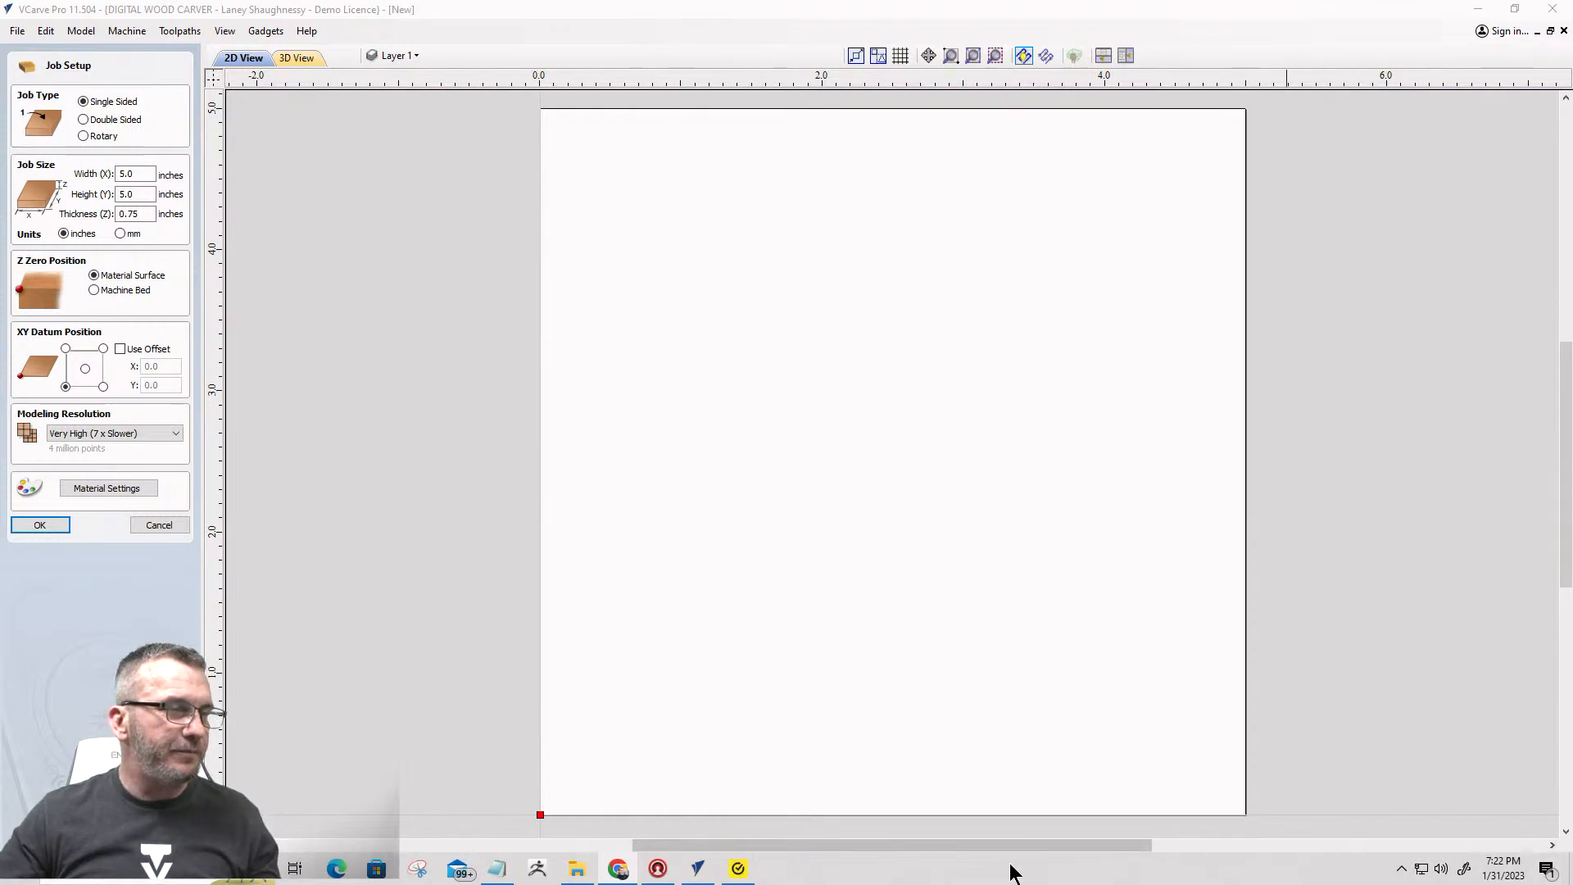
Extract the cnc-e006-project-files (2) archive into its own folder in Downloads.
click(575, 872)
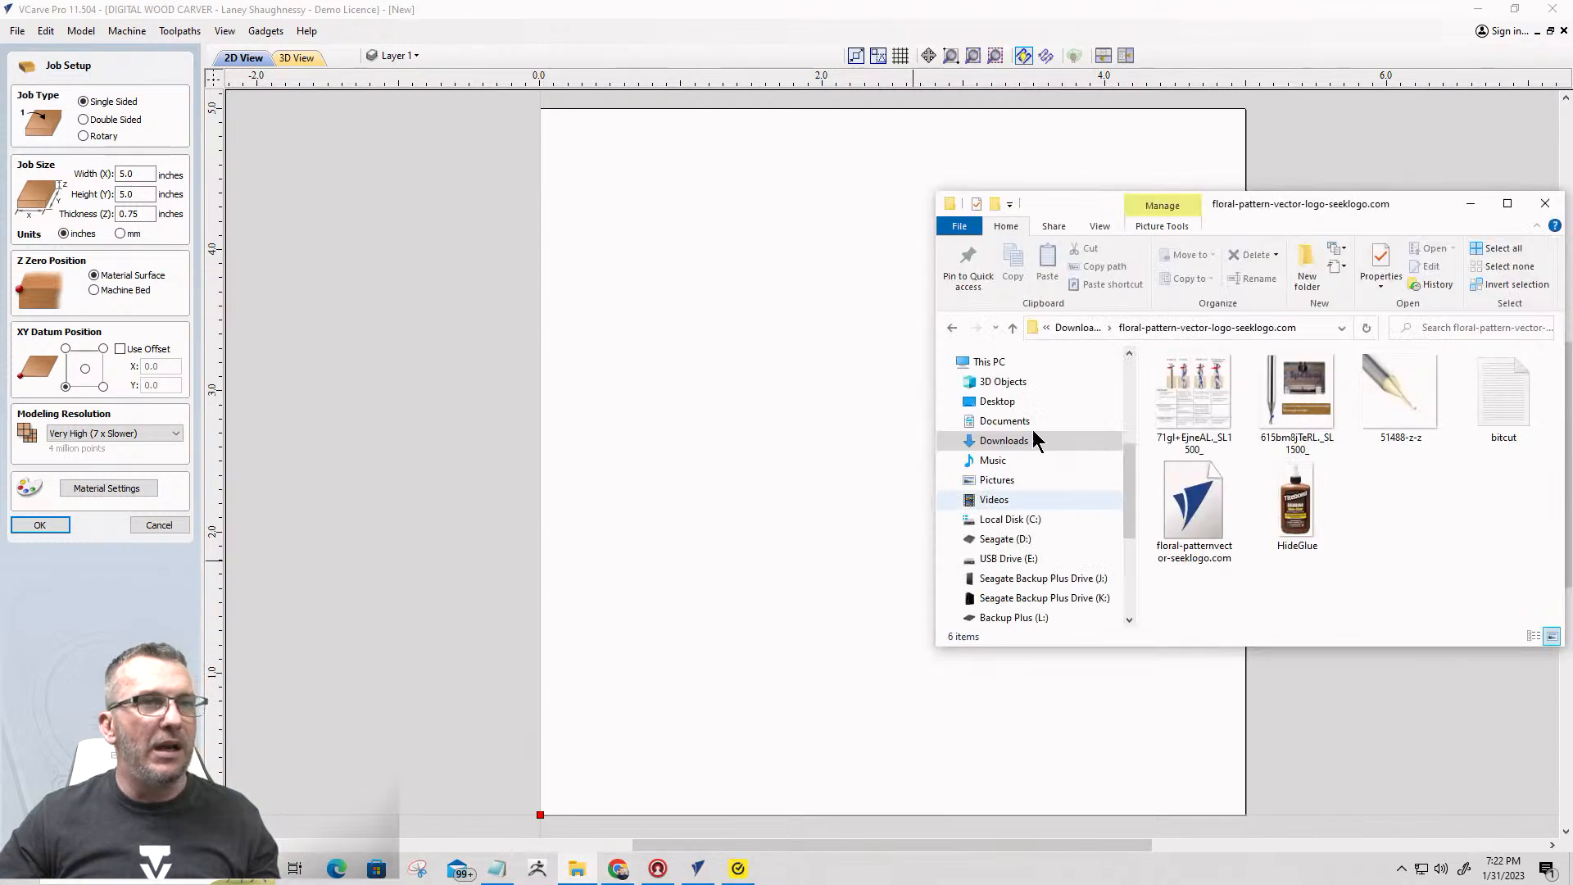
drag(1340, 212, 1572, 148)
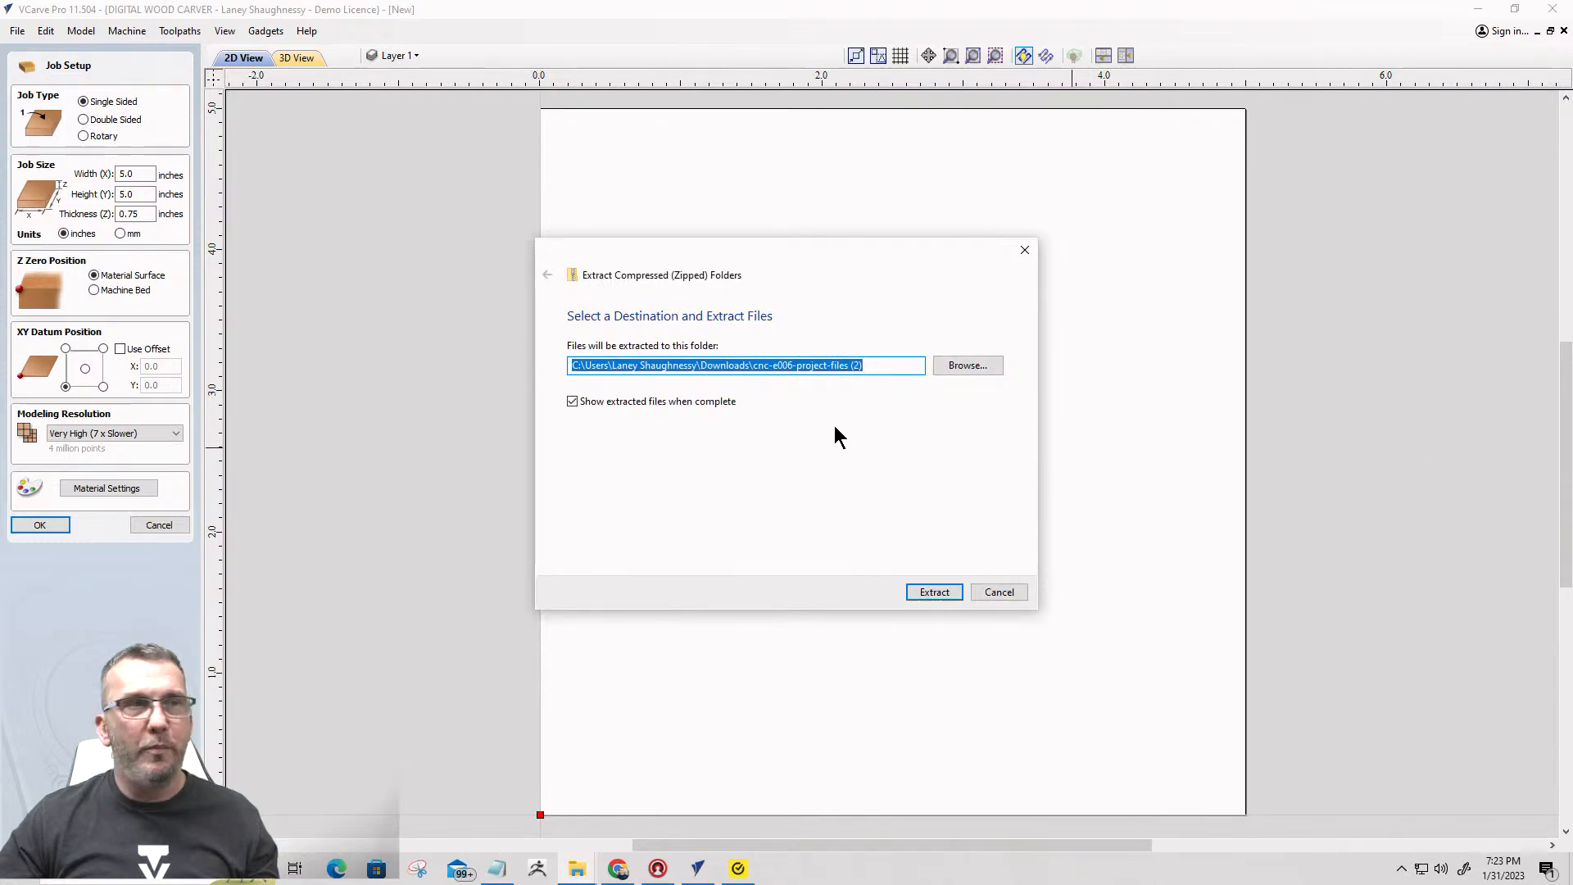
click(924, 591)
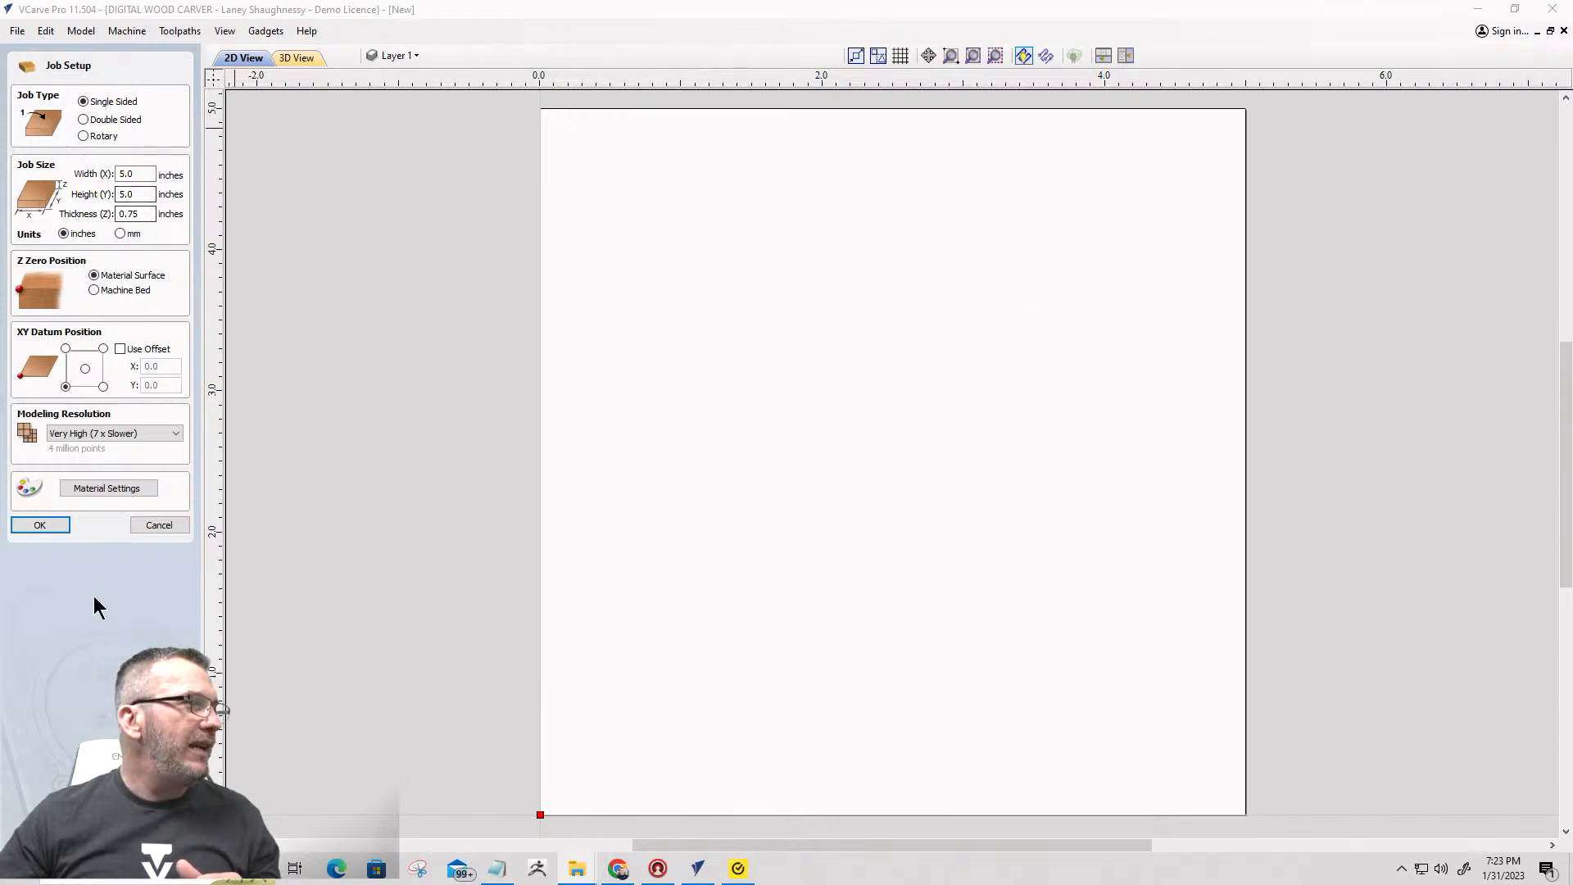
Accept the job setup and import box side 1 from the cnc-e006-project-files (2) folder, placing it to the upper left of the job area.
click(38, 525)
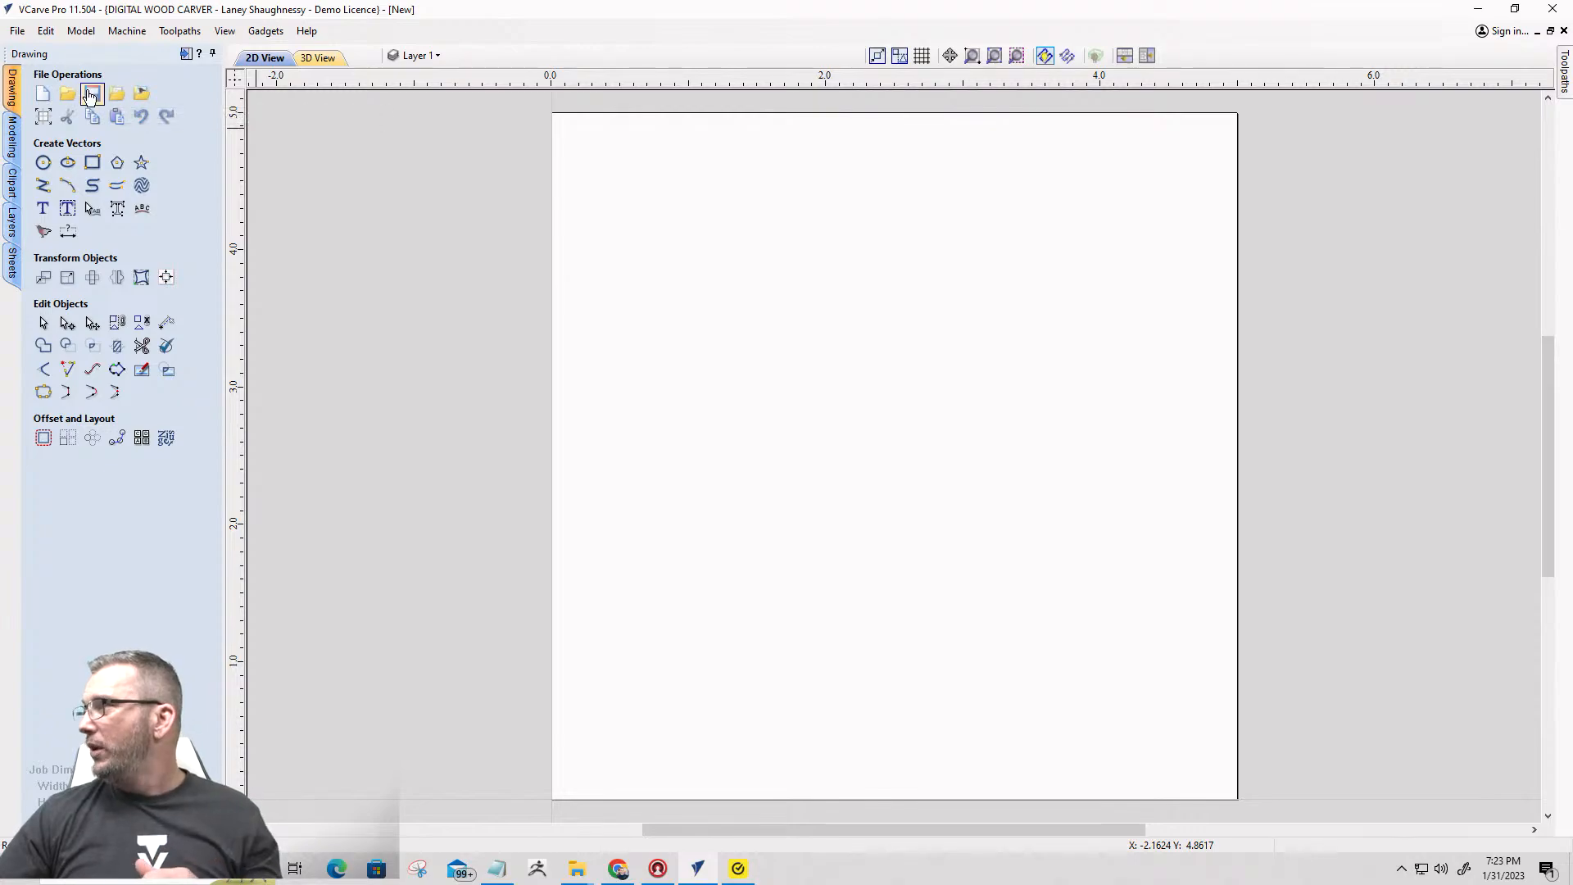
click(114, 99)
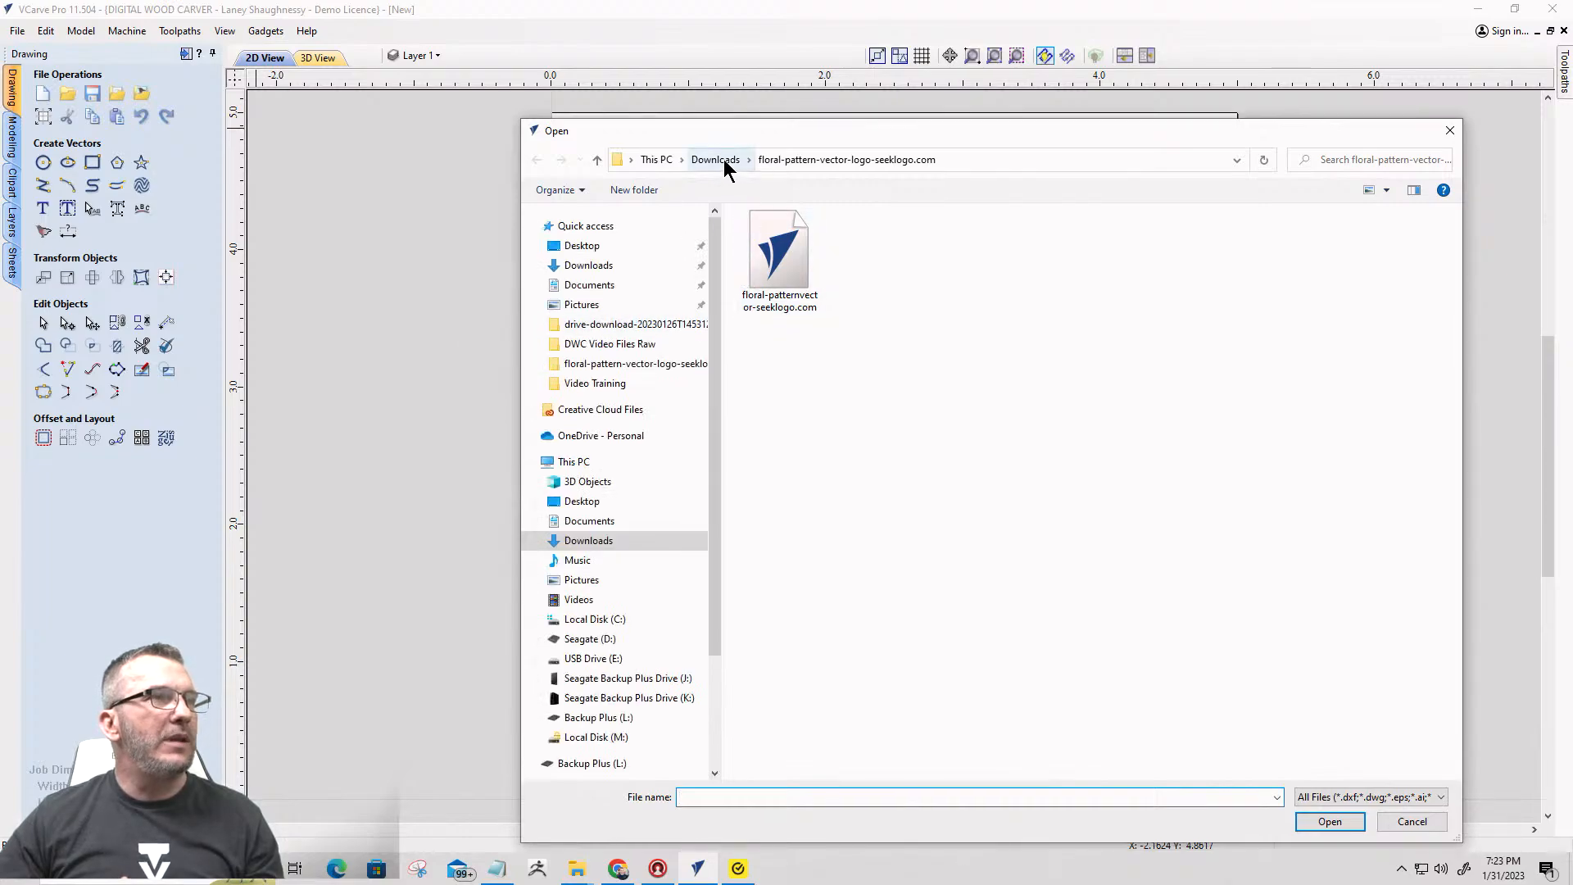
click(715, 160)
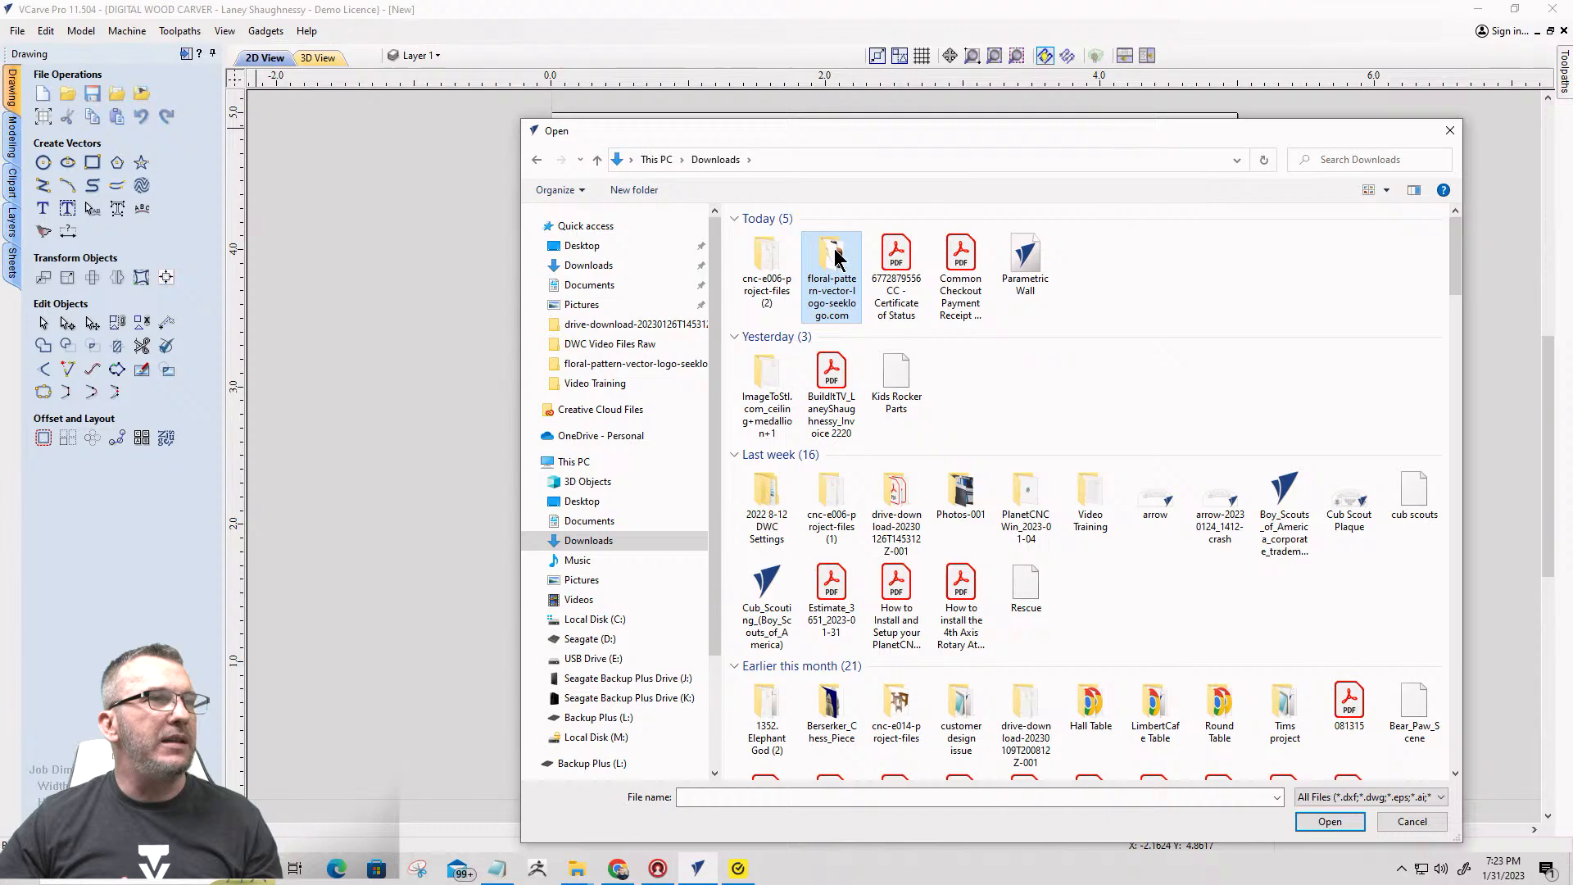
double_click(760, 270)
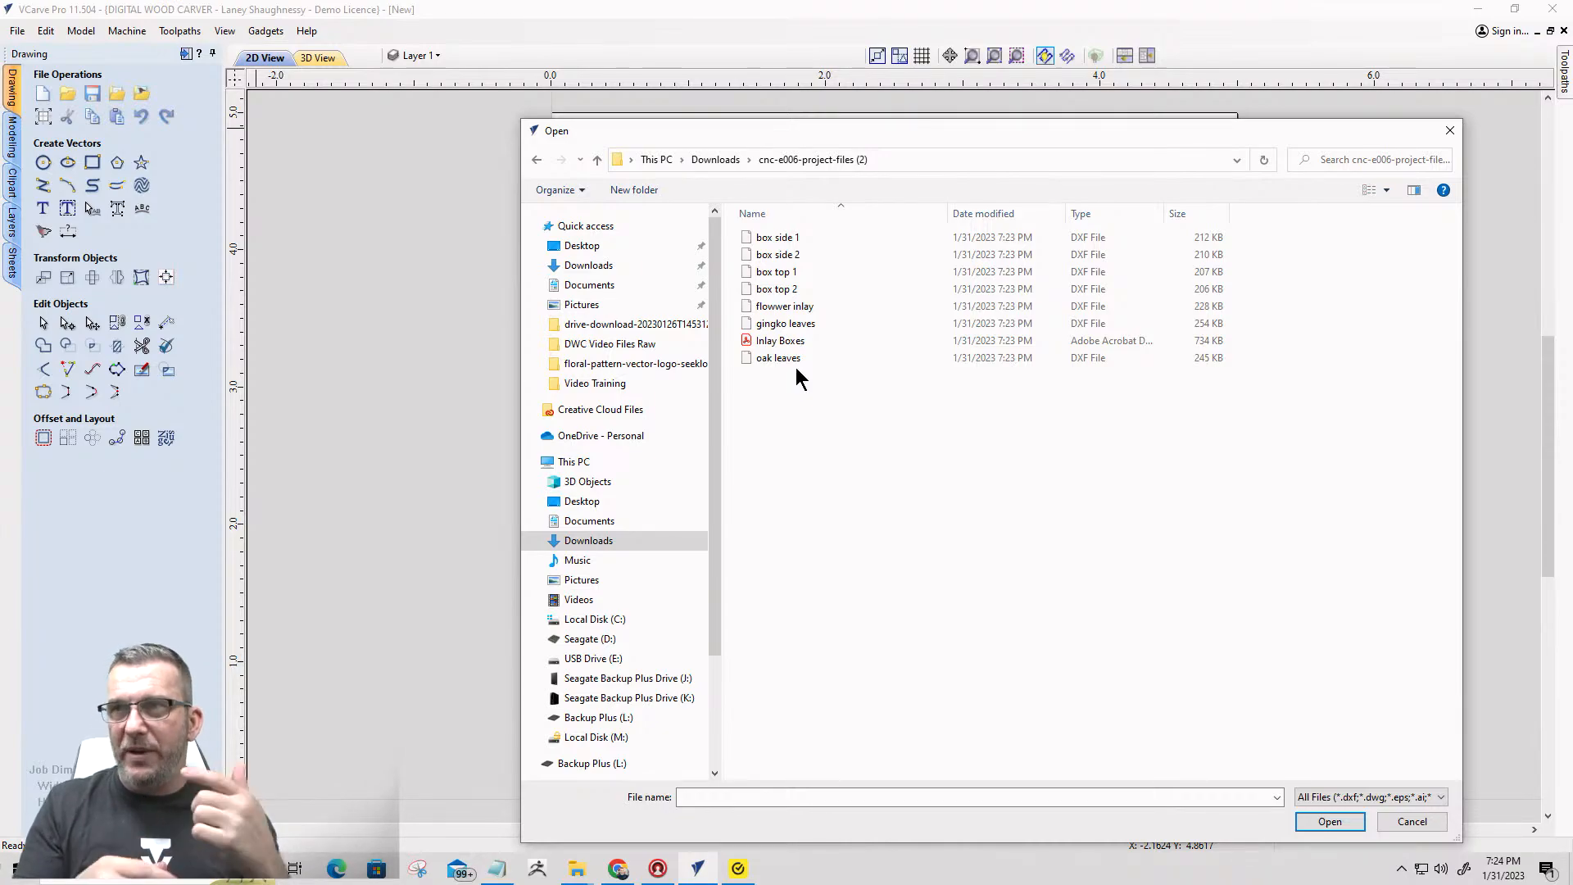
click(770, 240)
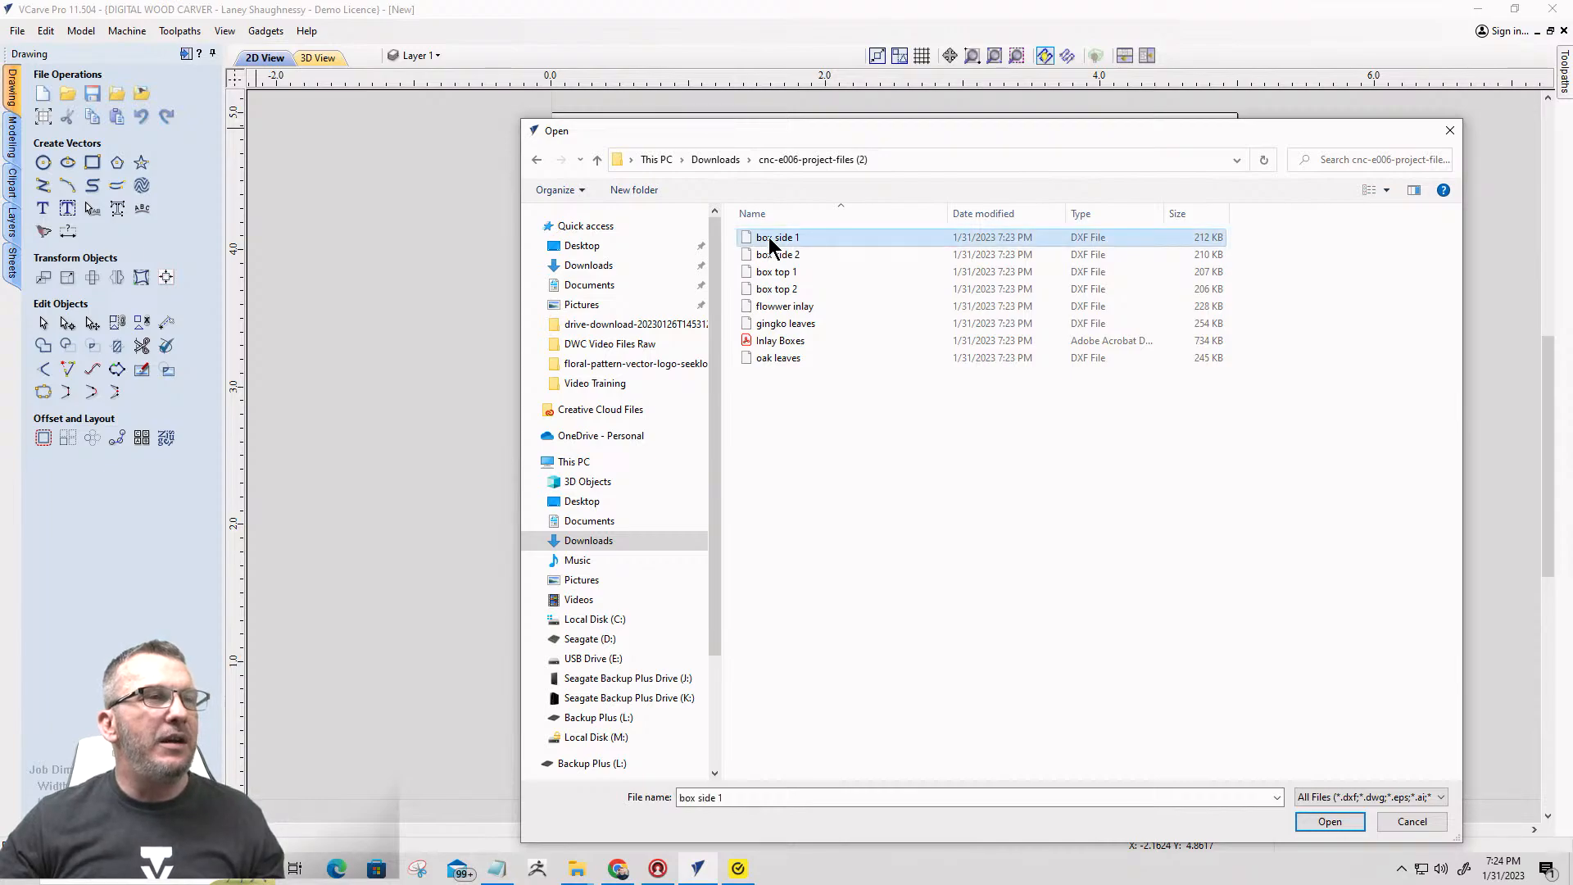
double_click(770, 240)
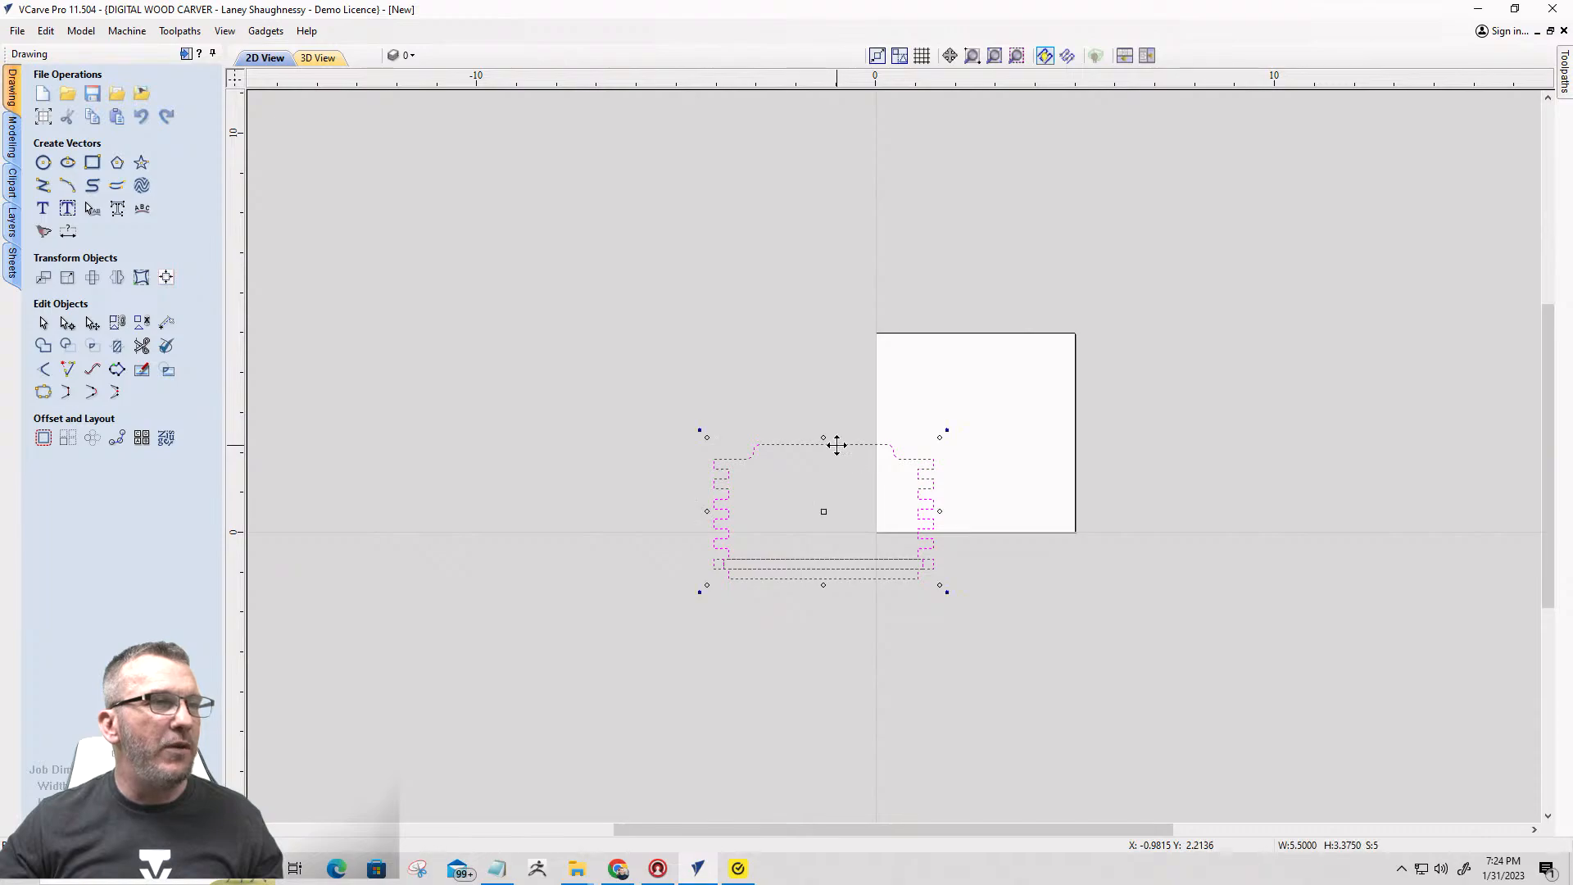
drag(836, 445, 490, 161)
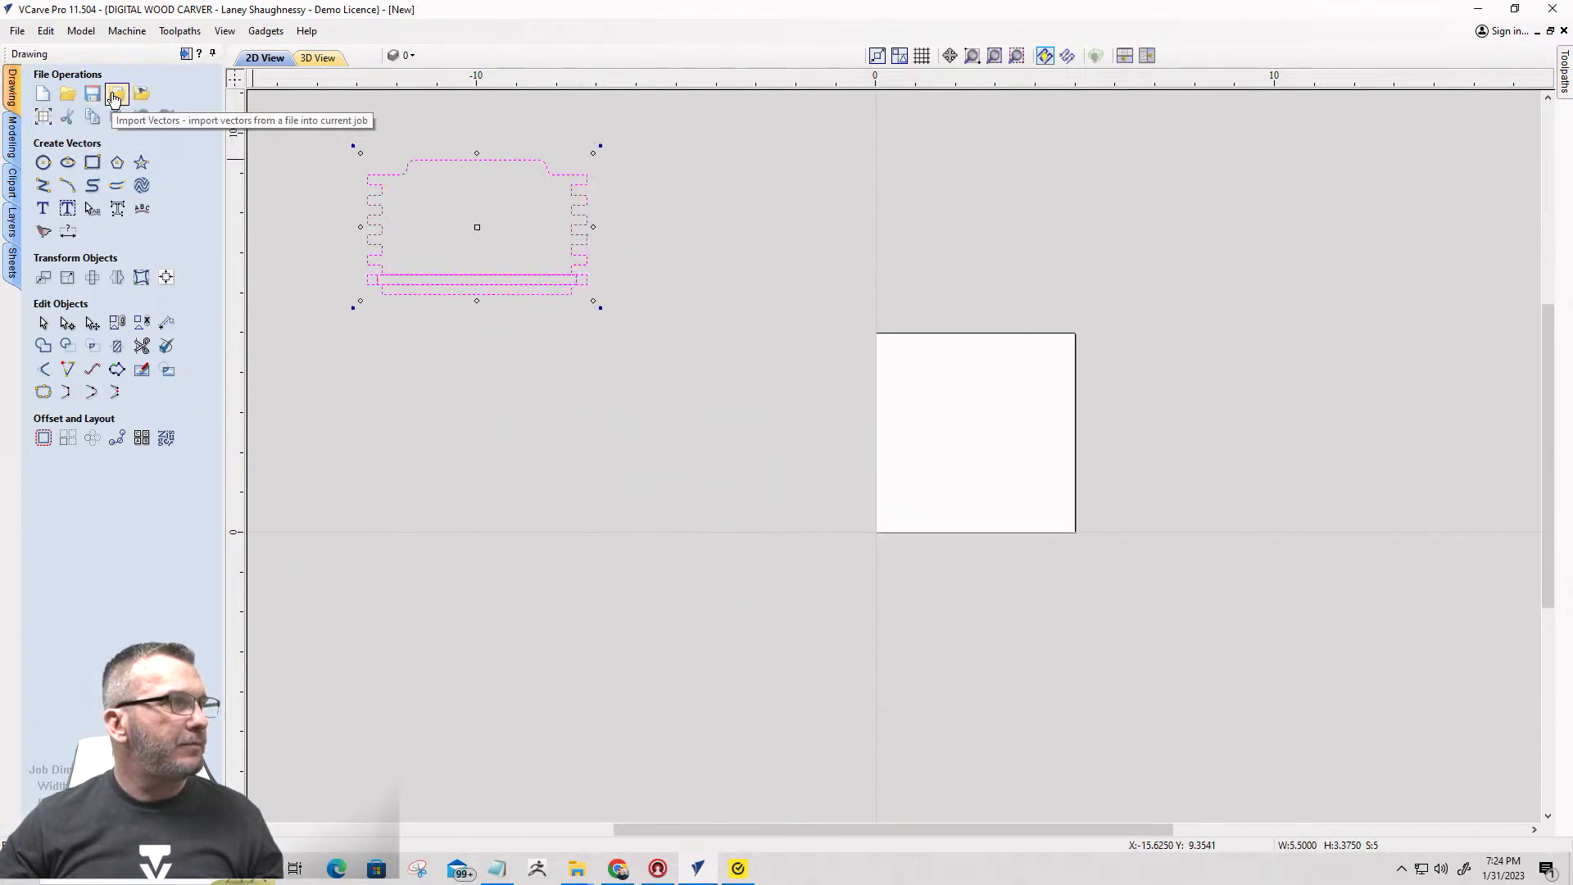
Import the box side 2 vectors and place them directly below box side 1.
click(114, 99)
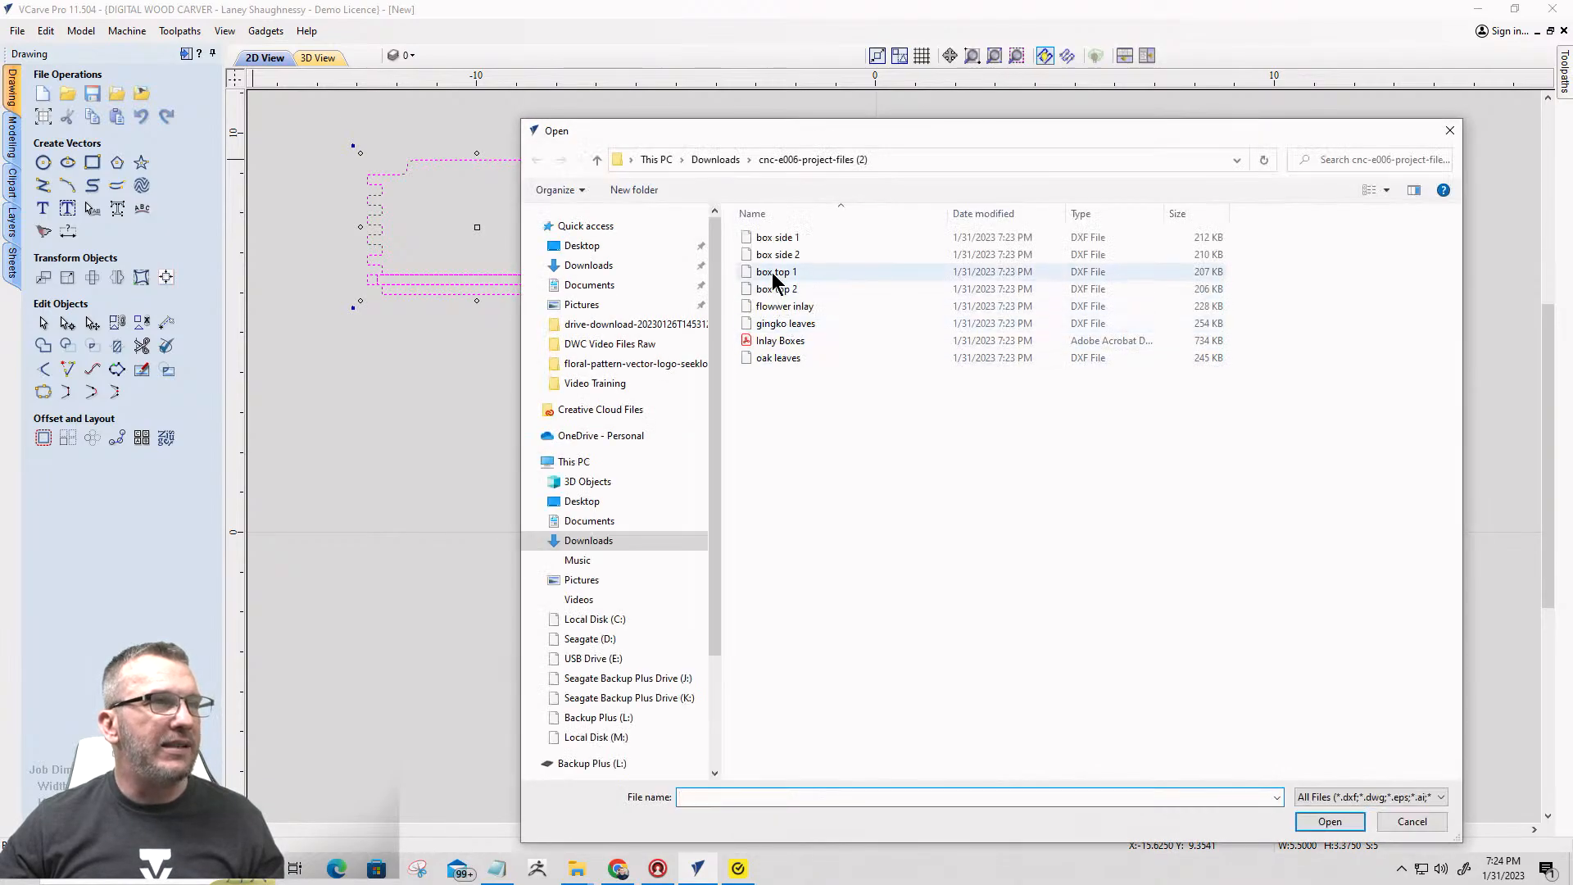
double_click(779, 255)
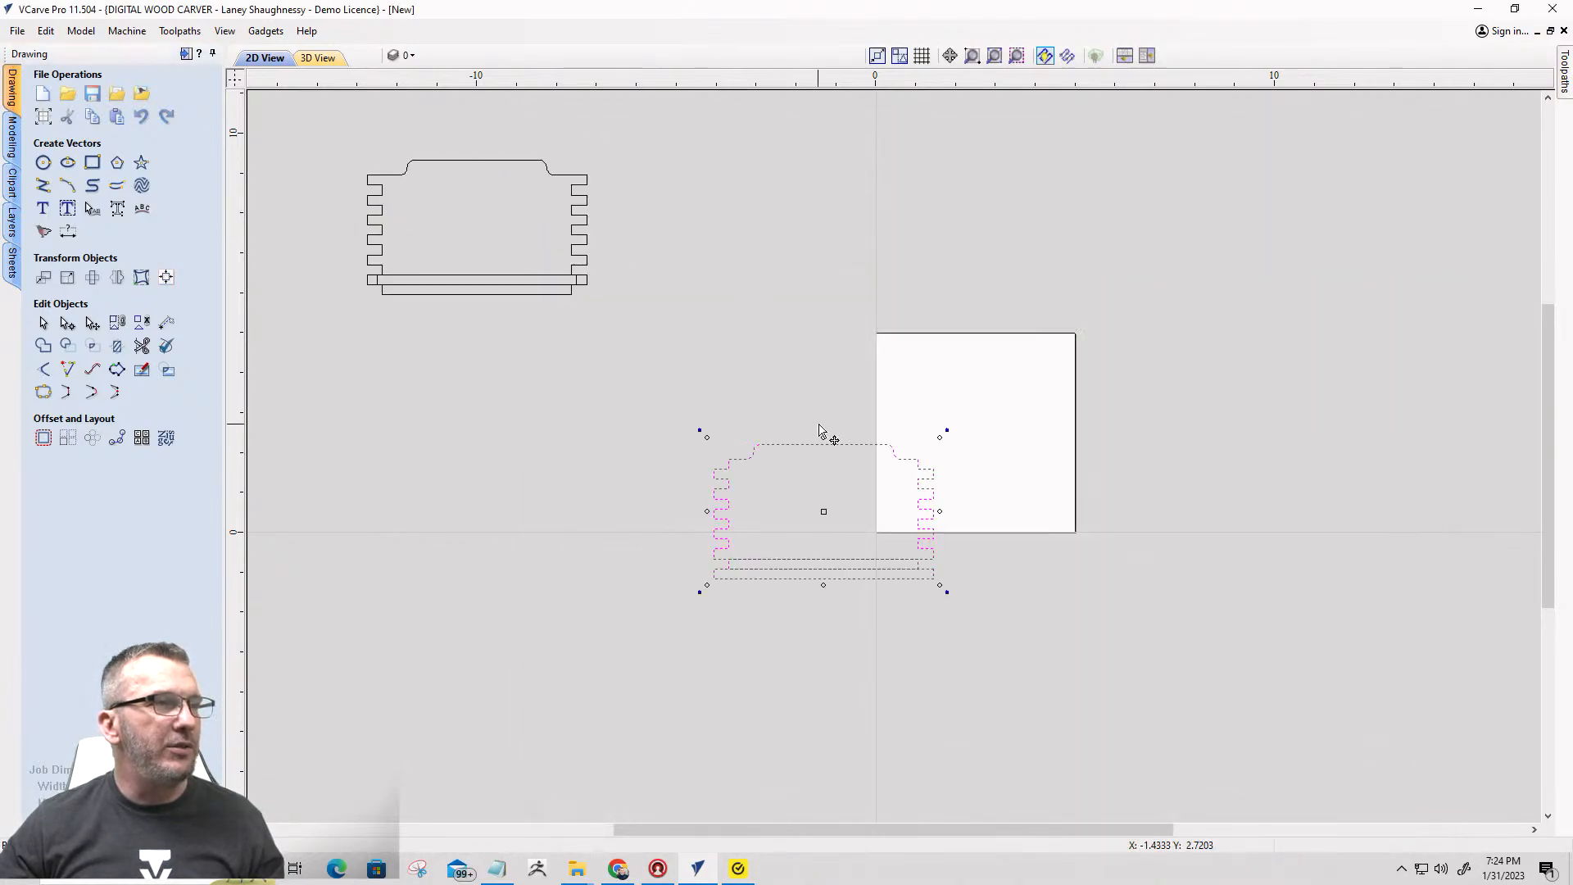
drag(822, 435, 483, 346)
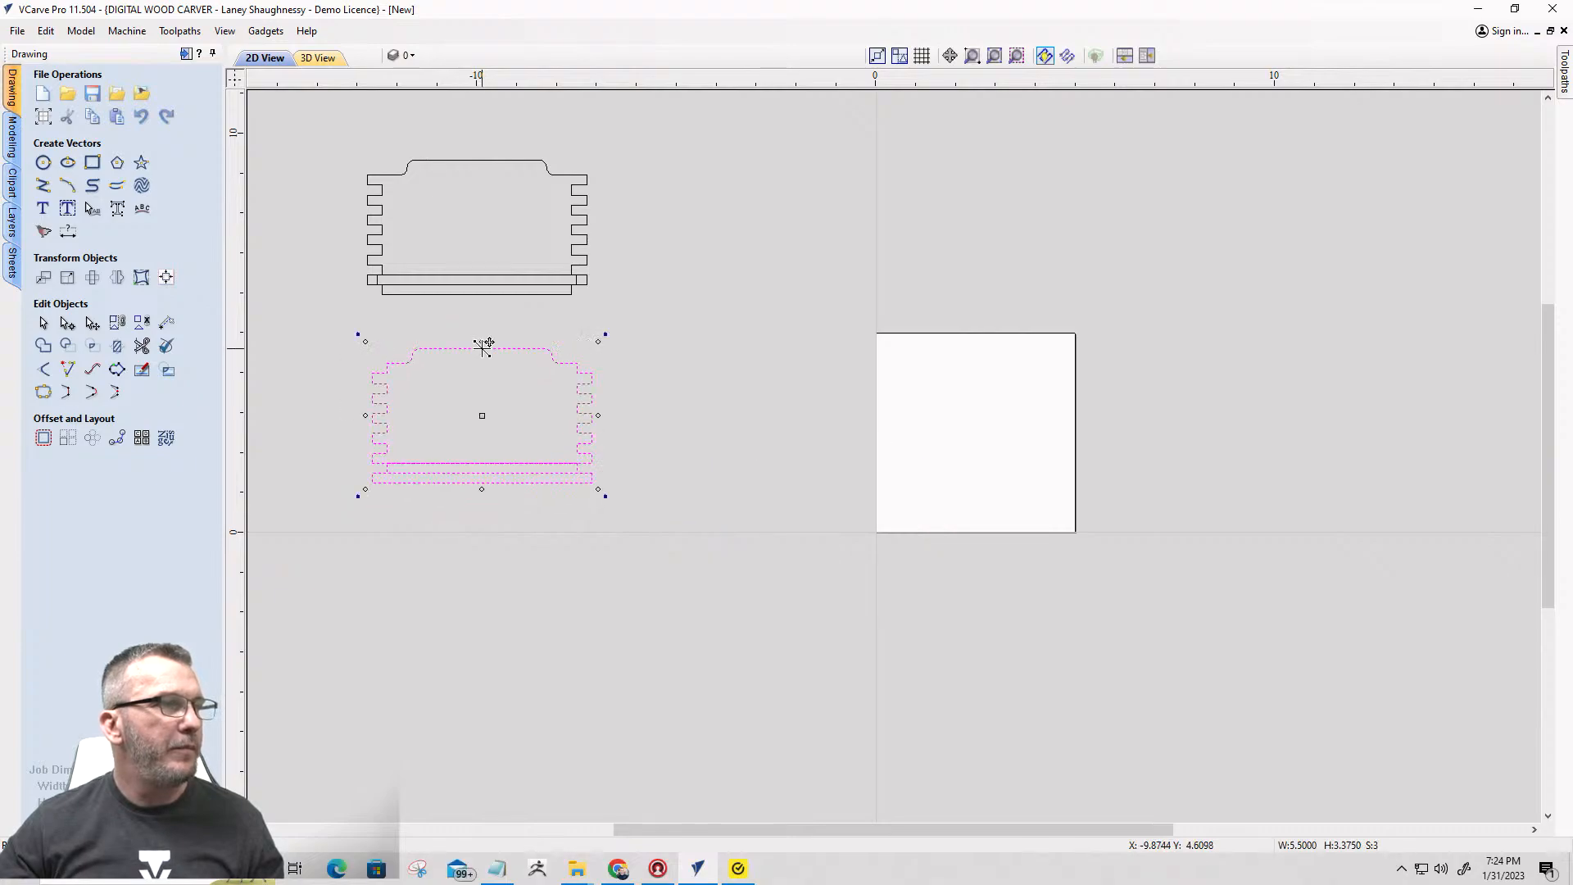
Import the box top 1 vectors and place them directly below box side 2.
click(129, 94)
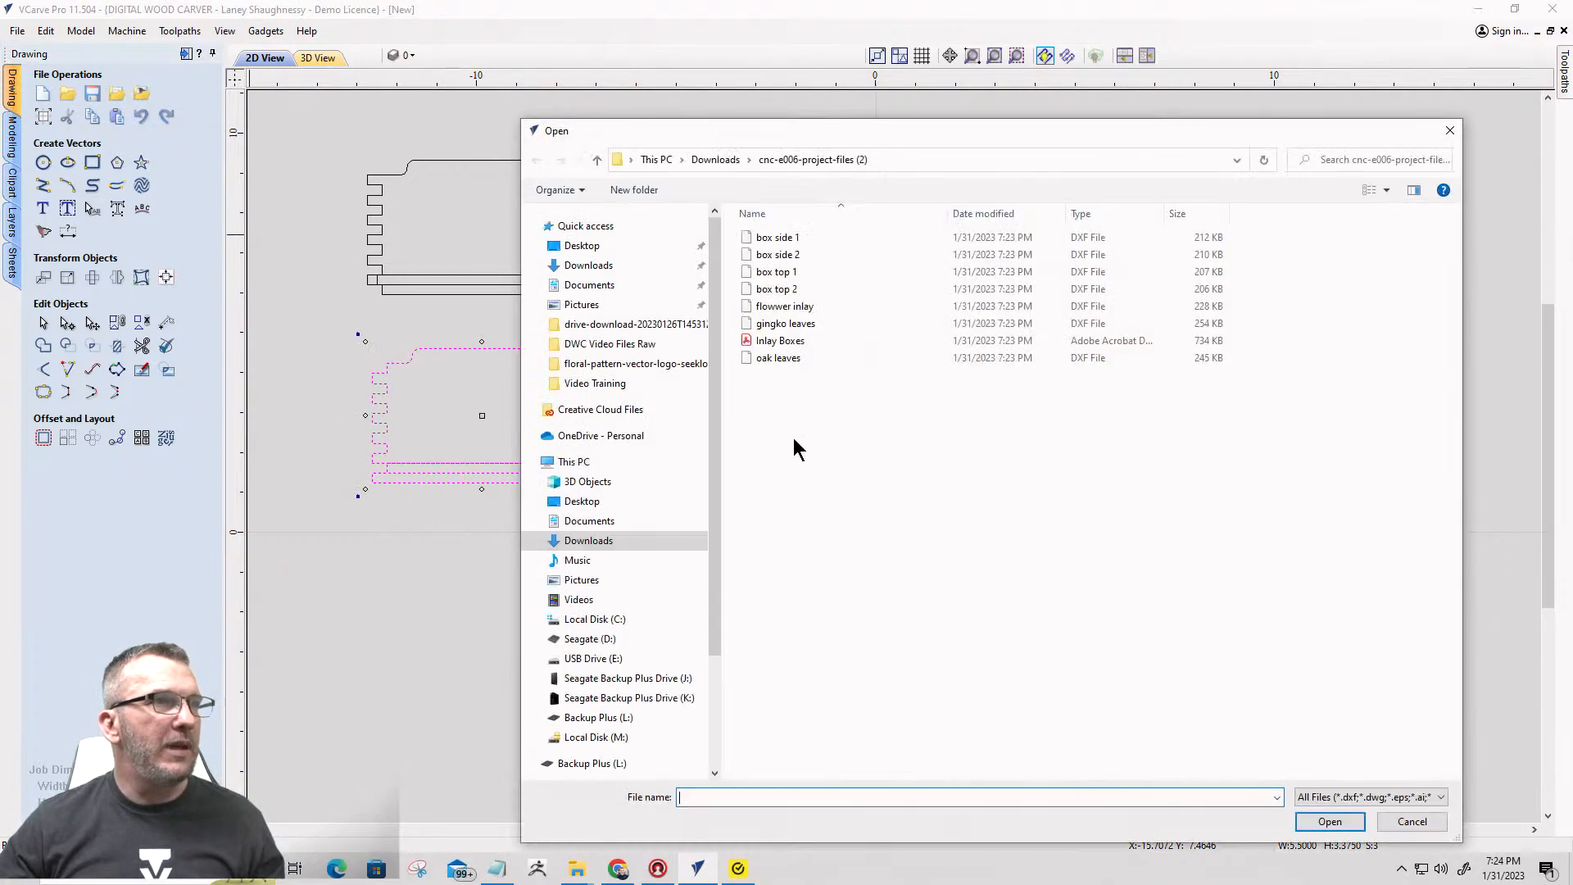
click(776, 274)
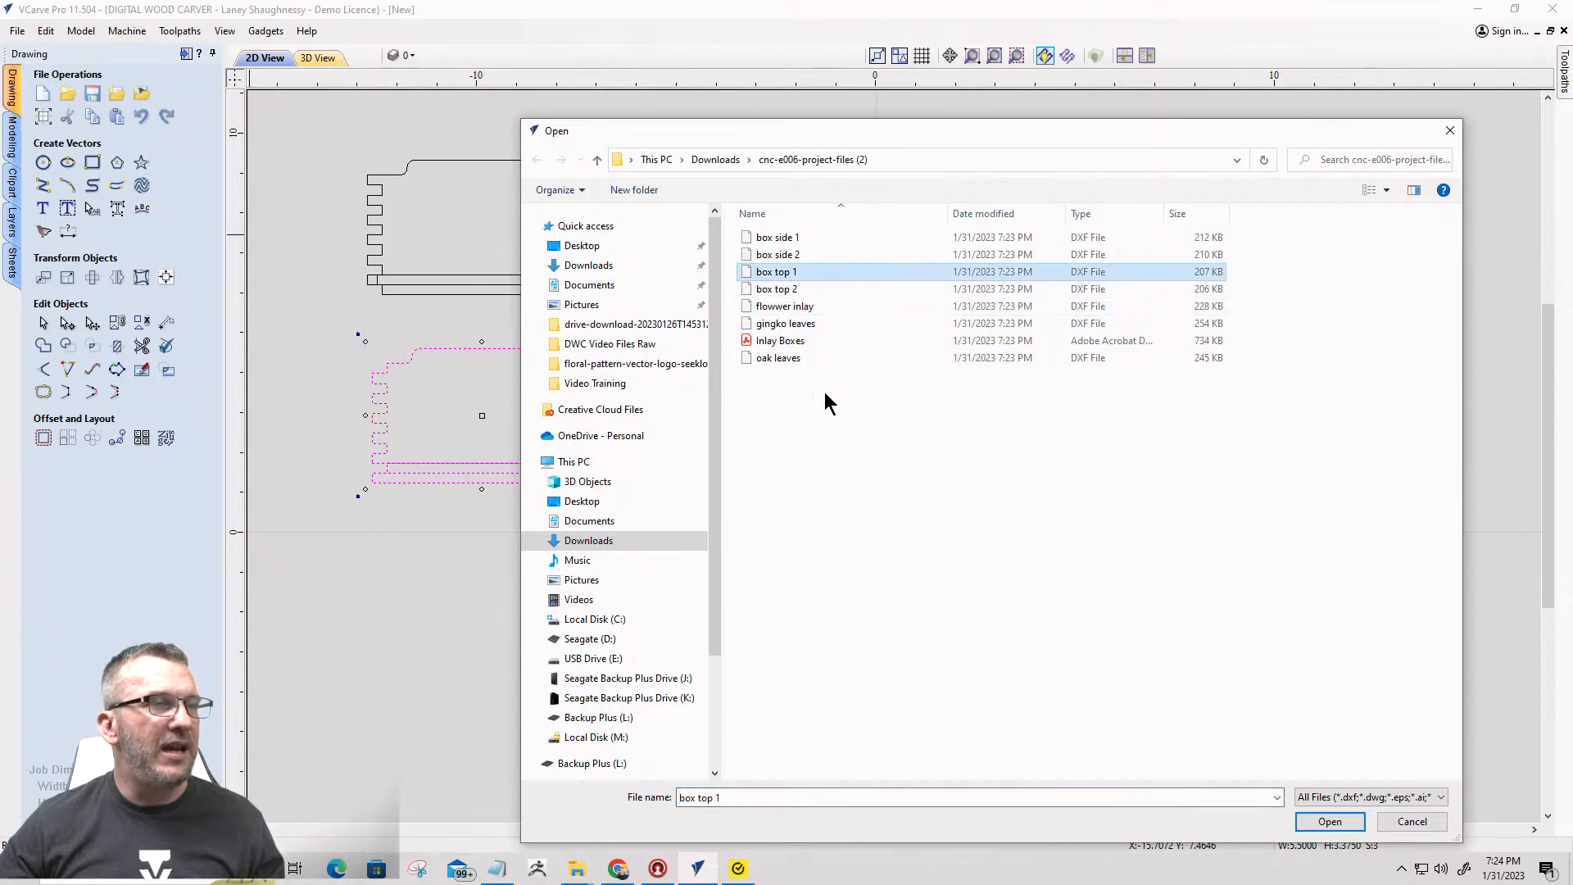
click(1321, 820)
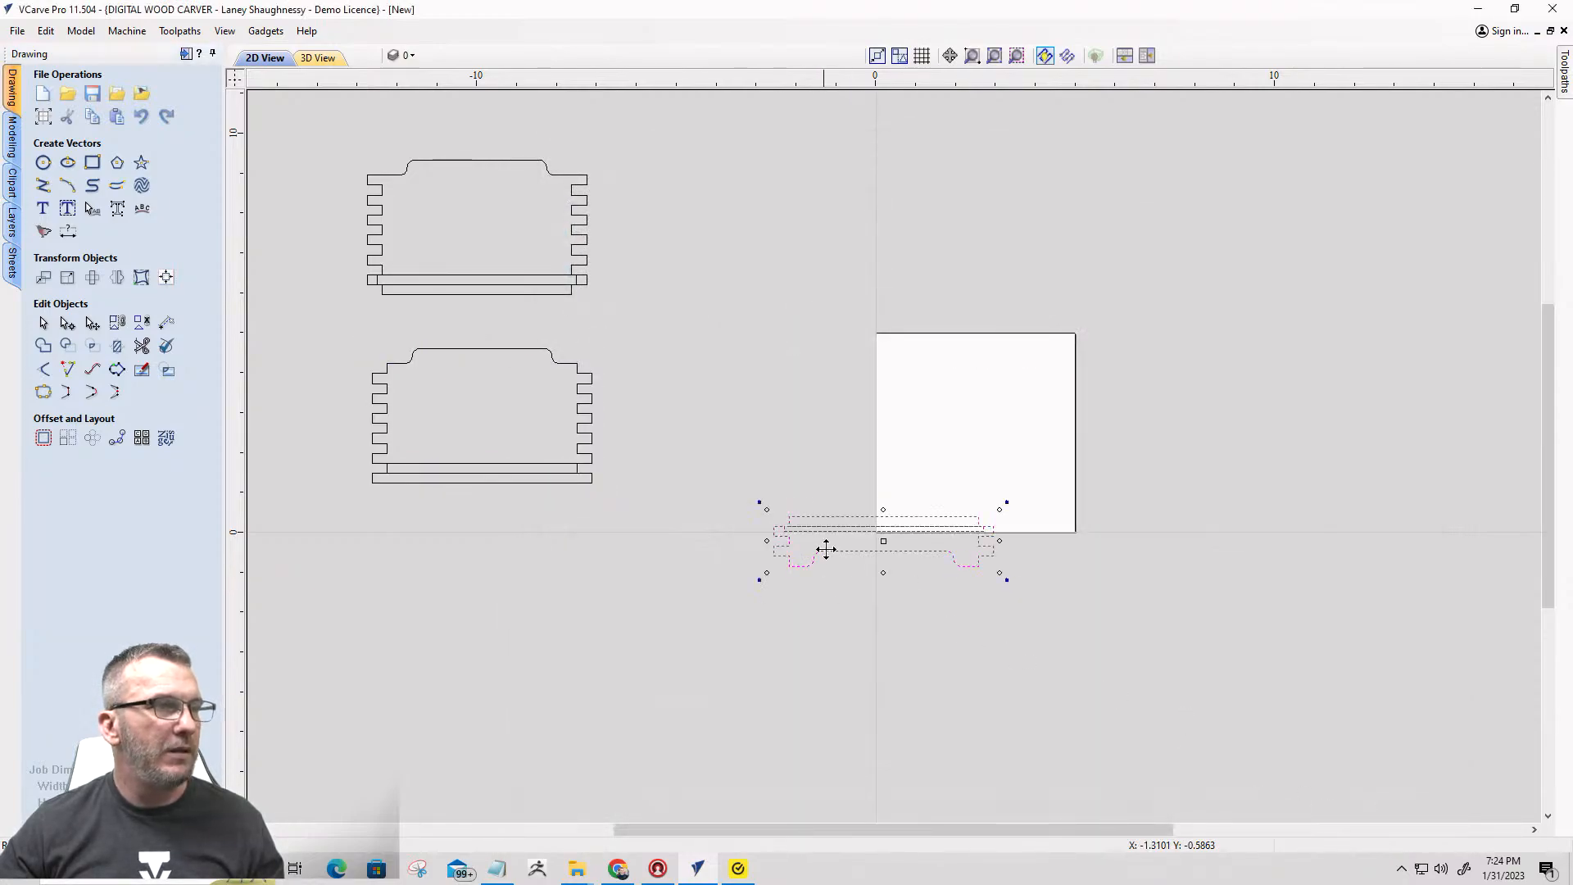
drag(849, 516, 450, 546)
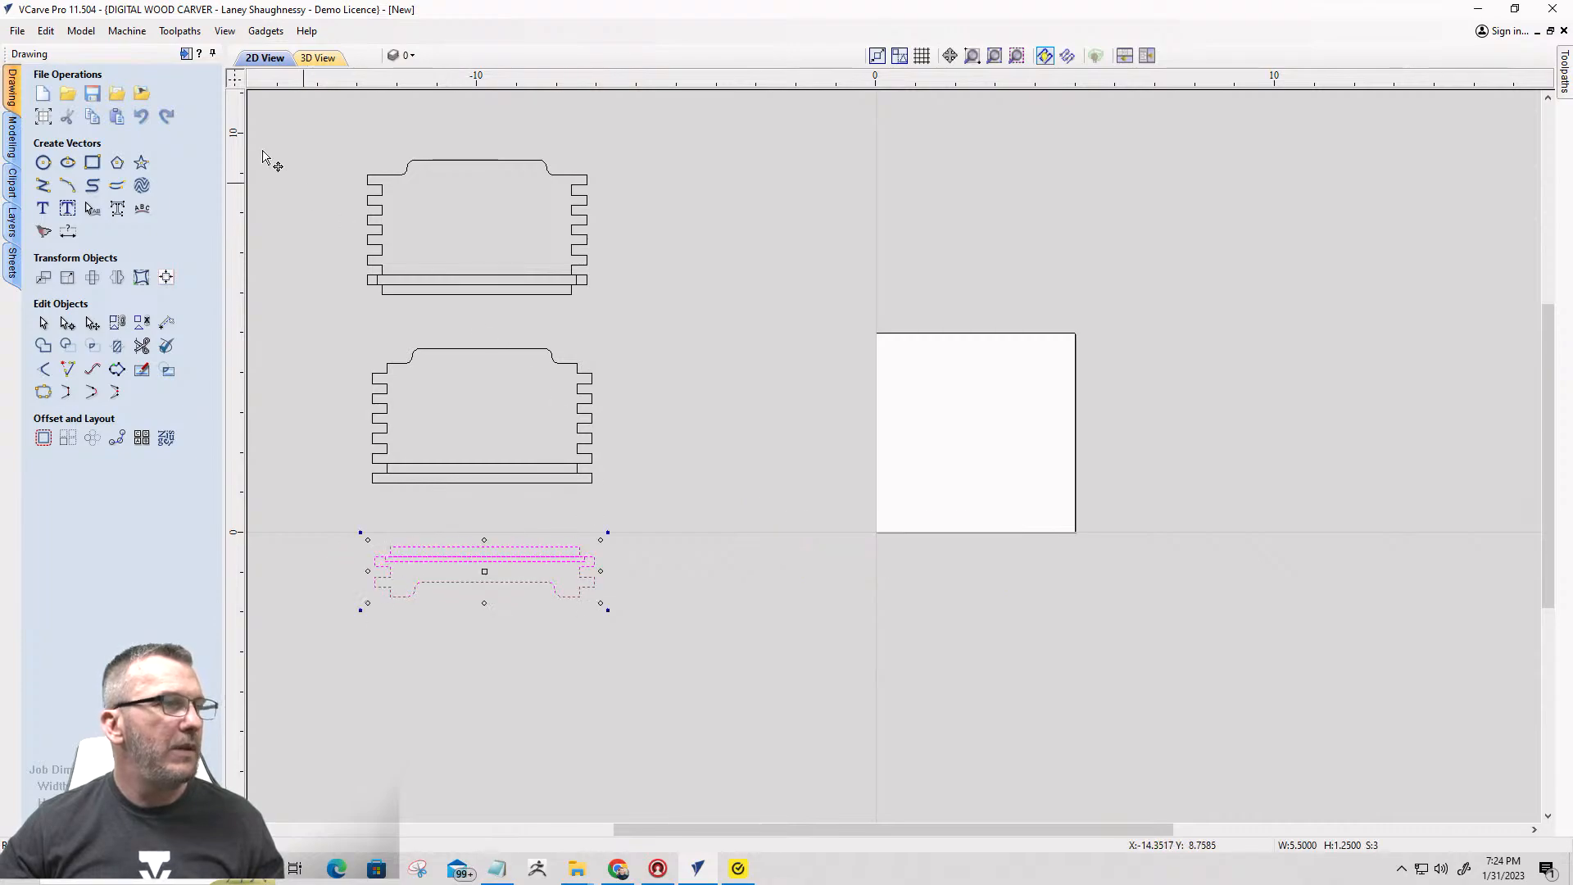
click(186, 55)
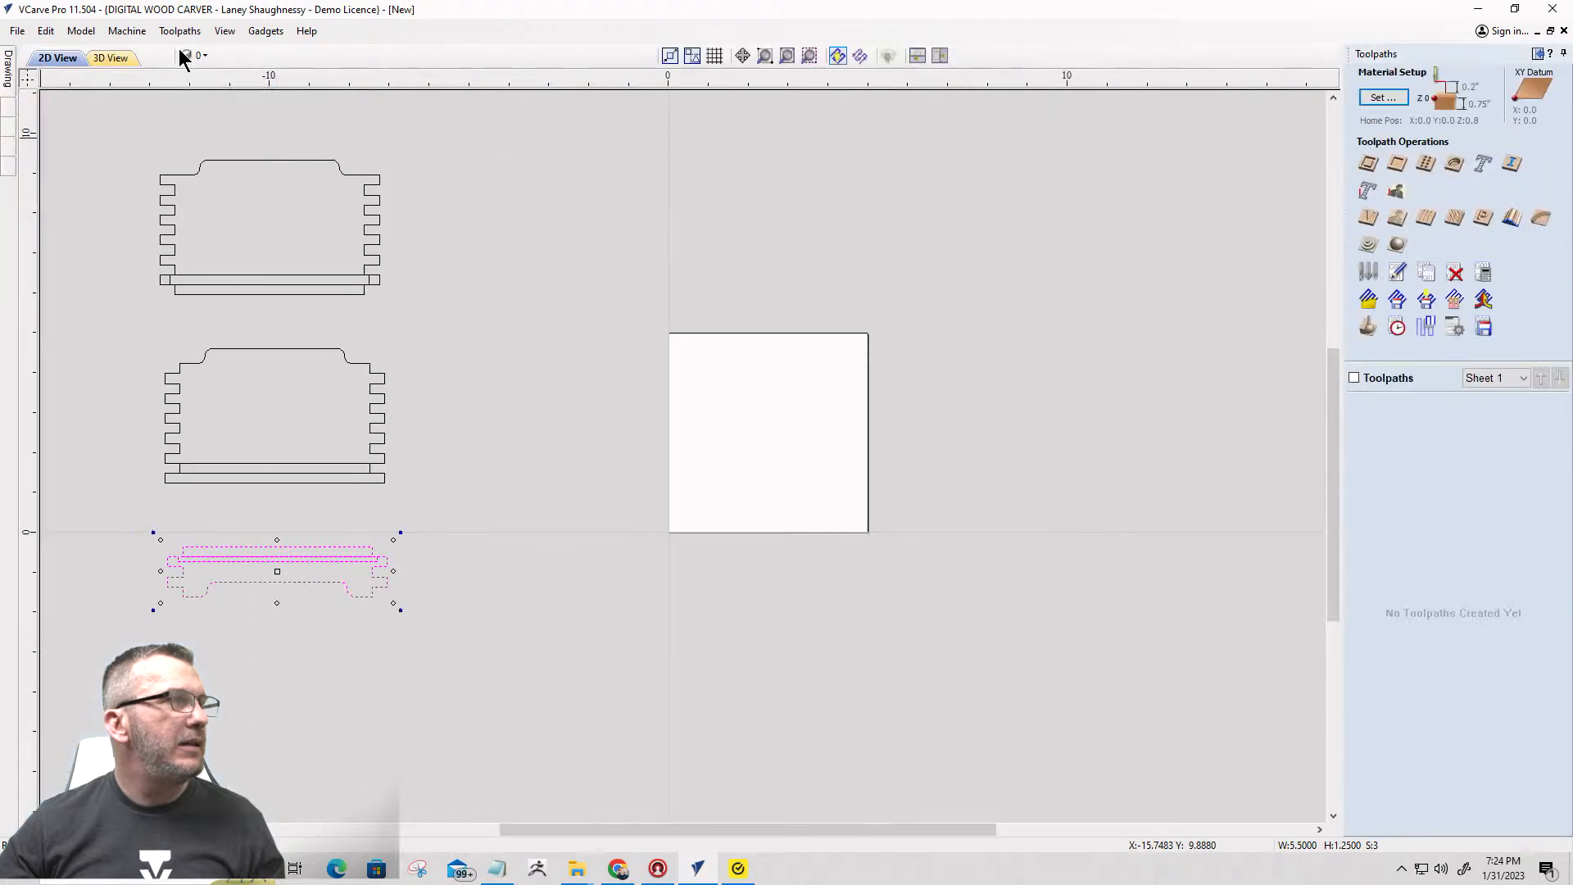
click(1538, 53)
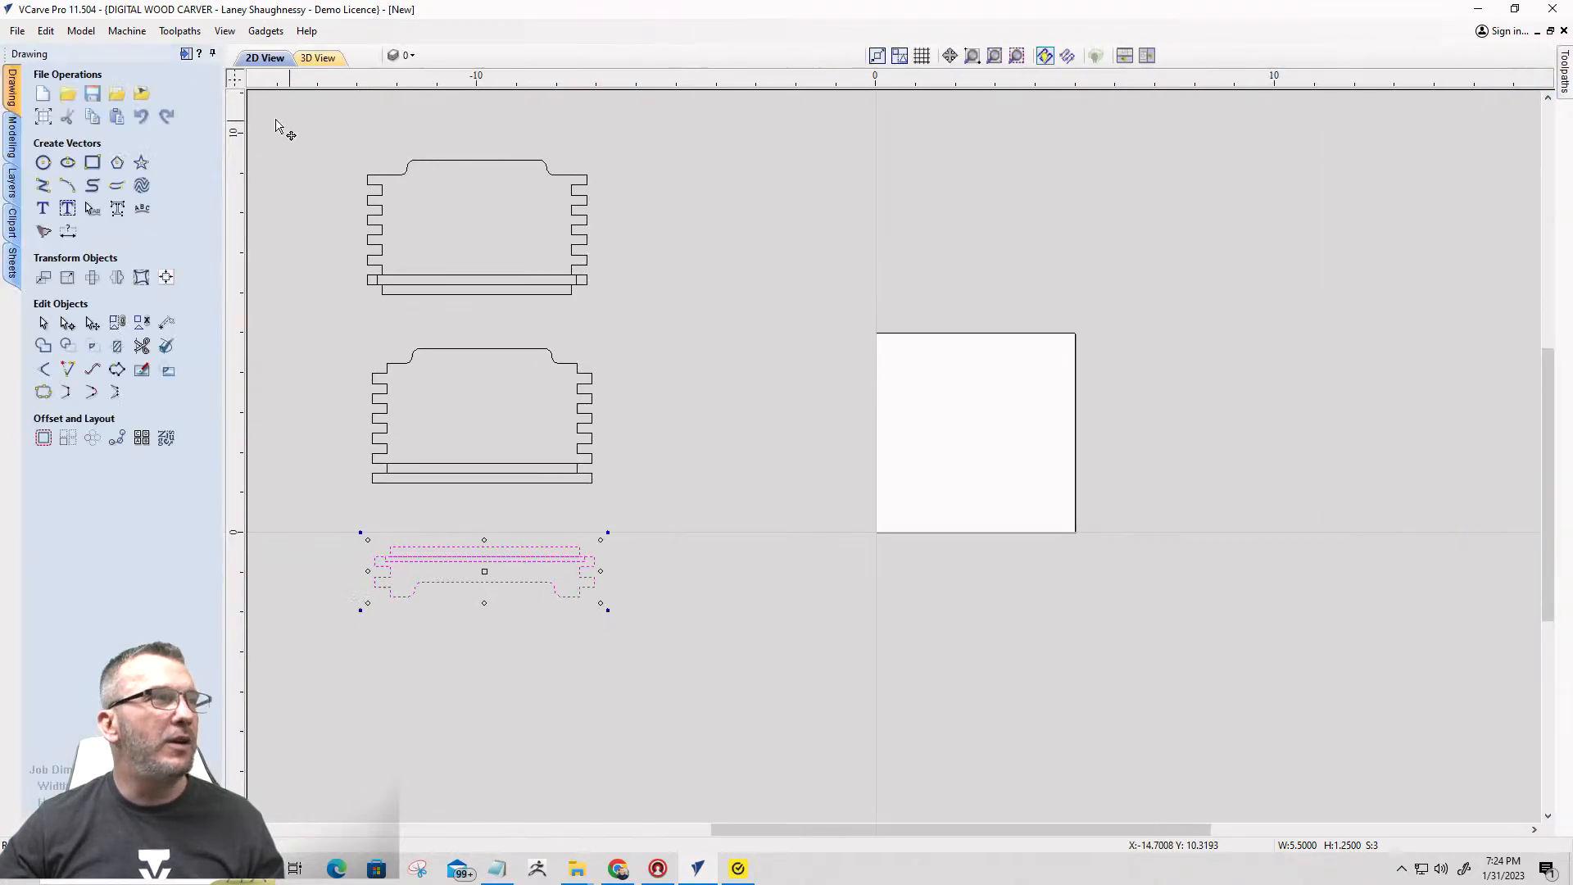
Import the box top 2 vectors and place them directly below box top 1.
click(117, 94)
click(790, 288)
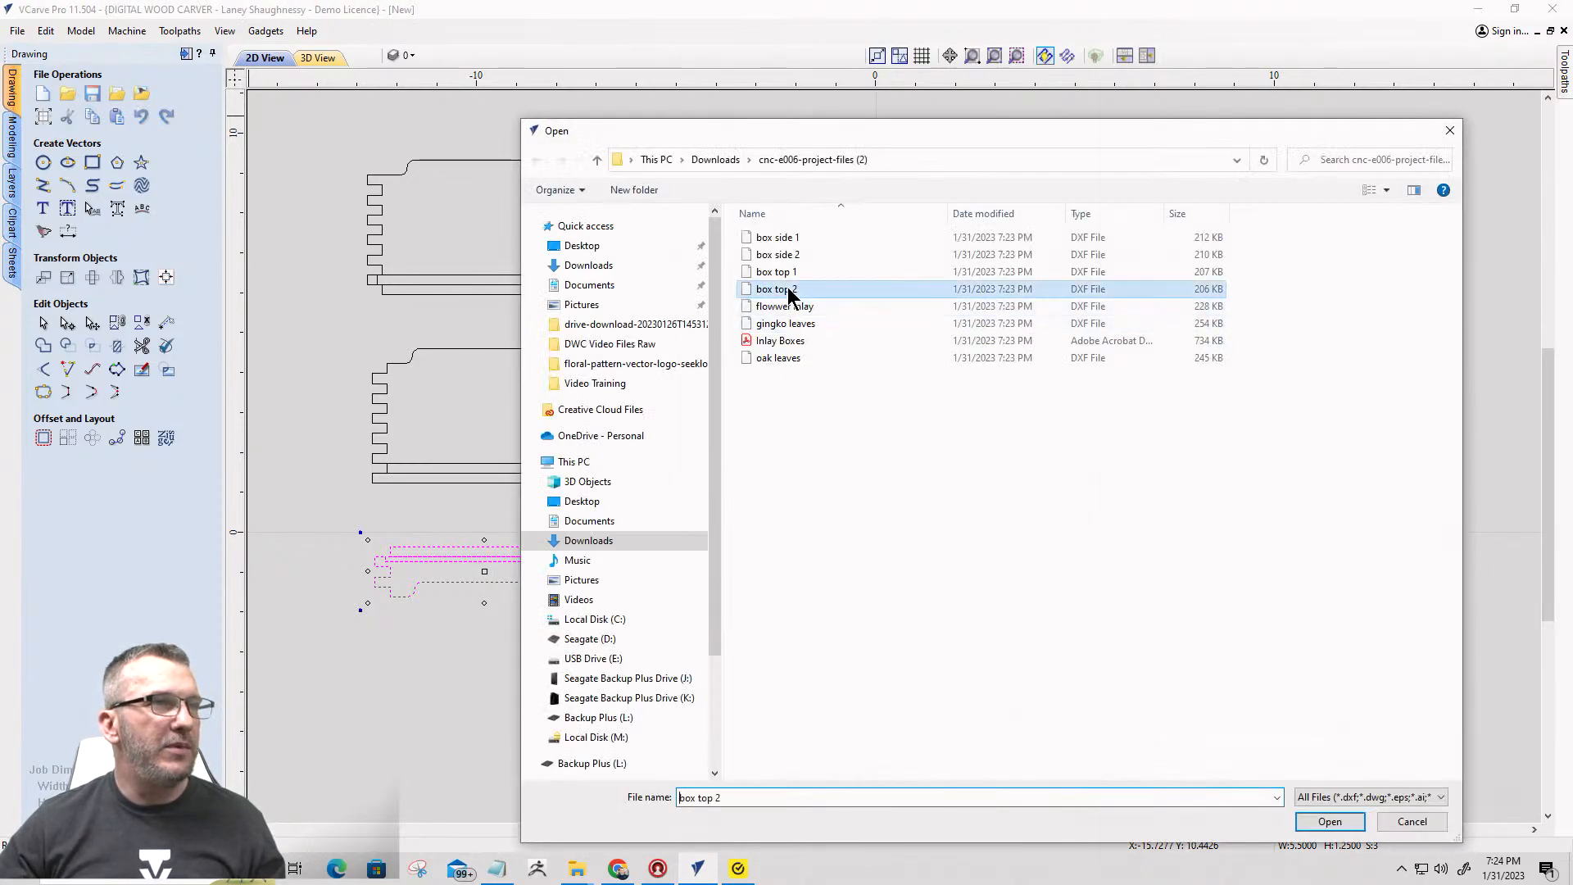
double_click(791, 288)
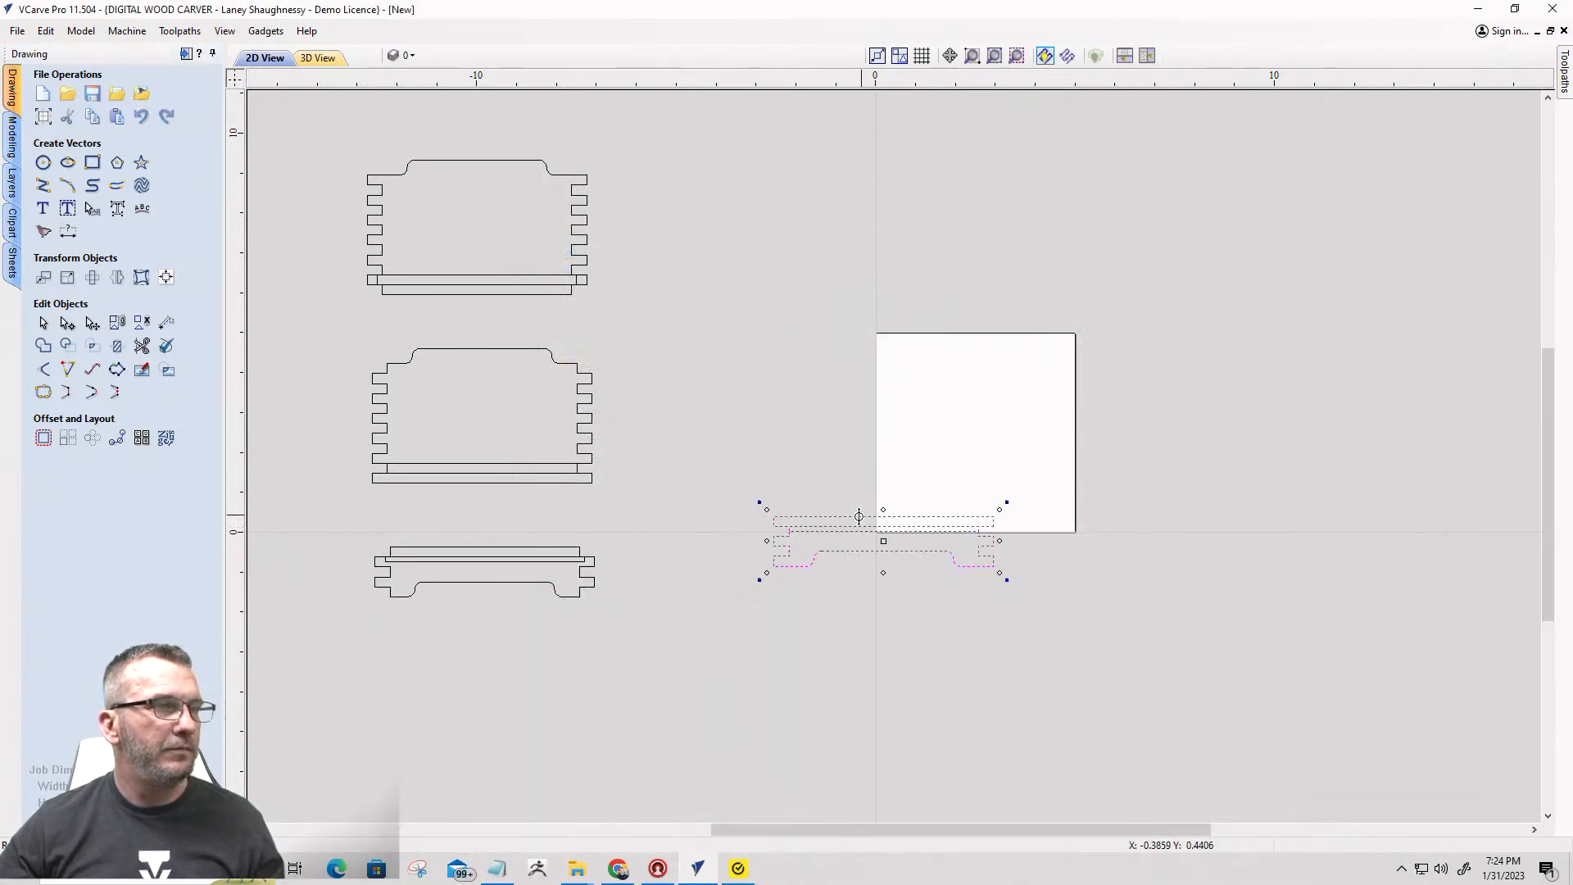
drag(861, 516, 466, 670)
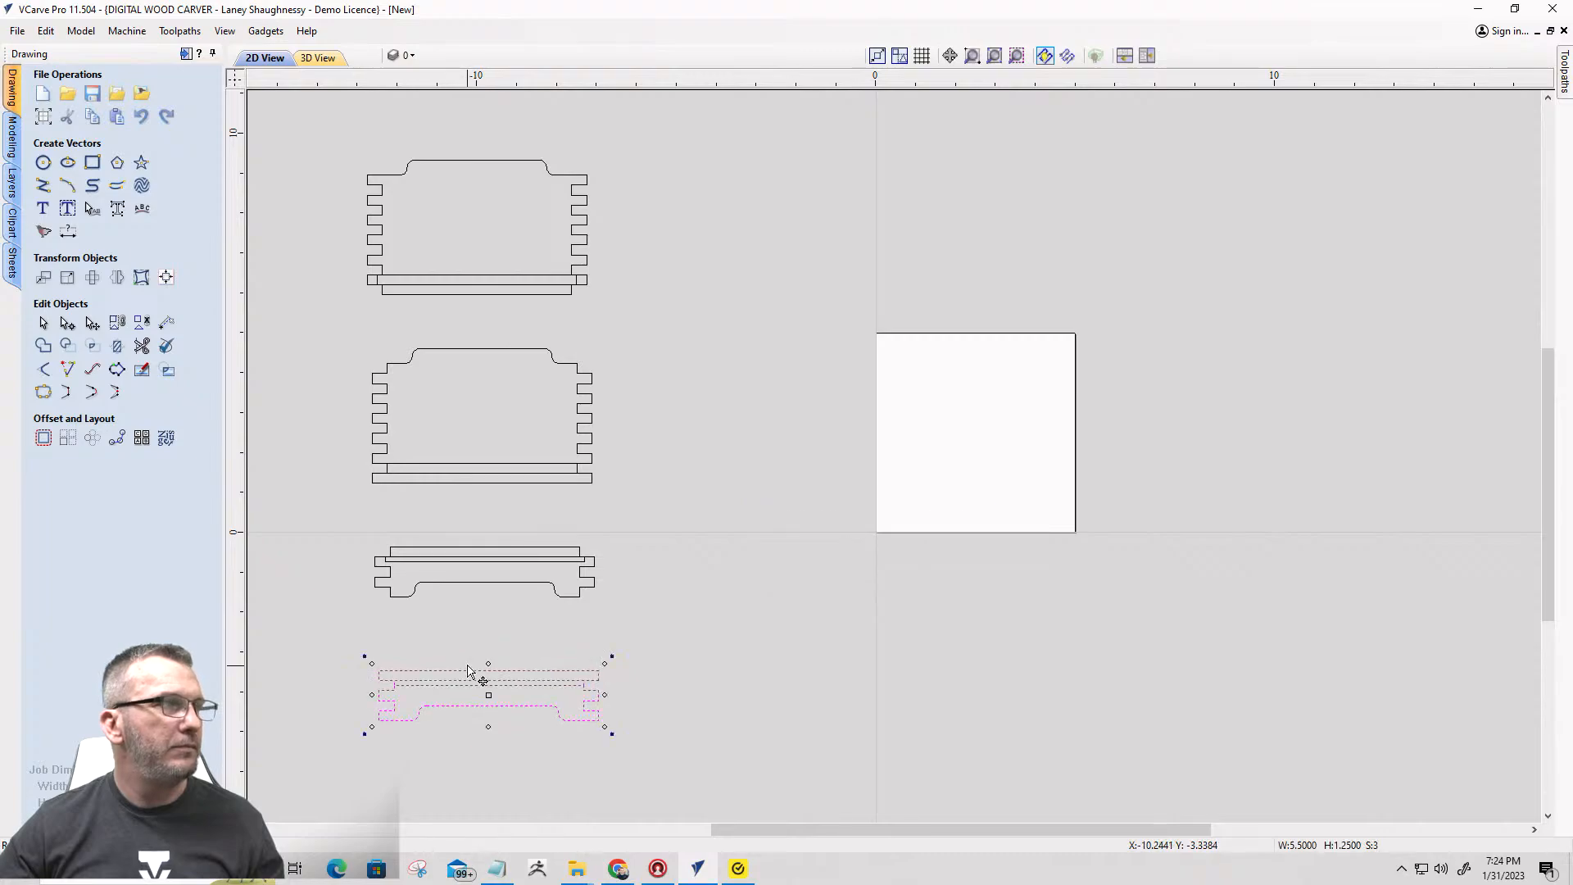
Import the flowwer inlay vectors and place them to the right of box side 1.
click(116, 94)
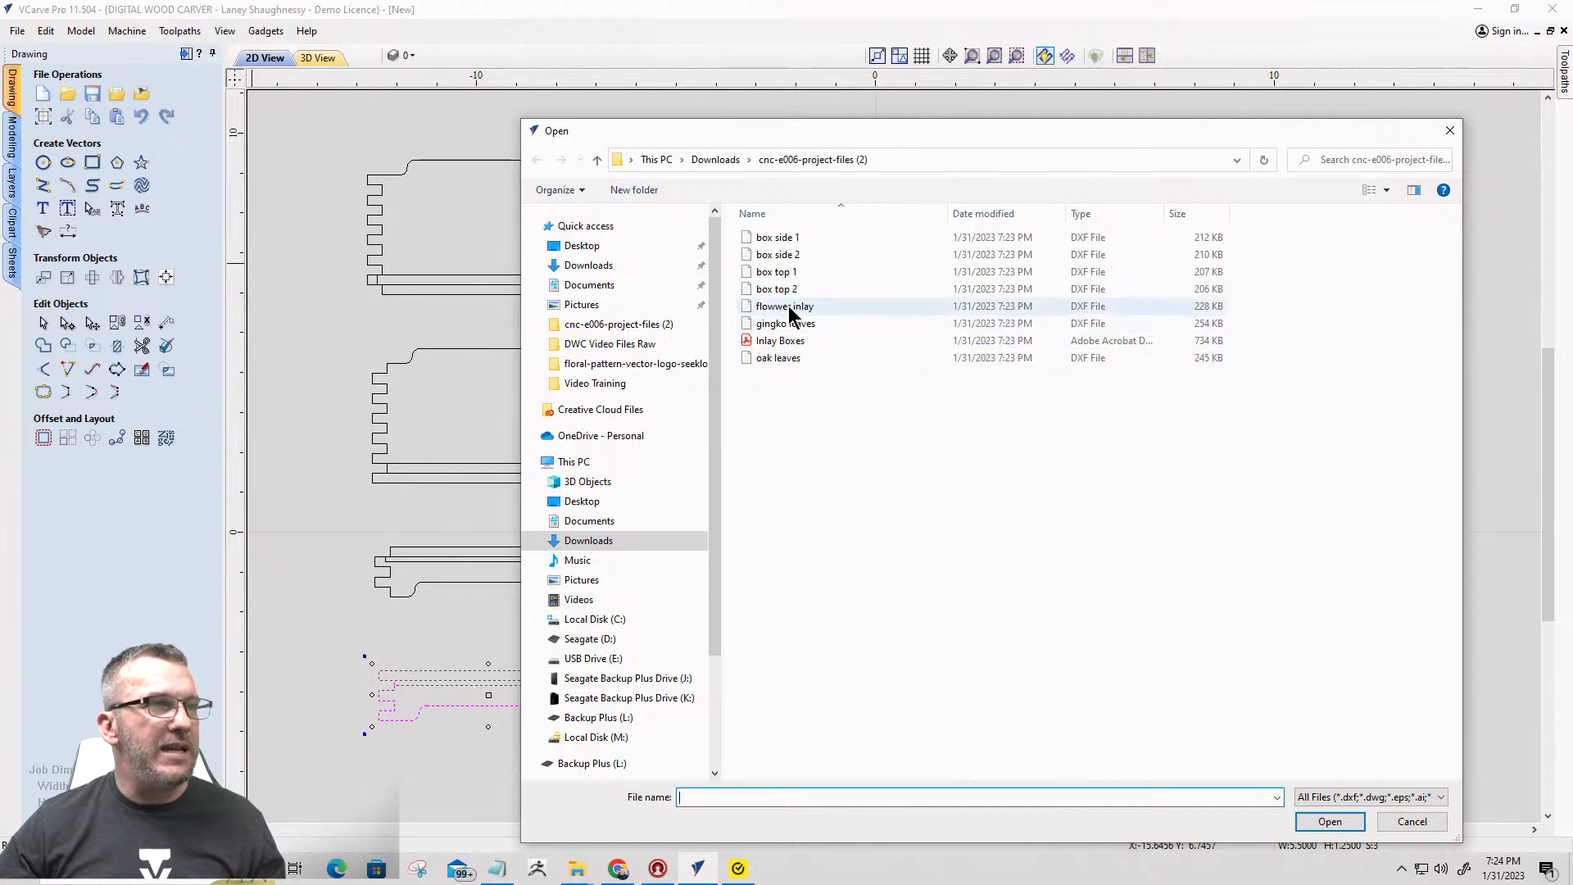
click(787, 307)
click(1323, 821)
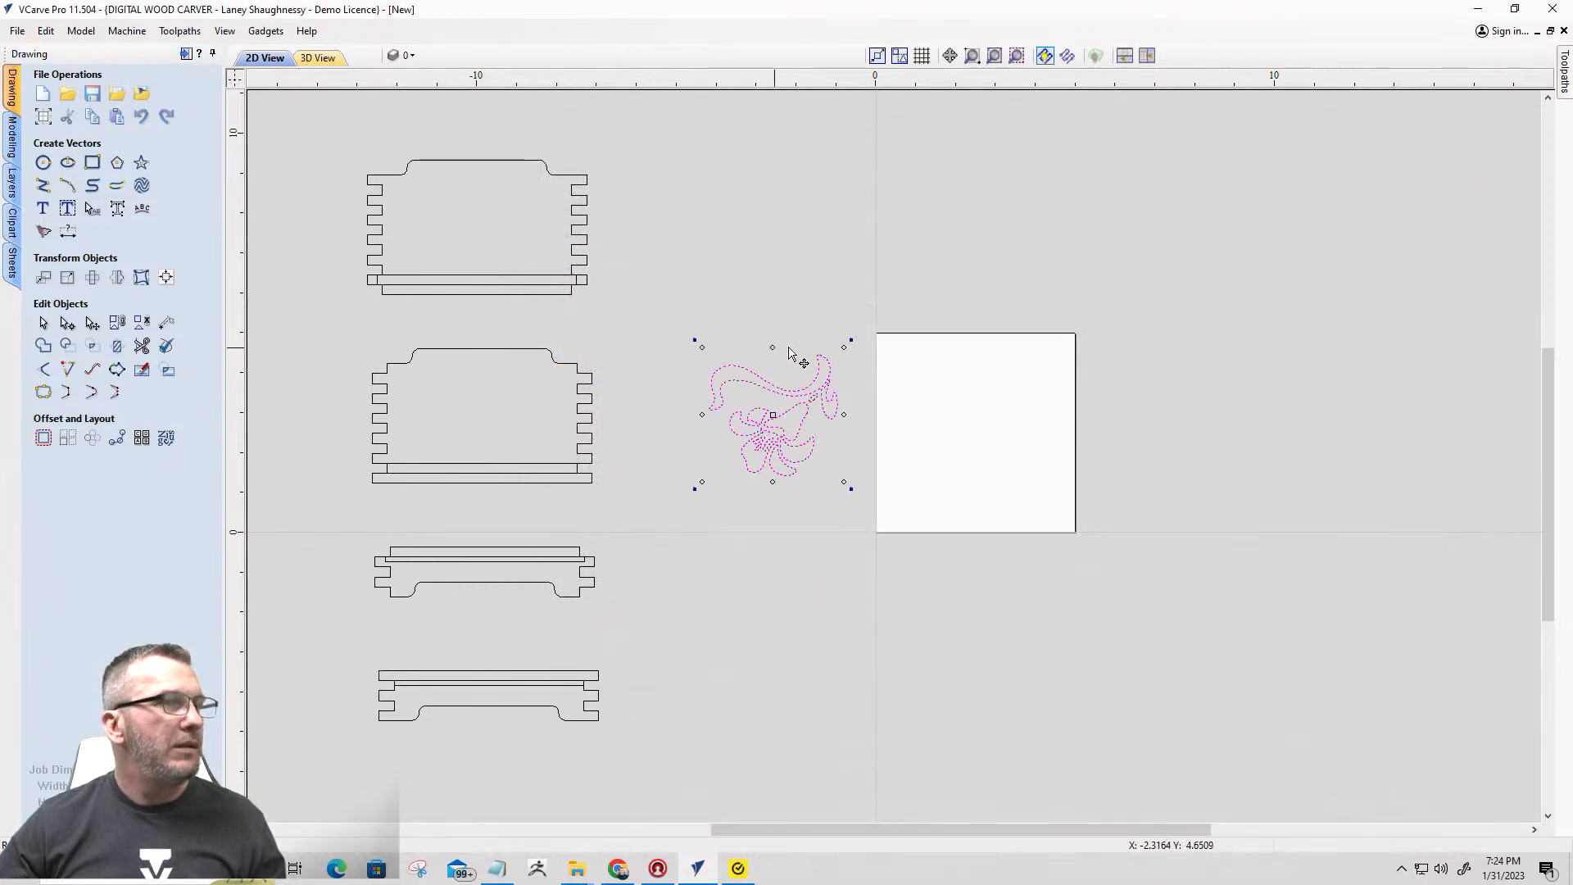
drag(781, 379, 689, 202)
Import the gingko leaves vectors and place them below the flower inlay, beside box side 2.
click(113, 100)
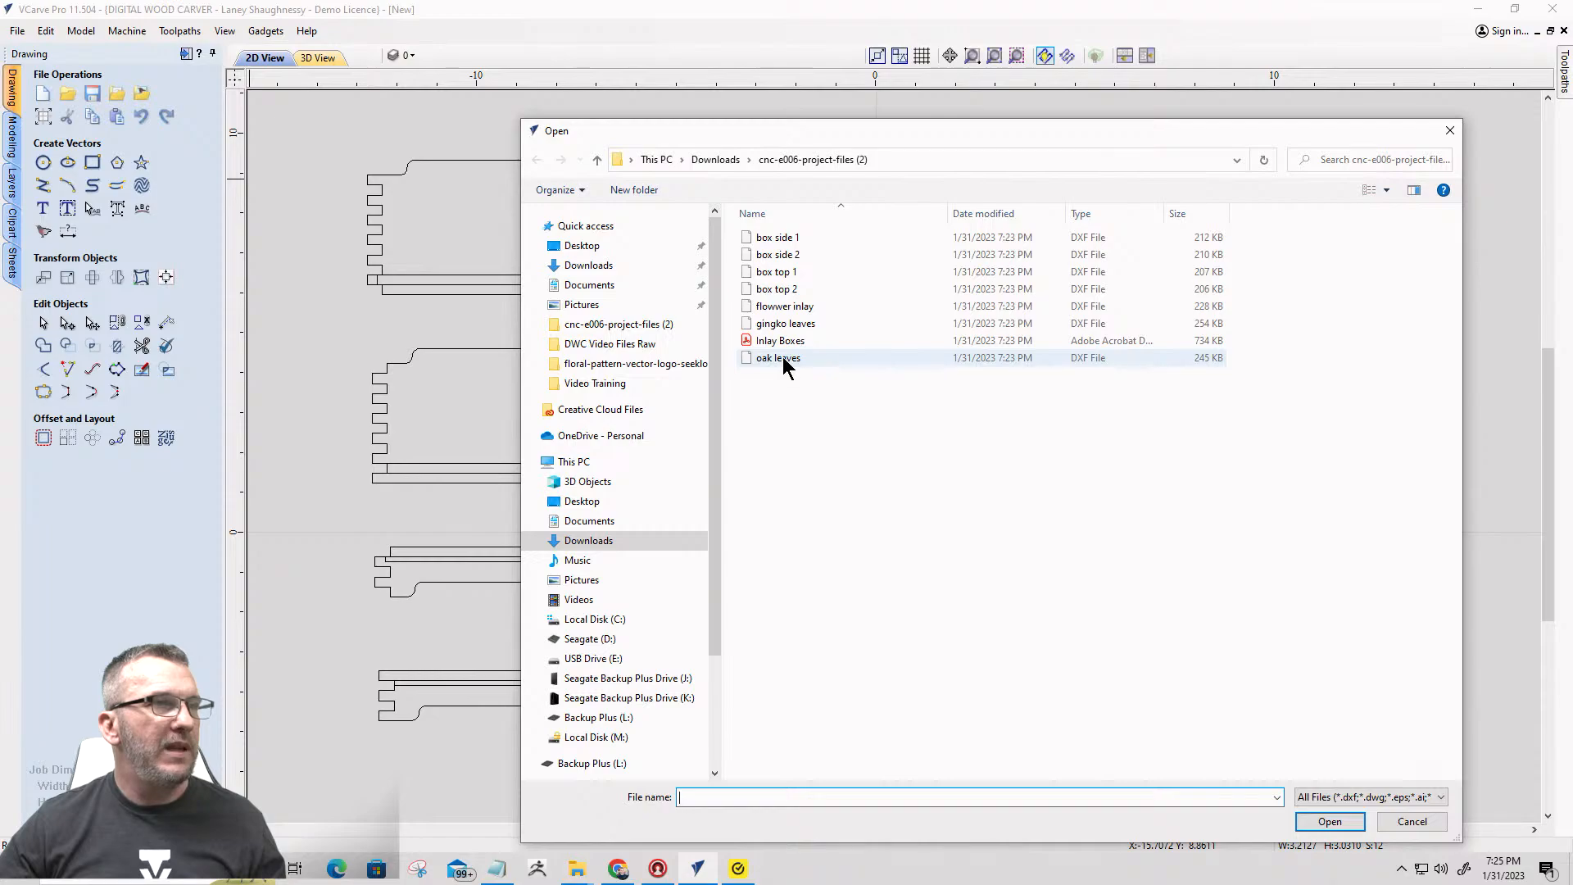
double_click(782, 324)
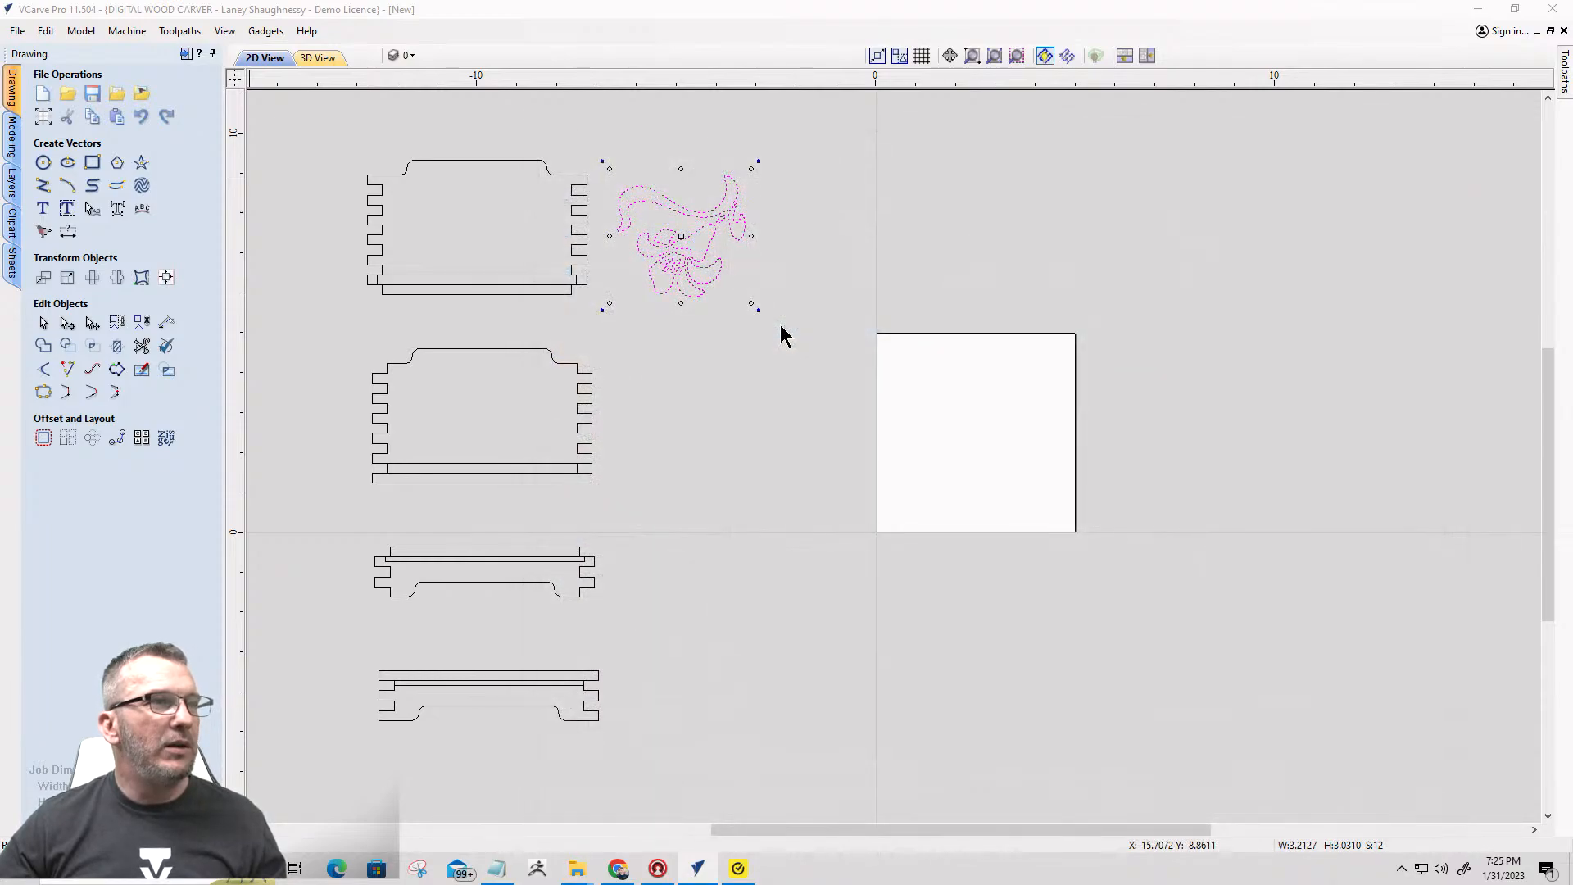
drag(782, 299, 694, 339)
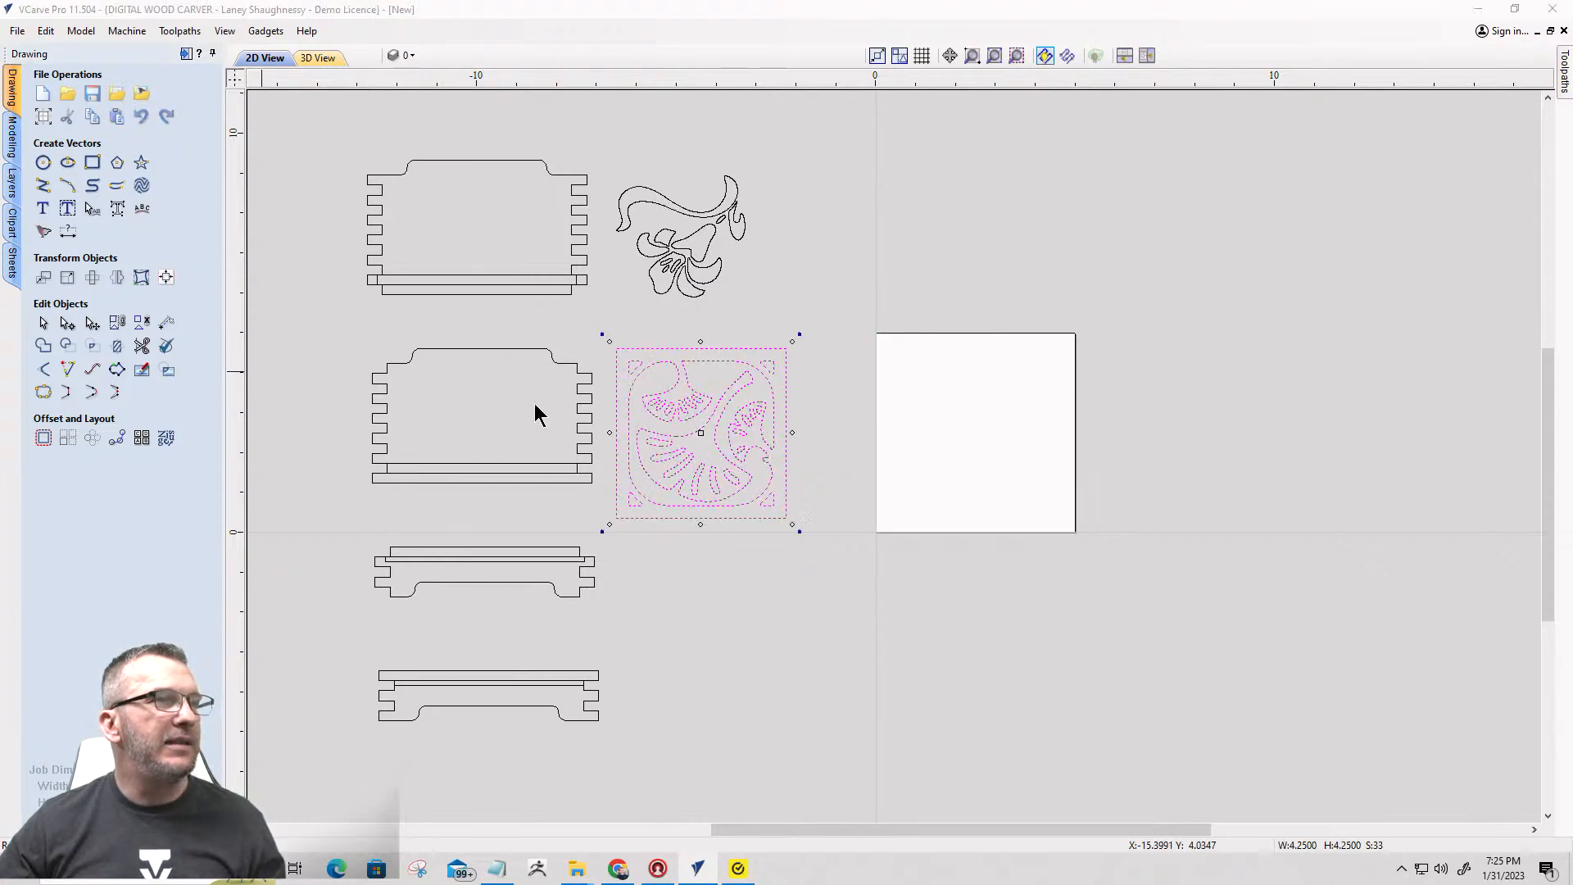
Import the oak leaves vectors and place them below the gingko leaves design, beside the two box tops.
key(ctrl+i)
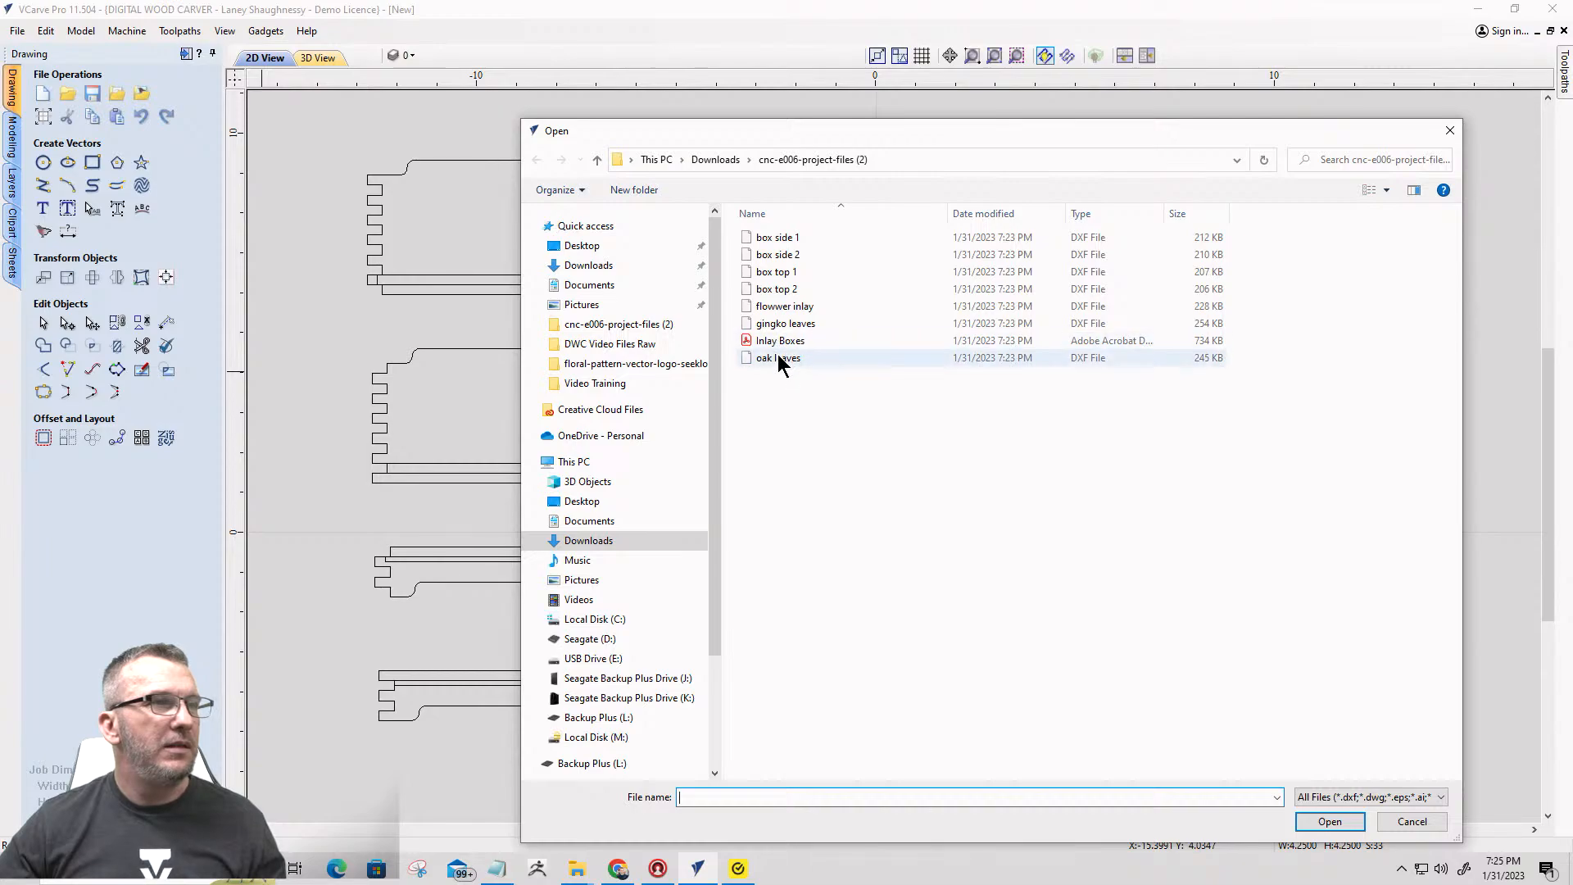
double_click(779, 358)
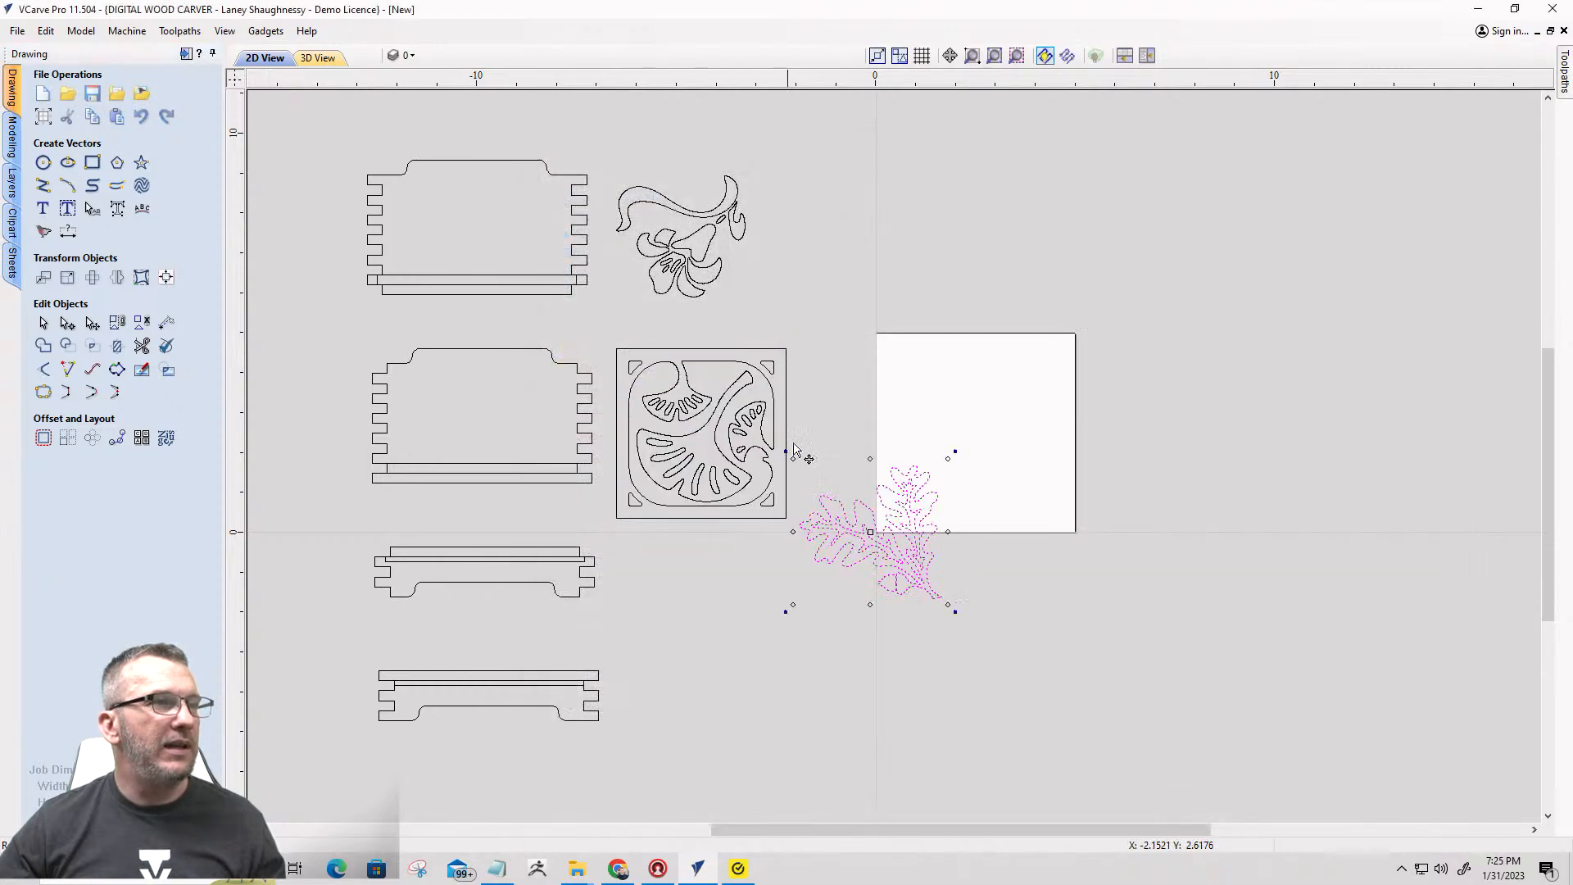
drag(908, 528, 737, 615)
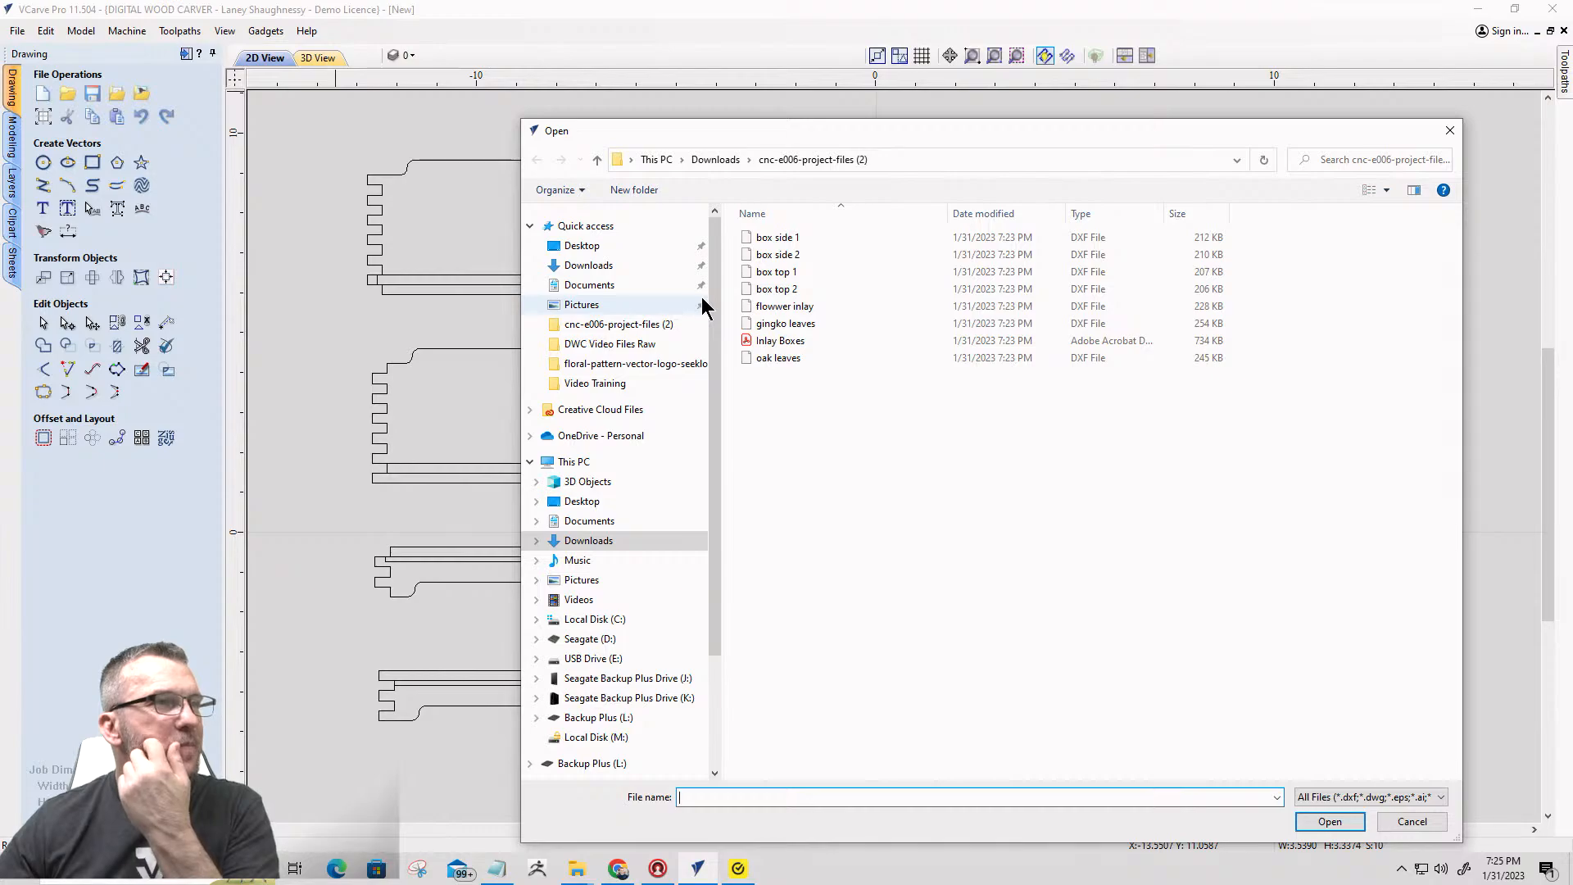
click(1397, 822)
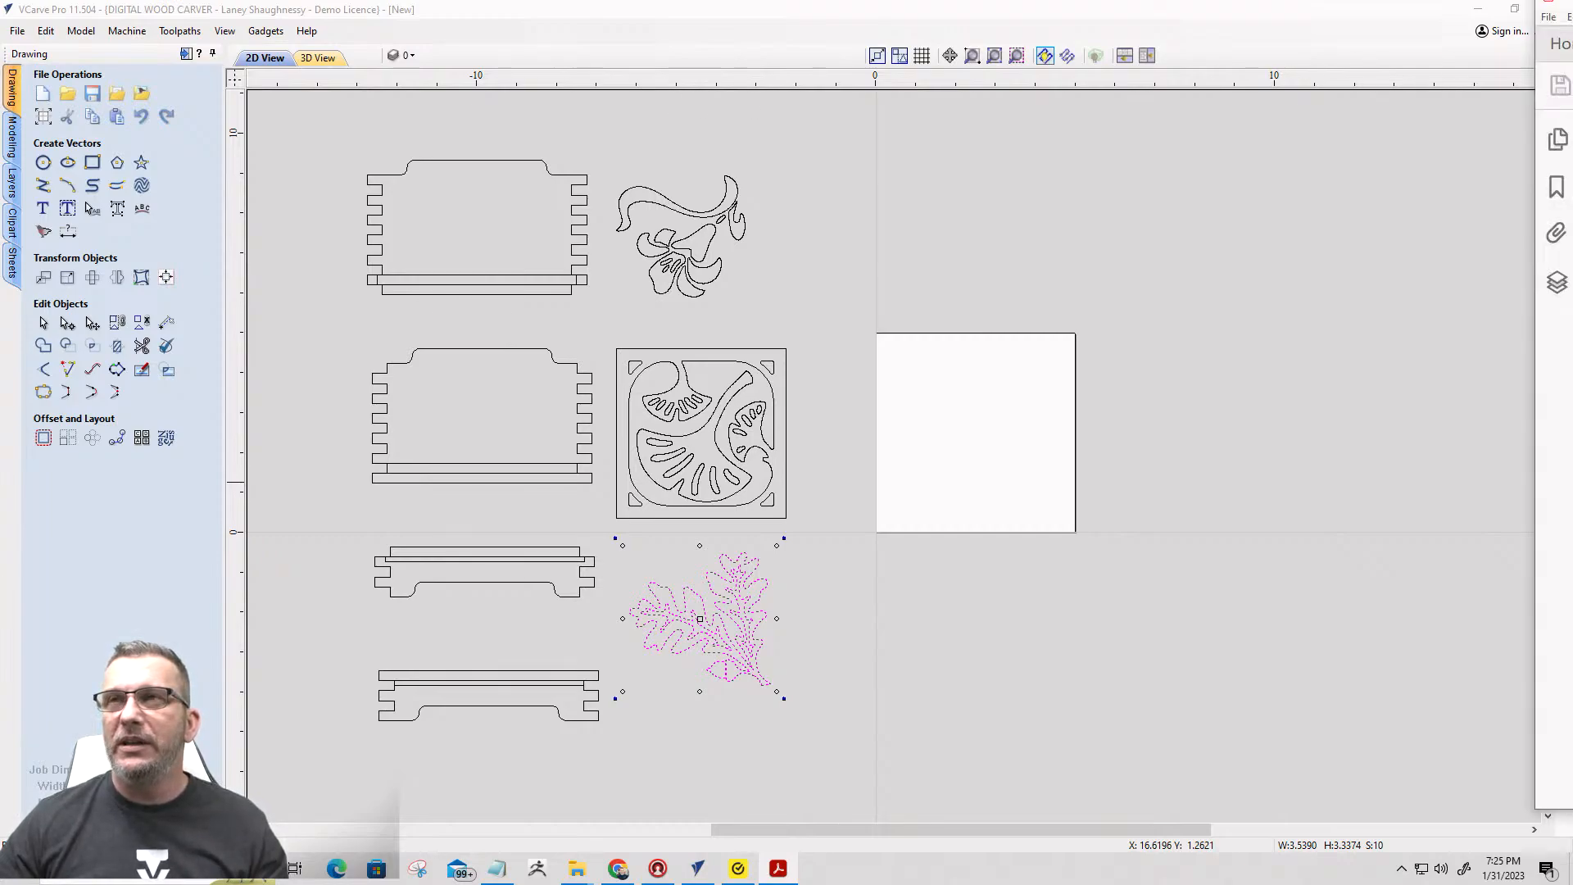
Bring the Inlay Boxes.pdf window in Adobe Acrobat onto the main screen and maximize it.
drag(1294, 29, 631, 32)
drag(1572, 39, 780, 7)
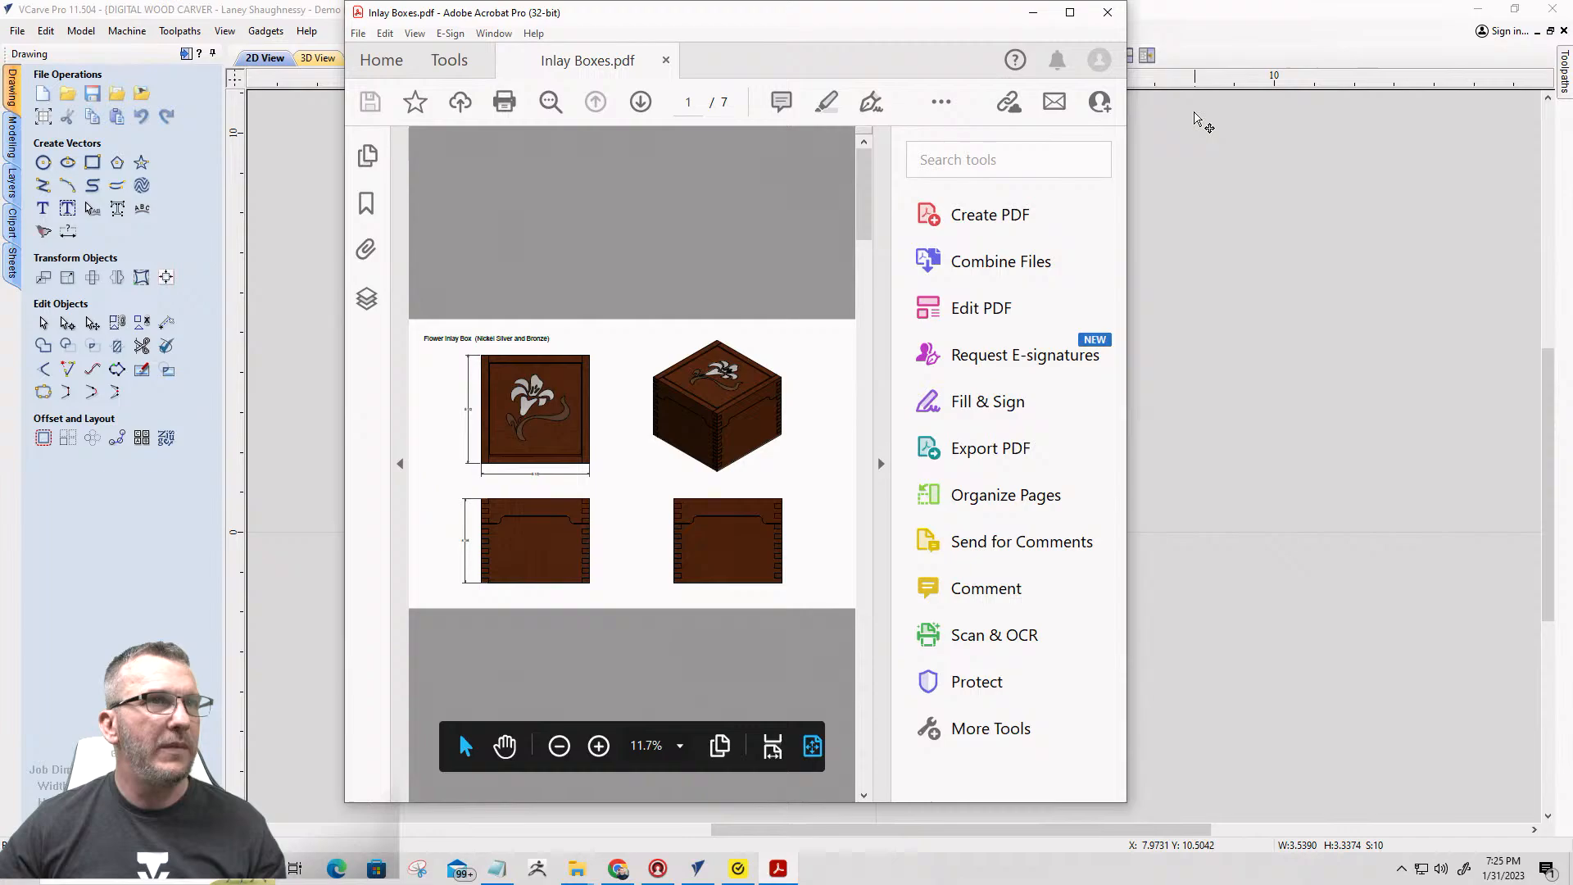
click(1070, 14)
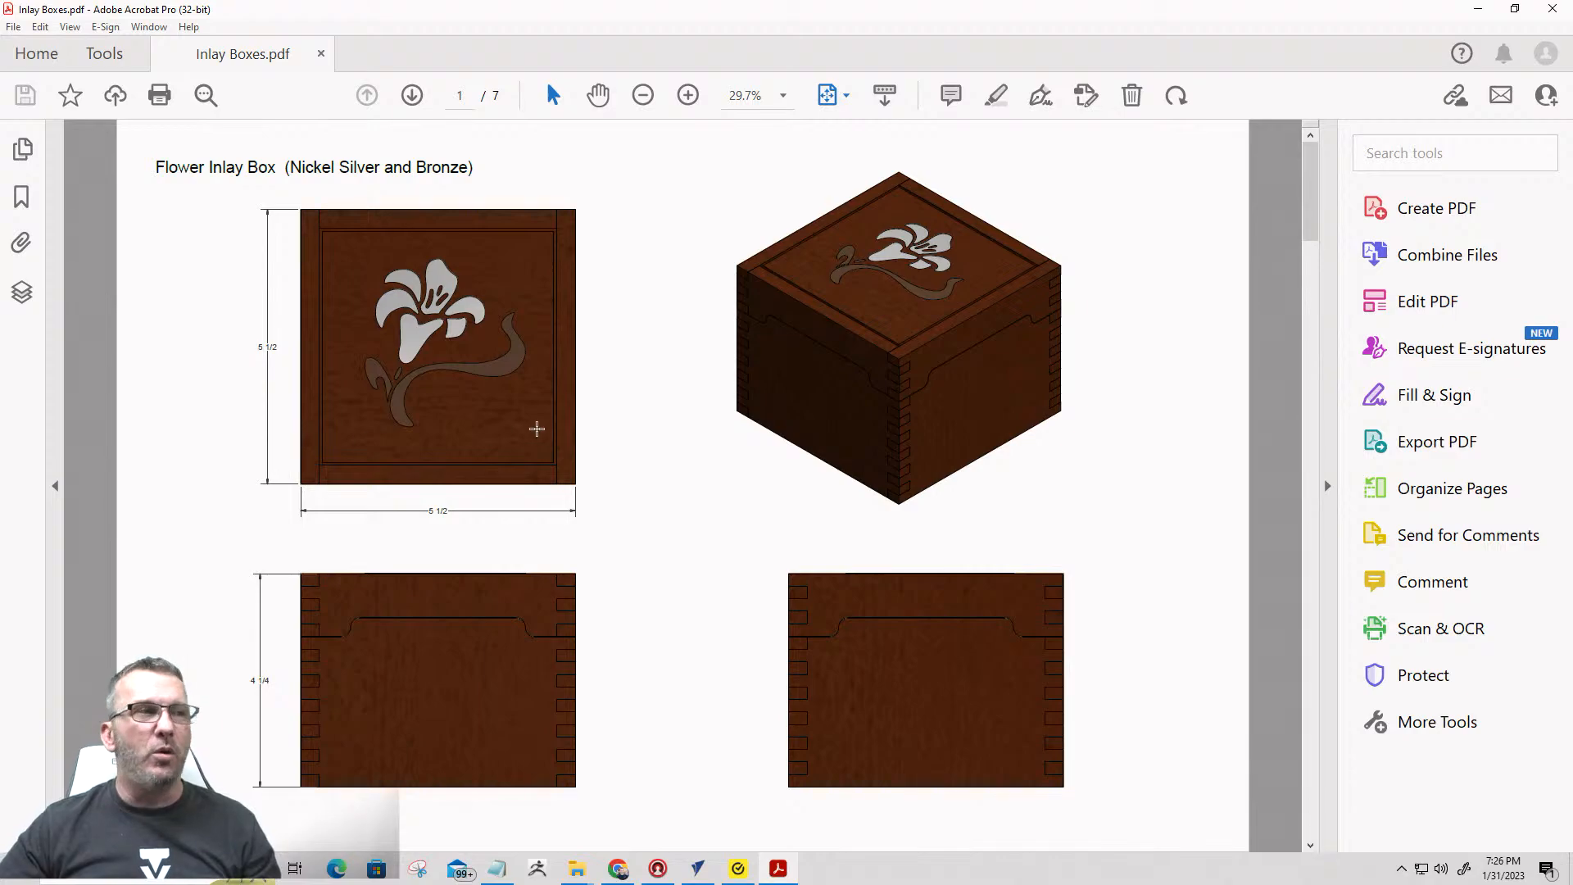
Review the box drawings in Inlay Boxes.pdf from page 1 through the Side 1 drawing on page 4.
scroll(639, 413, down, 2)
scroll(737, 397, down, 1)
scroll(732, 393, up, 1)
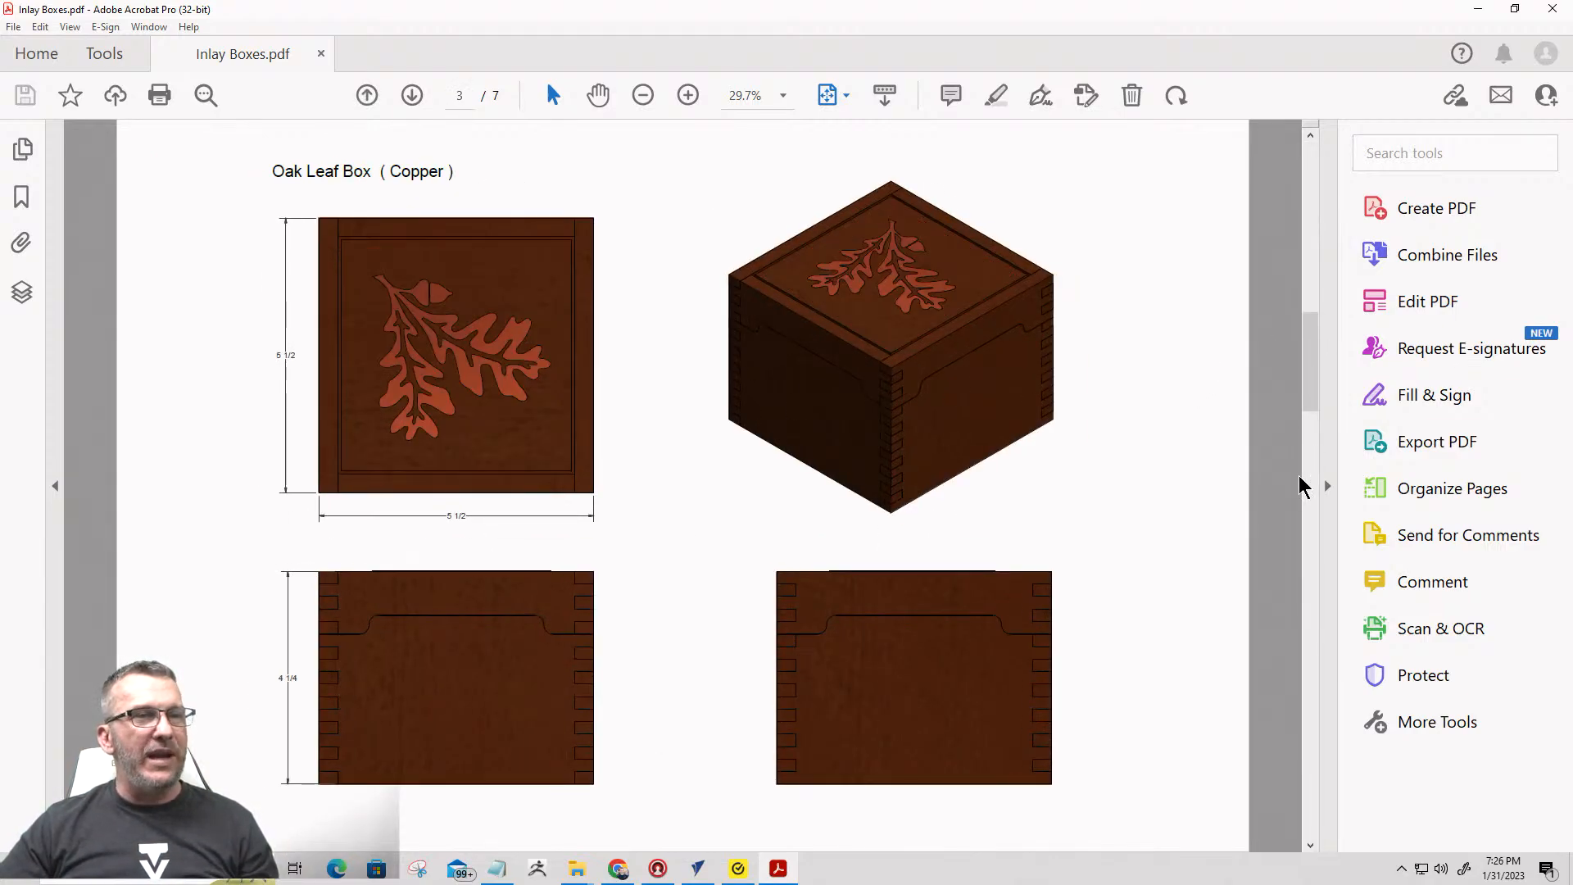
click(1311, 848)
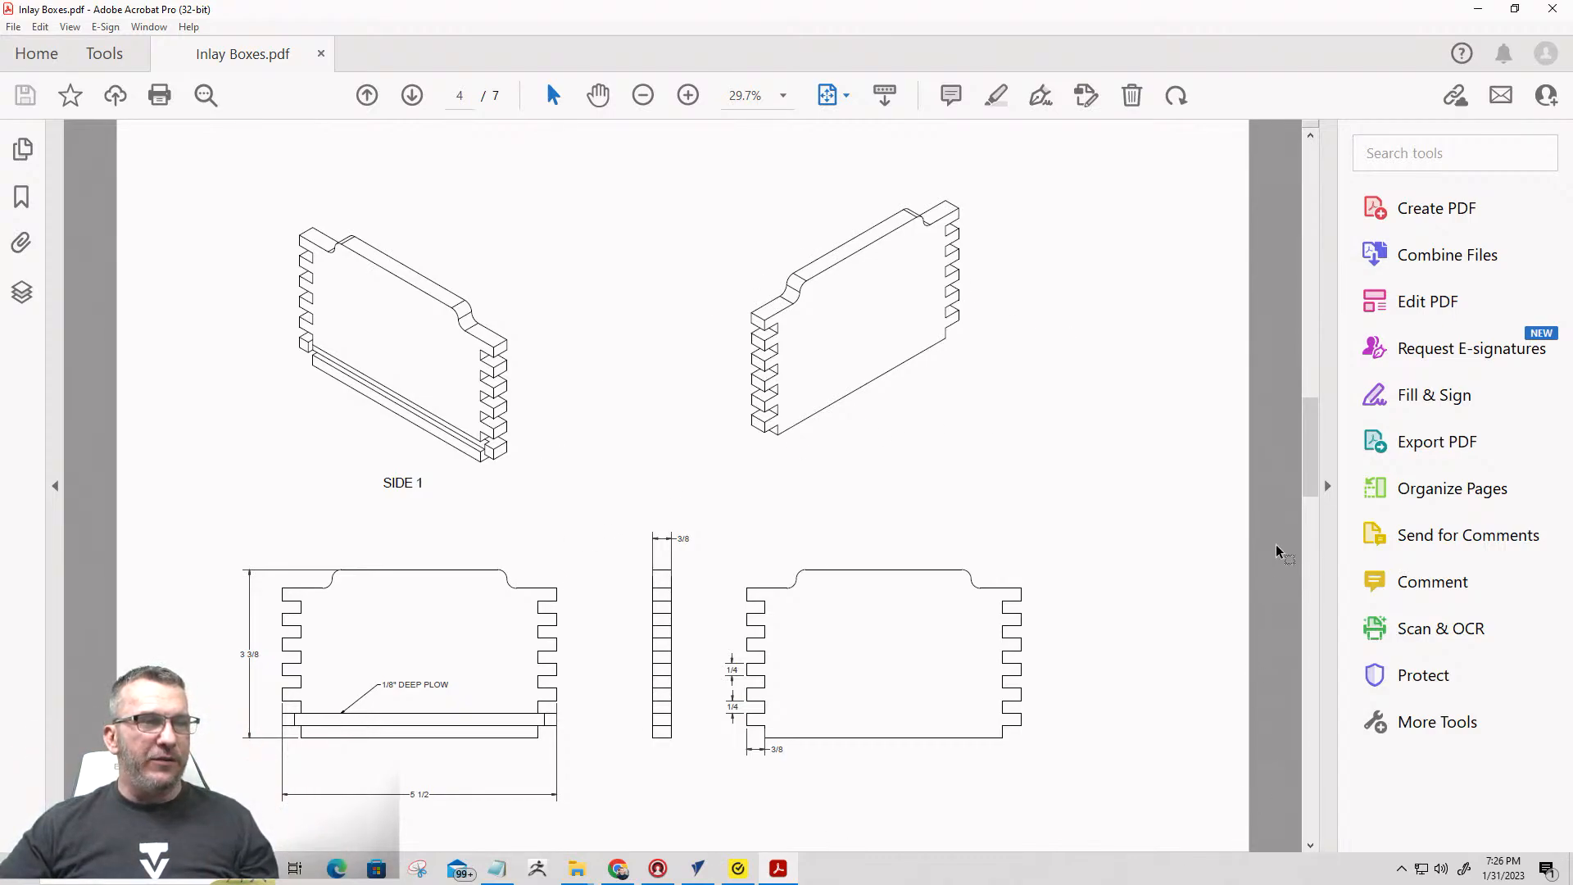
Review the Side 2, box lid, inlay panel and box bottom drawings in Inlay Boxes.pdf, and return to VCarve Pro.
click(1311, 846)
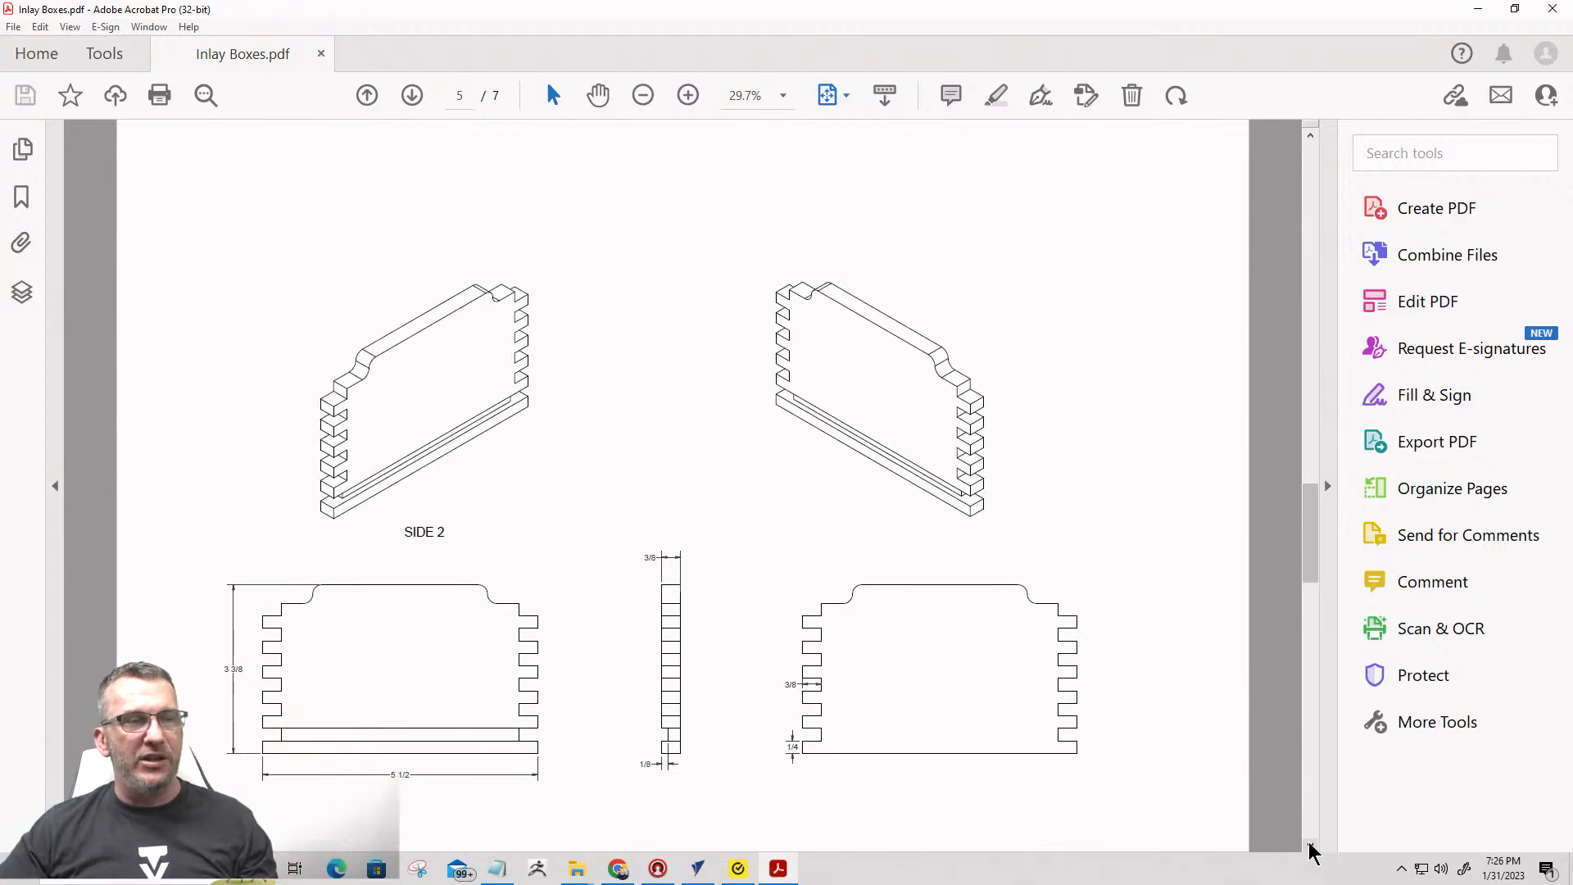
click(1310, 847)
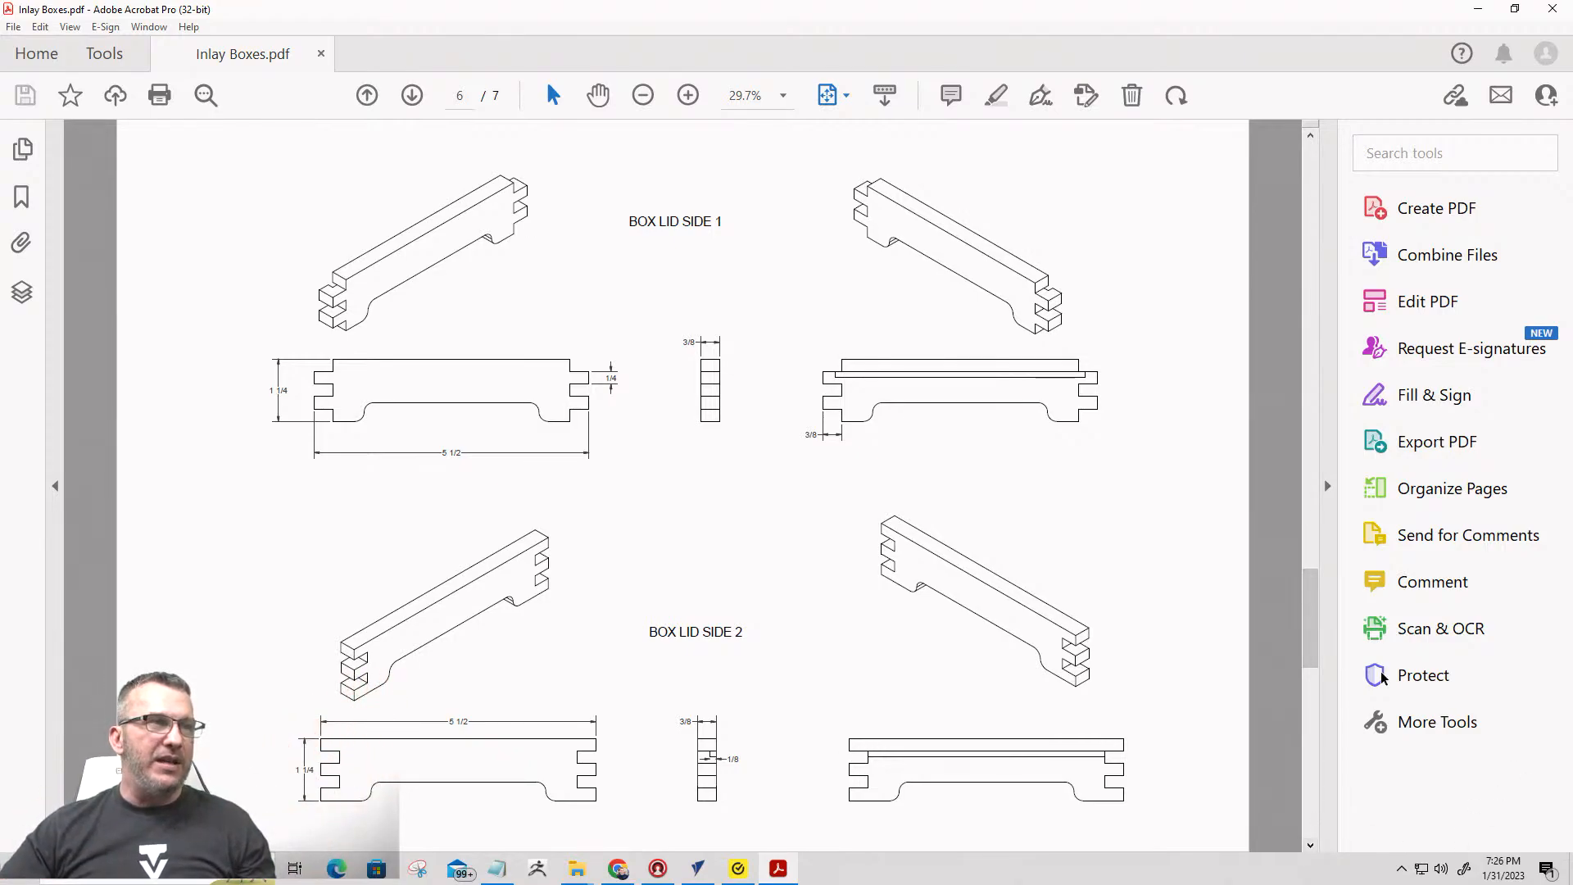
scroll(684, 641, down, 1)
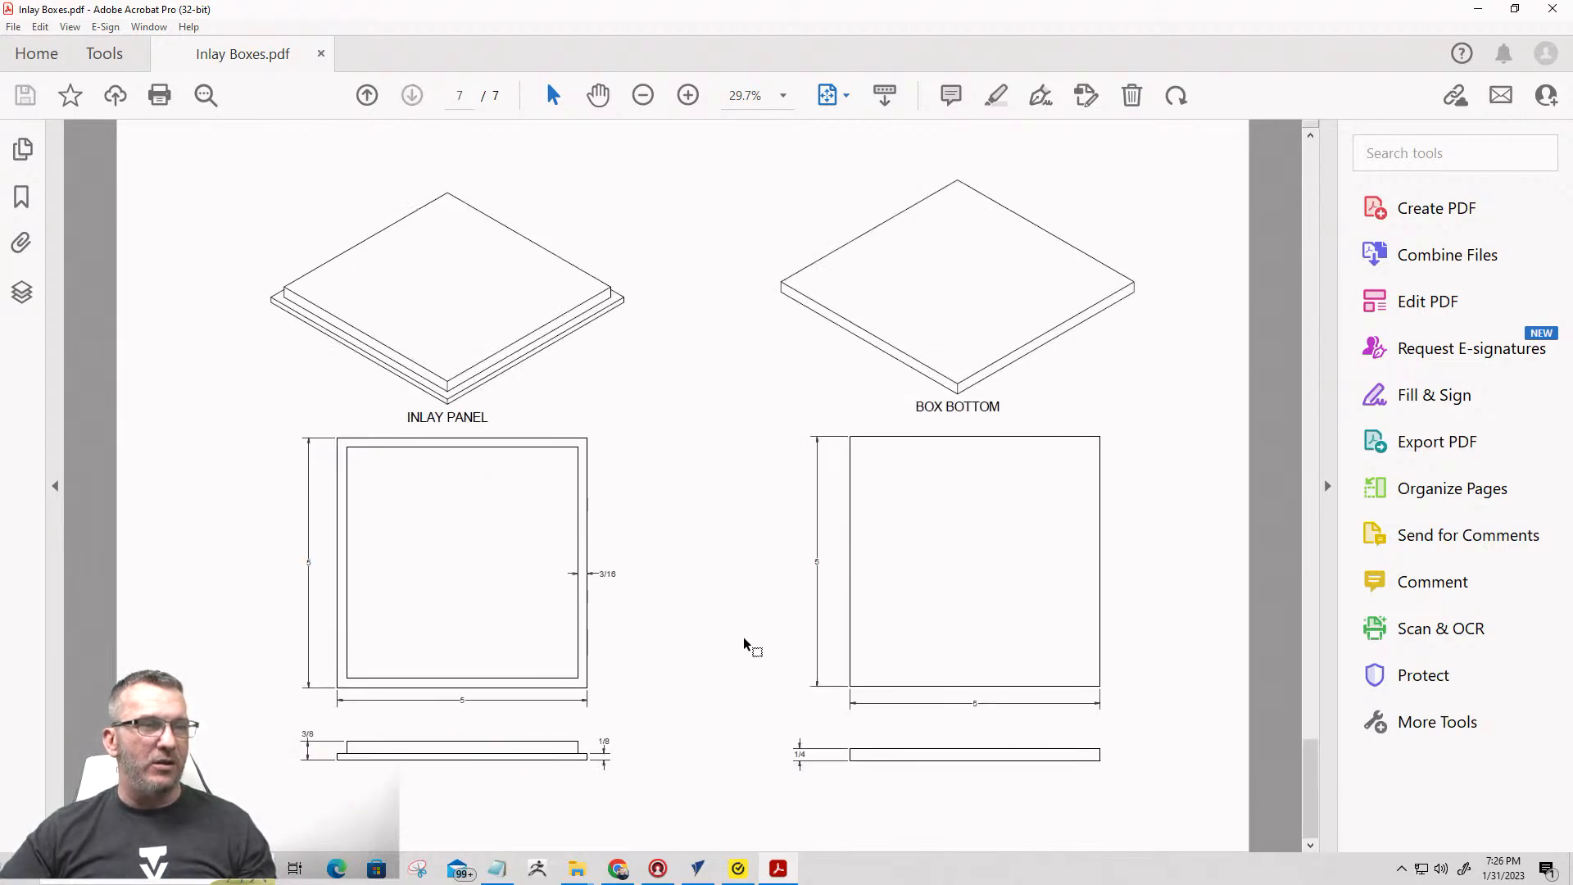
scroll(745, 641, up, 2)
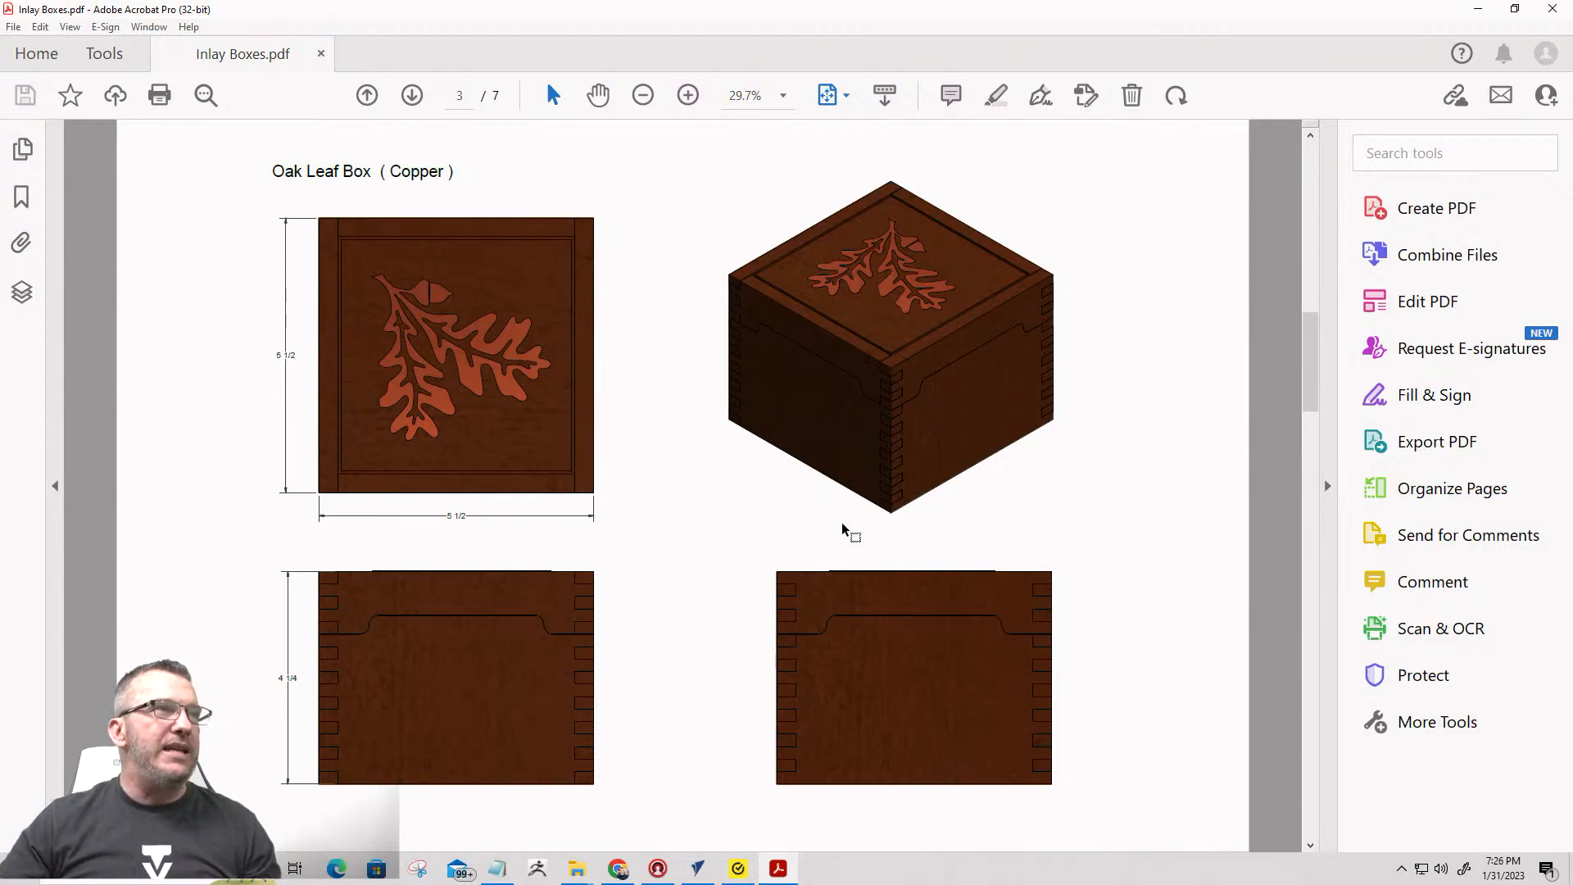
click(1478, 10)
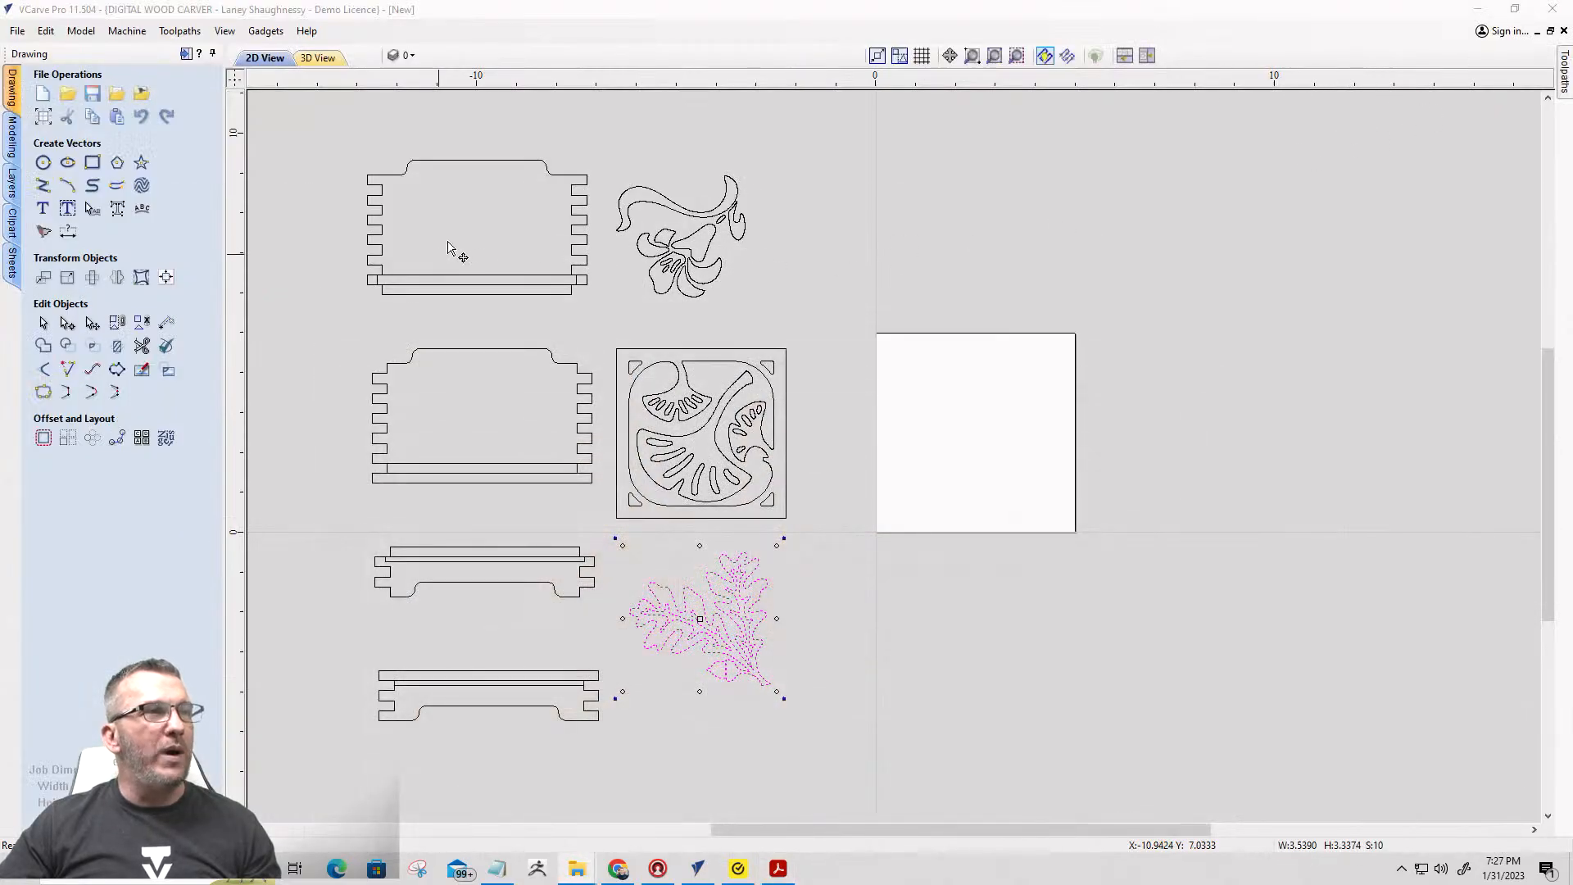
Examine the finger joints of the box side vectors up close, dismissing the Outlook Assistant sign-in window.
scroll(579, 193, up, 3)
scroll(623, 205, down, 1)
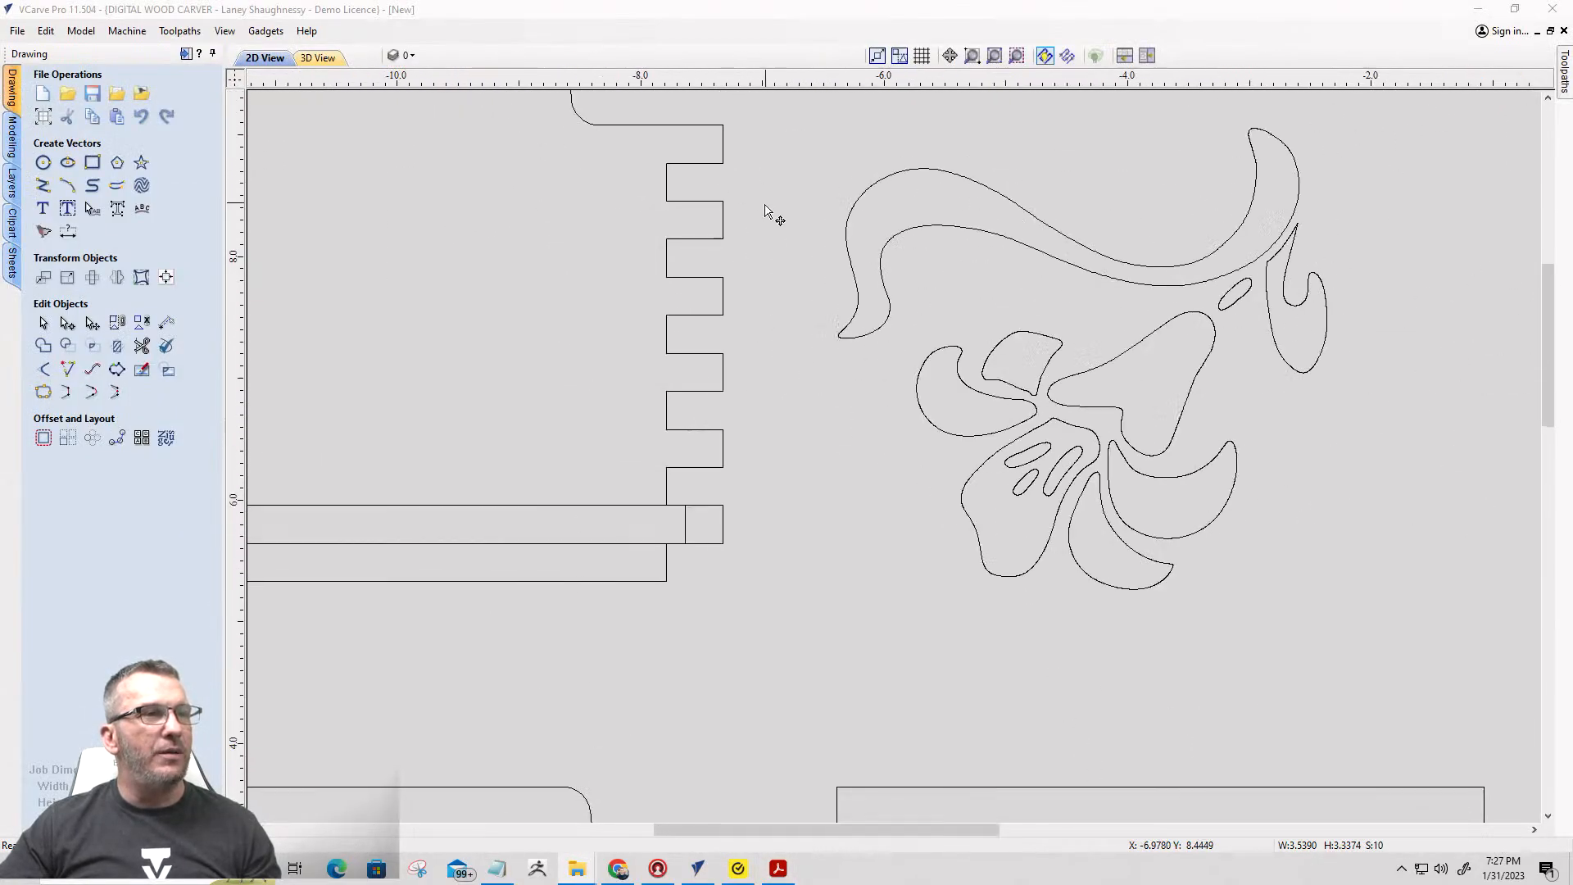
scroll(753, 246, down, 1)
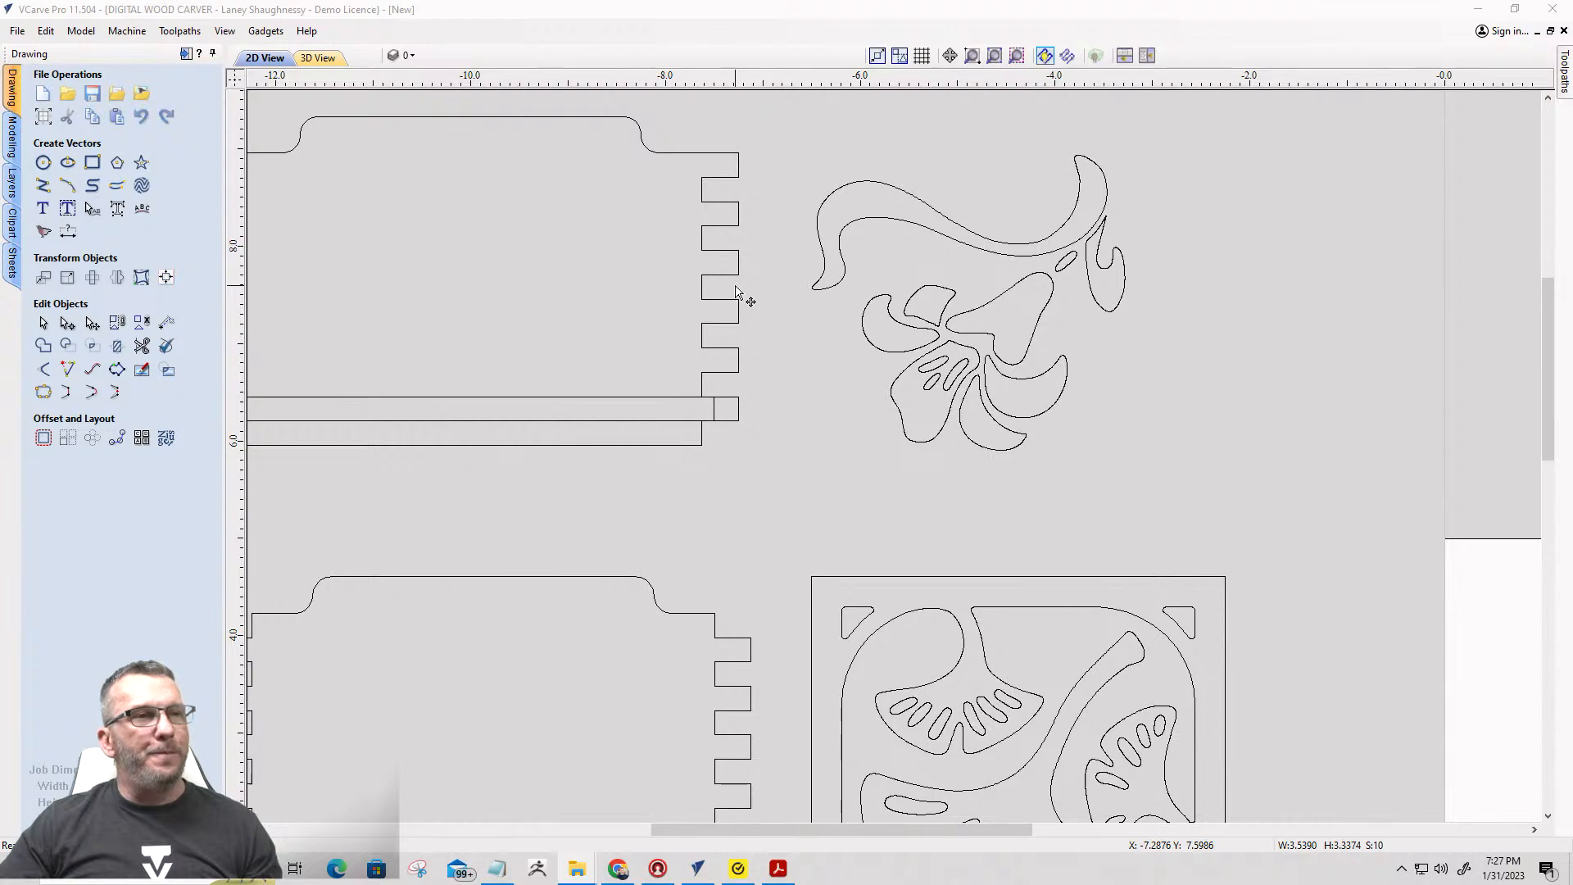
scroll(737, 294, down, 1)
scroll(737, 293, down, 1)
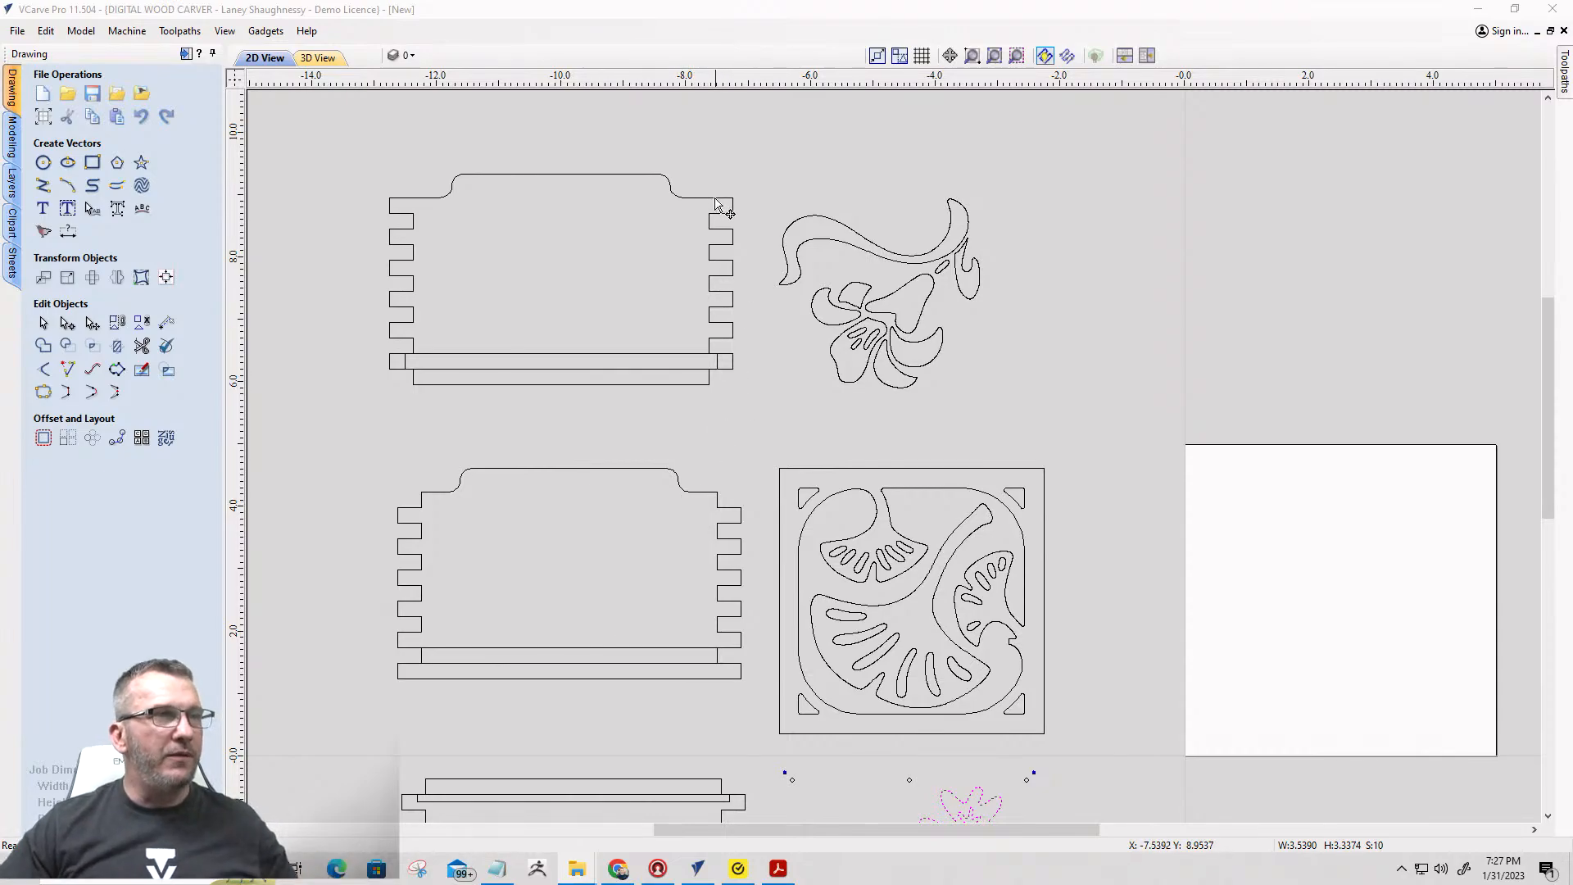
scroll(736, 238, up, 4)
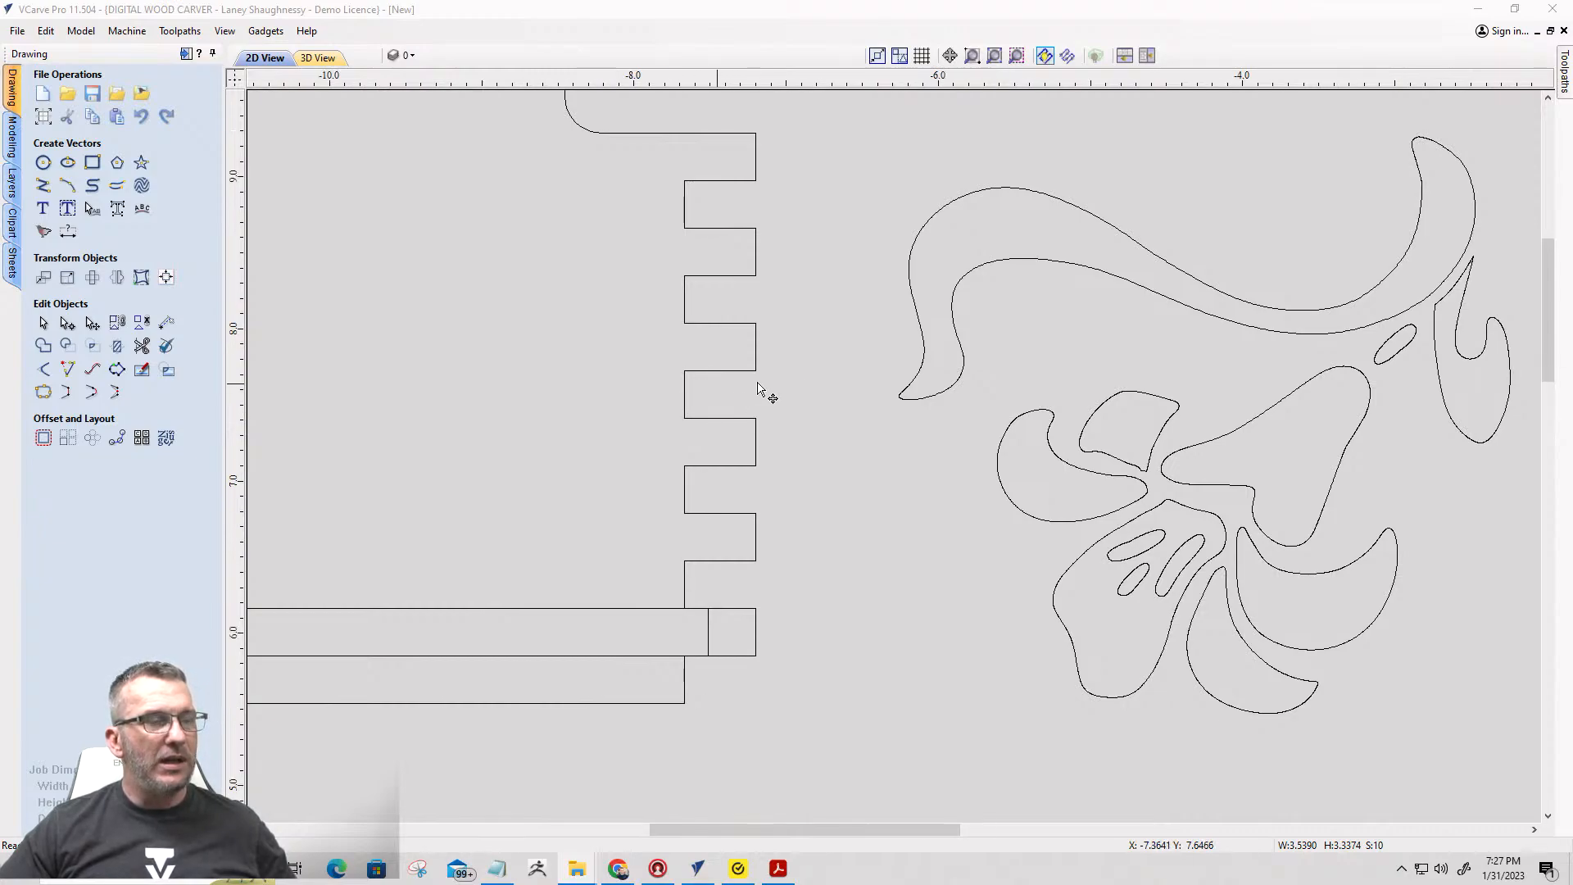
scroll(799, 391, down, 3)
scroll(794, 385, down, 2)
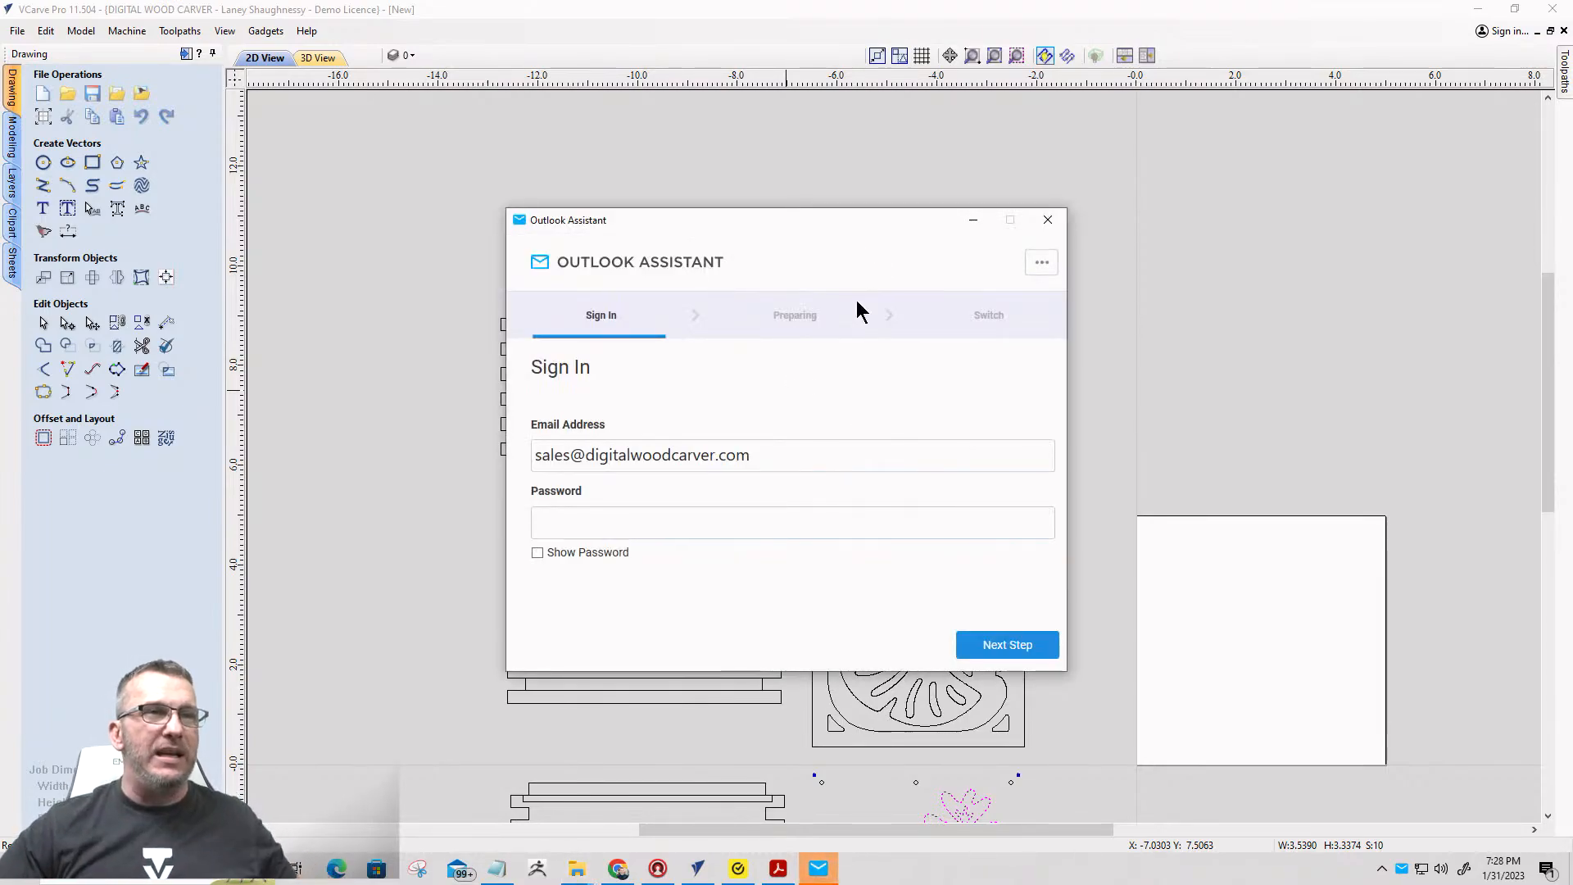
click(1051, 223)
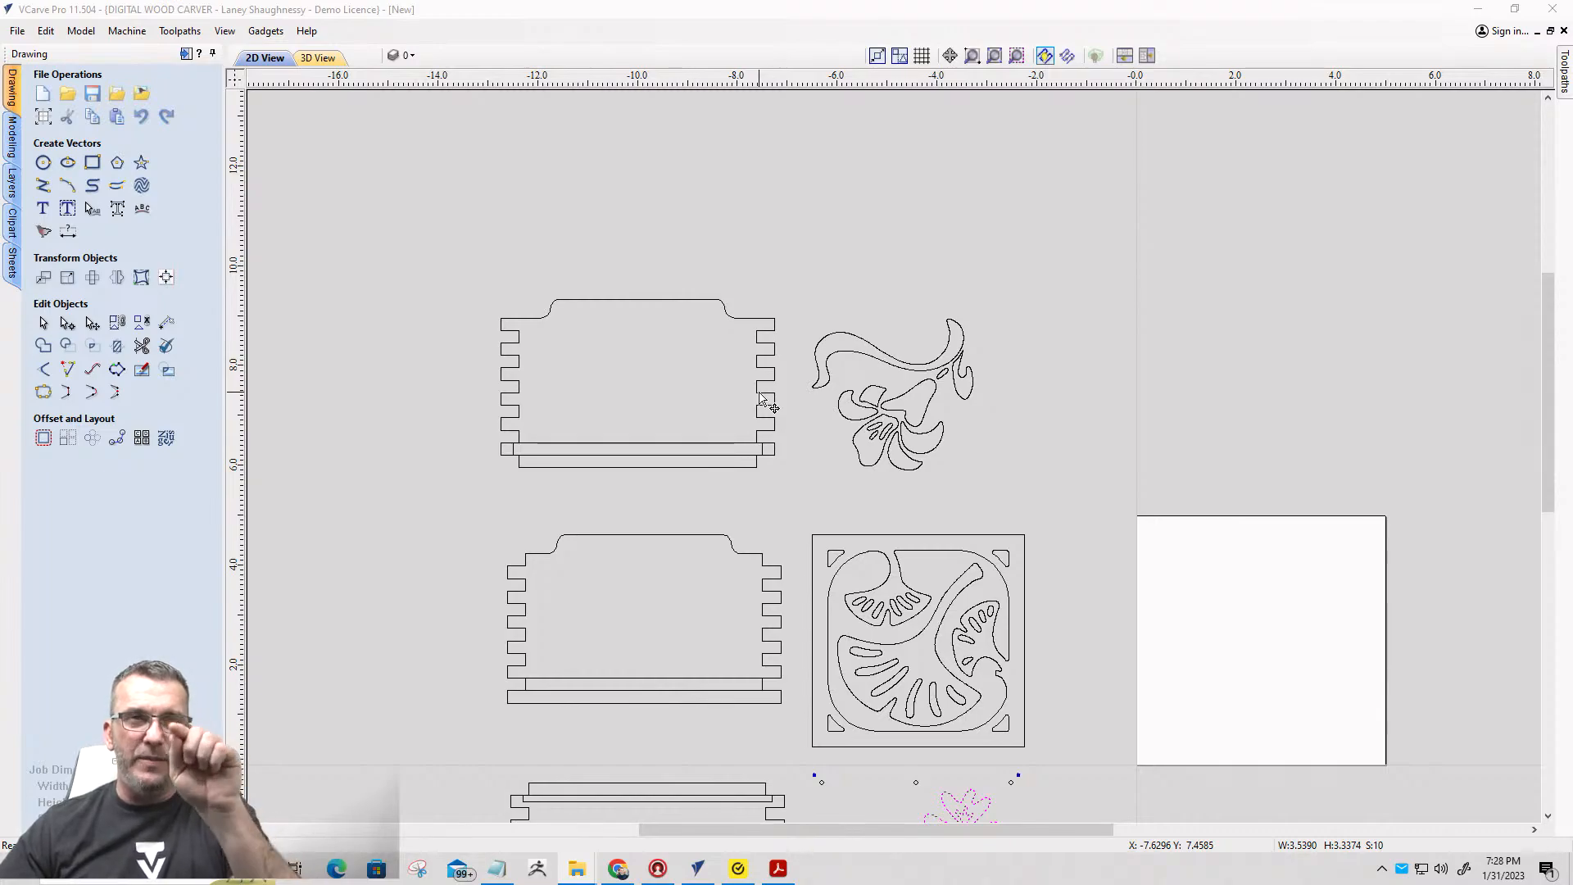
scroll(762, 397, up, 3)
scroll(754, 418, up, 3)
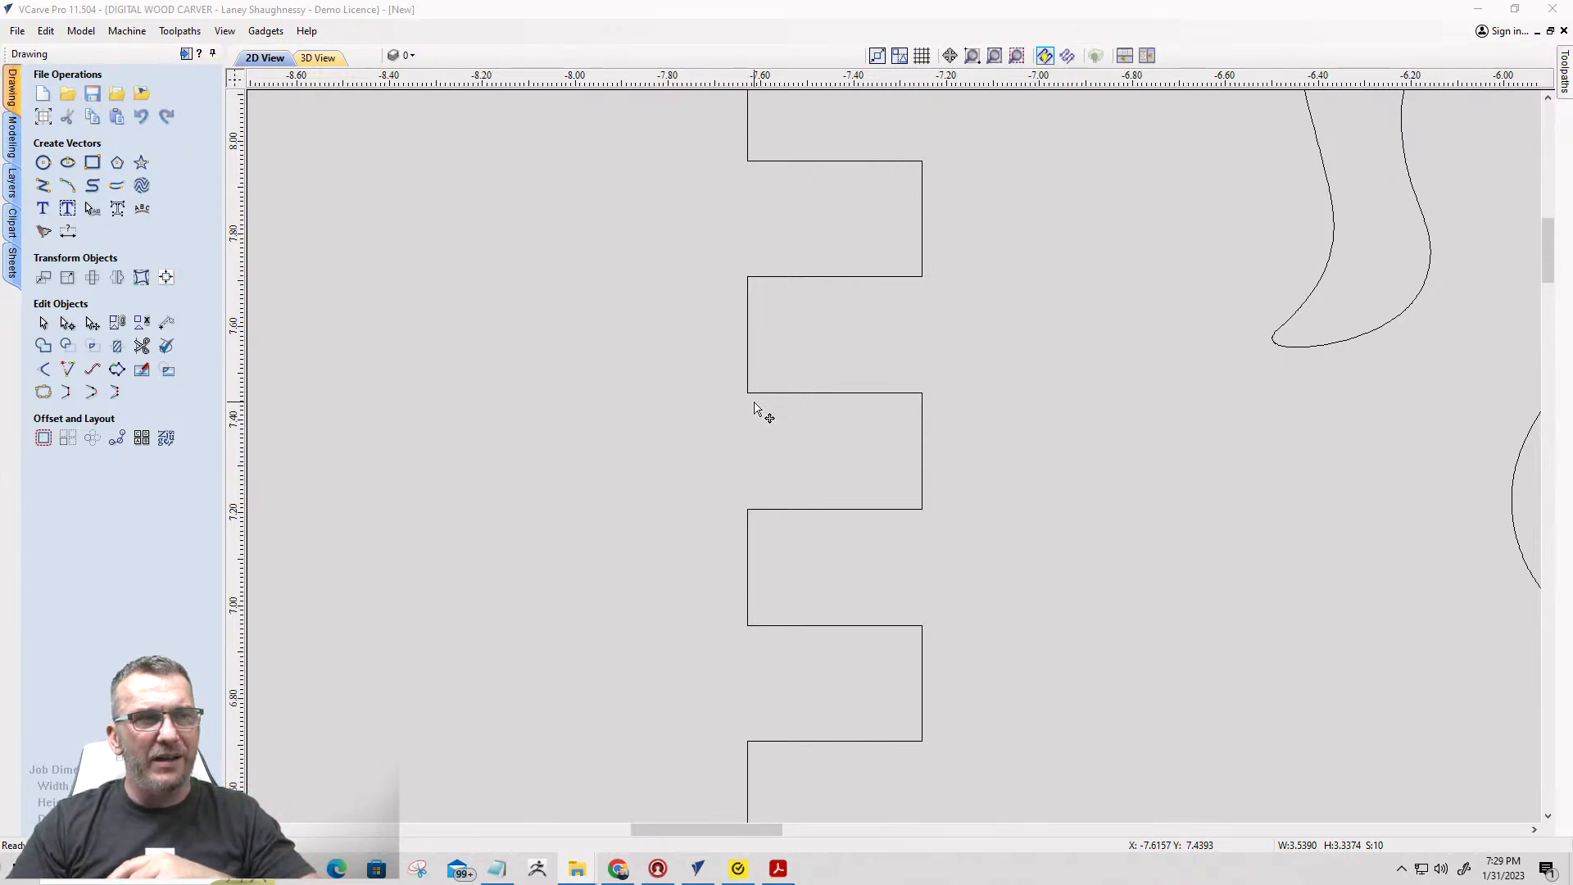
scroll(798, 295, down, 8)
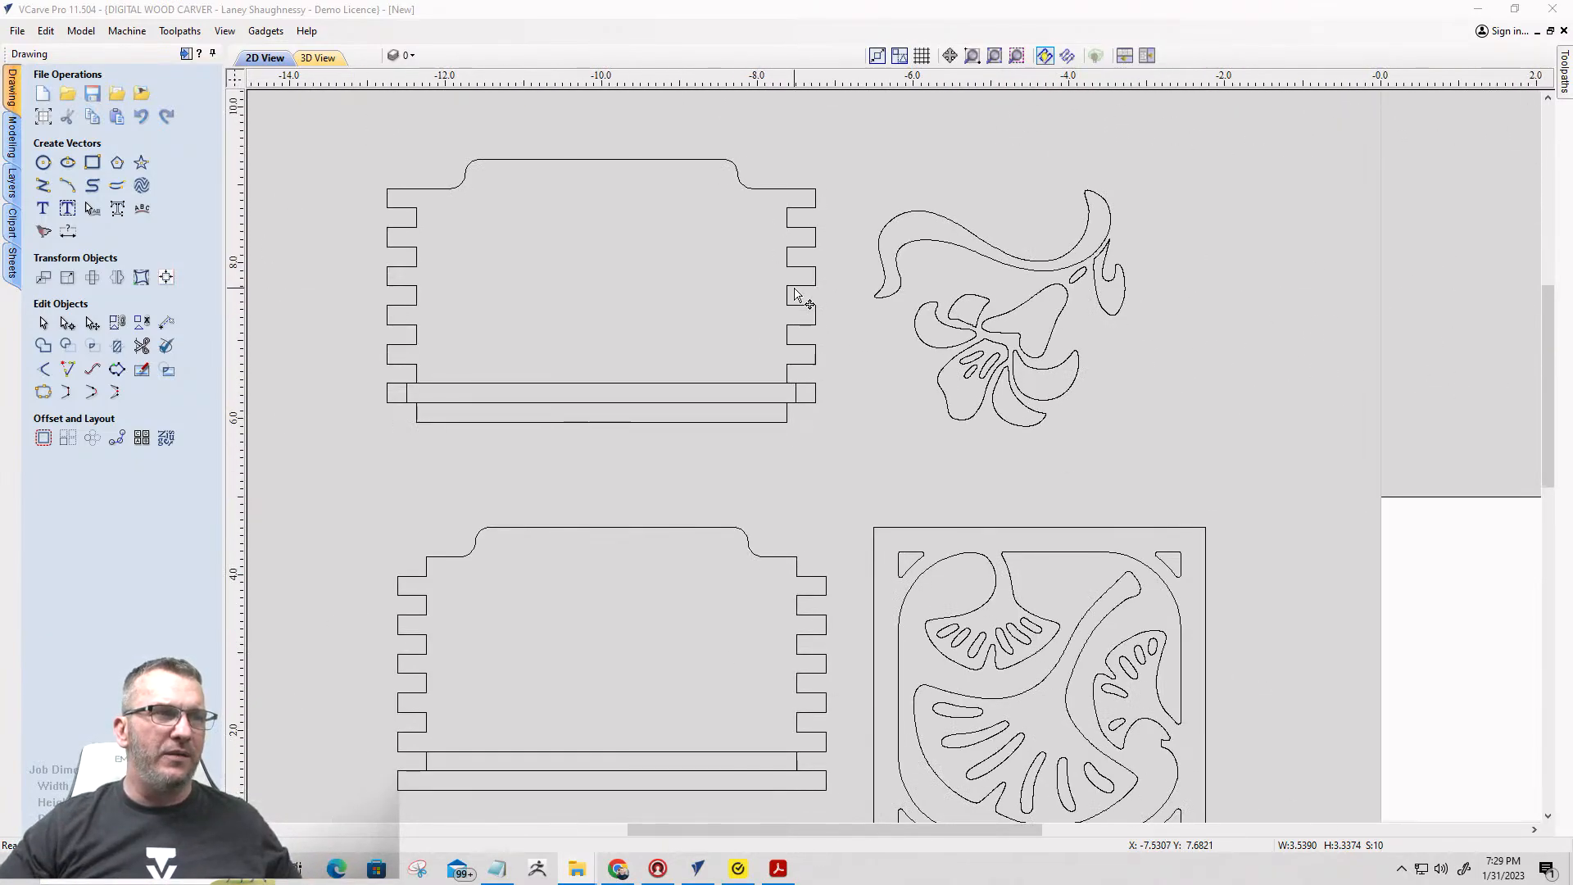
Select all the box part and inlay vectors and move them to the opposite side of the job, clear of the material.
scroll(799, 295, down, 1)
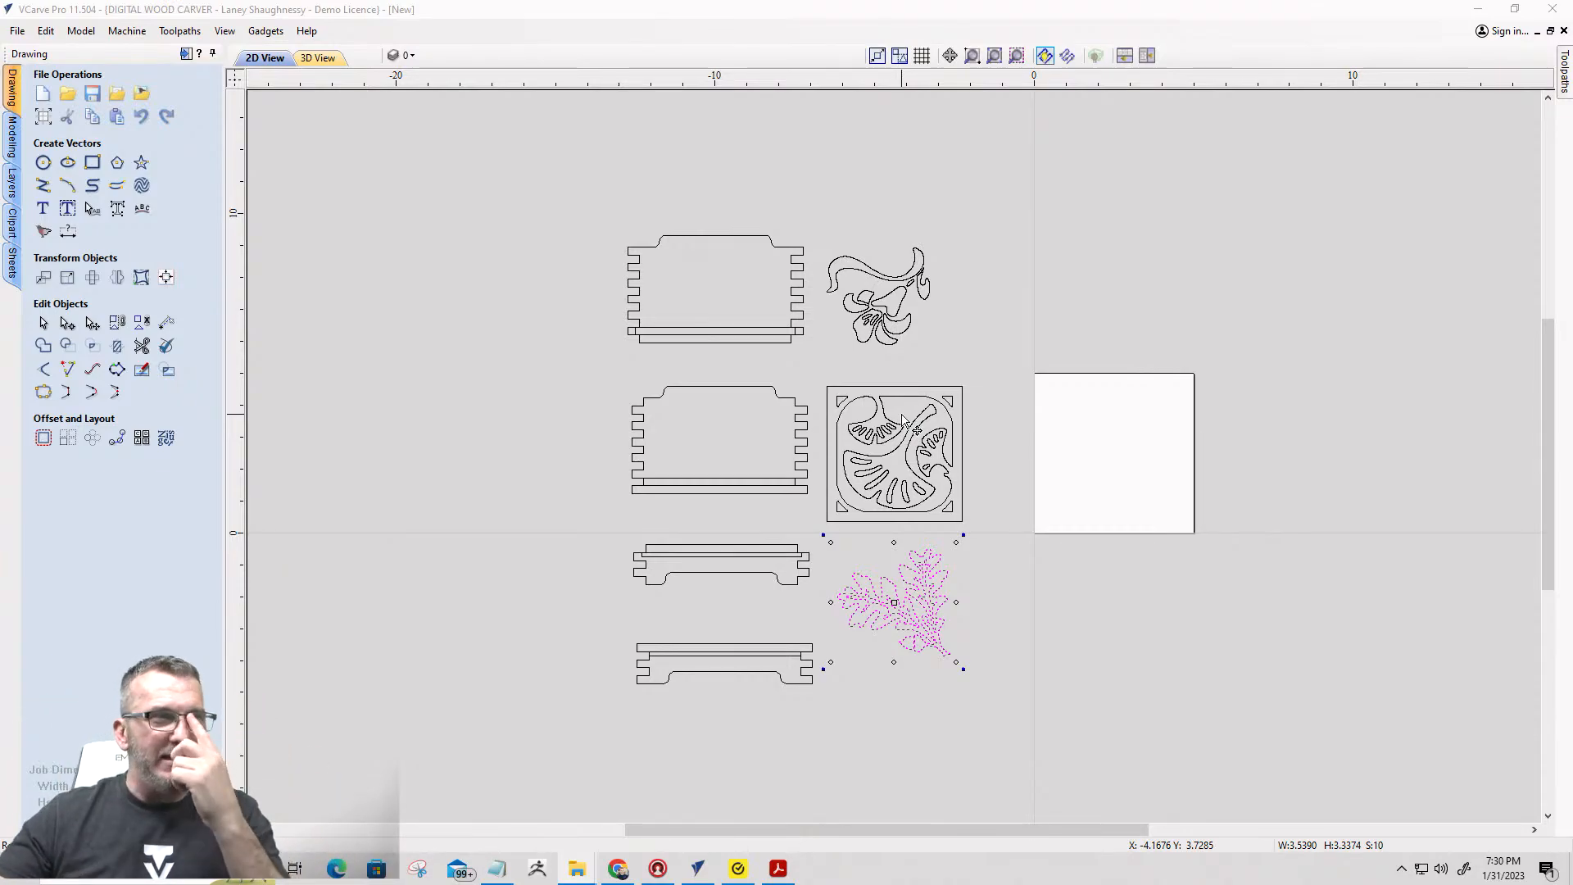
mouse_move(538, 141)
mouse_down()
mouse_move(1085, 692)
mouse_move(1046, 784)
mouse_move(1037, 766)
mouse_up()
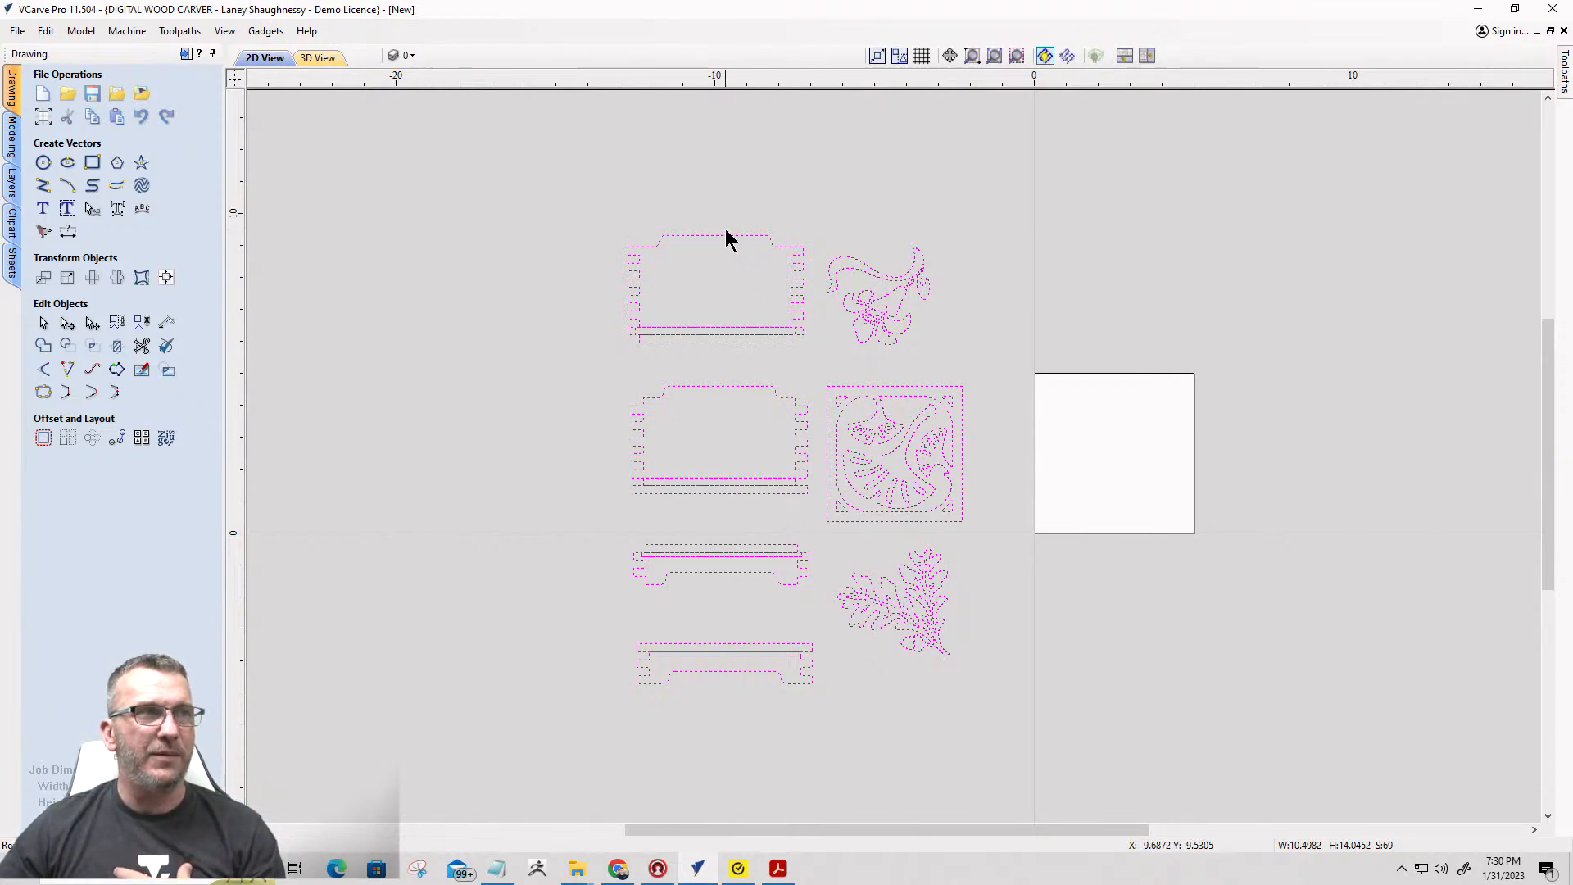
drag(723, 235, 1486, 190)
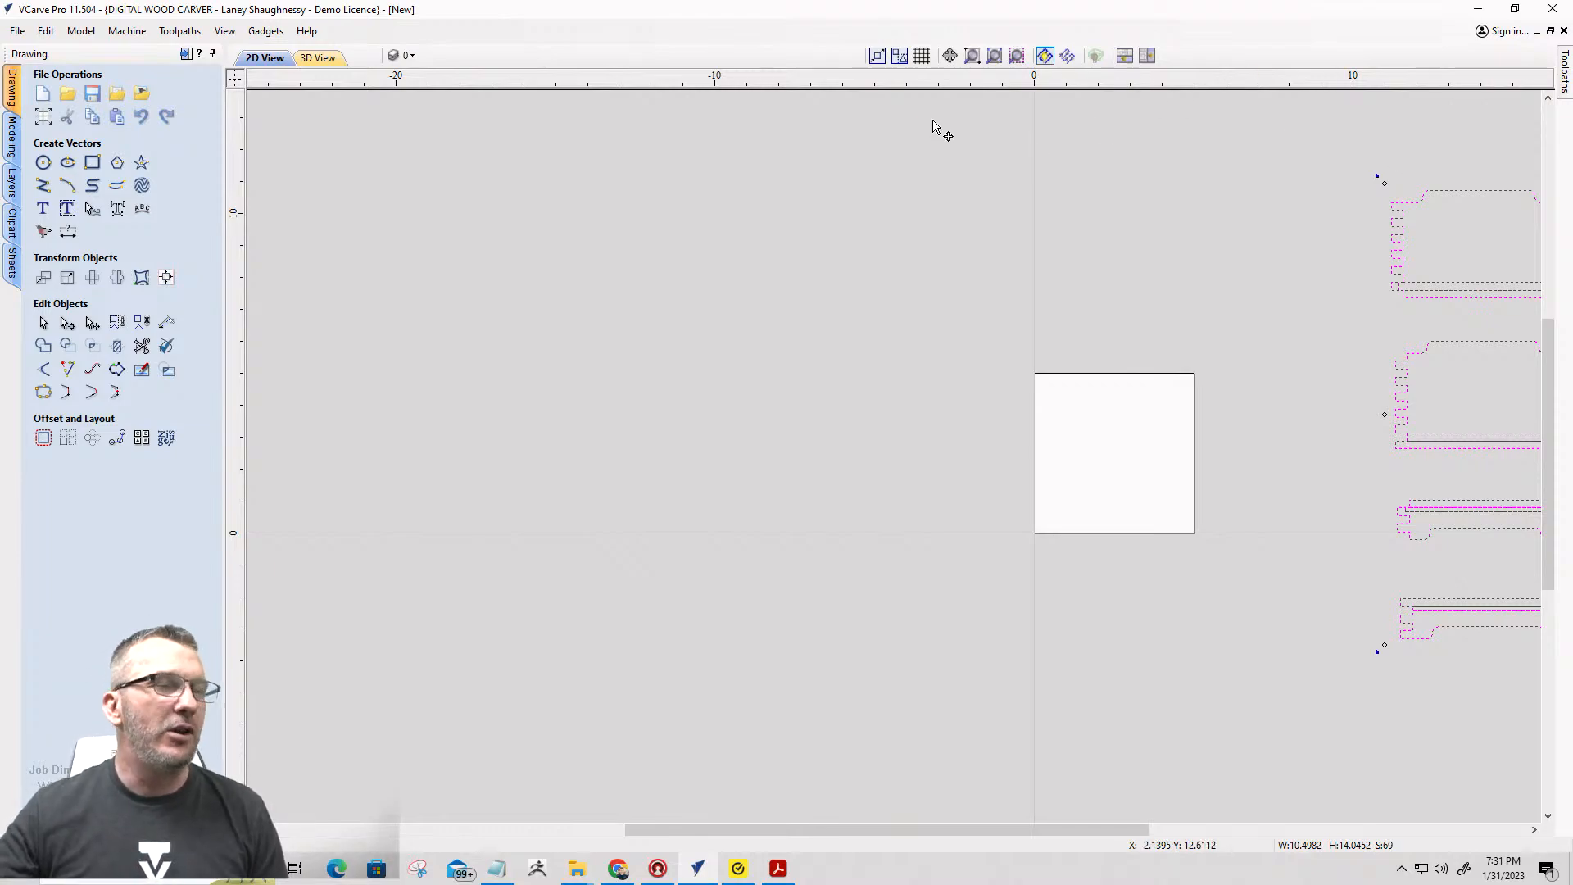
Set the job size to 5.25 inches wide by 5.25 inches high and change the job type to double sided.
click(43, 117)
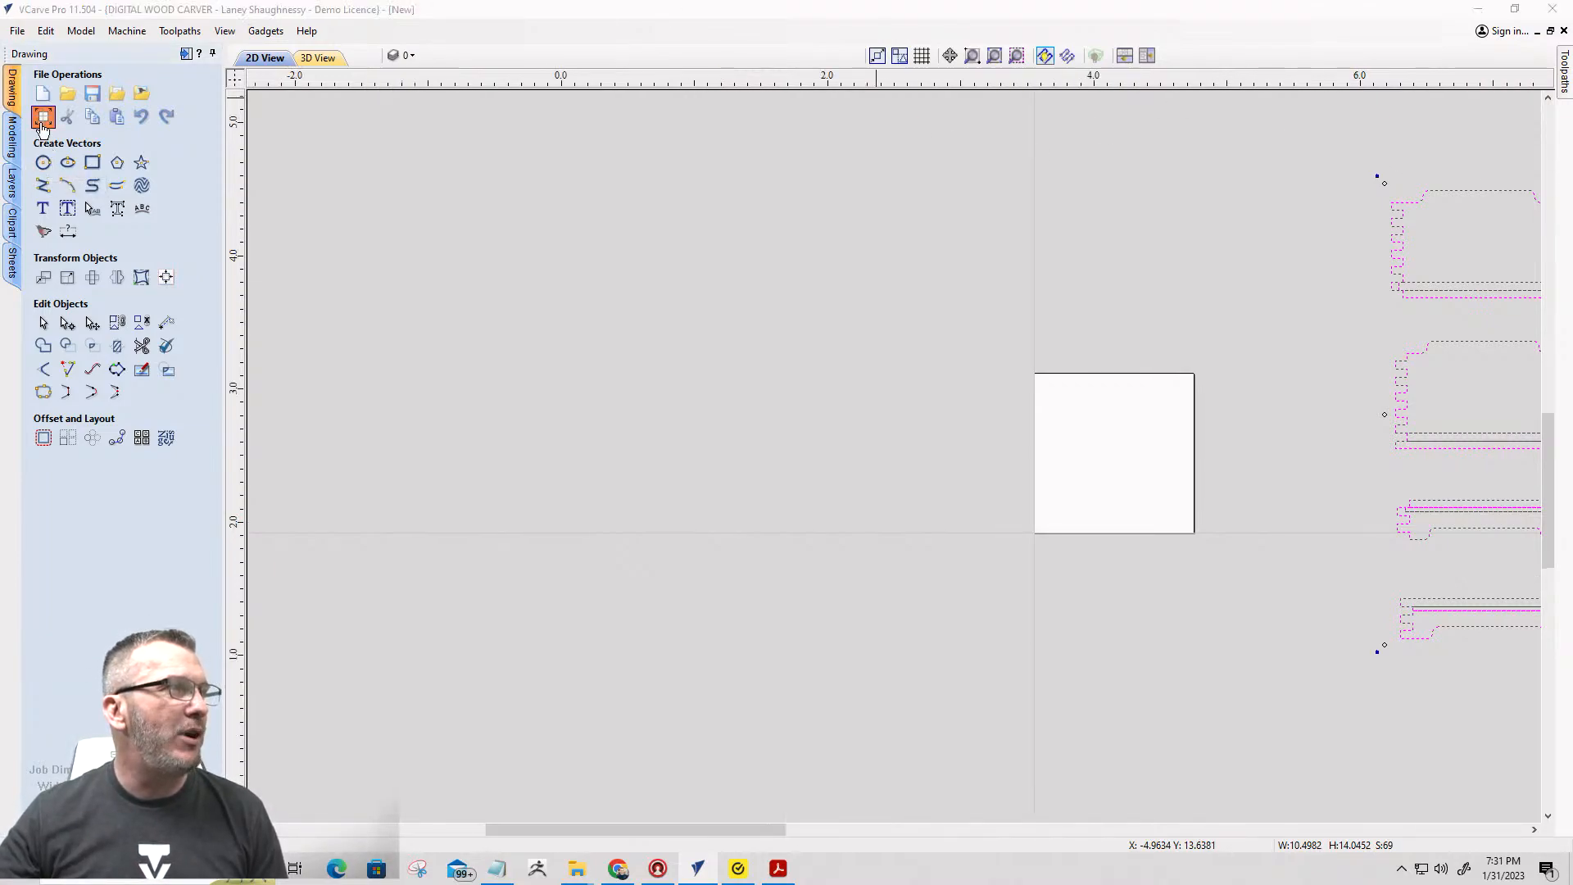
click(146, 197)
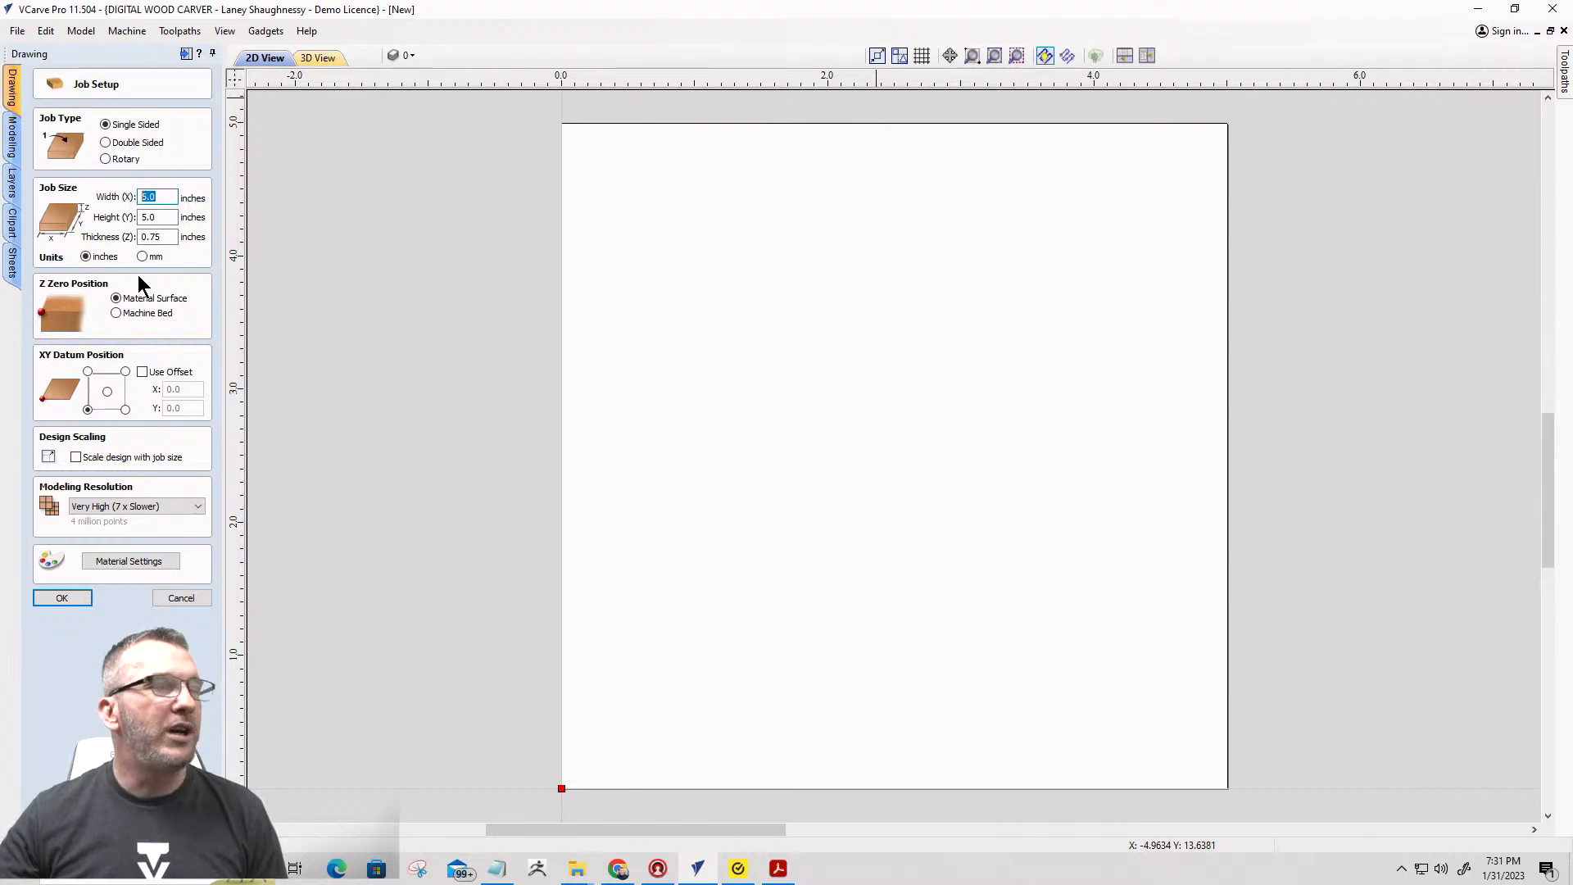
key(BackSpace)
text(25)
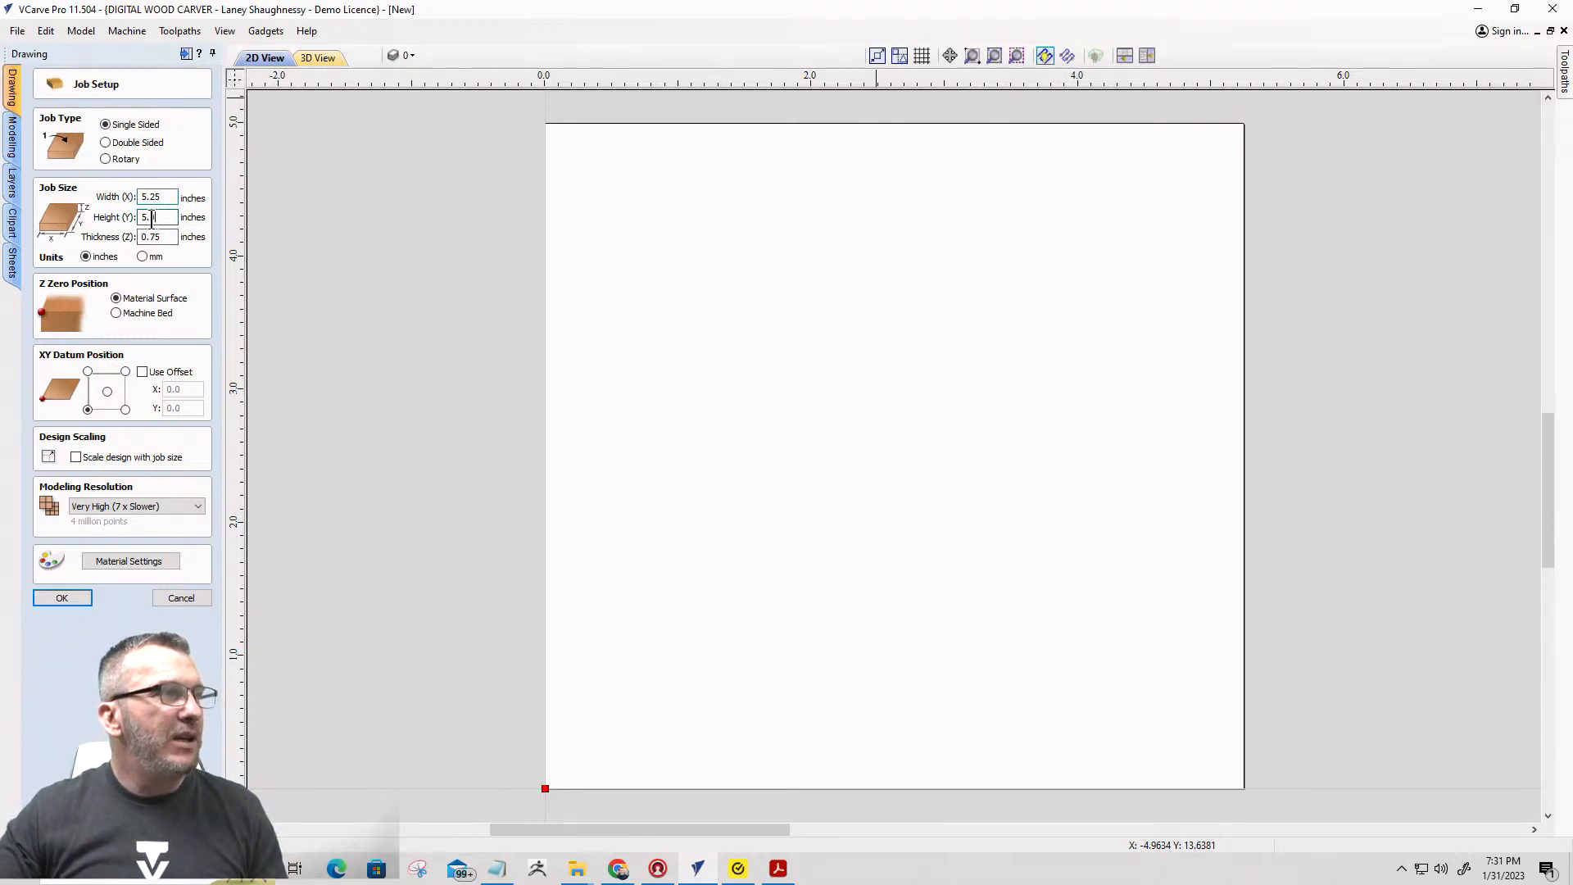
key(Tab)
text(5)
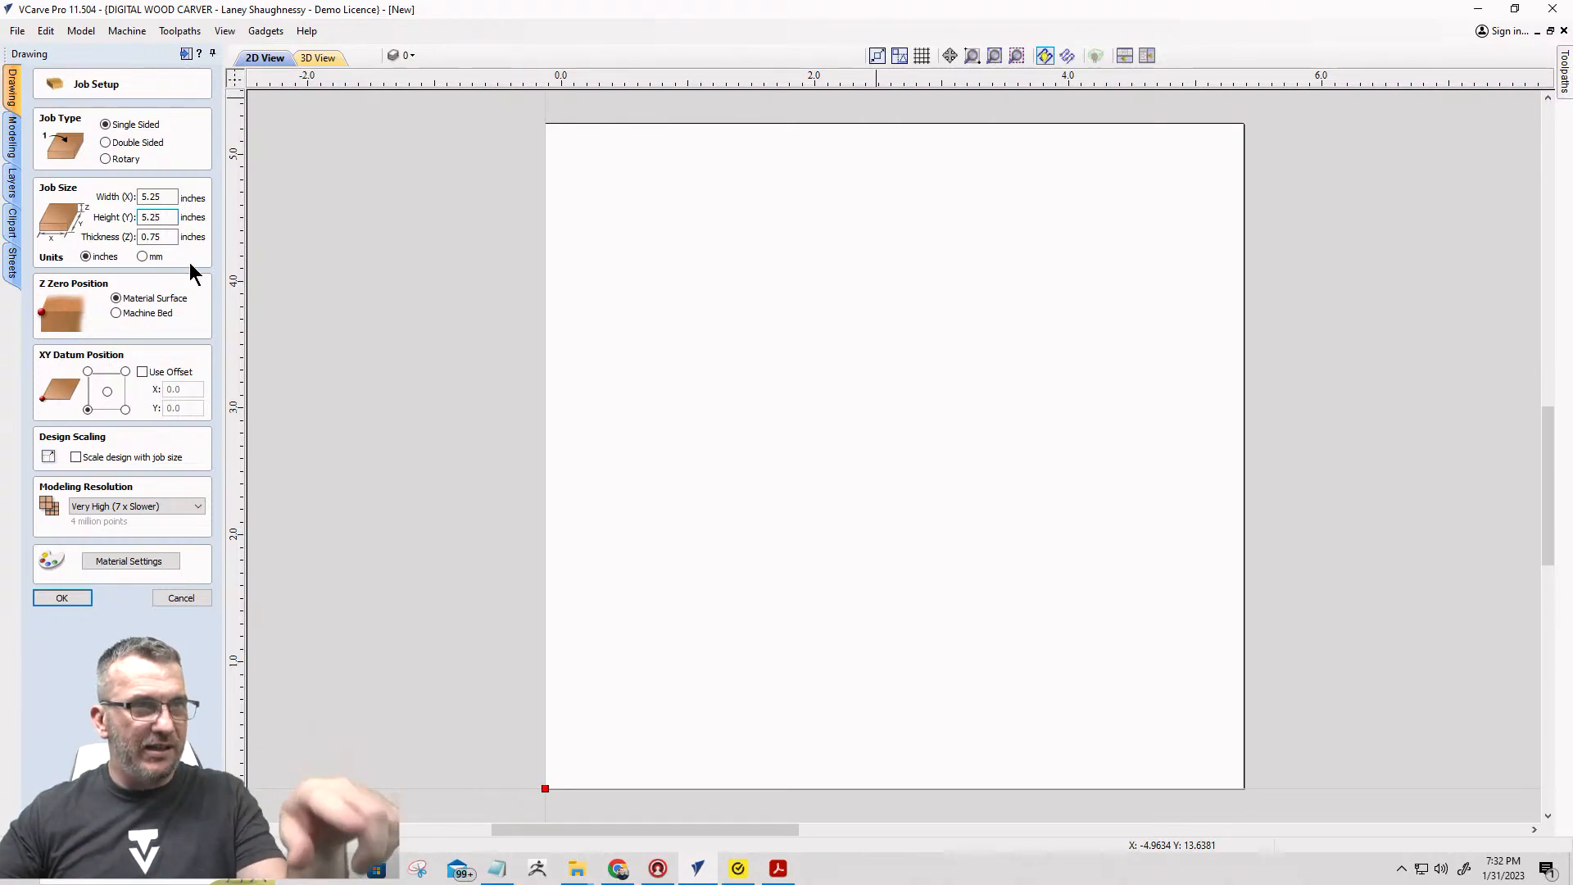
key(Tab)
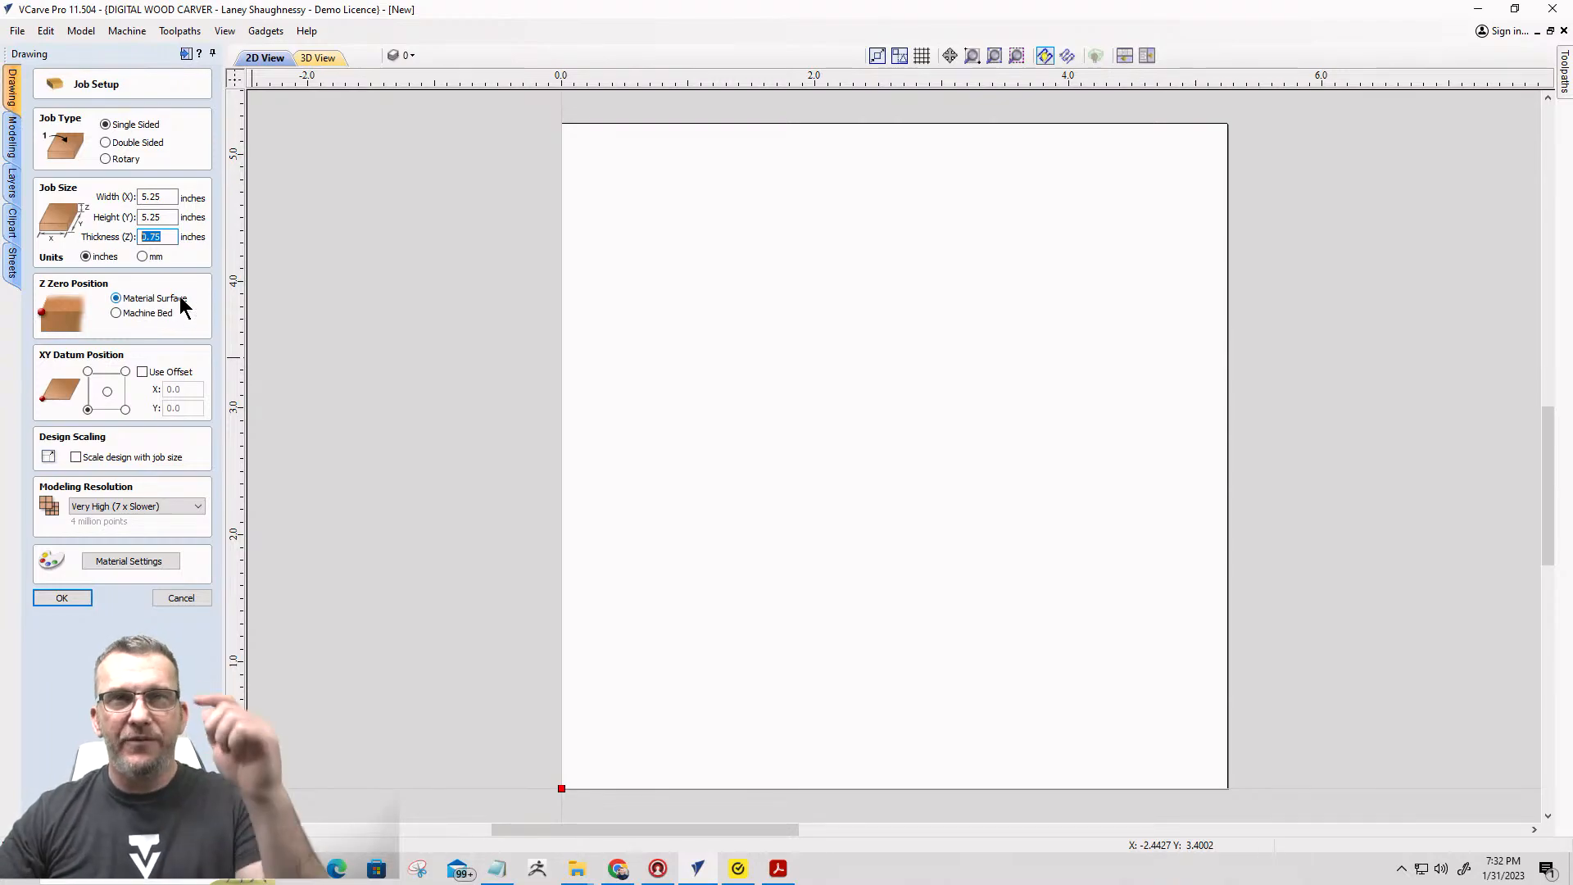
click(105, 142)
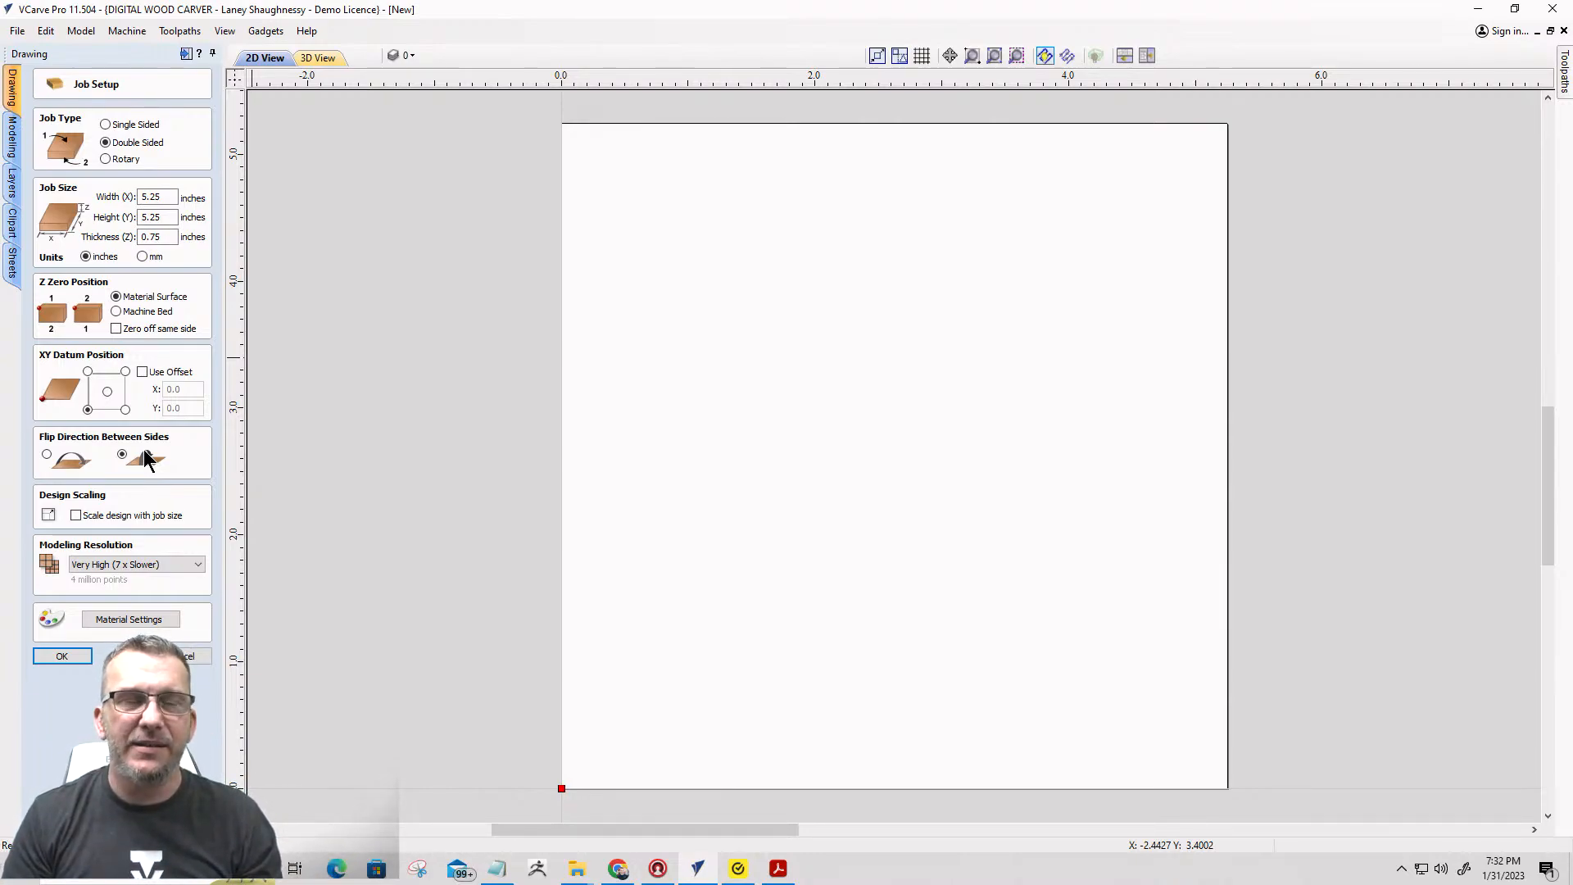
click(64, 655)
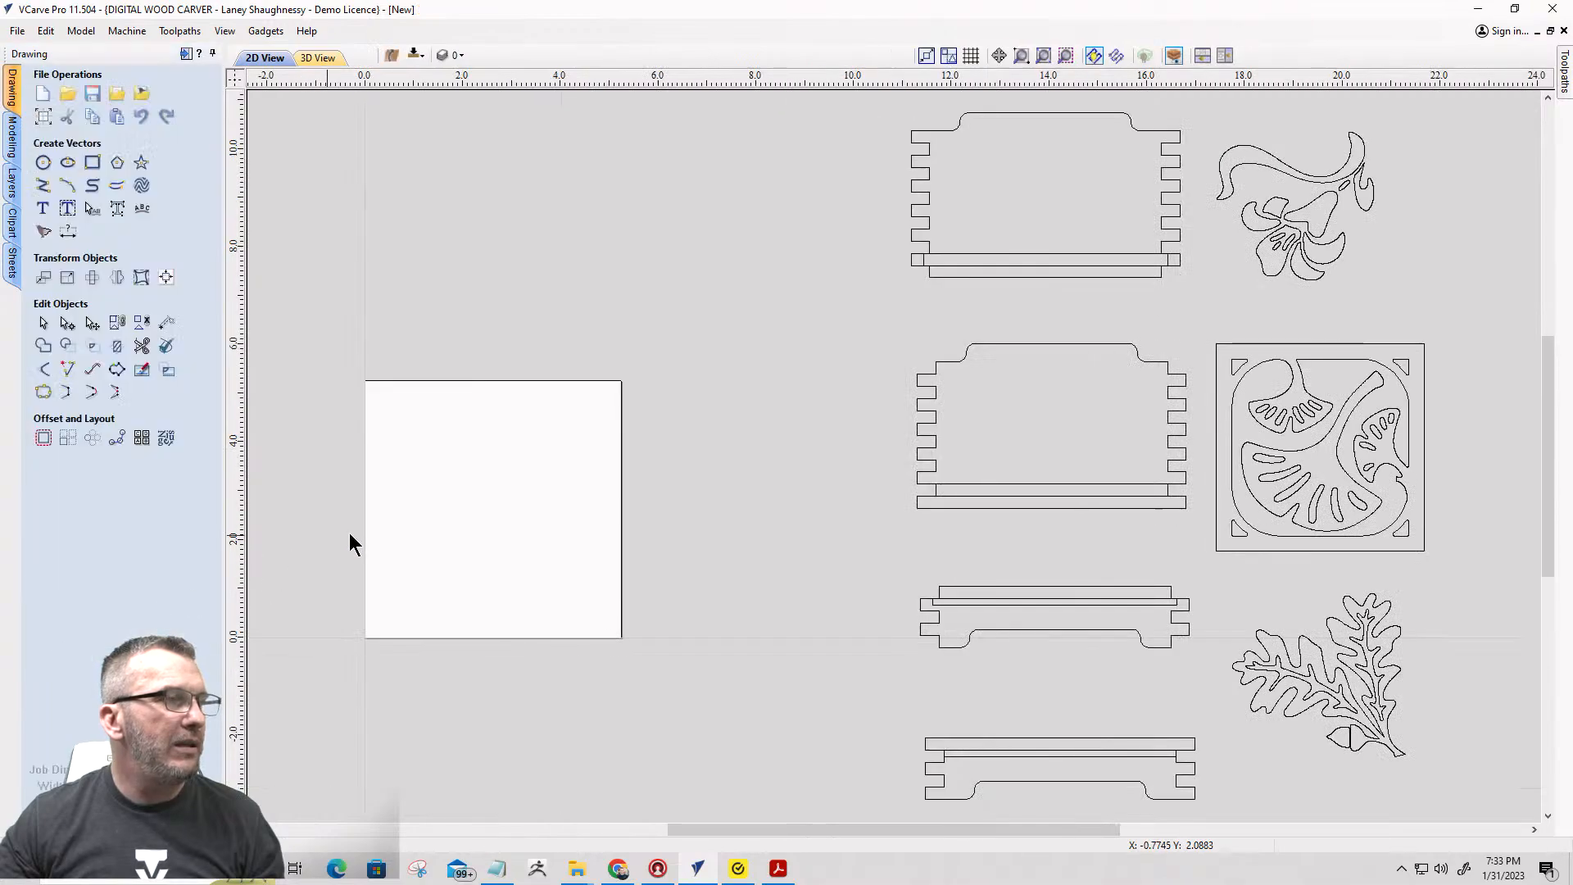
Move all the box part and inlay vectors to a new layer named WoodsmithBox.
scroll(349, 536, up, 6)
scroll(646, 516, down, 7)
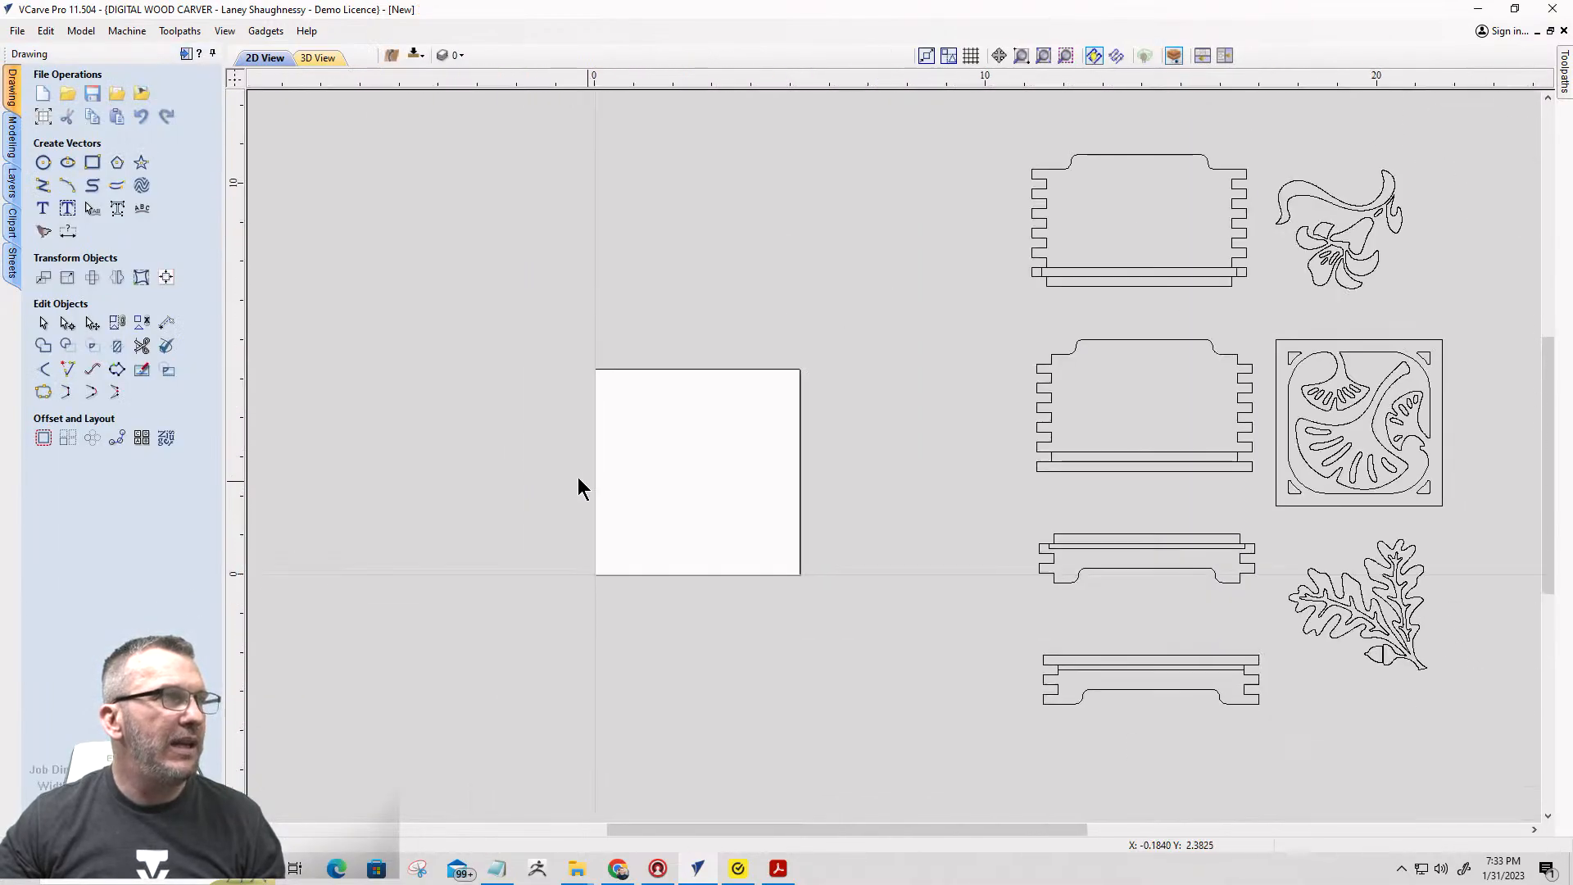
scroll(577, 489, down, 2)
drag(773, 166, 1229, 697)
right_click(1016, 415)
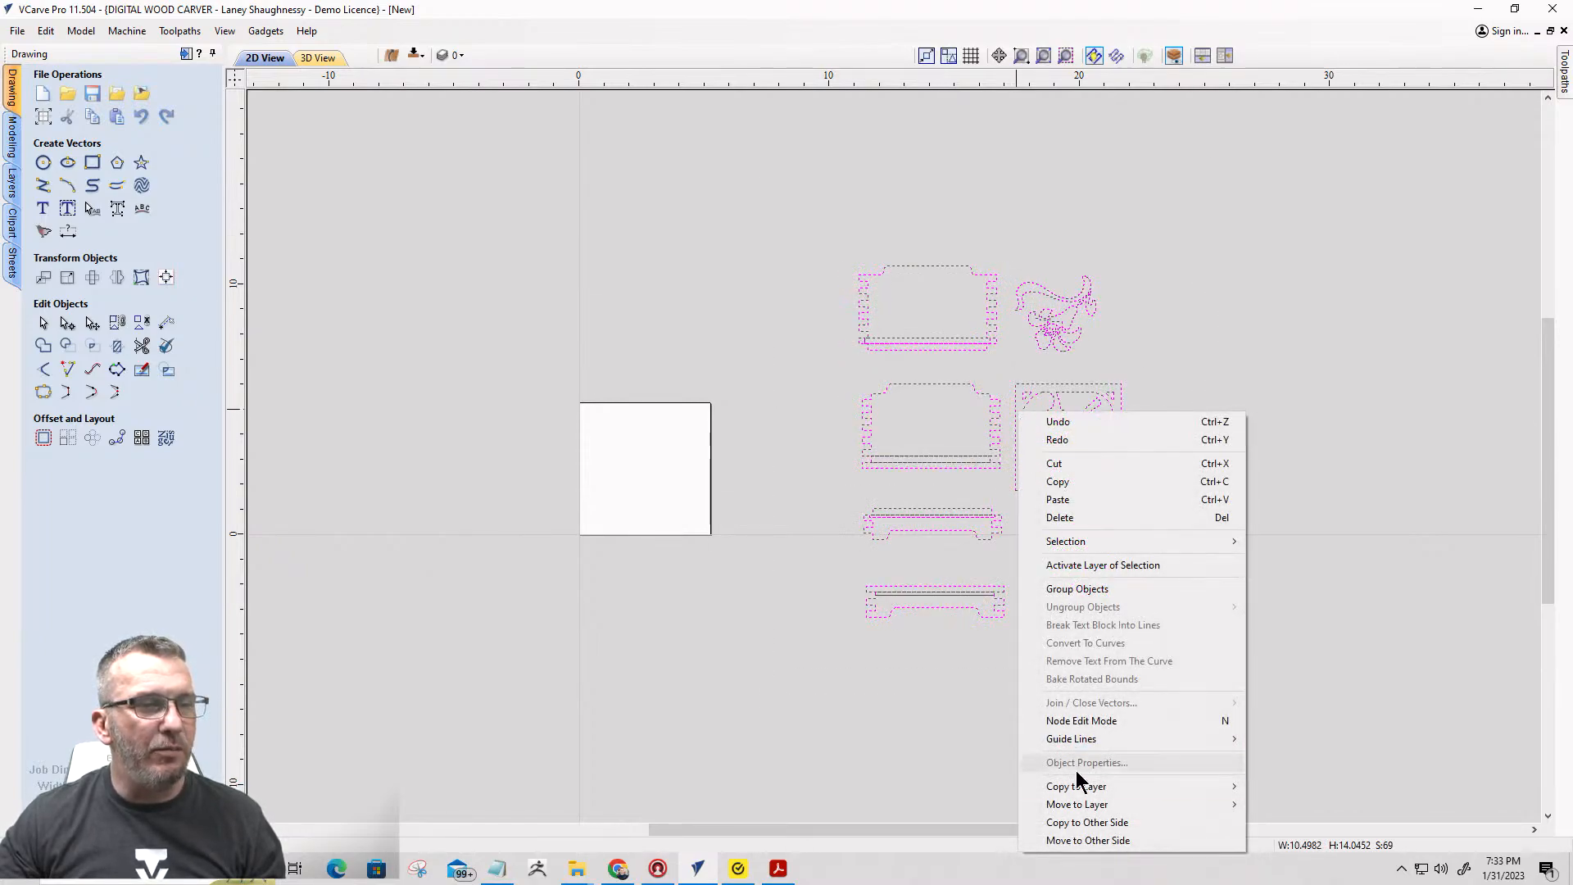
mouse_move(1083, 810)
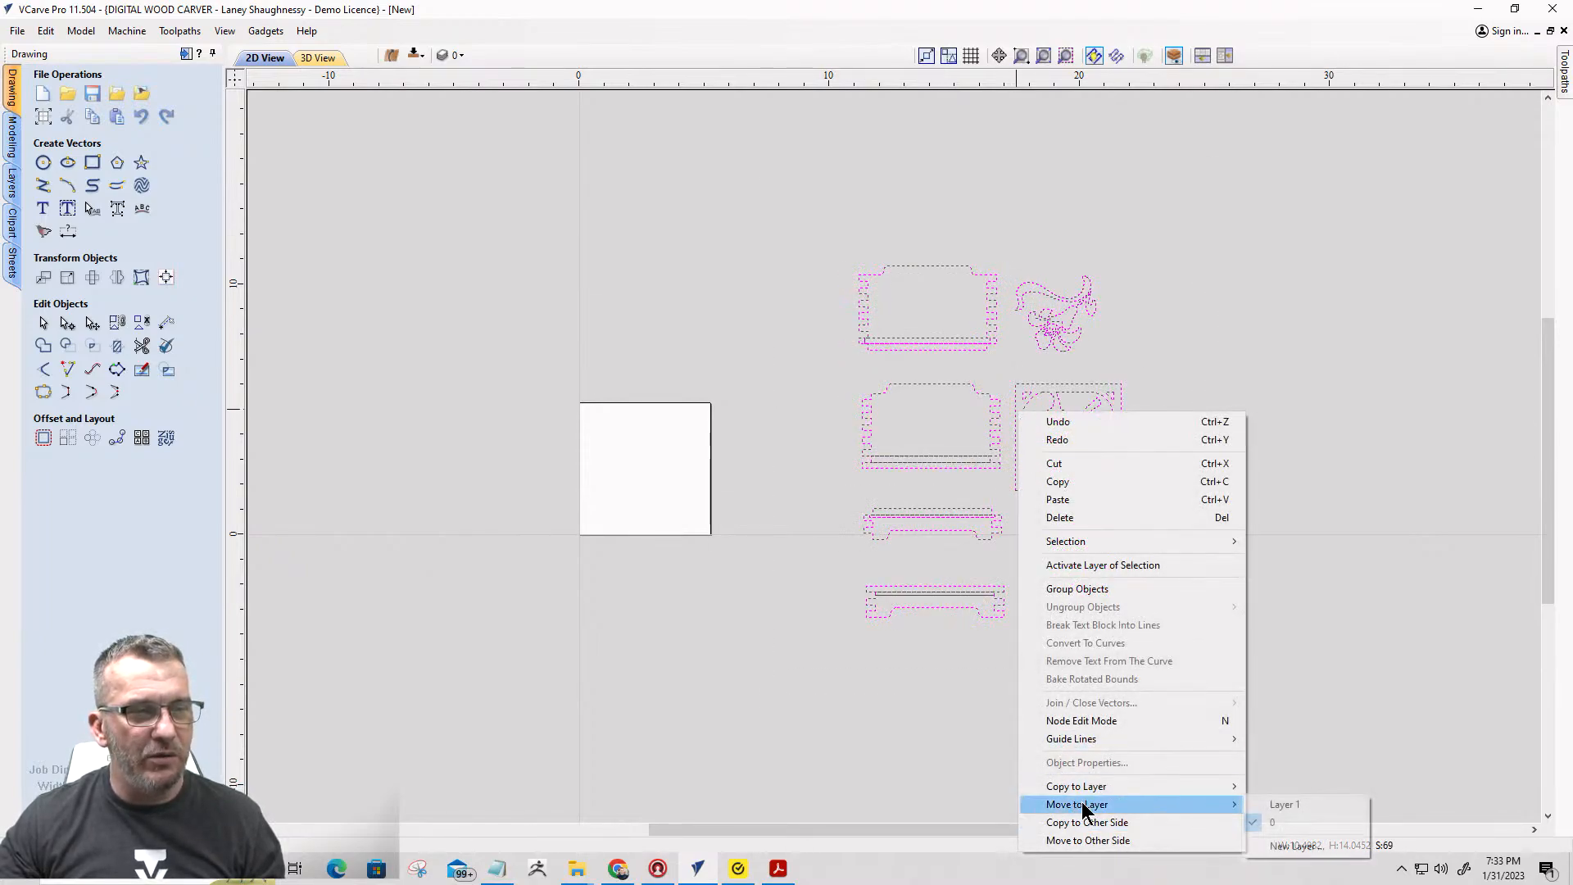
click(1278, 845)
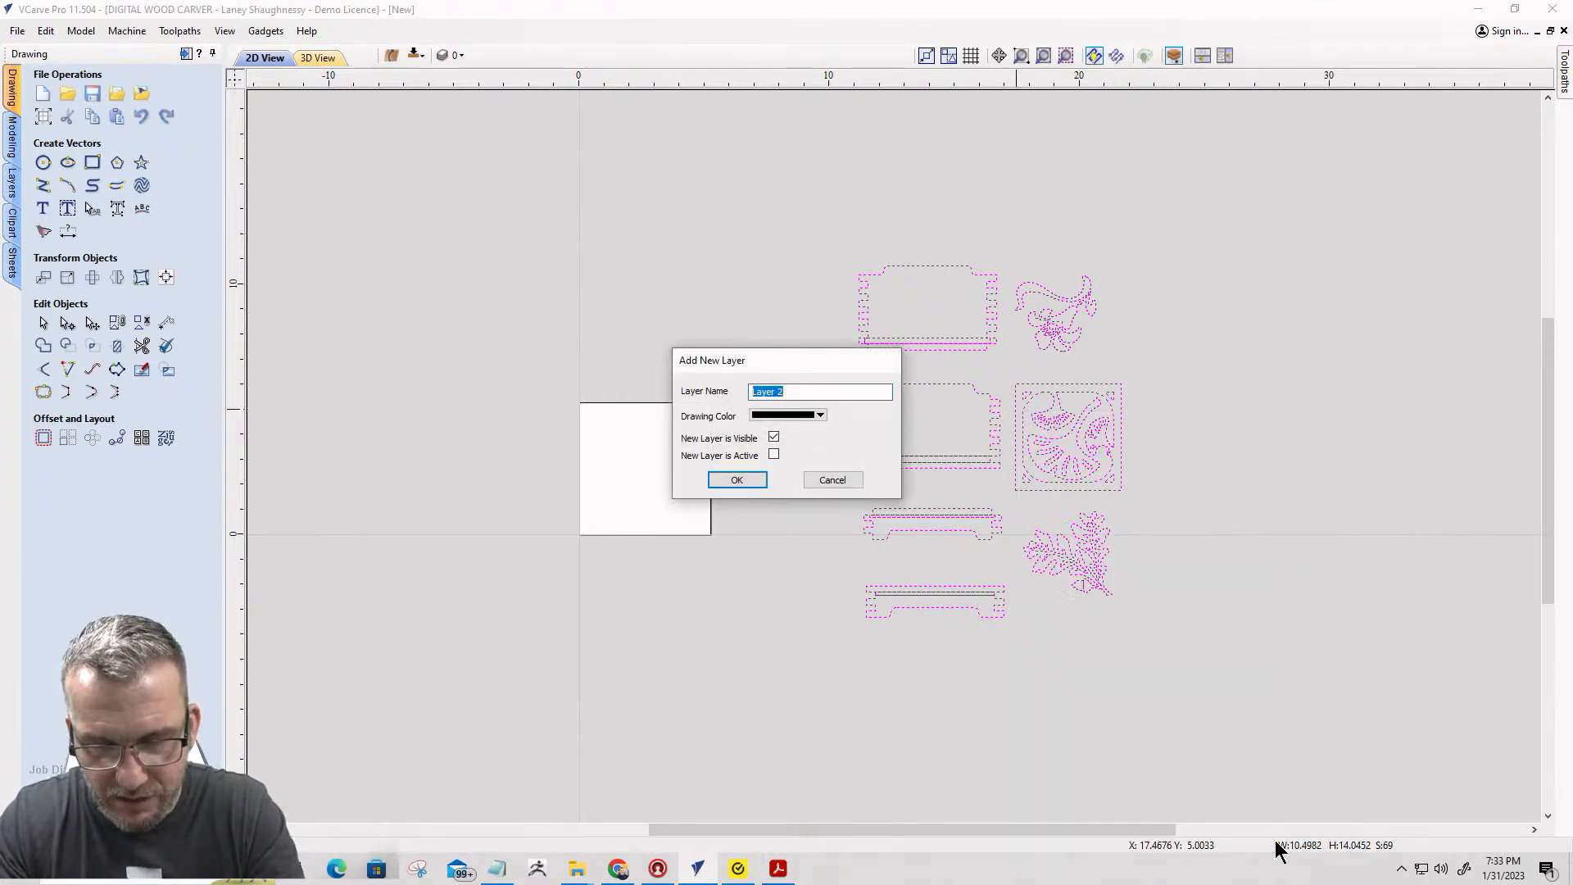
text(Woodsmith)
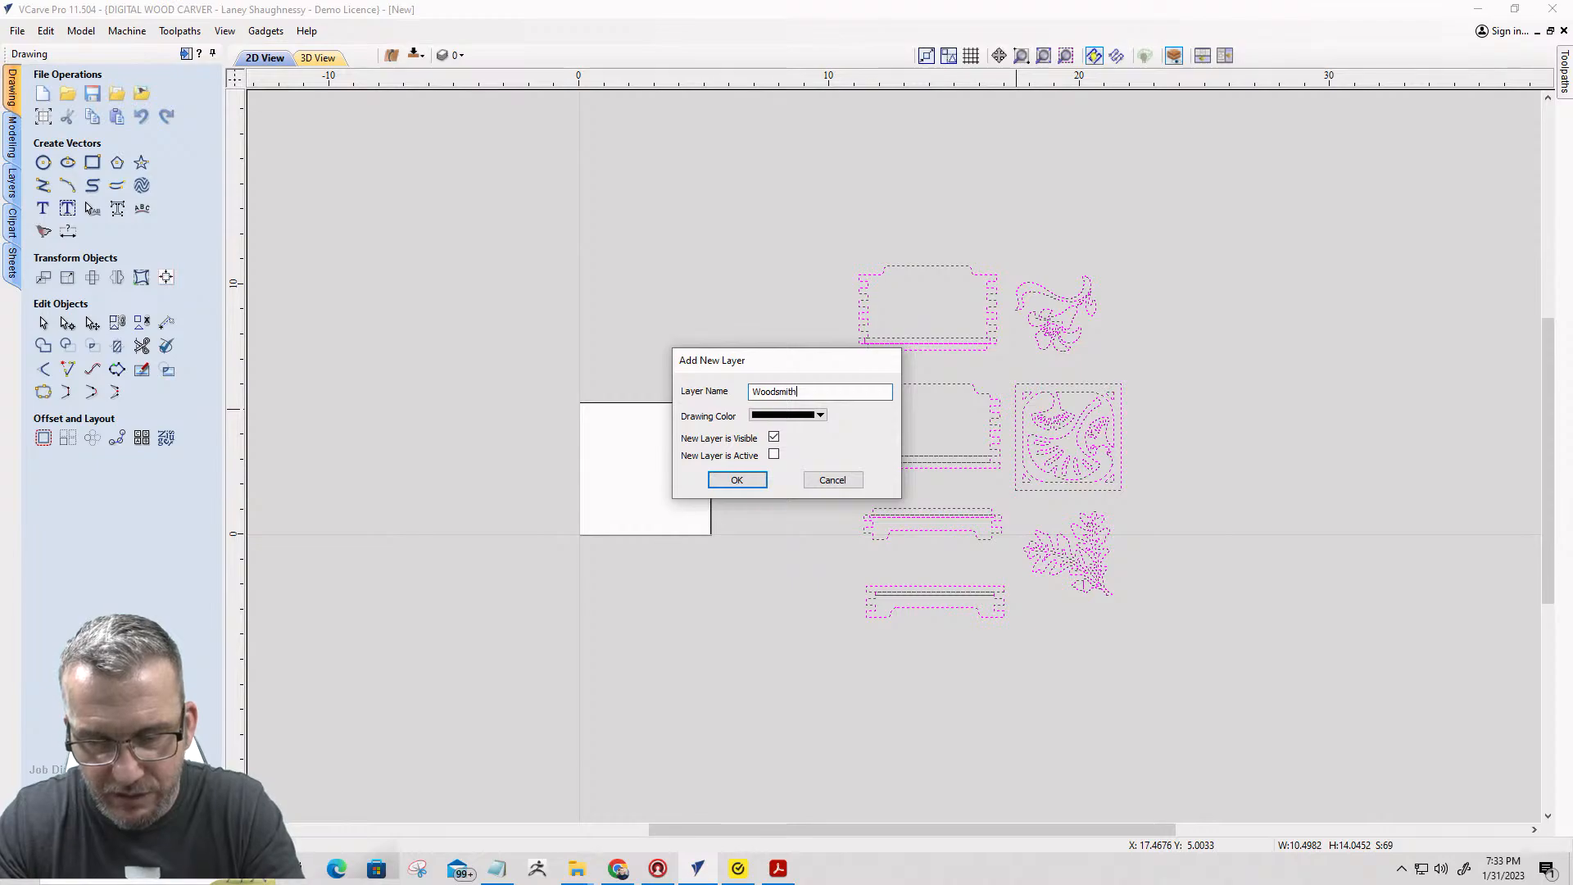
text(Box)
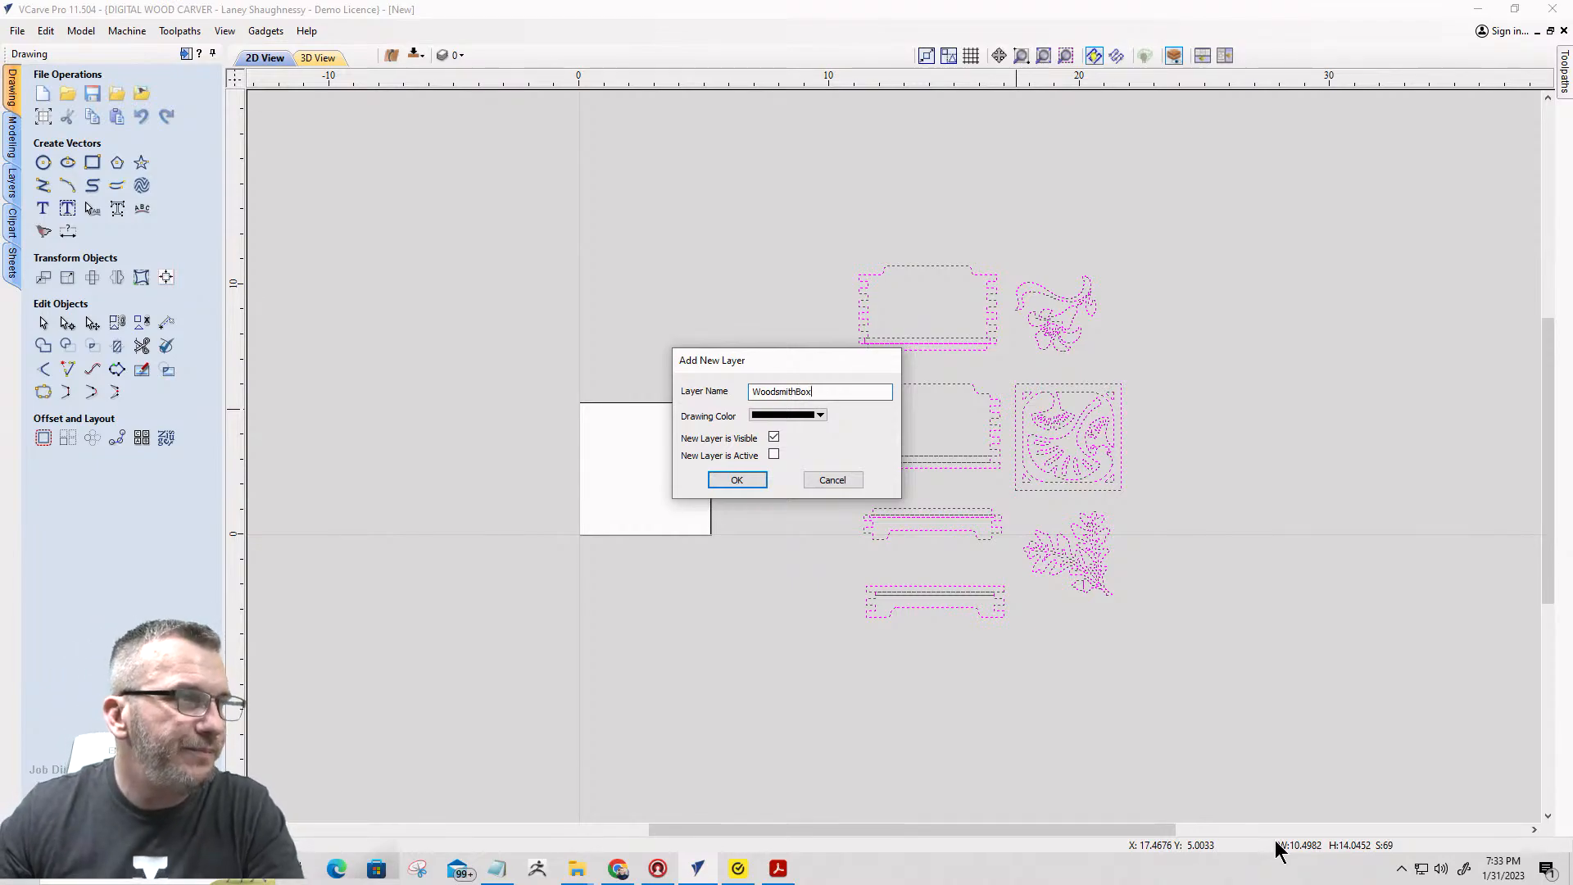
click(739, 482)
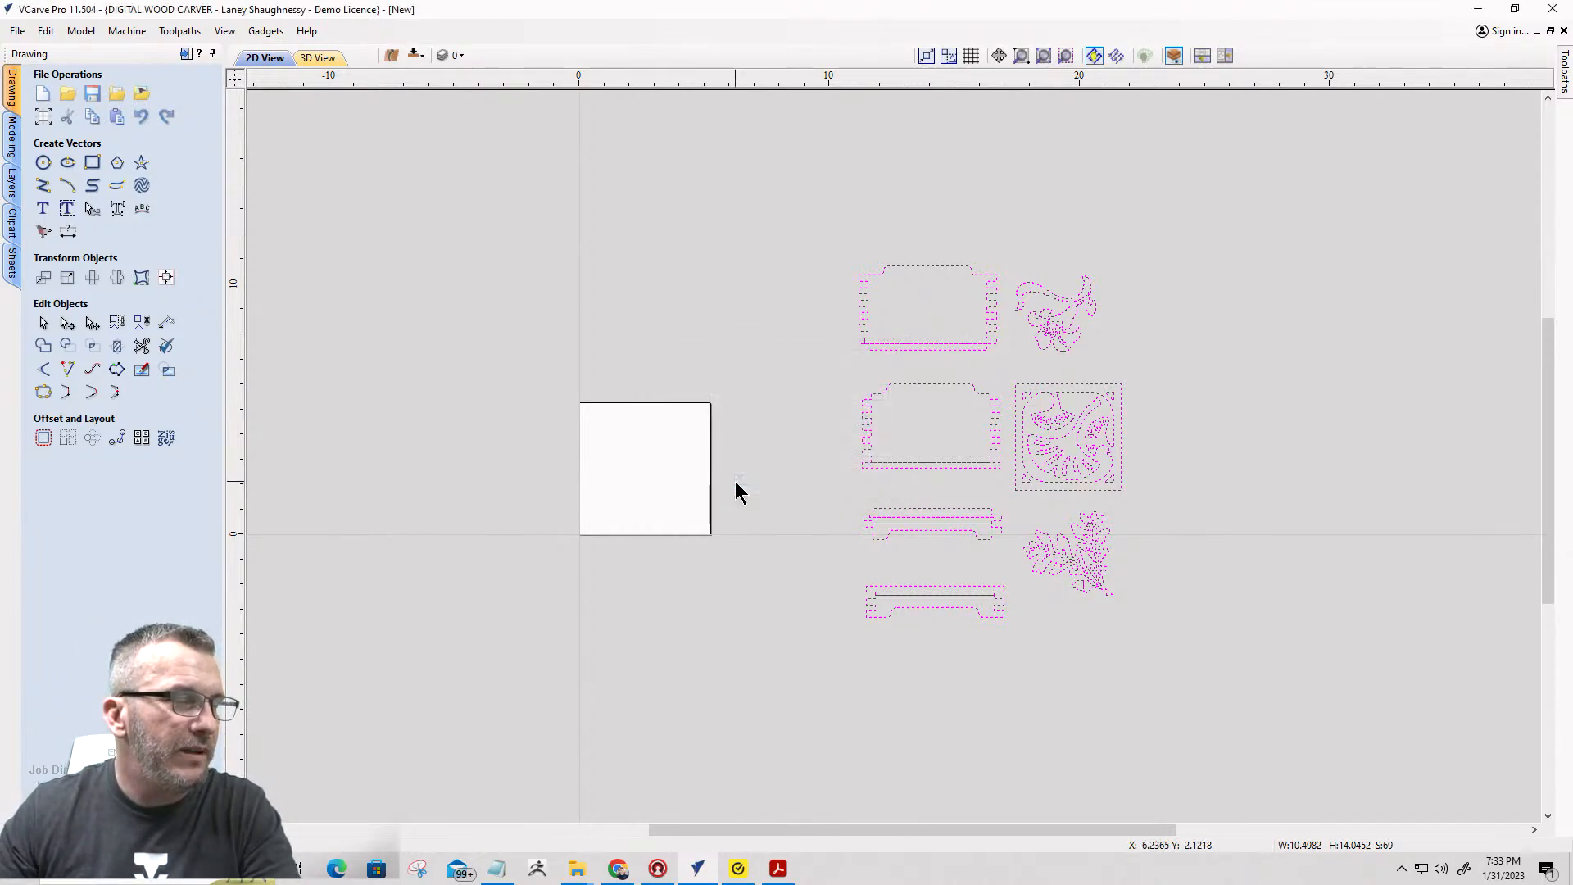
Hide the WoodsmithBox layer to clear the imported vectors from the 2D view.
click(457, 55)
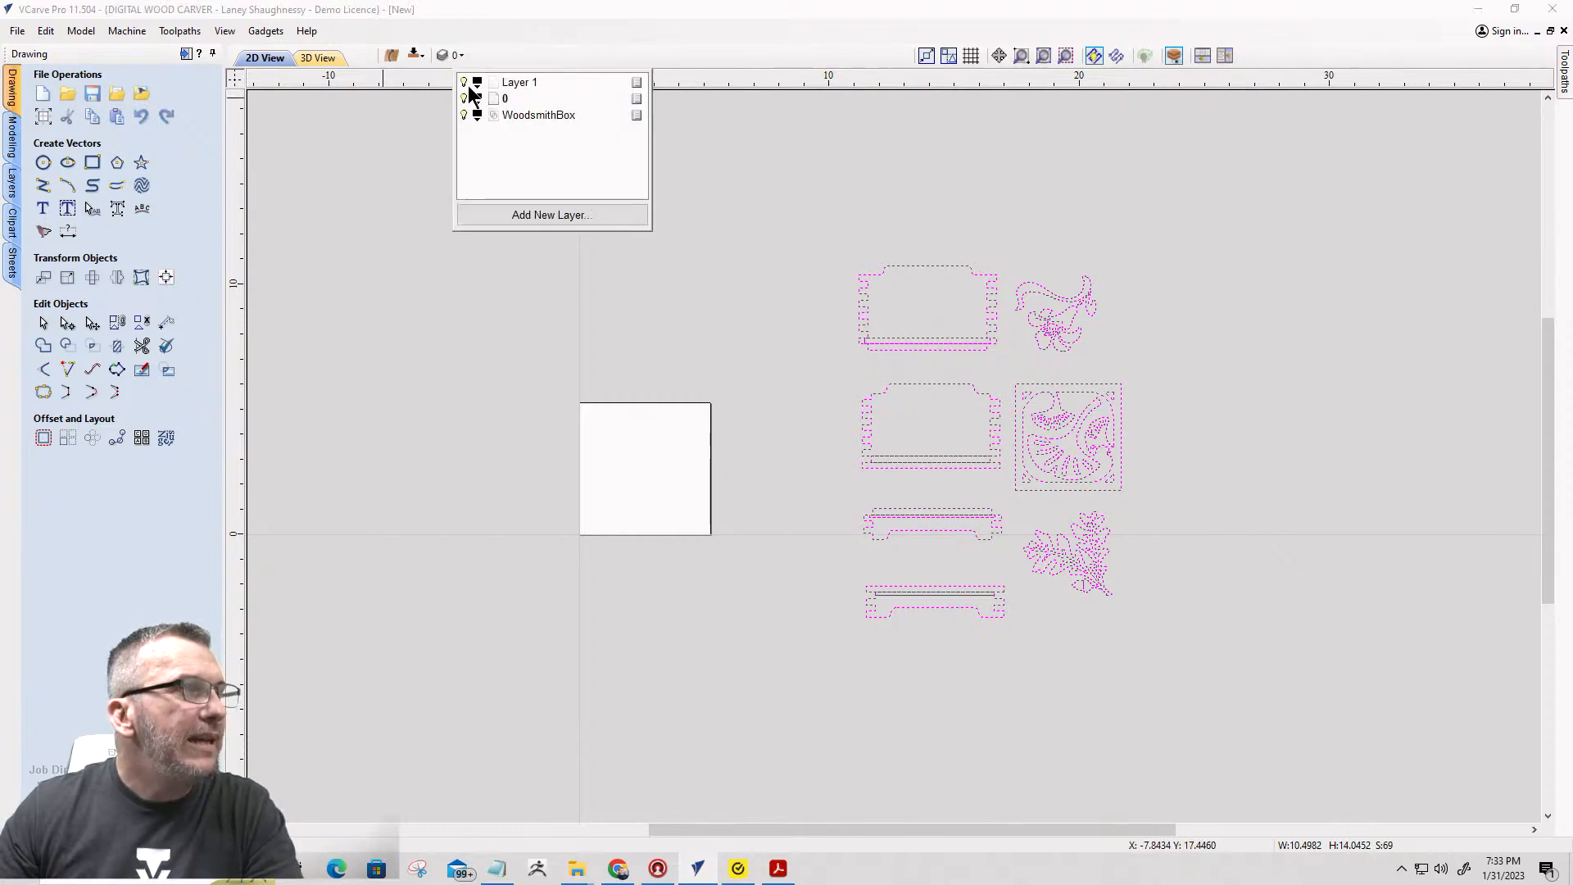
click(463, 114)
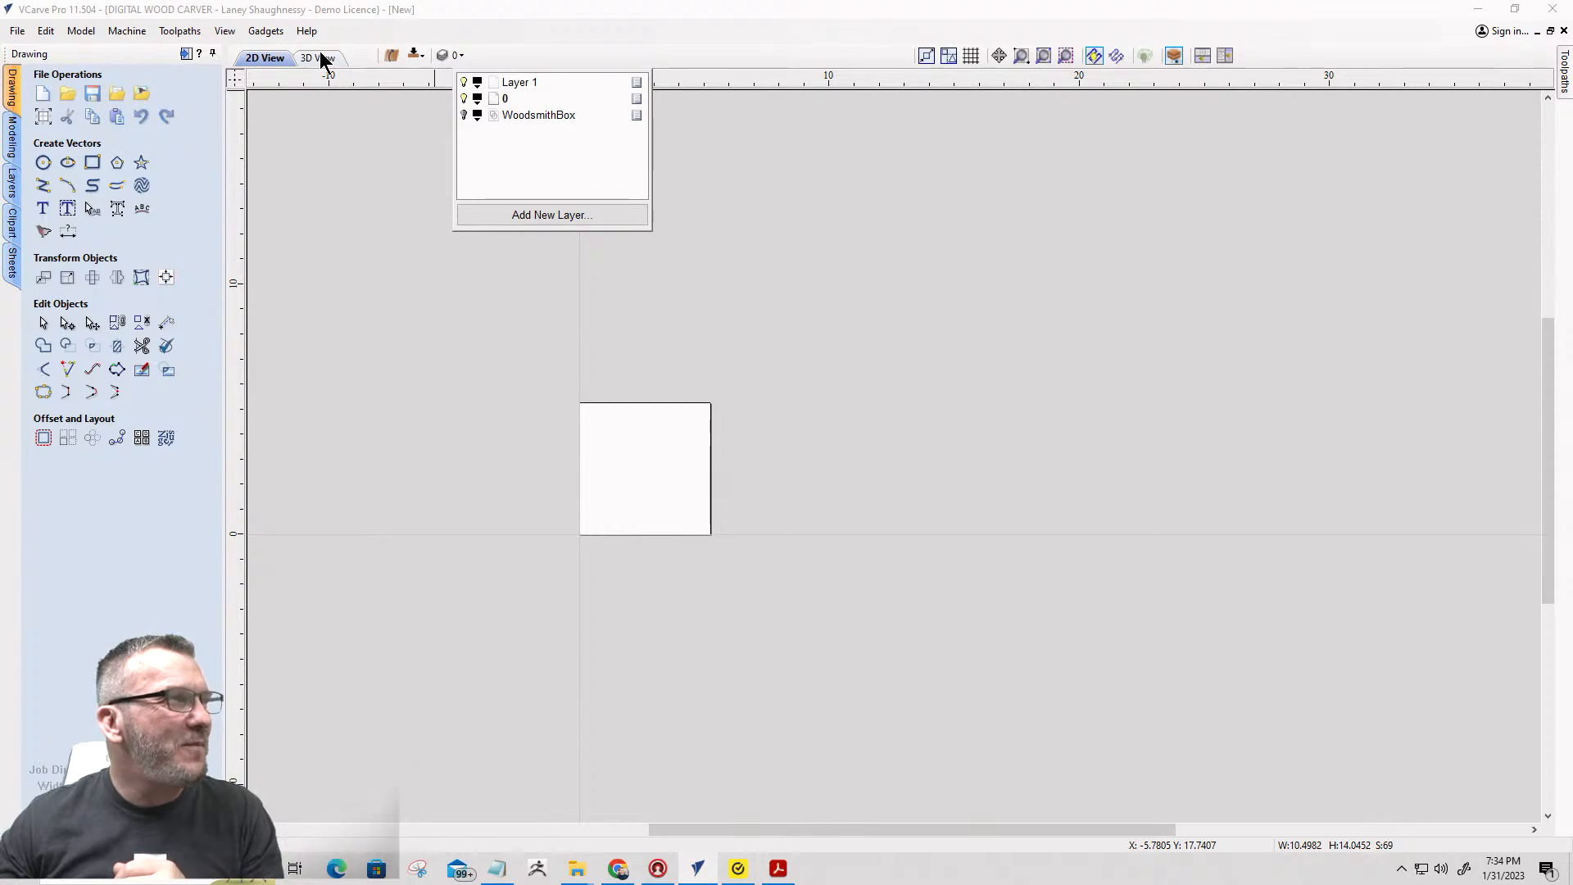
click(352, 205)
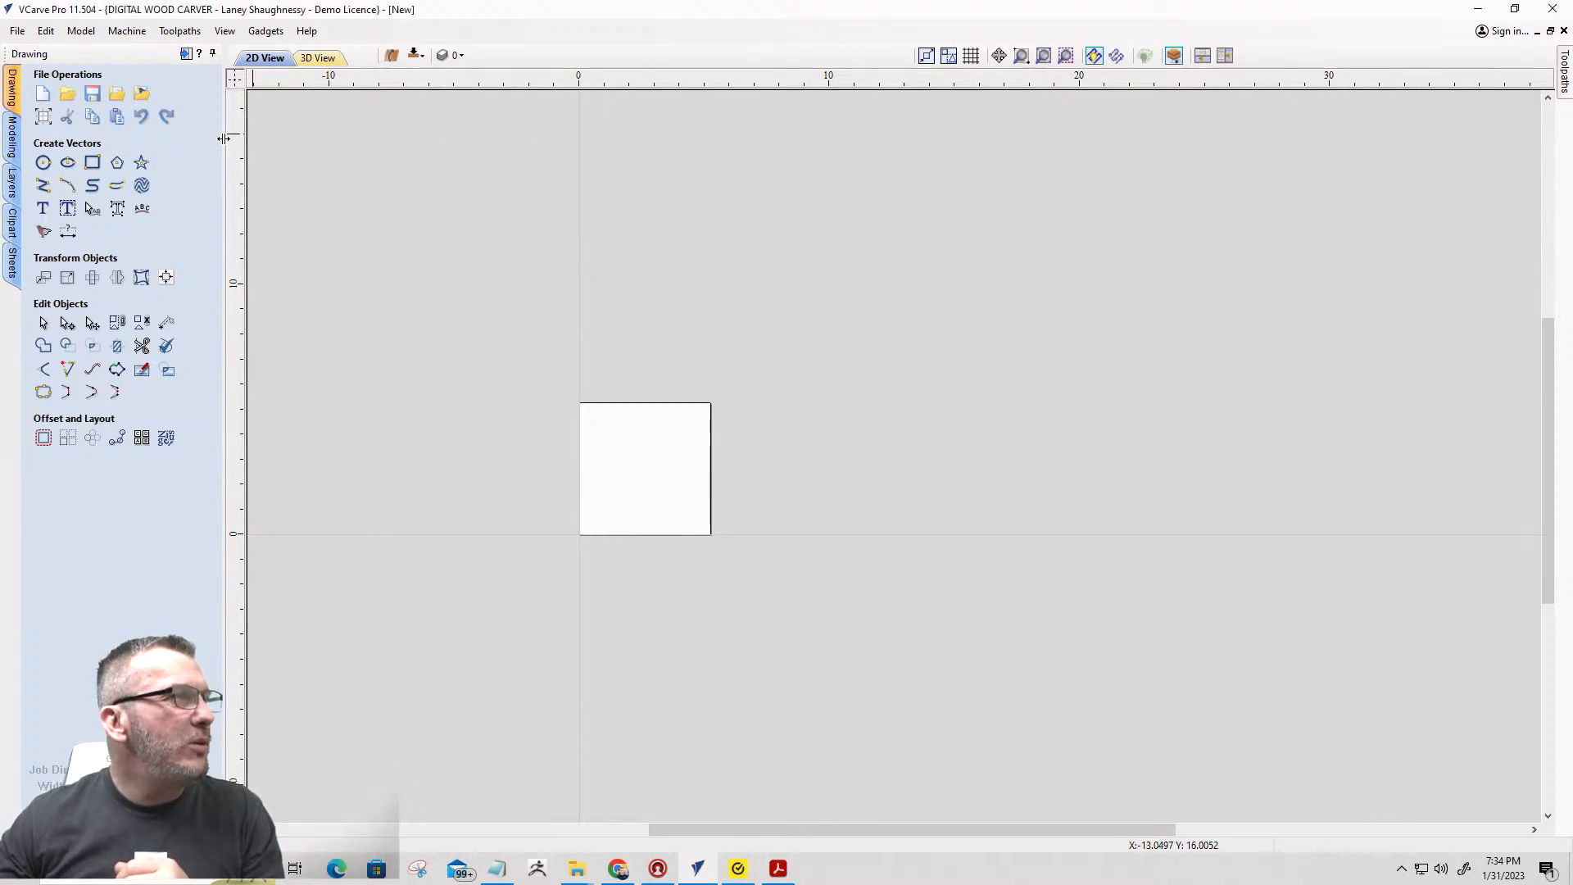
Draw a 5-inch diameter circle centred on the material at X 2.625, Y 2.625.
click(42, 162)
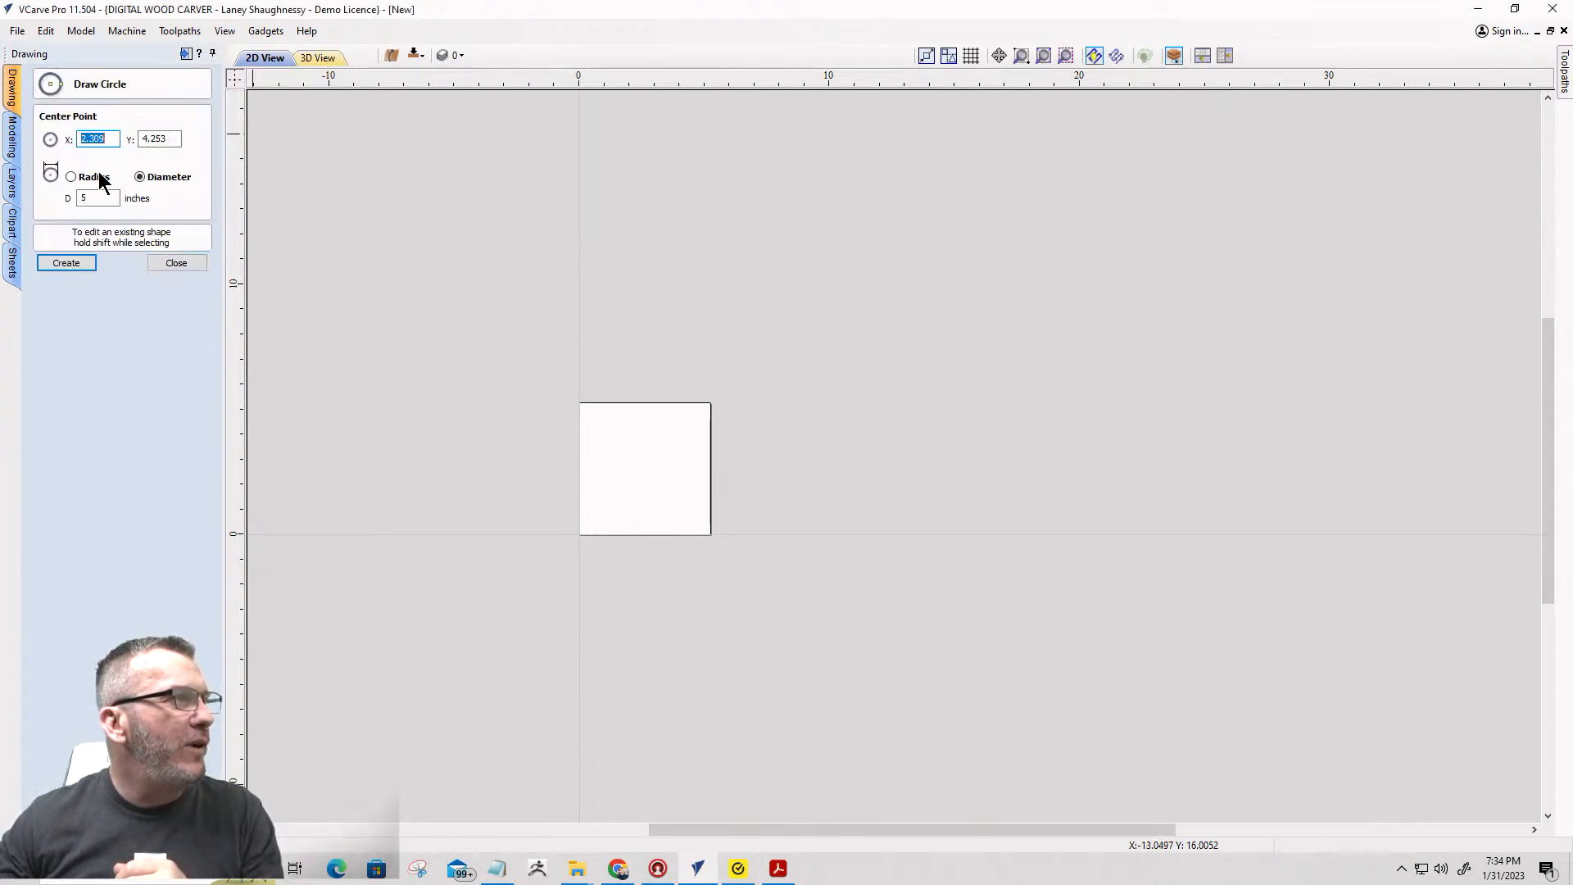
click(644, 470)
scroll(853, 411, up, 3)
scroll(871, 397, down, 2)
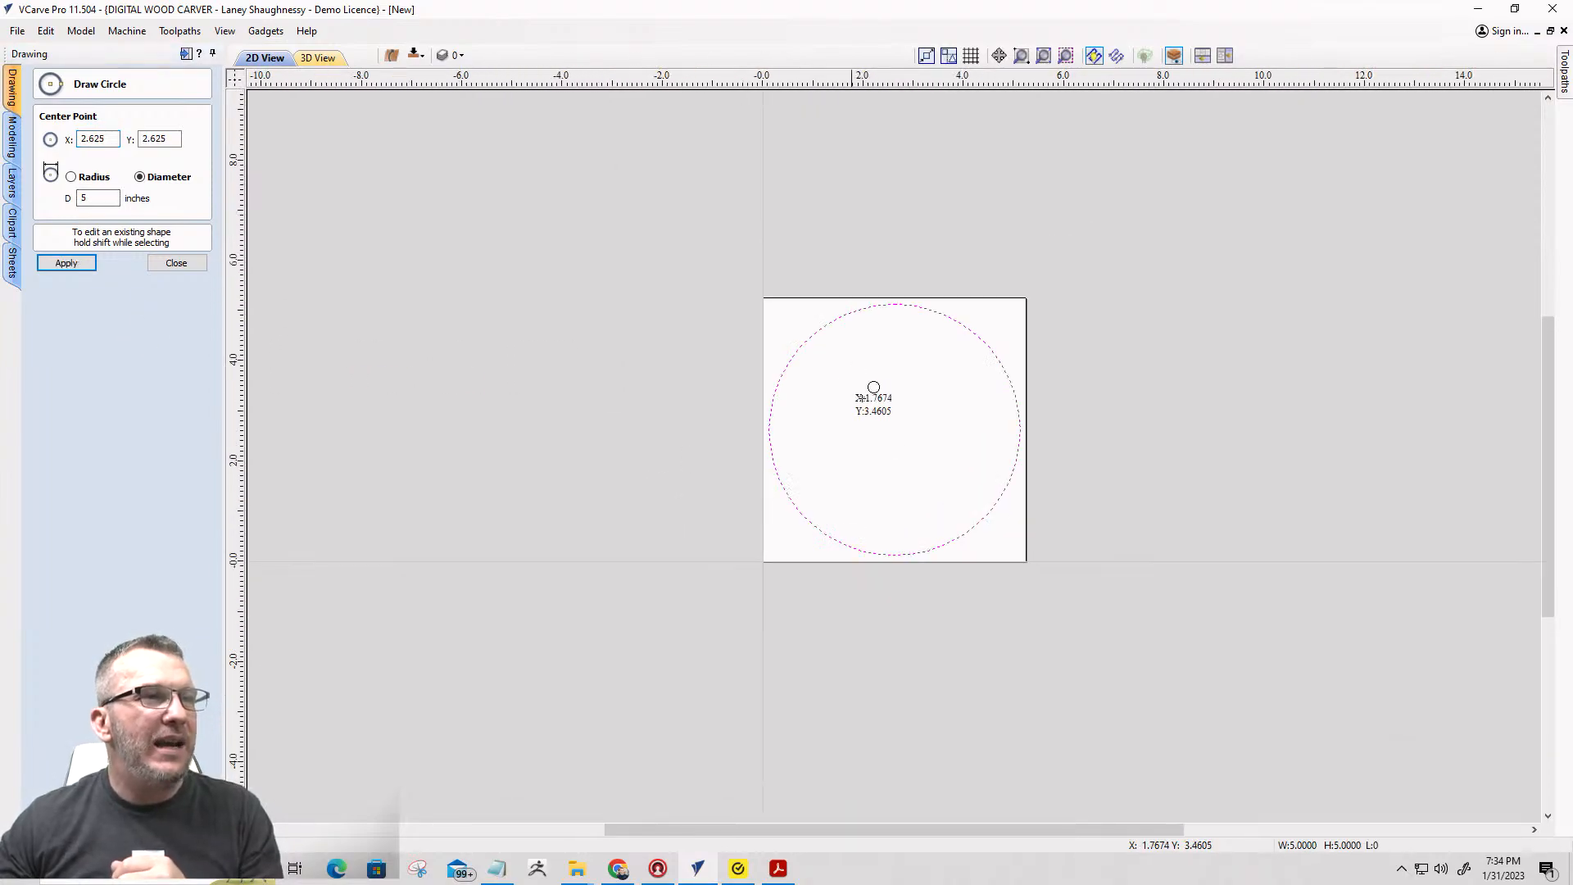
Delete the 5-inch circle centred on the material.
scroll(974, 421, up, 2)
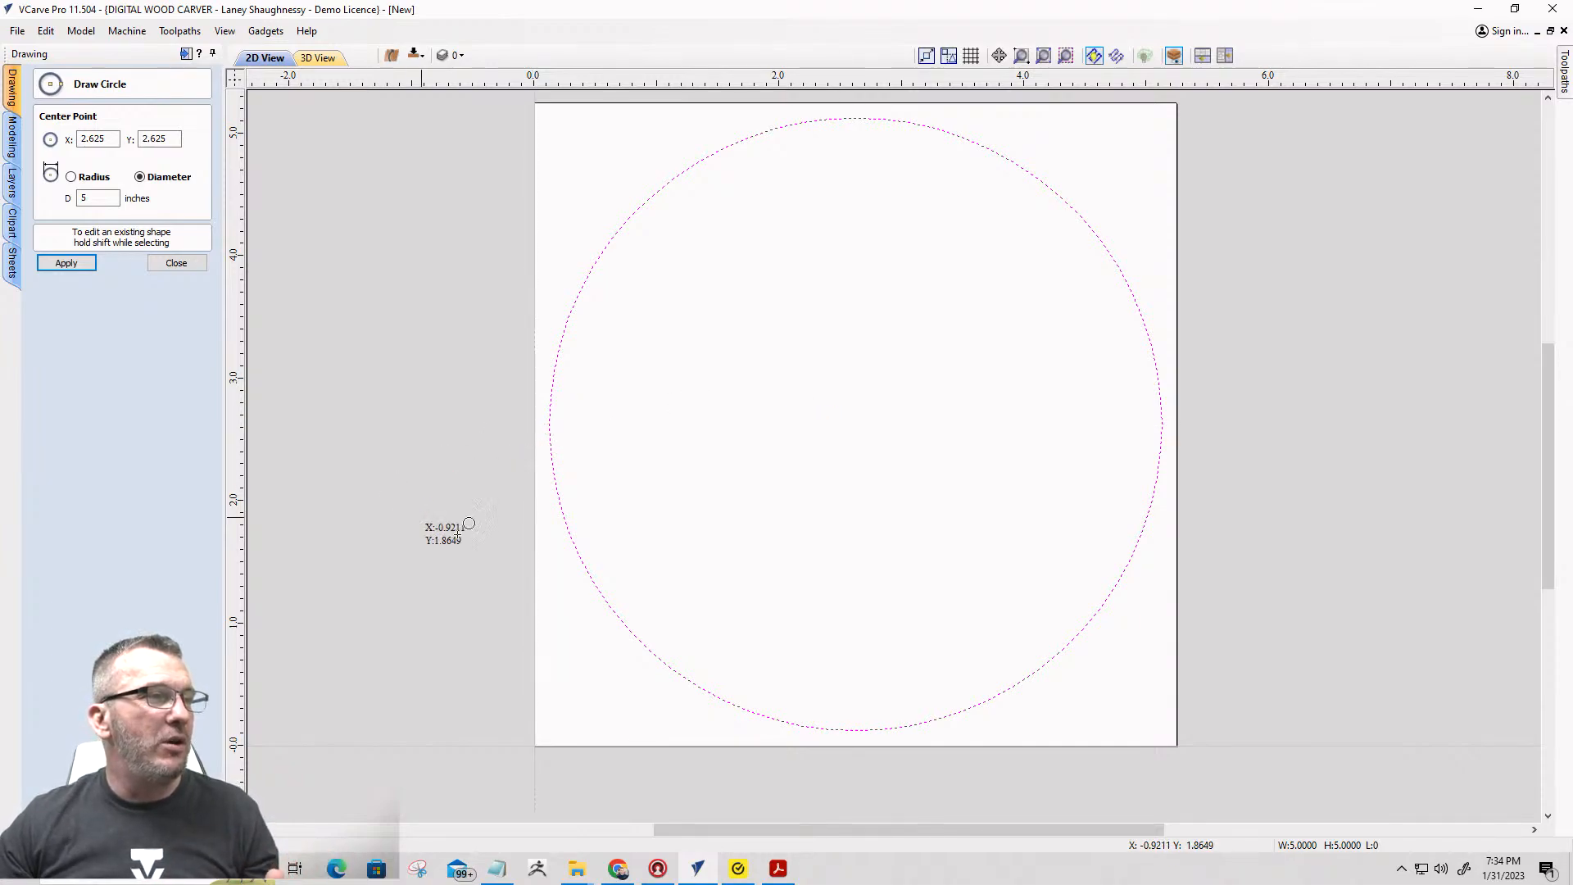
scroll(922, 564, down, 4)
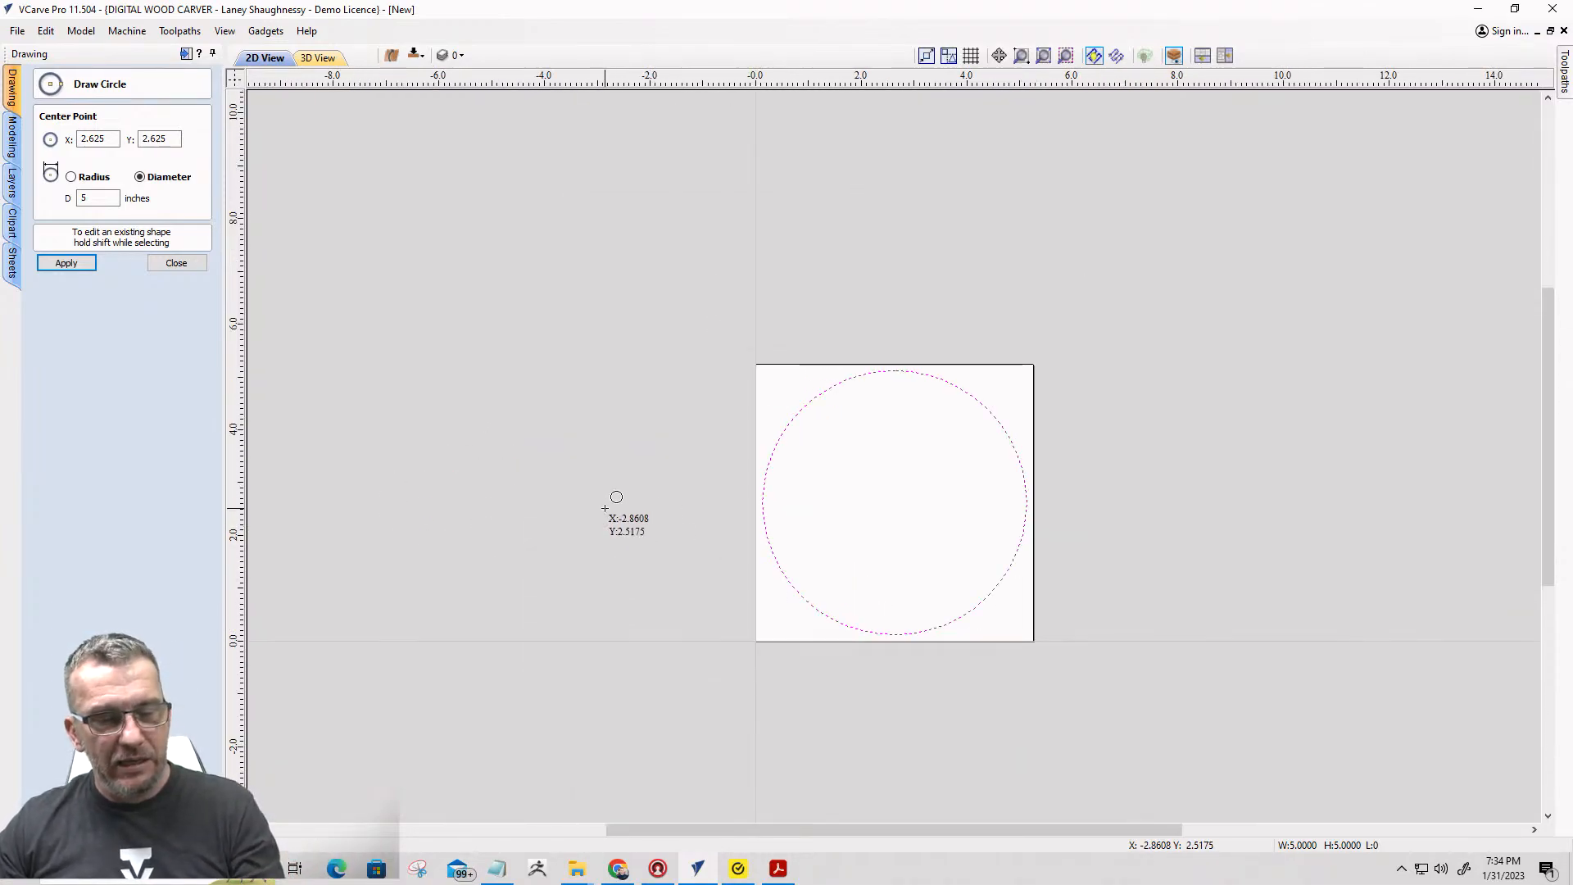
key(Delete)
Draw a 5-inch diameter circle in the empty space beside the material and align it to the material's centre.
drag(602, 470, 603, 475)
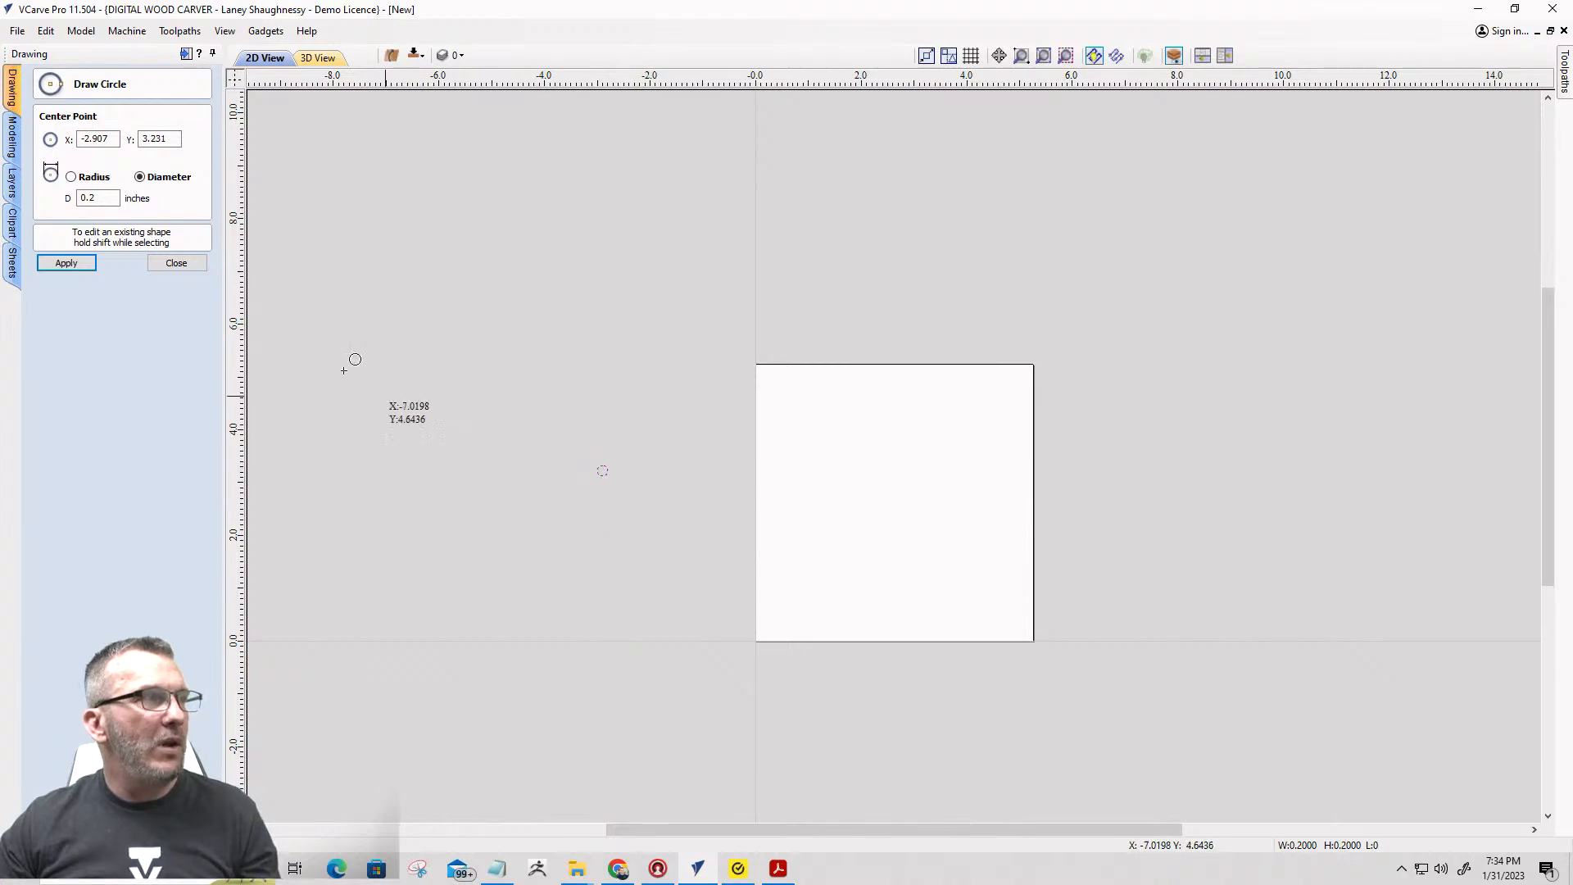
double_click(89, 197)
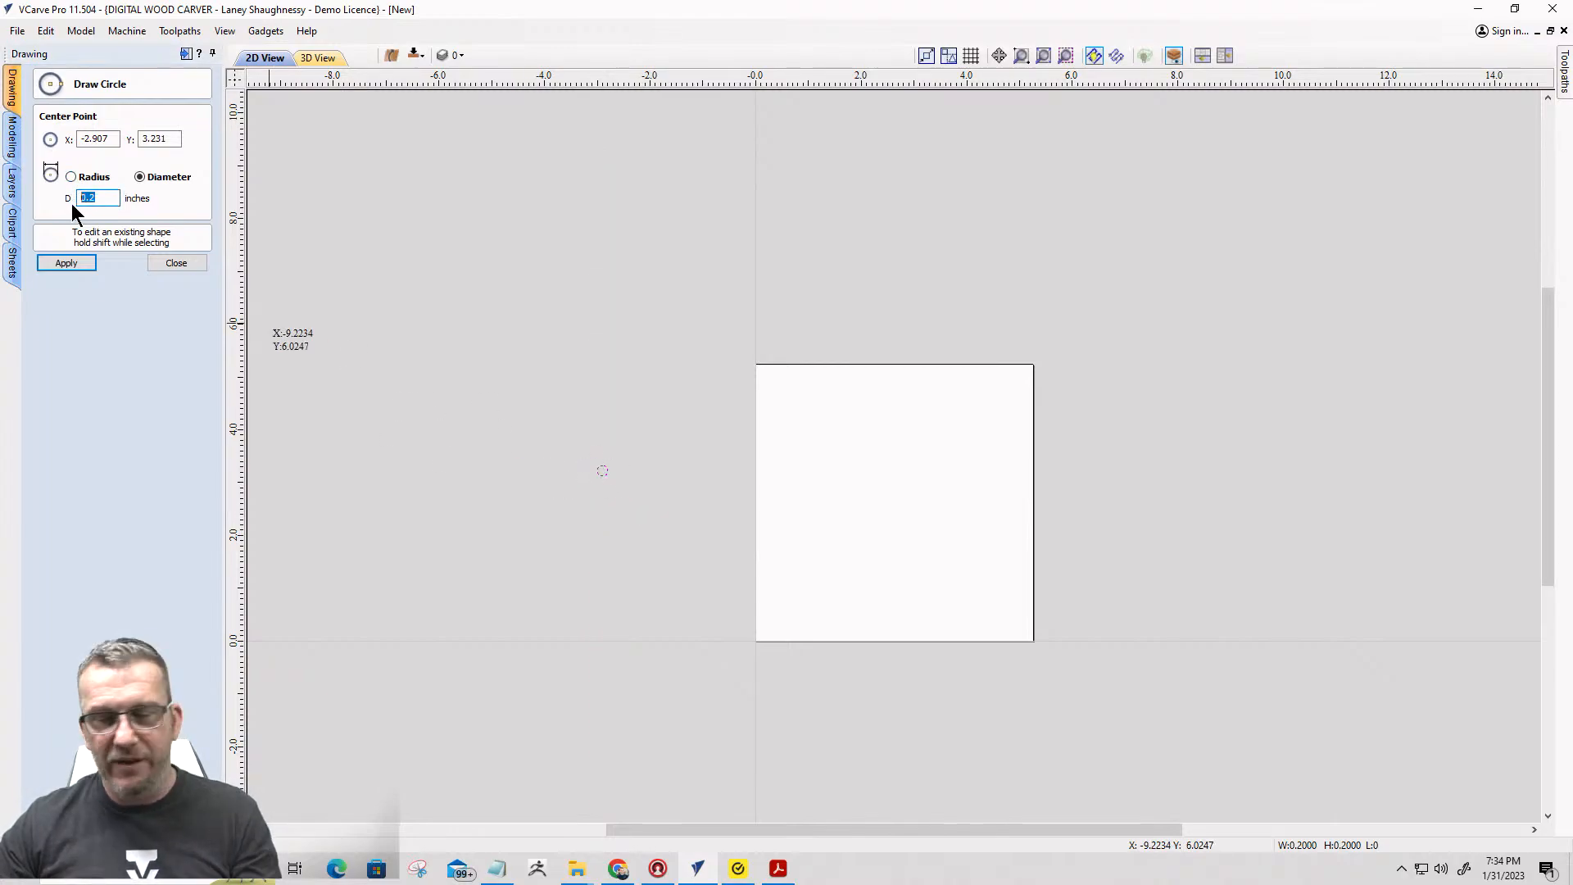
text(5)
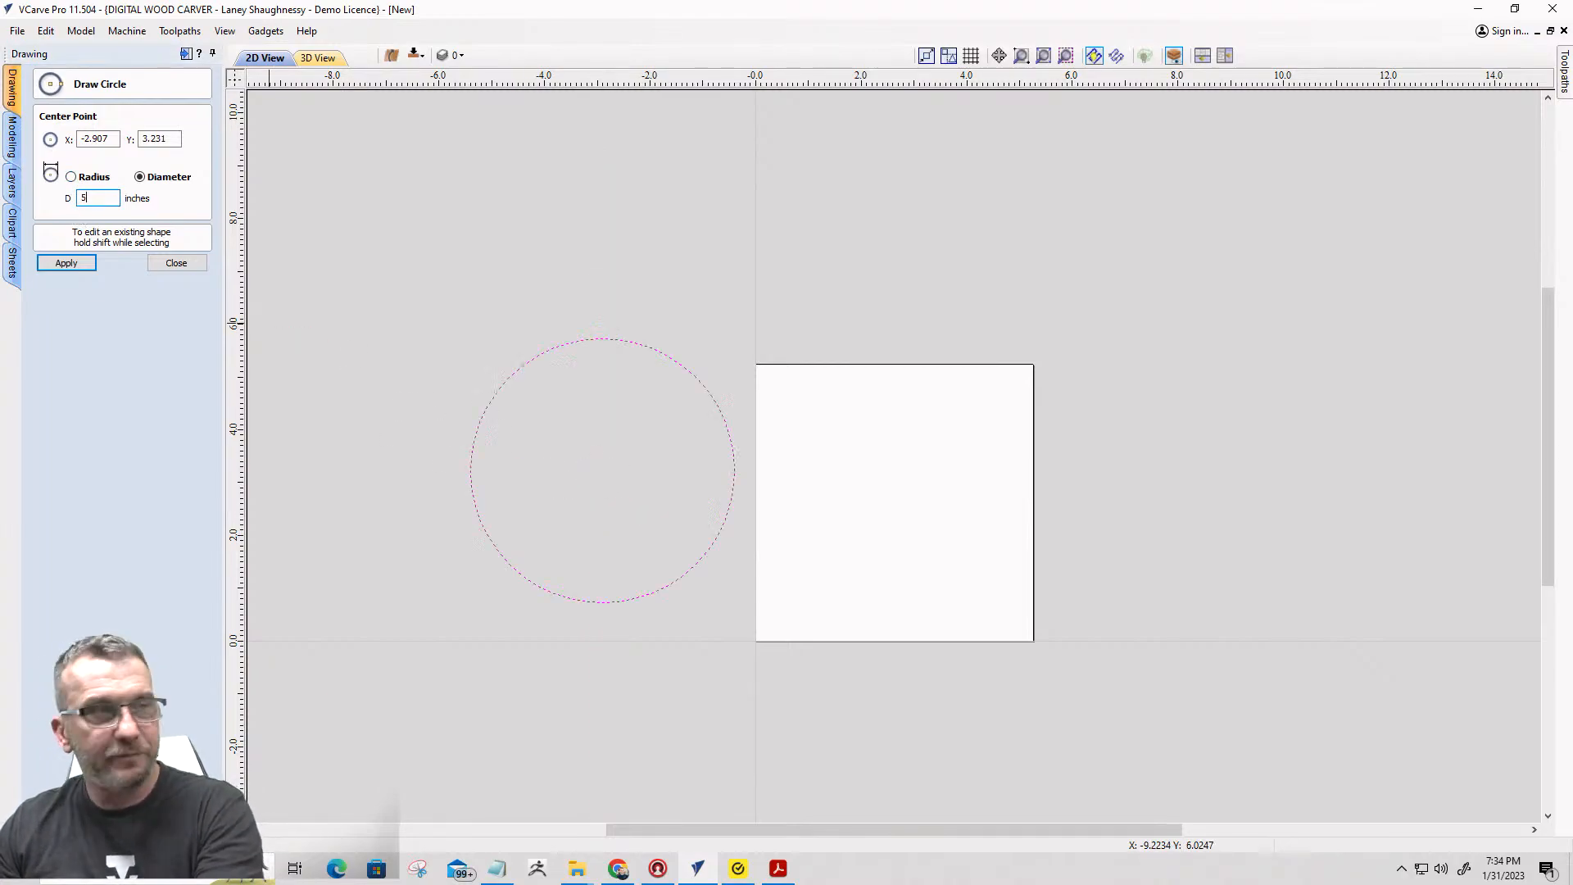
click(158, 263)
click(163, 277)
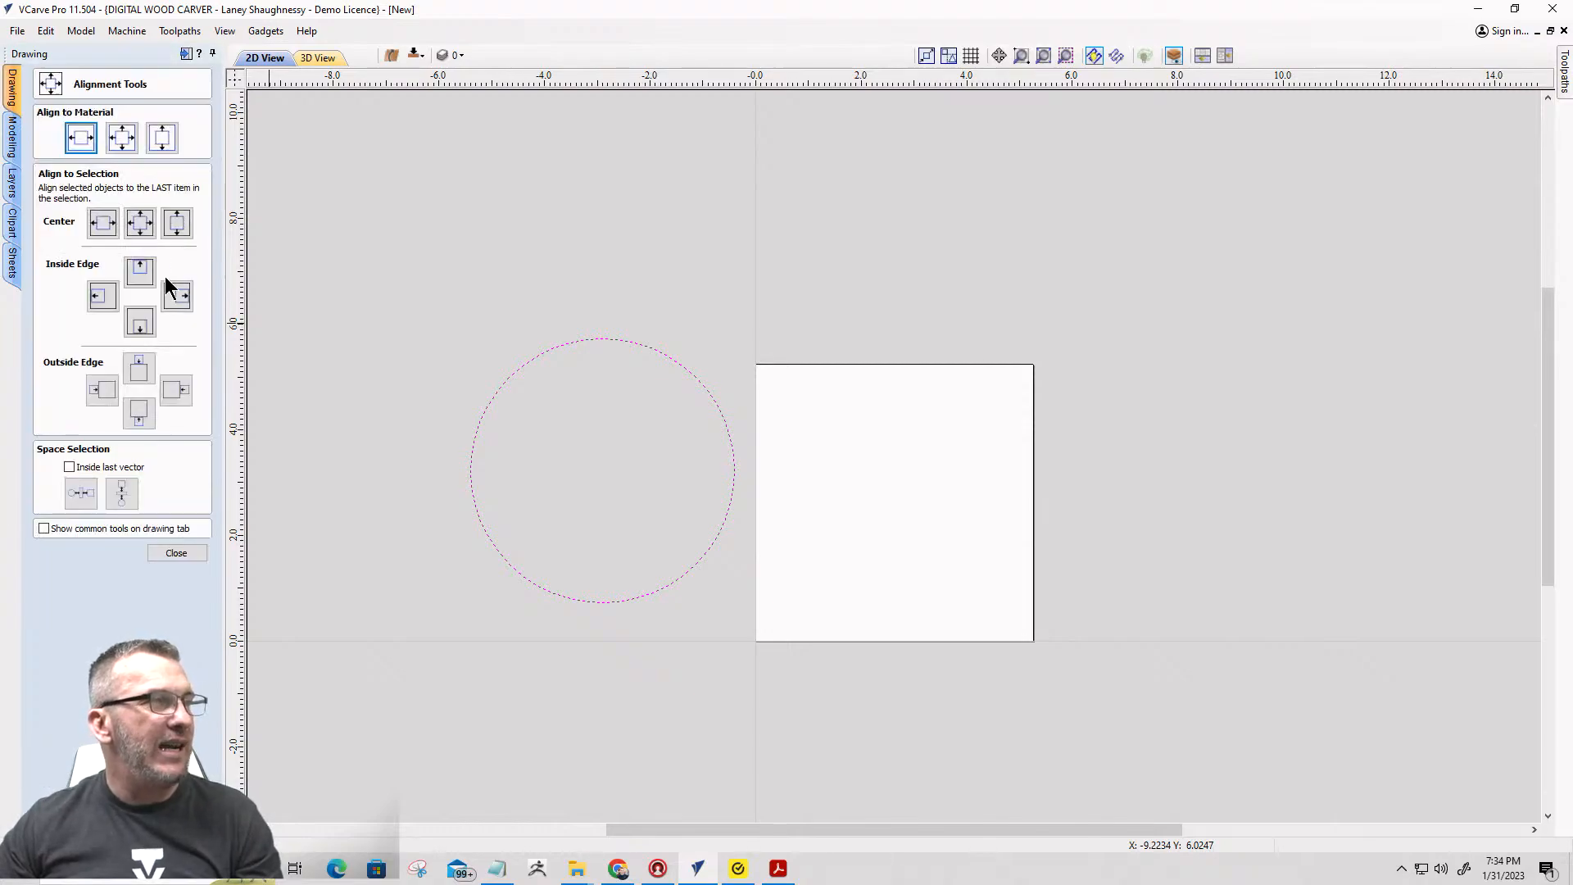
click(117, 146)
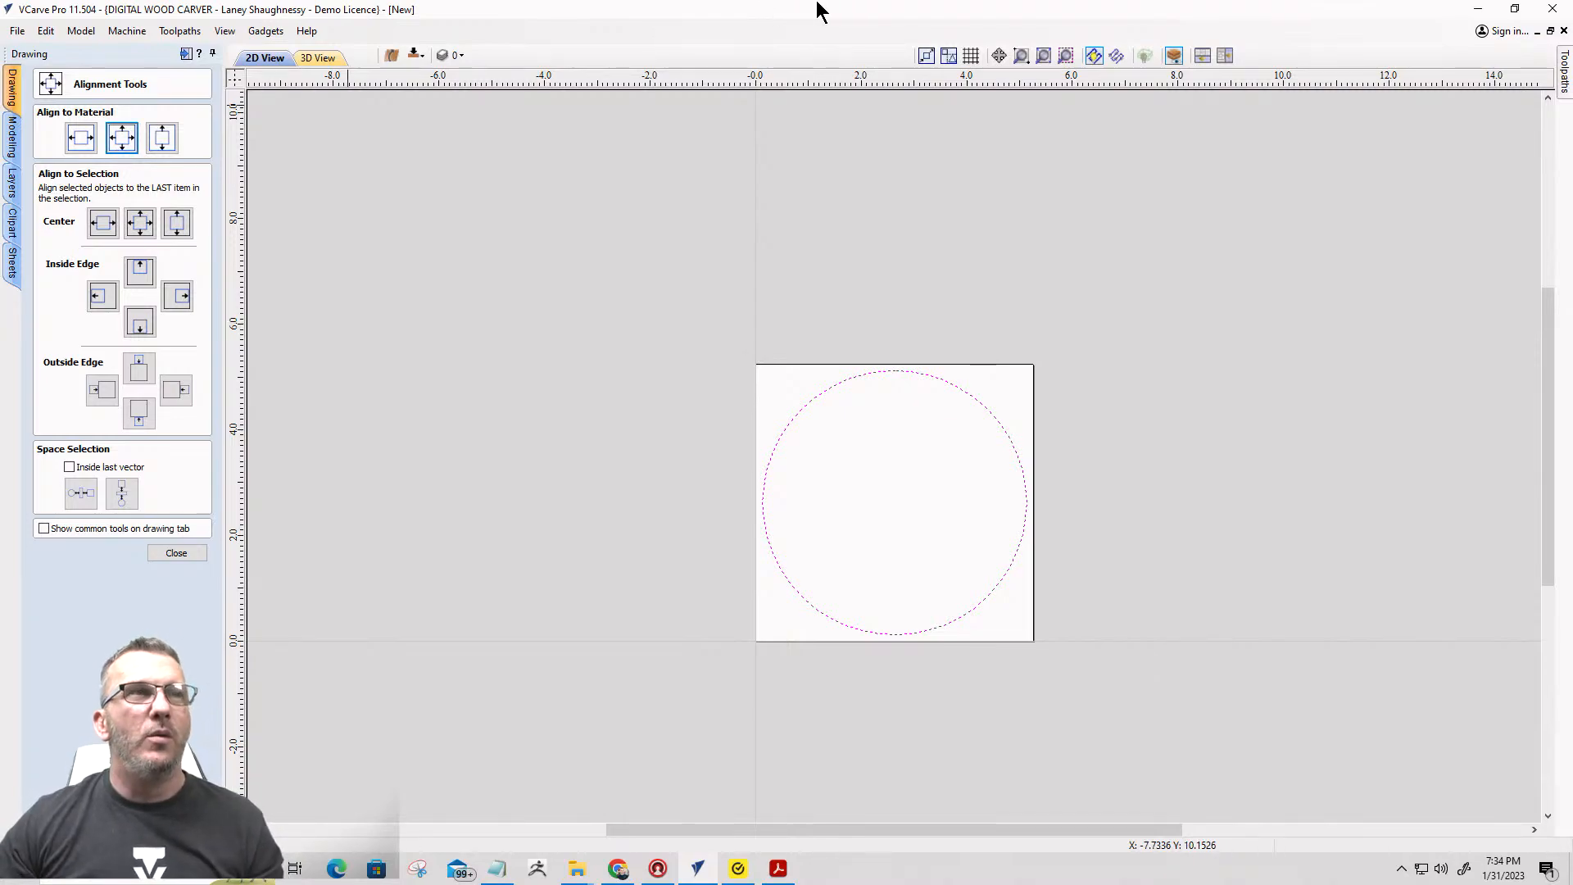
Undo the circle's centre alignment and its diameter change, leaving the alignment tools.
key(ctrl+z)
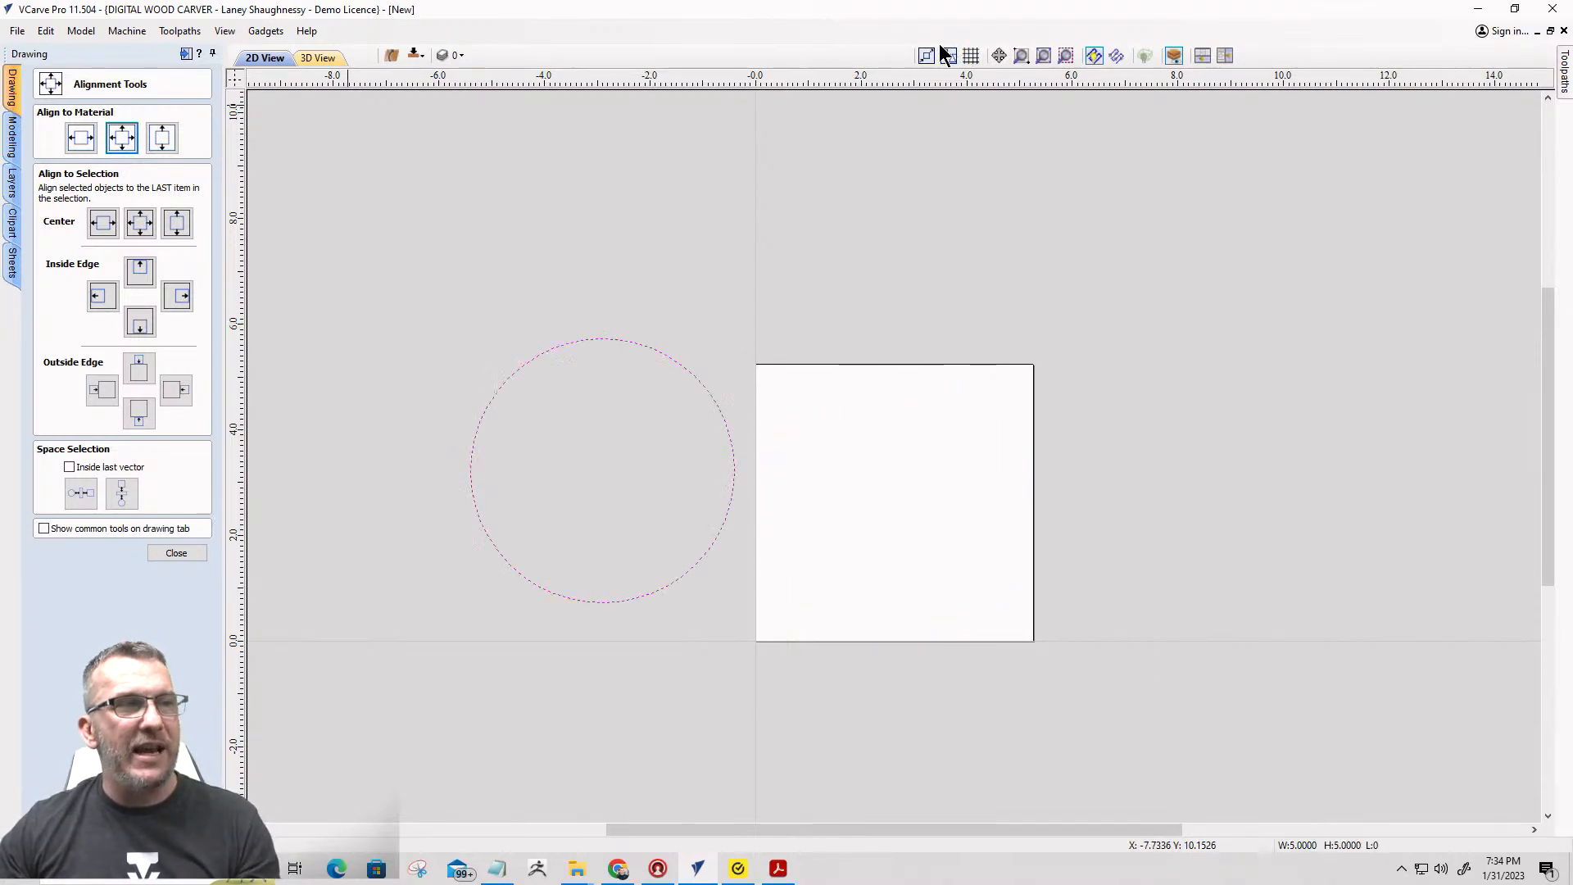
key(ctrl+z)
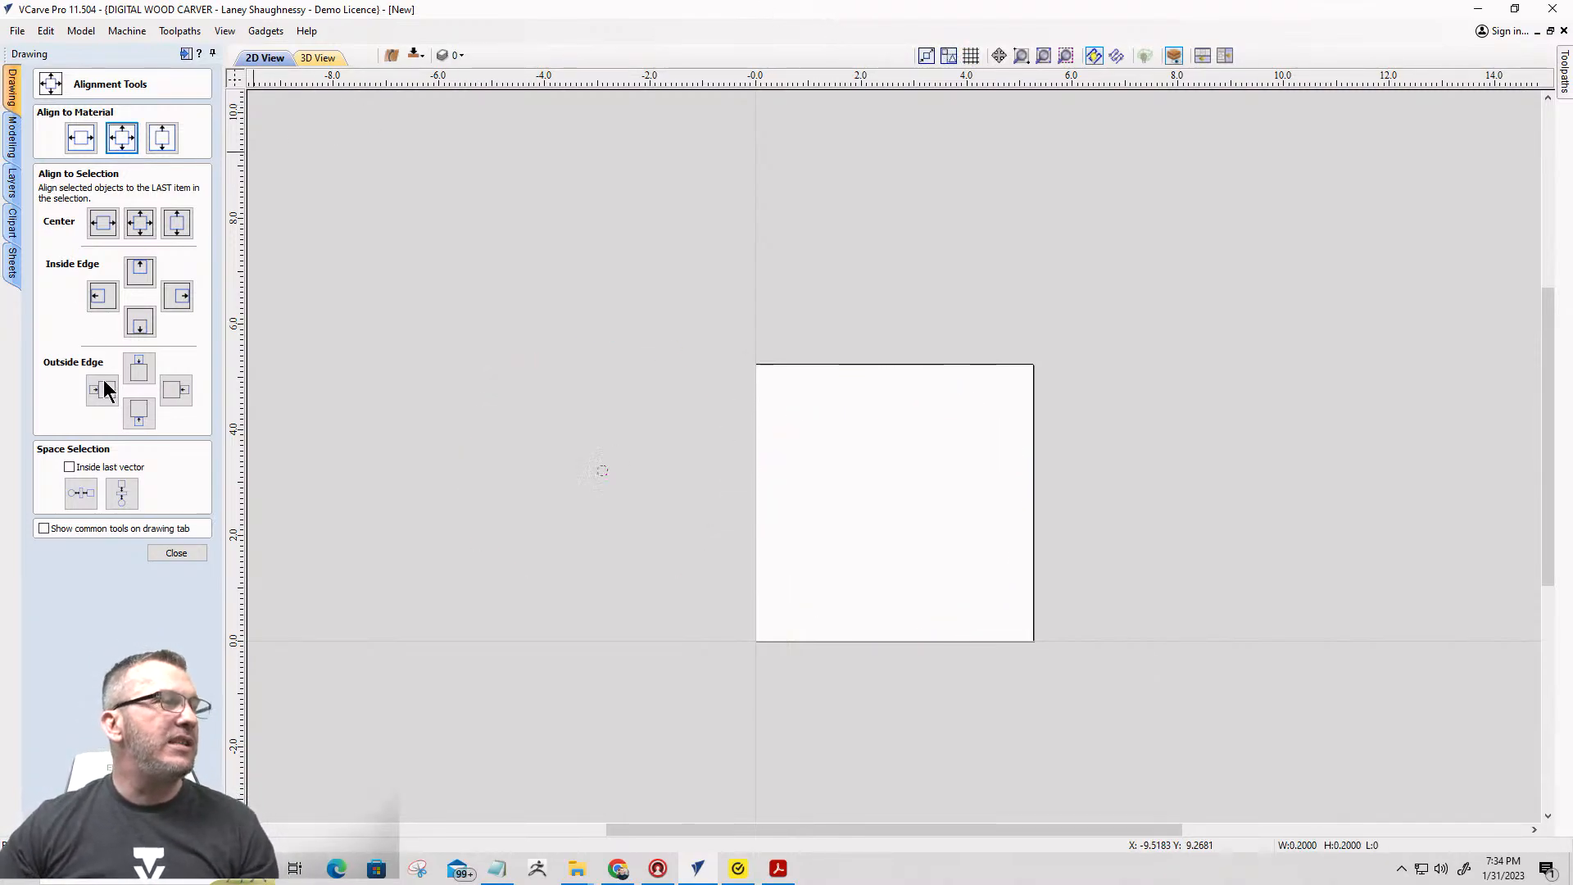
click(166, 554)
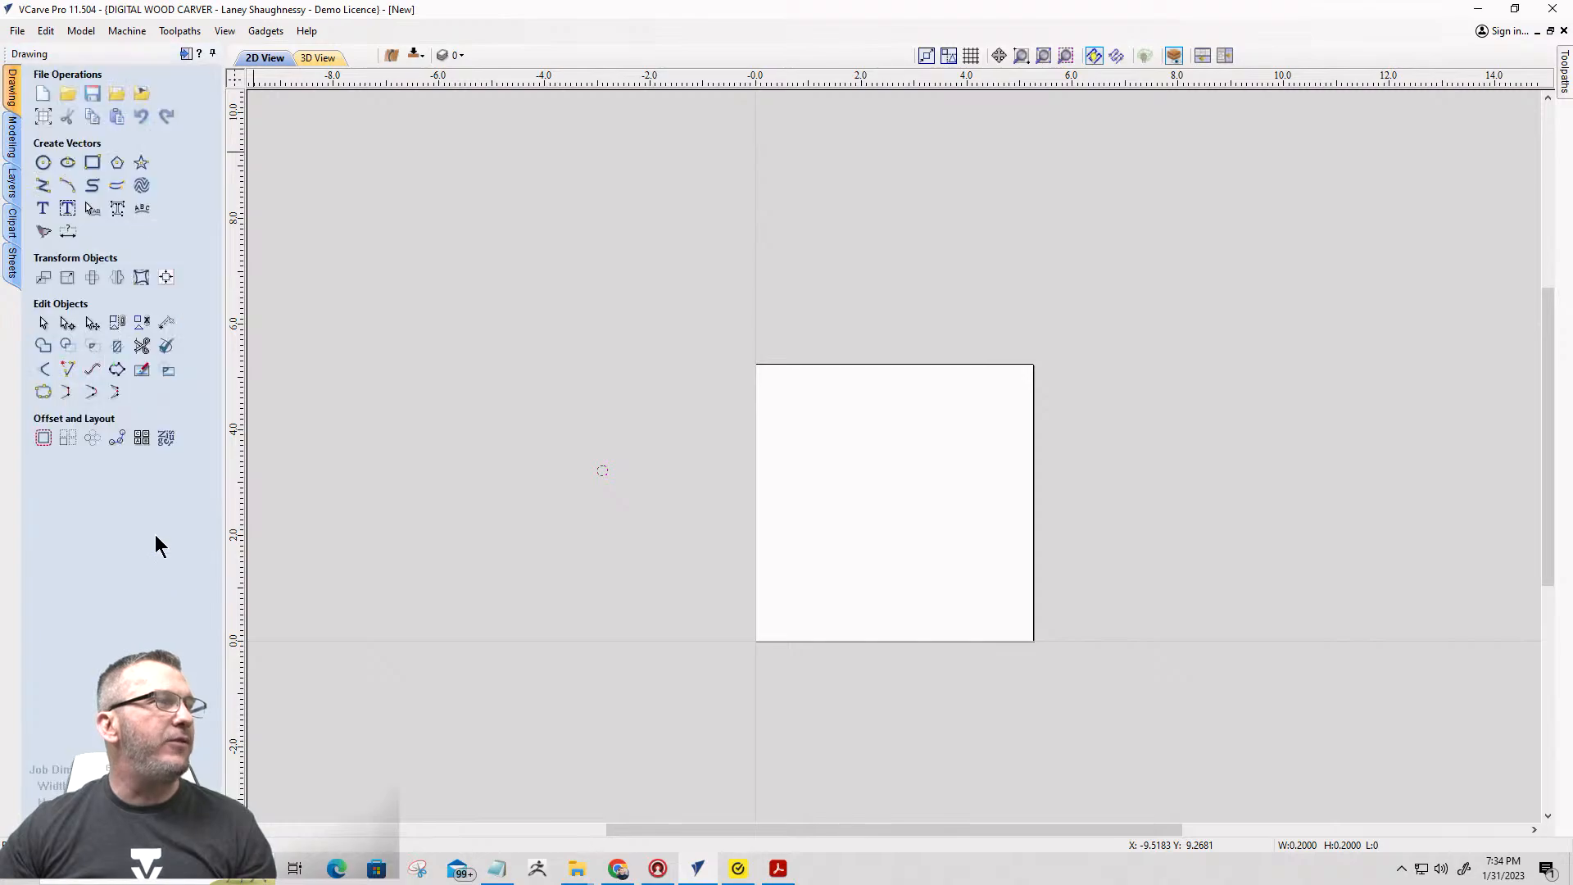
Draw a 5-inch diameter circle centred on the material at X 2.625, Y 2.625 and delete the small stray circle beside it.
click(45, 167)
double_click(103, 198)
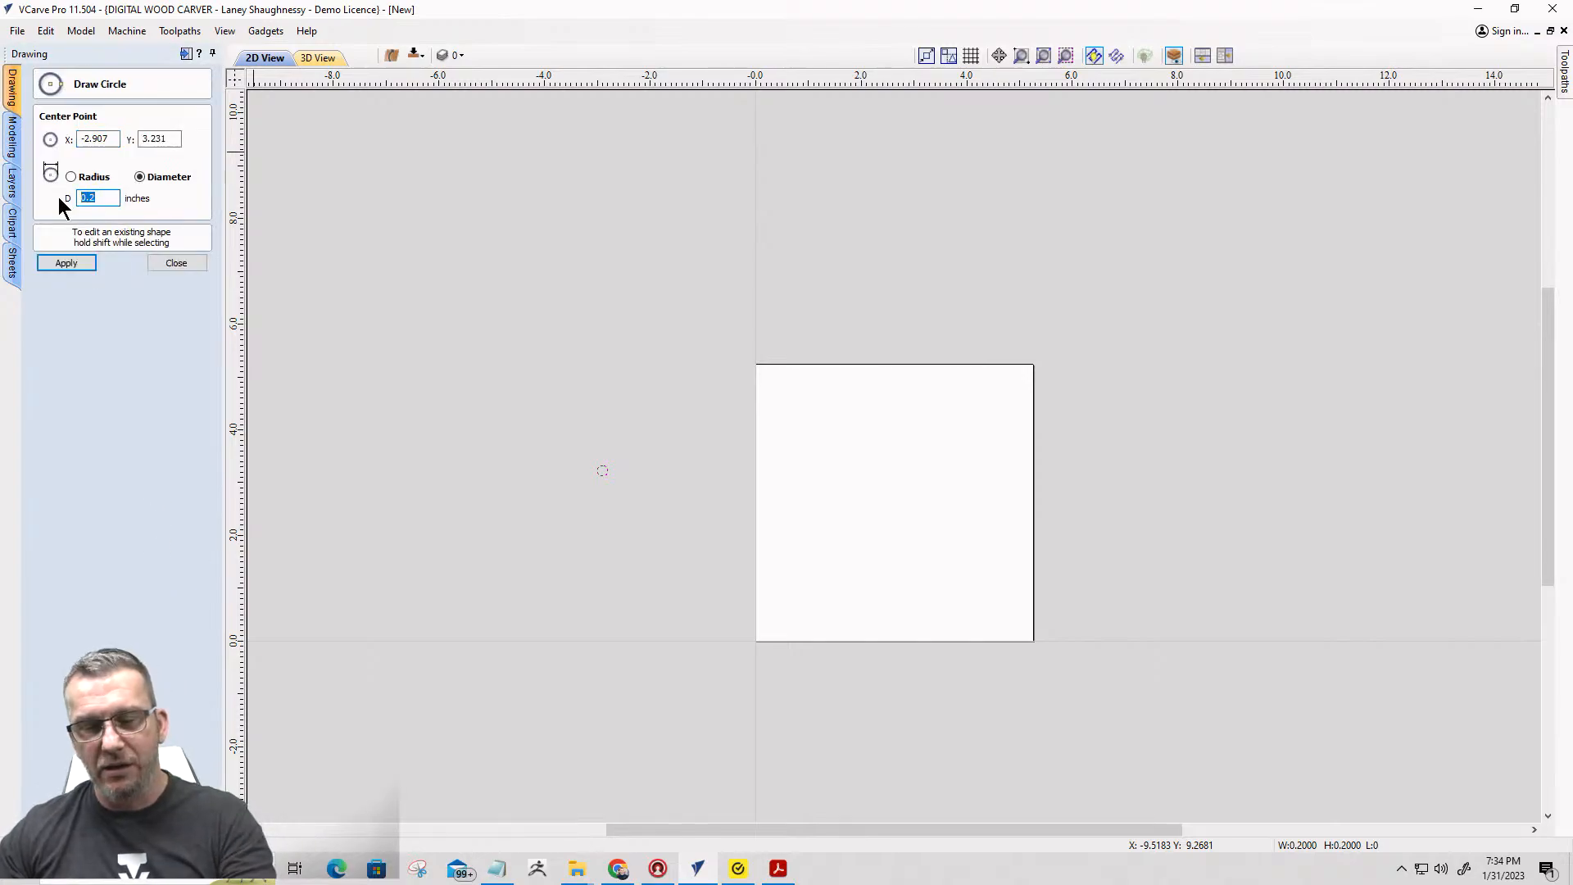
text(5)
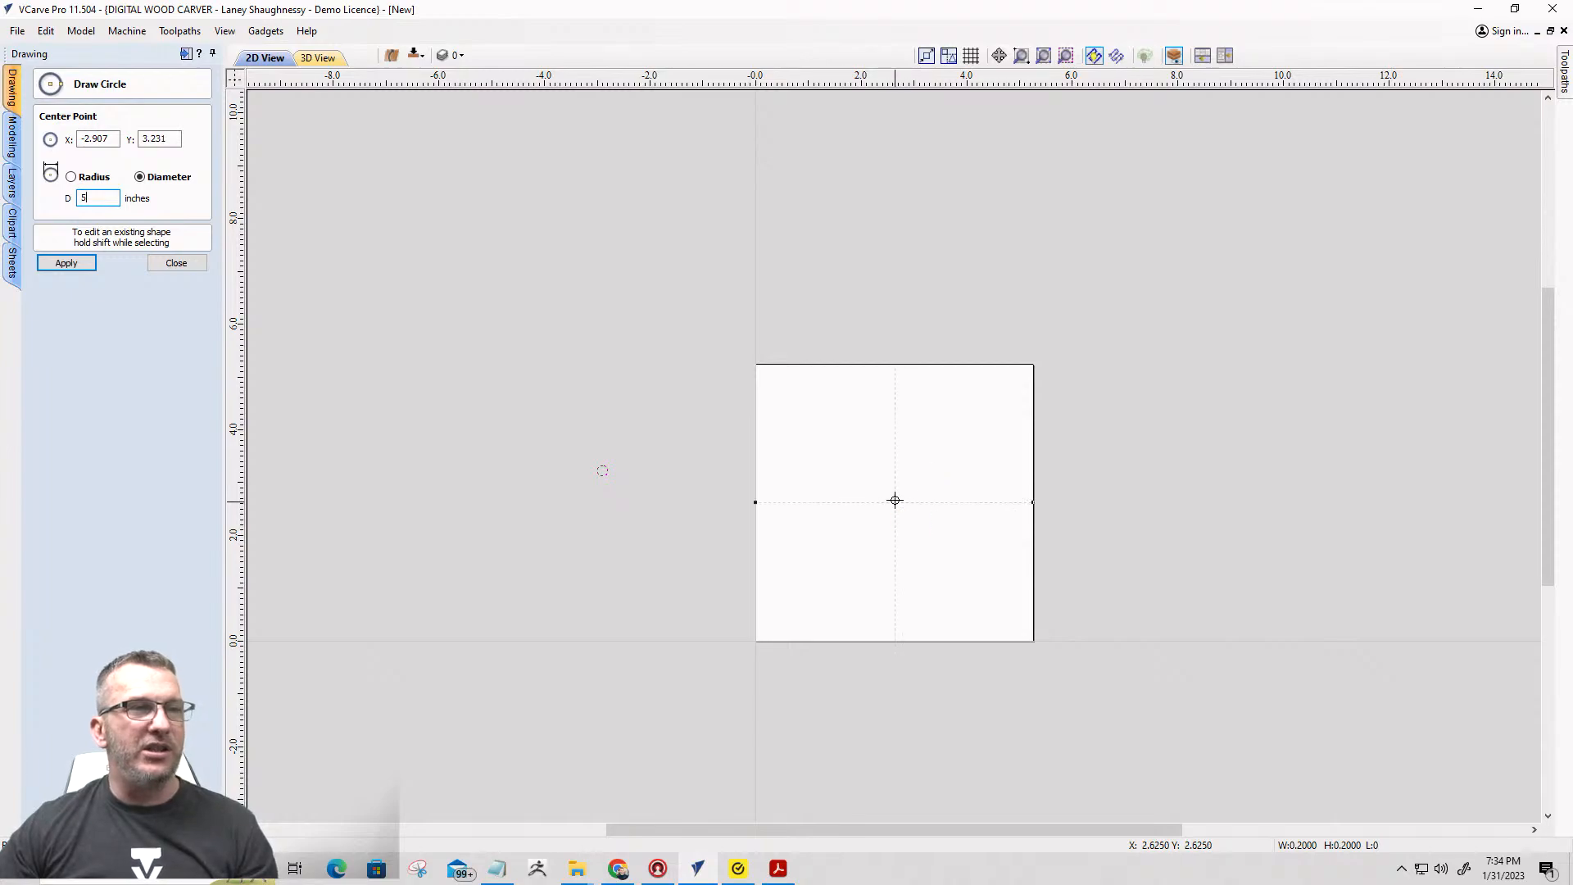
click(894, 503)
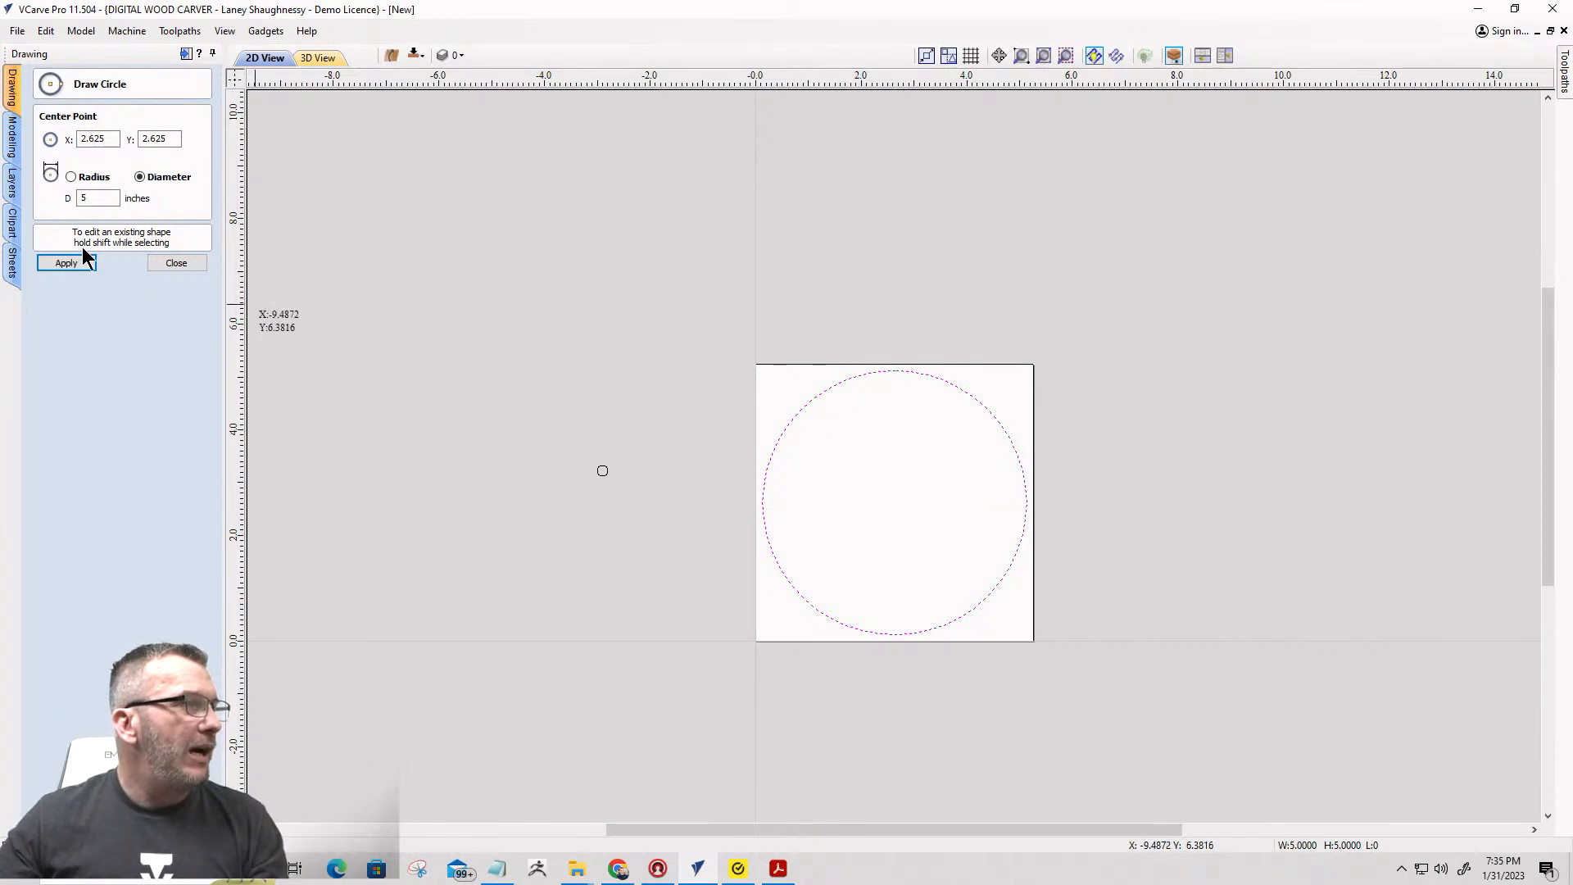
click(173, 263)
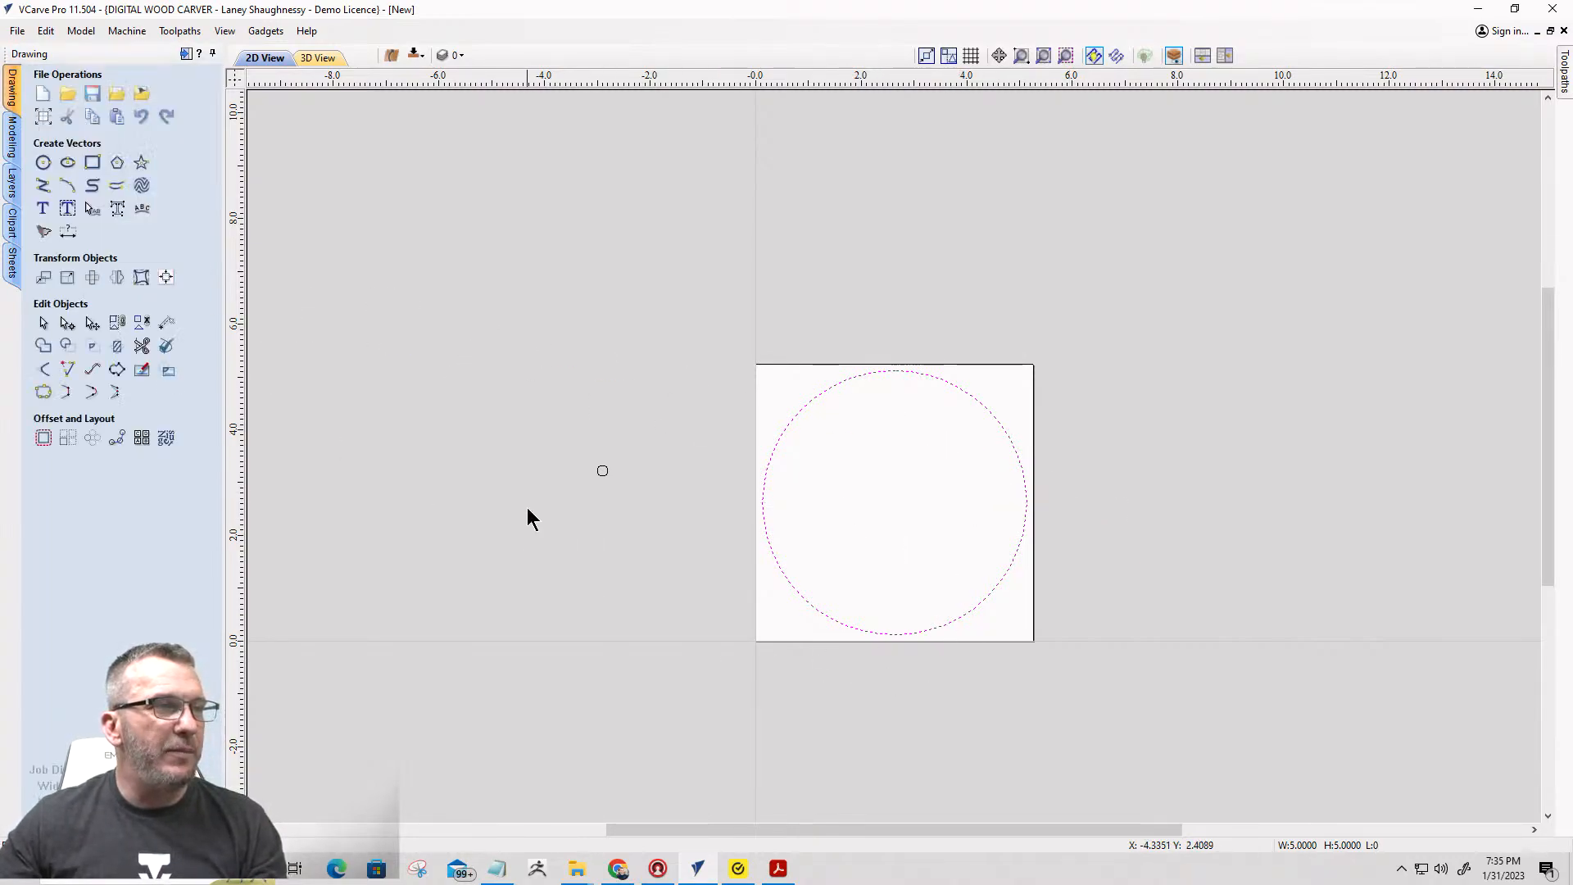
drag(552, 435, 656, 537)
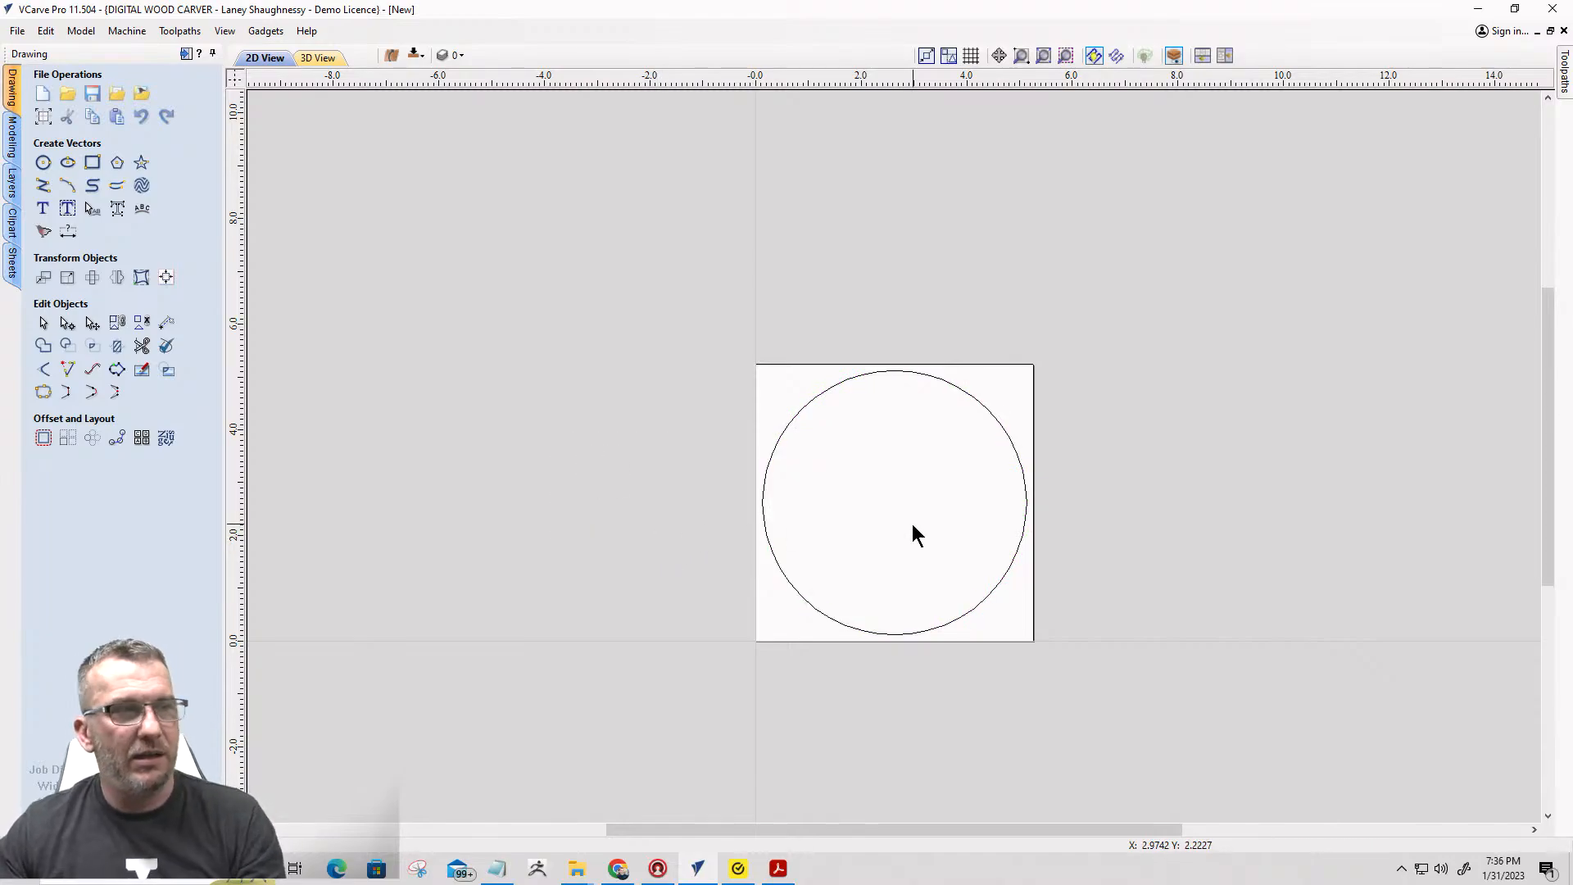
Offset the 5-inch circle inwards by 0.375 inches, keeping the original vector.
scroll(910, 521, up, 4)
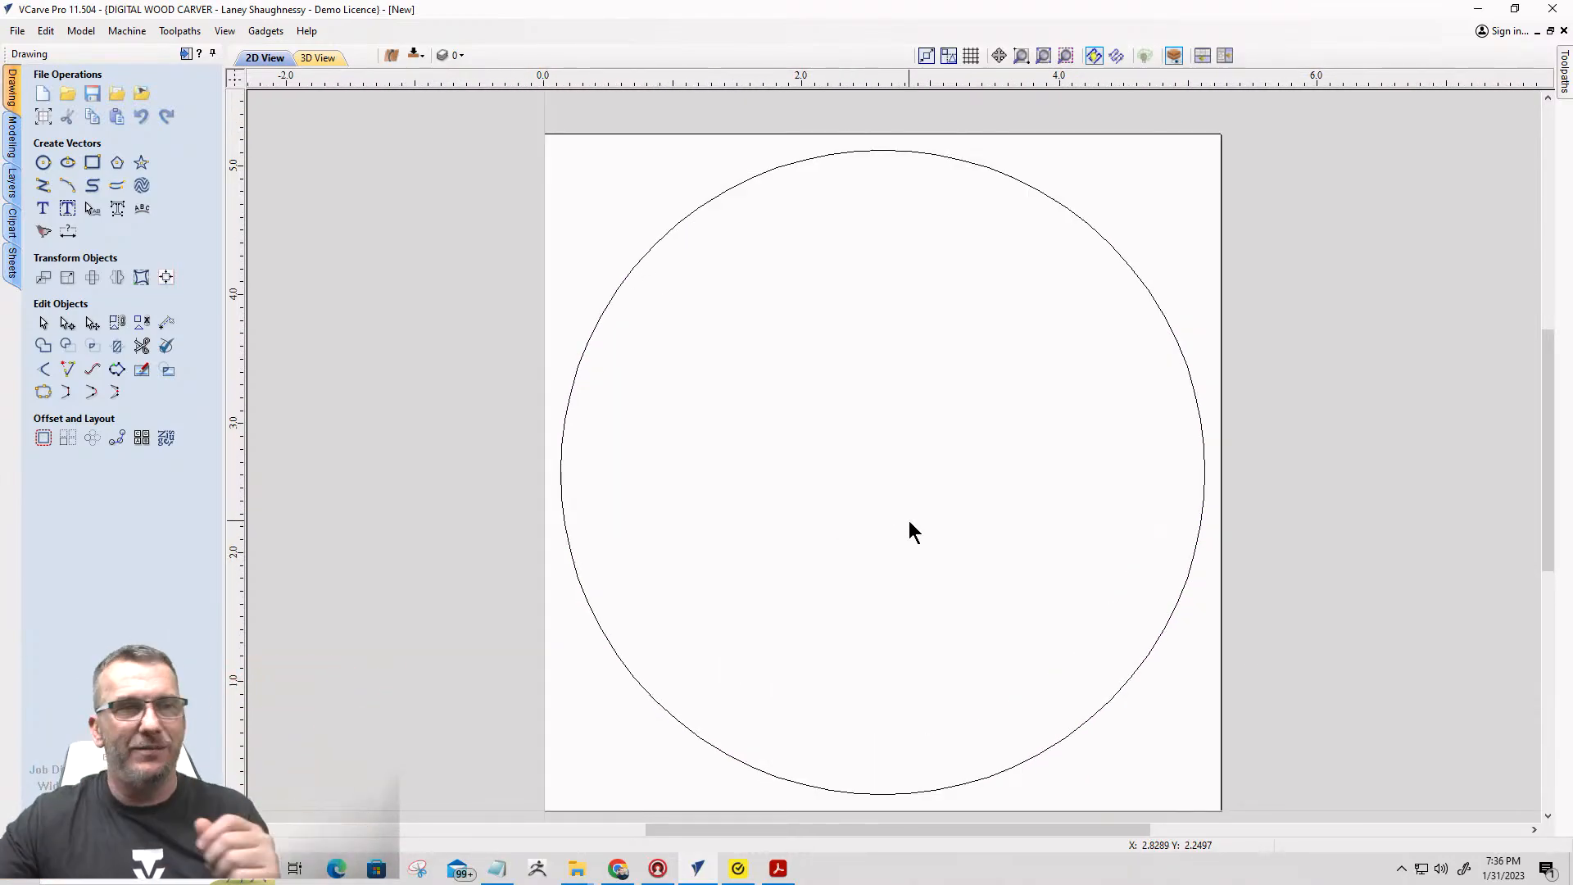
click(773, 167)
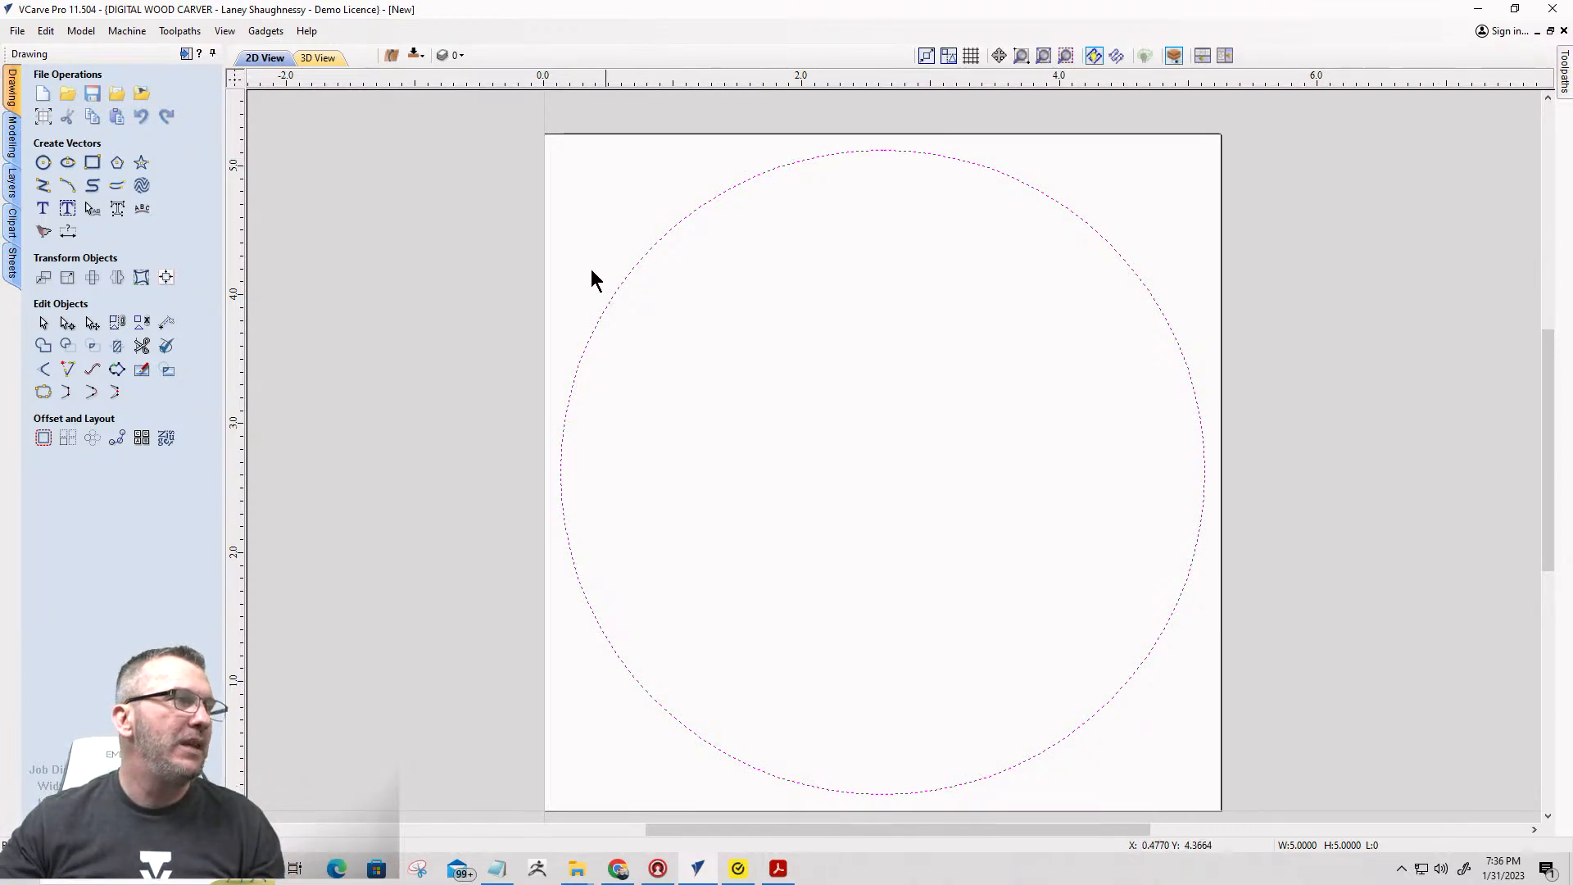
click(41, 441)
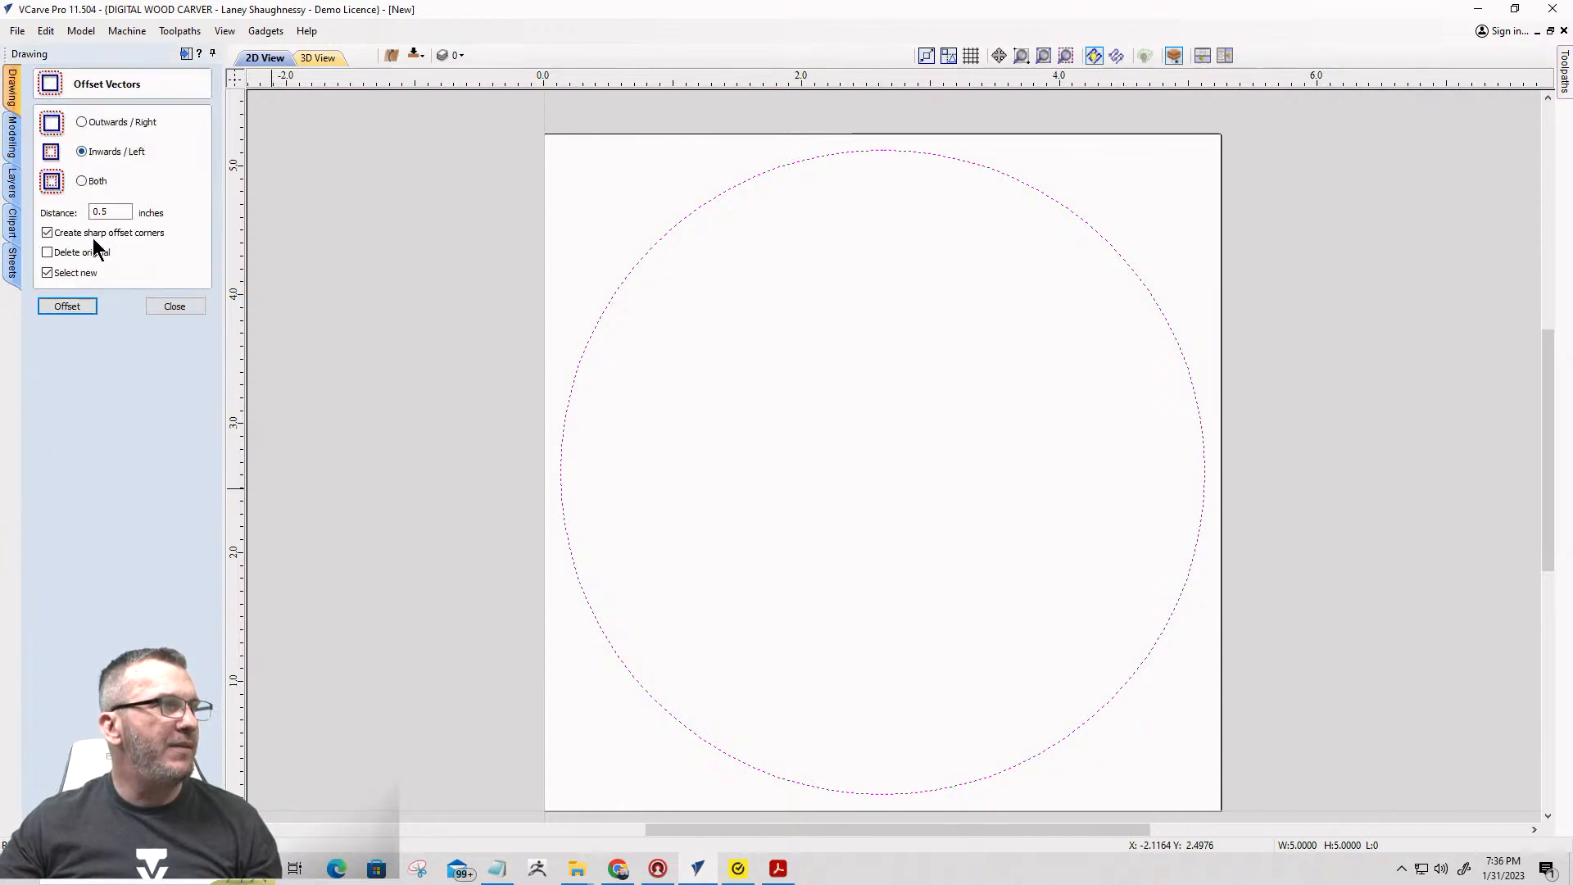
drag(115, 210, 68, 213)
text(.375)
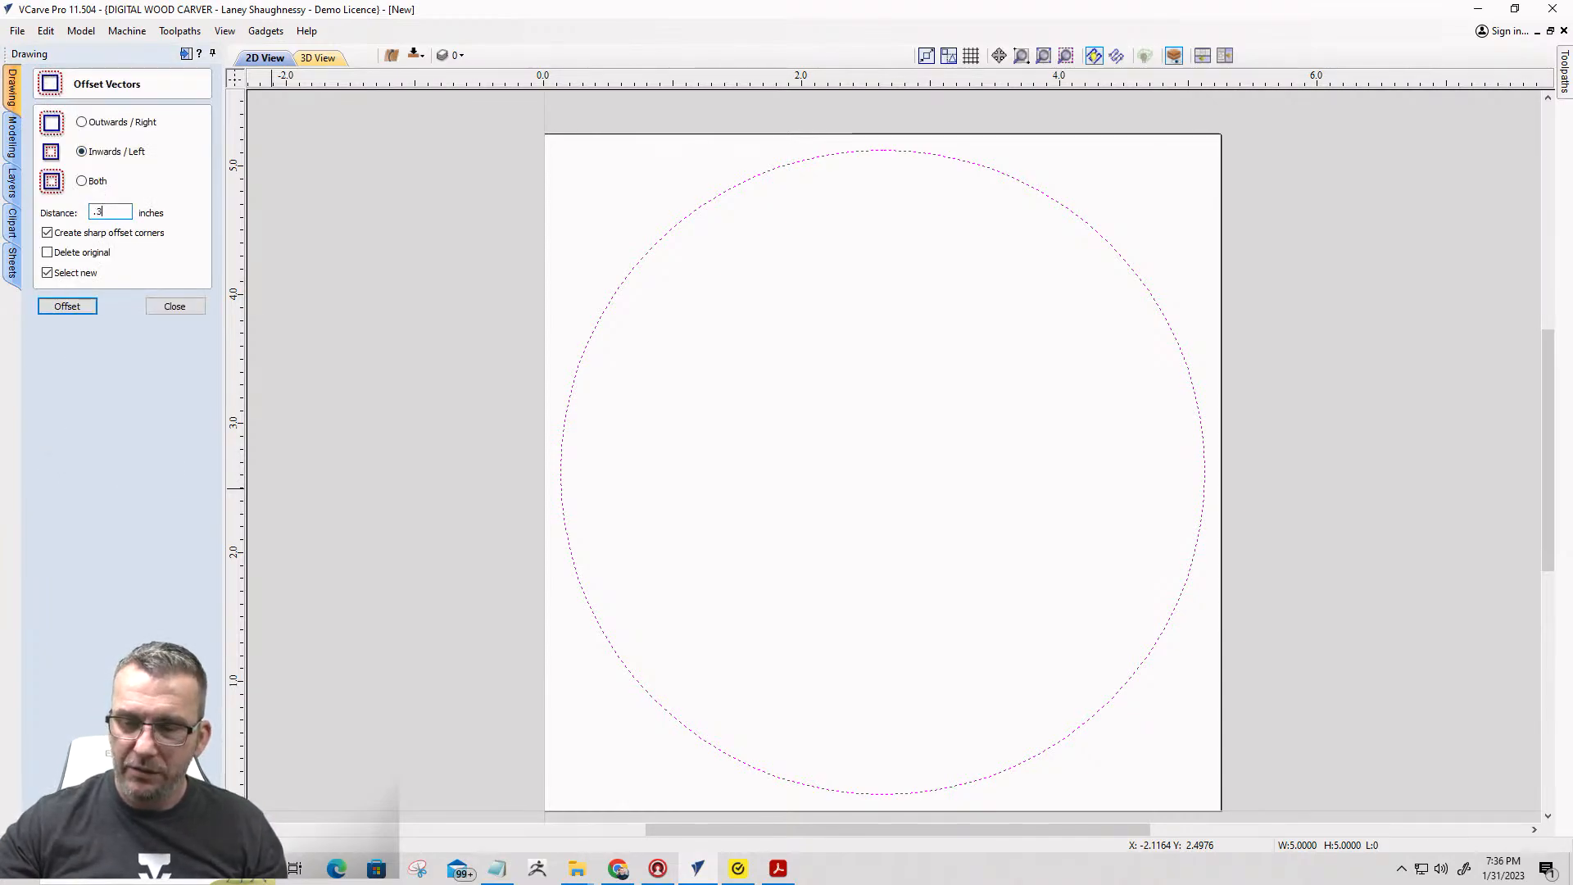
click(68, 306)
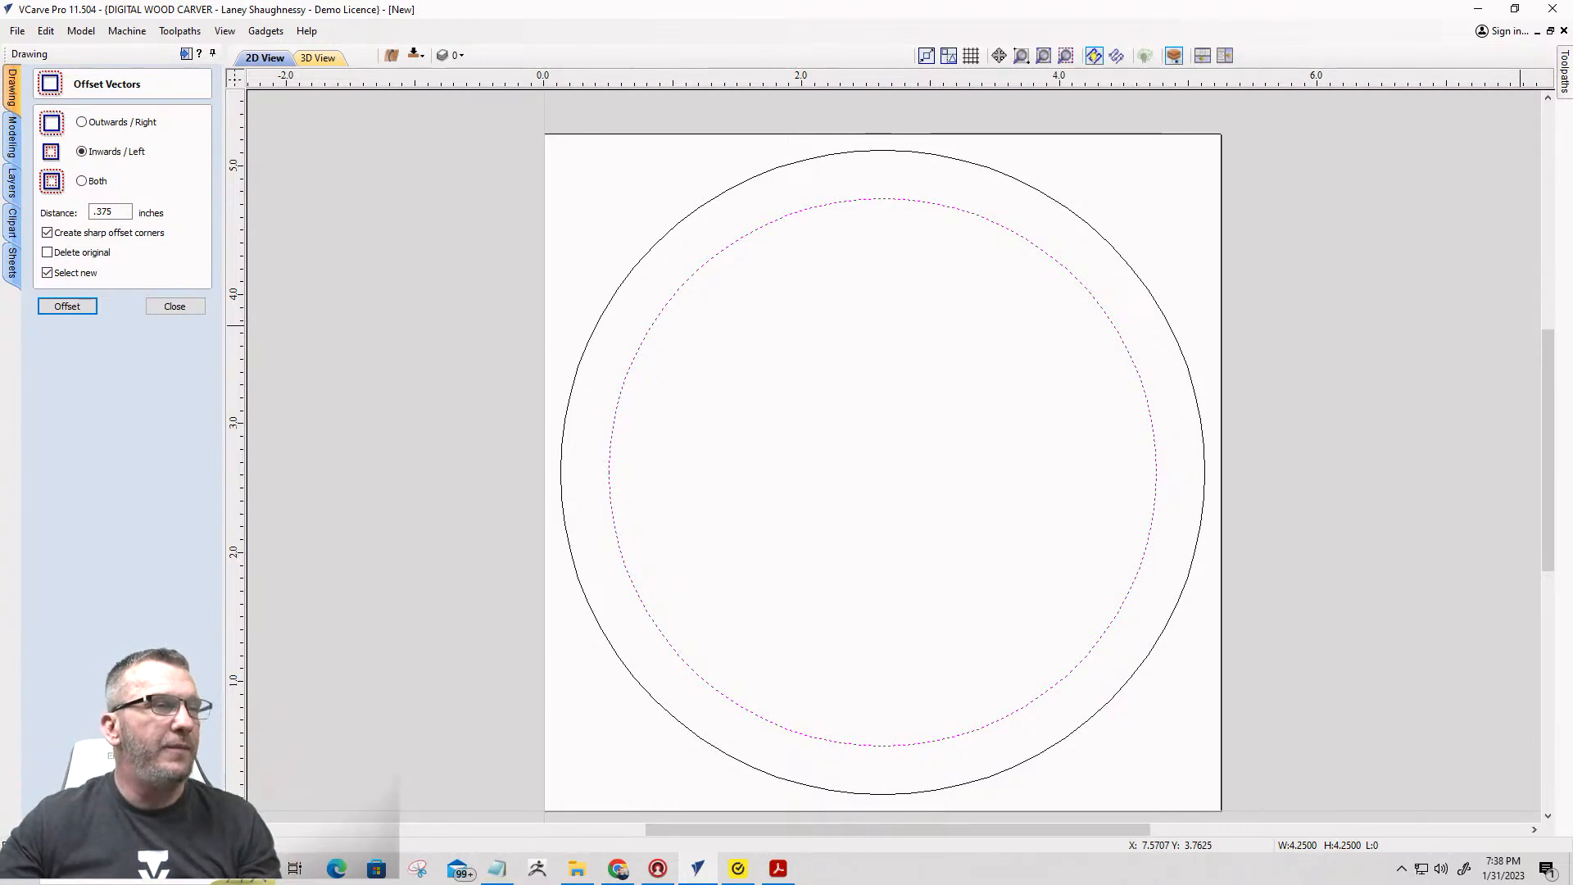
click(168, 306)
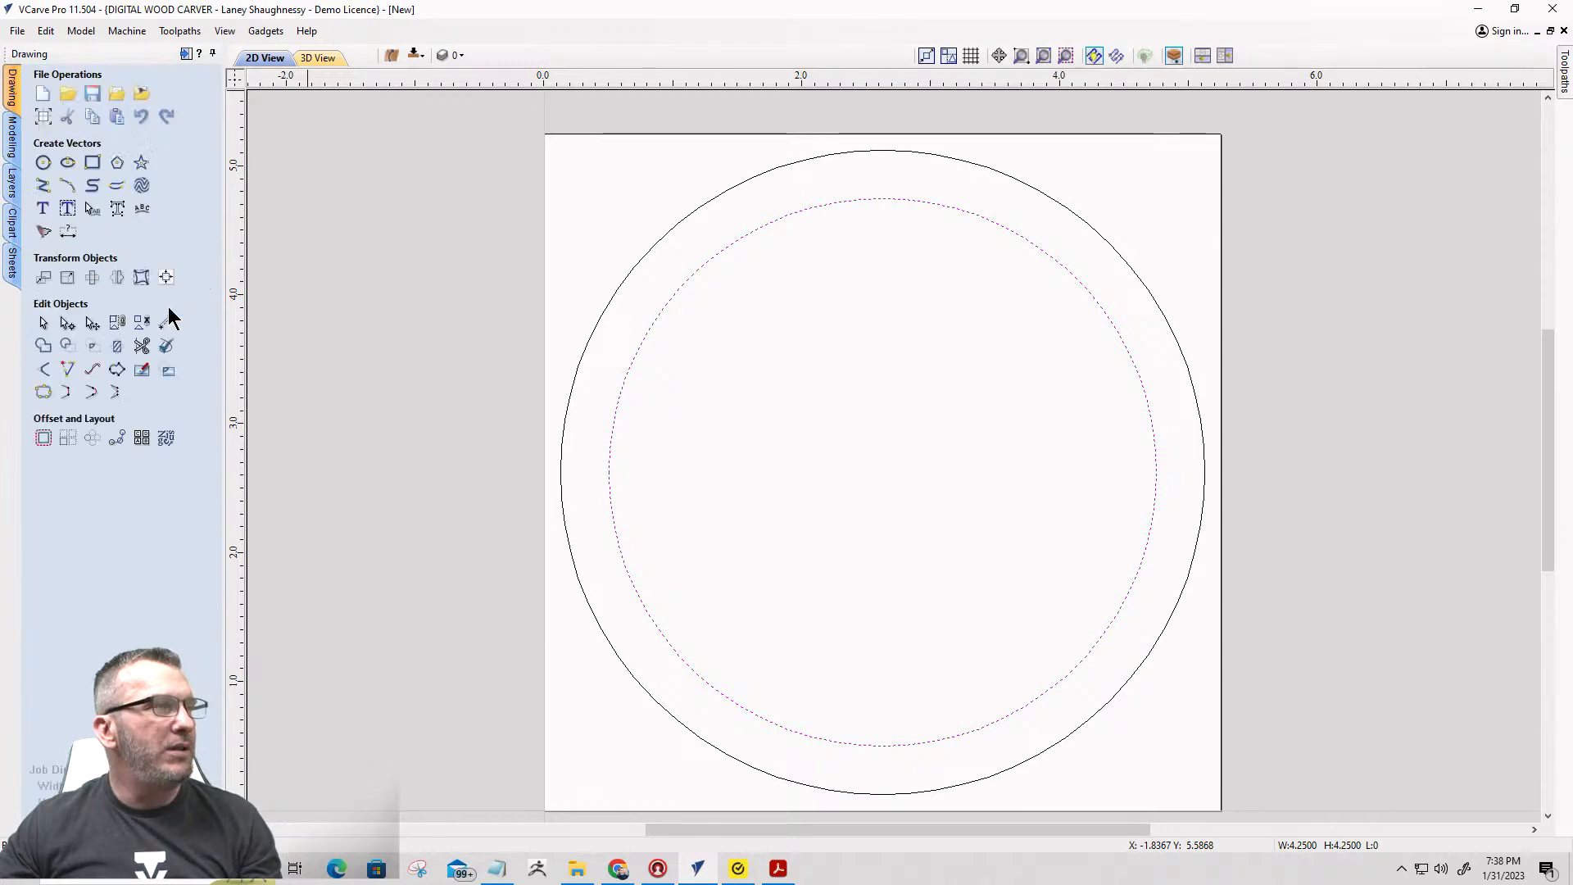
Import the floral-patternvector-seeklogo.com vector file from its folder in Downloads.
click(117, 95)
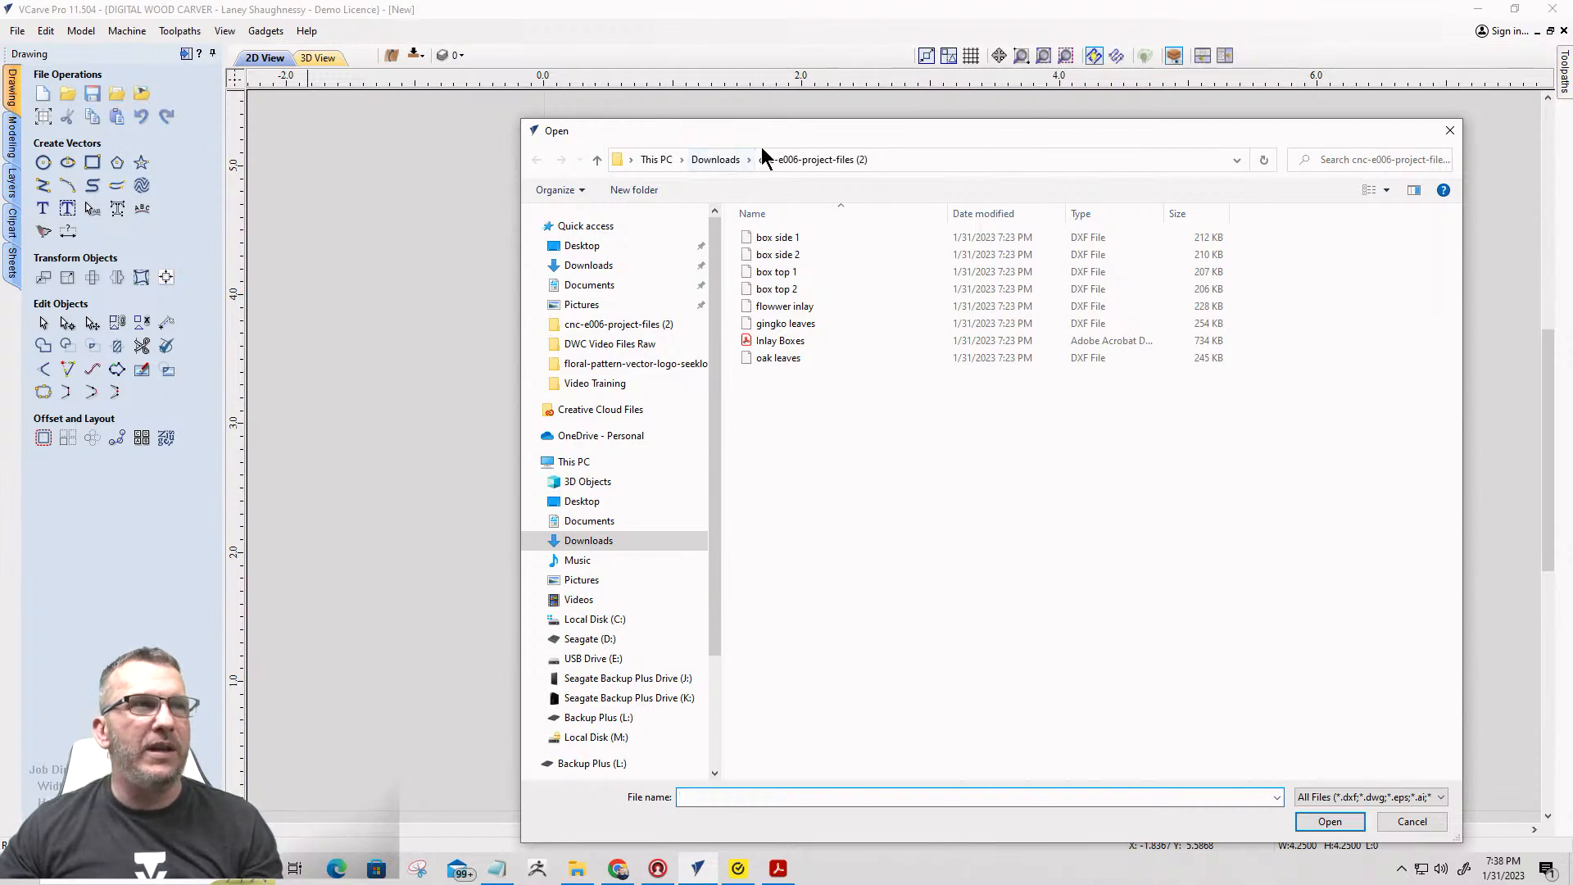
click(725, 161)
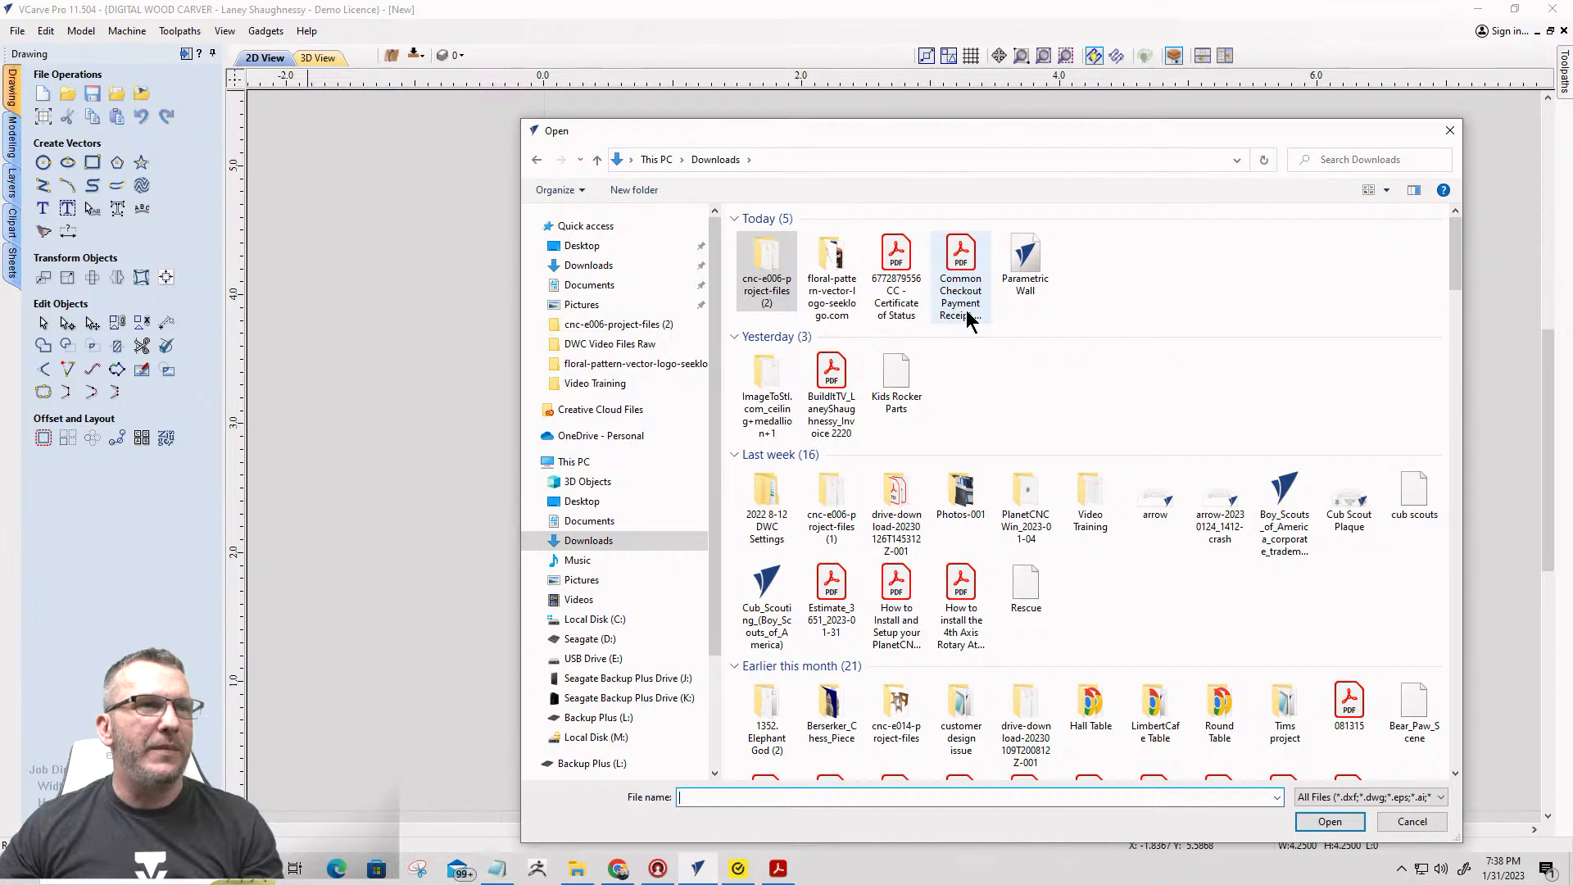
double_click(766, 259)
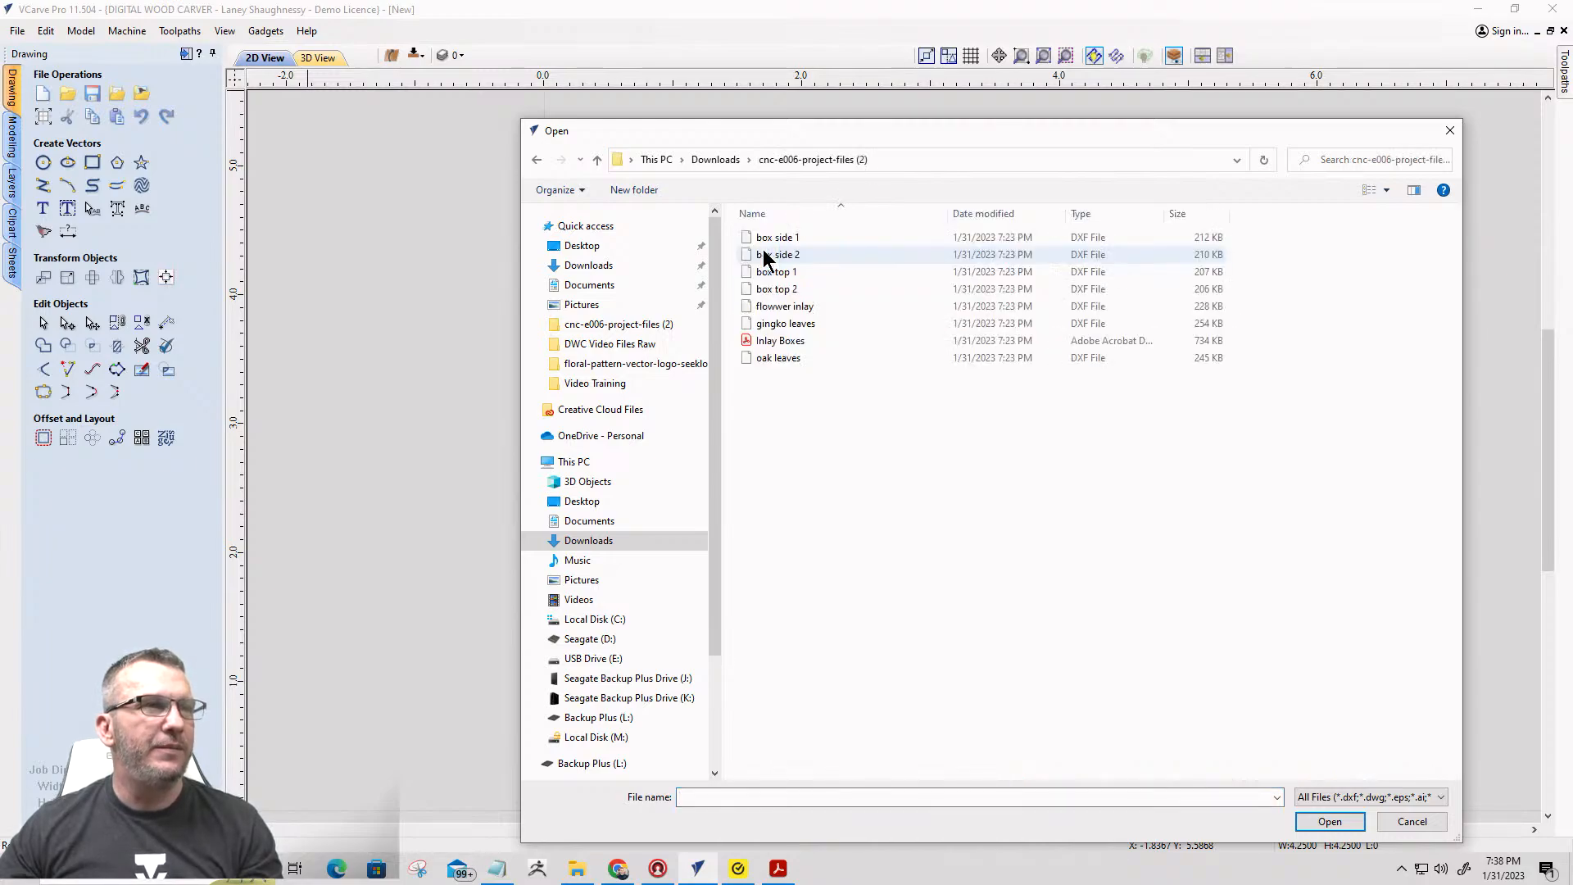
click(715, 158)
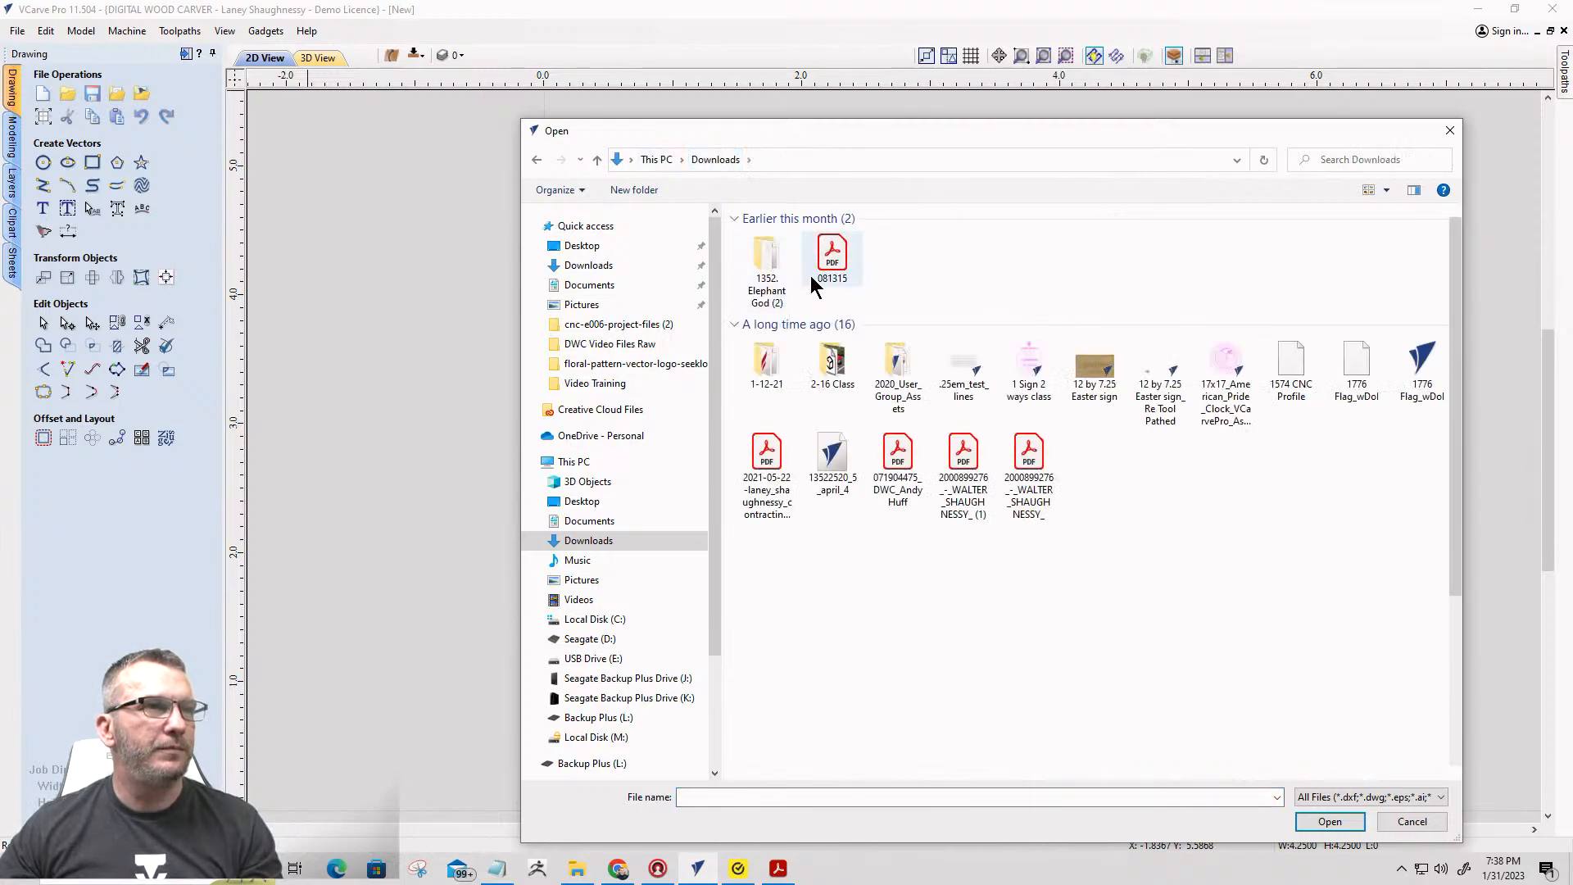
double_click(840, 262)
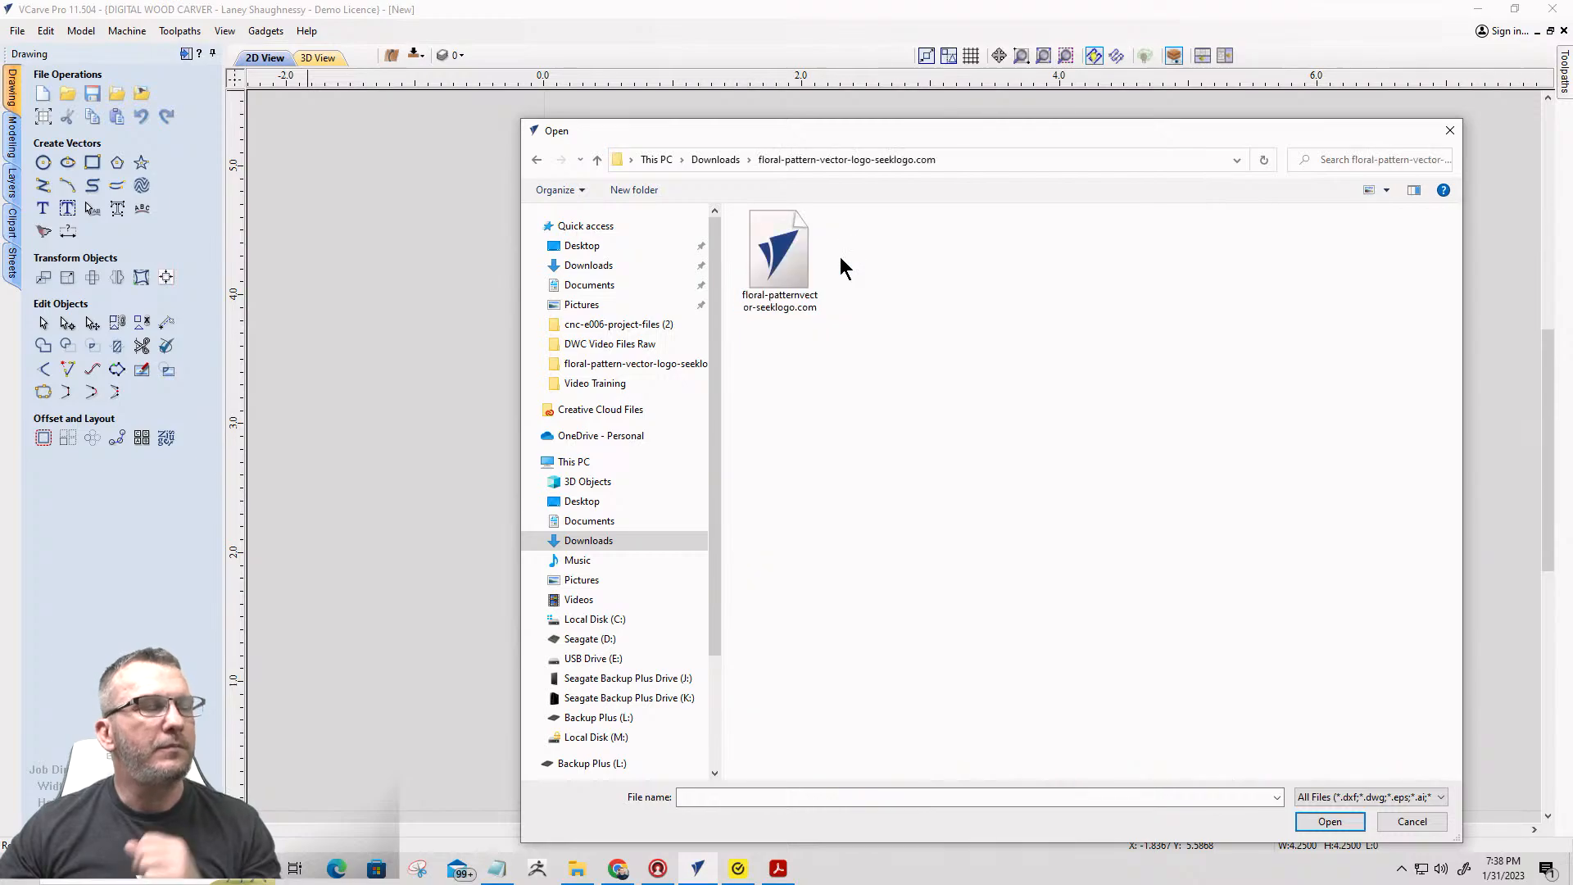
click(782, 257)
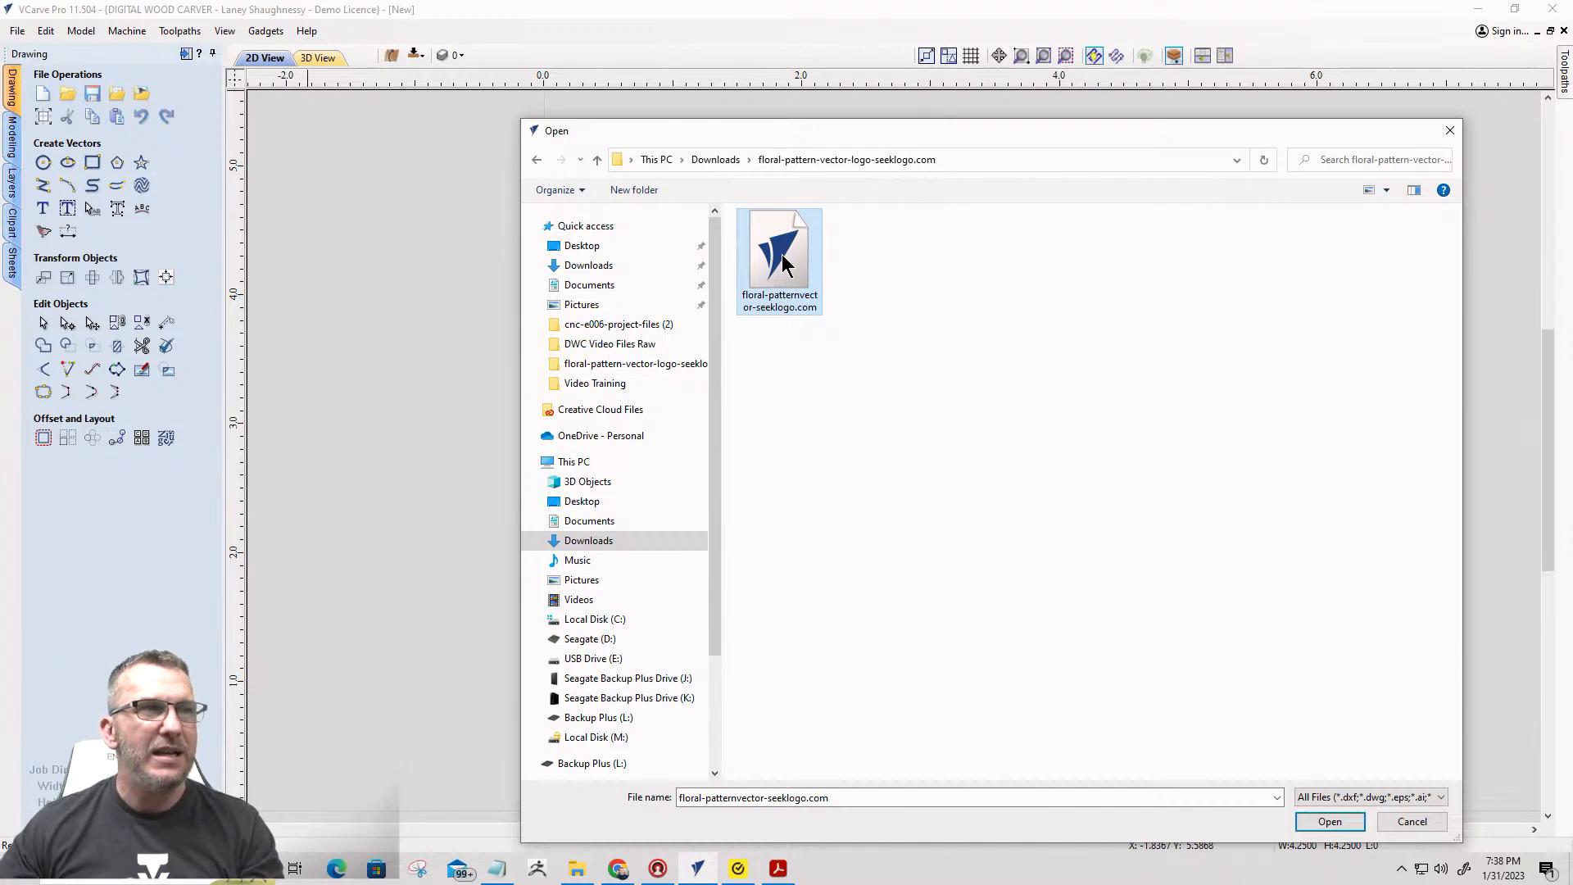
click(1332, 822)
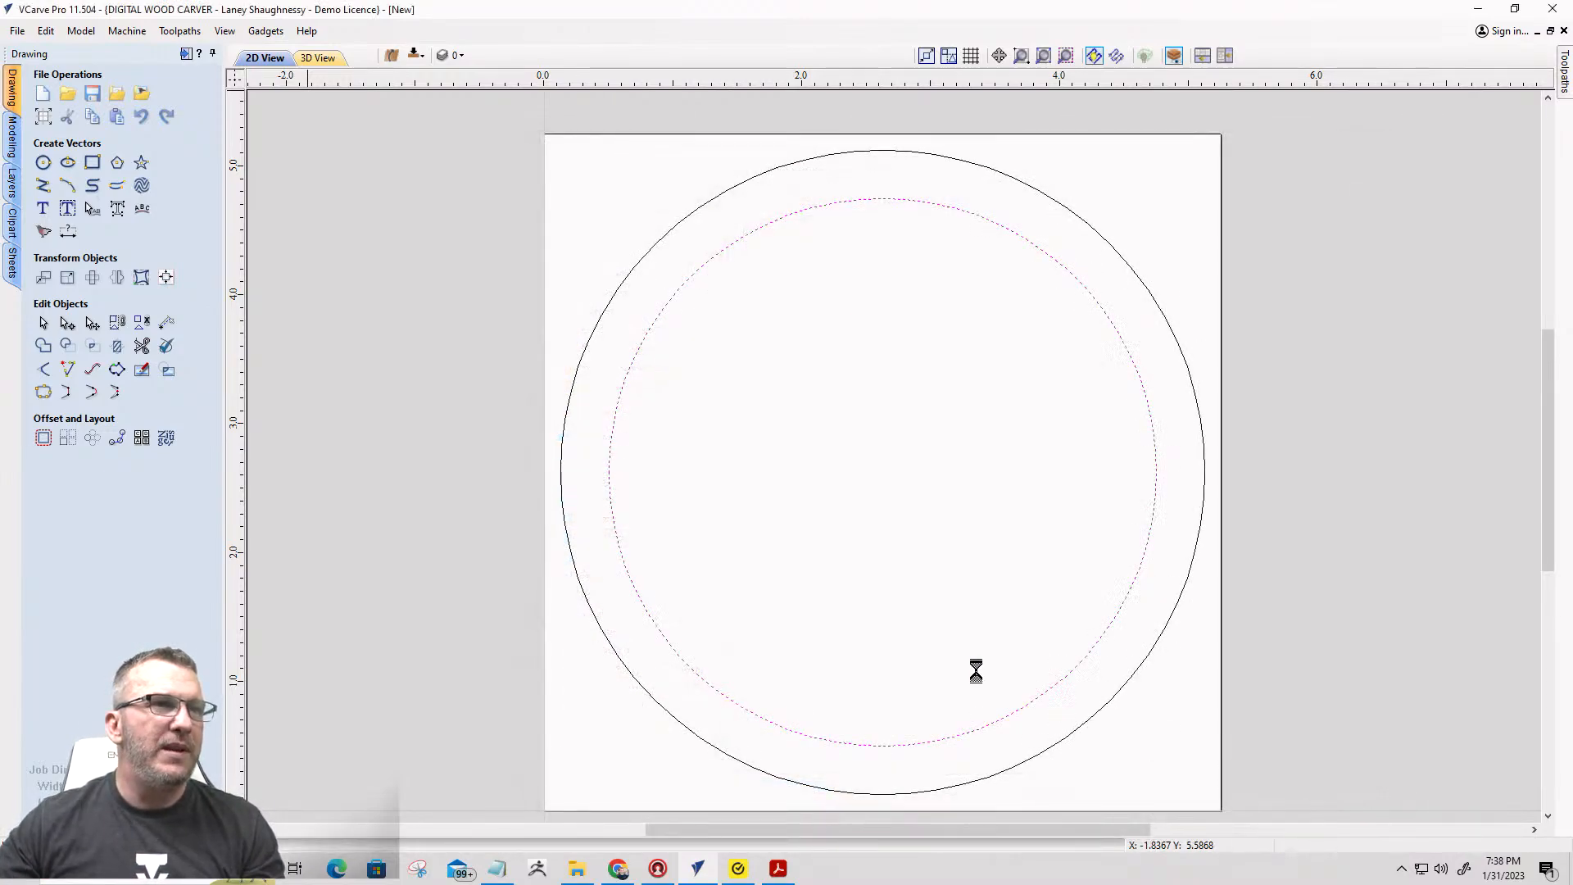
Move the imported floral patterns off the circles to the empty area right of the material.
scroll(800, 323, down, 3)
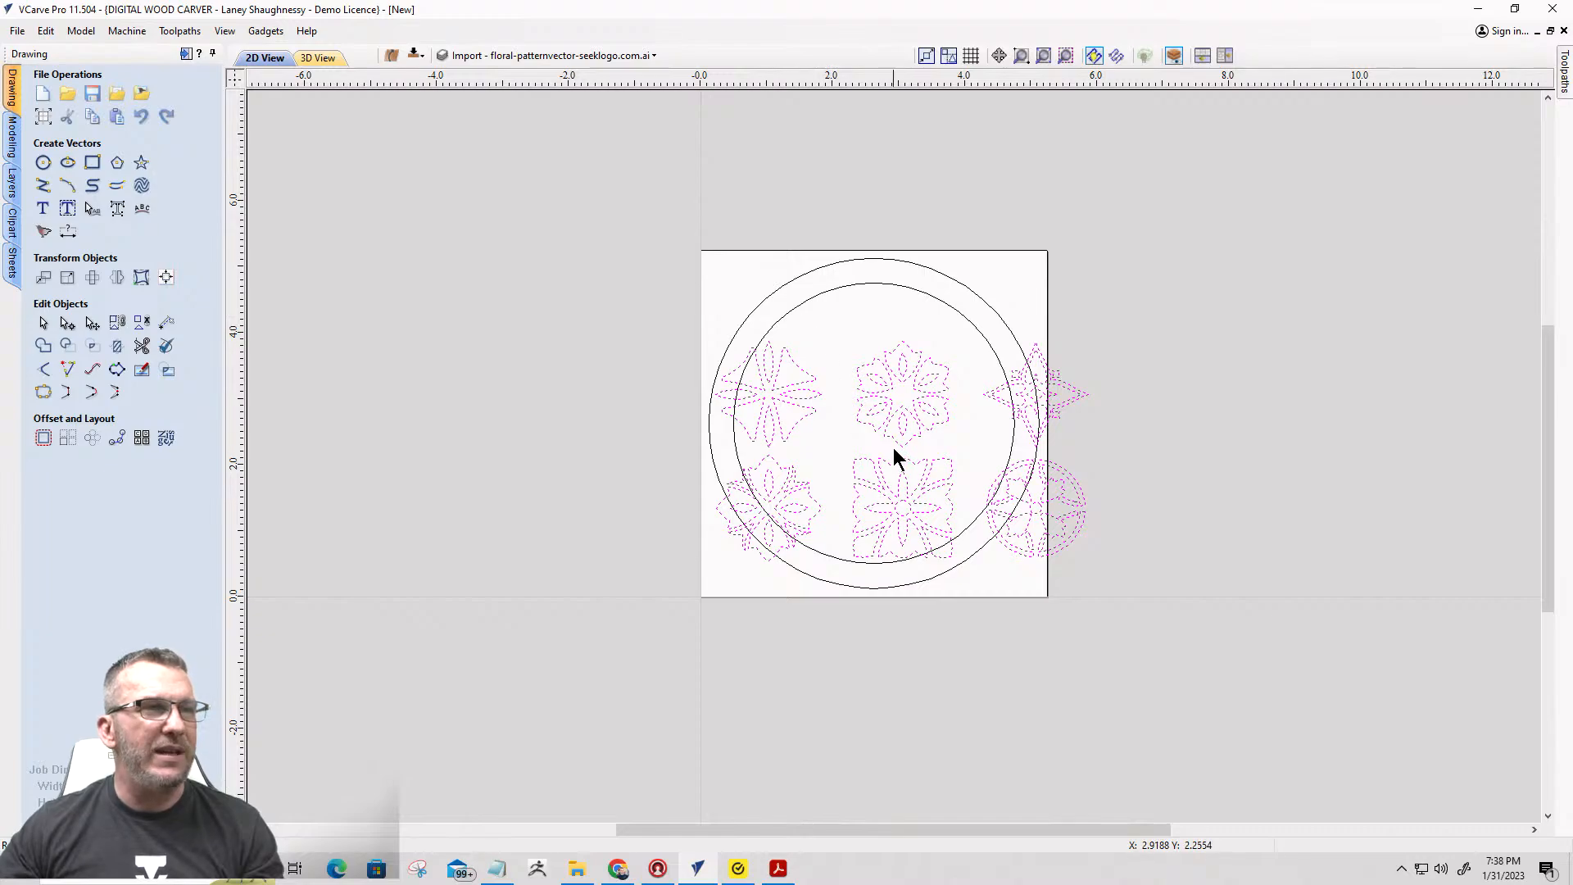
scroll(892, 456, up, 4)
scroll(839, 435, down, 2)
click(853, 384)
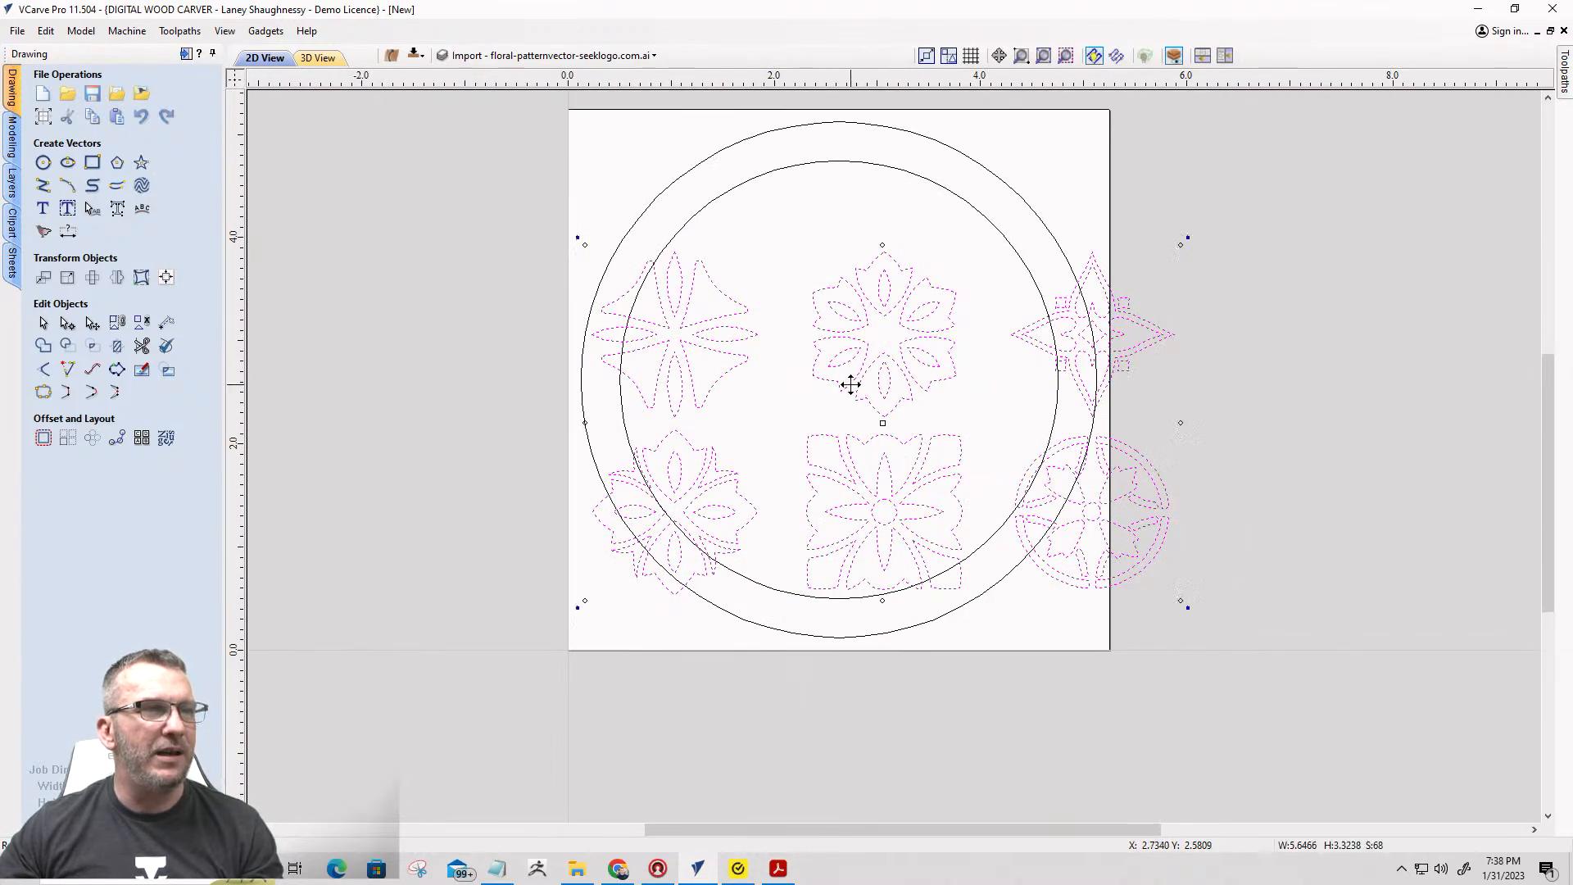
drag(853, 384, 1381, 278)
scroll(660, 404, down, 3)
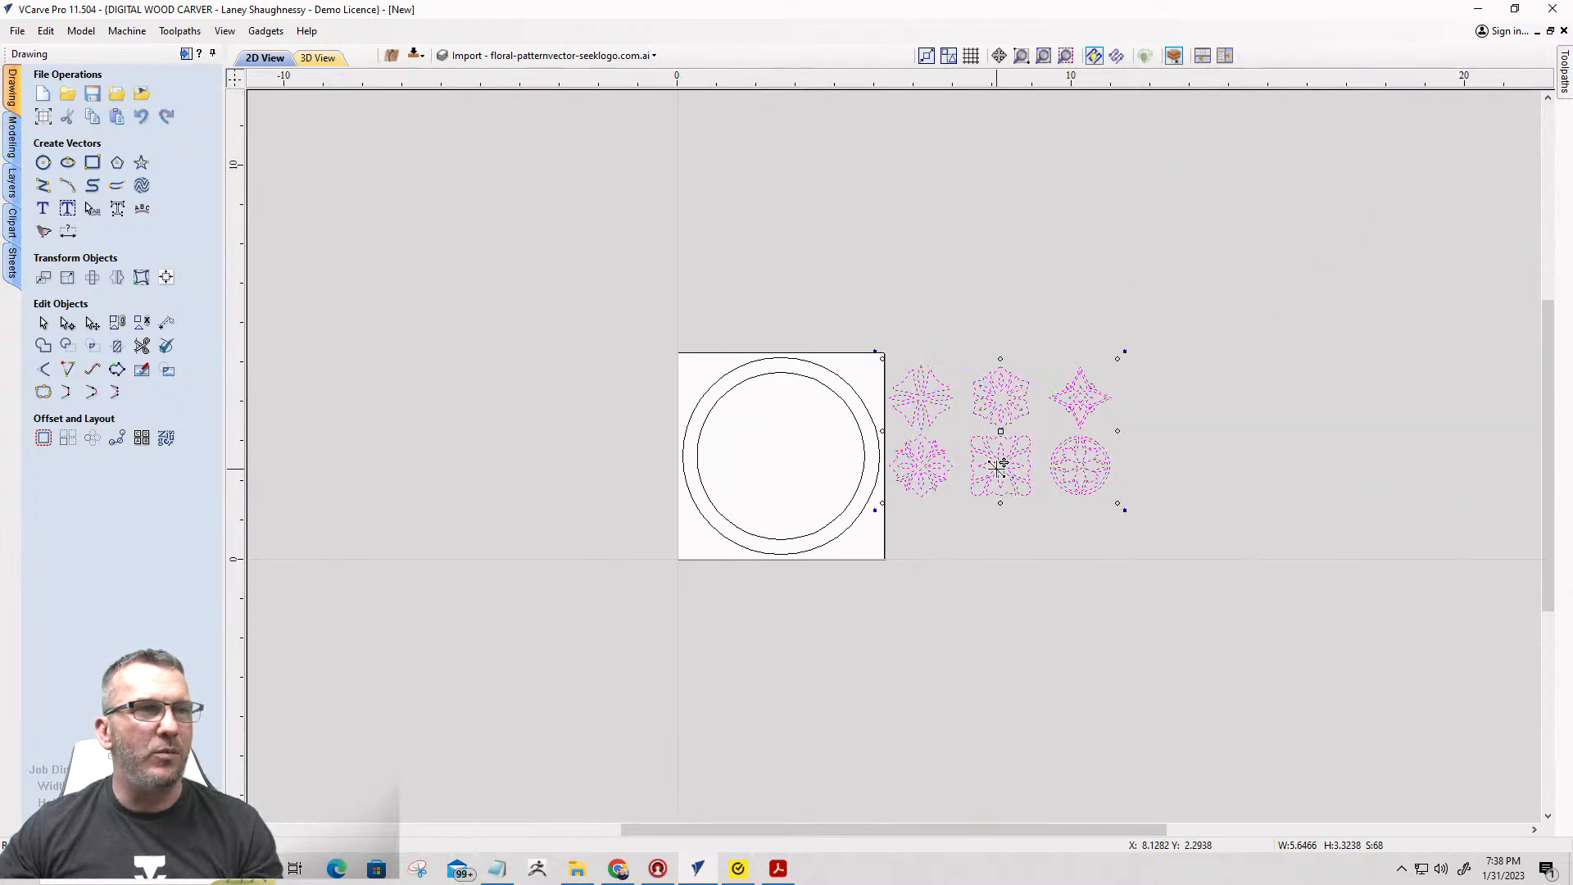
Clear the selection of all floral patterns and select only the round floral motif with the segmented outer ring.
scroll(1032, 456, up, 4)
scroll(1056, 401, down, 3)
scroll(1098, 182, up, 3)
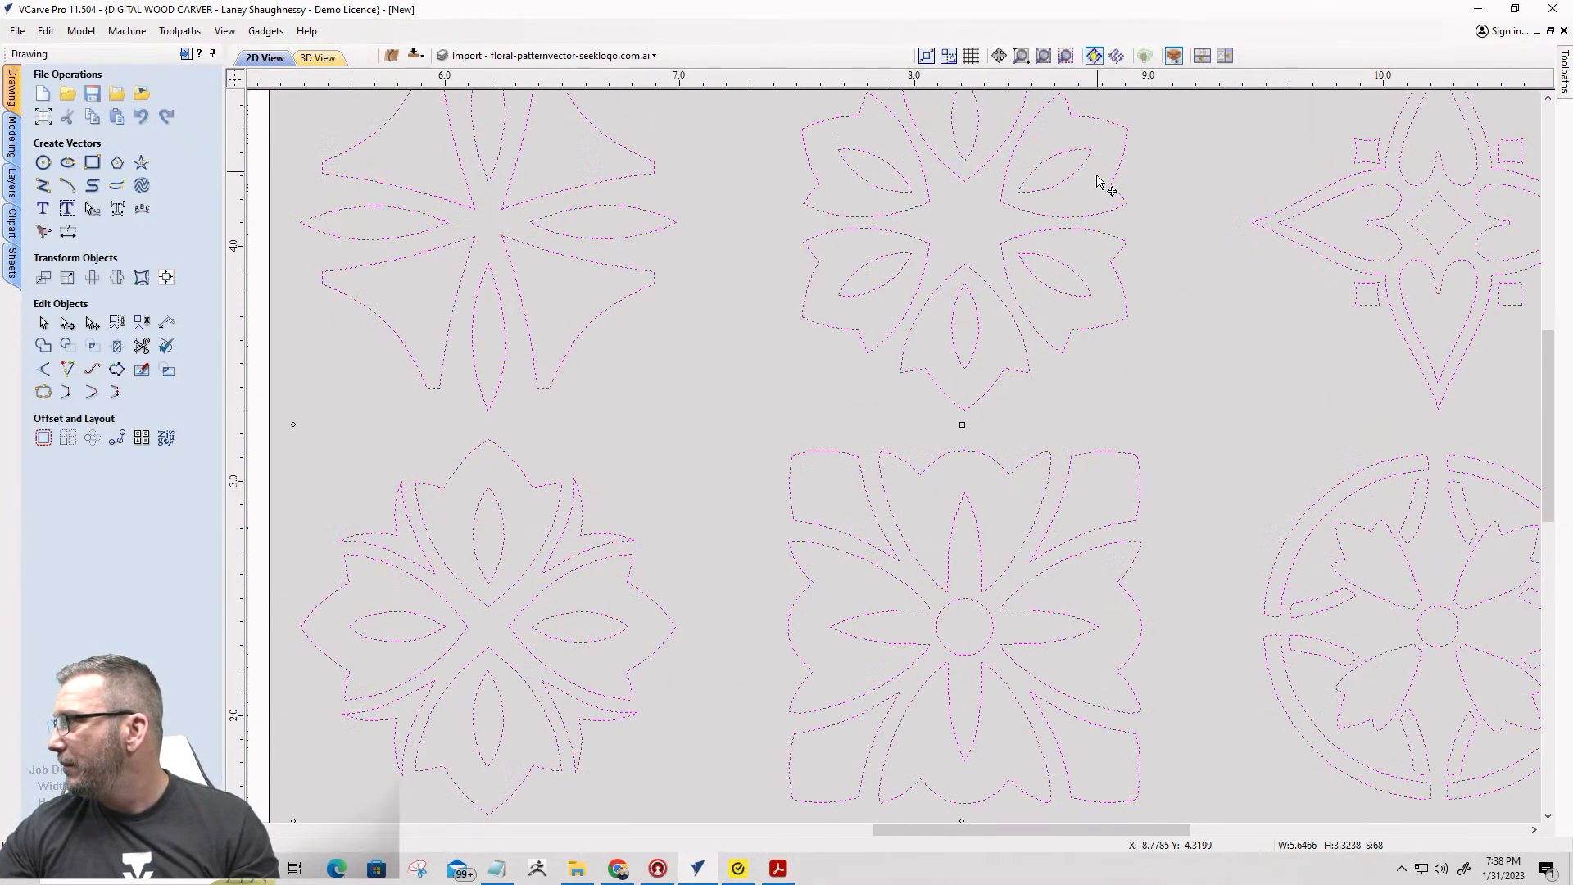
scroll(1099, 204, down, 4)
scroll(1107, 113, up, 3)
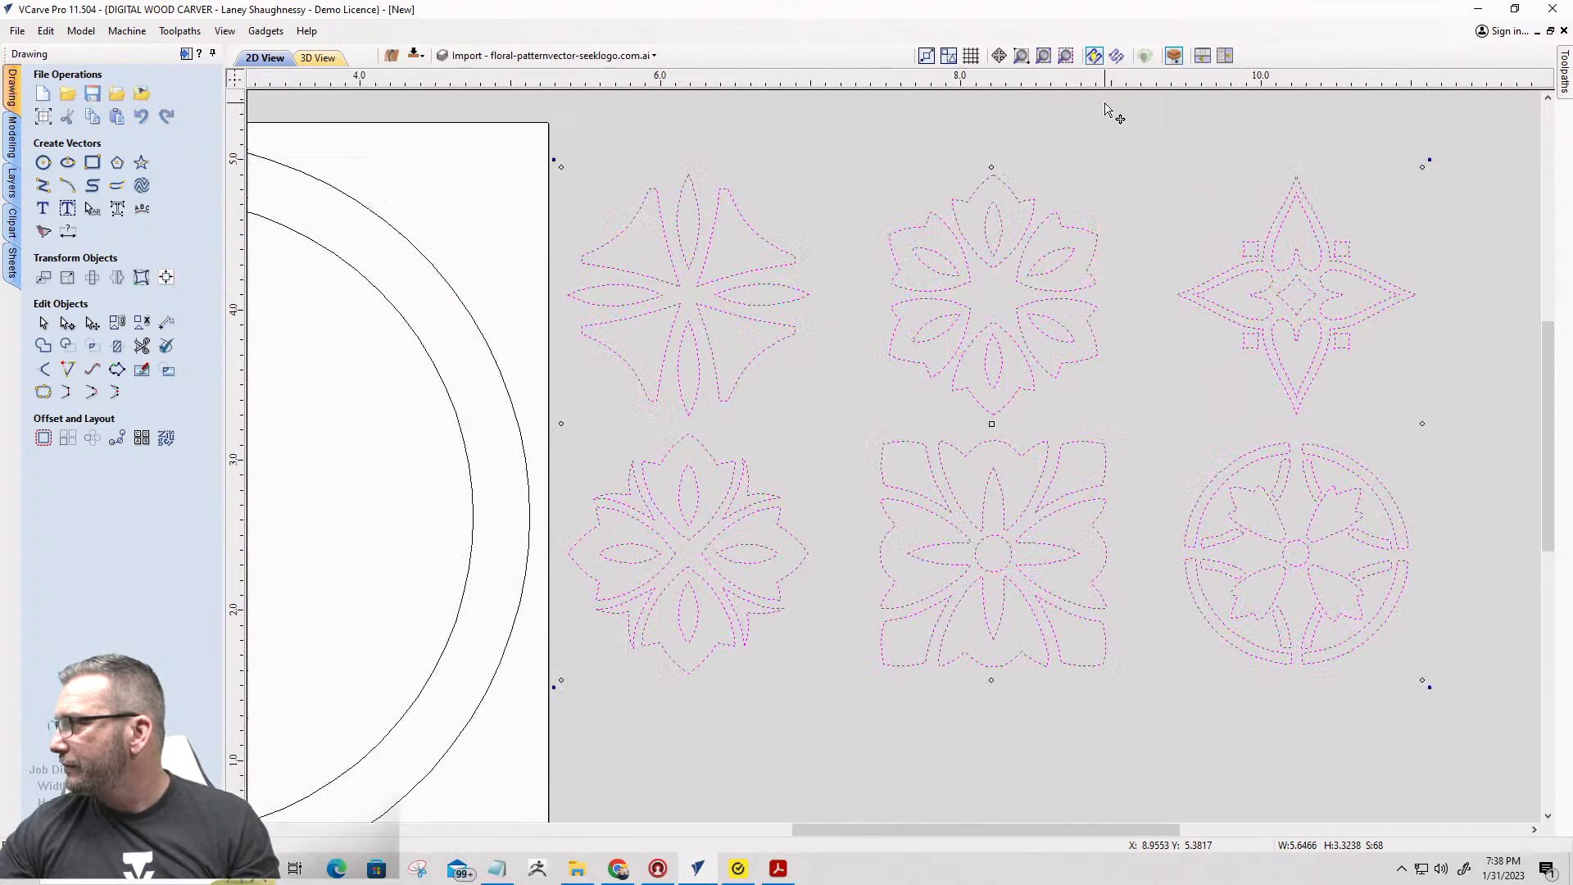
click(738, 738)
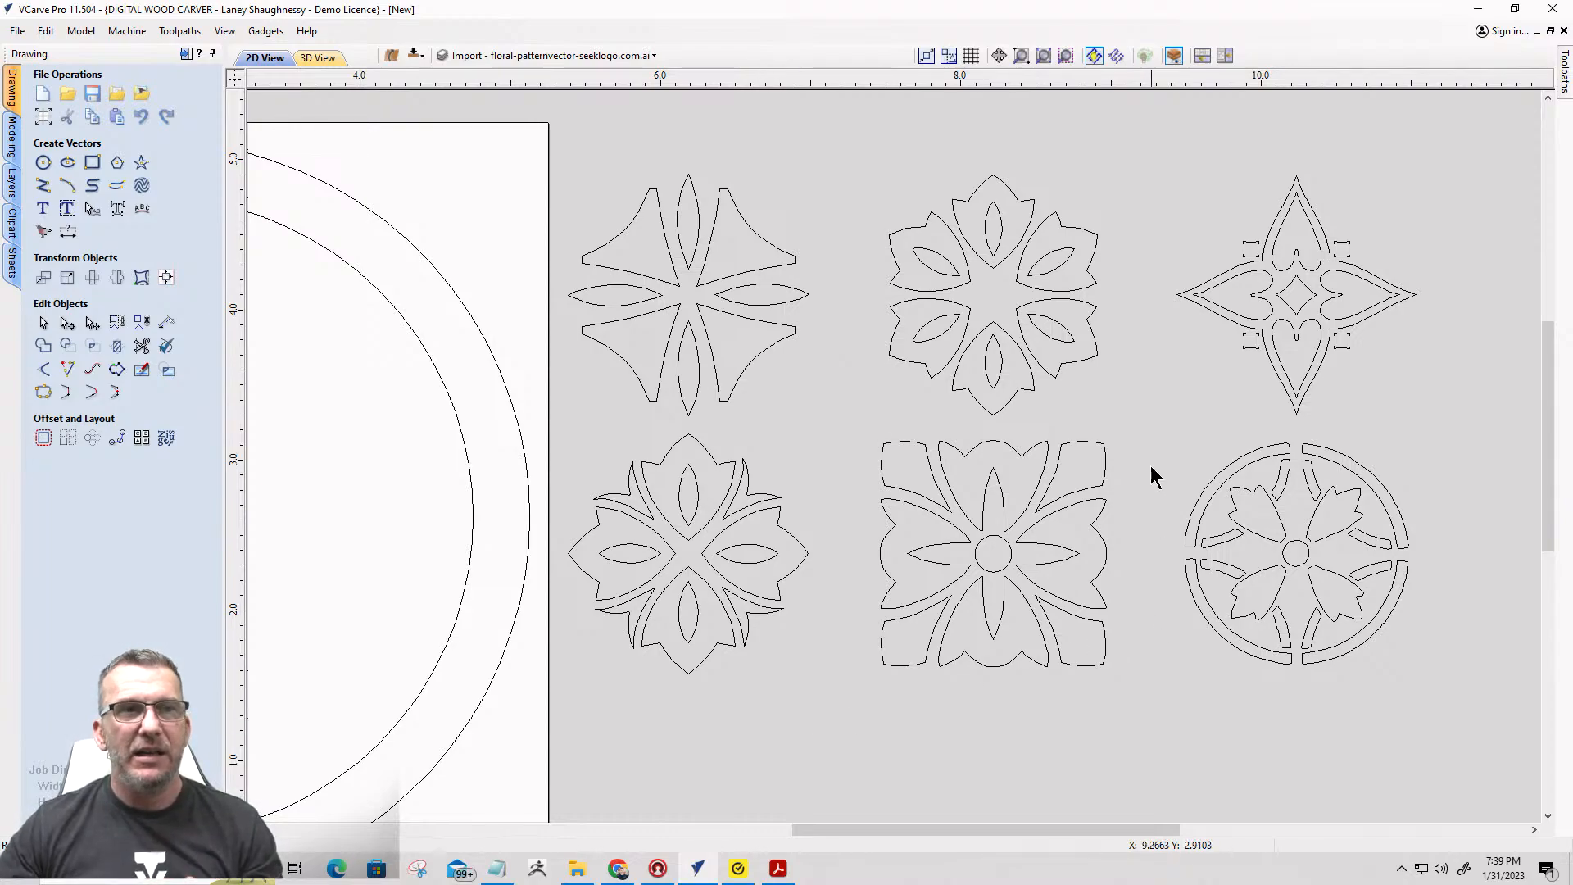
drag(1152, 413, 1432, 690)
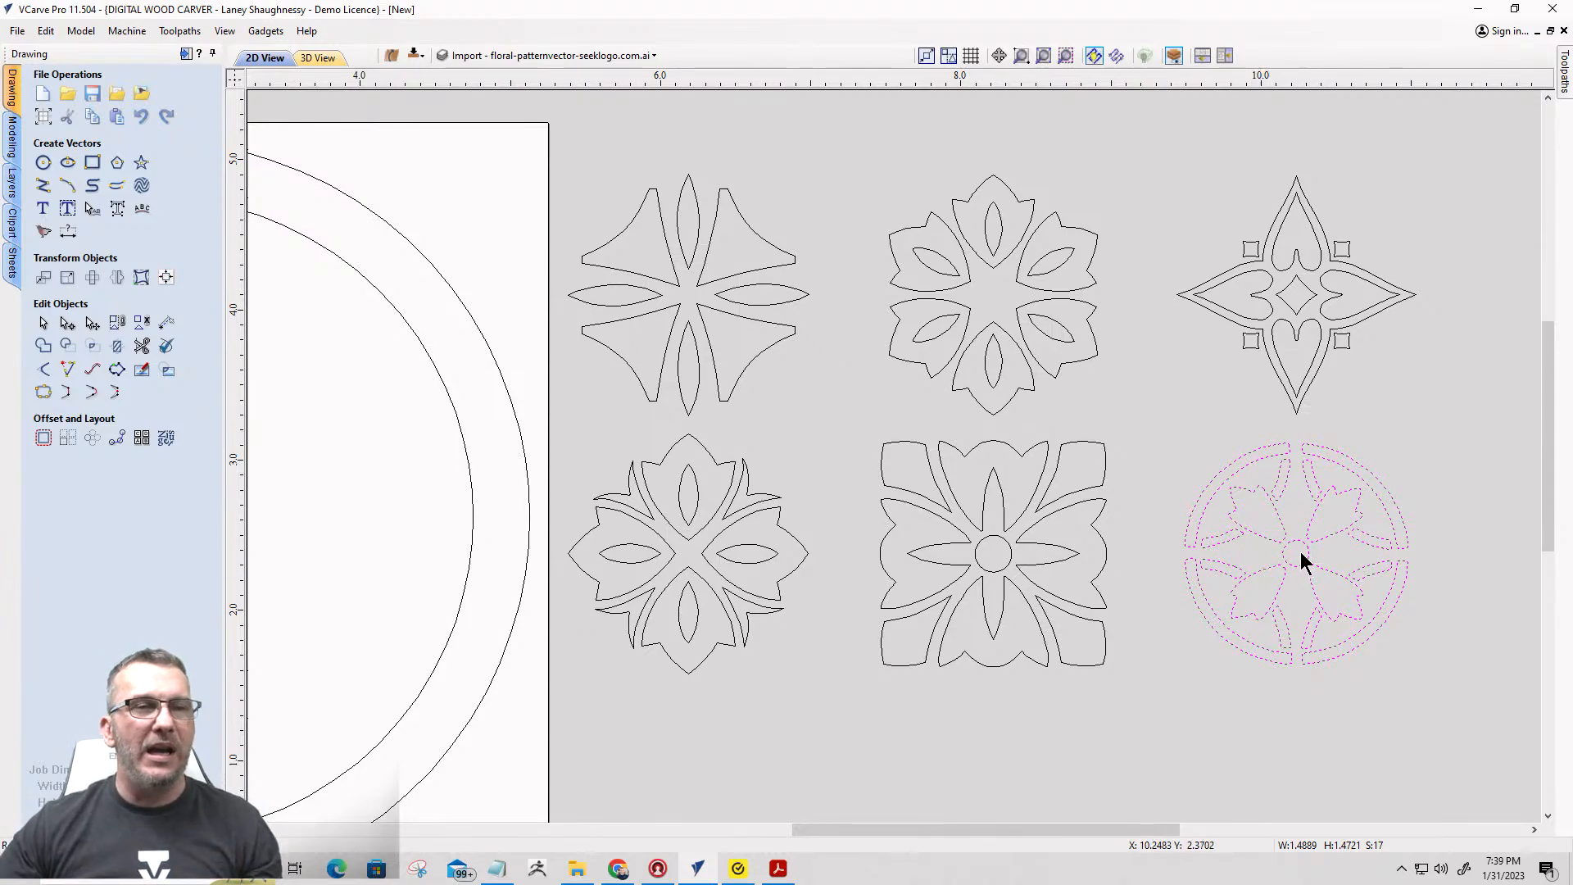
Copy the selected round floral motif into the inner circle and centre the copy on the material both ways.
scroll(1305, 559, down, 4)
scroll(1316, 519, up, 4)
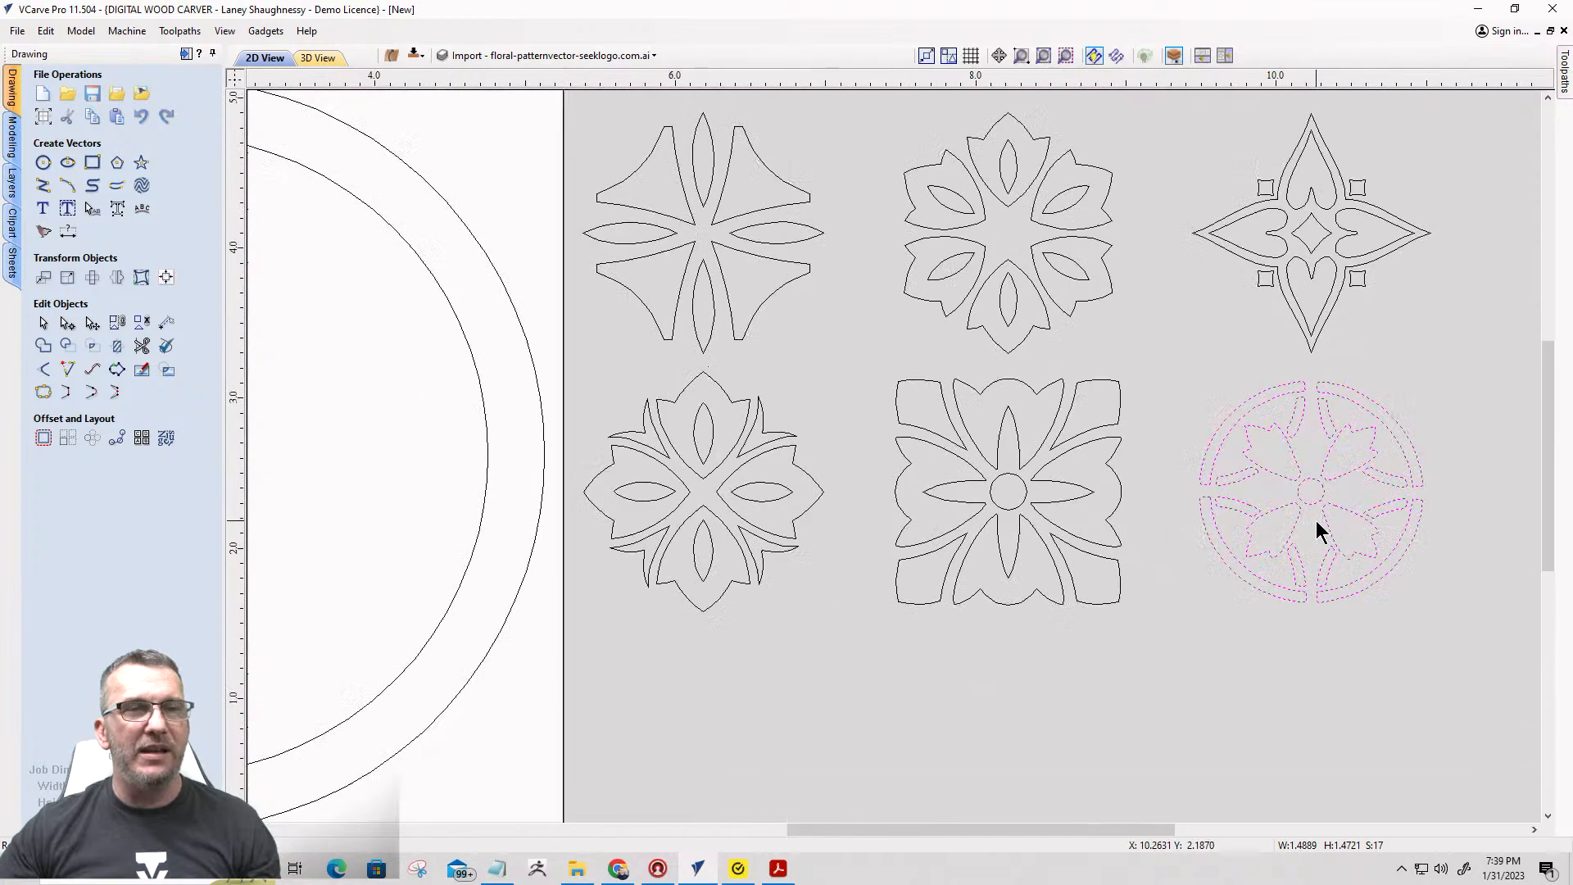
scroll(1319, 499, down, 3)
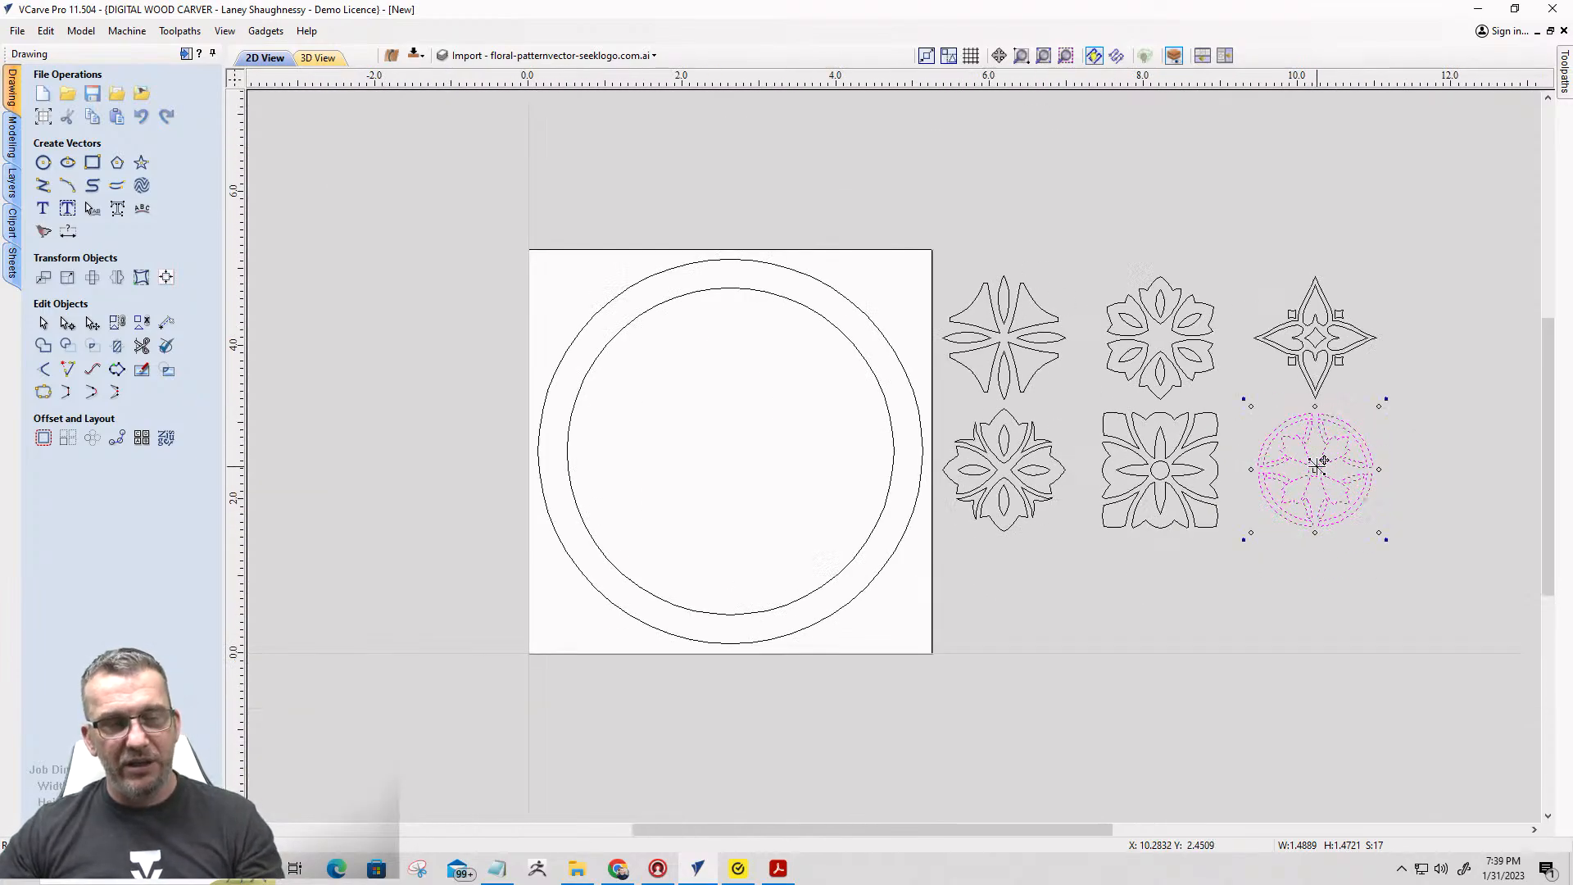
drag(1318, 465, 727, 457)
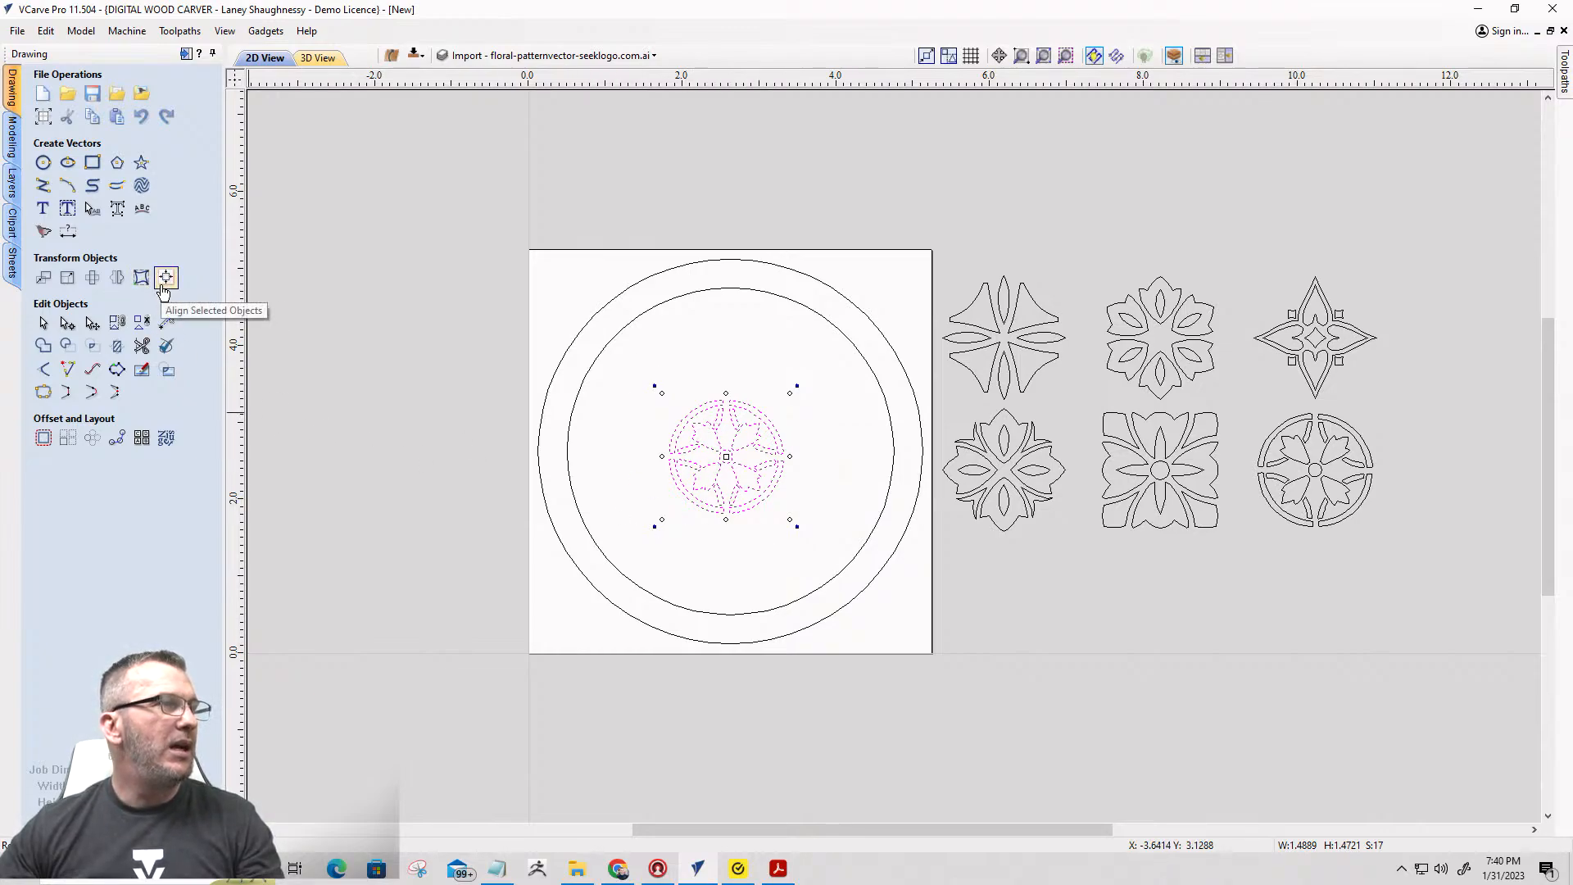
click(166, 278)
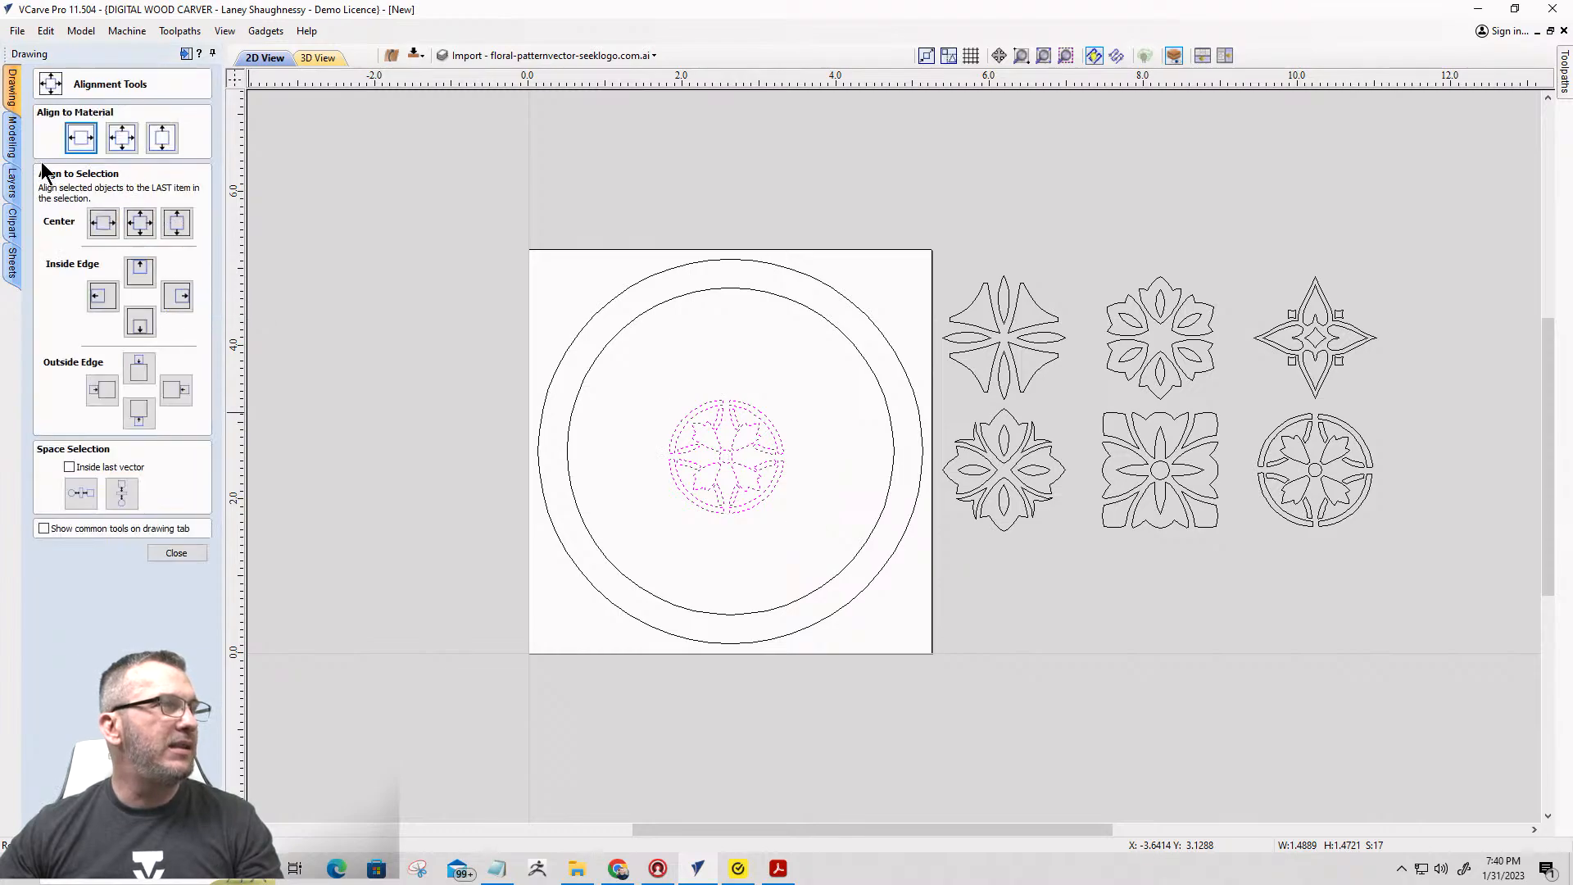
click(121, 137)
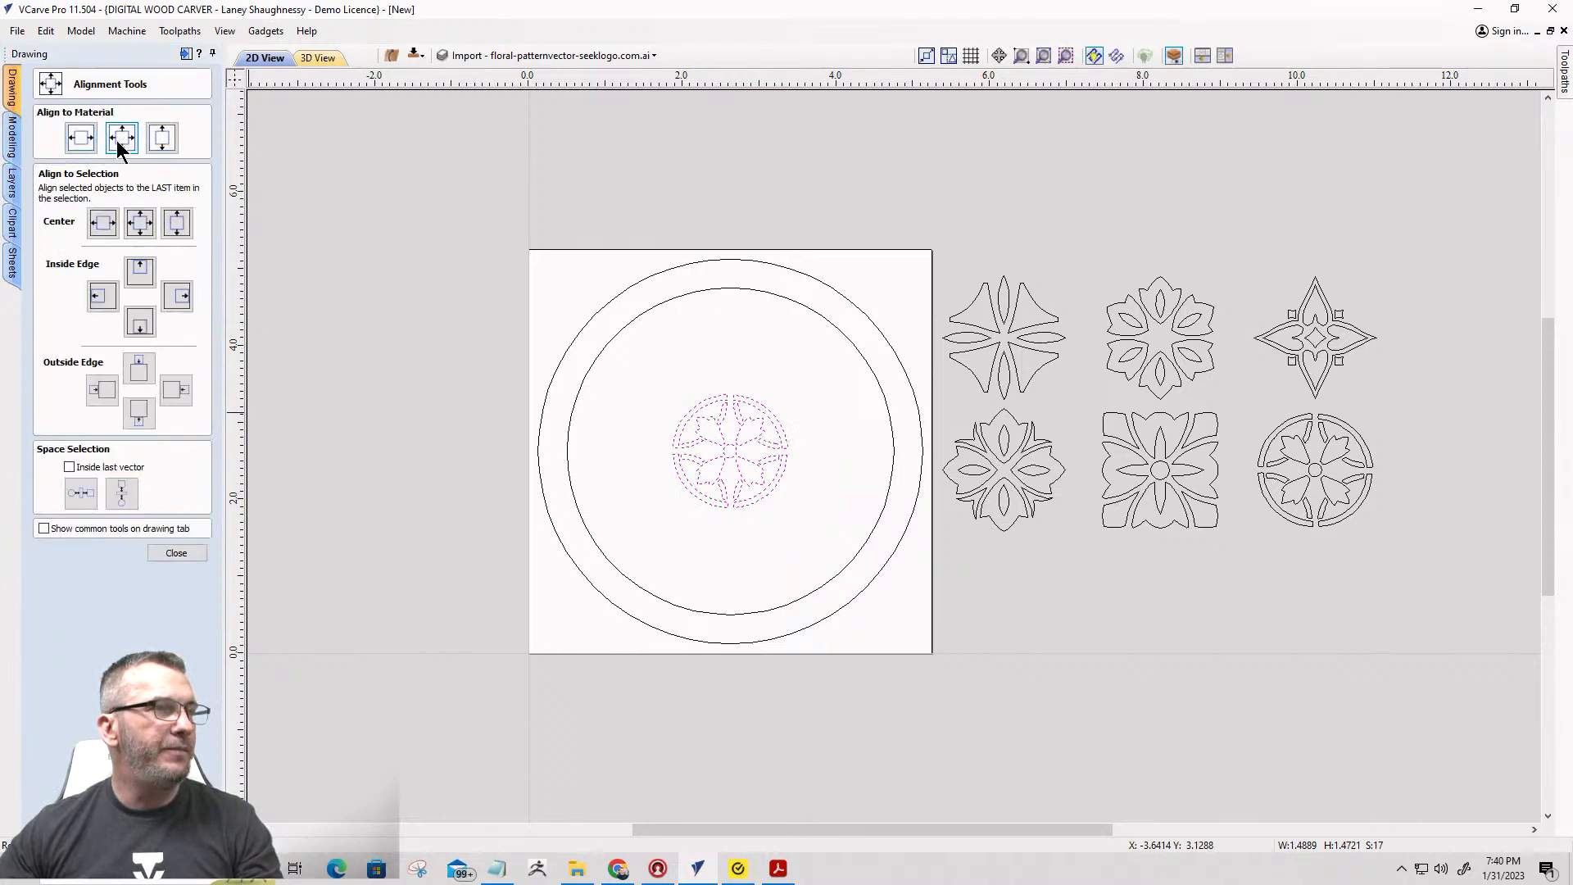
click(177, 554)
Enlarge the centred floral motif proportionally about its centre to about 3.41 inches wide, keeping it within the inner circle.
click(693, 471)
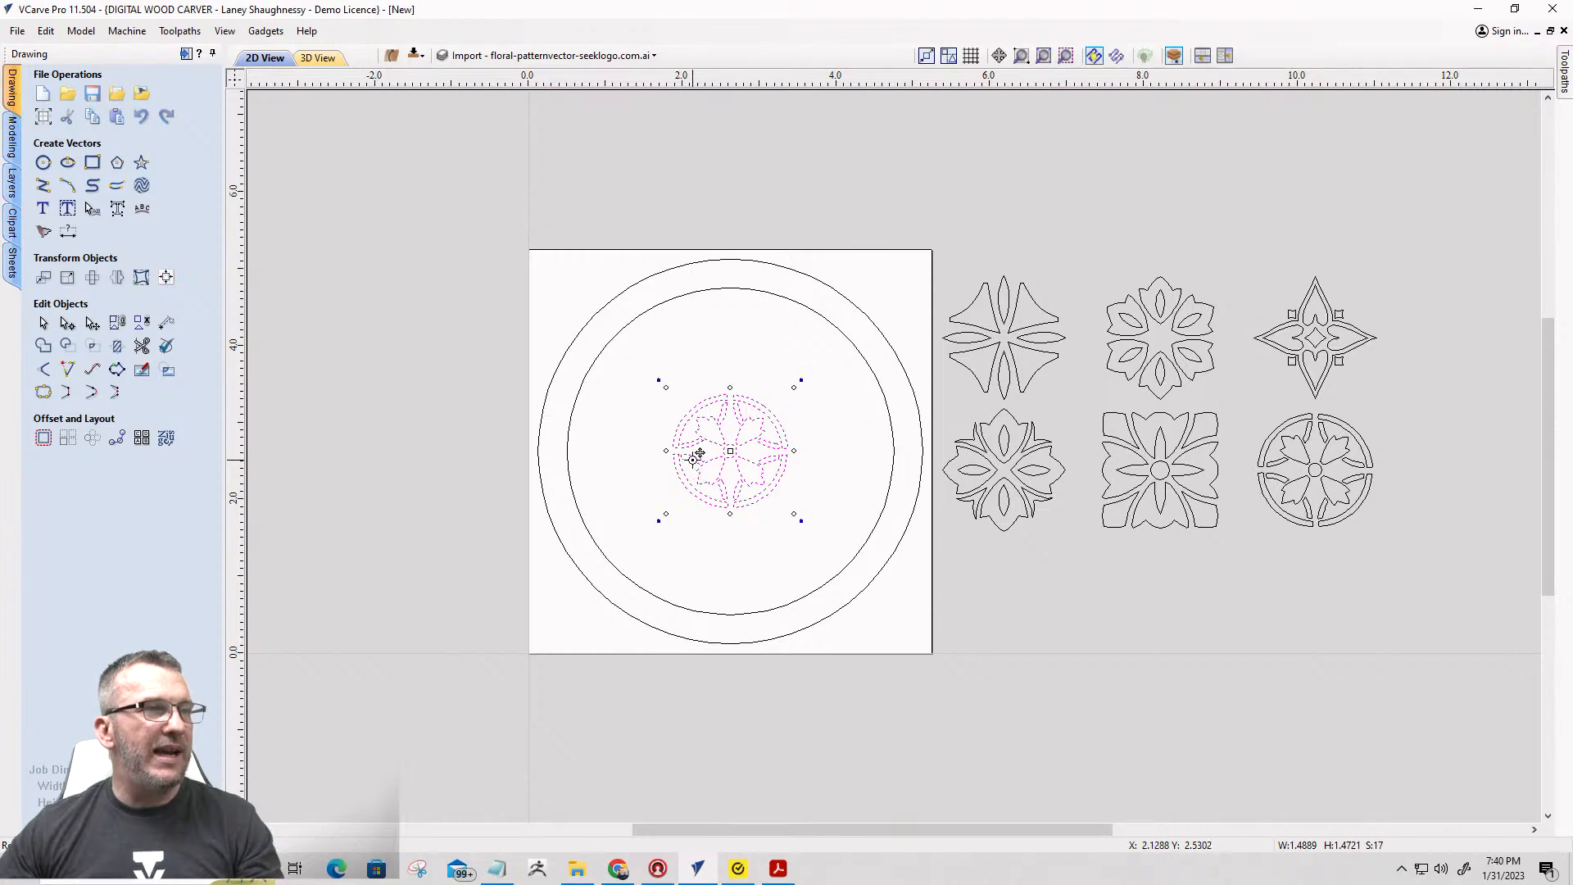
drag(664, 515, 597, 647)
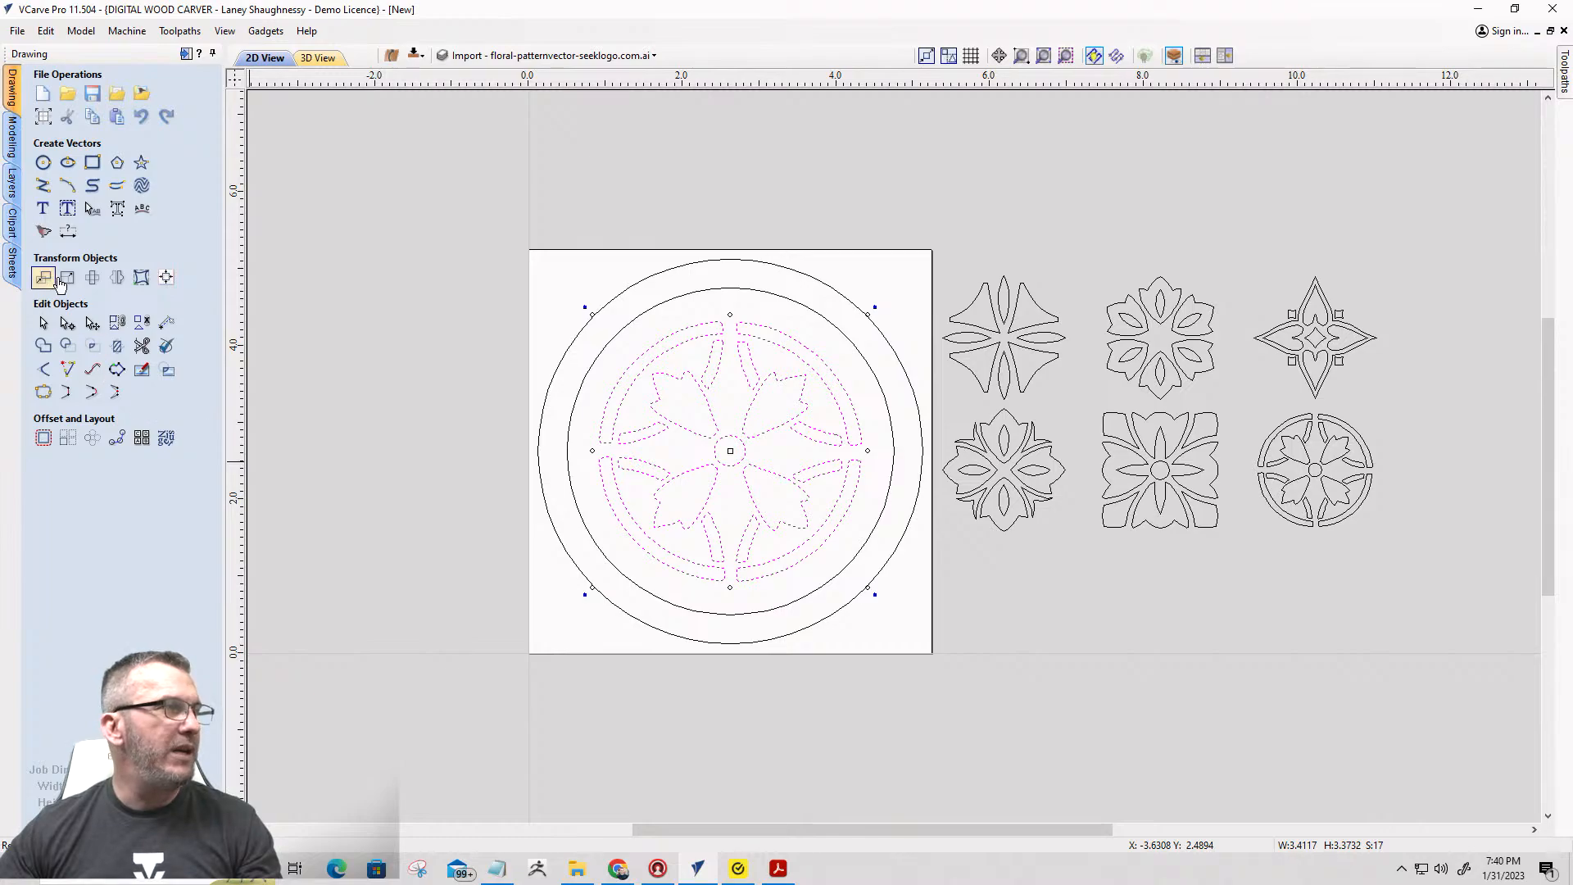
click(68, 281)
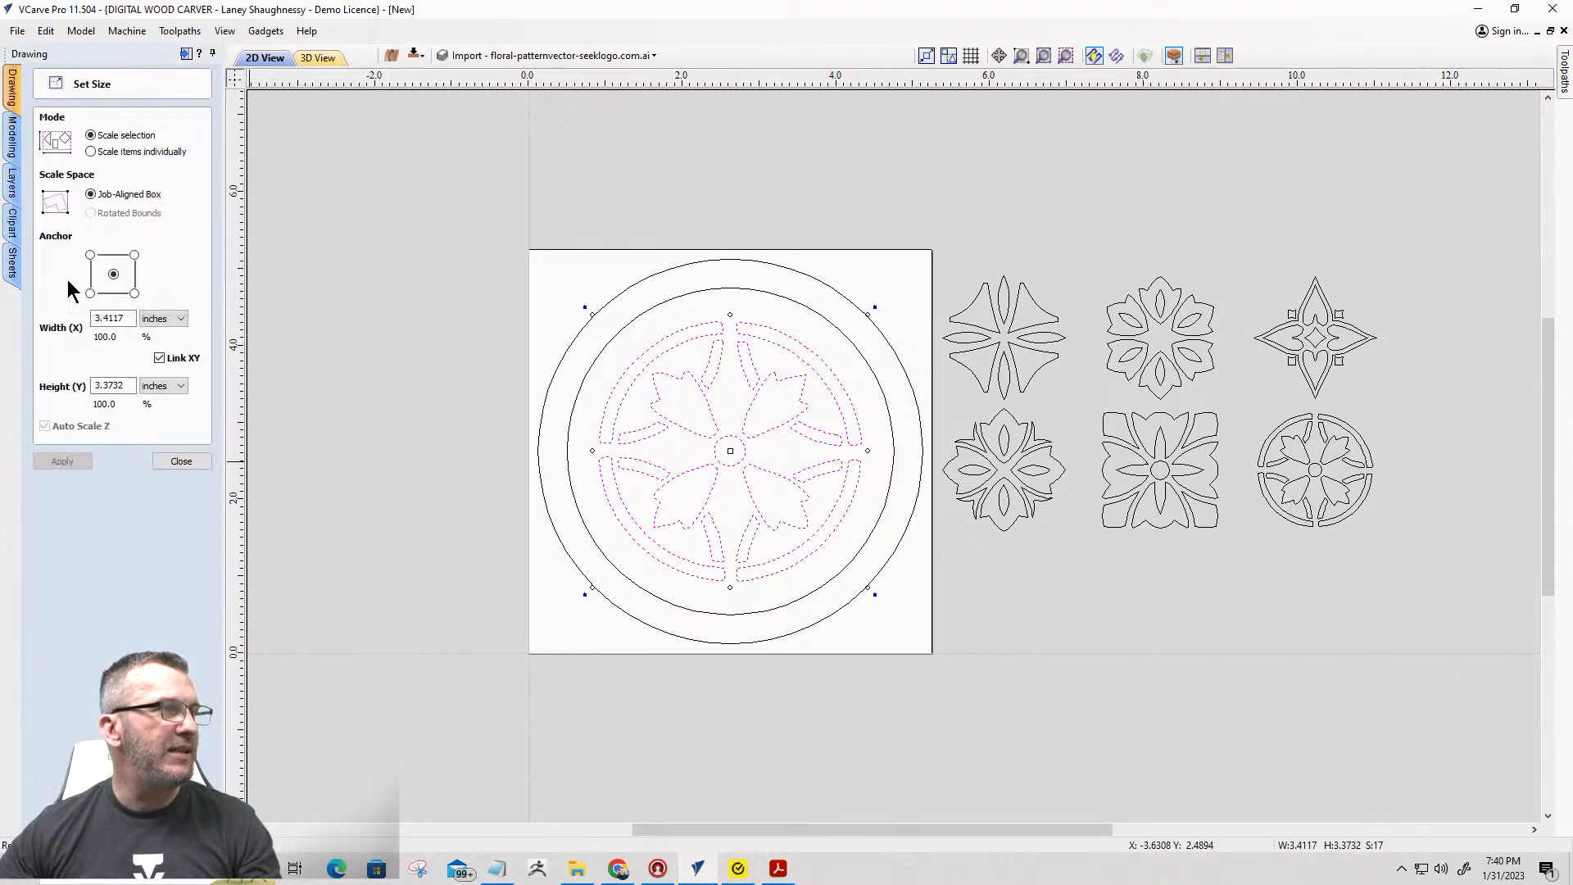
drag(108, 319, 140, 325)
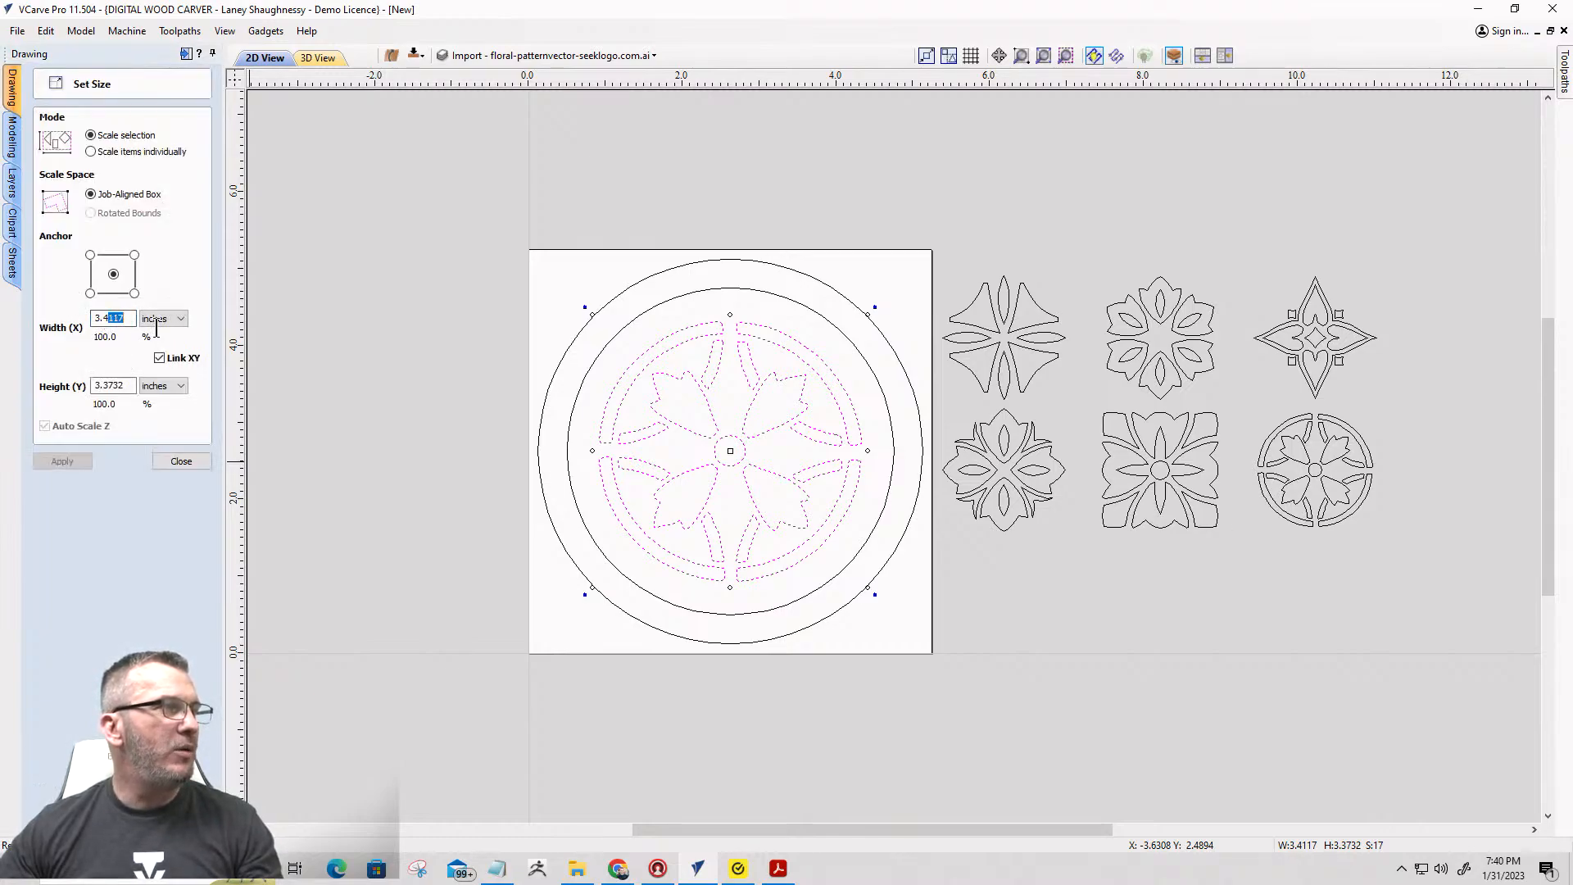
key(BackSpace)
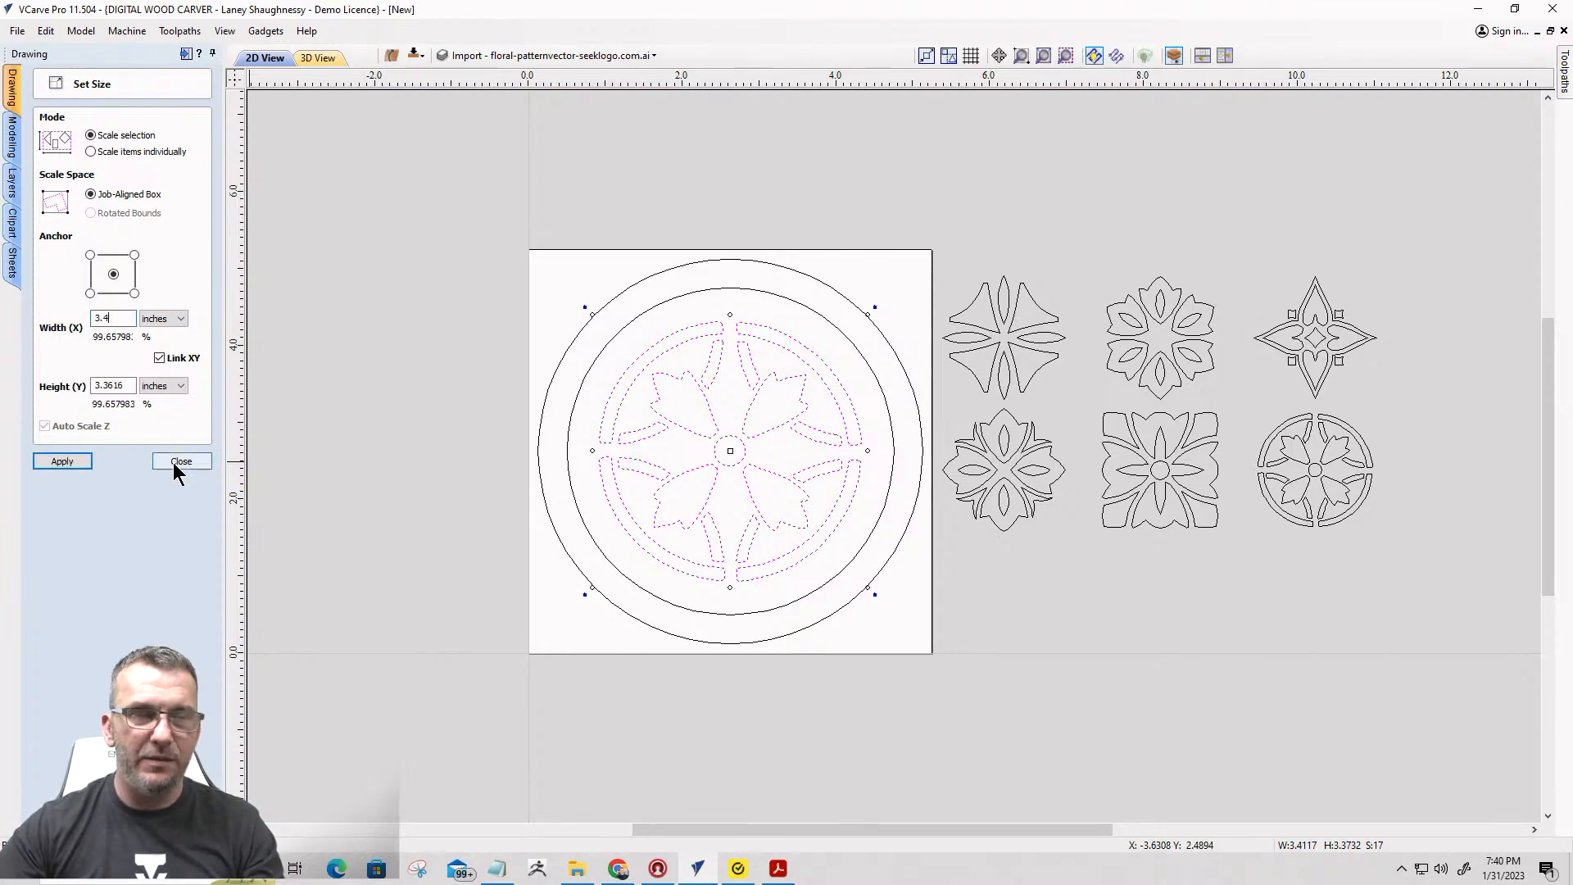
key(BackSpace)
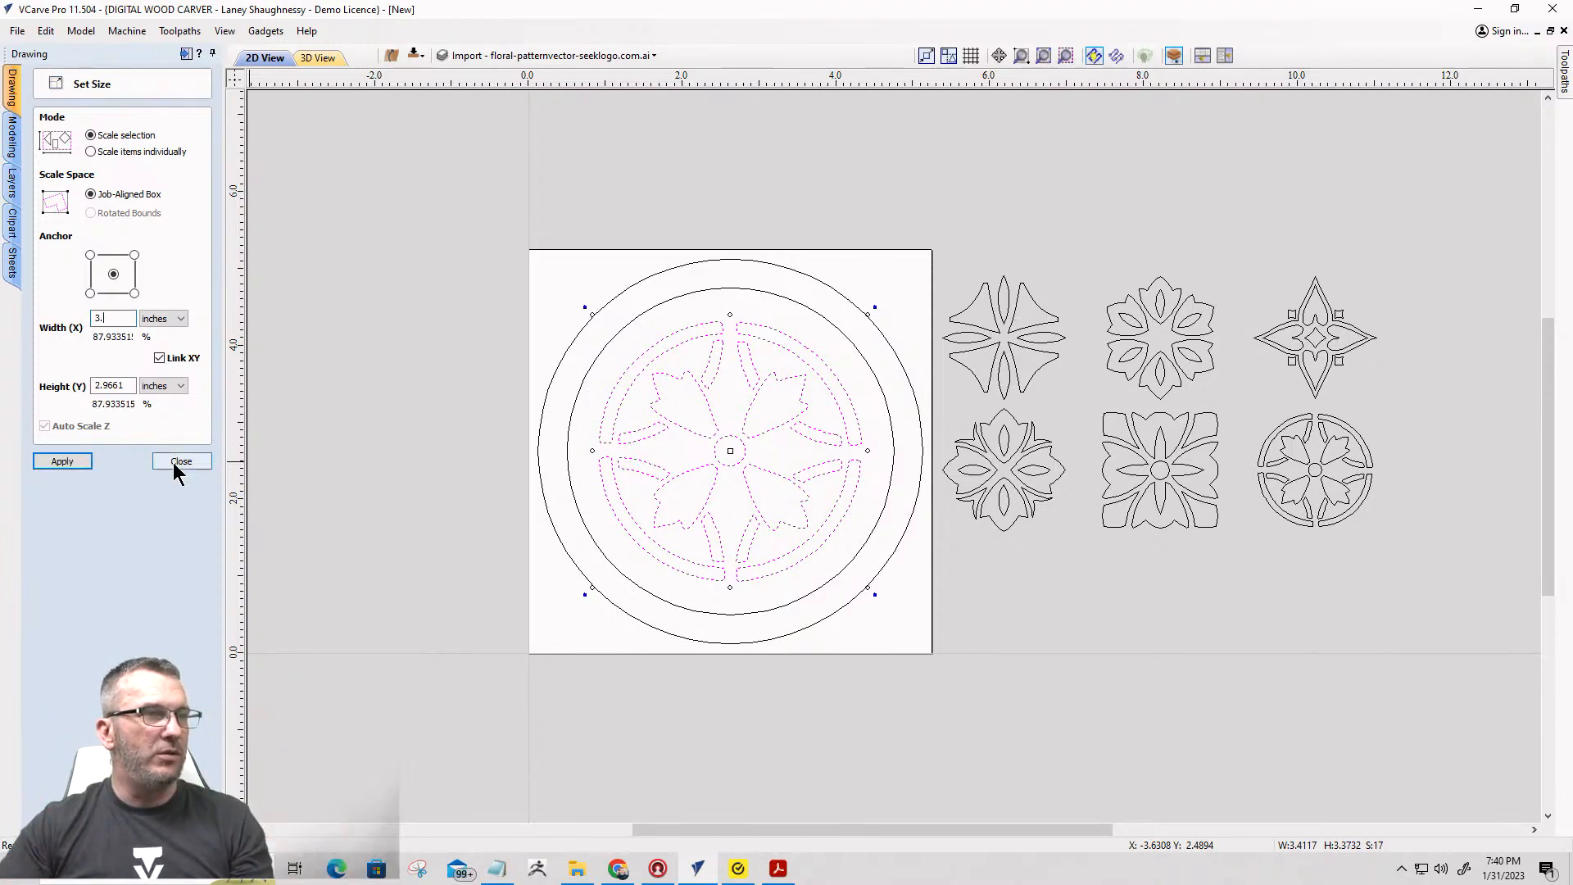
text(5)
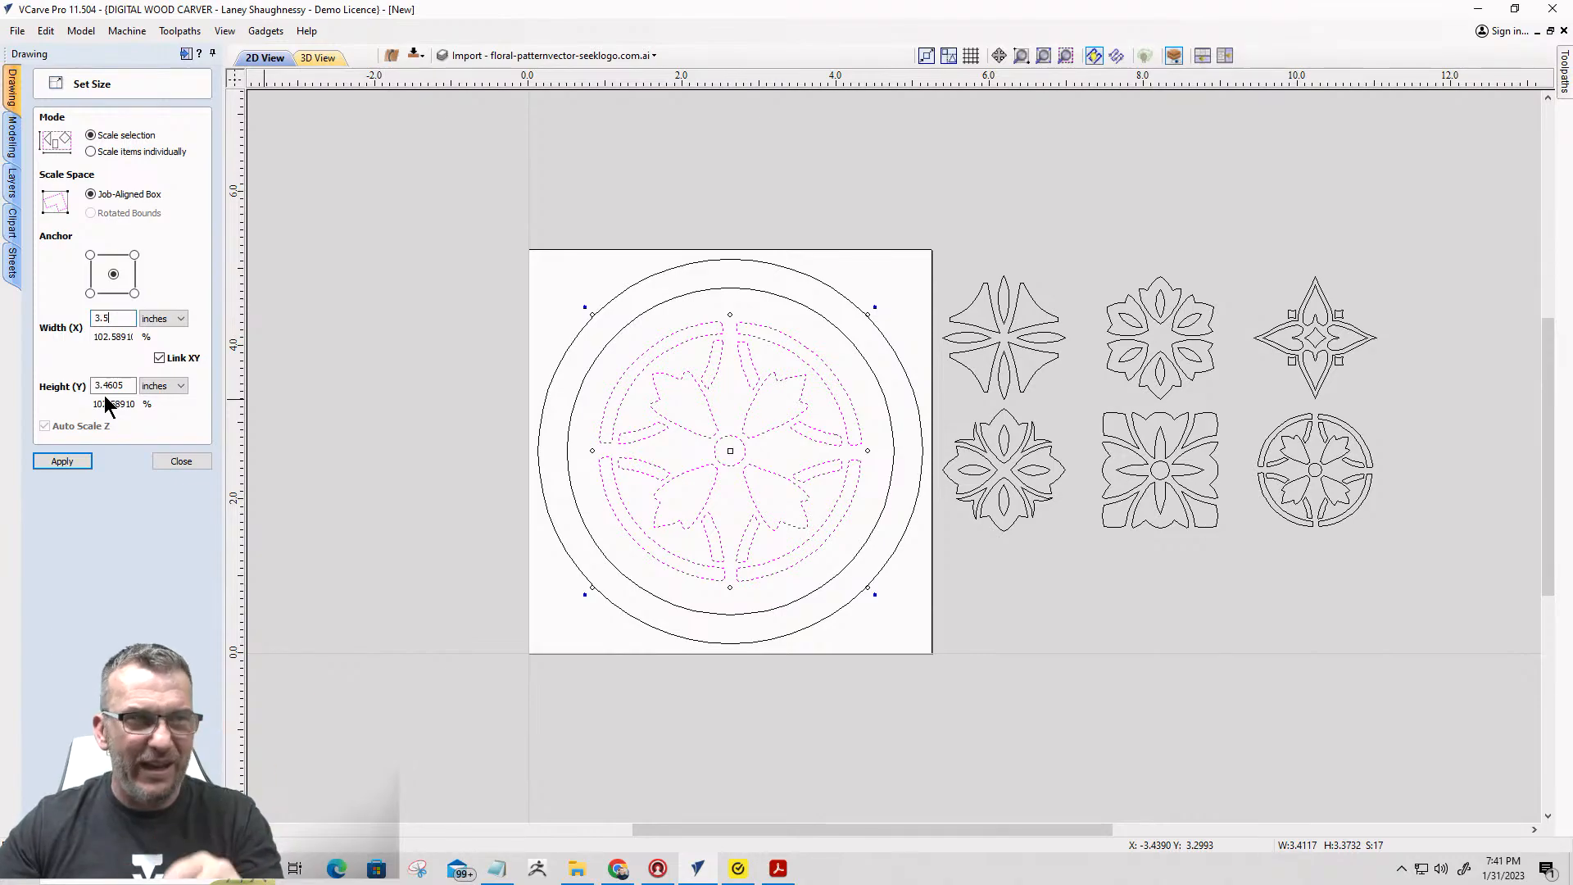
click(179, 461)
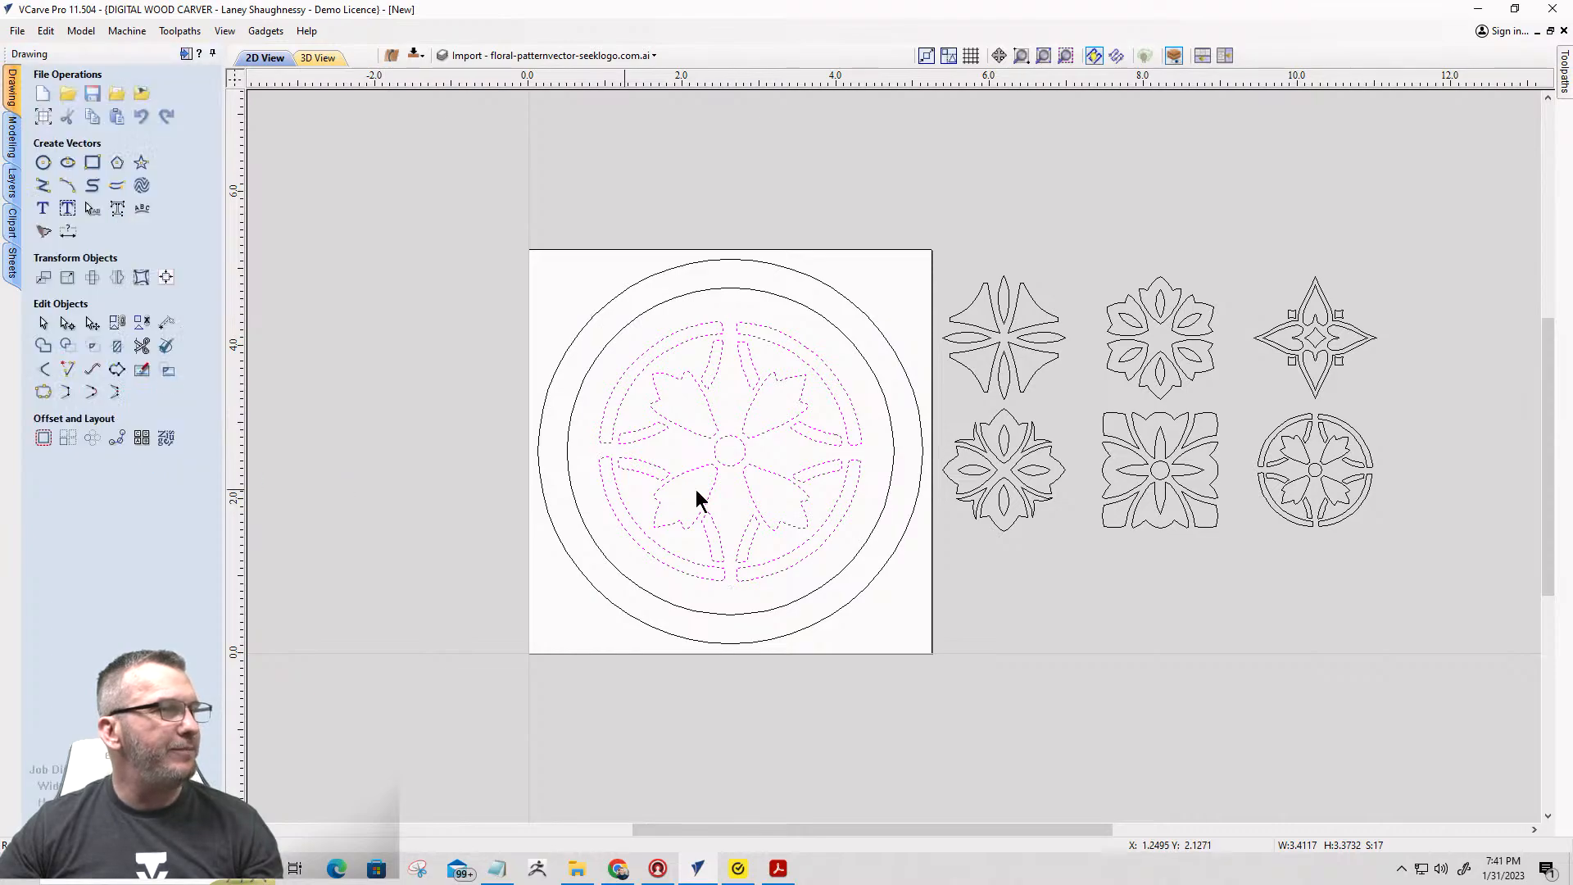
Deselect the enlarged motif and examine the outlines of its petals, spokes, ring segments and centre circle up close for smoothness.
scroll(721, 464, up, 3)
click(729, 466)
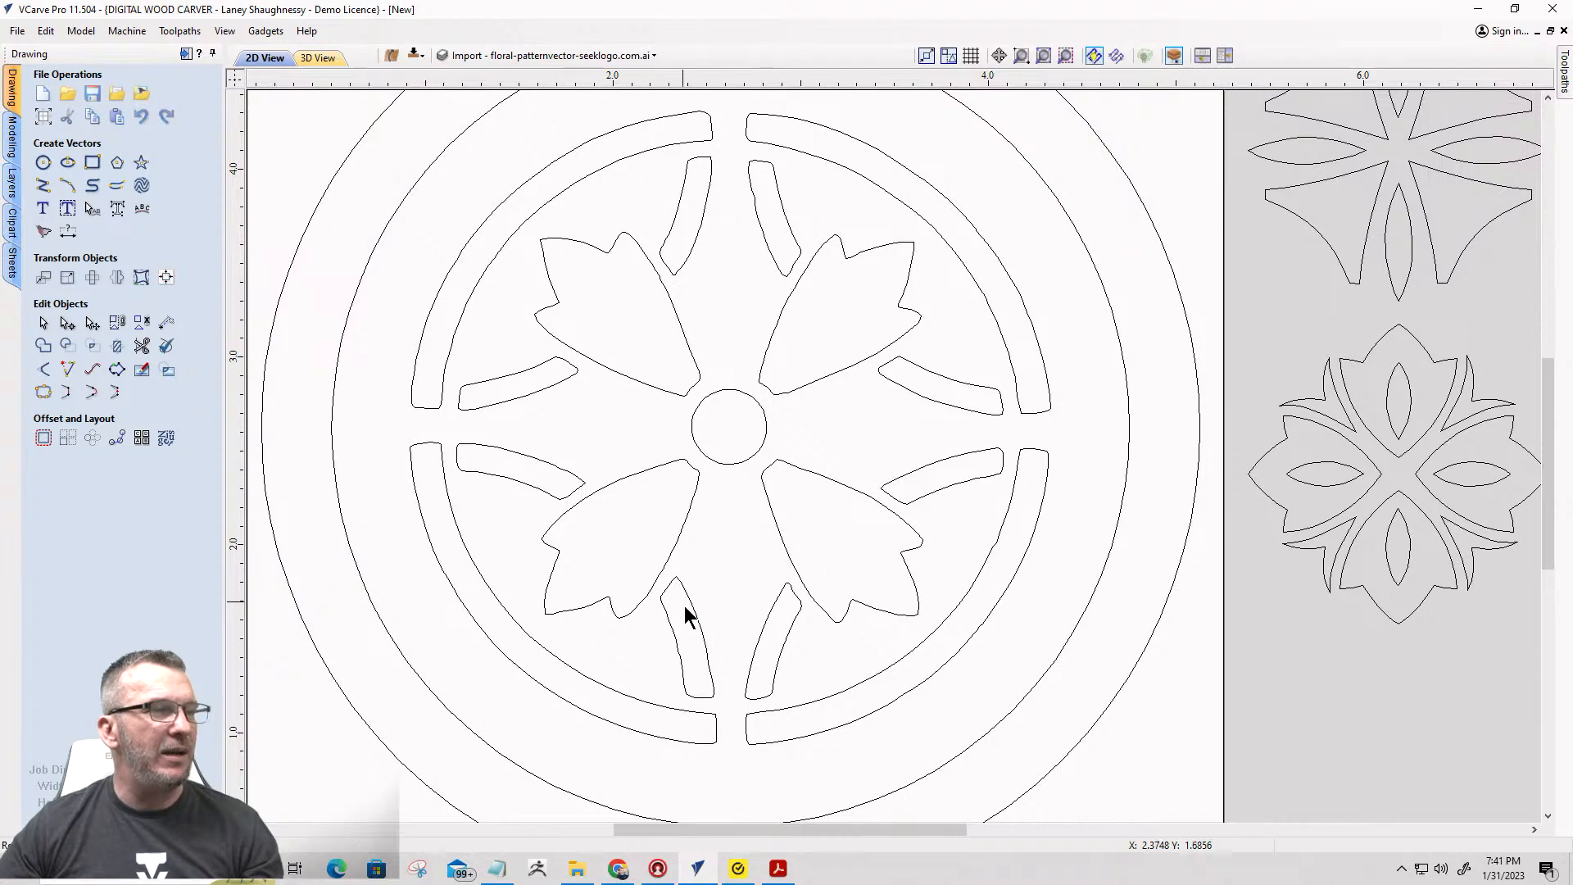
scroll(655, 230, up, 2)
scroll(688, 332, up, 3)
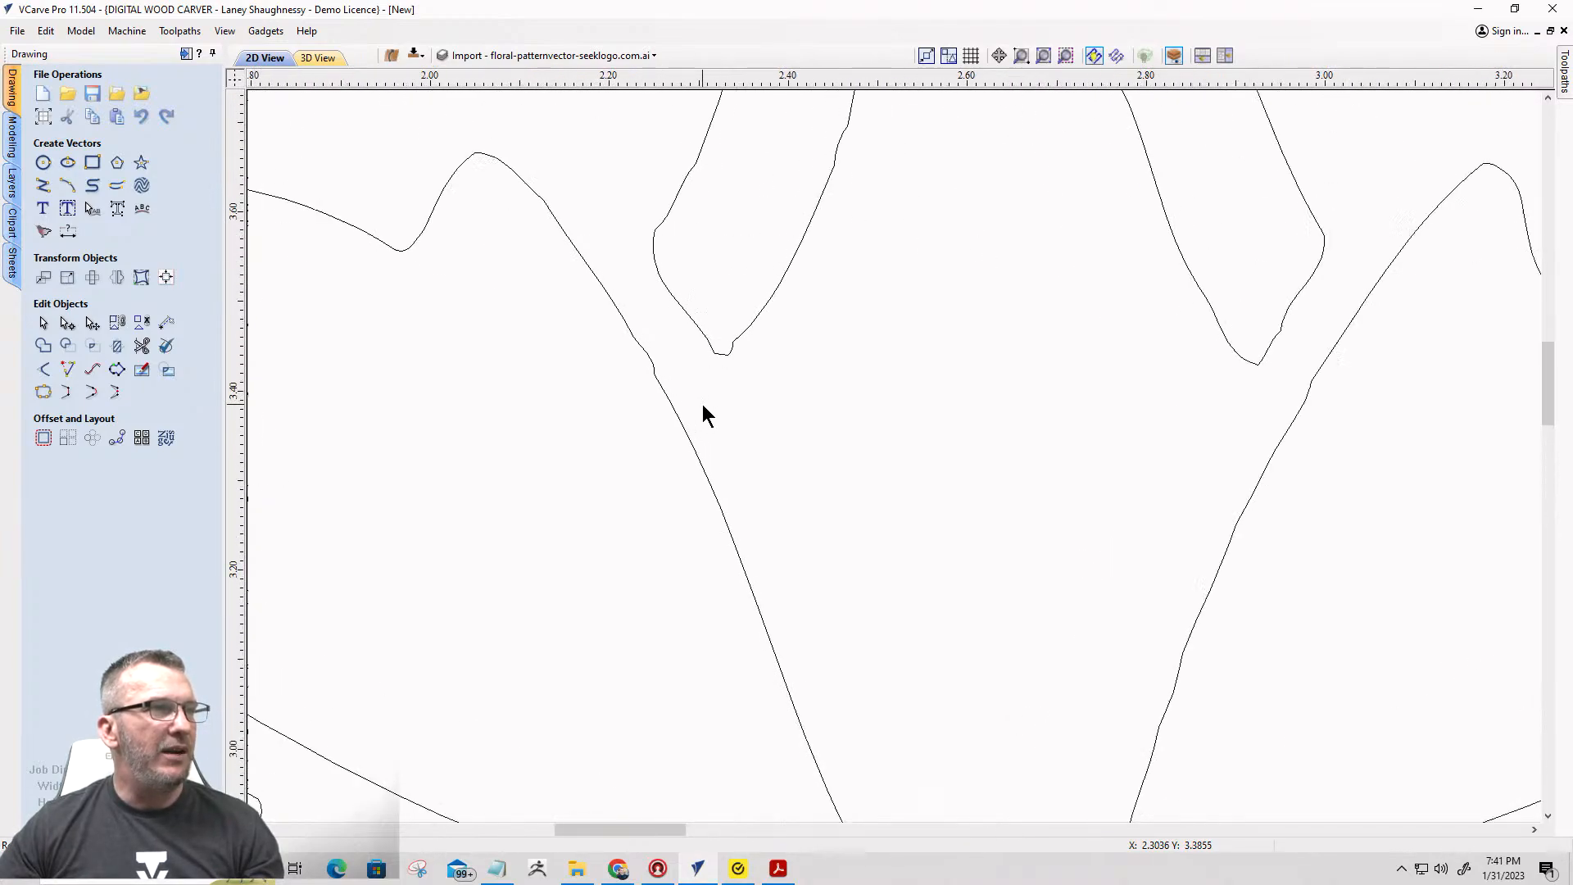
scroll(713, 385, down, 2)
scroll(666, 200, up, 4)
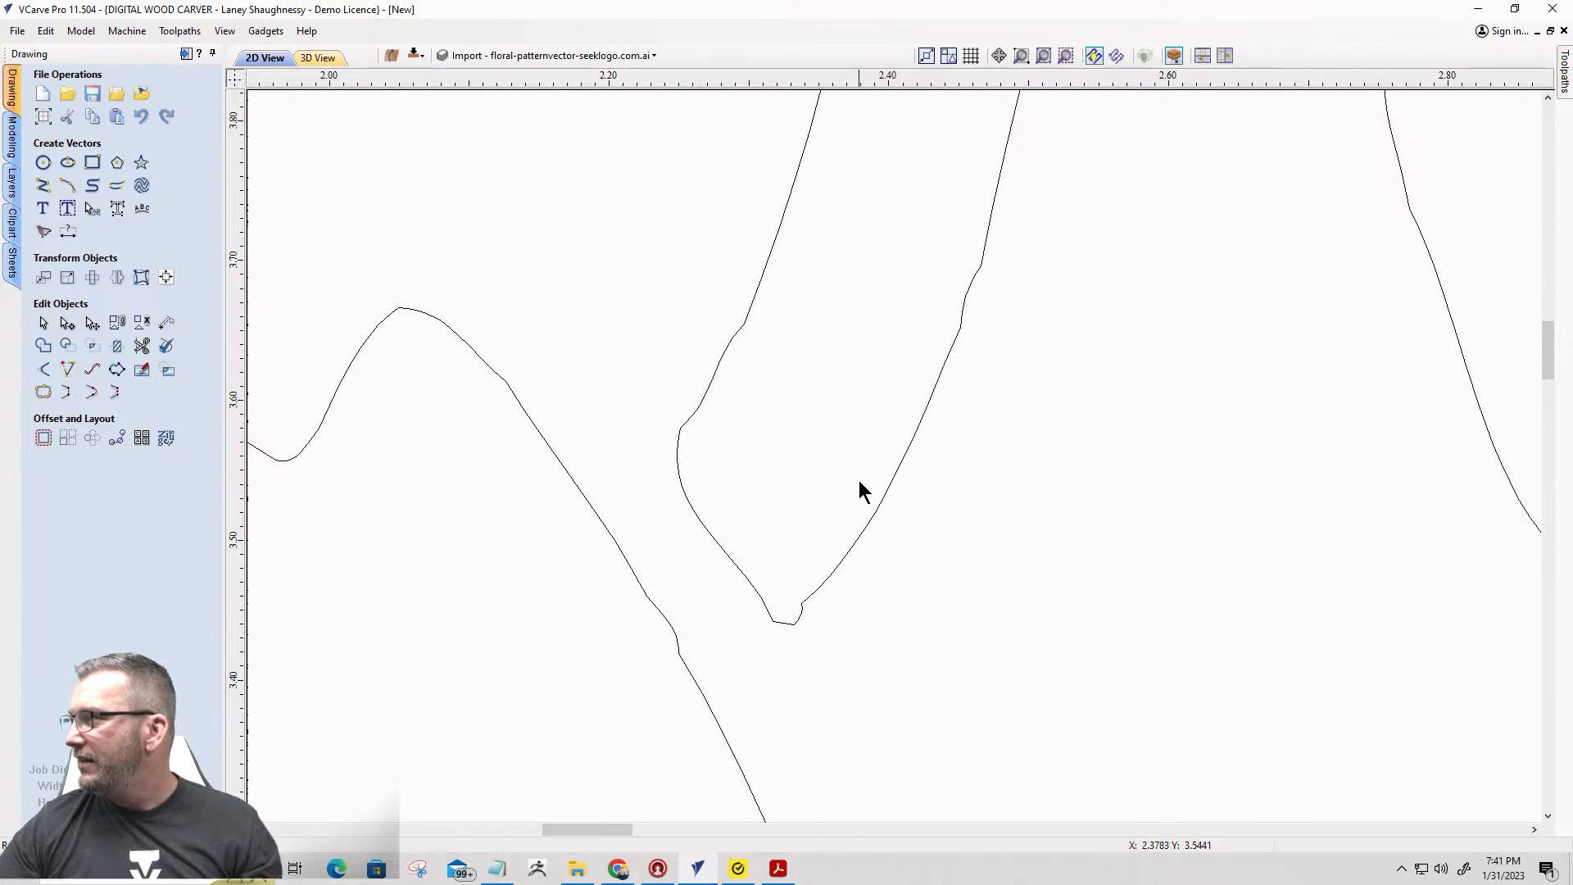
scroll(860, 492, down, 3)
scroll(1123, 333, up, 2)
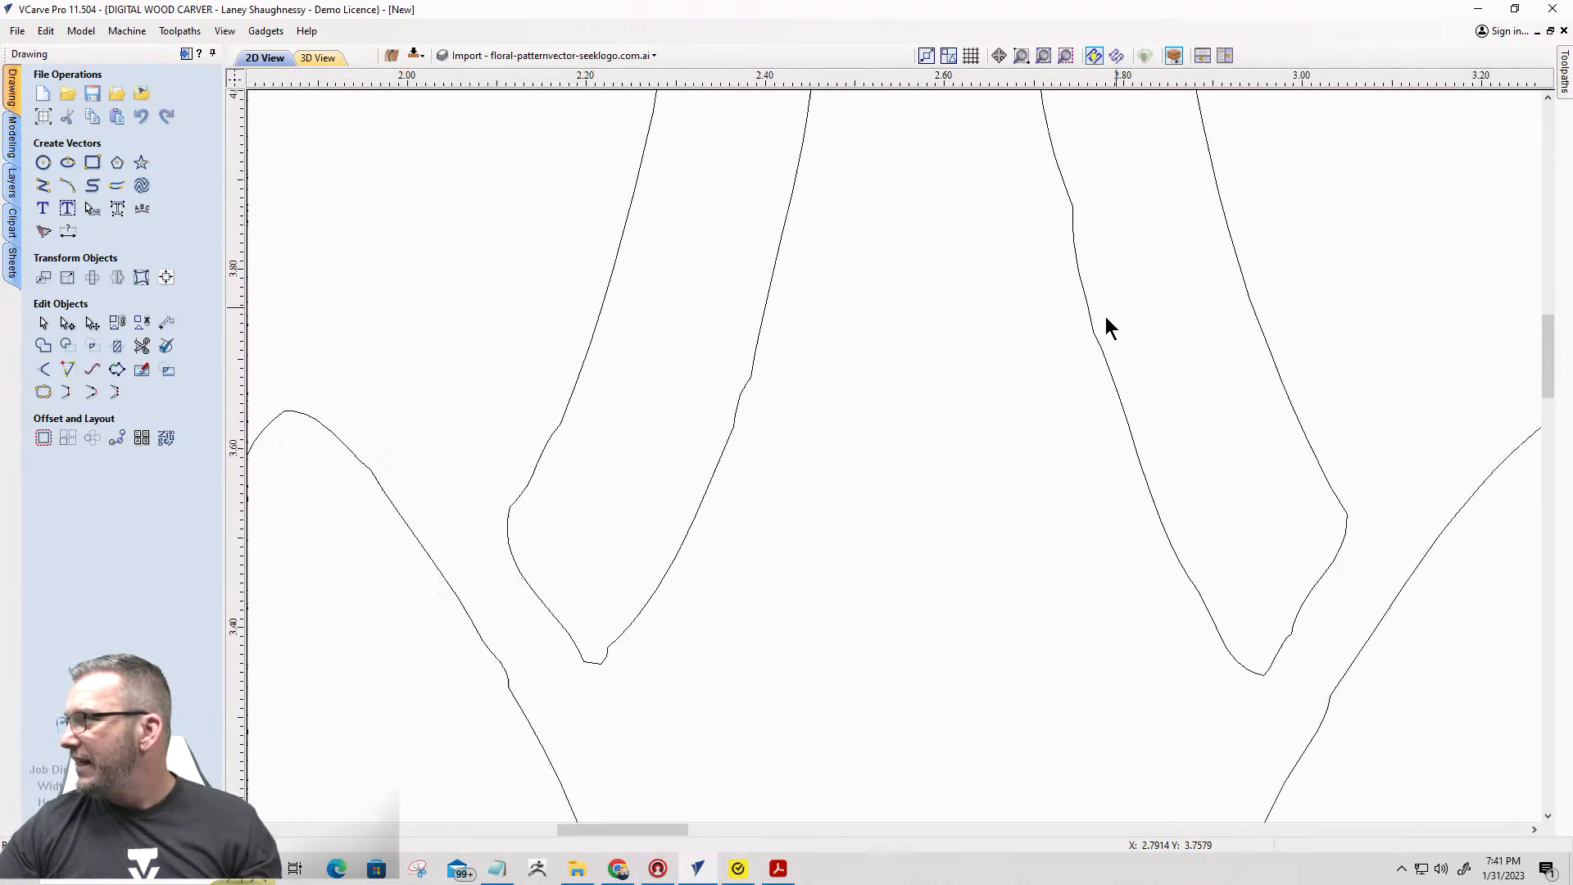
scroll(1109, 229, down, 3)
scroll(1111, 224, up, 4)
scroll(1109, 222, down, 5)
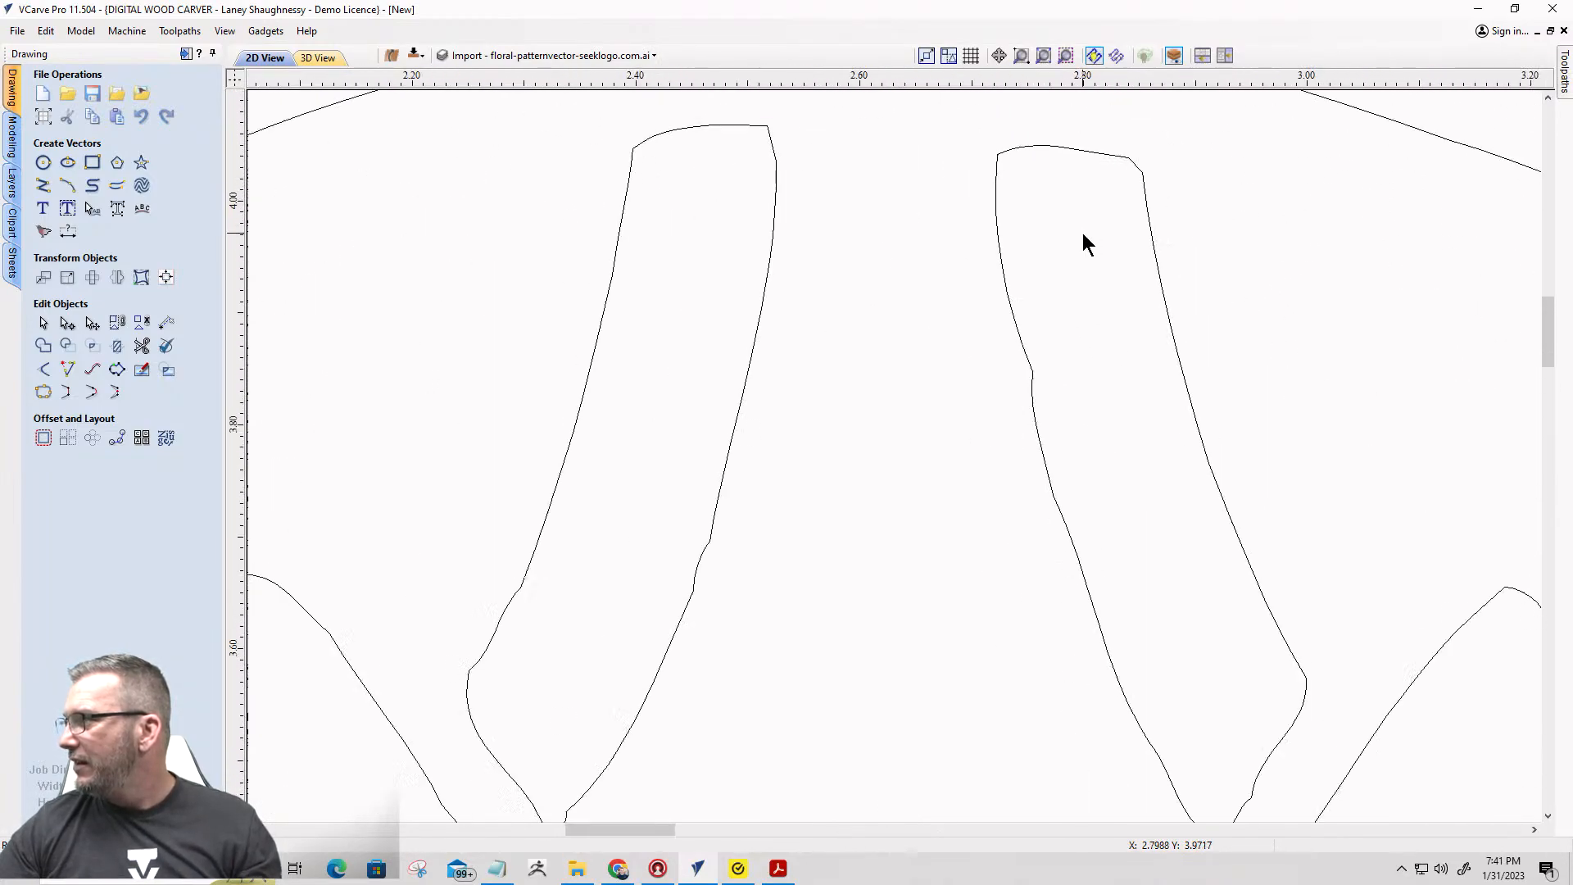
scroll(1166, 464, up, 3)
scroll(1131, 394, down, 3)
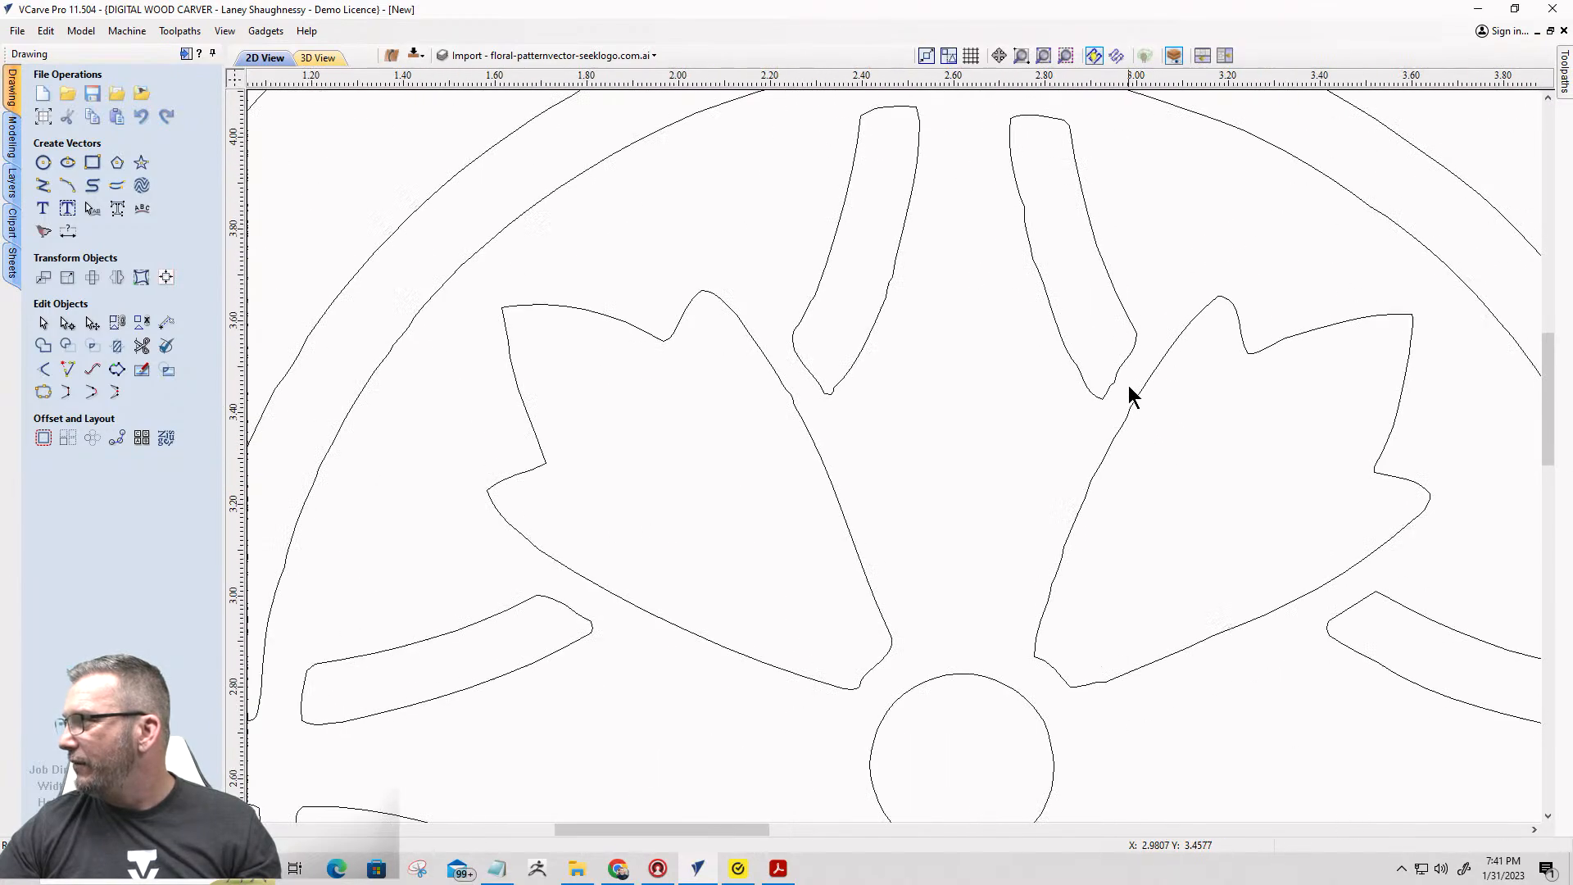
scroll(1144, 562, up, 4)
scroll(1141, 531, up, 1)
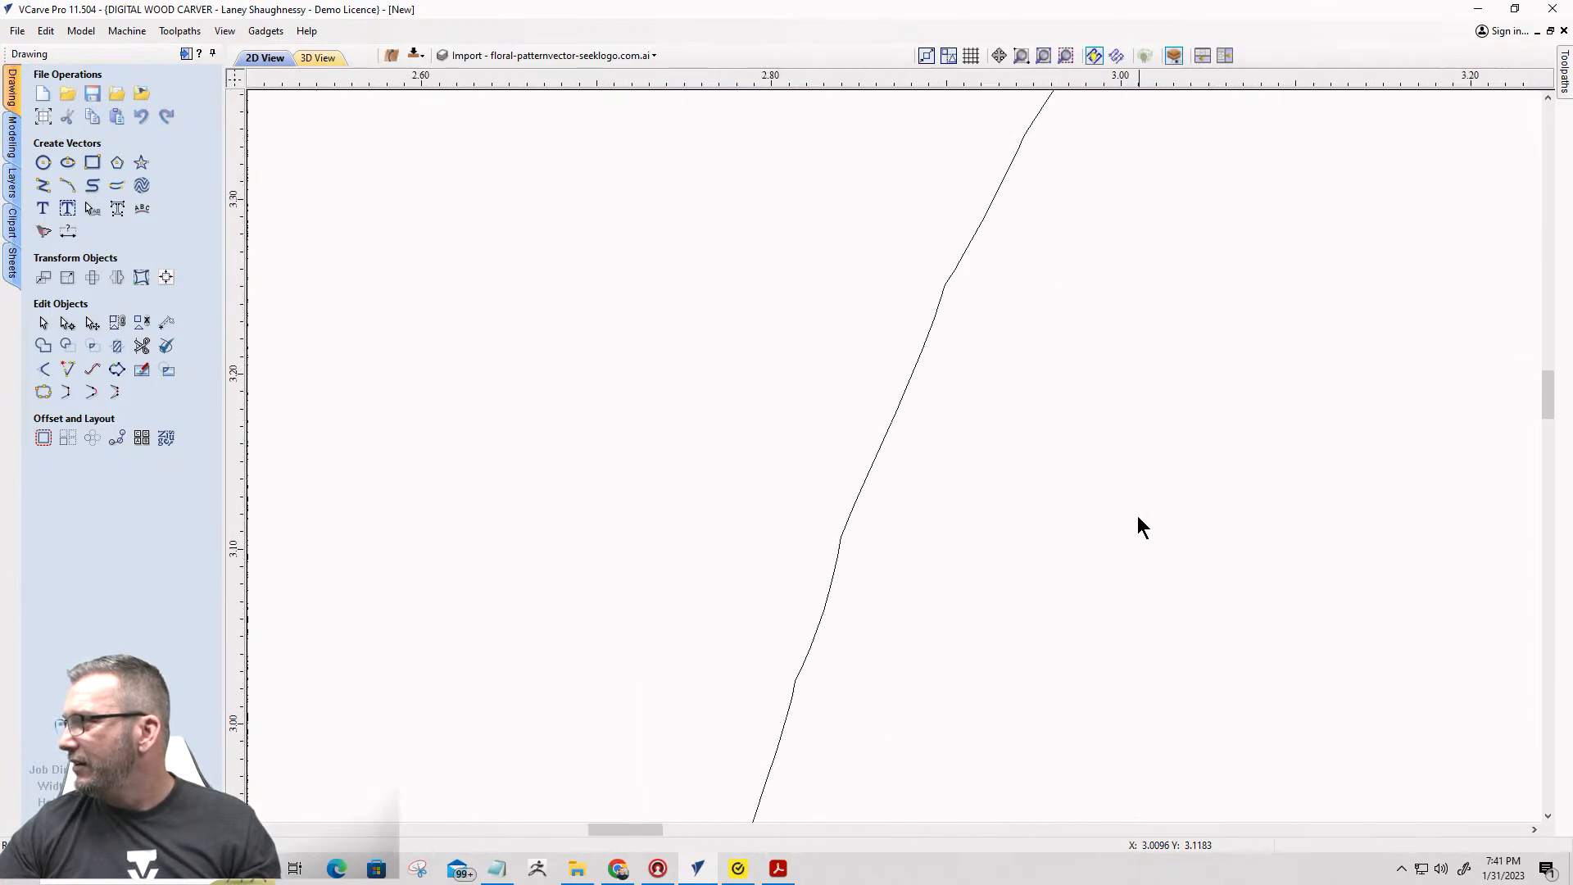
scroll(1095, 421, down, 5)
scroll(1049, 594, up, 3)
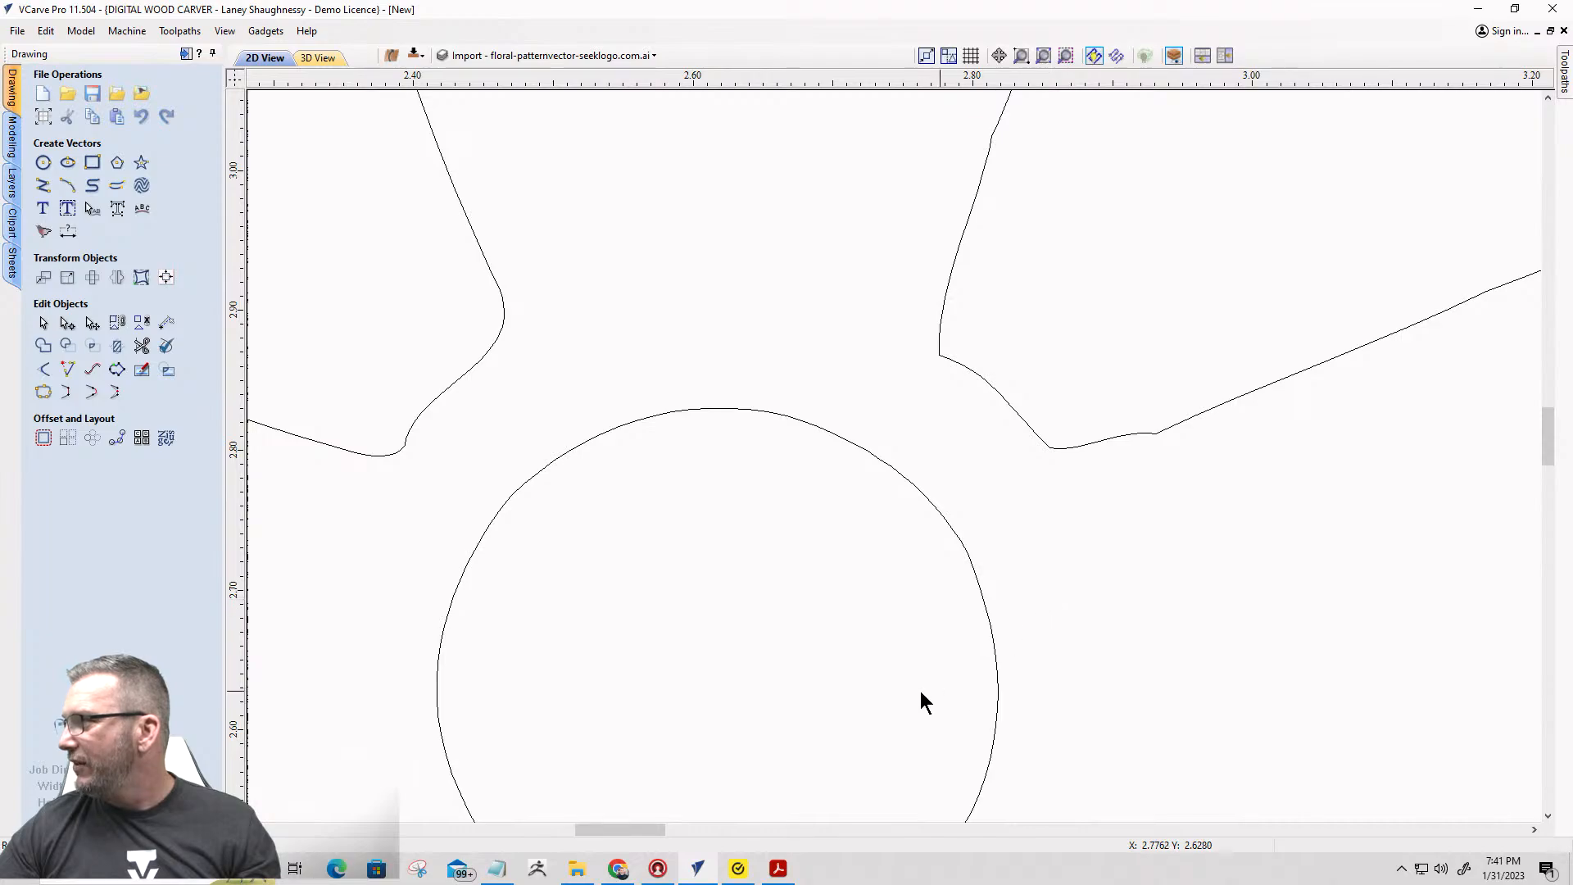
scroll(934, 508, down, 3)
scroll(766, 741, up, 3)
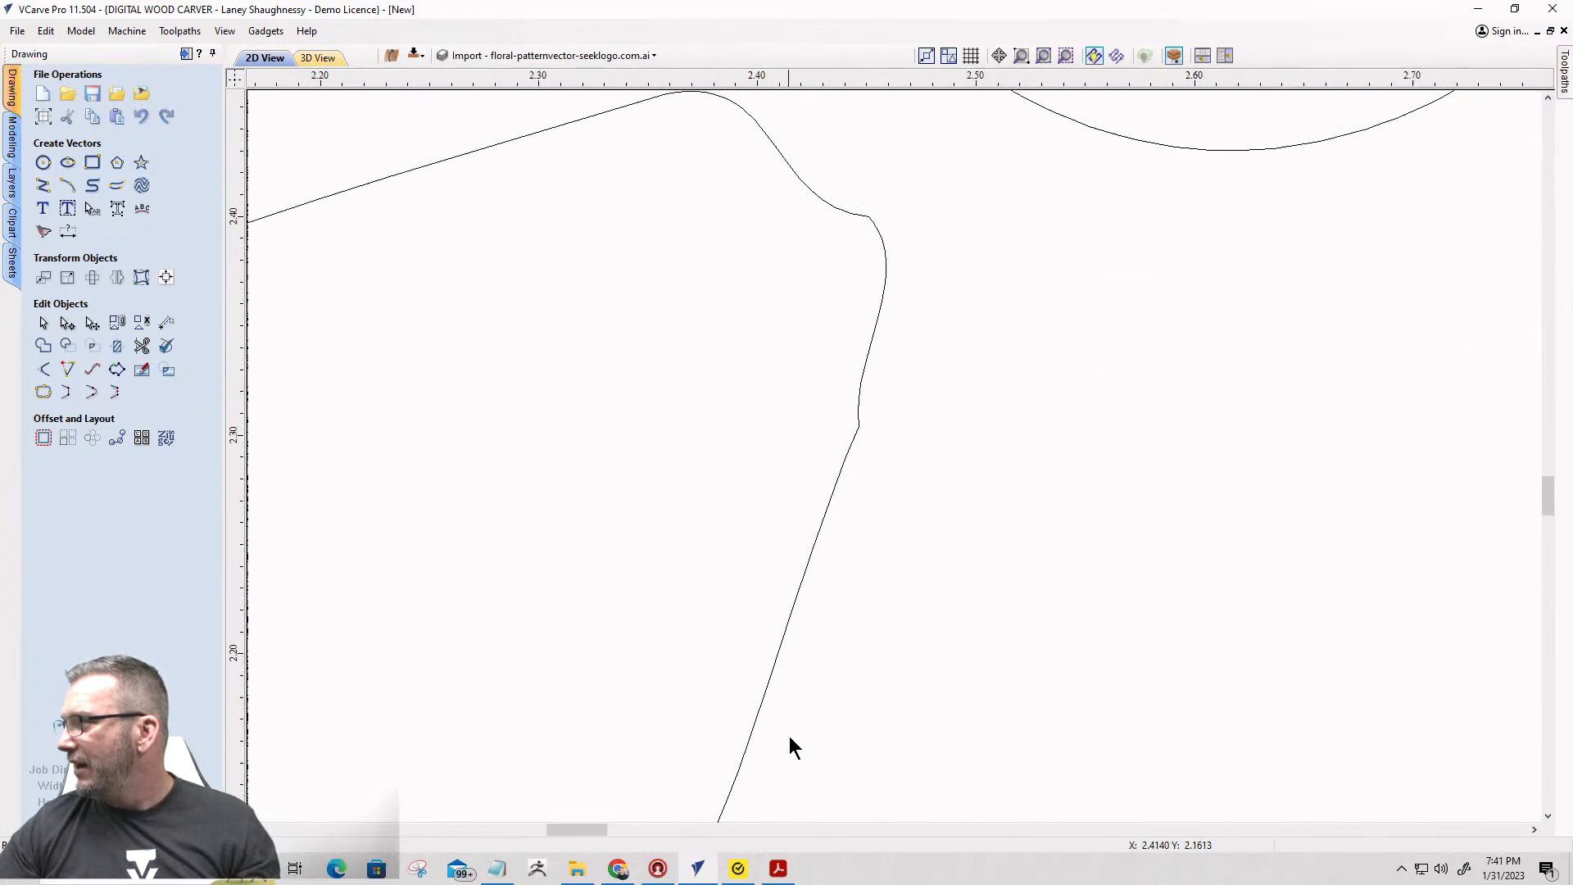
scroll(792, 722, down, 5)
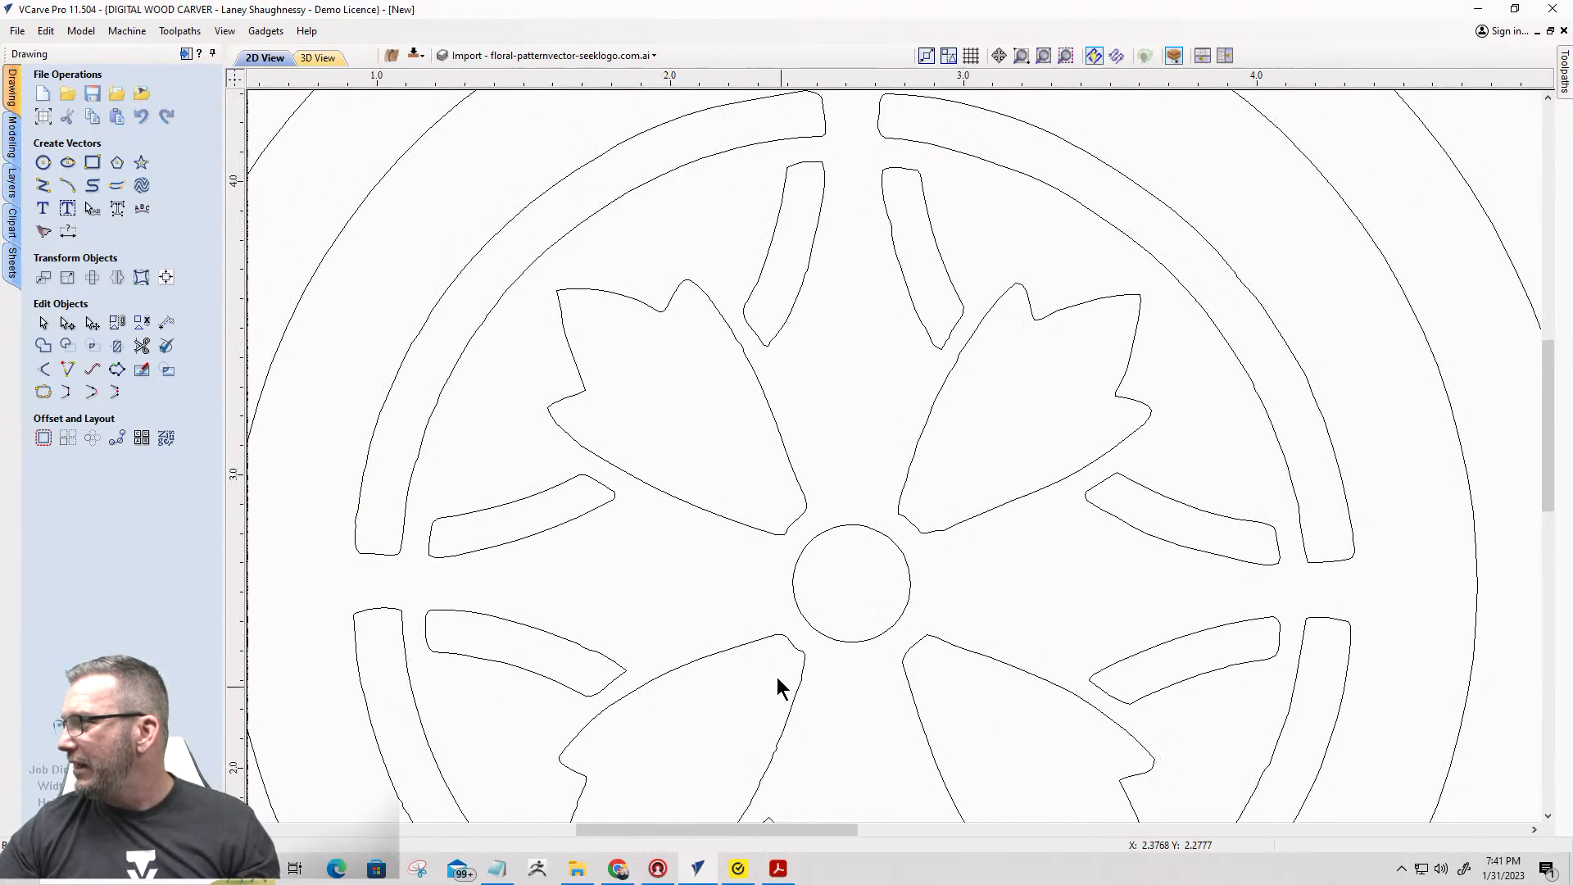
scroll(661, 549, up, 3)
scroll(661, 554, up, 1)
scroll(660, 573, down, 2)
scroll(432, 421, up, 5)
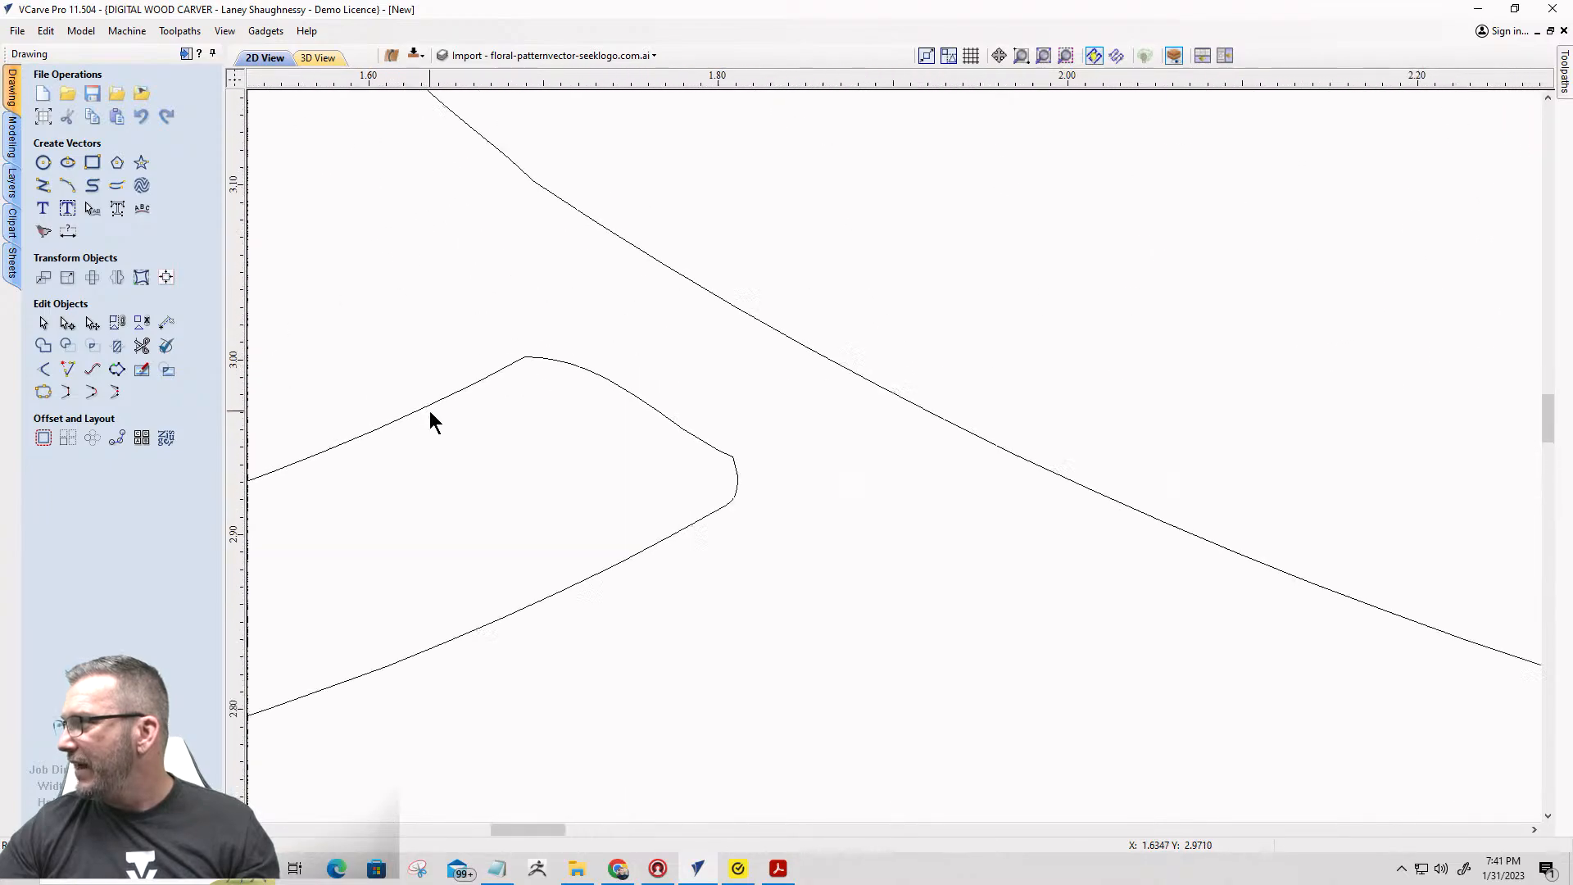
scroll(436, 423, up, 1)
scroll(976, 503, up, 2)
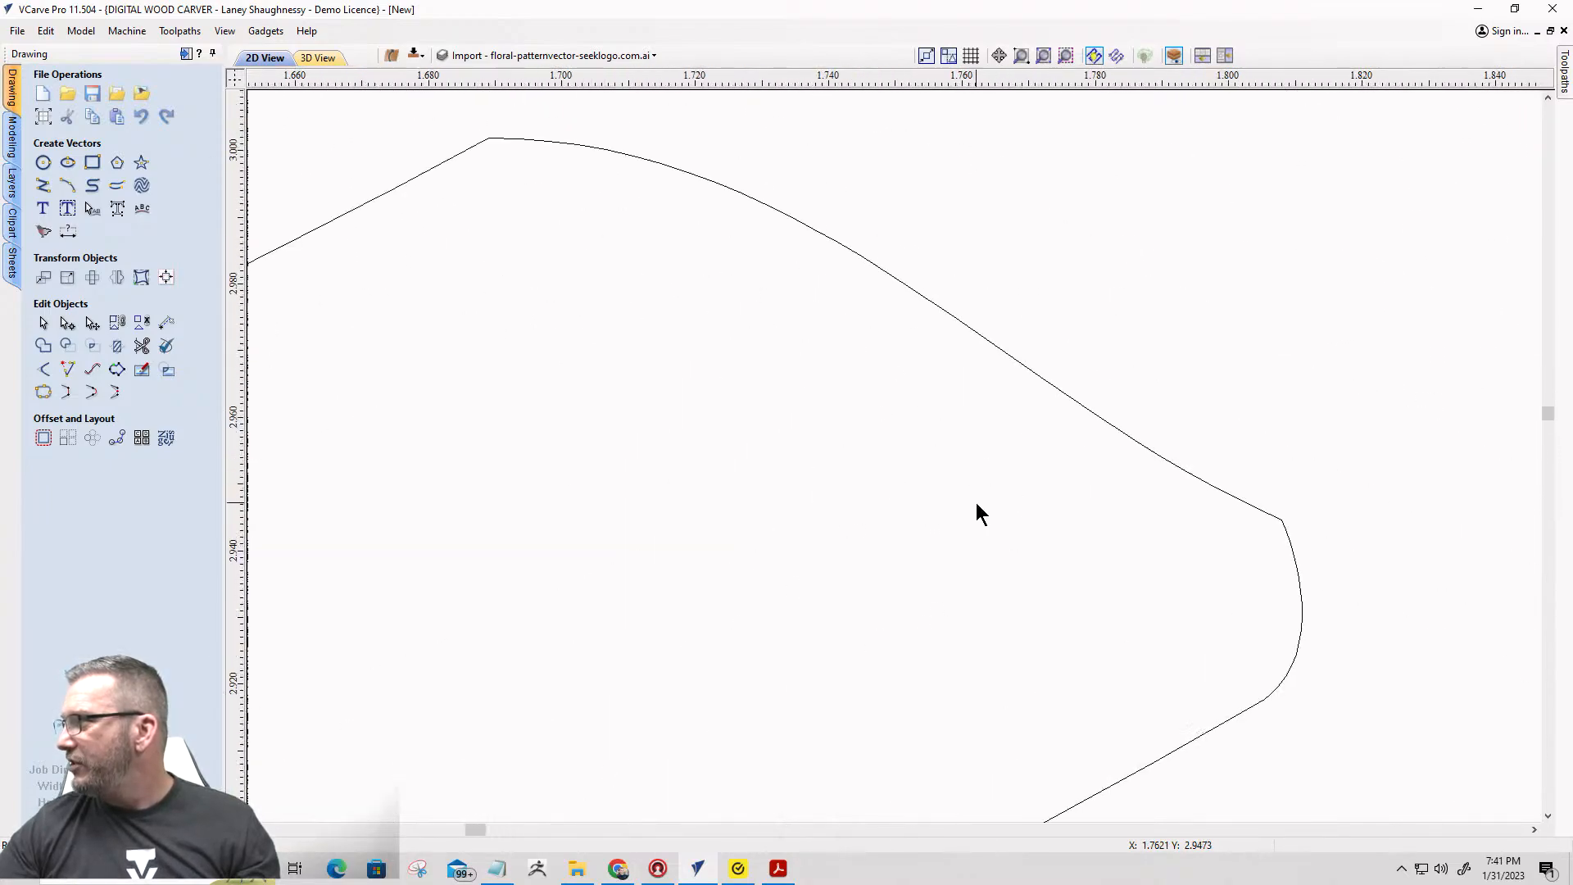
scroll(976, 504, down, 7)
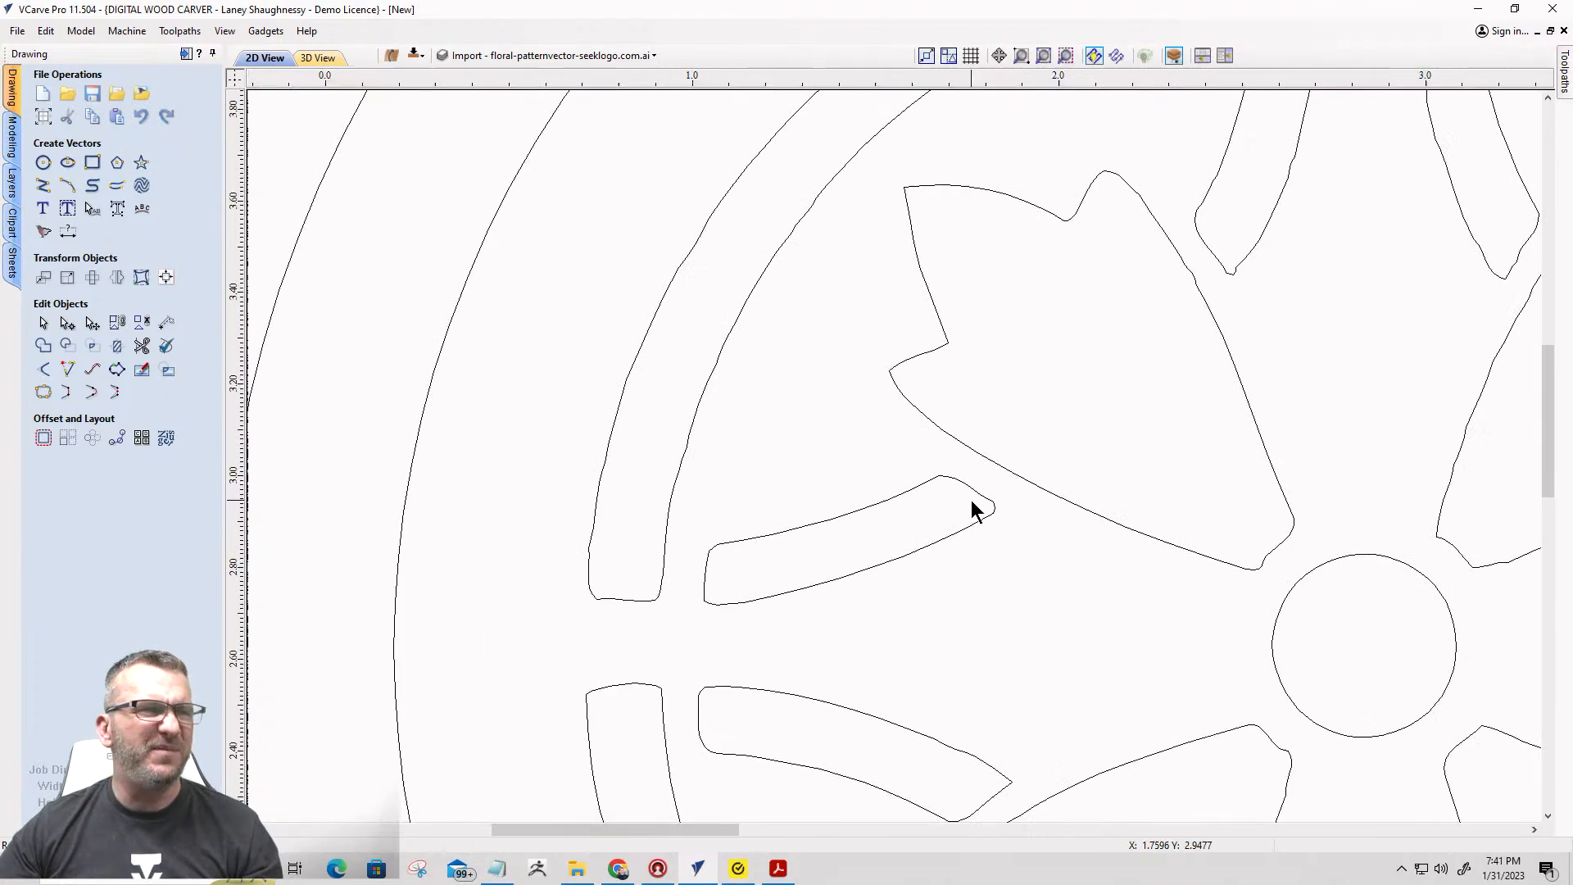
scroll(843, 537, up, 6)
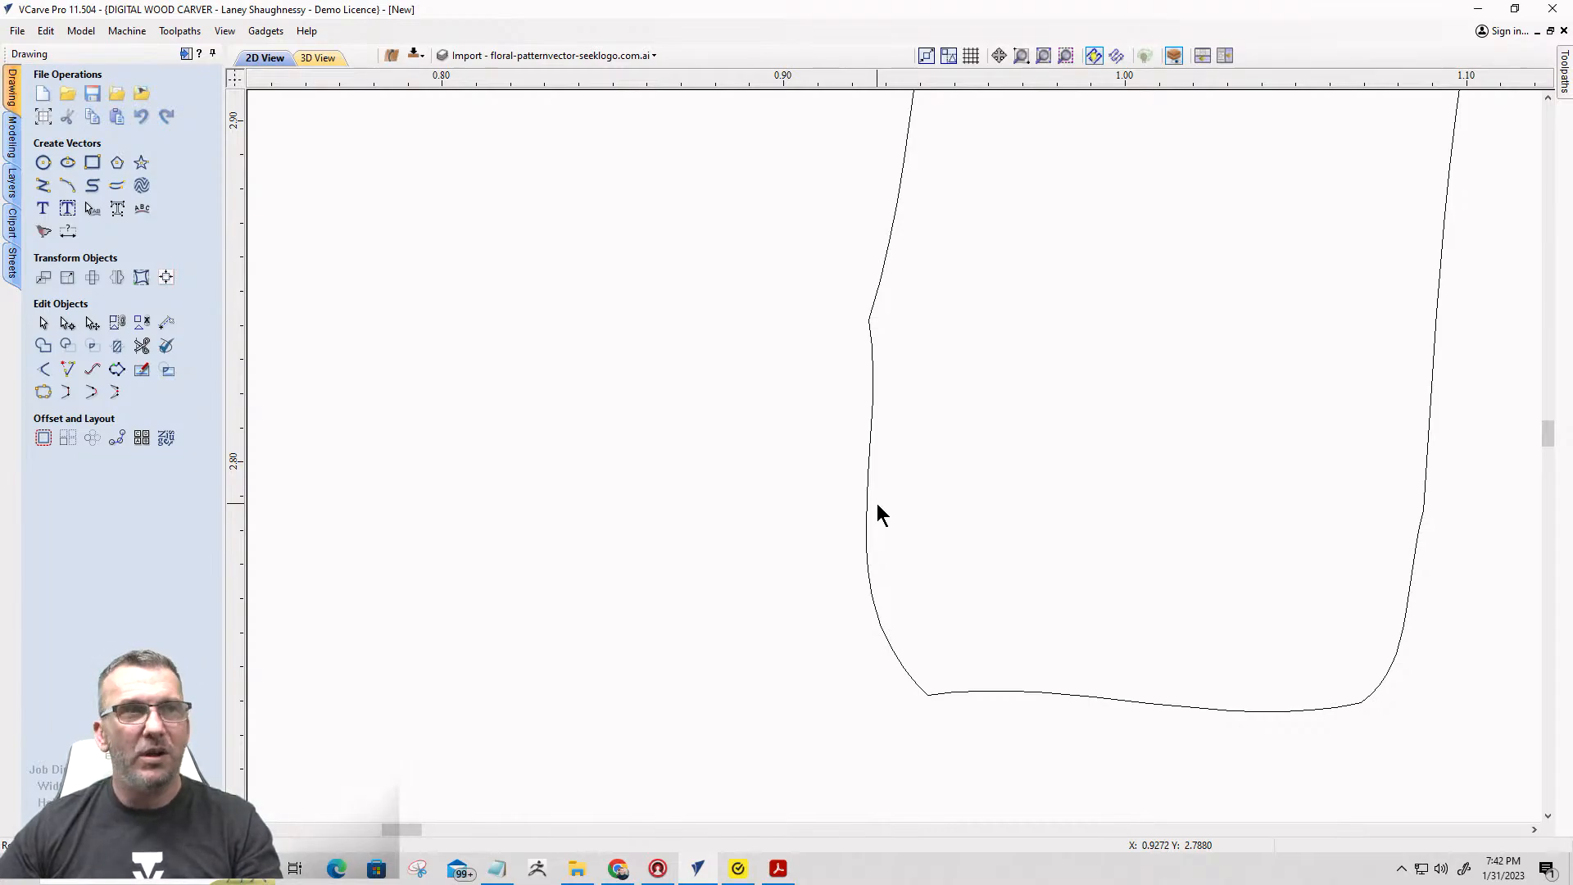
scroll(876, 514, down, 15)
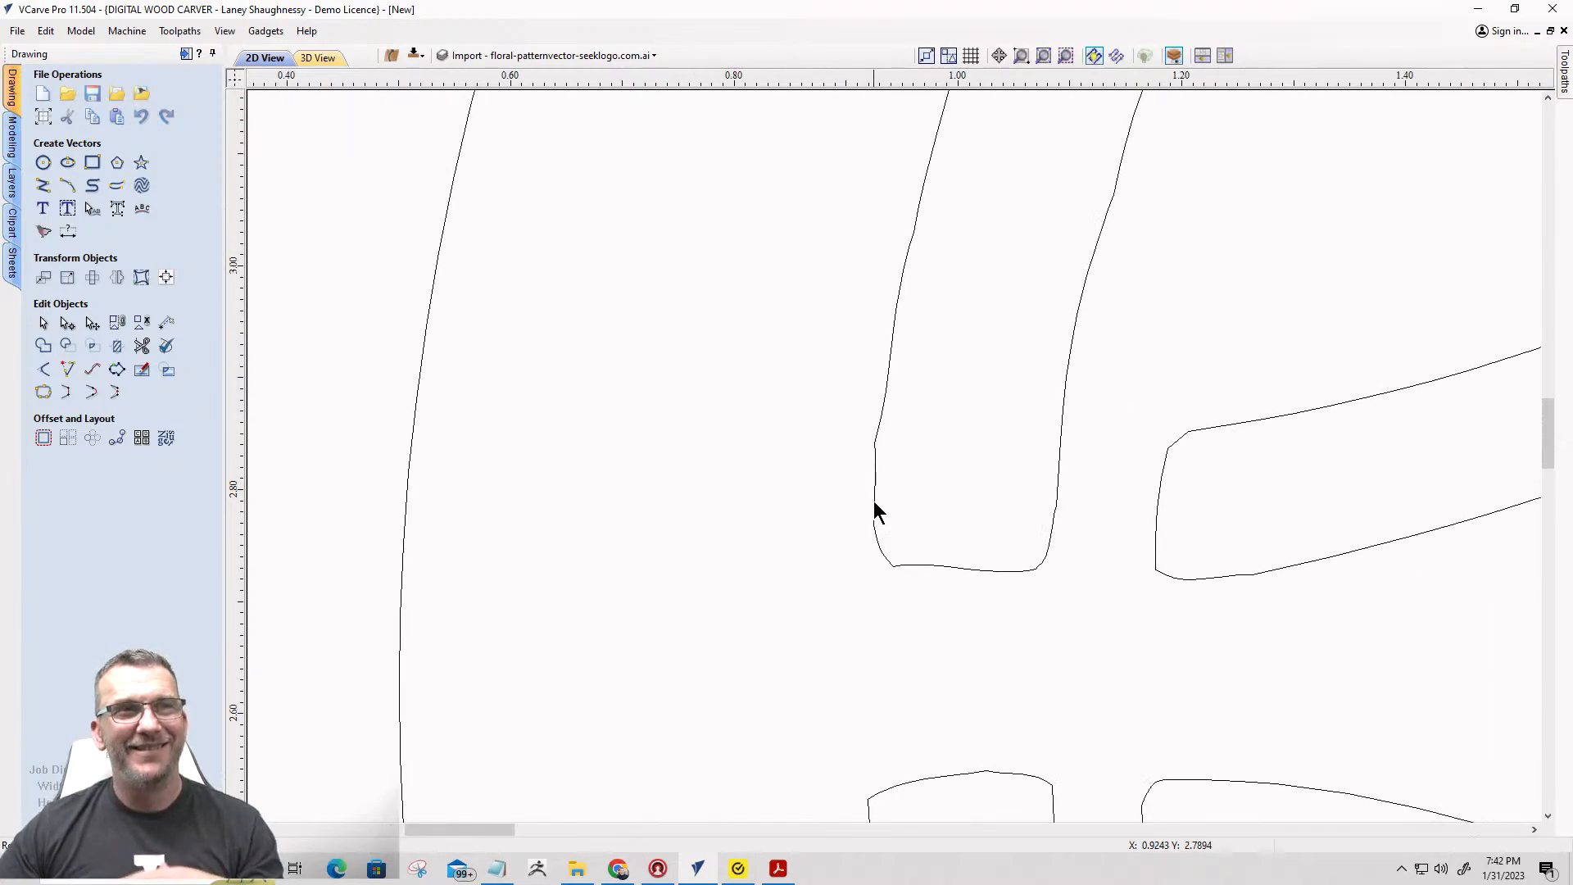
scroll(862, 510, down, 1)
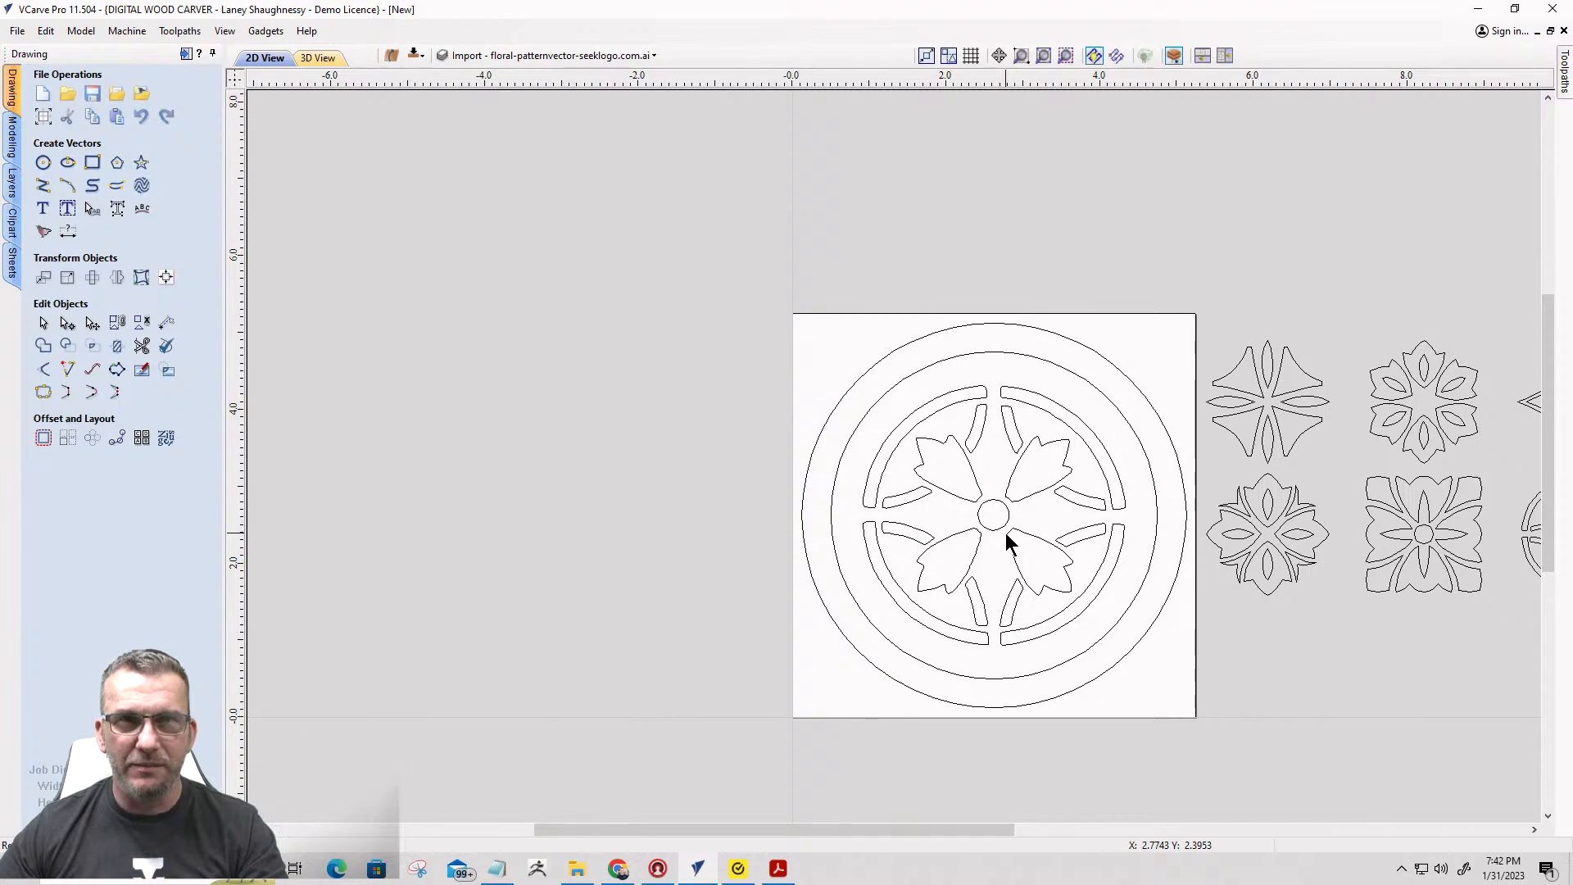
scroll(1007, 536, up, 3)
scroll(830, 456, down, 2)
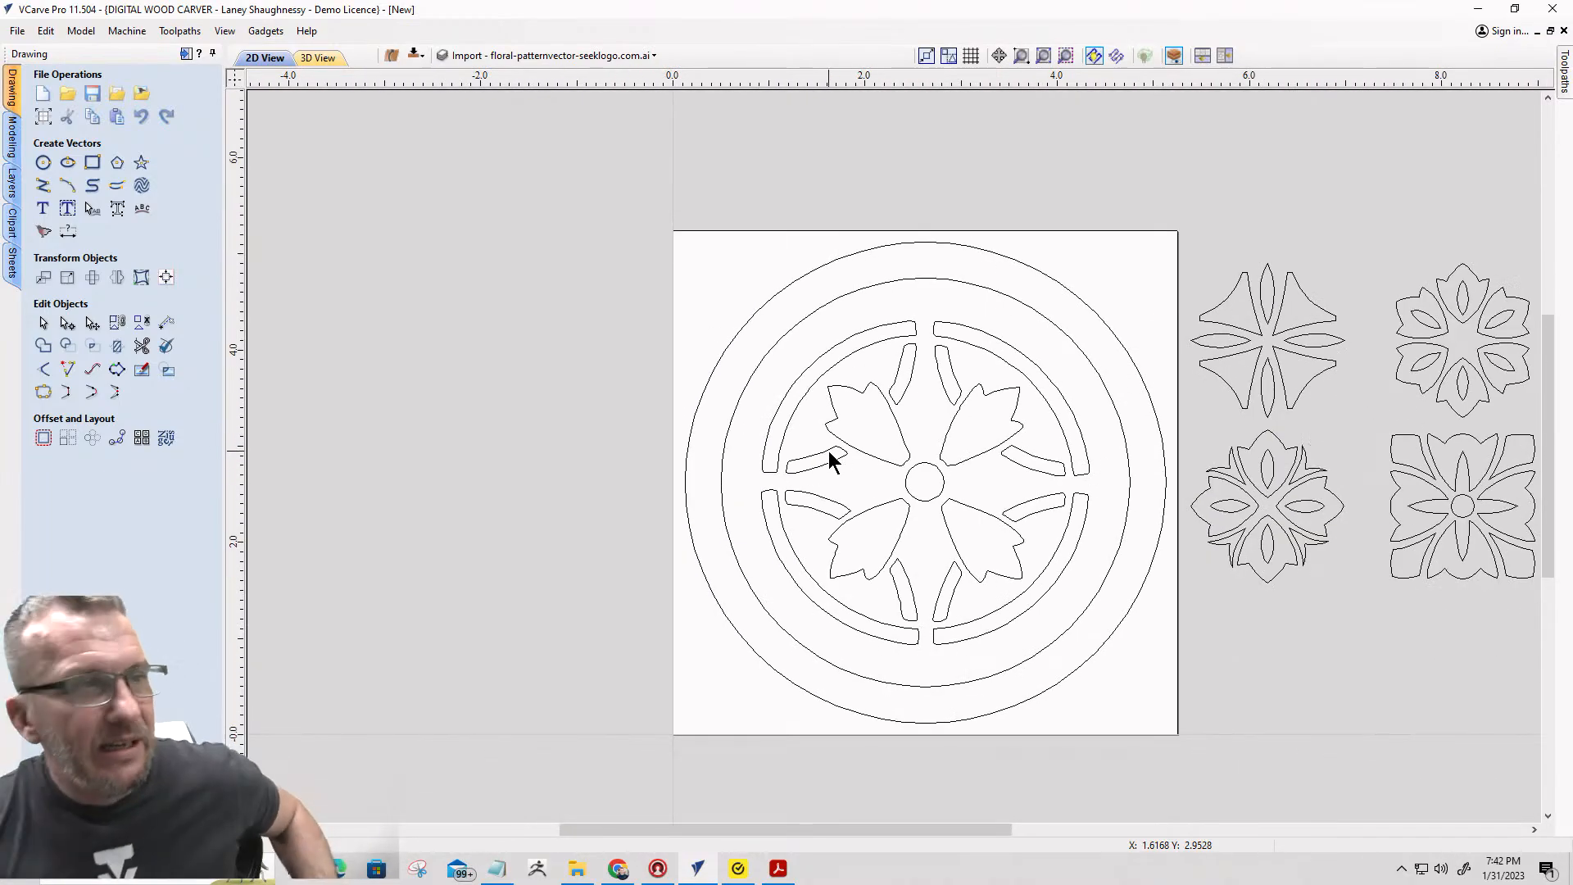
scroll(829, 459, up, 2)
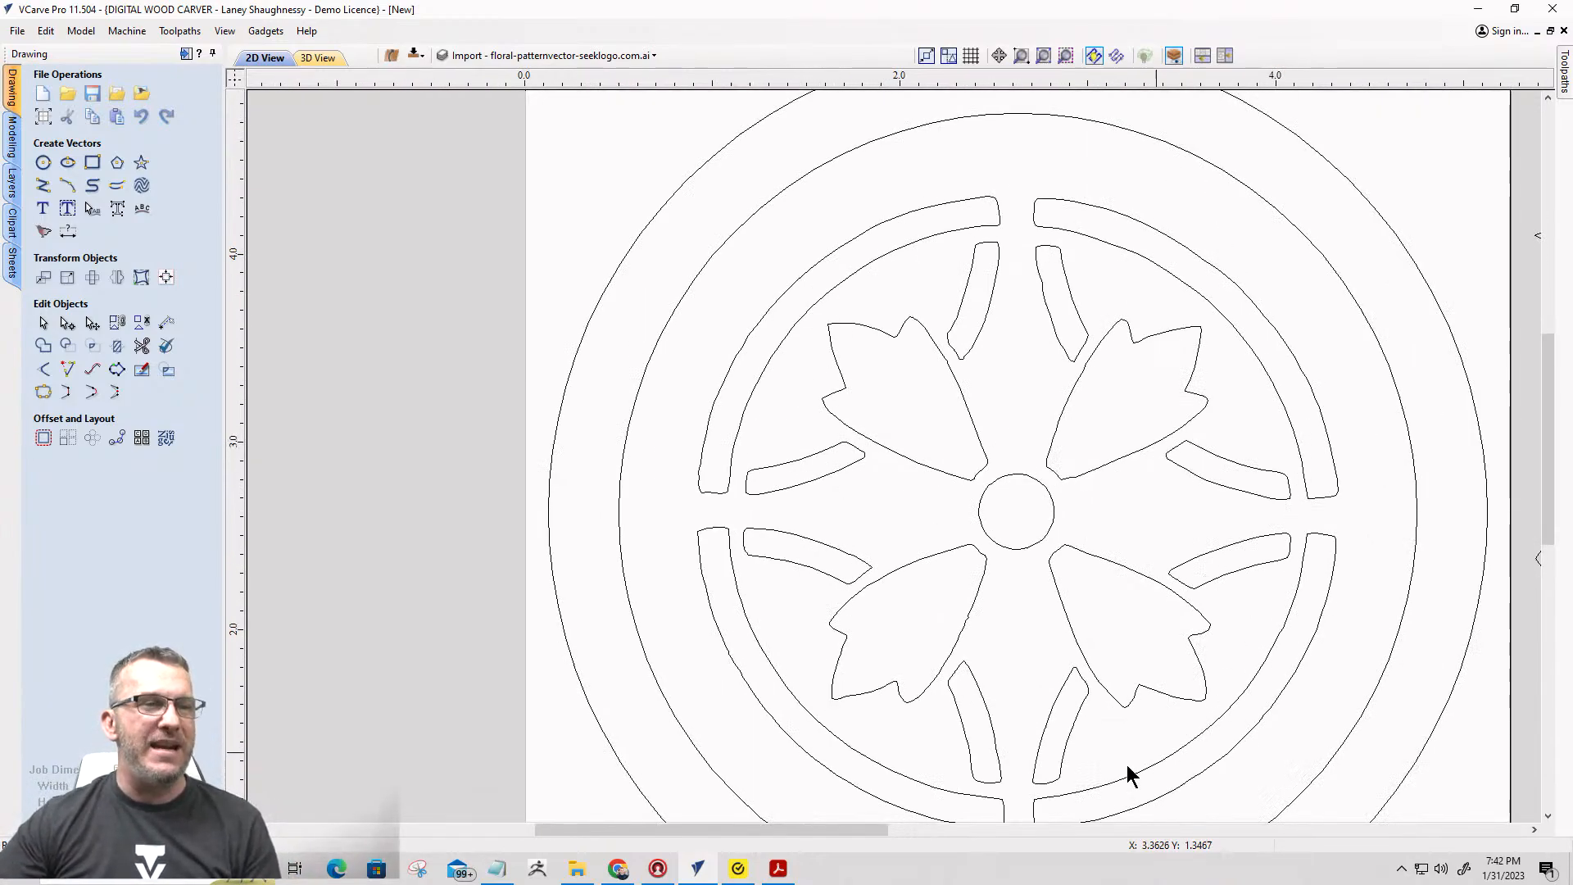
Measure the thickness of the upper-left outer ring segment with a length dimension, without placing the dimension in the drawing.
scroll(884, 249, up, 2)
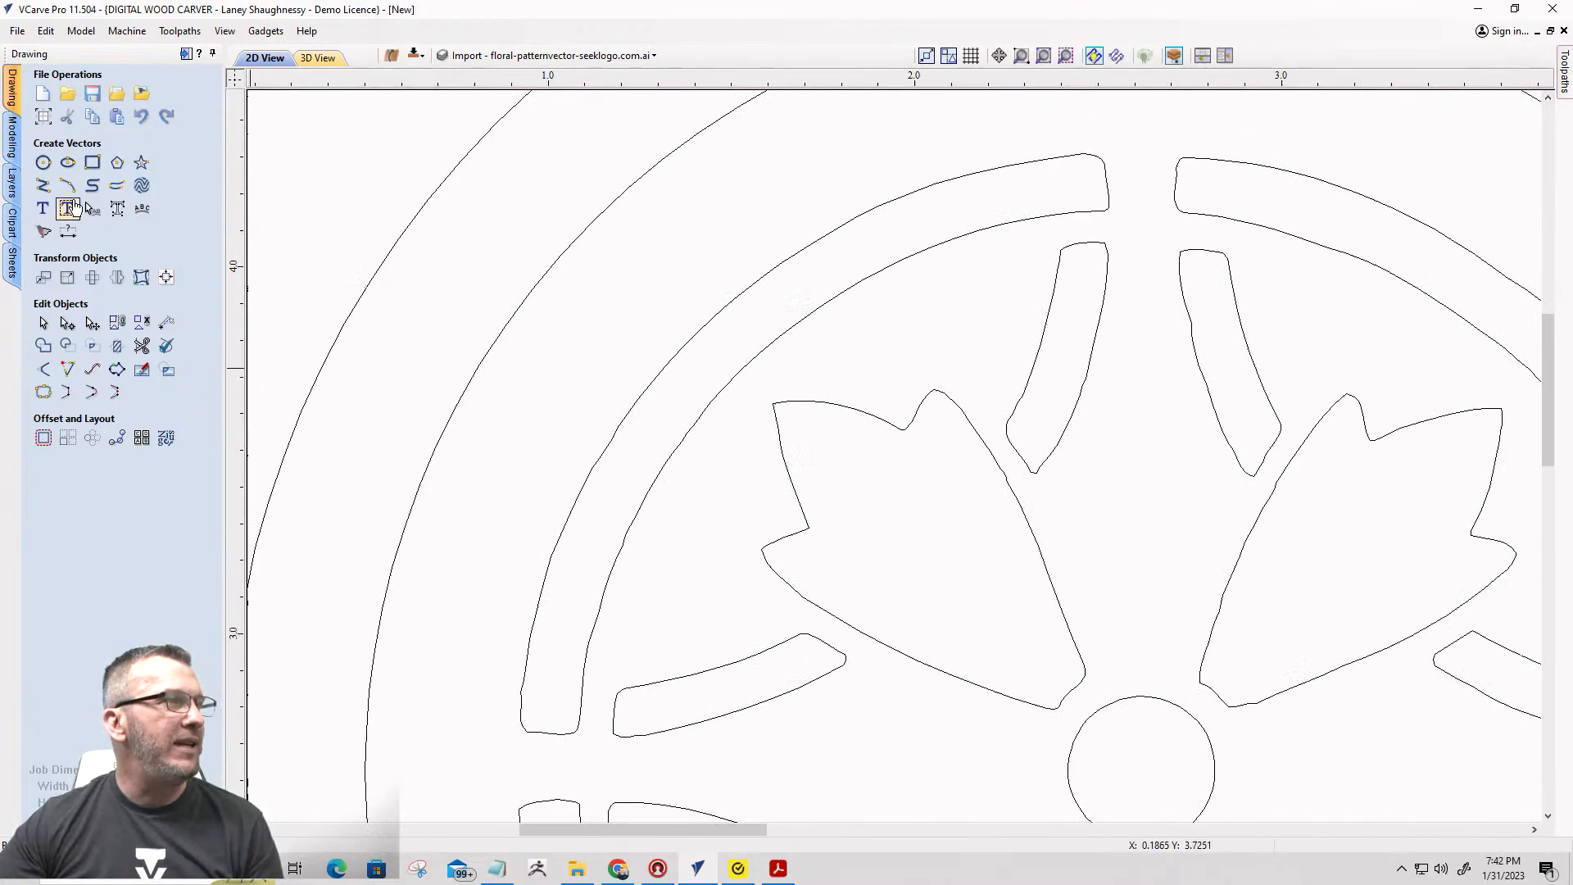
click(69, 231)
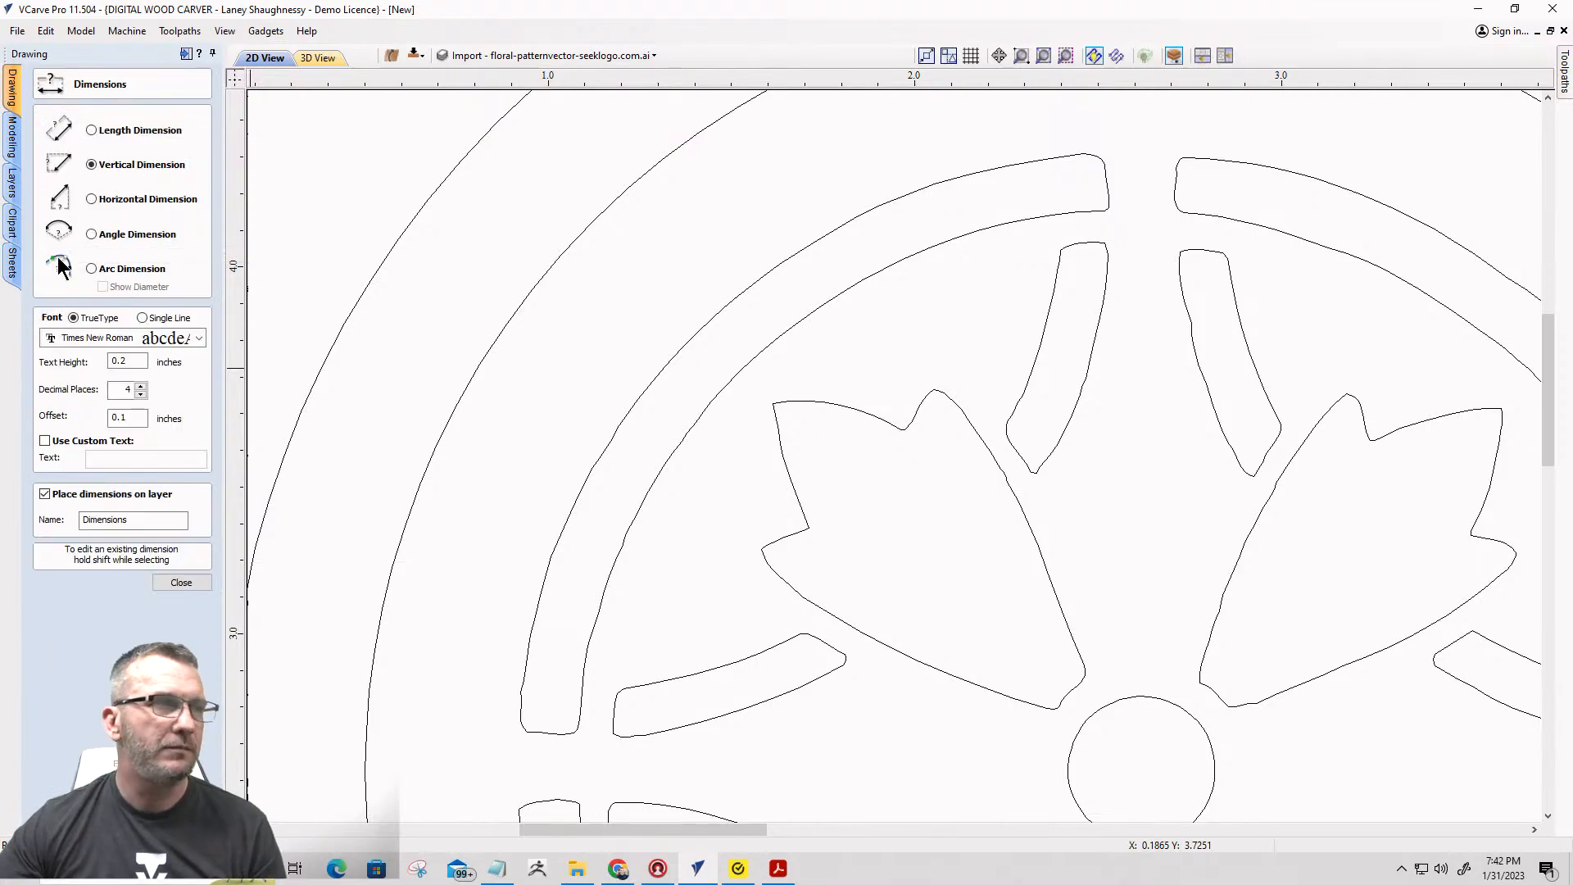
scroll(881, 330, down, 3)
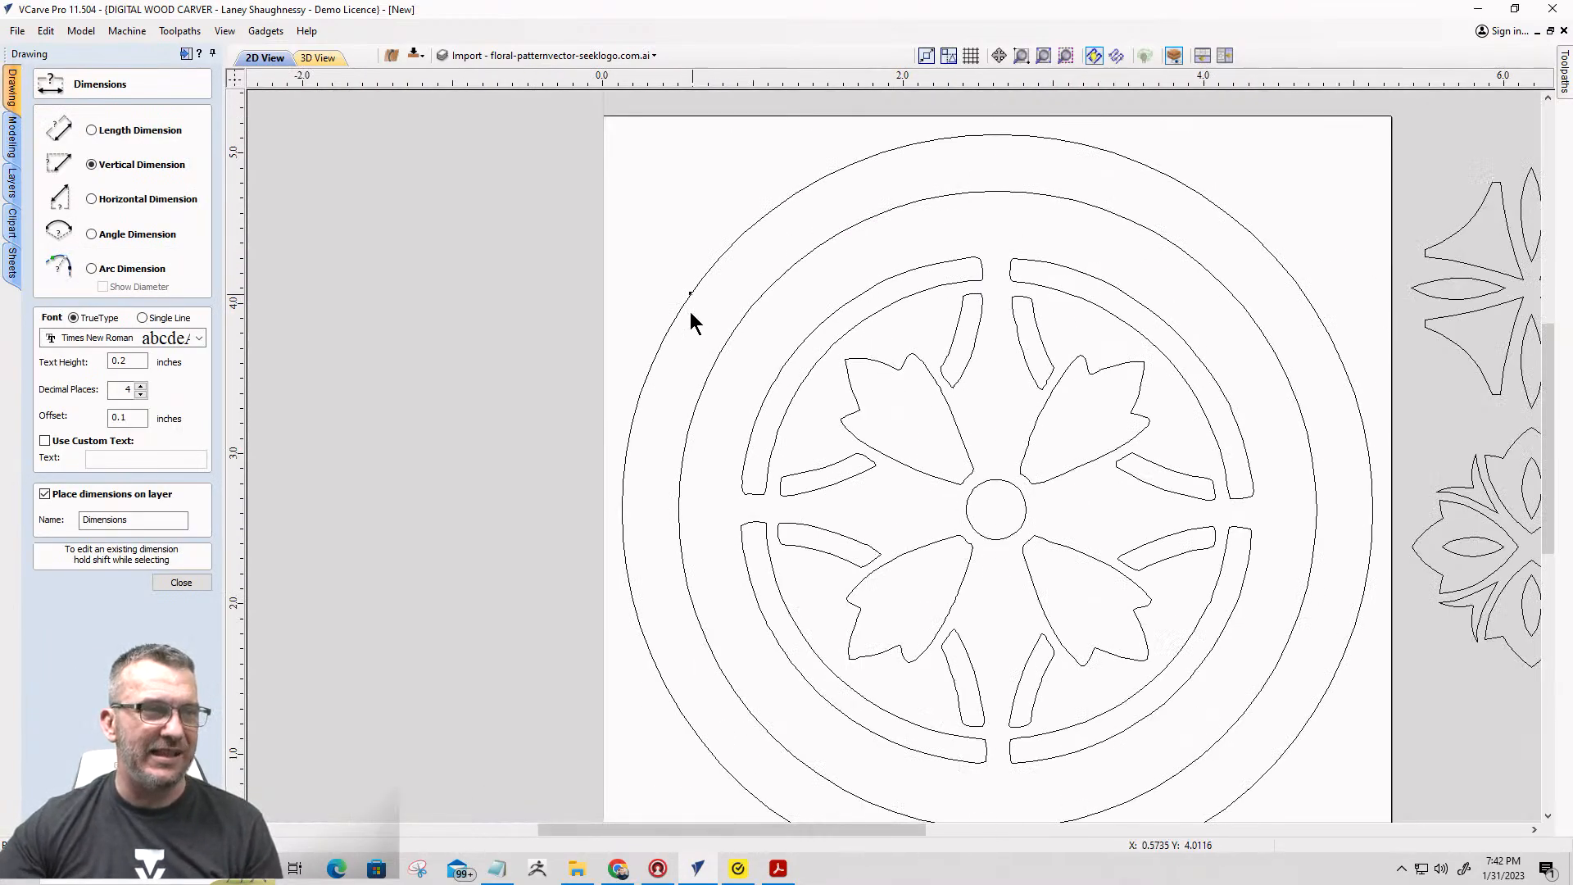
scroll(934, 361, up, 3)
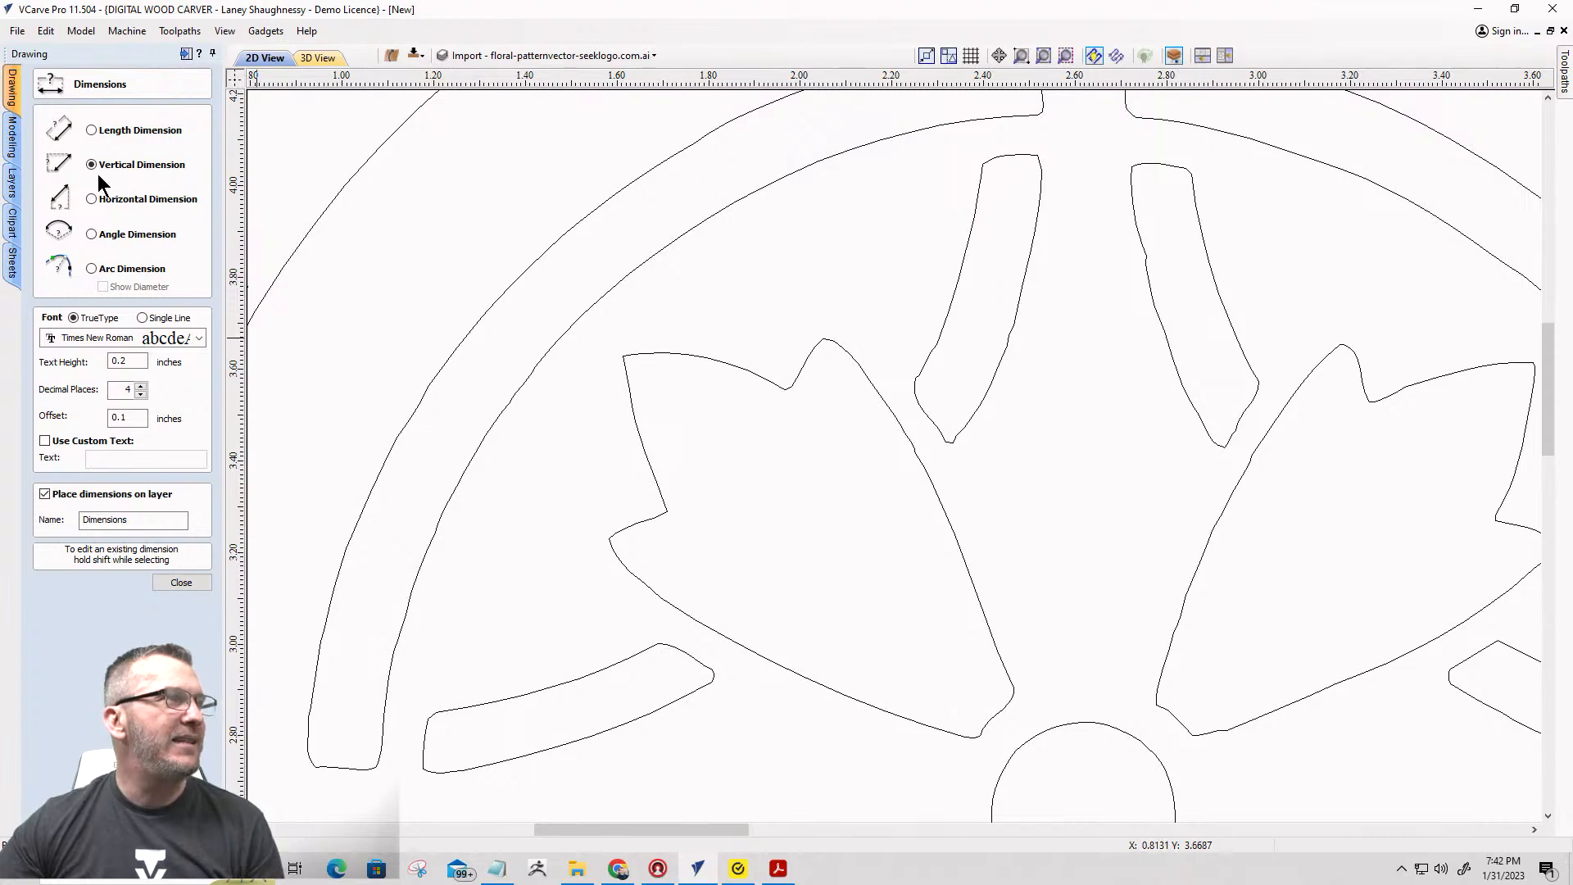
click(91, 131)
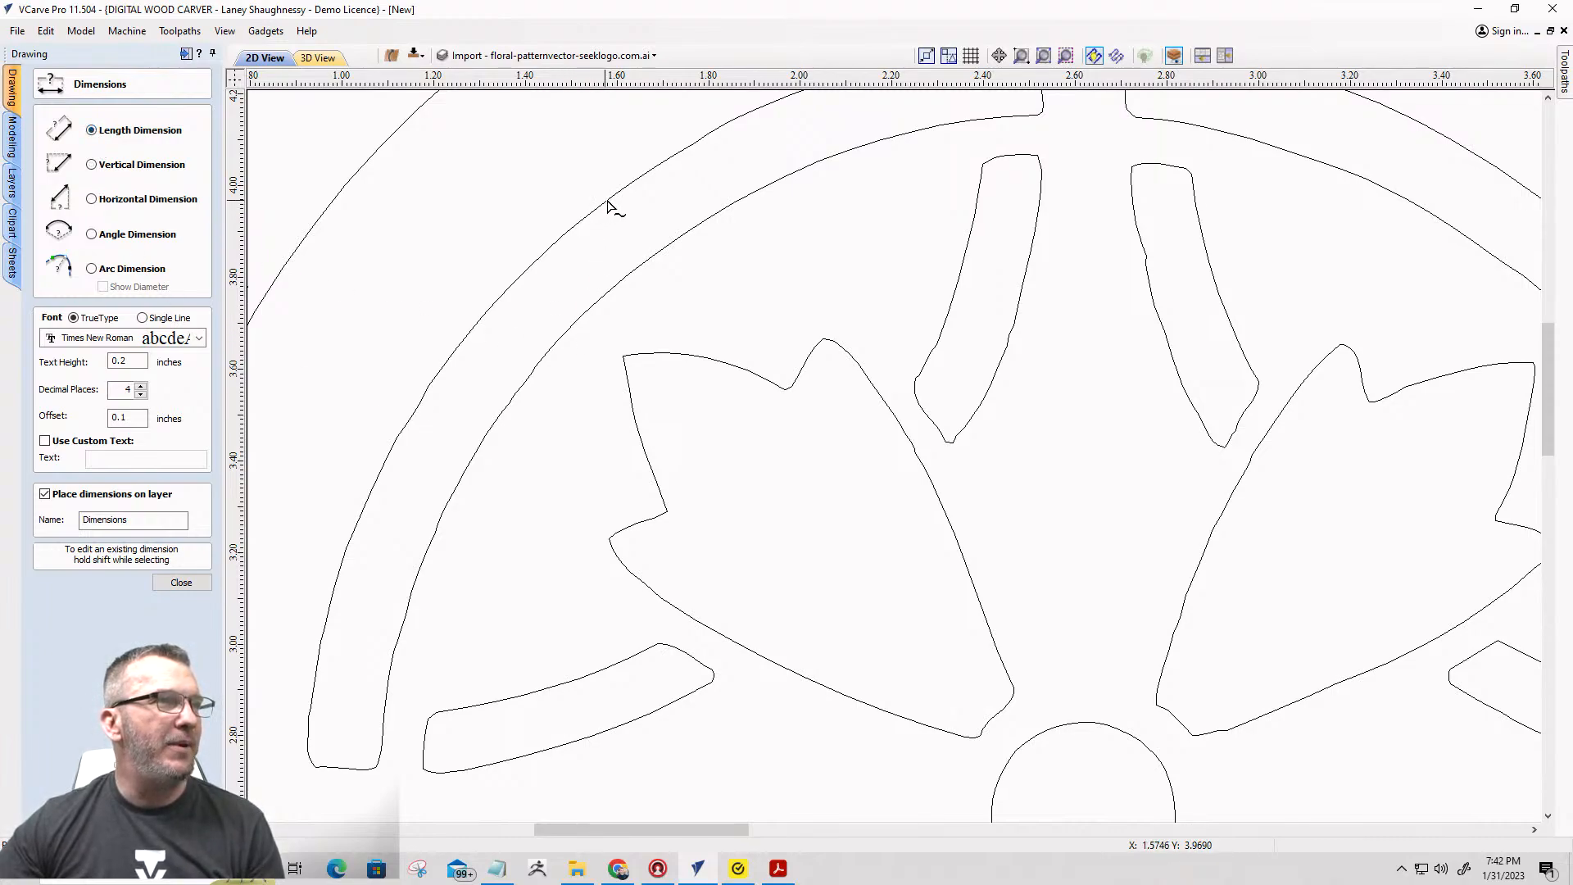
click(564, 238)
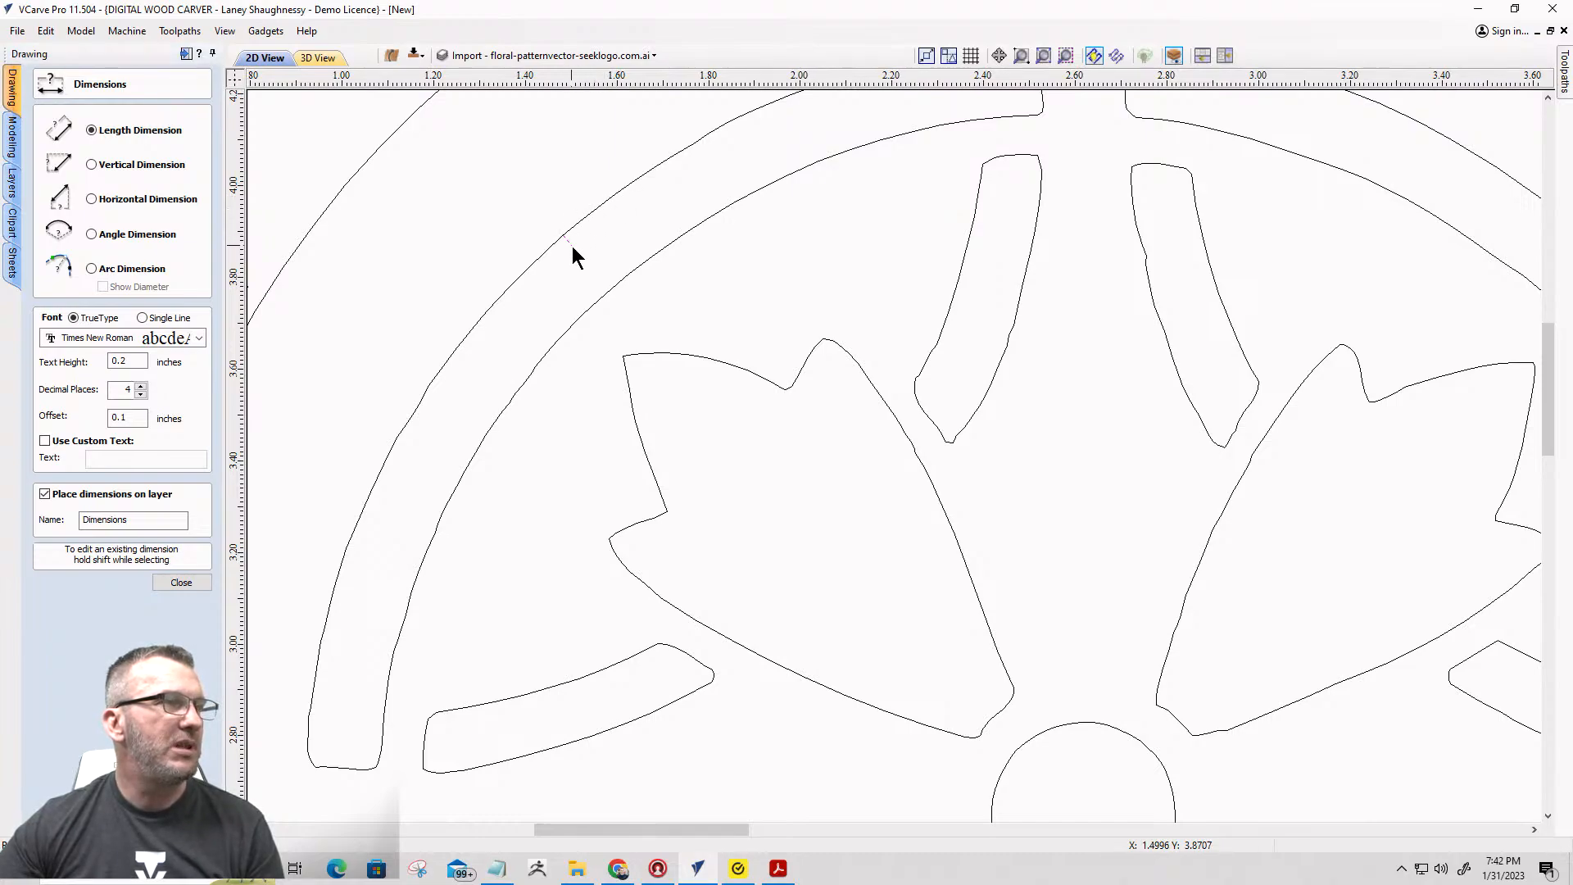
click(609, 295)
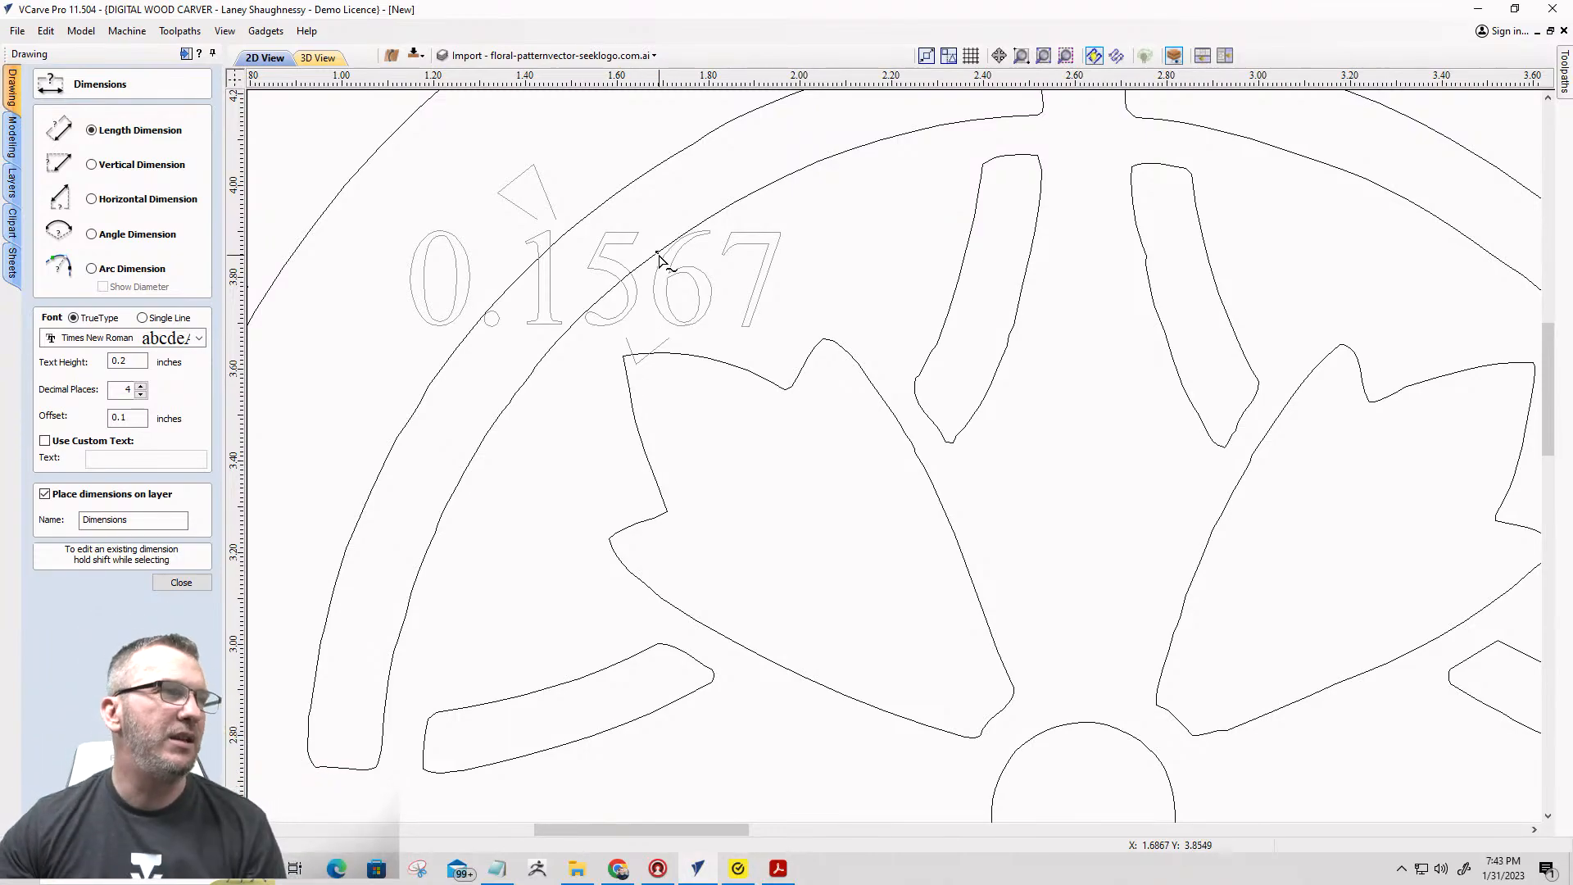
scroll(660, 258, down, 3)
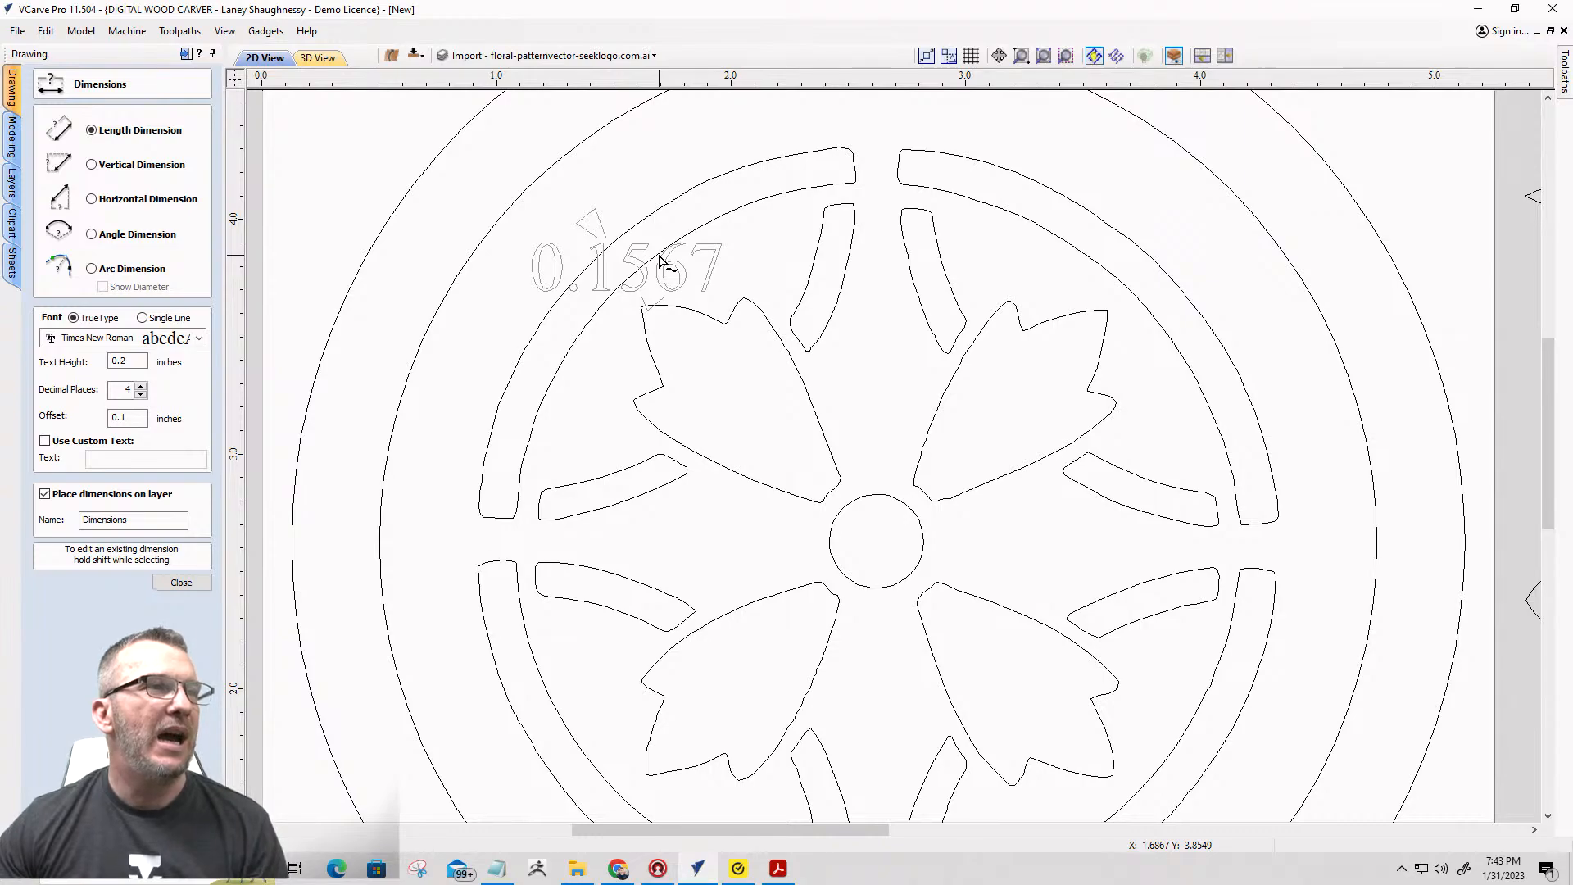
key(Escape)
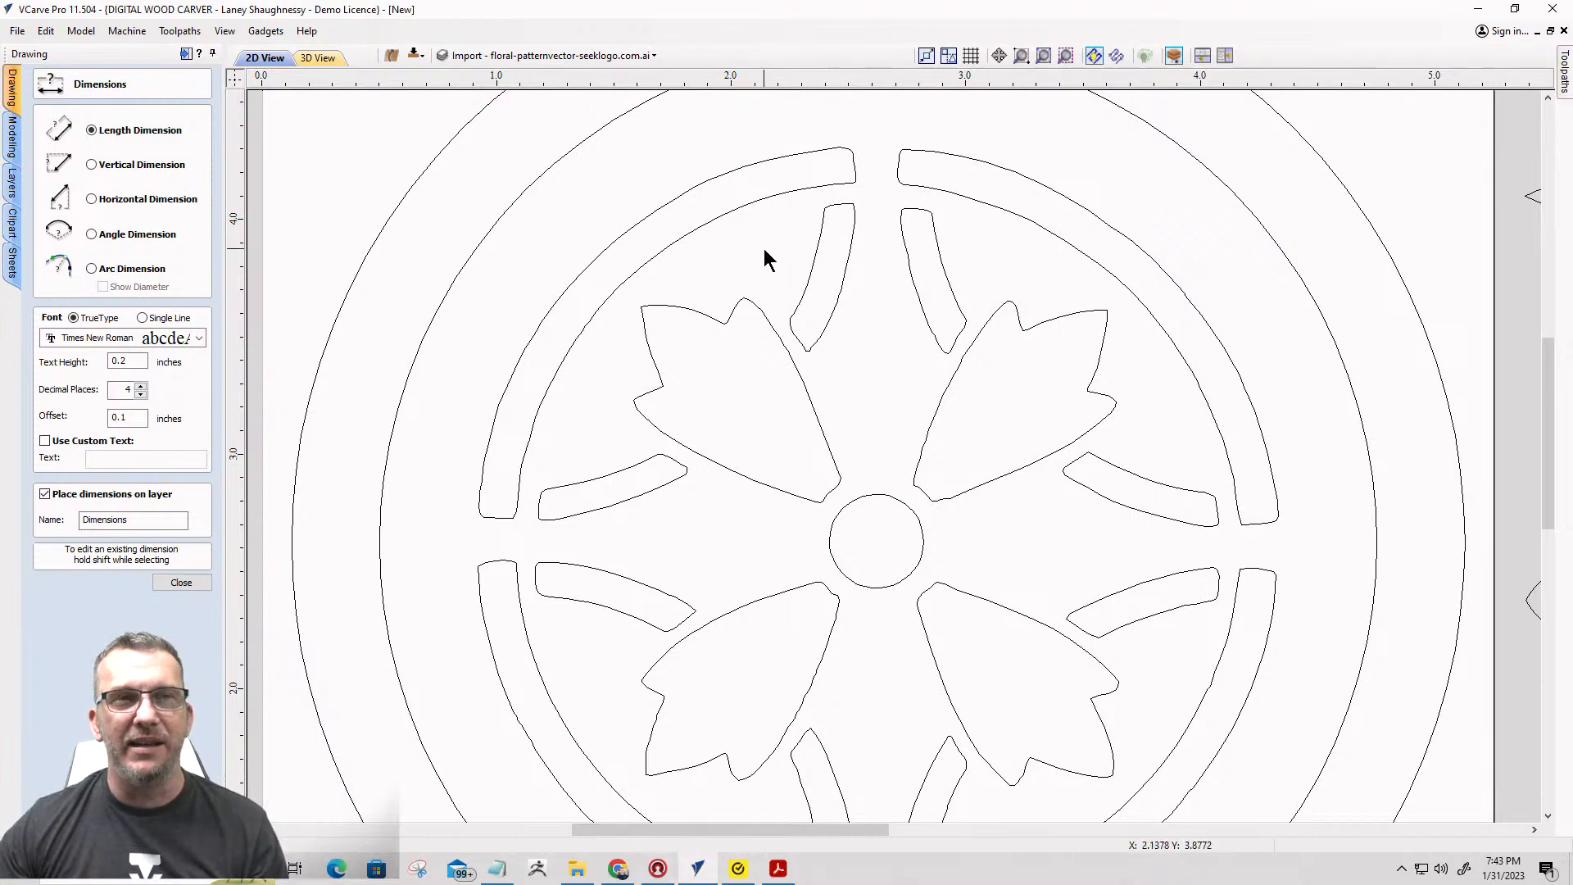
Add a new layer under its default name, set its colour to red and leave the Dimensions tool.
scroll(800, 233, down, 2)
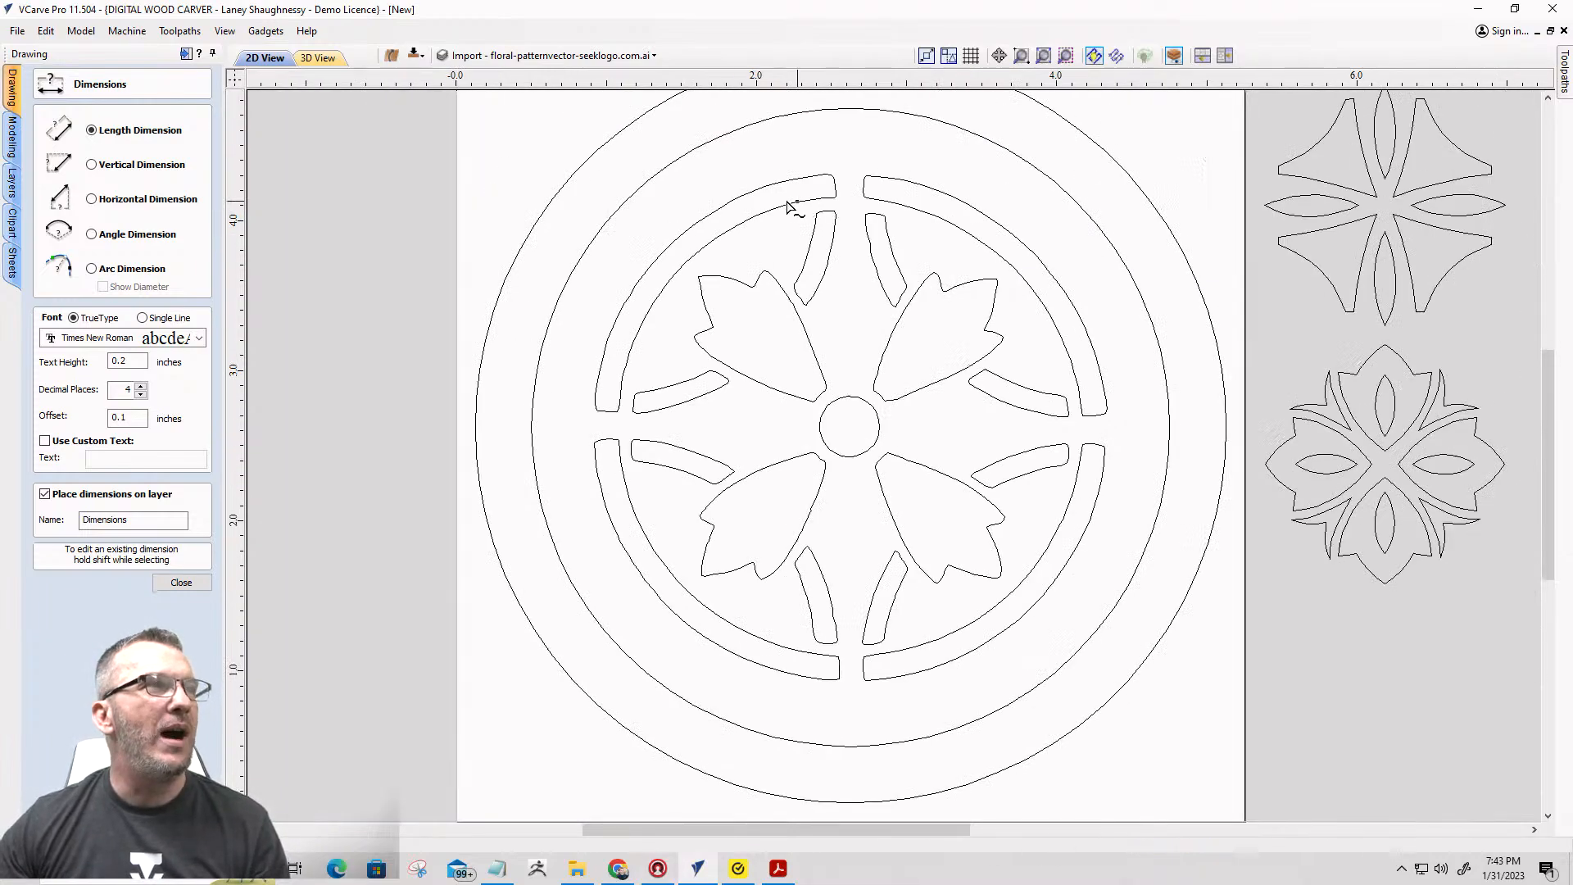
click(505, 55)
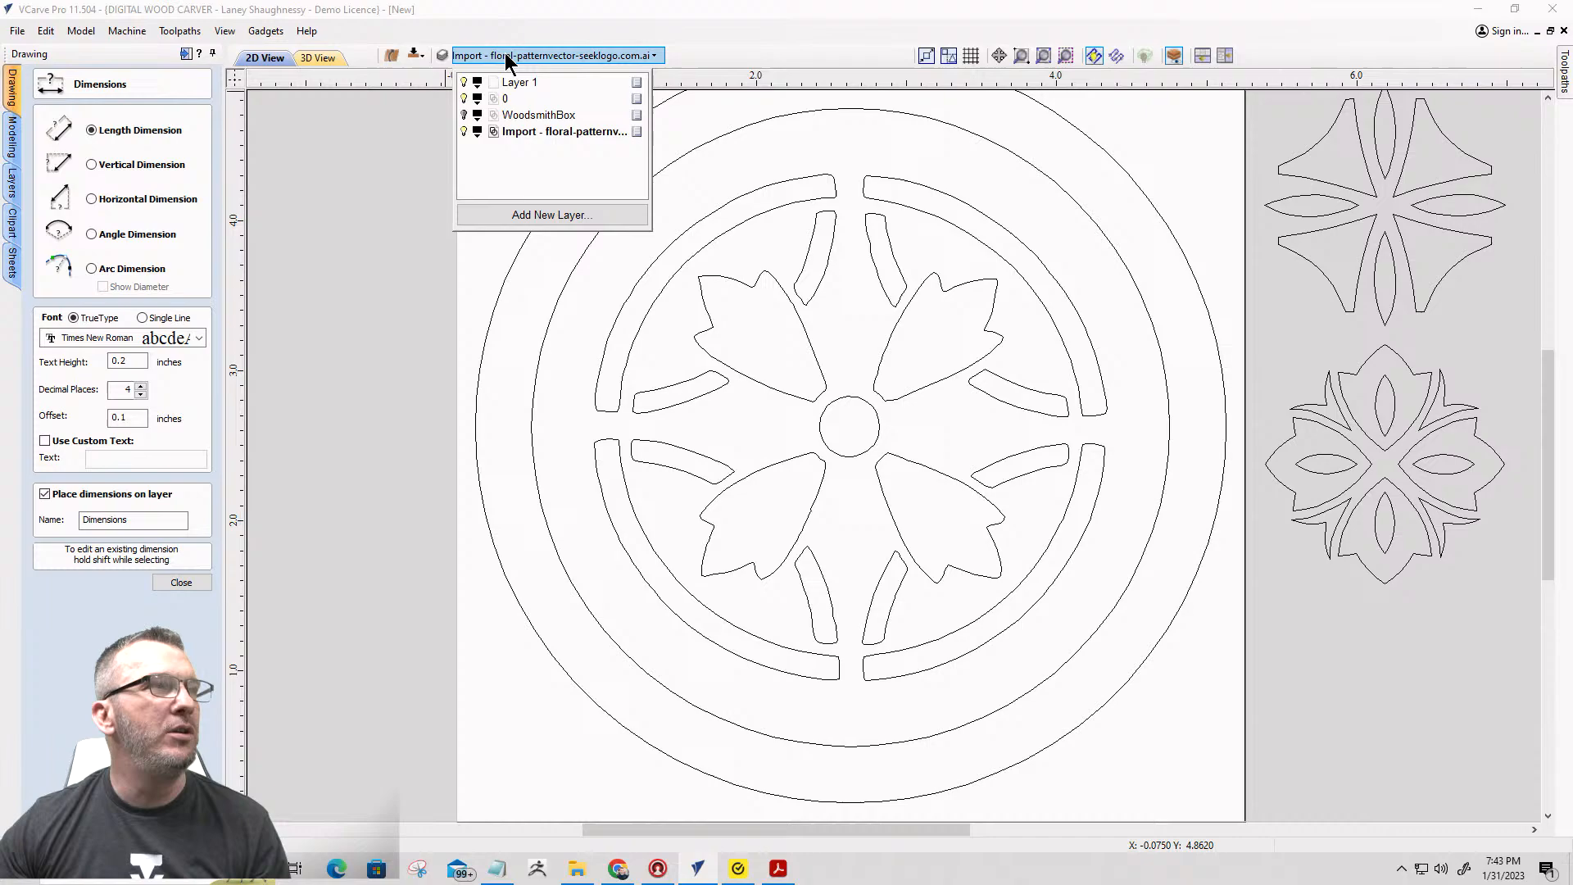
click(492, 213)
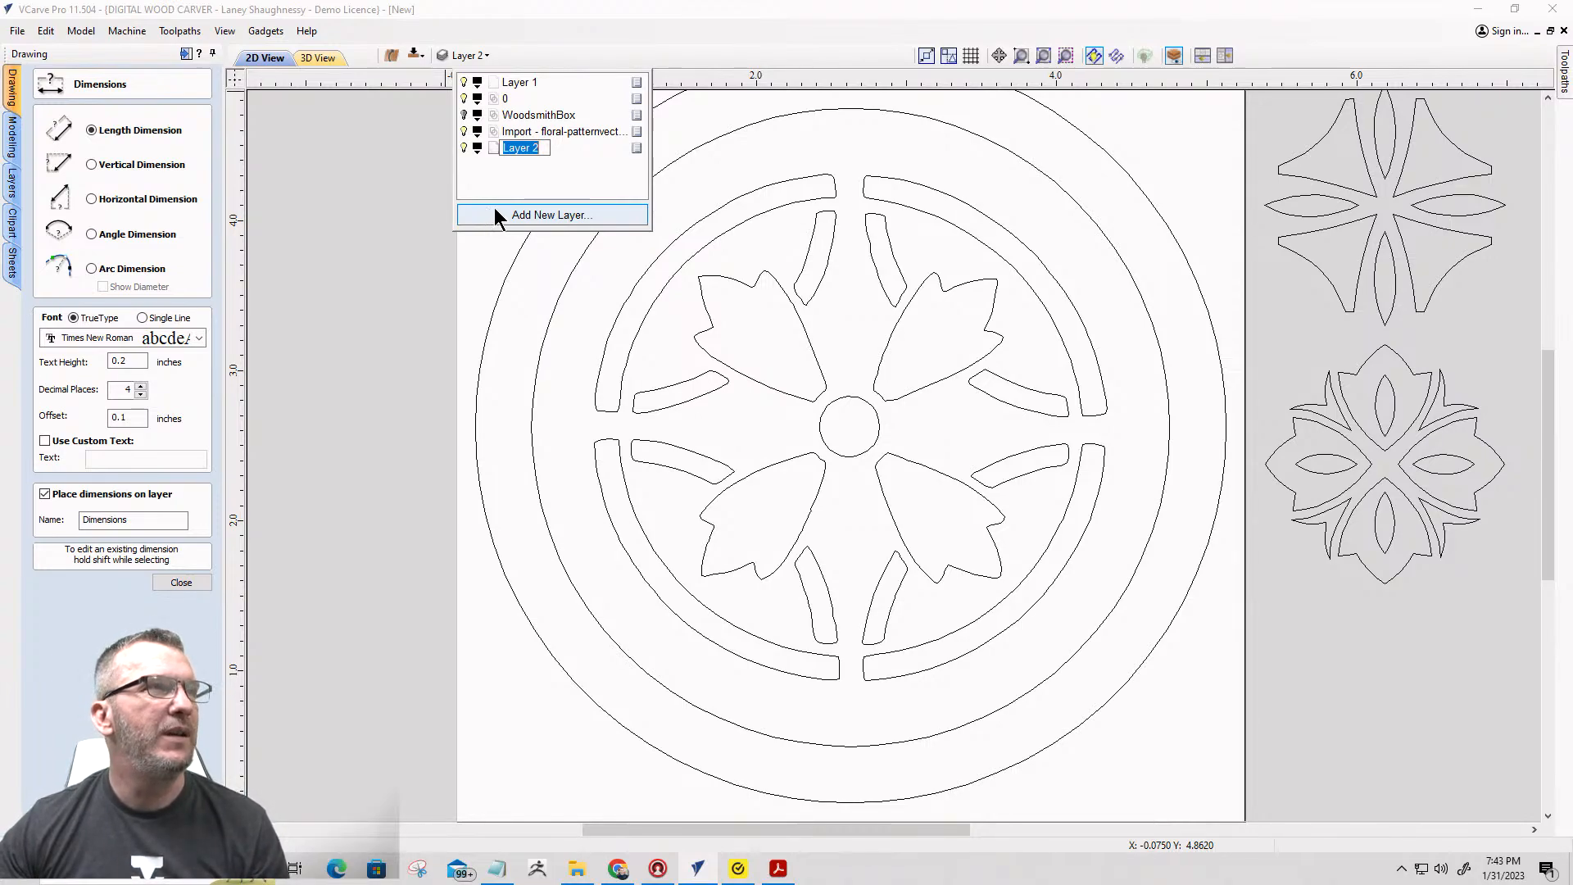
key(Return)
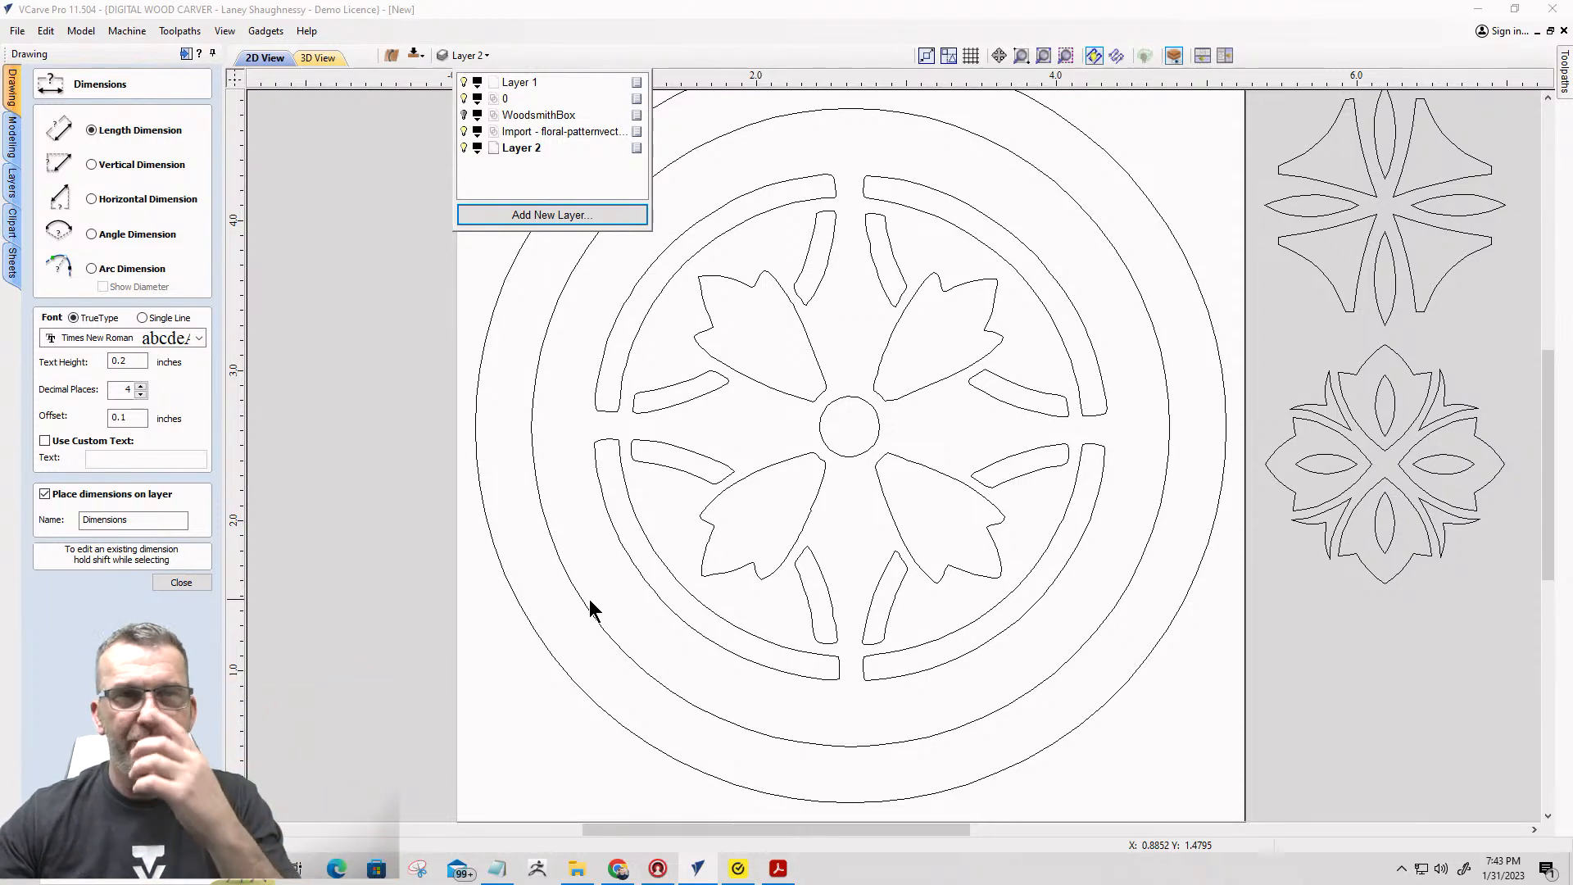
click(477, 148)
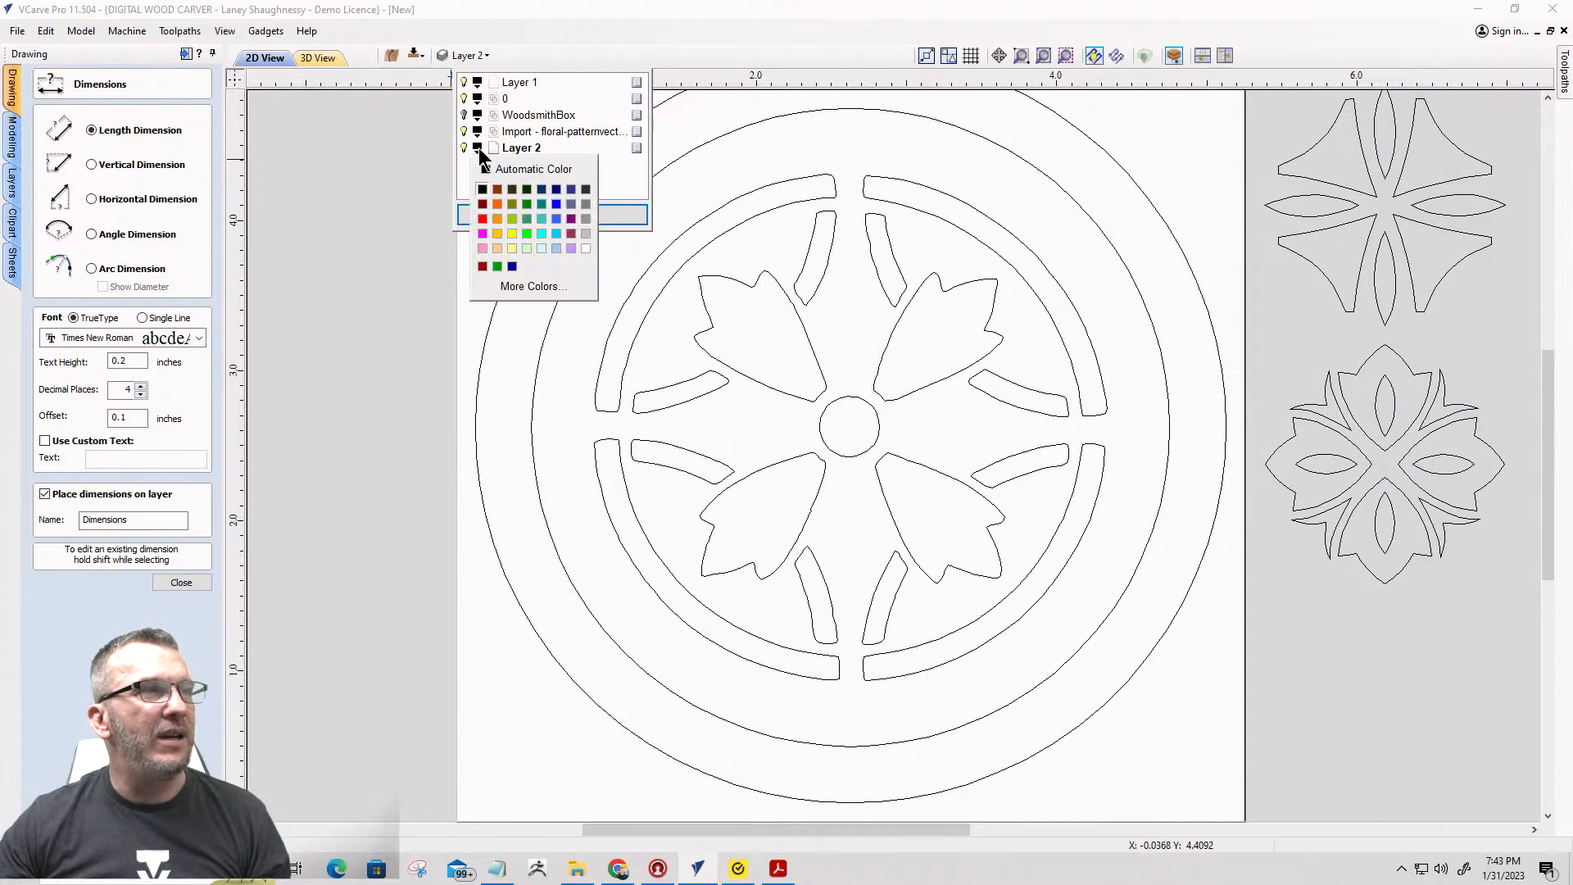
click(483, 219)
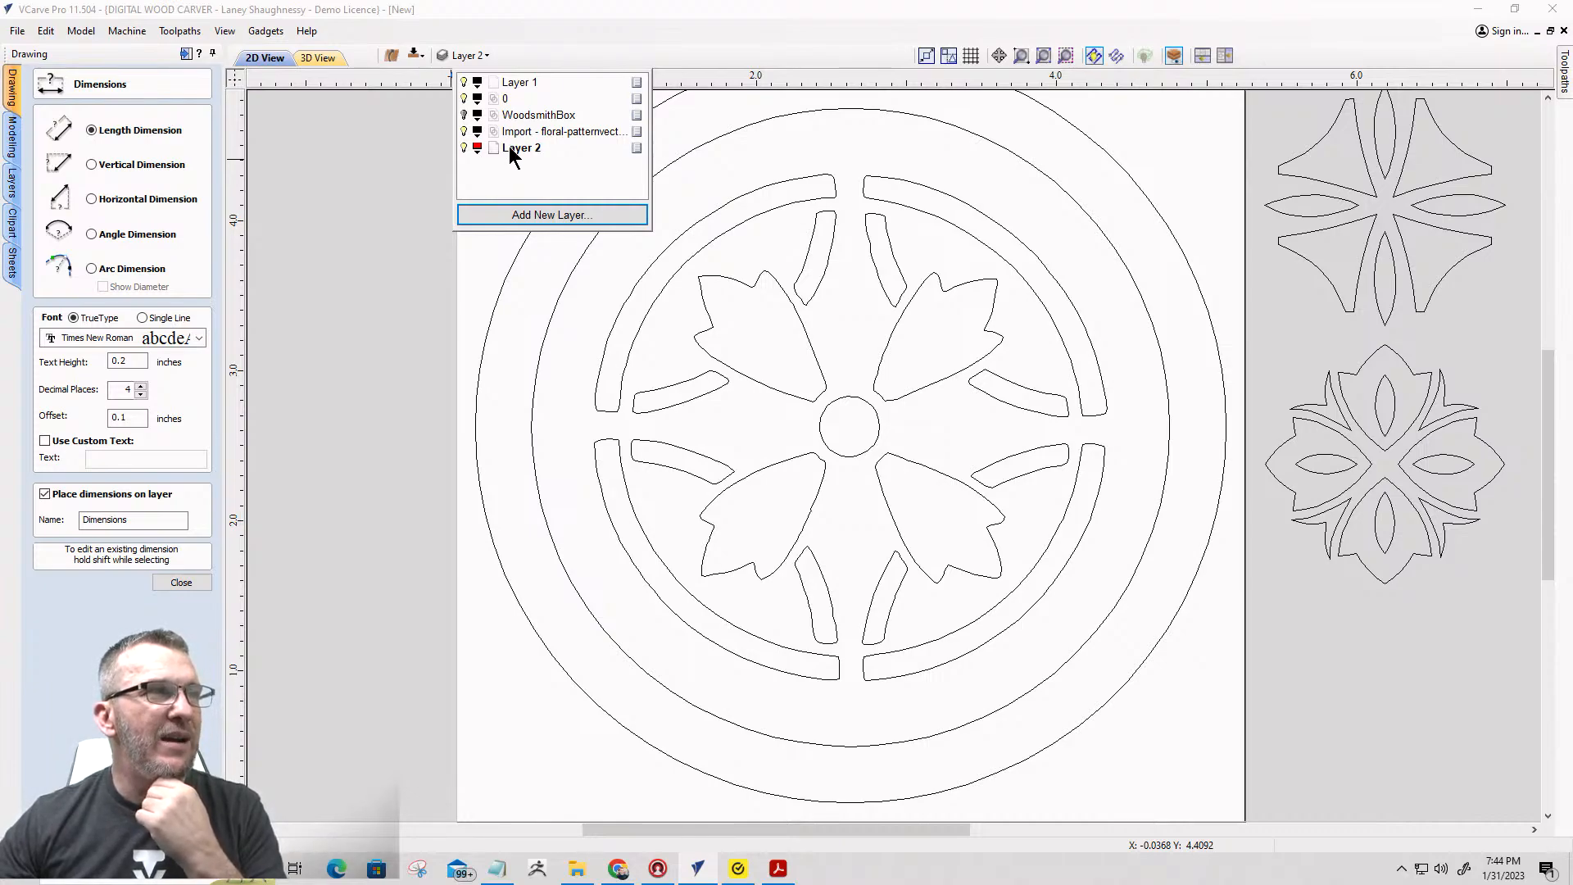
click(593, 380)
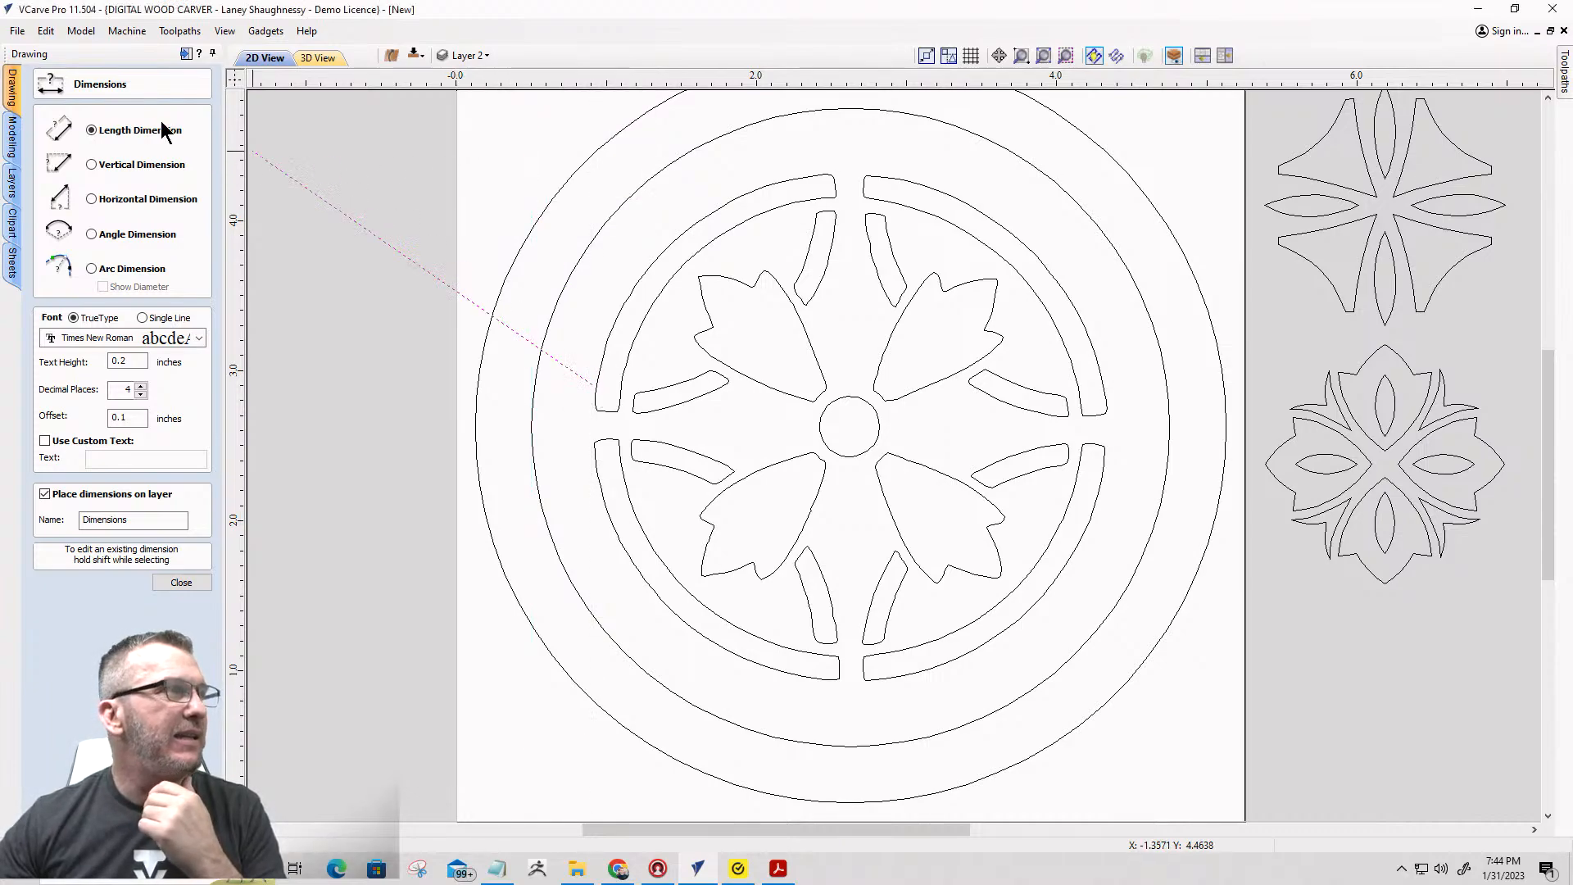
click(190, 578)
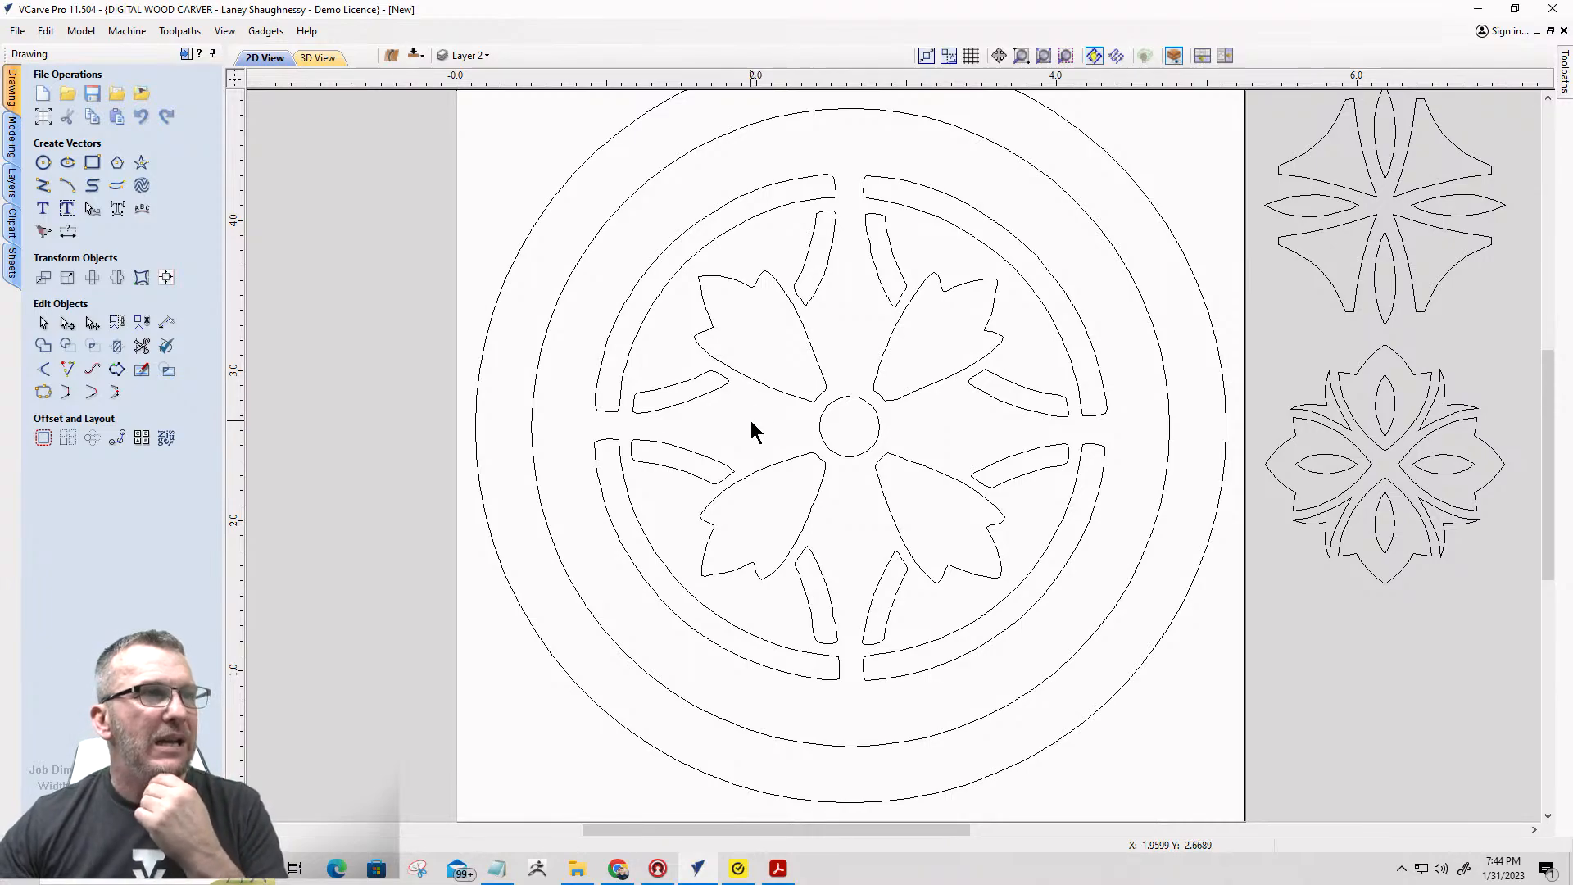
Lock layer 0 and the imported floral pattern layer so that their vectors cannot be selected.
click(468, 56)
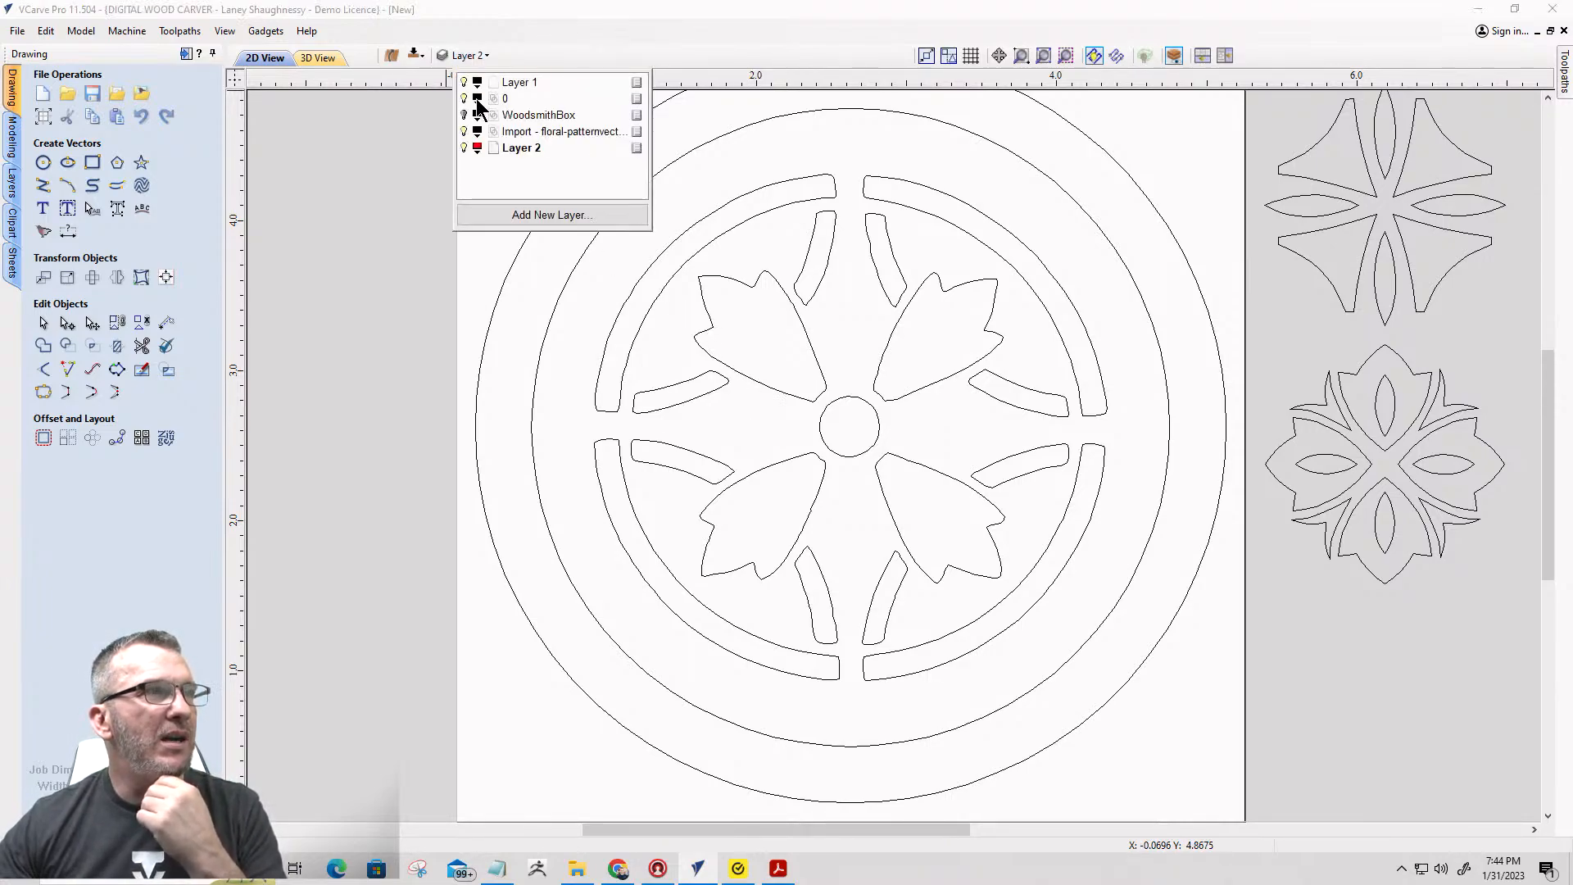
right_click(640, 99)
click(668, 162)
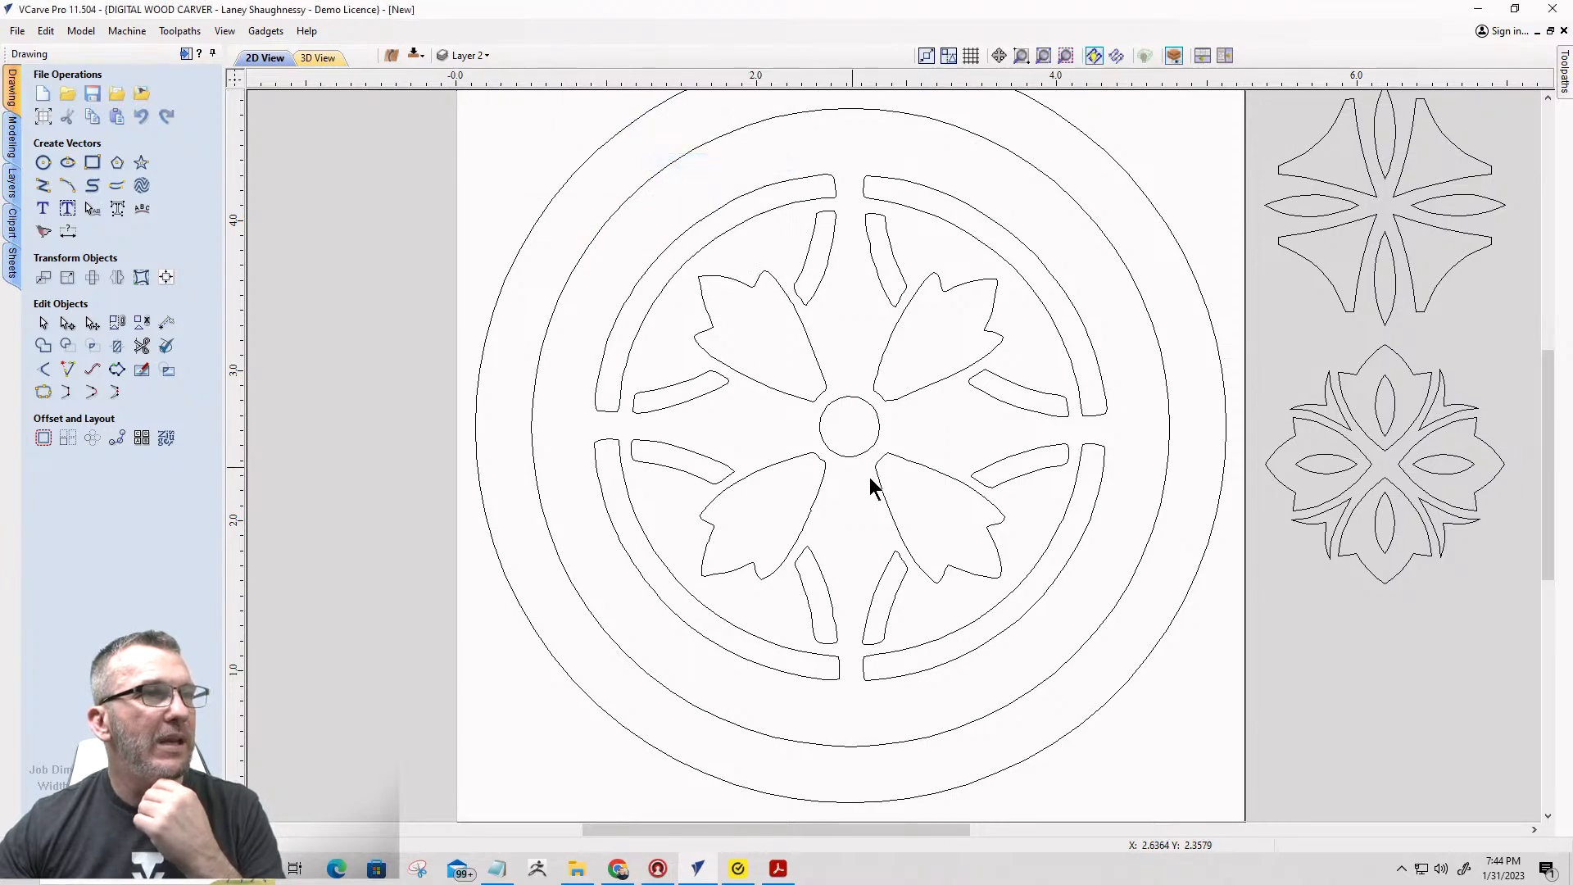
click(674, 253)
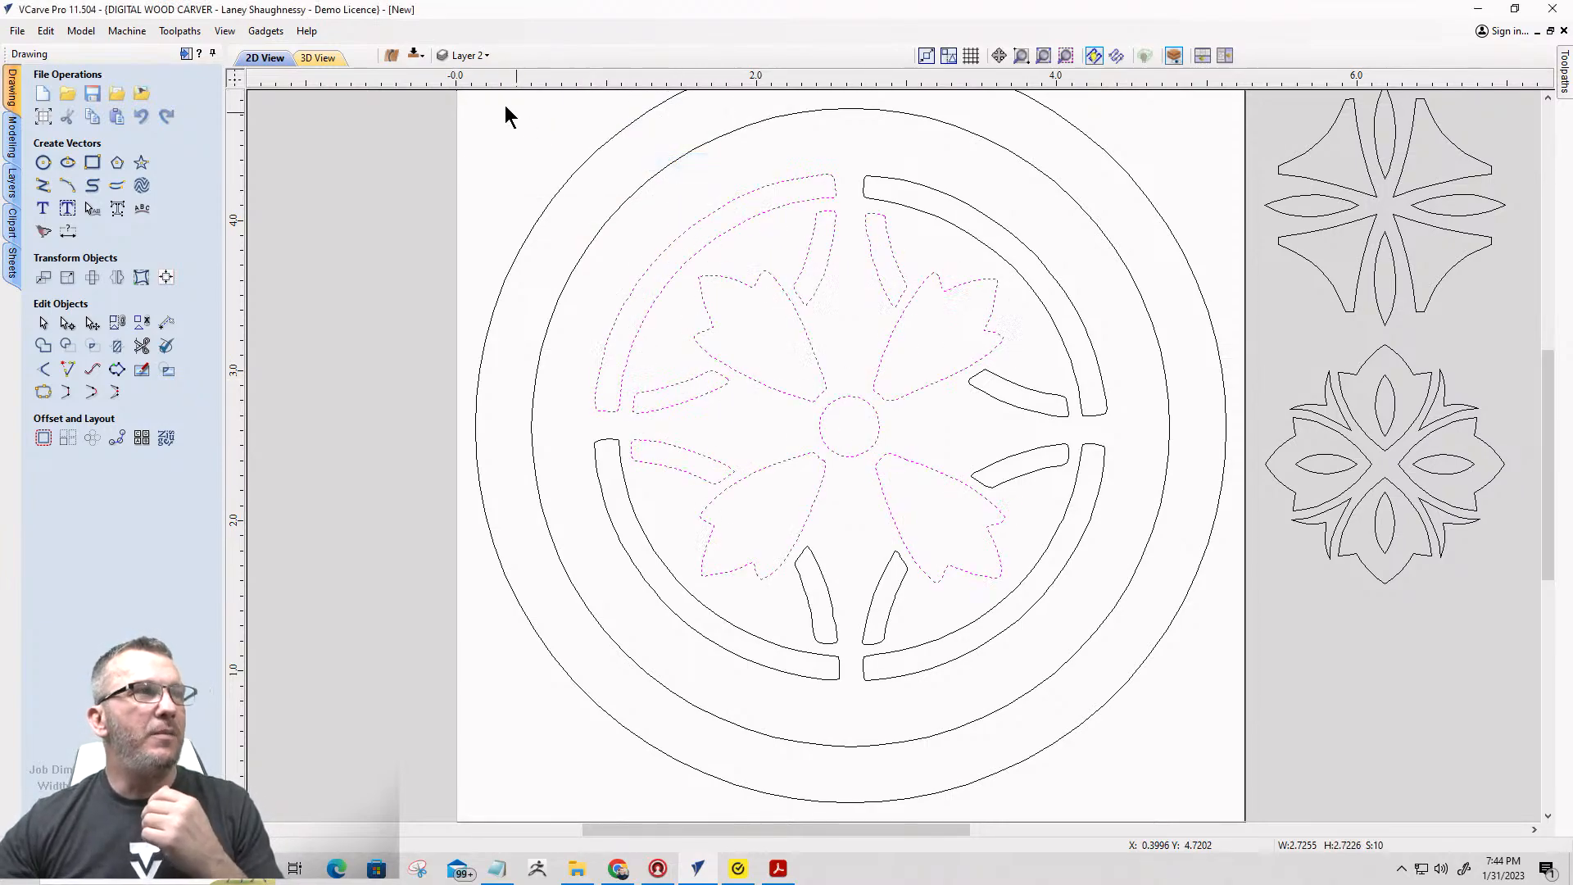
click(473, 55)
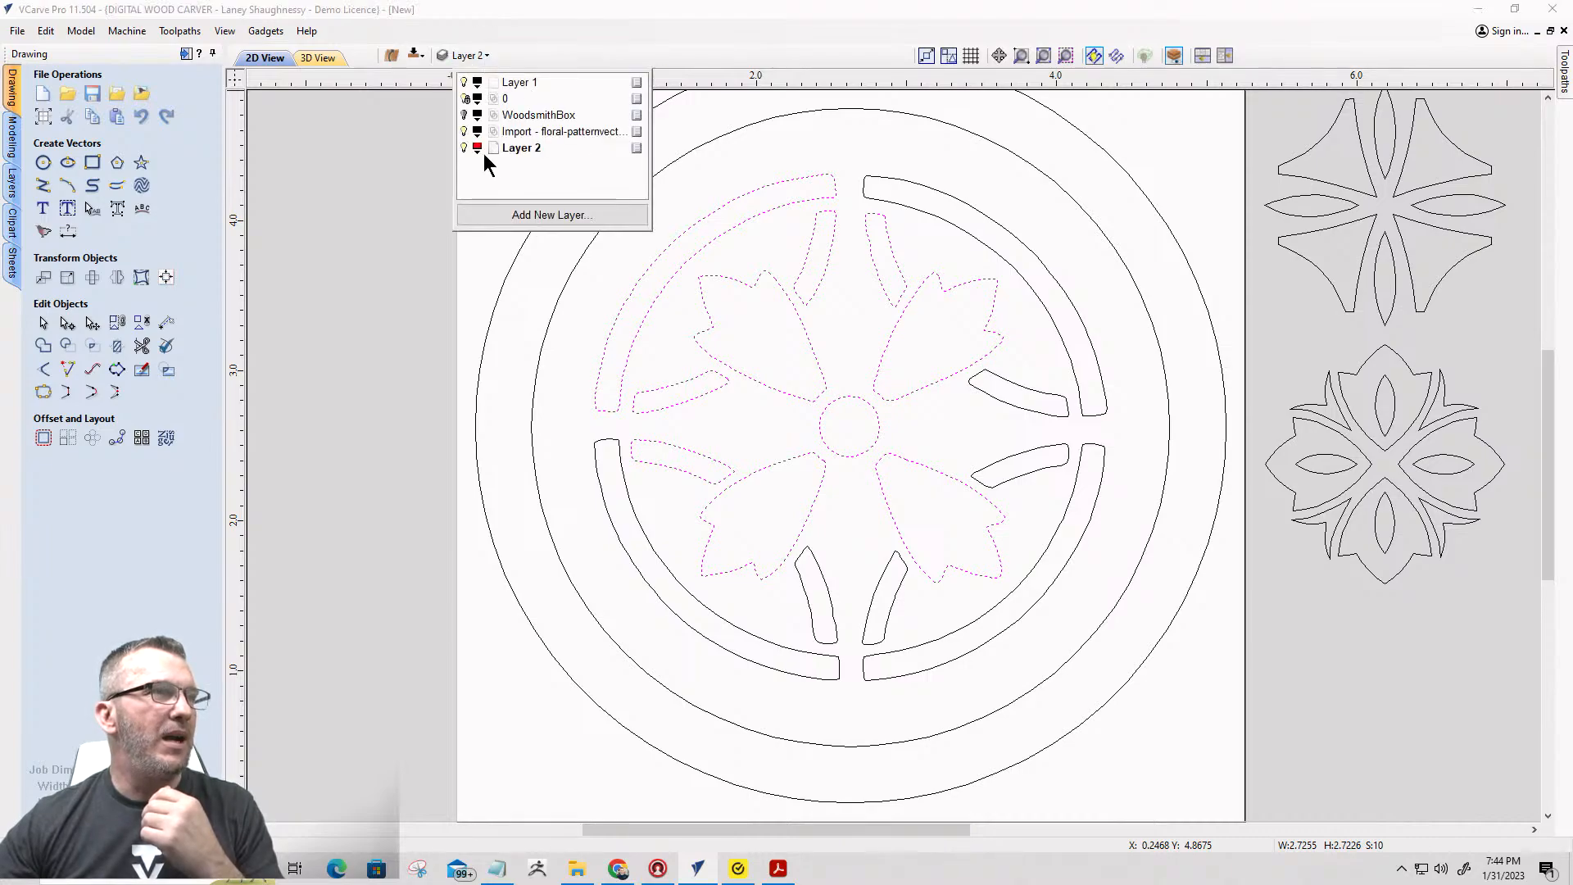
right_click(635, 133)
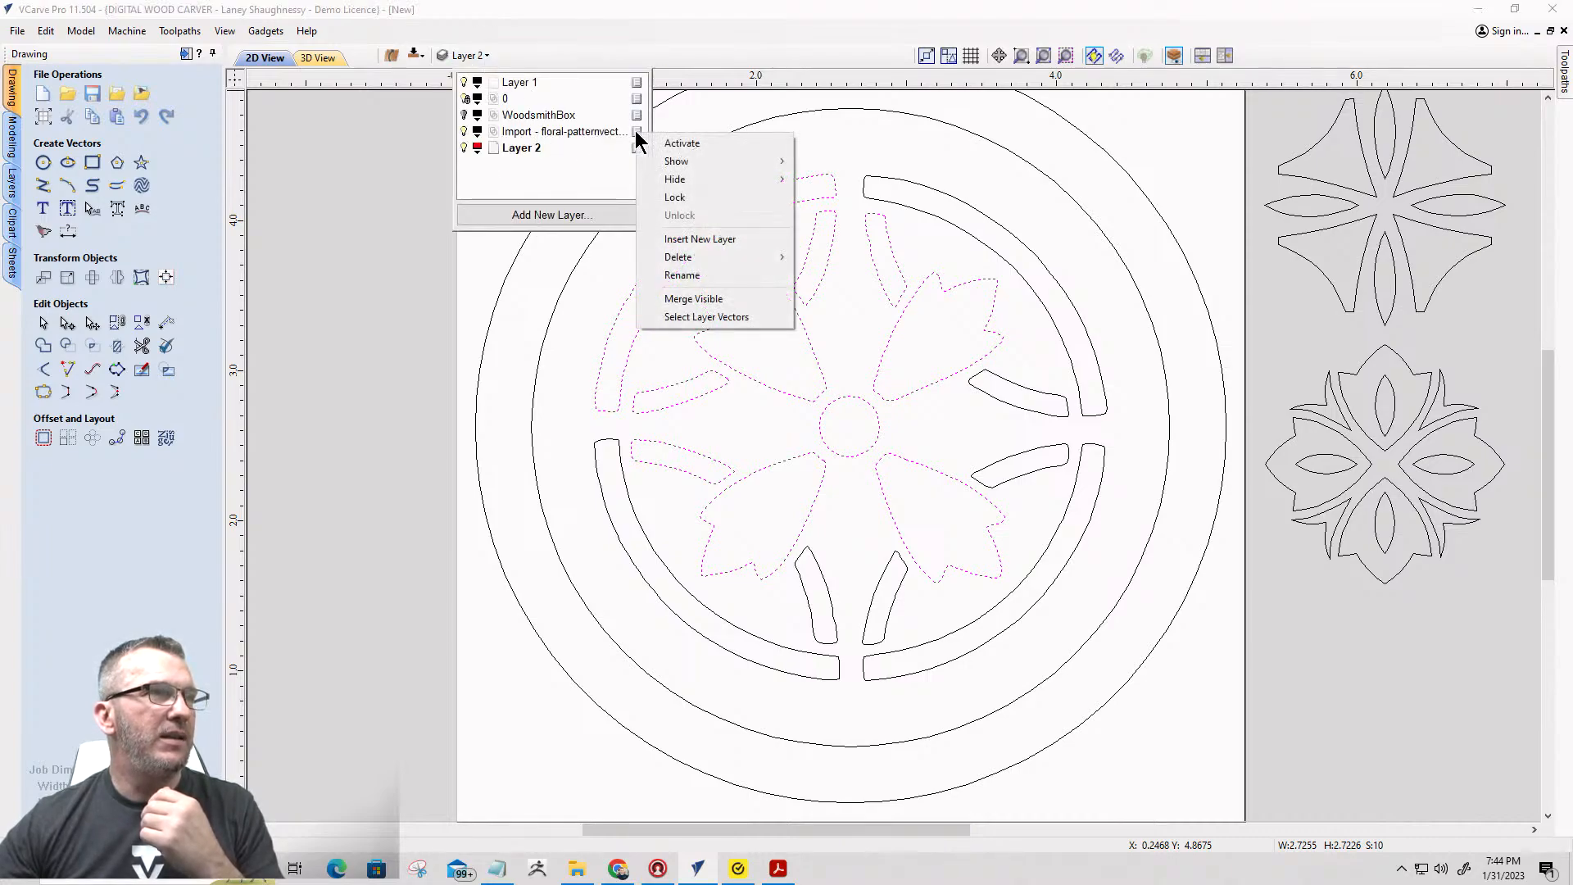
click(662, 196)
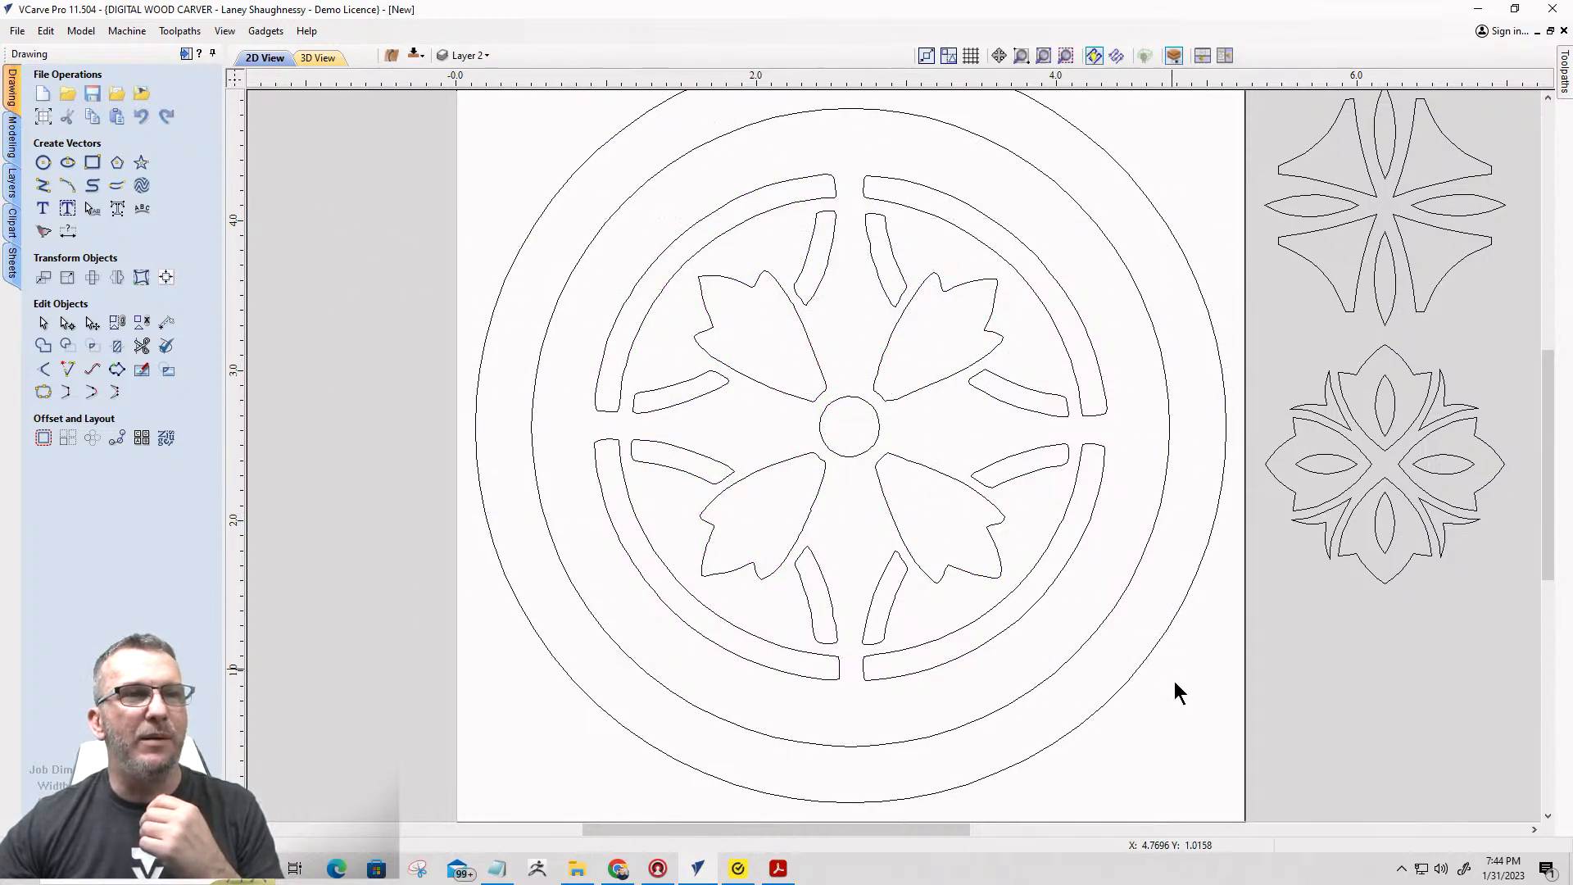
On Layer 2, draw a circle about 3.399 inches in diameter from the material's centre out to the motif's outer ring edge.
click(473, 56)
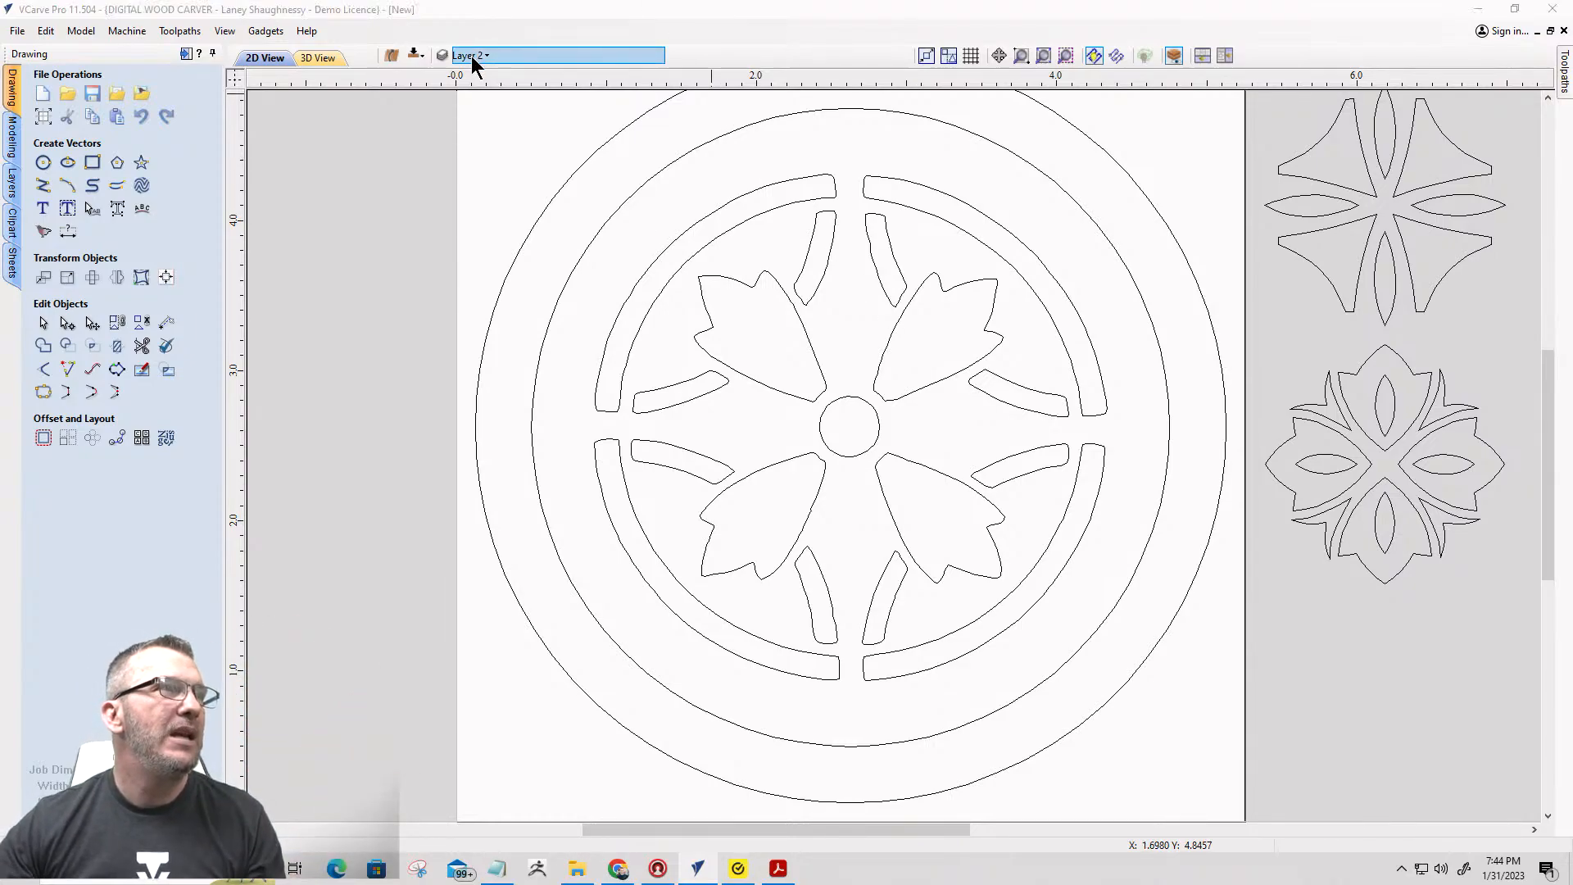
click(855, 497)
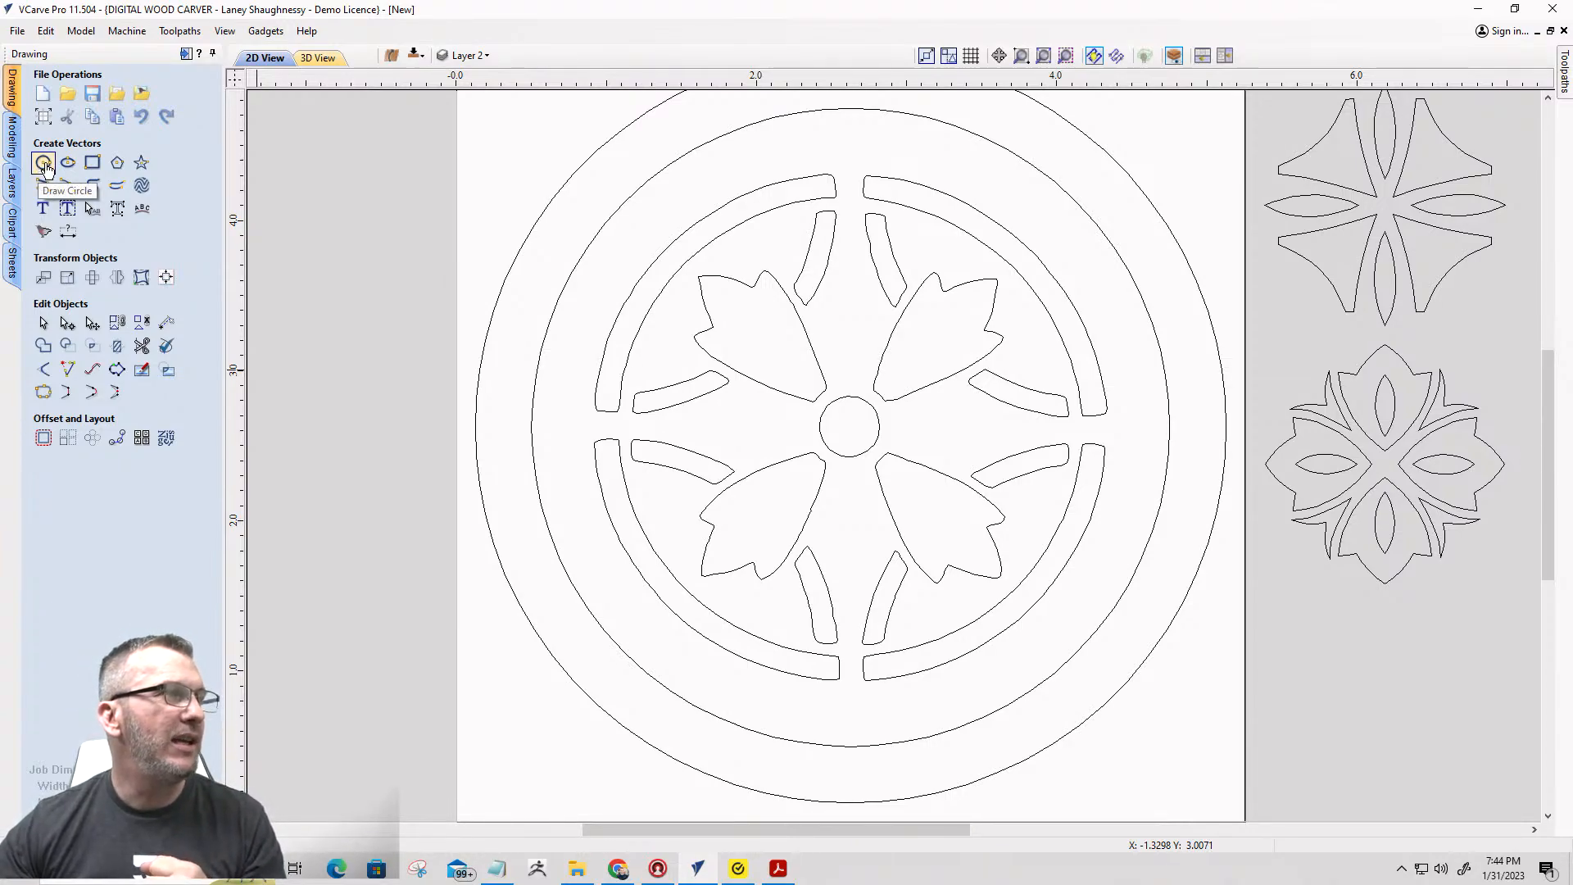
click(43, 164)
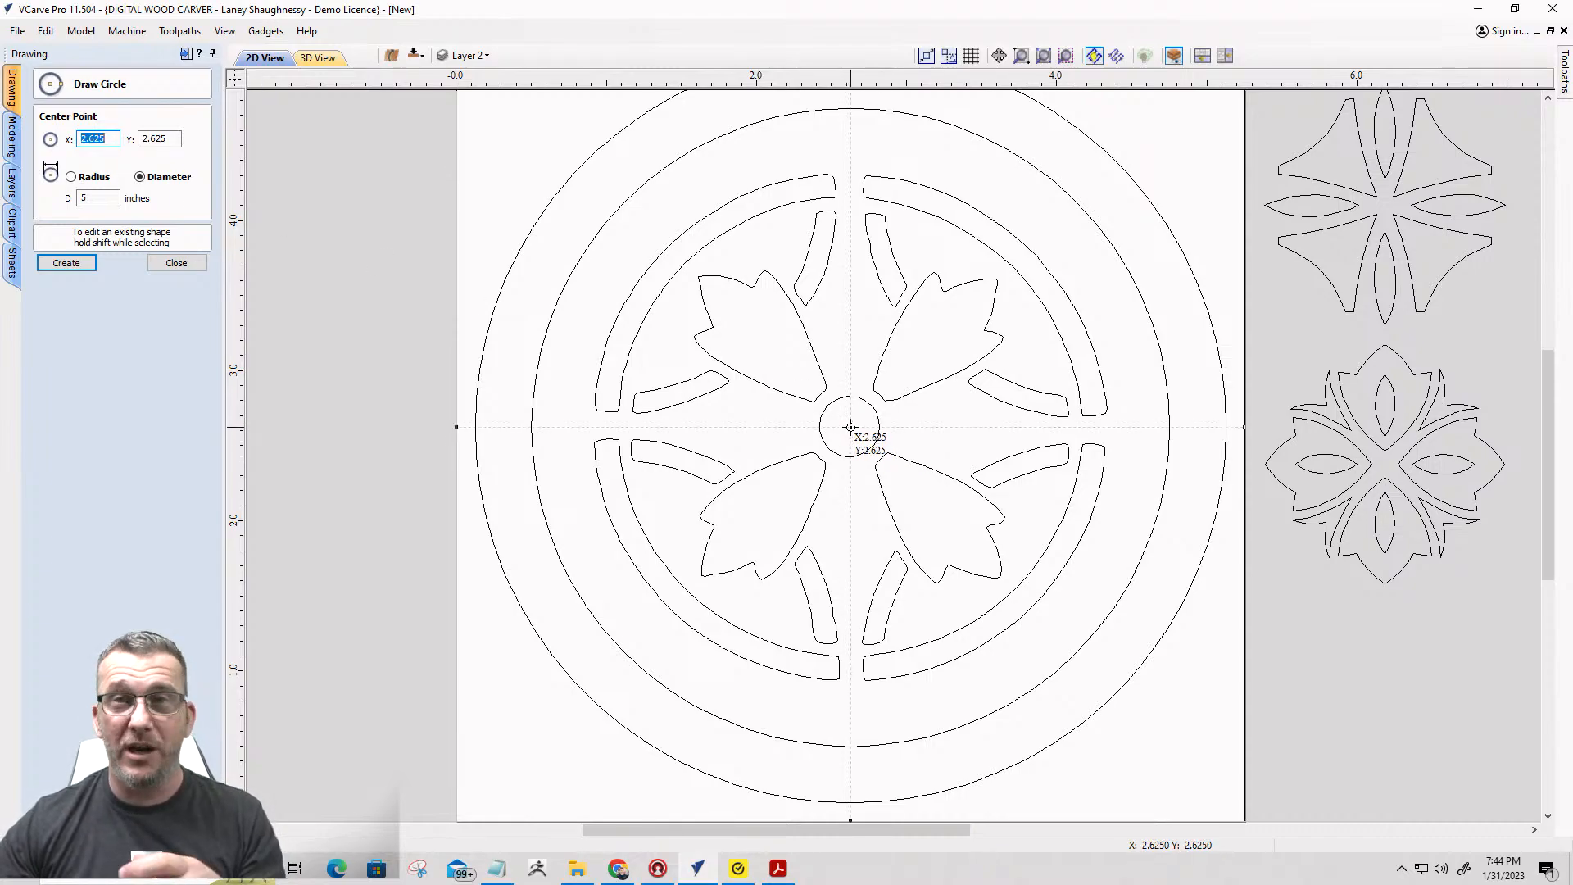
mouse_move(850, 427)
mouse_down()
mouse_move(936, 510)
mouse_move(1036, 569)
mouse_move(1041, 591)
mouse_up()
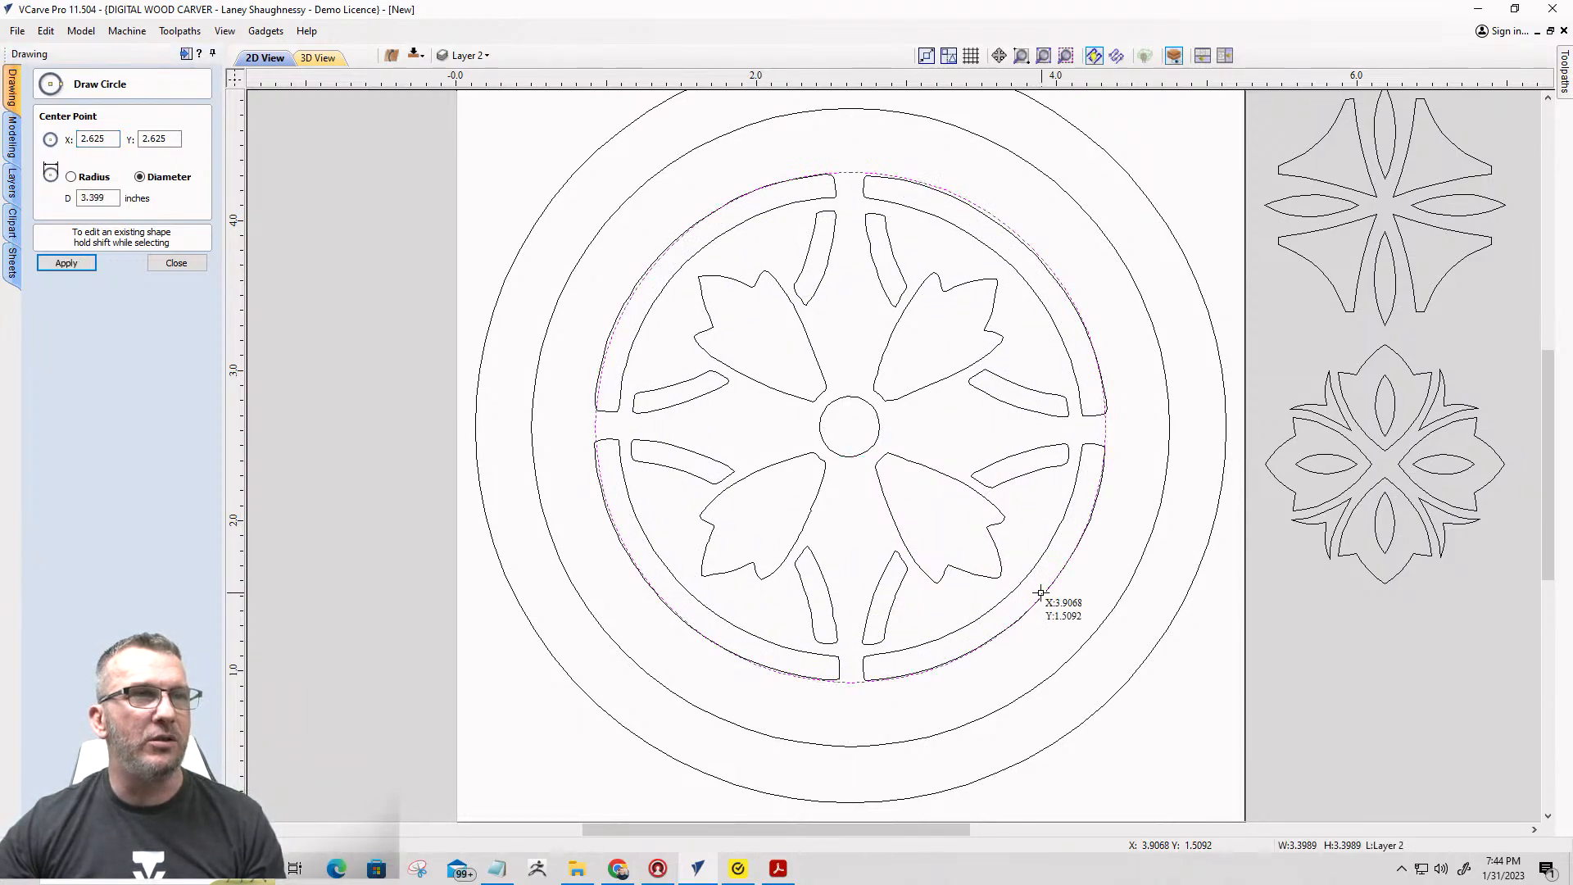
Examine up close how well the outer edges of the motif's ring segments follow the new circle around its circumference.
scroll(937, 193, up, 5)
scroll(939, 194, down, 5)
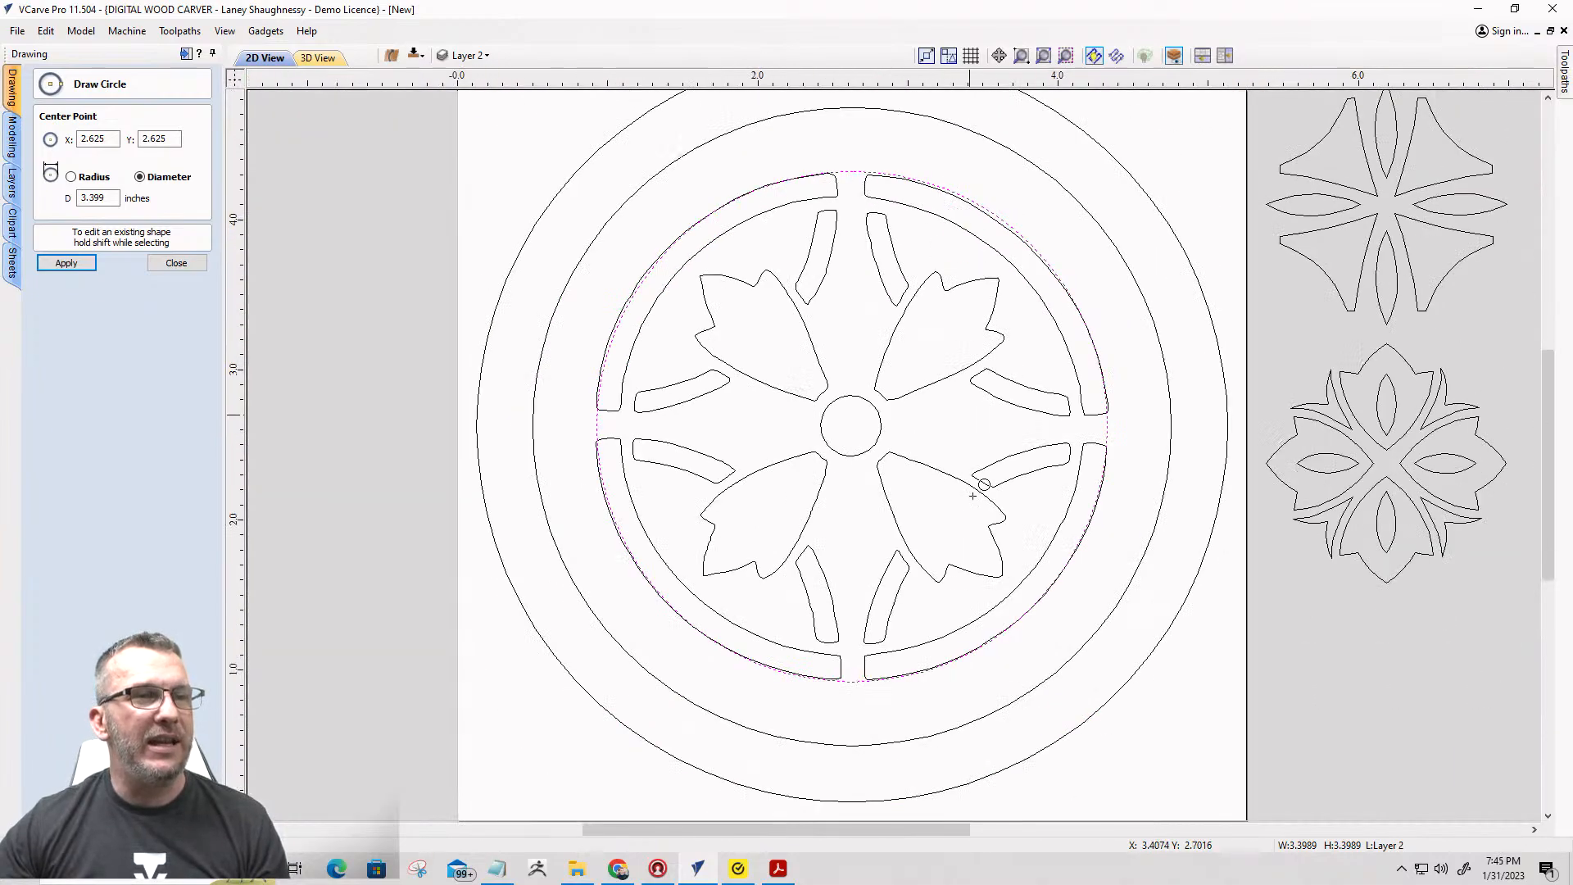
scroll(1011, 636, up, 6)
scroll(1088, 440, down, 2)
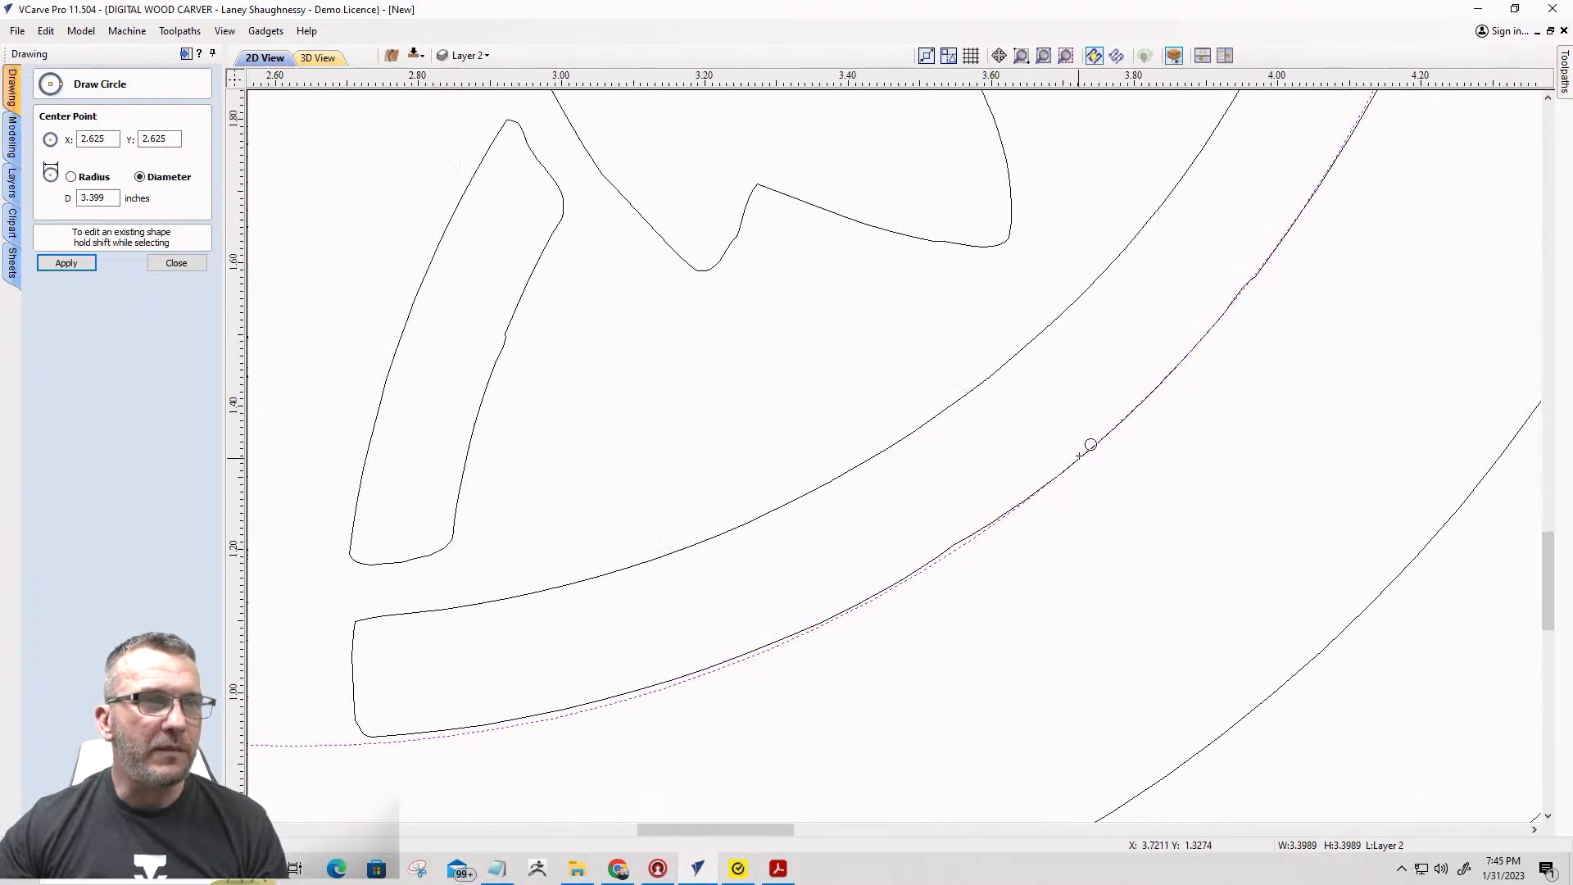
scroll(1088, 442, up, 3)
scroll(1099, 457, down, 6)
scroll(1099, 456, down, 3)
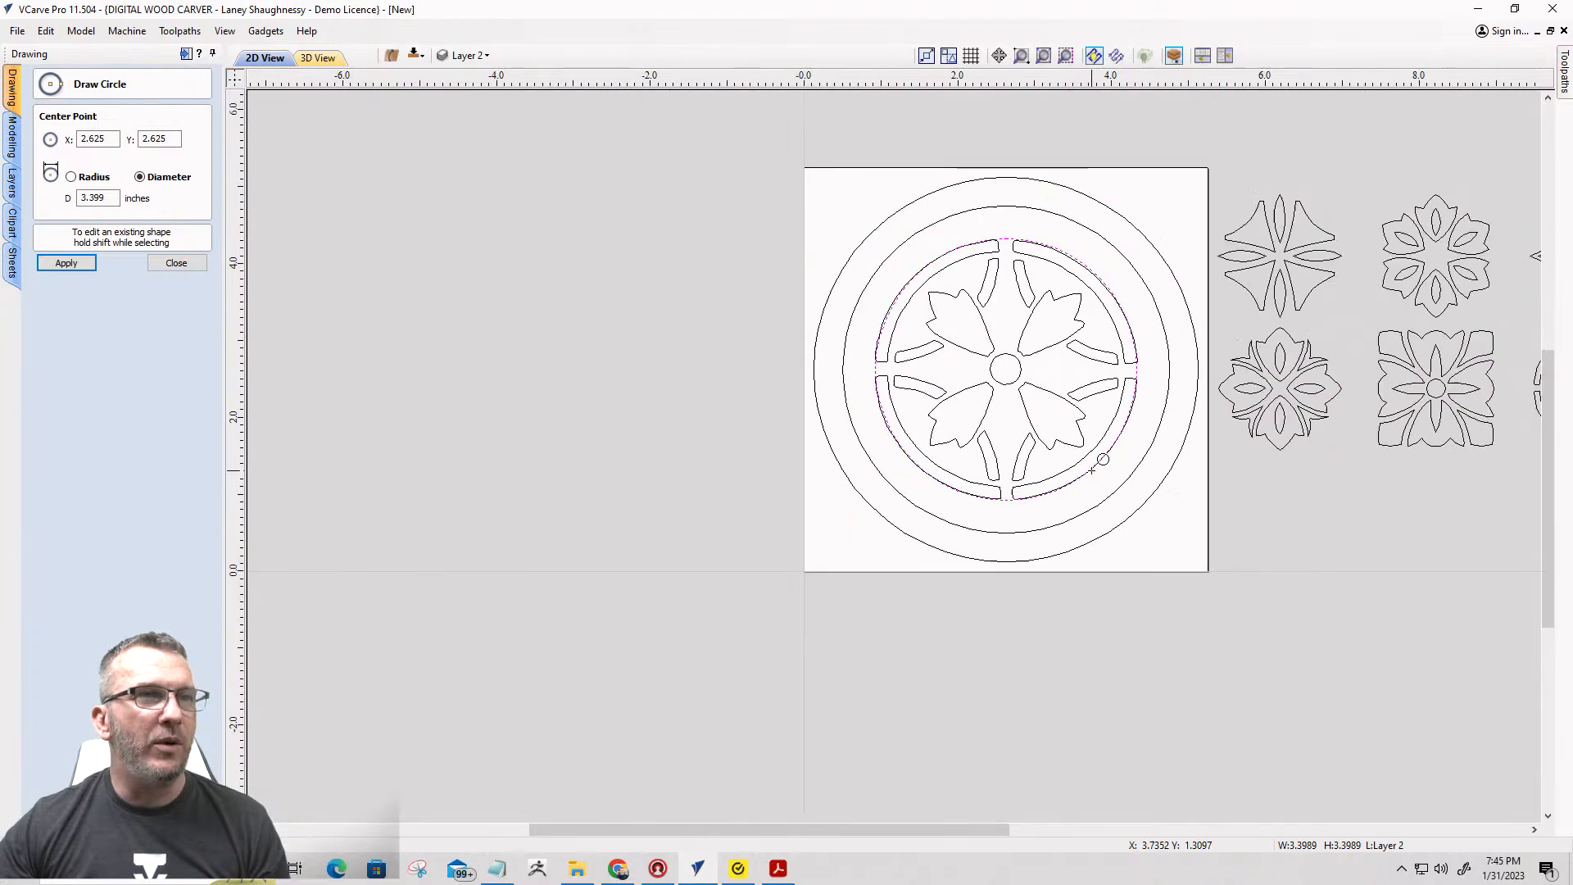
scroll(941, 217, up, 8)
scroll(884, 278, down, 5)
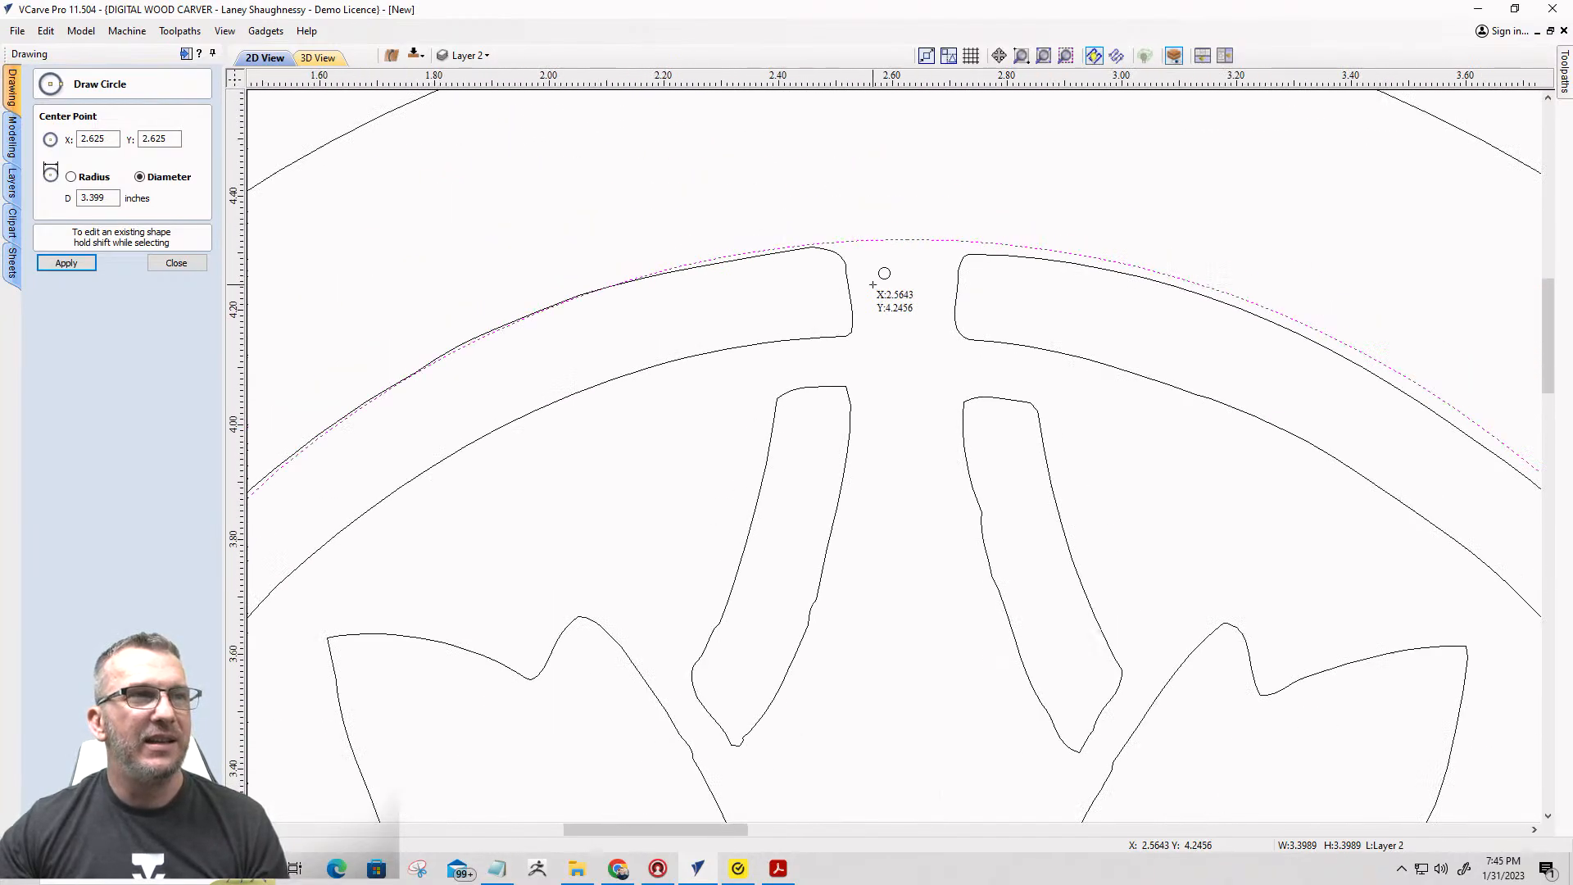
scroll(914, 295, down, 3)
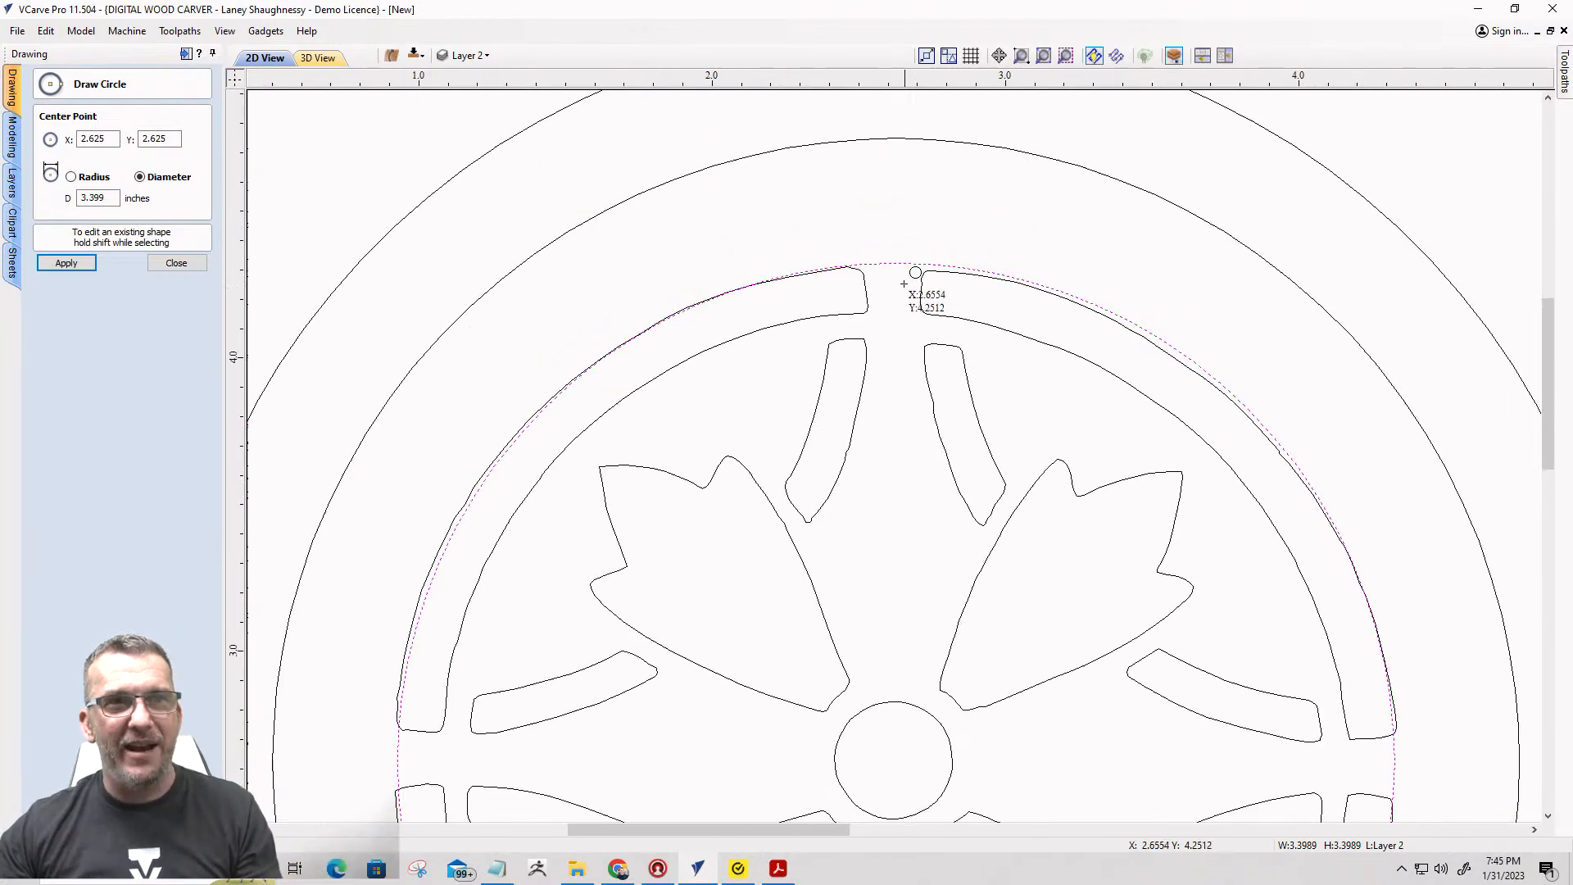
scroll(929, 315, up, 2)
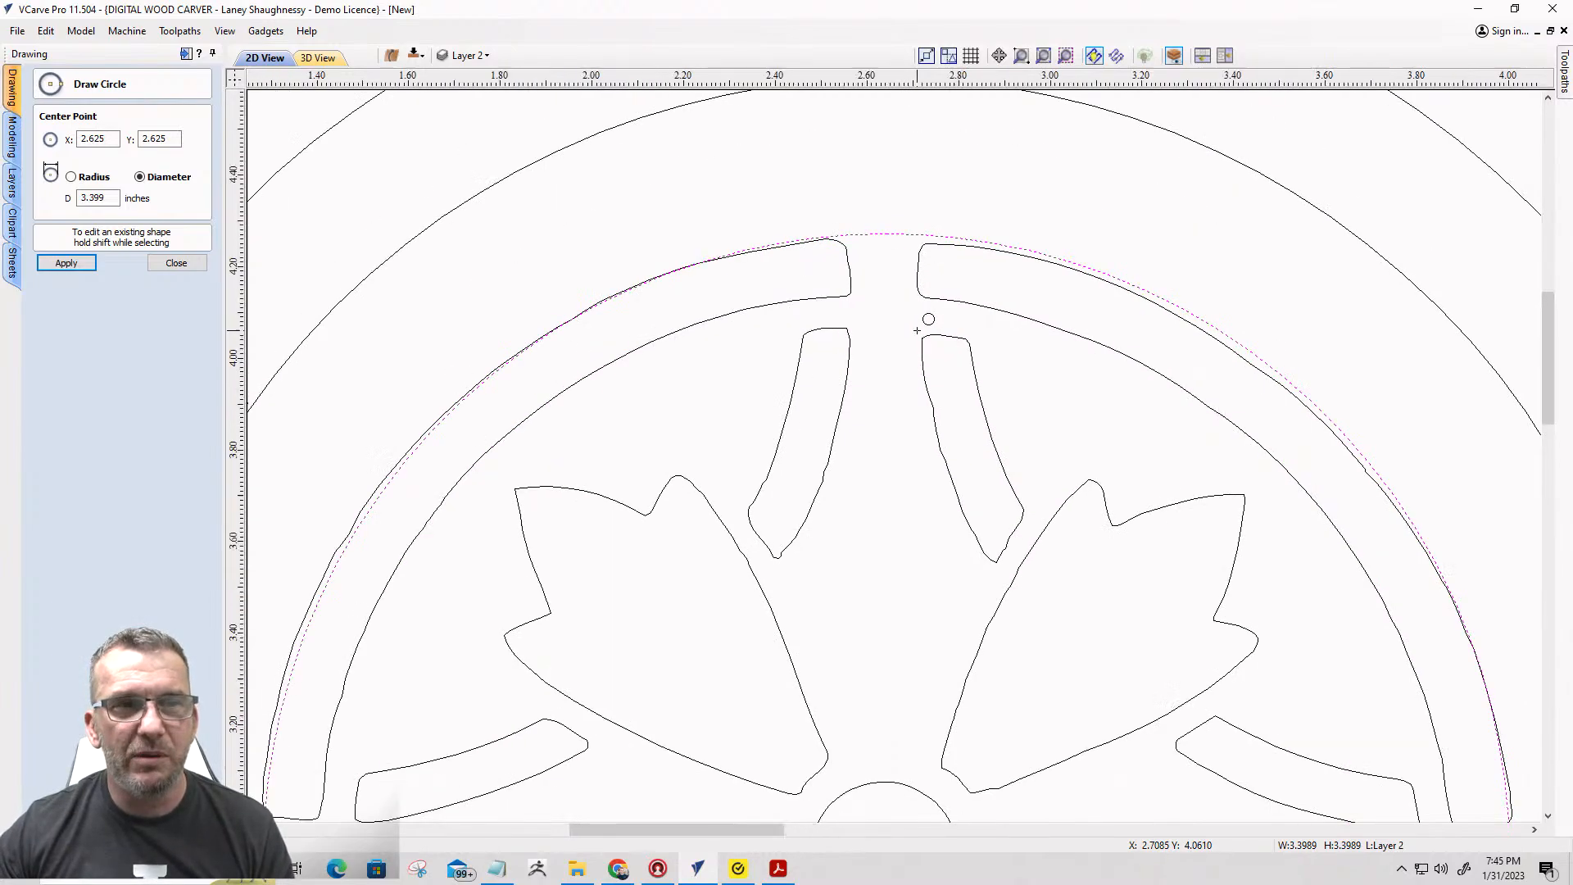
scroll(950, 344, down, 4)
scroll(1003, 409, up, 4)
scroll(1278, 624, up, 5)
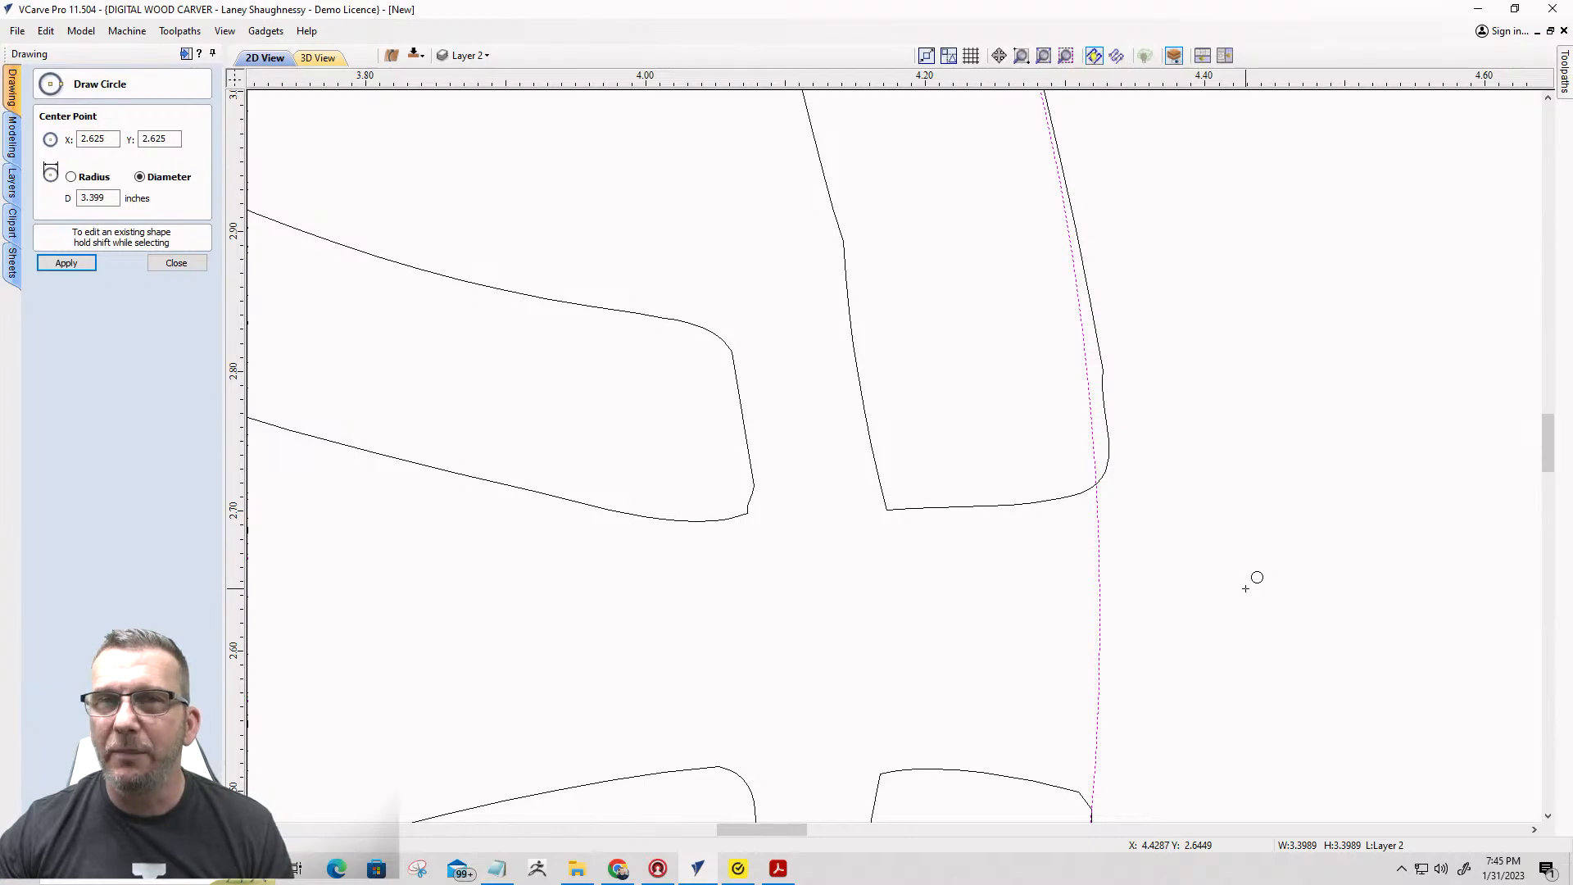
scroll(1245, 588, down, 6)
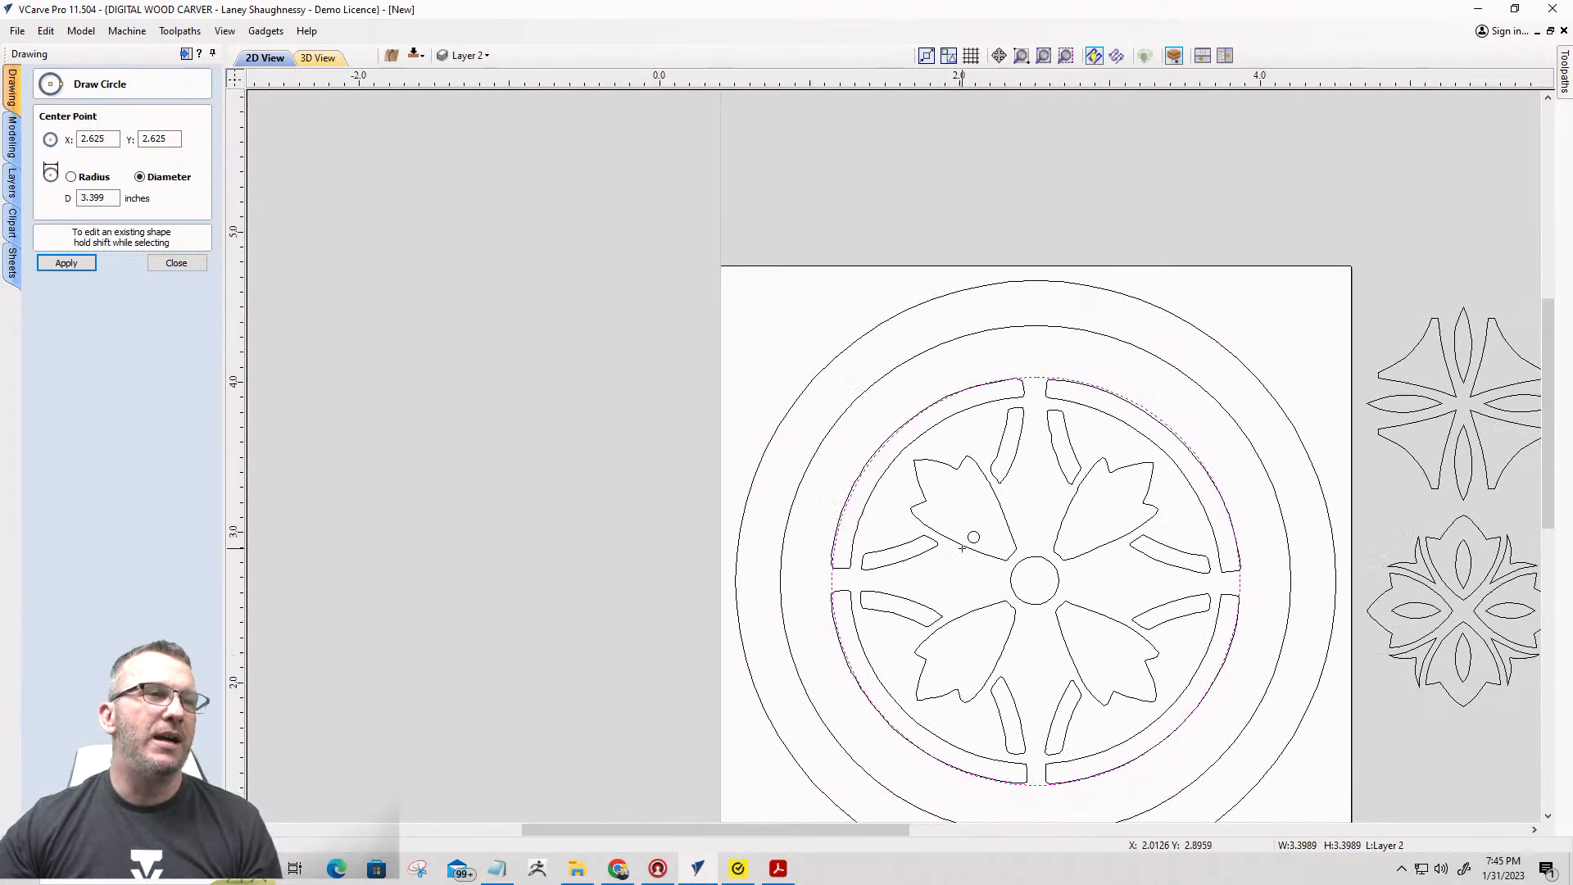
Leave the Circle tool and offset the new circle inwards by 0.1567 inches, without sharp offset corners and keeping the original.
scroll(962, 545, up, 2)
scroll(962, 532, down, 3)
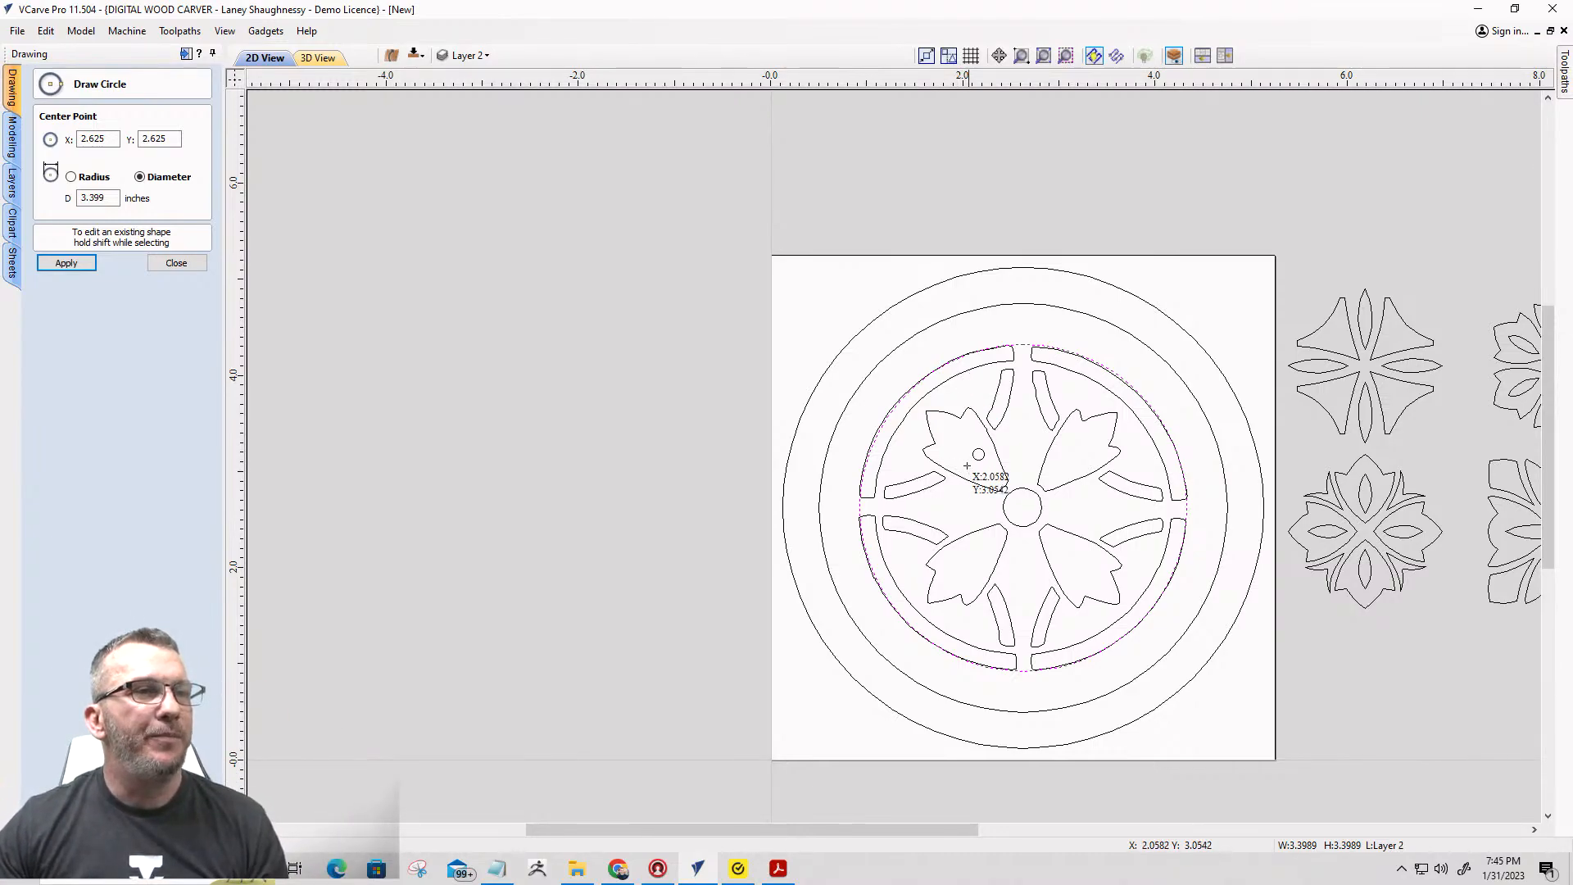
click(175, 264)
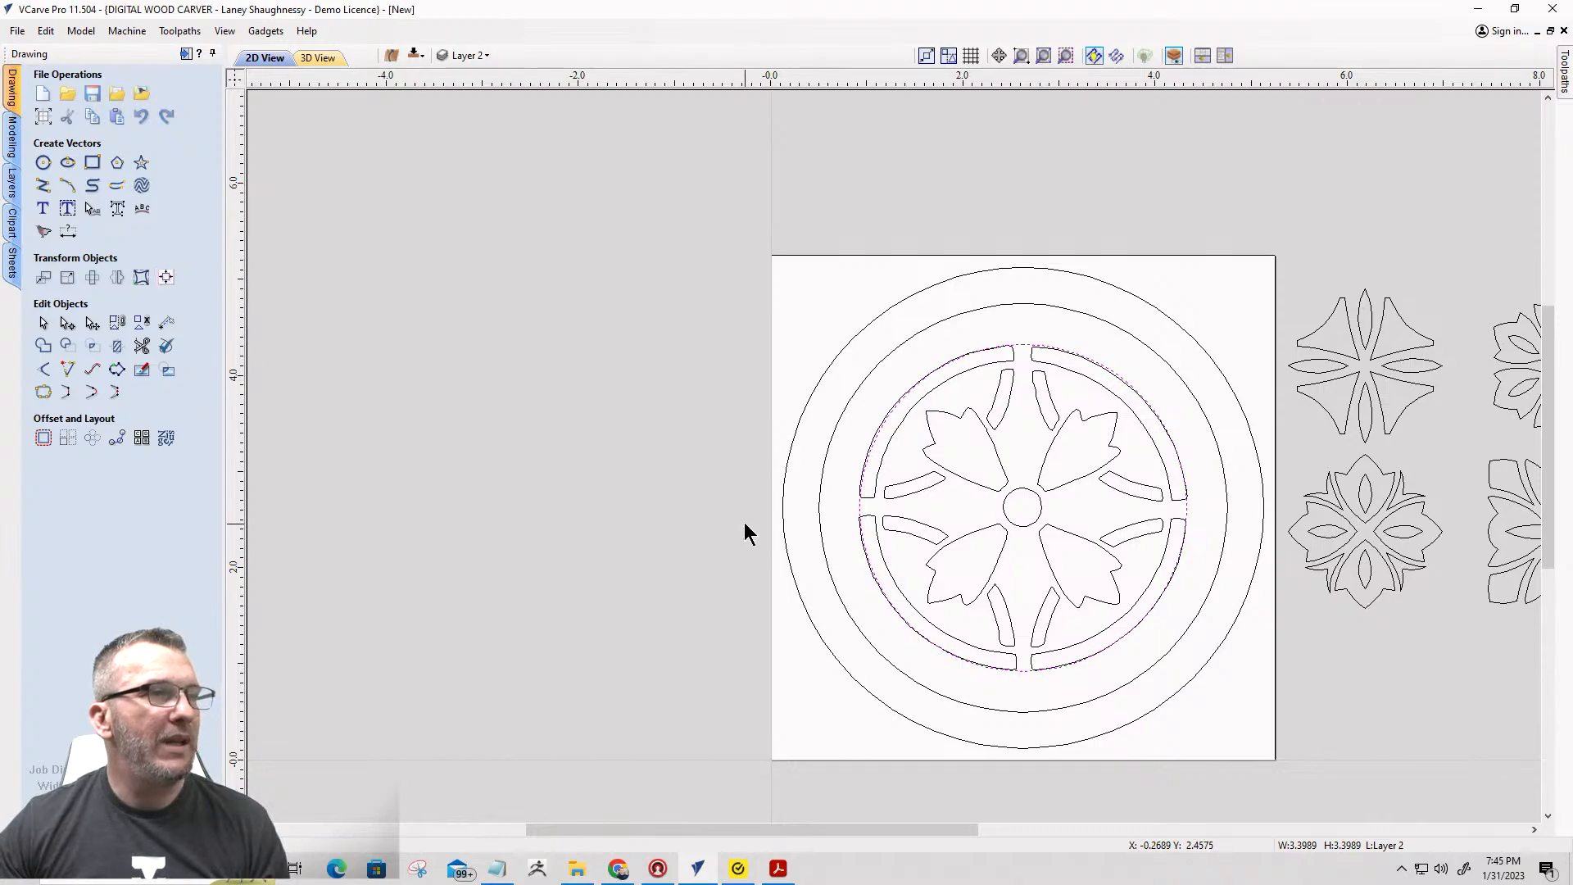
scroll(877, 431, up, 4)
scroll(880, 273, down, 3)
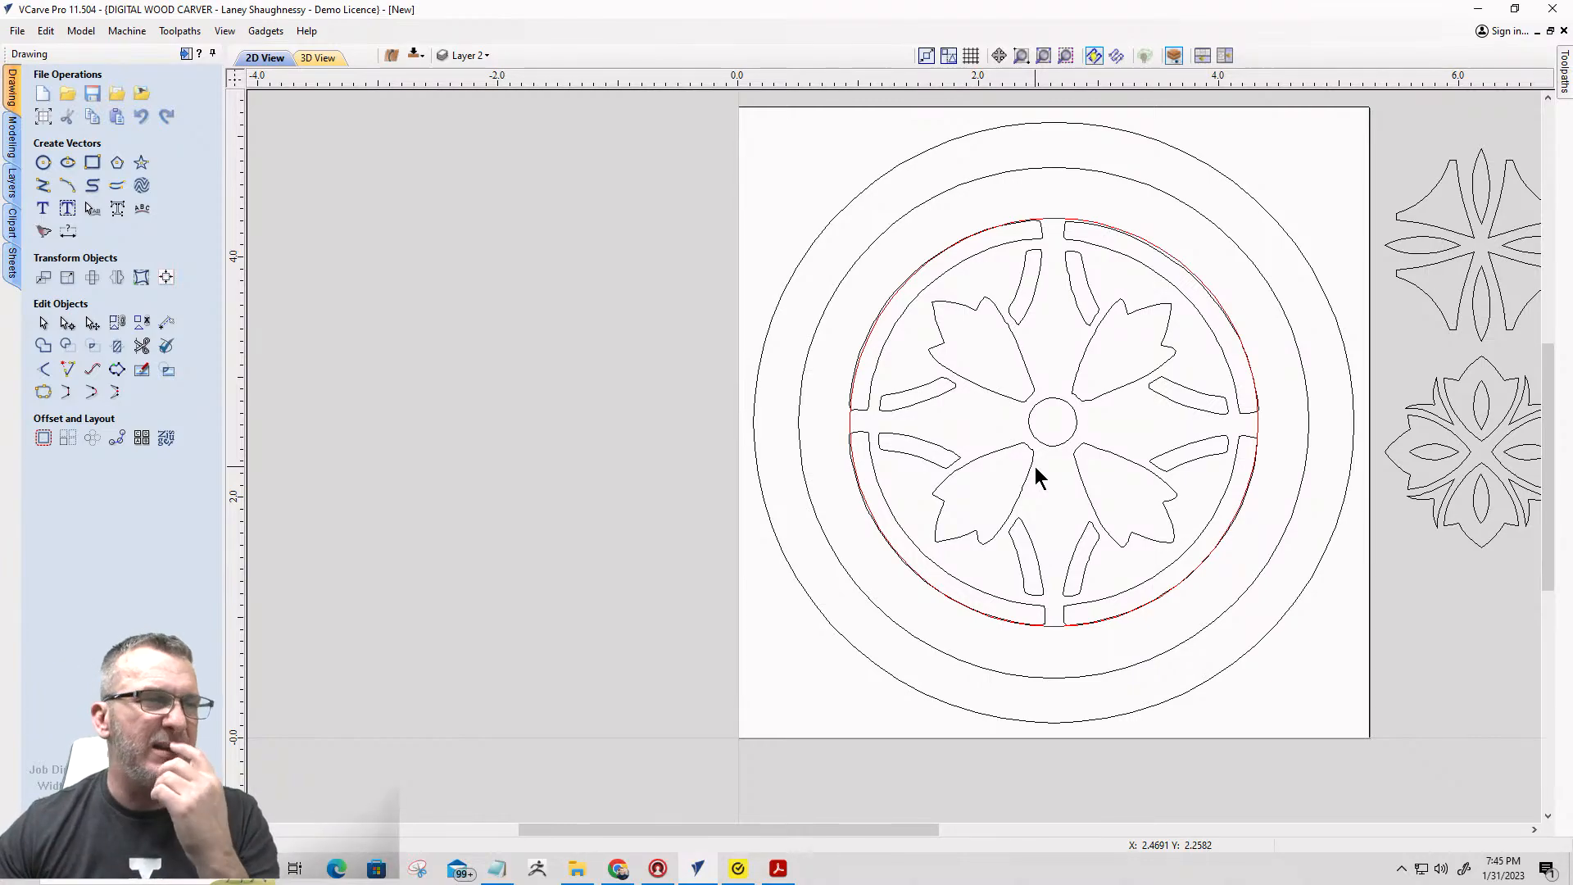
click(44, 439)
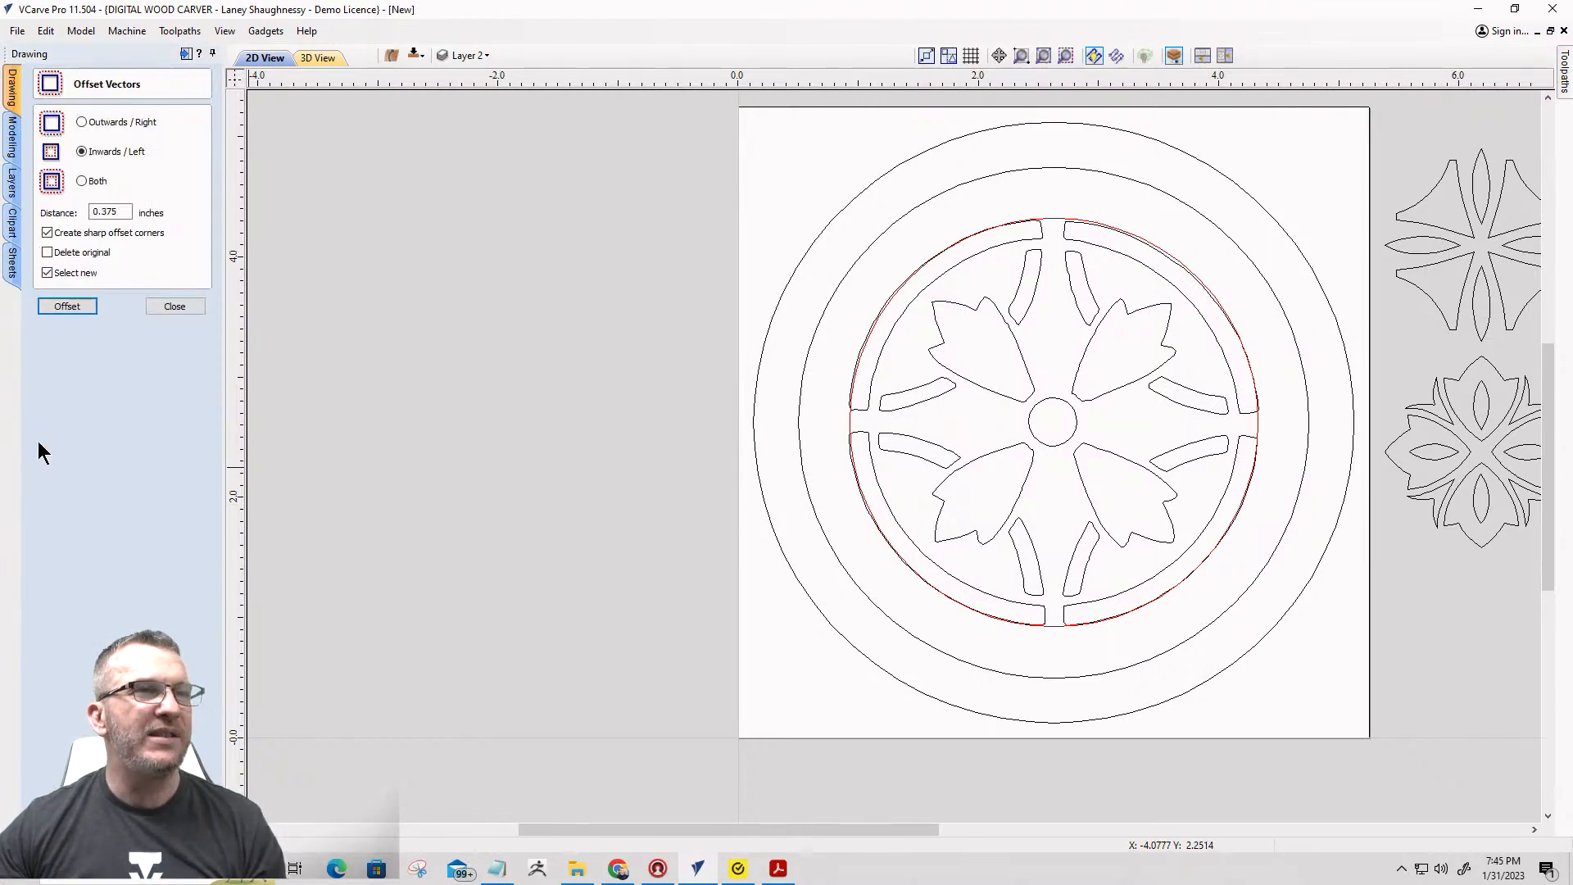
scroll(1089, 180, up, 4)
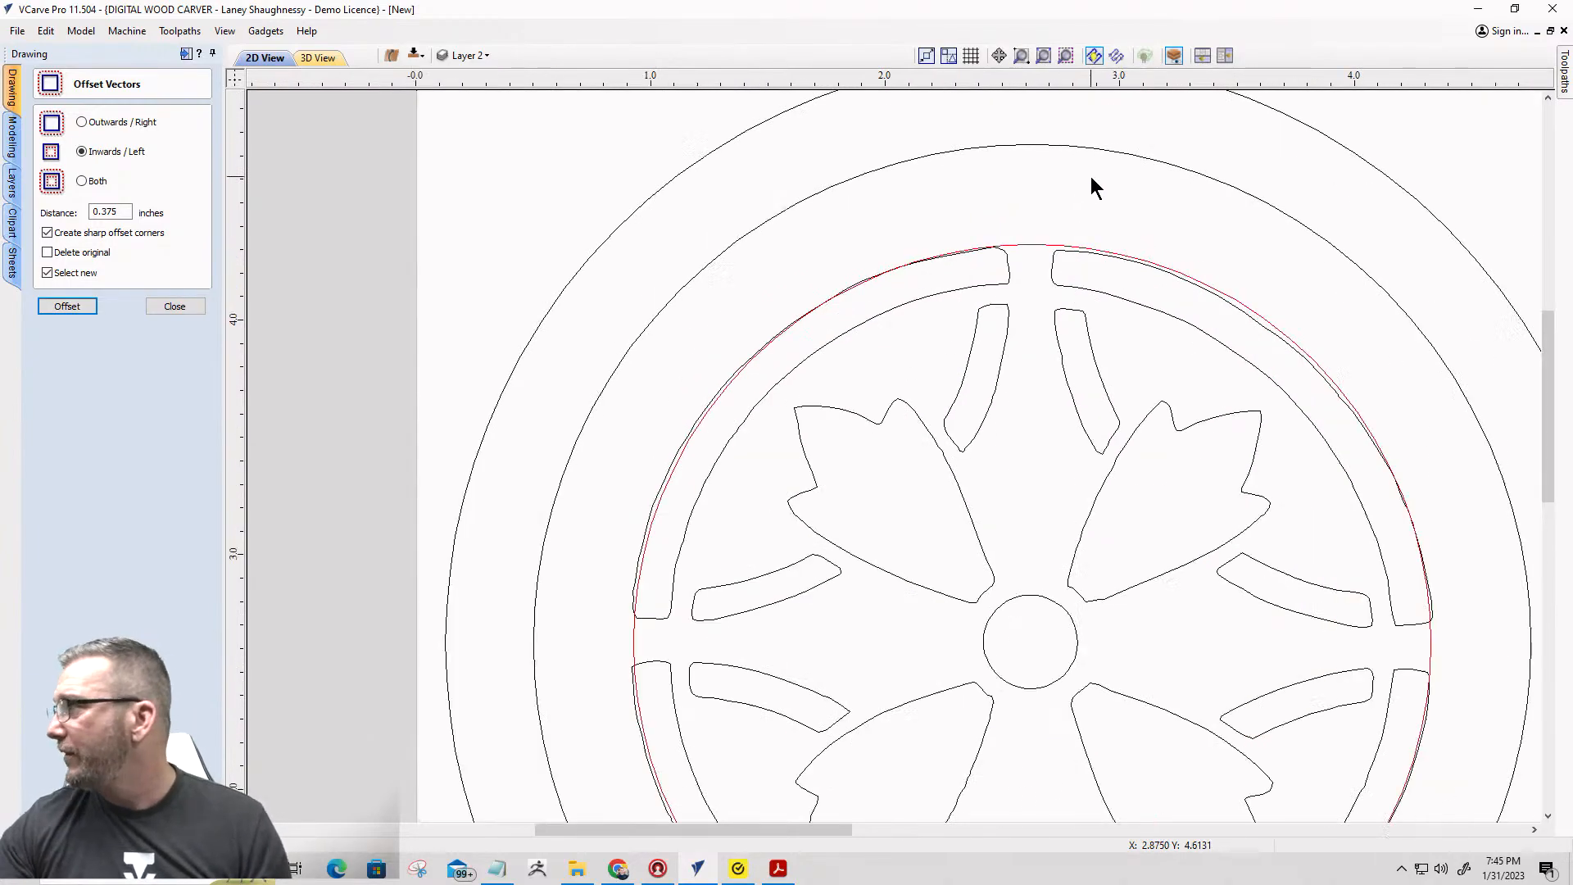
scroll(1081, 197, down, 4)
scroll(1048, 244, up, 2)
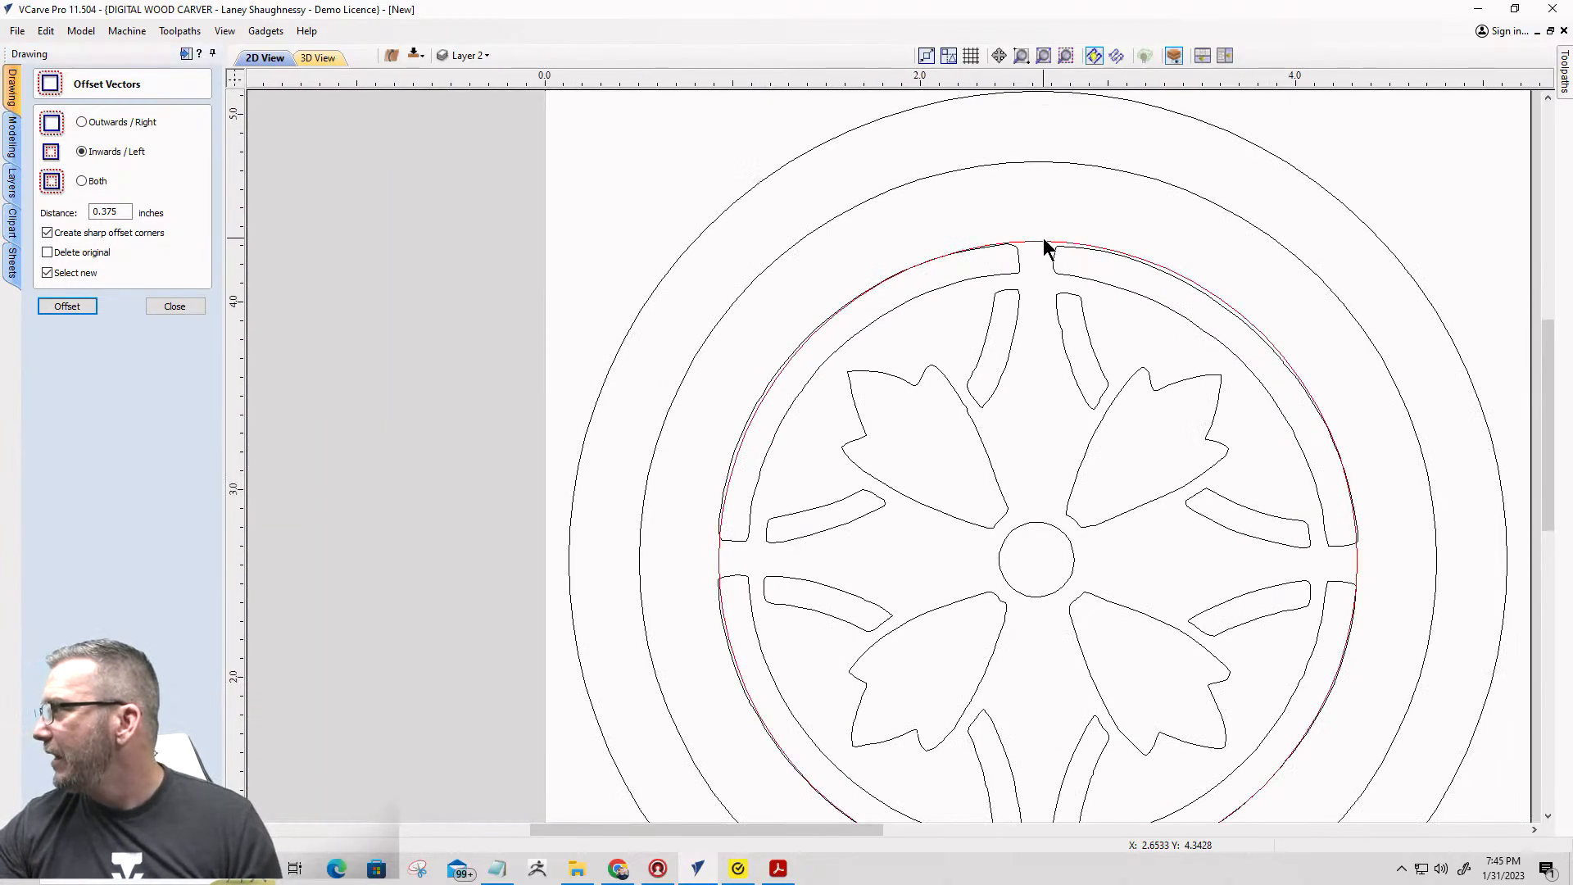
click(1045, 245)
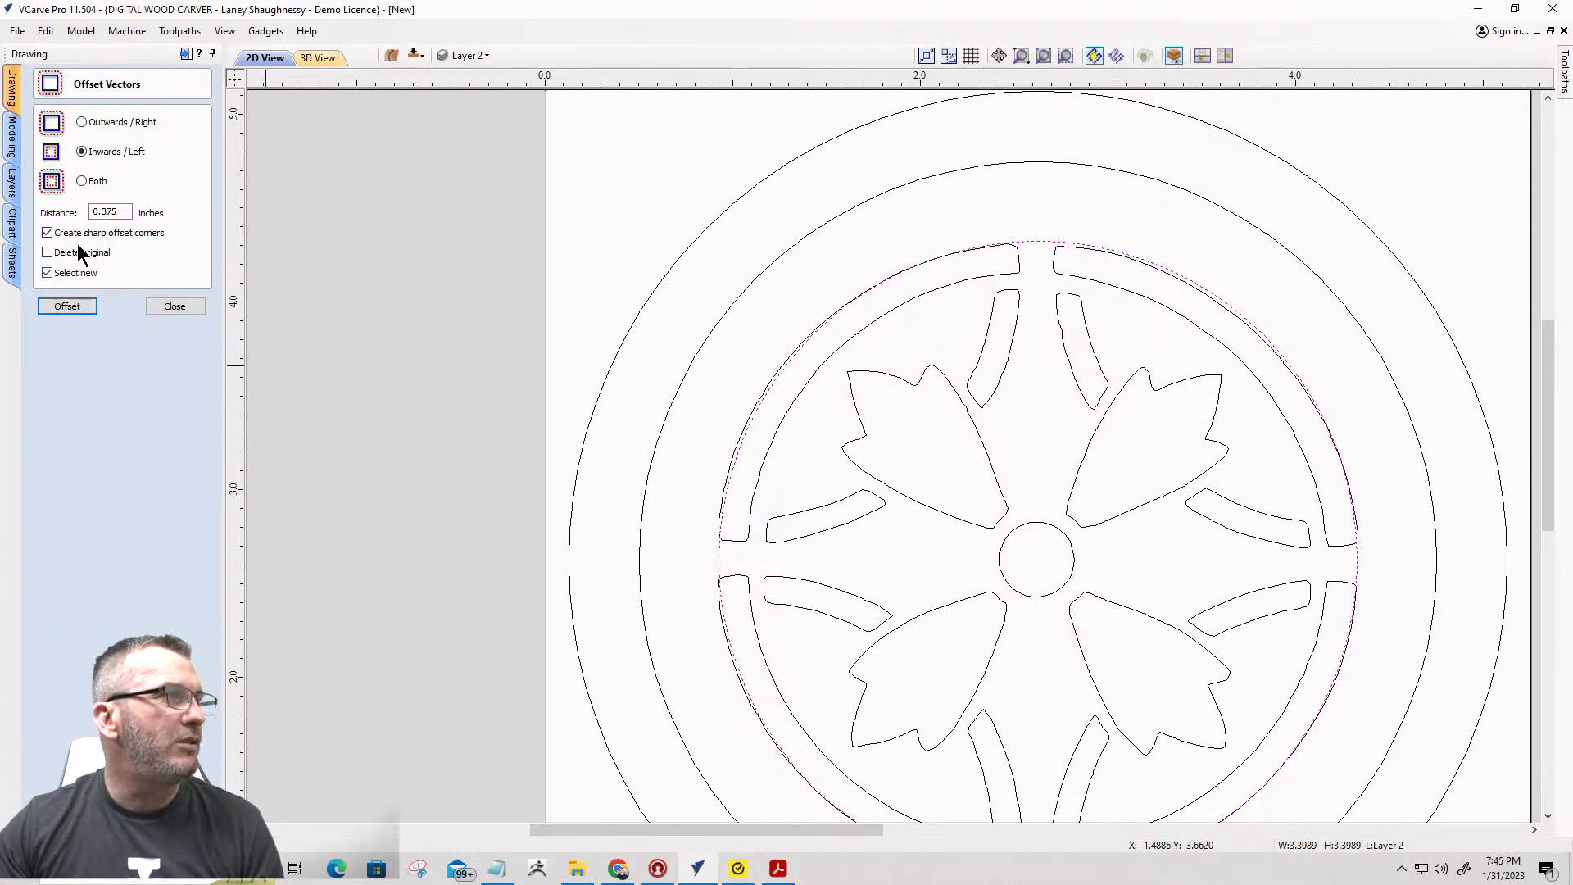
drag(123, 211, 63, 217)
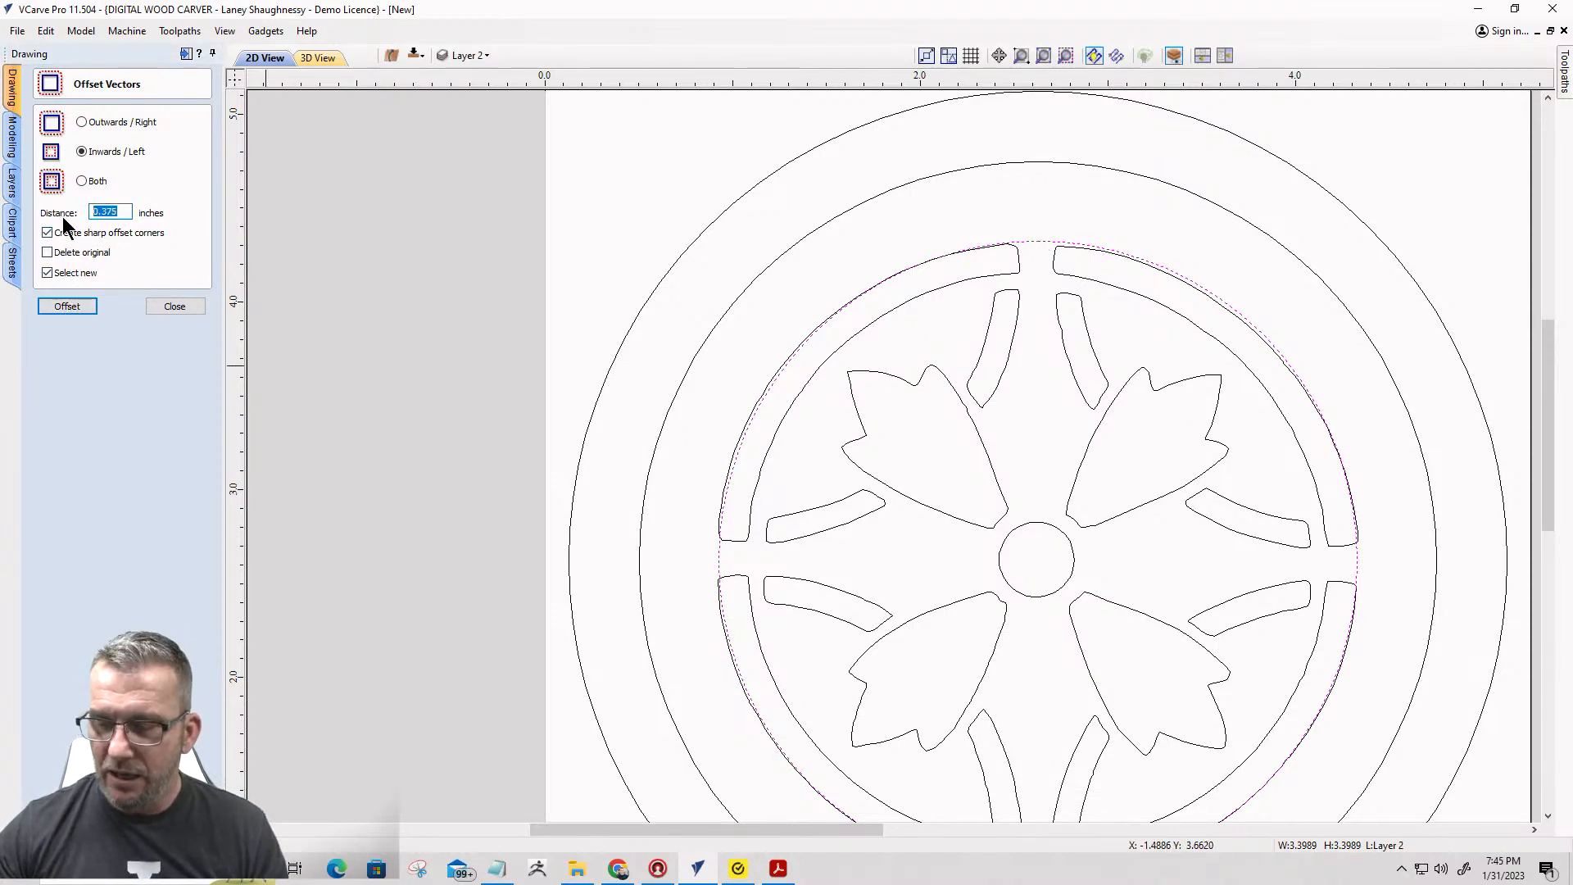
text(.1567)
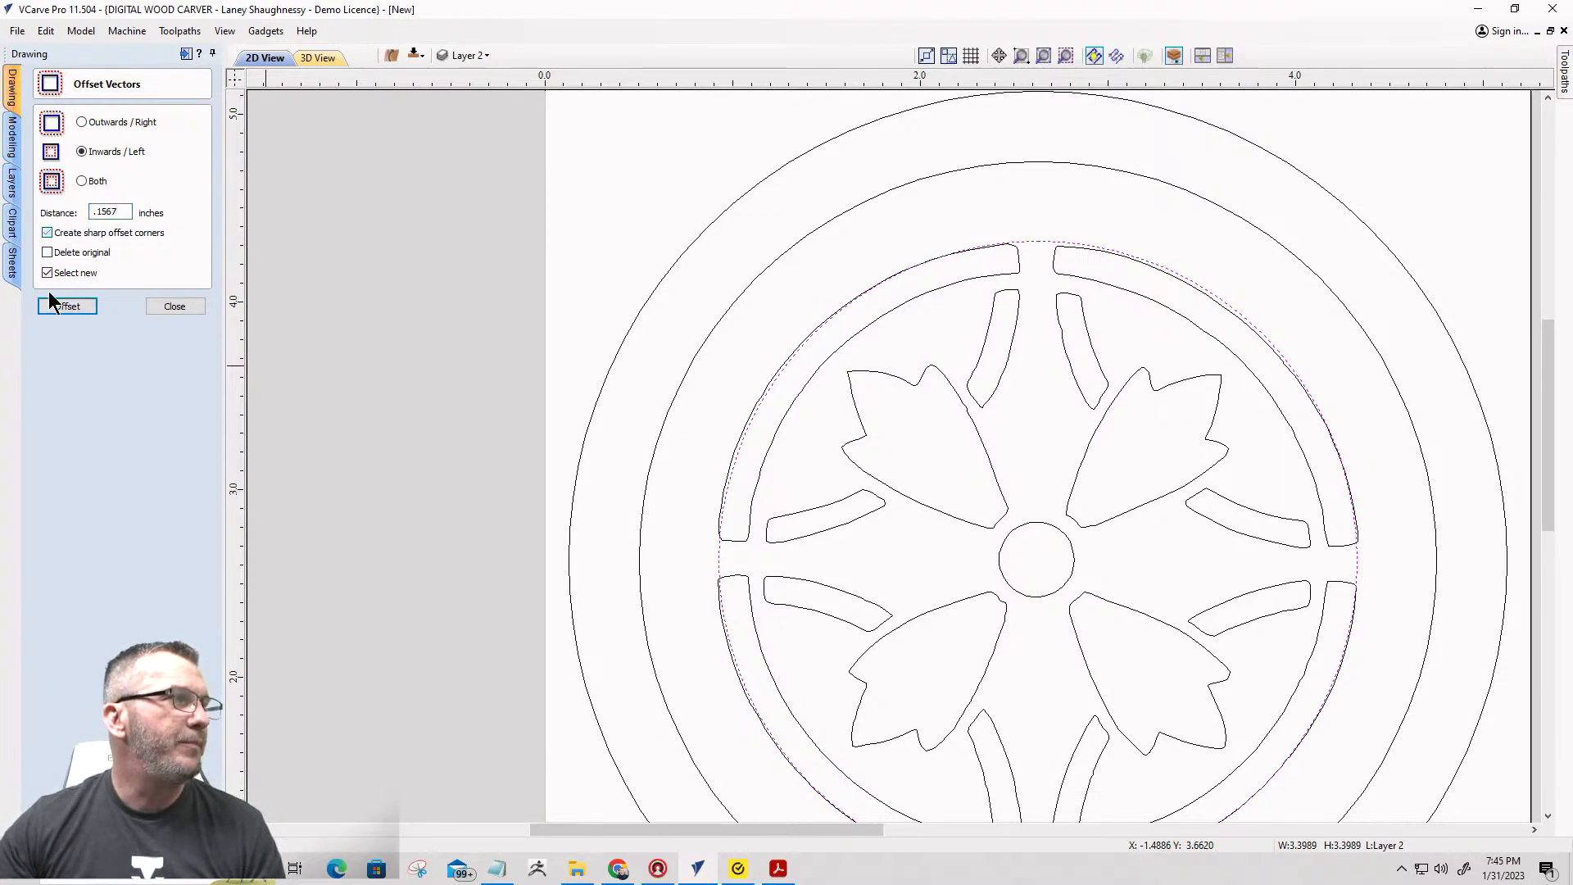
click(59, 314)
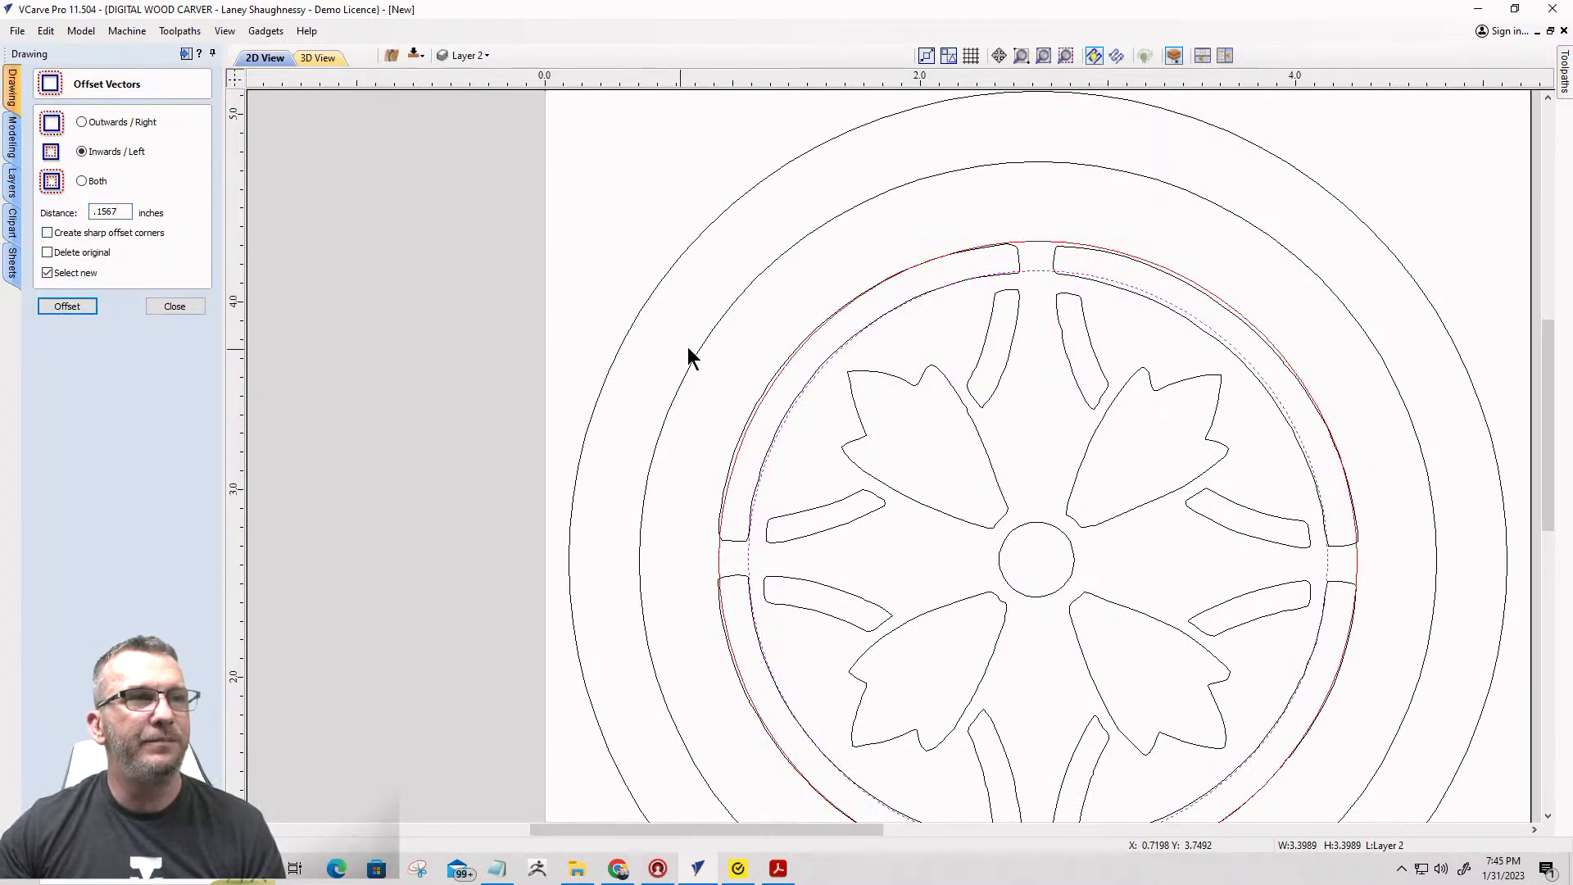
Examine how closely the inner offset circle follows the inner edges of the motif's ring segments.
scroll(902, 306, up, 3)
scroll(1046, 249, up, 2)
scroll(1097, 344, up, 1)
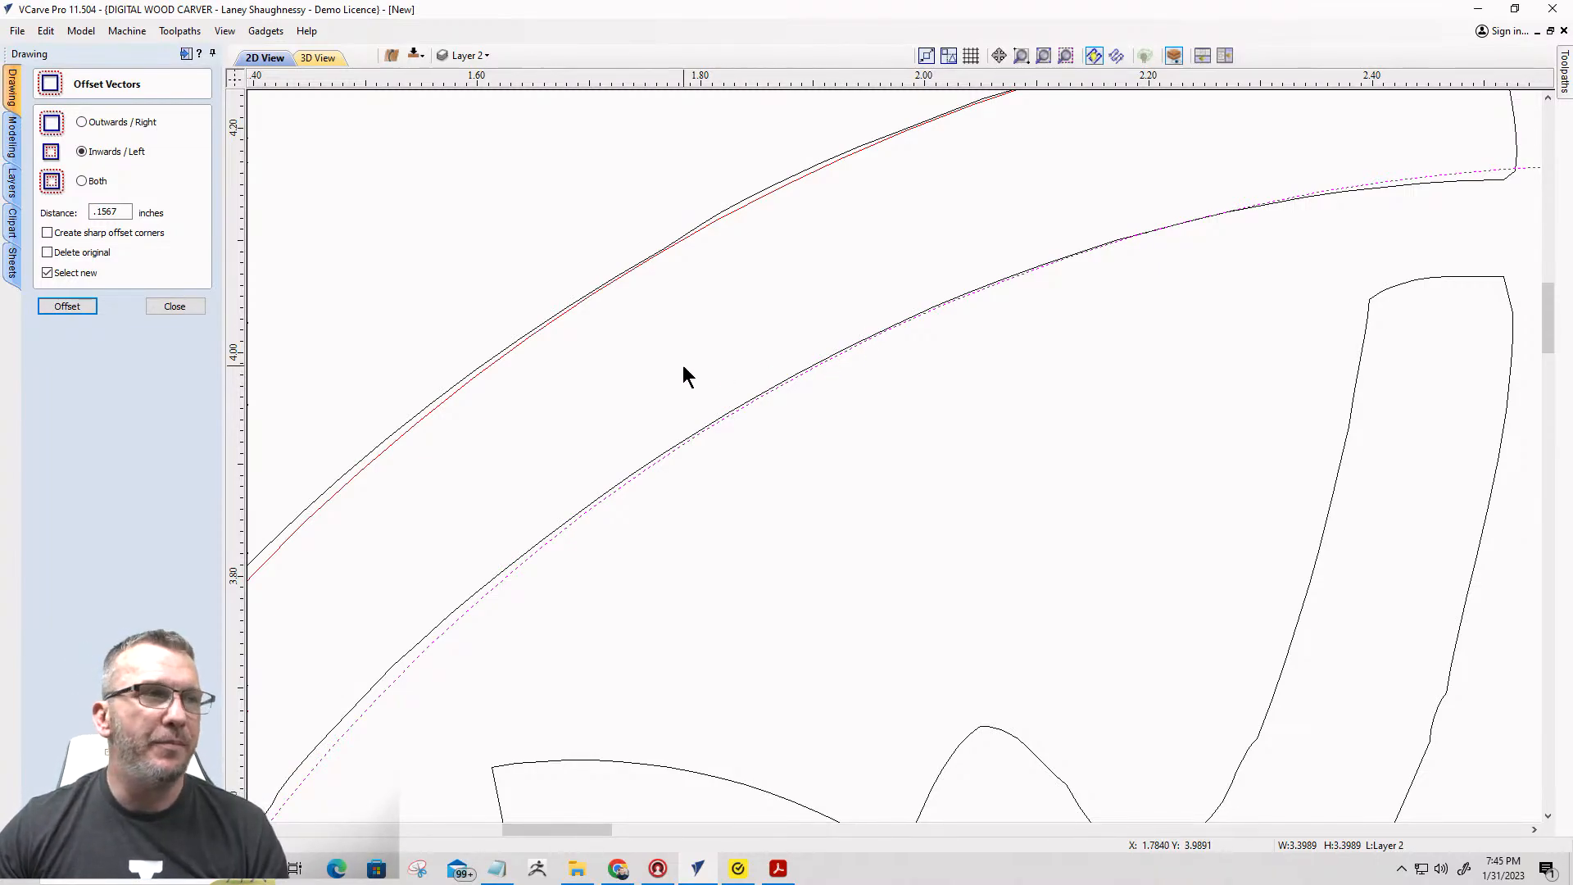
scroll(789, 379, down, 10)
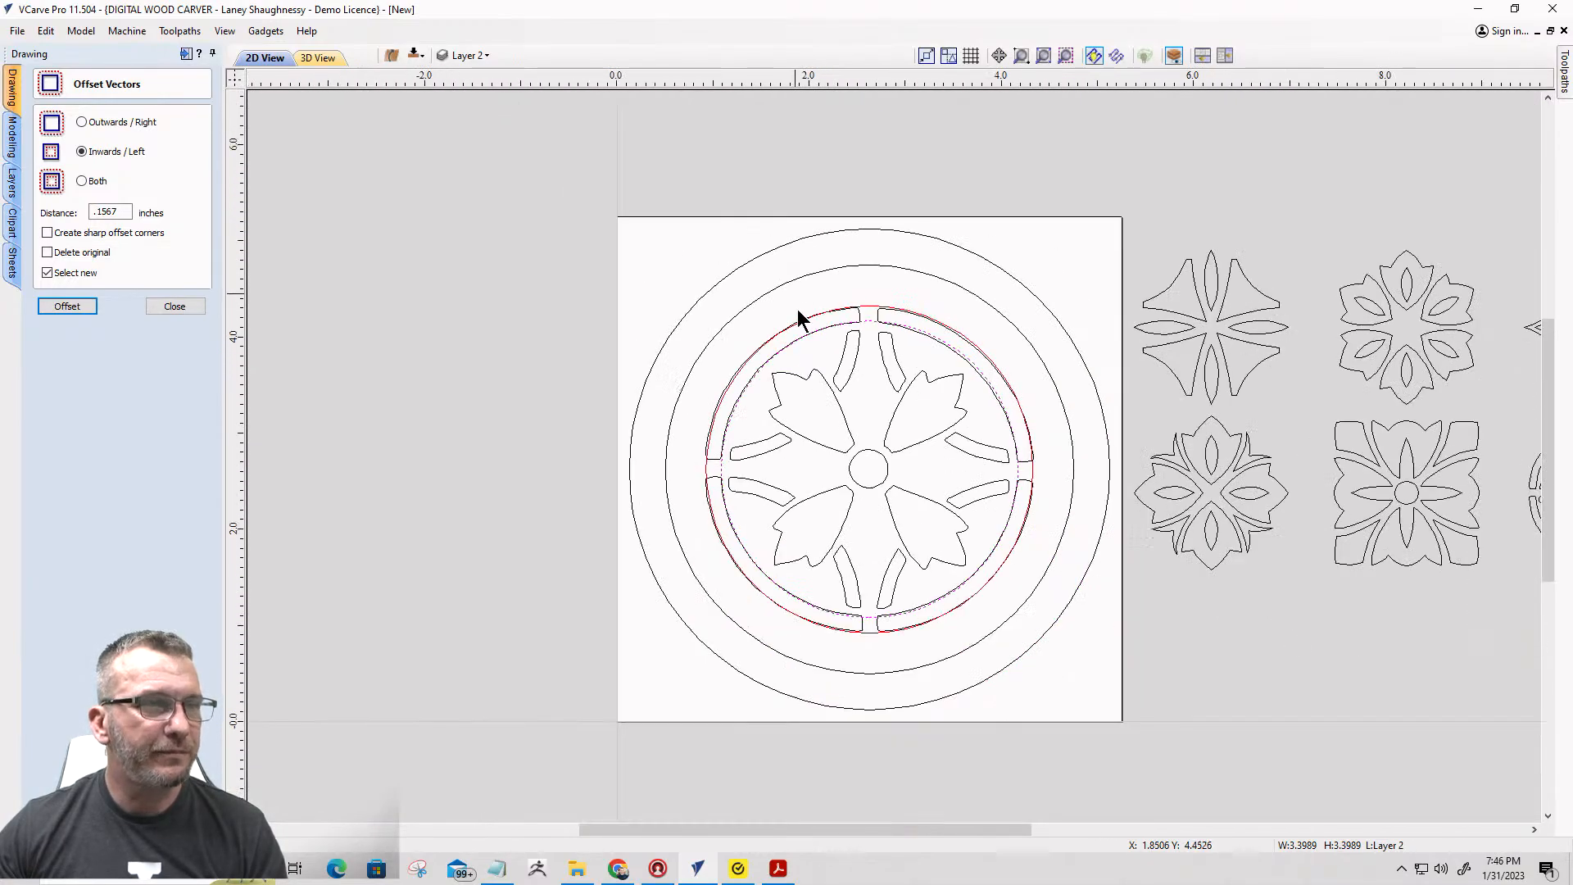
scroll(791, 613, up, 3)
scroll(793, 600, up, 2)
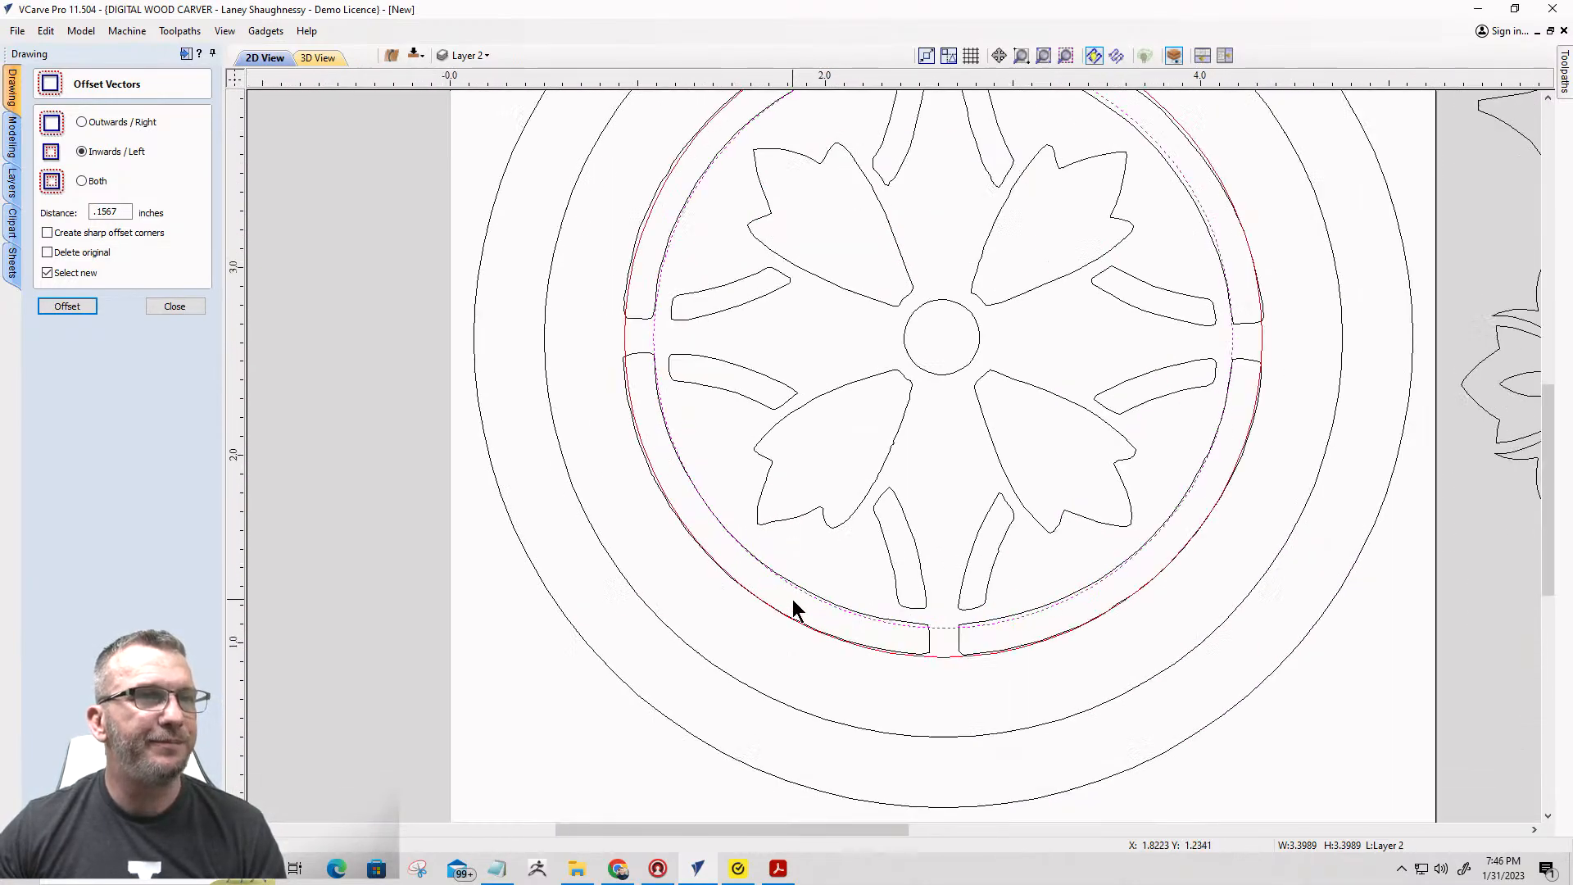
scroll(792, 600, down, 2)
scroll(793, 604, down, 1)
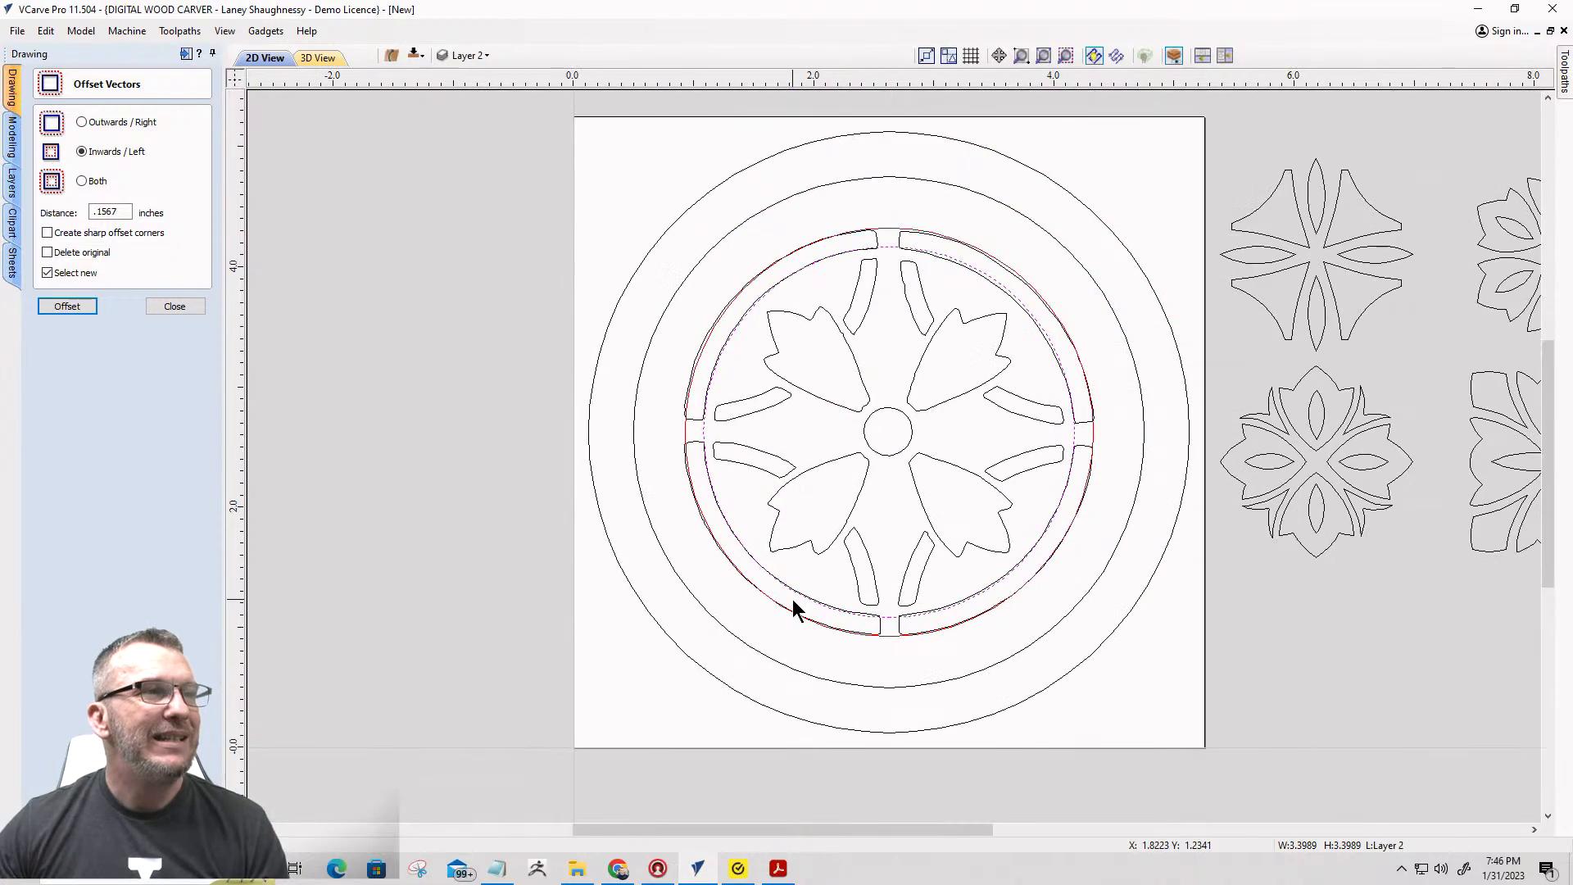
scroll(706, 214, up, 1)
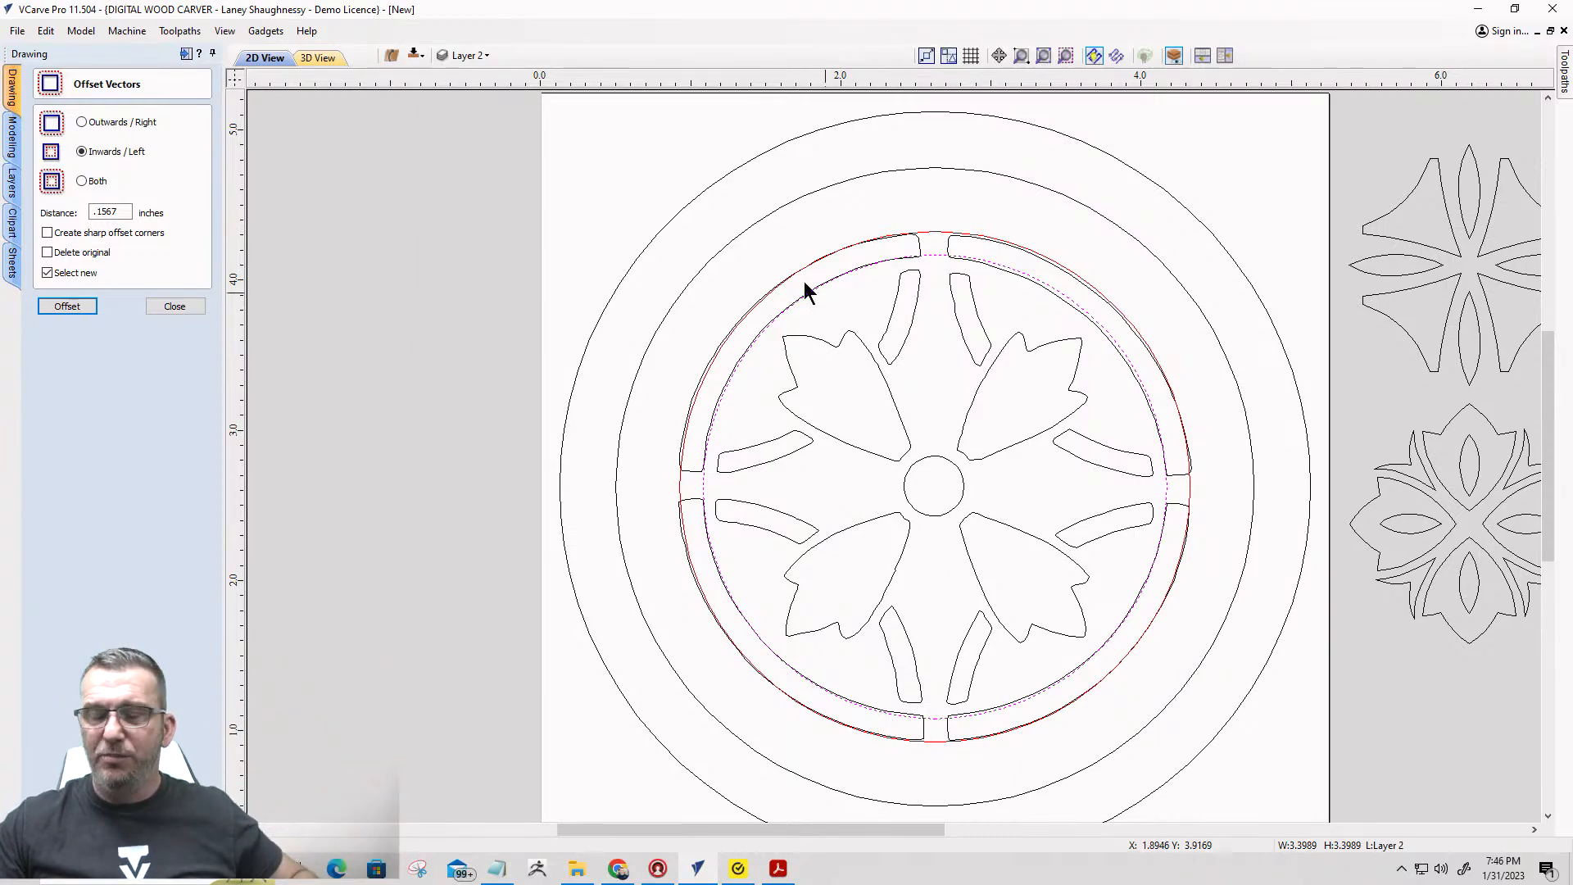
scroll(780, 281, down, 2)
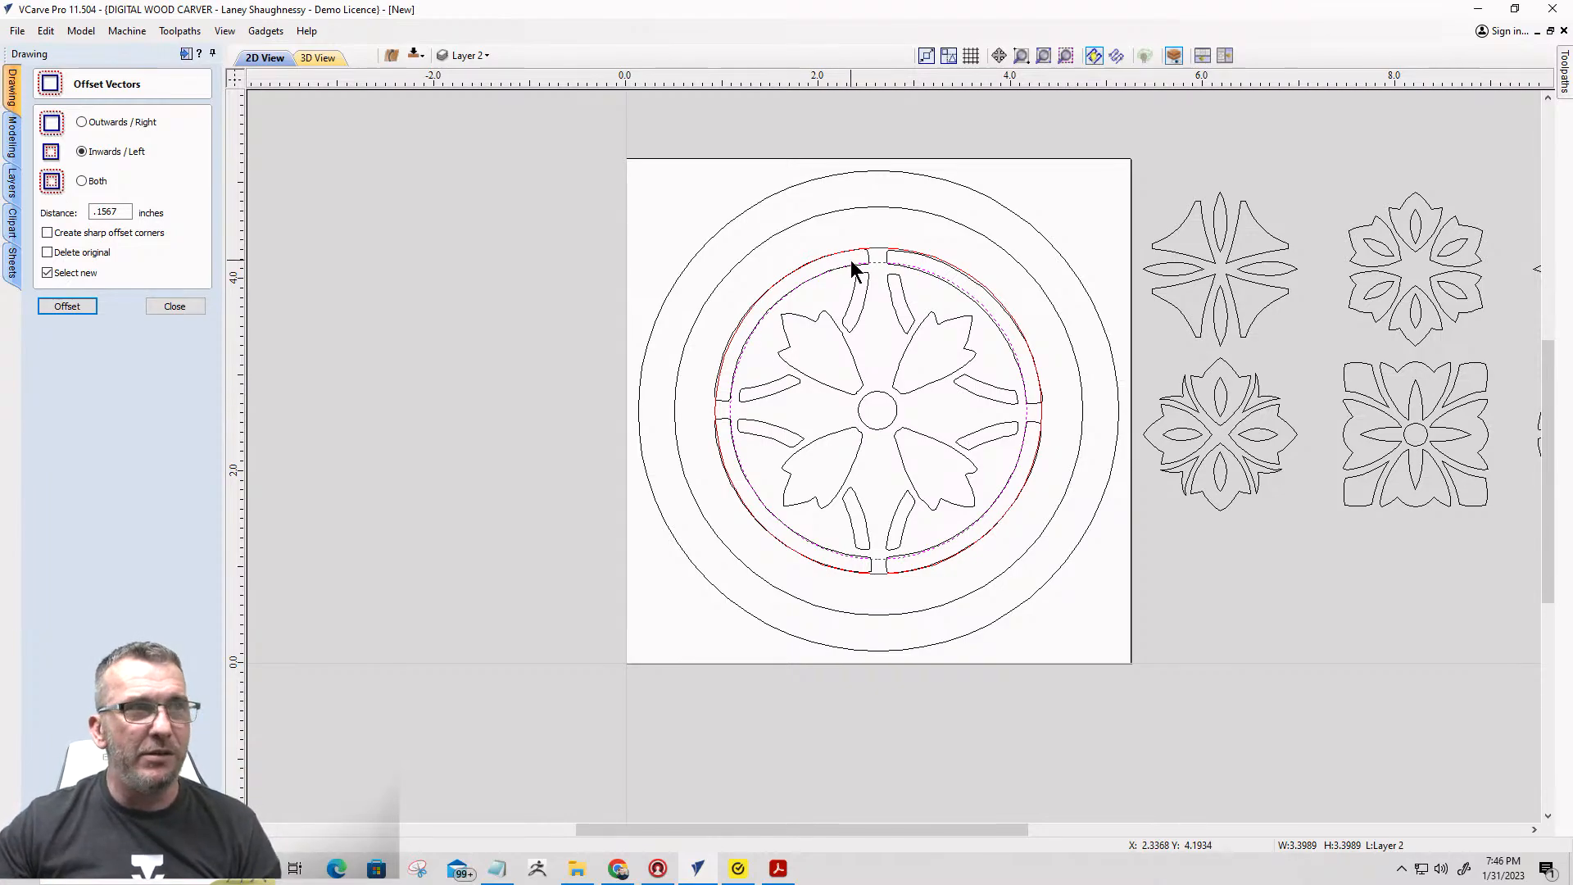
Inspect the gaps between the ring segments against both circles, and leave the Offset Vectors tool.
scroll(850, 258, up, 6)
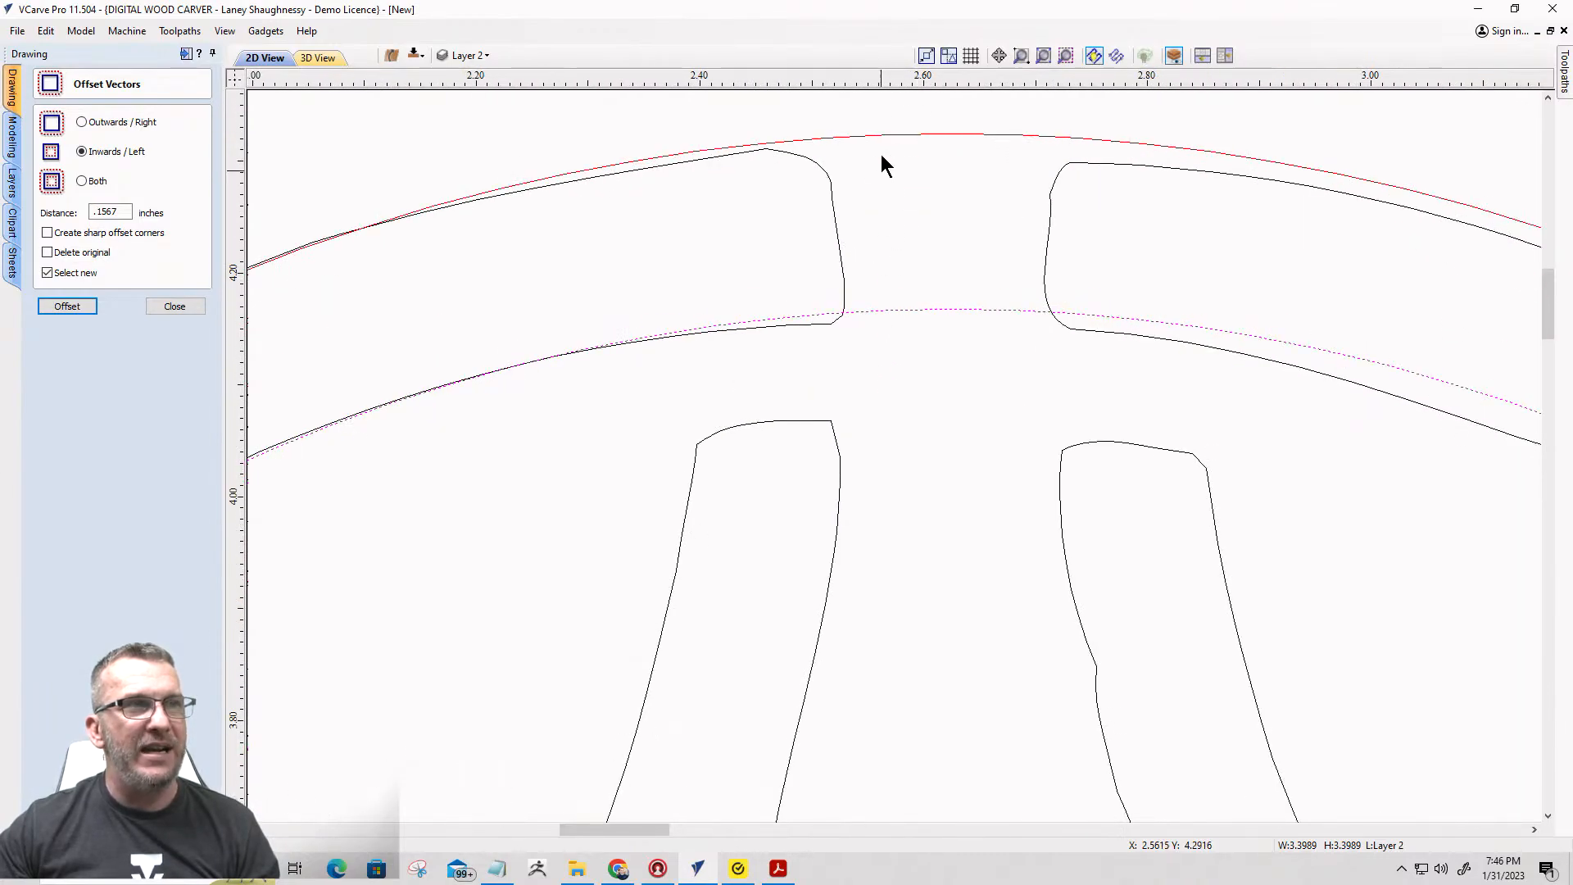
scroll(950, 238, down, 5)
scroll(1433, 688, up, 5)
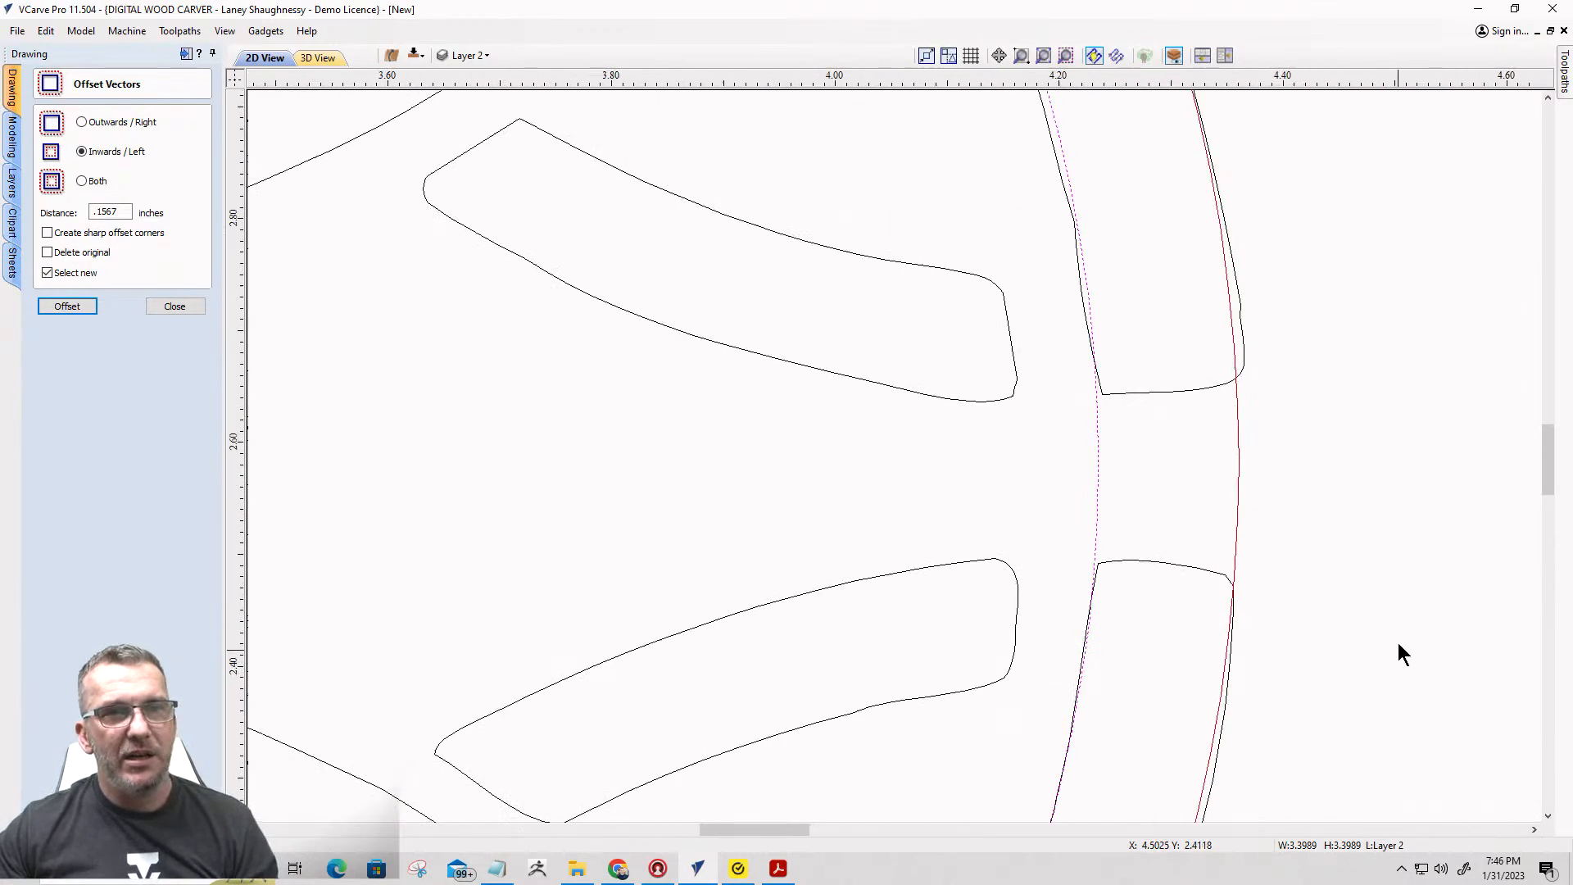
scroll(1216, 409, down, 3)
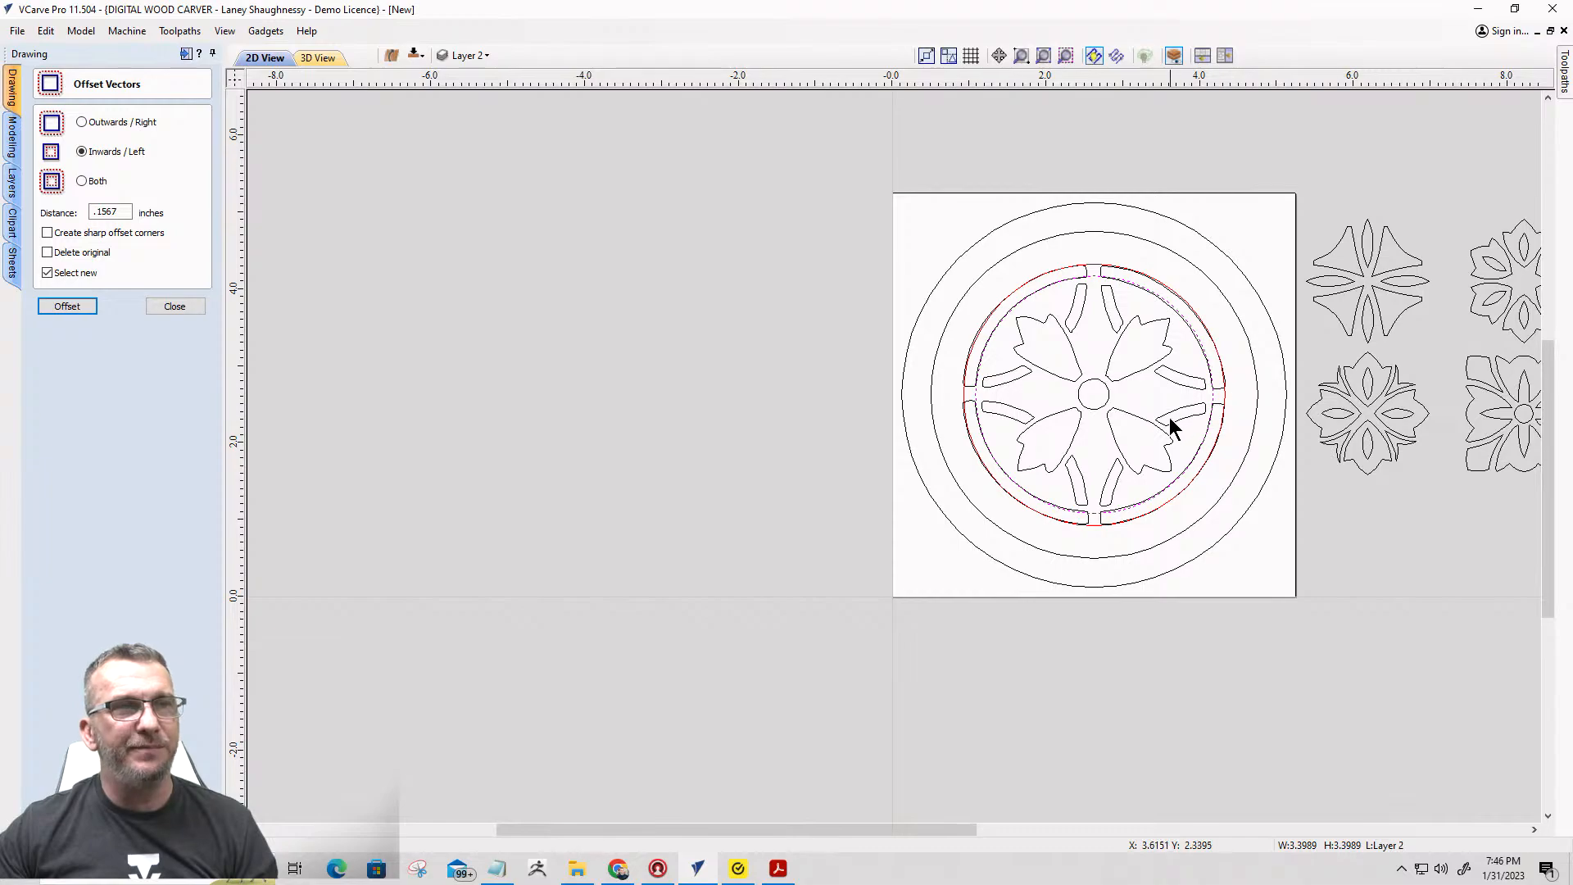
scroll(1168, 417, up, 1)
scroll(1106, 430, up, 1)
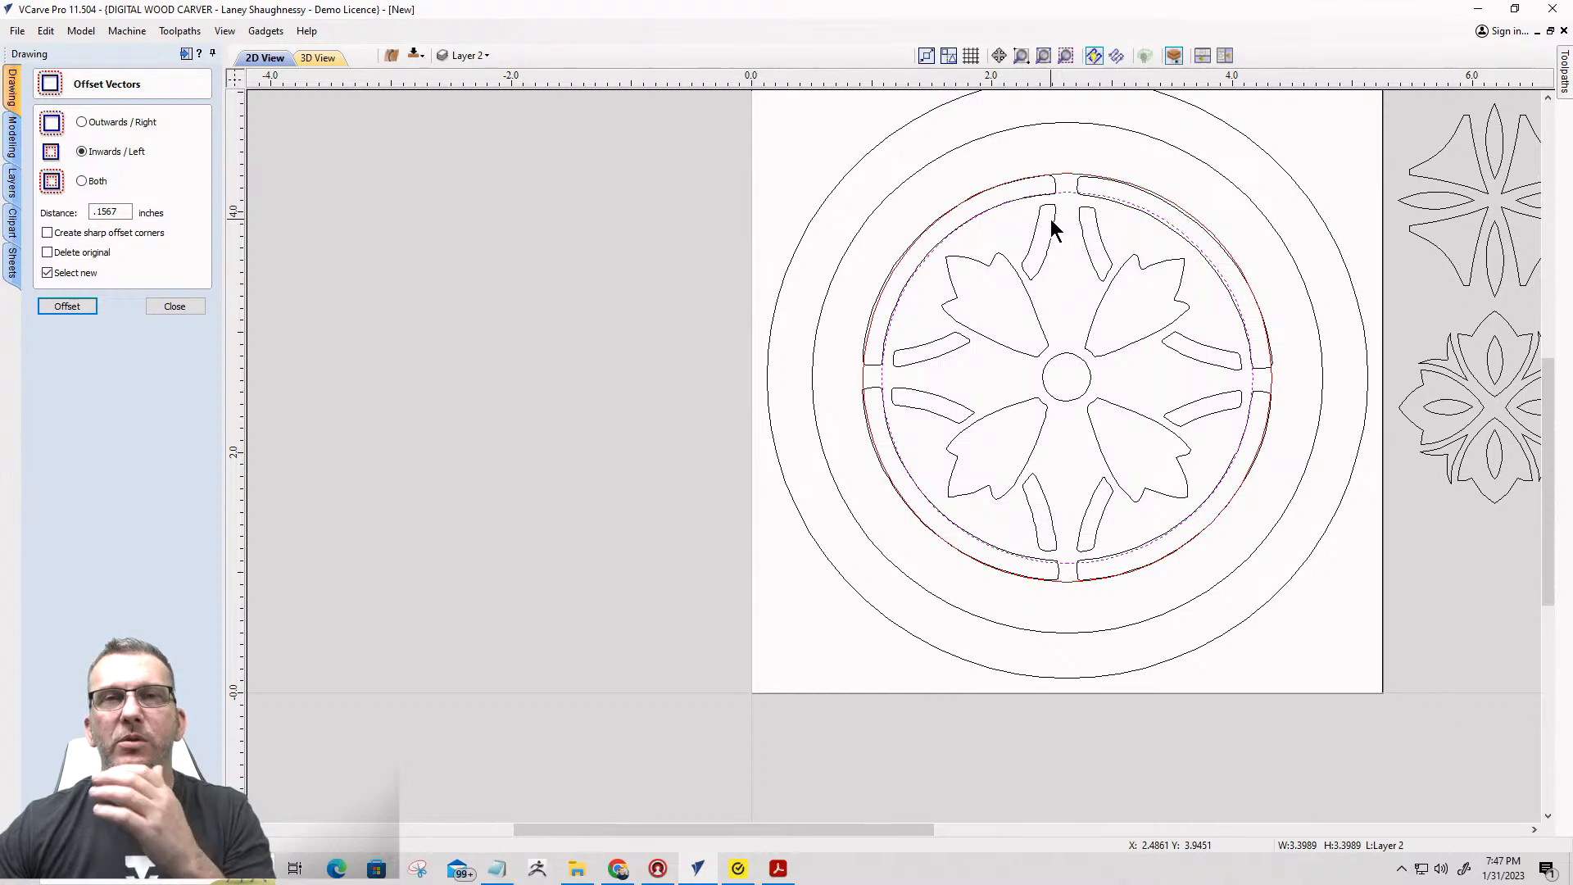
scroll(1078, 177, up, 5)
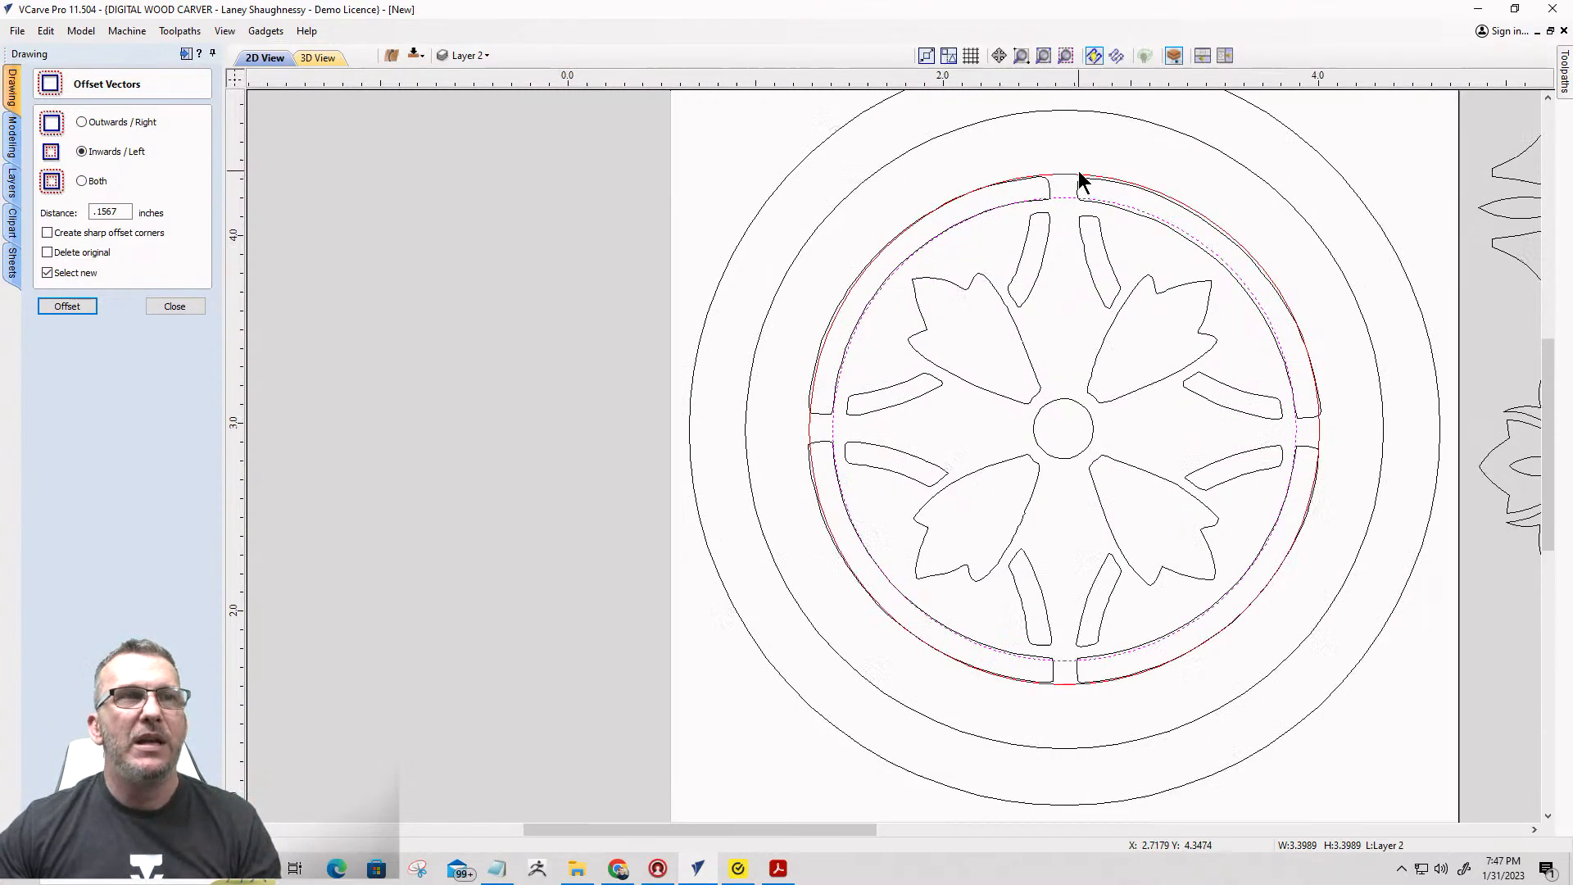
scroll(1078, 177, down, 5)
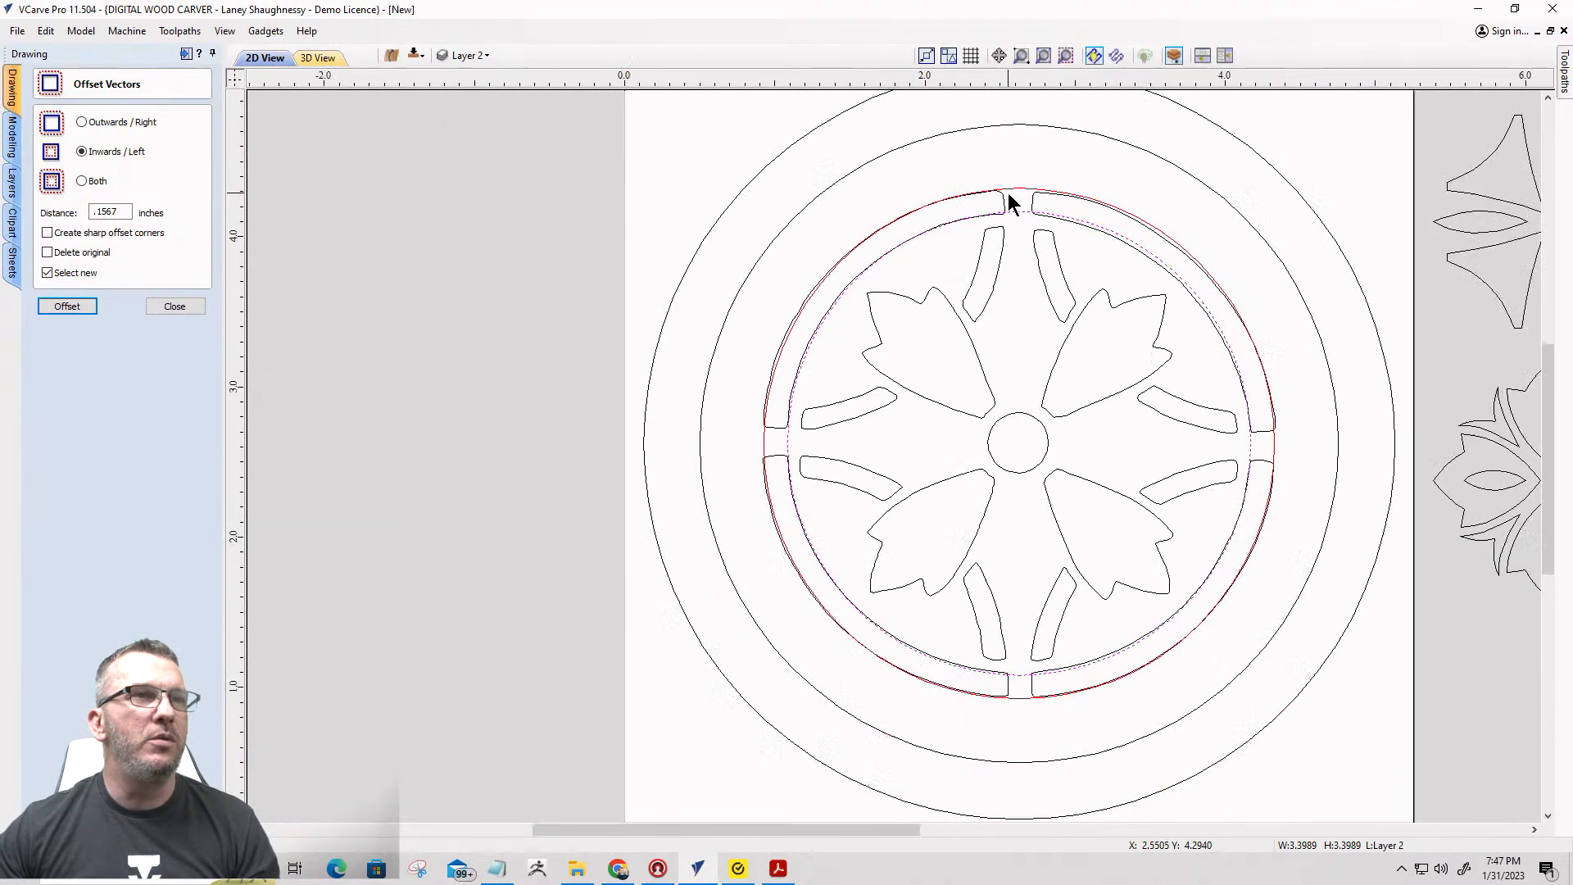
click(175, 306)
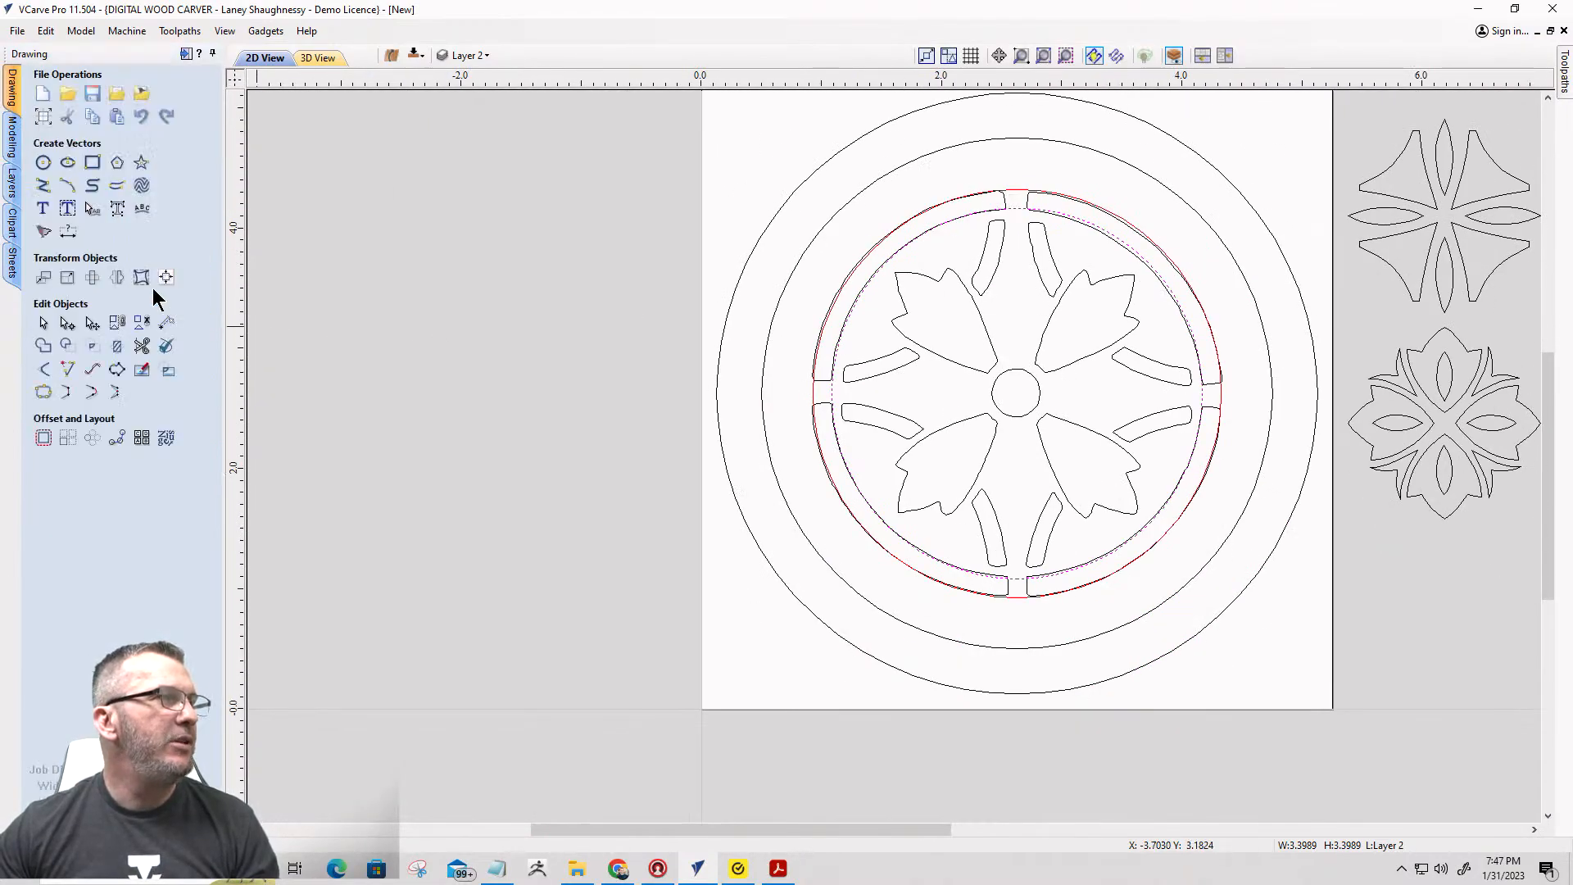
Draw a vertical square-cornered rectangle about 0.45 by 3.9 inches through the motif's centre, spanning the upper and lower ring gaps.
click(85, 201)
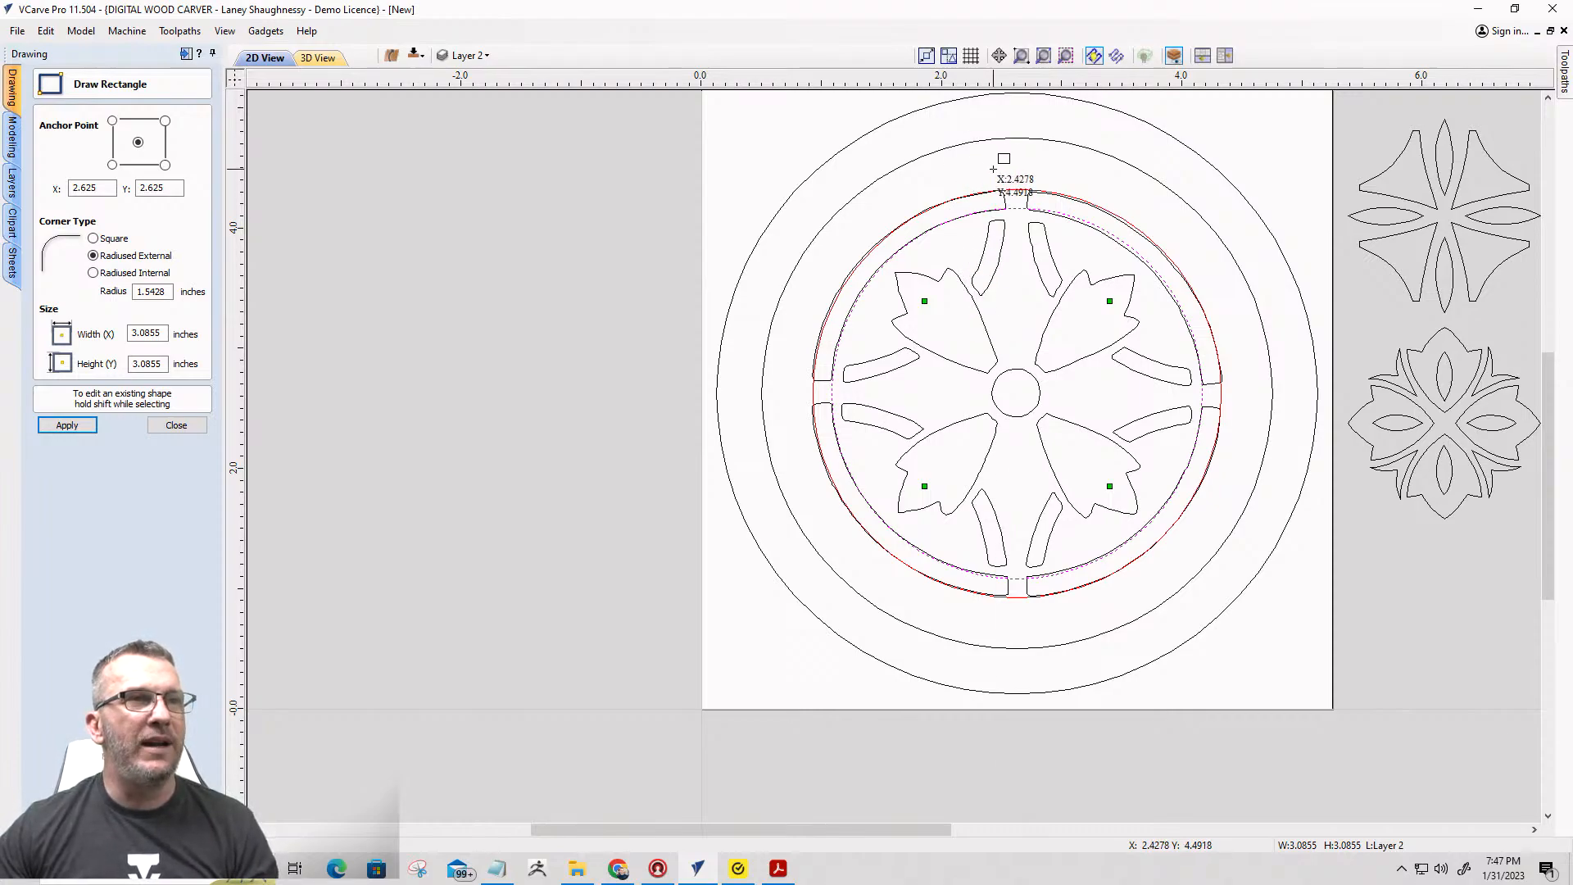
click(1012, 190)
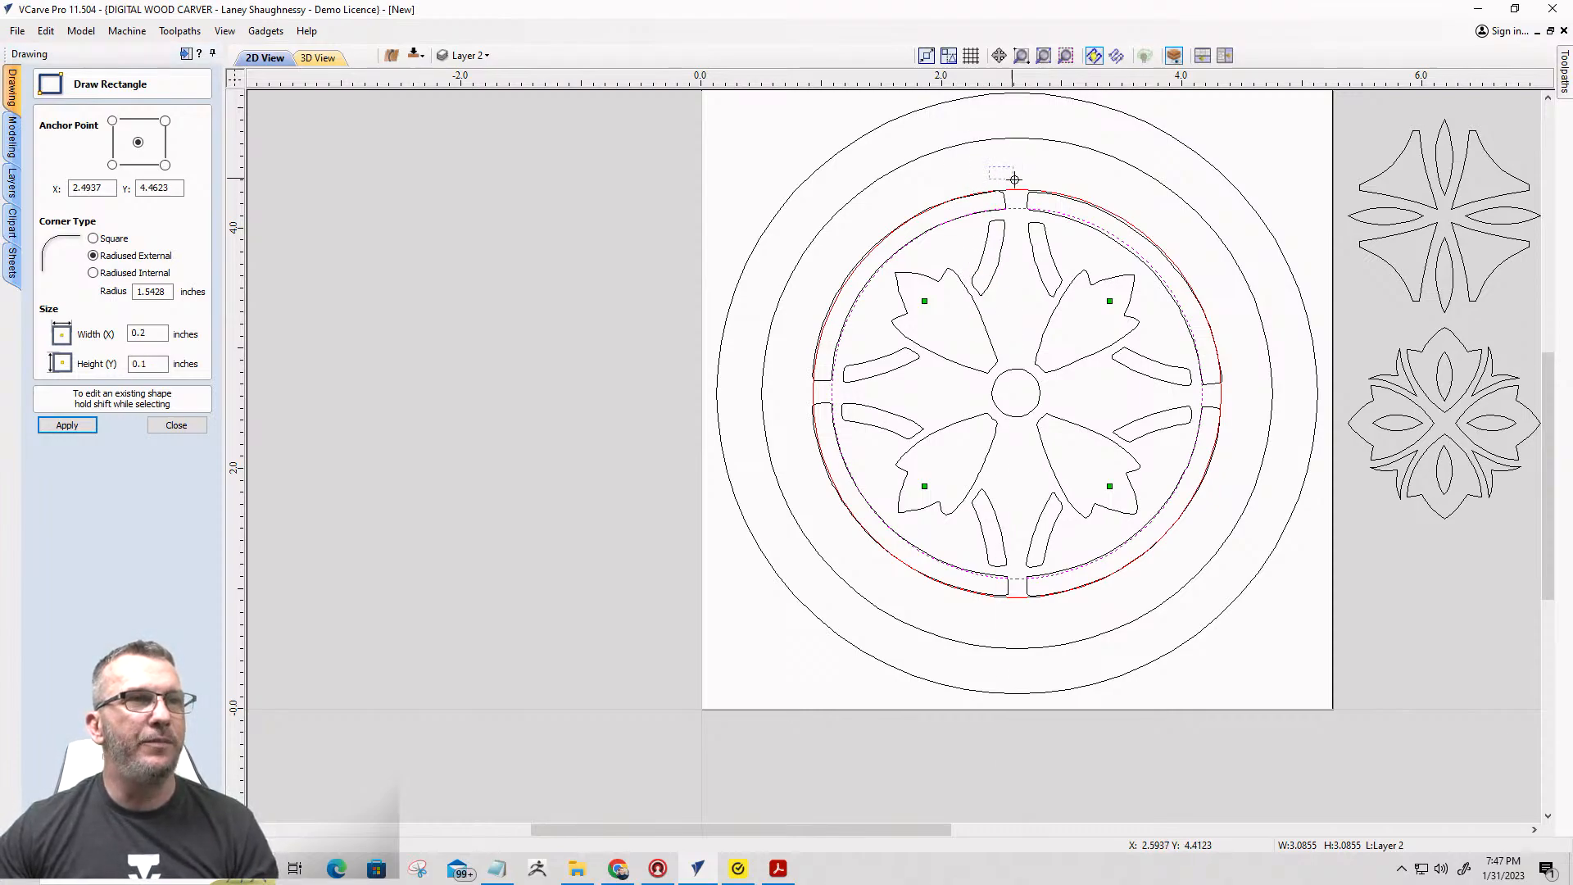
click(1028, 622)
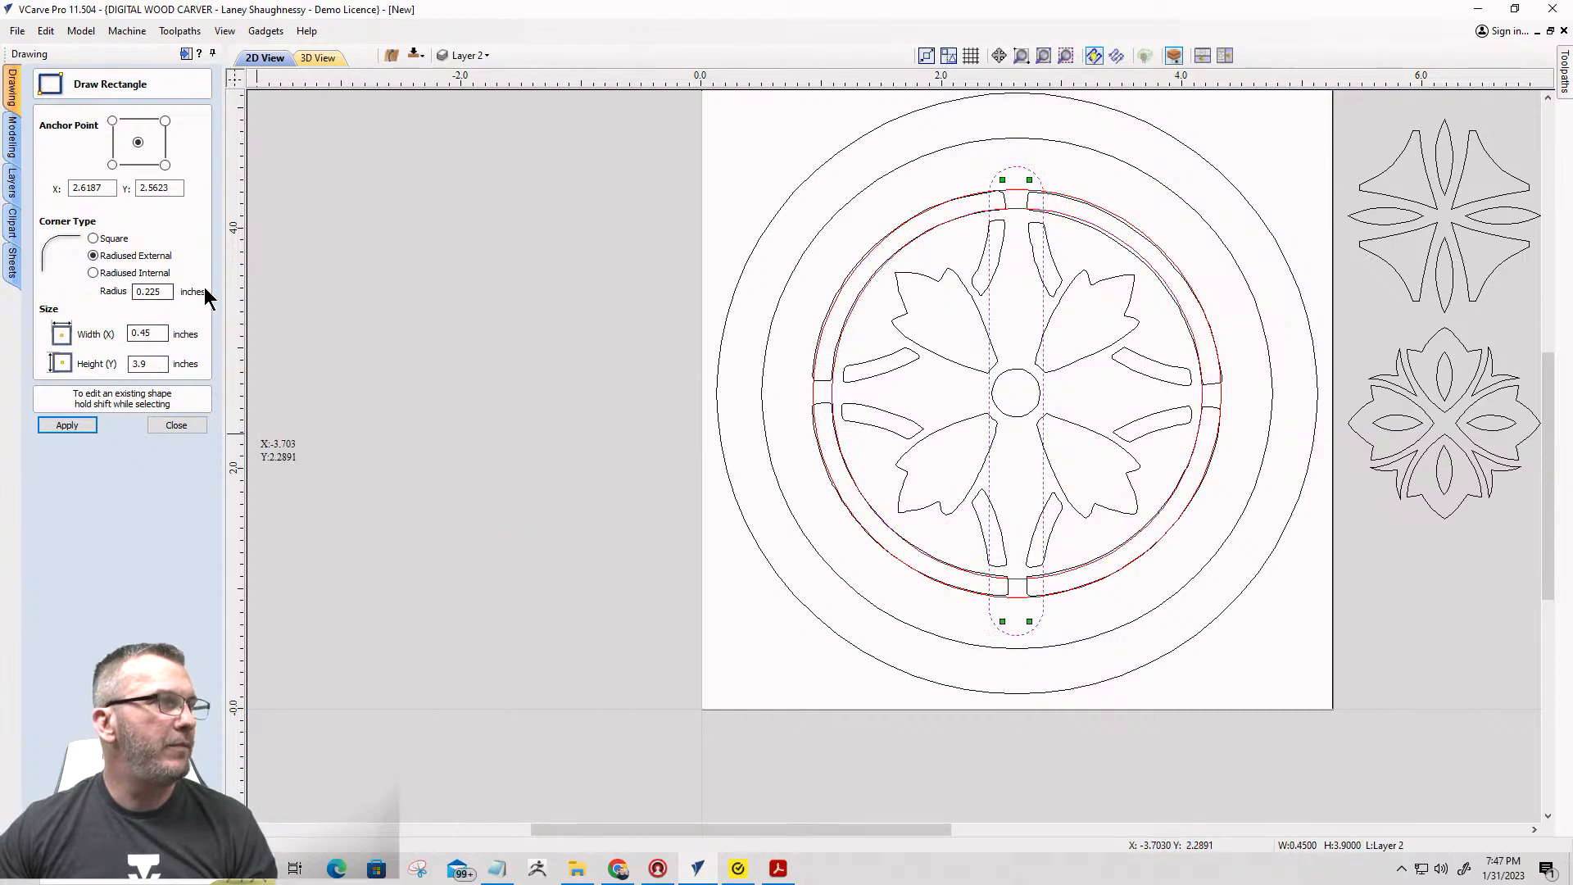
click(94, 238)
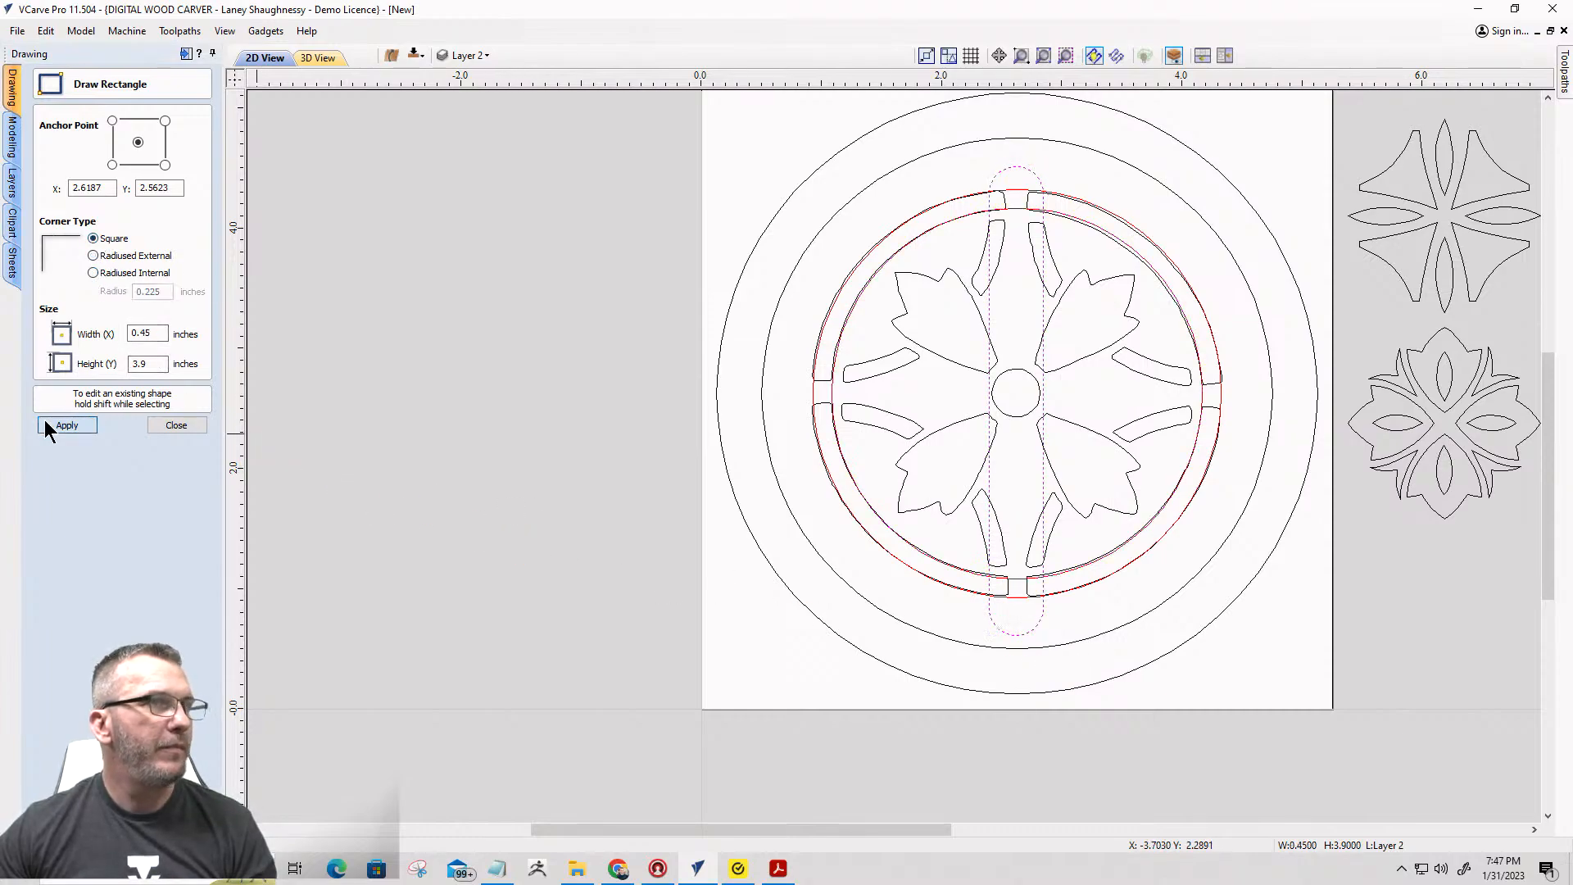
click(58, 424)
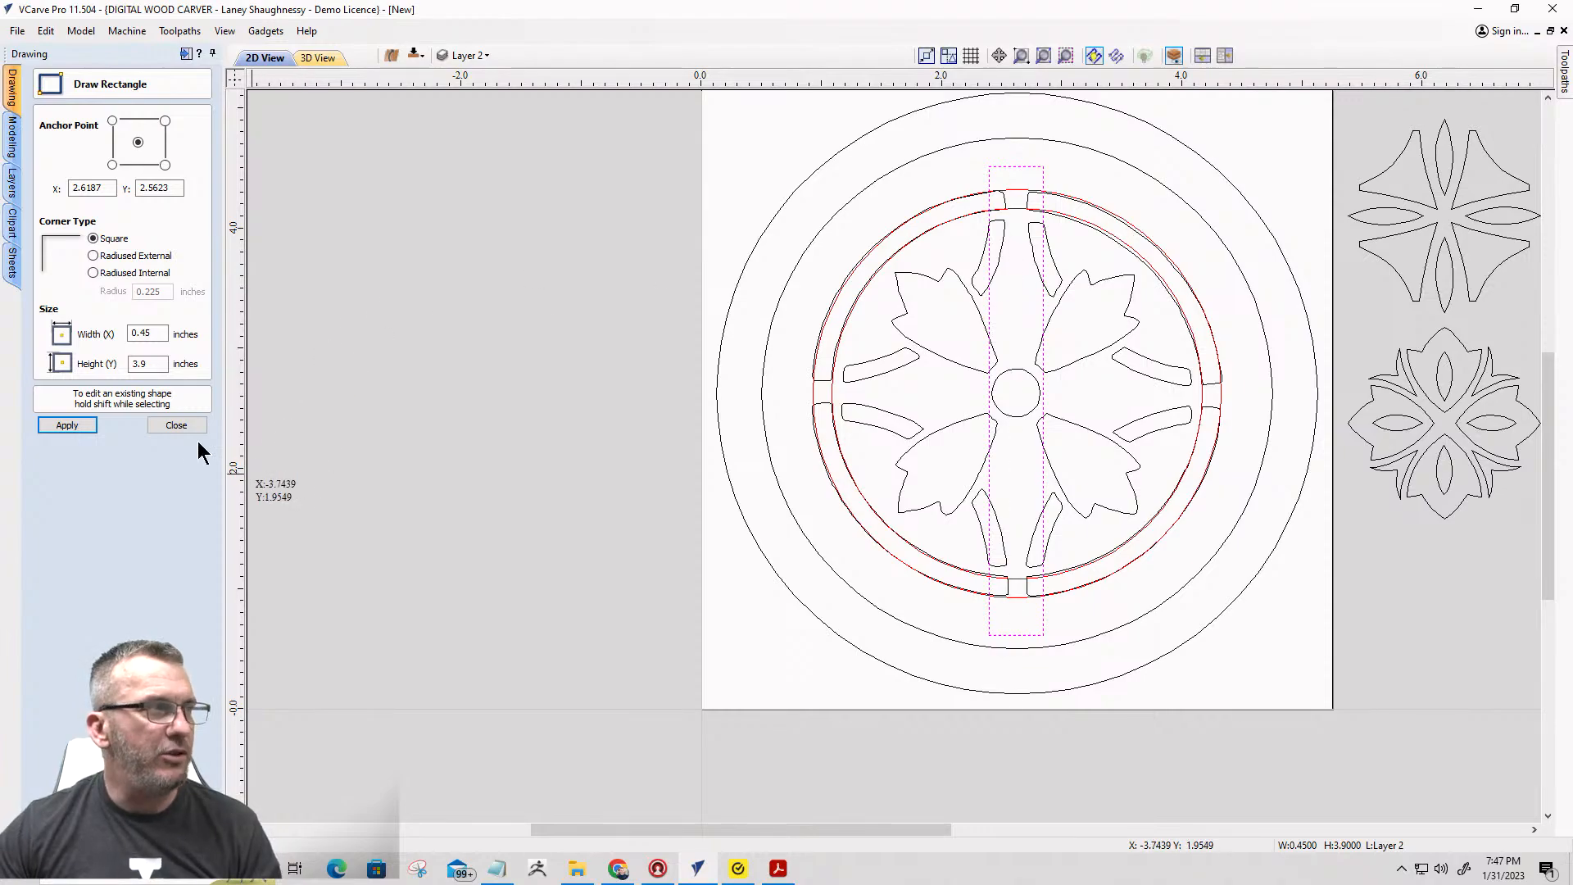
click(176, 425)
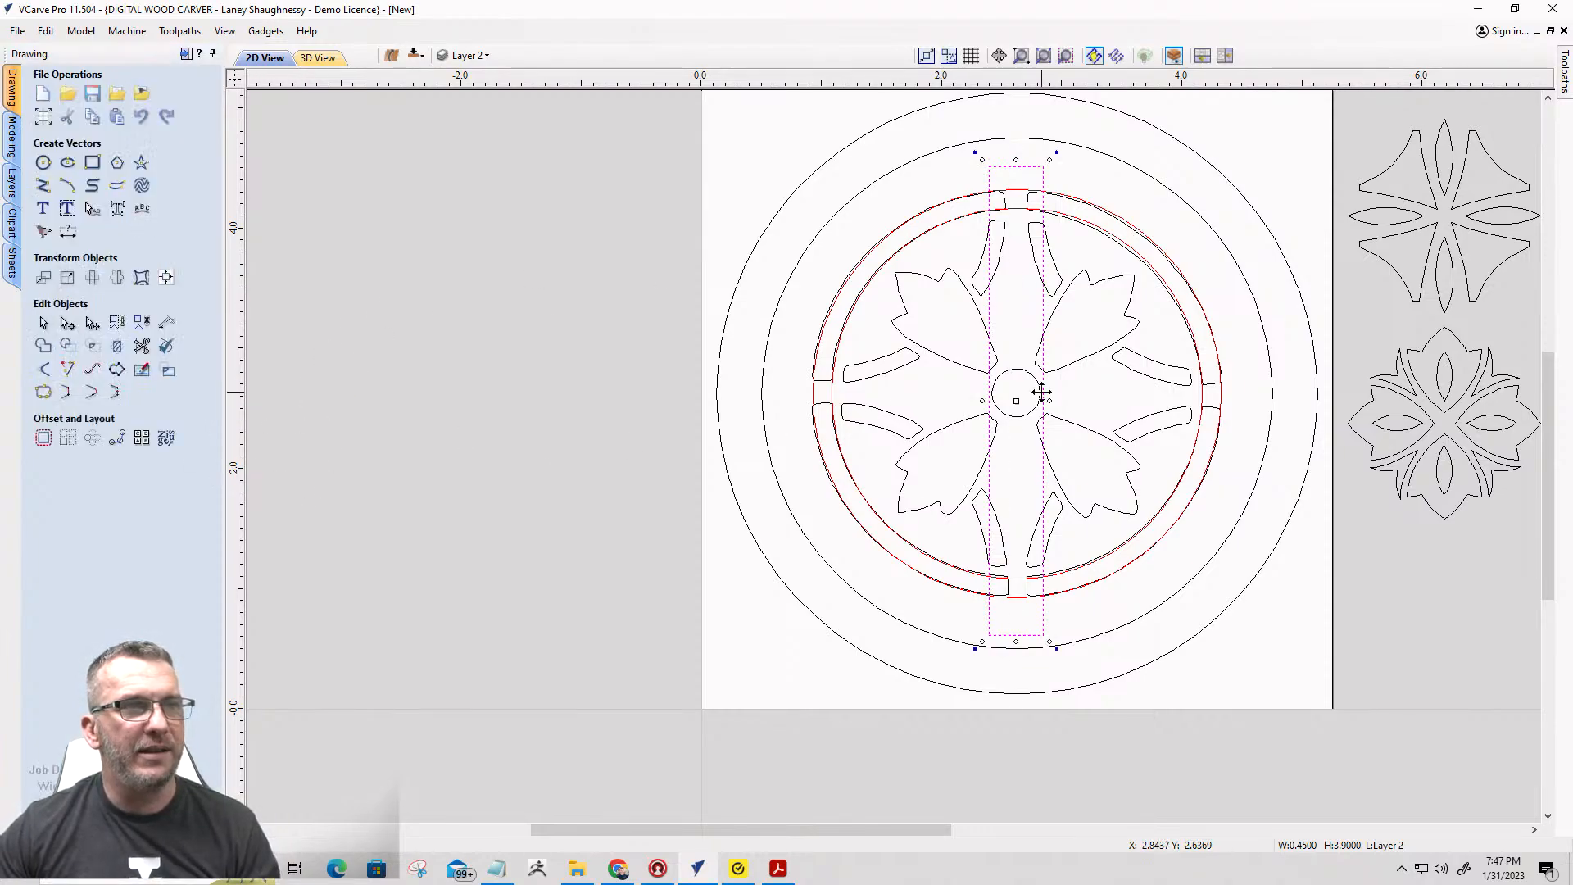
Narrow the vertical rectangle evenly about its centre to about 0.188 inches wide, matching the gap between the ring segments.
scroll(1041, 392, up, 2)
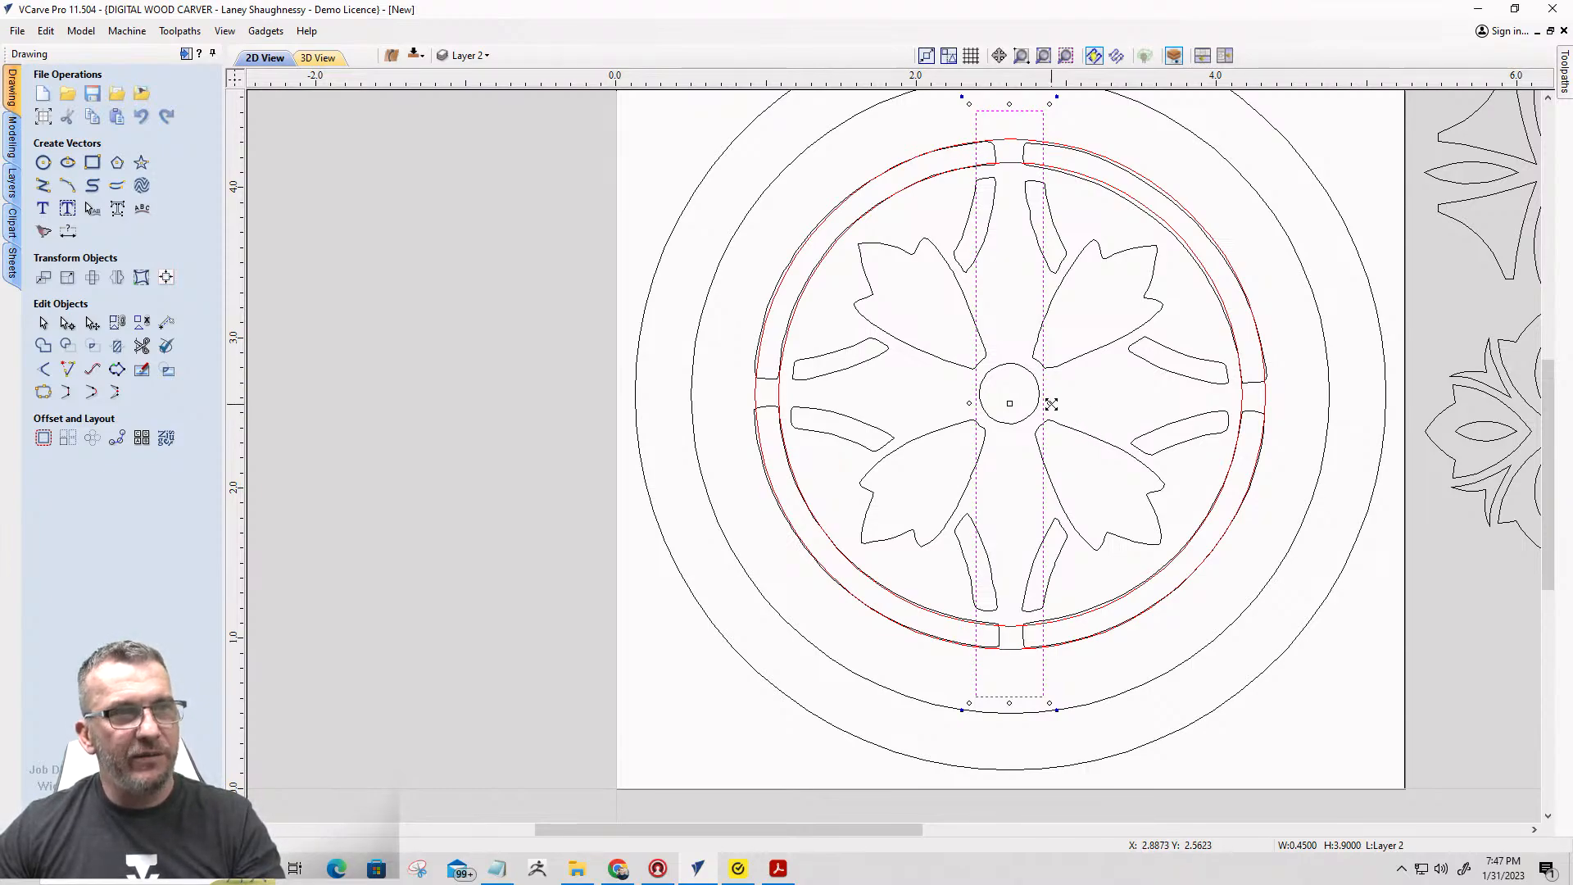
drag(1051, 404, 1019, 400)
scroll(998, 94, up, 6)
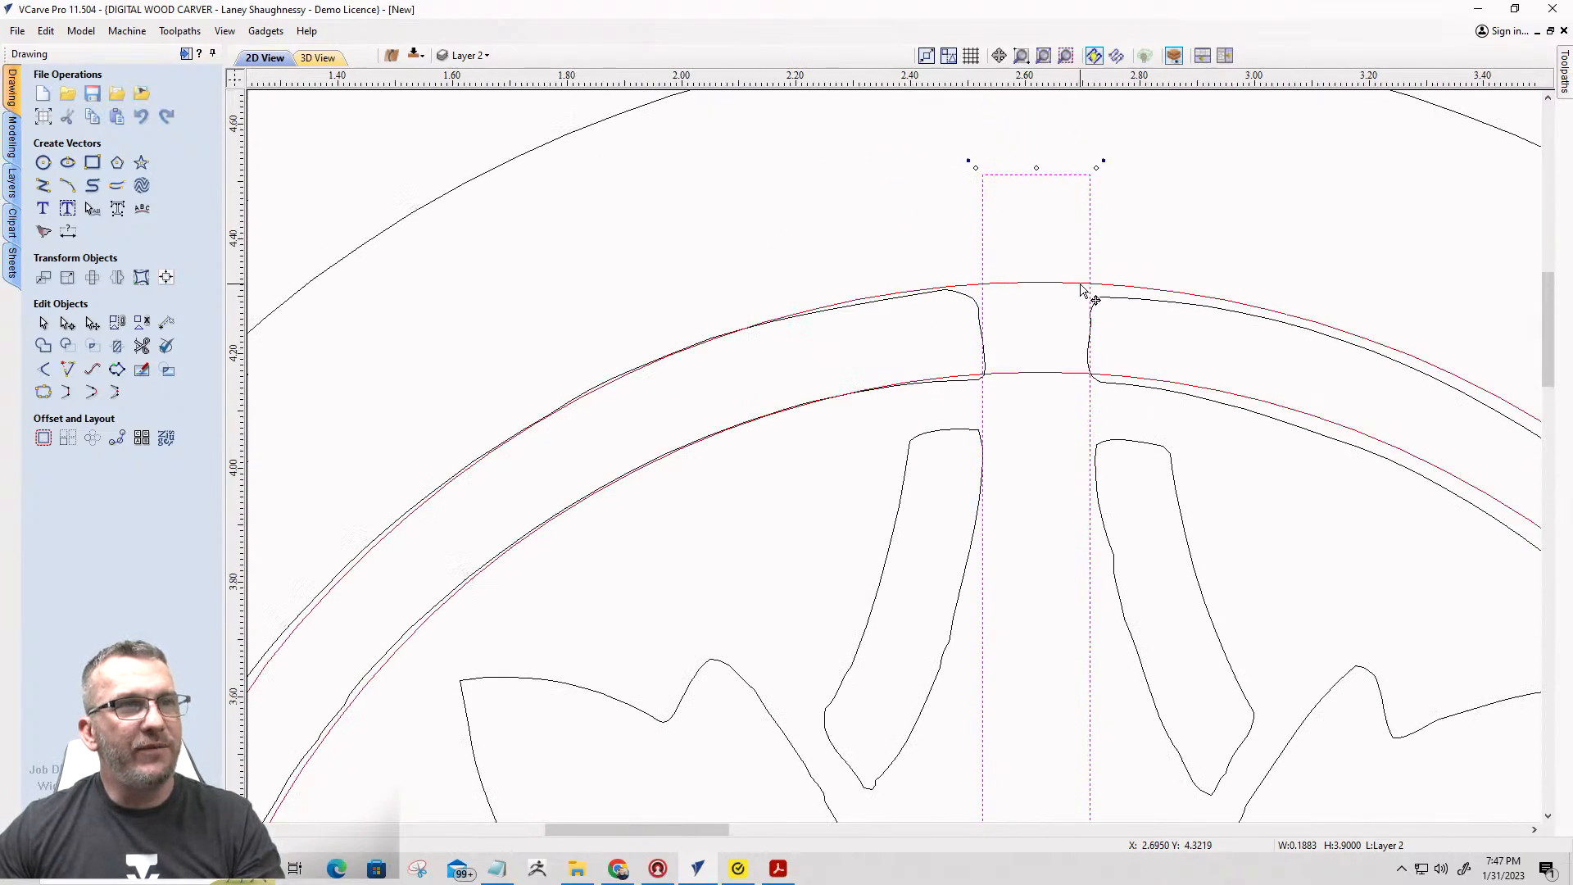
scroll(1081, 288, up, 2)
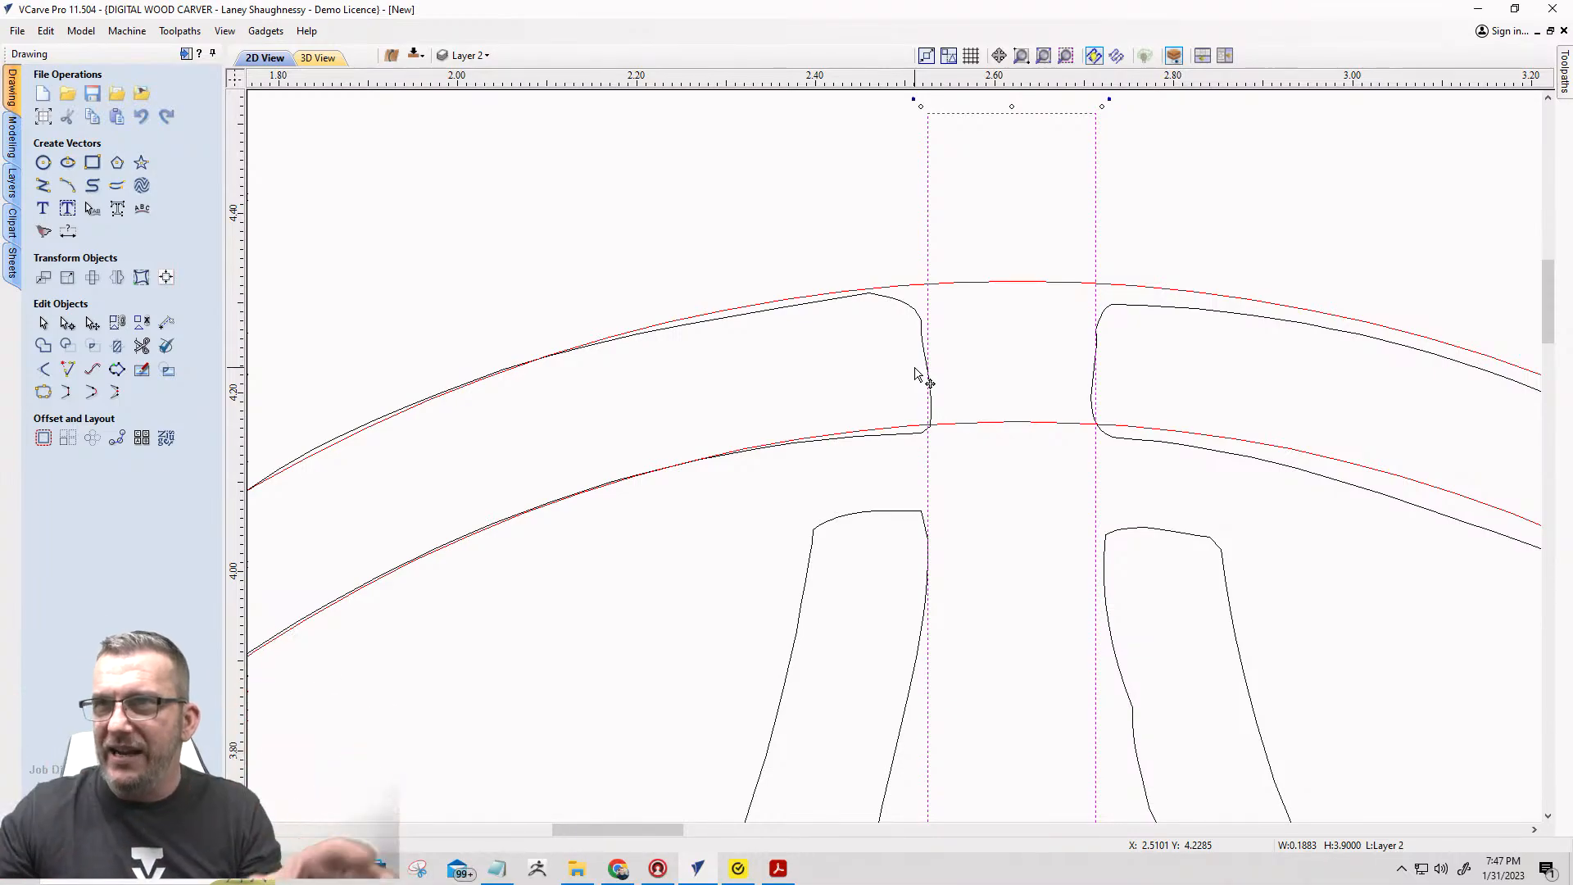
scroll(918, 374, down, 5)
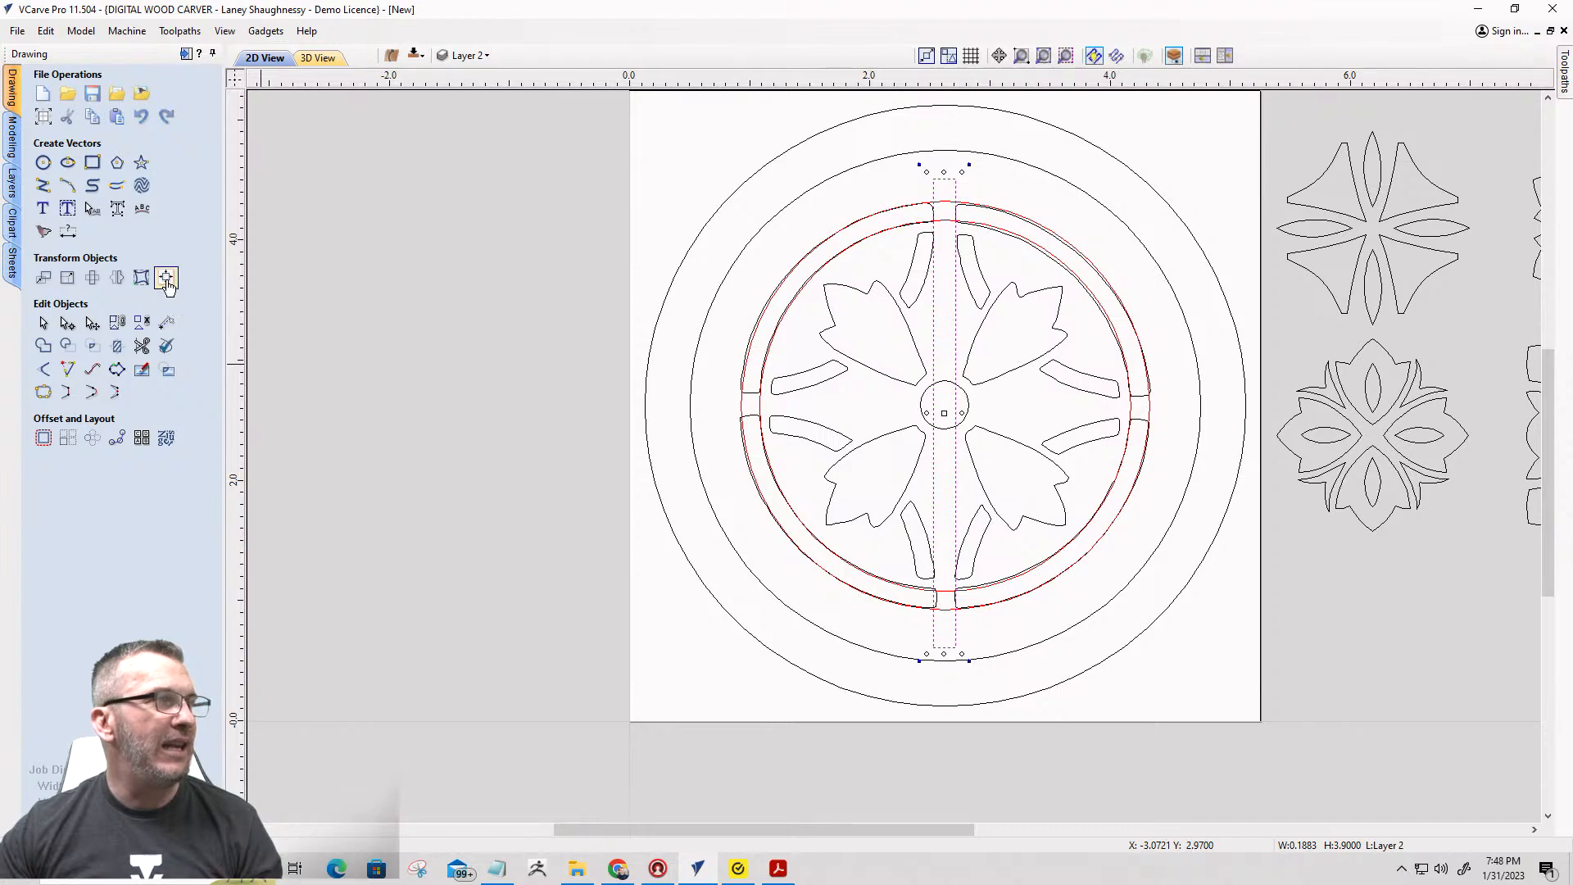
Centre the narrow vertical rectangle horizontally in the material and leave the Alignment Tools.
click(165, 277)
click(75, 140)
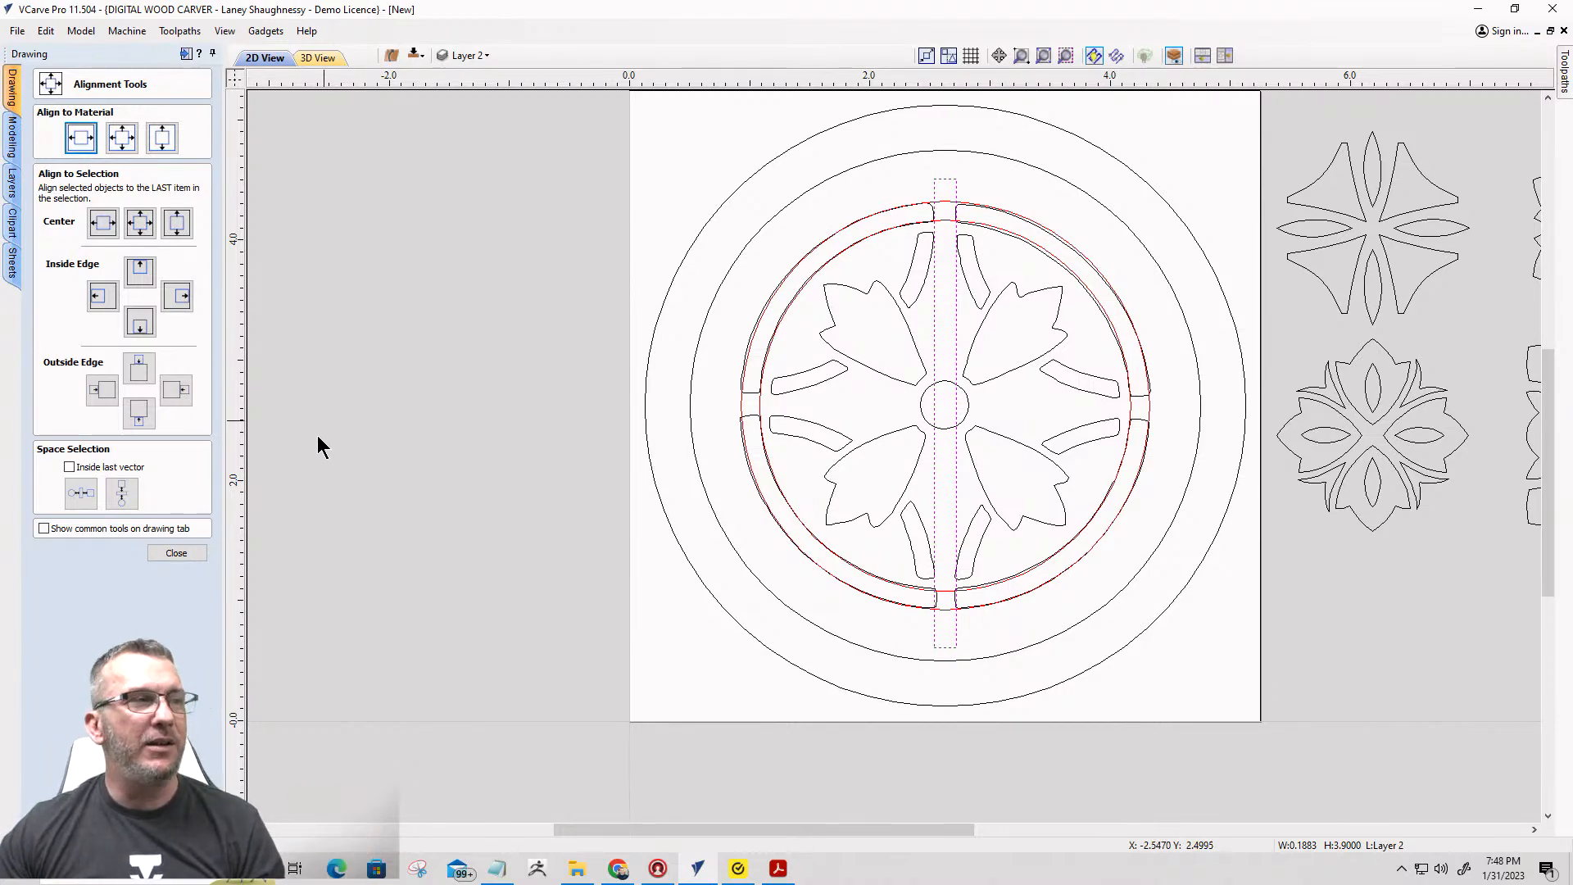
click(158, 553)
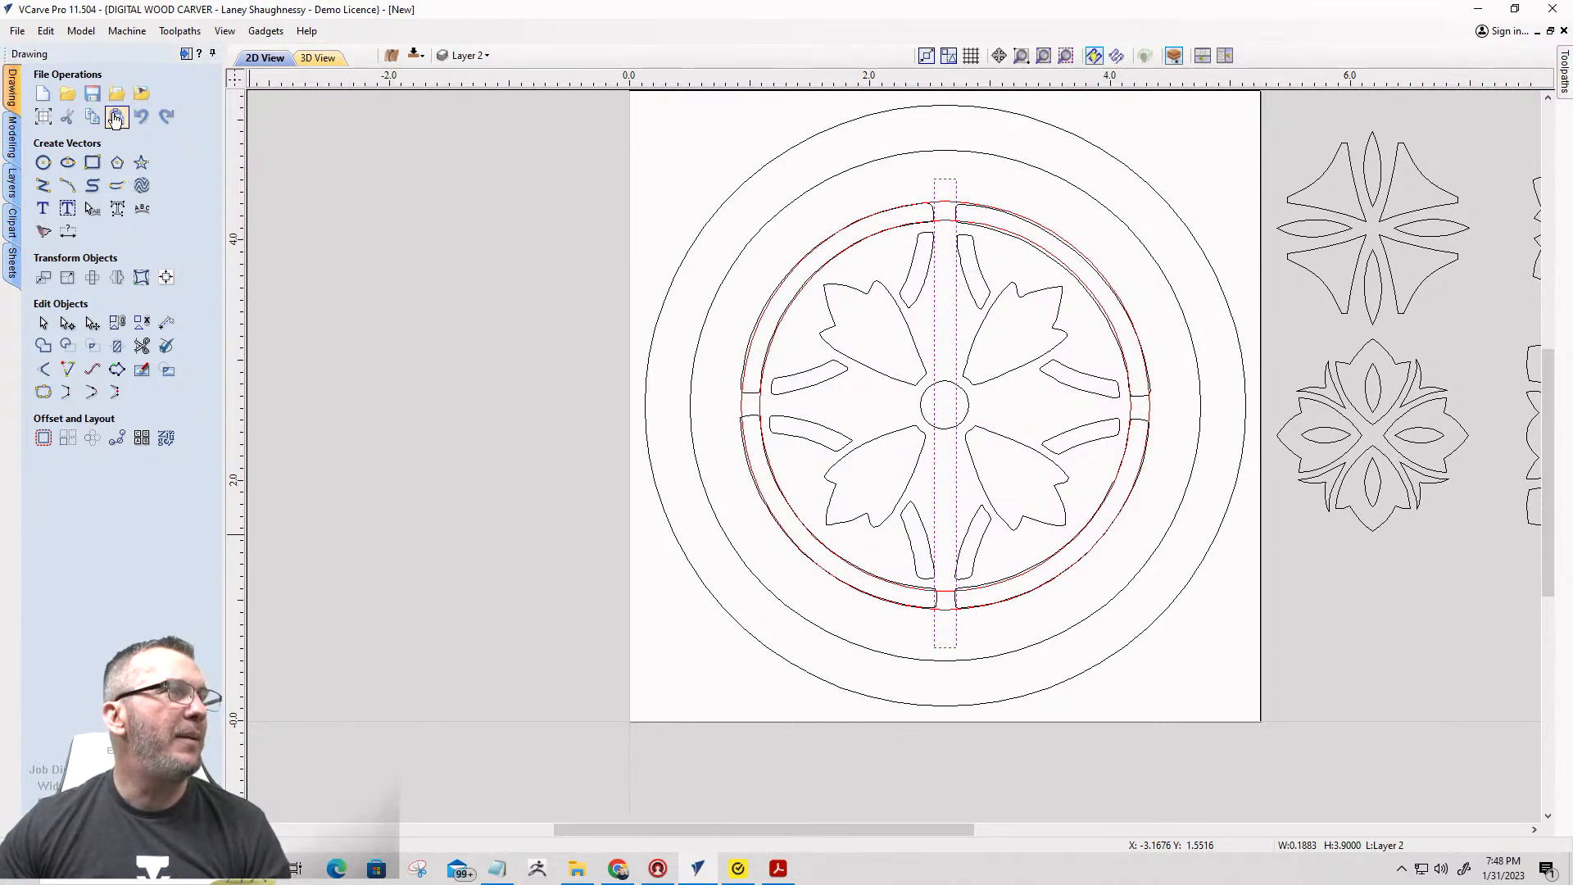
Duplicate the narrow vertical rectangle in place and rotate the copy 90 degrees so it lies horizontally across the motif.
click(117, 118)
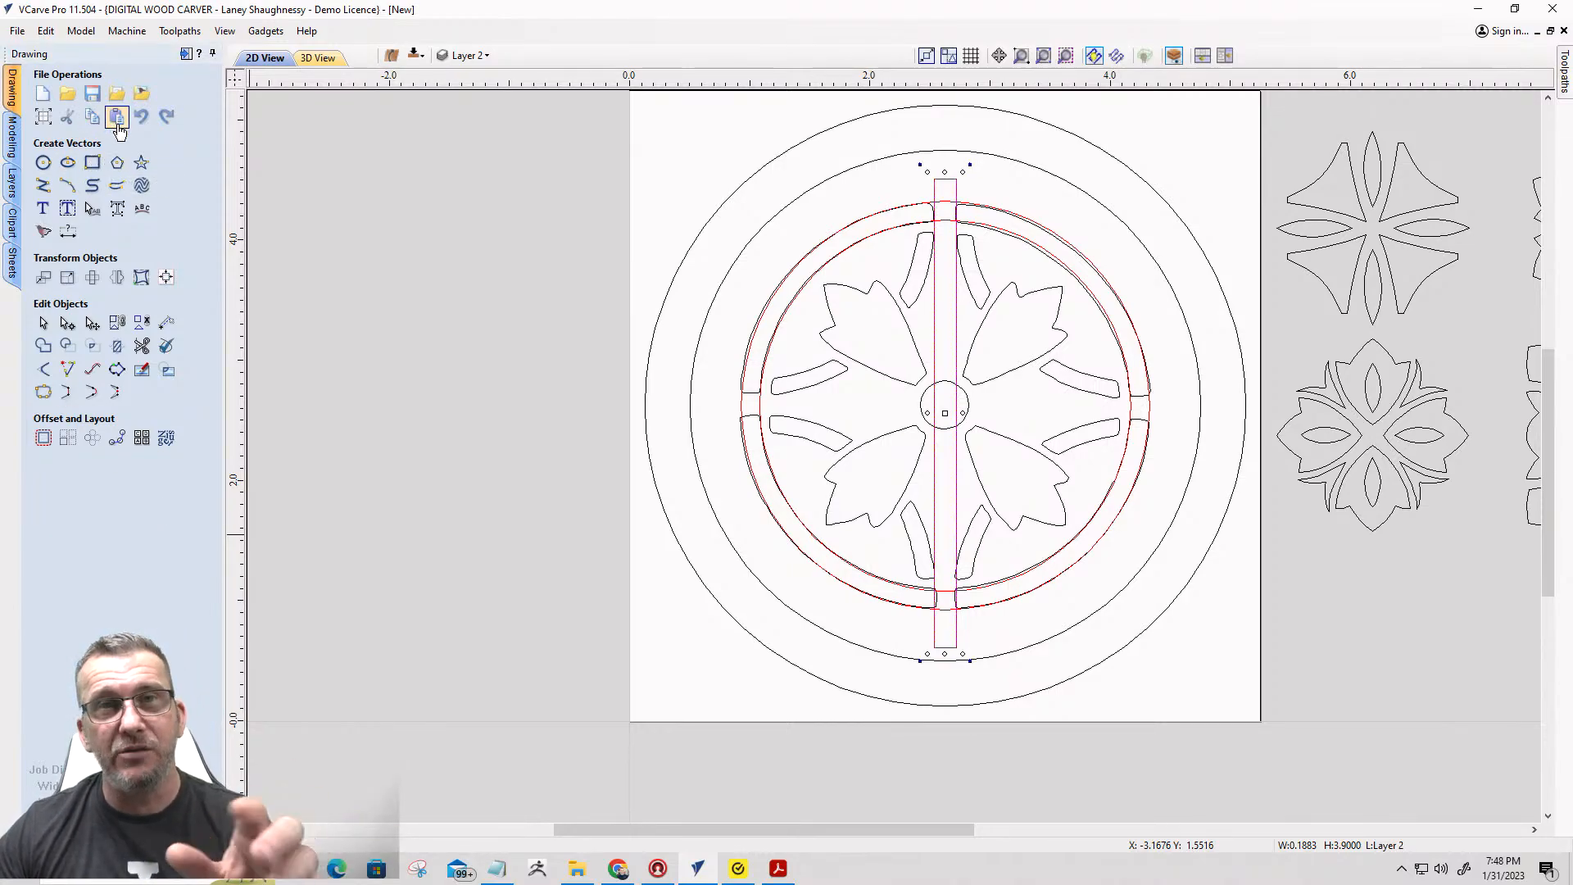
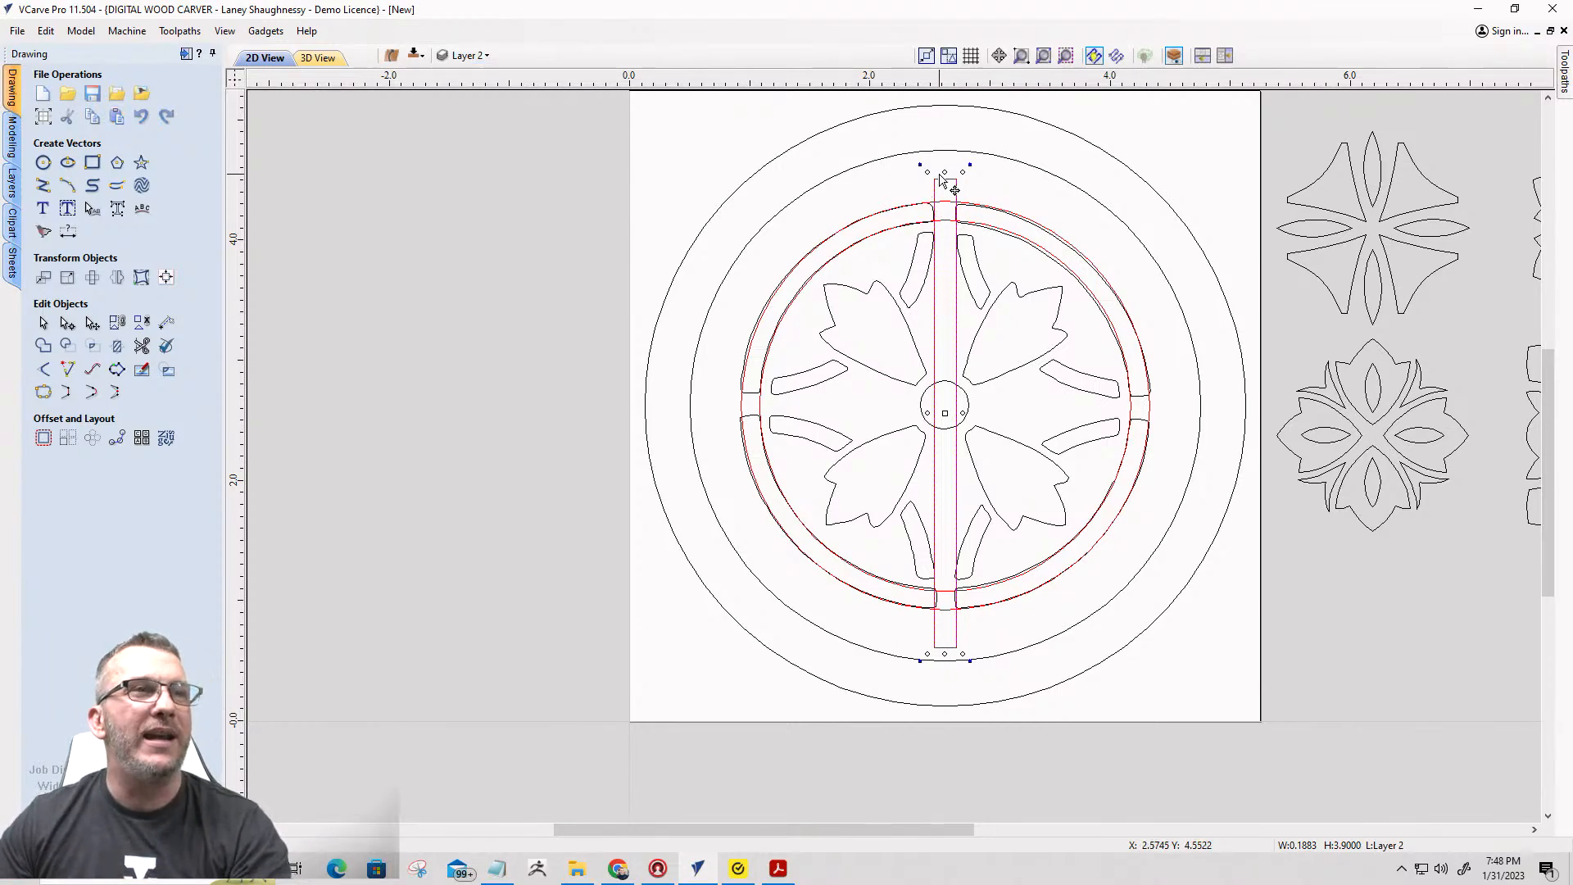
click(943, 178)
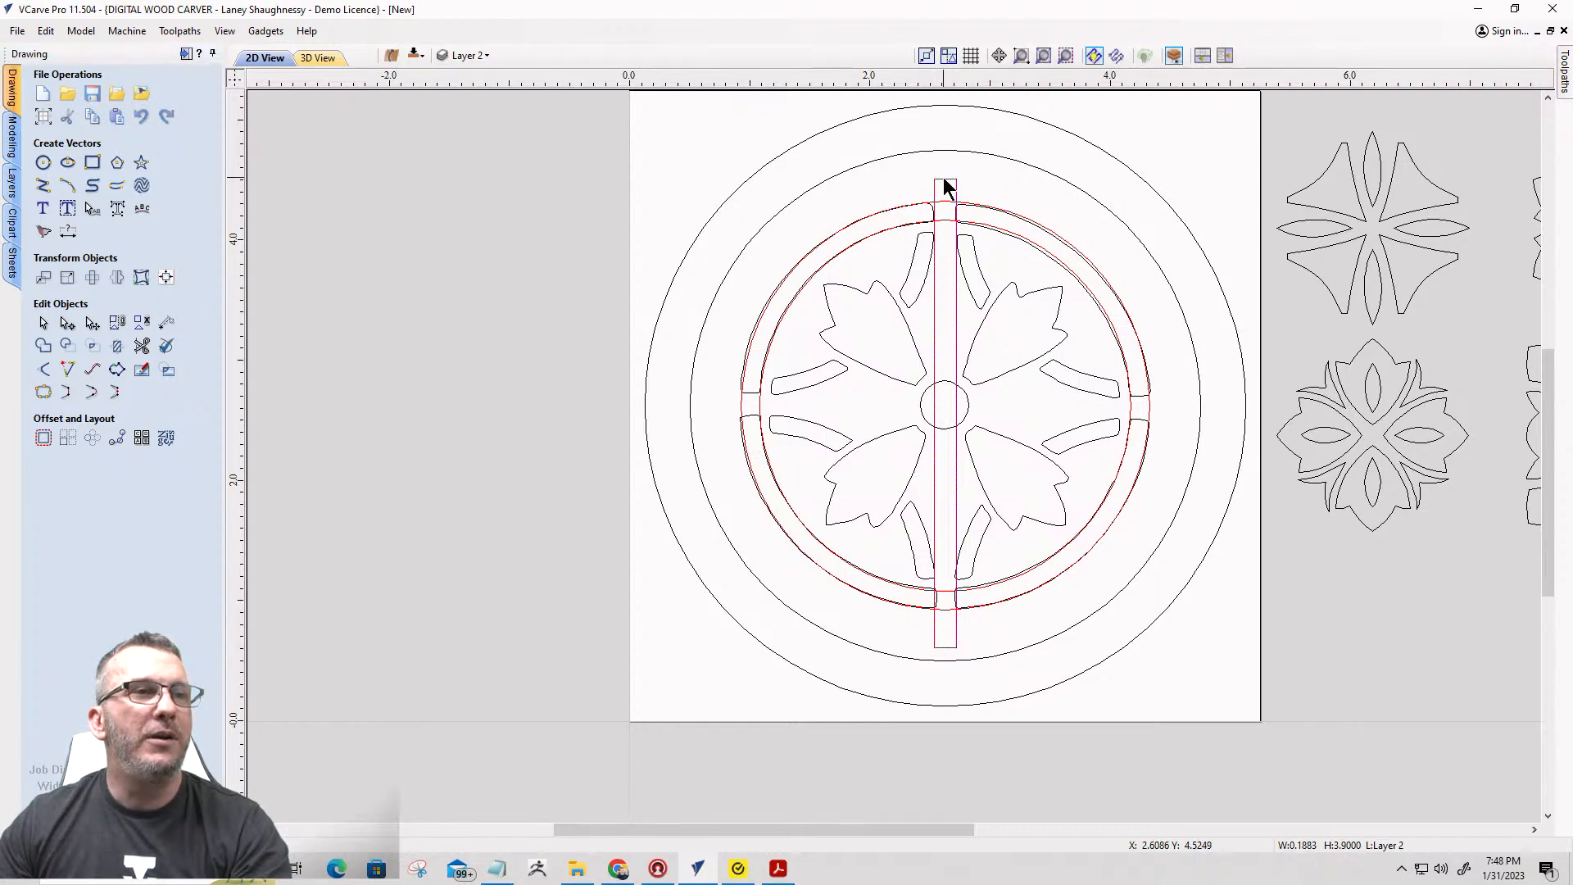
key(9)
key(9)
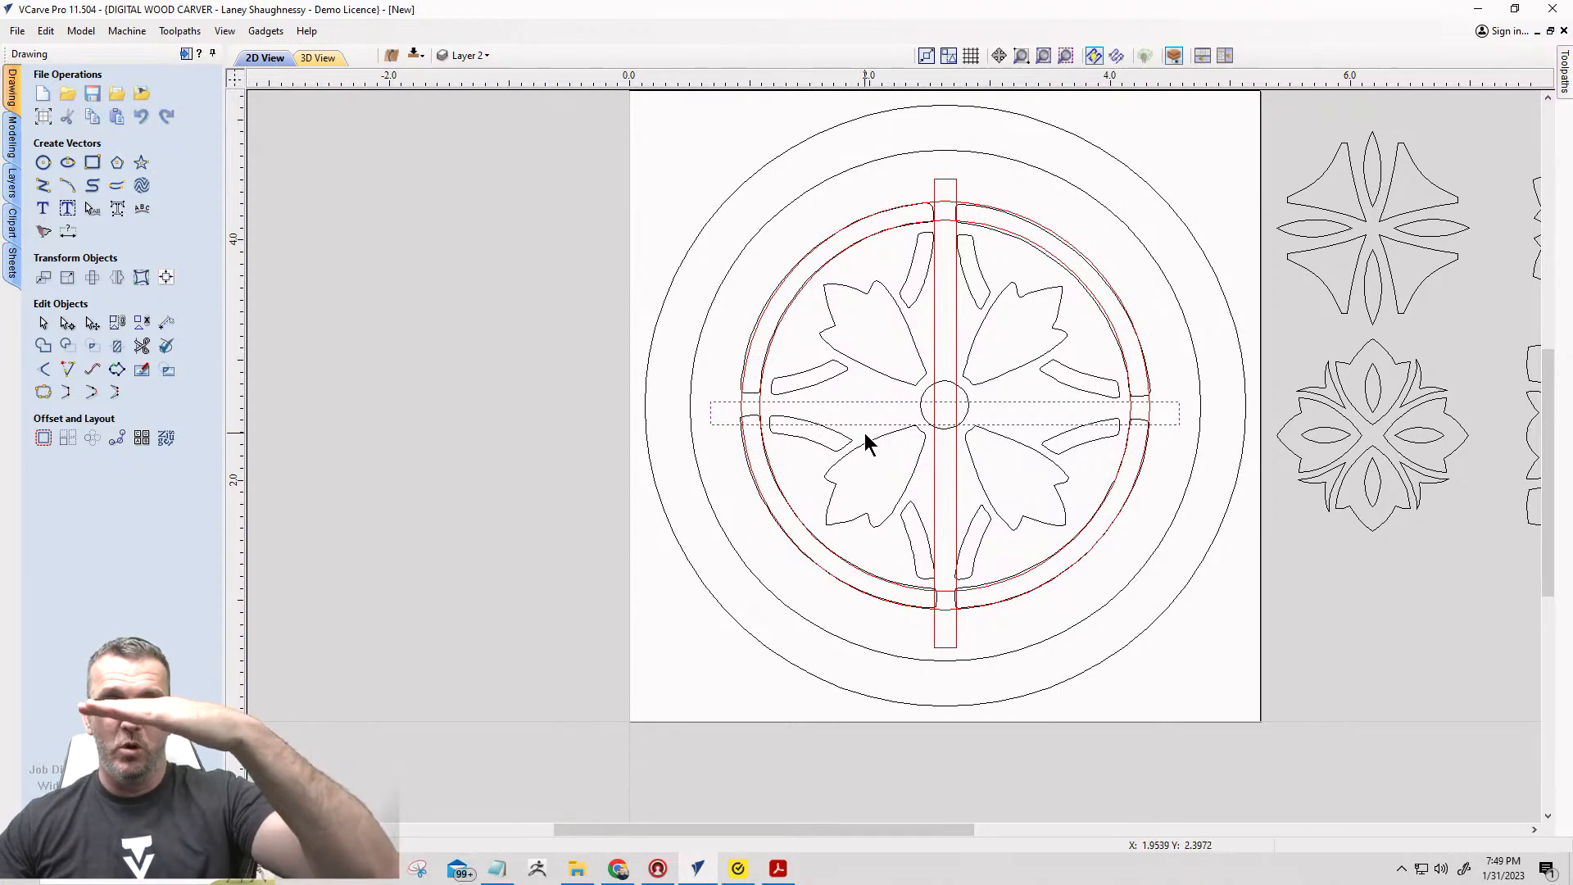
Centre the horizontal rectangle vertically in the material and leave the Alignment Tools.
click(167, 278)
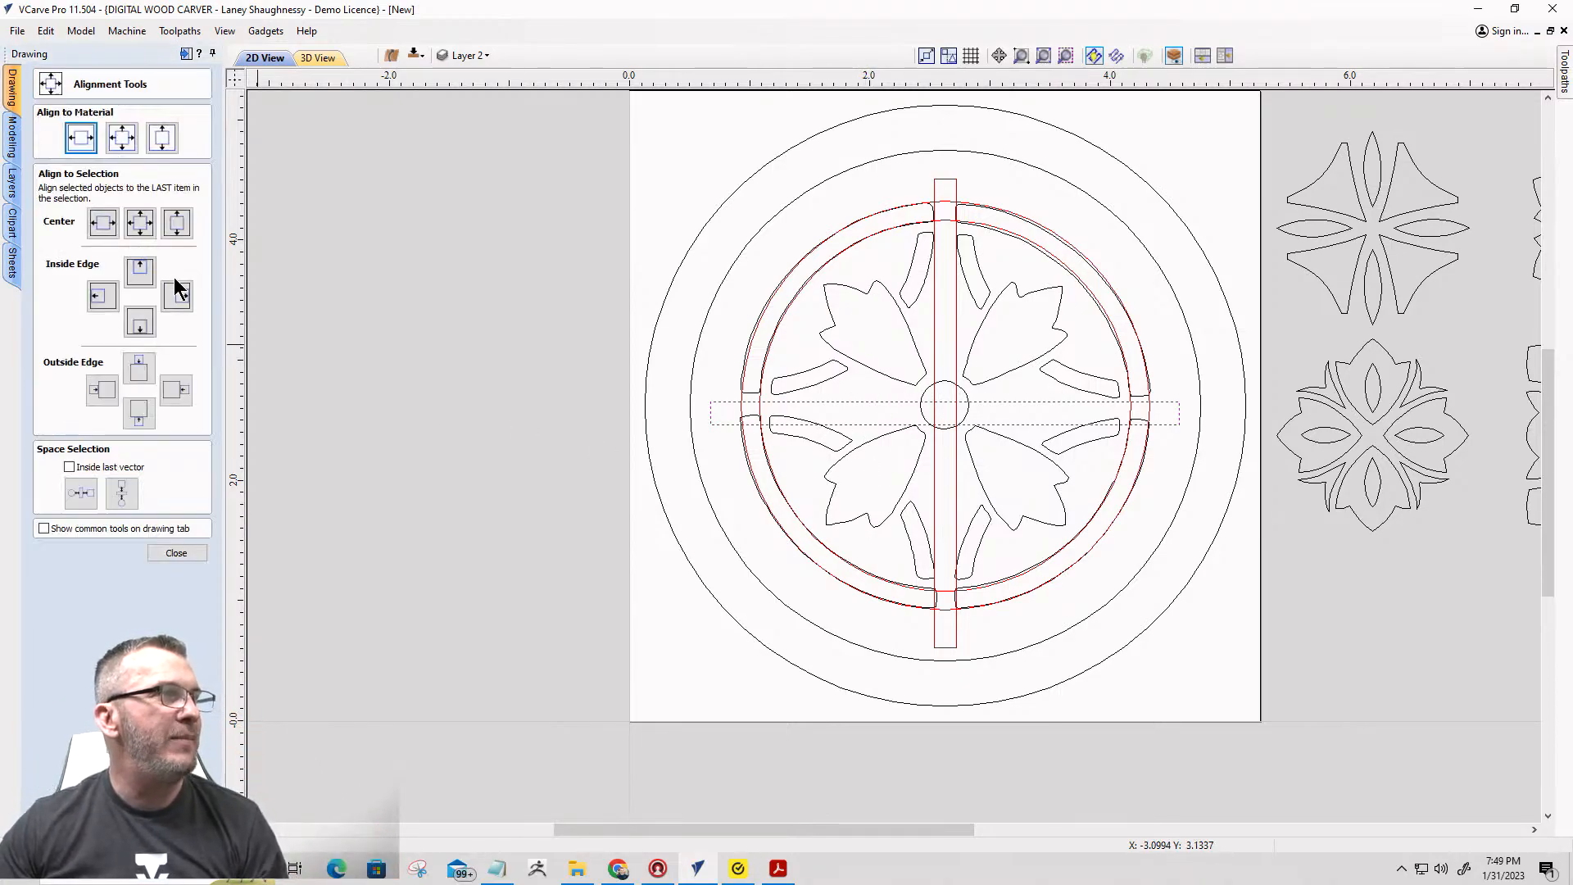
click(166, 139)
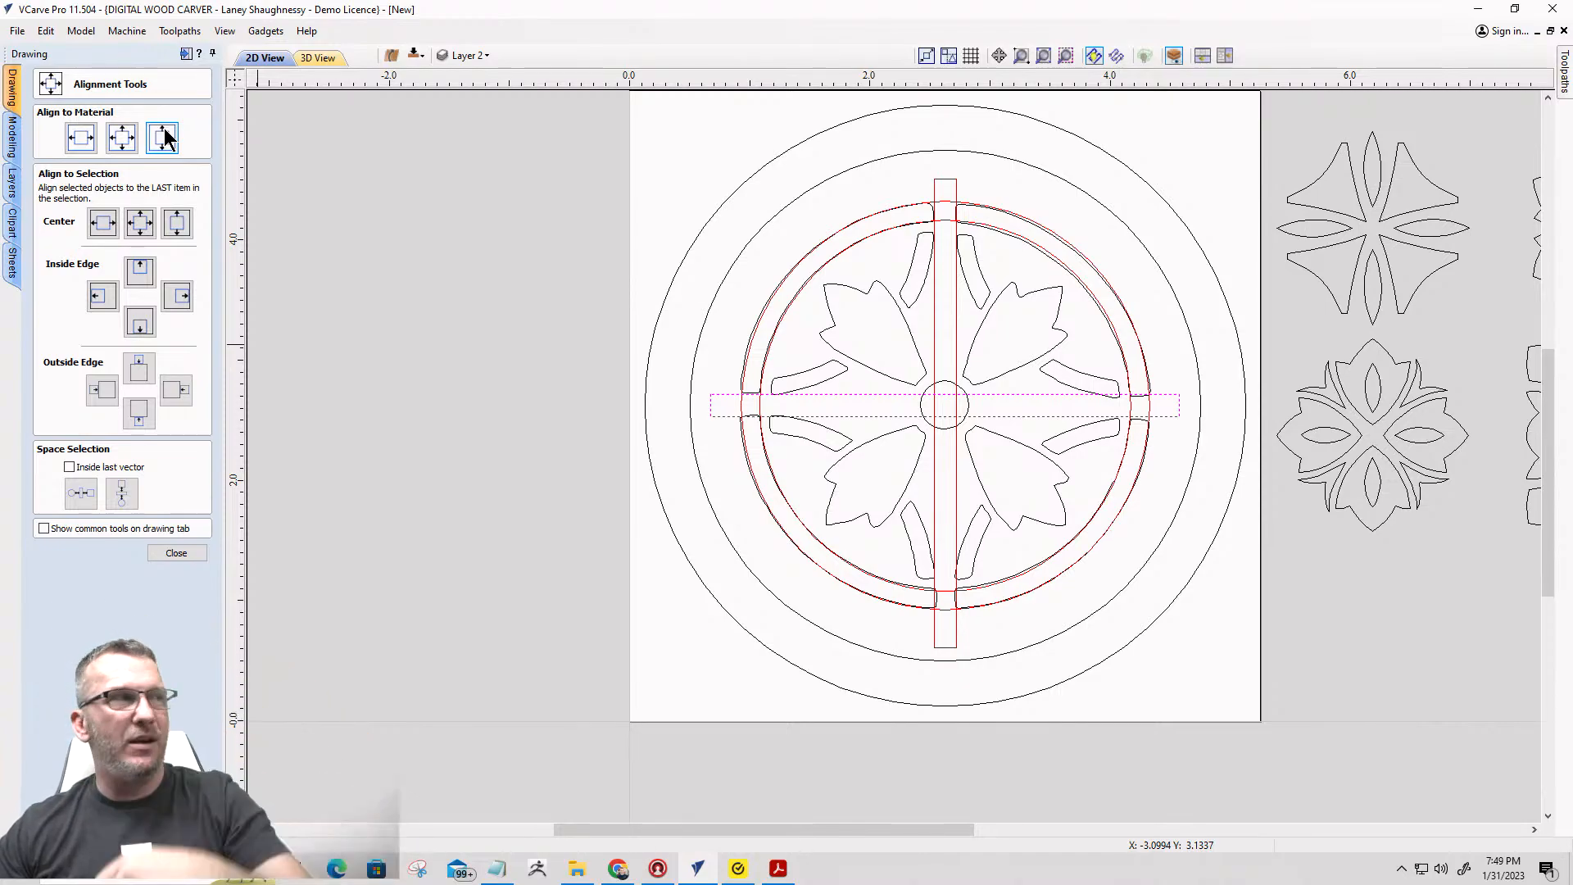
click(176, 552)
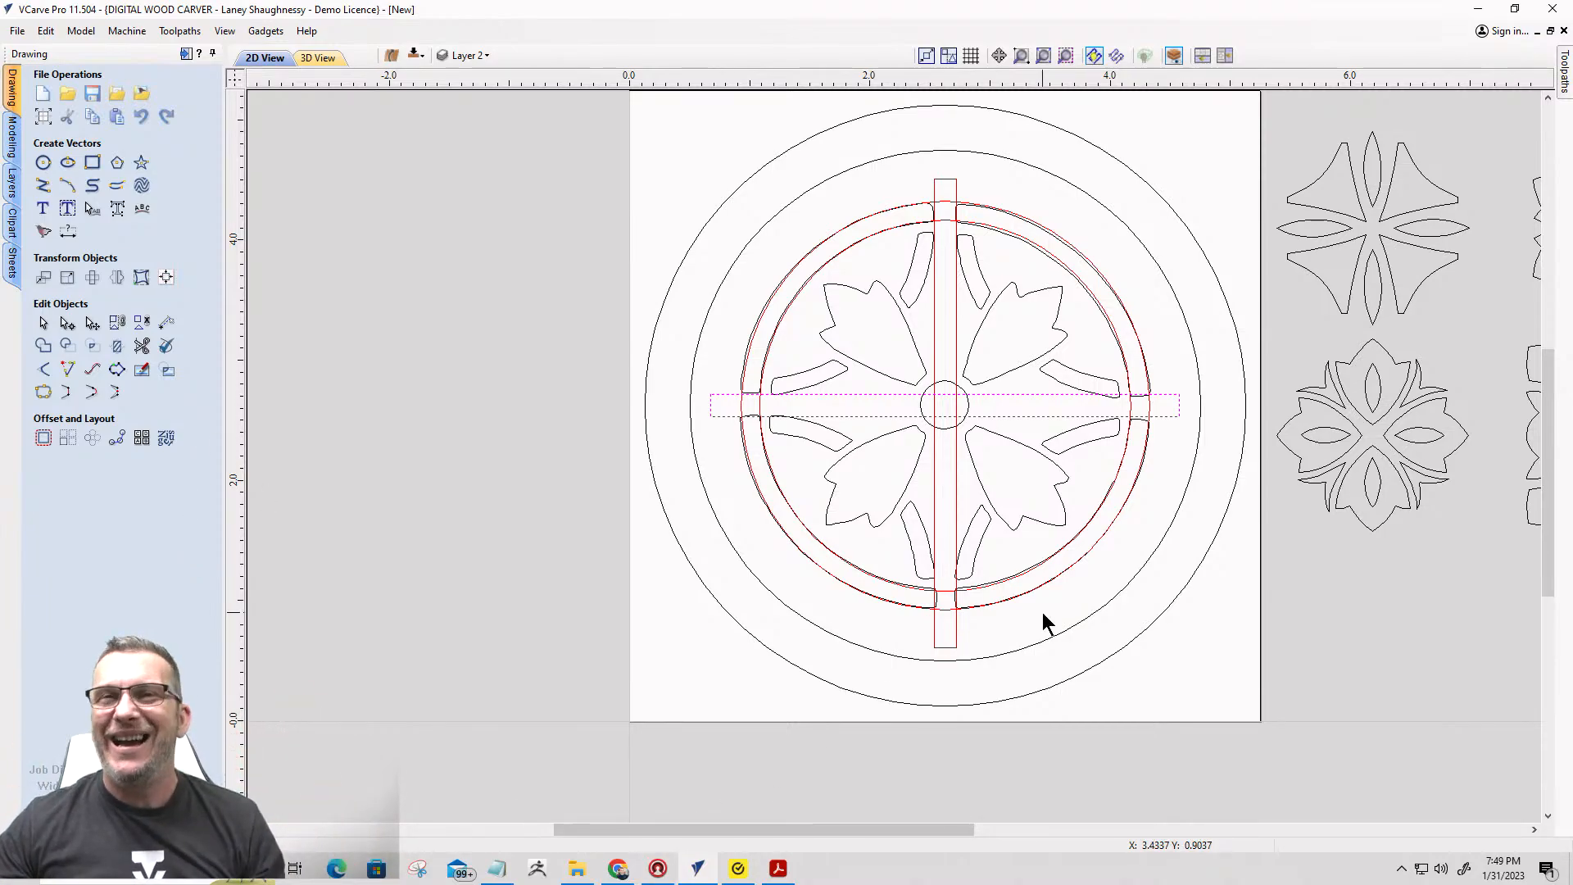
Hide layer 0 and the imported floral pattern layer so only the red Layer 2 geometry is displayed.
scroll(1005, 662, up, 3)
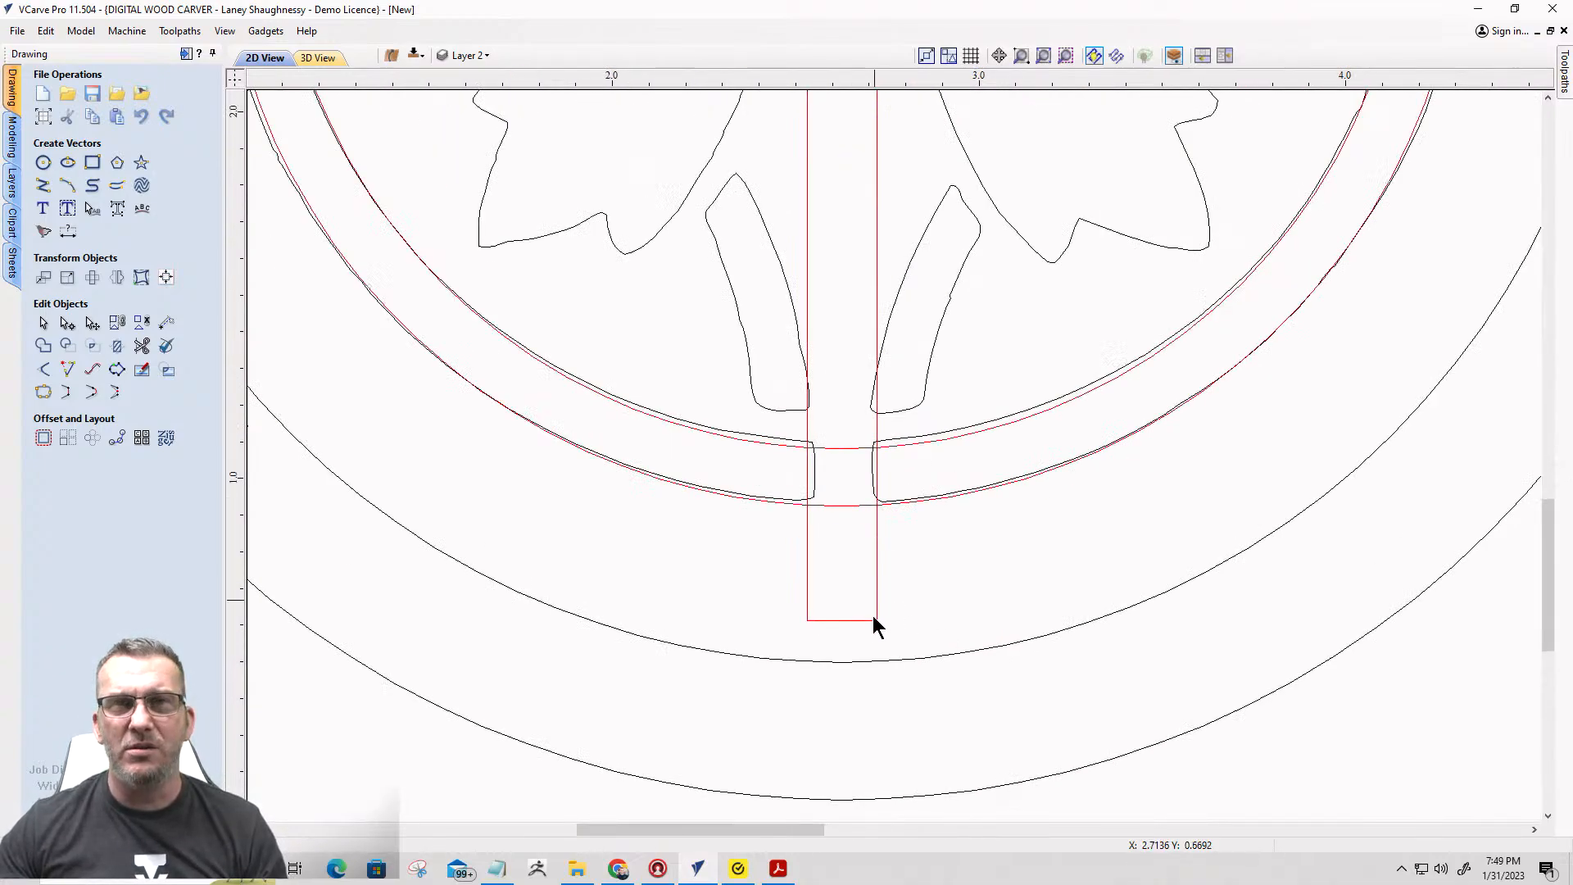
scroll(872, 637, down, 4)
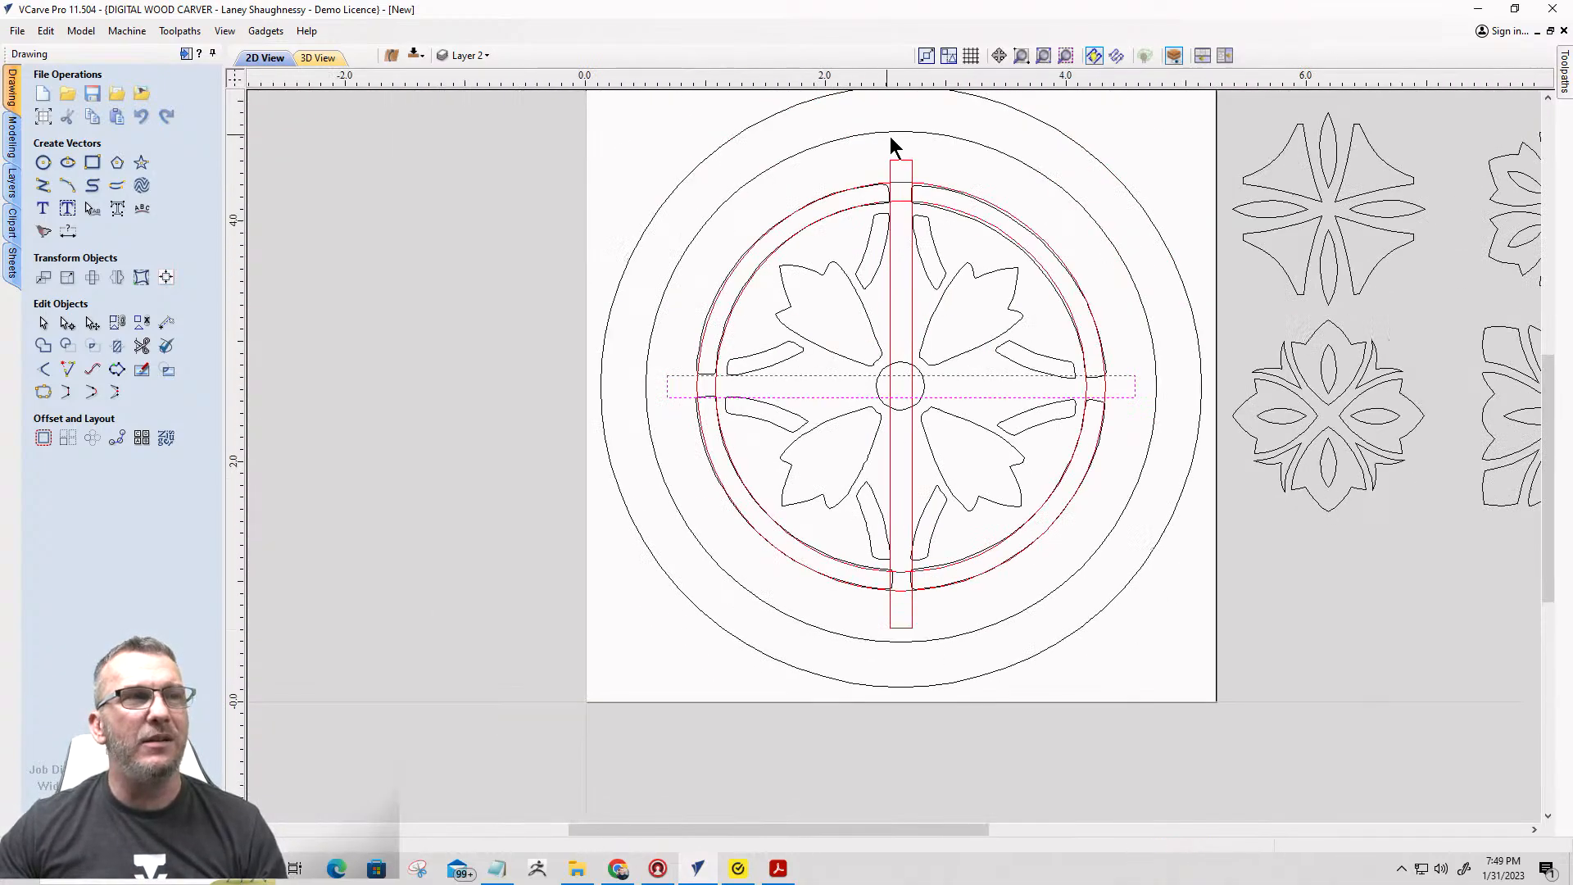
scroll(893, 156, up, 4)
scroll(950, 235, down, 4)
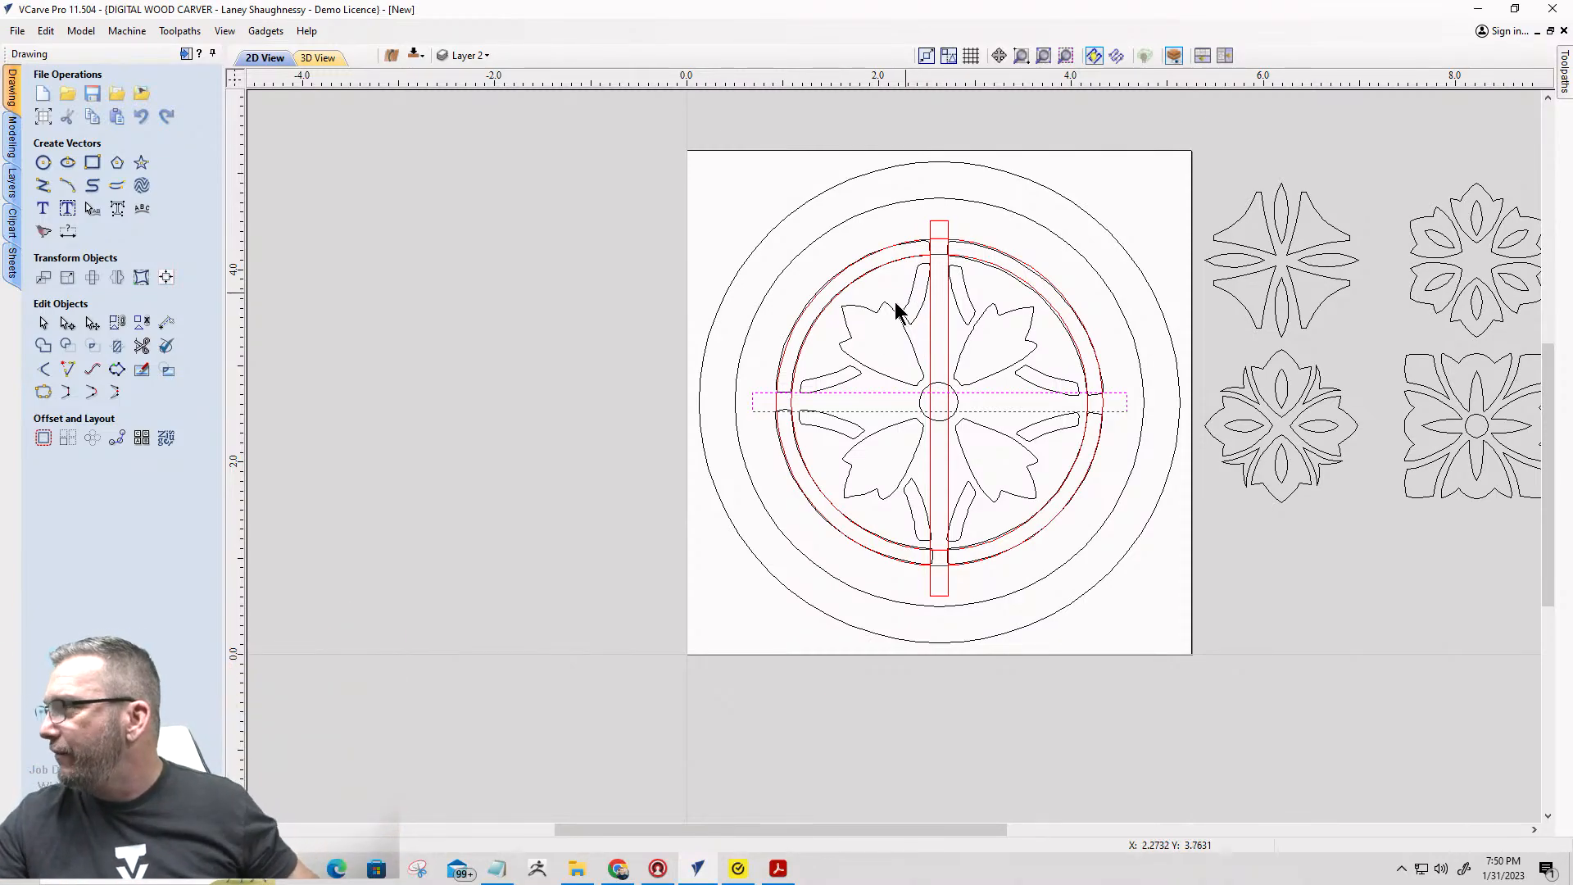
scroll(881, 341, up, 2)
scroll(947, 376, down, 1)
scroll(950, 376, up, 2)
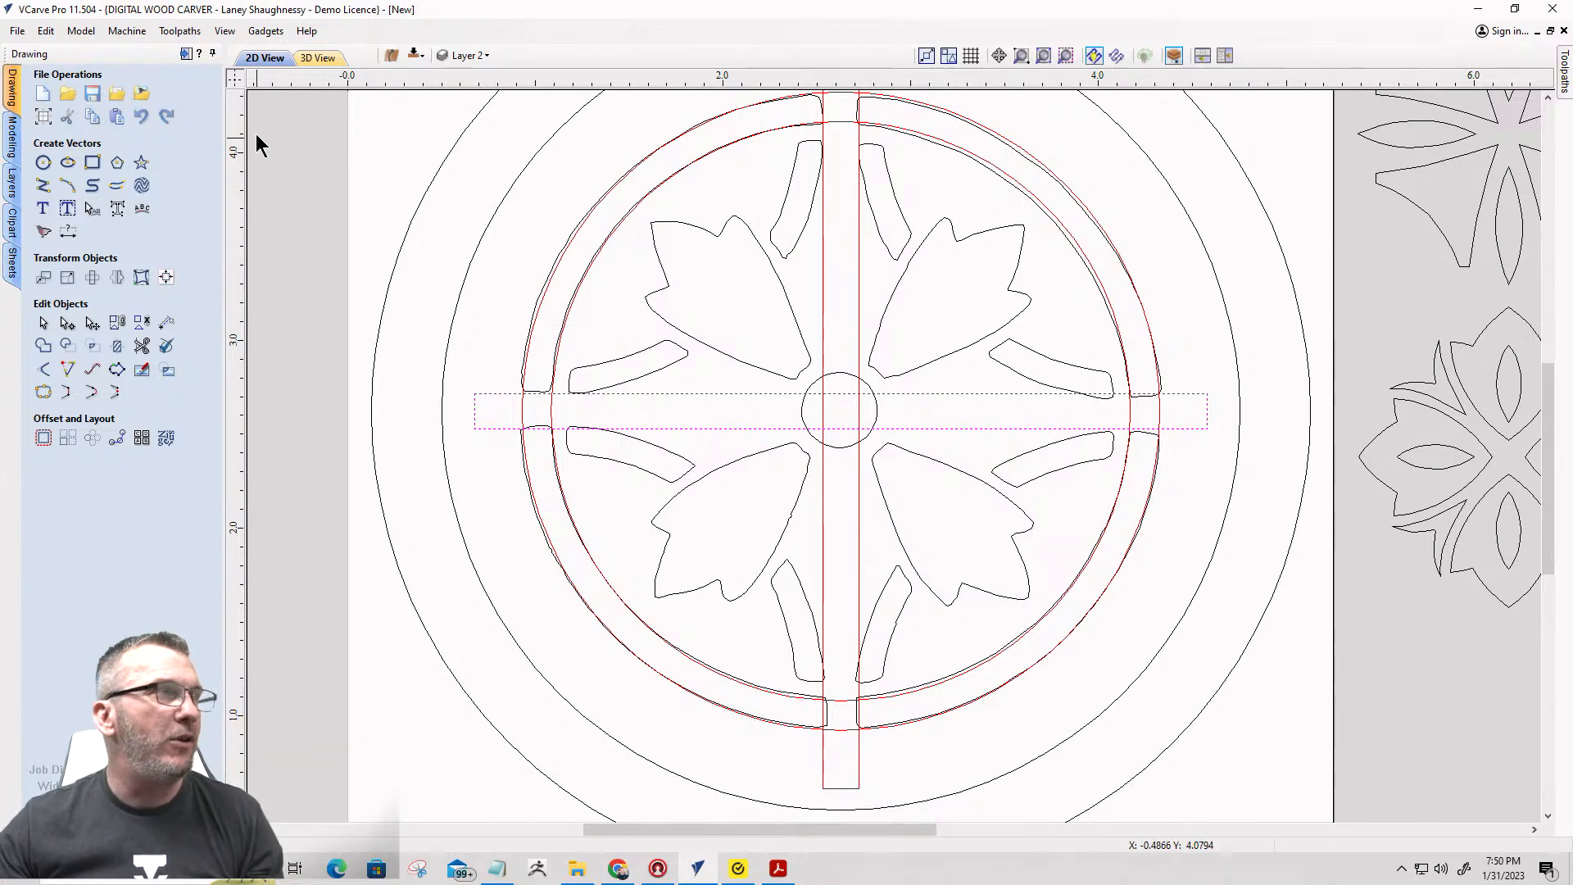
click(465, 57)
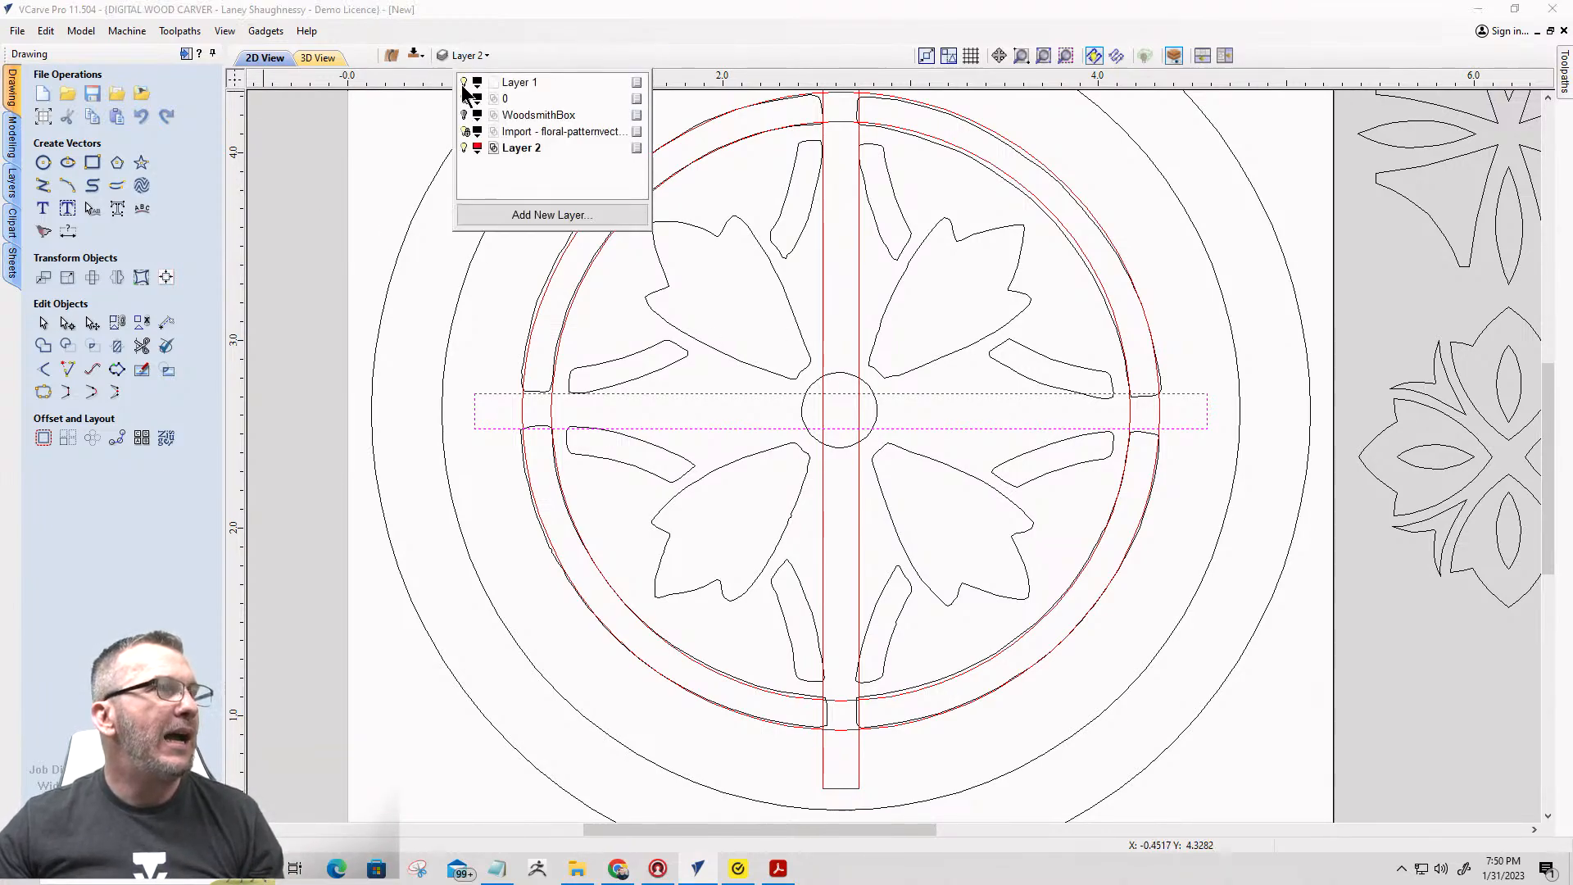
click(464, 99)
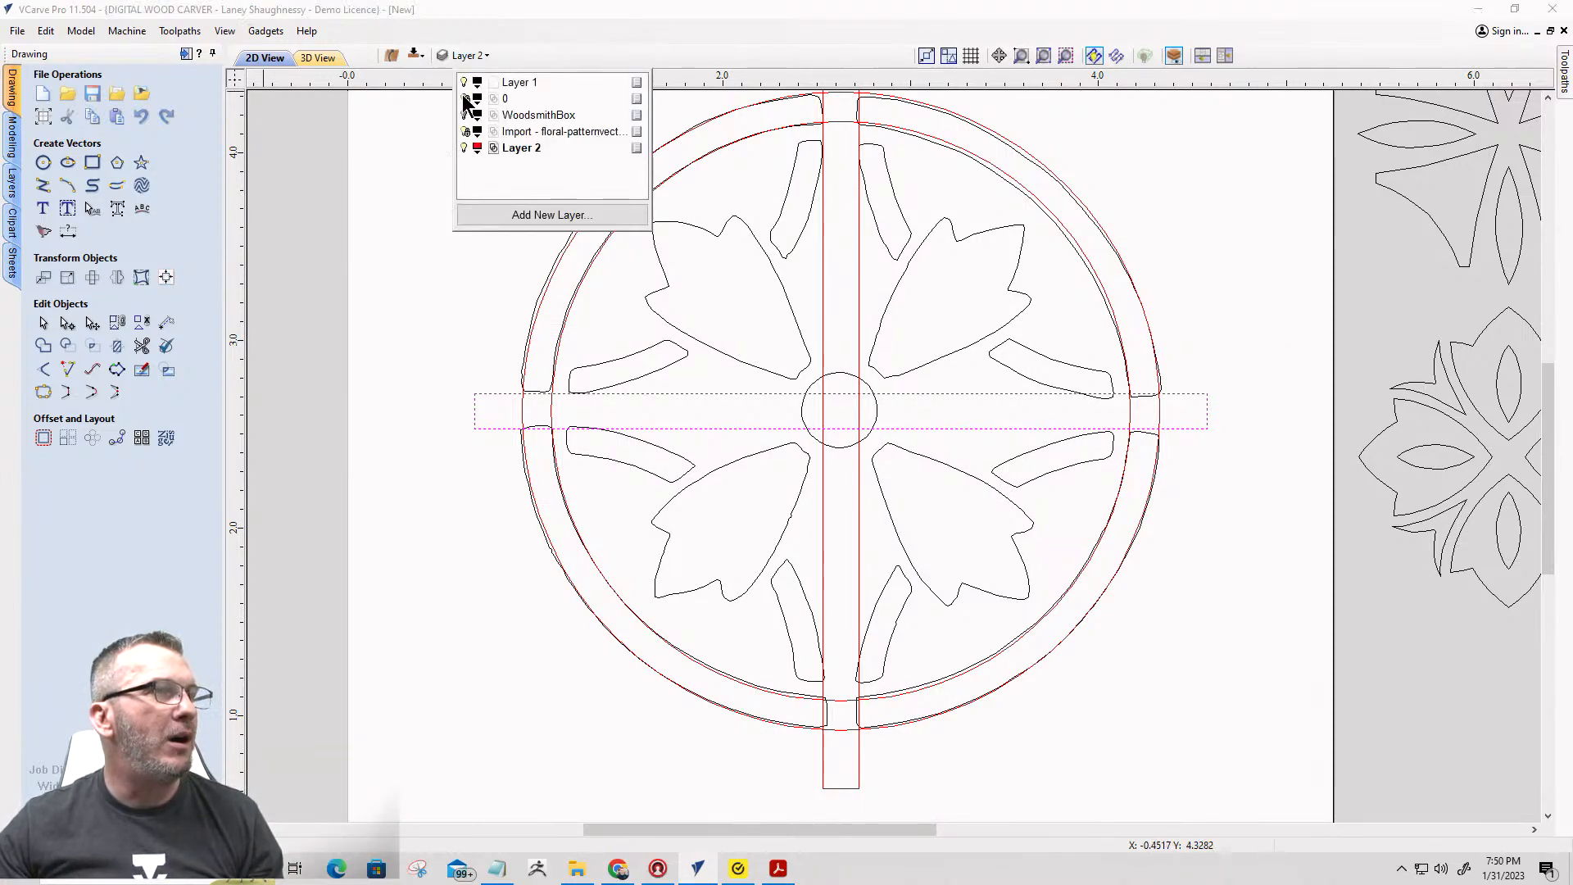
click(464, 131)
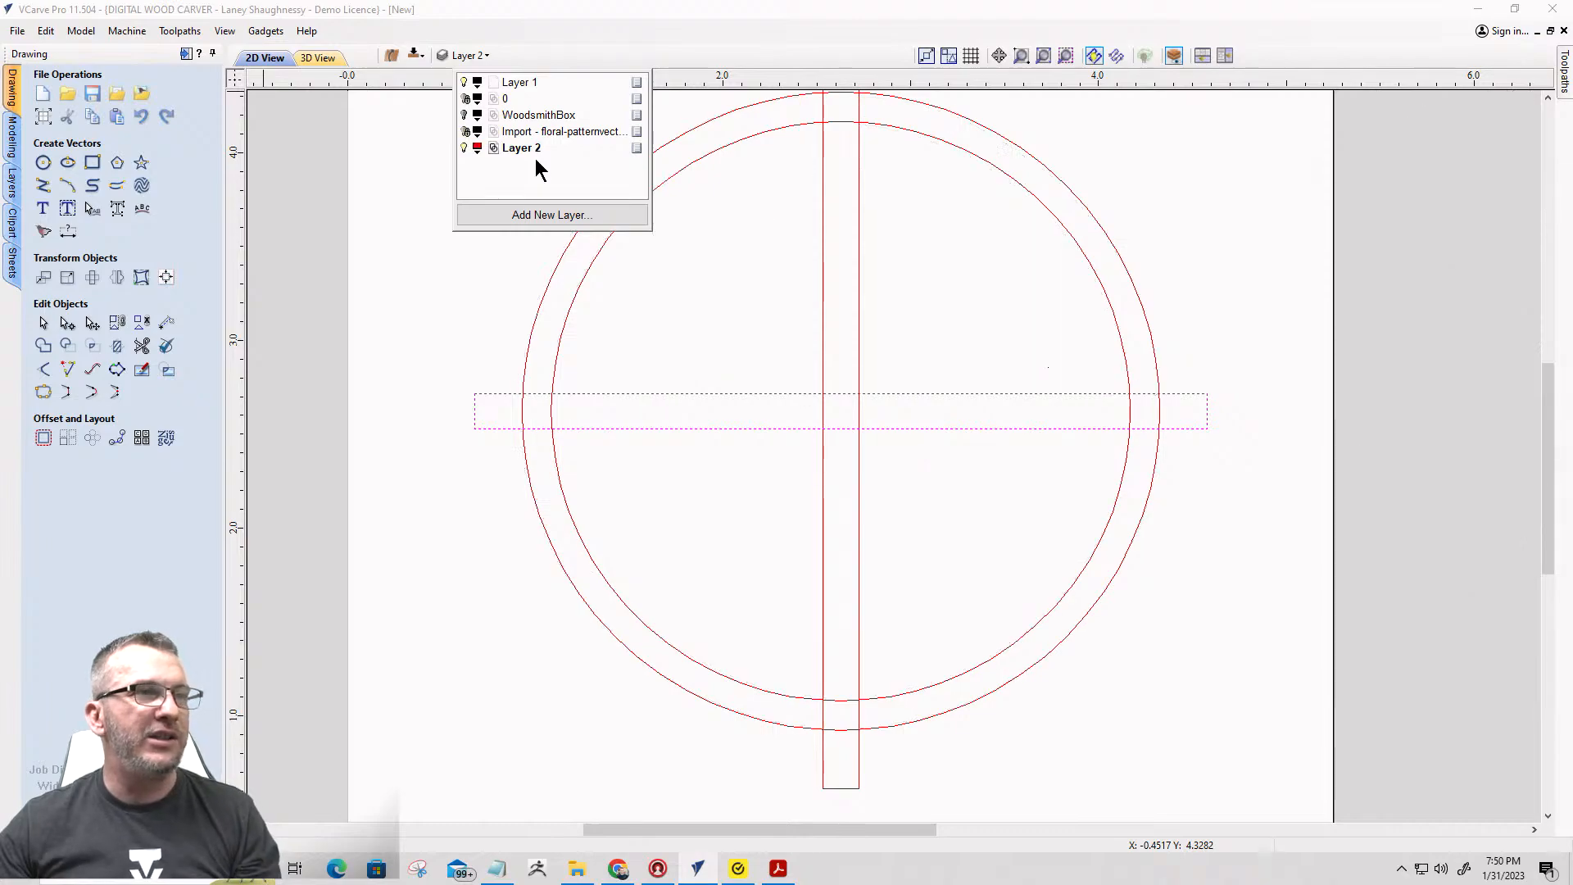
scroll(665, 337, down, 1)
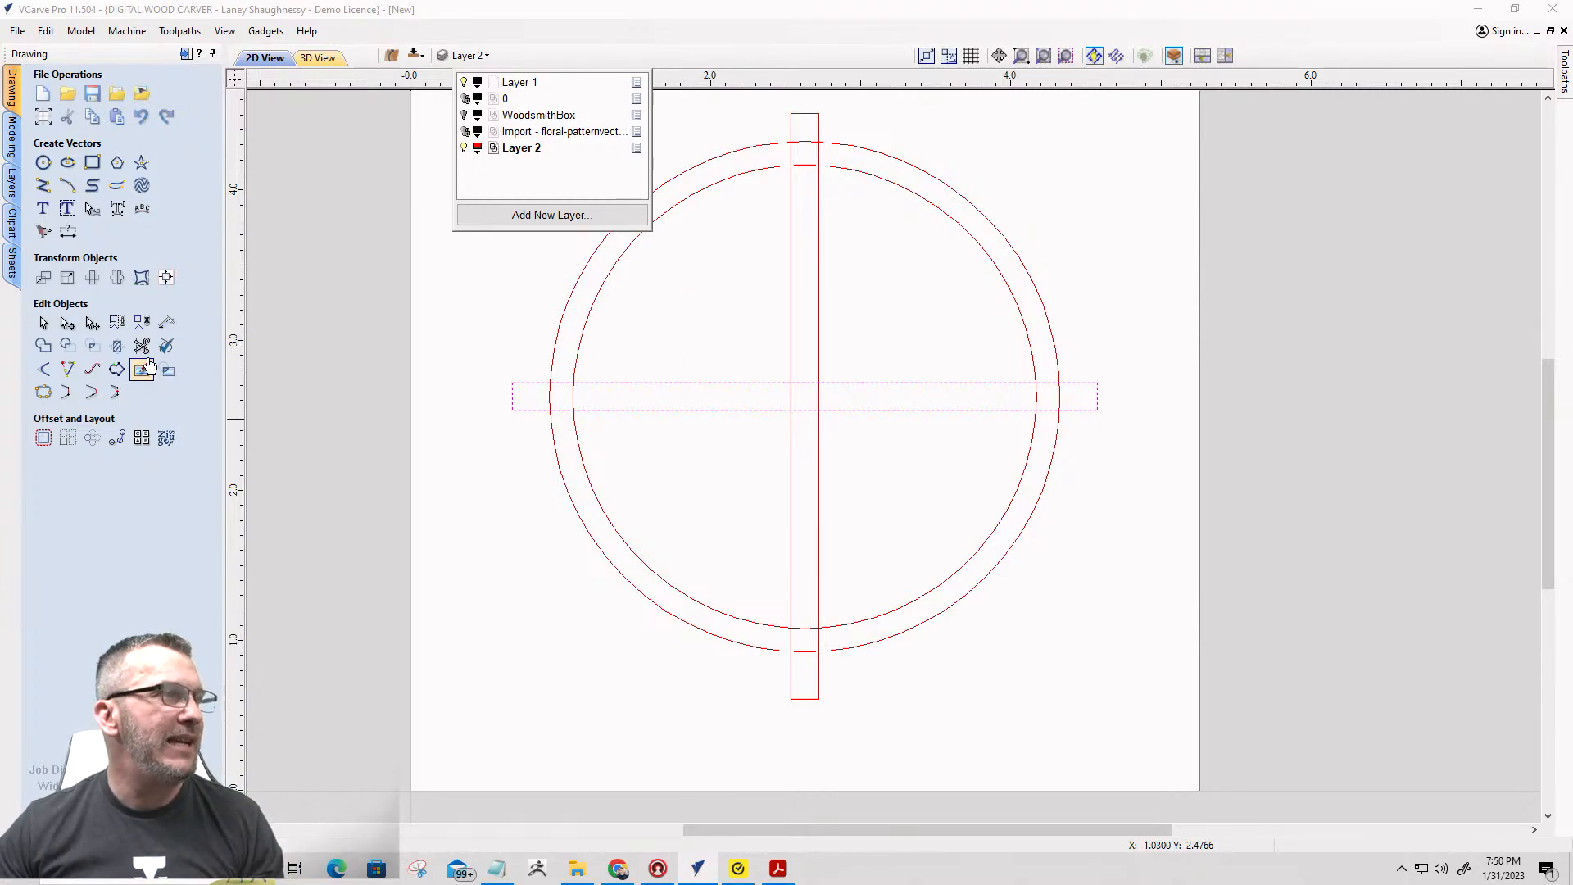
Use Interactive Vector Trim to open the ring's upper gap, removing the vertical rectangle's end, the arcs across it and its inner sides.
click(142, 345)
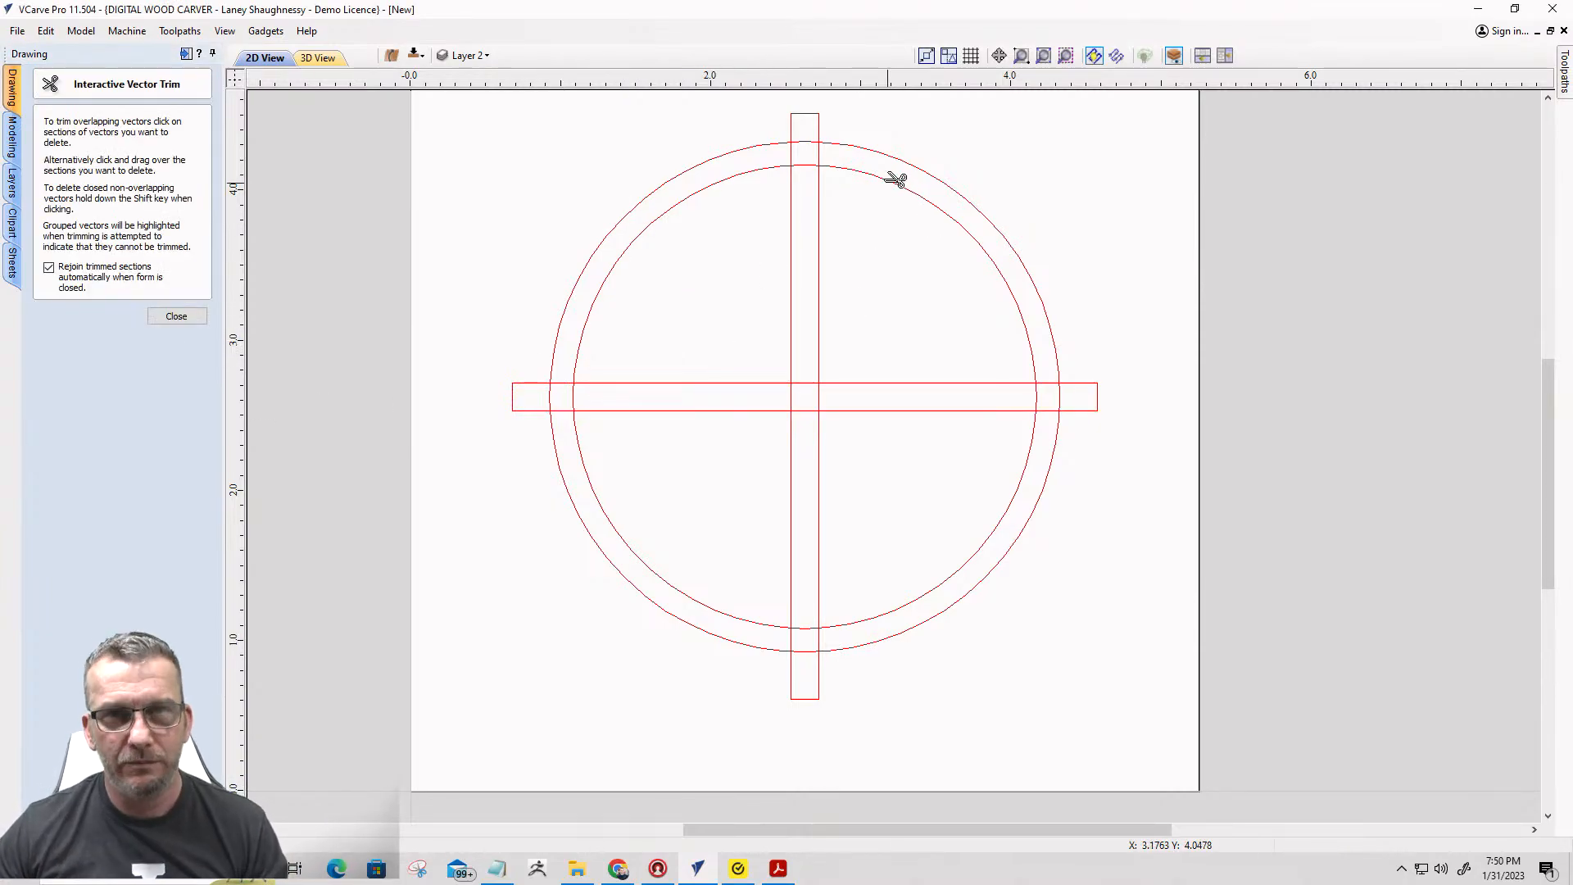
scroll(807, 110, up, 3)
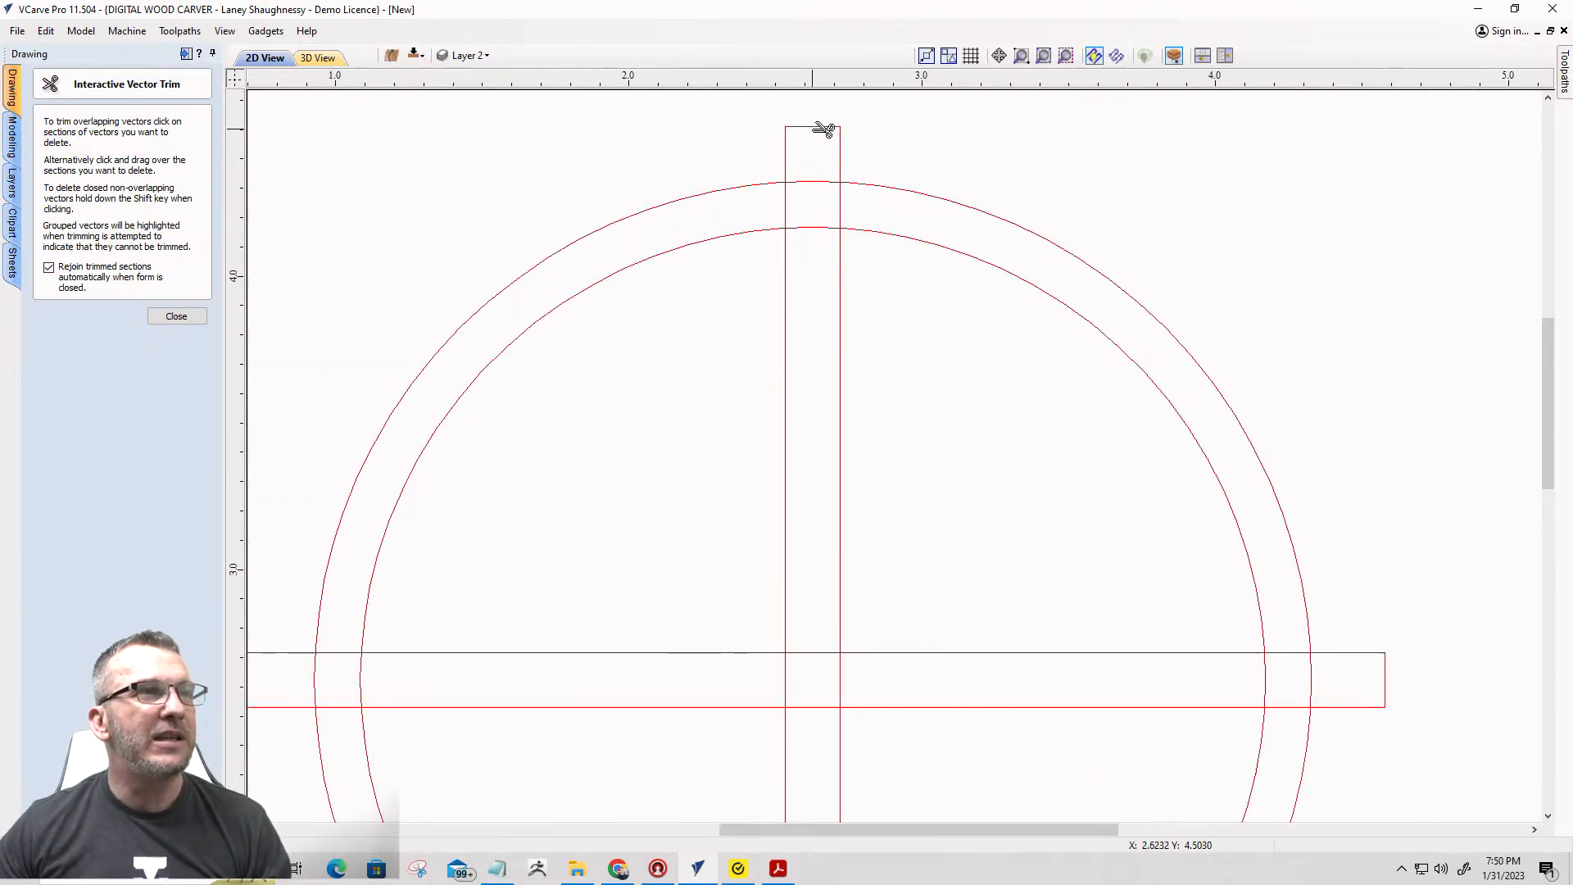
click(823, 129)
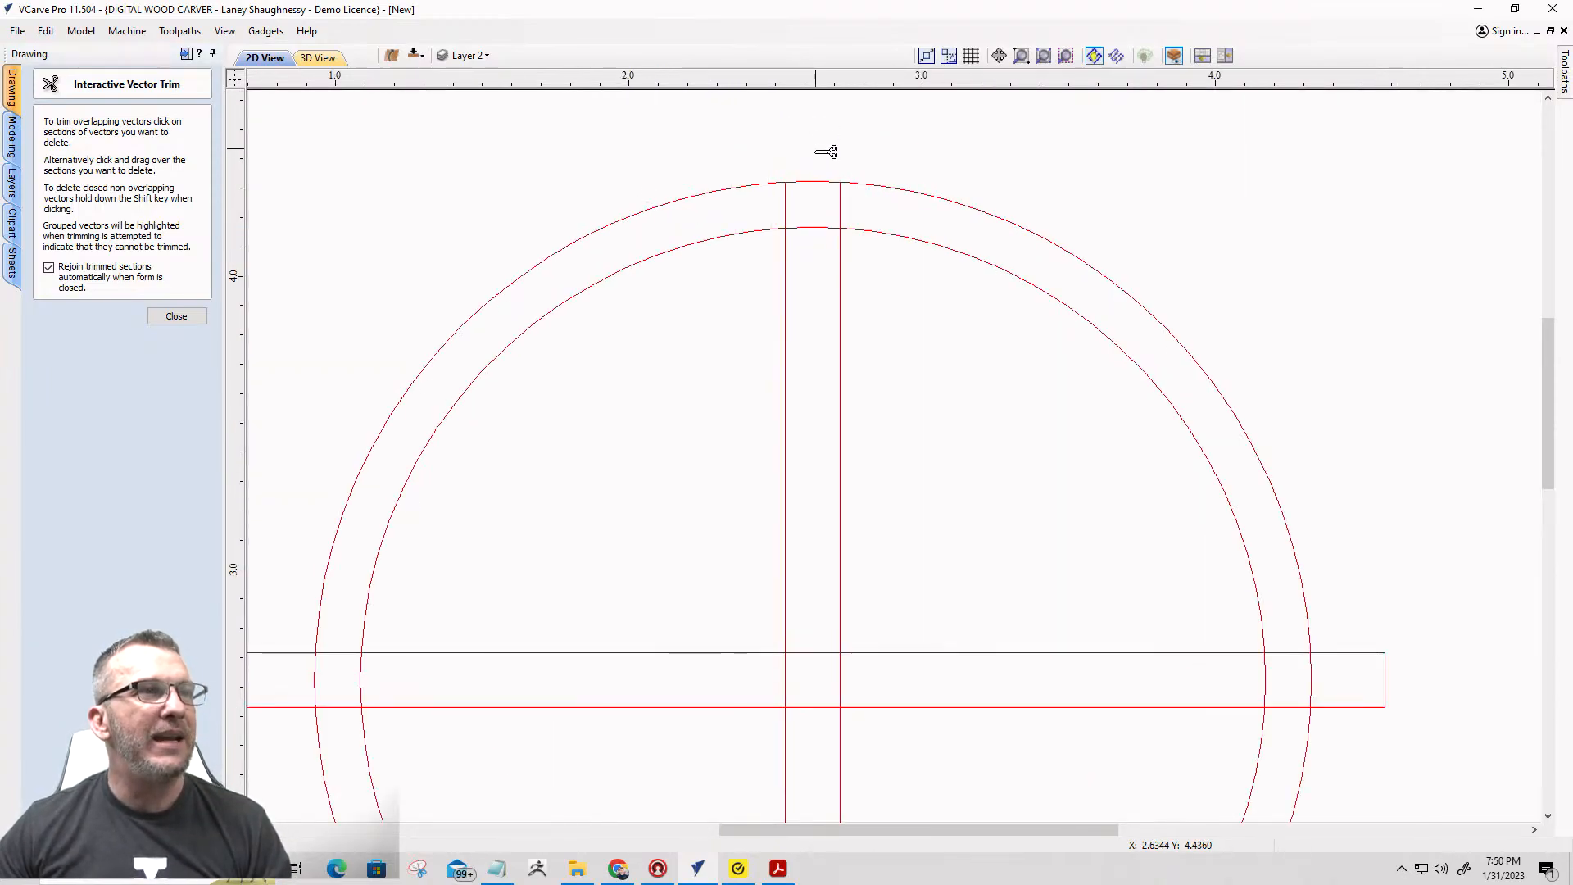
click(819, 227)
click(840, 298)
click(785, 341)
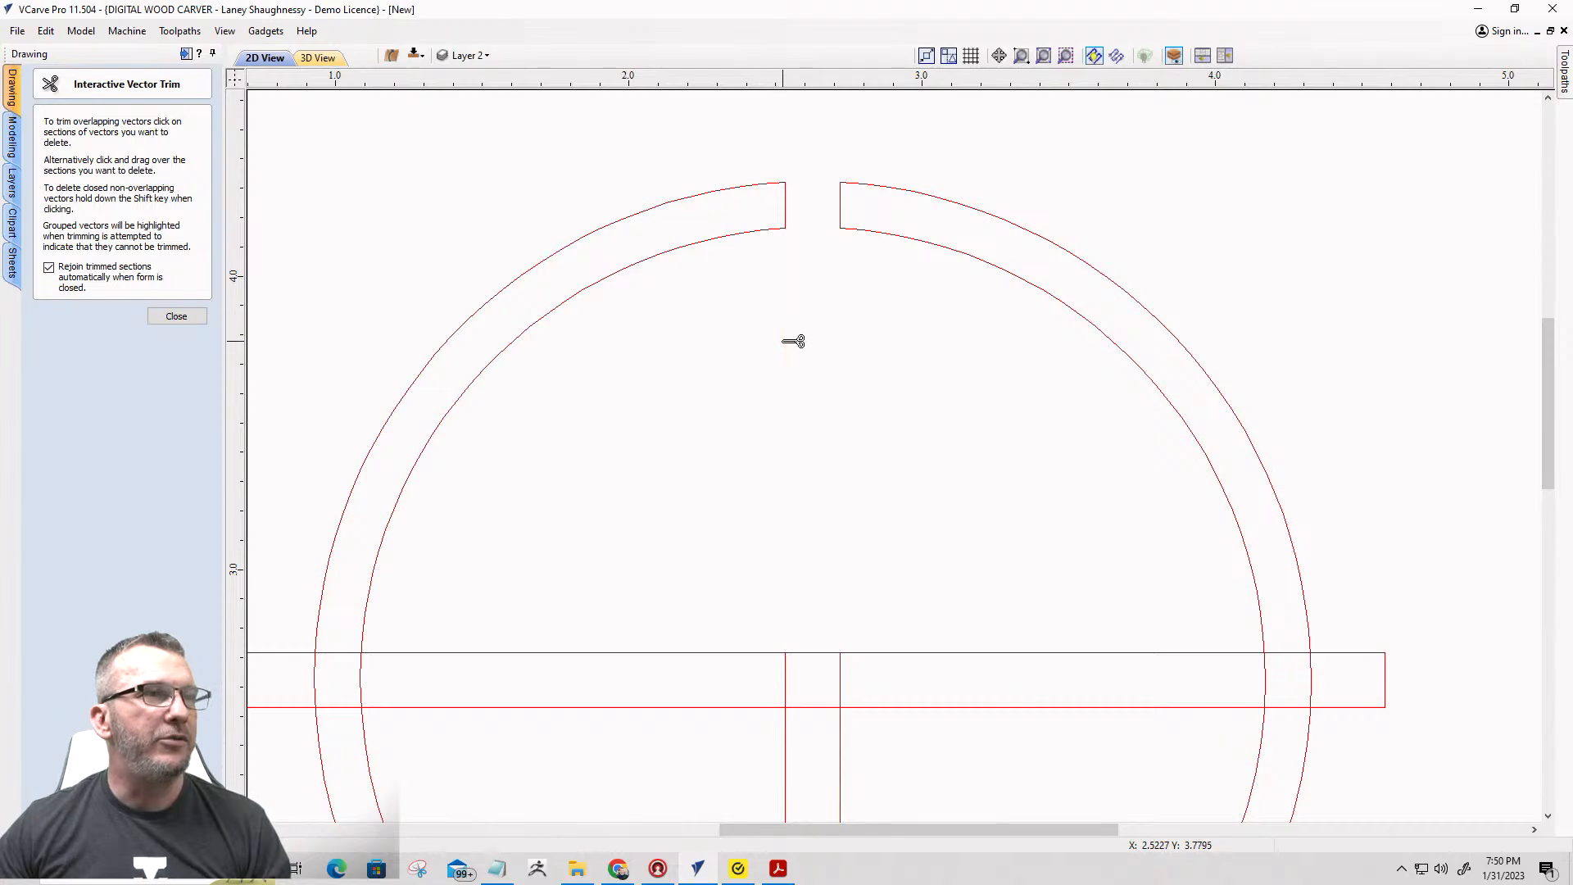
Trim the ring's right-hand gap, removing the horizontal rectangle's end, both crossing arcs and the rectangle sides inside the ring.
scroll(852, 161, down, 4)
scroll(843, 639, up, 2)
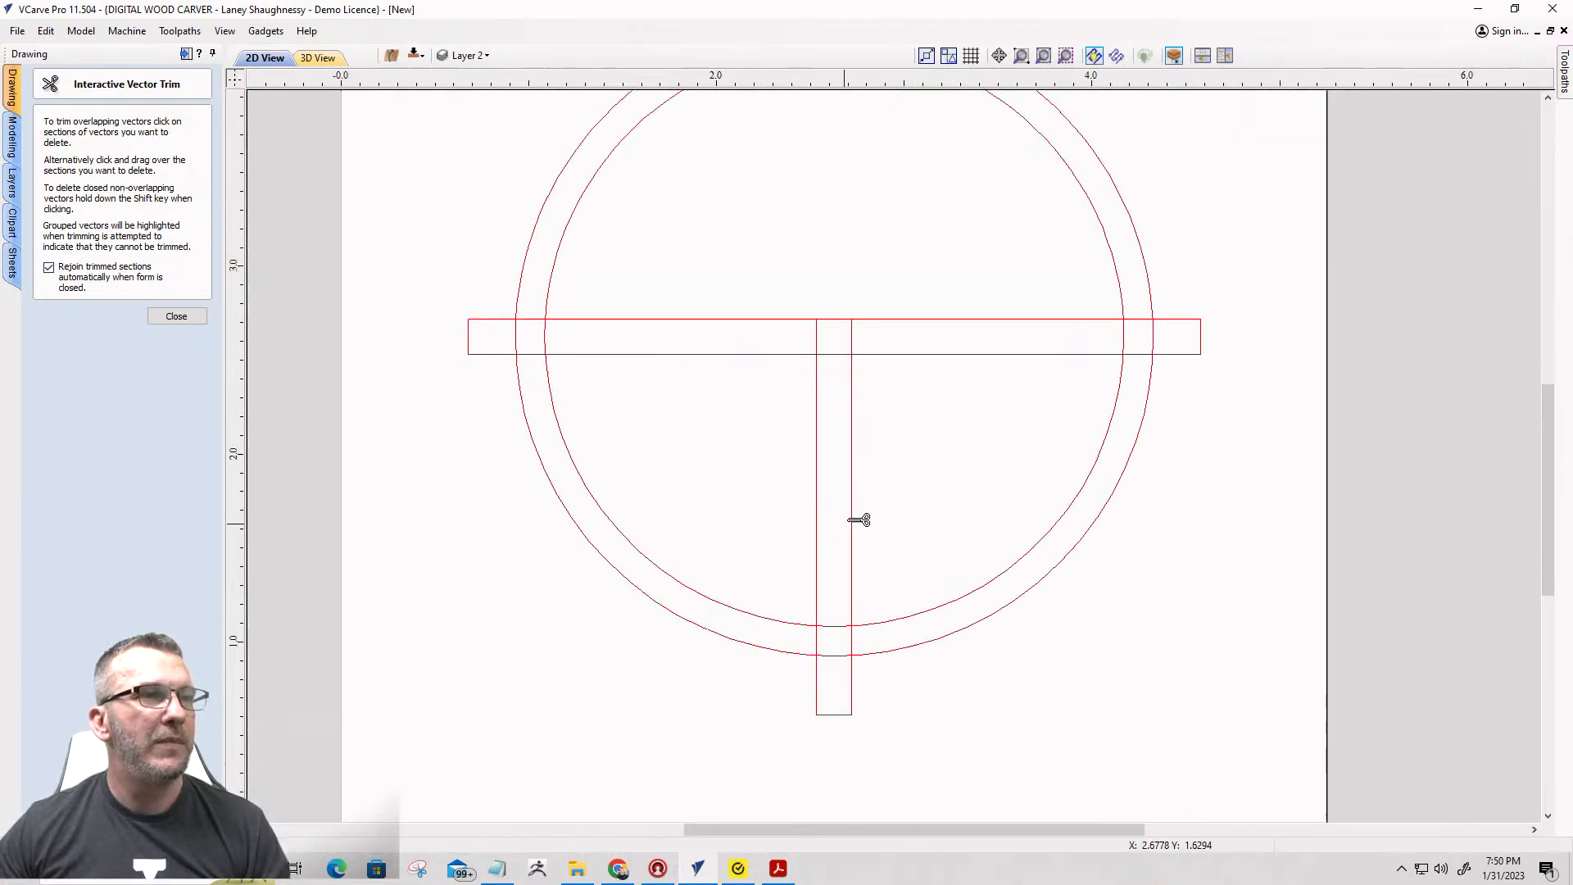
click(1201, 338)
click(1154, 337)
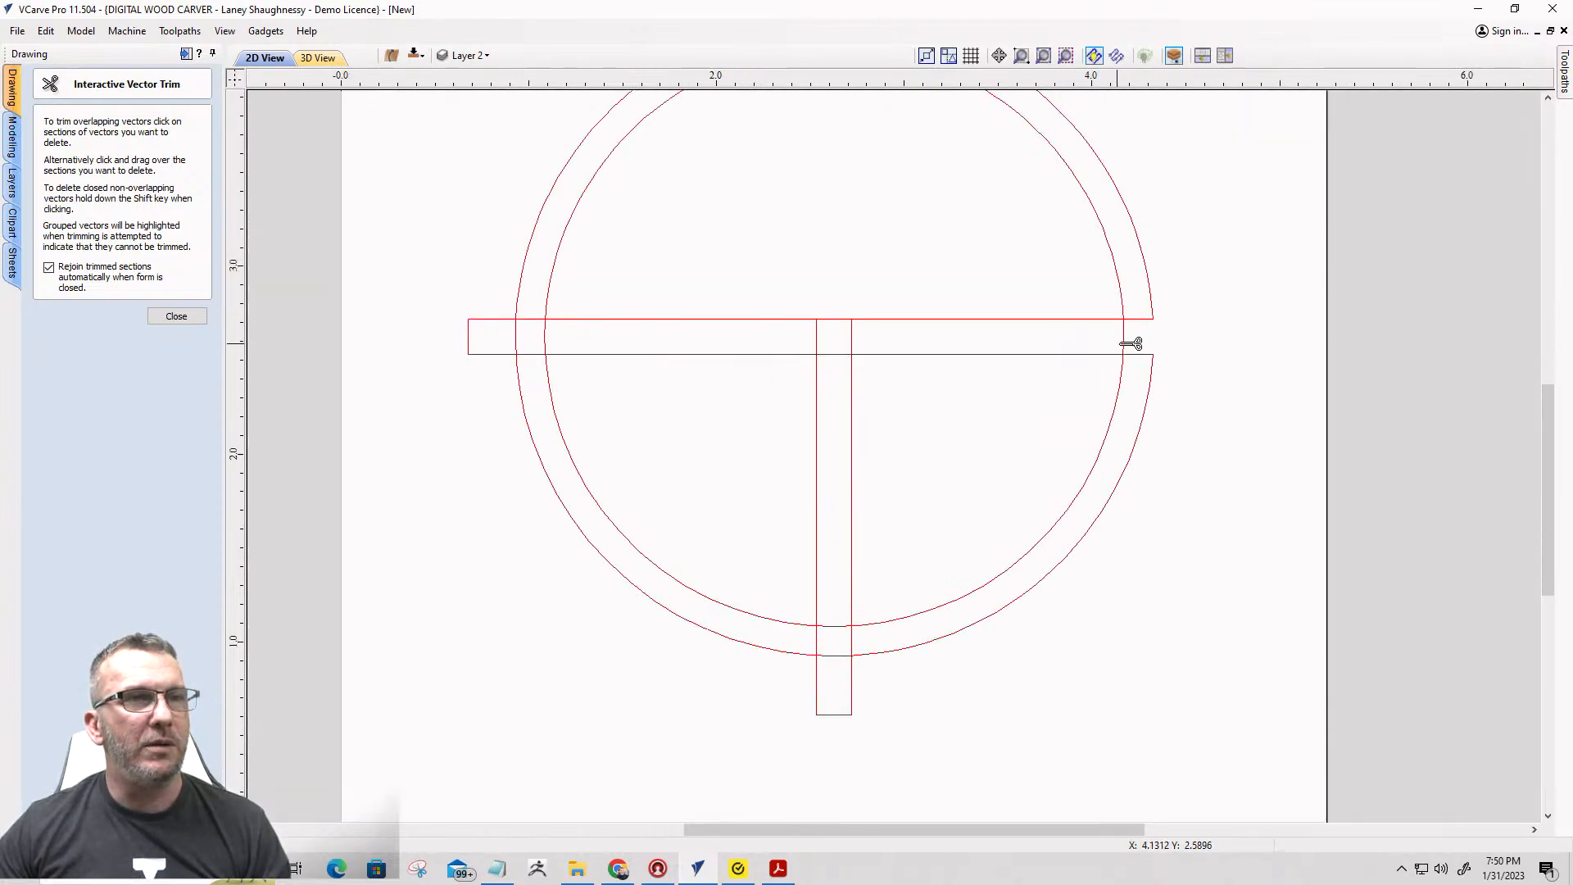
click(1125, 340)
click(1067, 319)
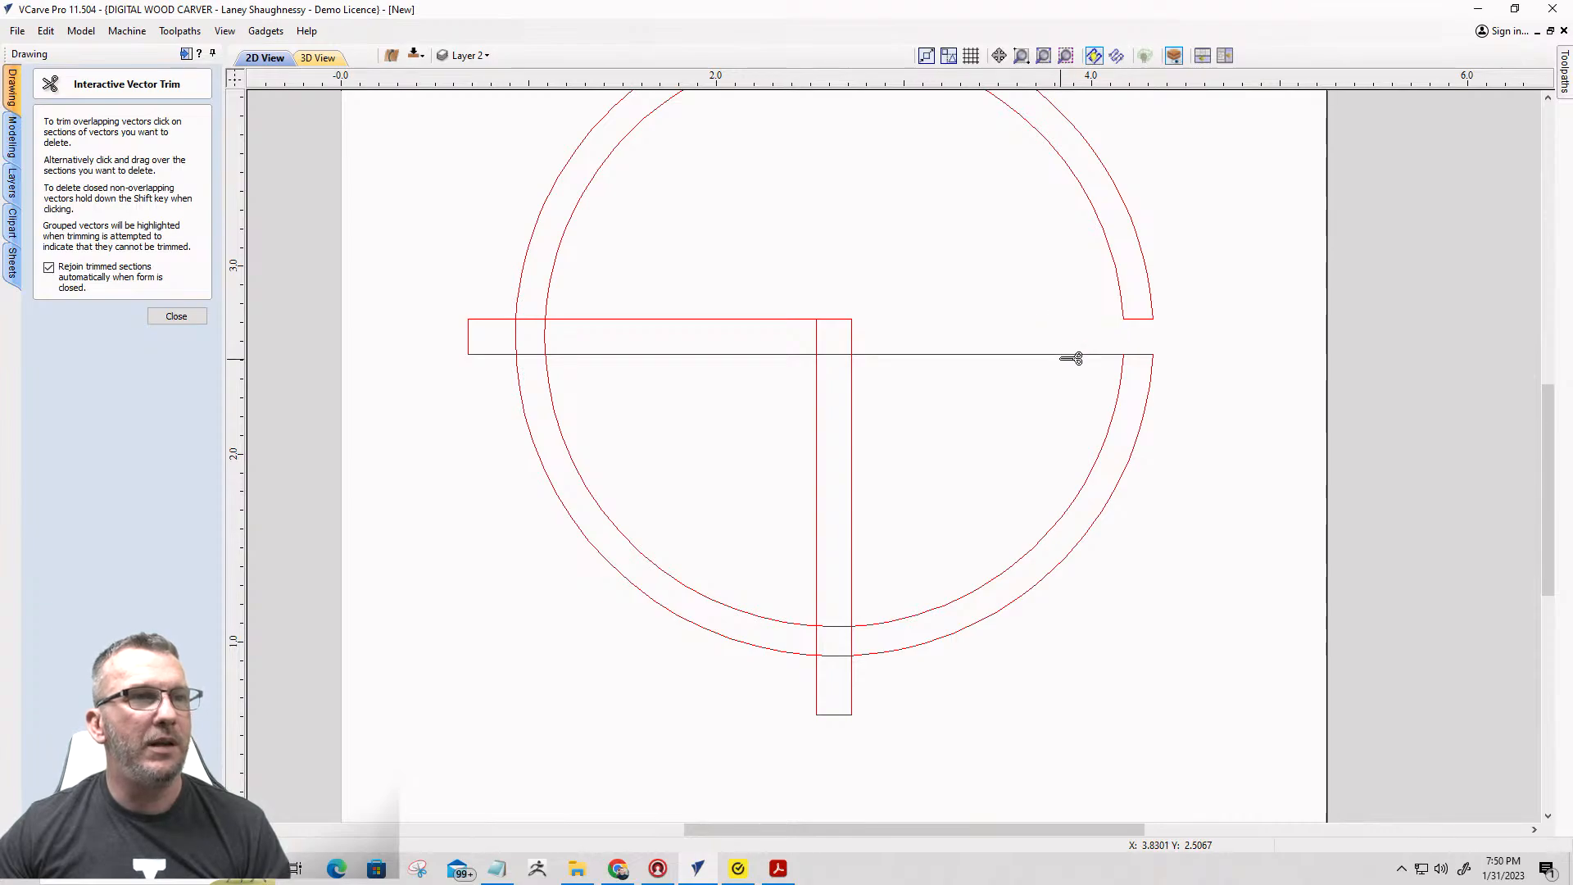
click(1071, 354)
Trim the ring's lower gap, removing the vertical rectangle's end, both crossing arcs and the rectangle sides inside the ring.
click(840, 715)
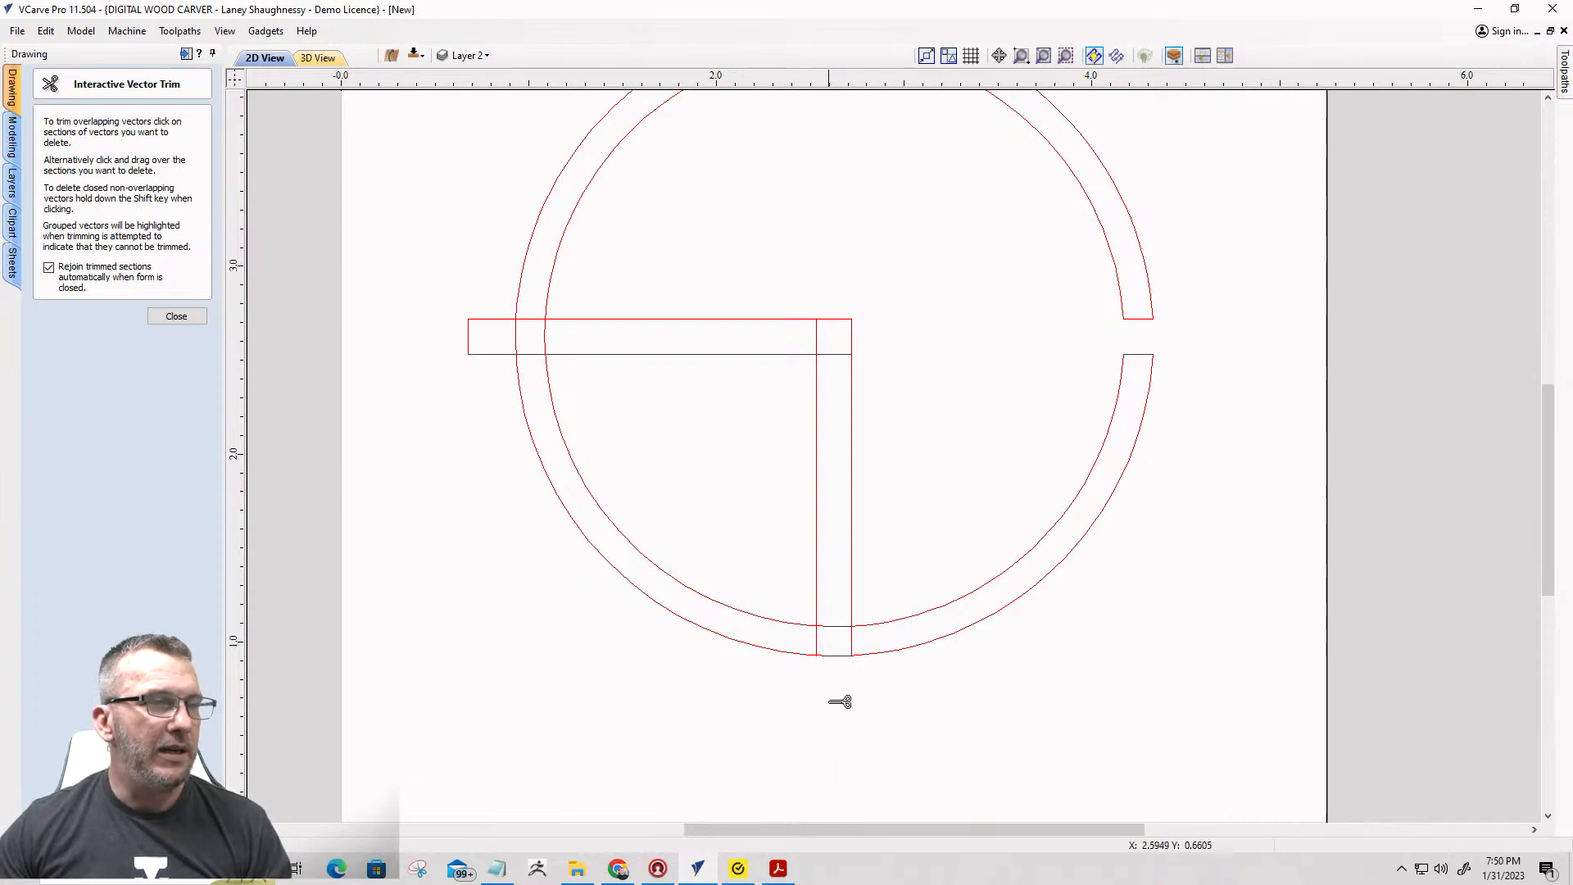
click(845, 655)
click(836, 628)
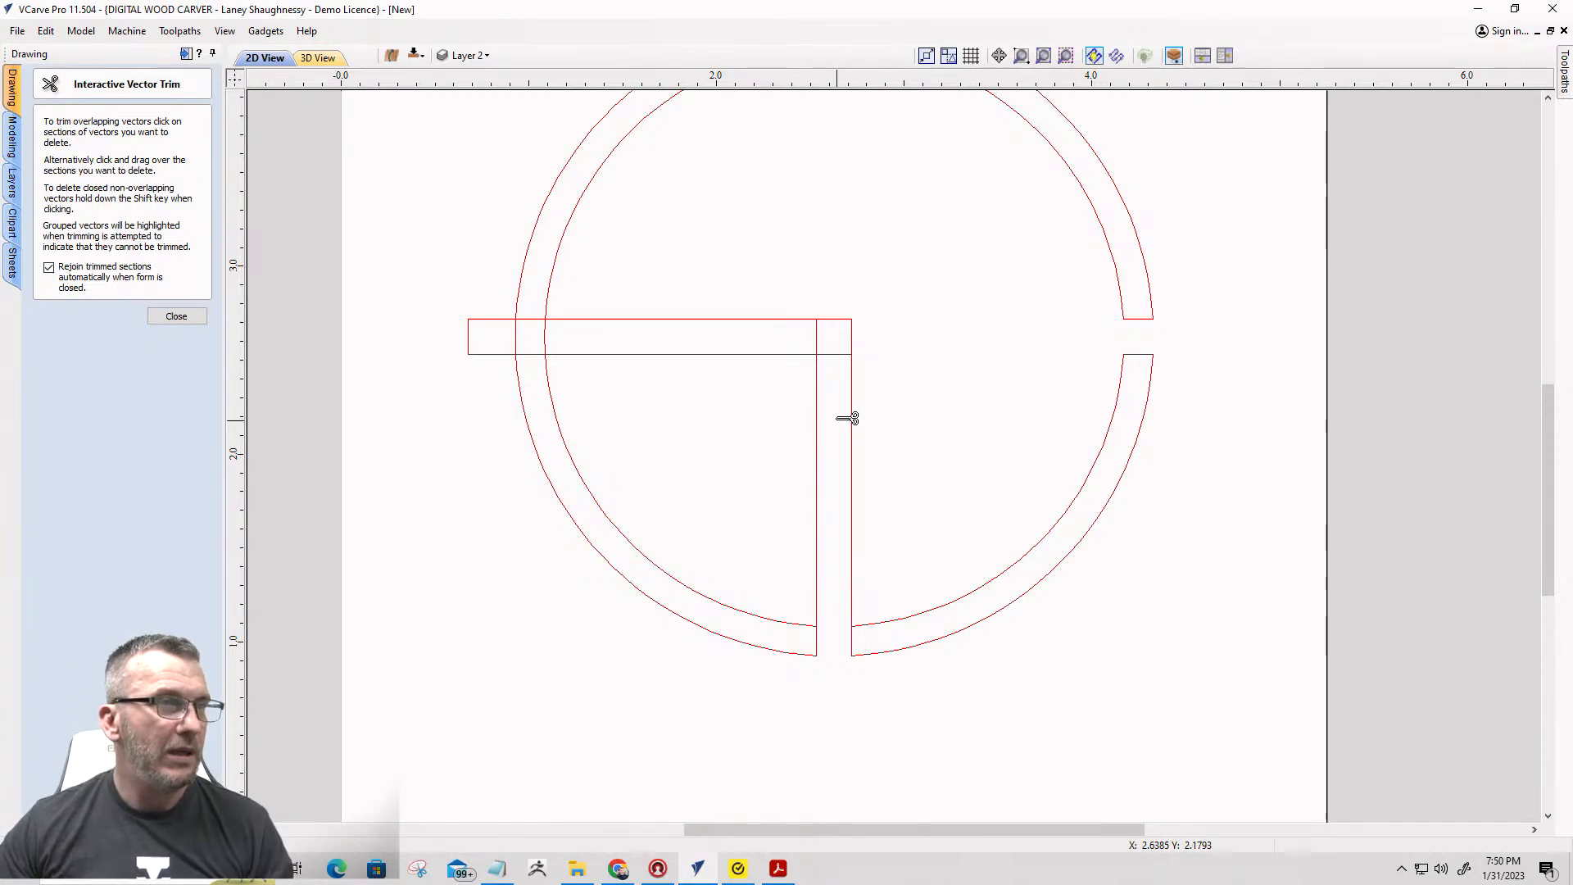
click(853, 447)
click(818, 457)
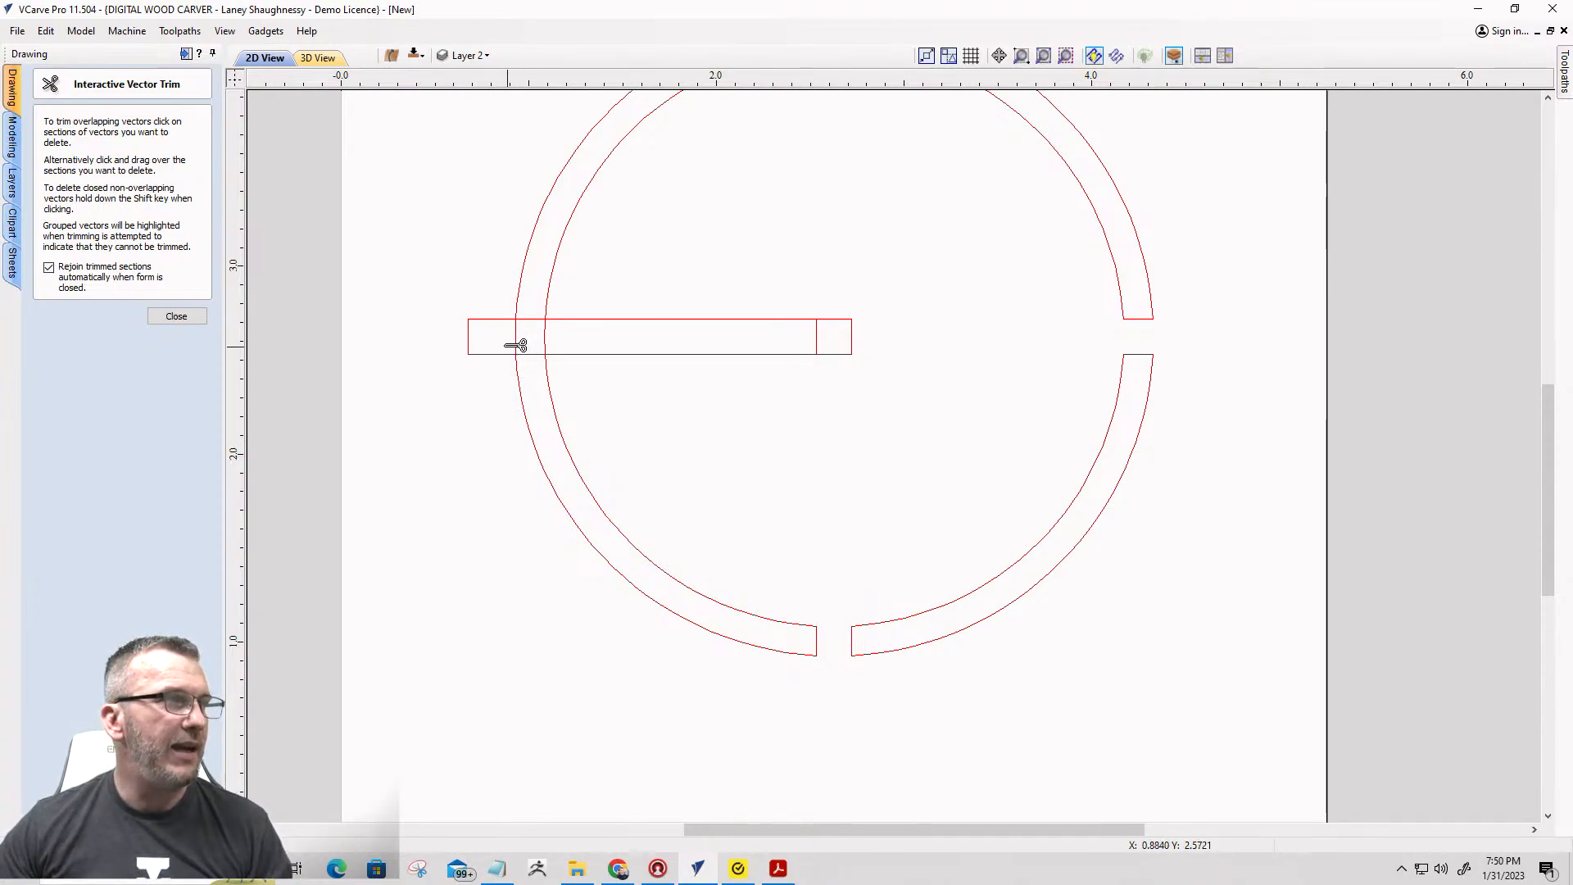
Trim the ring's left-hand gap, removing the horizontal rectangle's end, both crossing arcs and the rectangle sides inside the ring.
click(471, 336)
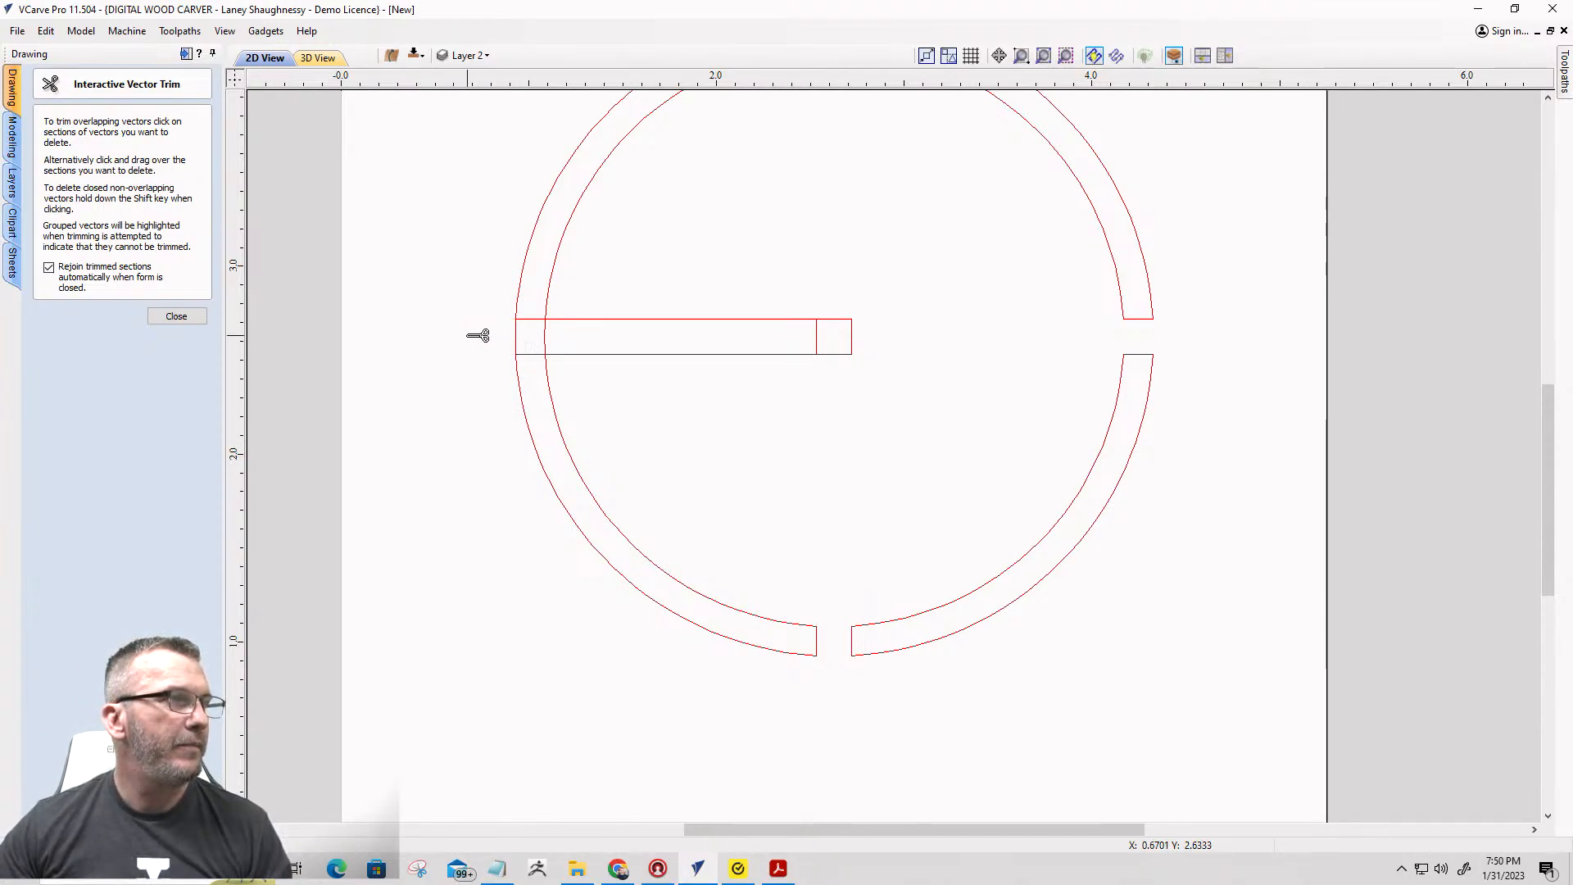
click(521, 337)
click(547, 337)
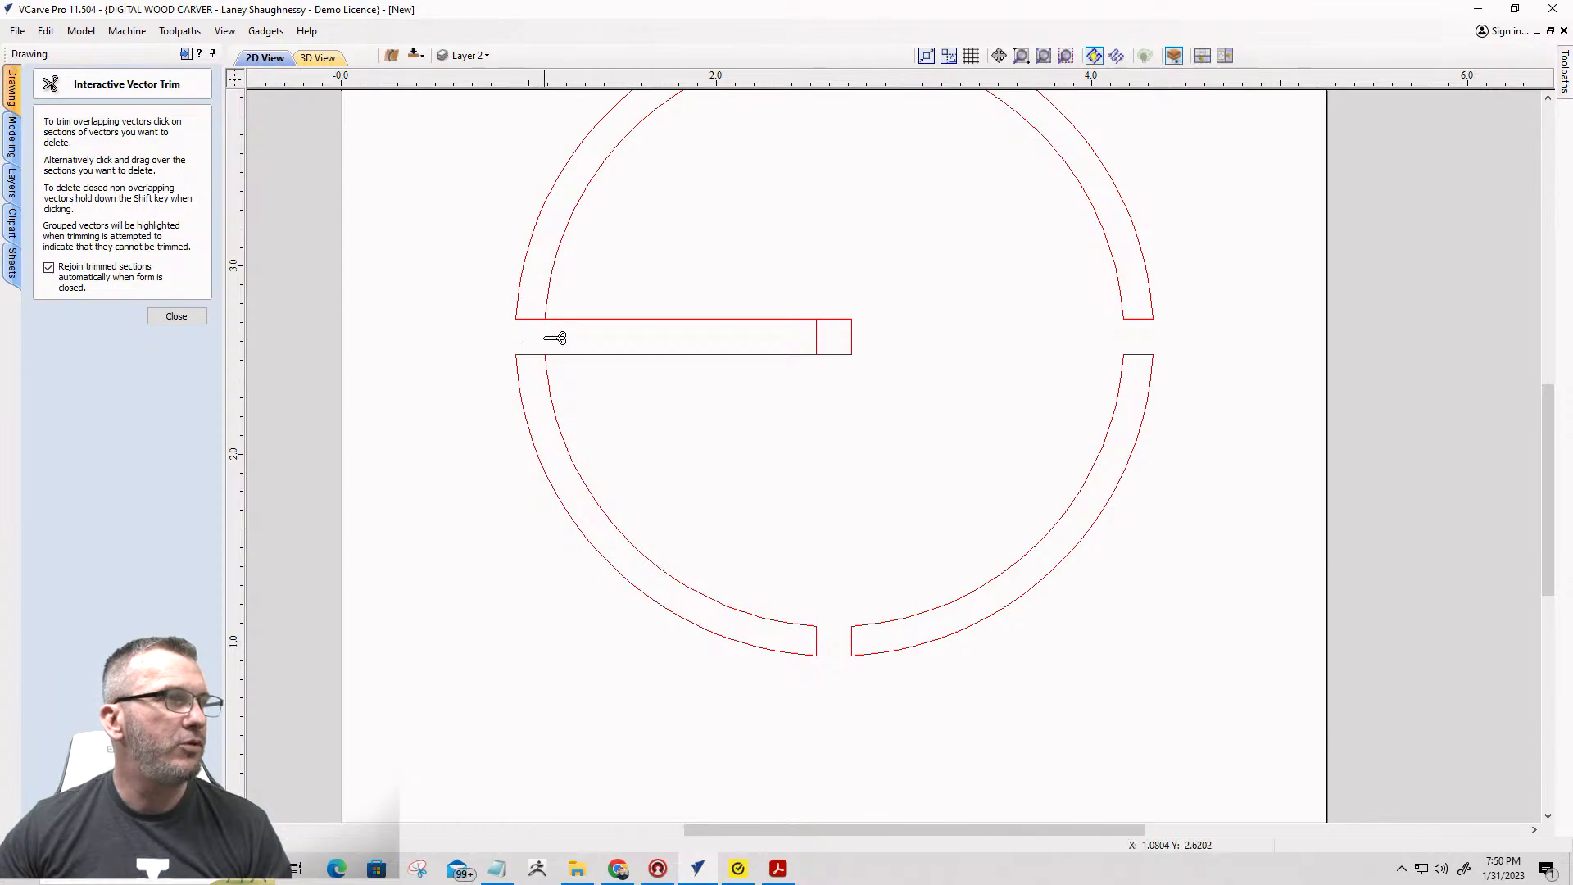
click(673, 323)
click(678, 354)
Inspect the trimmed ring segments around the gaps, and finish trimming with the trimmed sections rejoined automatically.
scroll(953, 482, down, 4)
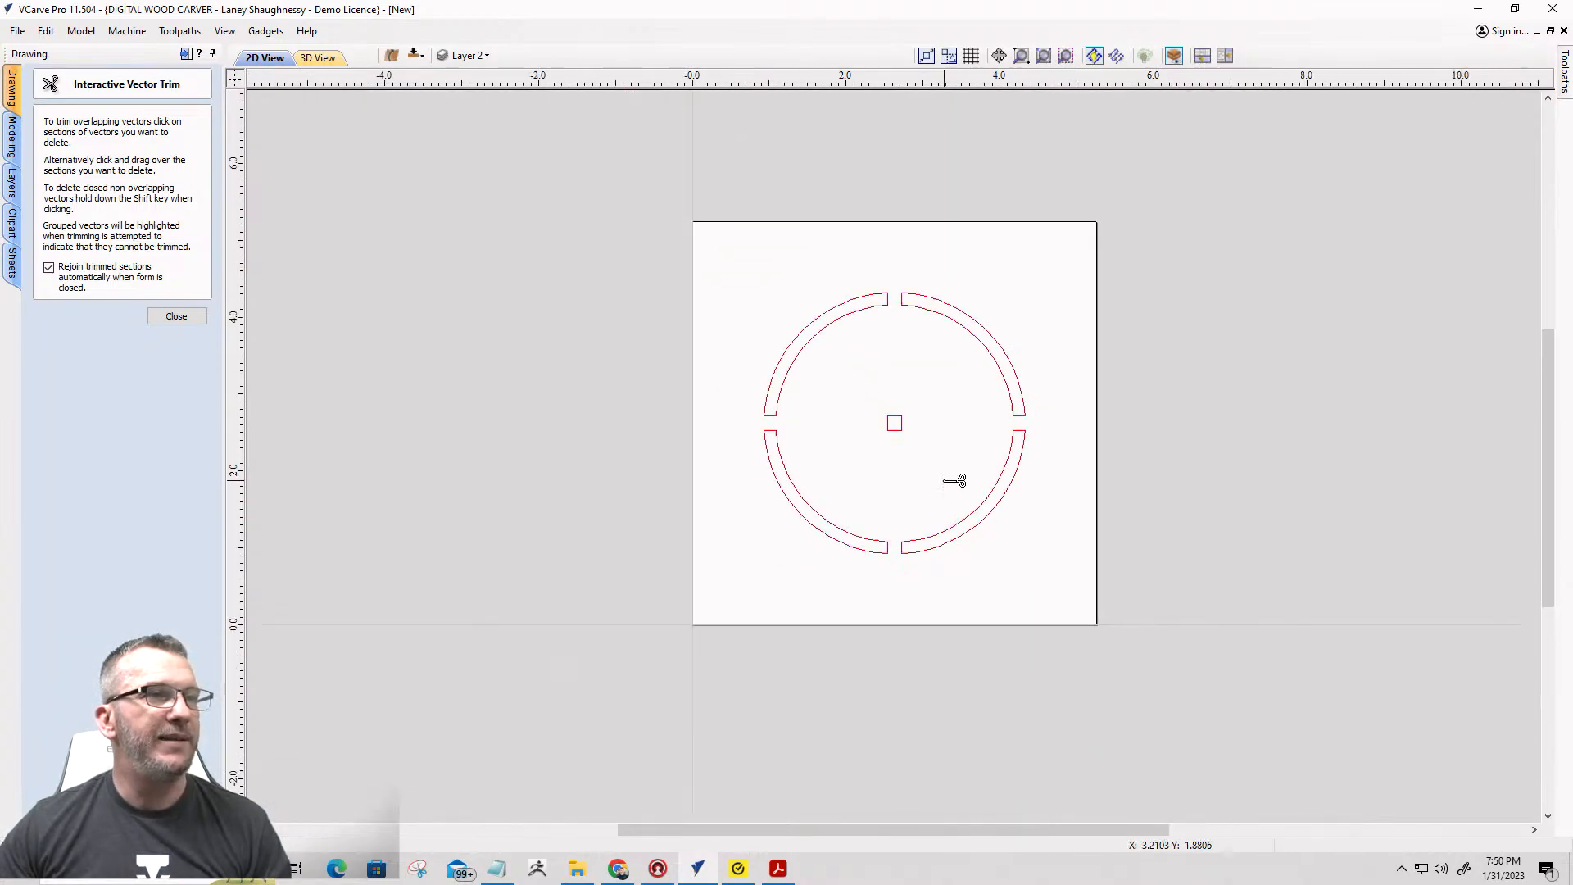
scroll(954, 481, up, 4)
scroll(926, 548, down, 4)
scroll(934, 492, up, 1)
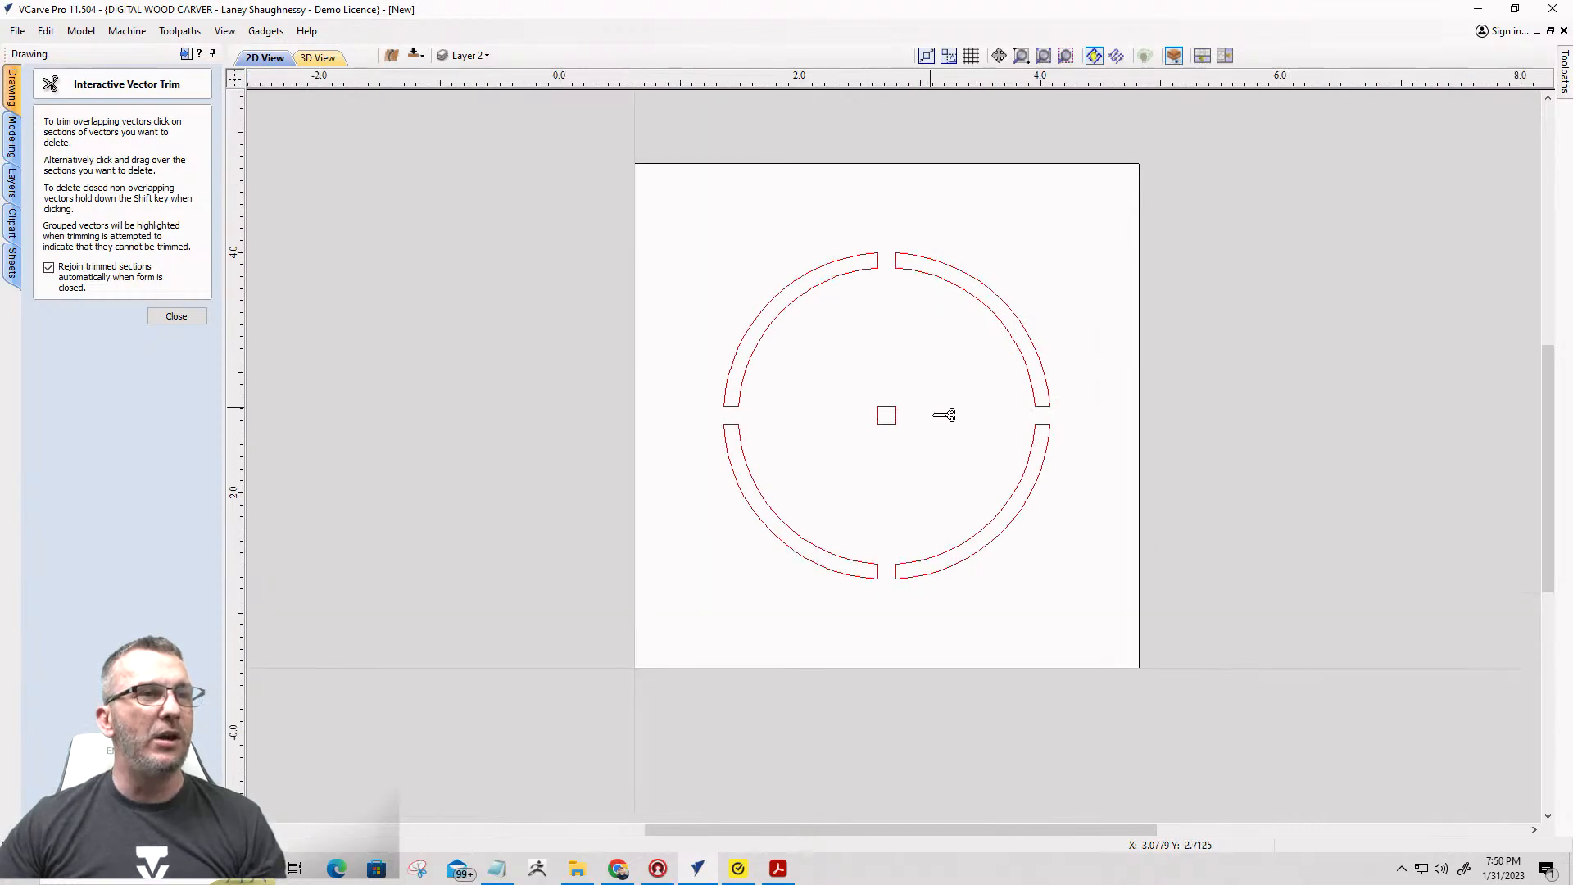
scroll(942, 414, up, 3)
scroll(913, 450, down, 1)
scroll(1010, 351, up, 1)
scroll(1012, 351, down, 2)
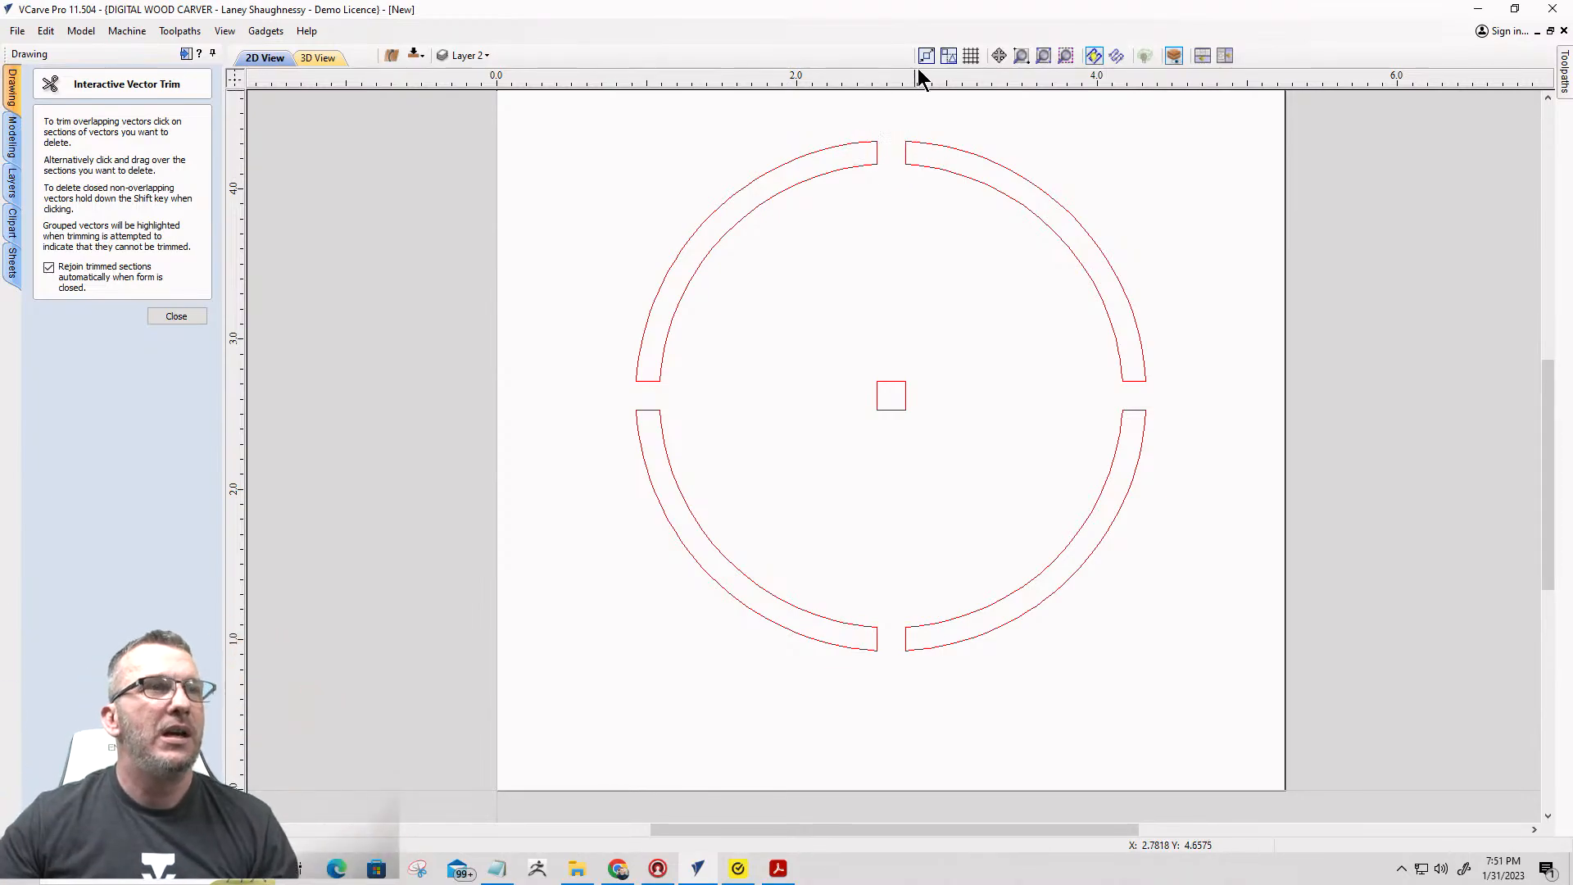
scroll(913, 77, up, 3)
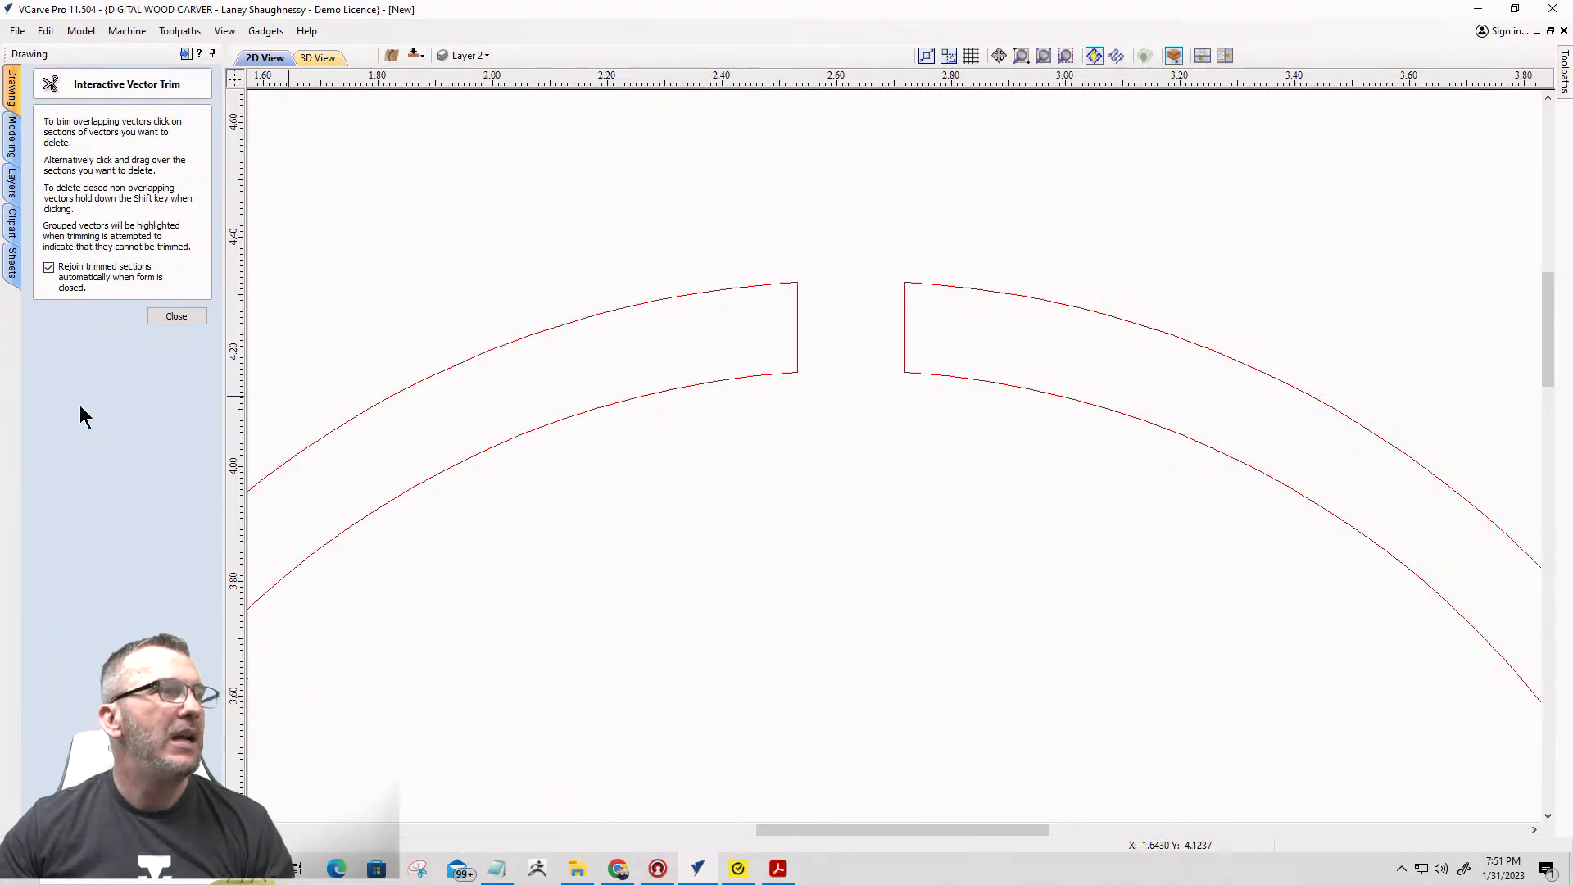
click(169, 316)
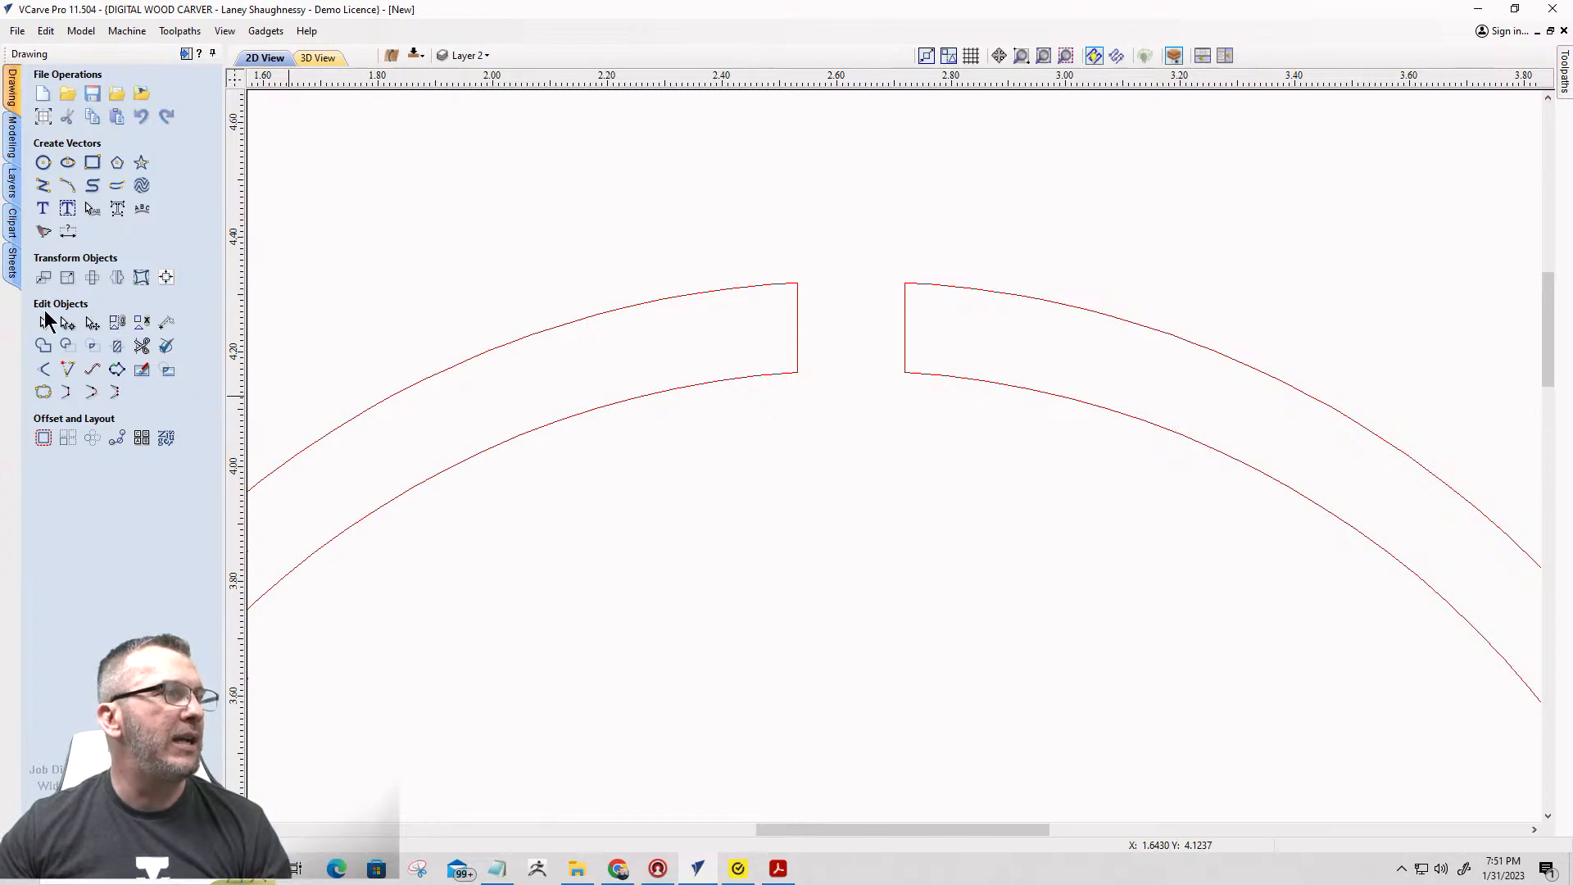
Convert the straight end of the upper-left ring segment at the top gap into an arc, bulged outward to a semicircle.
click(798, 328)
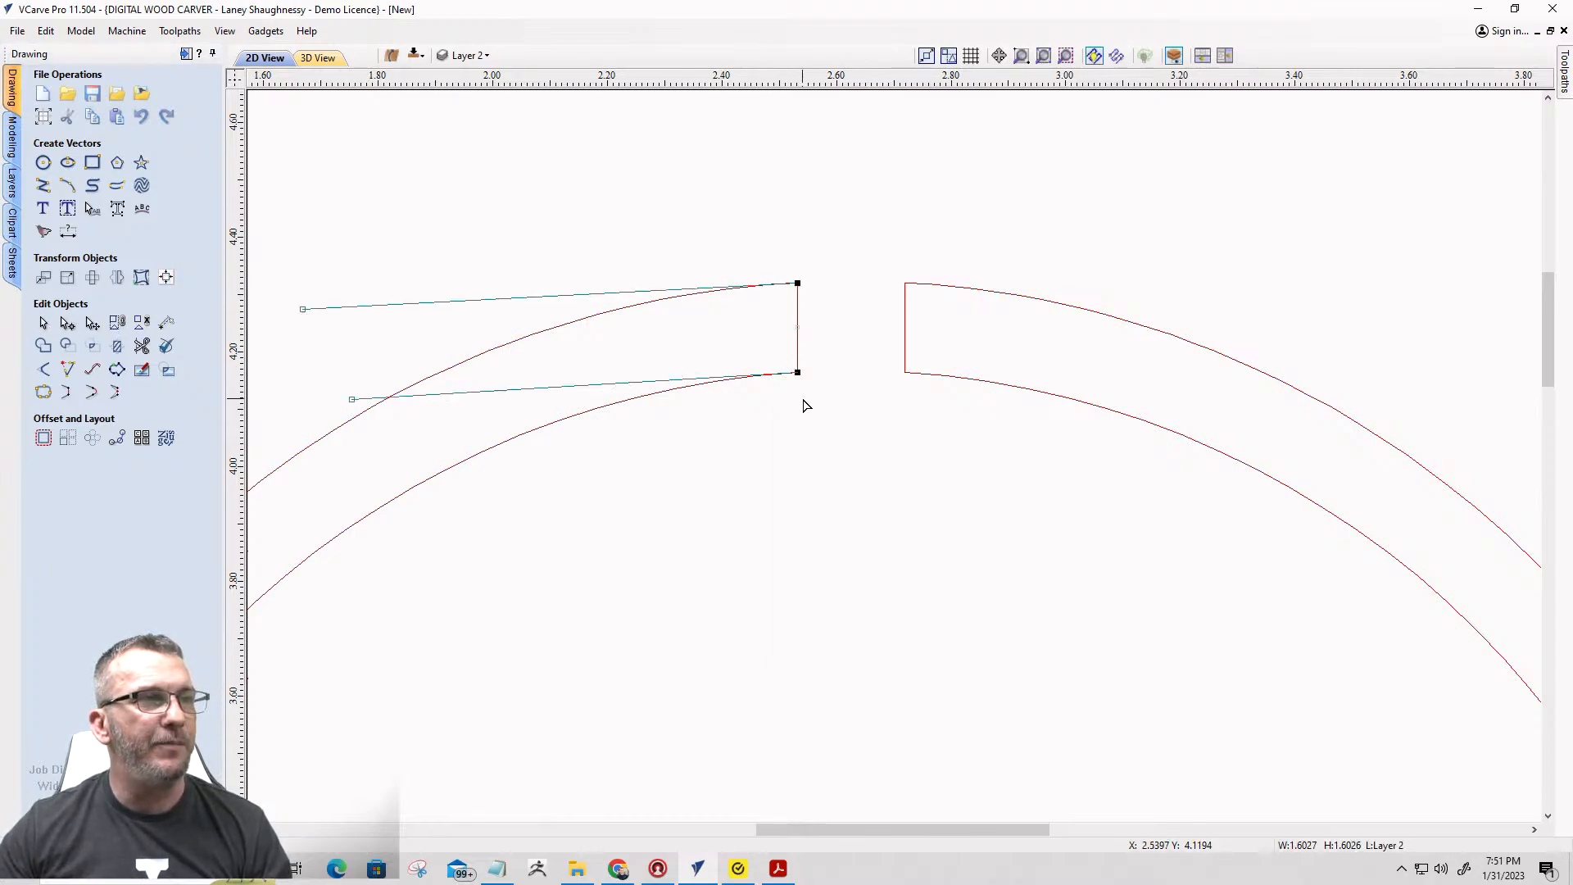
right_click(799, 313)
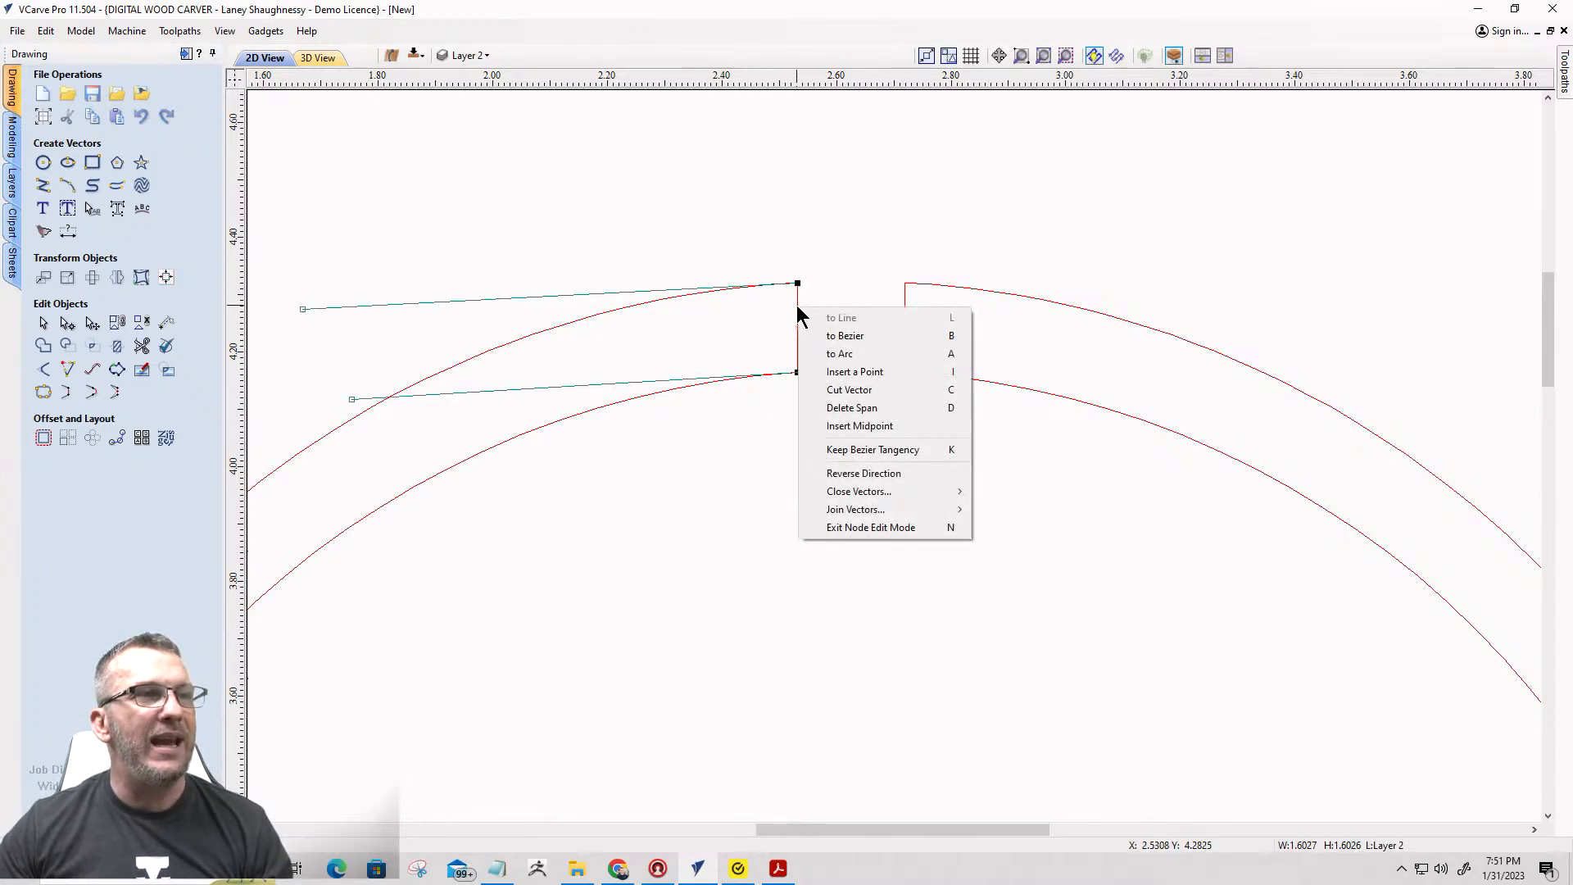
click(824, 355)
drag(753, 328, 843, 328)
click(833, 469)
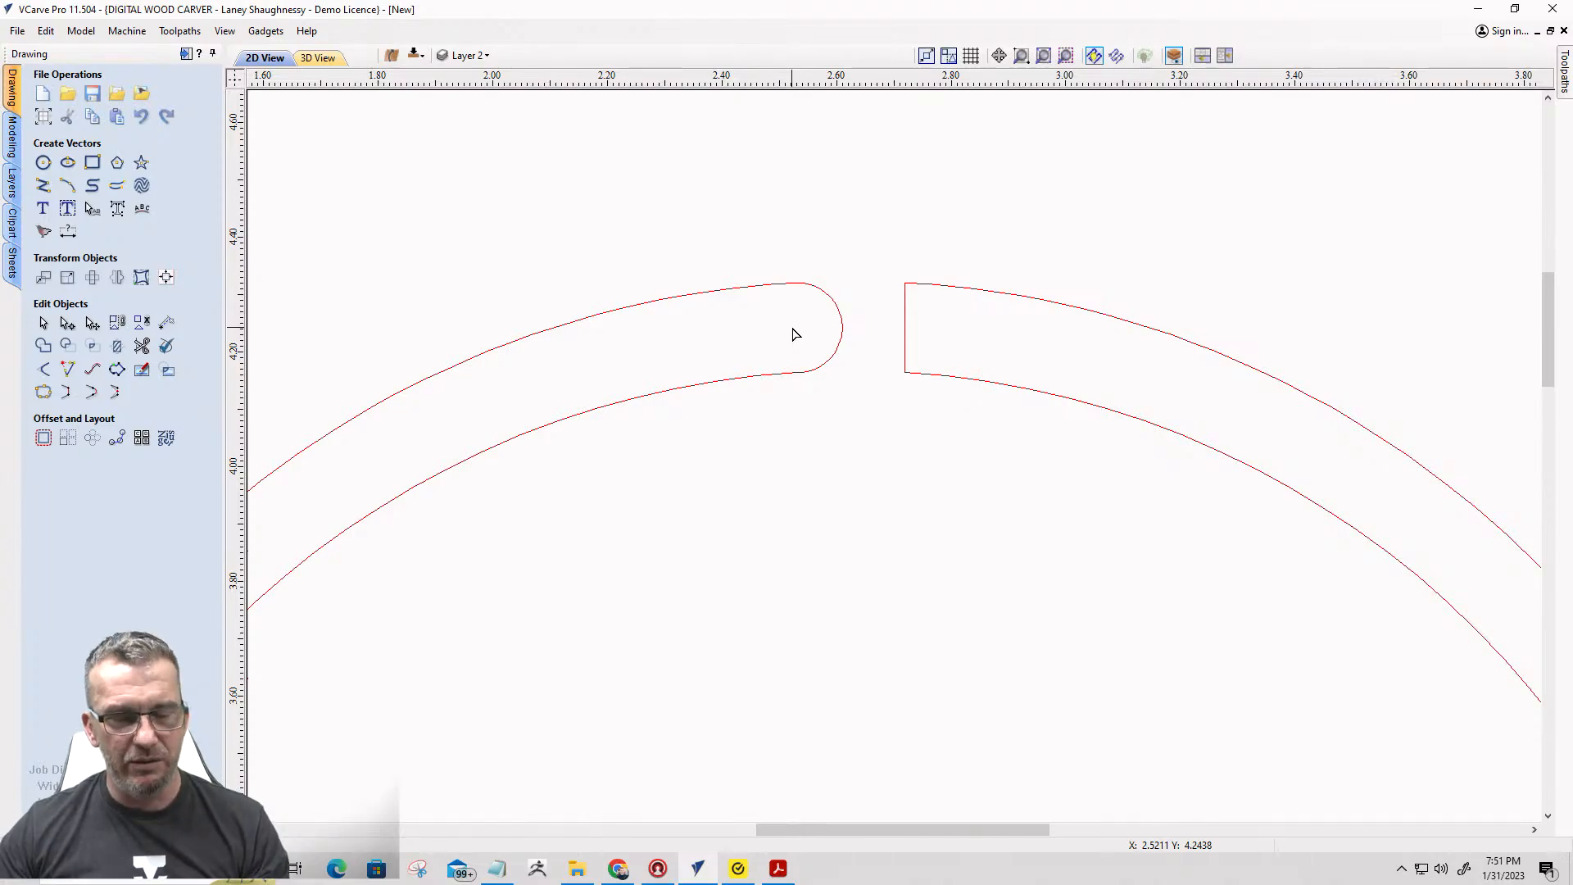
Undo the semicircular end of the upper-left ring segment and try a 0.125-inch normal fillet on its outer corner at the top gap.
key(ctrl+z)
key(ctrl+z)
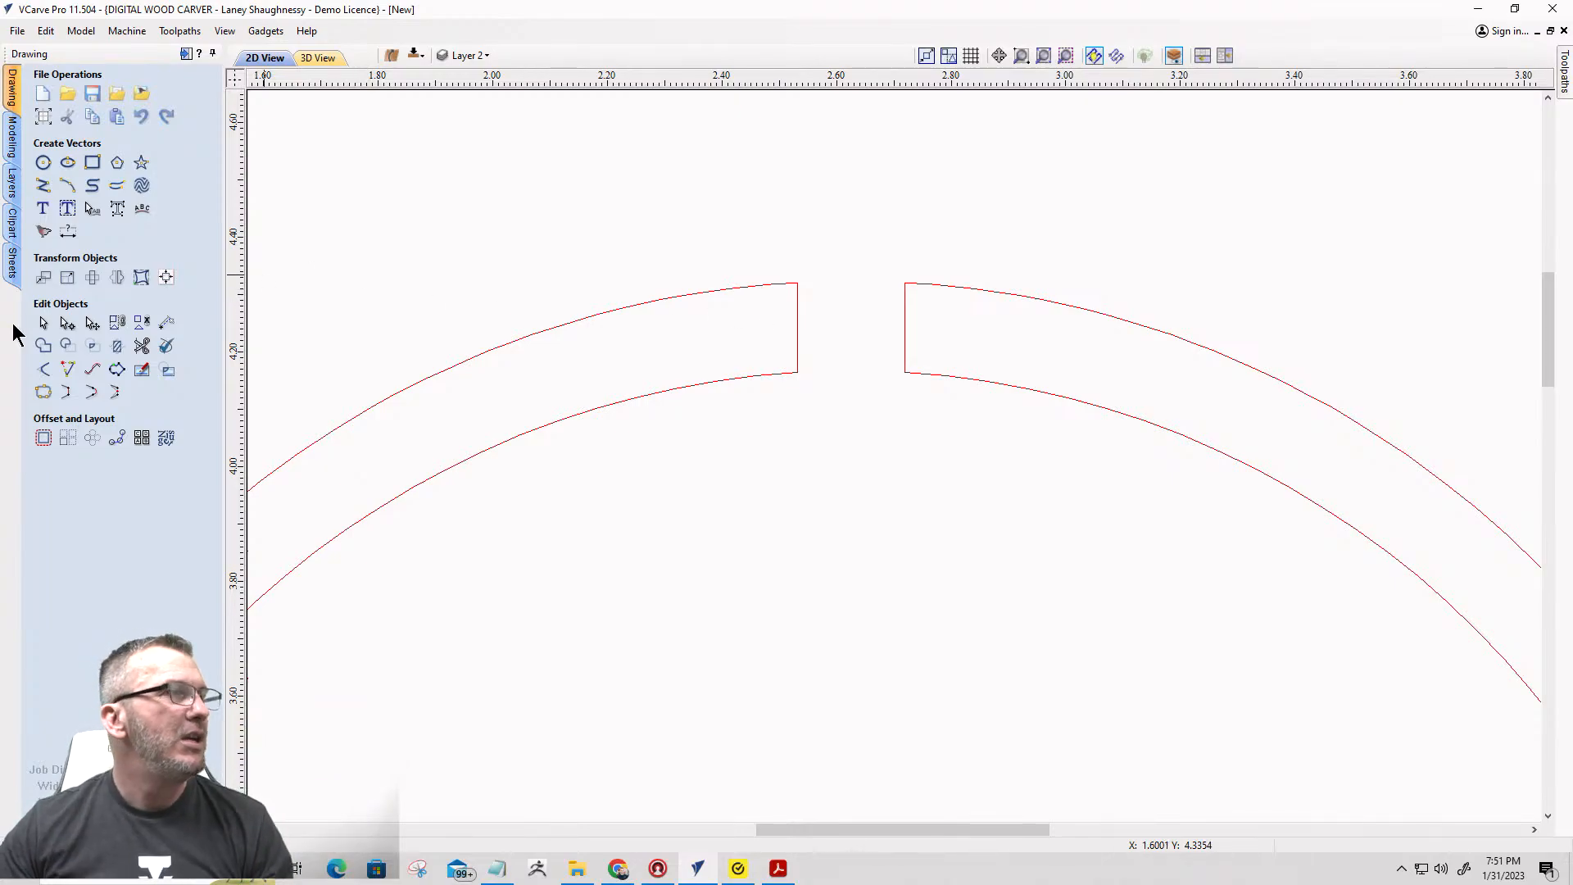
click(43, 373)
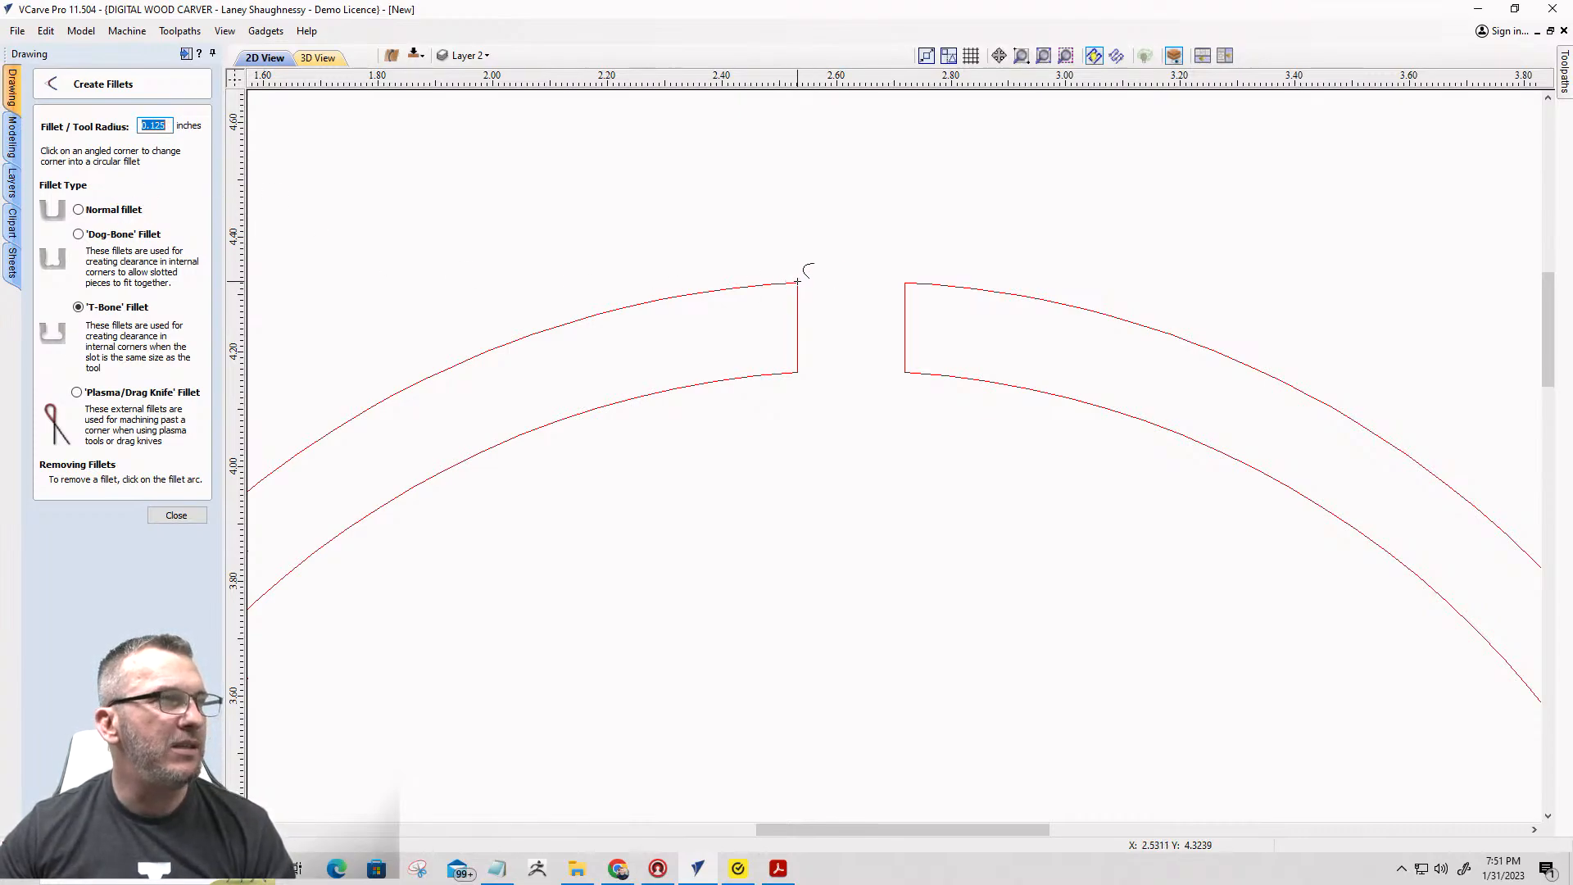
click(79, 209)
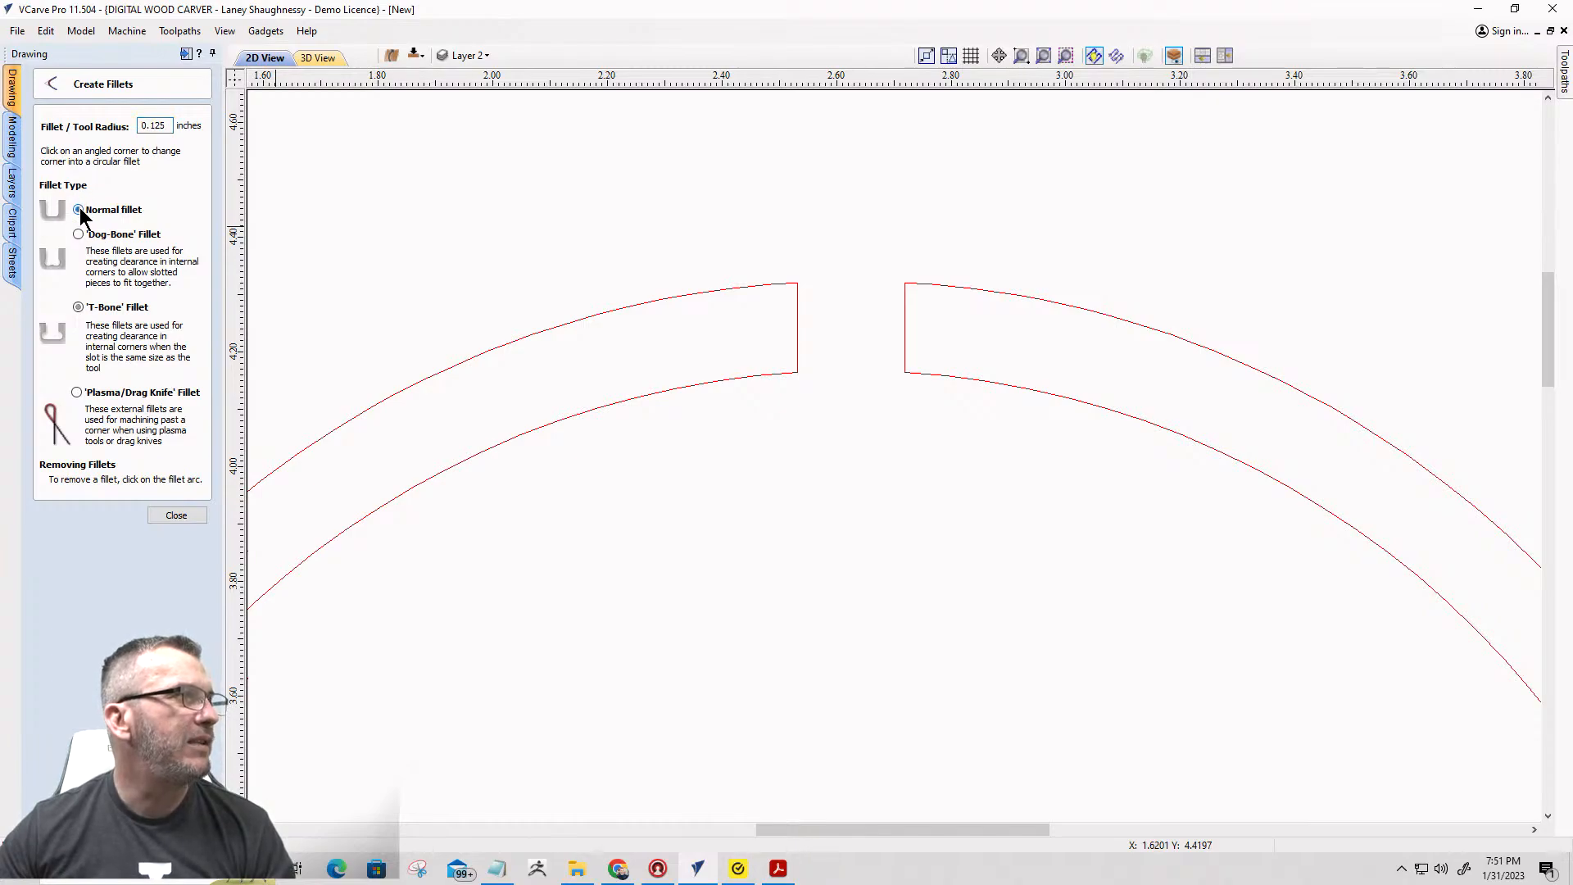
click(797, 283)
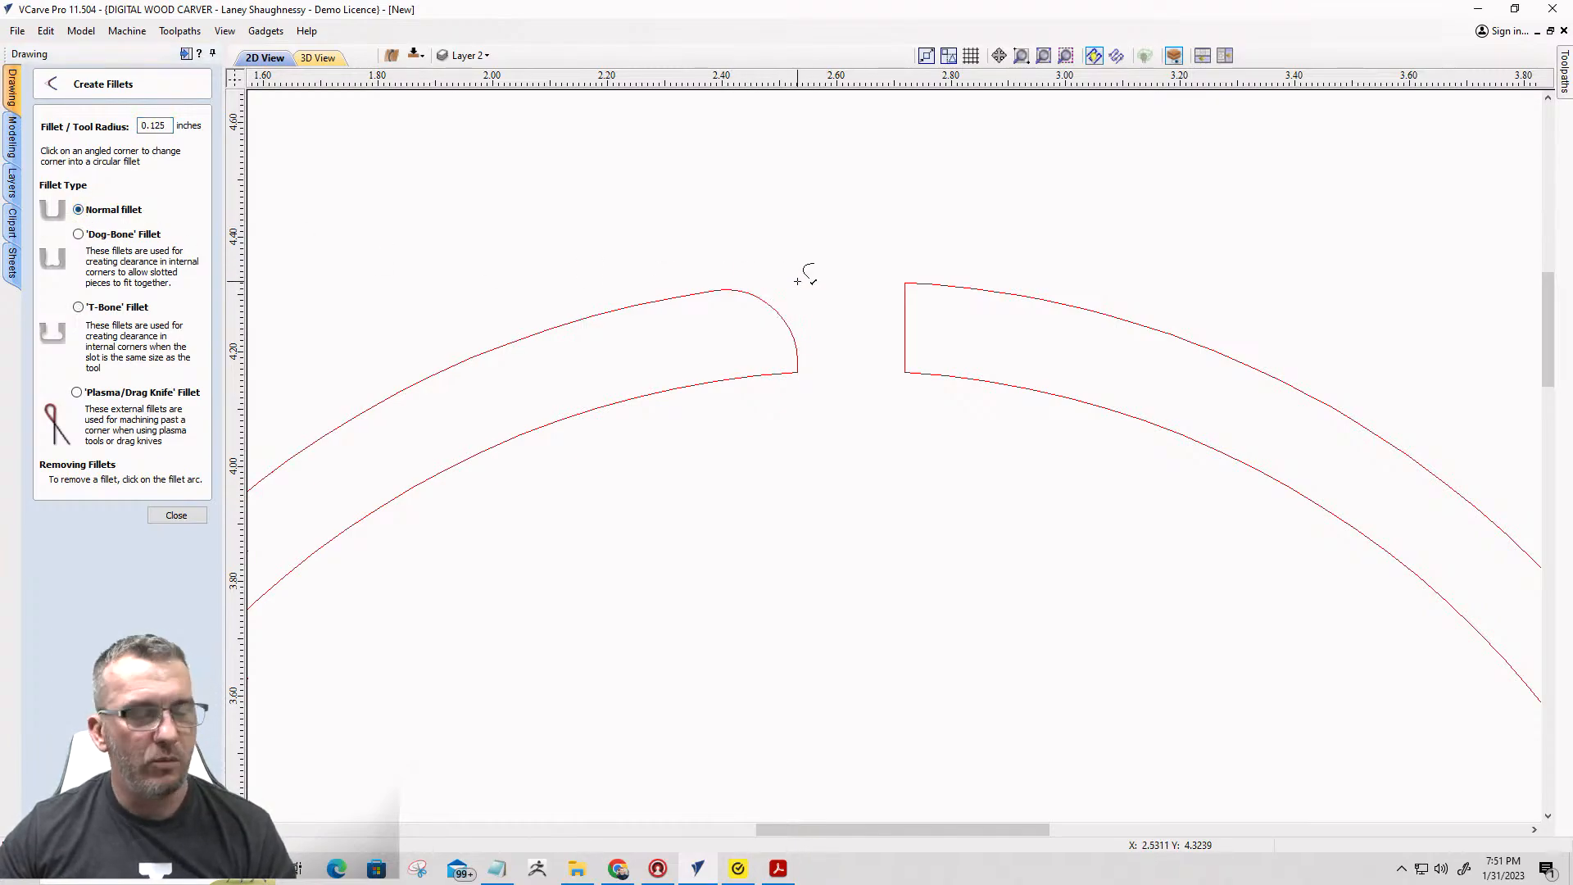
click(797, 281)
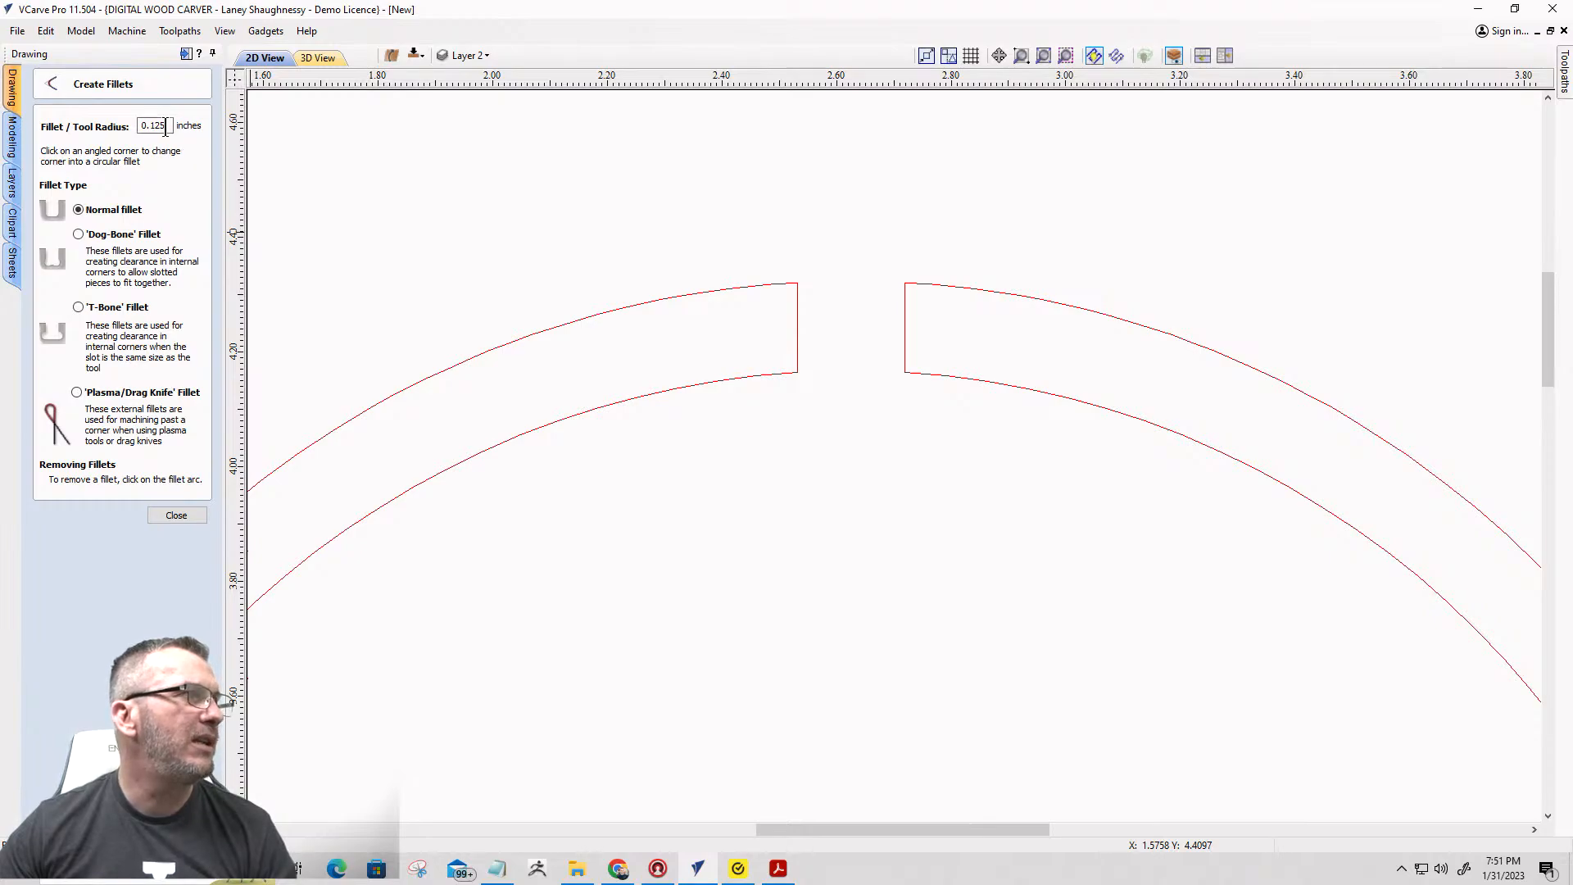
Set the fillet radius to .03125 inches and round the ring segments' corners at the top gap.
drag(167, 128, 127, 129)
text(.03)
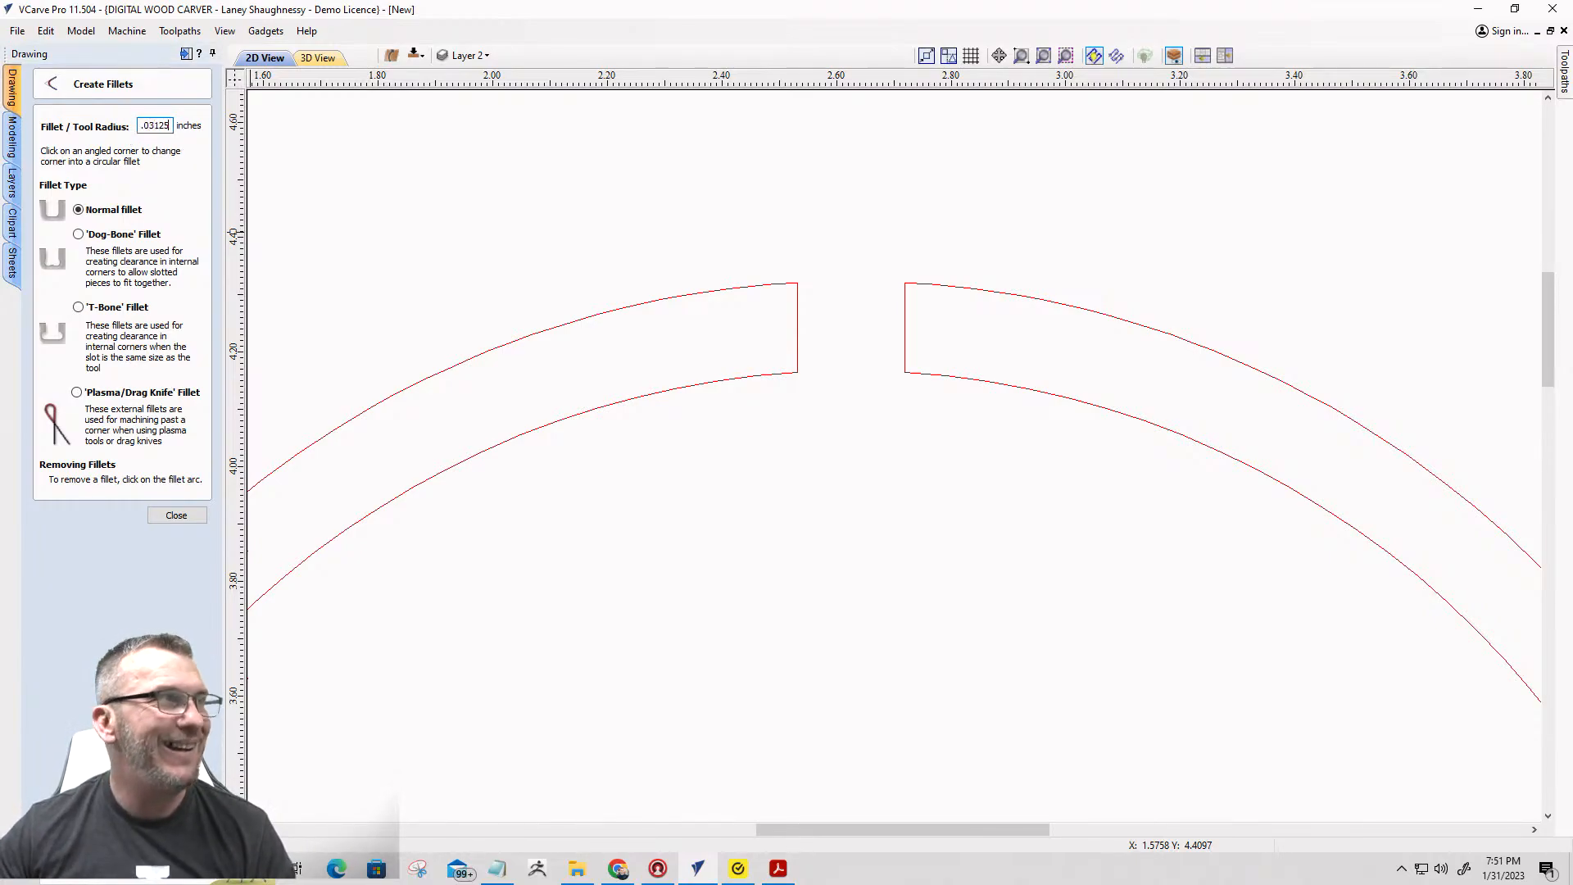
click(795, 284)
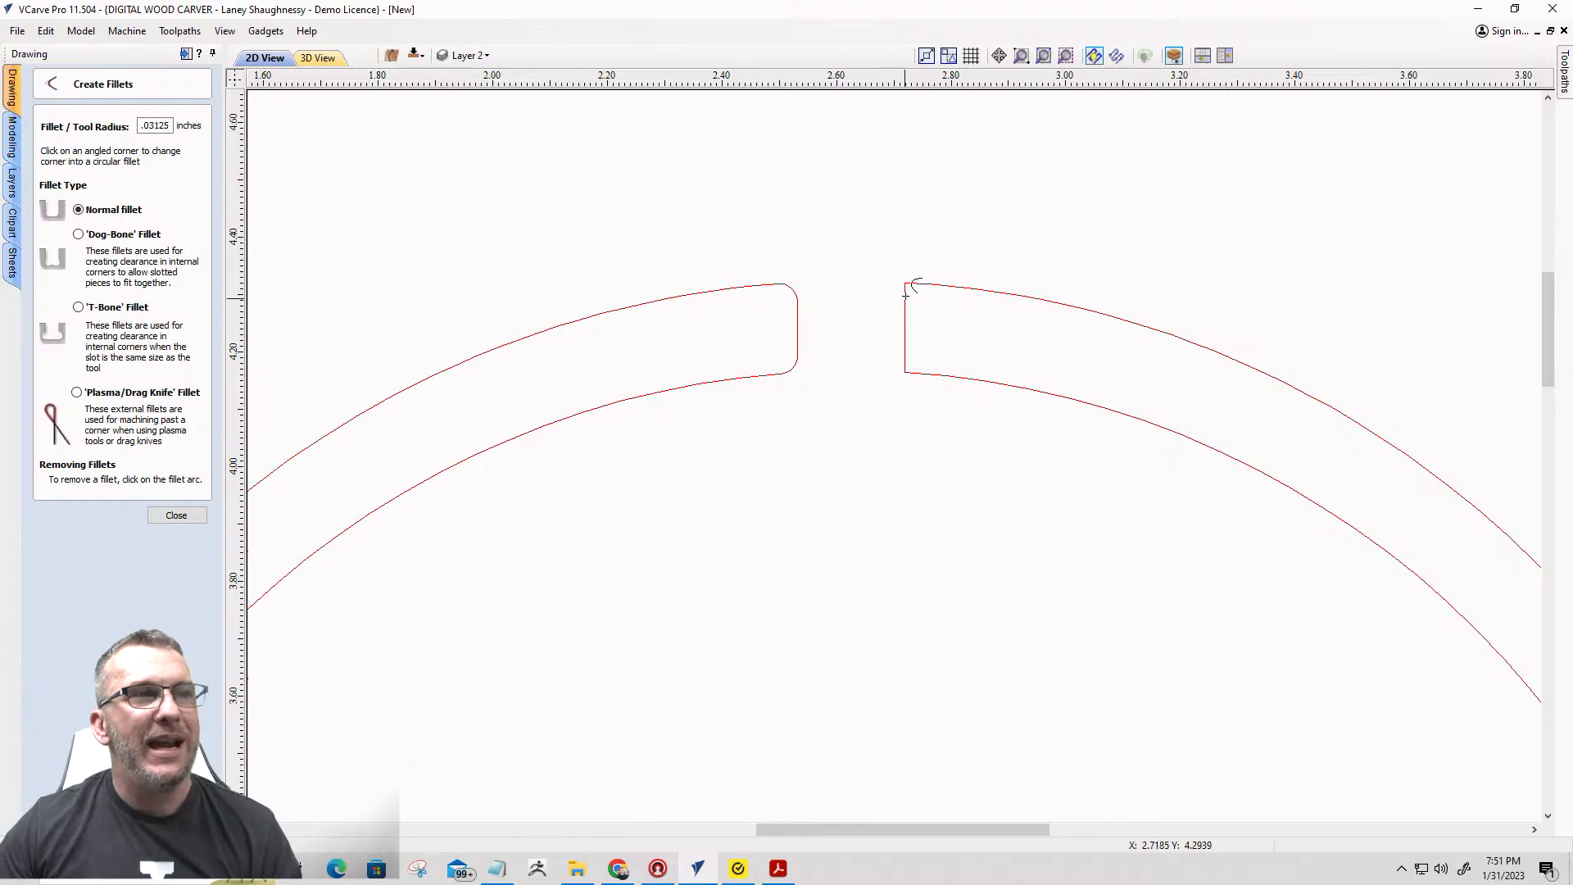
click(905, 287)
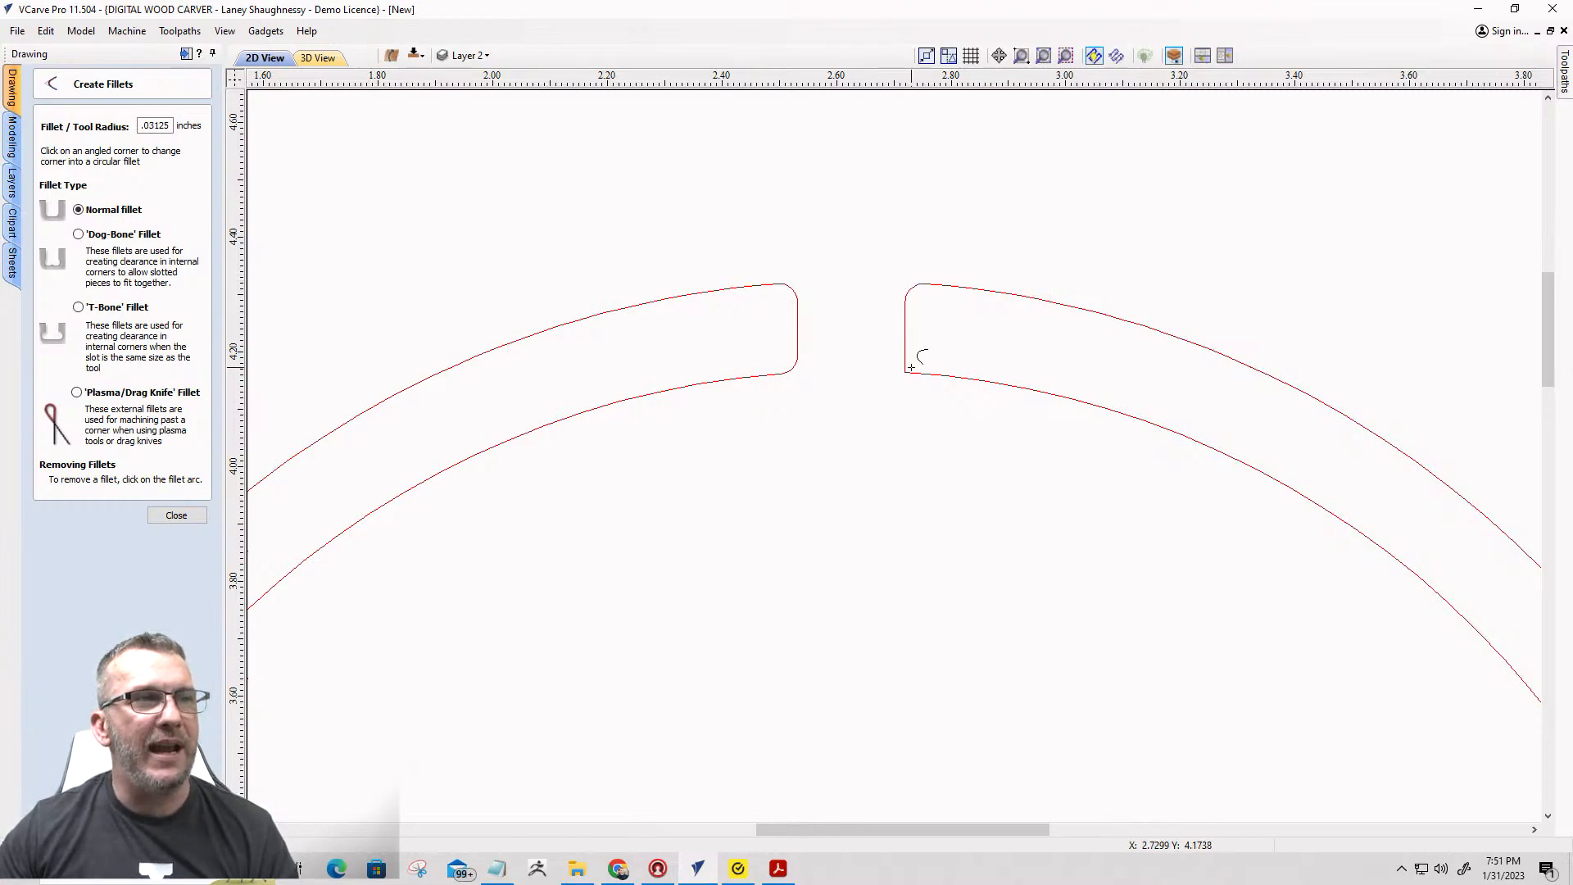
Round the ring segments' corners at the right-hand and lower gaps with .03125-inch normal fillets.
scroll(942, 409, down, 3)
scroll(1214, 702, up, 3)
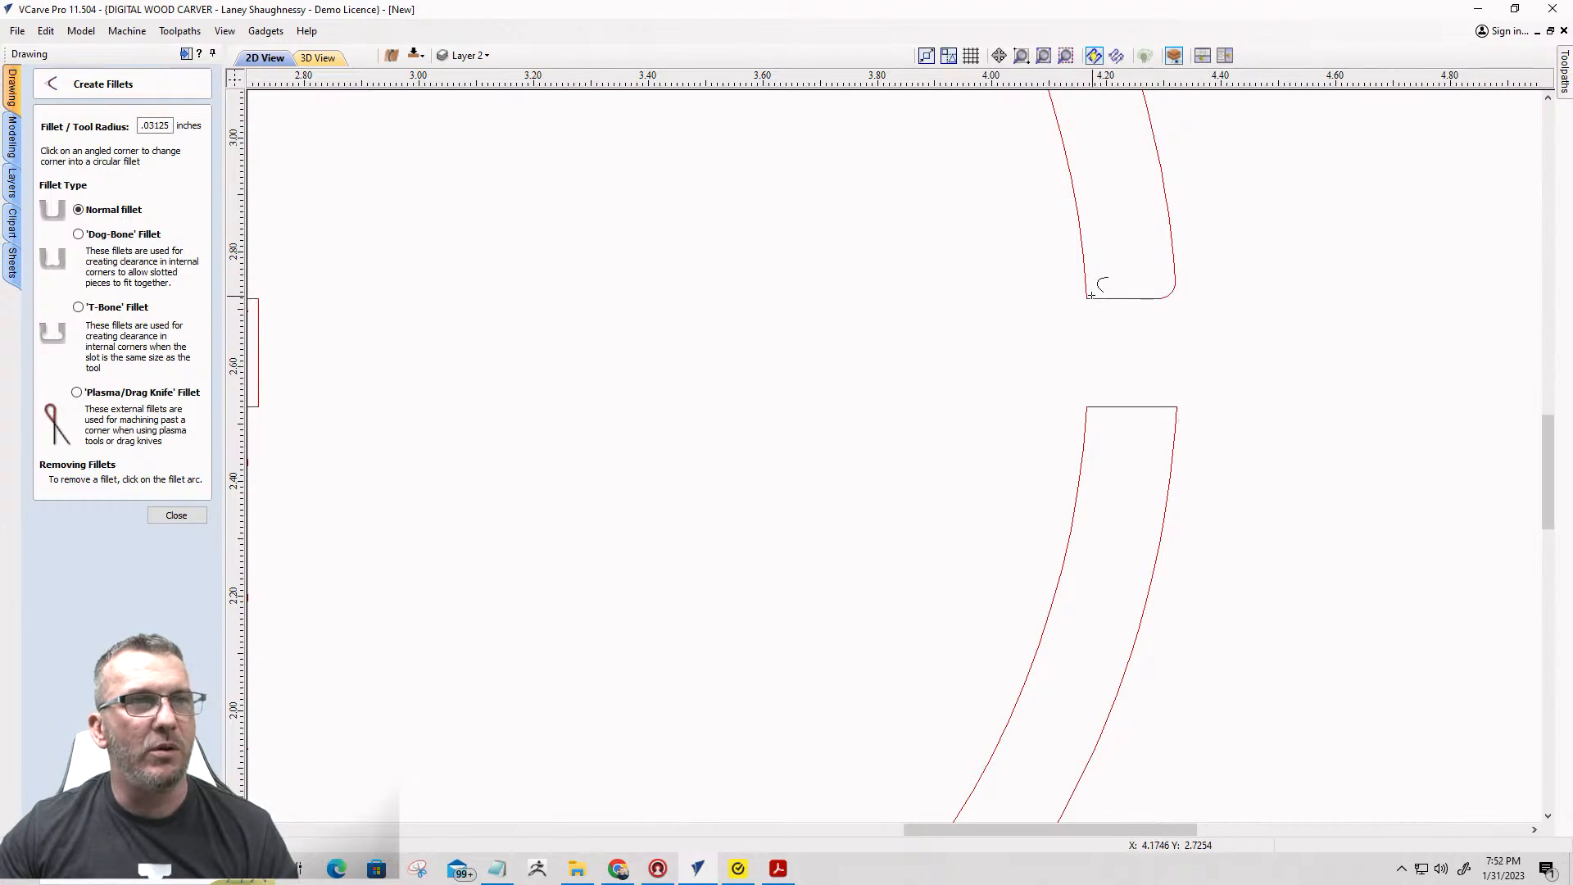
click(1106, 404)
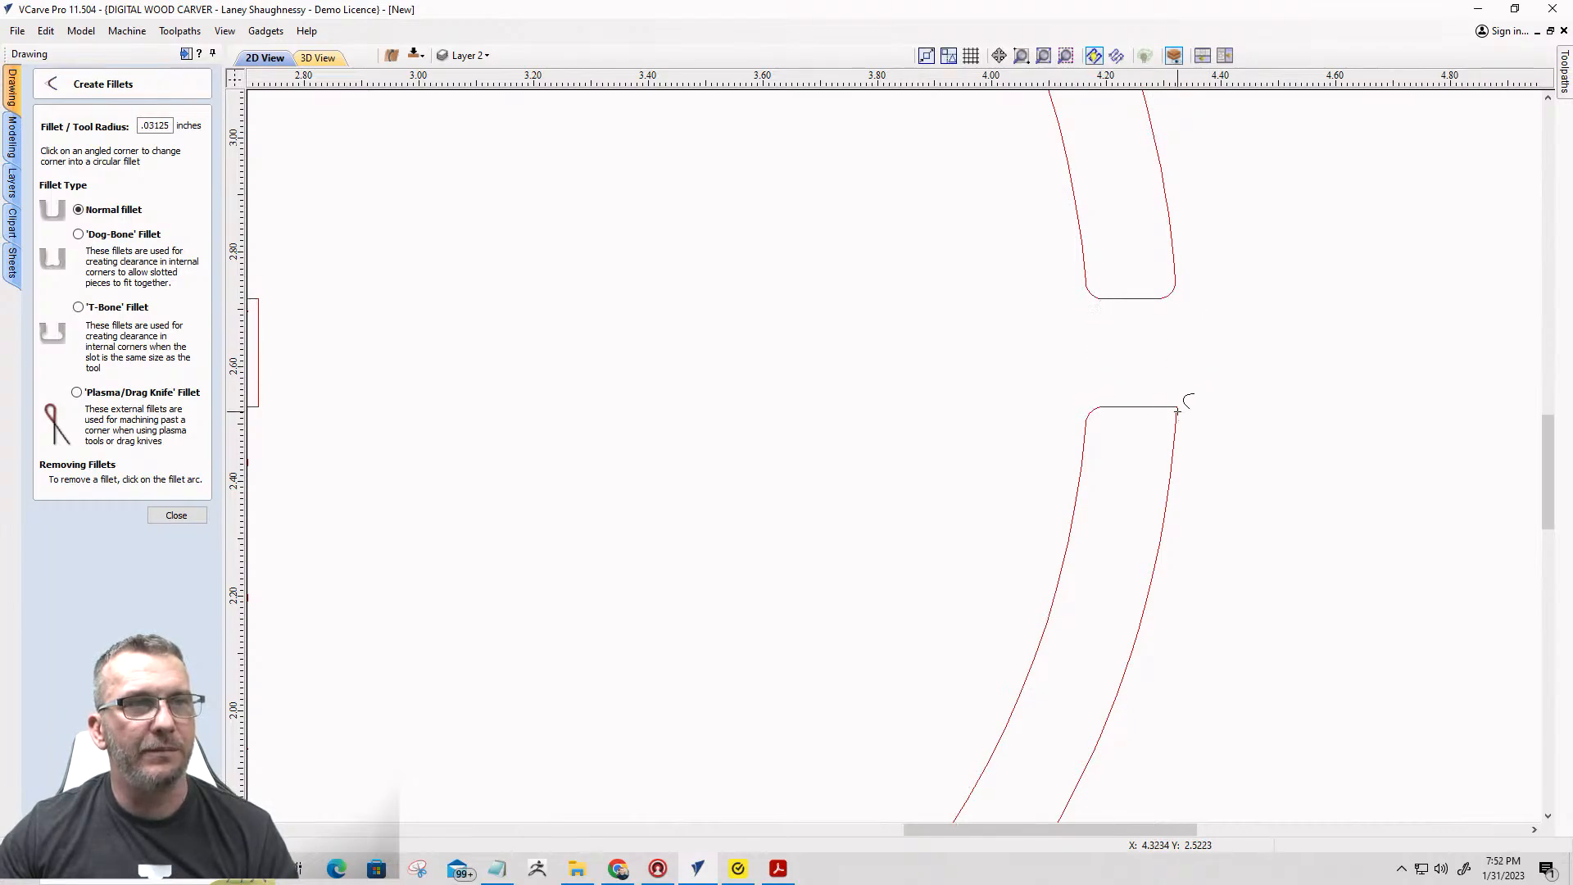
scroll(1281, 287, down, 3)
scroll(996, 622, up, 3)
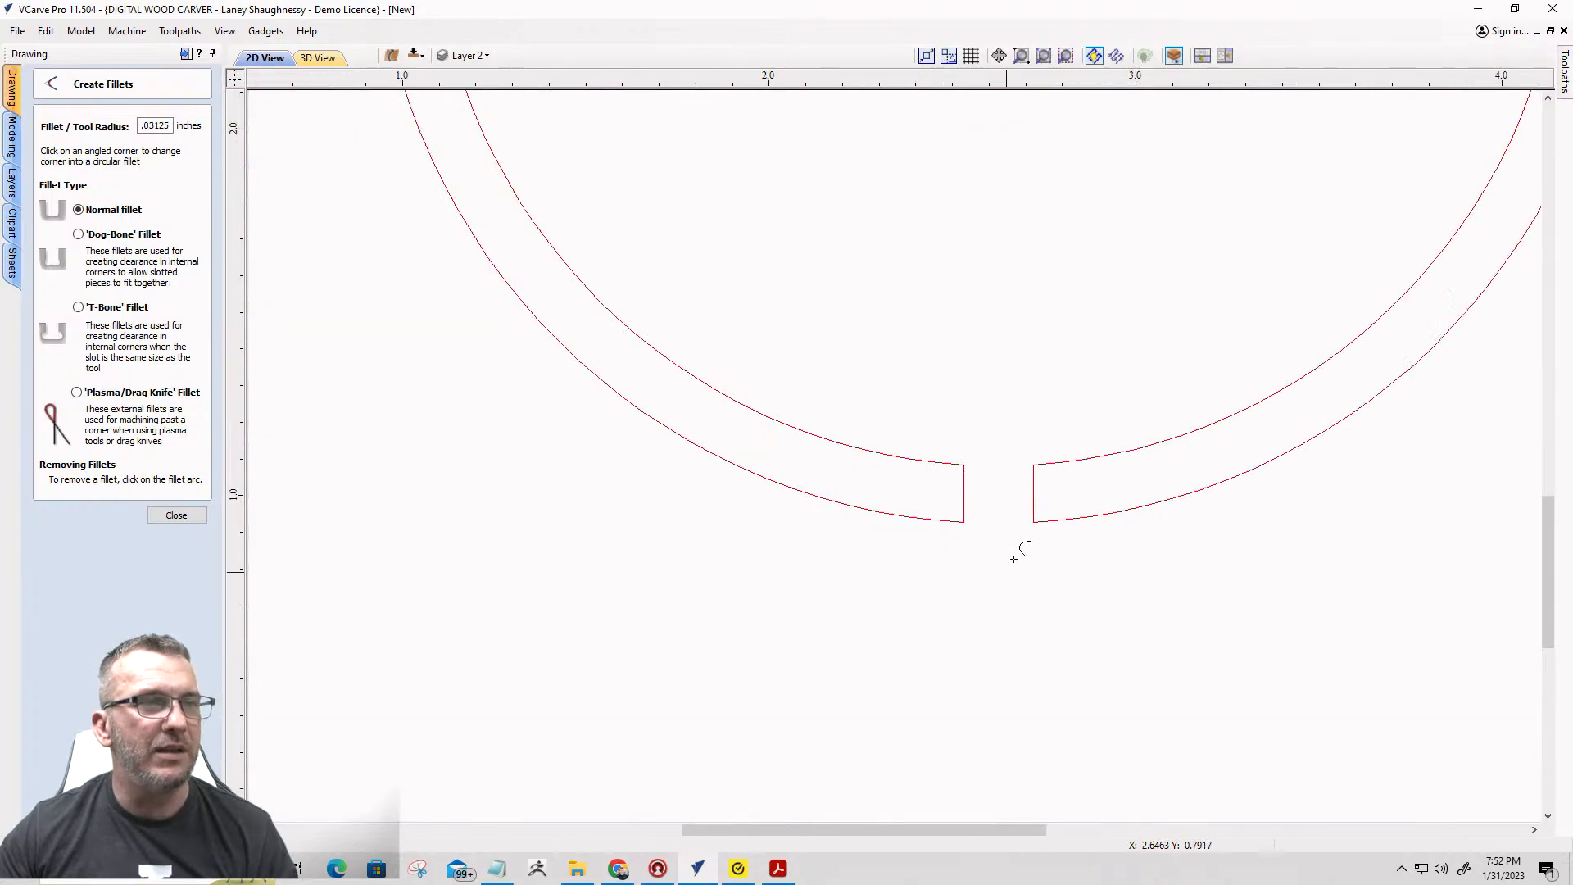
click(1032, 521)
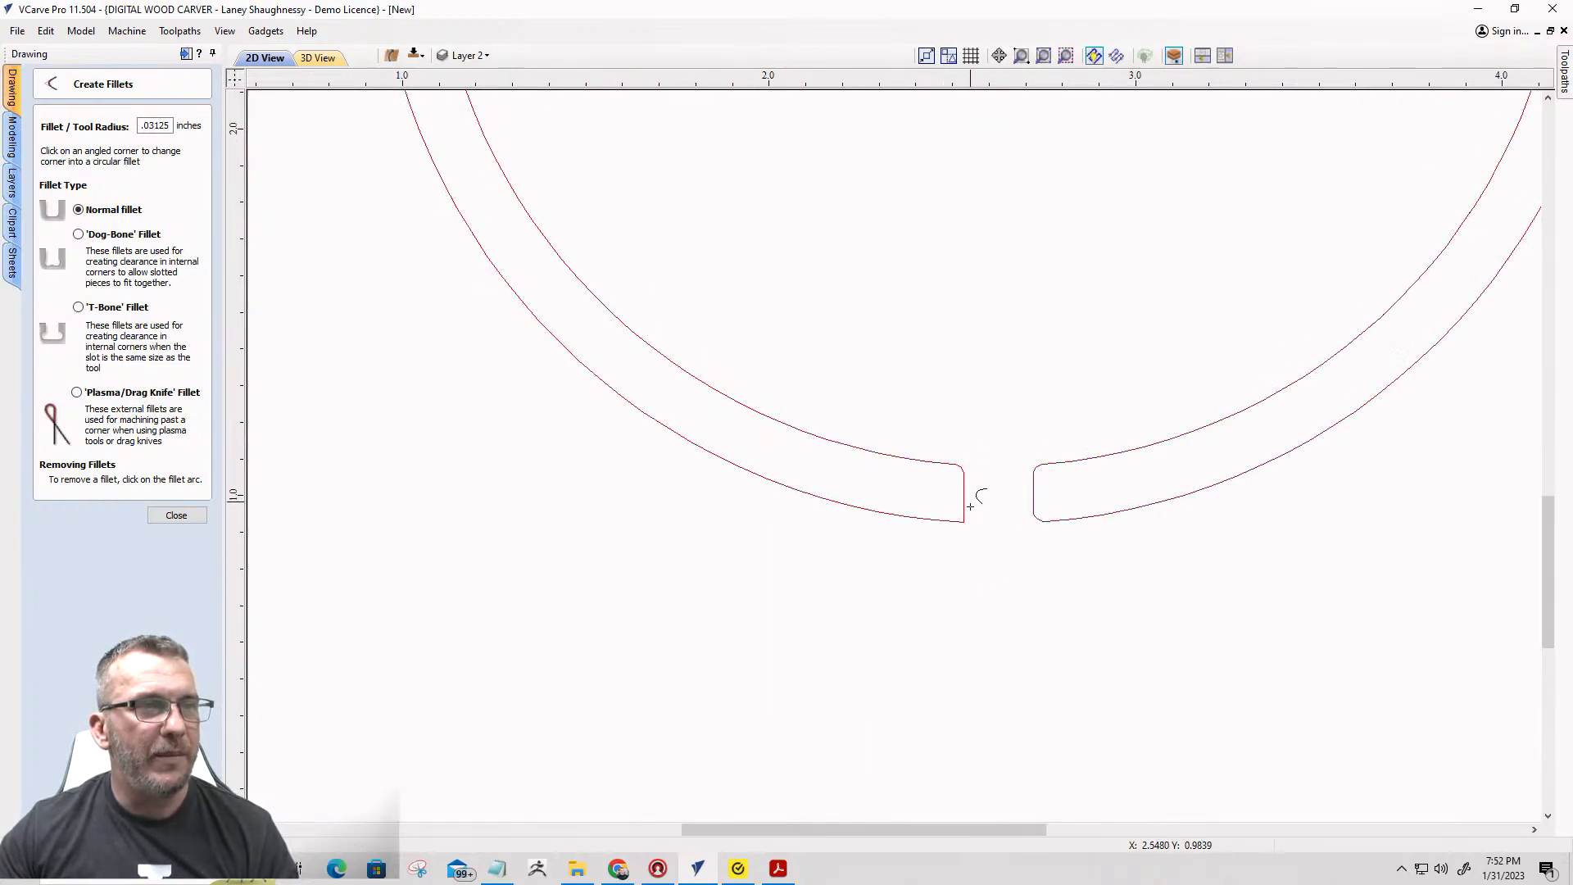
Round the ring segments' corners at the left-hand gap with .03125-inch normal fillets, check the ring and finish filleting.
scroll(991, 553, down, 4)
scroll(773, 295, up, 4)
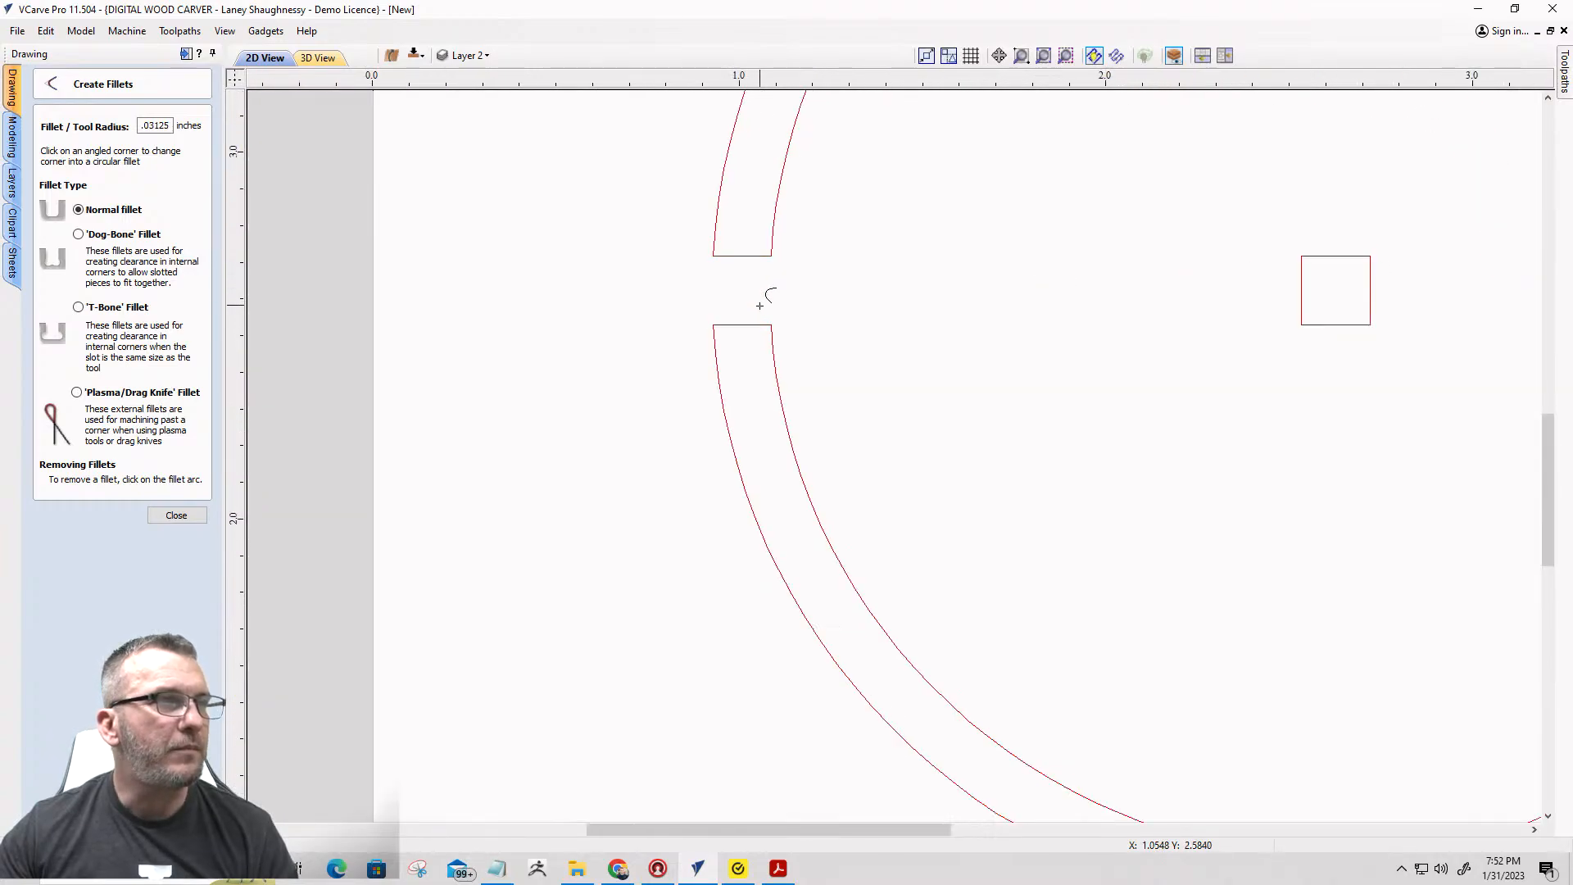
click(774, 328)
click(702, 326)
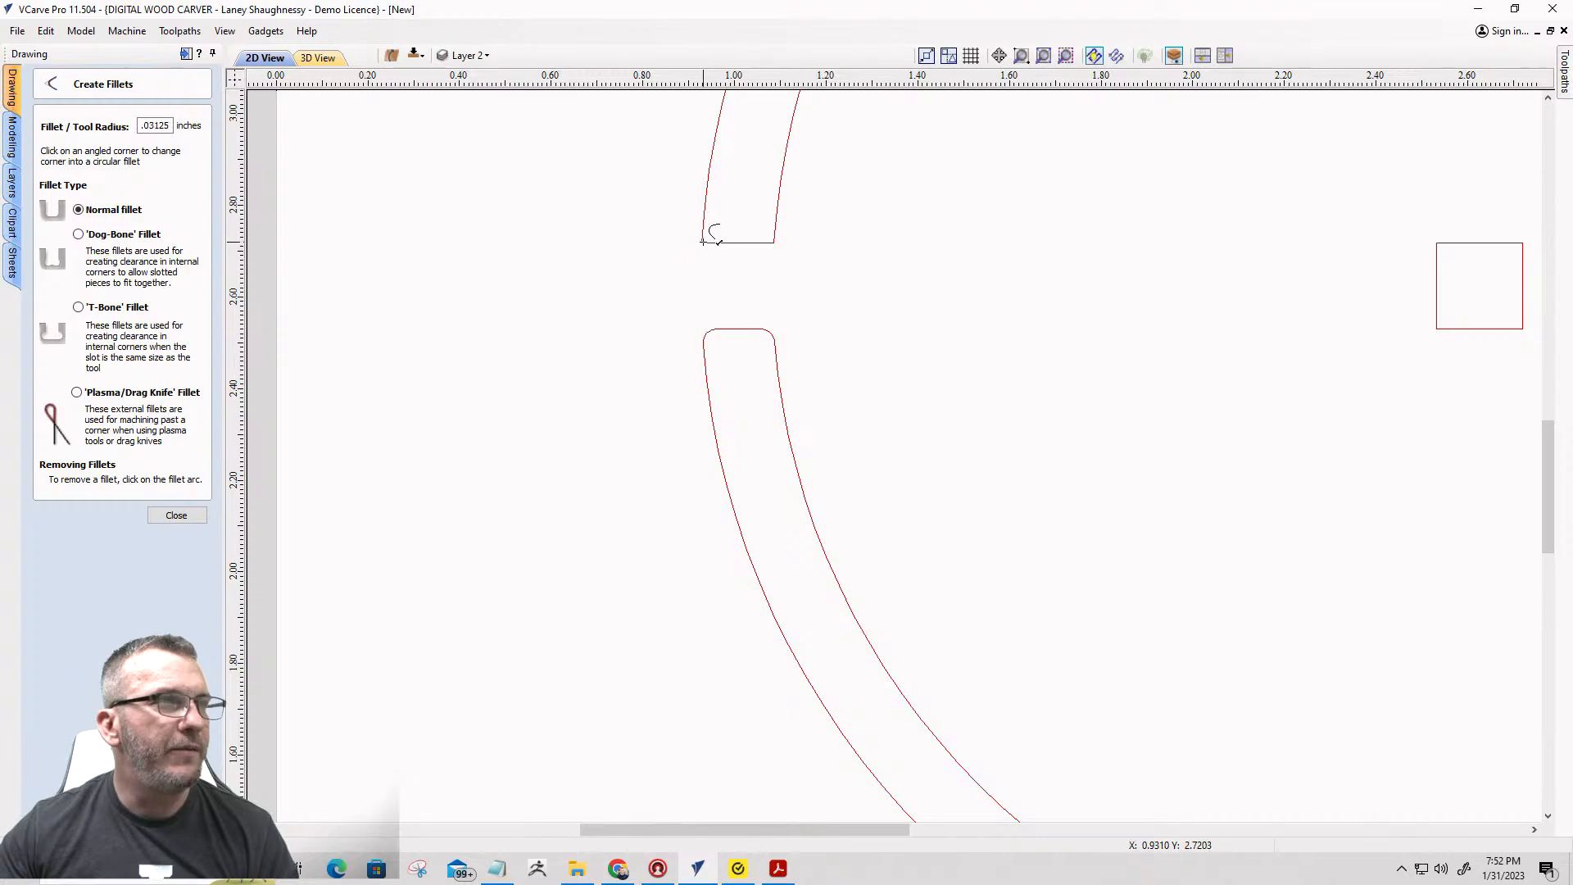
scroll(840, 433, down, 3)
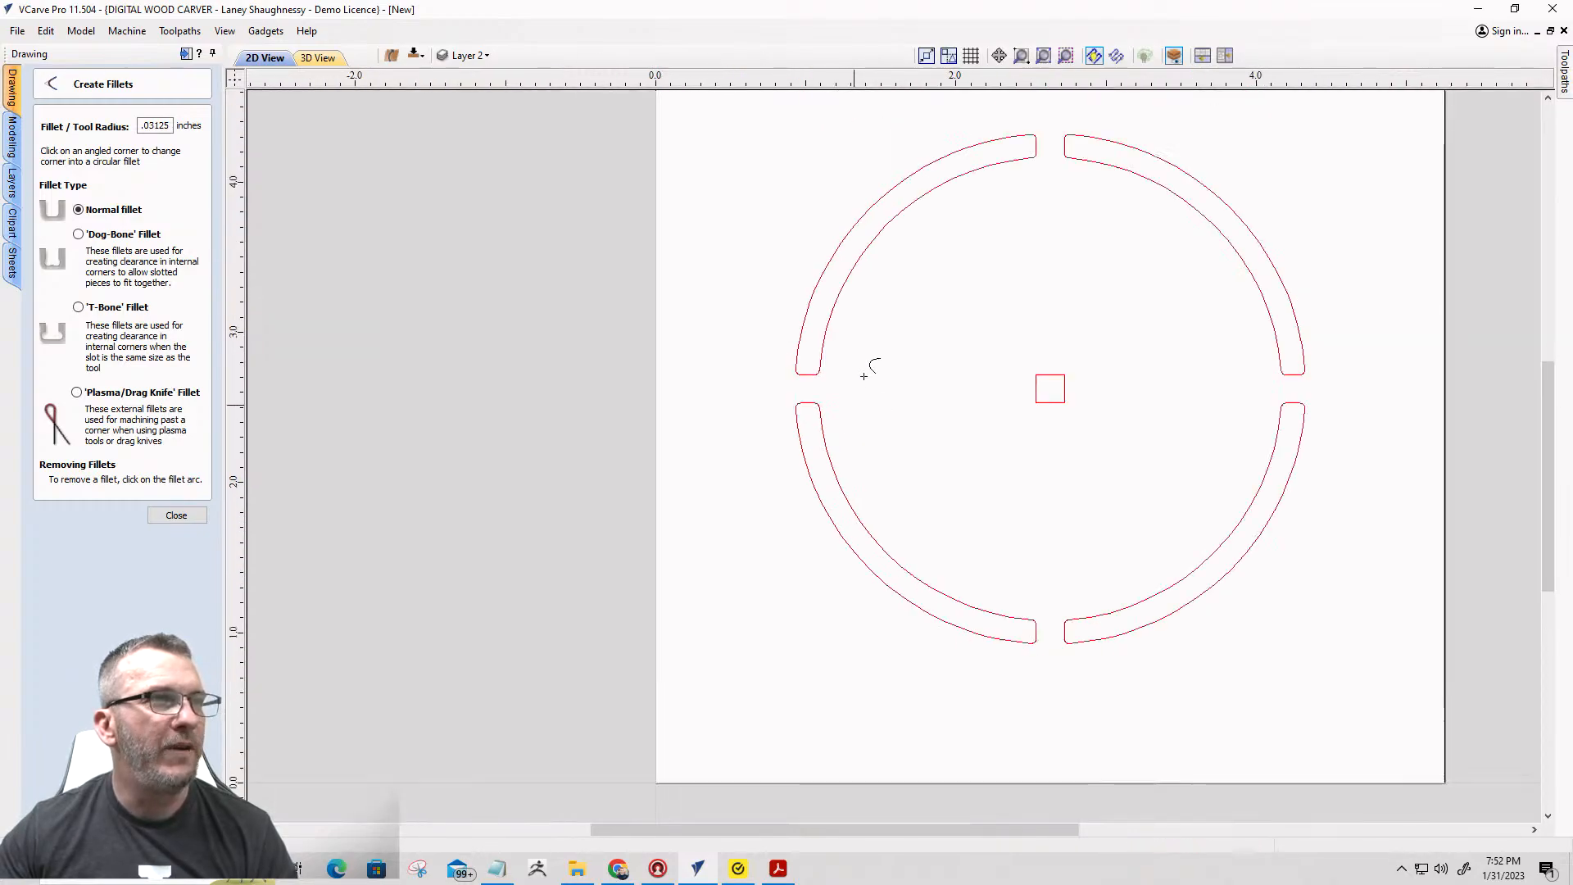
scroll(1049, 136, up, 3)
scroll(791, 263, down, 4)
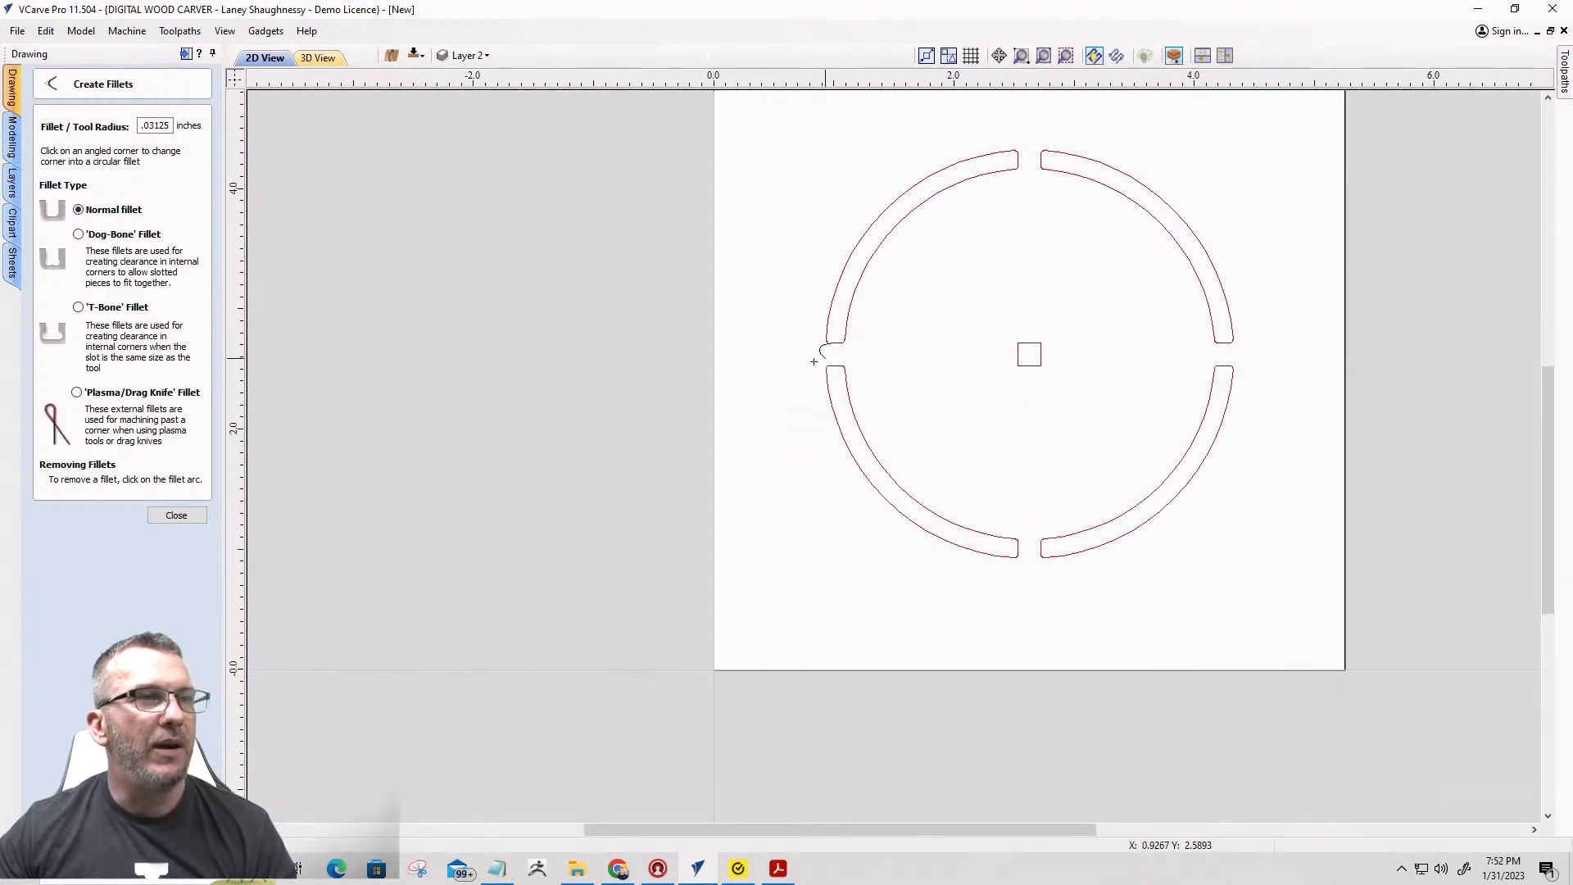
click(161, 516)
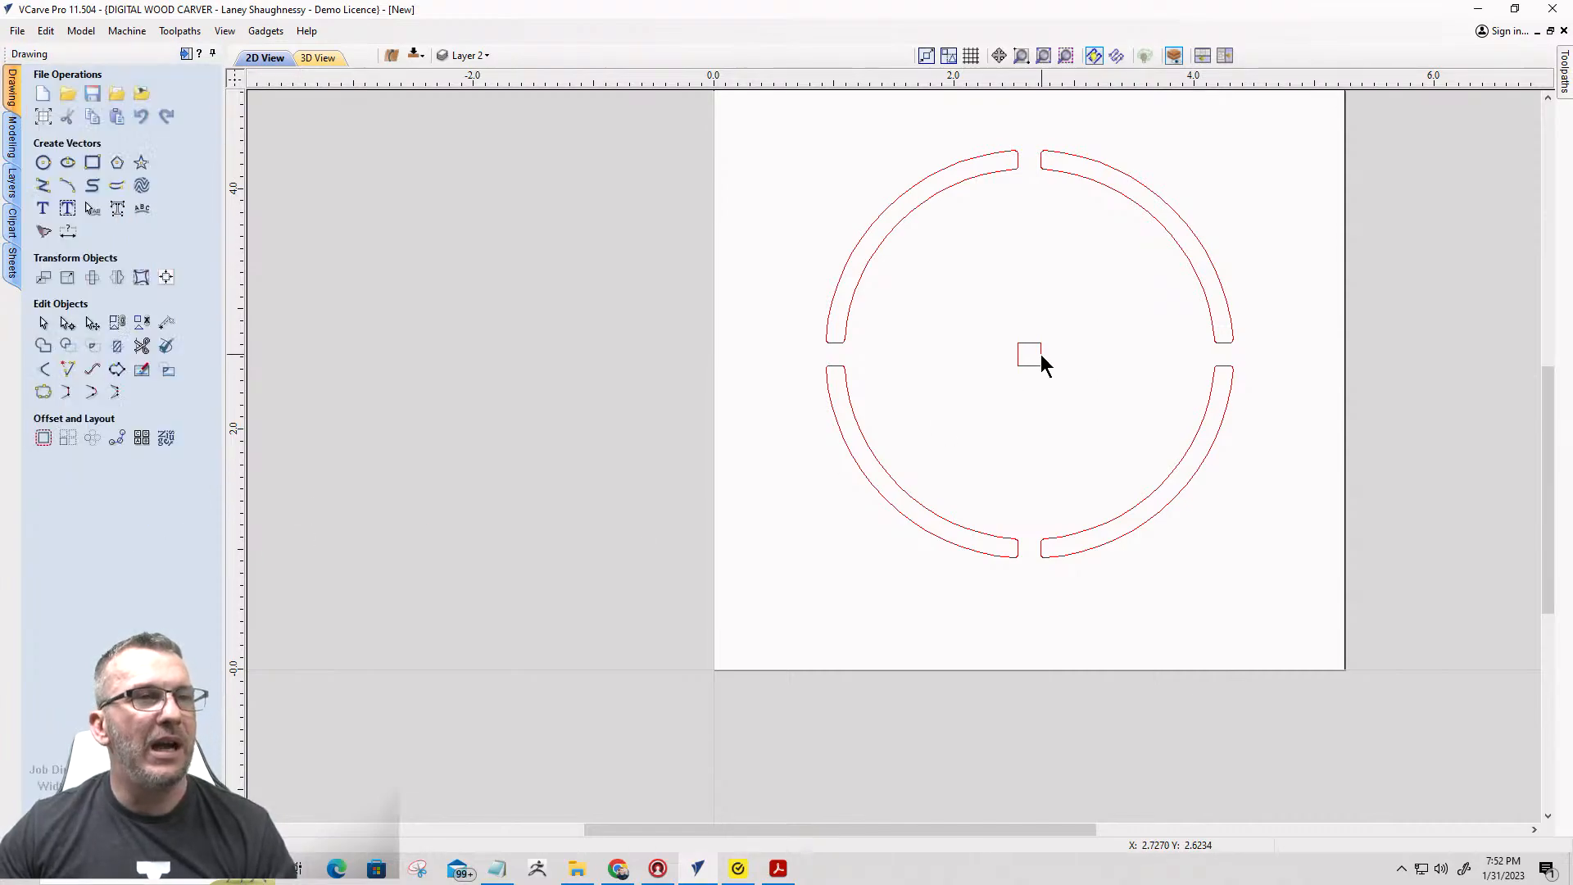
Show the imported floral pattern layer and compare its outlines with the redrawn red ring segments.
scroll(1040, 354, up, 1)
click(481, 56)
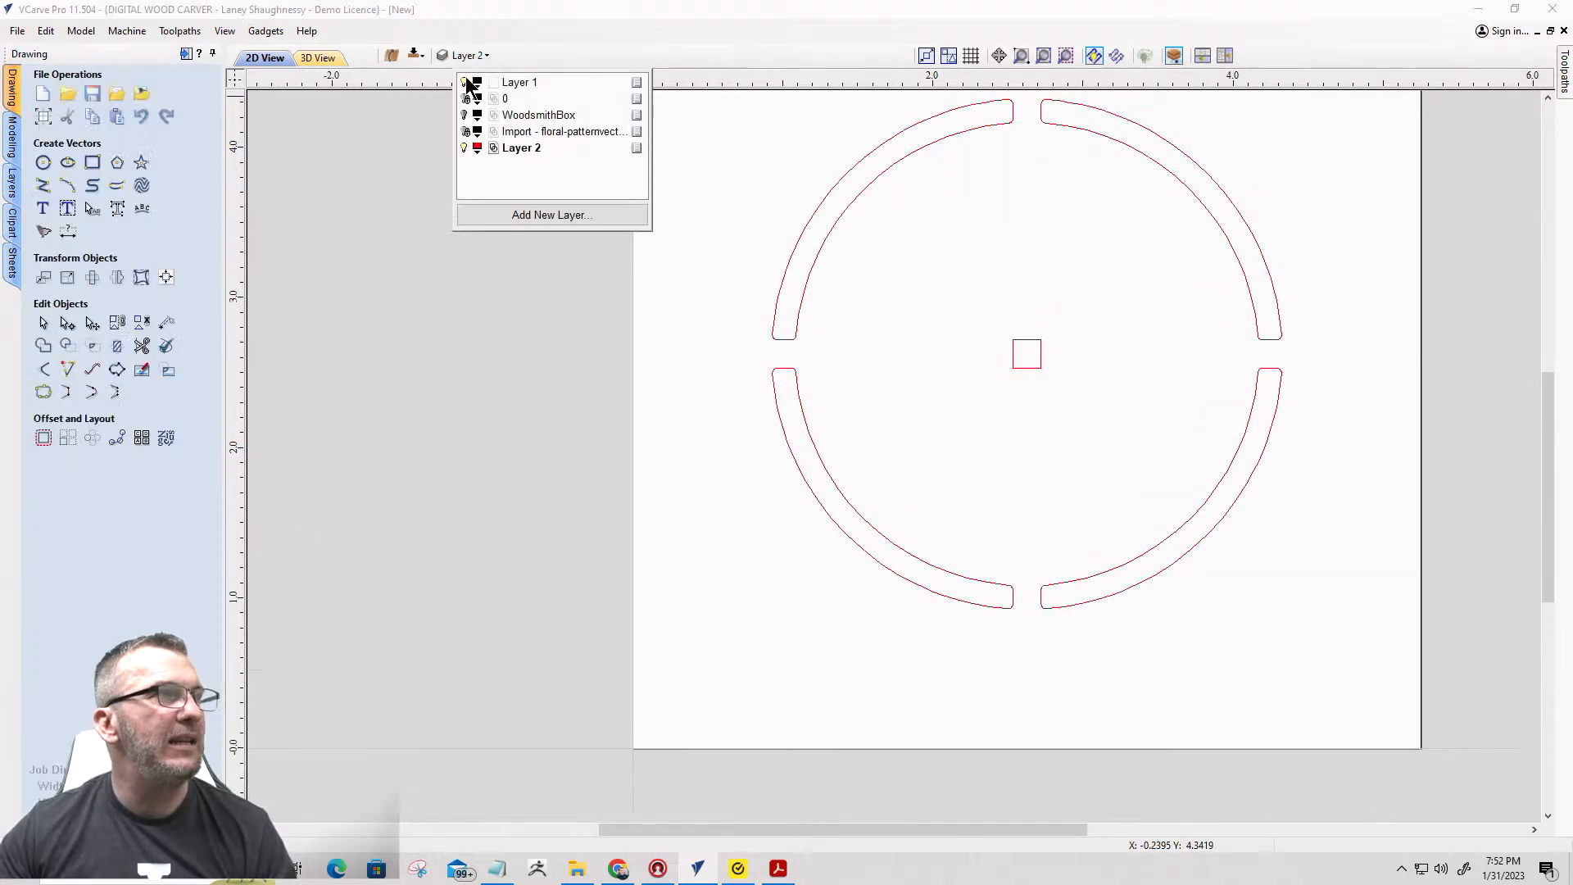
click(465, 132)
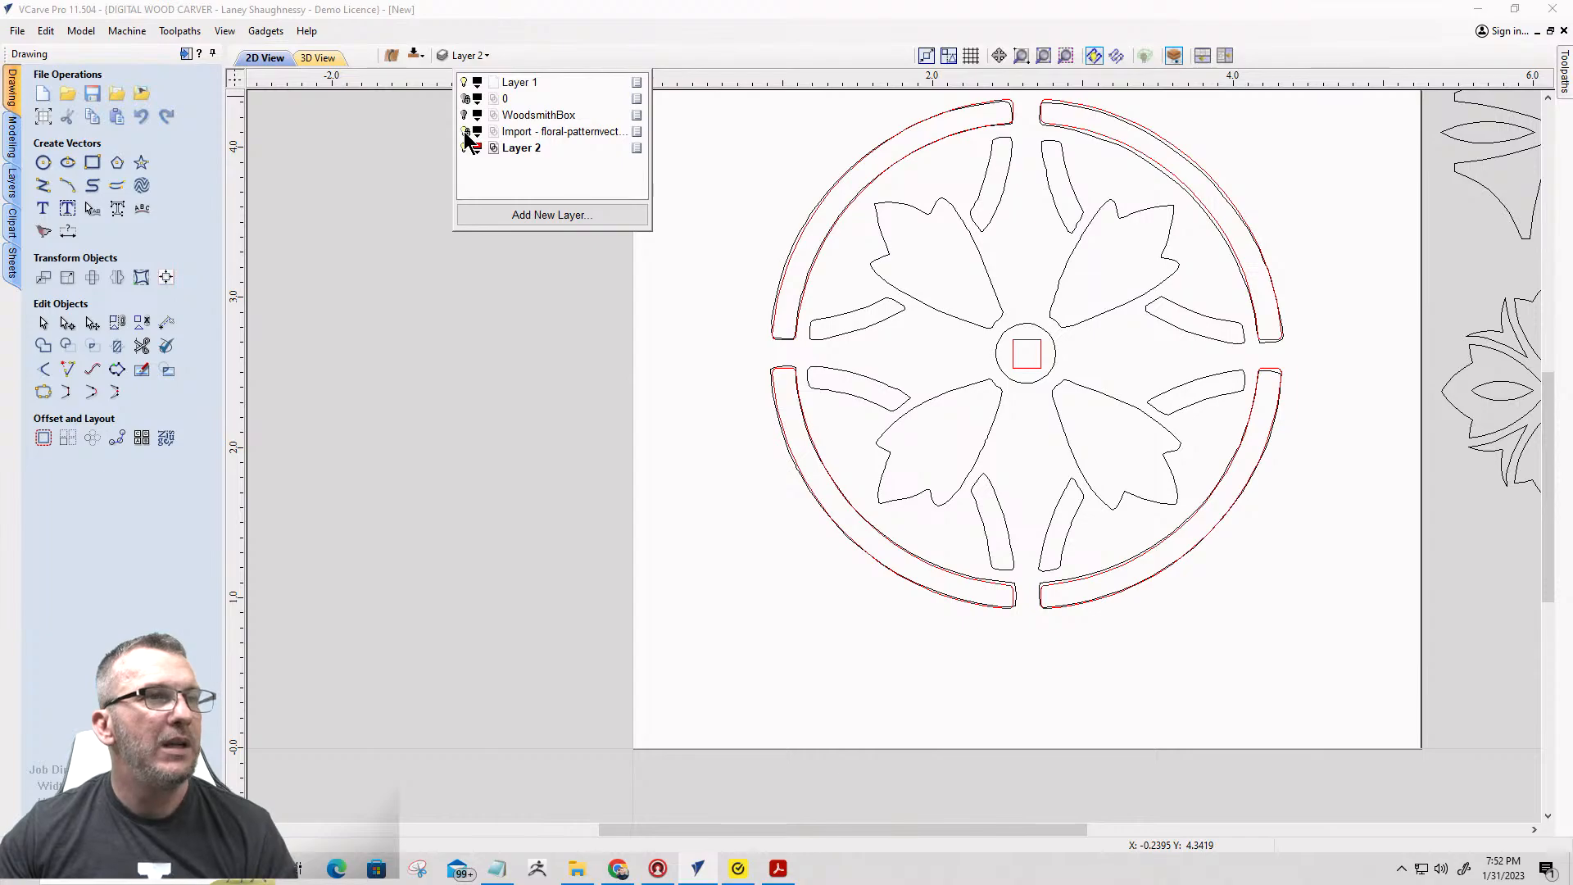
scroll(1335, 344, up, 3)
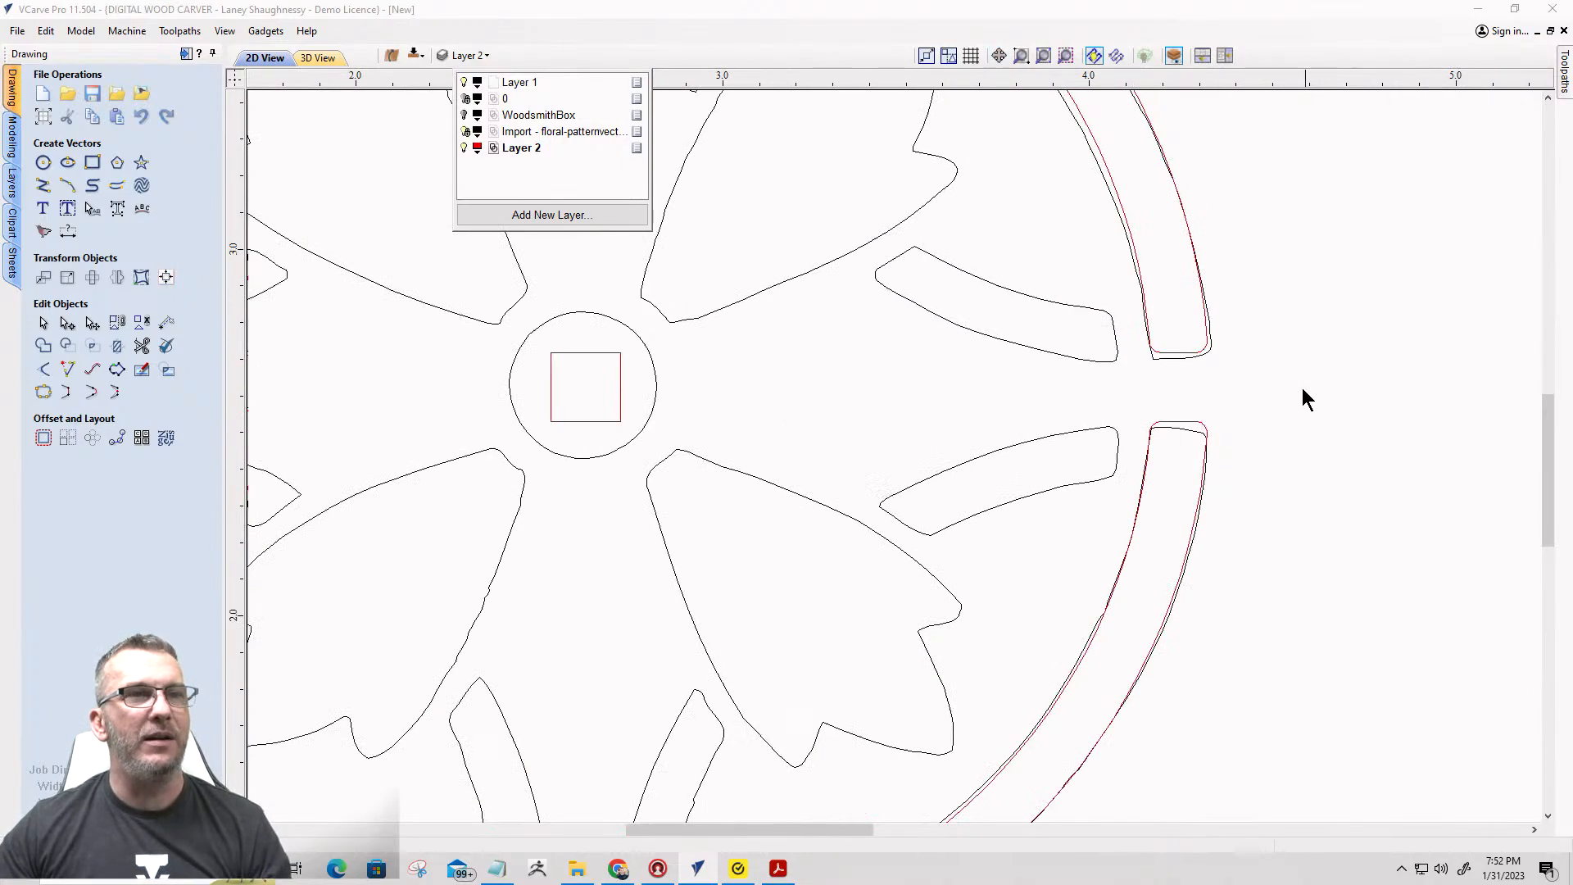
scroll(1201, 386, down, 3)
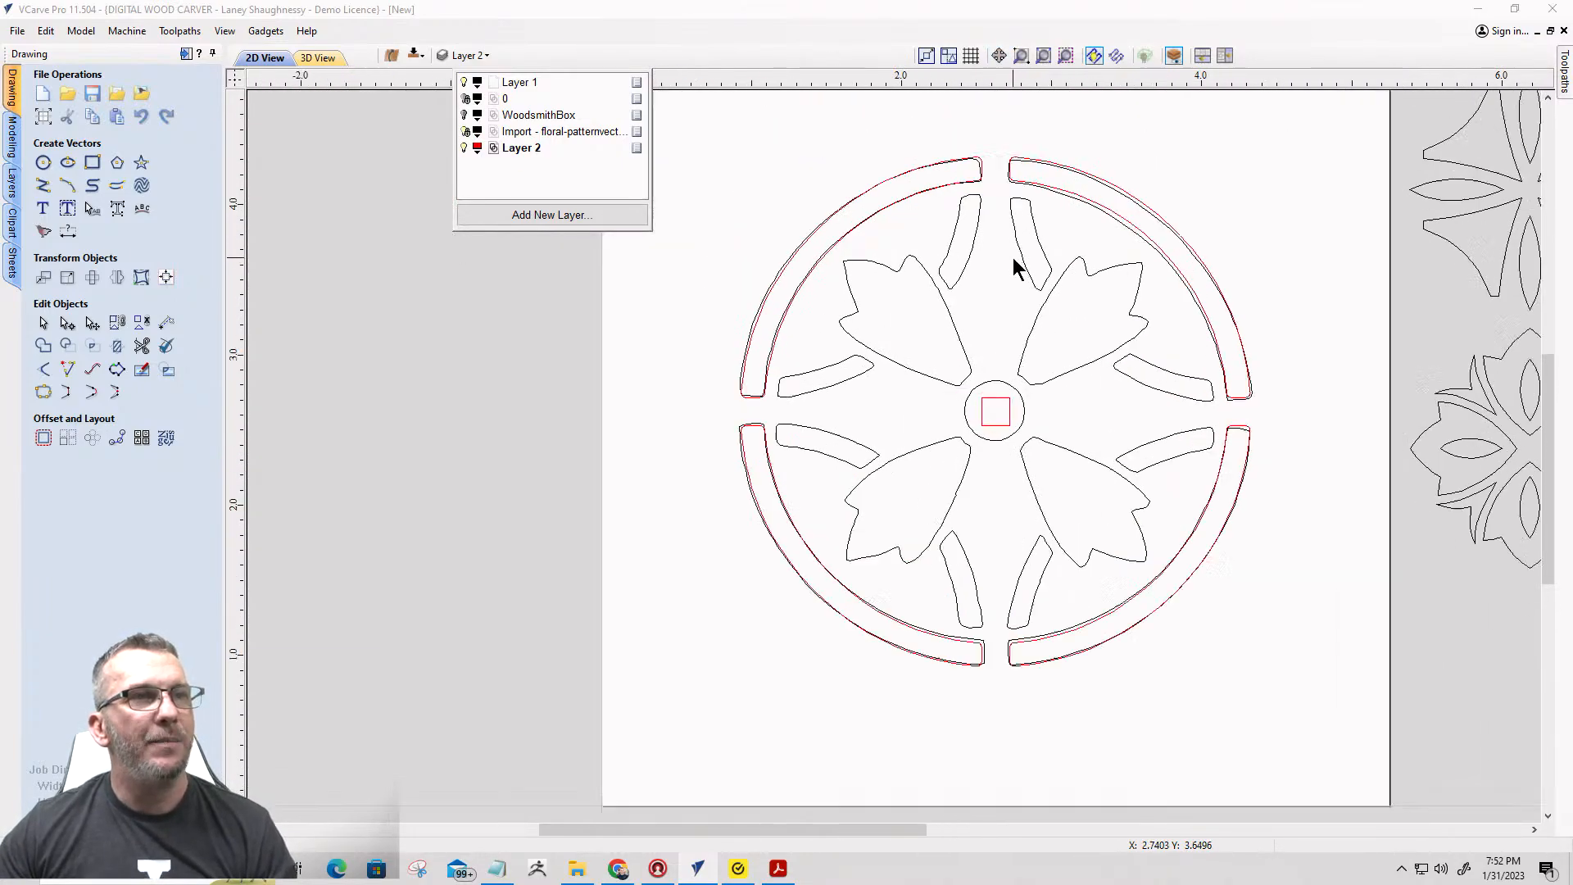
scroll(1012, 257, up, 1)
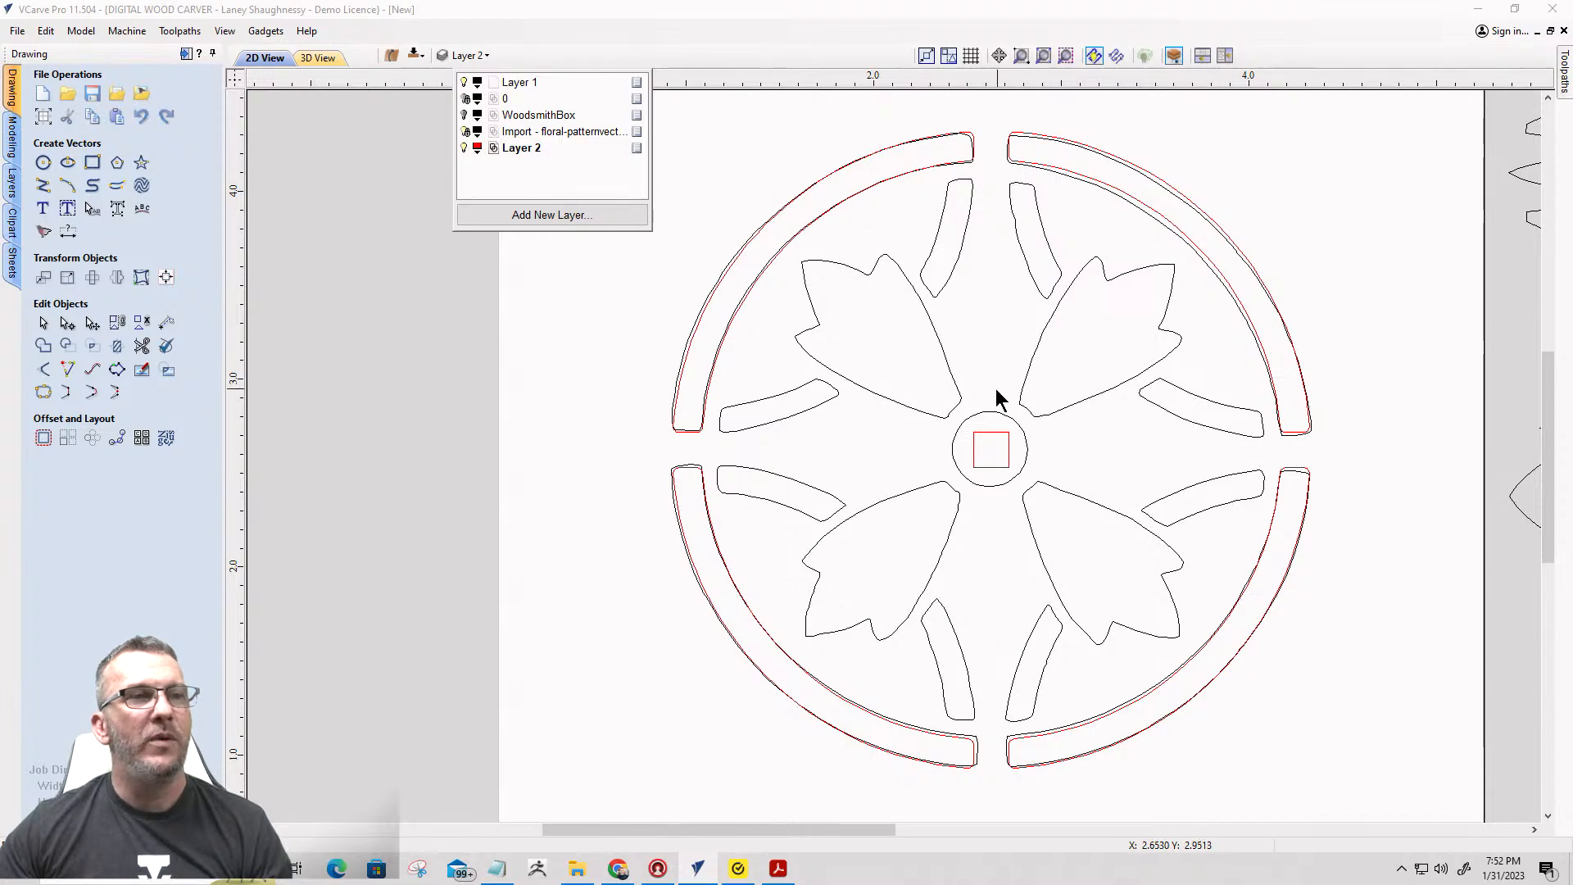
Delete the small red square left over at the centre of the motif.
click(979, 455)
scroll(977, 460, up, 3)
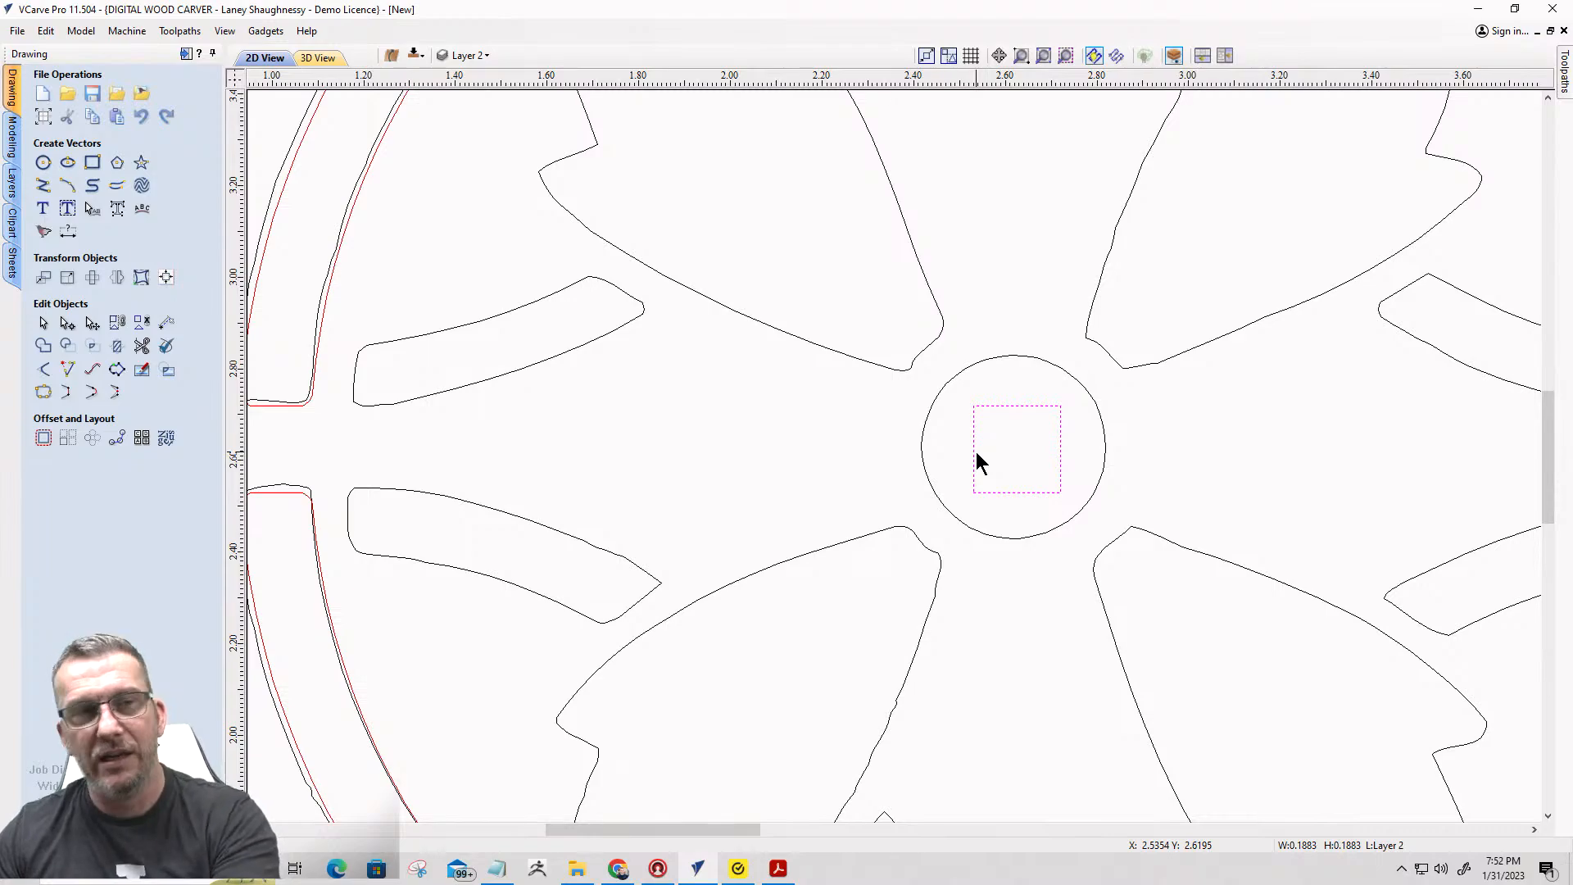
key(Delete)
scroll(979, 446, down, 1)
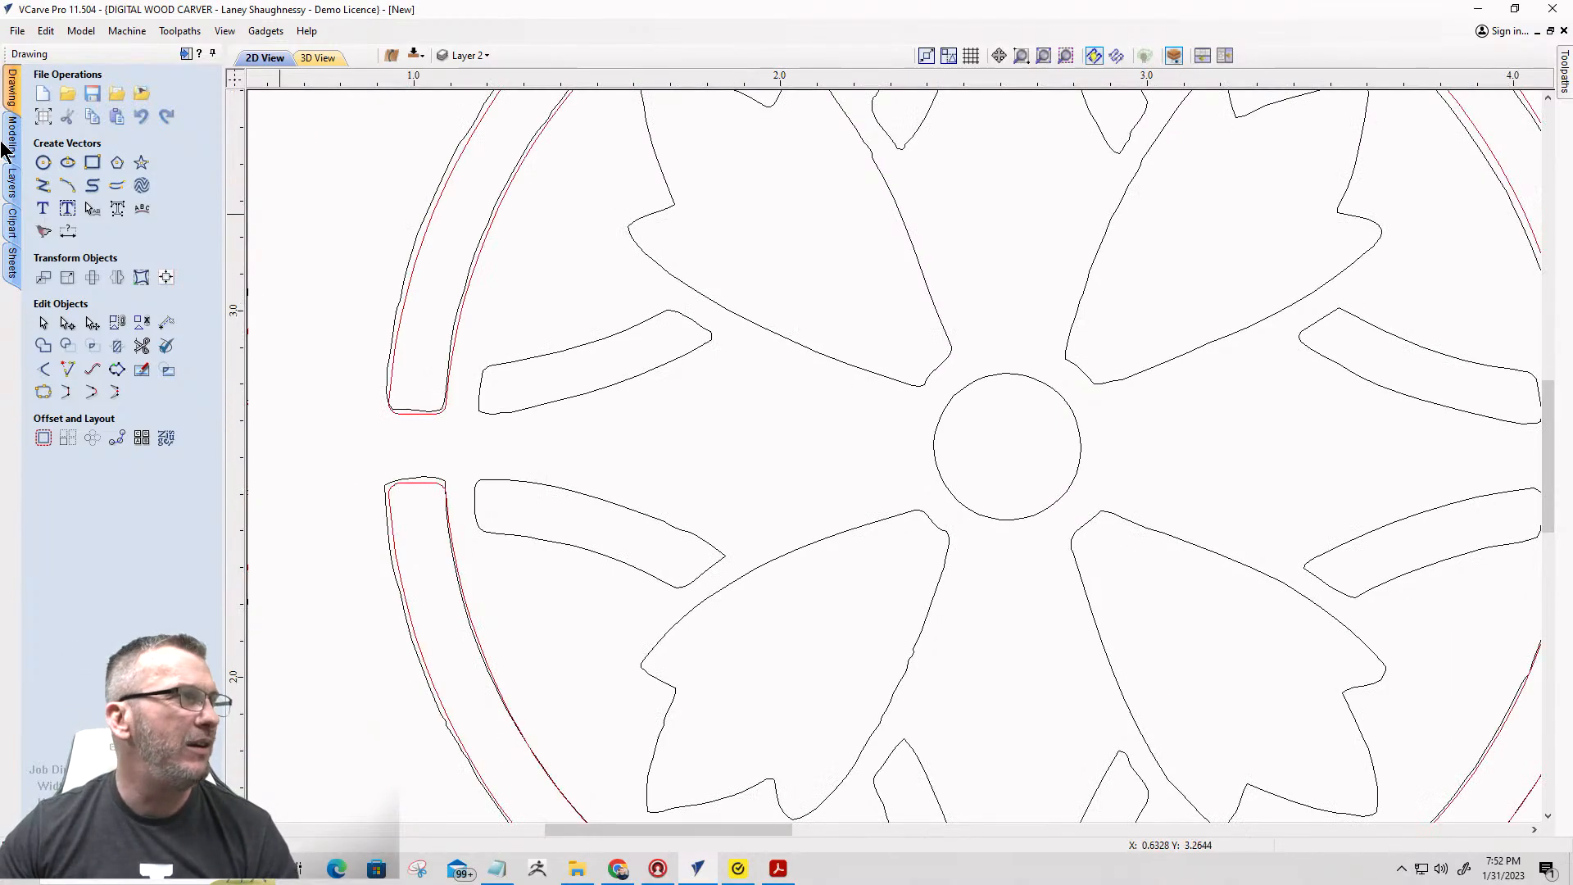
Draw a circle centred at X 2.625, Y 2.625 over the motif's middle circle and set its diameter to 0.375 inches.
click(43, 162)
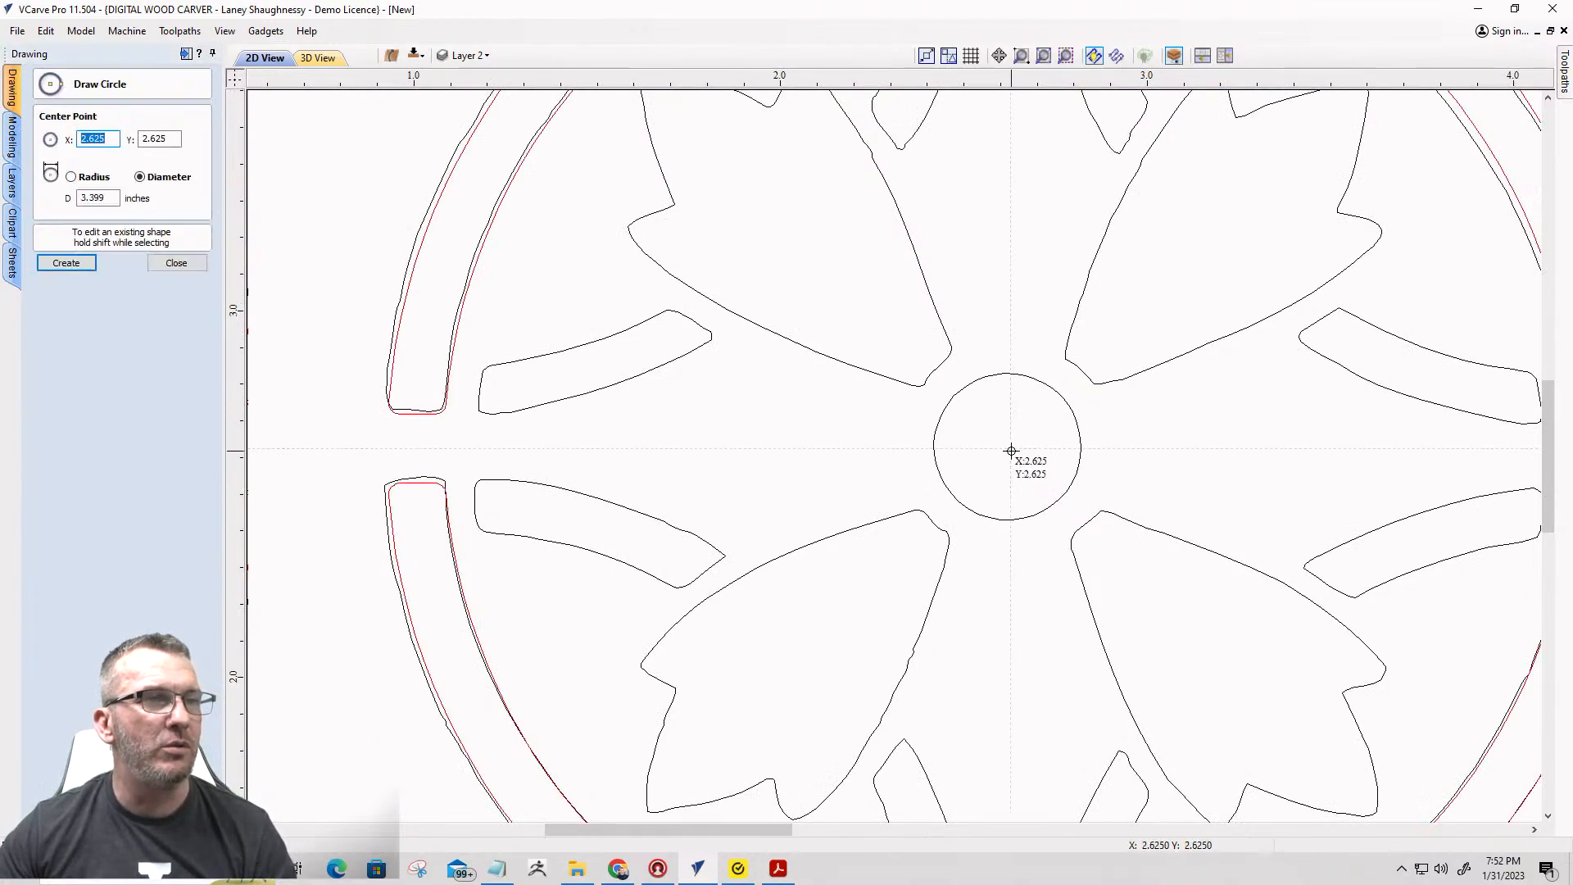
drag(1009, 448, 1060, 502)
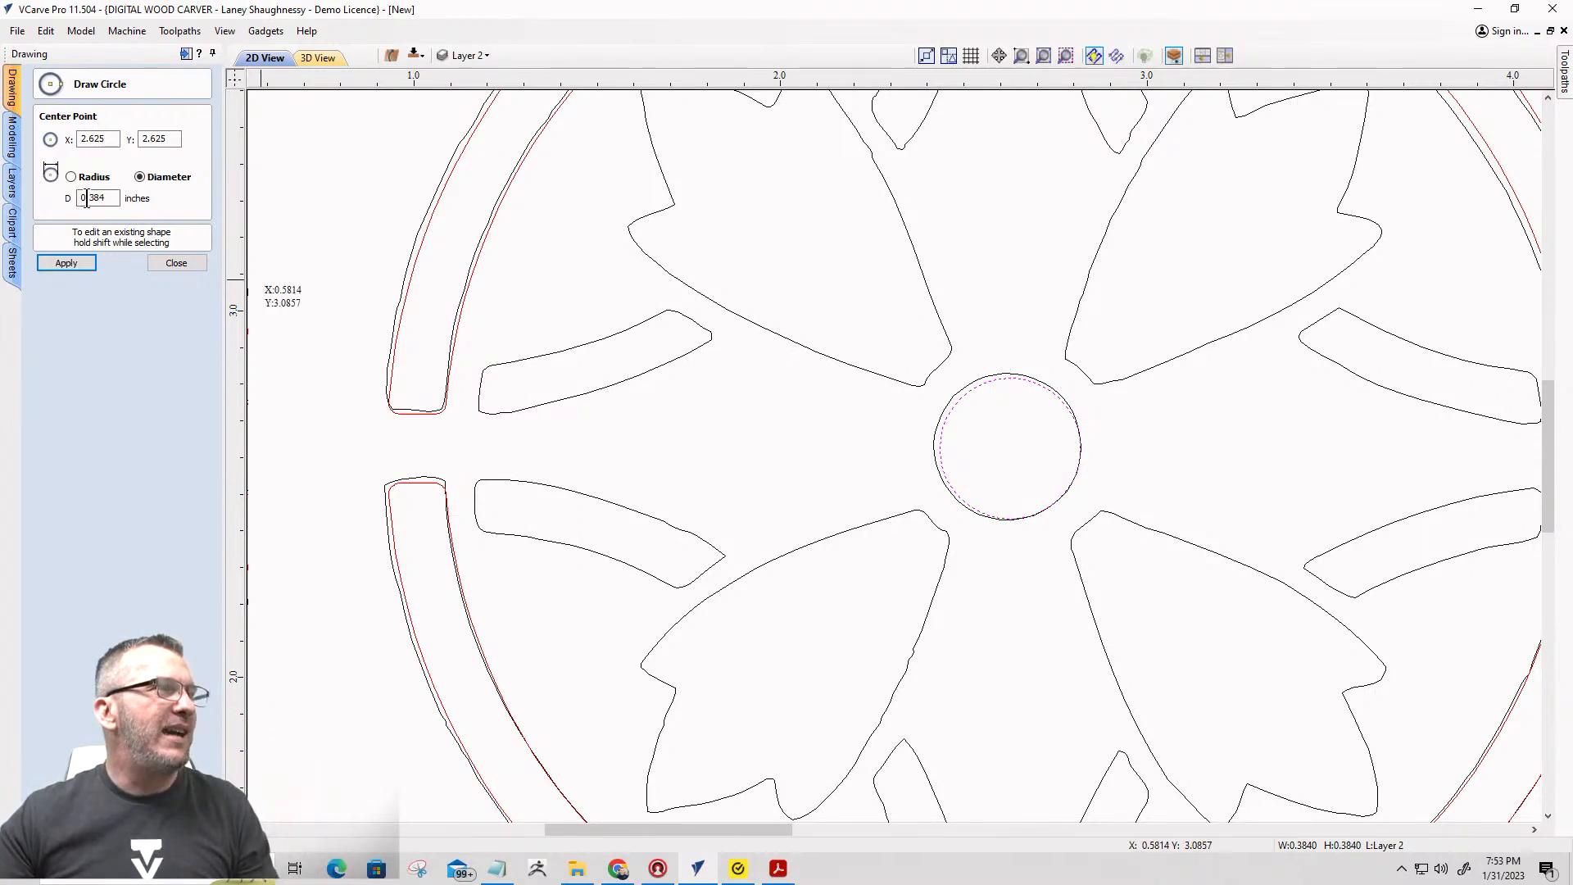
drag(94, 199, 124, 201)
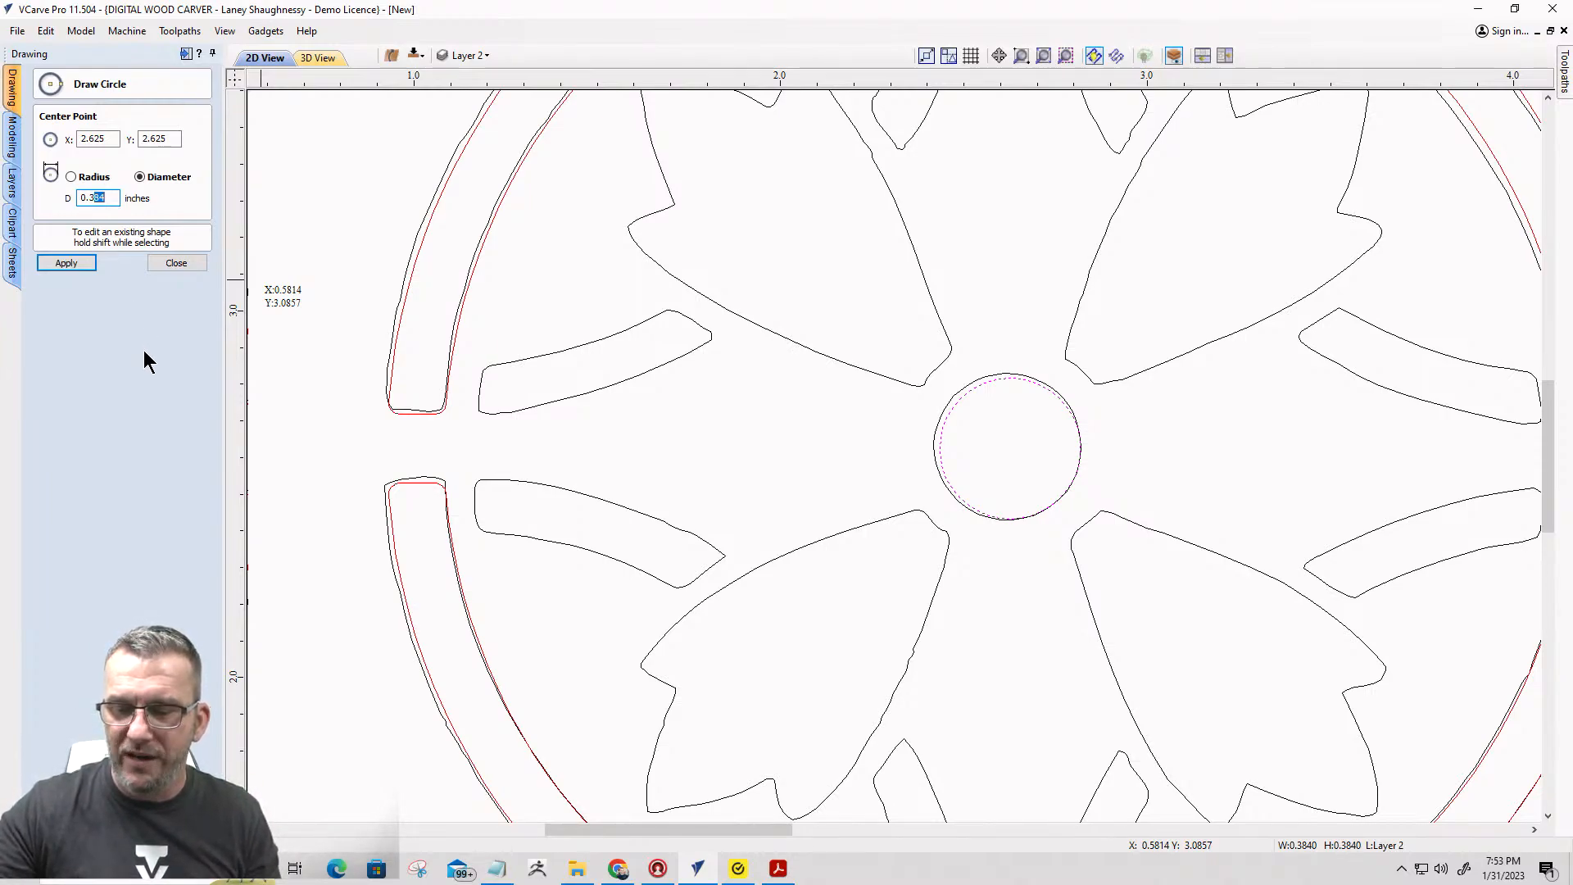
text(75)
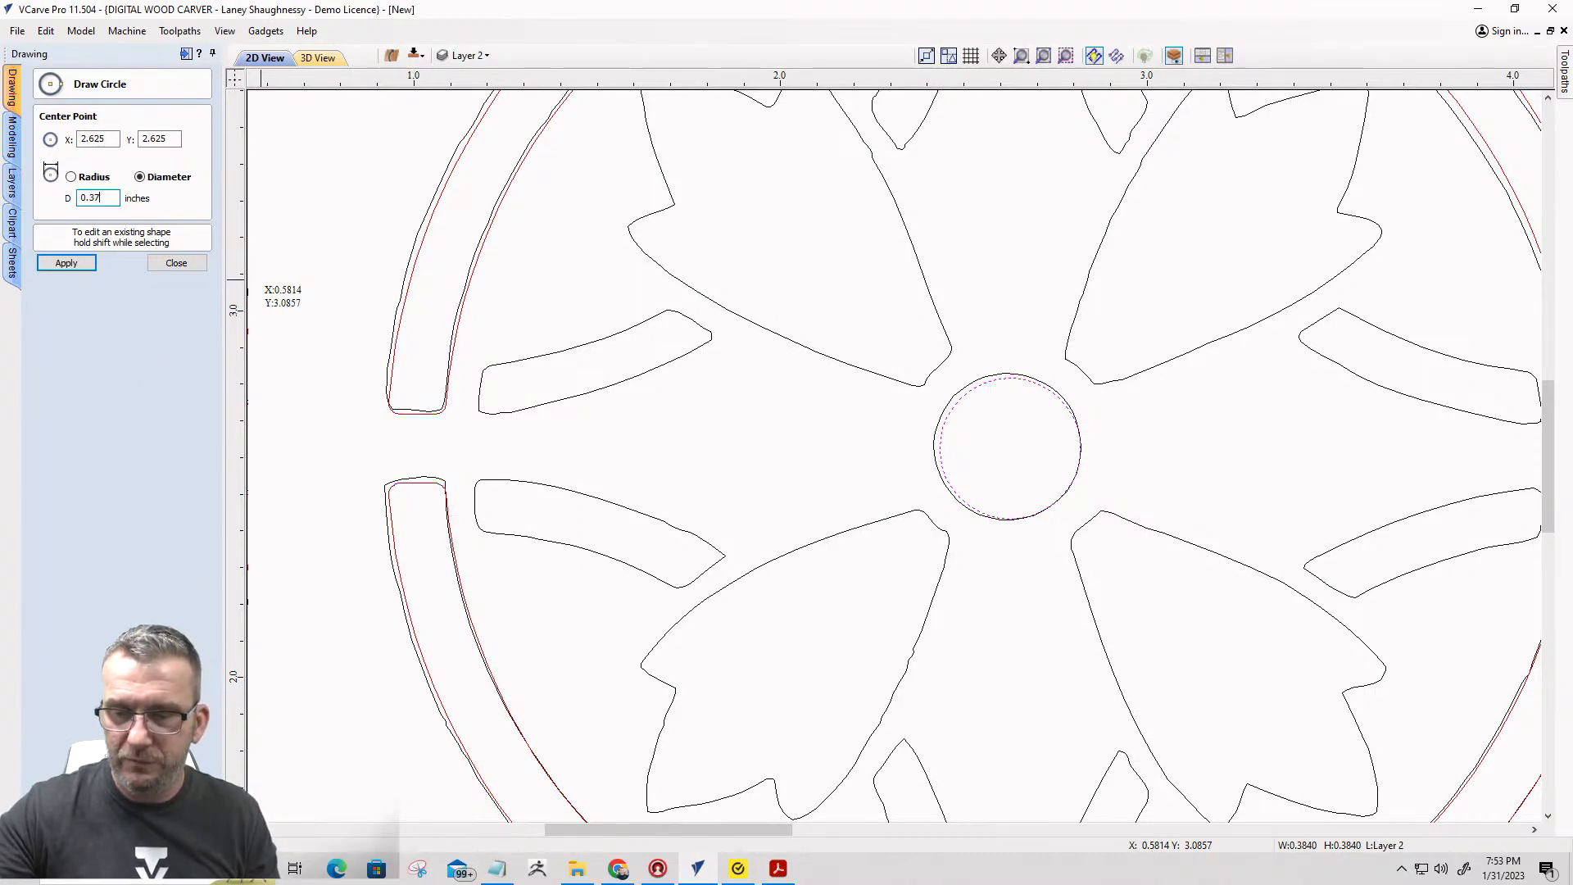
click(65, 263)
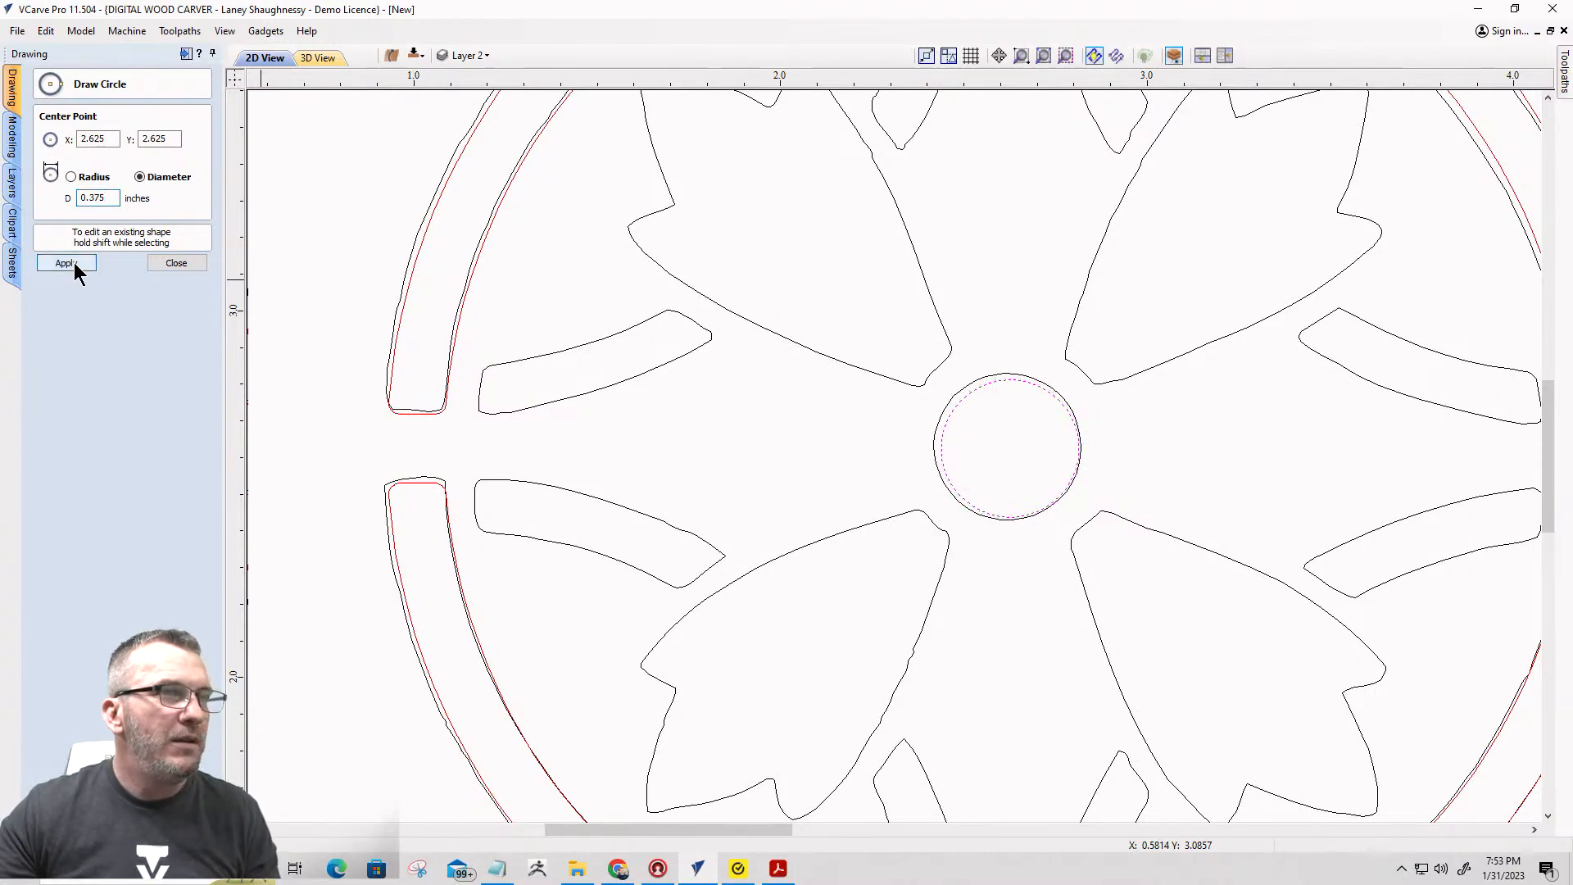
click(172, 263)
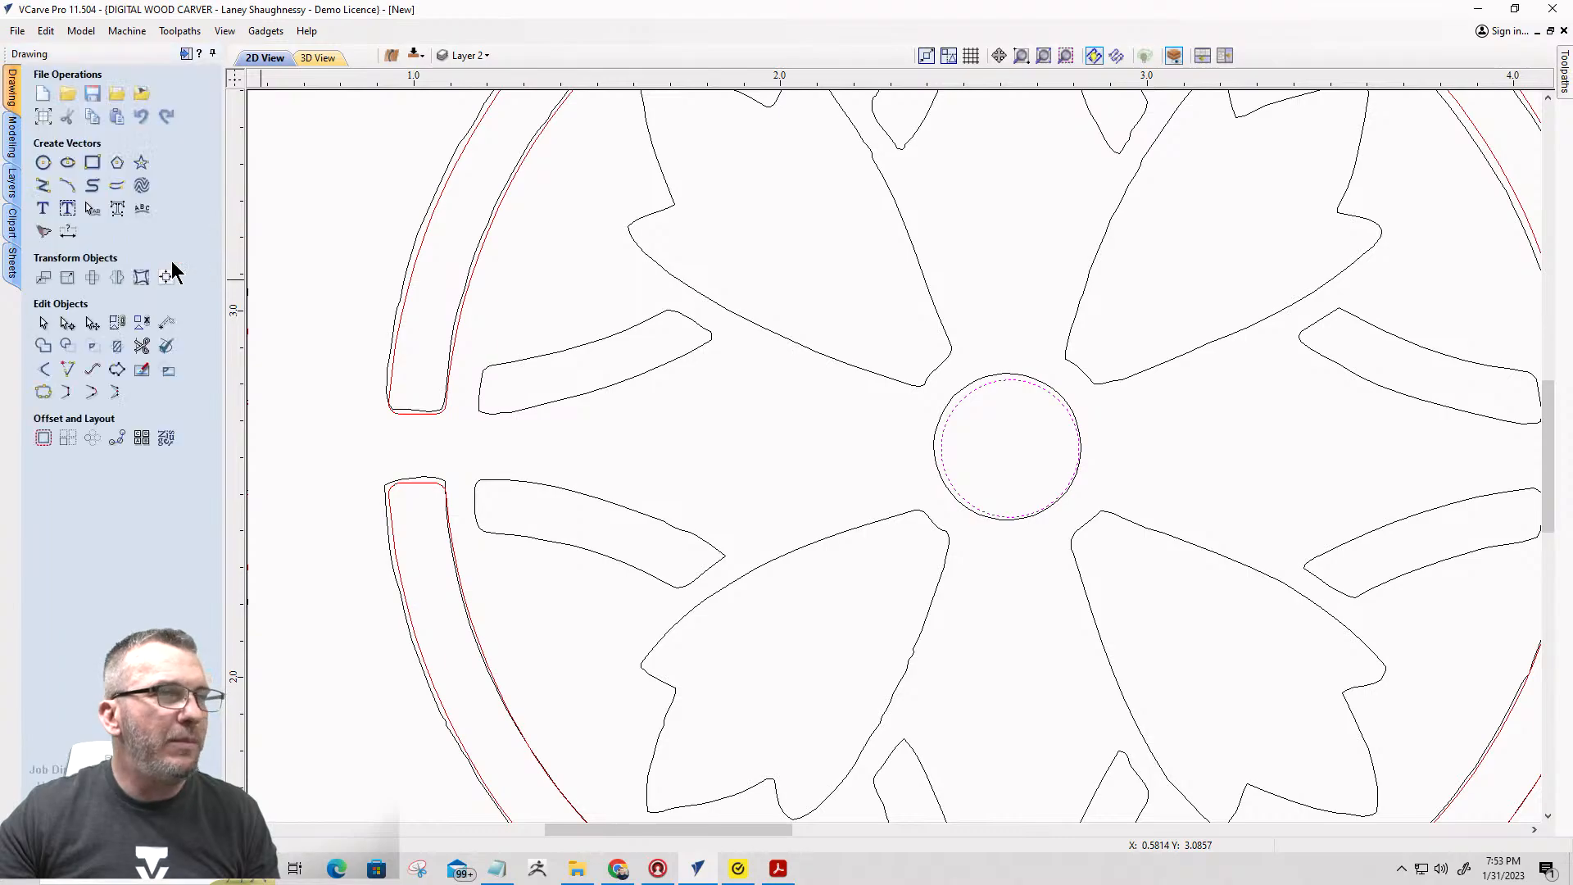
click(933, 441)
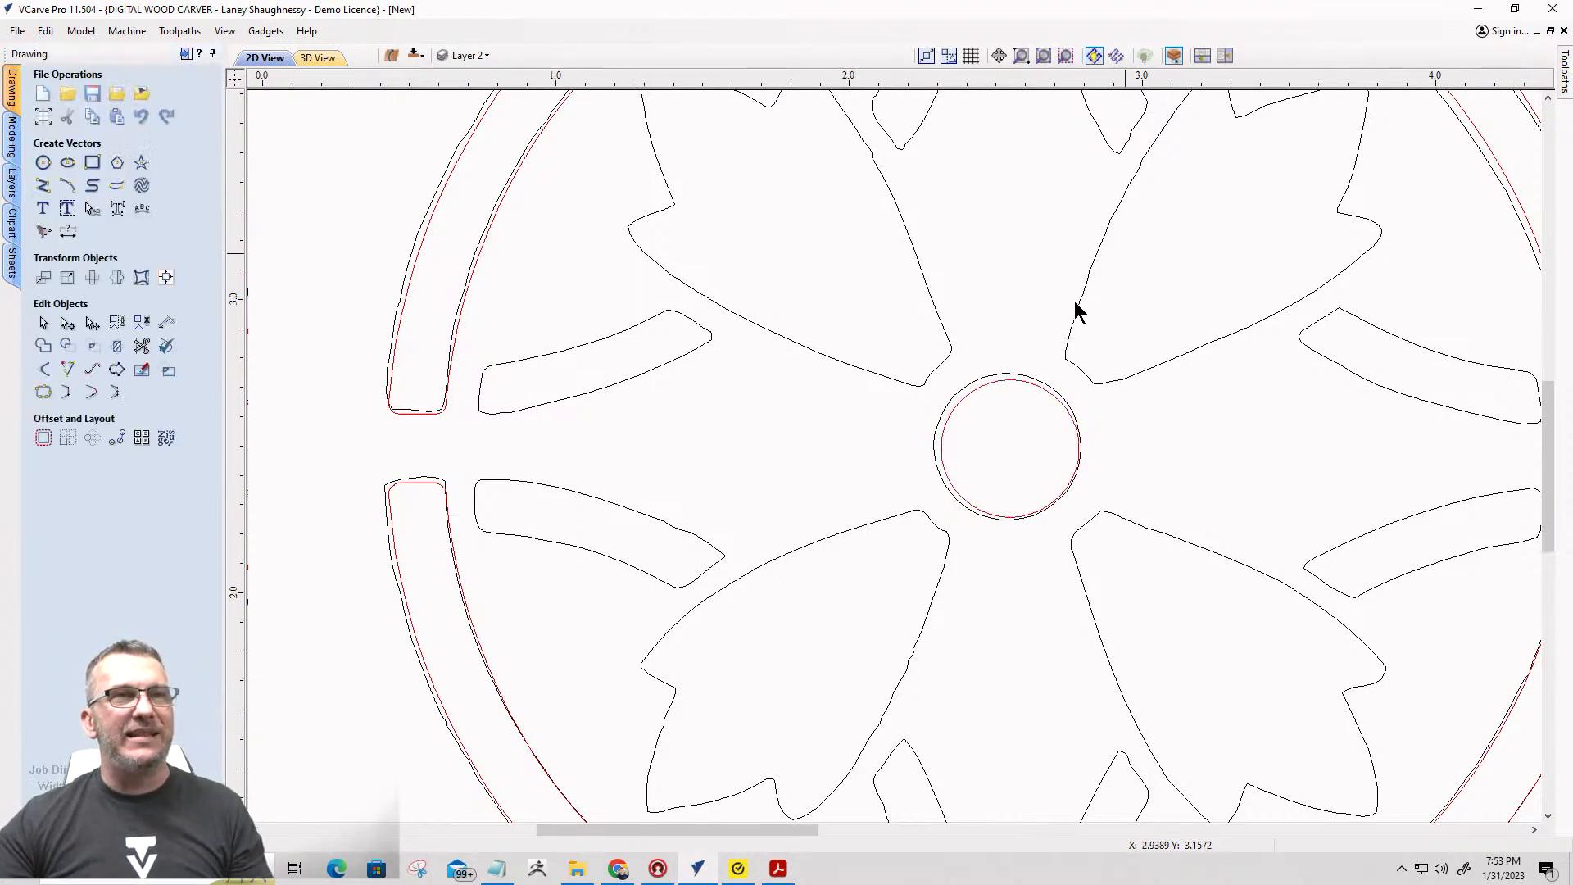
scroll(1074, 309, down, 2)
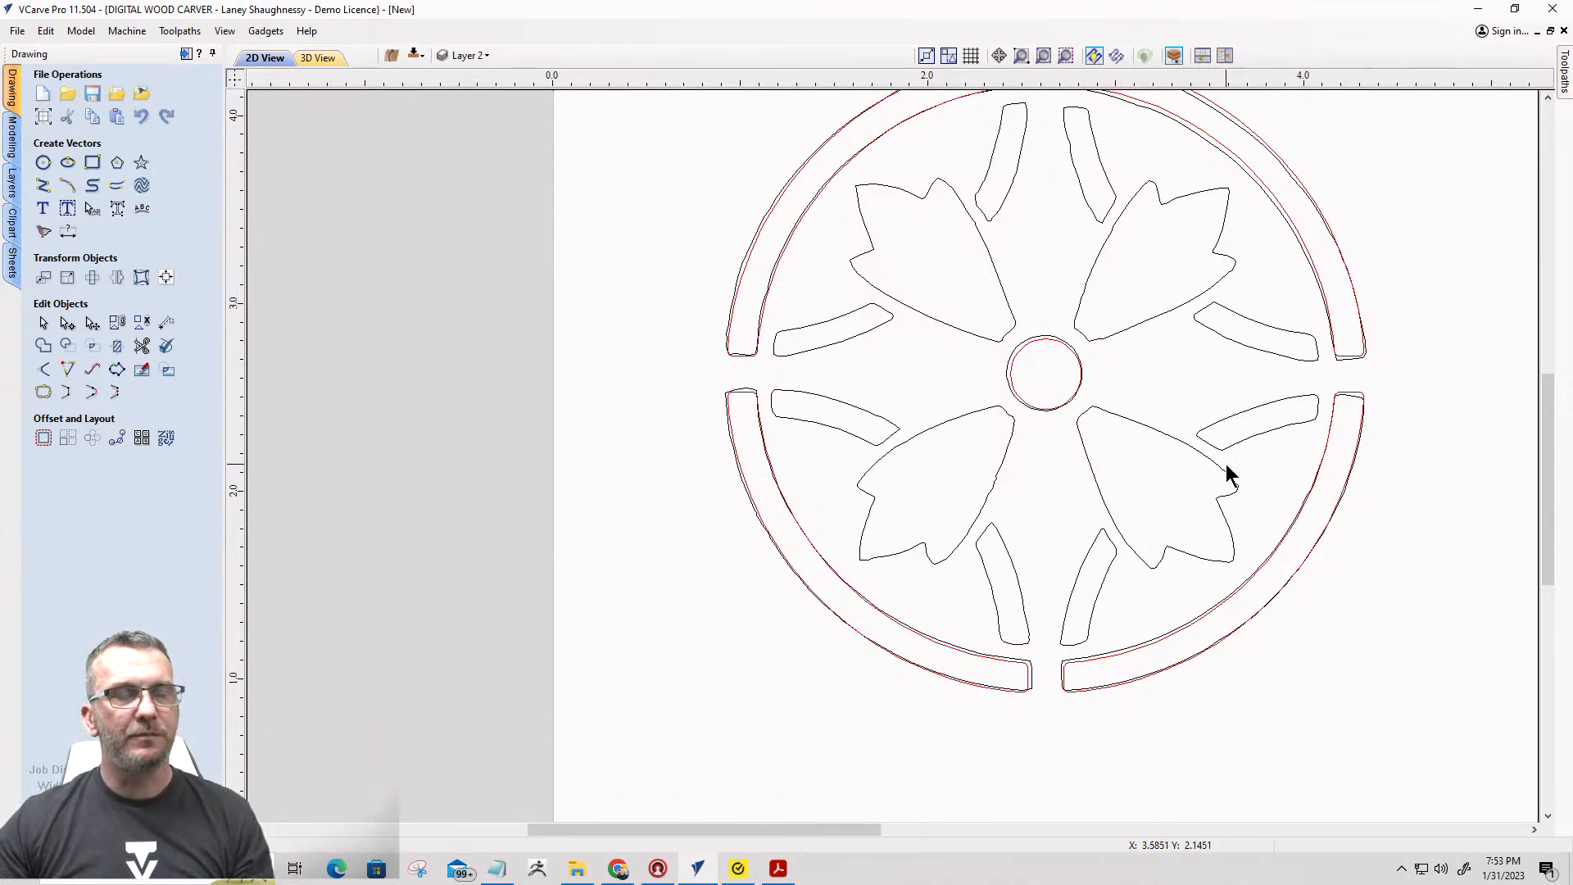
scroll(1057, 641, up, 3)
scroll(966, 566, down, 2)
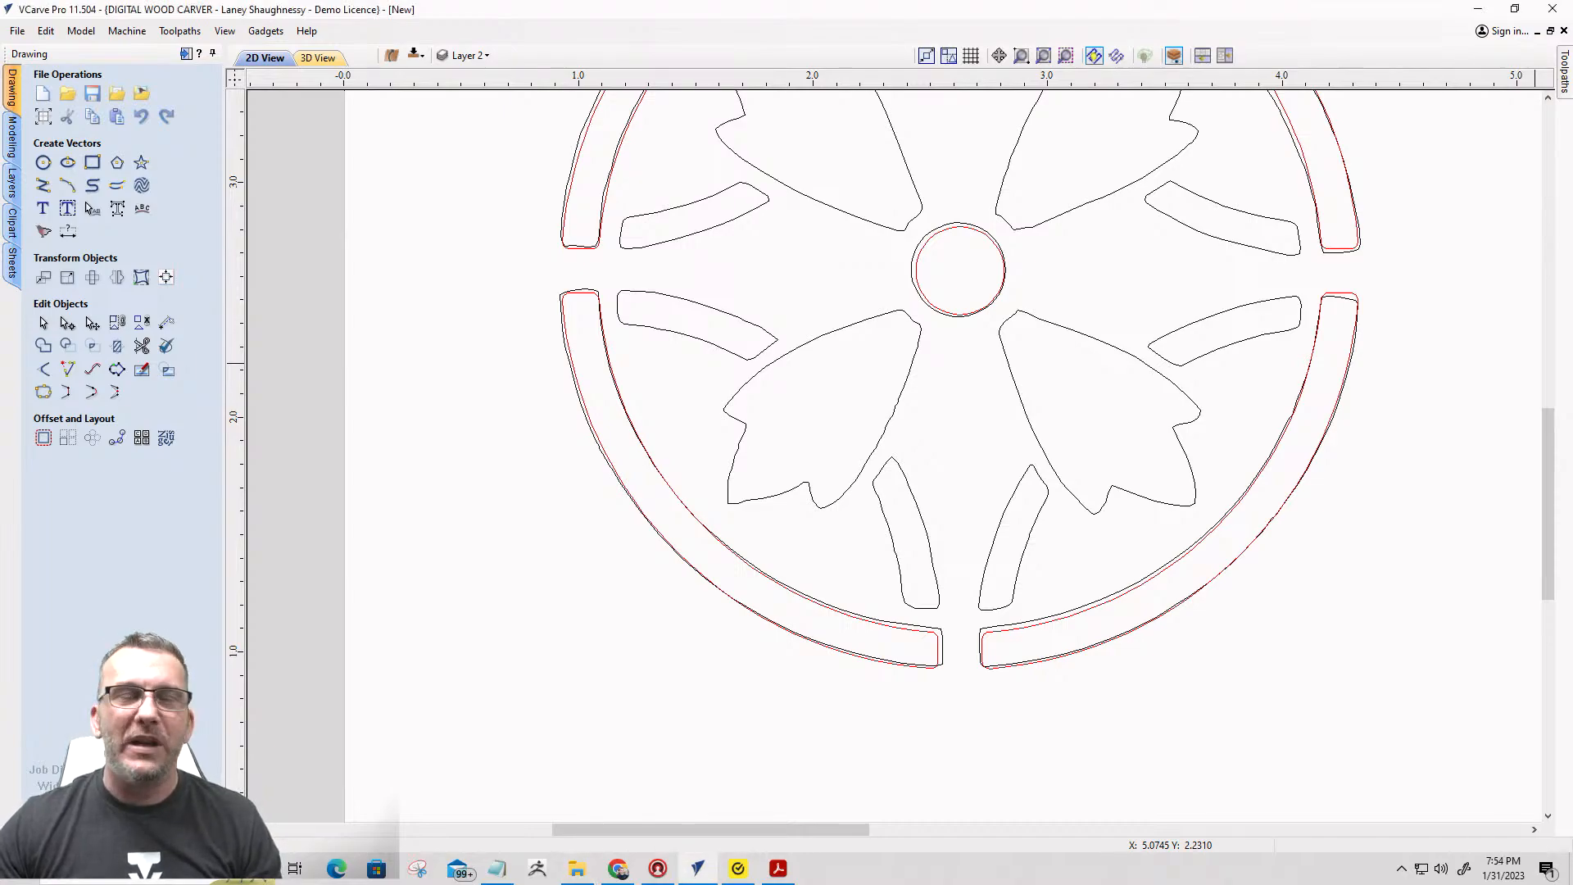
scroll(874, 573, down, 2)
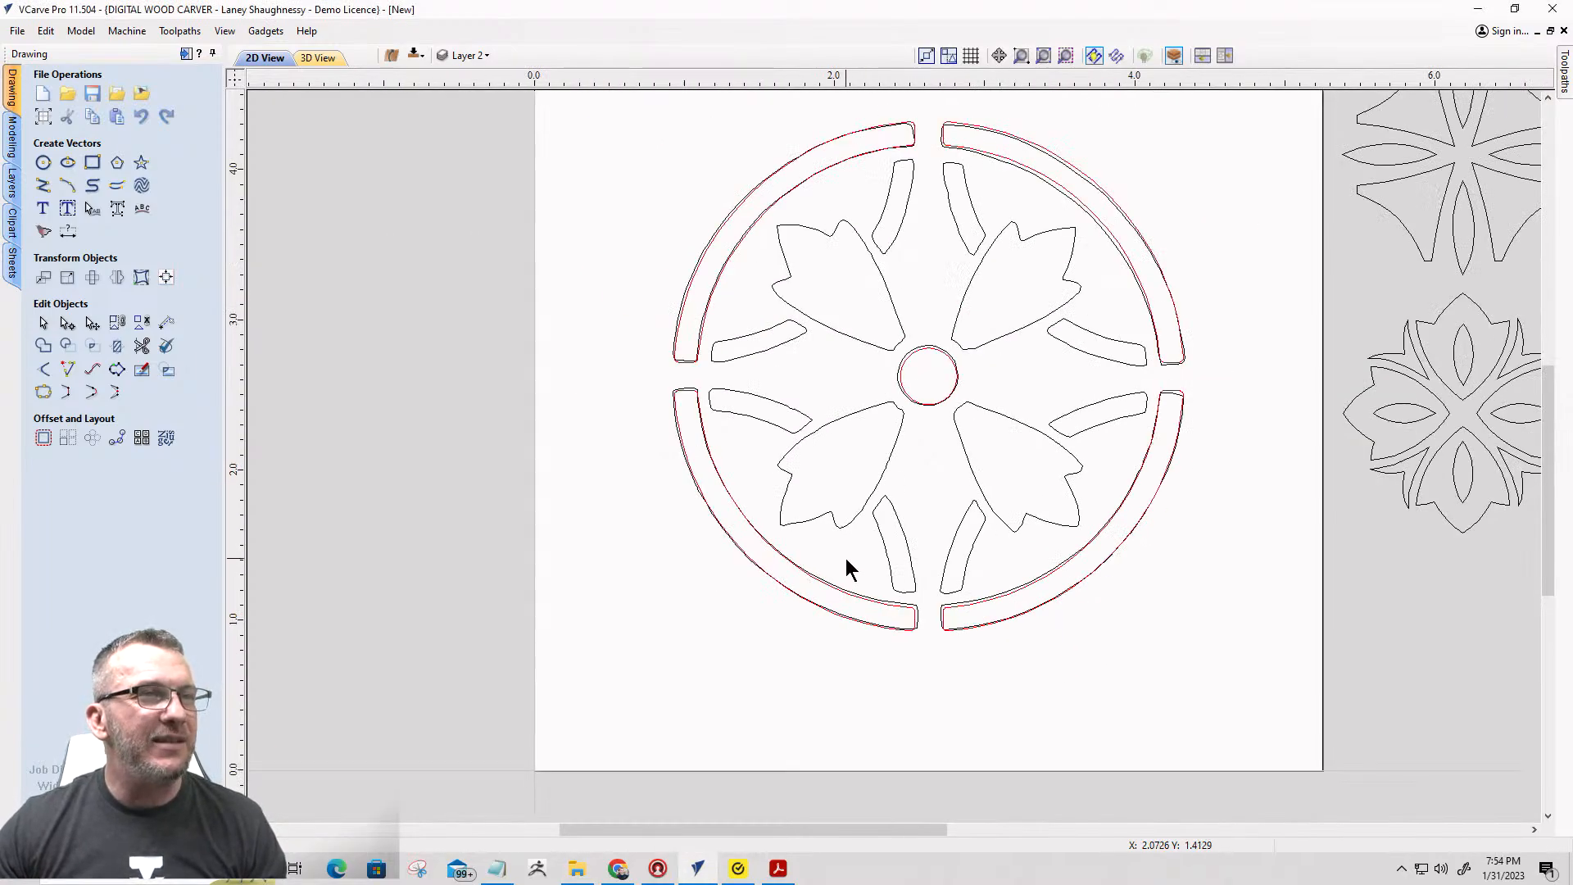
scroll(1213, 381, up, 1)
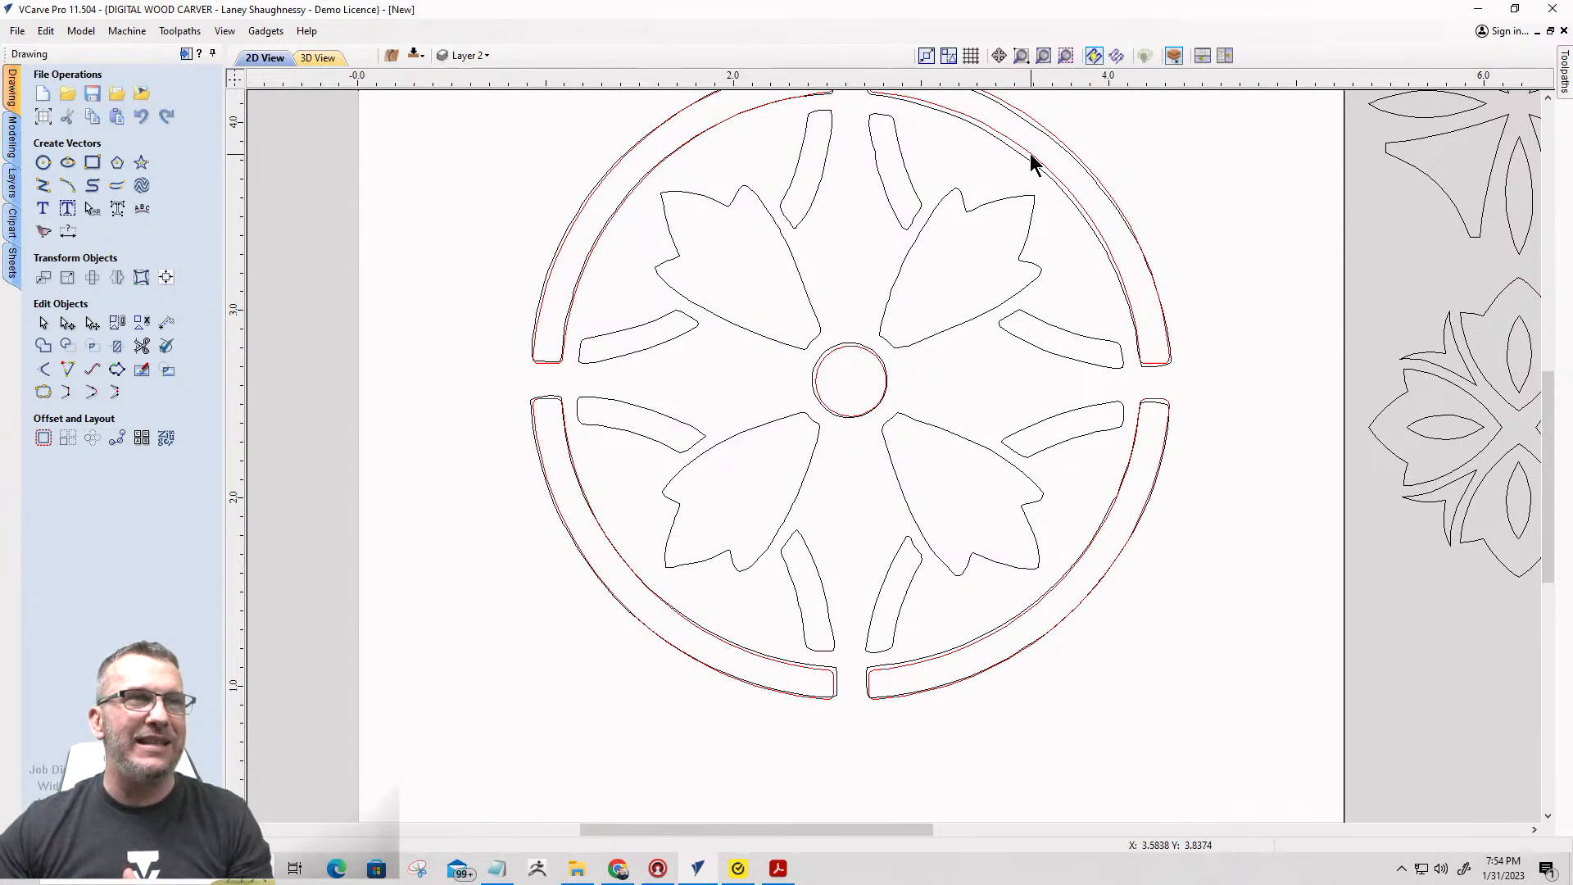
Copy the lower-right ring segment inward, scale the copy to about 1.226 inches square and rotate it 180 degrees.
click(1164, 400)
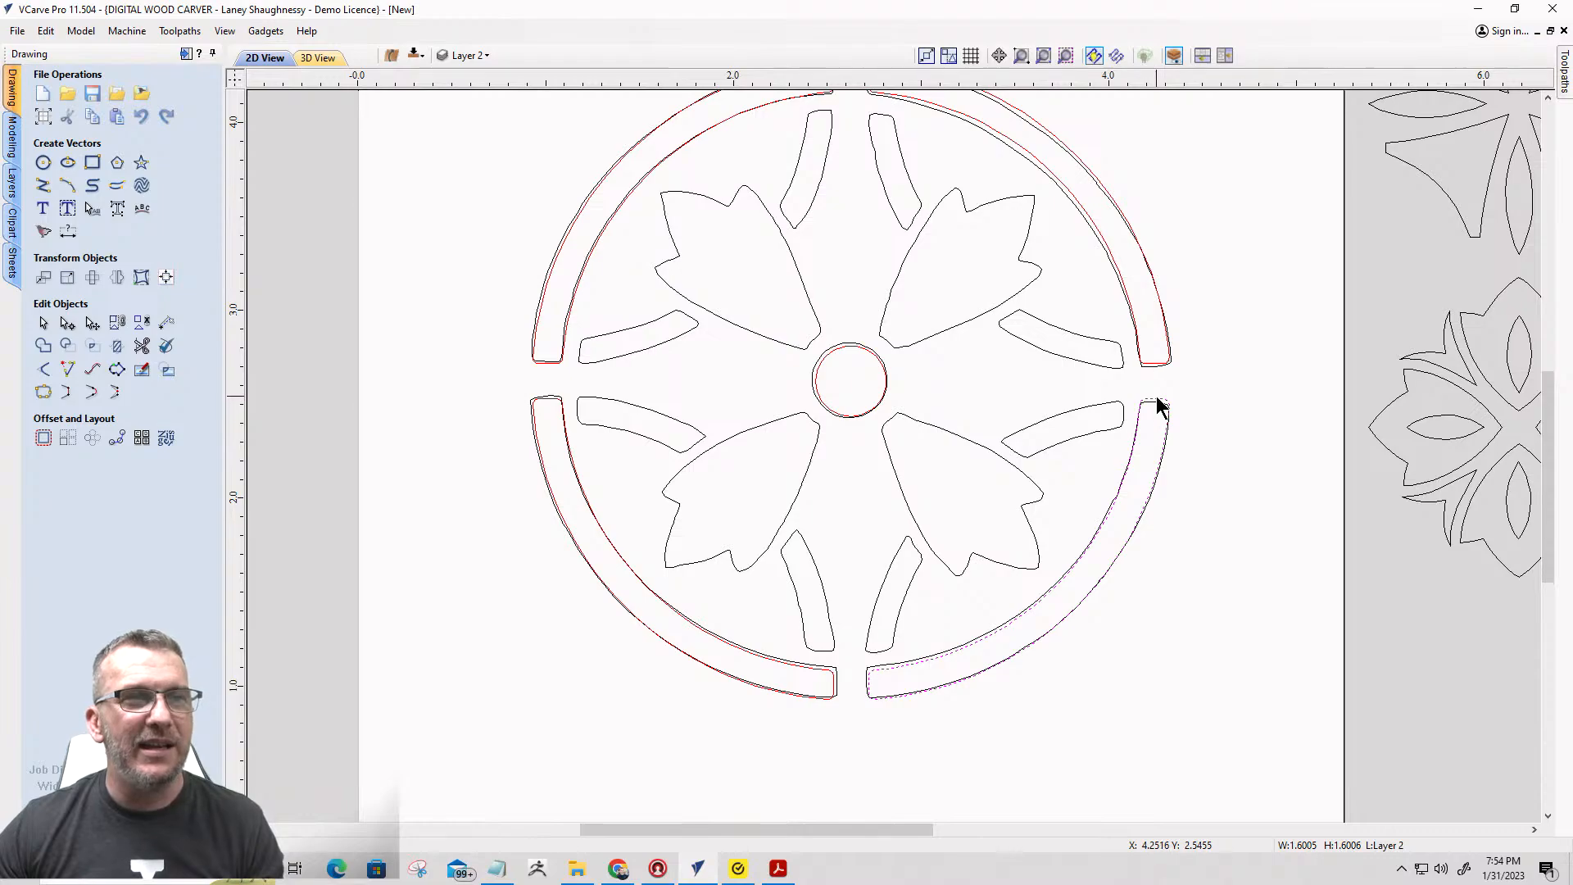
click(1155, 395)
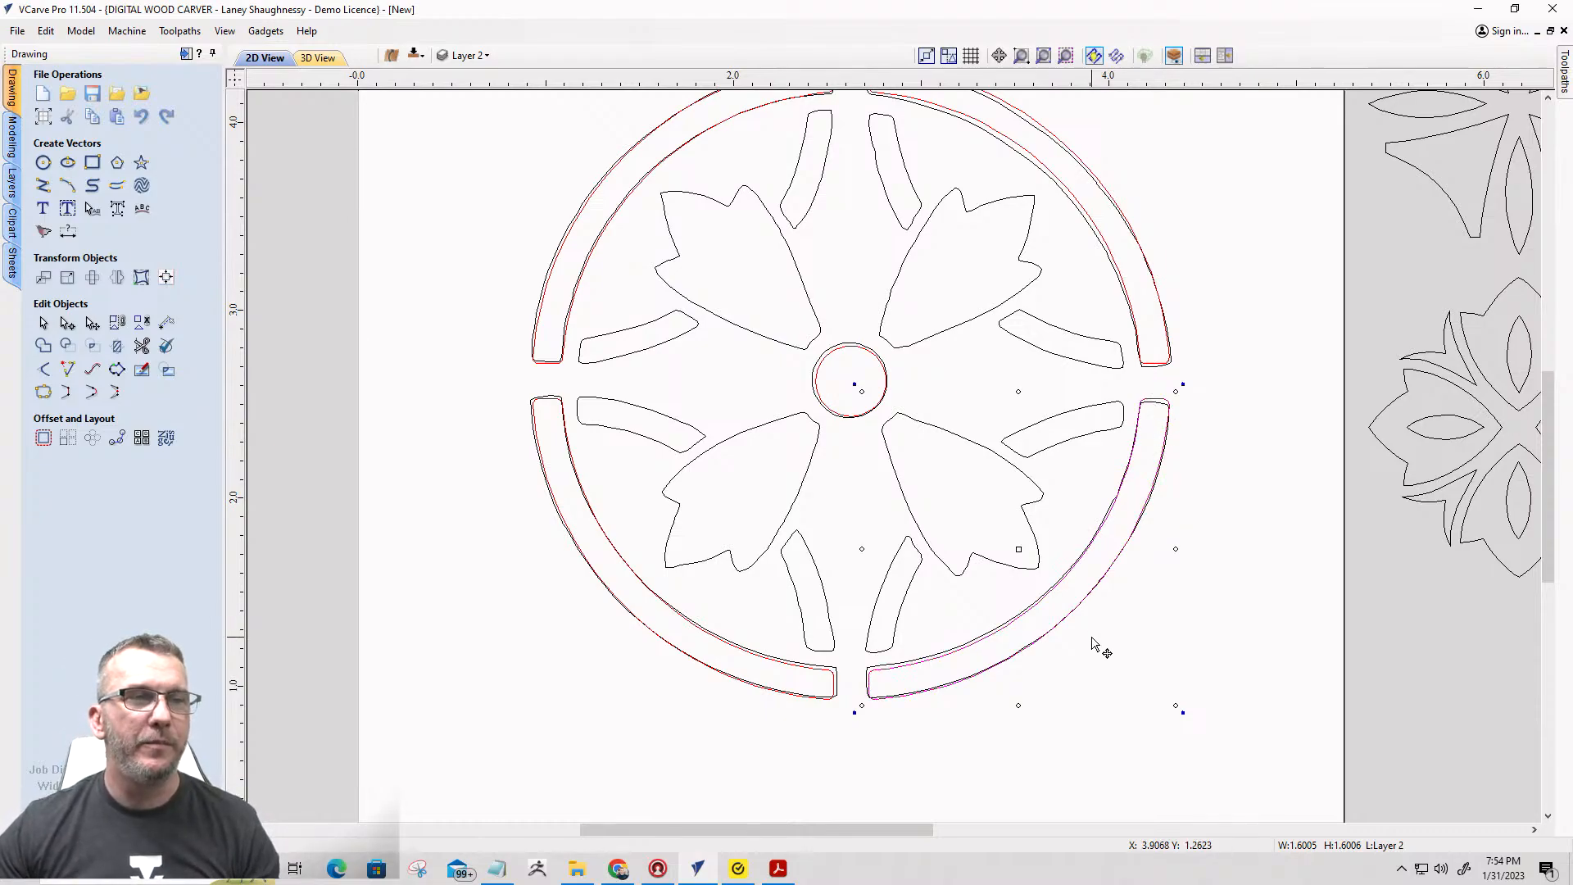
drag(1019, 548, 964, 474)
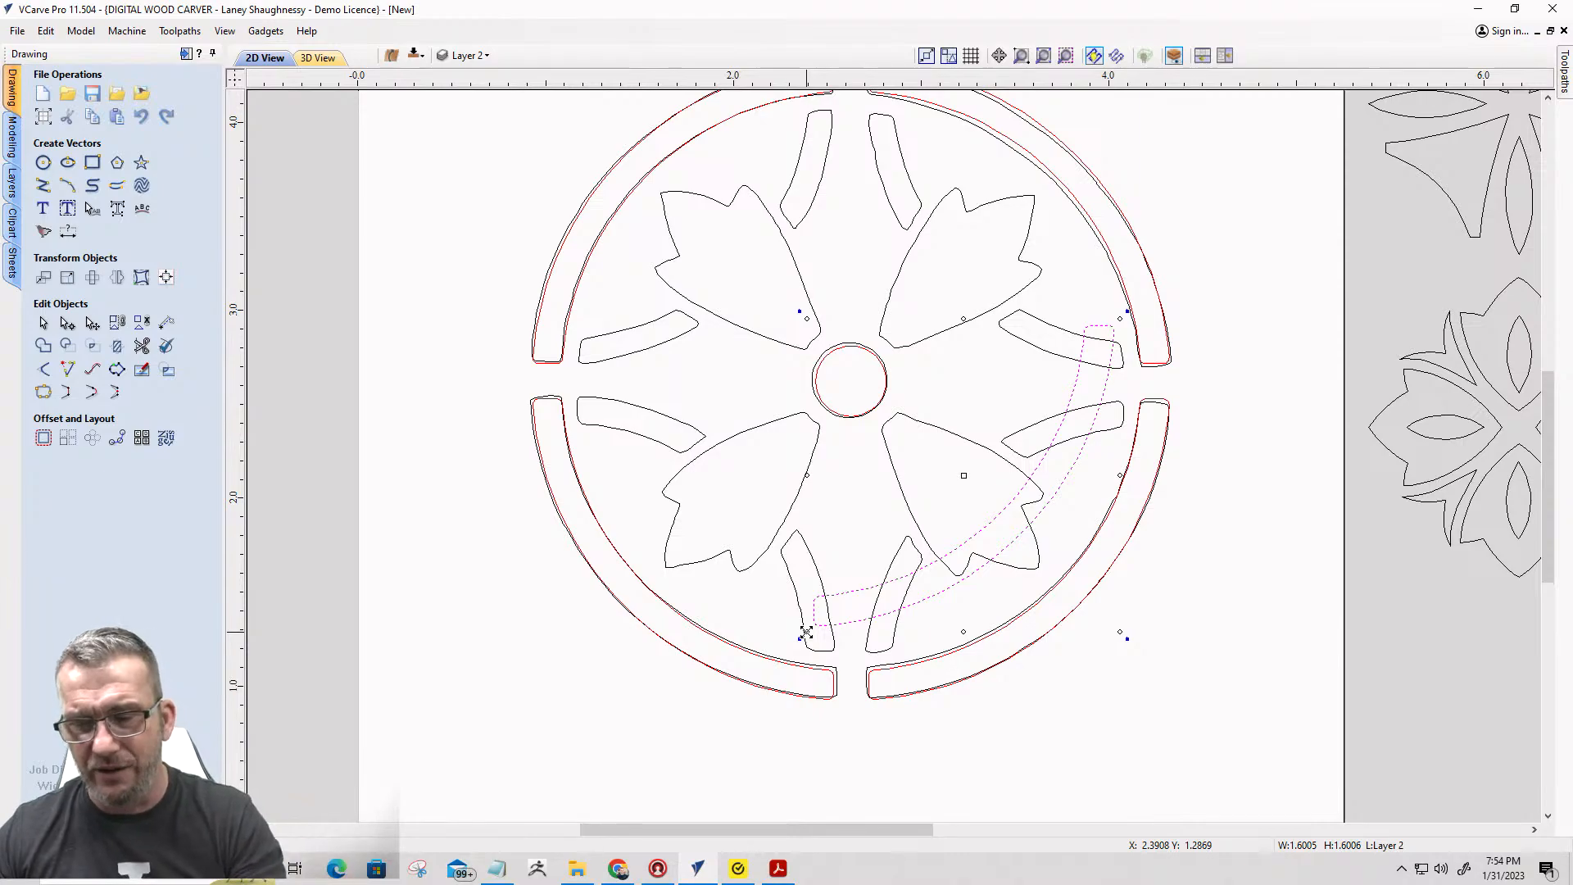
drag(805, 631, 655, 505)
drag(896, 432, 853, 652)
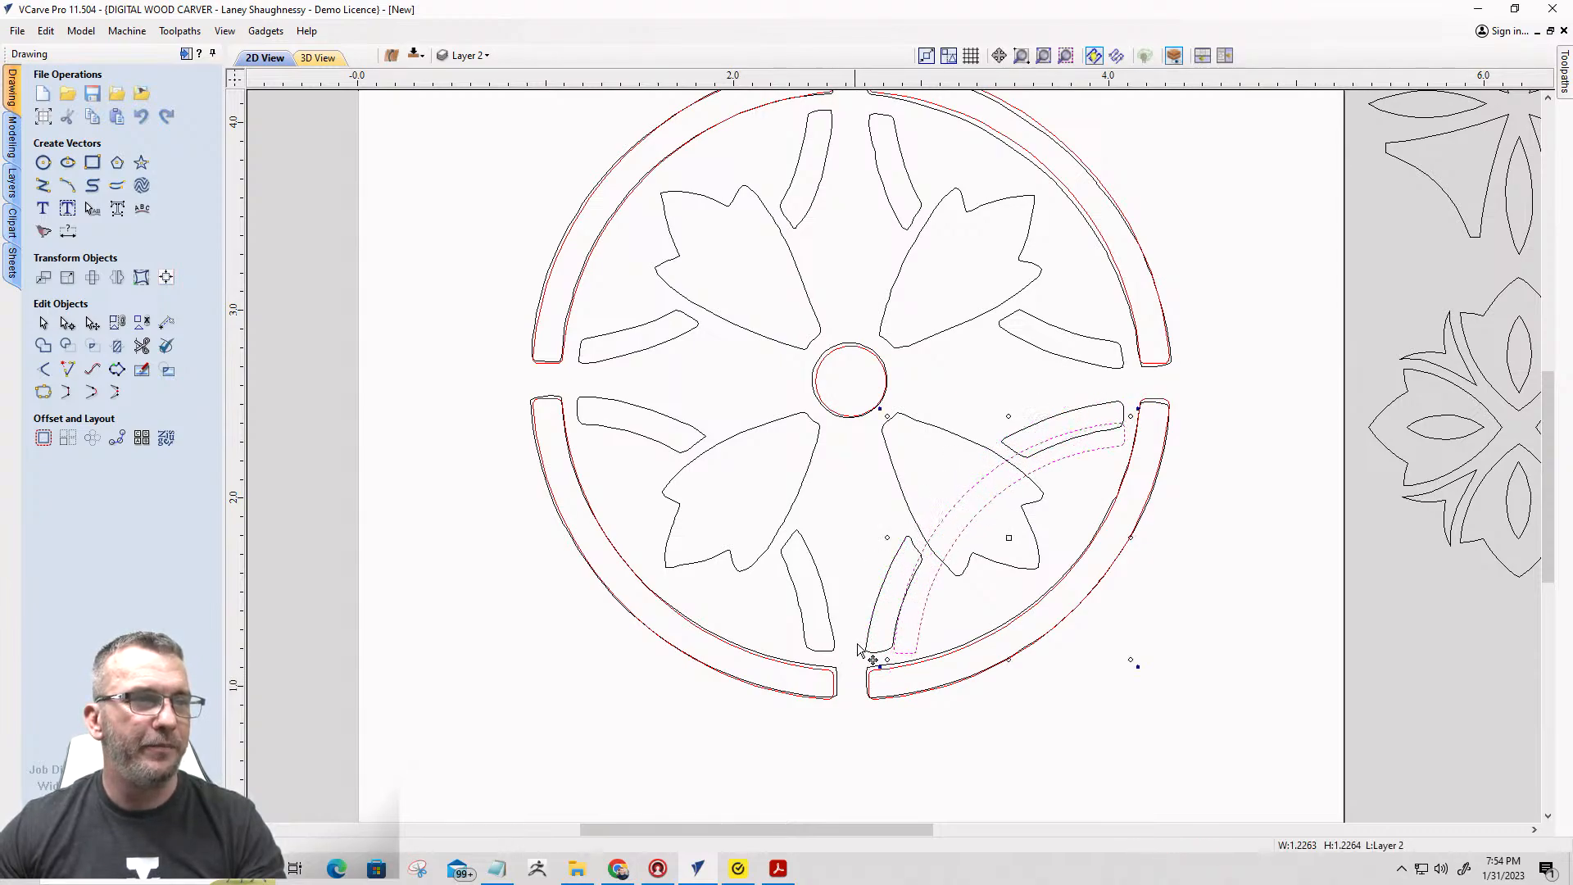
Position the copied band over the two lower-right inner bars and enlarge it to about 1.375 inches square.
drag(961, 498, 941, 480)
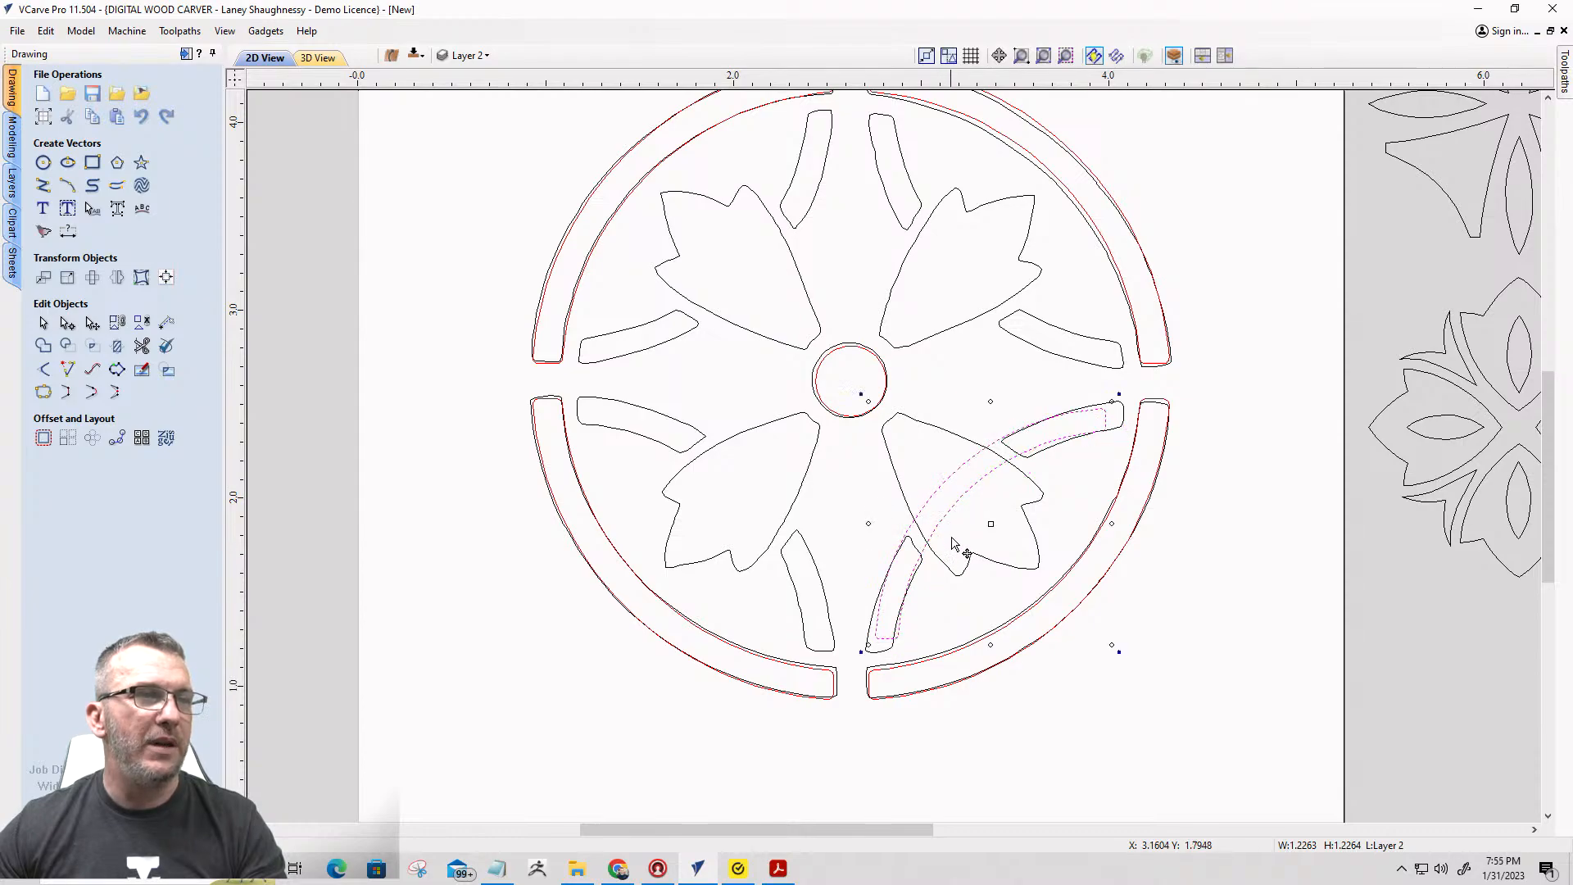
drag(993, 525, 988, 527)
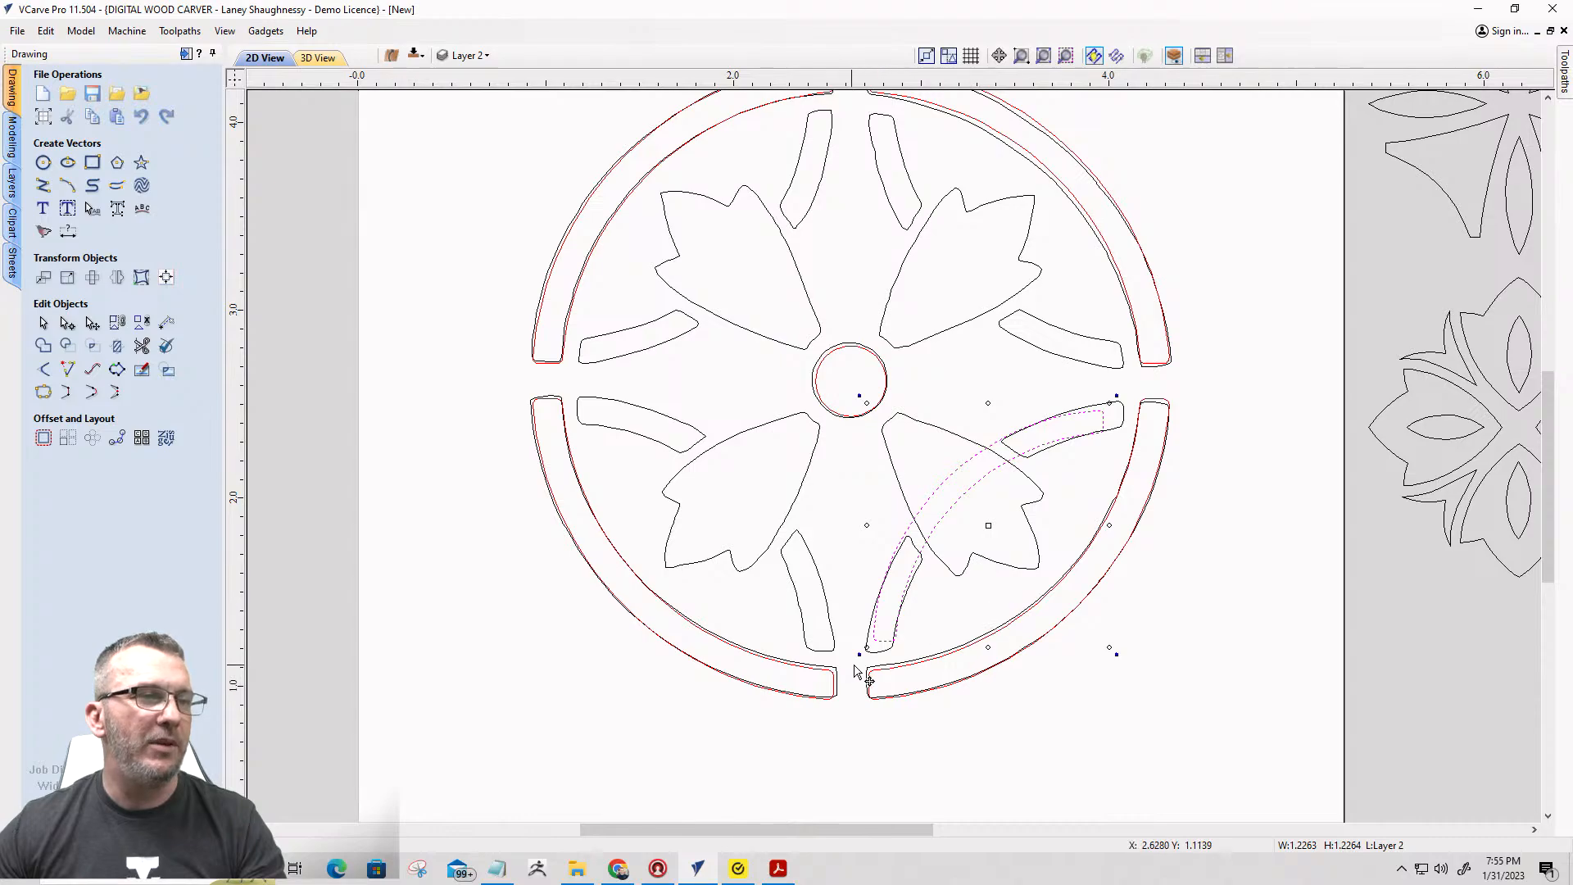
alt+drag(866, 646, 863, 656)
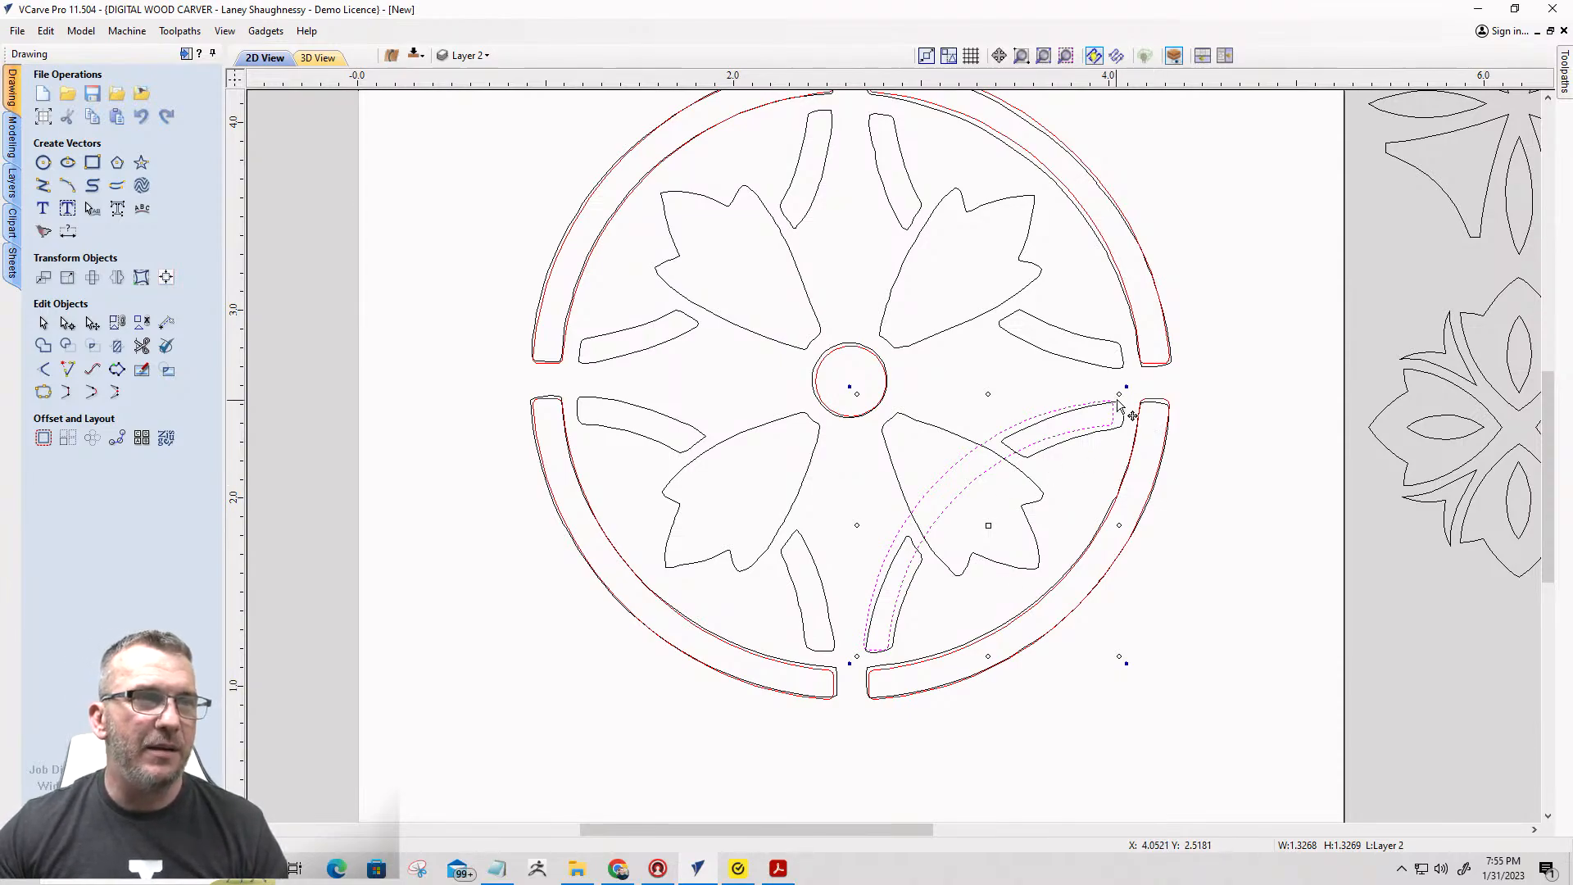
drag(1120, 394, 1129, 395)
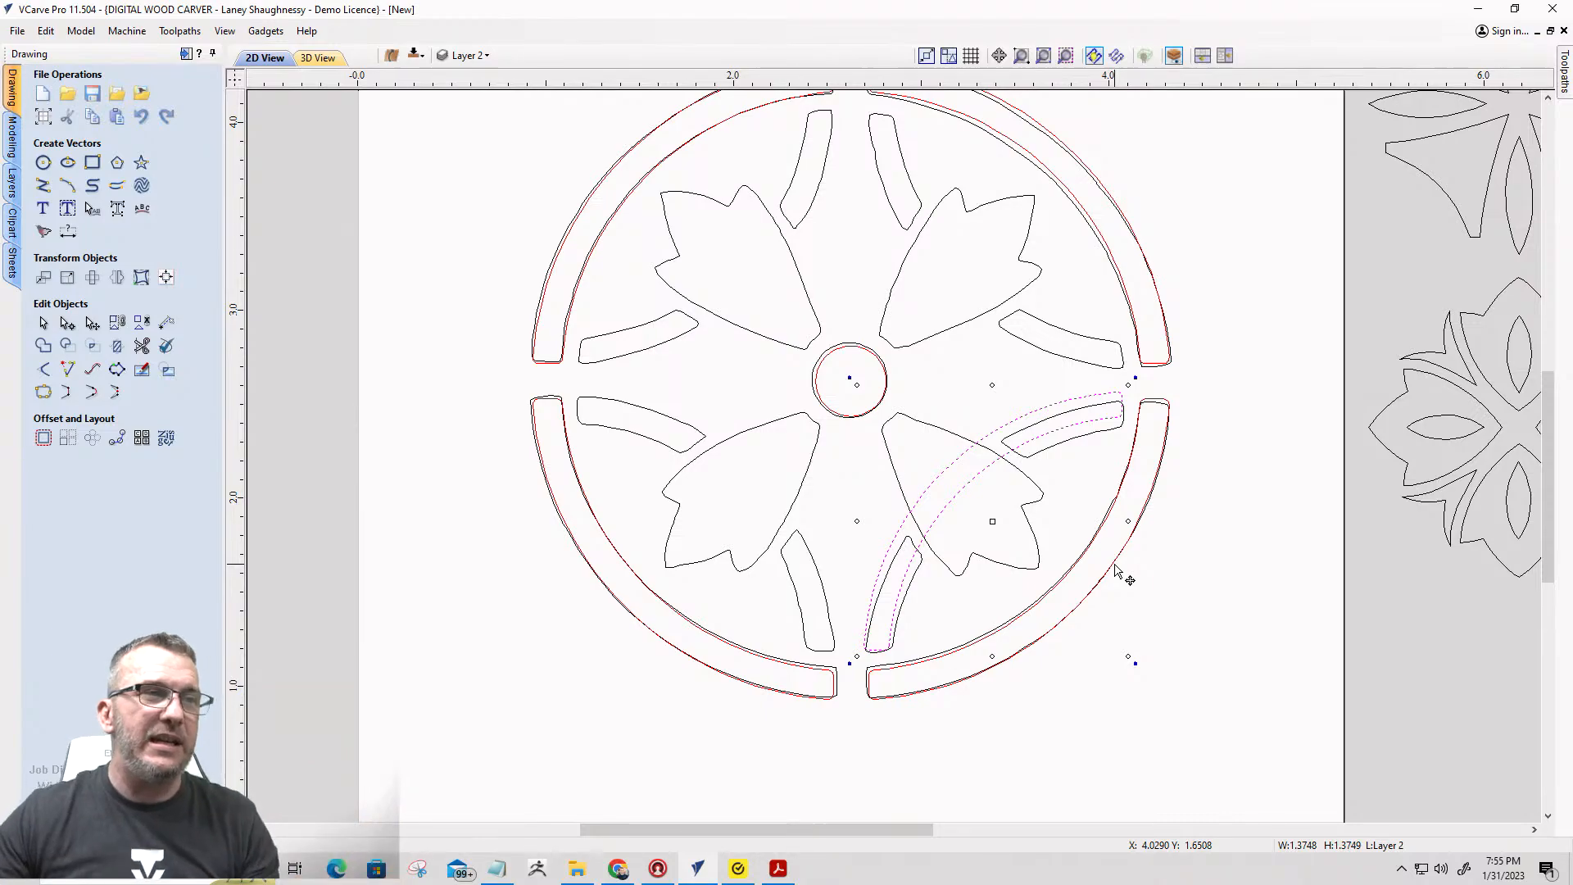
Node-edit the copied band's right-hand end, moving its end nodes and bending both curves onto the outline of the right-hand inner bar.
click(68, 324)
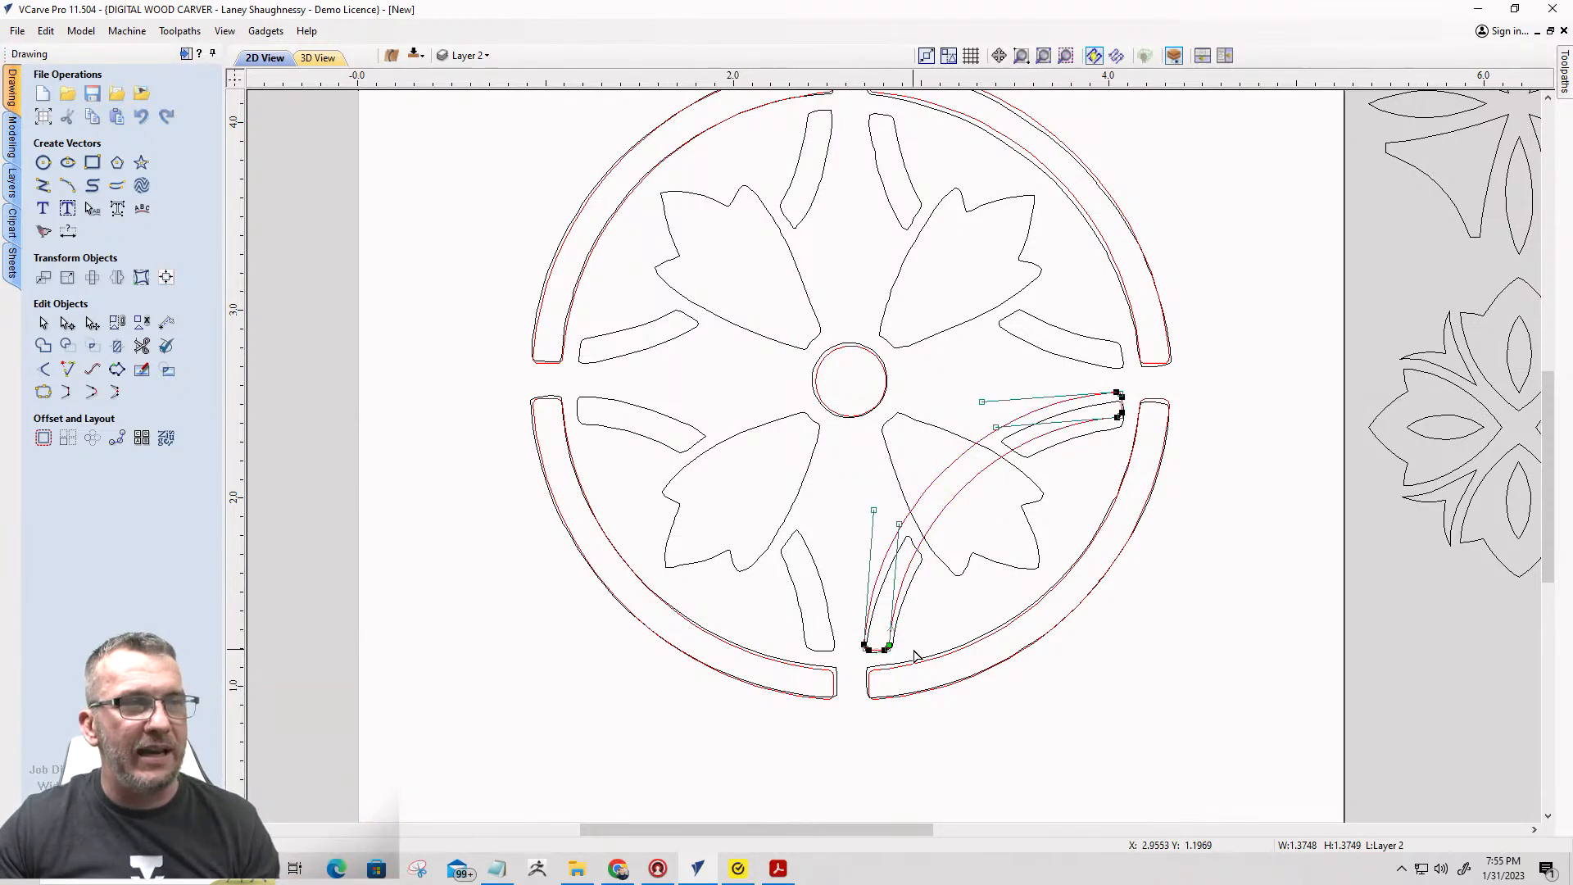
scroll(1134, 423, up, 3)
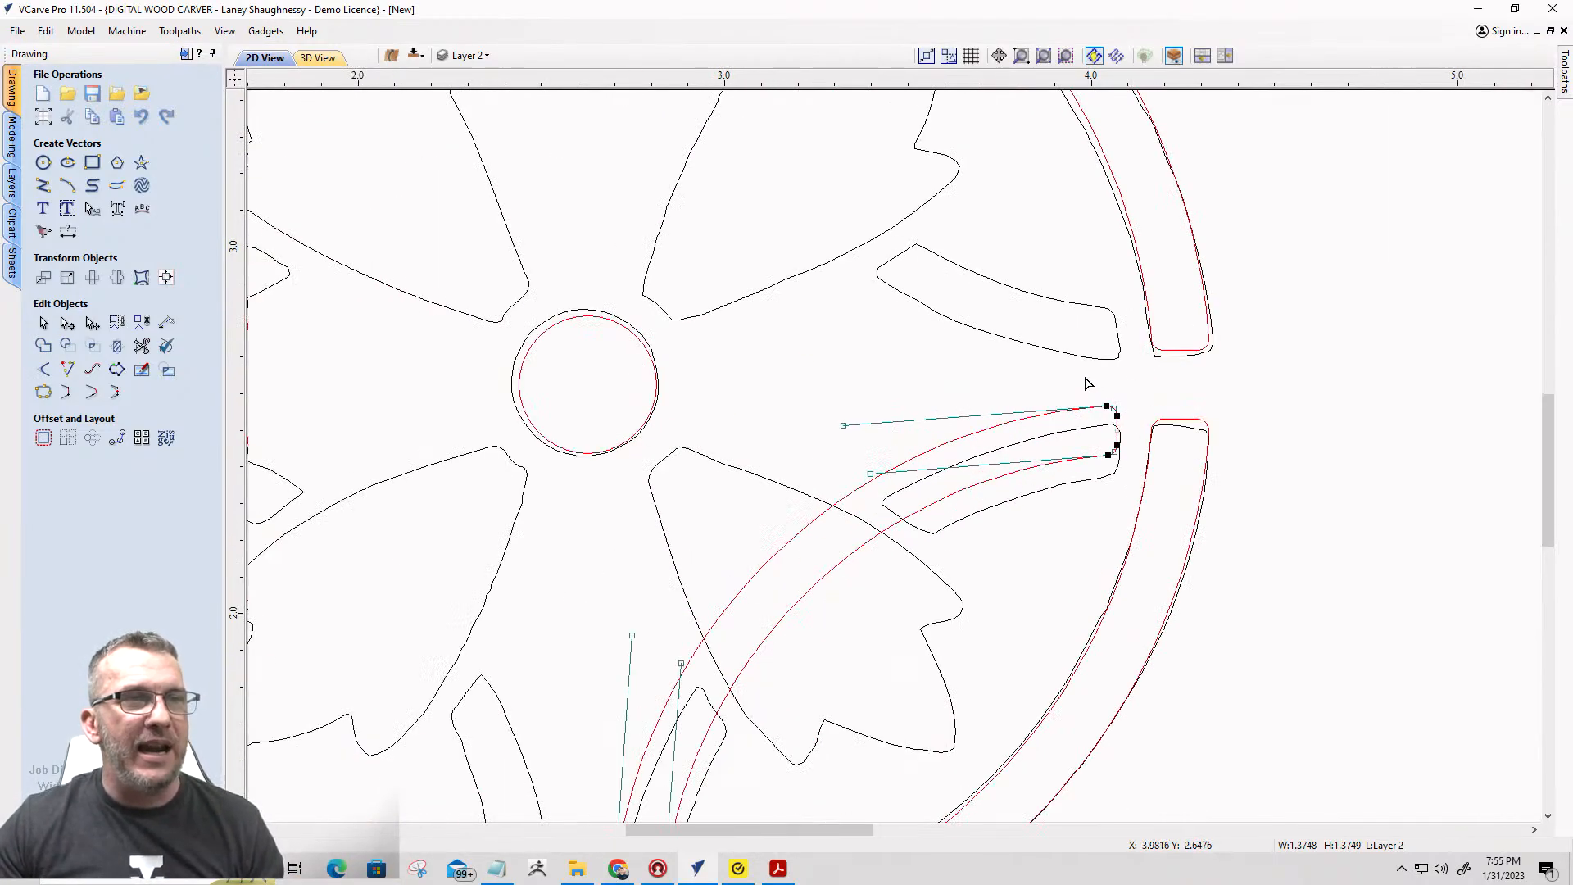
drag(1085, 377, 1148, 481)
key(Down)
key(Down)
key(Down)
key(Down)
key(Down)
key(Down)
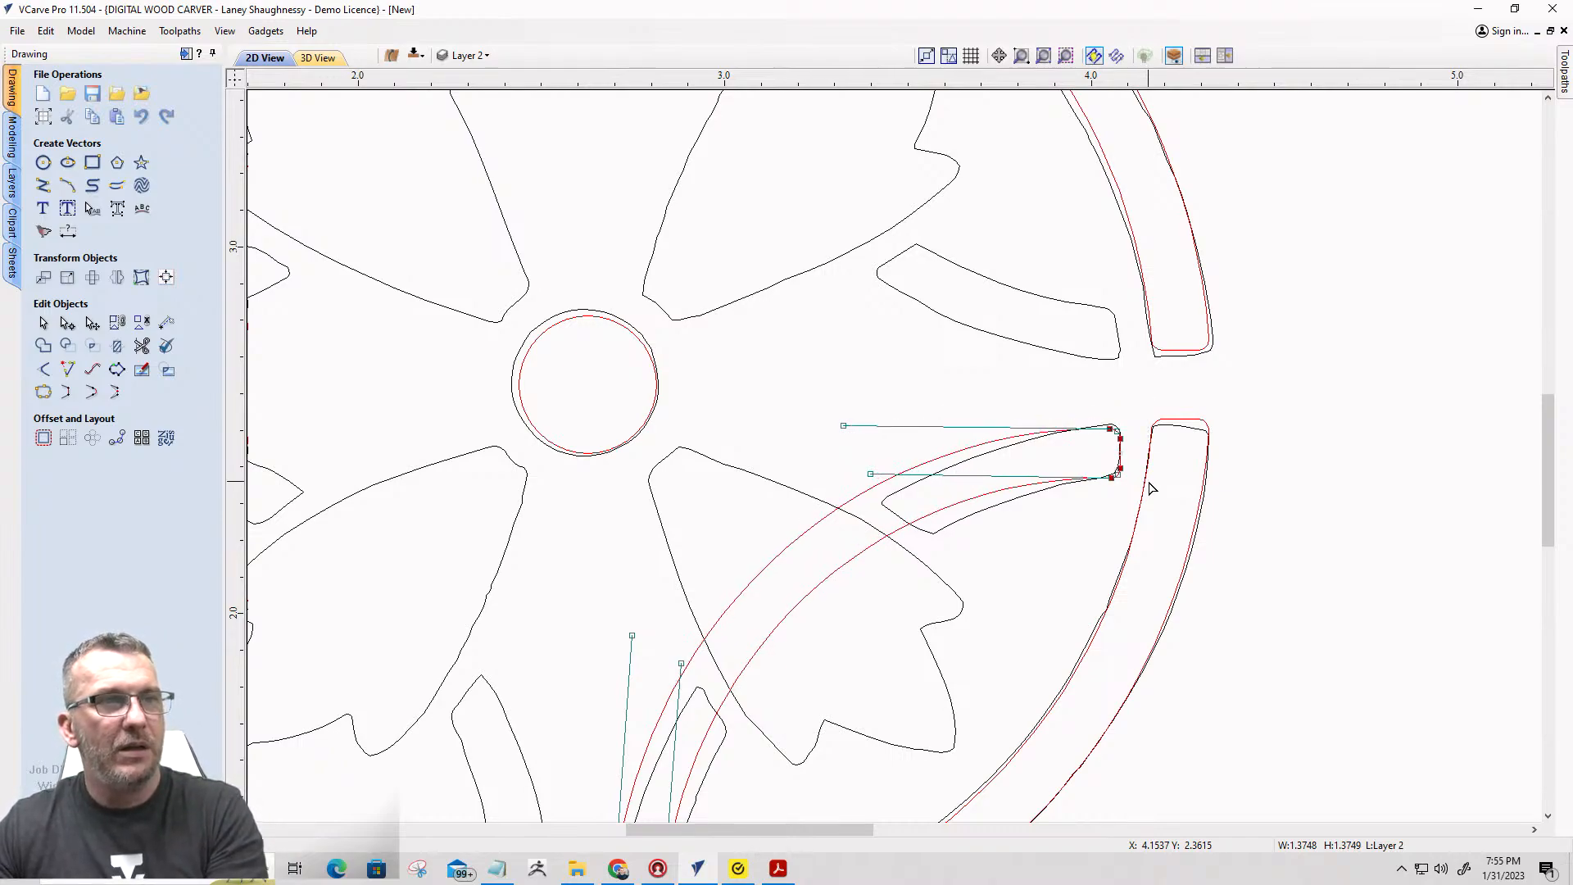
key(Up)
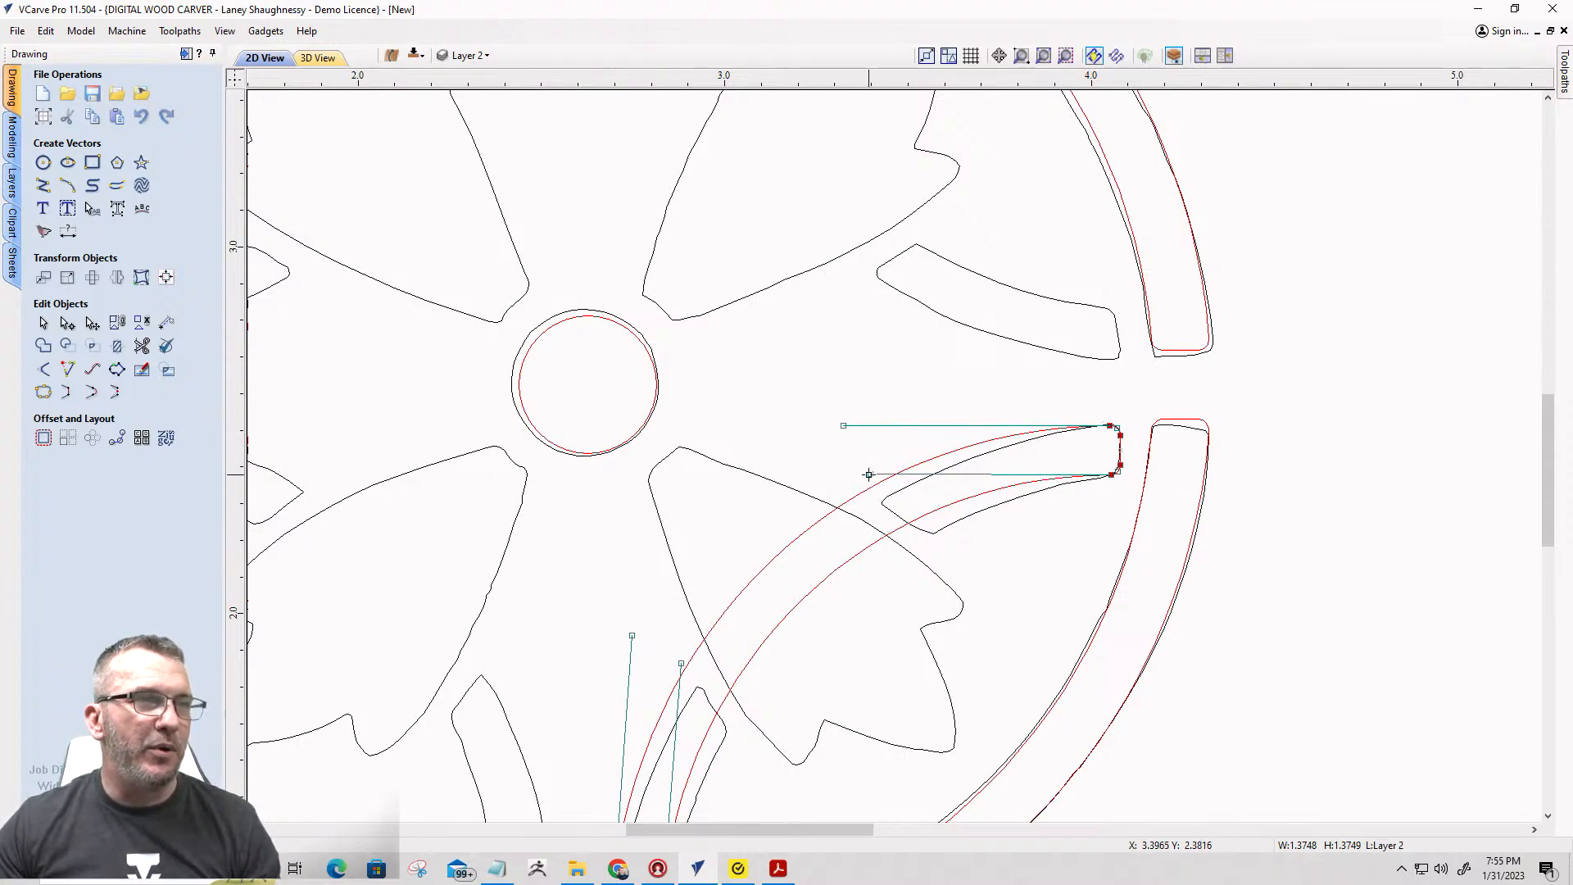
drag(869, 472, 886, 515)
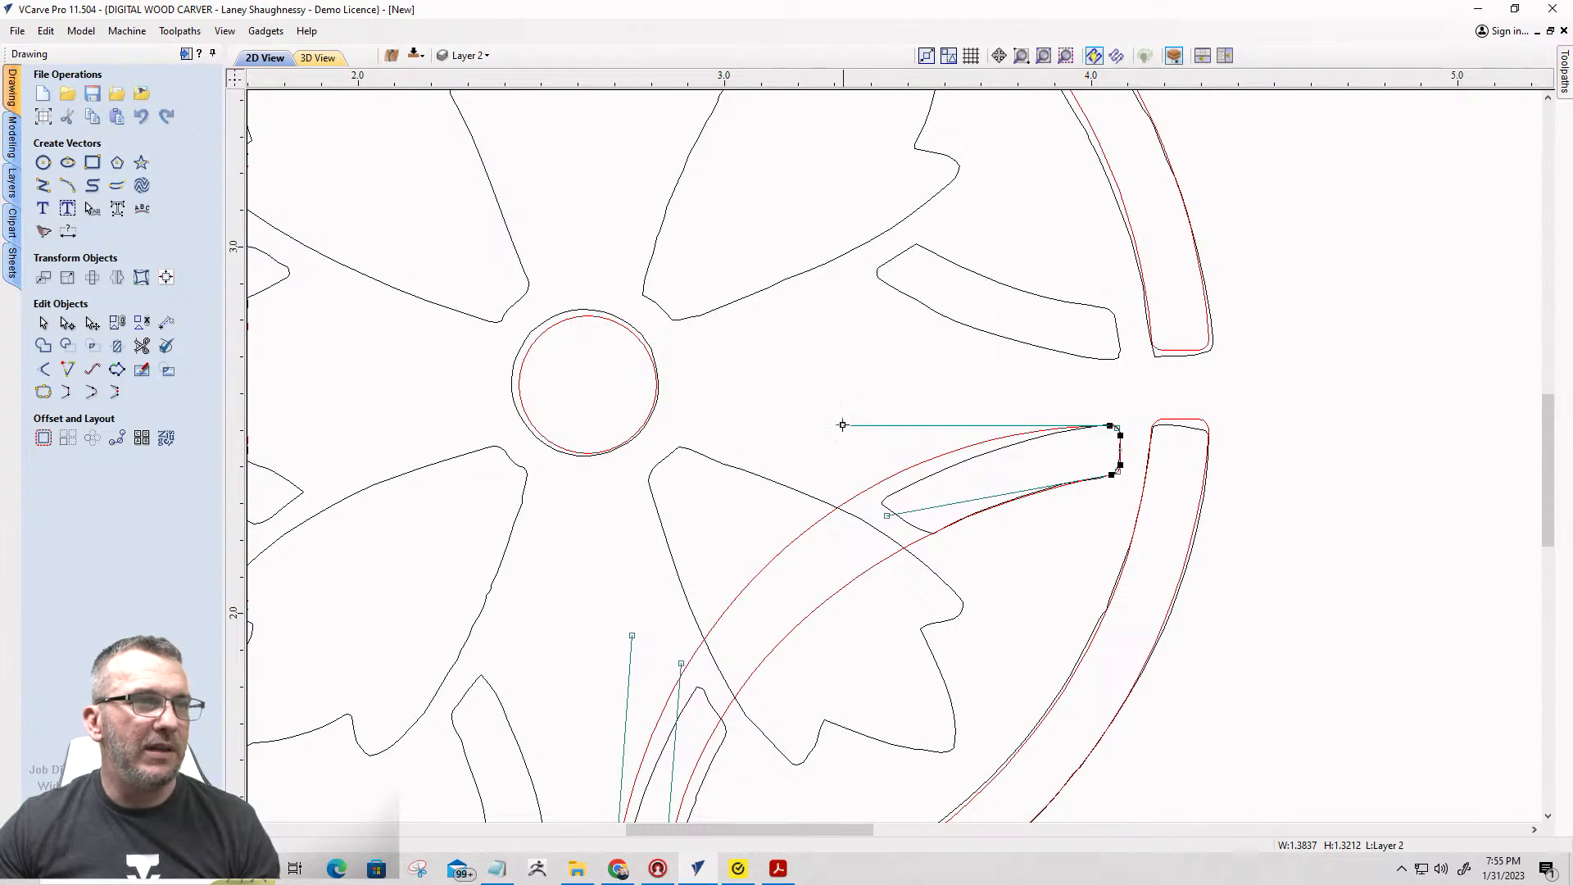
drag(843, 425, 855, 458)
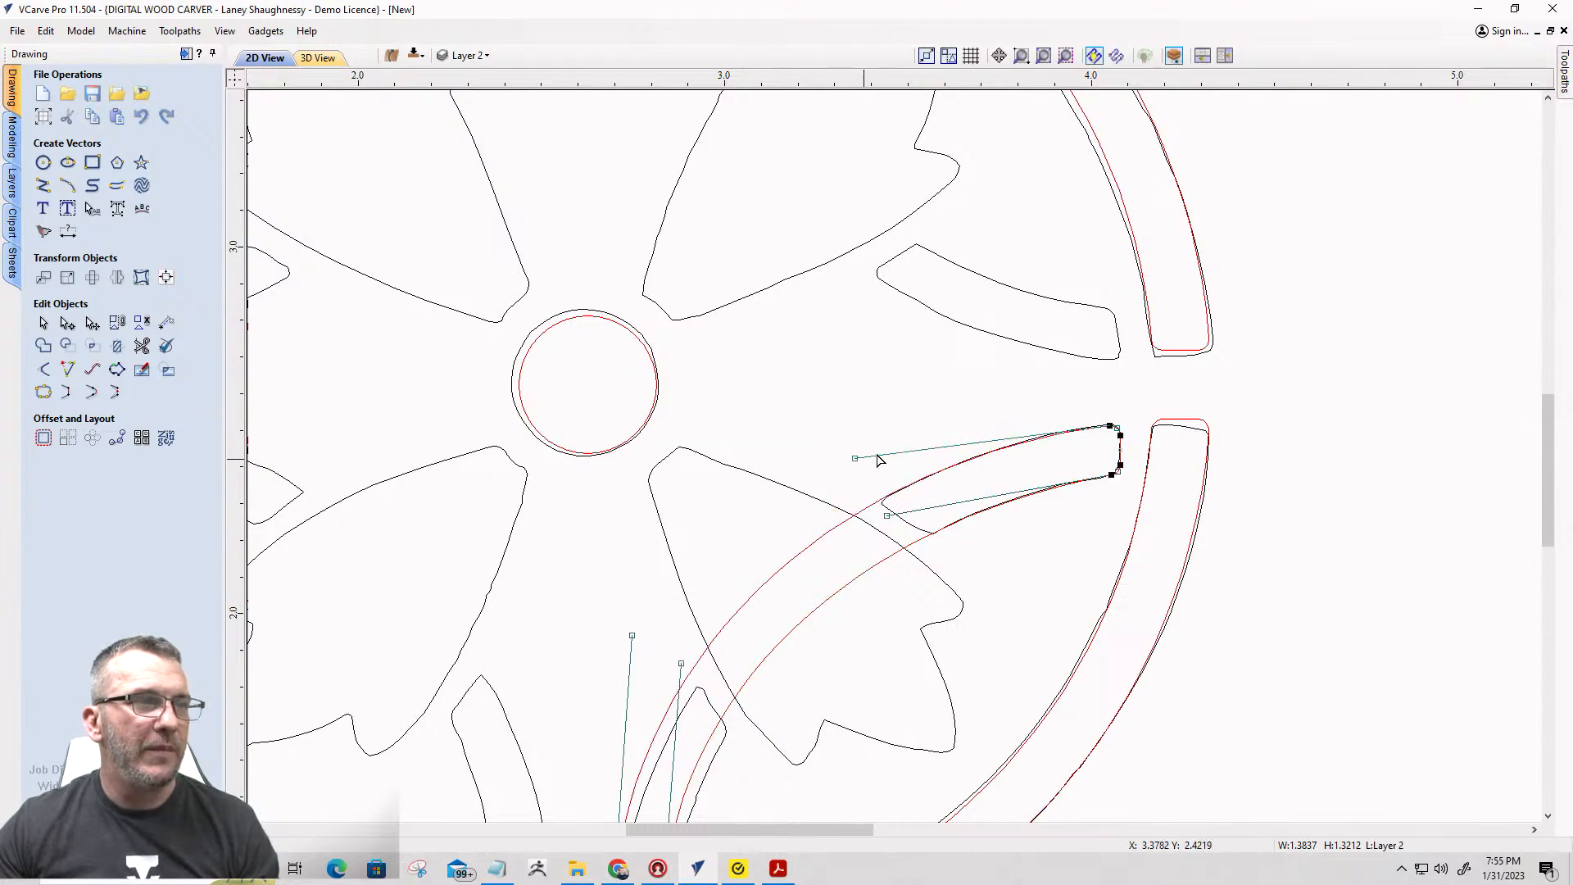
Shift the band's lower end nodes to the right and bend both curves to follow the lower inner bar's outline.
scroll(1015, 275, down, 4)
scroll(862, 594, up, 5)
scroll(864, 399, up, 3)
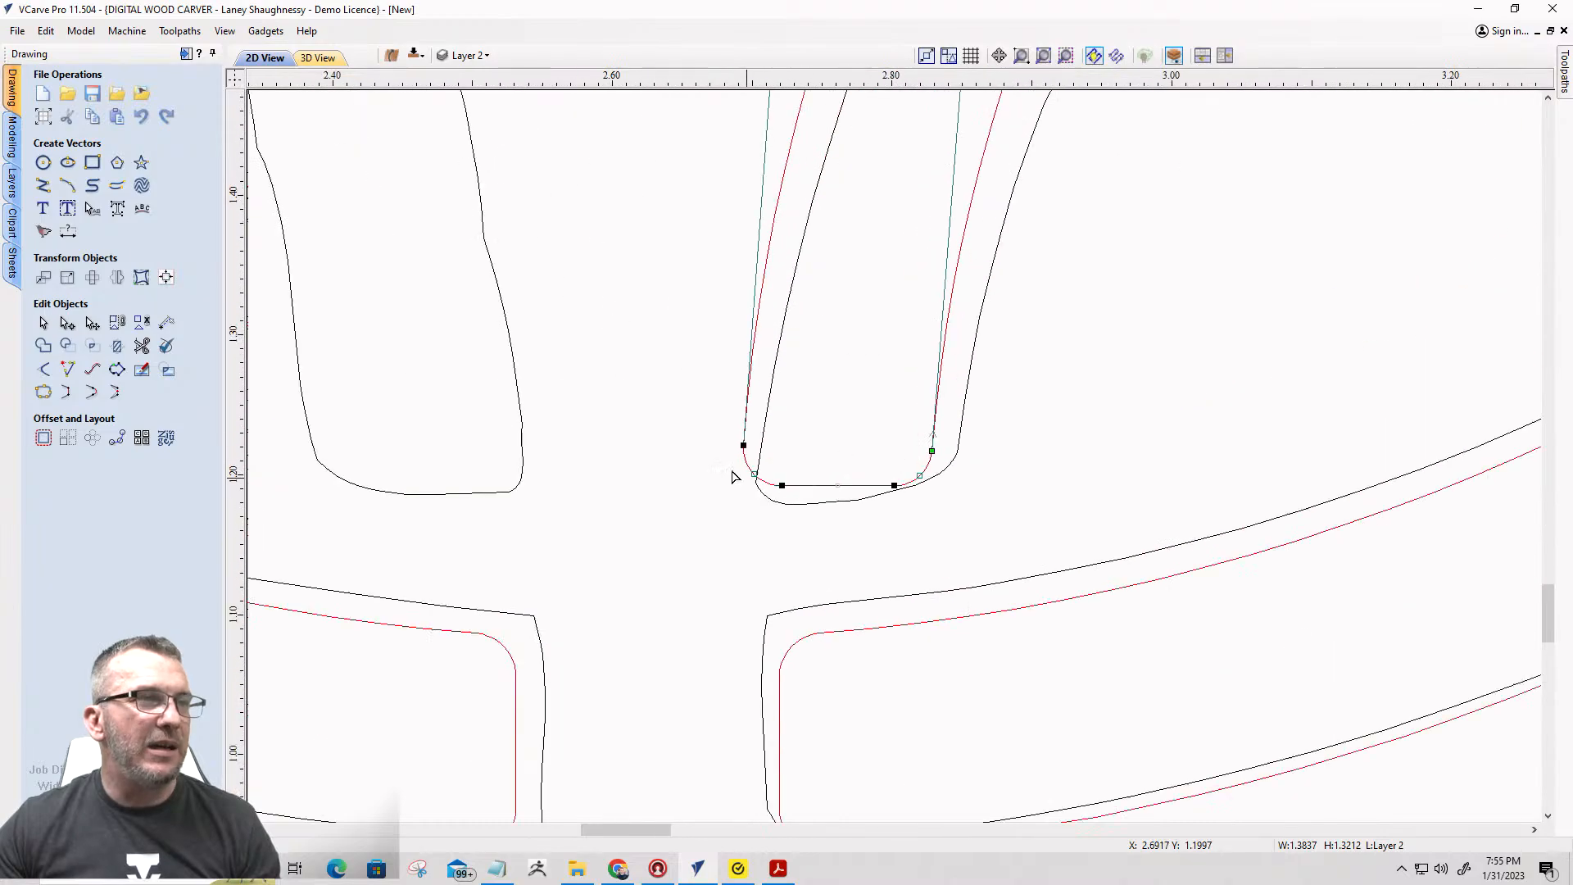
key(Right)
key(Right)
key(Right)
key(Right)
key(Right)
key(Right)
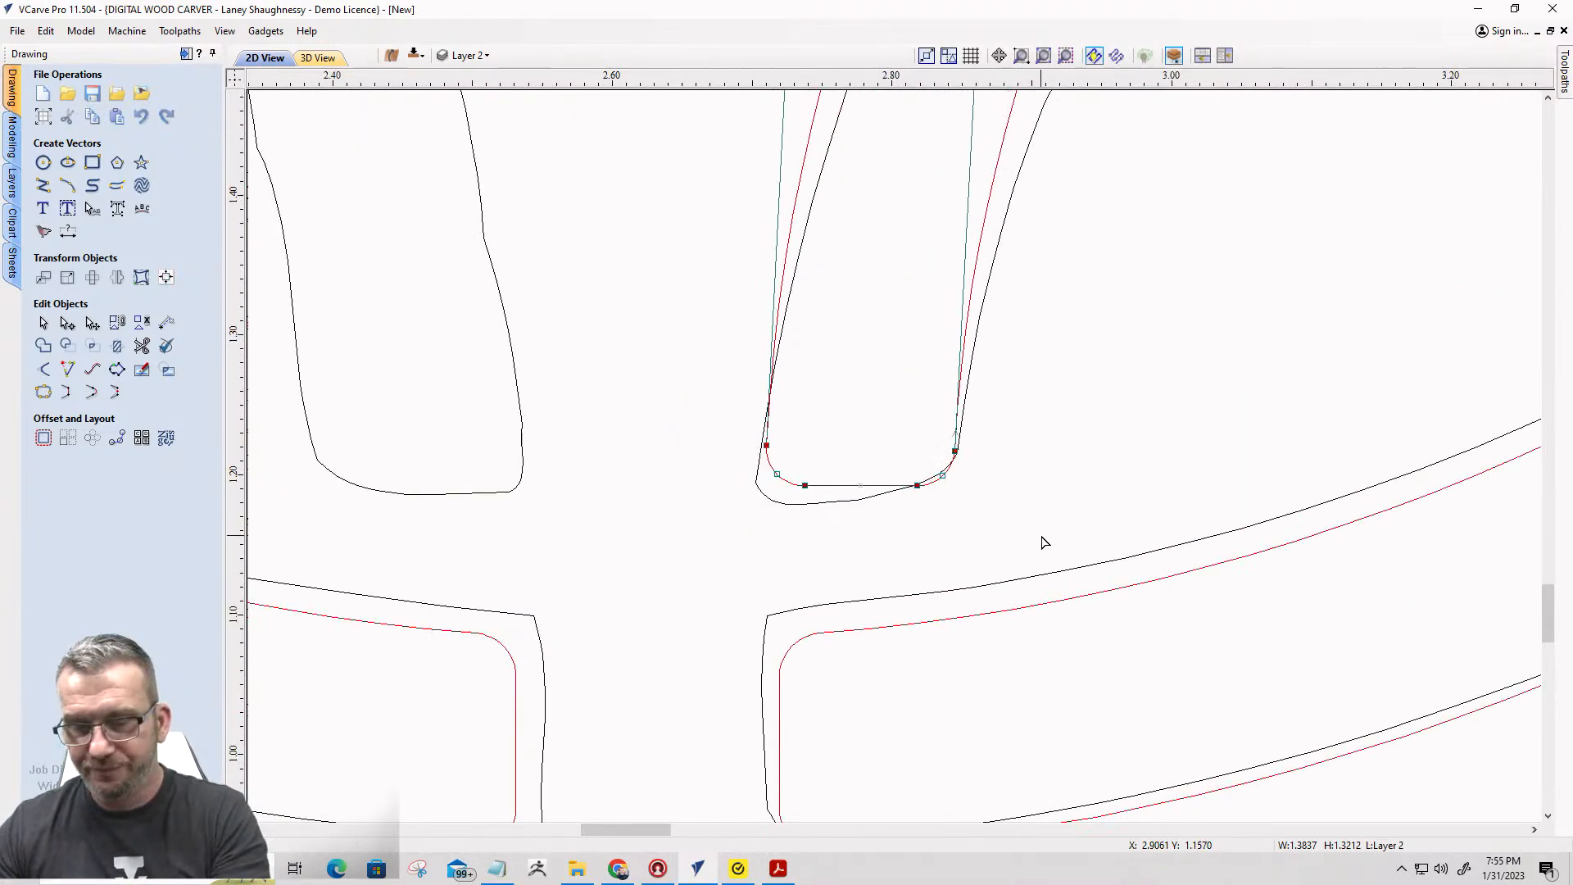
scroll(1043, 542, down, 2)
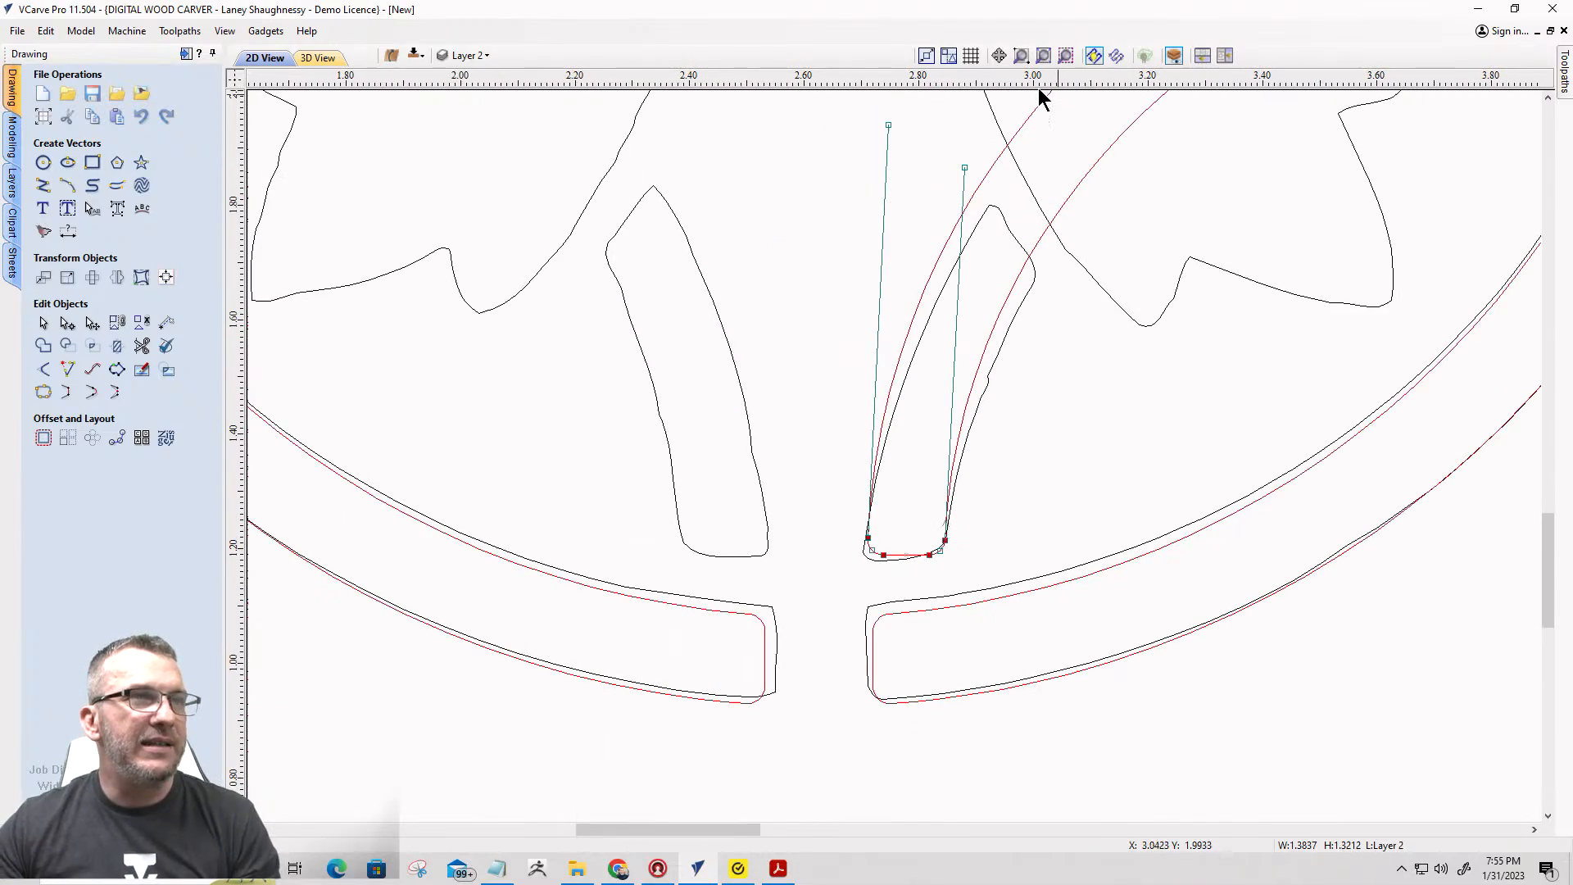
drag(964, 167, 995, 186)
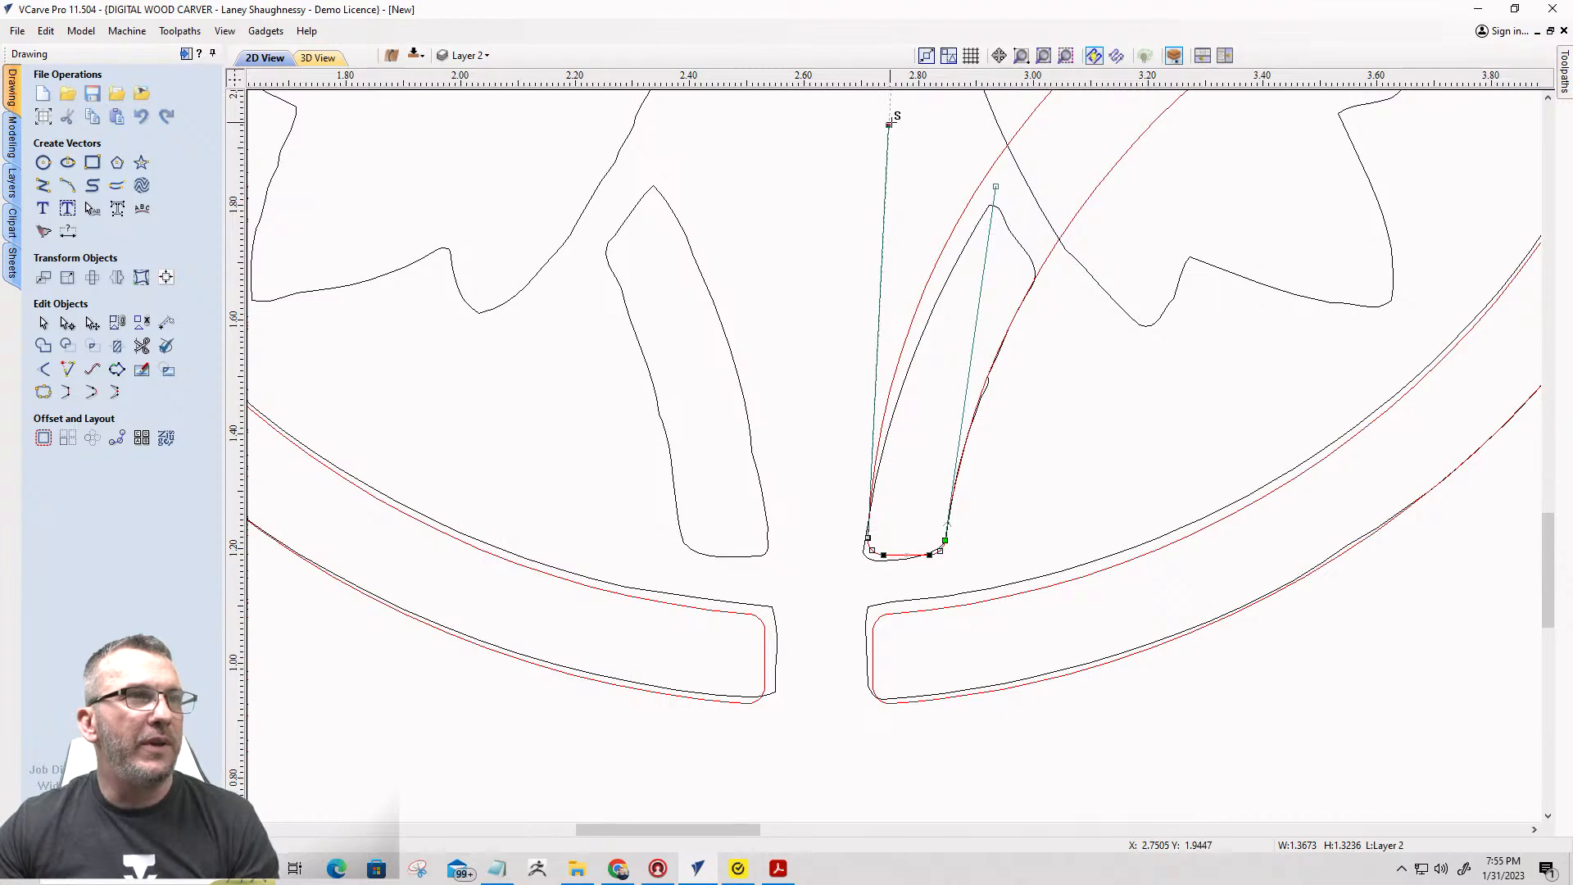
drag(889, 123, 924, 135)
scroll(1036, 327, down, 3)
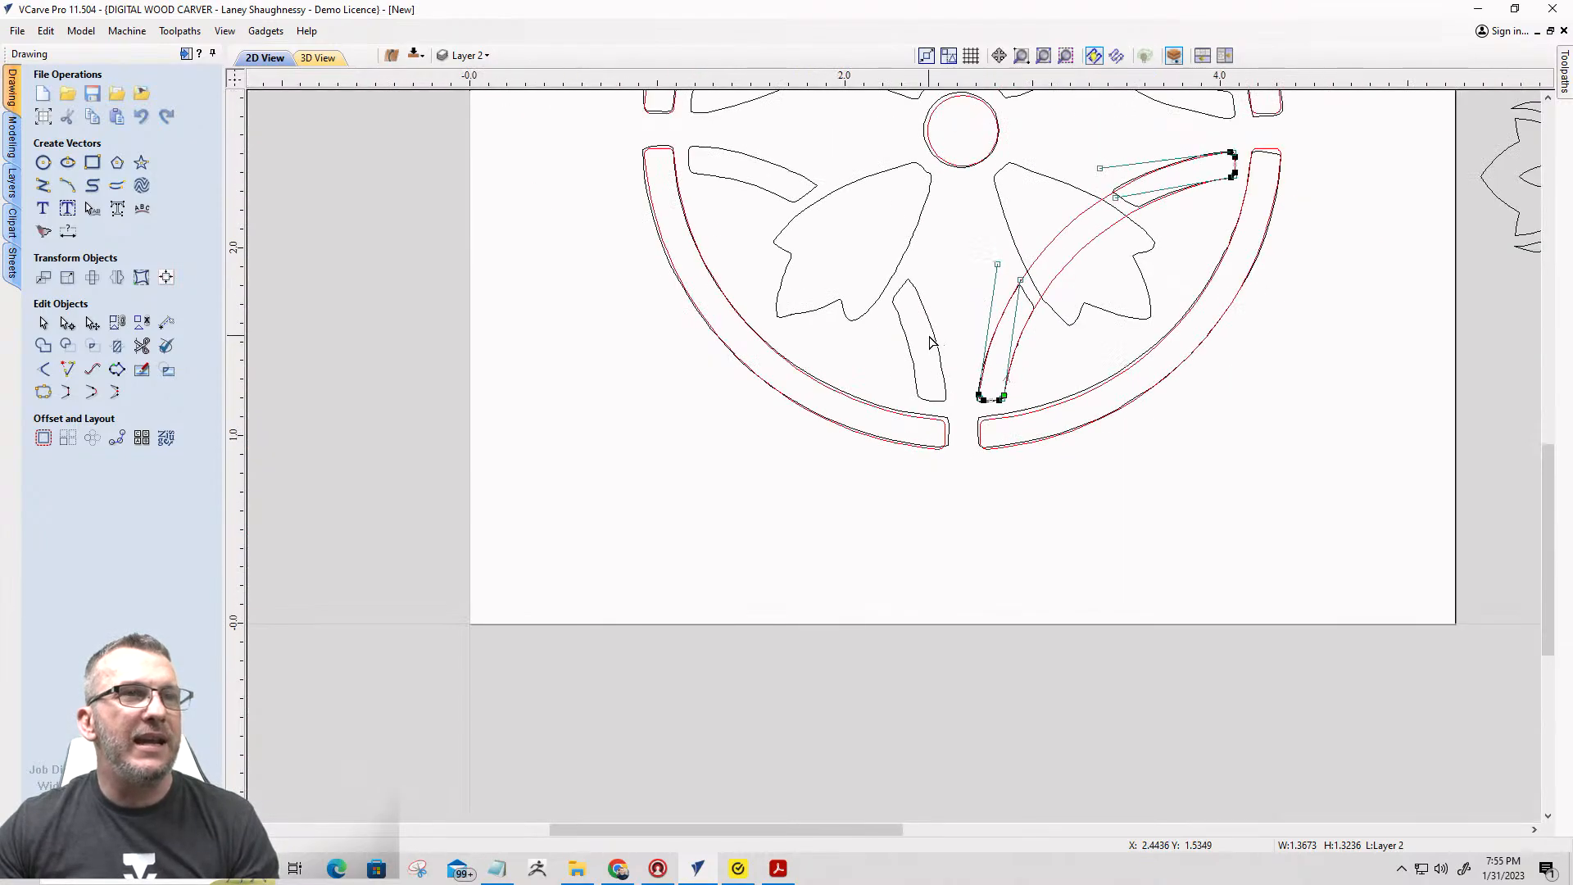
click(1160, 283)
Refine the band's outer curve near the right-hand inner bar with a slight adjustment of its upper curve handle.
scroll(1135, 260, up, 3)
scroll(1119, 271, down, 2)
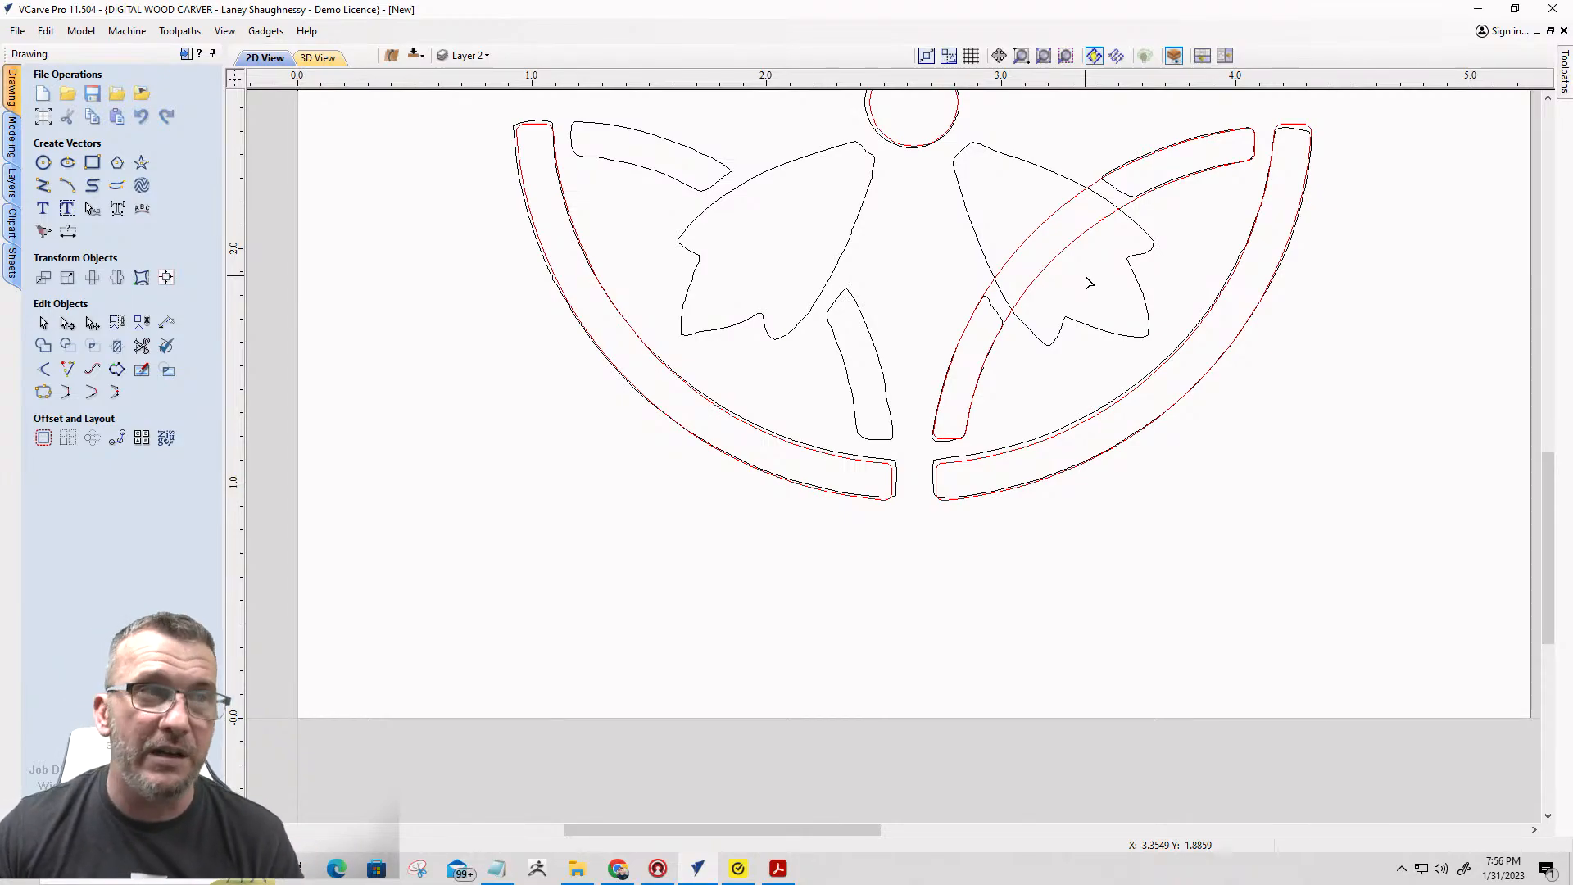
scroll(1114, 197, up, 2)
click(1073, 207)
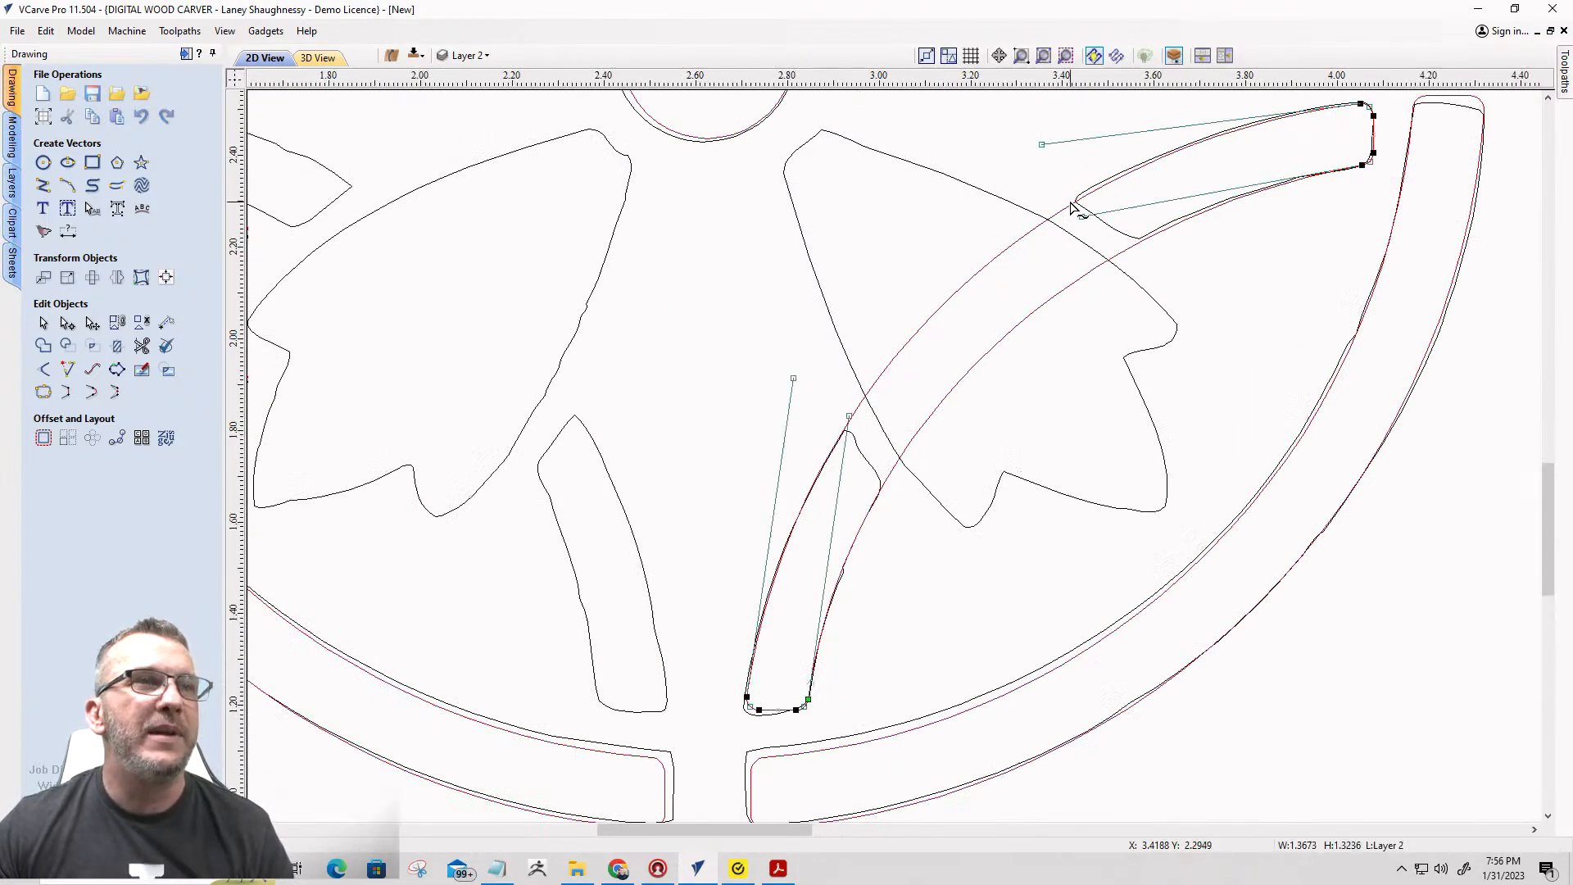
drag(1041, 144, 1037, 139)
click(887, 387)
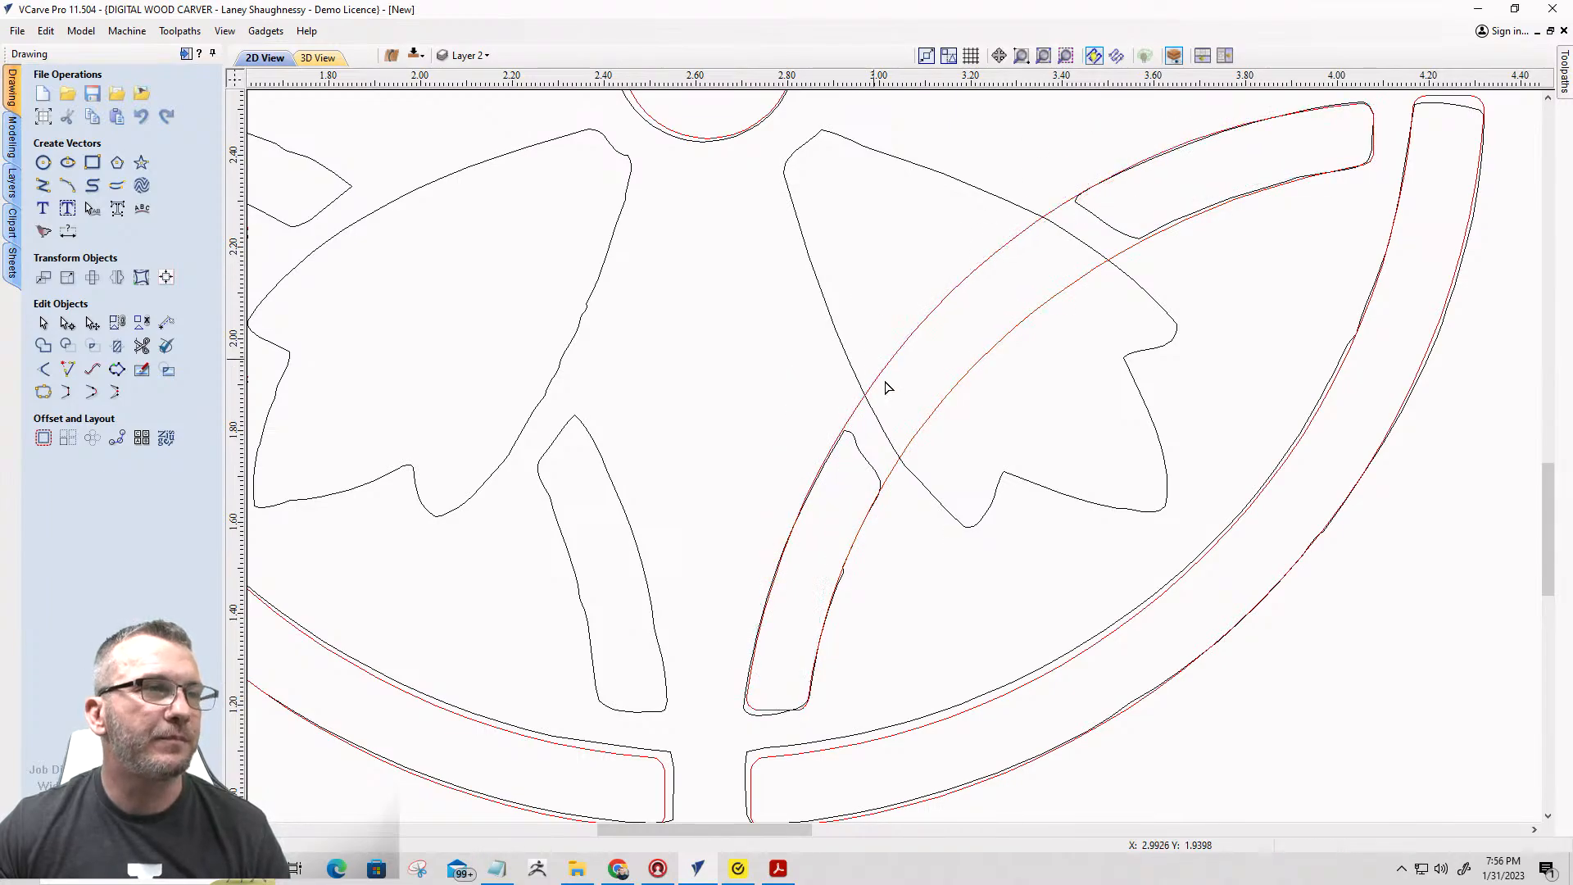
Move the reshaped red band out of the motif to the empty area at its lower right.
scroll(888, 388, down, 2)
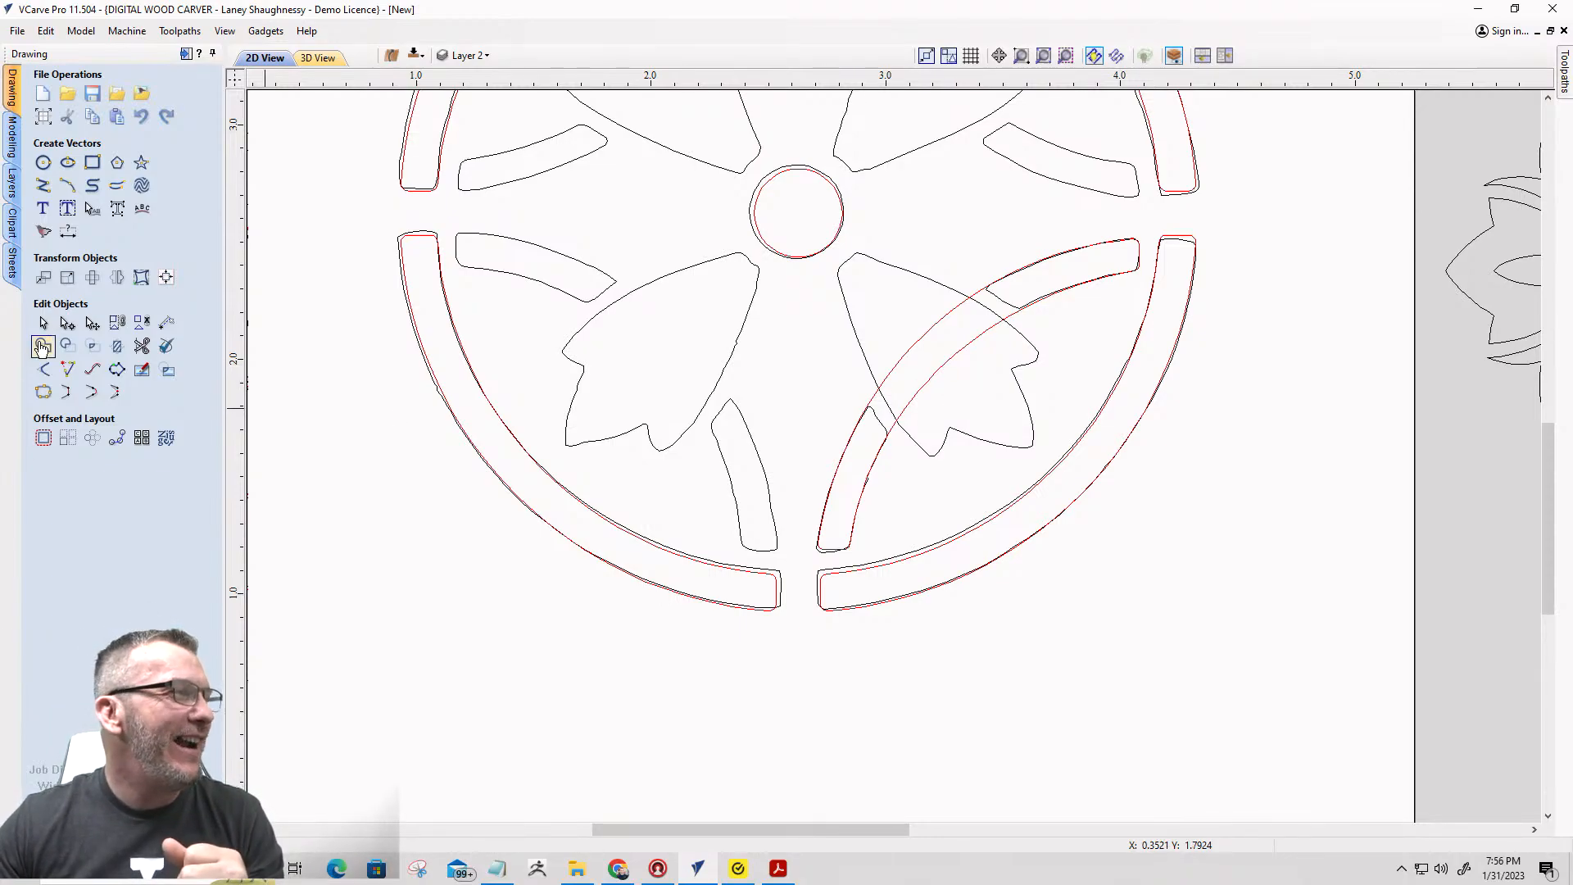
click(945, 371)
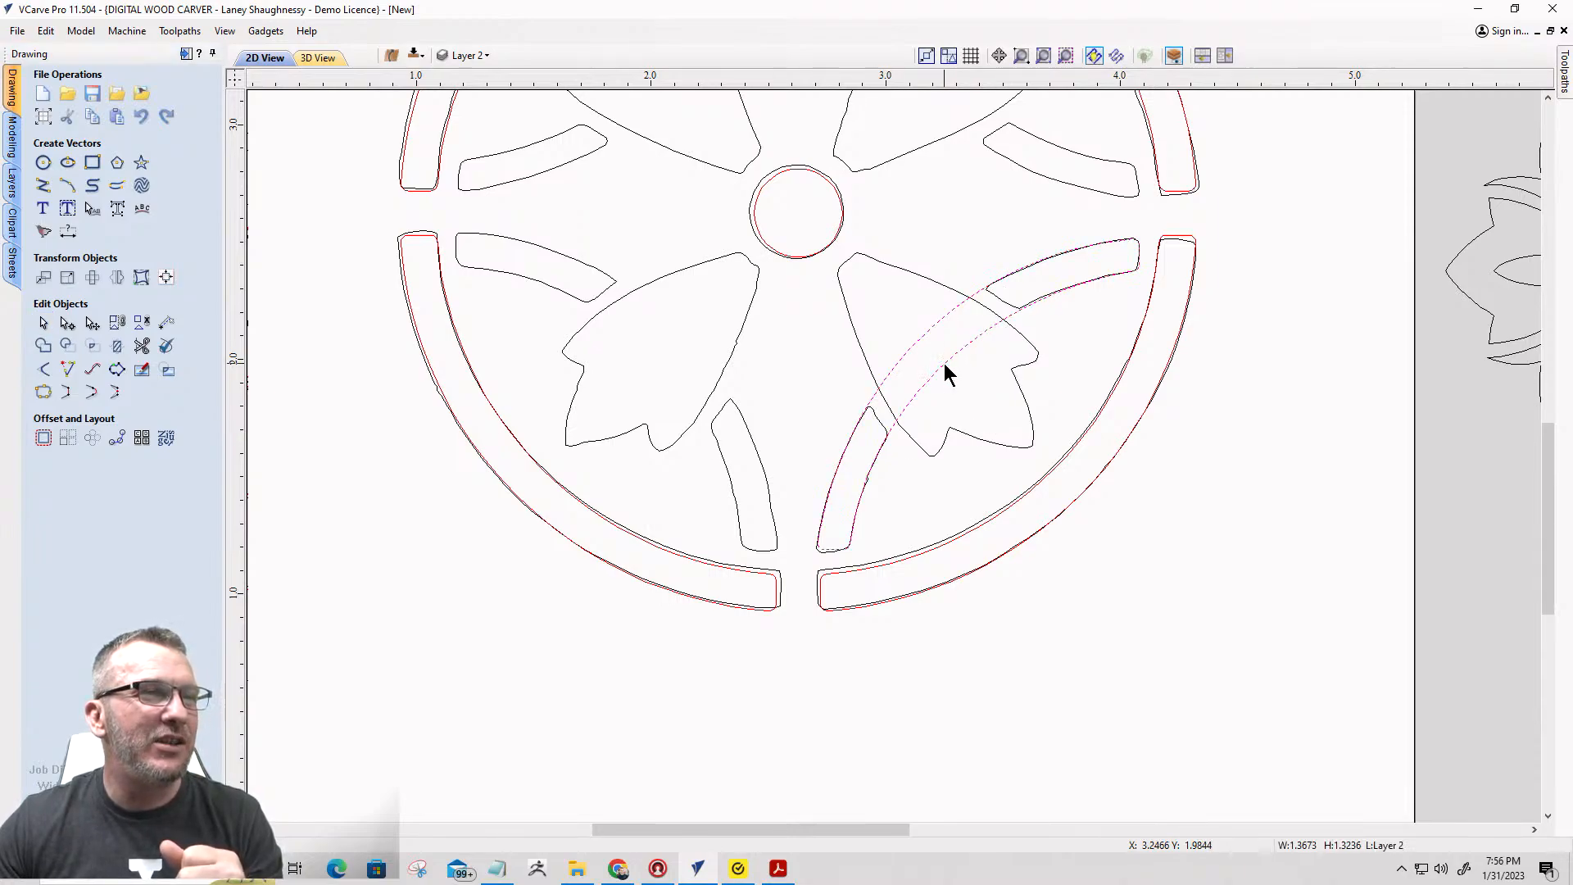
click(944, 363)
drag(945, 361, 1166, 649)
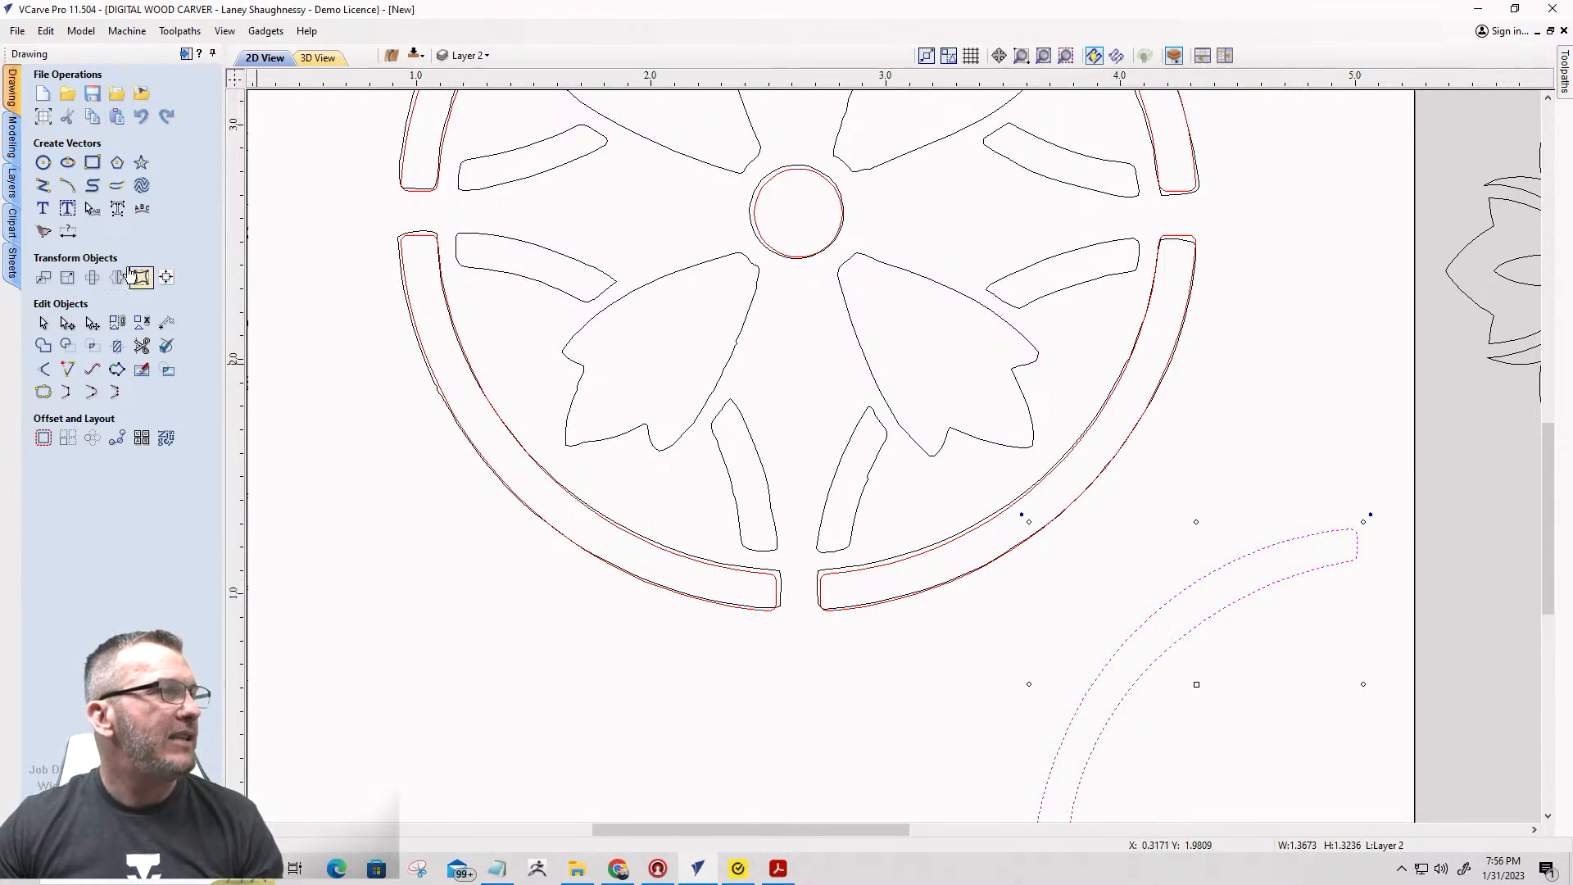
Draw a three-point arc of radius 1.4294 along the two inner bars' inside edges, from X 2.8465, Y 1.2164 to X 4.0624, Y 2.3842.
click(68, 185)
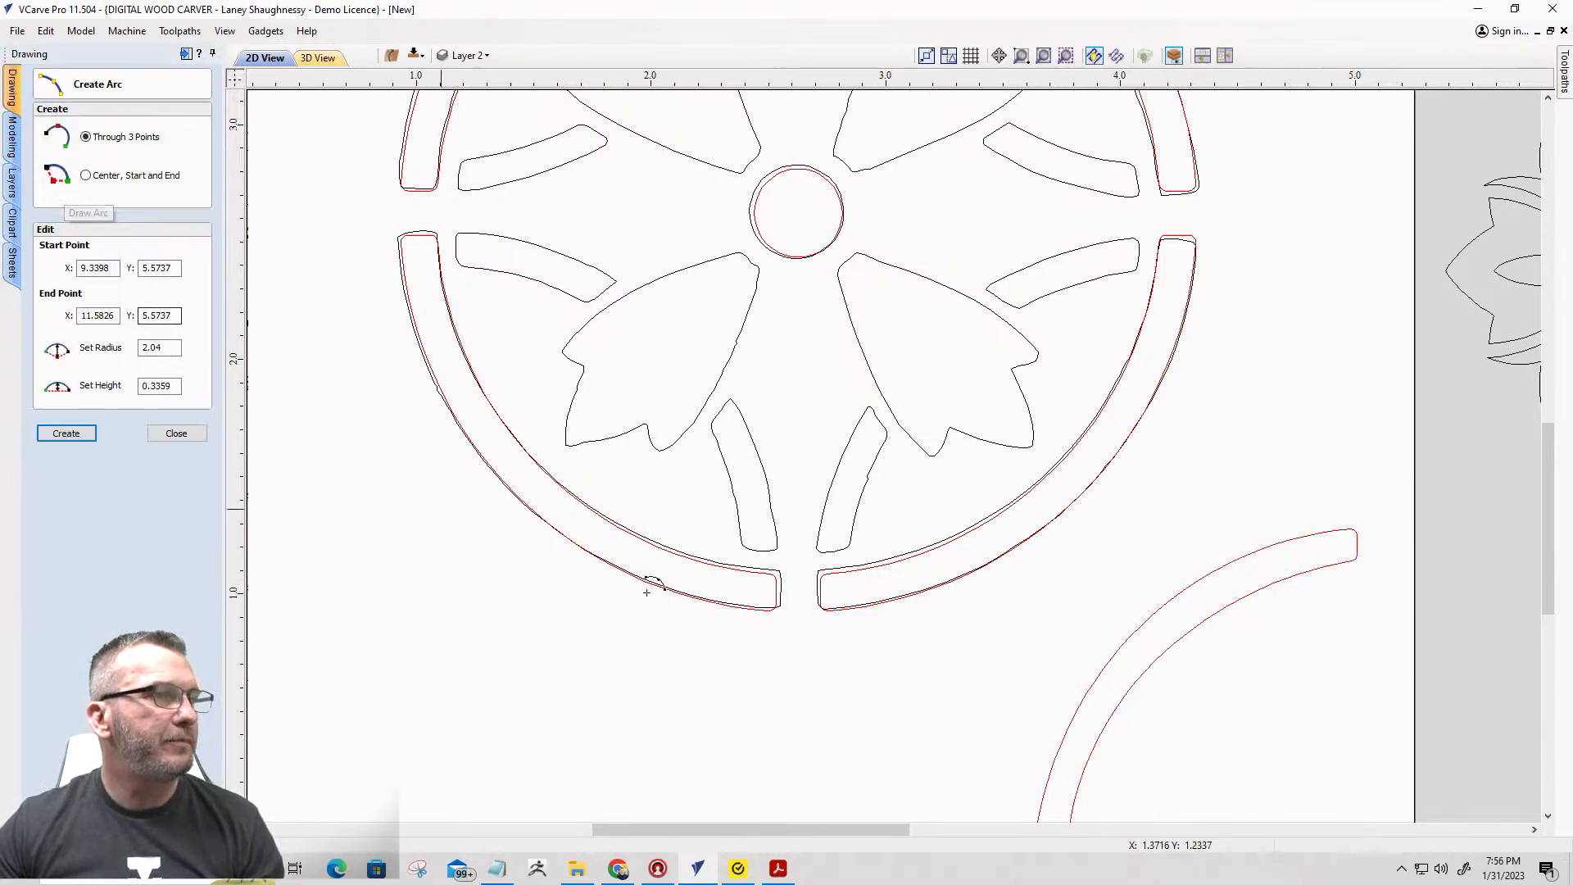
click(849, 545)
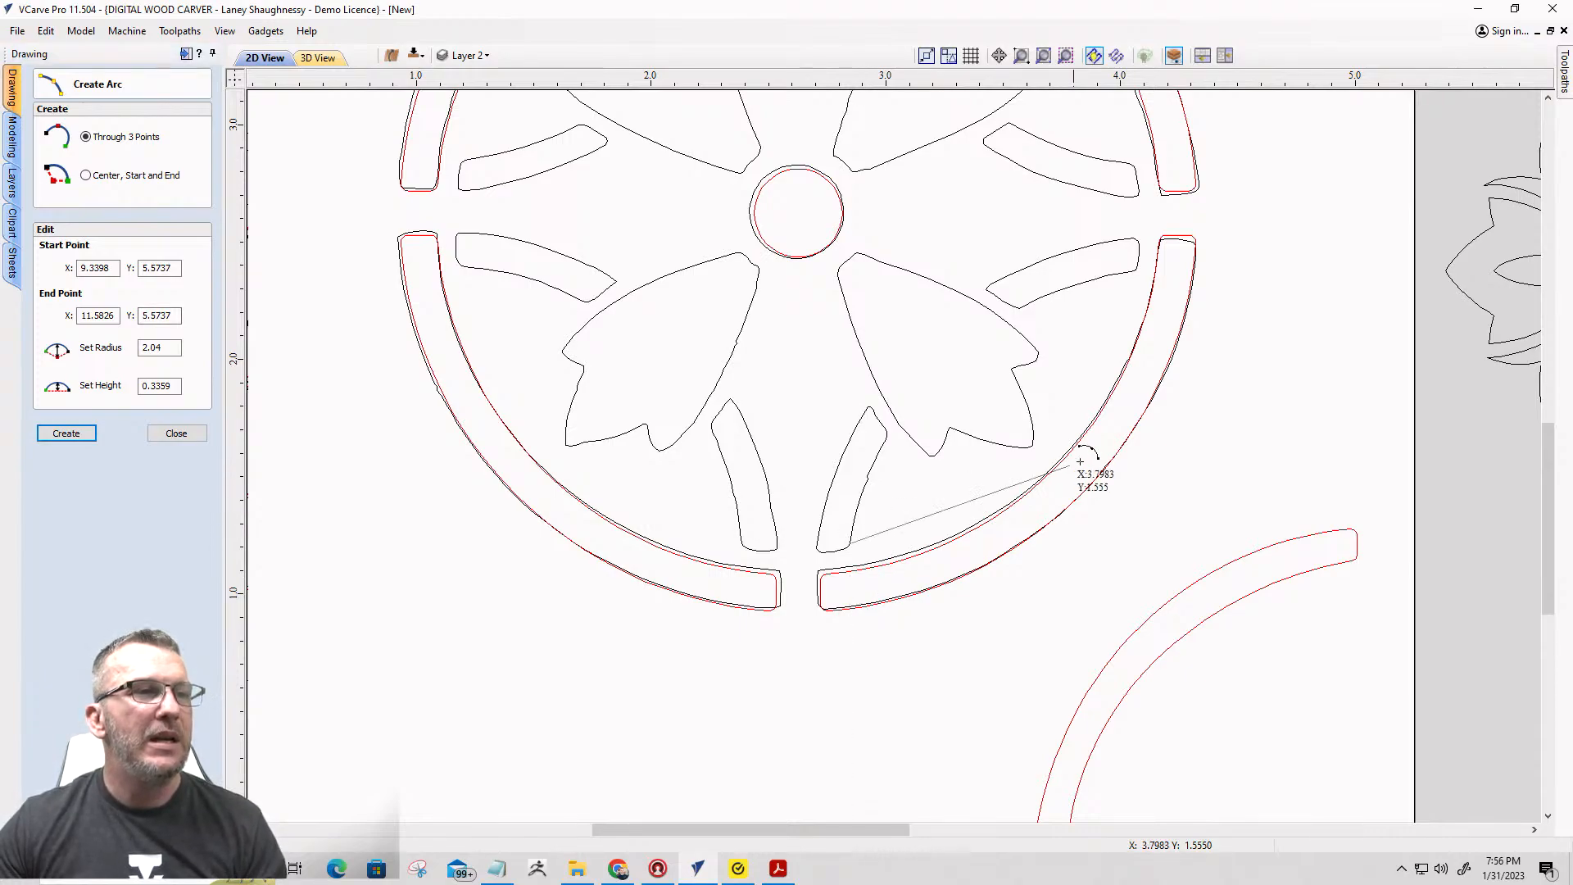
click(1133, 271)
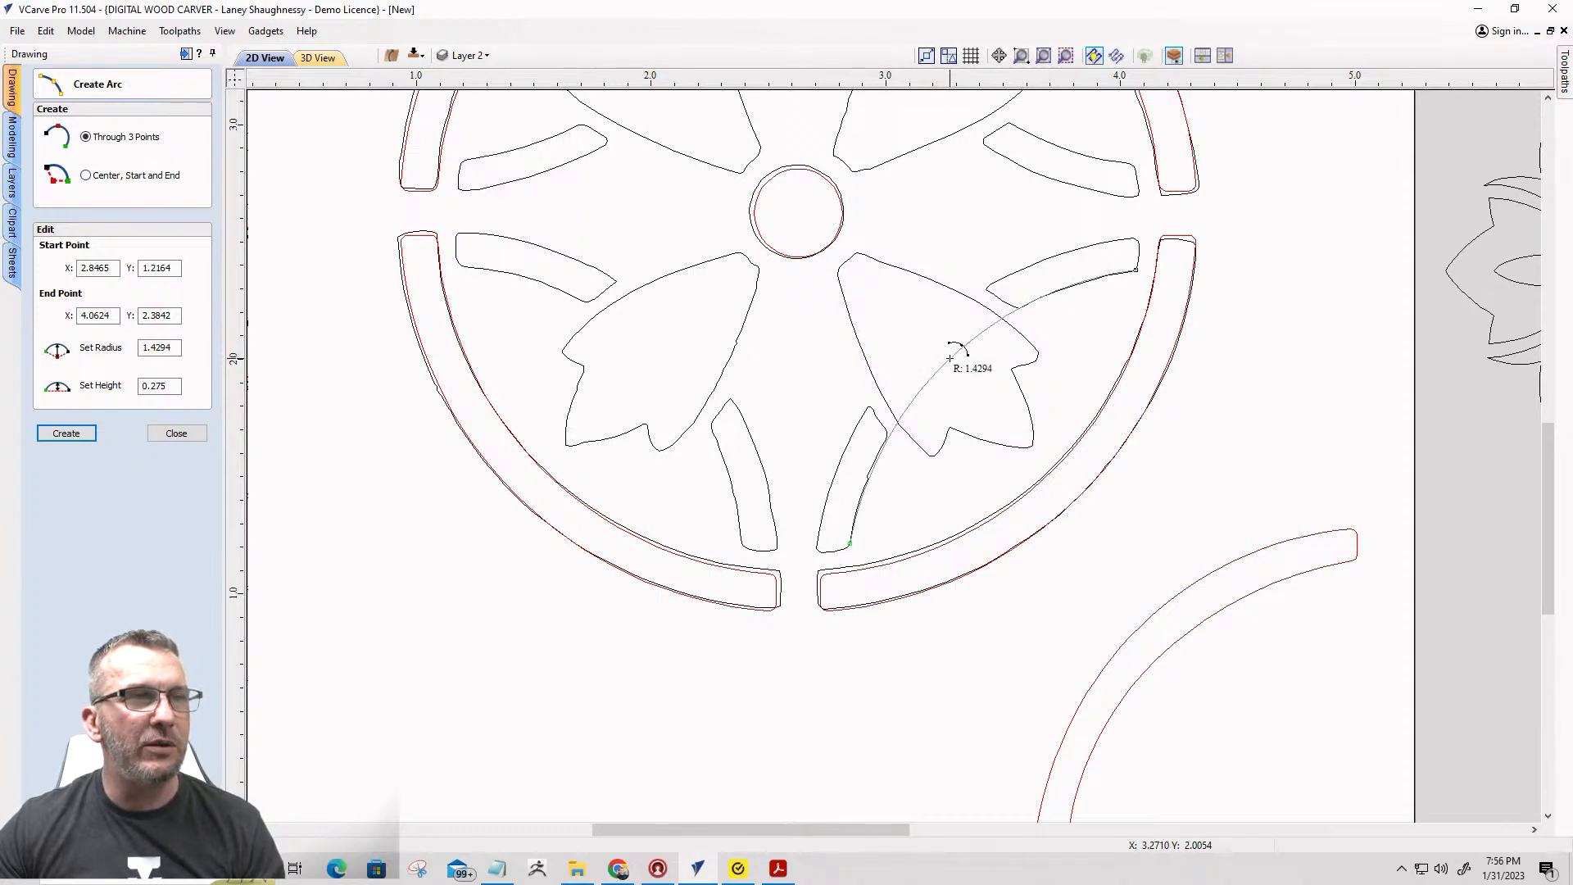
click(950, 358)
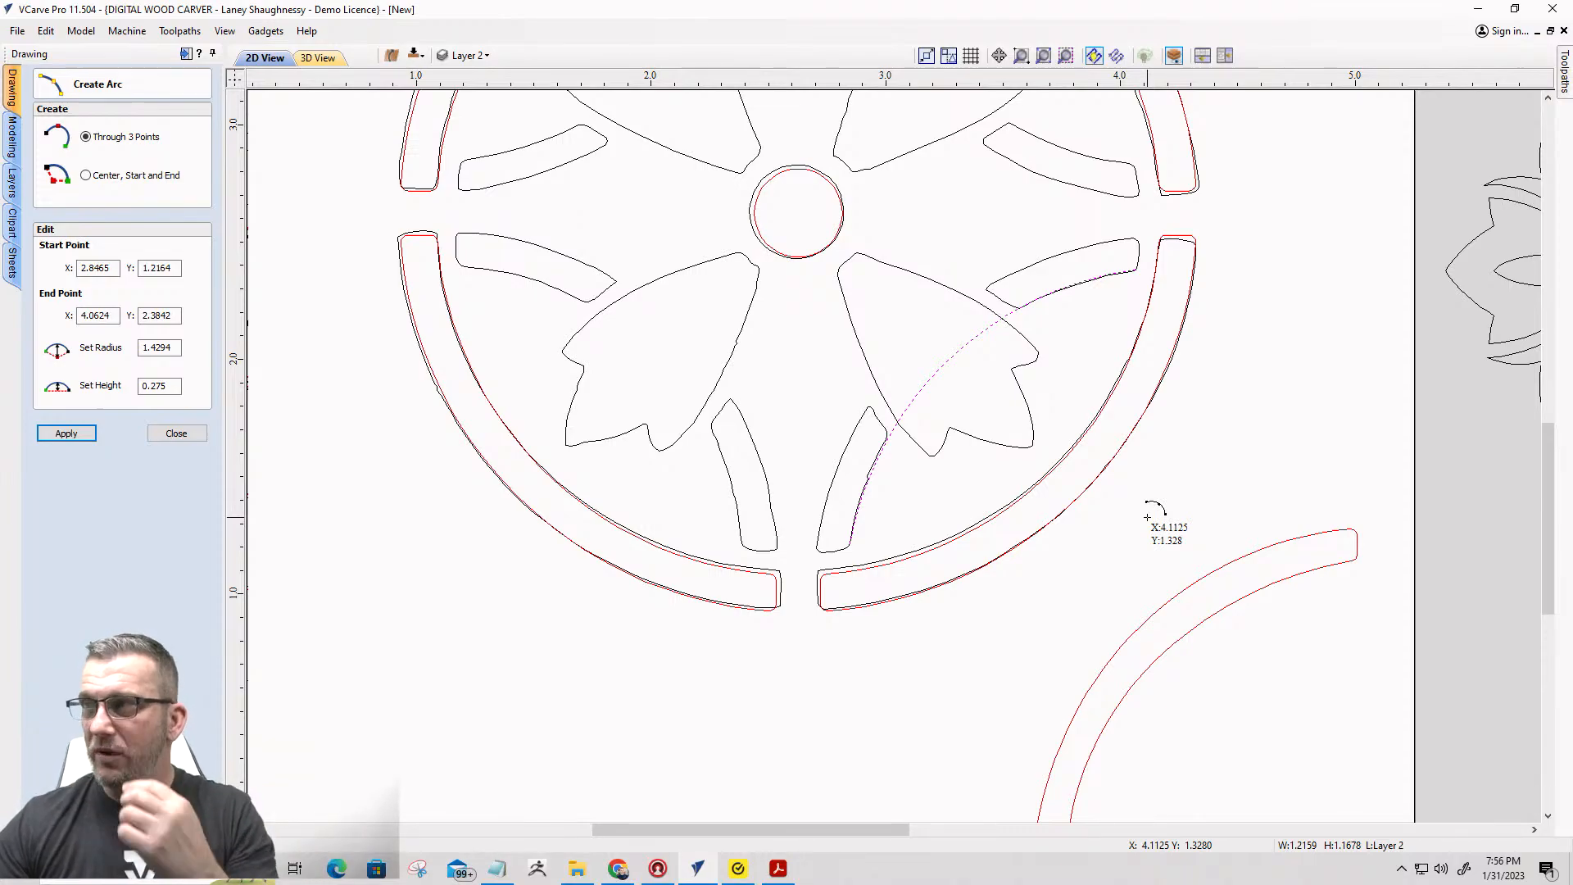
click(167, 434)
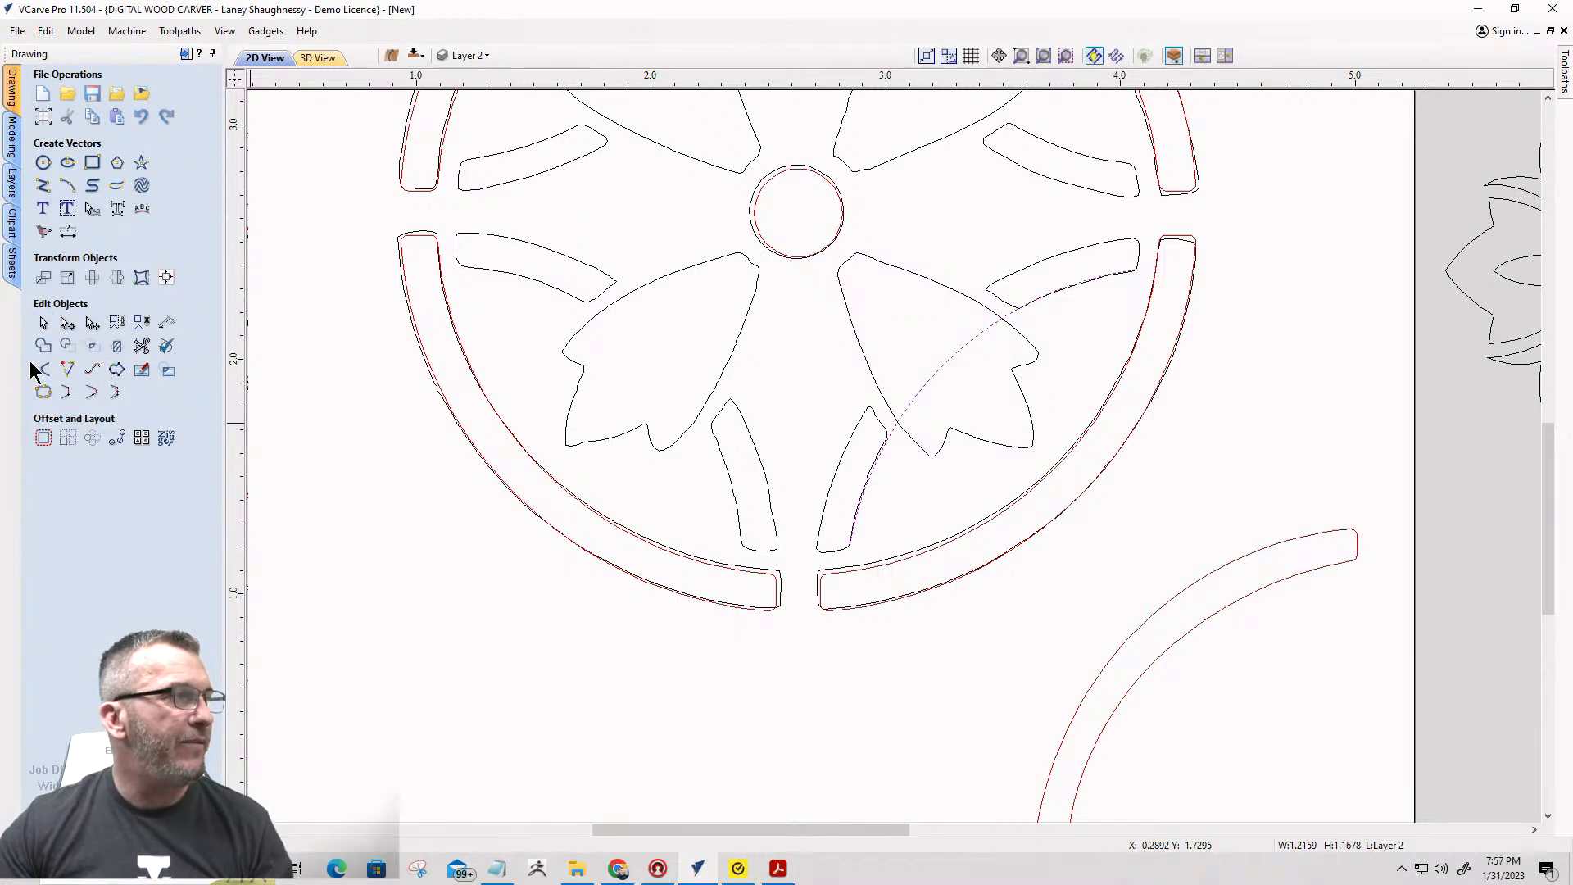
Offset the new arc inwards/left by 0.1567 inches, keeping the original, and compare the offset with the inner bars' outer edges.
click(68, 324)
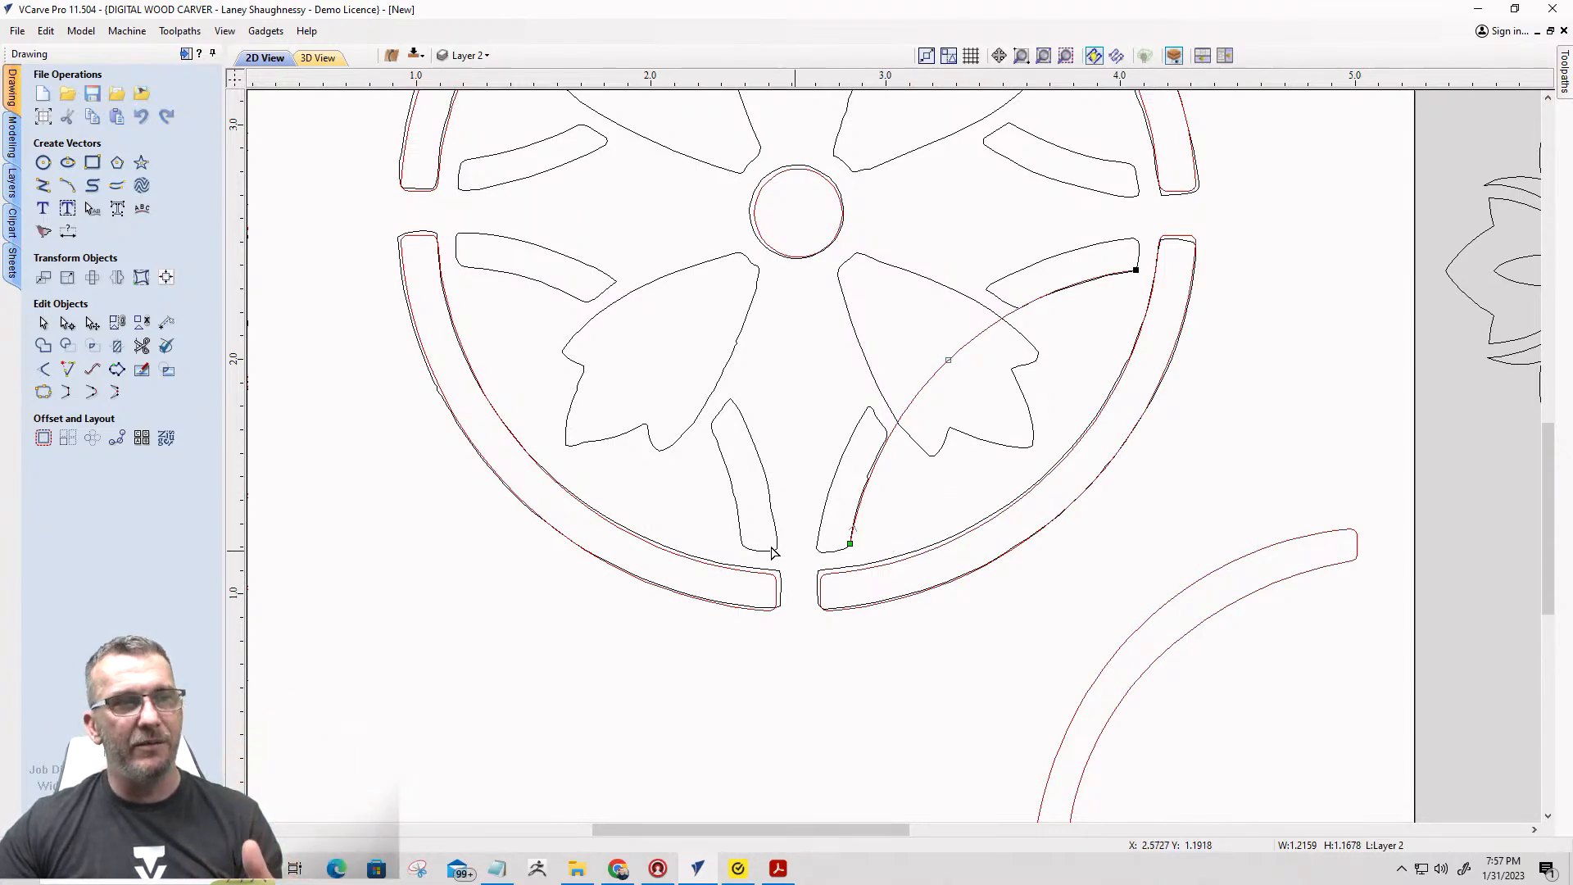
click(43, 437)
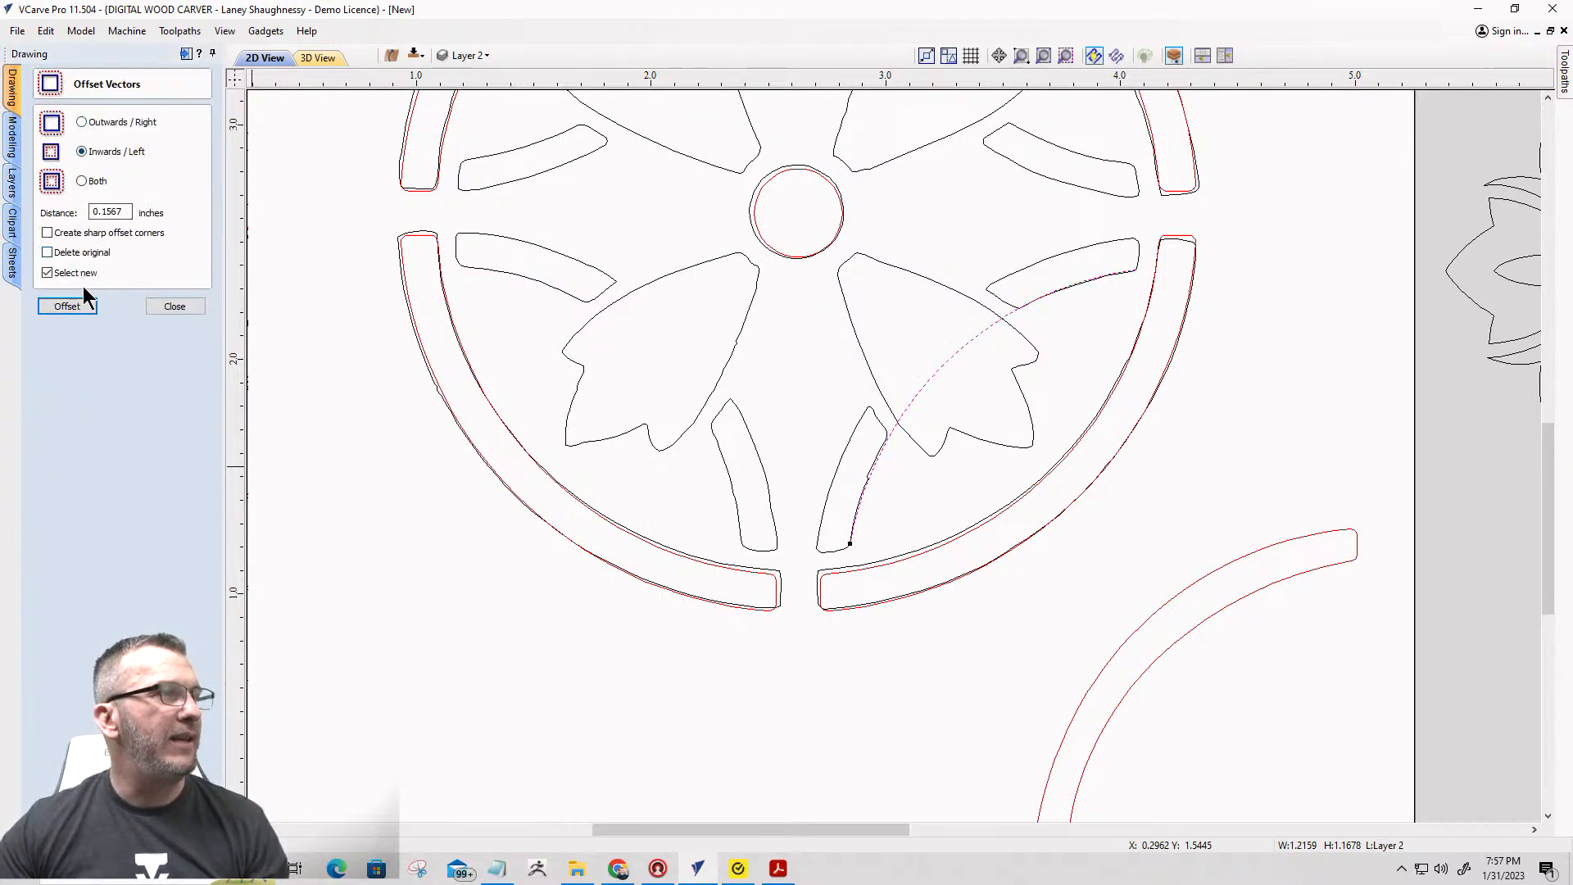
click(67, 307)
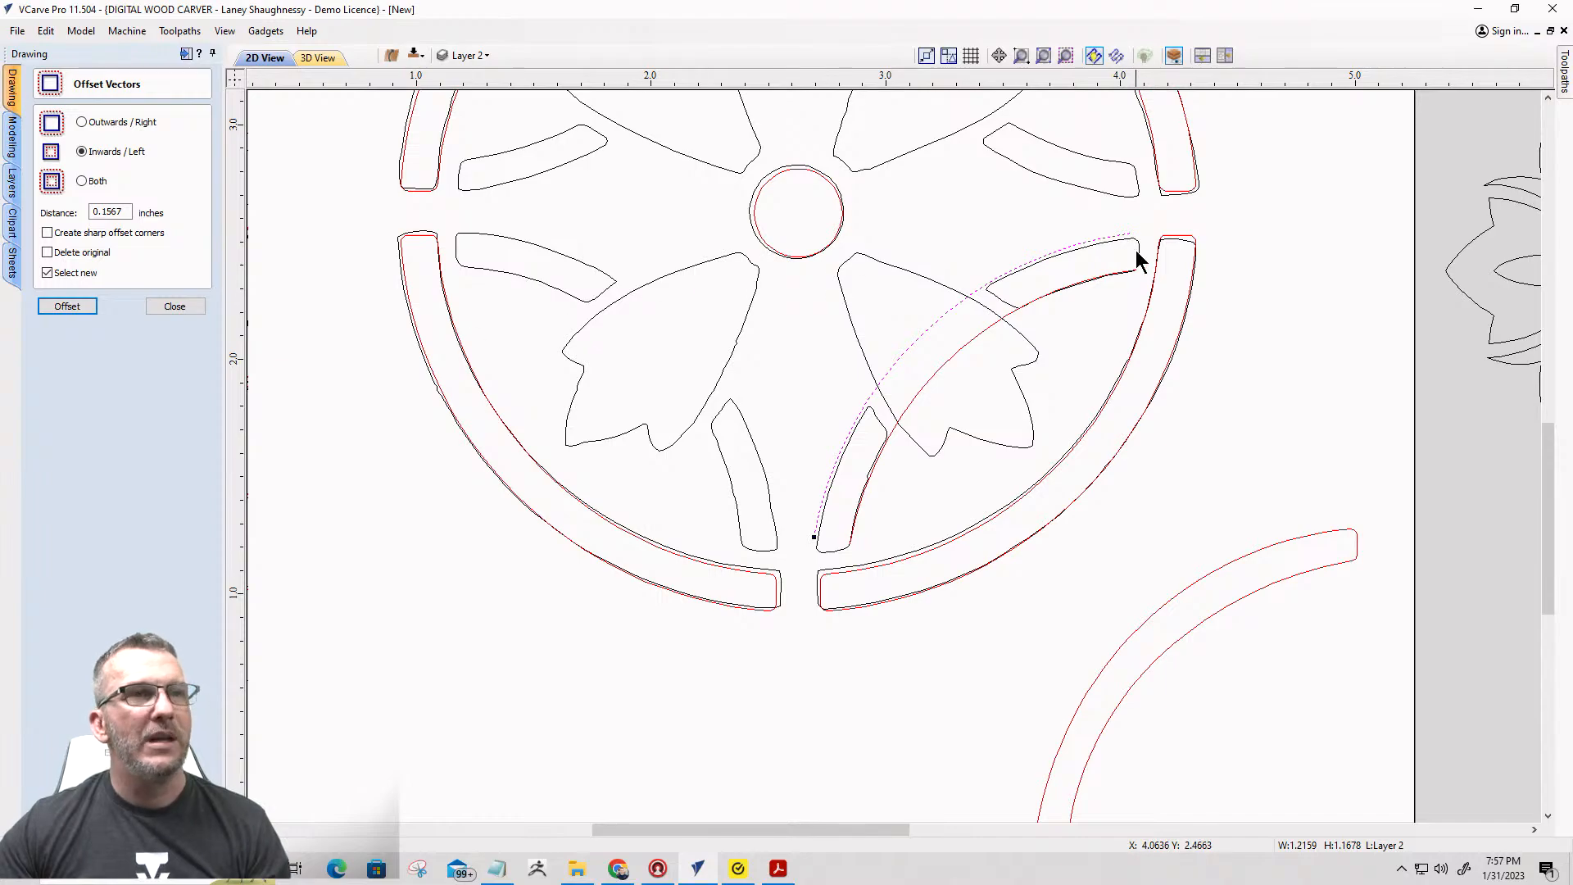
scroll(1138, 256, up, 3)
scroll(865, 293, up, 1)
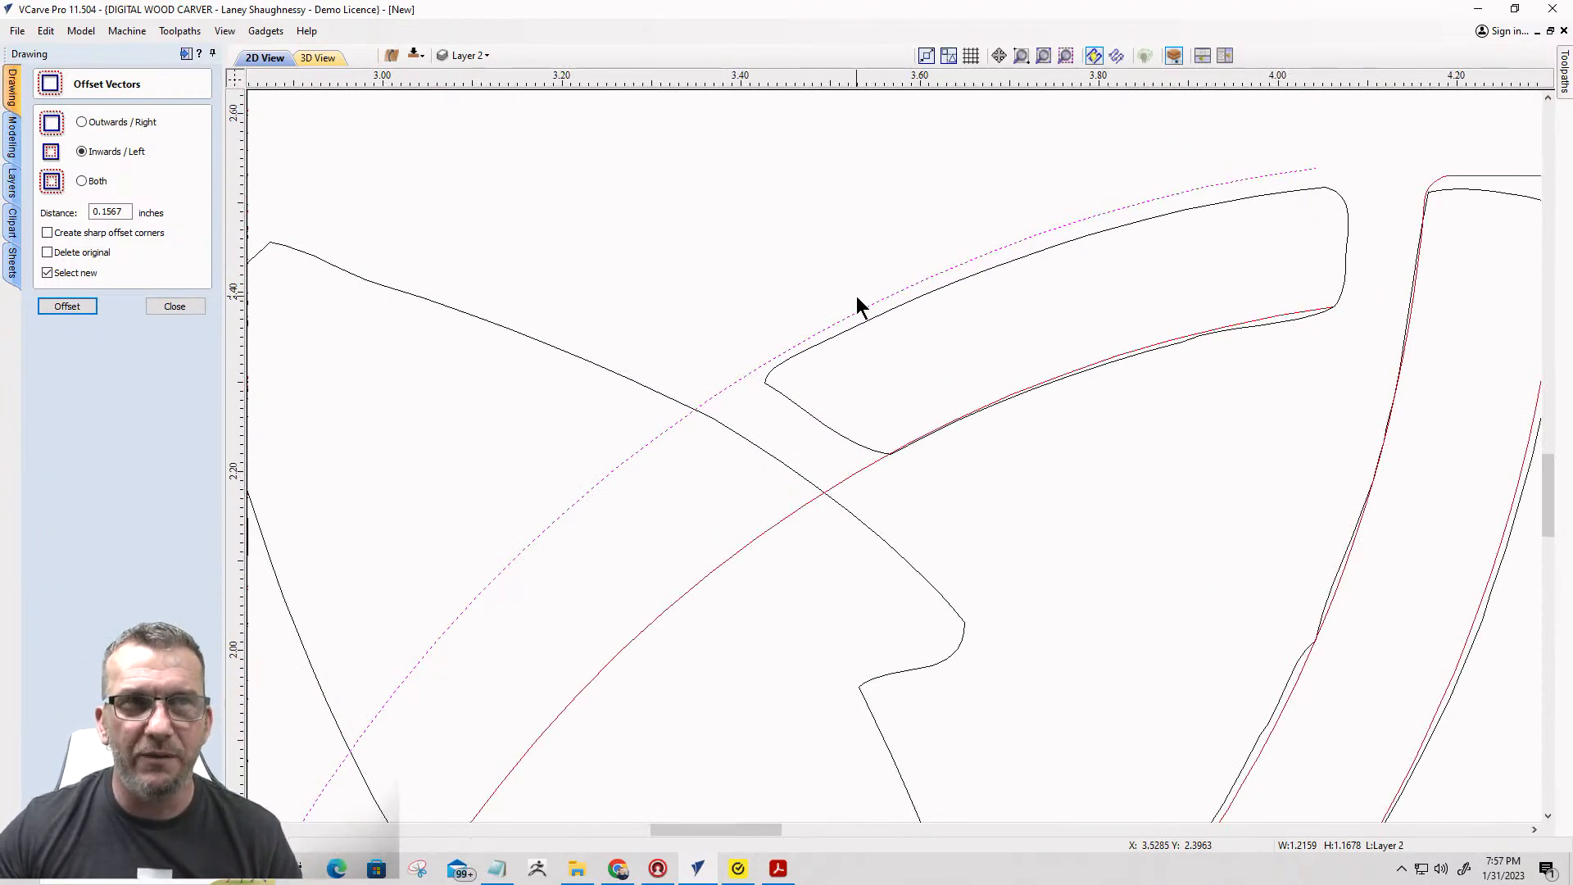
scroll(886, 283, down, 5)
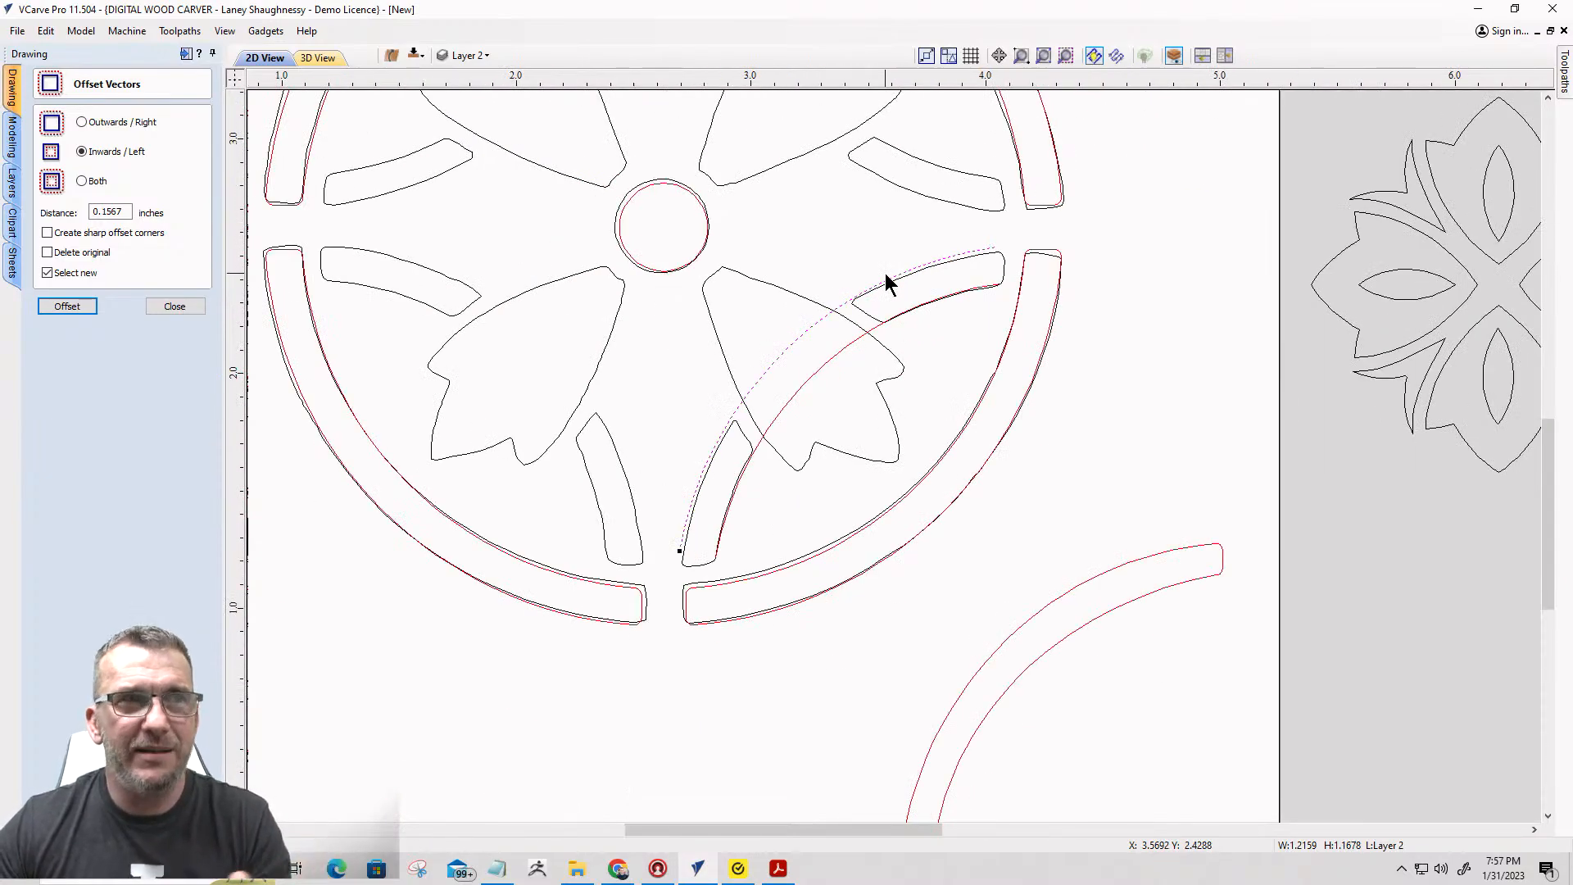
Undo the 0.1567-inch offset, try an inwards/left offset of 0.150 inches and compare it with the inner bars' outer edges.
scroll(835, 365, up, 2)
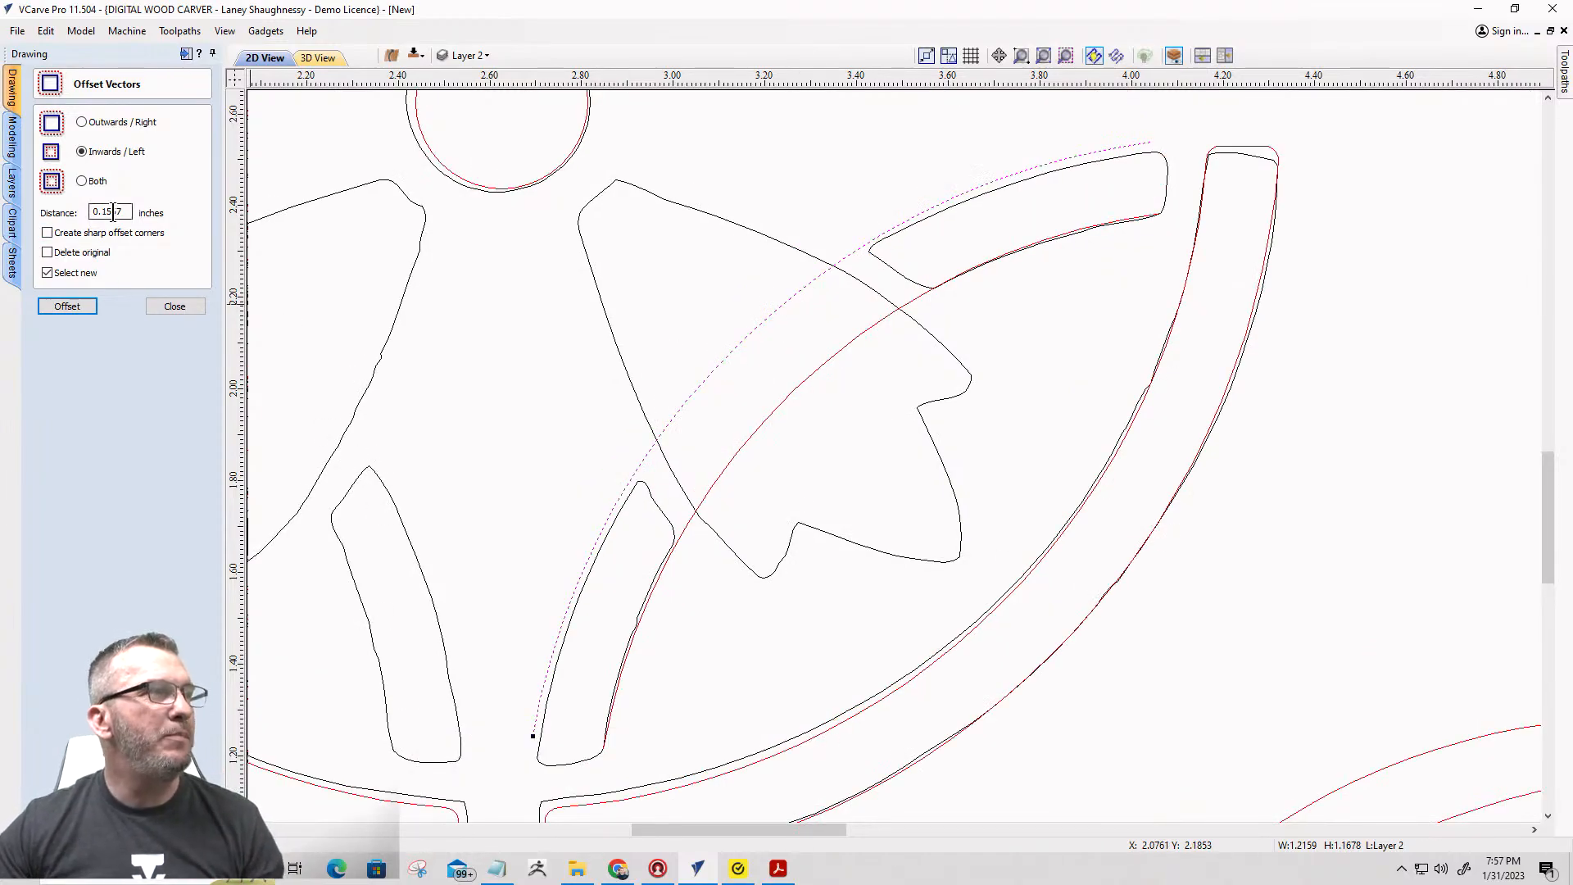
key(ctrl+z)
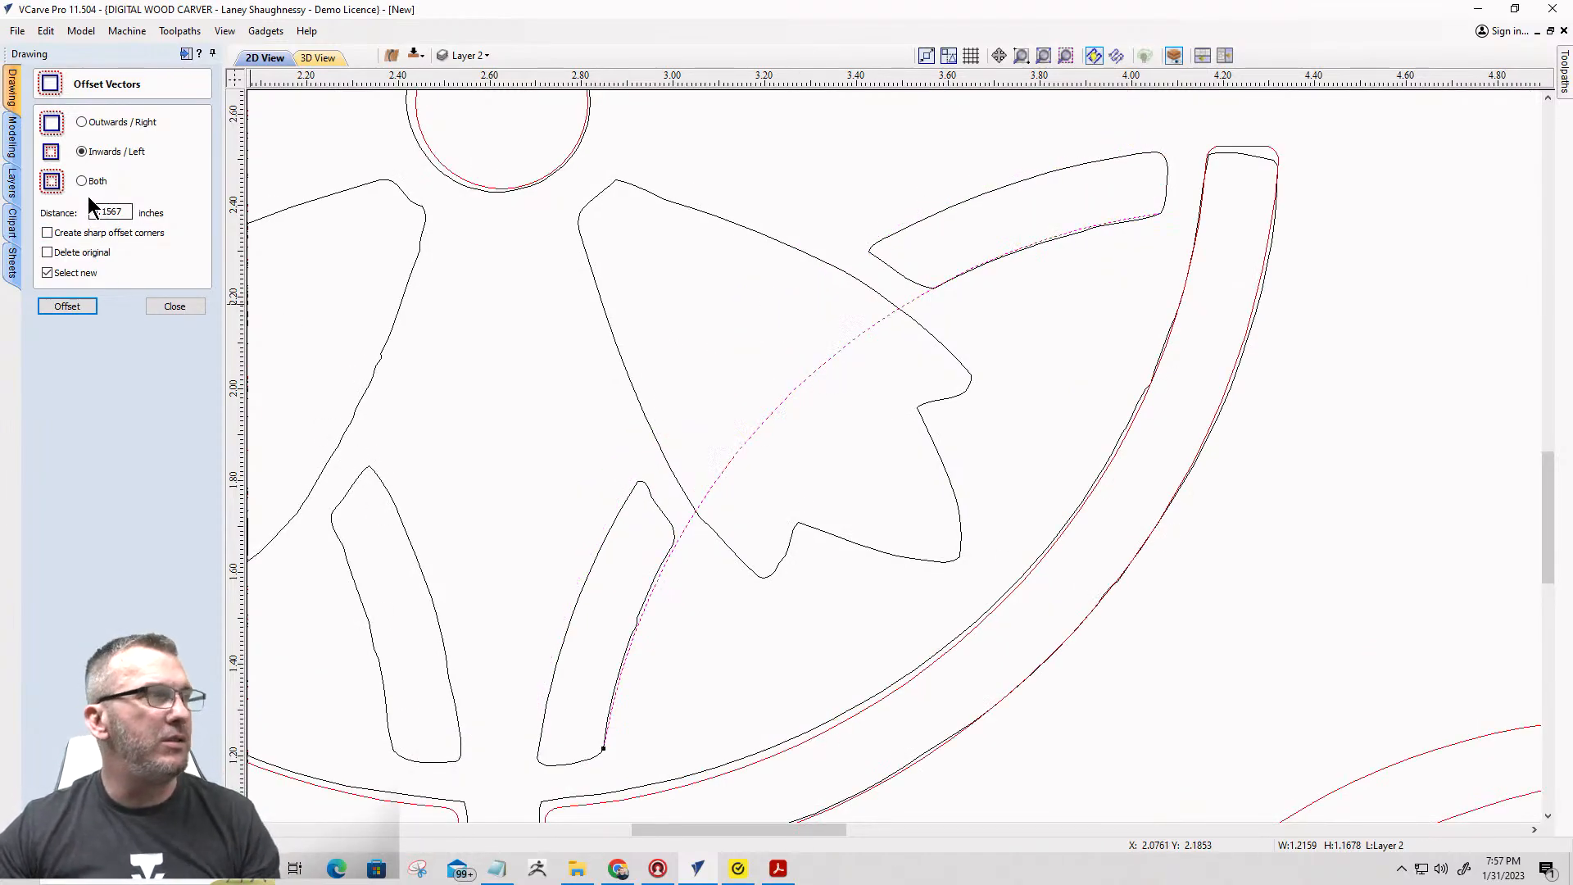
drag(111, 209, 131, 212)
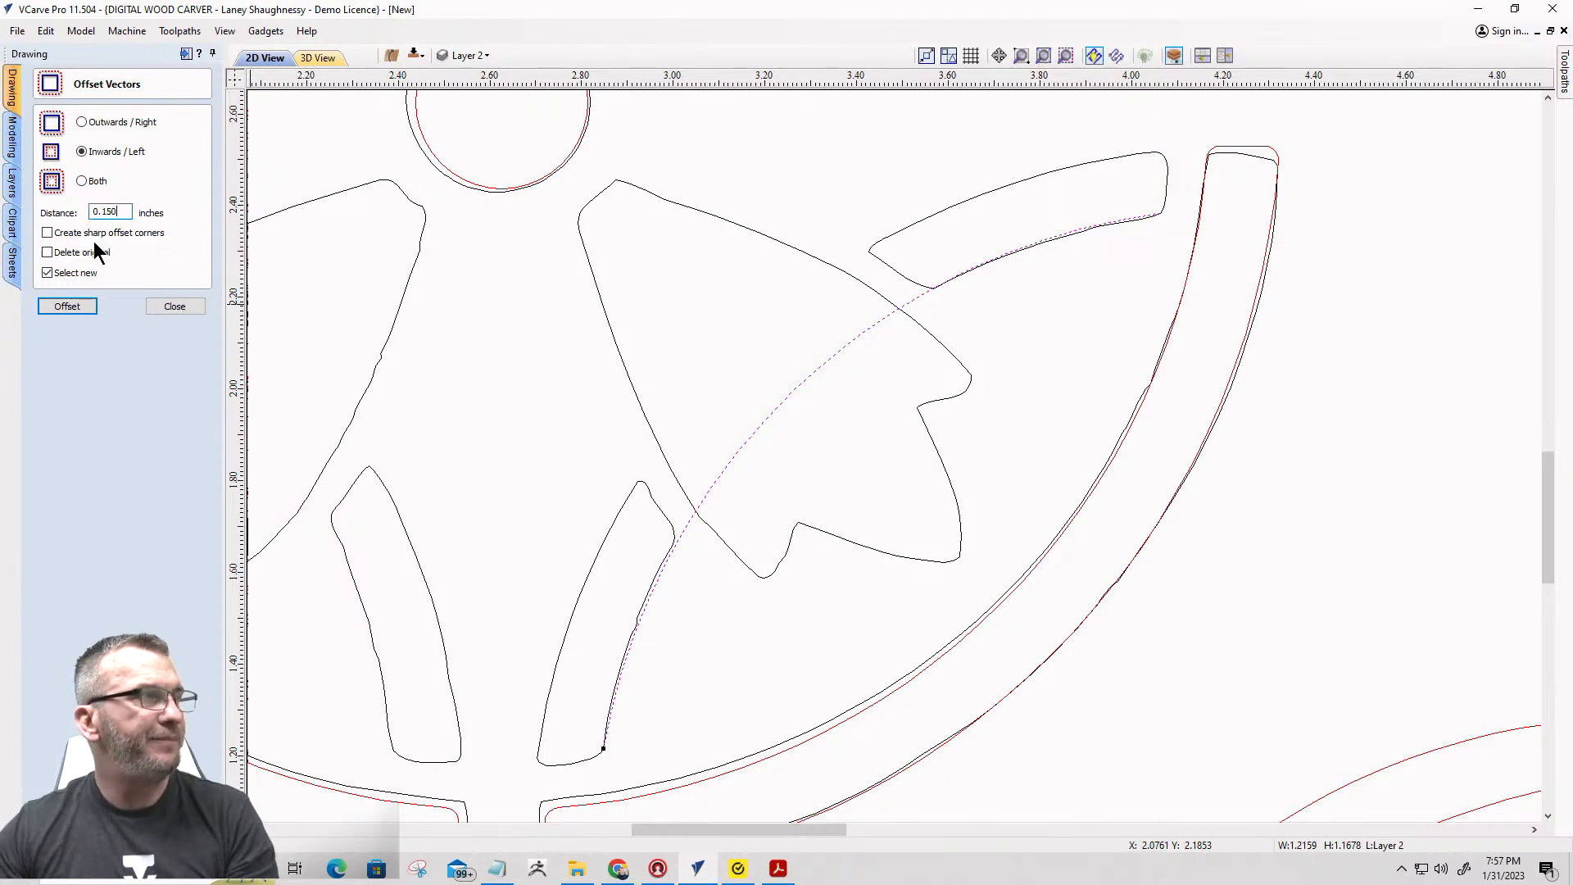
click(69, 307)
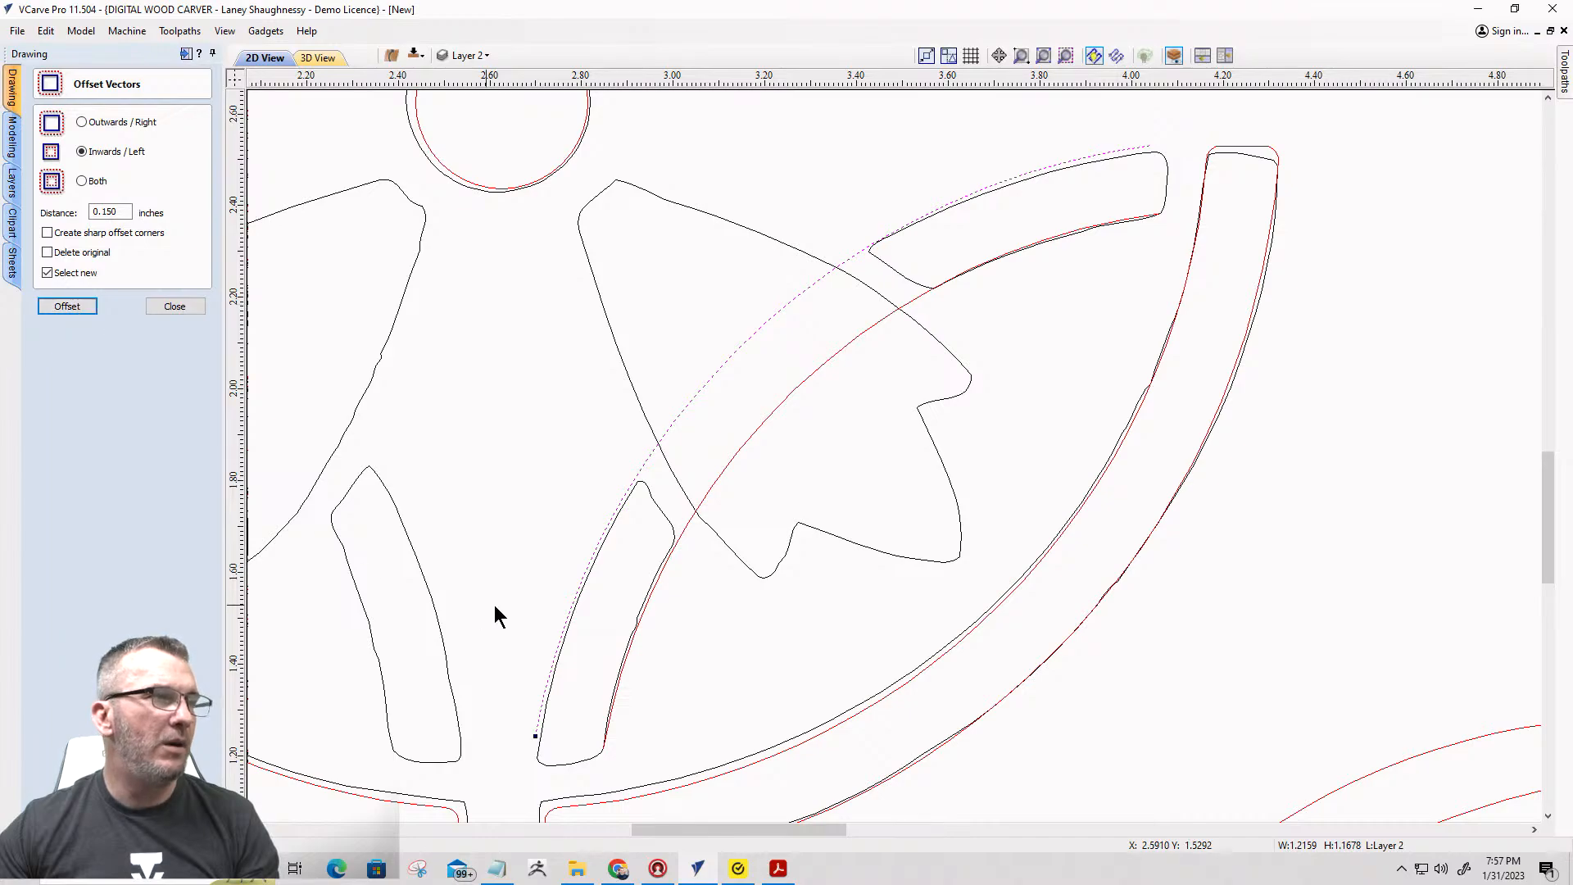
scroll(629, 442, up, 3)
scroll(627, 431, down, 1)
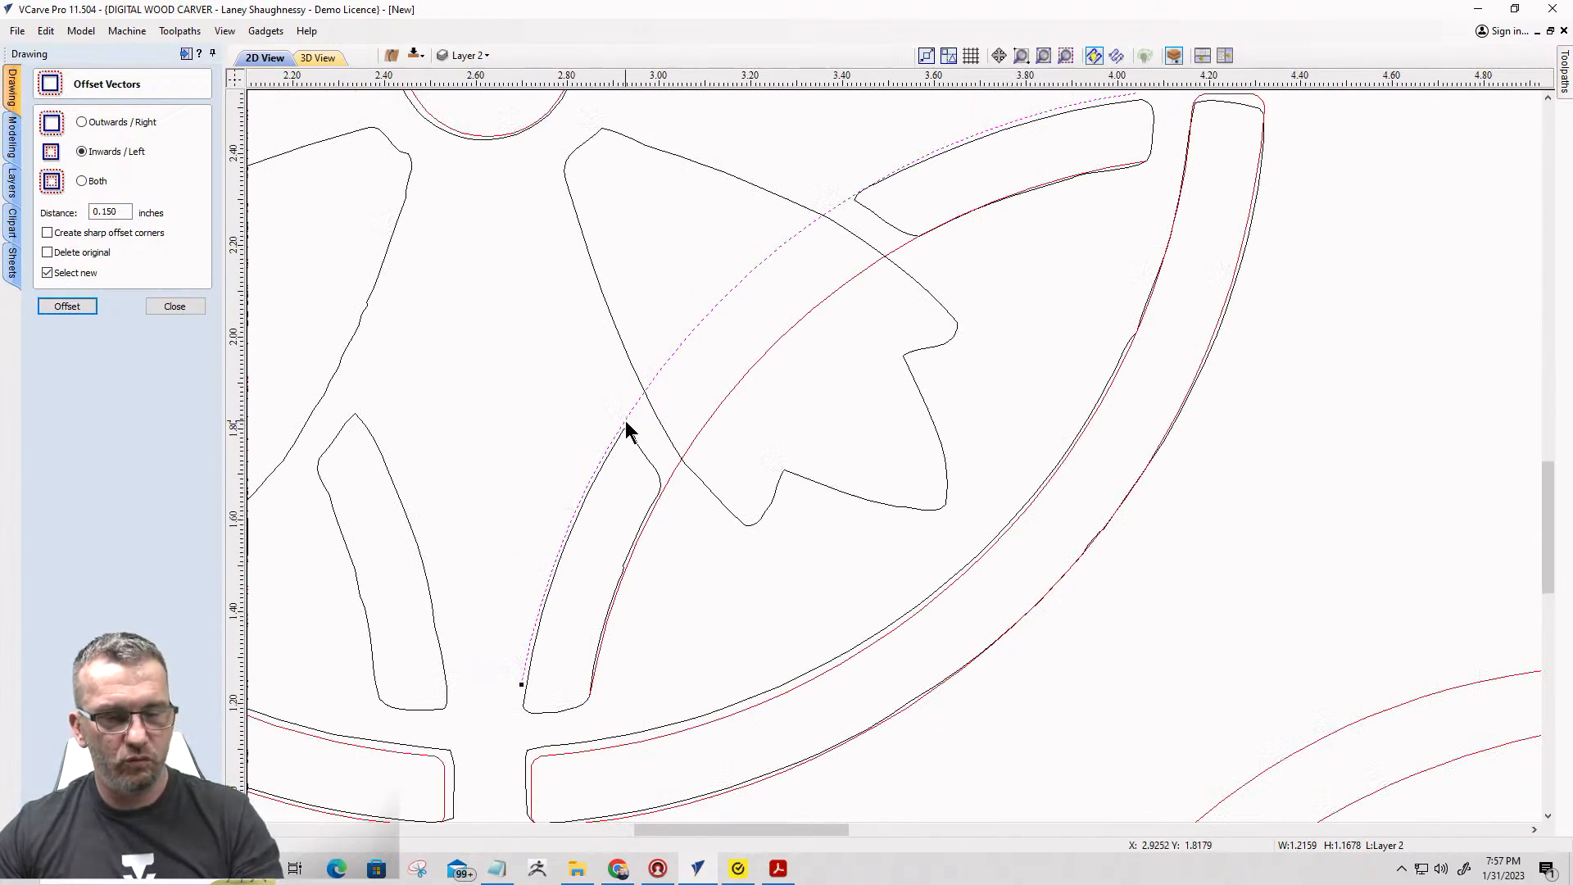
scroll(894, 232, up, 4)
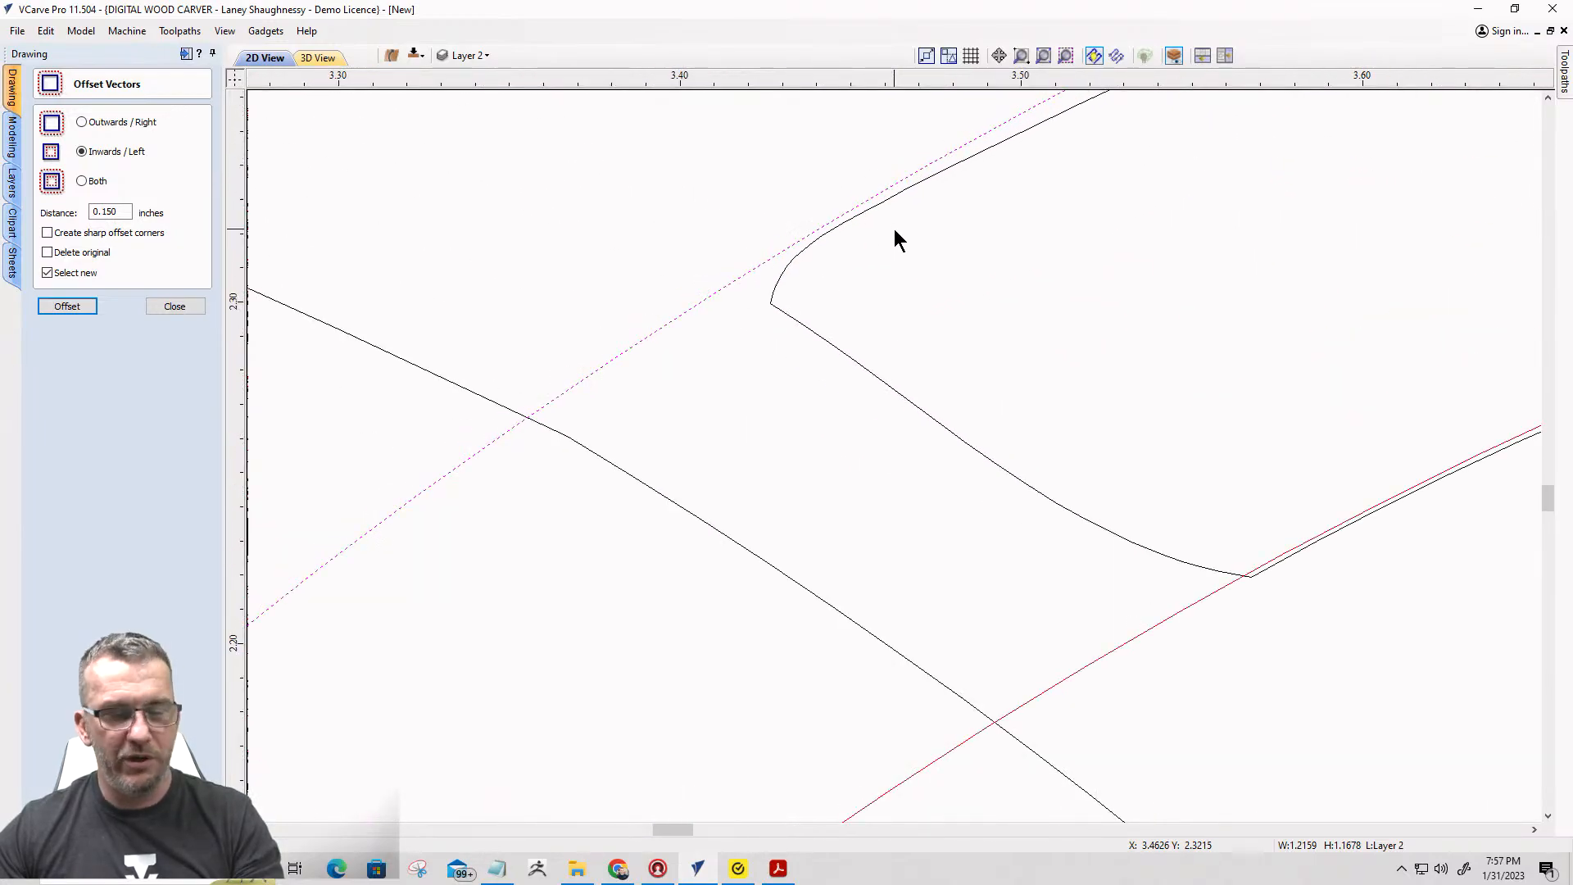
Replace the trial offset with one of 0.148 inches inwards/left and check it along both inner bars' outer edges.
drag(101, 211, 120, 211)
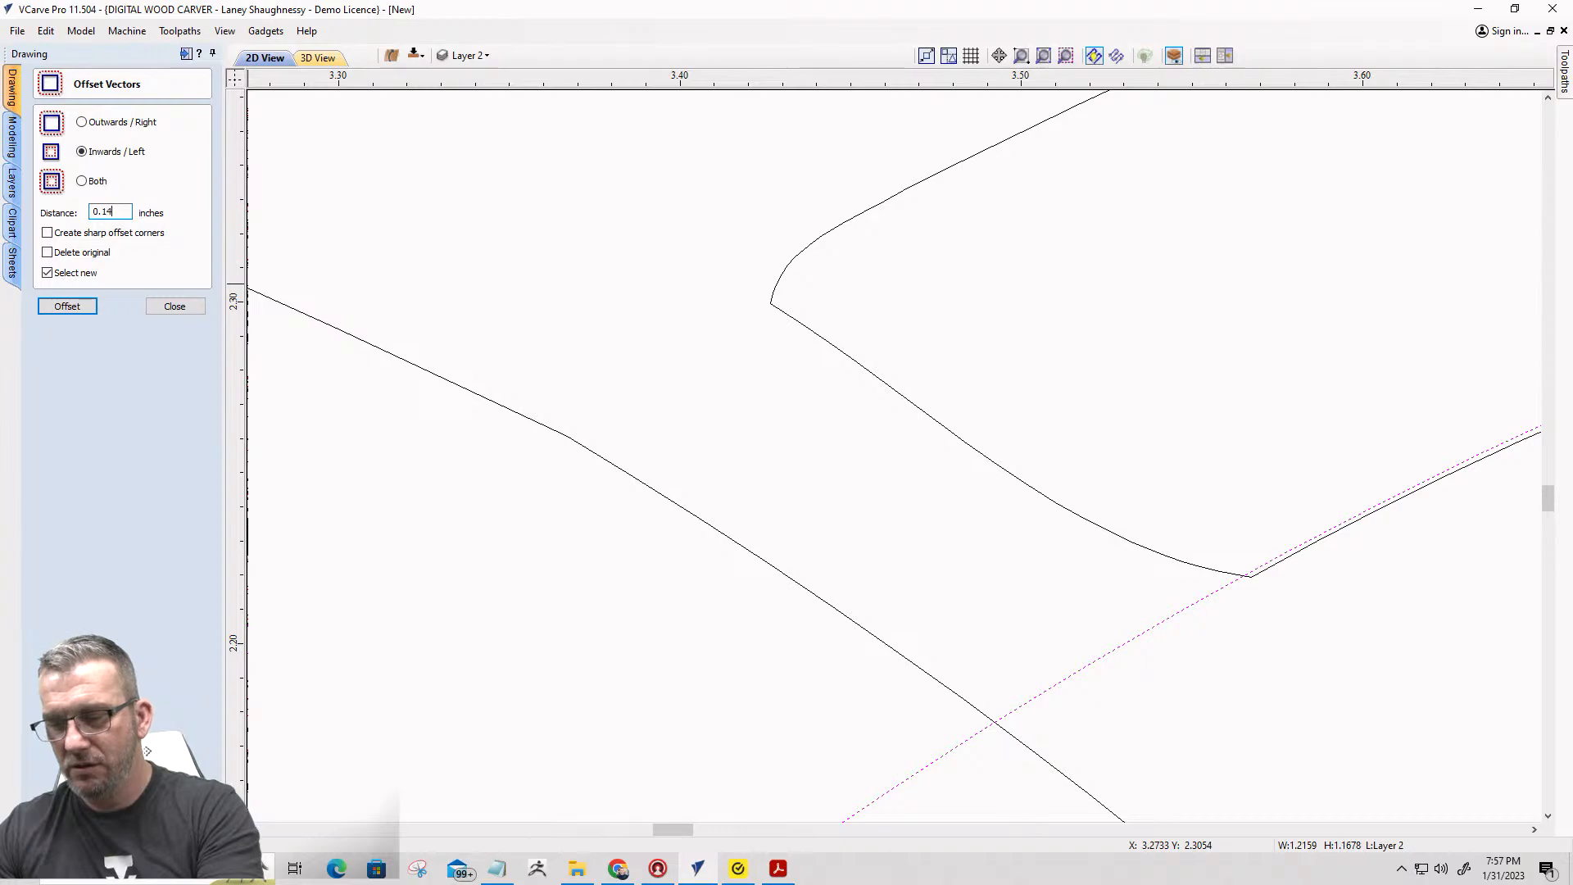
click(51, 308)
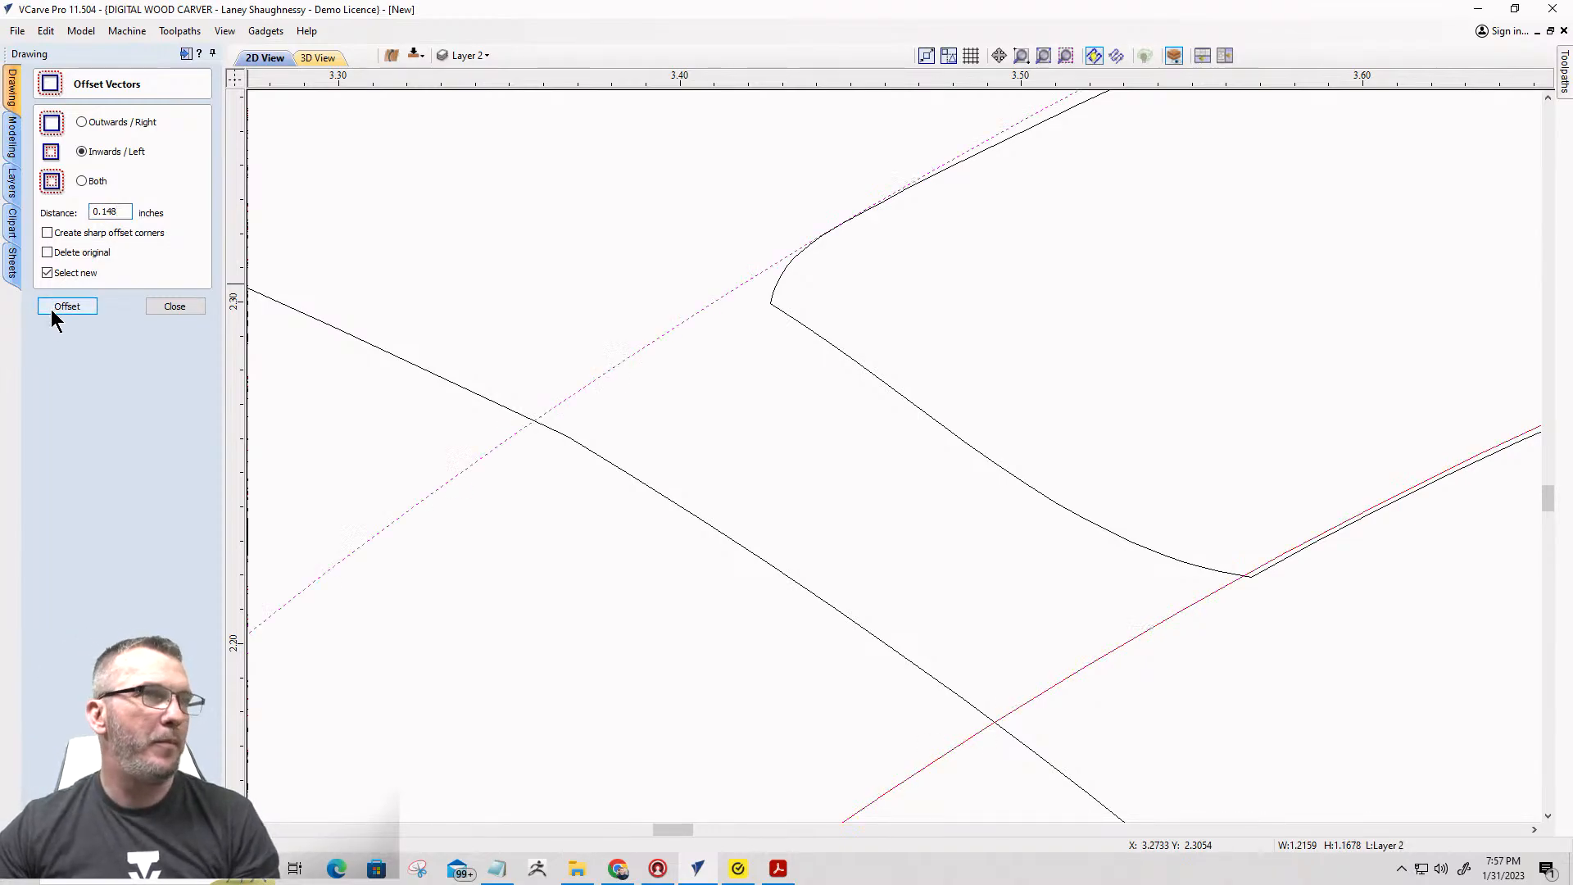
scroll(608, 362, down, 4)
scroll(639, 369, down, 5)
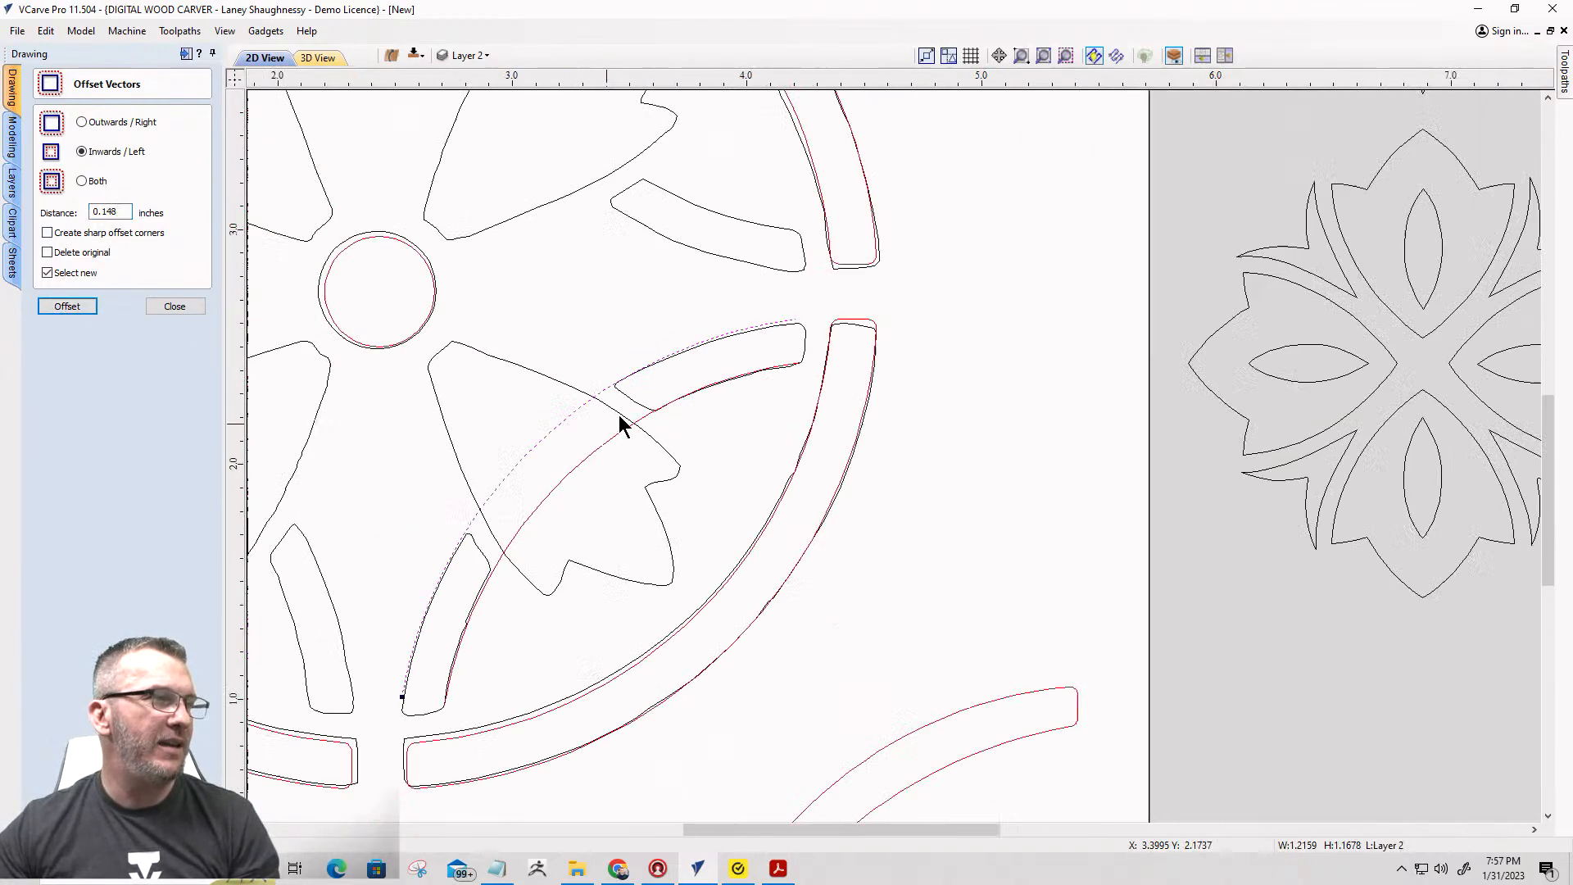
scroll(435, 618, up, 5)
scroll(590, 529, up, 1)
scroll(590, 525, down, 5)
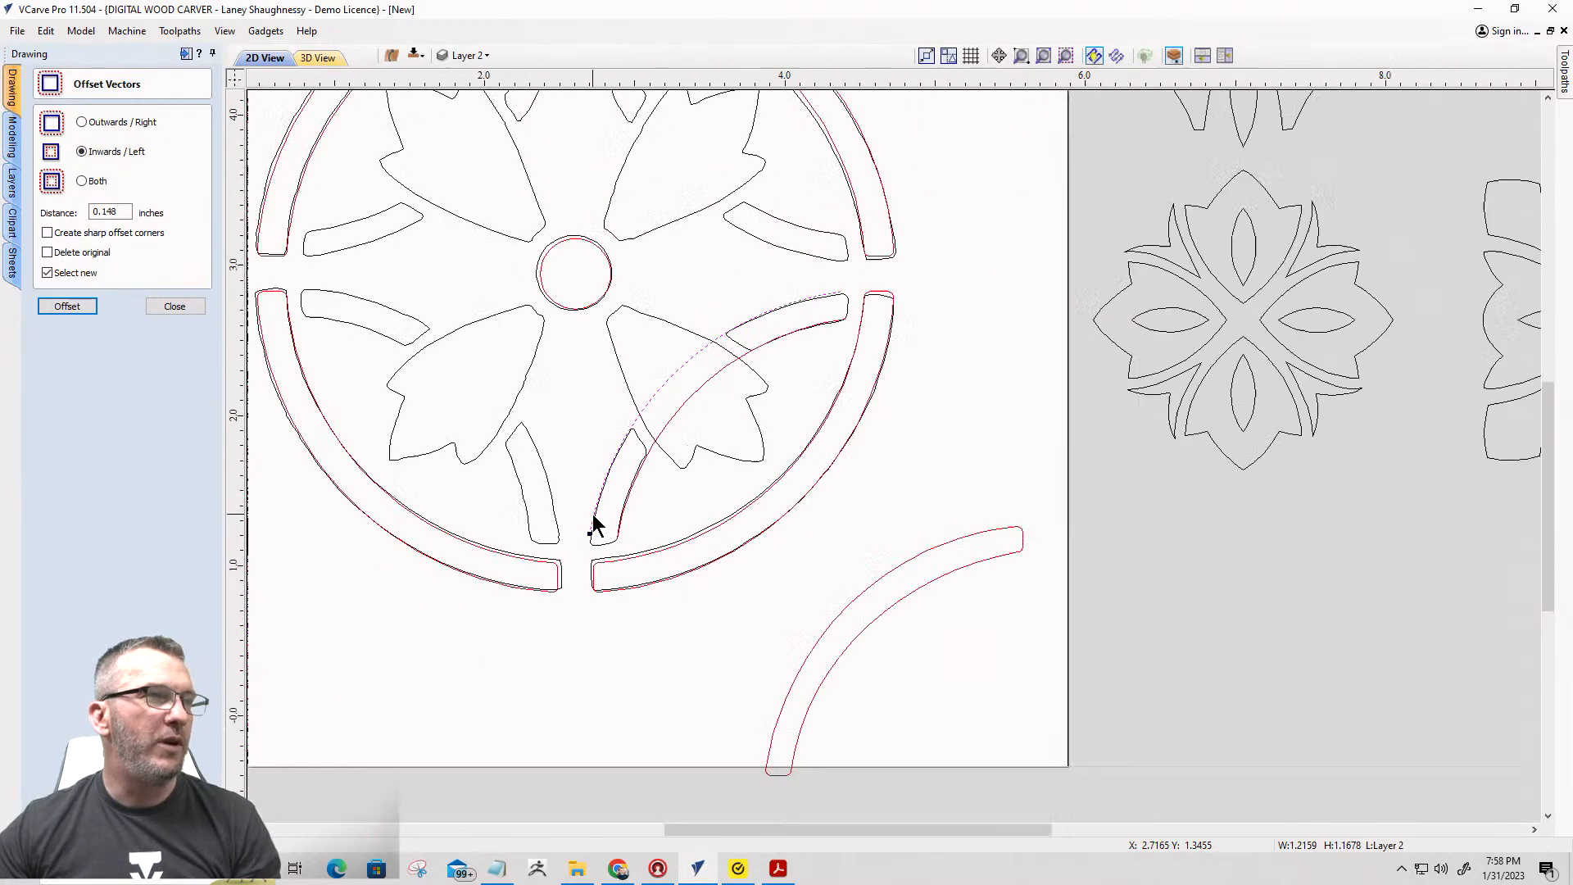
scroll(652, 409, up, 4)
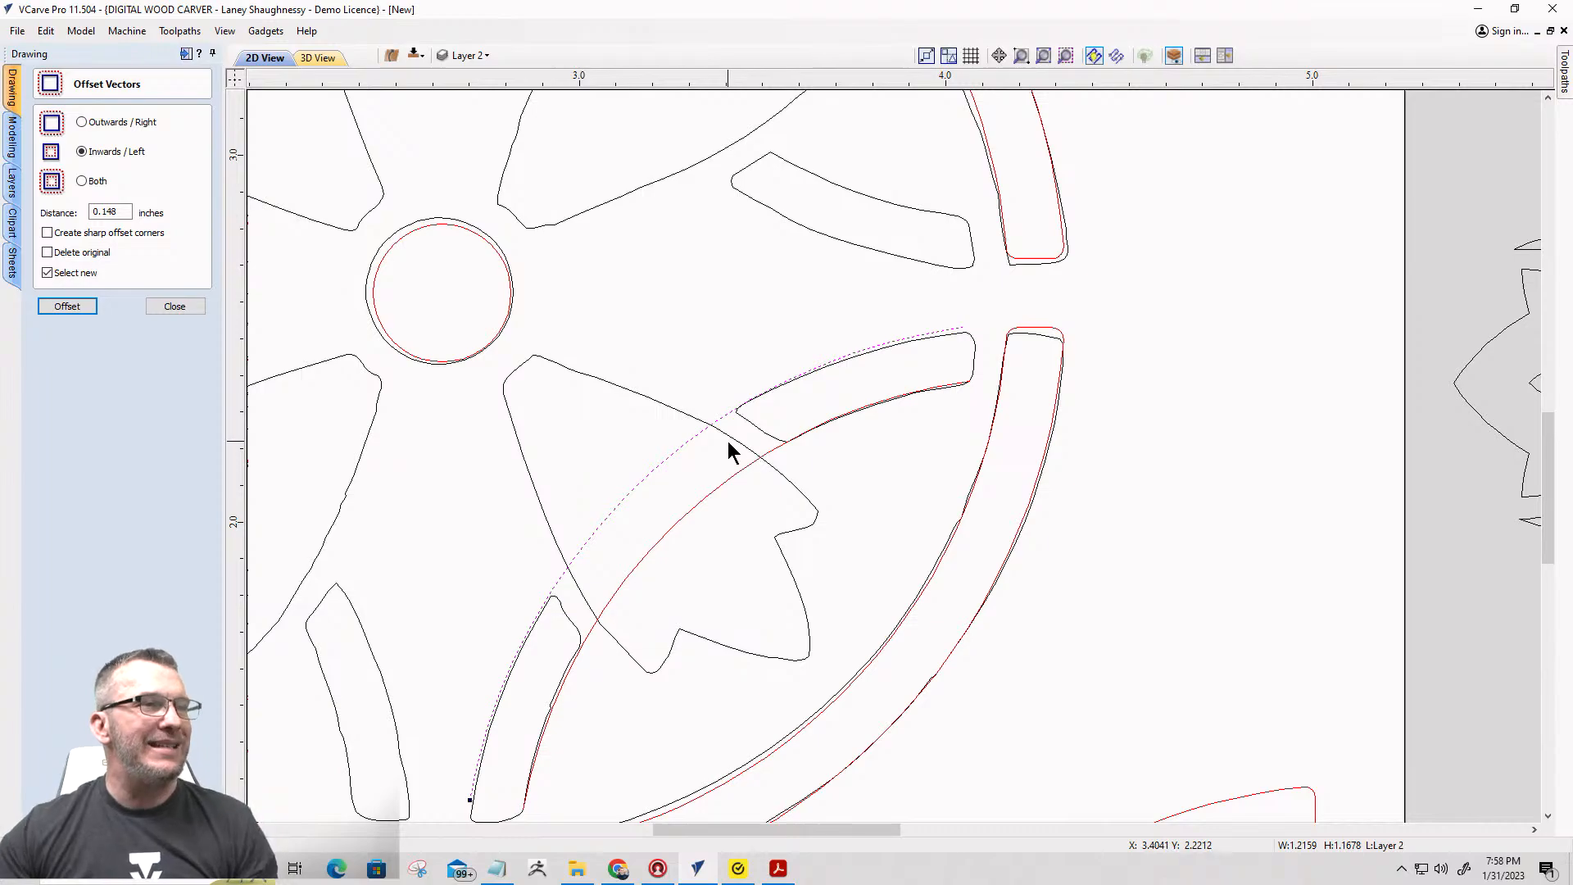
scroll(733, 418, down, 2)
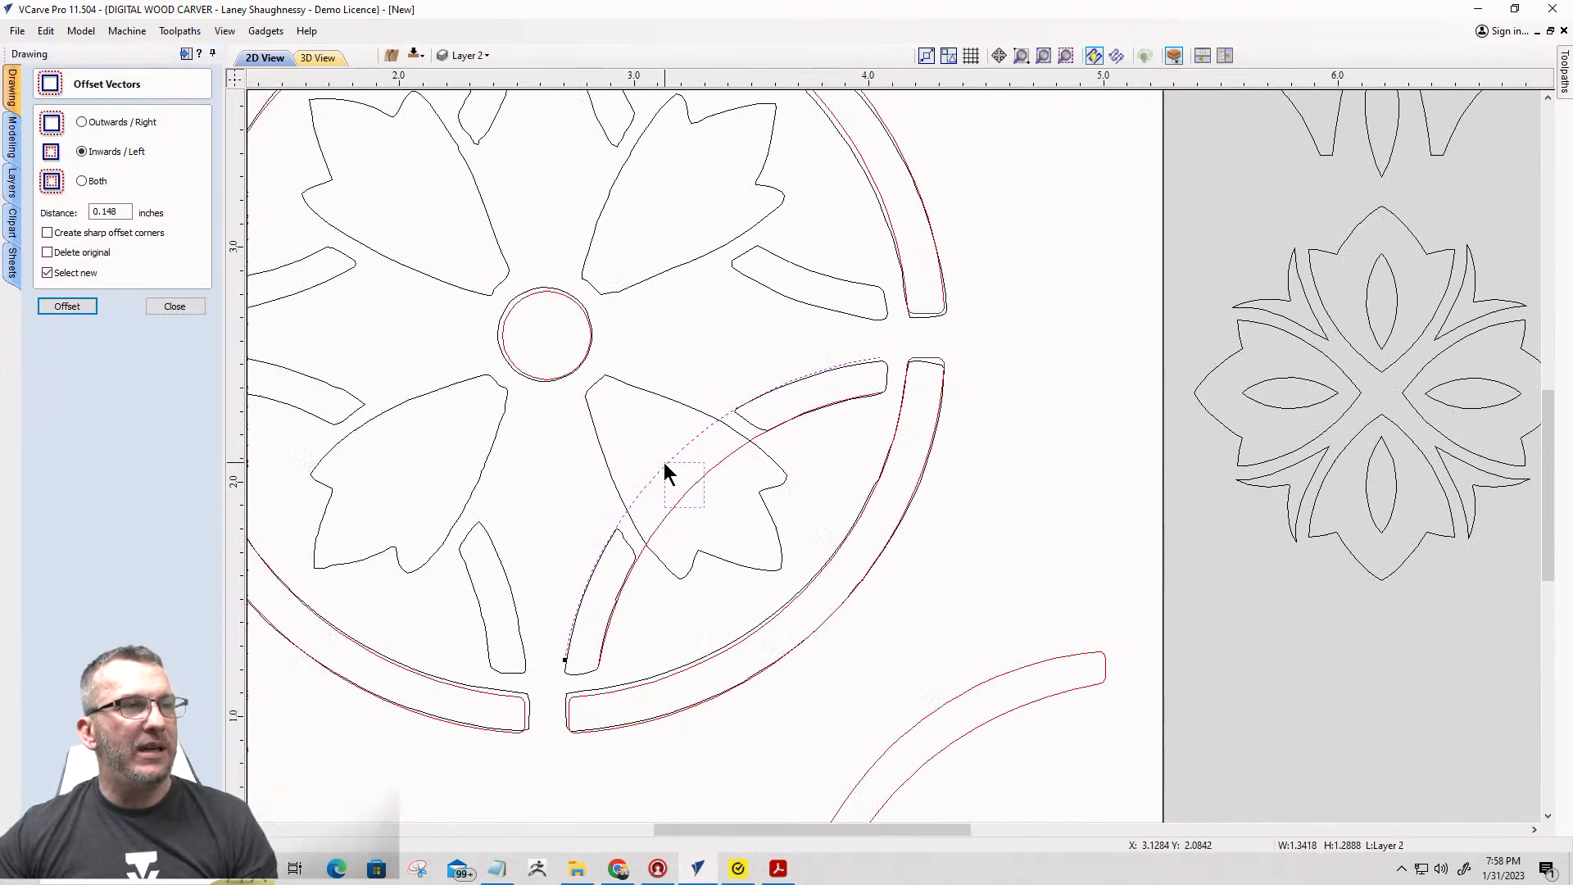
Hide the imported floral pattern layer and close the arc and its offset into one band with straight end lines.
drag(657, 457, 656, 455)
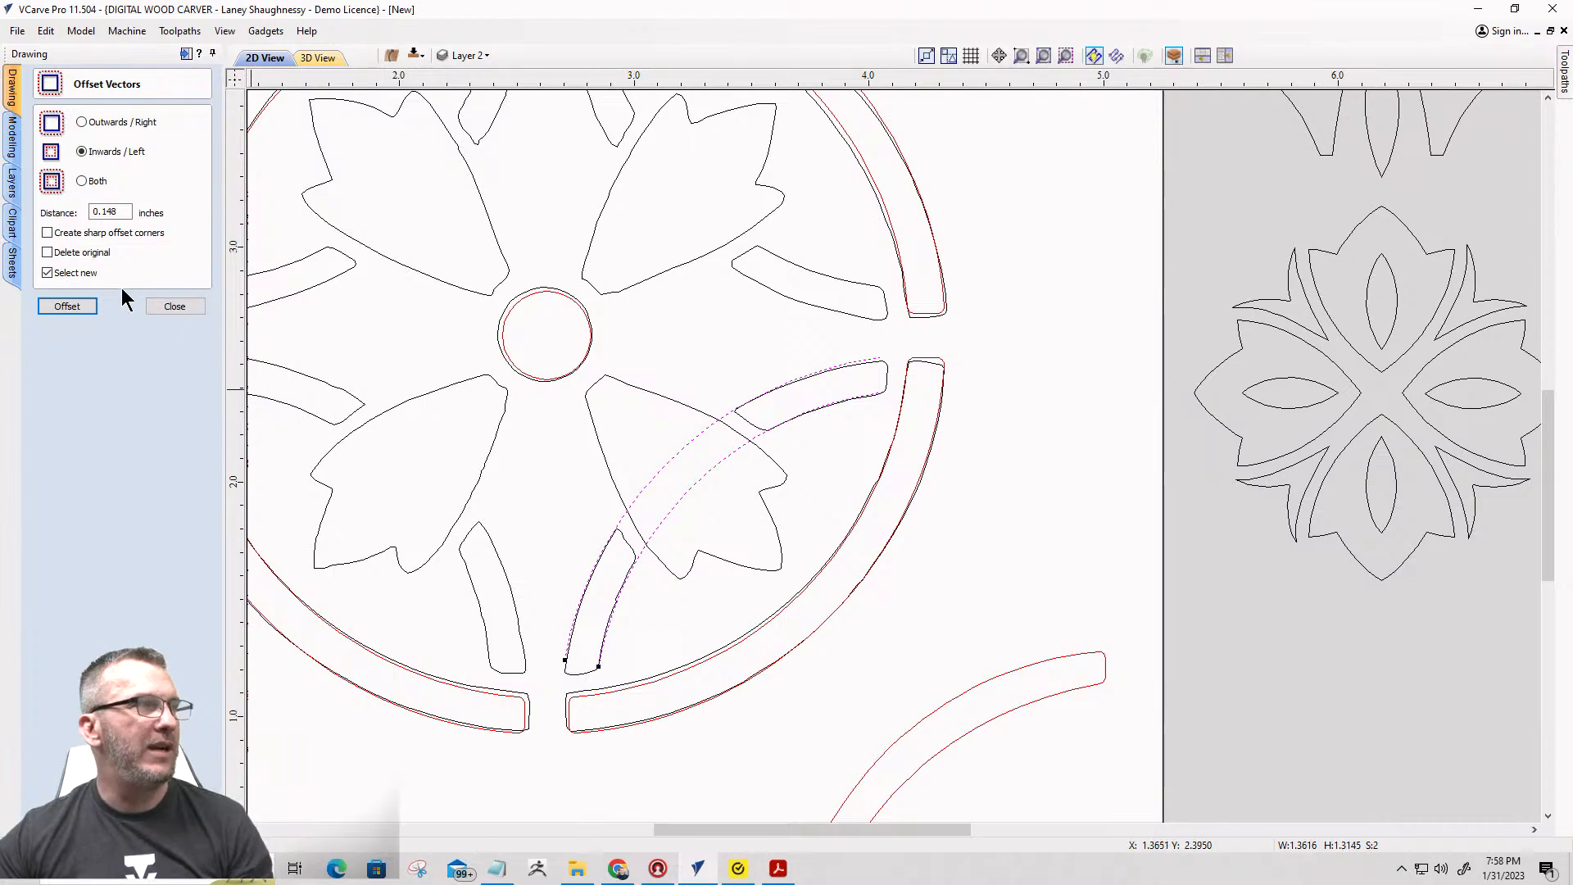
click(174, 306)
scroll(571, 671, up, 5)
scroll(571, 672, down, 5)
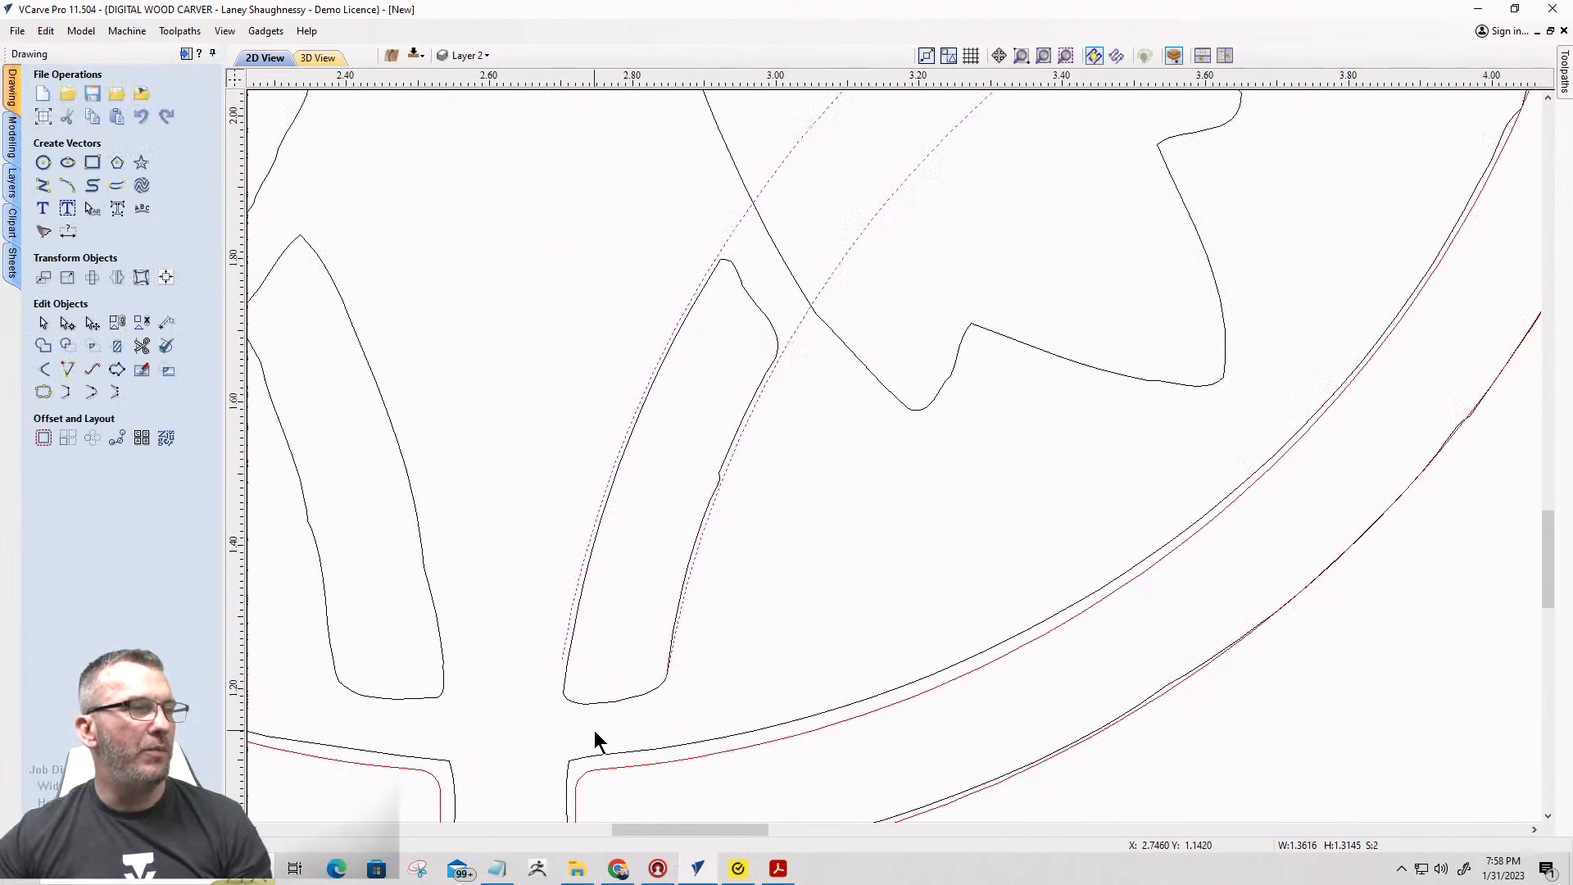
click(461, 56)
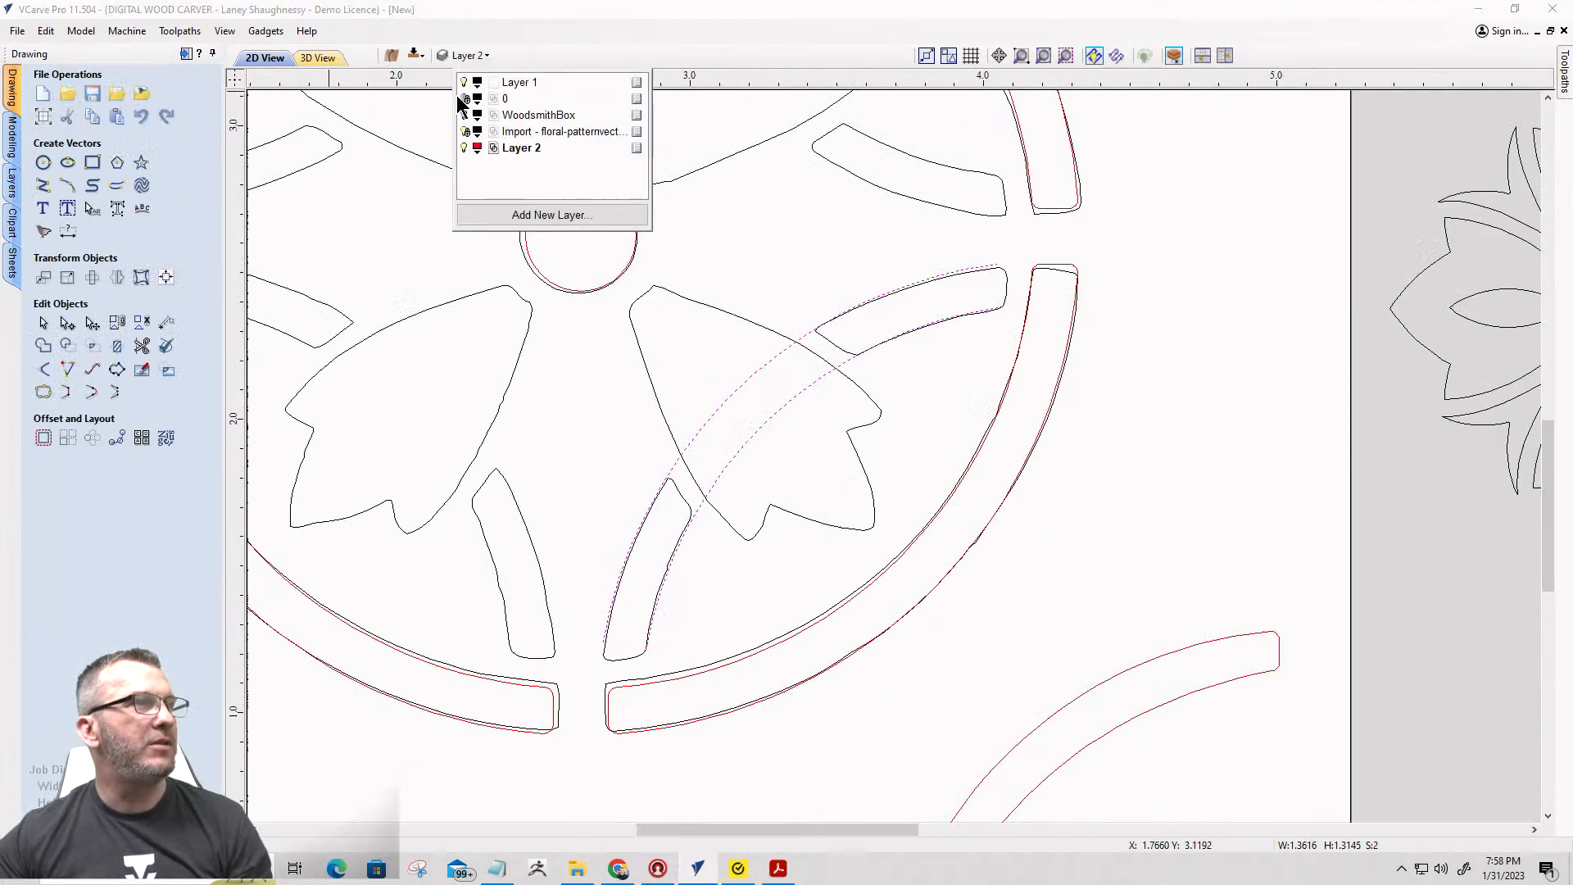
click(464, 131)
scroll(624, 678, up, 3)
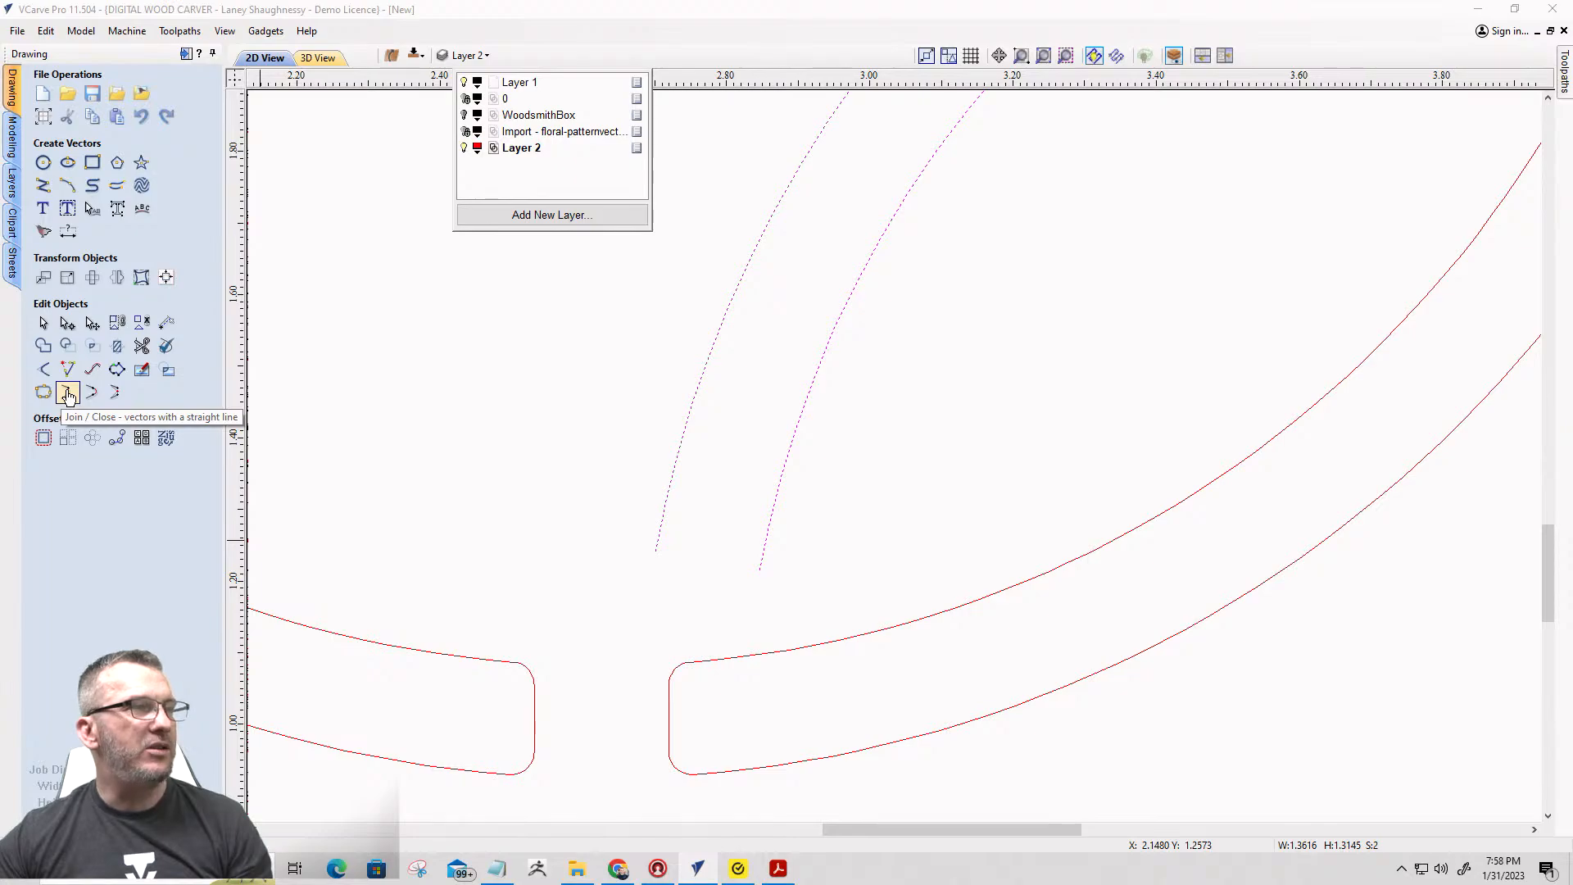
click(68, 395)
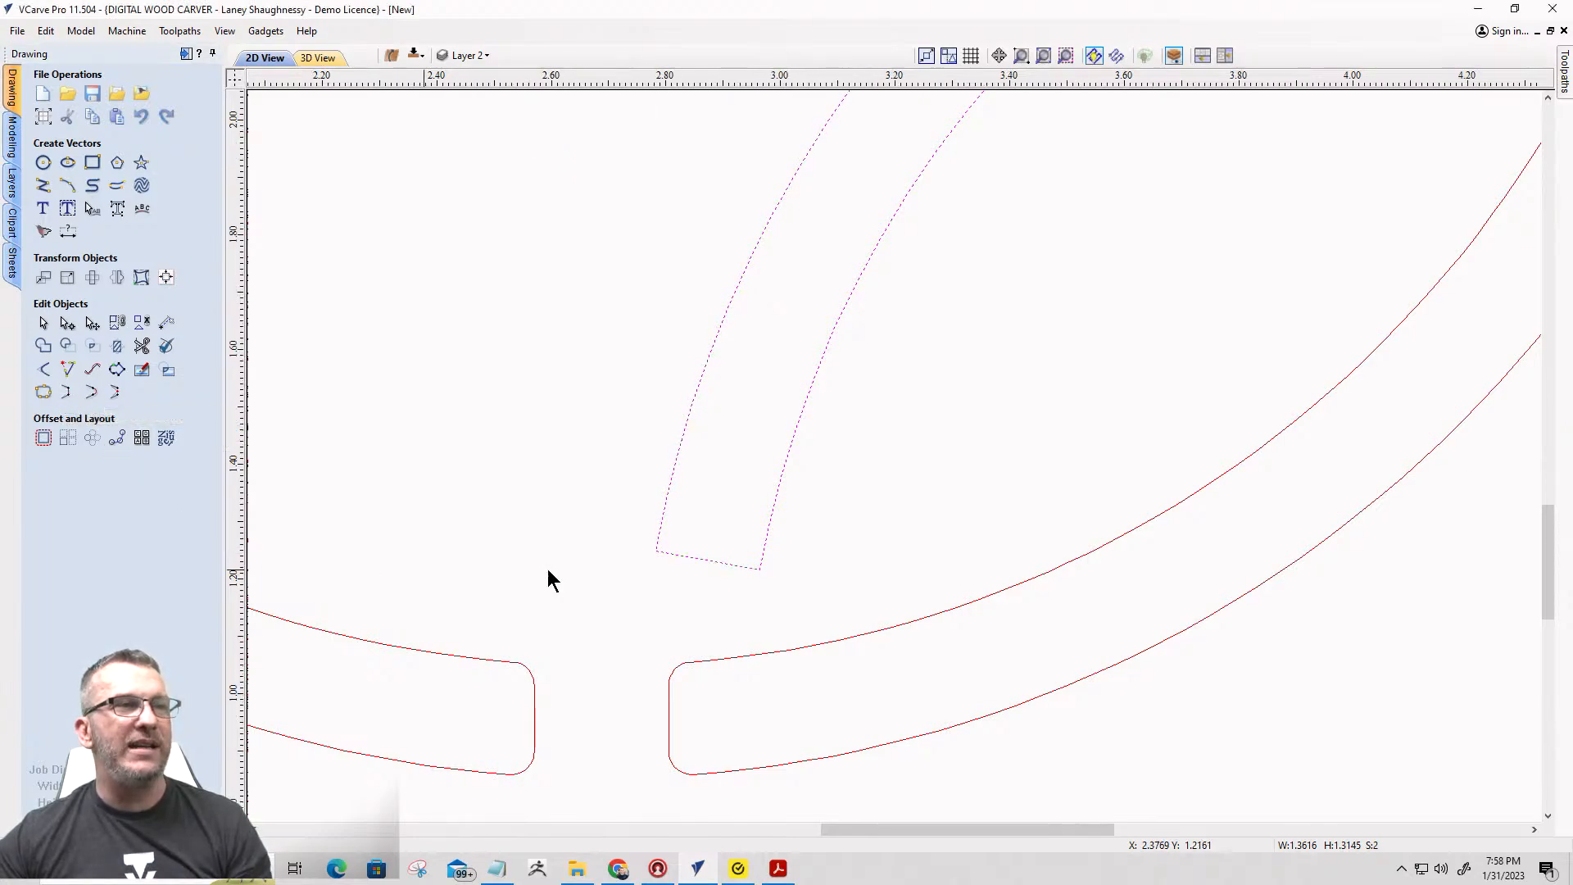
Round both corners of the new band's upper right end with 0.0312-inch normal fillets.
scroll(901, 341, down, 2)
scroll(921, 258, up, 4)
scroll(925, 266, up, 1)
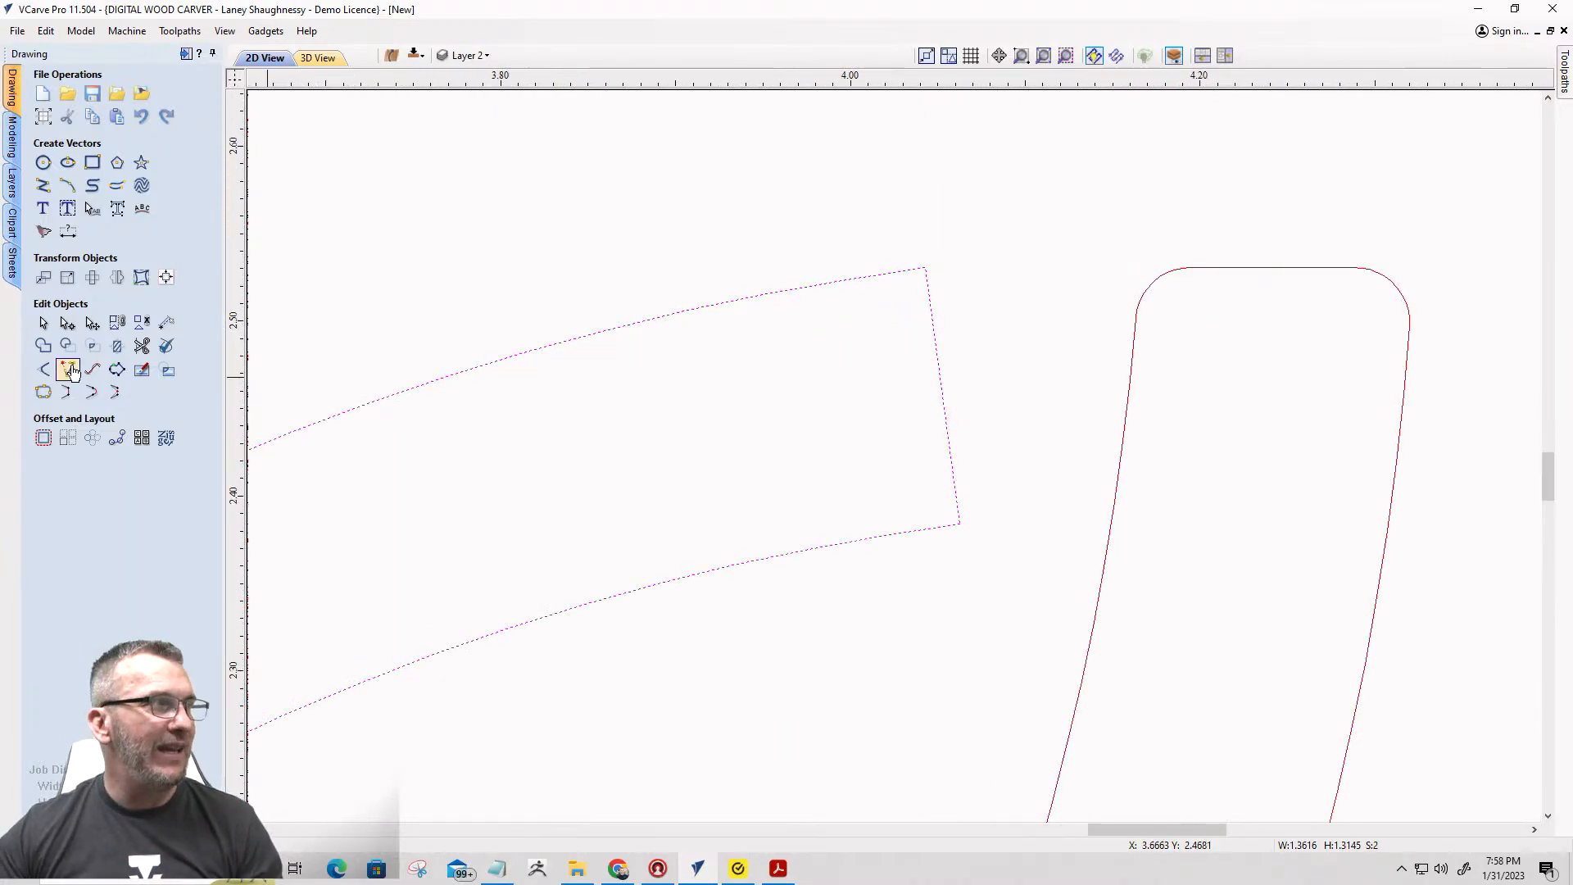
click(44, 371)
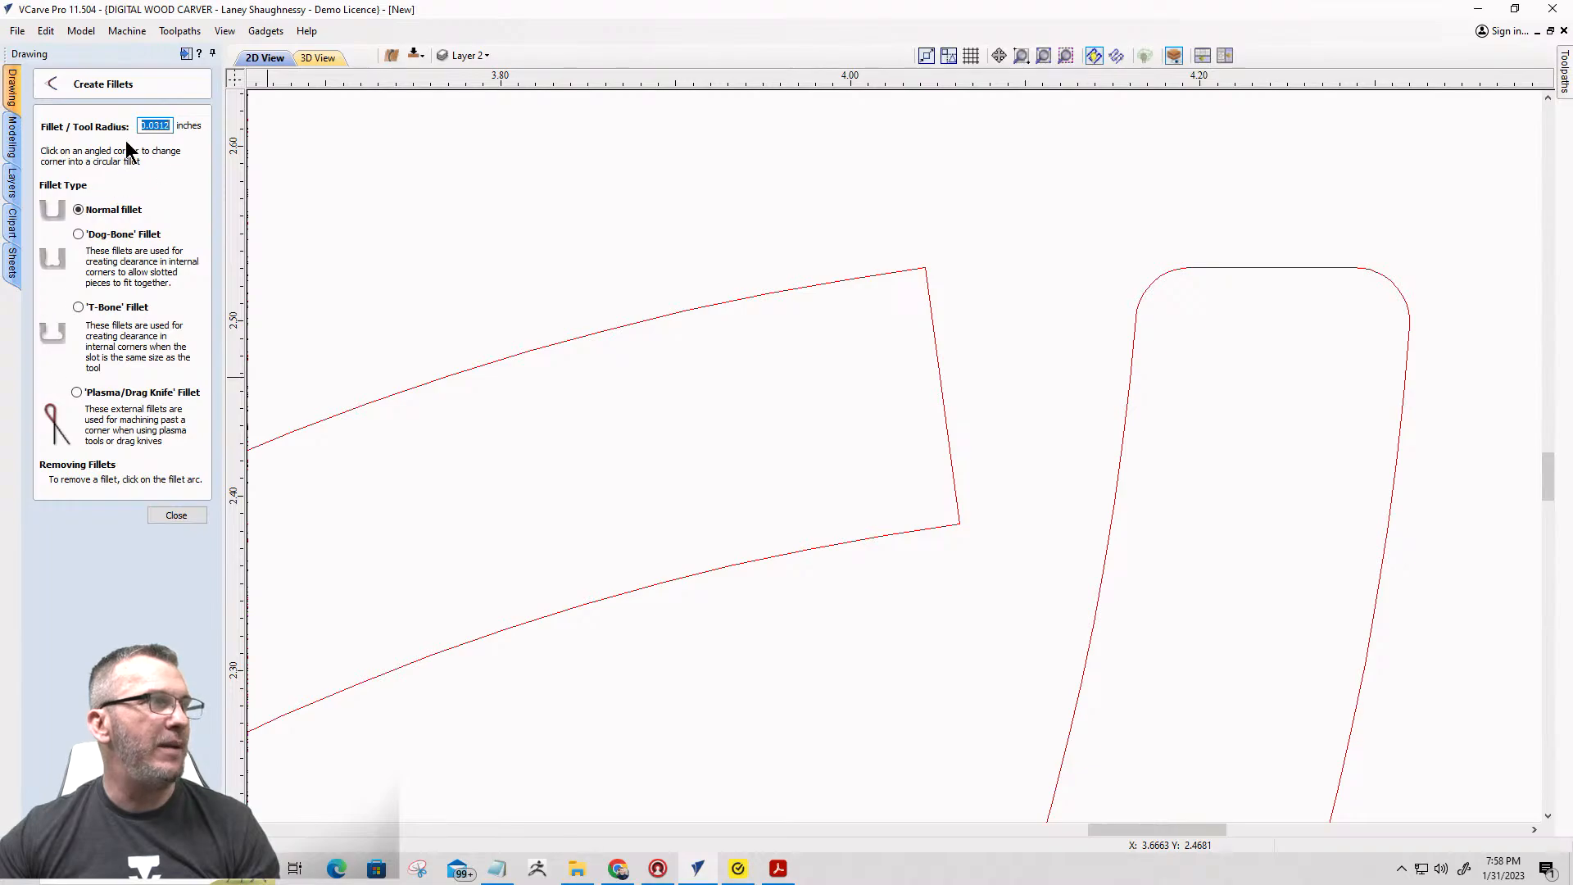
click(925, 264)
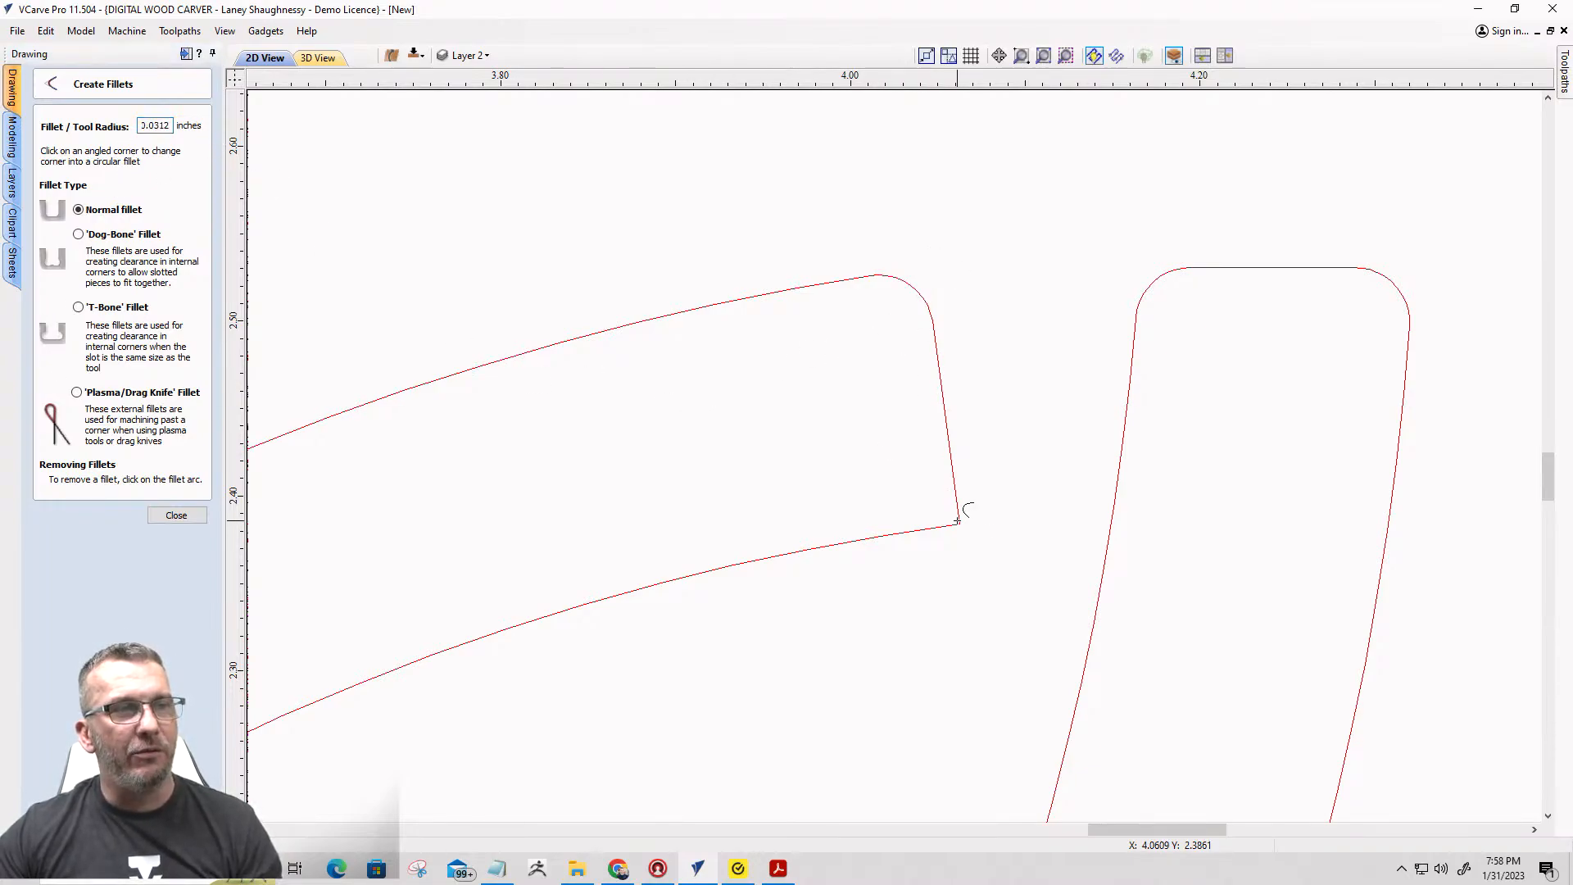
click(962, 522)
Try to round the inside corner of the band's lower end with a 0.0312-inch normal fillet.
scroll(974, 512, down, 6)
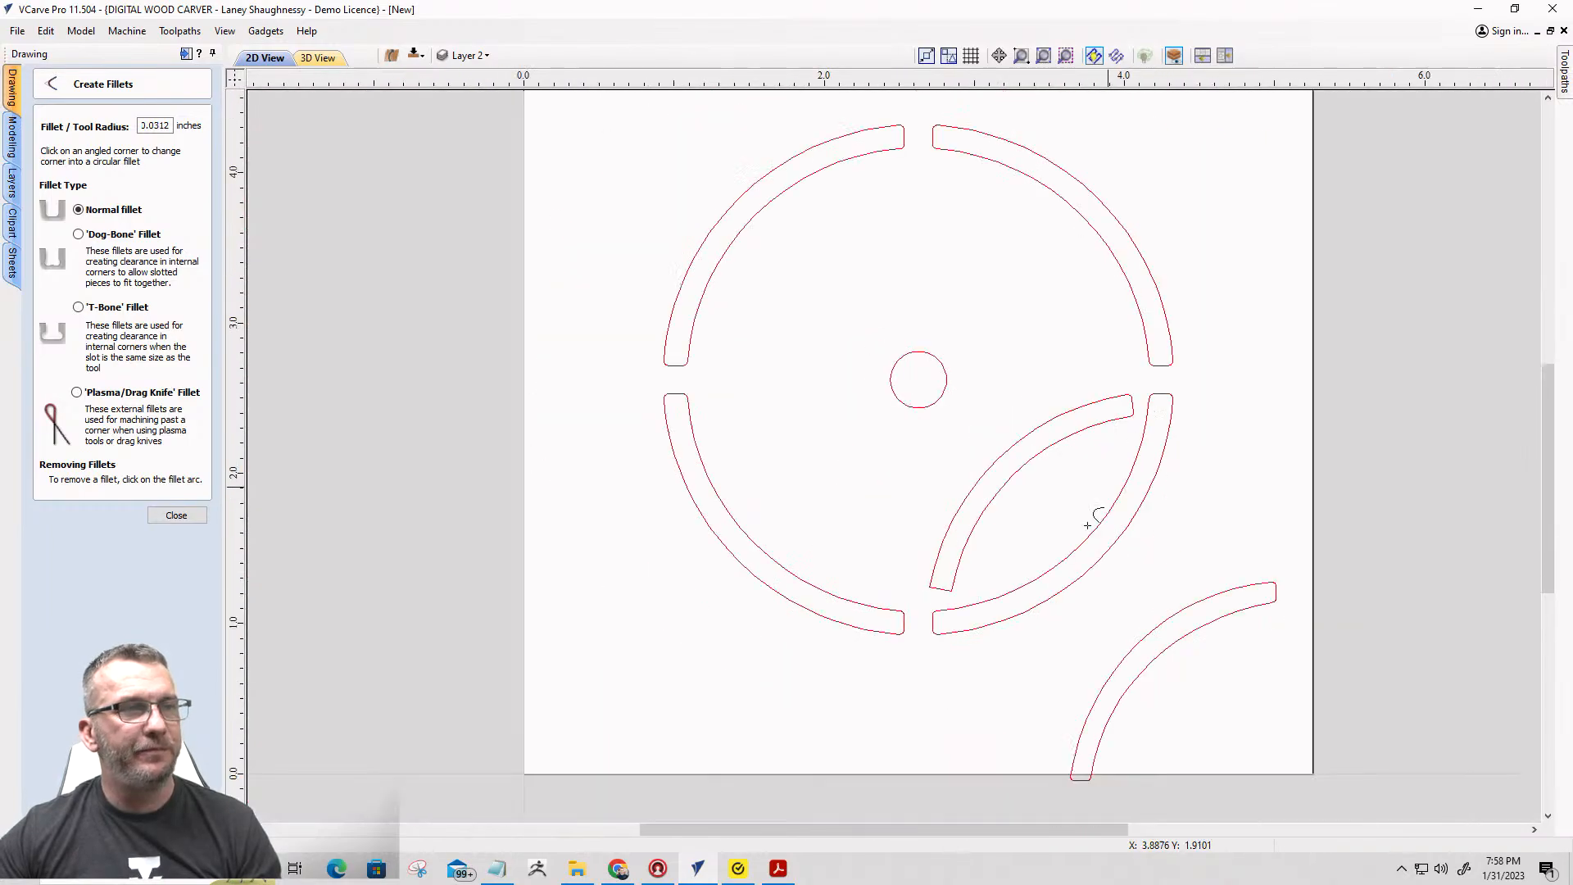
scroll(949, 614, up, 4)
scroll(949, 614, up, 1)
click(973, 441)
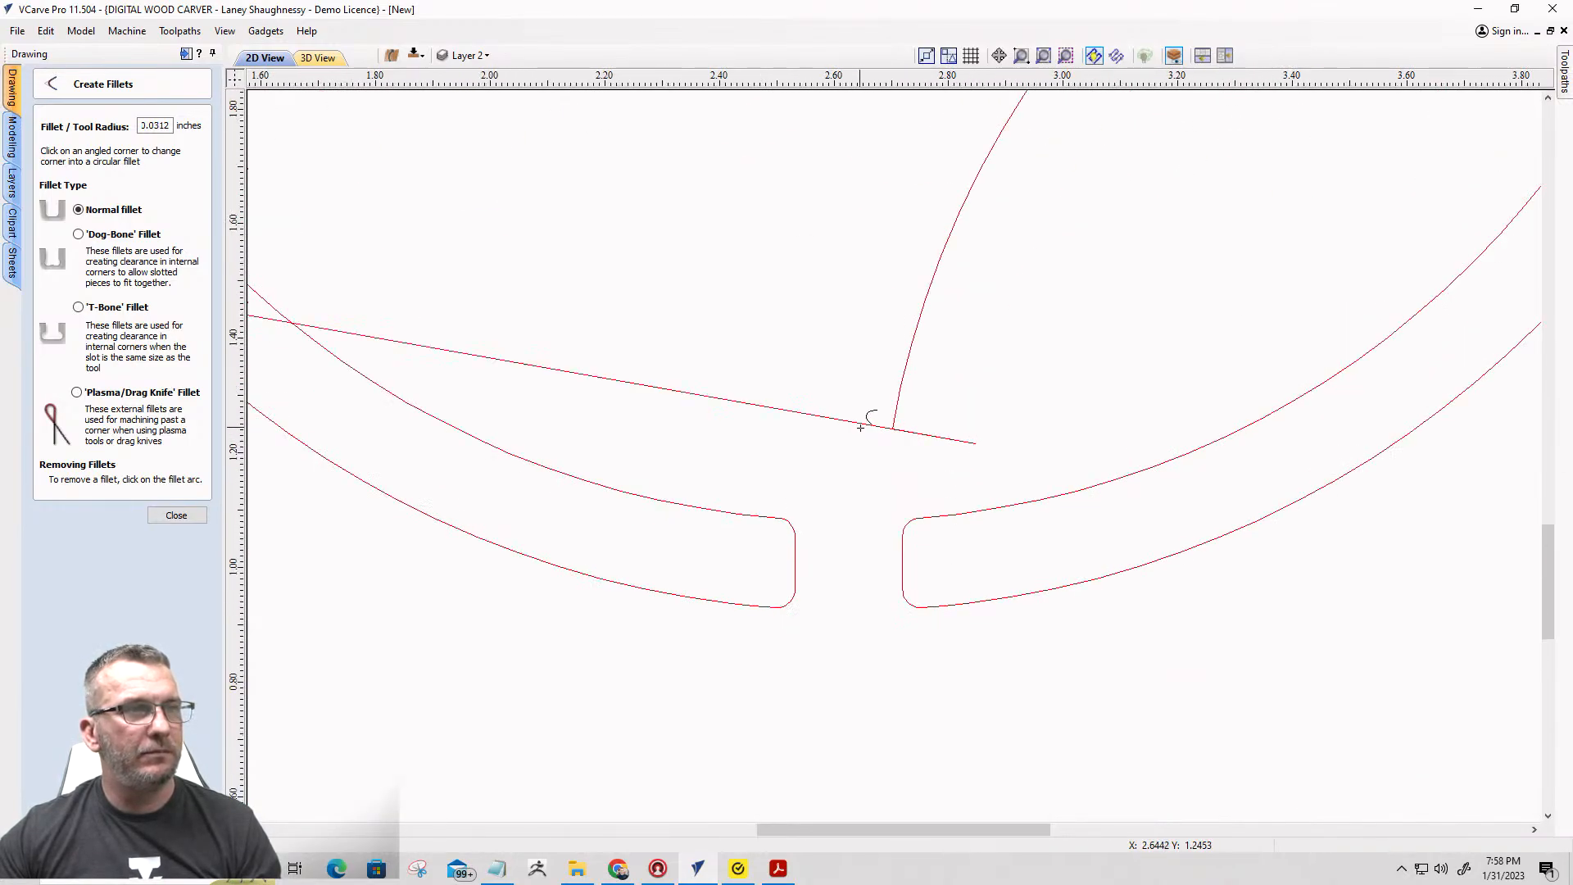
key(ctrl+z)
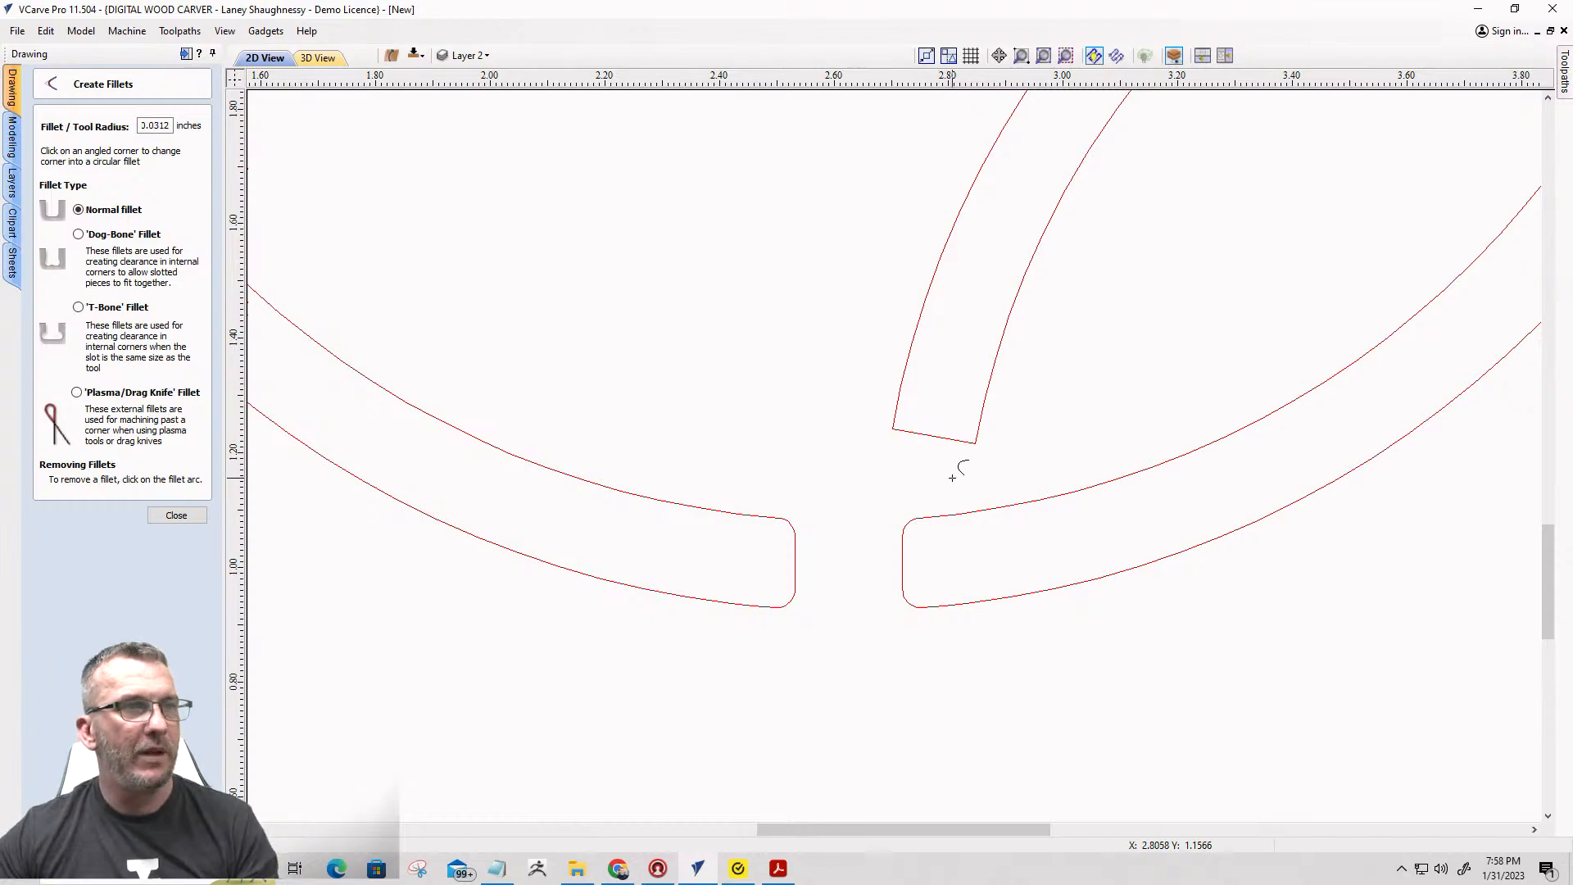
click(973, 441)
scroll(942, 495, down, 3)
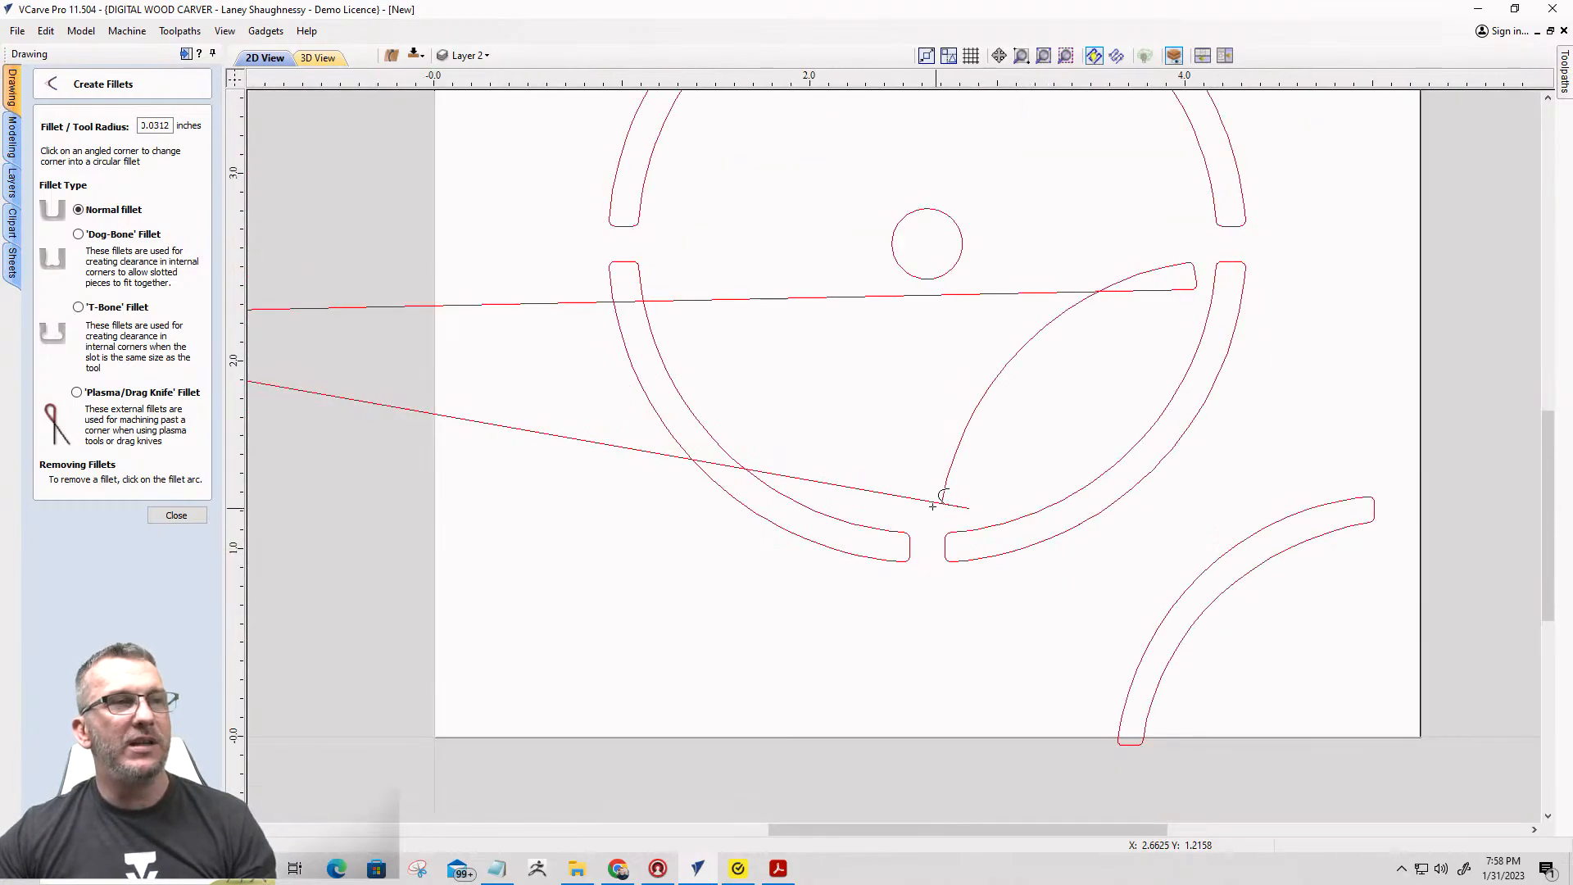
scroll(912, 512, down, 3)
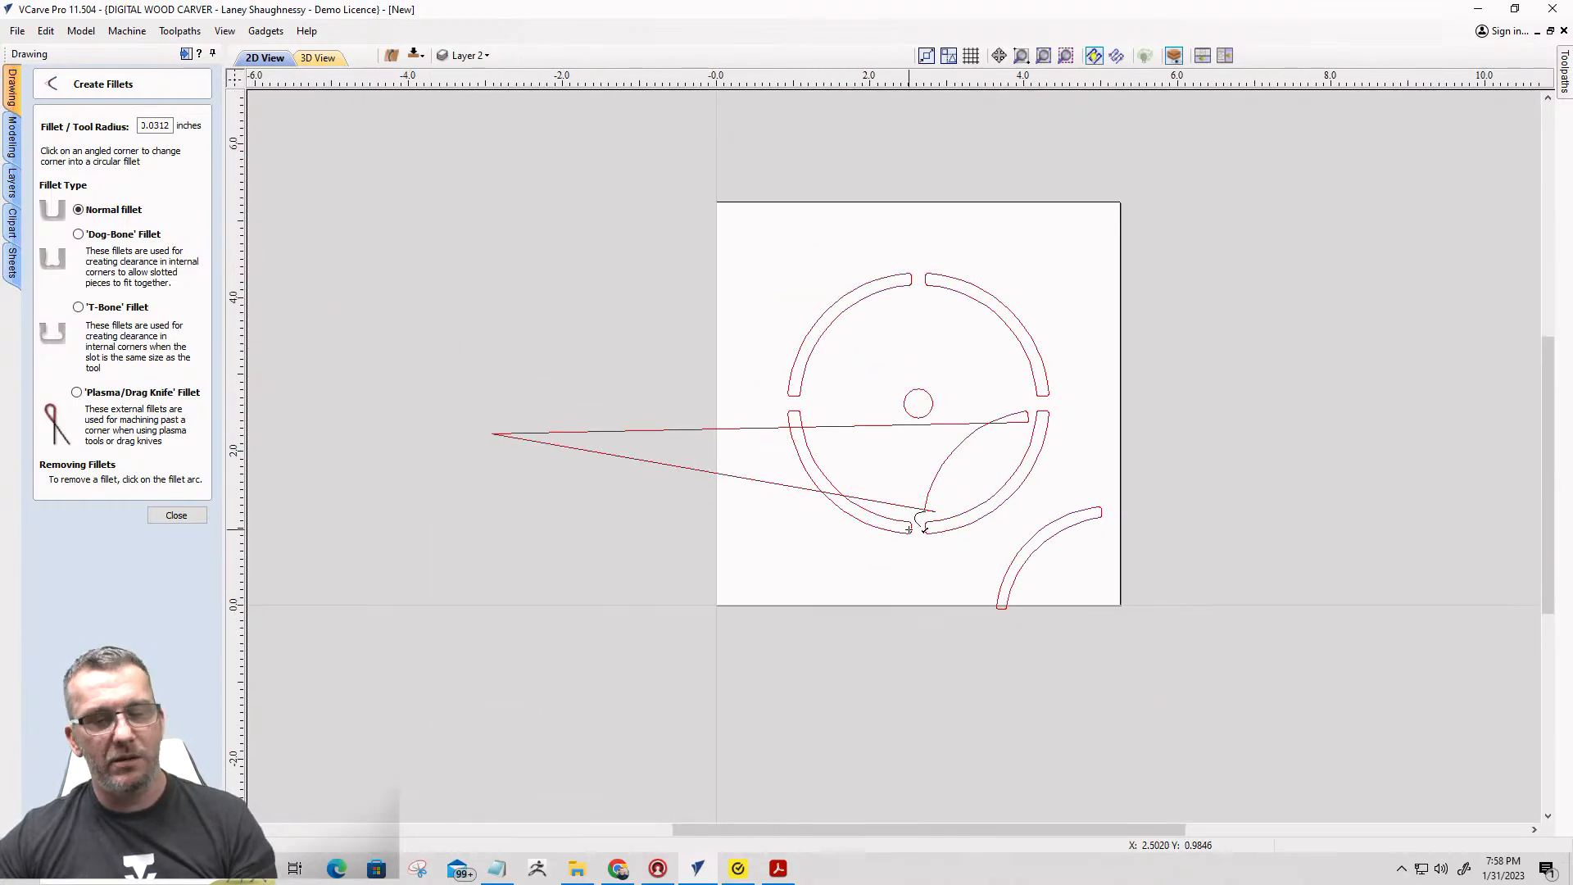
key(ctrl+z)
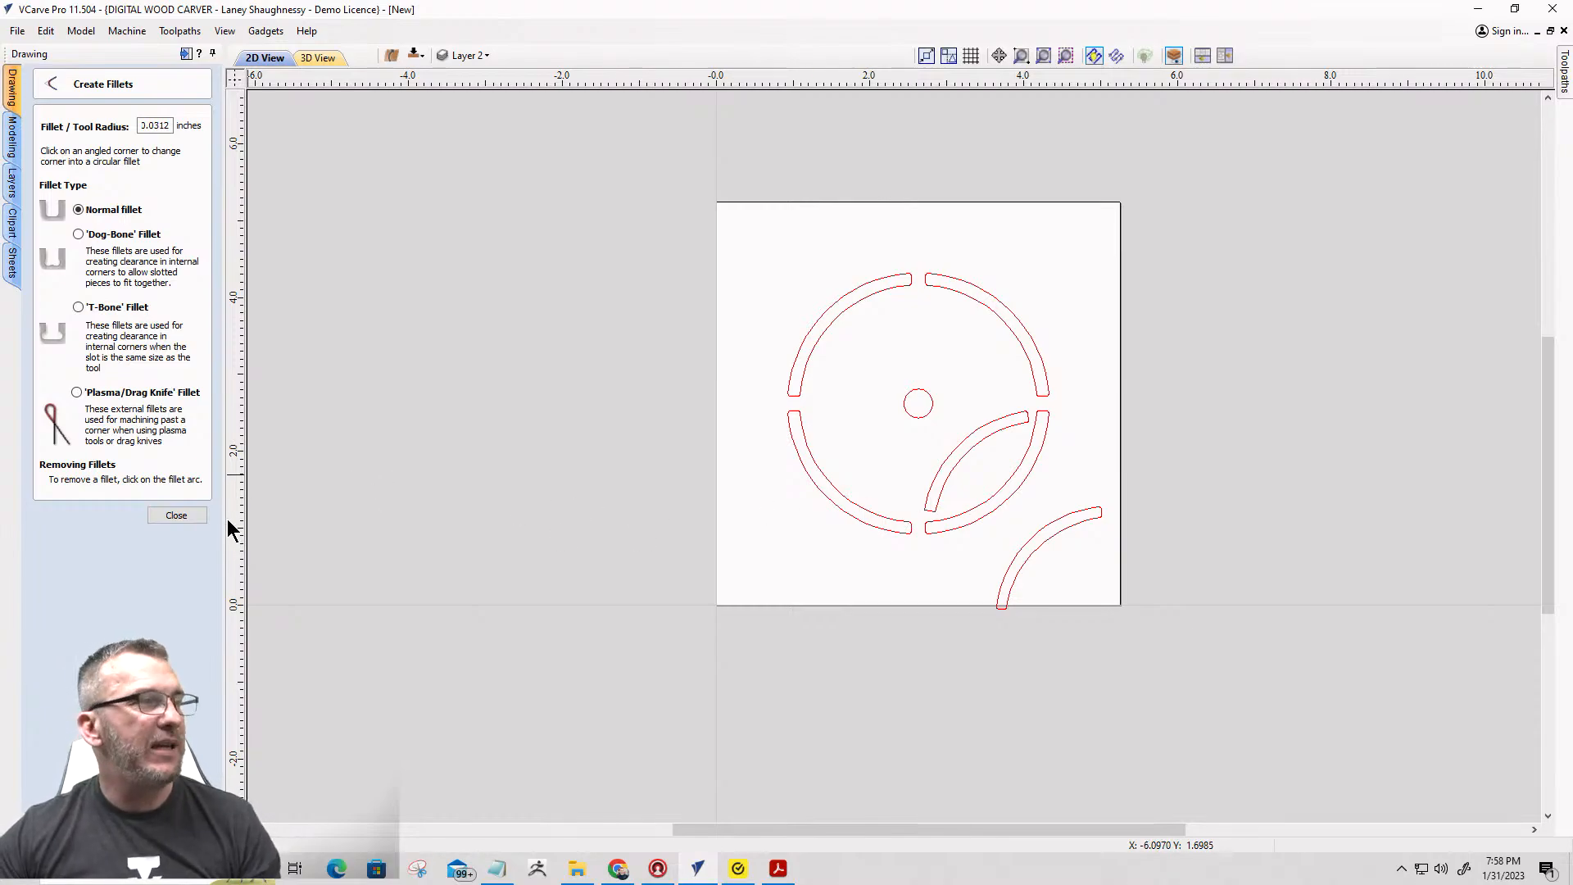
Check whether the band is a closed vector and examine its nodes at the lower end.
click(176, 515)
click(930, 453)
scroll(930, 455, up, 5)
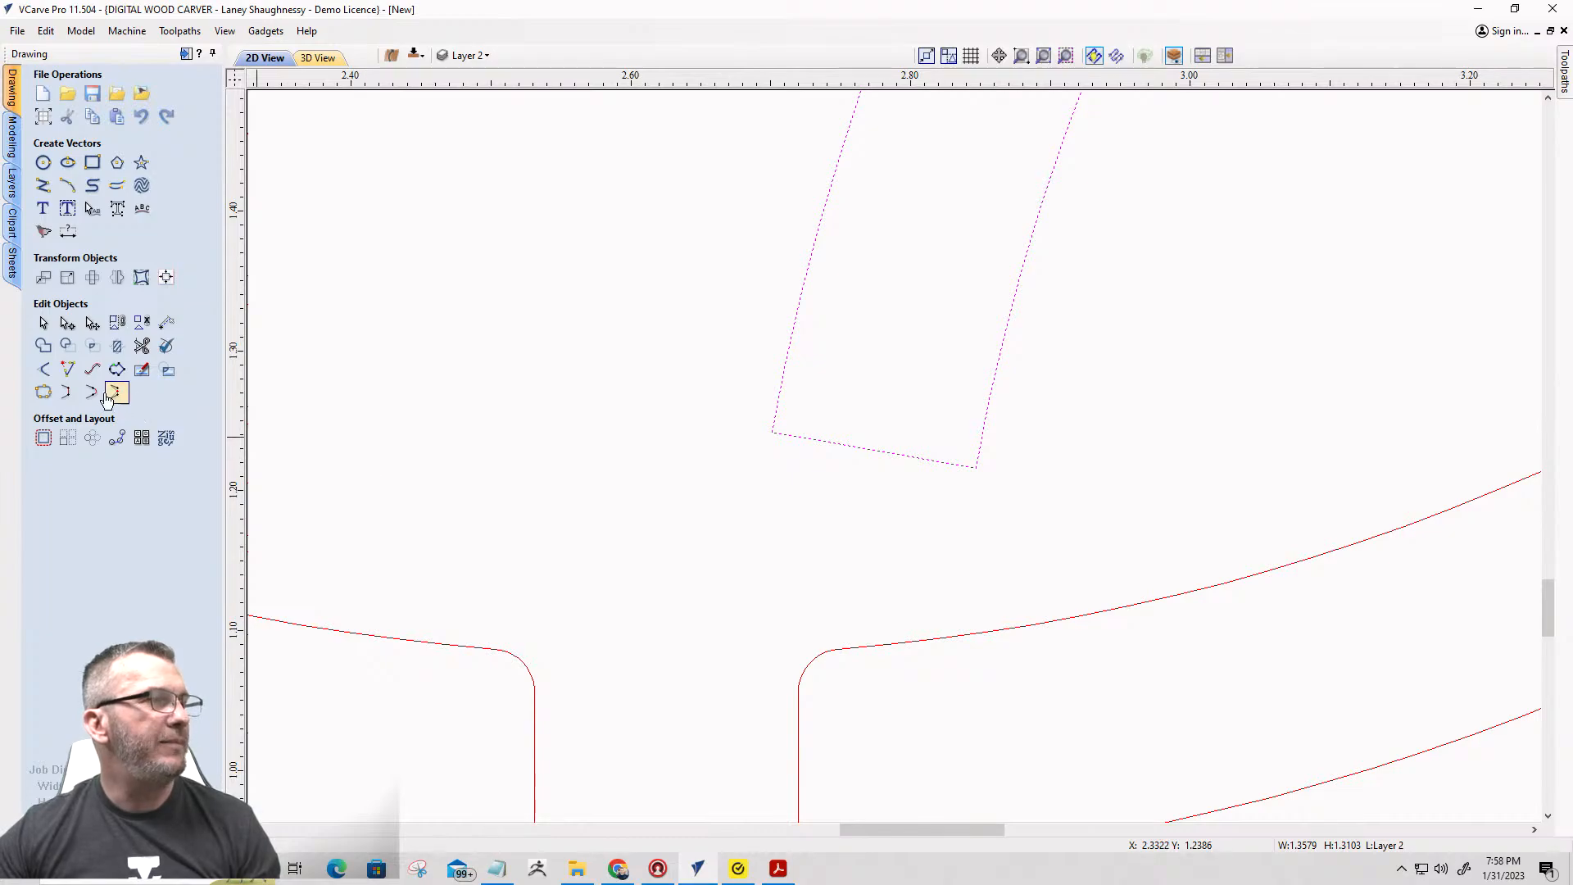
click(41, 393)
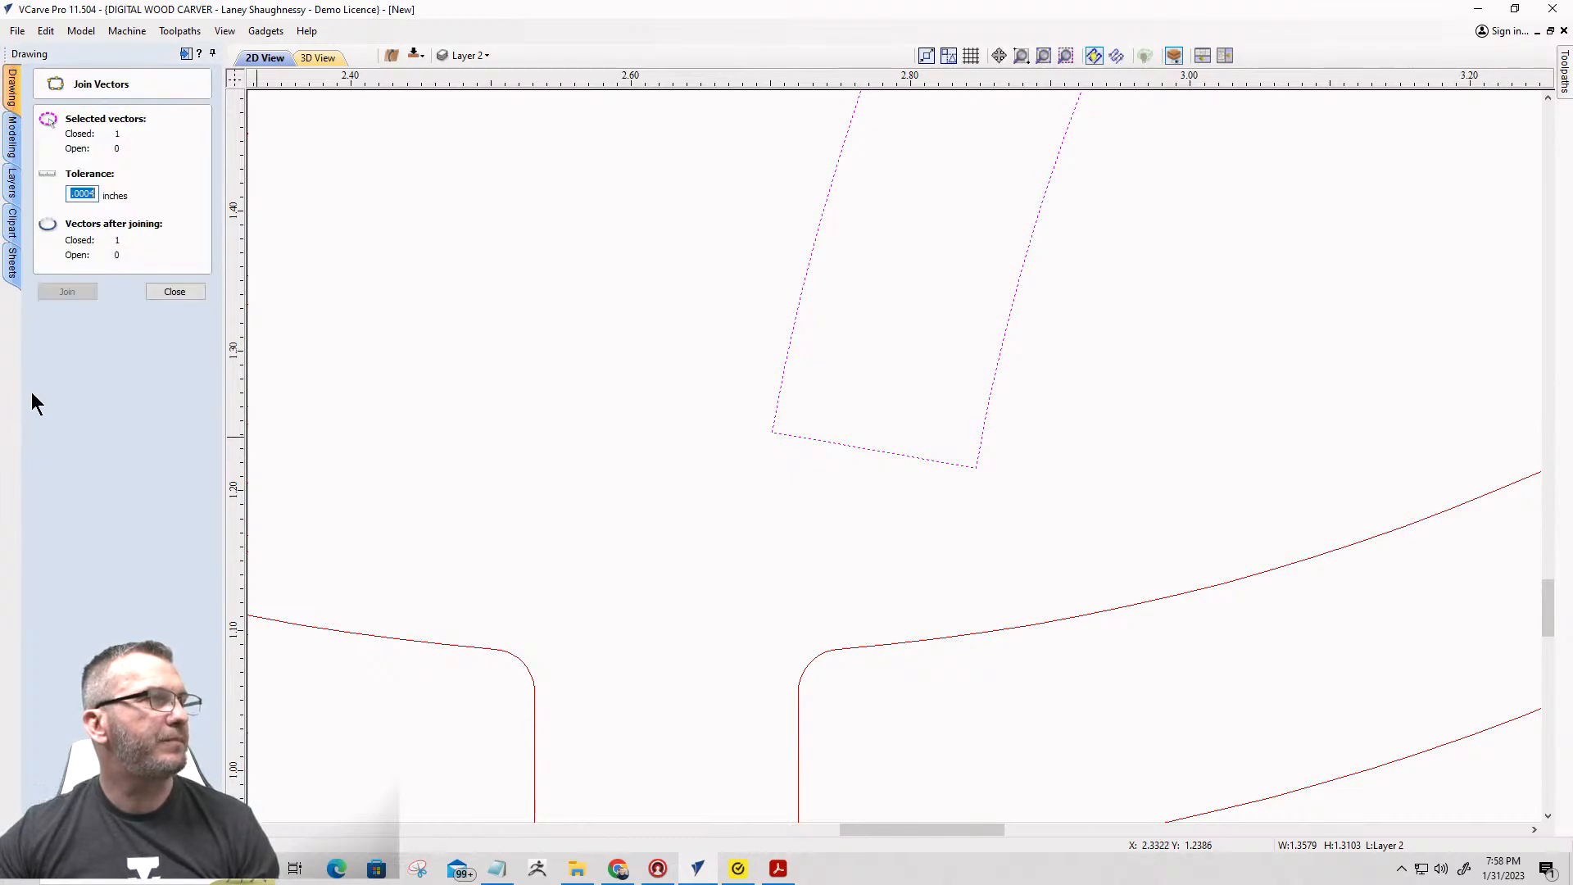
click(176, 293)
click(69, 321)
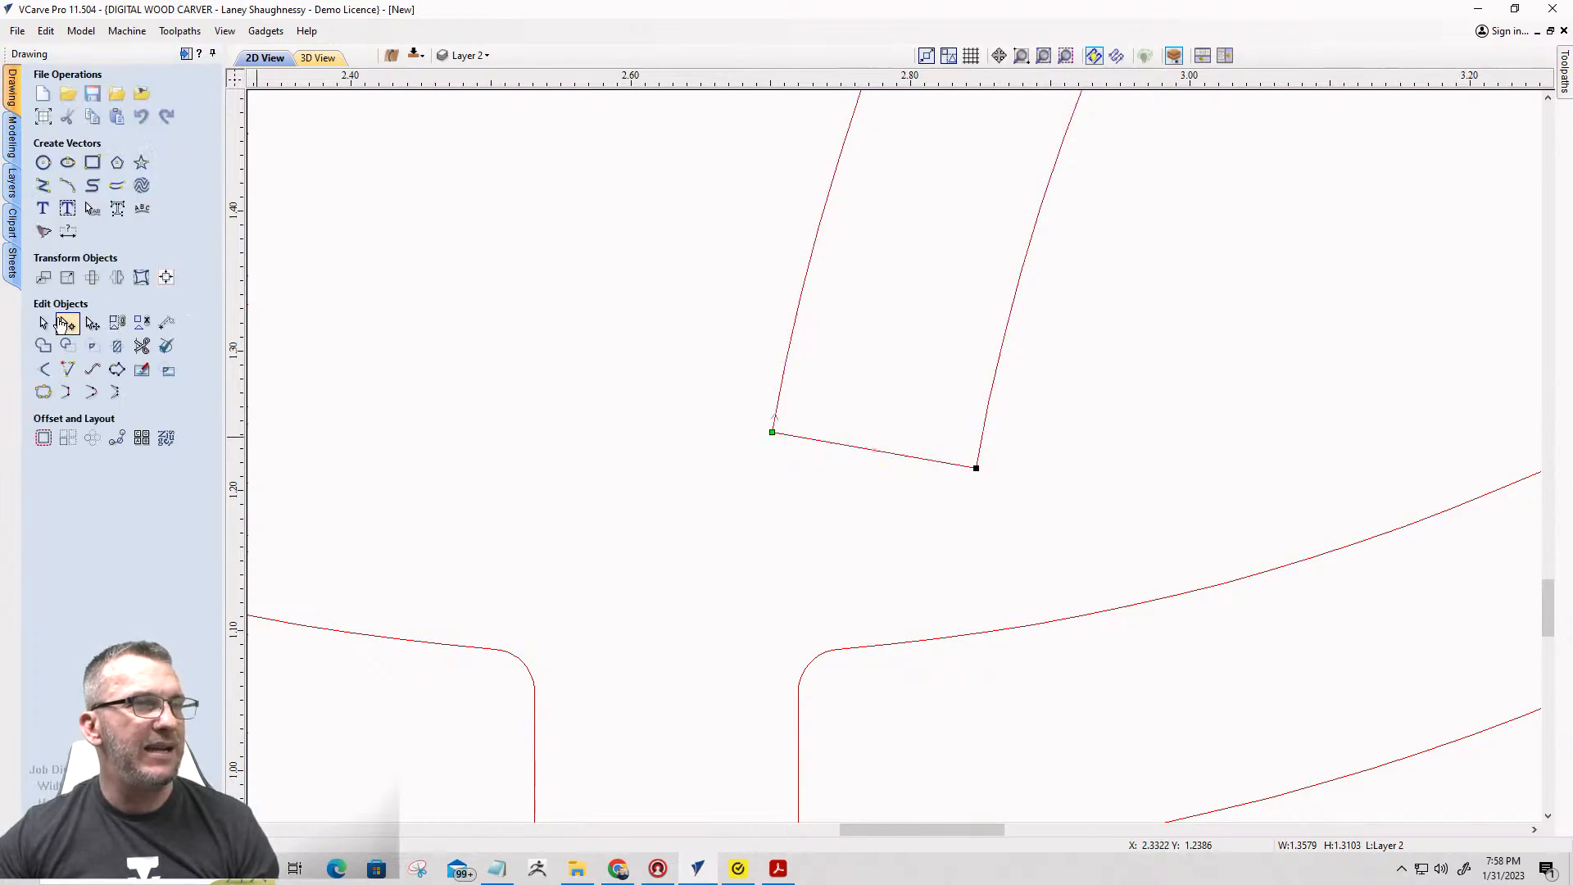
scroll(747, 466, down, 5)
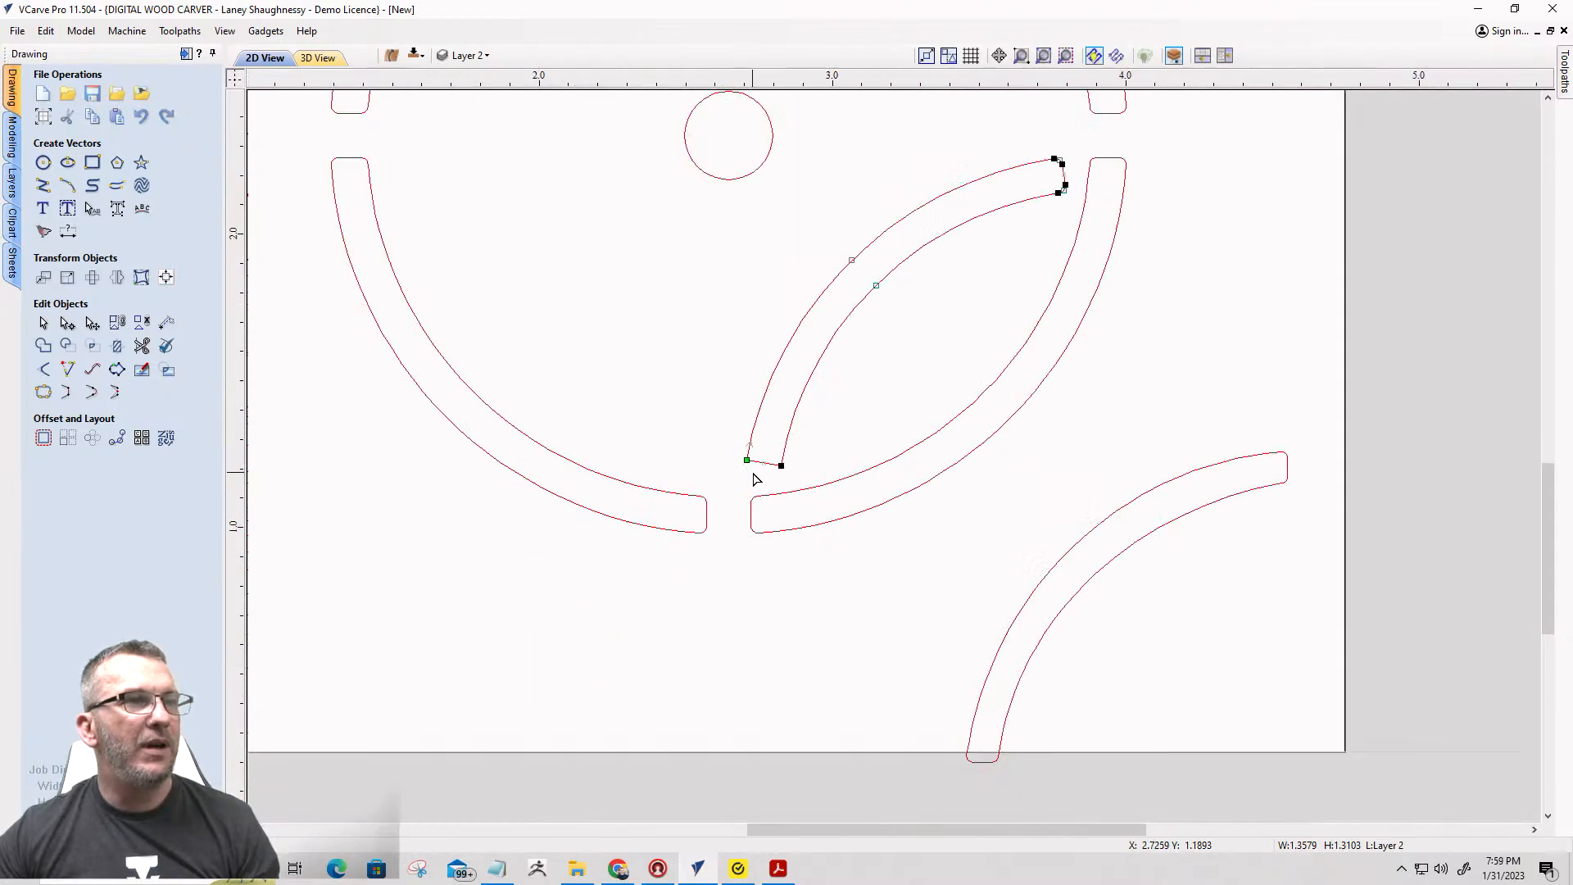
scroll(746, 468, up, 5)
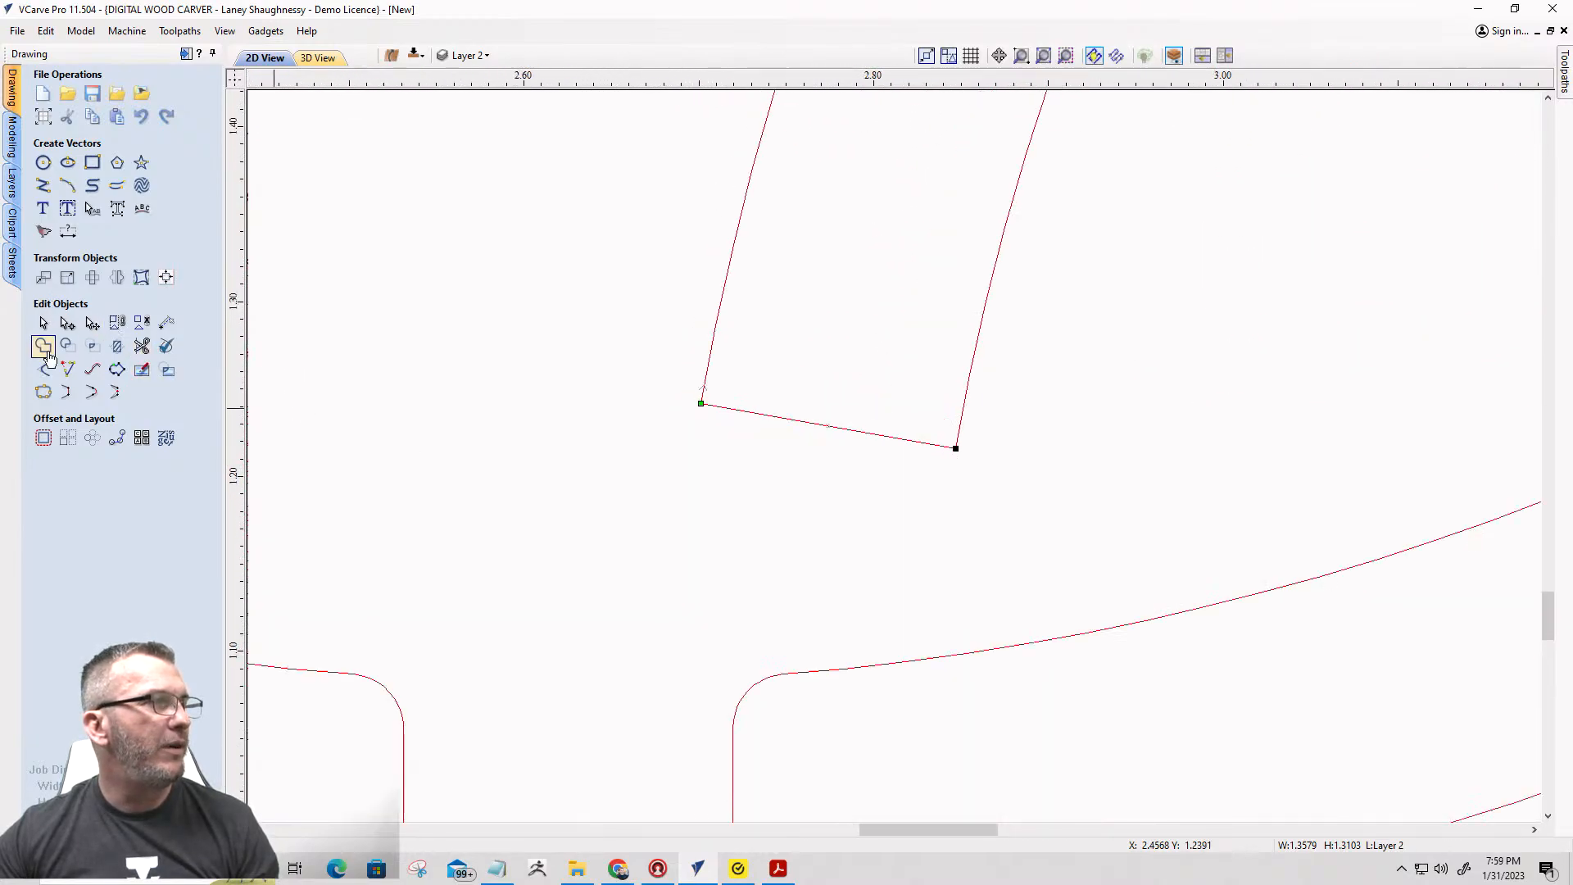
Round the outer and inner corners of the band's lower end with 0.0312-inch normal fillets.
click(44, 391)
scroll(698, 419, up, 3)
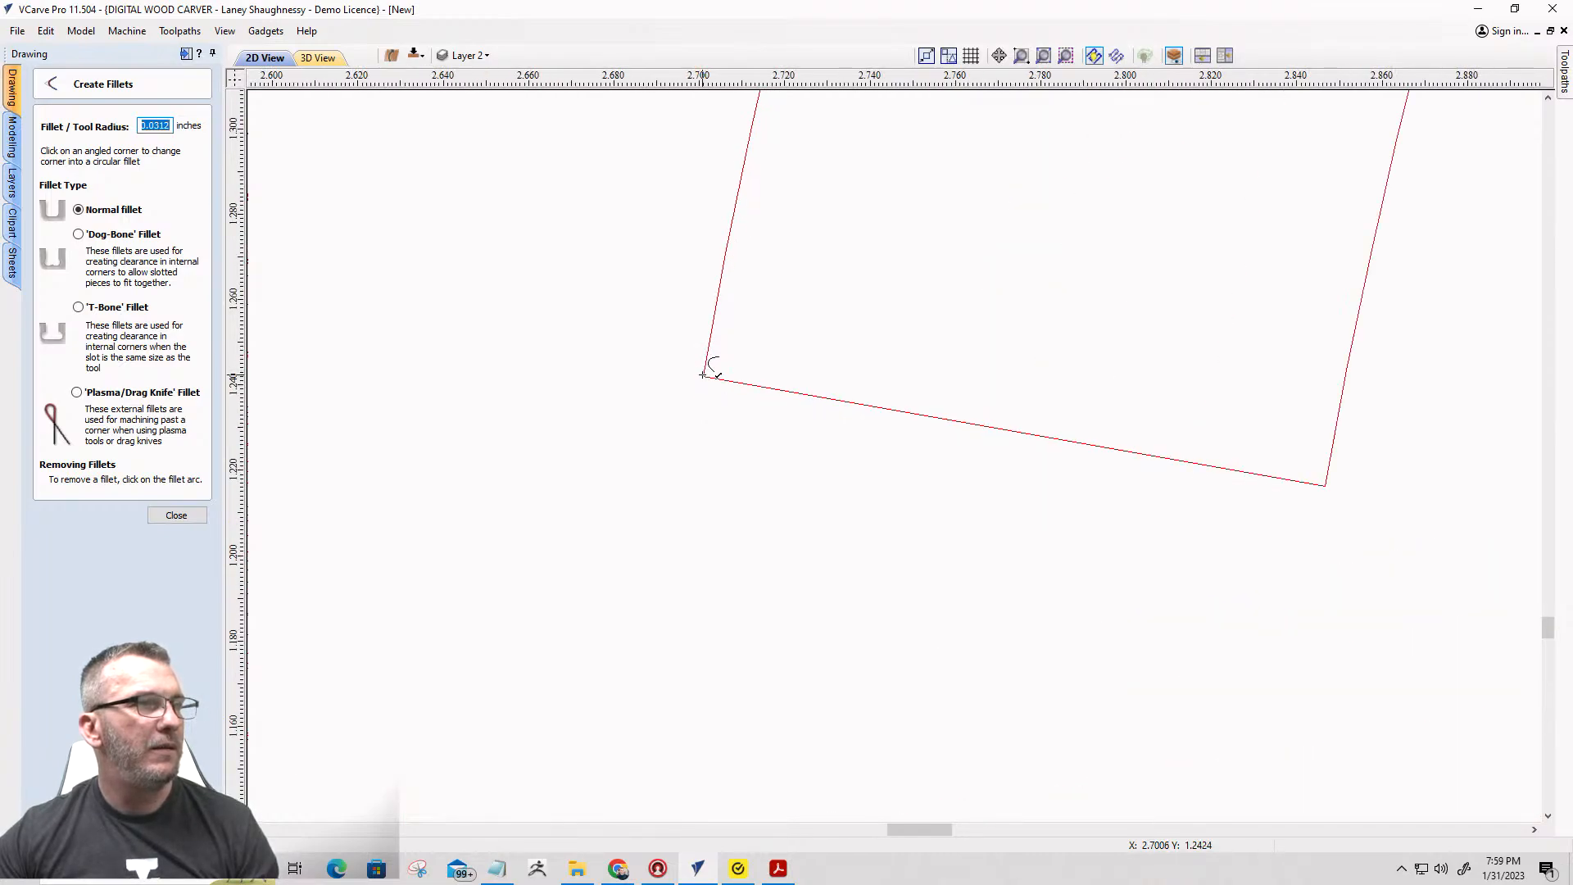
click(709, 374)
scroll(713, 443, down, 3)
scroll(984, 472, up, 4)
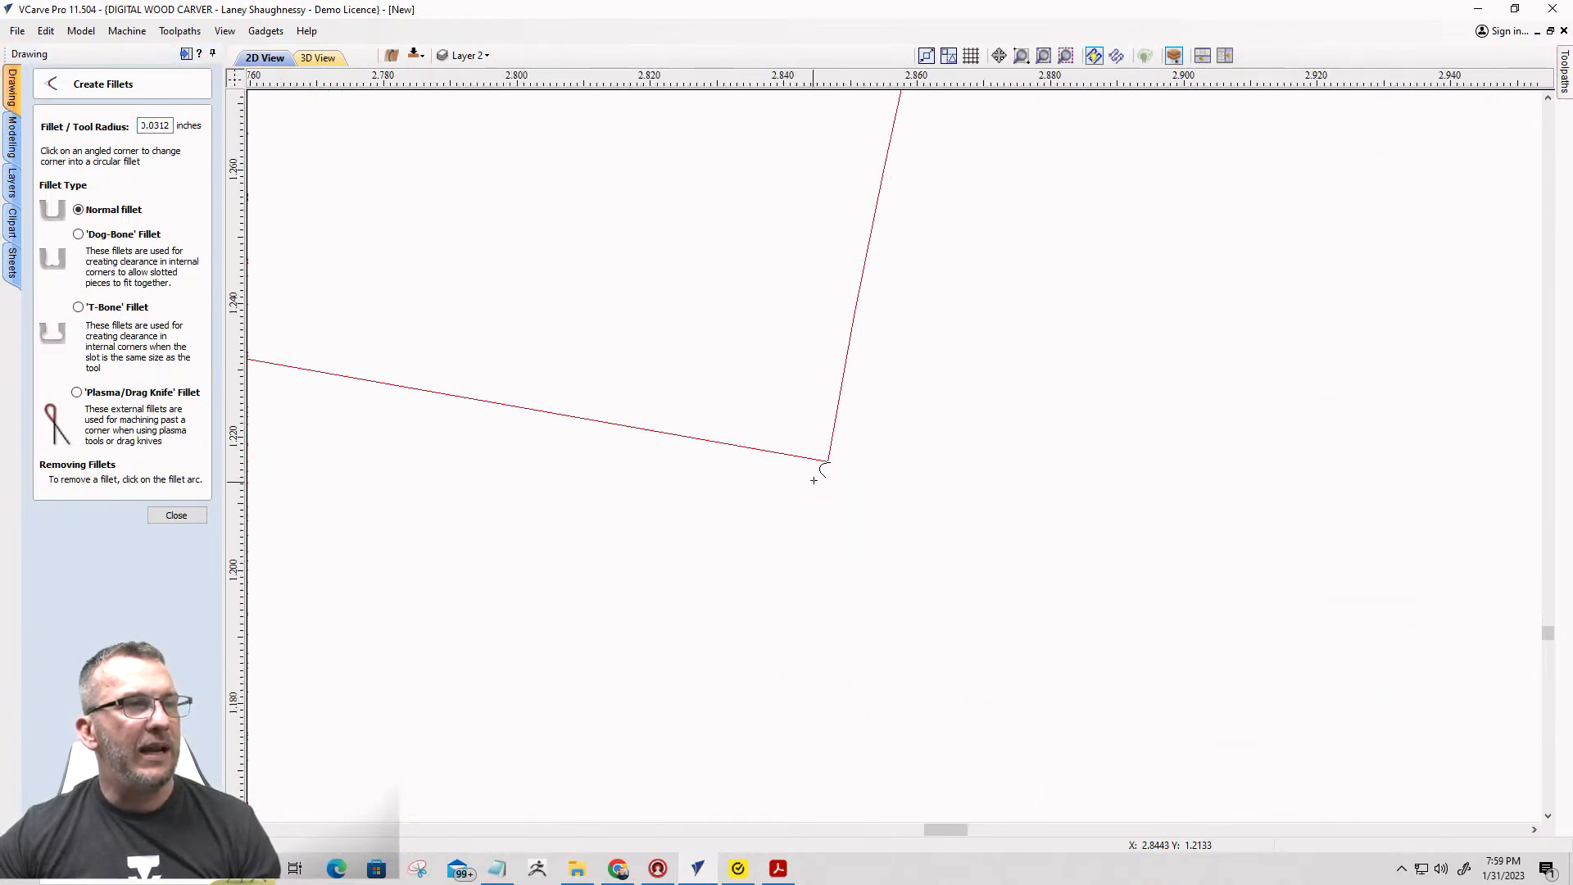
scroll(828, 459, up, 5)
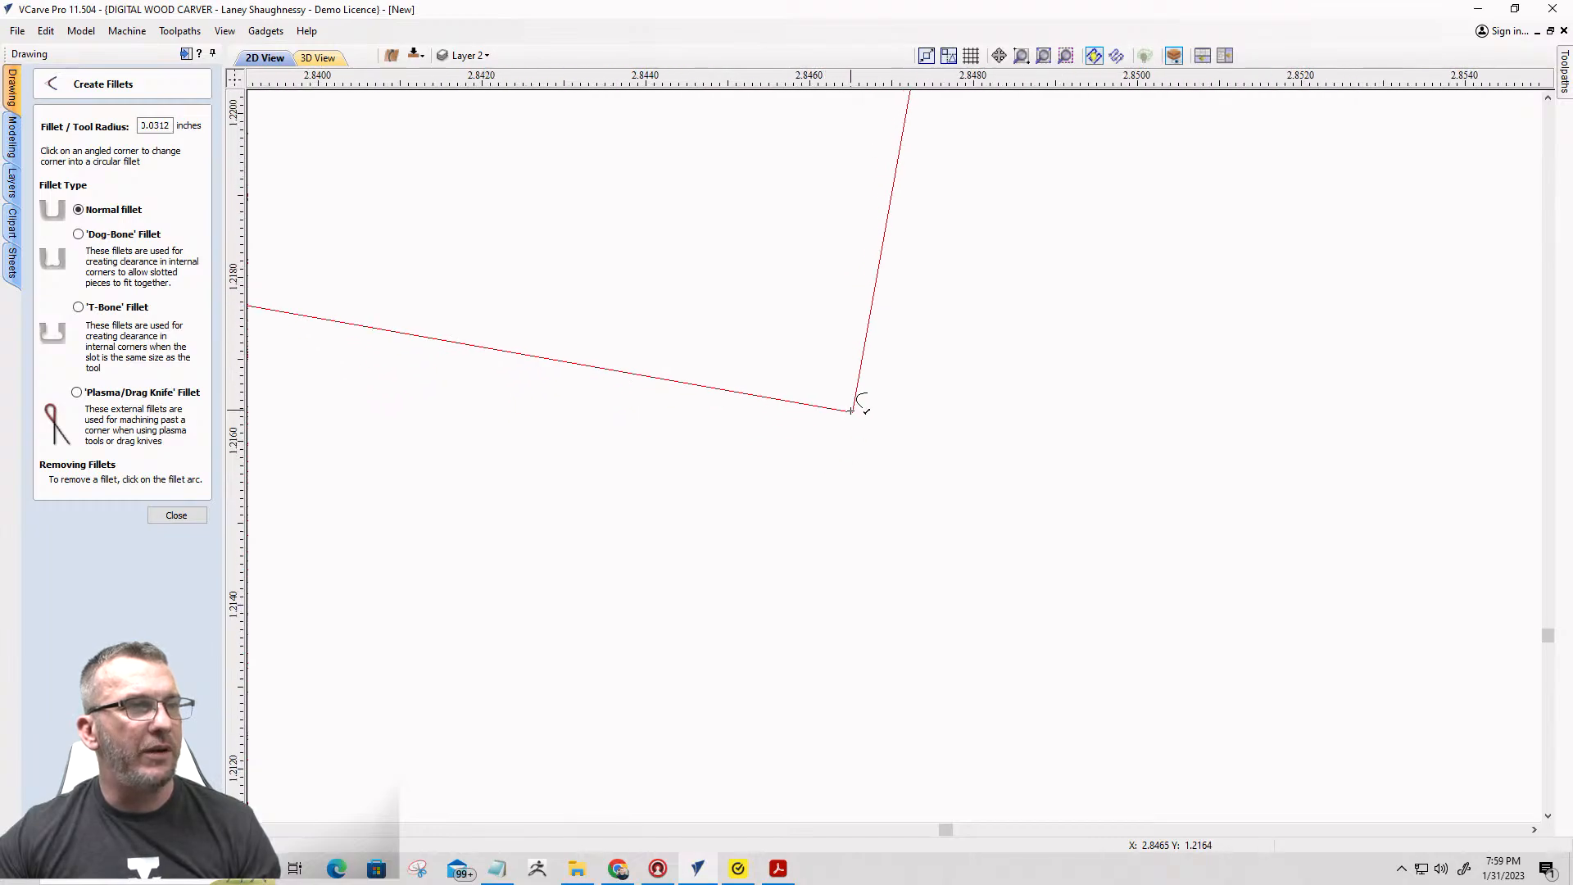
click(852, 410)
scroll(904, 521, down, 9)
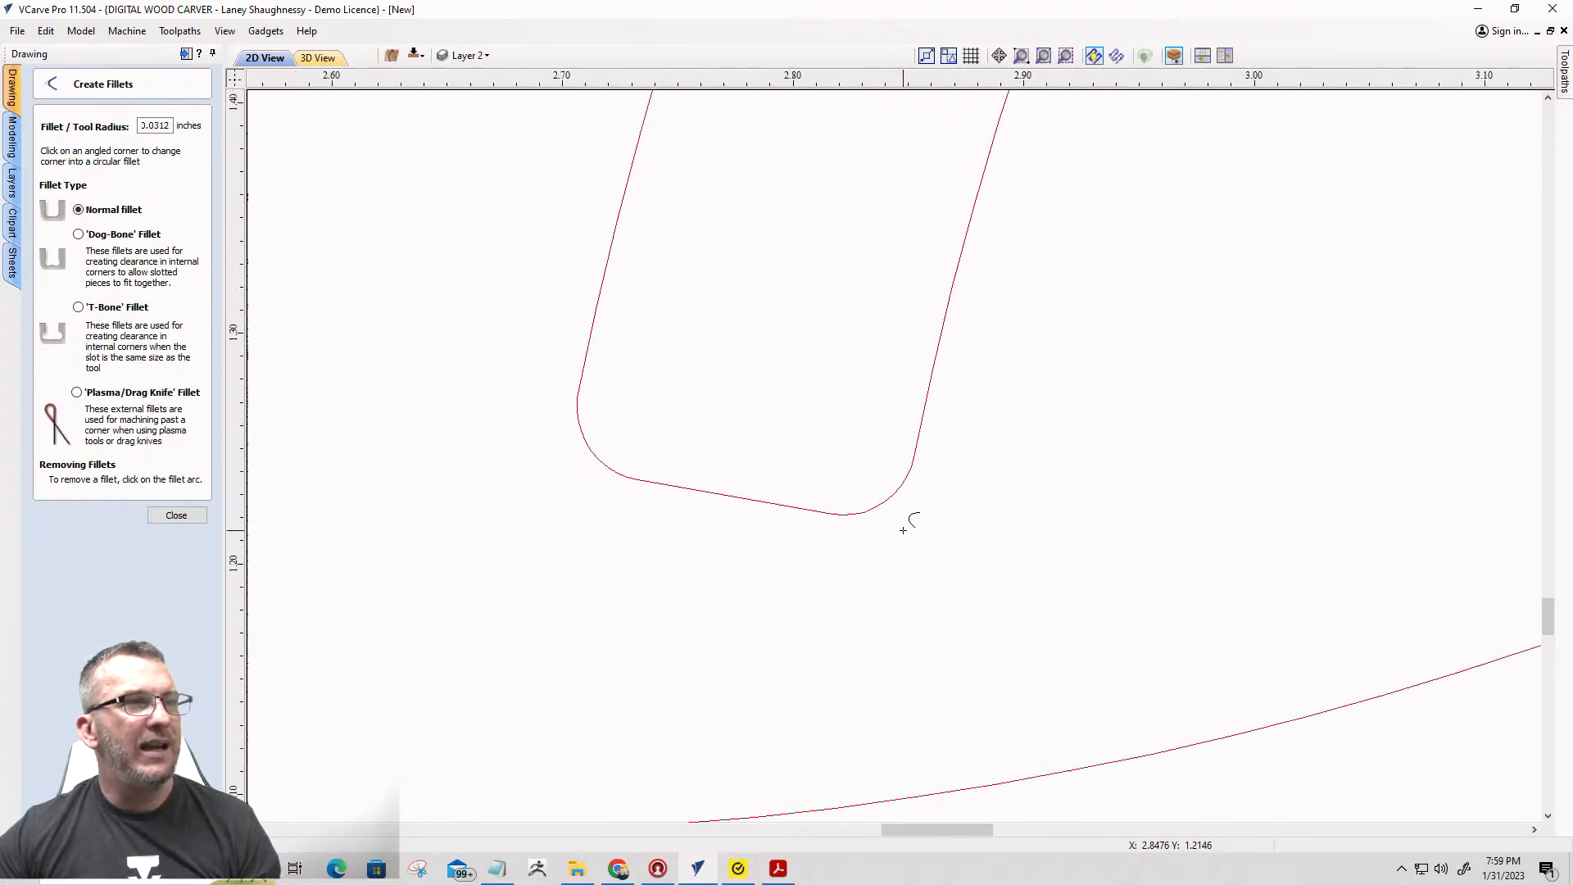
Examine the filleted corners at the band's lower end, comparing them up close and with the neighbouring ring segments.
scroll(902, 530, up, 3)
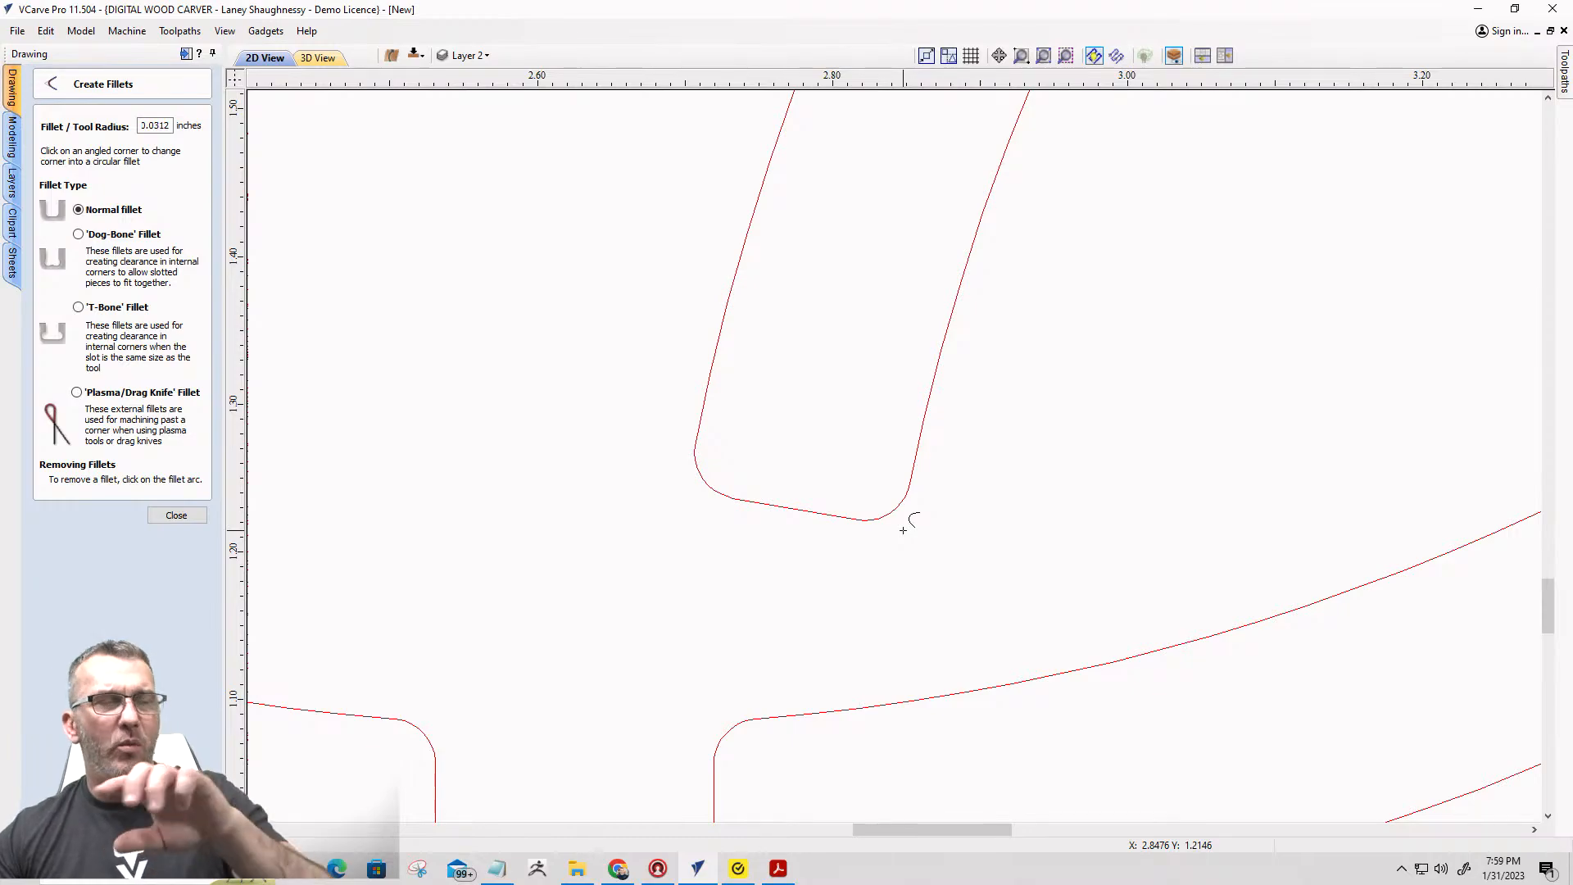
scroll(903, 530, down, 3)
scroll(909, 506, up, 5)
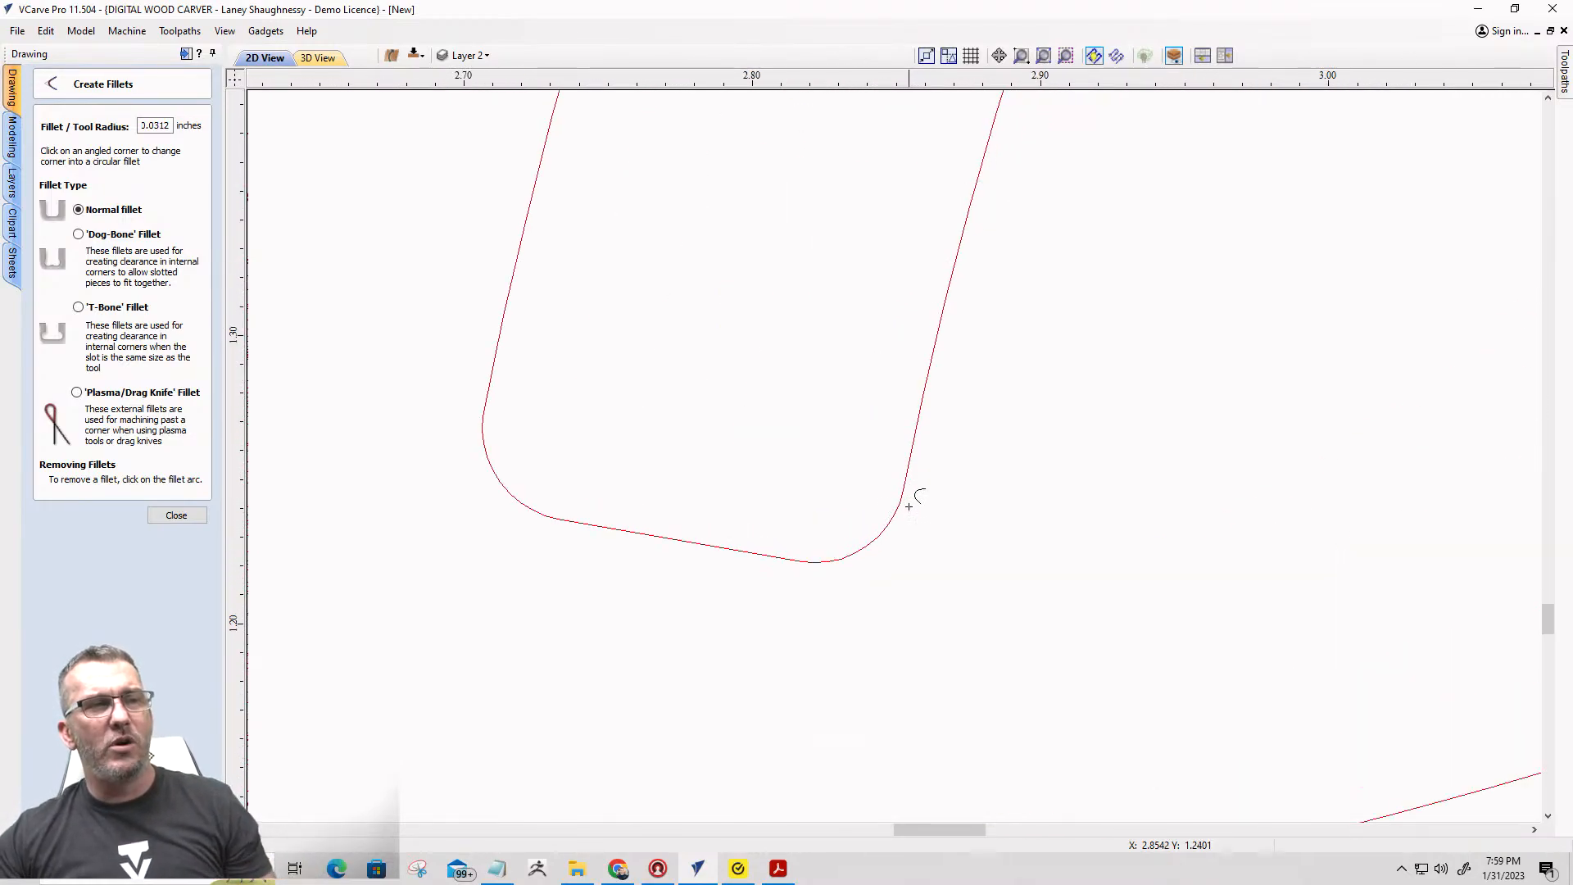
scroll(900, 519, up, 3)
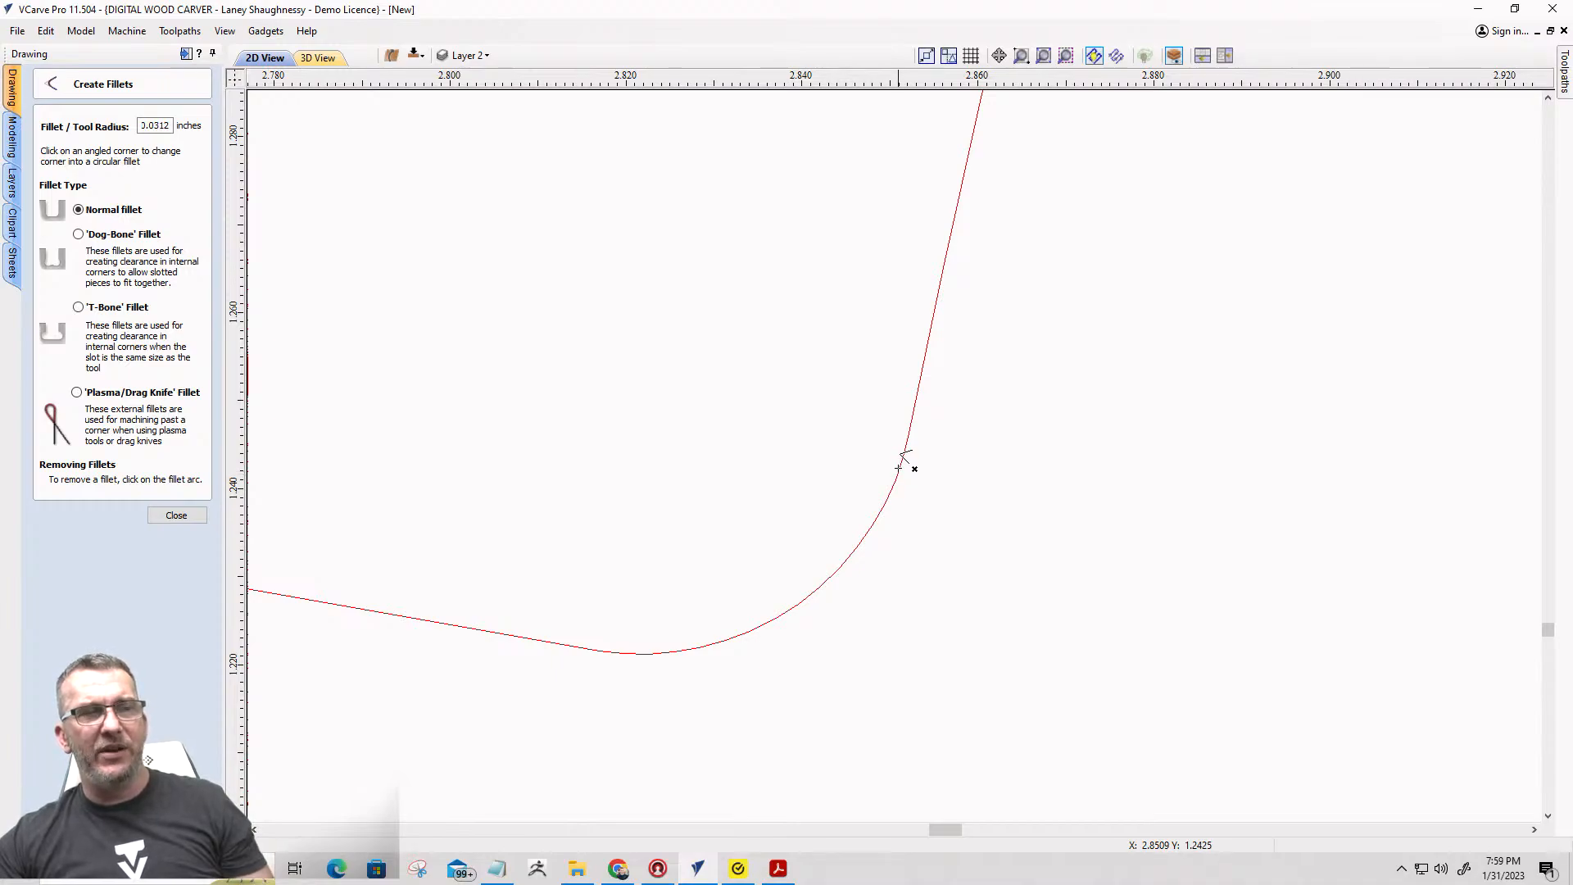
scroll(903, 458, down, 4)
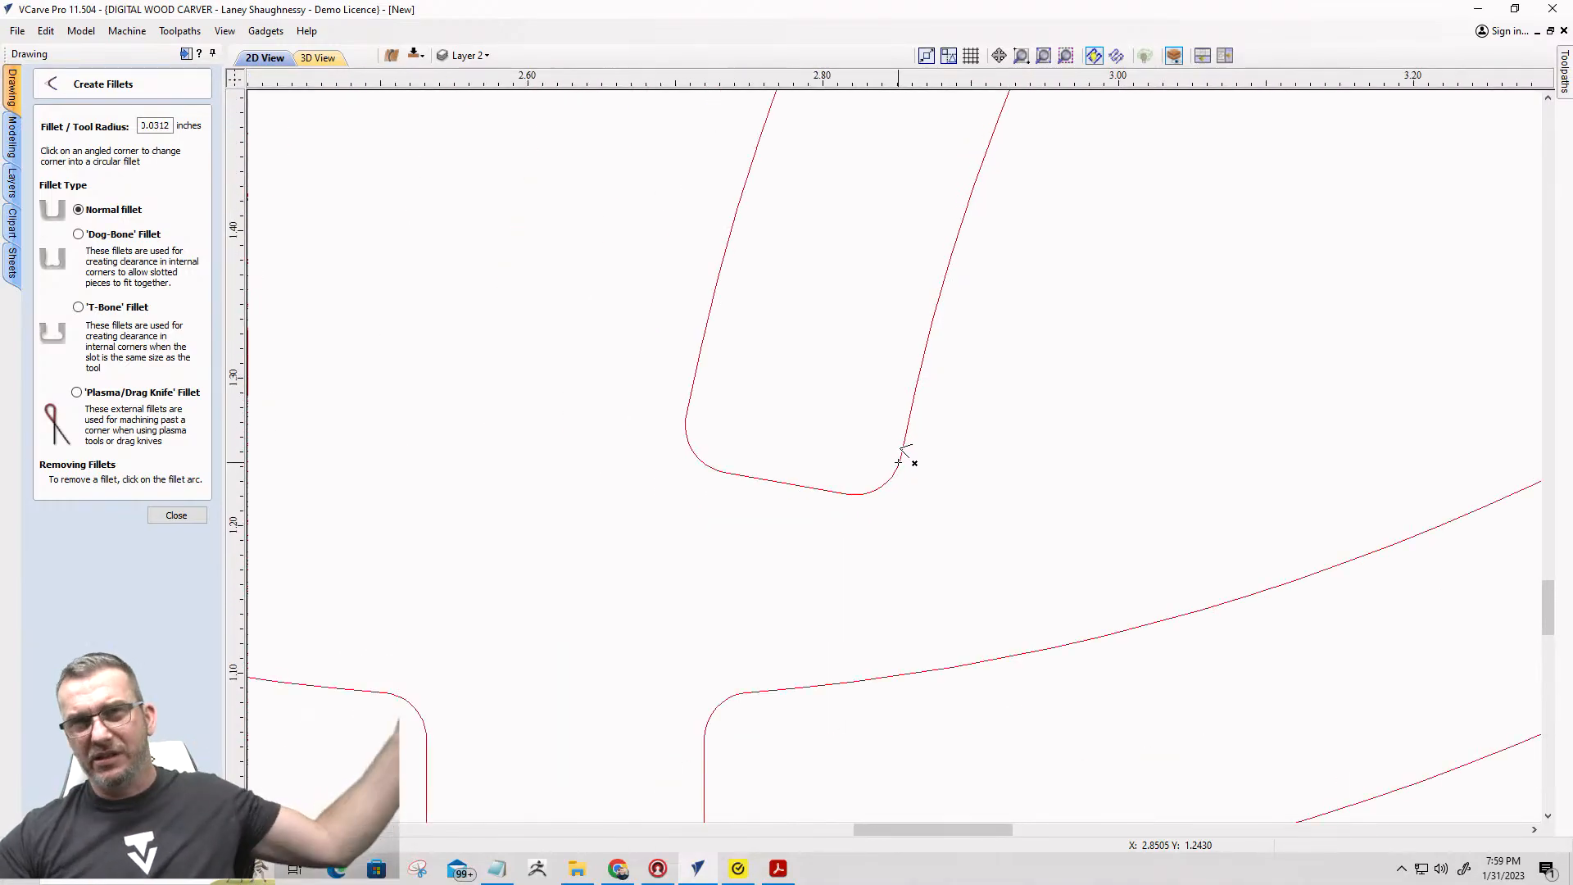
scroll(904, 459, down, 2)
scroll(903, 459, down, 2)
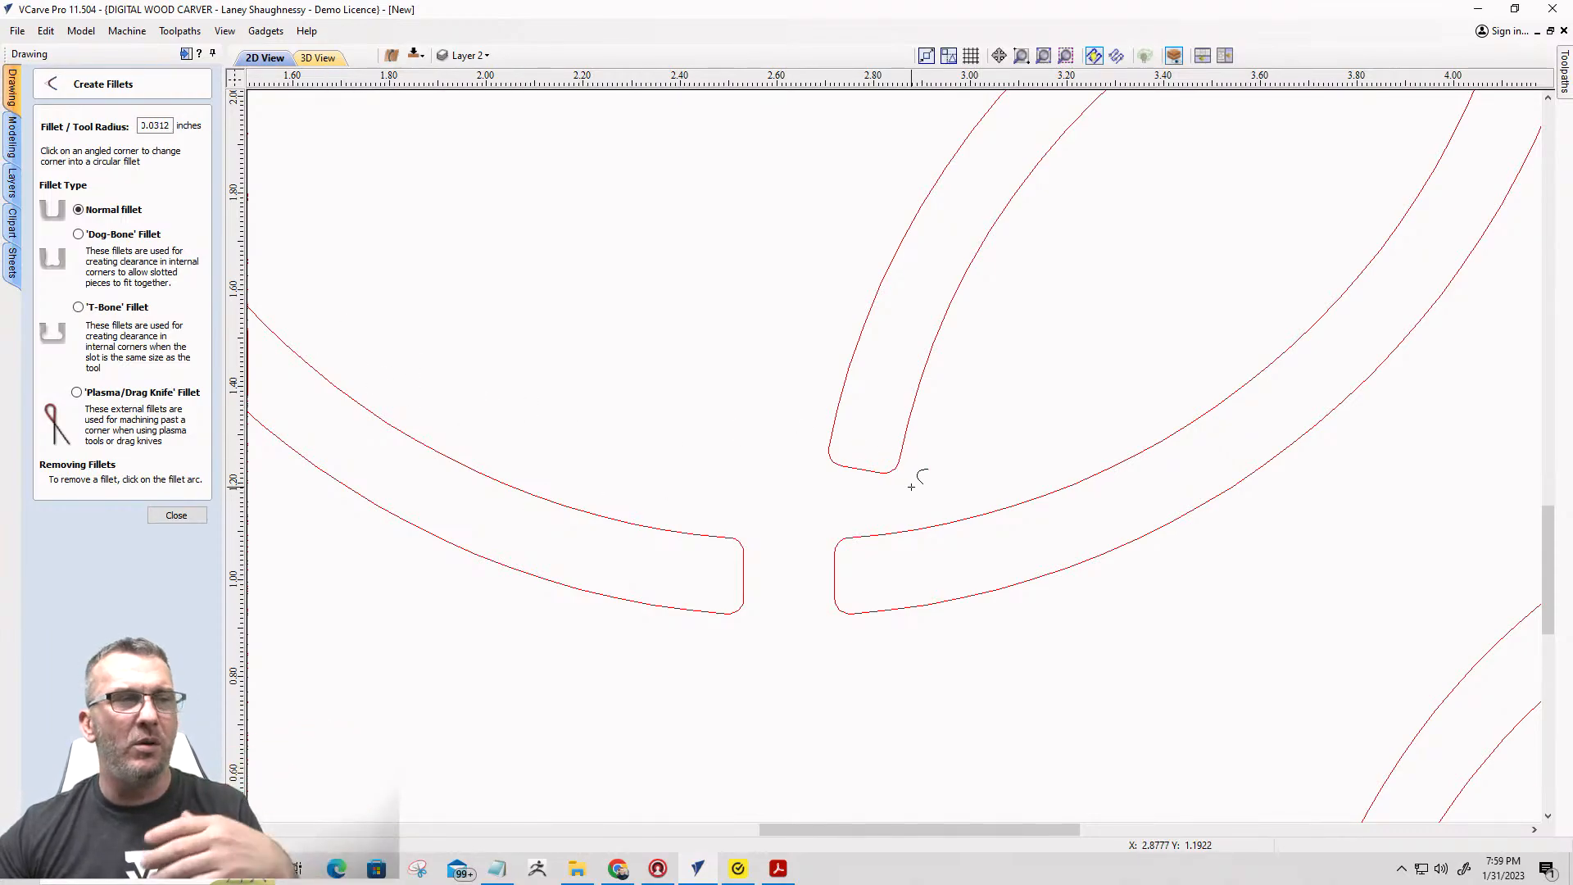
scroll(910, 486, down, 1)
Remove the fillet from the right corner of the band's lower end and try fillet removal on the adjoining curved edge.
scroll(909, 467, up, 4)
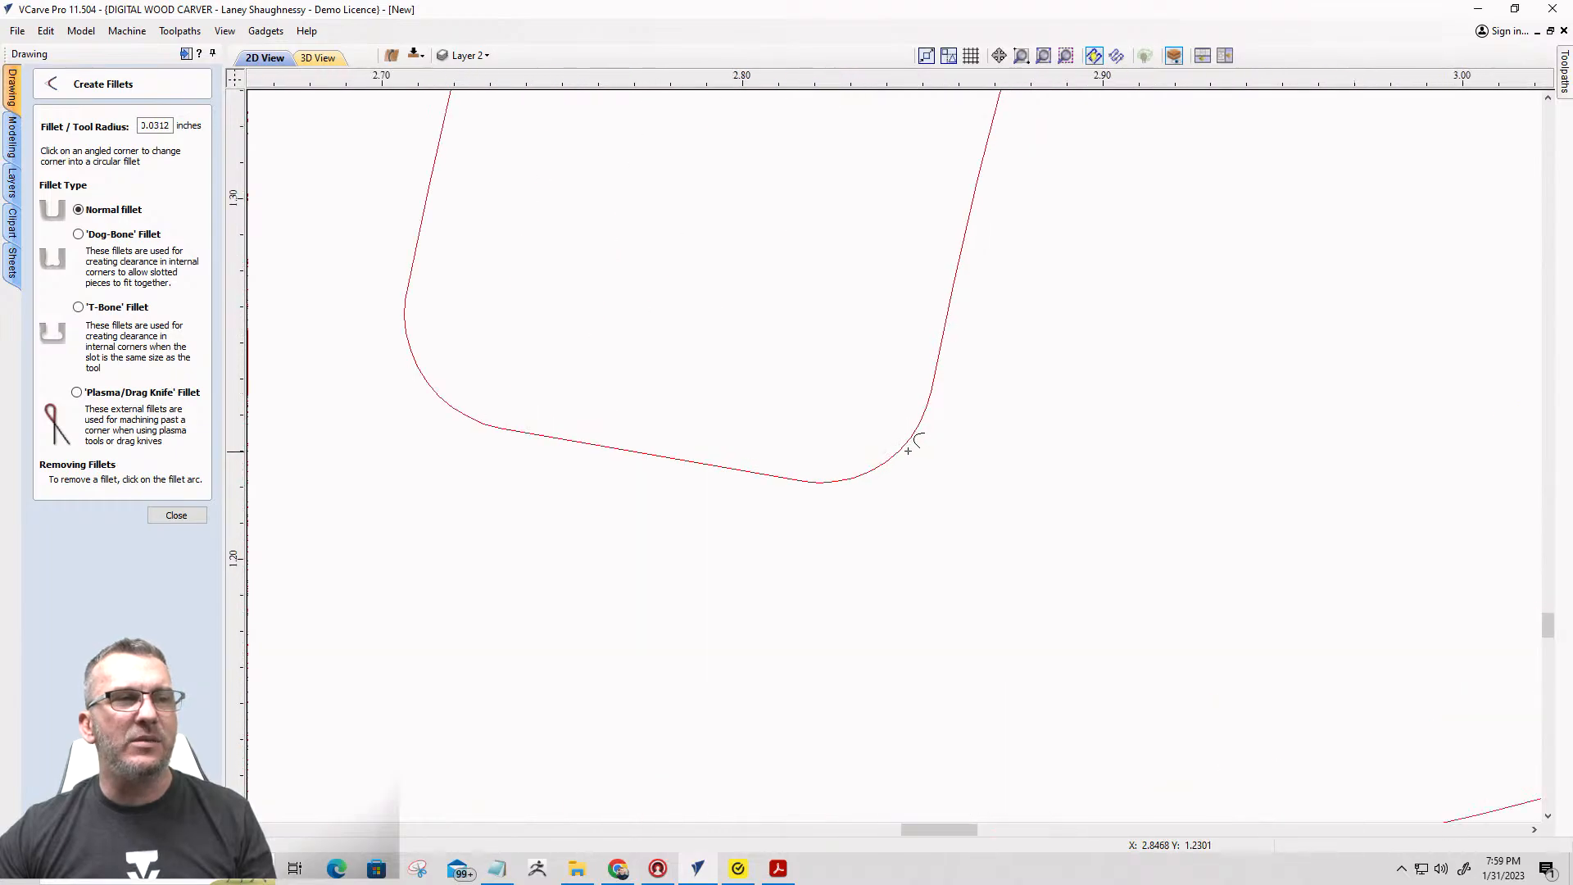
scroll(907, 451, up, 4)
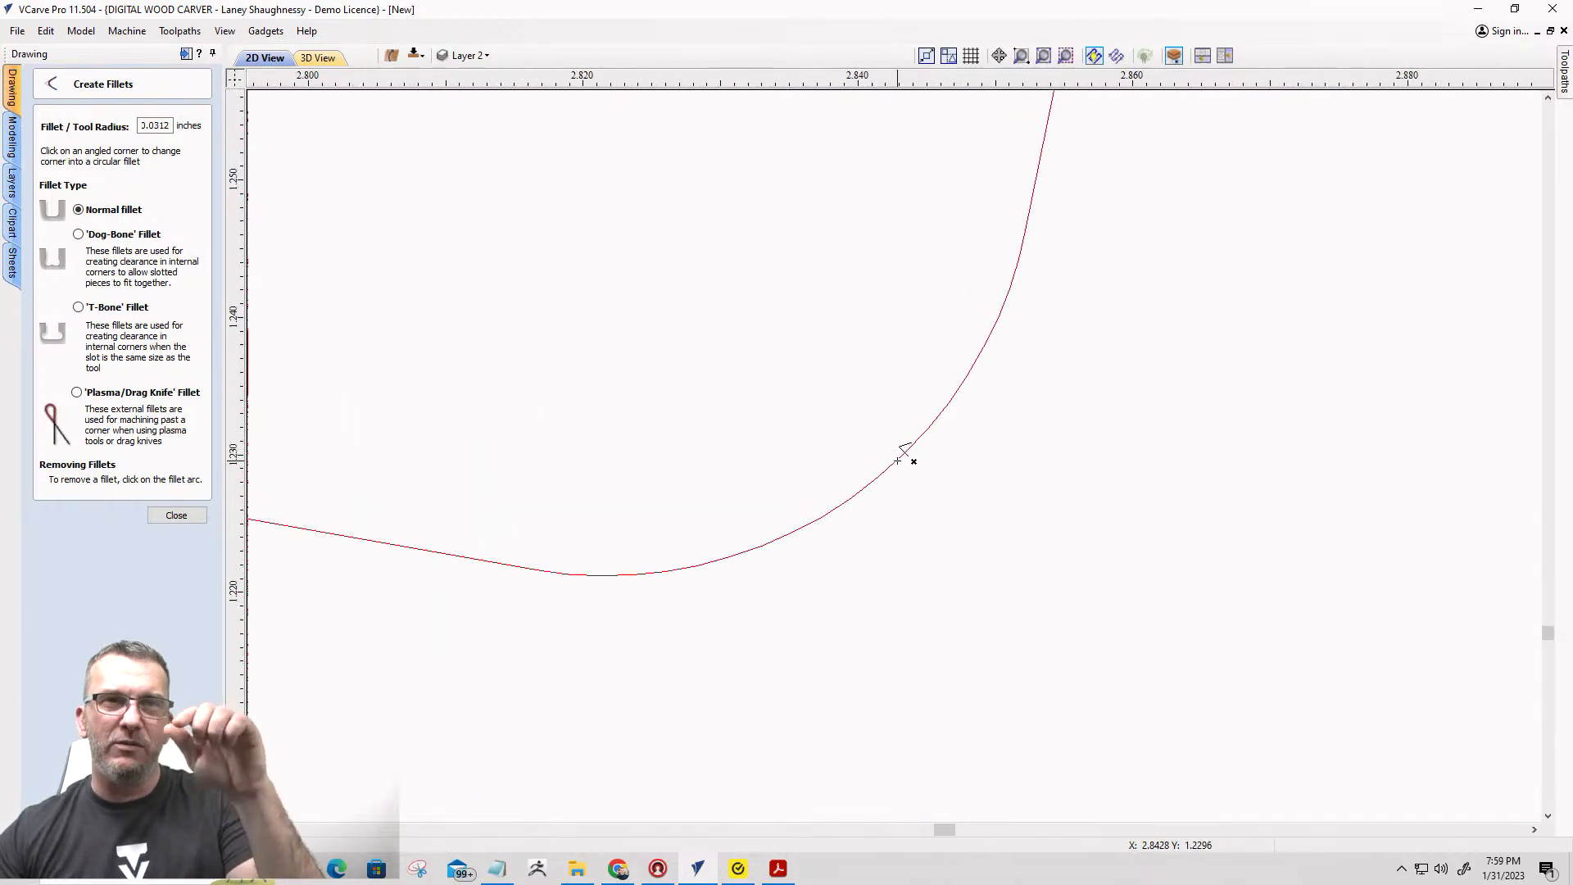
click(898, 460)
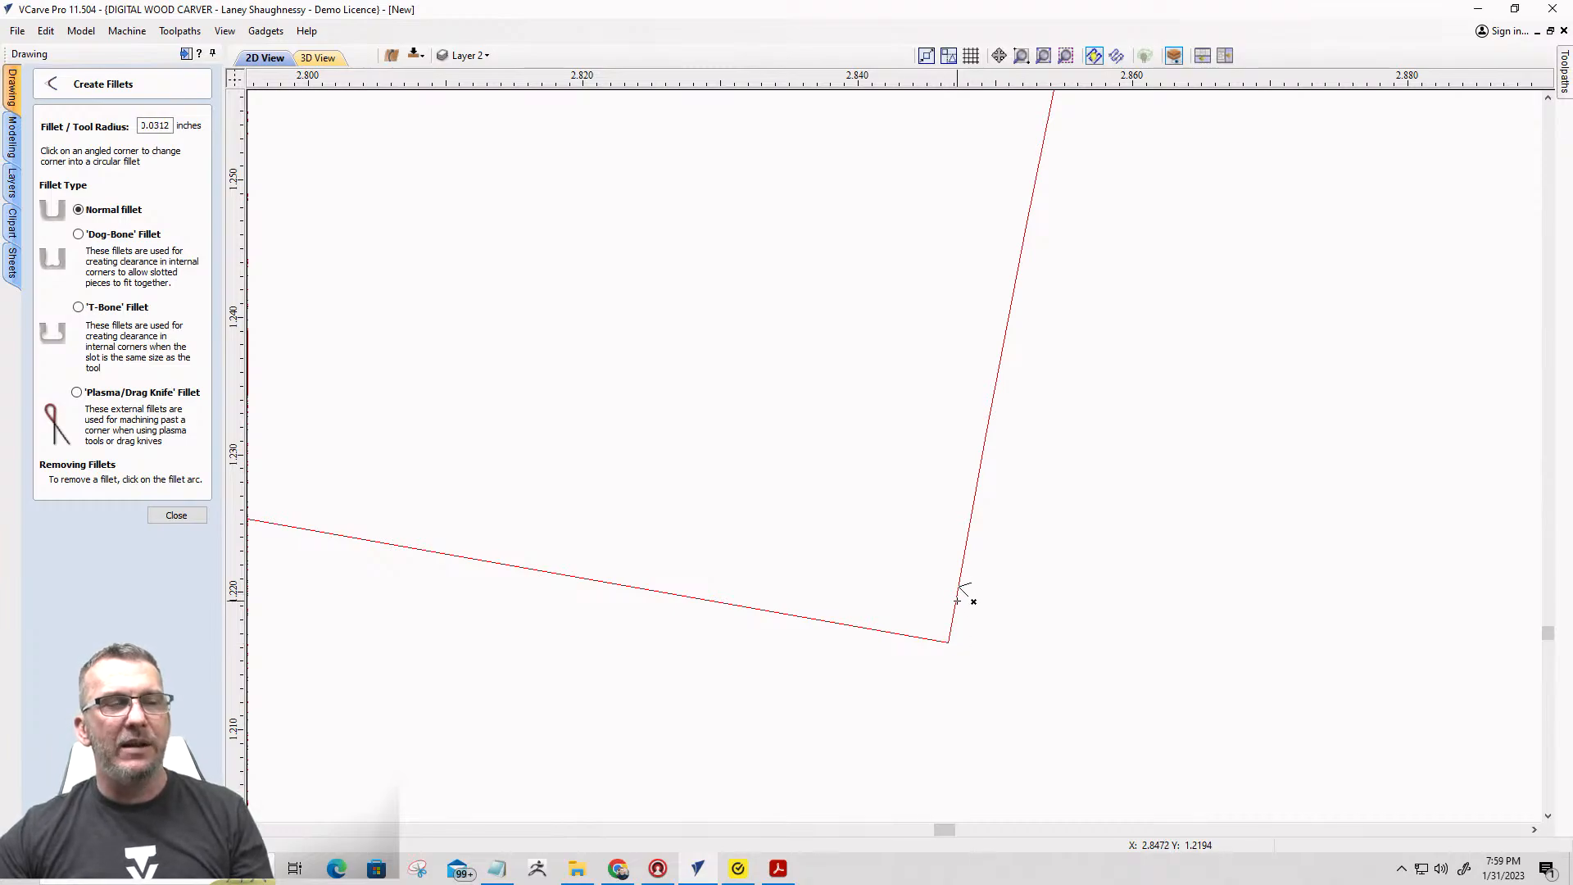
click(958, 601)
scroll(983, 614, down, 12)
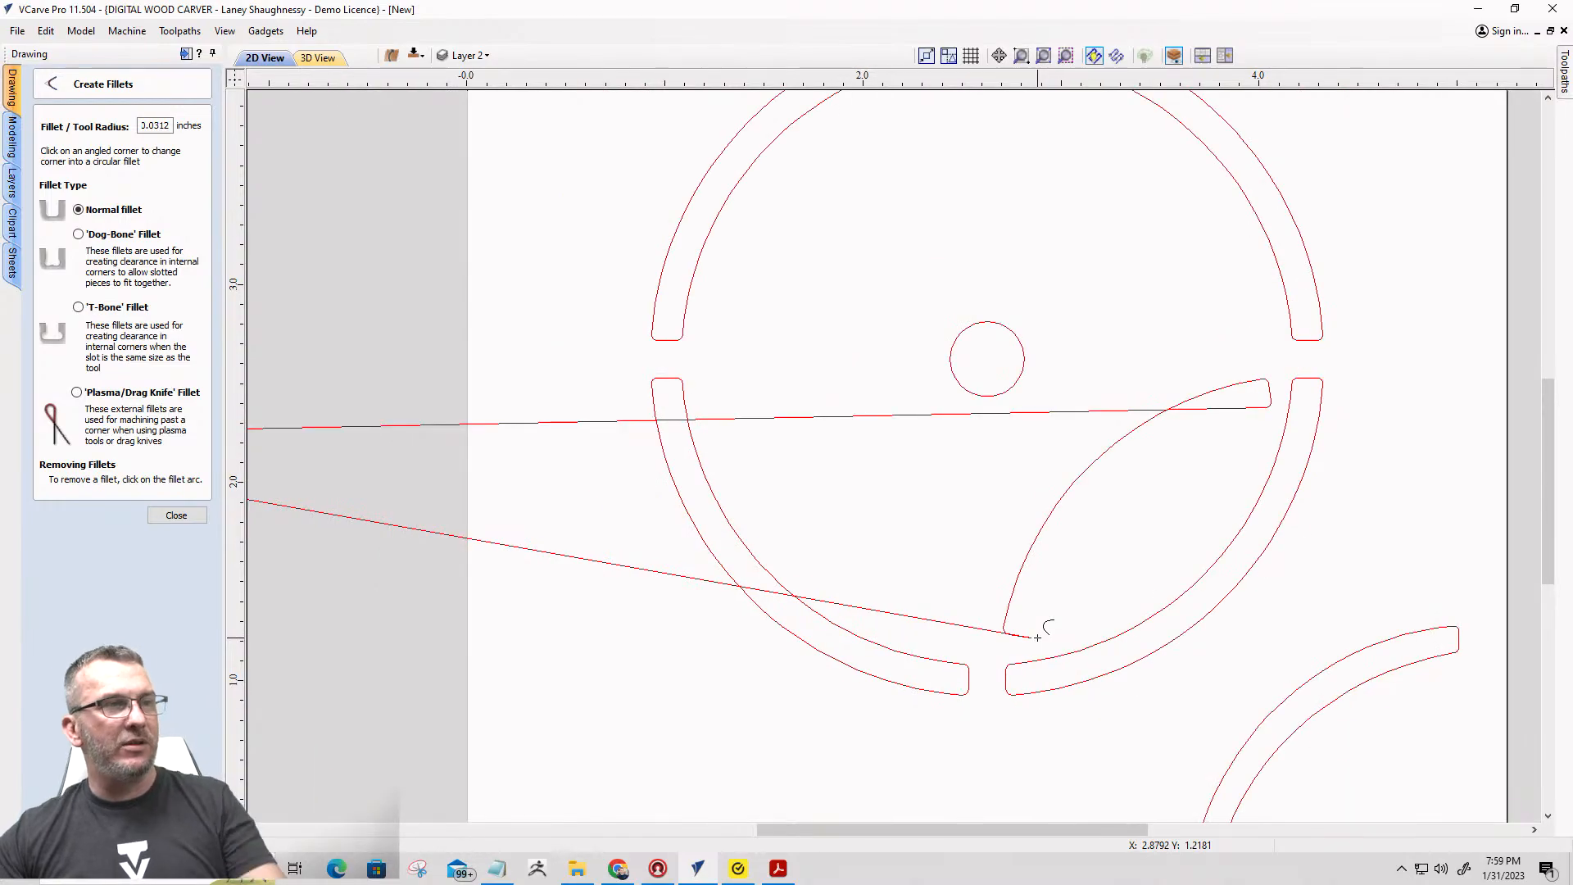
scroll(1037, 637, down, 4)
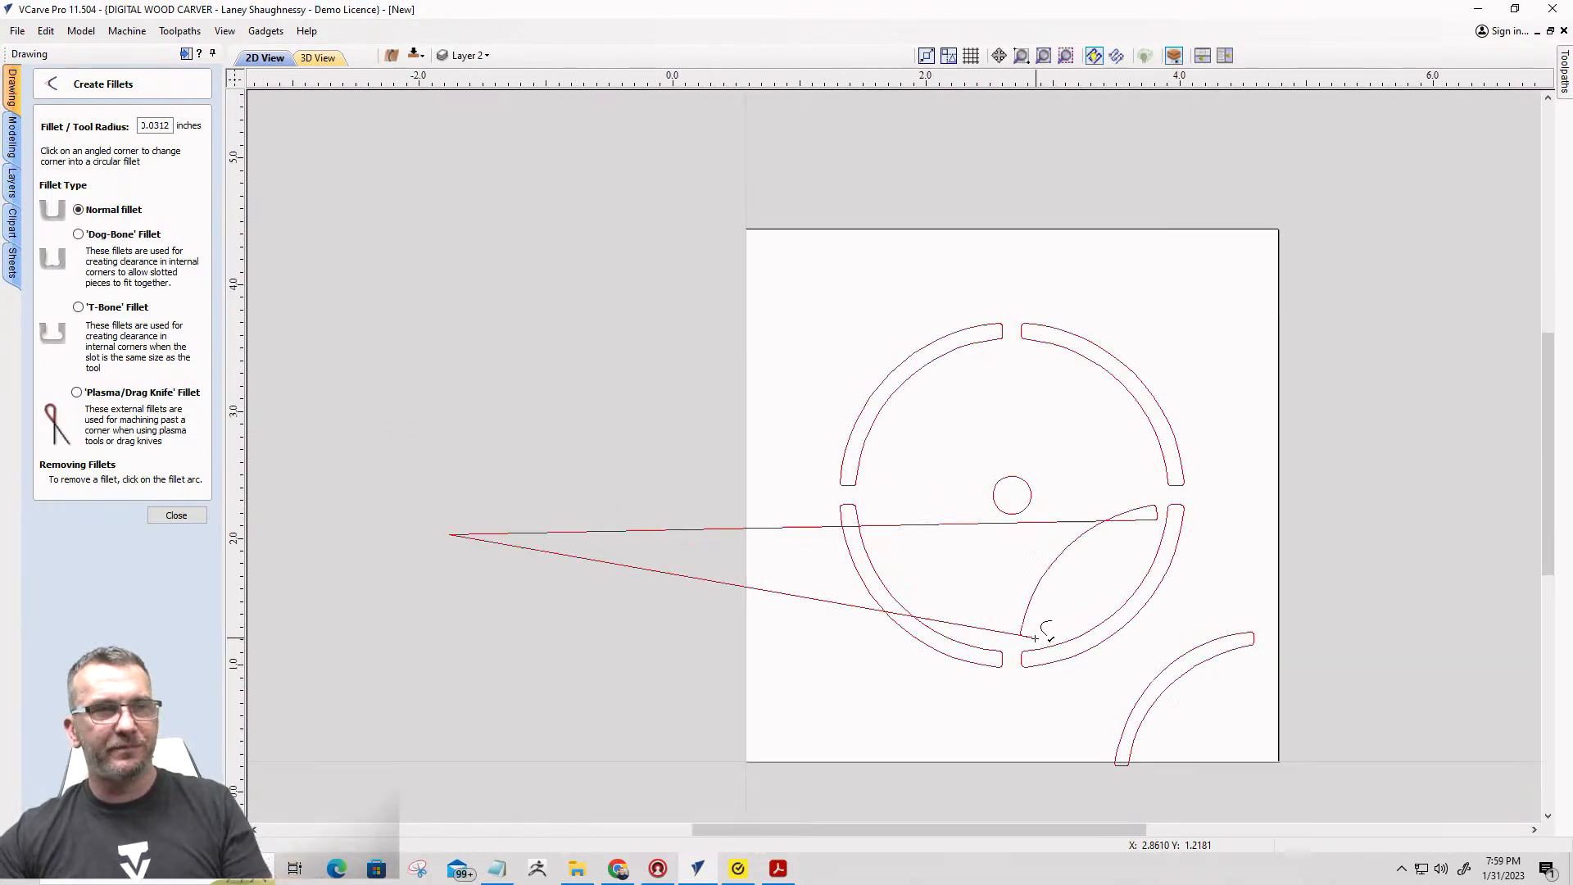
Fillet the remaining sharp corner at the lower end of the inner curved slot with a normal 0.0312 inch fillet.
scroll(1036, 637, up, 8)
scroll(1025, 635, up, 10)
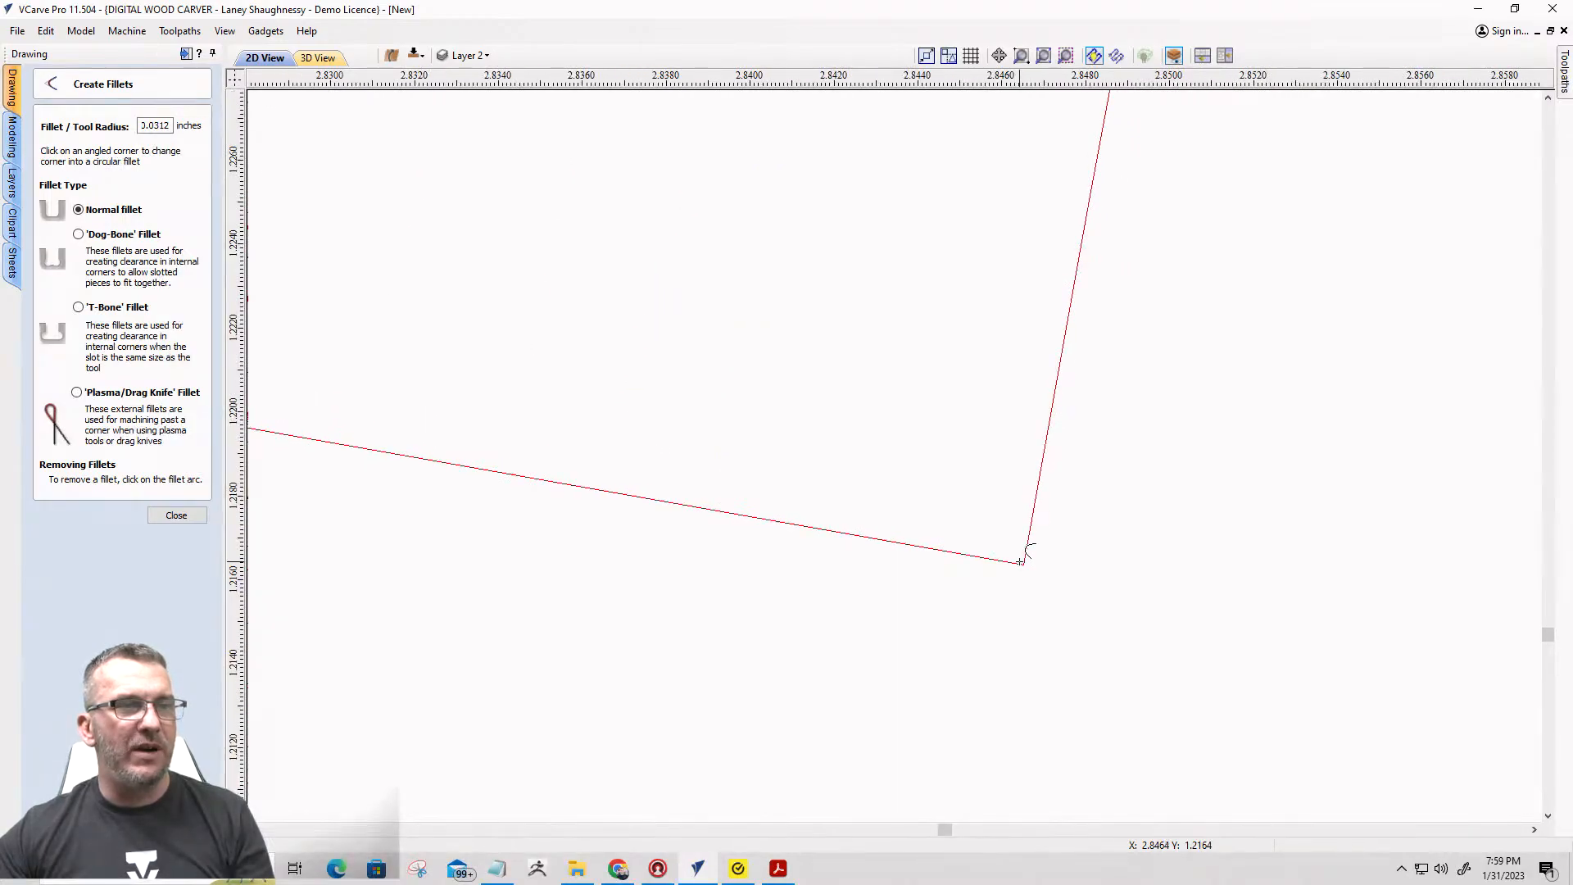
click(1025, 563)
scroll(1023, 573, down, 8)
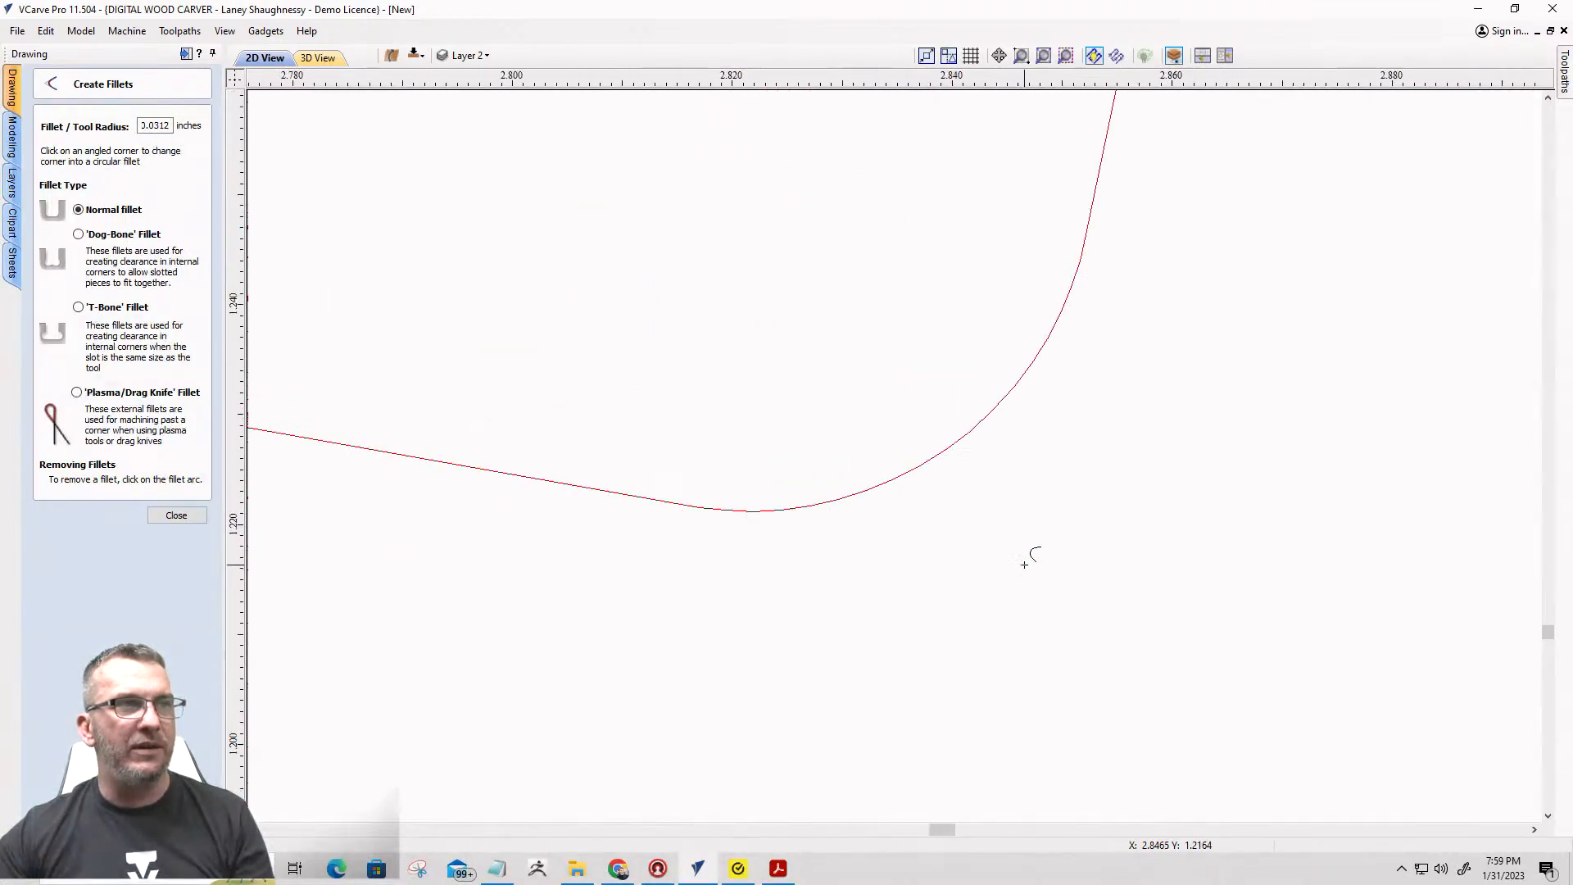
scroll(1021, 582, down, 3)
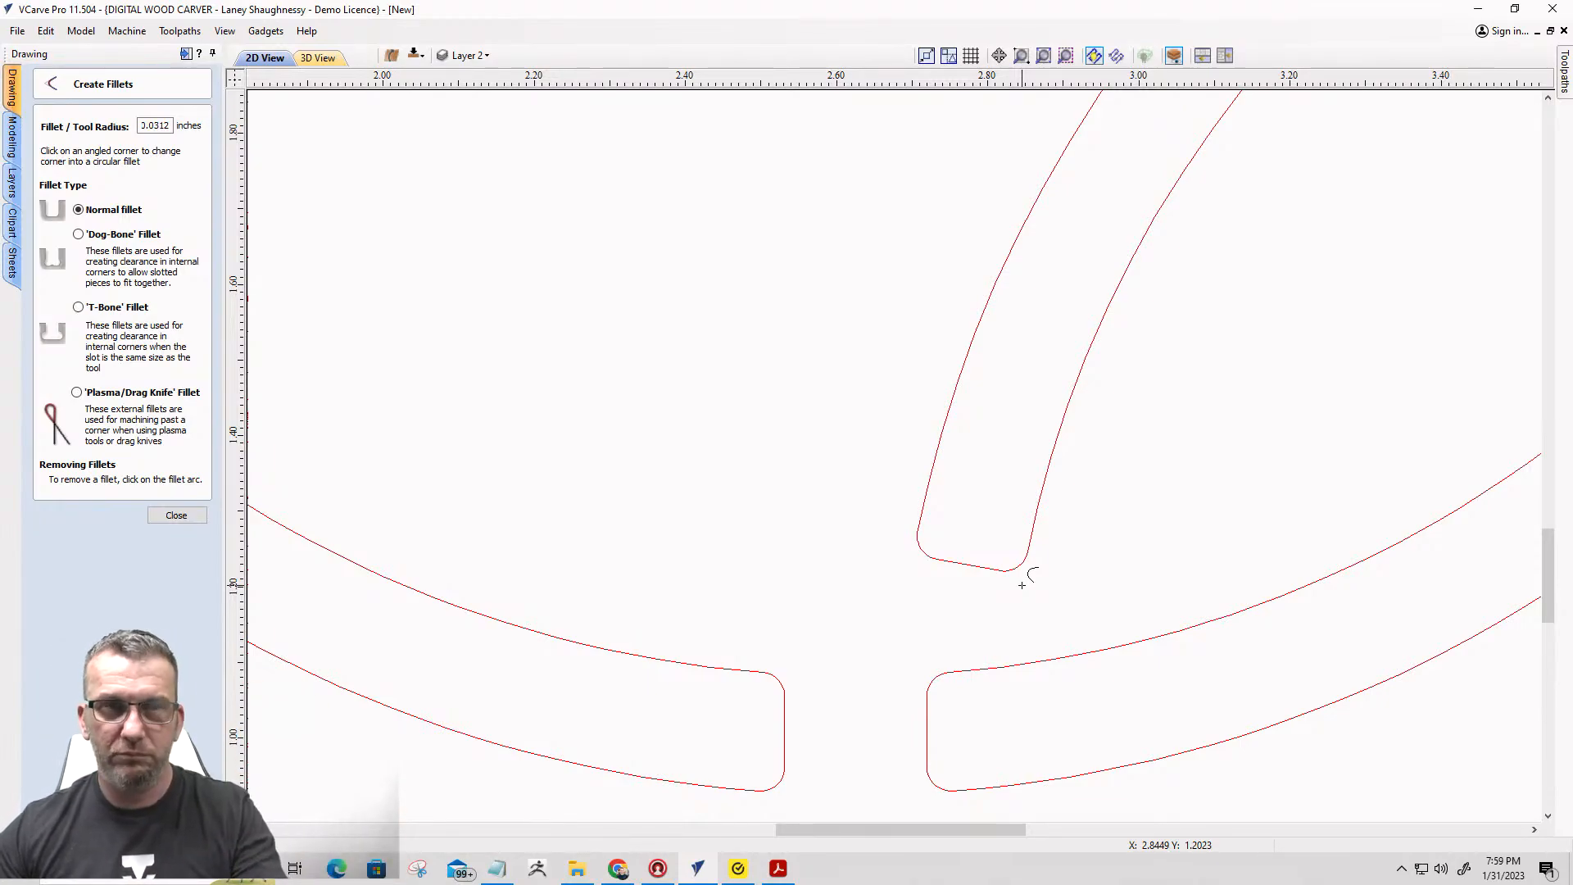
click(180, 515)
scroll(1049, 424, down, 8)
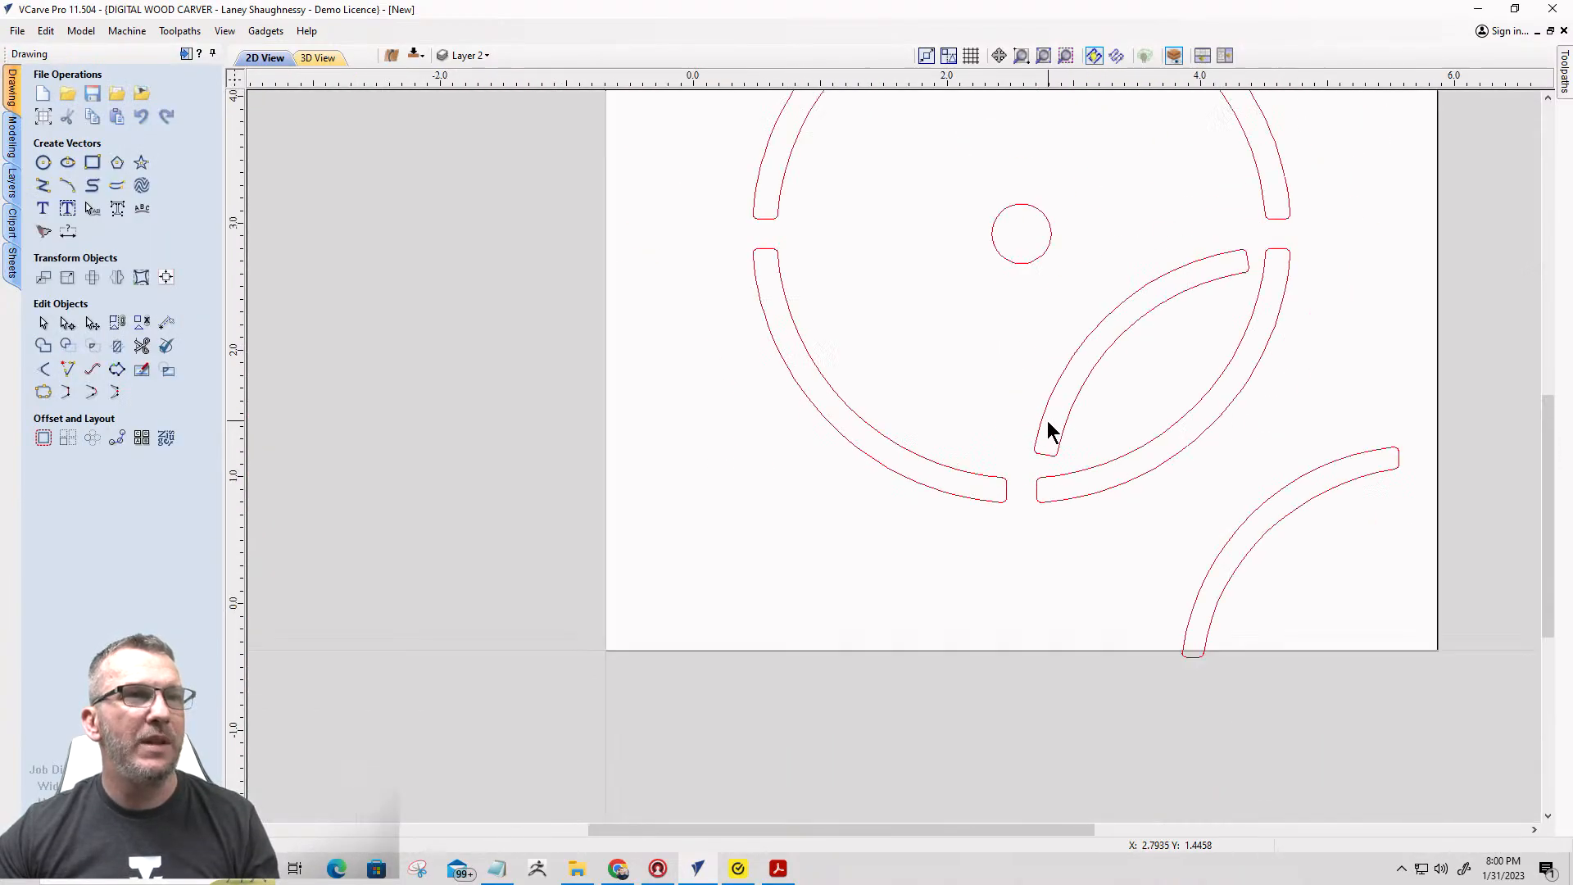
scroll(1049, 430, down, 1)
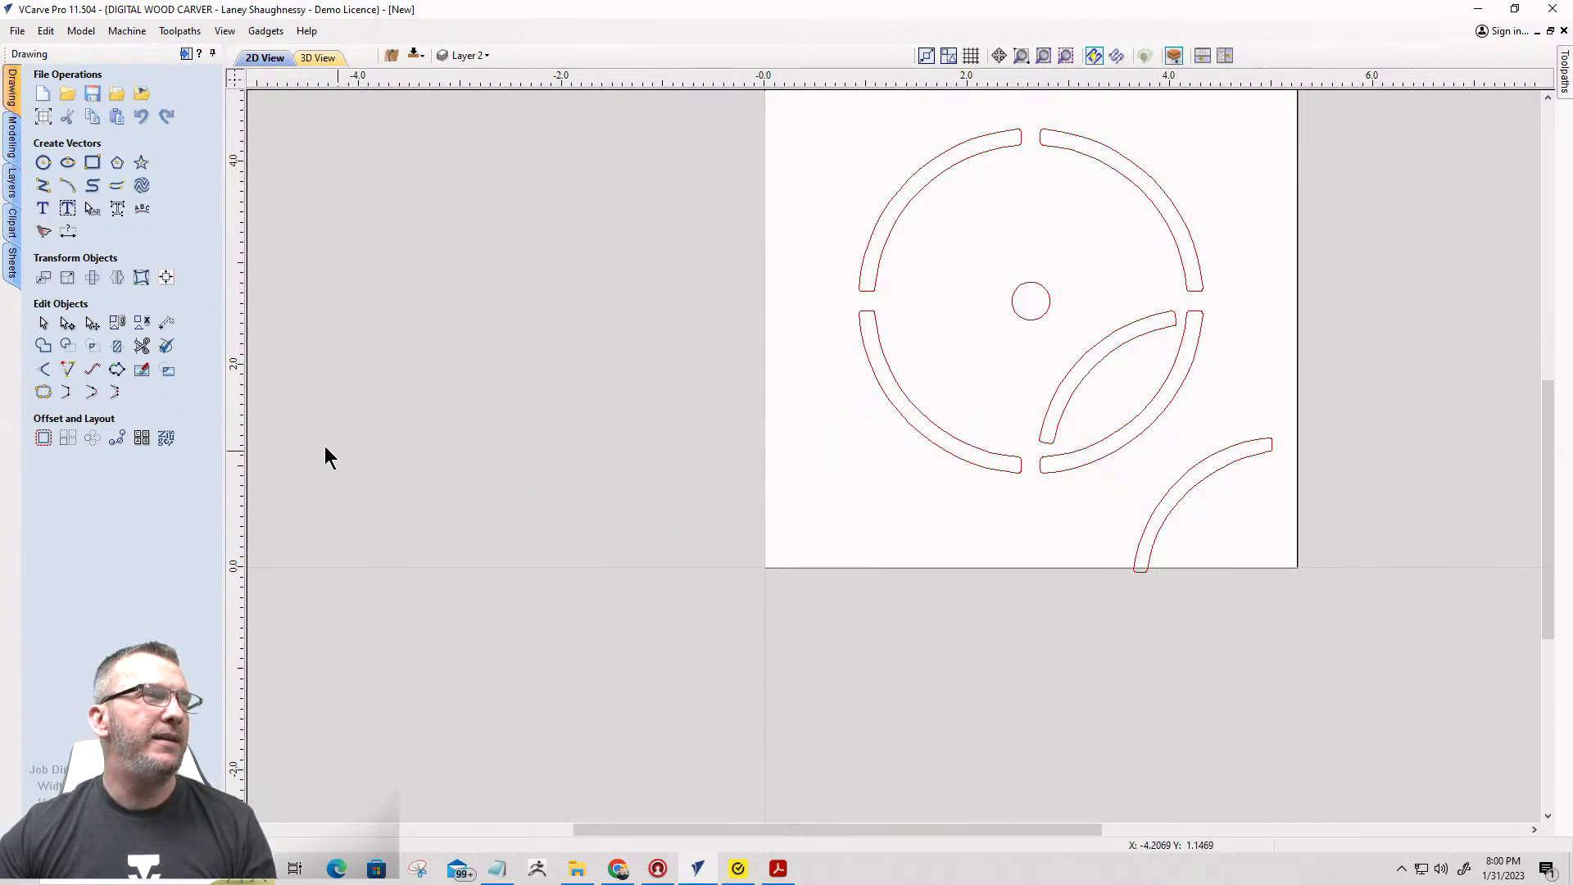
Circular-copy the inner curved slot as 4 rotated items over a total angle of 360 degrees about centre X 2.625, Y 2.625.
click(1089, 360)
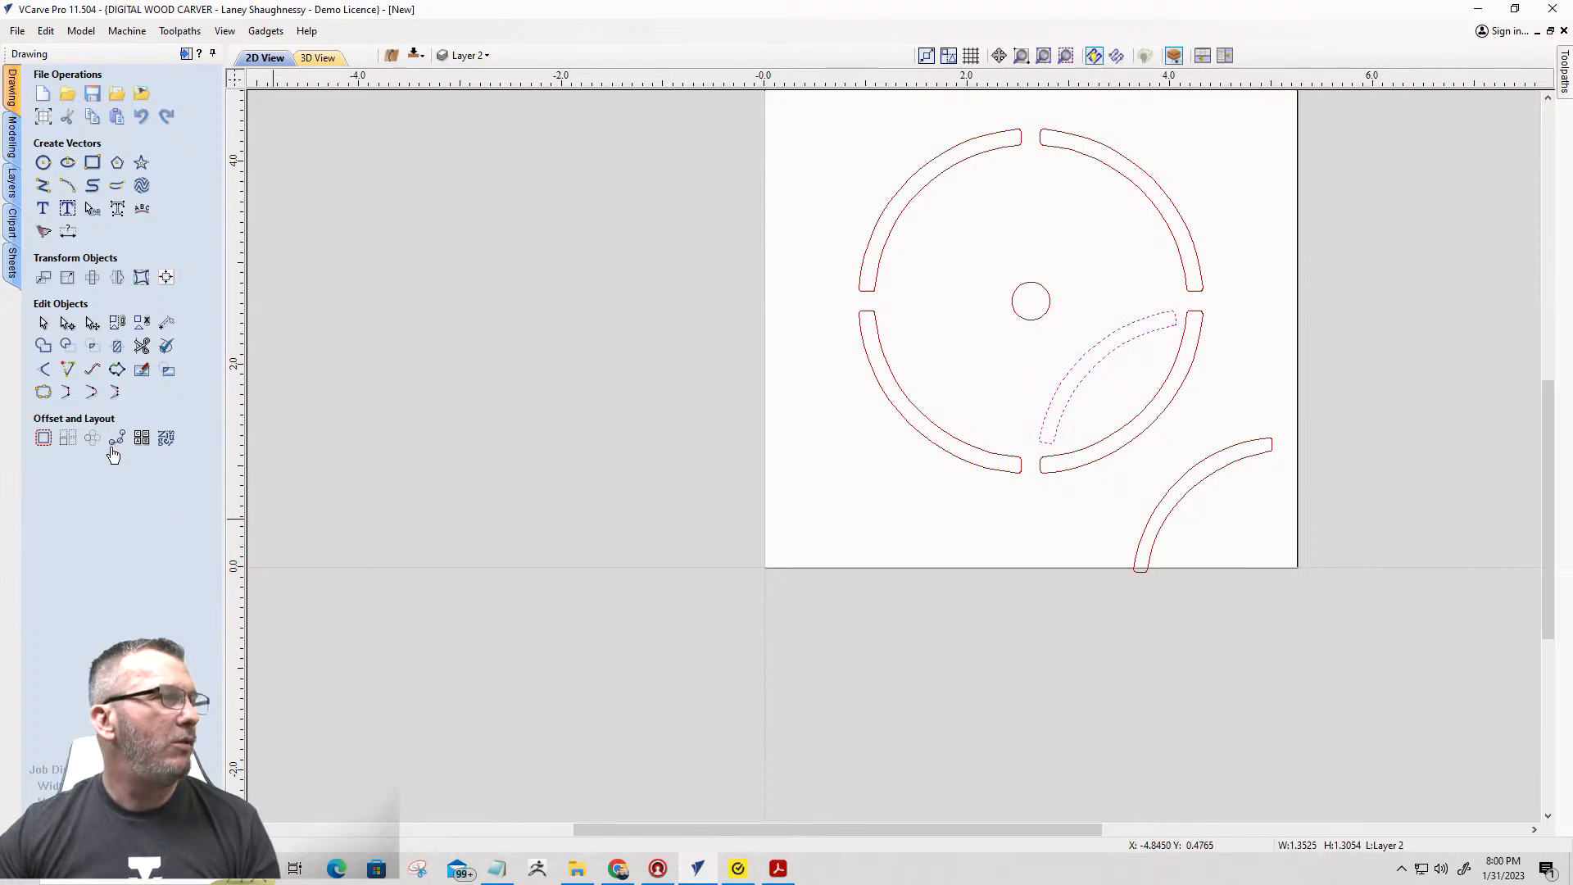
click(90, 441)
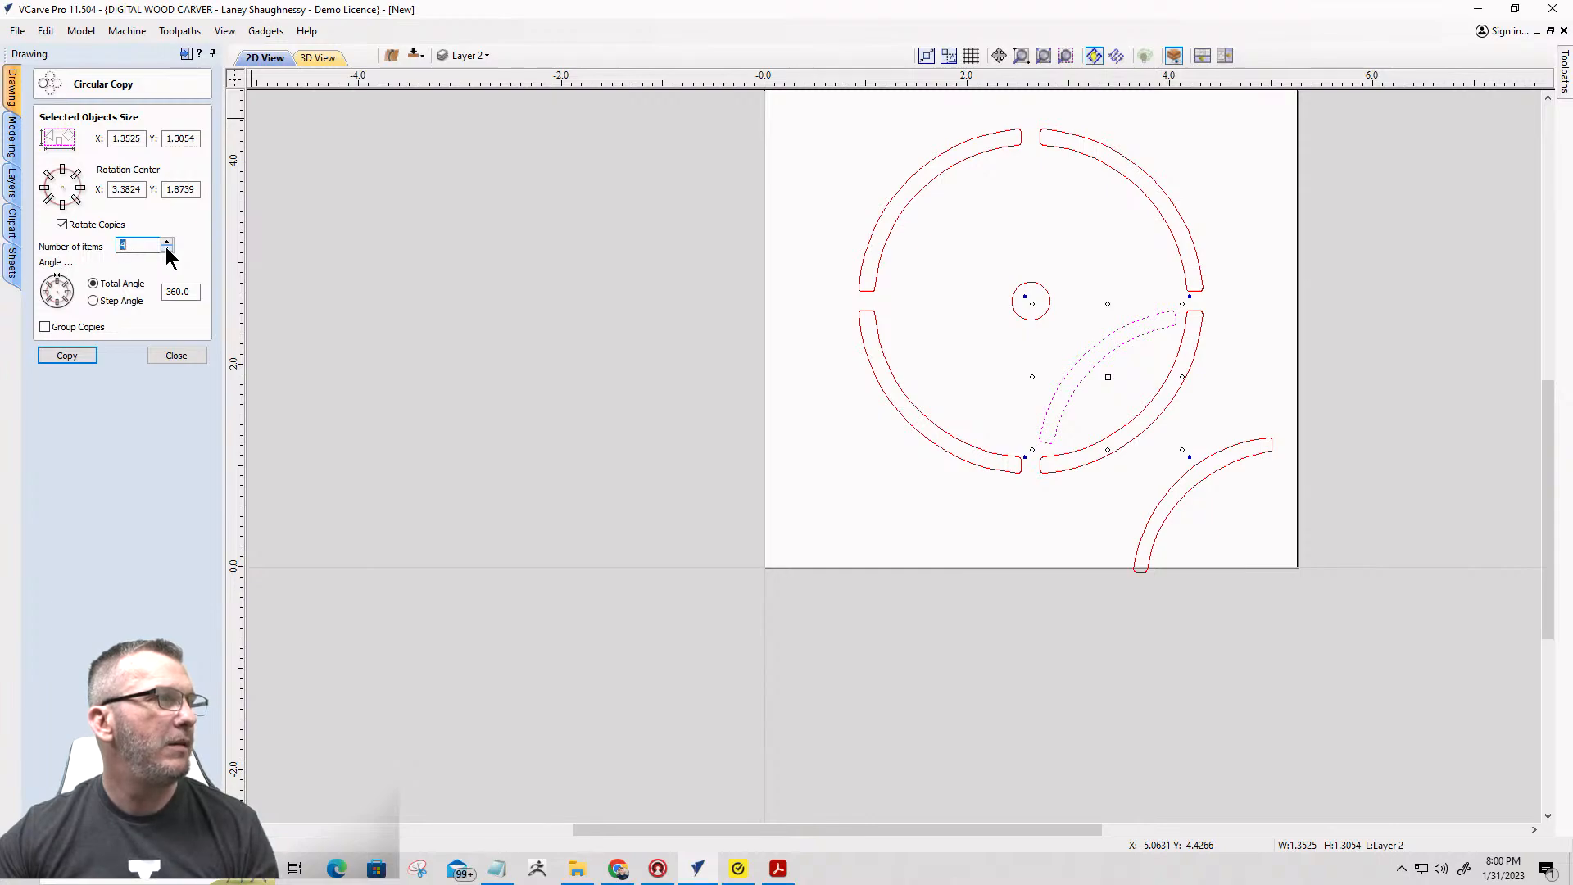
click(62, 187)
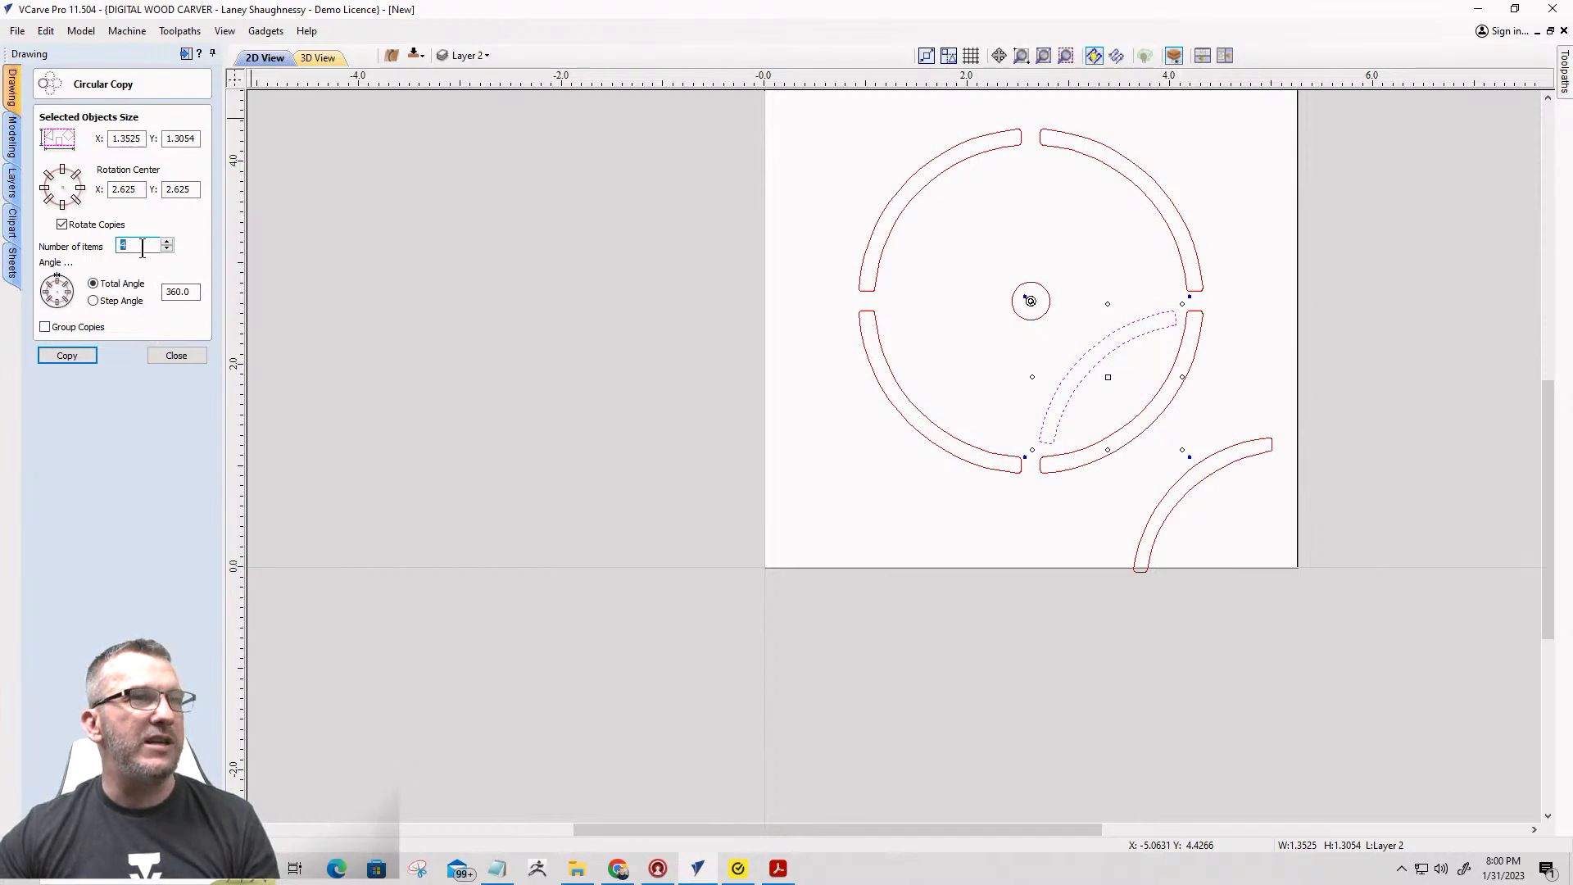
click(71, 355)
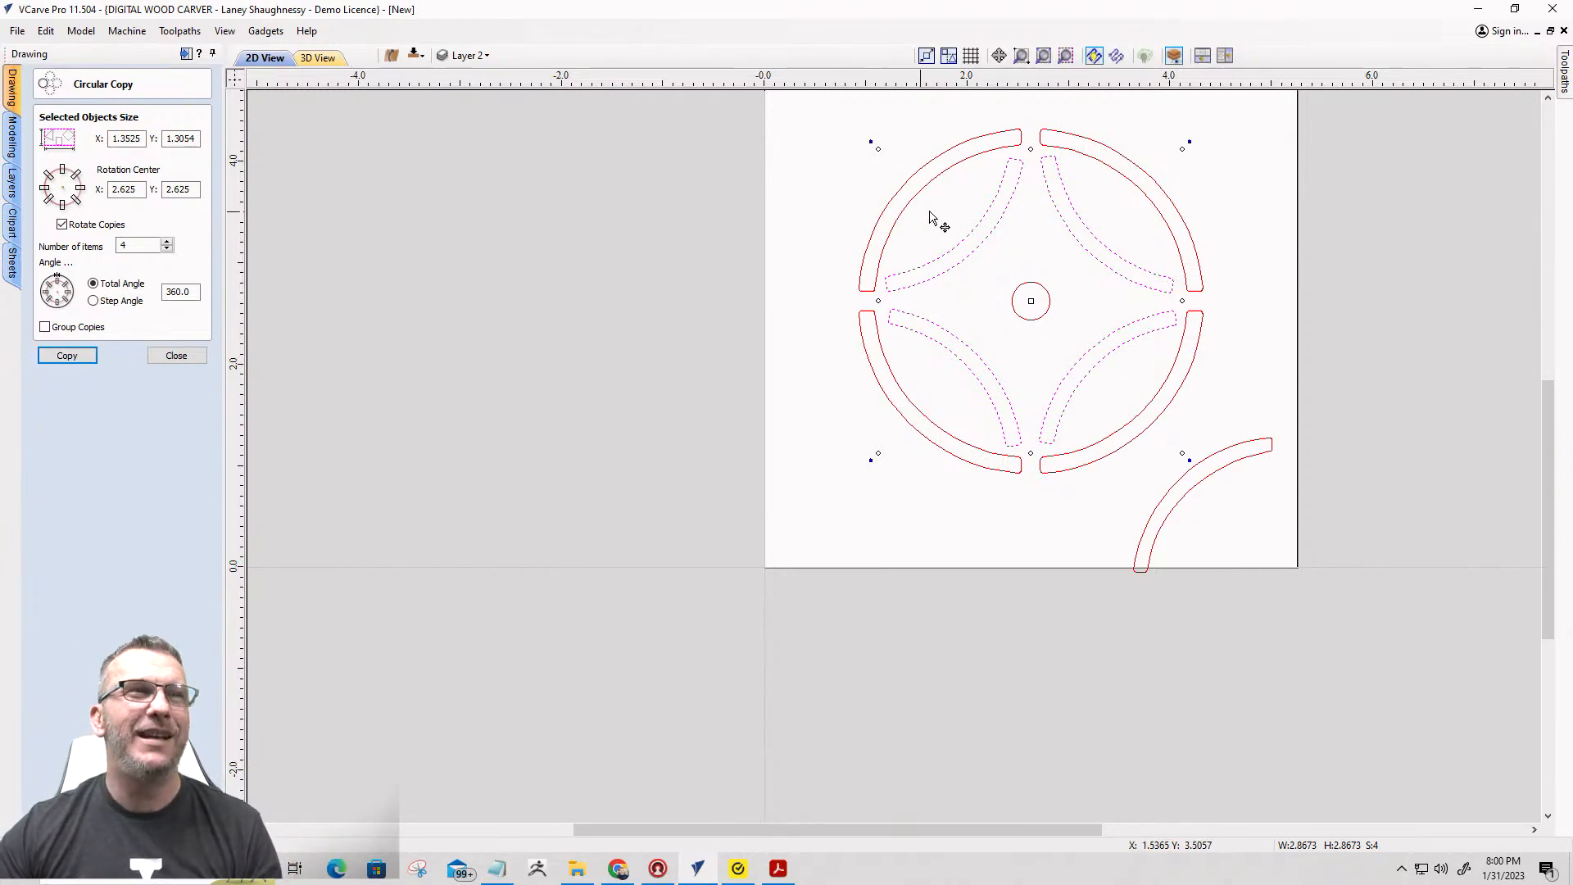
Examine the spacing between the copied inner slots' ends and the gaps in the outer ring.
scroll(1099, 239, up, 4)
scroll(1099, 240, down, 1)
scroll(1084, 239, down, 1)
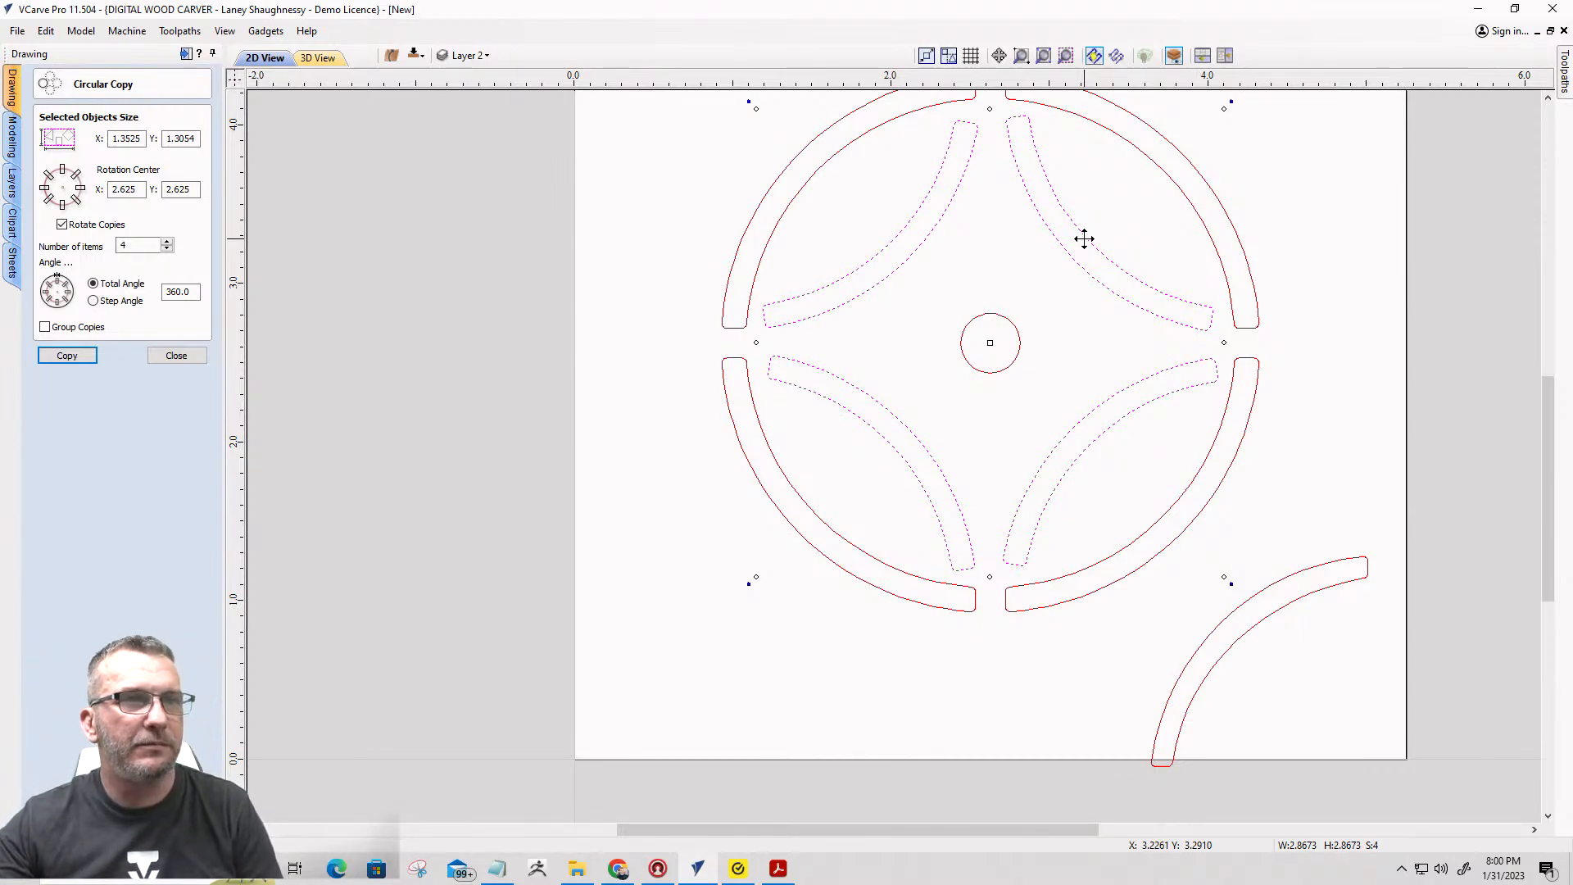
scroll(1083, 238, down, 1)
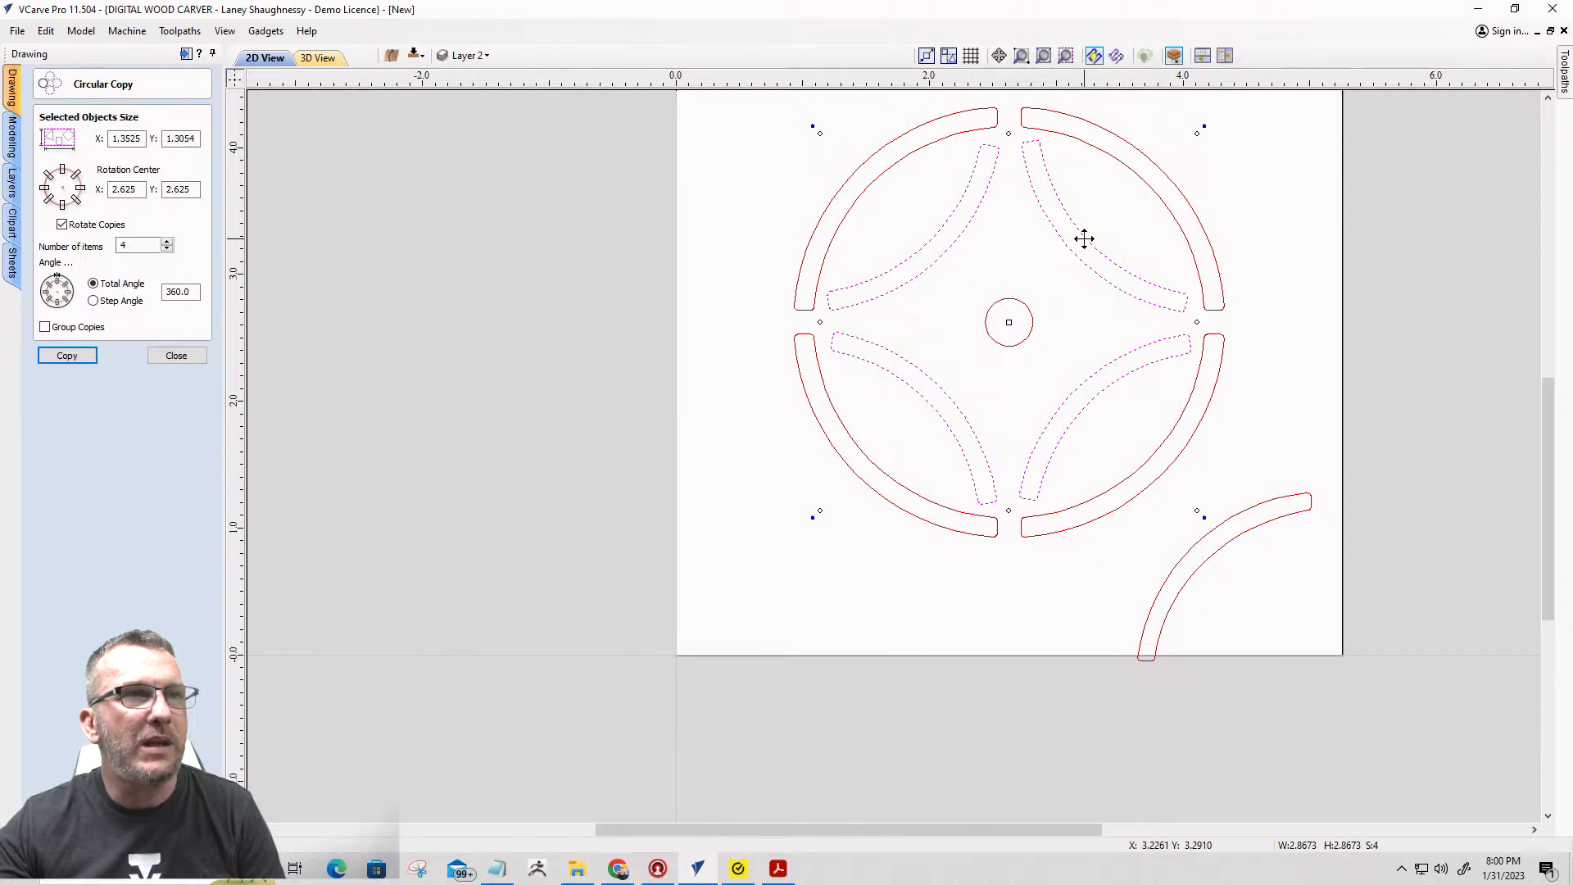
scroll(1025, 164, up, 3)
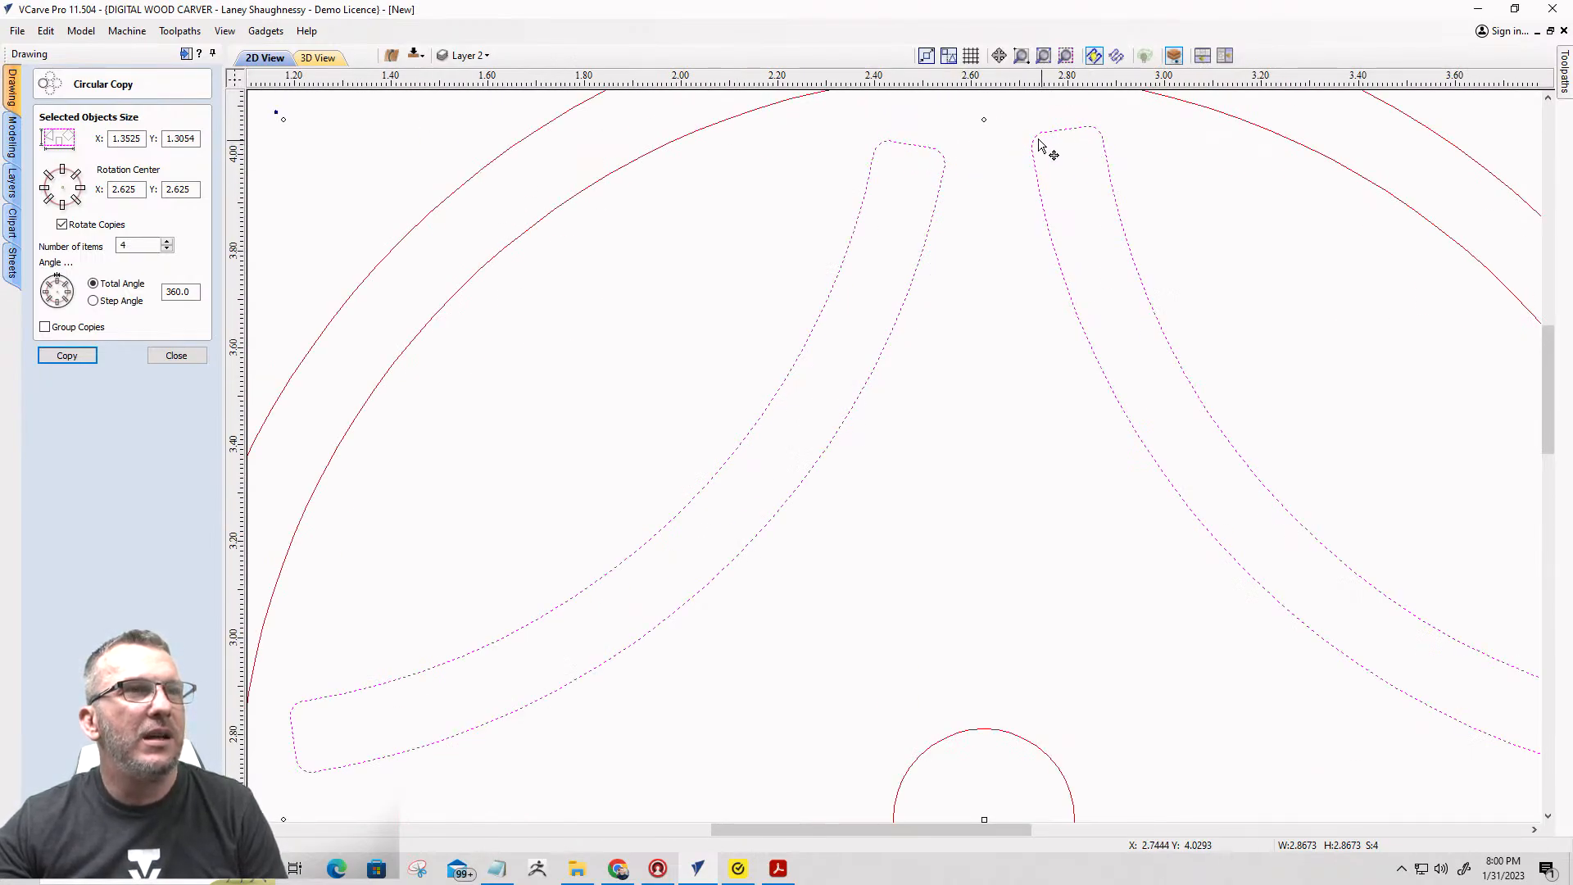
scroll(1038, 142, up, 2)
scroll(1028, 174, down, 5)
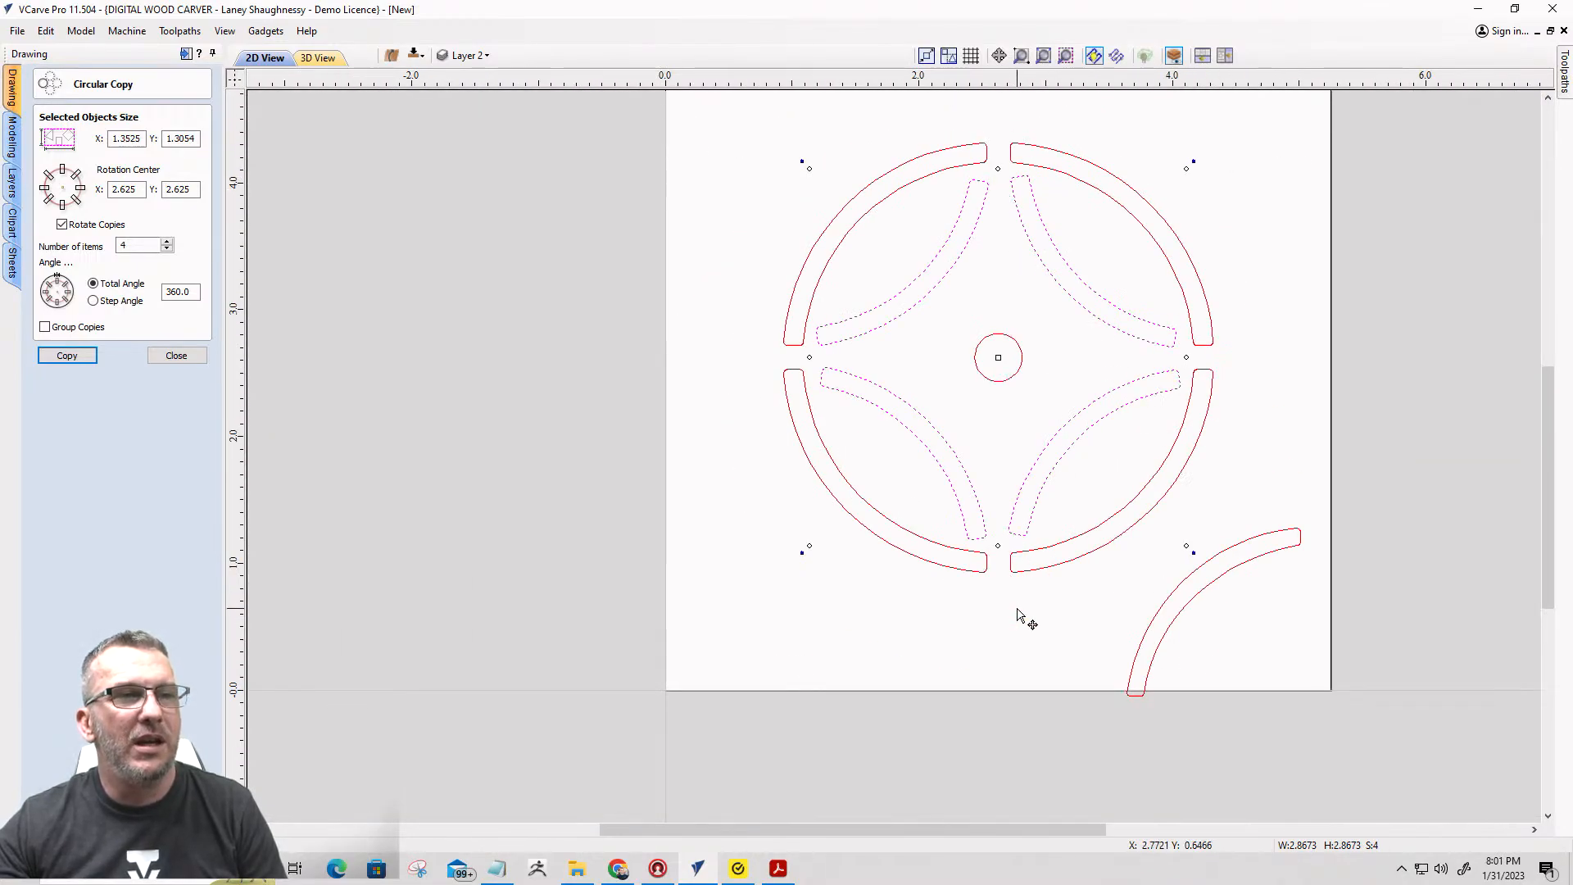
scroll(1075, 548, up, 1)
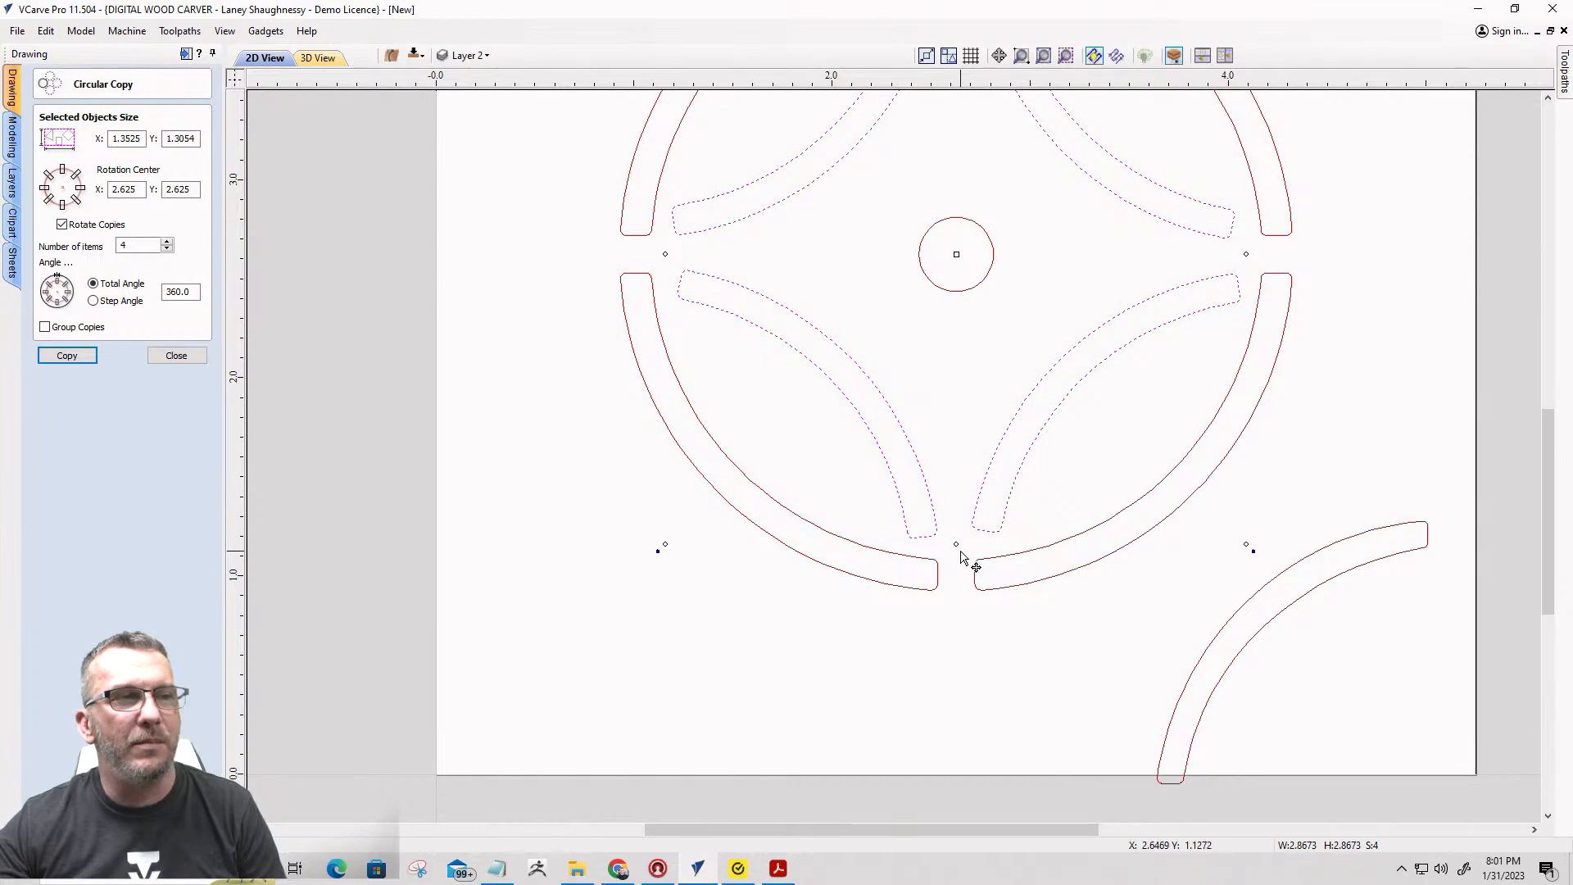
scroll(960, 549, up, 4)
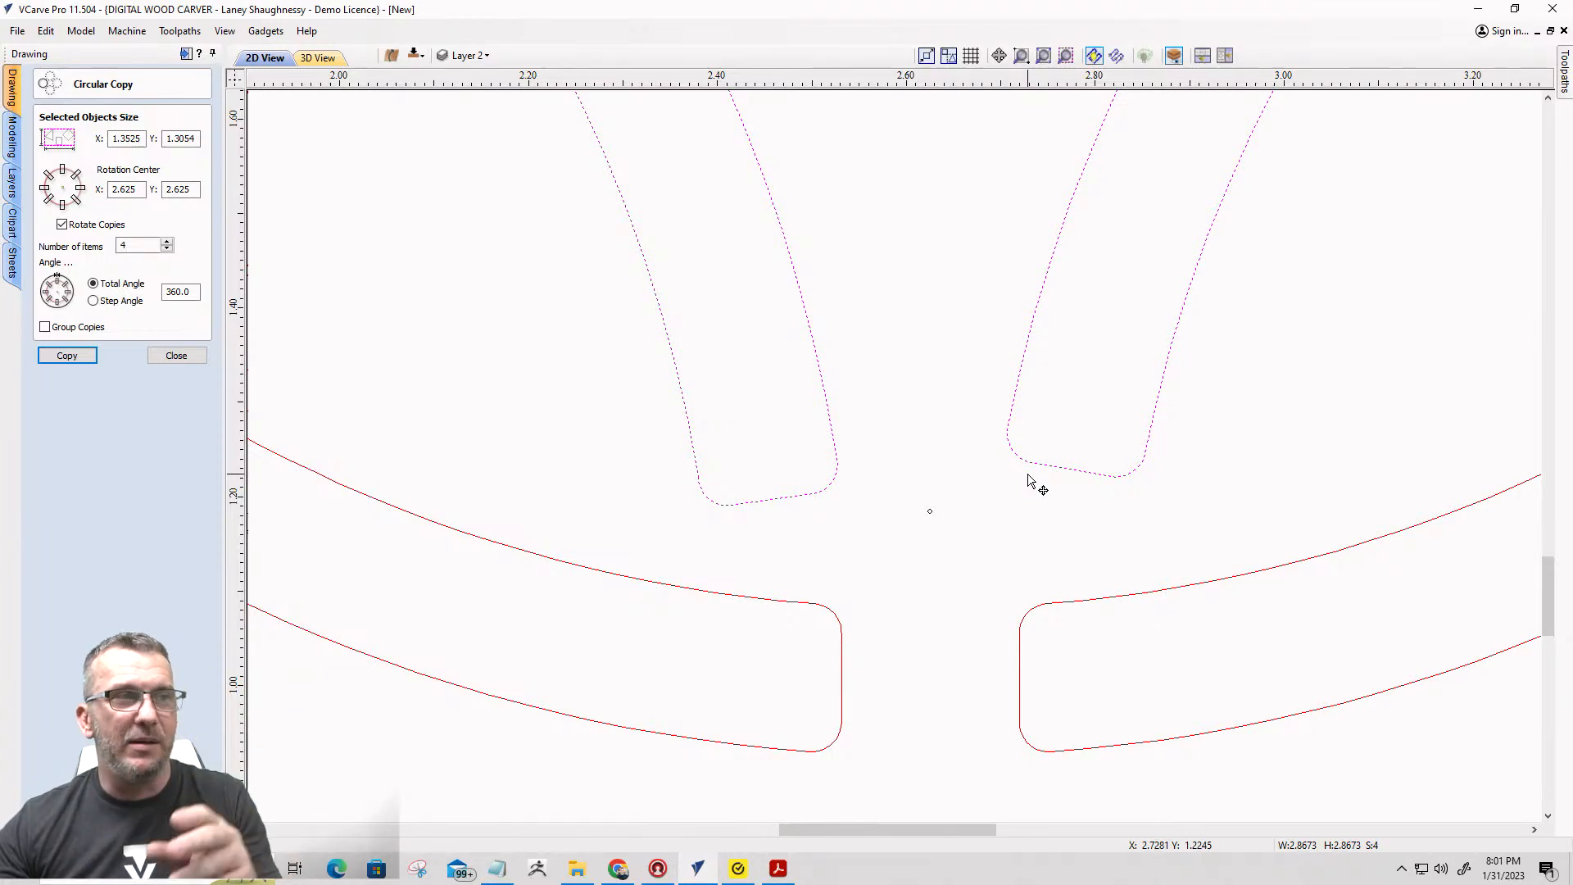
scroll(1029, 475, down, 6)
scroll(1023, 415, up, 2)
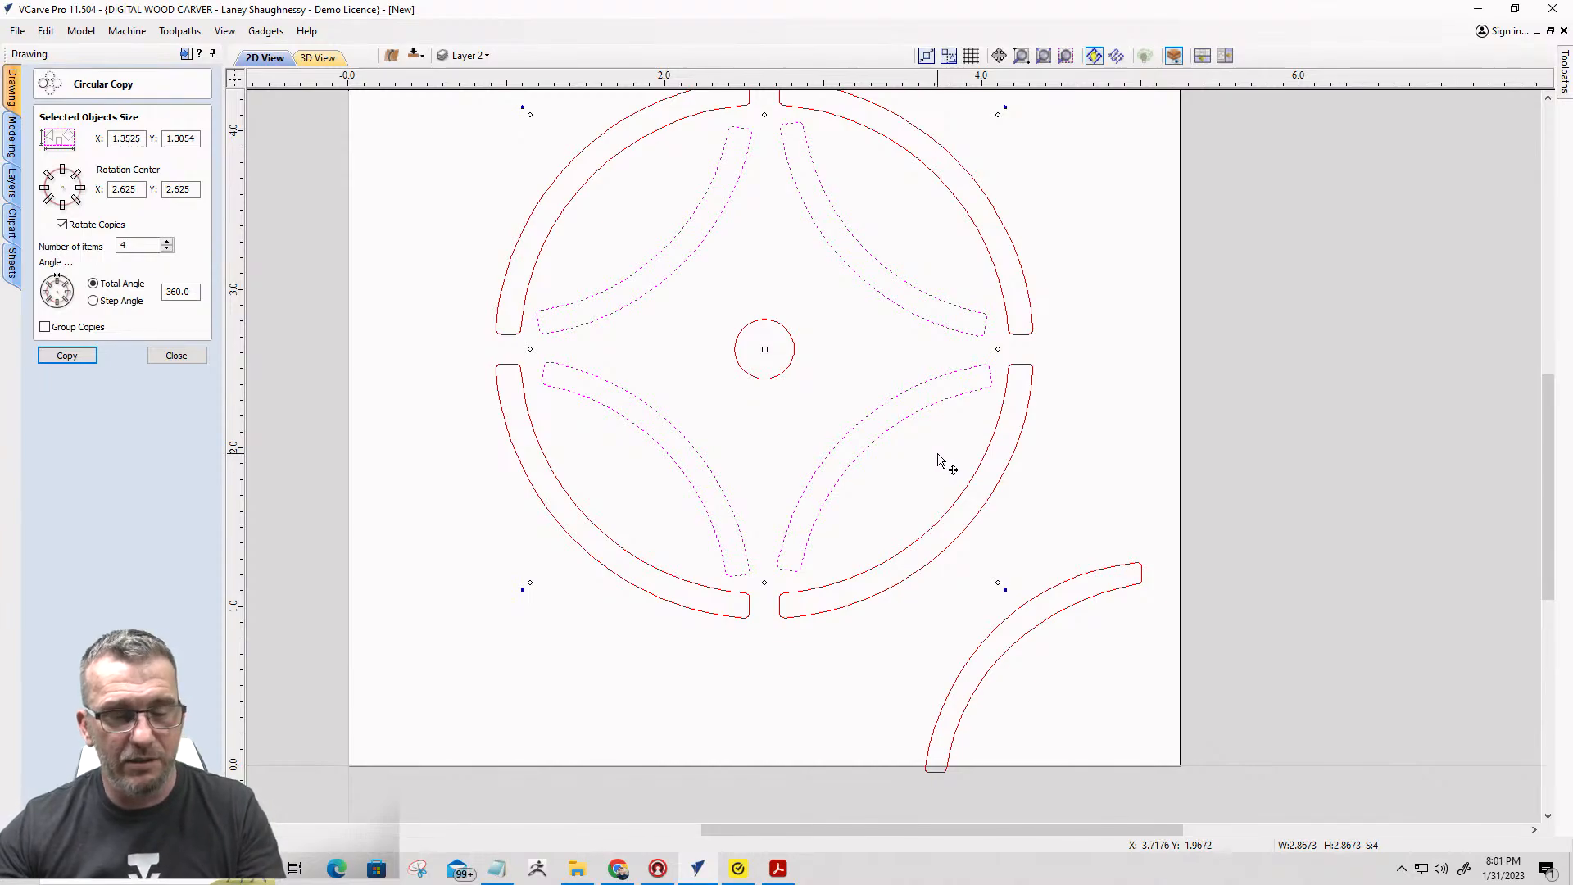
Undo the circular copy, the fillets and both end lines of the inner curved slot, leaving its two open arcs.
key(ctrl+z)
key(ctrl+z)
key(ctrl+z)
key(ctrl+z)
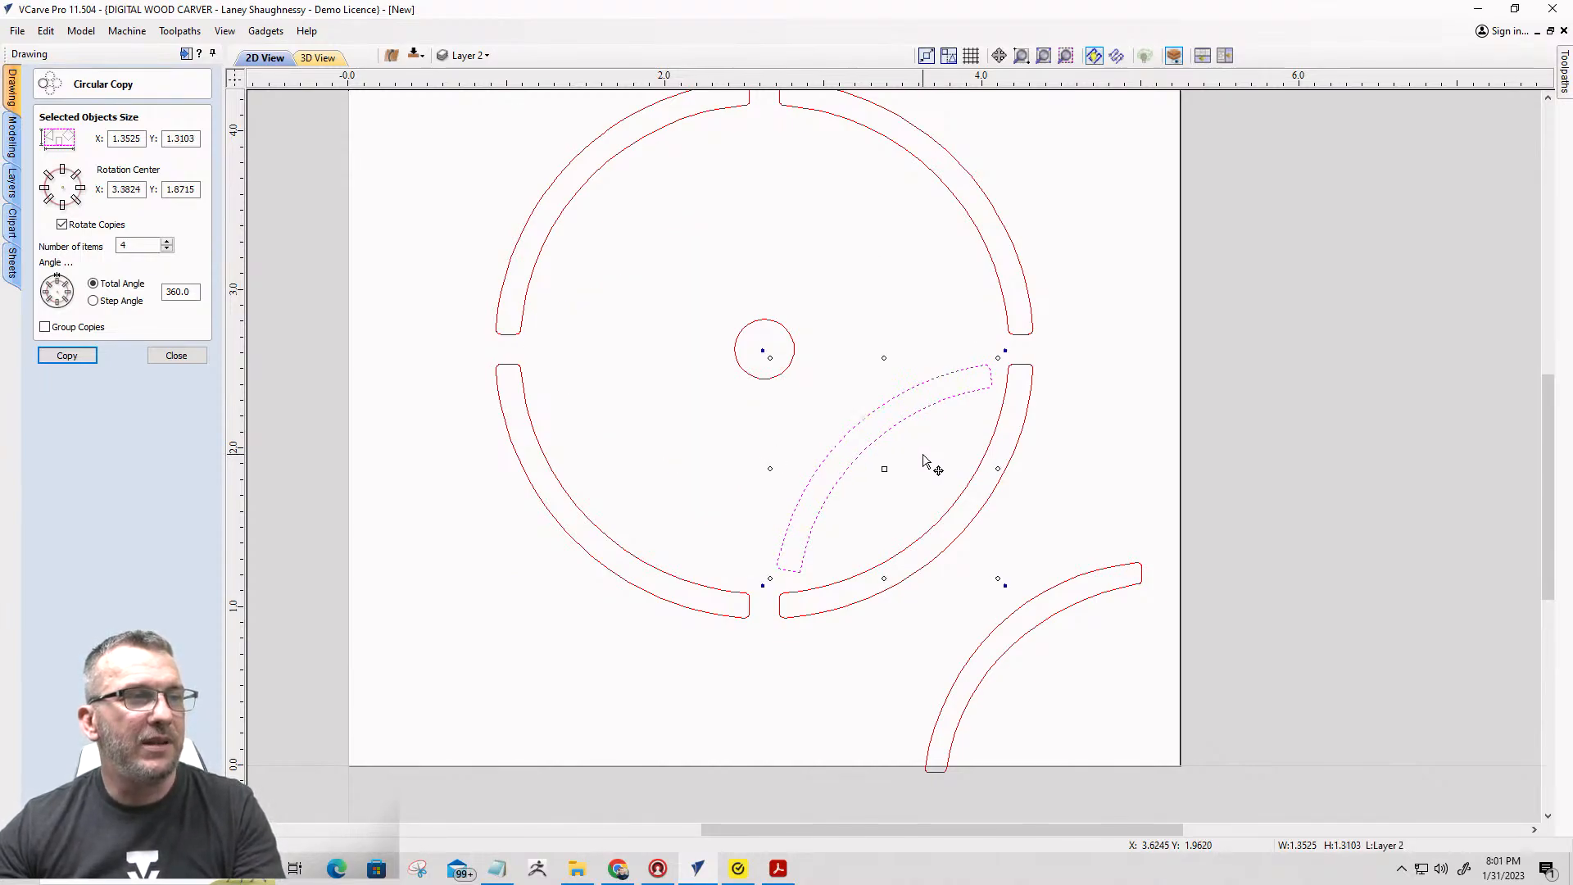
click(923, 456)
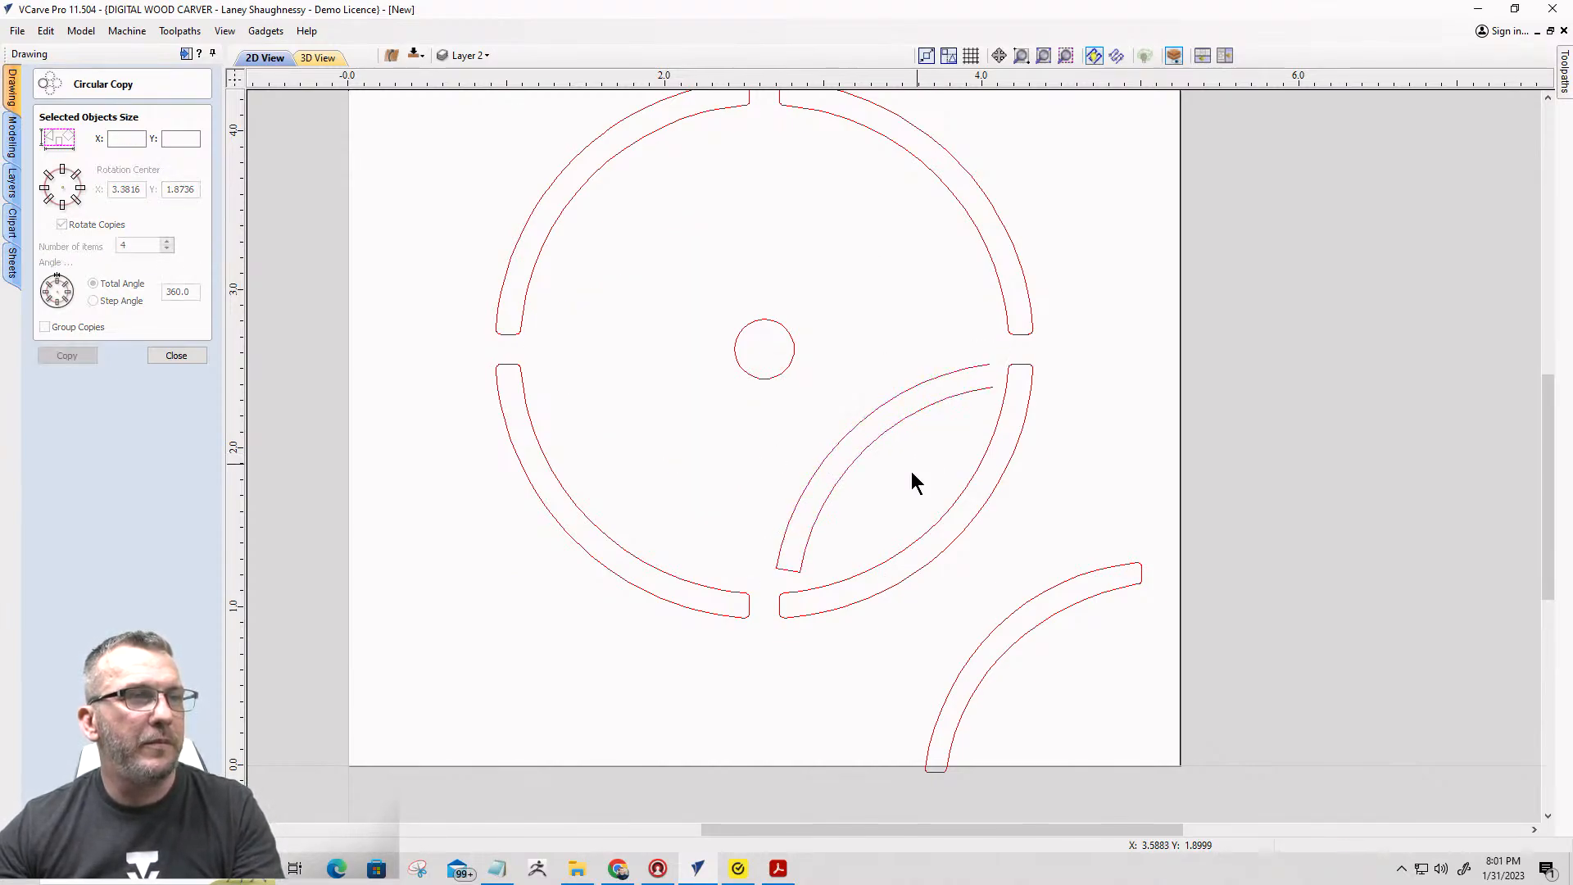
key(ctrl+z)
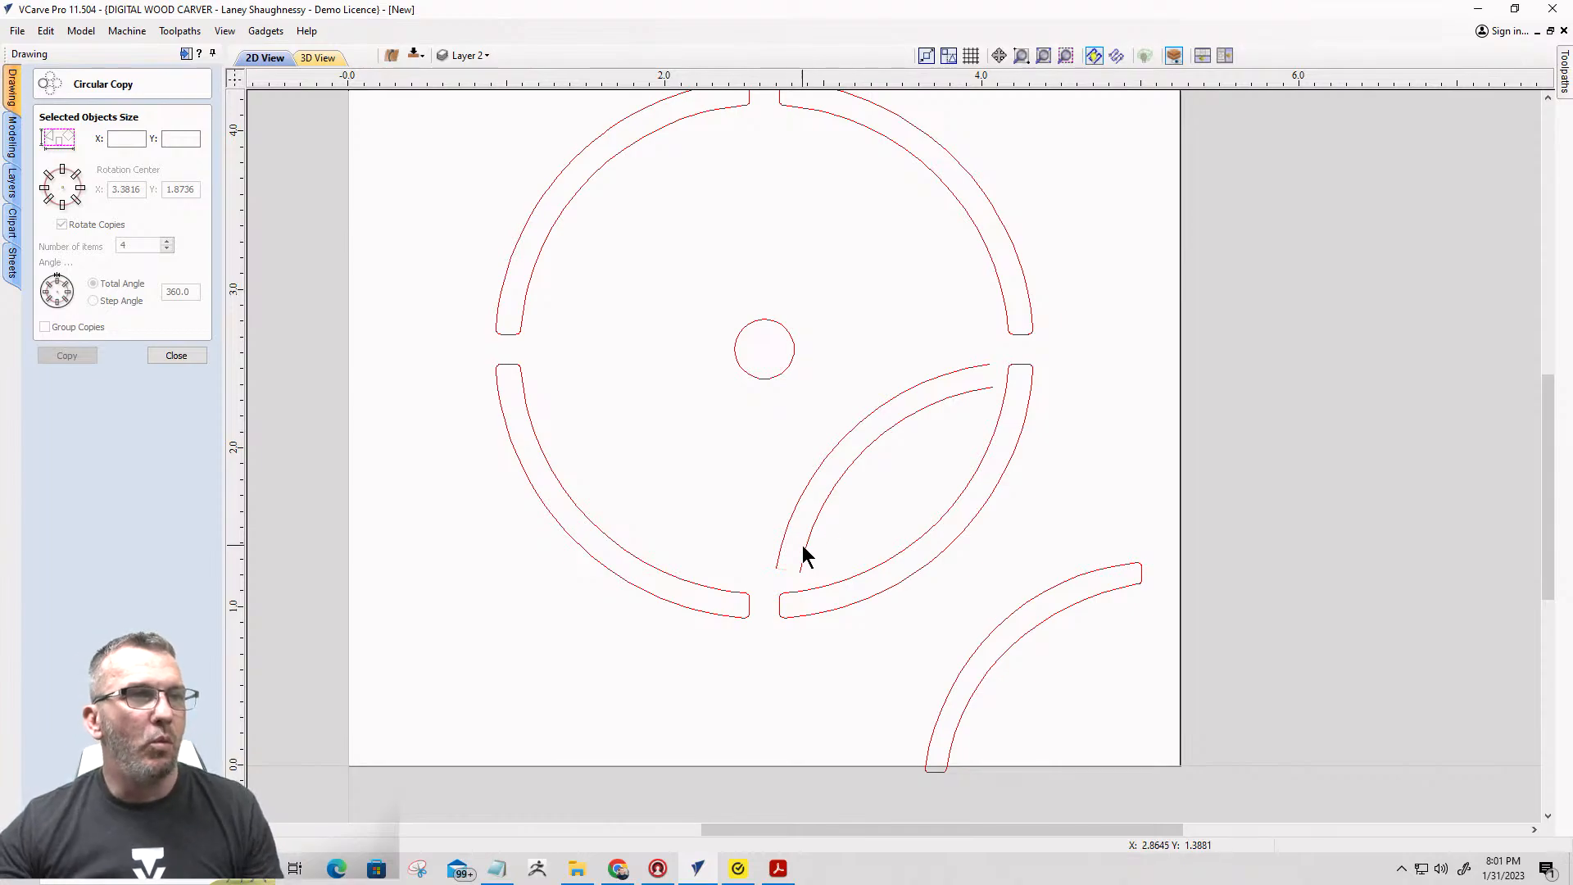
scroll(802, 543, up, 4)
scroll(907, 482, down, 3)
scroll(952, 385, down, 1)
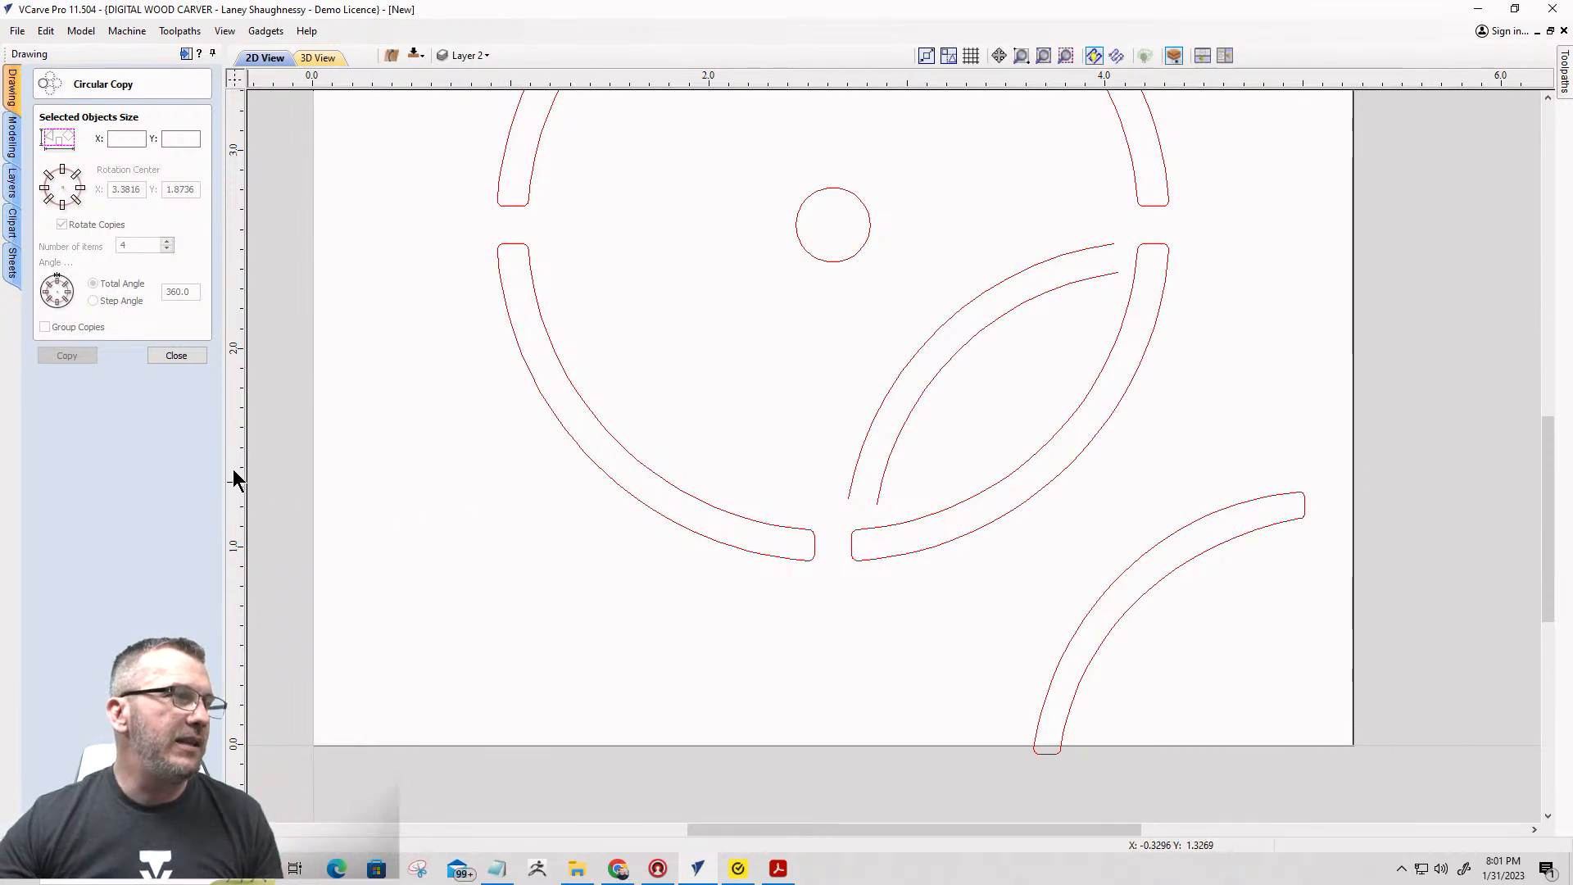
drag(238, 445, 1116, 271)
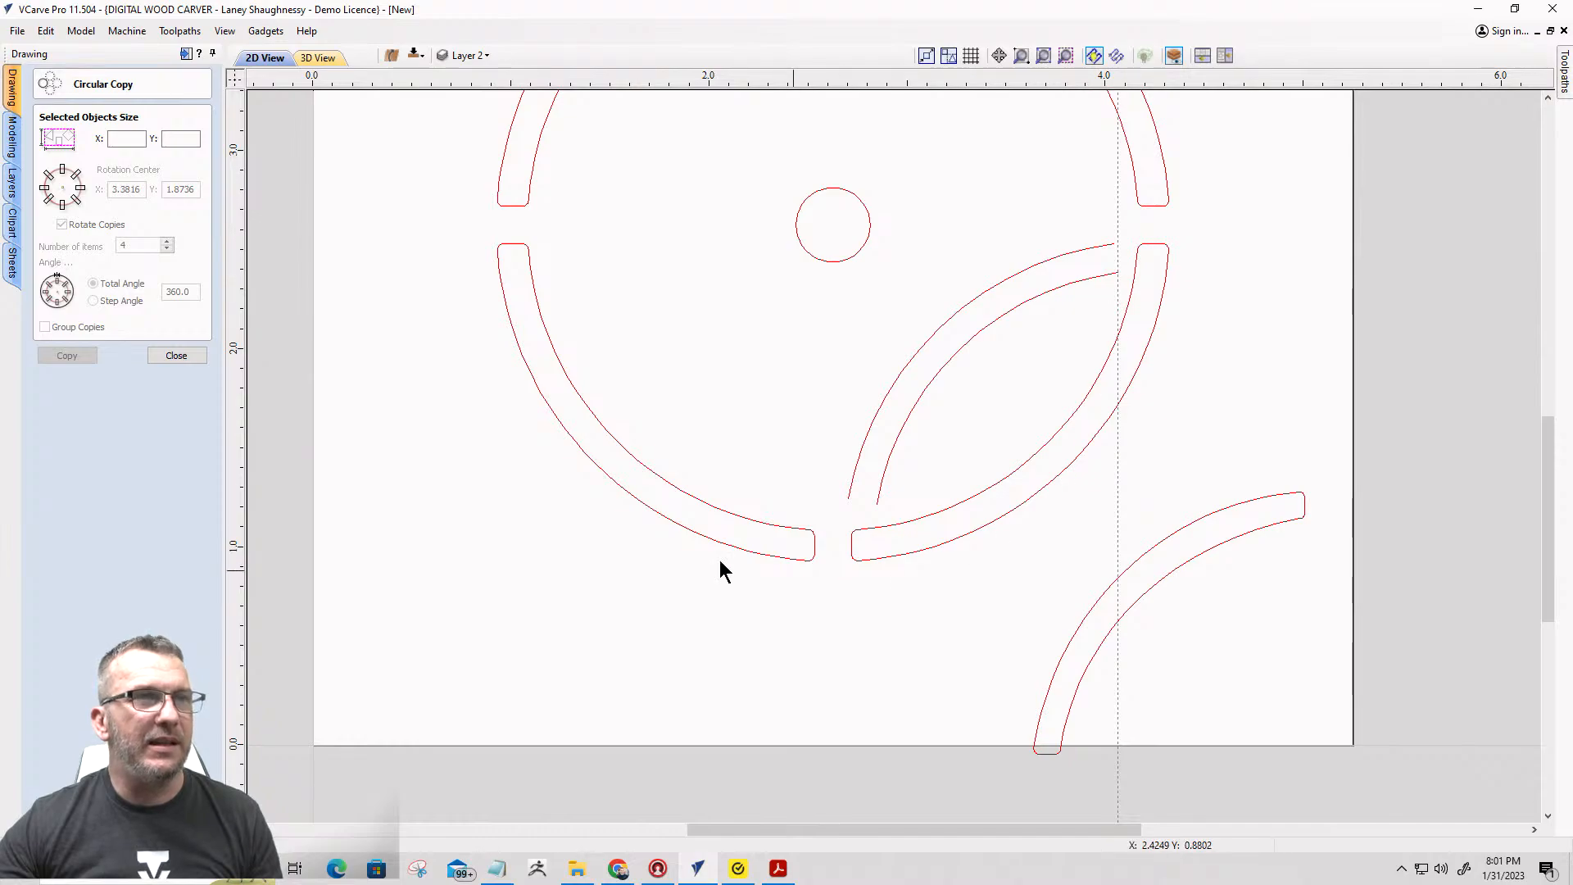
drag(233, 456, 744, 504)
scroll(951, 577, down, 2)
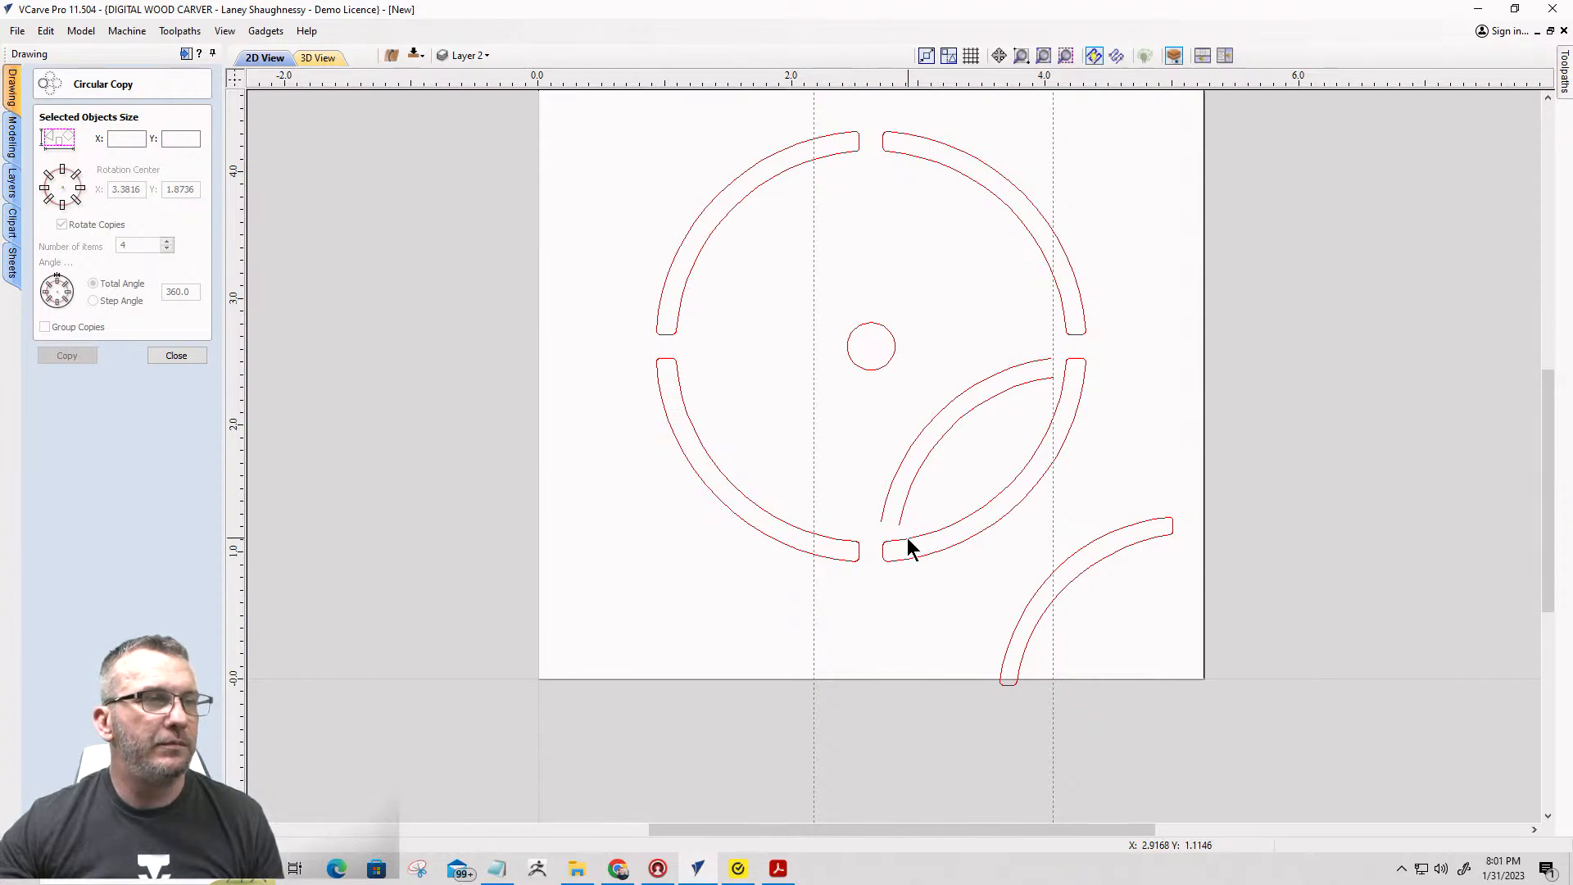
scroll(1054, 421, up, 2)
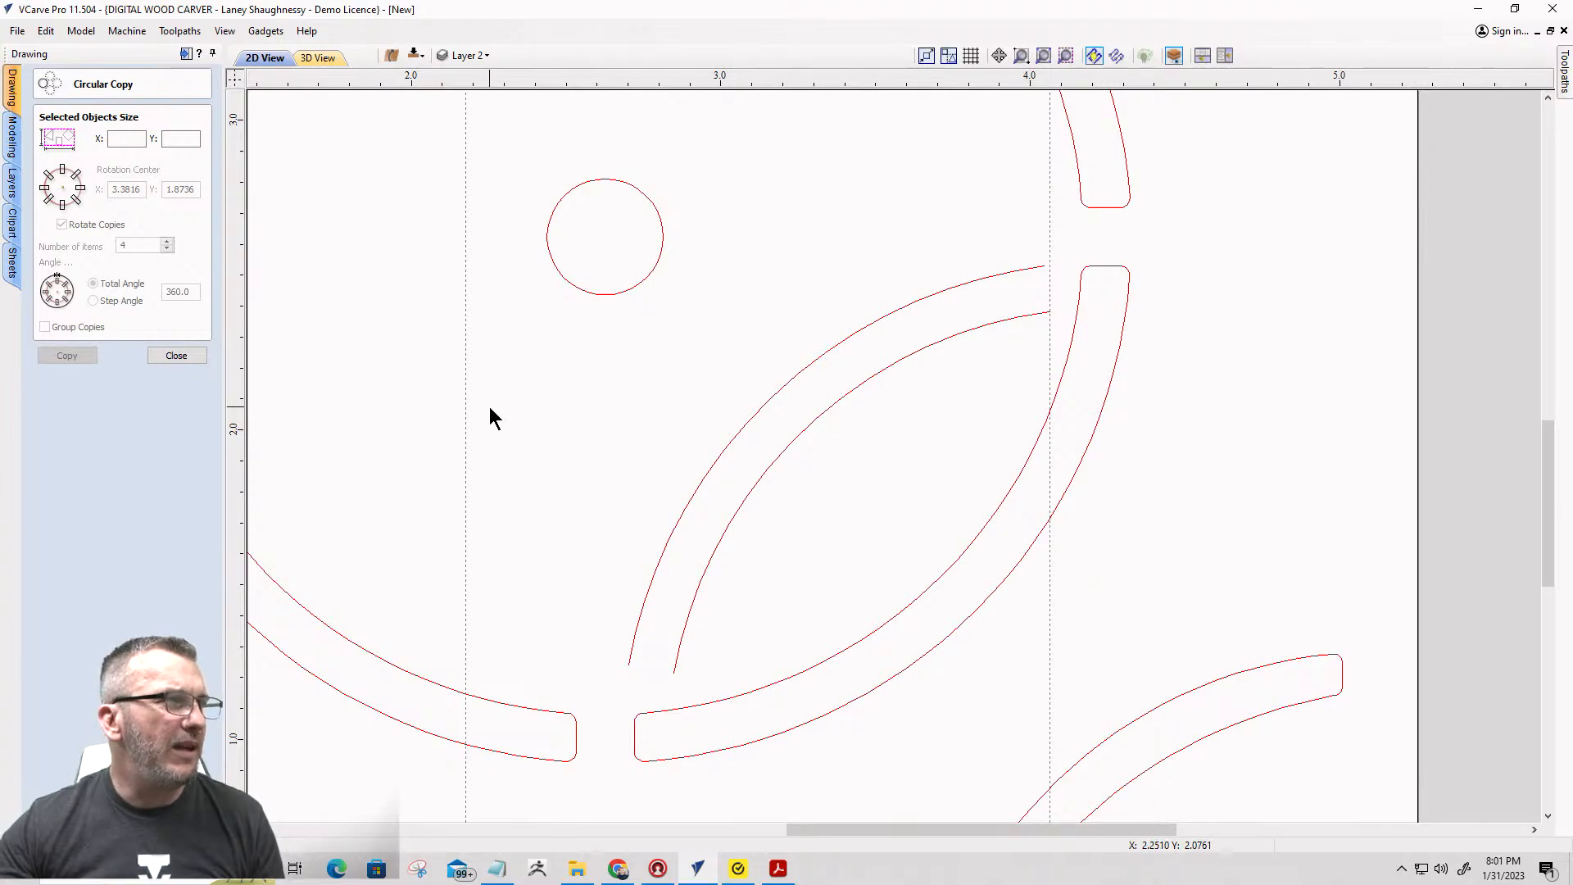
drag(467, 406, 152, 422)
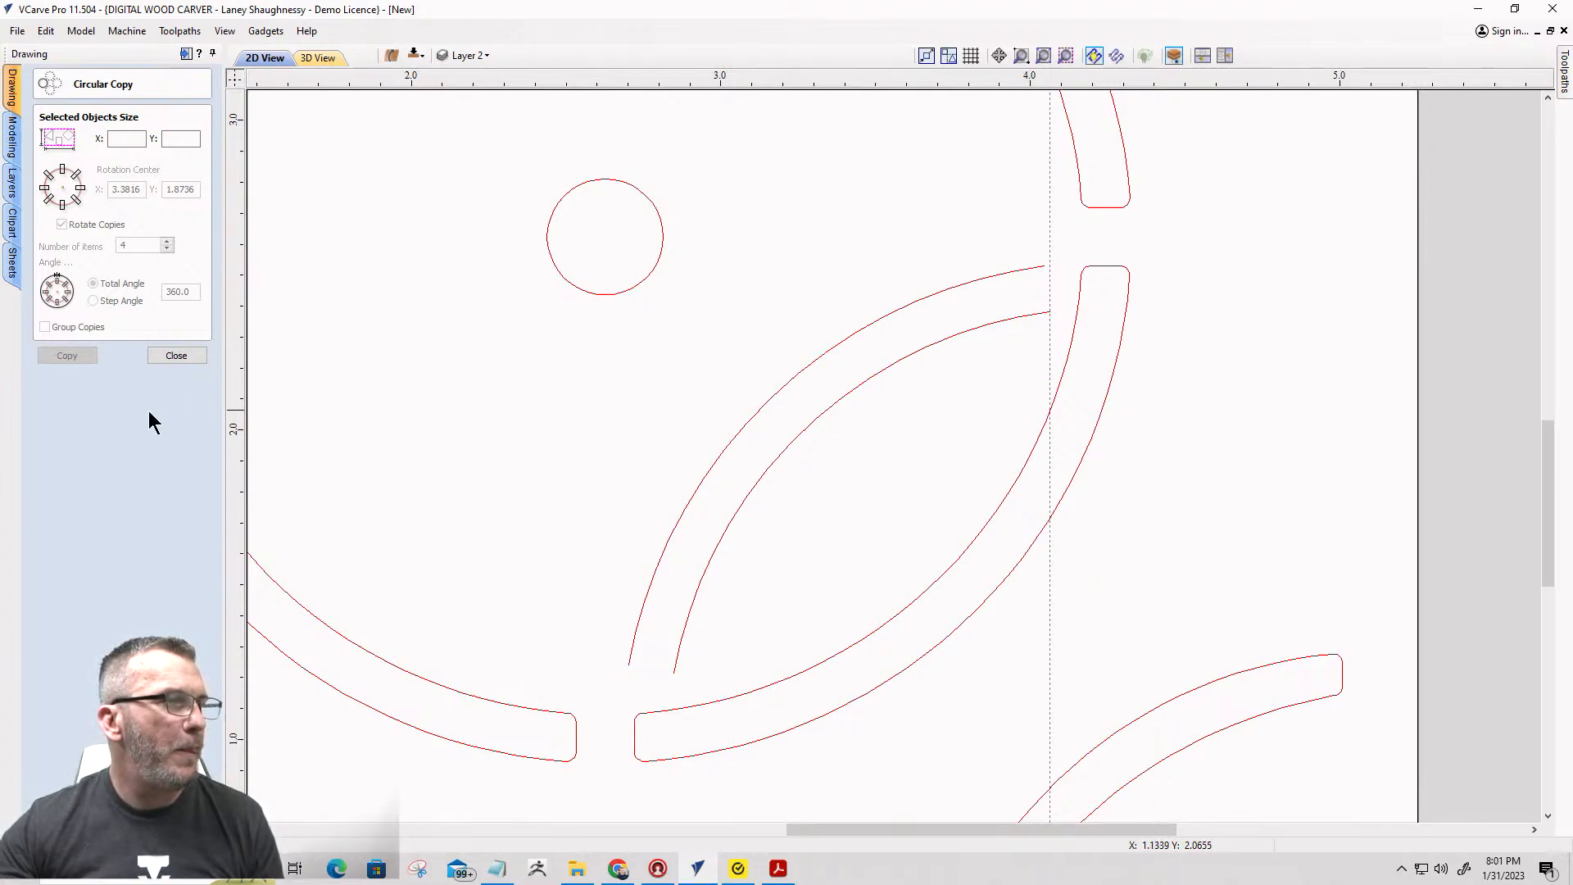
drag(1049, 370, 133, 514)
scroll(698, 709, up, 2)
scroll(833, 407, down, 5)
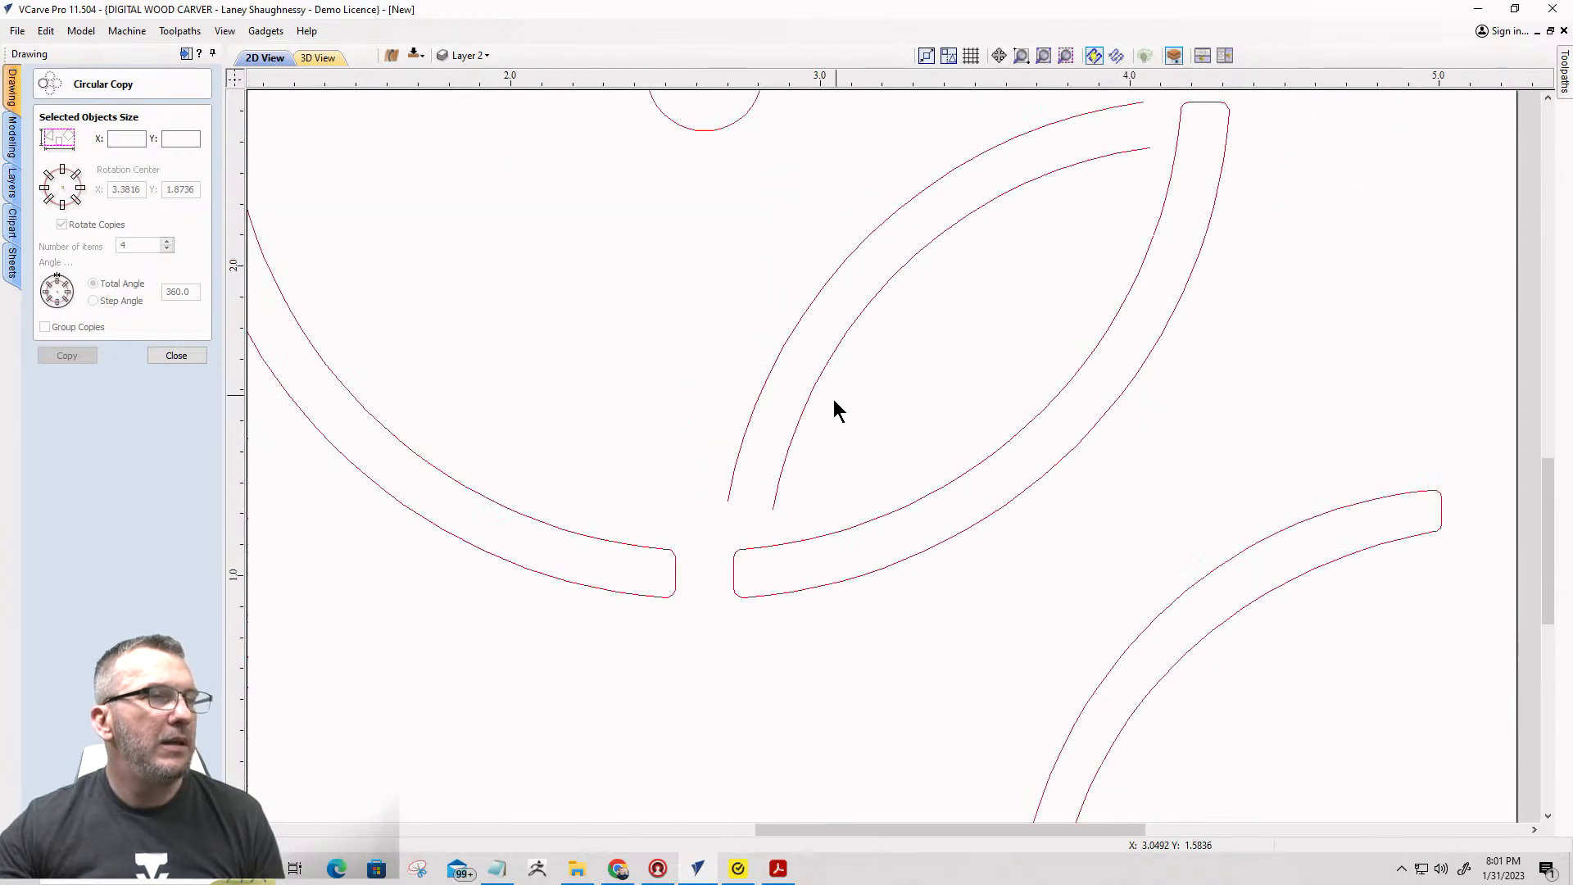
scroll(787, 477, up, 3)
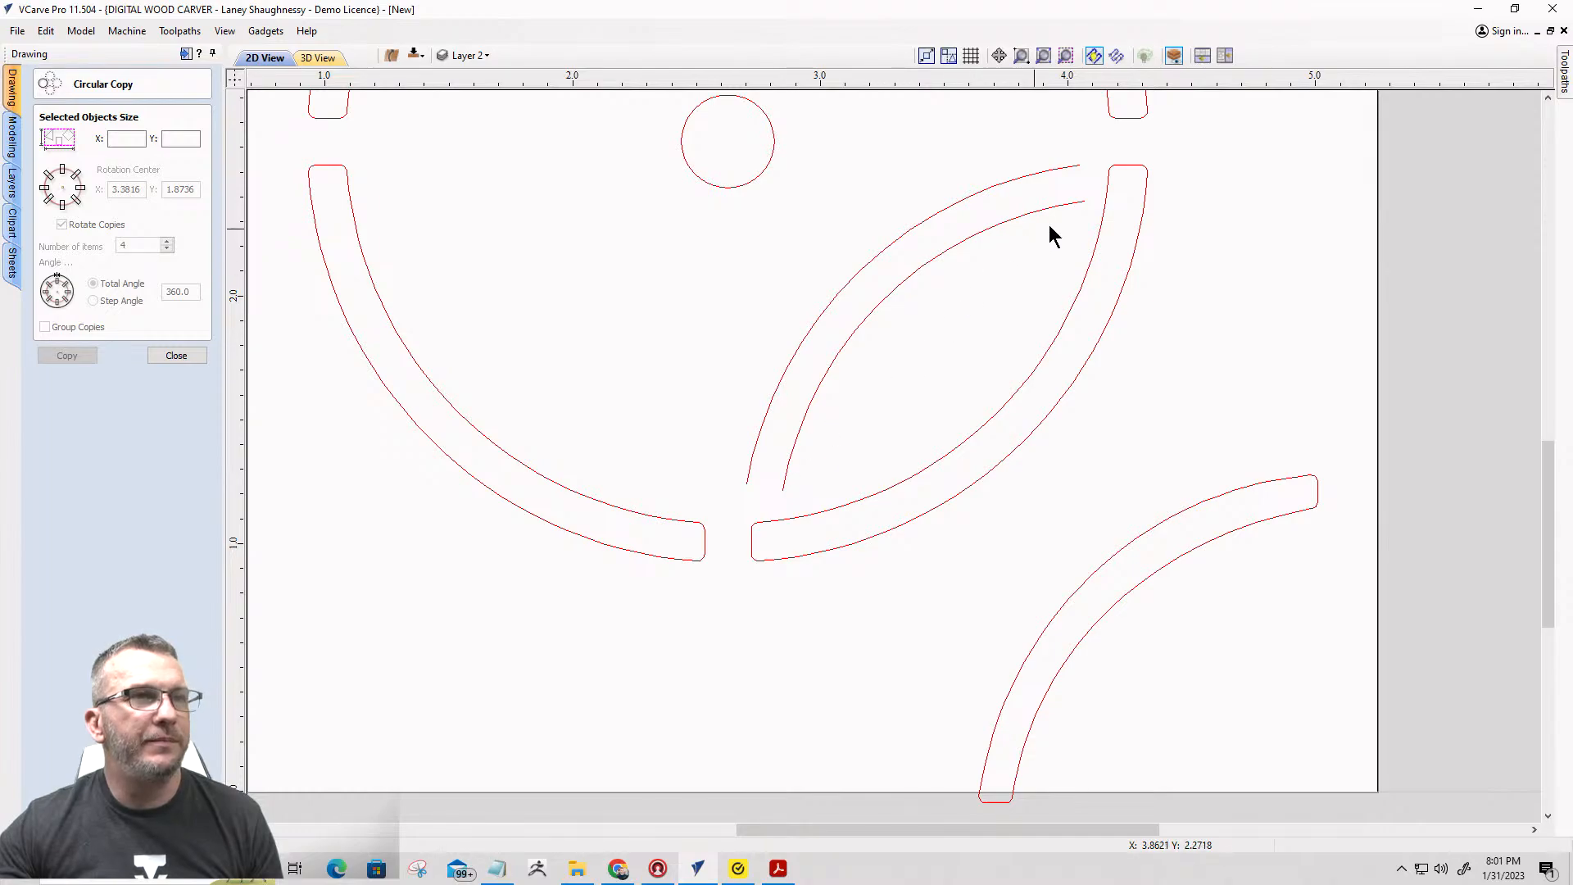
Add a length dimension from the upper end of the inner slot's lower arc to the outer ring slot's inner edge.
click(176, 355)
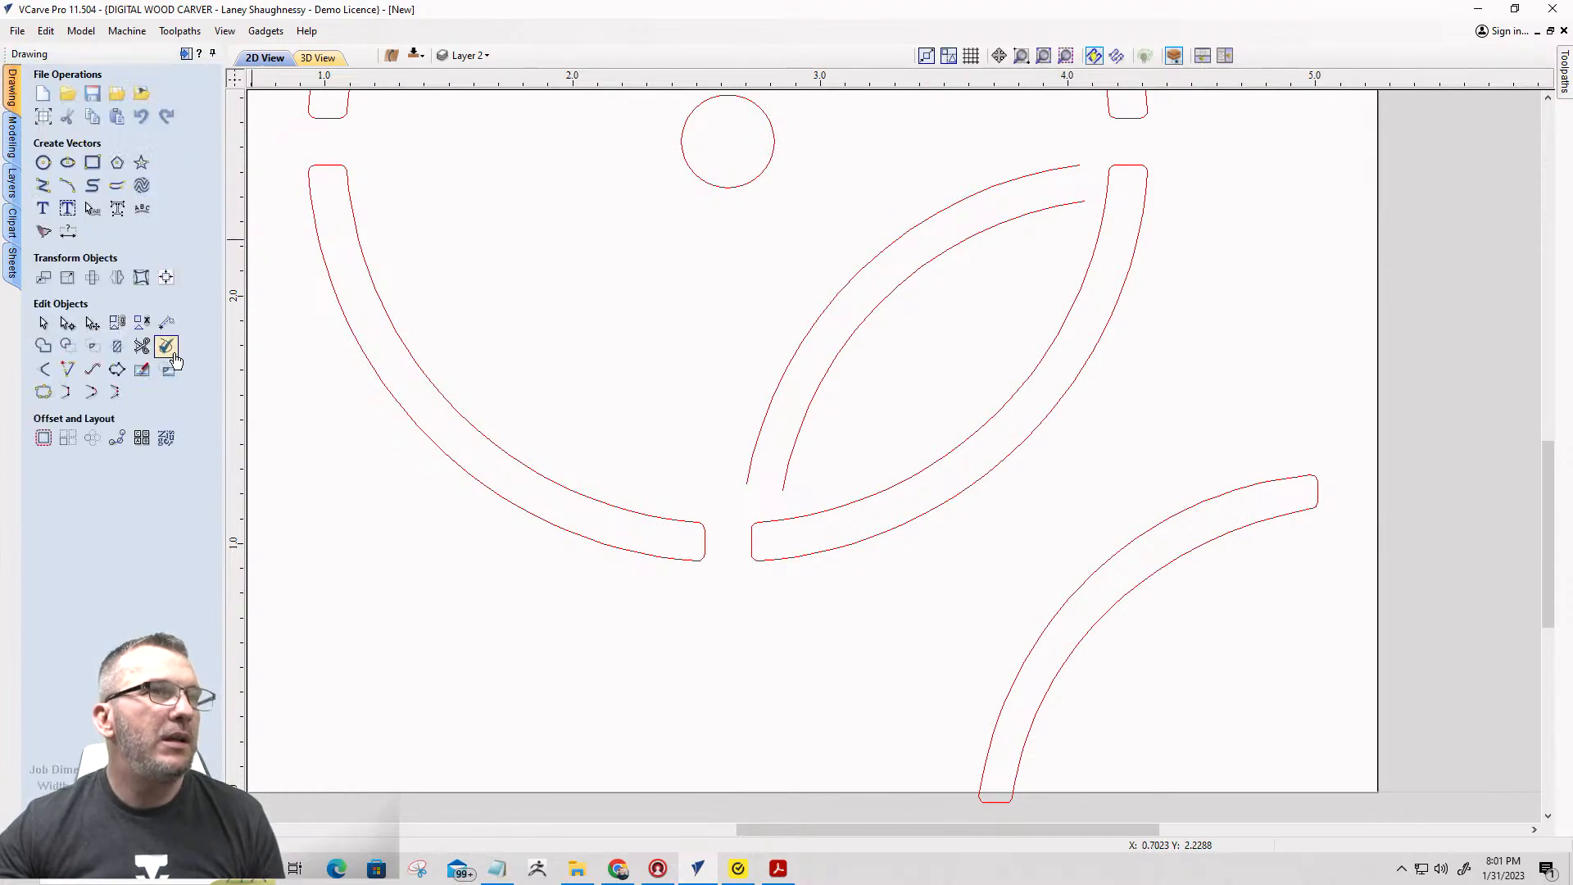
click(69, 233)
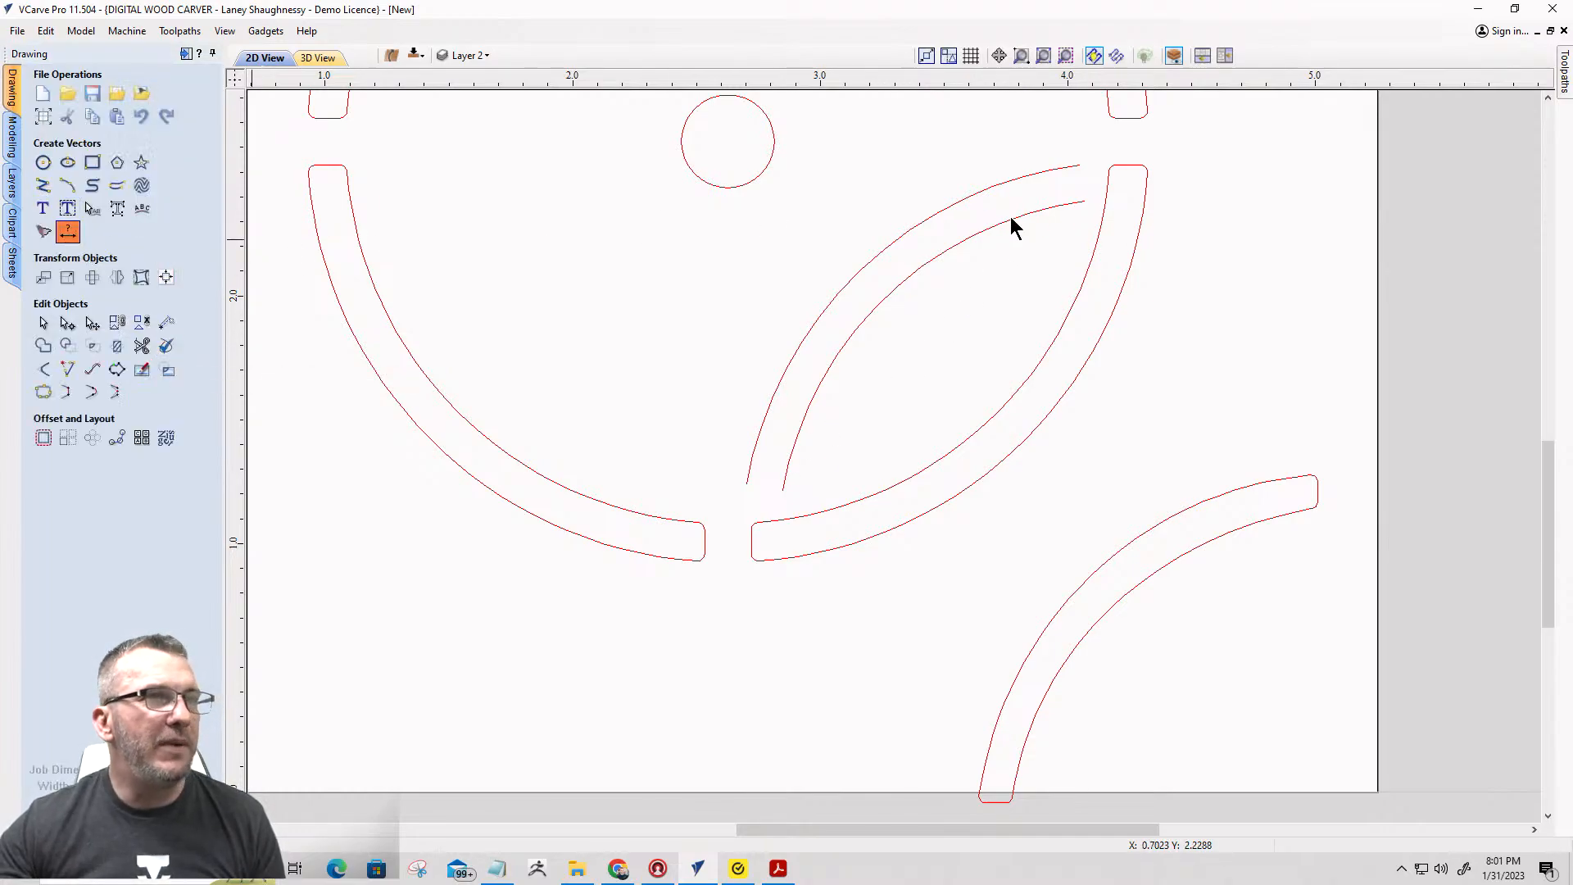
scroll(1115, 184, up, 5)
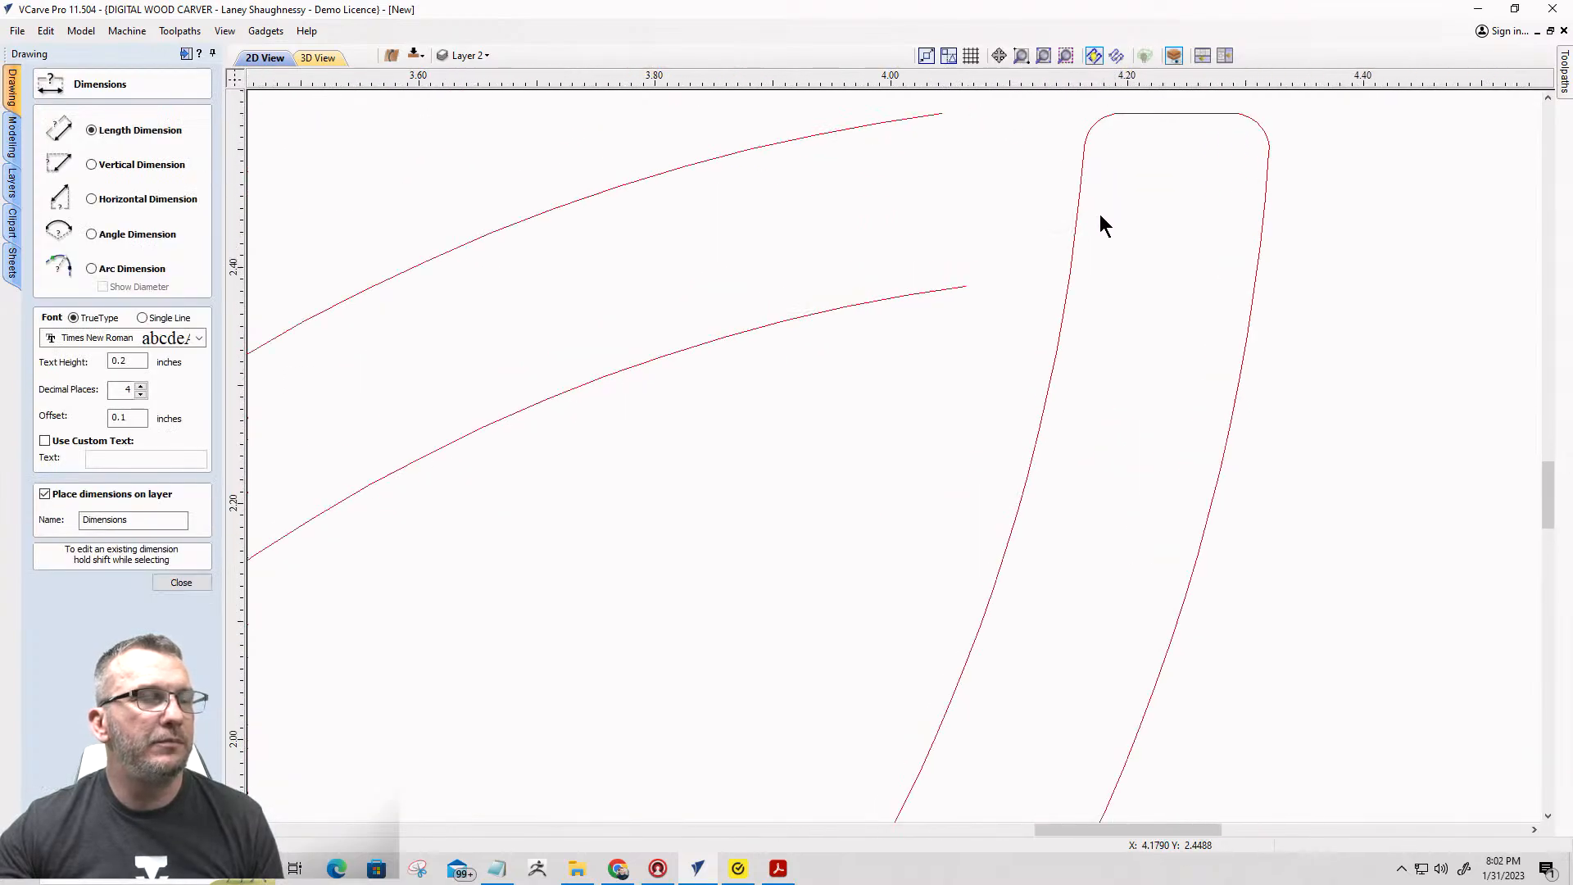
scroll(1096, 218, down, 4)
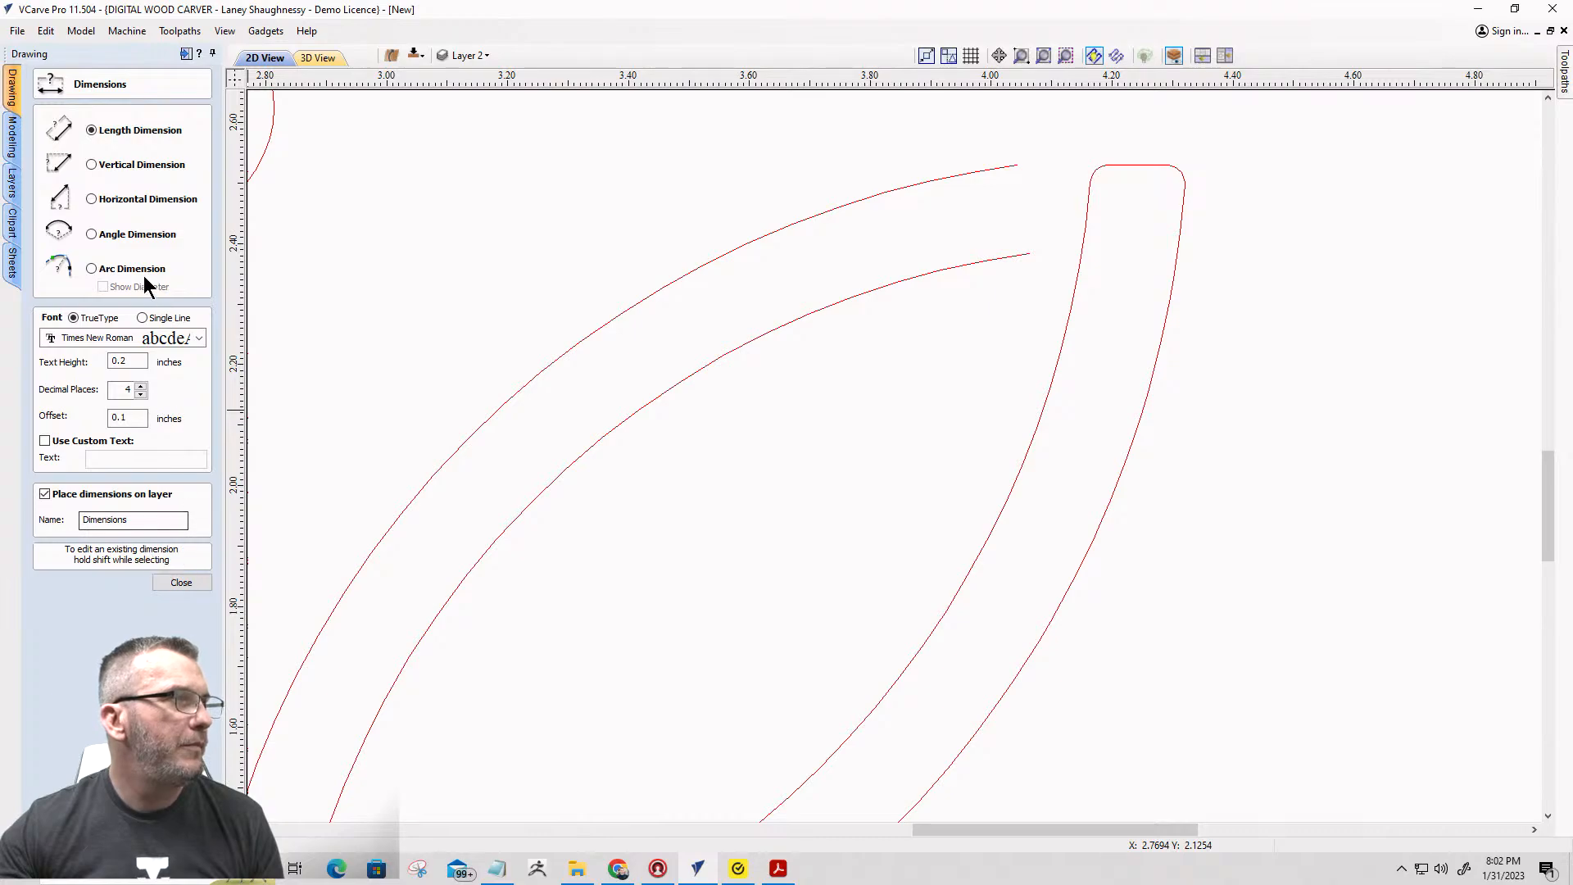
click(1028, 254)
click(1081, 247)
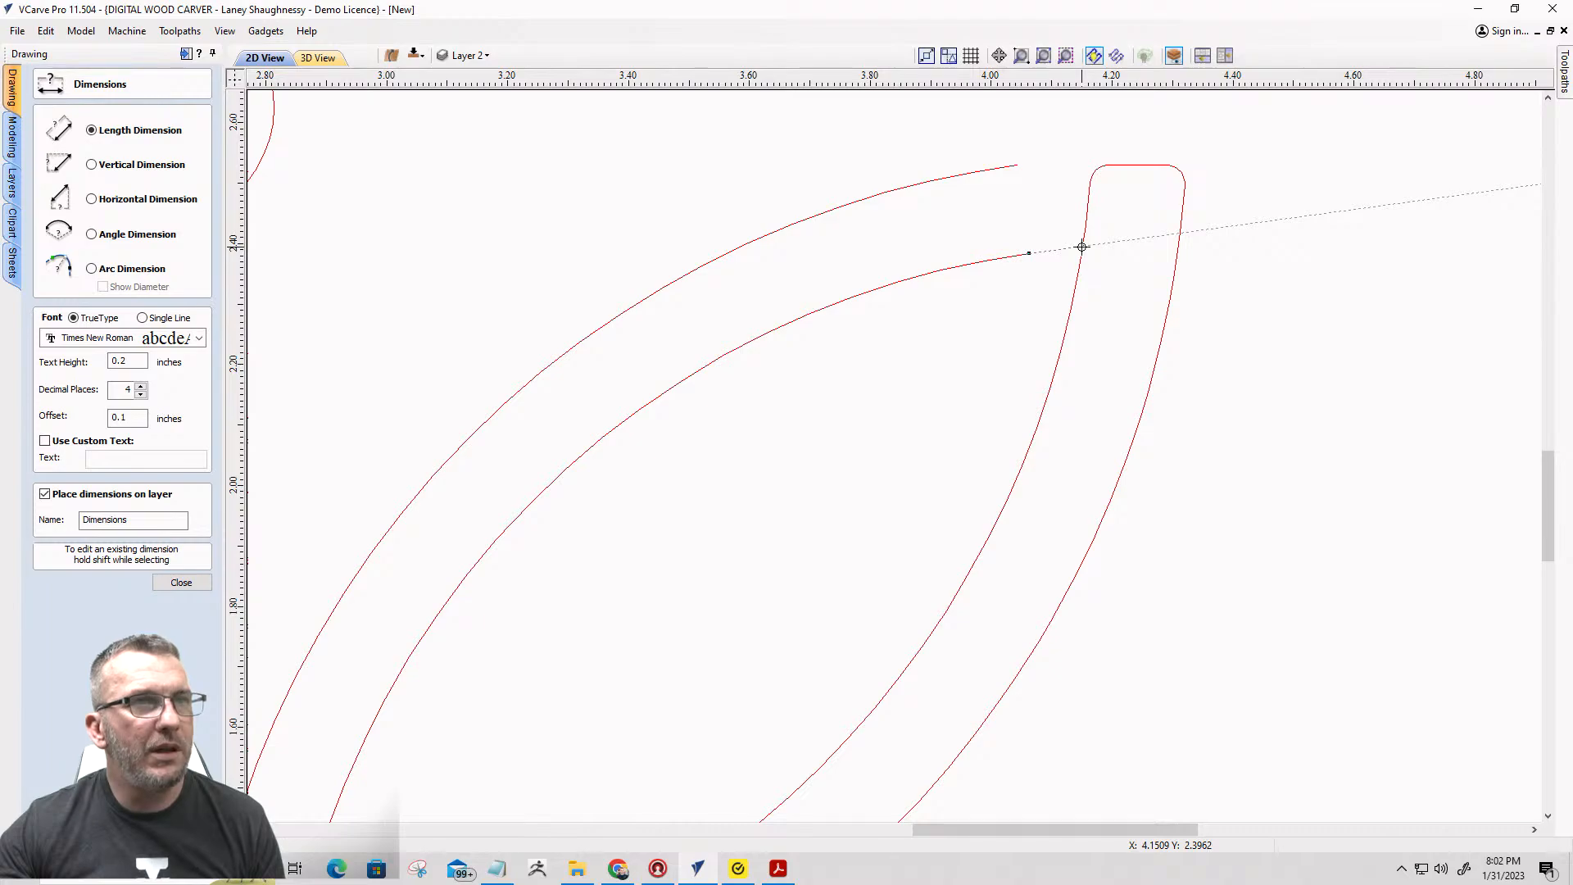
click(1055, 402)
scroll(1283, 380, down, 3)
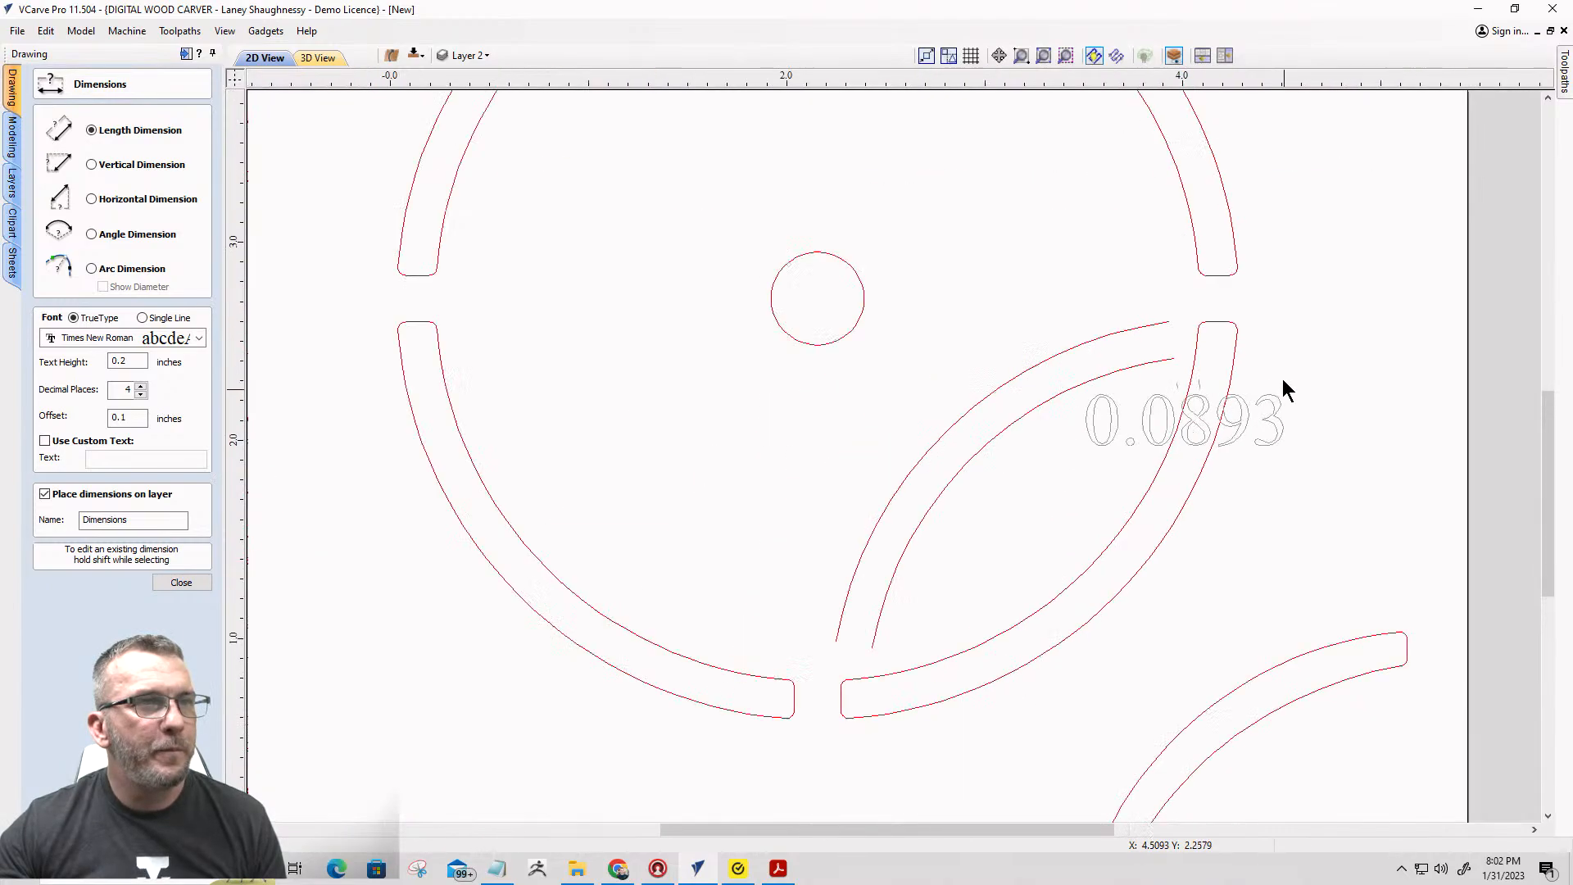
Add a length dimension from the bottom end of the same arc to the inner edge of the outer ring slot.
scroll(1137, 278, down, 1)
scroll(1159, 606, up, 4)
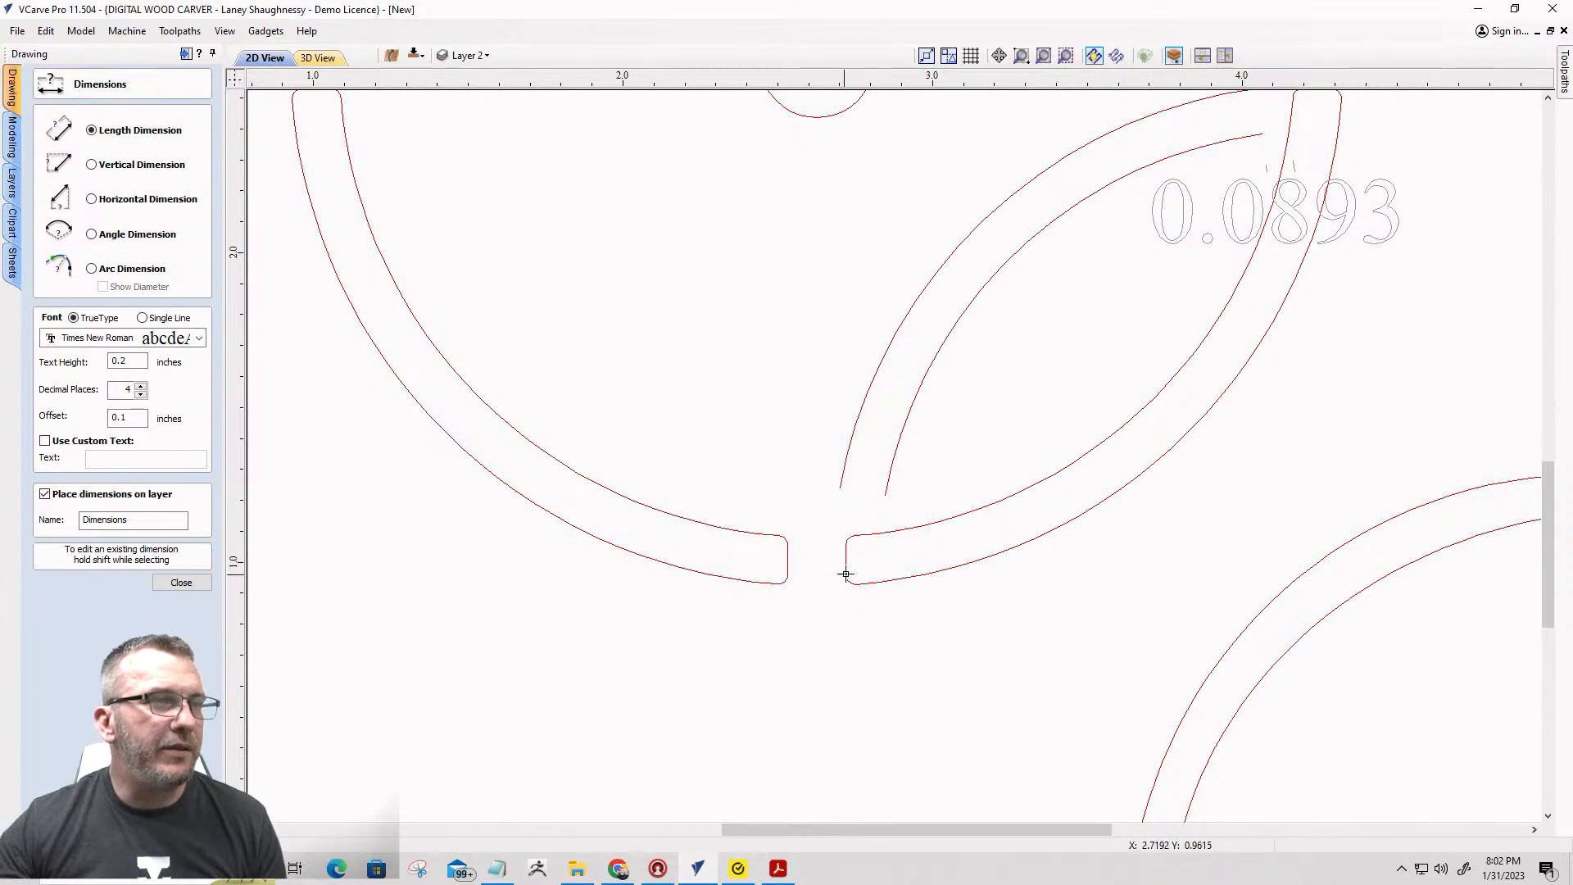
scroll(852, 569, up, 2)
scroll(866, 564, down, 2)
scroll(901, 492, up, 4)
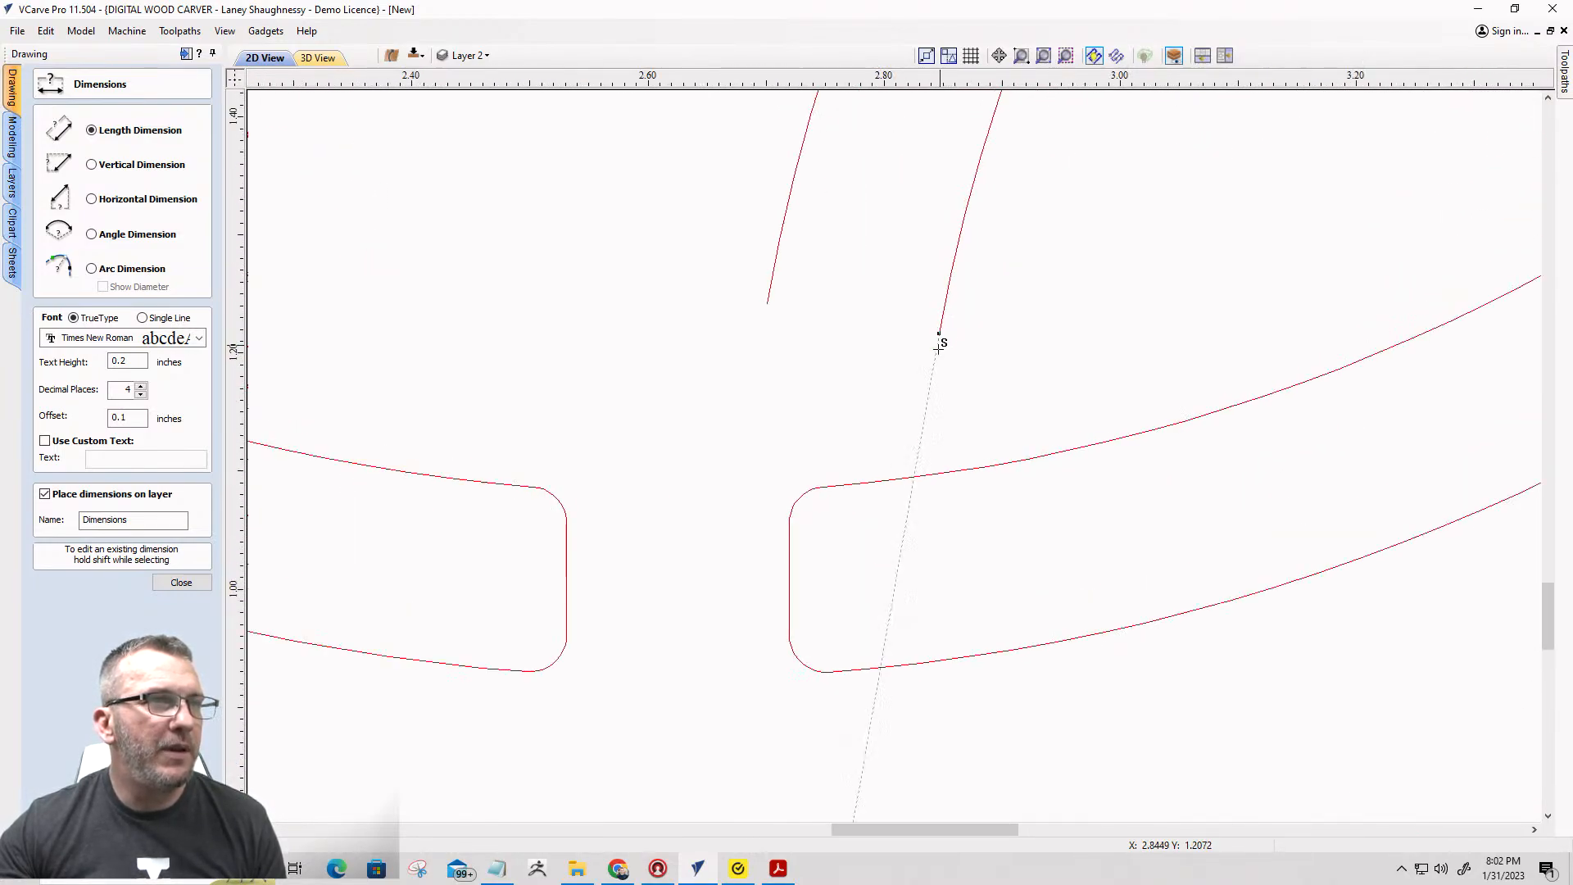
click(914, 477)
click(919, 499)
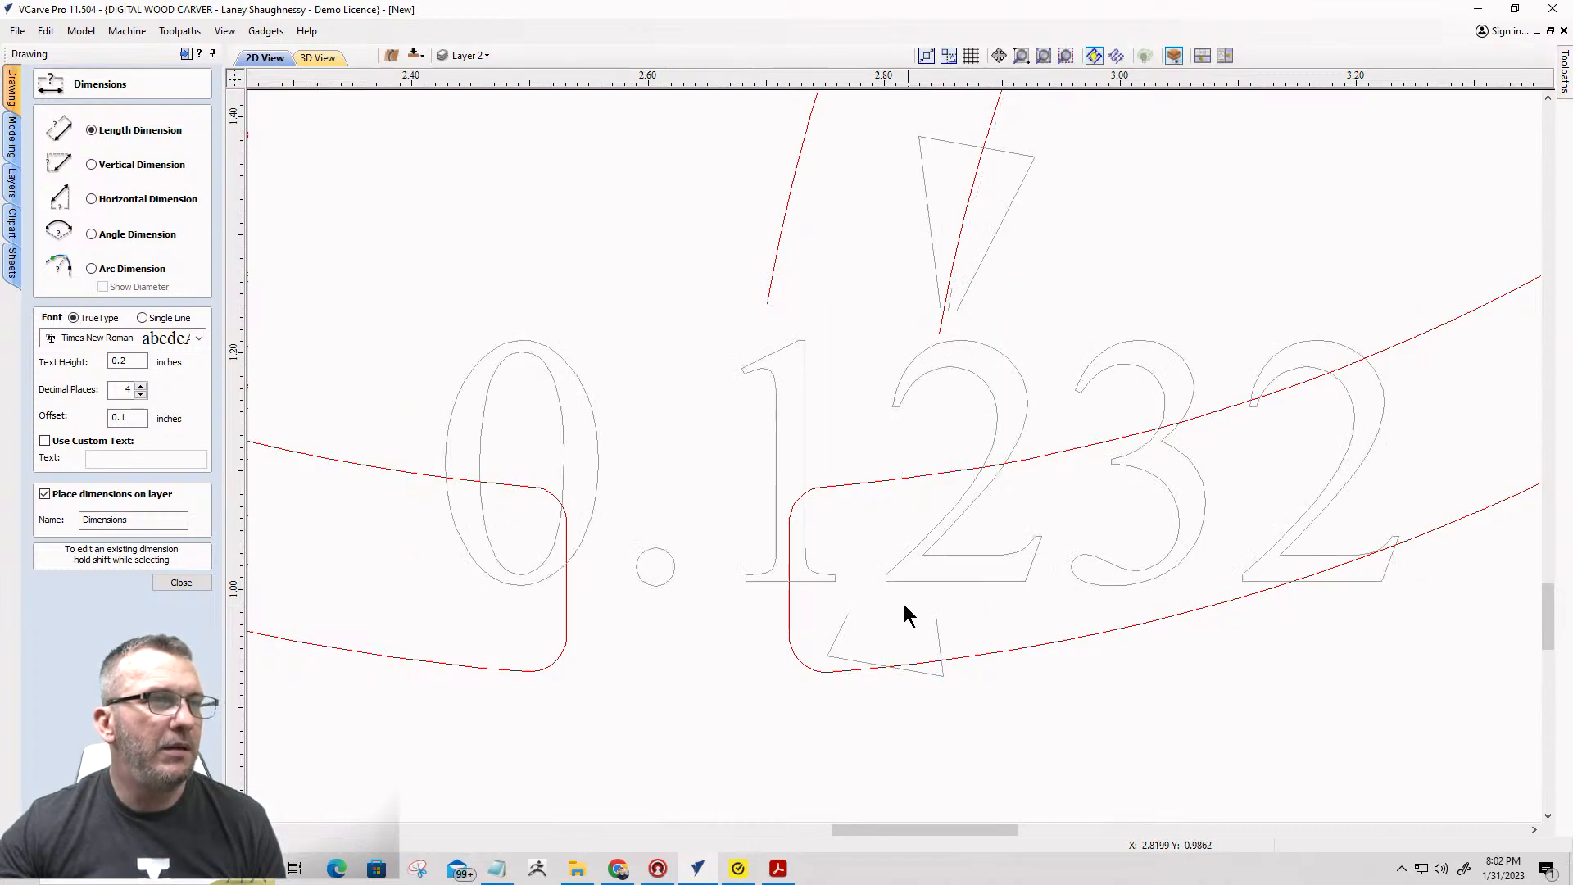
Delete the length dimension at the inner slot's bottom end and select the remaining dimension at its upper end.
scroll(815, 538, down, 3)
scroll(815, 541, down, 3)
scroll(828, 604, up, 2)
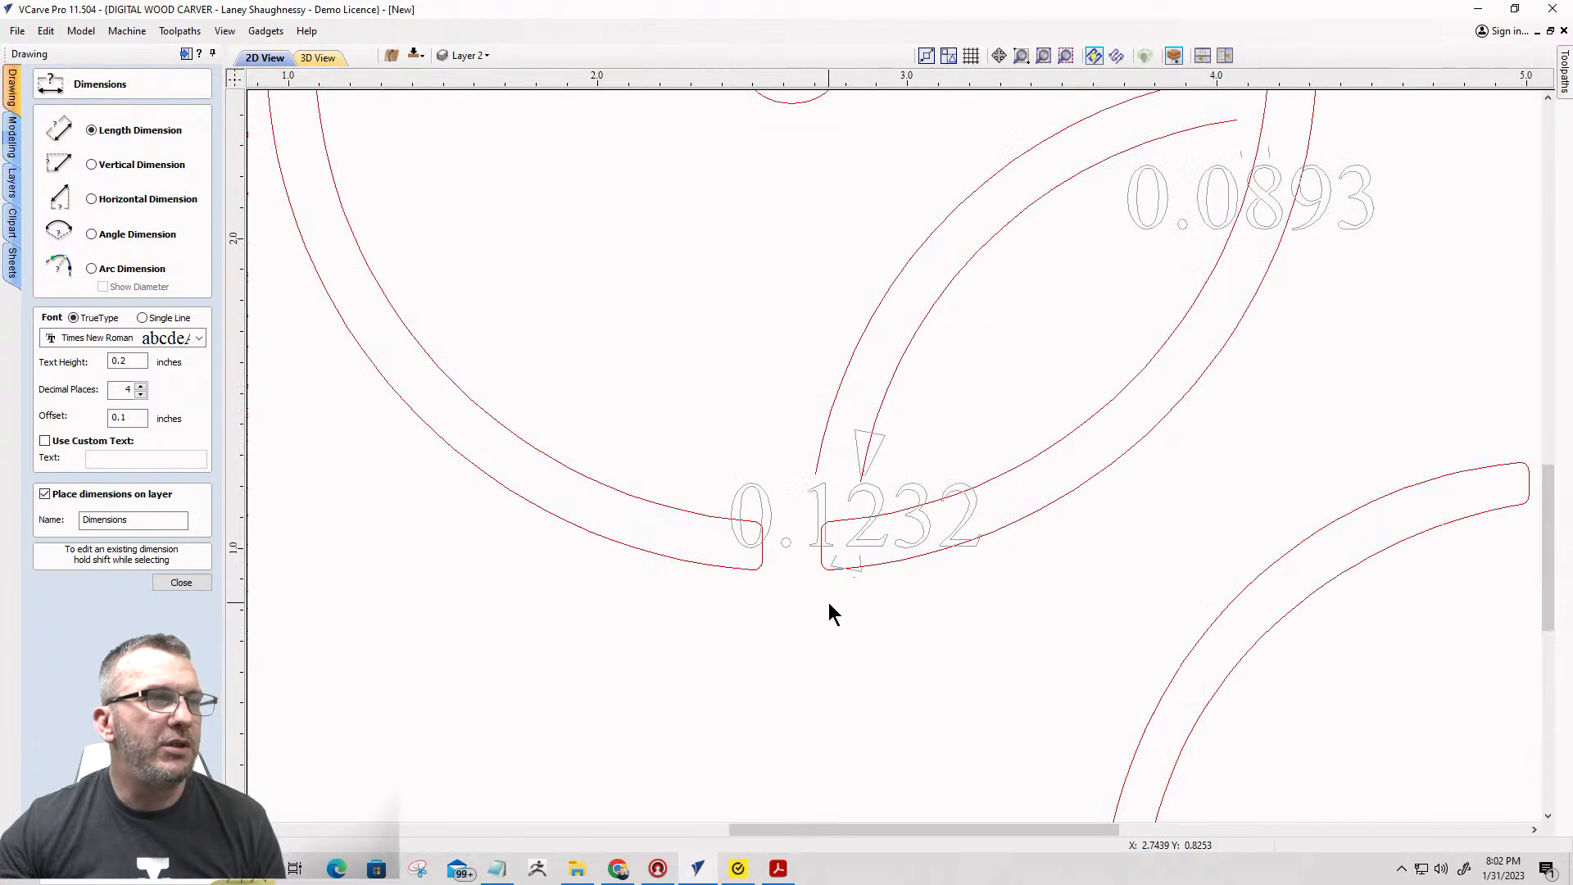
click(164, 582)
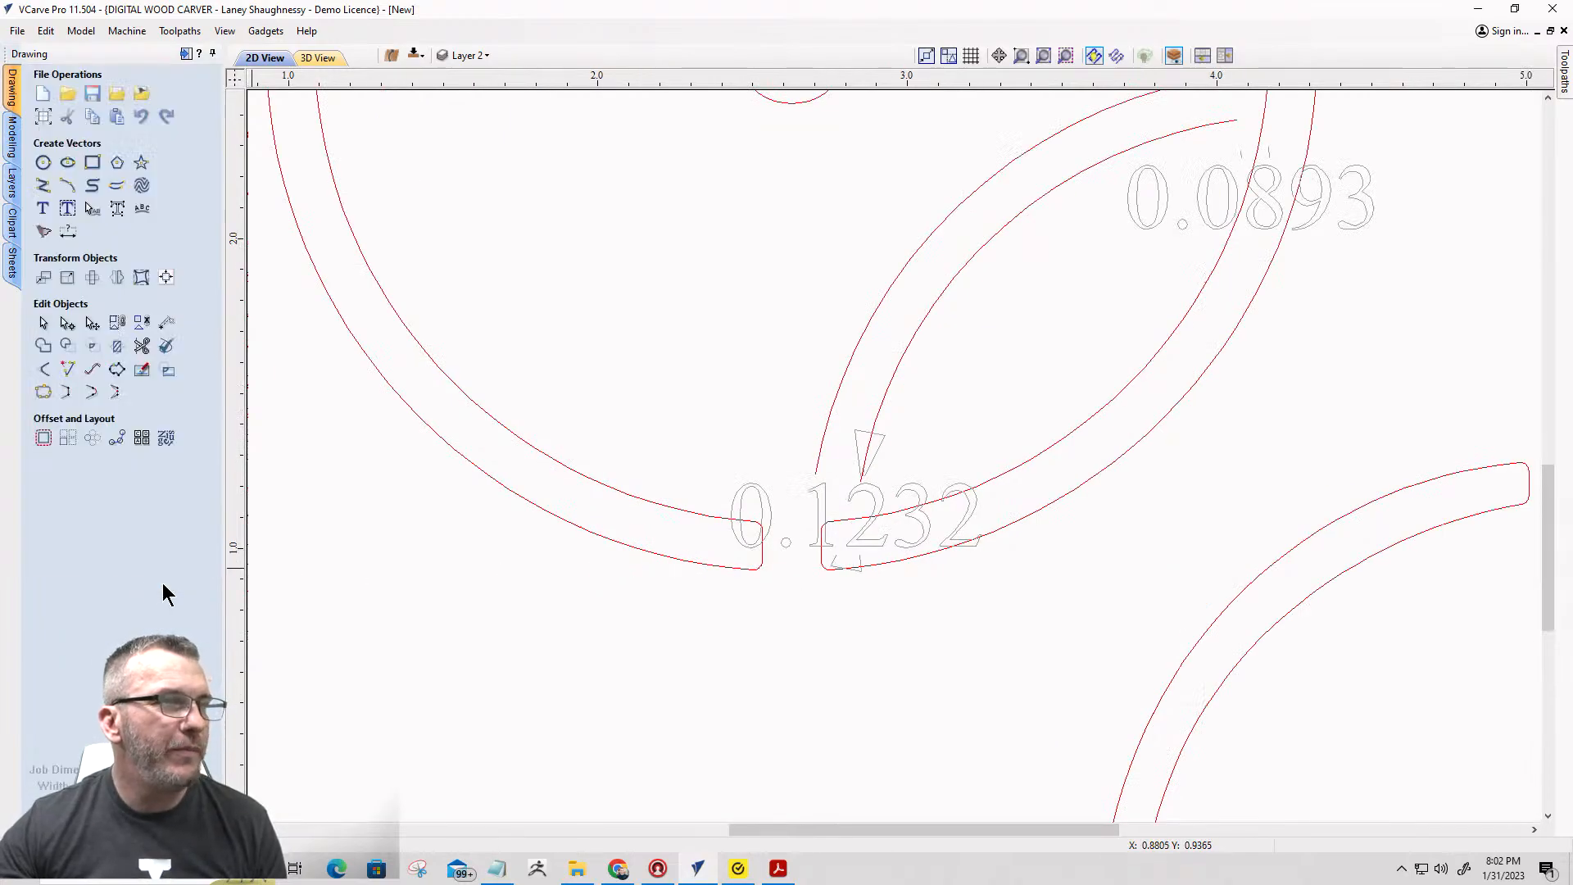
scroll(869, 462, up, 2)
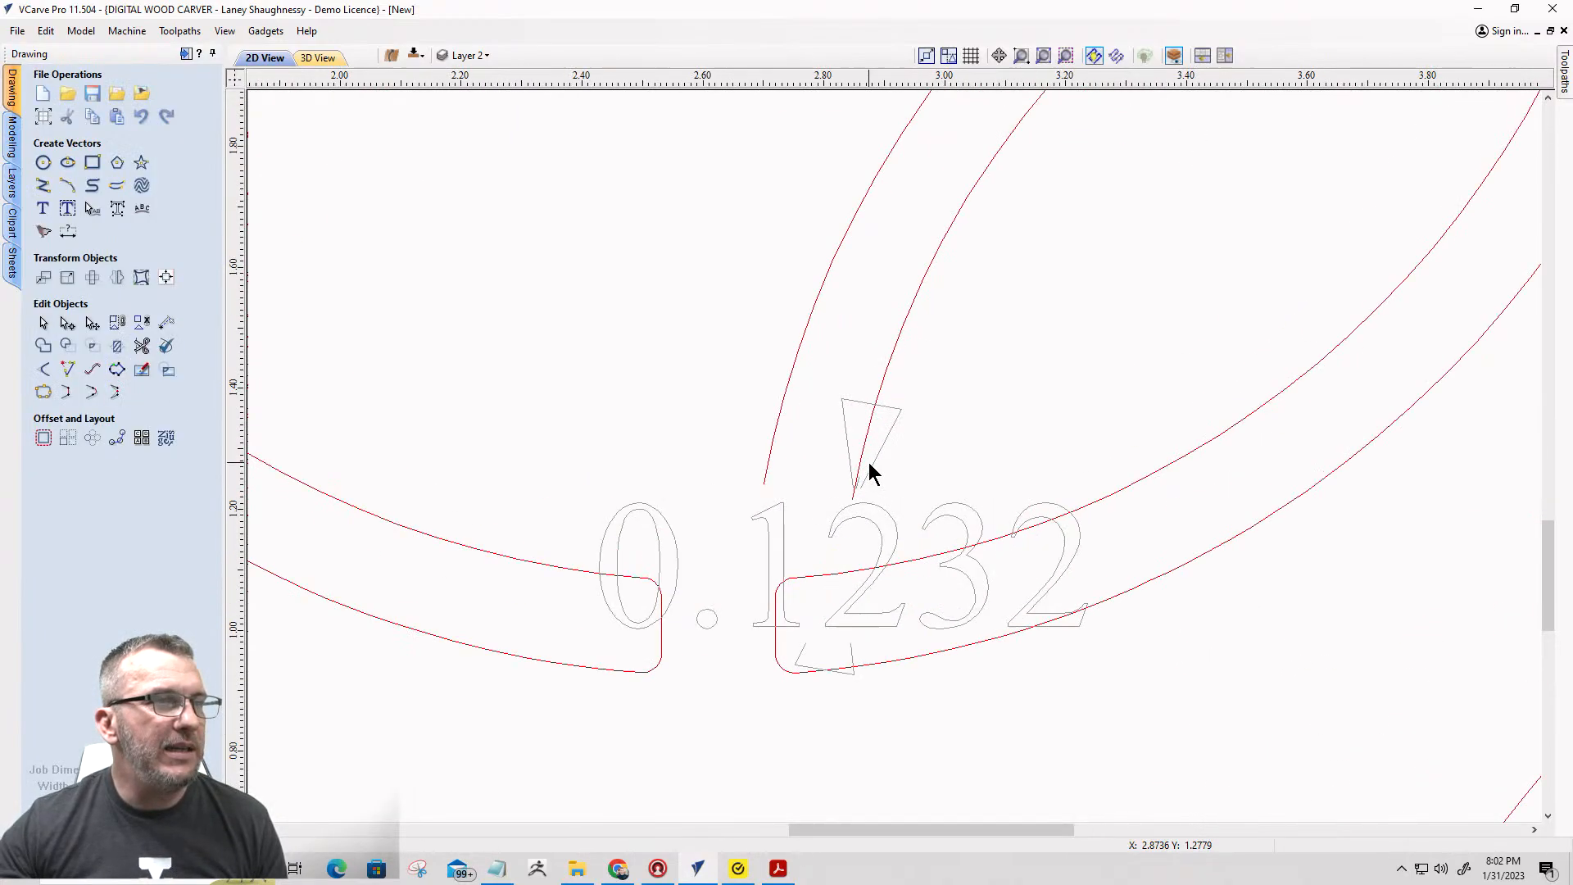
click(881, 508)
key(Delete)
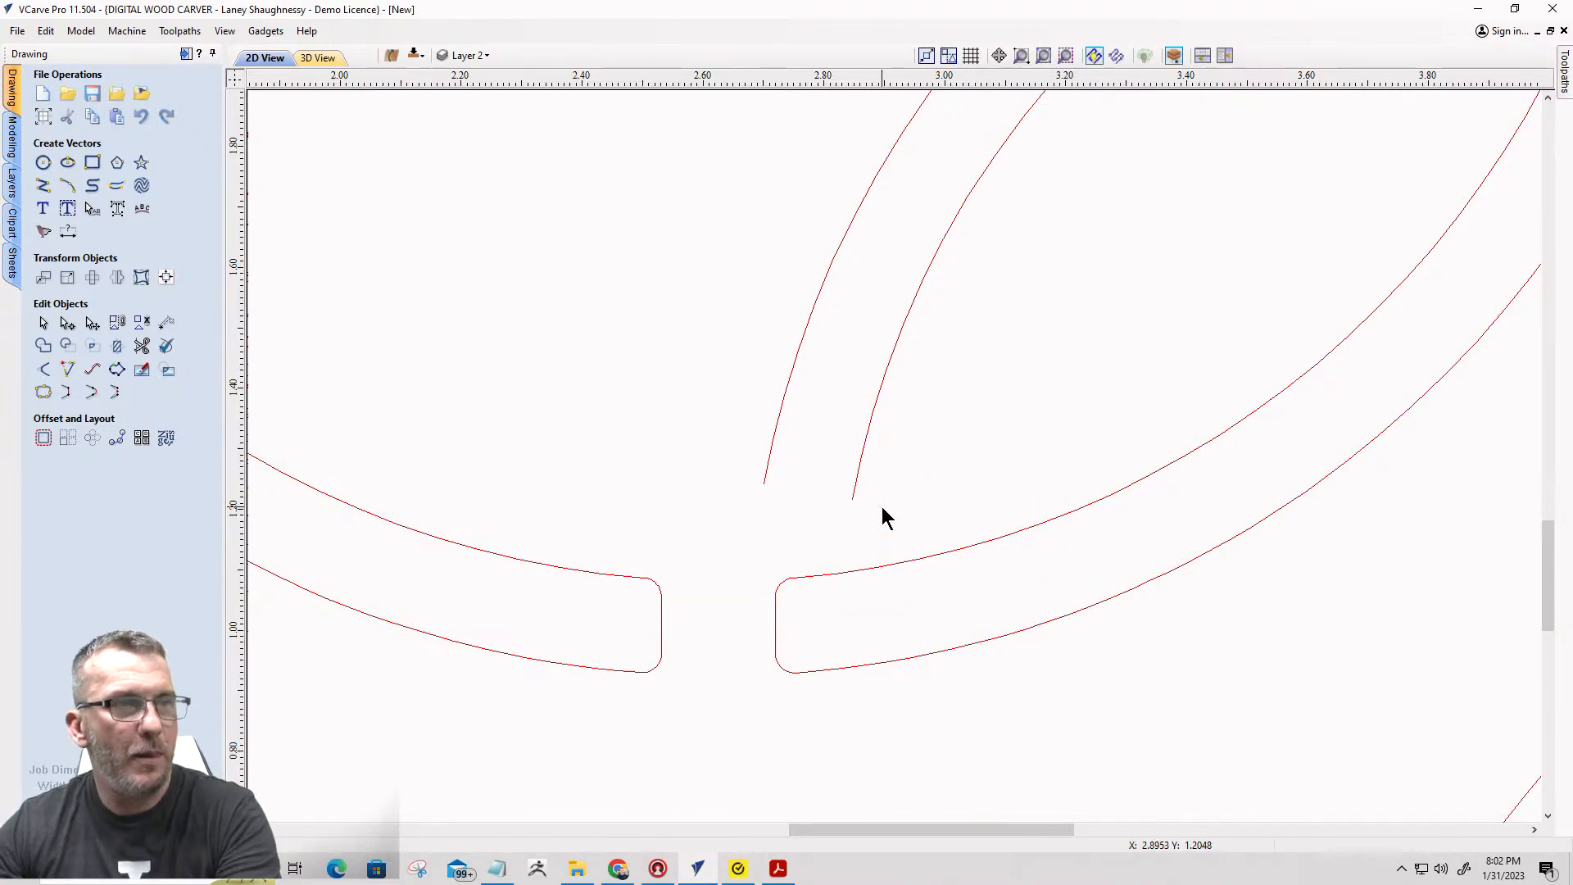
scroll(877, 511, down, 2)
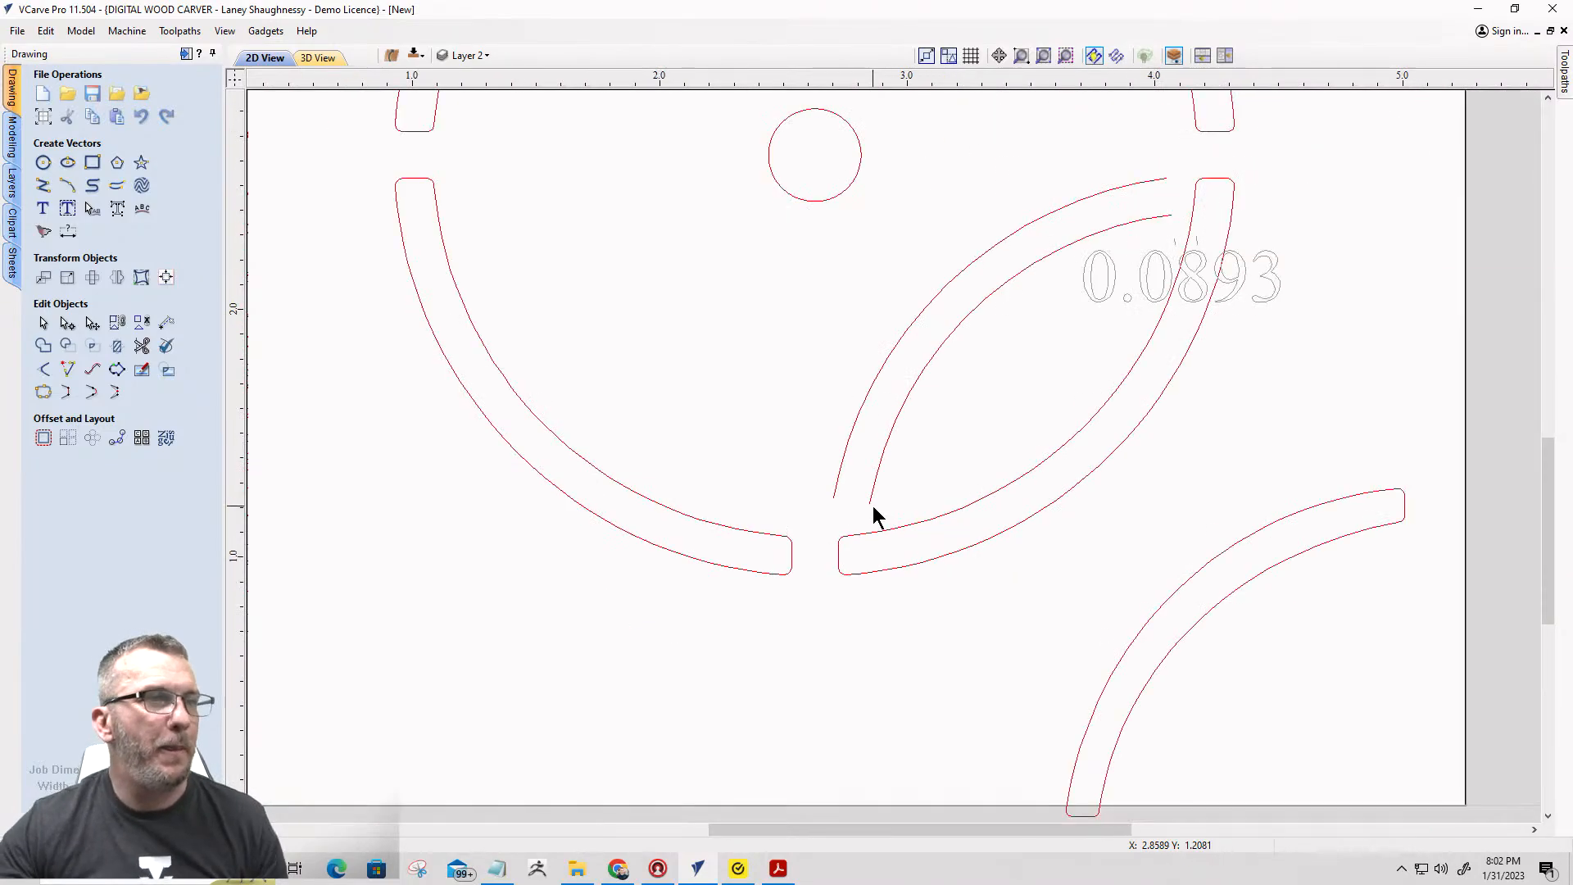
click(1147, 293)
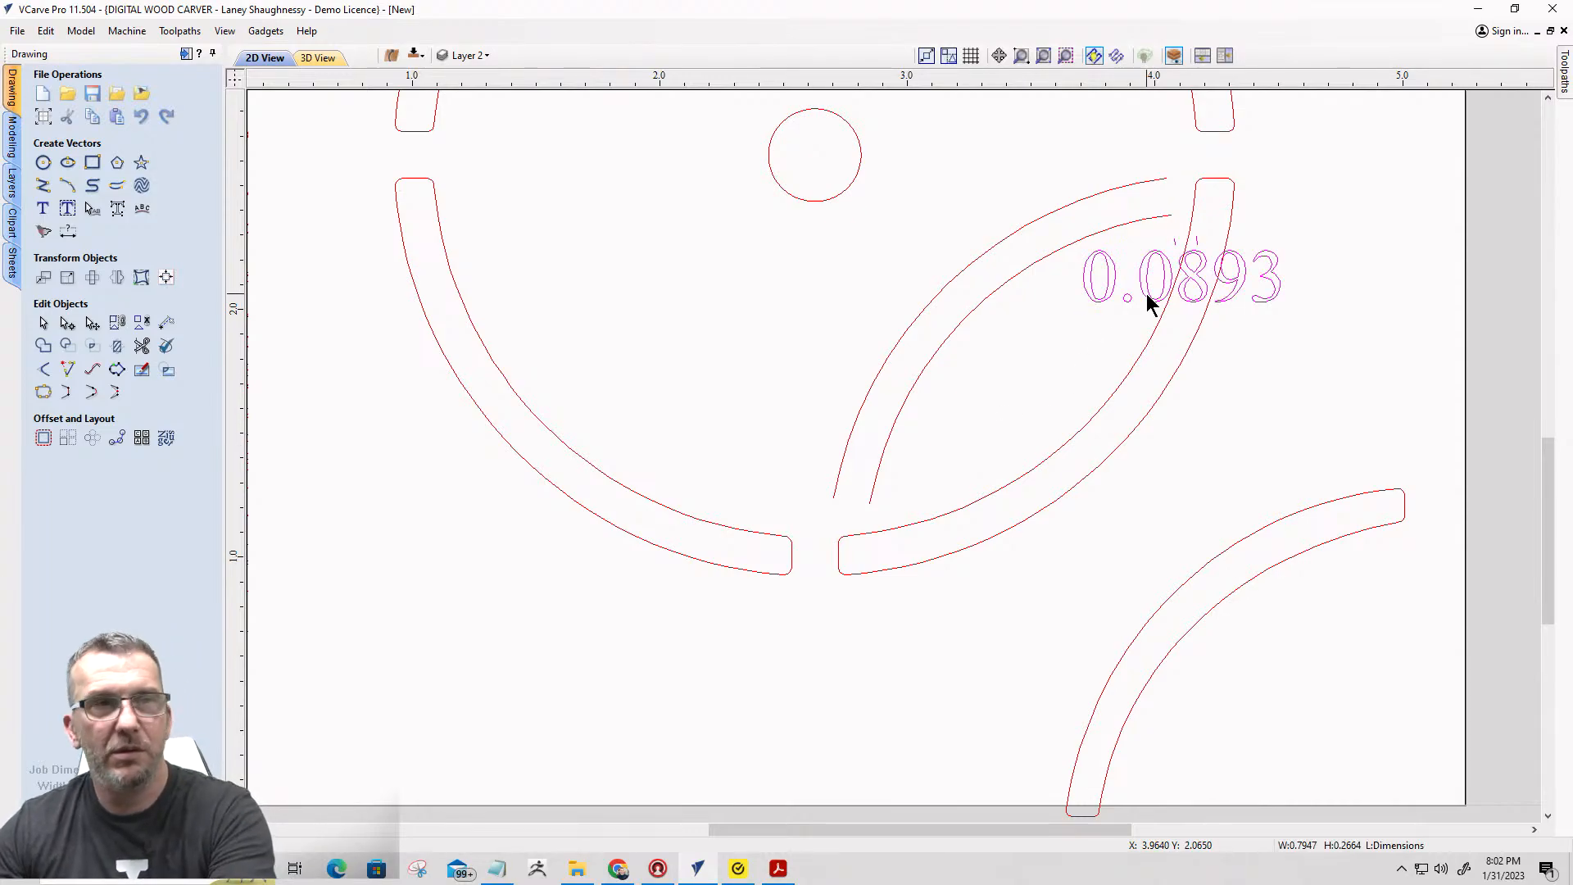
scroll(954, 523, up, 2)
scroll(808, 475, down, 1)
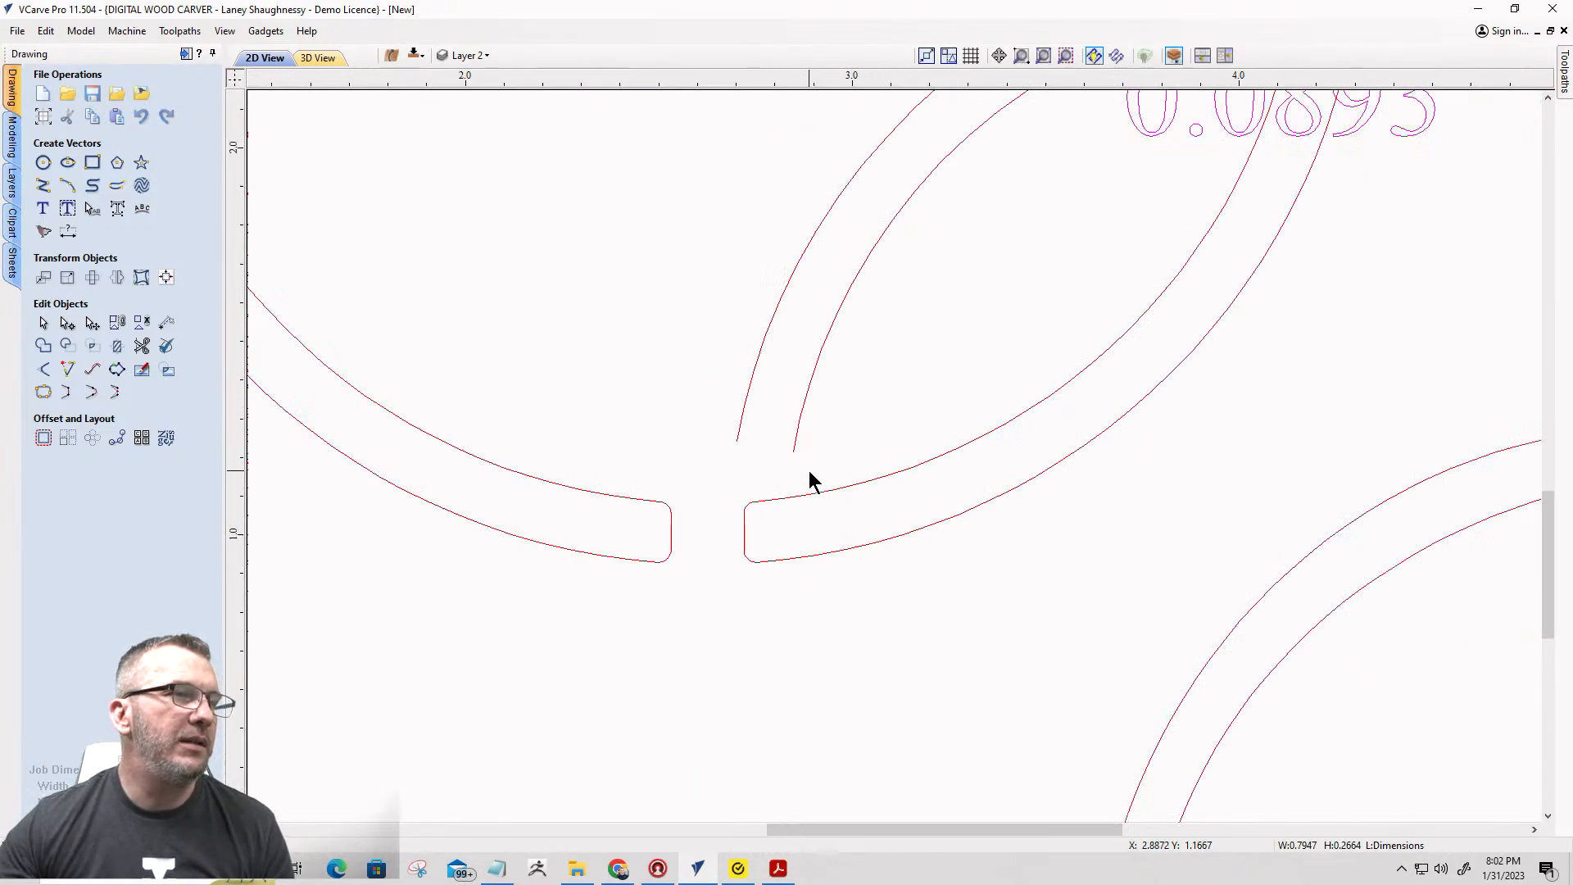
Offset the lower-right outer ring slot outward by 0.0339 inches, keeping the original.
click(770, 505)
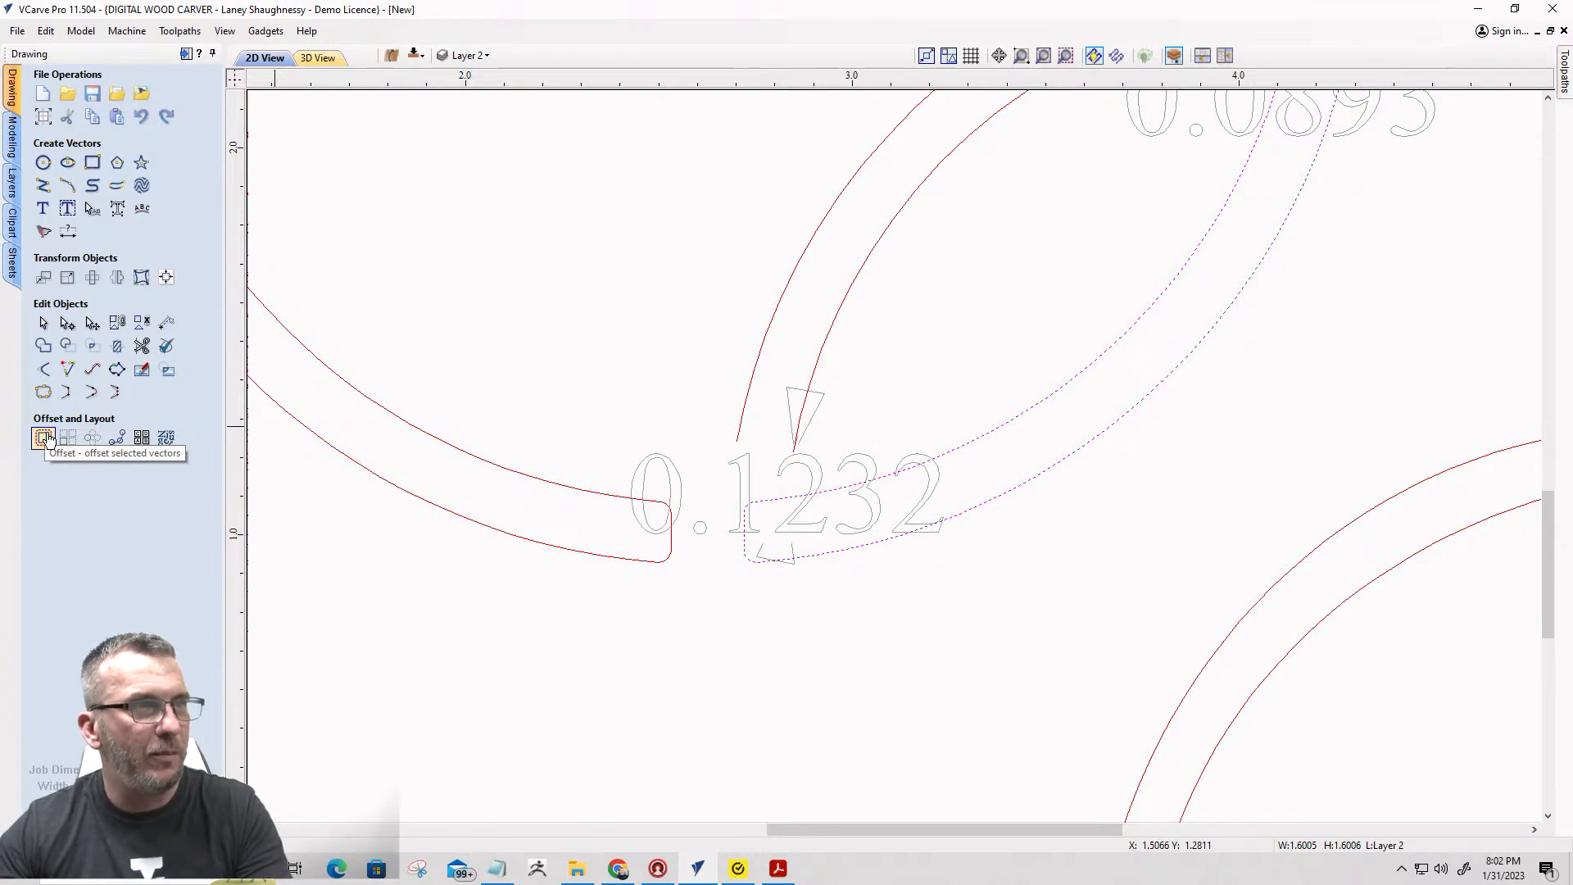
click(45, 438)
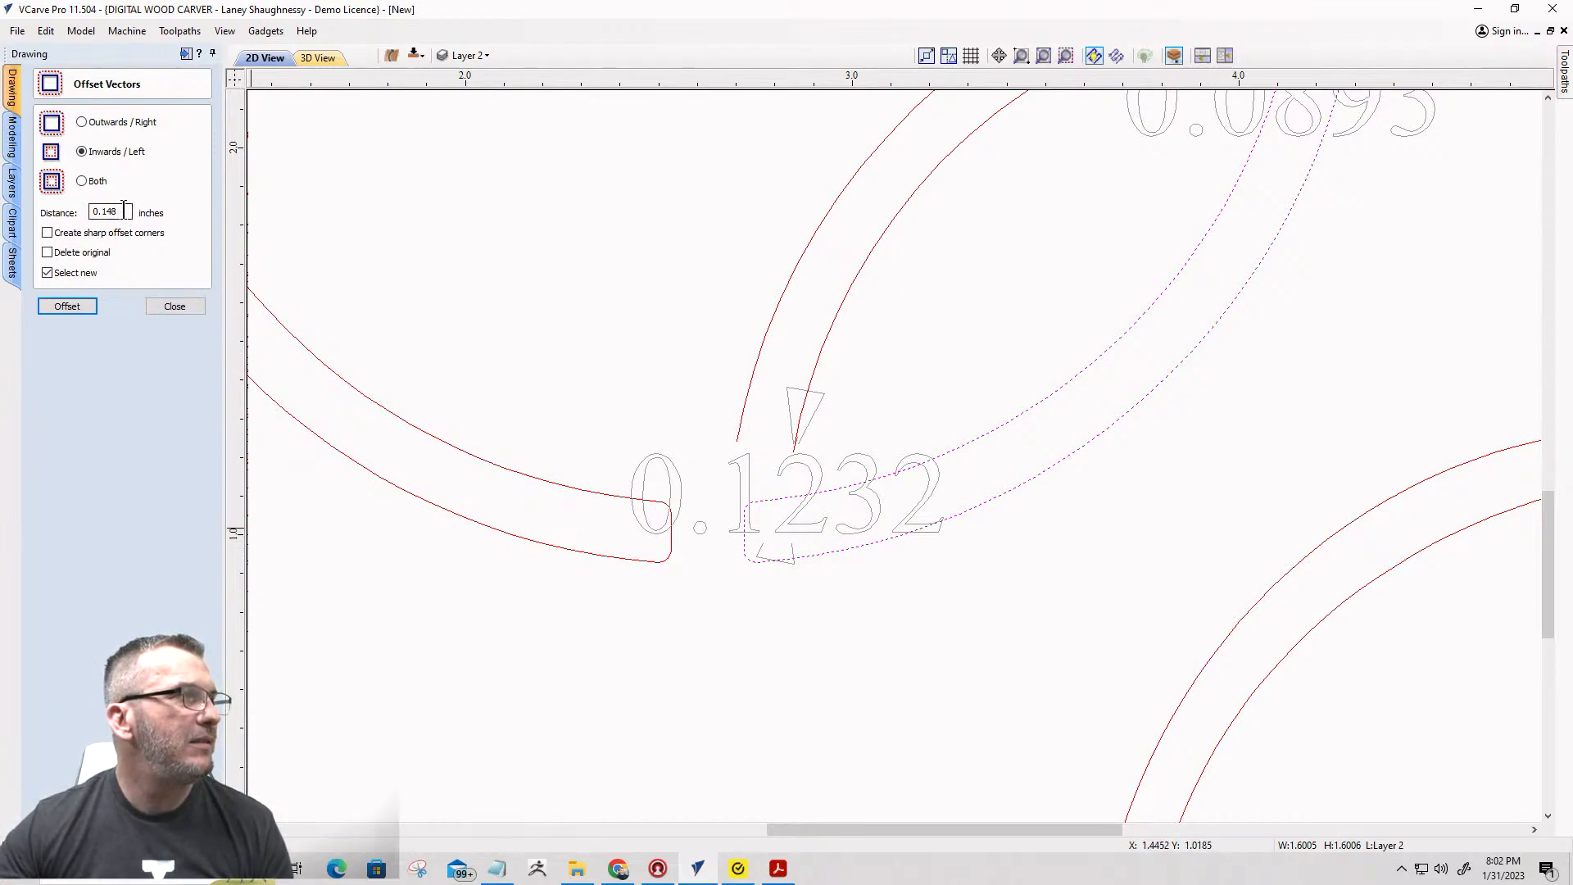
click(82, 122)
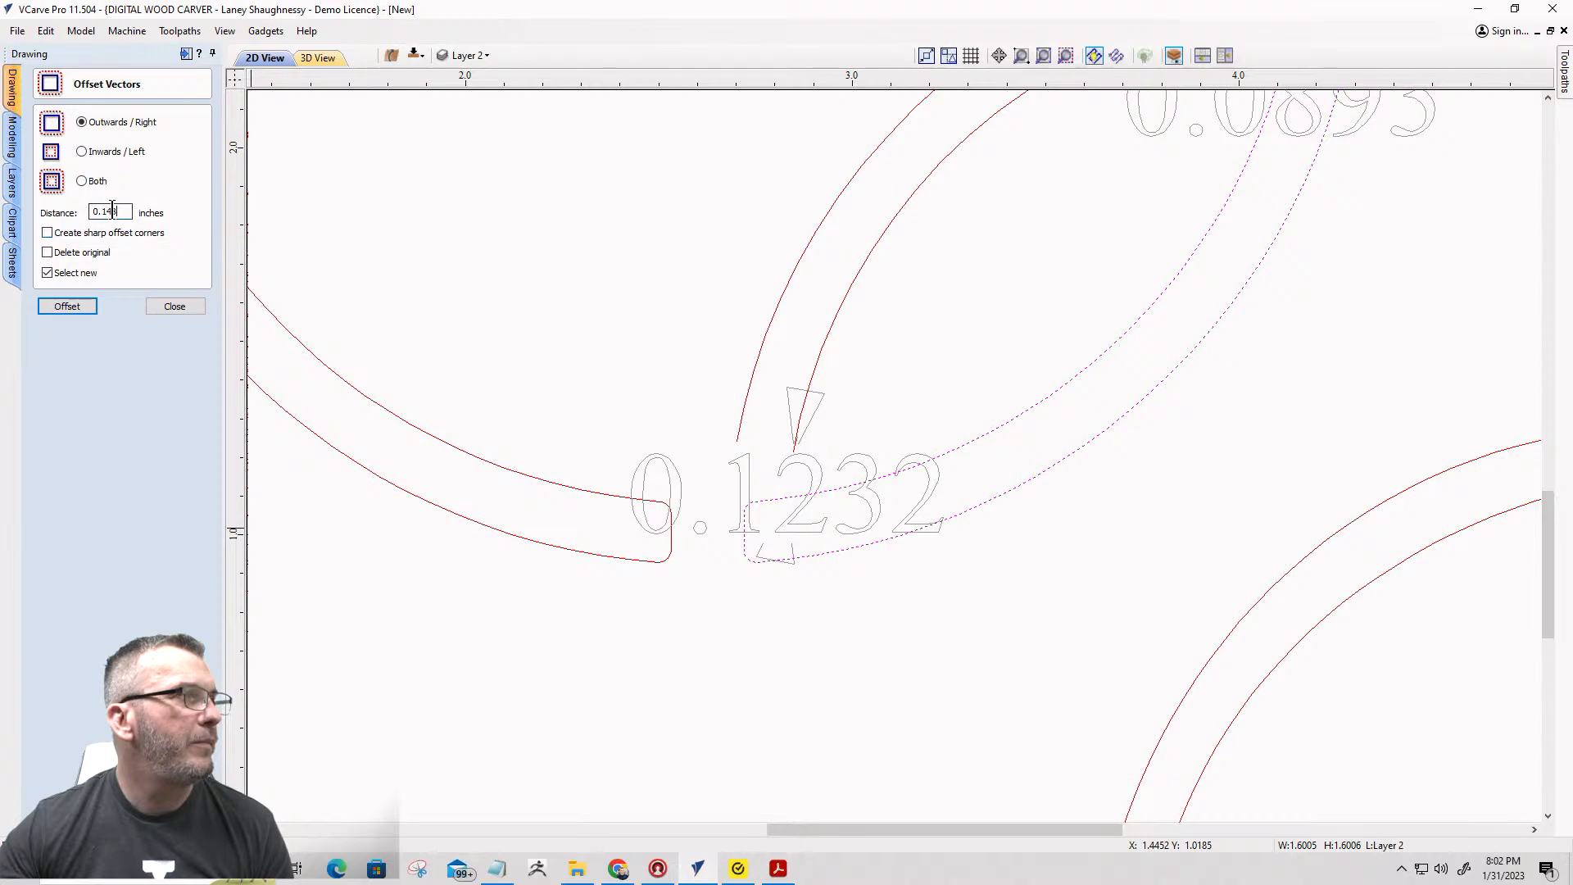
double_click(113, 209)
text(.)
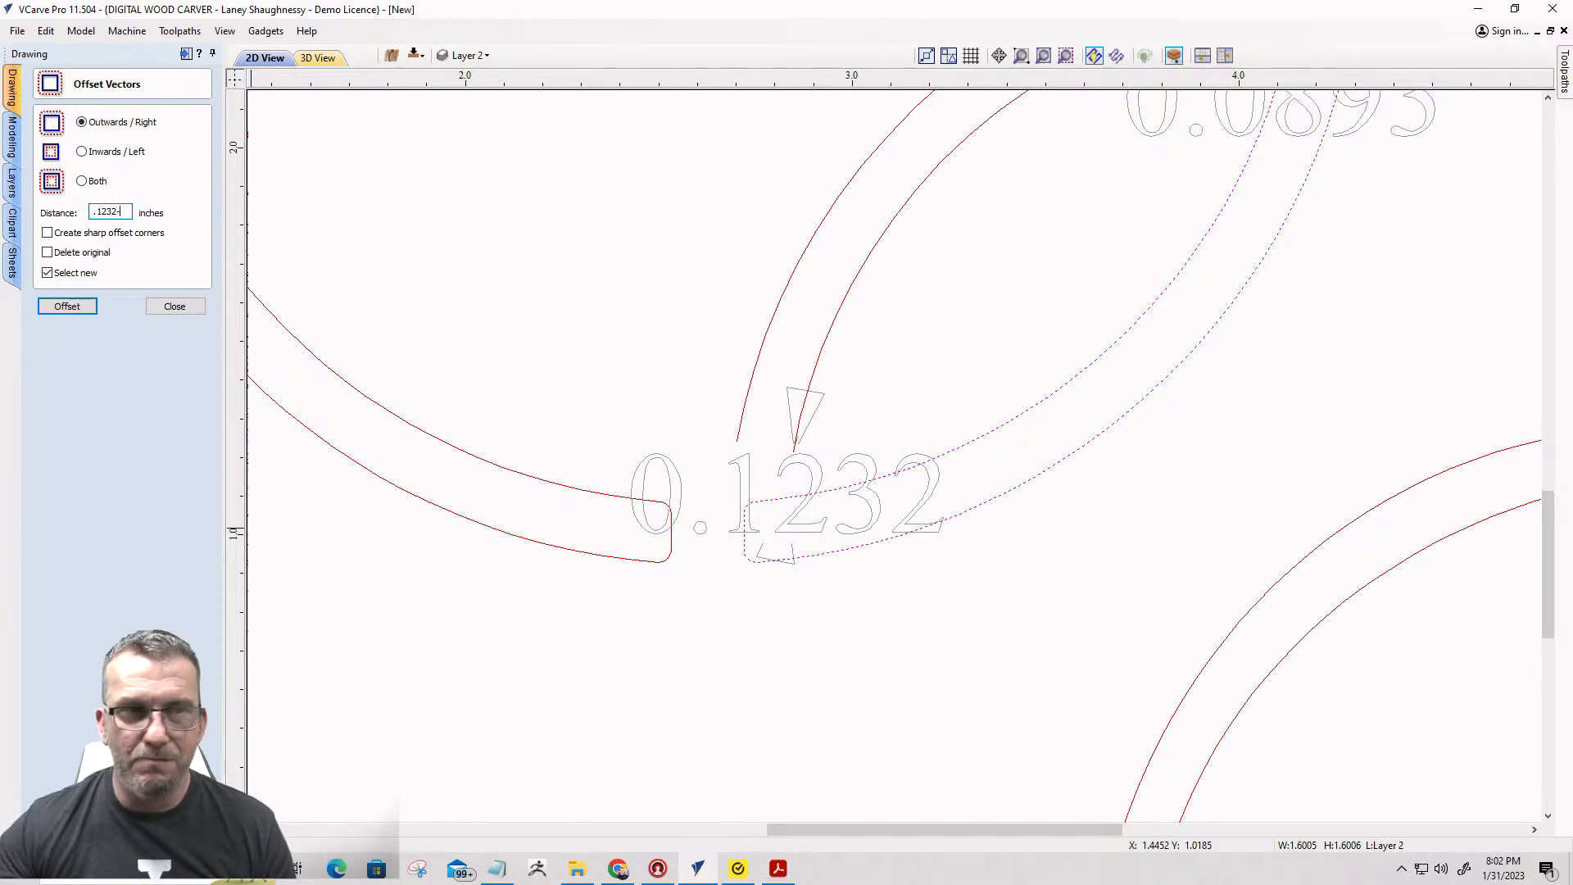
scroll(847, 673, down, 2)
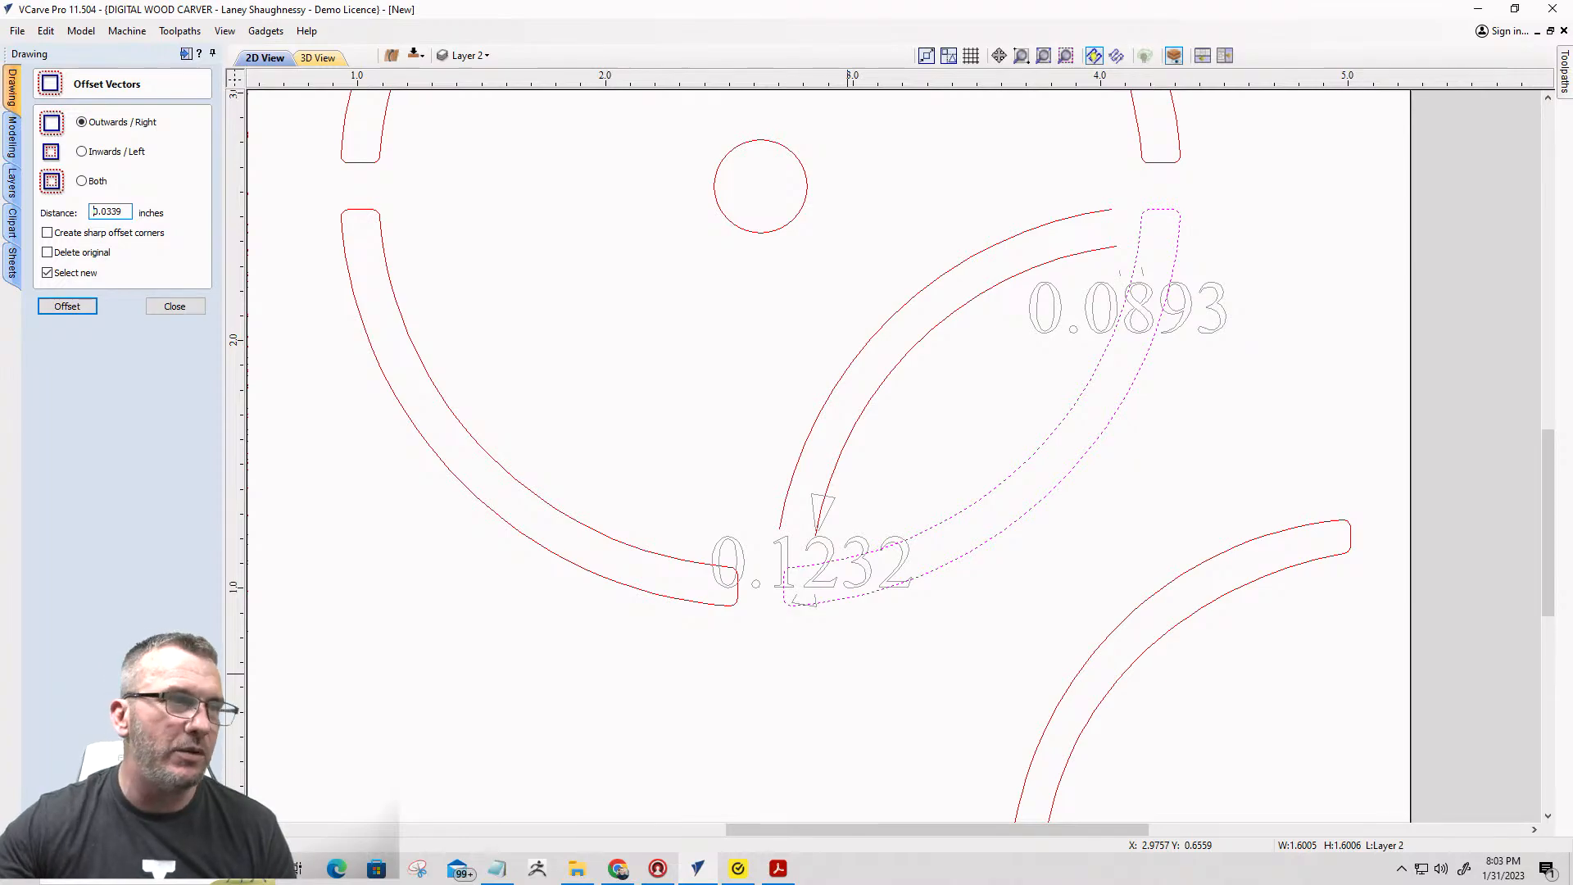
click(68, 306)
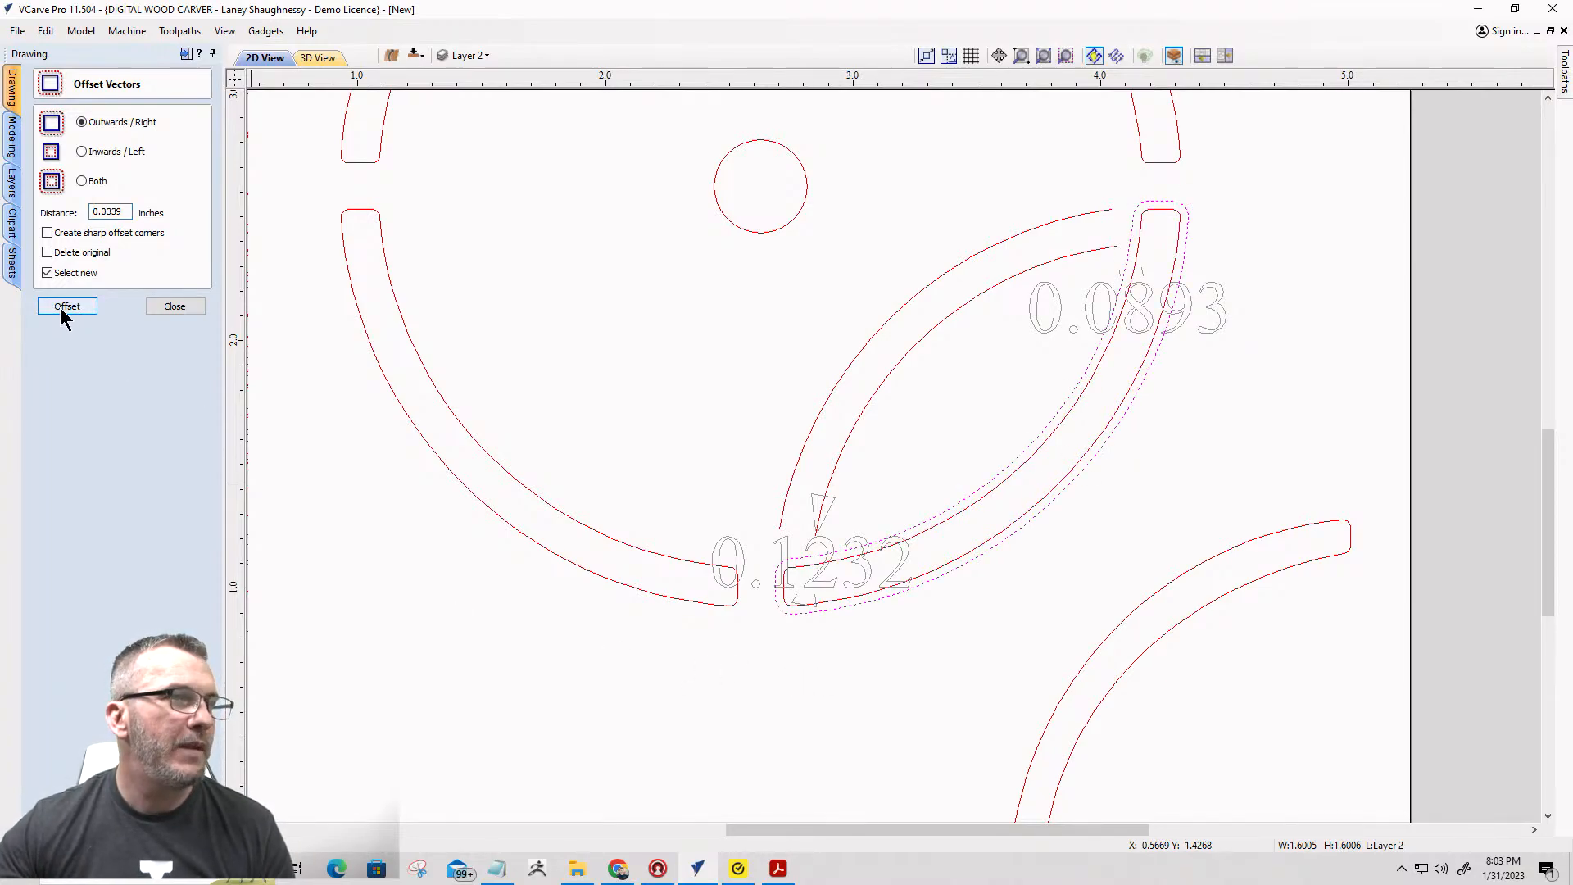
scroll(685, 597, up, 3)
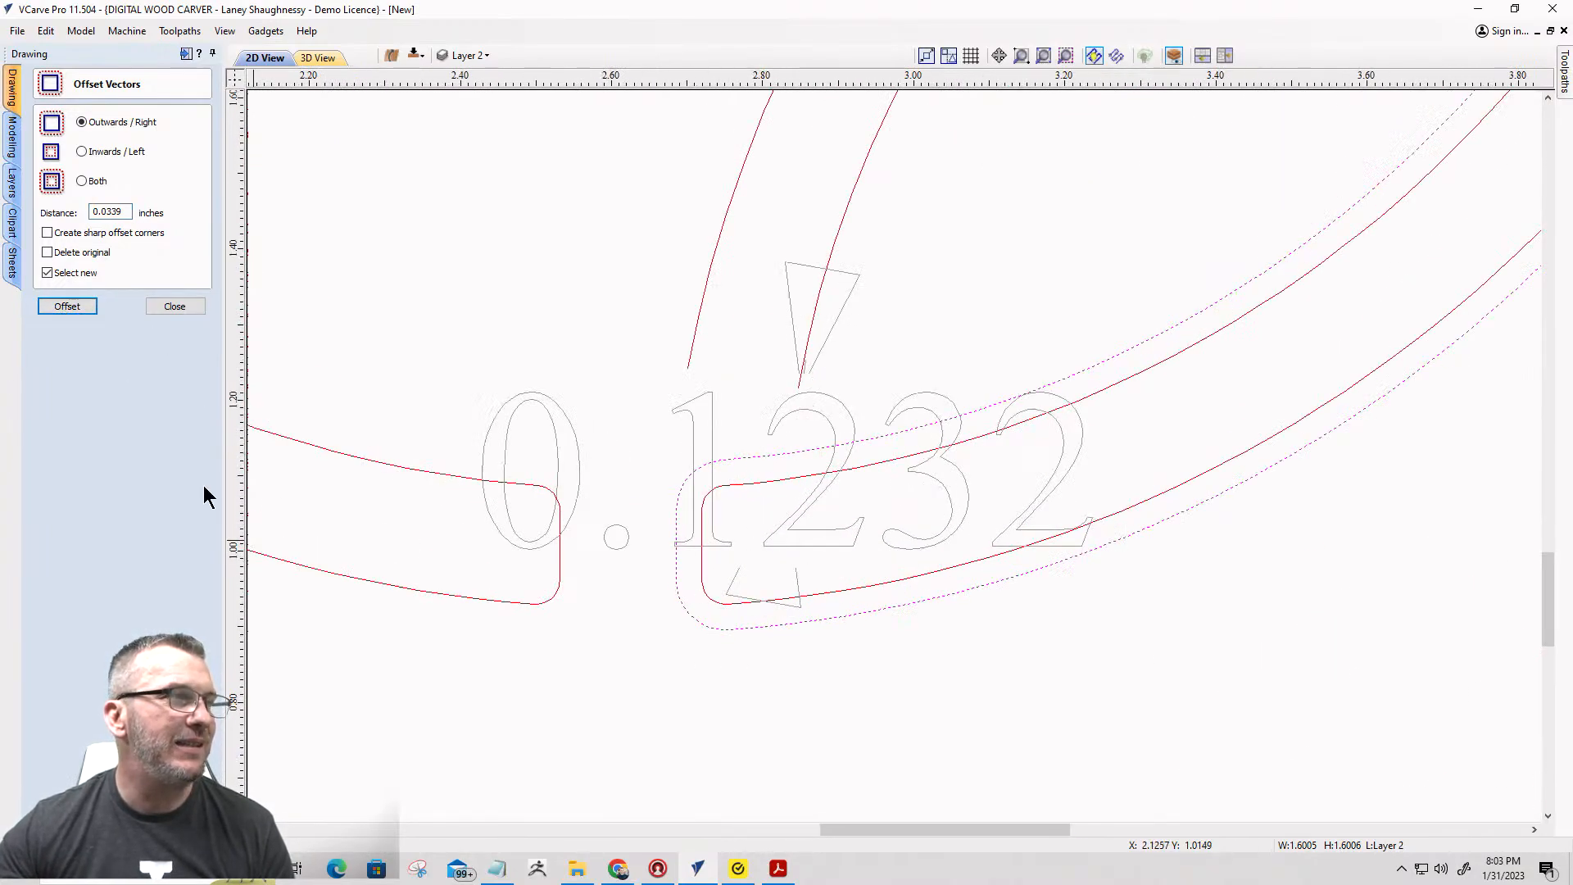
click(175, 306)
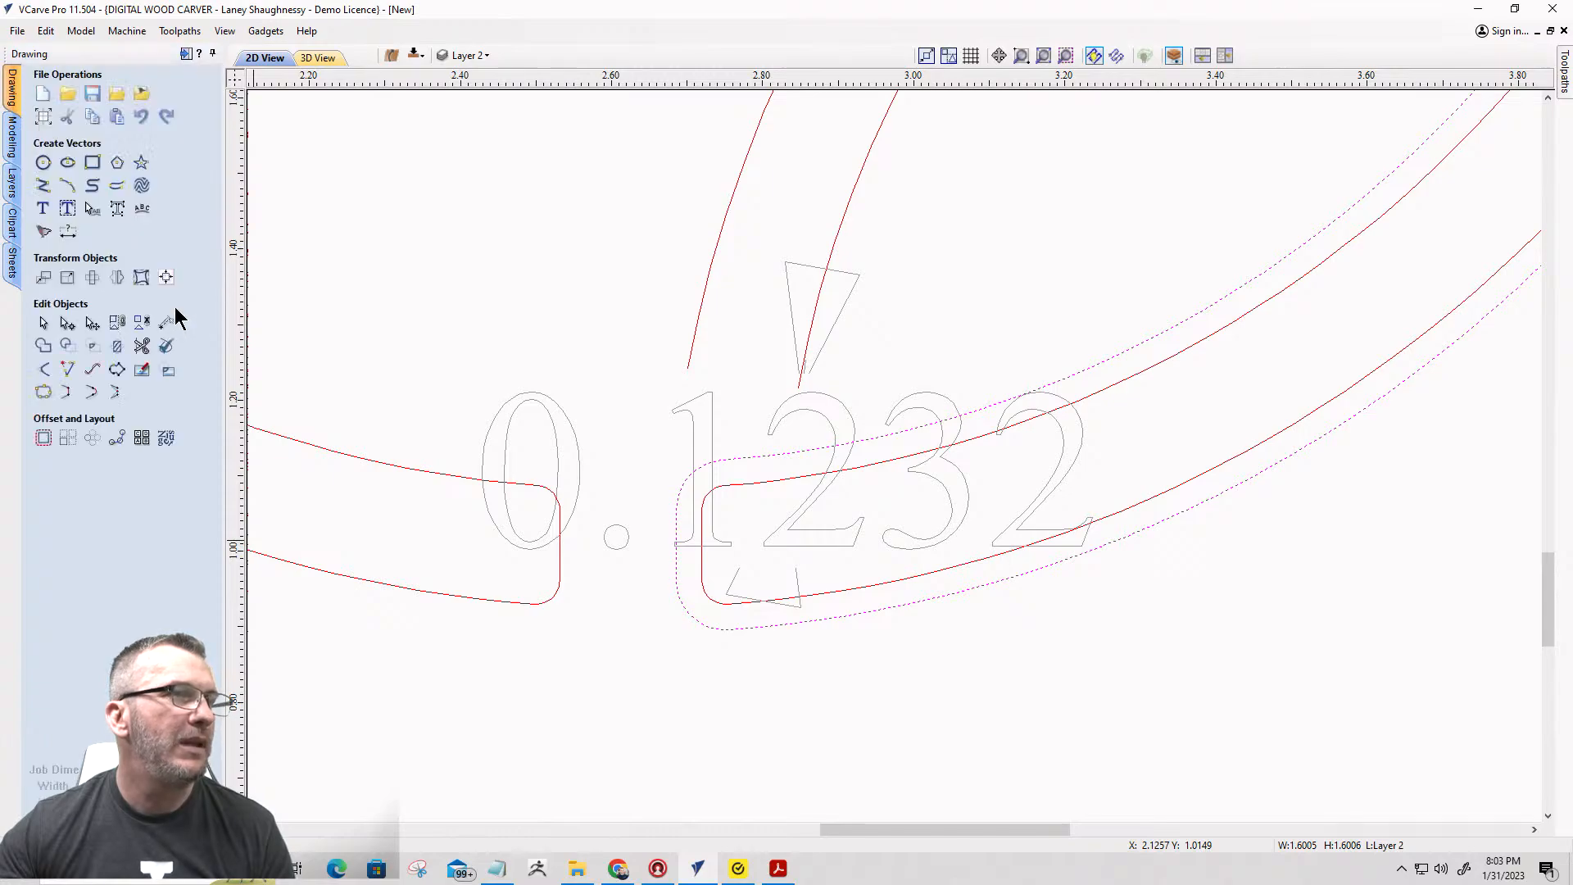
Delete the length dimension at the inner slot's bottom end and extend the slot's lower arc to the offset contour.
click(711, 429)
key(Delete)
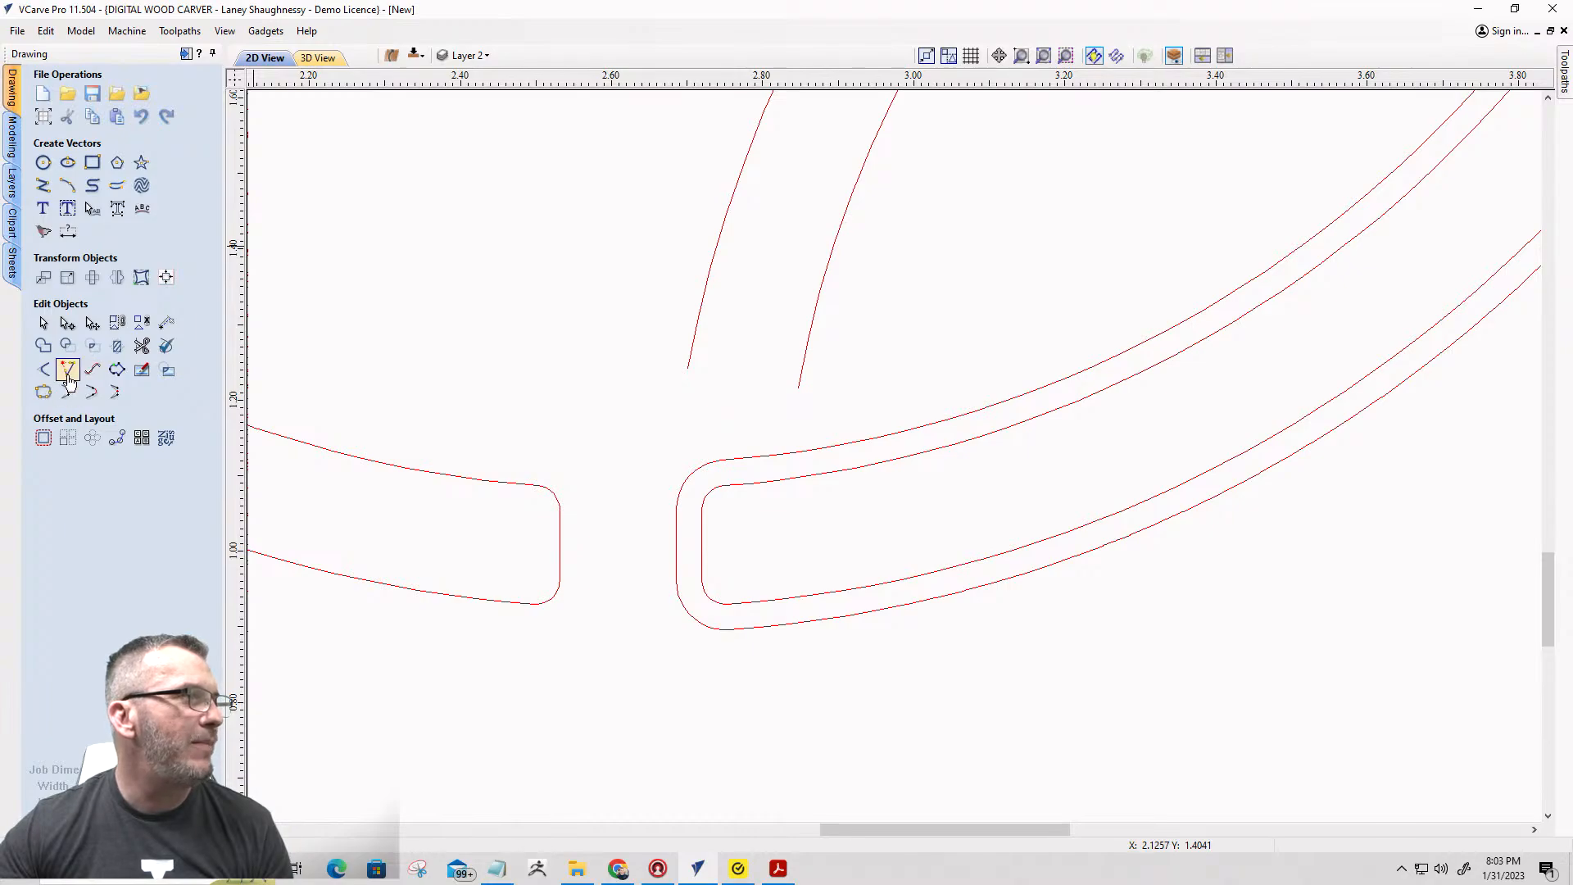
click(90, 372)
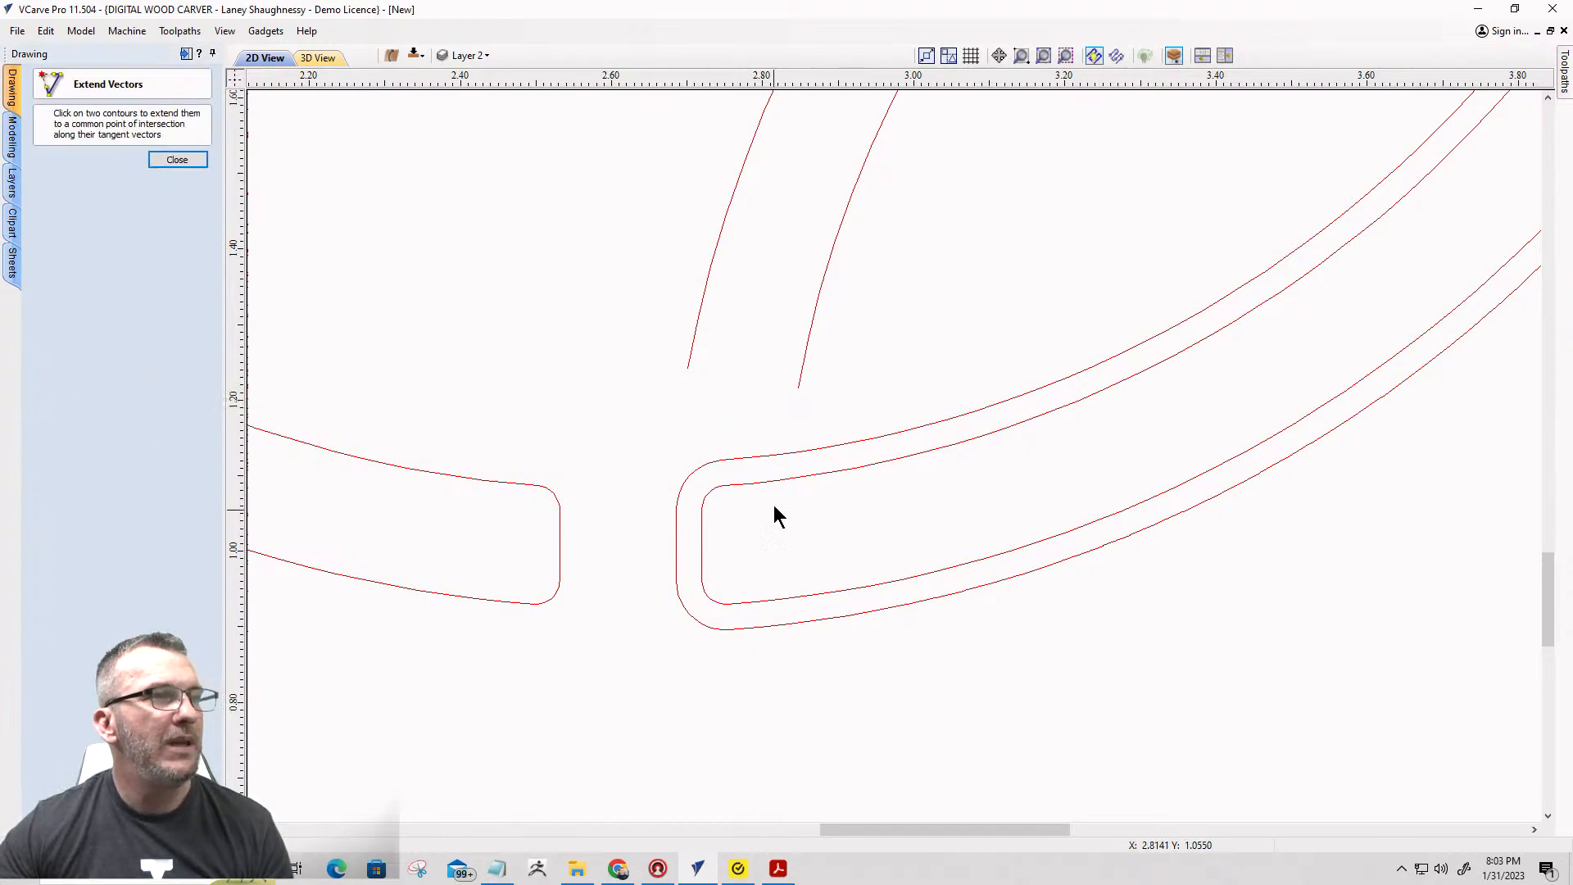
click(799, 391)
click(788, 455)
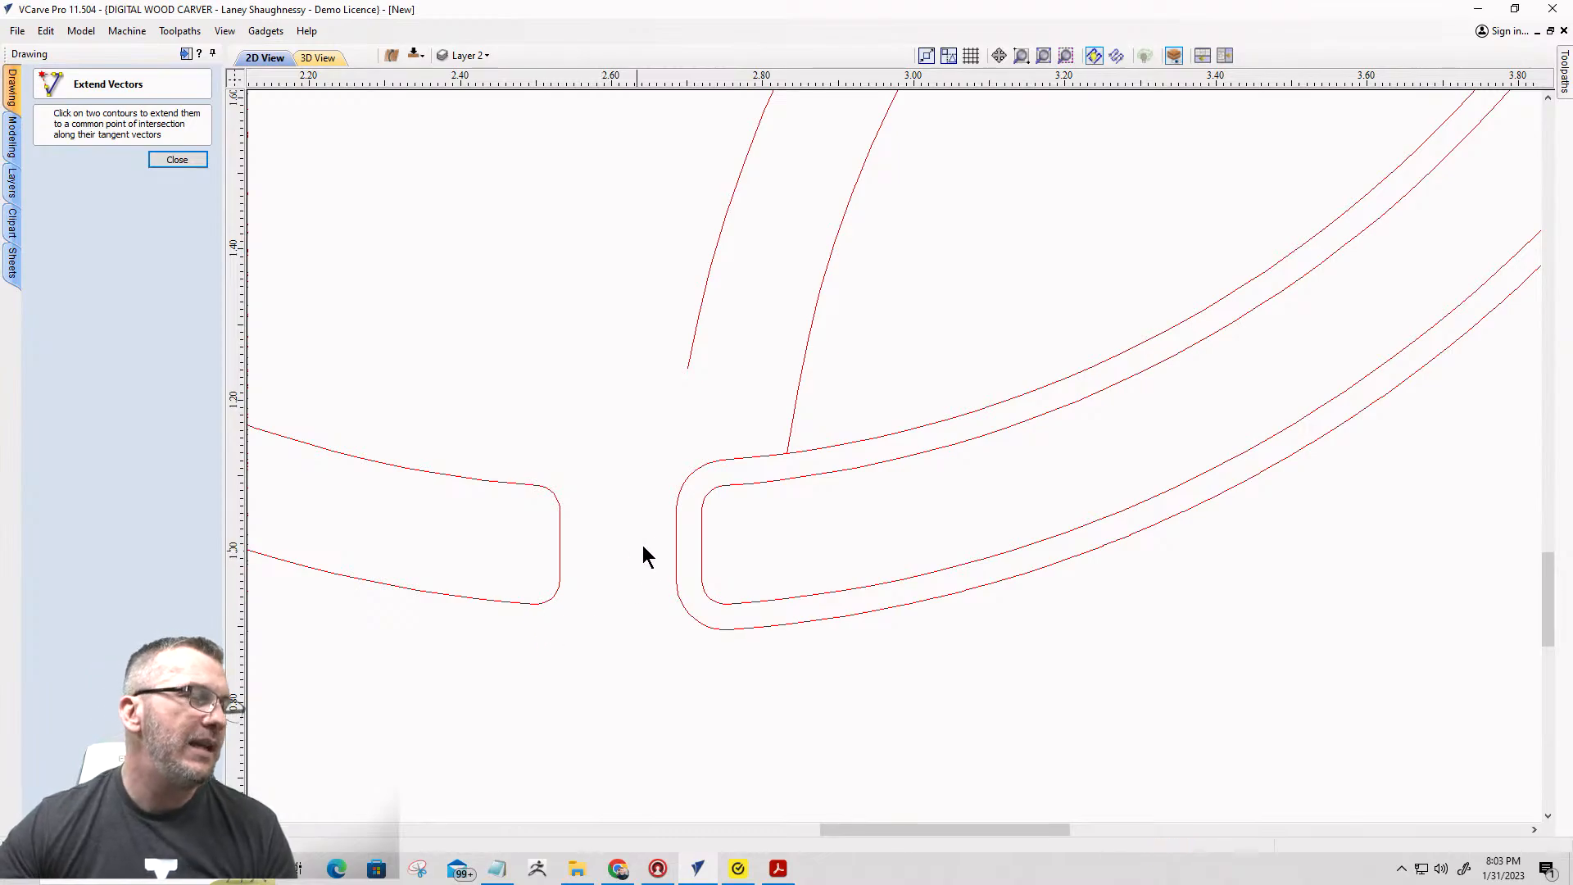
click(157, 165)
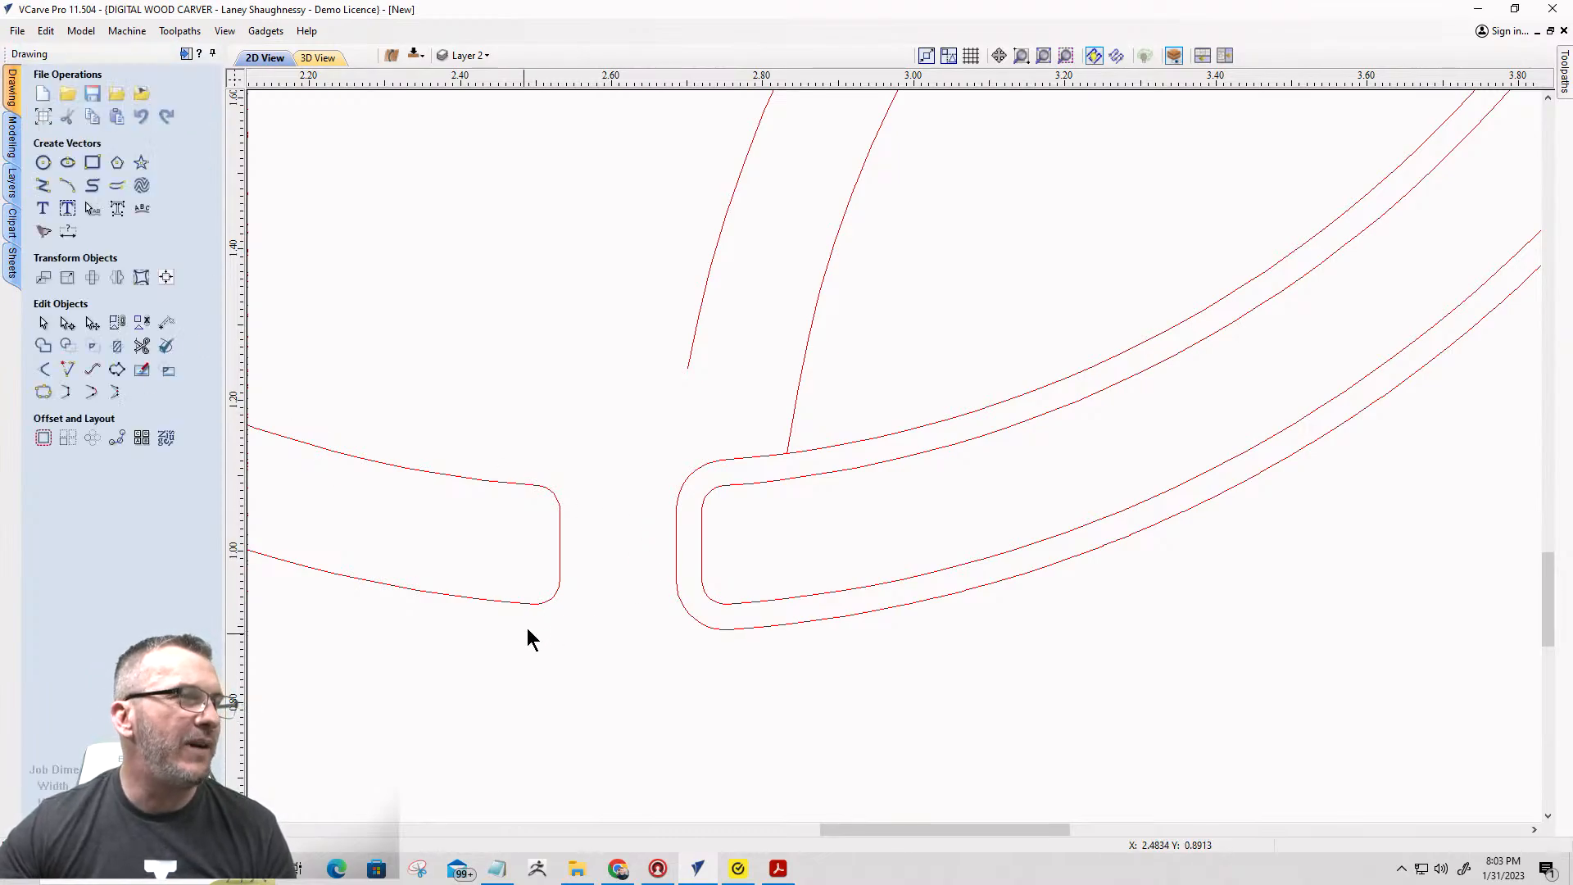
Undo the arc extension, the dimension deletion and the outward offset of the lower-right outer ring slot.
click(676, 513)
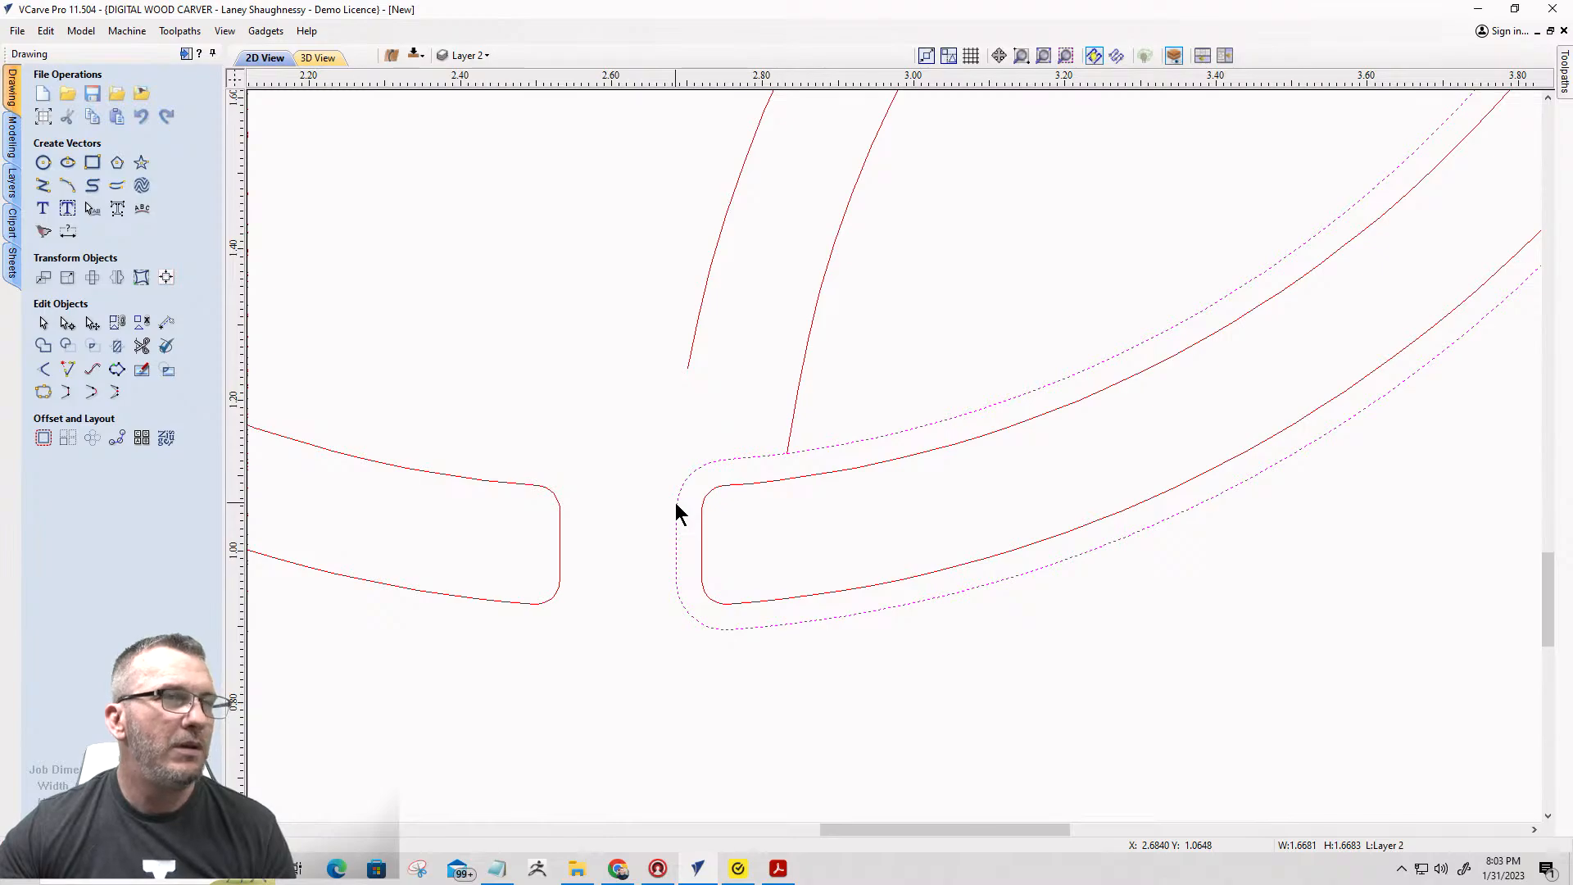
scroll(680, 514, down, 5)
scroll(685, 516, up, 4)
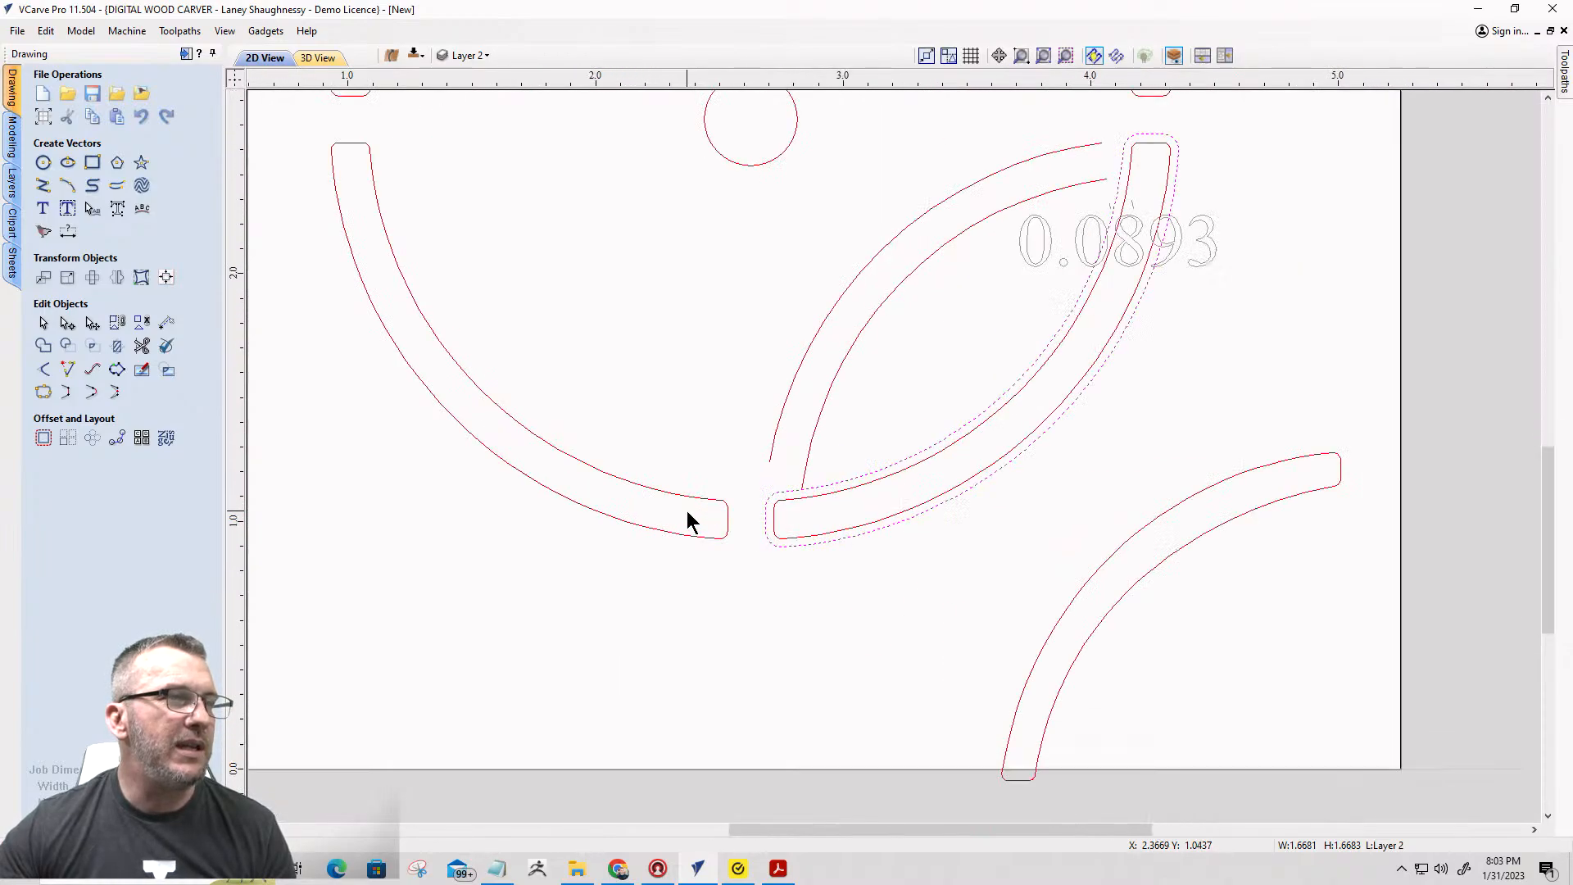
click(770, 538)
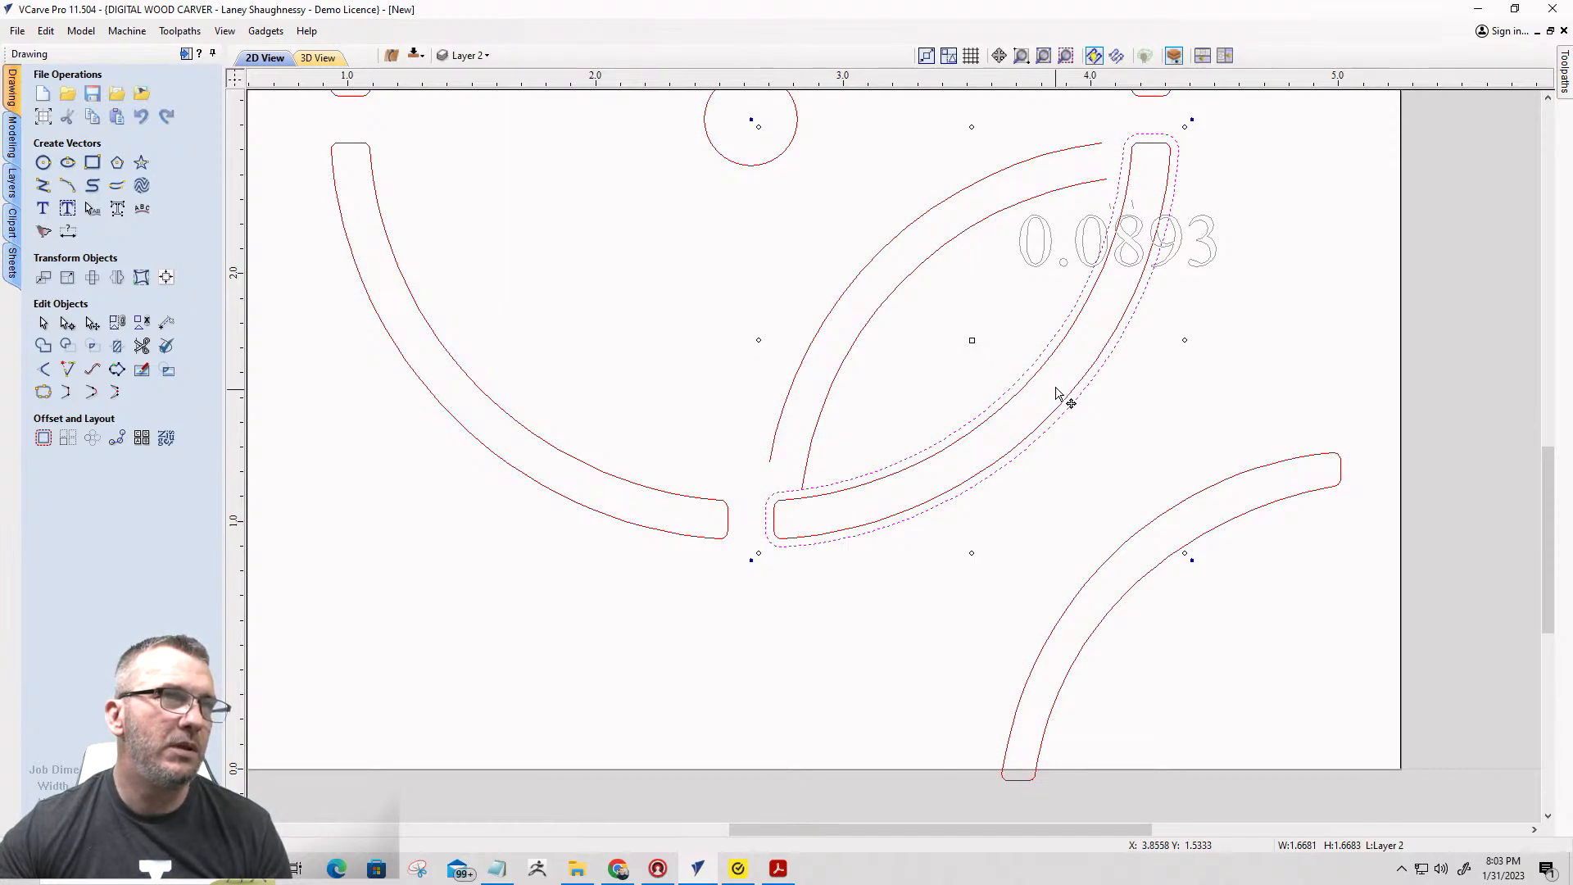
scroll(1055, 395, down, 2)
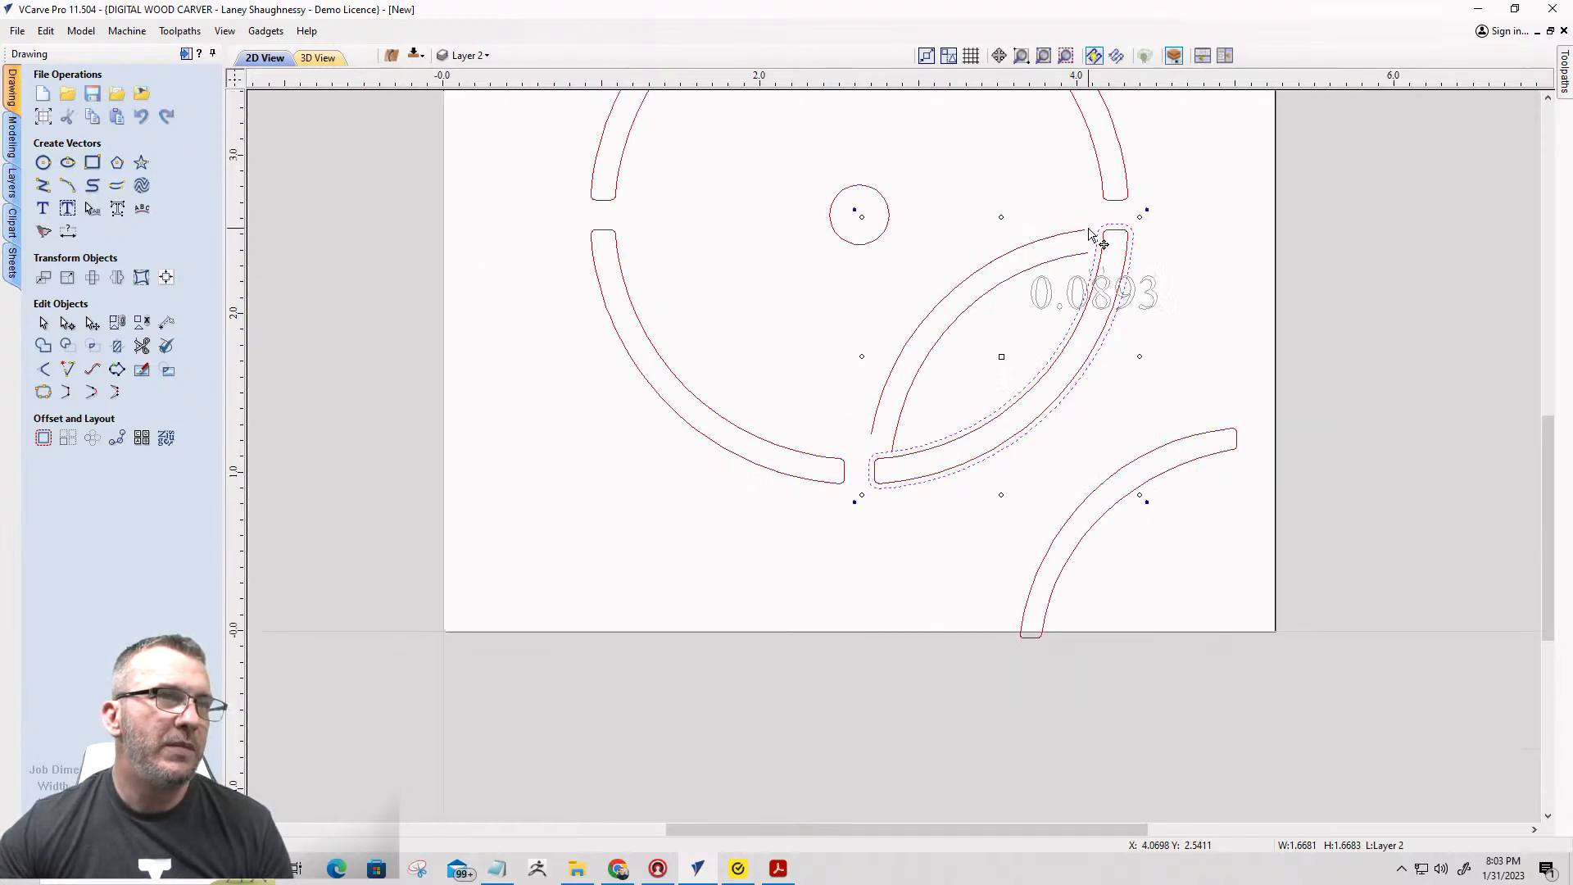
scroll(1085, 245, up, 3)
scroll(1085, 244, up, 1)
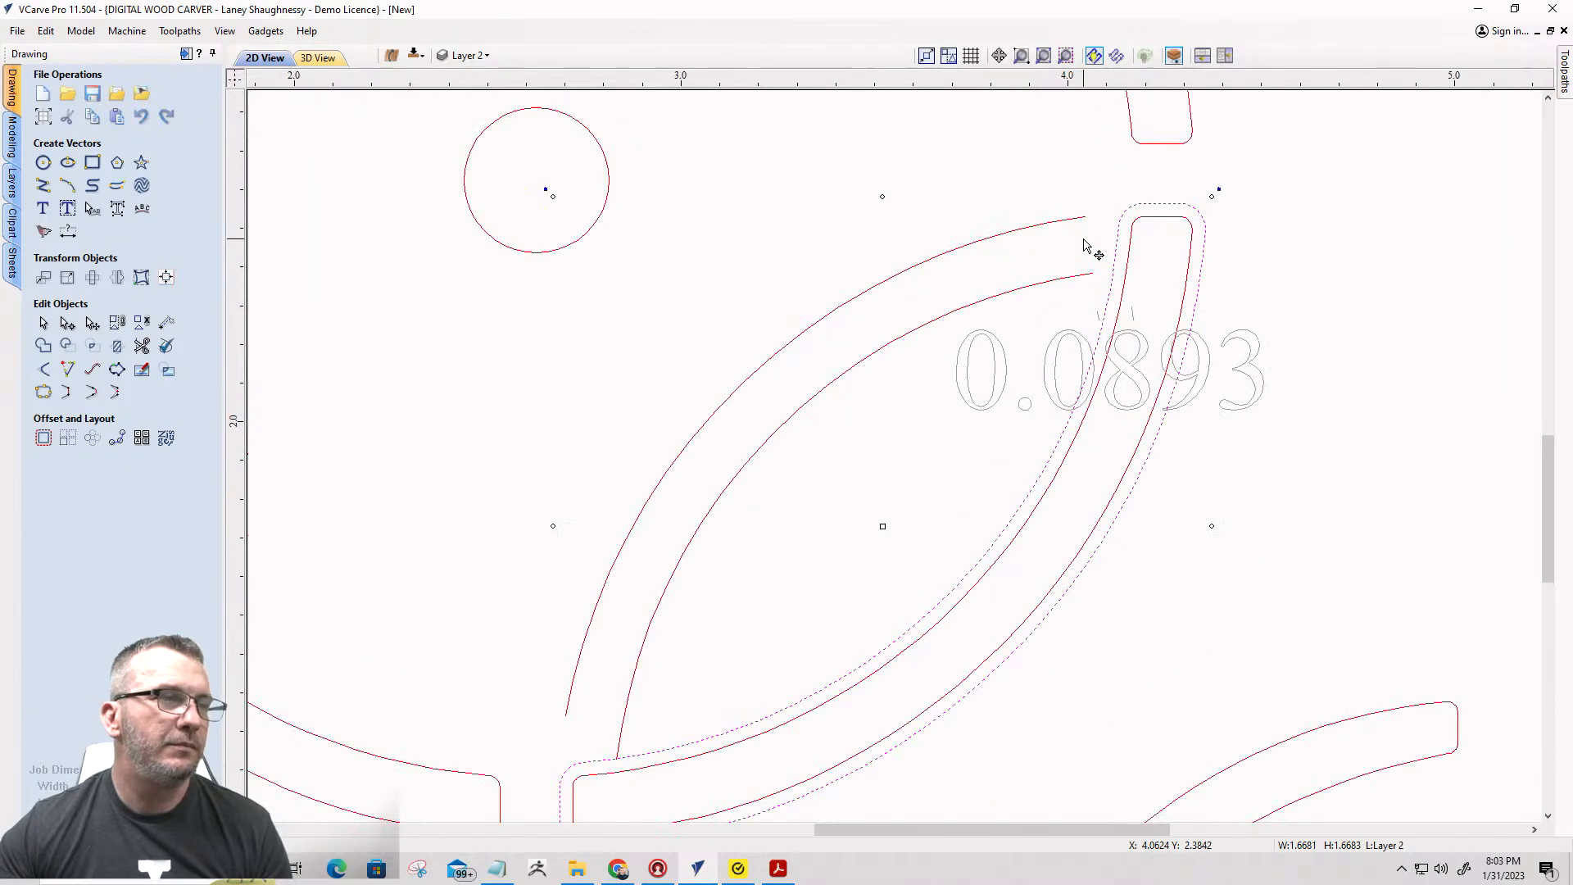
scroll(1091, 259, down, 2)
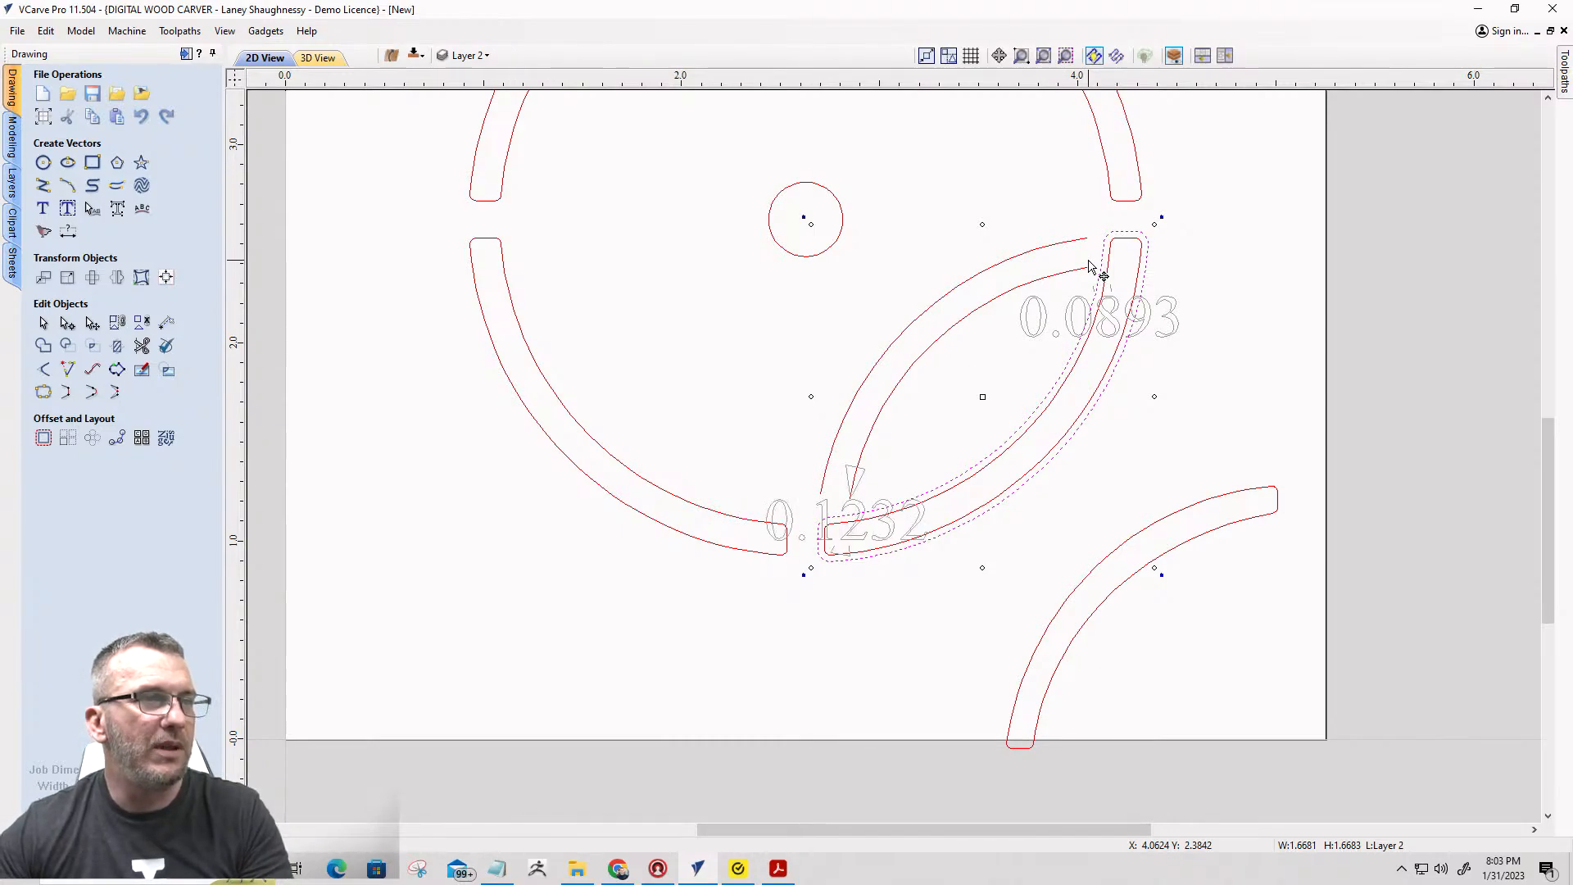
key(ctrl+z)
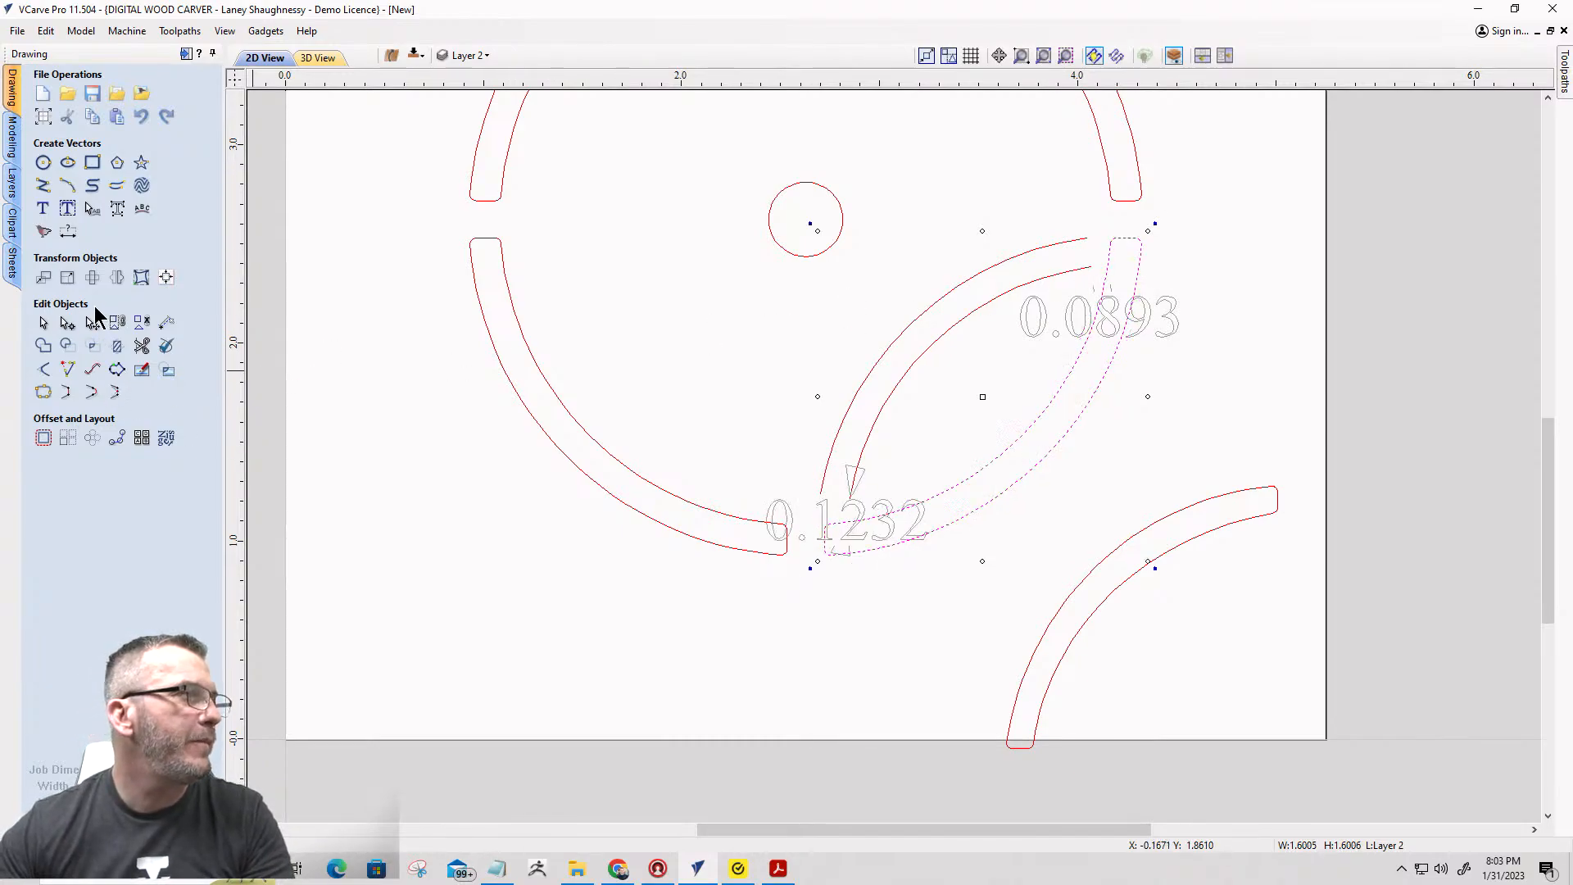
Try offsetting the lower-right outer ring slot outward by 0.375 inches, and undo it.
click(43, 438)
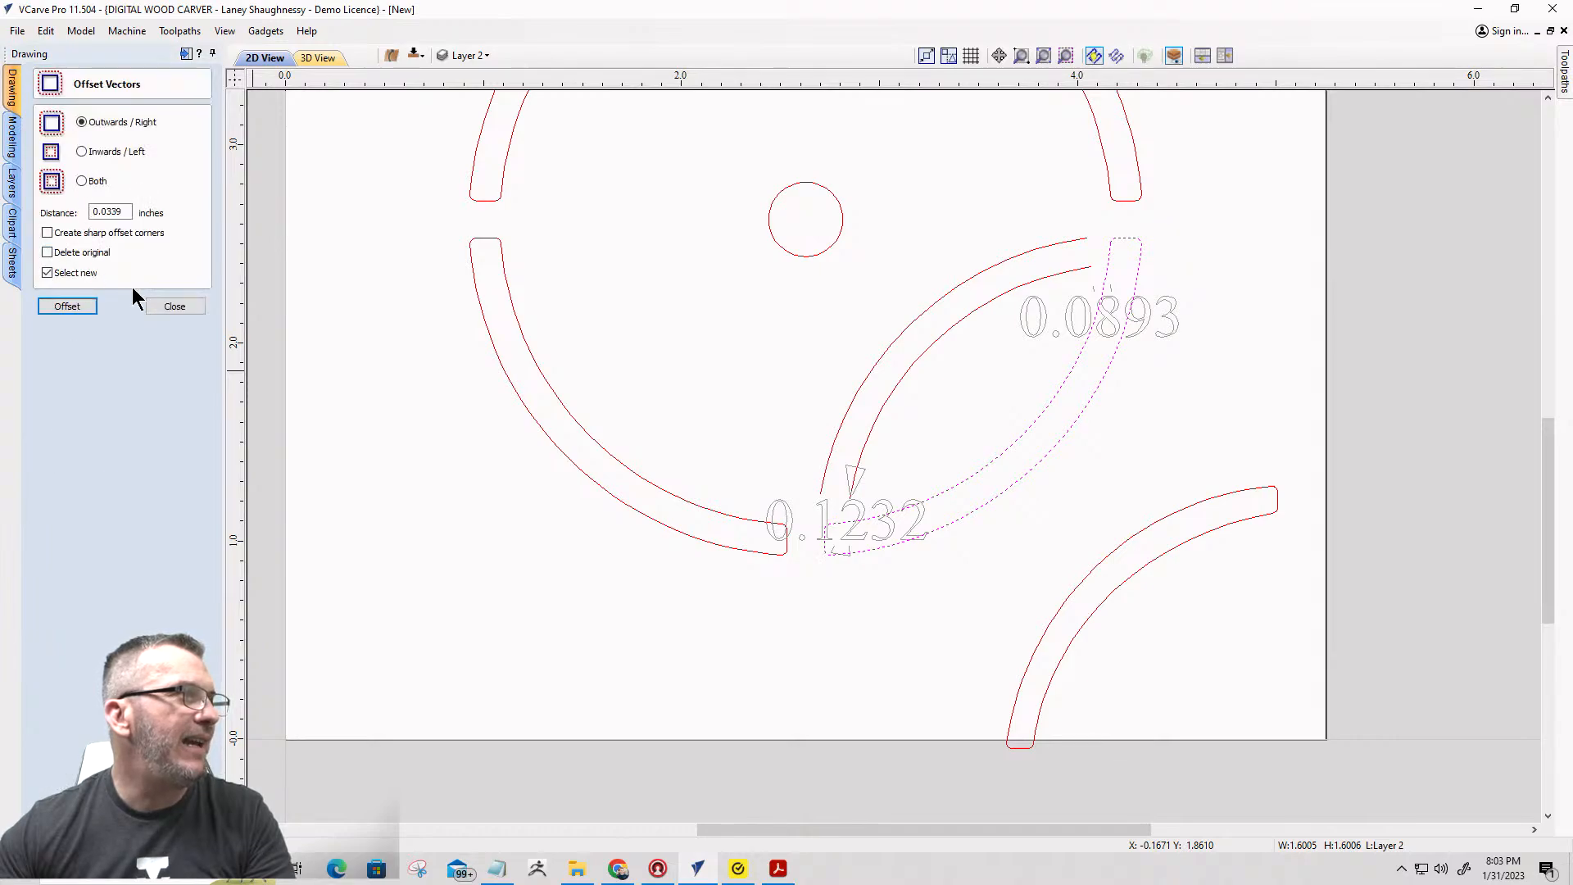
drag(124, 212, 59, 215)
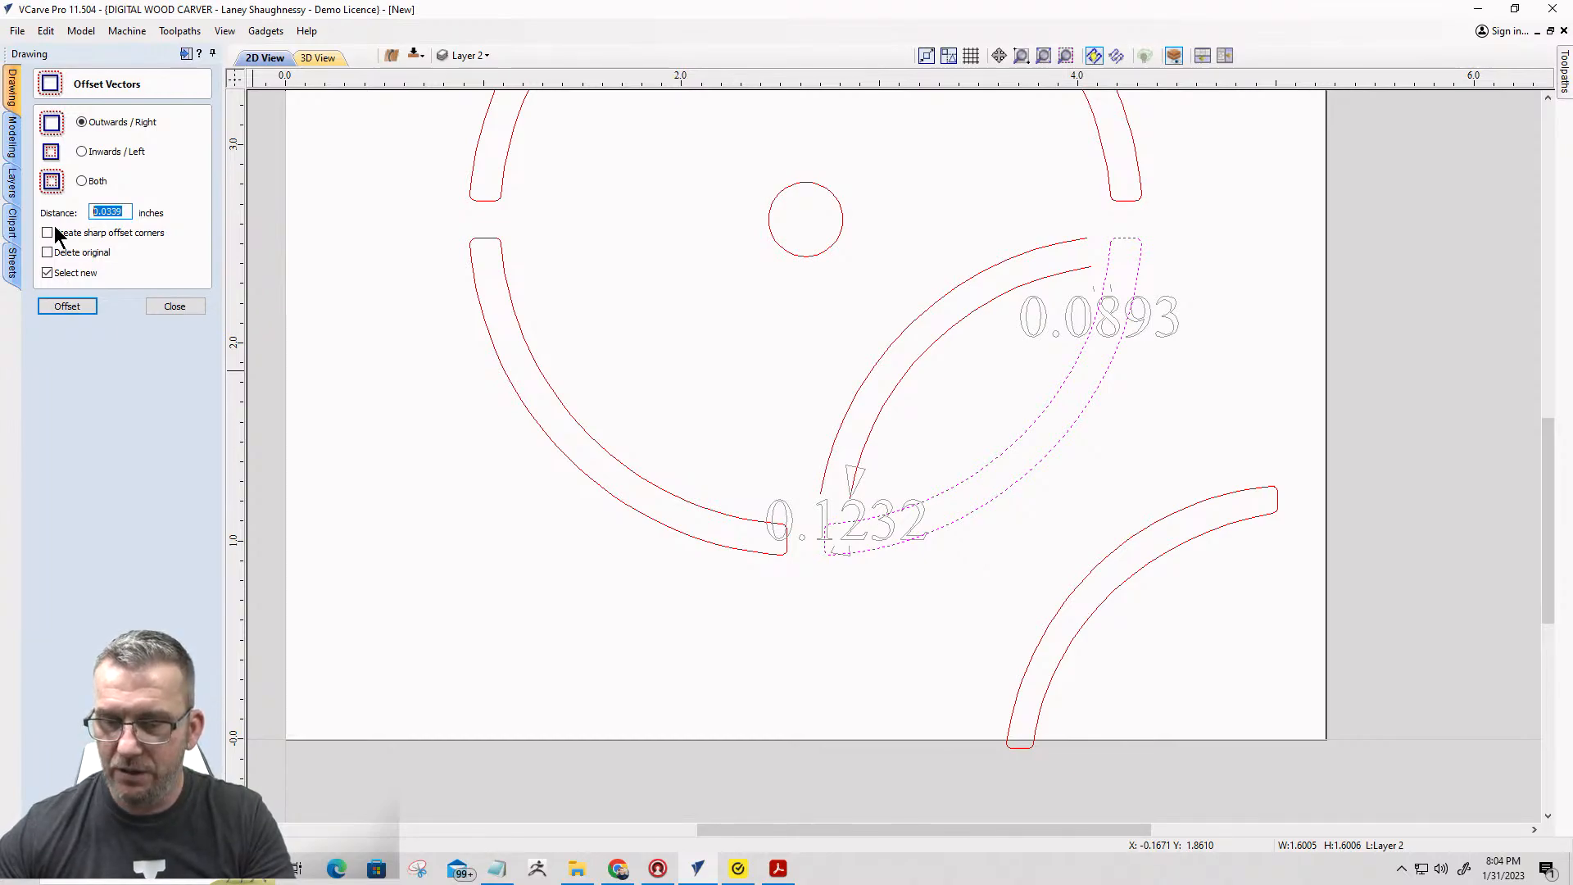
text(.375)
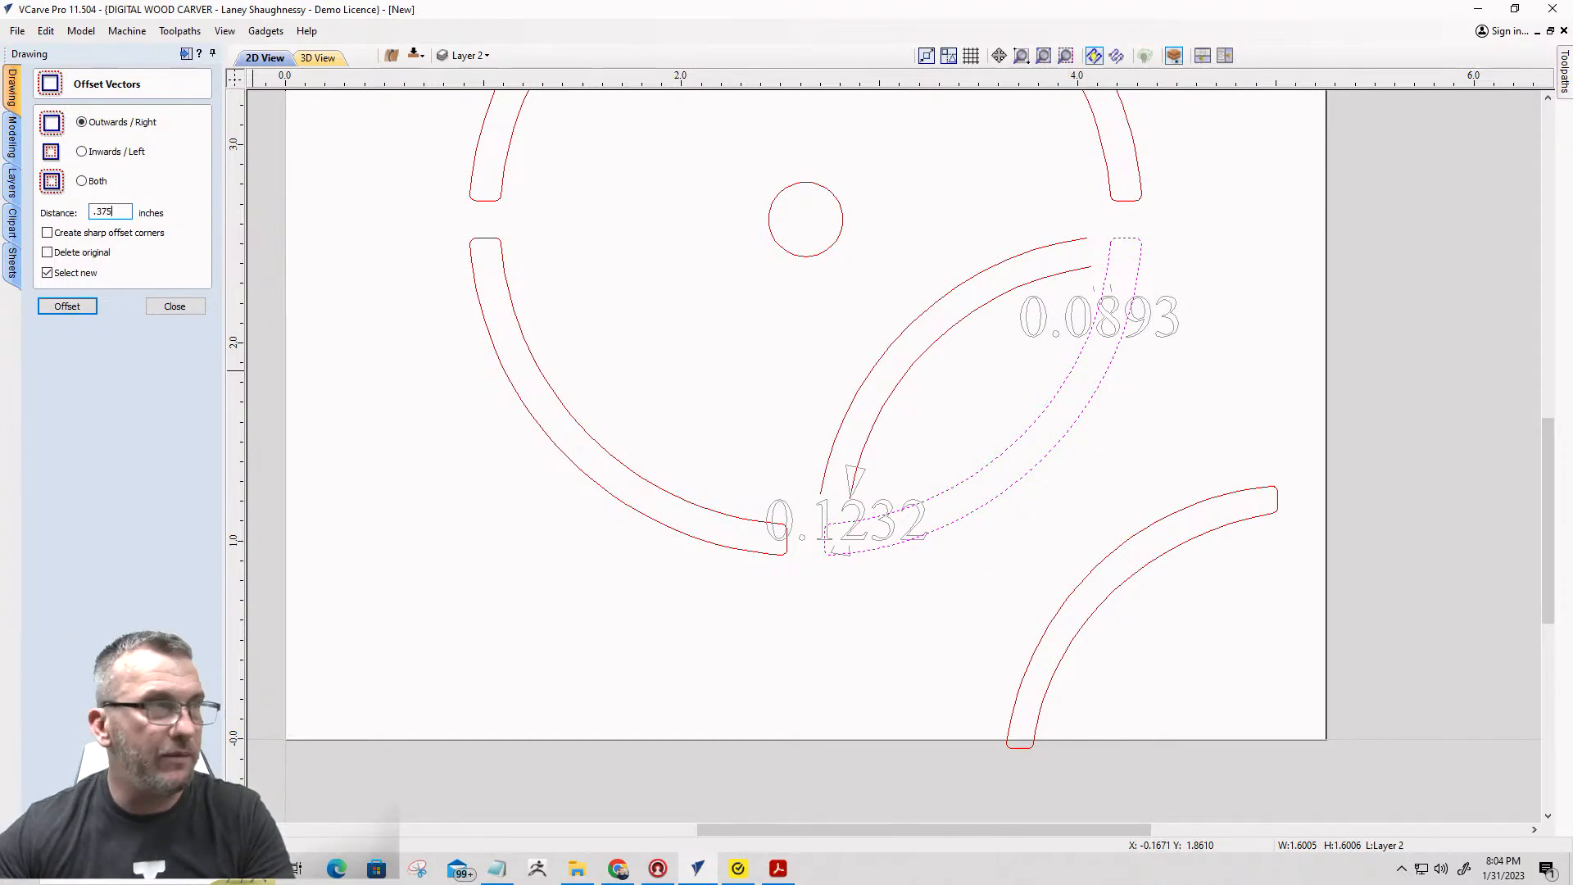
click(54, 308)
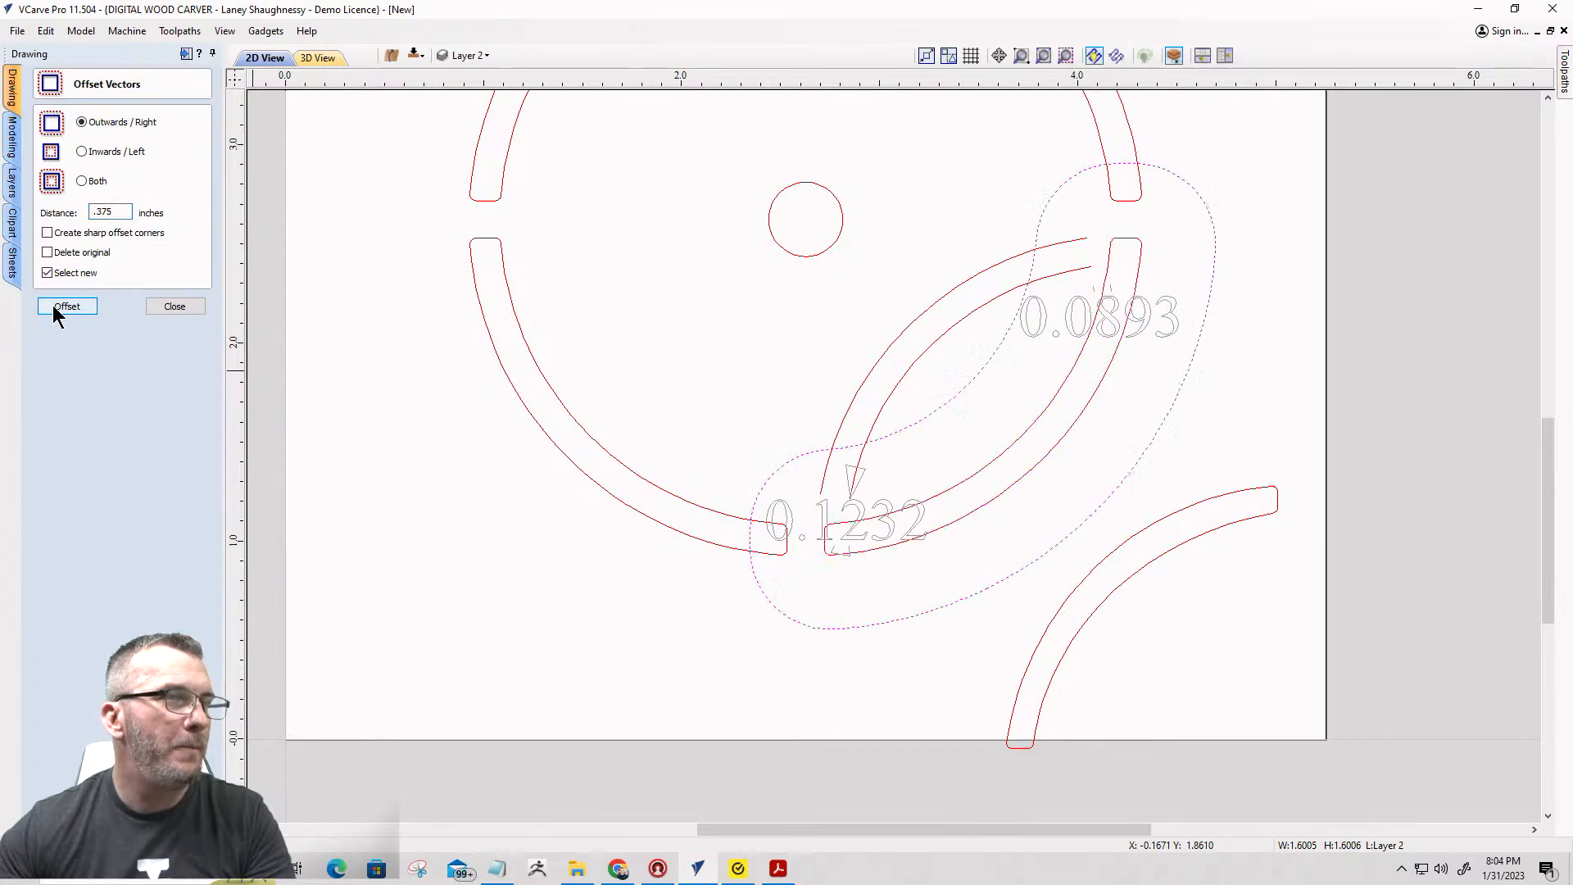
key(ctrl+z)
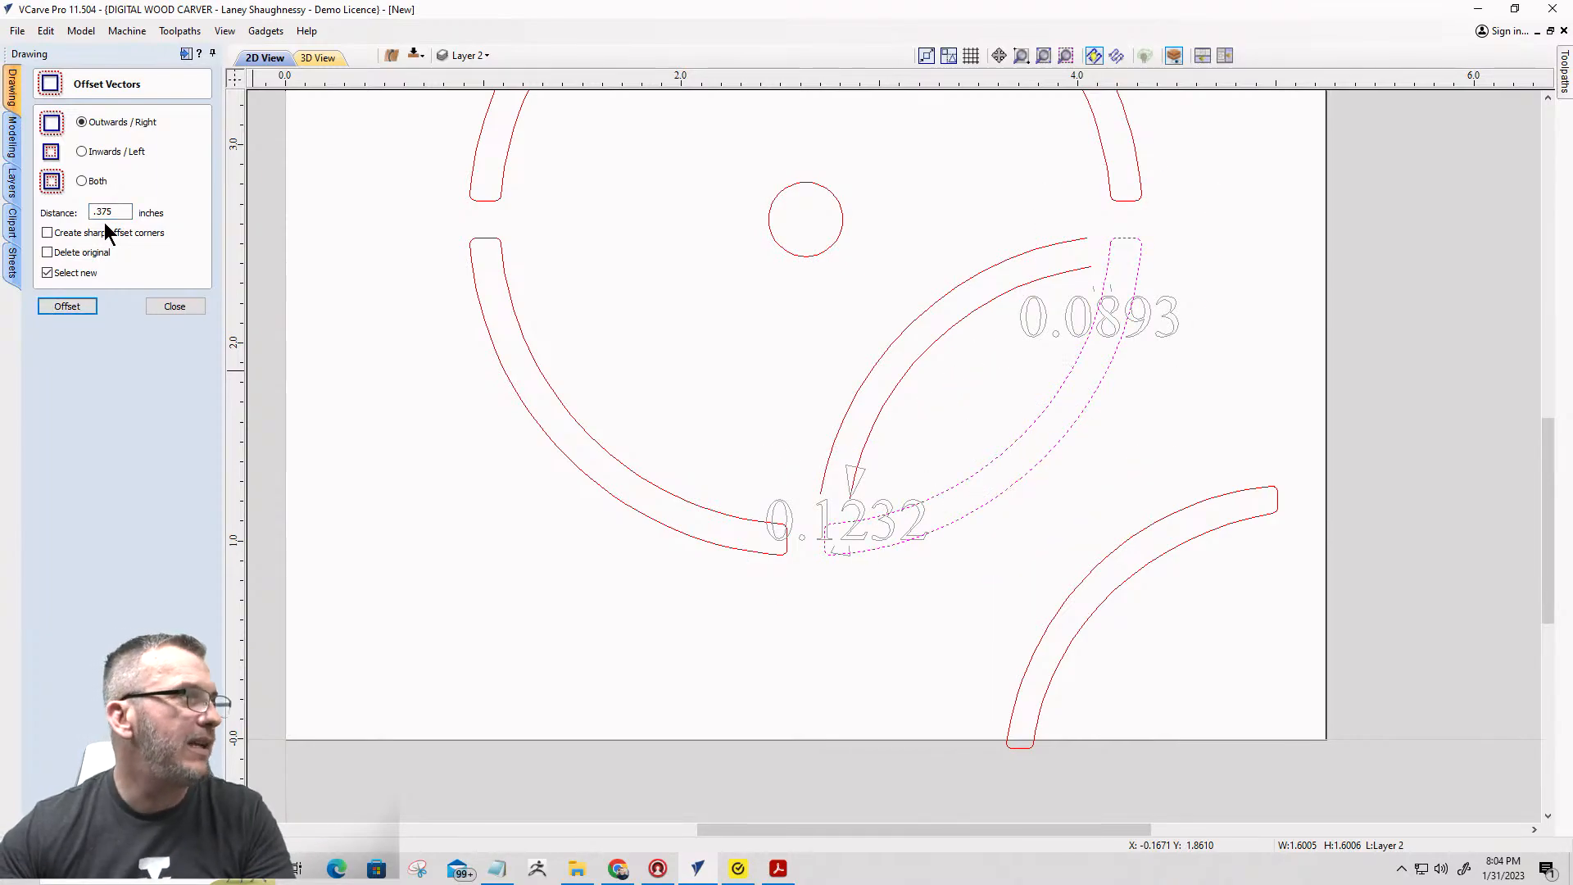
Offset the lower-right outer ring slot outward by 0.125 inches, keeping the original.
double_click(91, 213)
text(.)
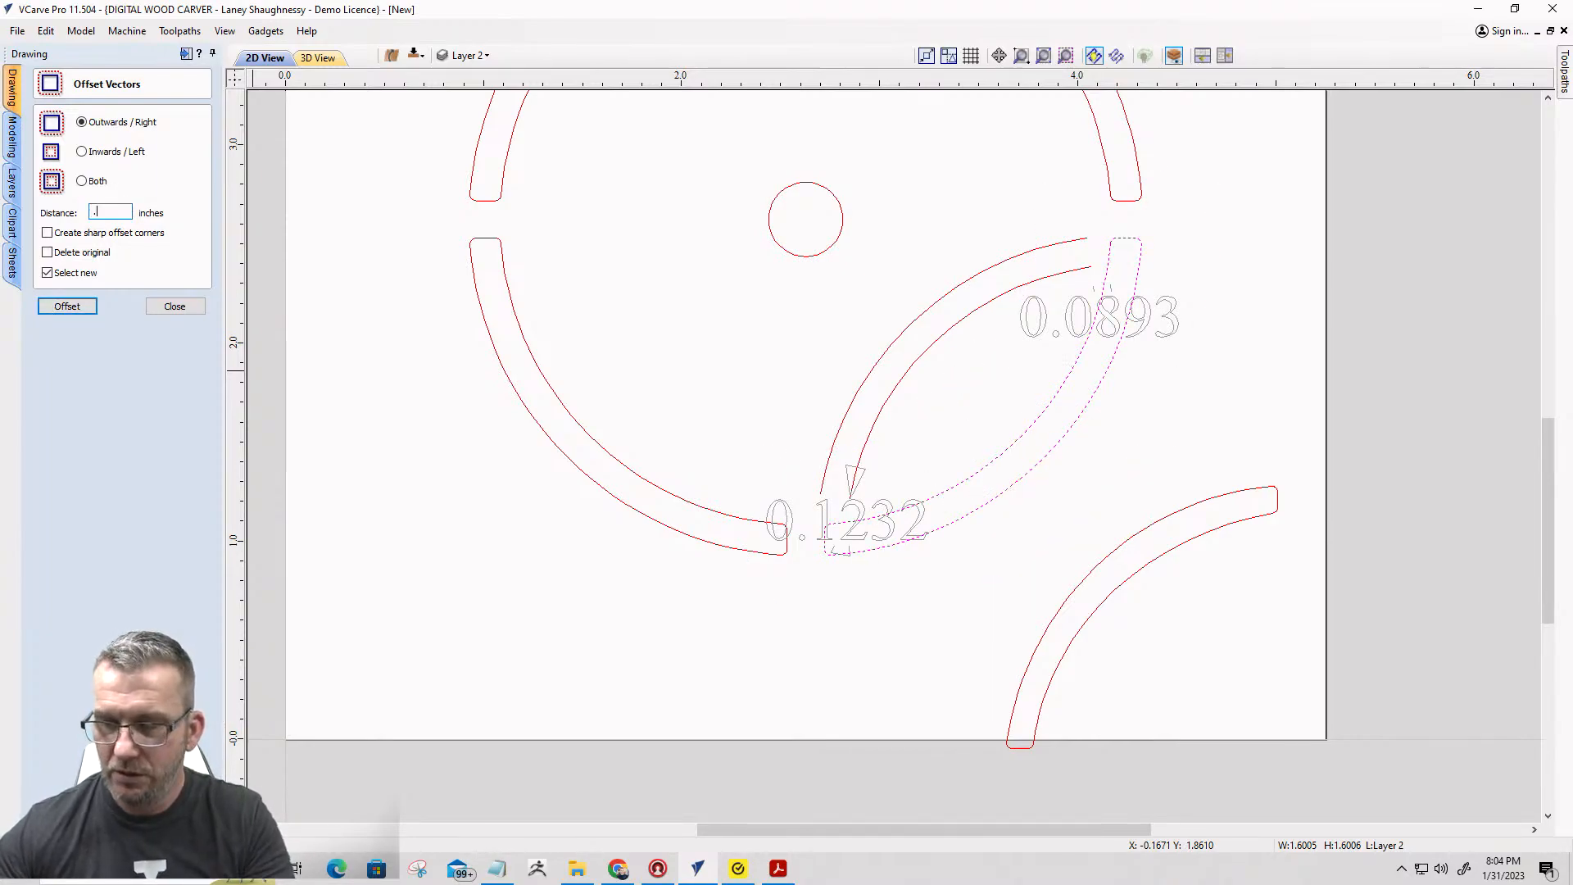
click(54, 306)
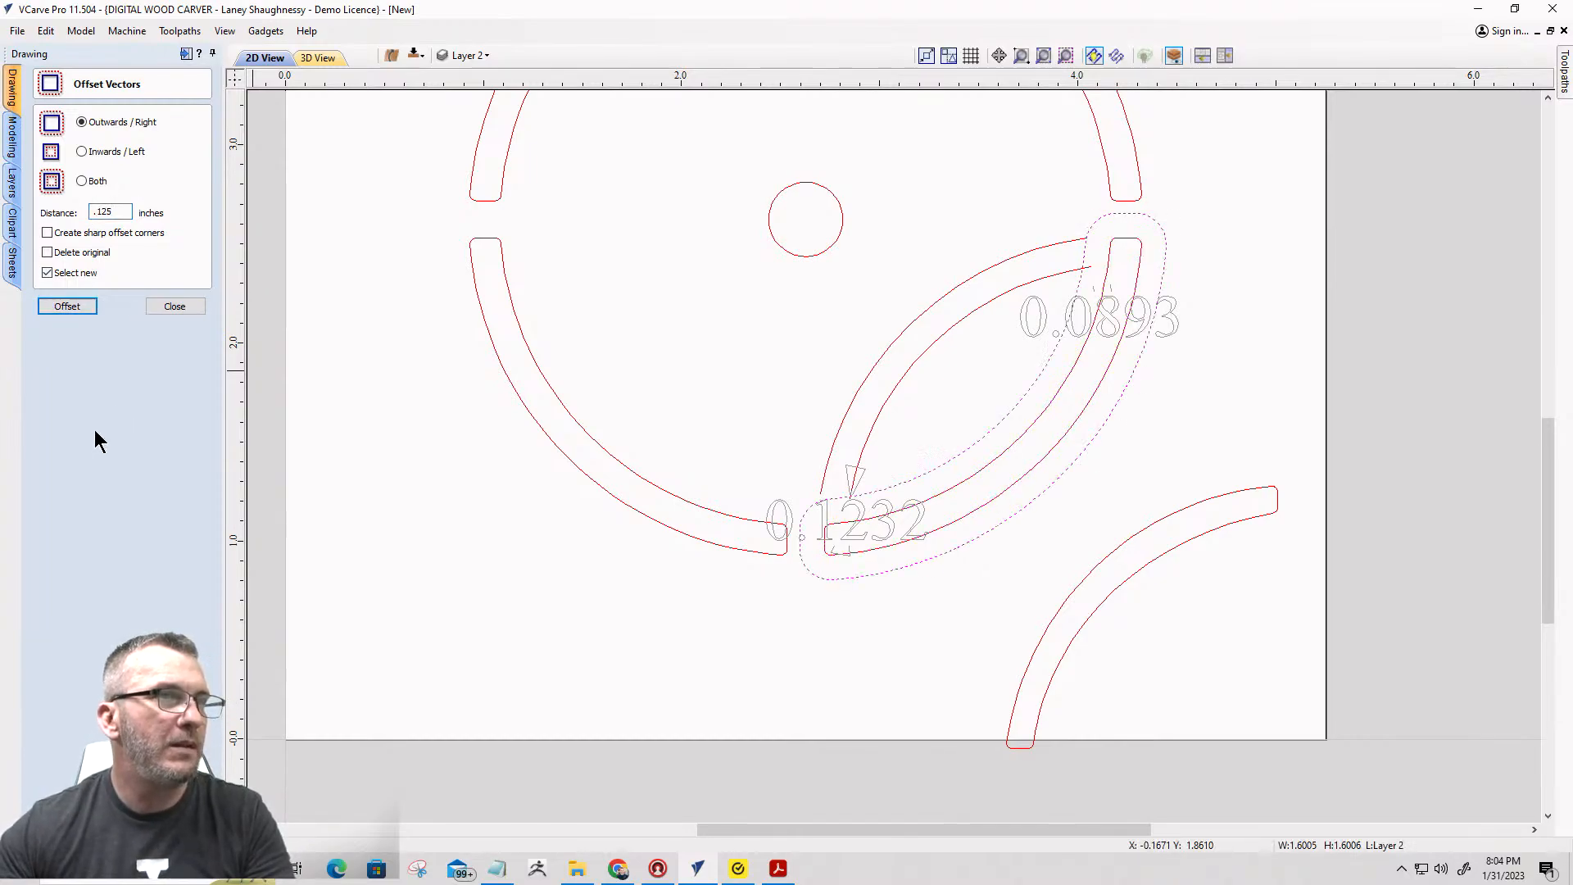
click(172, 307)
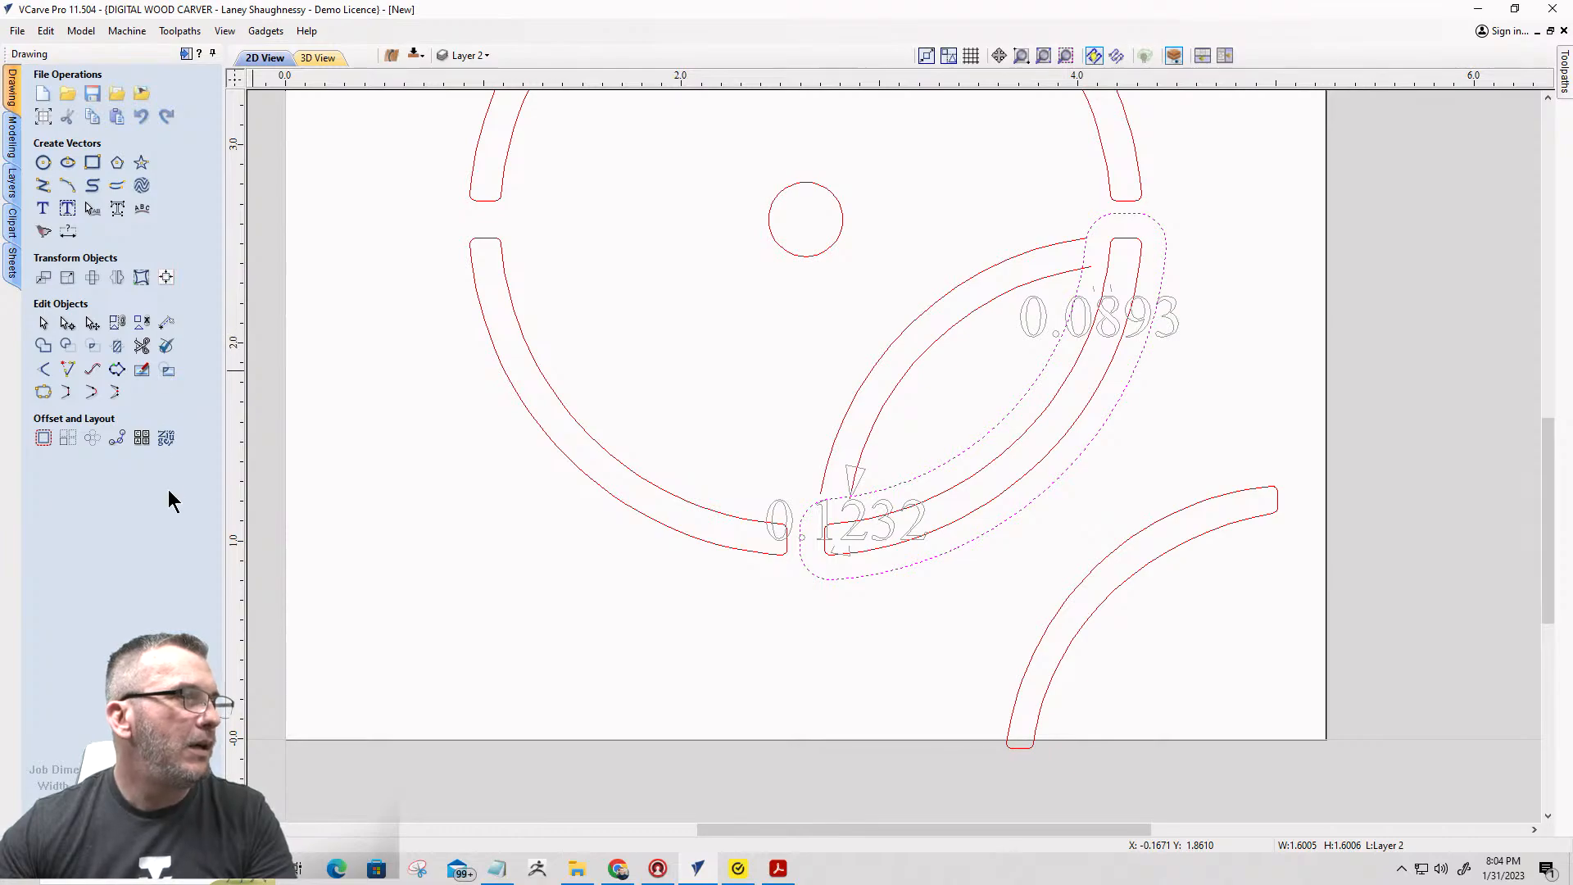
click(68, 326)
key(ctrl+z)
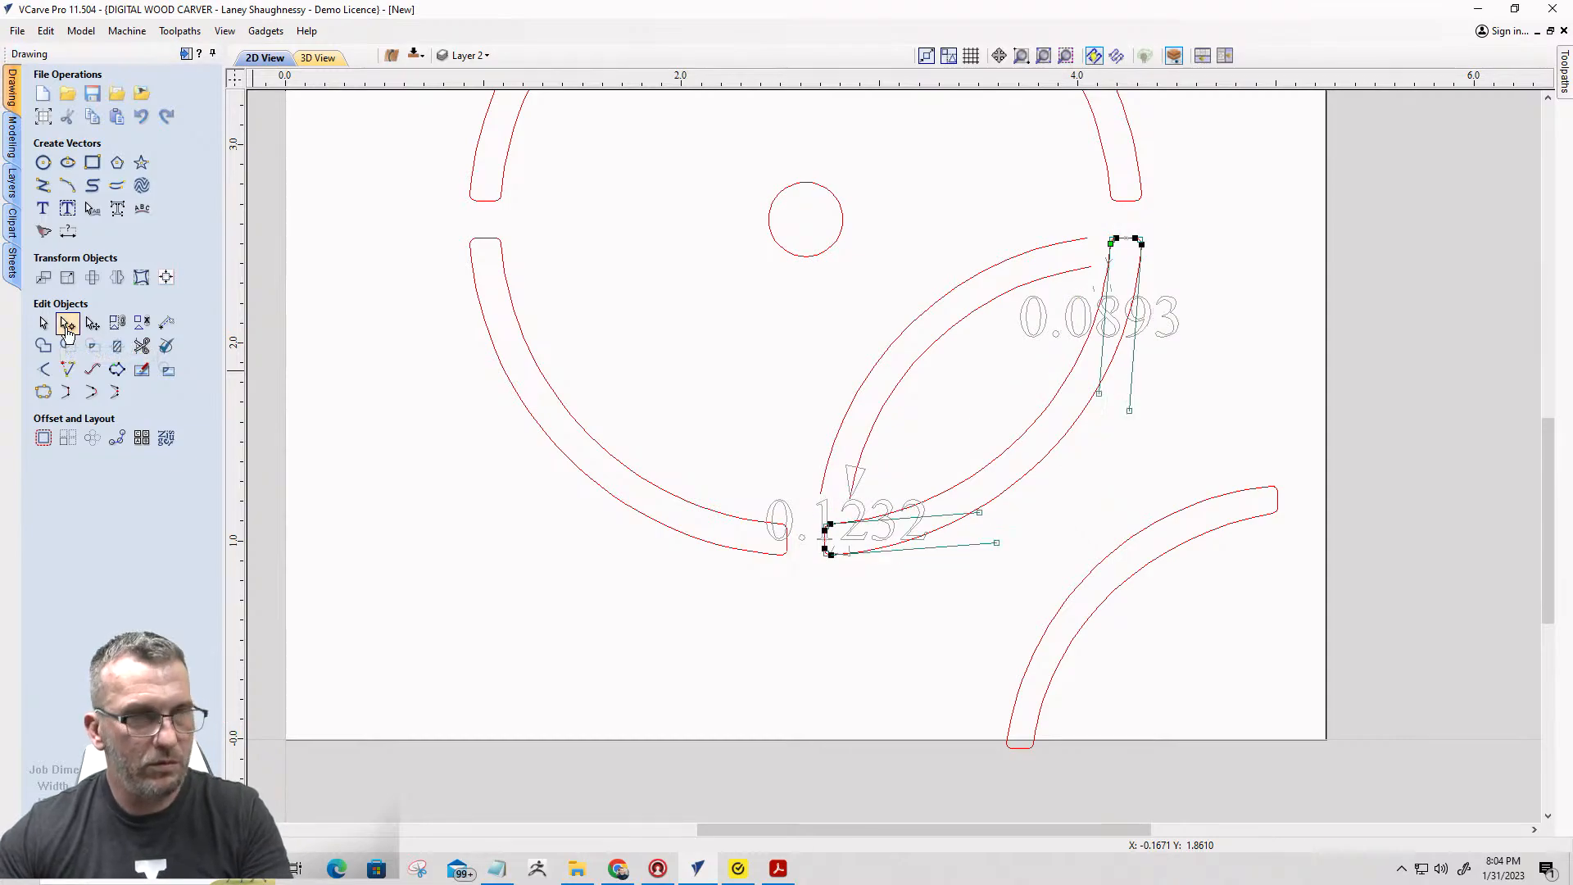
key(ctrl+y)
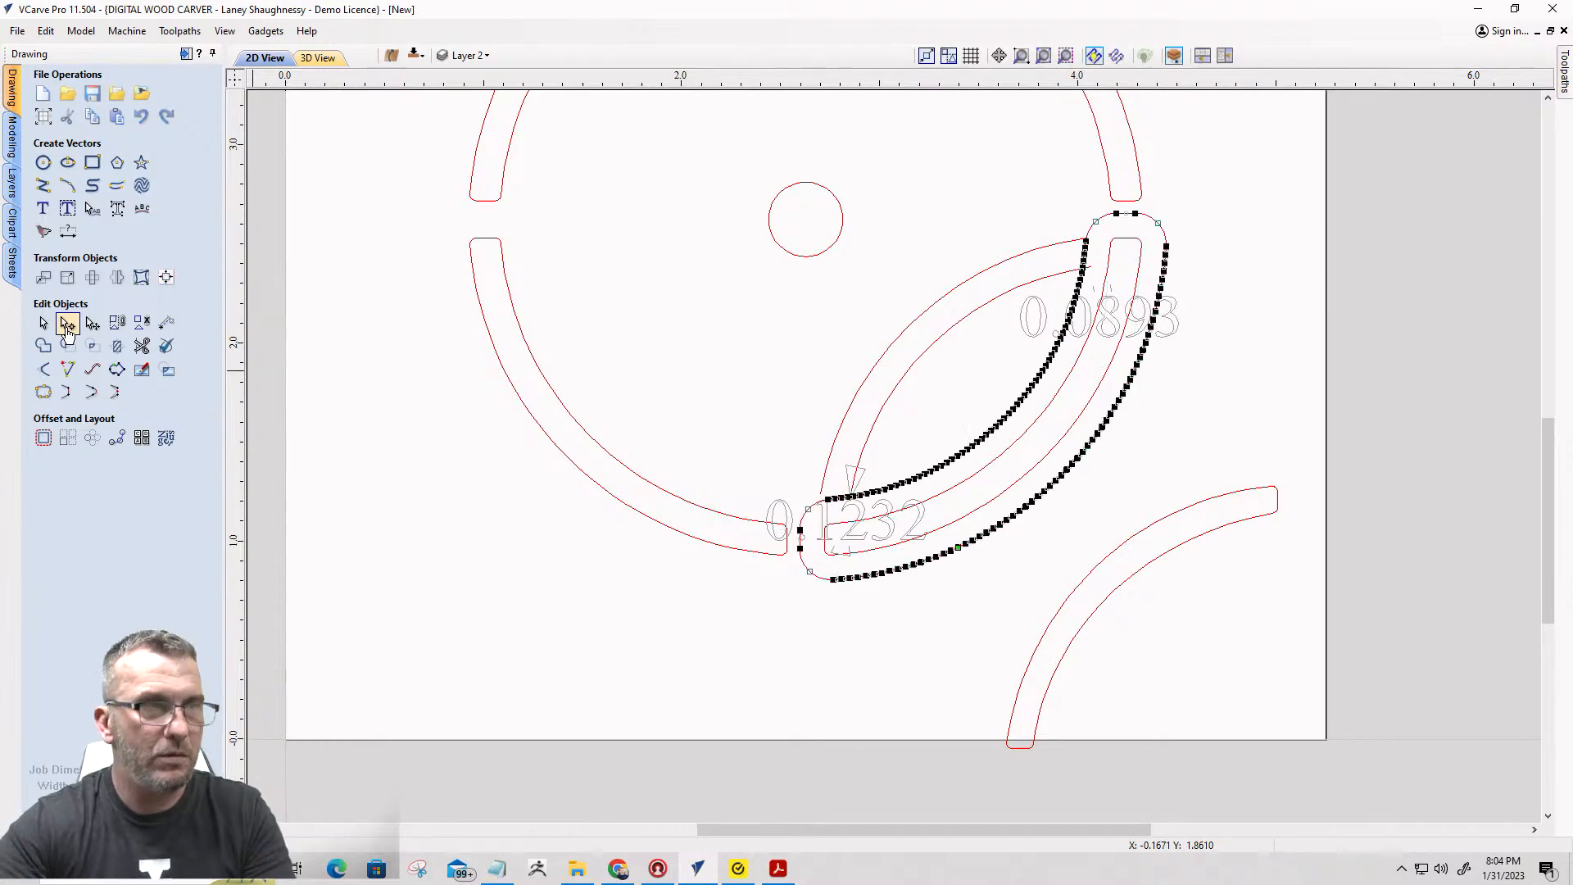
click(45, 325)
Delete the two length dimensions at the bottom and upper ends of the inner curved slot.
scroll(379, 412, down, 1)
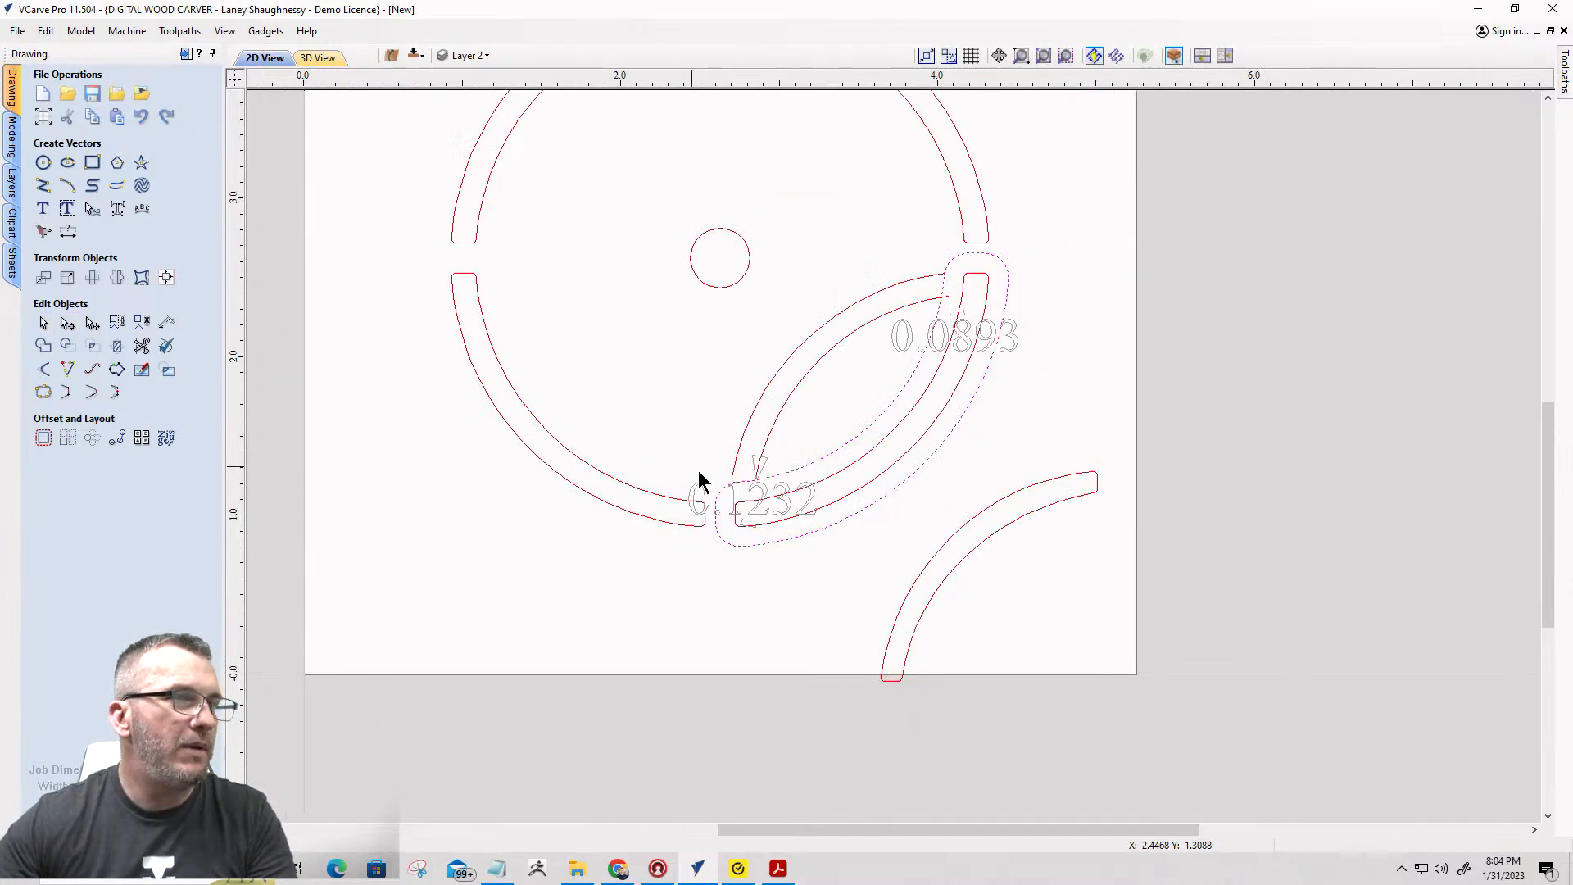
scroll(727, 486, up, 2)
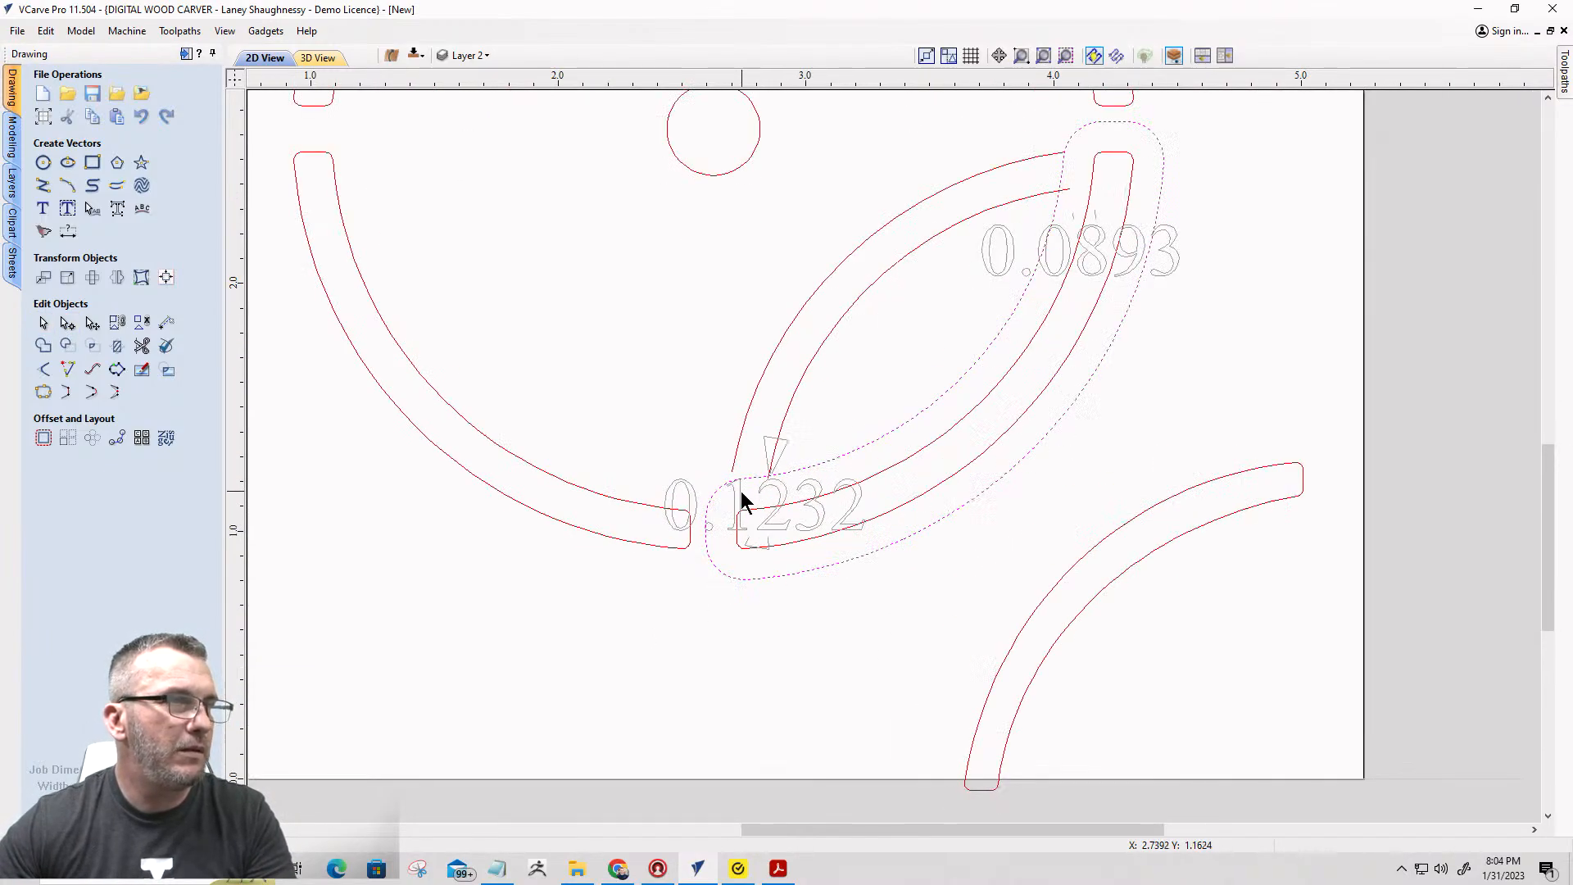
click(740, 499)
key(Delete)
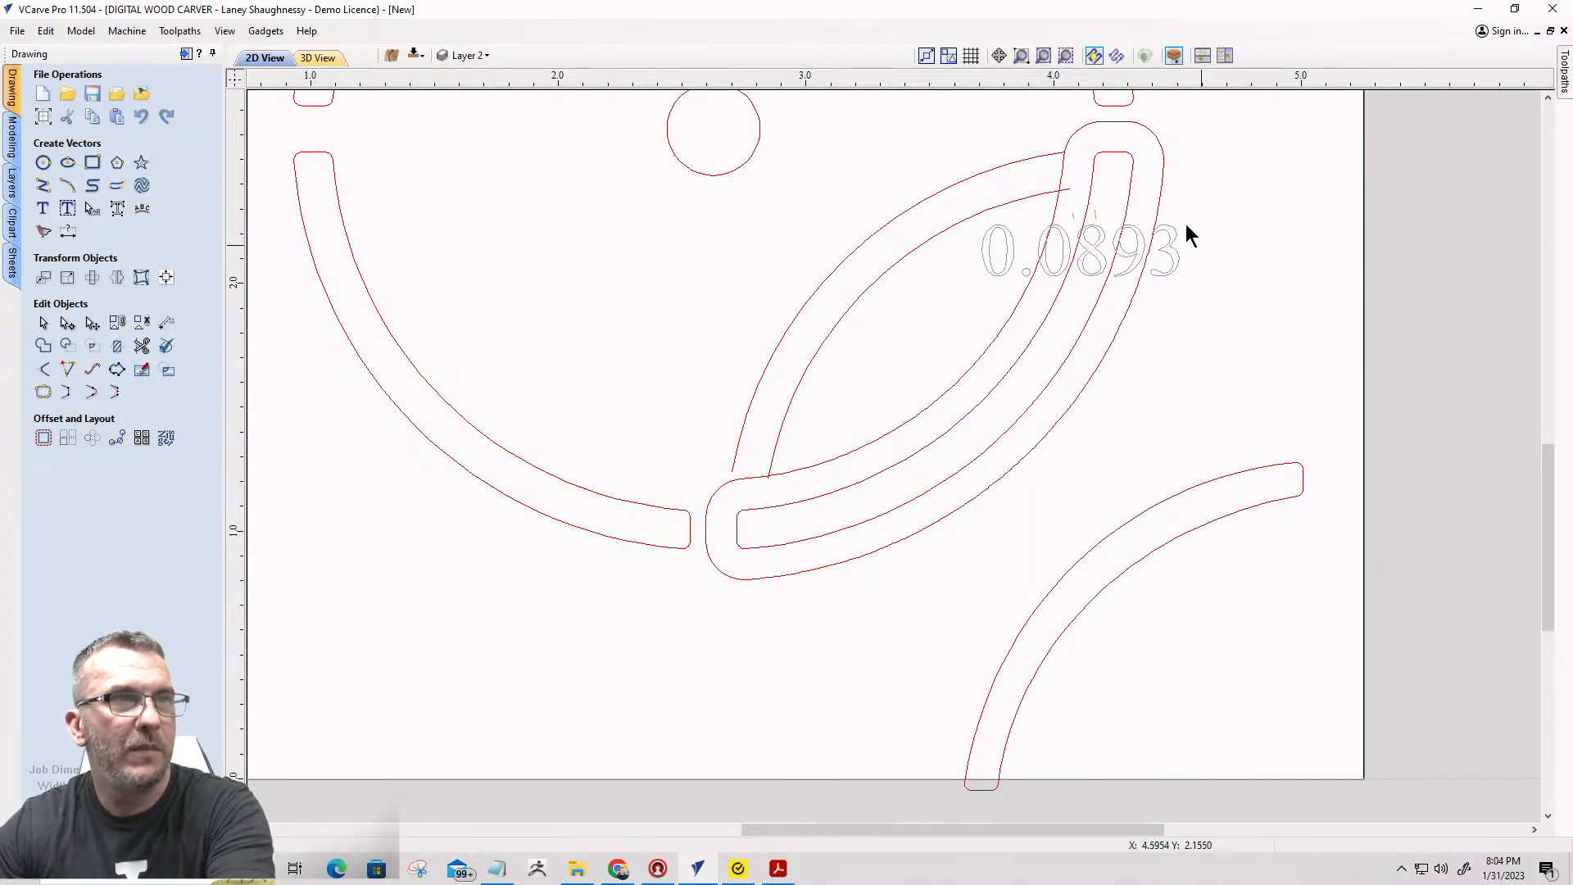
click(1091, 241)
key(Delete)
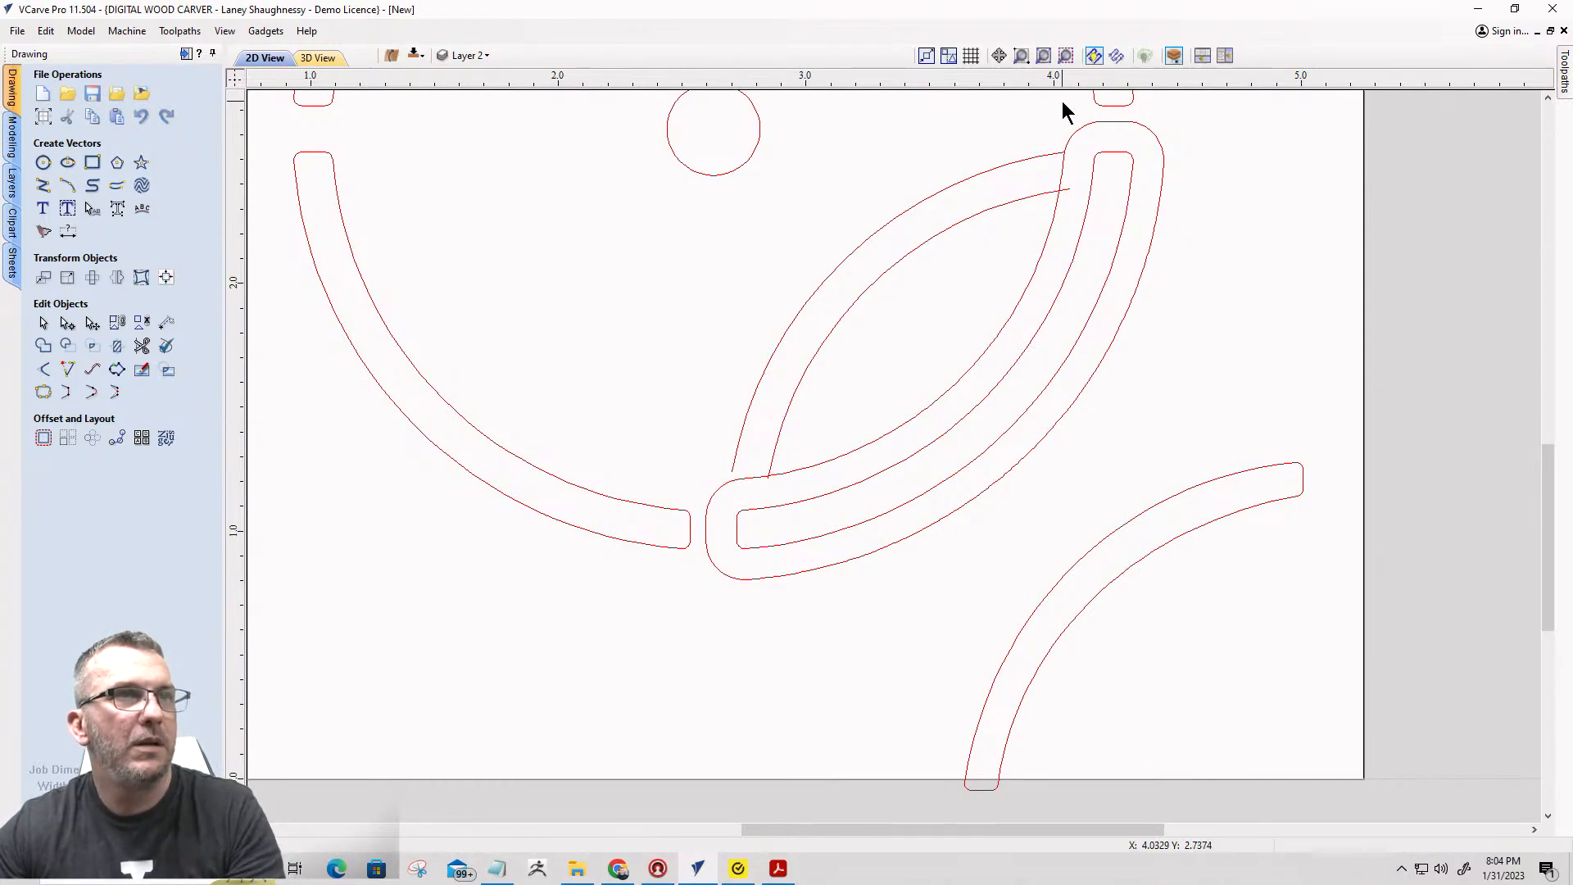
Trim the overhanging ends of both inner slot arcs to the offset contour at the slot's upper end.
scroll(1074, 133, up, 3)
scroll(1060, 233, up, 3)
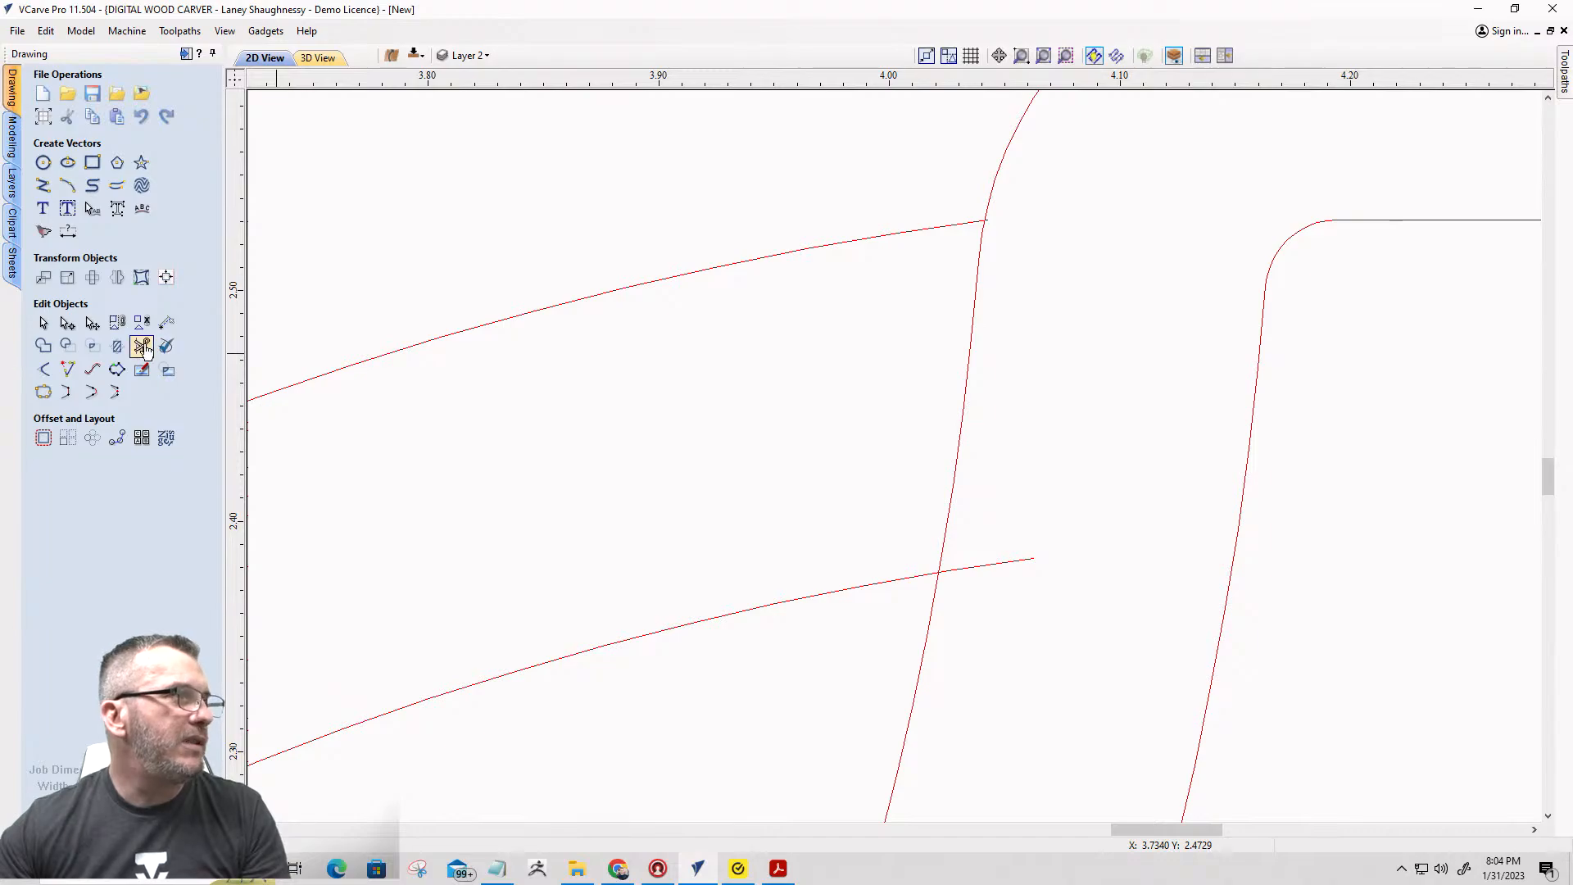
click(141, 345)
scroll(1000, 254, up, 8)
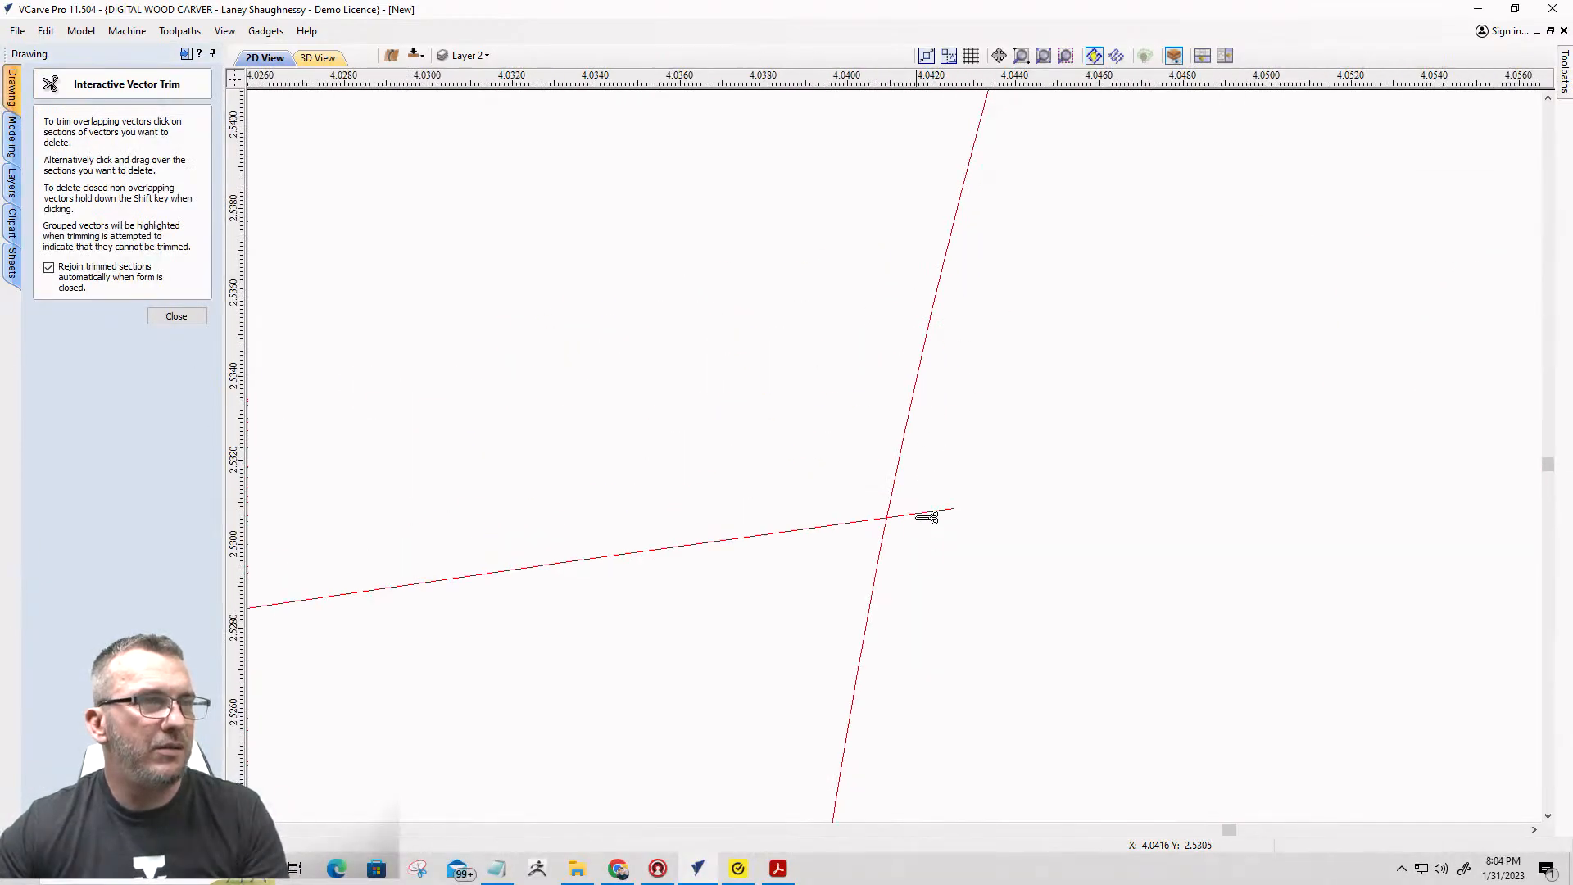
click(934, 509)
scroll(1028, 340, down, 10)
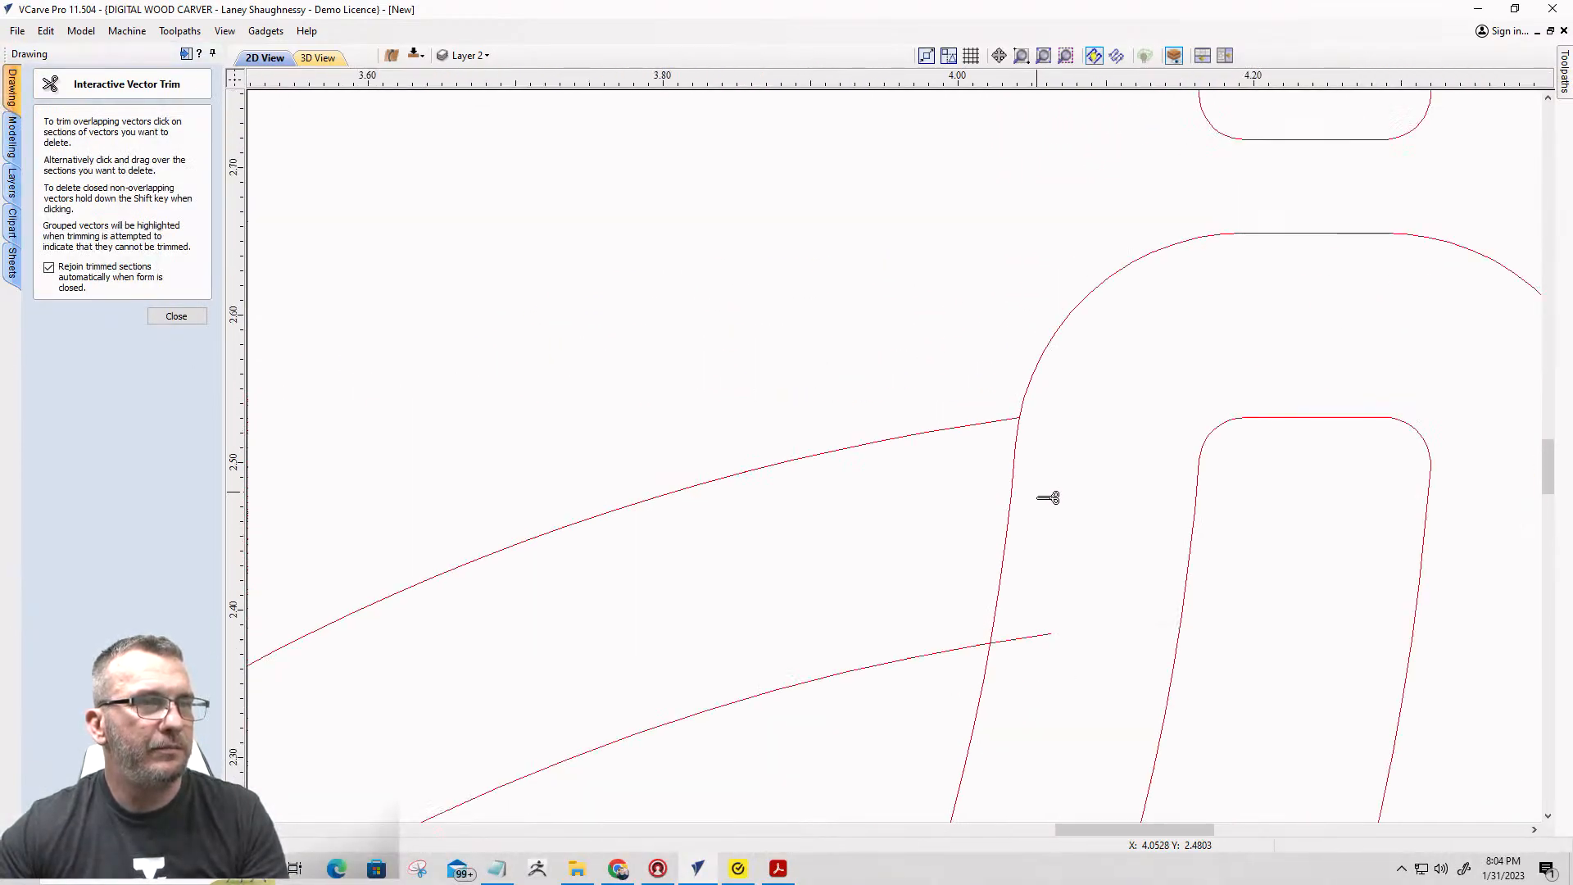
click(1028, 639)
Trim the lower arc's overhang to the offset contour at the inner slot's bottom end.
scroll(1028, 637, down, 8)
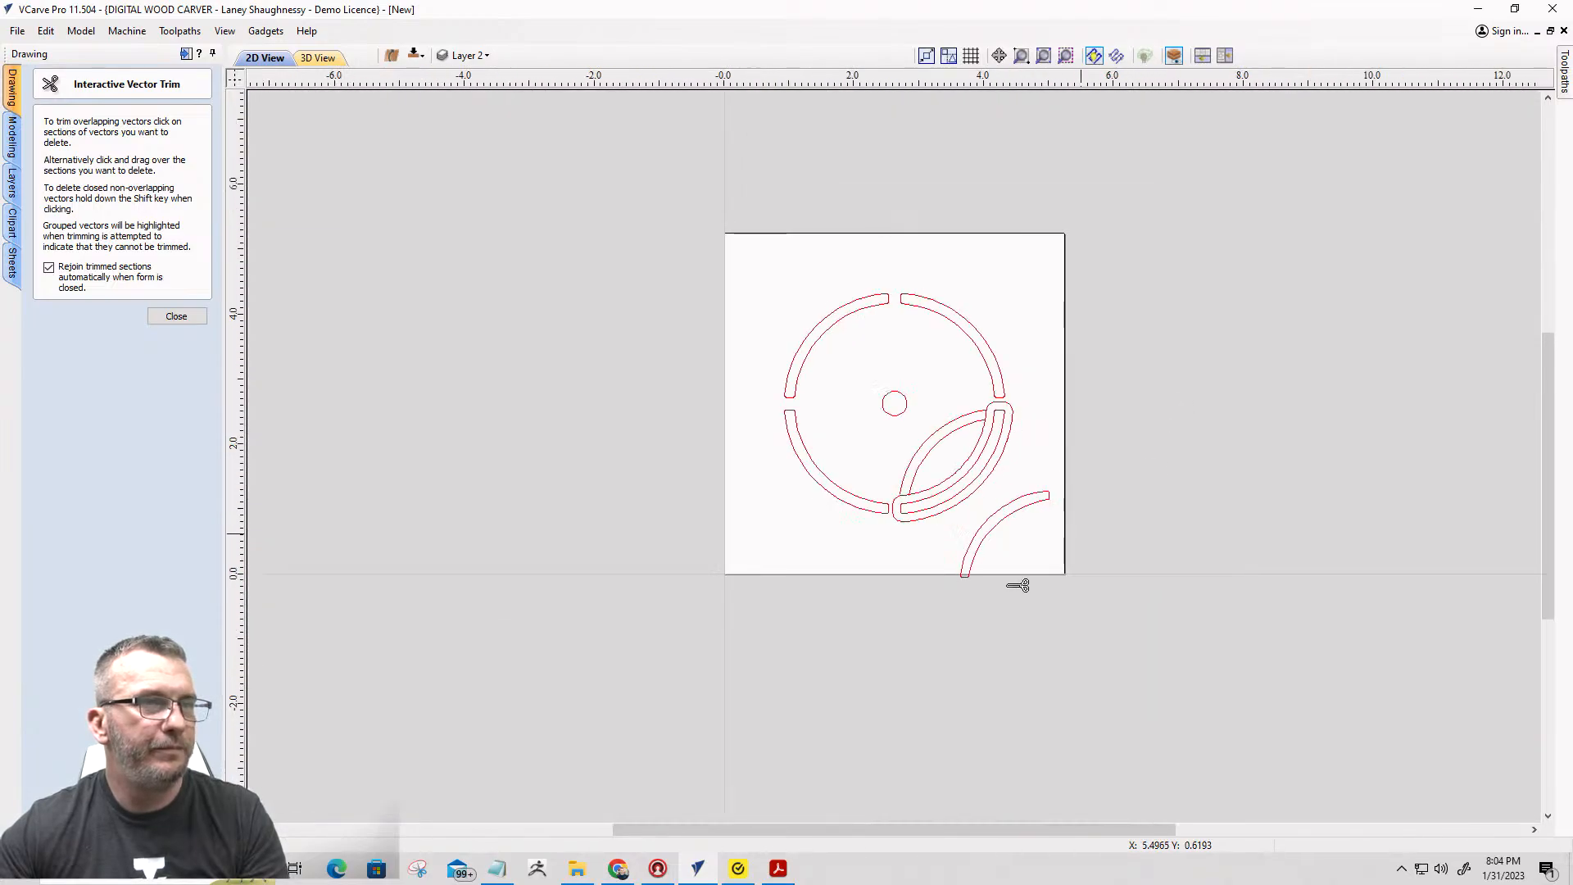
scroll(944, 383, up, 8)
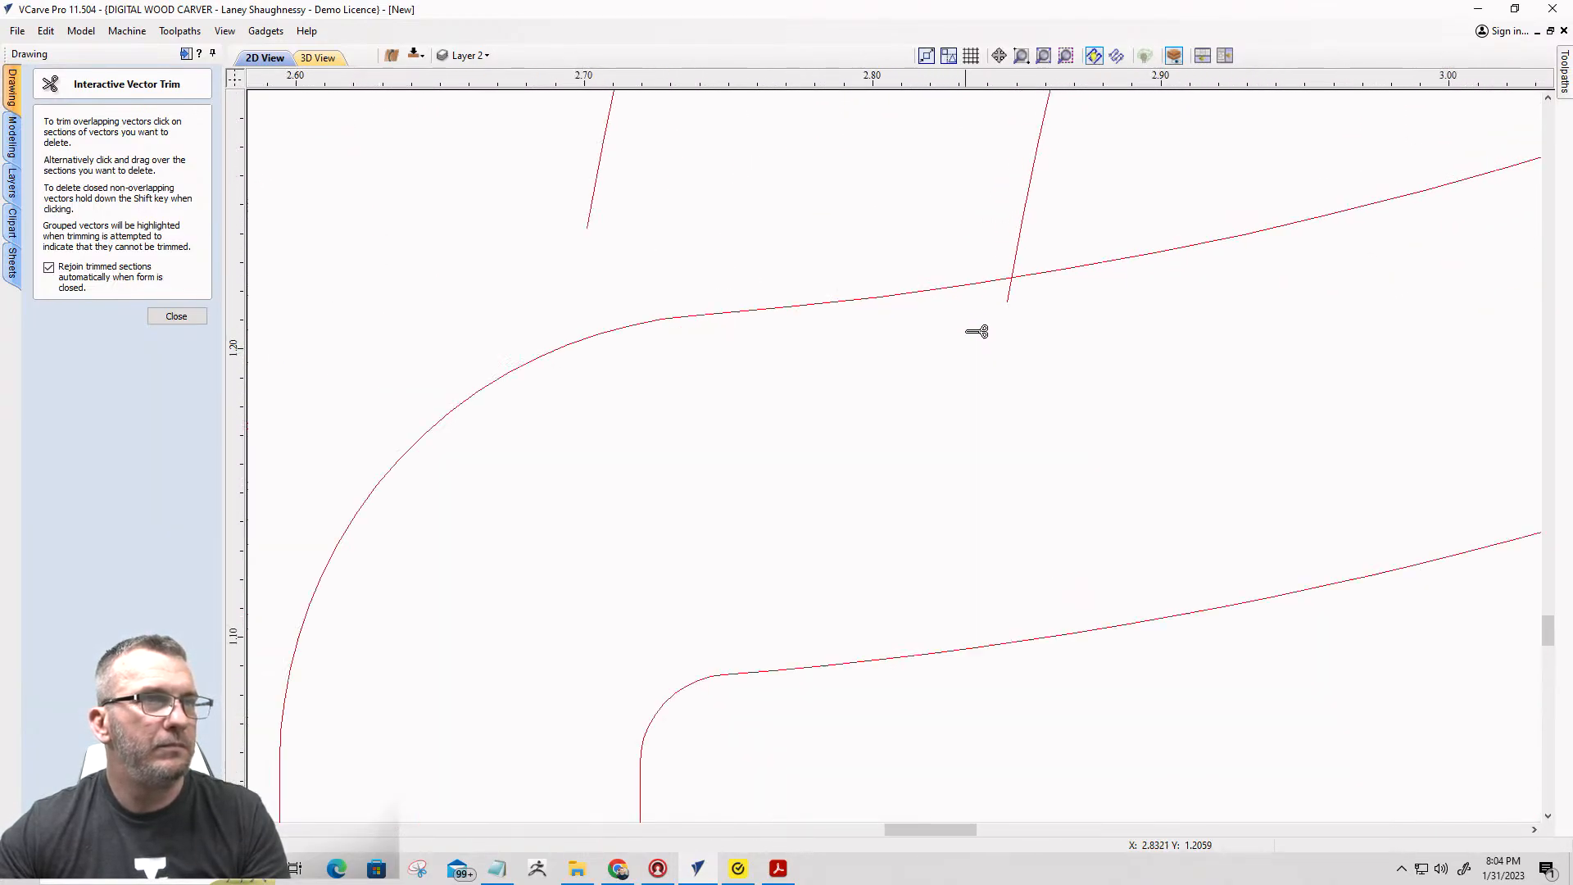
click(1016, 300)
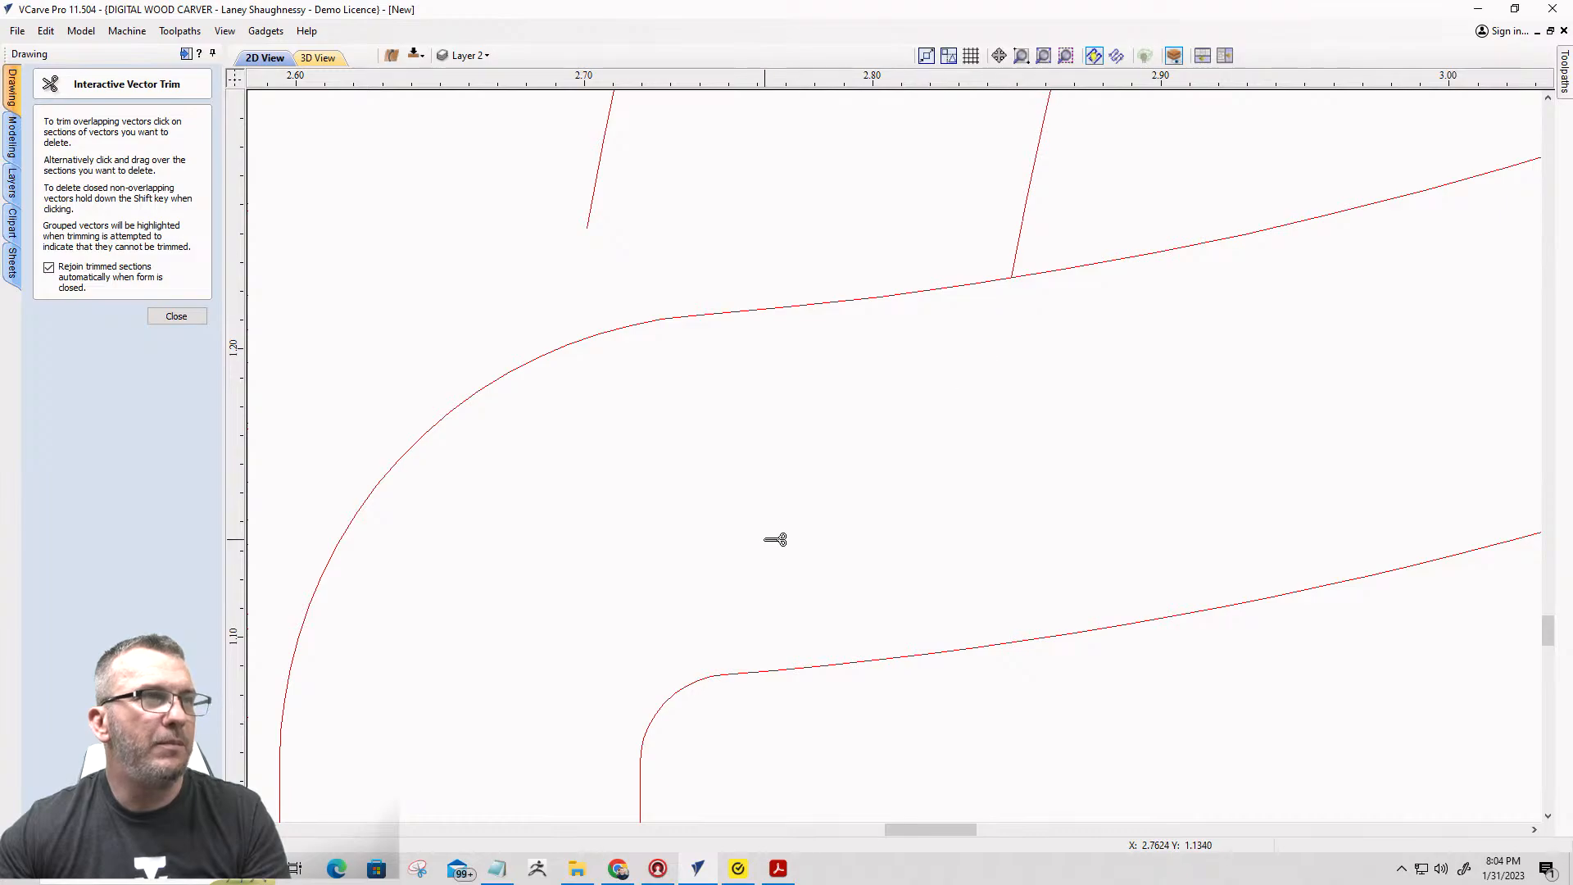
click(174, 316)
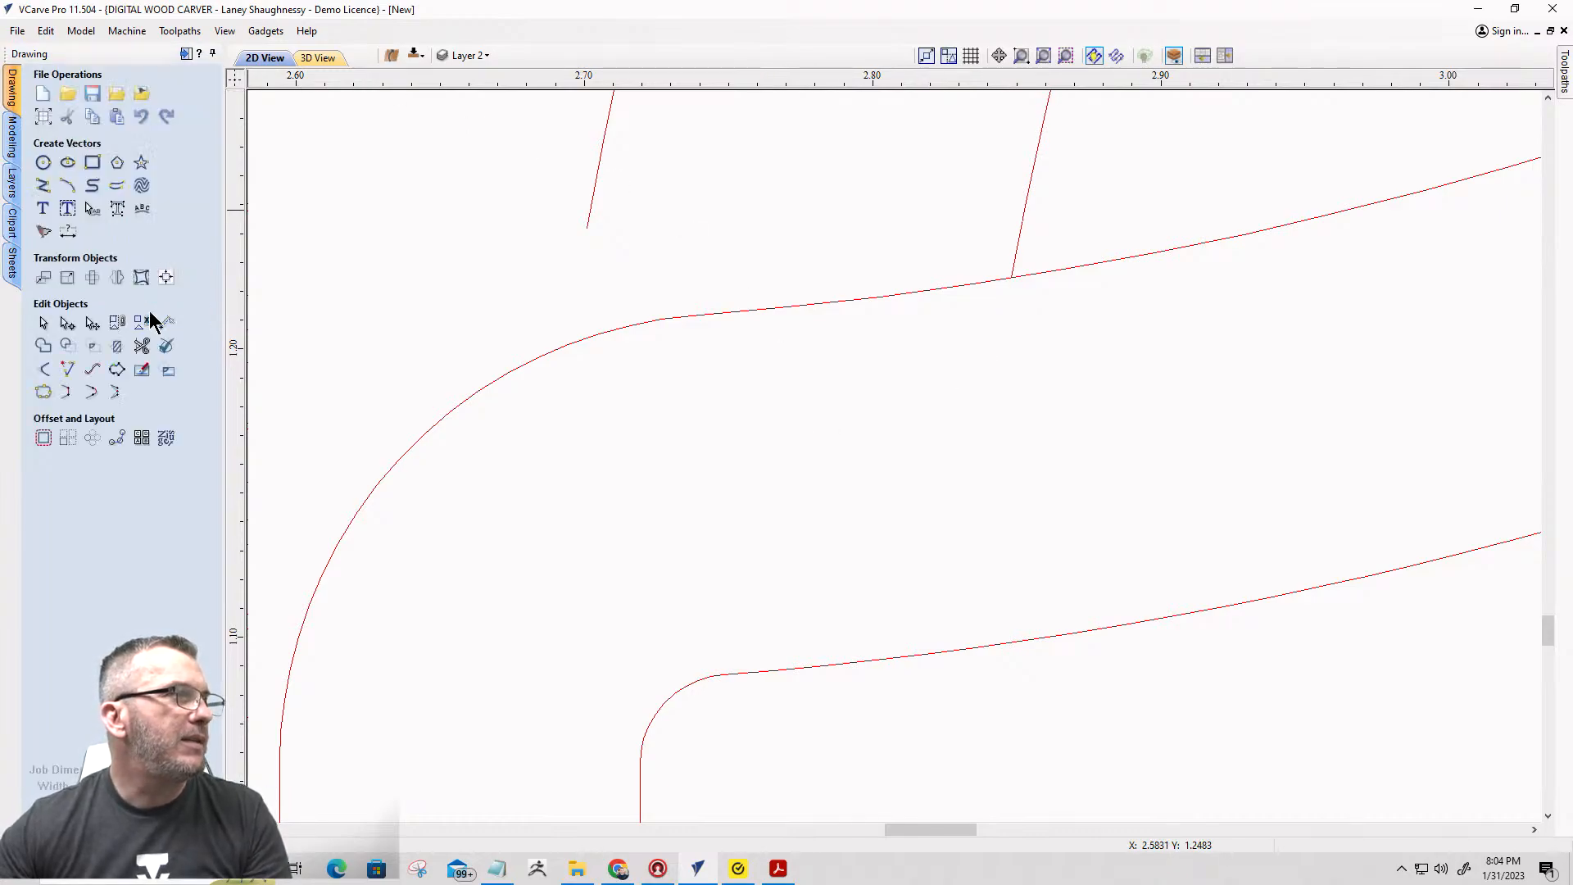
Extend the inner slot's upper arc to the offset contour at the slot's bottom end.
click(67, 369)
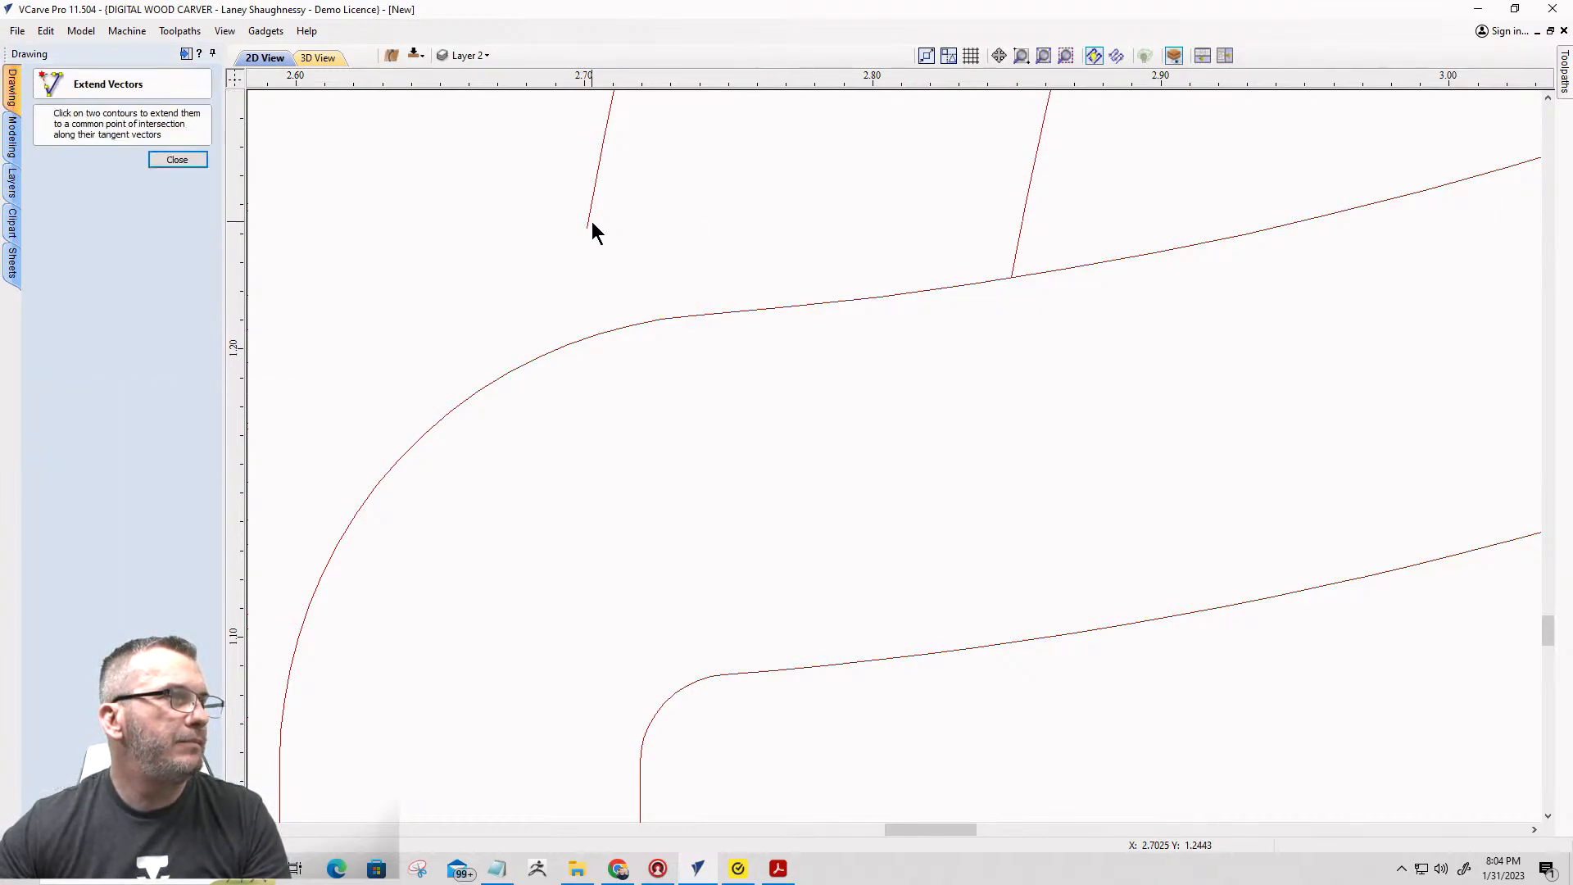
click(589, 223)
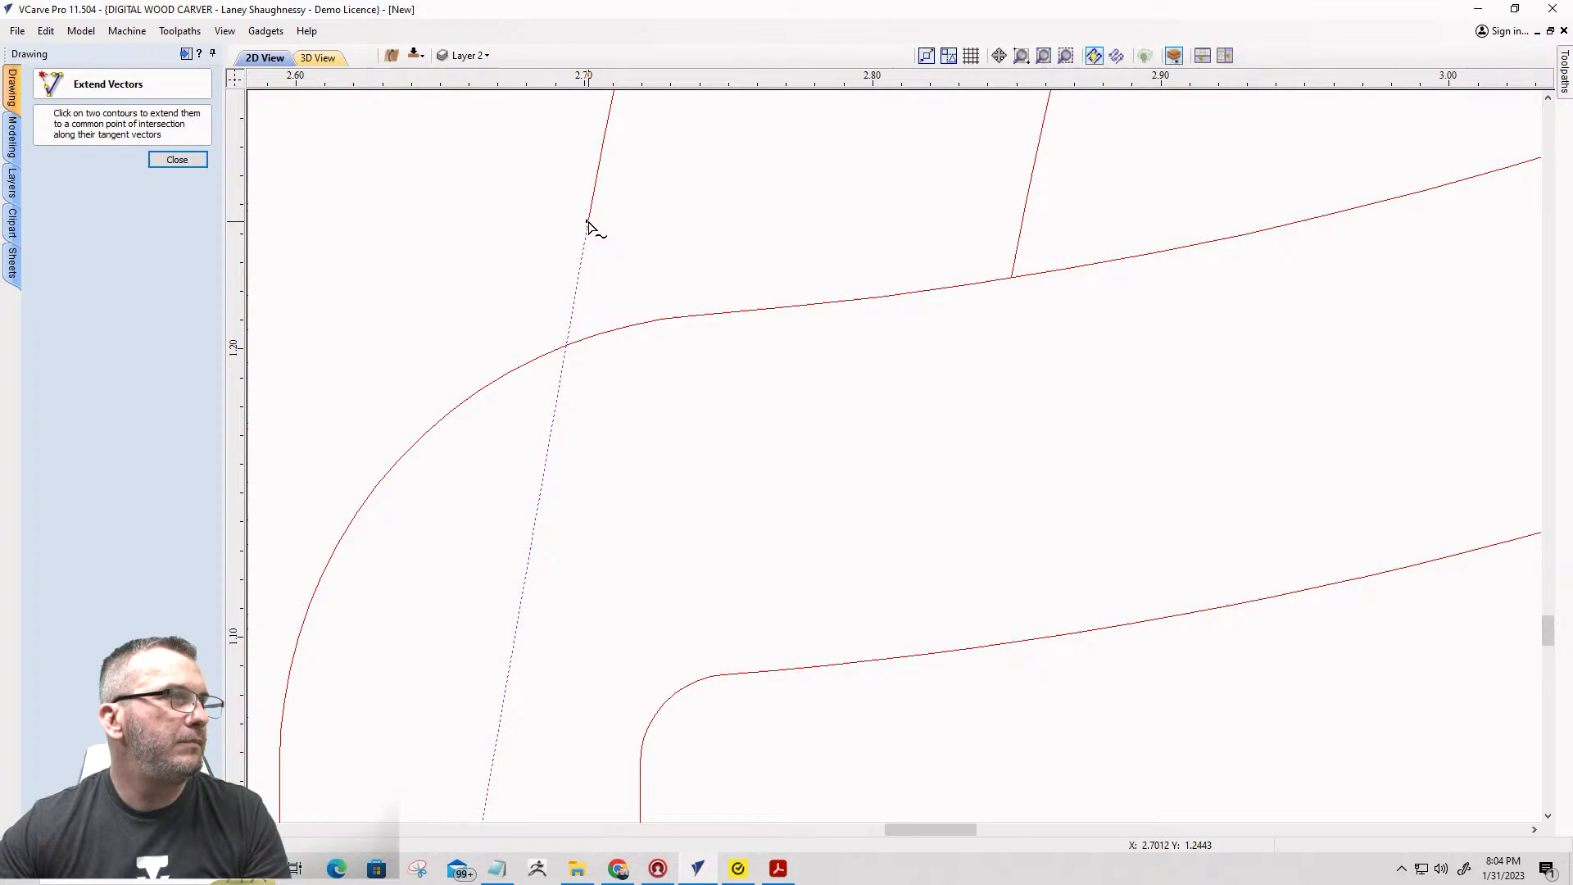
click(562, 353)
click(177, 160)
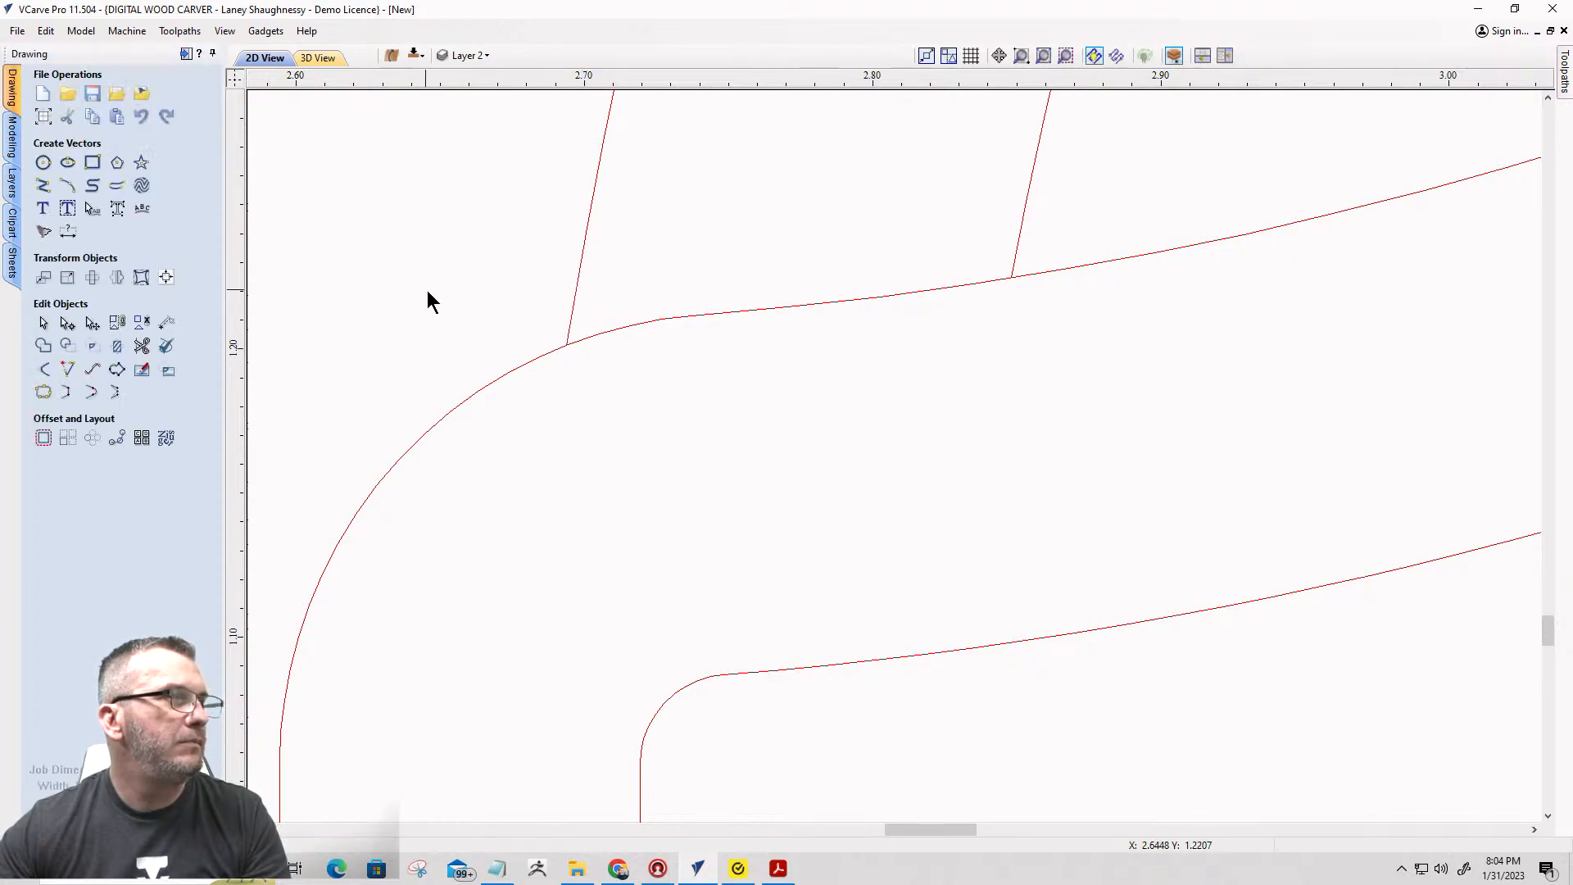
Delete the offset contour and close the inner slot by joining the ends of its two arcs with straight lines.
scroll(428, 303, down, 8)
scroll(540, 161, up, 2)
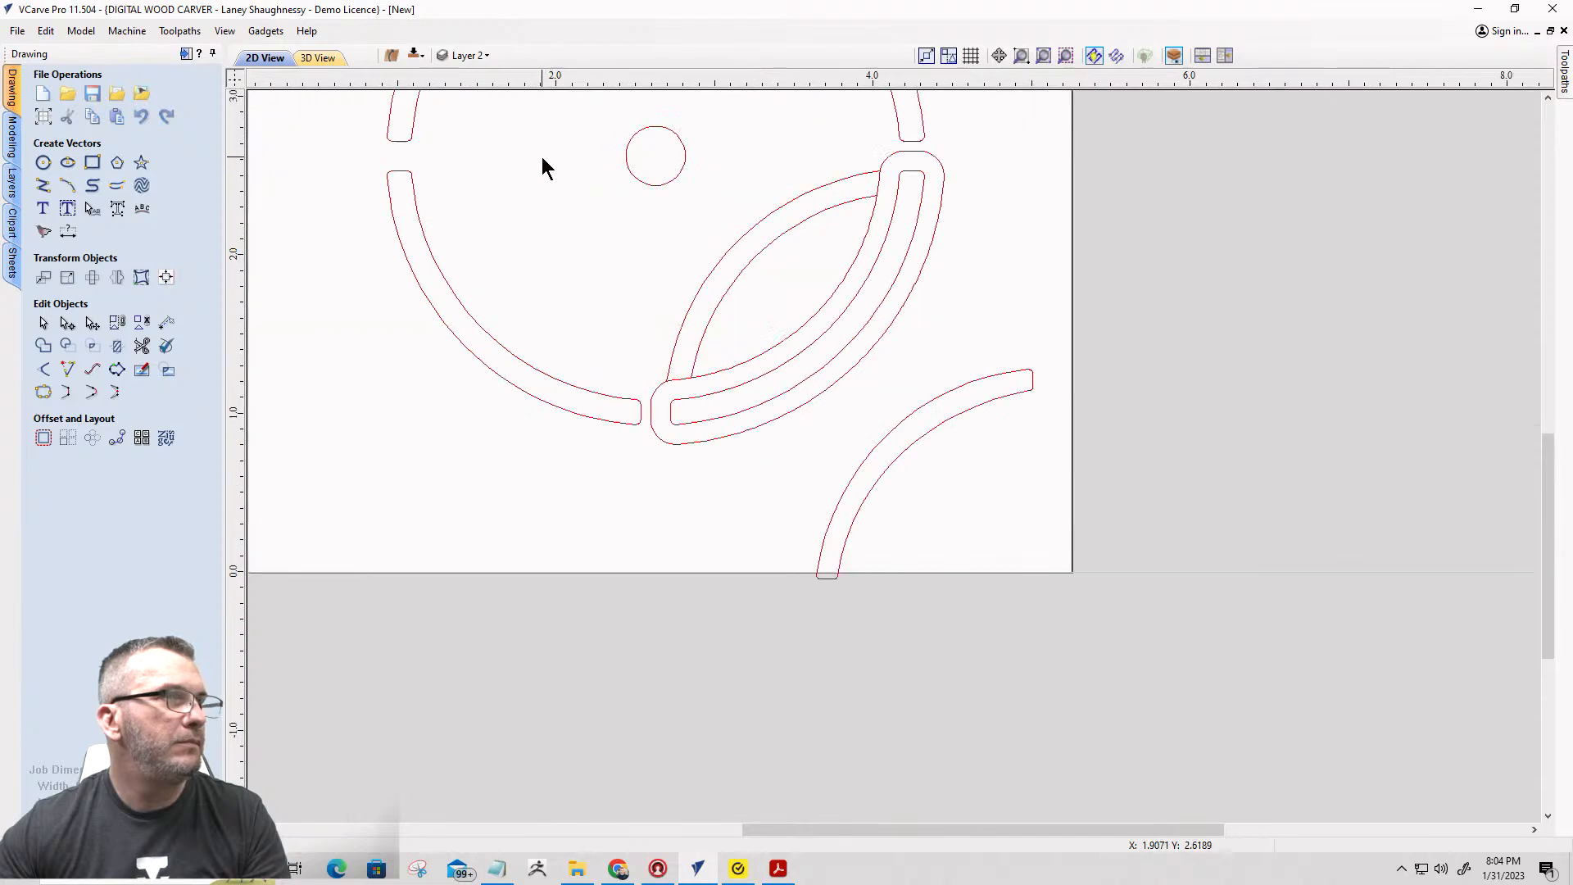
click(746, 369)
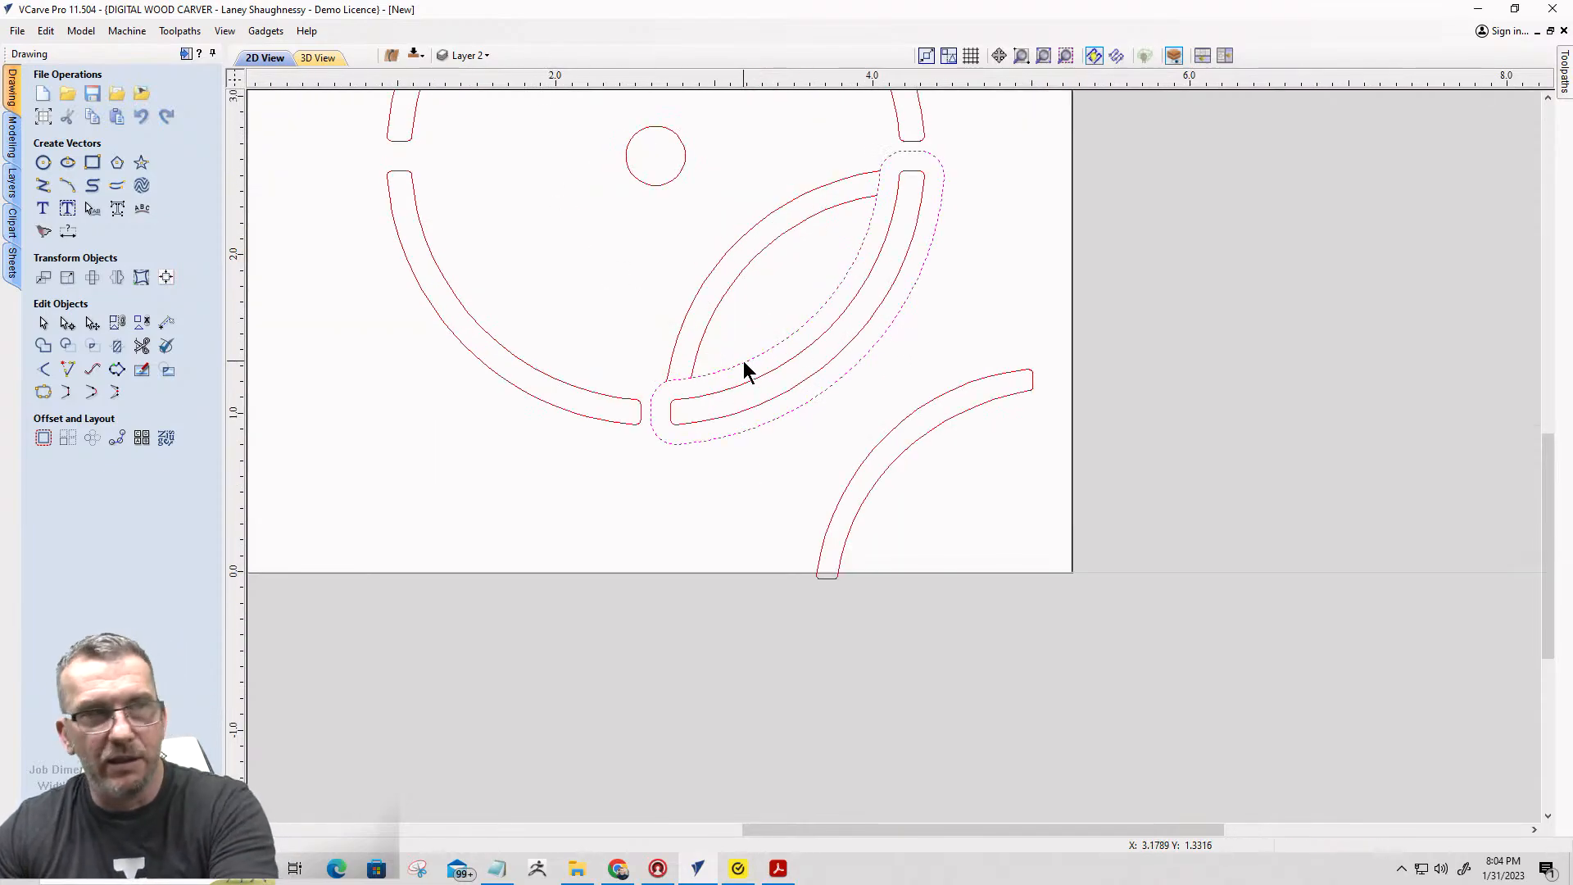
key(Delete)
drag(739, 318, 662, 236)
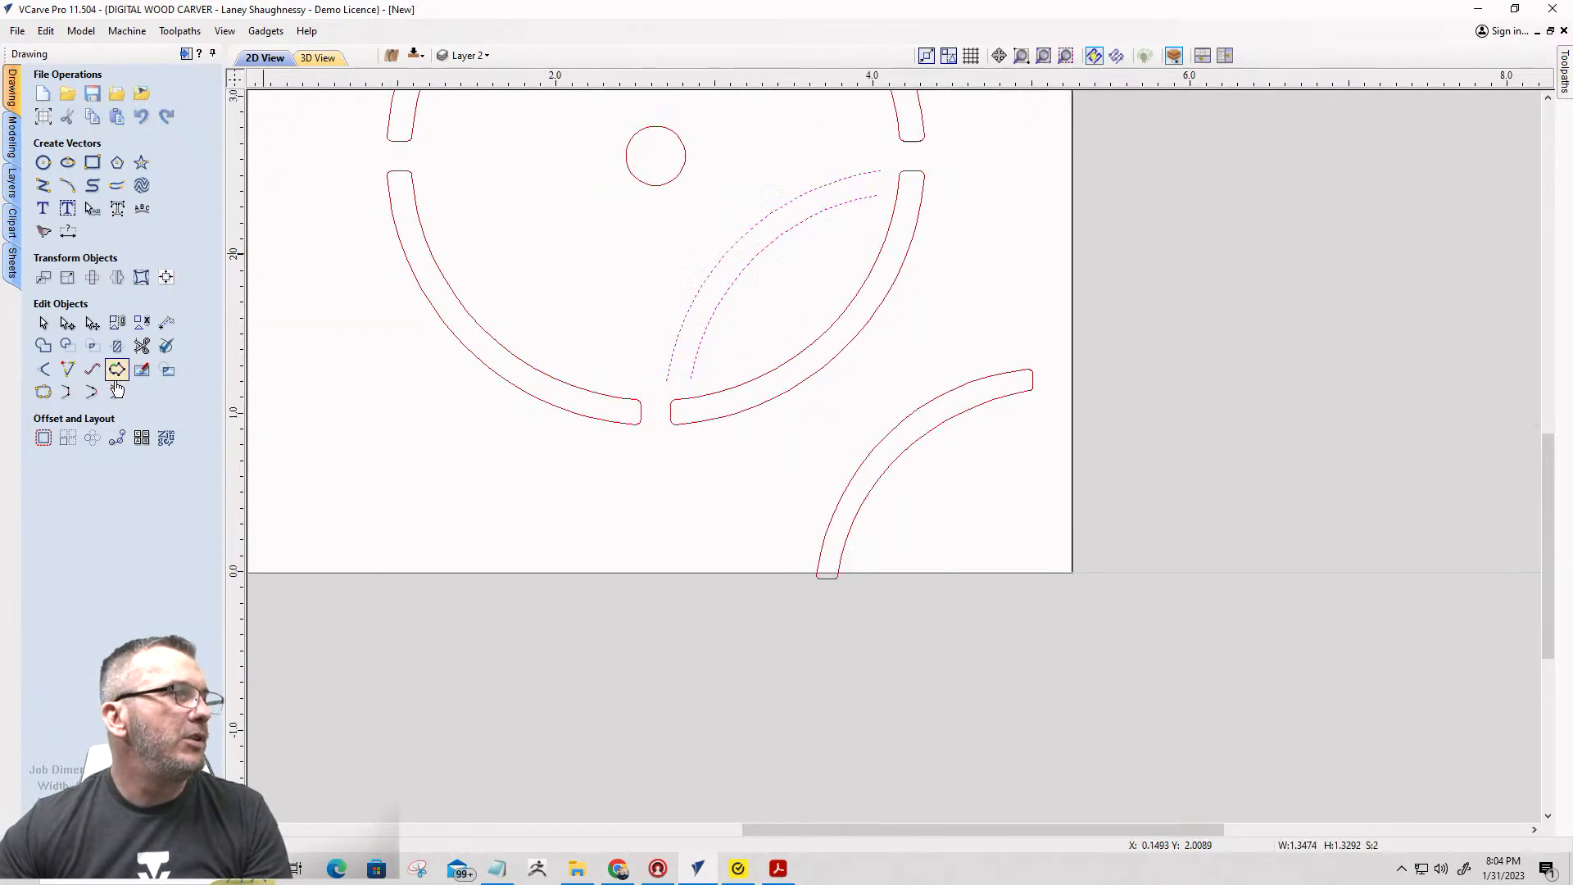
click(63, 394)
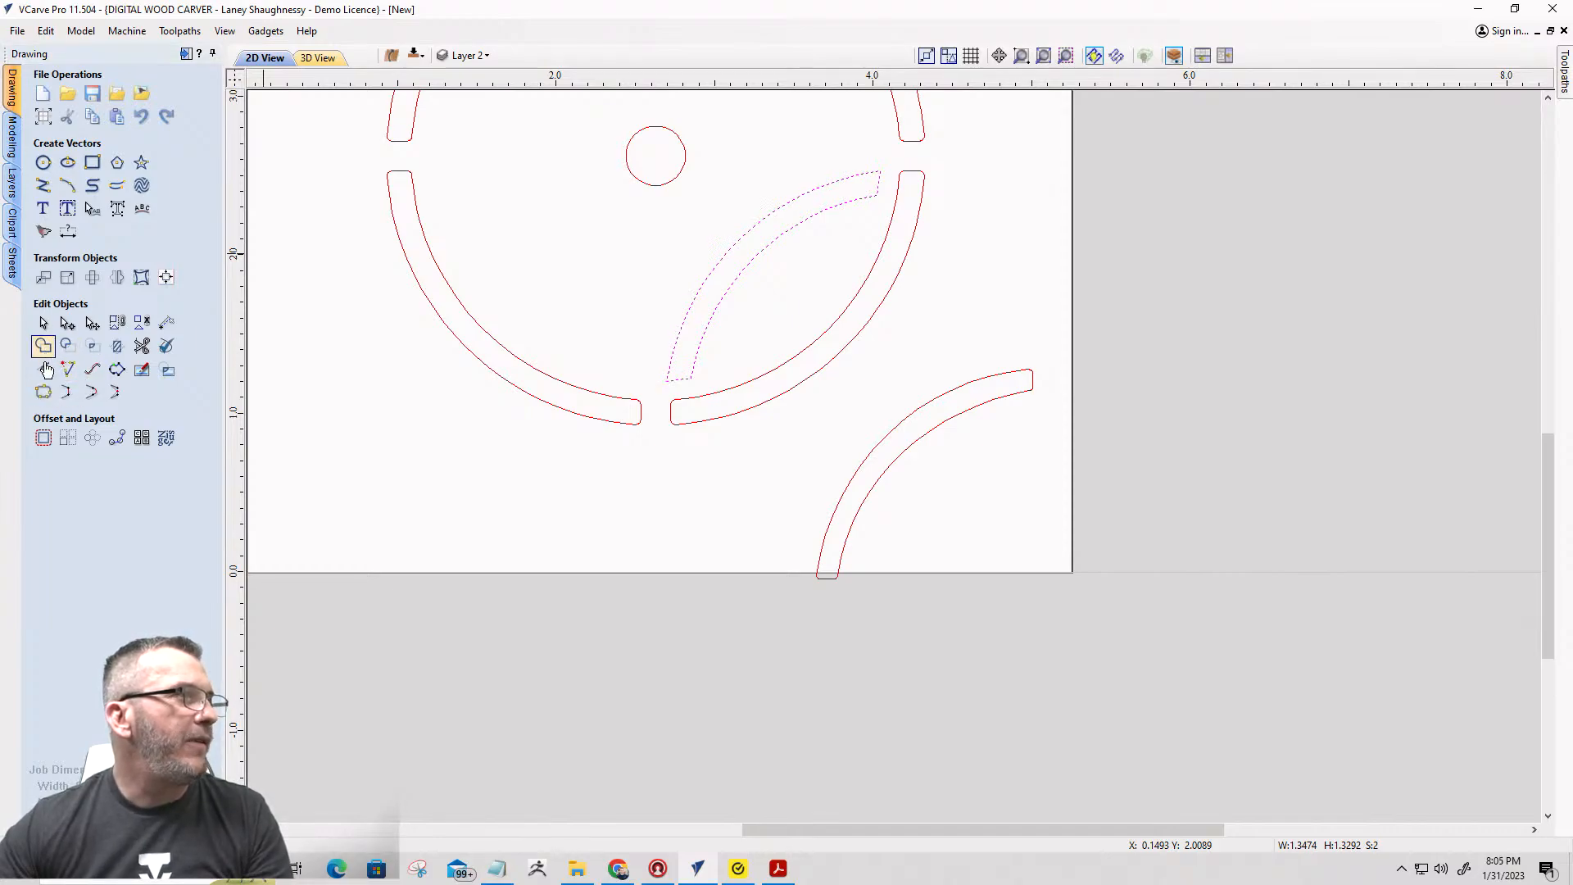
Round the four corners of the inner slot with normal fillets of 0.0312 inches radius.
click(43, 369)
scroll(667, 380, up, 6)
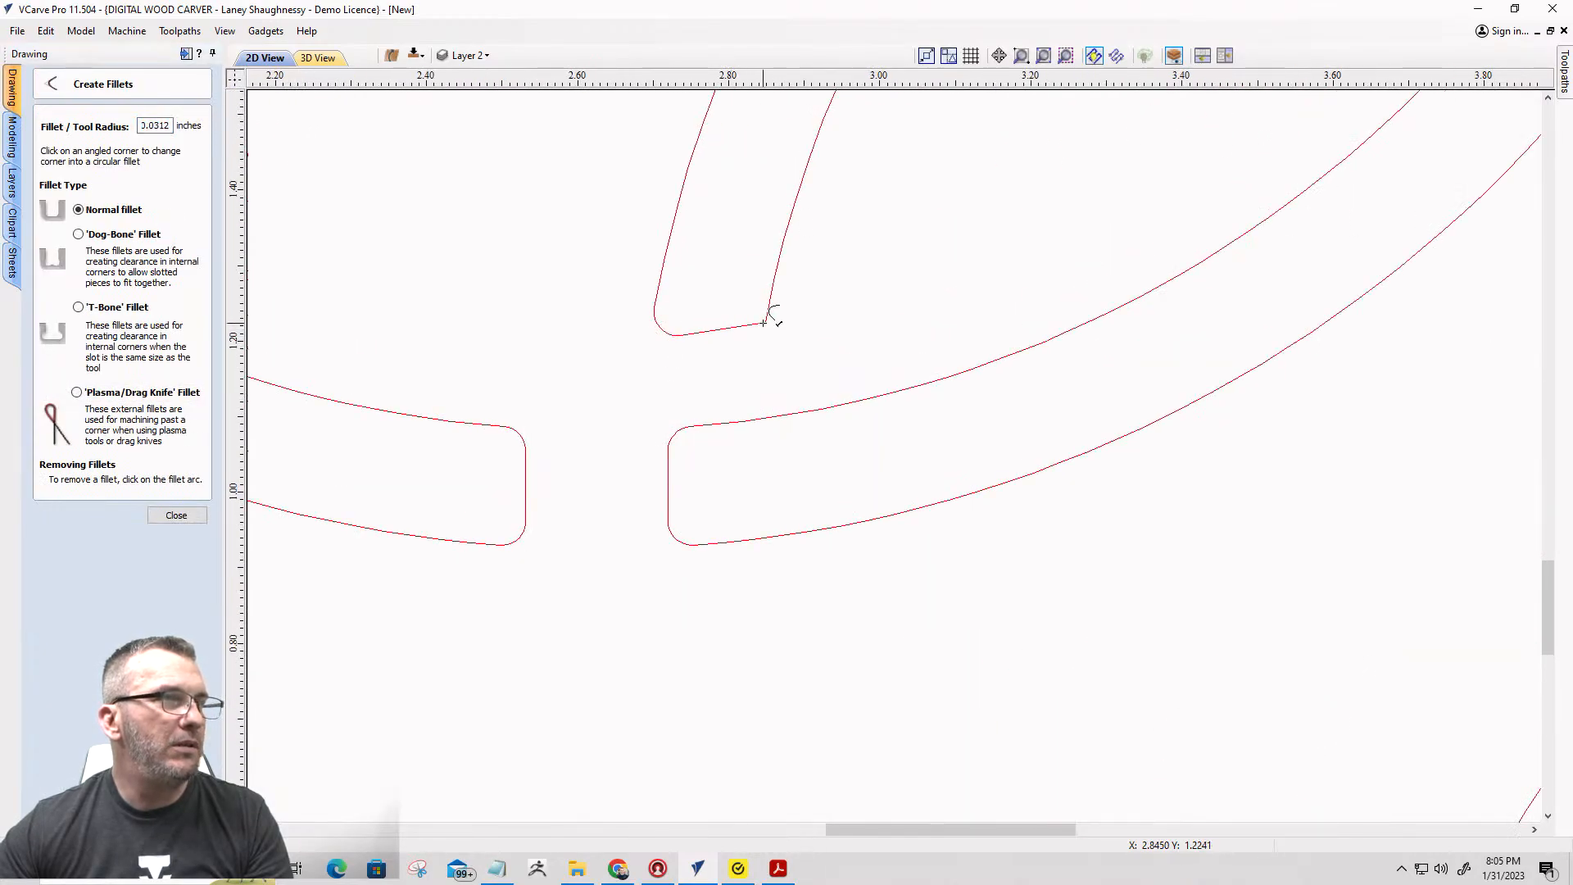
scroll(766, 409, down, 6)
scroll(1009, 121, up, 5)
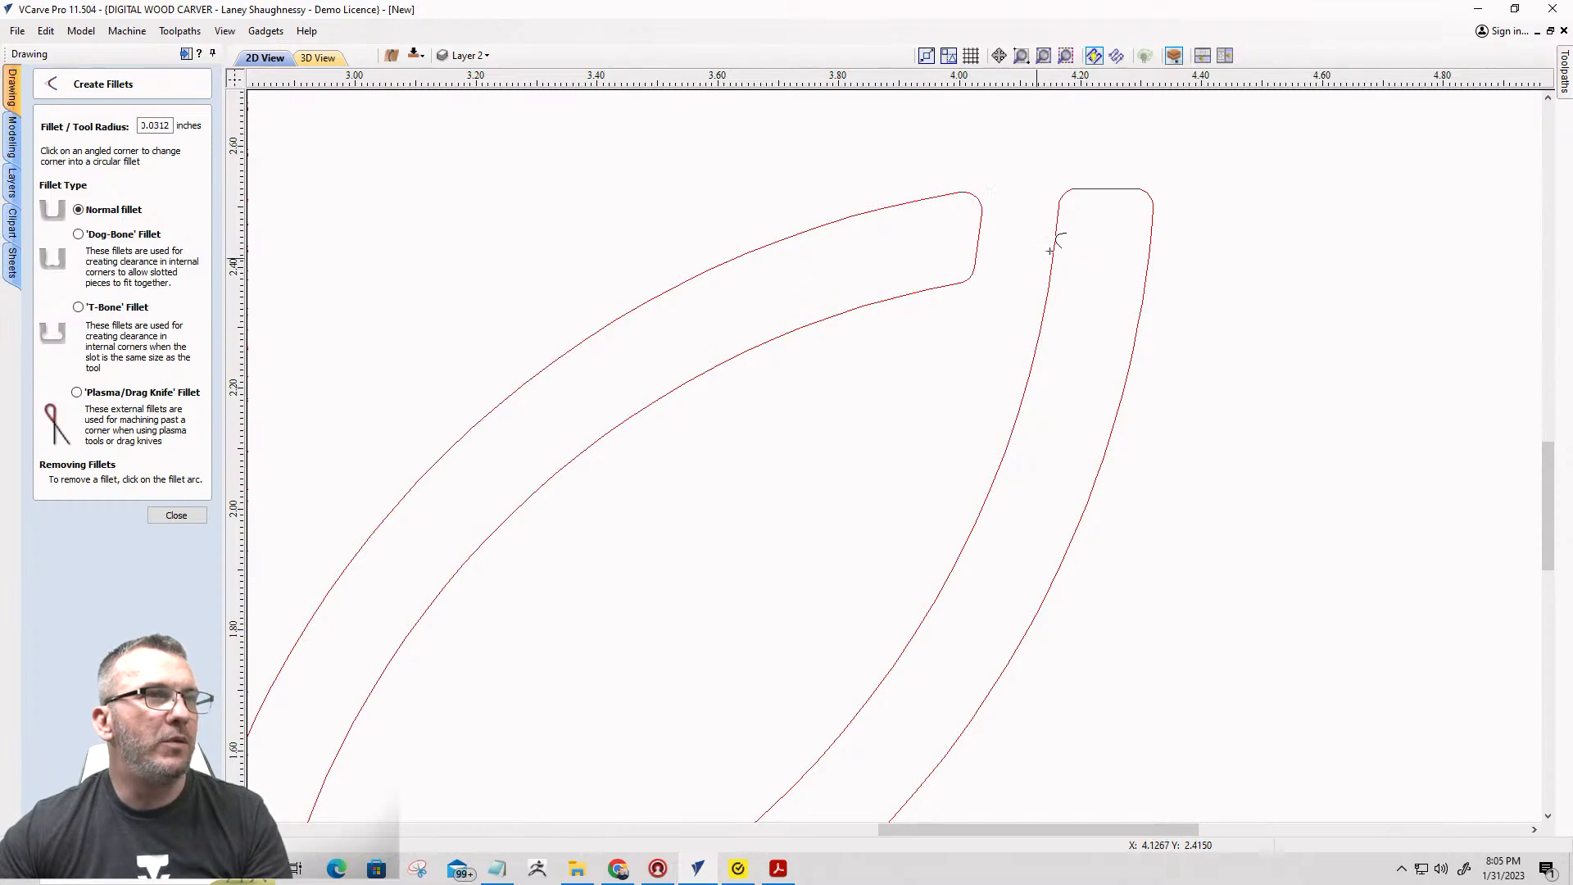
scroll(1055, 238, down, 7)
scroll(1071, 229, down, 1)
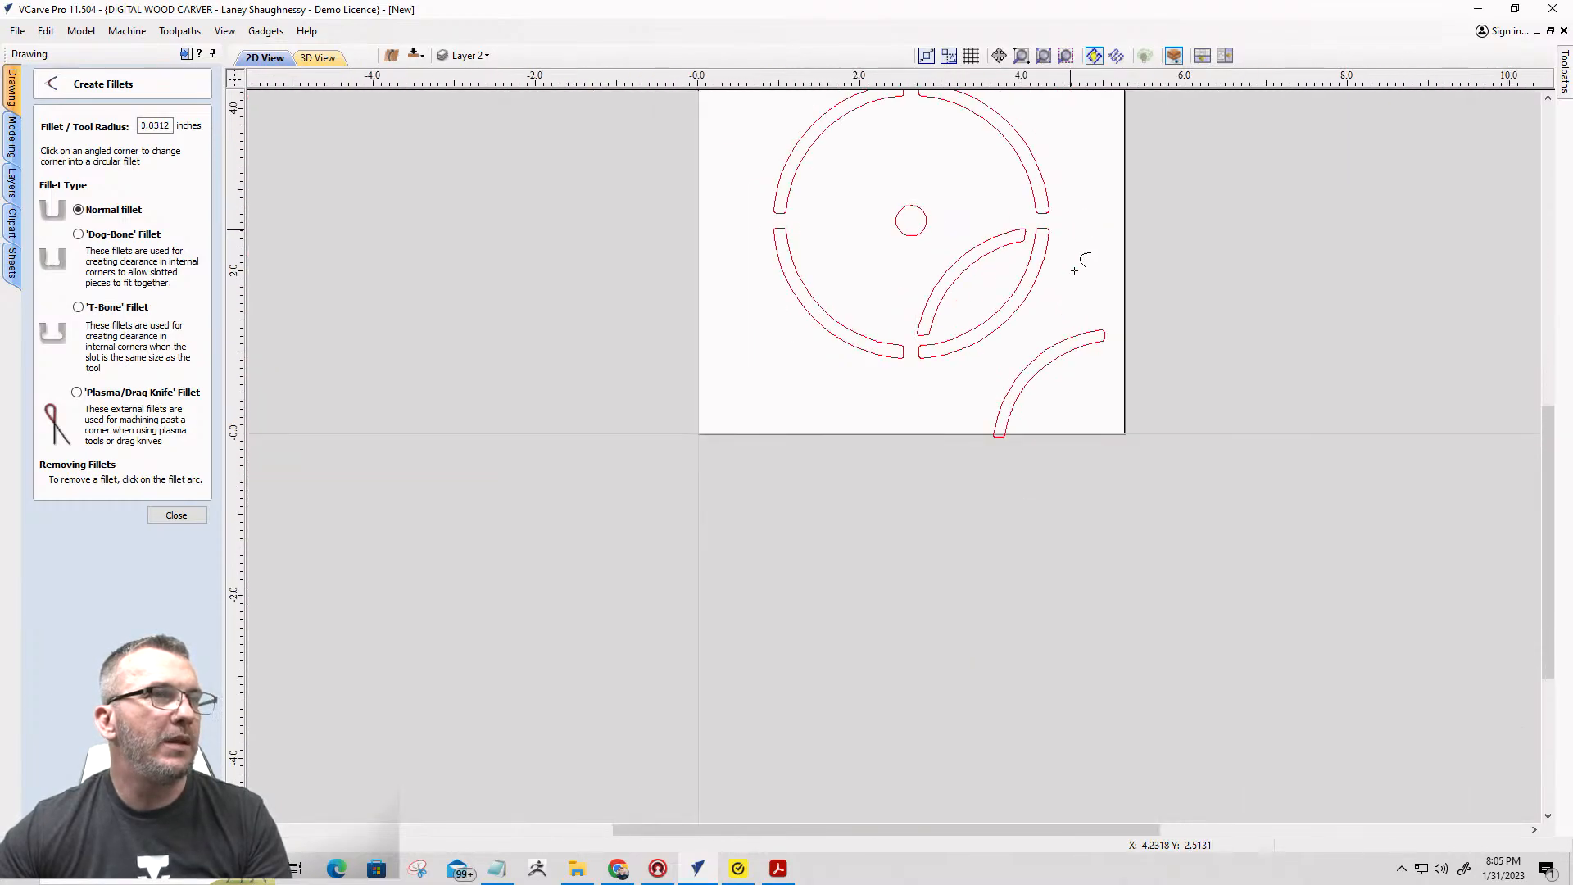
click(177, 514)
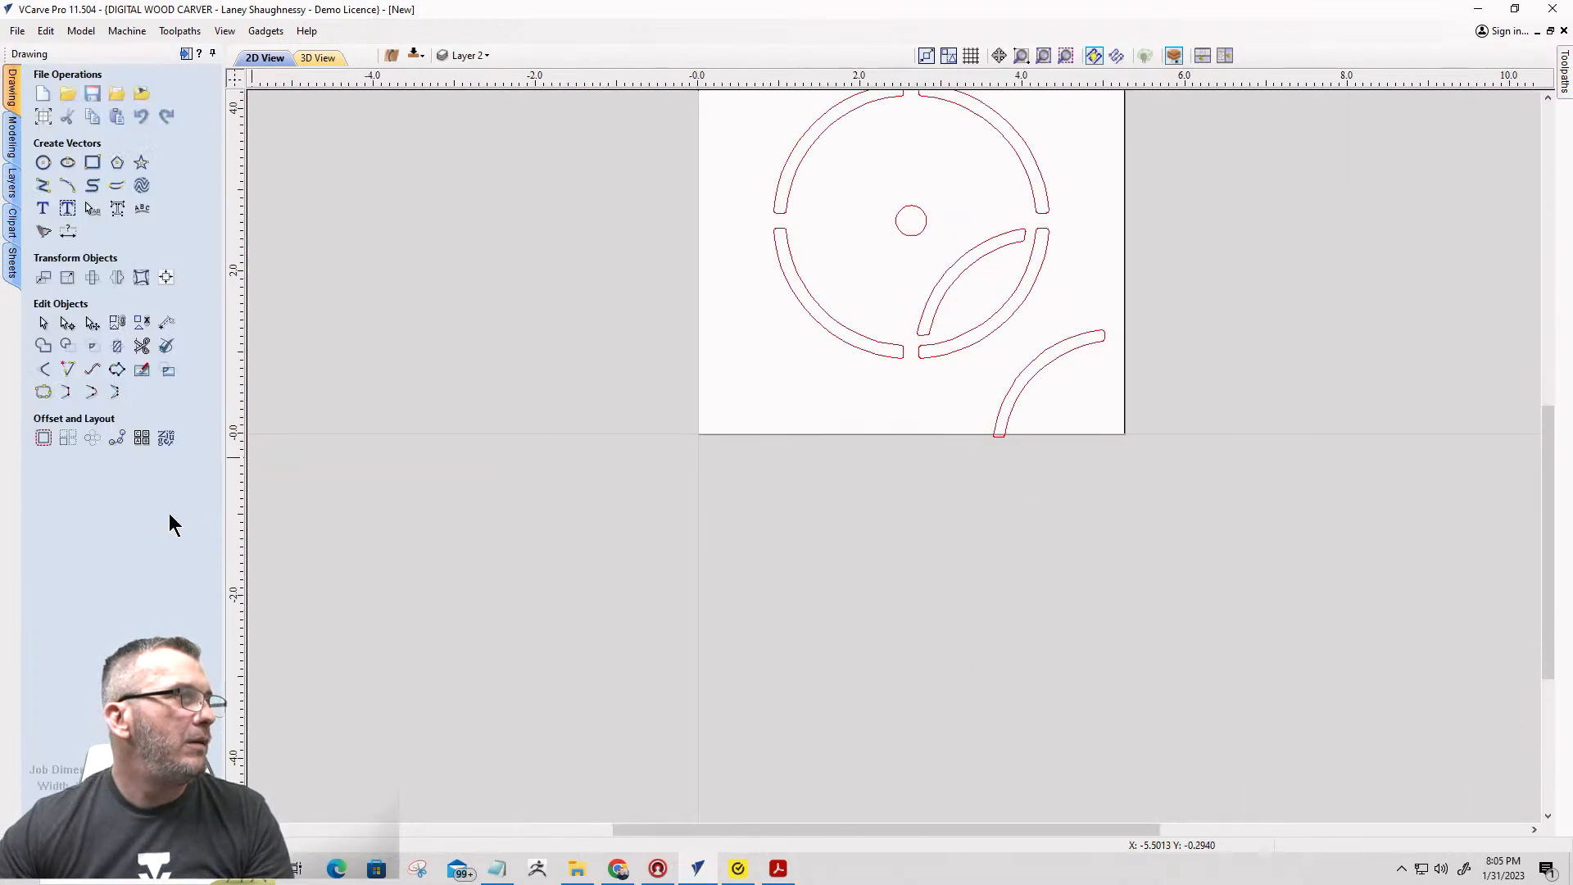
Circular-copy the inner slot as 4 rotated items over a total angle of 360 degrees around the centre X 2.625, Y 2.625.
click(91, 435)
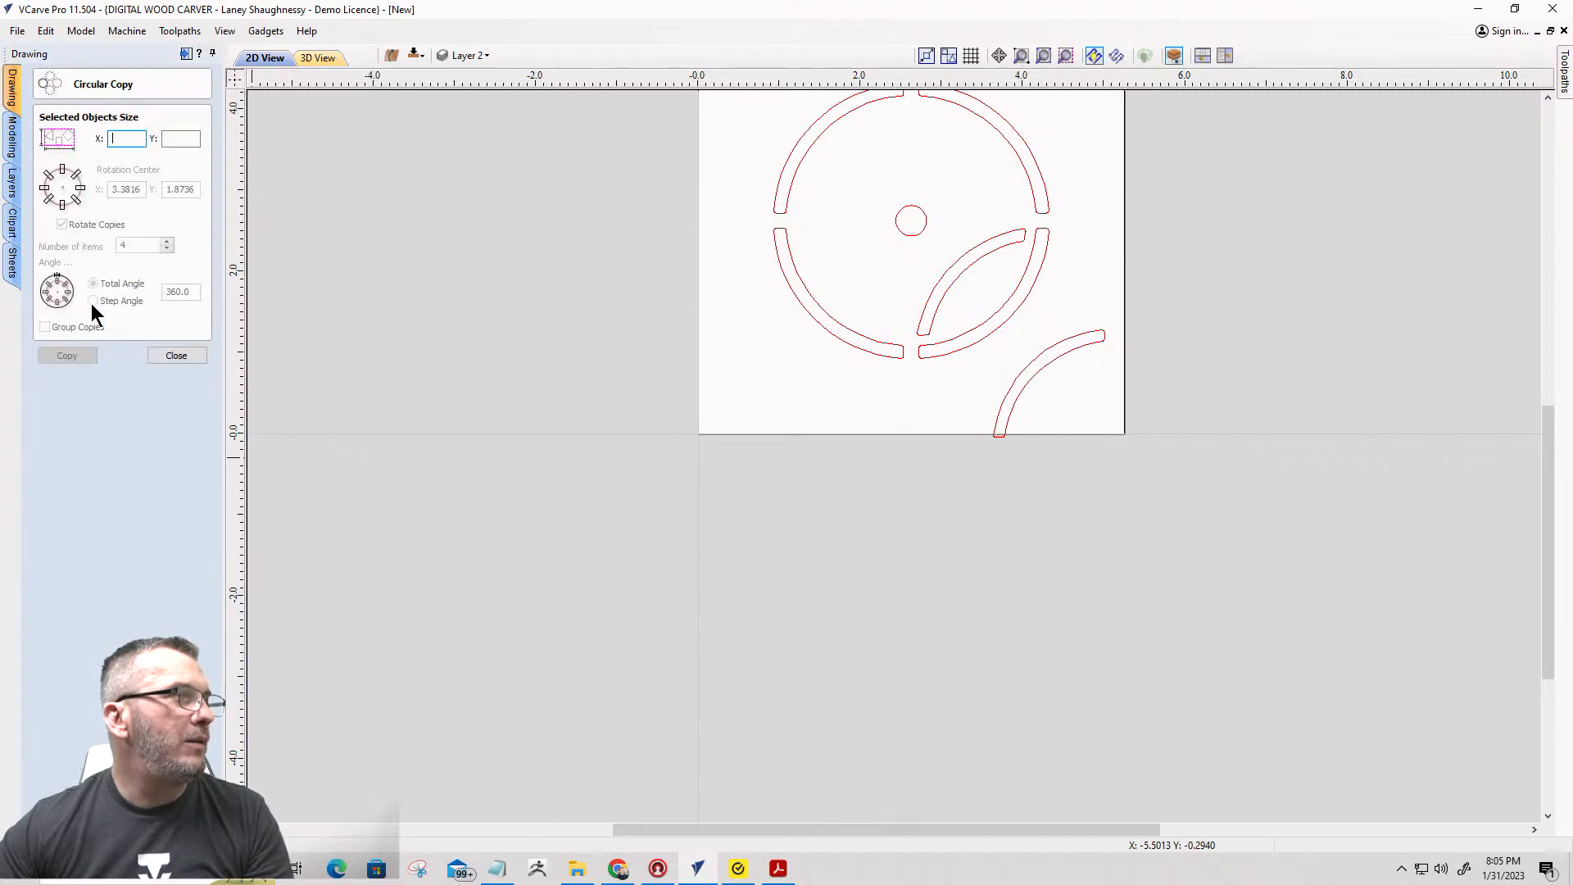
click(946, 281)
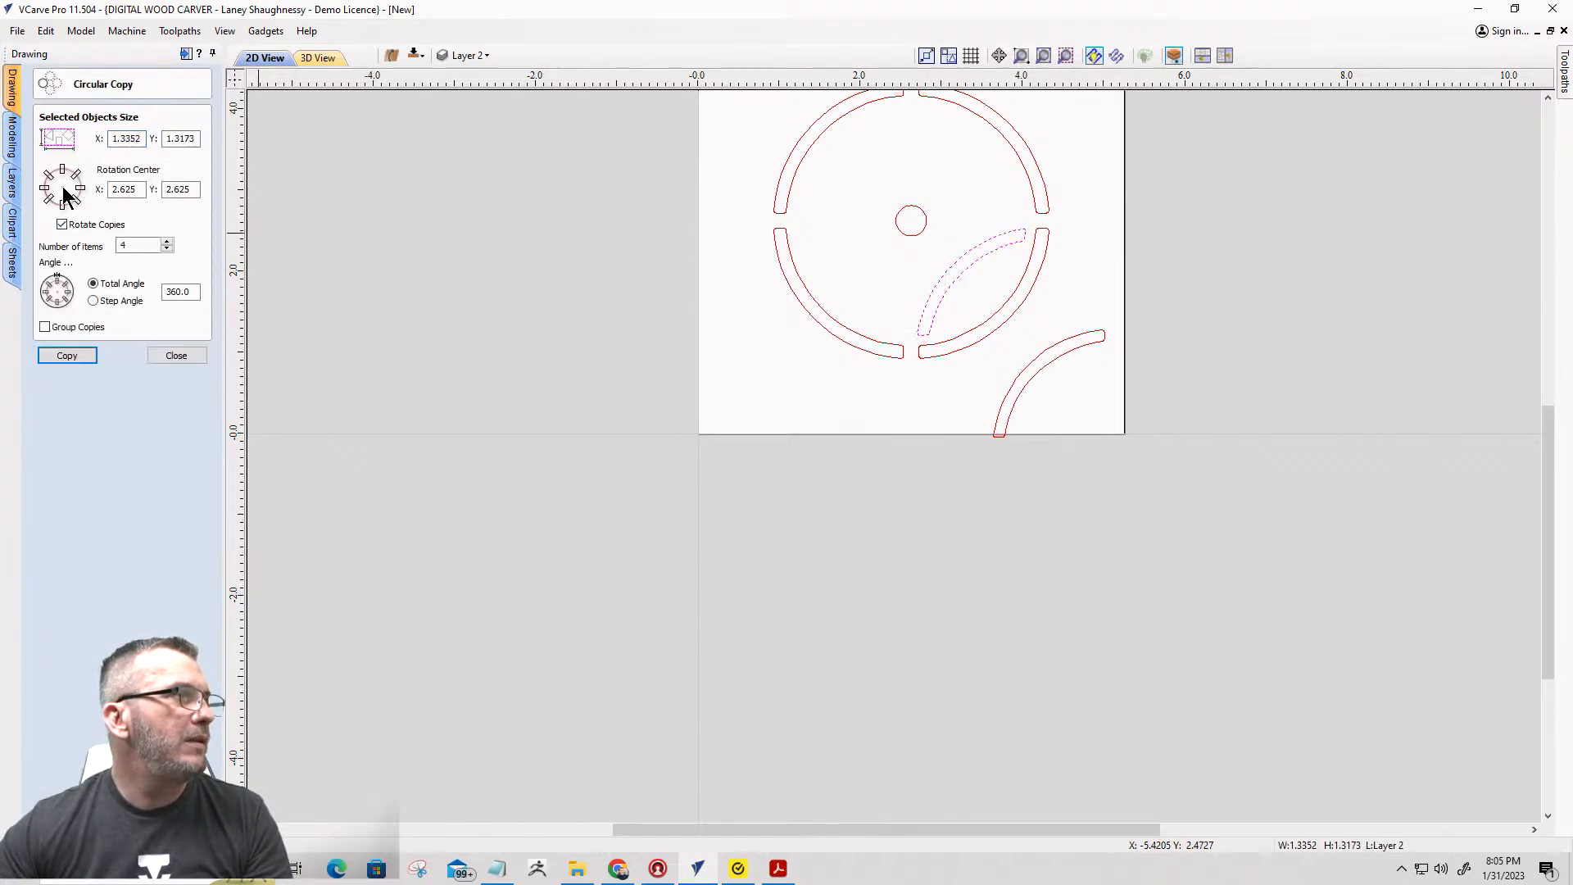
click(72, 357)
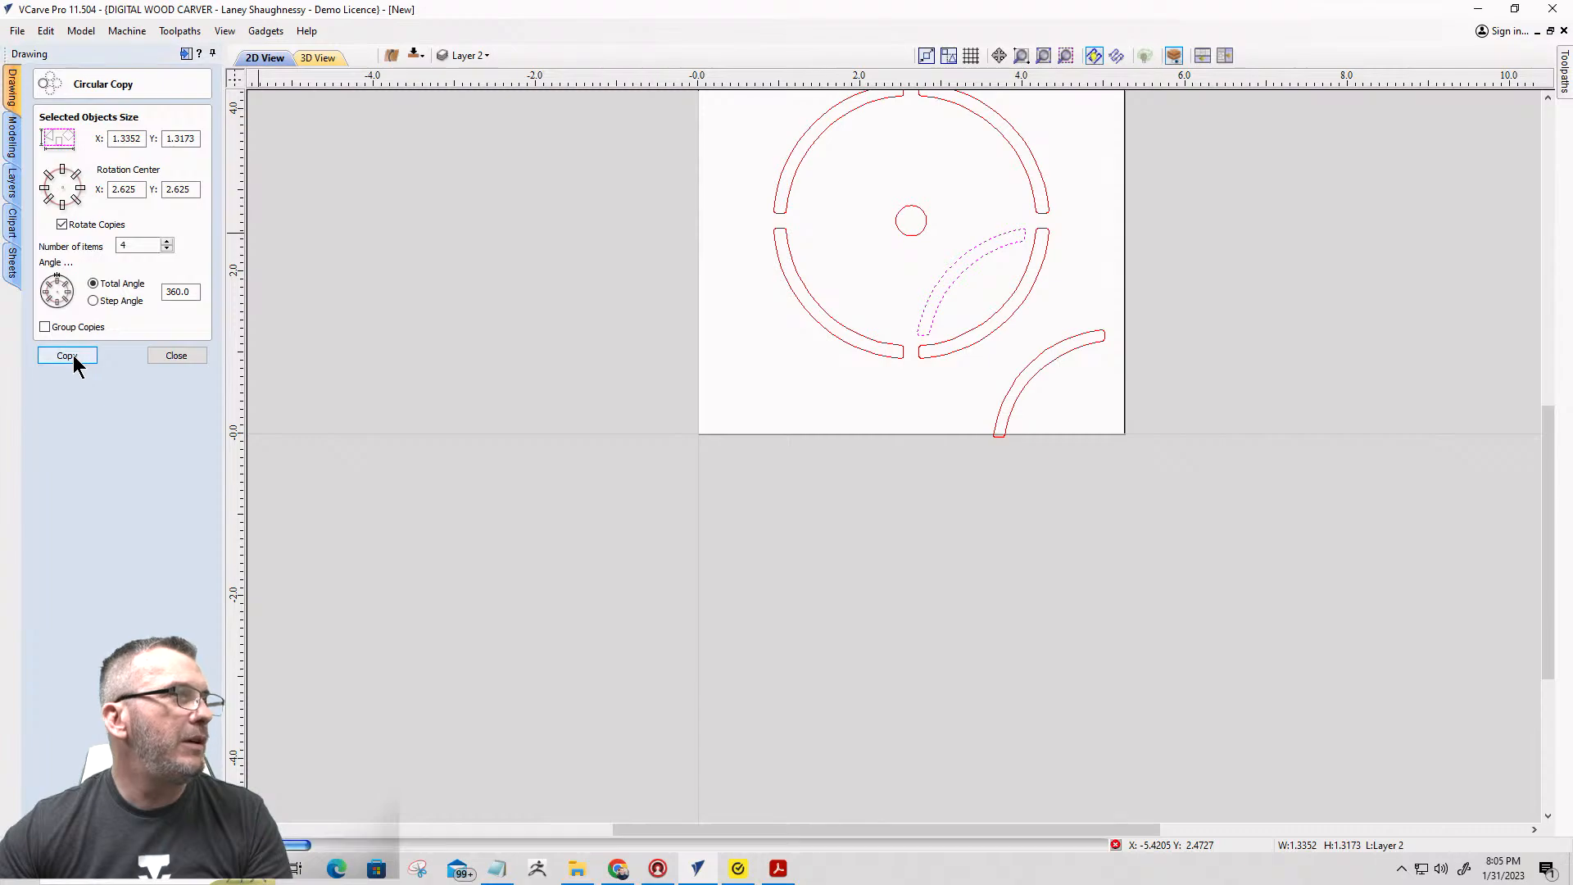
click(175, 355)
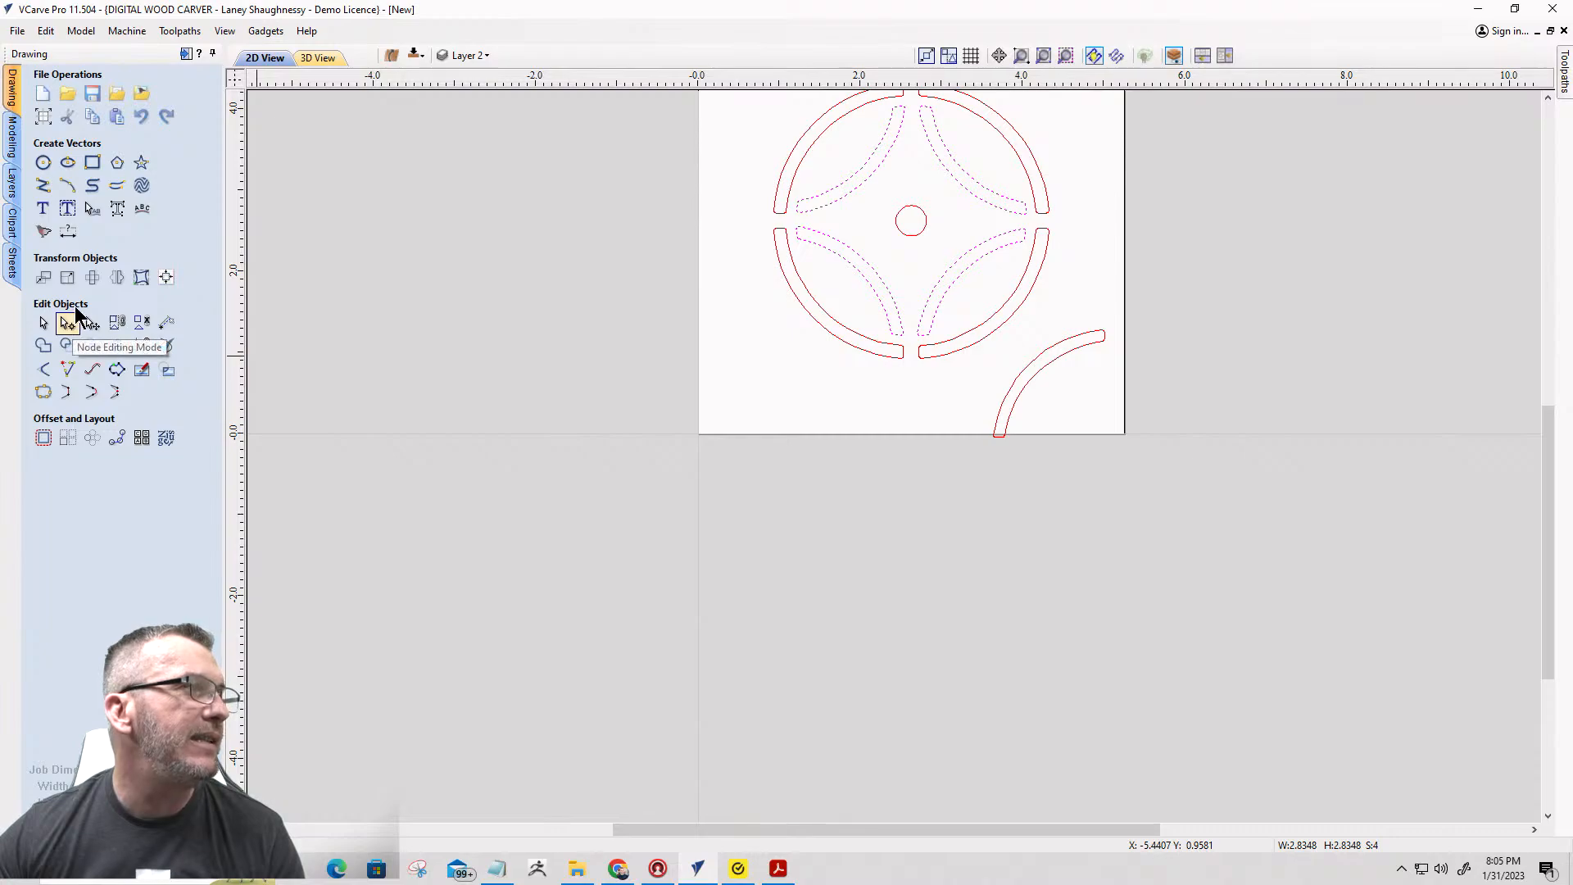
Draw a check circle about 2.833 inches in diameter, centred at X 2.625, Y 2.625, through the inner slots' outer ends.
click(44, 162)
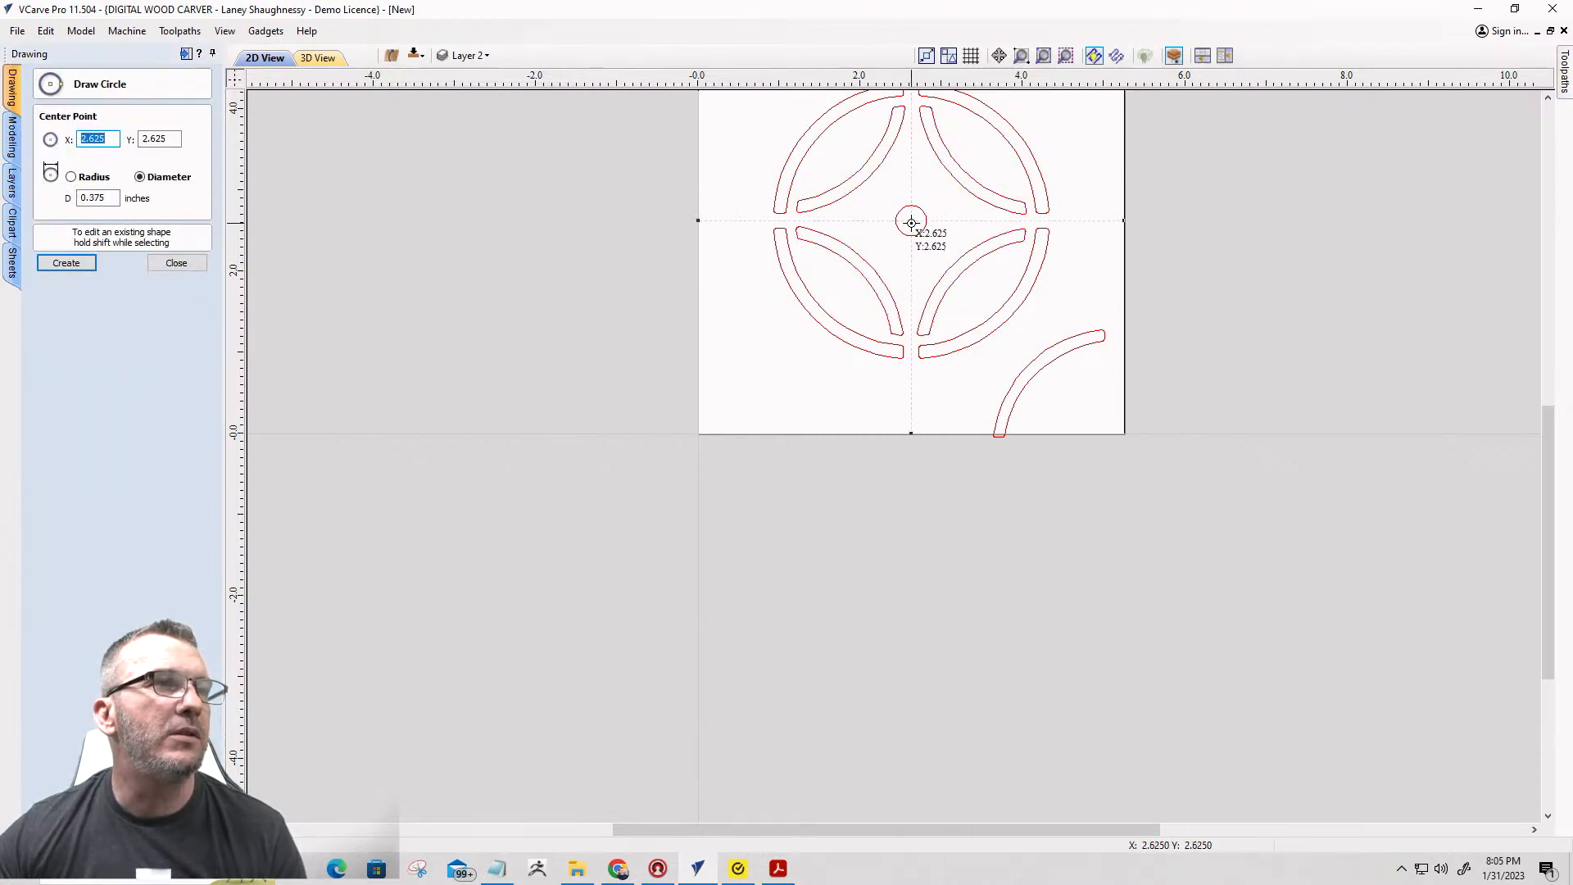
click(911, 222)
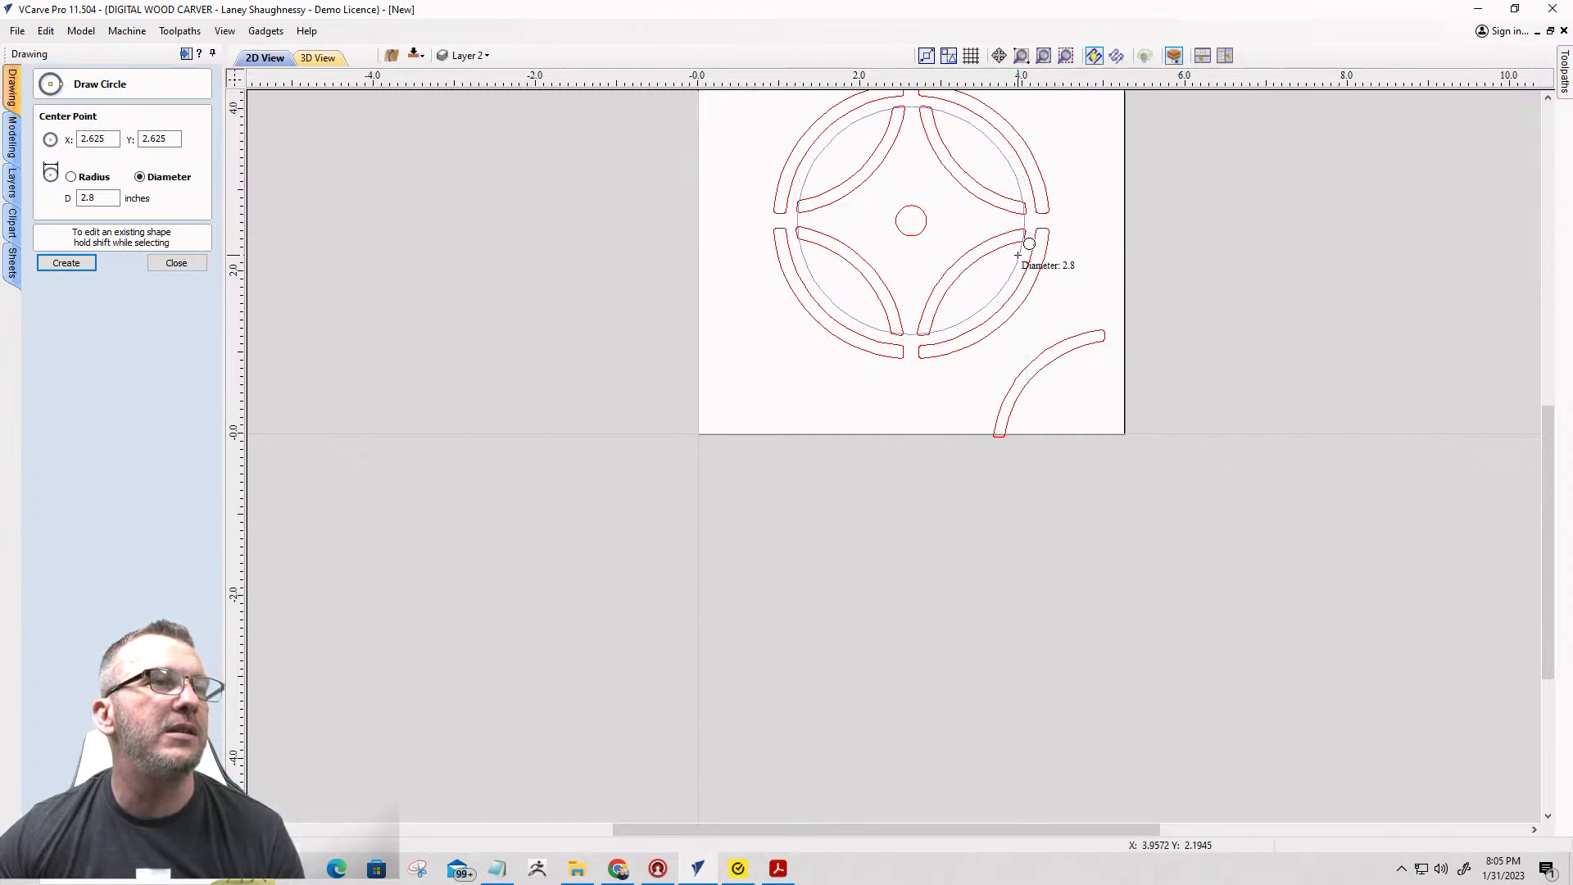
click(1020, 250)
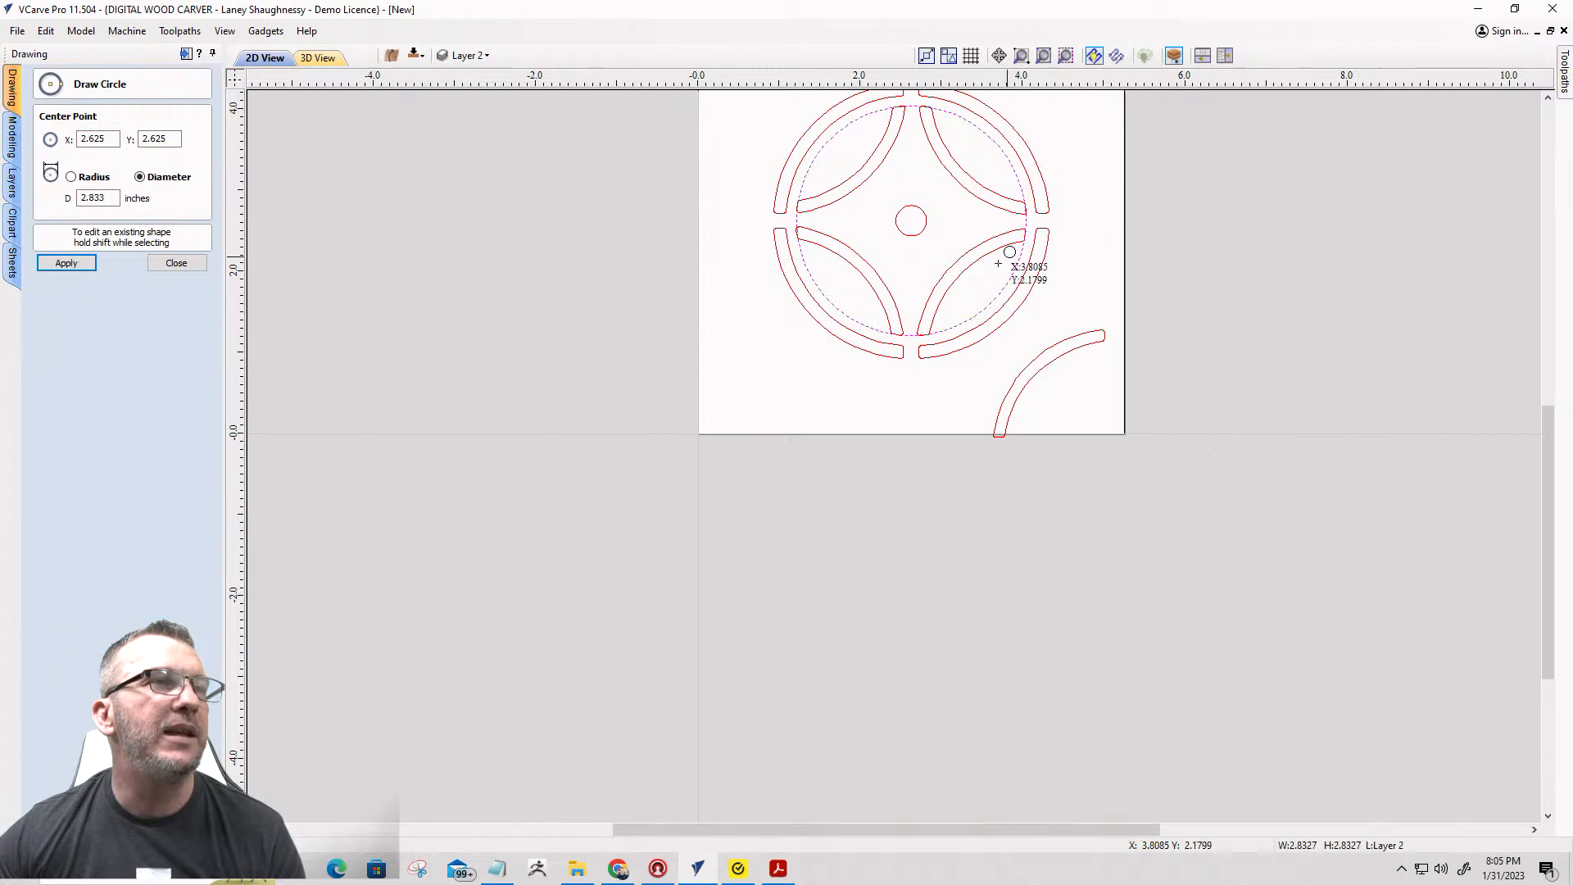
Examine how the ends of the four inner slots line up with the check circle around the ring.
scroll(905, 158, up, 3)
scroll(930, 82, down, 4)
scroll(896, 168, up, 5)
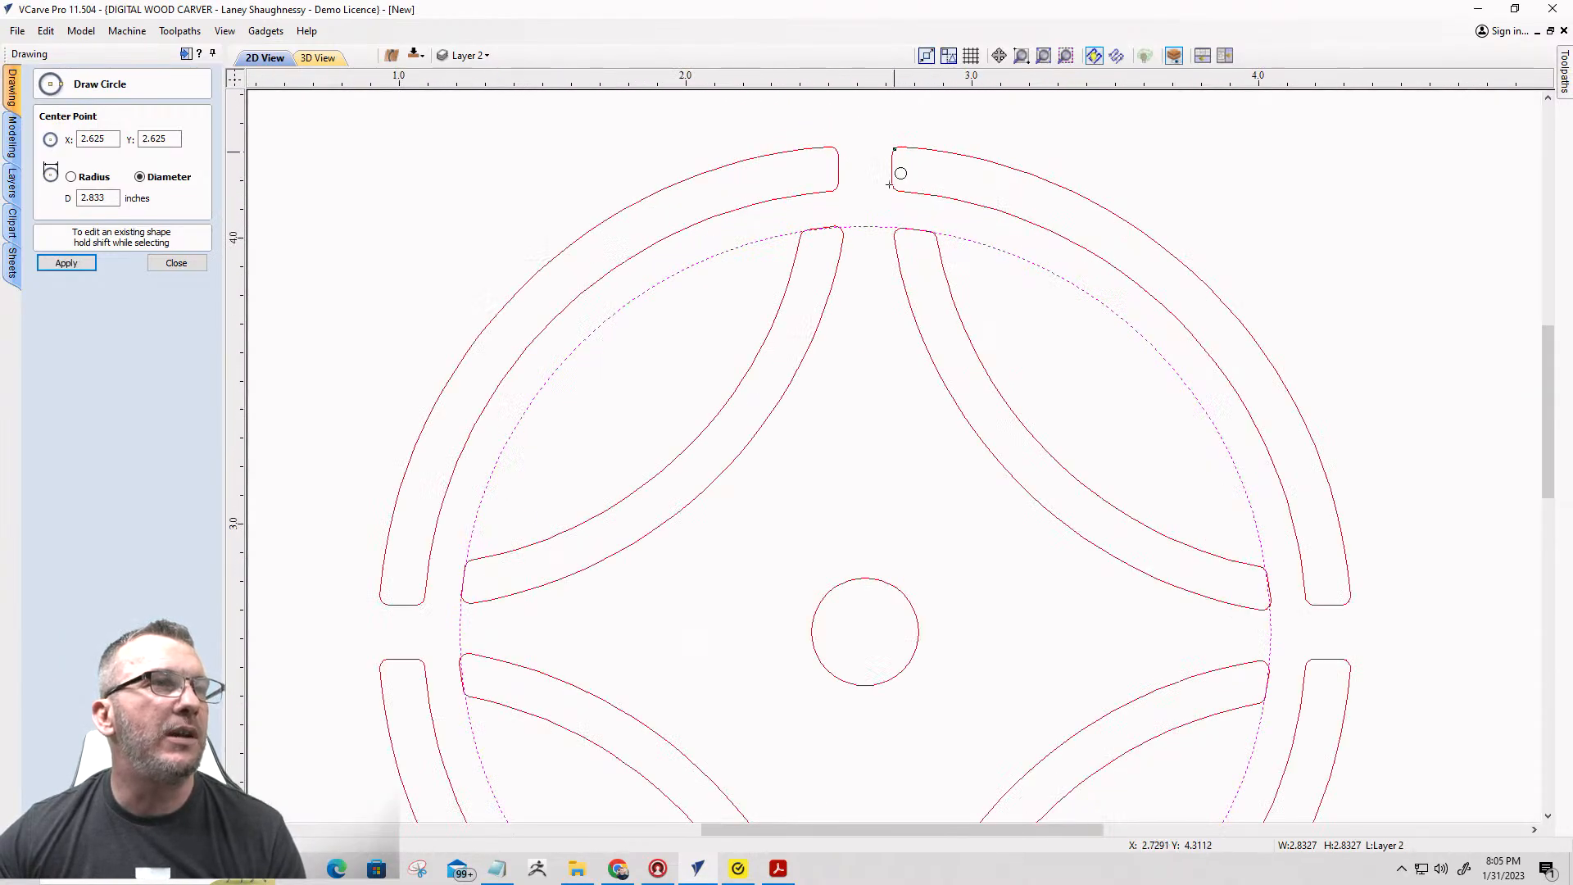
scroll(566, 323, down, 2)
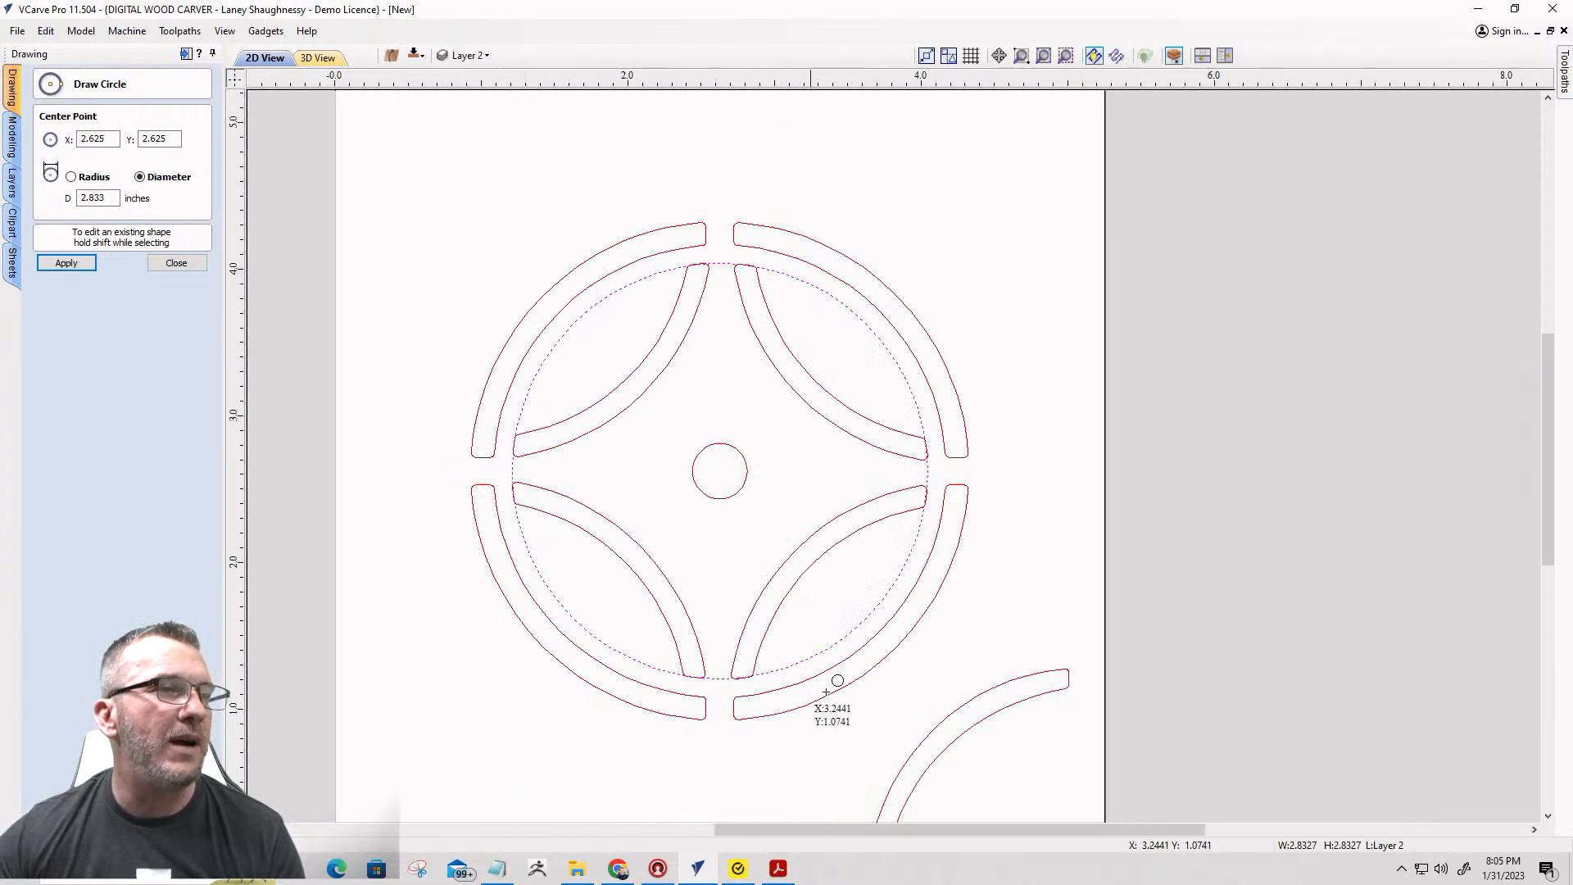
scroll(540, 504, up, 4)
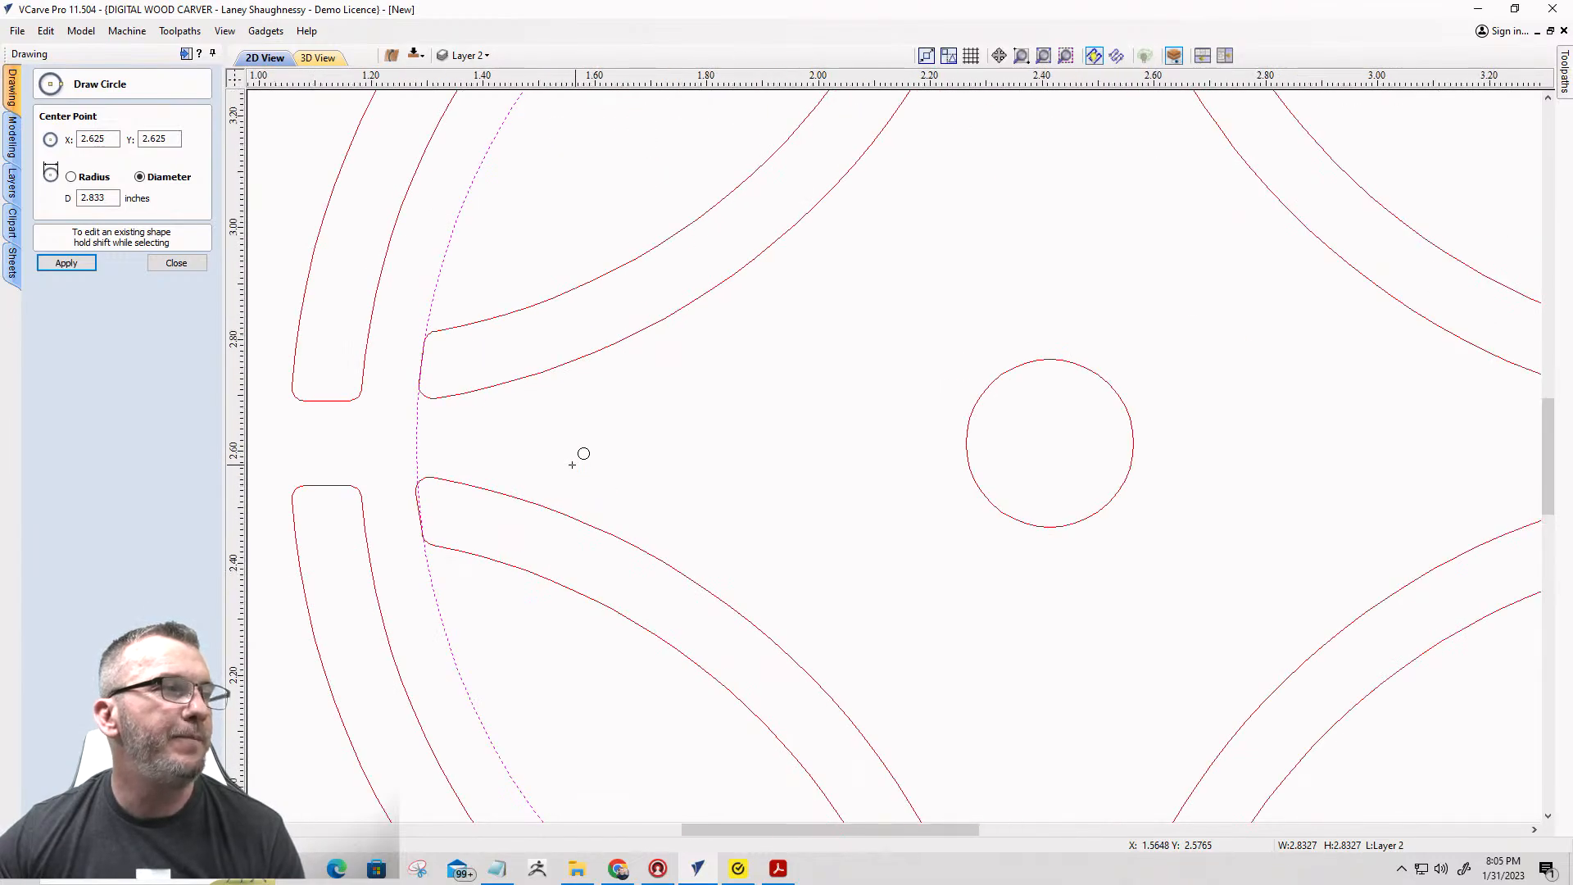
scroll(491, 401, down, 4)
scroll(990, 347, up, 4)
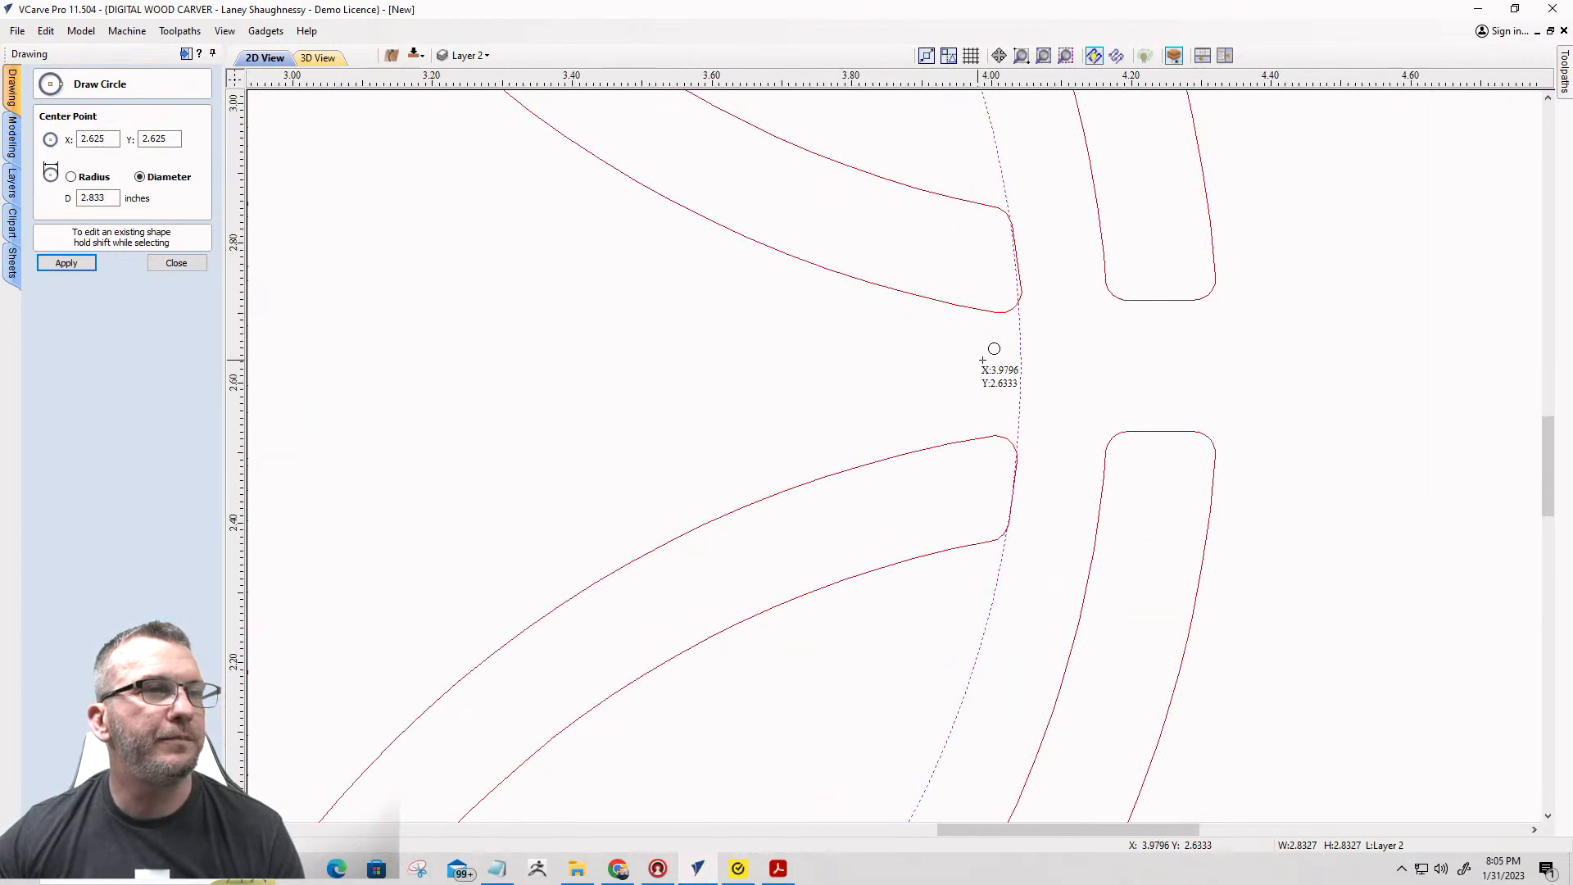
Compare the lower ends of the inner slots with the check circle, and leave the circle tool.
scroll(1015, 347, down, 4)
scroll(762, 551, up, 5)
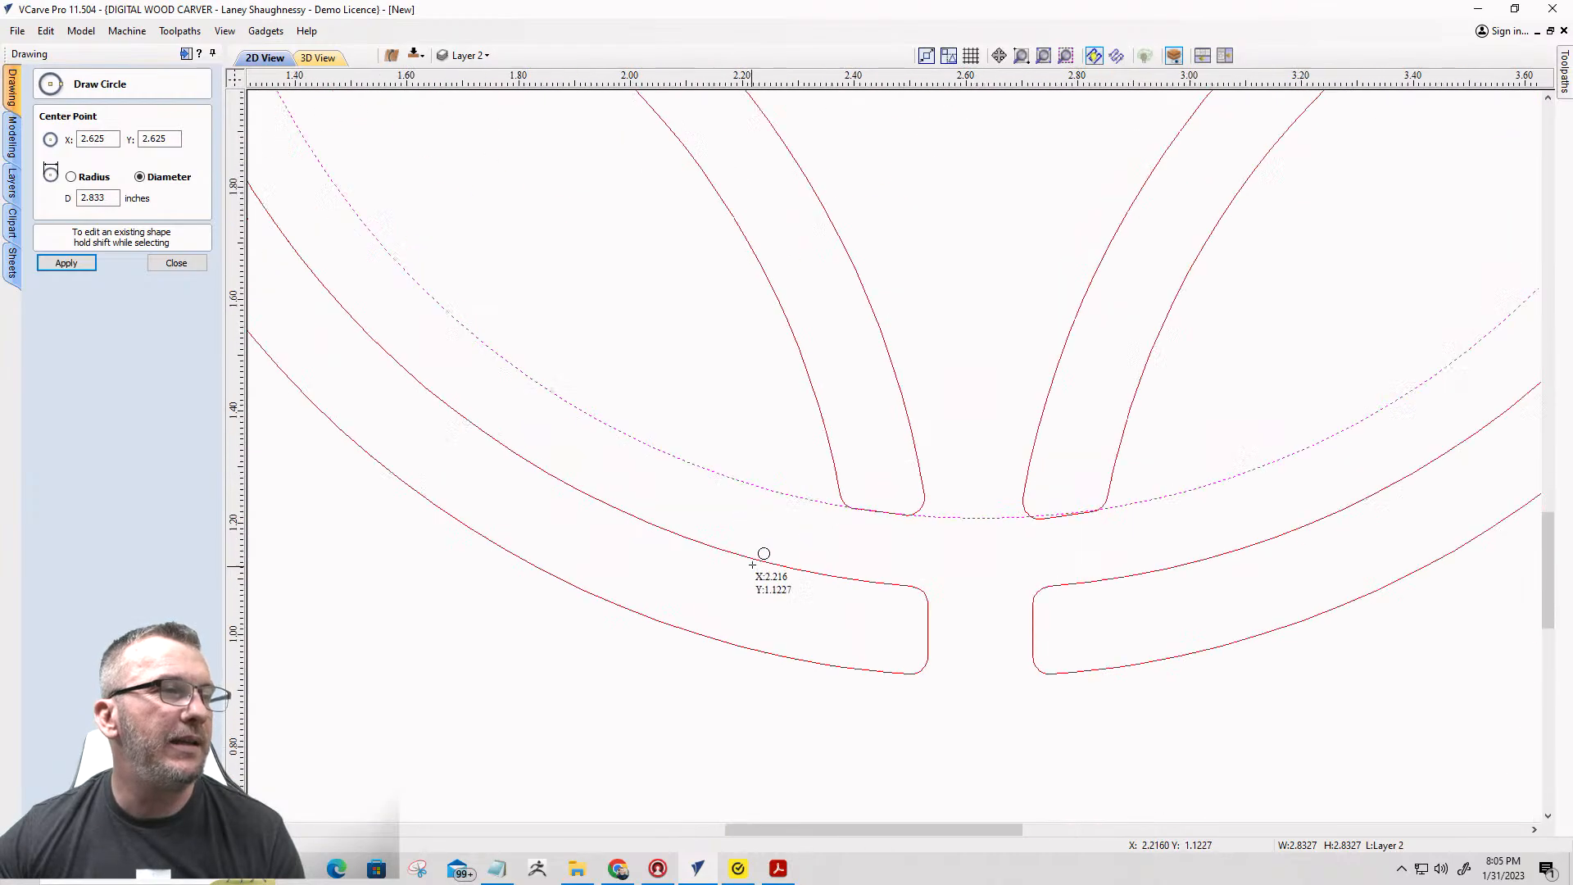
scroll(889, 475, up, 3)
scroll(803, 479, down, 3)
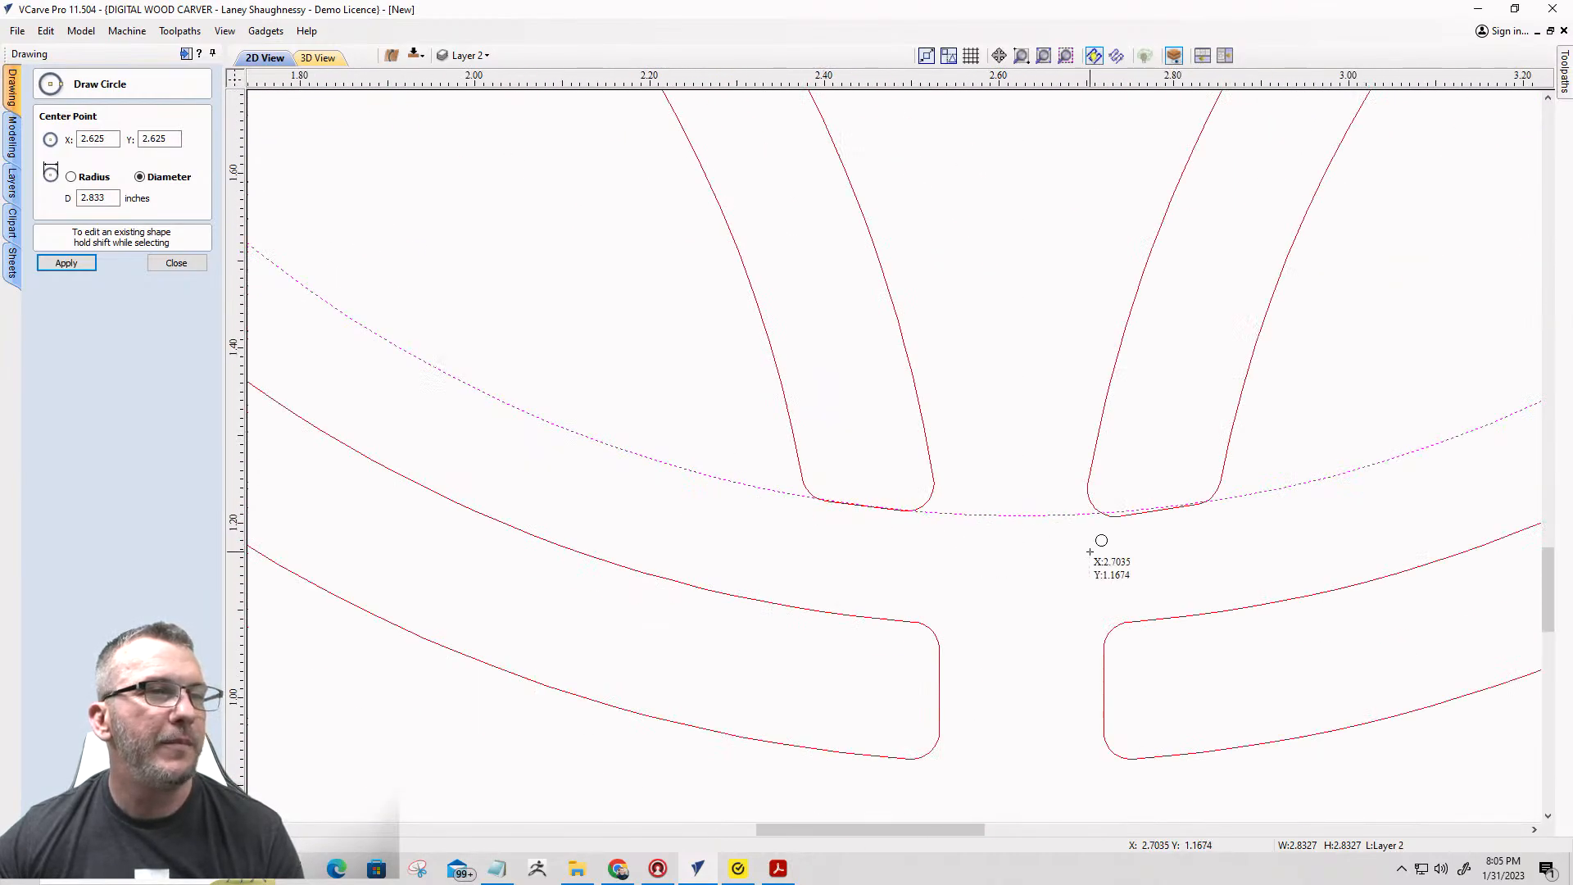
scroll(740, 459, down, 4)
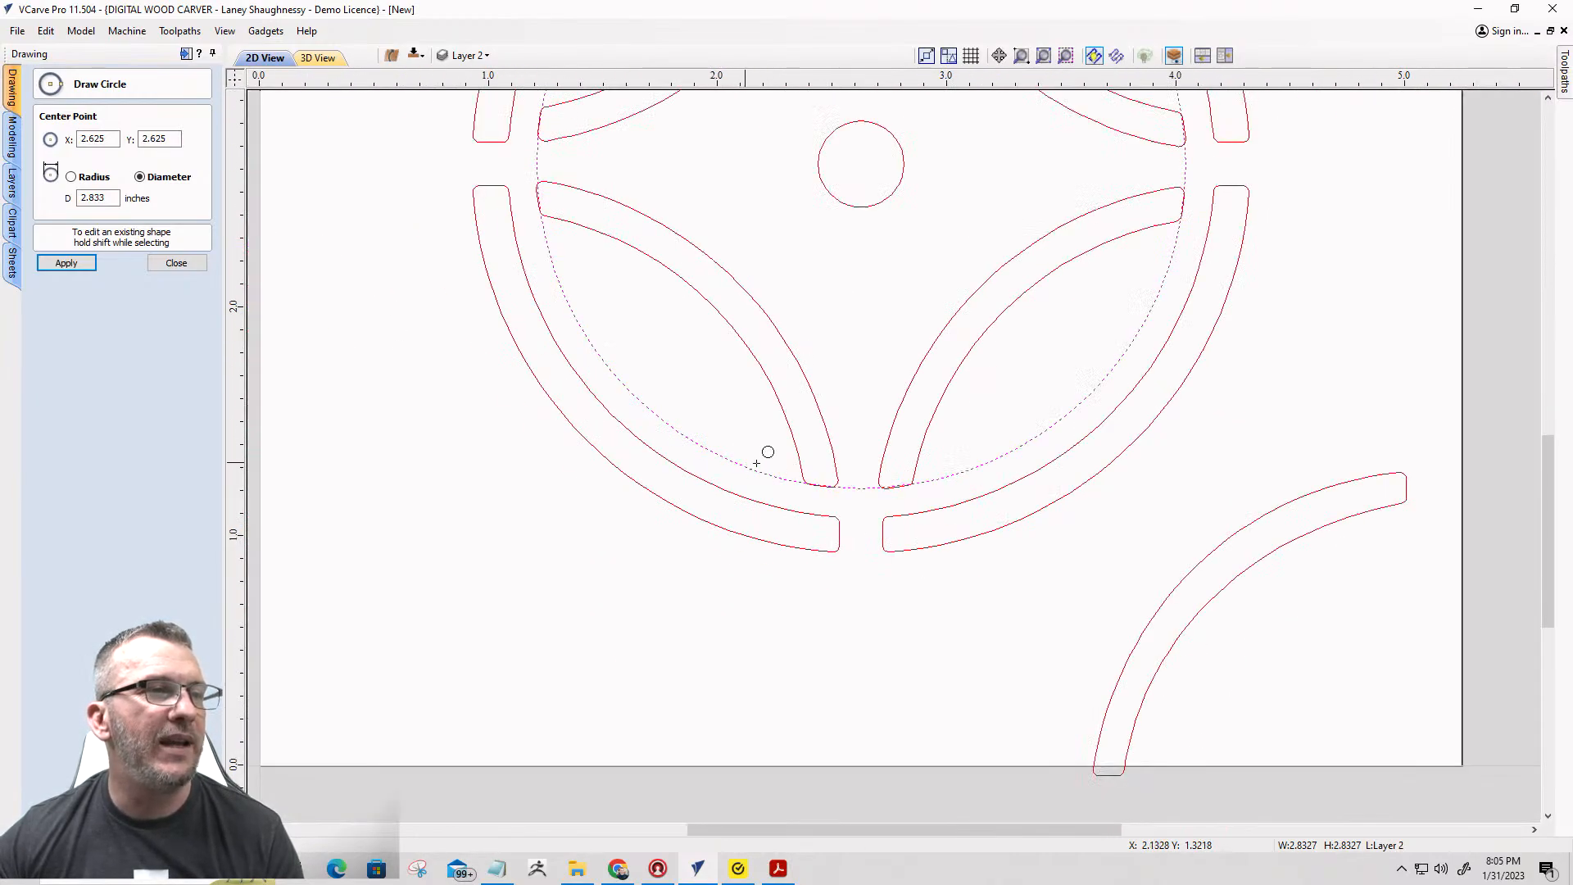
scroll(844, 473, down, 2)
scroll(866, 475, down, 3)
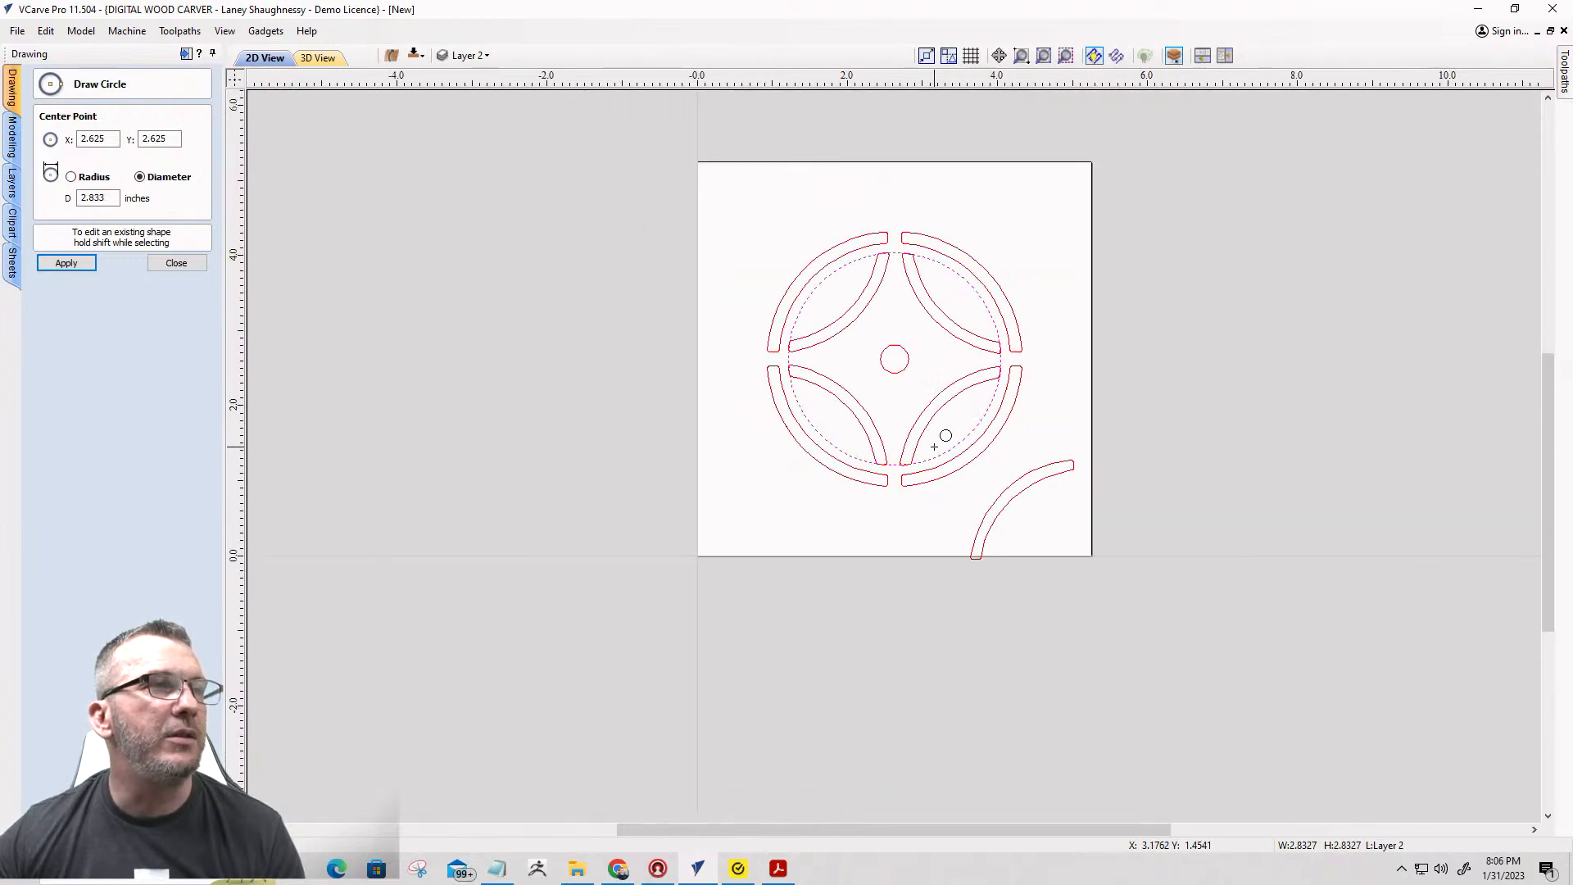
click(176, 262)
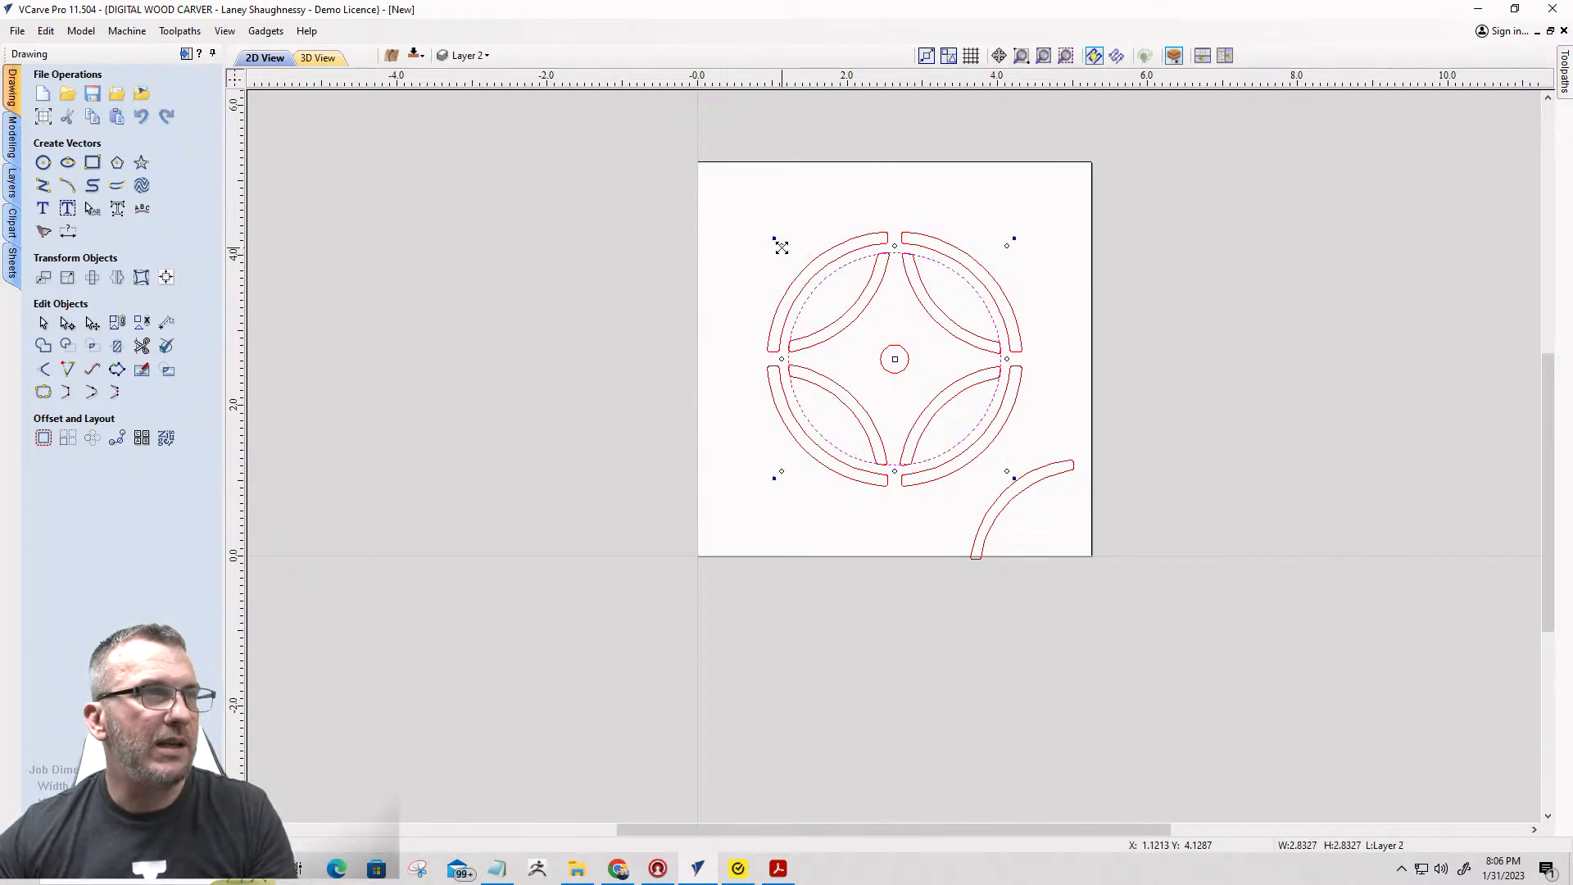
Scale the check circle down about its centre to a diameter of about 2.745 inches, so it crosses all the inner slot ends.
alt+drag(785, 252, 788, 256)
scroll(902, 334, up, 3)
scroll(902, 329, down, 2)
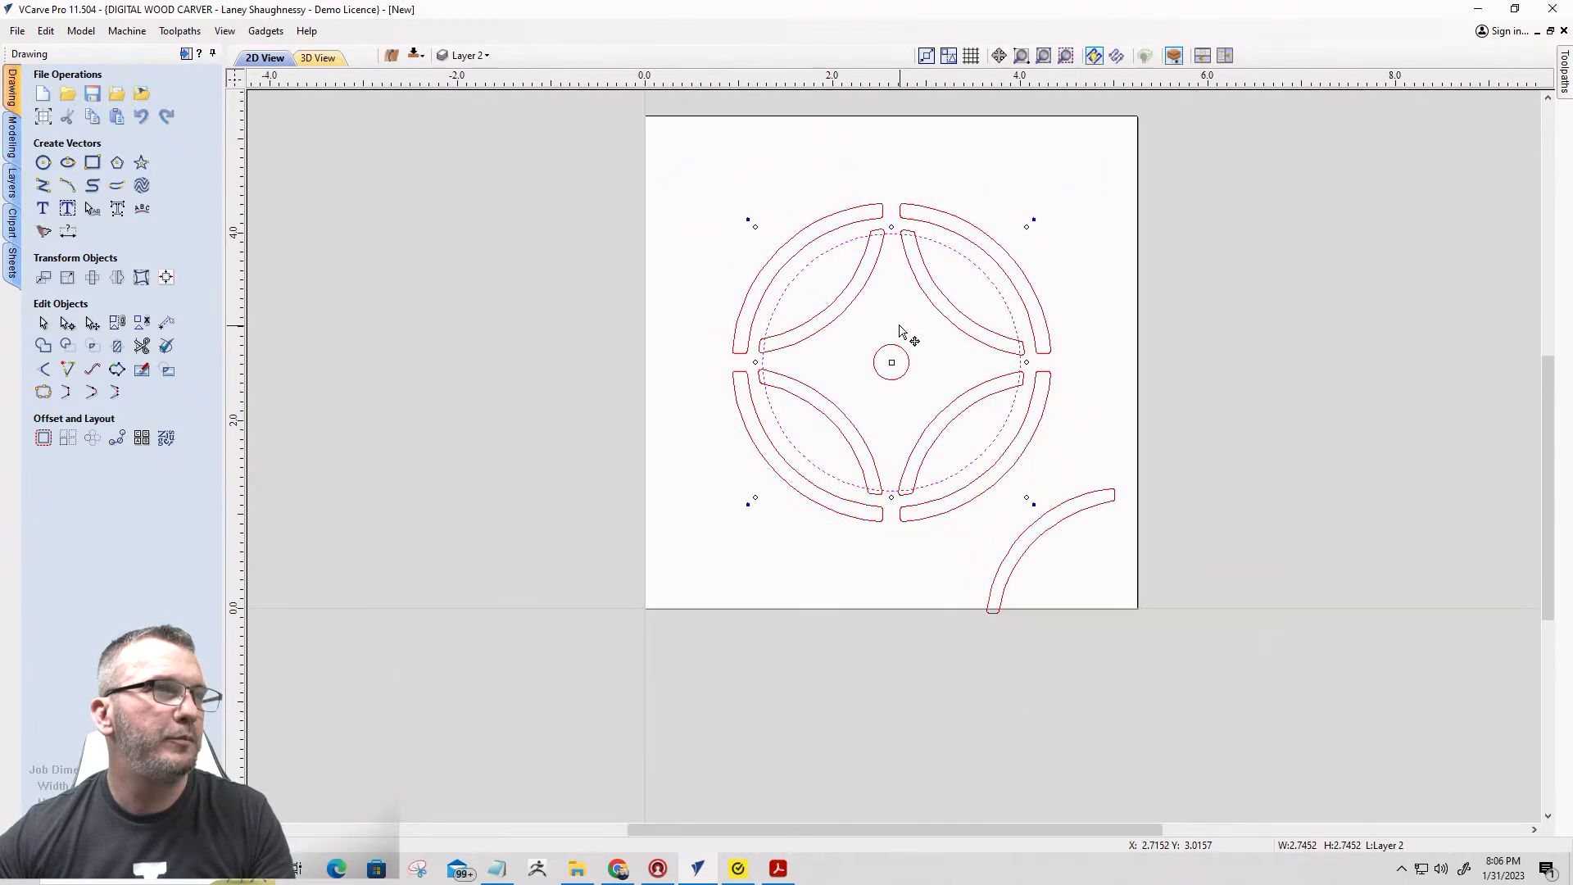
Trim the top ends of the two upper inner slots back to the circle and remove the circle's arcs outside those slots.
click(142, 345)
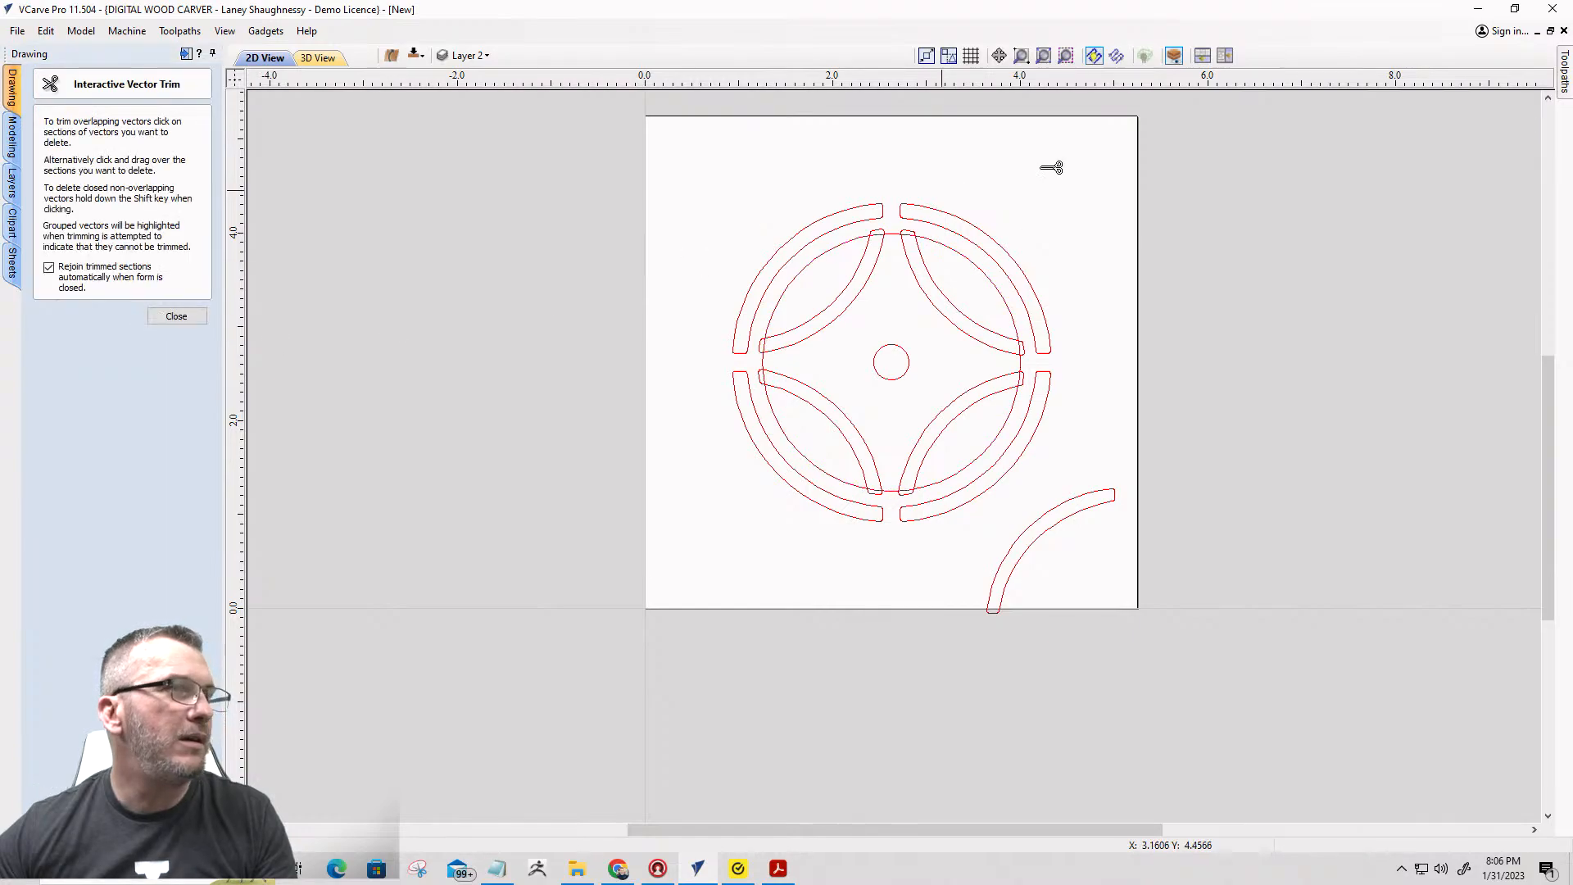
scroll(954, 177, up, 5)
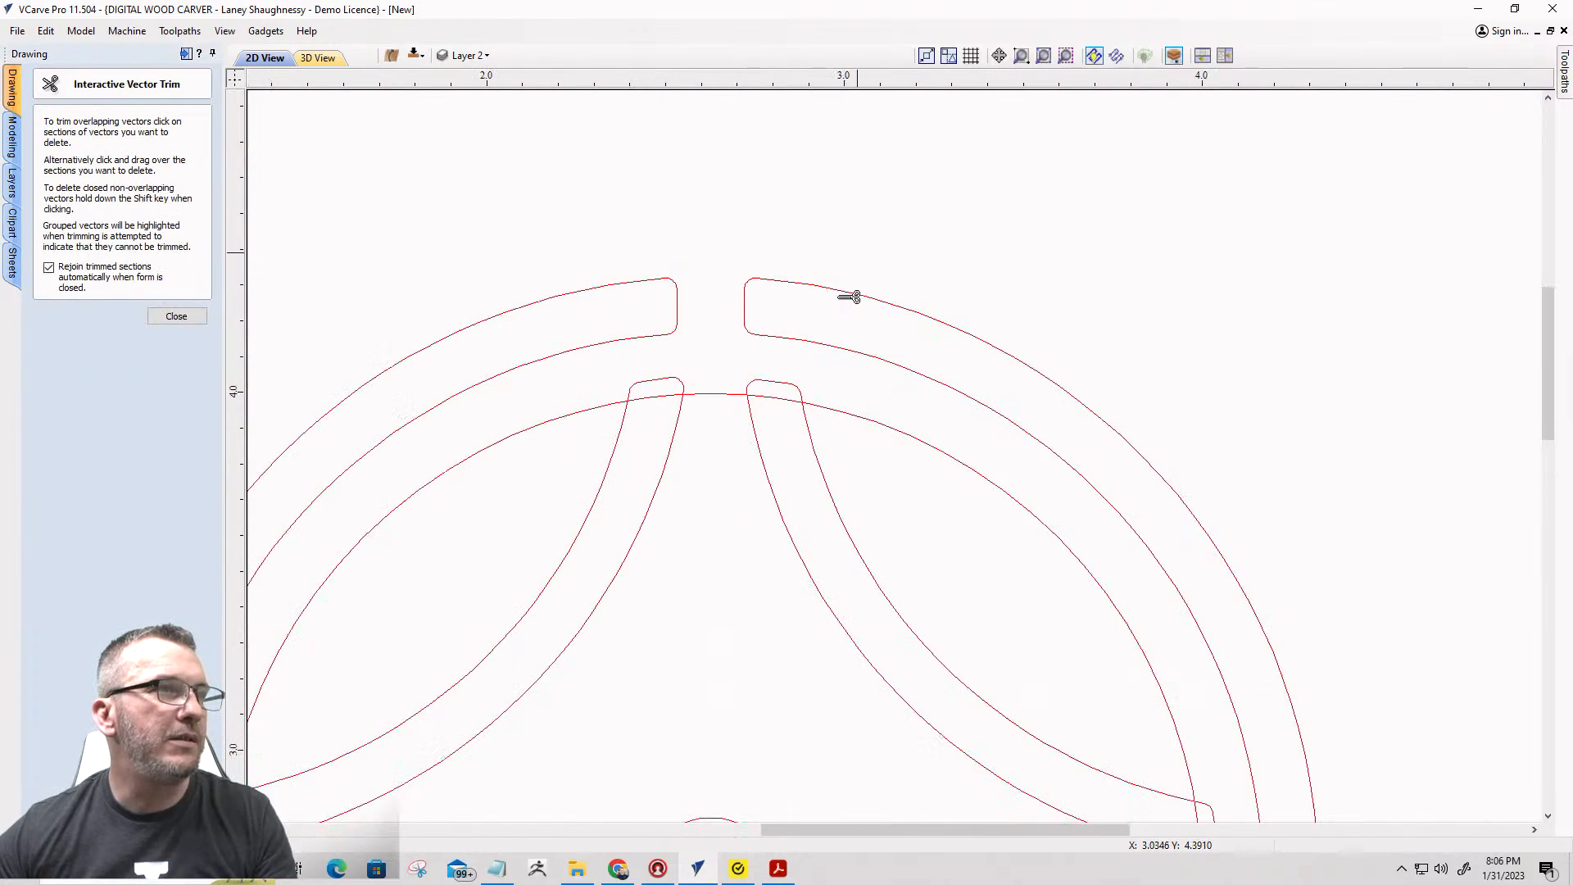
click(668, 379)
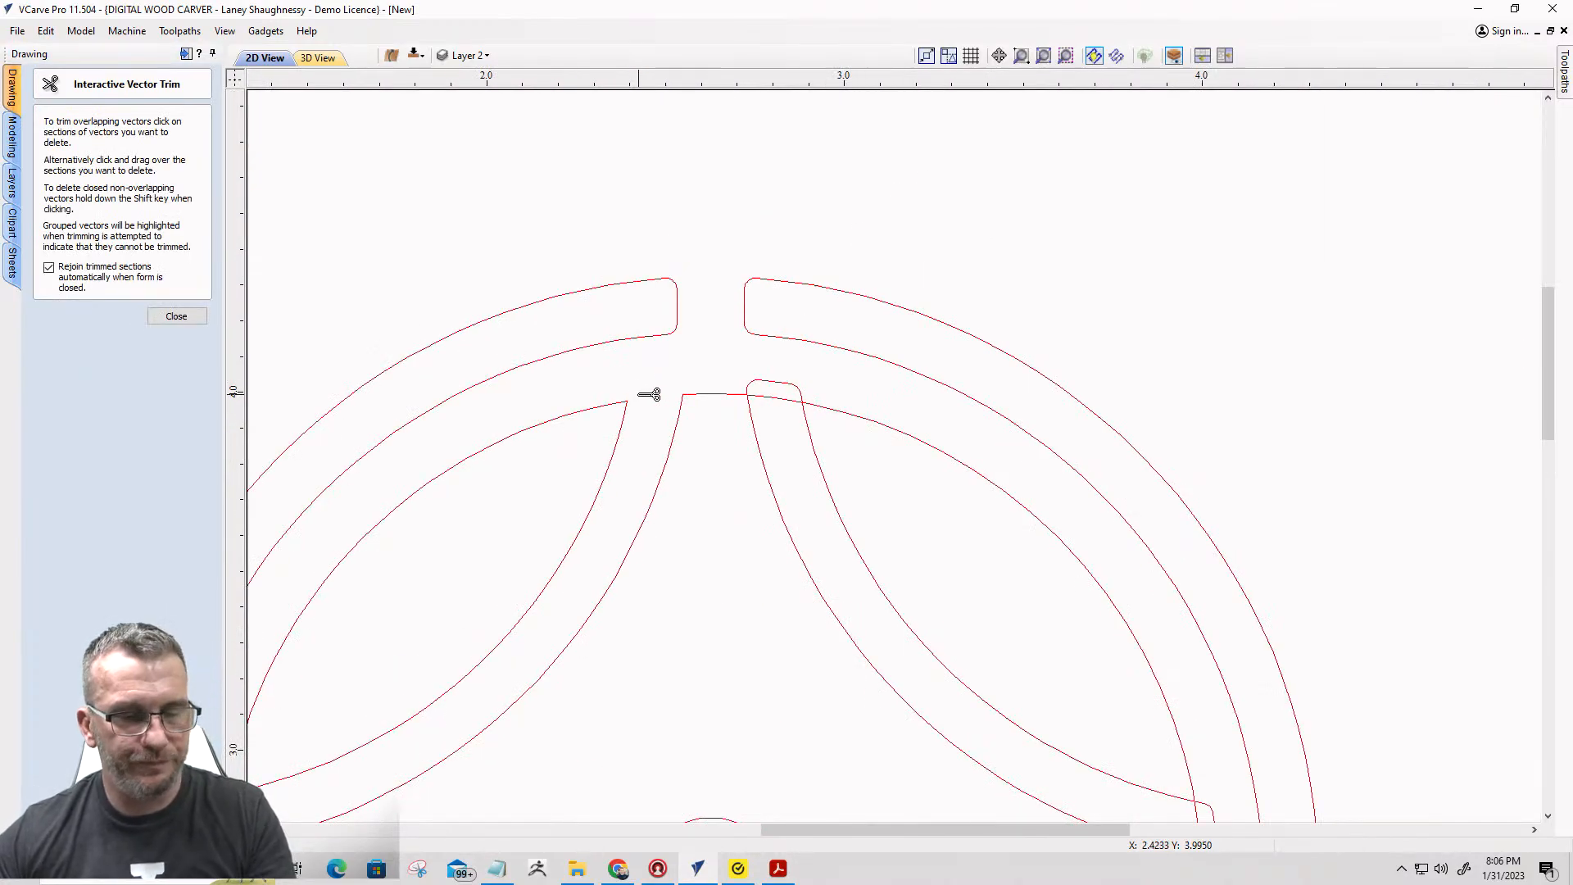
click(578, 418)
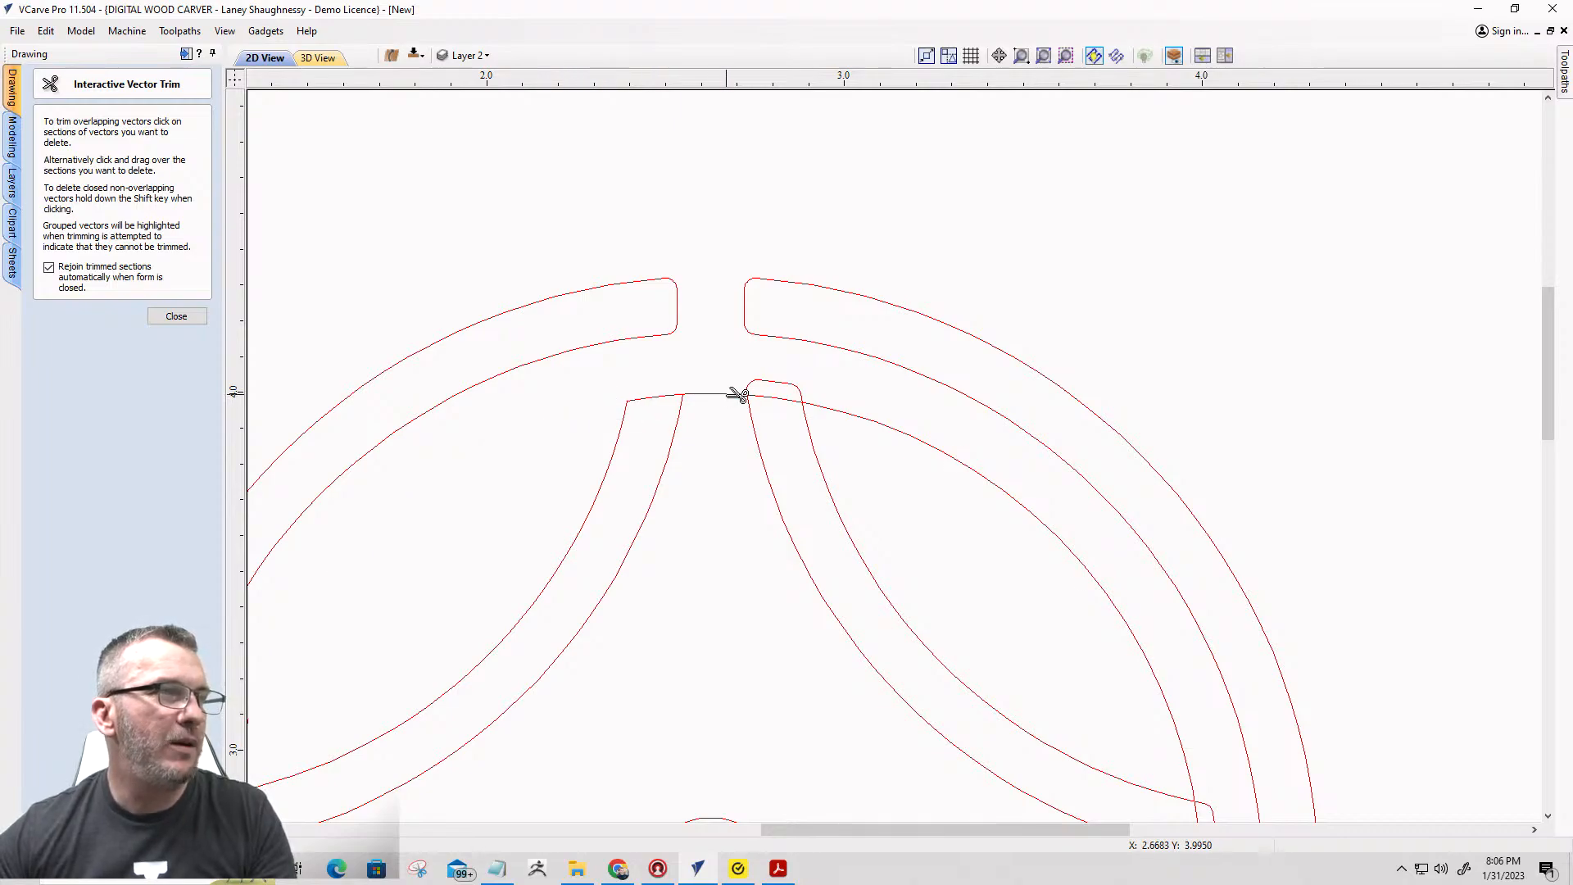
click(737, 395)
click(767, 381)
click(843, 411)
scroll(753, 253, down, 5)
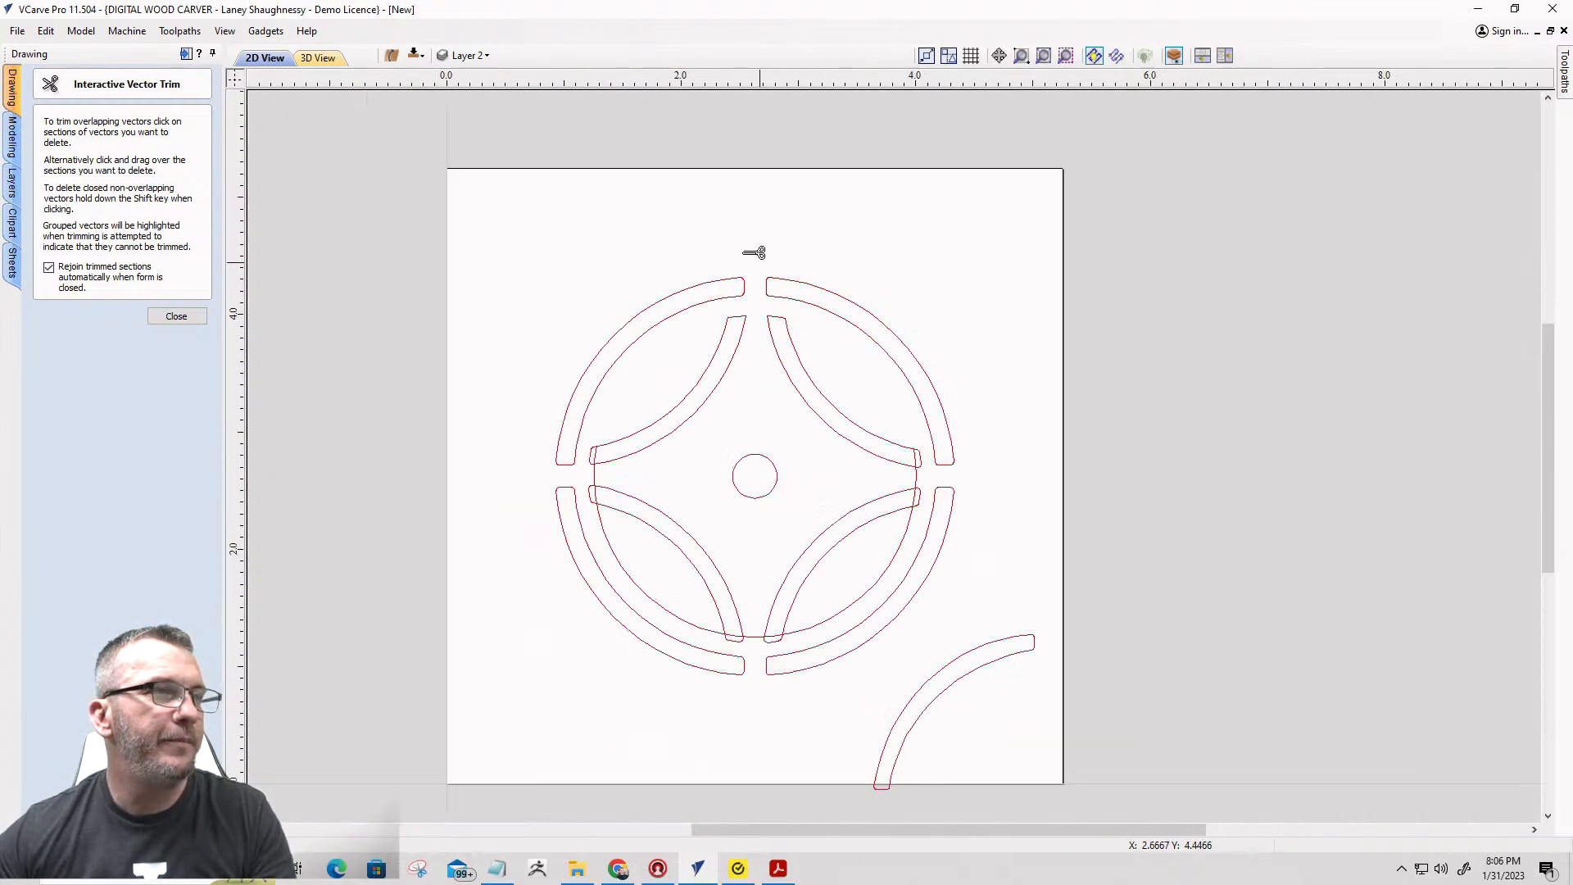
Trim the right end of the lower-right inner slot to the circle and remove the adjoining circle arcs on the right side.
scroll(946, 541, up, 4)
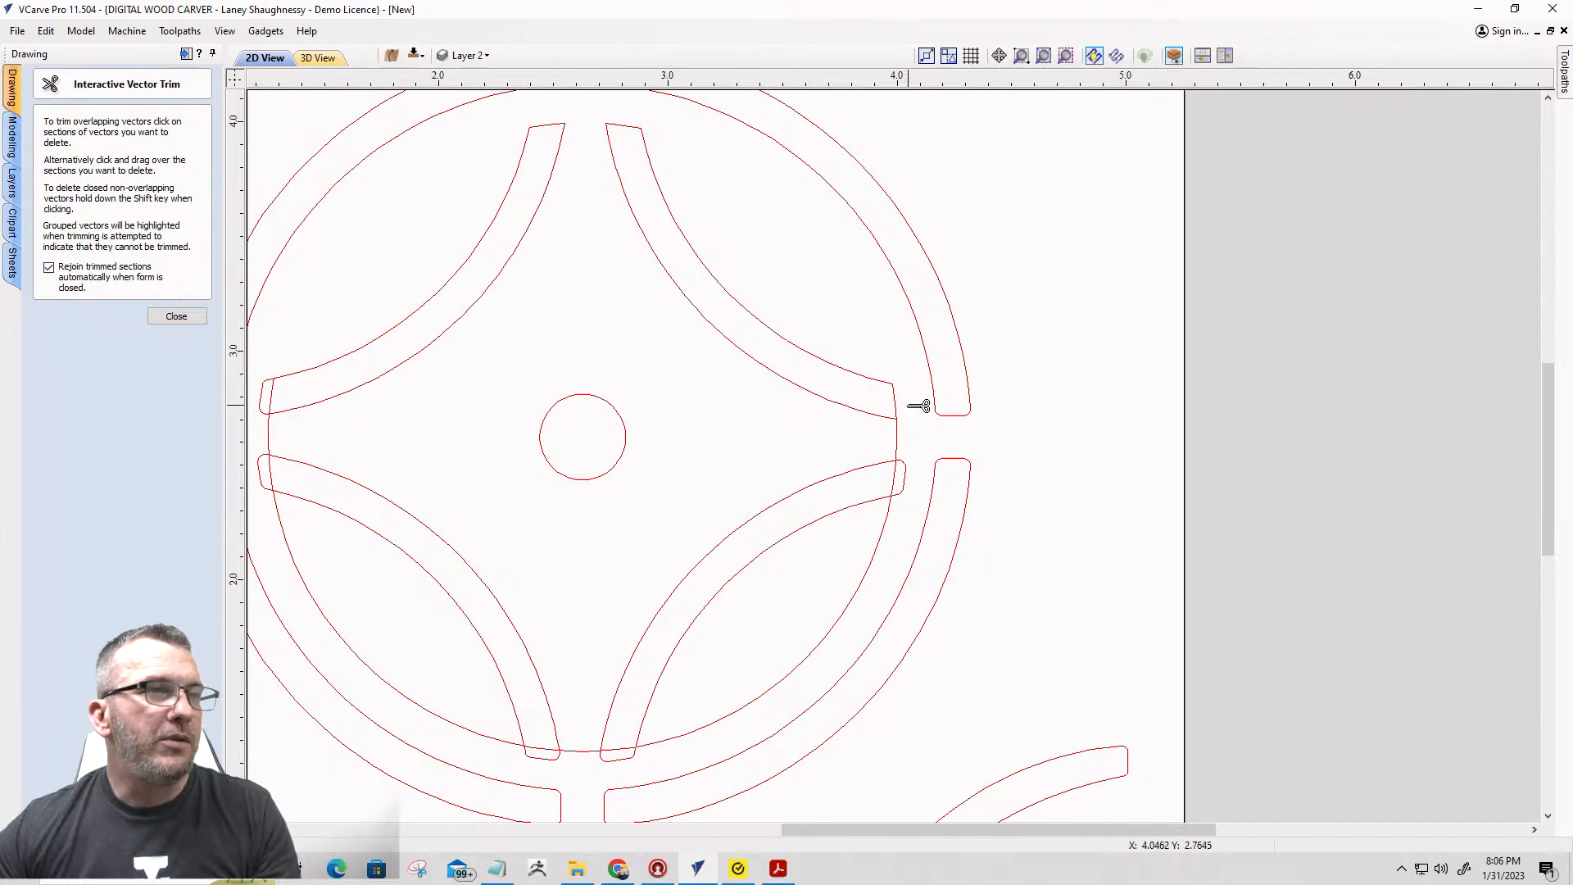
click(897, 435)
click(903, 484)
click(874, 549)
scroll(1027, 305, down, 3)
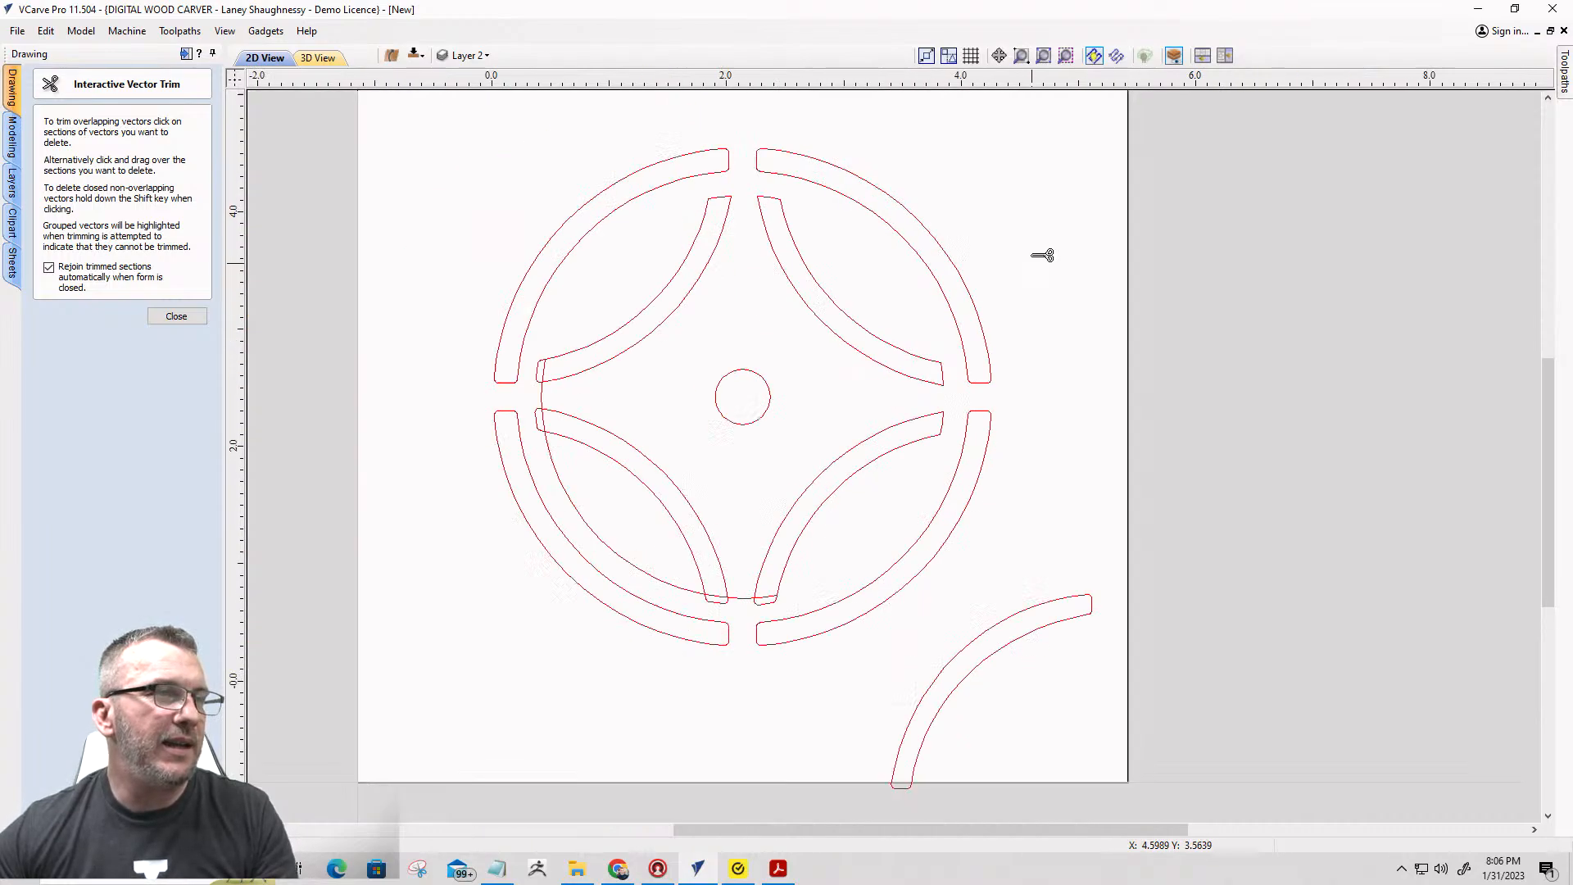
Trim the bottom end of the lower-left inner slot to the circle and remove the adjoining circle arcs at the bottom.
scroll(808, 617, up, 3)
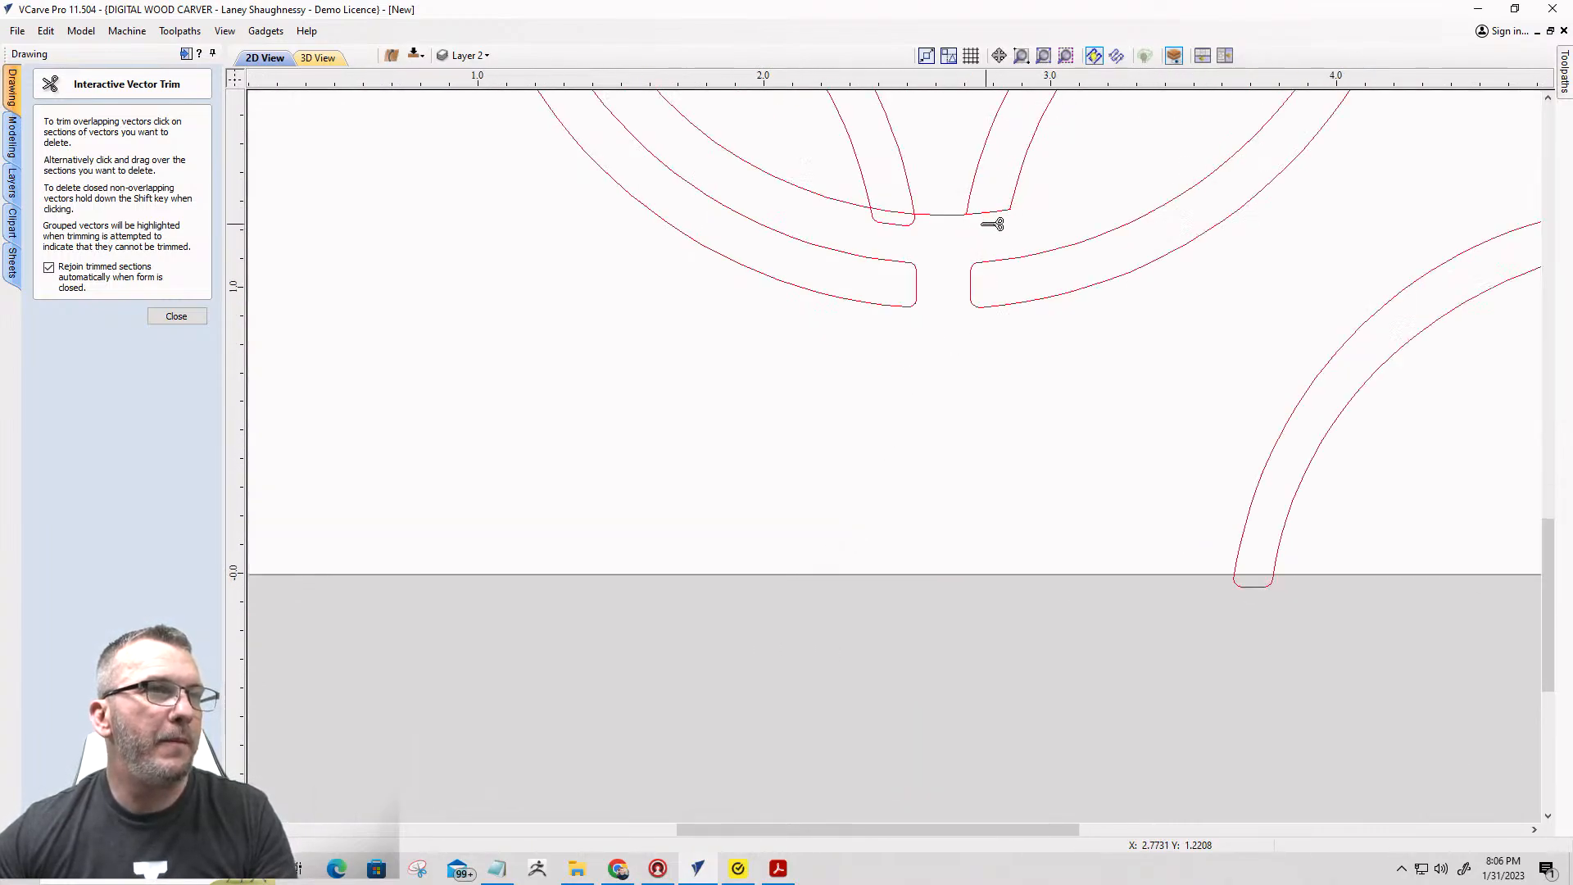
click(946, 214)
click(901, 222)
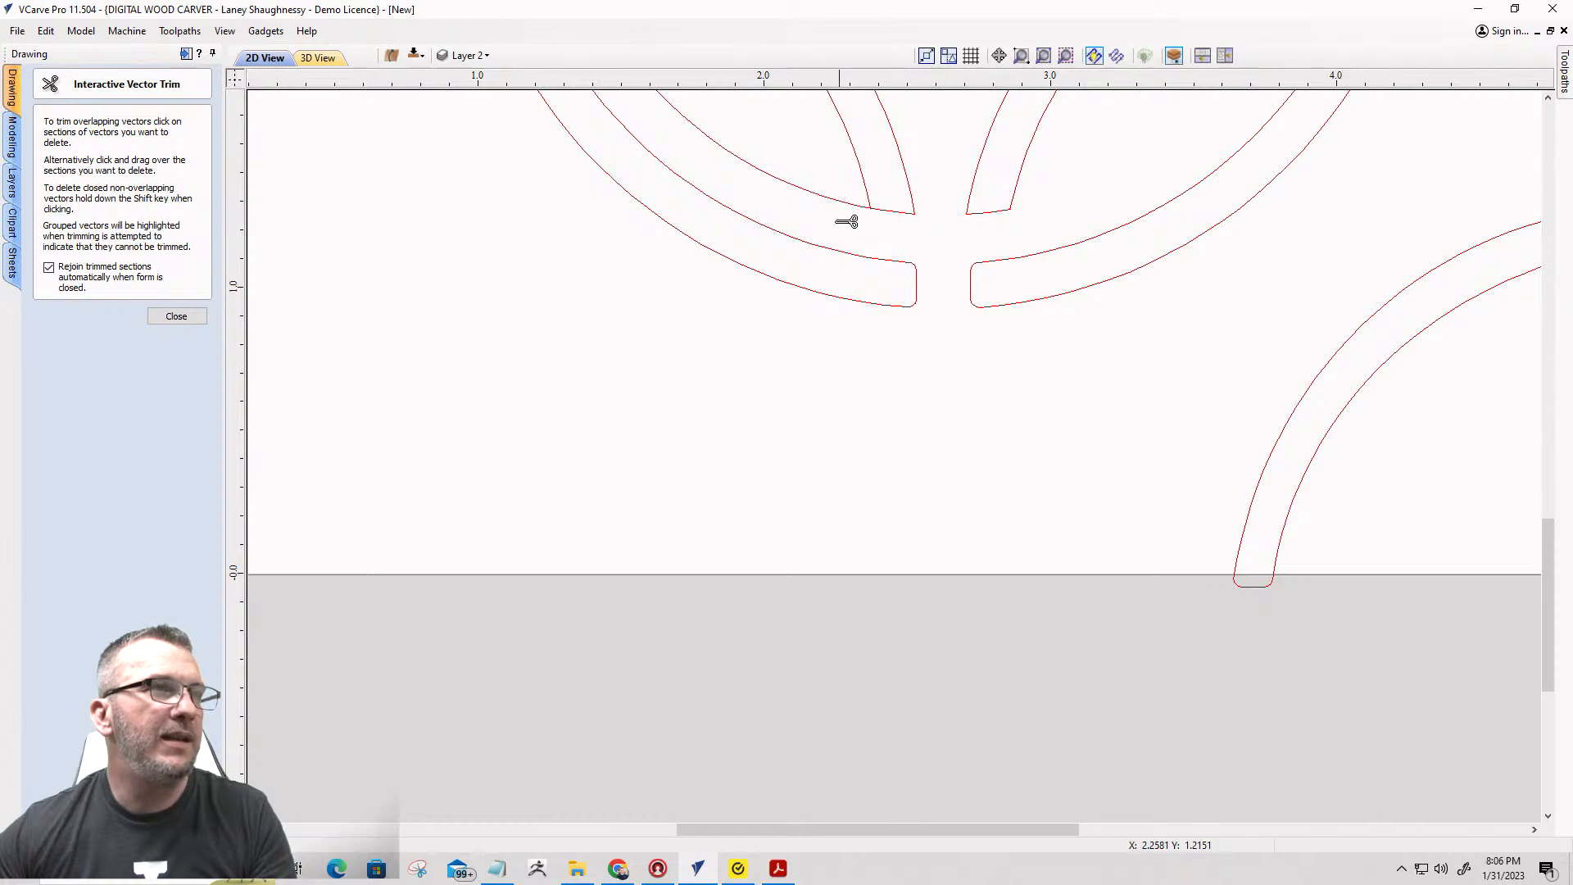
click(836, 199)
scroll(906, 327, down, 3)
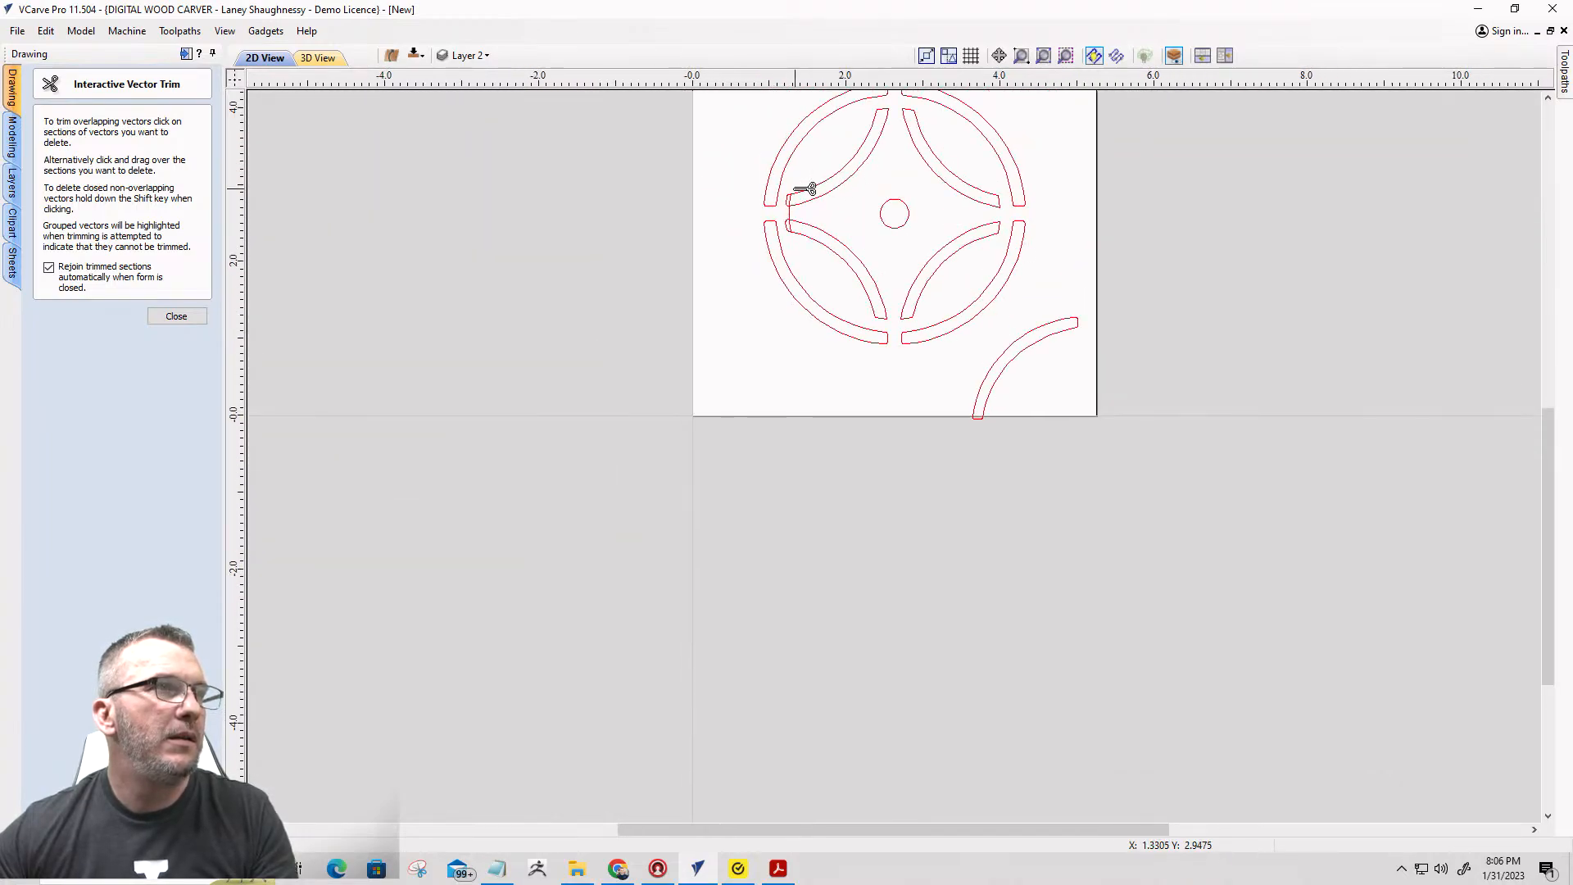
Trim the left ends of the two left inner slots to the circle, remove the arc between them, and finish trimming.
scroll(796, 229, up, 5)
click(817, 220)
click(814, 353)
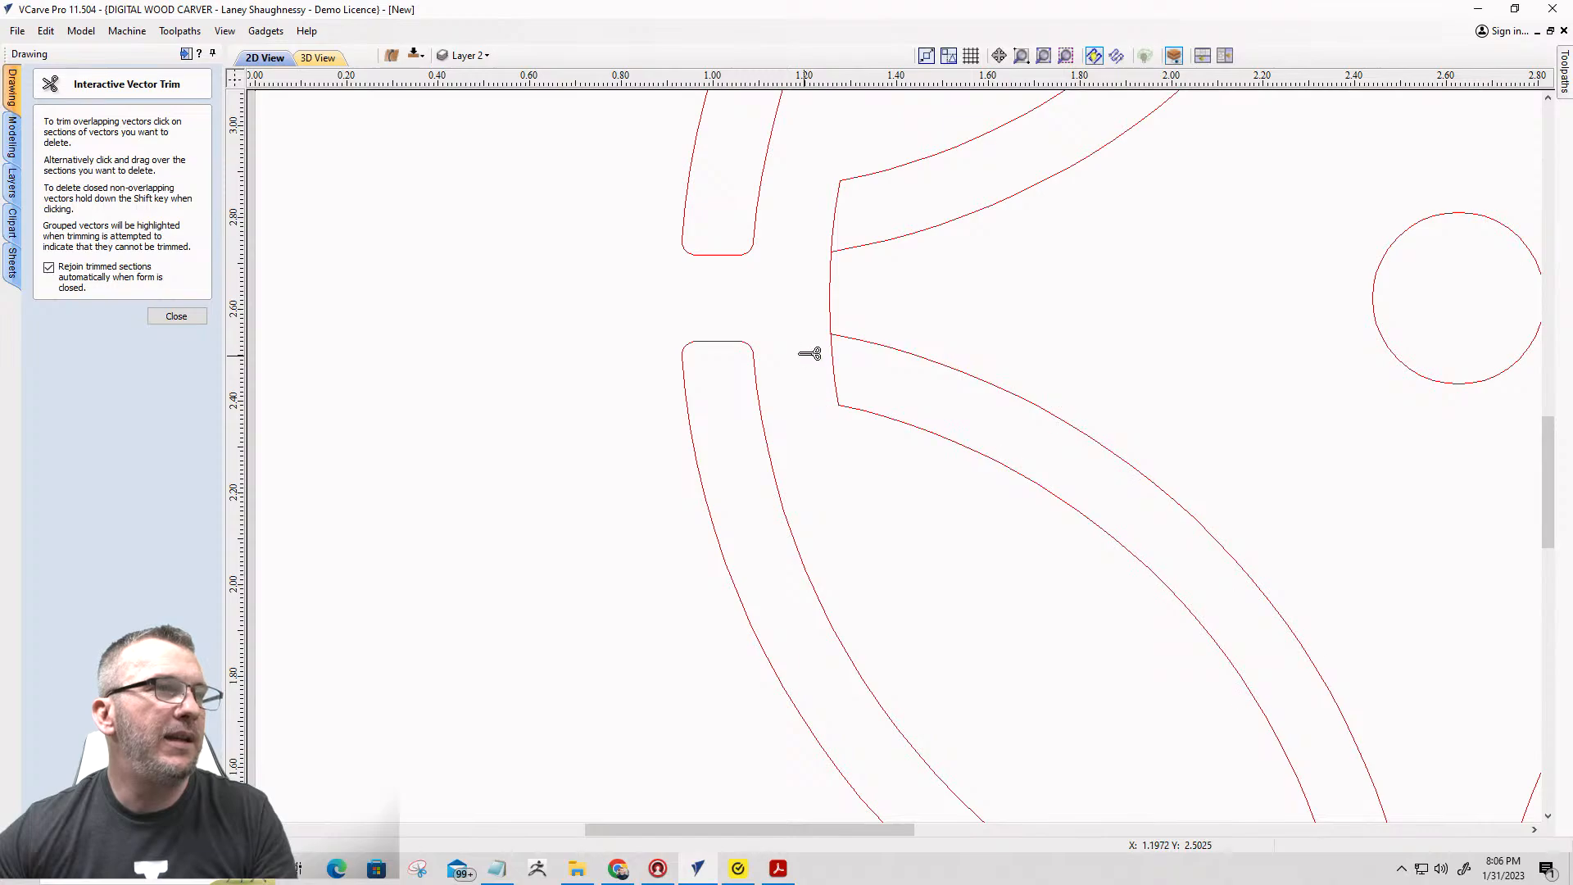
click(834, 291)
click(176, 316)
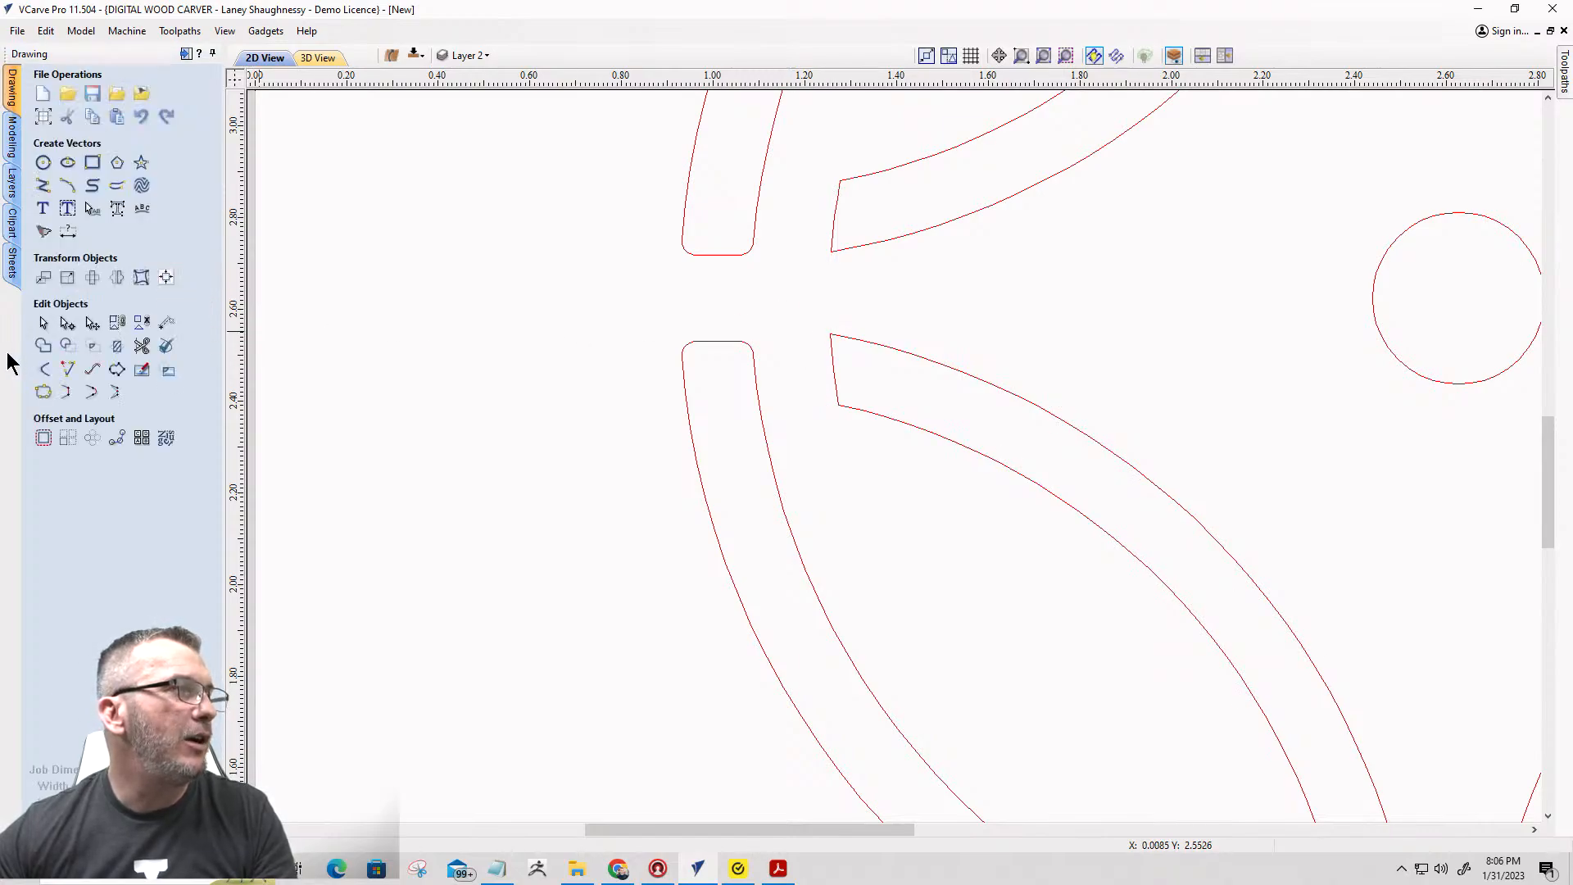
Round the left-side and top end corners of the inner slots with normal fillets of 0.0312 inches radius.
click(43, 345)
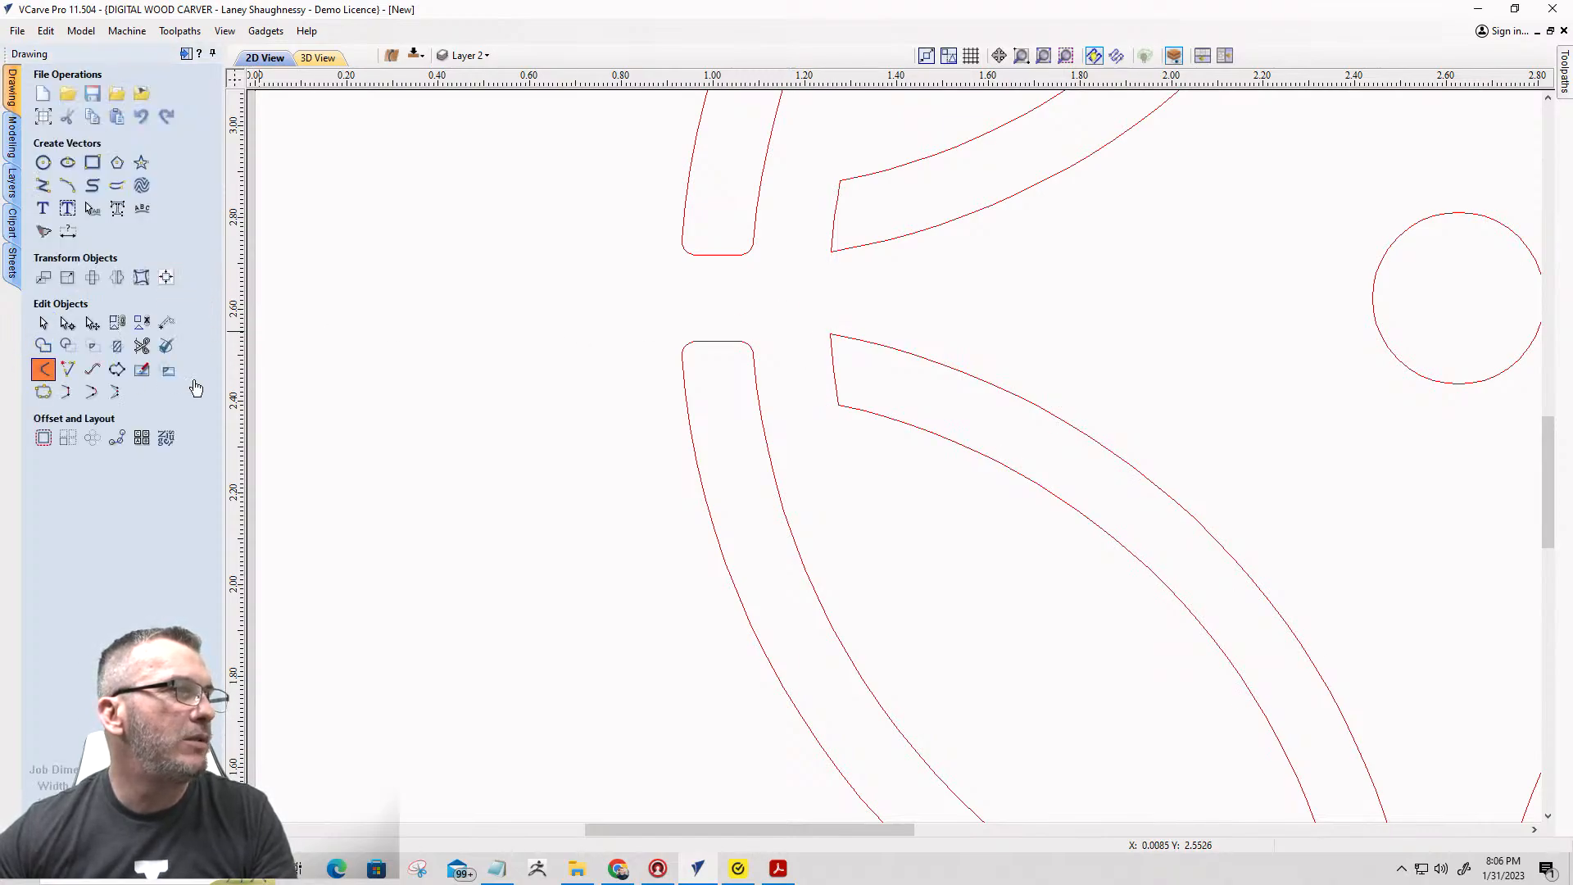
click(831, 335)
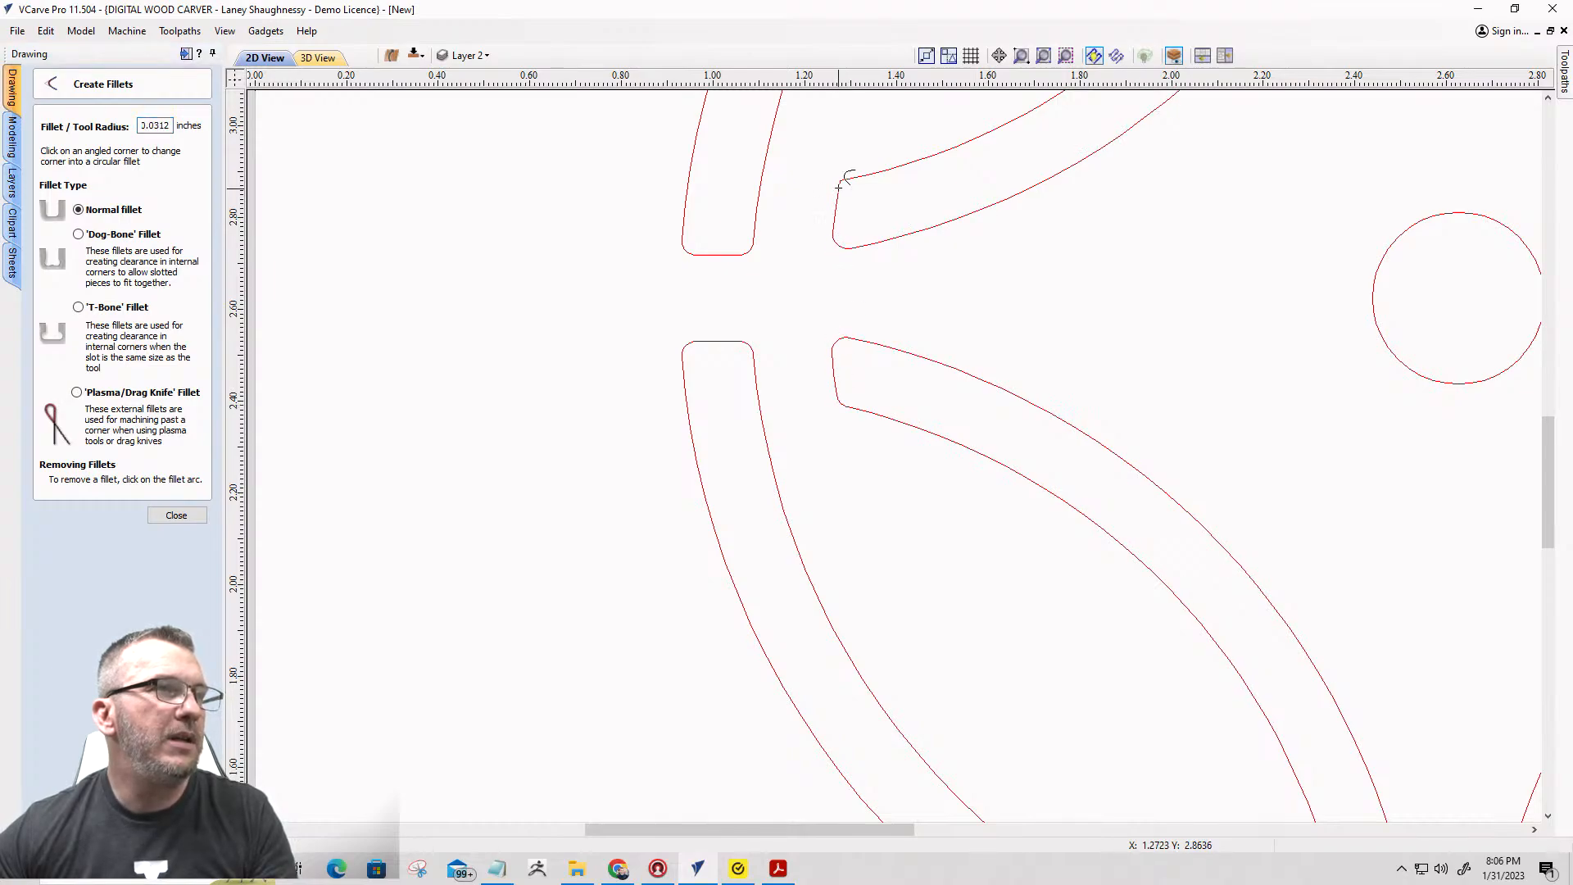
scroll(842, 191, down, 5)
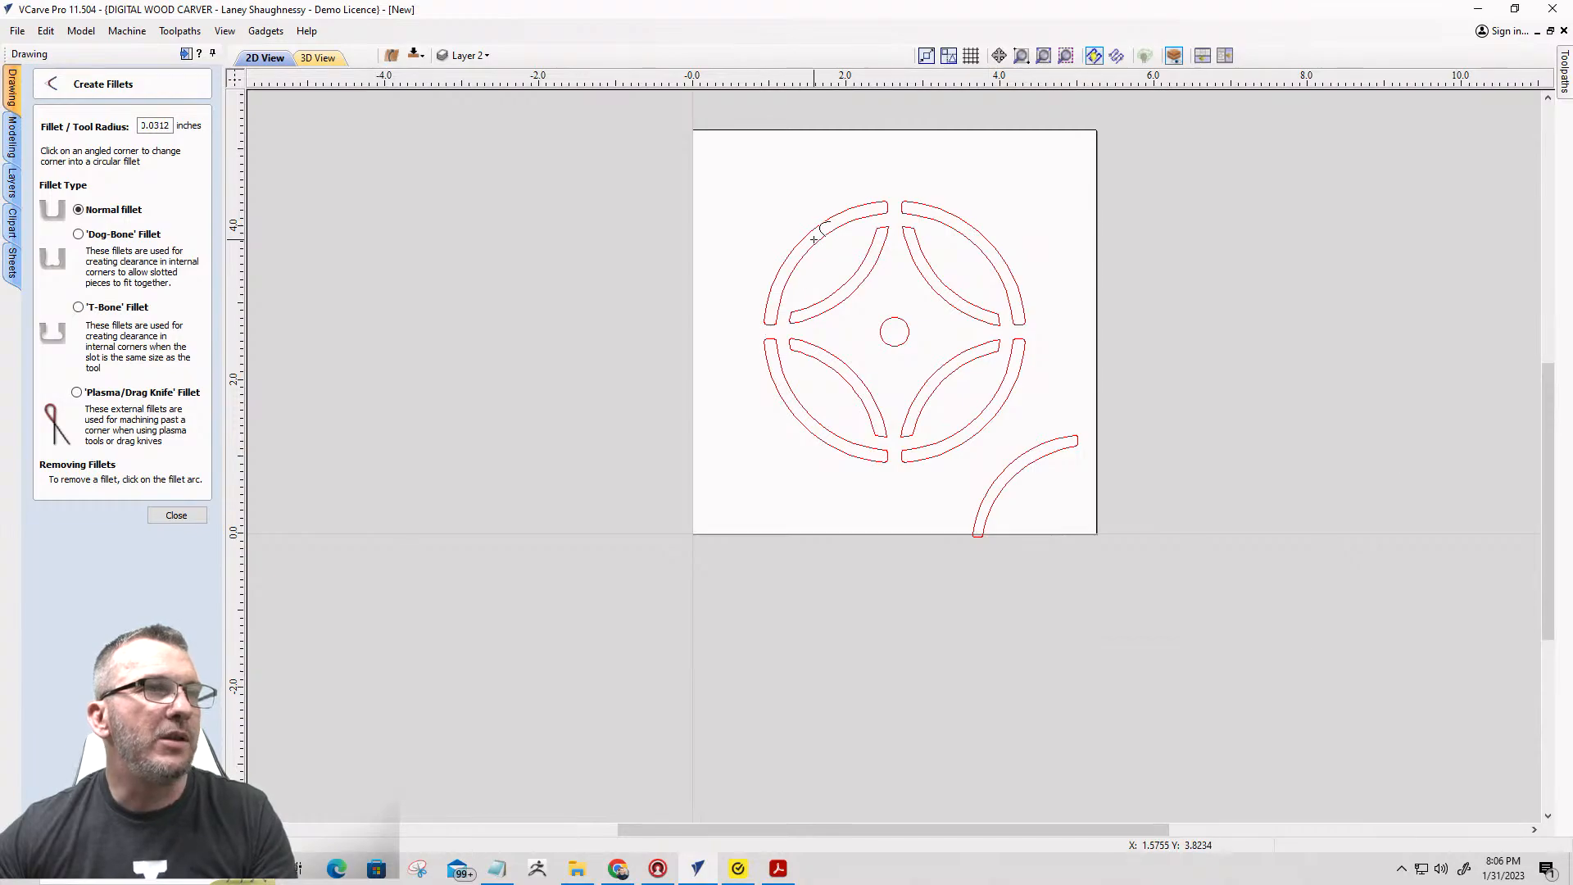
scroll(814, 238, up, 6)
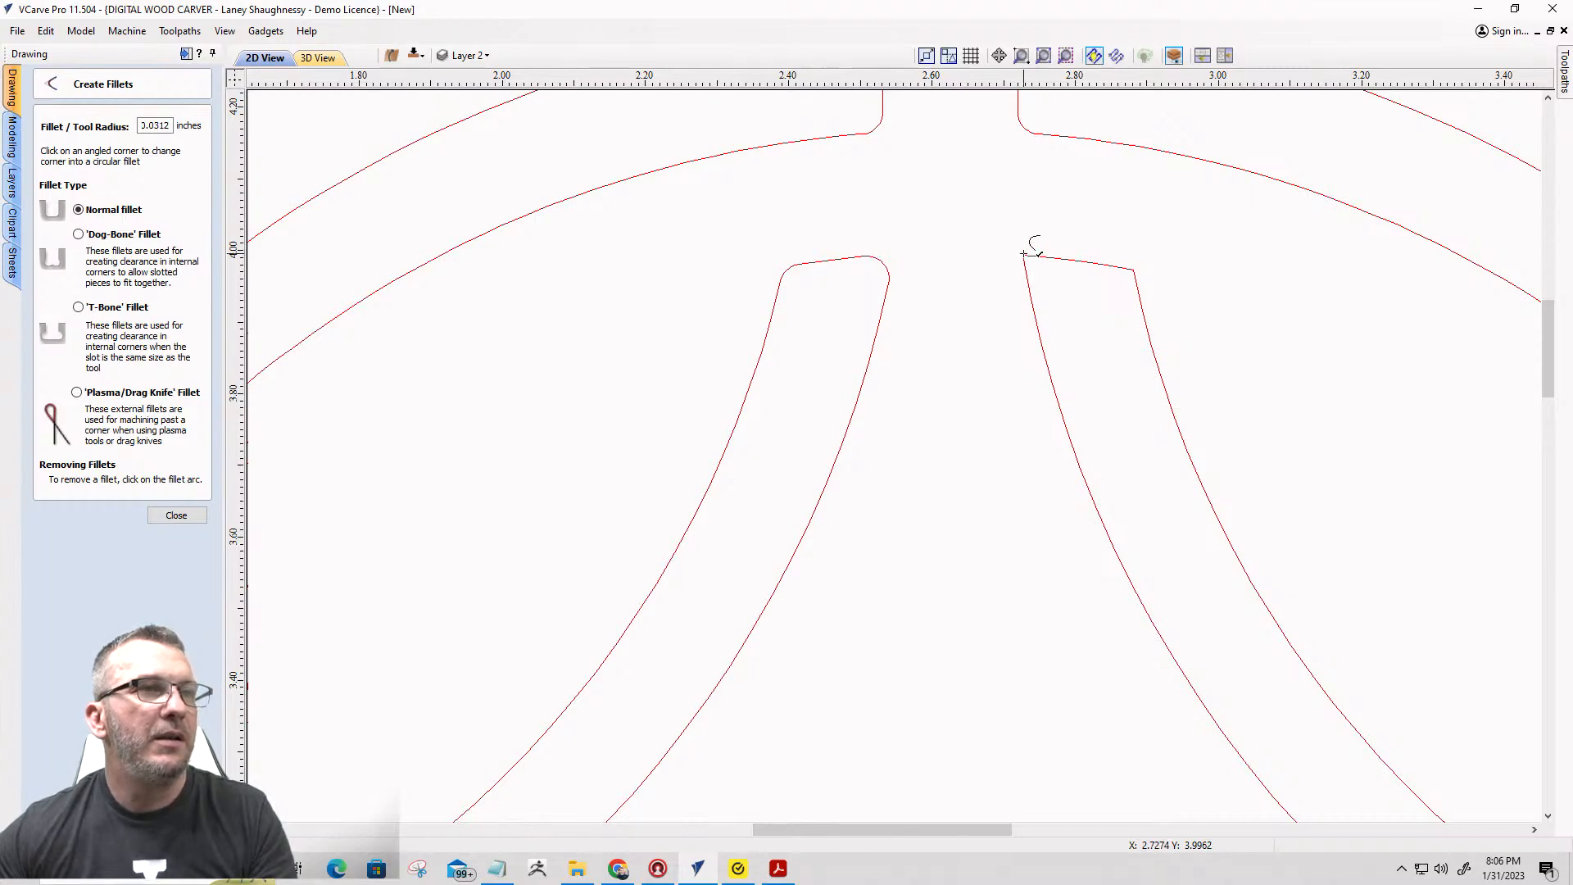
scroll(1065, 261, down, 5)
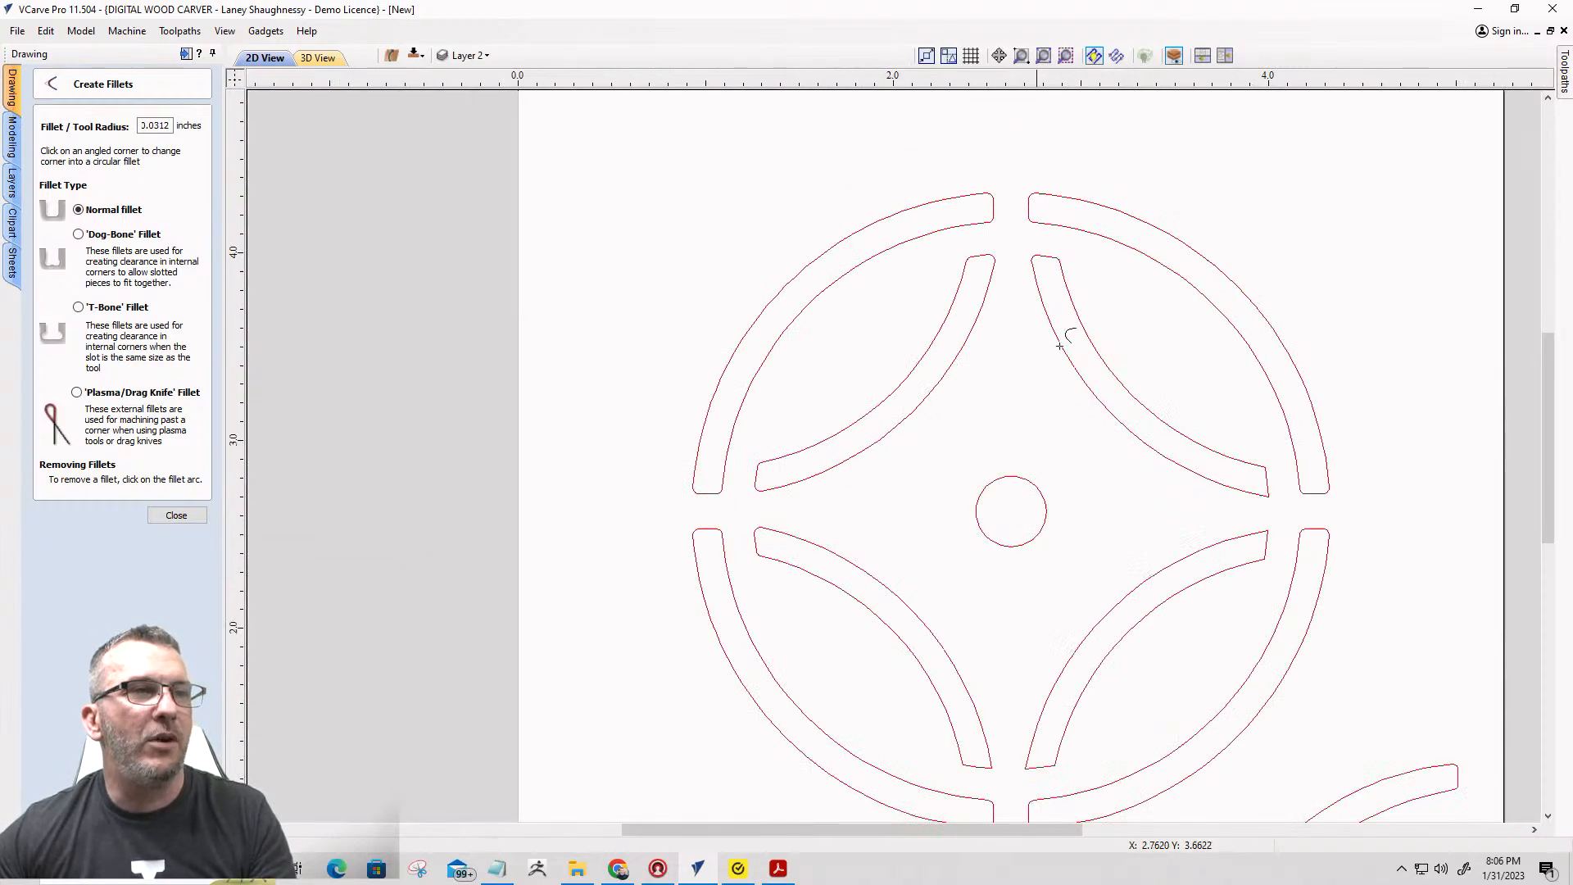
Round the right-side end corners of the two right inner slots with the same 0.0312-inch normal fillets.
scroll(1284, 497, up, 5)
click(1231, 423)
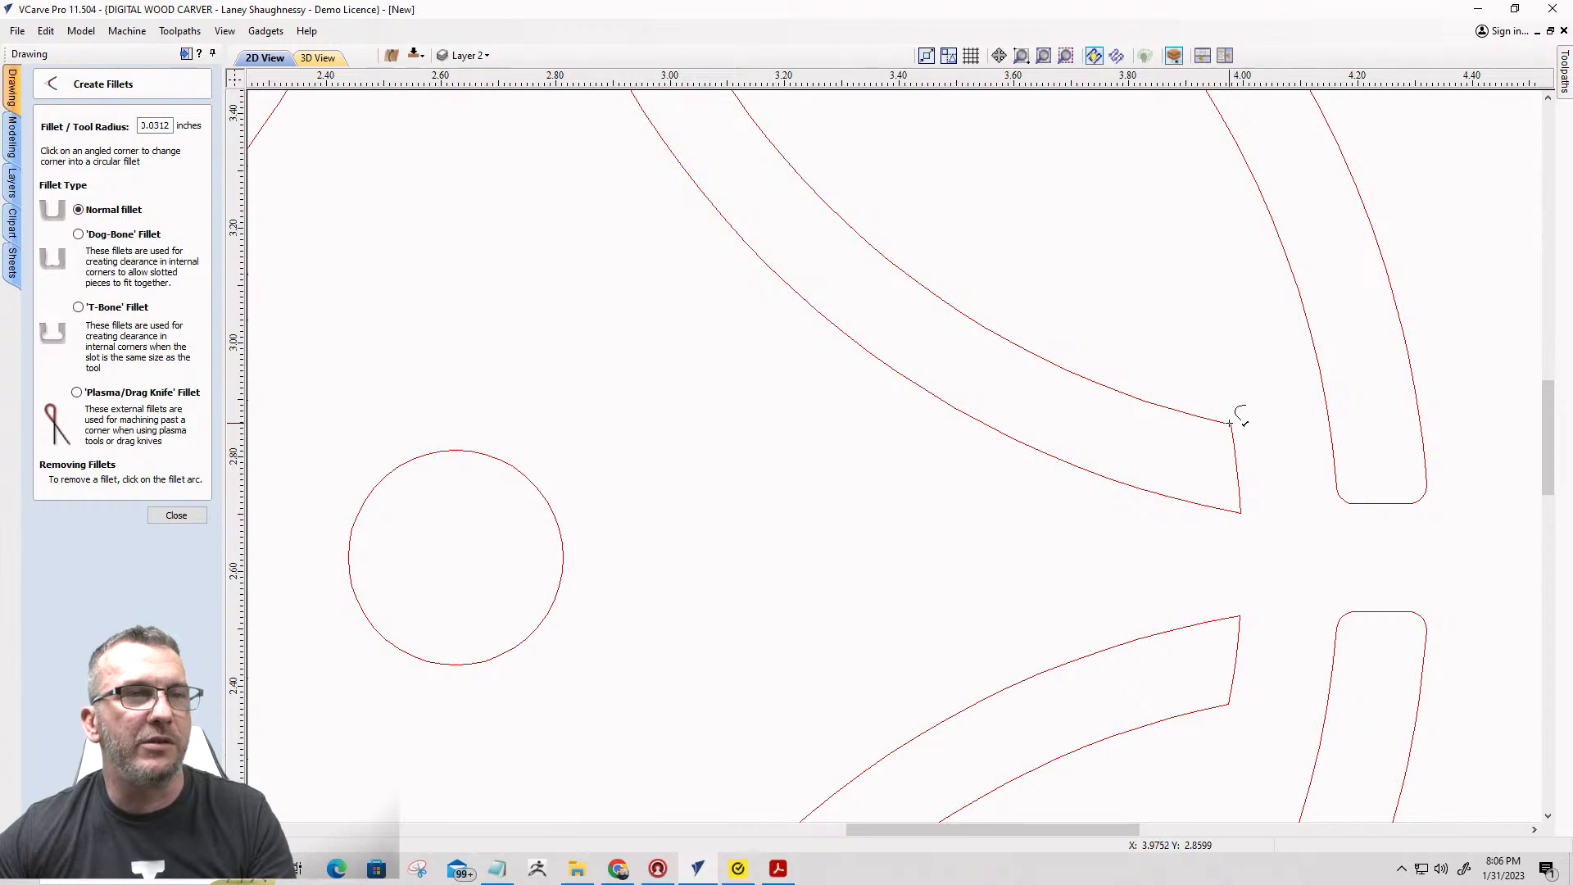
click(1241, 512)
scroll(1212, 459, down, 3)
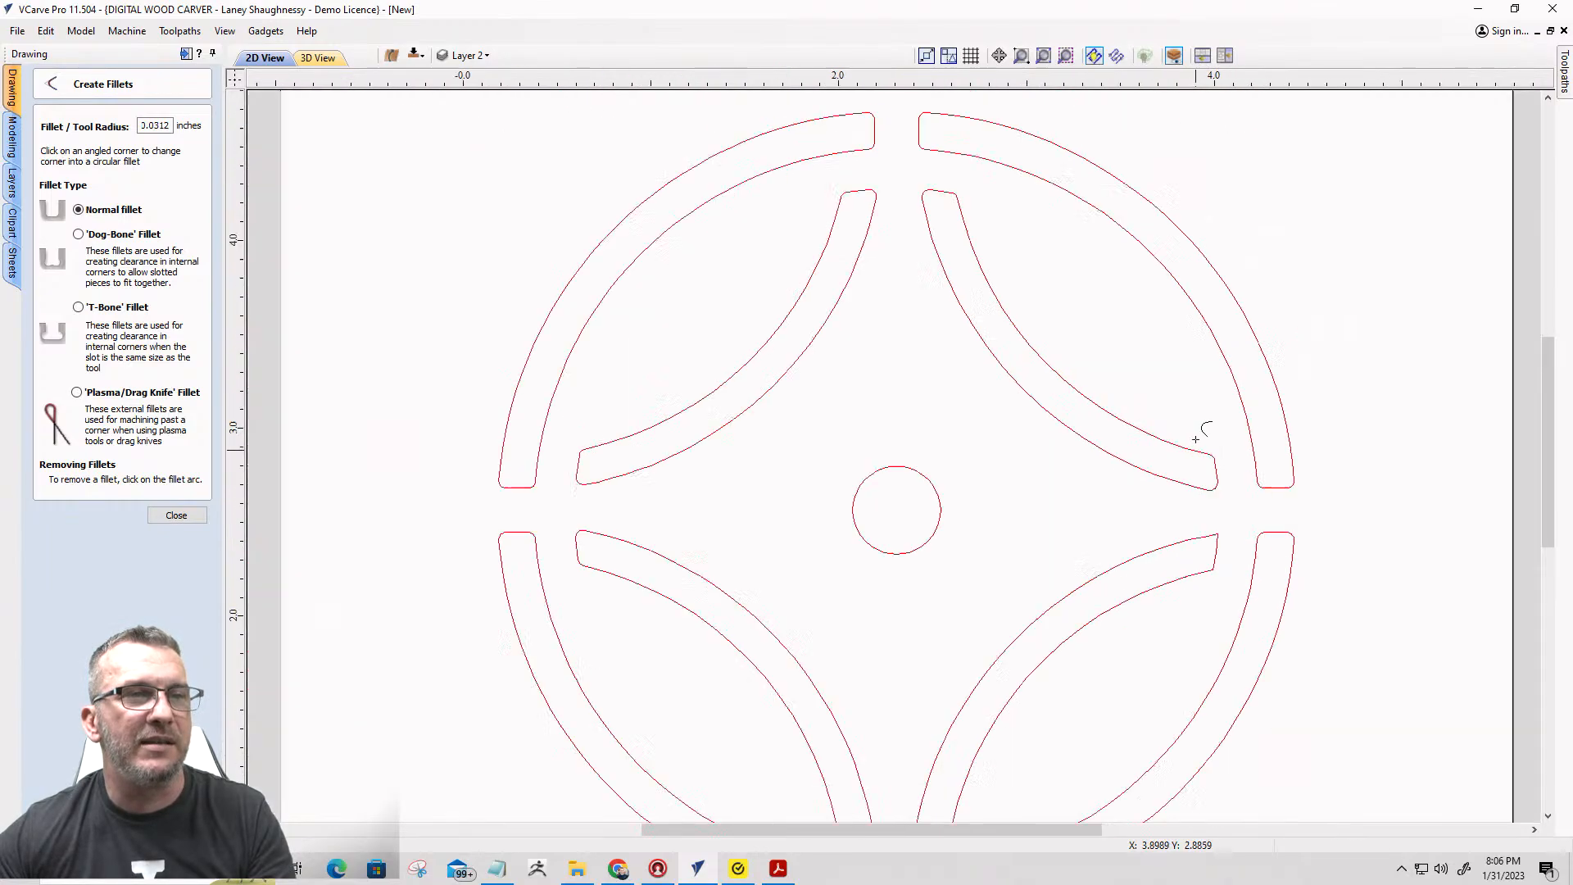
scroll(1204, 551, up, 3)
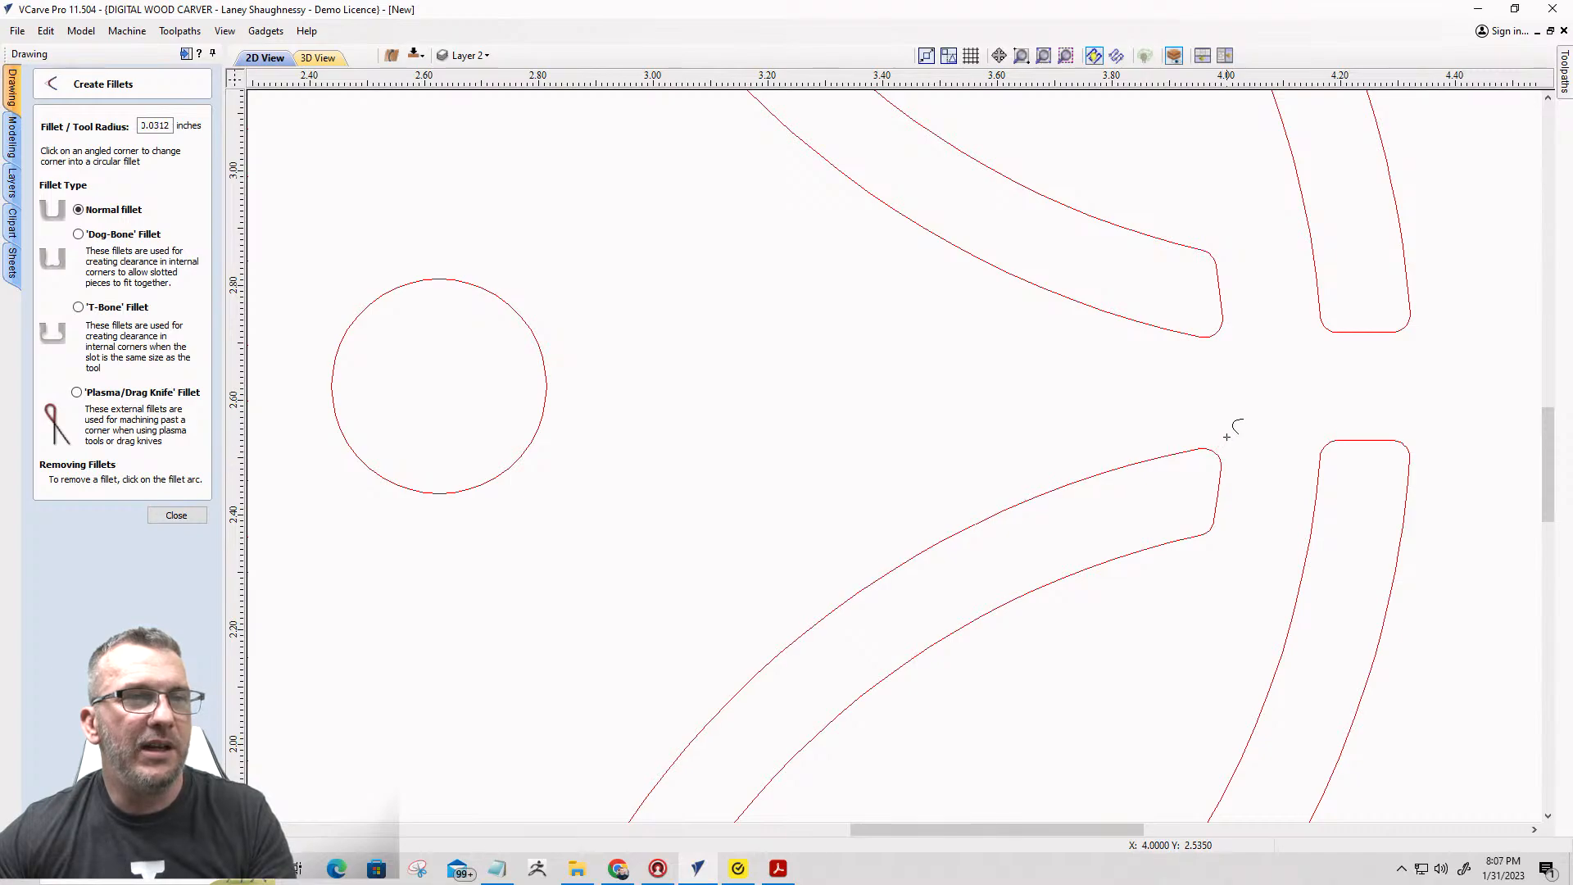
Round the four bottom end corners of the two lower inner slots with 0.0312-inch normal fillets, and close the fillet tool.
scroll(1229, 434, down, 3)
scroll(1129, 565, up, 3)
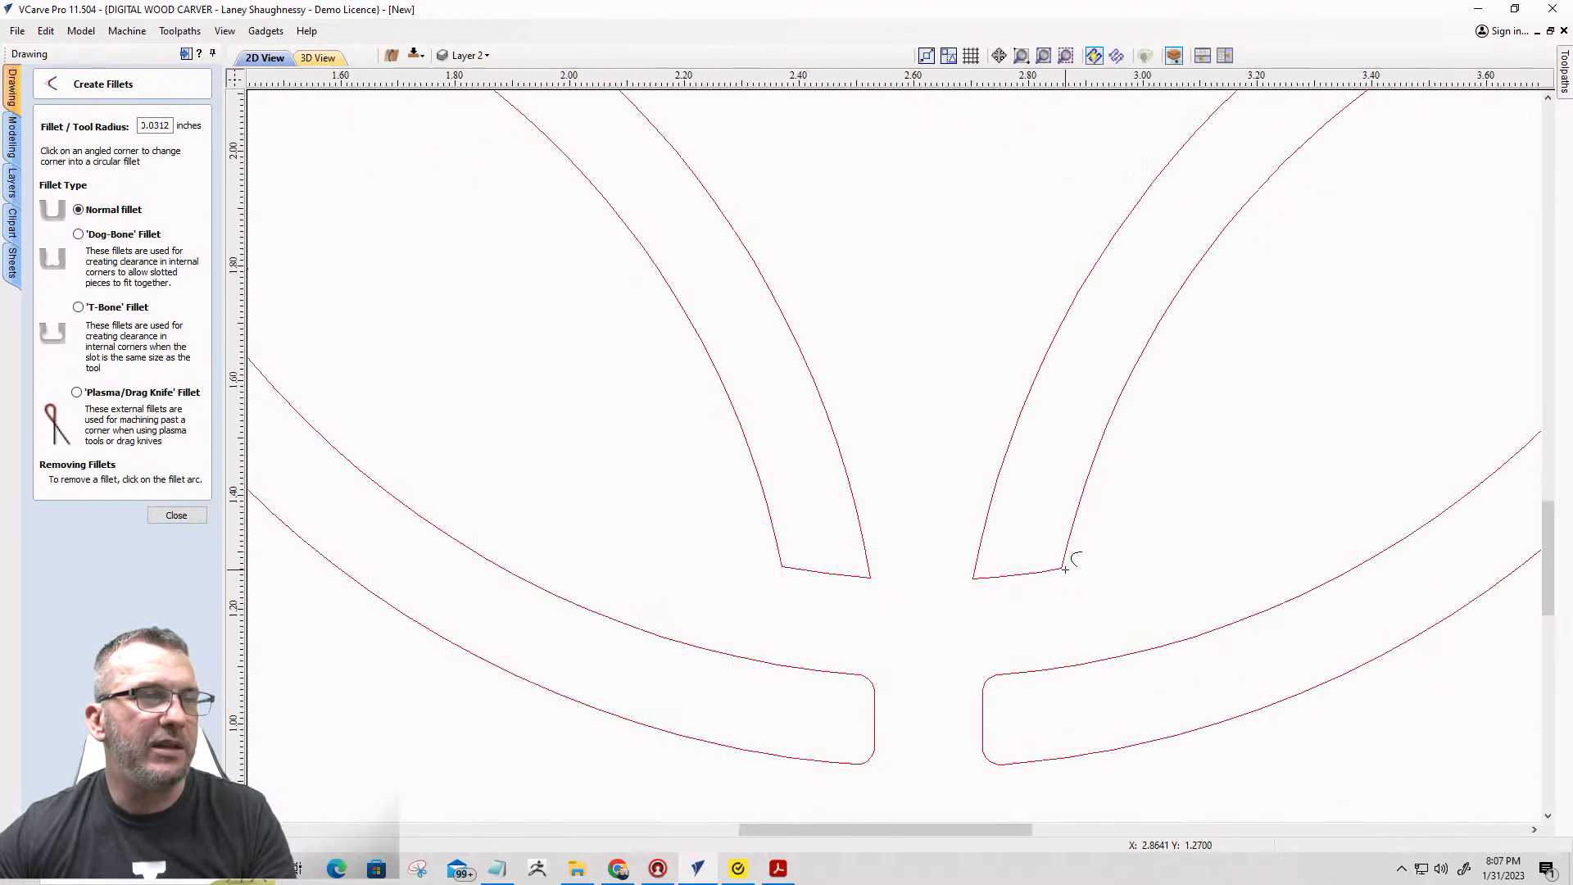
click(978, 572)
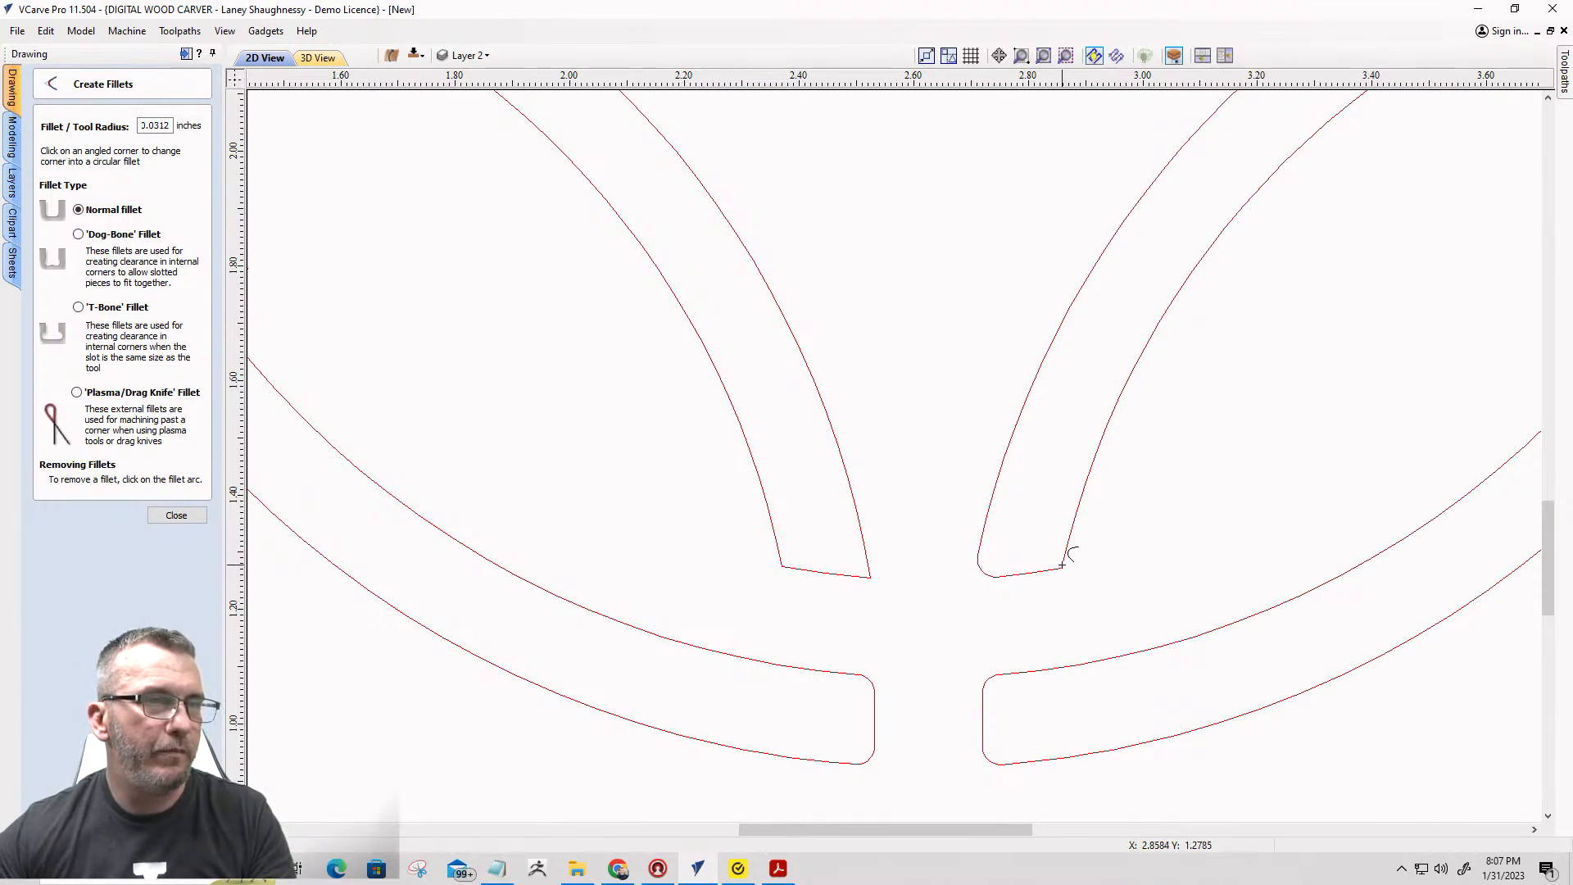
click(1062, 567)
click(869, 575)
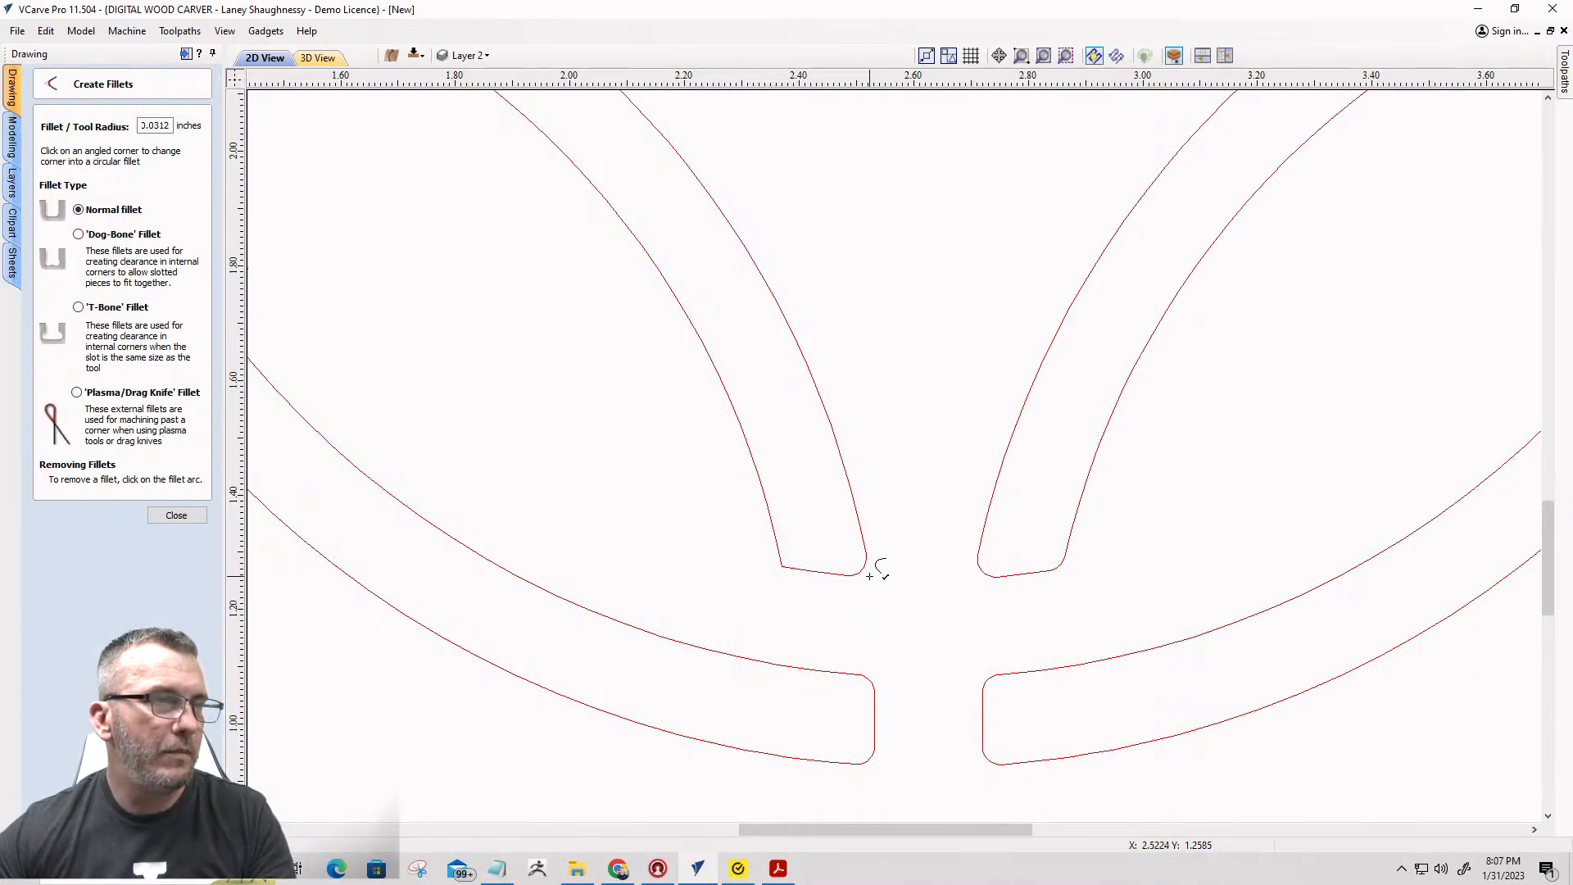
click(786, 567)
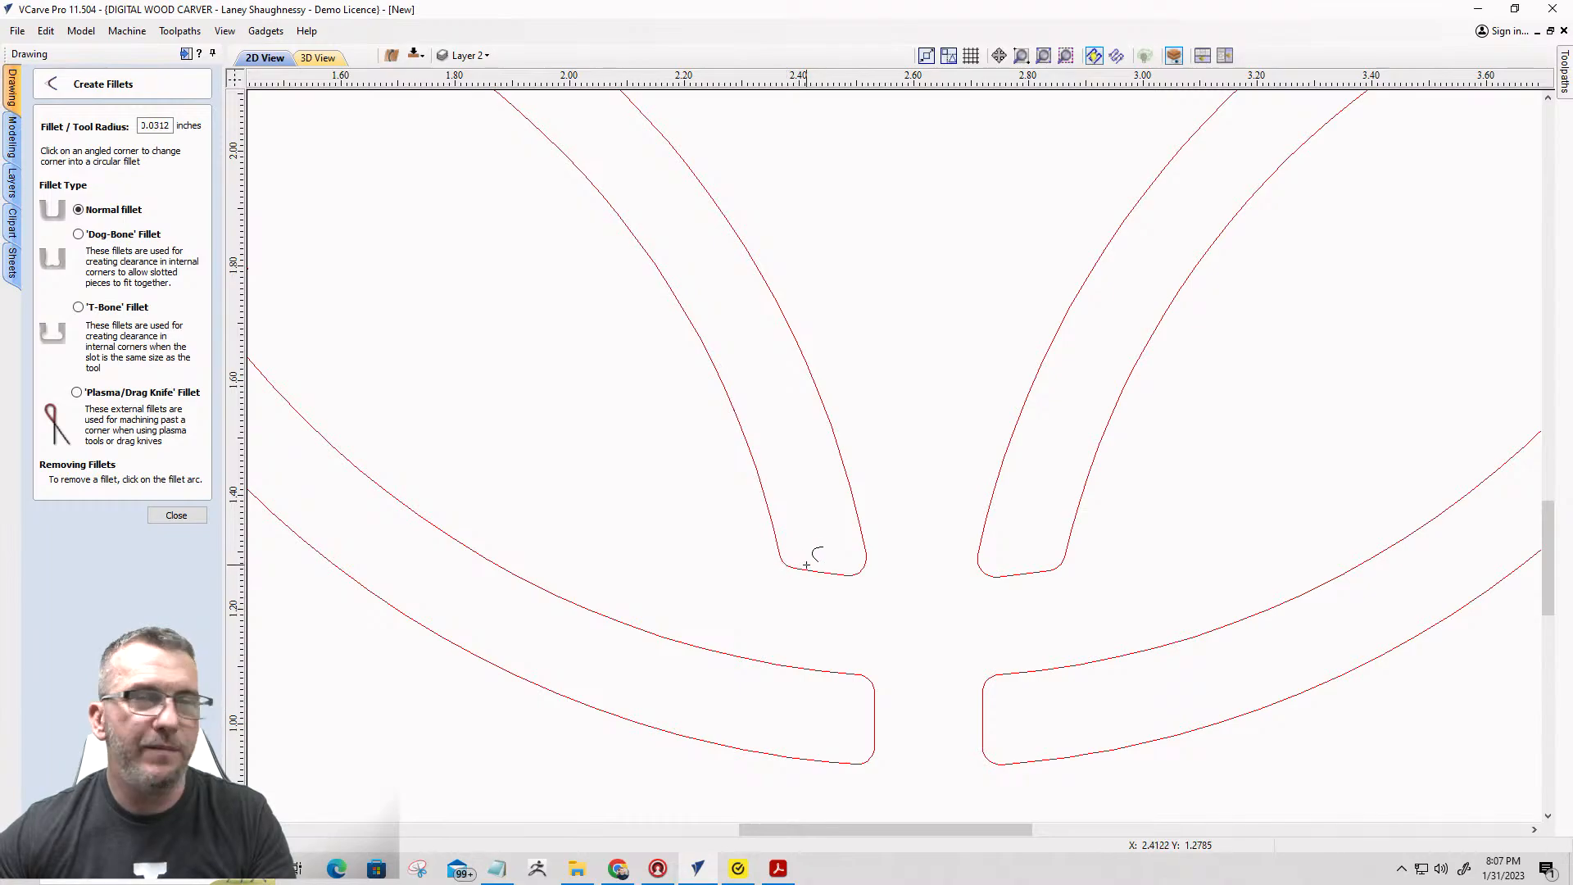
scroll(807, 565, down, 4)
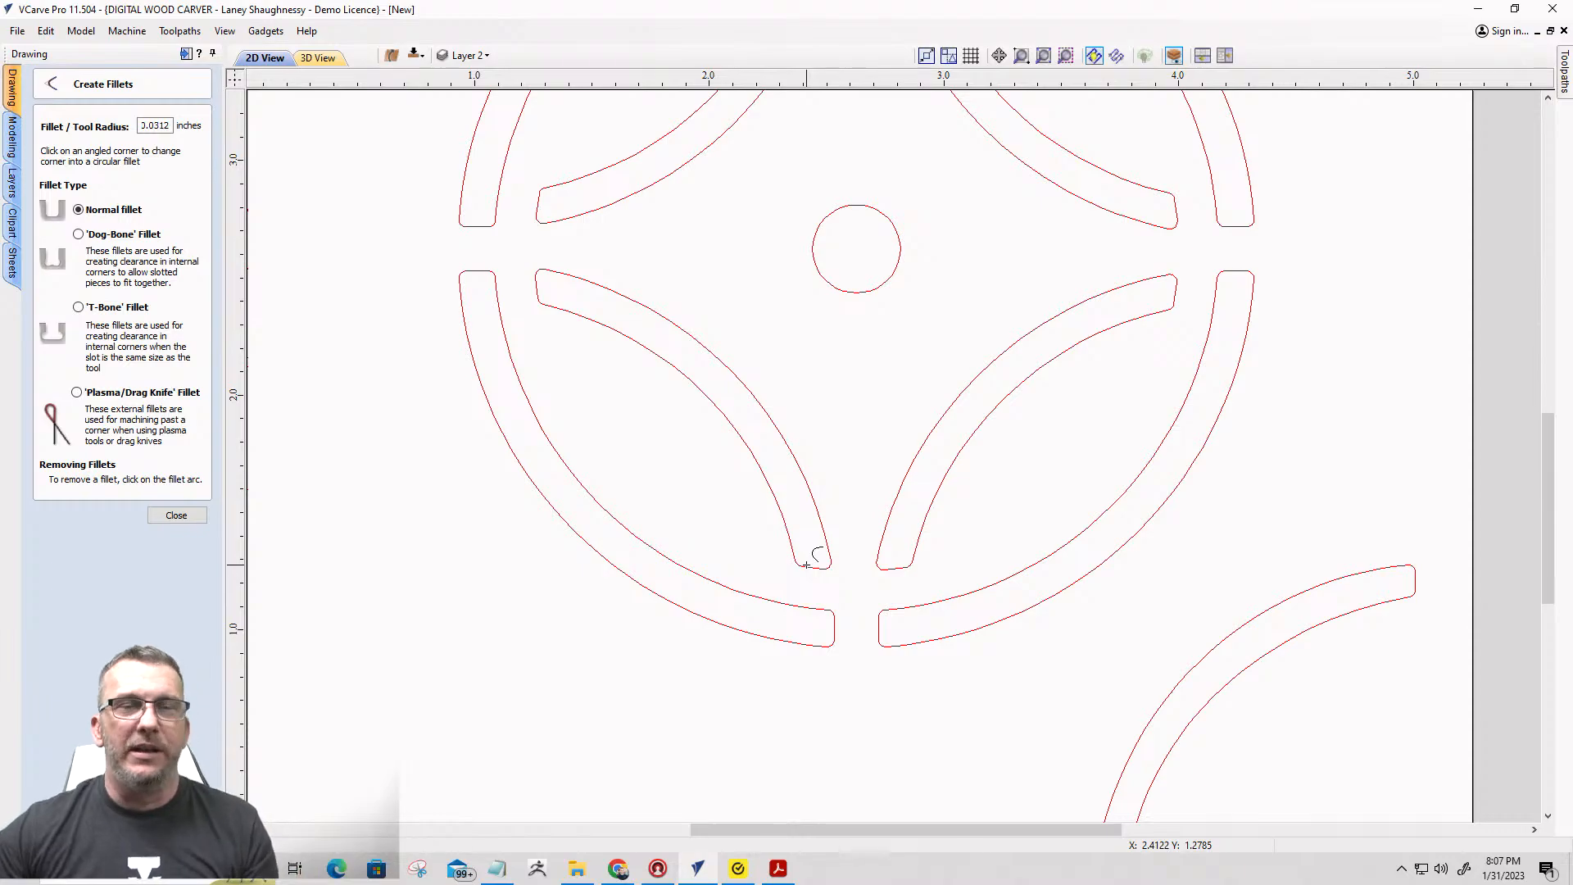
click(176, 515)
key(F3)
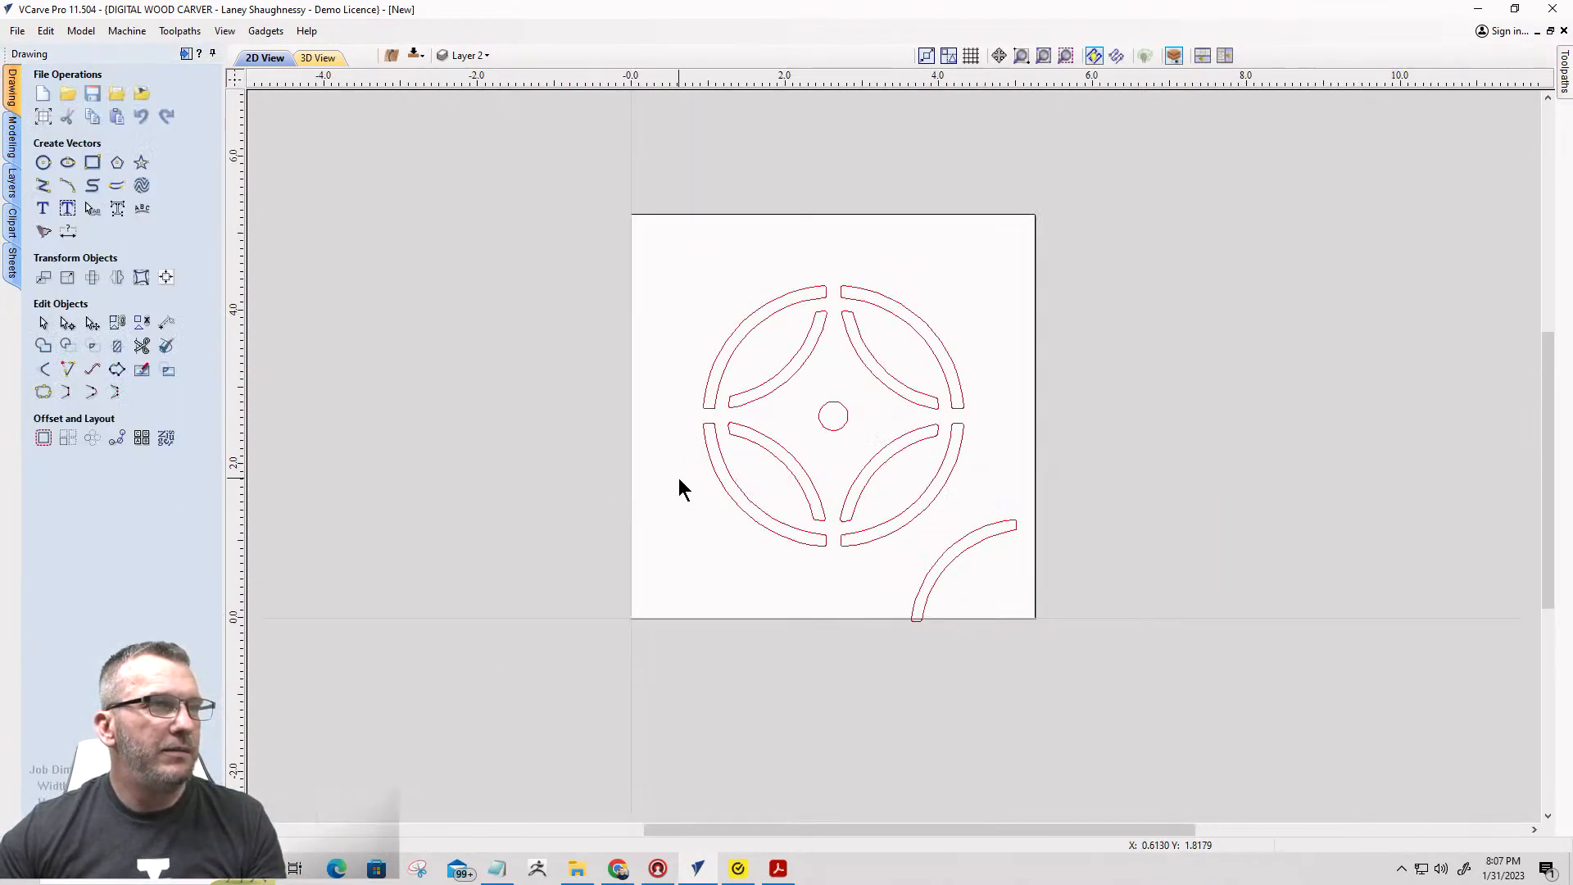
Delete the spare curved slot outside the ring near the lower-right corner of the material.
scroll(681, 479, up, 1)
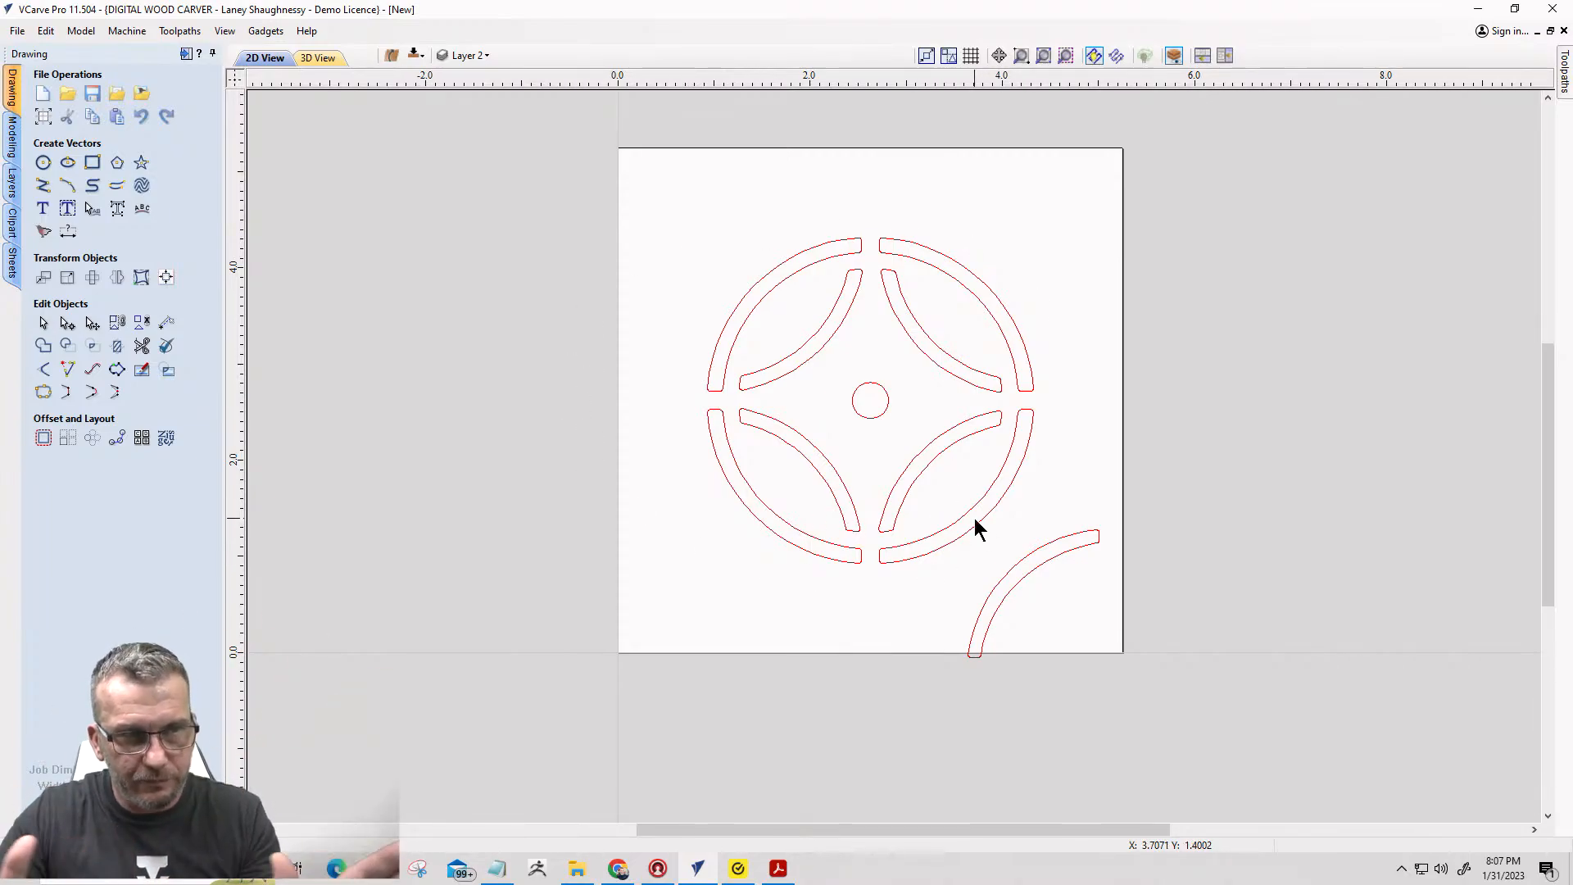
drag(1025, 602, 985, 567)
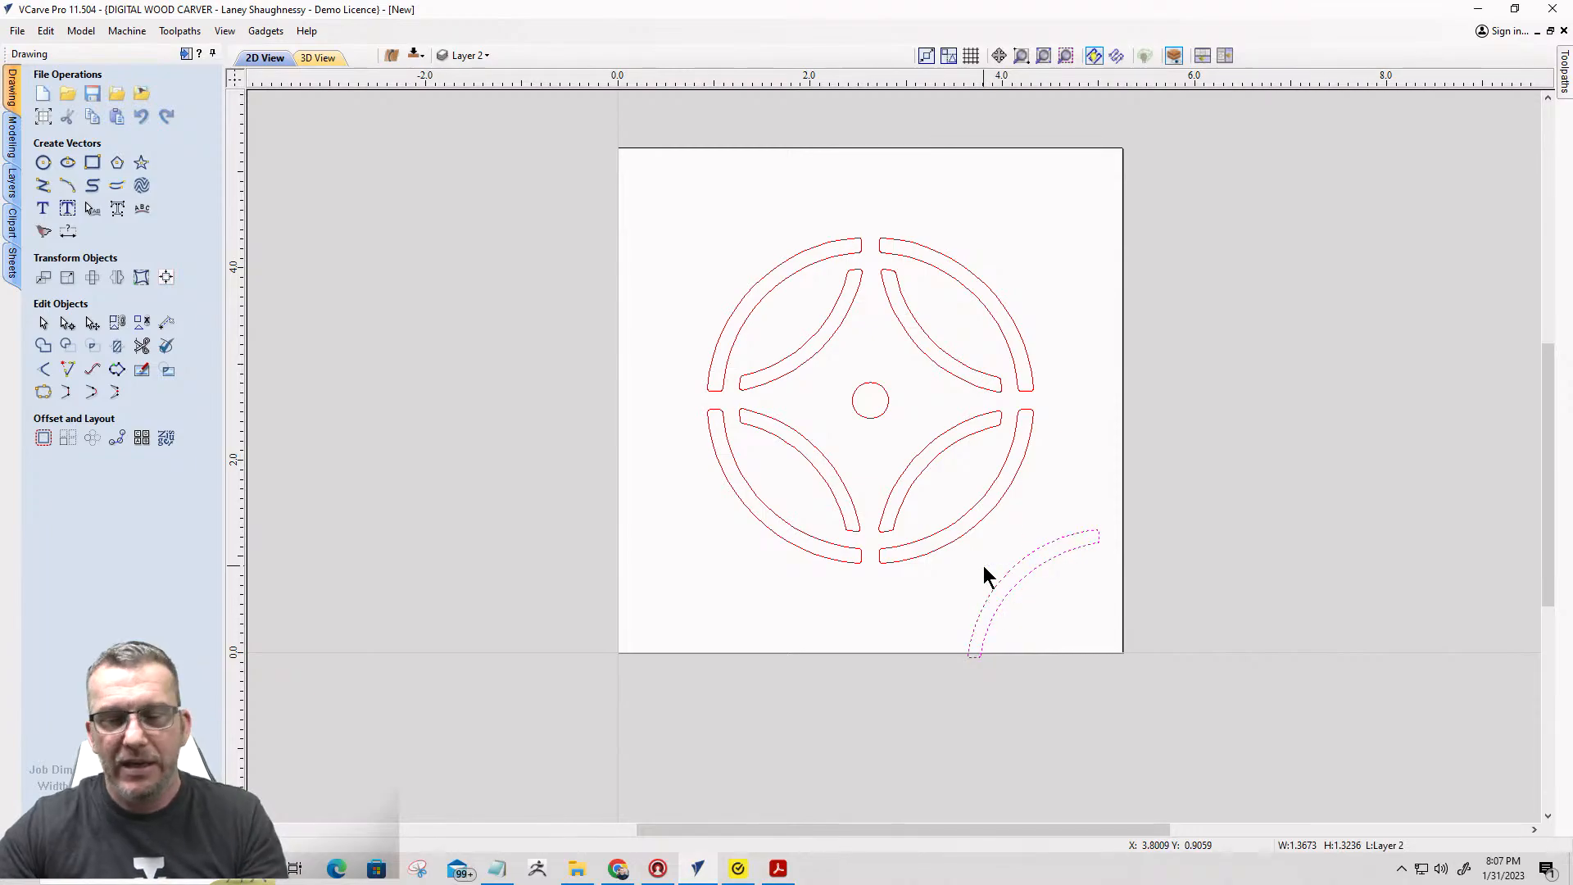
key(Delete)
Show the imported floral-pattern layer and compare its leaf shapes with the redrawn ring and inner slots.
click(463, 55)
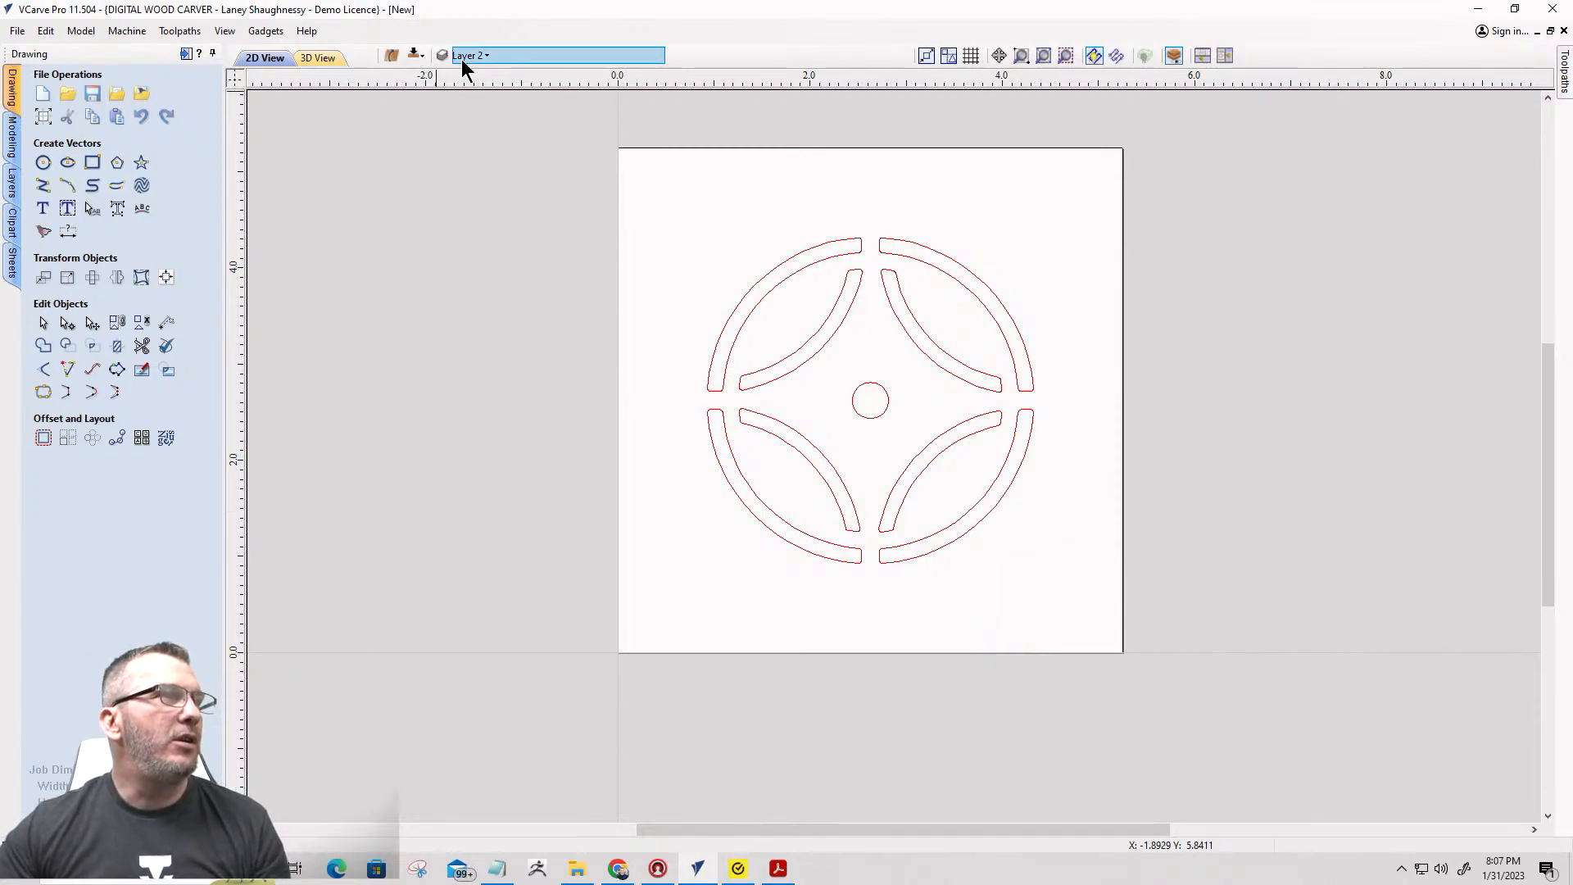
click(465, 131)
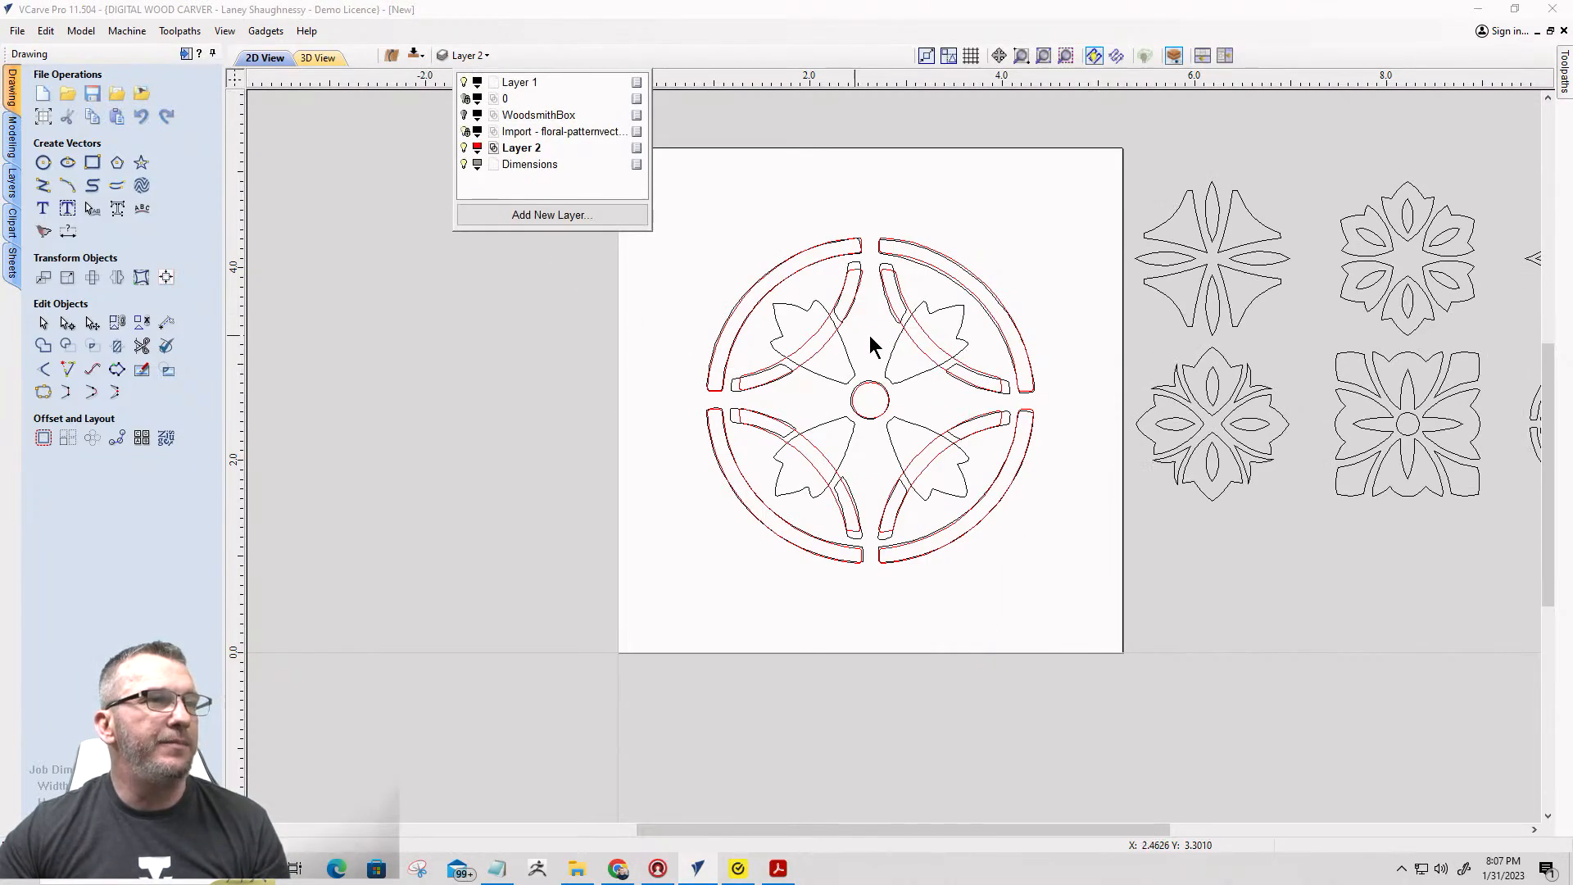
scroll(874, 335, up, 5)
scroll(941, 355, down, 3)
scroll(856, 396, up, 4)
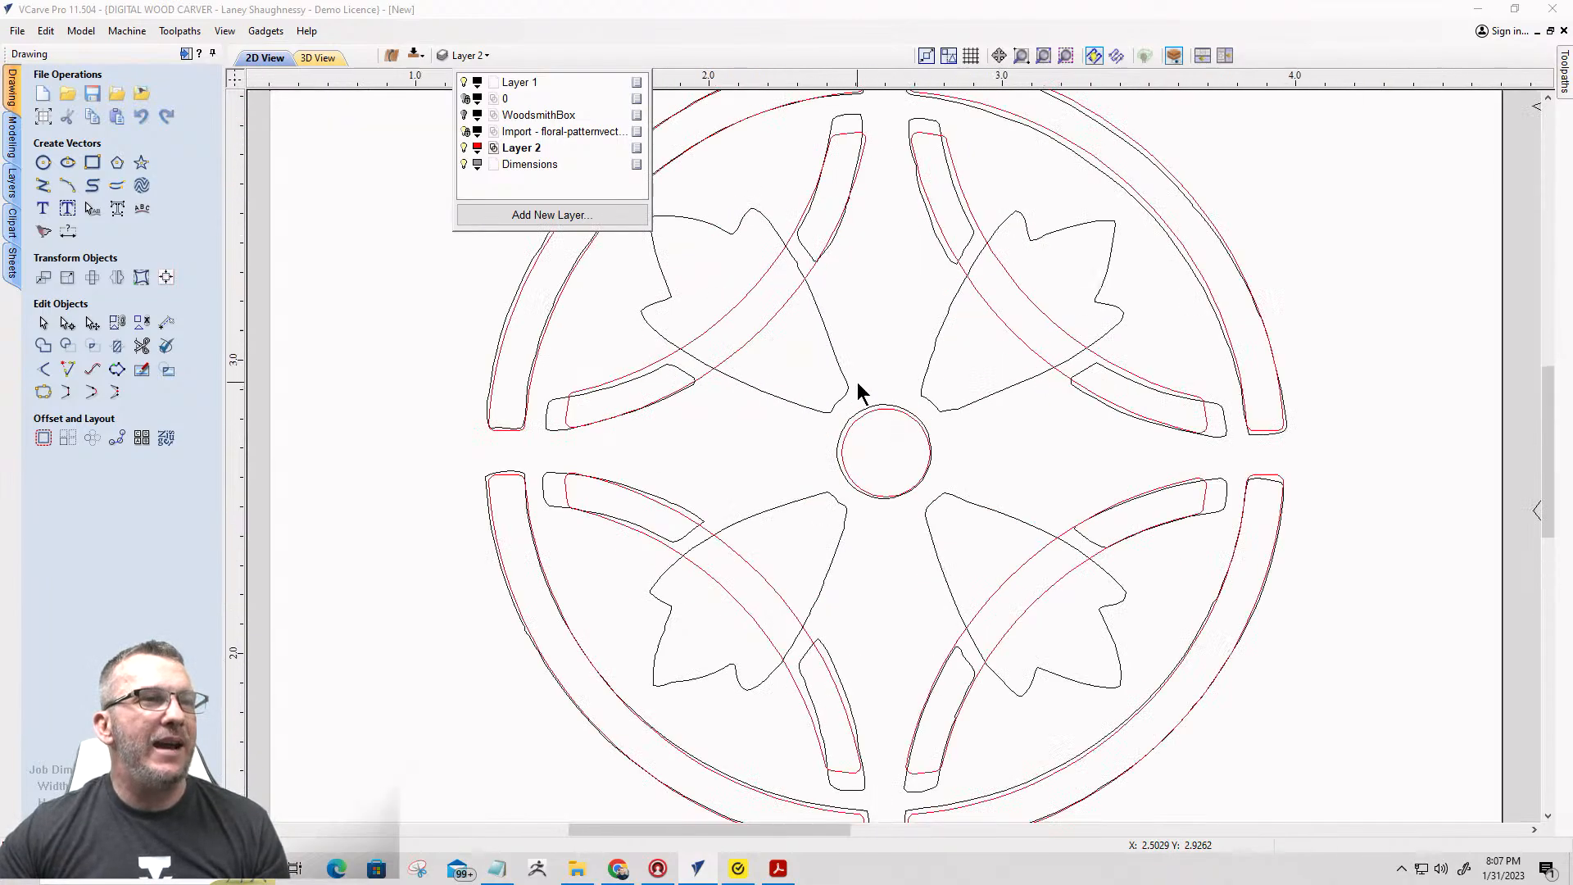
click(959, 384)
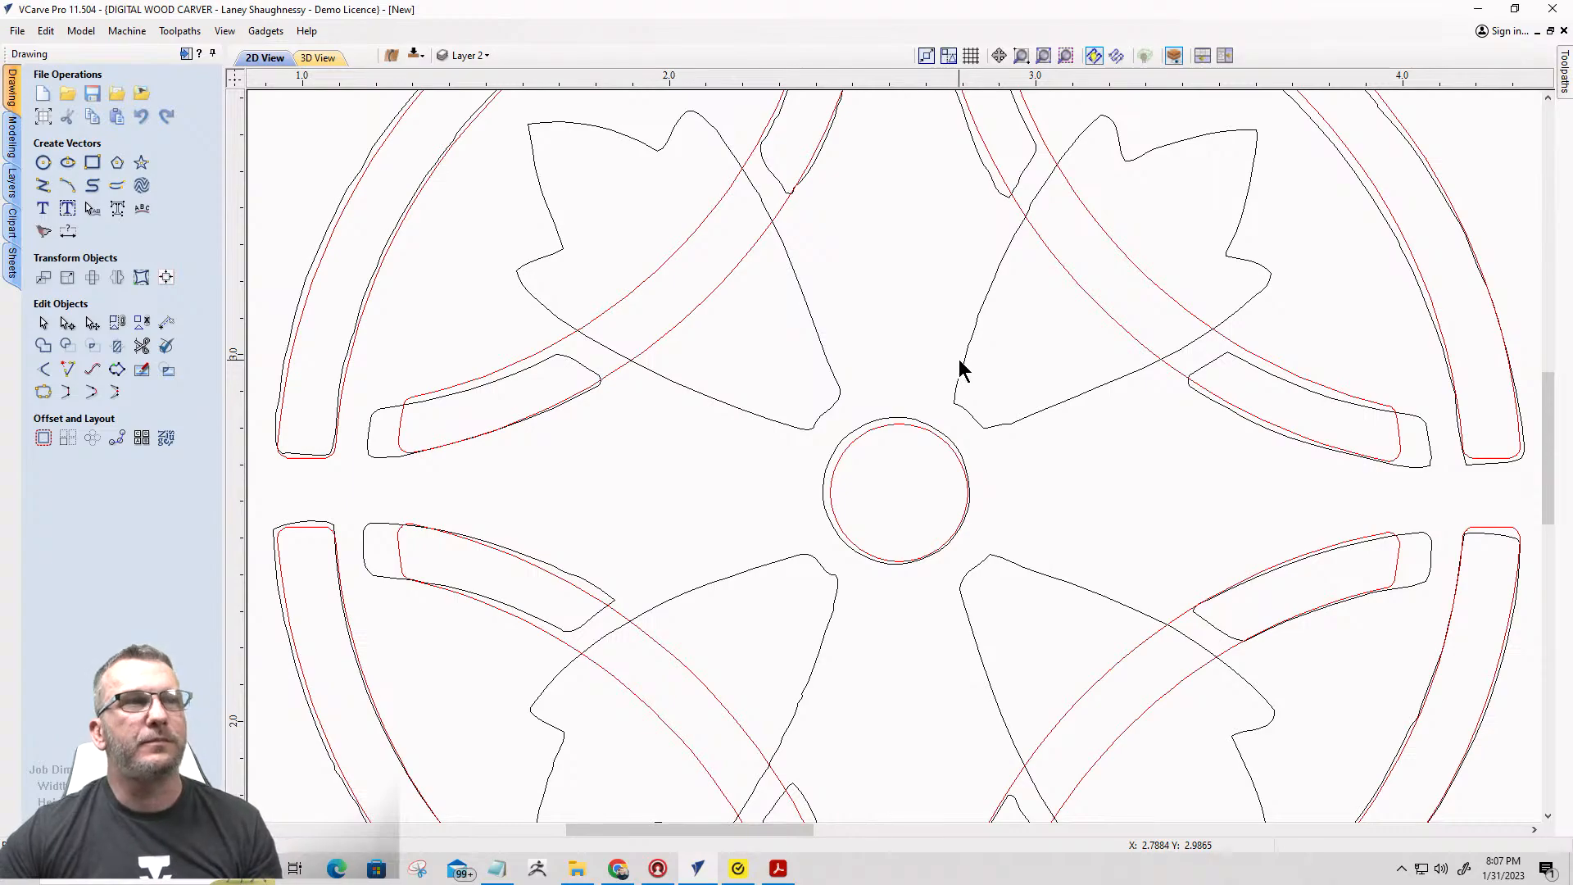
scroll(960, 369, down, 2)
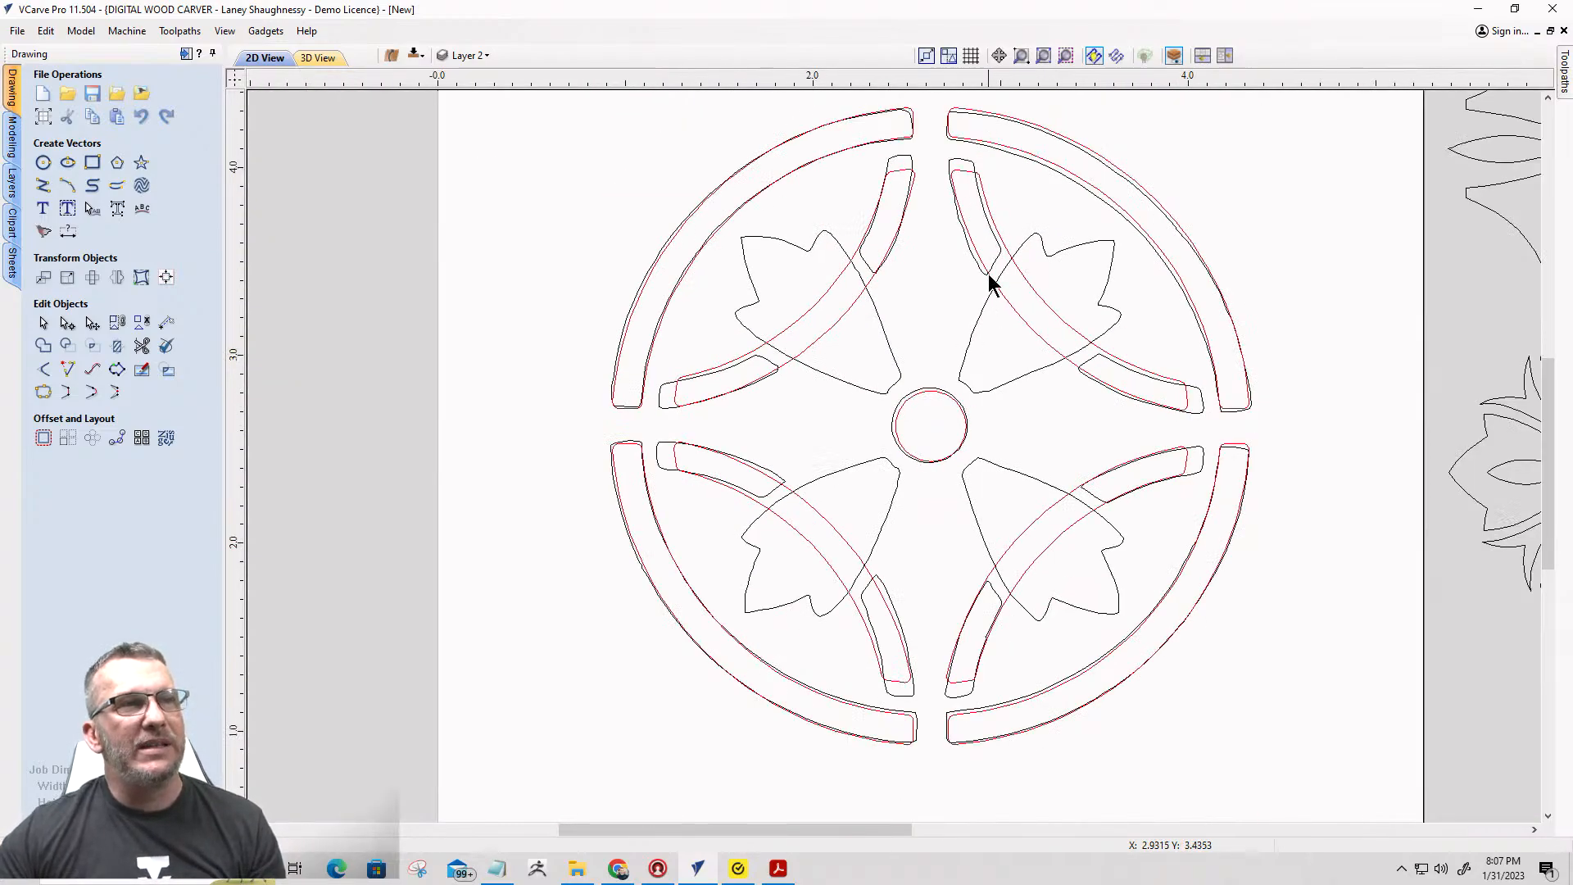
scroll(1092, 397, down, 2)
scroll(1092, 411, up, 3)
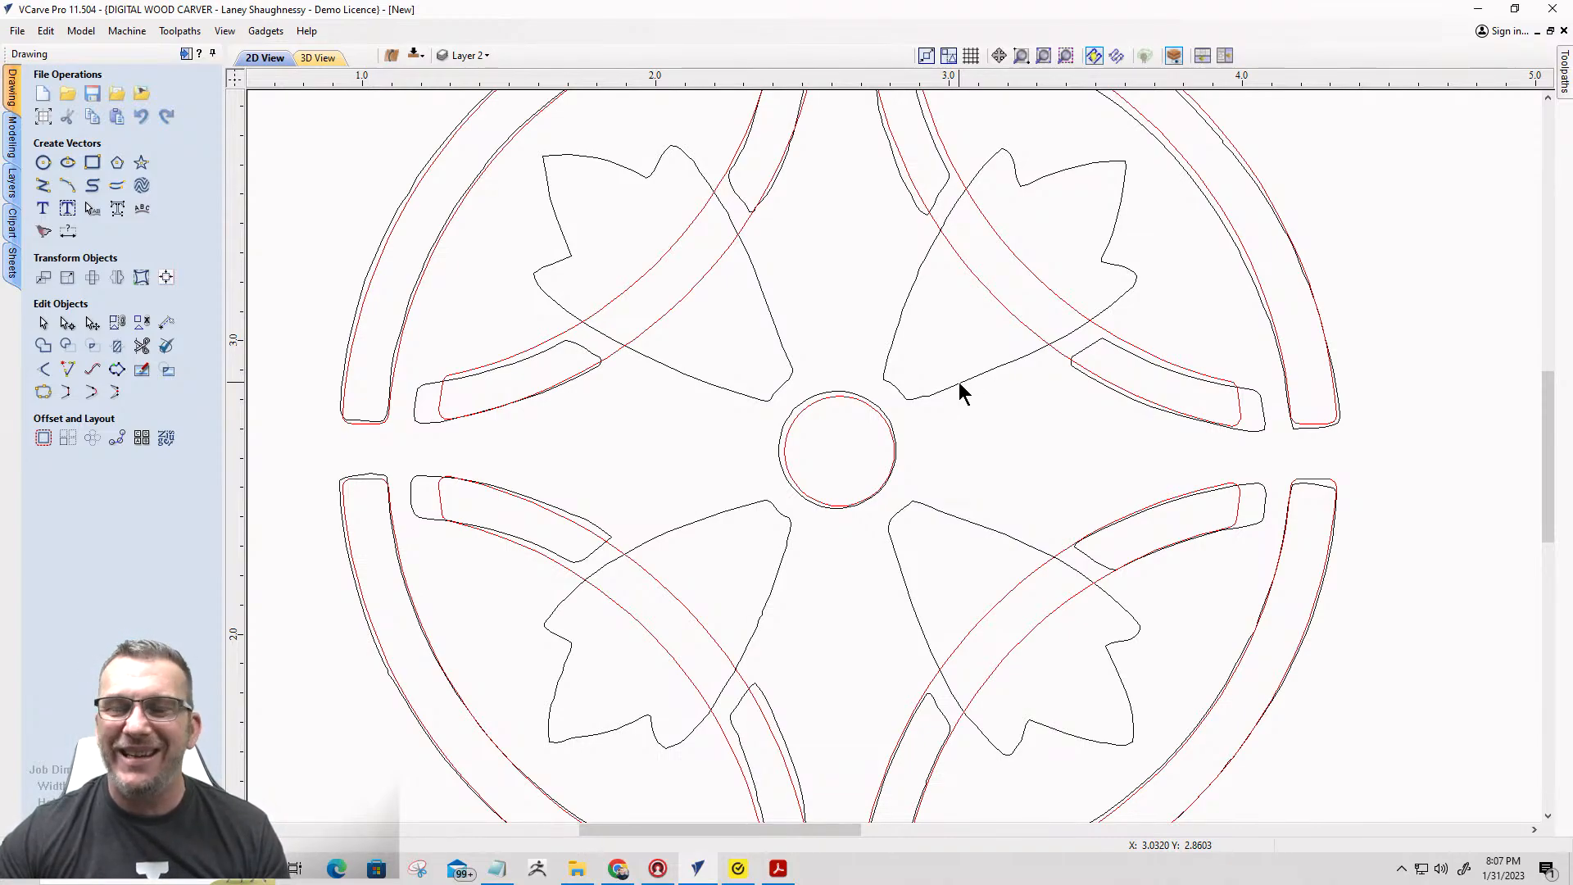
scroll(963, 393, down, 3)
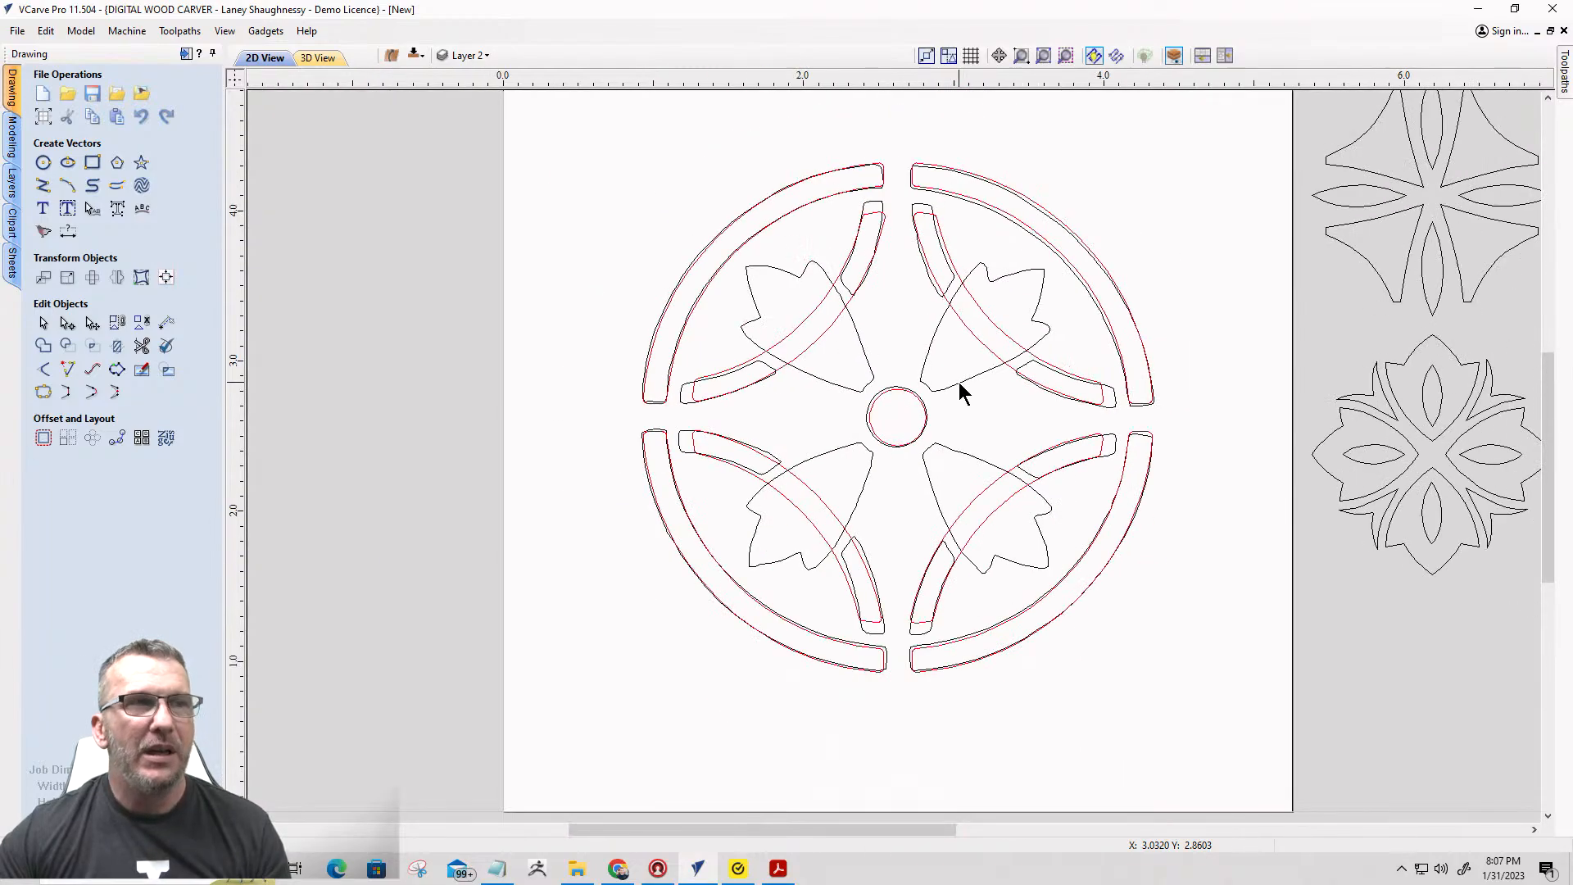
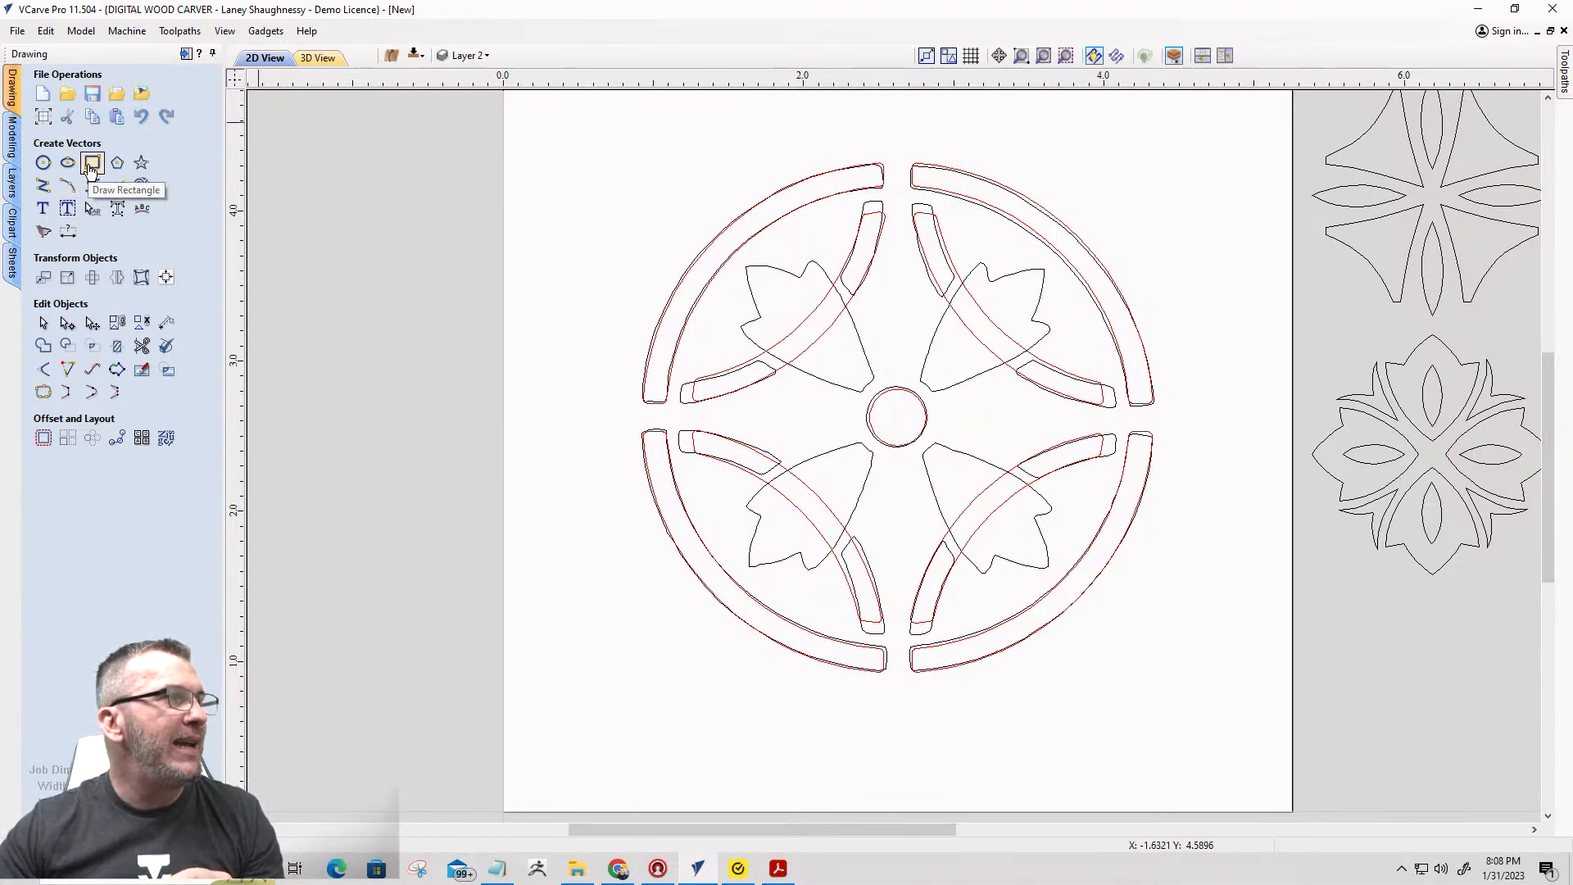
Draw a square-cornered rectangle about 1.15 by 0.575 inches over the upper-right leaf, and close the rectangle tool.
click(90, 168)
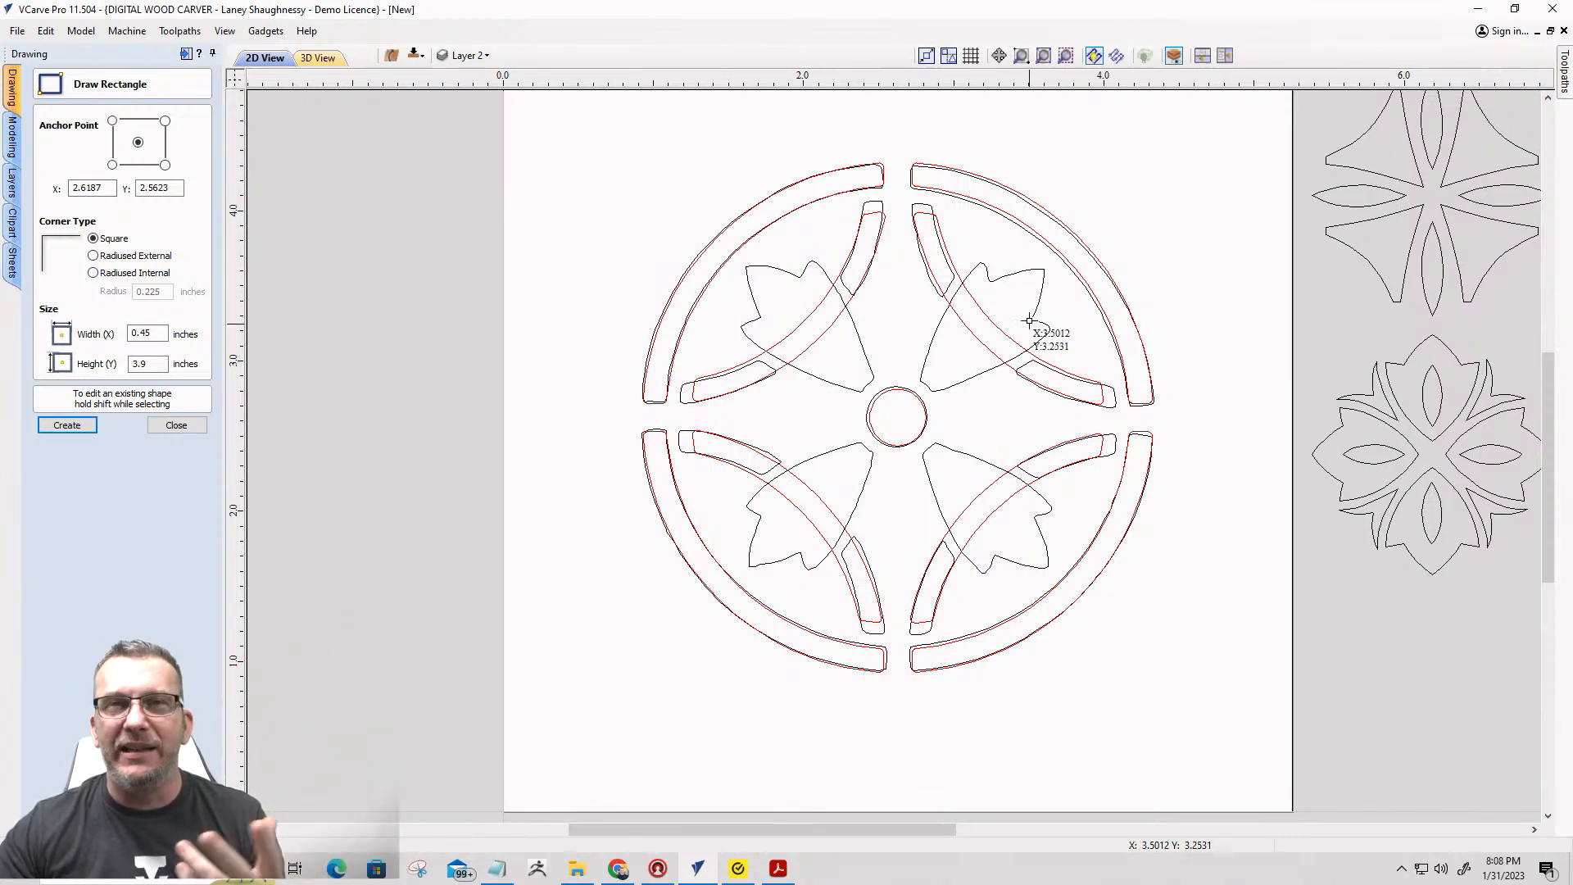
scroll(1028, 320, up, 3)
scroll(1029, 318, down, 2)
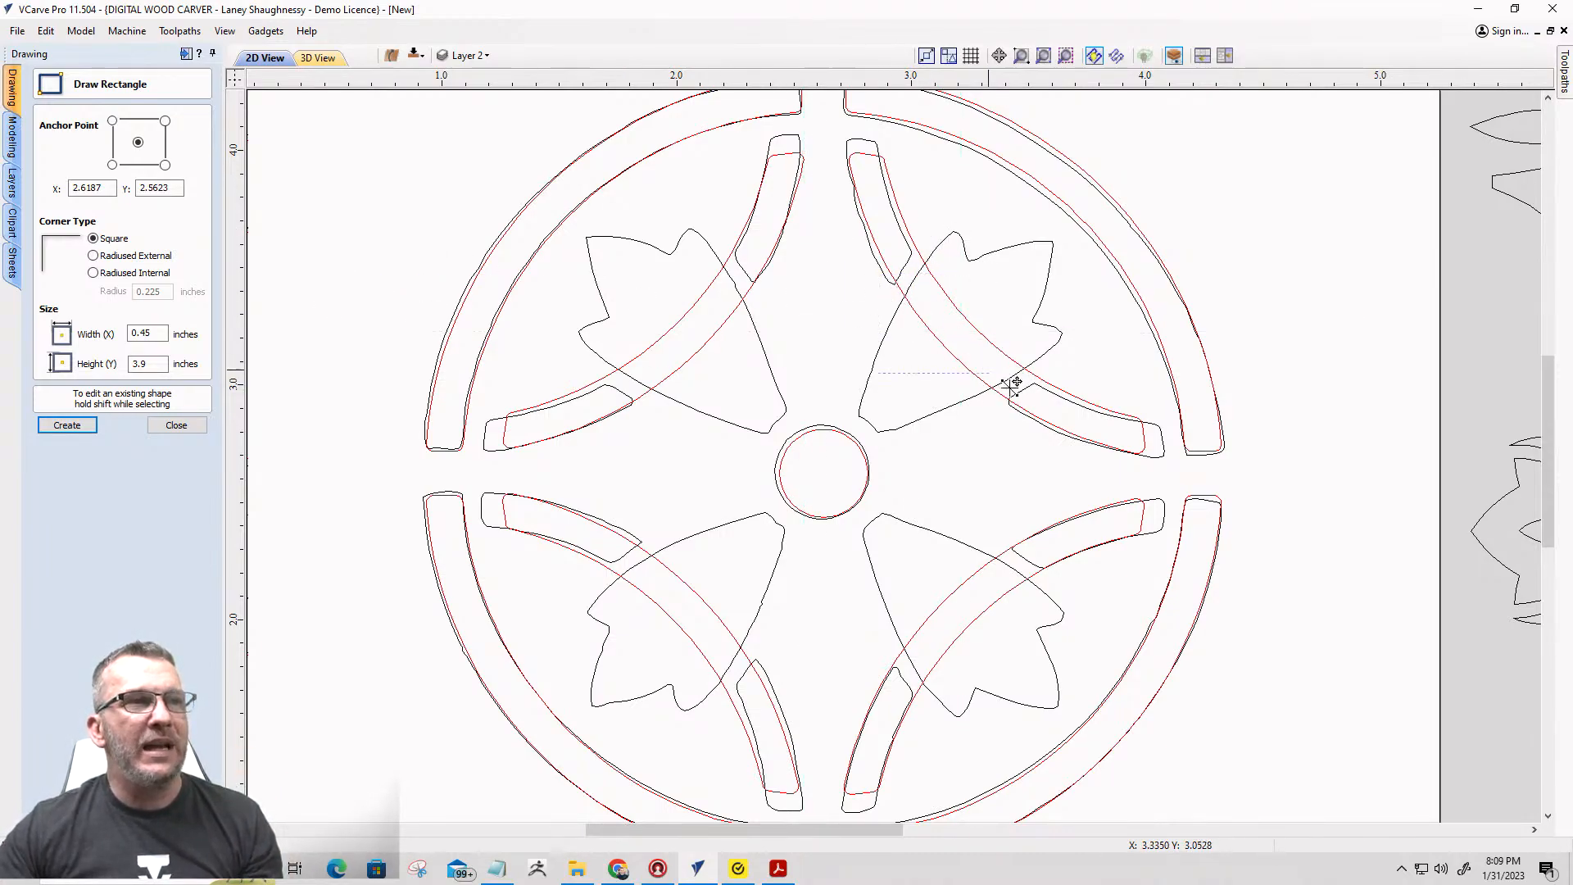
drag(1009, 386, 1148, 408)
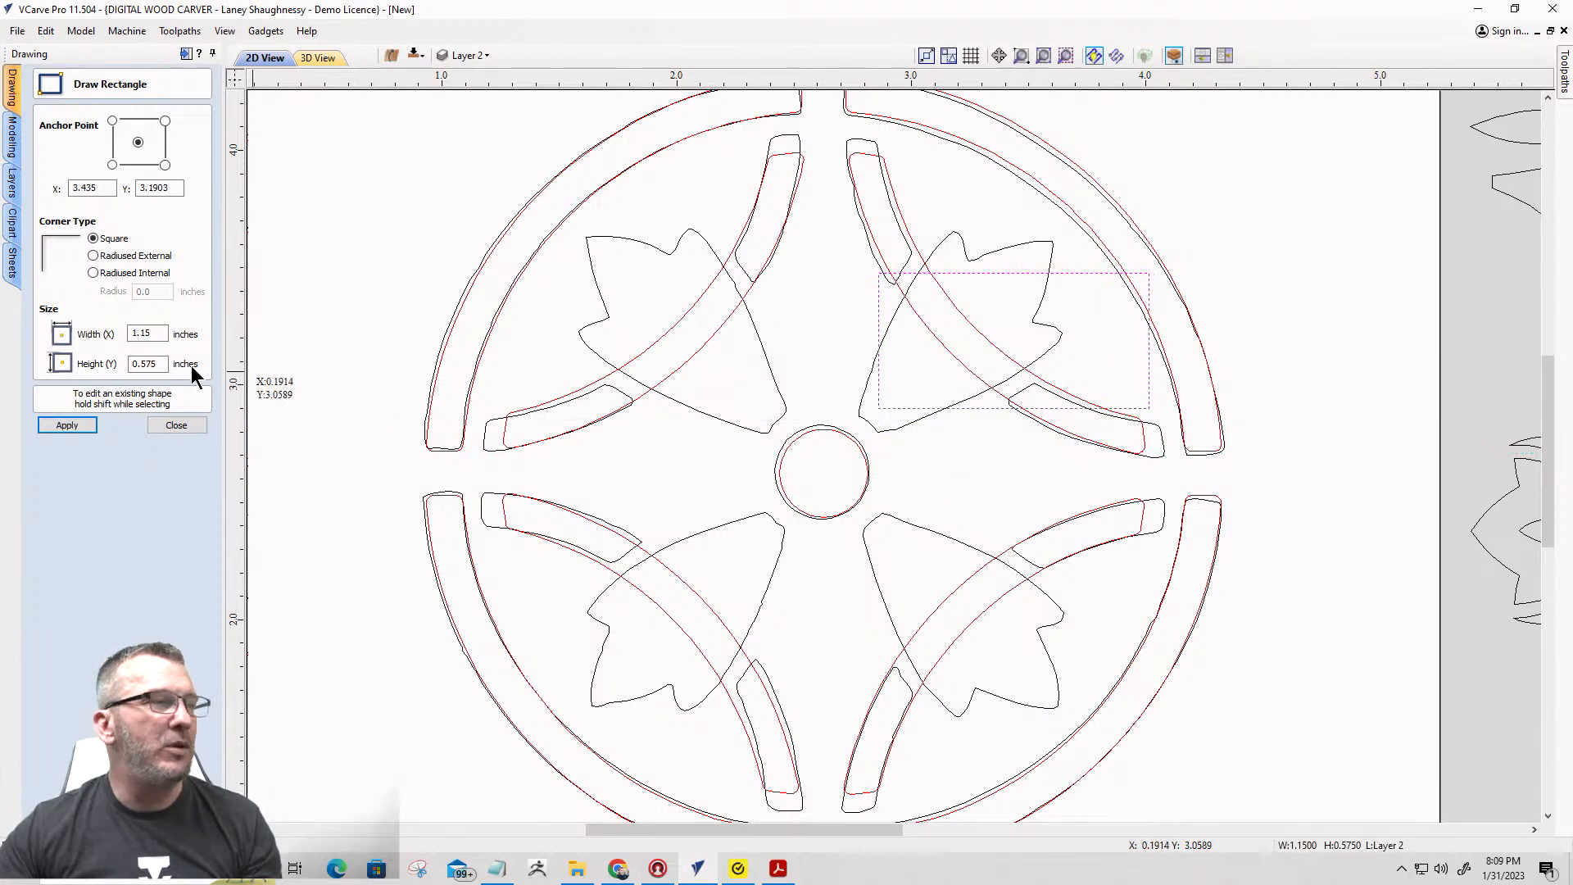
click(177, 425)
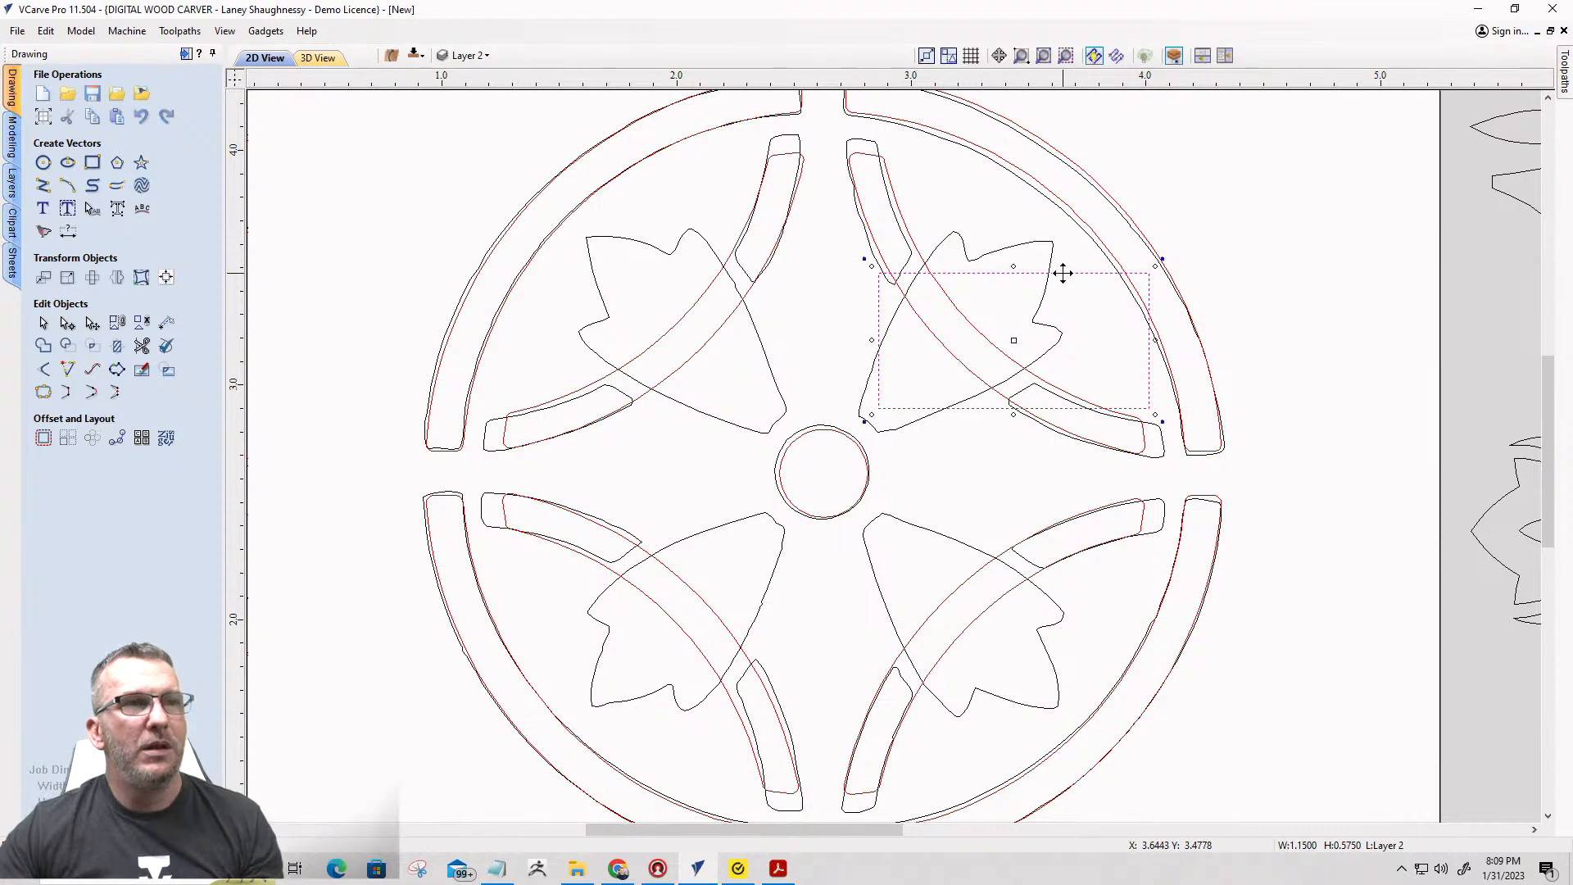
Move the rectangle toward the centre of the upper-right leaf and rotate it to about 45 degrees, aligned with the leaf's axis.
drag(1013, 340, 949, 340)
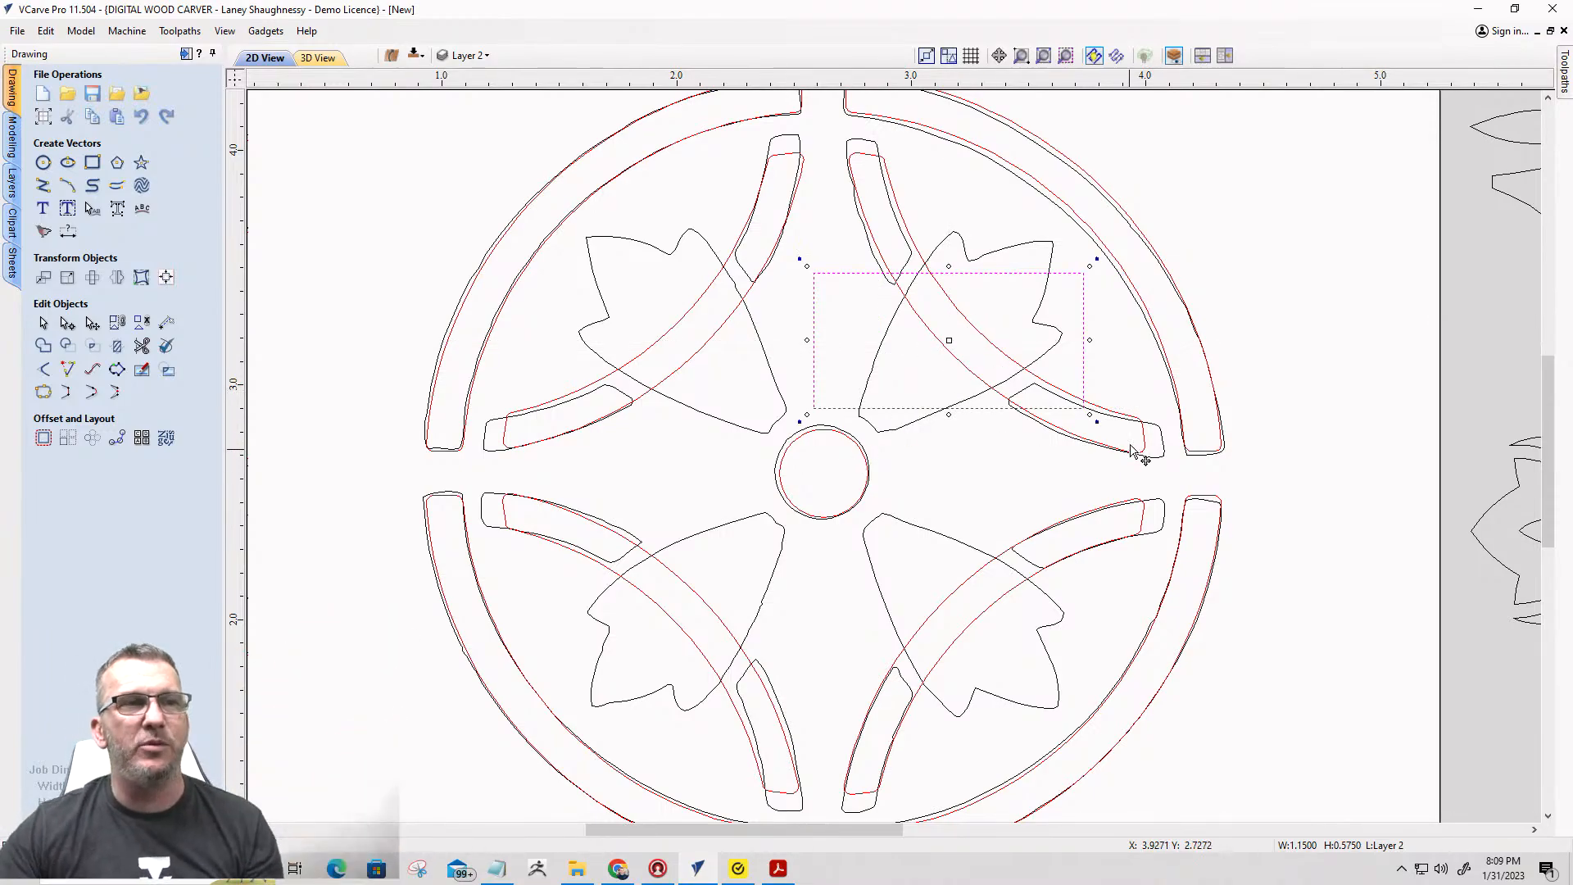
drag(1090, 264, 985, 171)
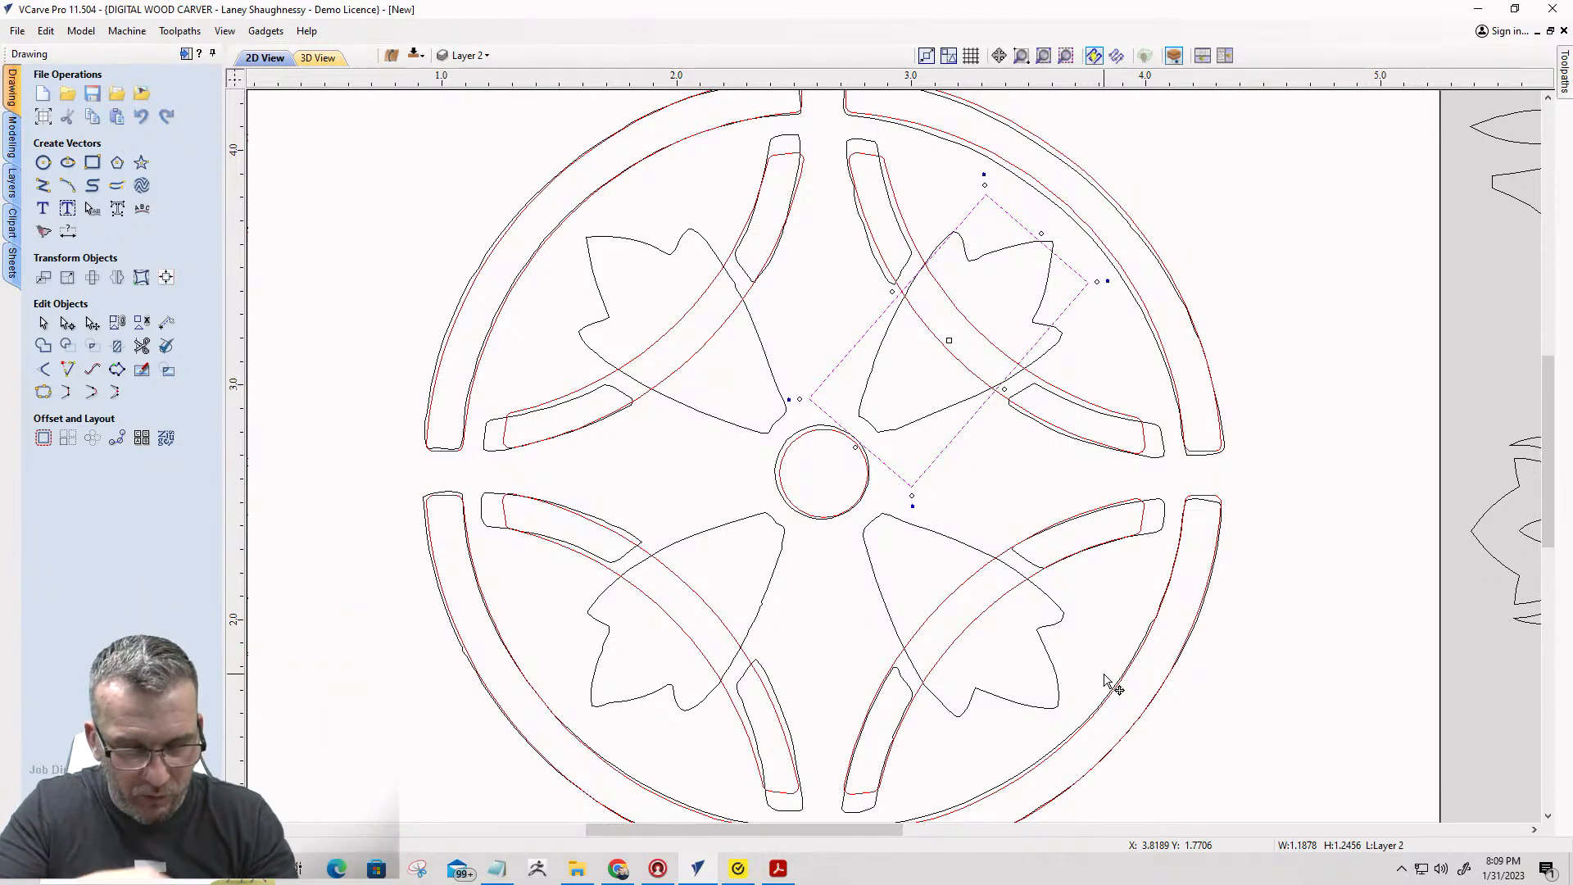
key(ctrl+z)
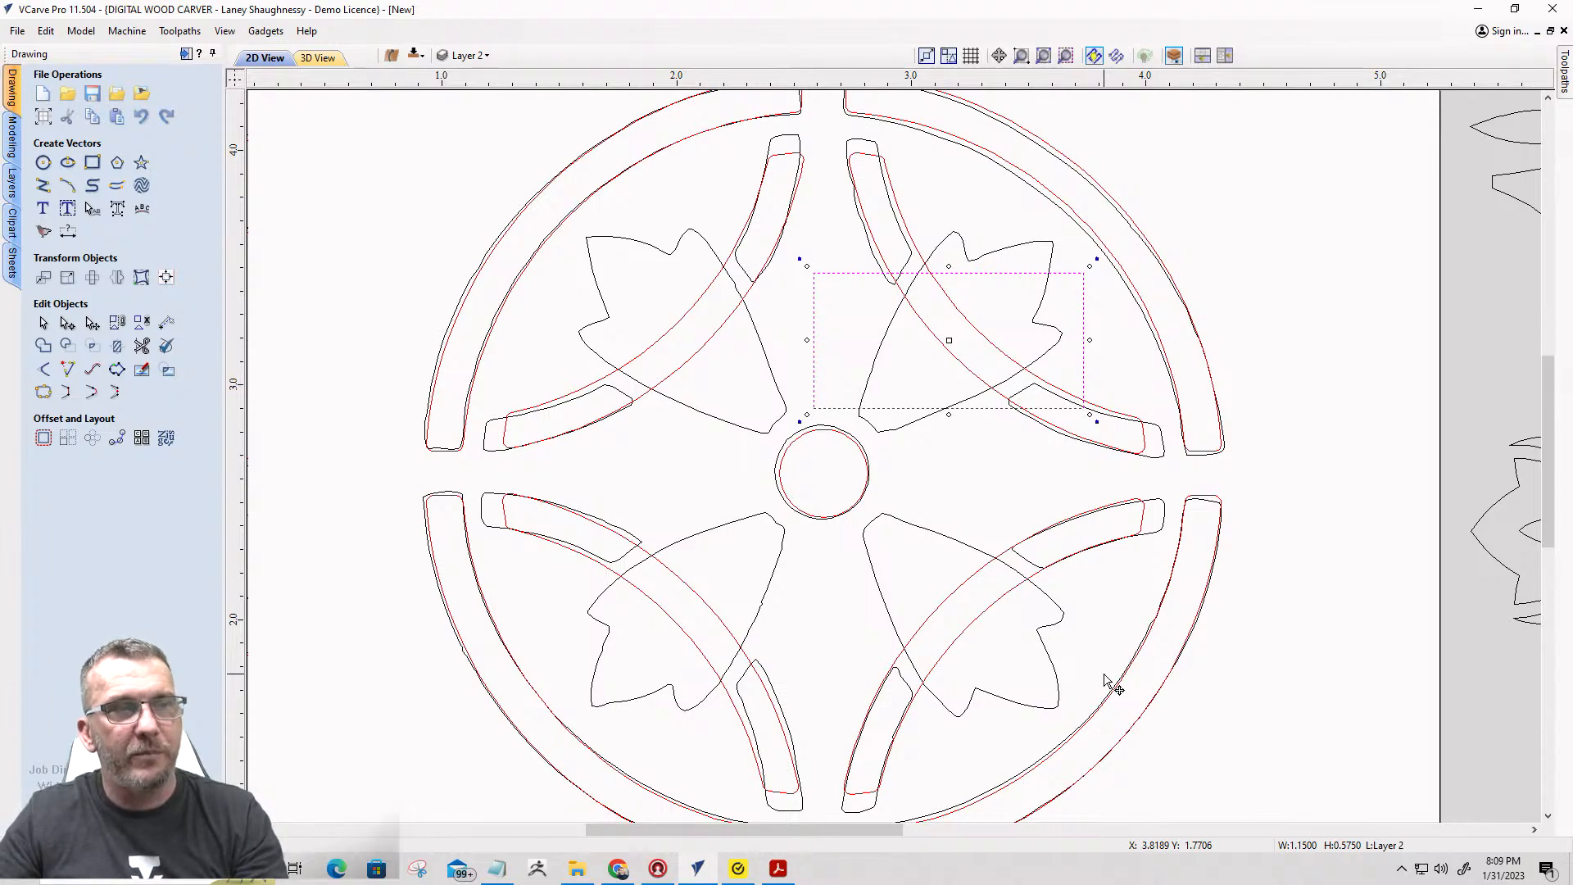
key(ctrl+y)
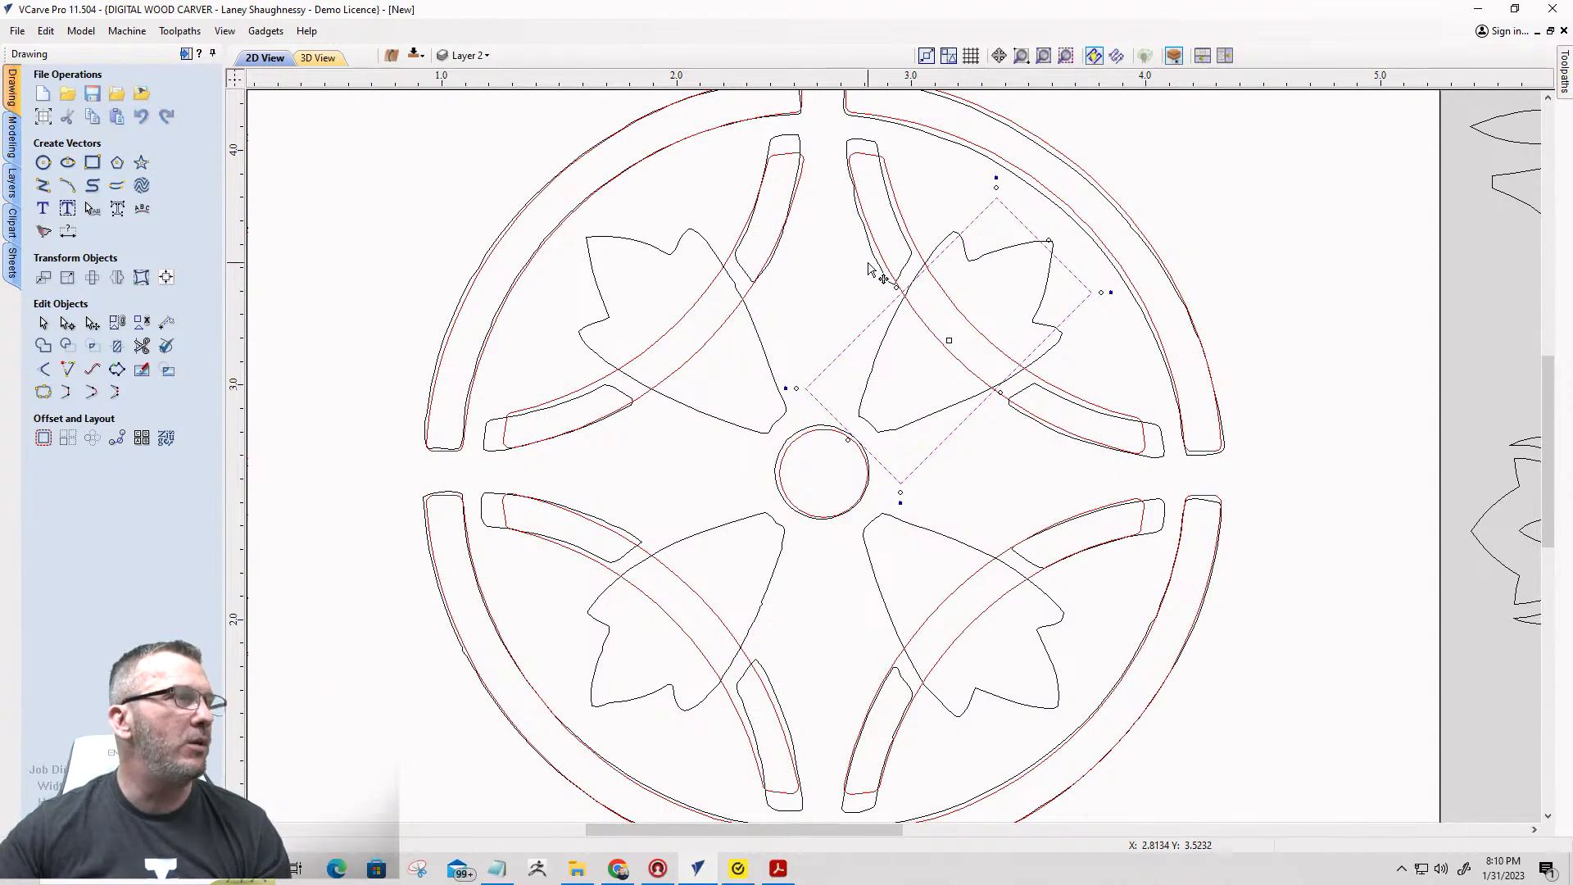
Open the rotated rectangle for node editing and move its lowest corner up to the inner base of the upper-right leaf.
click(68, 326)
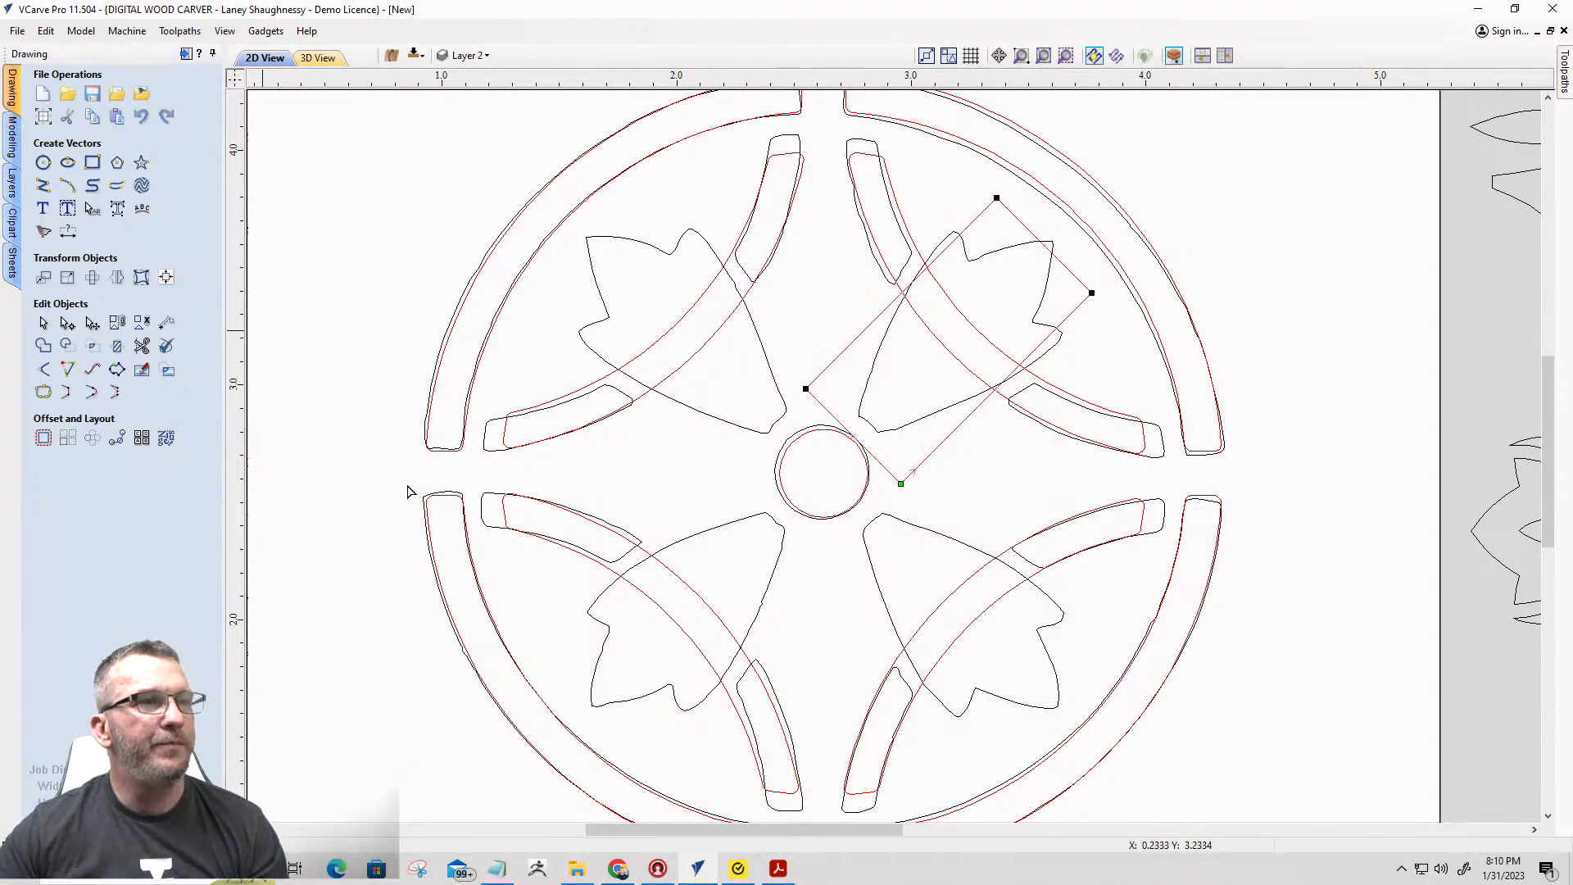
scroll(841, 452, up, 3)
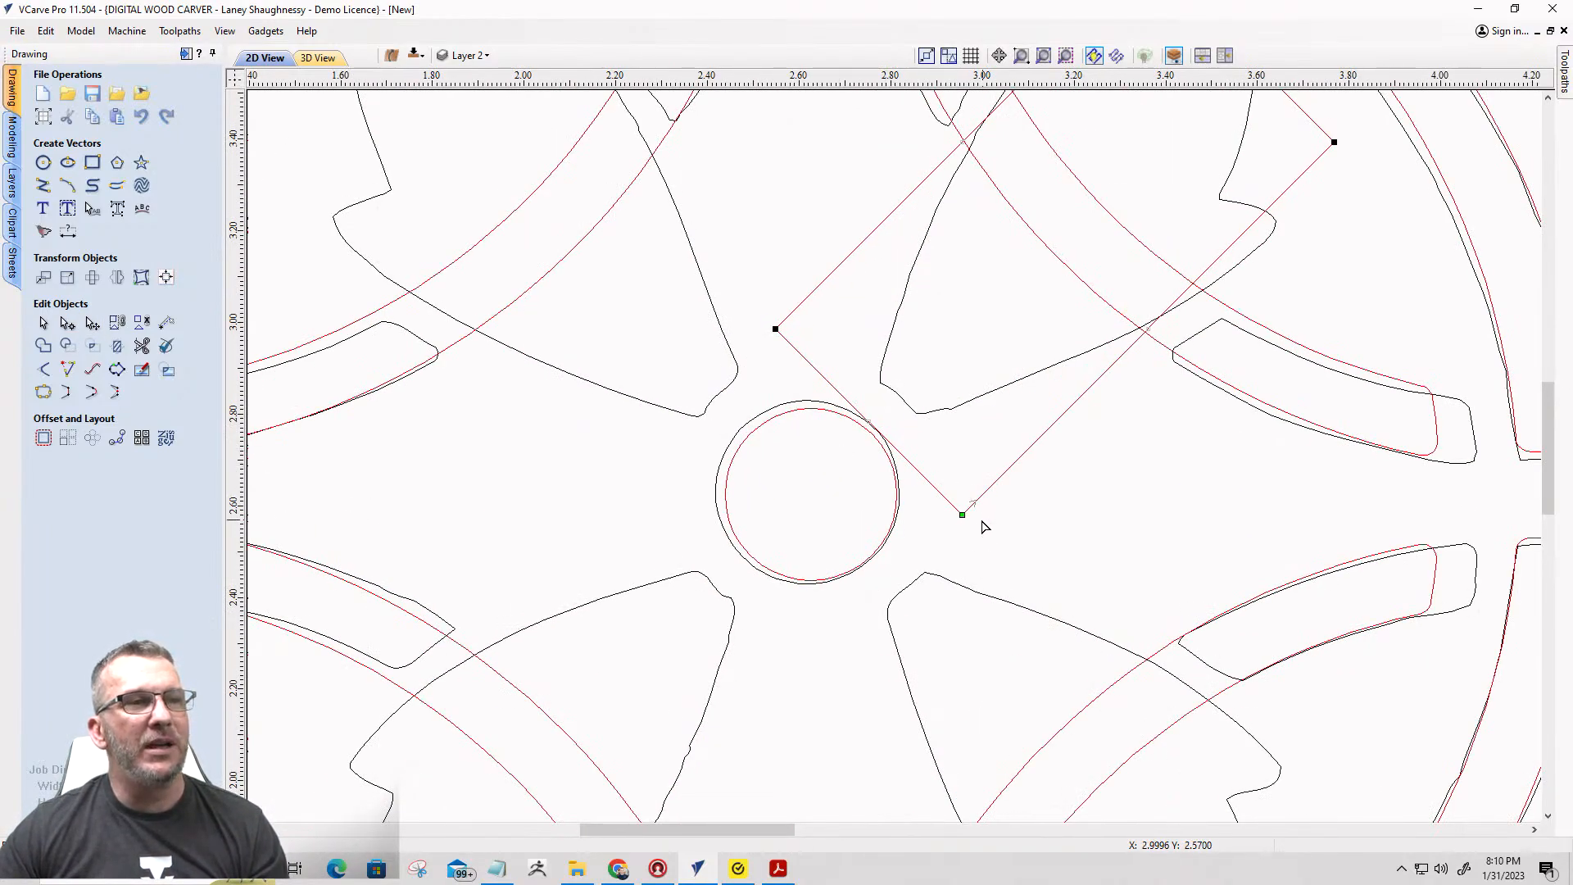
mouse_move(963, 515)
mouse_down()
mouse_move(920, 429)
mouse_move(962, 513)
mouse_up()
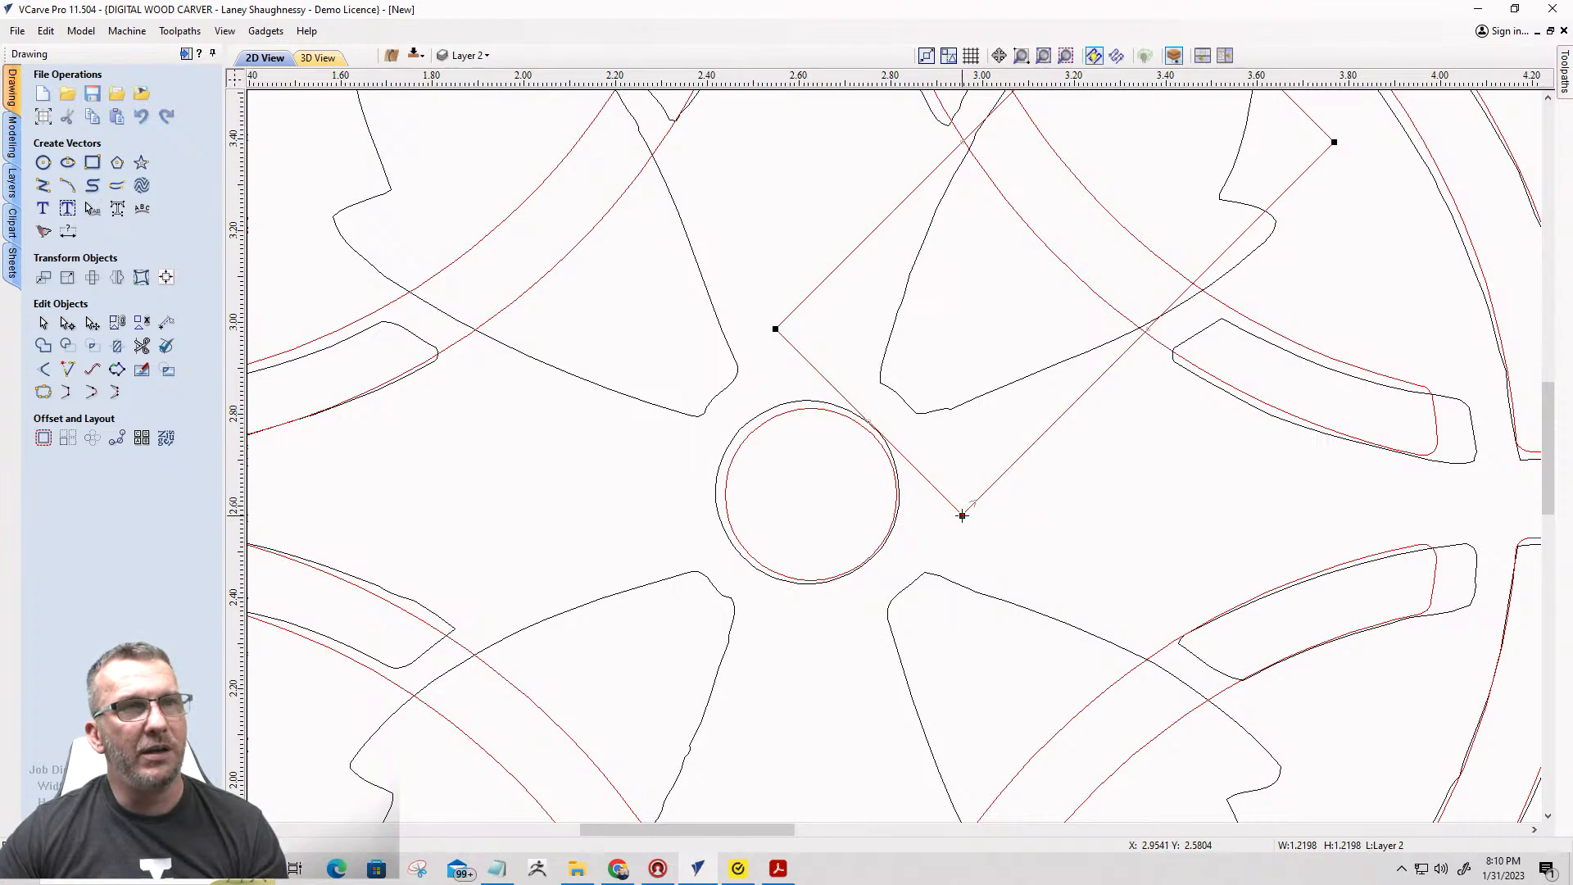
drag(962, 514, 936, 423)
scroll(1303, 229, down, 5)
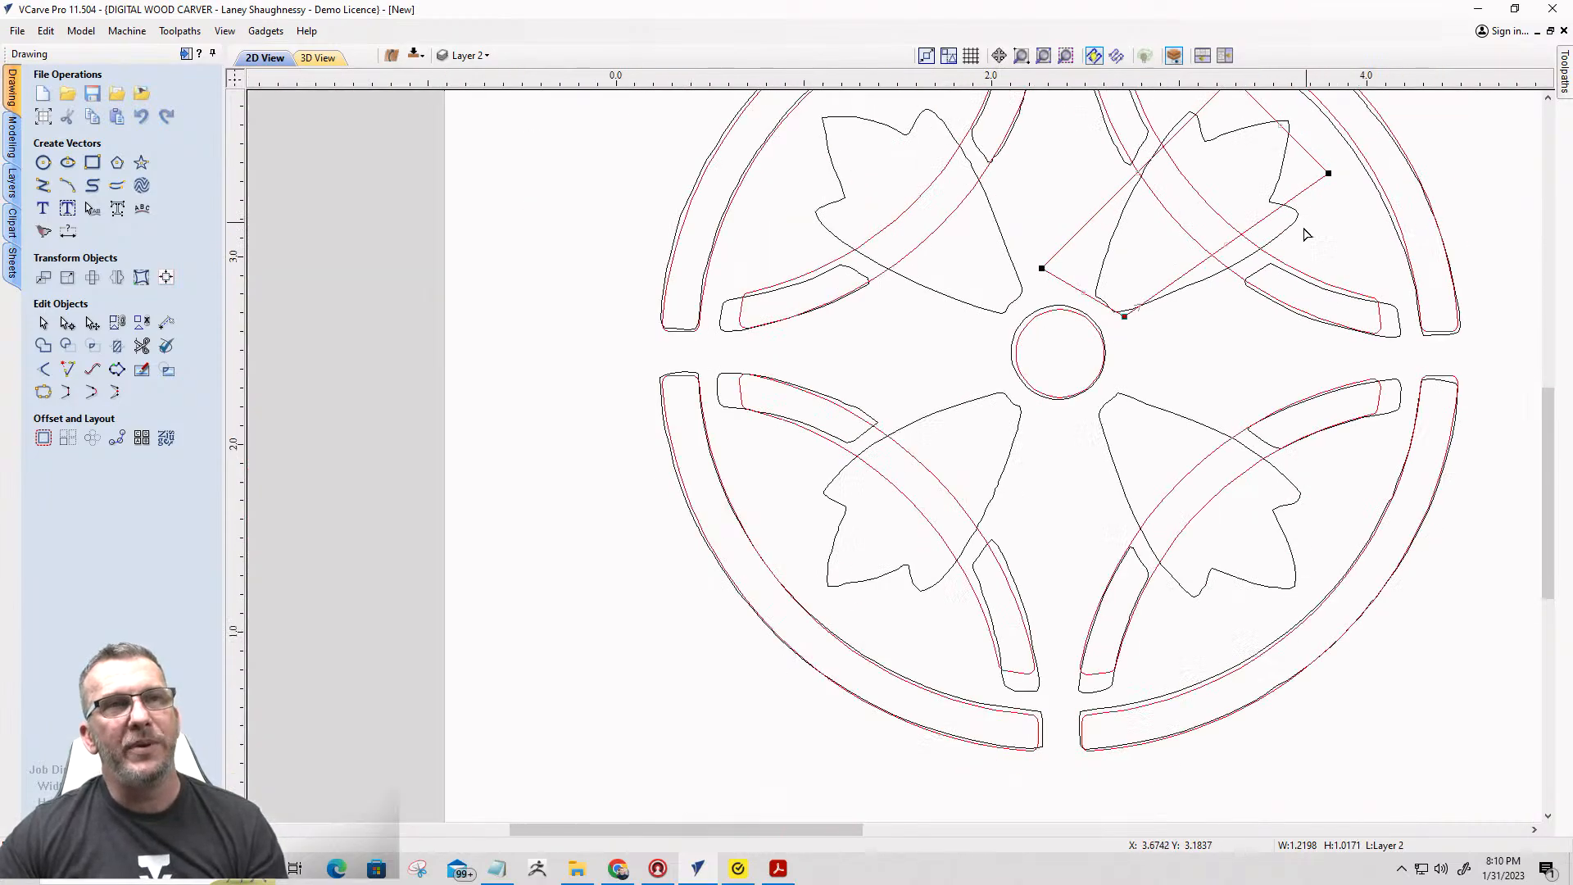
Reposition the rectangle's four corner nodes so it narrows beside the centre circle and widens outward around the upper-right leaf.
scroll(1316, 183, up, 4)
scroll(1319, 131, down, 3)
scroll(1339, 73, up, 5)
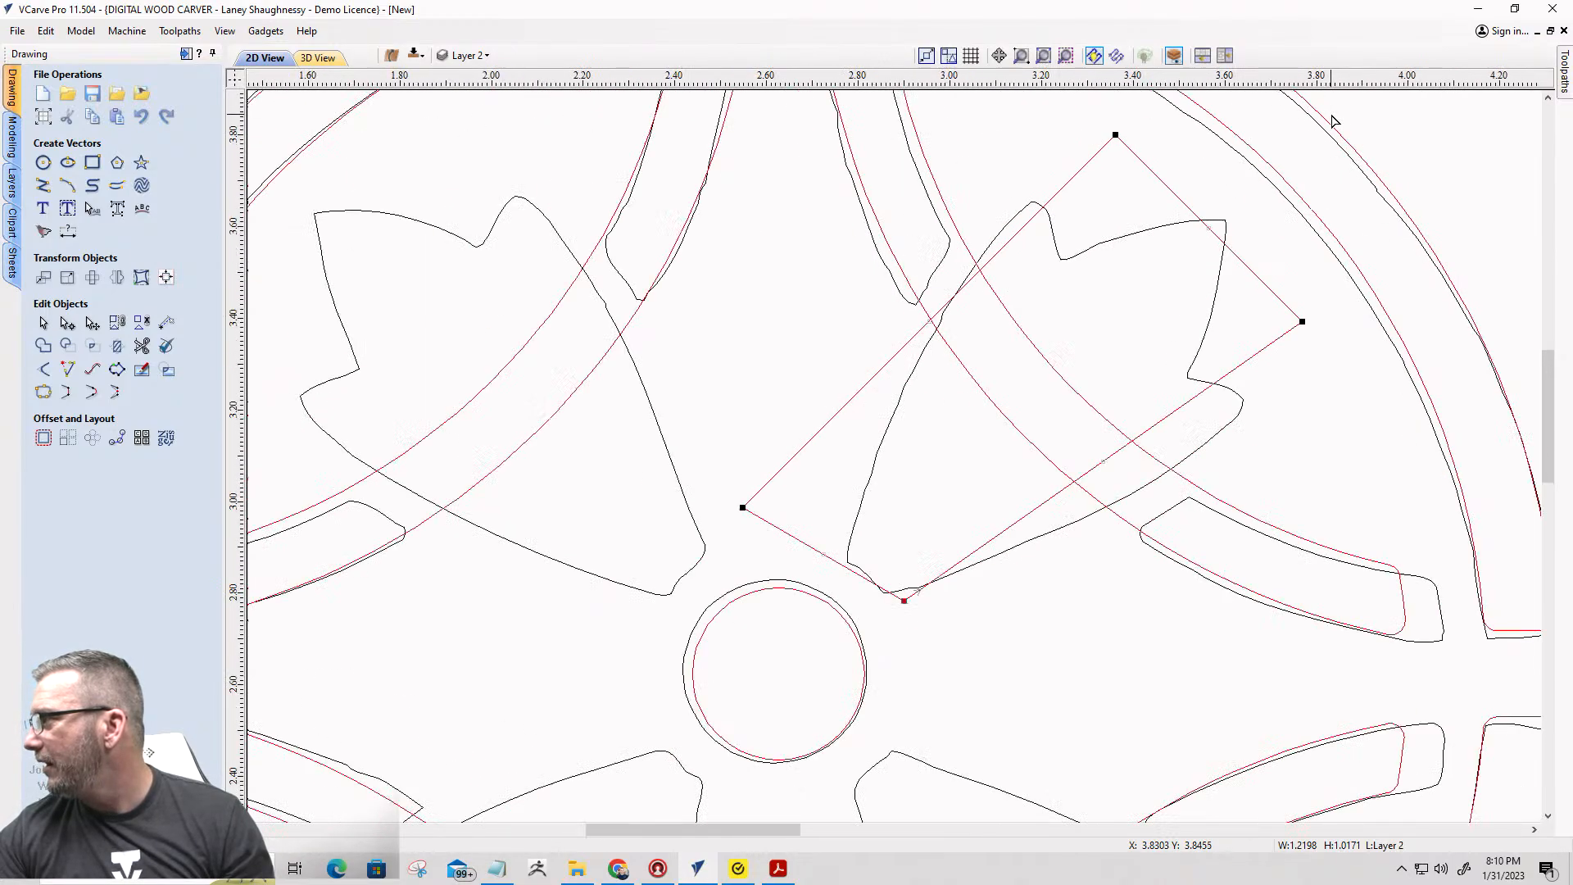
scroll(1331, 121, up, 1)
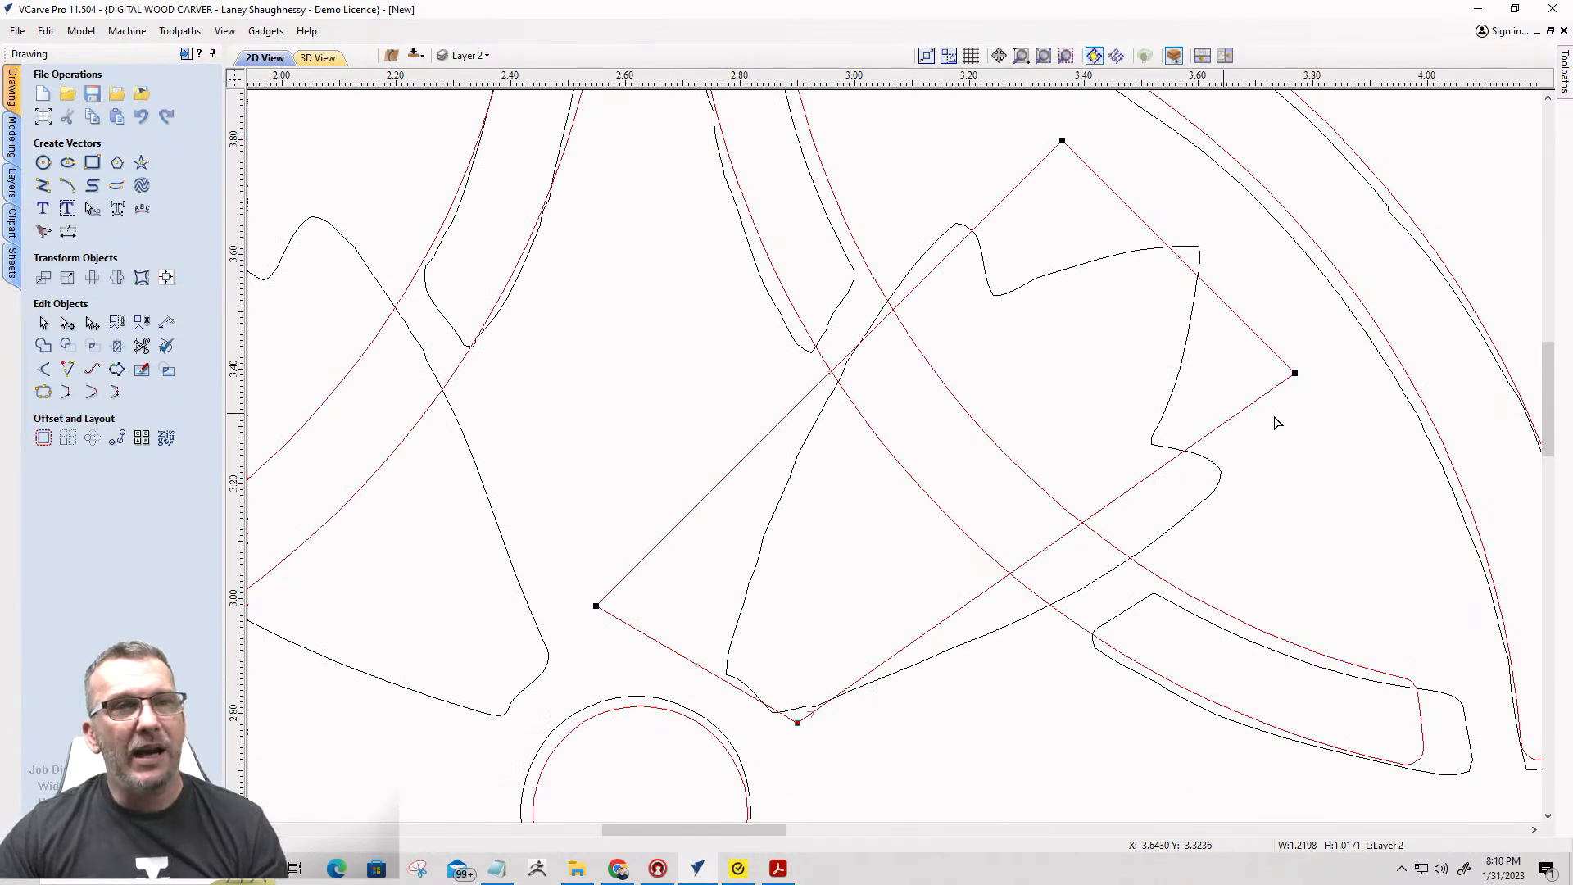
click(1294, 374)
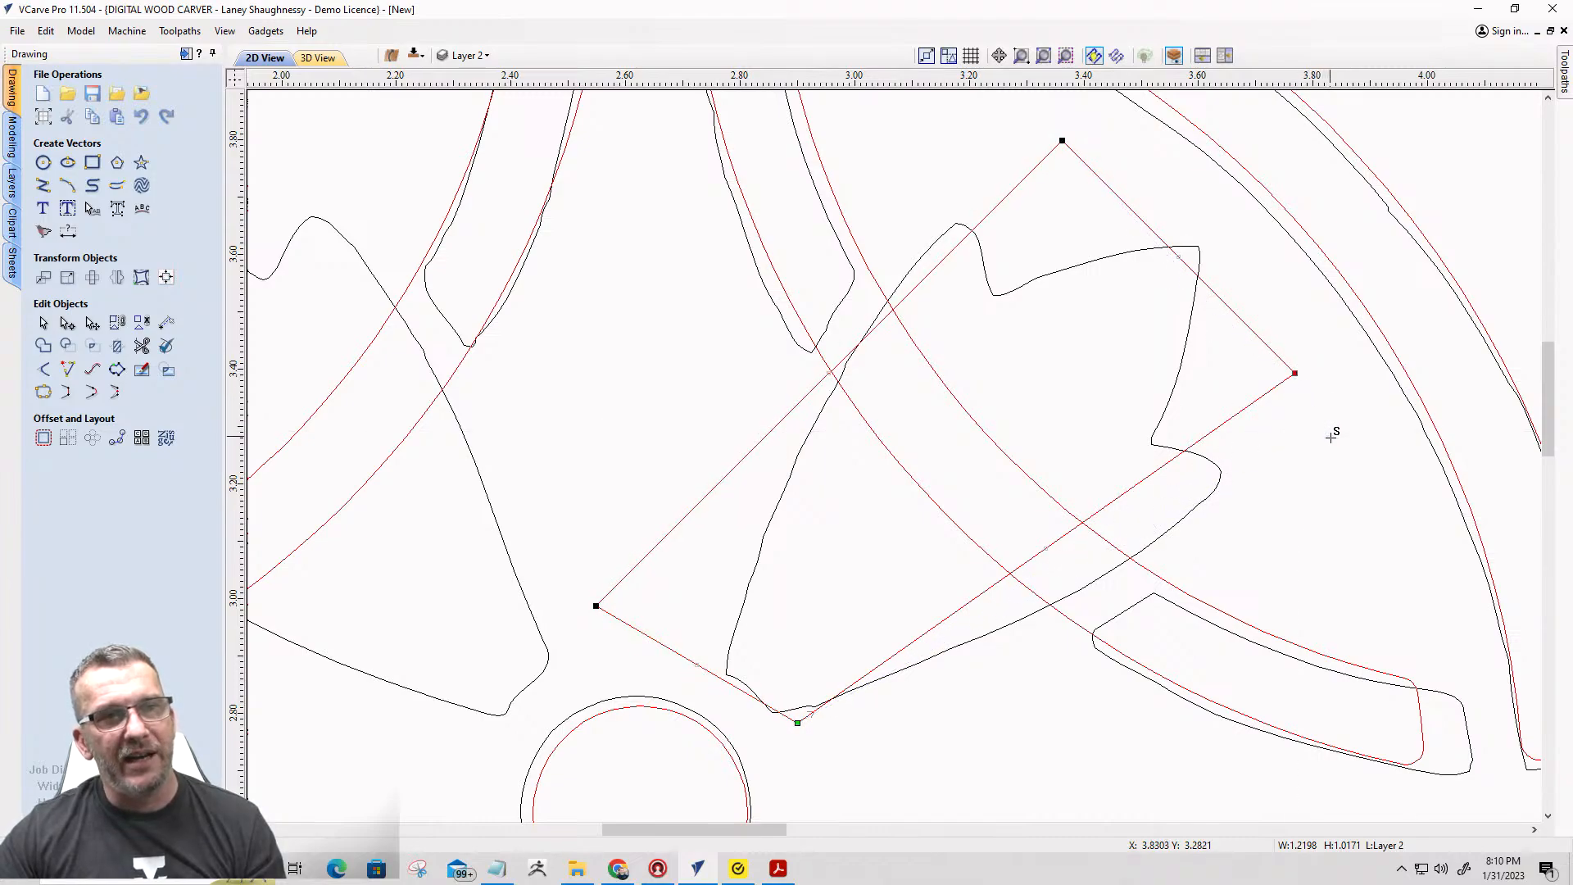
drag(1331, 436, 1332, 444)
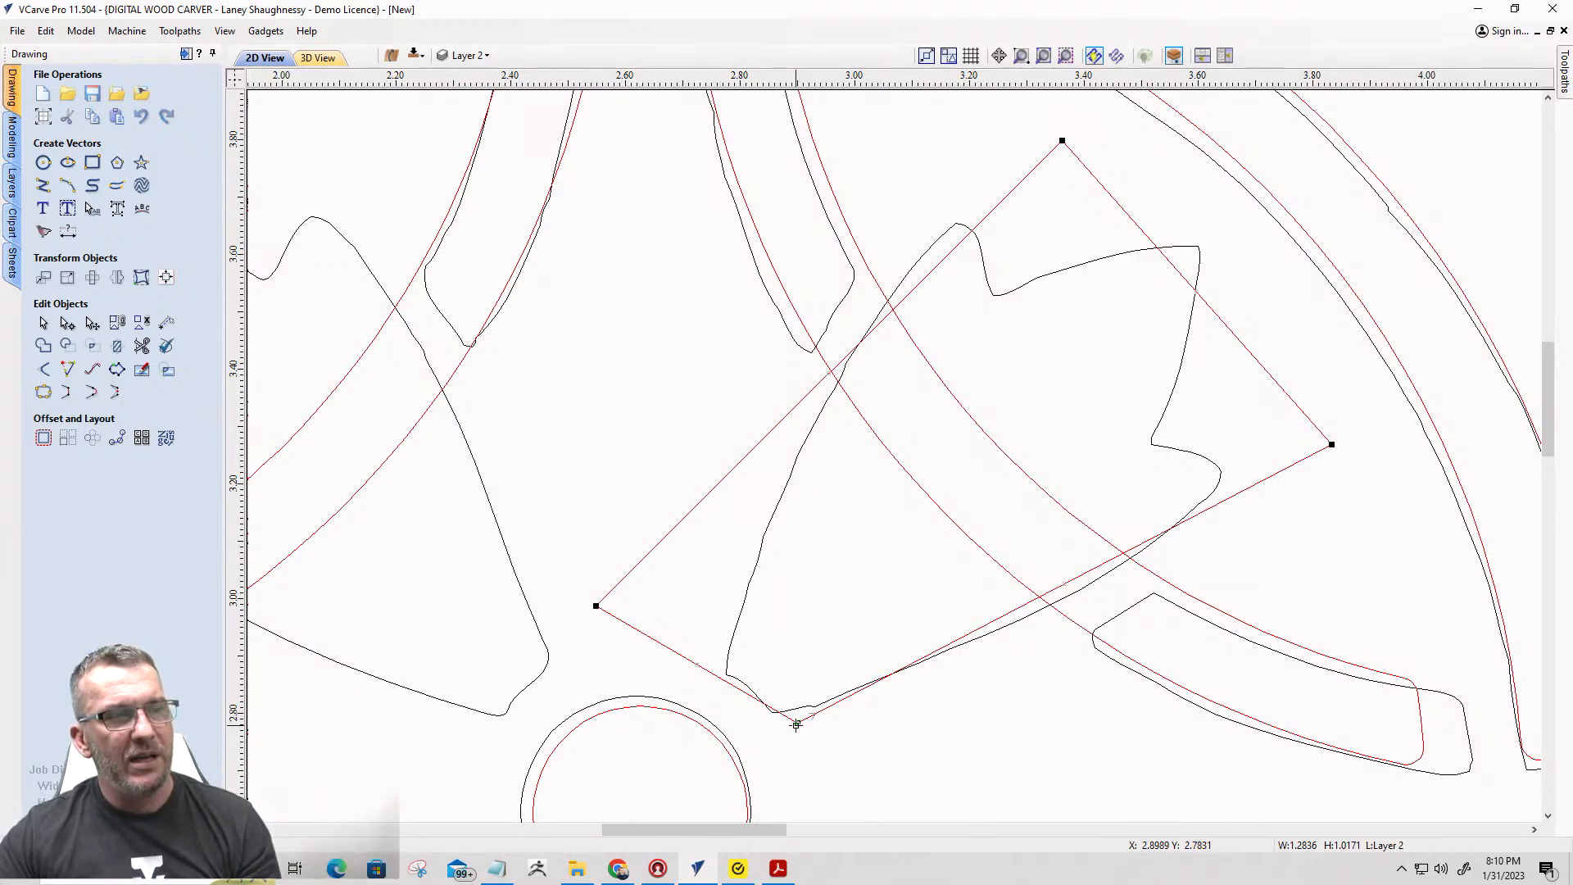
drag(796, 722, 752, 747)
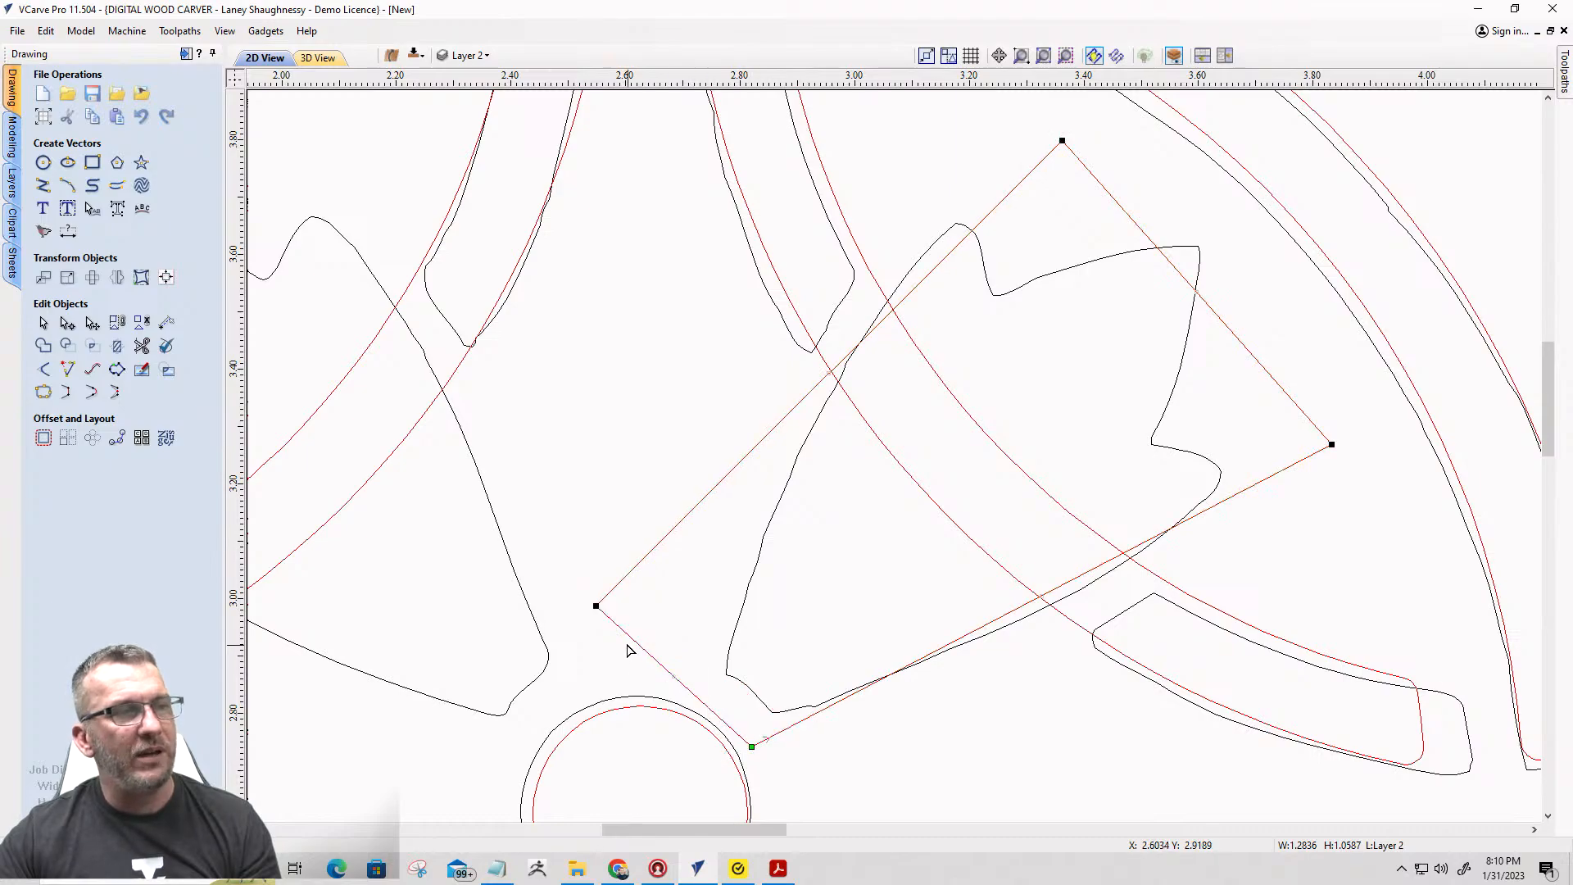
drag(598, 605, 681, 692)
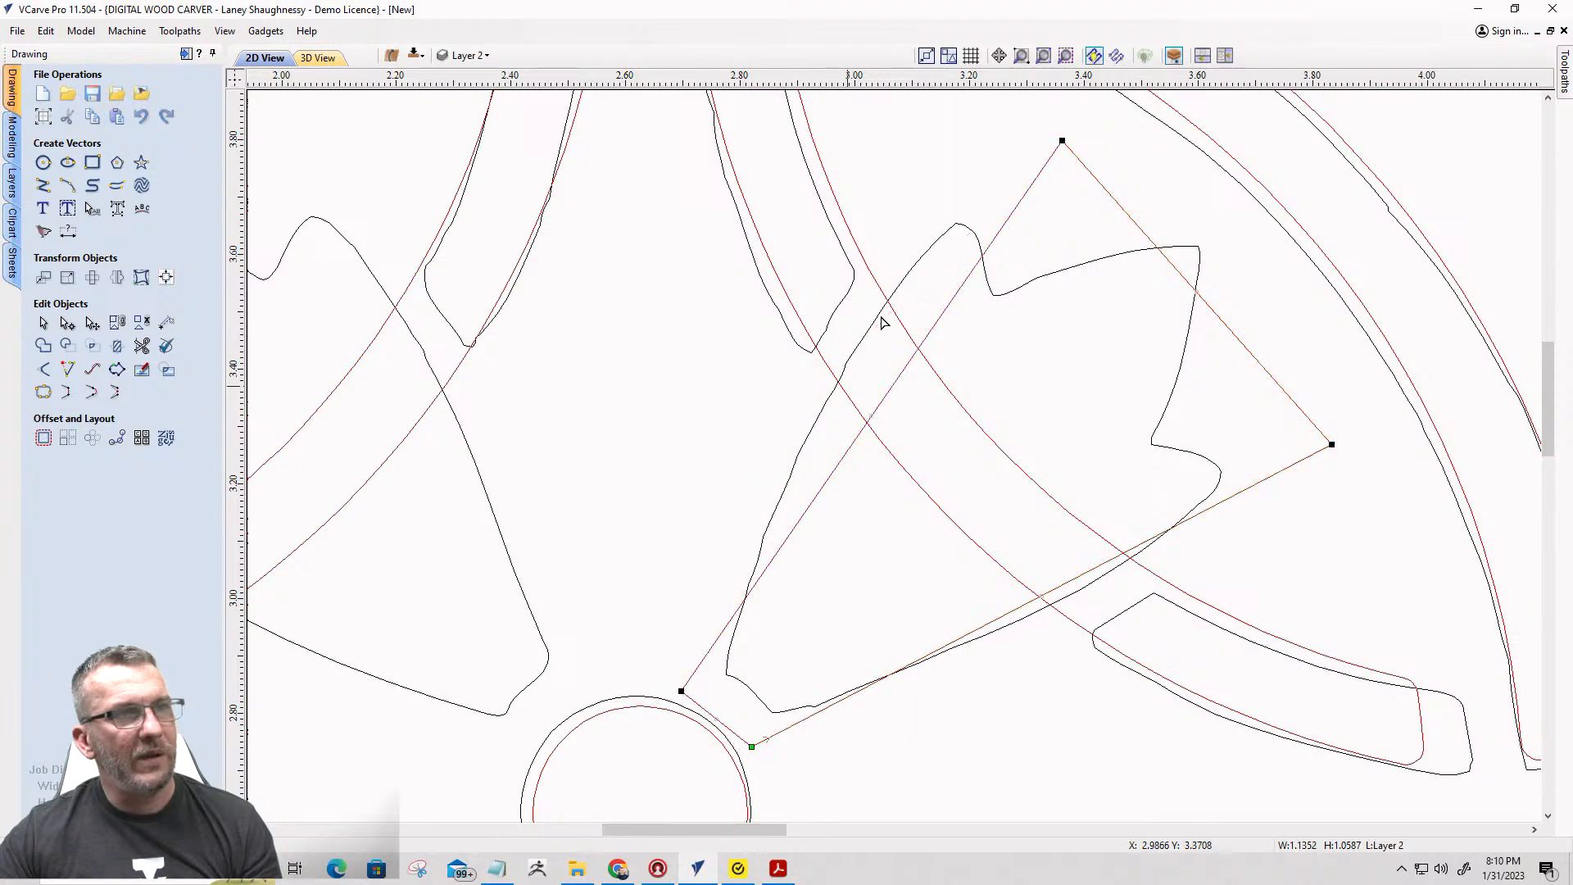
drag(1062, 141, 1006, 93)
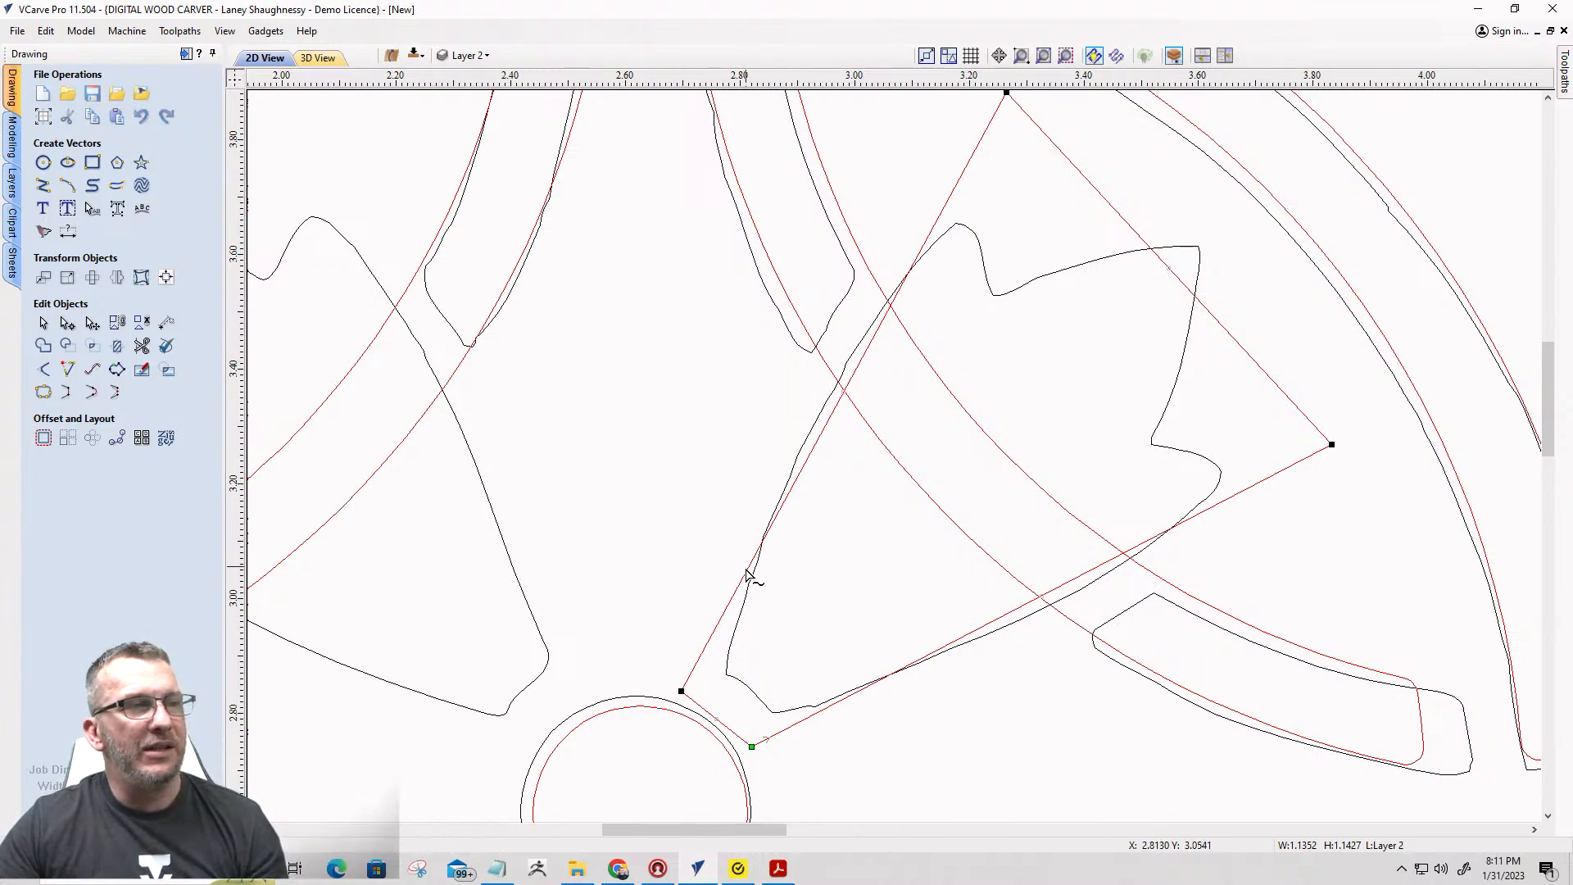
Convert the shape's left side to an arc and bend it to a shallow curve along the leaf's left edge.
right_click(717, 630)
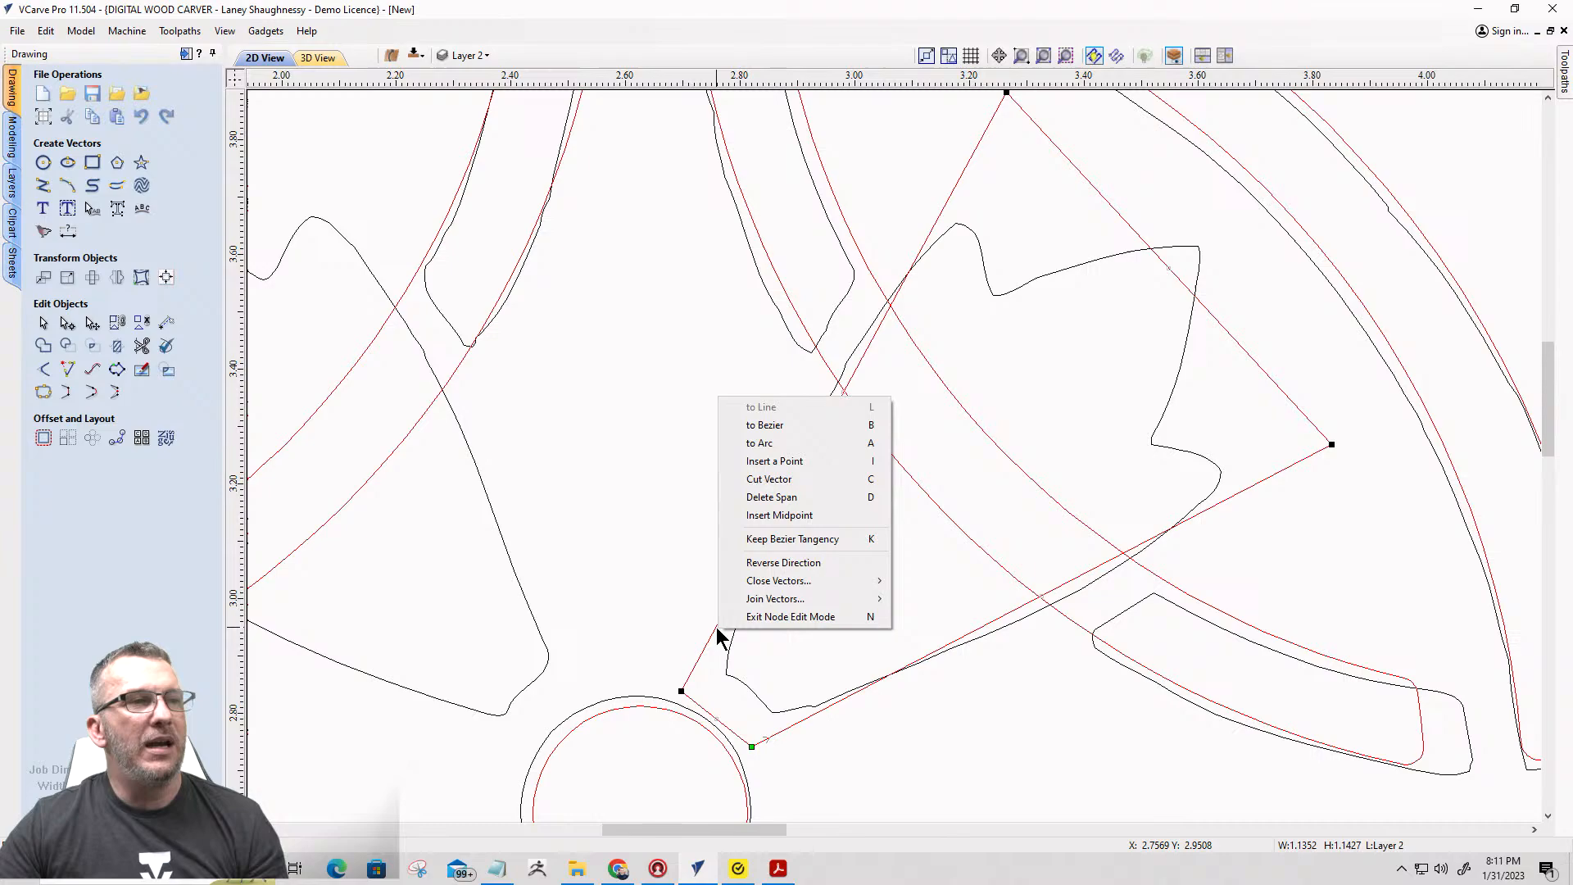
click(758, 443)
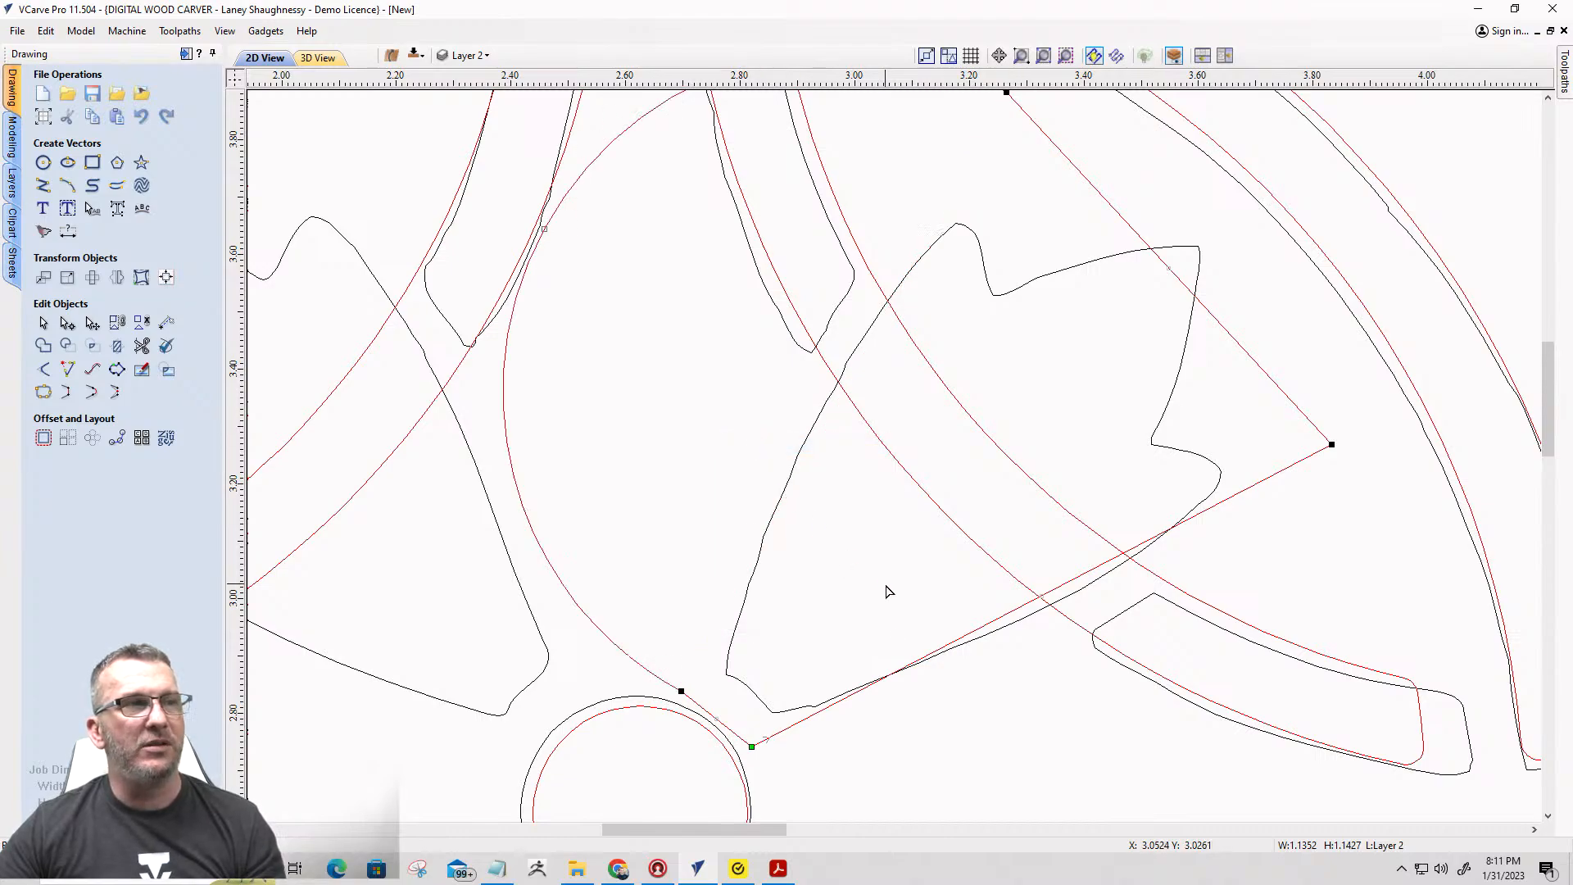
scroll(887, 583, down, 3)
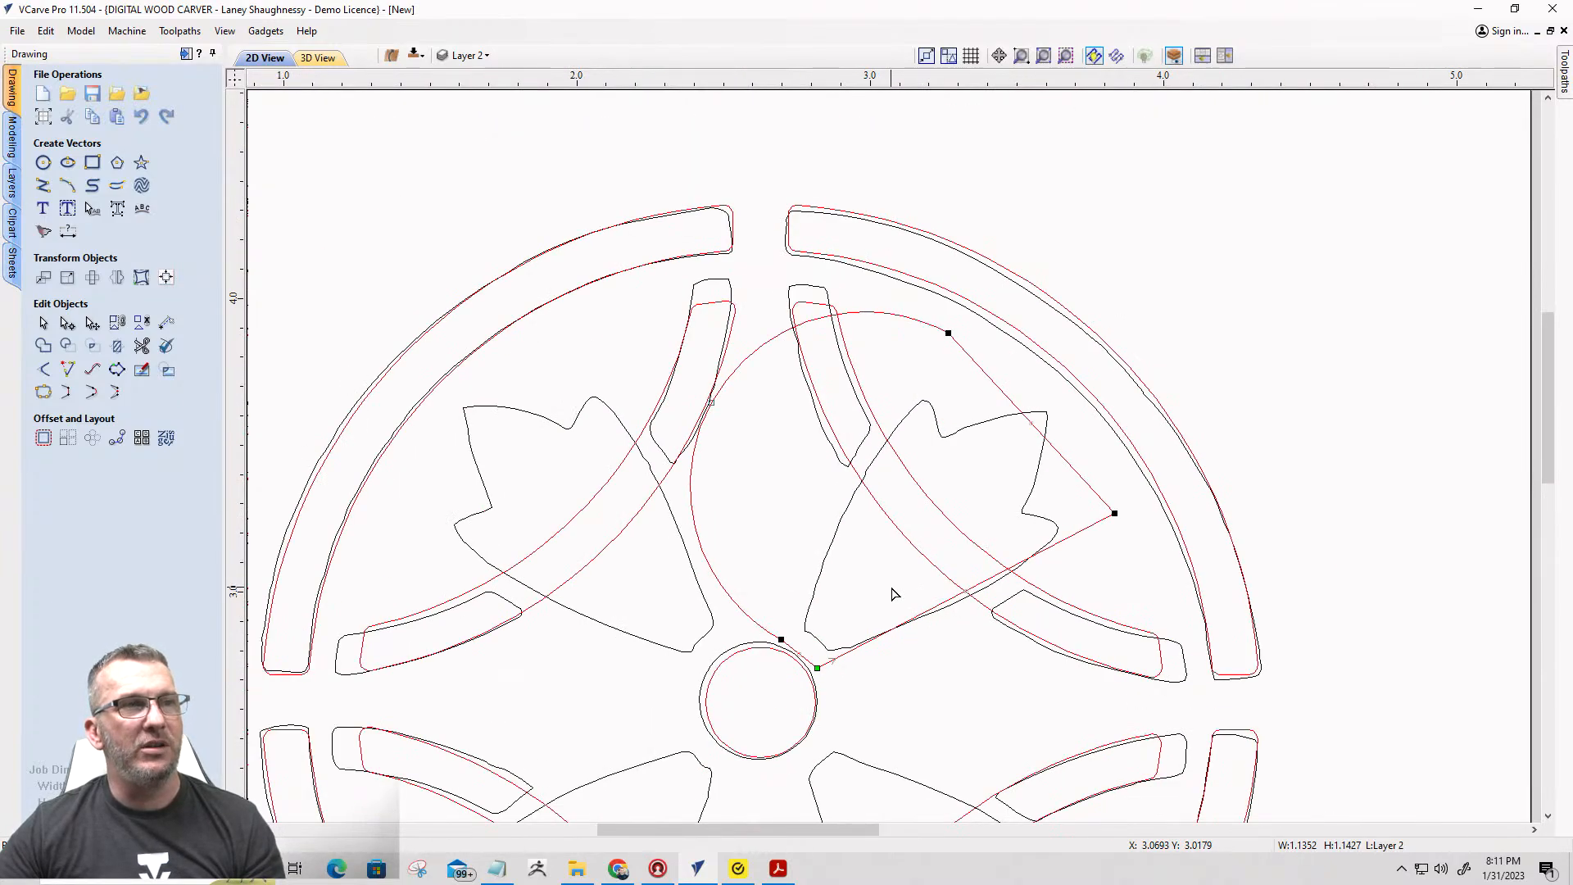
click(711, 403)
drag(787, 470, 832, 508)
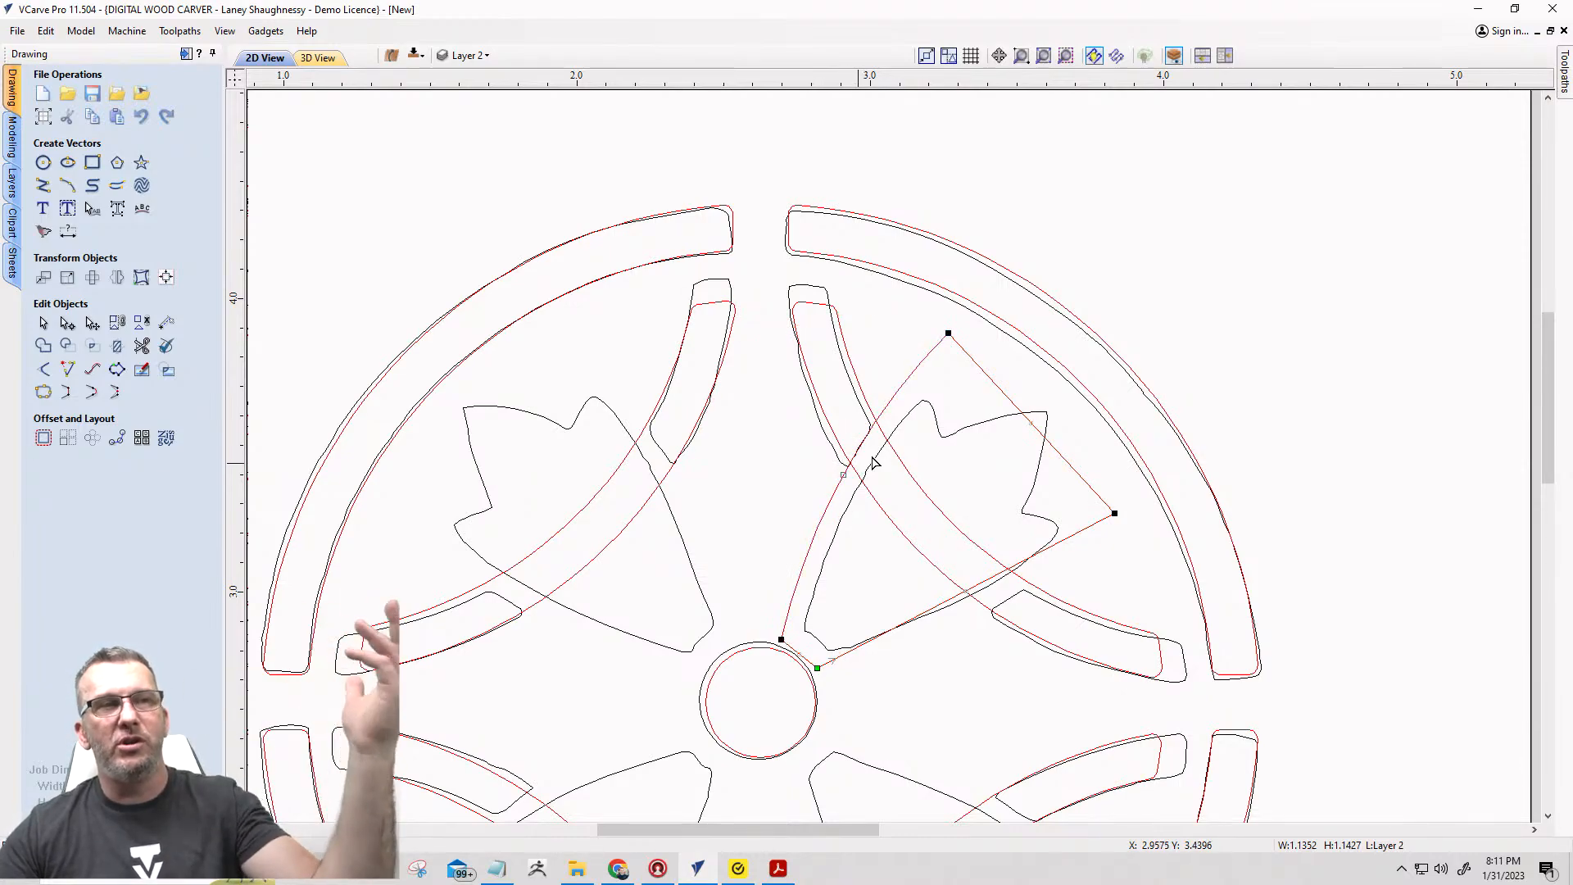
Adjust the arc's end nodes and midpoint so that it follows the left edge of the upper-right leaf.
drag(947, 333, 974, 345)
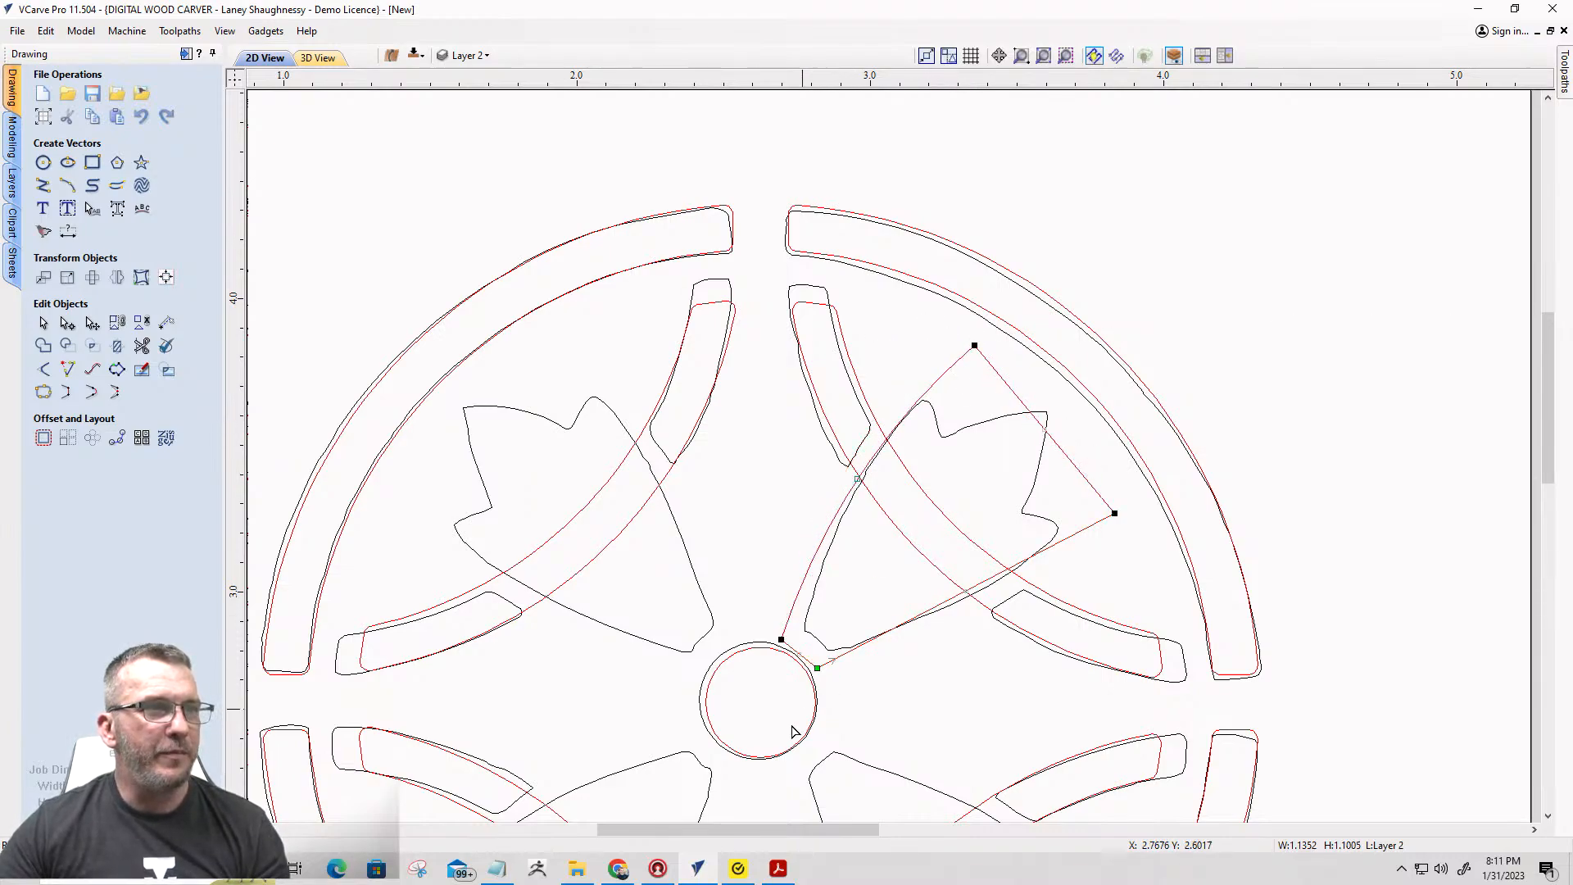
drag(782, 641, 793, 653)
scroll(877, 492, up, 4)
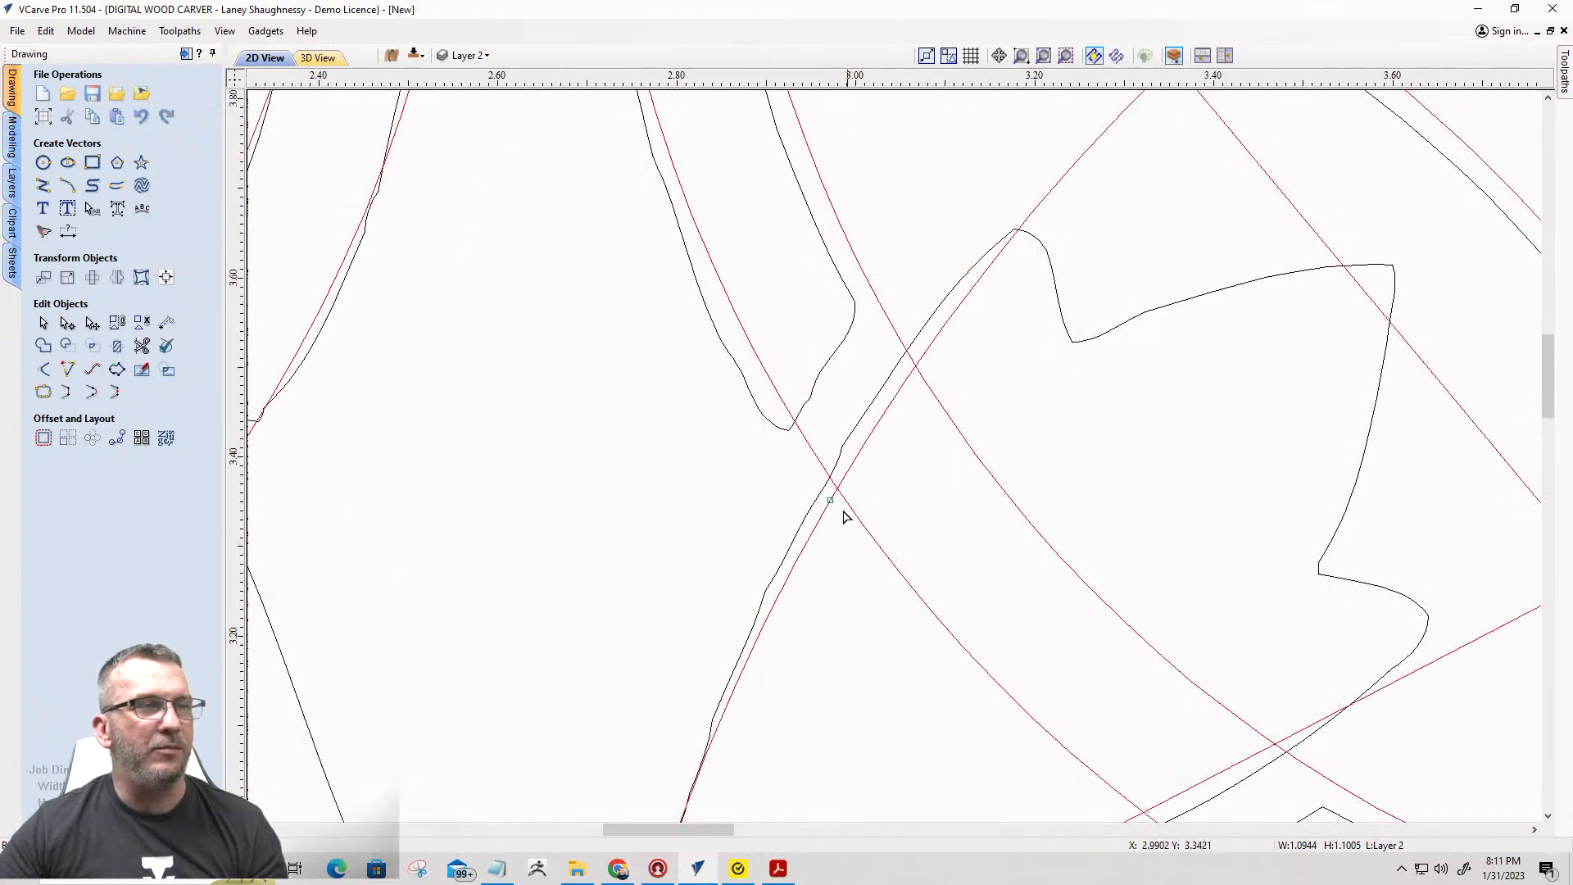
drag(829, 497, 818, 493)
scroll(818, 492, down, 2)
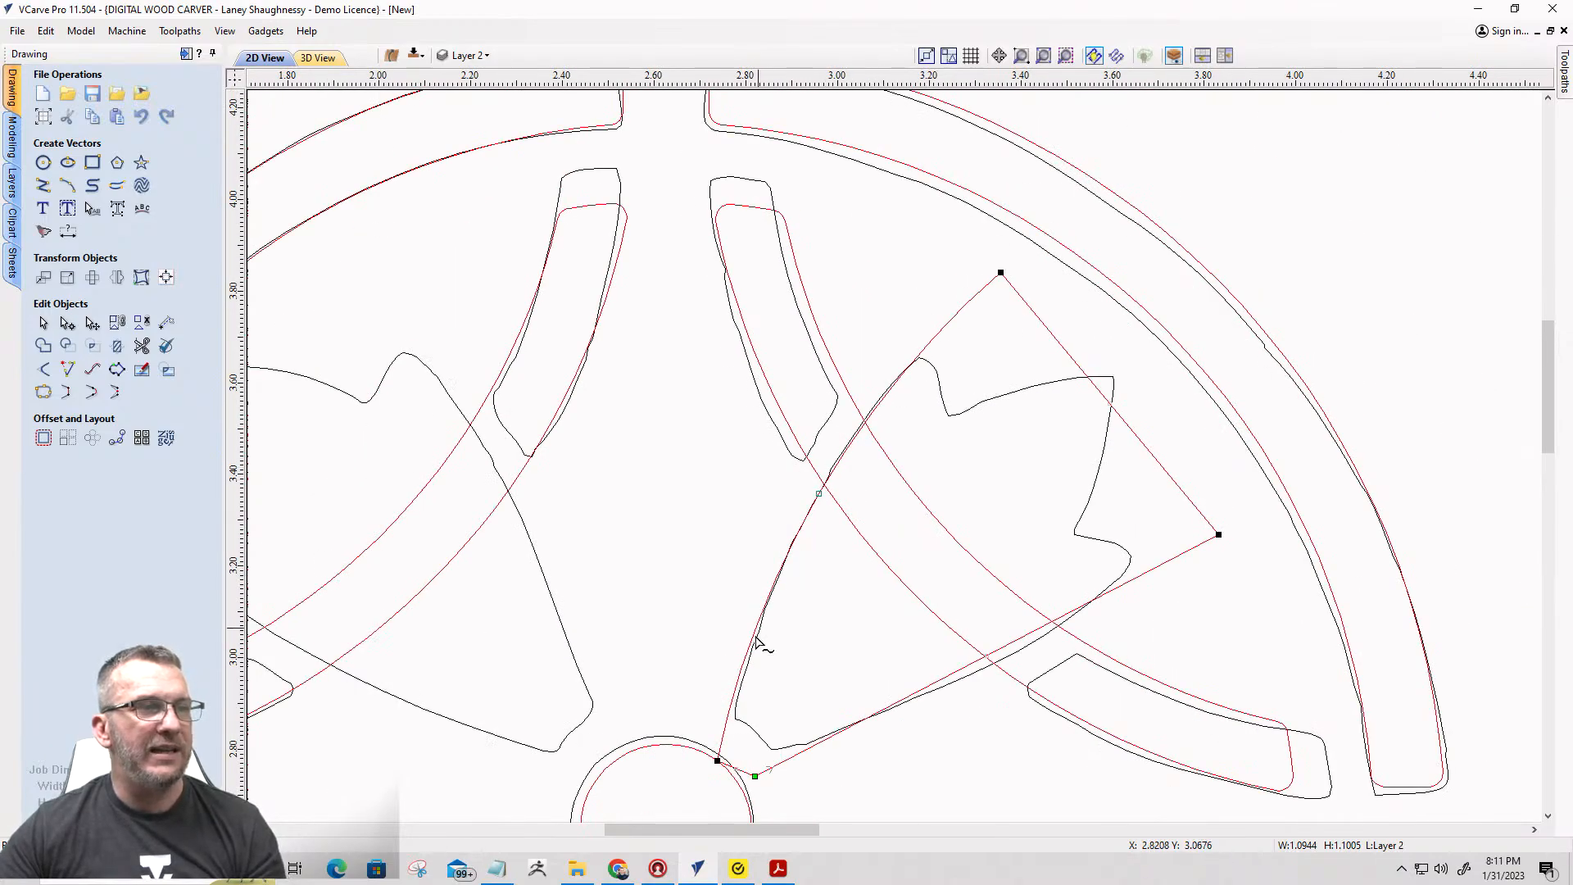
scroll(959, 263, down, 2)
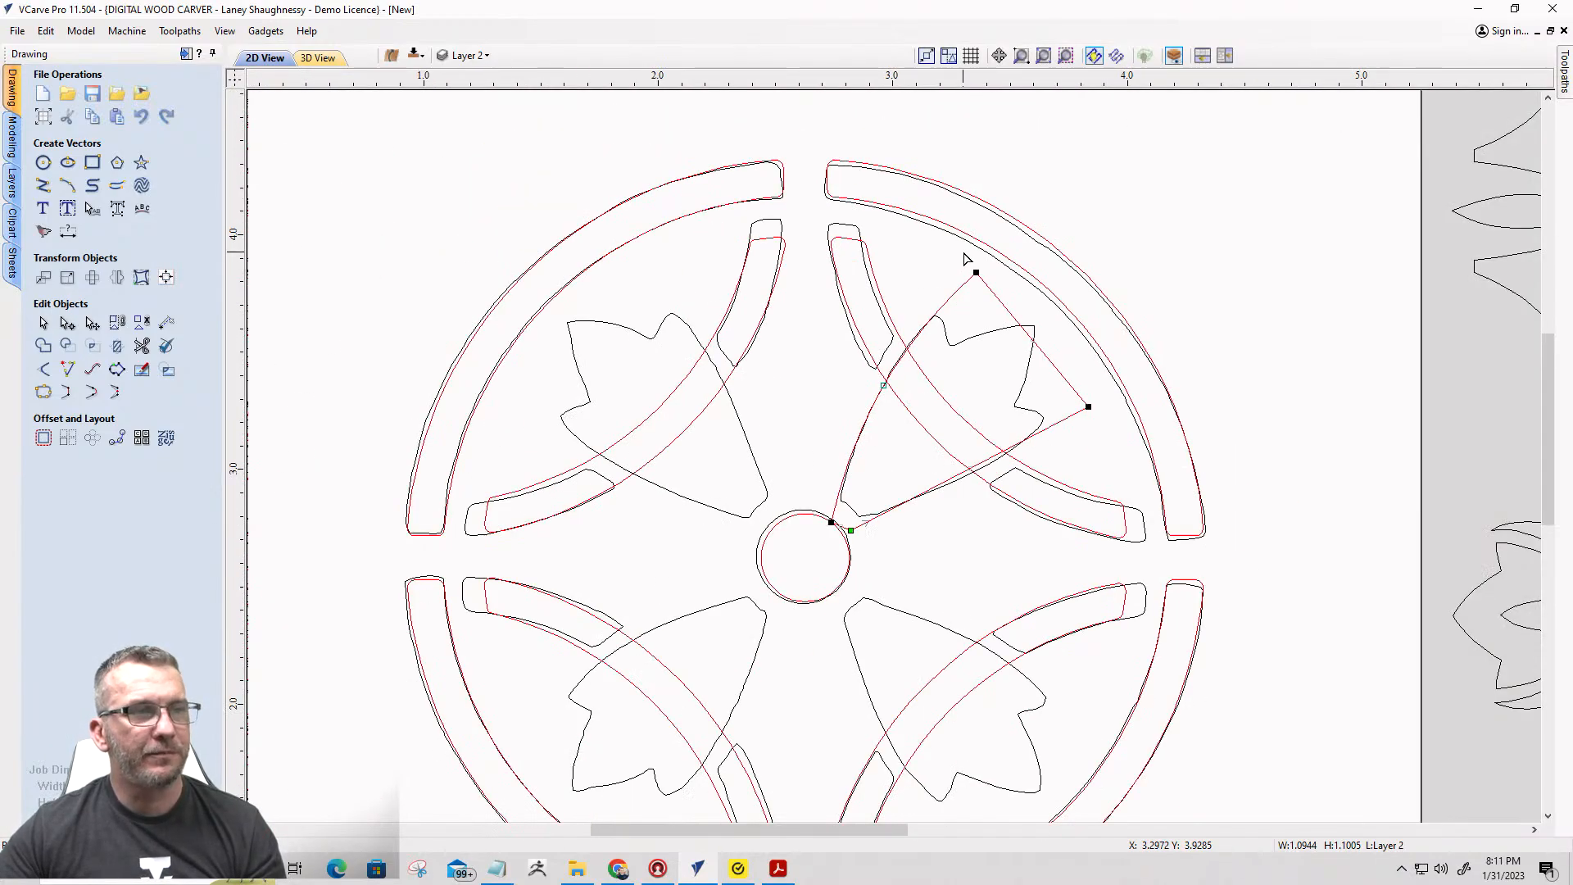
Move the shape's topmost corner node onto the left tip of the upper-right leaf.
scroll(942, 471, up, 3)
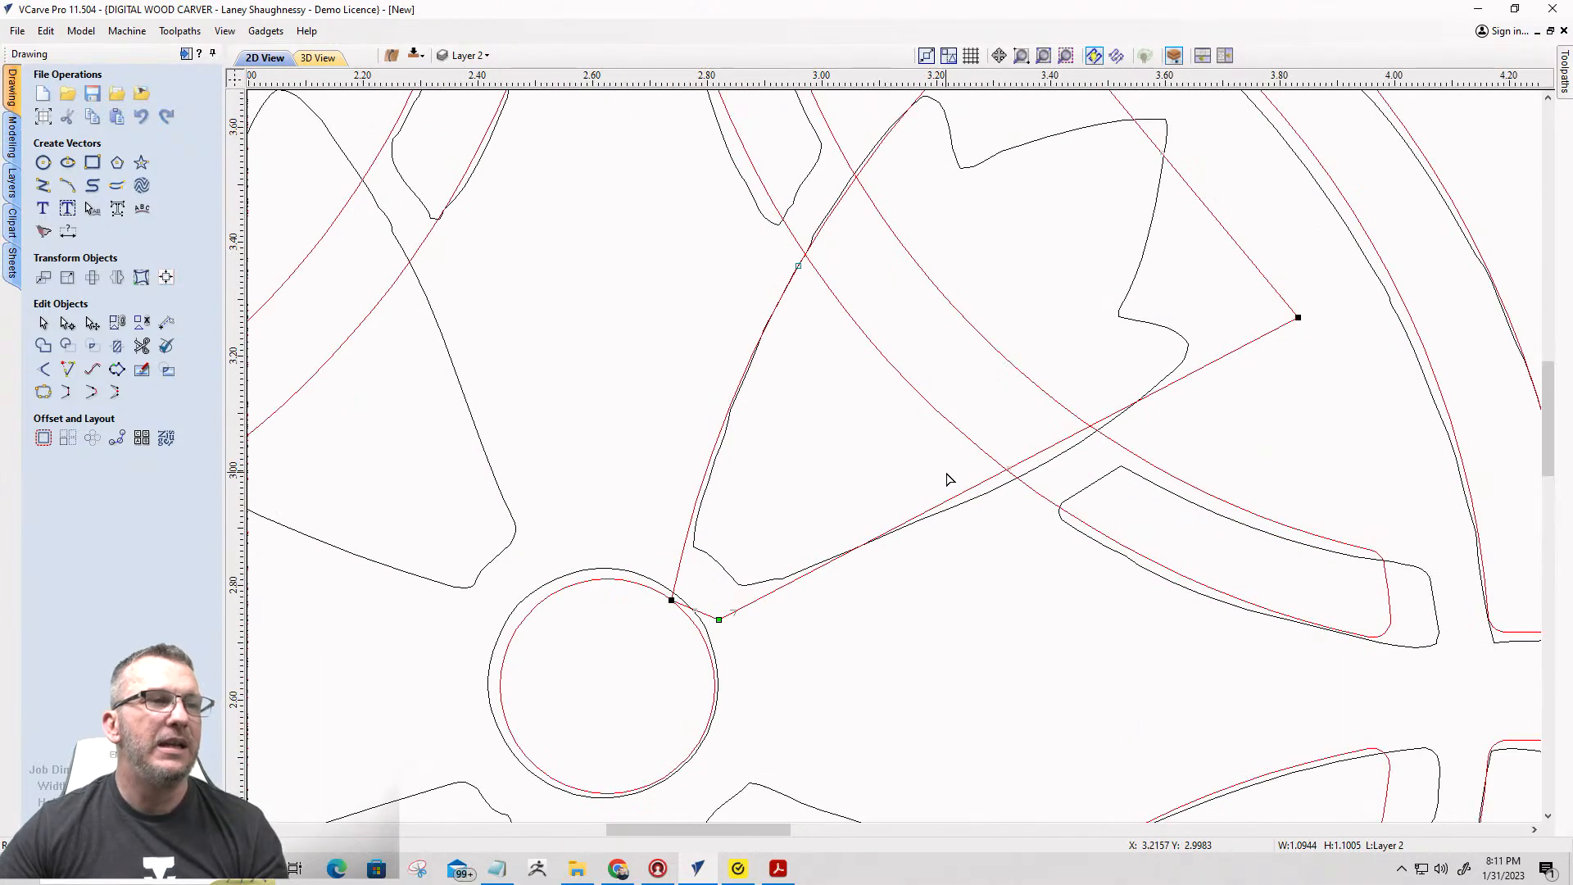
scroll(941, 498, down, 1)
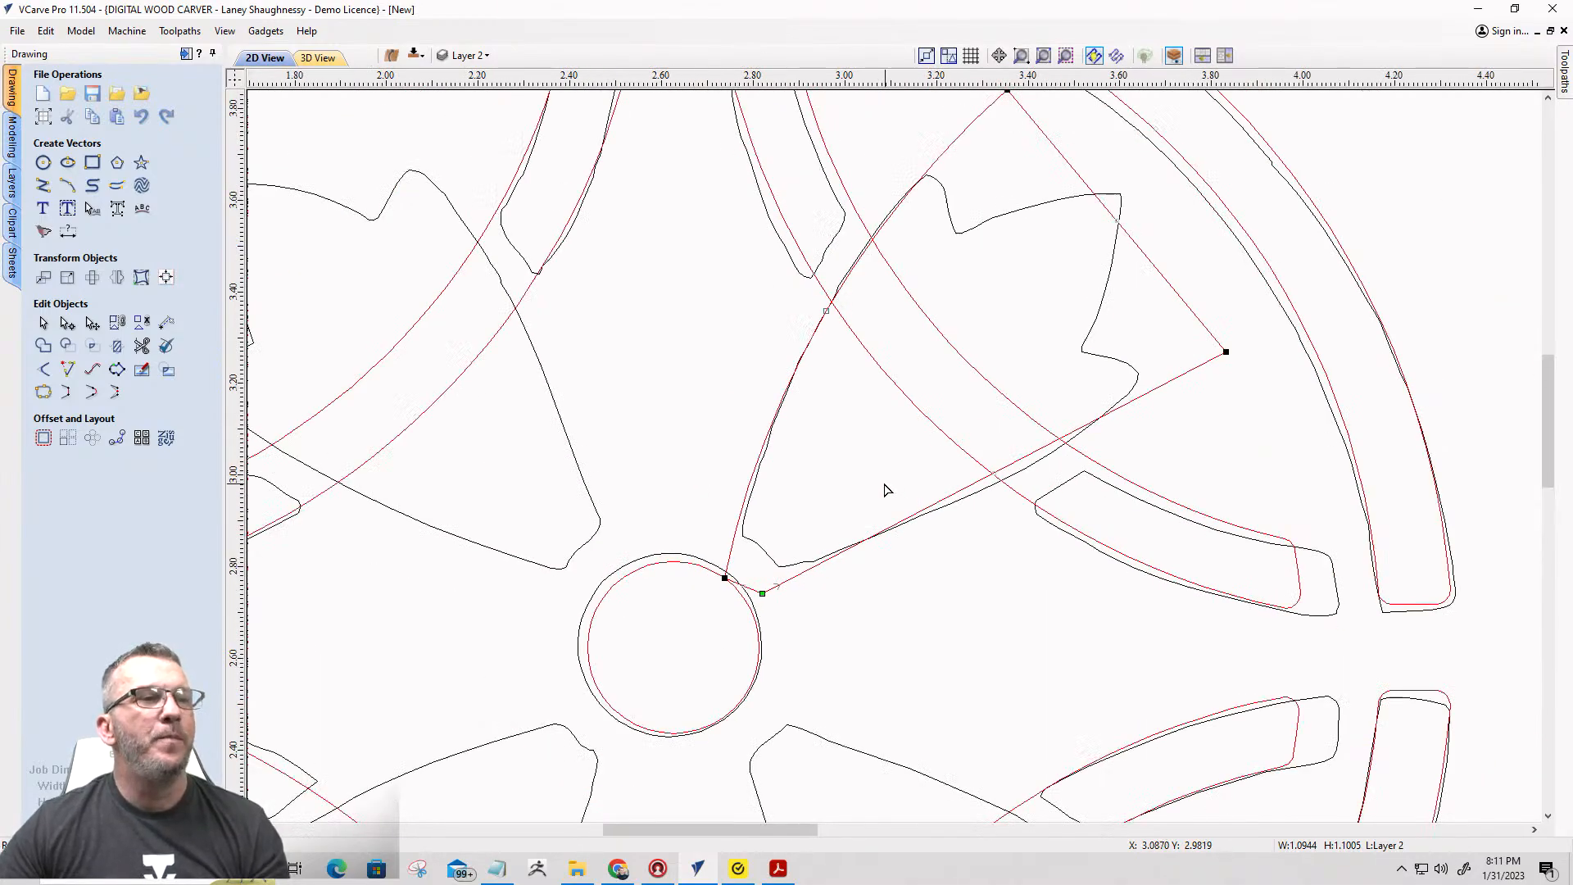
scroll(886, 490, down, 1)
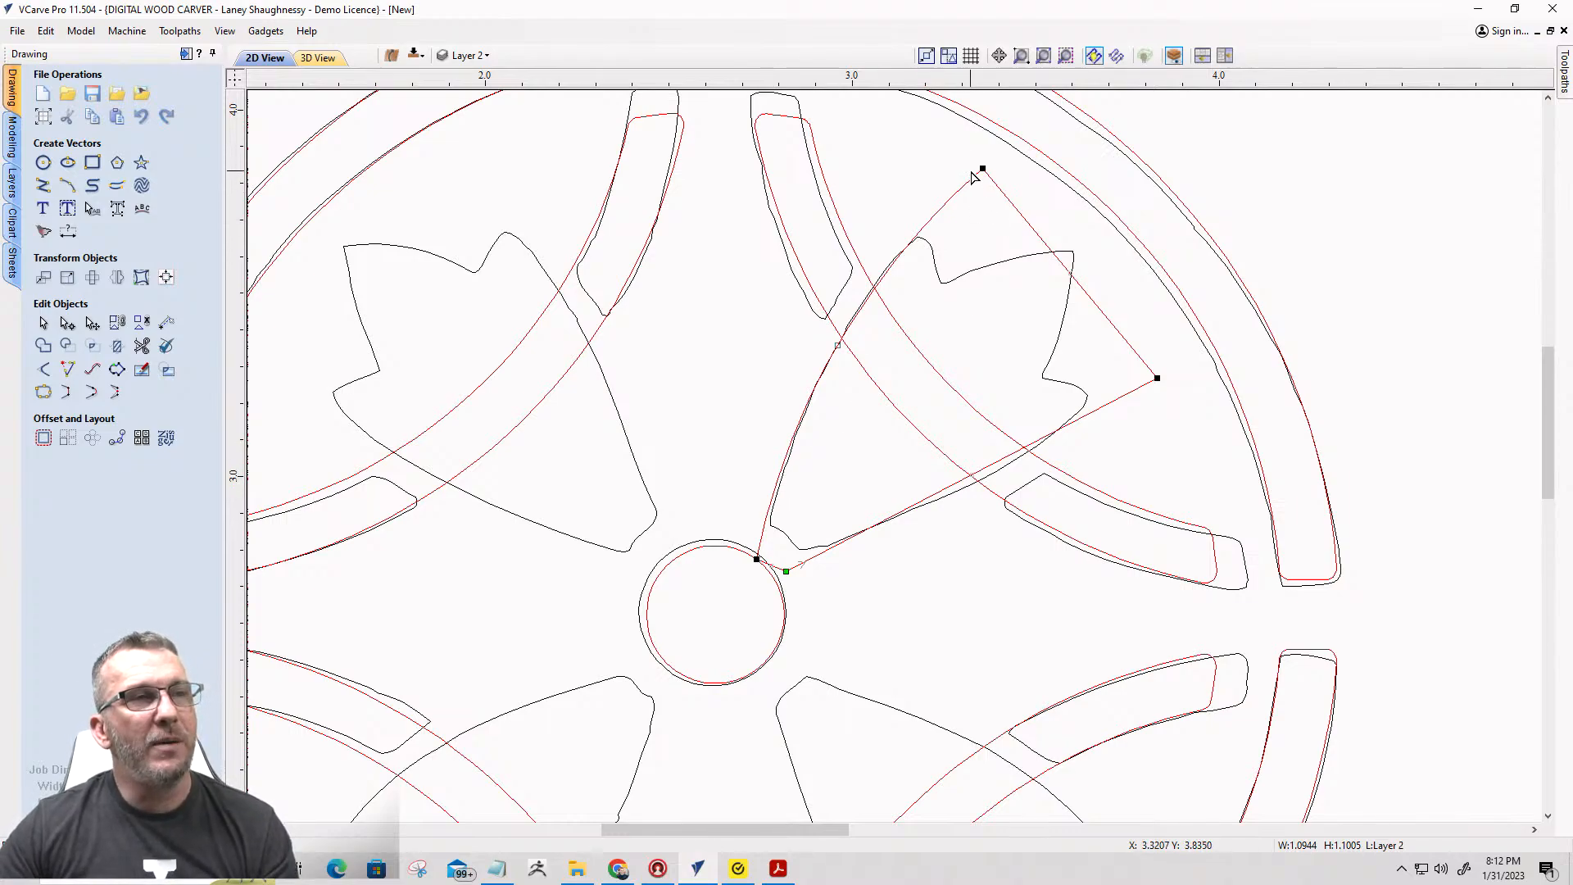
drag(982, 169, 916, 237)
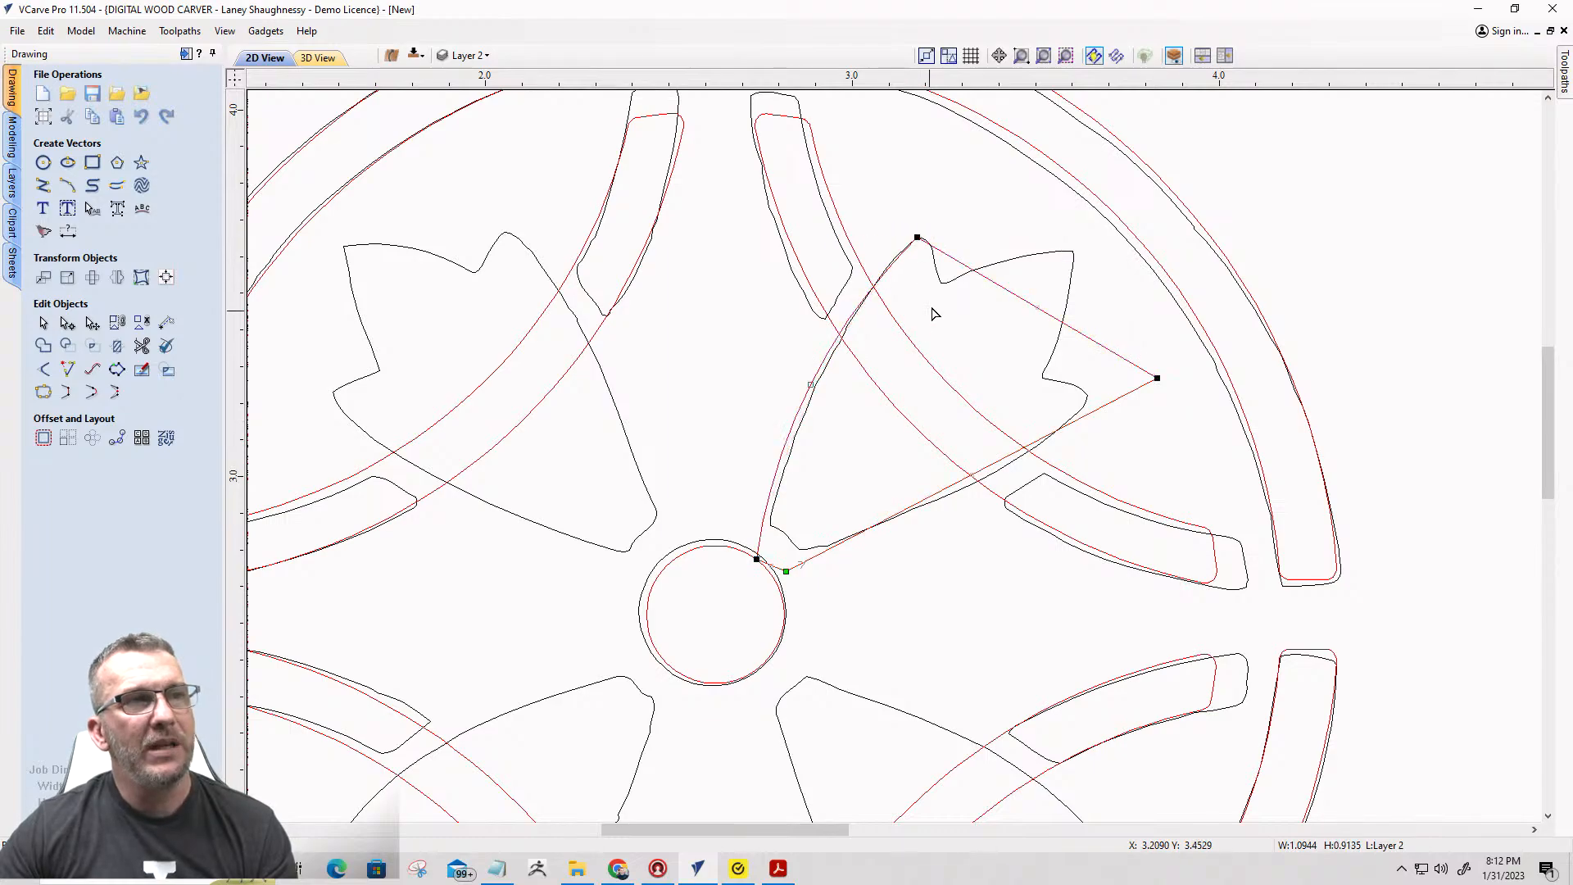
Insert a point just past the leaf's left tip, convert the short span to an arc and bend it around the rounded tip.
scroll(938, 273, up, 5)
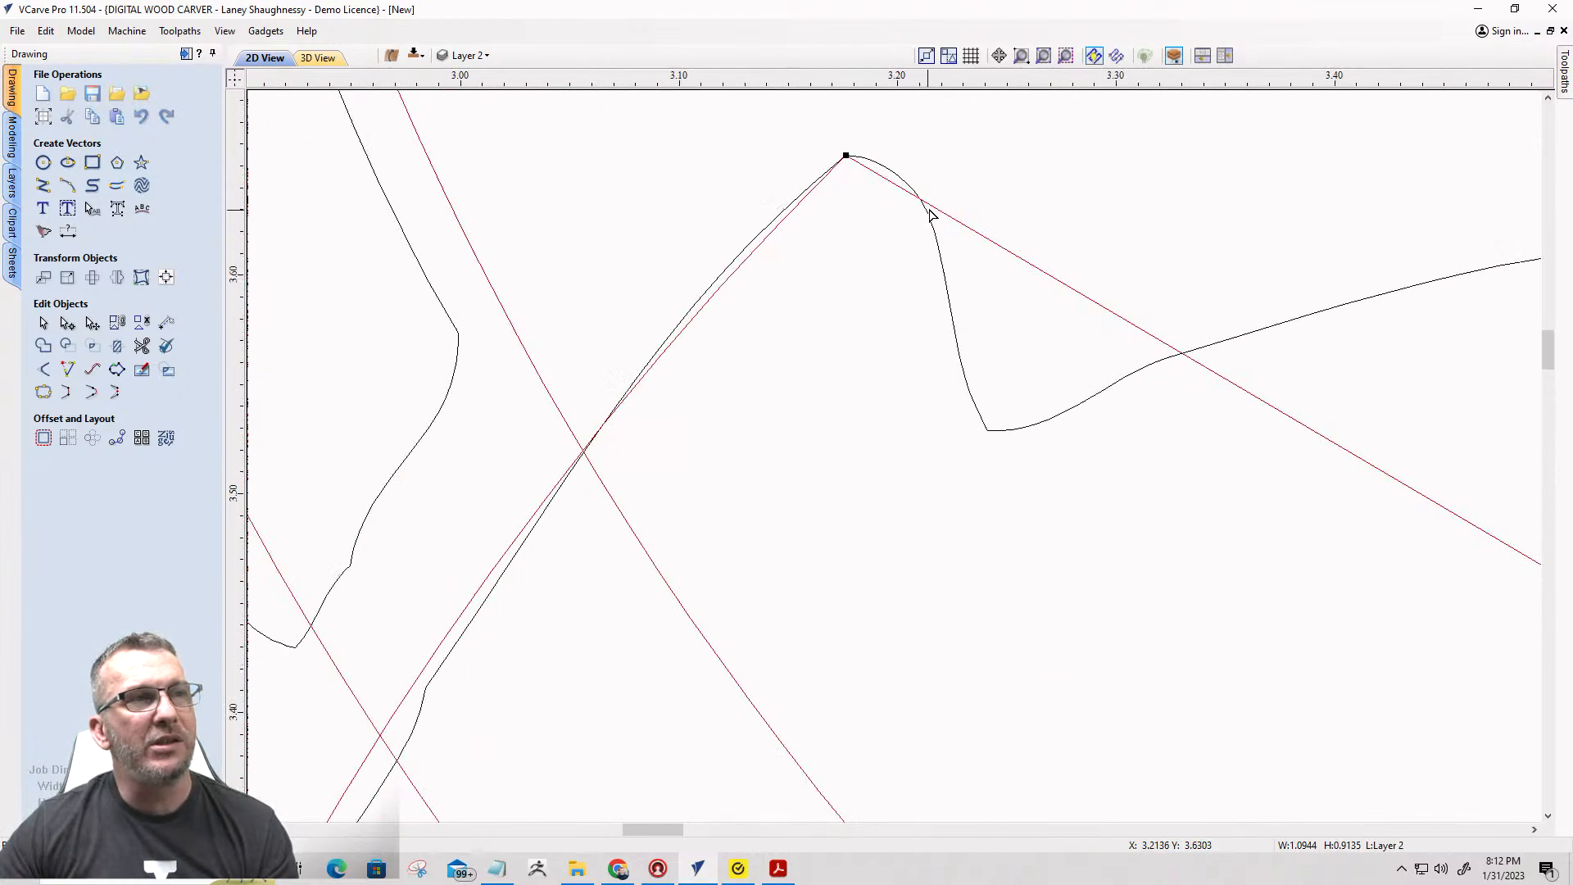
right_click(942, 218)
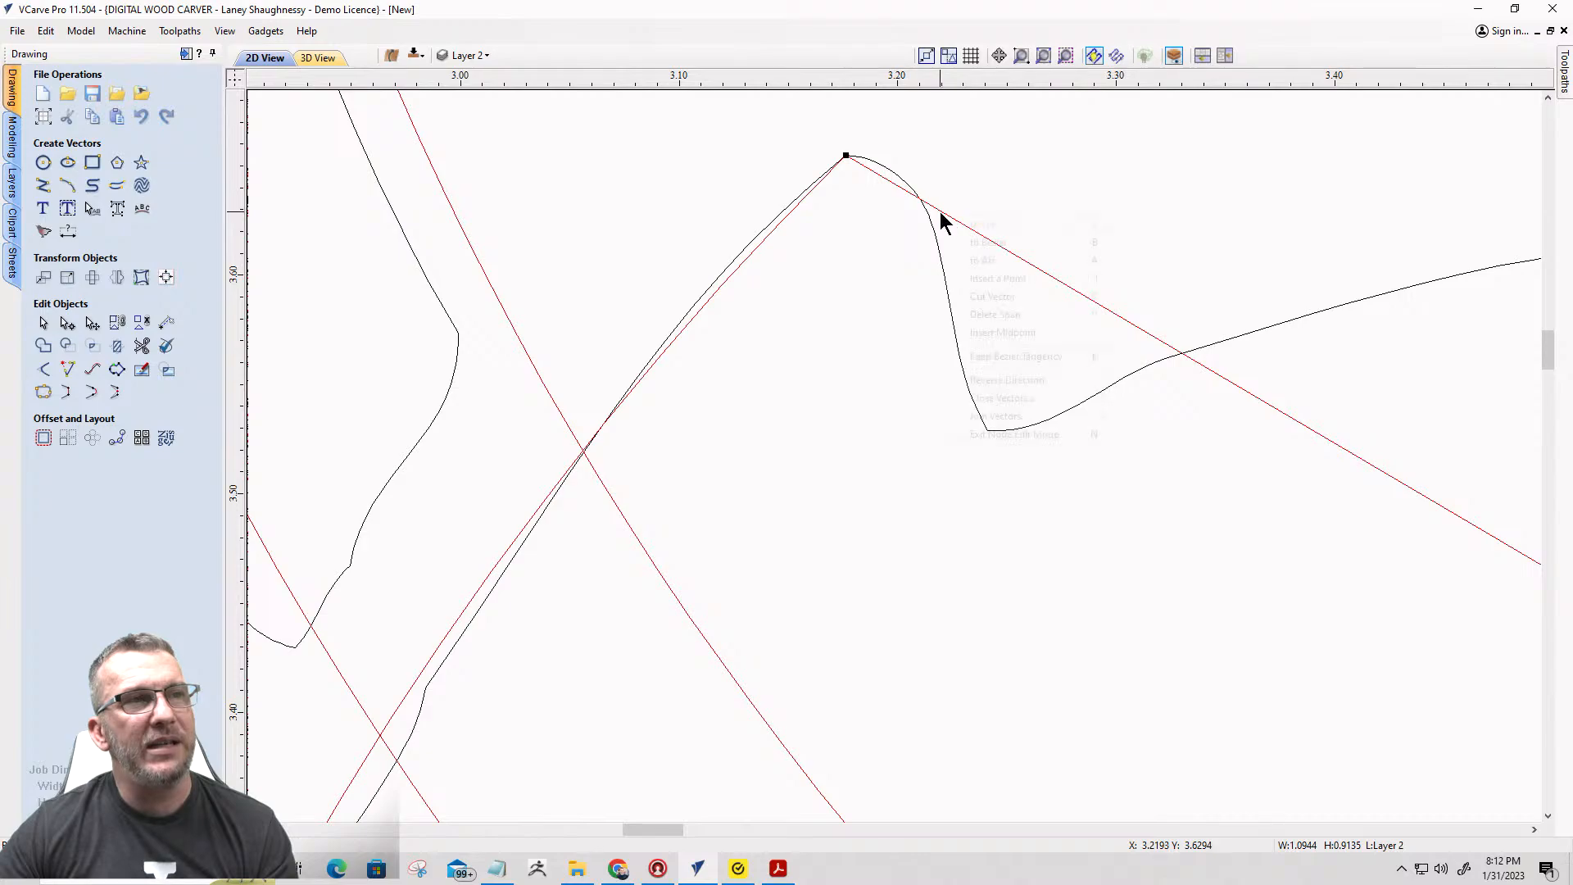
click(965, 279)
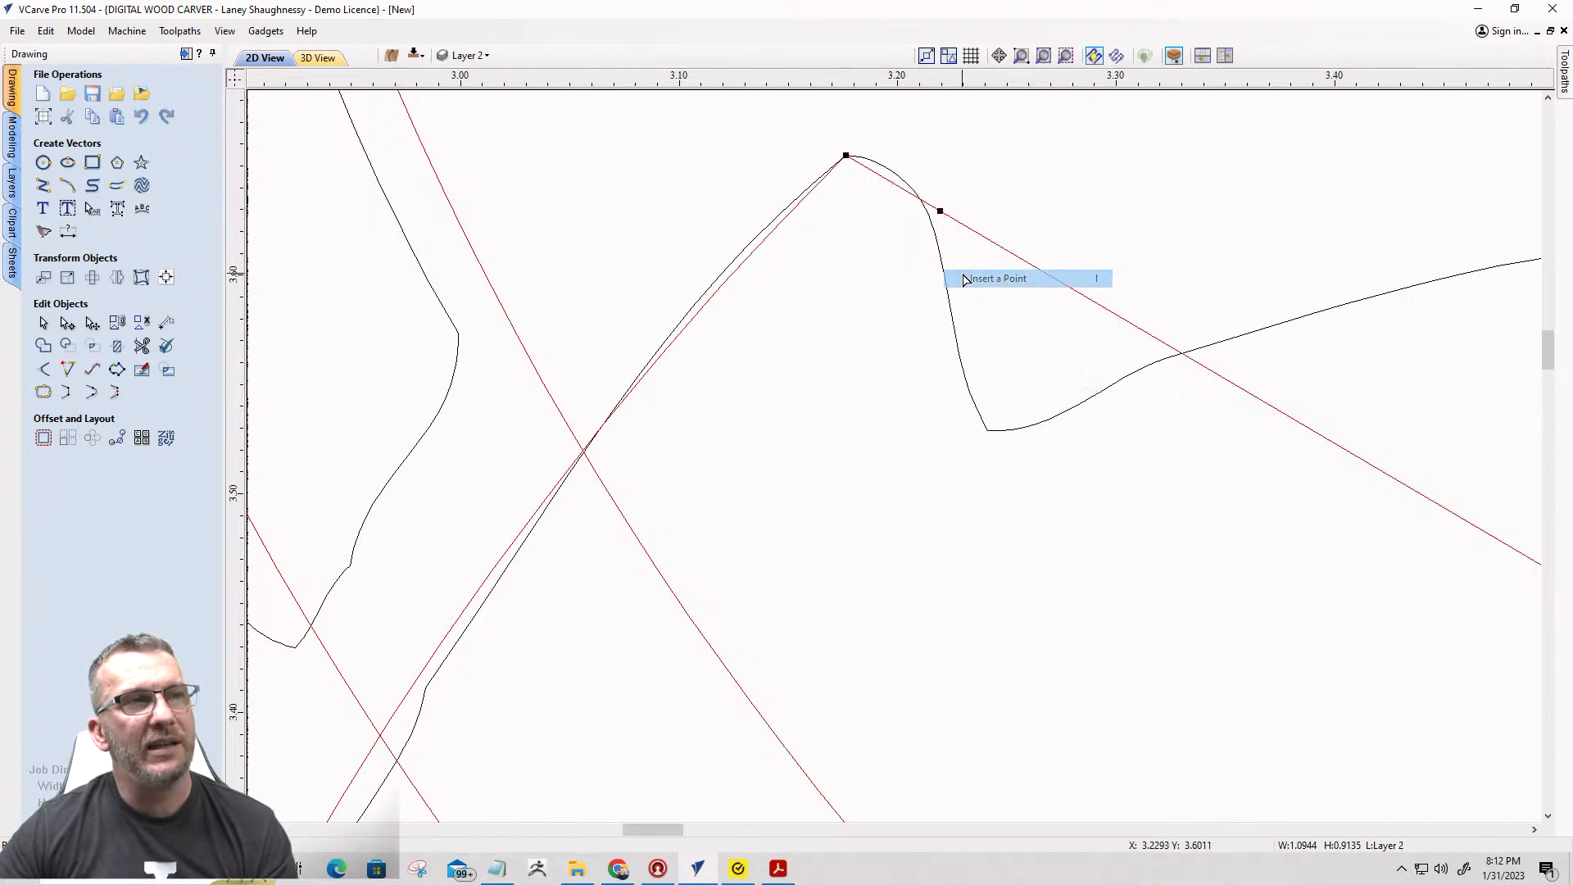
drag(942, 210, 929, 216)
right_click(905, 206)
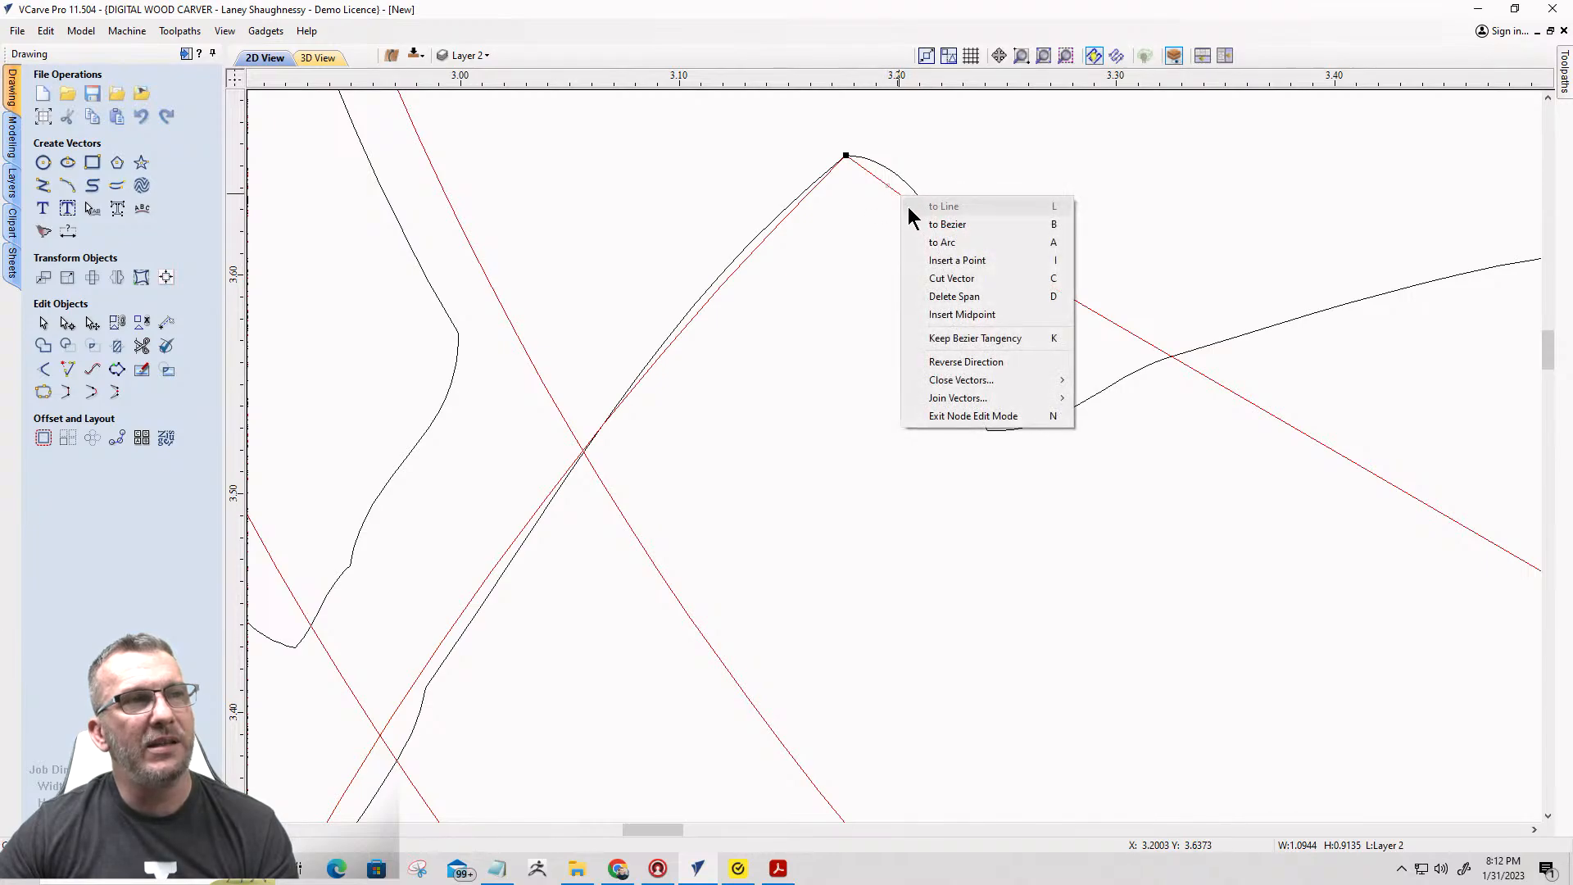
click(926, 242)
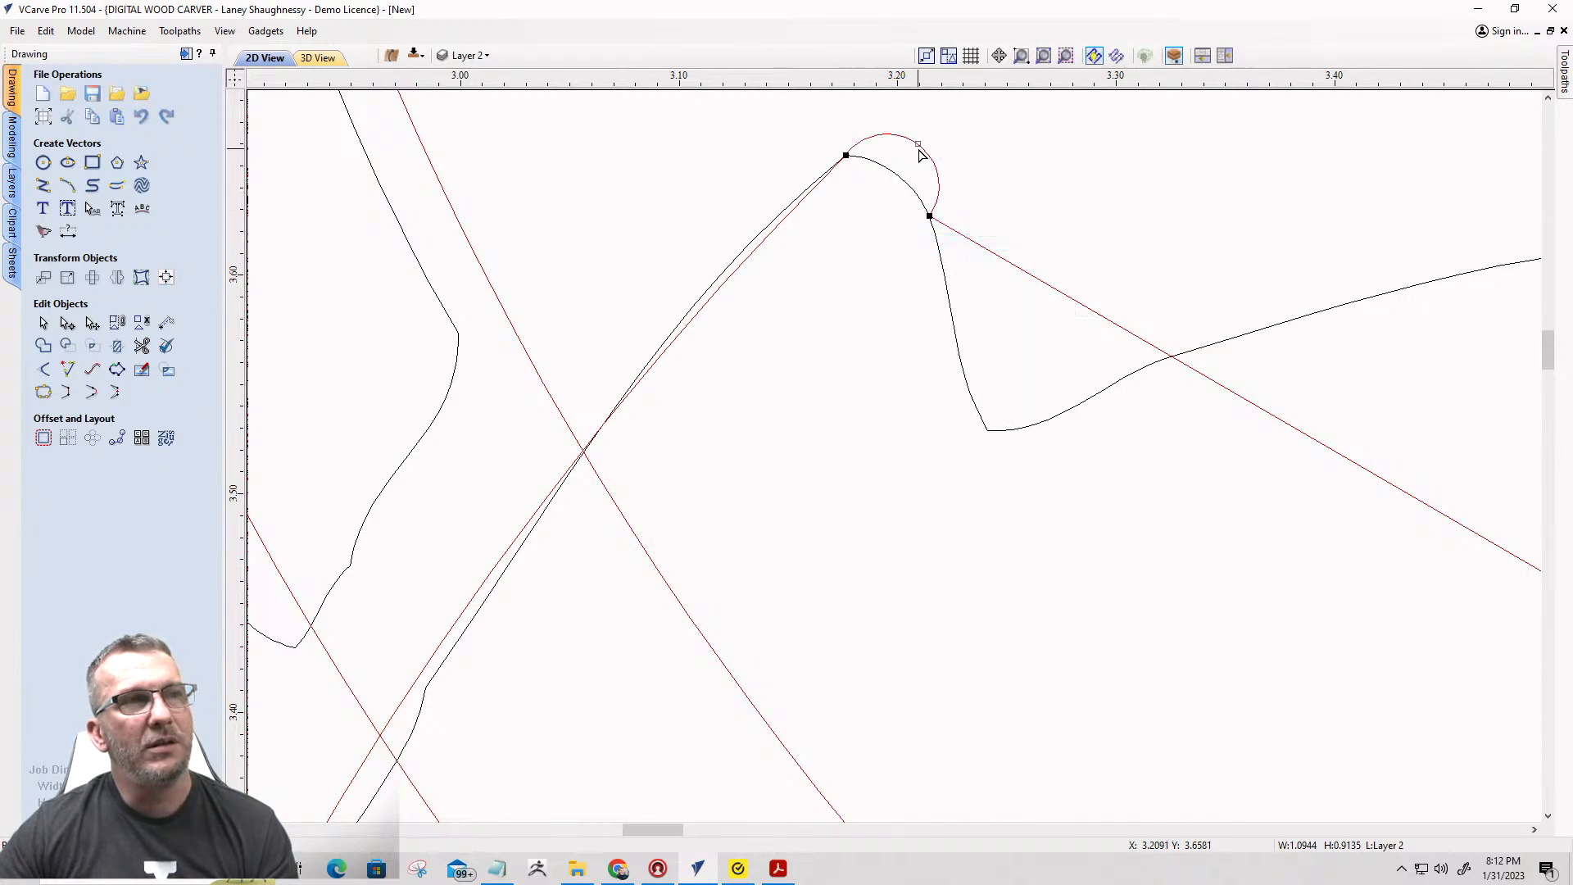
drag(917, 142, 895, 174)
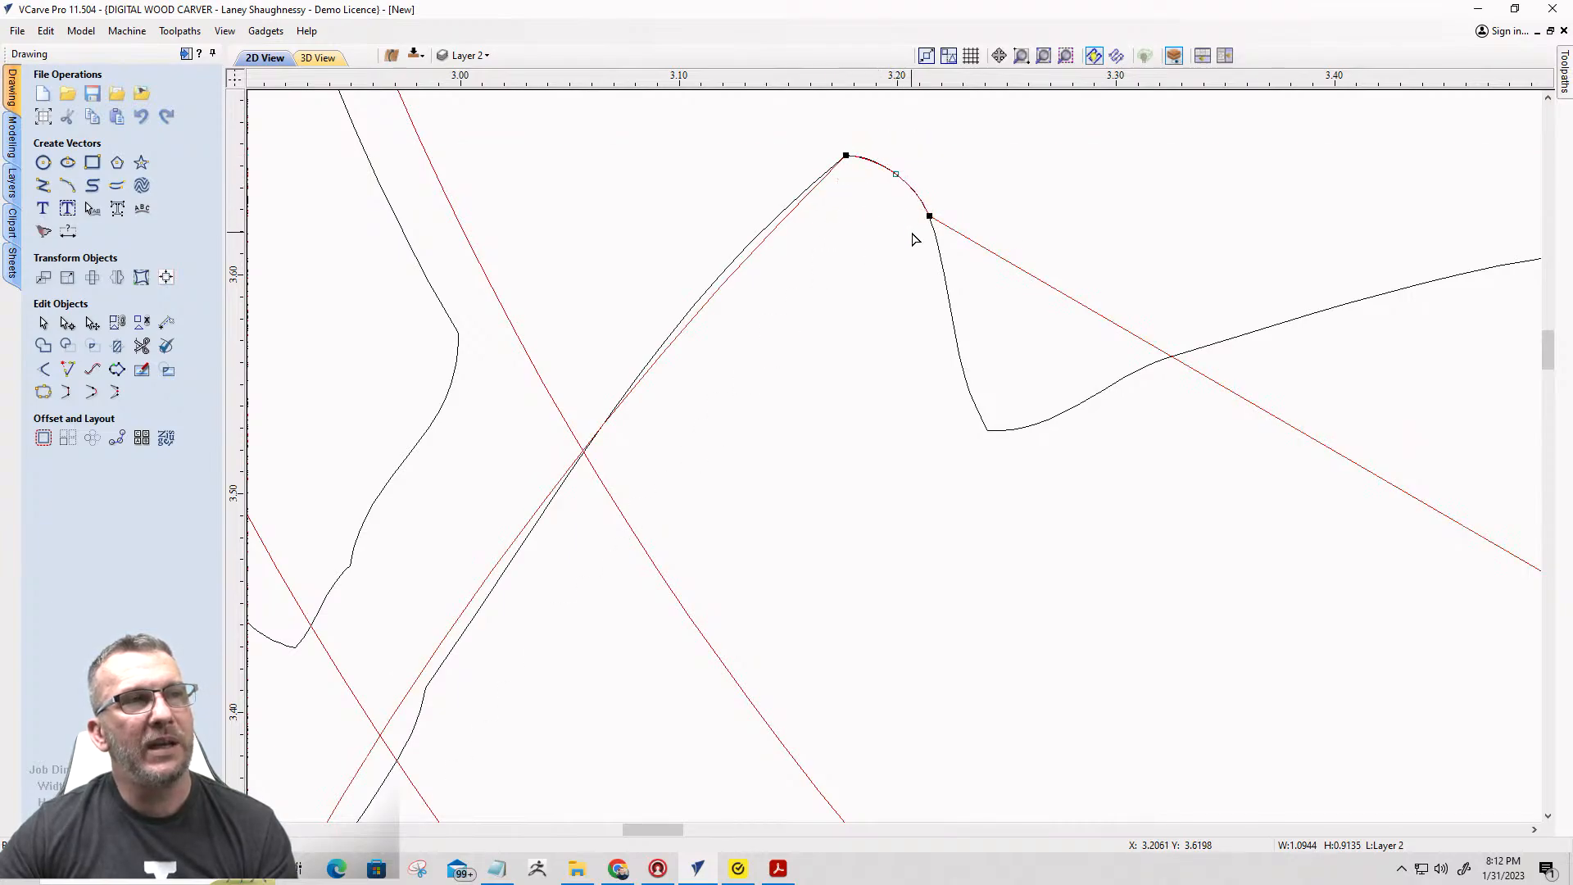
Insert a point on the straight line beyond the rounded tip and move it into the leaf's upper notch.
scroll(909, 205, down, 2)
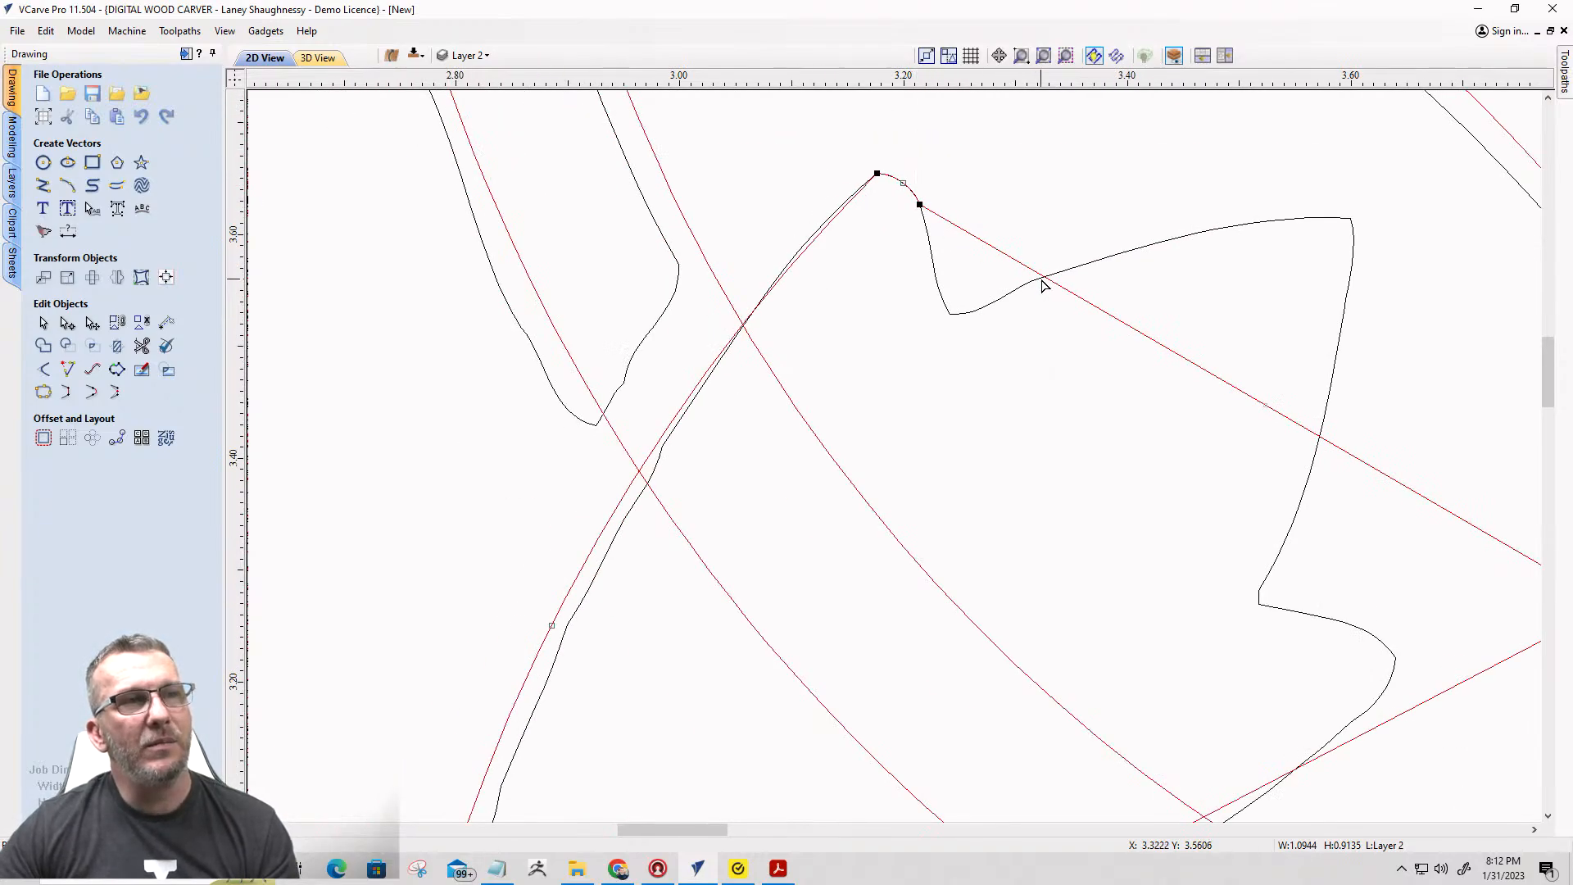
right_click(1046, 279)
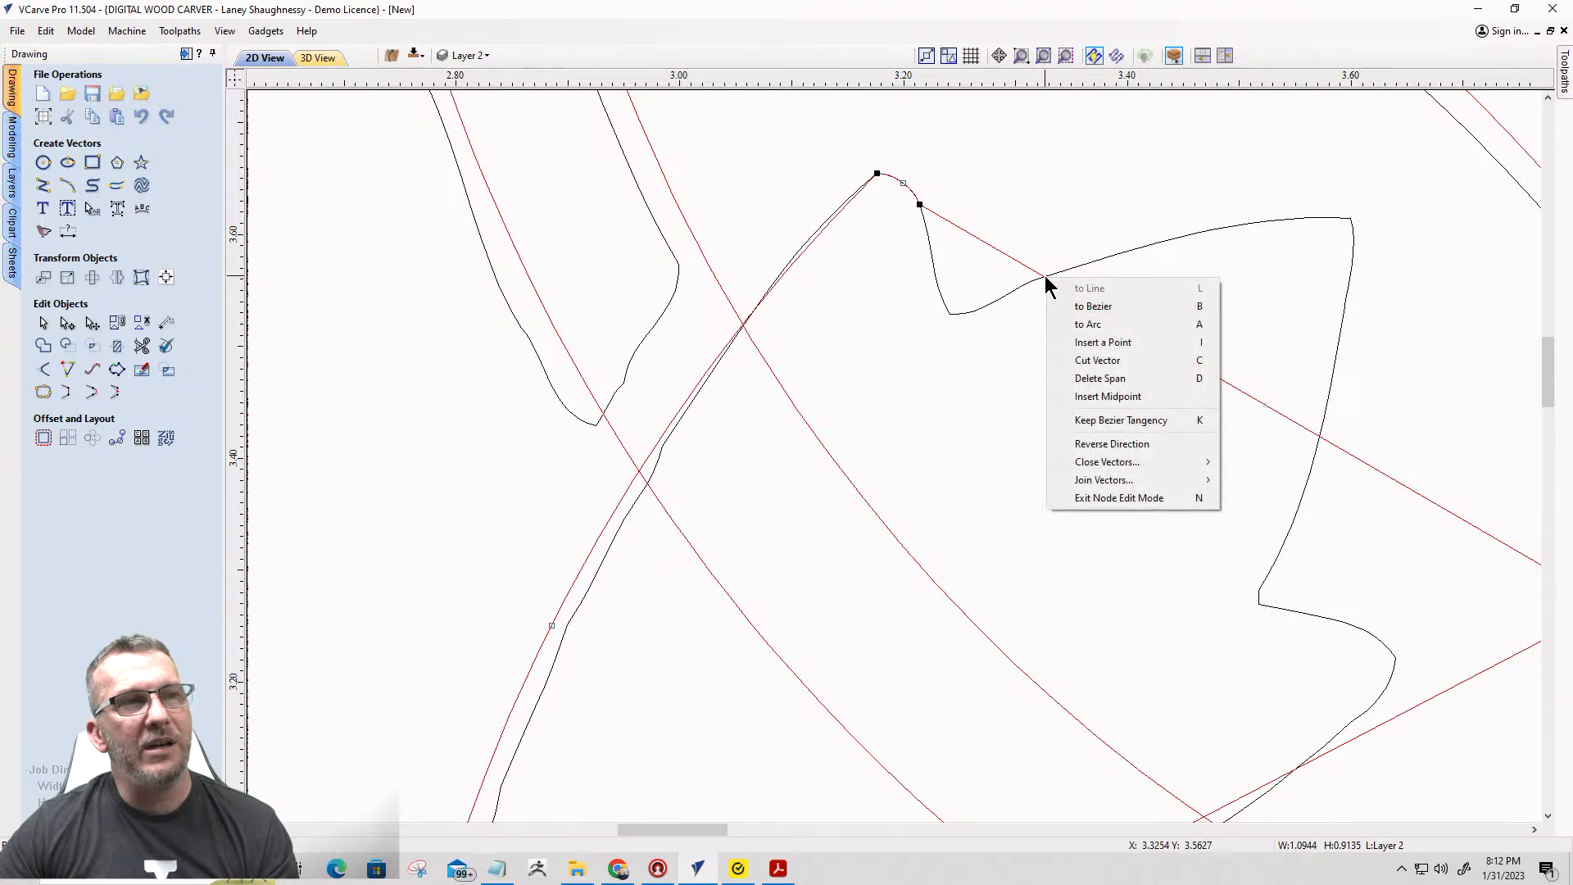
click(1067, 343)
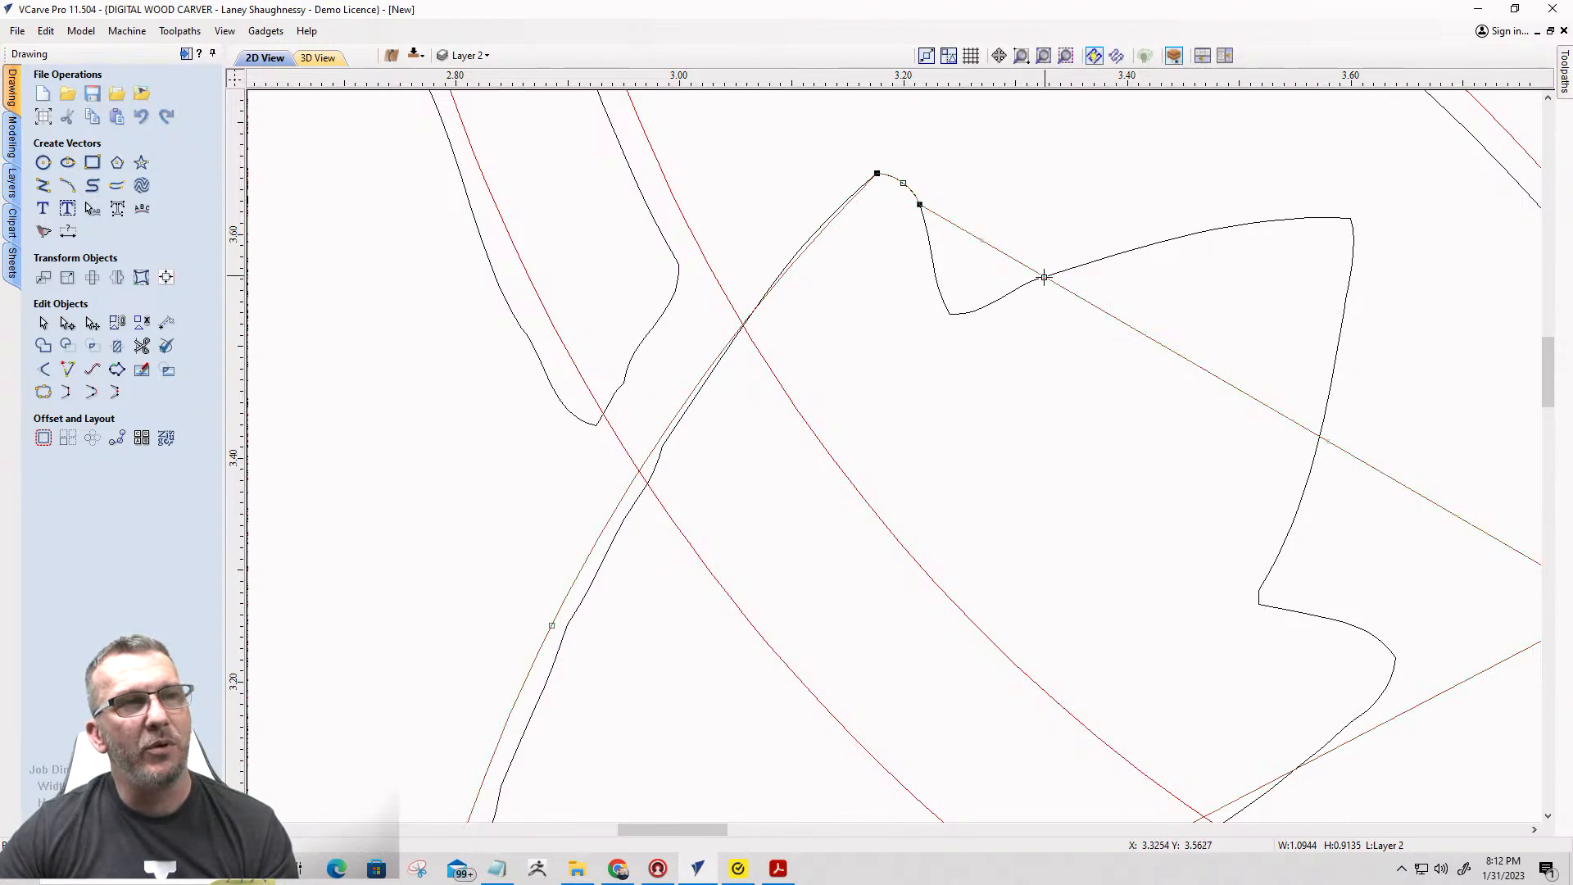
drag(948, 317, 947, 312)
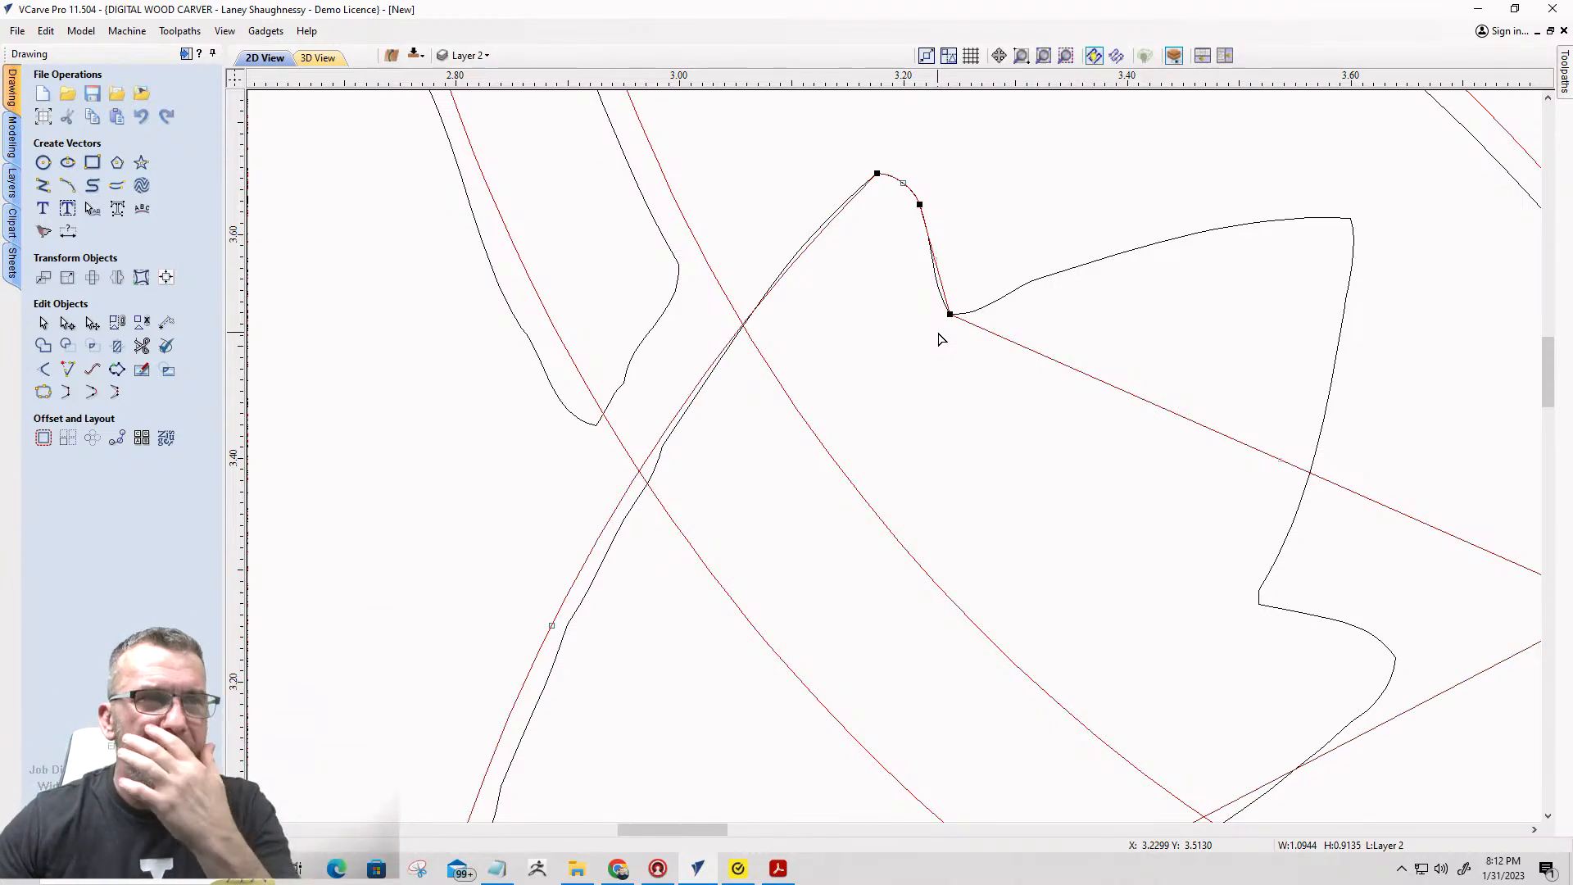
Insert a point on the line running from the notch to the outer corner and move it onto the leaf's pointed outer tip.
scroll(893, 255, down, 2)
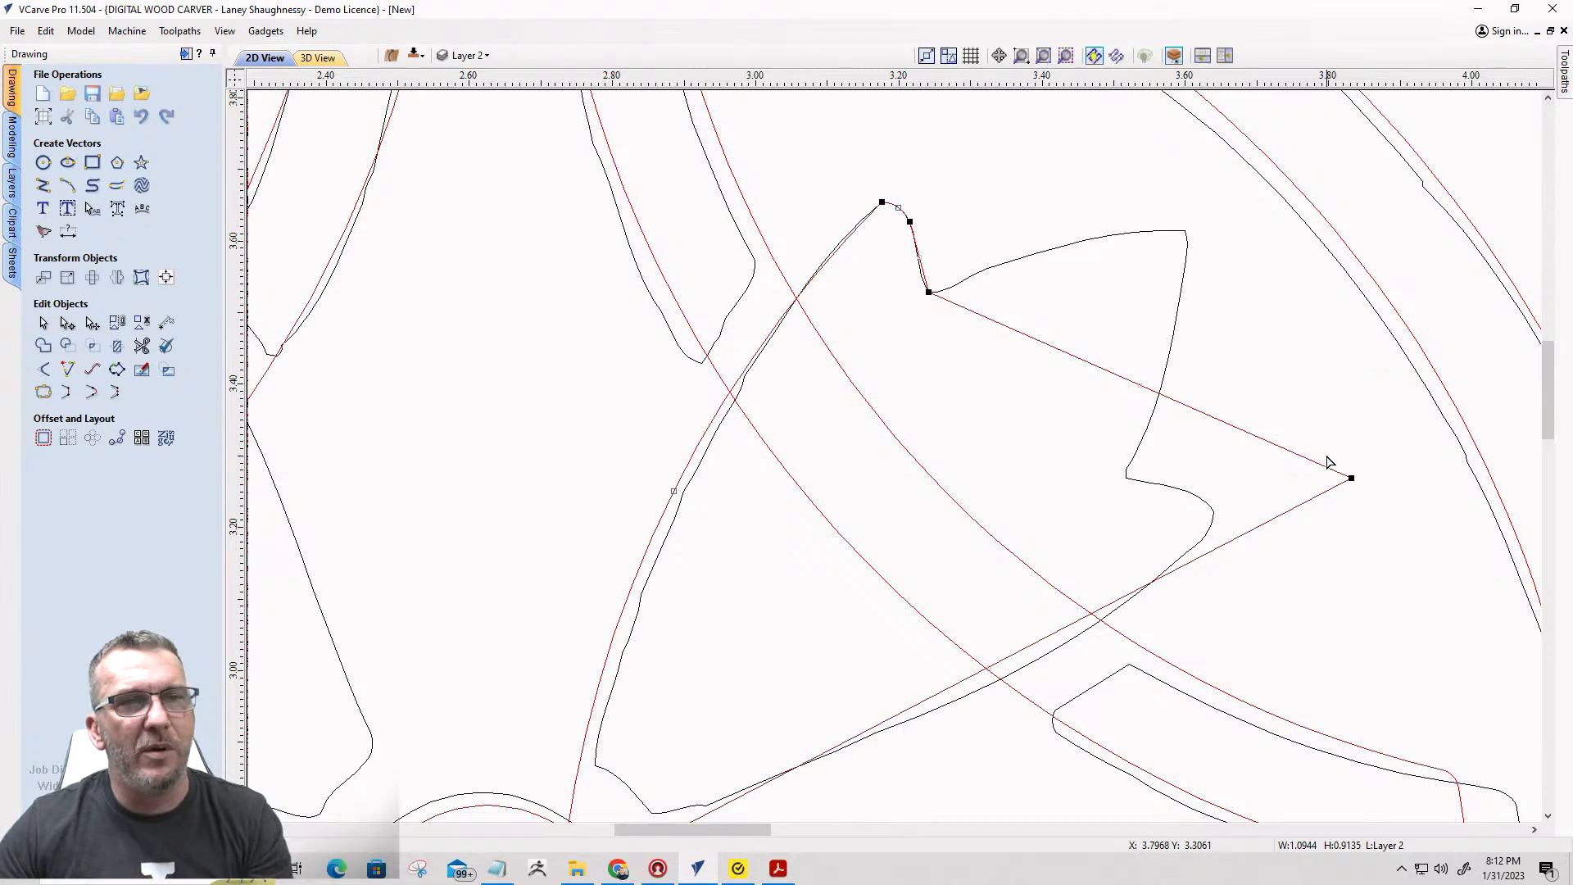
right_click(1090, 364)
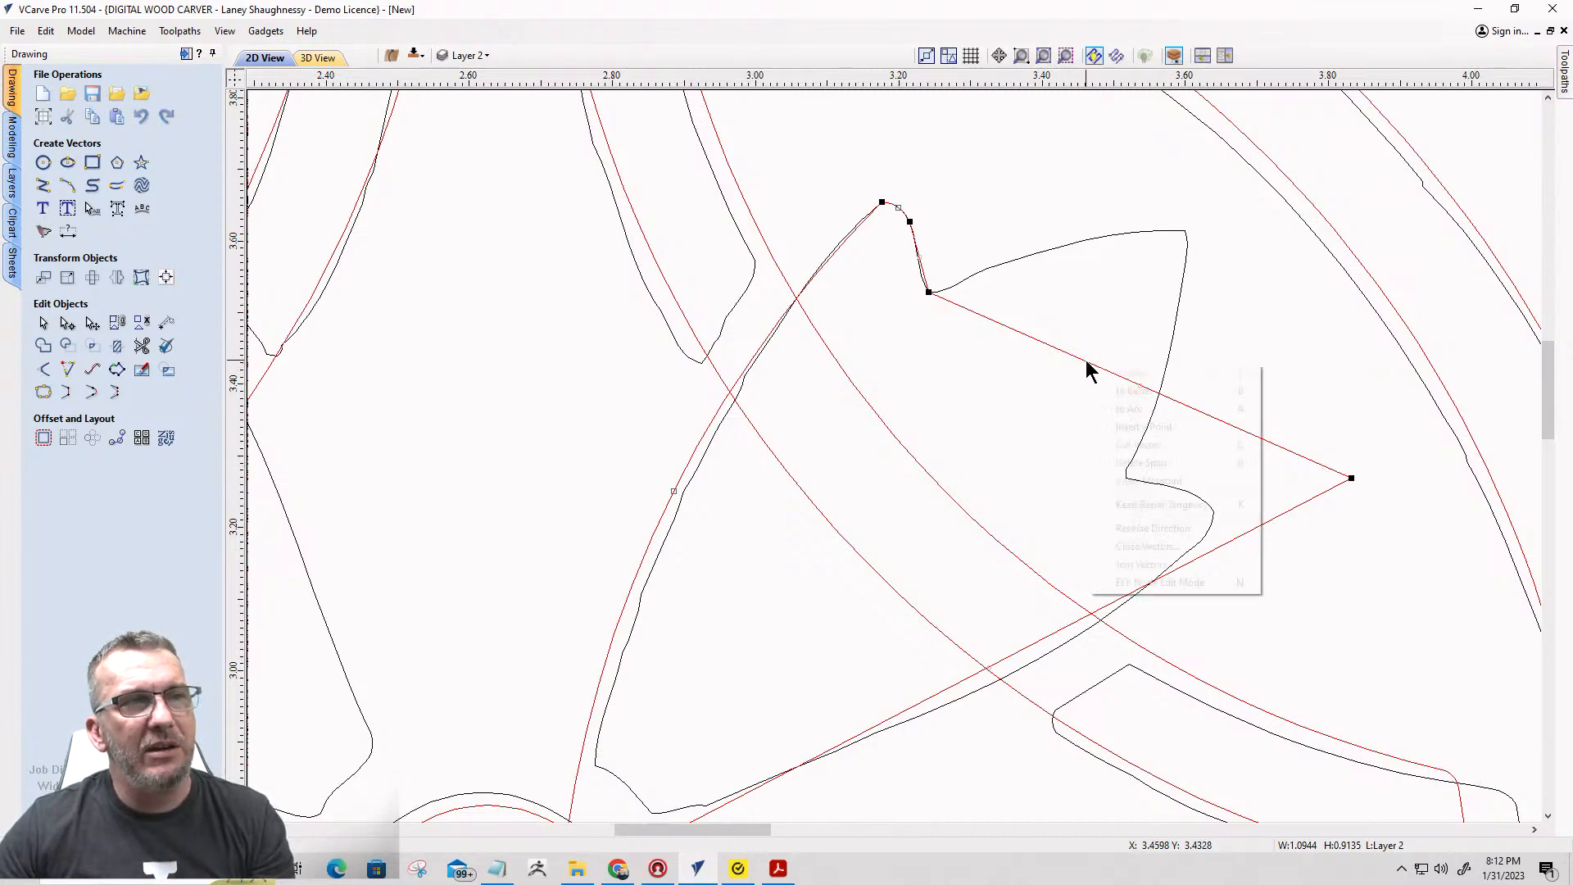
click(1119, 426)
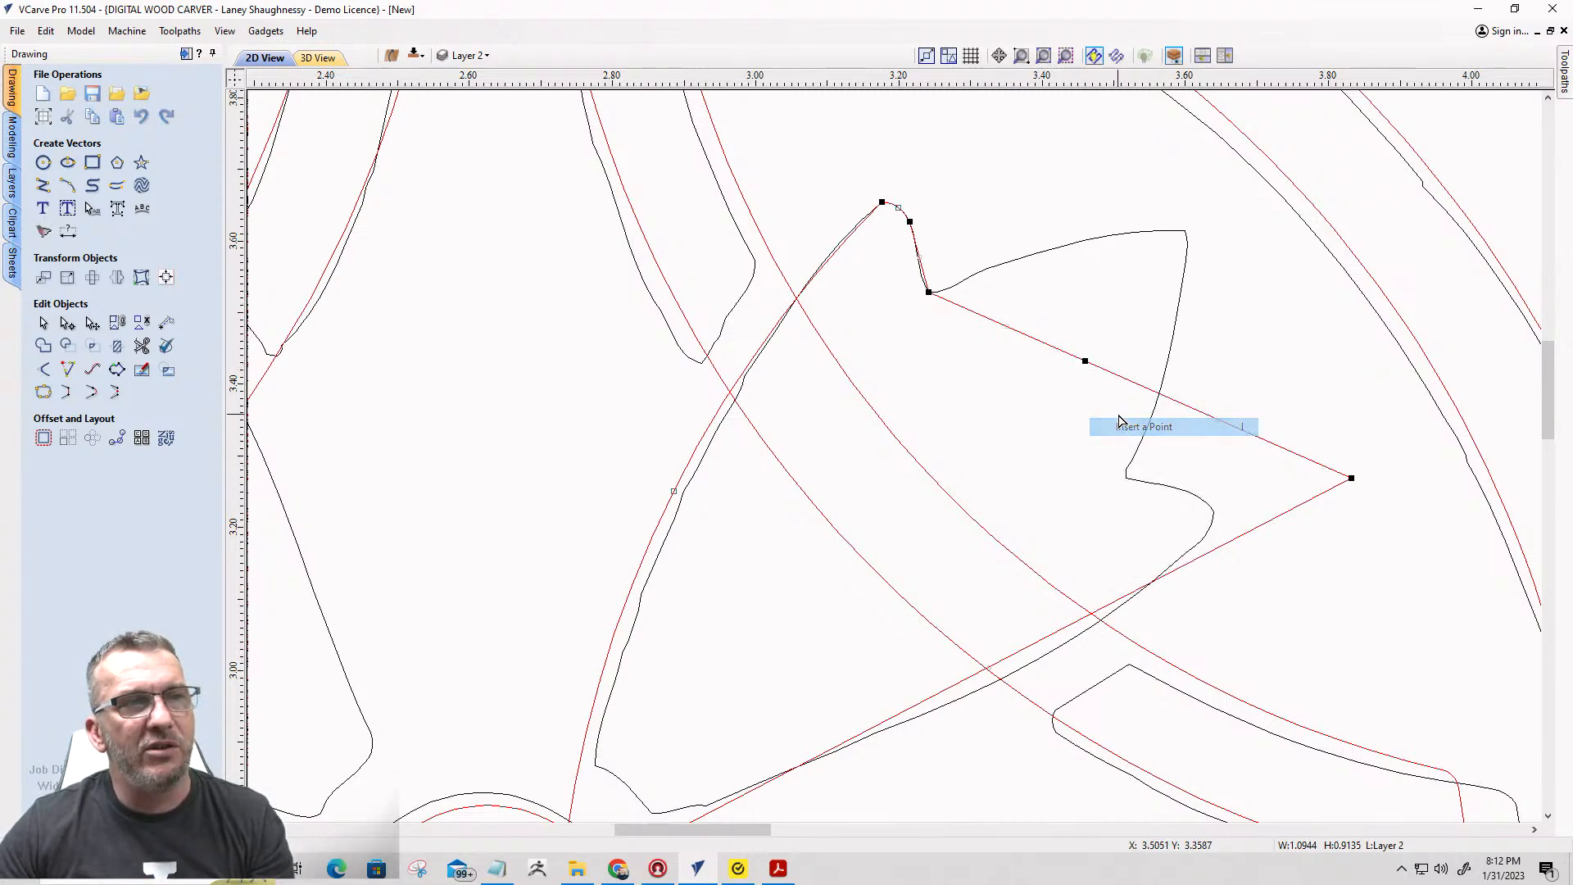
drag(1084, 362, 1185, 230)
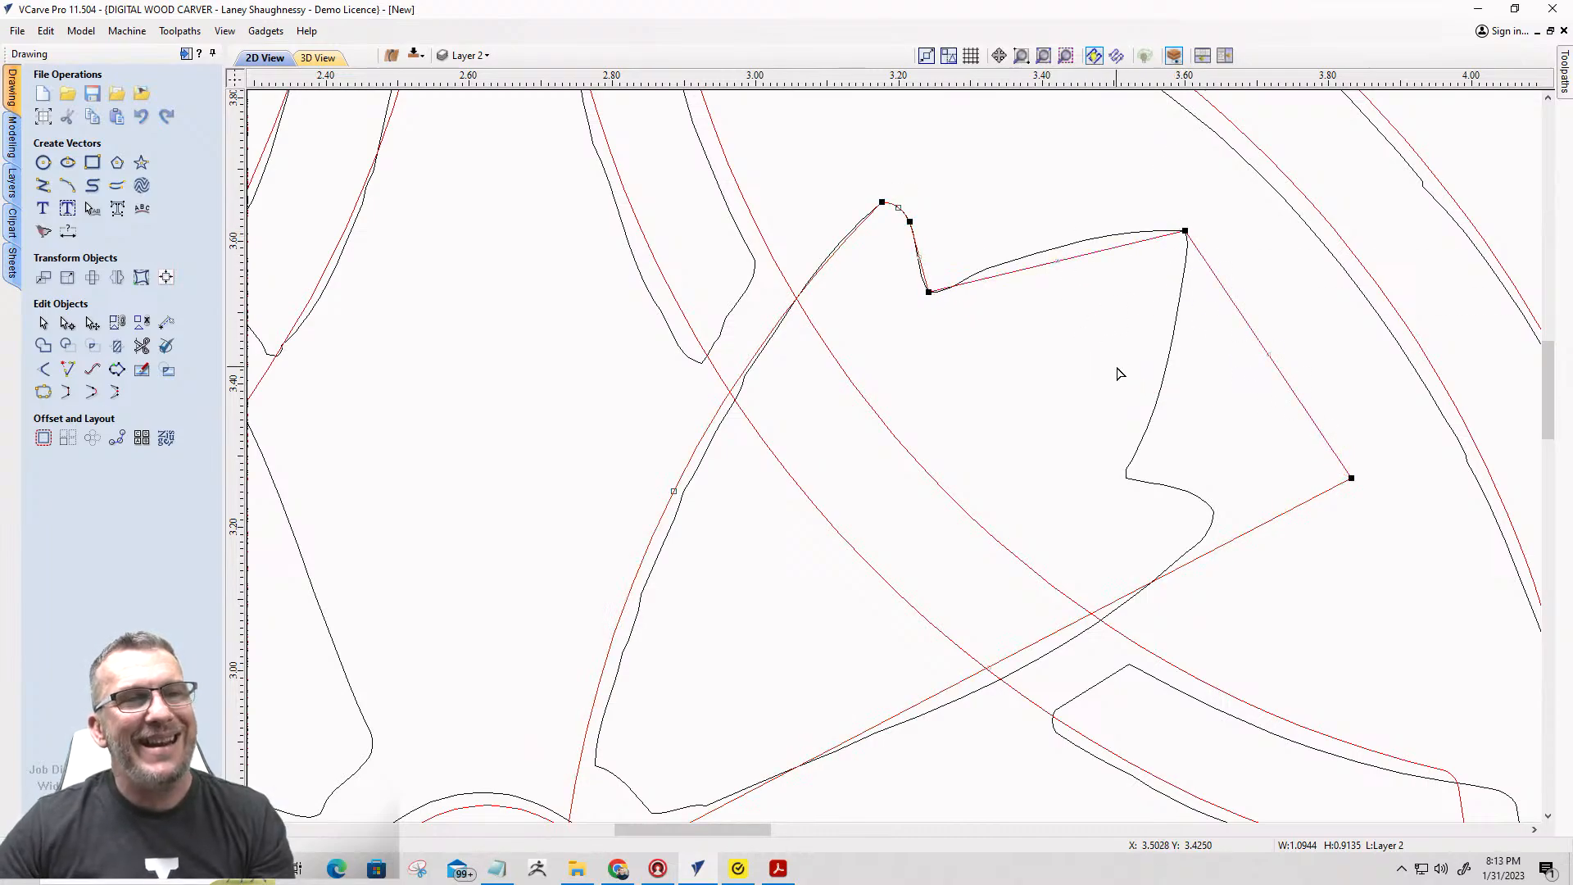
Cut the vector just past the leaf's pointed tip and delete the straight line leading to the outer corner node.
right_click(1224, 289)
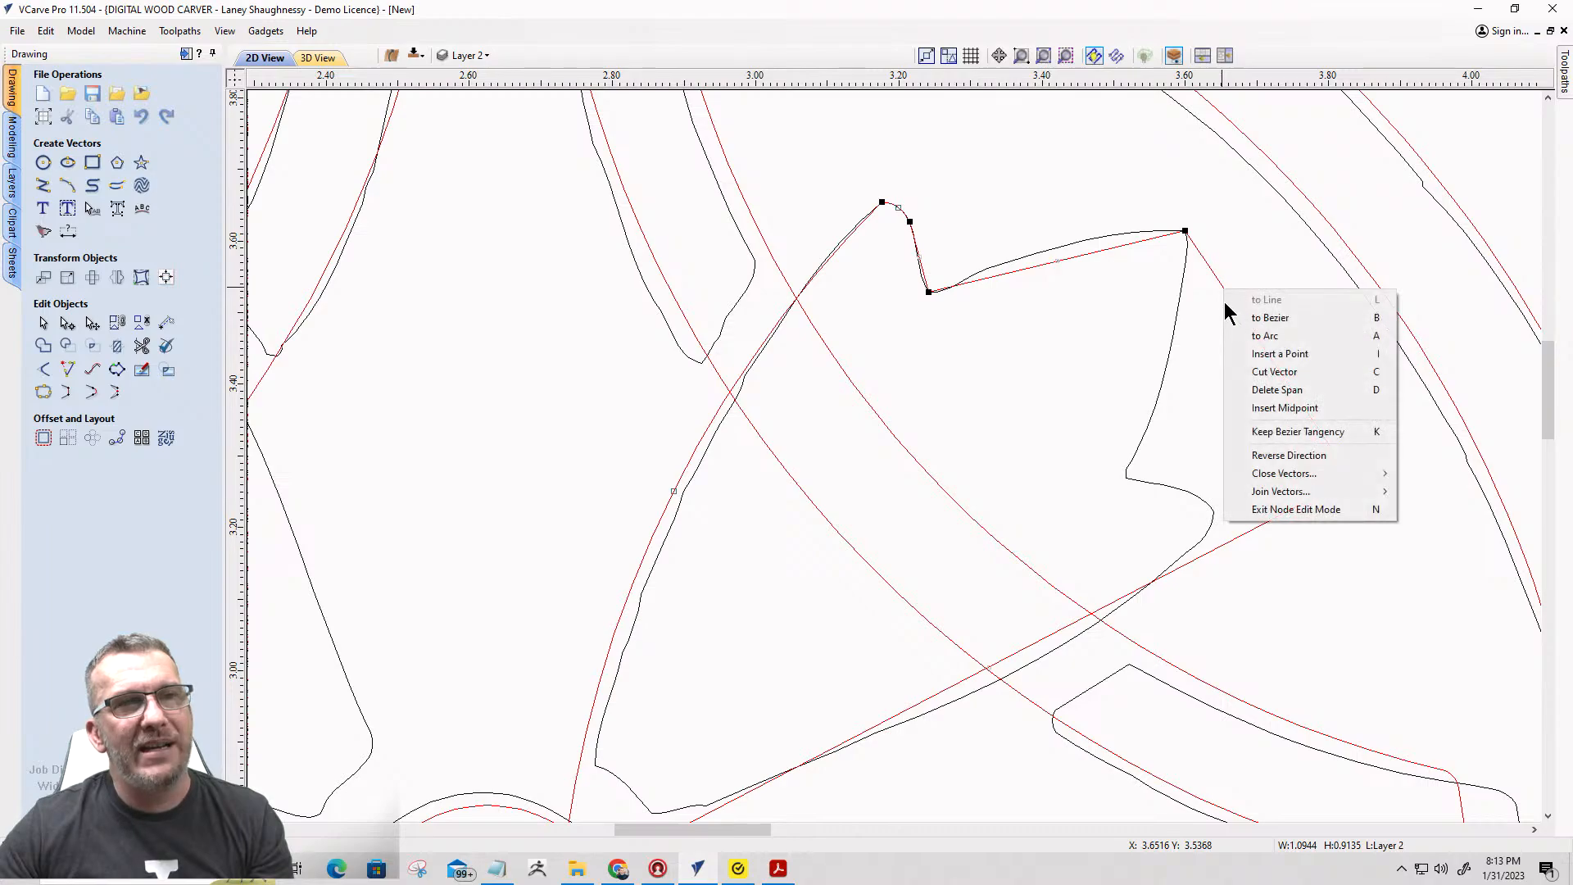
click(1268, 372)
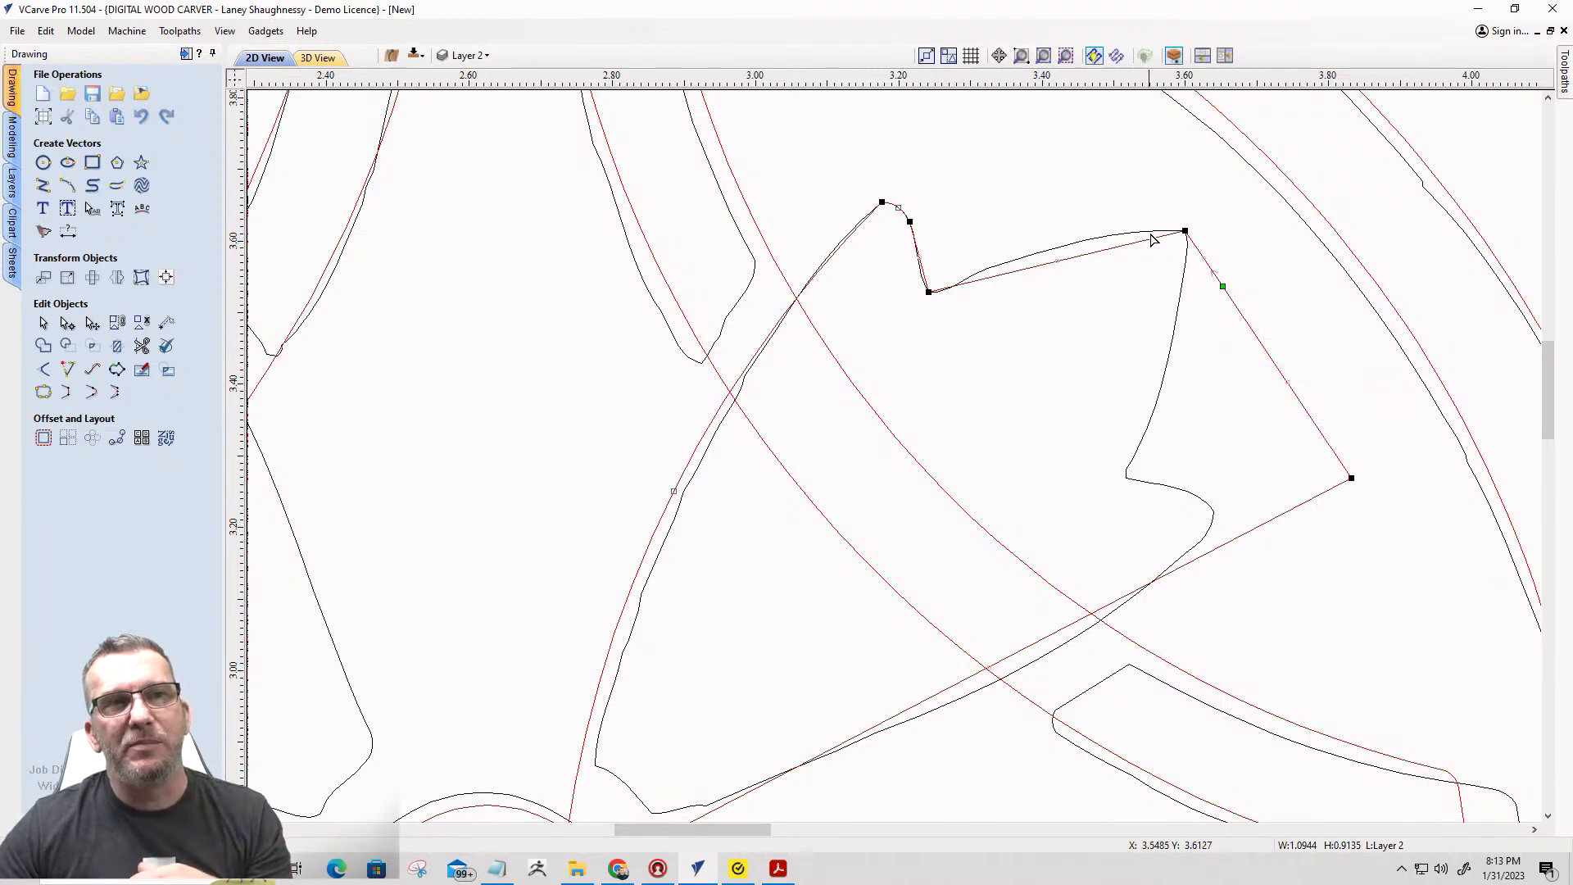
right_click(1213, 273)
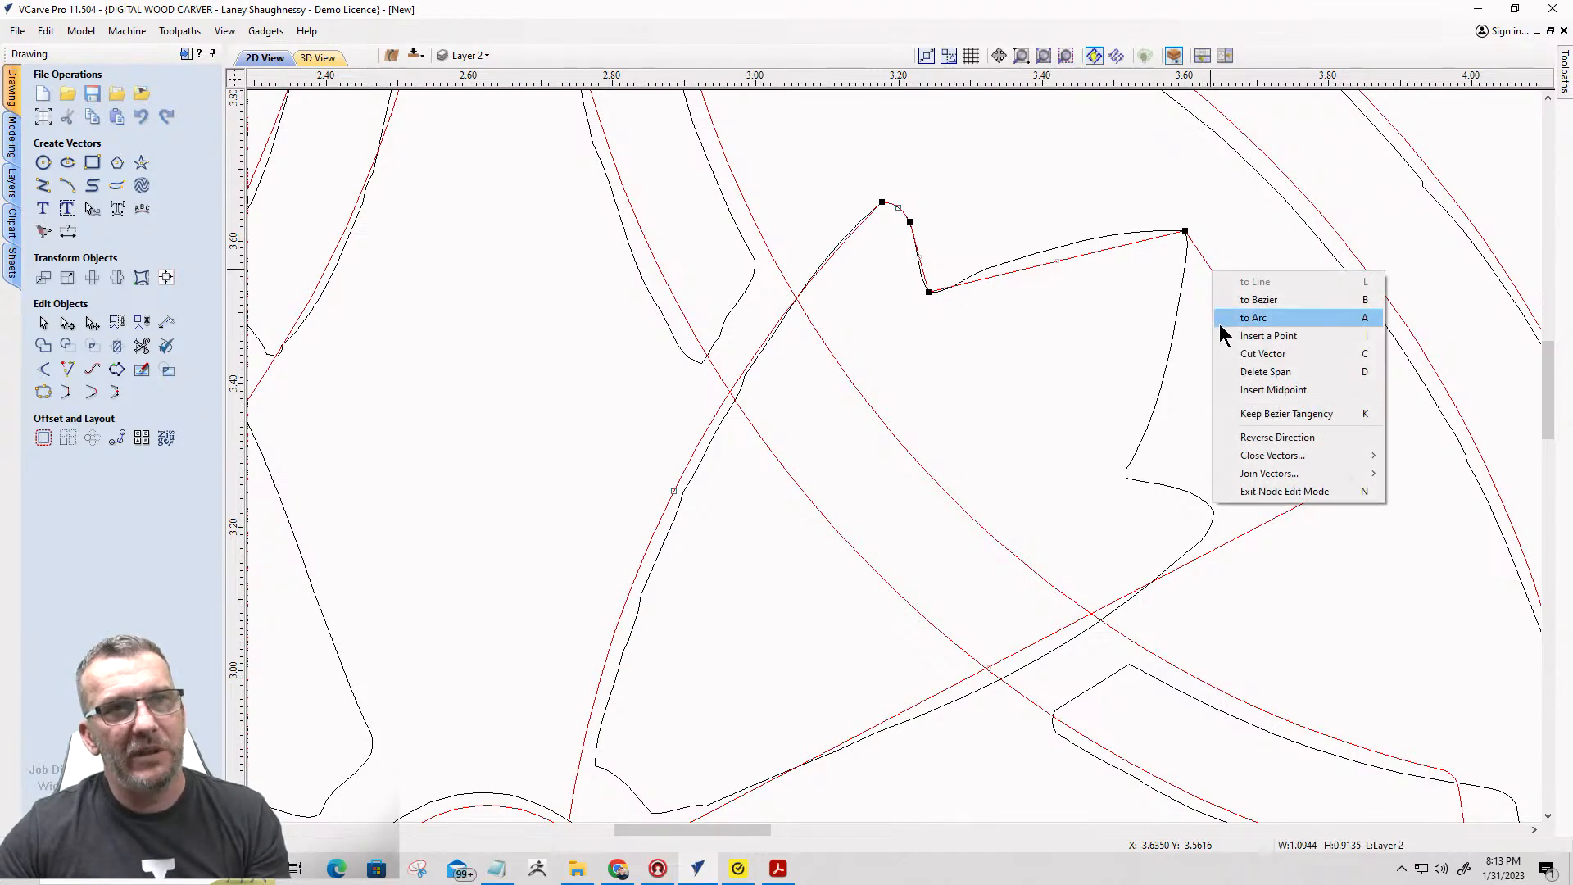
click(1231, 372)
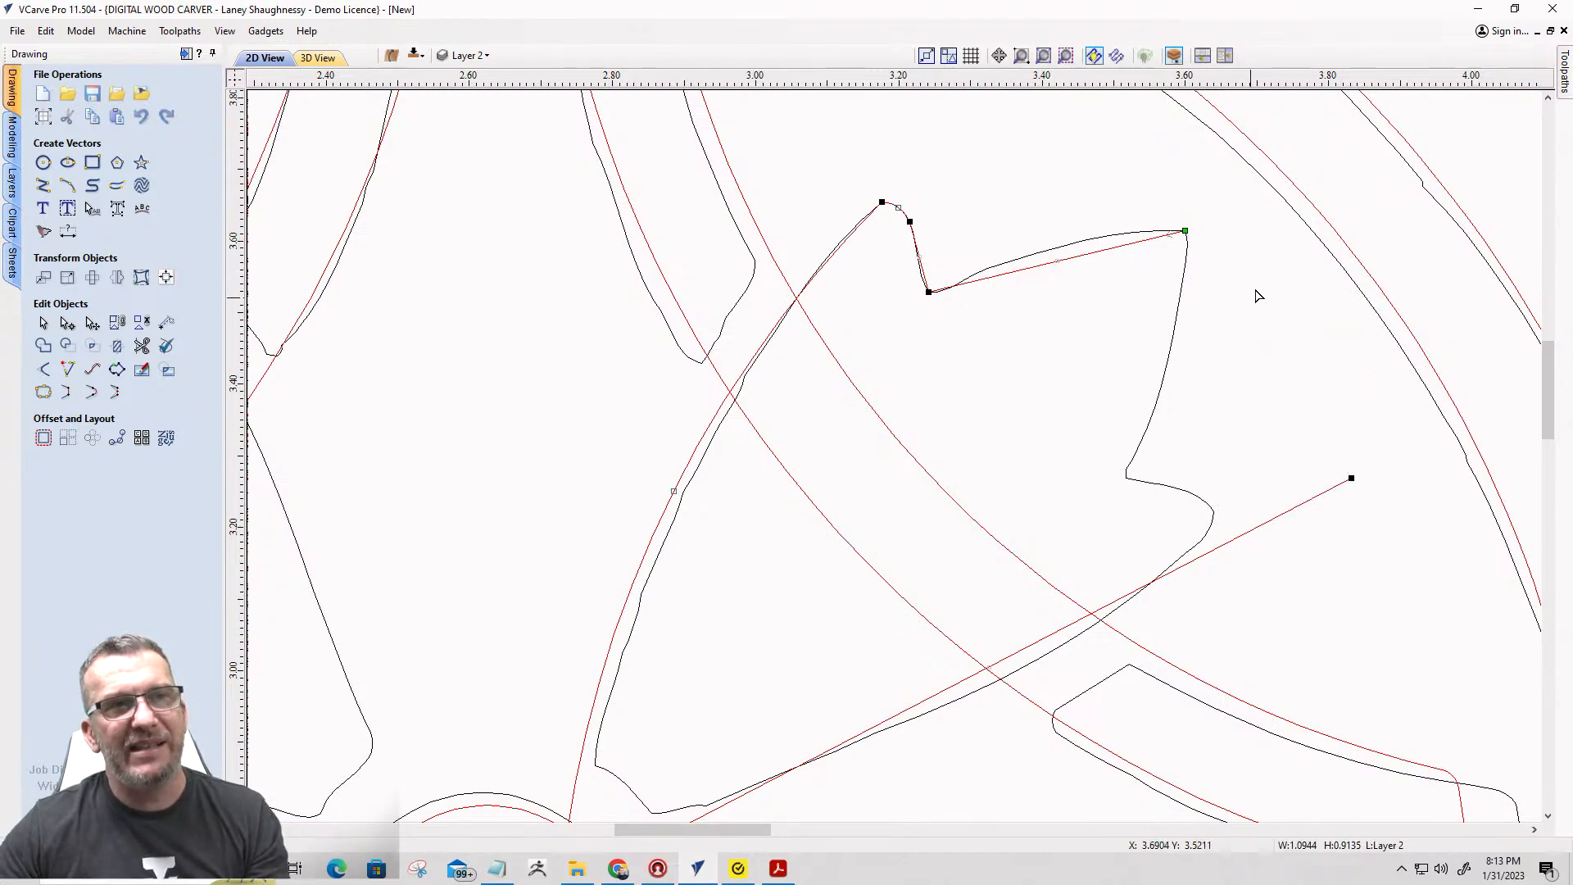
Delete the short span joining the two lower nodes beside the centre circle.
scroll(1257, 202, down, 4)
scroll(955, 586, up, 8)
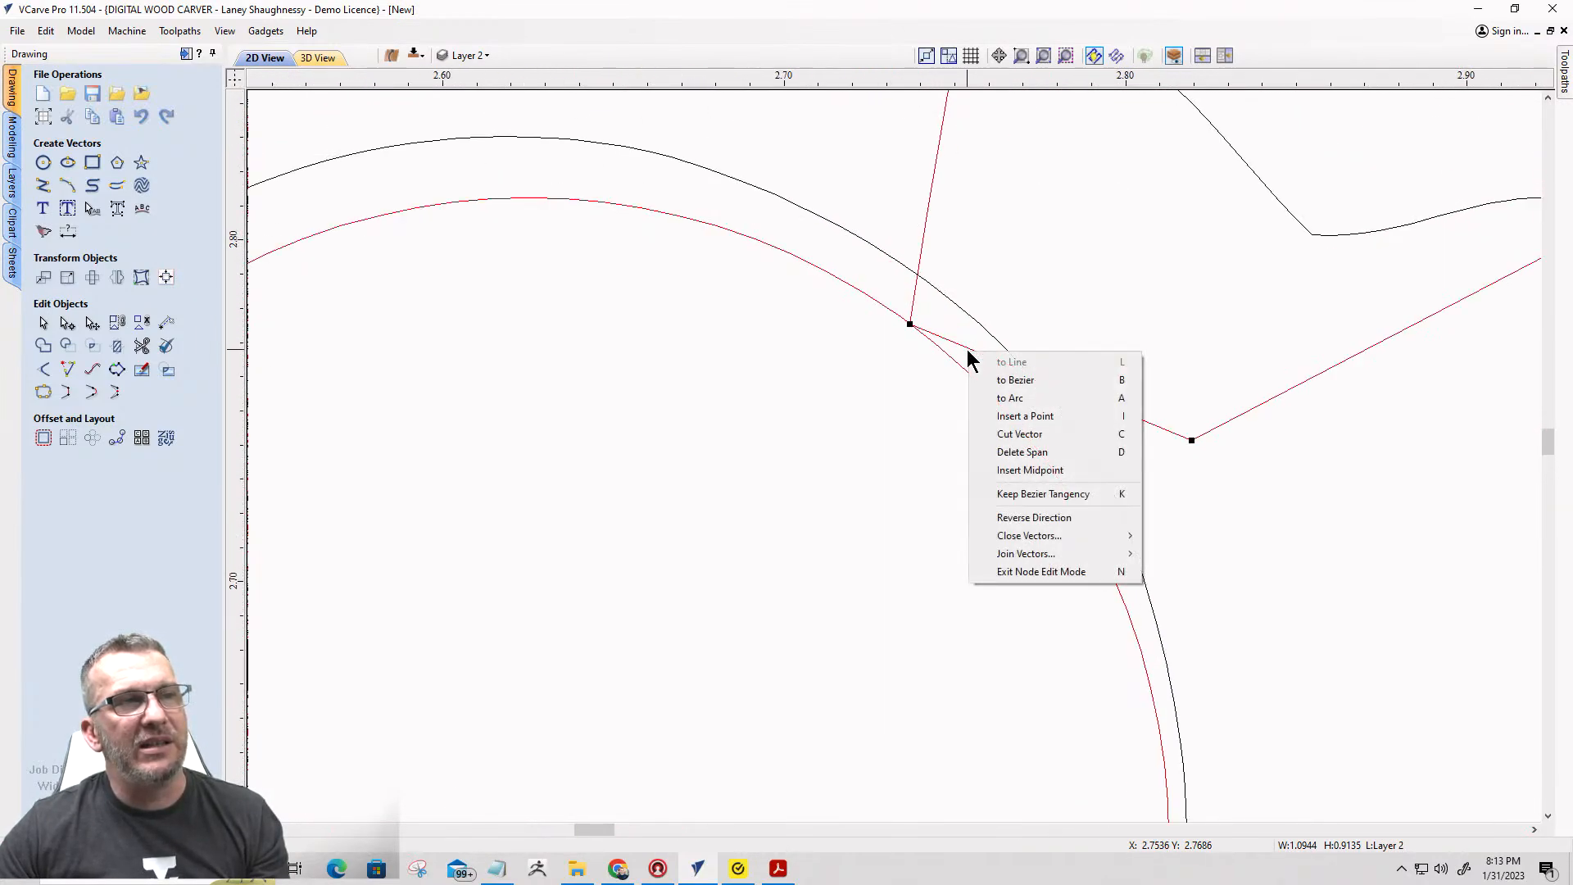
right_click(971, 350)
click(995, 452)
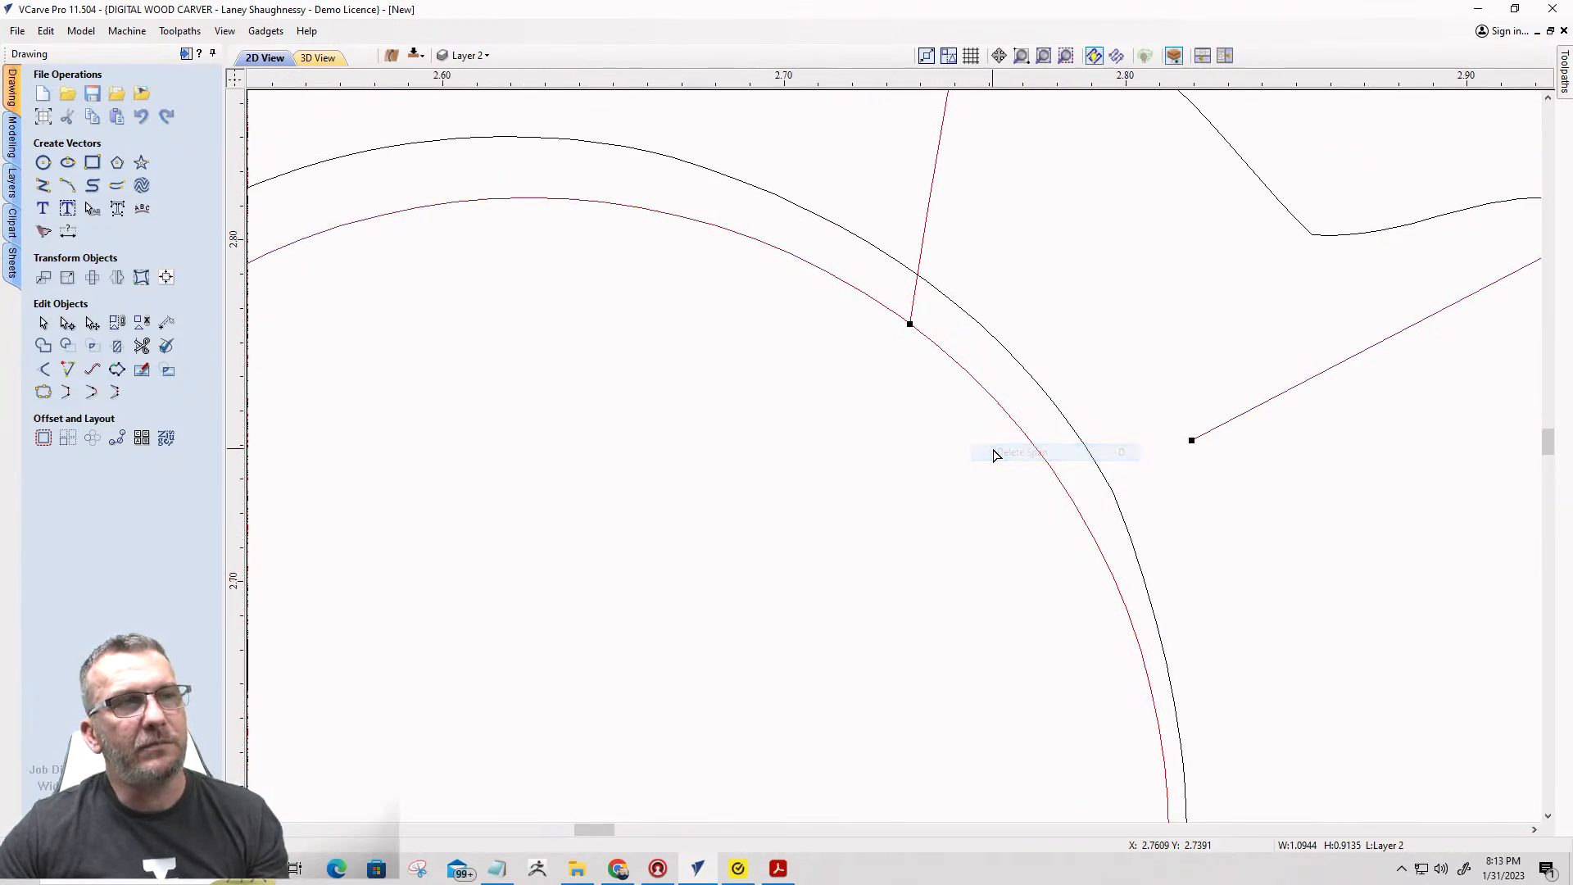
Select the detached straight line along the leaf's lower side and delete it.
scroll(996, 450, down, 5)
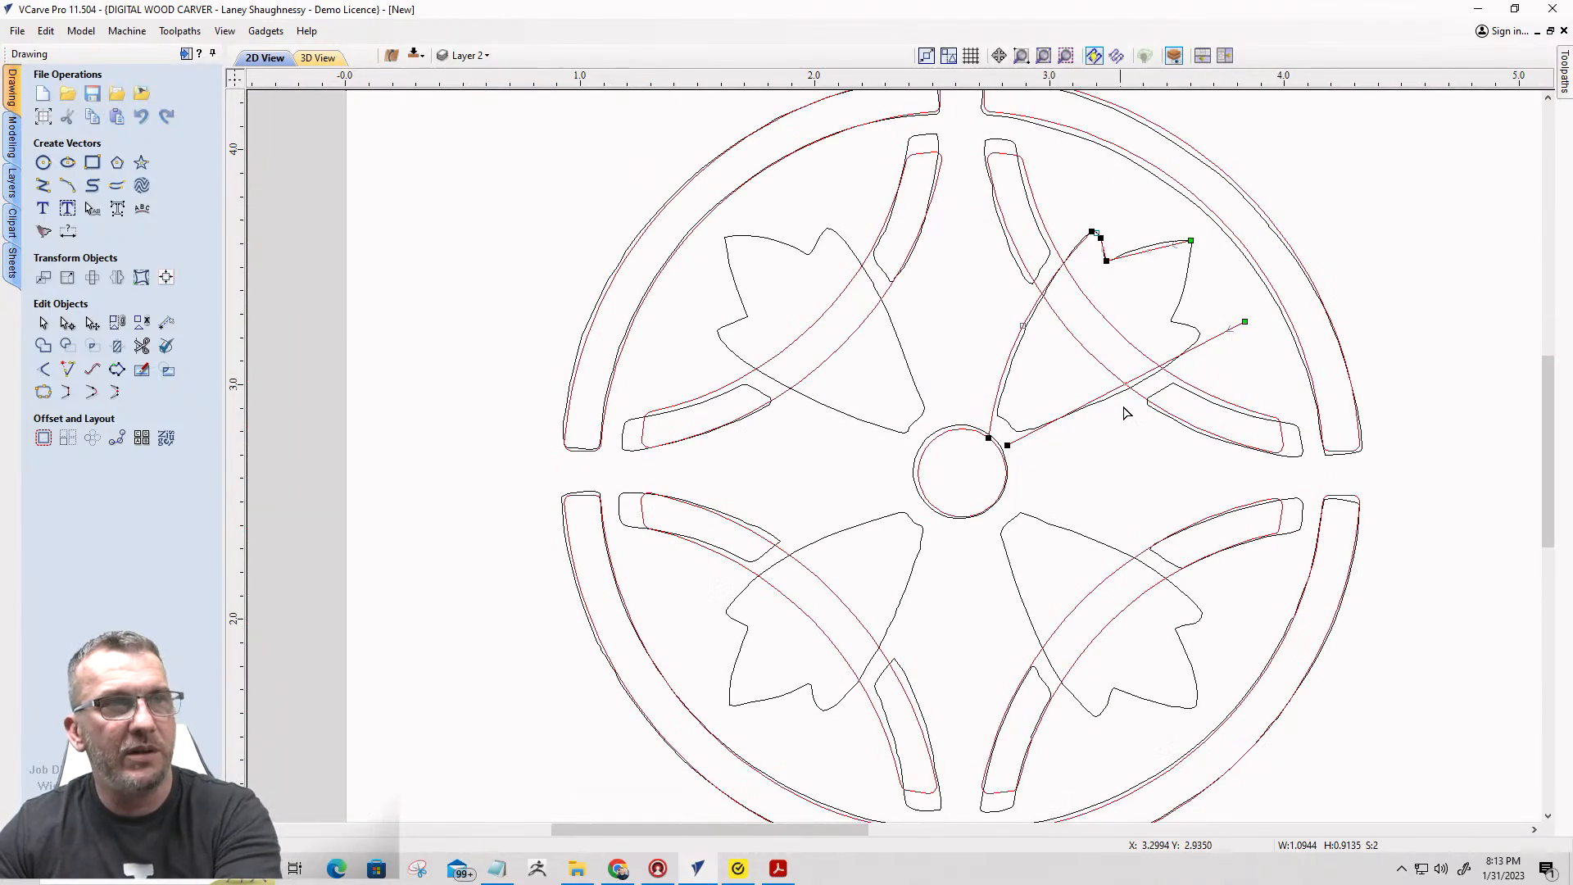
click(1138, 429)
click(1226, 335)
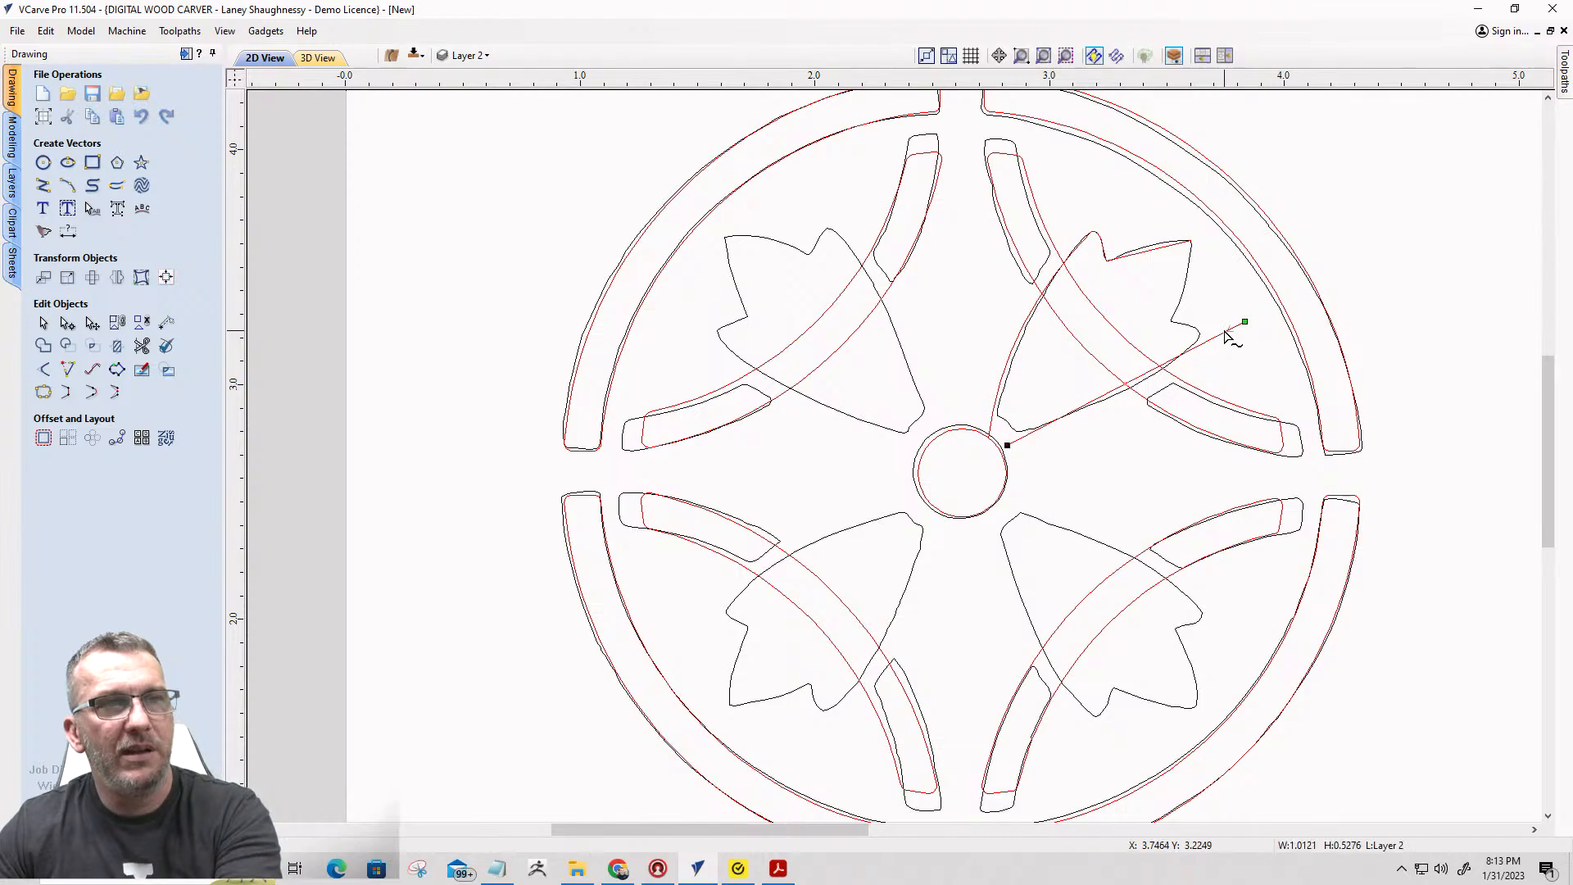
key(Delete)
Convert the straight span from the notch to the pointed tip into an arc and bend it to follow the leaf's upper edge.
scroll(1226, 337, down, 2)
scroll(1229, 344, up, 10)
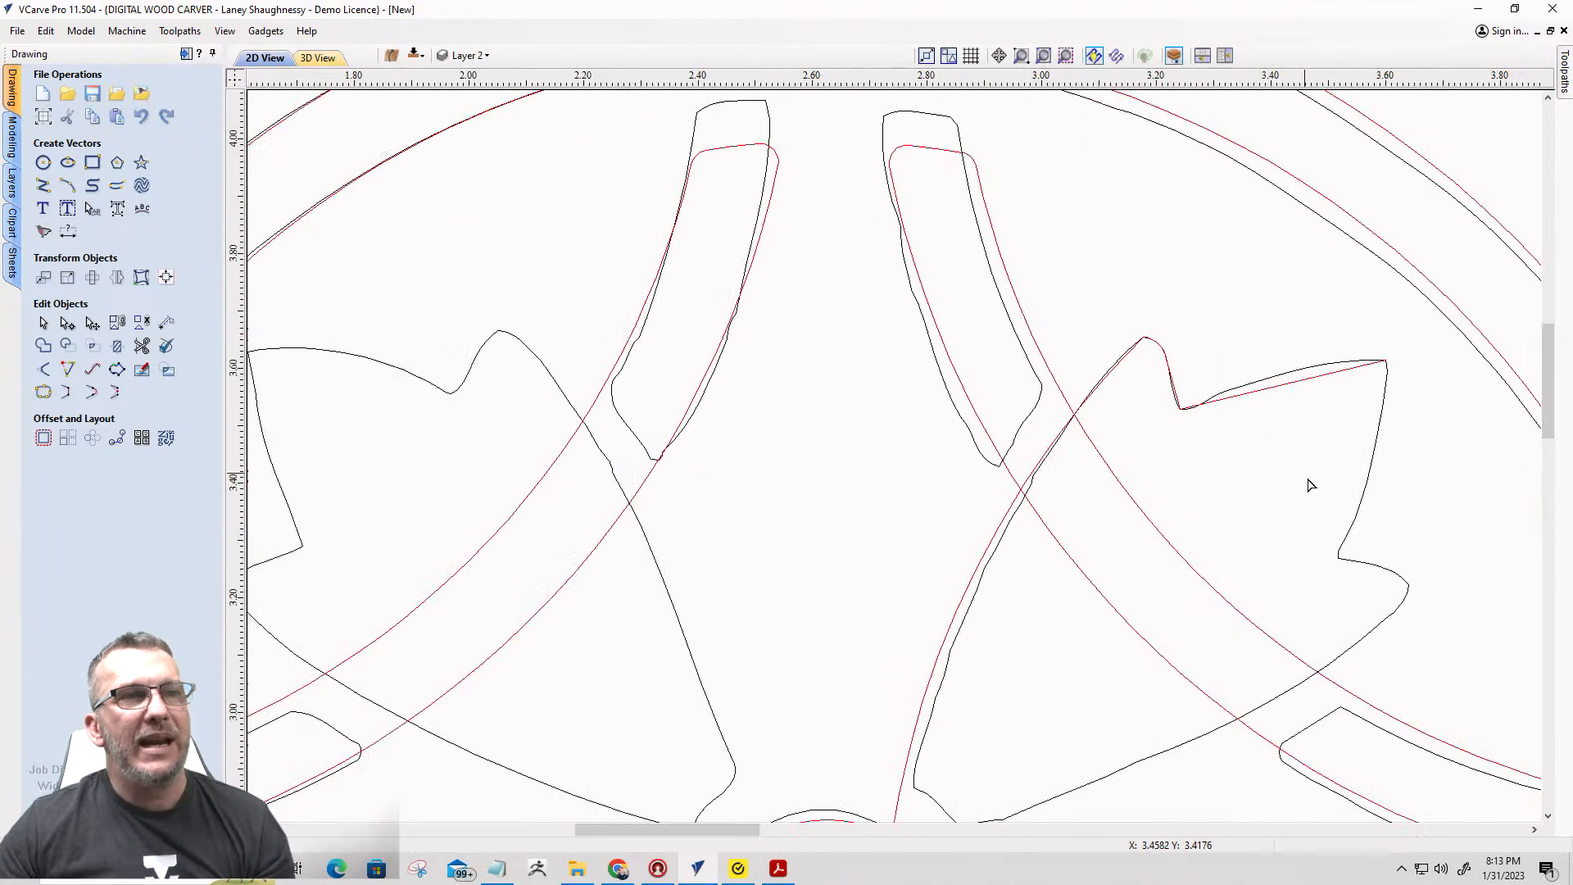
scroll(955, 267, down, 3)
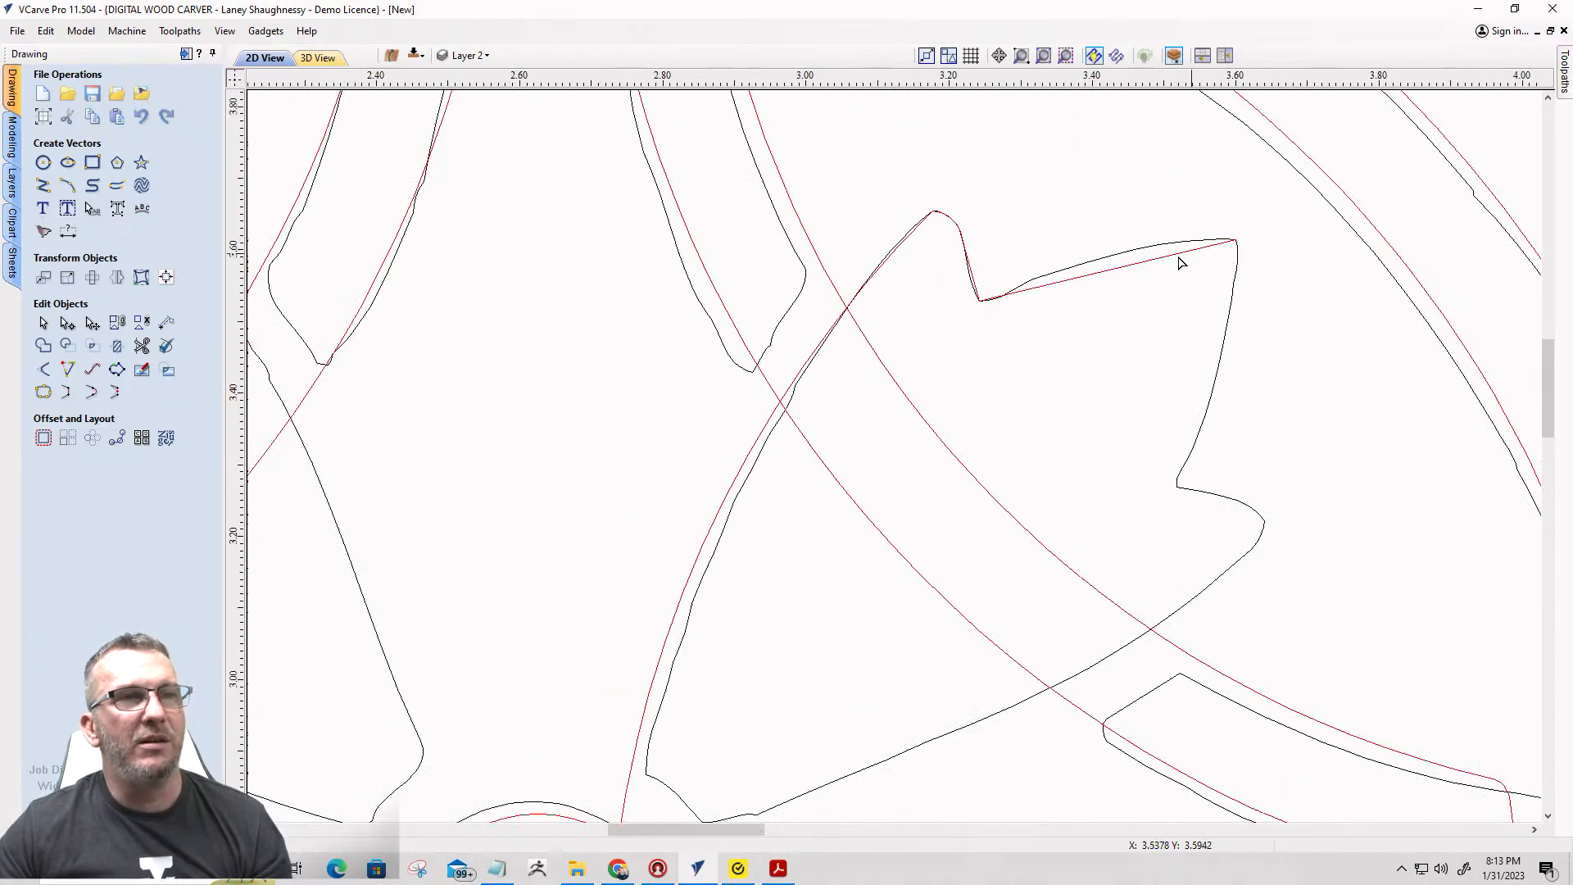
click(1079, 285)
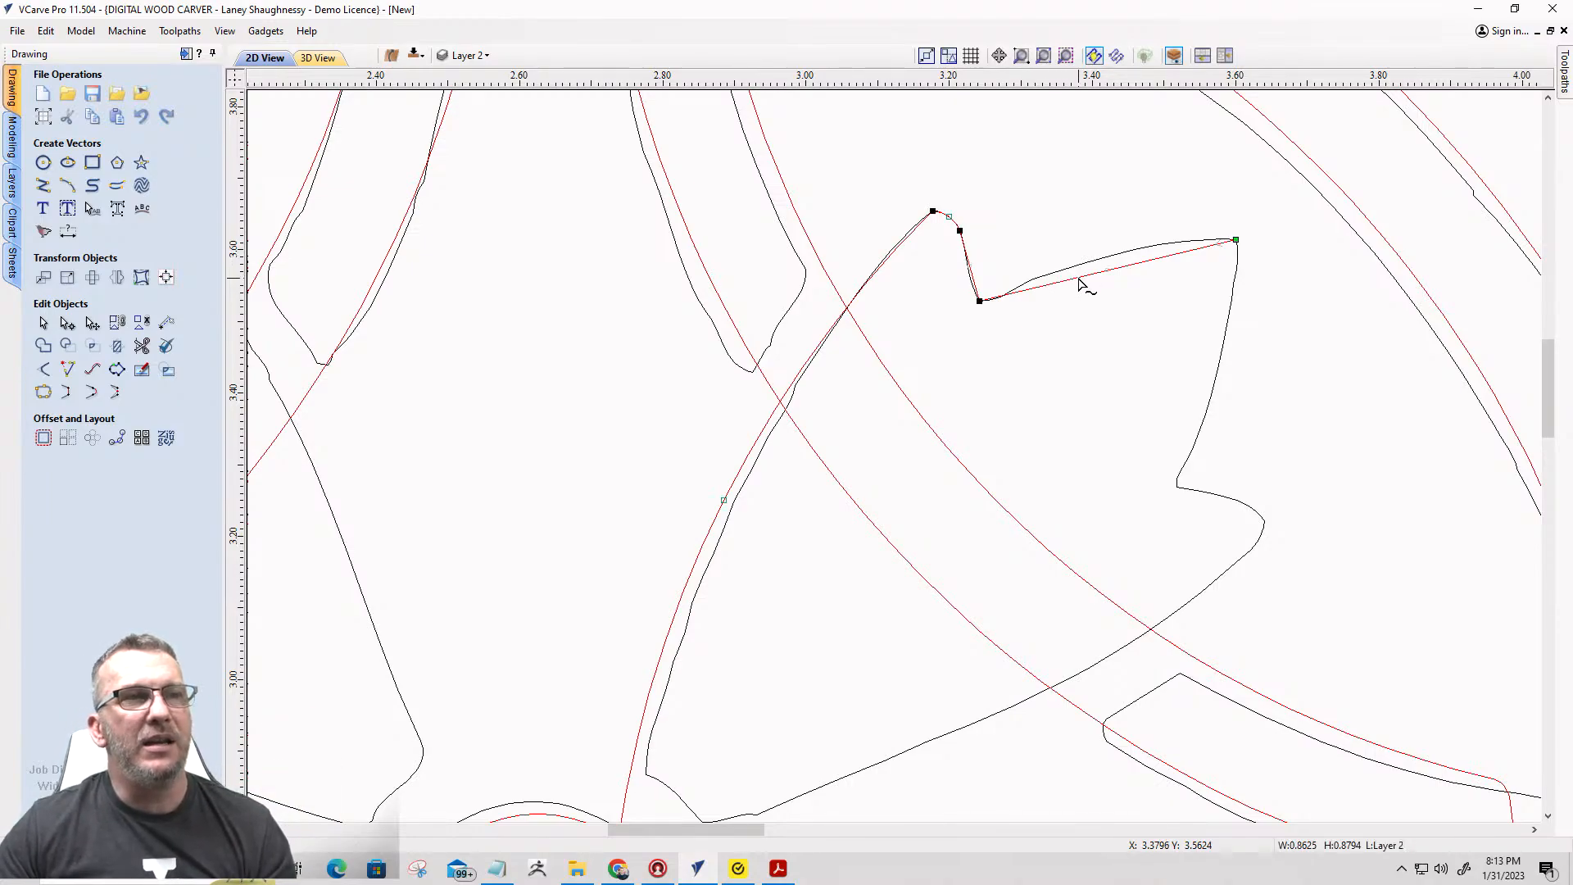
right_click(1121, 268)
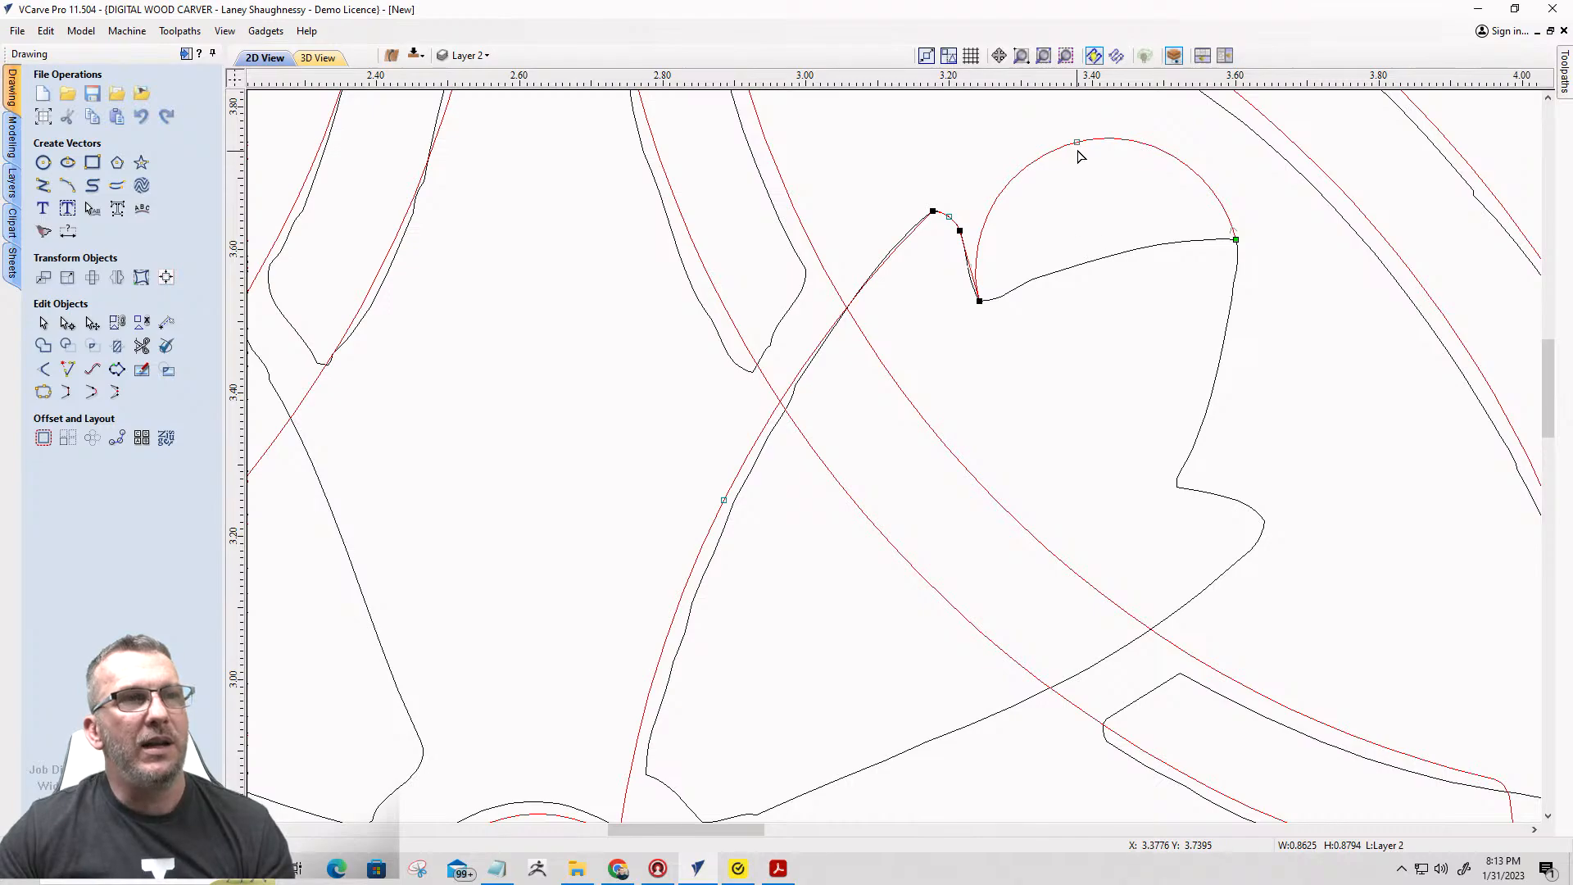
click(1077, 144)
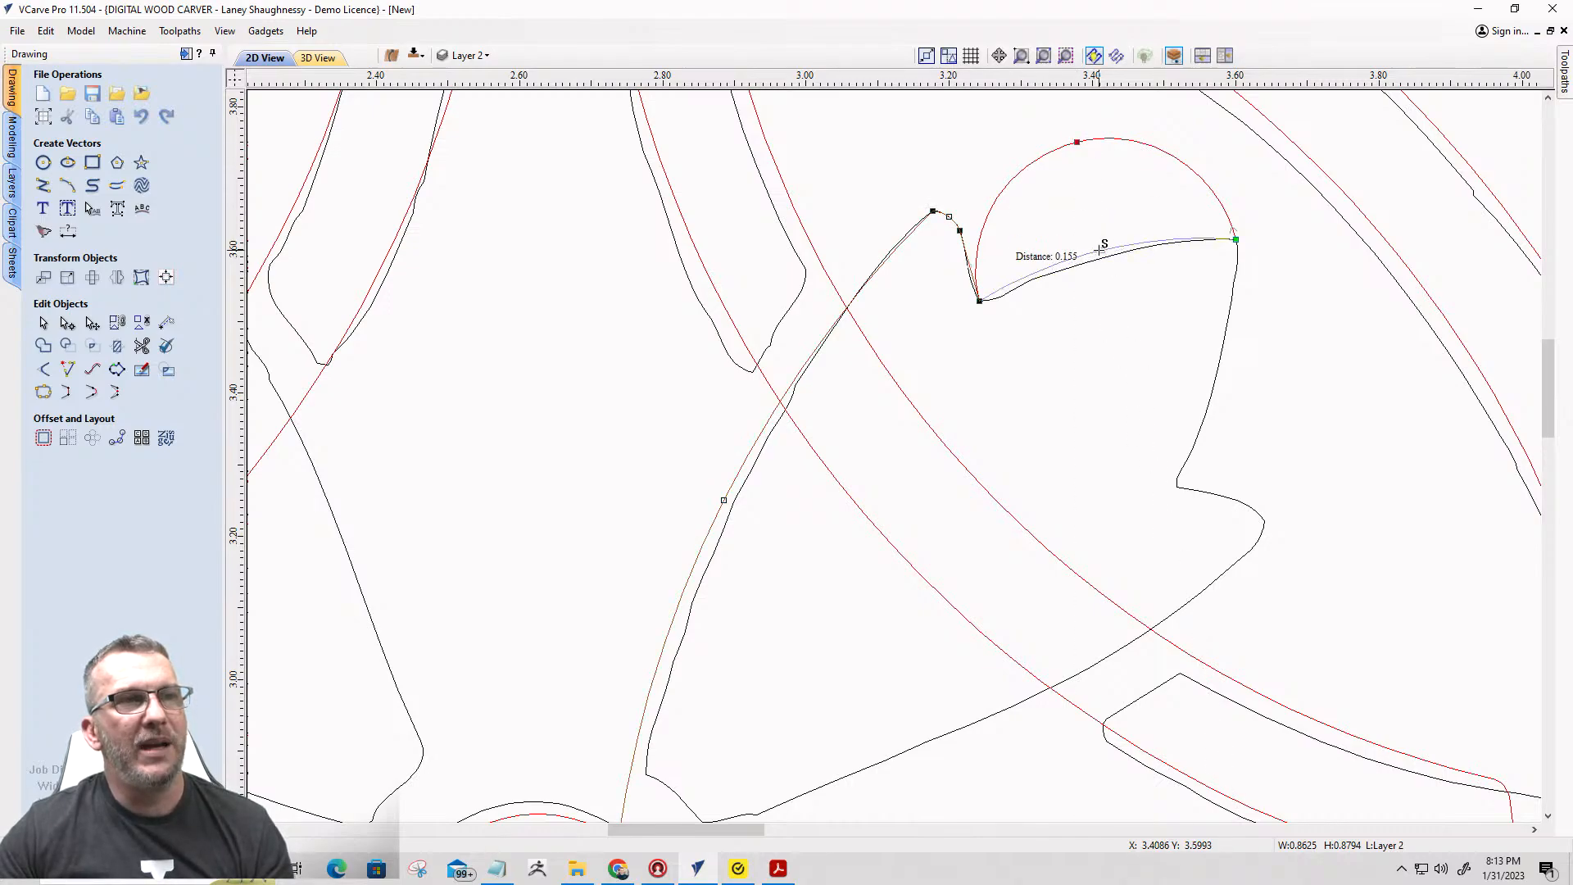
drag(1101, 255, 1103, 254)
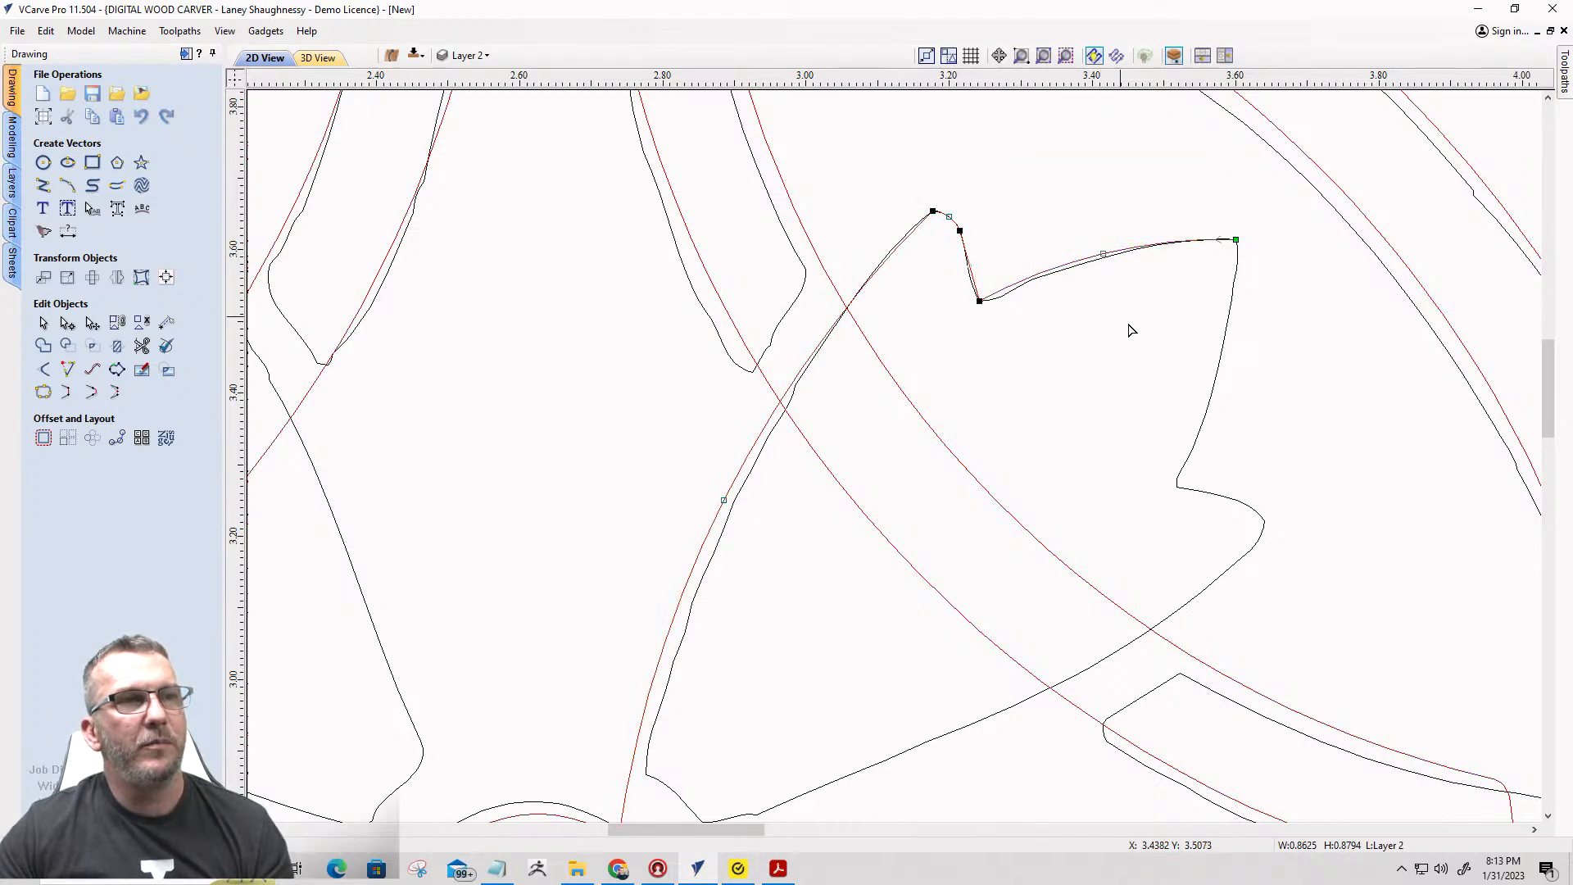
Move the traced line's lower end node slightly along the centre circle to bring the left arc closer to the leaf's edge.
scroll(1133, 322, down, 1)
scroll(962, 288, up, 3)
scroll(1018, 273, down, 4)
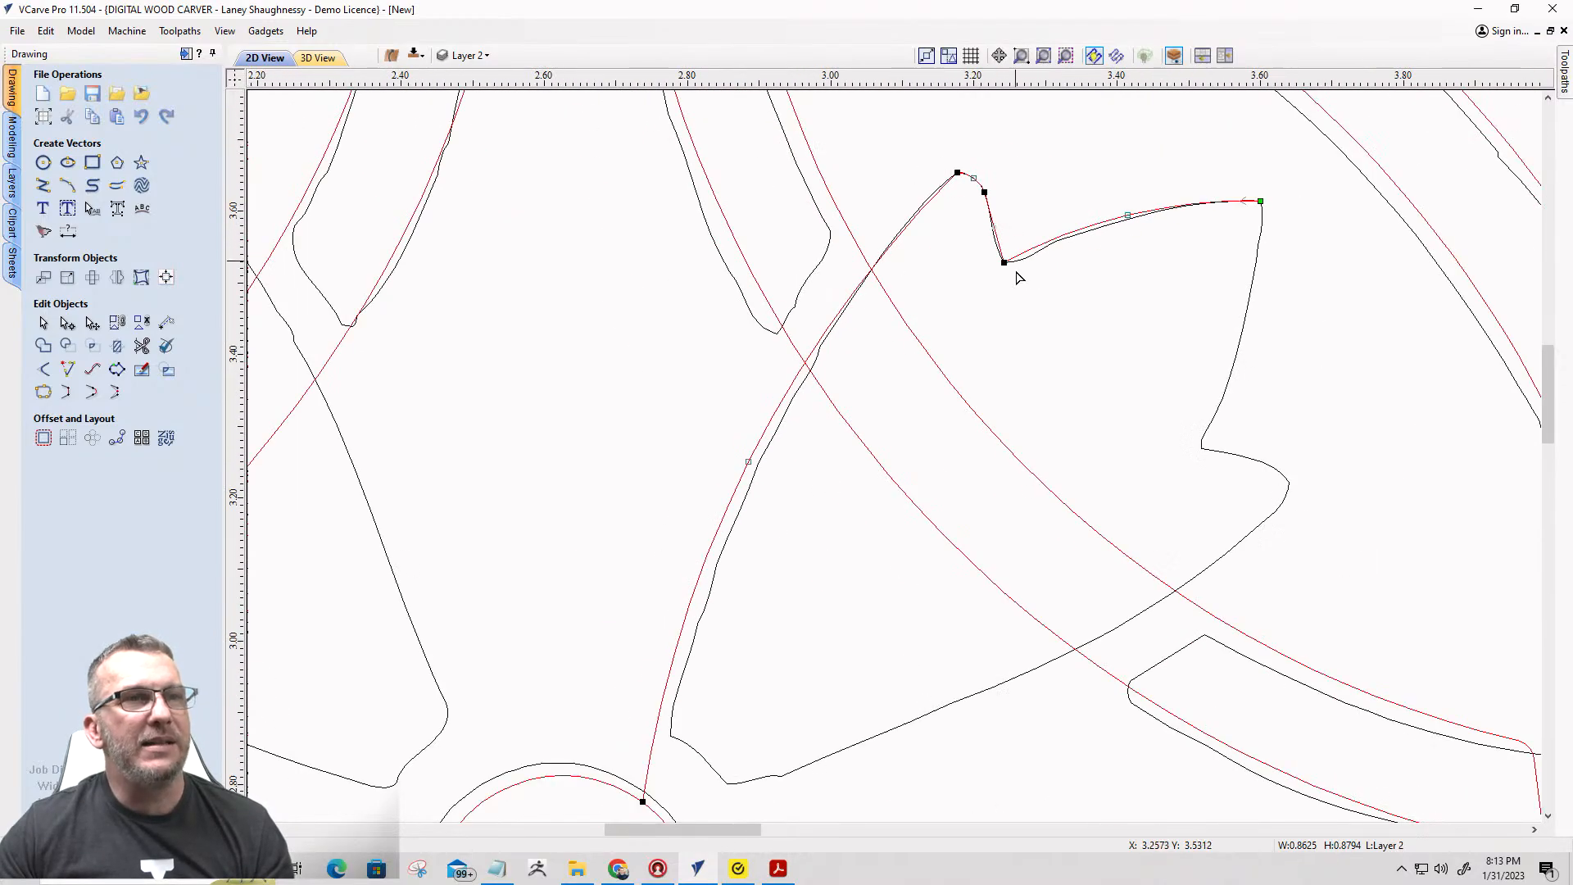
scroll(778, 642, up, 1)
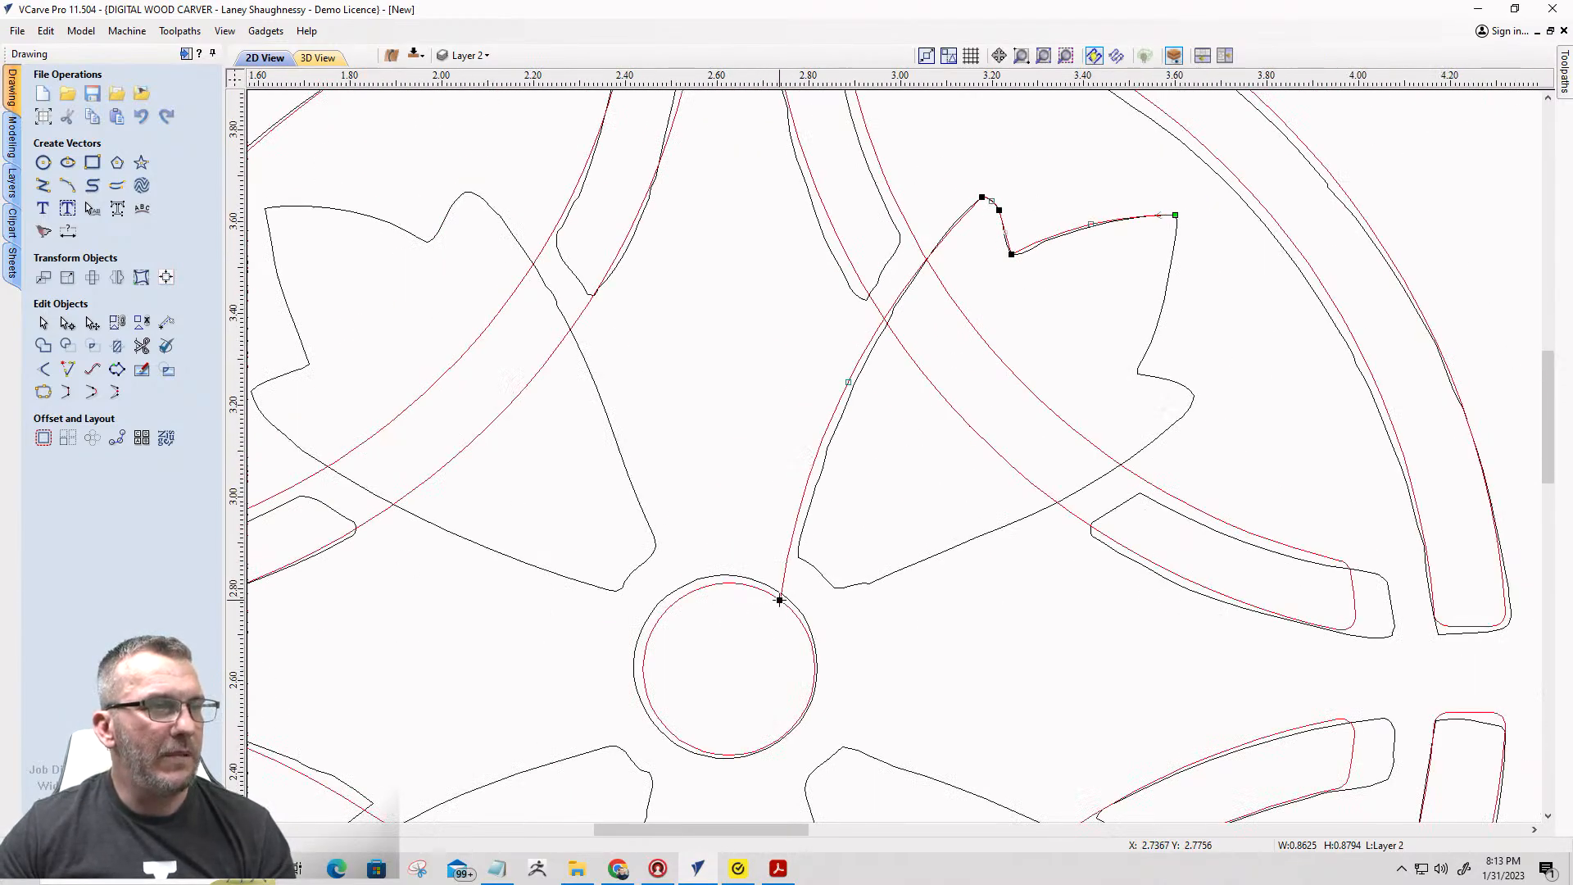
drag(780, 599, 788, 608)
scroll(801, 578, up, 4)
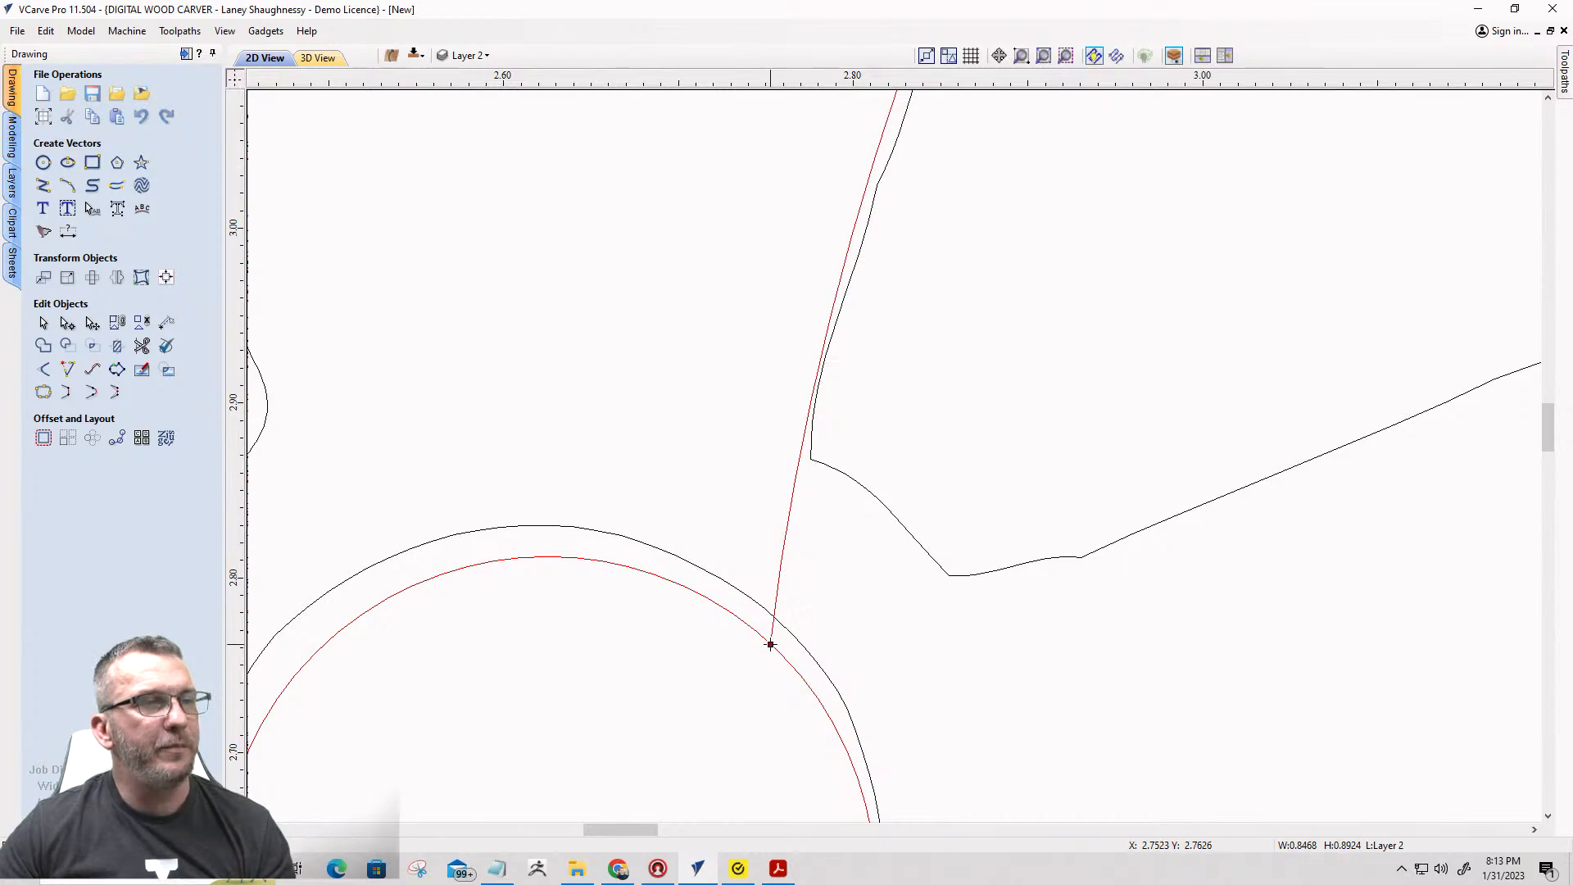
Shift the left arc's lower end node slightly along the centre circle and bend the arc a little outward.
drag(770, 644, 774, 644)
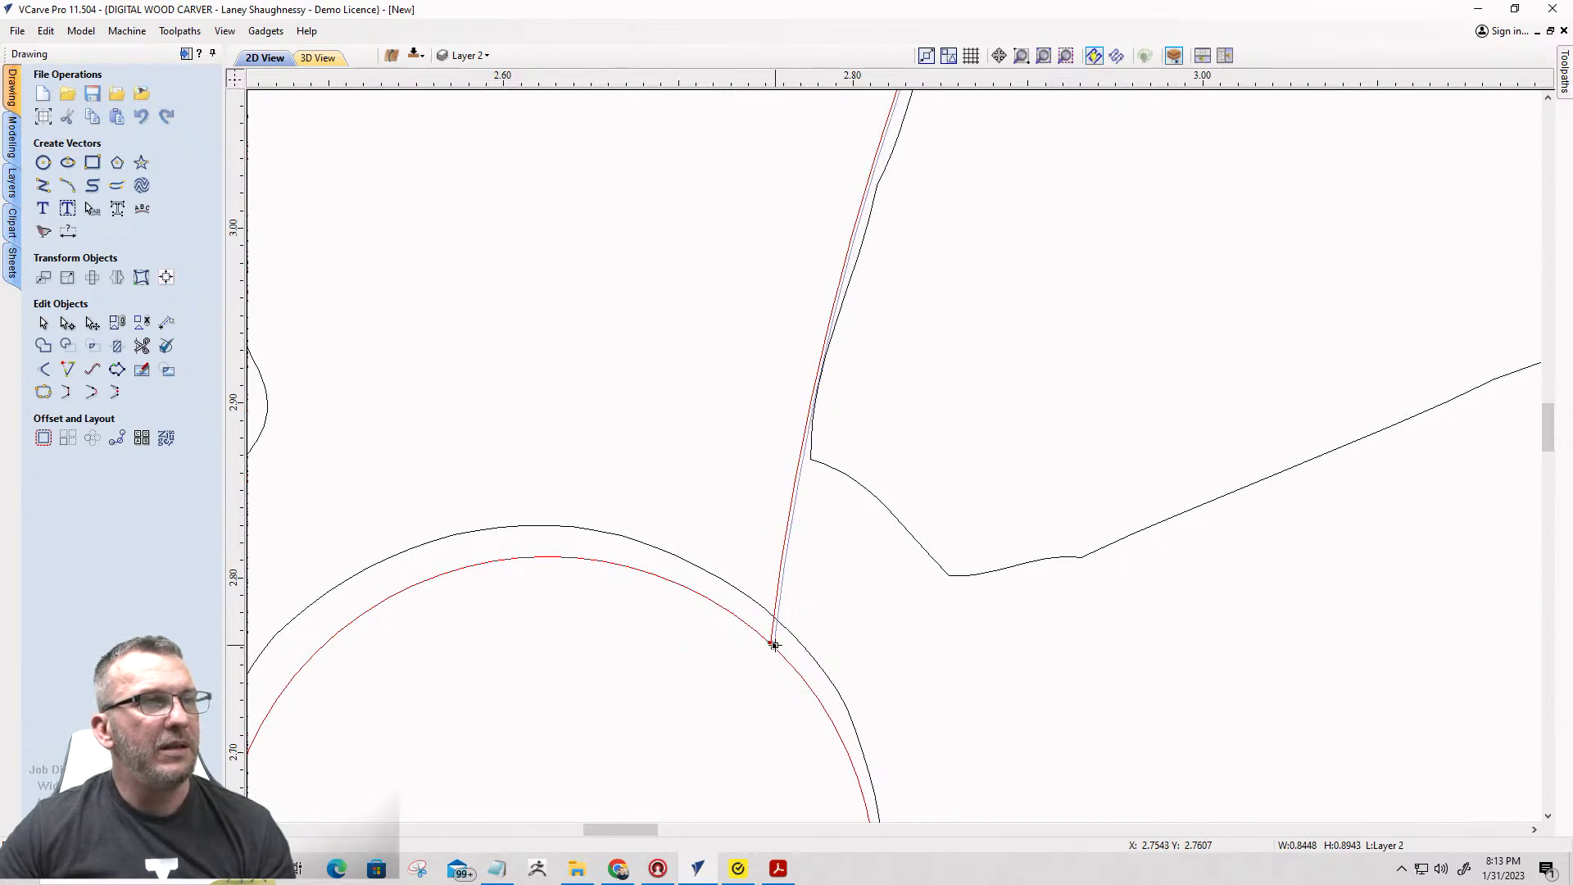
scroll(774, 645, down, 4)
scroll(811, 462, up, 2)
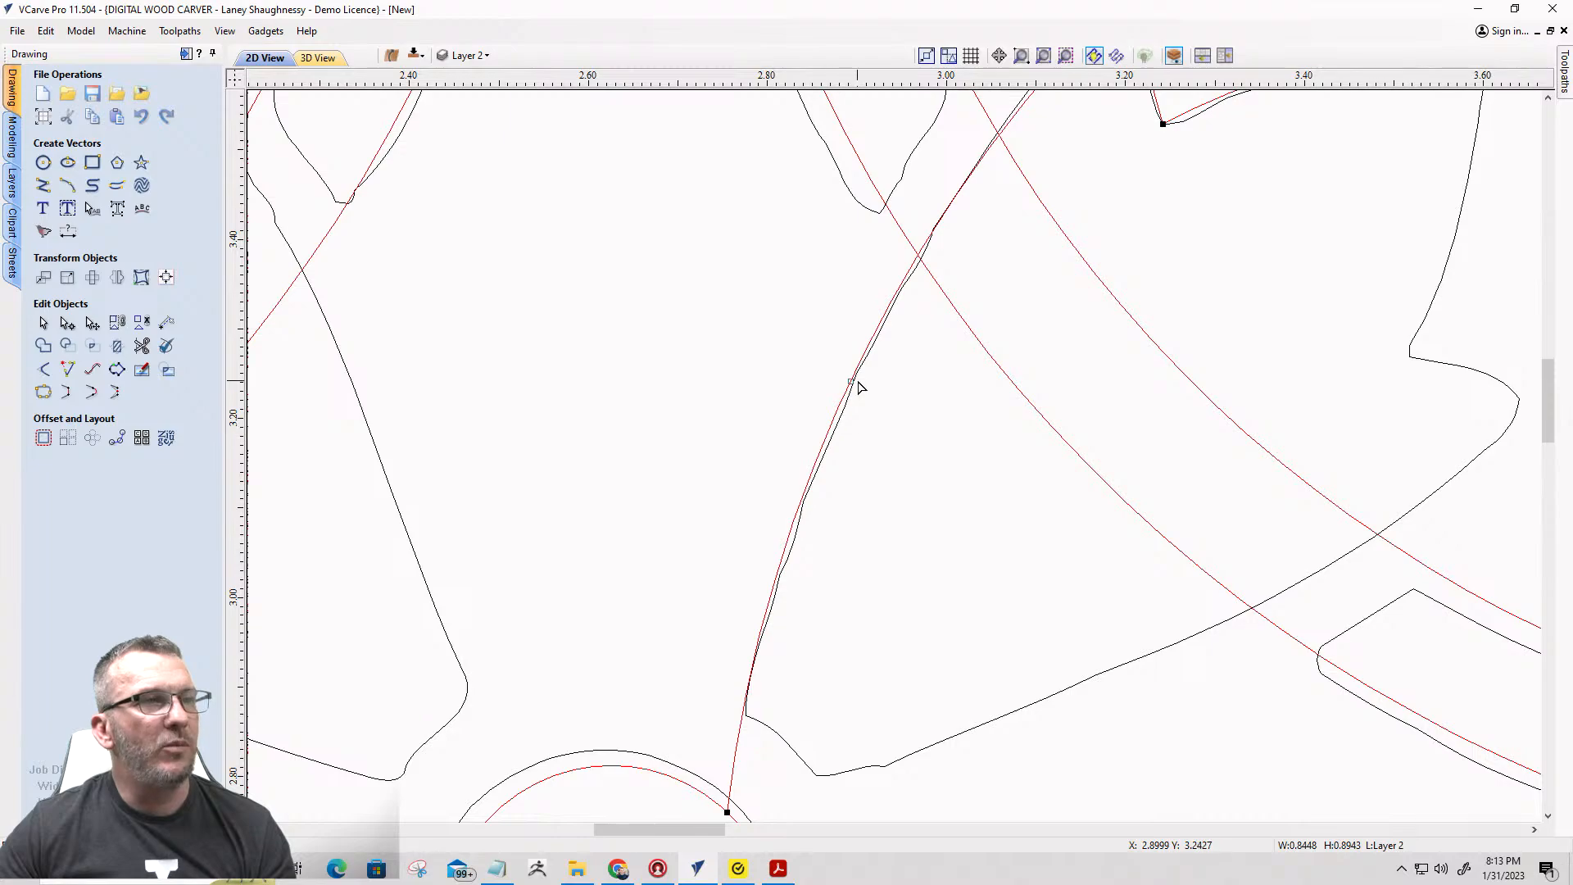
scroll(853, 393, up, 4)
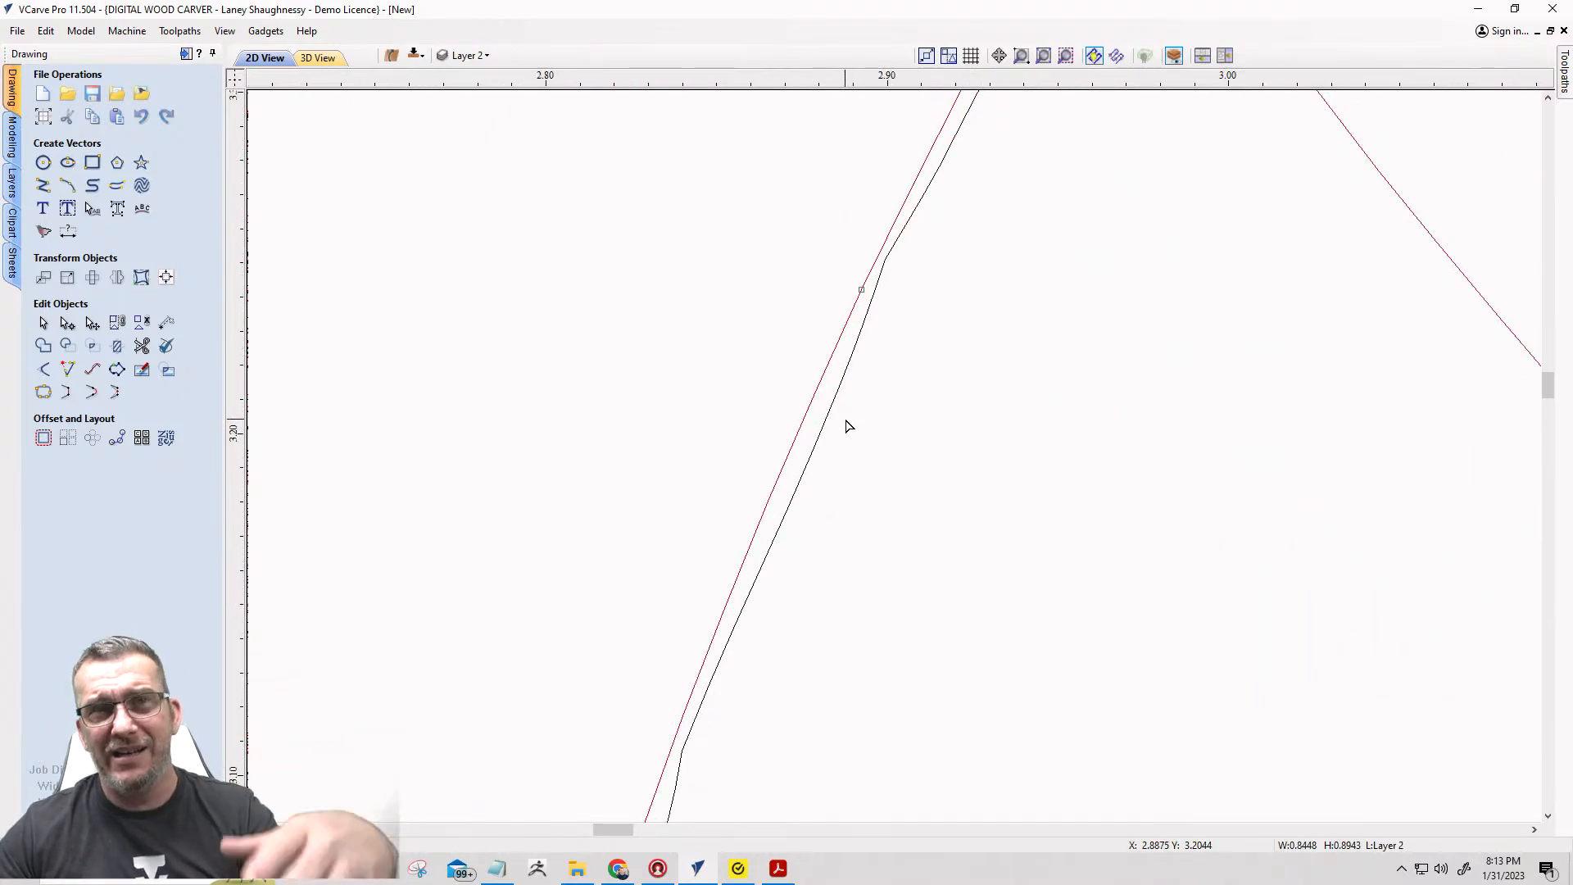
scroll(848, 425, down, 3)
scroll(848, 425, down, 2)
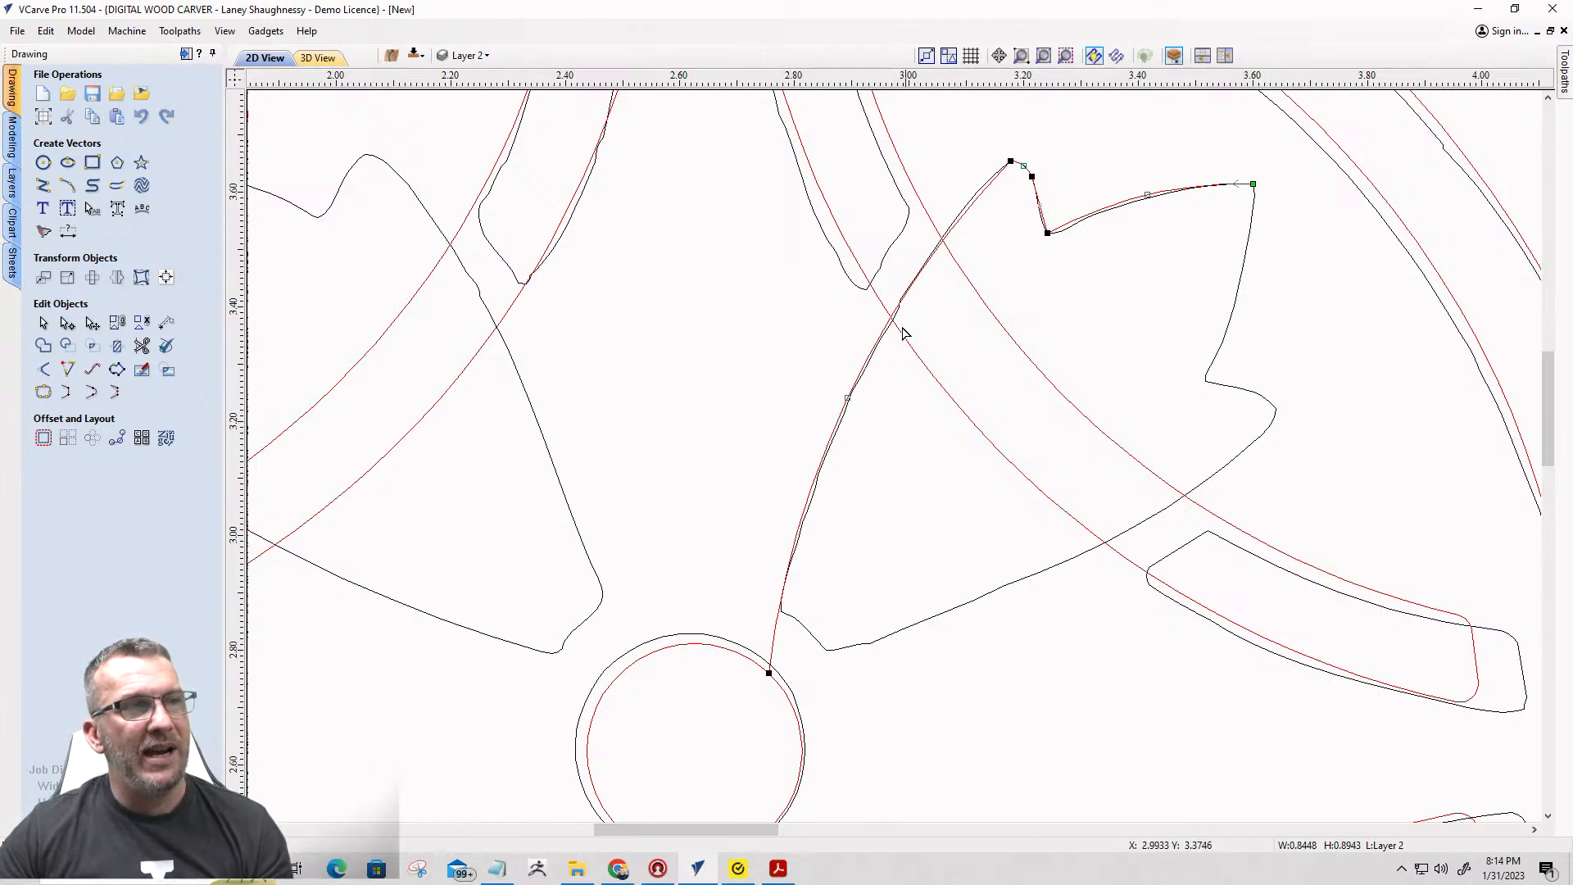
drag(847, 398, 842, 394)
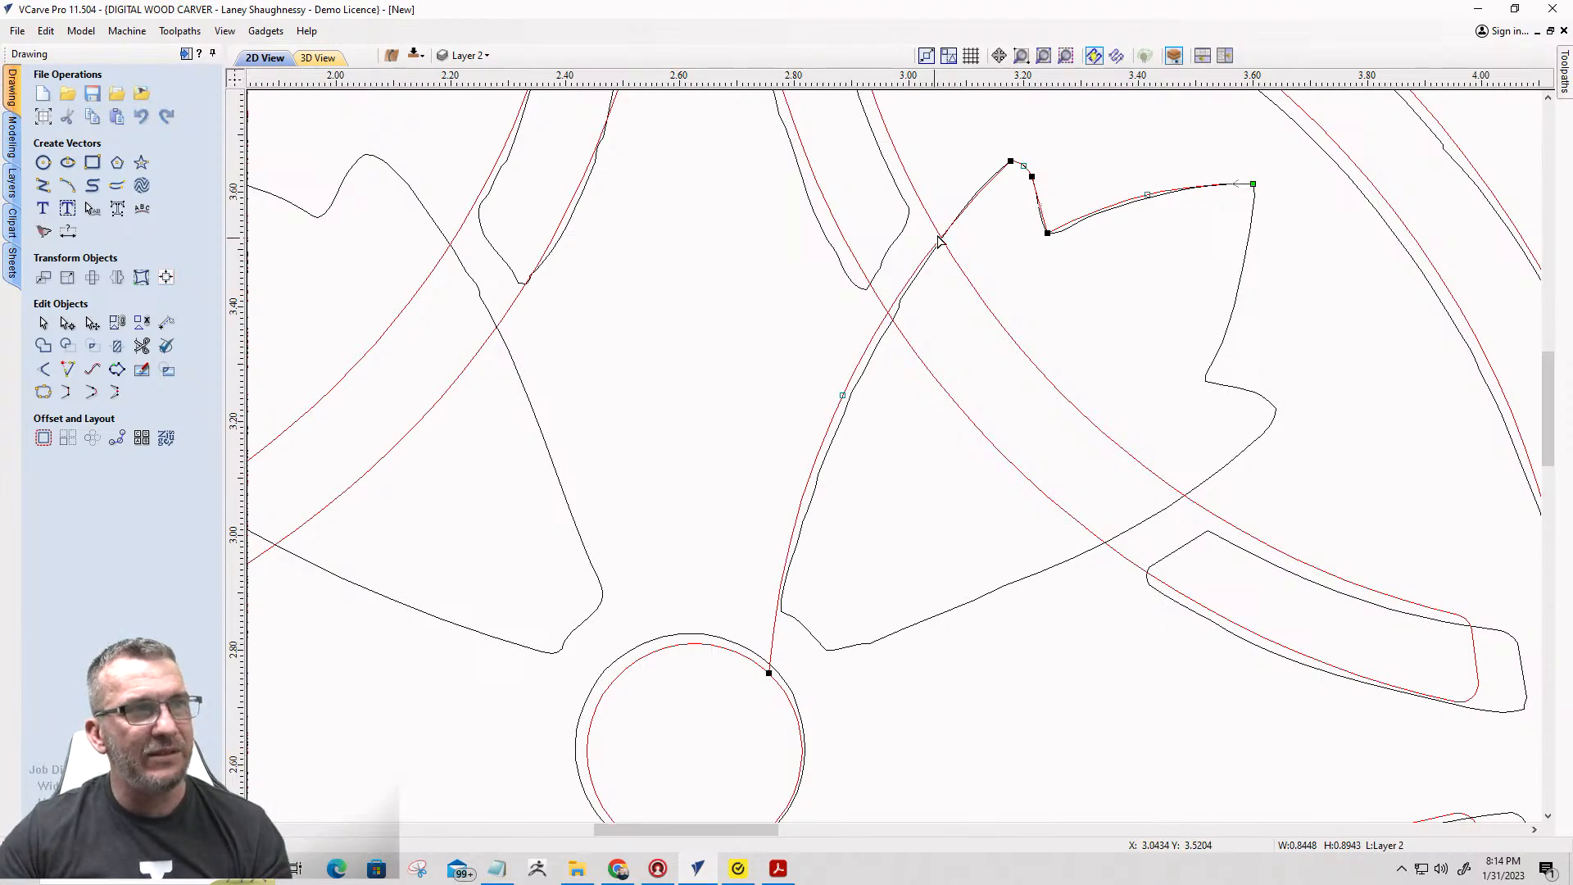
Select the nodes around the leaf's rounded tip and the span down to the notch, dismissing the Save As dialog.
scroll(1012, 164, up, 3)
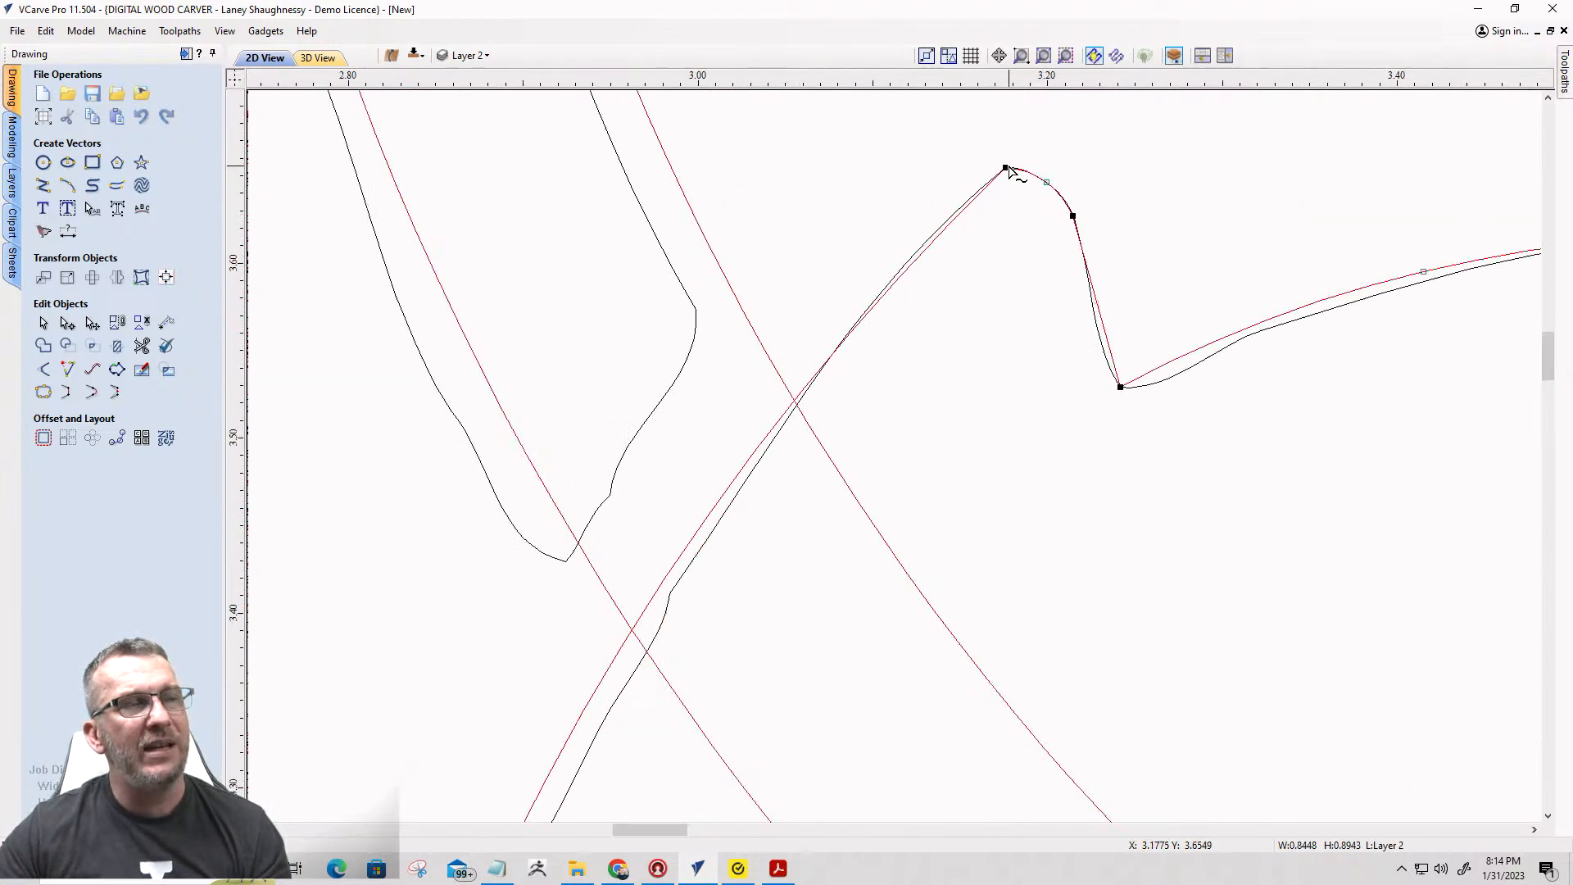
scroll(1009, 168, up, 3)
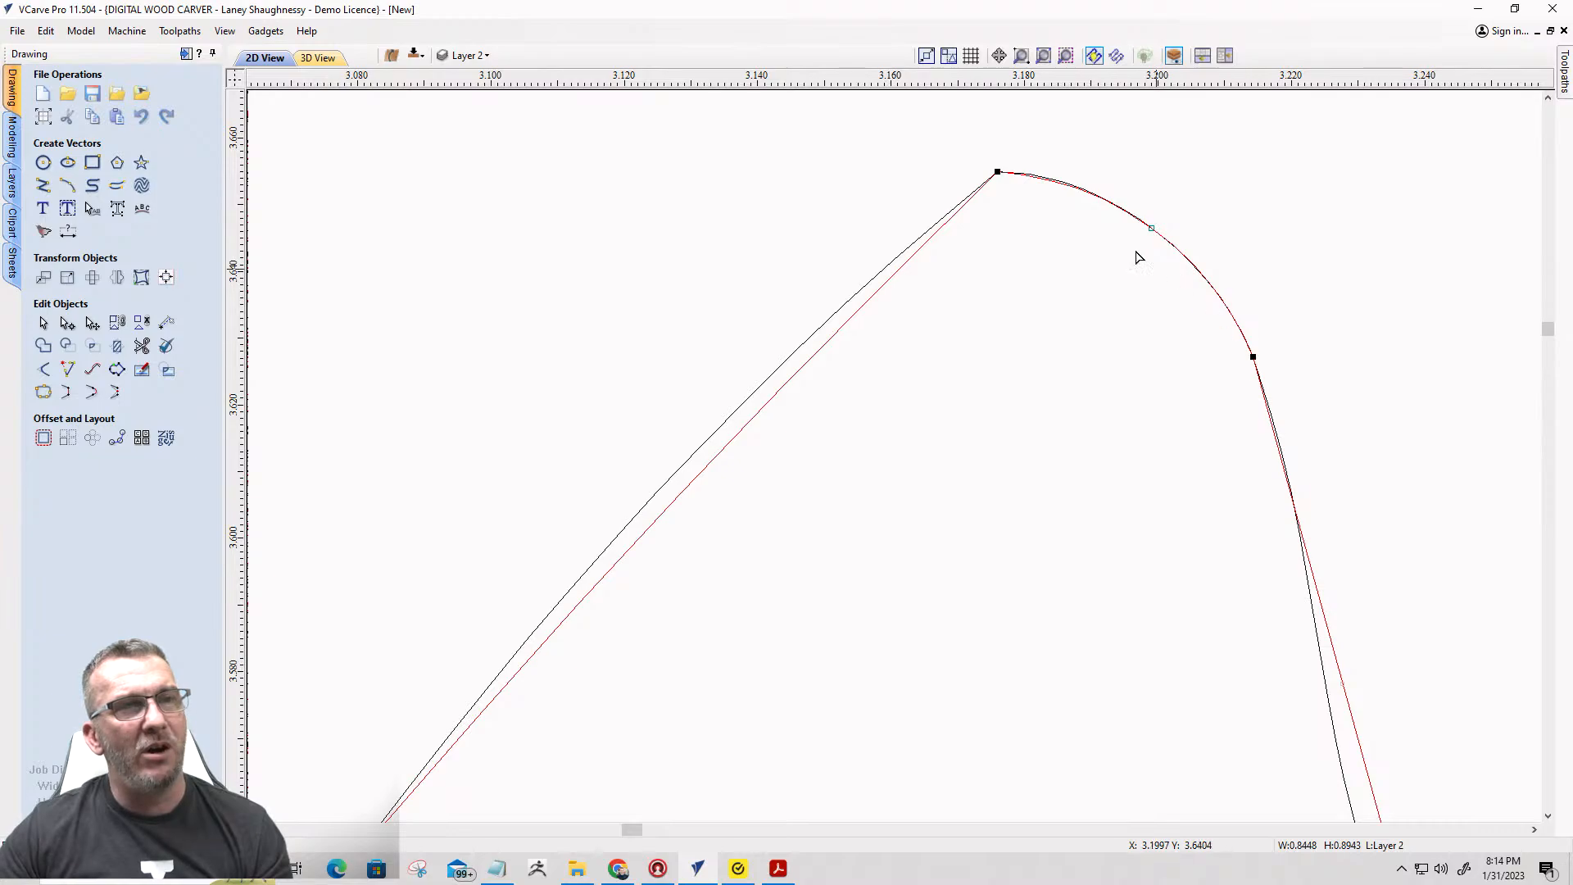
scroll(1029, 243, down, 7)
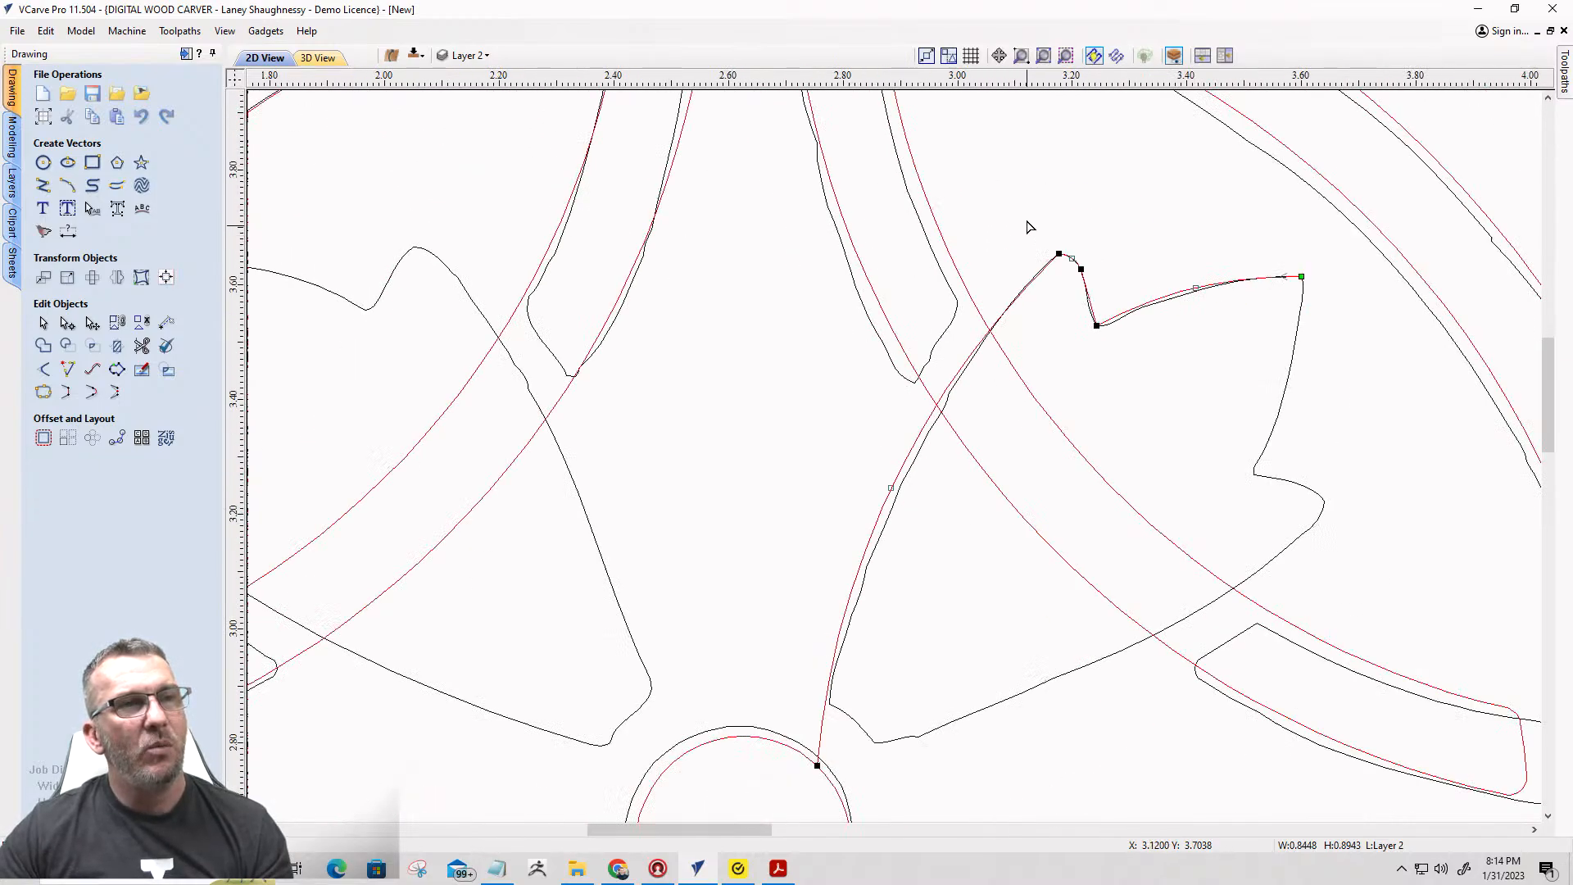
drag(1024, 209, 1135, 365)
scroll(1067, 295, up, 2)
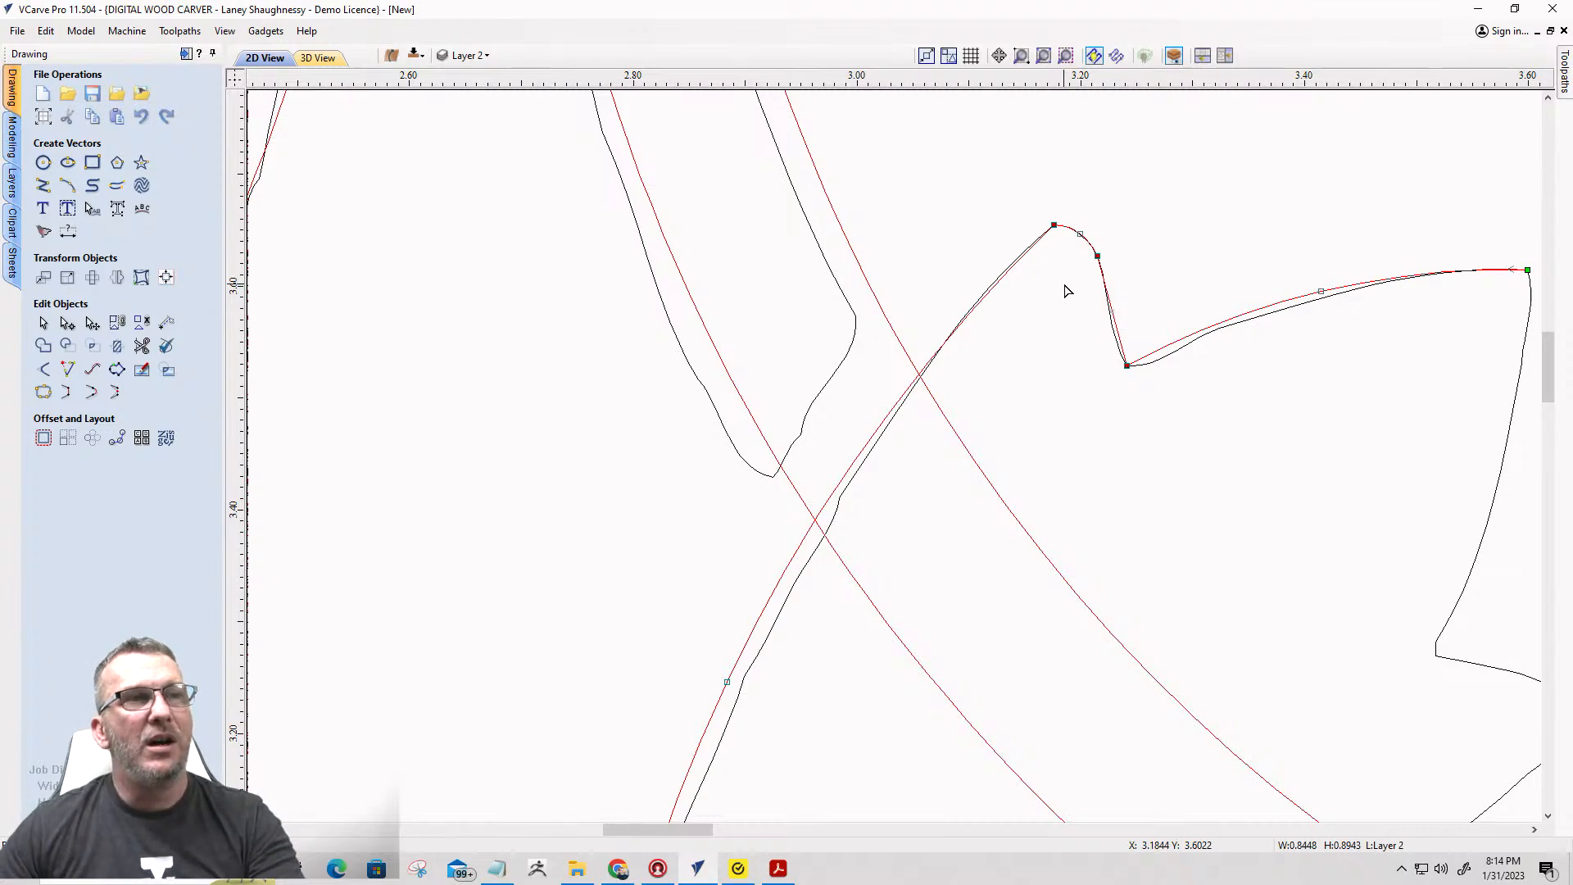
scroll(1067, 288, up, 3)
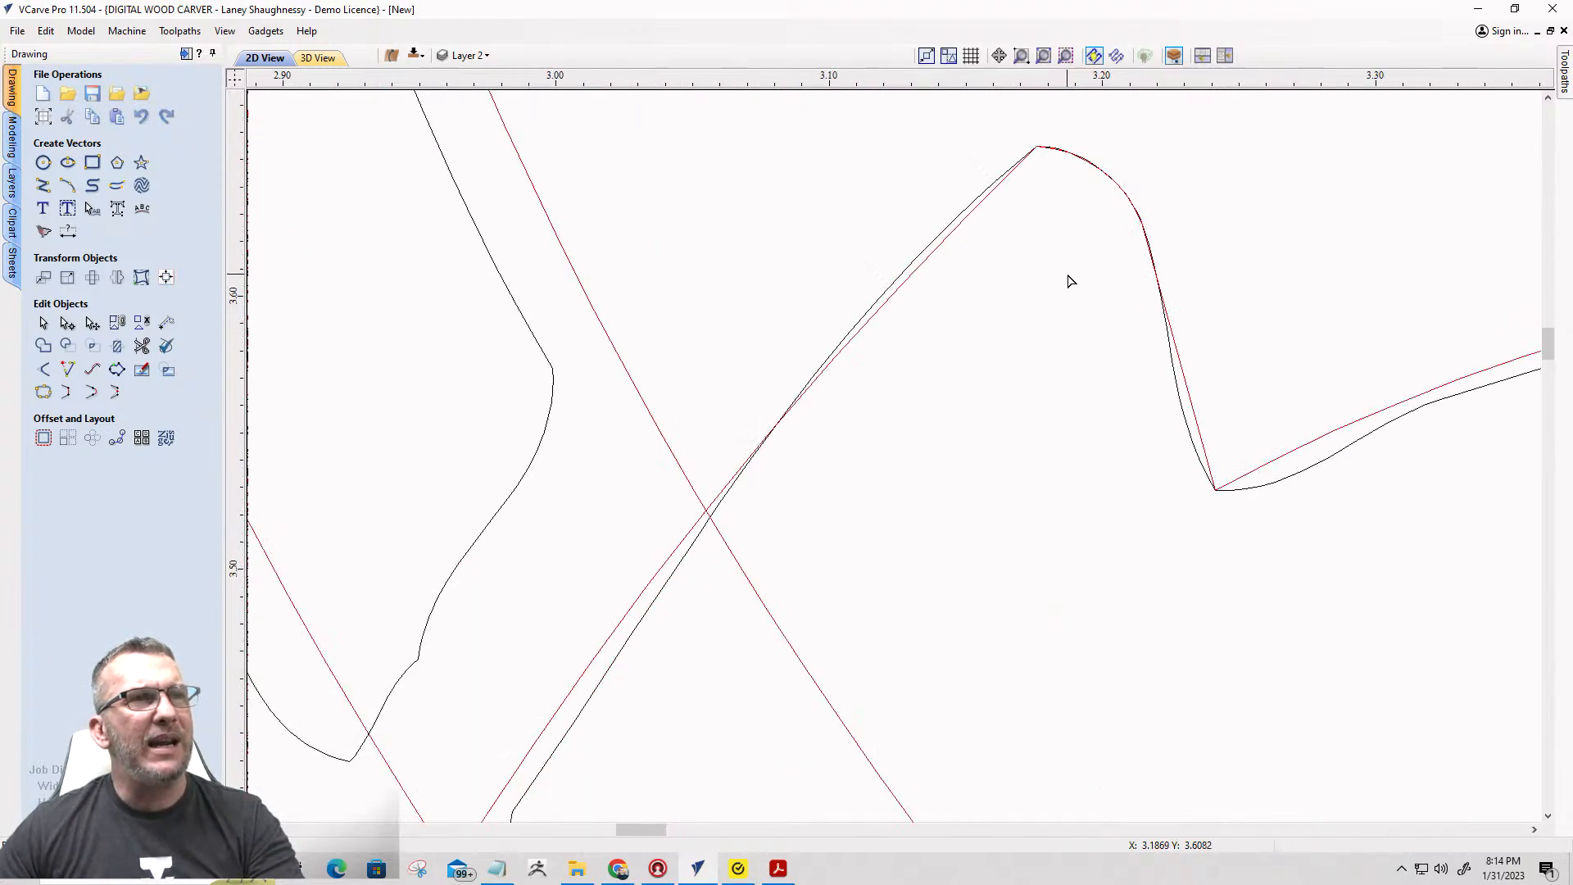
click(1186, 402)
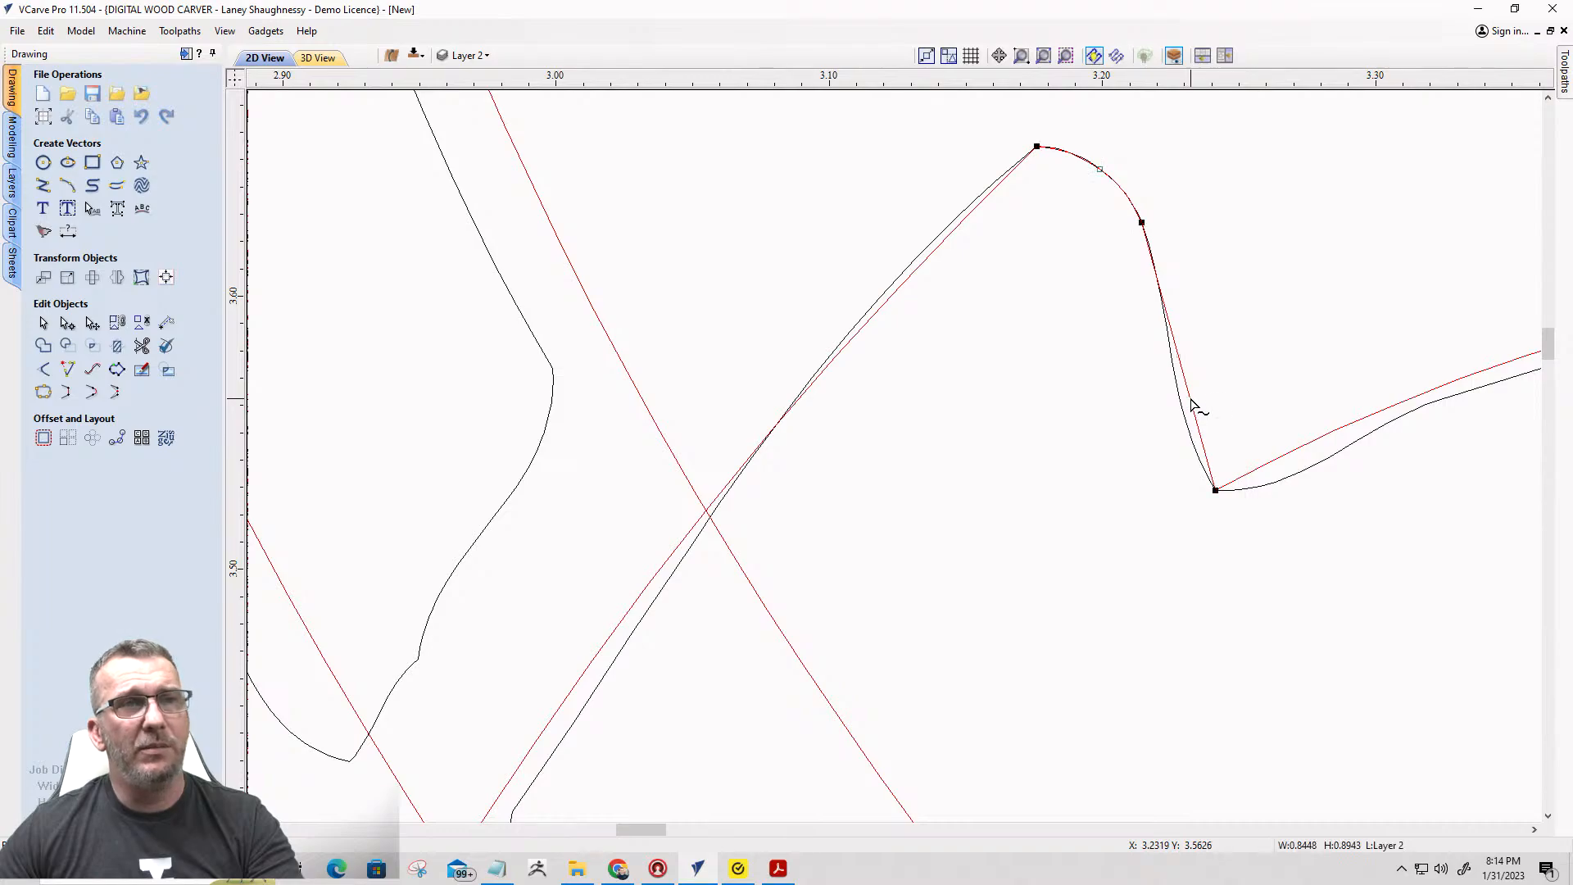
scroll(1184, 402, down, 1)
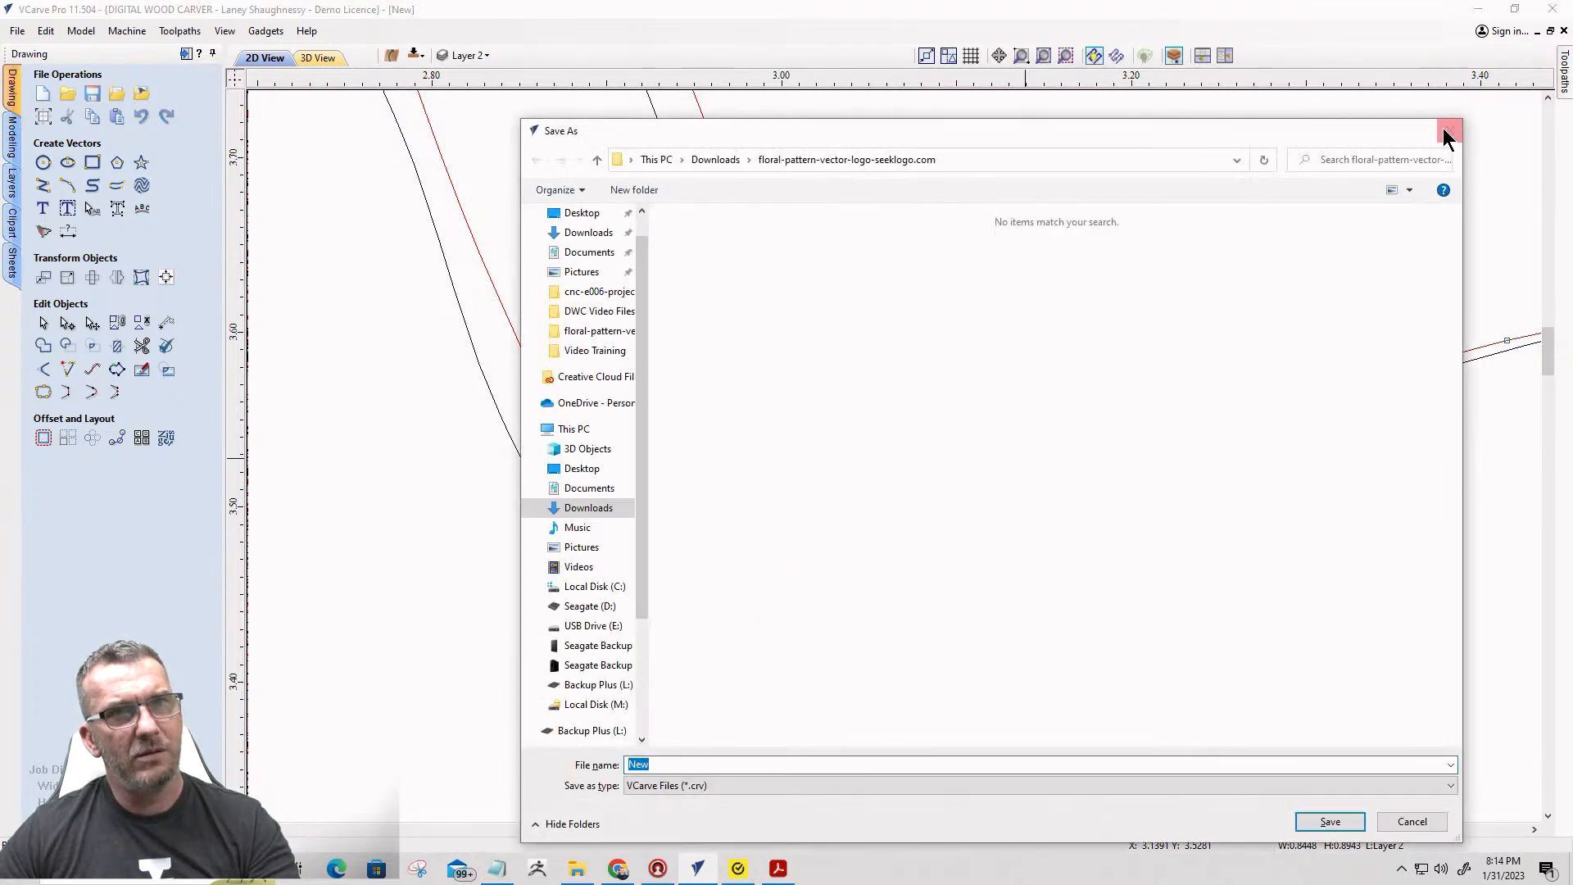
click(1440, 131)
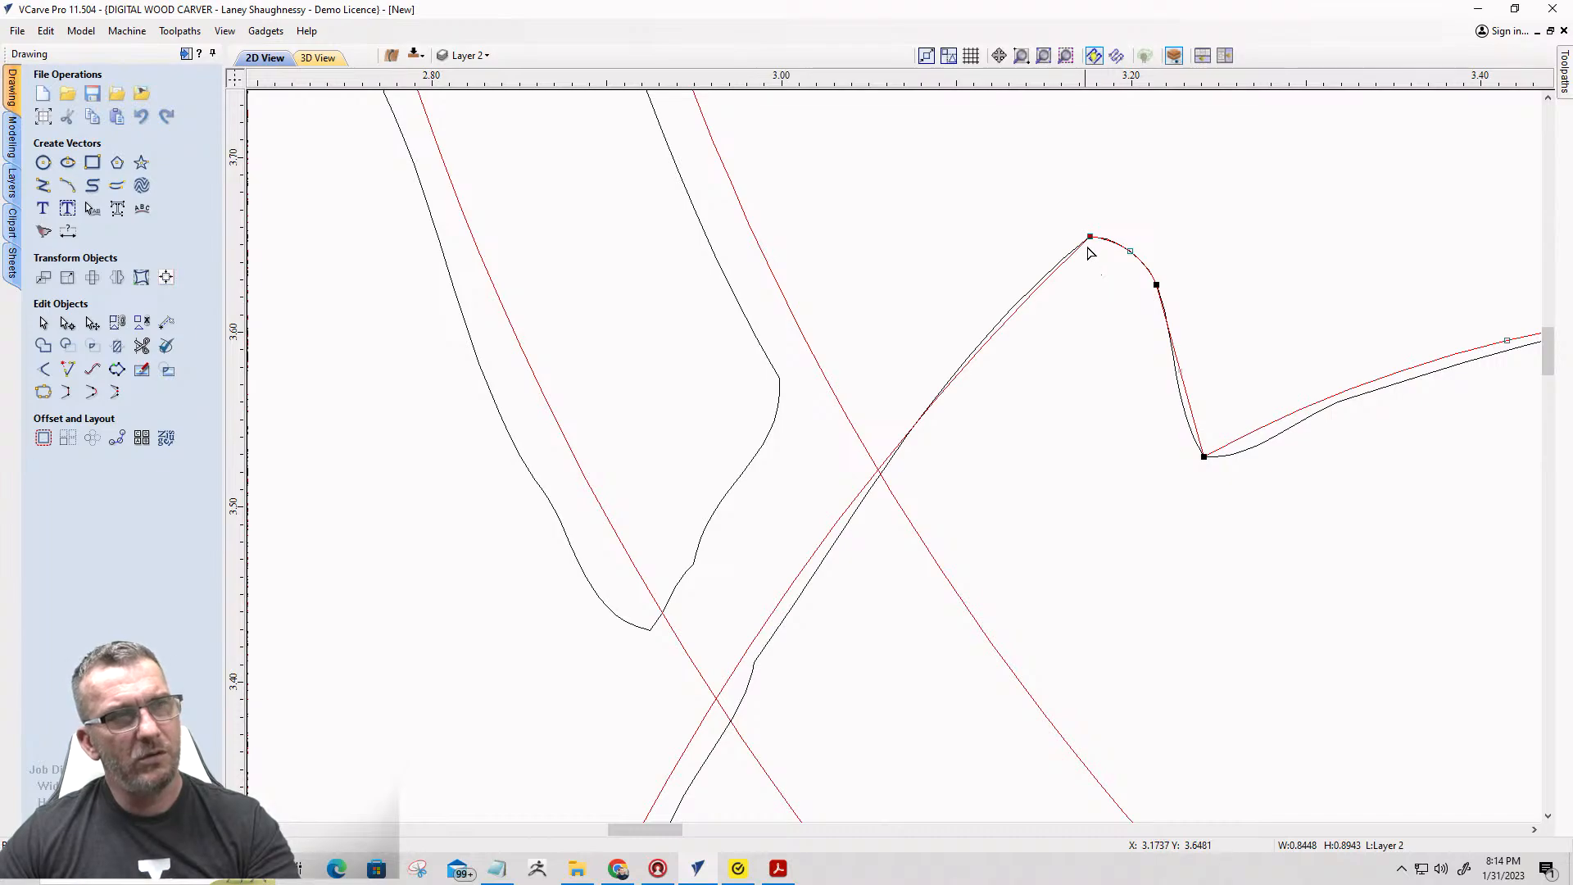
Try to smooth the node where the left arc meets the leaf's rounded tip.
click(1090, 236)
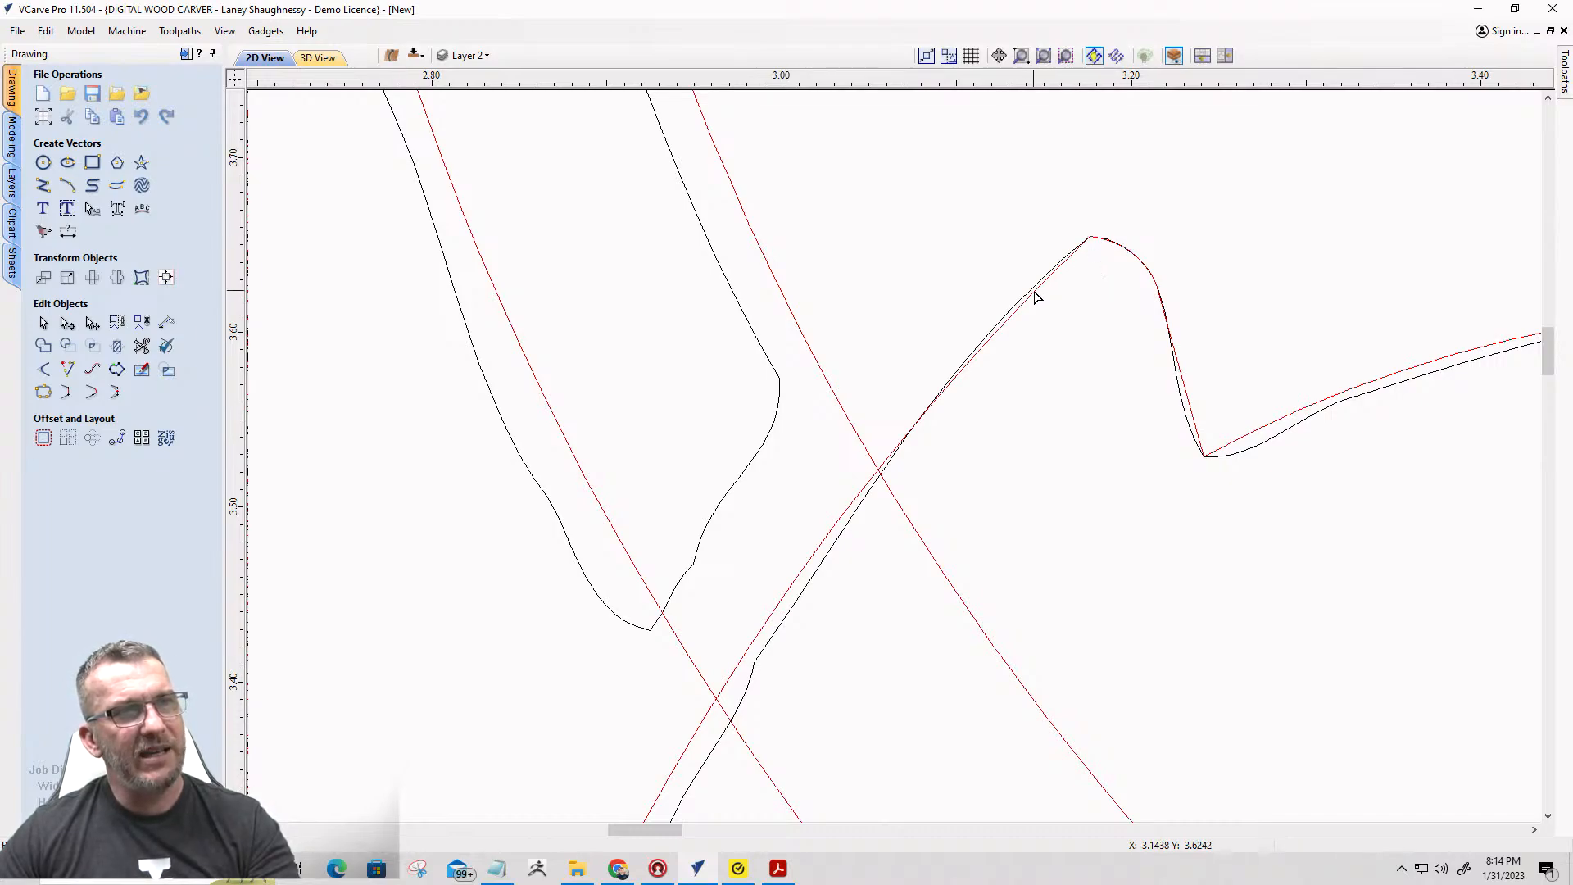
click(1037, 295)
right_click(1090, 239)
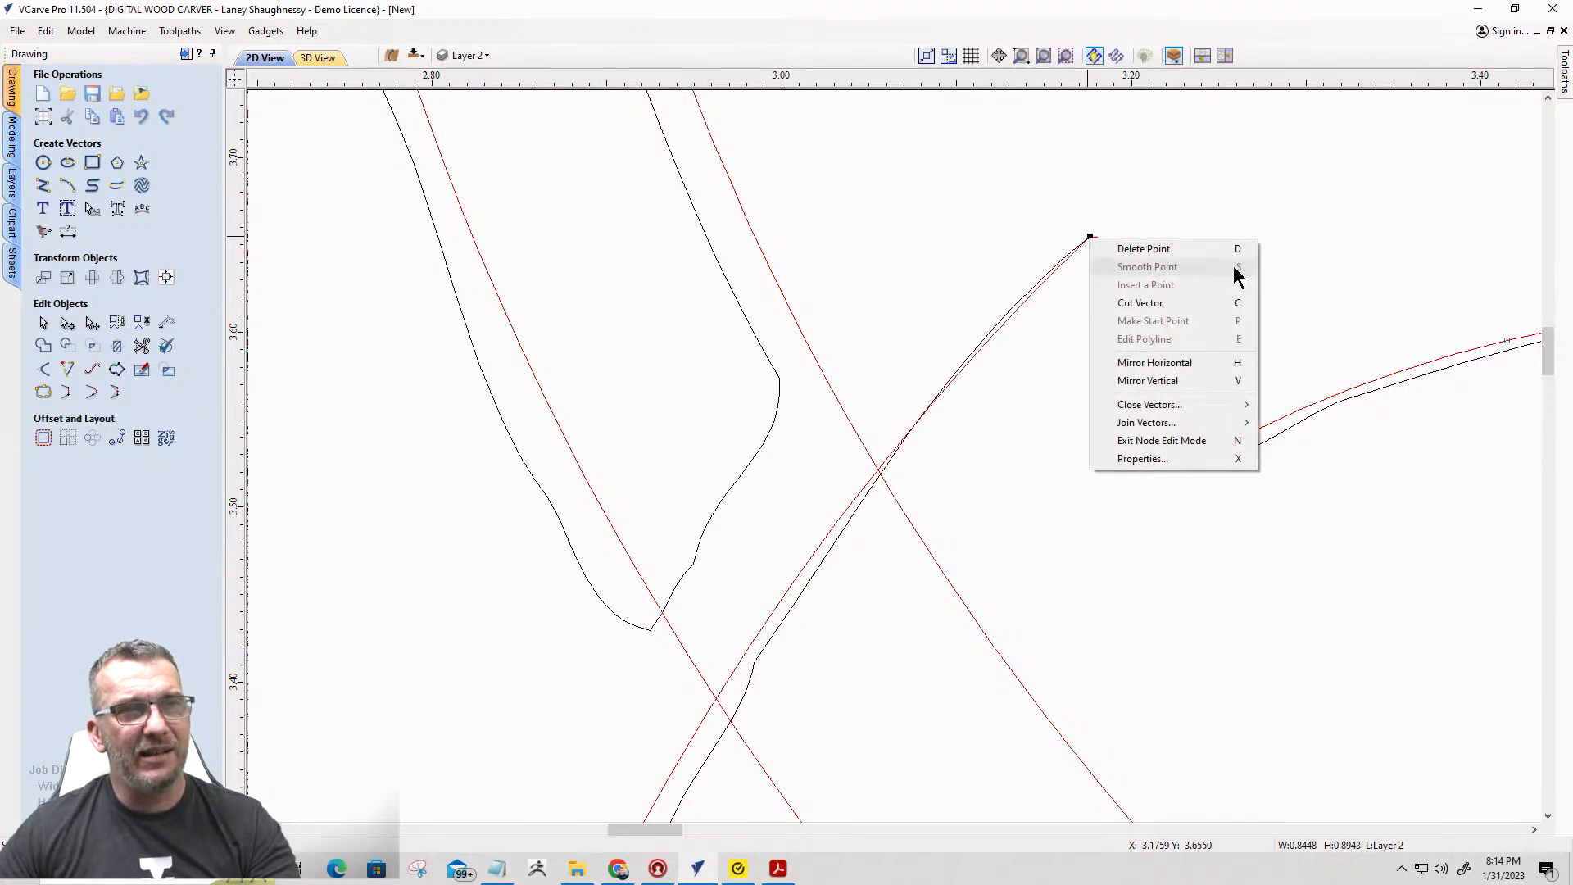
click(1025, 317)
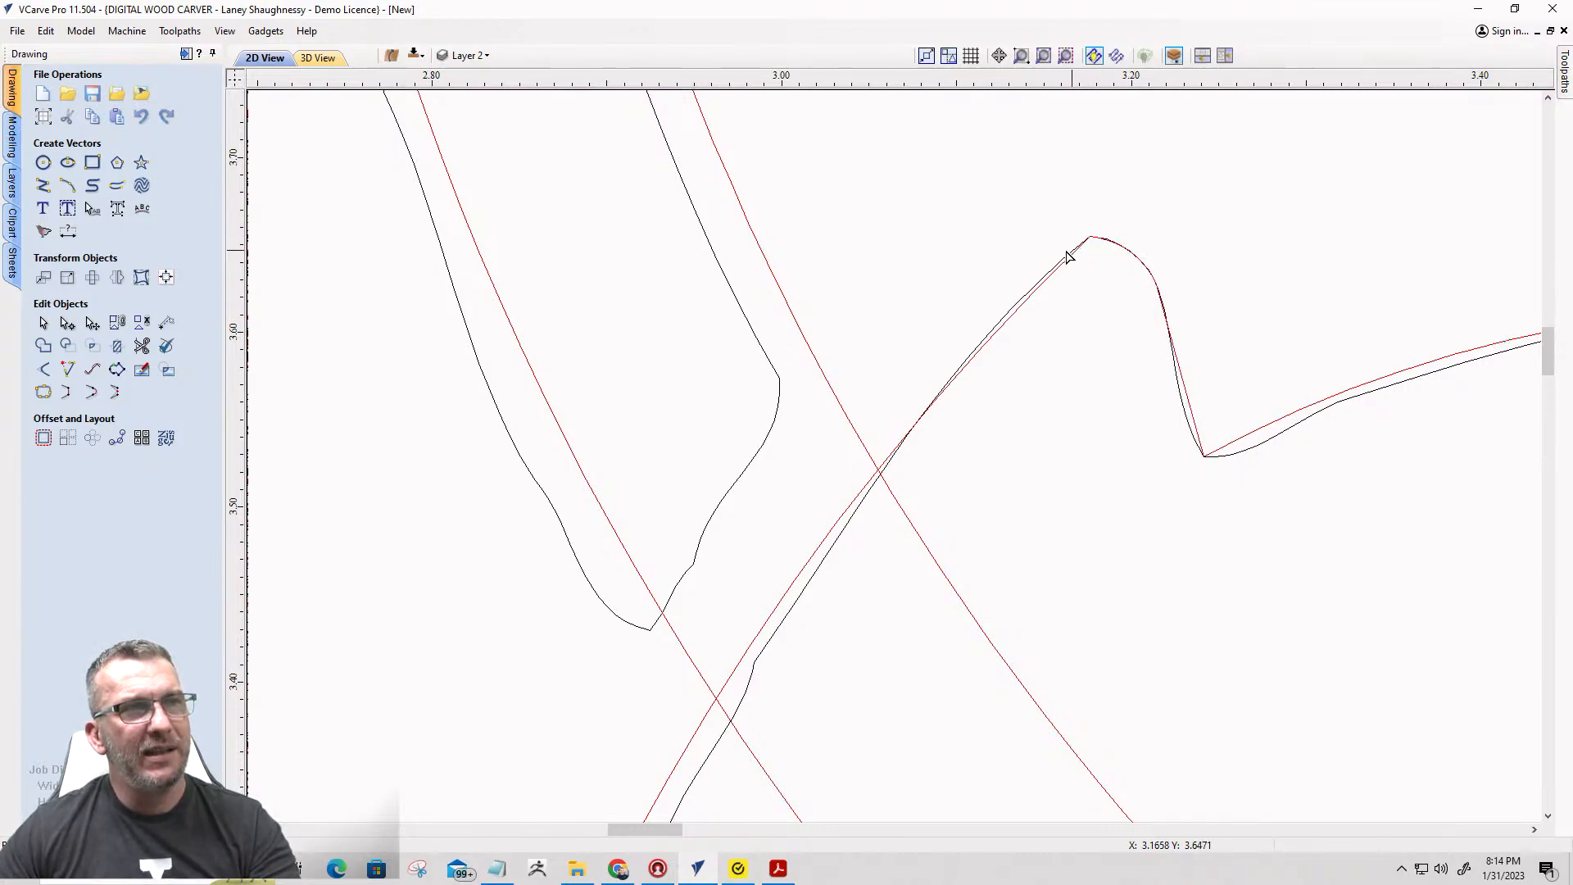
click(1064, 261)
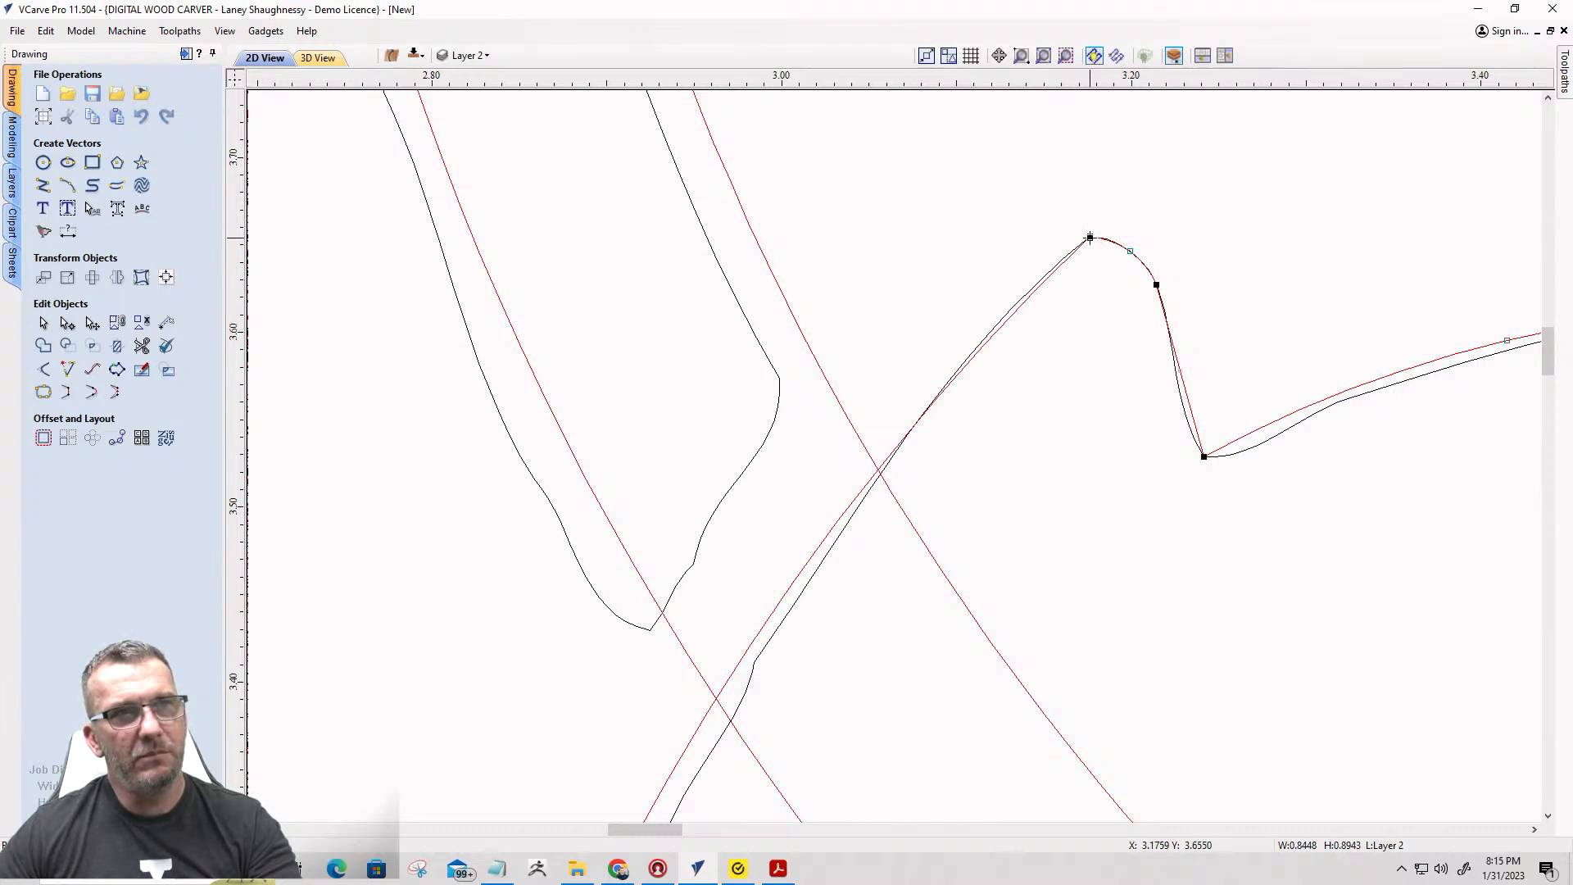
right_click(1090, 239)
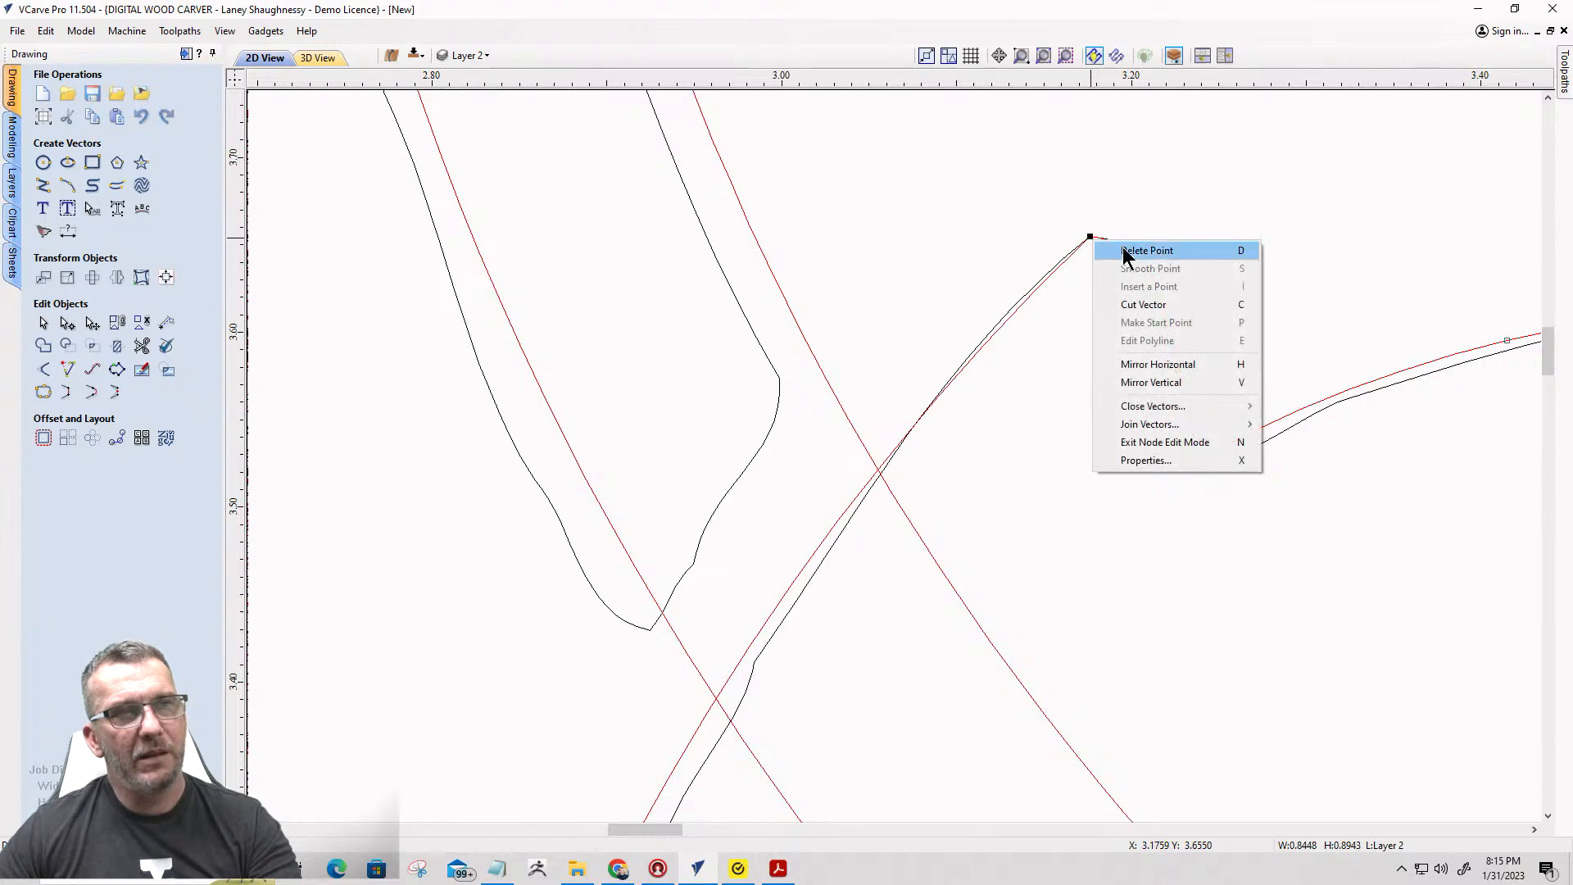
click(1121, 251)
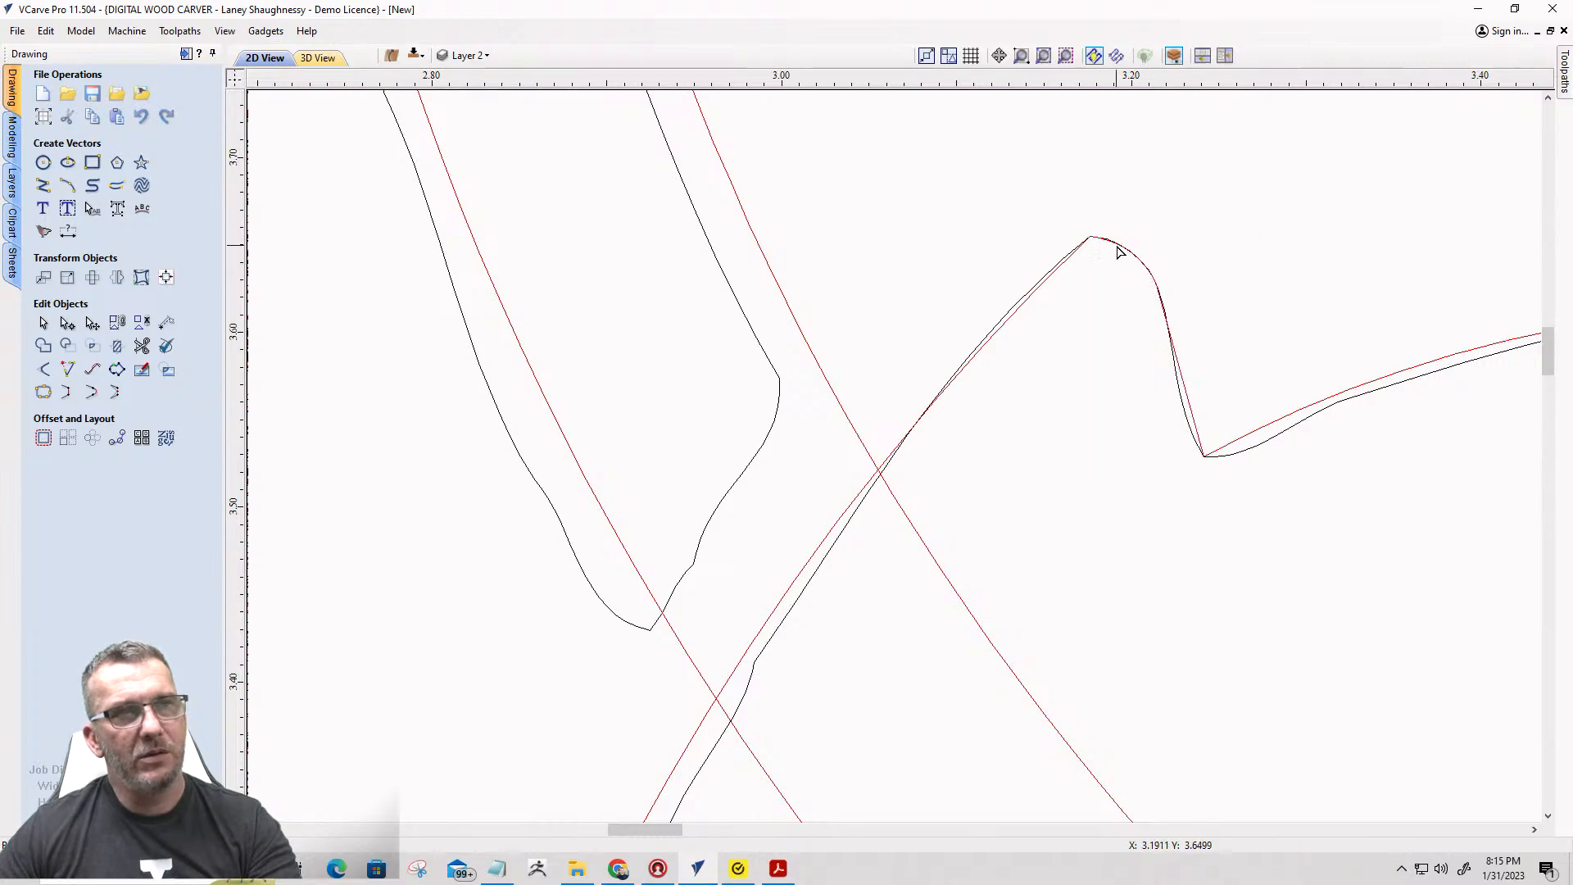
Bulge the small tip arc outward and delete the node below it, leaving one span from tip to notch.
click(1117, 246)
drag(1127, 247, 1125, 219)
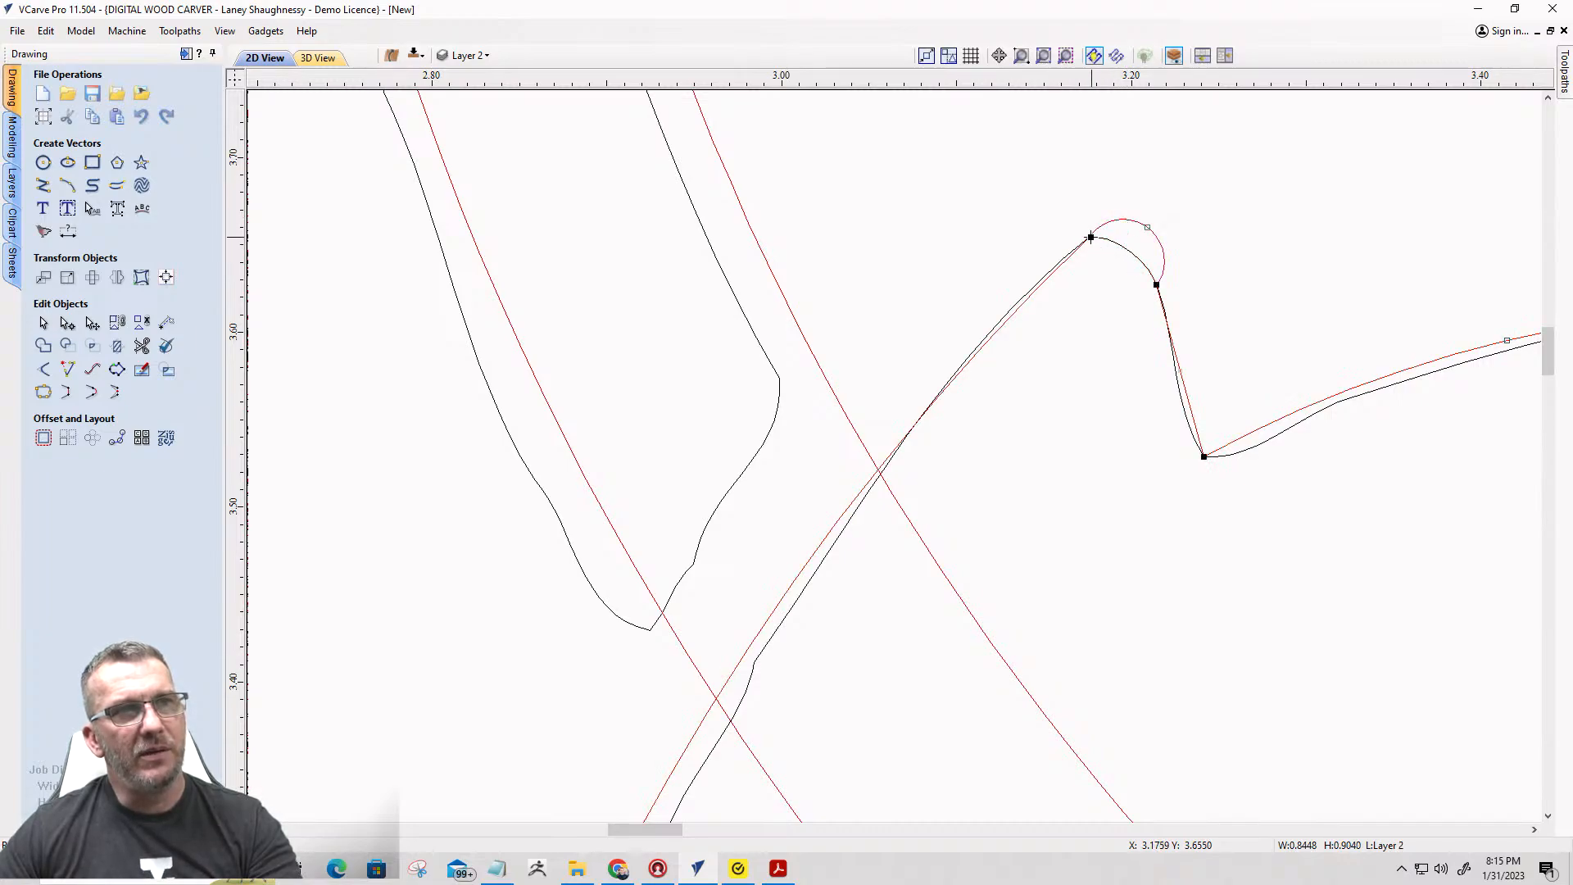
right_click(1090, 238)
click(1089, 237)
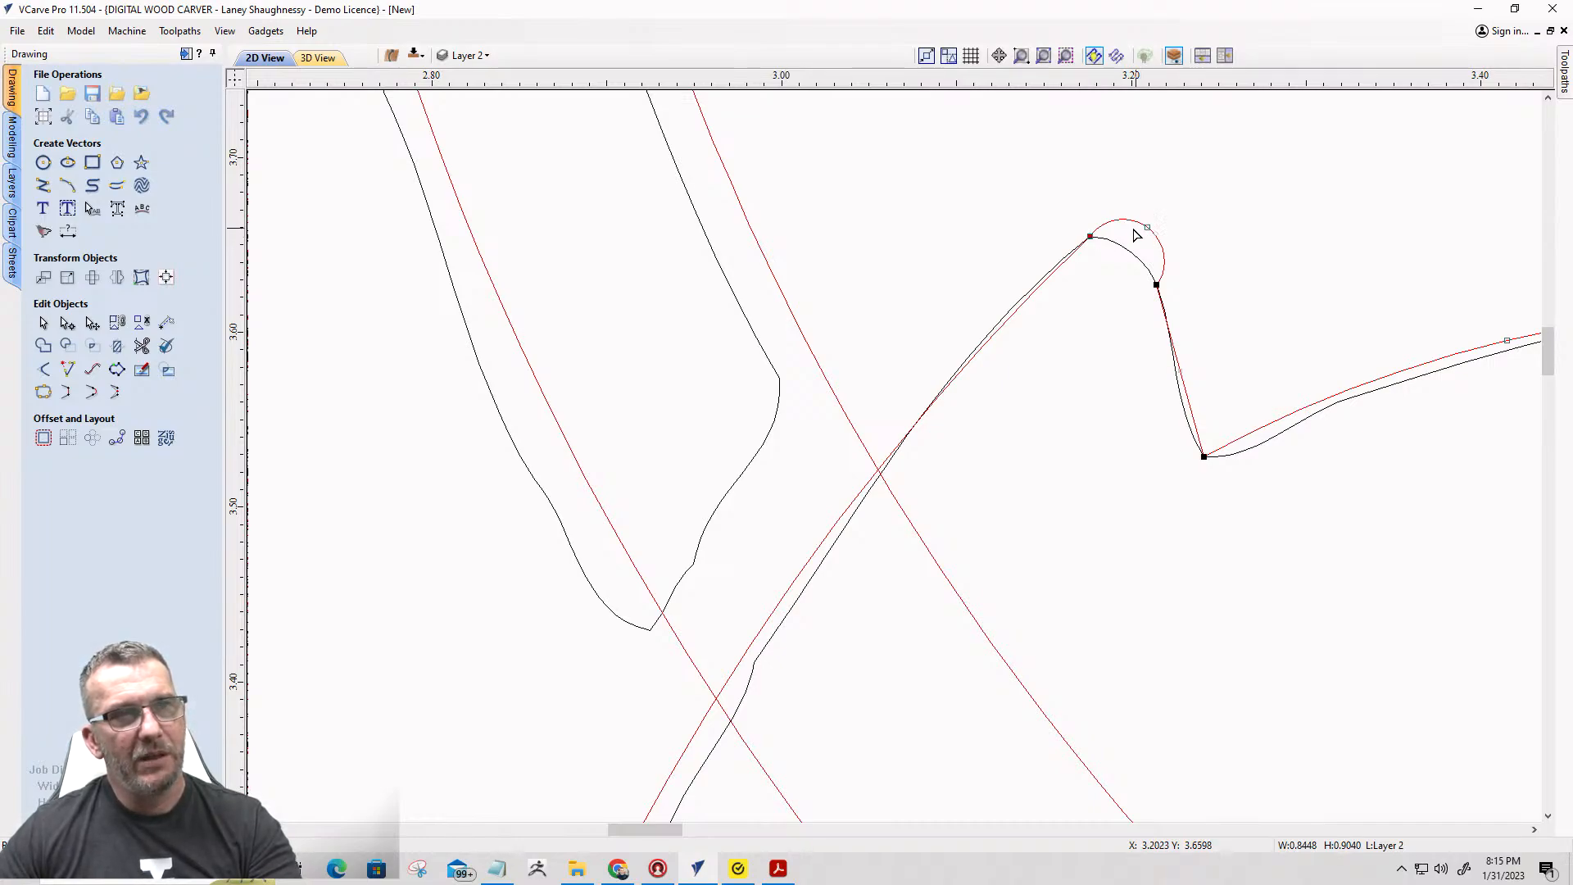
right_click(1156, 285)
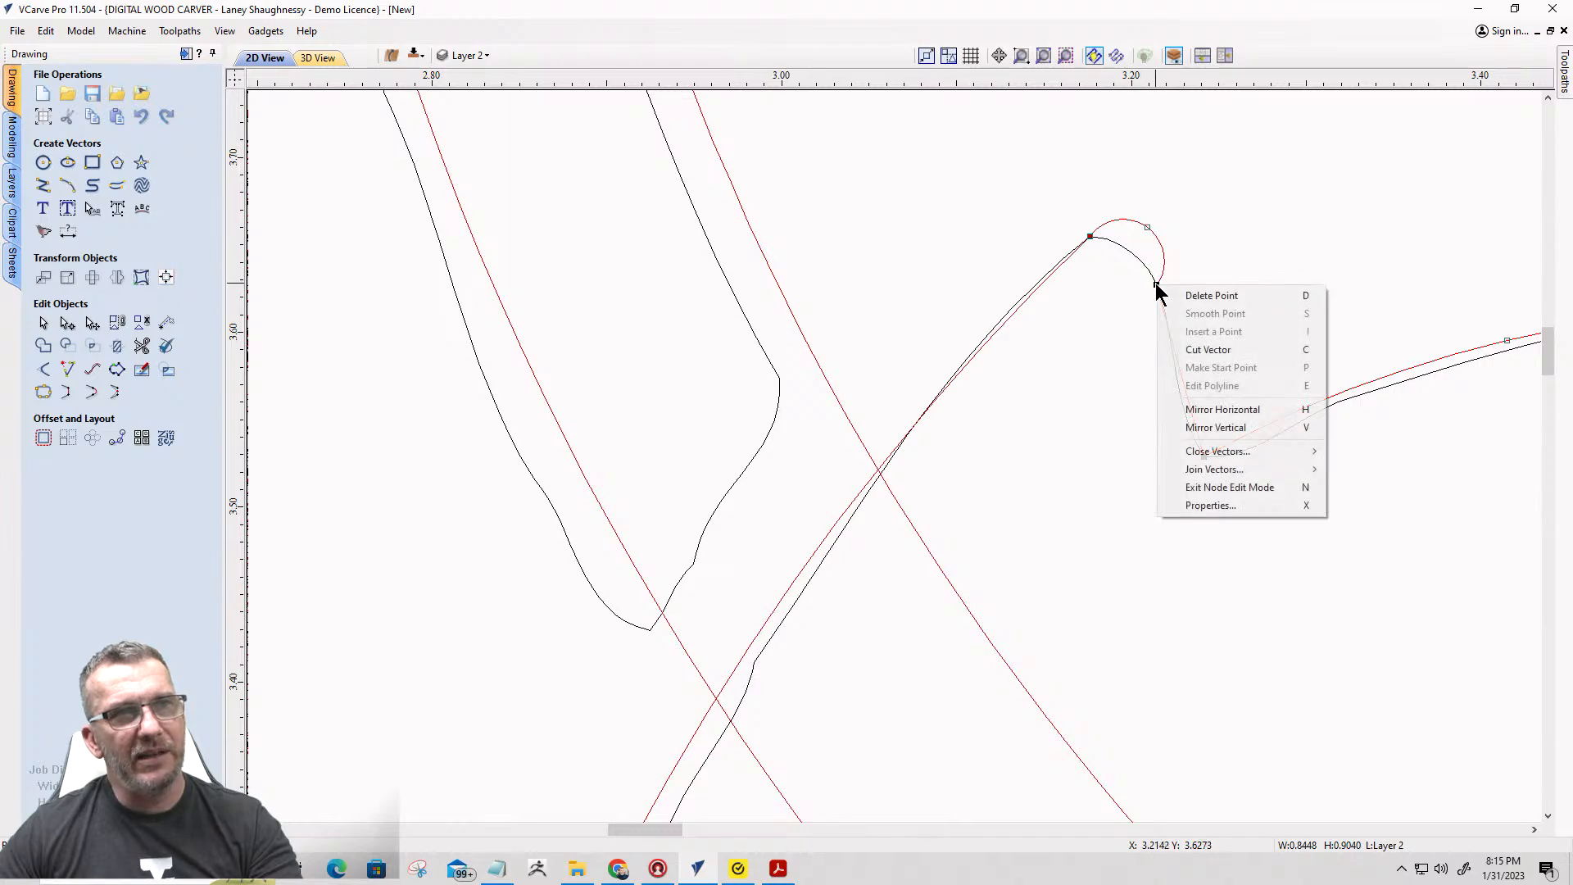
click(1204, 296)
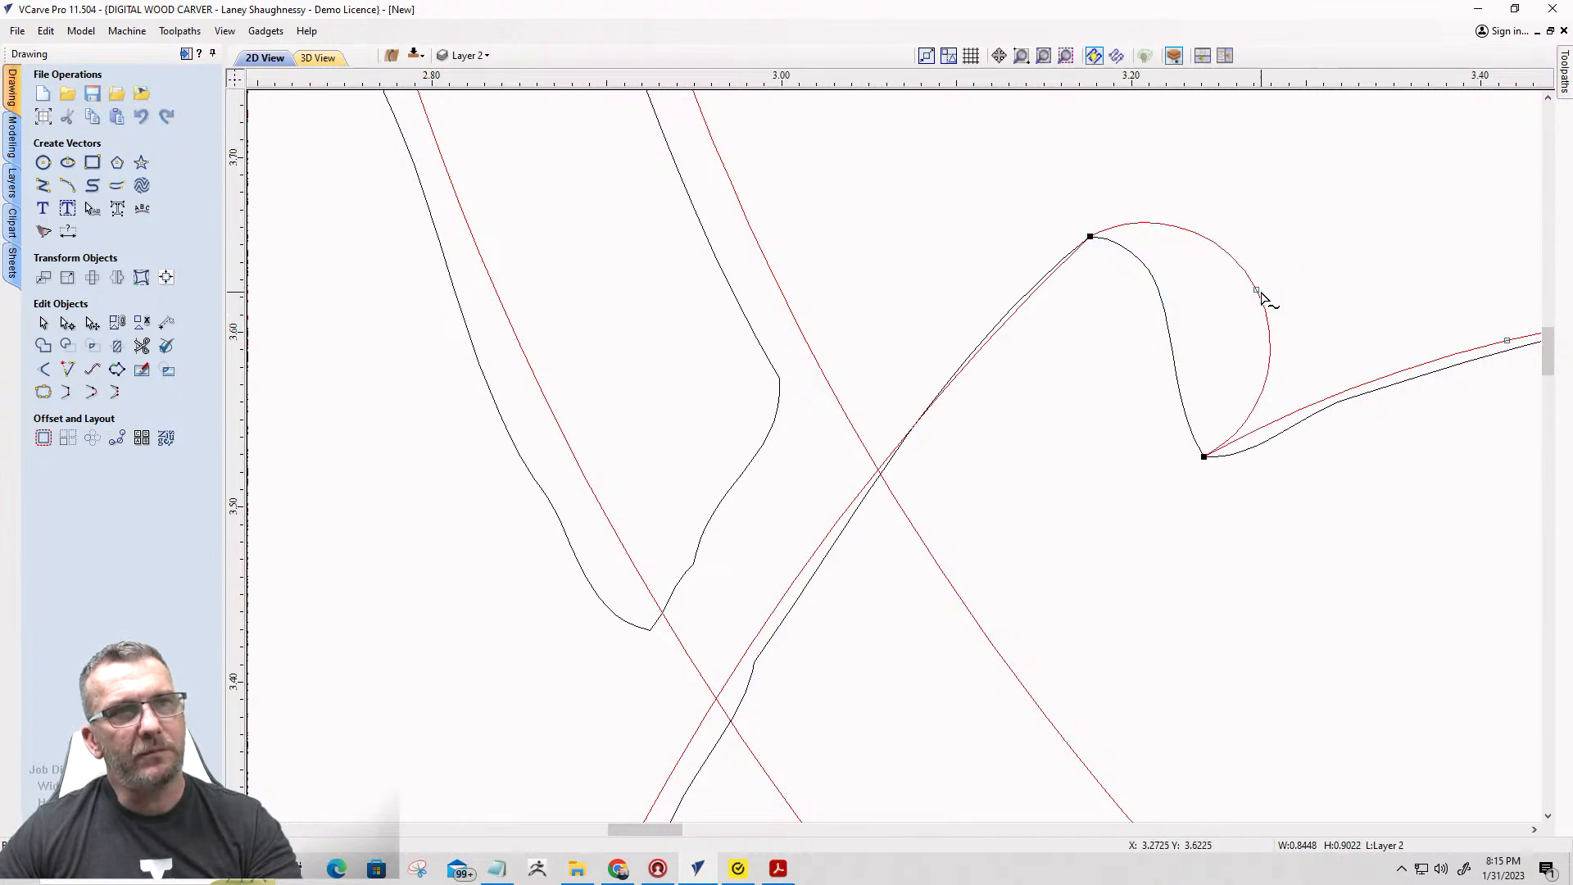
Convert the arc between the rounded tip and the notch into a Bezier curve and pull its notch-side handle towards the leaf's interior.
drag(1259, 288, 1208, 244)
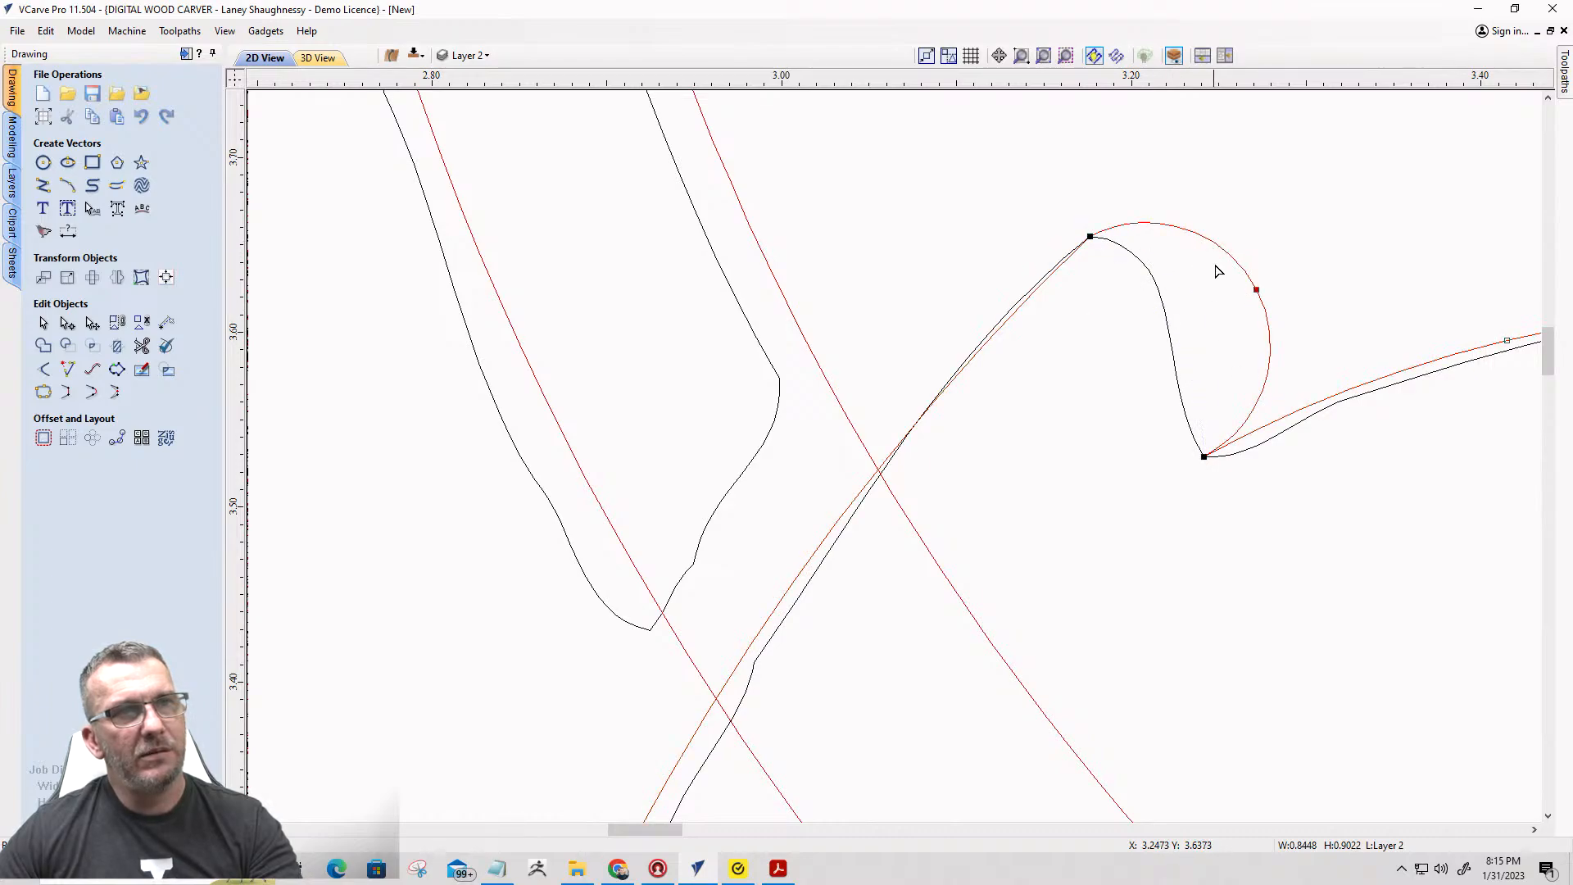
right_click(1215, 246)
click(1261, 274)
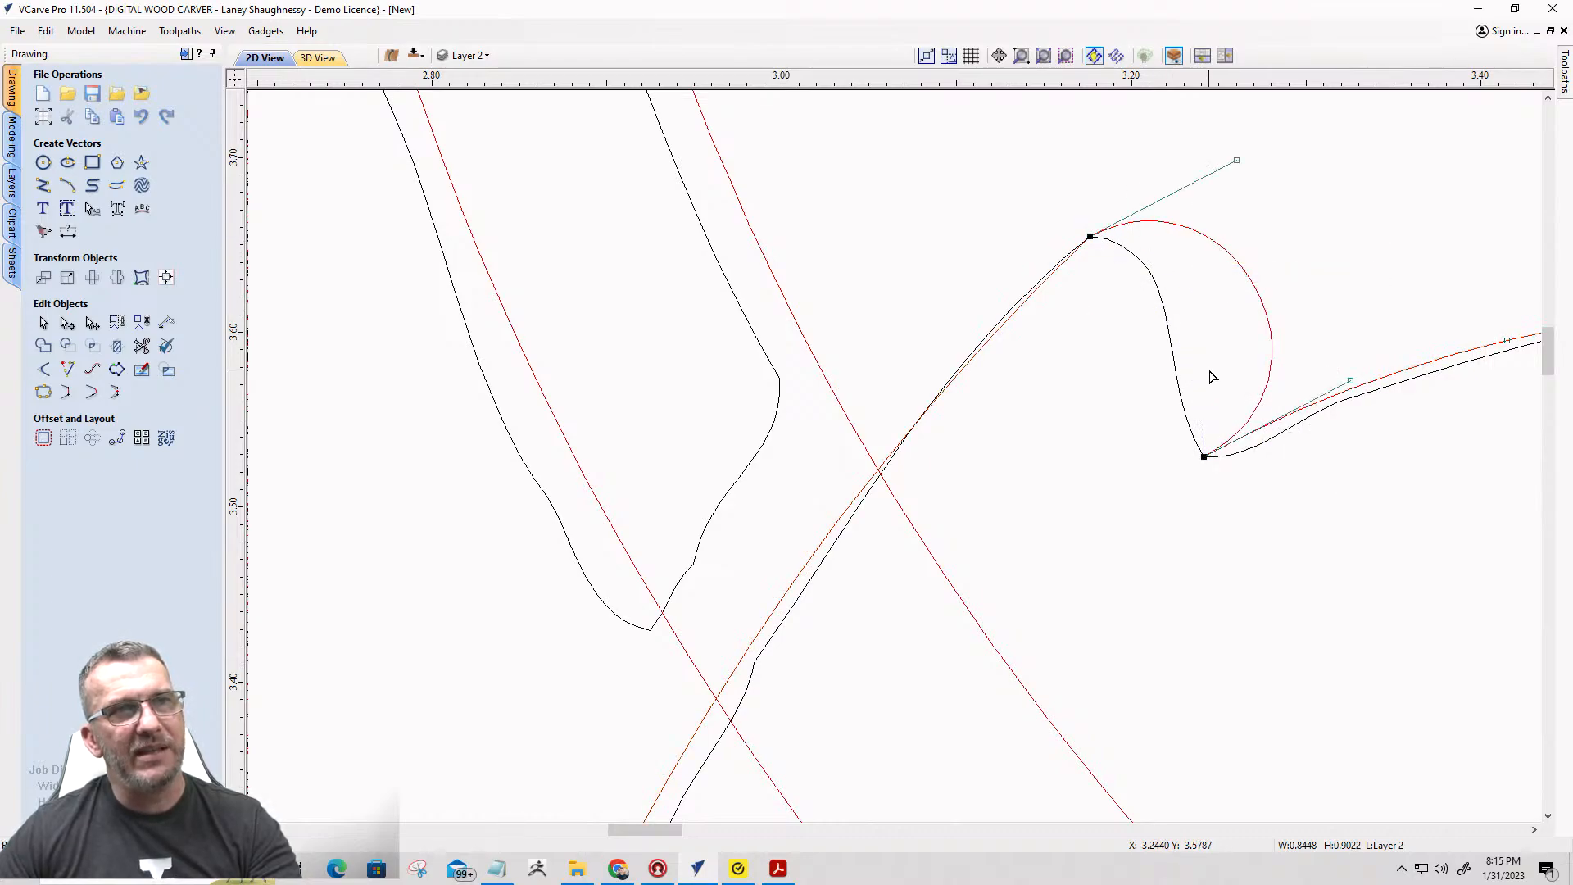
click(1350, 380)
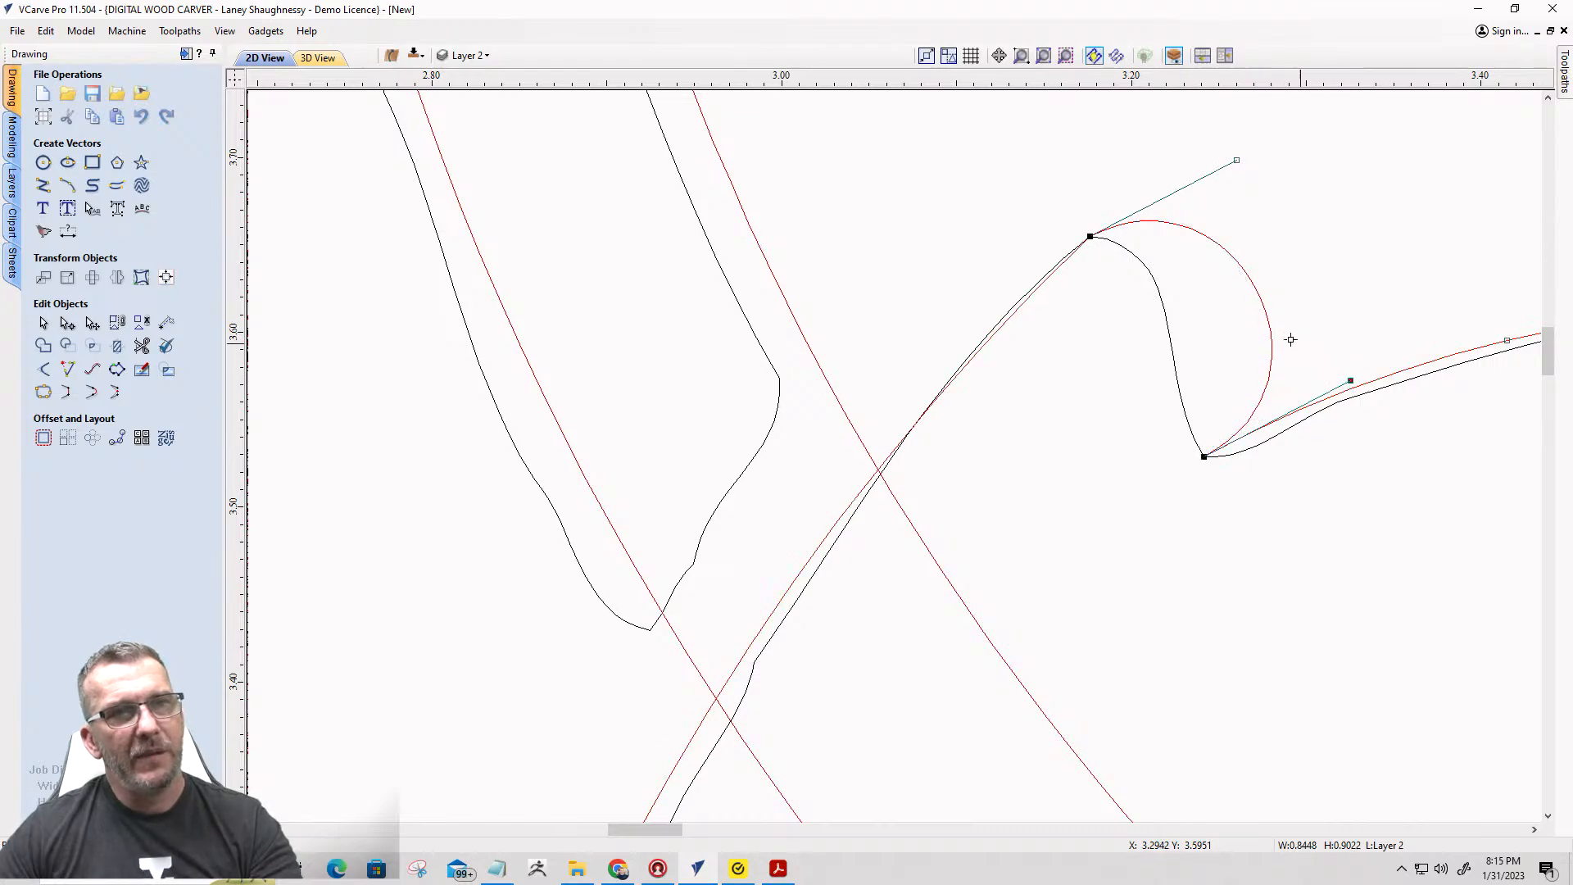
drag(1170, 327, 1122, 326)
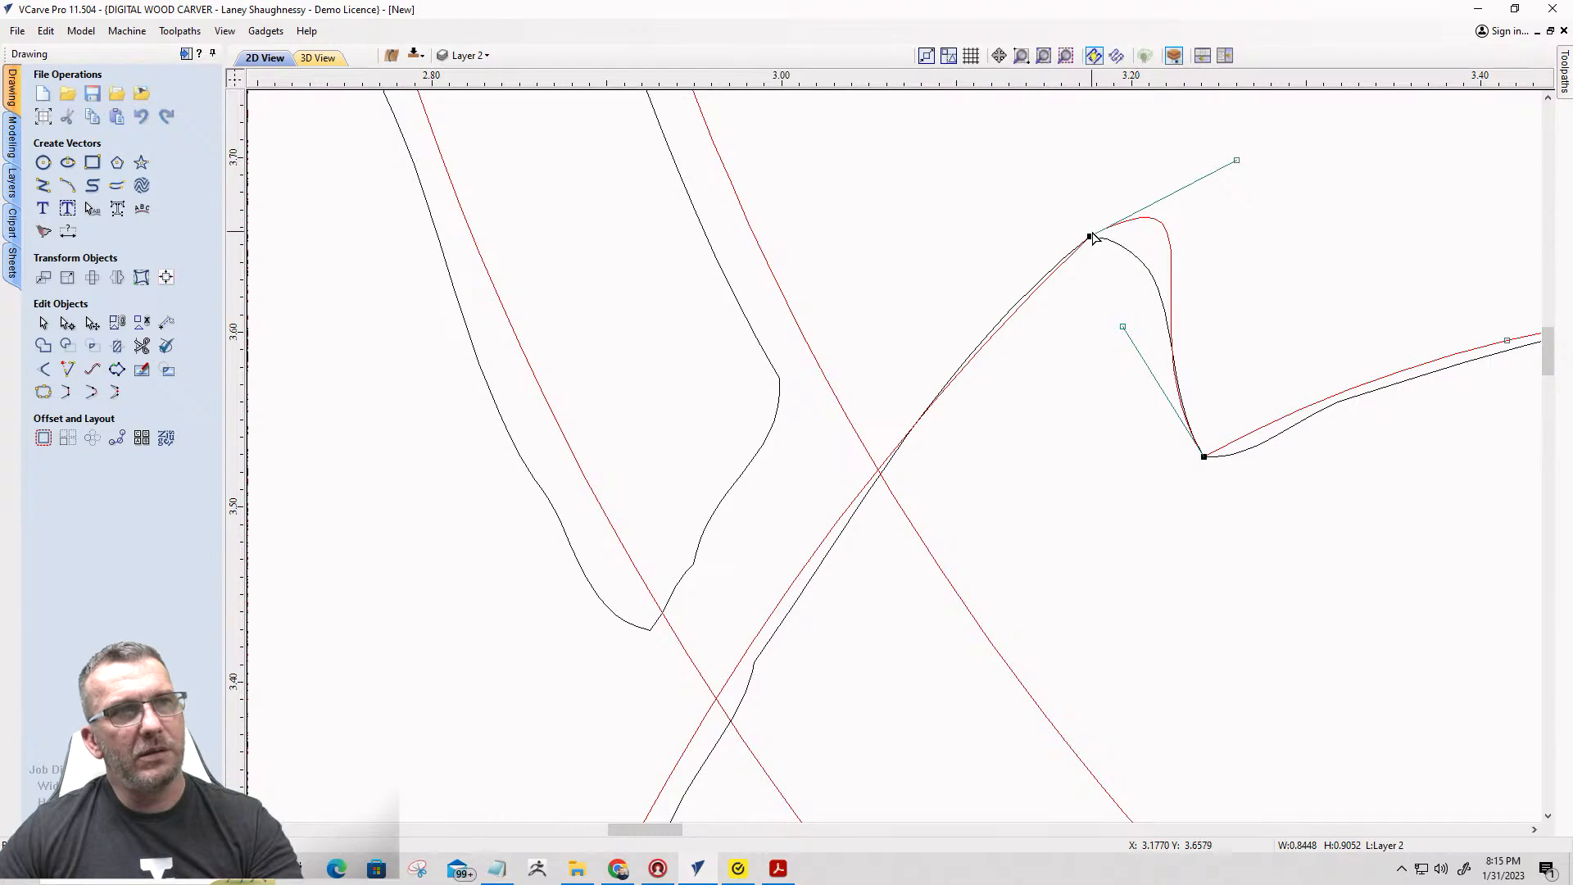
Adjust the Bezier handle at the leaf's tip to reshape the curve over the rounded end.
right_click(1090, 237)
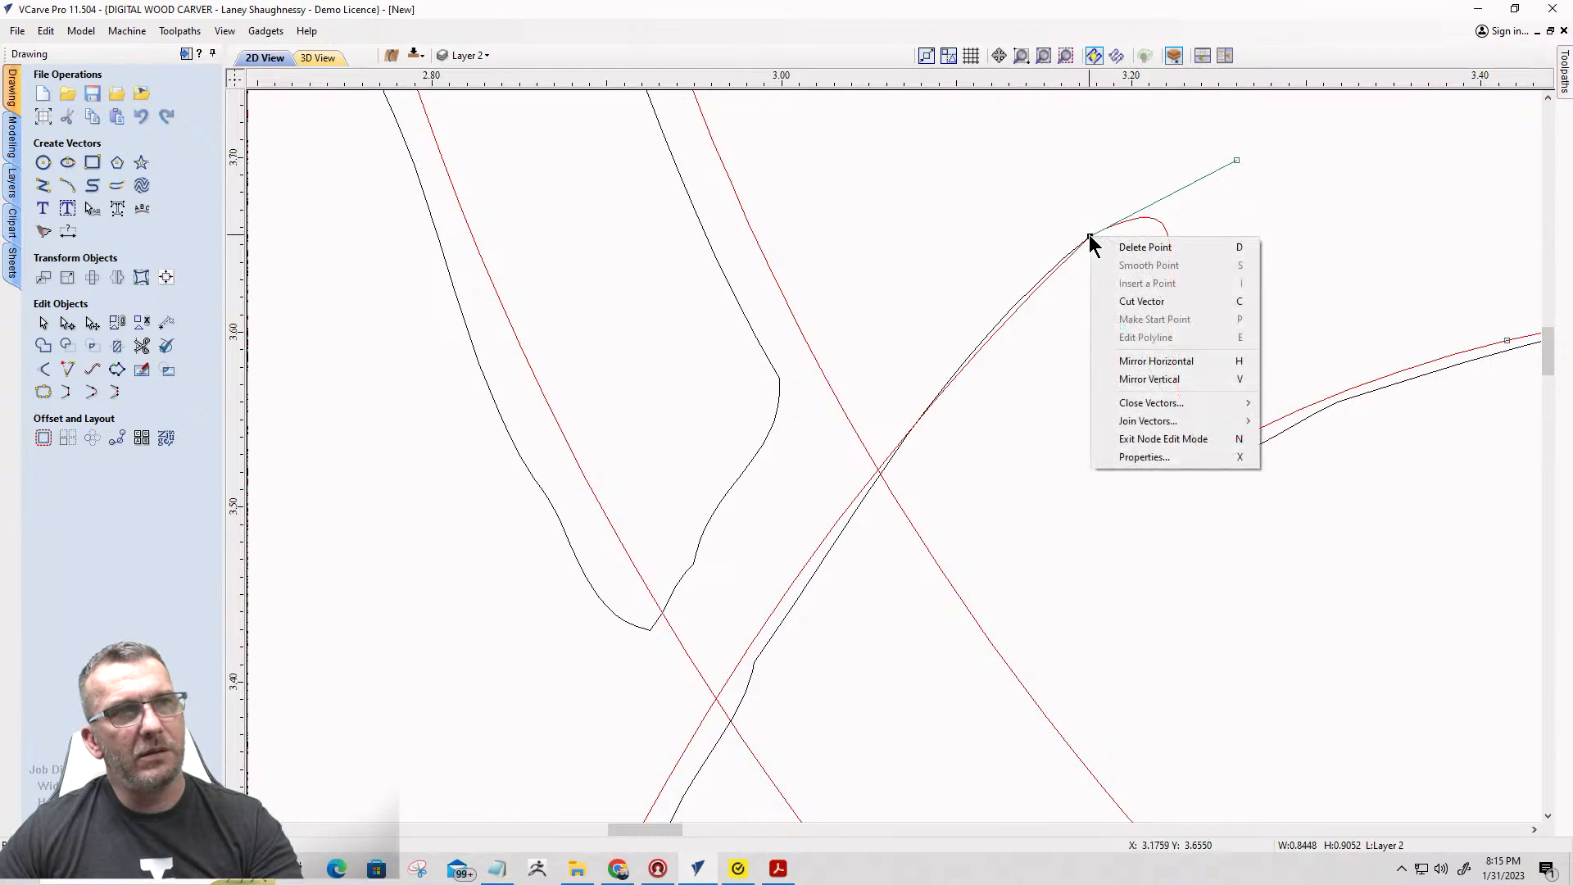
click(1235, 162)
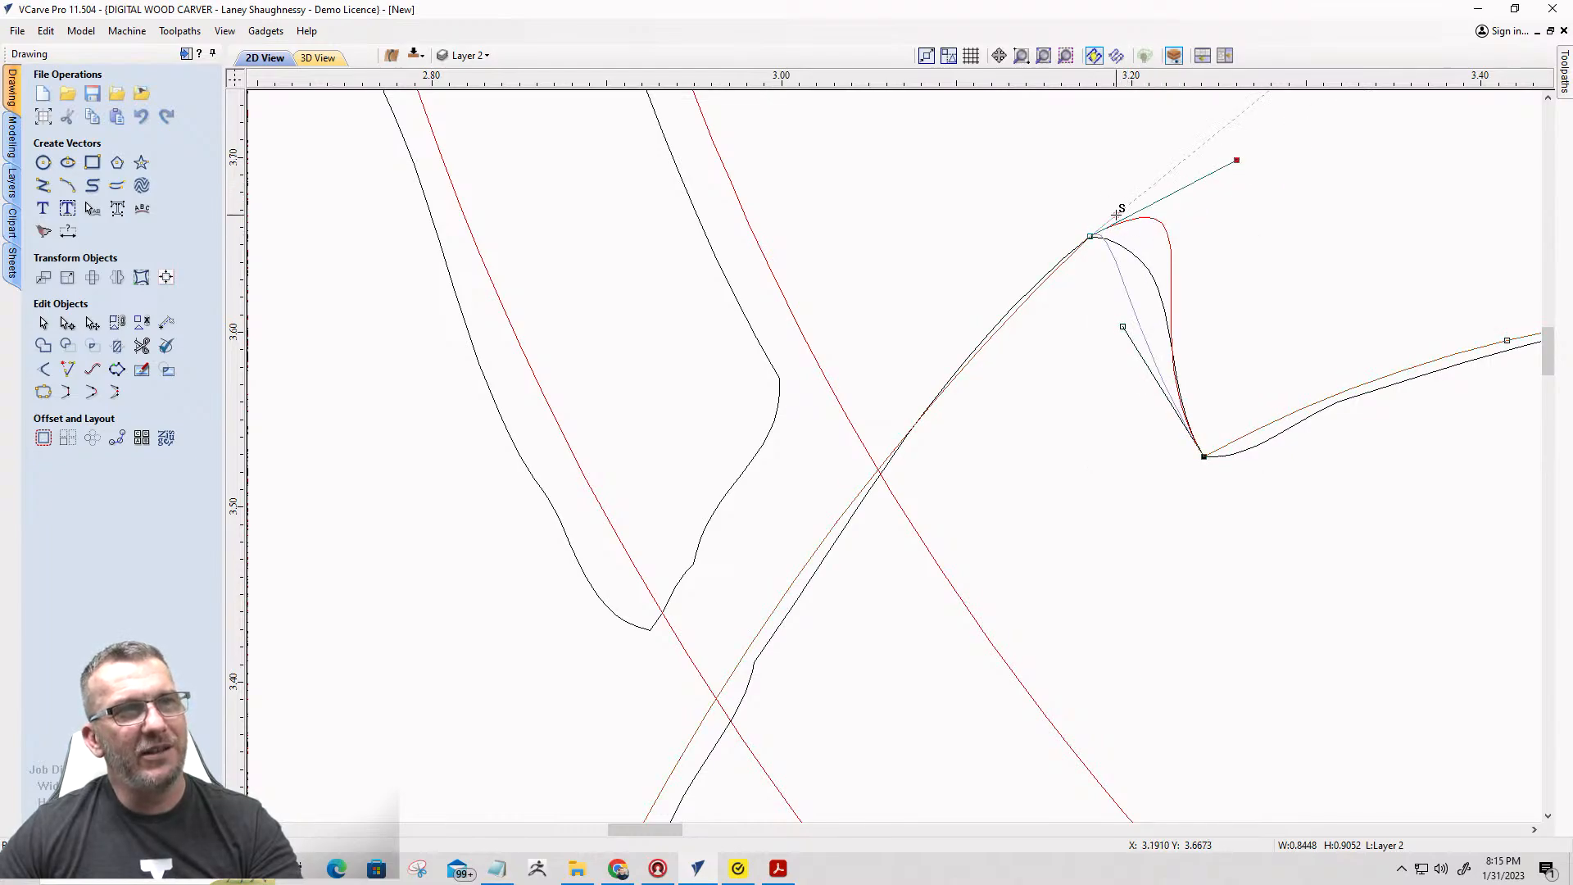
drag(1116, 215, 1248, 203)
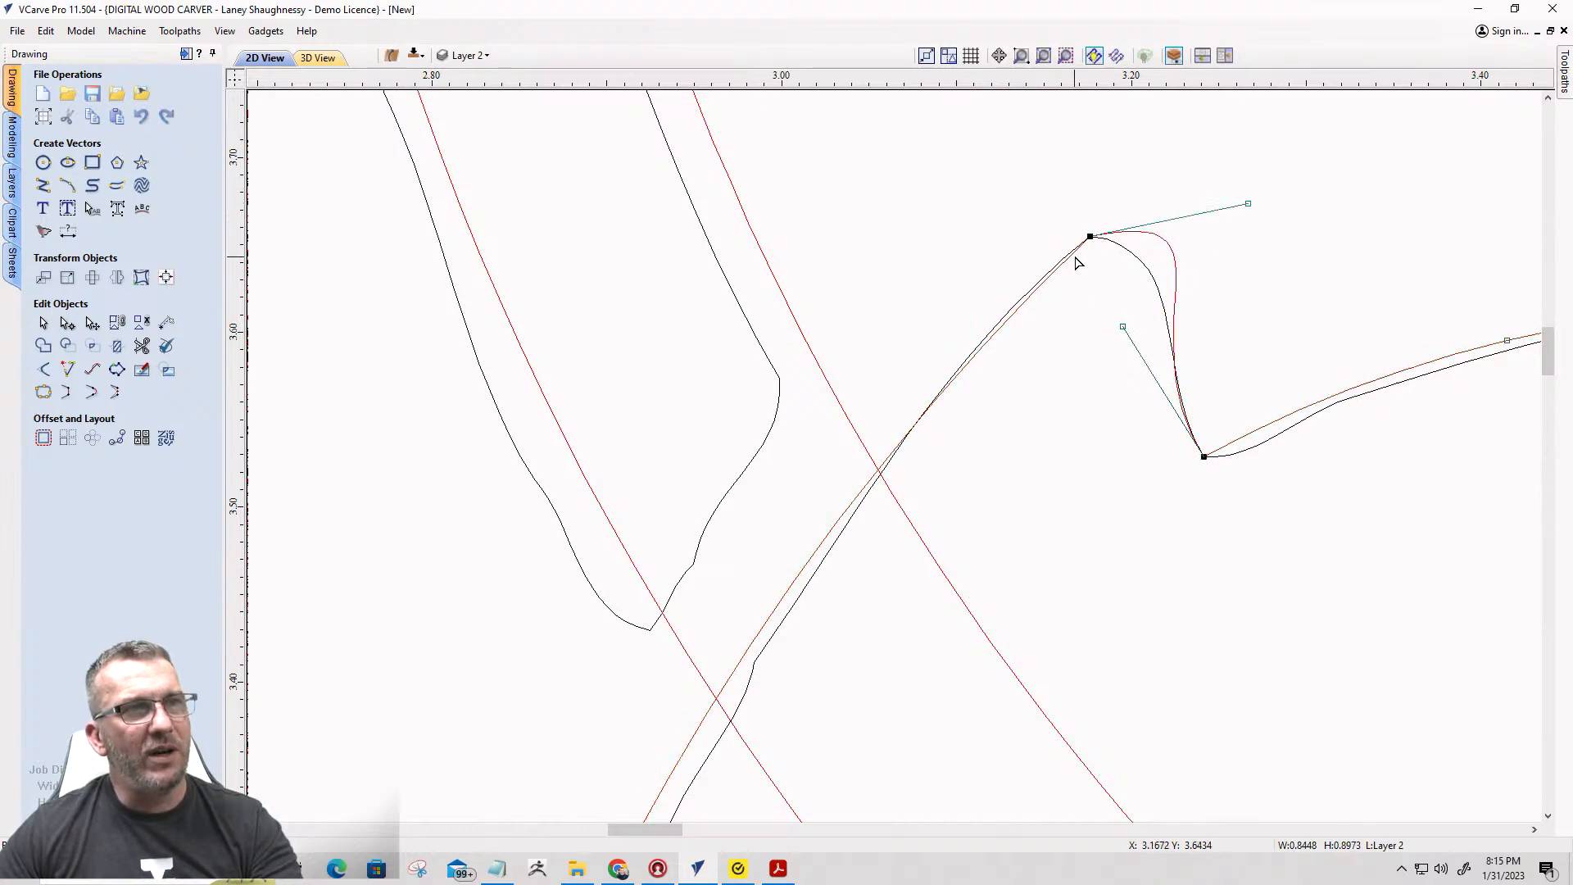
scroll(1078, 263, up, 5)
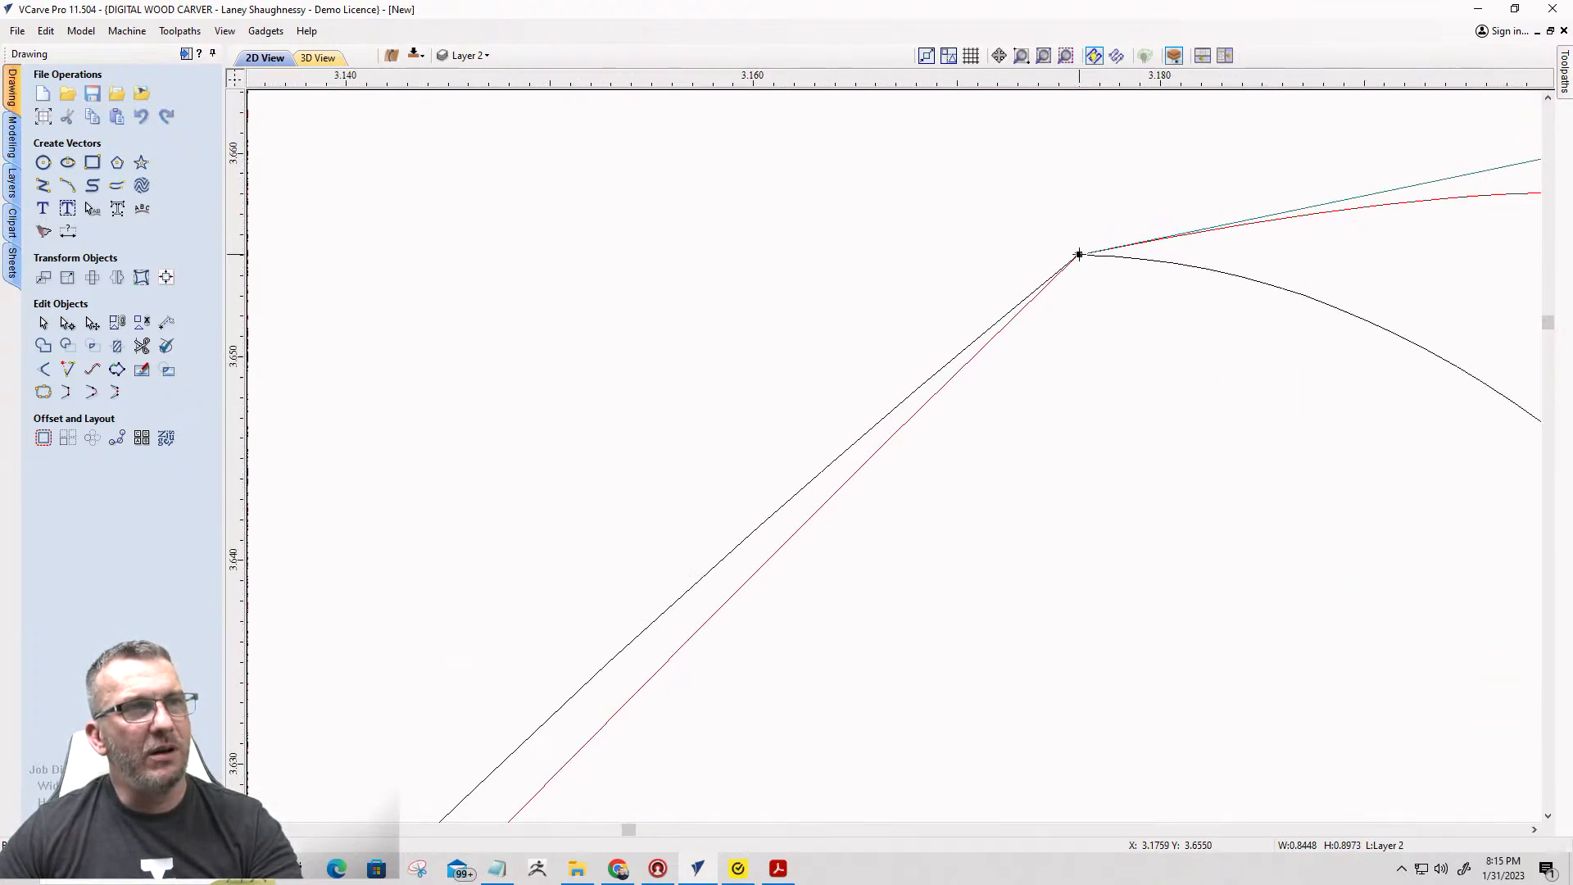
right_click(1079, 255)
key(Escape)
scroll(1077, 249, down, 4)
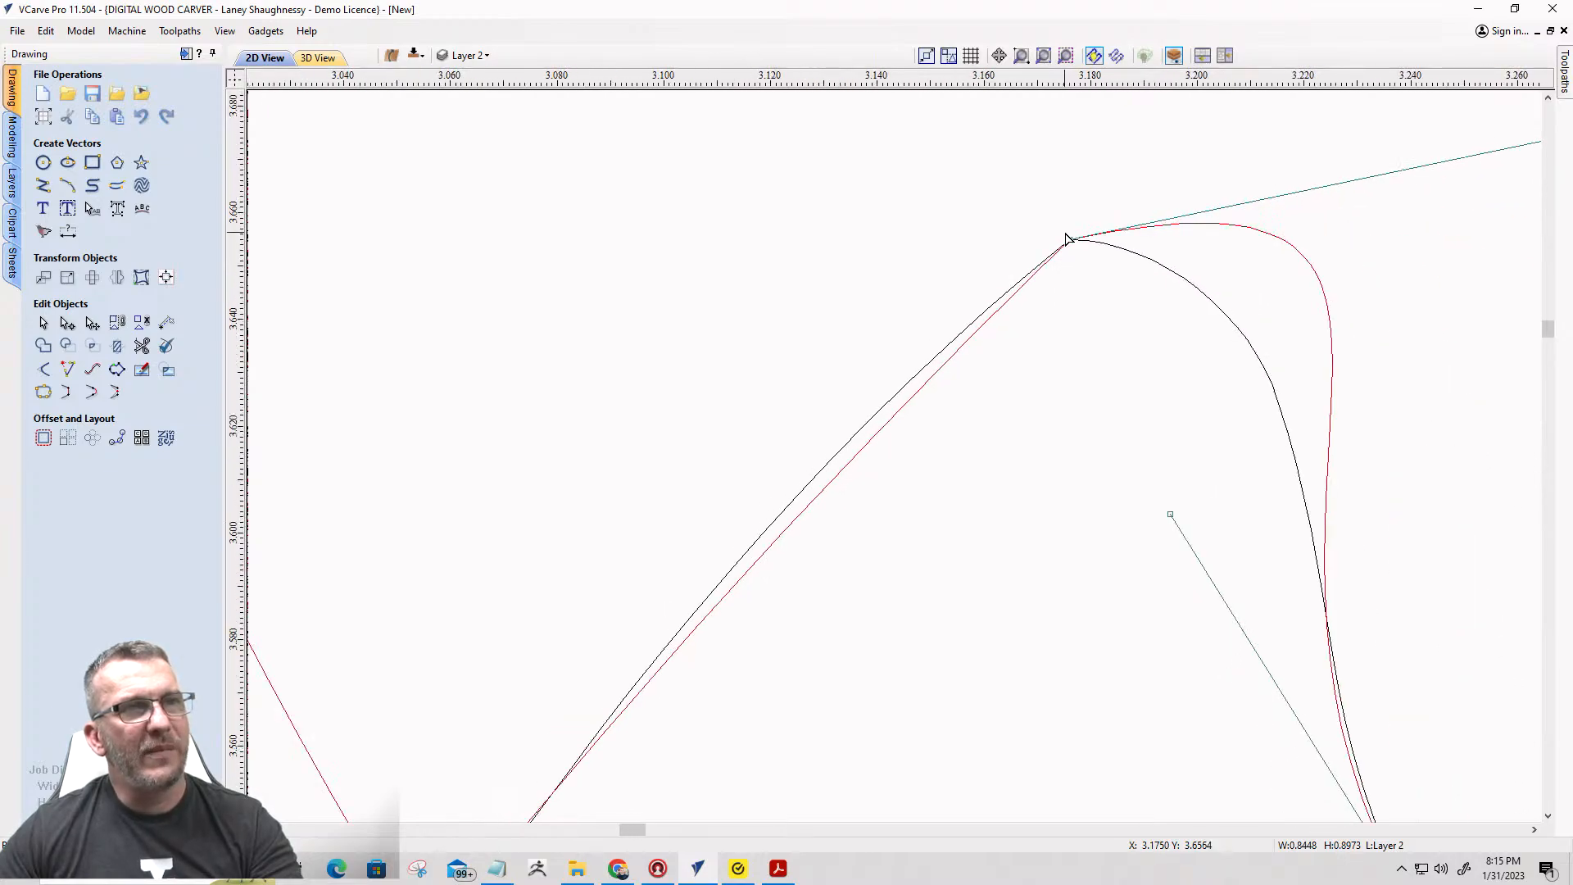
drag(1454, 156, 1391, 77)
scroll(1299, 242, down, 5)
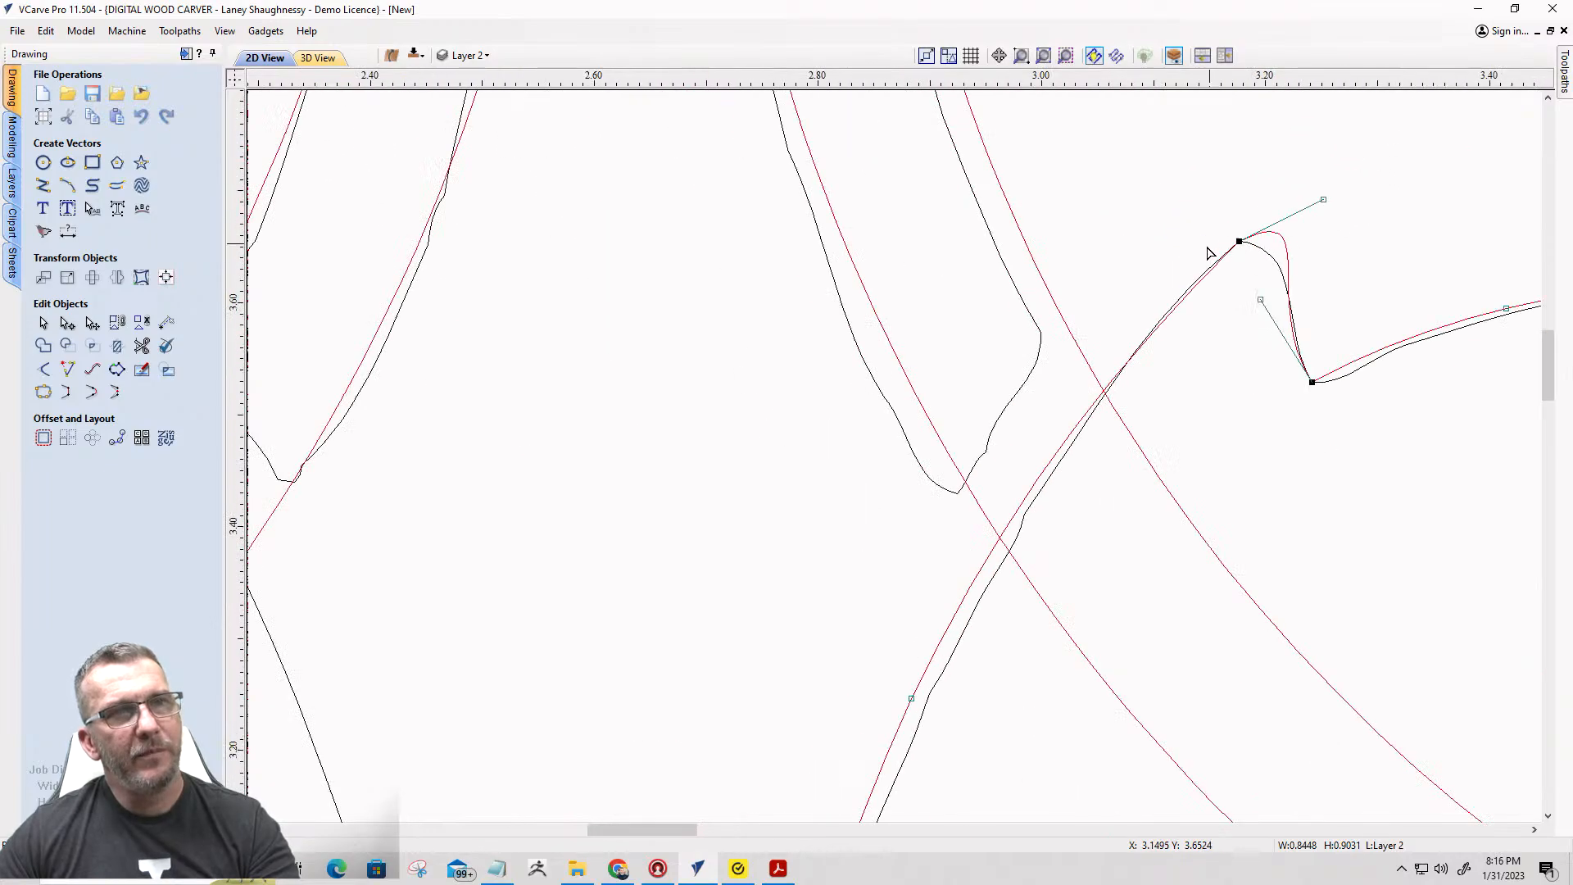
Move the curve's lower node slightly onto the notch corner of the original leaf outline.
scroll(1308, 299, up, 4)
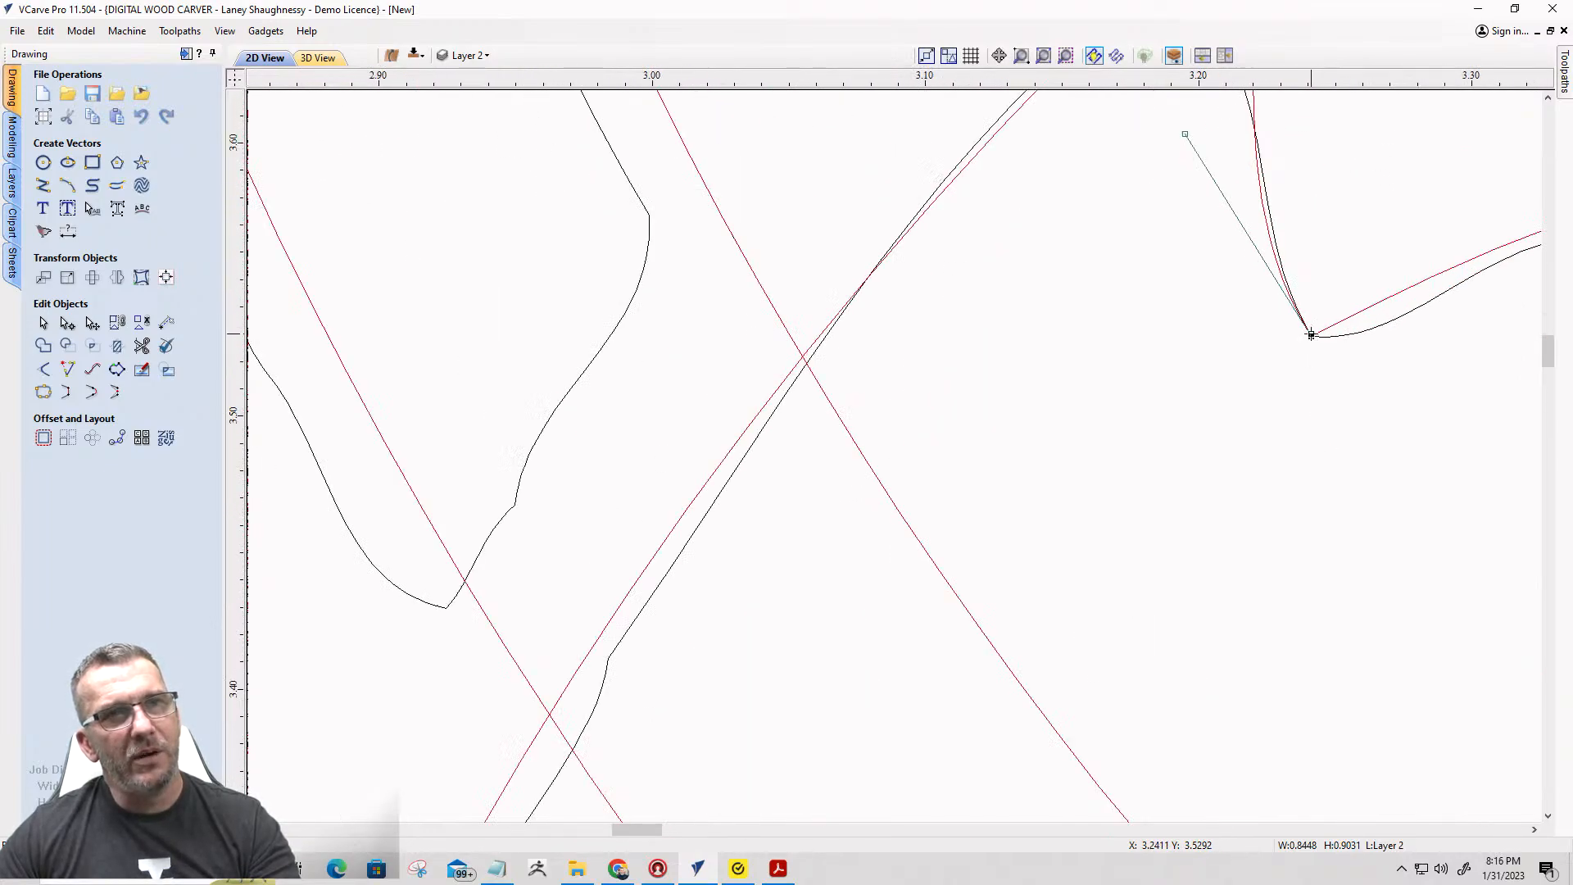
drag(1312, 336, 1319, 342)
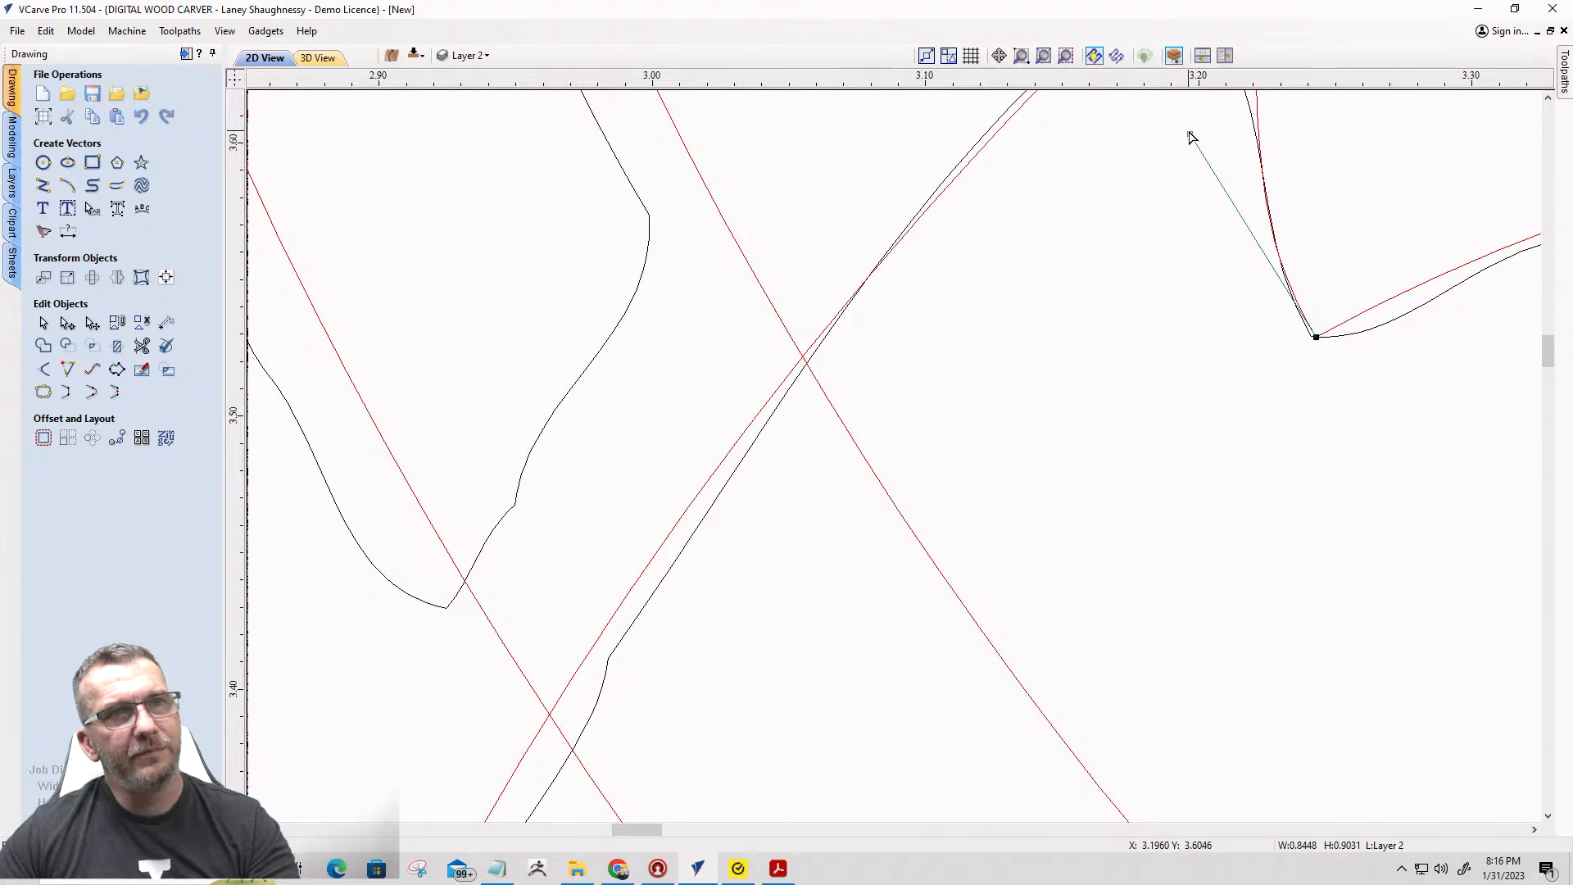
Fine-tune the notch-side Bezier handle of the curve between the leaf's rounded tip and the notch.
drag(1189, 133, 1192, 134)
scroll(1228, 347, down, 4)
scroll(1141, 293, down, 3)
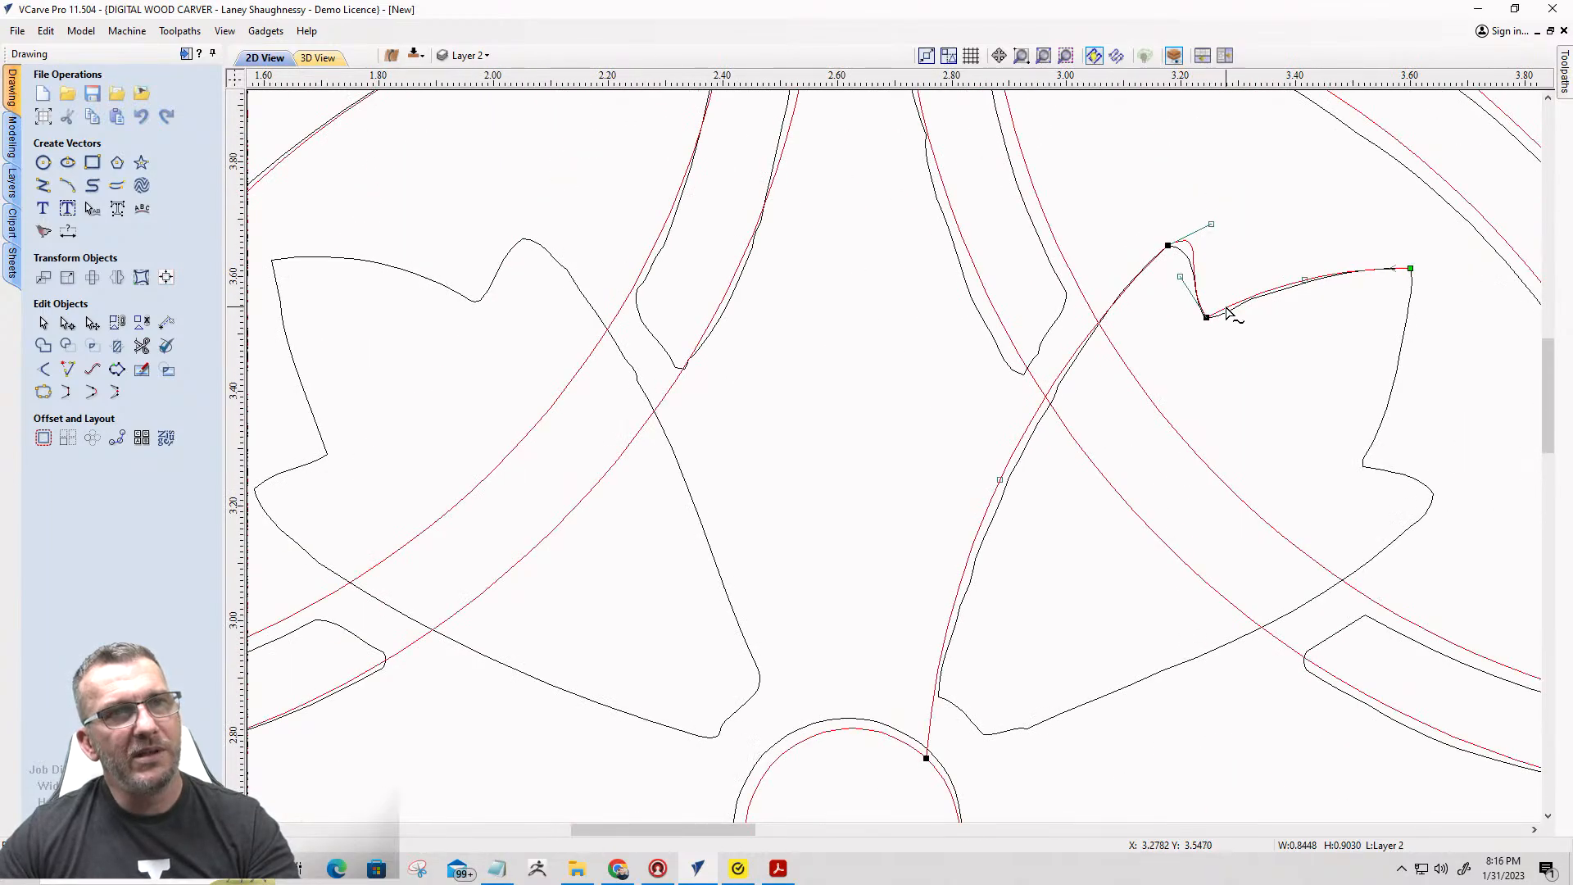
scroll(1228, 312, up, 6)
scroll(1143, 341, down, 3)
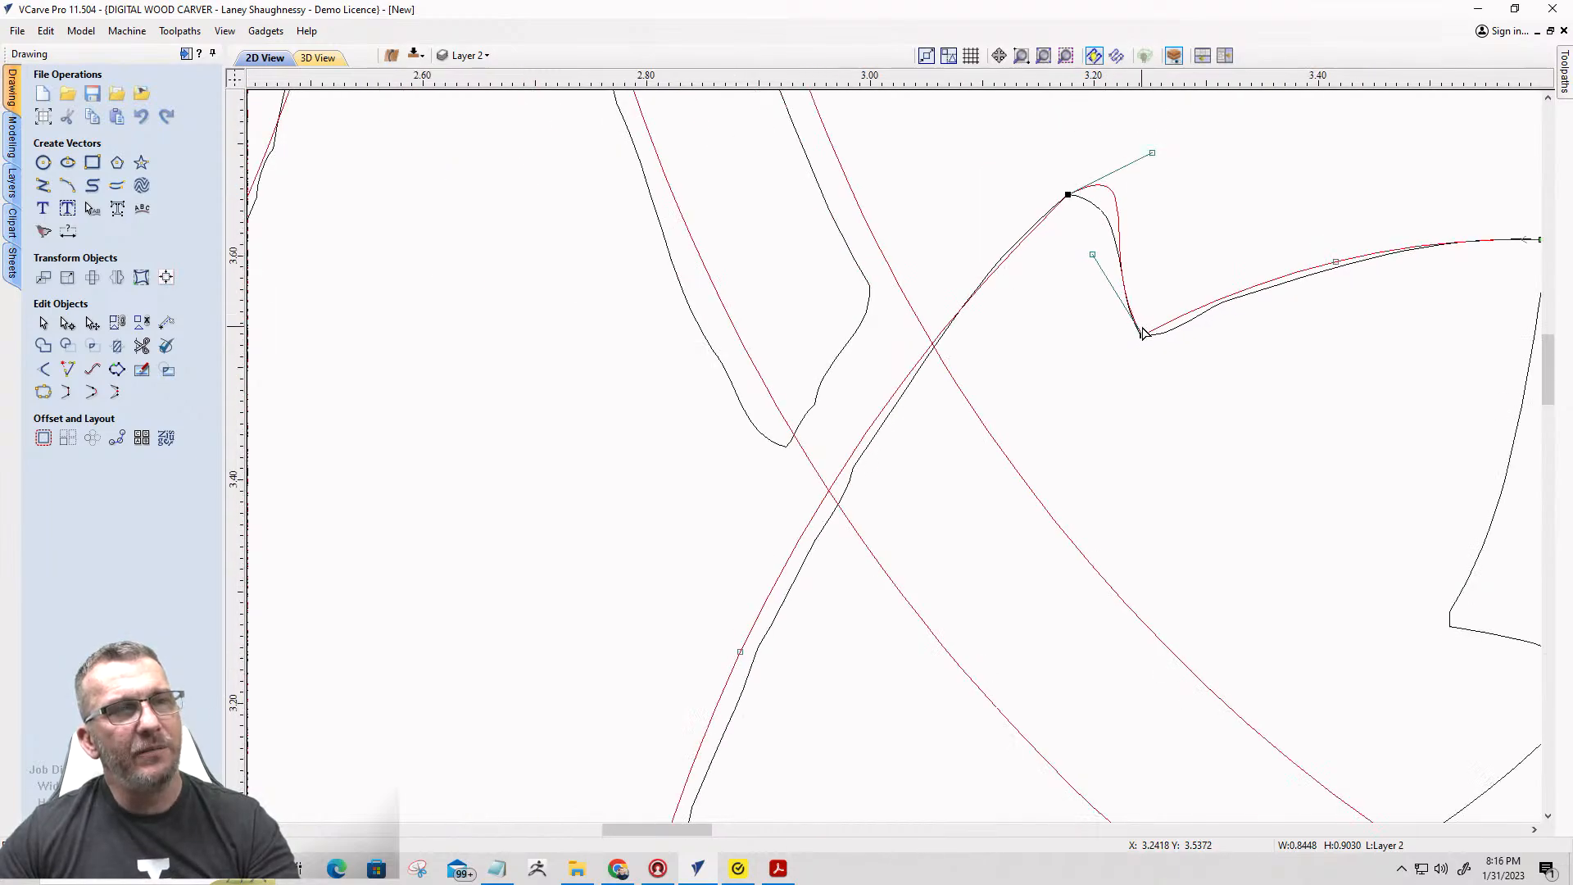
right_click(1142, 336)
click(1141, 335)
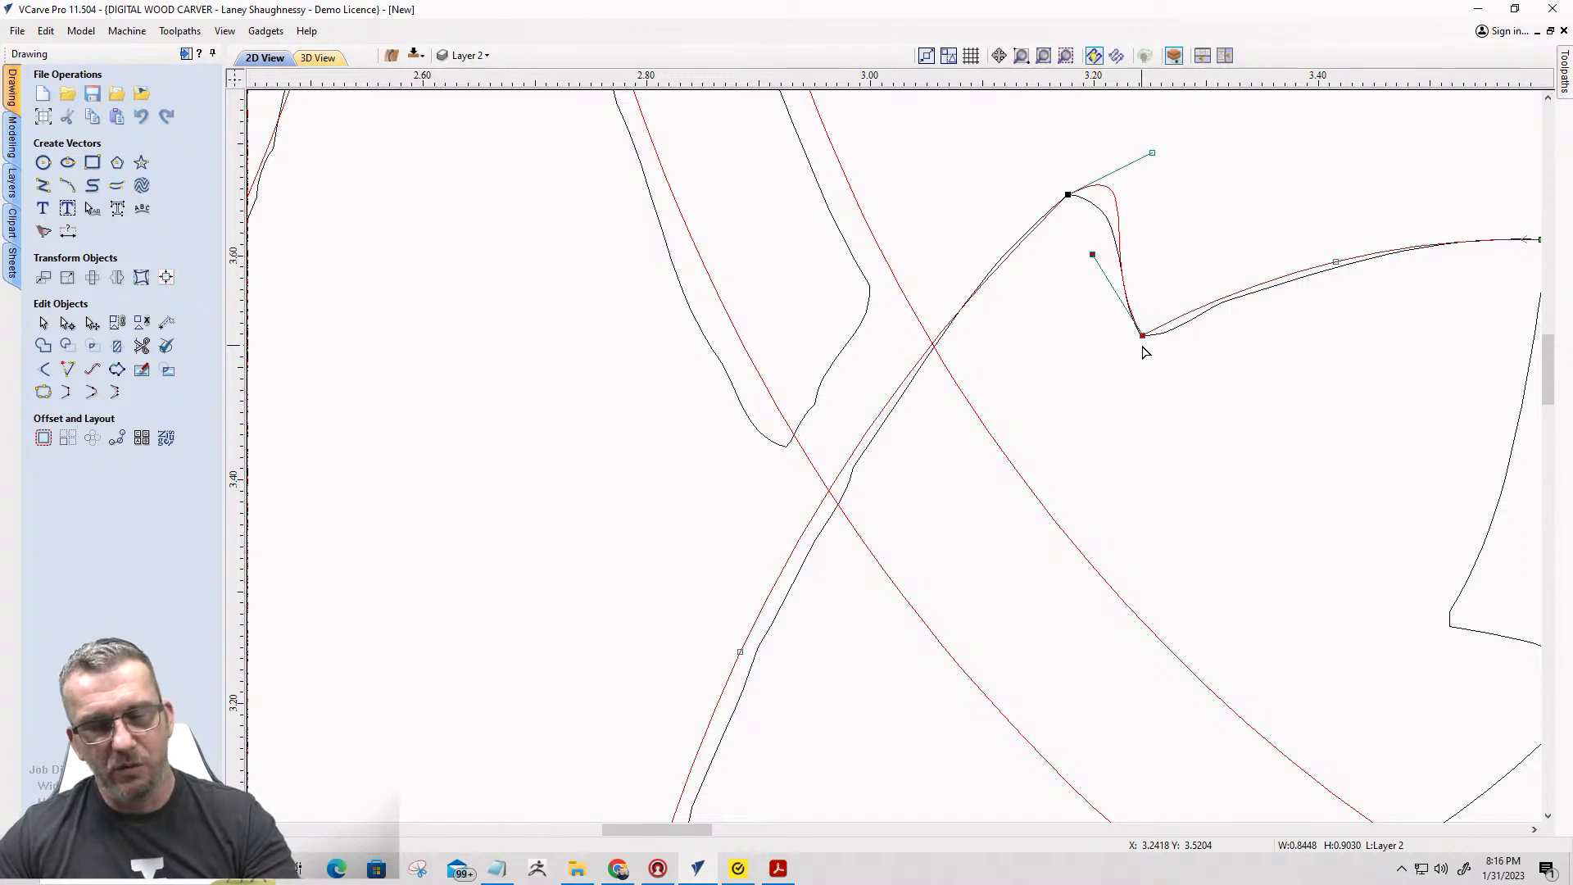
click(1093, 286)
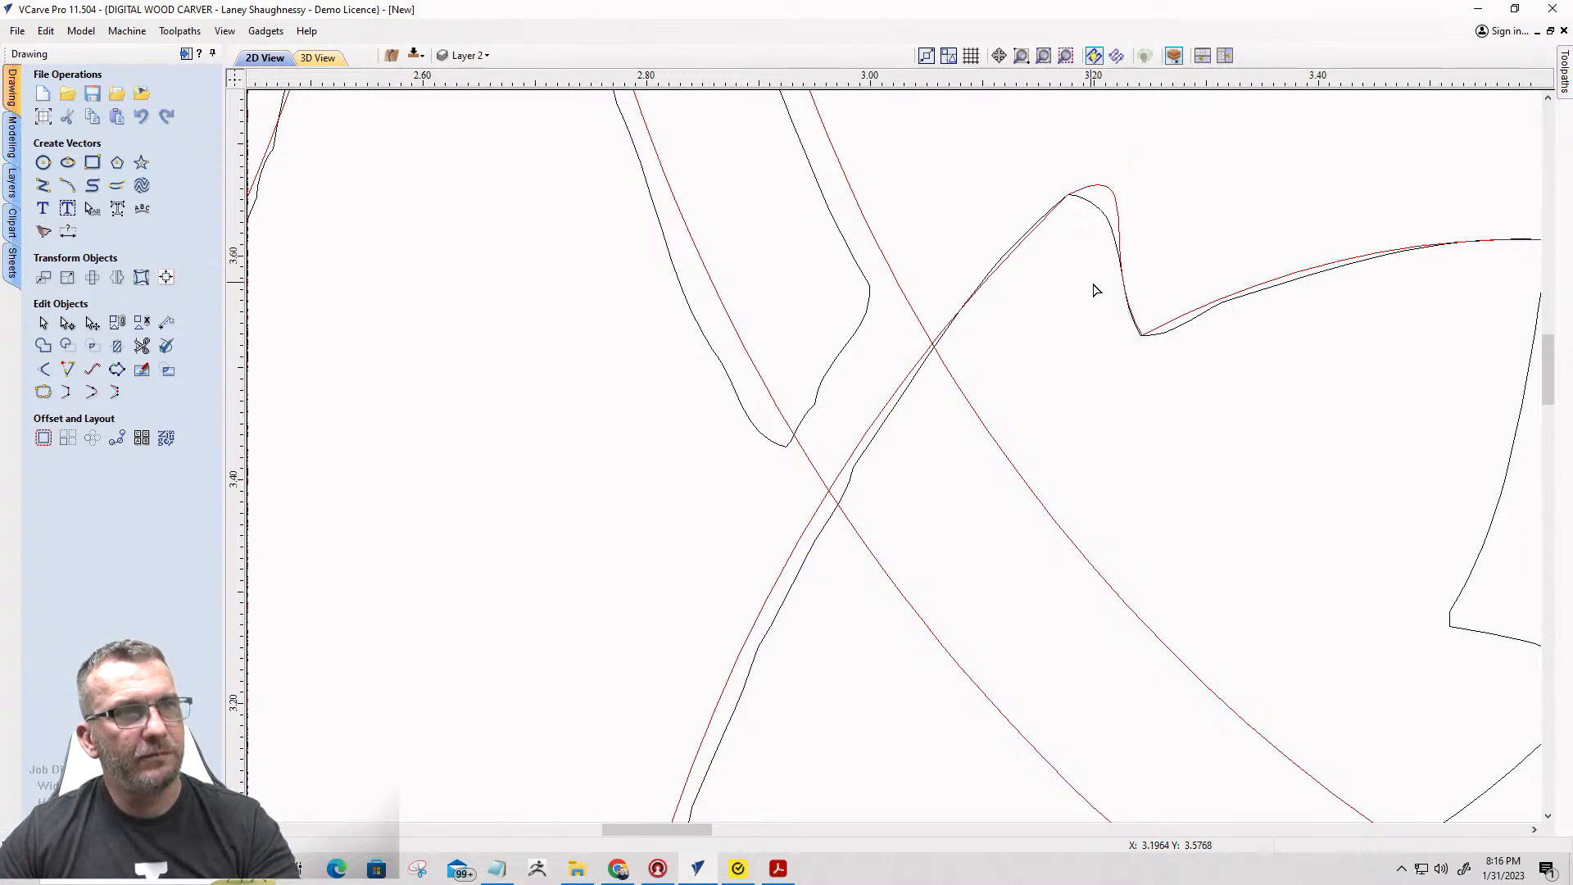
click(1147, 331)
right_click(1141, 335)
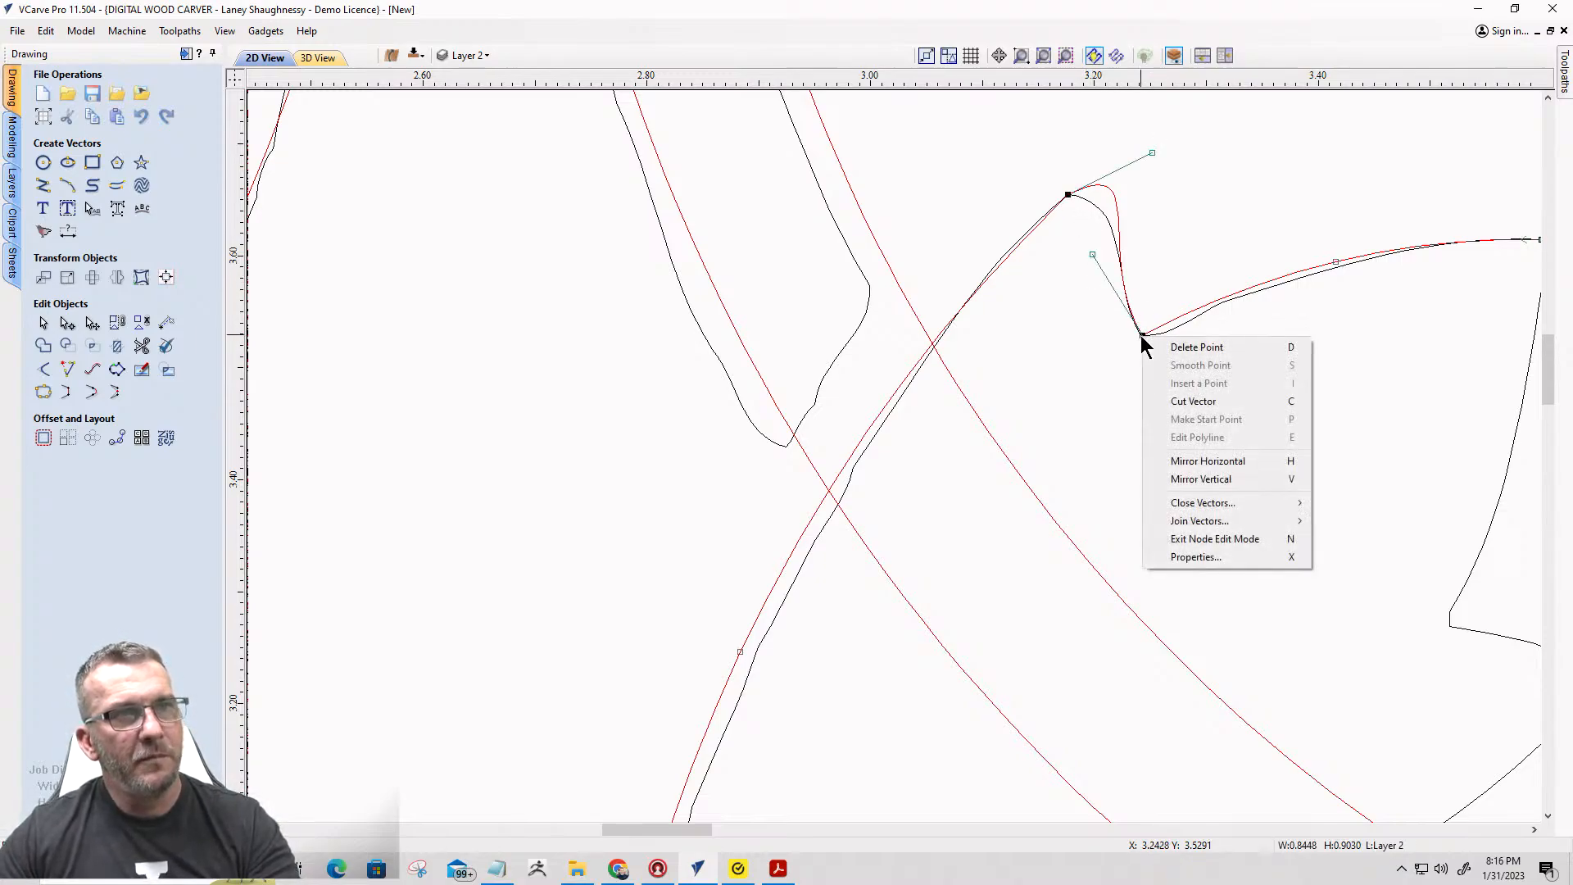
key(Escape)
Convert the arc between the notch and the leaf's outer end into a Bezier and lower its notch-side handle to follow the original outline.
scroll(1138, 336, down, 3)
scroll(1219, 310, up, 2)
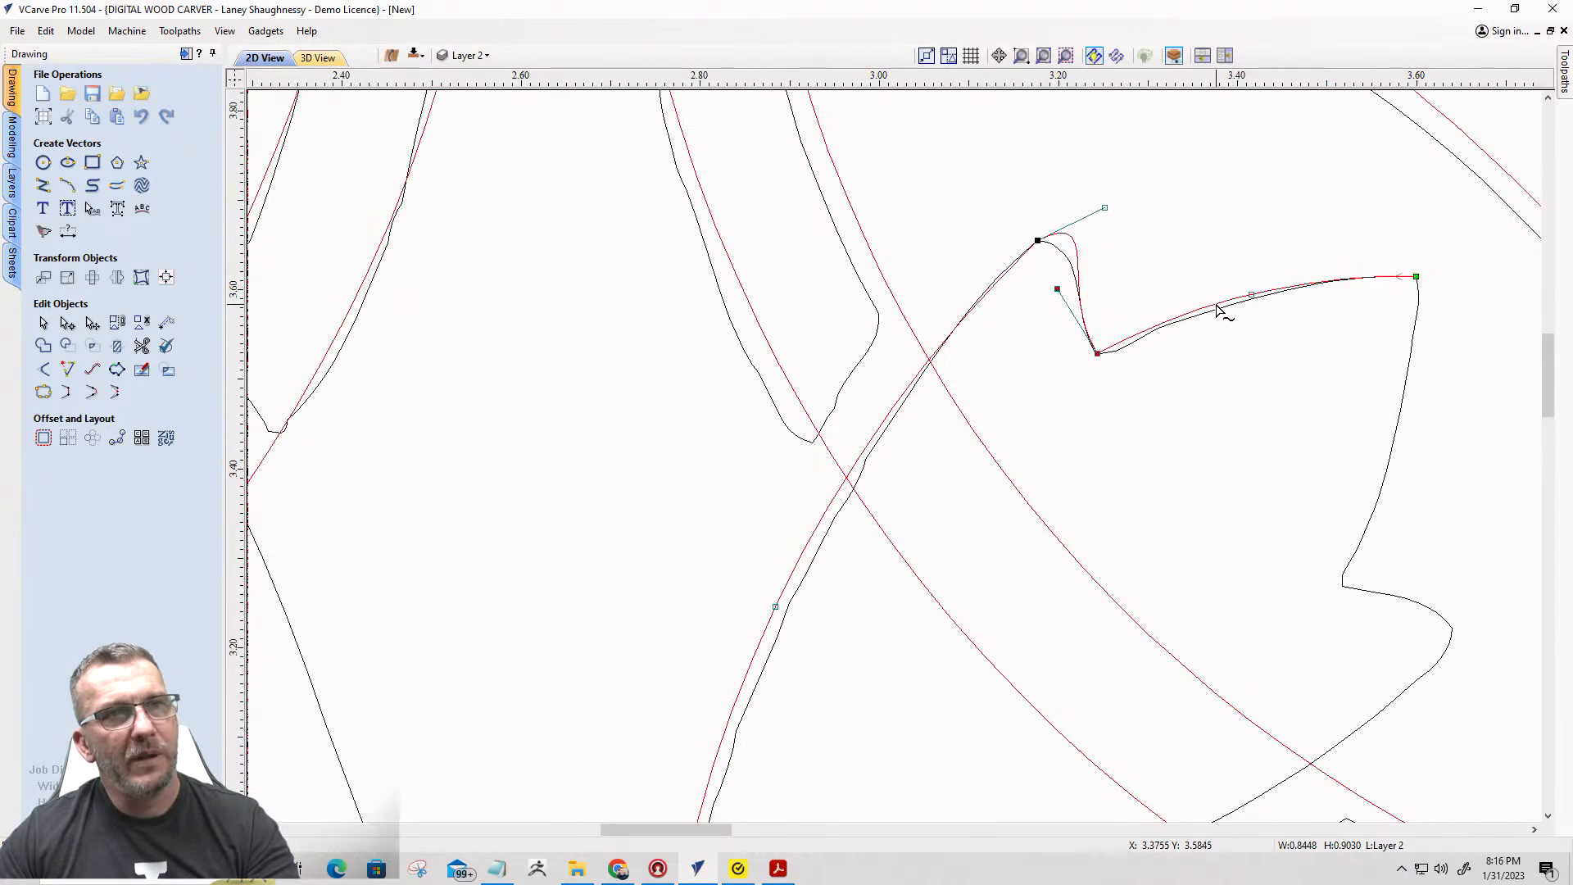
right_click(1216, 308)
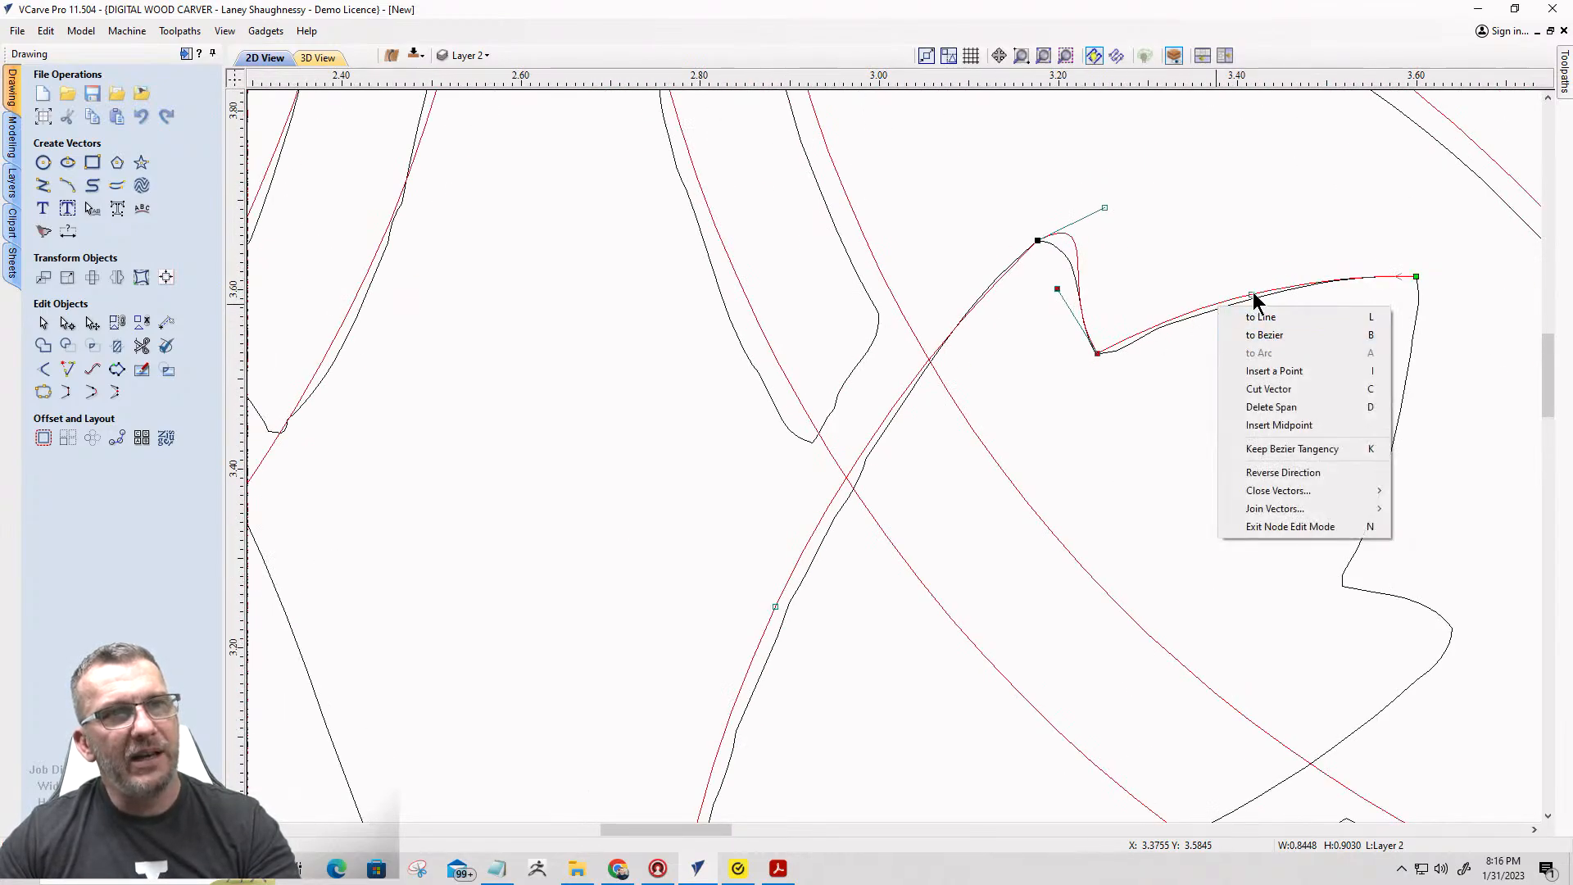
click(1255, 335)
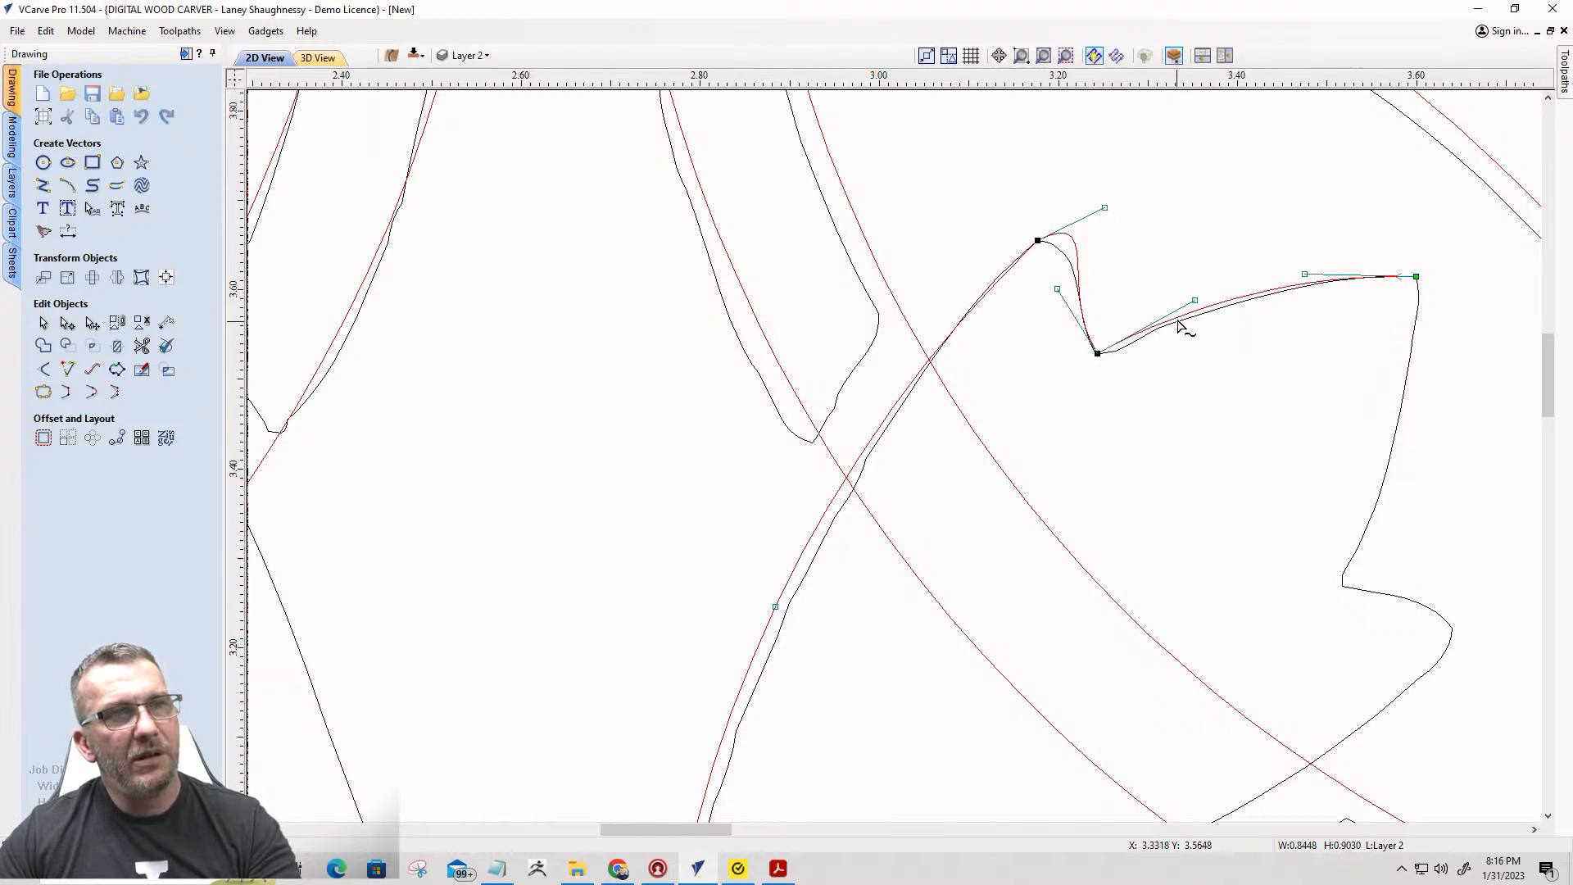
drag(1195, 301, 1197, 307)
click(1183, 372)
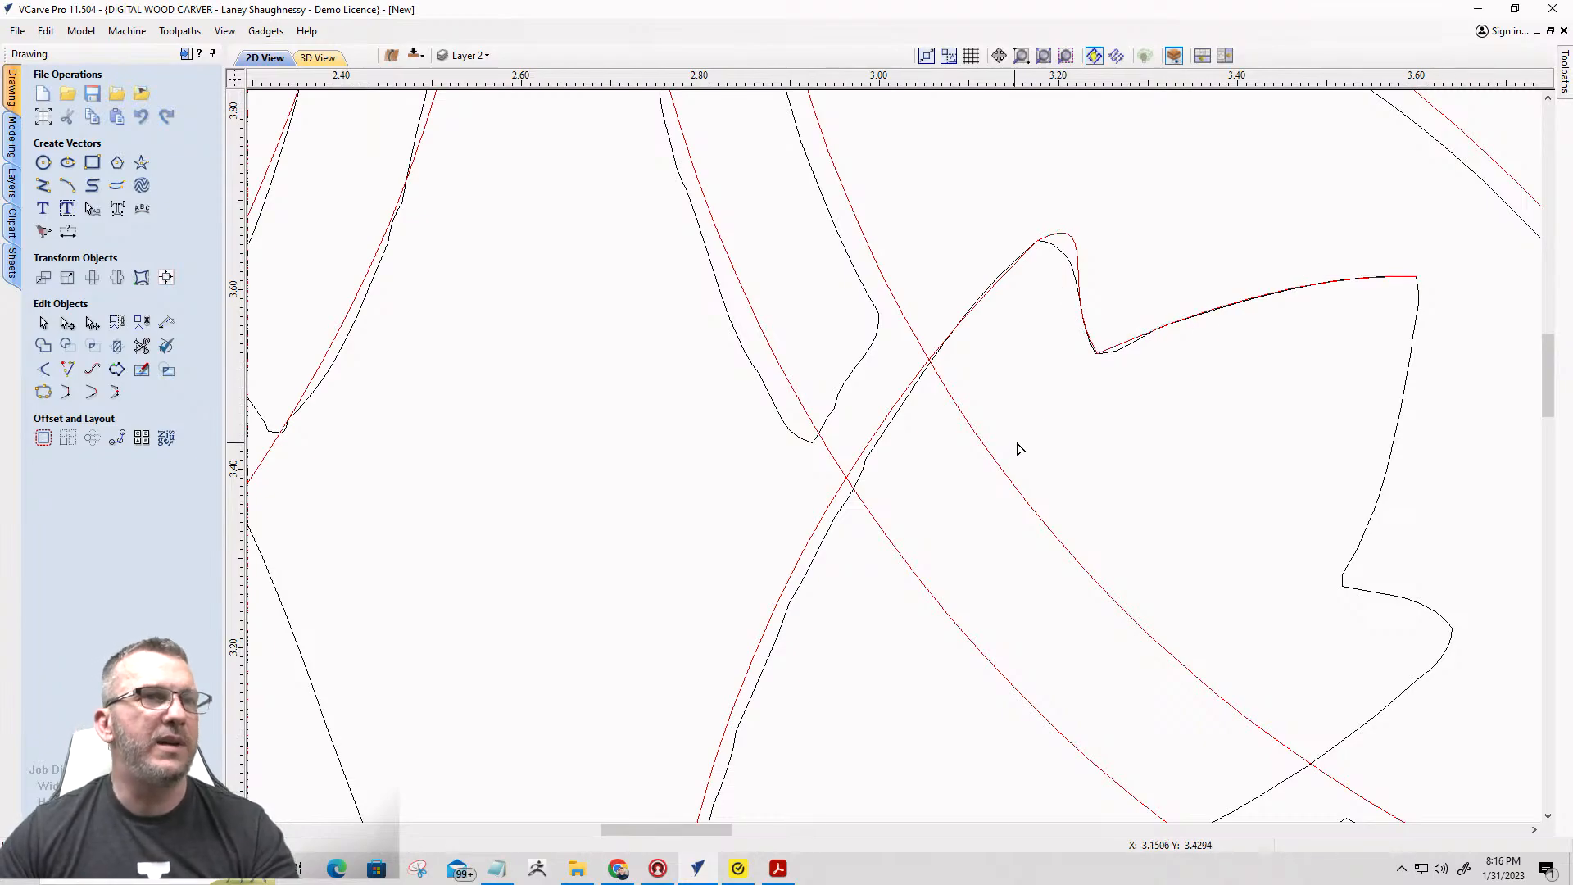
Hide layer 0, which holds the original black pattern outlines.
click(488, 56)
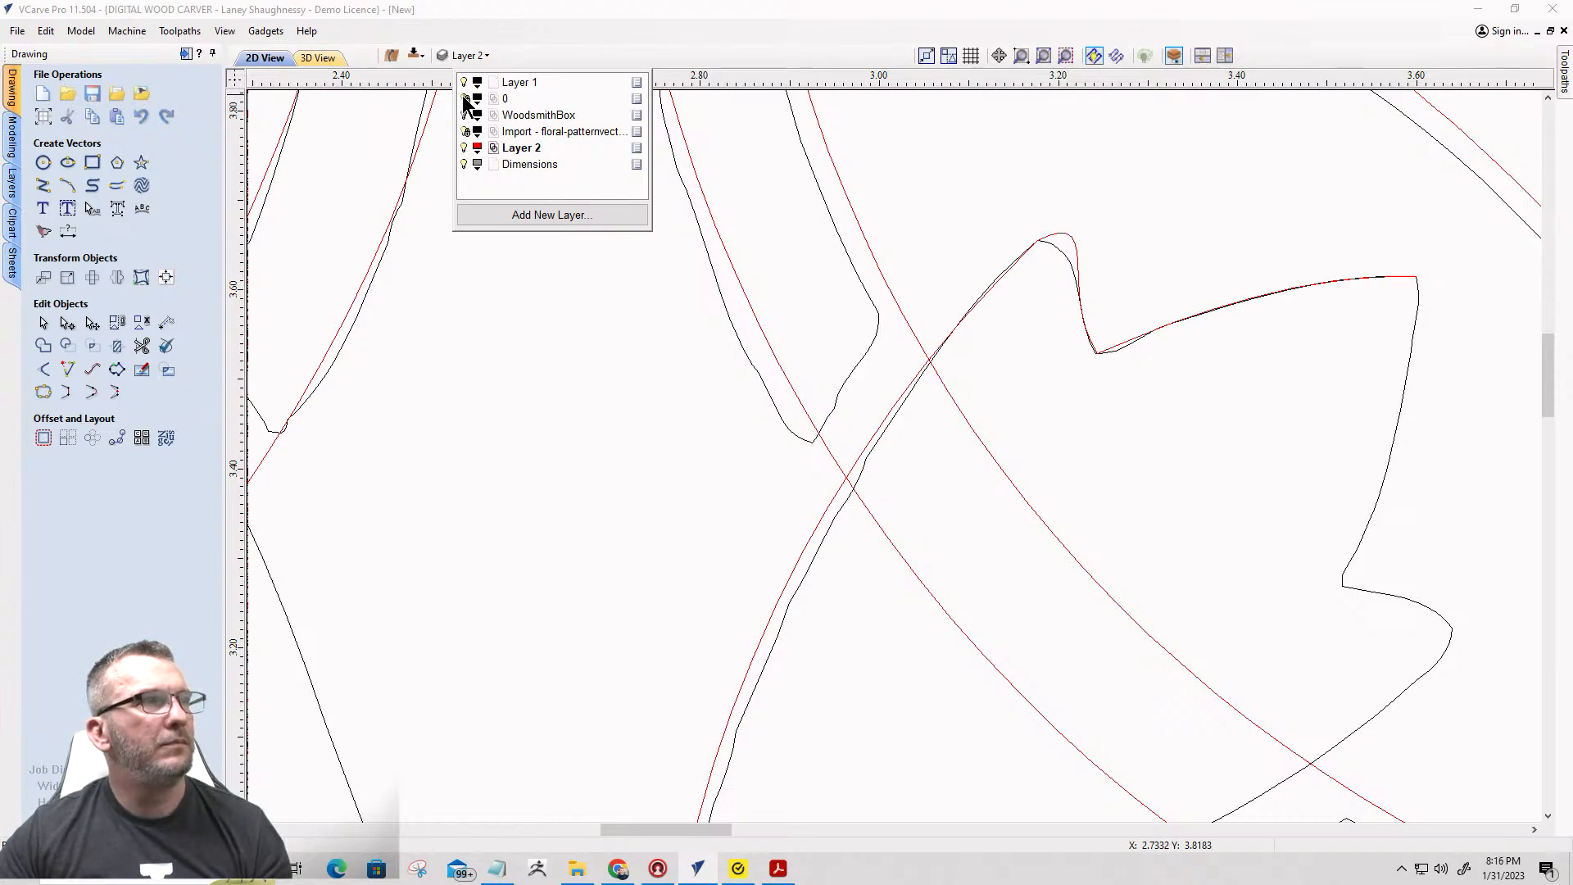
click(464, 98)
scroll(1165, 281, down, 3)
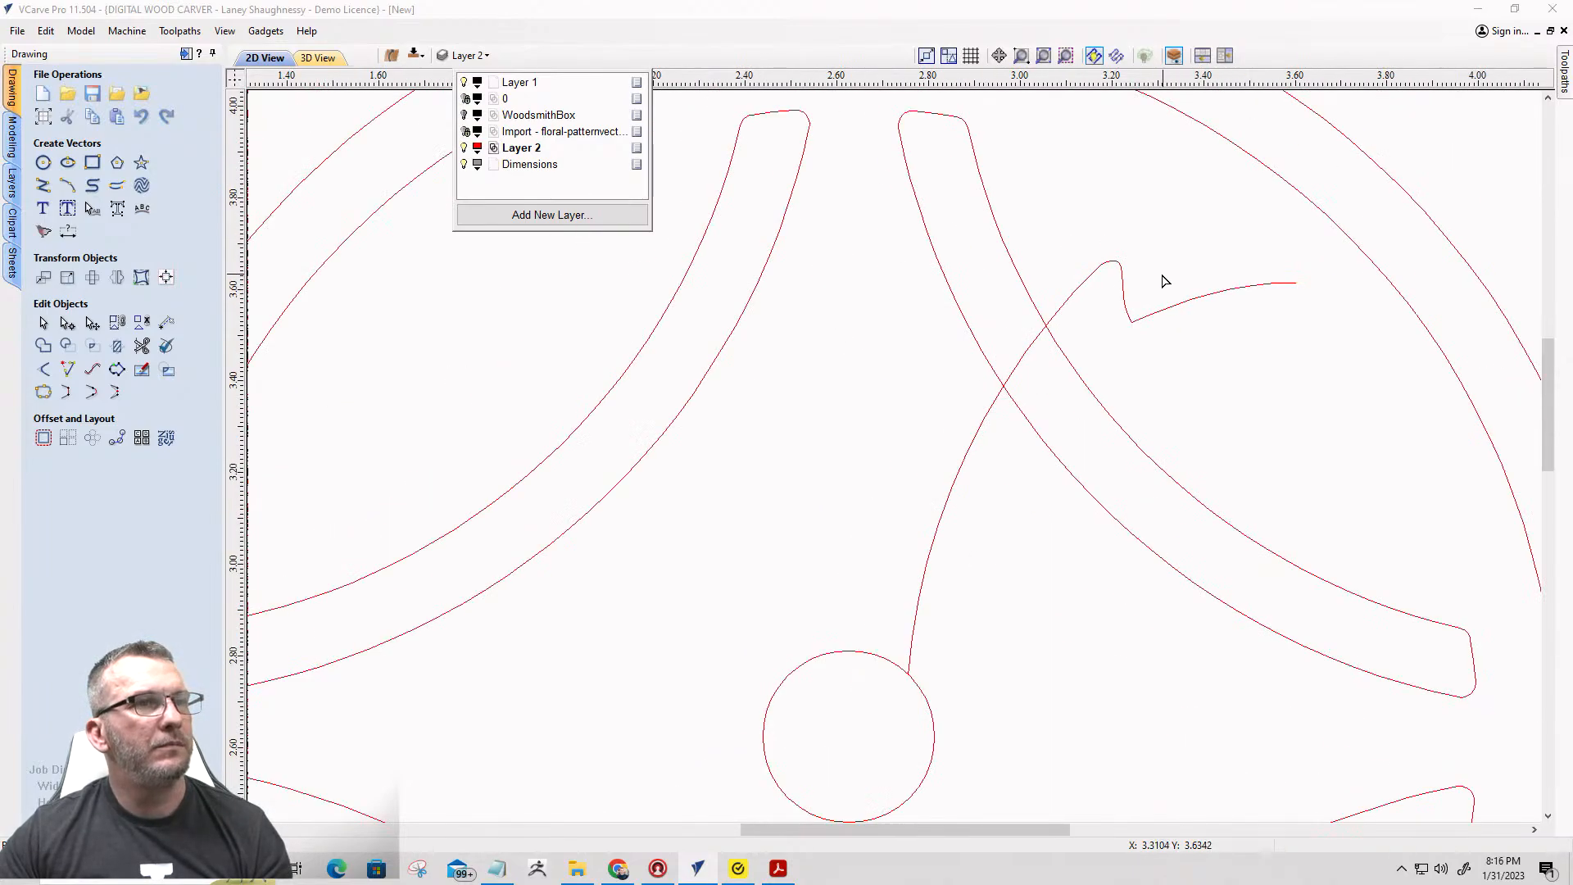
scroll(1145, 365, up, 3)
scroll(1098, 286, down, 2)
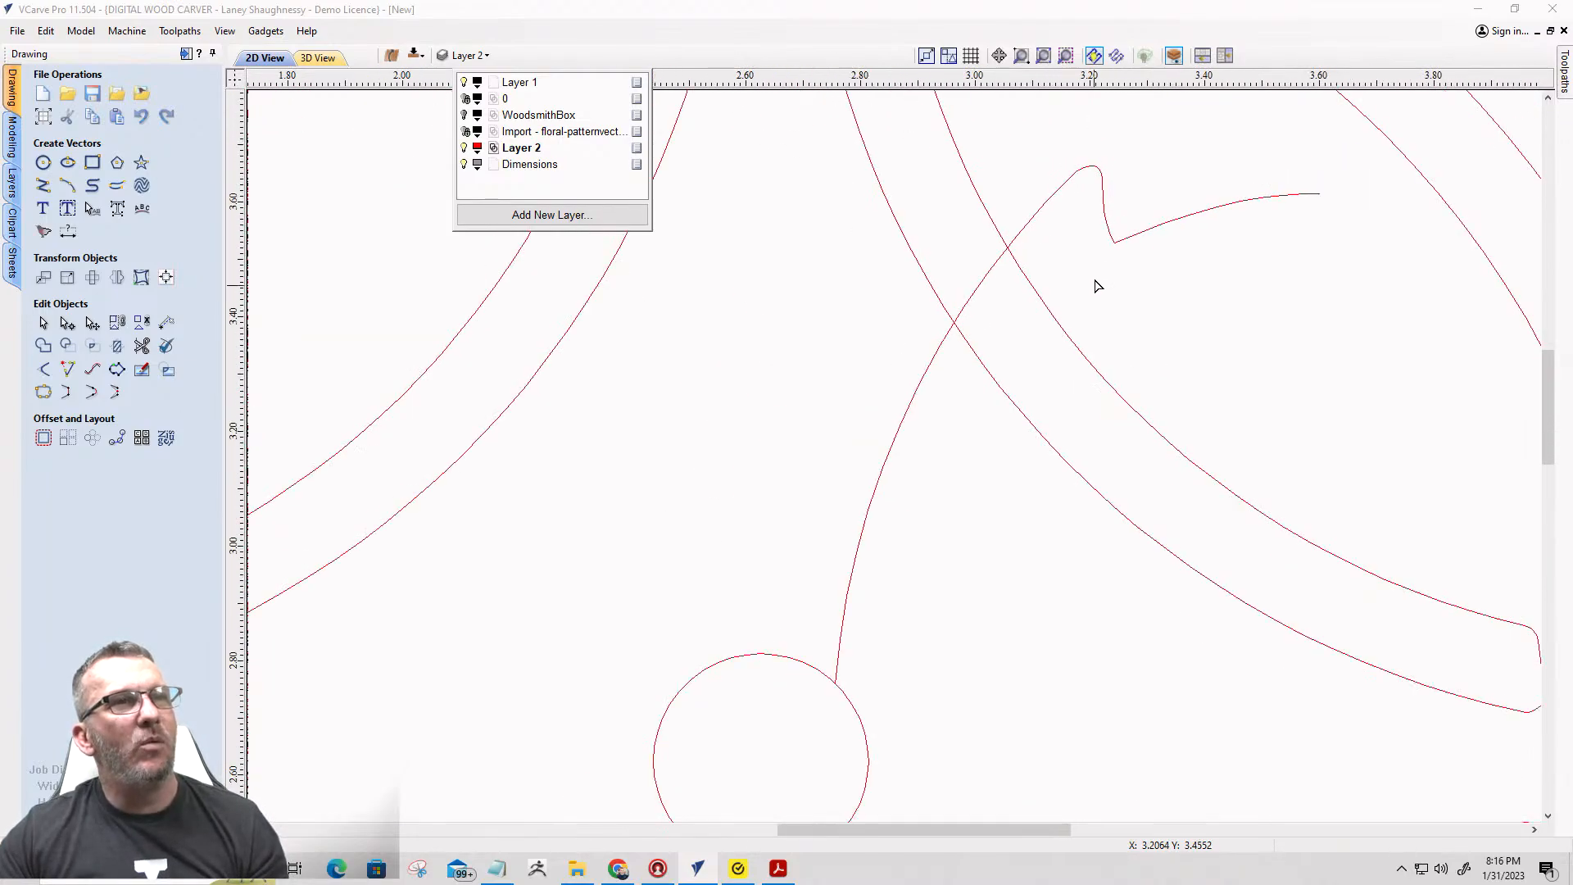
scroll(1123, 249, up, 5)
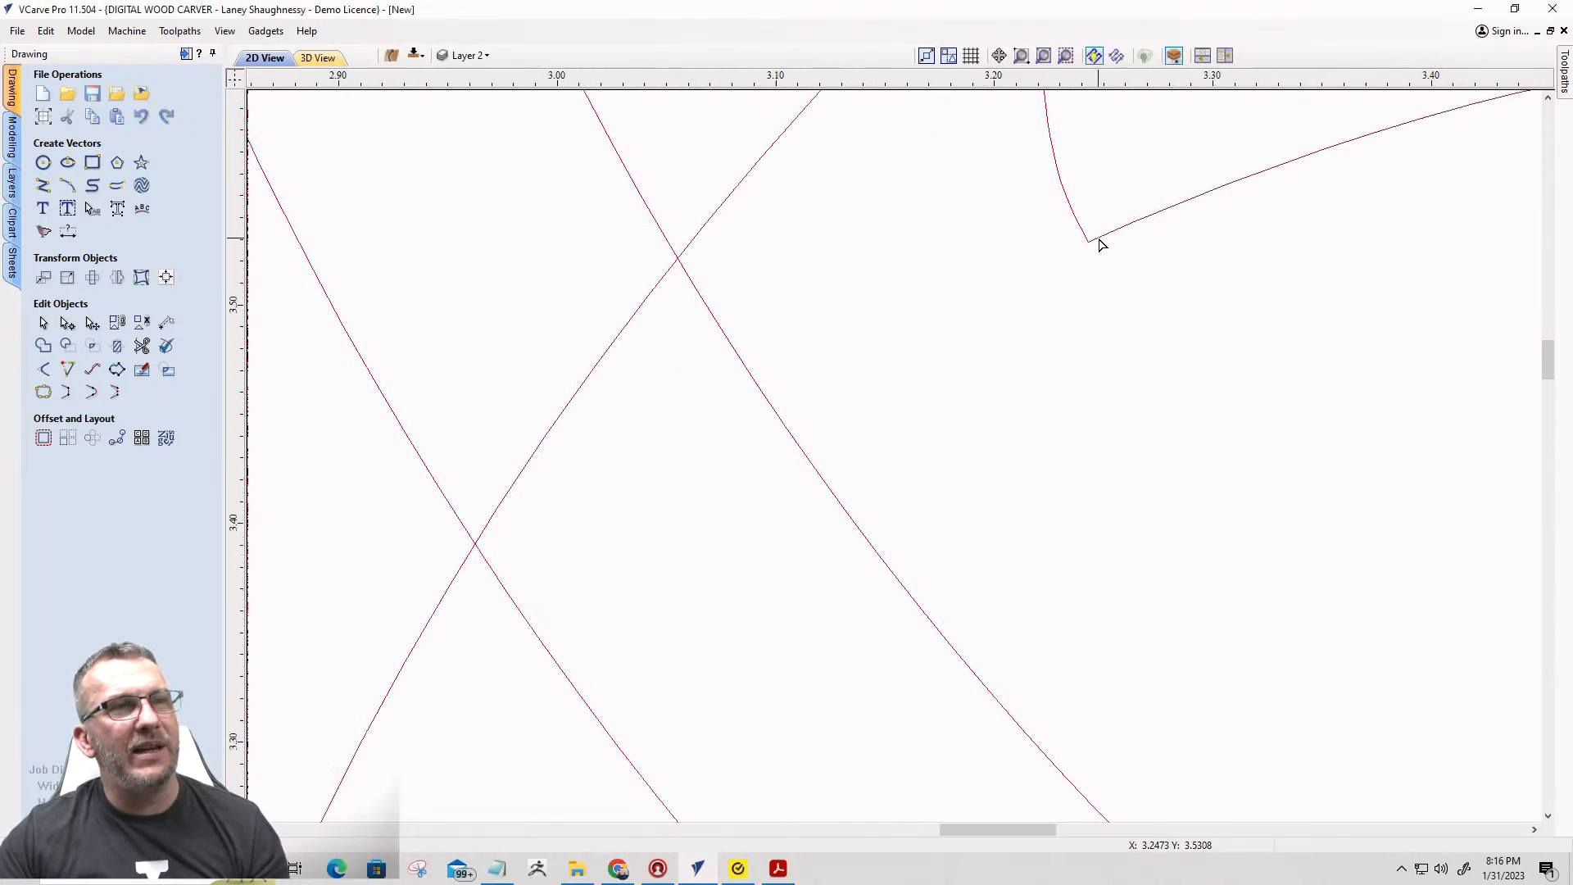
Try smoothing the nodes from the rounded tip through the notch to the leaf's outer end together, and undo the change.
click(1097, 243)
right_click(1091, 242)
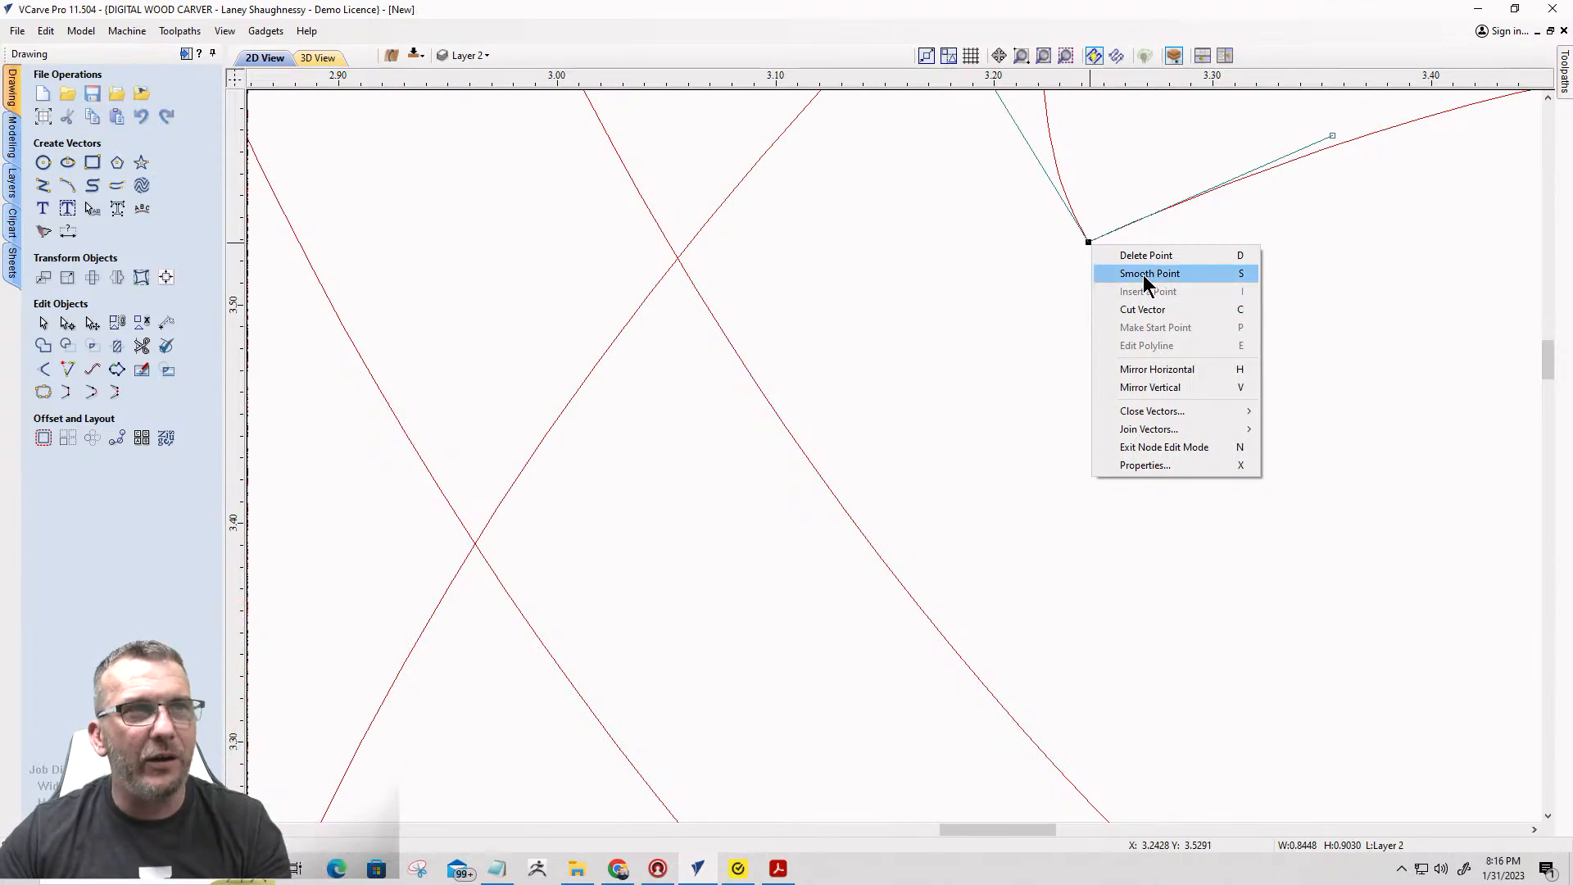
click(1035, 337)
scroll(1094, 266, down, 4)
click(1090, 253)
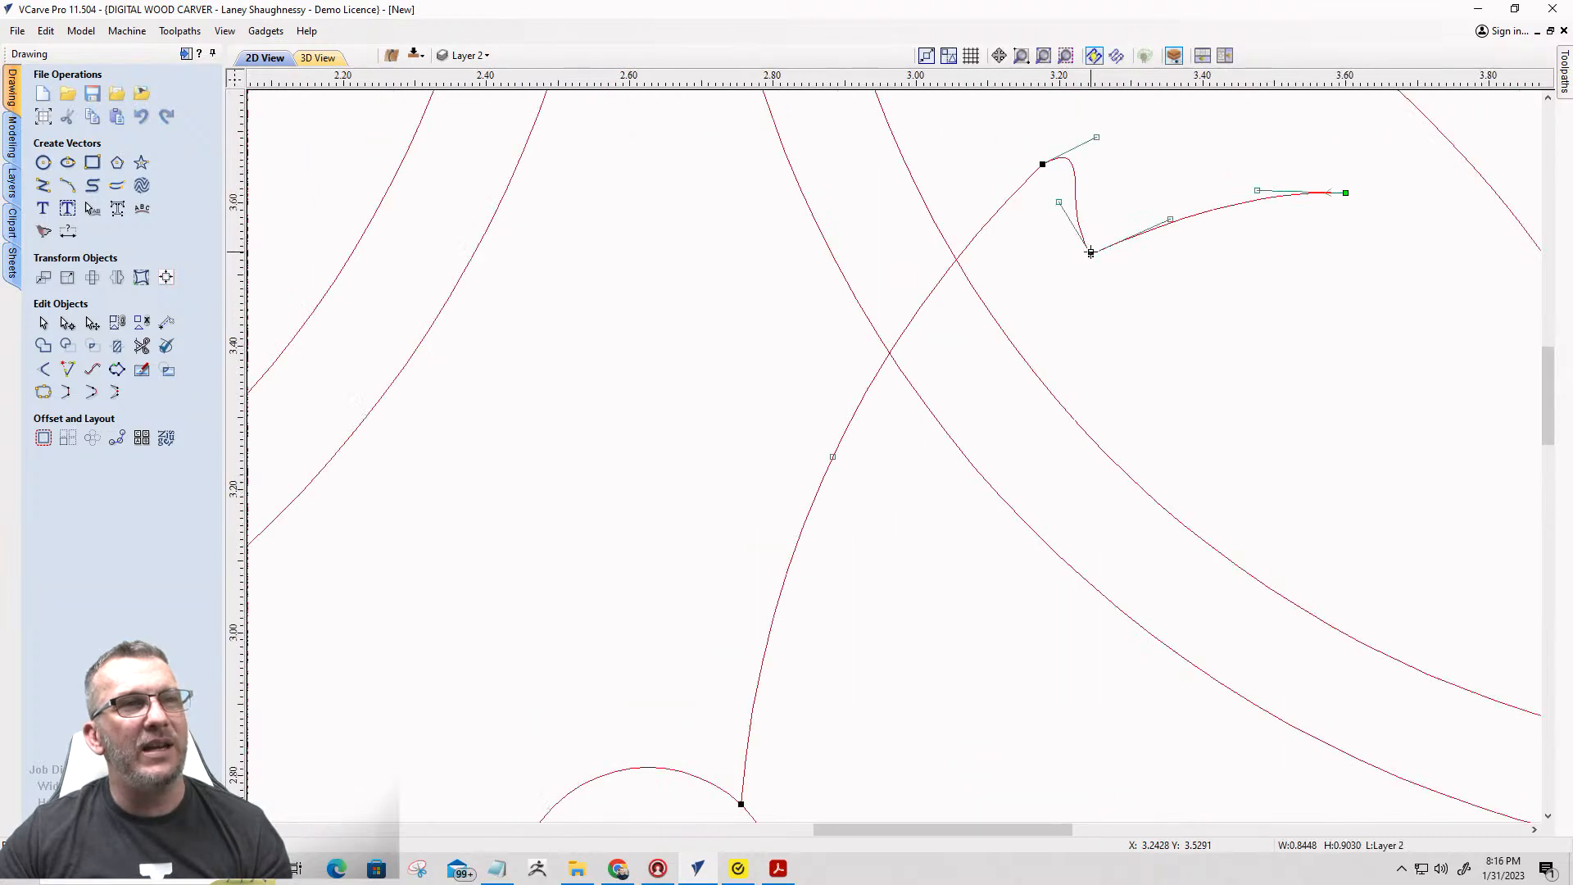
drag(998, 135, 1422, 276)
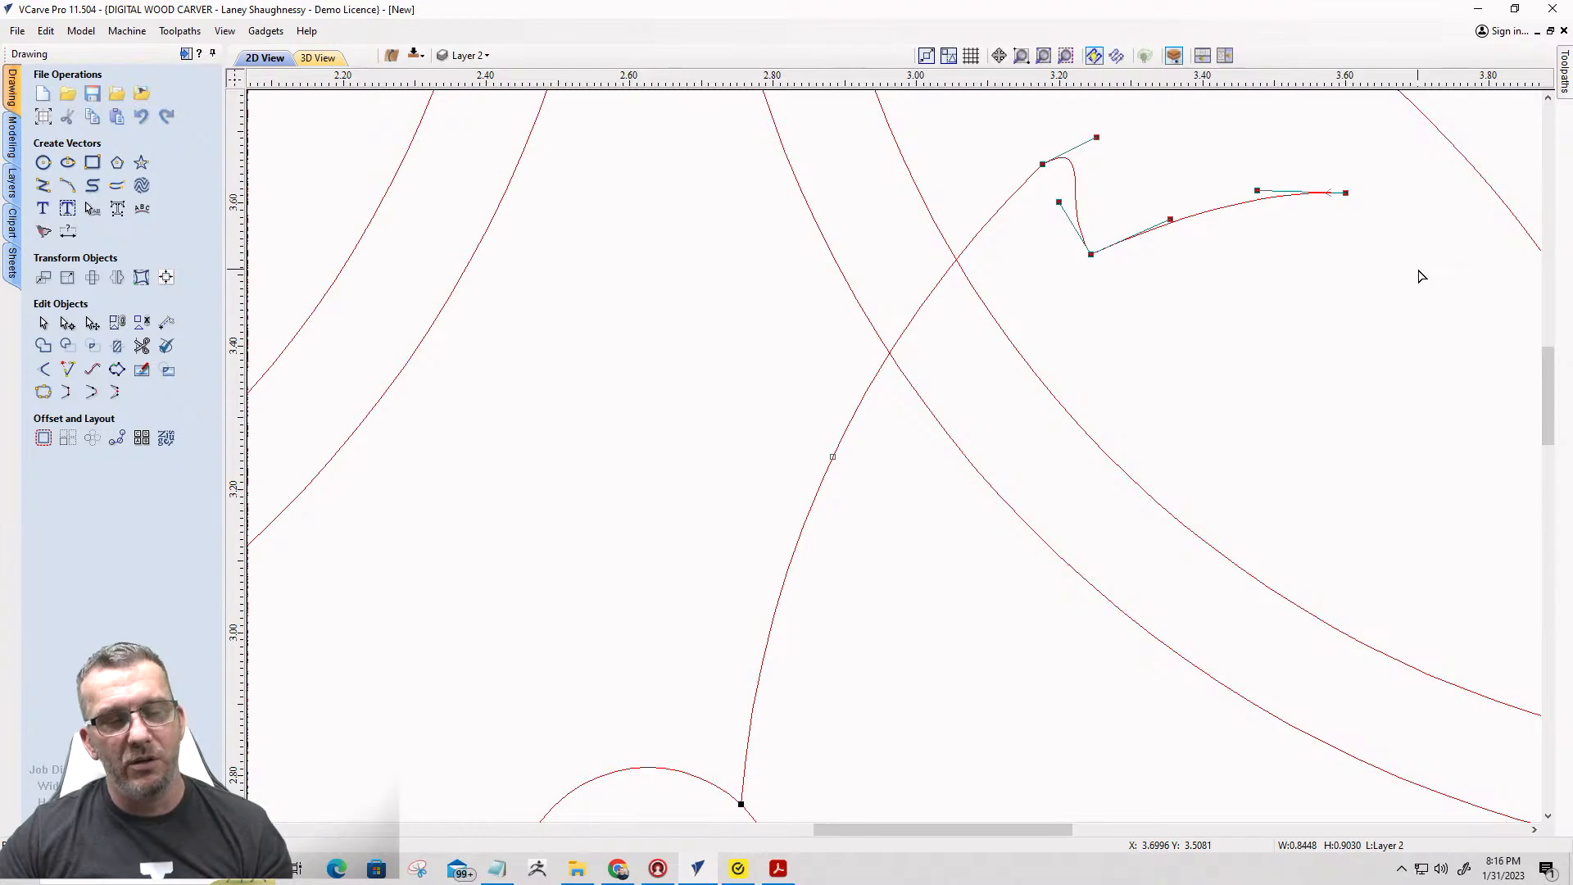
key(Delete)
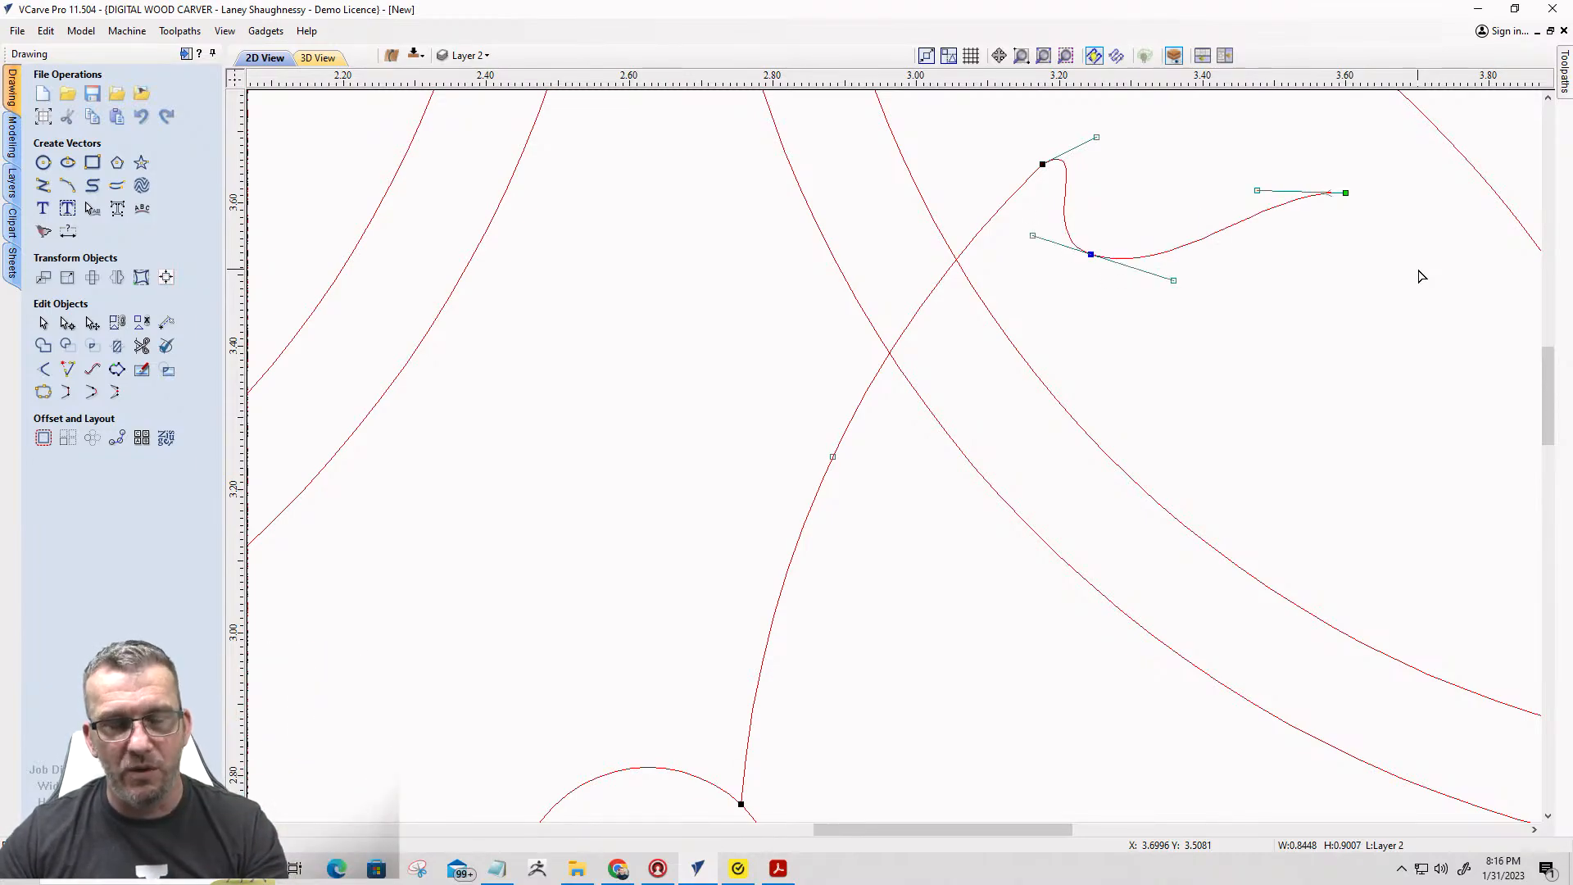
key(ctrl+z)
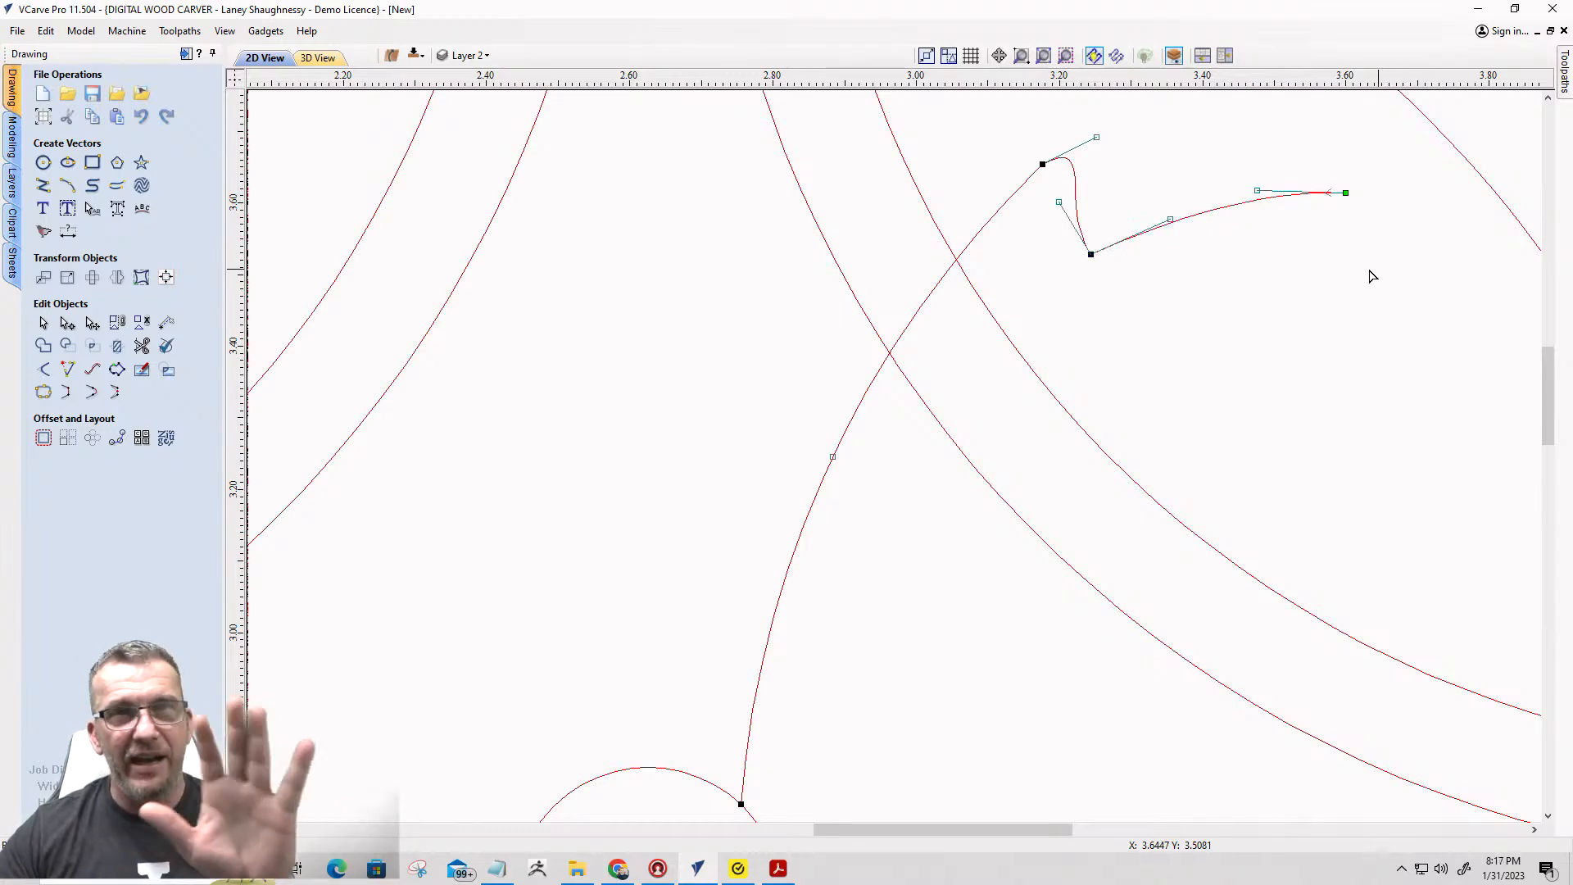
Convert the notch node of the traced leaf curve into a smooth point.
right_click(1091, 255)
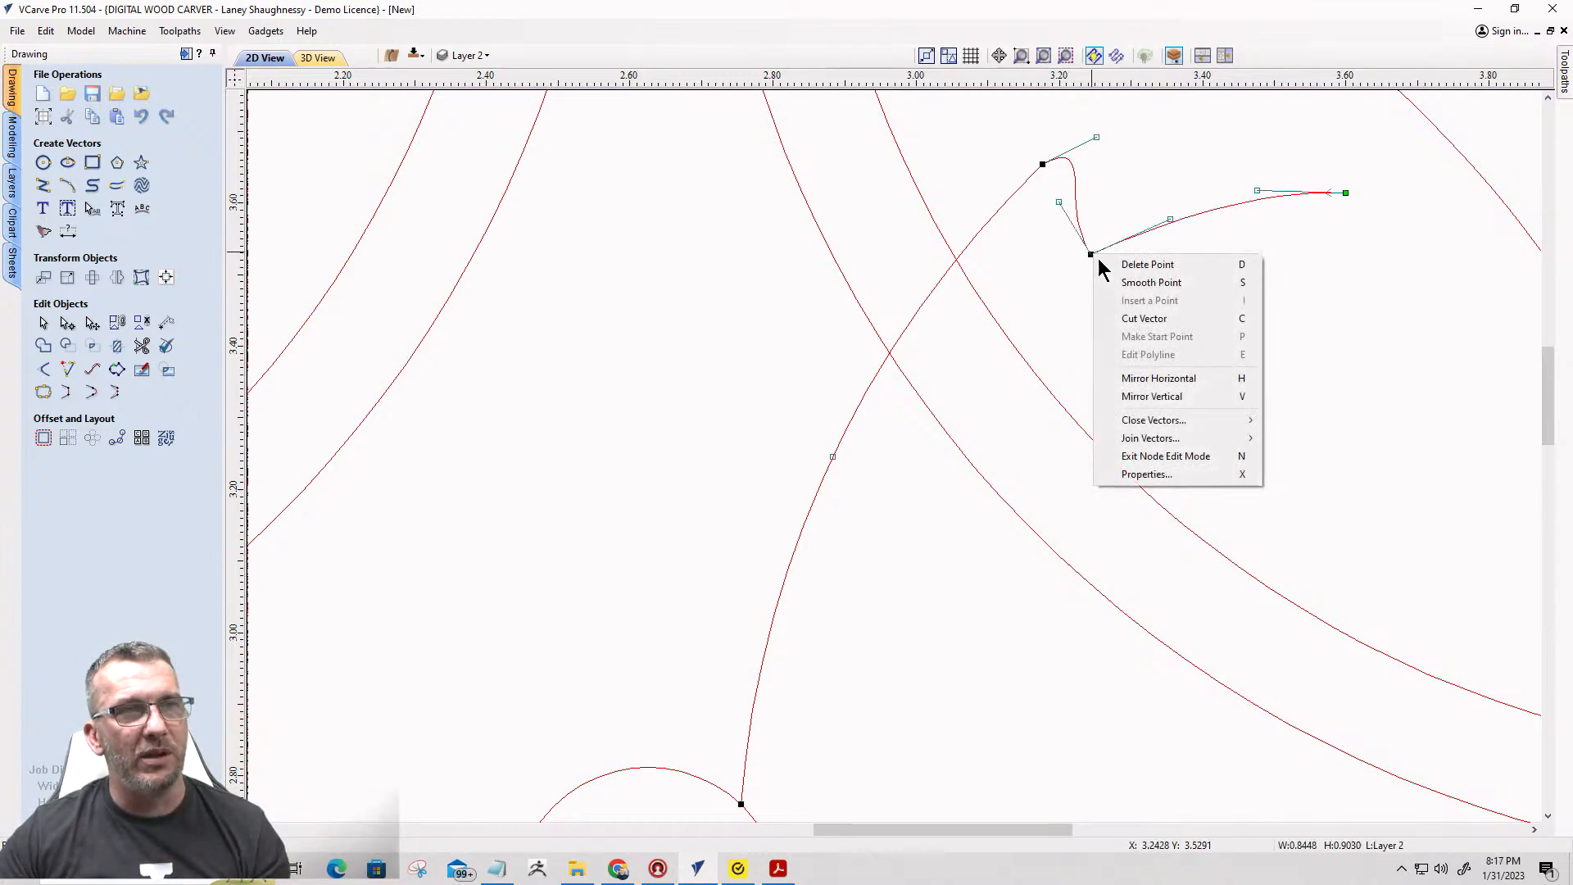
click(1119, 282)
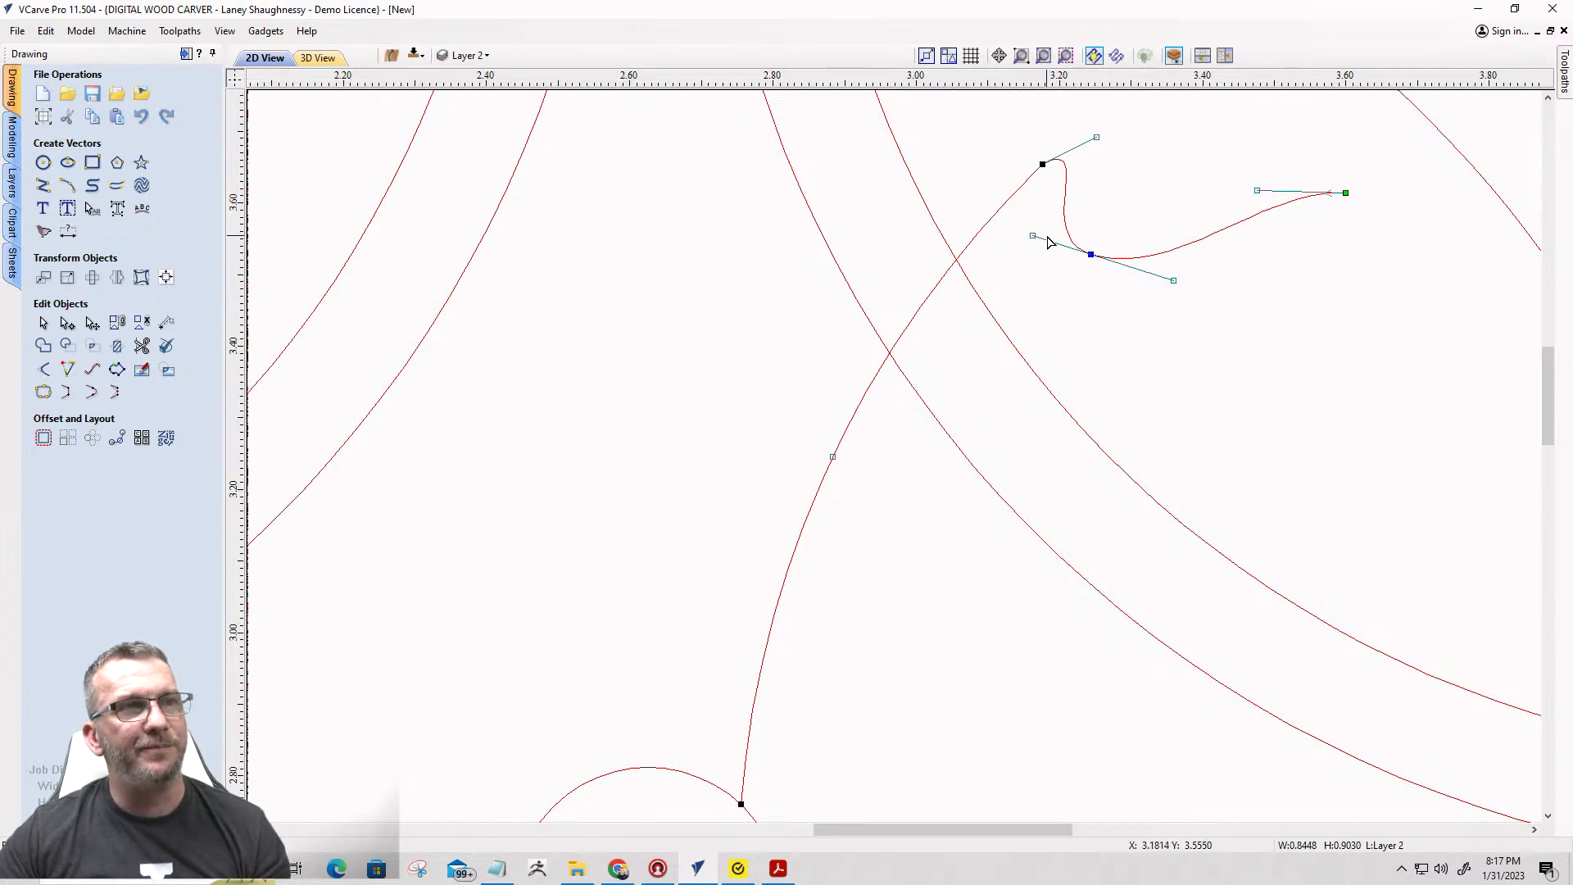
click(1089, 254)
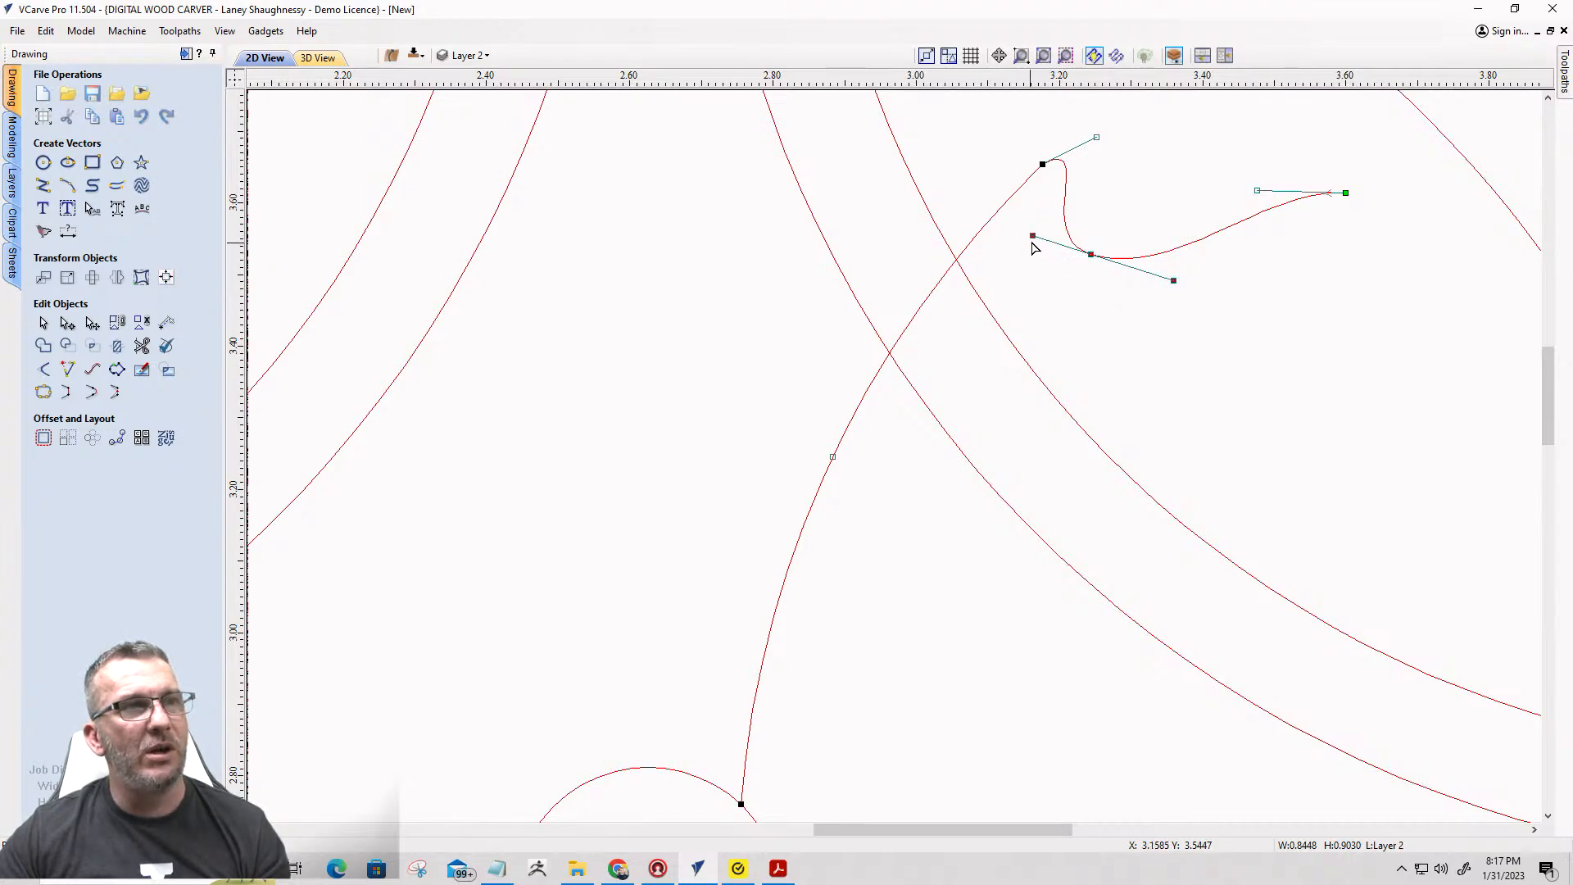
drag(1032, 236, 1036, 251)
click(1084, 304)
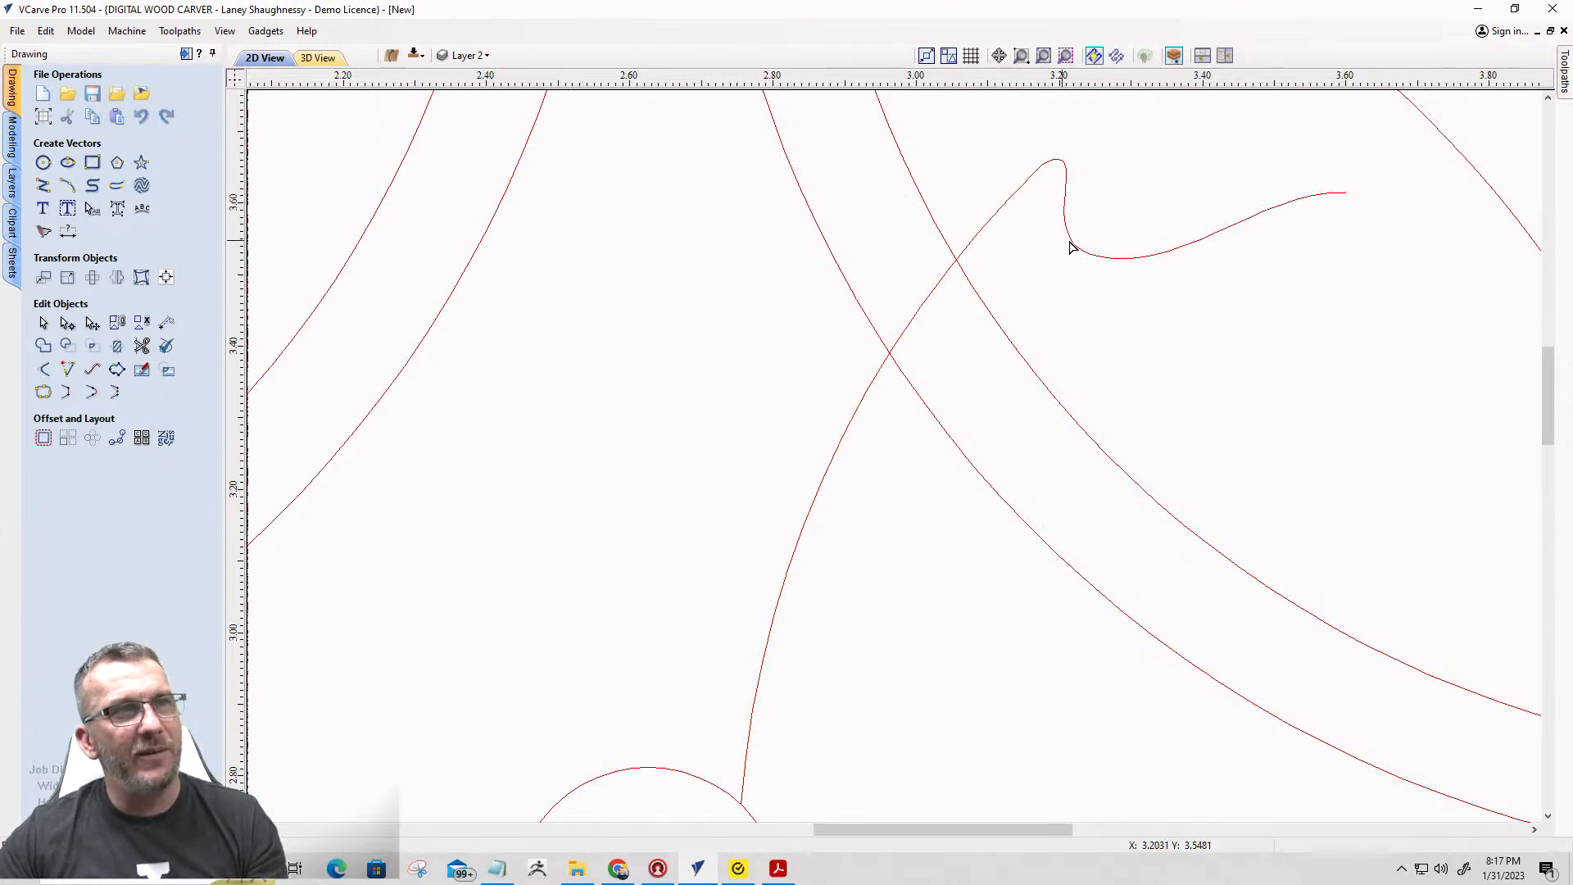
Pull the smoothed notch node's tip-side Bezier handle closer to the node to reshape the curve through the notch.
click(1076, 245)
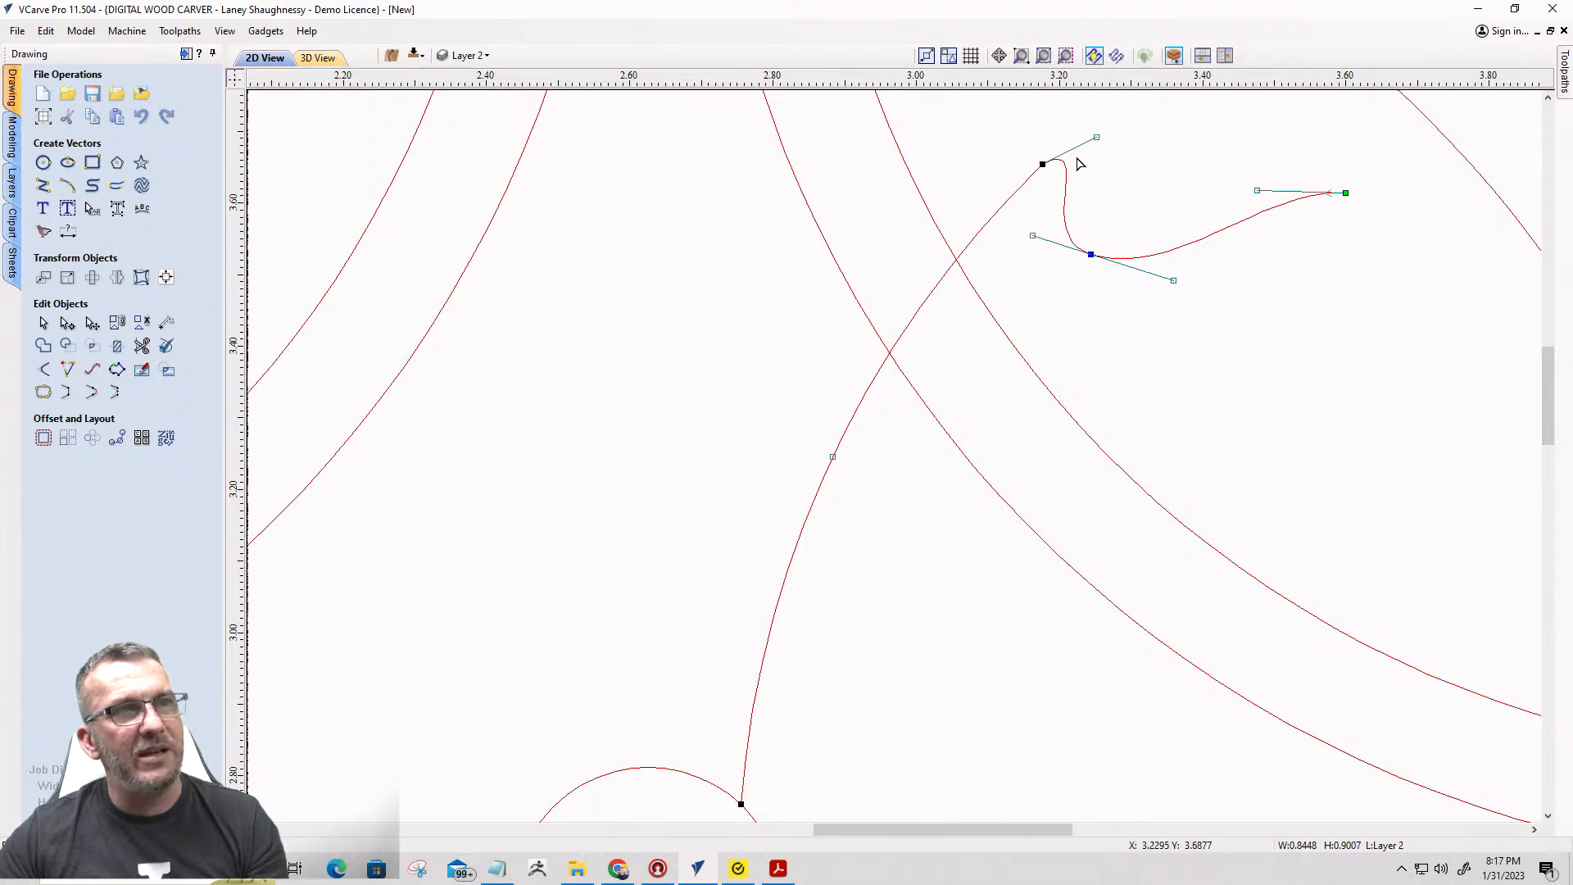
drag(1032, 235, 1054, 234)
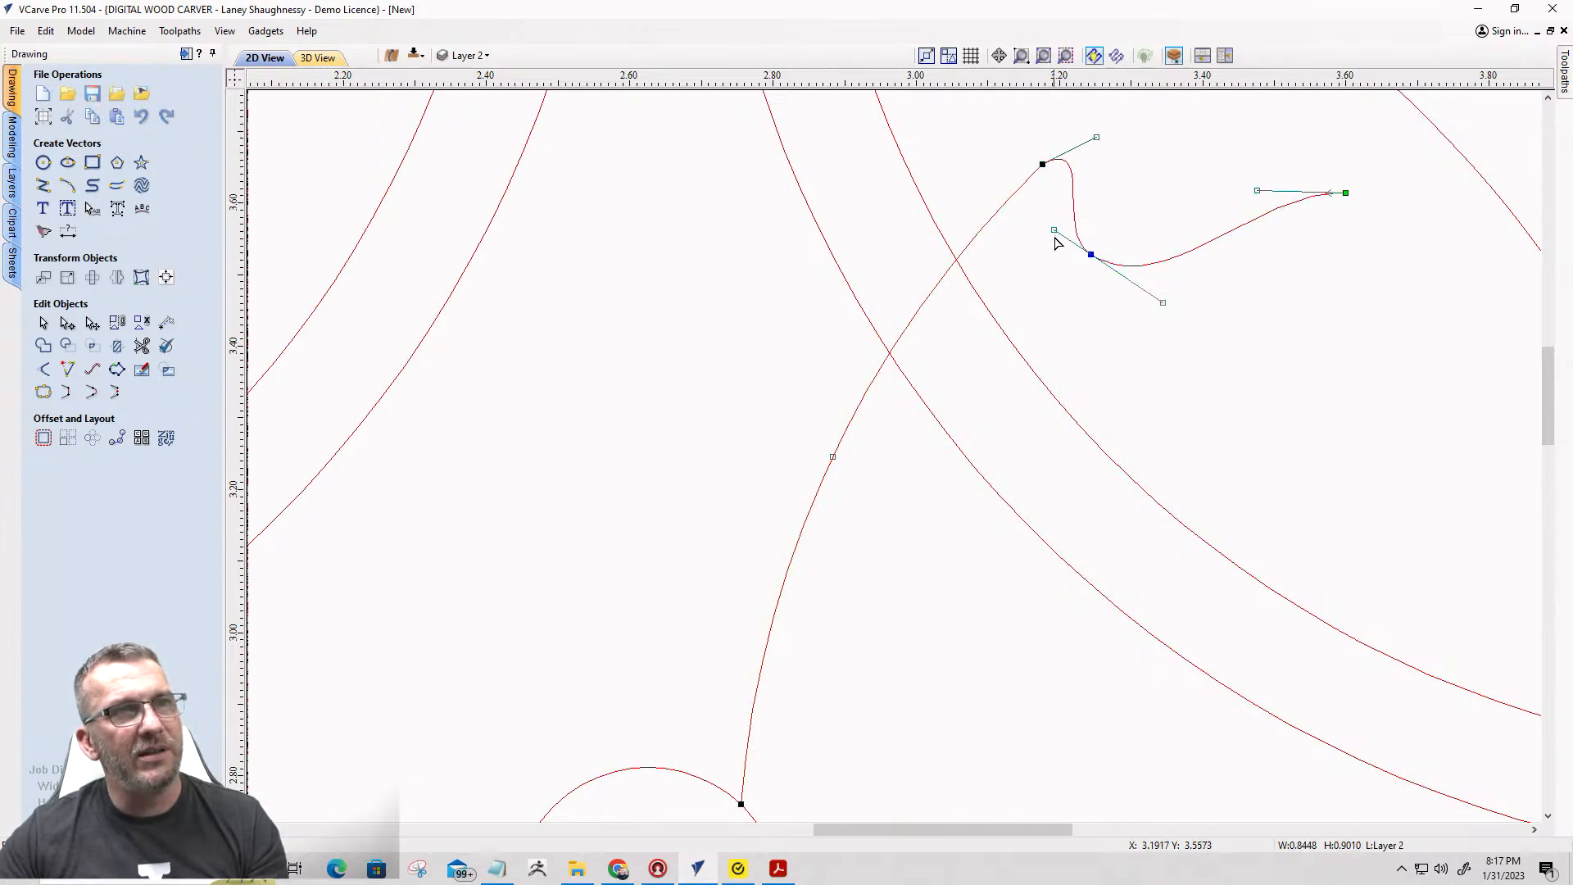
scroll(1049, 275, down, 3)
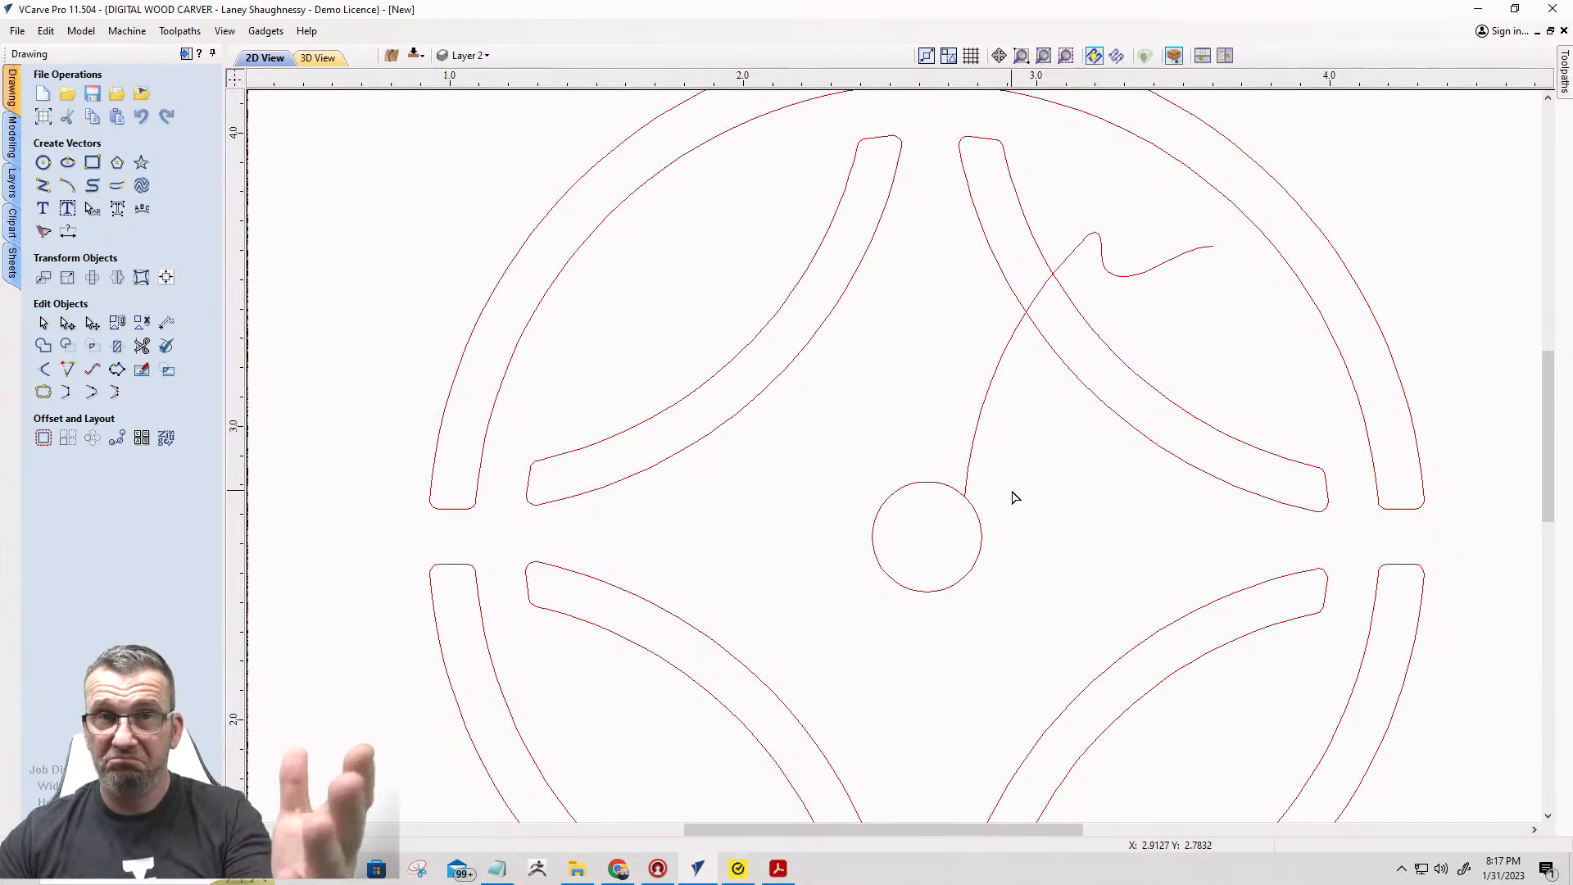
click(971, 452)
scroll(1236, 250, up, 2)
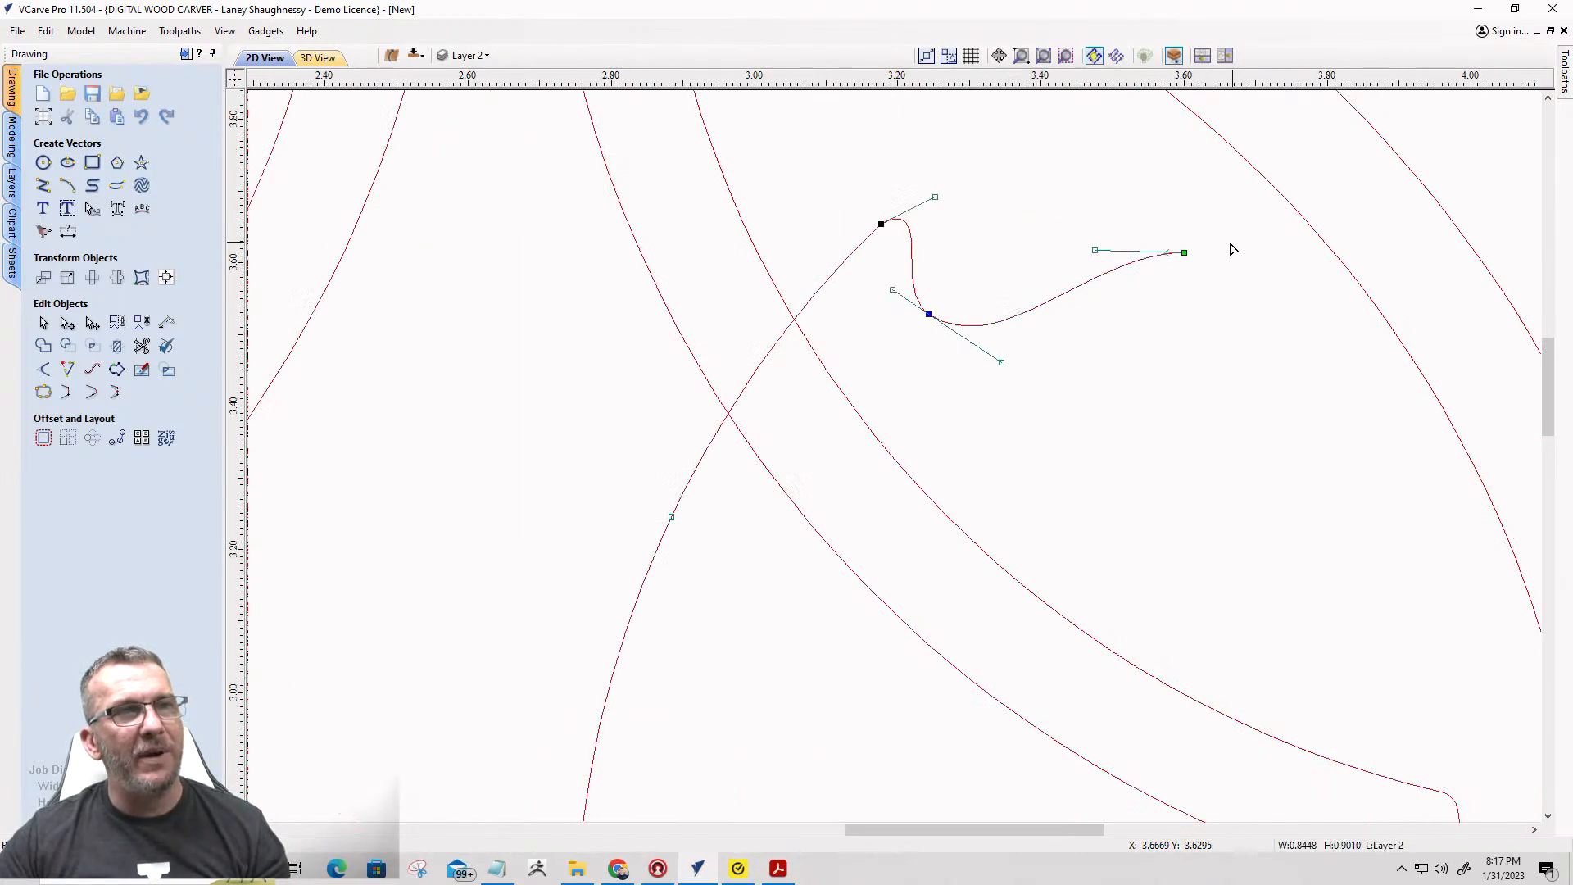
Draw a straight line from the job centre at X 2.625, Y 2.625, about 2.45 long at a 45° angle, through the leaf.
scroll(1229, 249, down, 2)
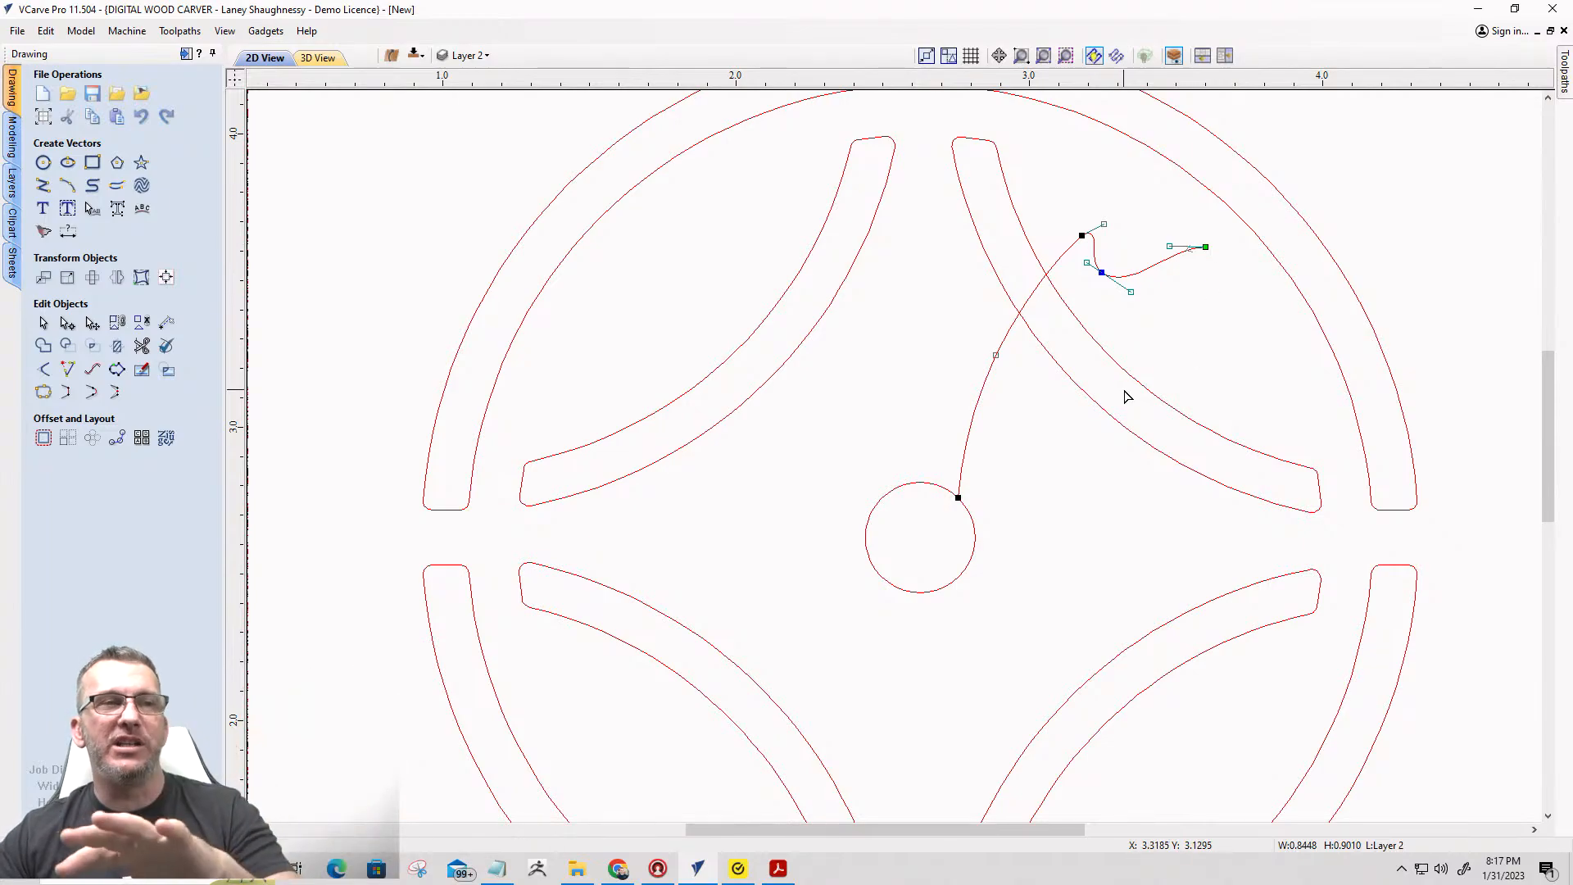
scroll(1125, 396, down, 3)
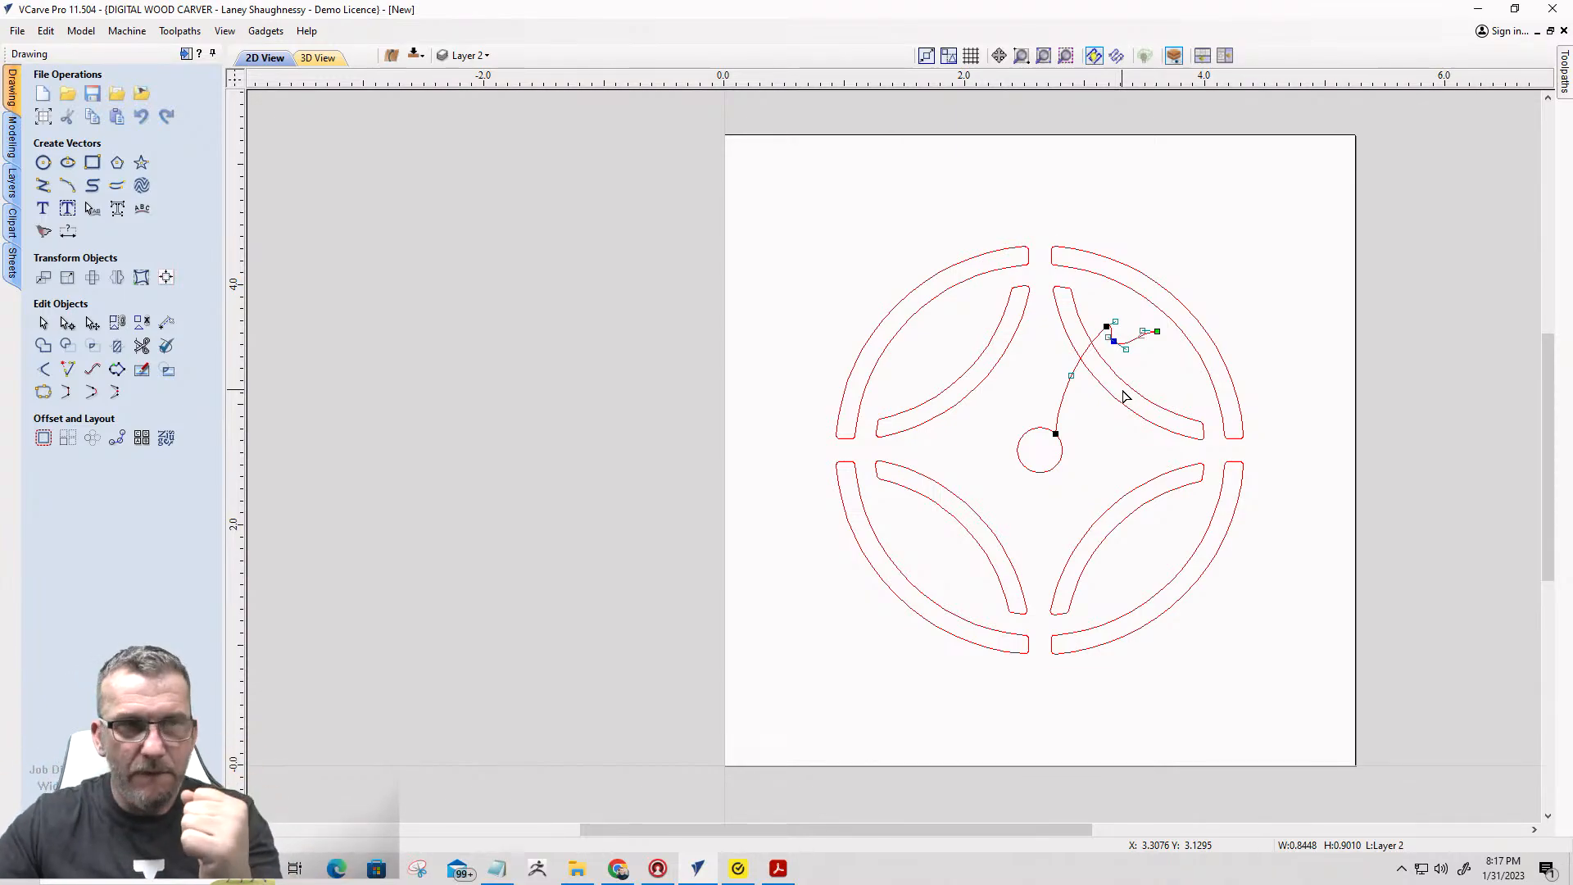
click(44, 189)
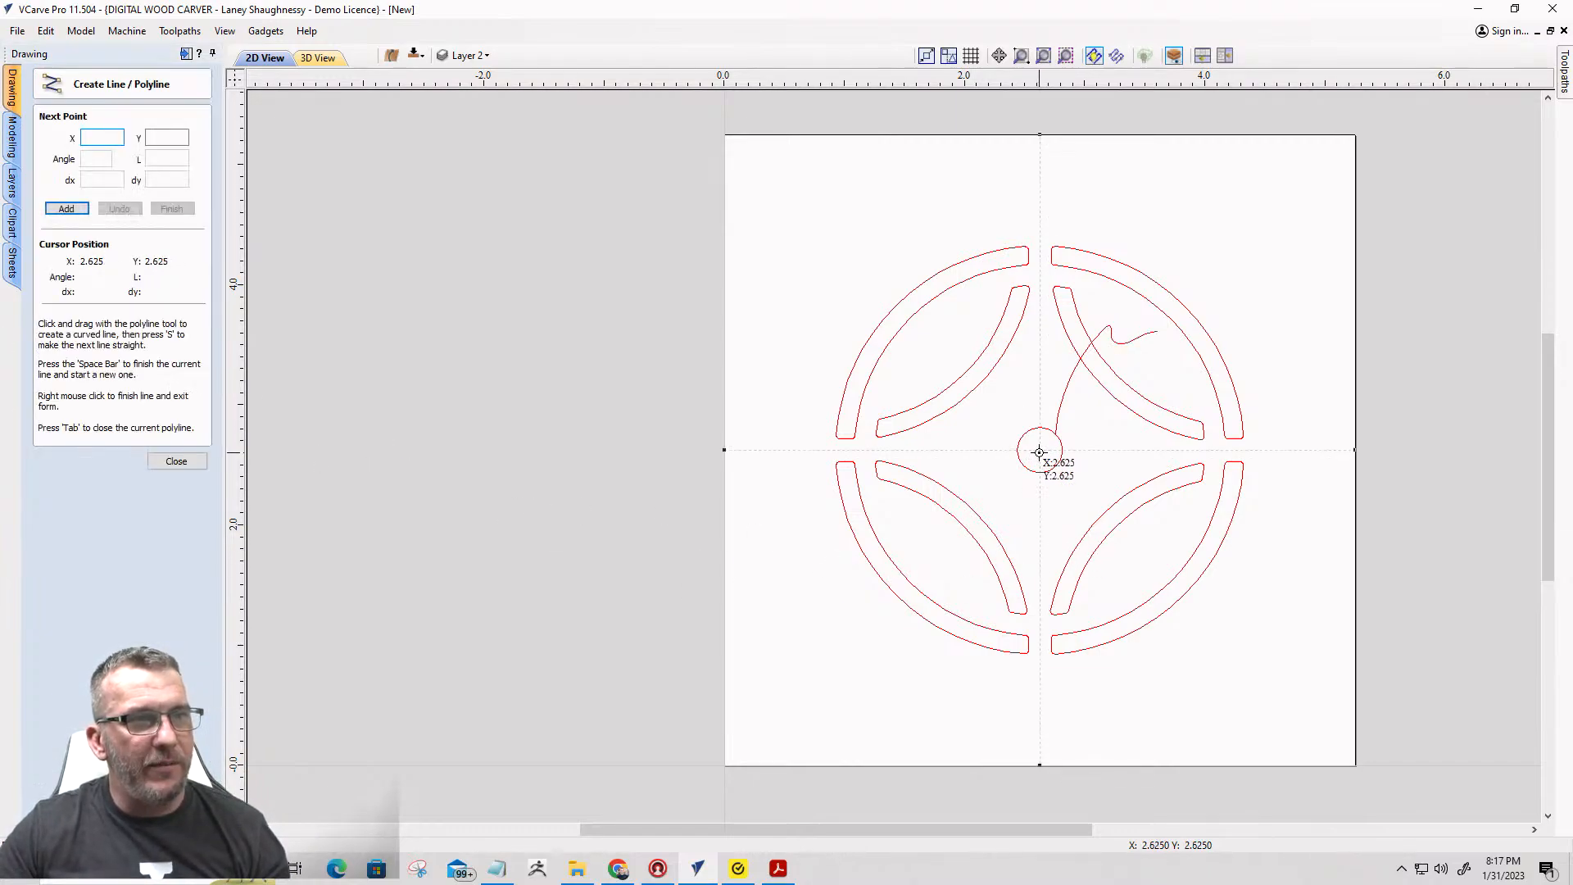
click(1038, 452)
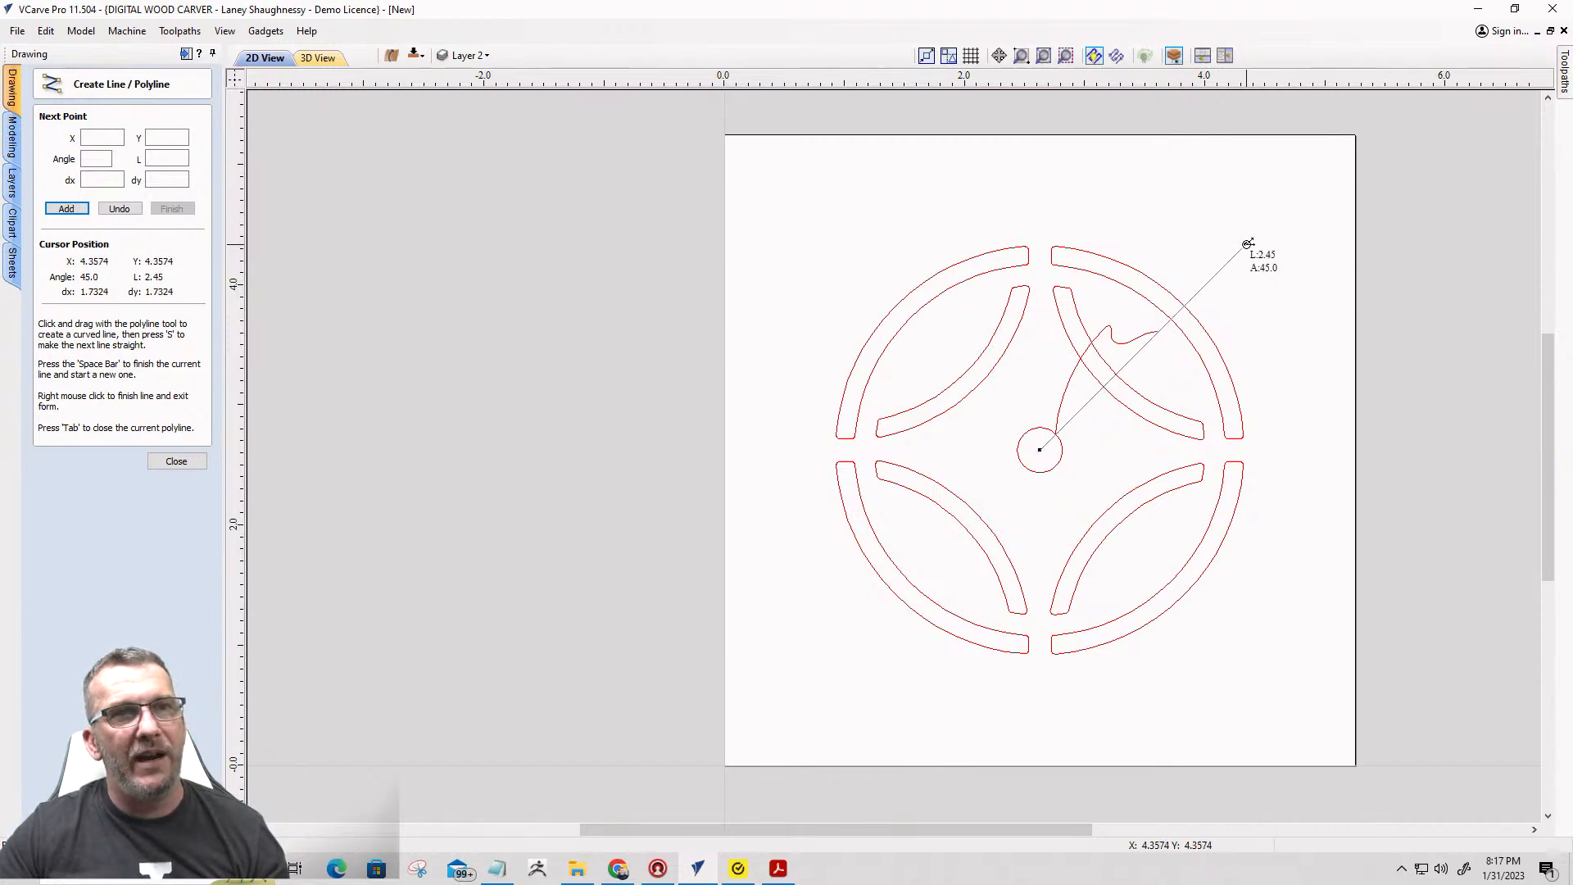
click(1247, 244)
key(space)
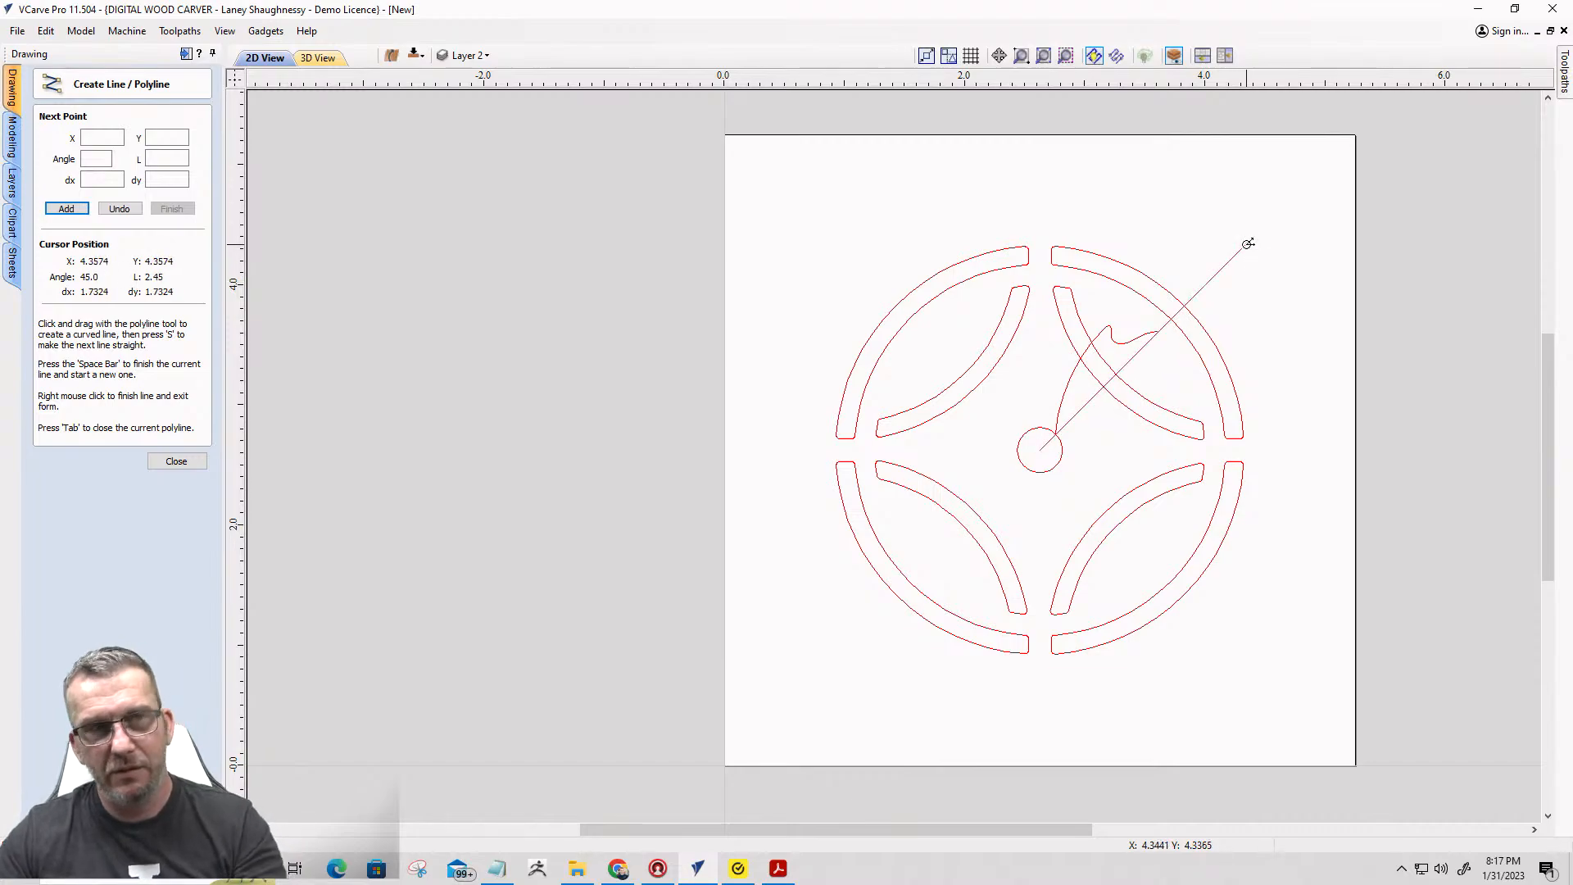
click(164, 461)
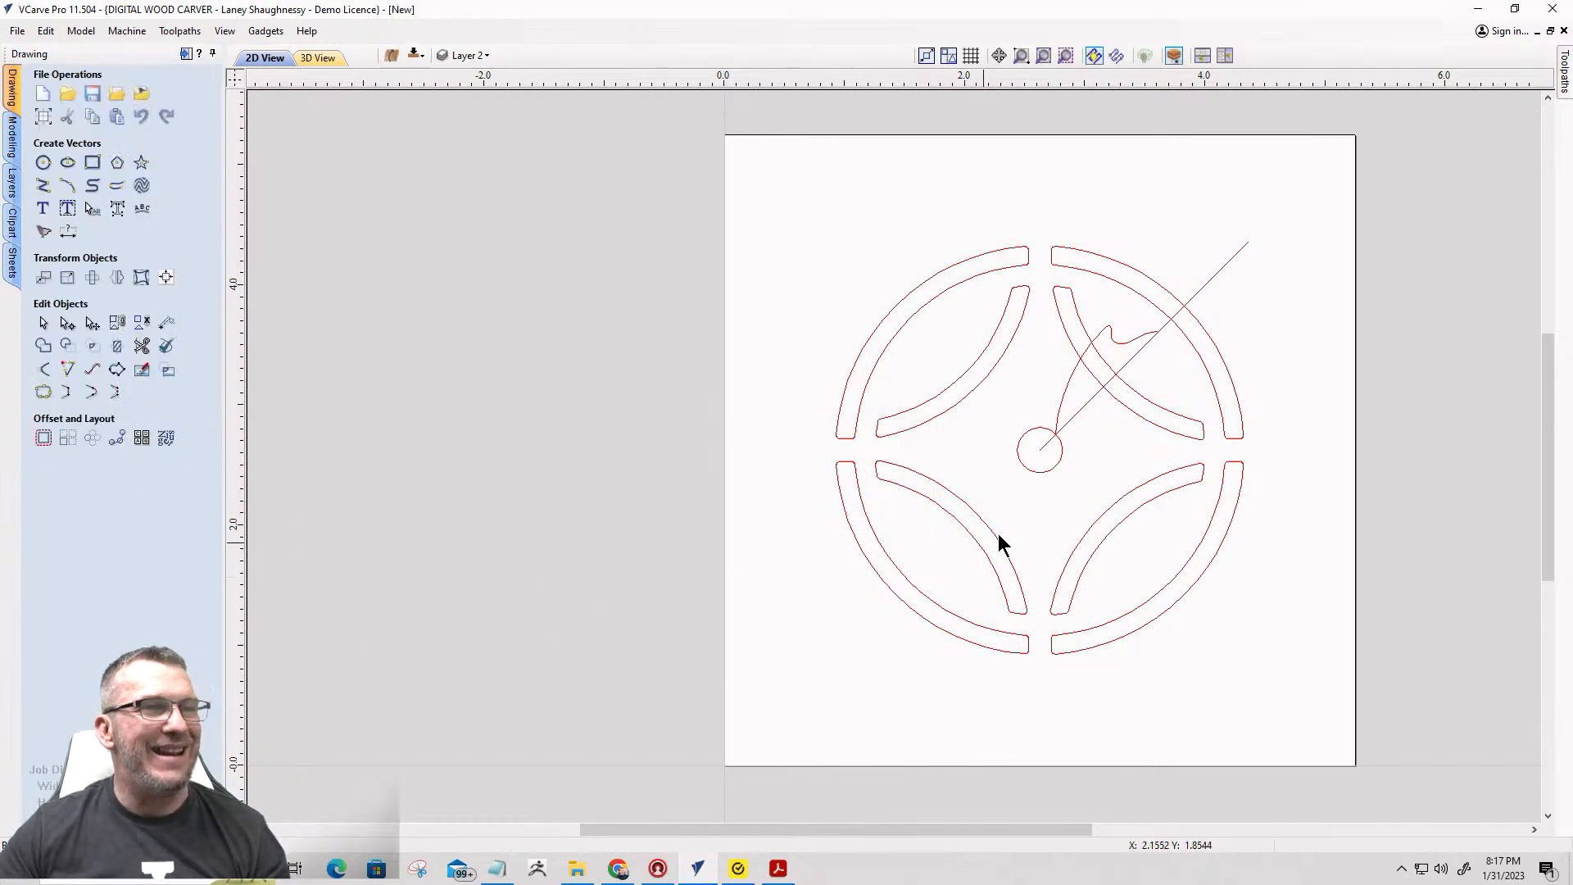
Create a mirrored copy of the traced leaf half about the 45° line, with flipping about the job centre turned off.
scroll(1098, 389, up, 3)
click(1029, 362)
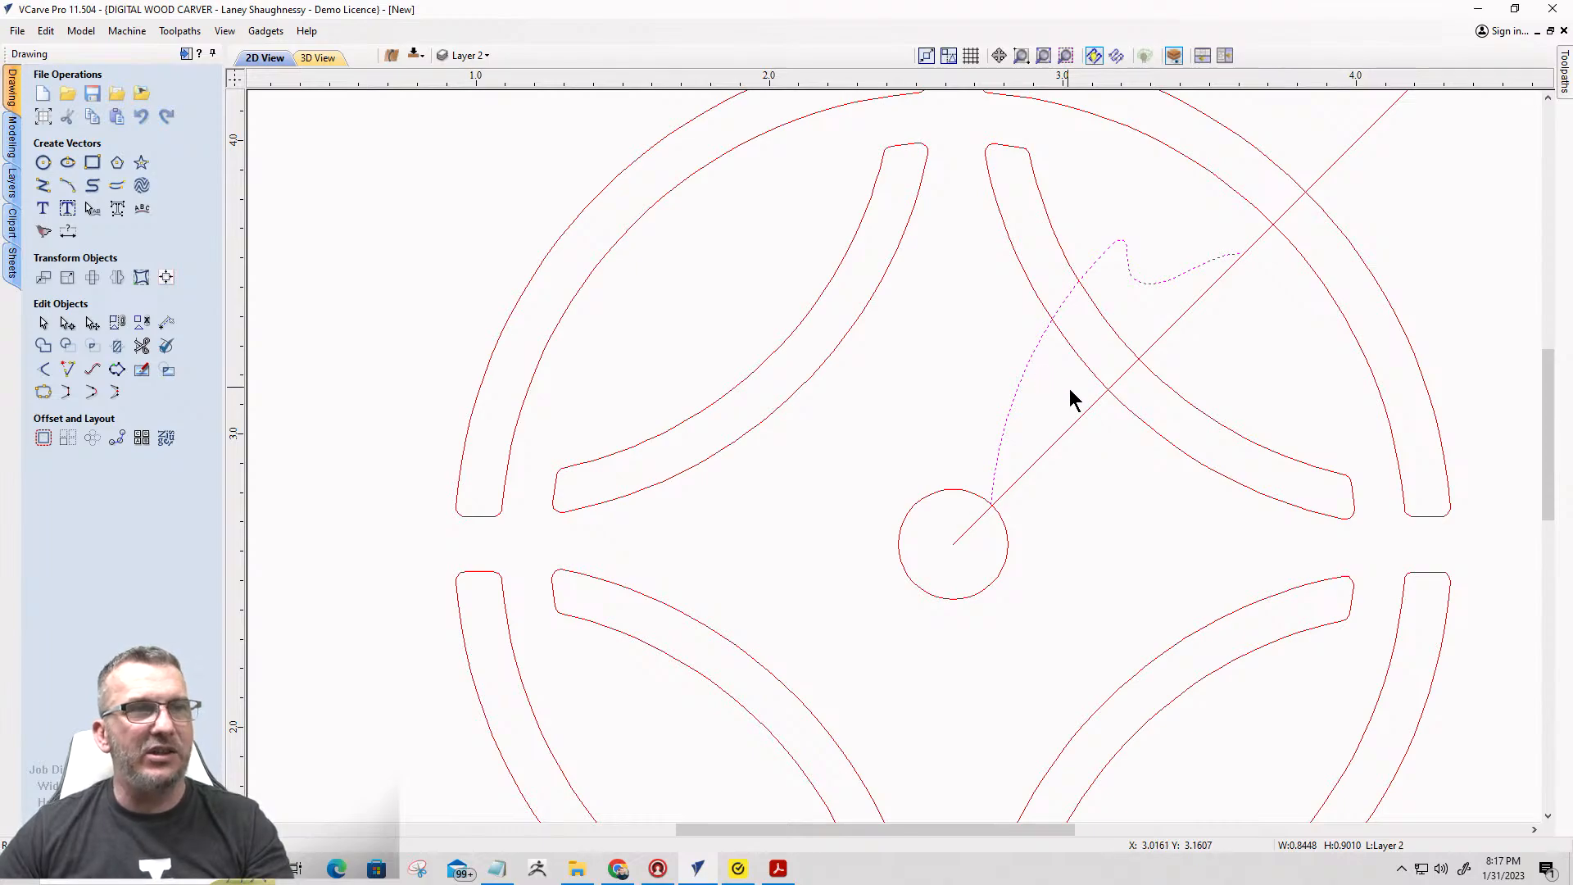
shift+click(1087, 412)
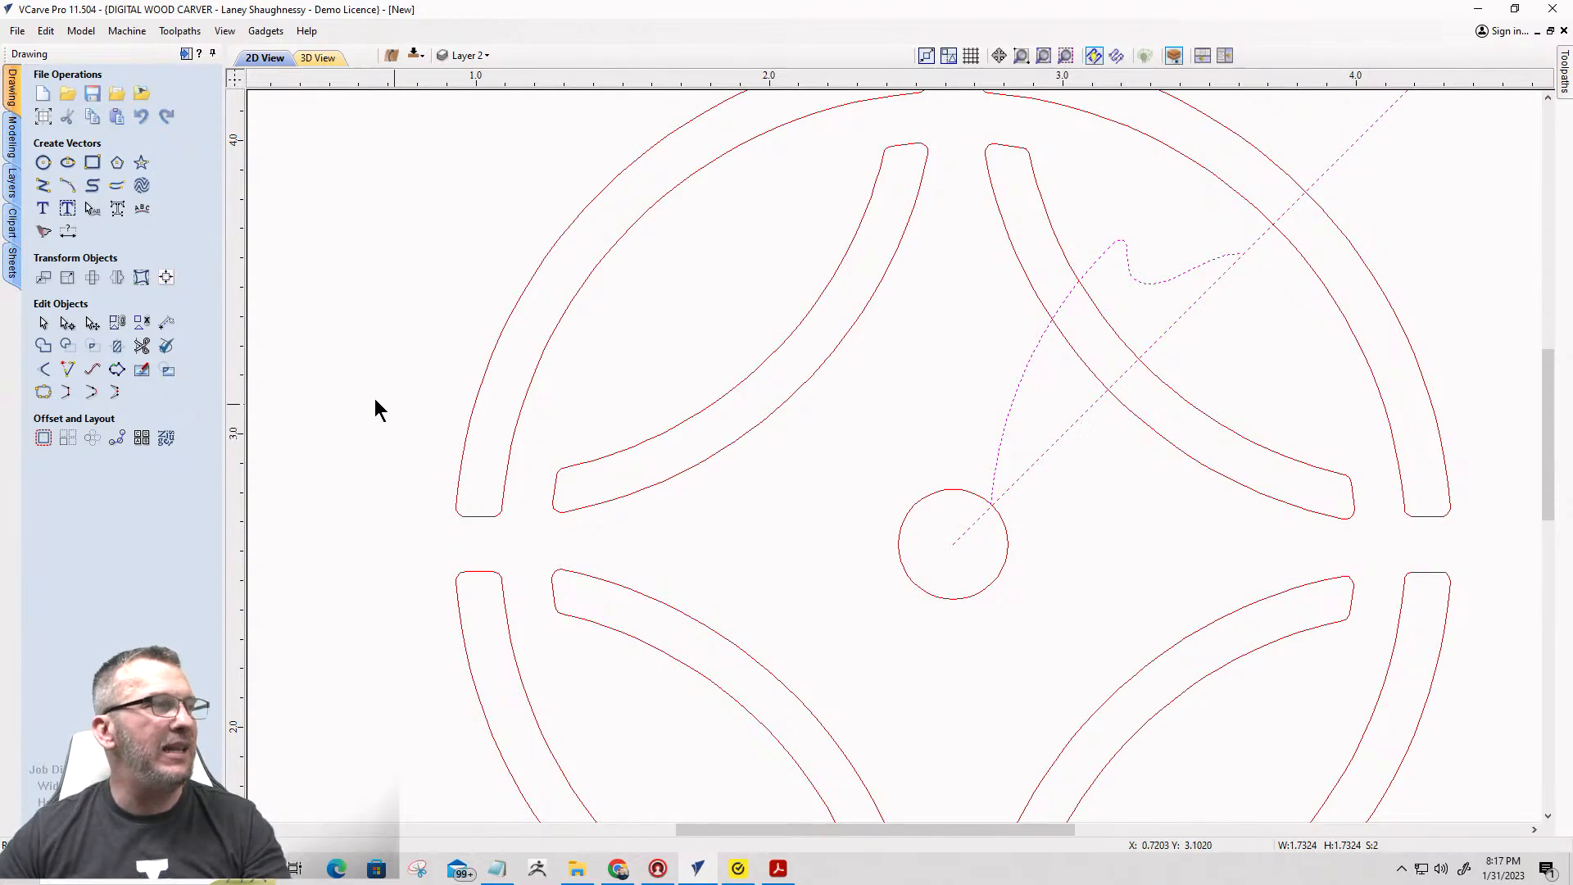
click(116, 278)
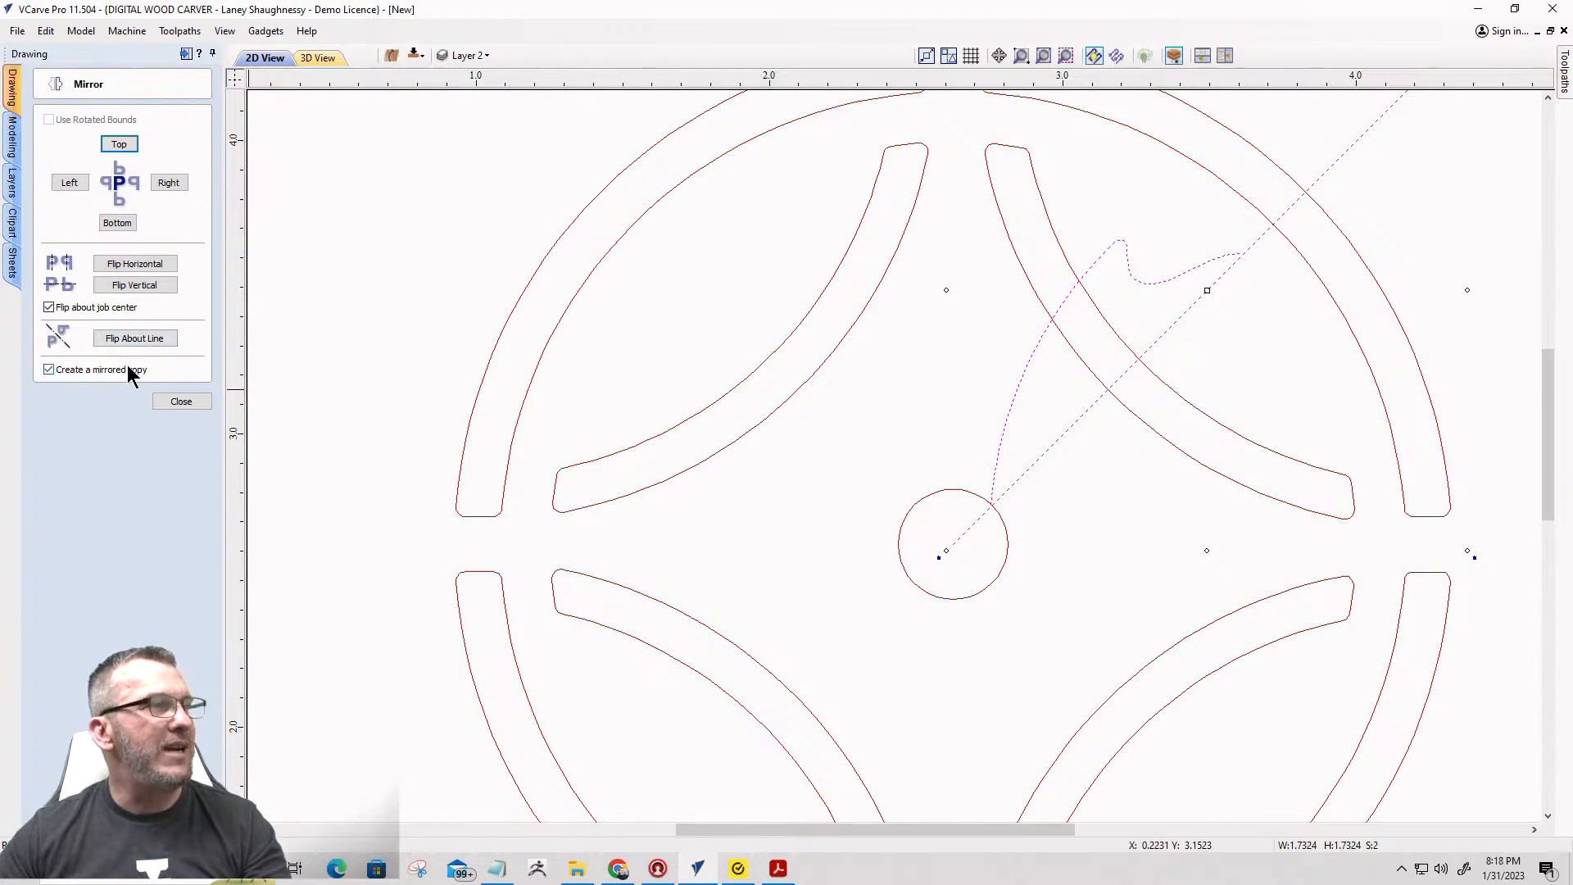
click(49, 307)
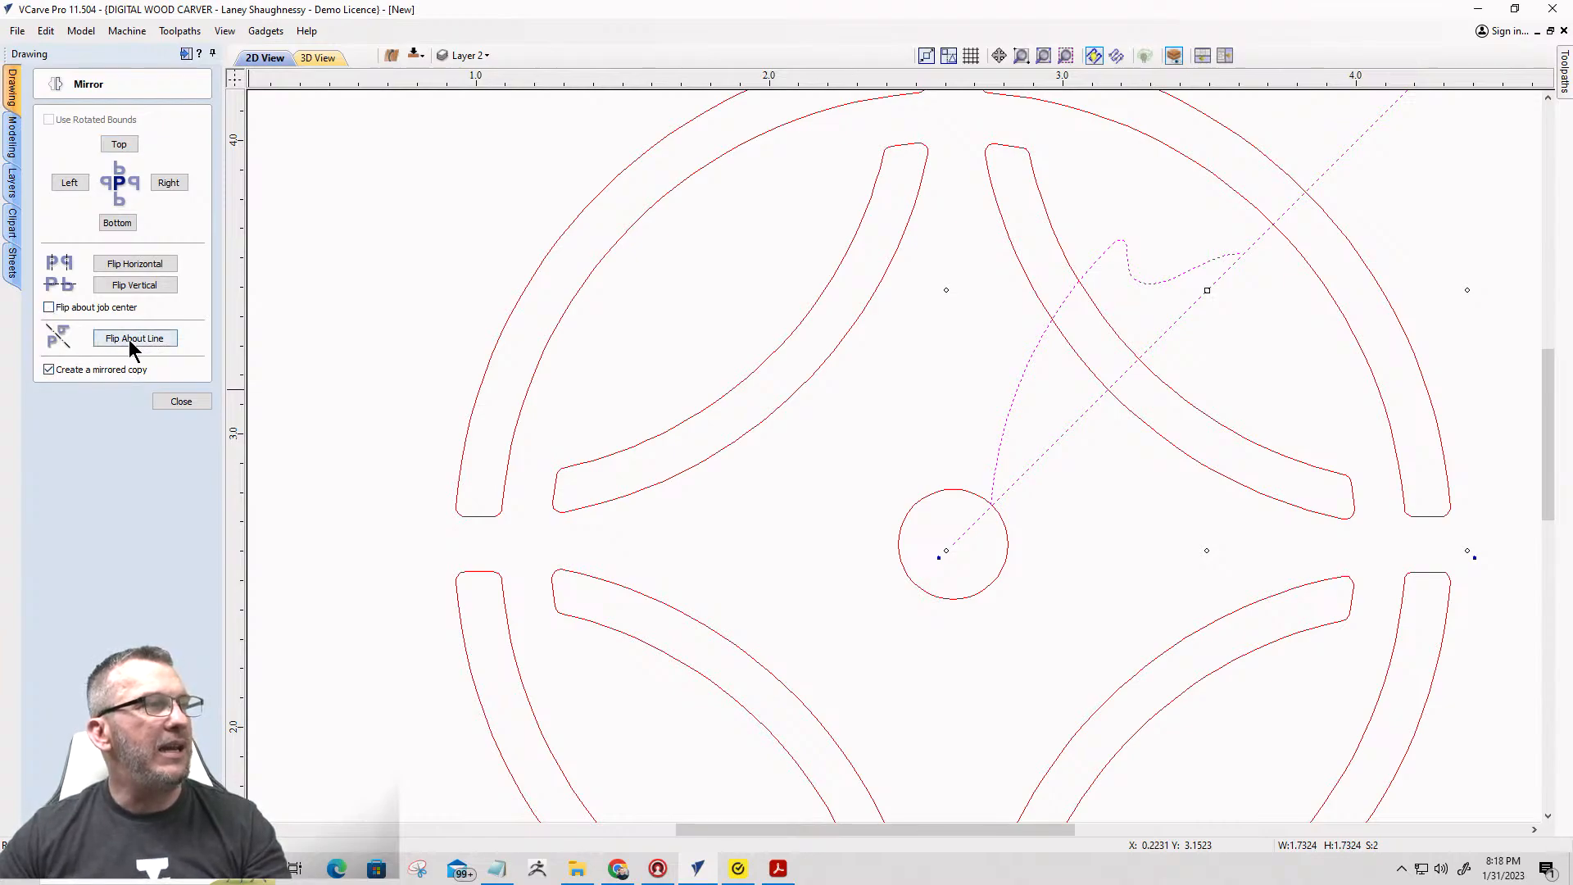
click(132, 339)
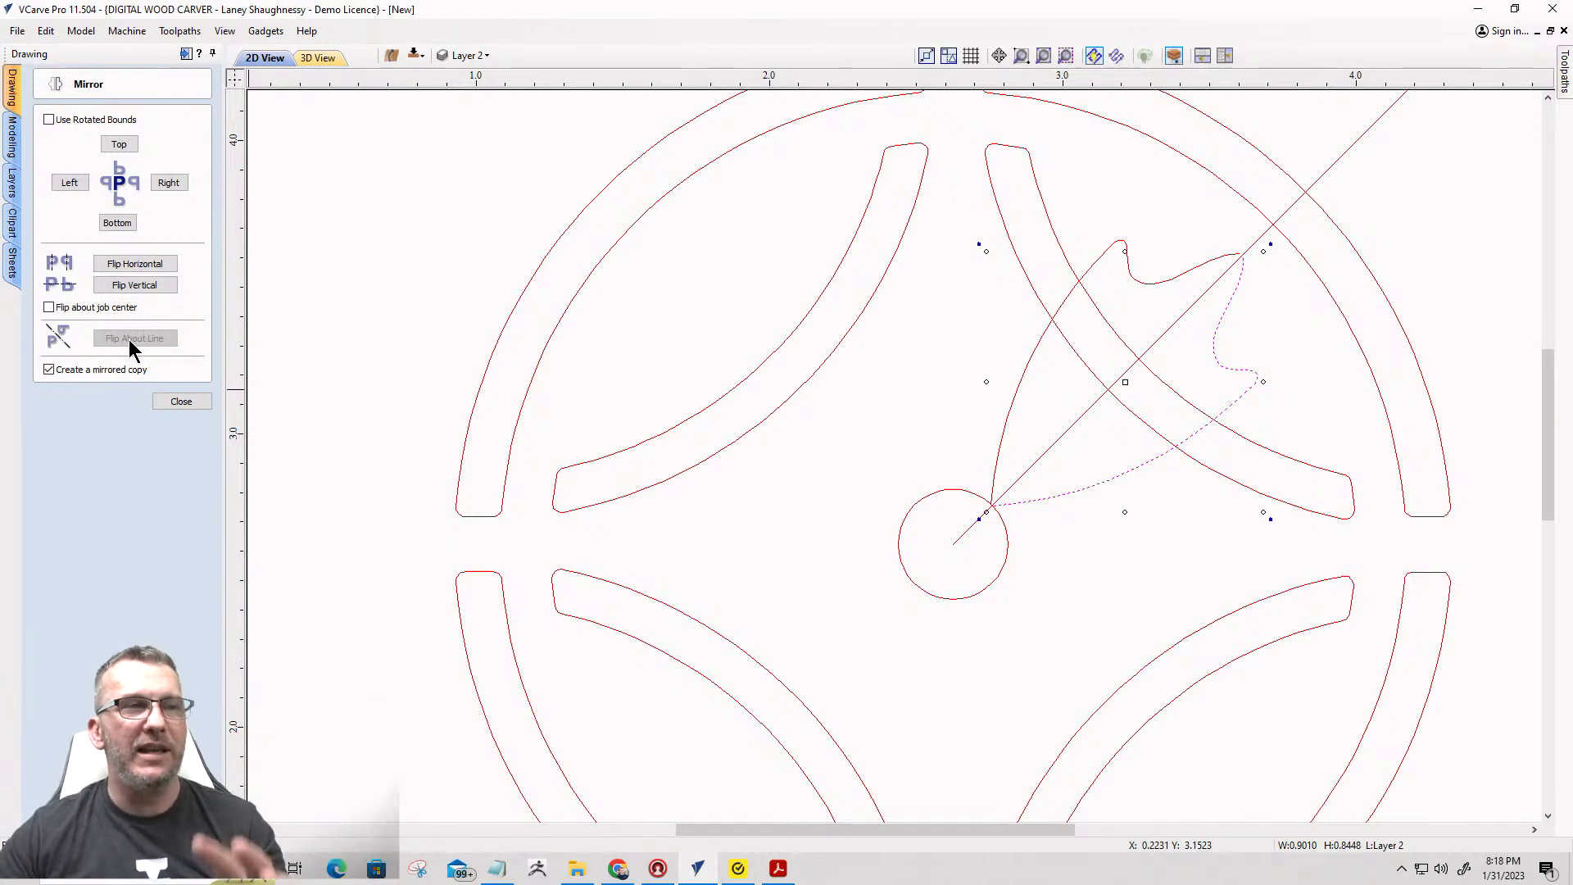
click(173, 401)
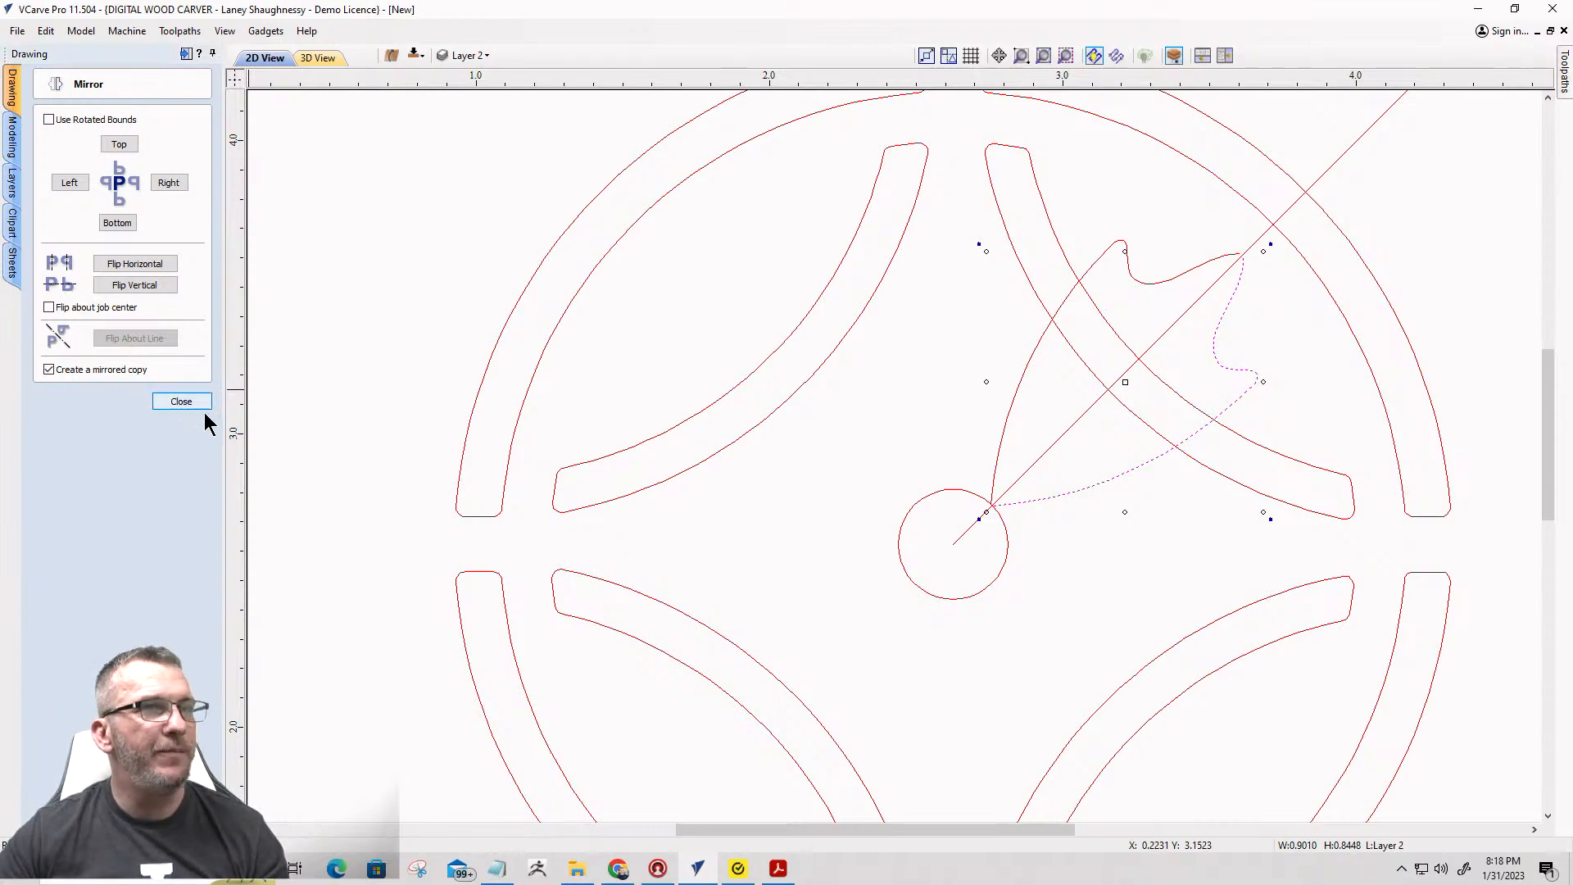
Delete the 45° mirror line and join the two leaf halves at the outer tip with a smooth curve.
click(1206, 290)
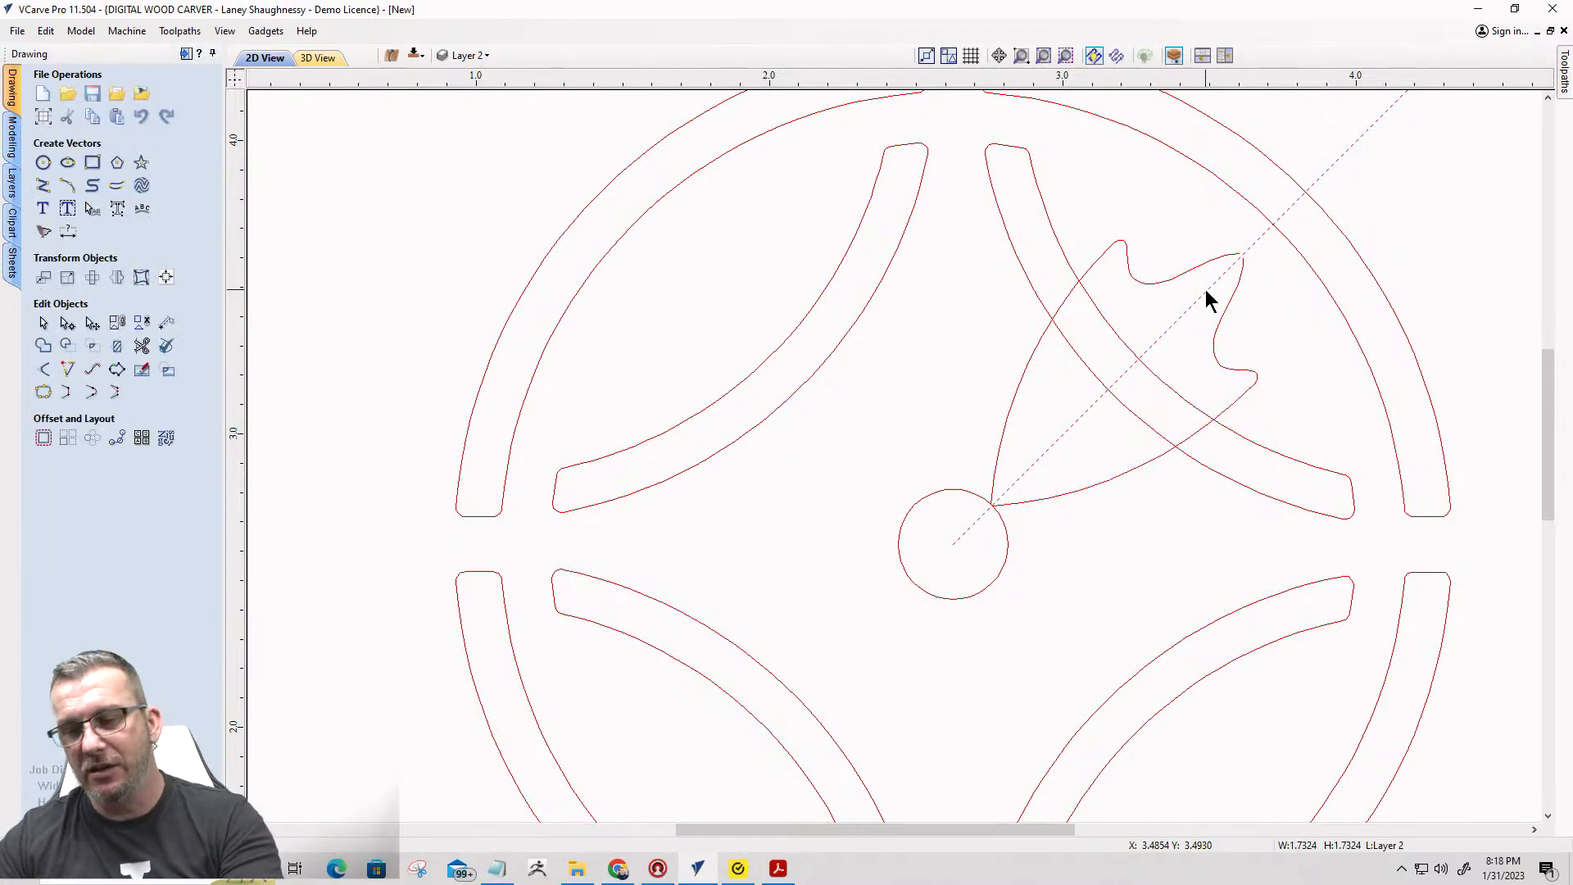
key(Delete)
scroll(1241, 254, up, 5)
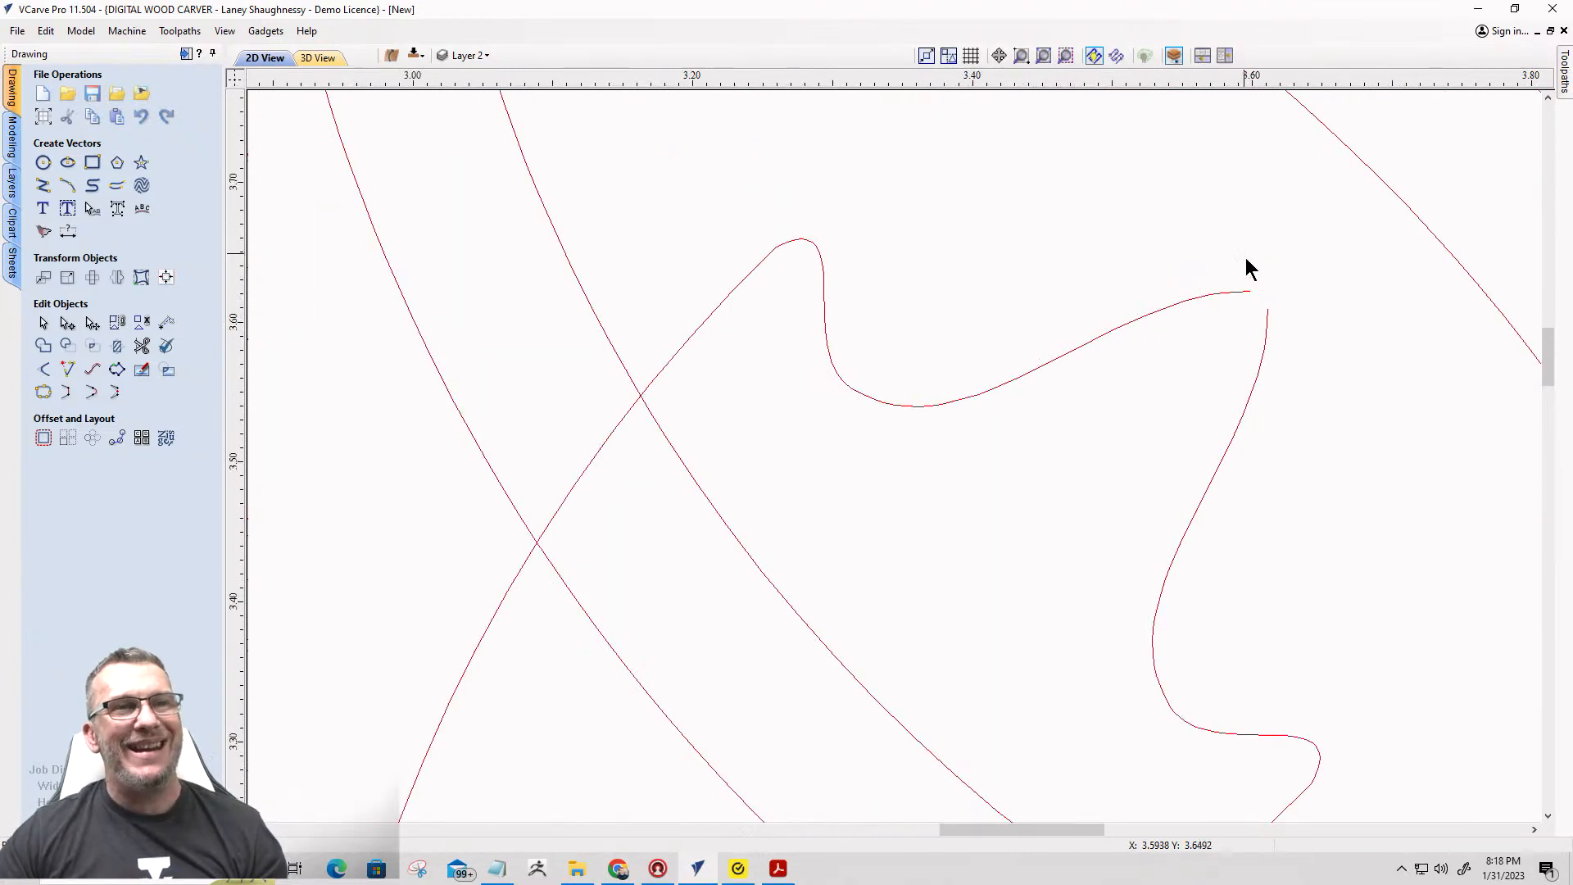
scroll(1245, 253, up, 1)
drag(1286, 392, 1184, 272)
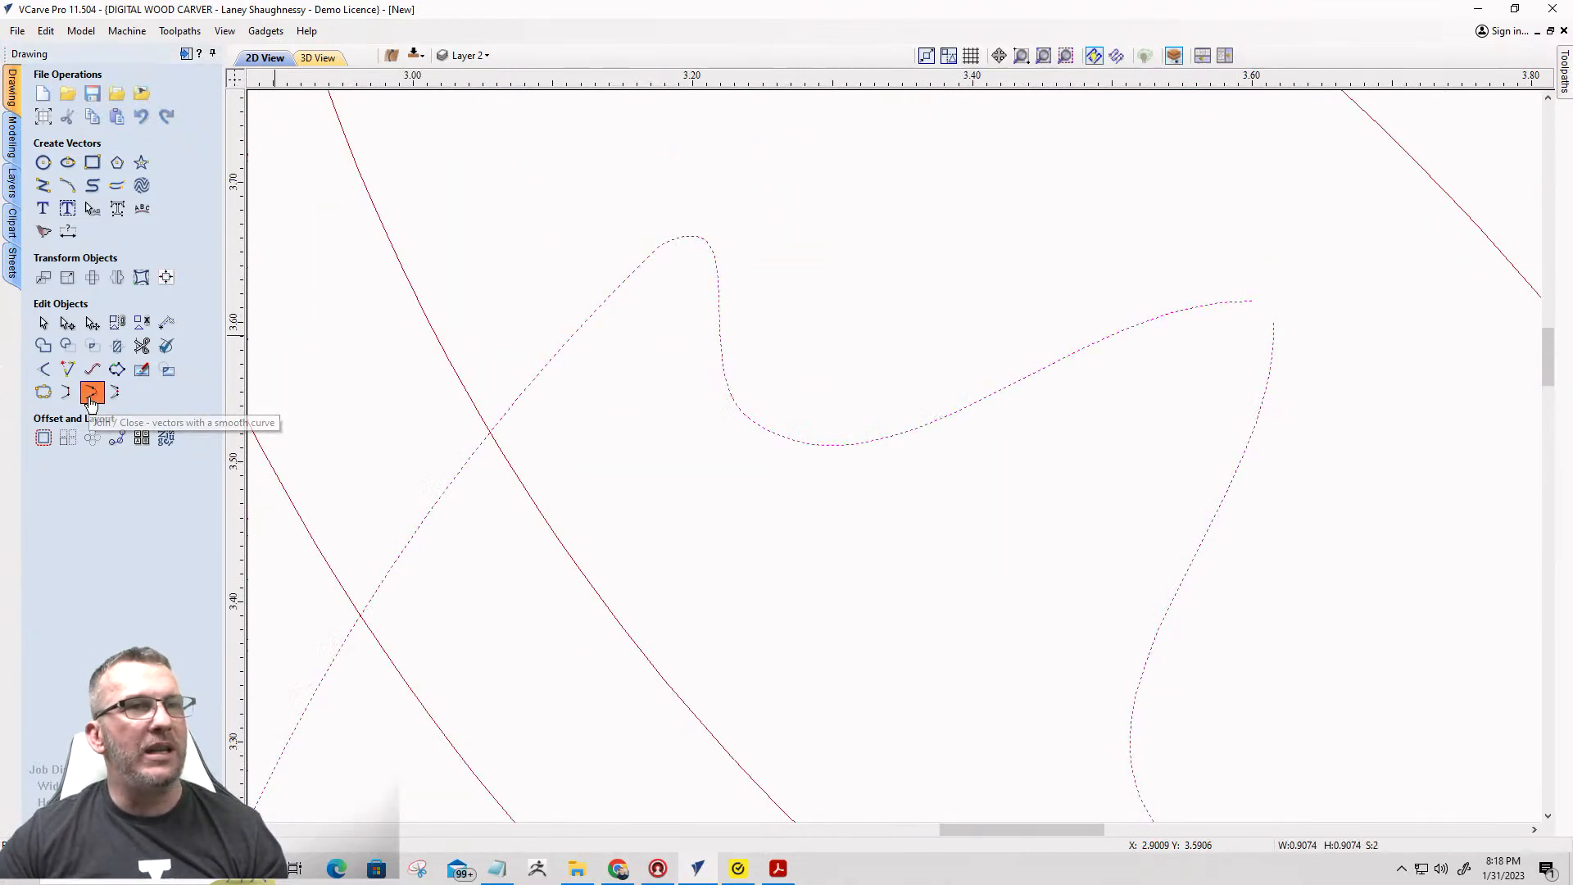
click(90, 398)
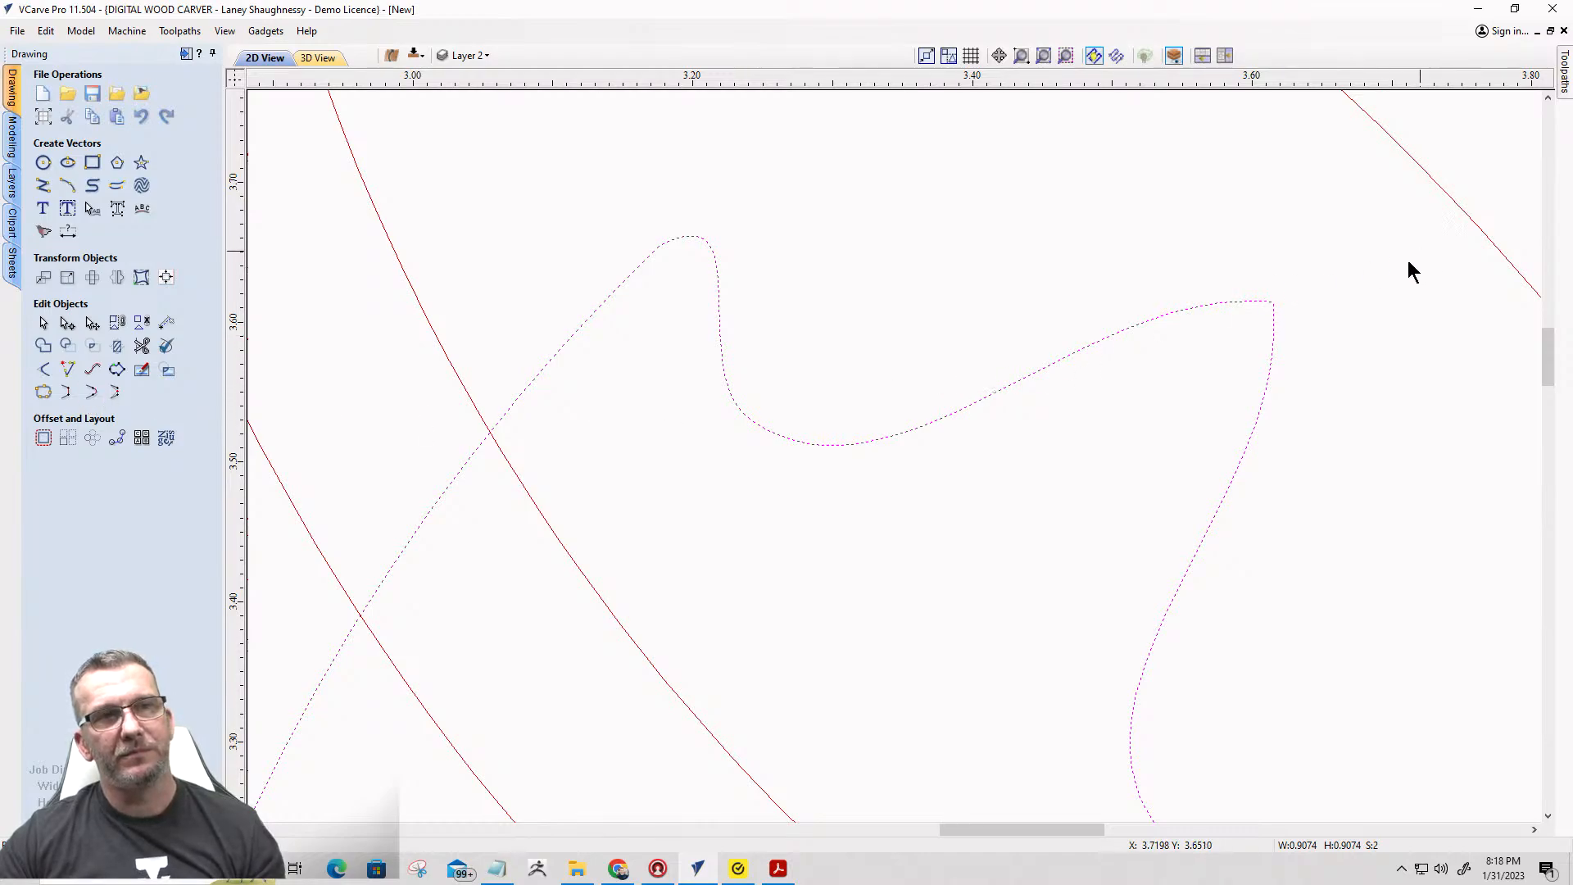
Convert the short span at the leaf's outer tip to an arc and pull its midpoint slightly inward.
scroll(1352, 311, up, 8)
scroll(1065, 325, up, 1)
scroll(1036, 329, up, 2)
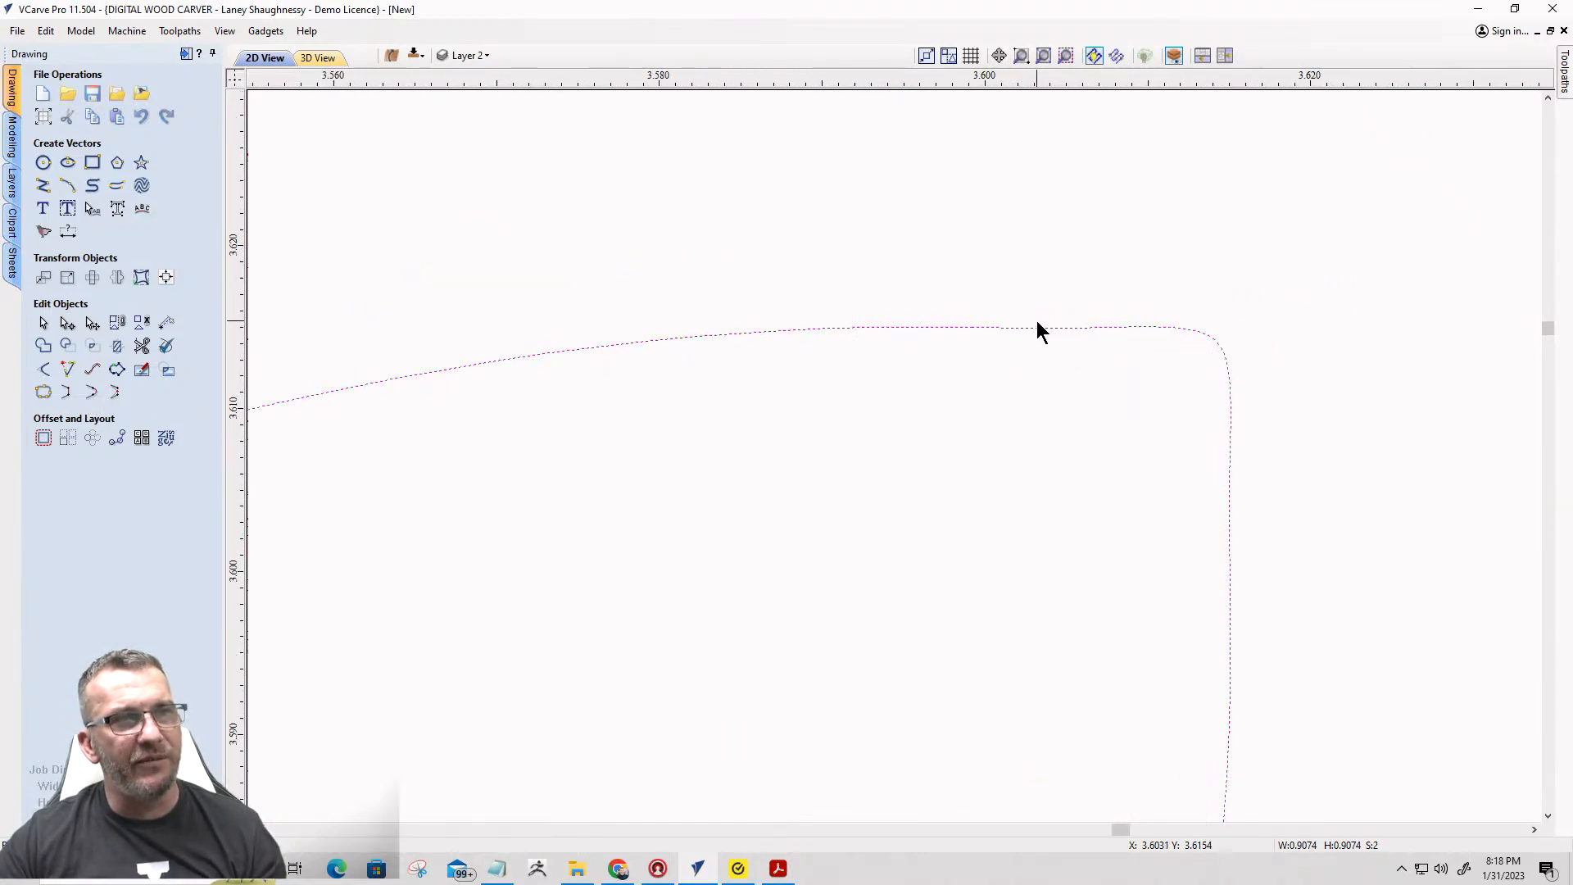
scroll(1065, 344, down, 3)
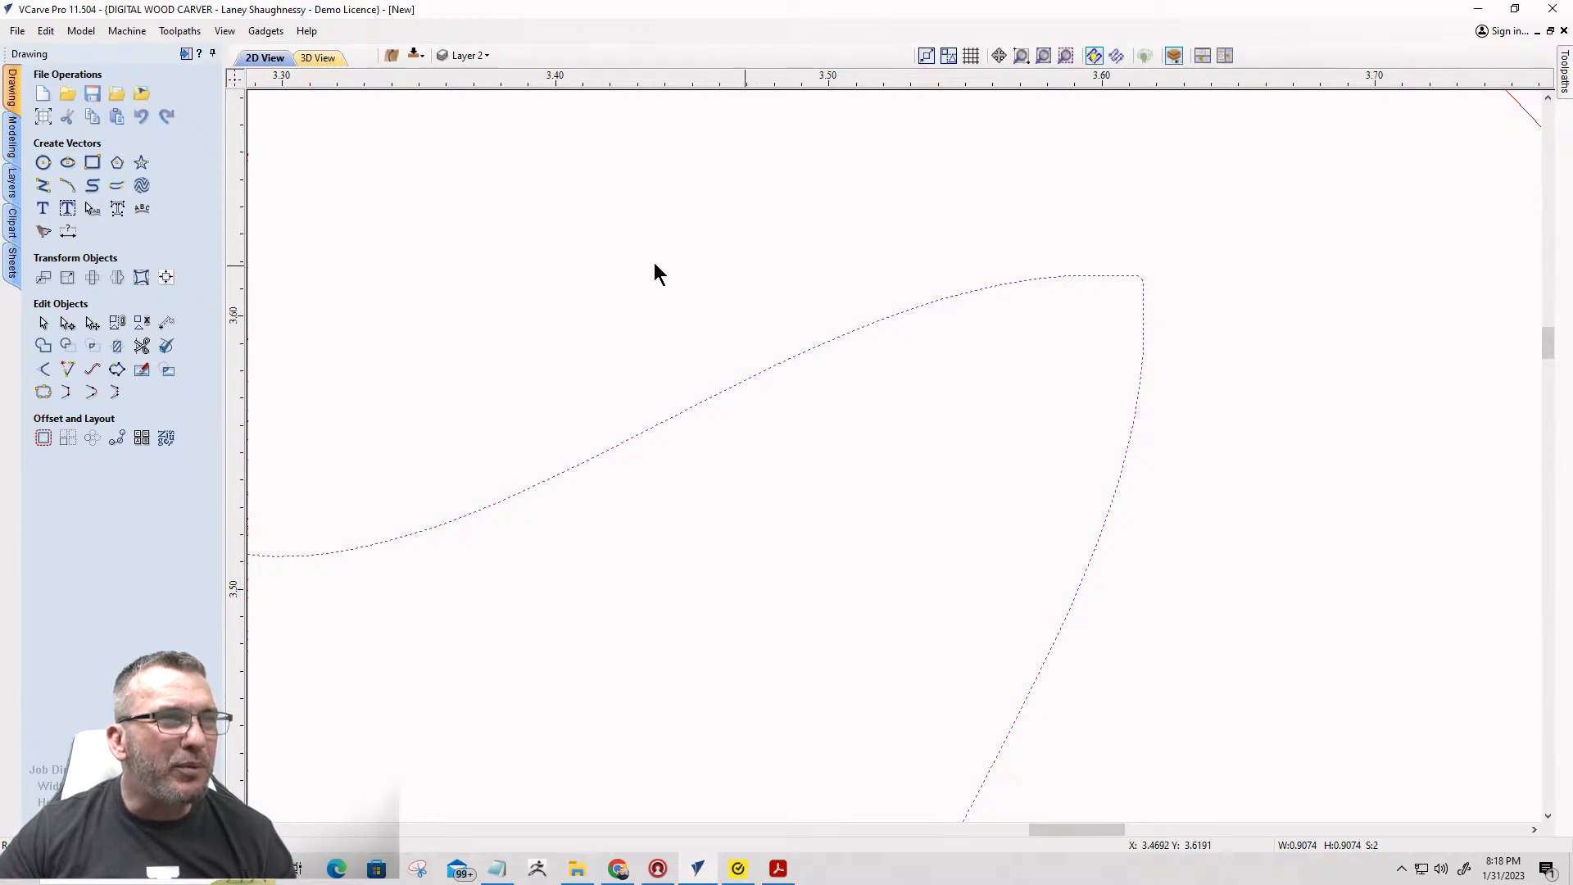
click(67, 322)
scroll(1112, 299, up, 3)
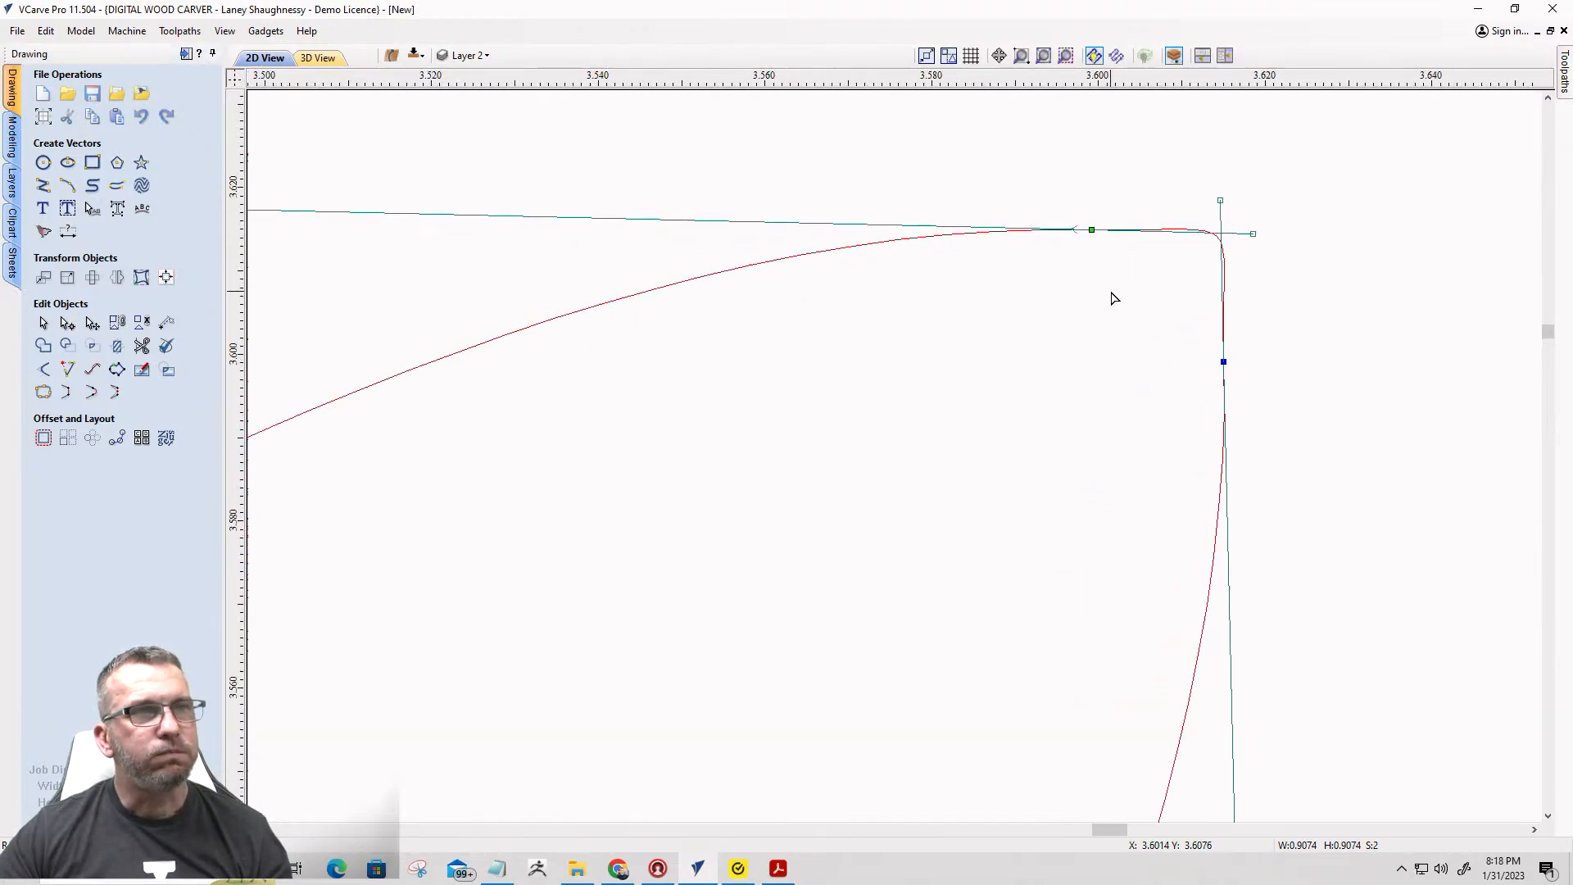
scroll(1110, 287, down, 4)
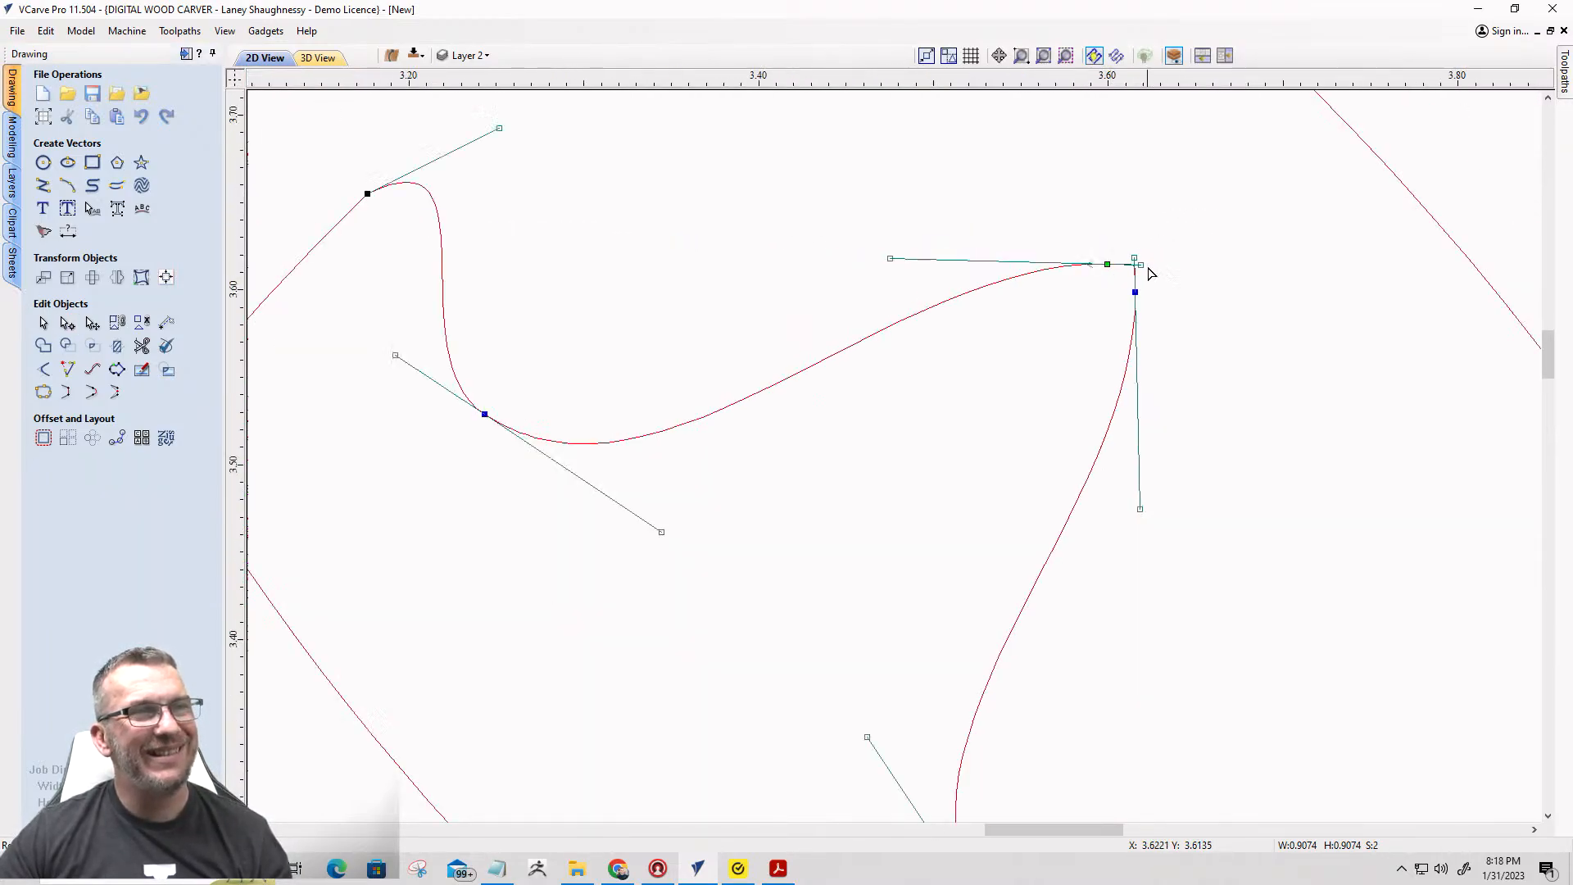
click(1129, 354)
click(1135, 270)
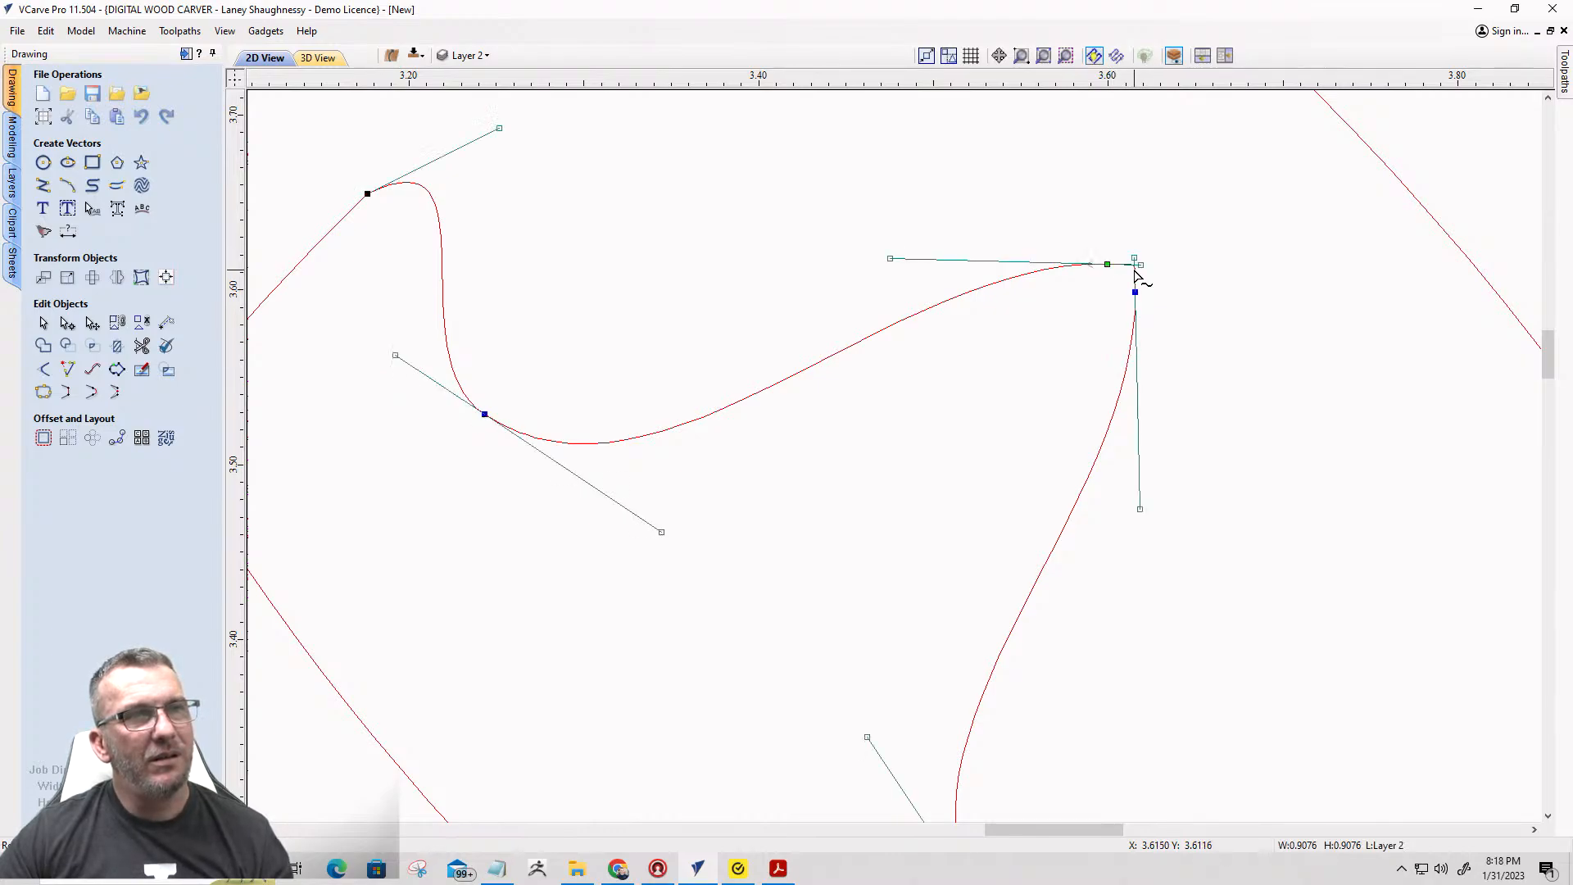
right_click(1134, 274)
click(1153, 319)
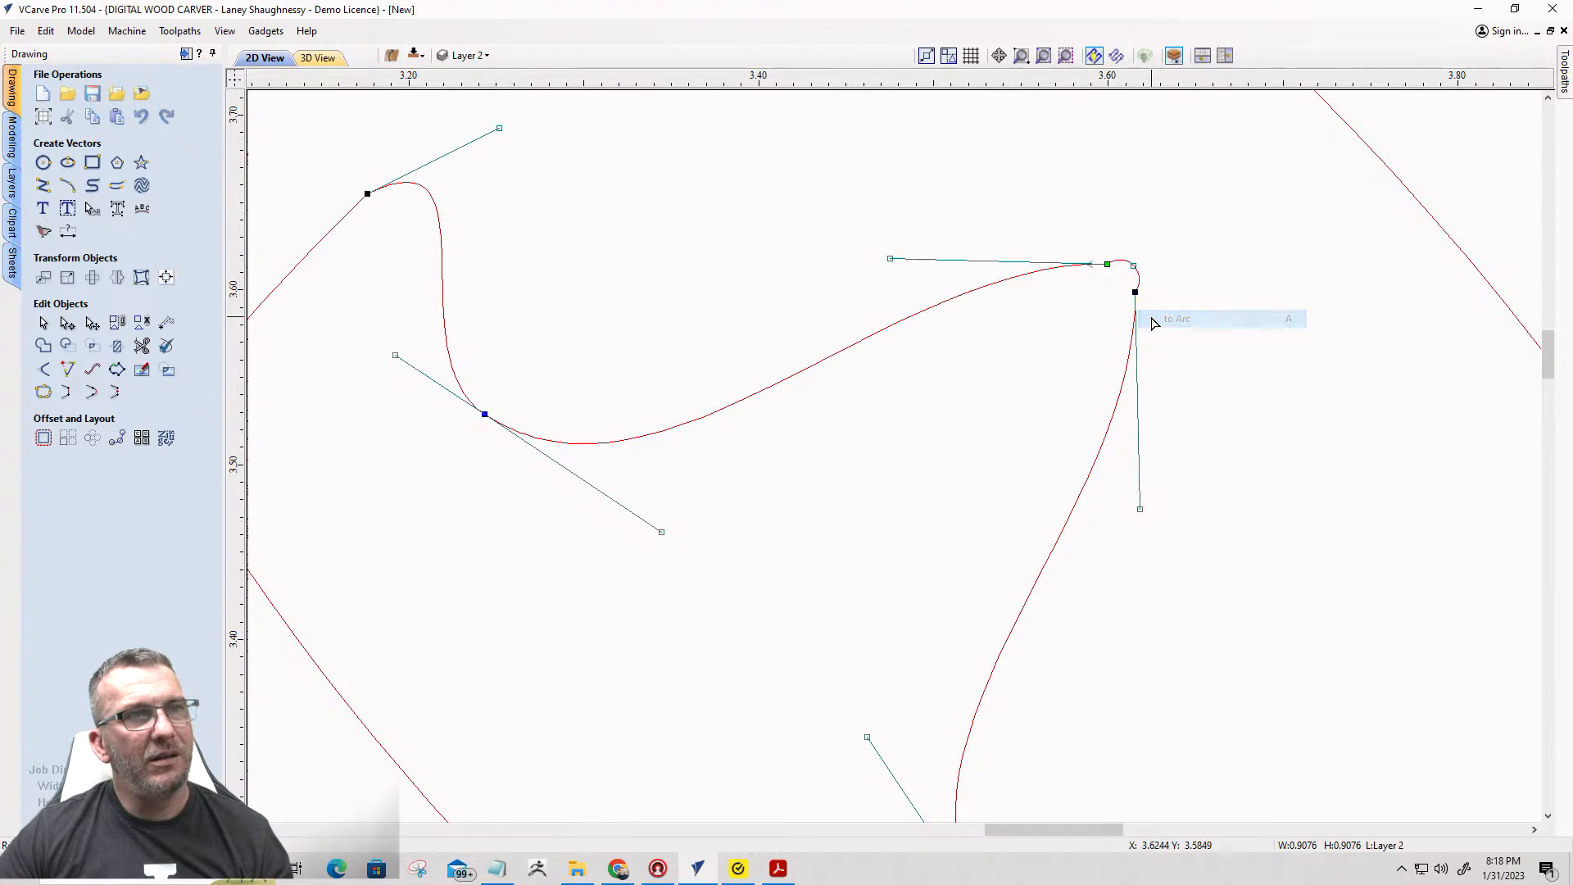
drag(1131, 265, 1128, 270)
click(1096, 322)
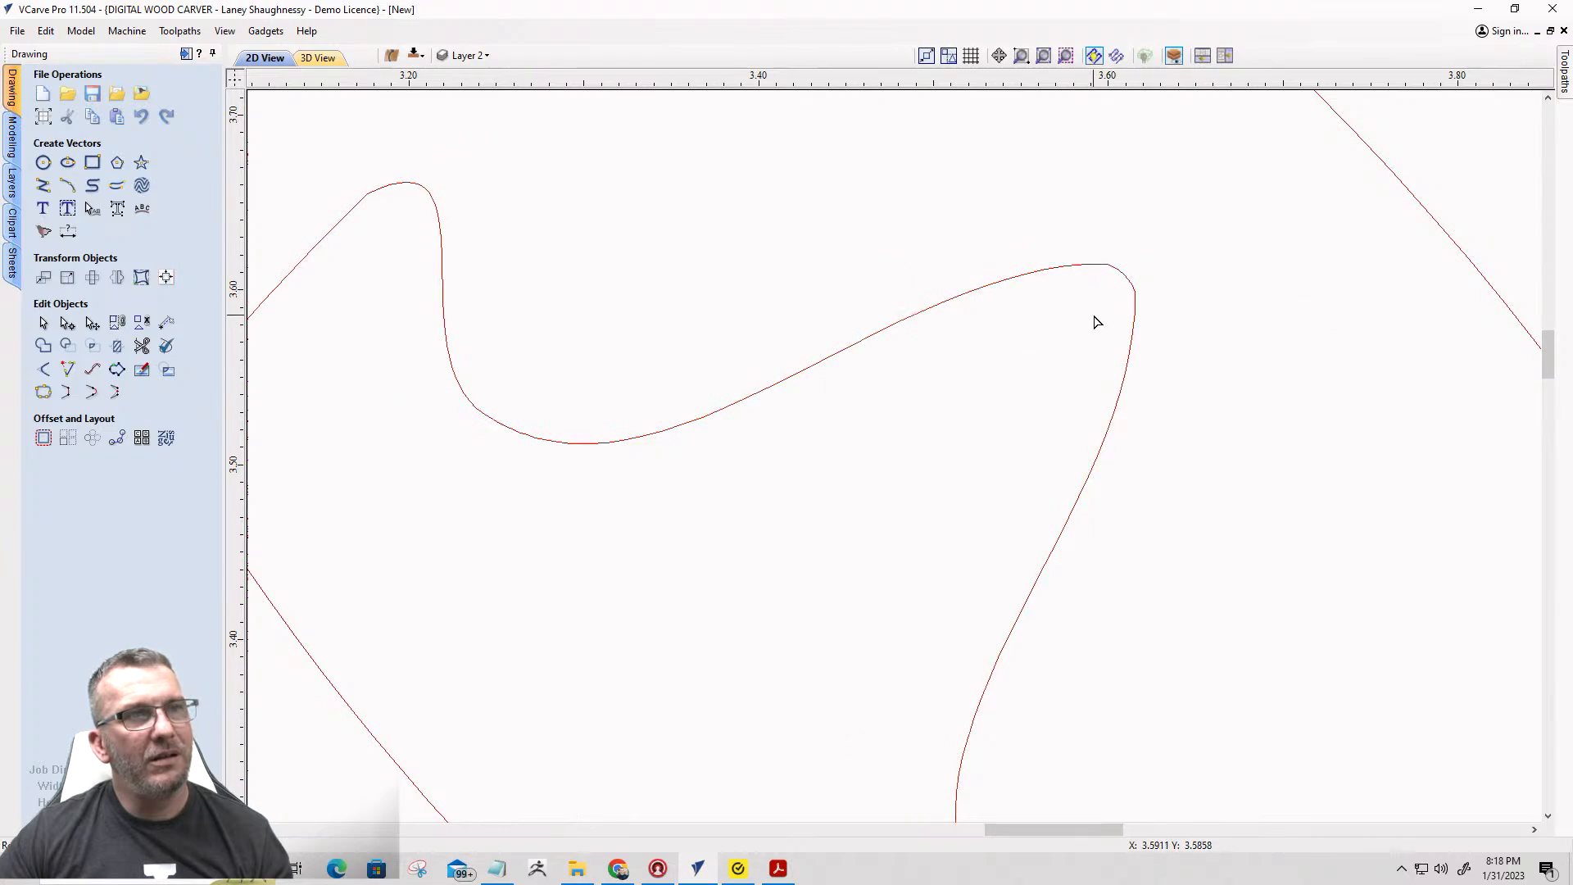
Pull the tip arc's midpoint slightly outward so the arc blends into both leaf edges.
scroll(1087, 295, up, 5)
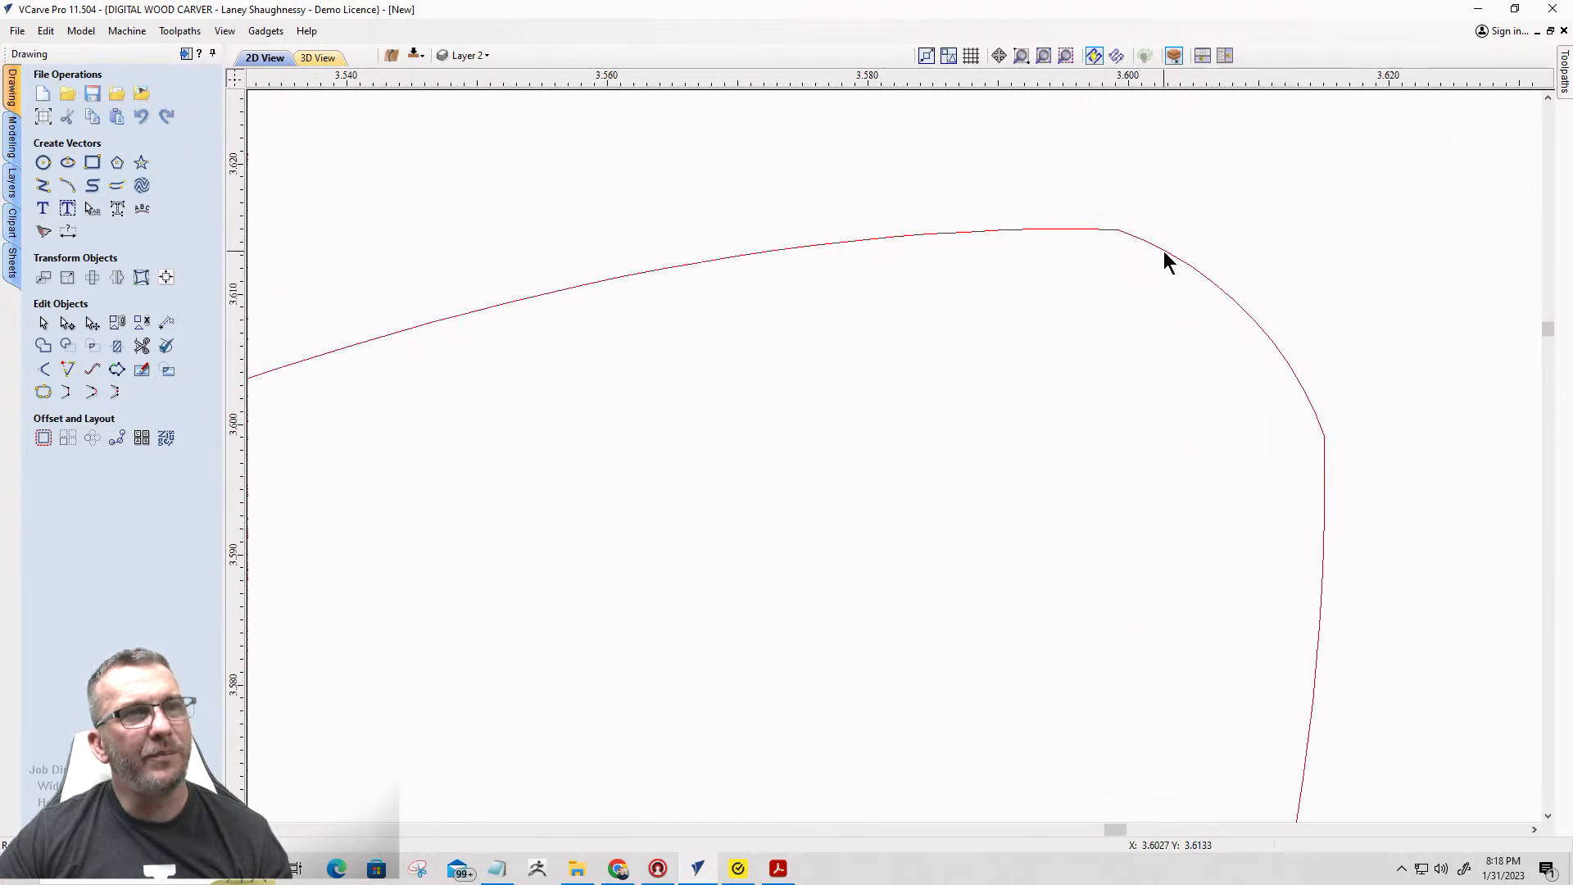
click(1165, 253)
key(n)
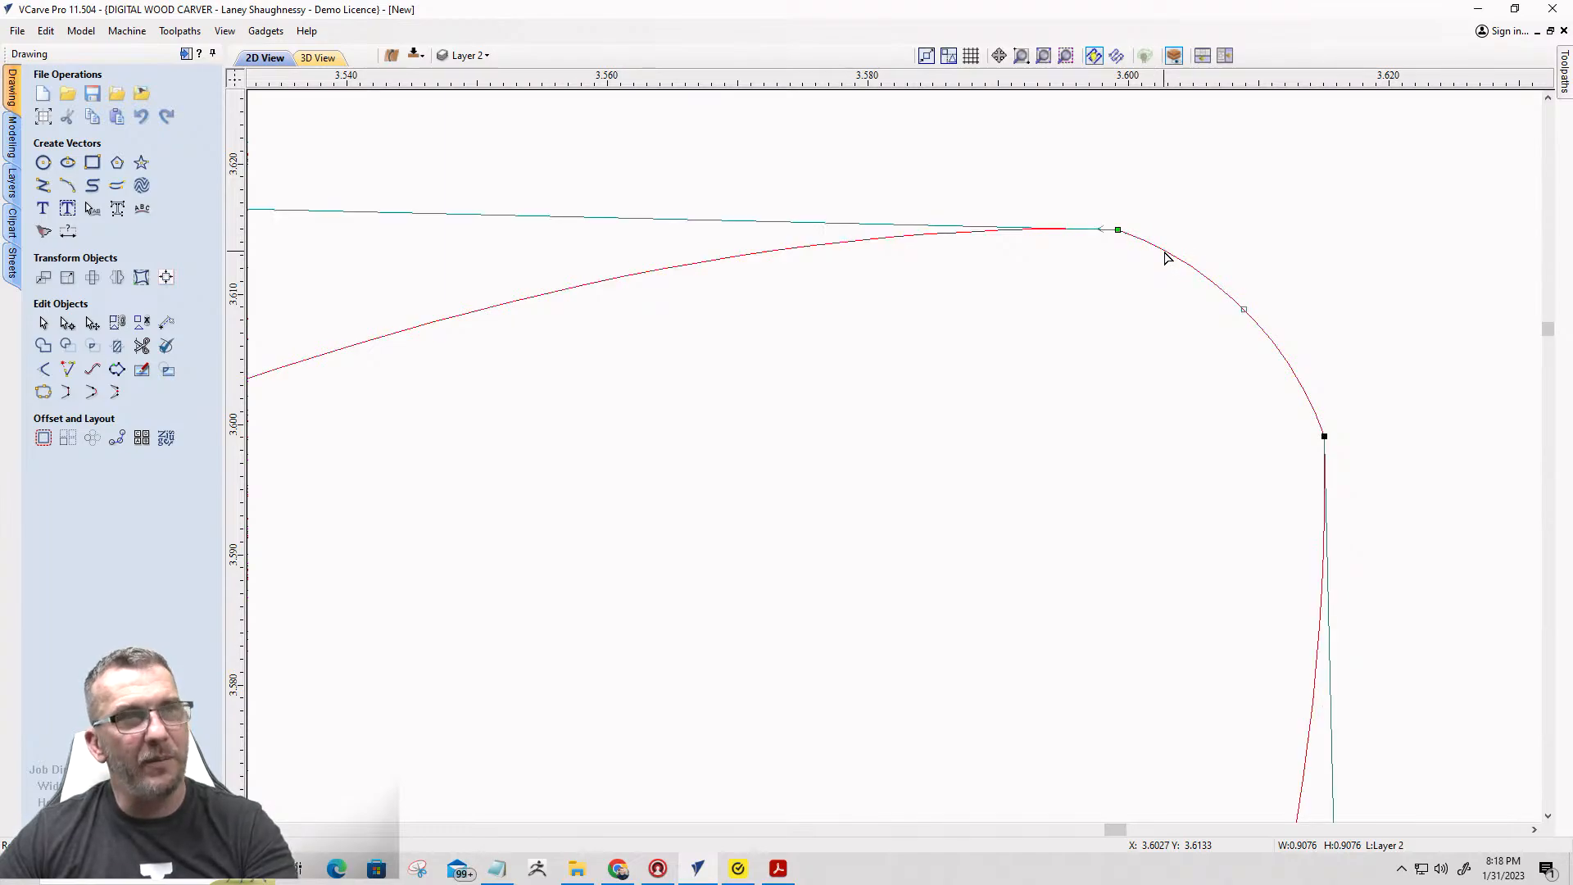
drag(1244, 309, 1253, 293)
click(1096, 366)
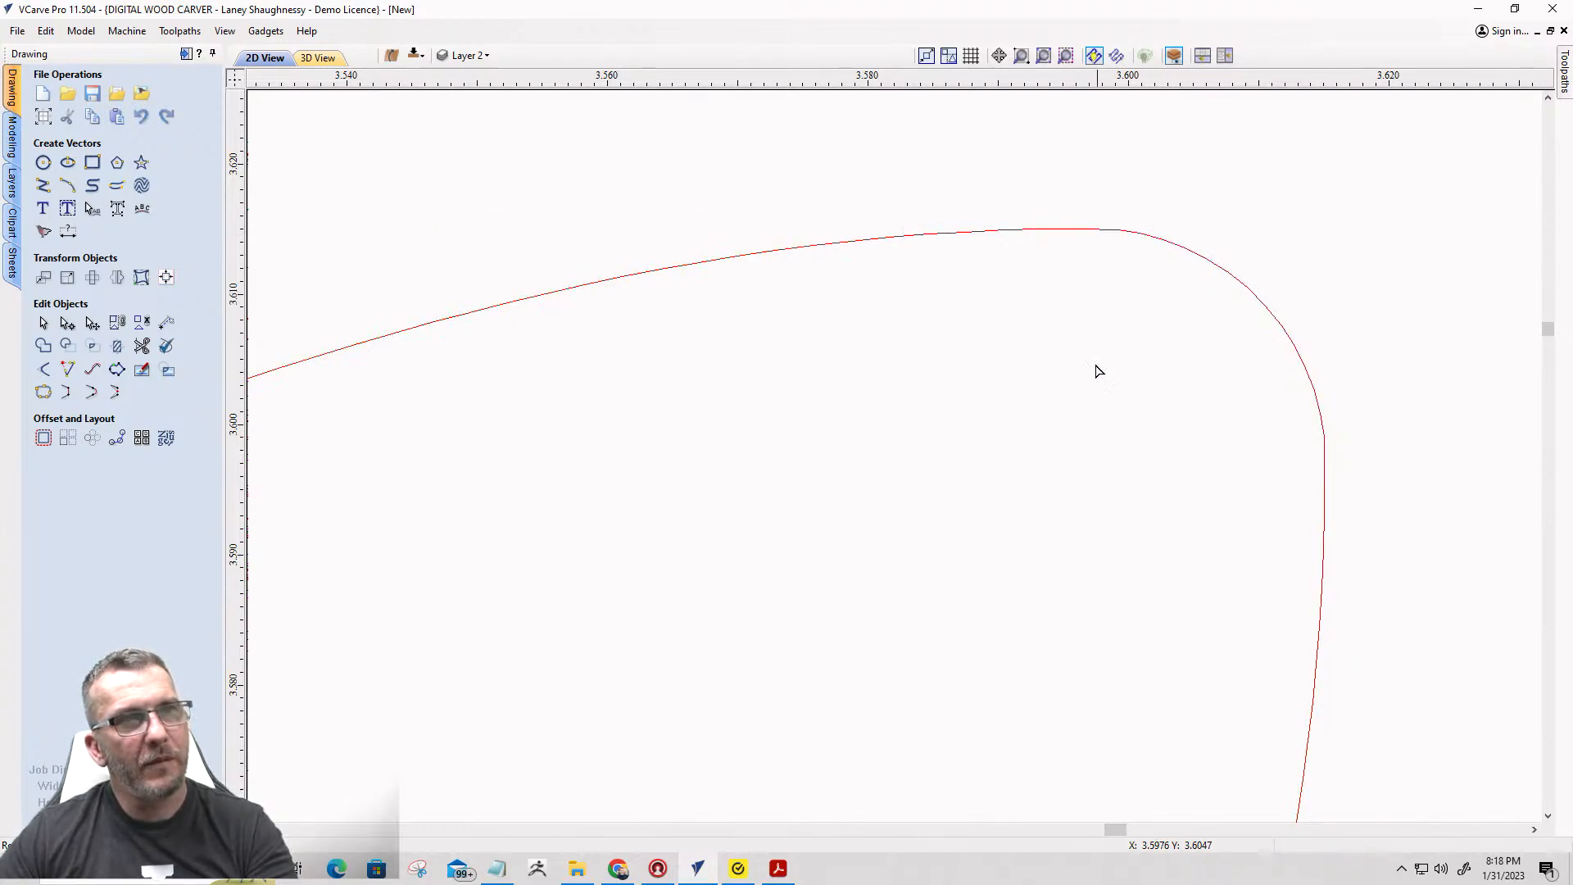
Try enlarging the centre circle about its own centre to about 0.56 inches in diameter, and undo the change.
scroll(1293, 430, down, 10)
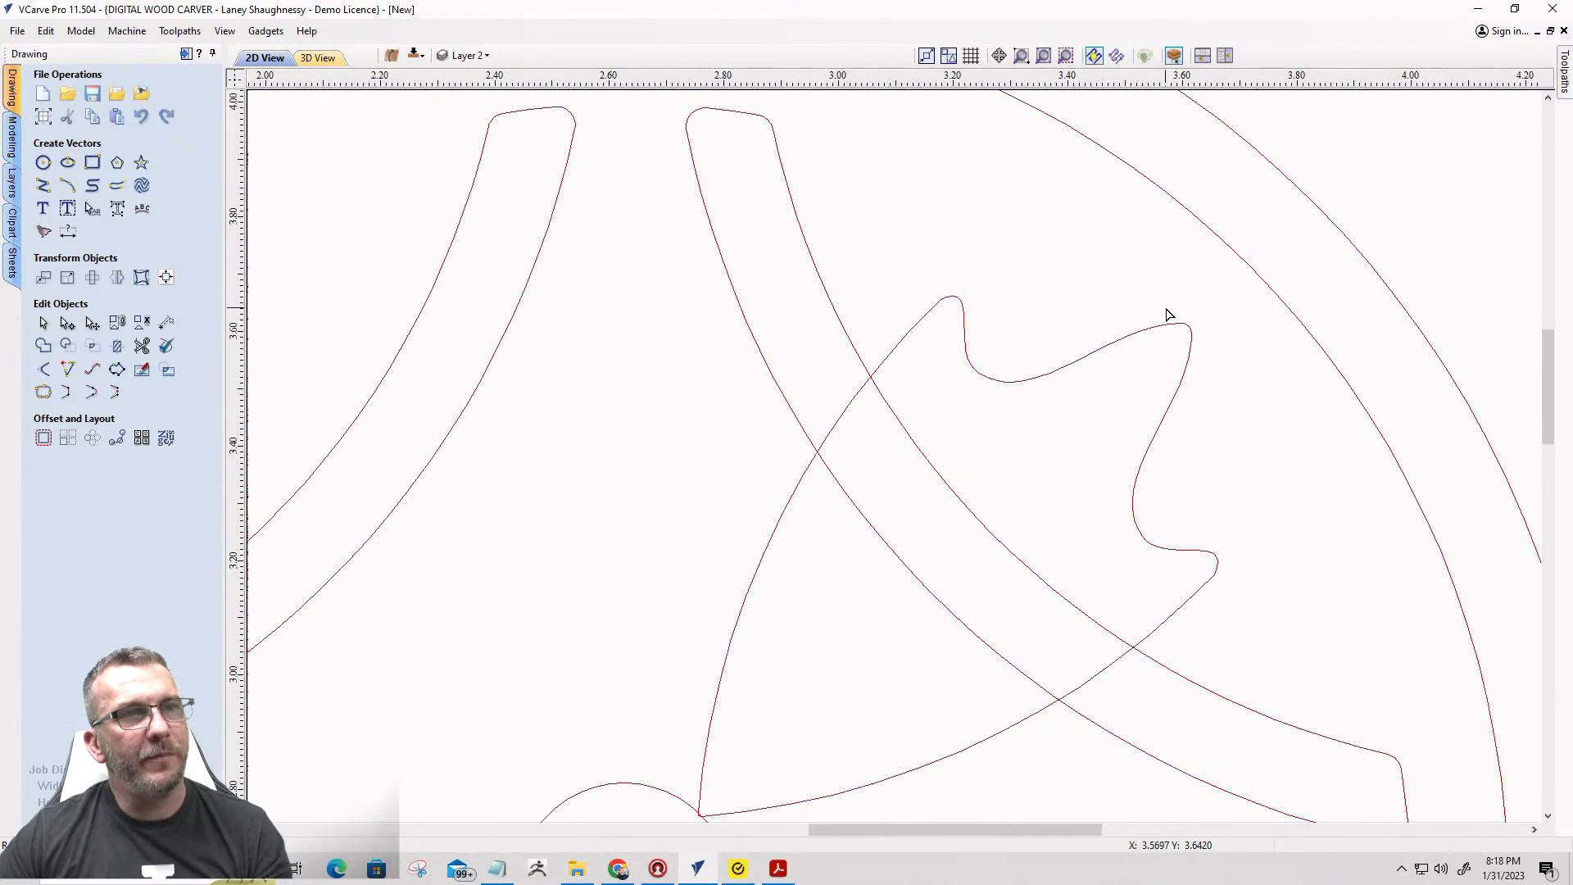
scroll(952, 576, up, 5)
scroll(935, 594, down, 9)
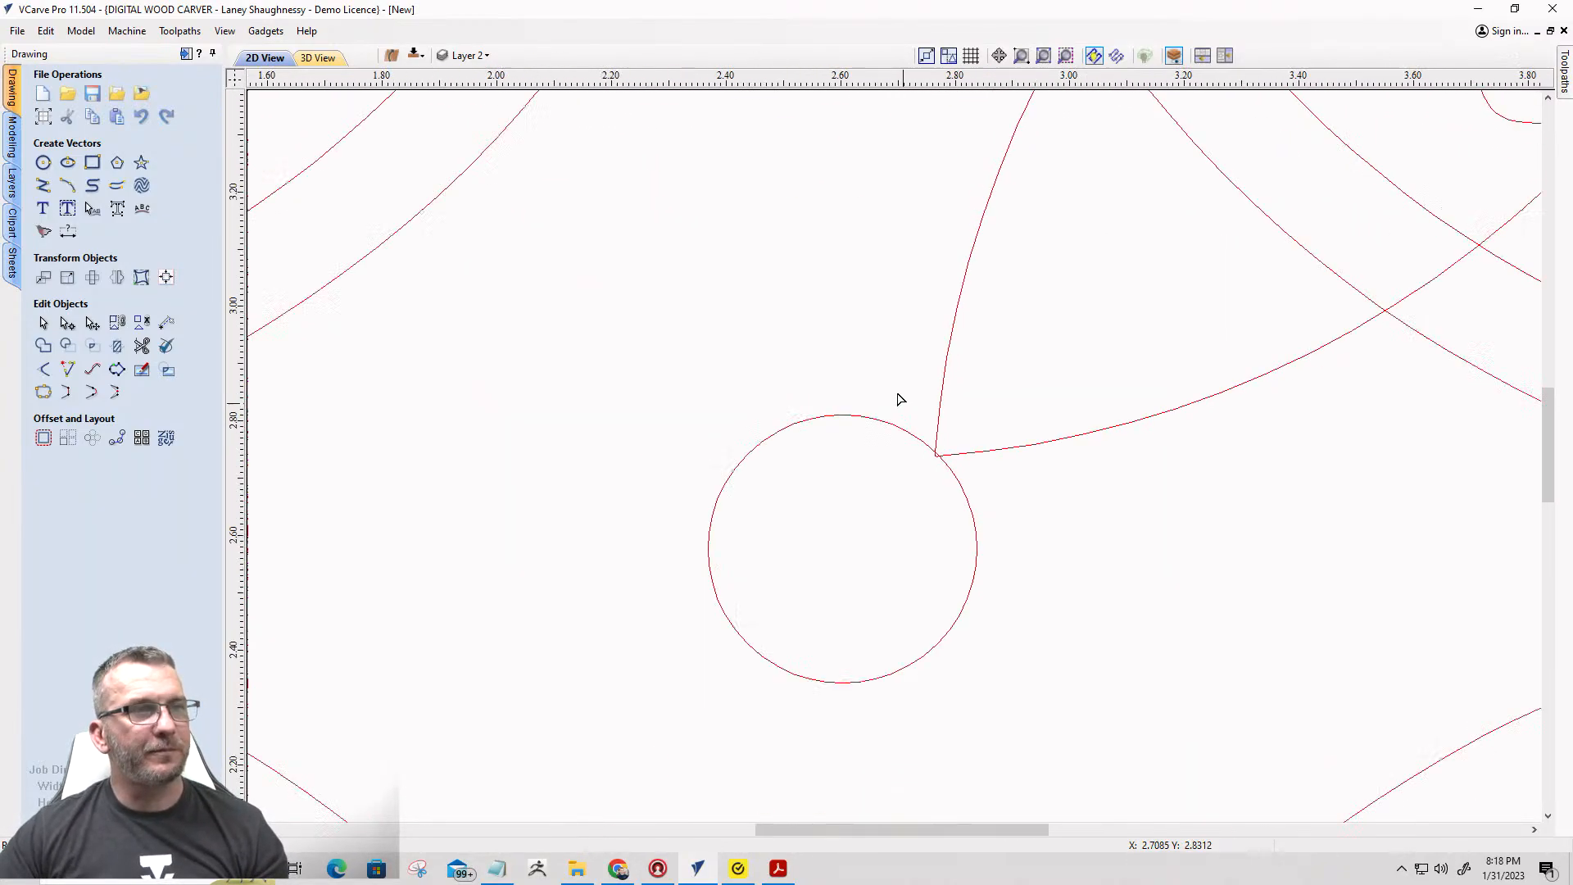
scroll(981, 390, up, 3)
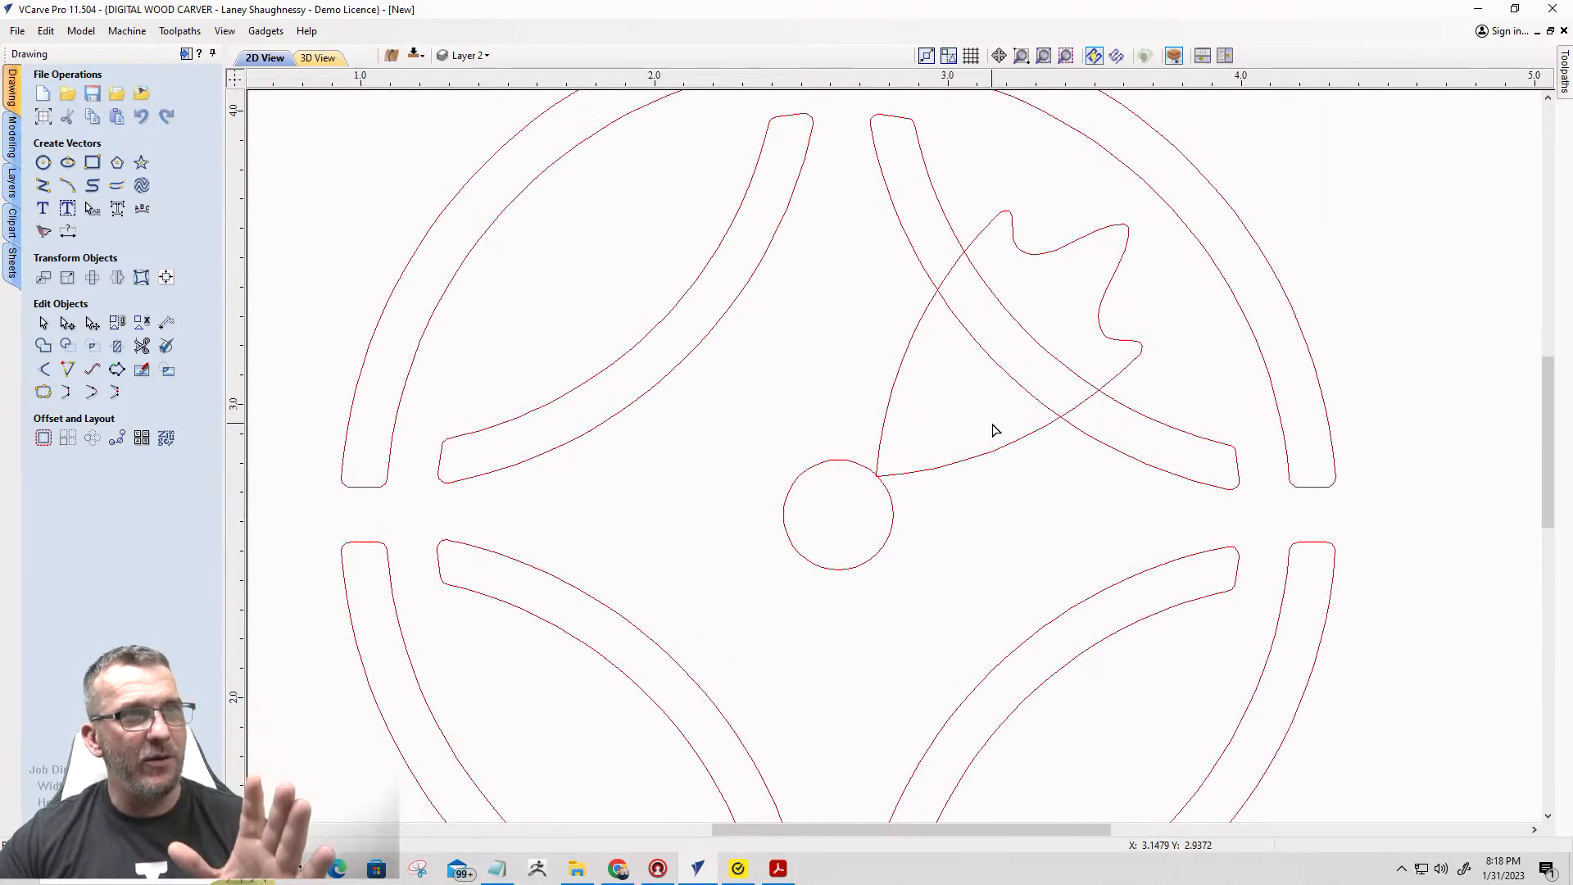
click(831, 463)
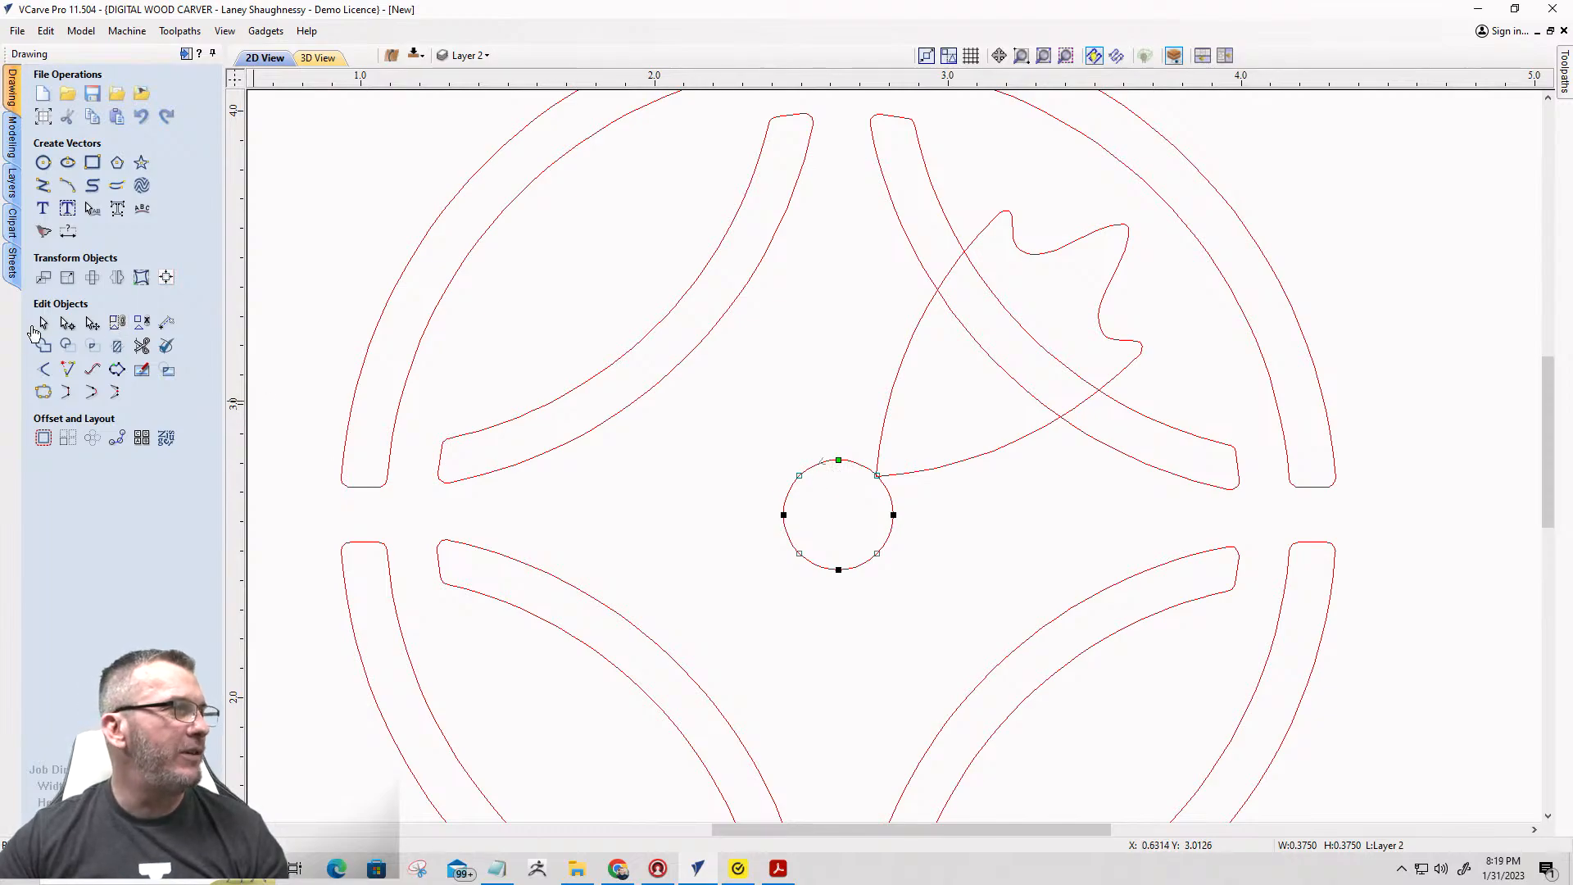
click(48, 331)
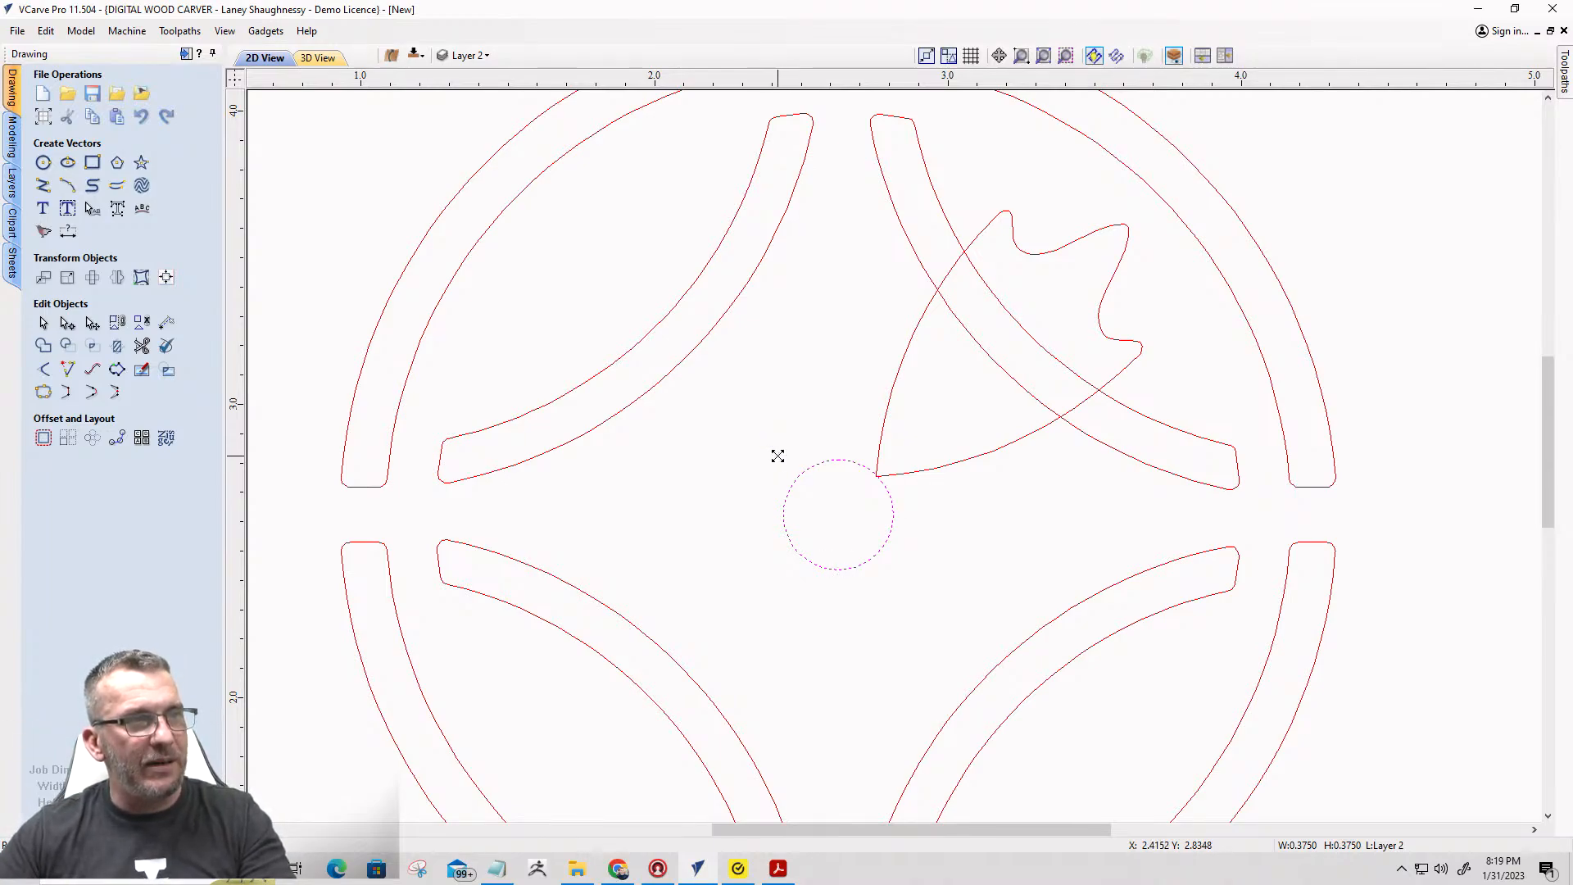
drag(778, 456, 750, 433)
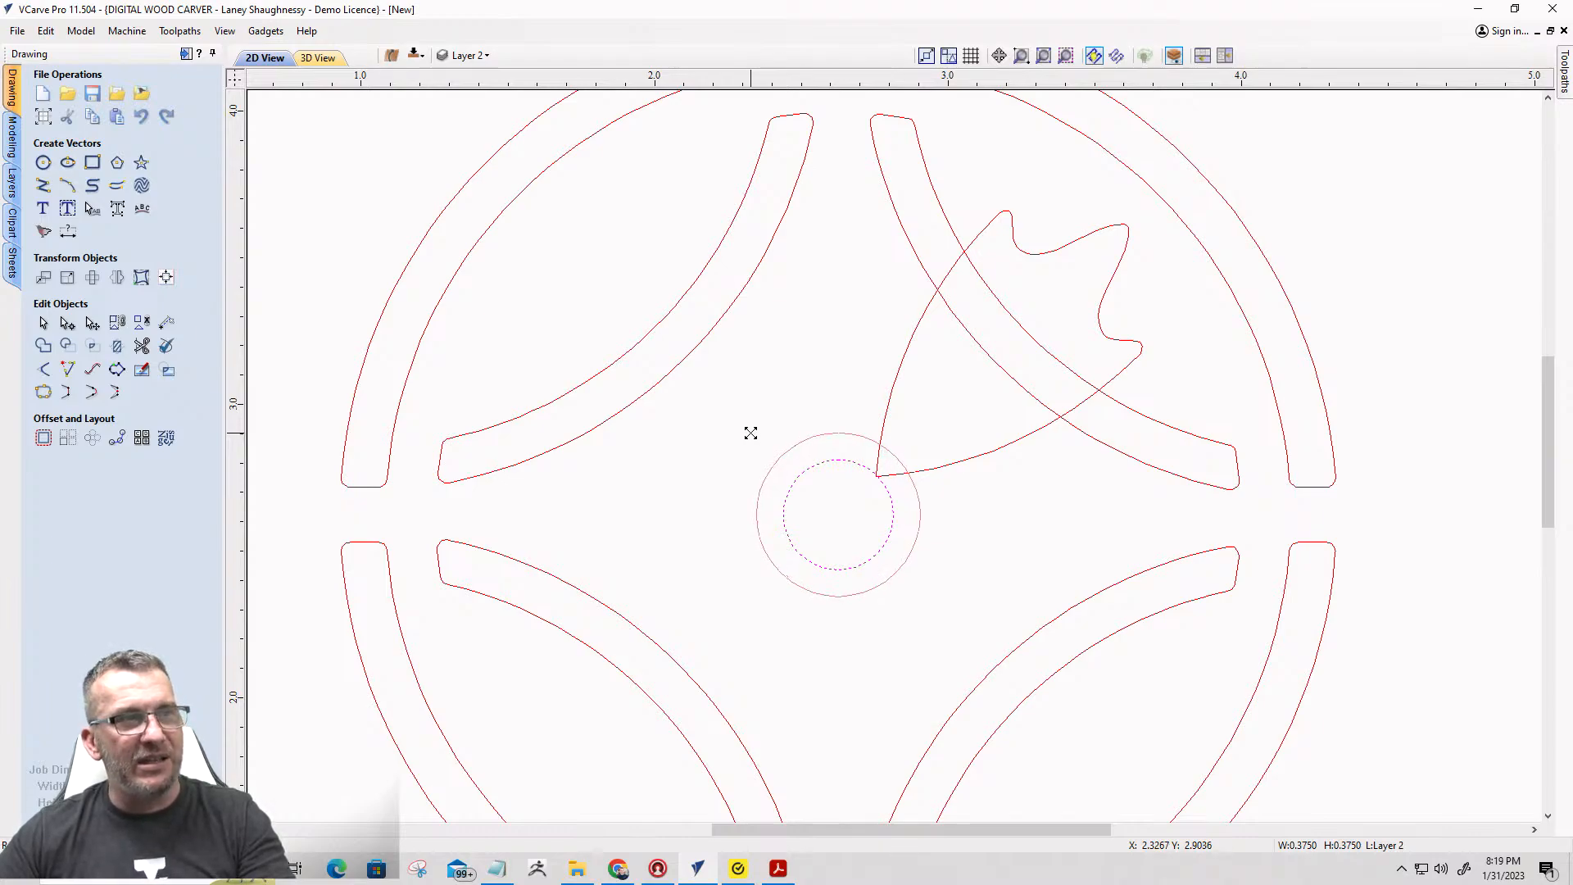
drag(750, 433, 750, 434)
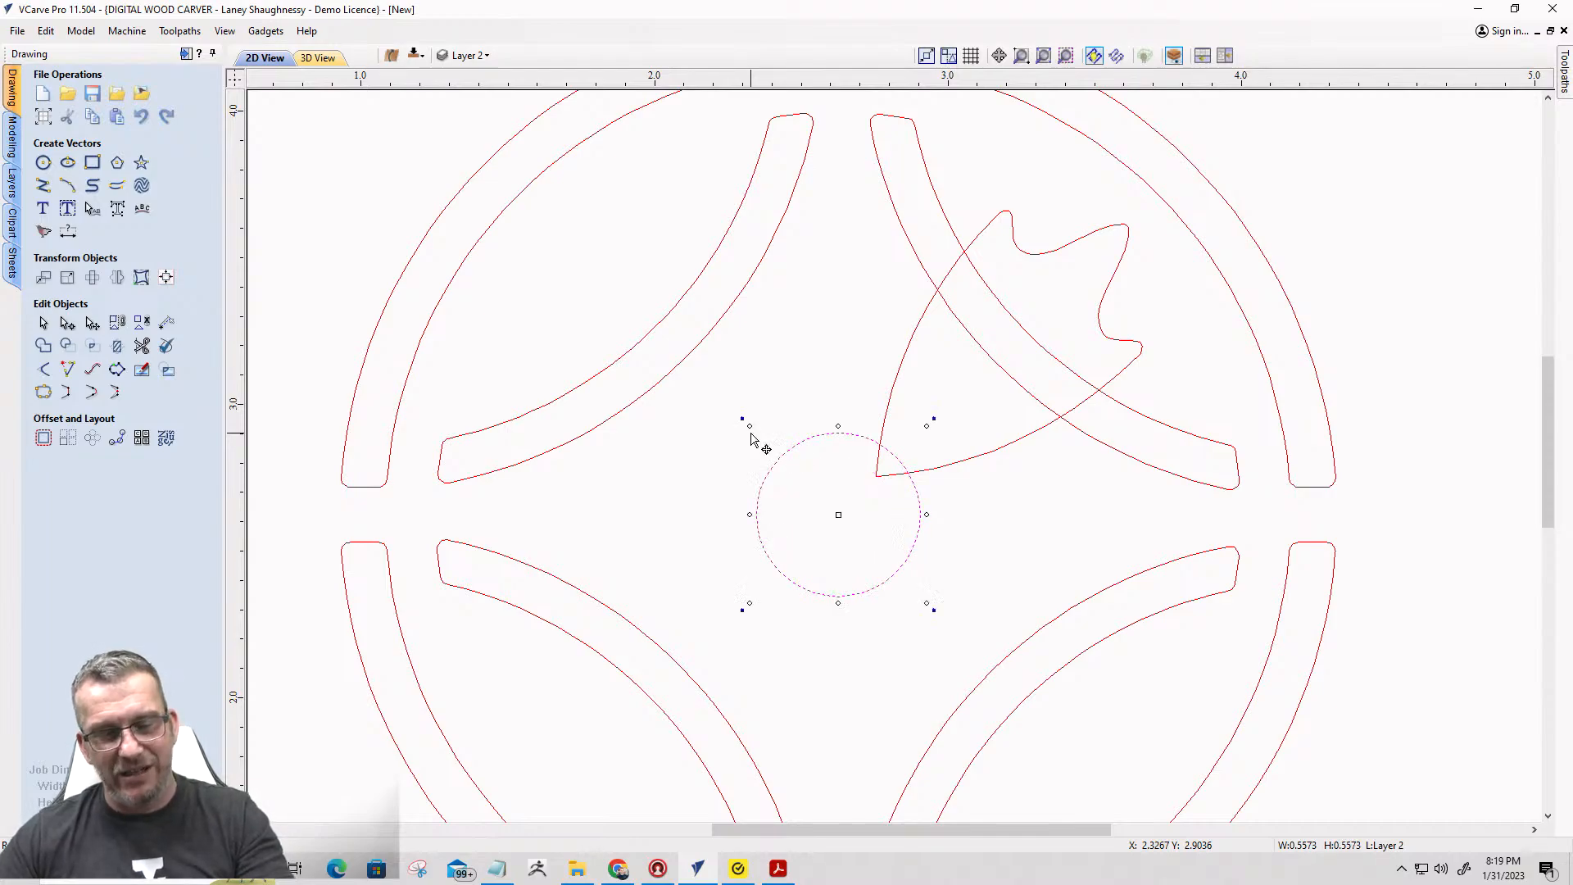
key(ctrl+z)
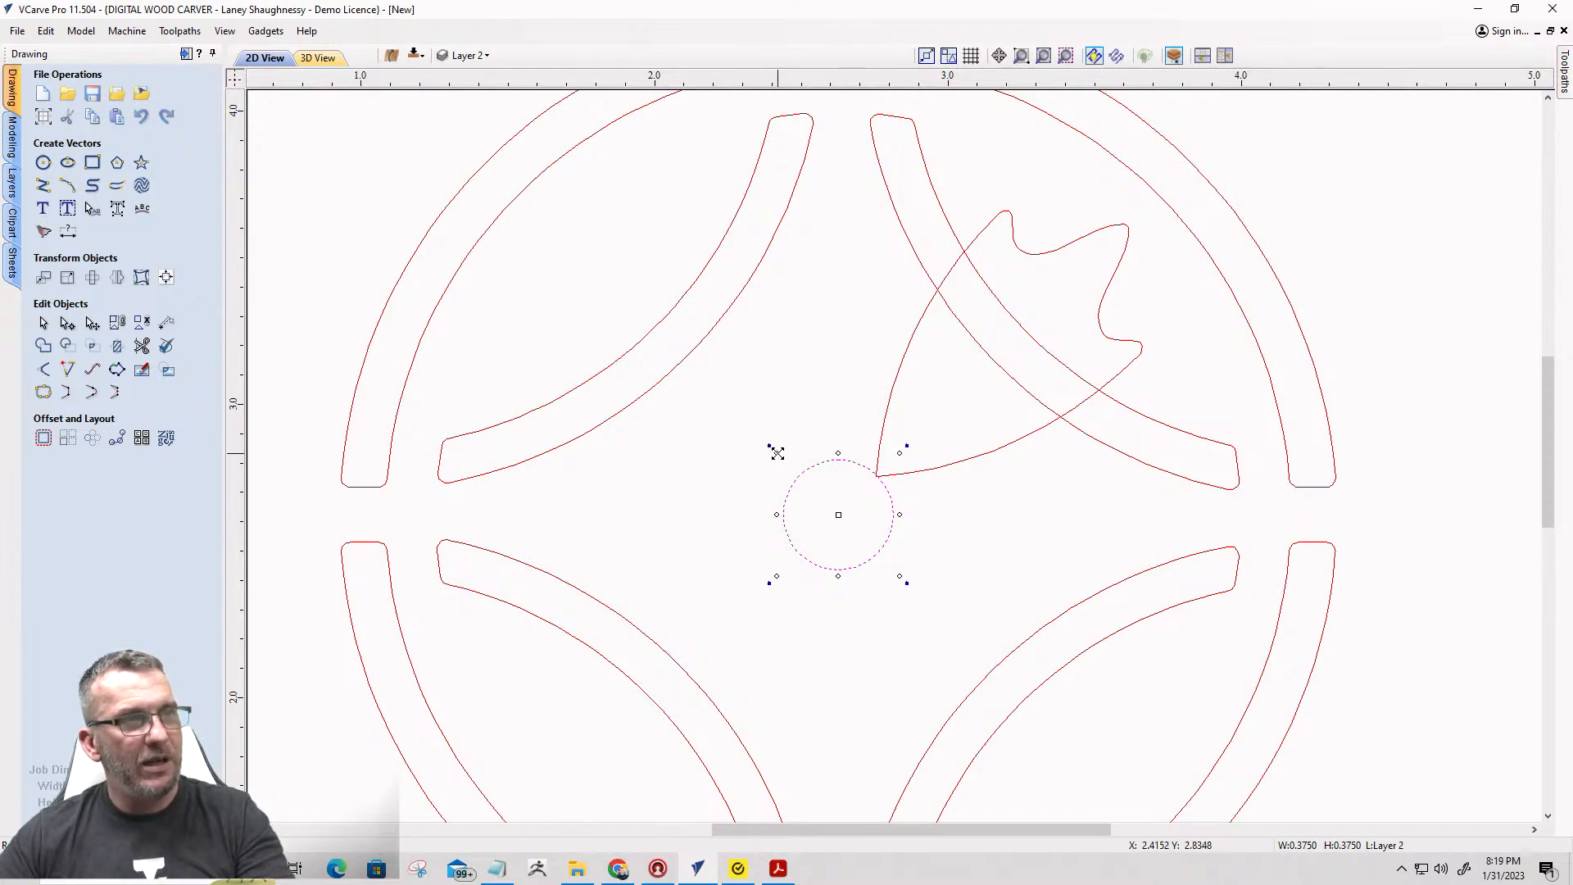
Scale up a concentric copy of the centre circle to about 0.54 inches in diameter, keeping the original.
drag(778, 453, 755, 438)
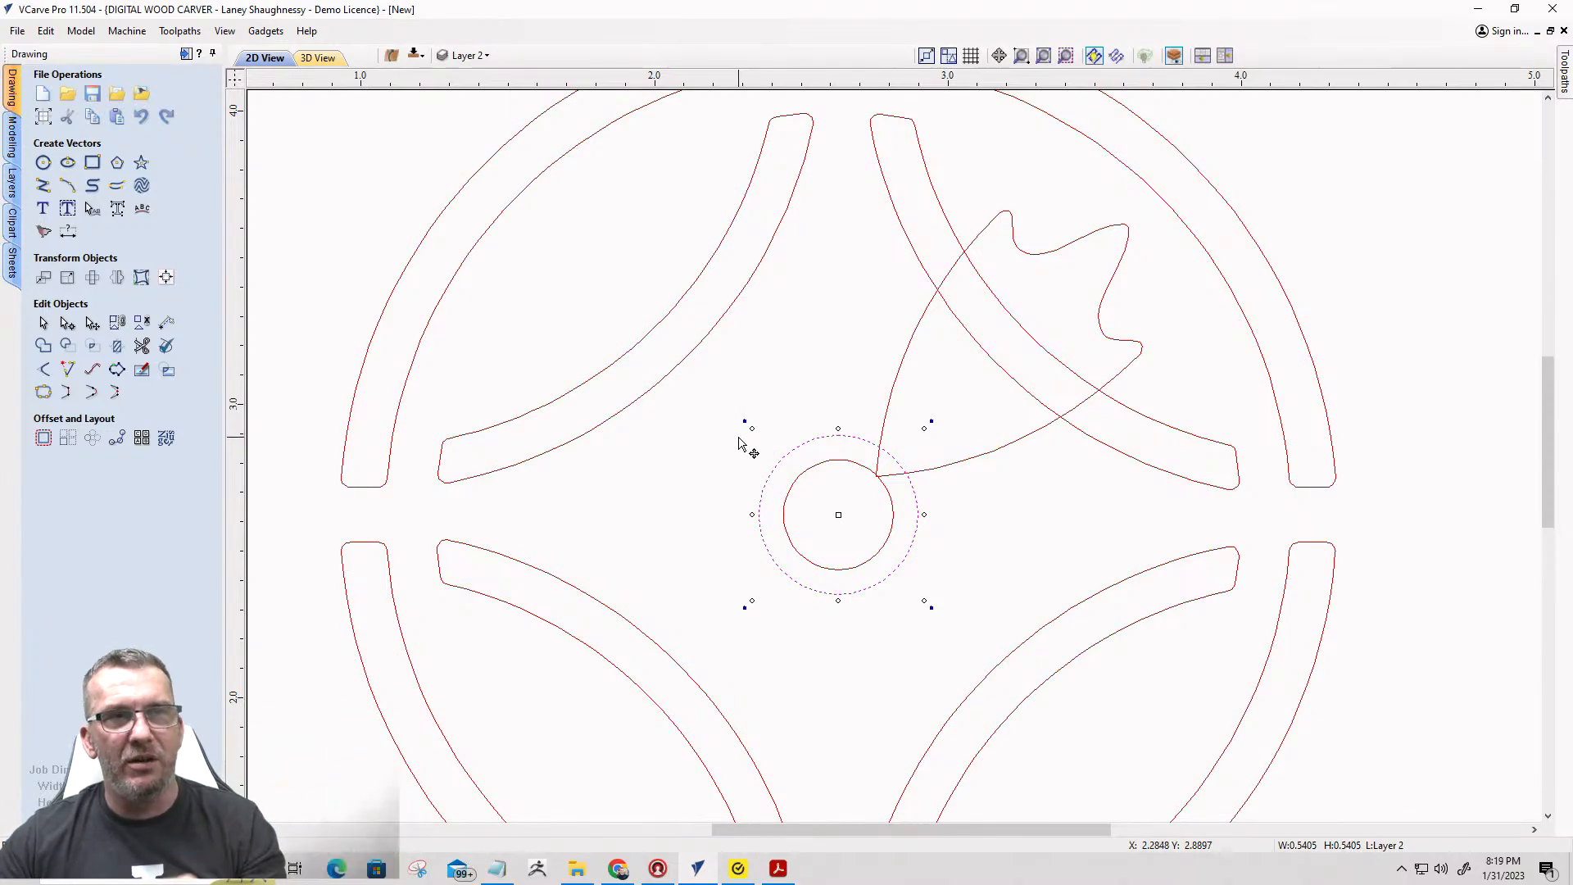
Try offsetting the leaf outline outwards by 0.125 inches, and undo the offset.
click(899, 373)
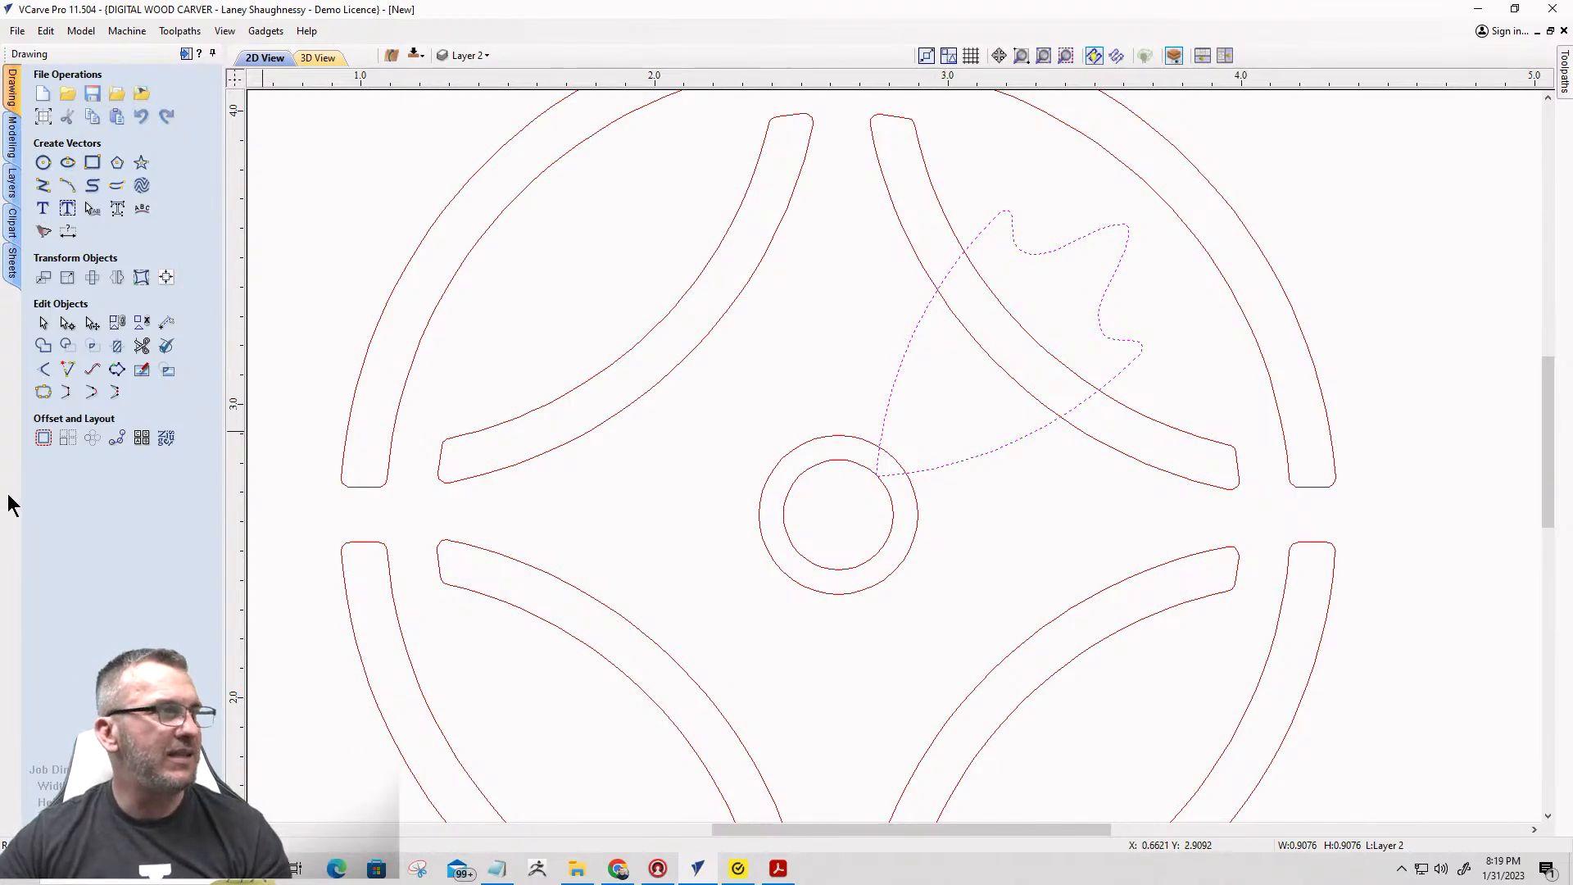
click(44, 437)
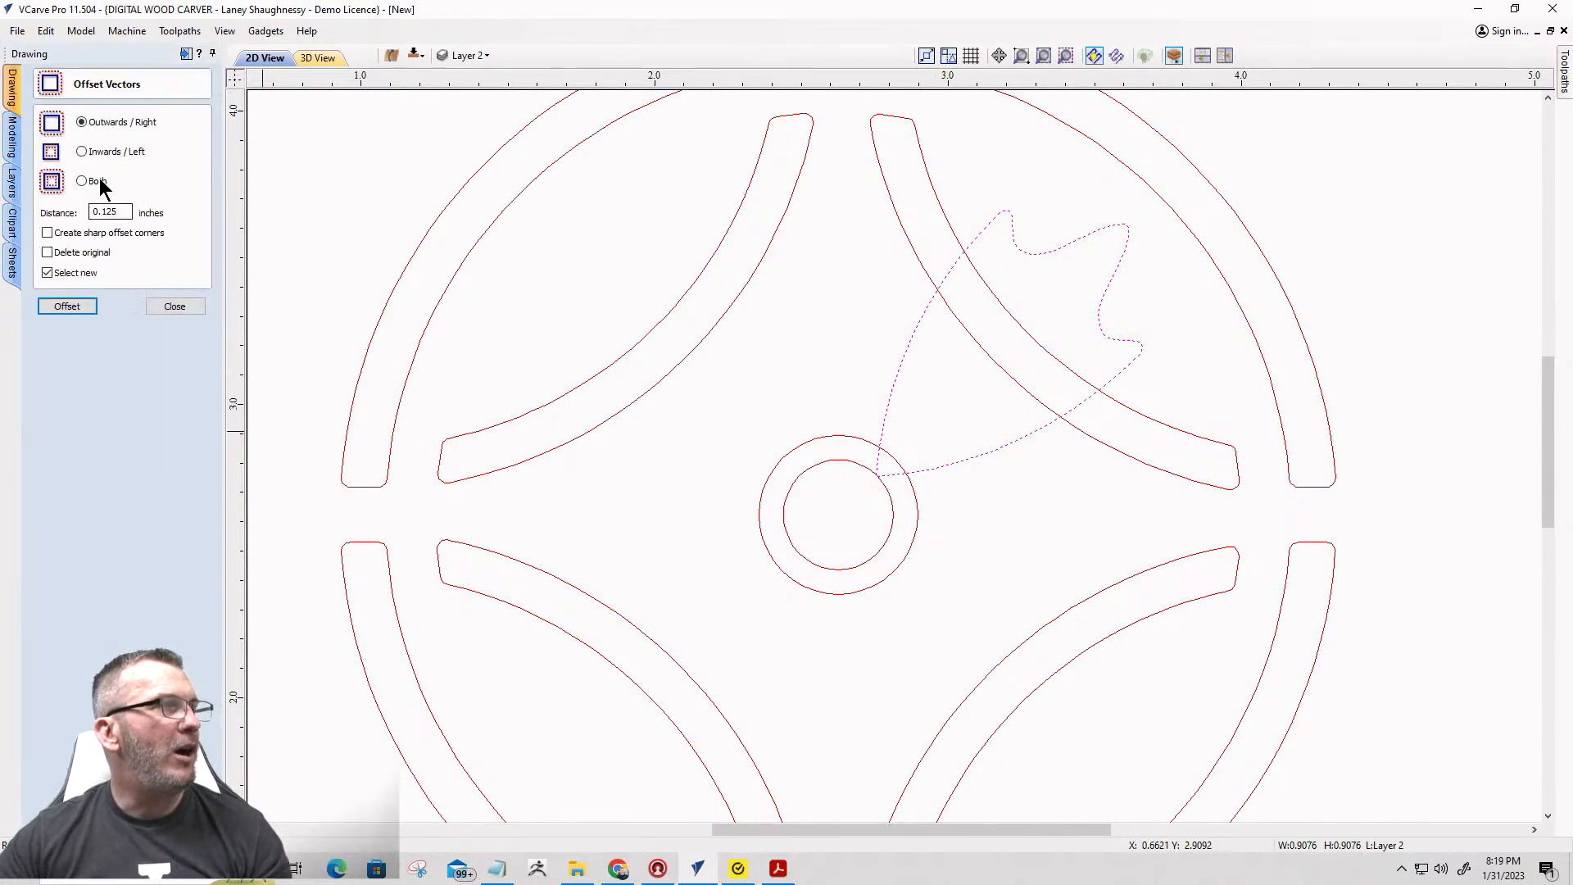
click(66, 307)
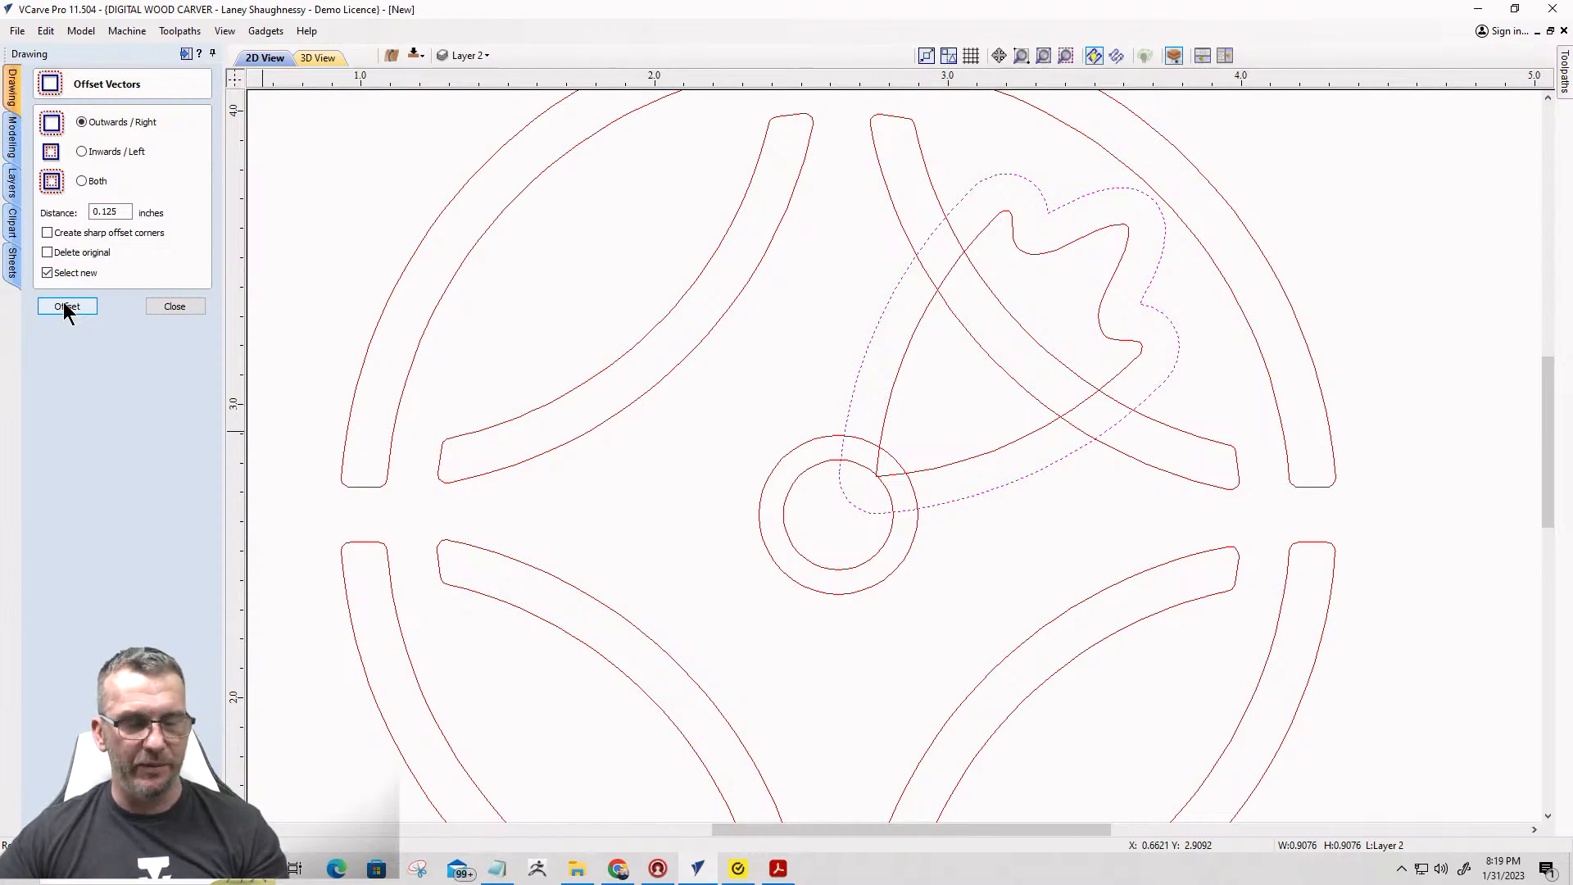
key(ctrl+z)
Offset the leaf outline outwards by 0.0625 inches, keeping the original and selecting the new vector.
drag(100, 212, 154, 215)
text(.06)
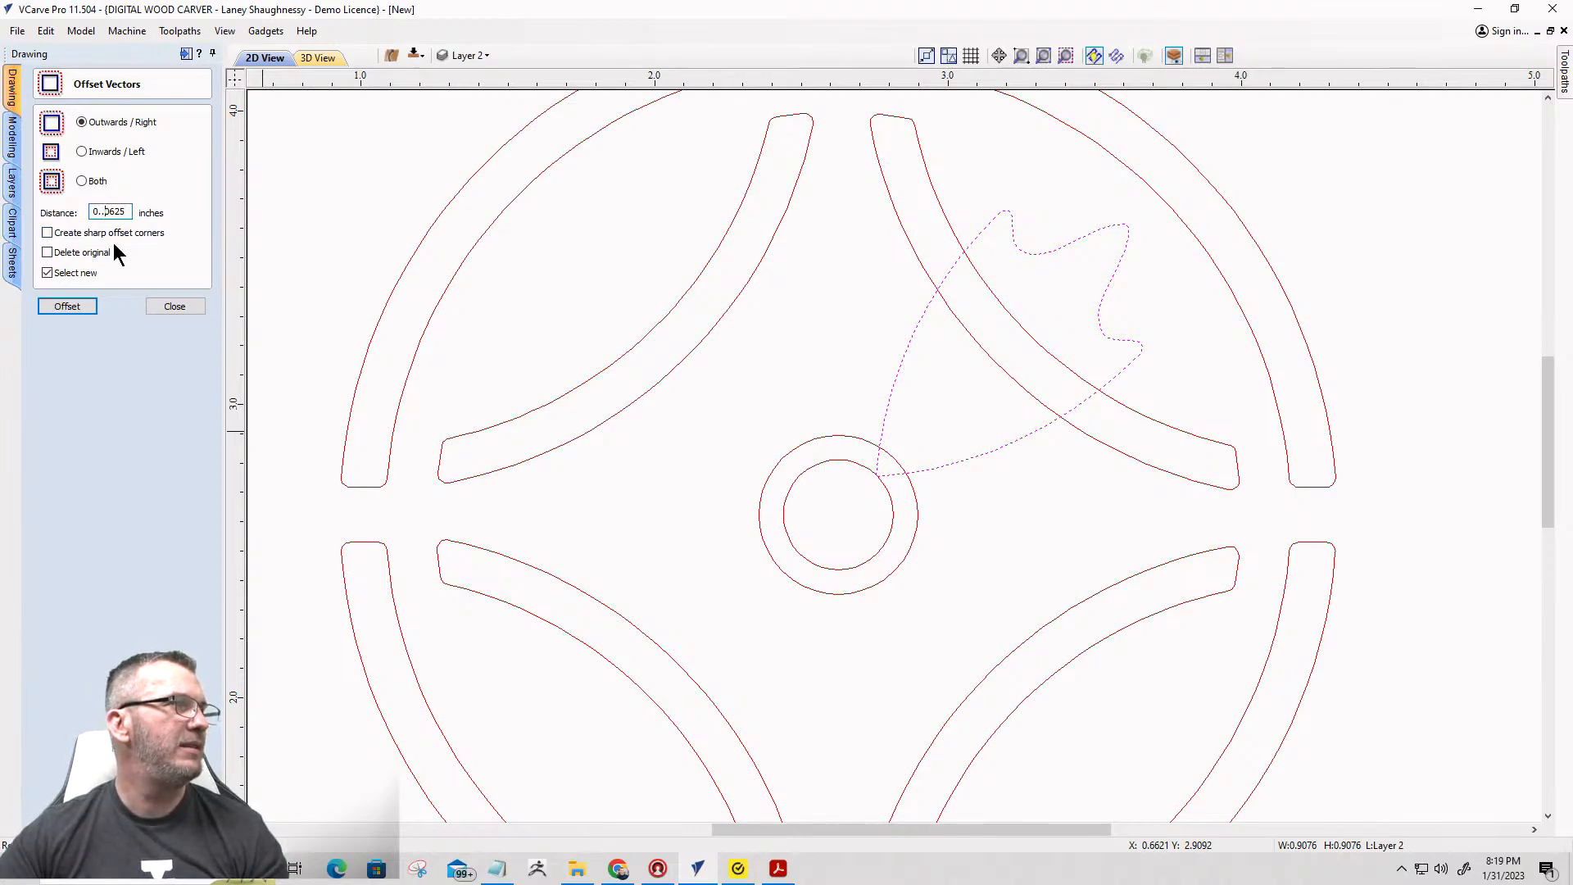
key(BackSpace)
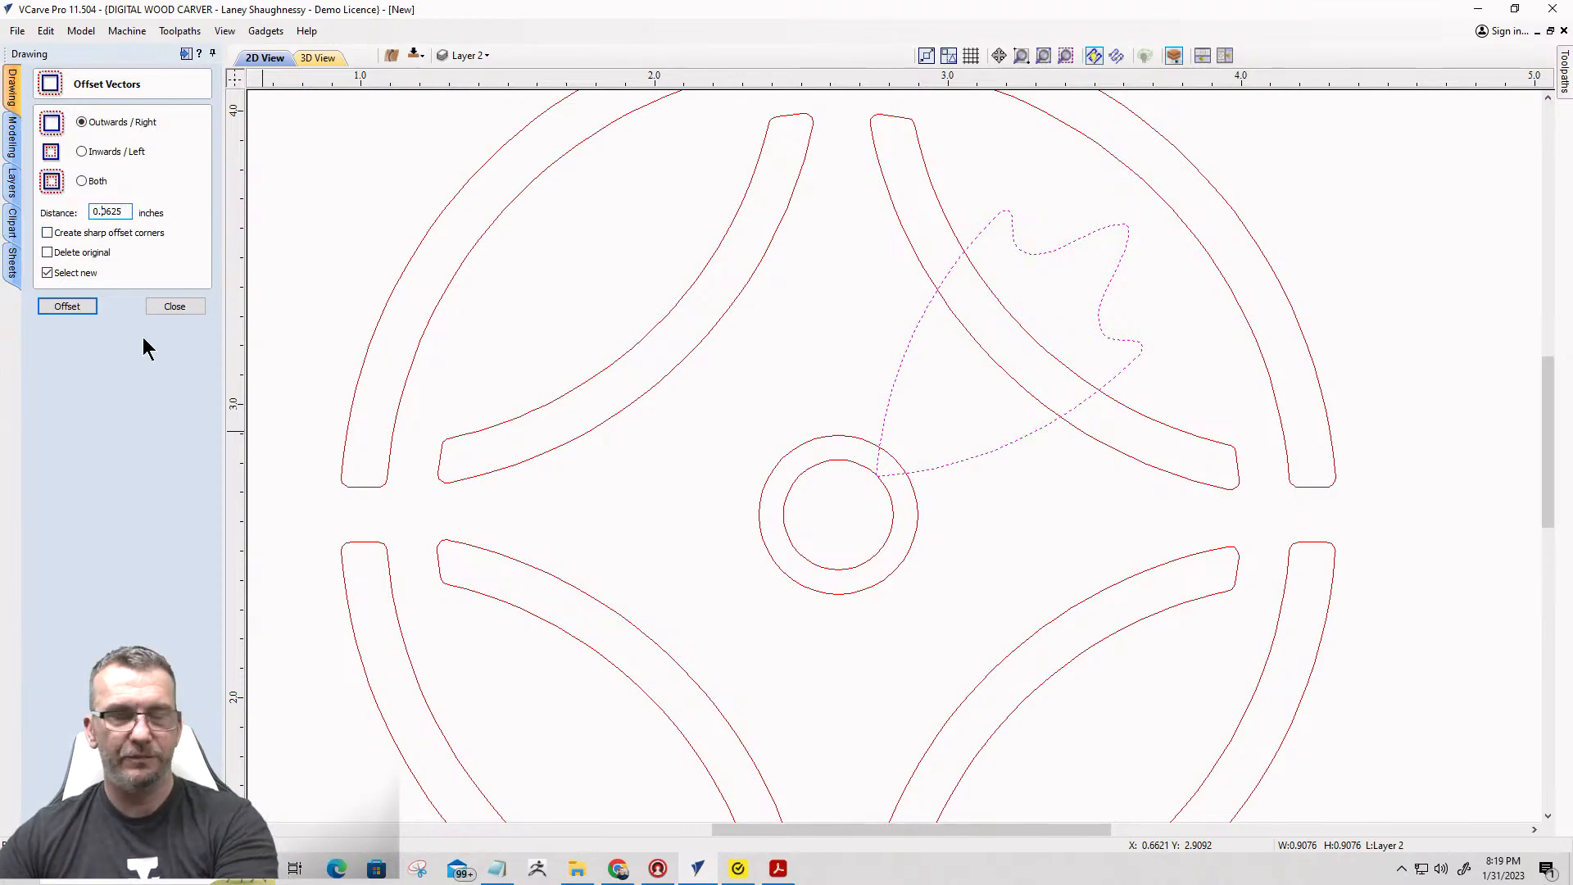
click(85, 310)
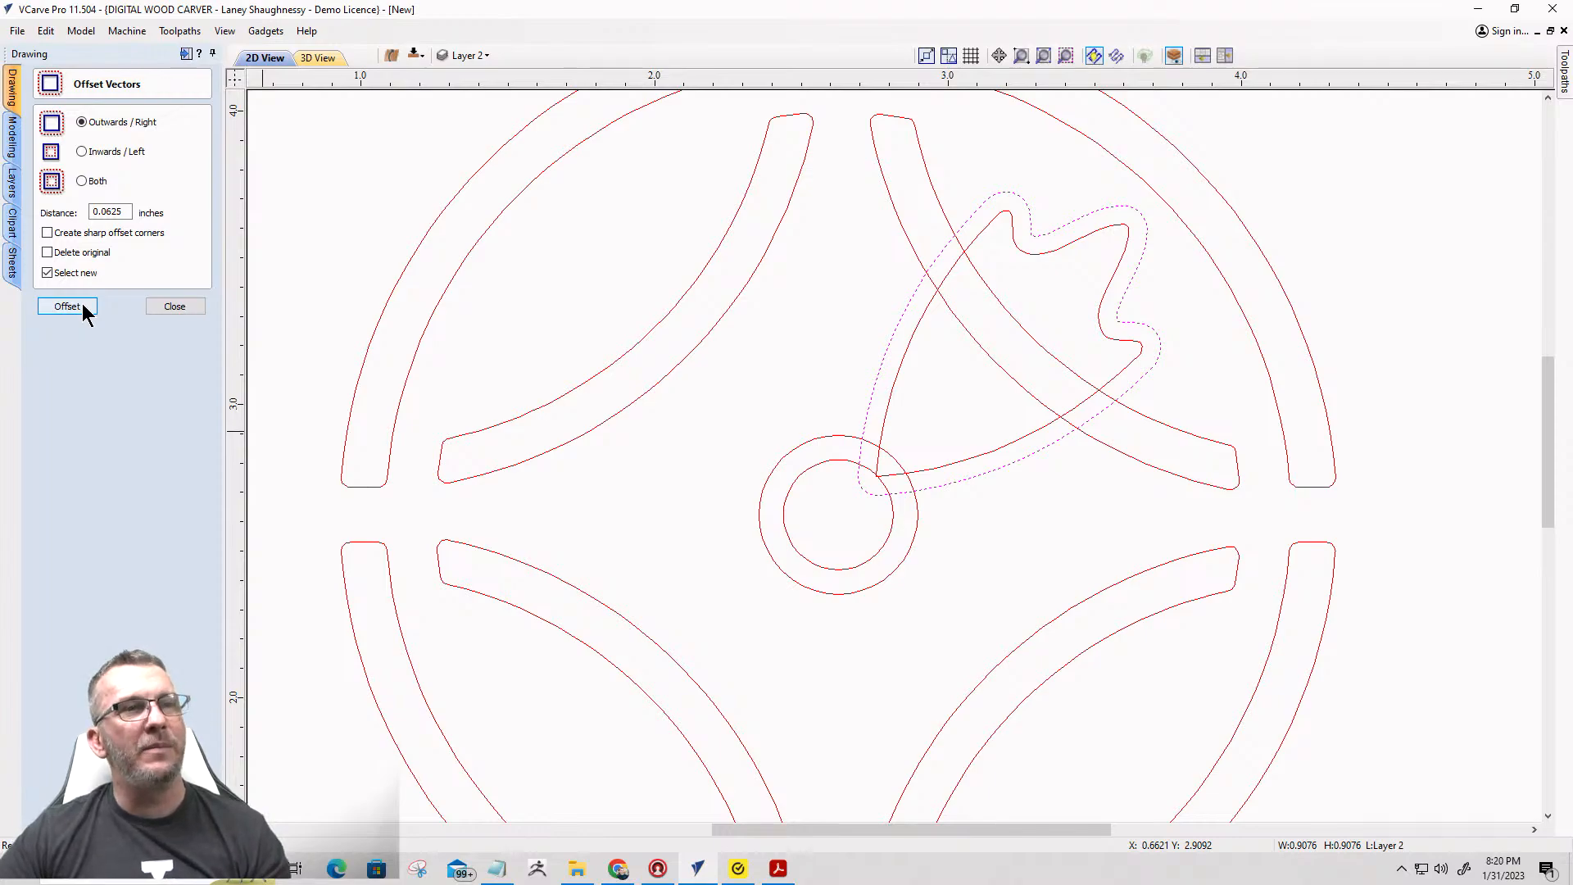
Circular-copy the leaf and its offset outline as 4 rotated items over 360 degrees around the centre at X 2.625, Y 2.625.
click(175, 306)
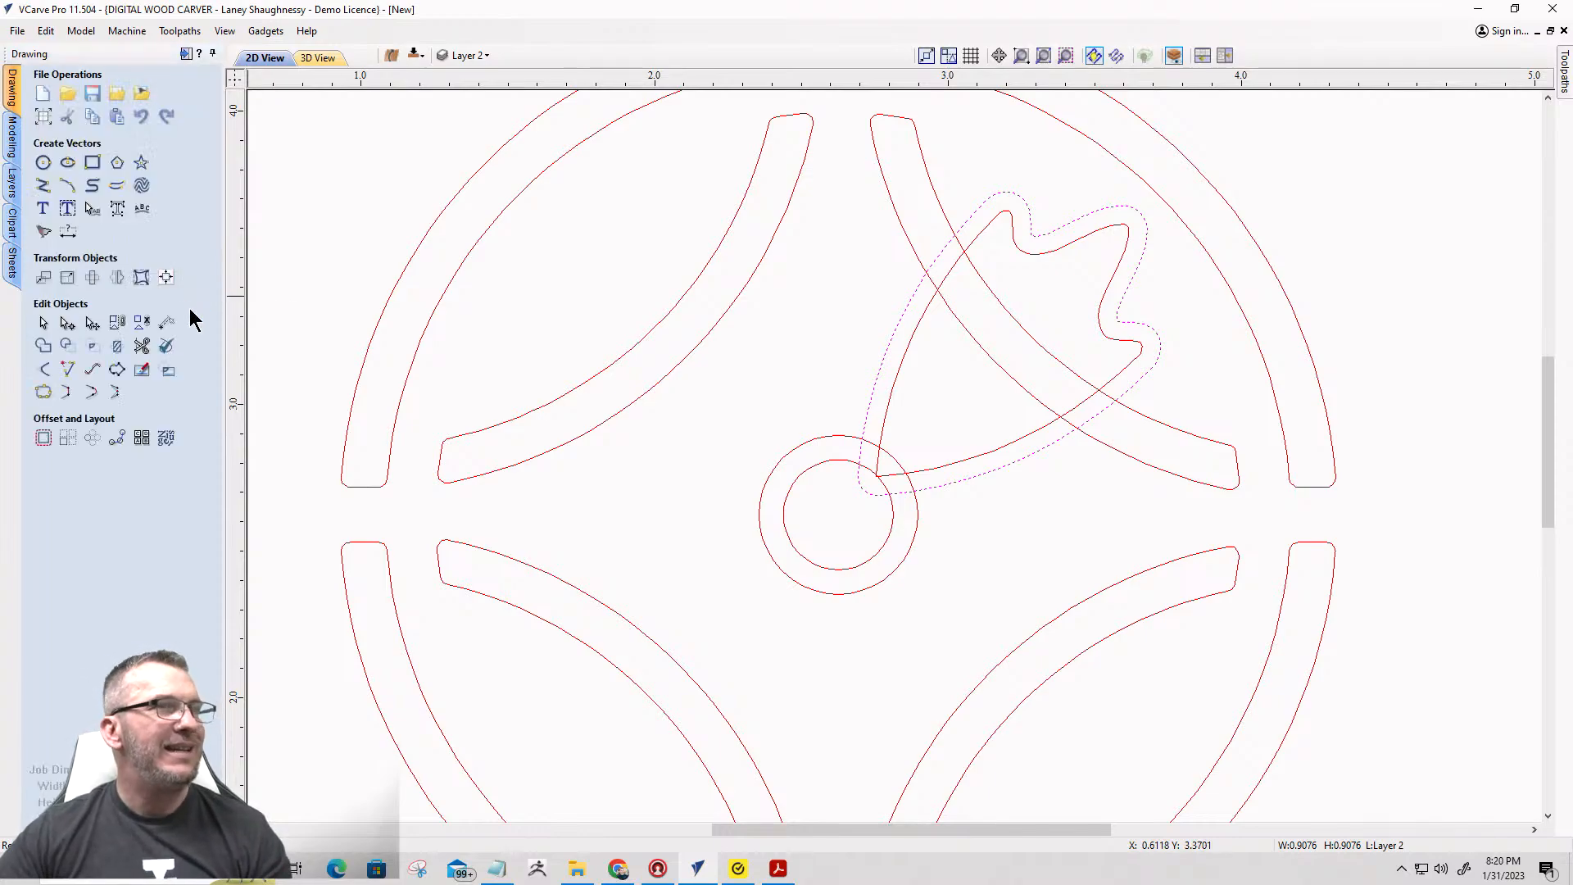
scroll(490, 341, down, 1)
drag(939, 462, 842, 395)
scroll(965, 412, down, 1)
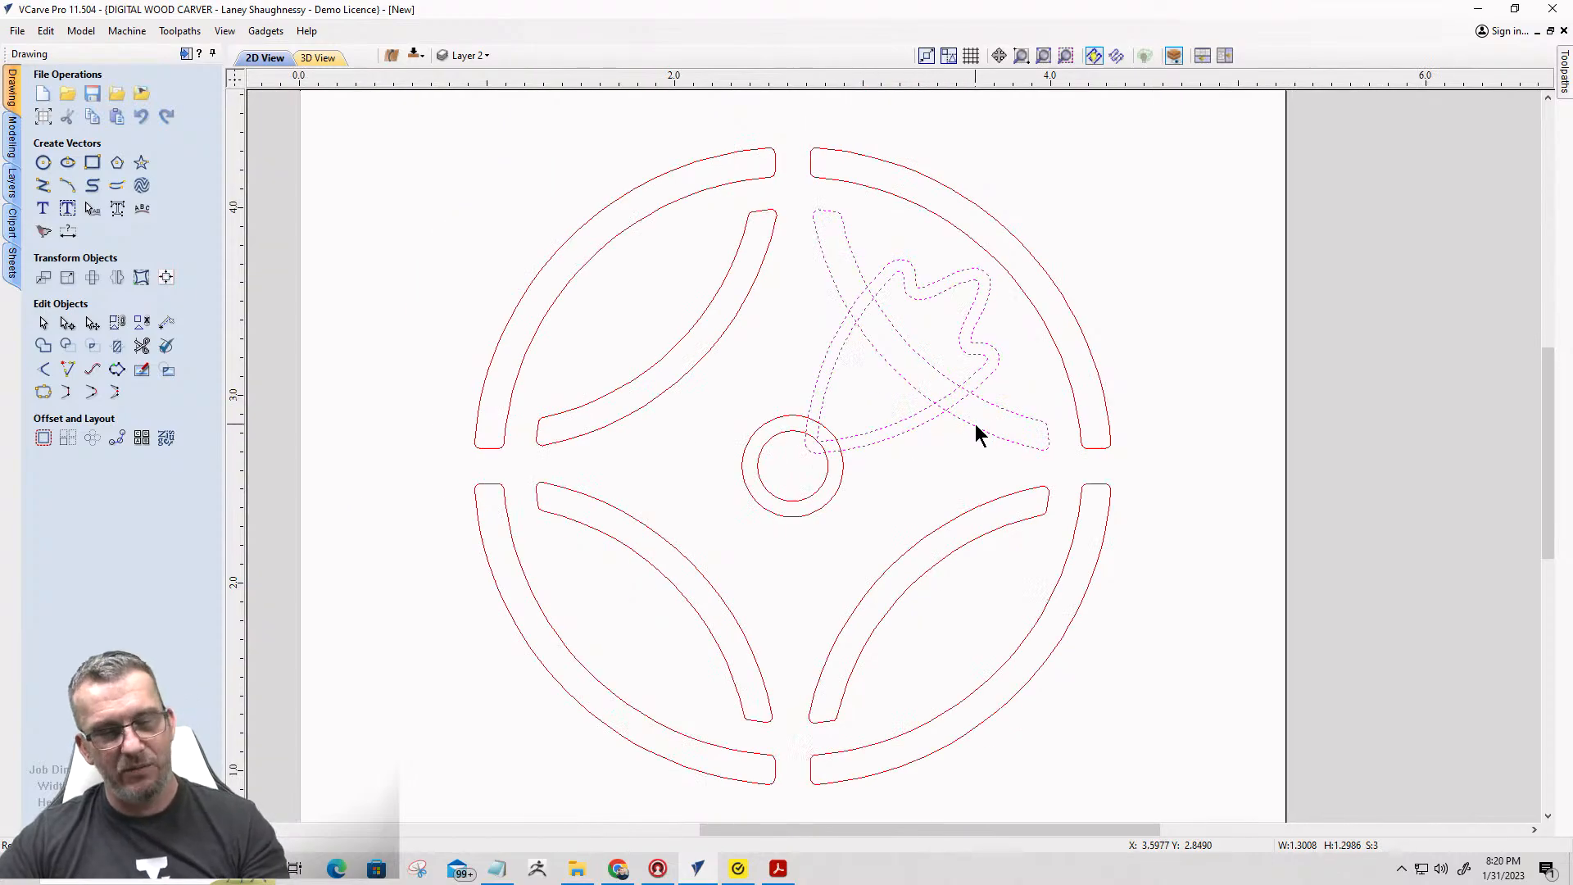
shift+click(975, 425)
scroll(1050, 369, down, 2)
scroll(871, 437, up, 2)
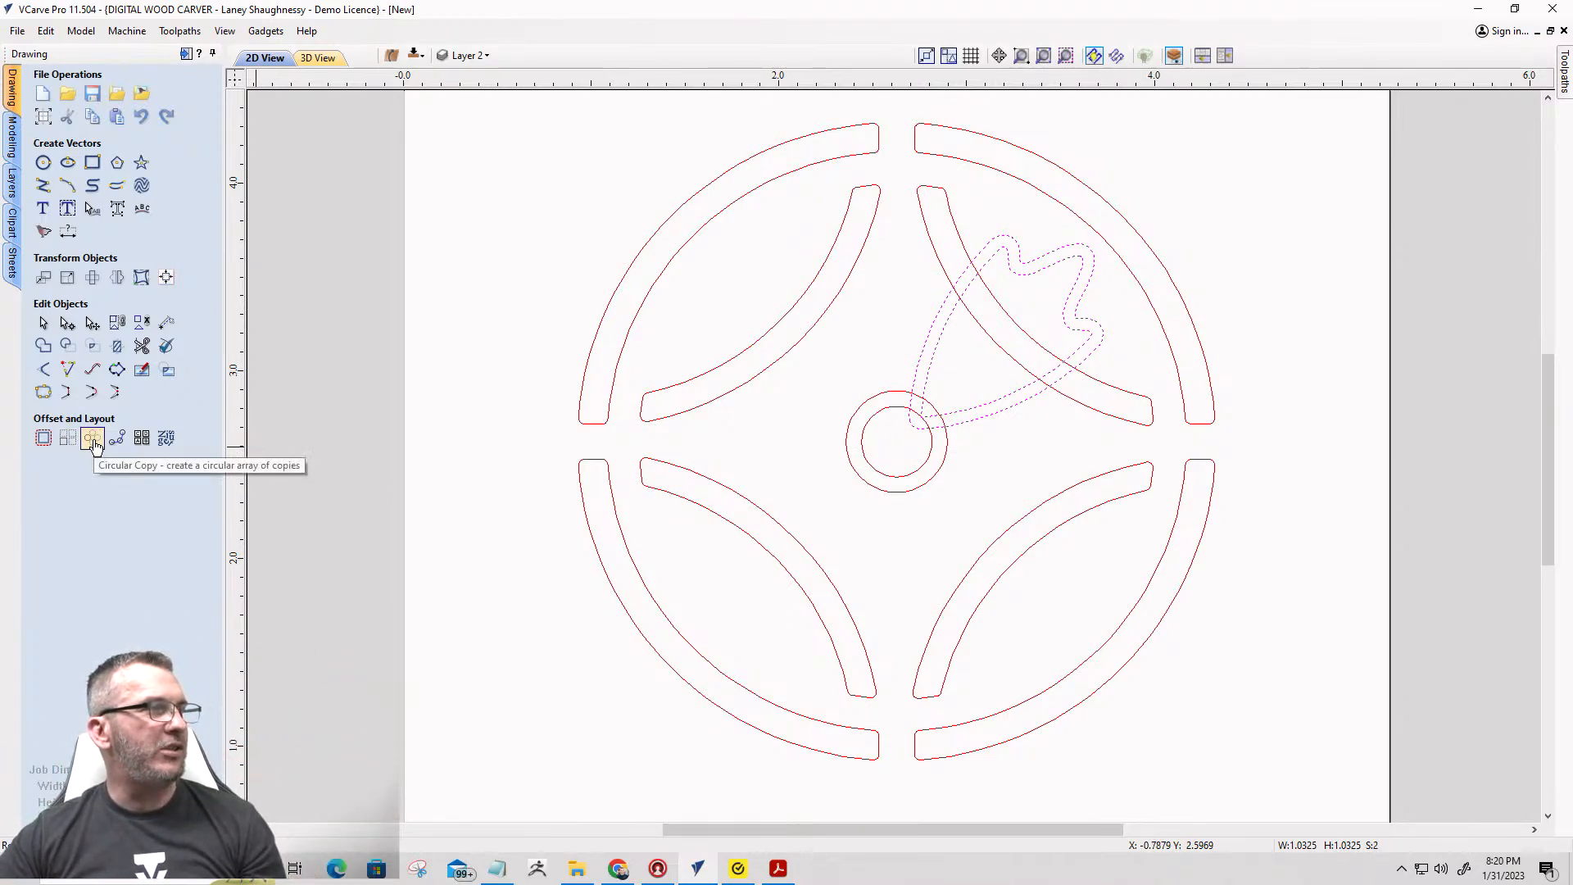
click(93, 440)
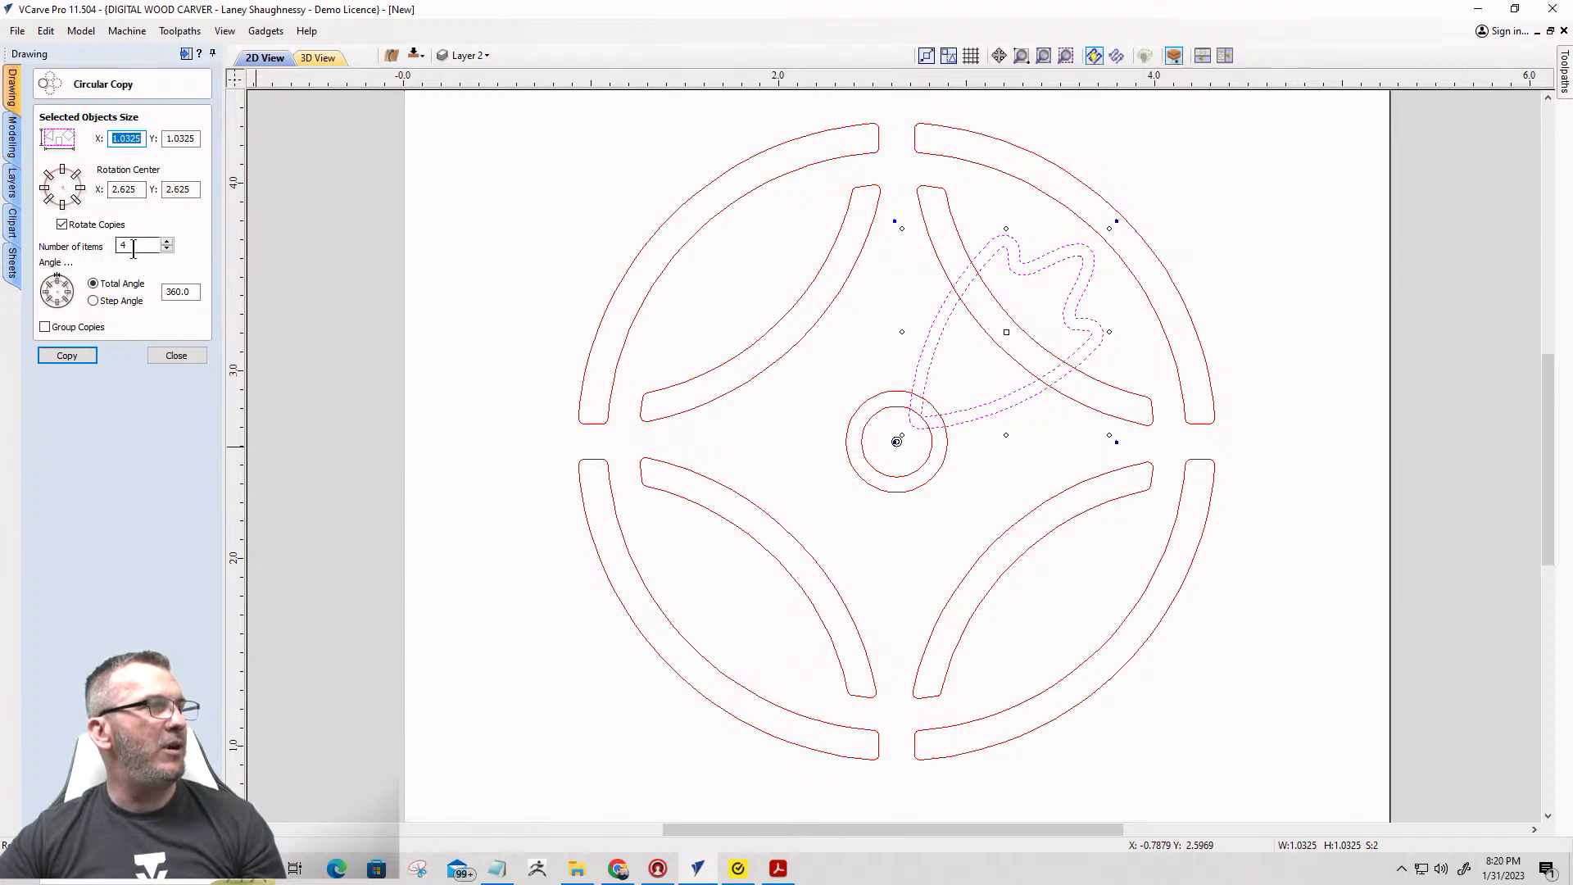
click(67, 355)
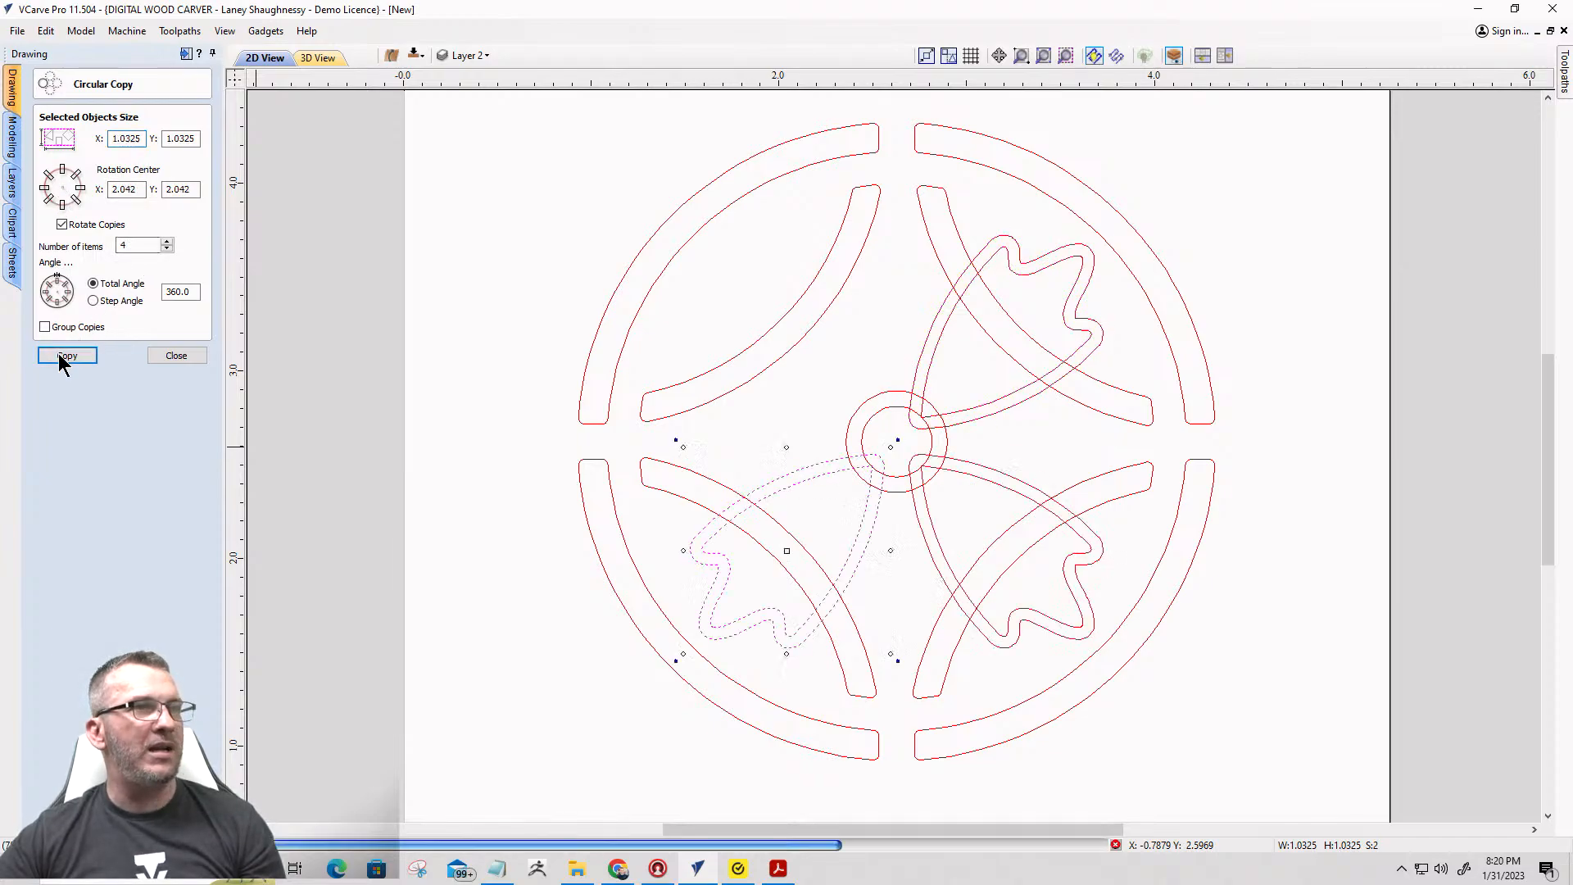
scroll(999, 327, up, 3)
scroll(999, 323, down, 3)
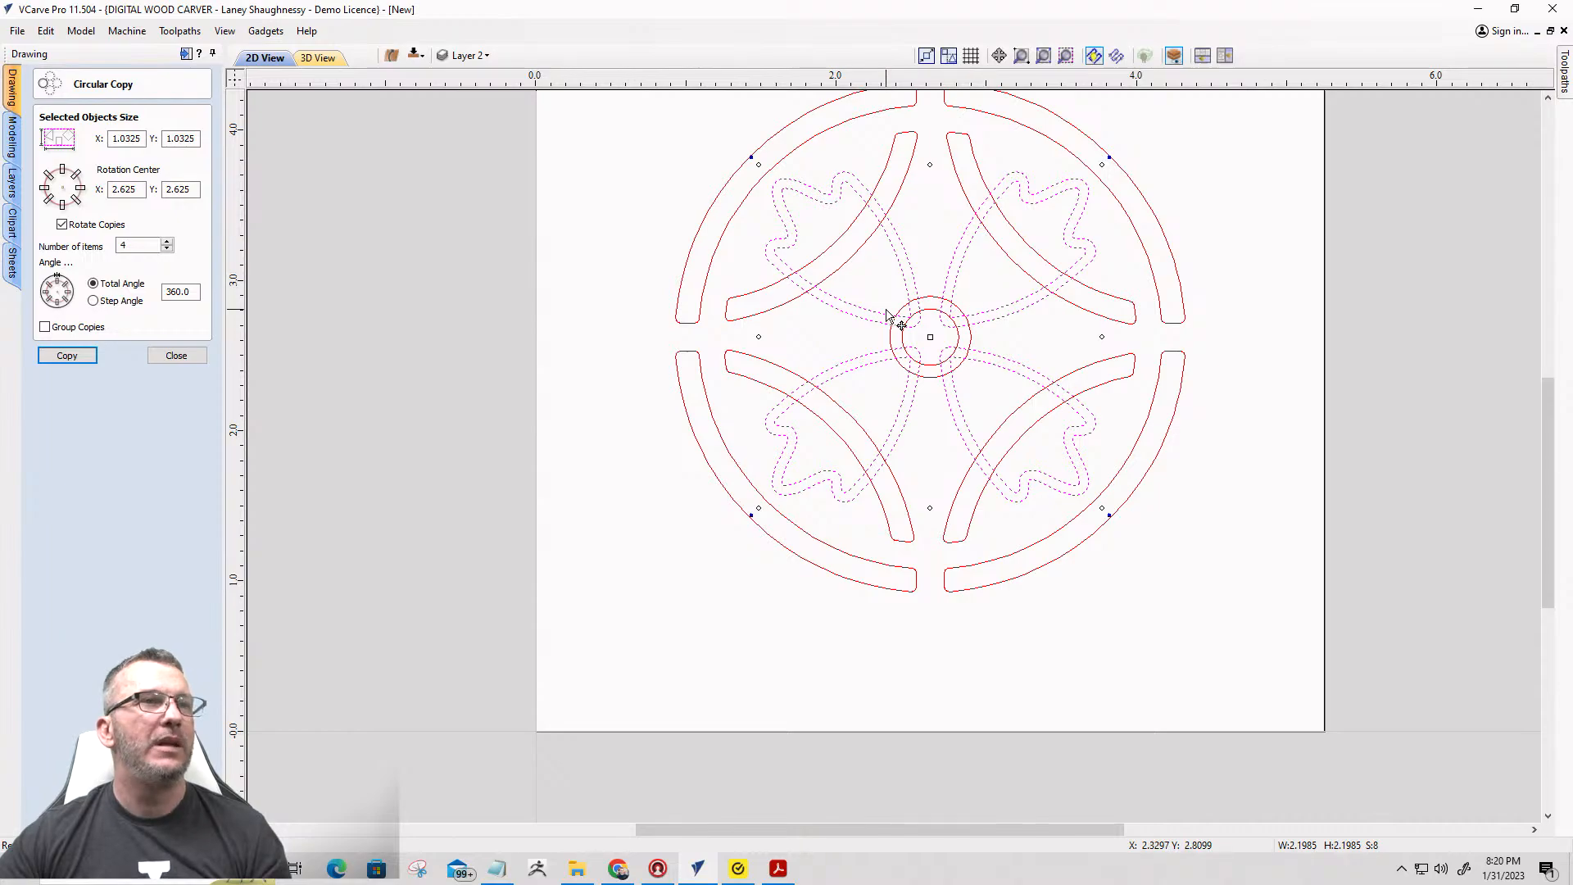
click(194, 358)
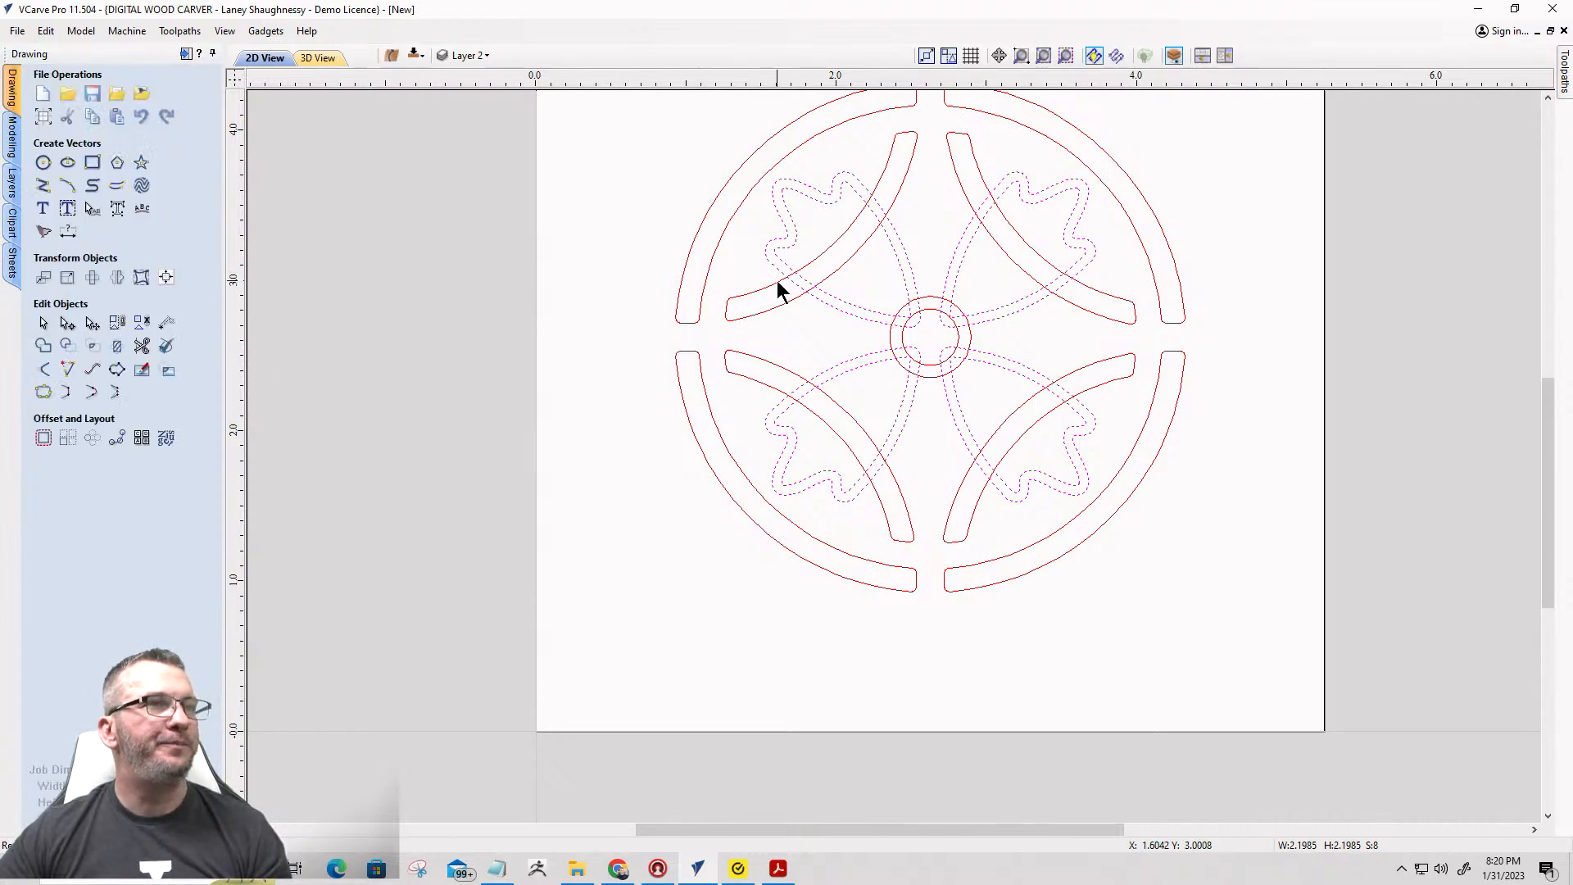
Open the Trim Objects tool to prepare for clearing the overlaps between the curved bars and the leaves.
scroll(775, 281, up, 1)
scroll(786, 296, down, 2)
scroll(947, 217, up, 3)
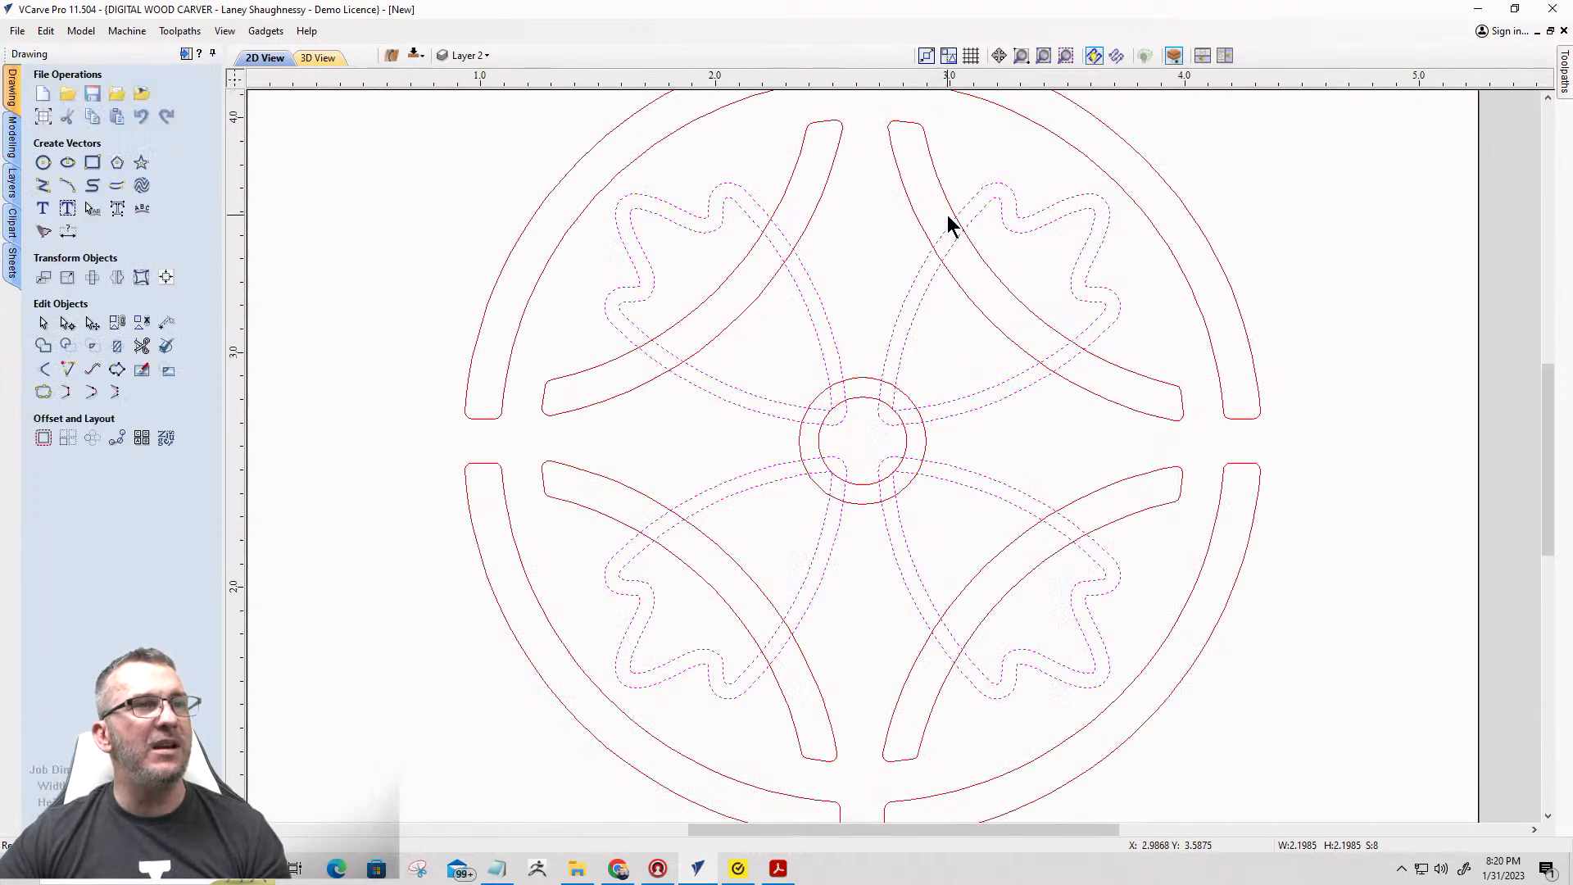
scroll(947, 215, up, 2)
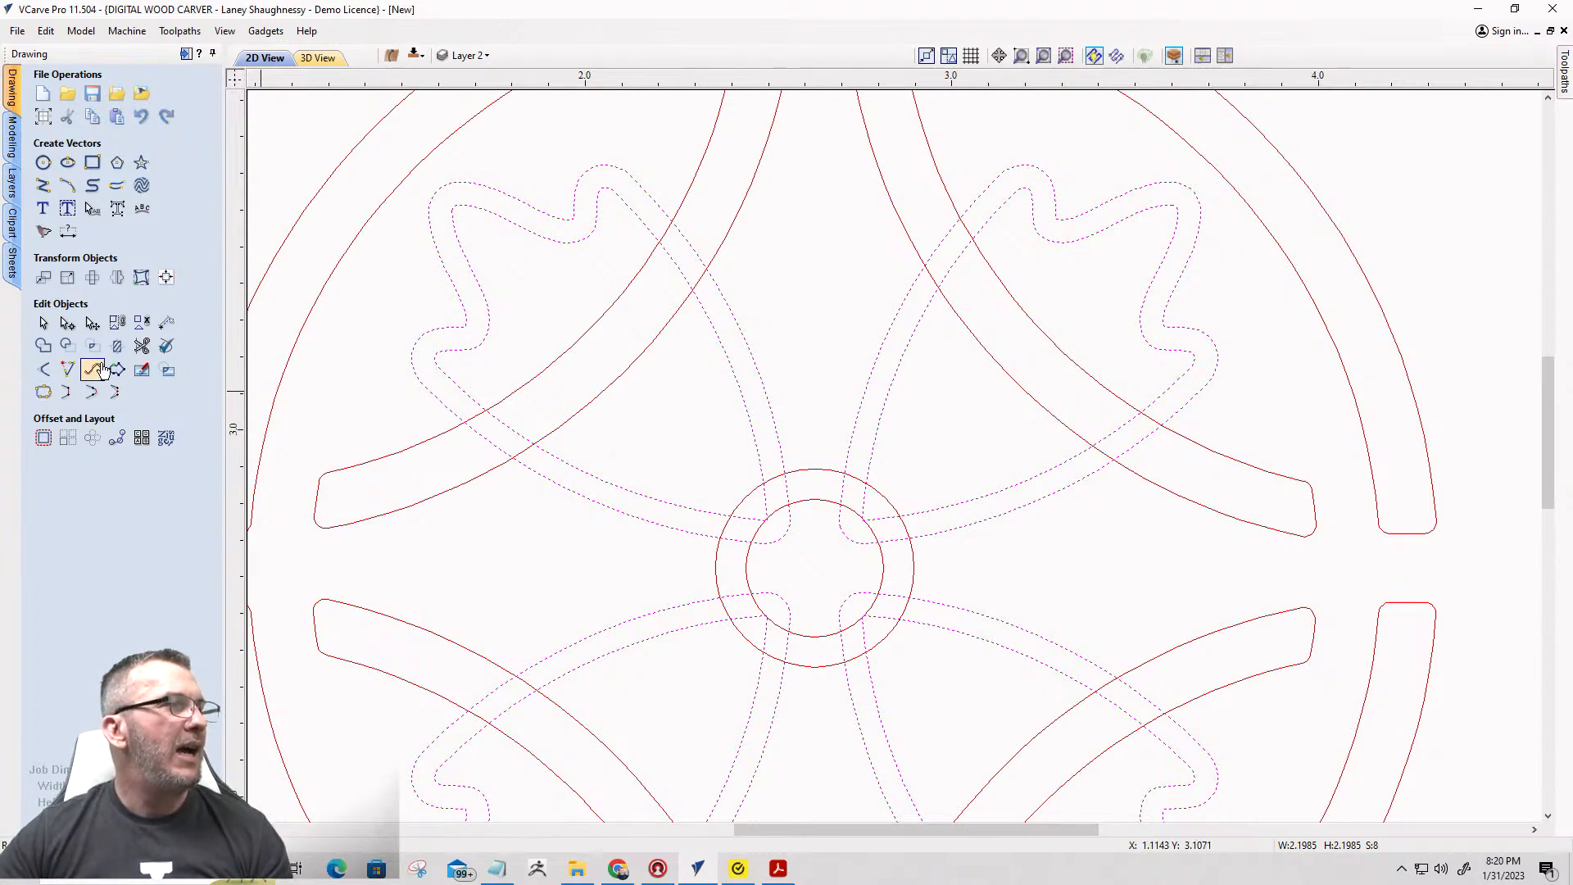
click(120, 349)
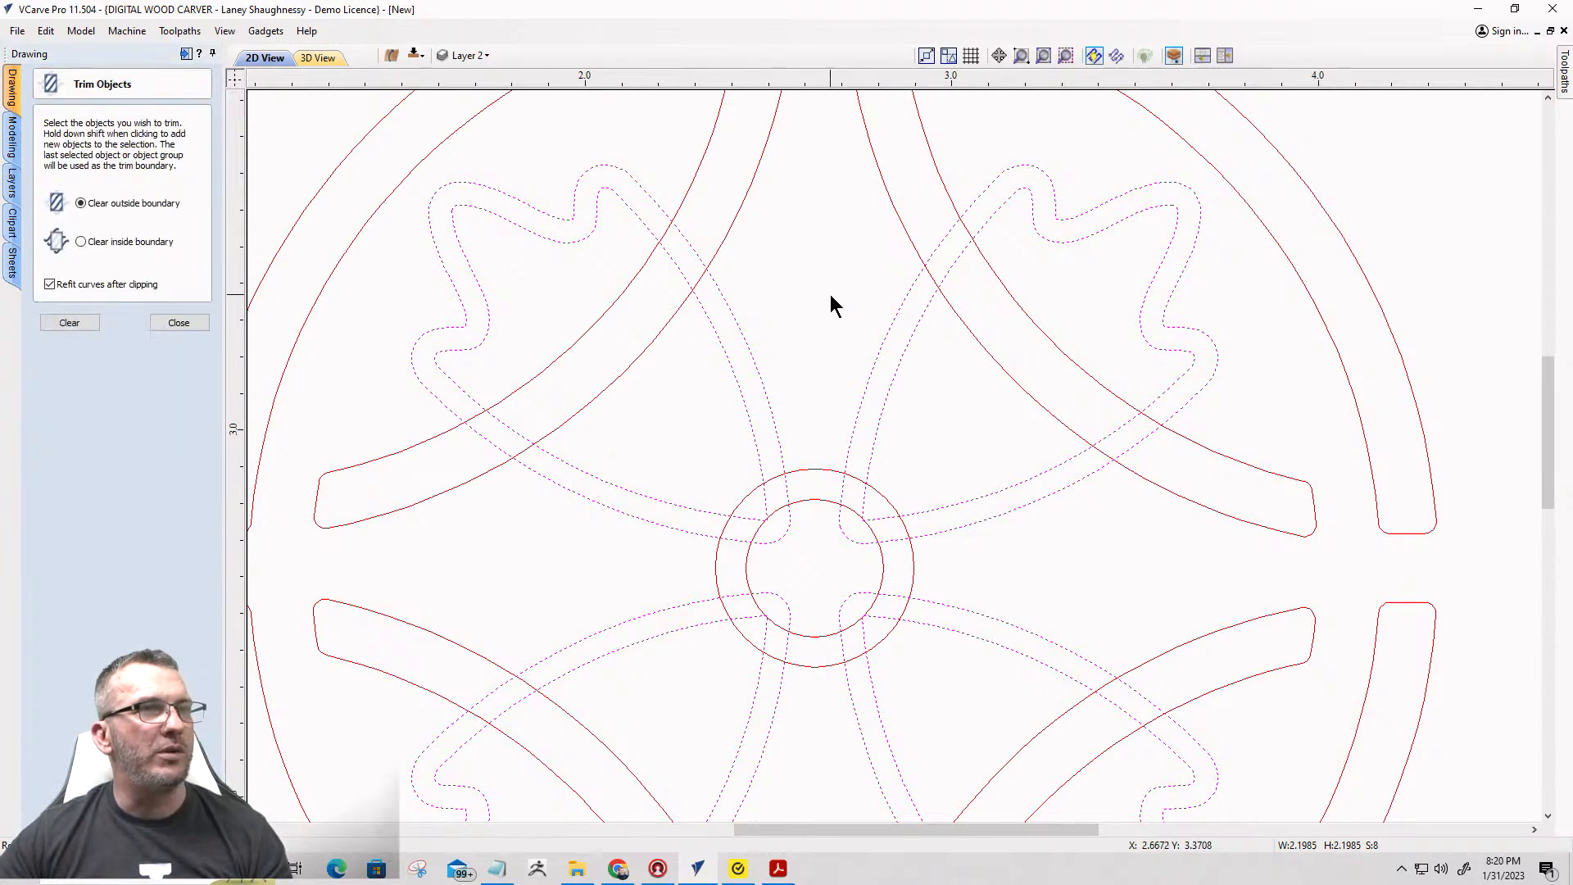
scroll(933, 336, down, 3)
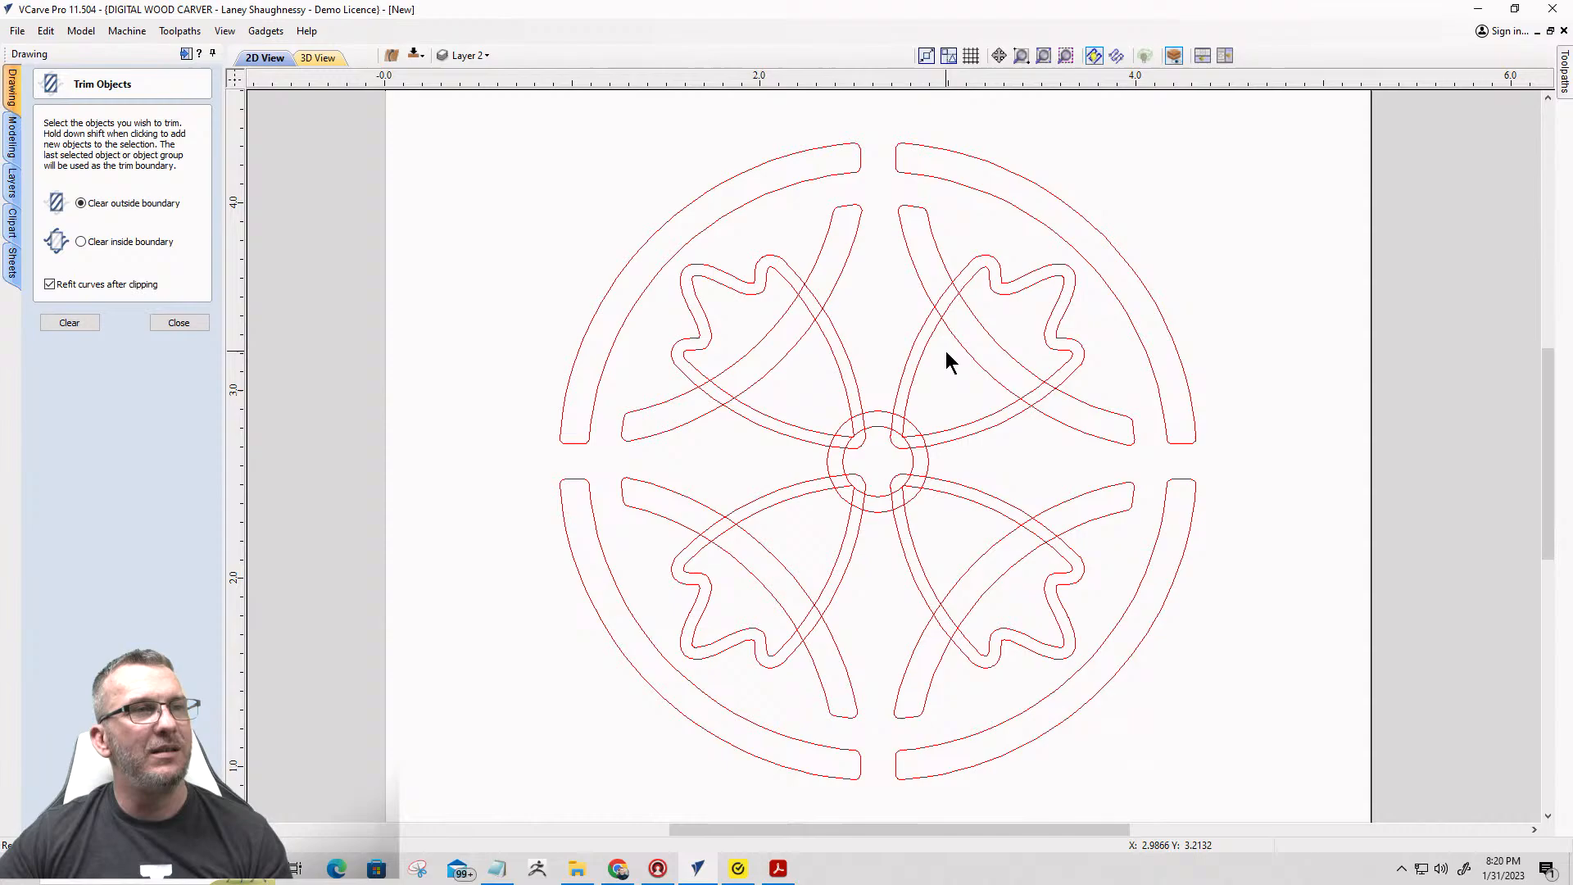
Try grouping the four inner curved bars, and undo the grouping.
click(928, 293)
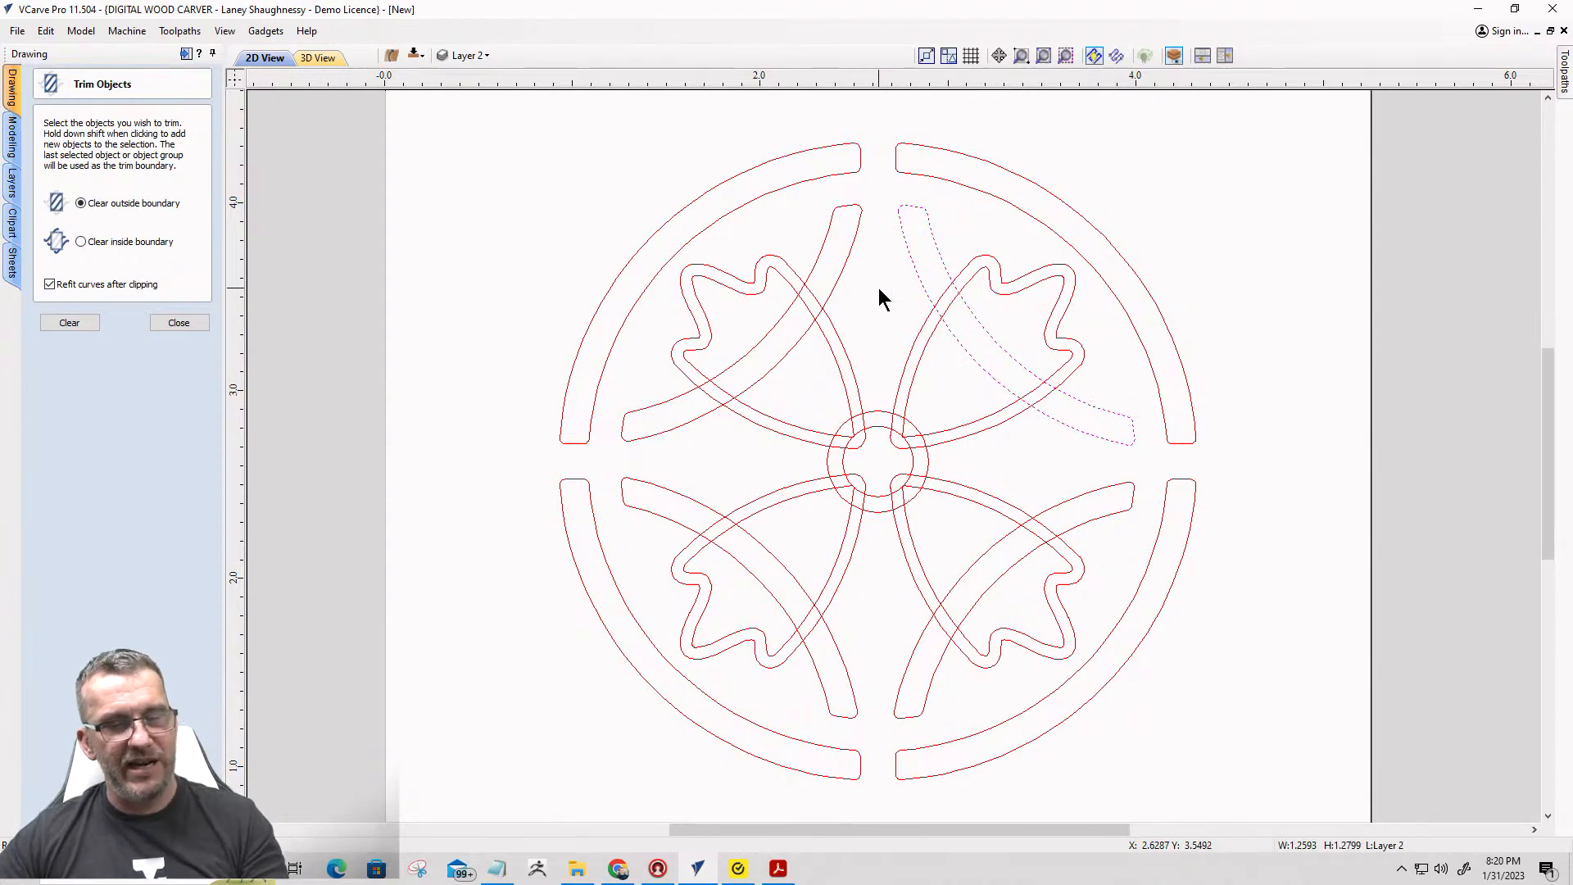
shift+click(839, 283)
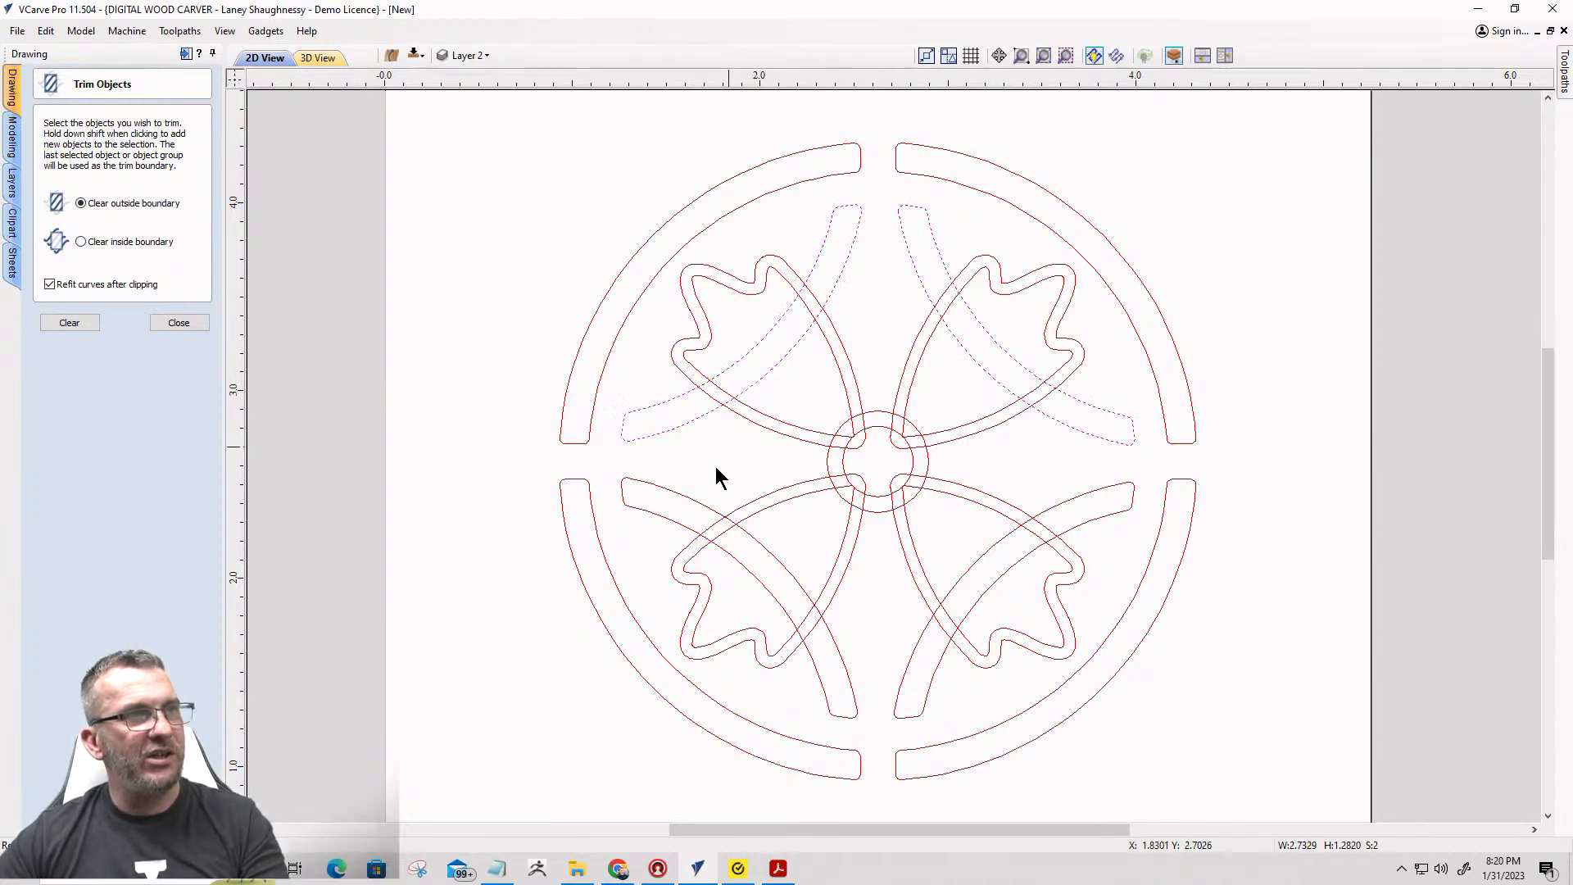
shift+click(703, 509)
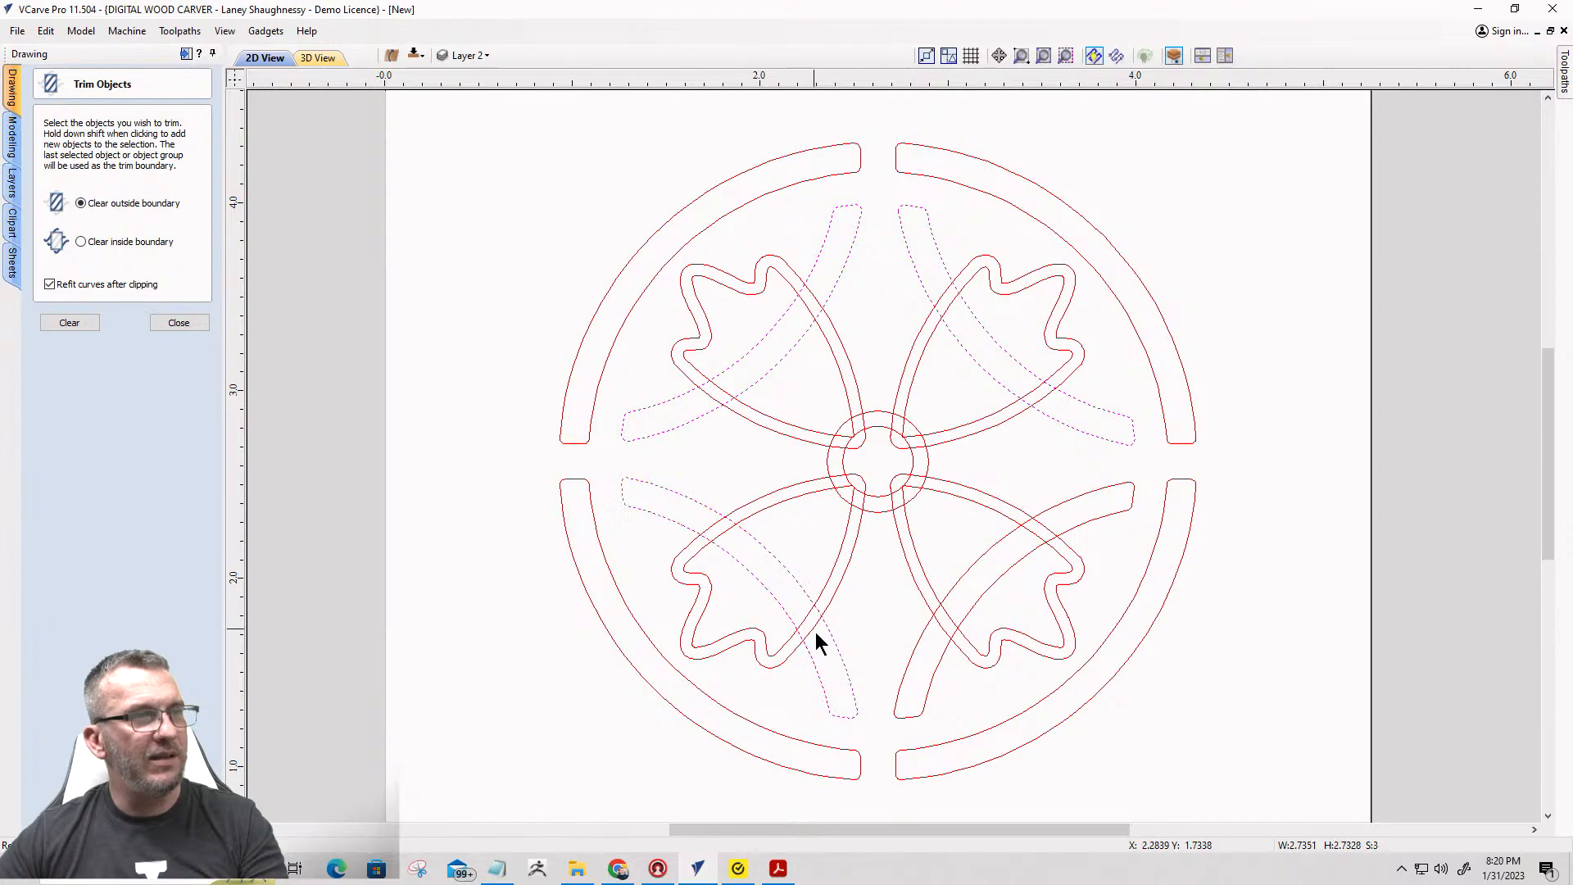
shift+click(912, 650)
key(g)
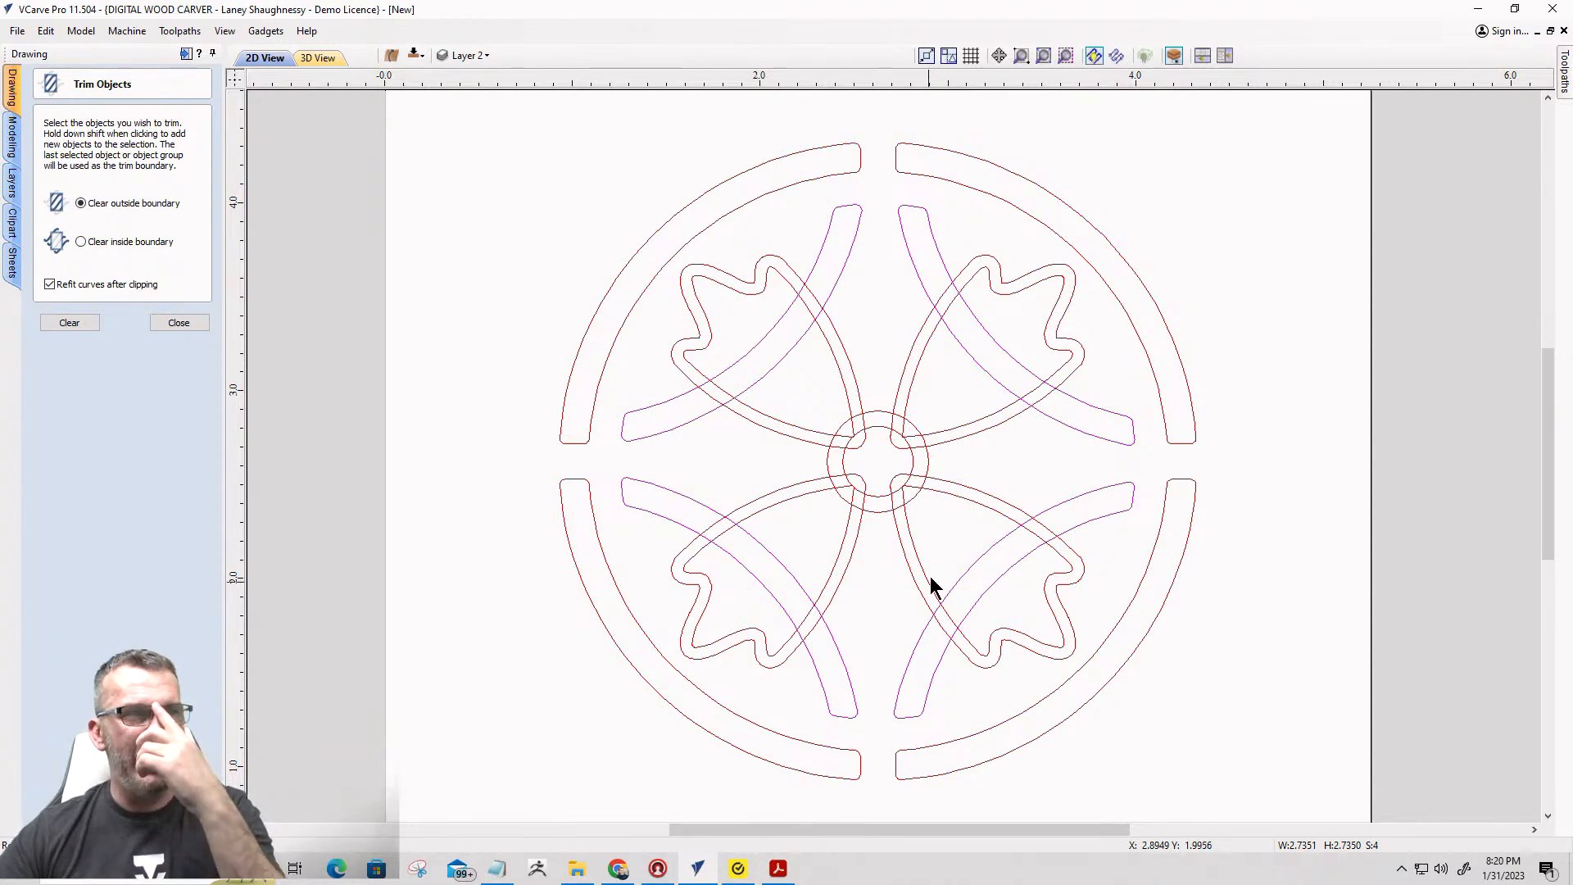
click(909, 366)
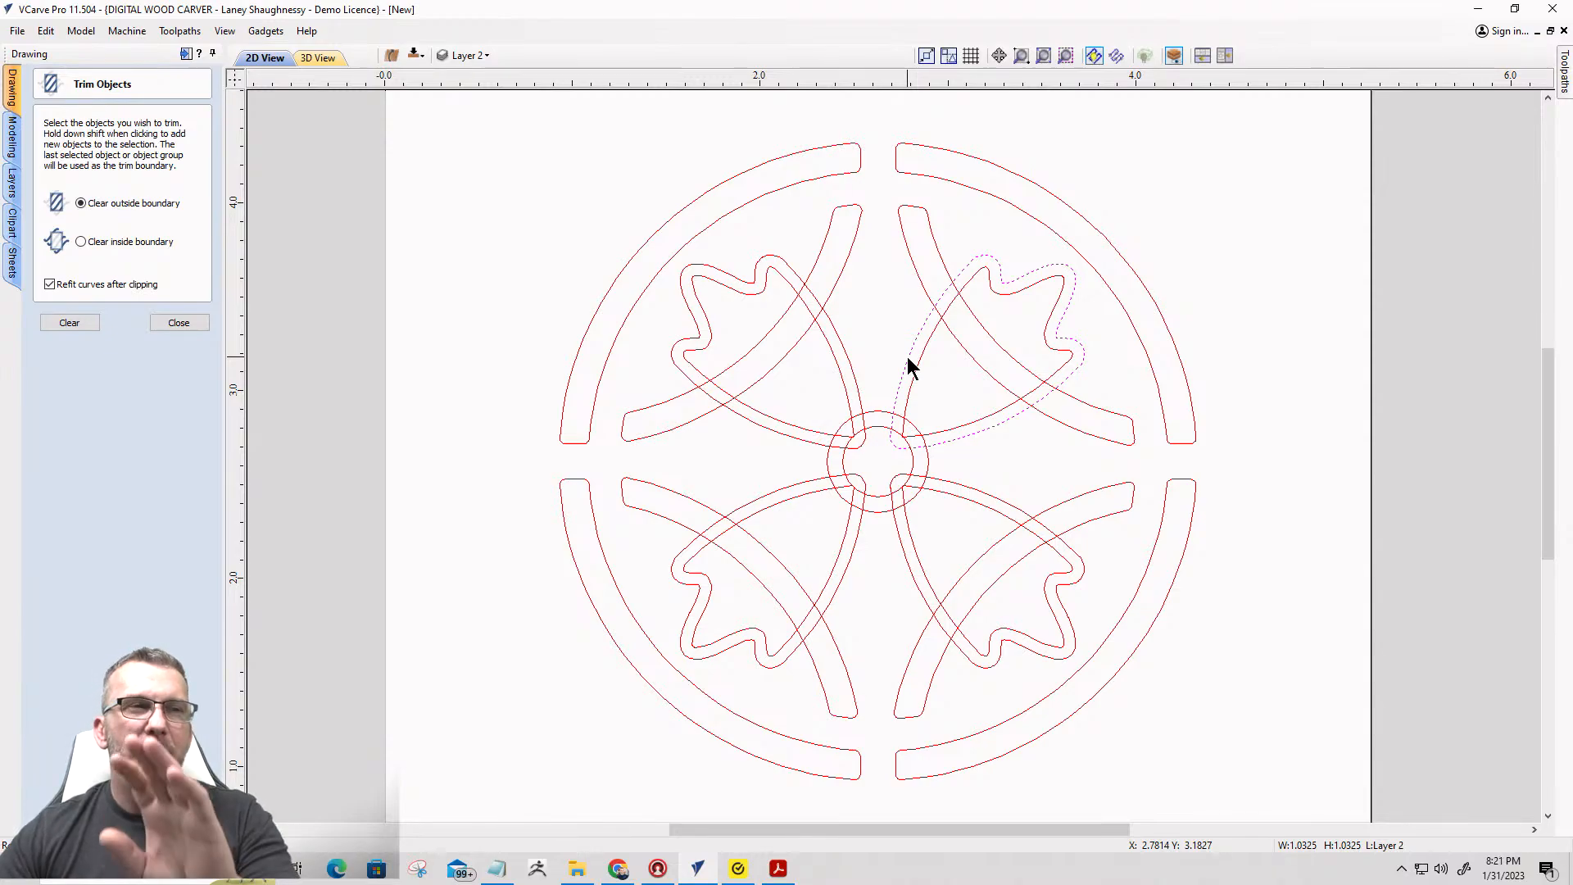
key(ctrl+z)
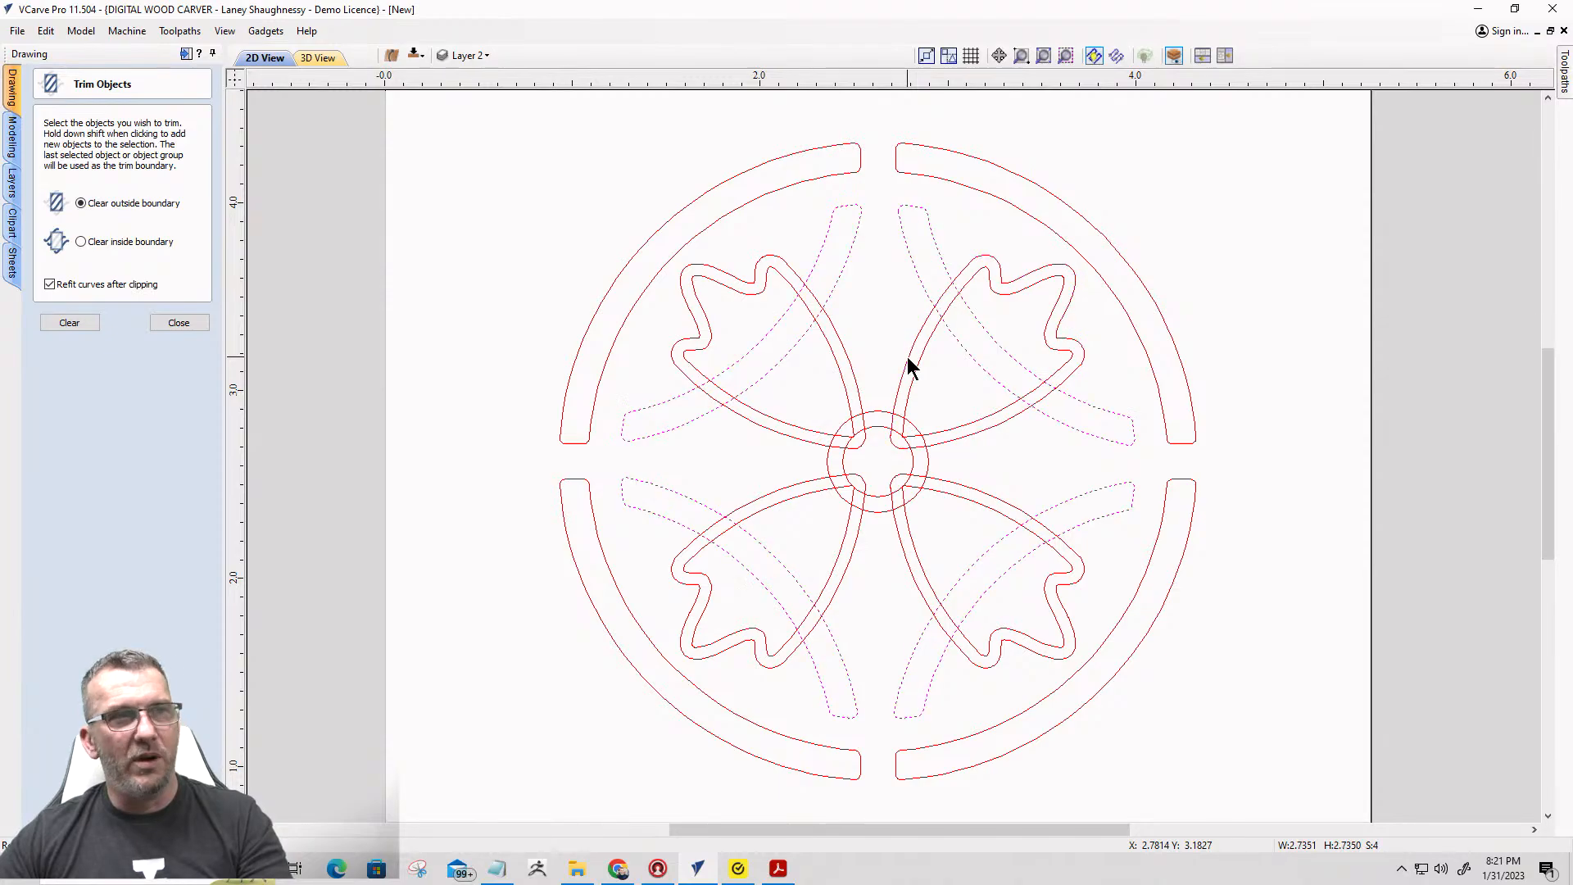
key(ctrl+z)
key(ctrl+y)
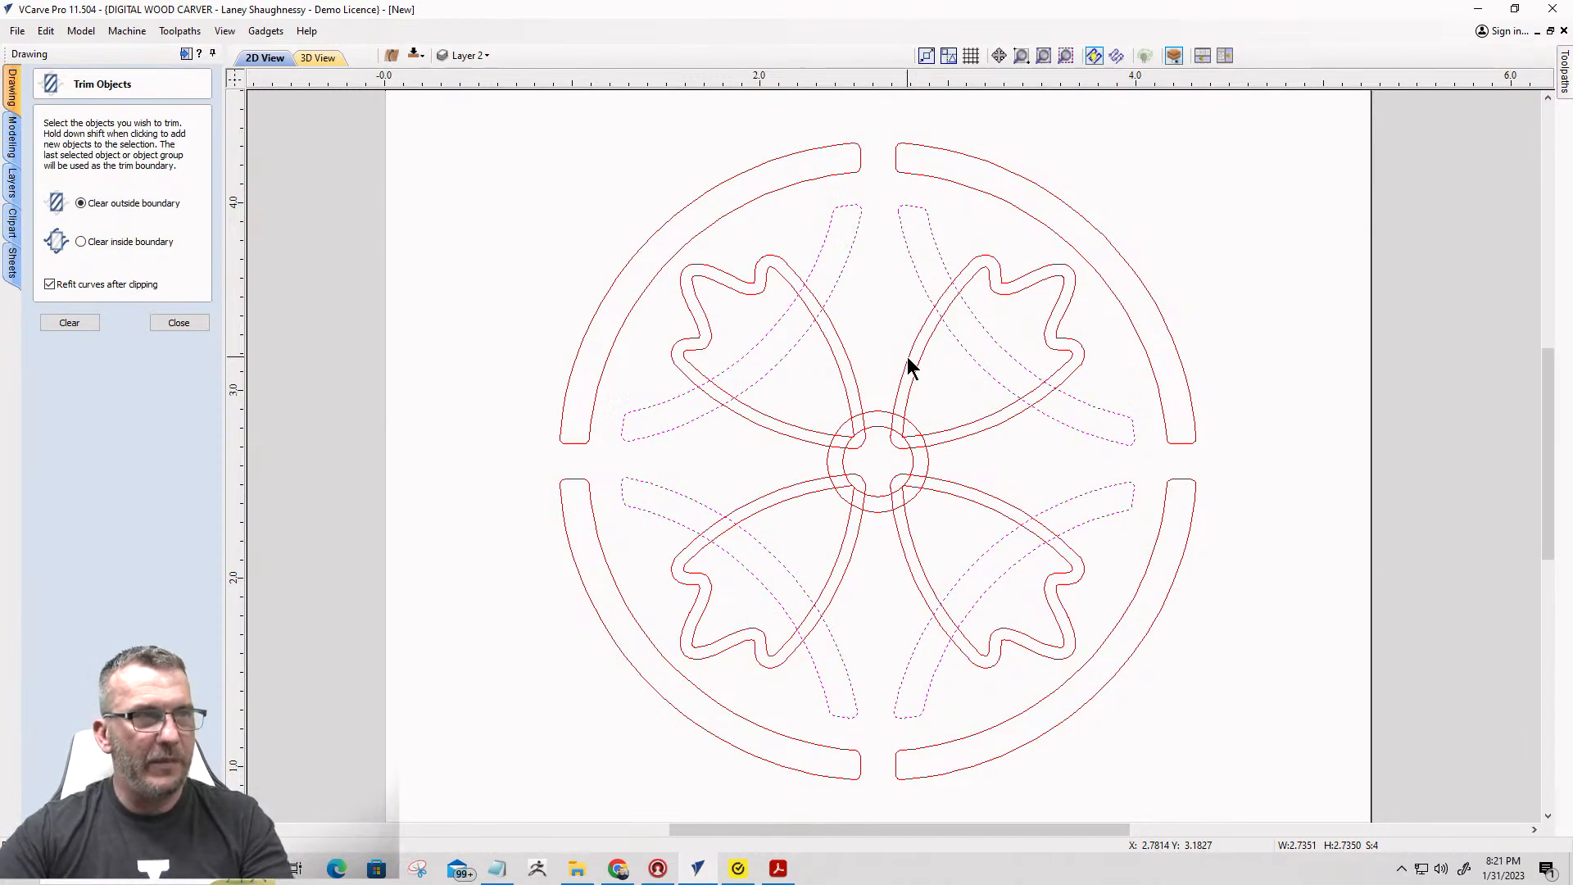
click(904, 287)
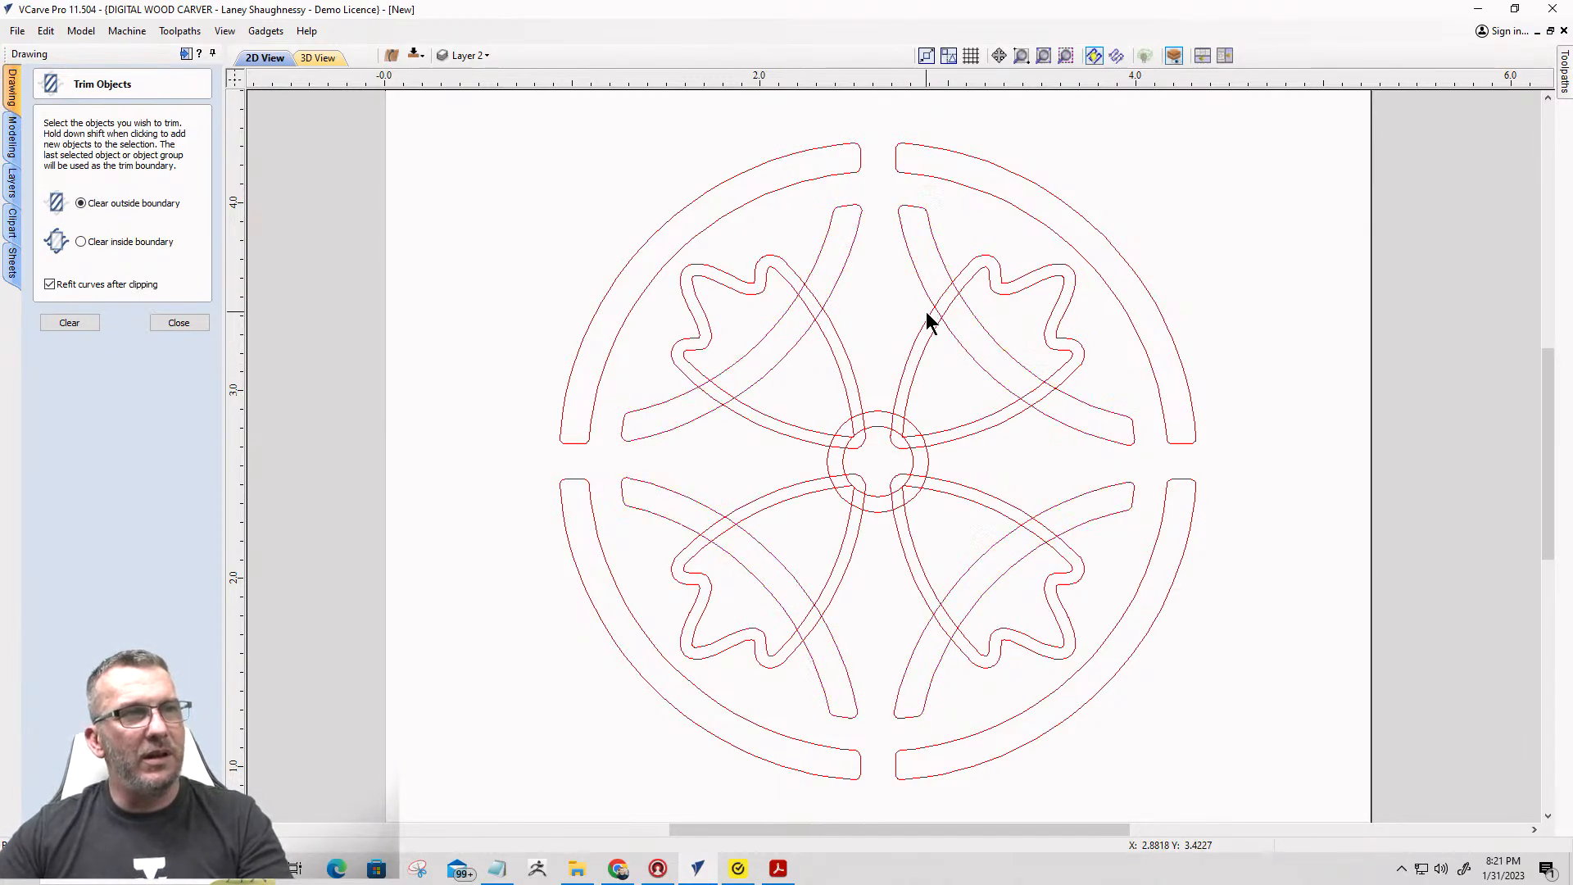
Trim the upper-right inner curved bar with the leaf's outer offset outline as the boundary, clearing inside the boundary.
click(930, 323)
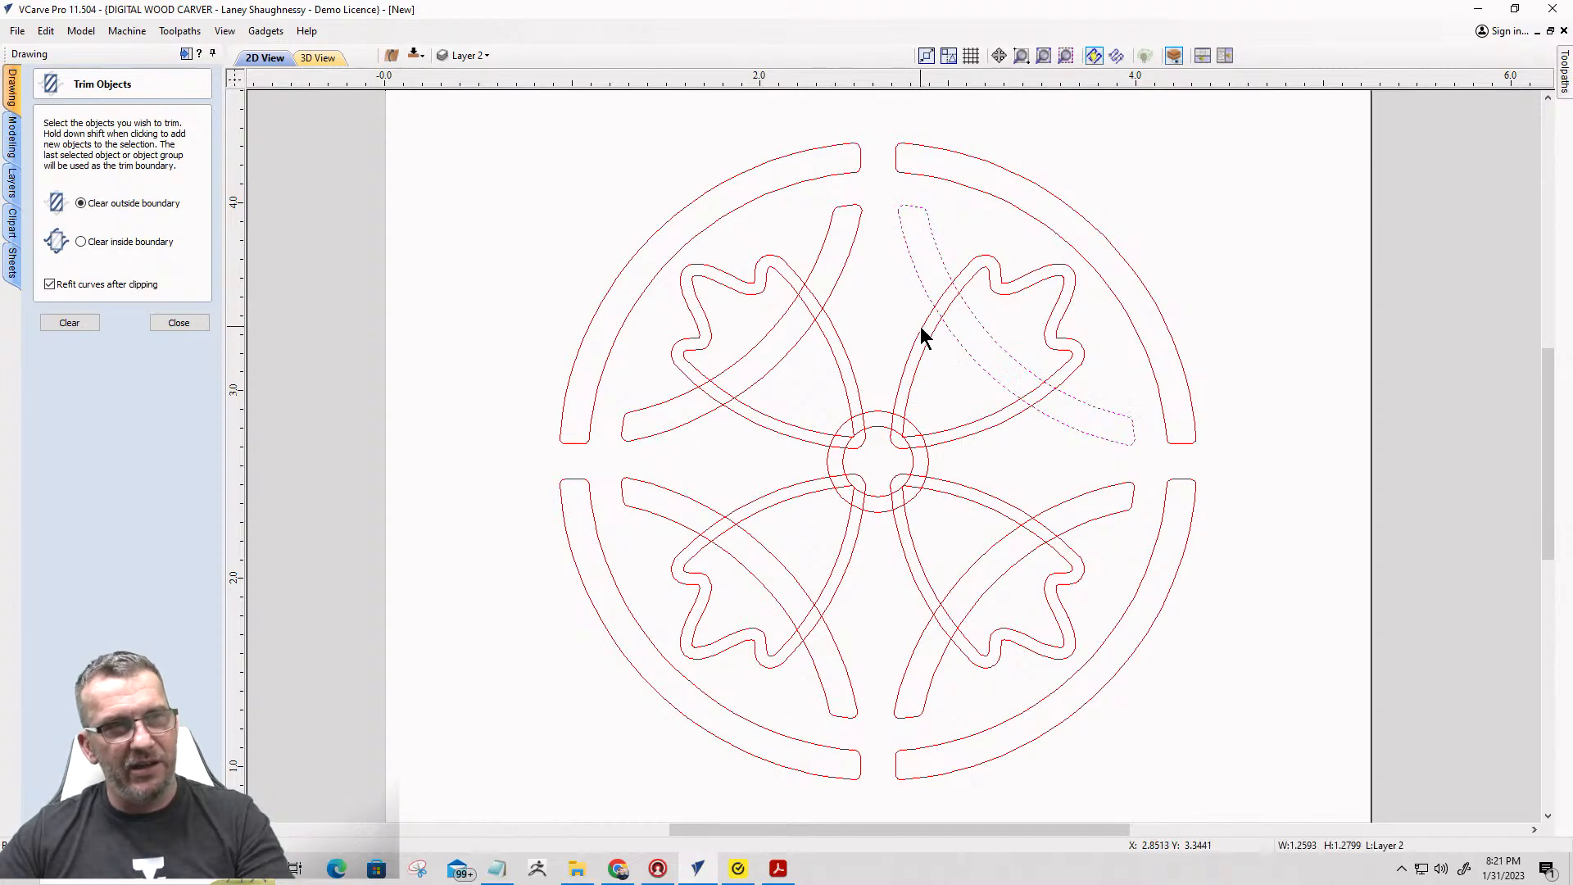
shift+click(920, 325)
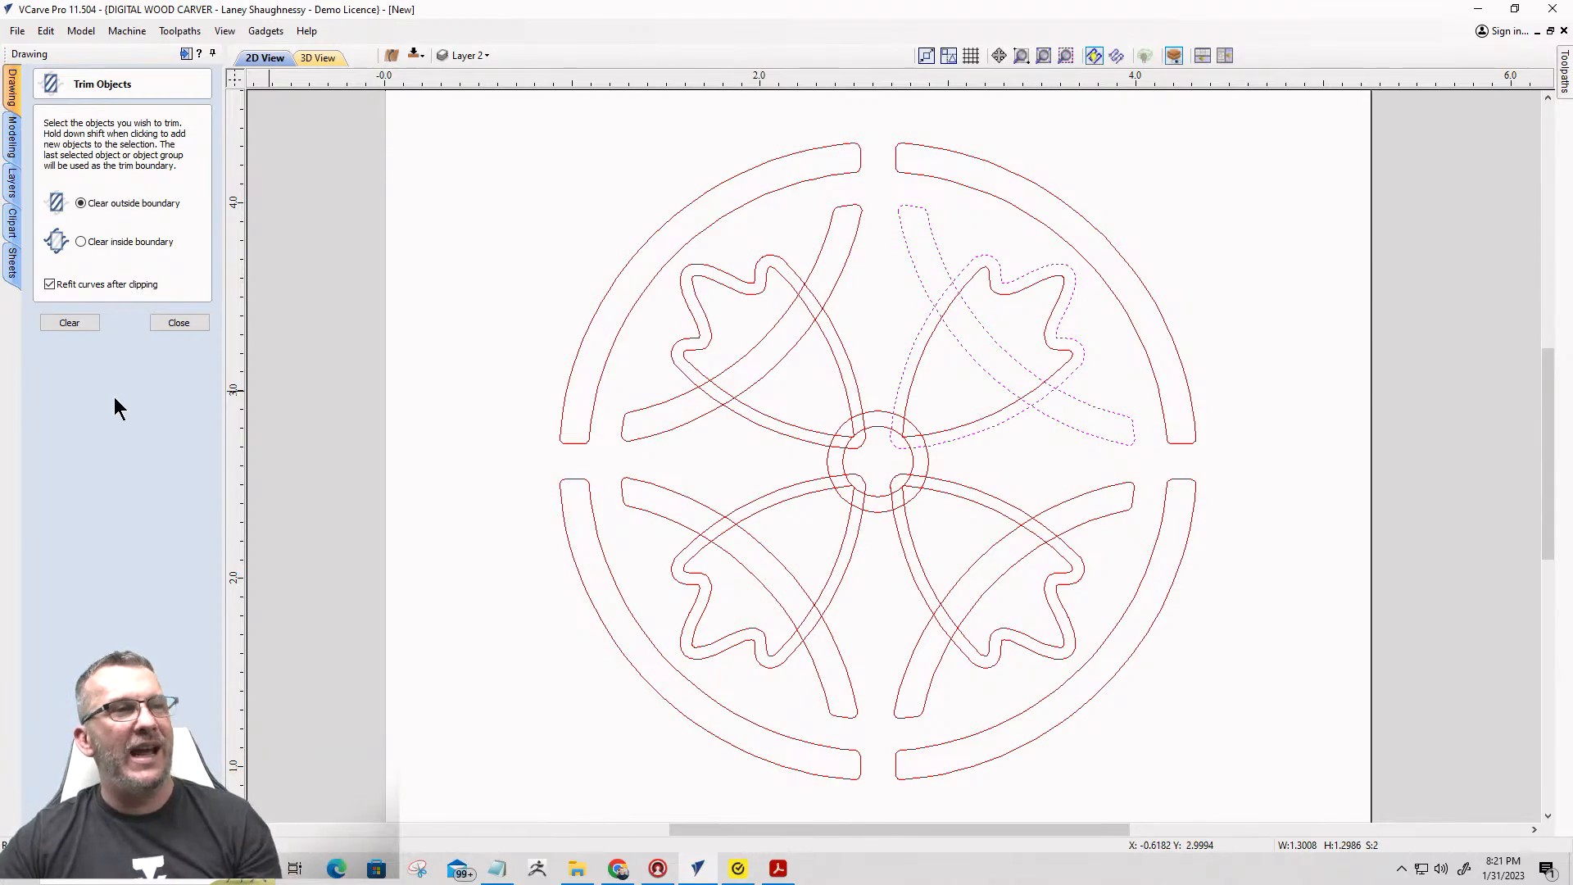
click(79, 240)
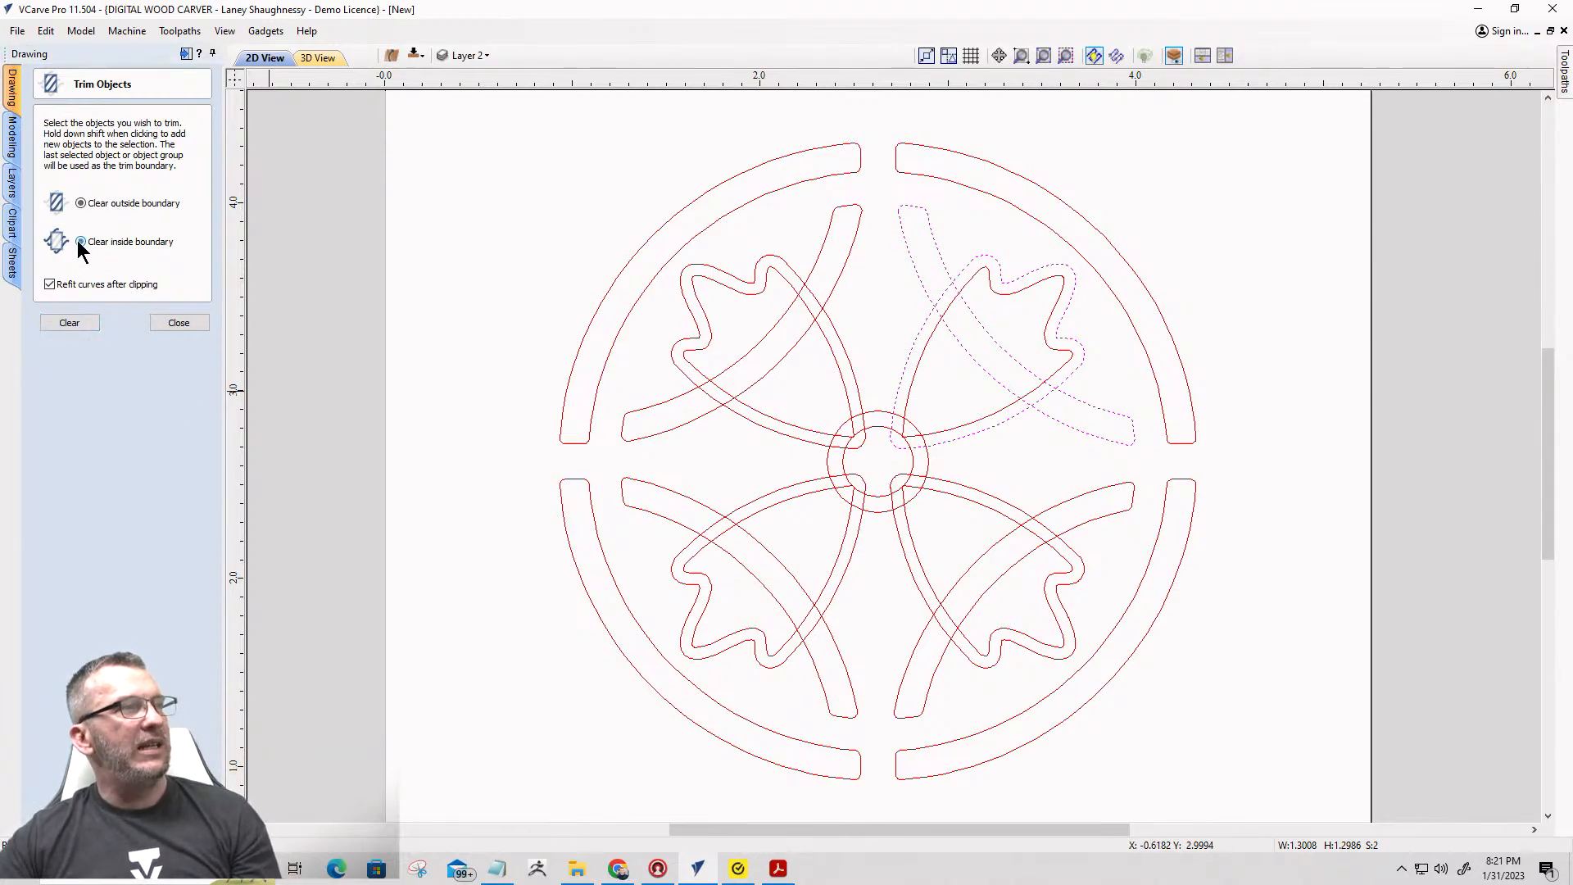
click(69, 323)
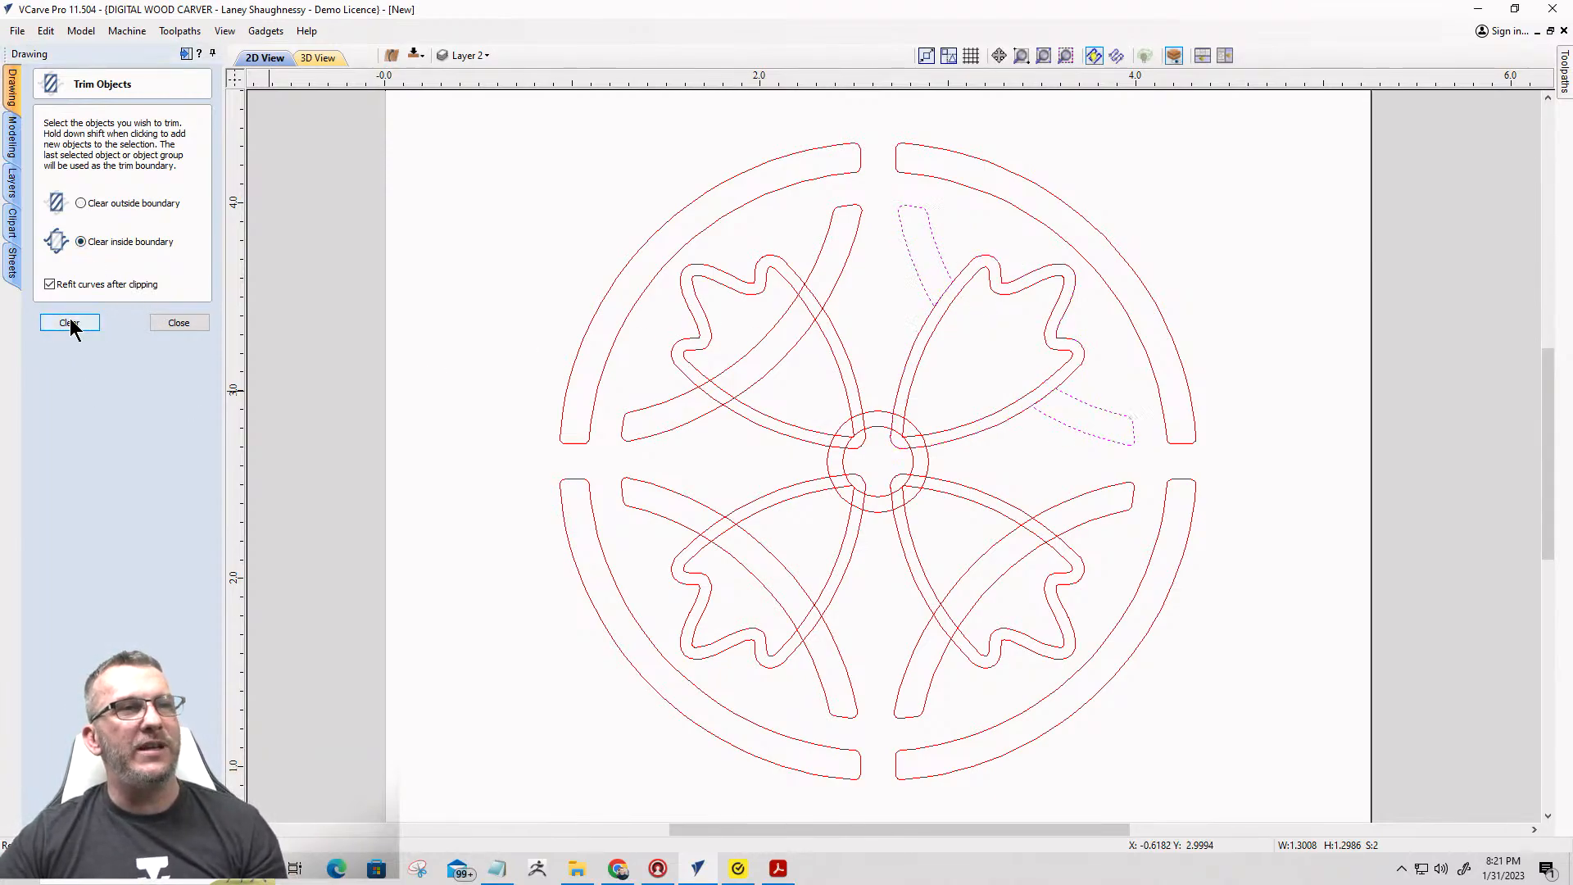
Delete the outer offset outline around the upper-right leaf, keeping the leaf itself.
scroll(929, 221, up, 1)
scroll(934, 237, up, 2)
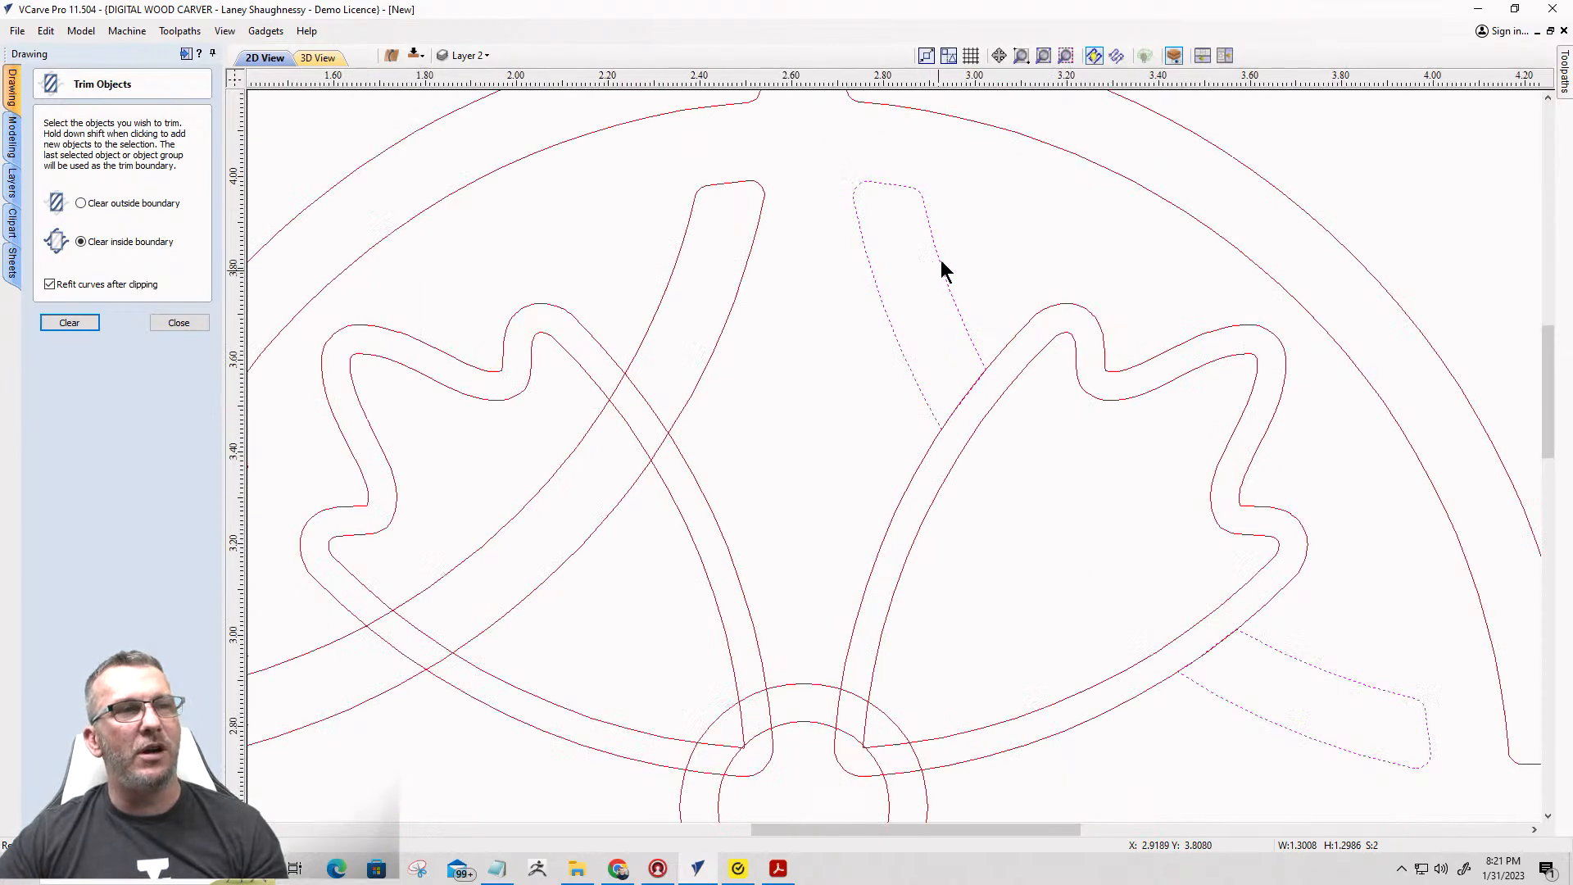
click(1058, 314)
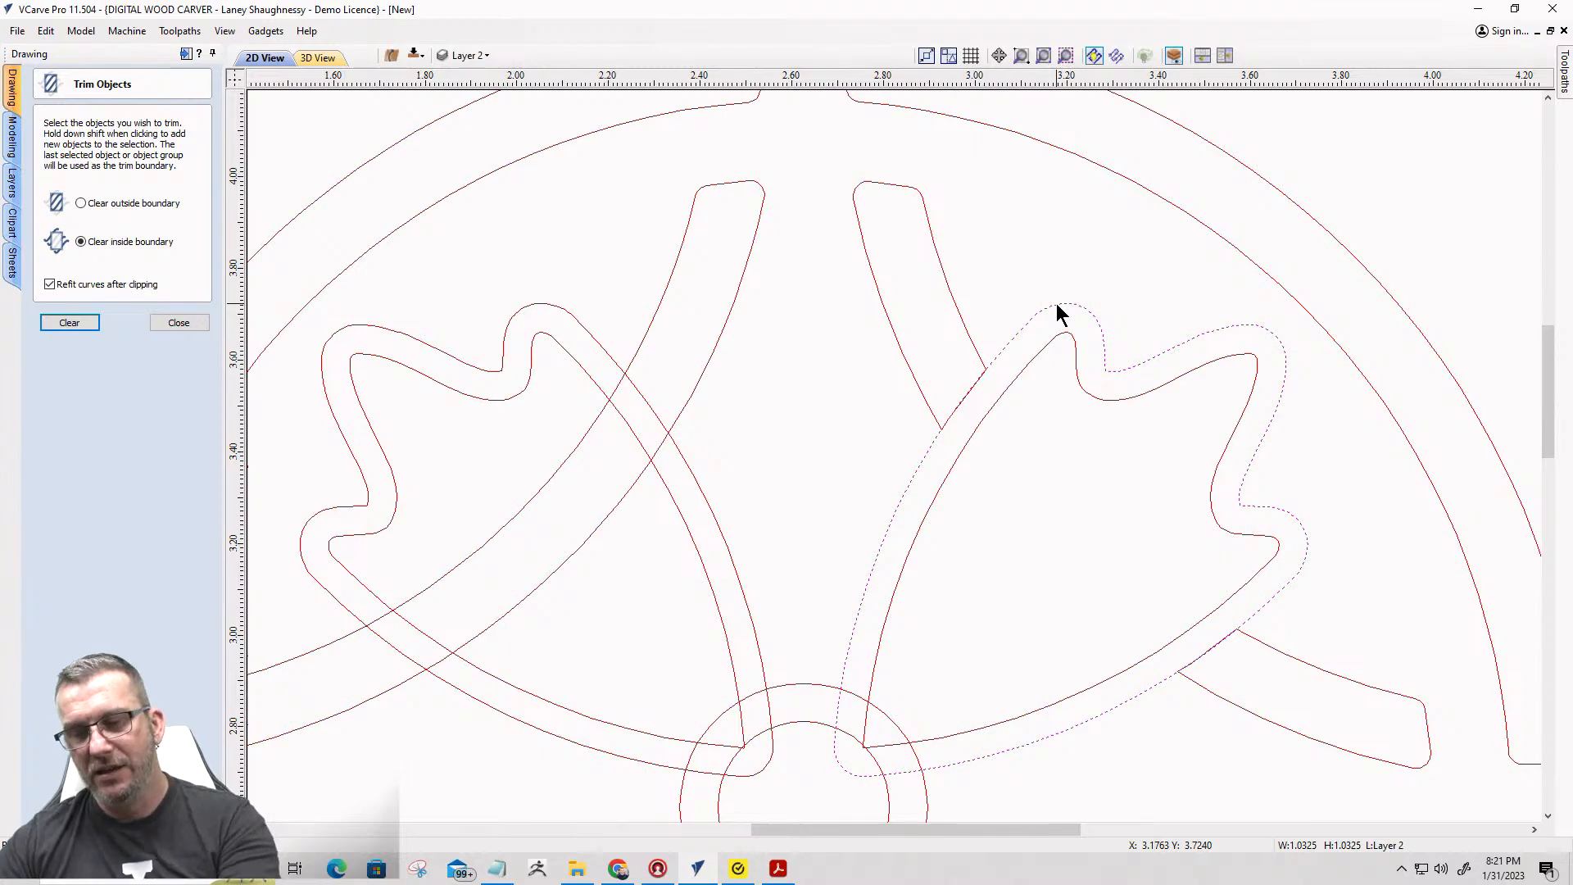
click(1058, 313)
scroll(987, 315, down, 2)
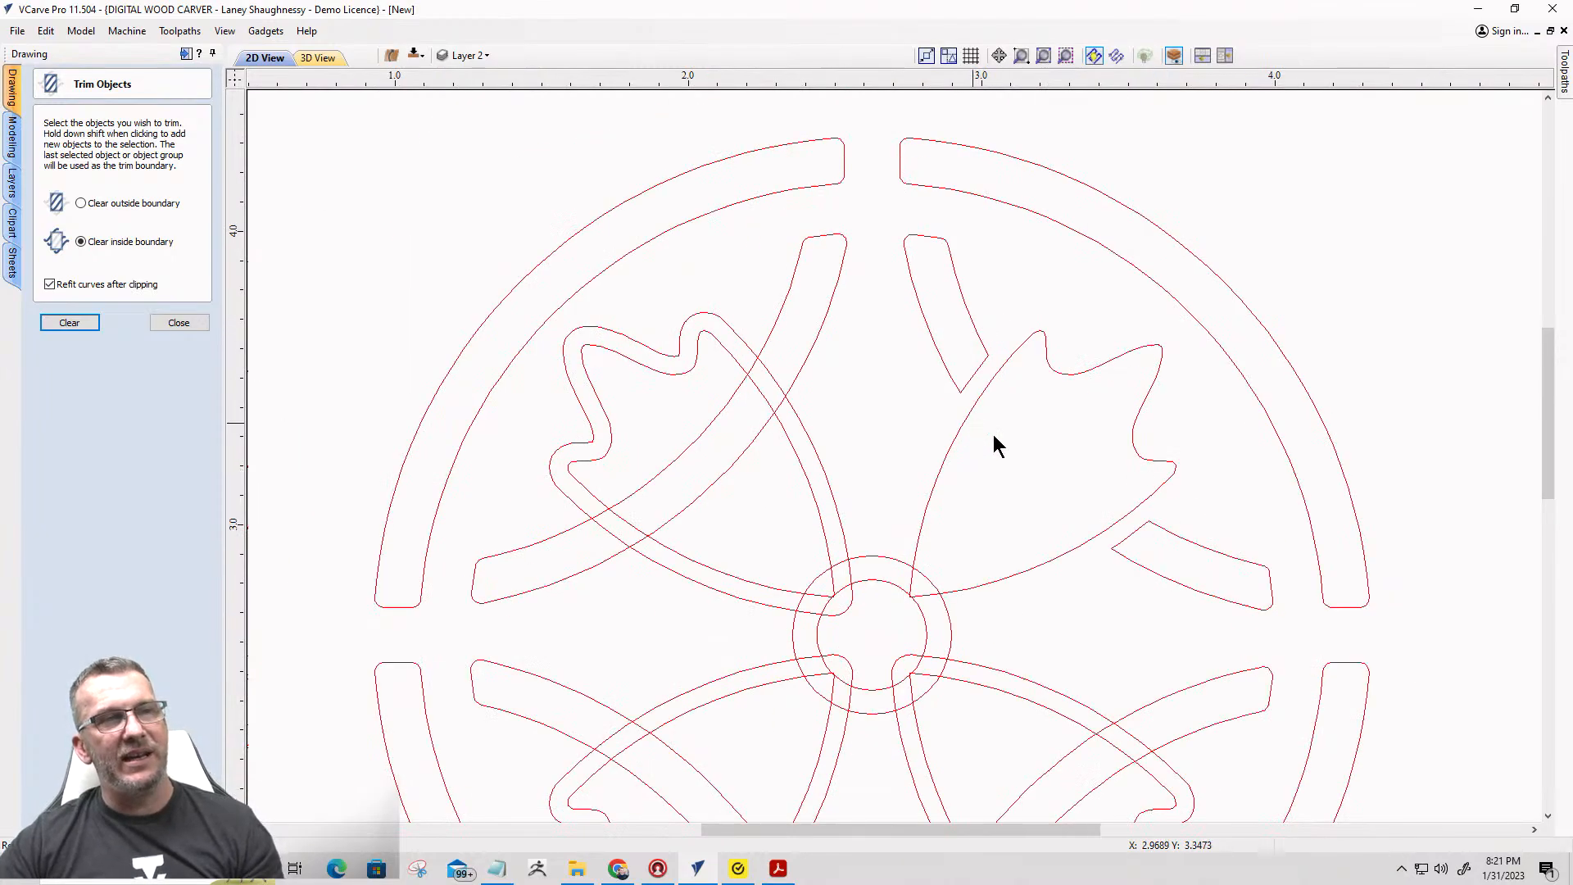
Show the imported floral pattern layer to compare it with the trimmed upper-right bar and leaf, and hide it again.
click(466, 56)
click(464, 131)
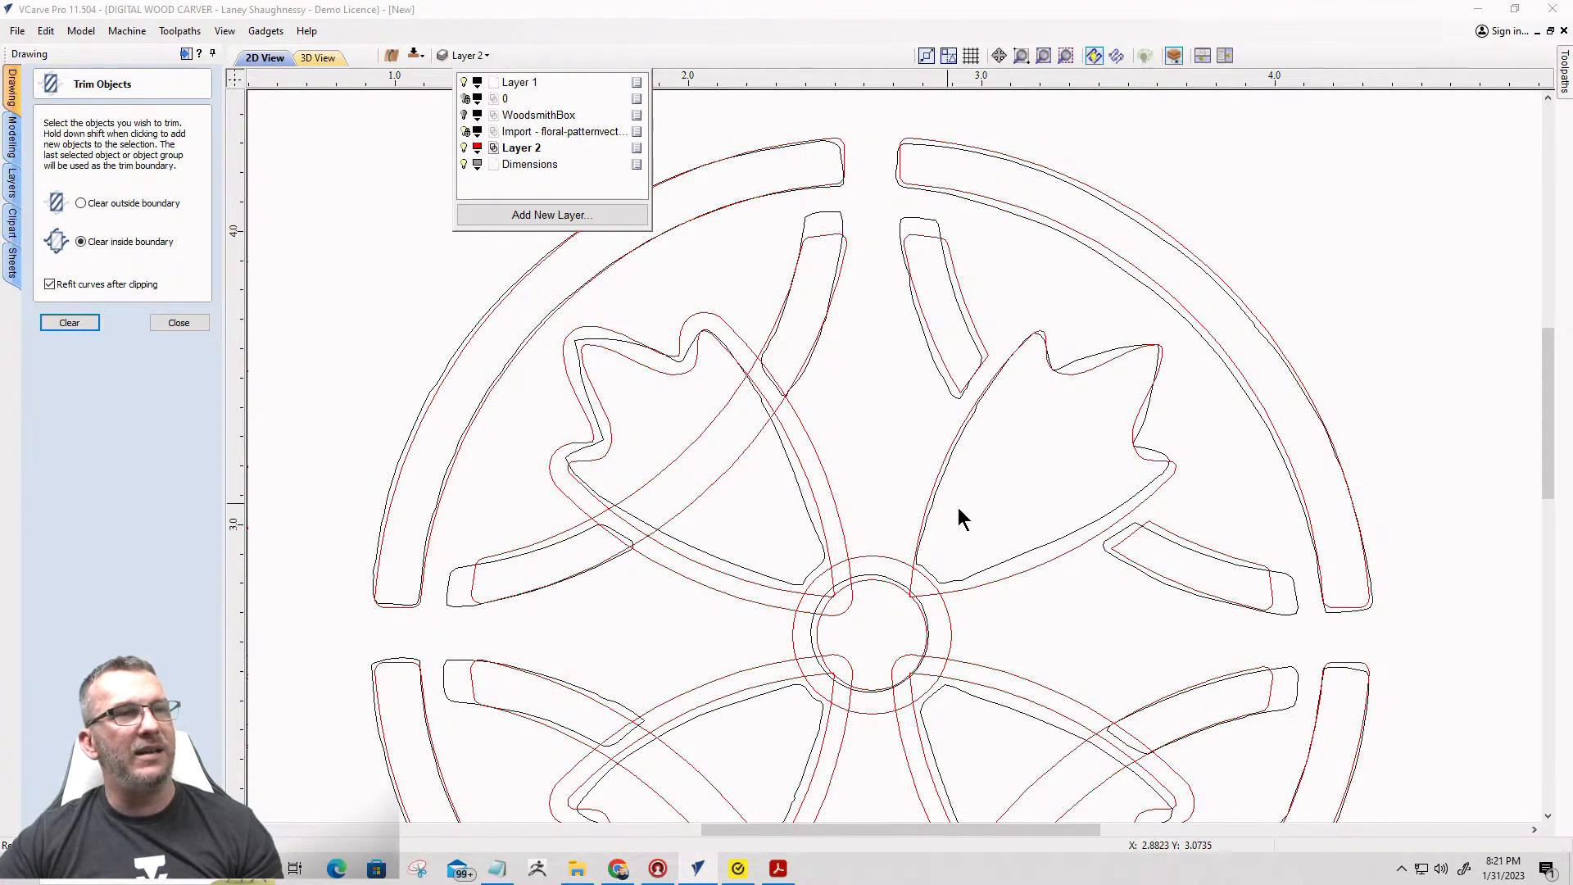
scroll(960, 364, up, 3)
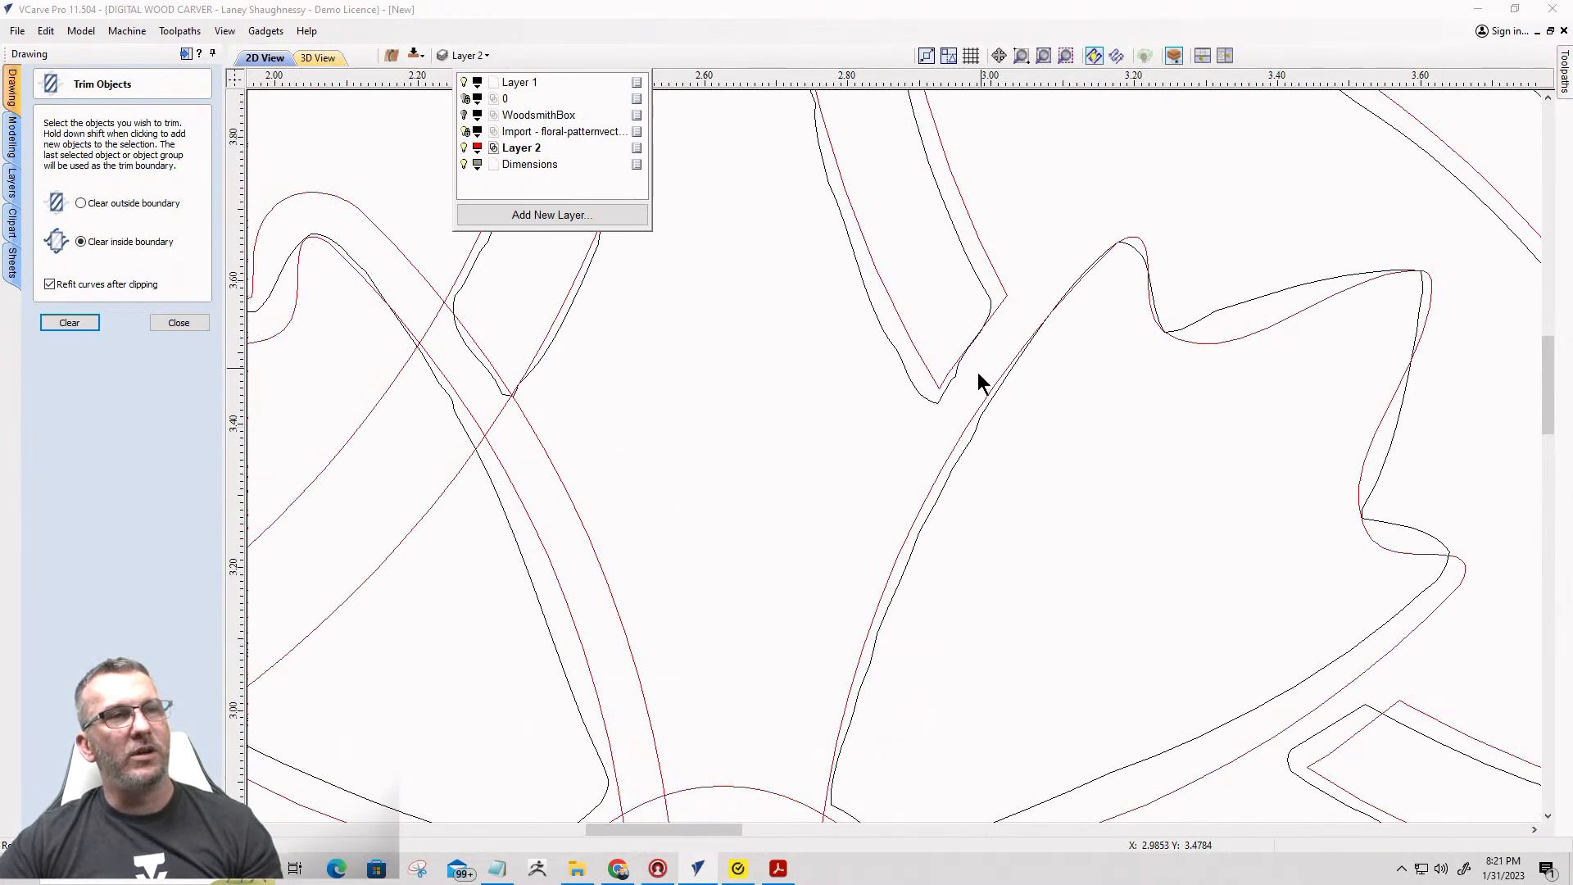
scroll(983, 376, down, 3)
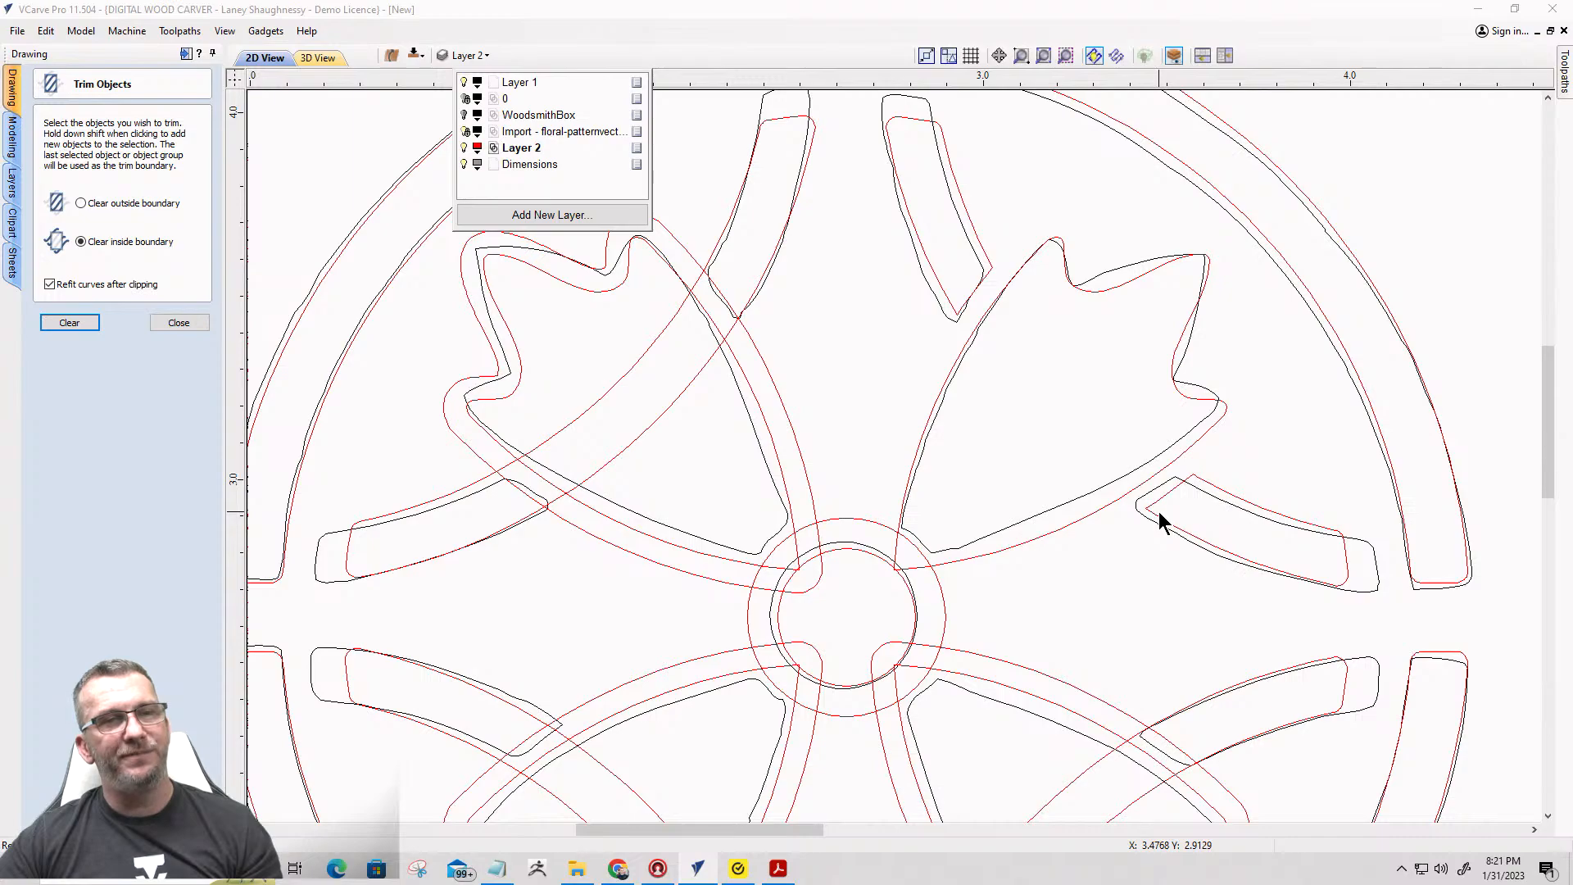
scroll(1159, 521, down, 1)
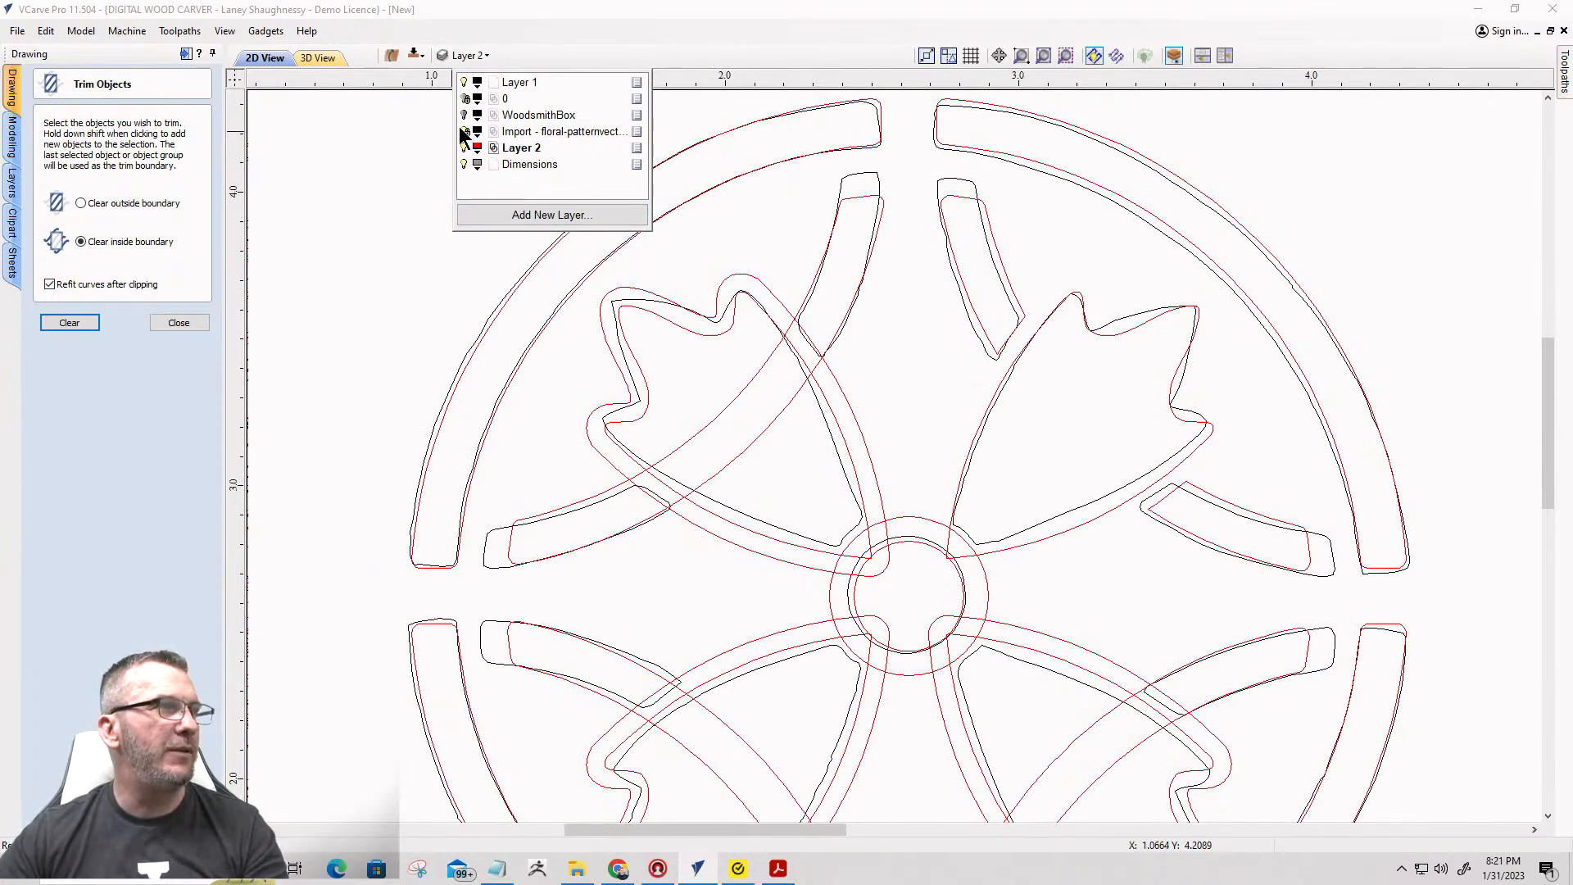
click(464, 131)
Trim the upper-left inner curved bar with its leaf's outer offset outline as the boundary, clearing inside the boundary.
scroll(1055, 359, down, 3)
scroll(1021, 520, up, 3)
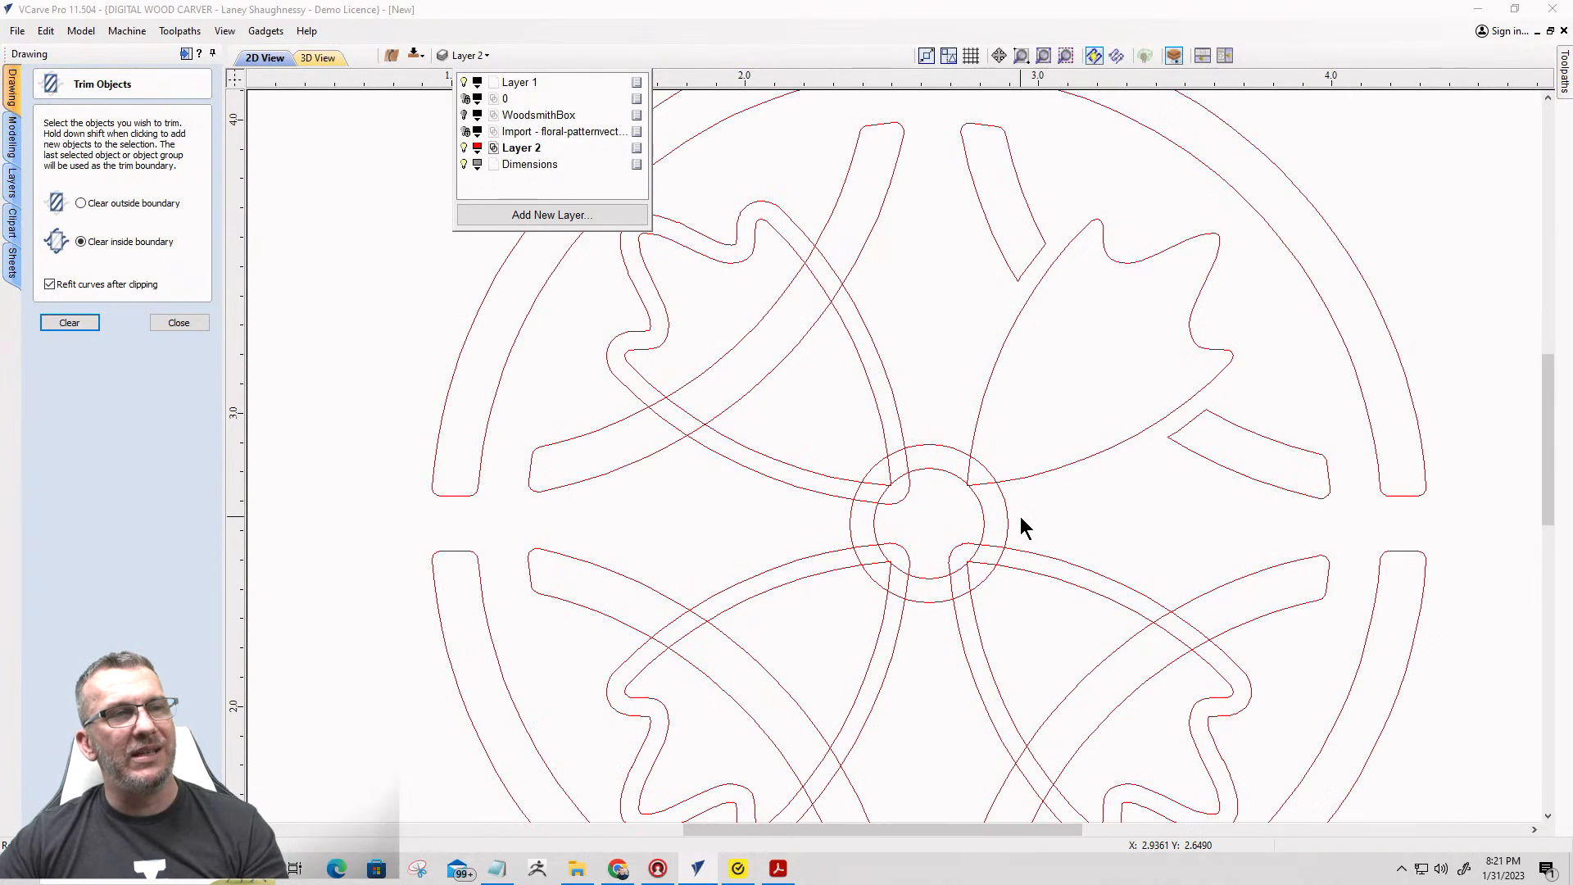
scroll(1016, 517, down, 1)
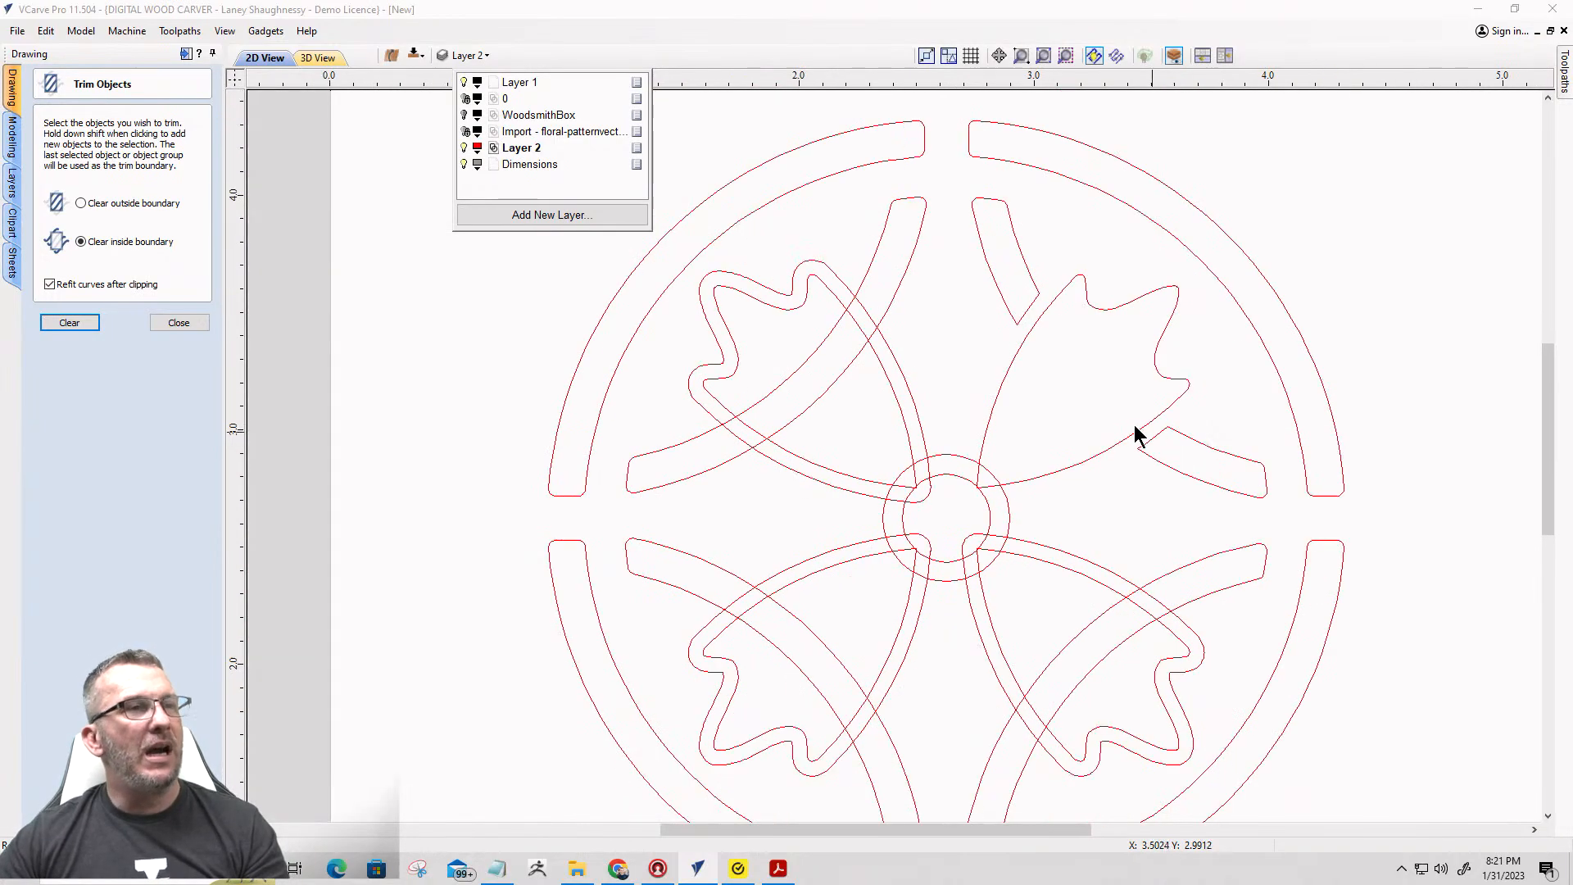
click(866, 272)
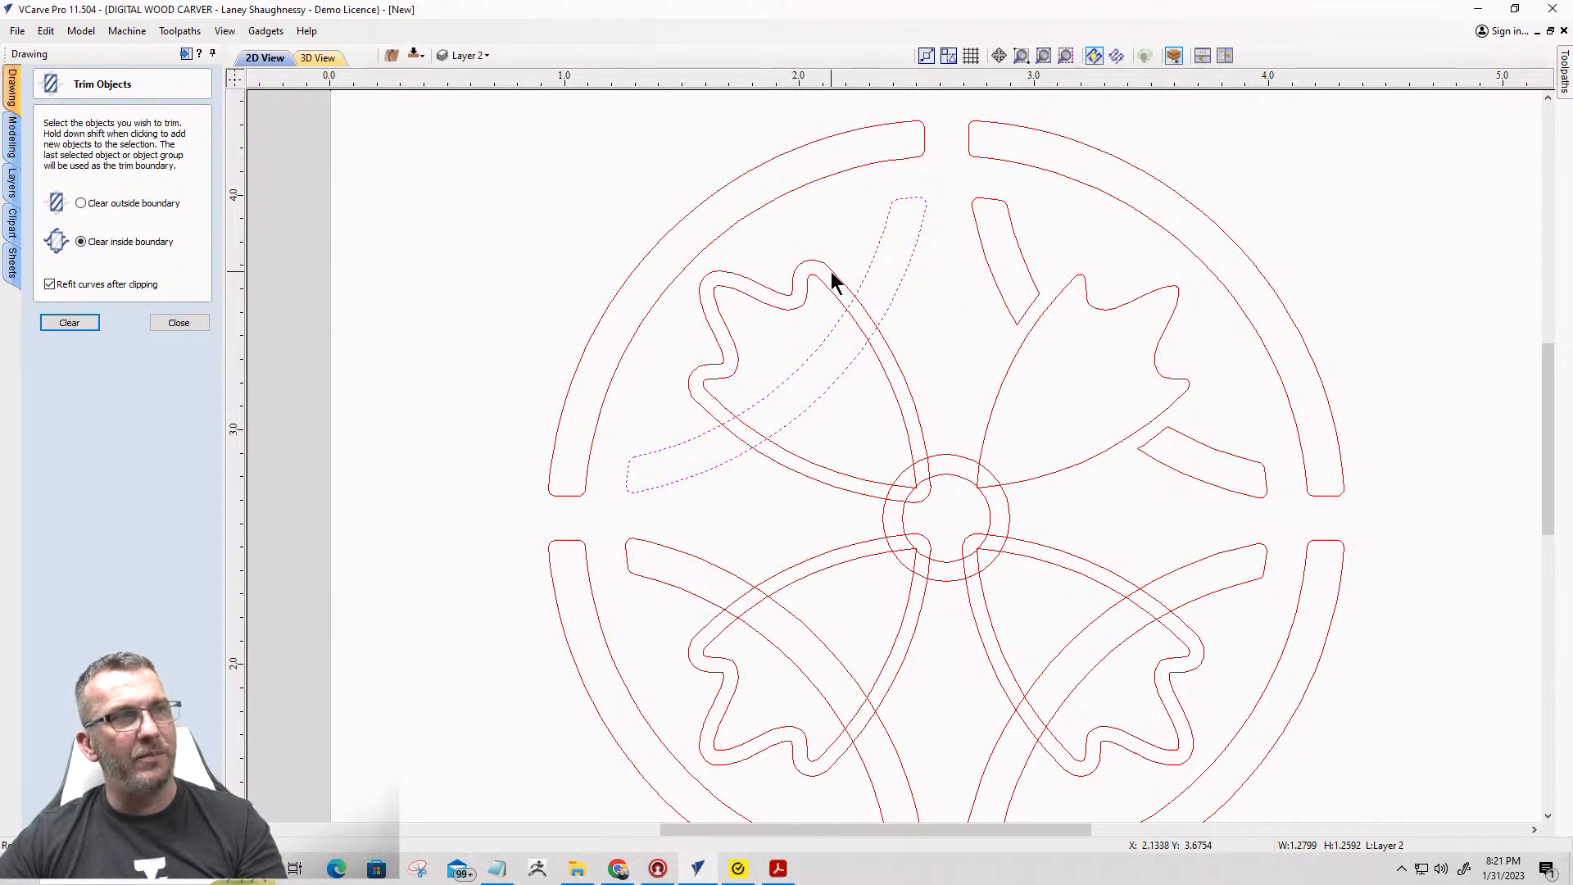
shift+click(835, 275)
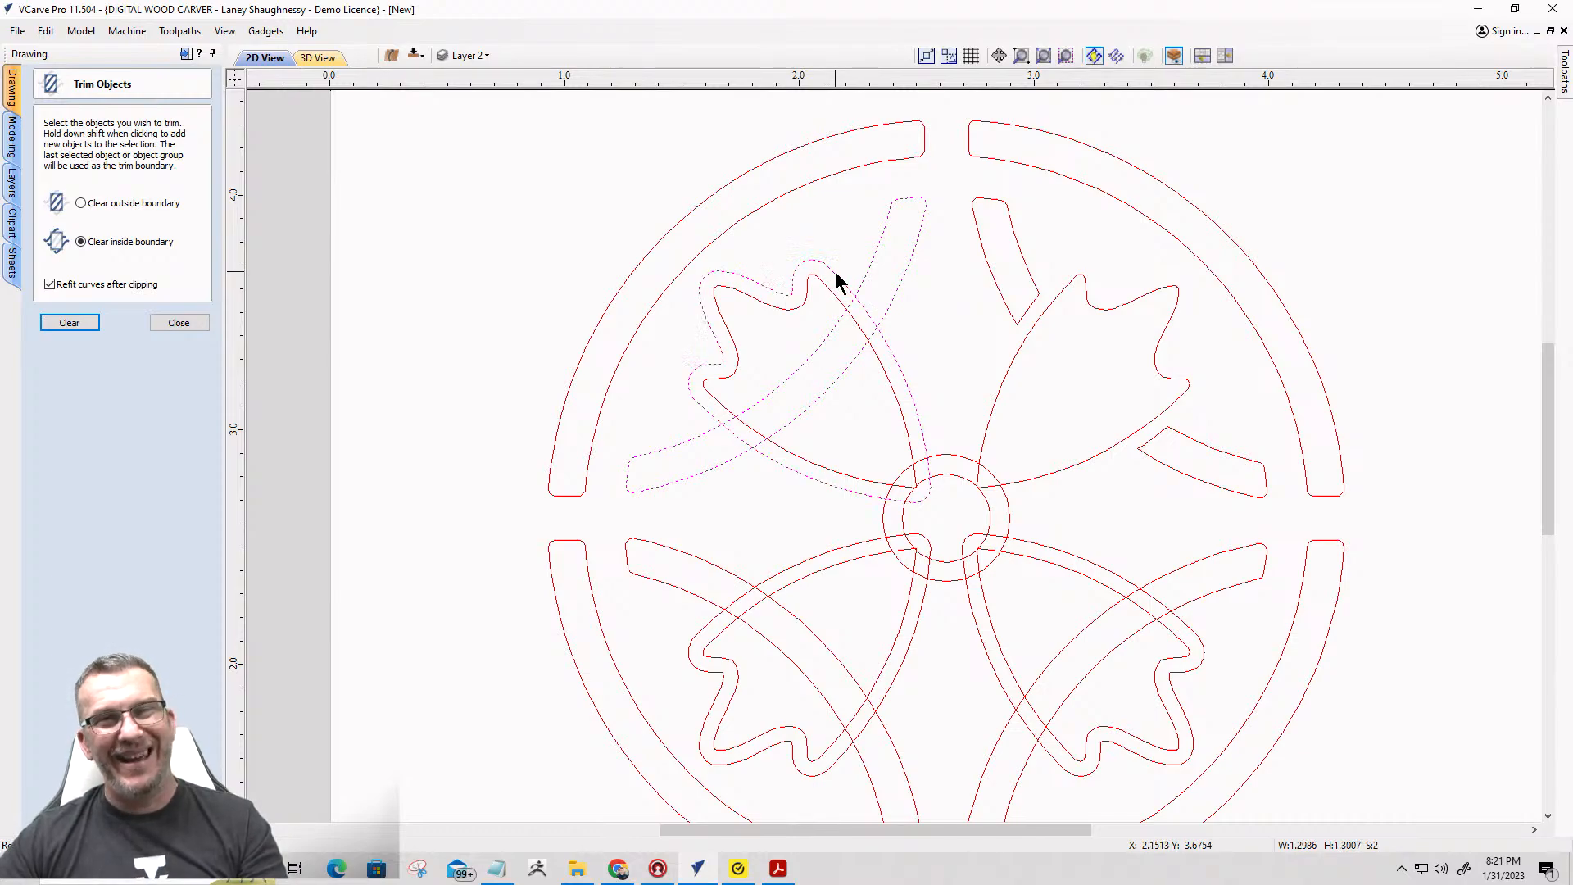
click(69, 322)
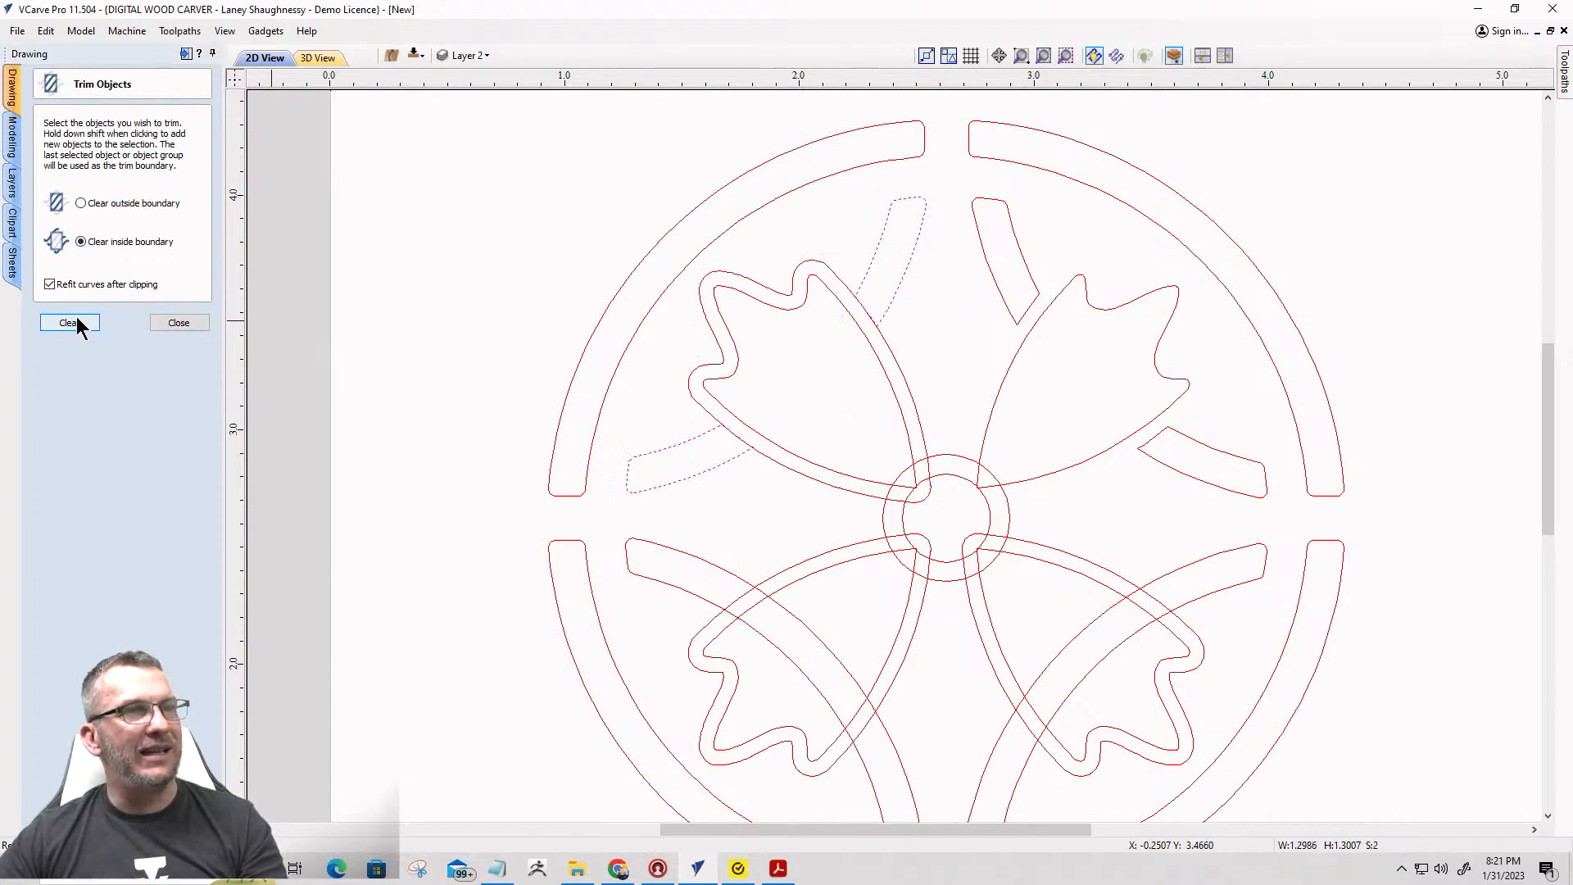
Delete the outer offset outline around the upper-left leaf, keeping the leaf itself, and finish trimming with a boundary.
click(792, 293)
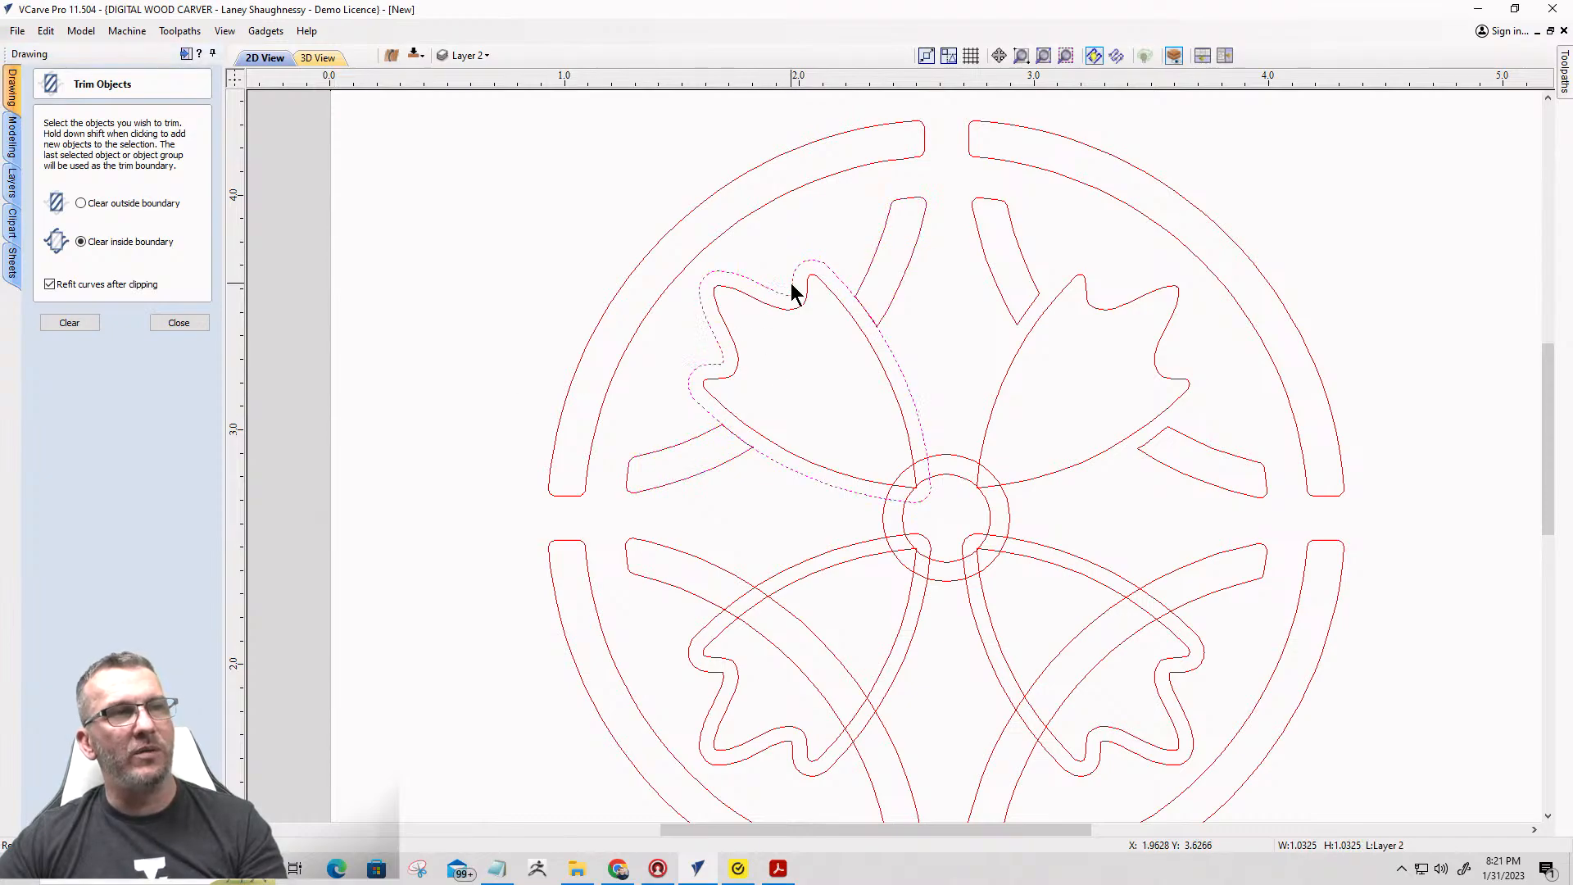
key(Delete)
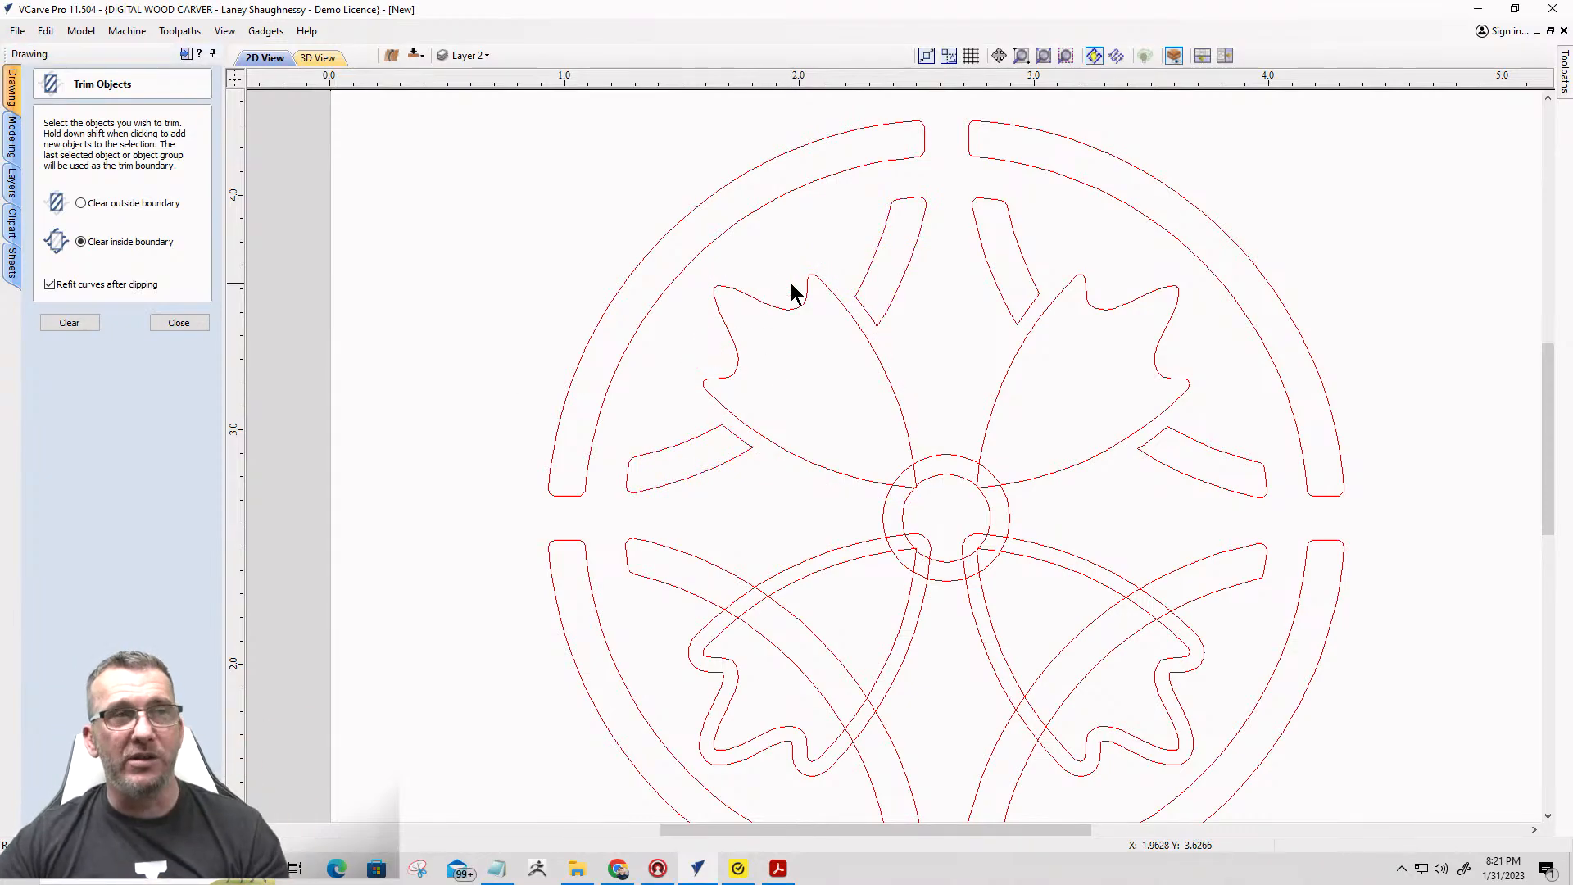
click(158, 323)
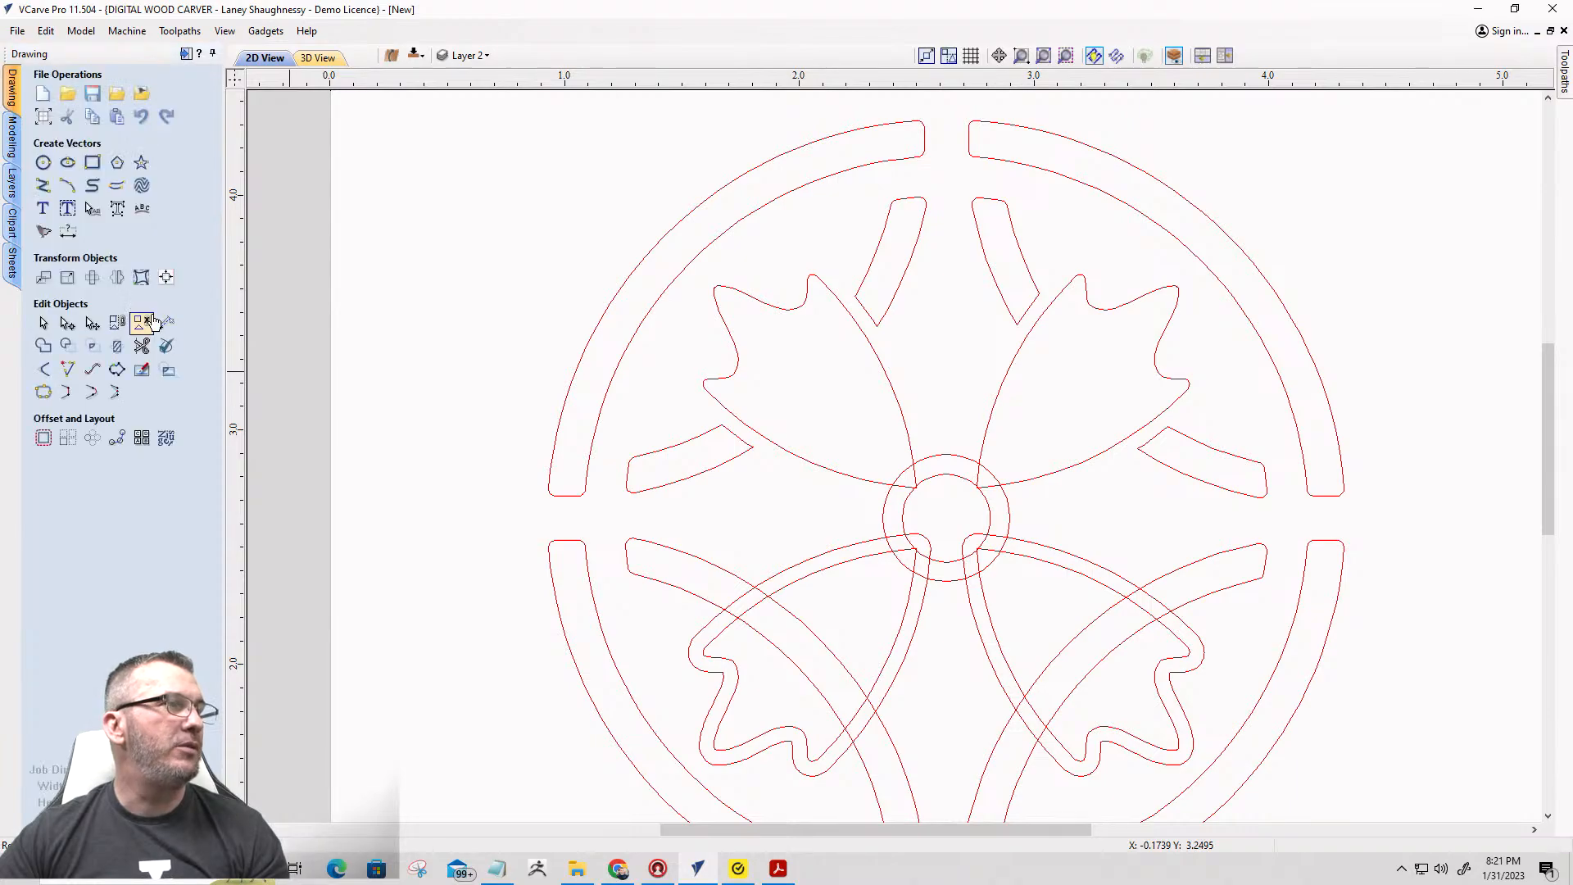
Interactively trim the lower-left inner curved bar's upper end to the leaf's offset outline, removing the bar lines in the gap and the surplus outline.
click(137, 346)
scroll(709, 647, up, 5)
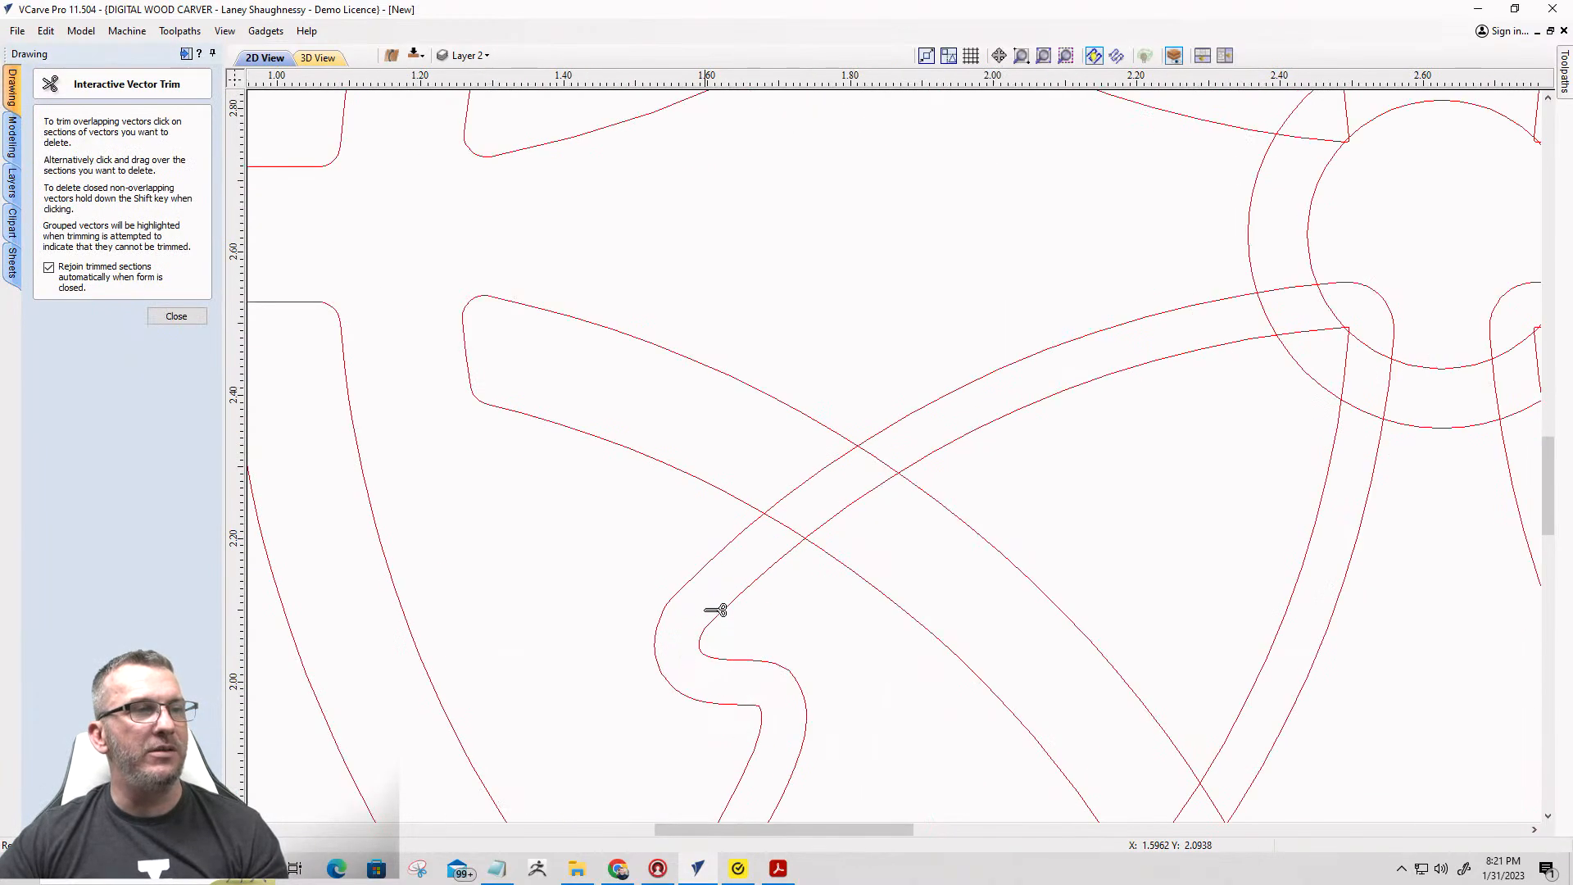
scroll(770, 397, down, 4)
scroll(798, 557, up, 2)
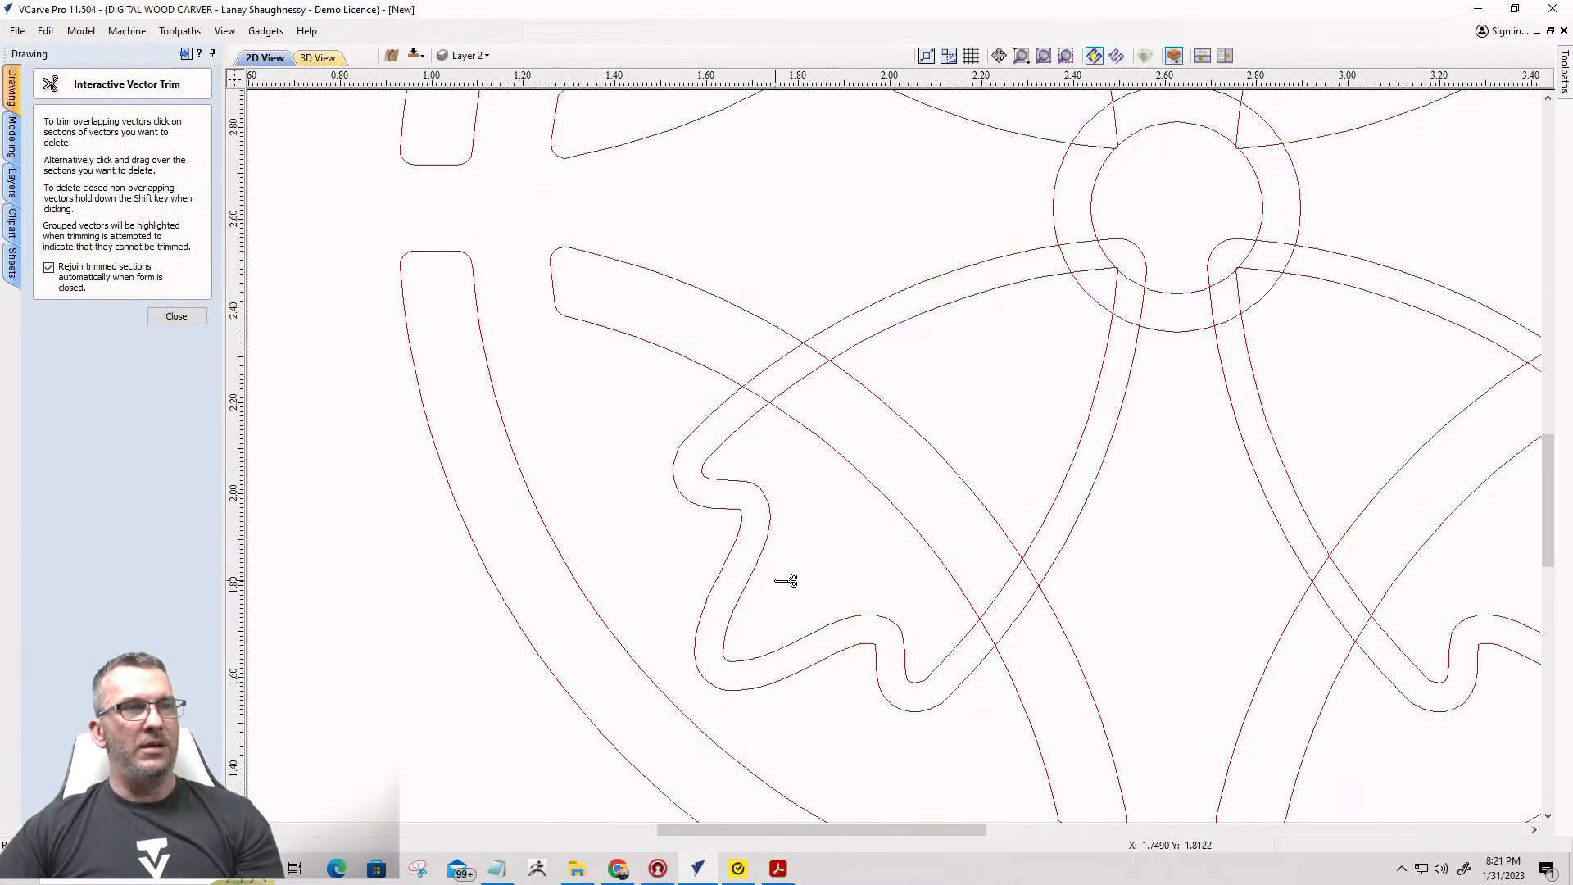
scroll(706, 408, up, 3)
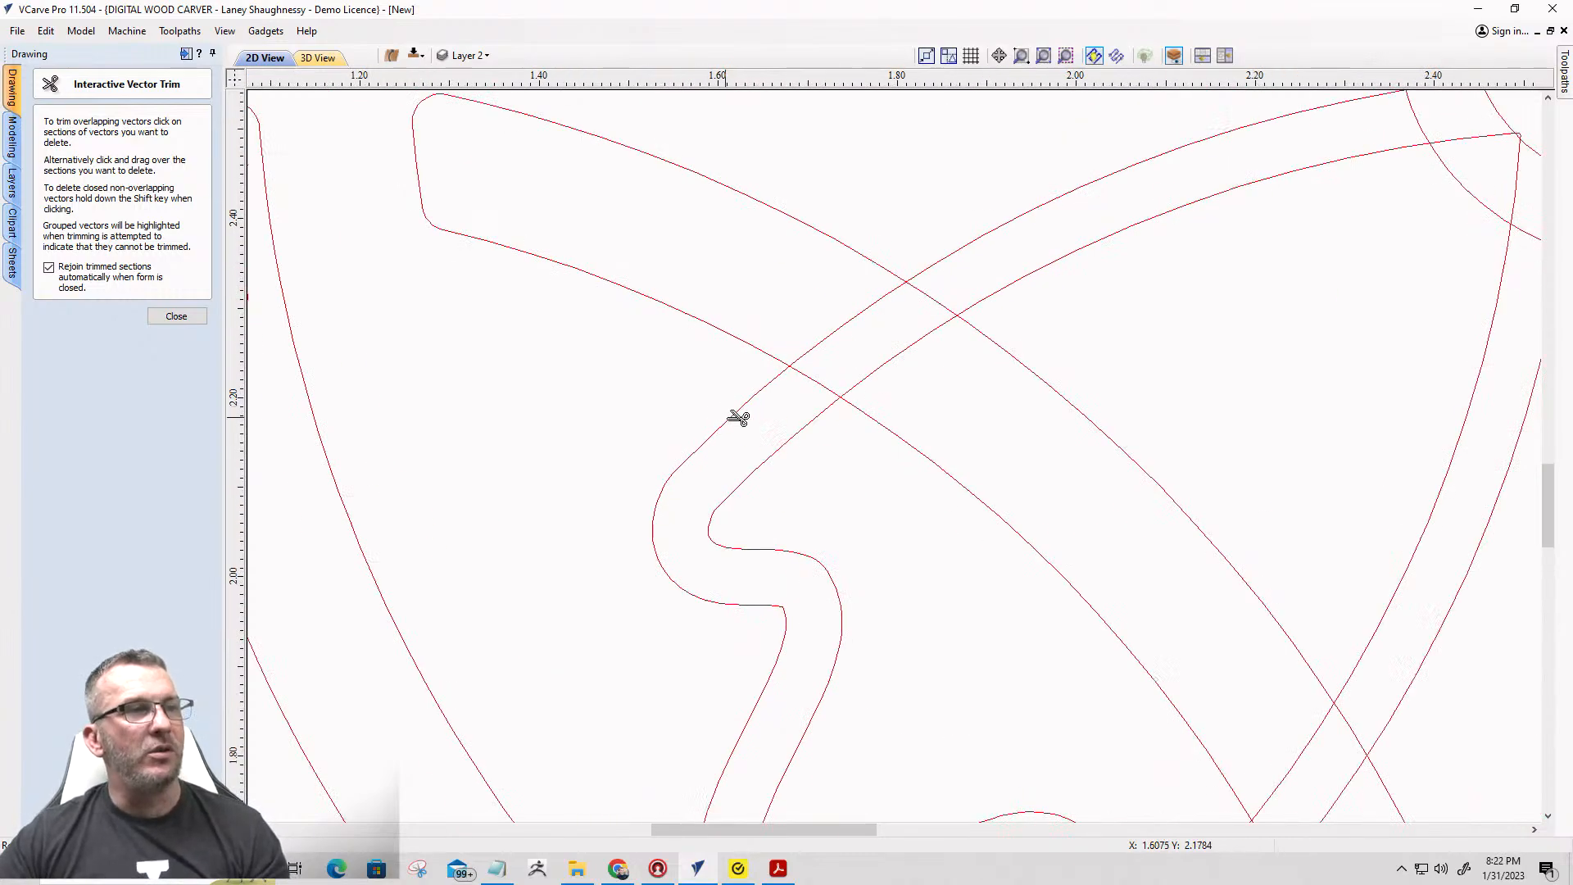
click(762, 397)
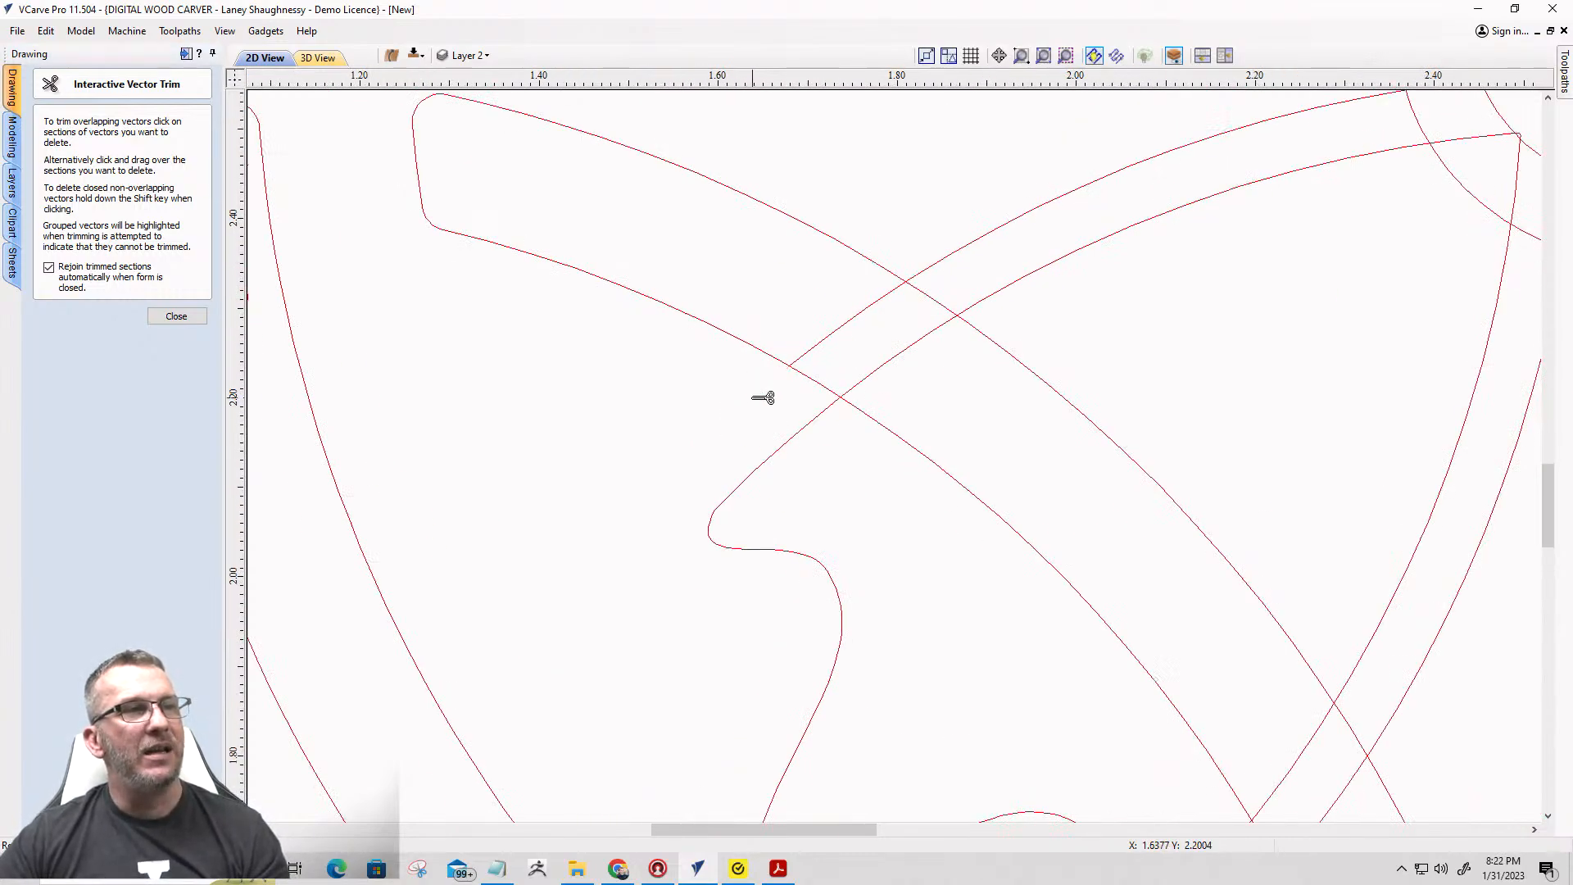
click(817, 383)
click(941, 303)
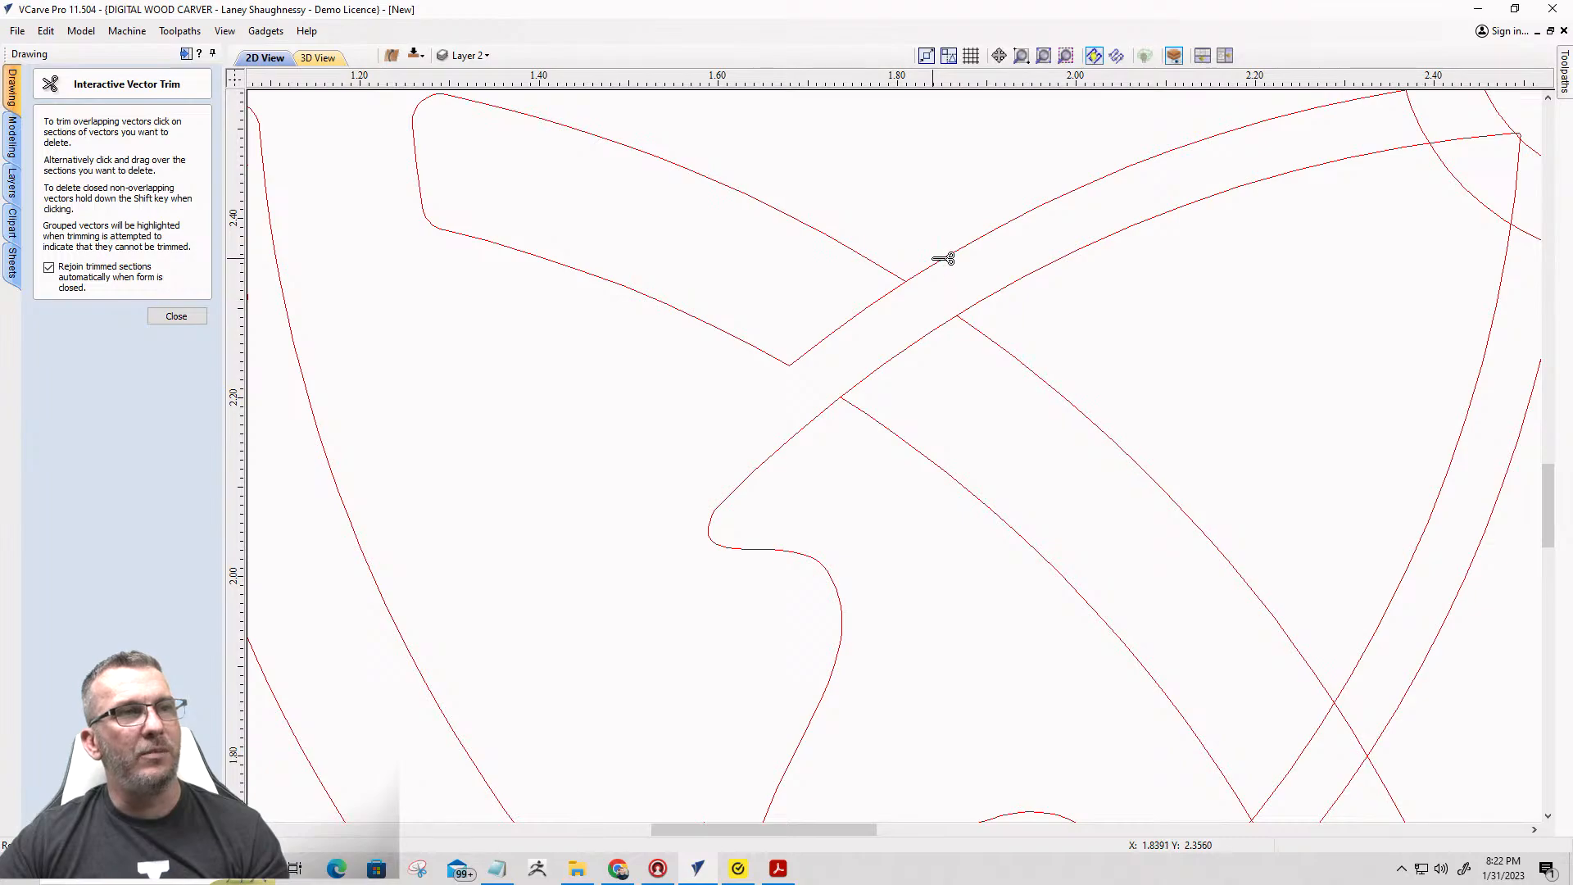
click(947, 264)
Interactively trim the same bar's lower end to the lower-left leaf's offset outline, removing surplus outline and bar segments in the gap and across the leaf.
scroll(911, 221, down, 5)
scroll(1015, 528, up, 2)
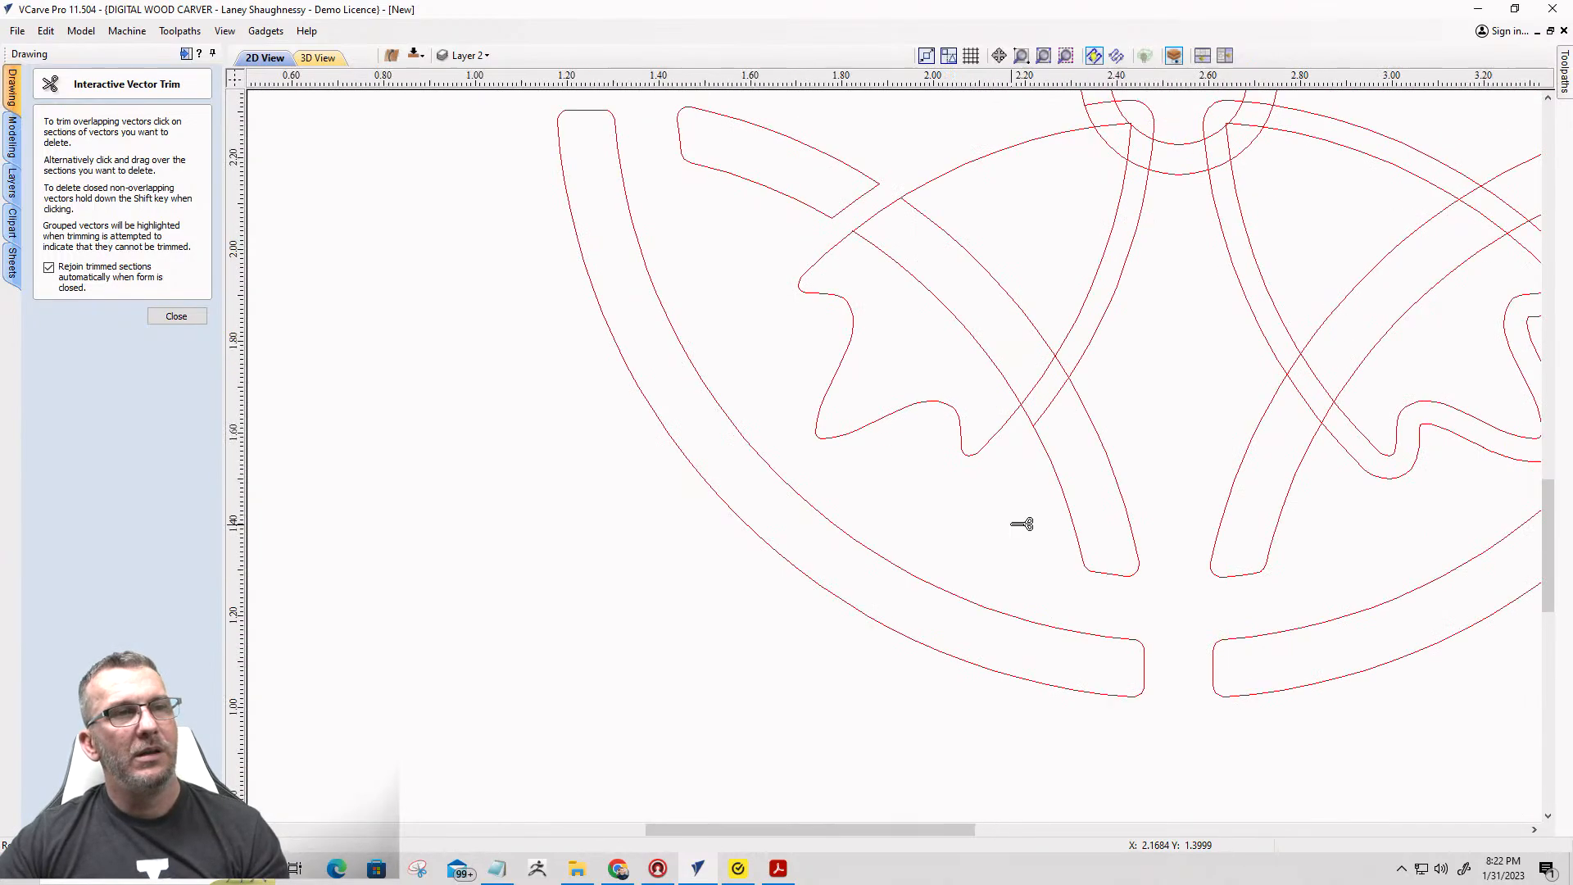
click(1037, 387)
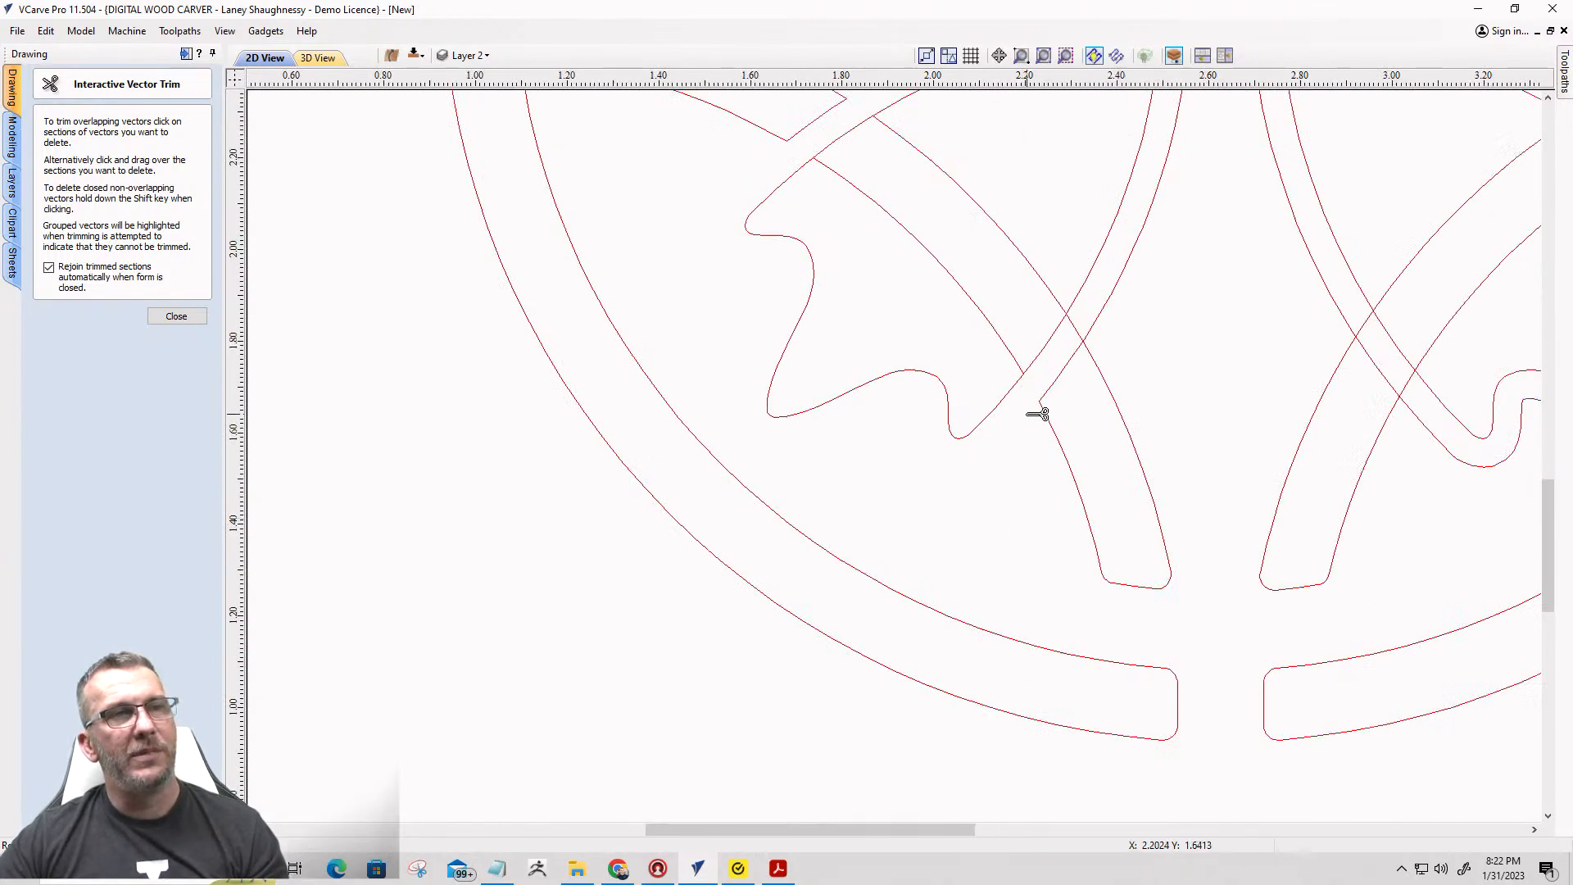
click(1114, 305)
click(1024, 262)
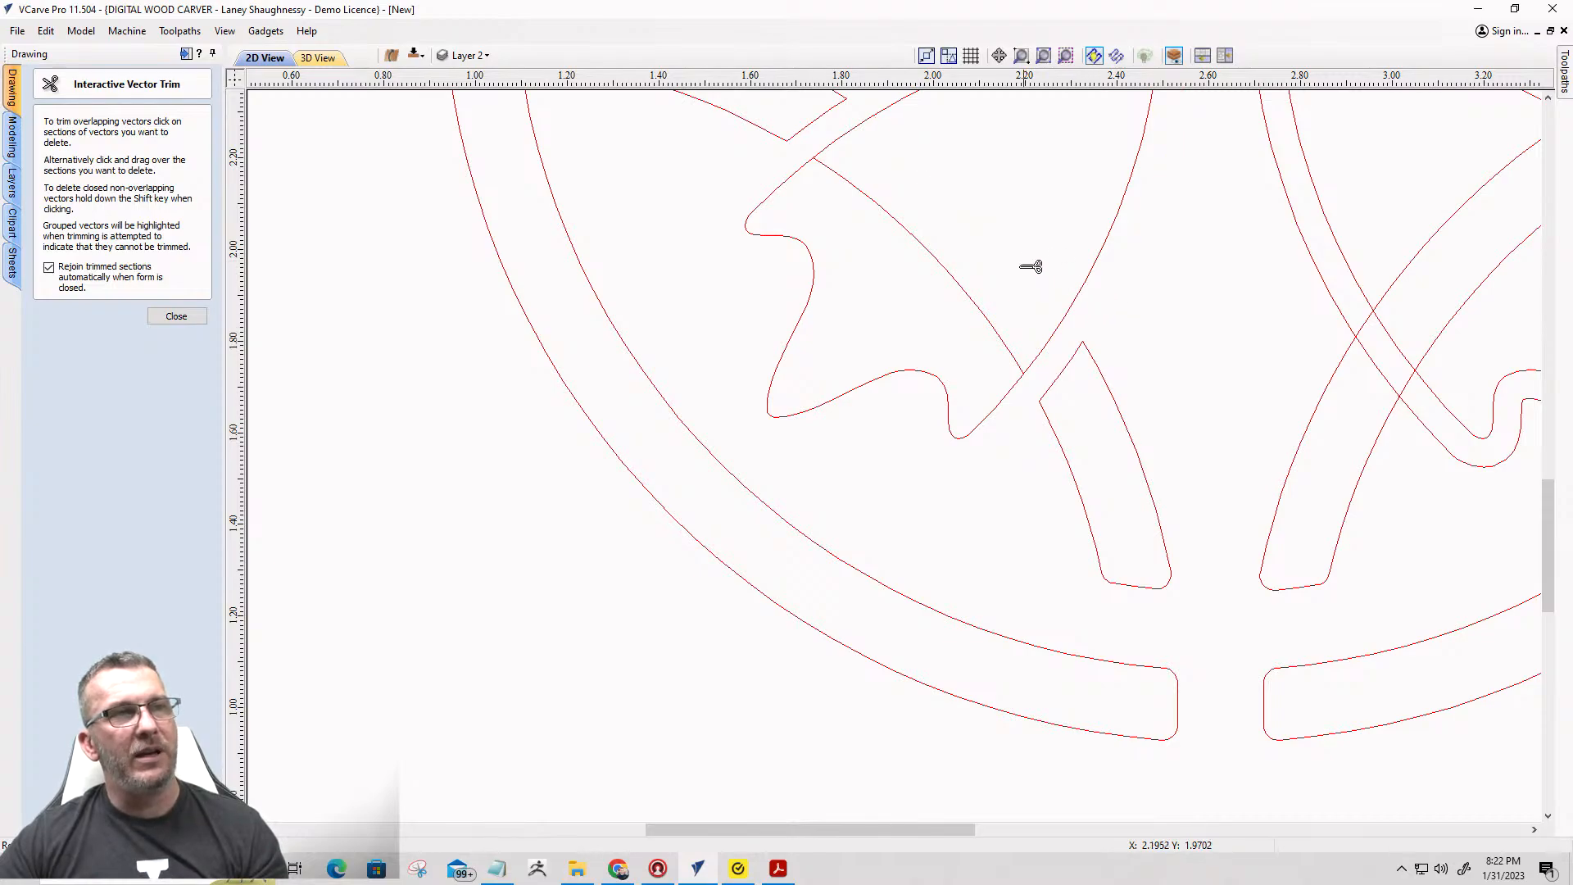
Trim the leftover spoke arc inside the lower-left petal and the overlapping spoke and offset outline sections around the lower-right petal.
click(983, 300)
scroll(997, 391, down, 3)
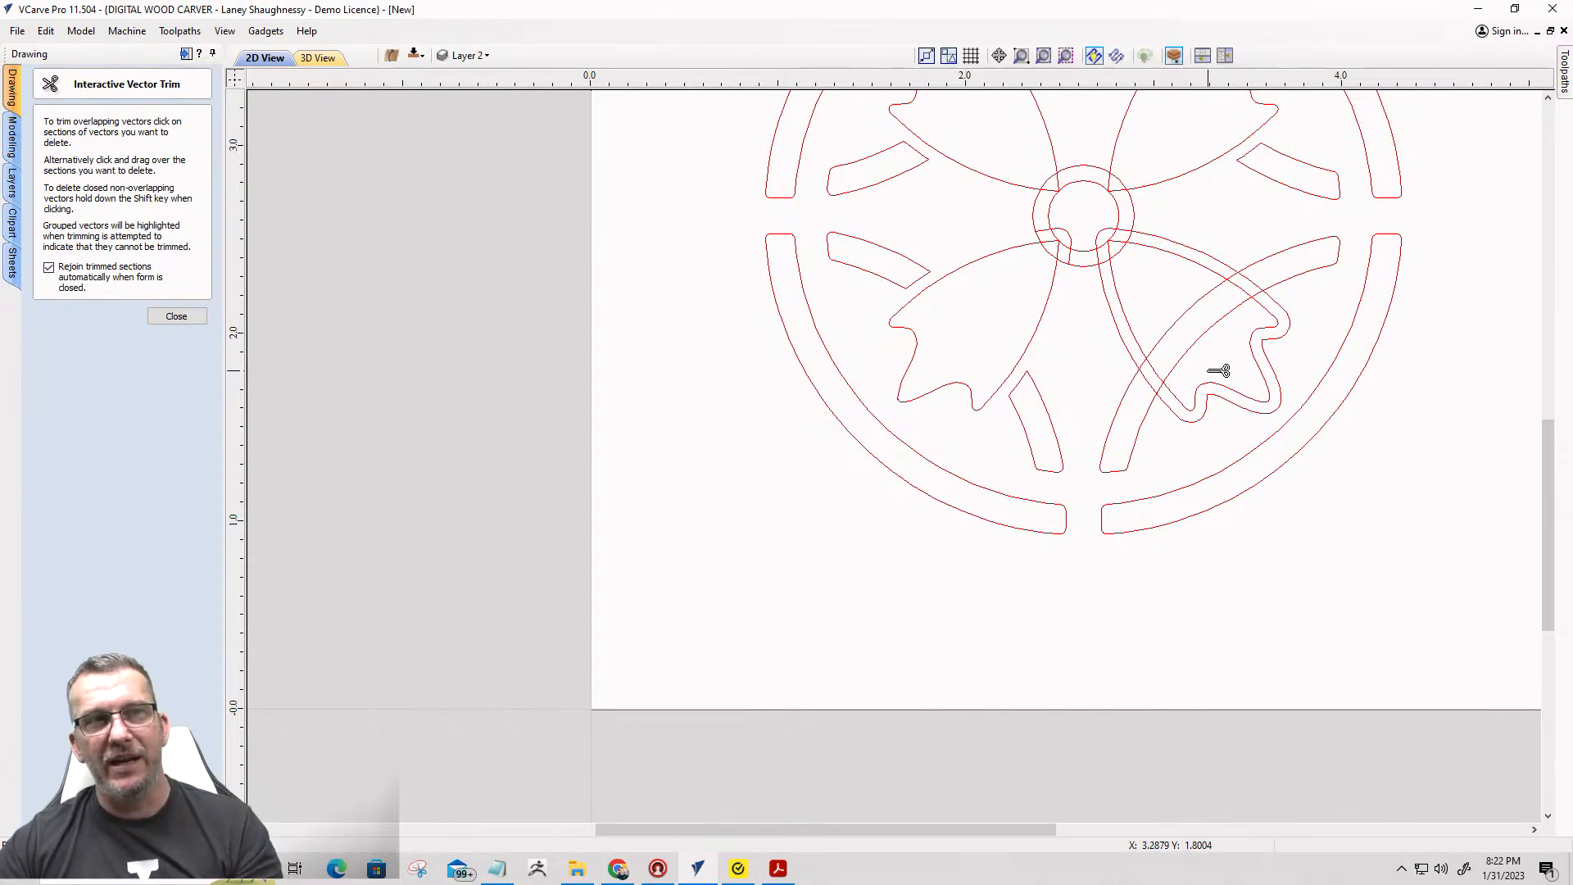
scroll(1218, 371, up, 4)
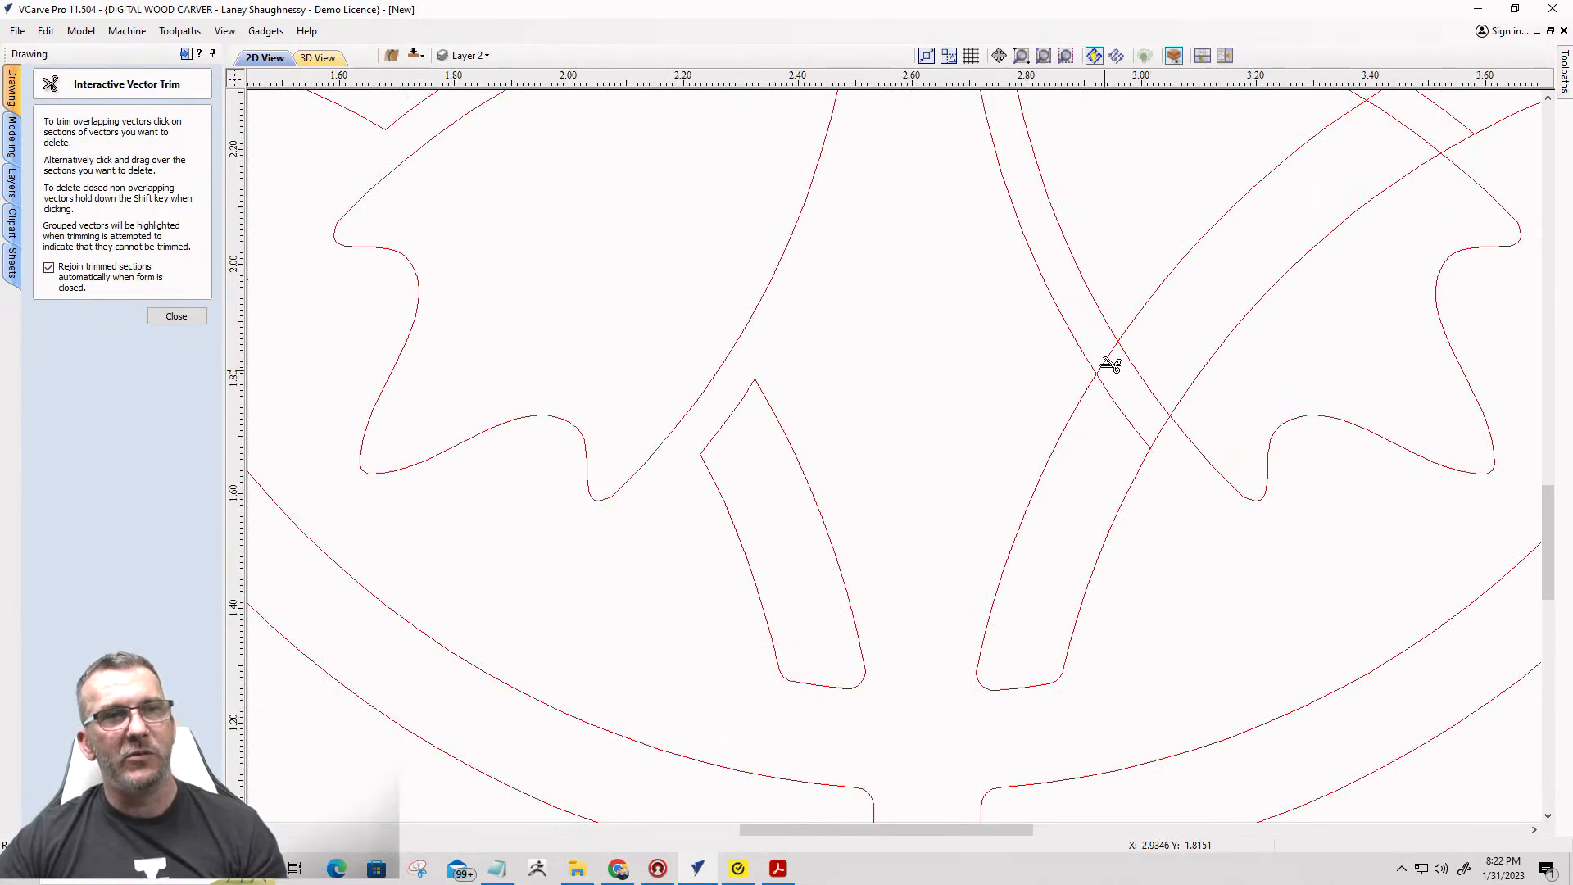
click(1086, 343)
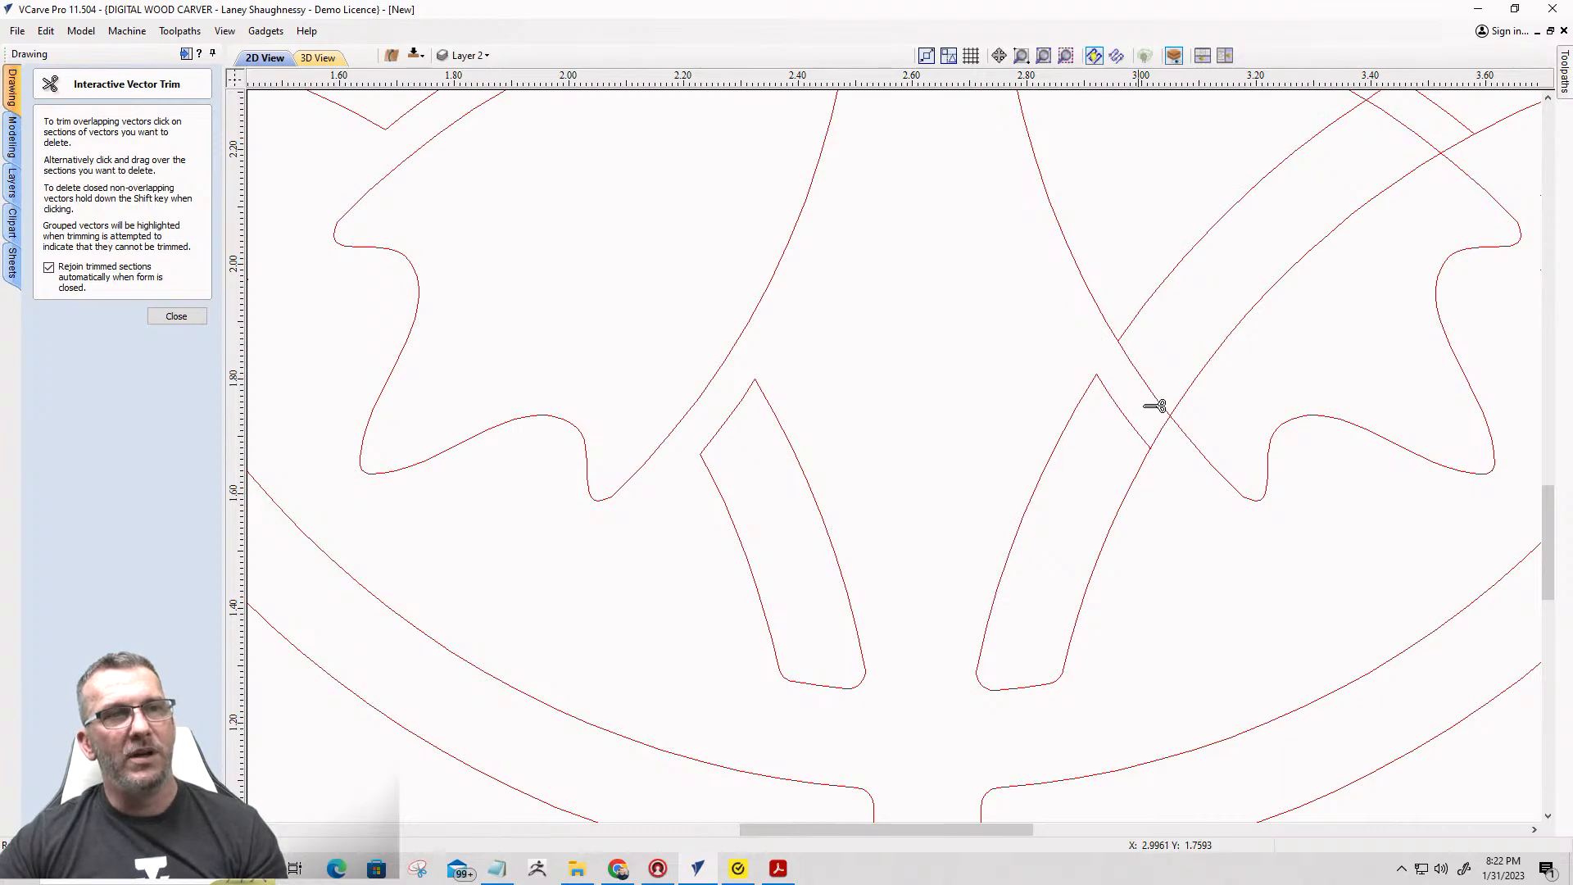
click(1192, 398)
click(1158, 303)
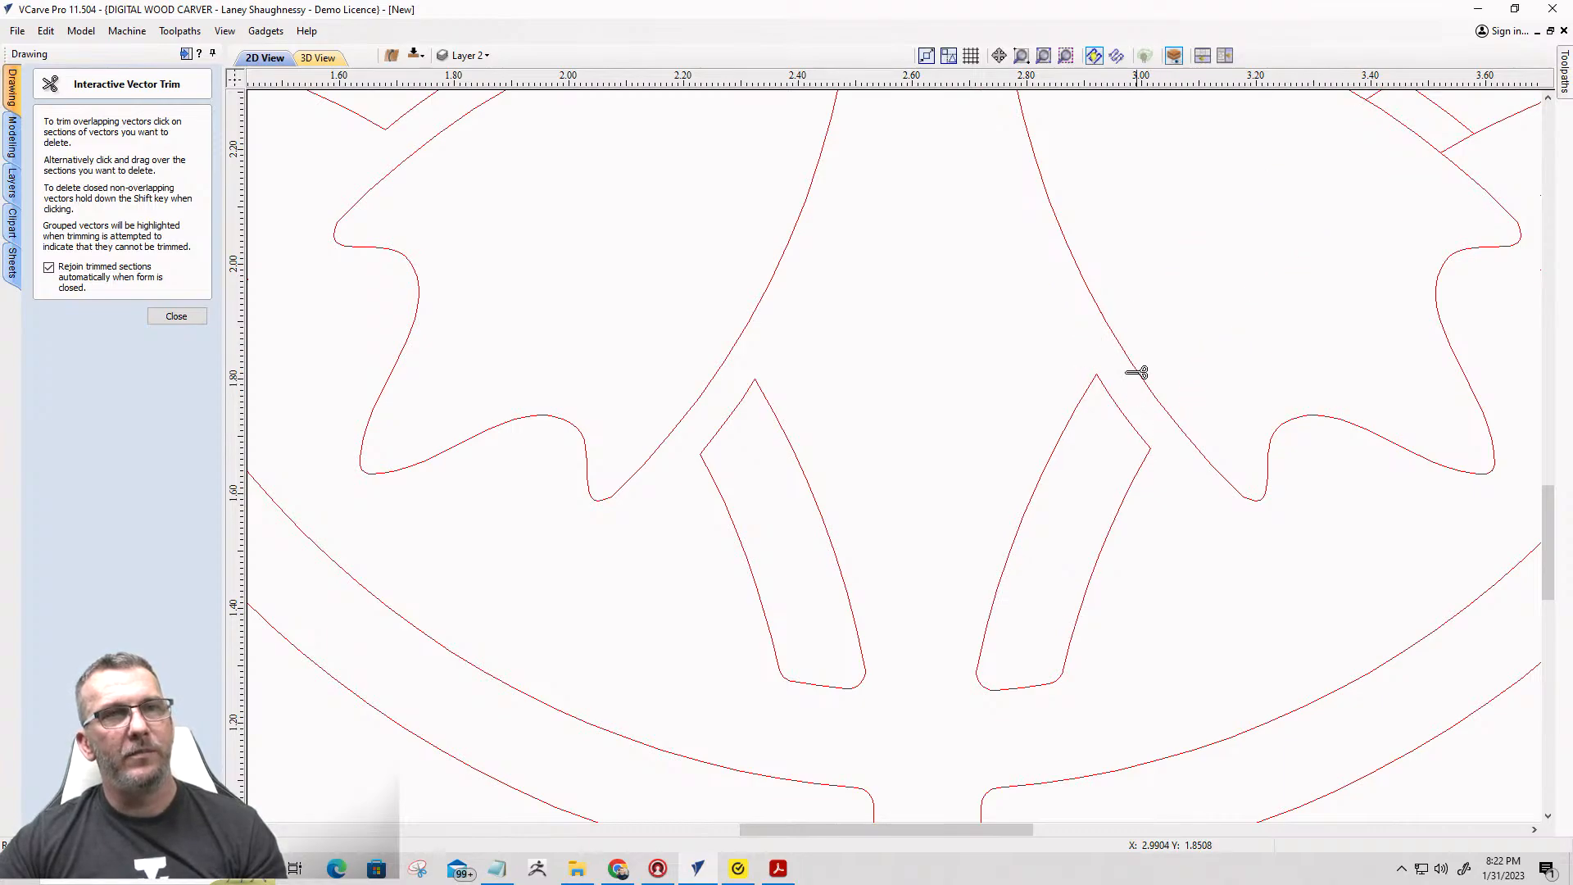
scroll(1187, 344, down, 5)
scroll(1246, 317, up, 4)
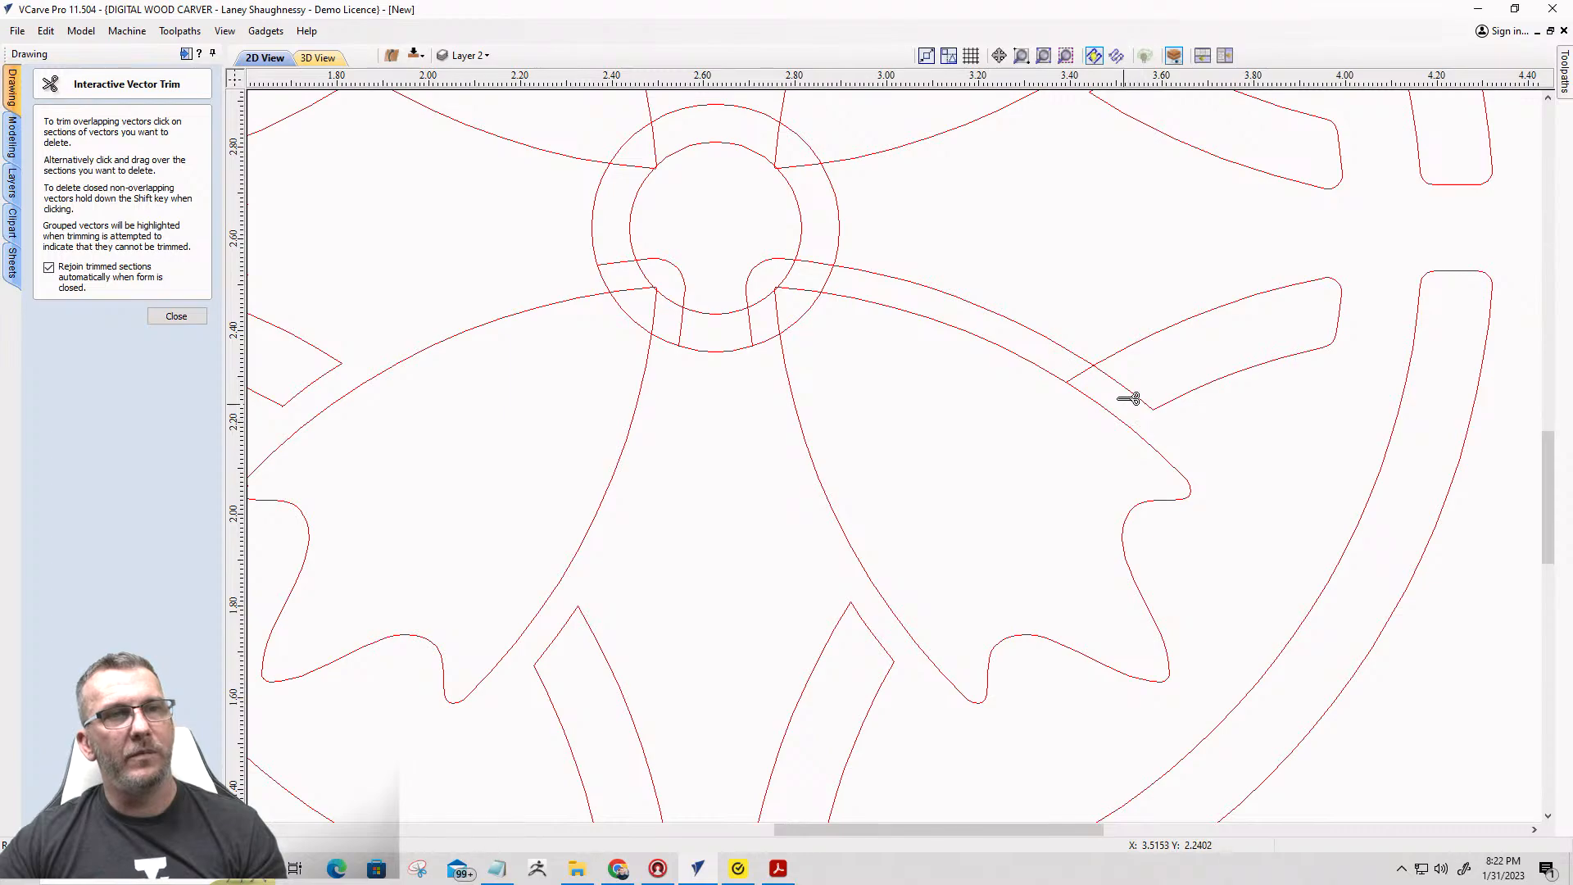
click(1075, 351)
Trim away the leftover rounded offset outline corners crossing the two central circles near the lower petals.
scroll(1147, 377, down, 4)
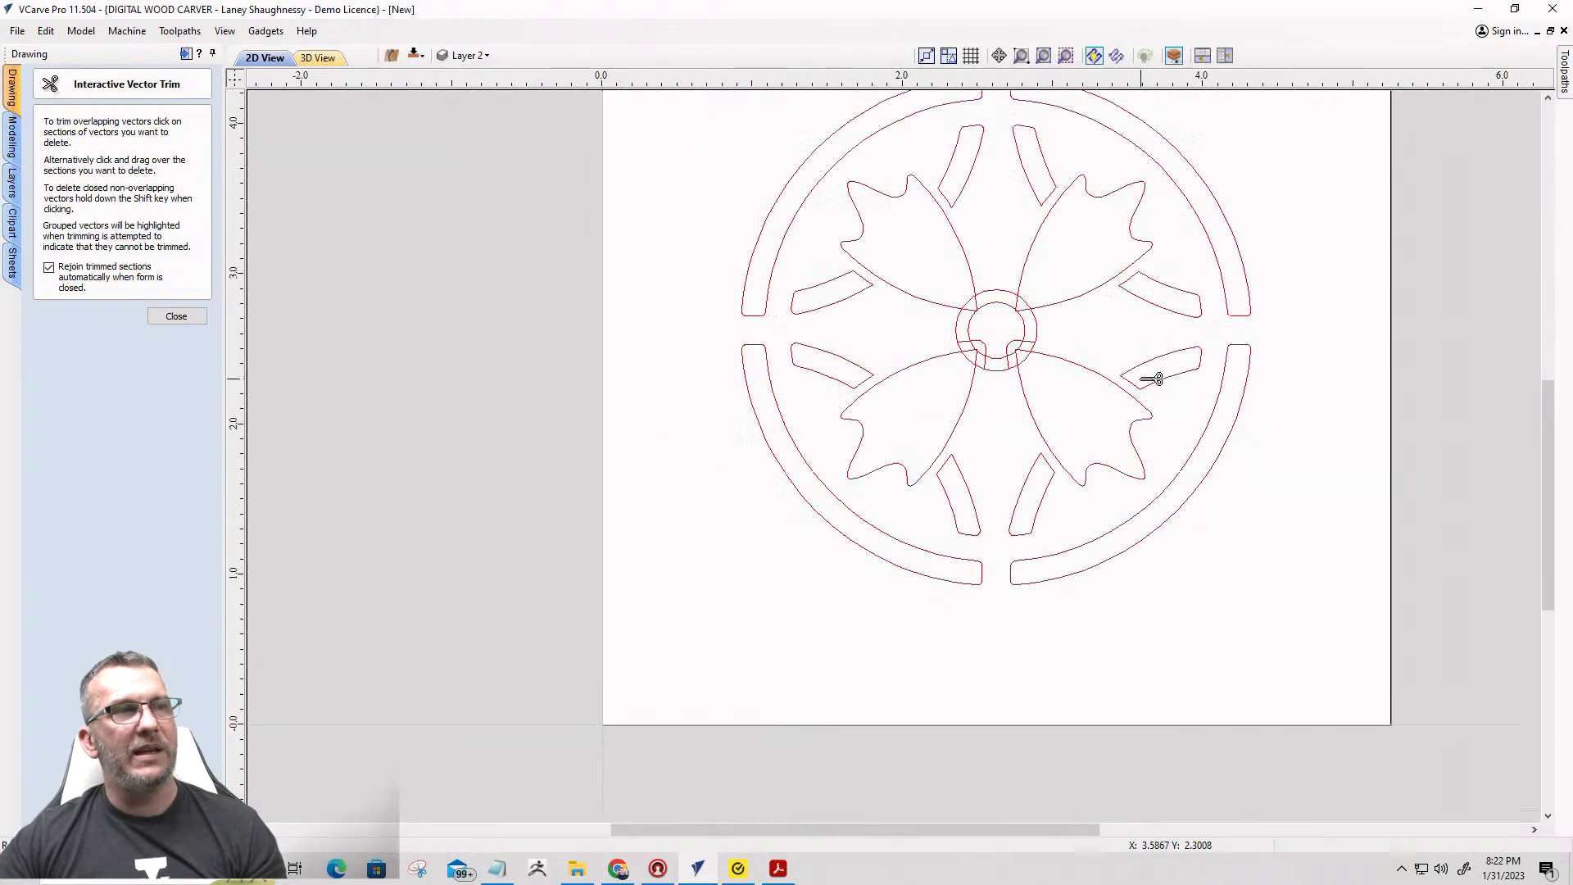
scroll(934, 360, up, 3)
scroll(944, 344, up, 2)
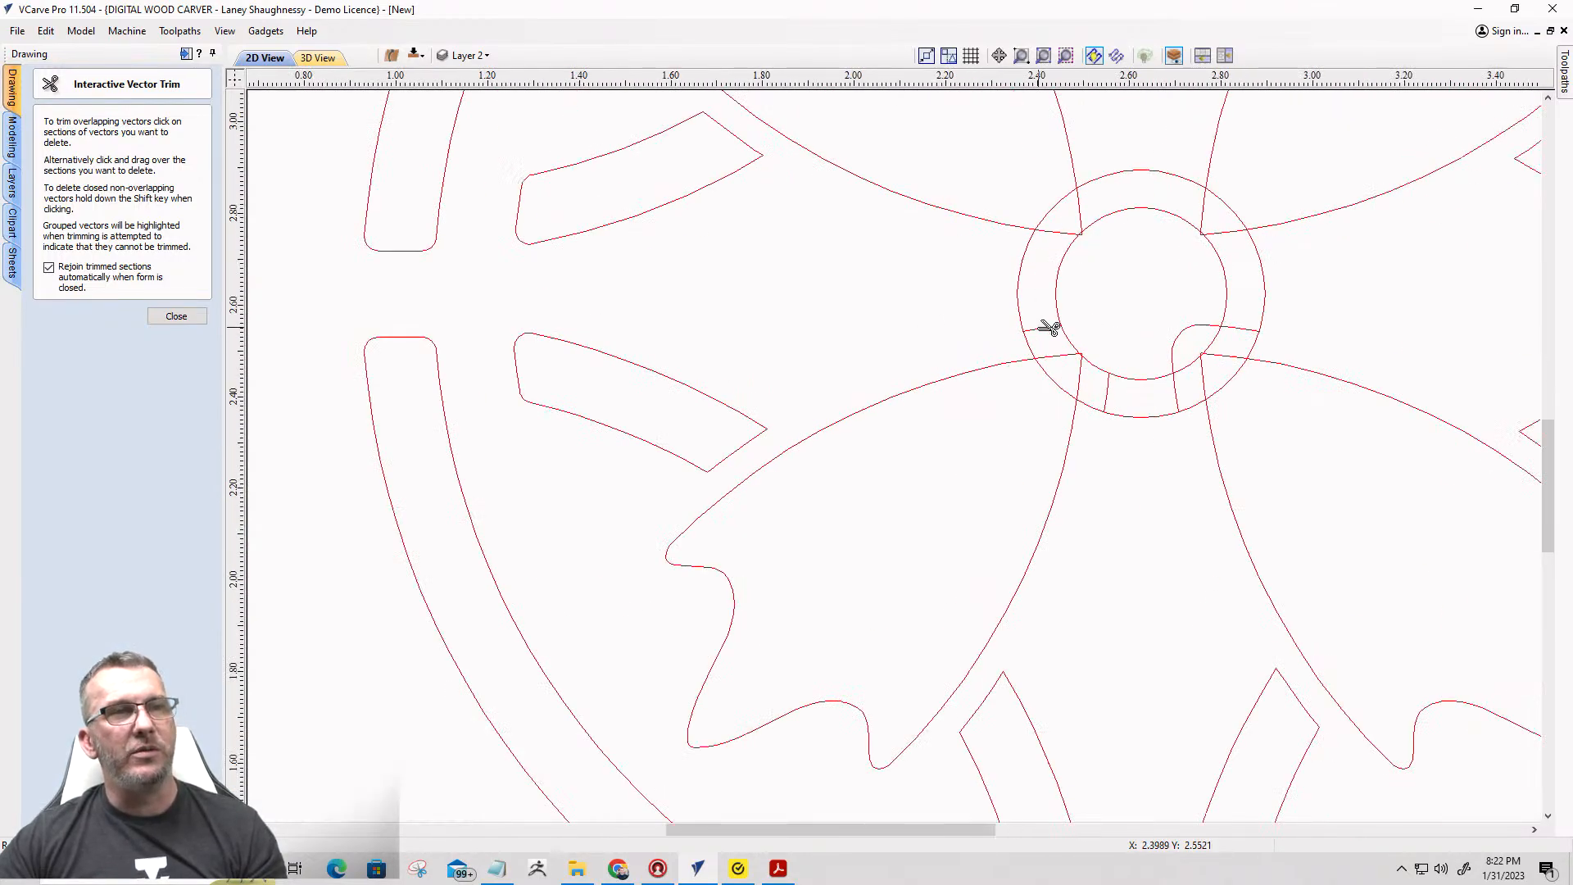
click(1109, 393)
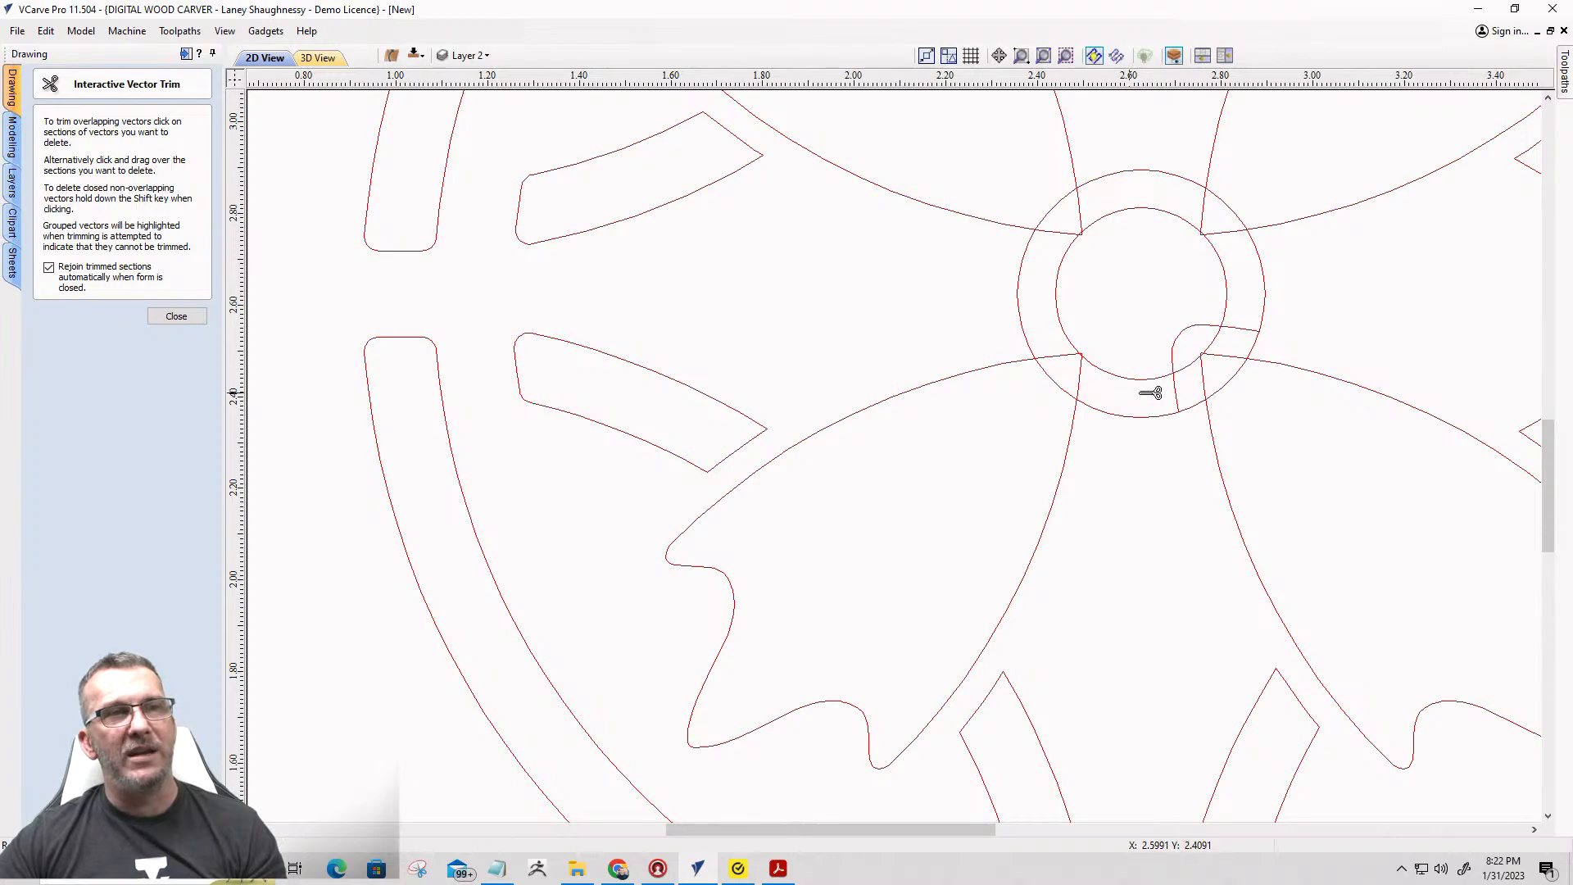
click(1176, 393)
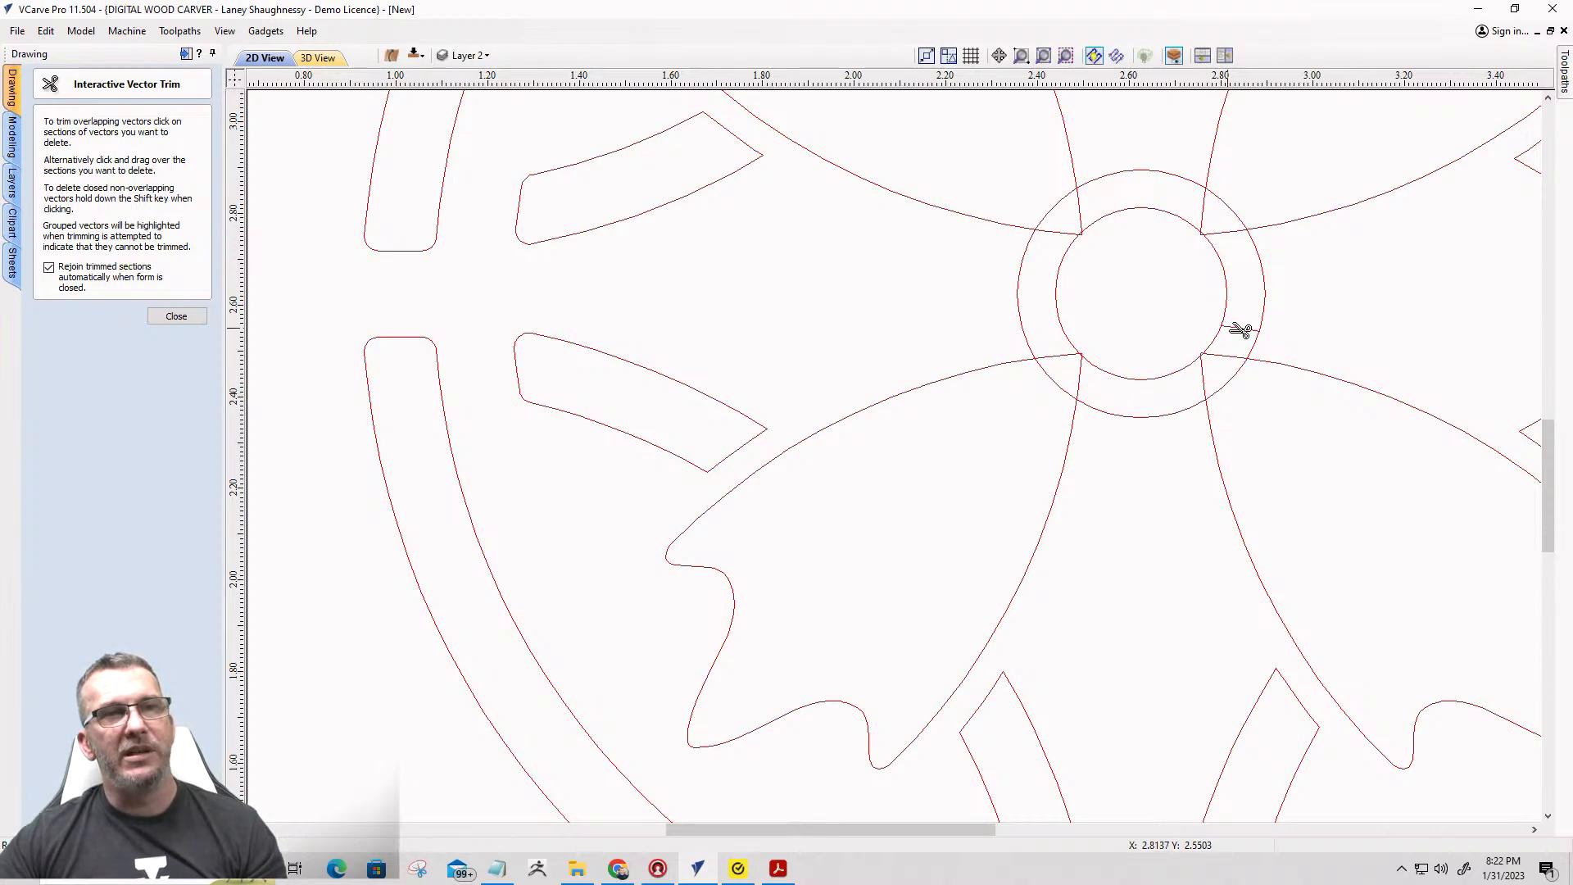
Trim the upper-right petal's tip back to the outer center circle and remove the ring arcs on both sides of it.
scroll(1317, 323, down, 3)
scroll(976, 414, down, 3)
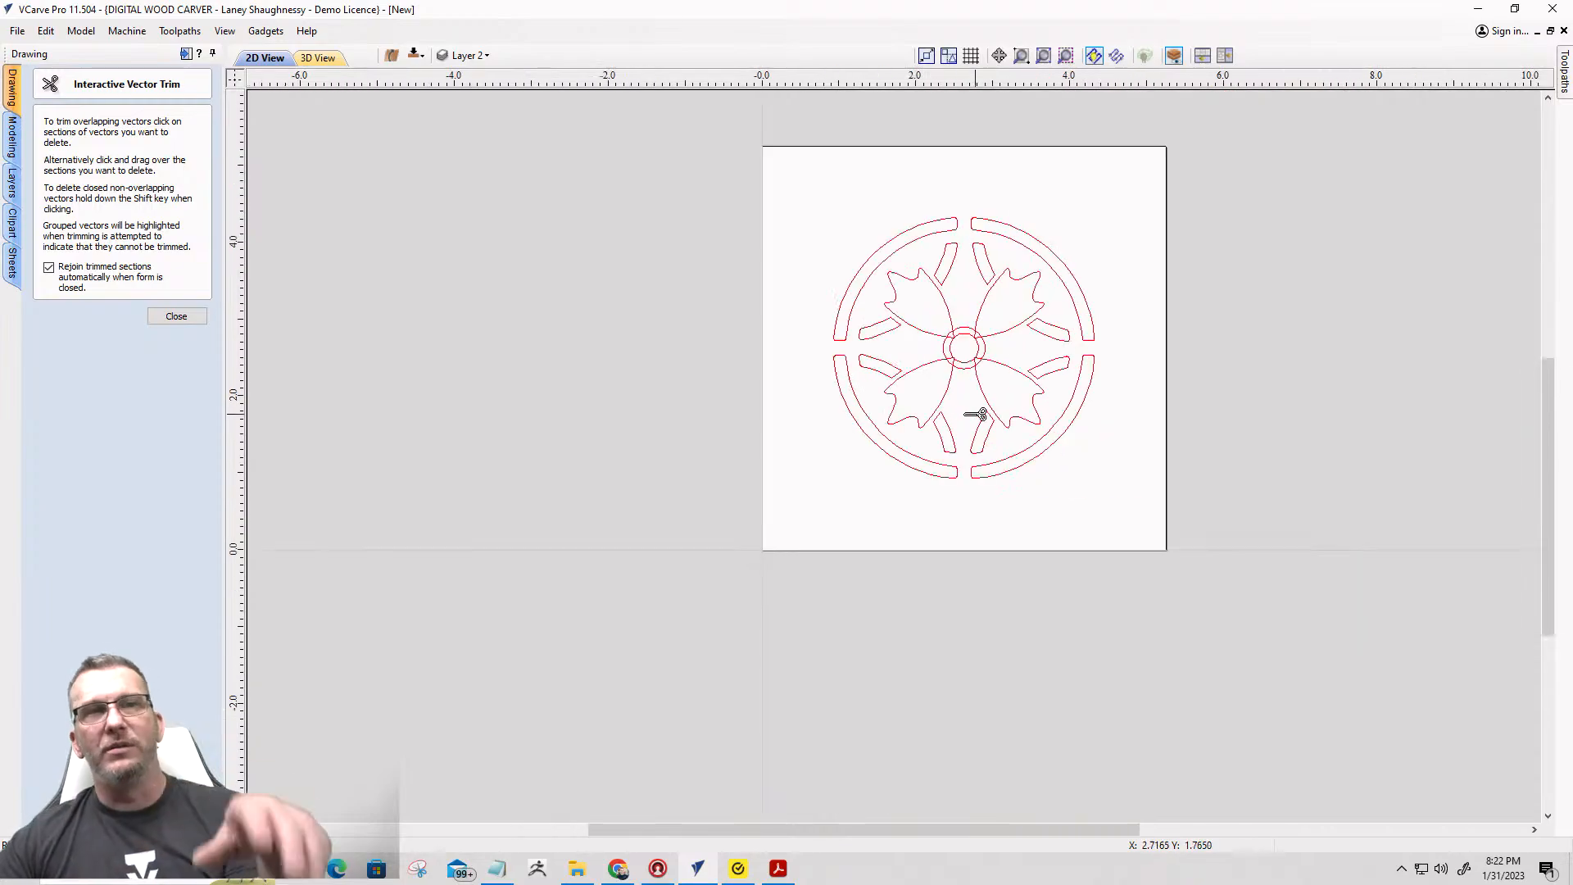
scroll(997, 393, up, 3)
scroll(996, 392, down, 1)
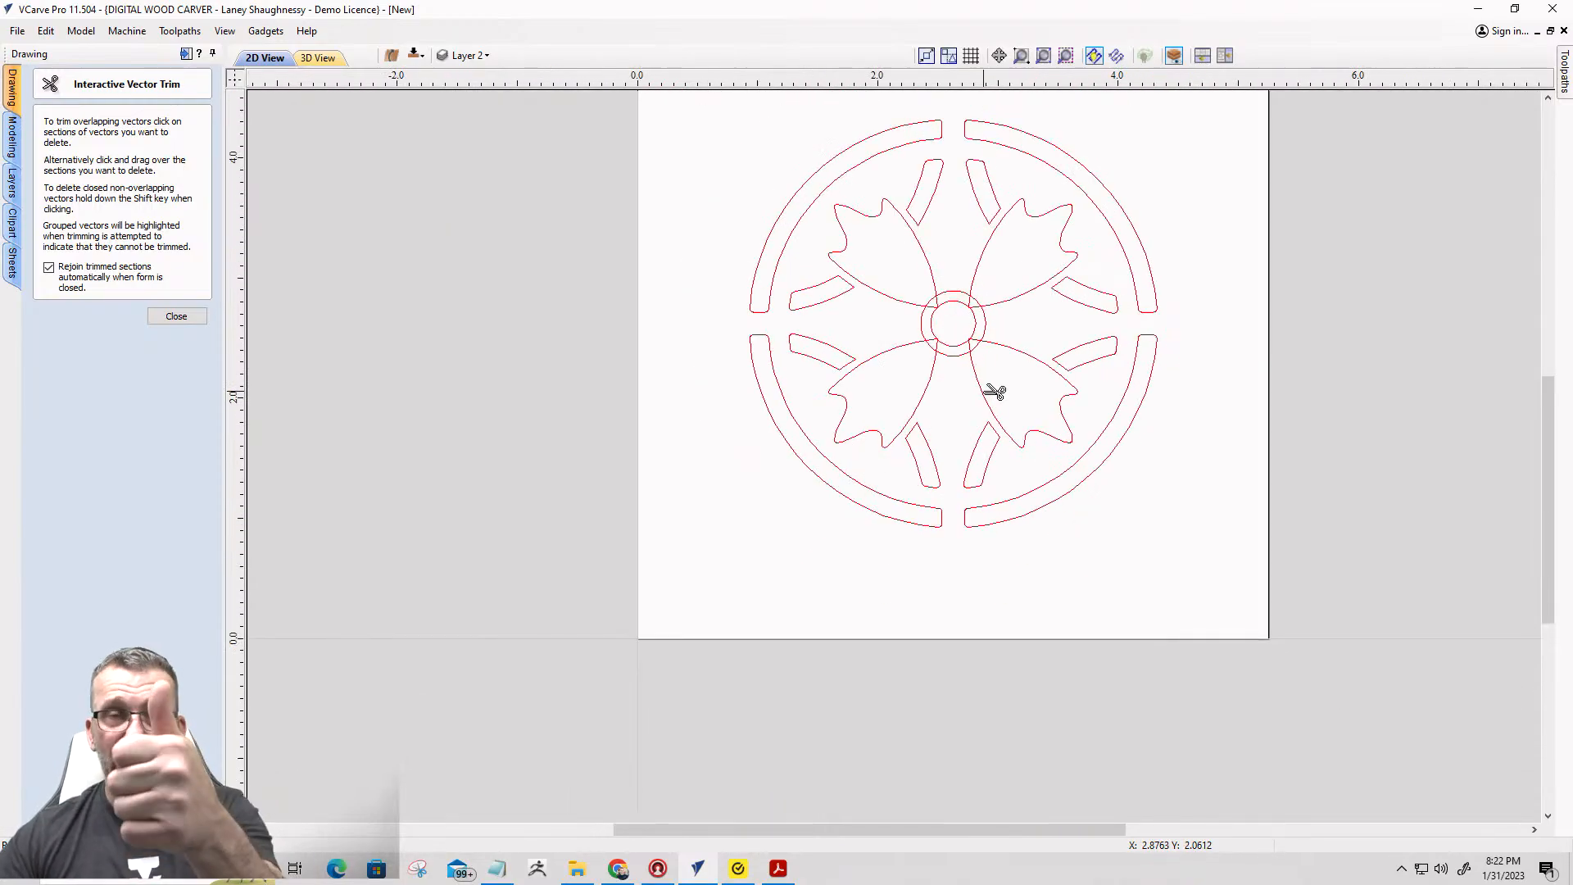
scroll(983, 297, up, 3)
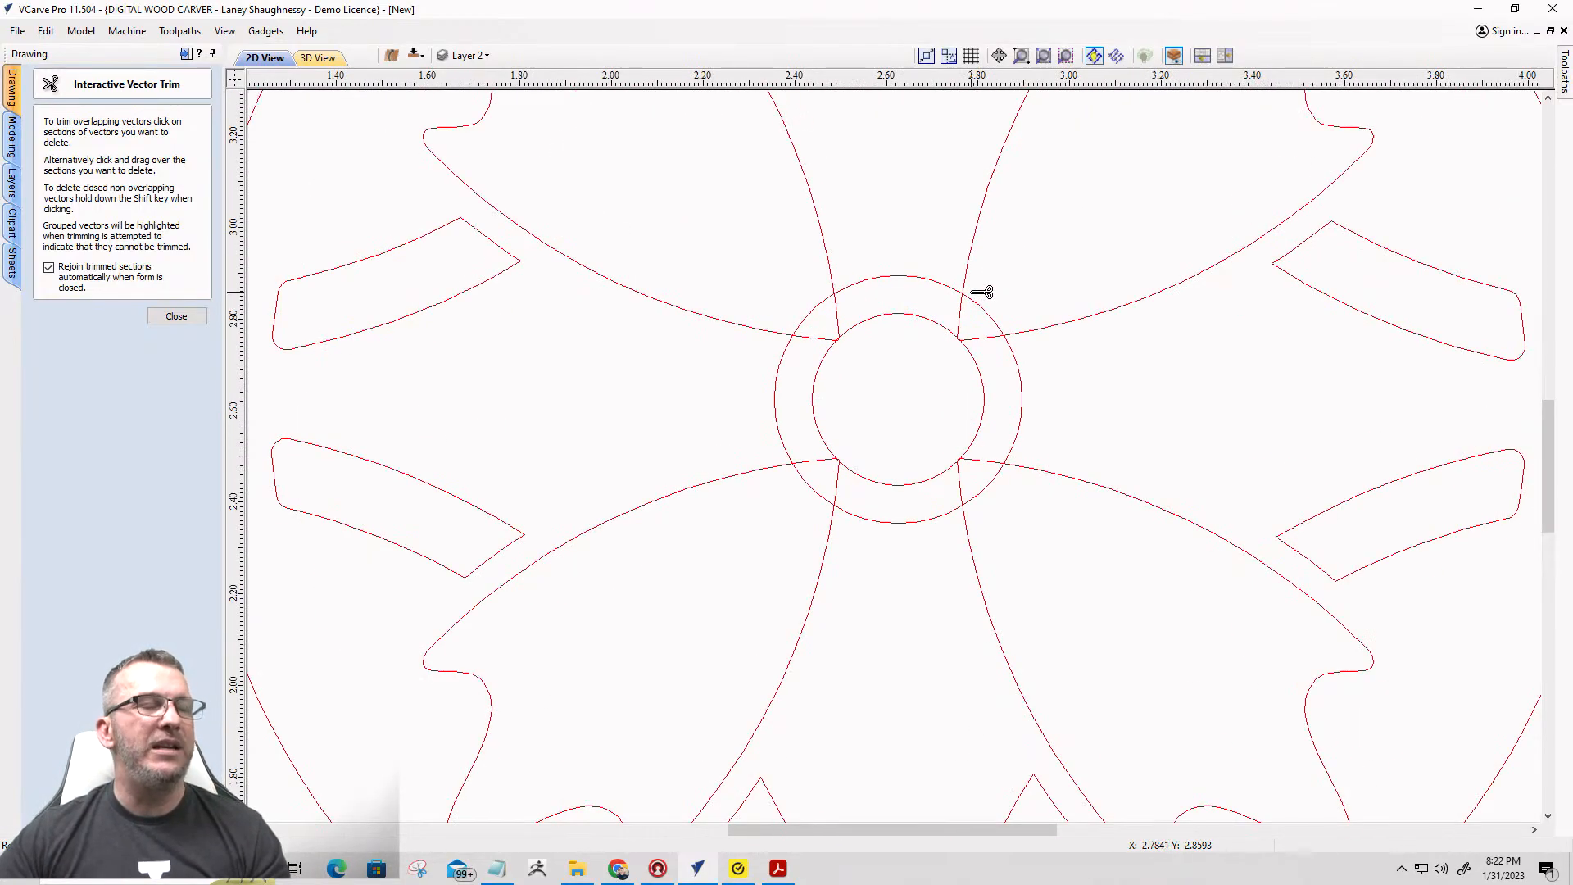
scroll(981, 291, up, 2)
scroll(966, 337, down, 1)
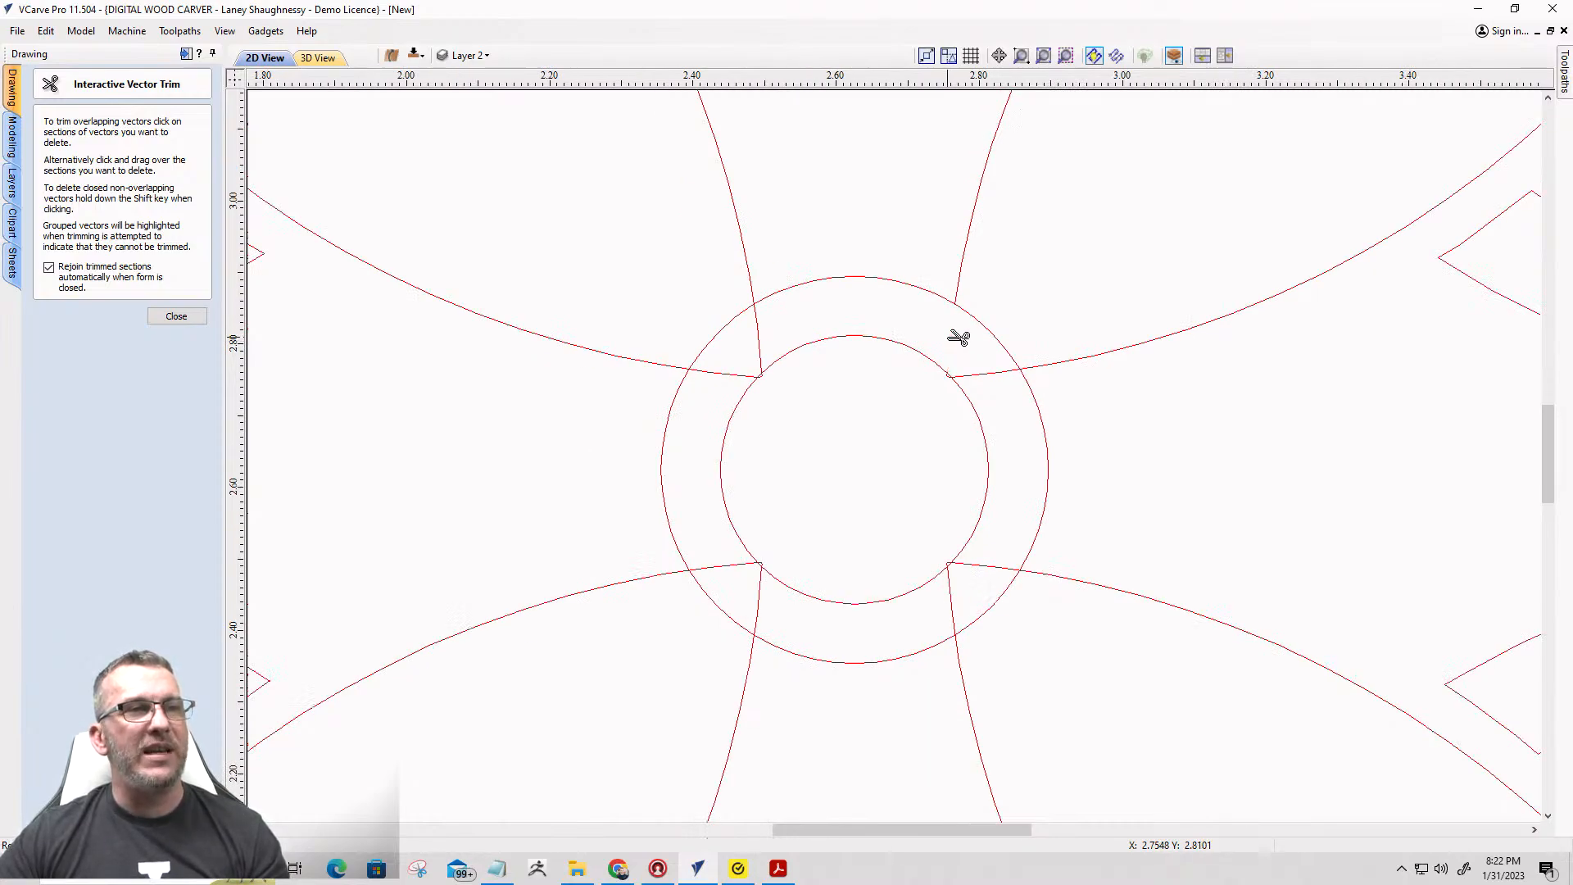
click(987, 374)
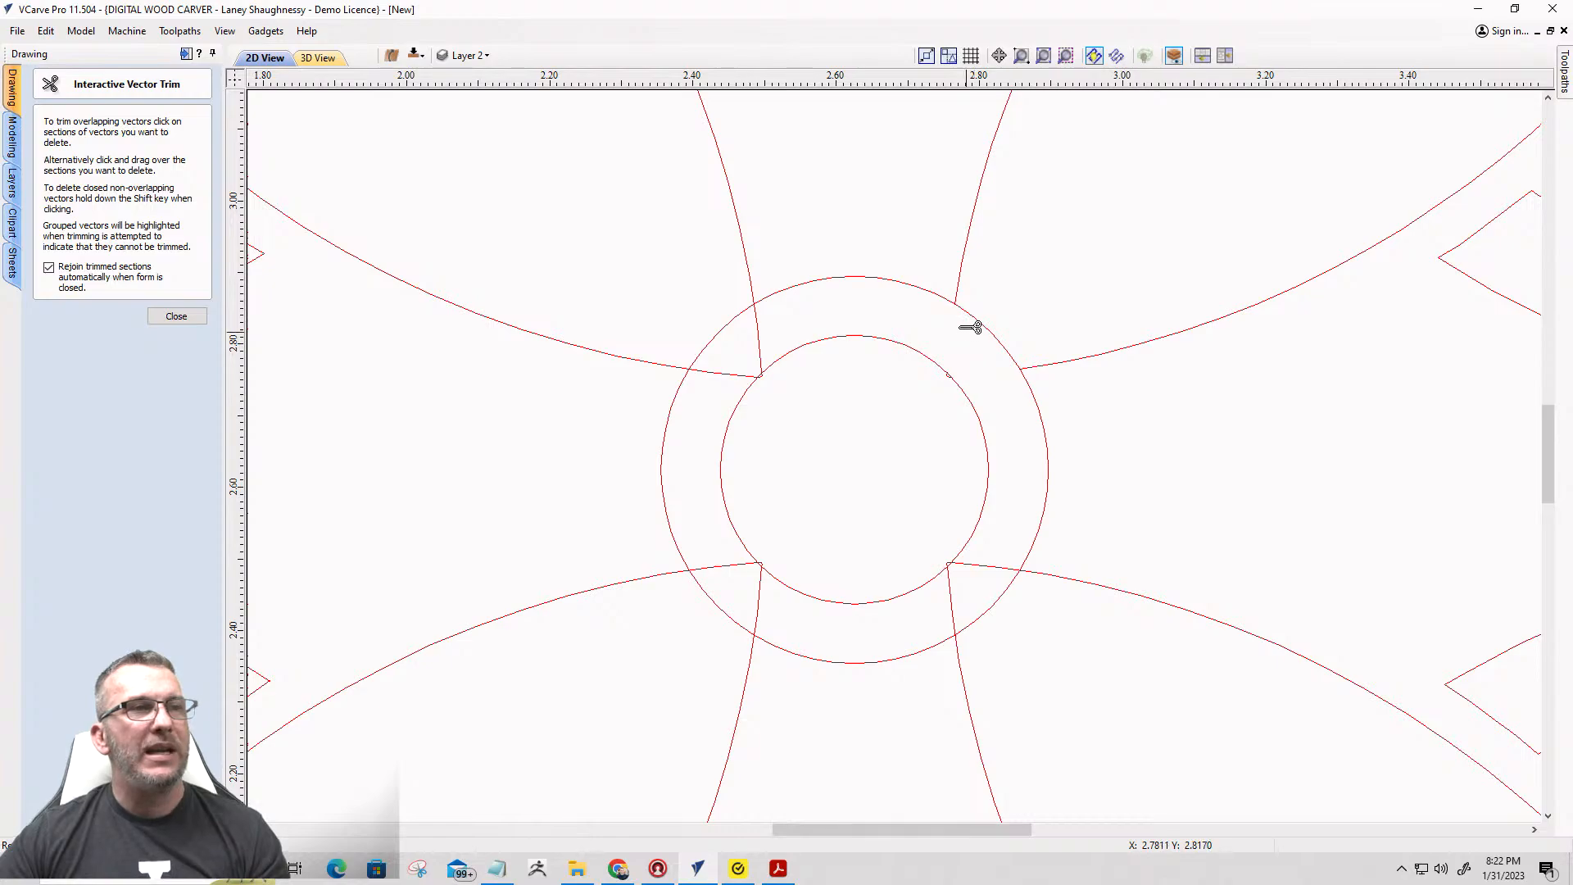
click(937, 292)
click(1050, 432)
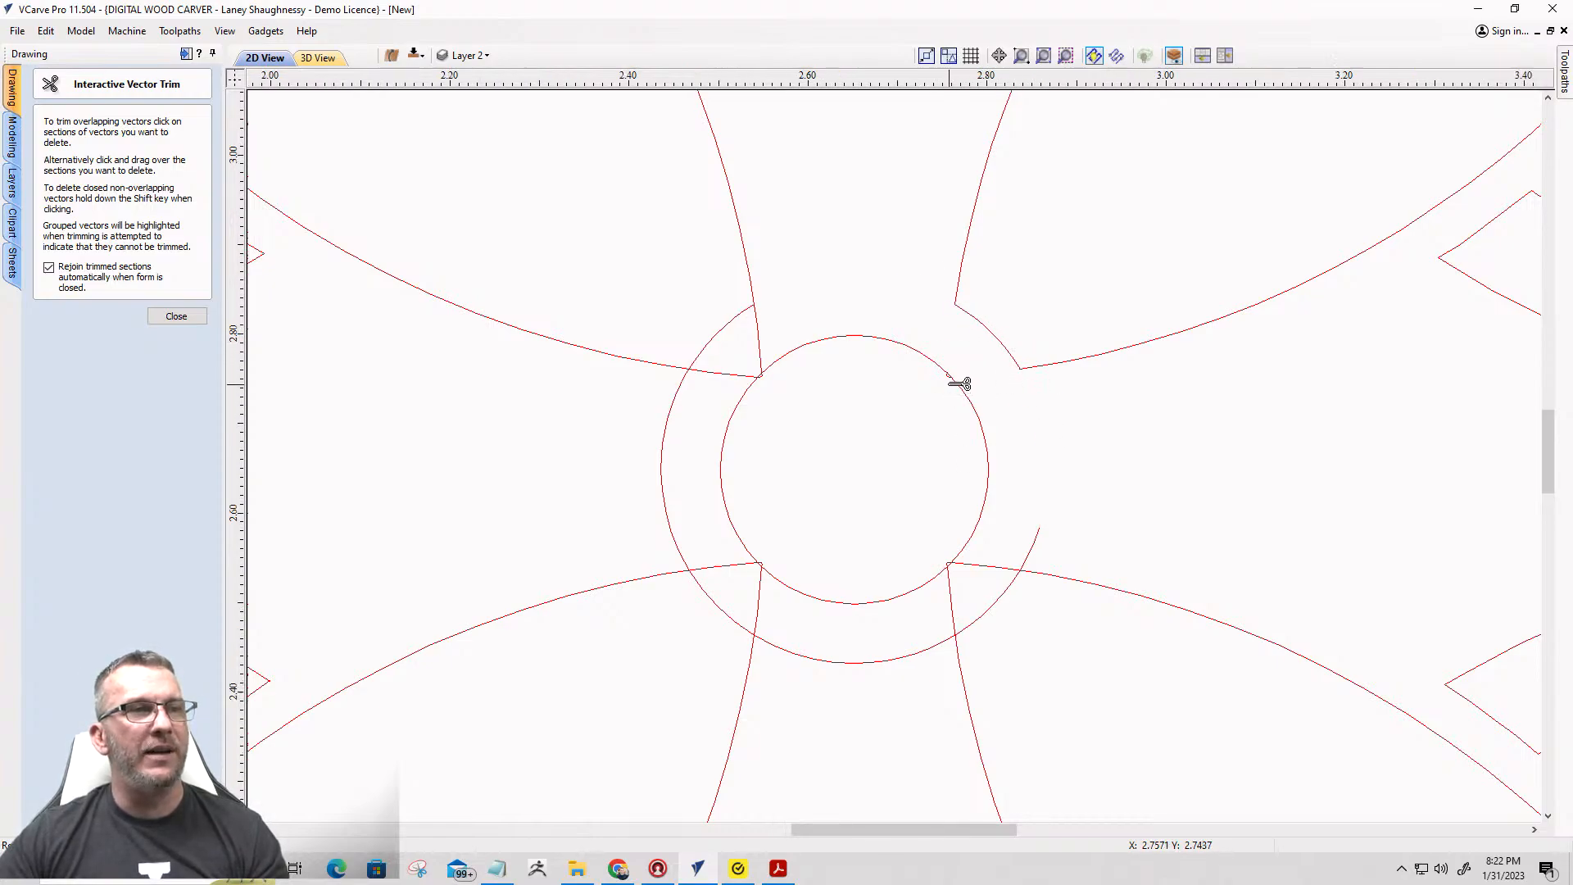
scroll(955, 379, up, 5)
scroll(950, 344, down, 4)
Trim the upper-left petal's tip back to the outer center circle and remove the ring arc between the two left petals.
scroll(885, 372, up, 5)
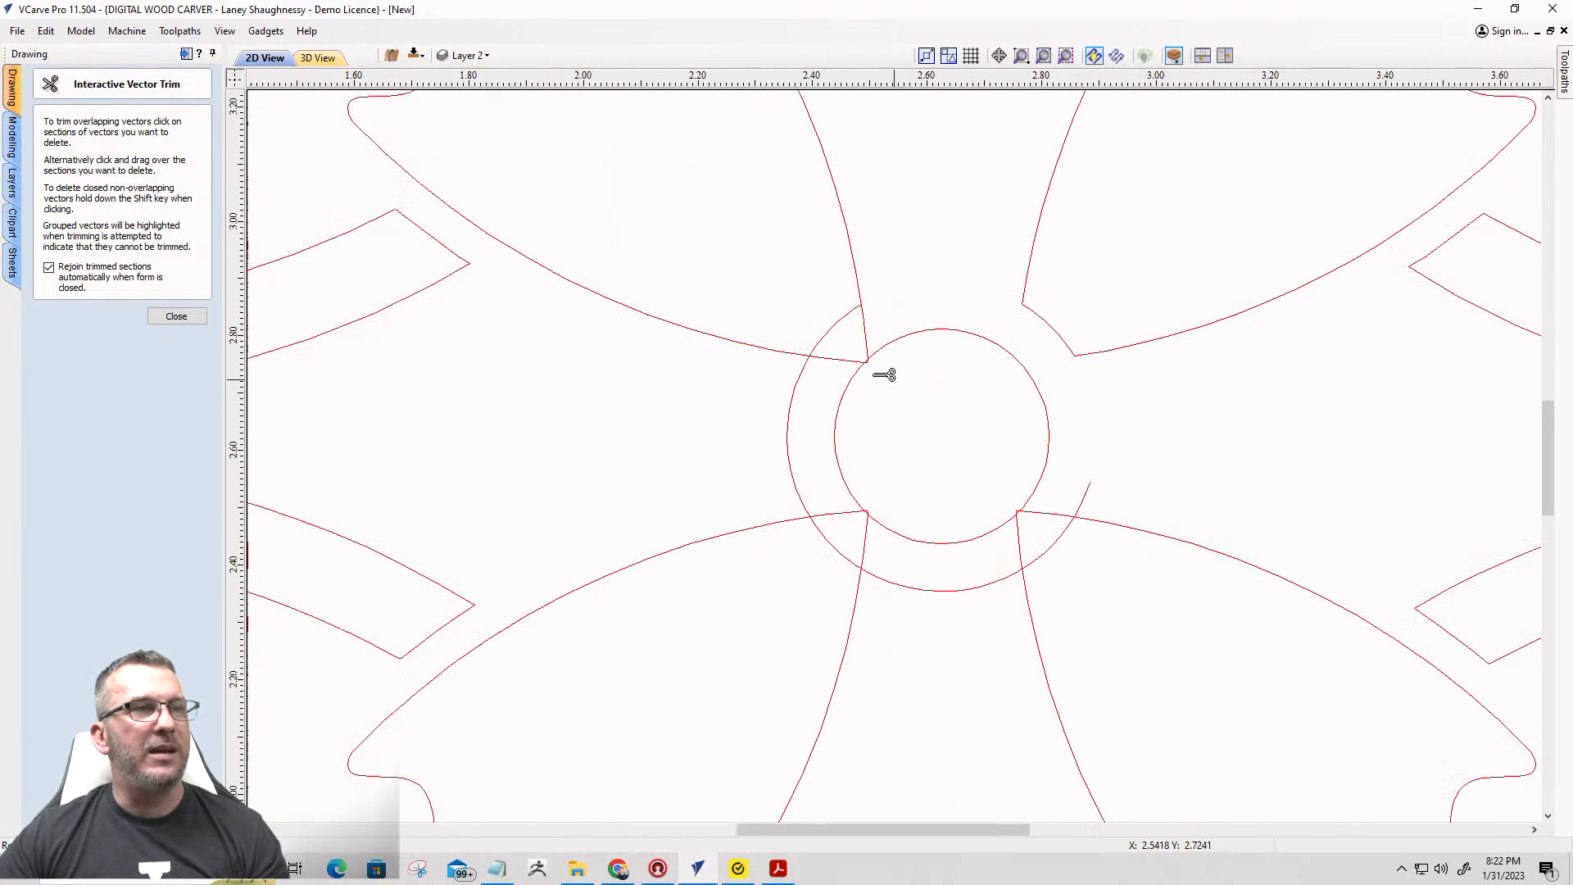
click(844, 346)
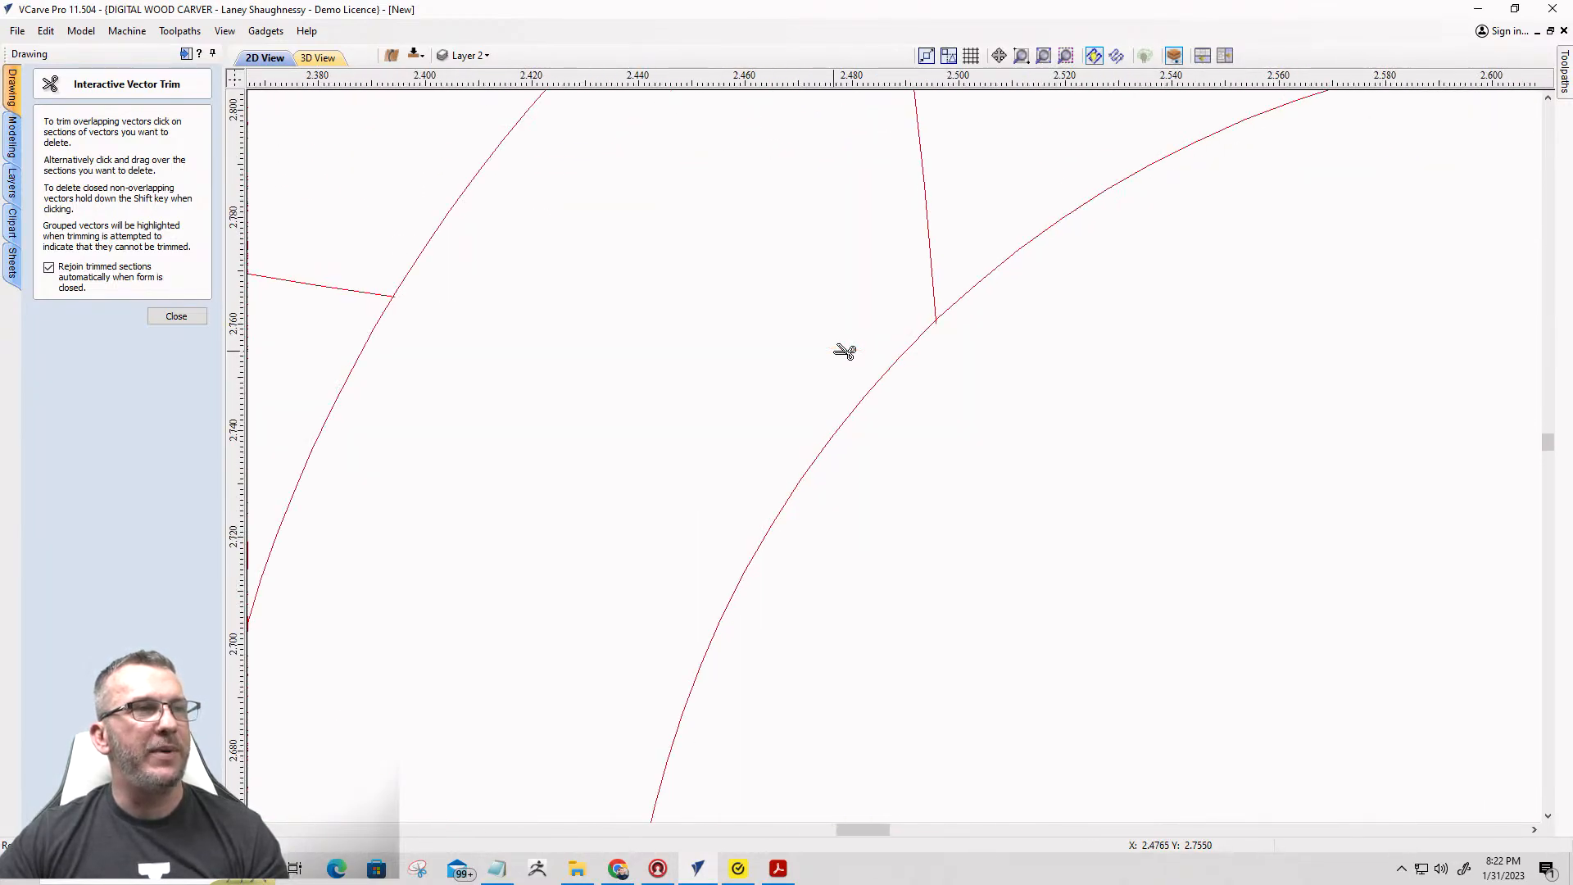
click(932, 260)
scroll(881, 328, down, 2)
scroll(881, 329, down, 2)
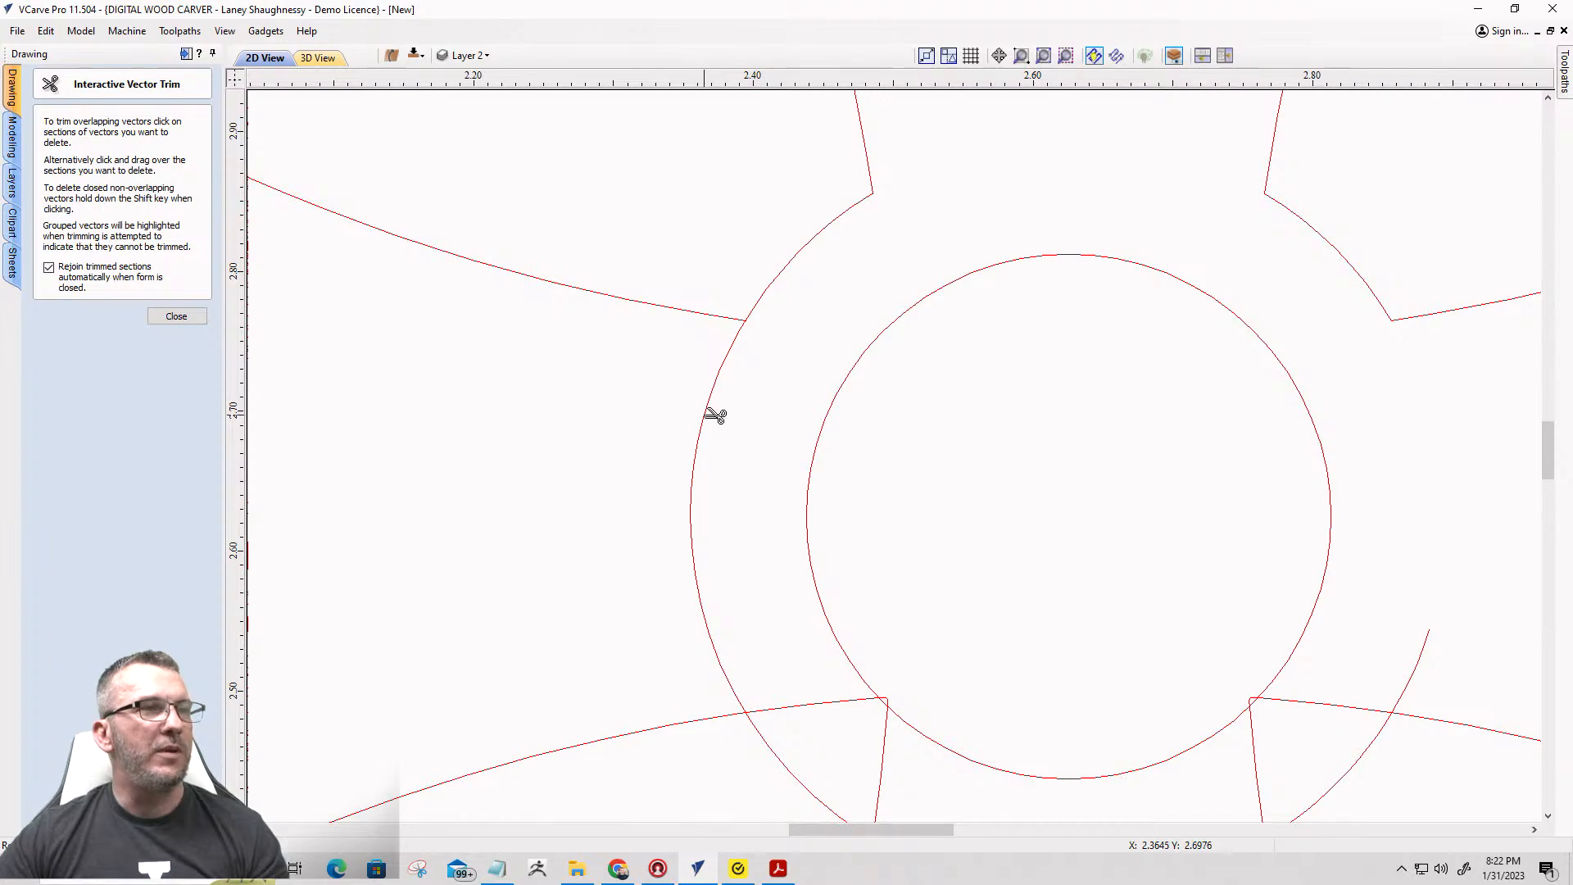
click(715, 414)
Trim the lower-left petal's tip back to the outer center circle and cut the ring arc between the two lower petals.
scroll(720, 412, down, 3)
scroll(725, 411, up, 1)
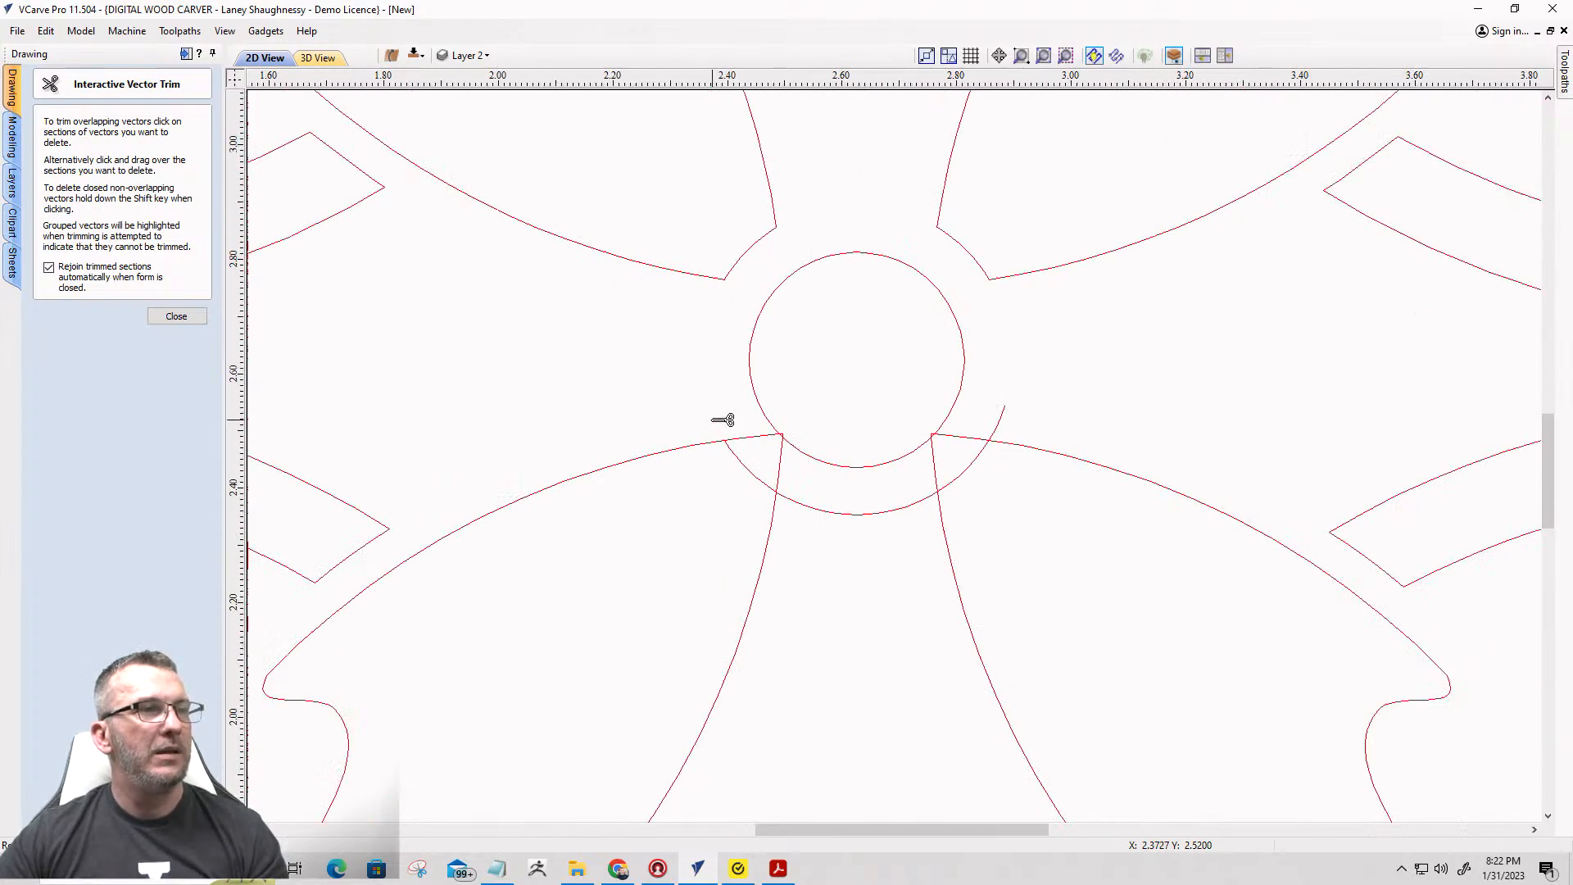
scroll(793, 435, up, 5)
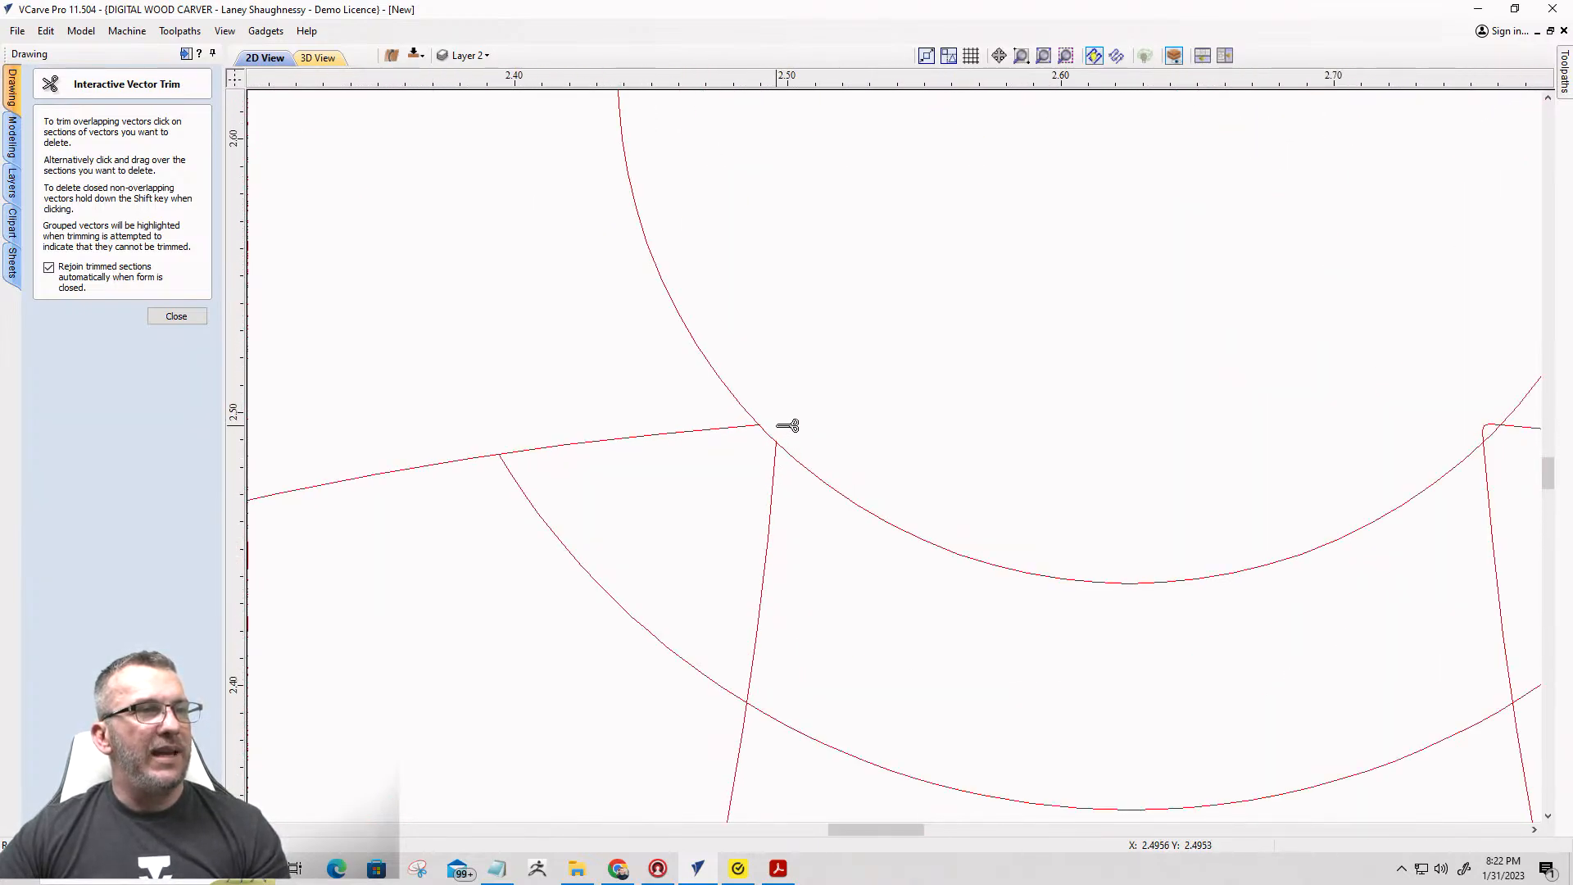
scroll(786, 425, down, 1)
click(695, 437)
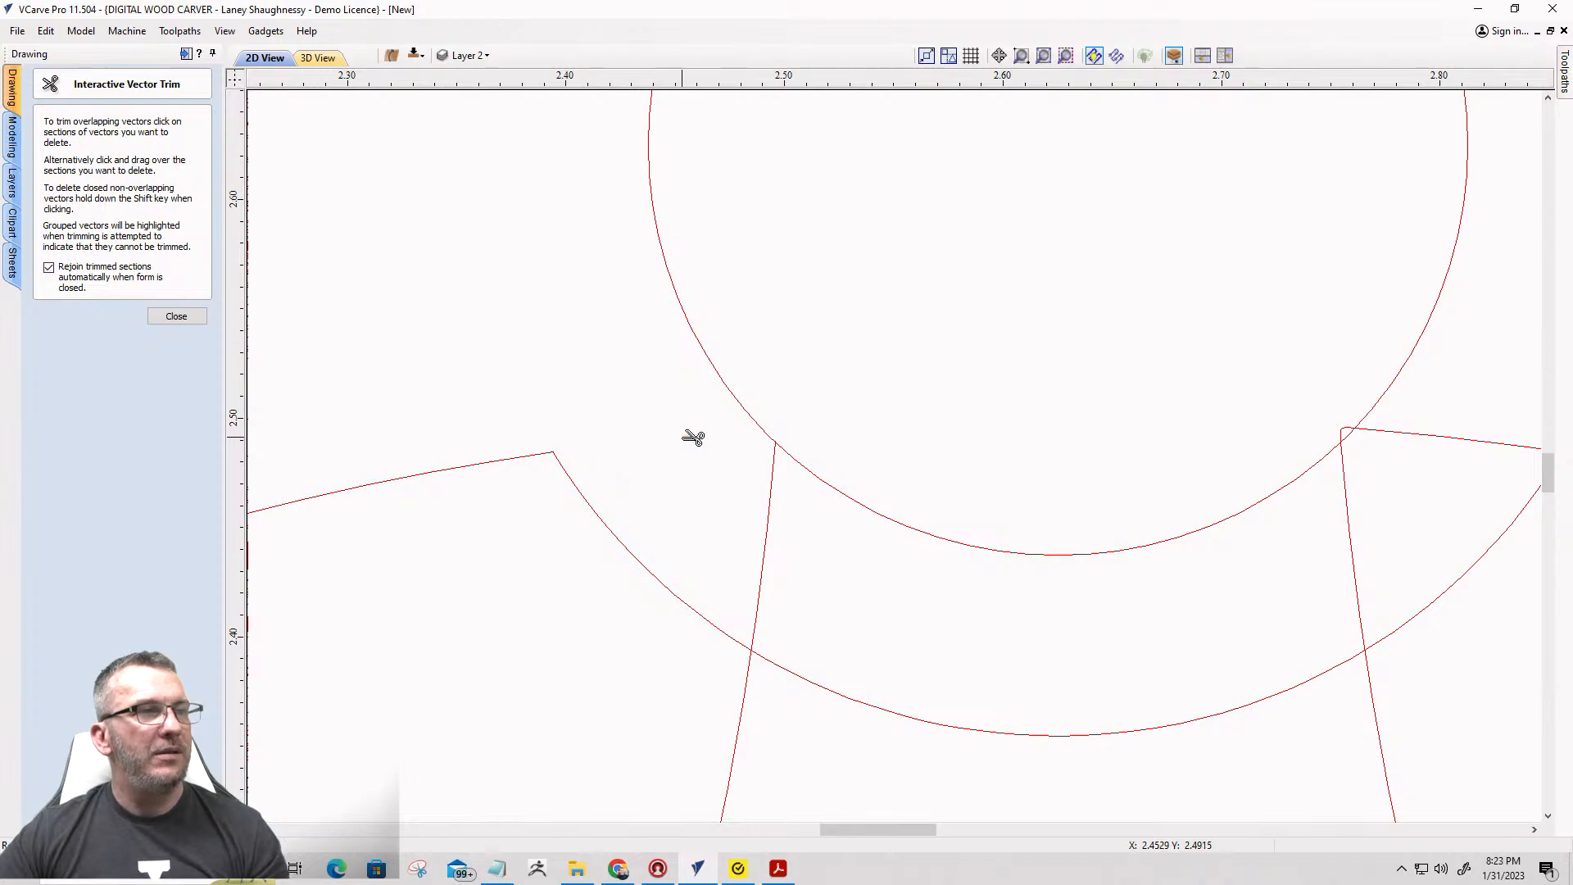
click(773, 509)
scroll(934, 526, down, 3)
scroll(983, 643, up, 3)
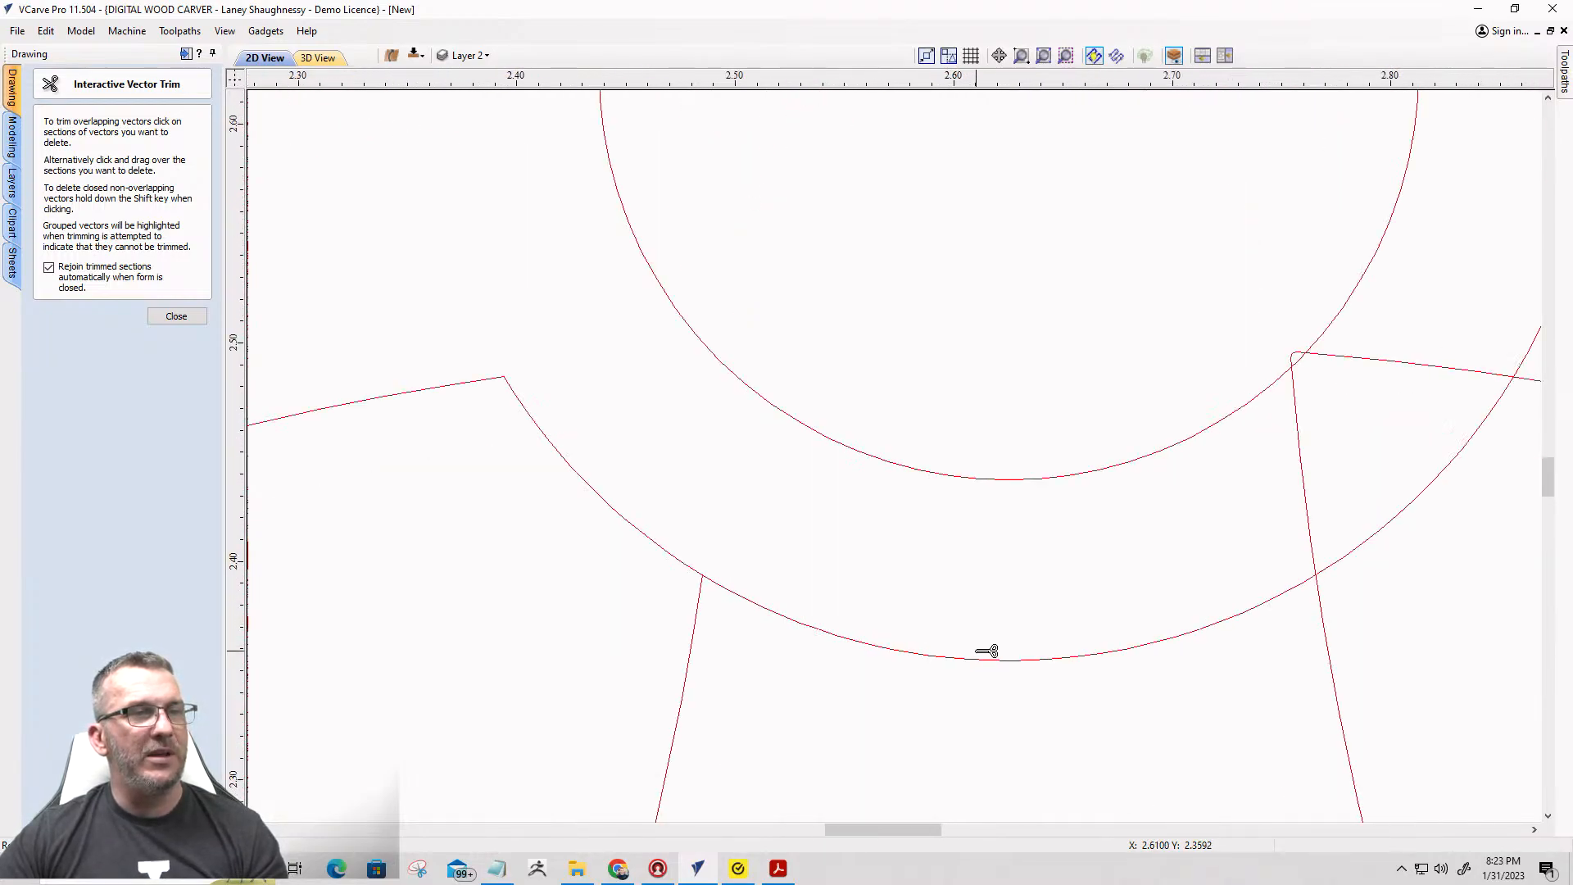
click(987, 651)
Trim the lower-right petal's rounded tip and both its edges back to the outer center circle.
scroll(1211, 312, up, 4)
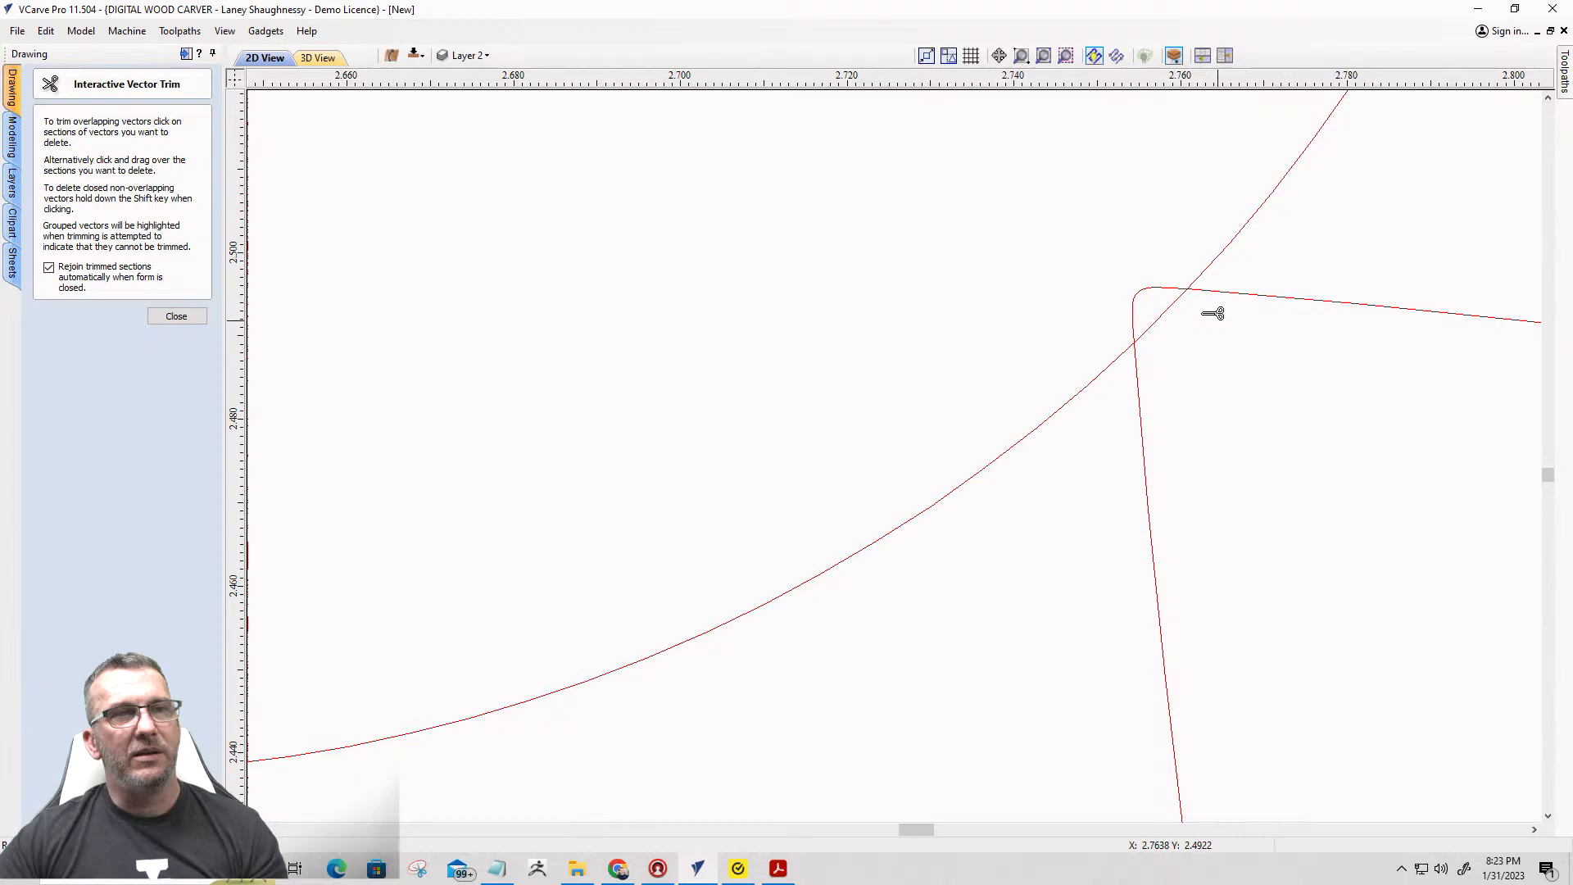
click(1144, 298)
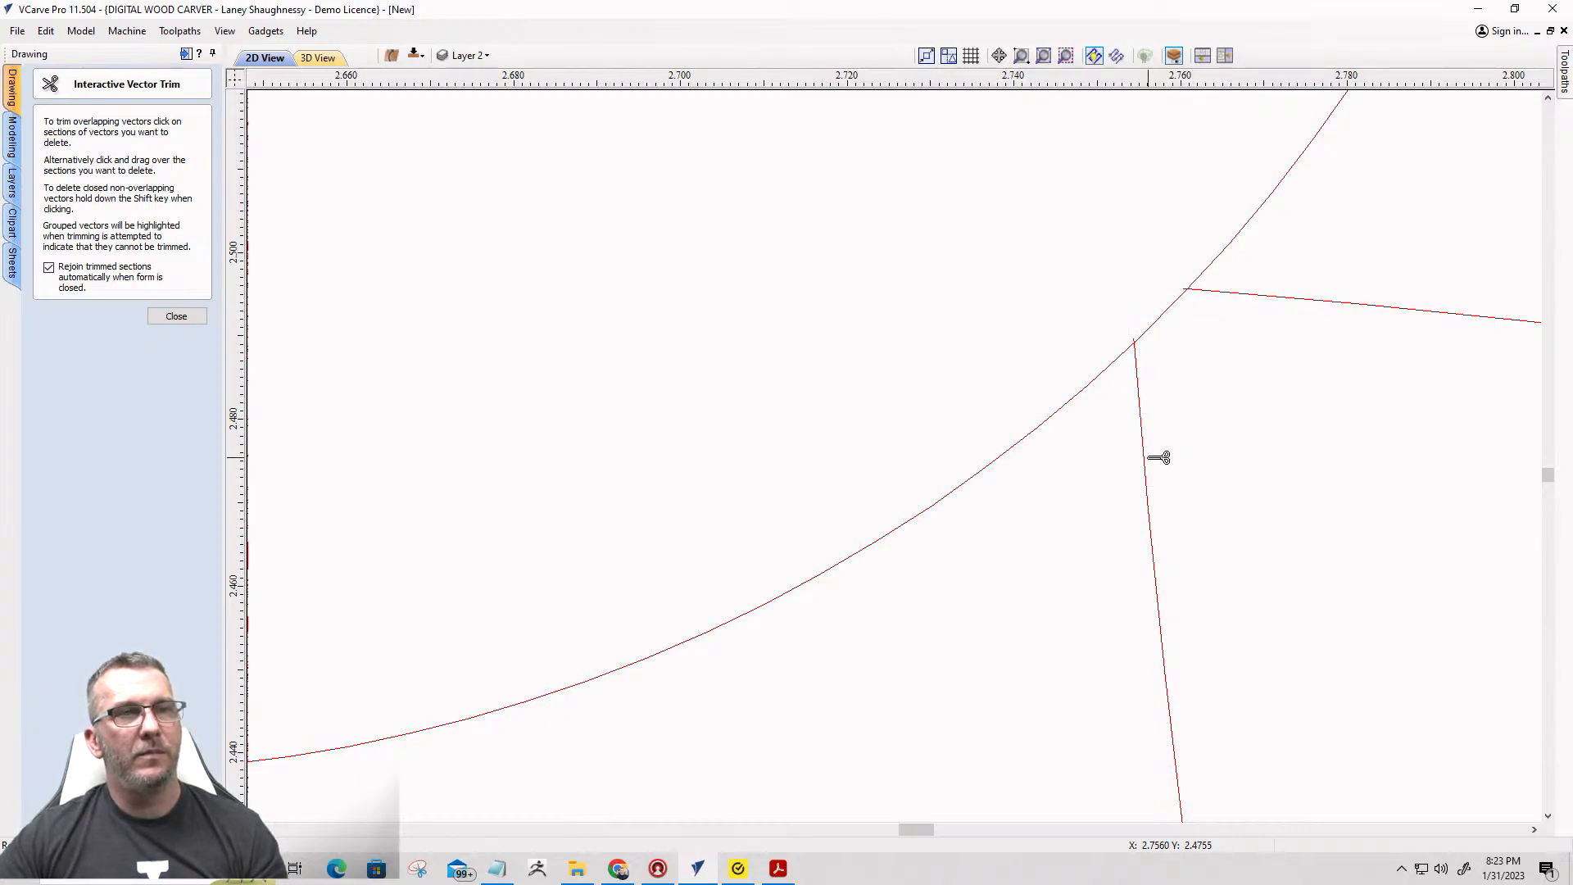
click(1151, 457)
click(1320, 303)
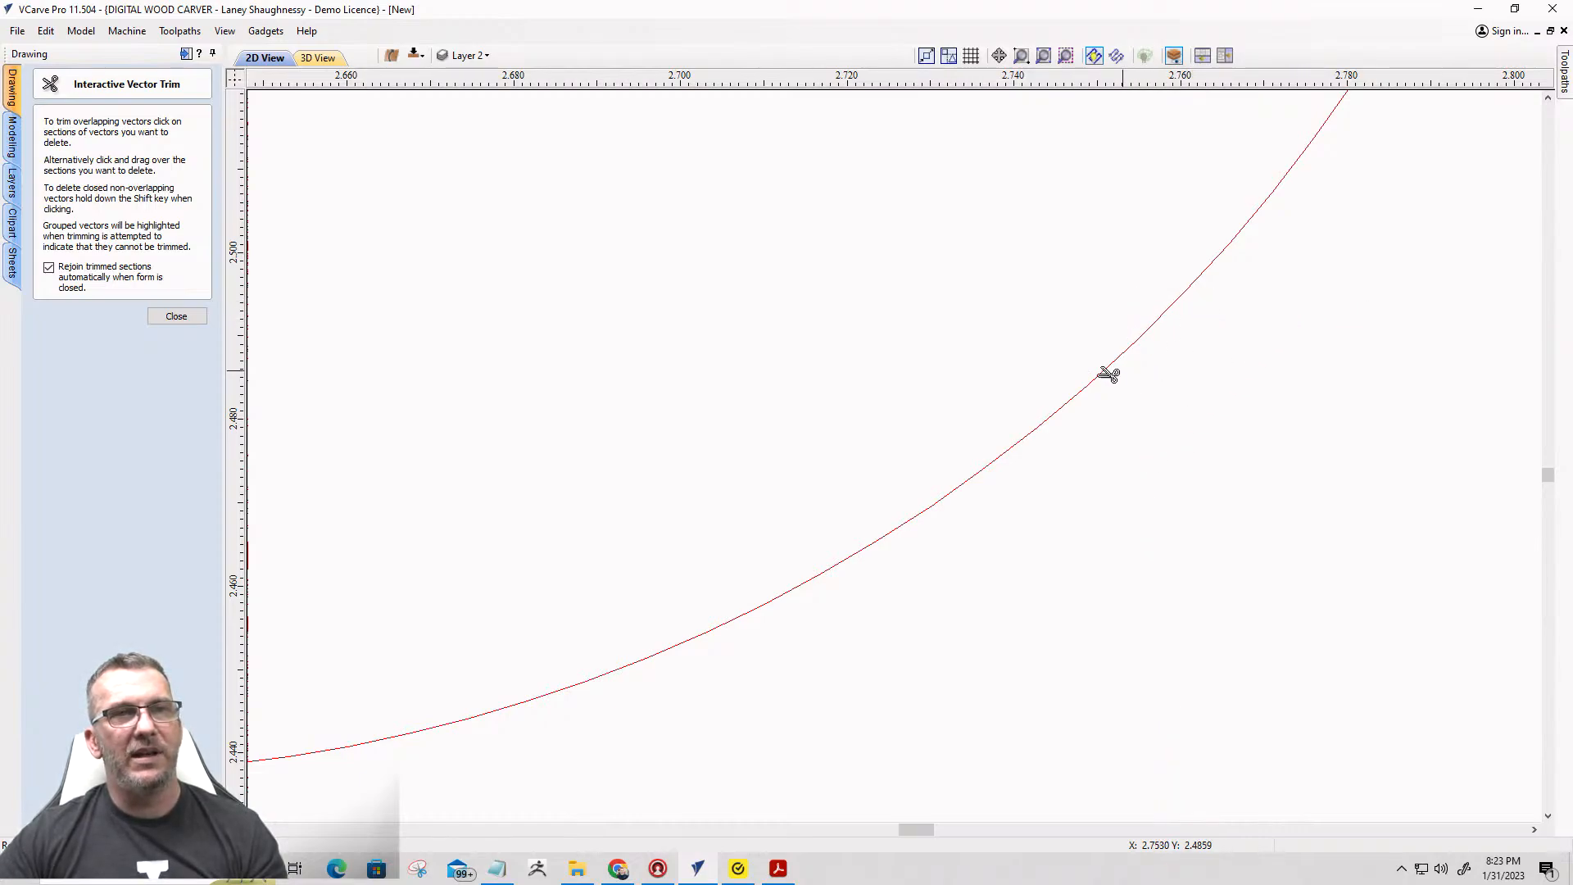
scroll(1024, 346, down, 5)
Trim the remaining stubs of the outer center circle beside the two lower petals and finish the vector trimming.
click(1030, 506)
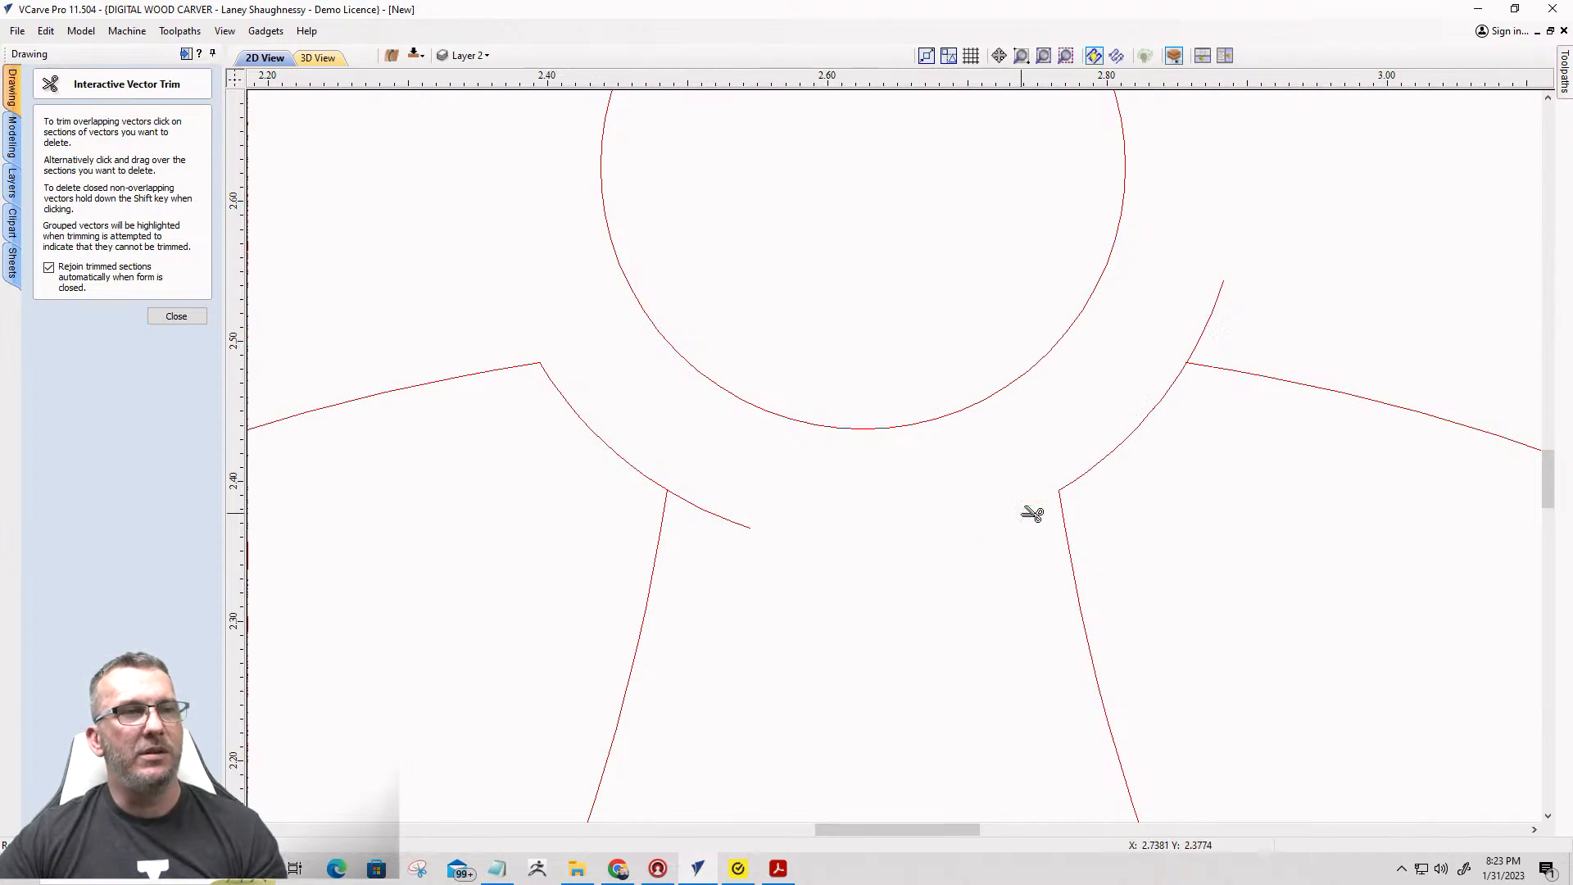
click(1212, 333)
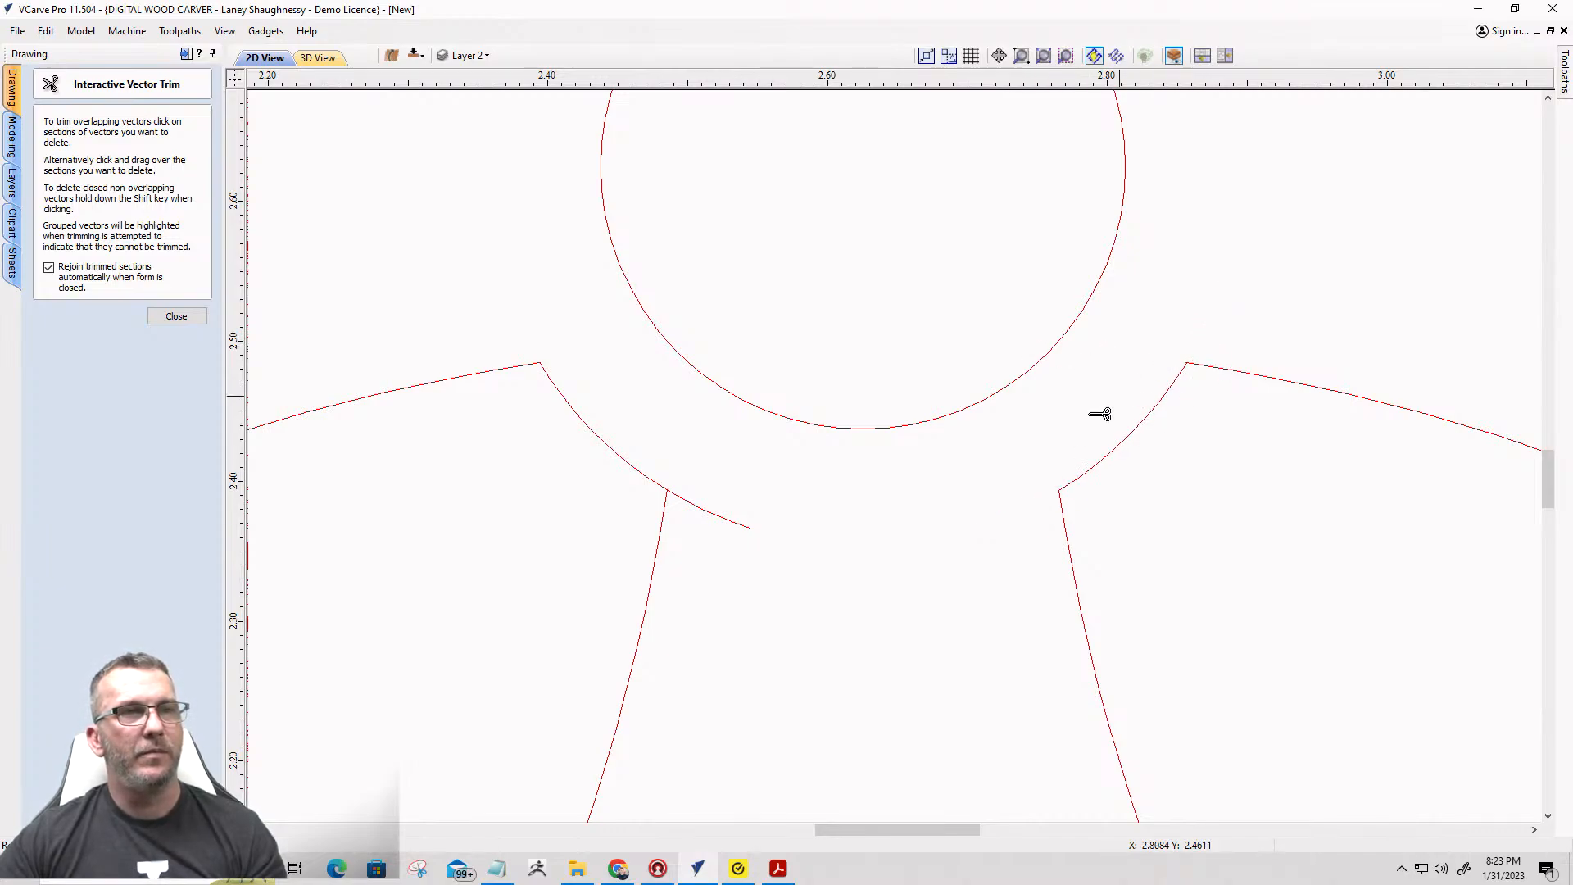
click(711, 509)
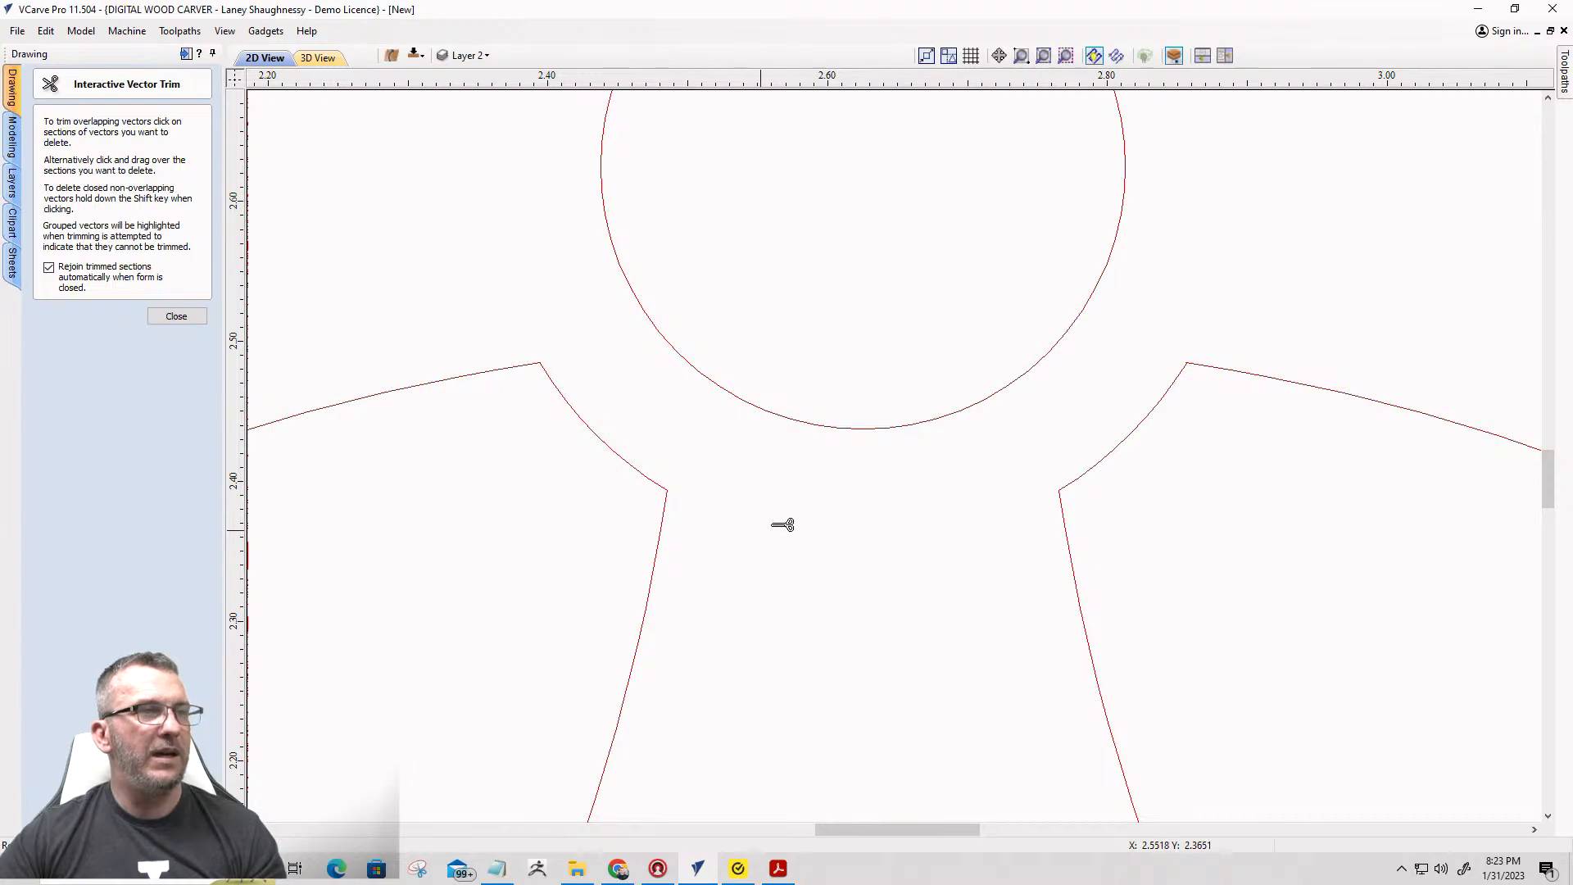
scroll(885, 541, down, 10)
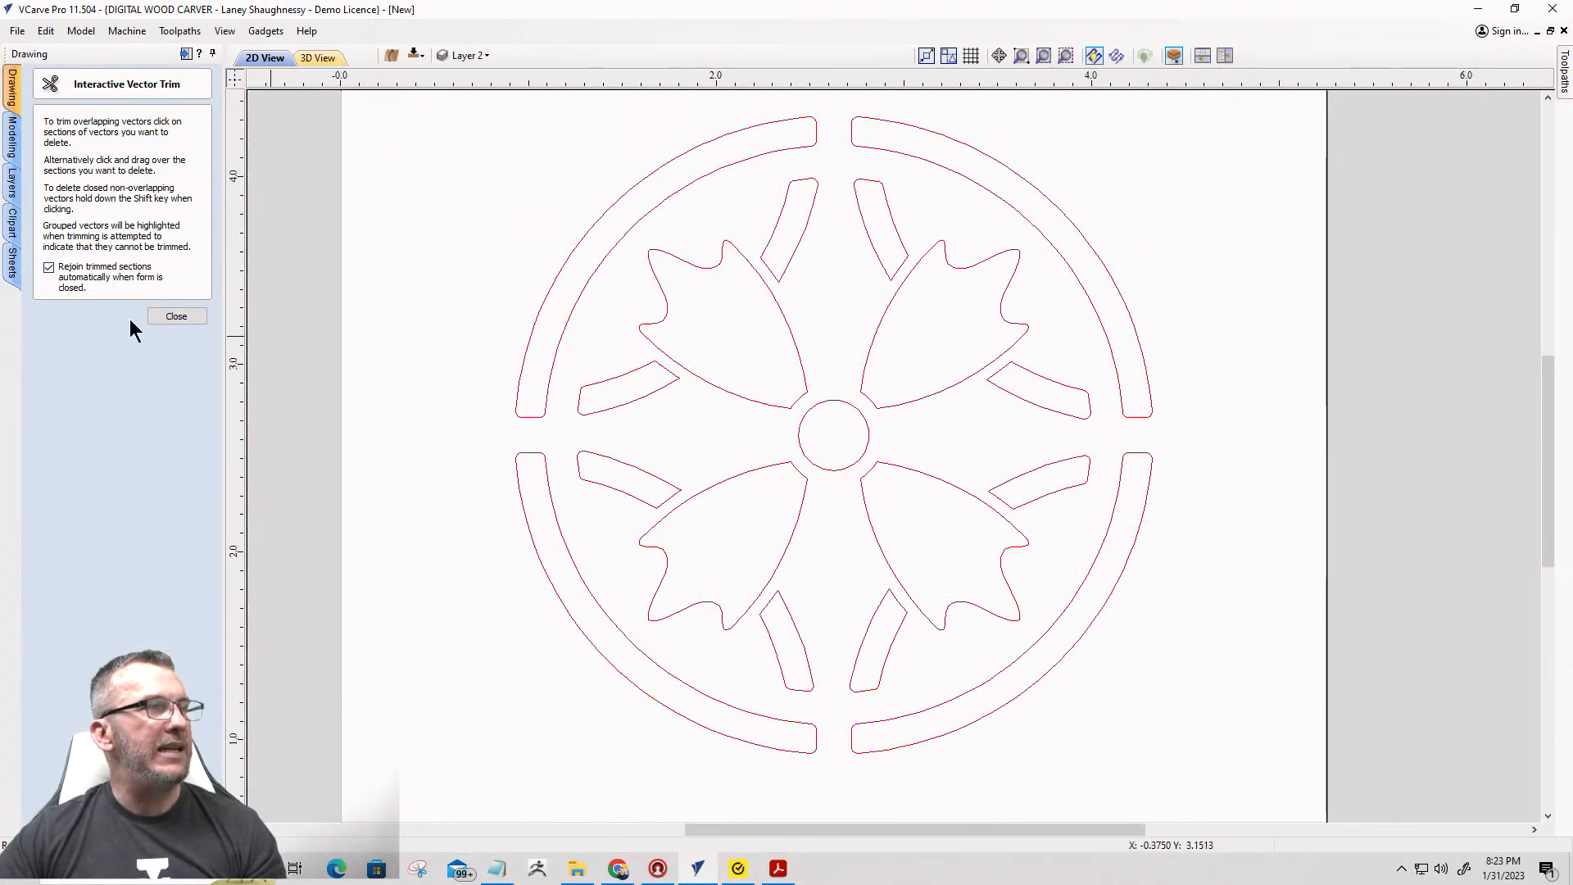
click(176, 316)
Show the imported floral-pattern layer and select all vectors of the trimmed circular petal design on the board.
scroll(877, 404, up, 5)
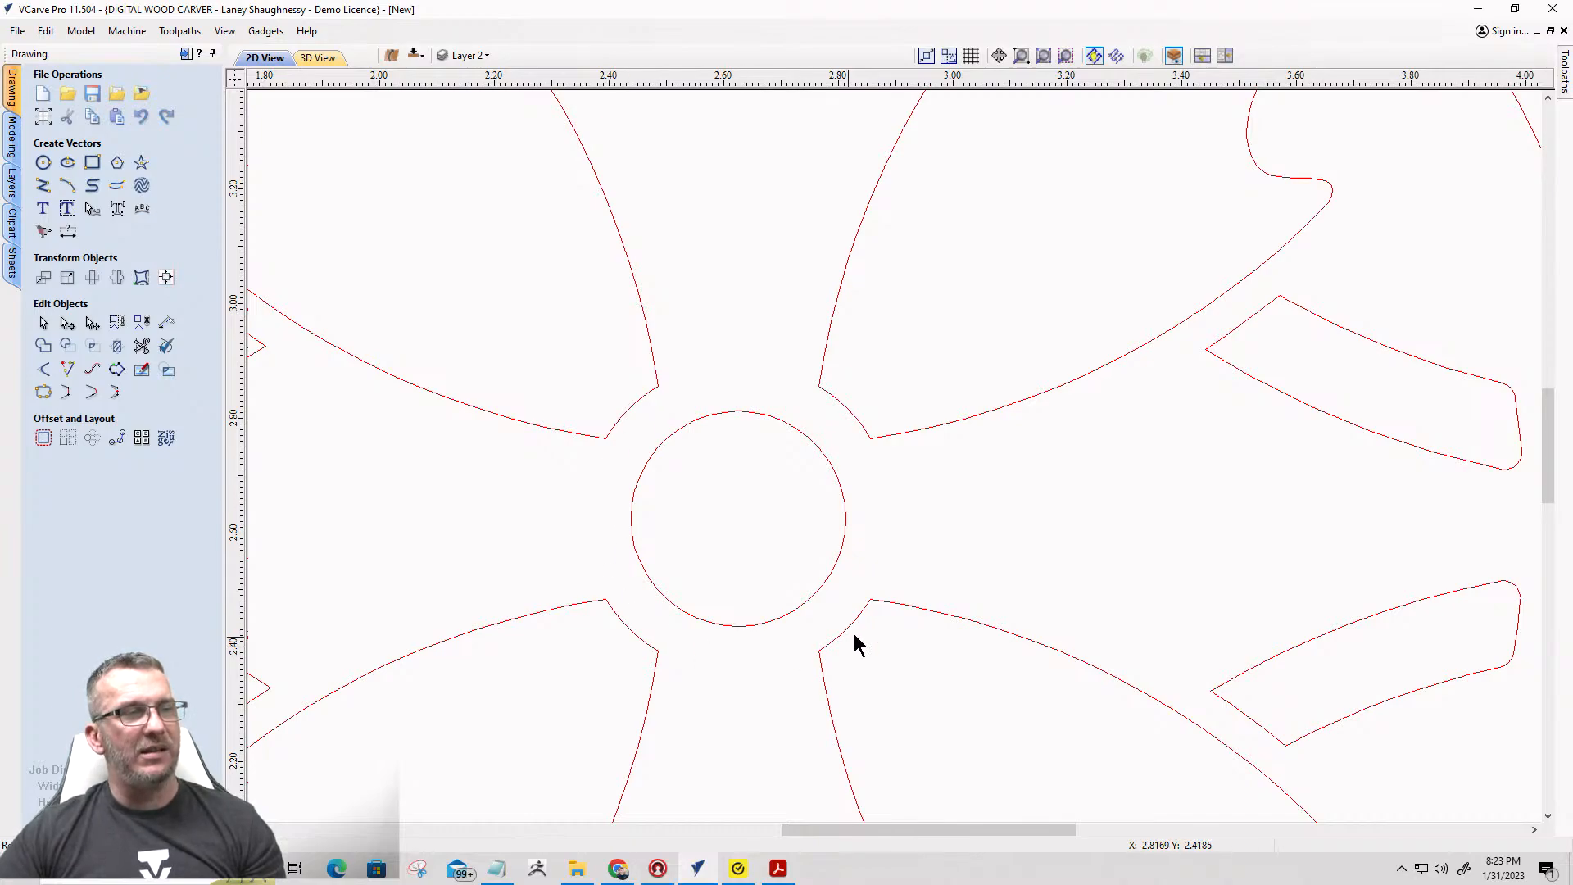
scroll(1029, 253, down, 5)
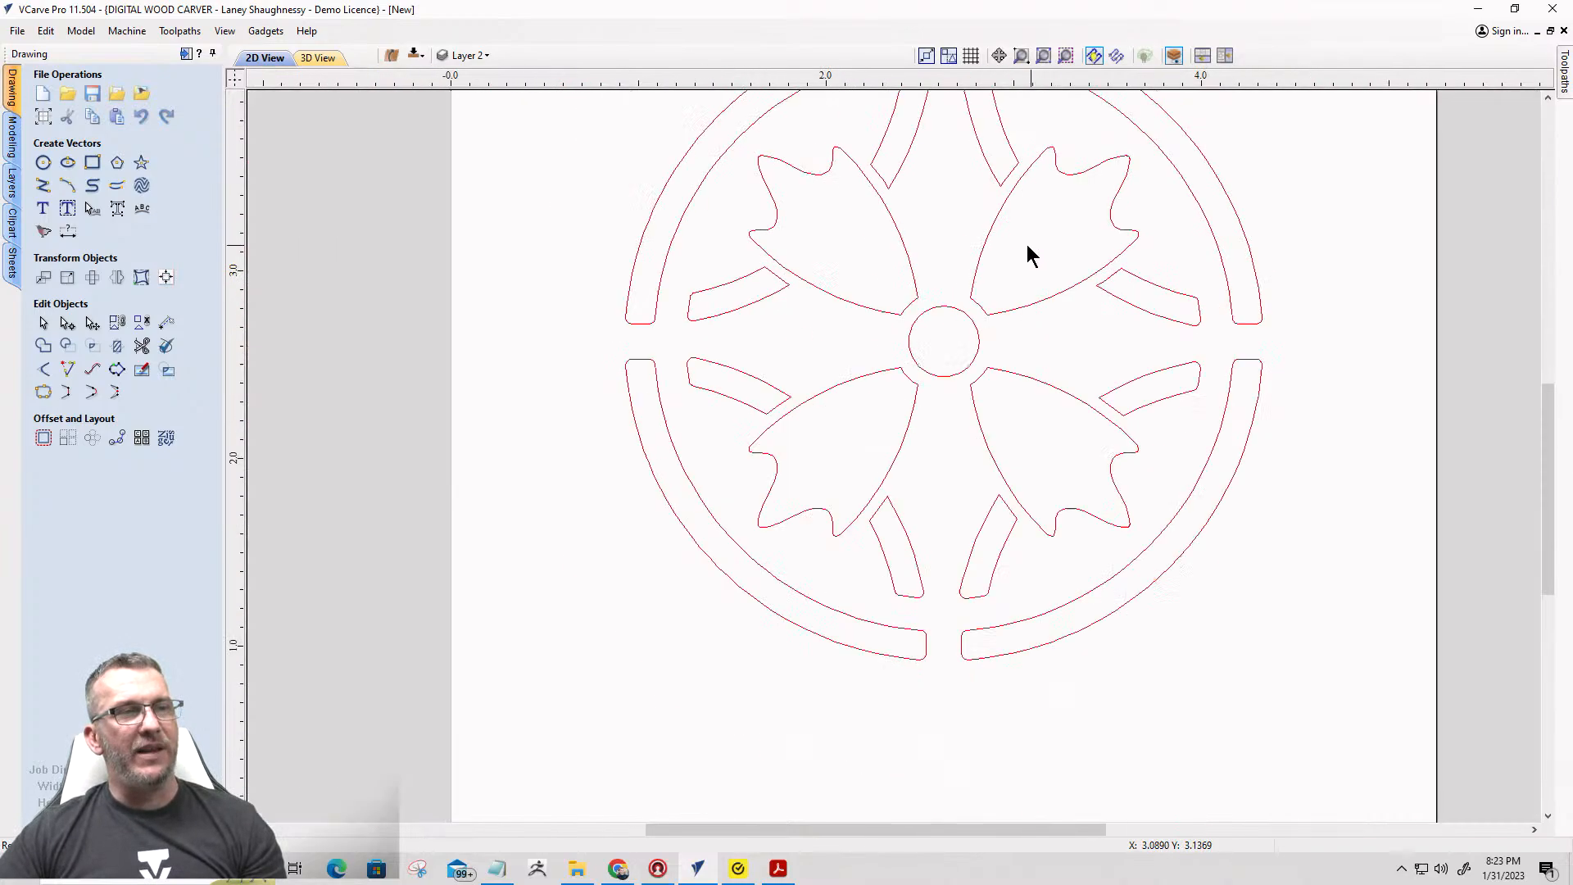
scroll(923, 344, up, 2)
scroll(923, 348, down, 1)
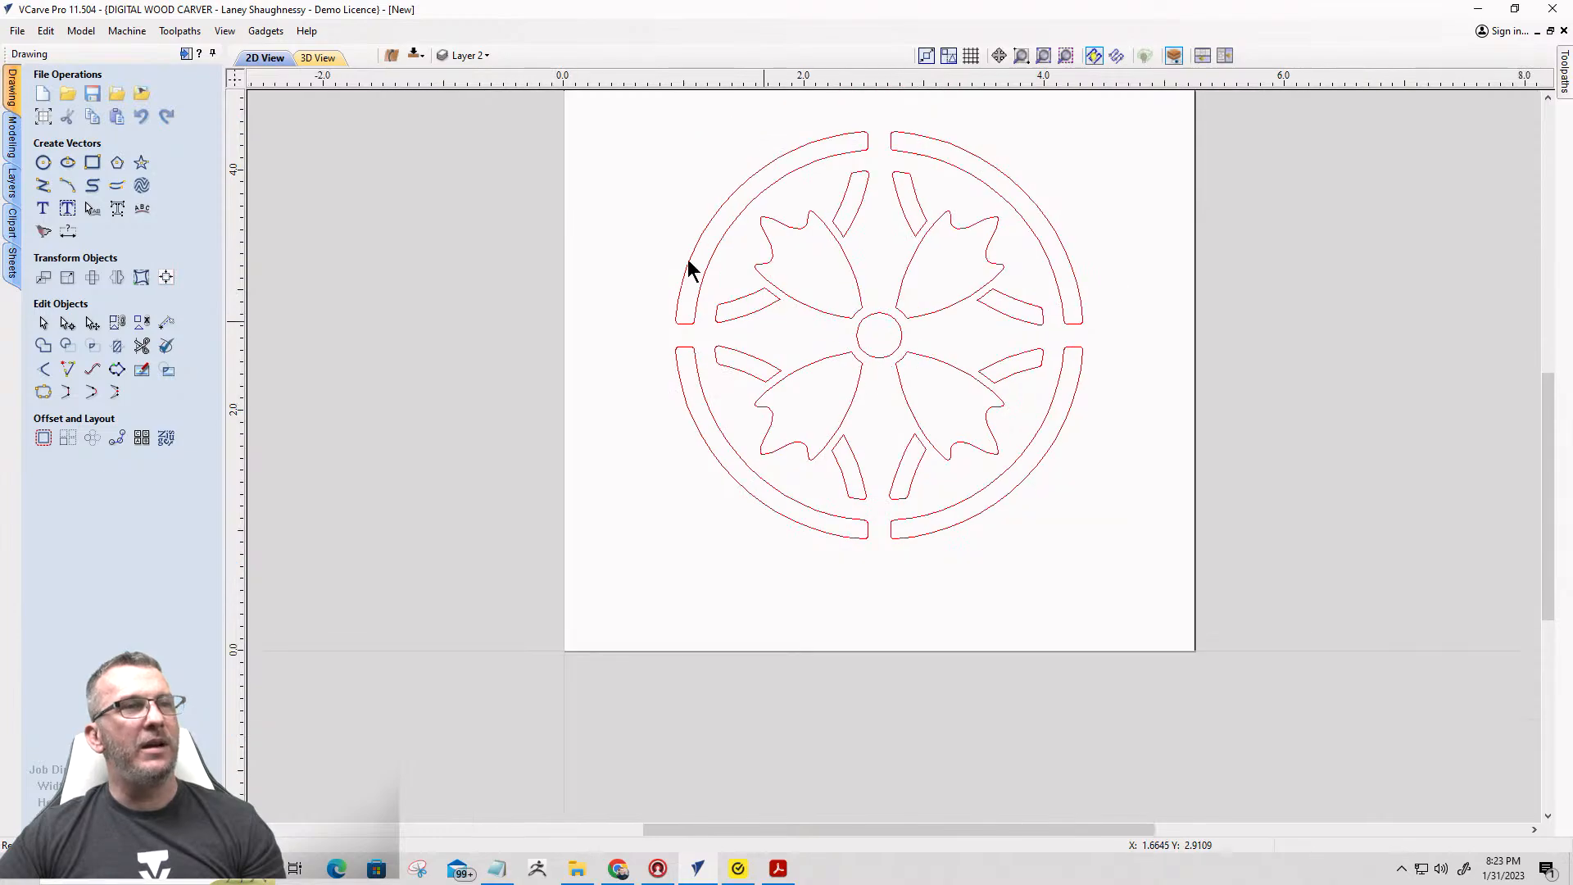
click(463, 55)
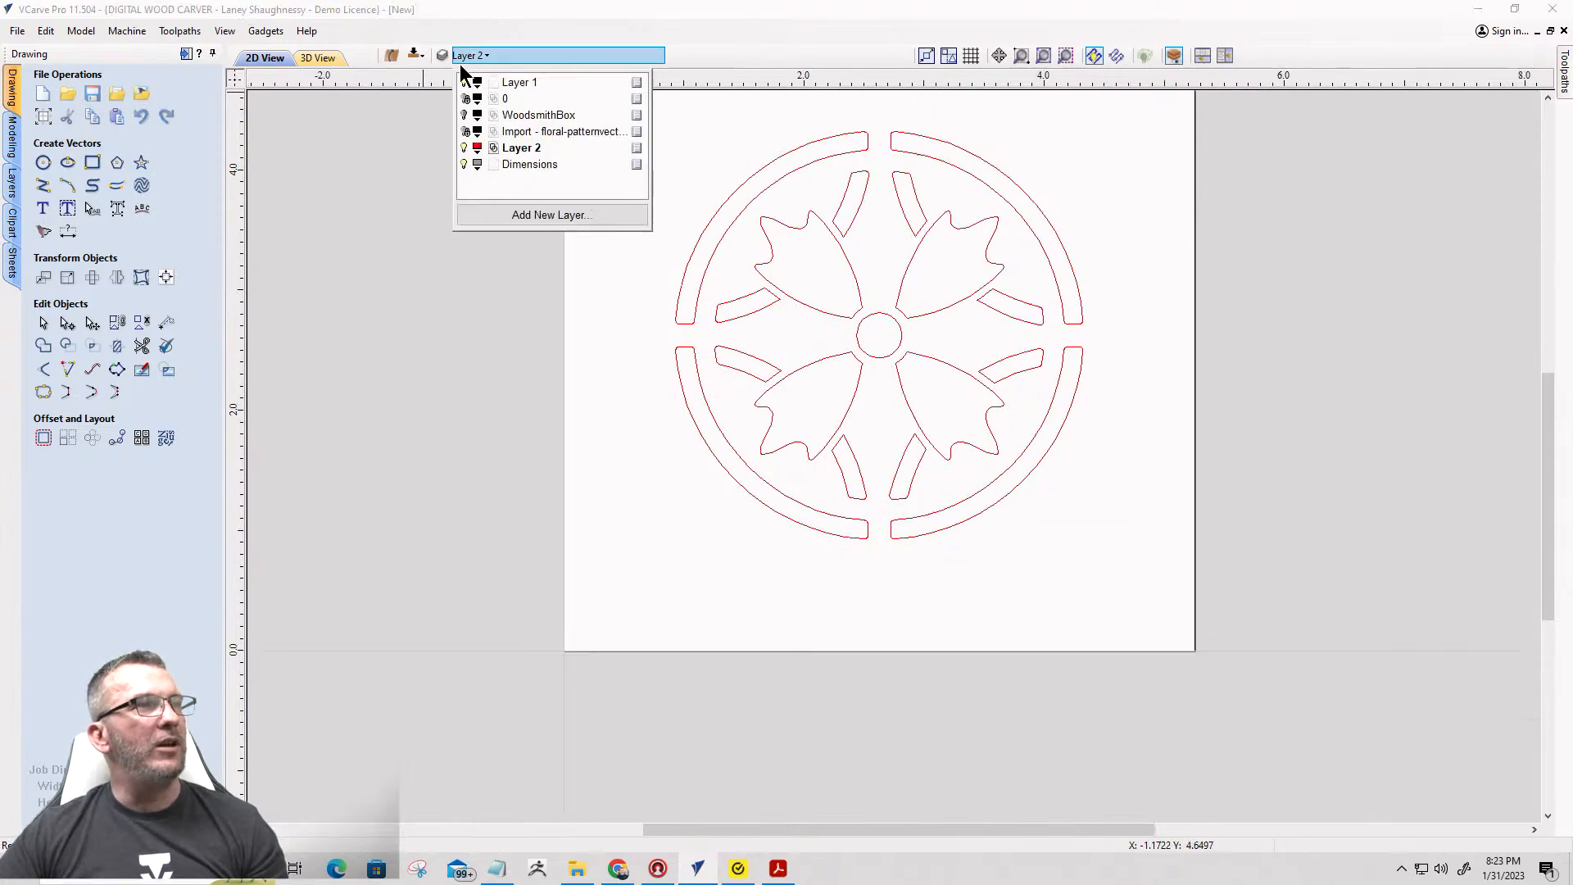
click(464, 131)
scroll(809, 322, down, 3)
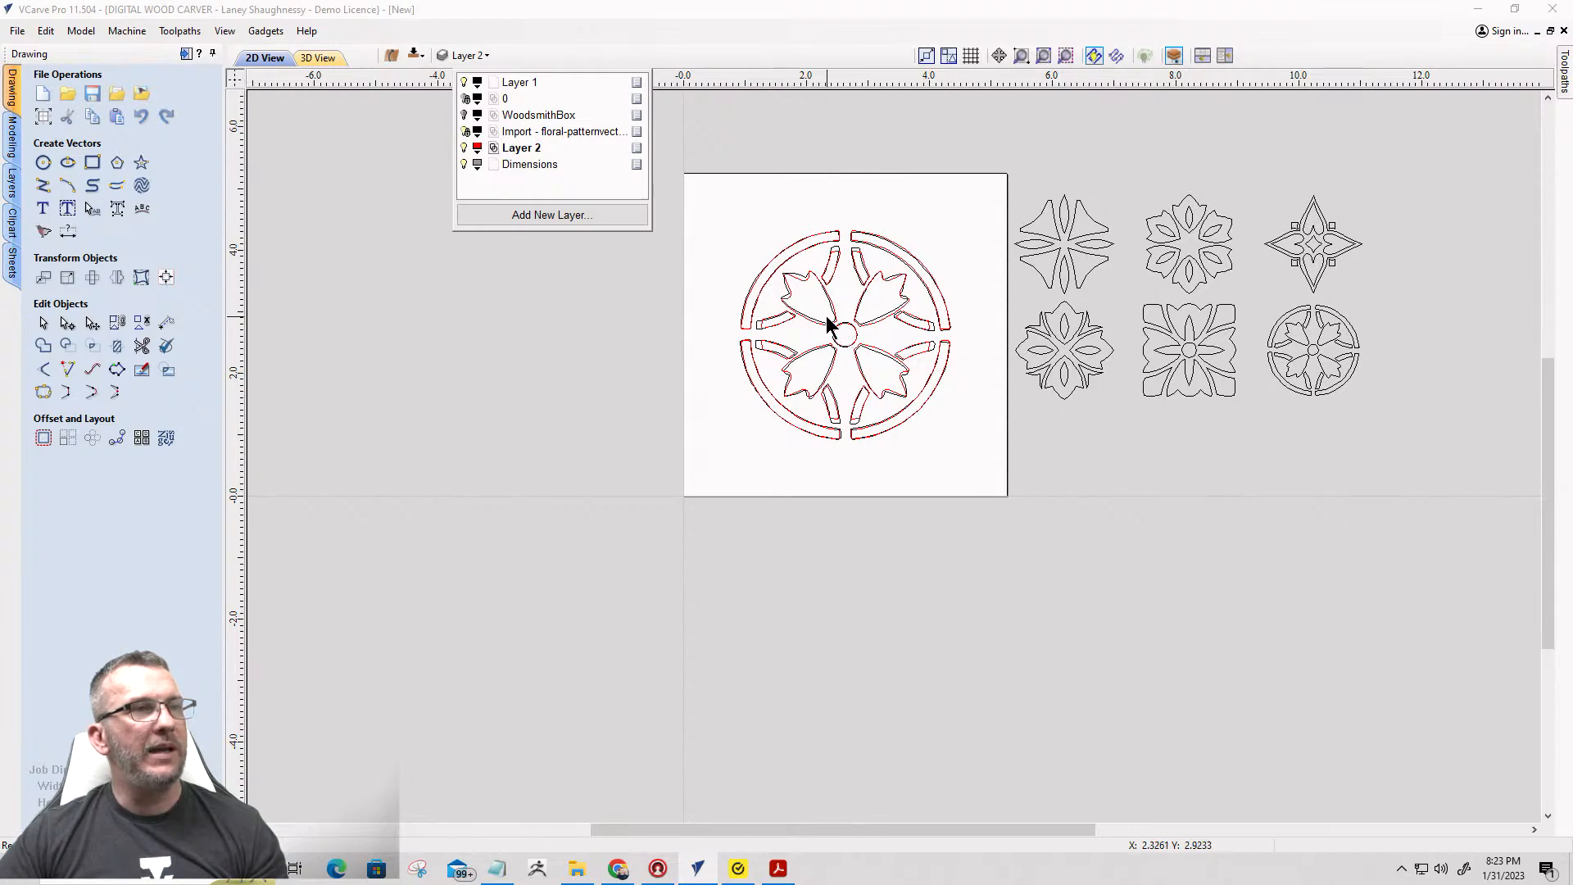
drag(701, 176, 969, 467)
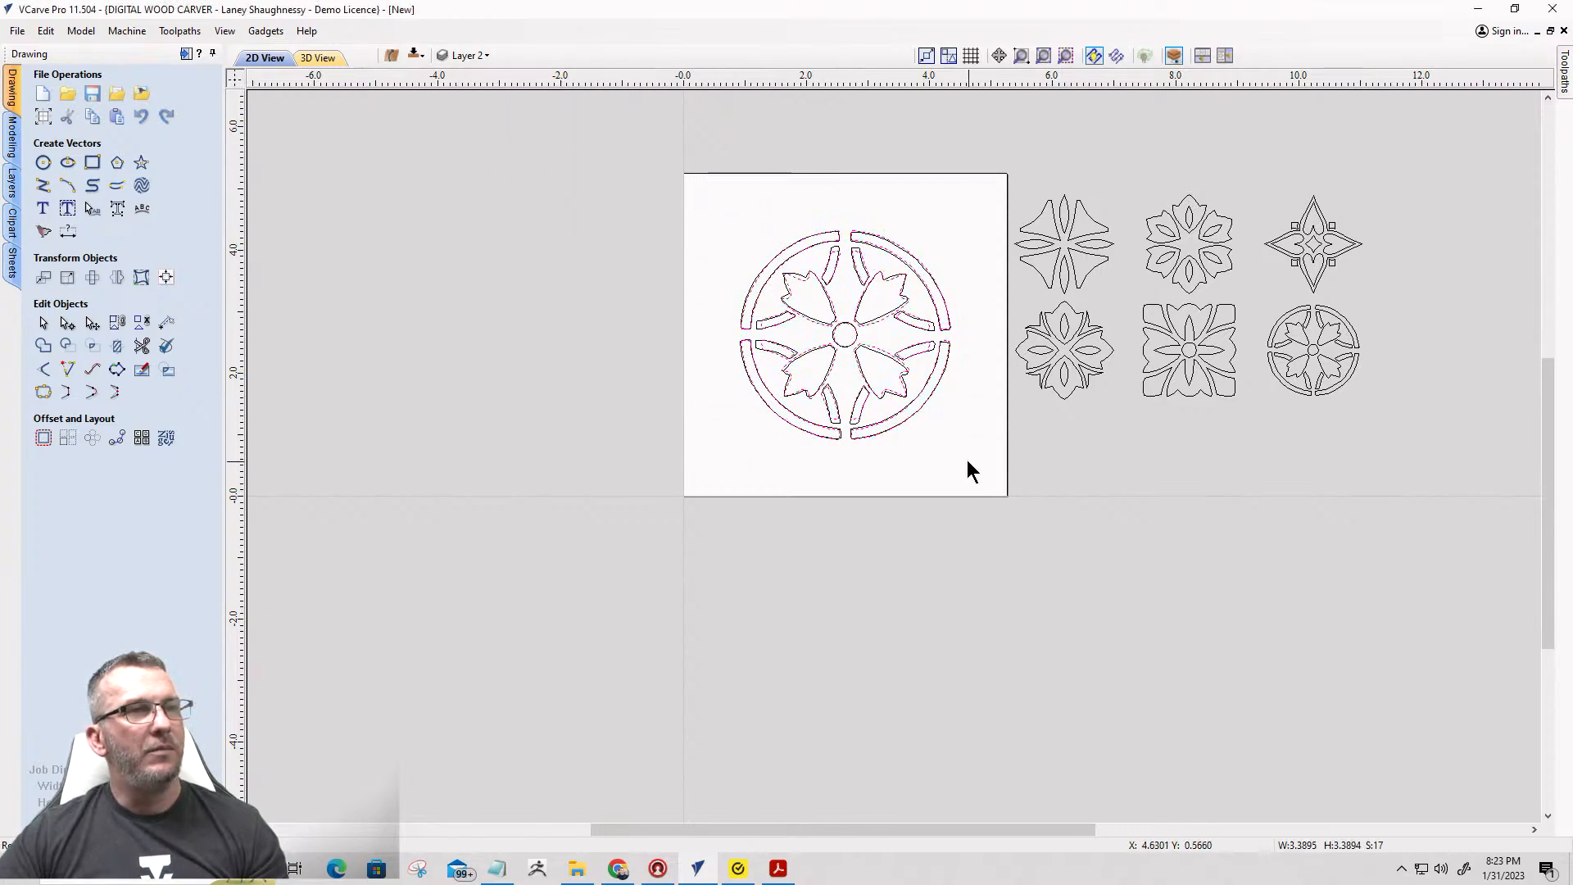
Move the selected traced design off the board's left side, beside the imported pattern, and deselect it.
drag(860, 329, 619, 344)
scroll(537, 399, up, 5)
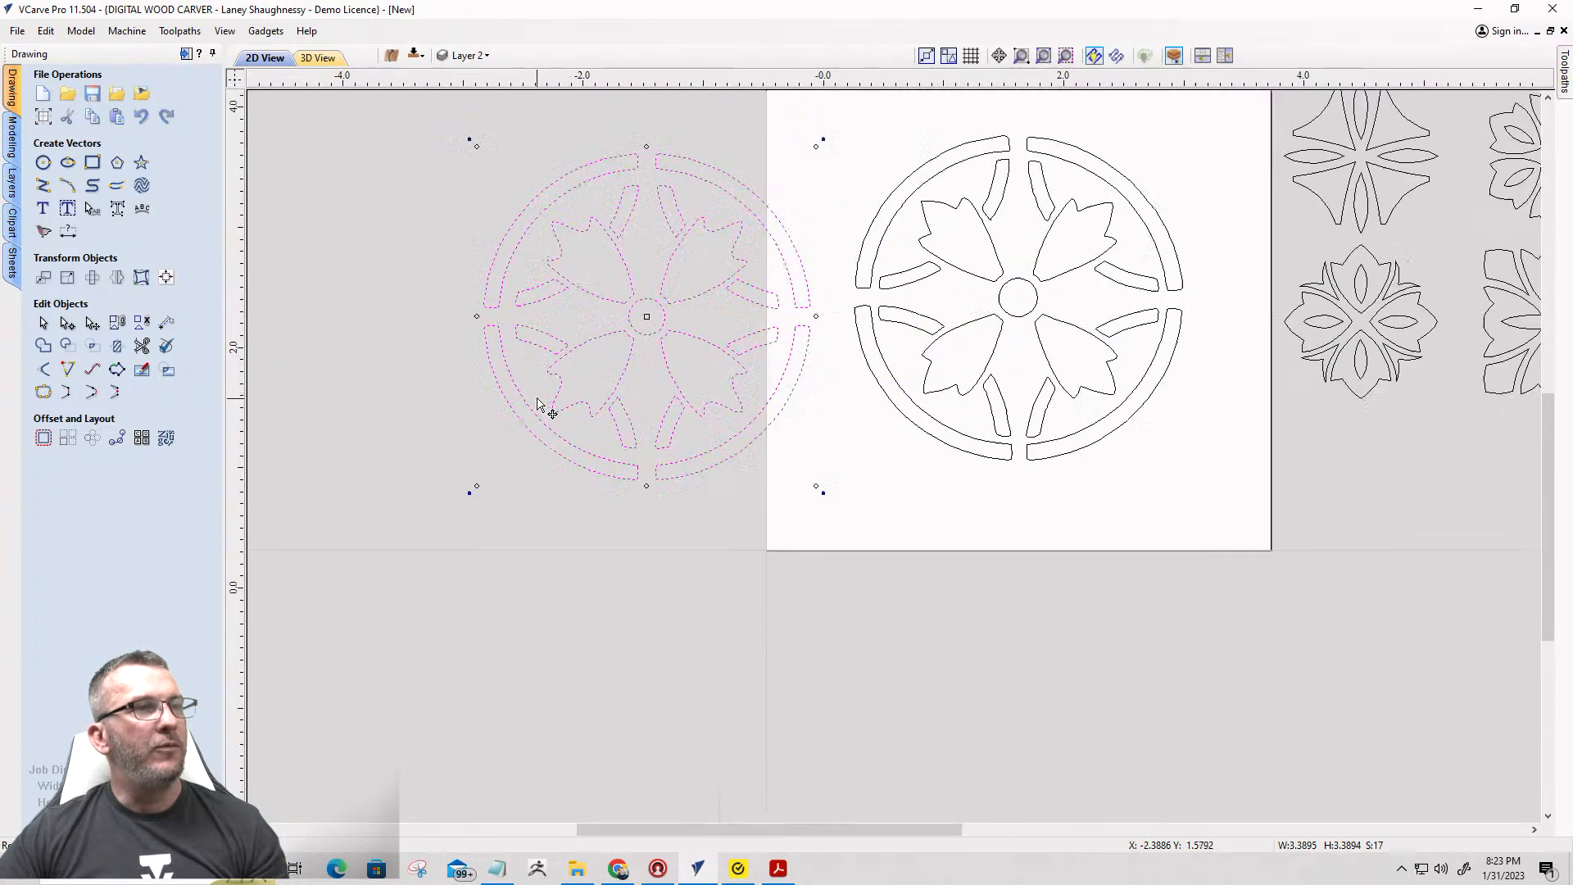
scroll(856, 459, down, 3)
click(950, 543)
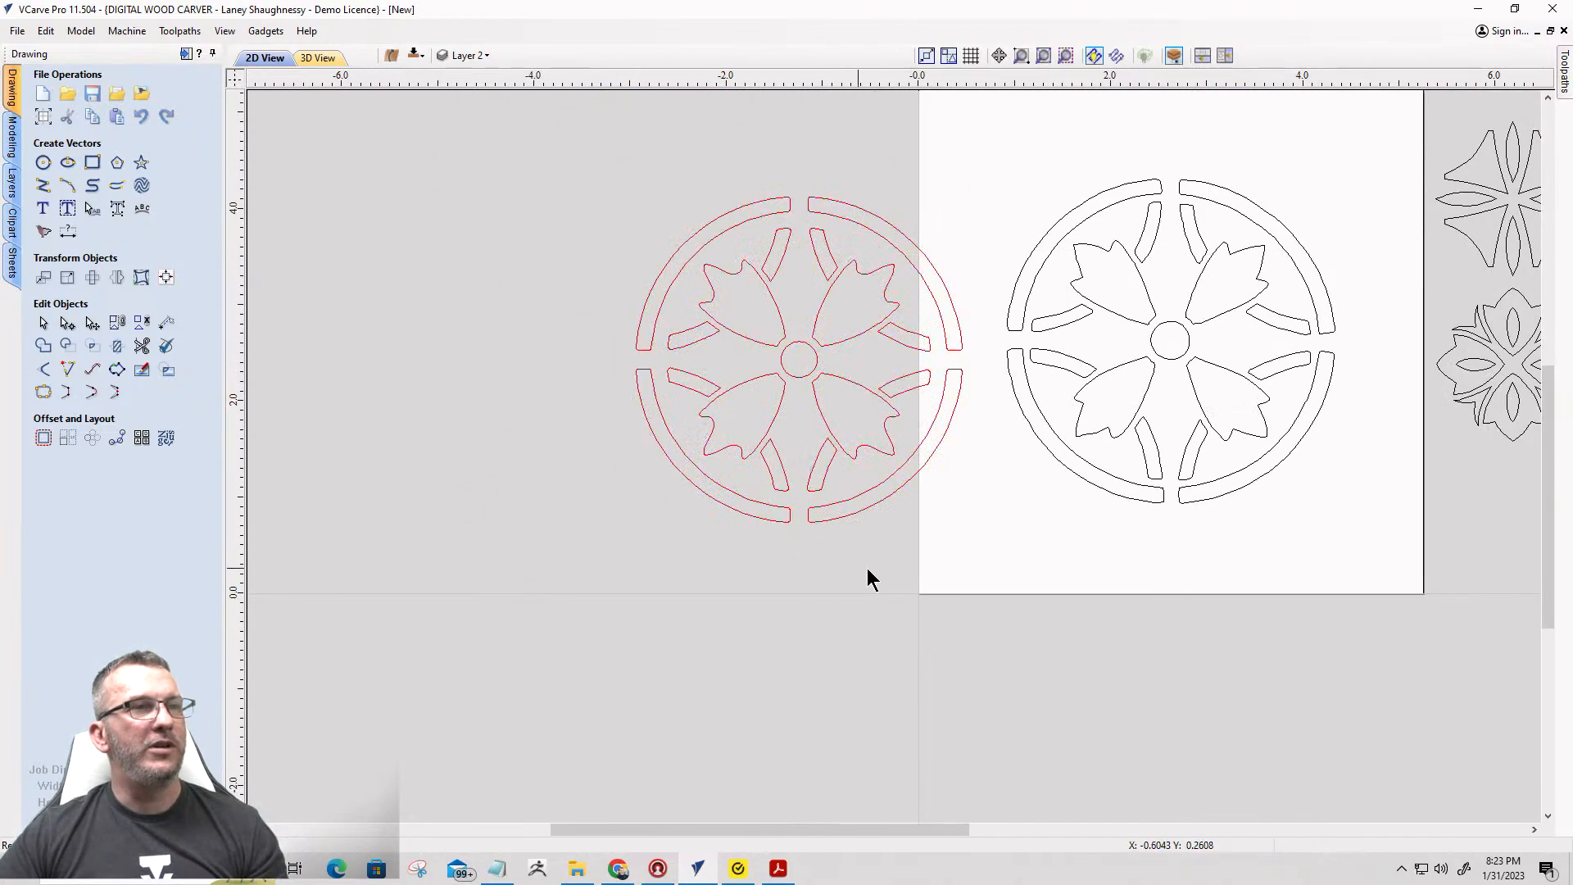
Examine the redrawn circular design's petals, spokes, center circle and ring segments for clean, smooth curves.
scroll(793, 305, up, 3)
scroll(799, 312, down, 3)
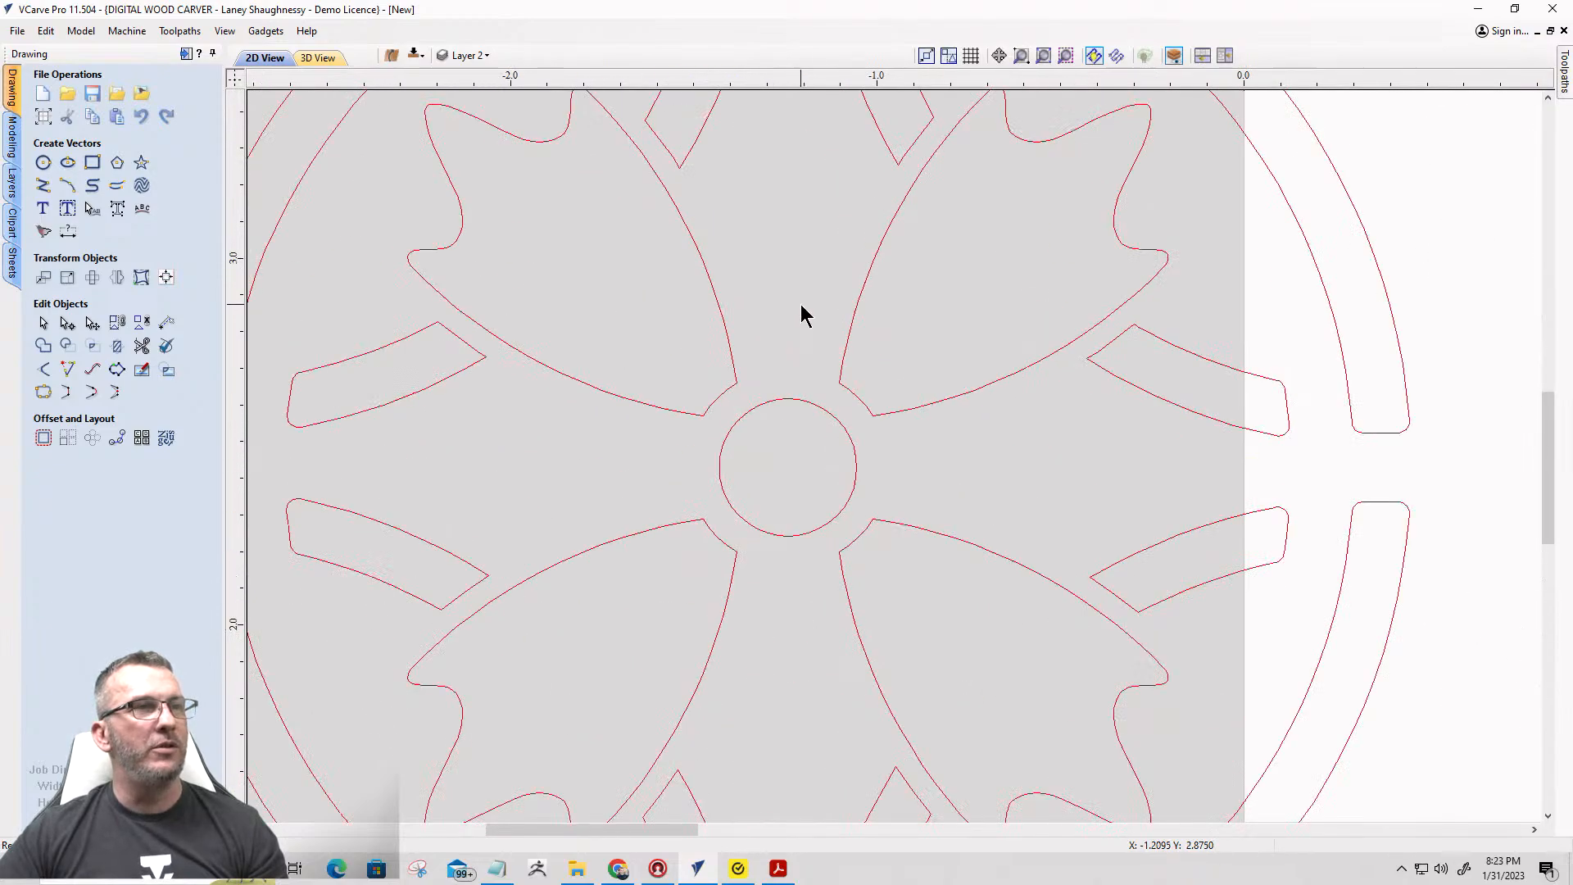
scroll(839, 200, up, 6)
scroll(1011, 254, down, 4)
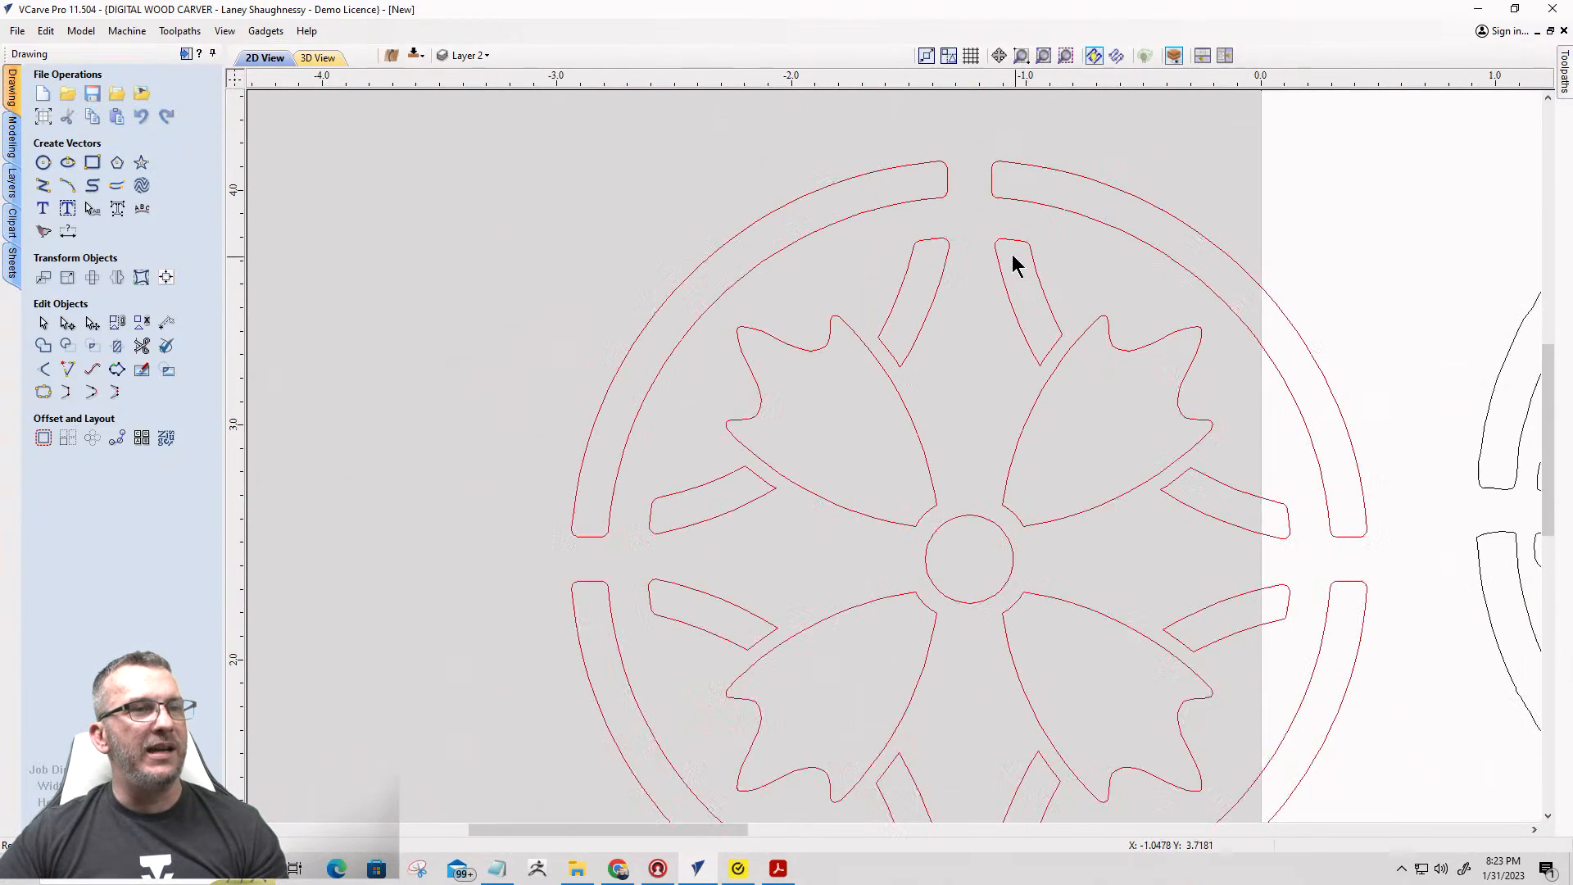
scroll(1005, 532, up, 5)
scroll(980, 432, down, 5)
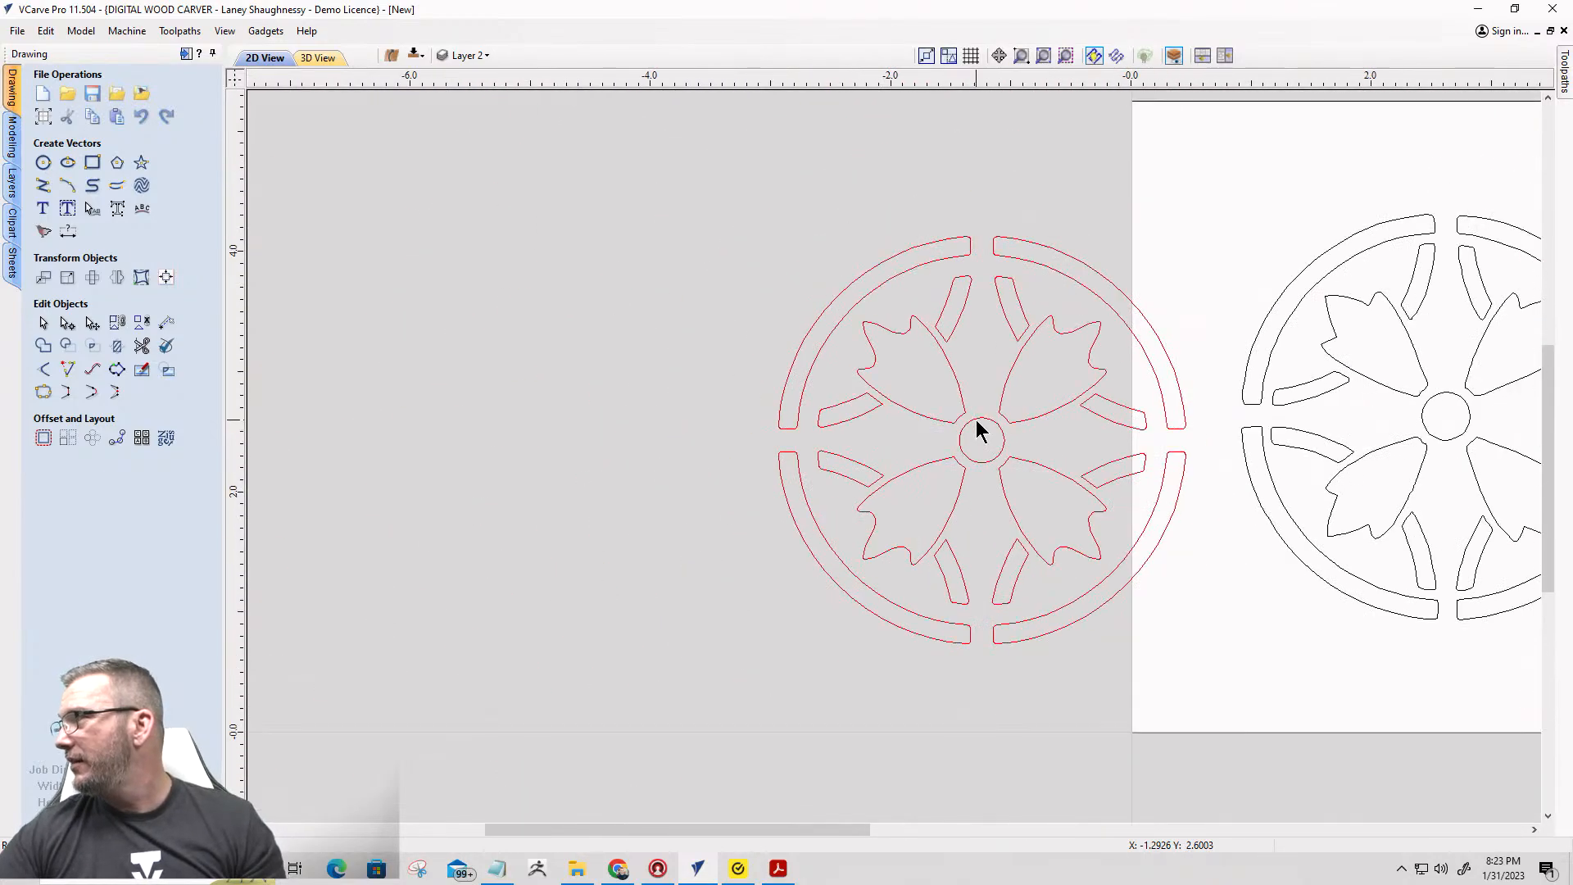
scroll(979, 432, up, 2)
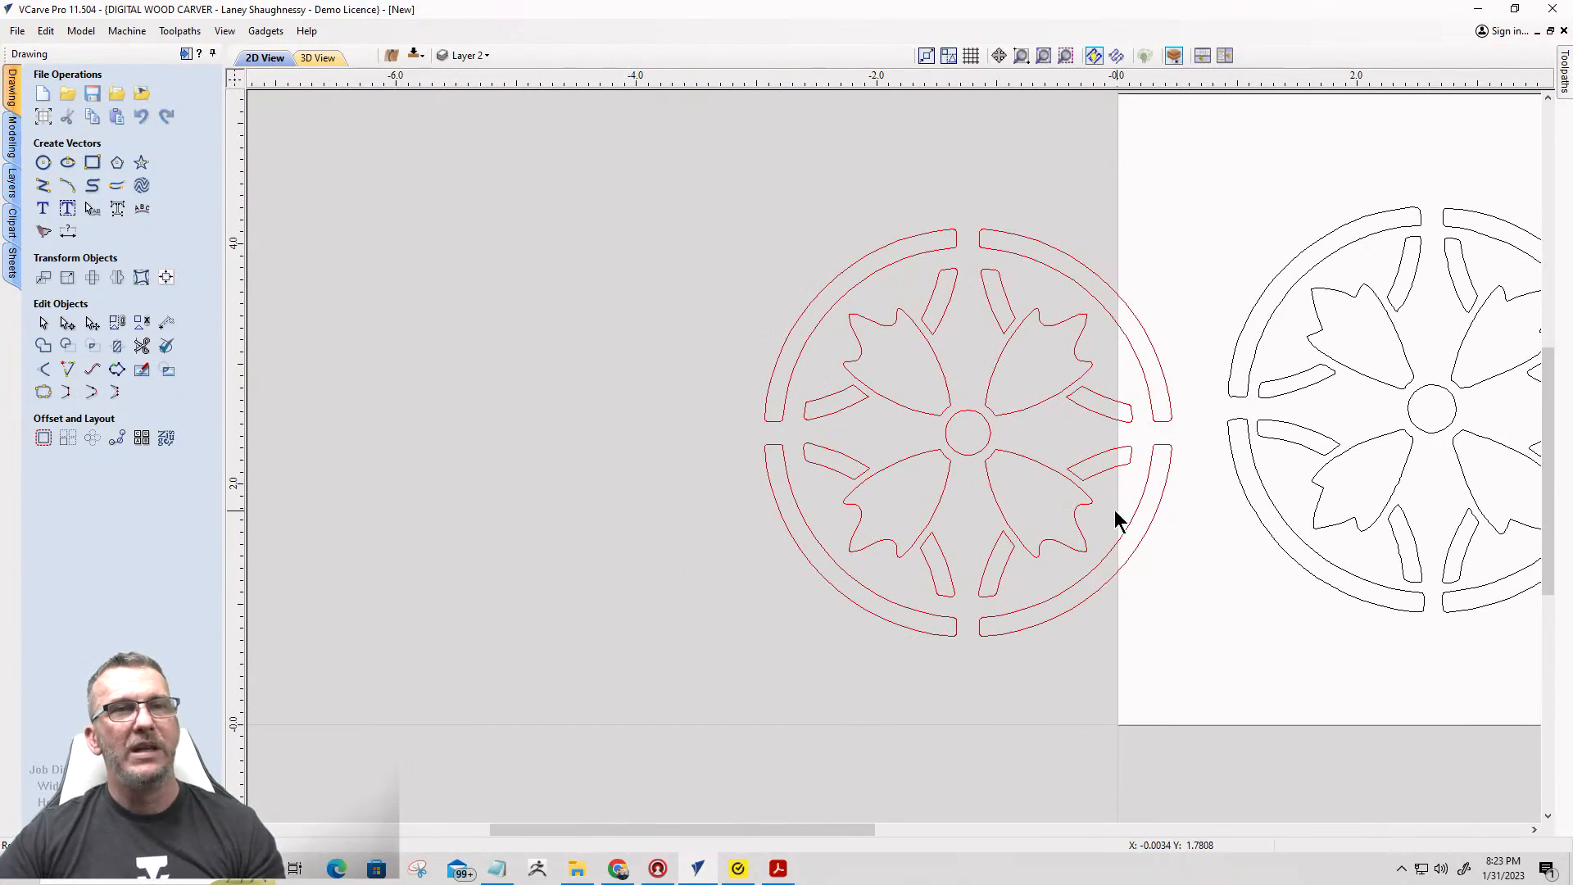
scroll(1057, 492, down, 2)
scroll(1187, 598, up, 2)
scroll(1016, 537, down, 2)
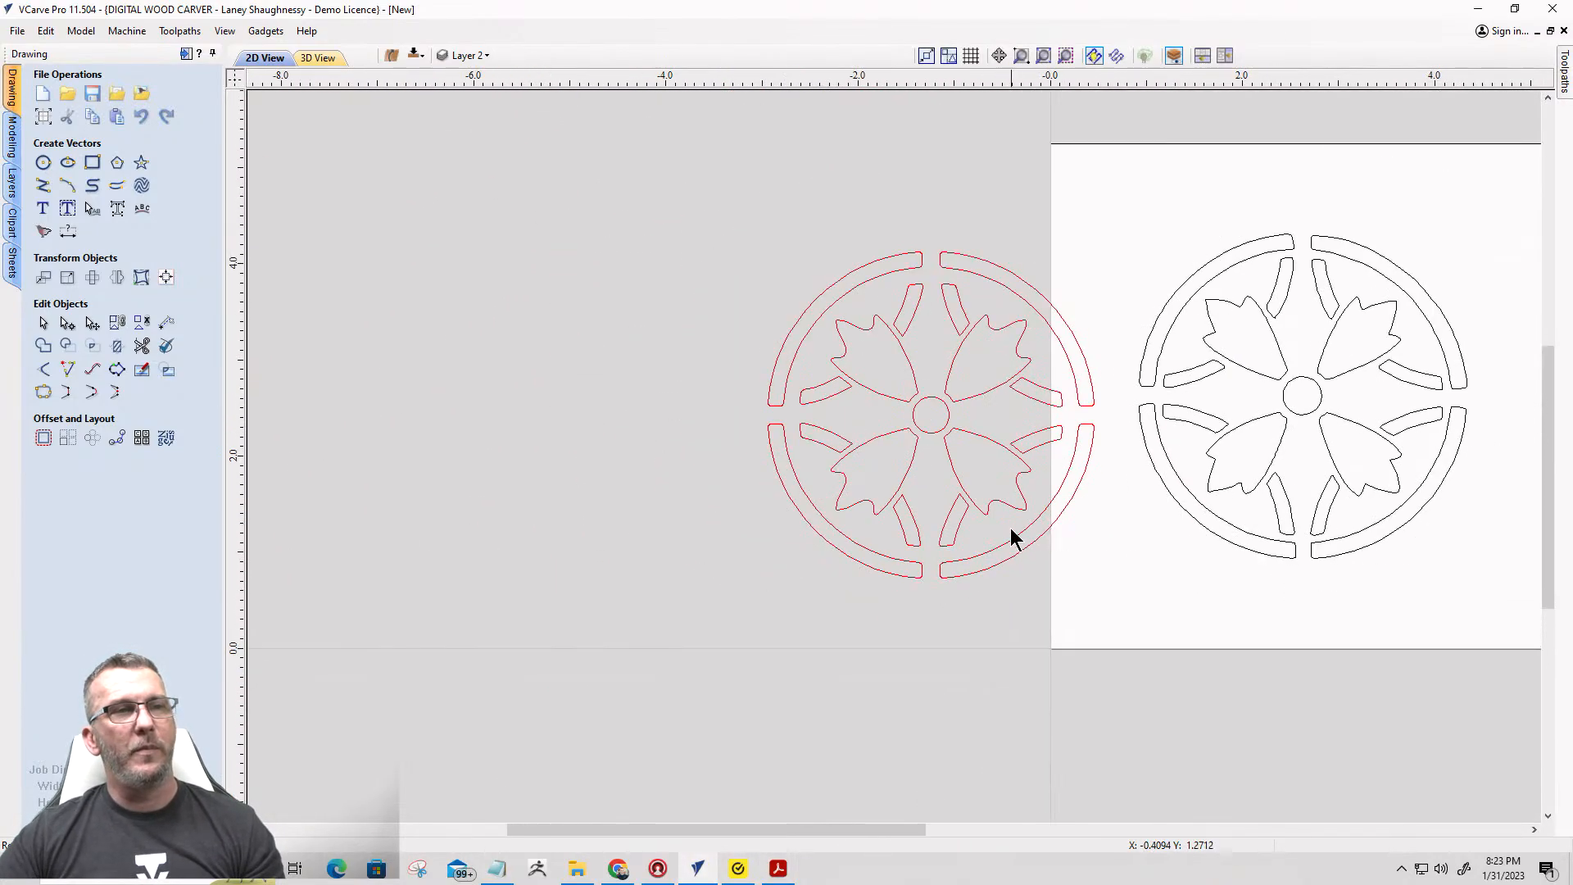
Compare the lower petals and ring arcs of the redrawn design with the imported pattern's edges.
scroll(1024, 532, up, 4)
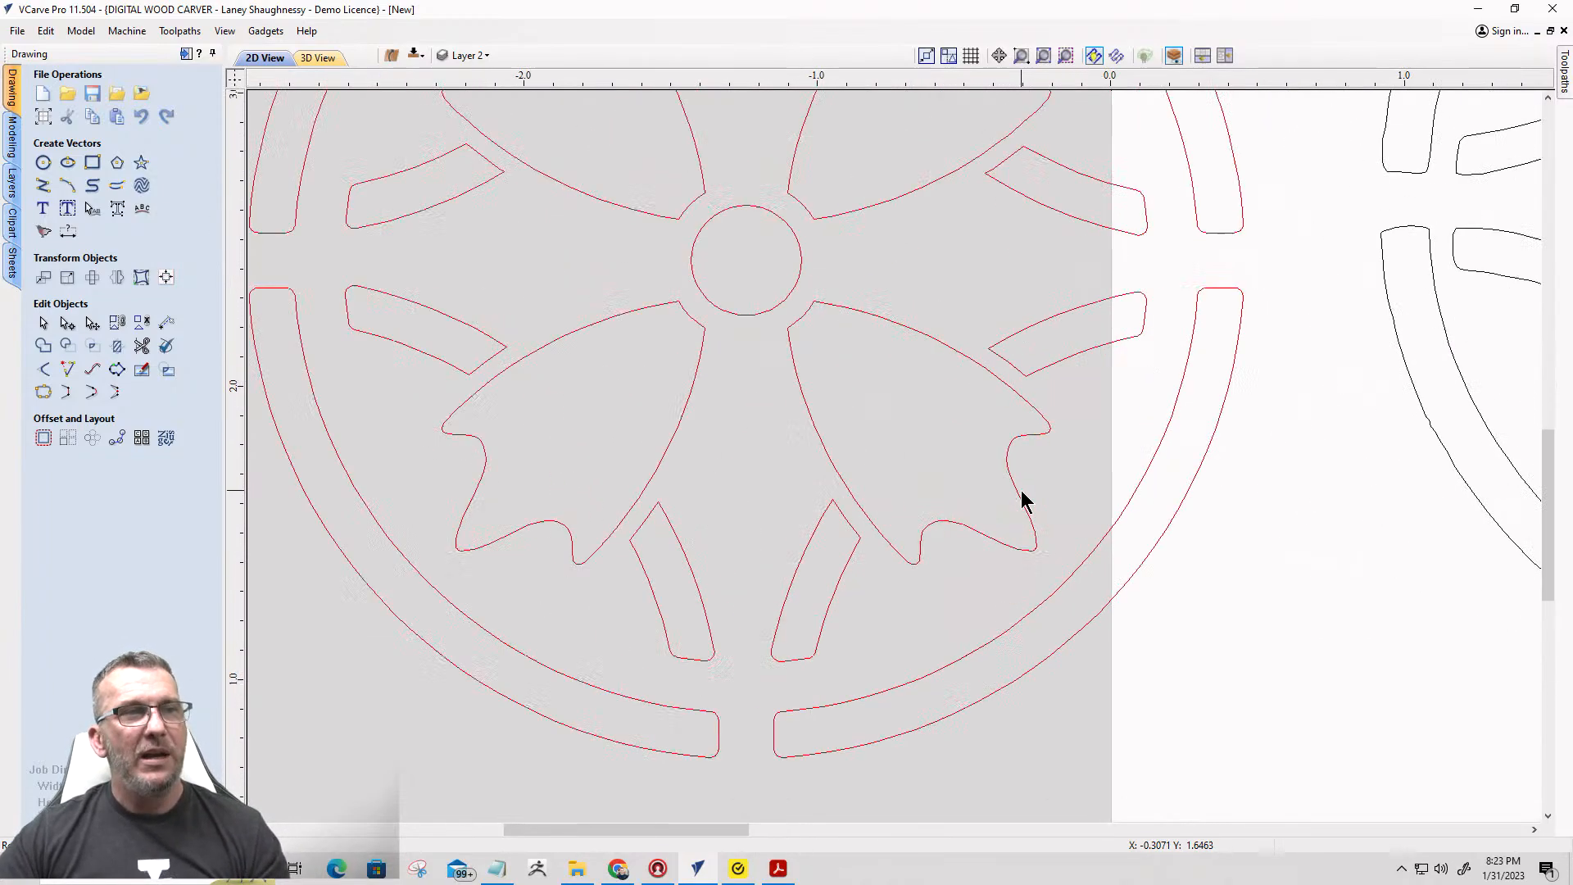
scroll(950, 410, down, 2)
scroll(1340, 470, up, 3)
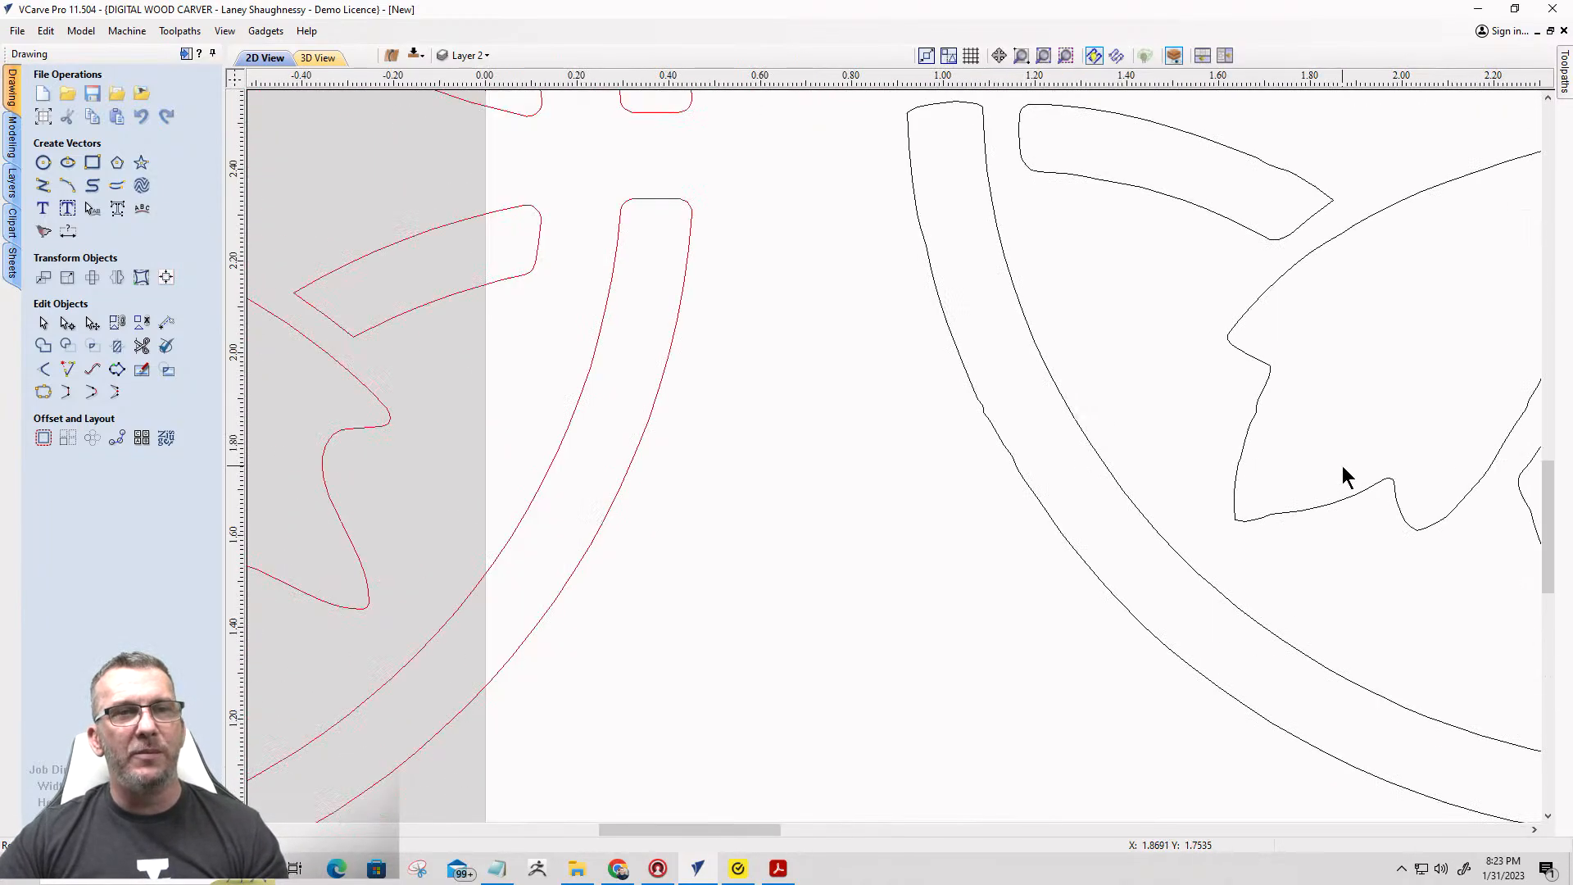
scroll(1338, 470, down, 3)
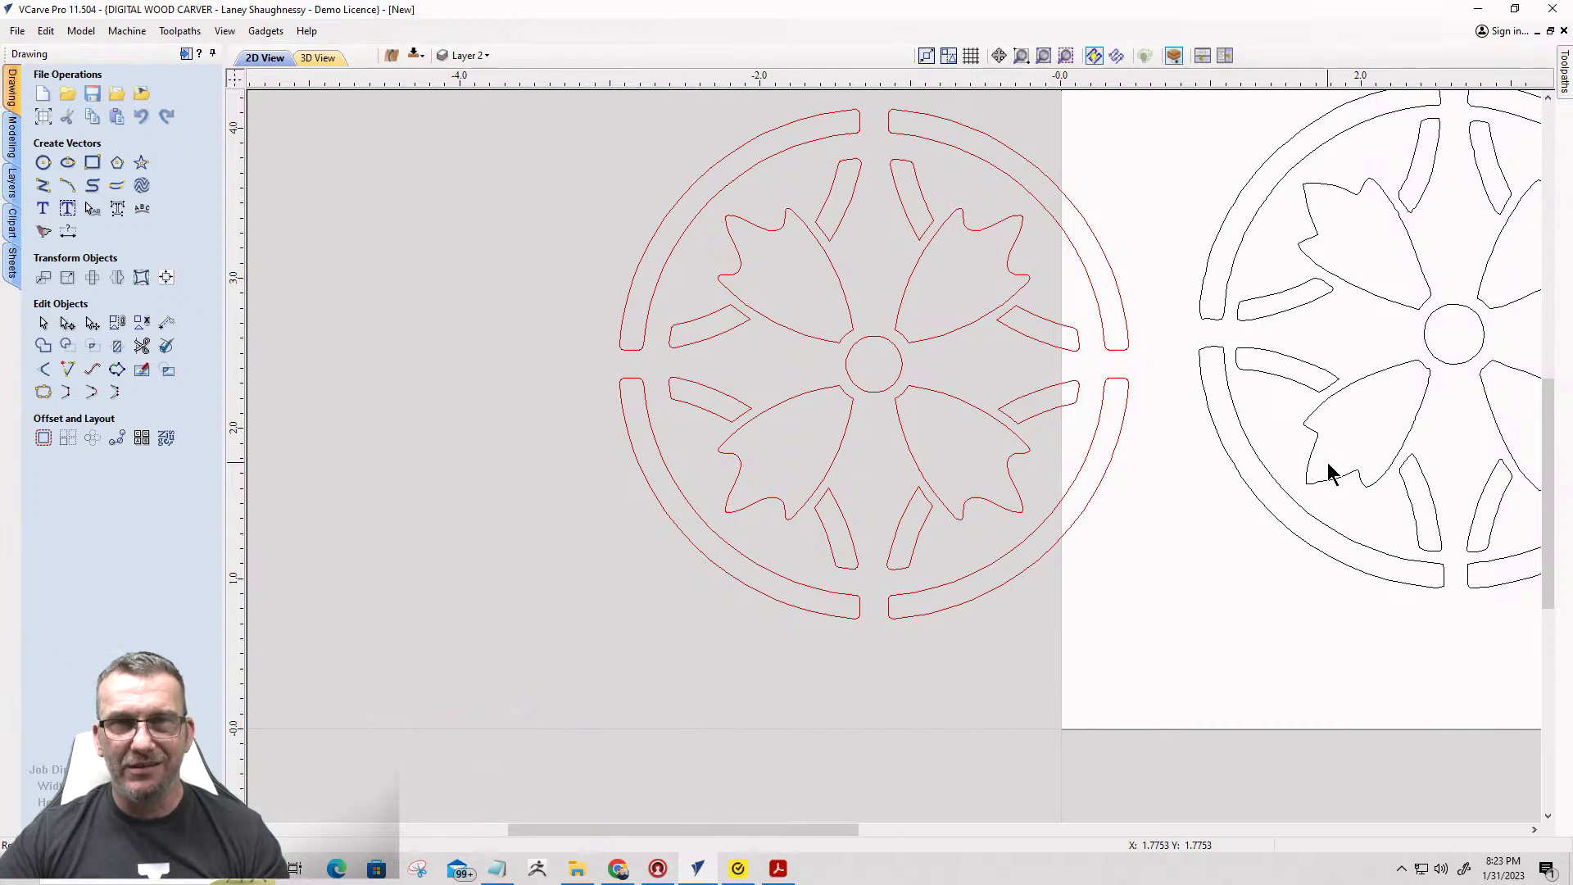
scroll(998, 528, down, 2)
scroll(1024, 502, up, 2)
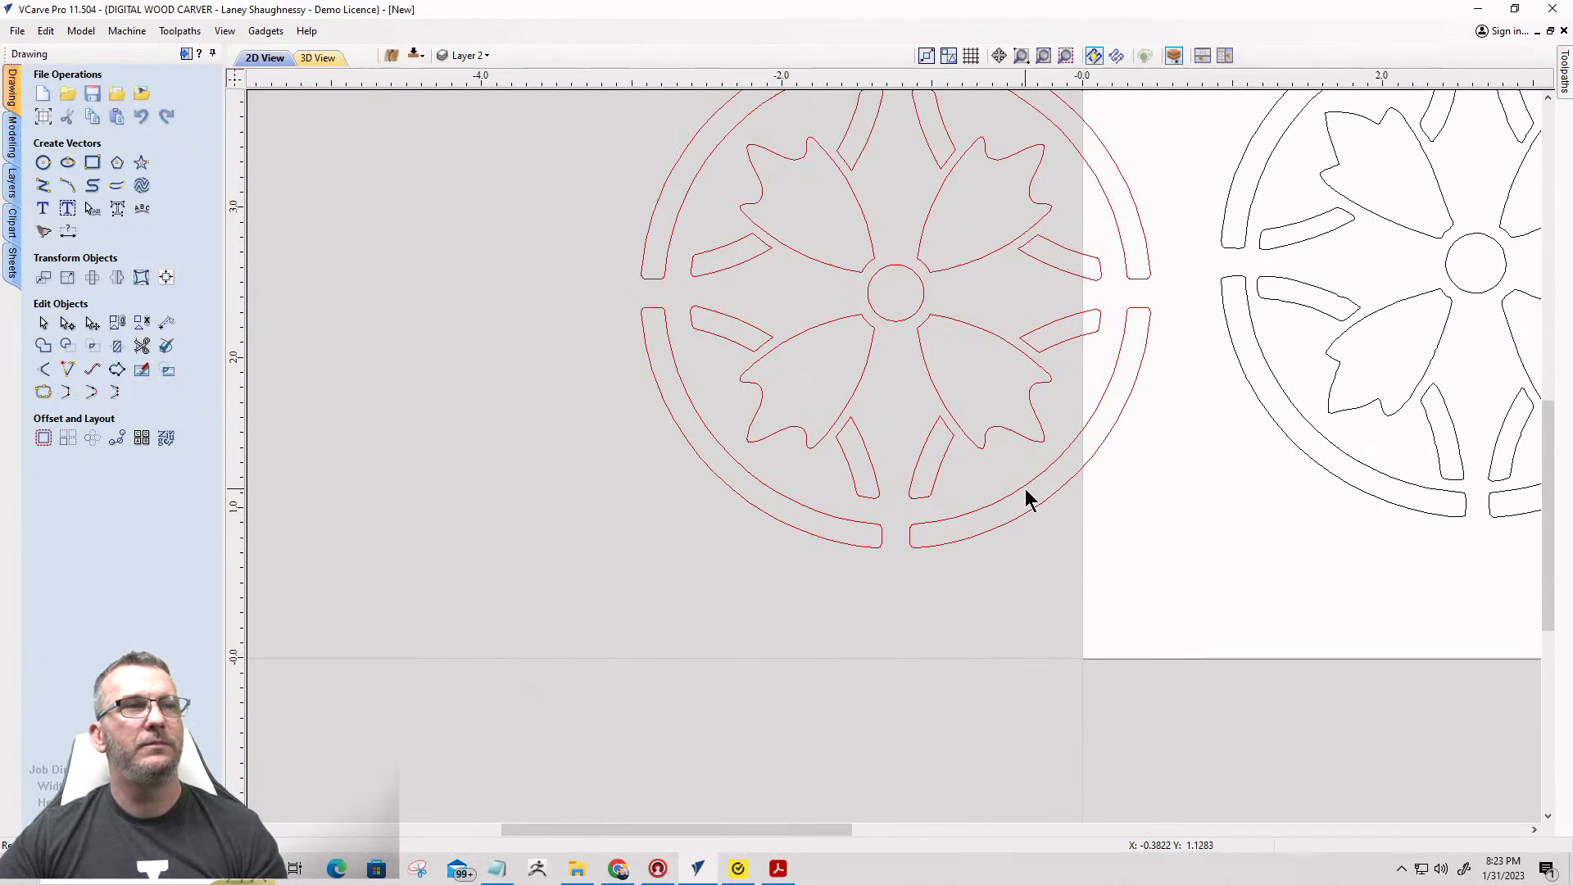
scroll(1030, 498, down, 1)
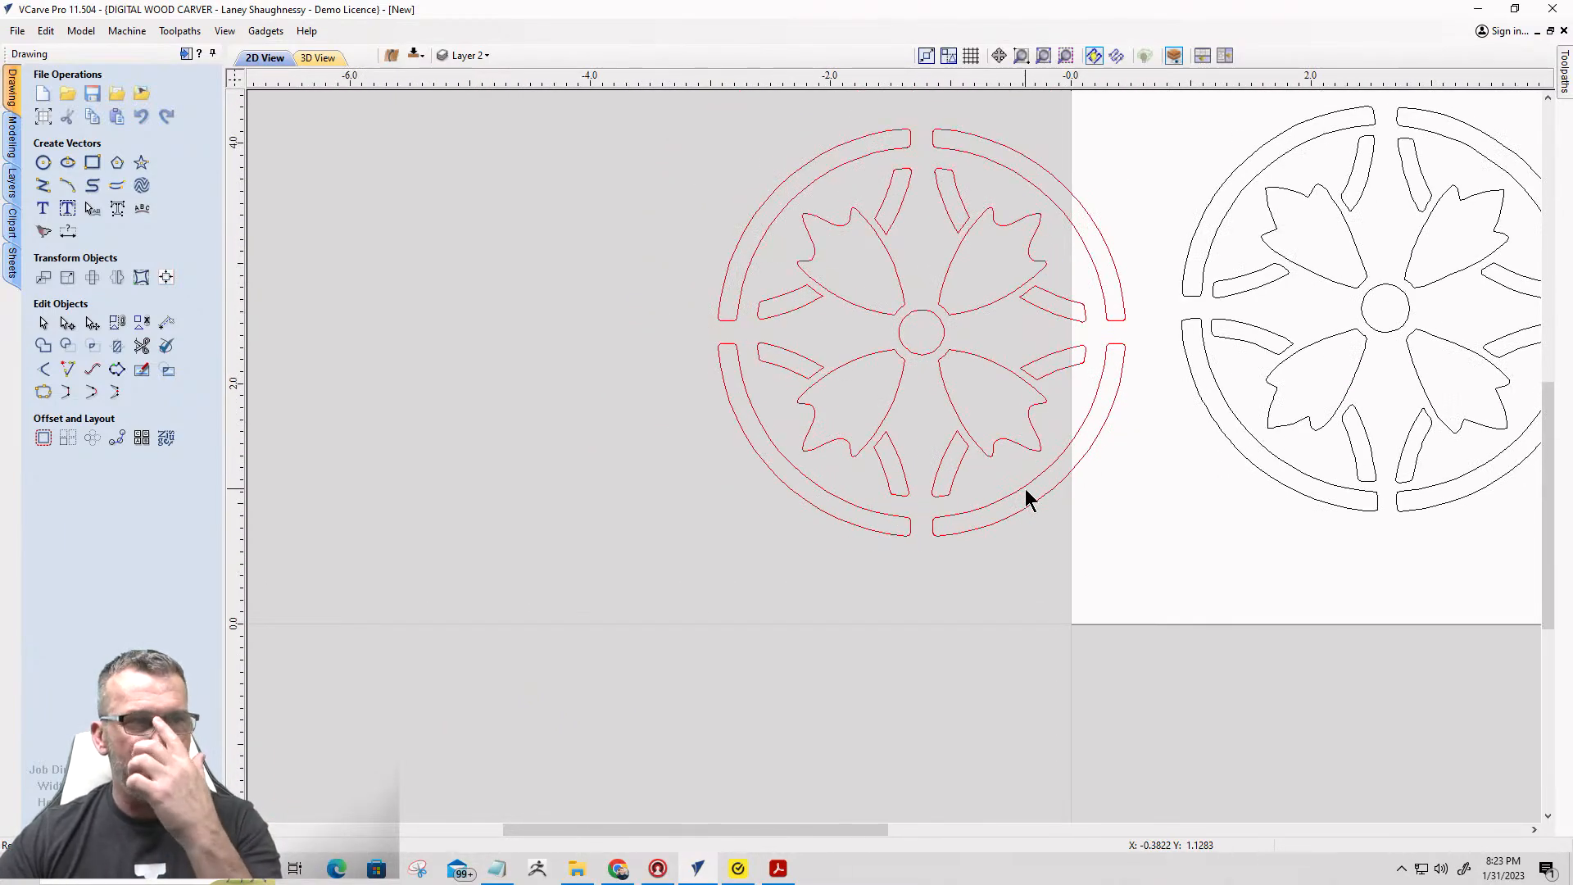
scroll(1034, 491, up, 3)
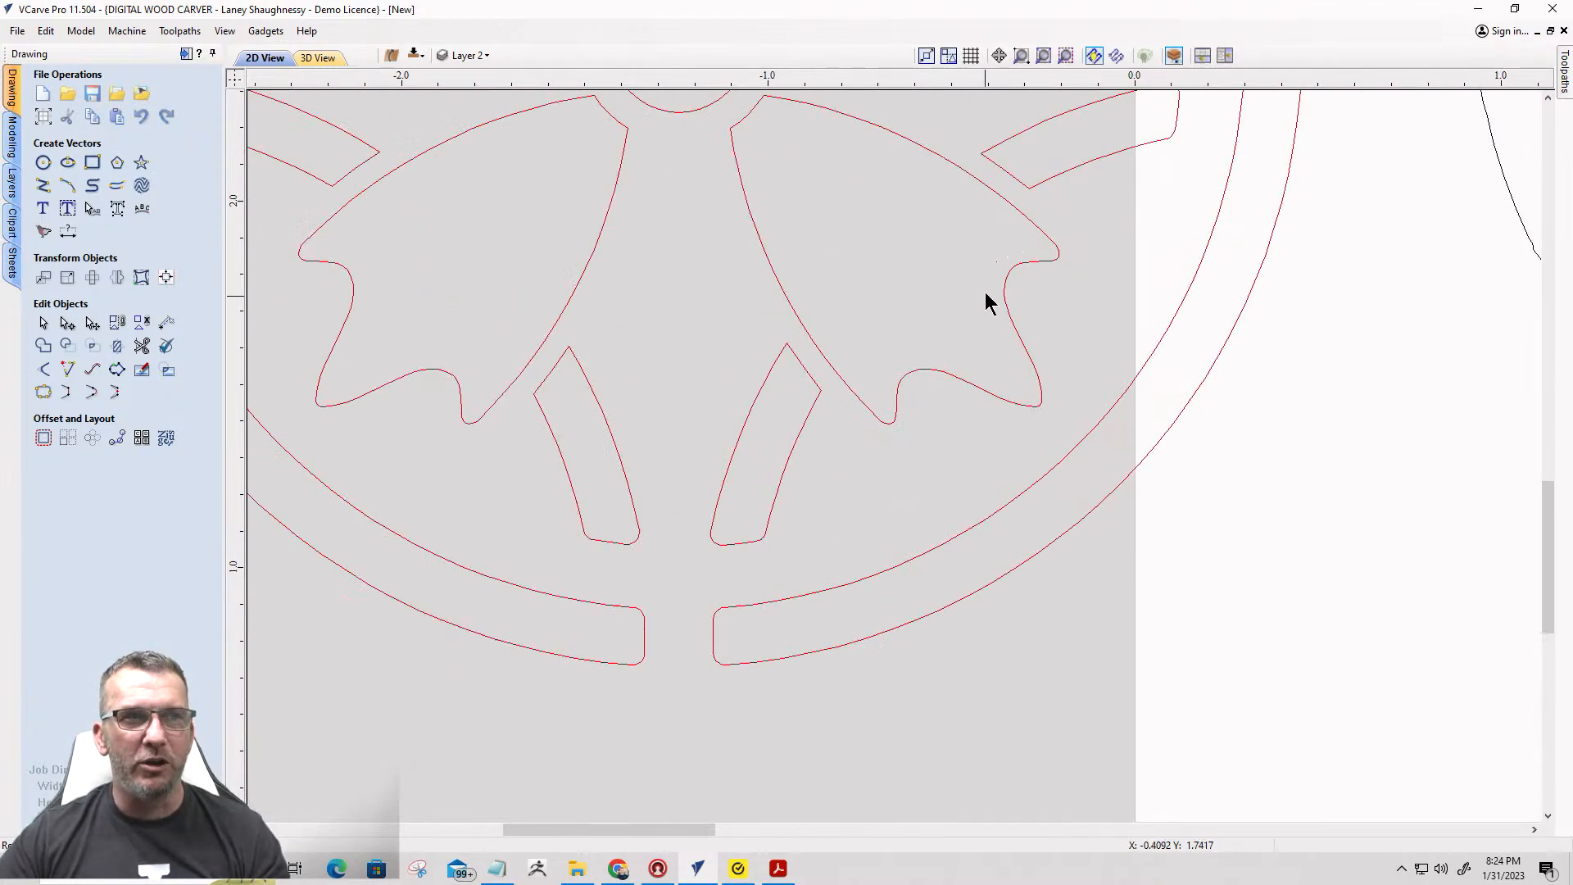
scroll(901, 339, down, 3)
scroll(1290, 299, up, 4)
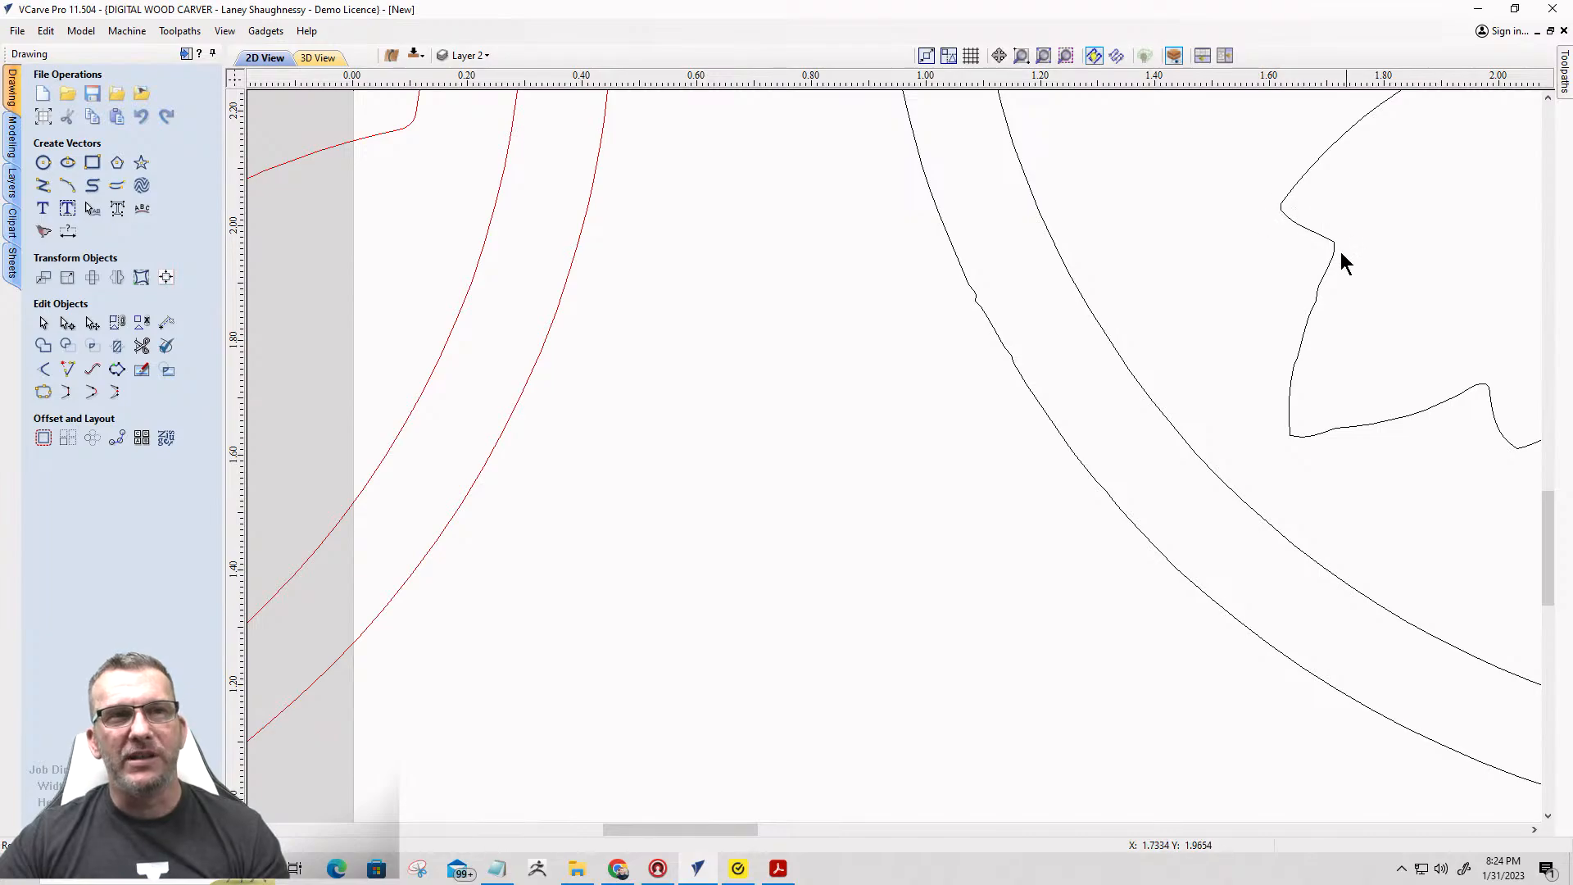
scroll(1343, 262, up, 3)
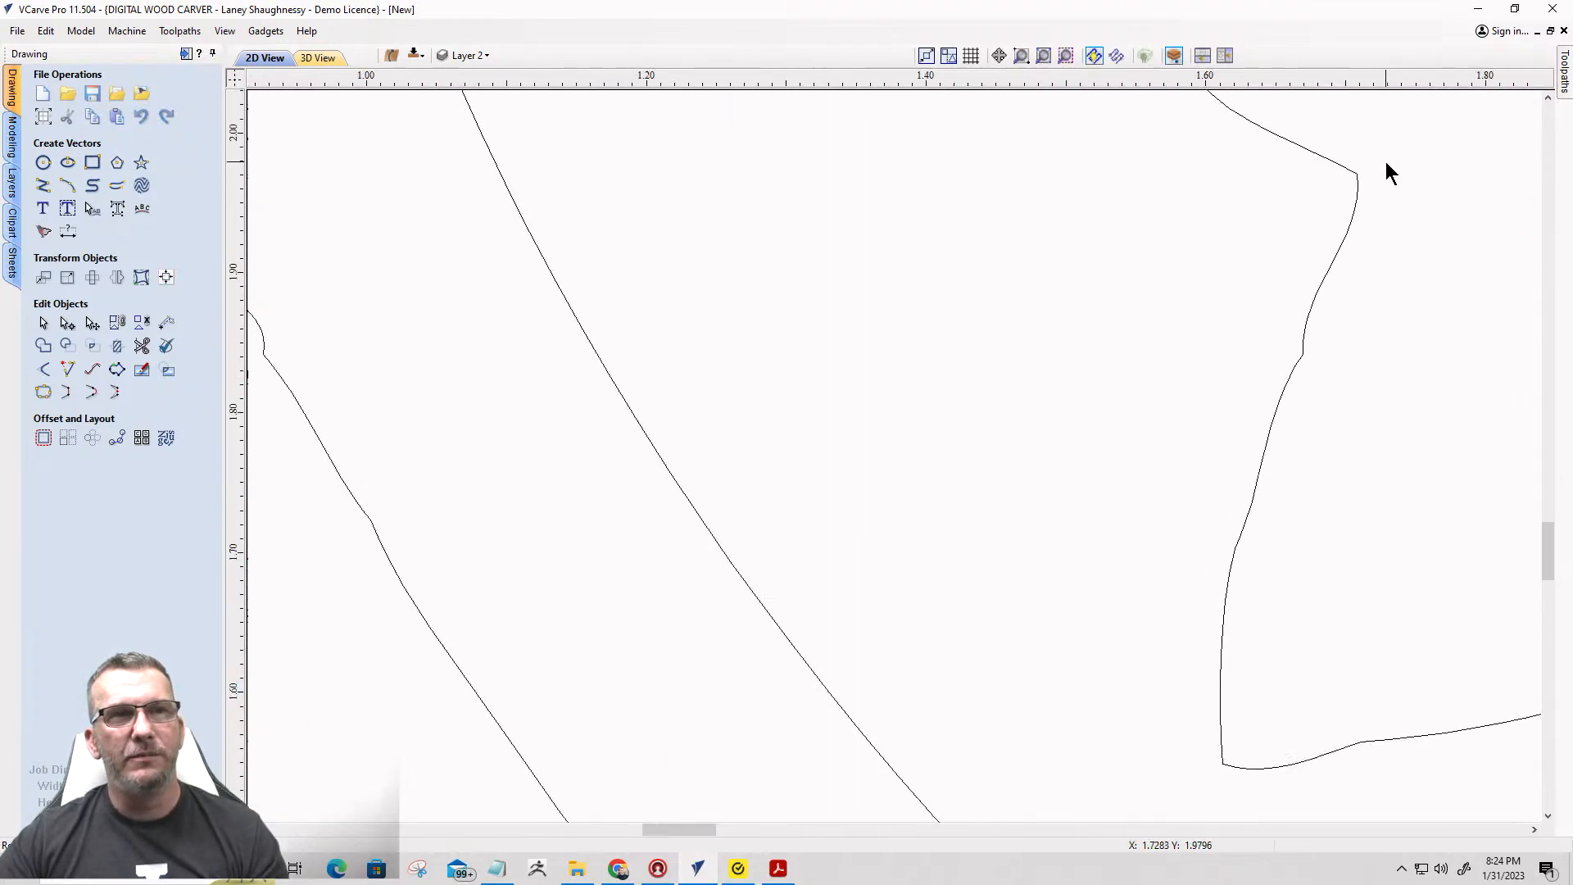
scroll(1384, 168, down, 8)
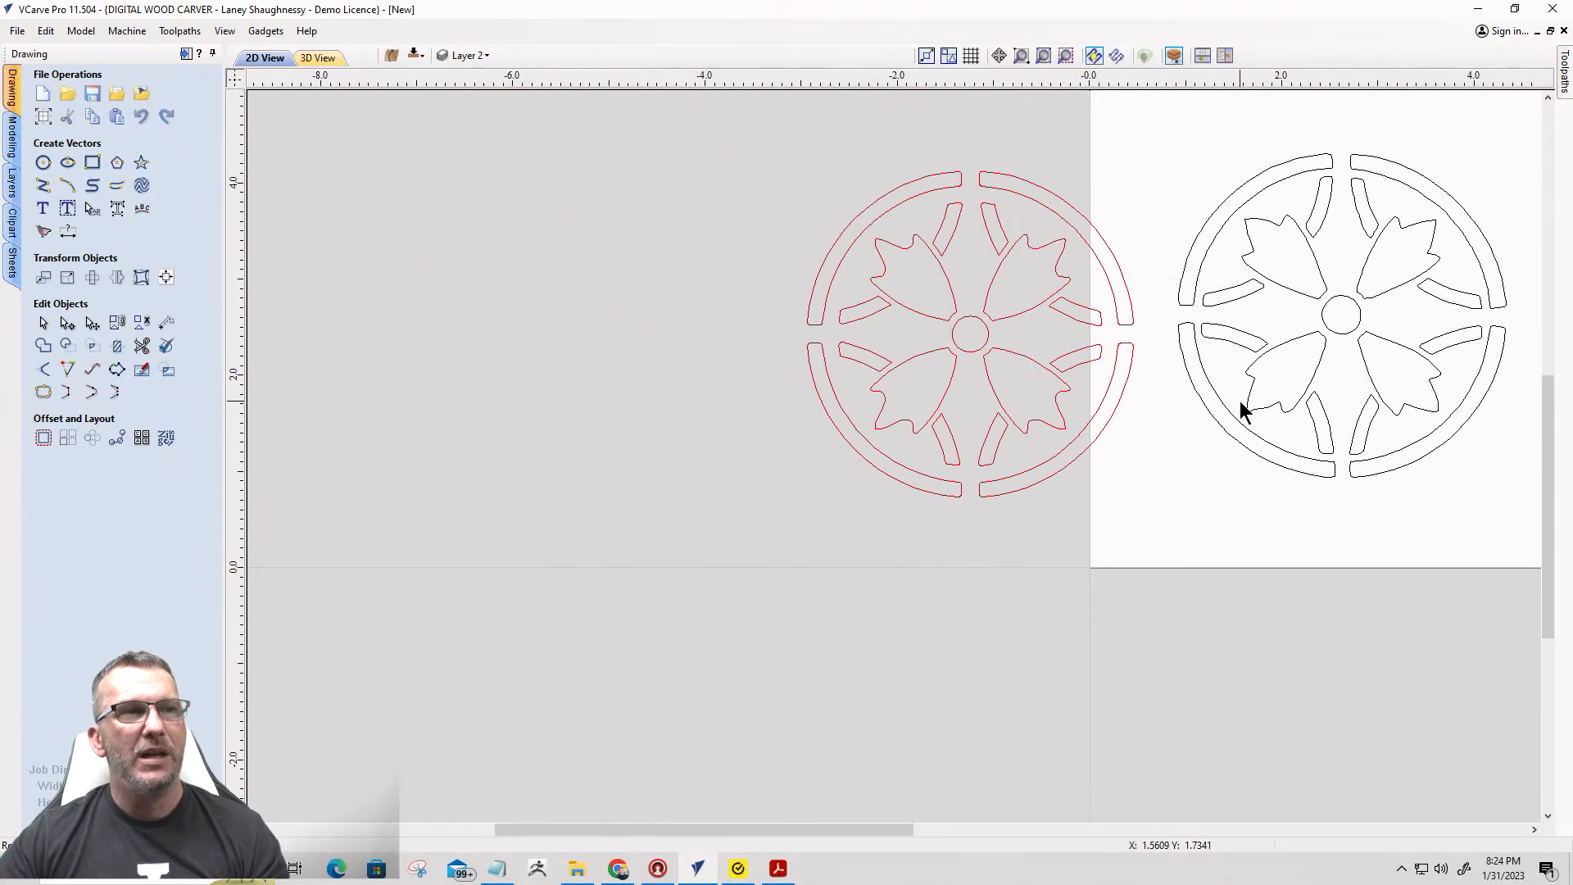
scroll(946, 373, down, 4)
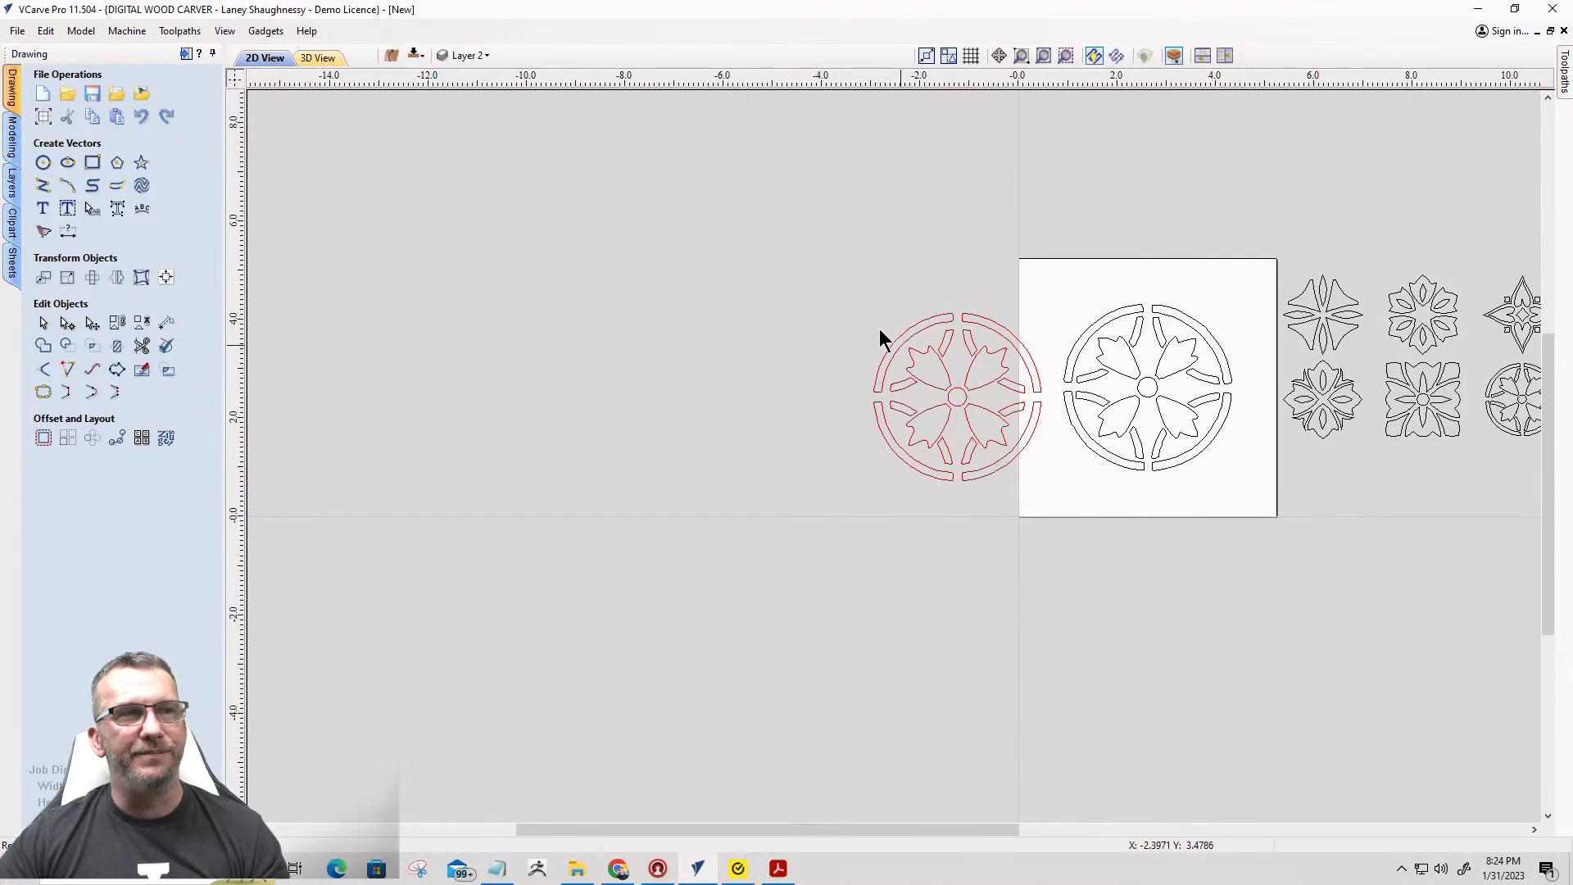
Center the redrawn design back on the board and hide the imported floral-pattern layer.
key(F9)
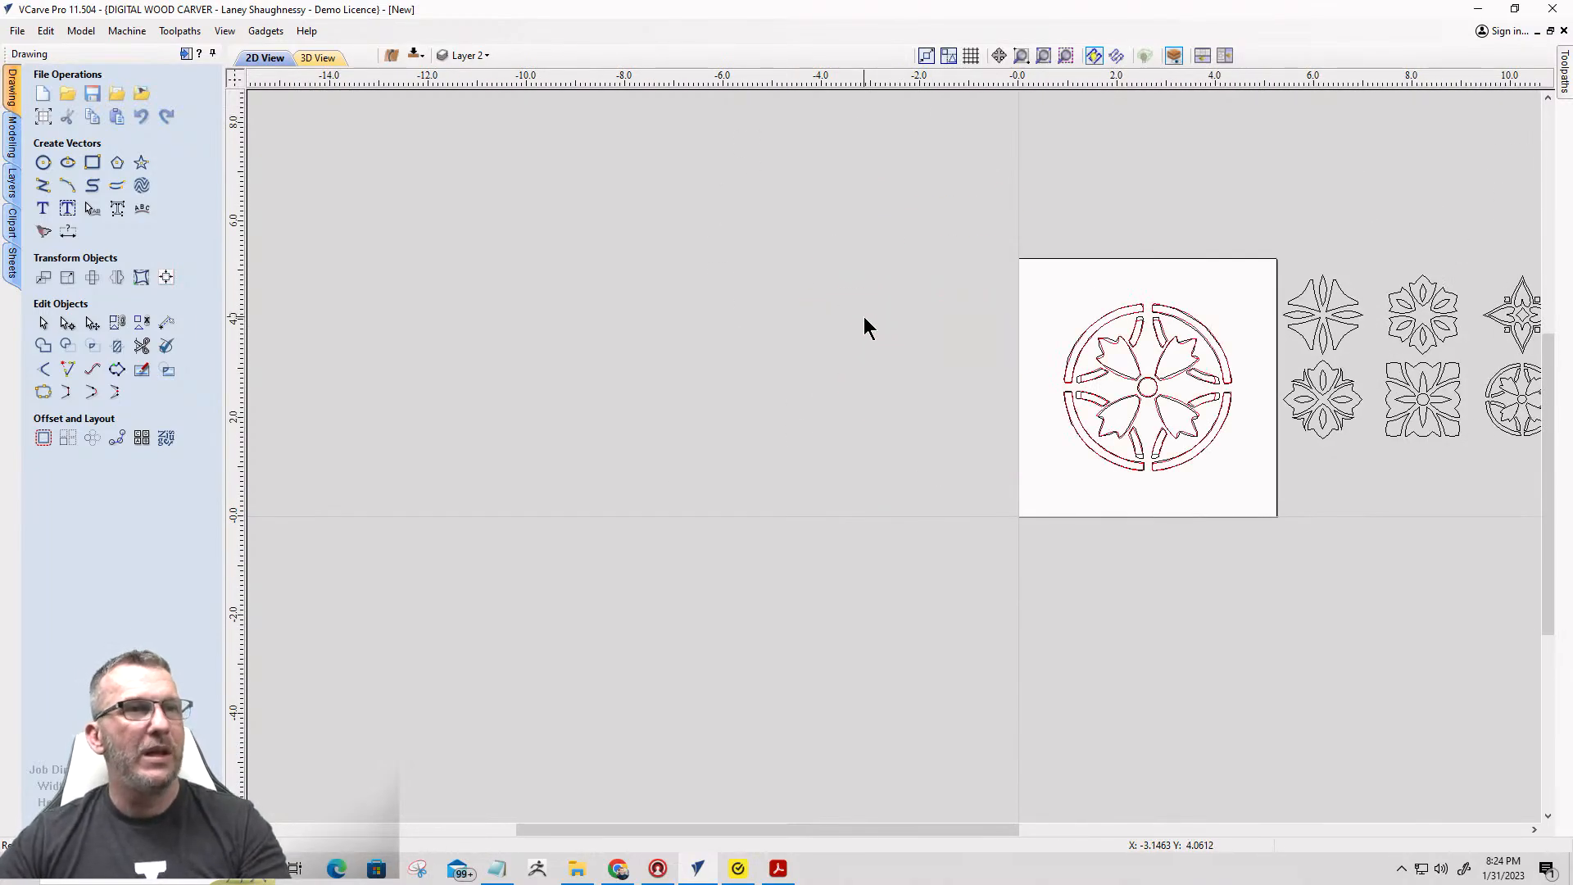
click(464, 58)
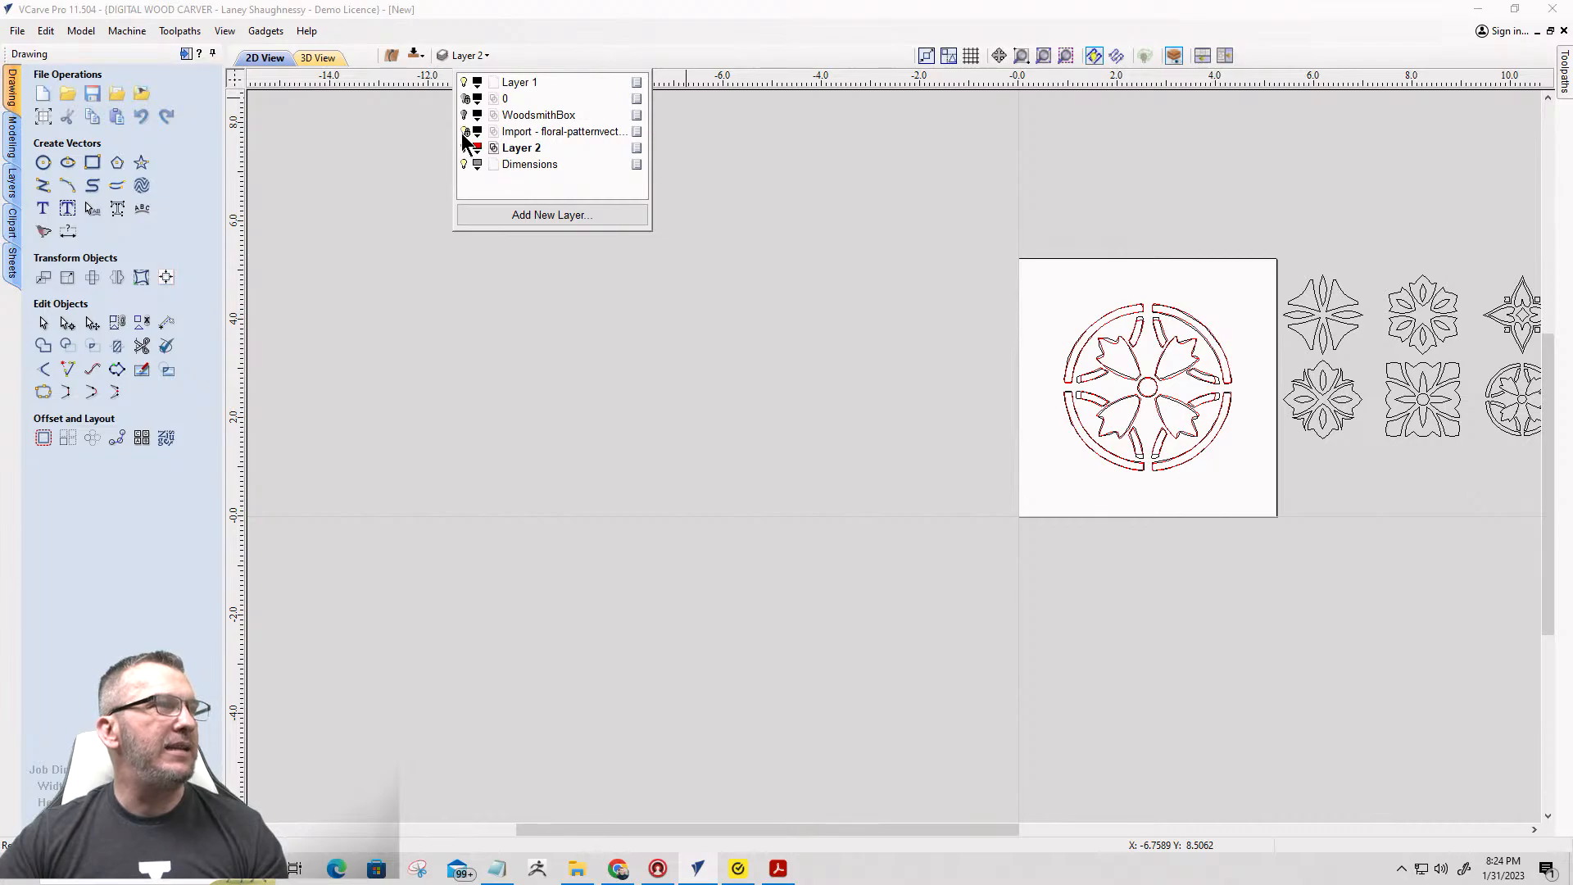
click(465, 132)
click(807, 502)
scroll(1176, 439, up, 3)
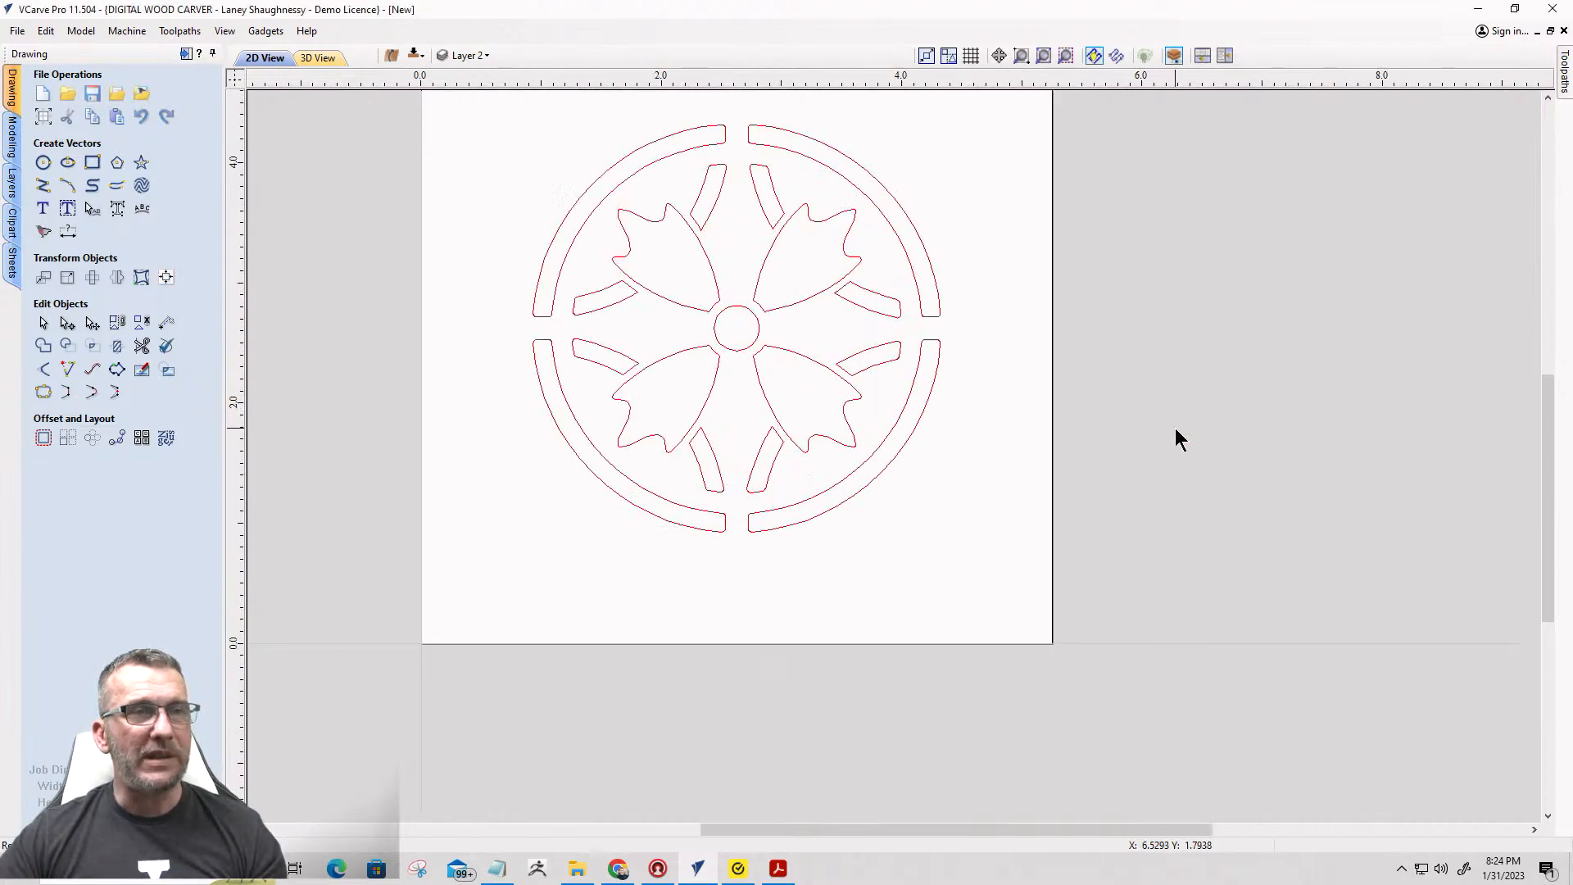
Show layer 0 so its two outer circles surround the redrawn floral design.
scroll(1177, 439, down, 2)
click(463, 55)
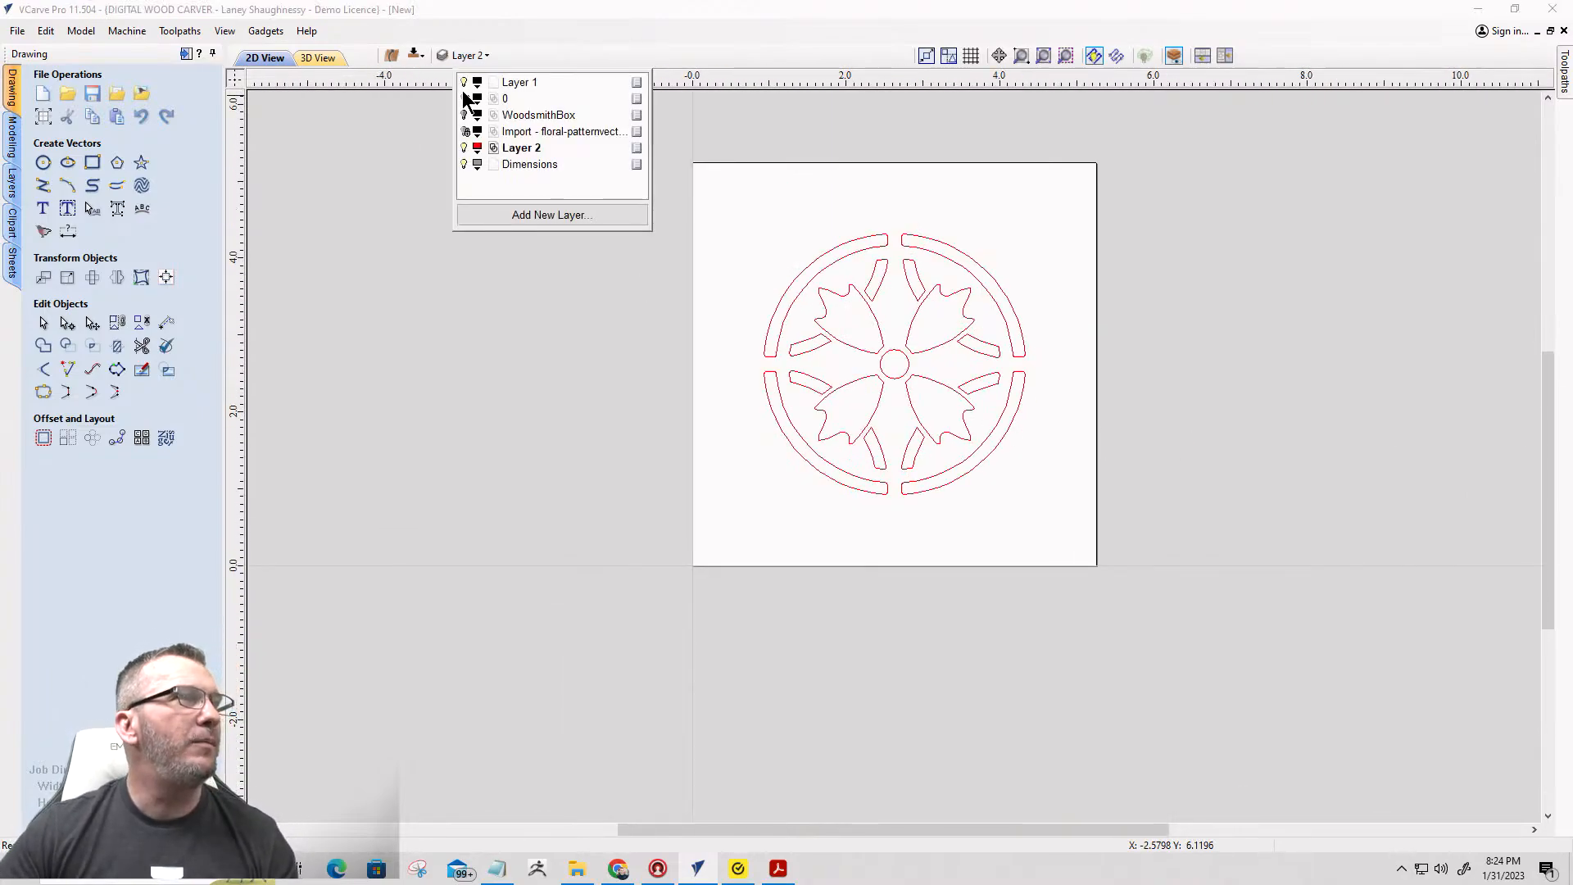
click(465, 99)
scroll(780, 405, down, 2)
scroll(779, 410, up, 1)
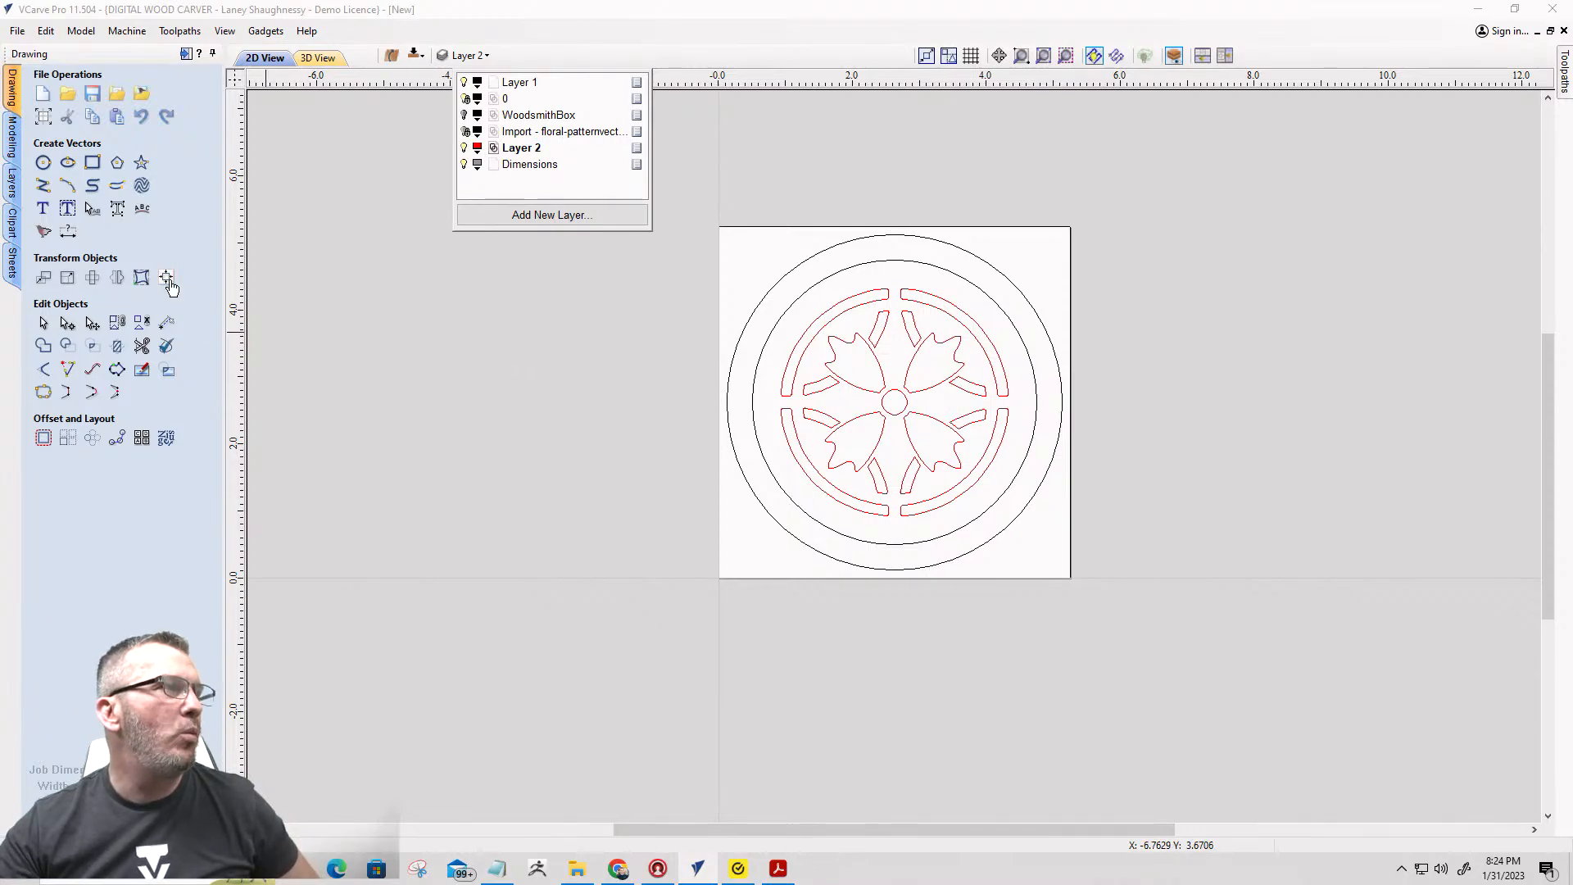
Draw an open two-segment polyline with a single peak in the empty area left of the board.
click(42, 186)
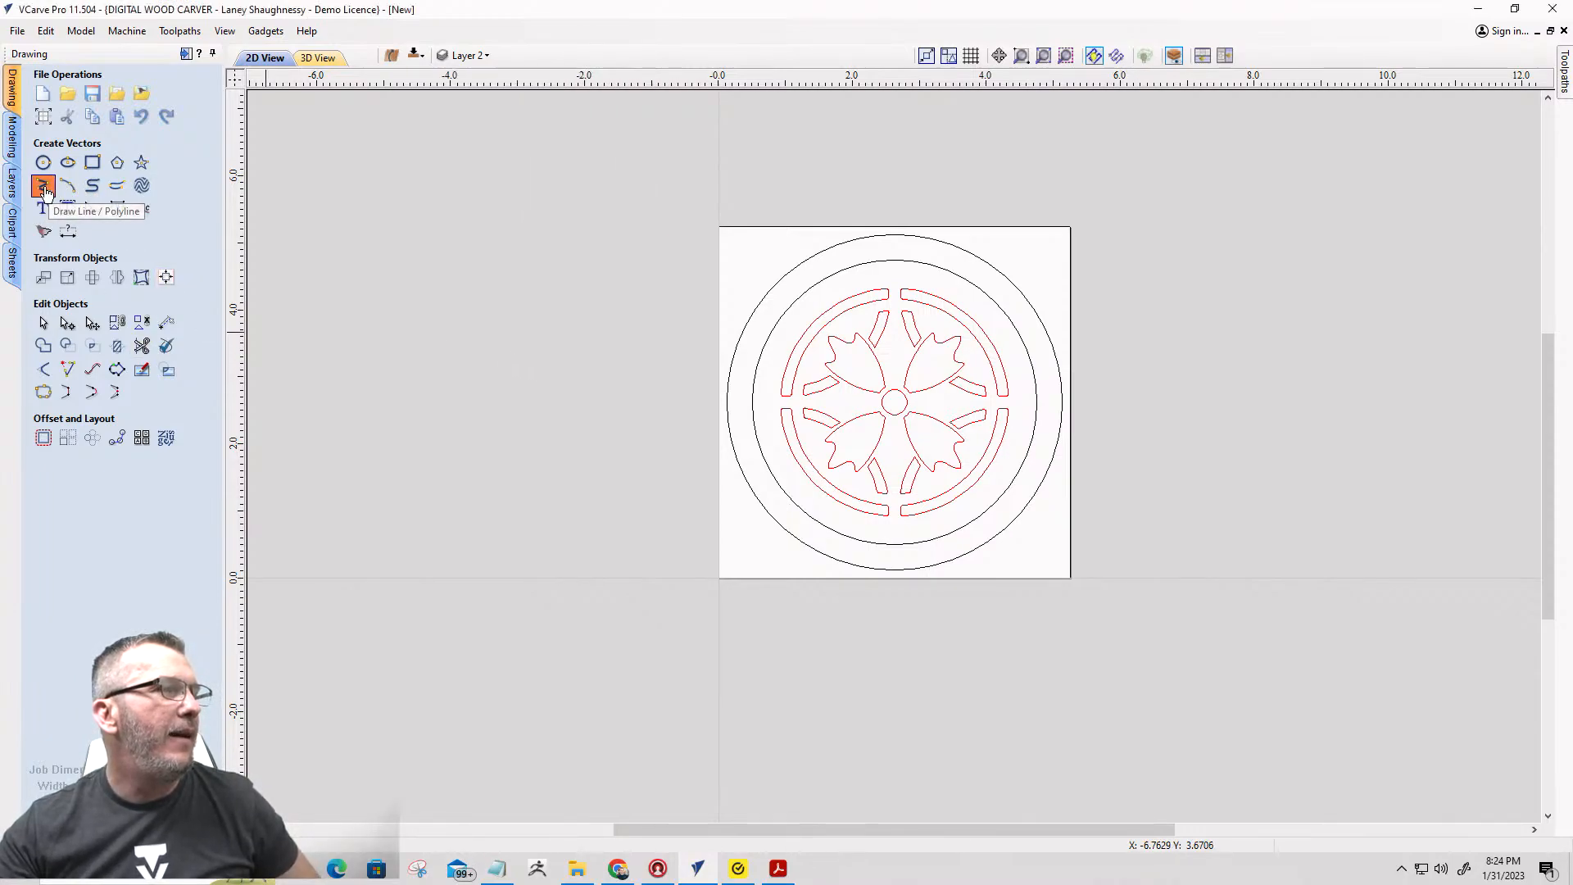
click(459, 428)
click(626, 326)
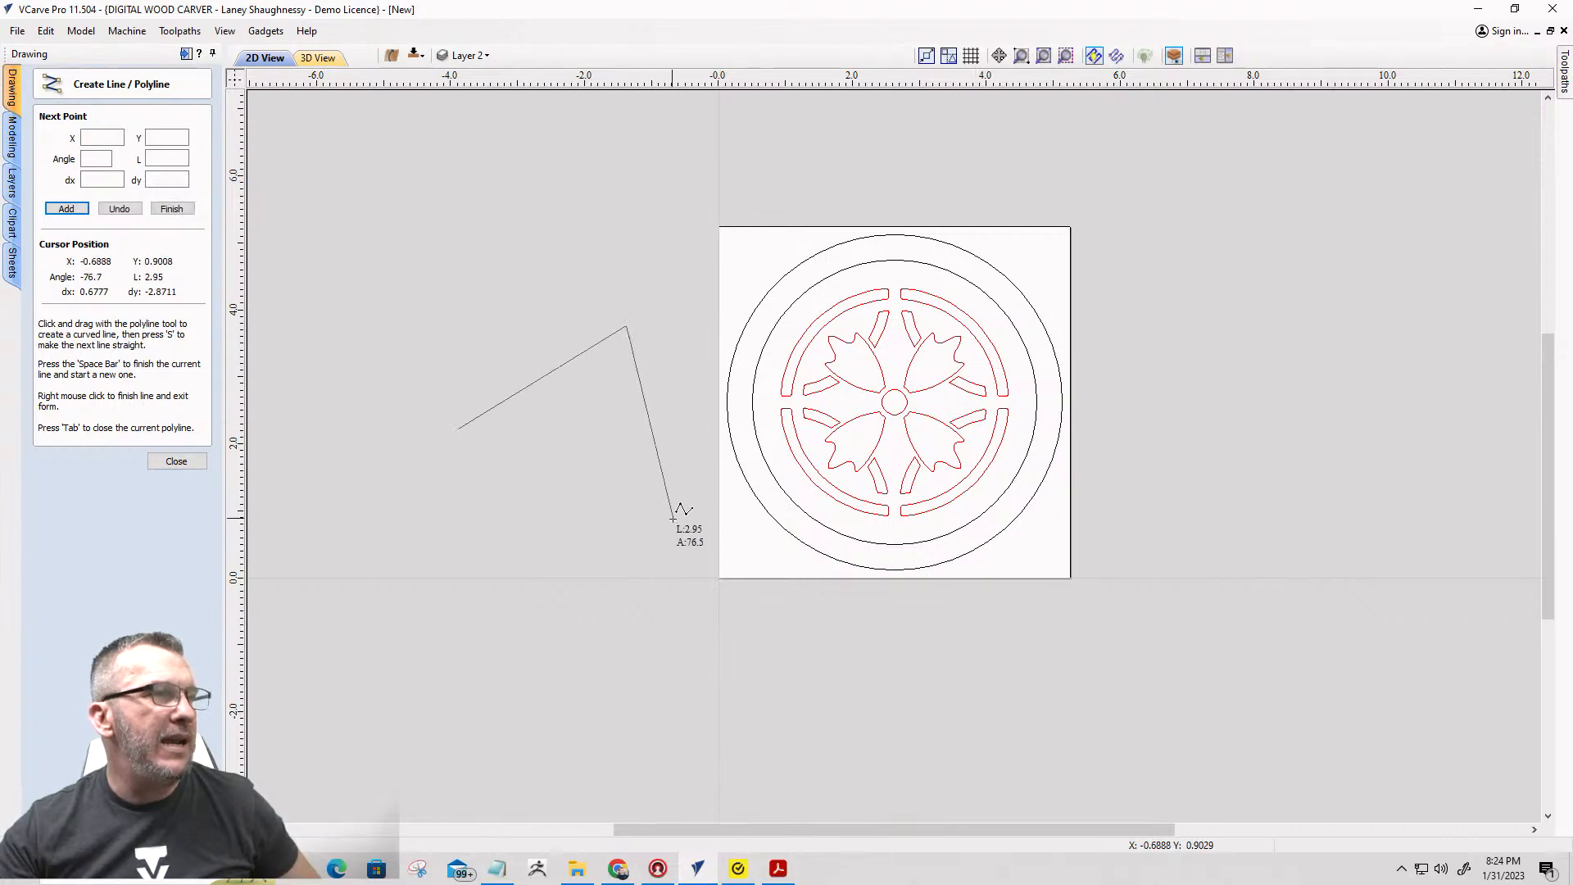
click(677, 522)
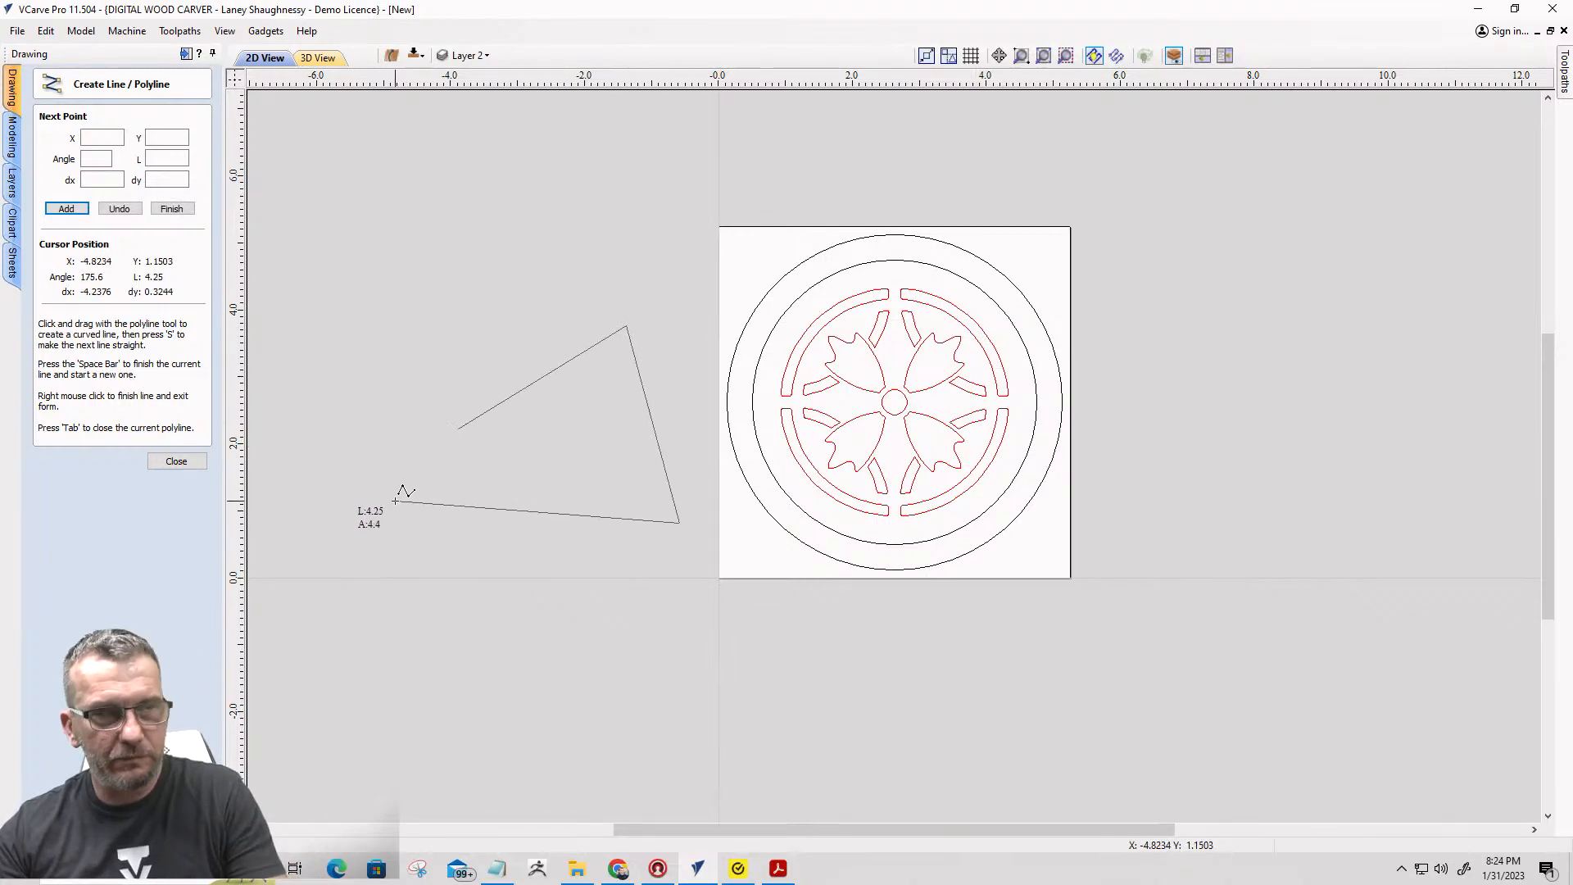
key(space)
click(176, 462)
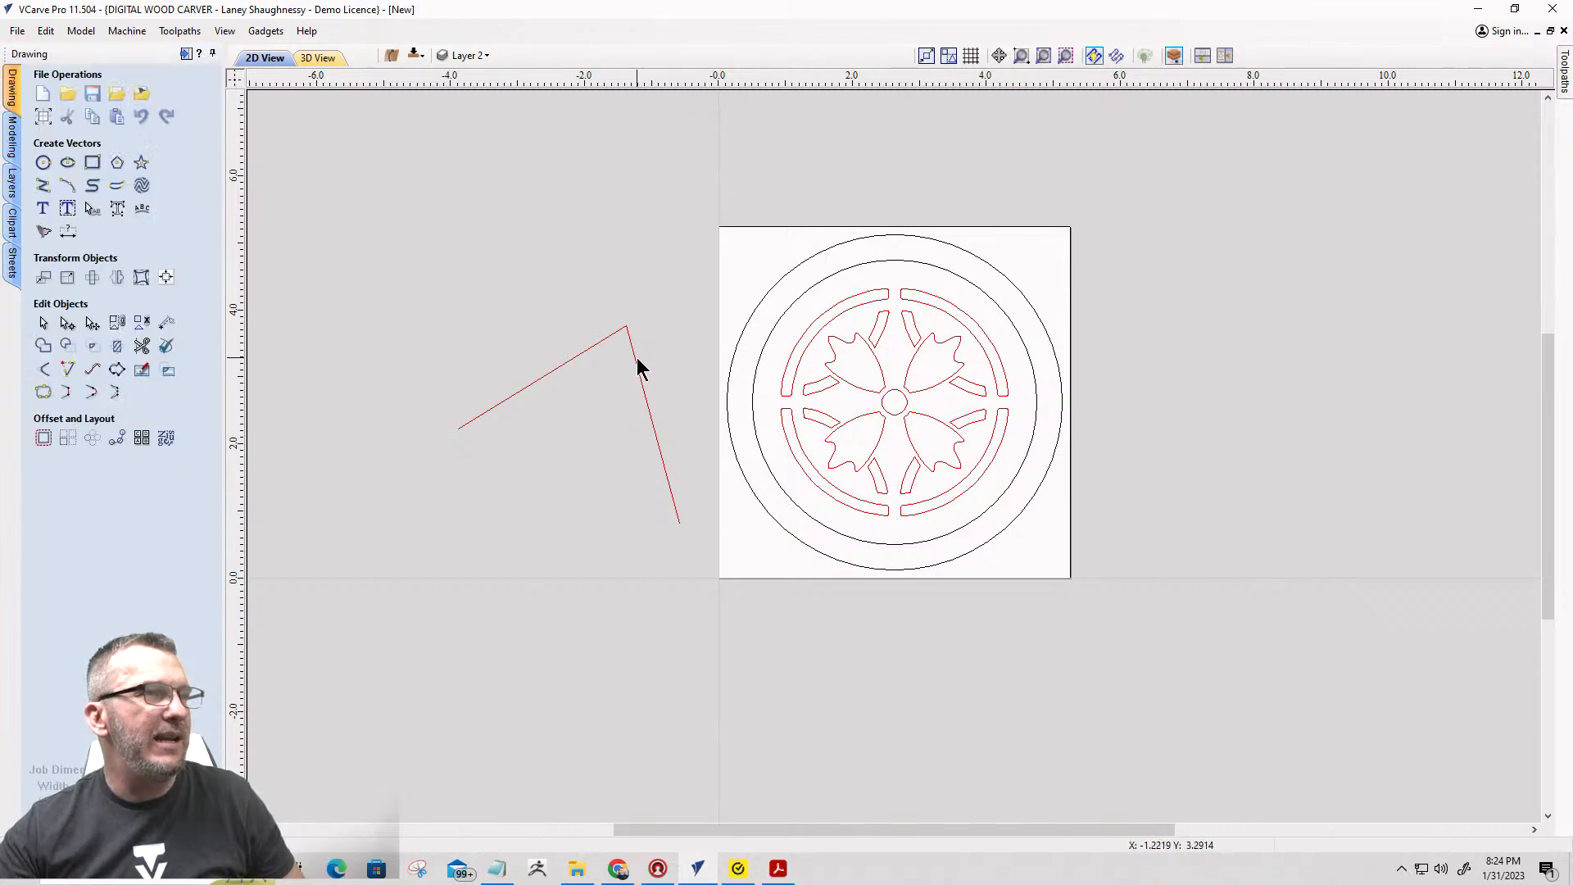
Edit the nodes of the test polyline and convert its peak corner into a smooth point.
click(640, 368)
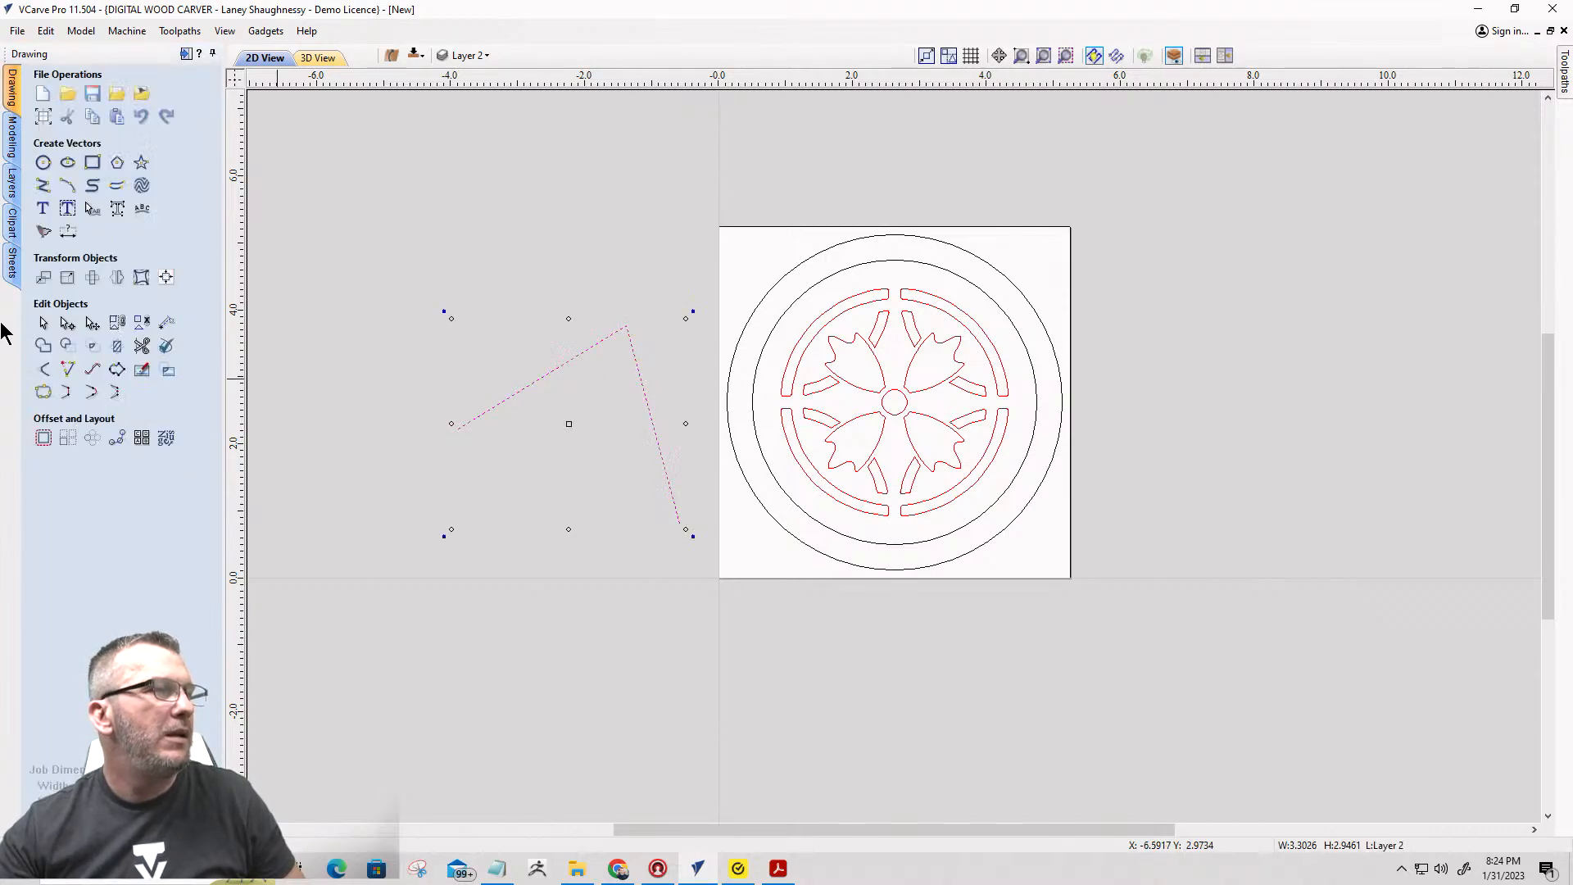
click(64, 344)
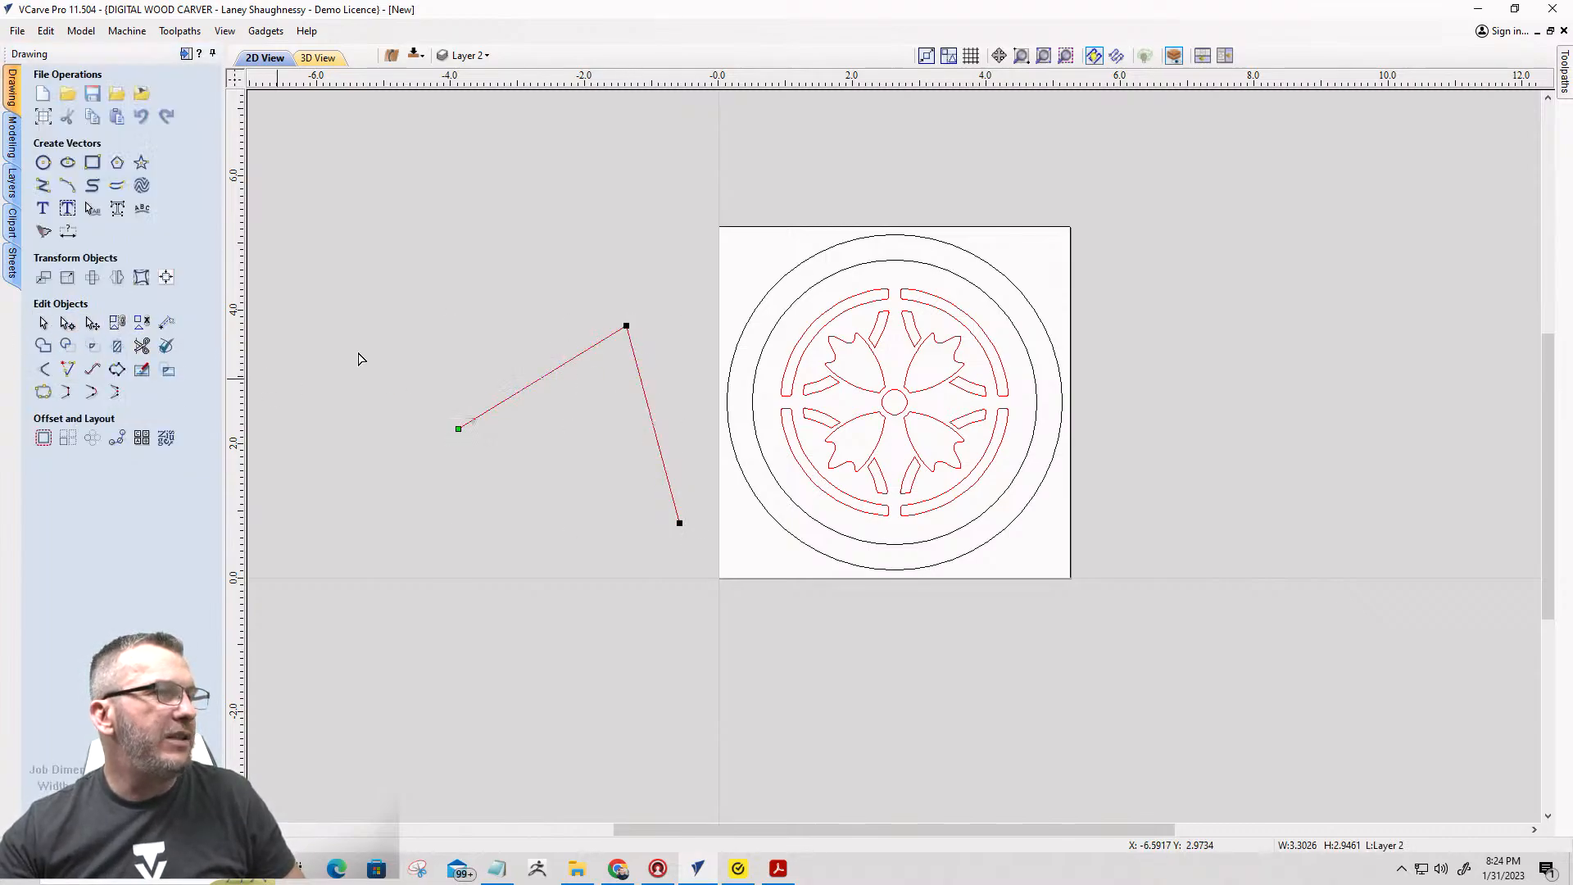
scroll(628, 327, up, 6)
right_click(637, 326)
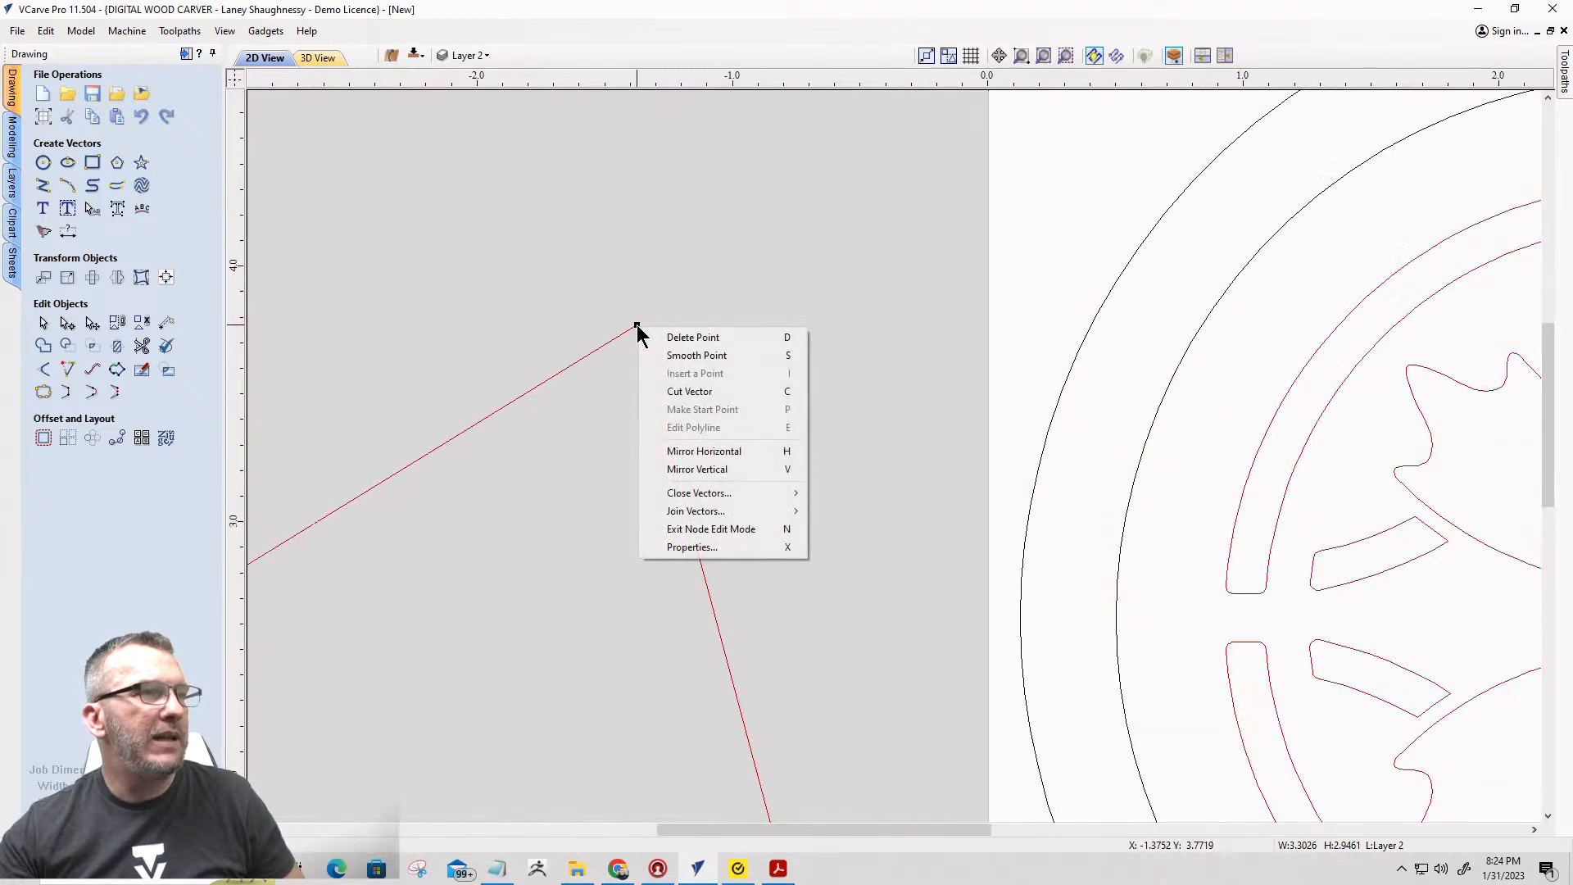
key(Escape)
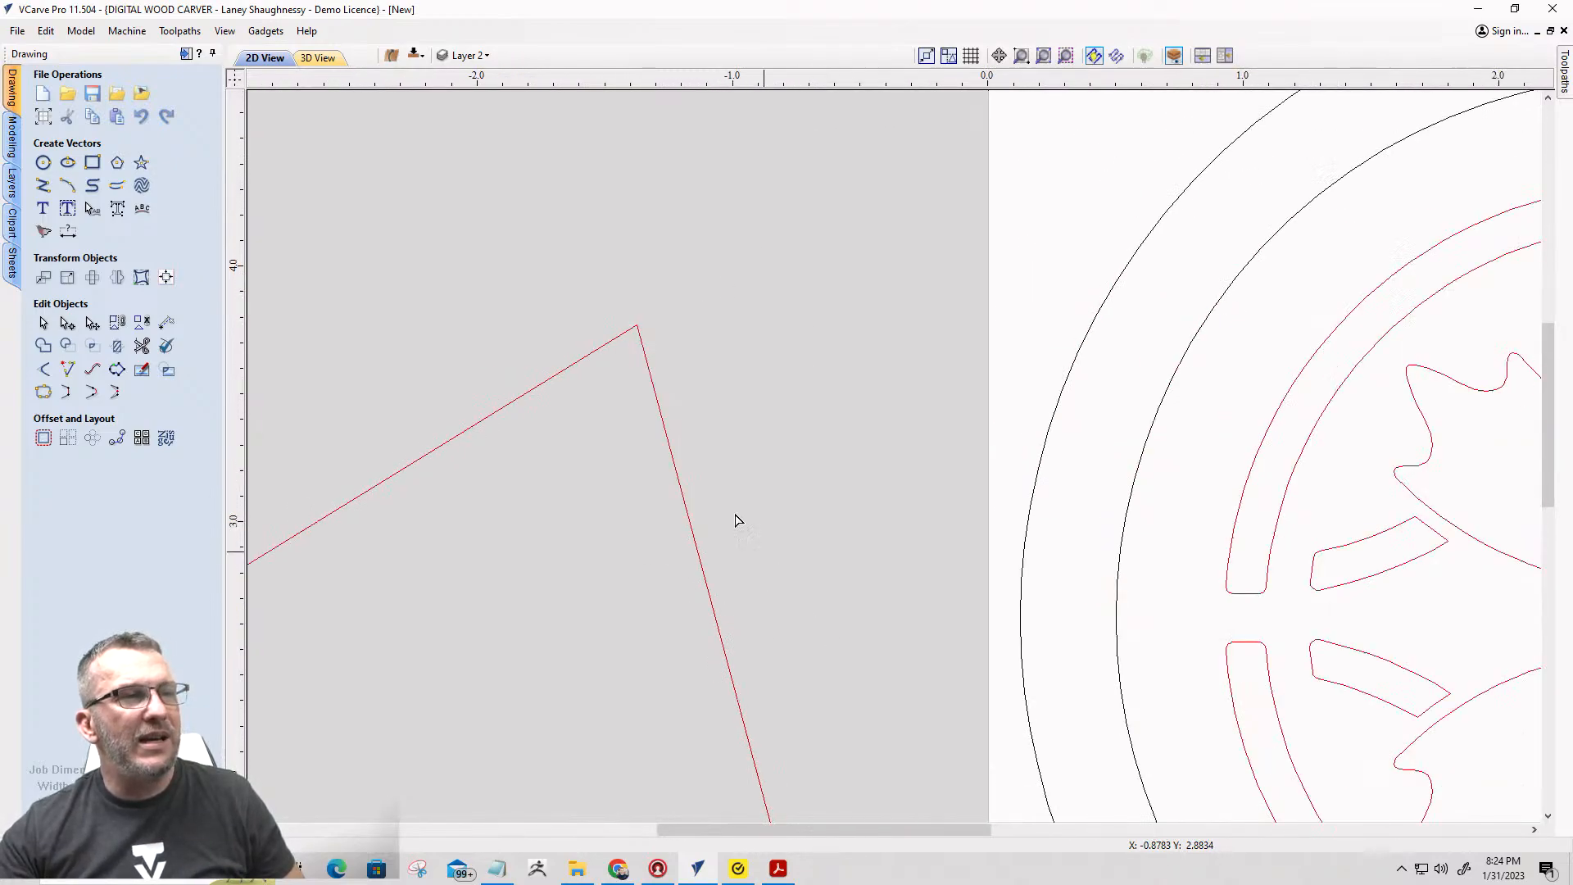
scroll(688, 373, down, 4)
scroll(663, 327, up, 4)
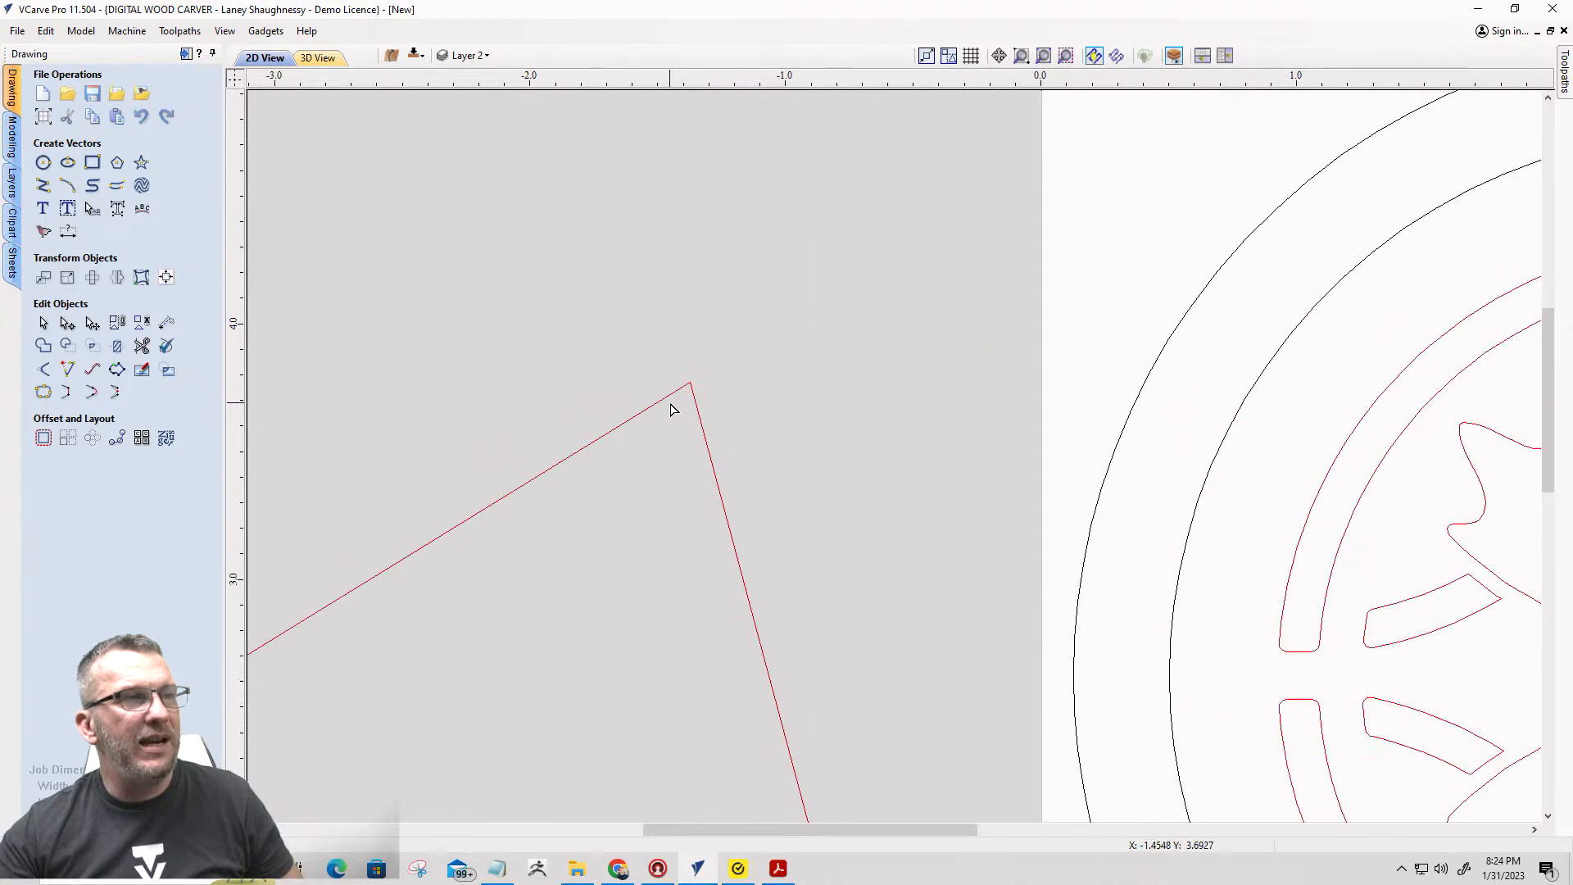
right_click(690, 383)
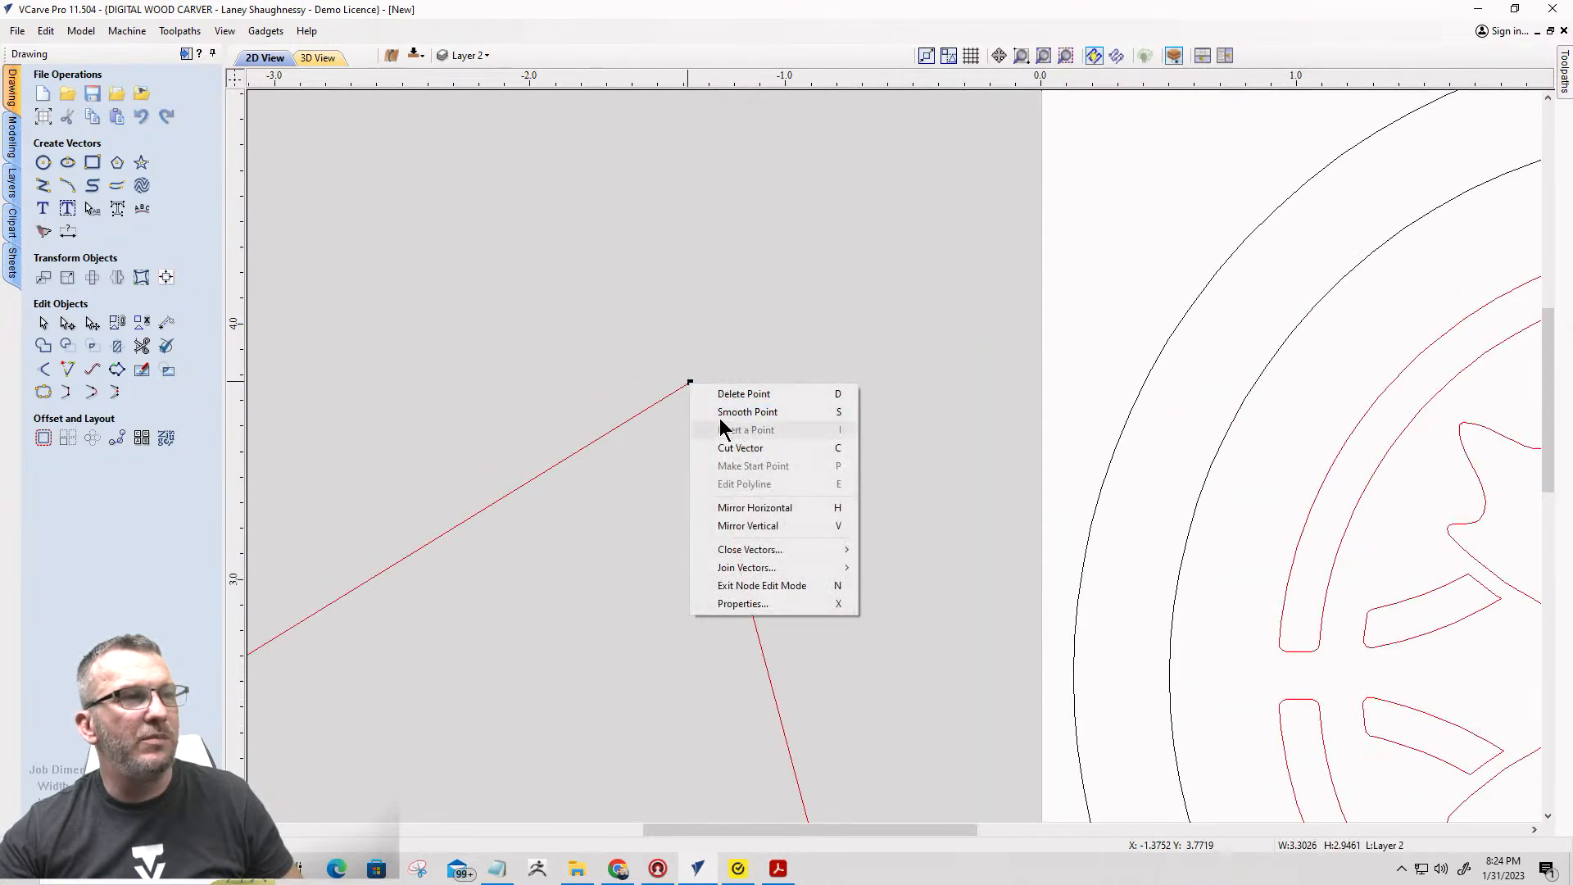
click(725, 412)
scroll(769, 331, down, 4)
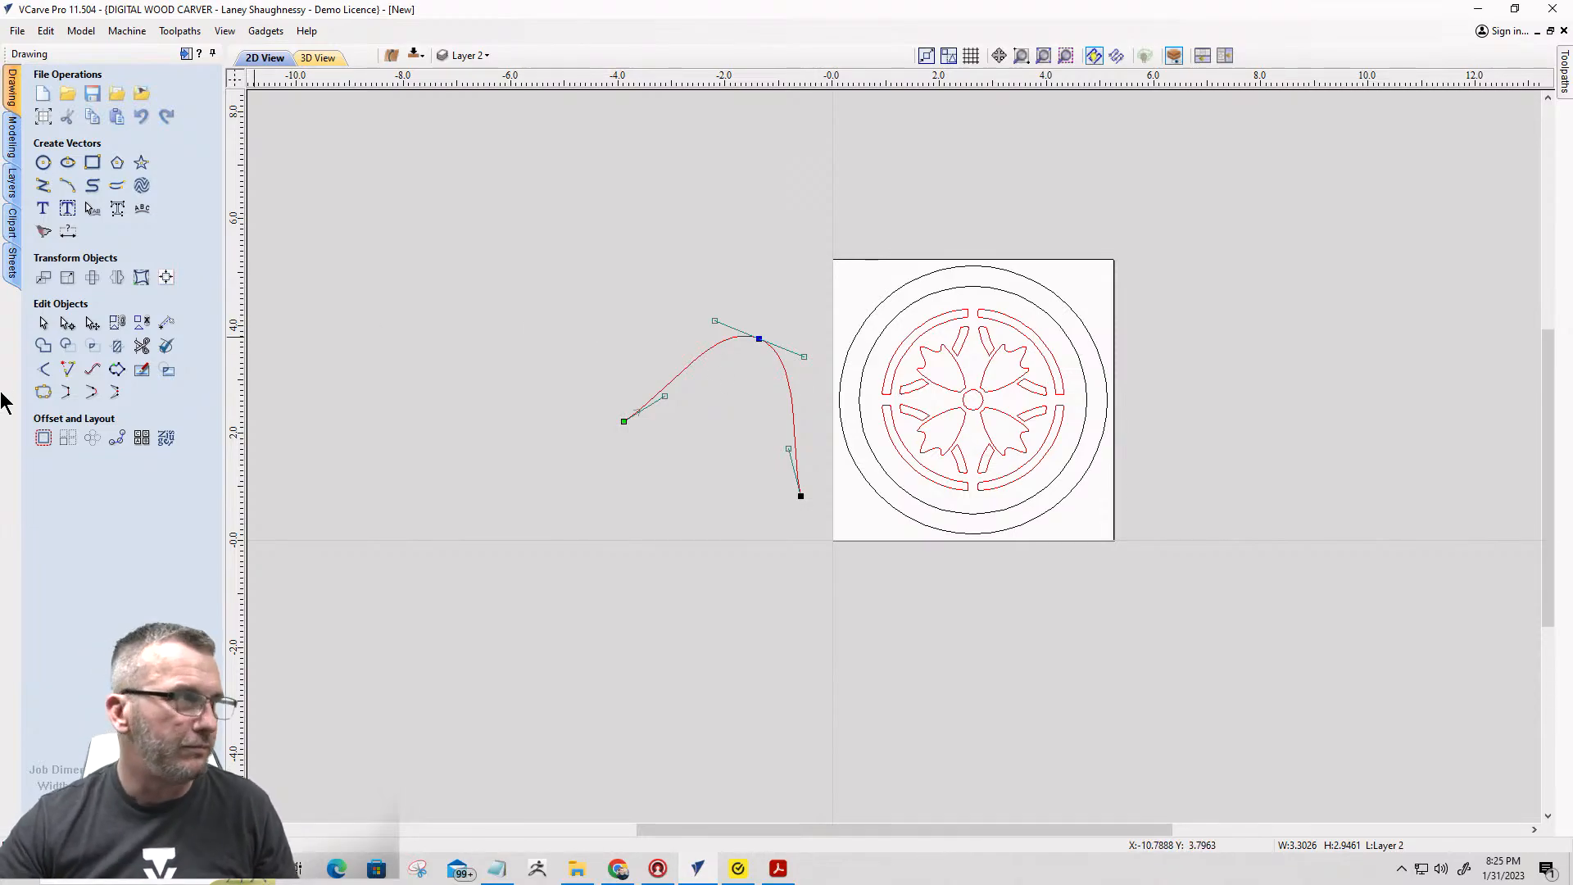
Leave node editing and delete the smoothed test curve beside the board.
click(43, 323)
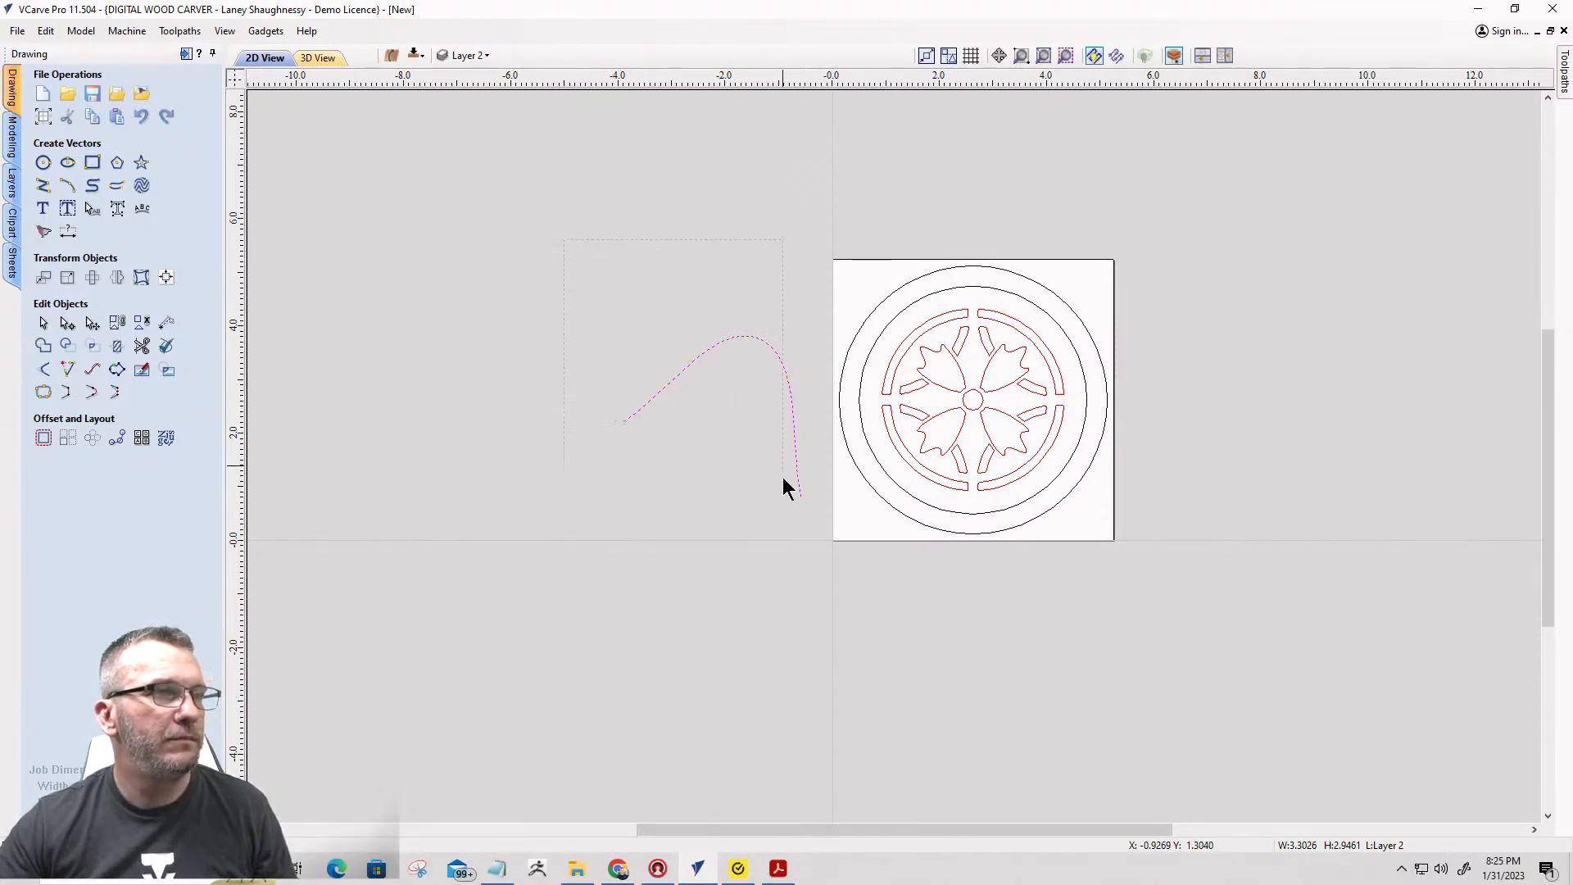
key(Delete)
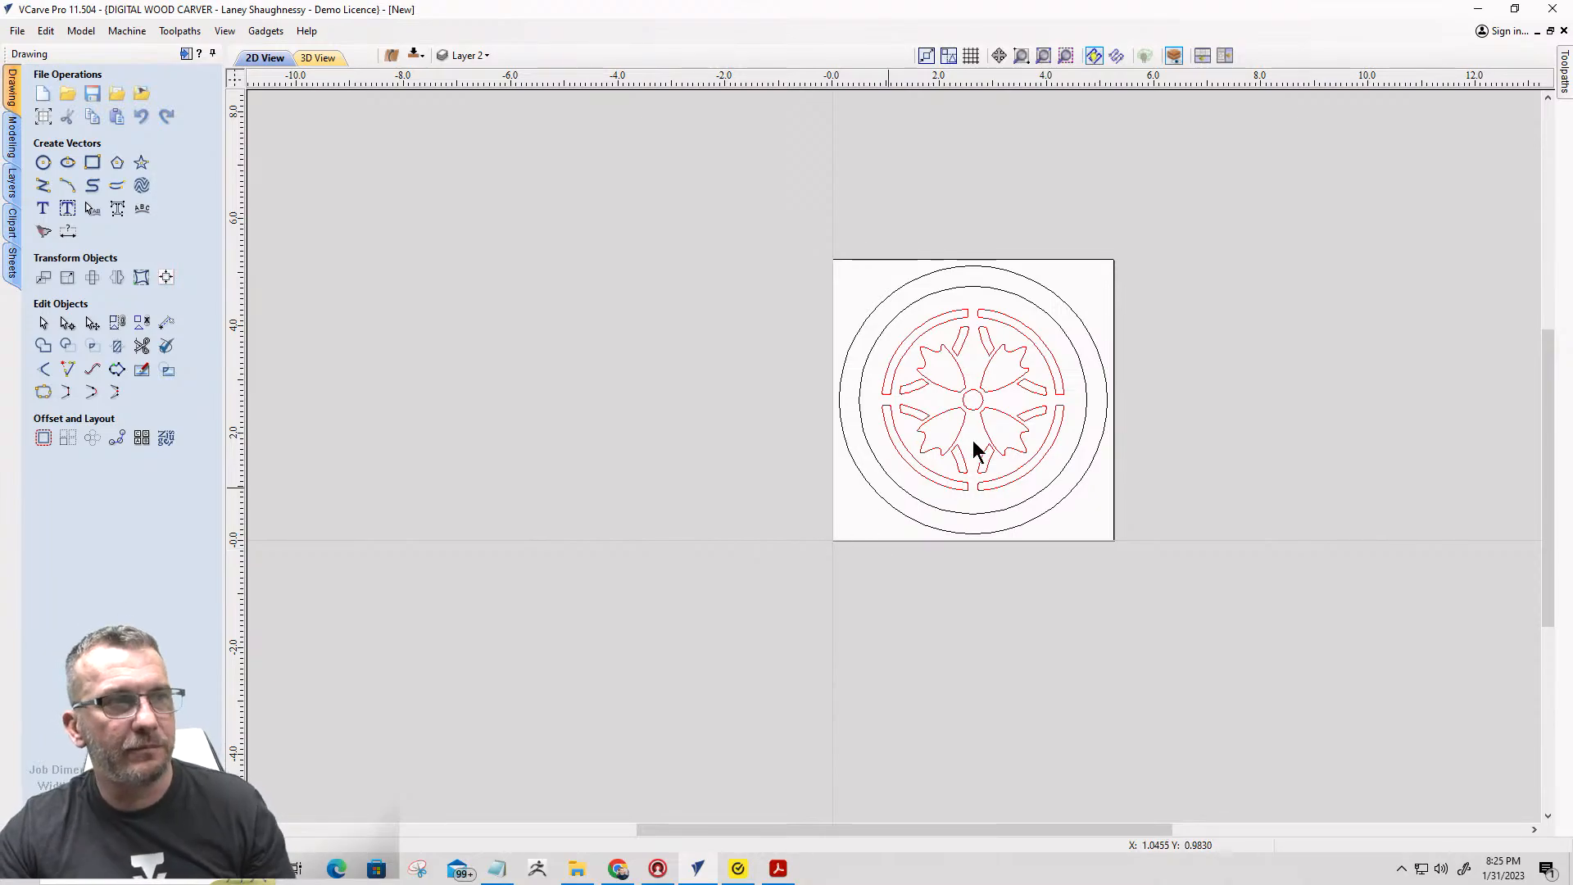
Unlock layer 0 and check that its circles are editable by selecting both, then only the inner one.
scroll(1113, 347, up, 4)
scroll(1056, 343, down, 3)
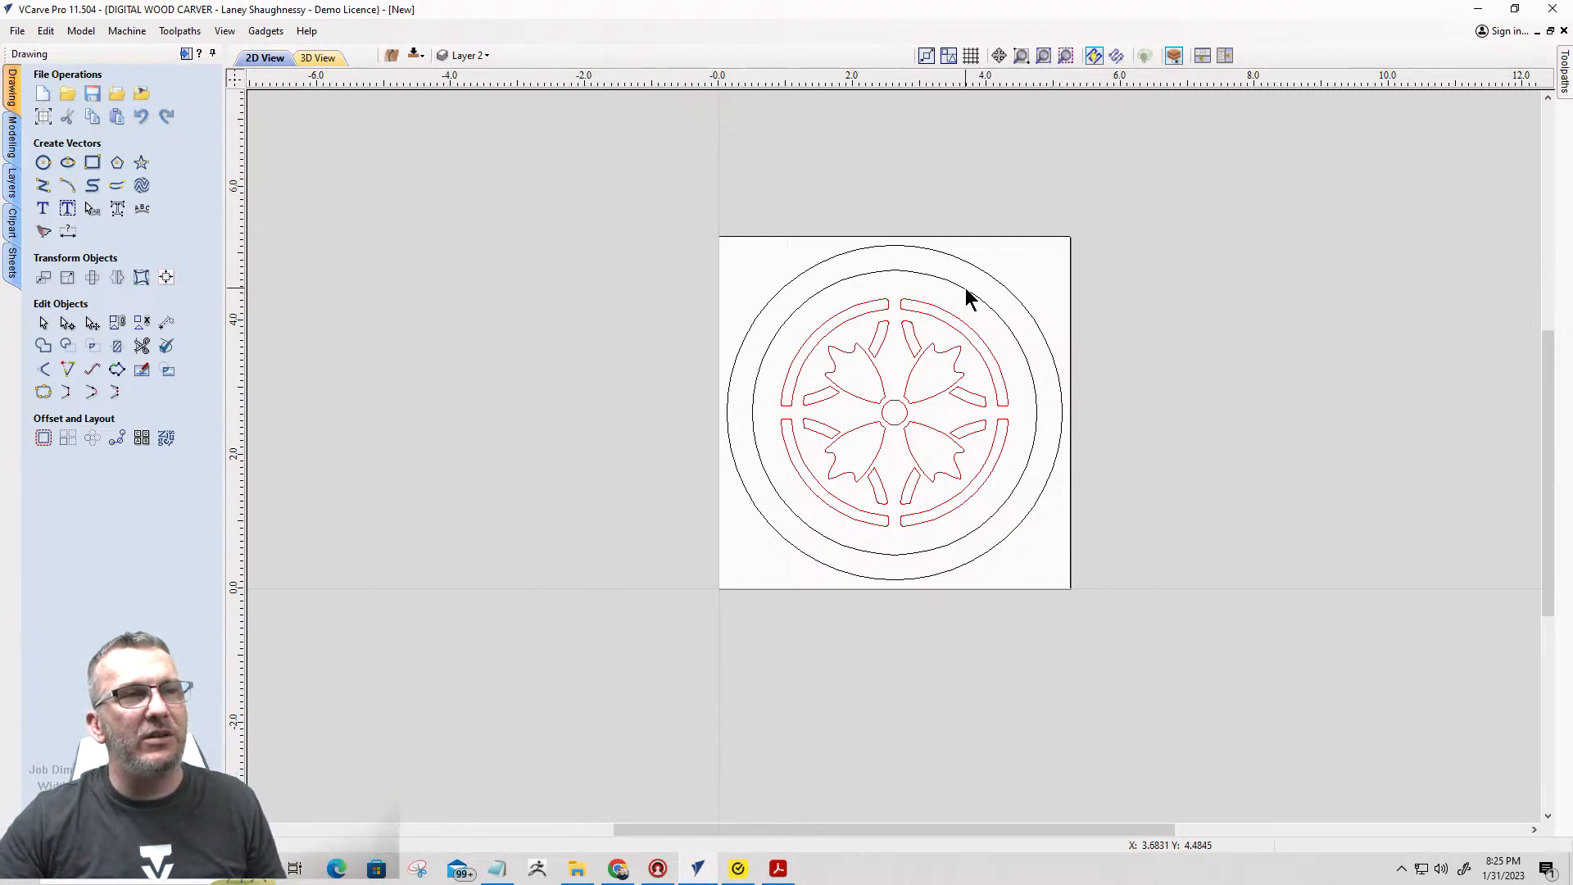
click(461, 56)
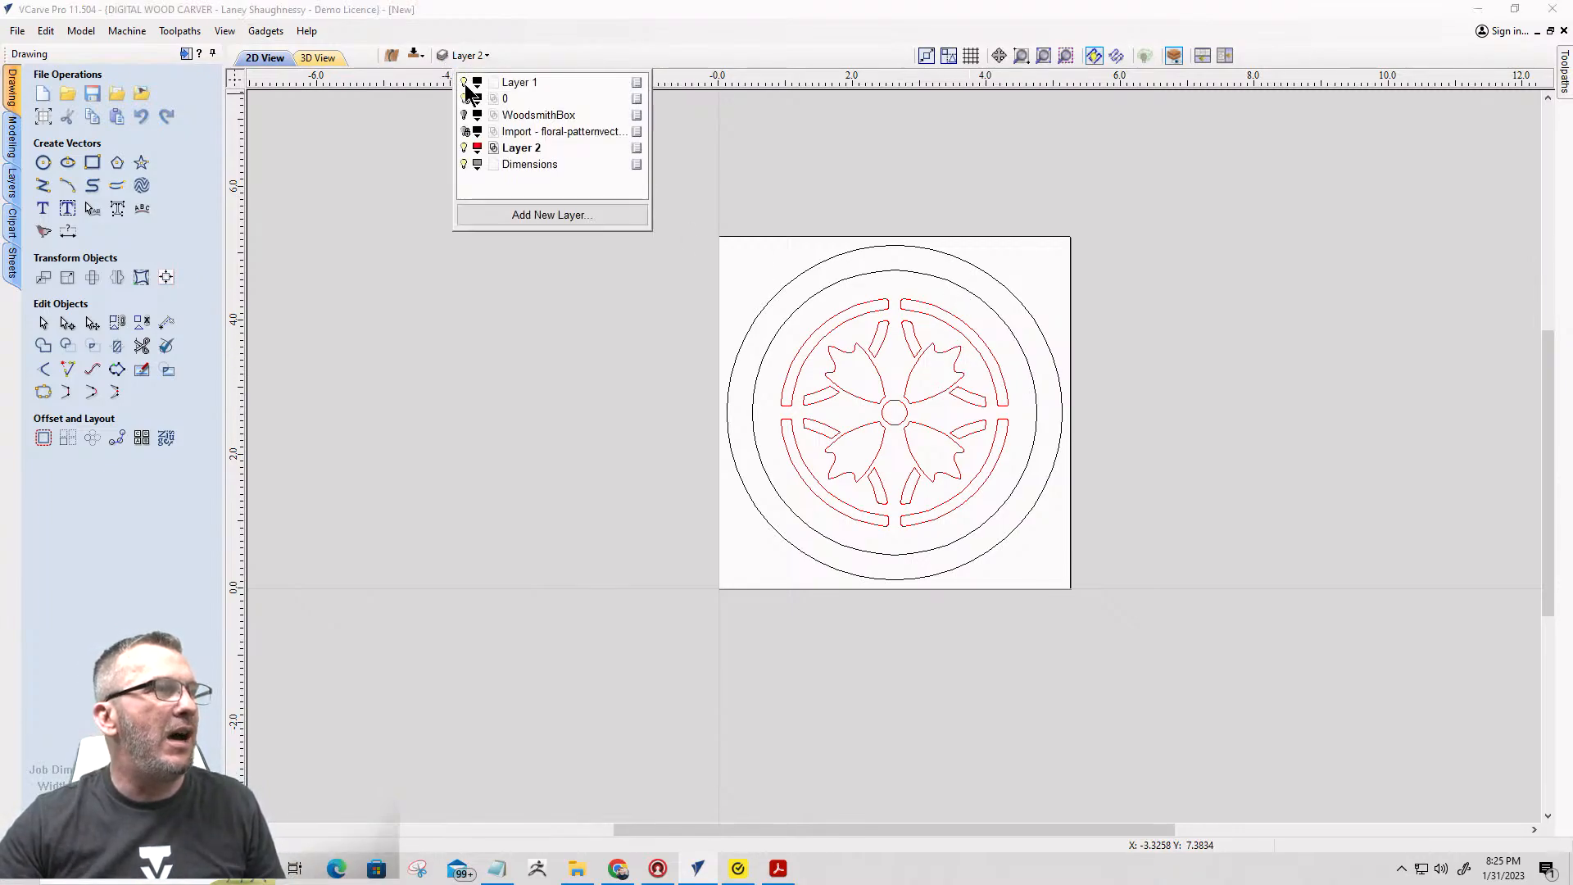
right_click(639, 102)
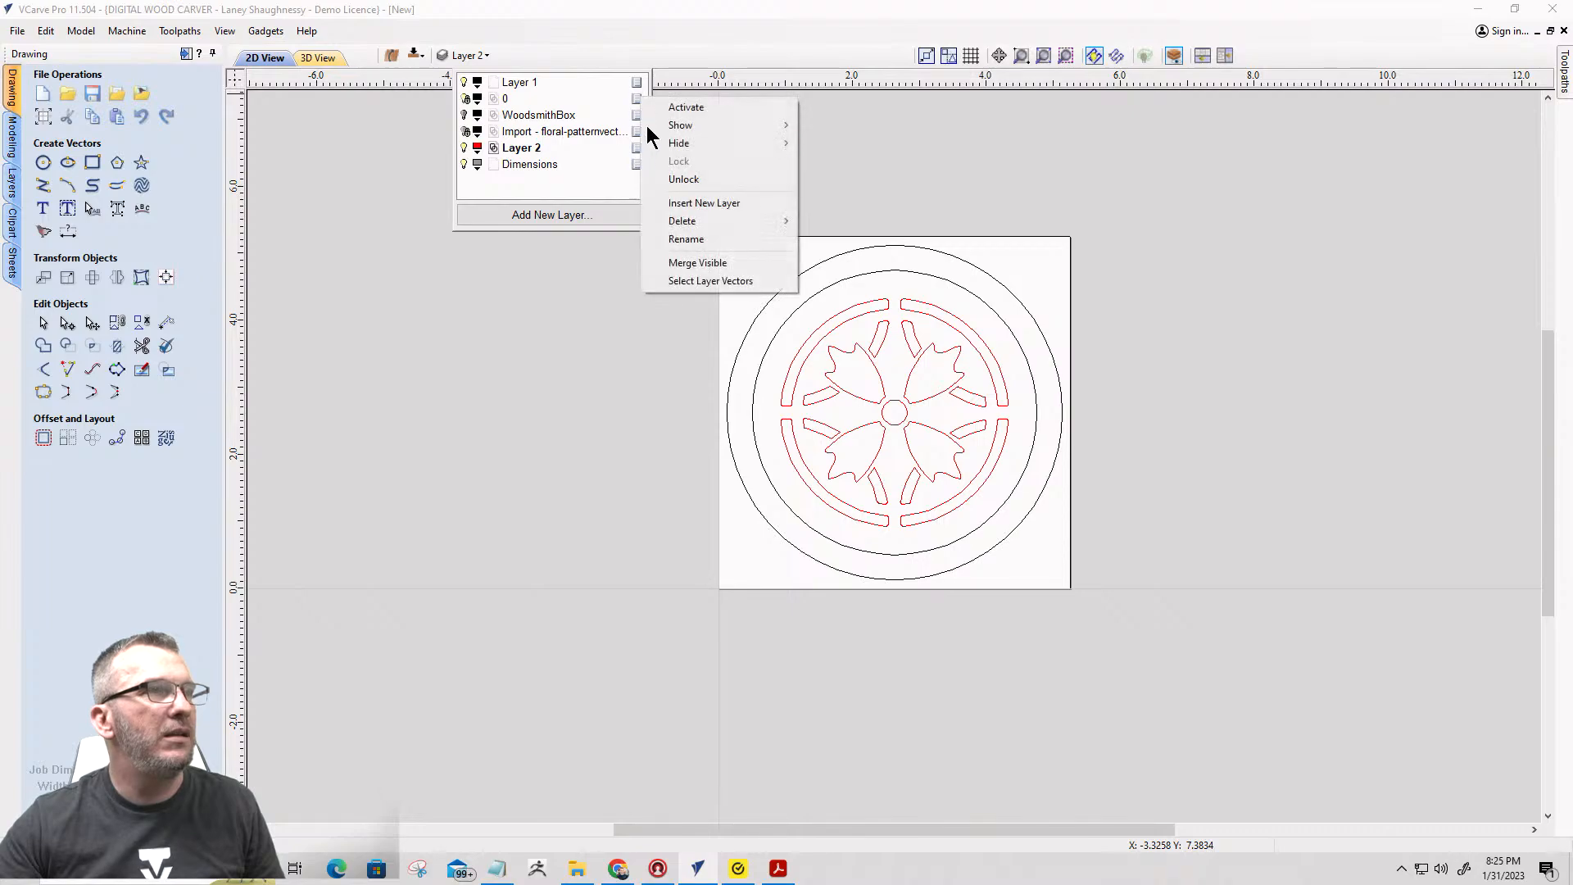
click(684, 179)
click(791, 296)
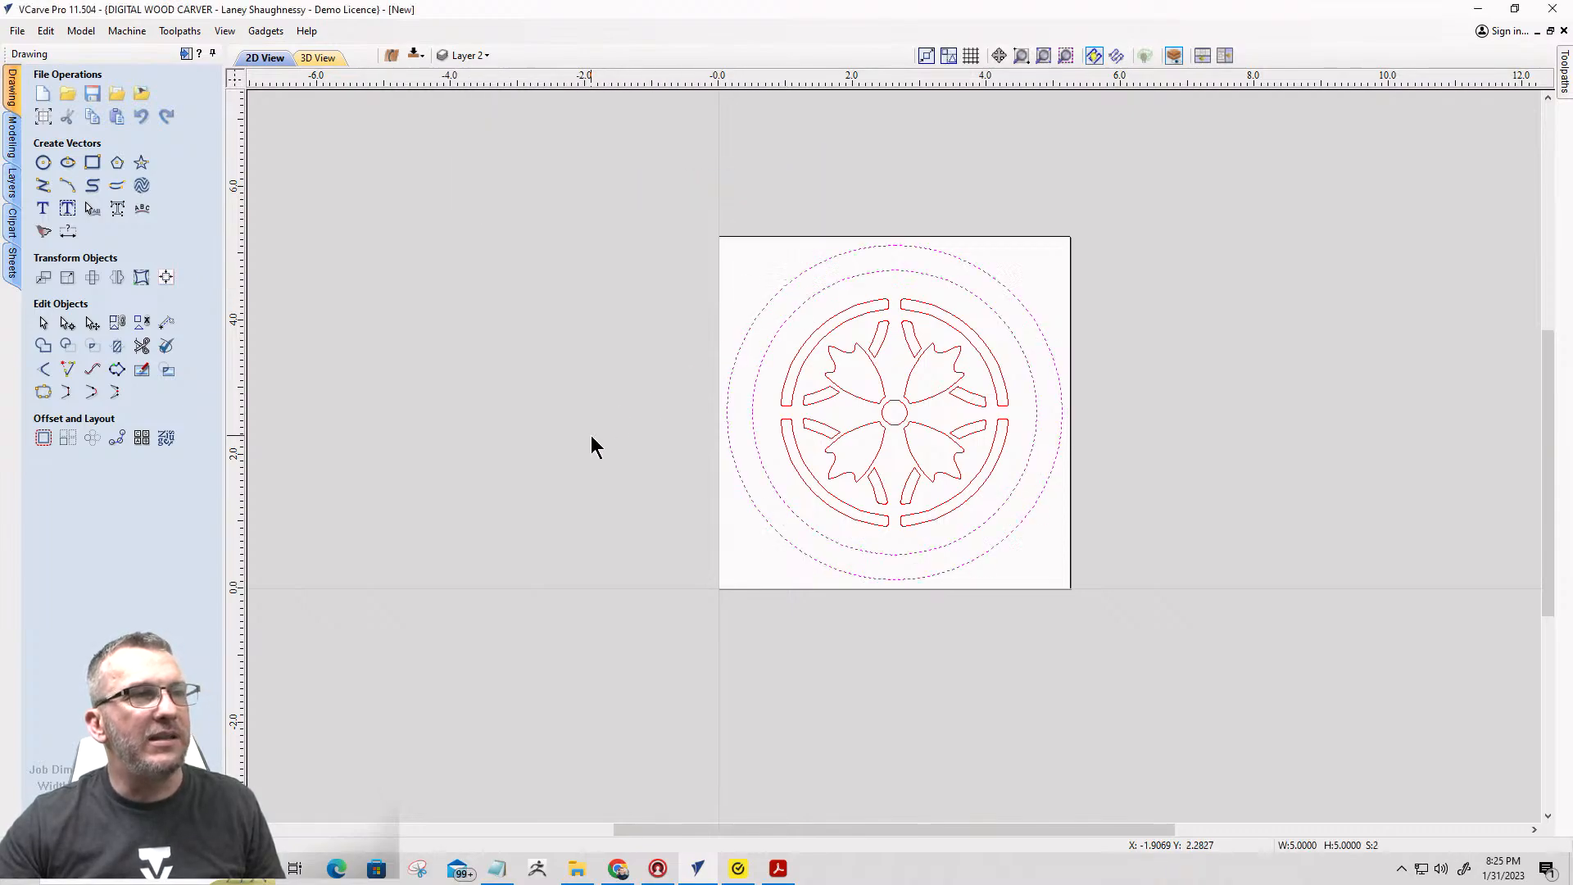
click(770, 357)
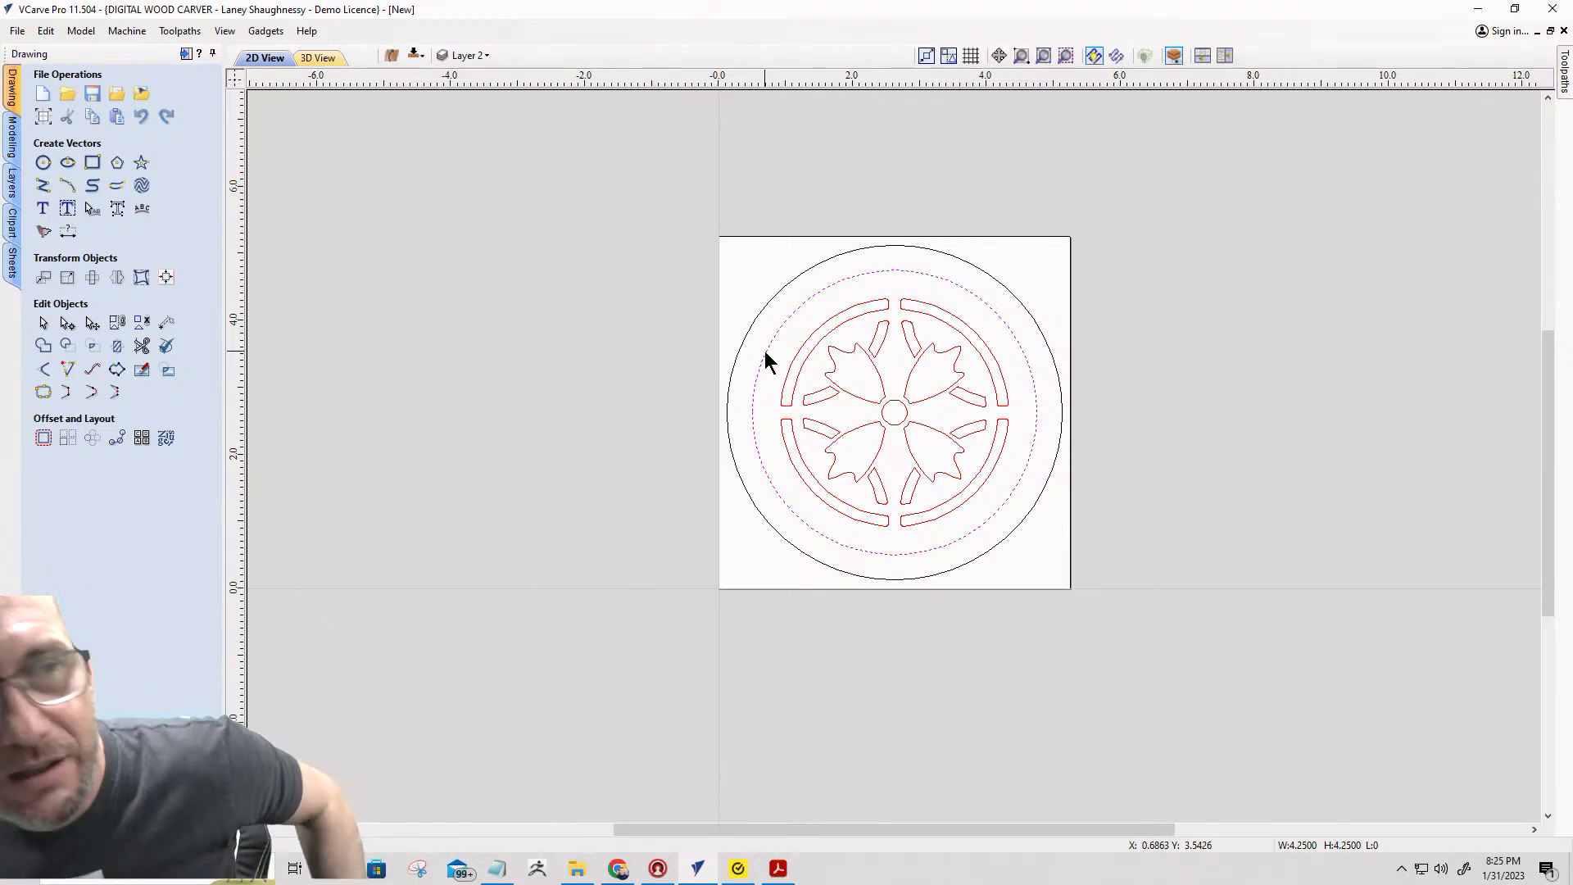
scroll(763, 350, down, 3)
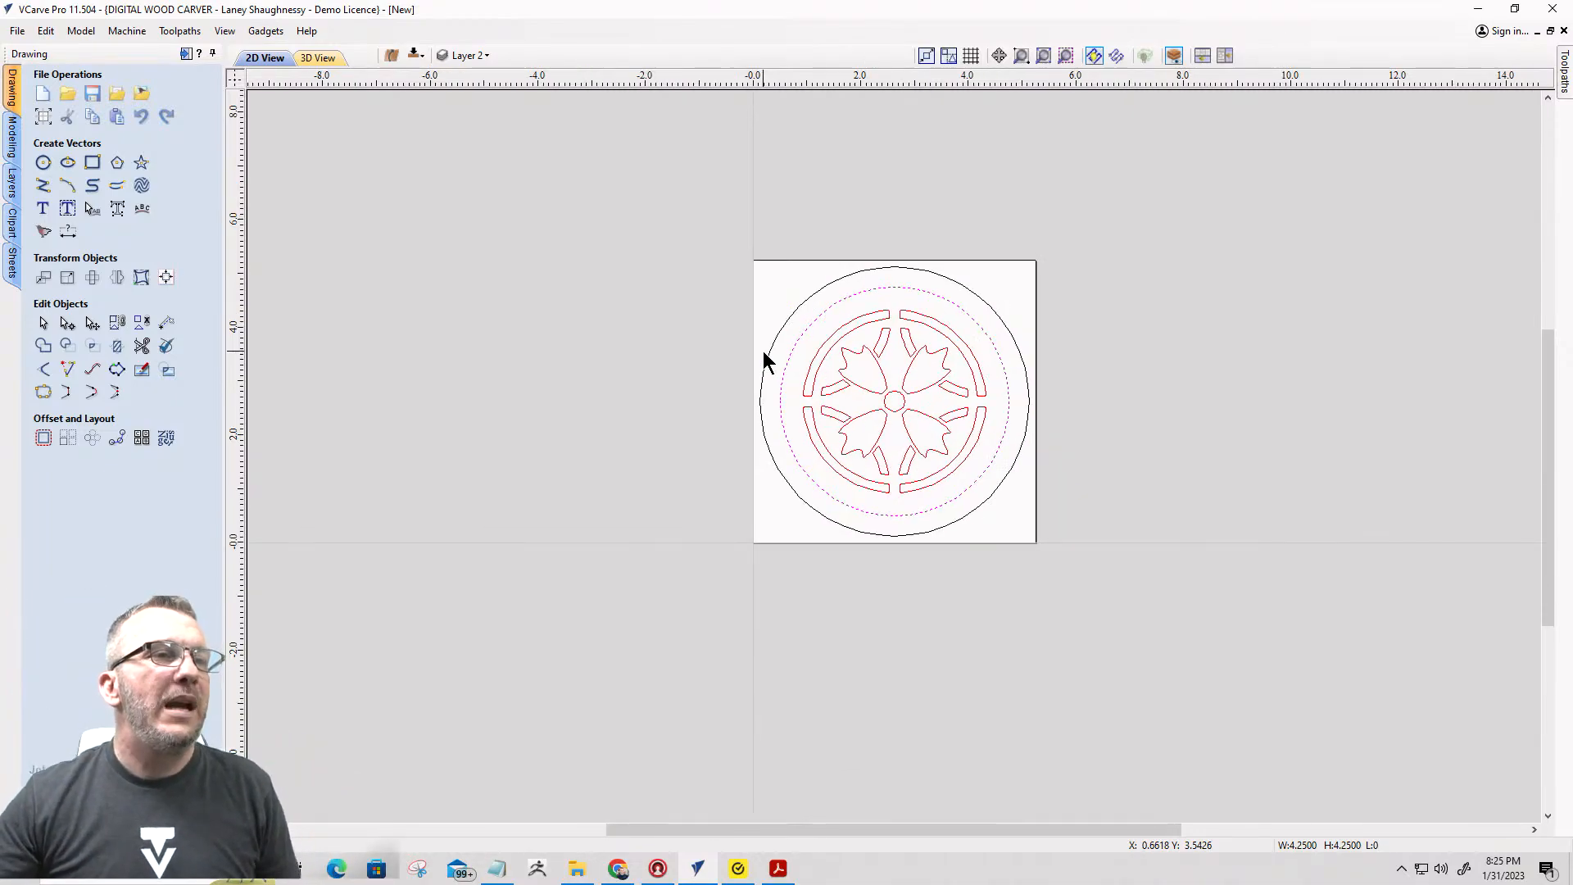
Add two more sheets to the job, keeping their default names.
click(8, 270)
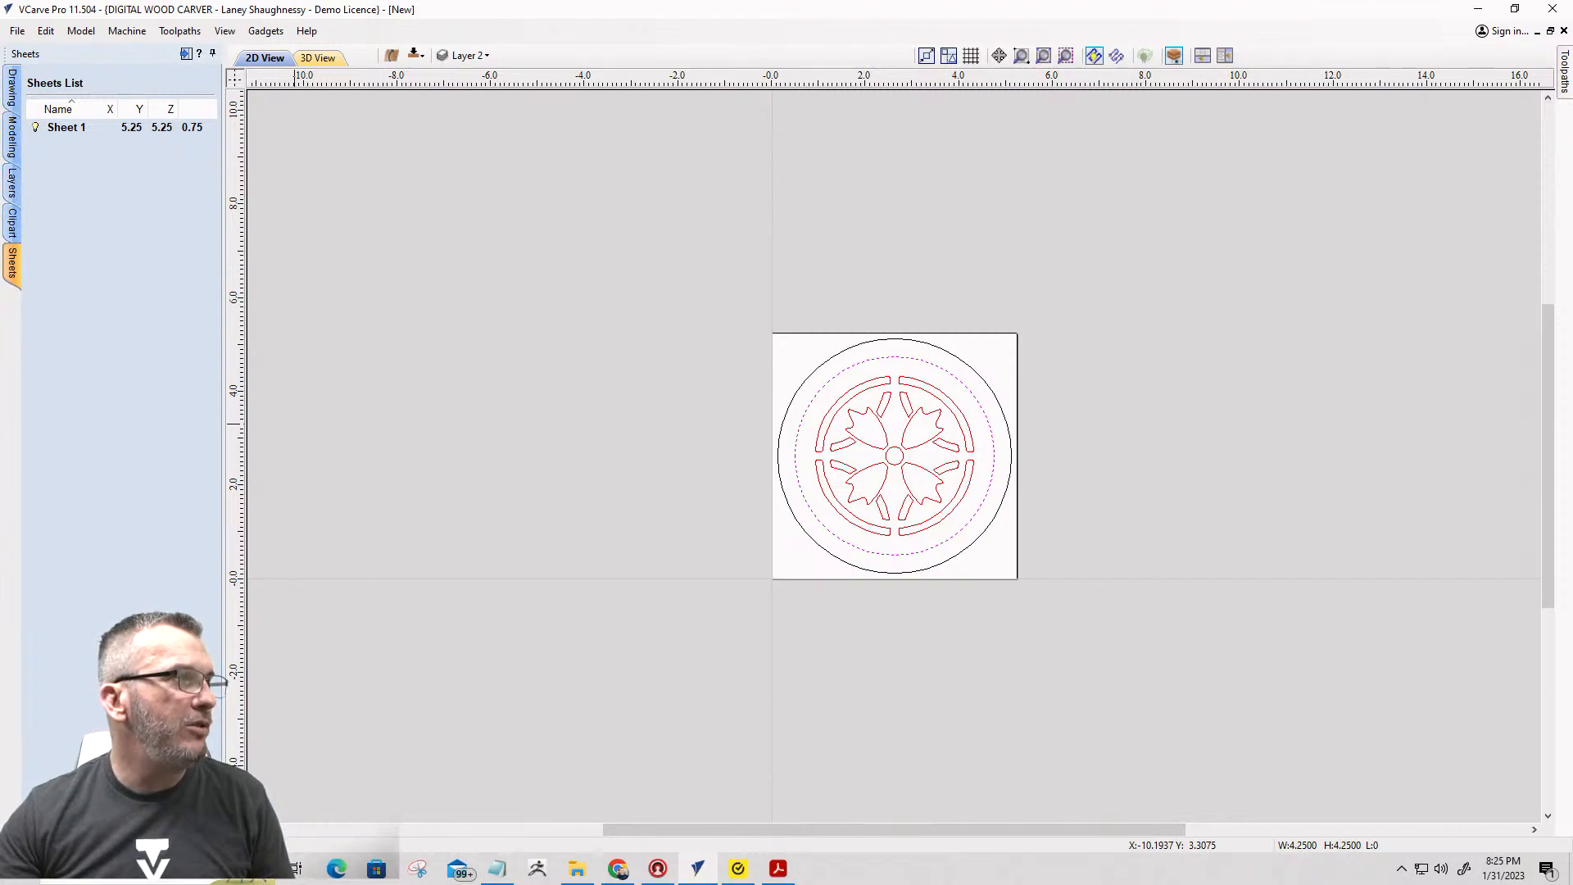
click(38, 822)
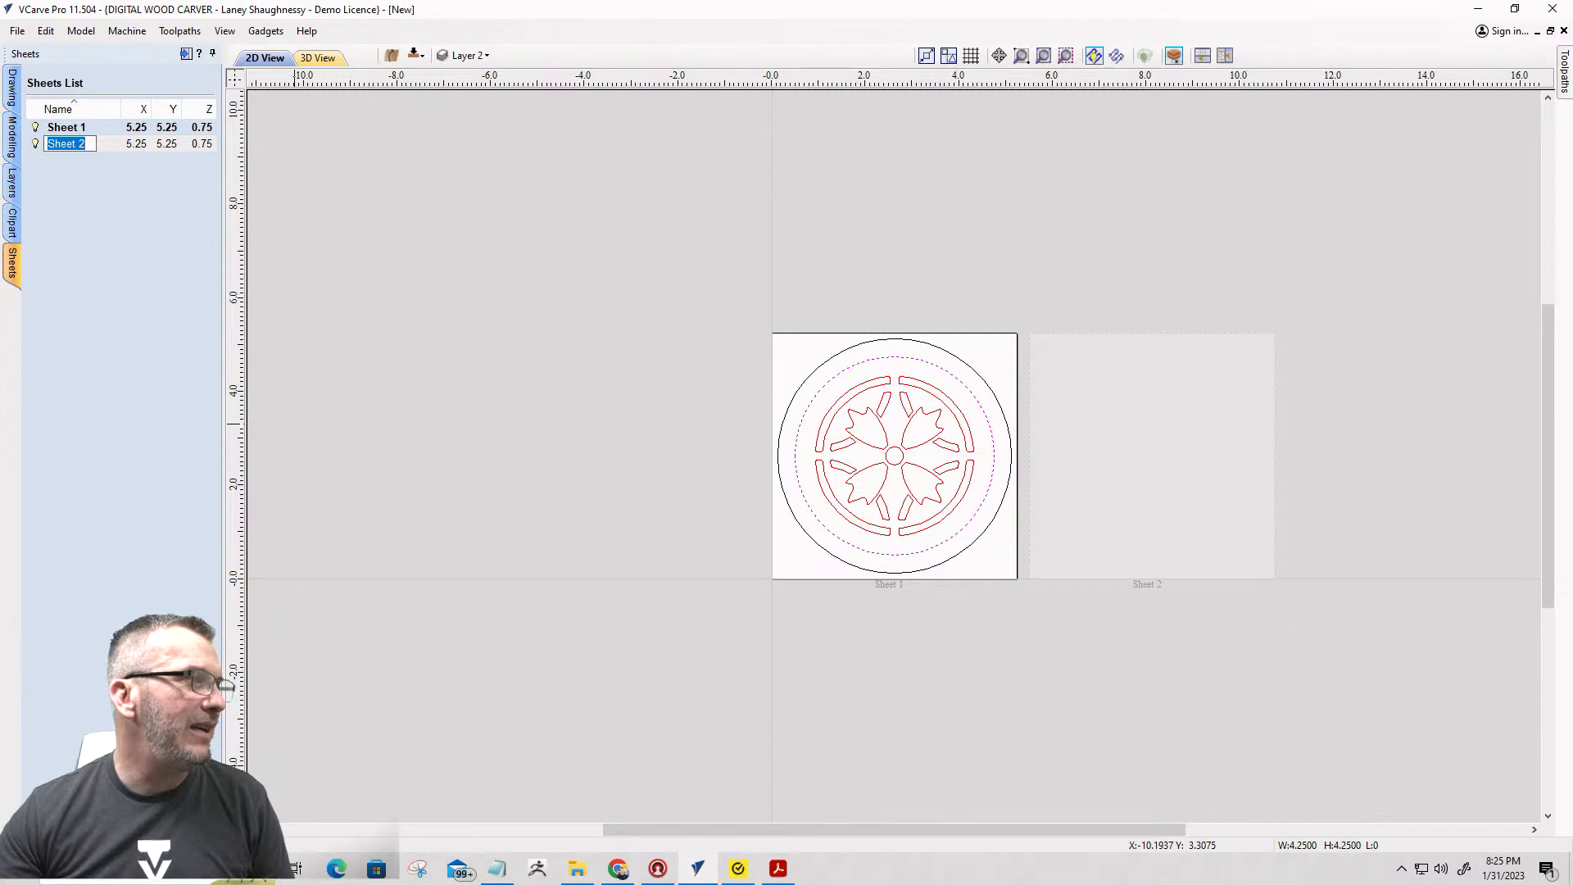
click(38, 821)
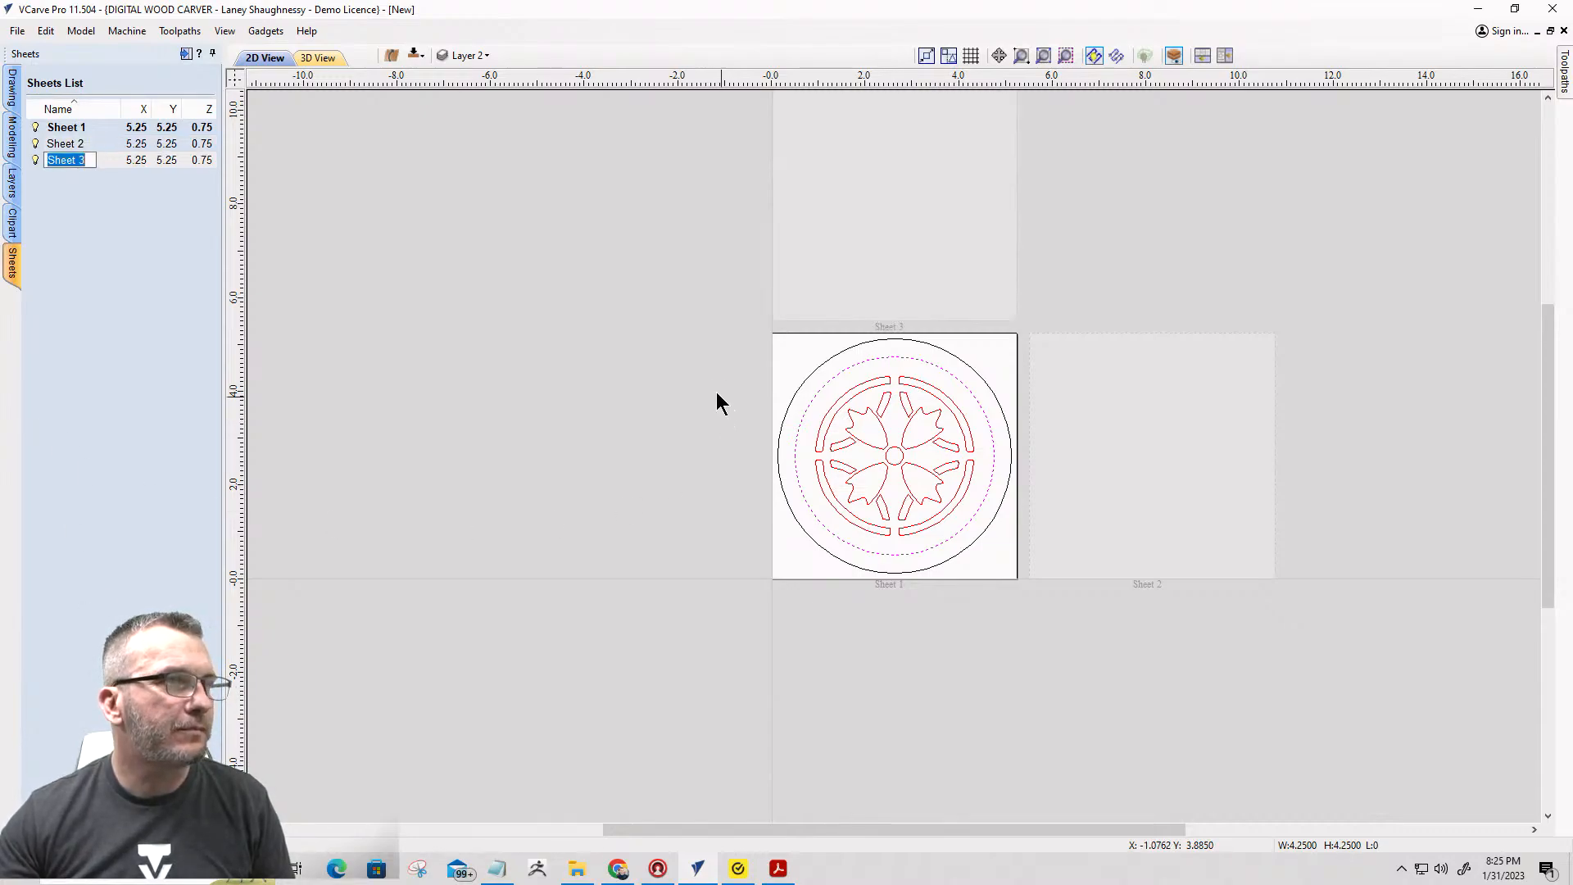
scroll(827, 501, up, 3)
scroll(839, 494, down, 3)
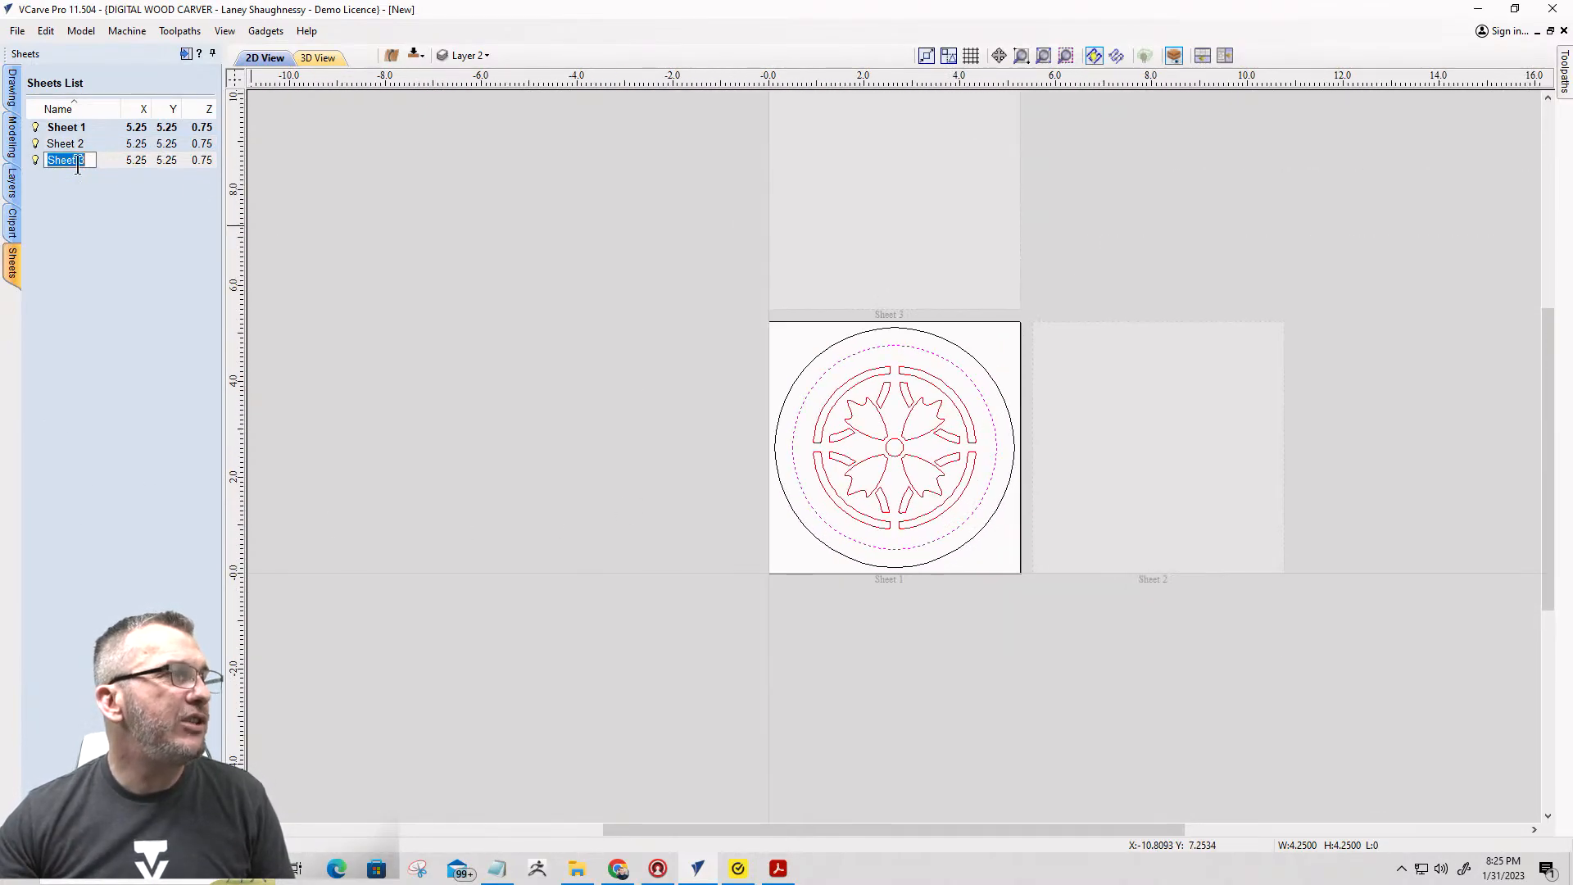
Edit Sheet 2 and set its thickness to 0.25 inches.
click(62, 144)
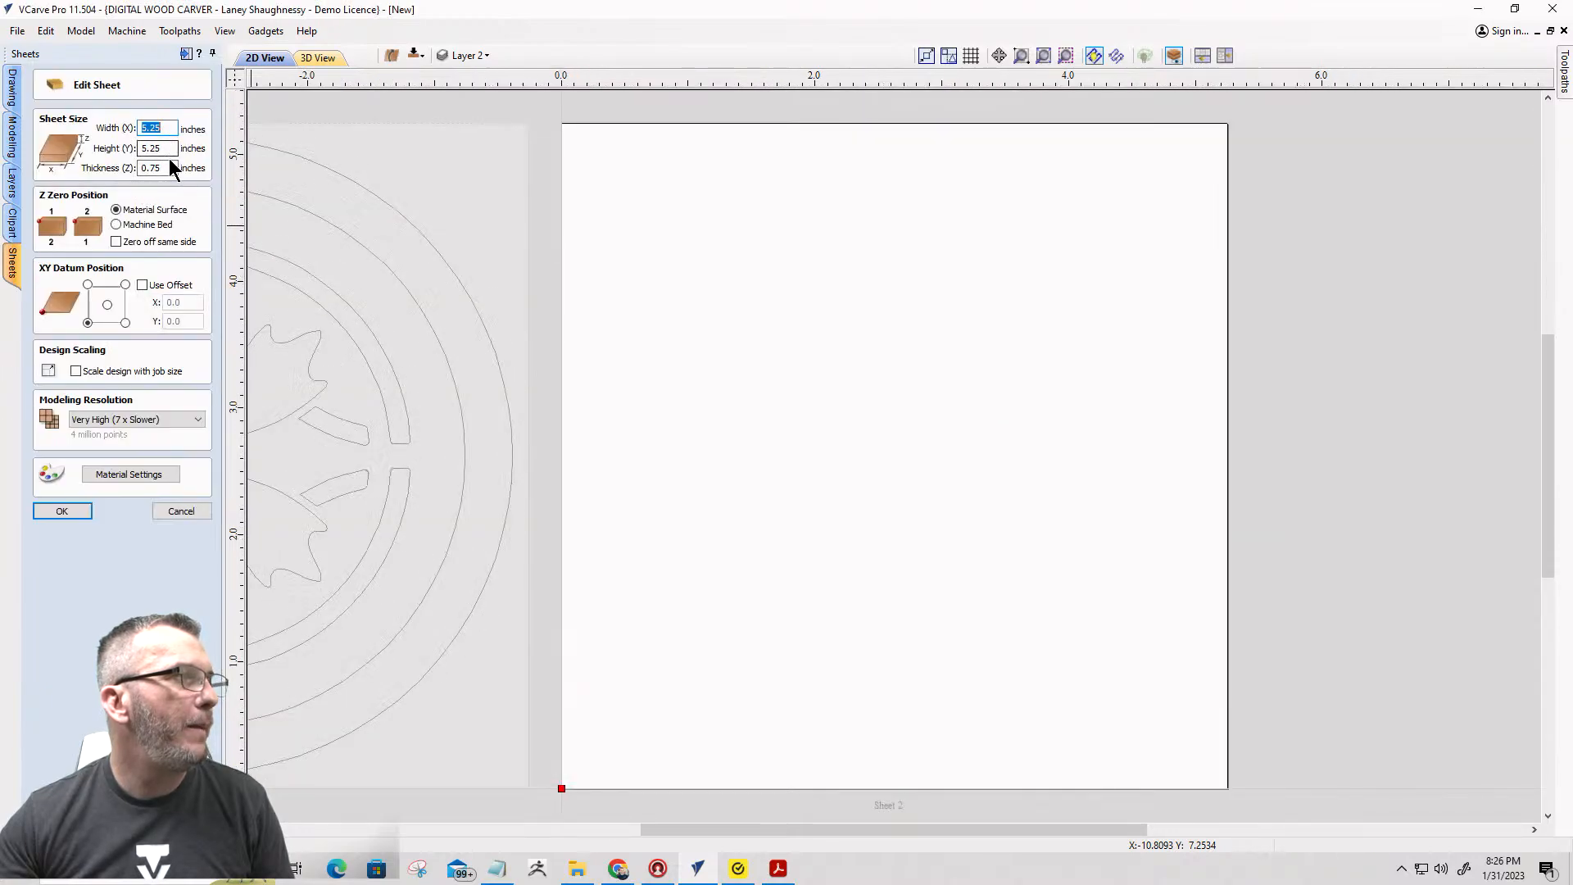
drag(169, 165, 120, 167)
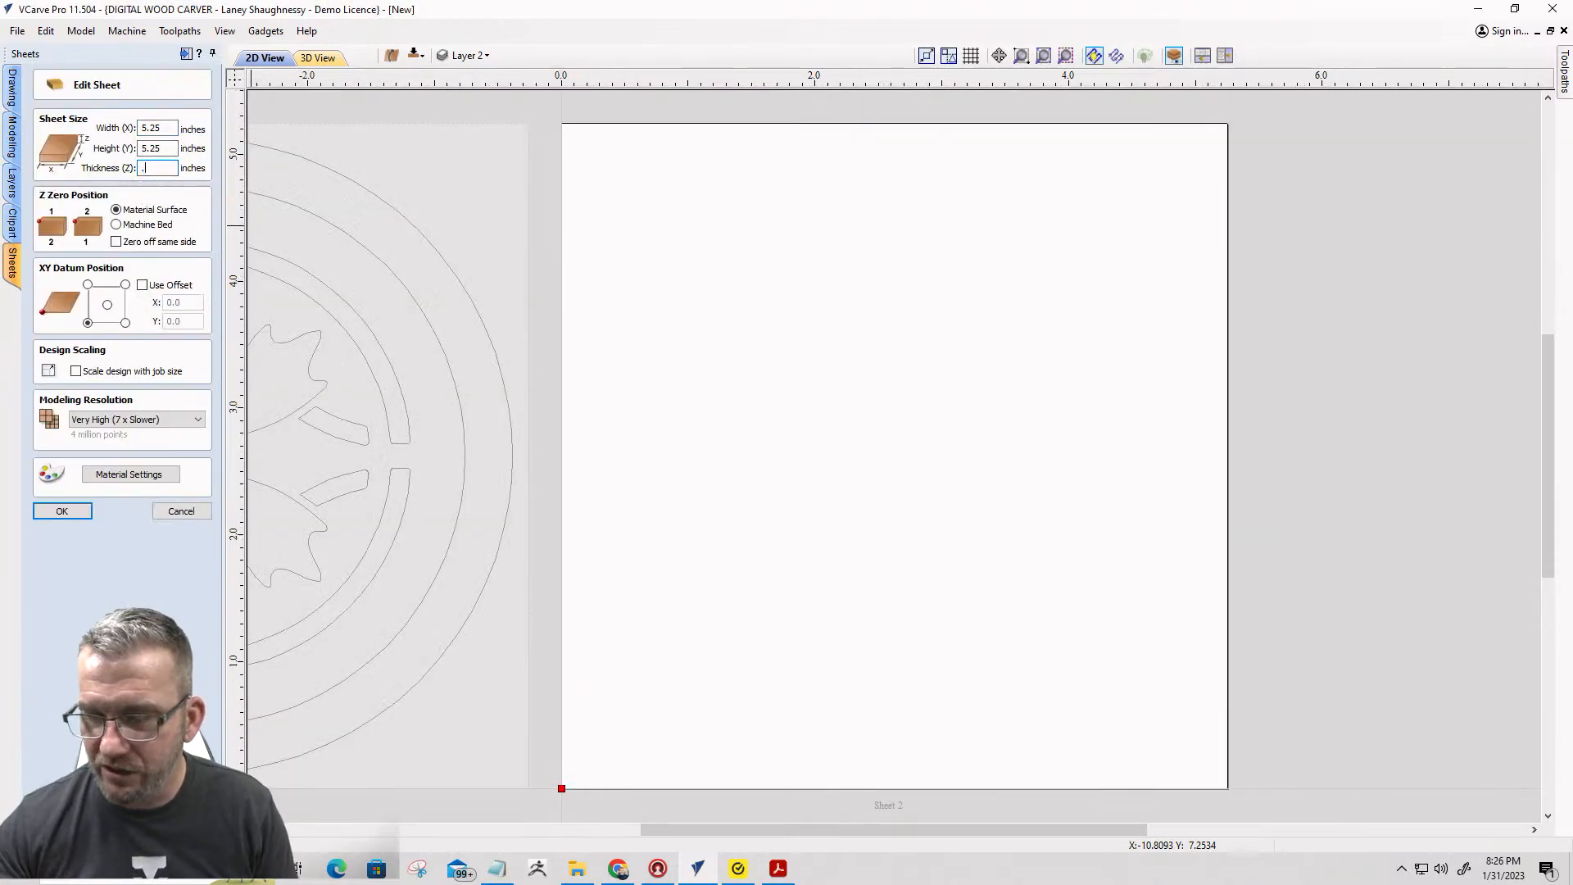
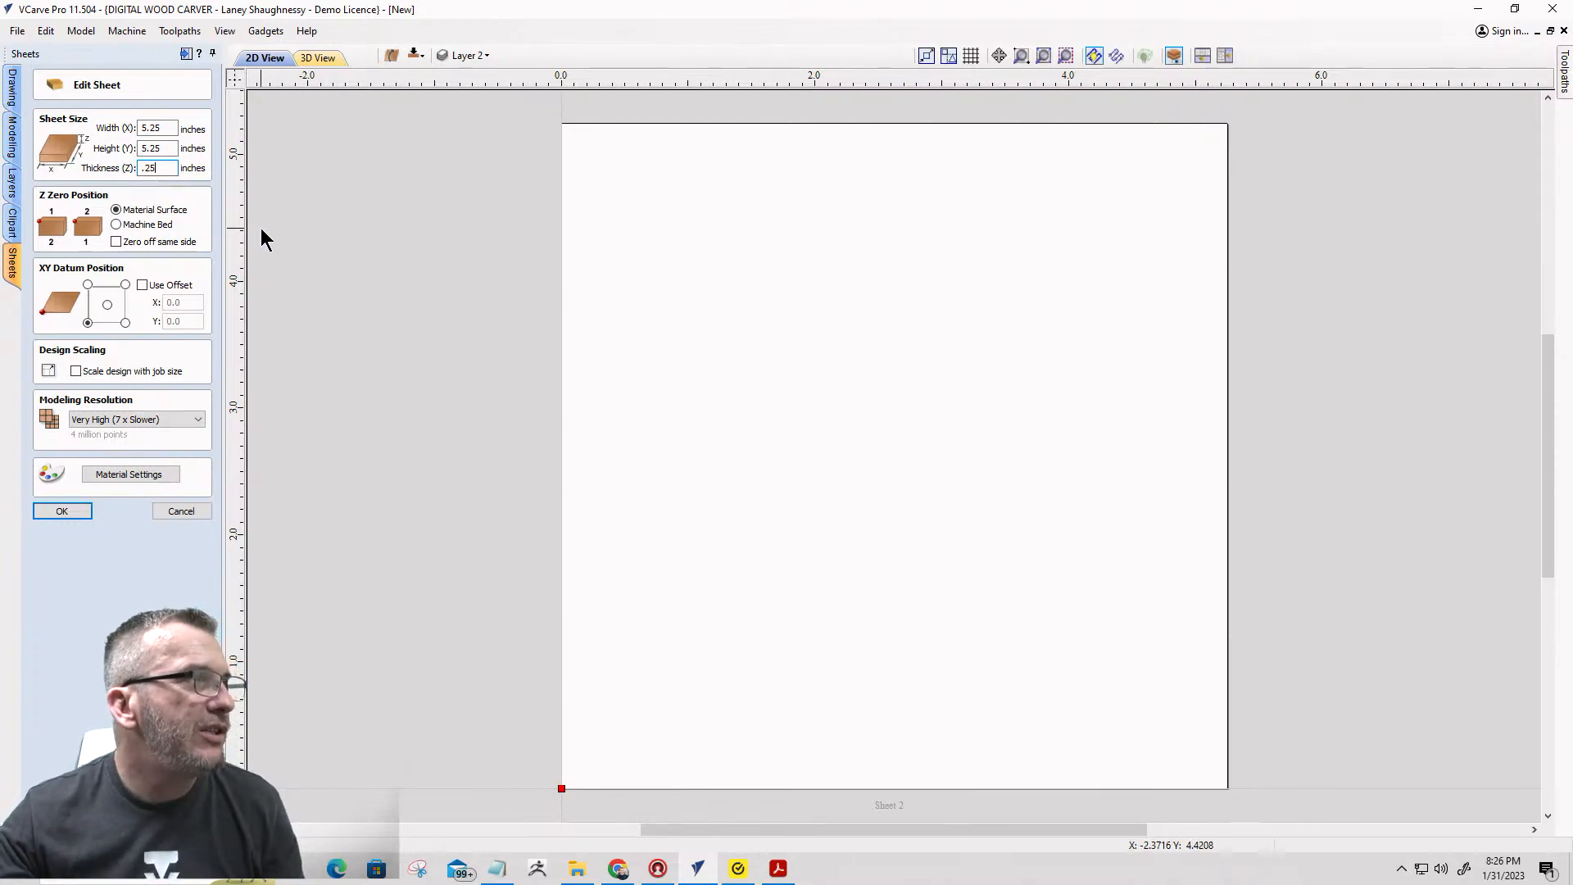
scroll(261, 228, down, 1)
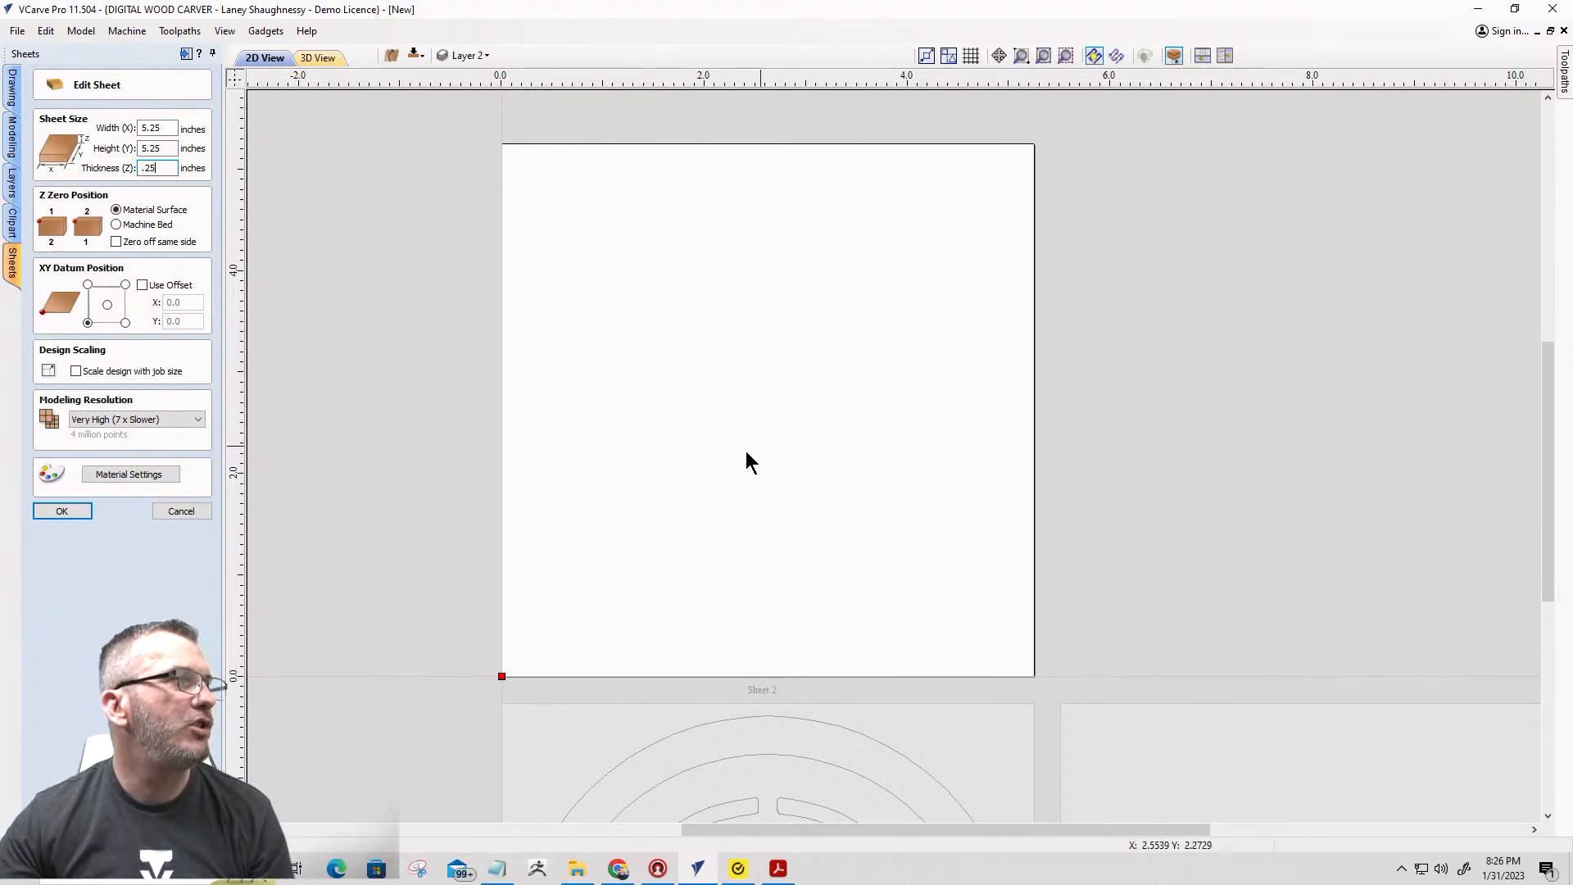
scroll(361, 522, up, 1)
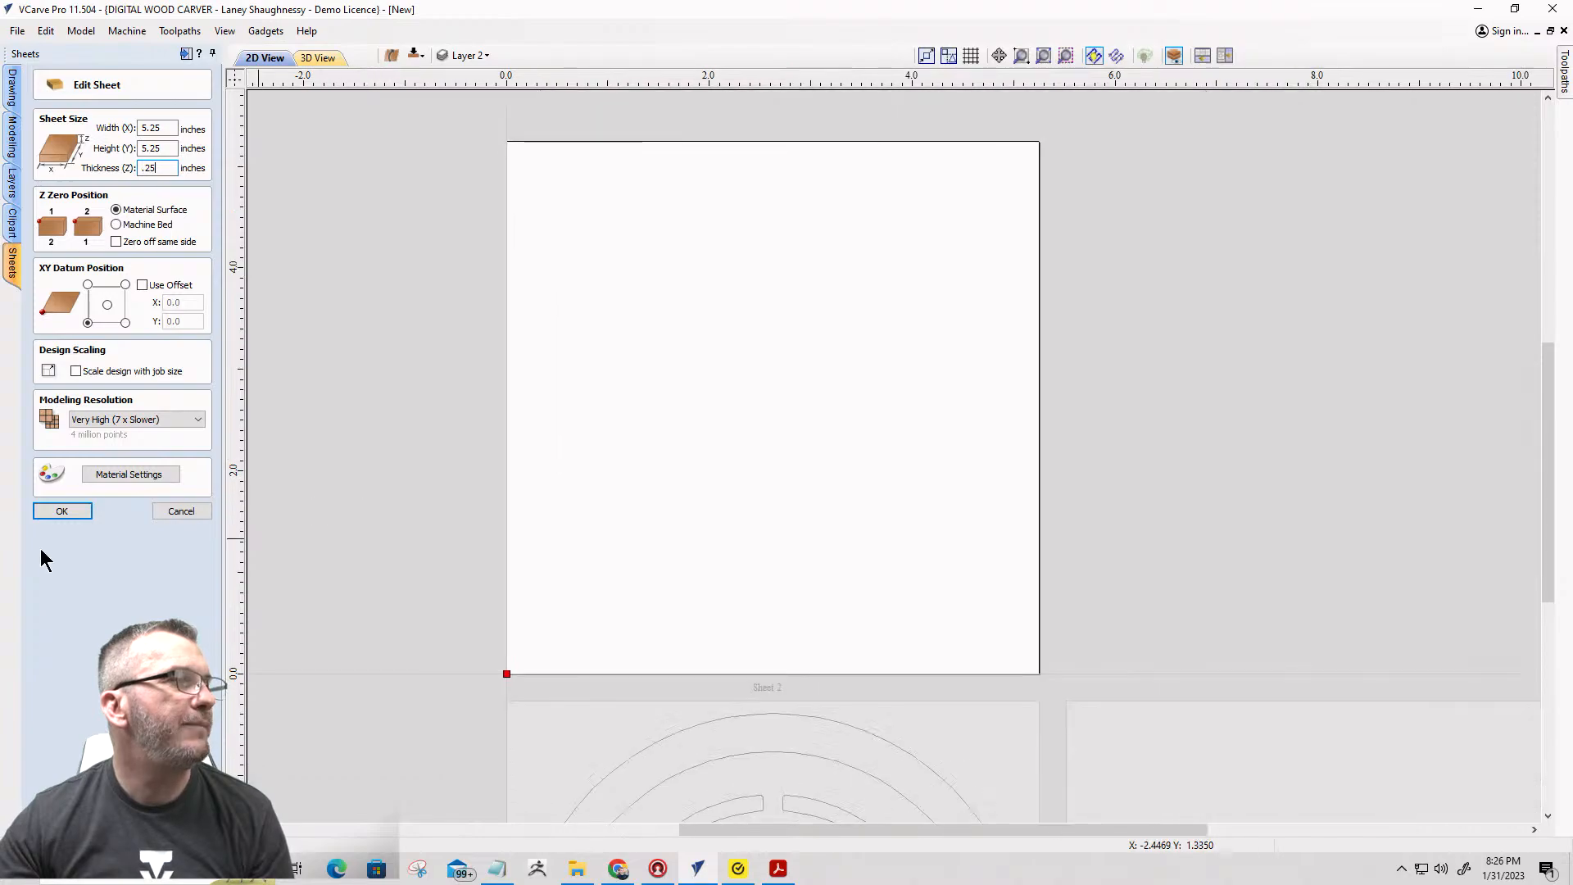
click(46, 510)
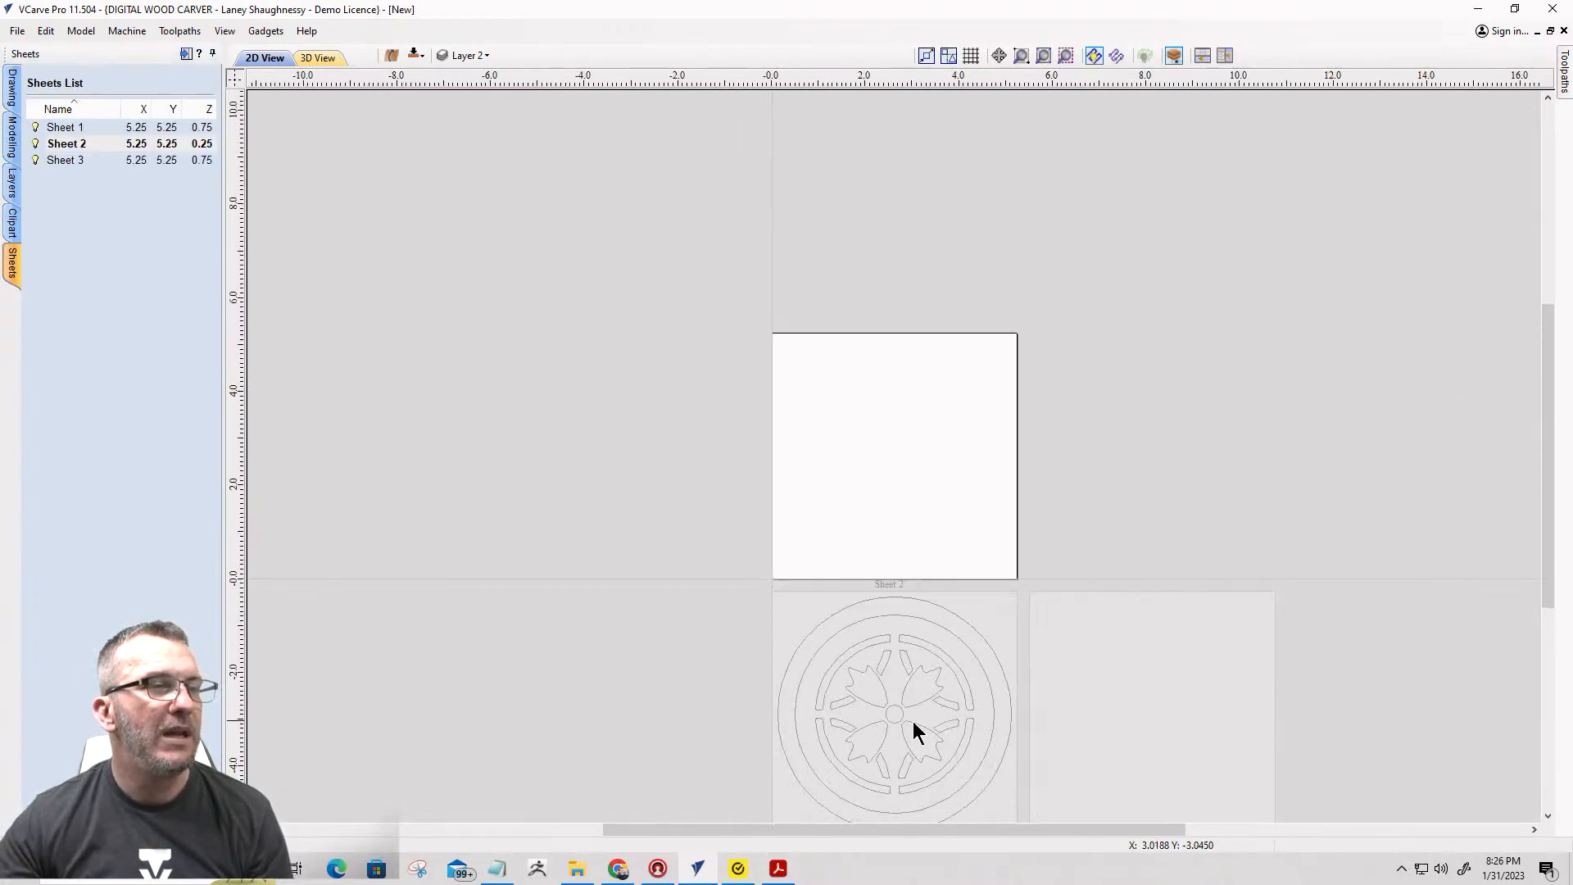
Make Sheet 1 active and copy its two outer circles to Sheet 2.
scroll(912, 721, up, 3)
scroll(916, 484, down, 2)
scroll(917, 493, up, 1)
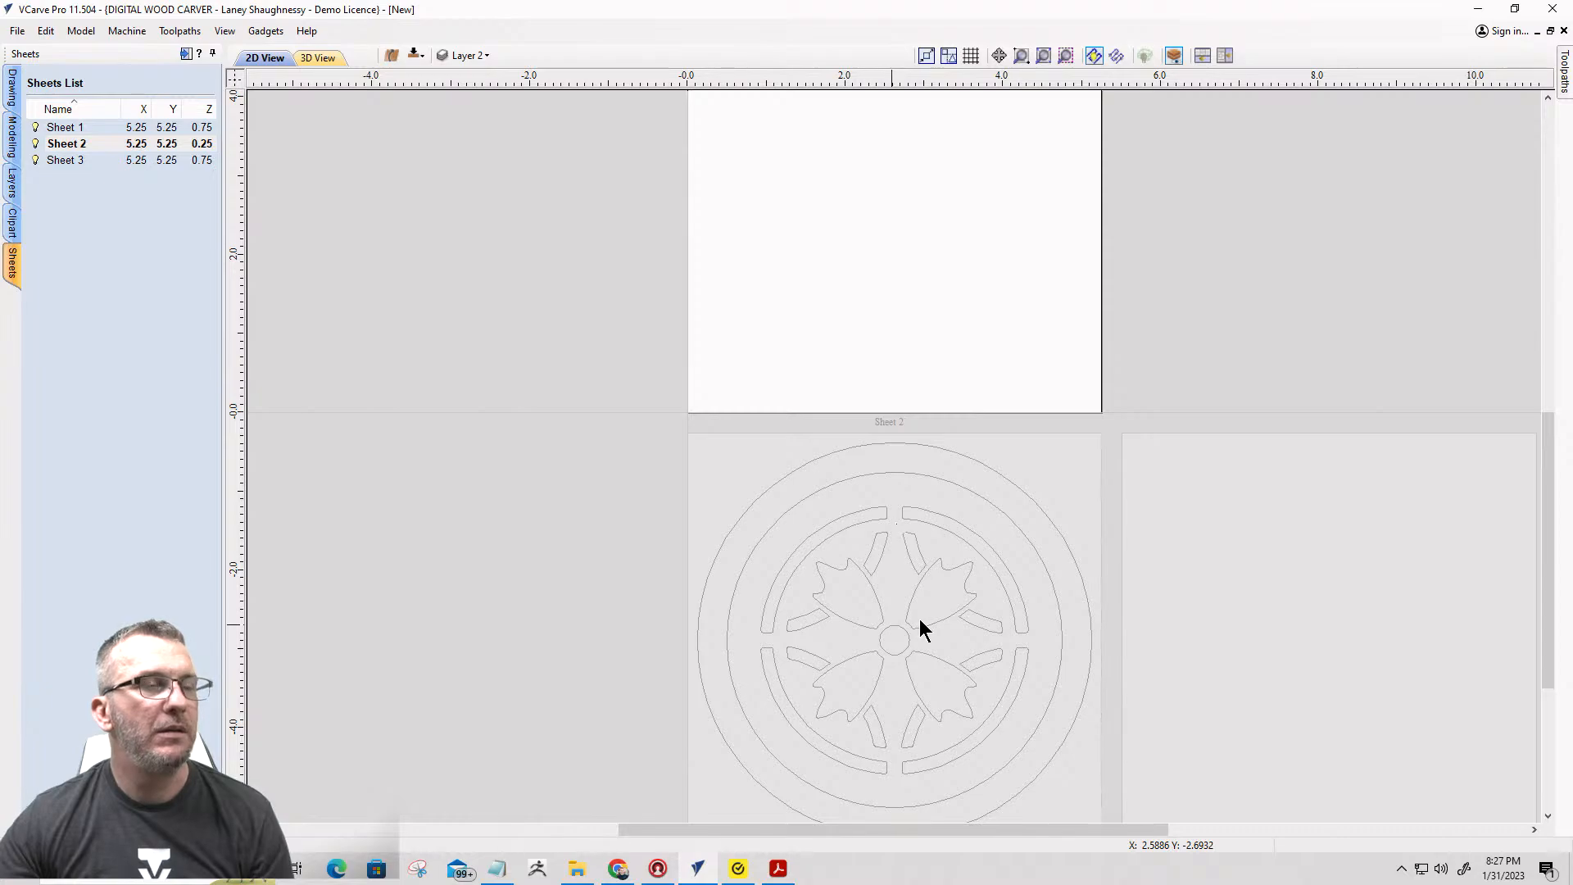
click(916, 512)
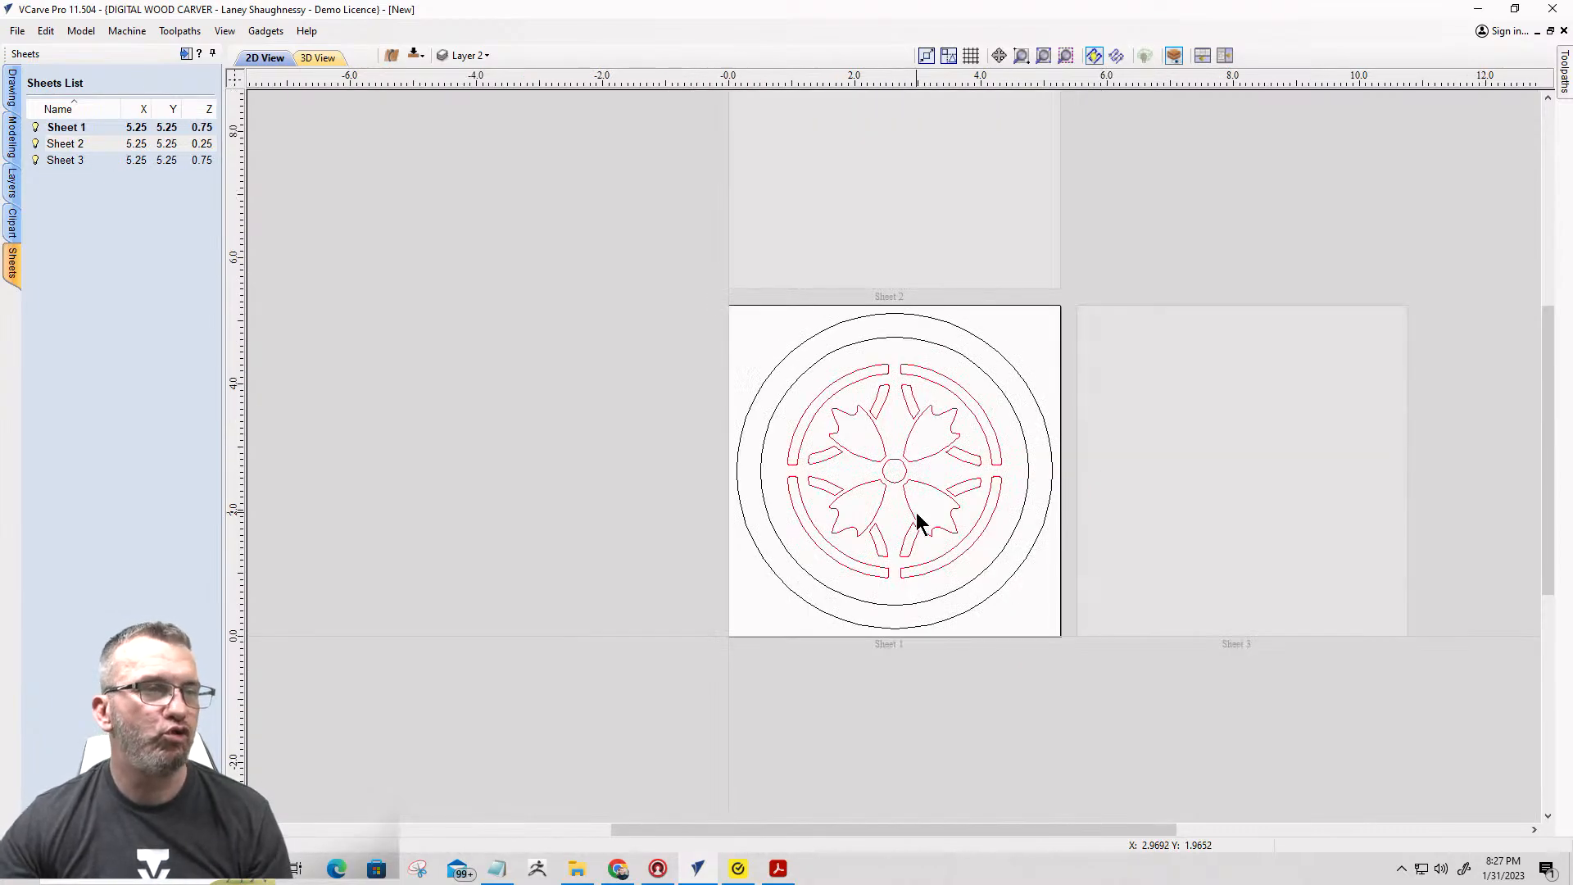
drag(813, 385, 766, 350)
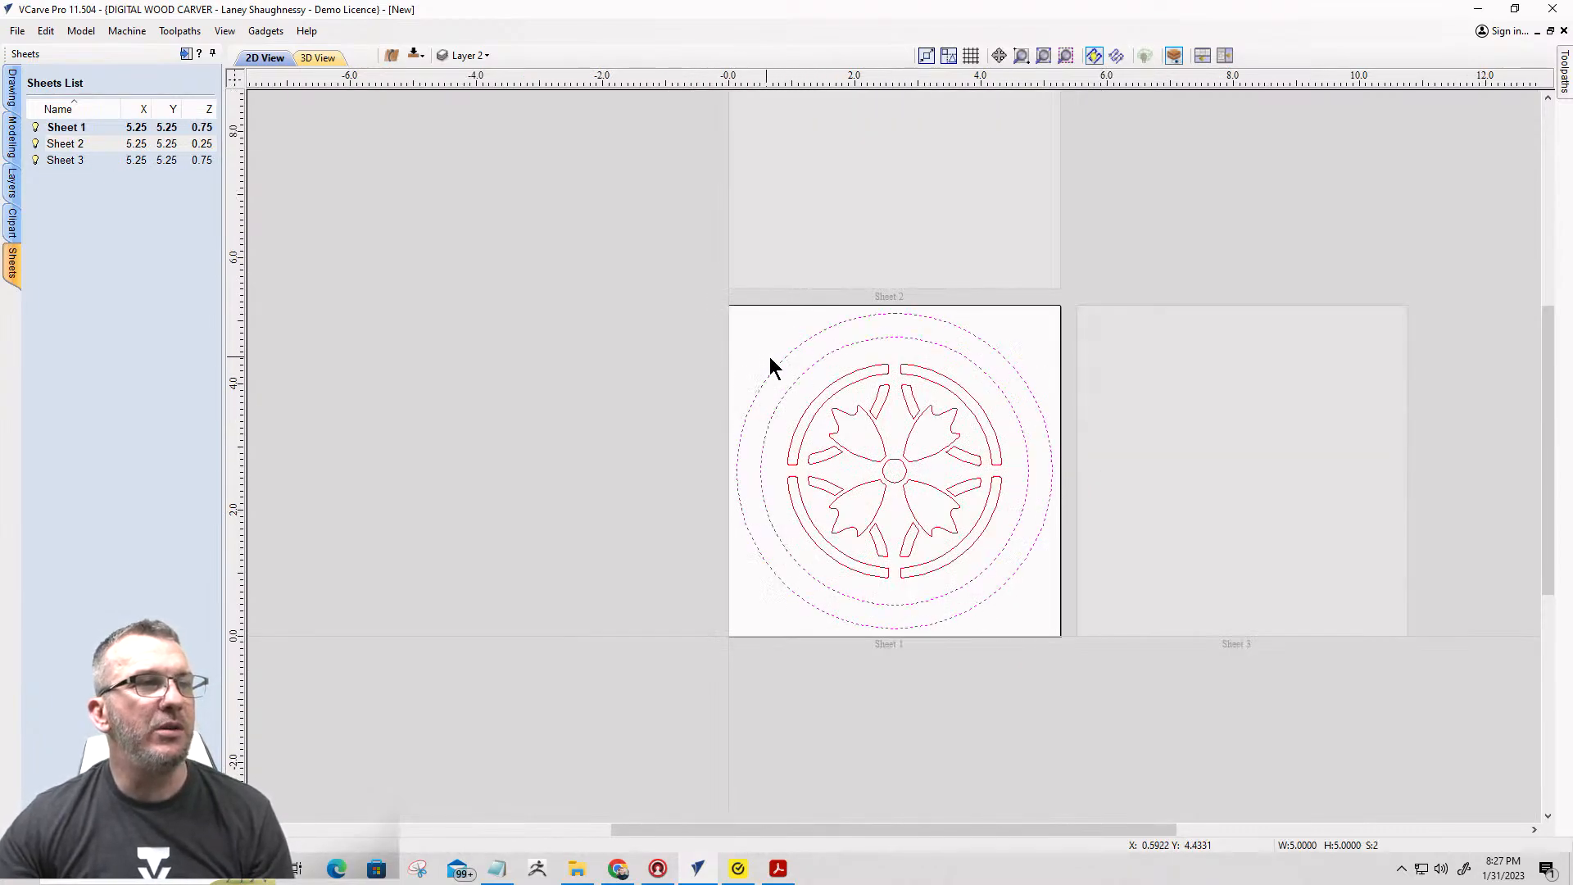
right_click(807, 347)
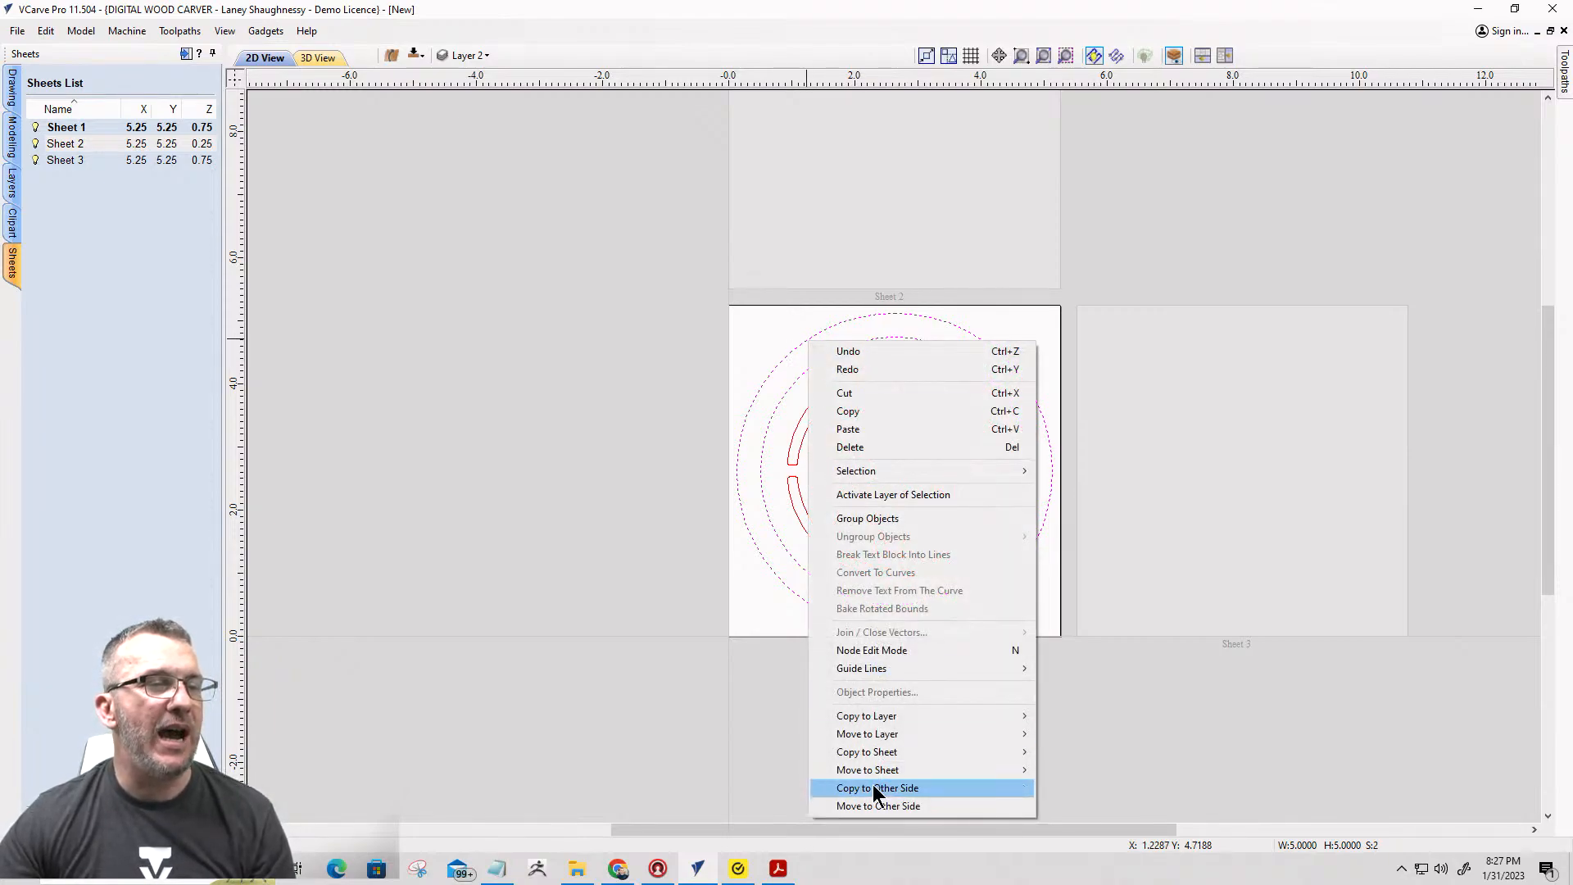
mouse_move(883, 754)
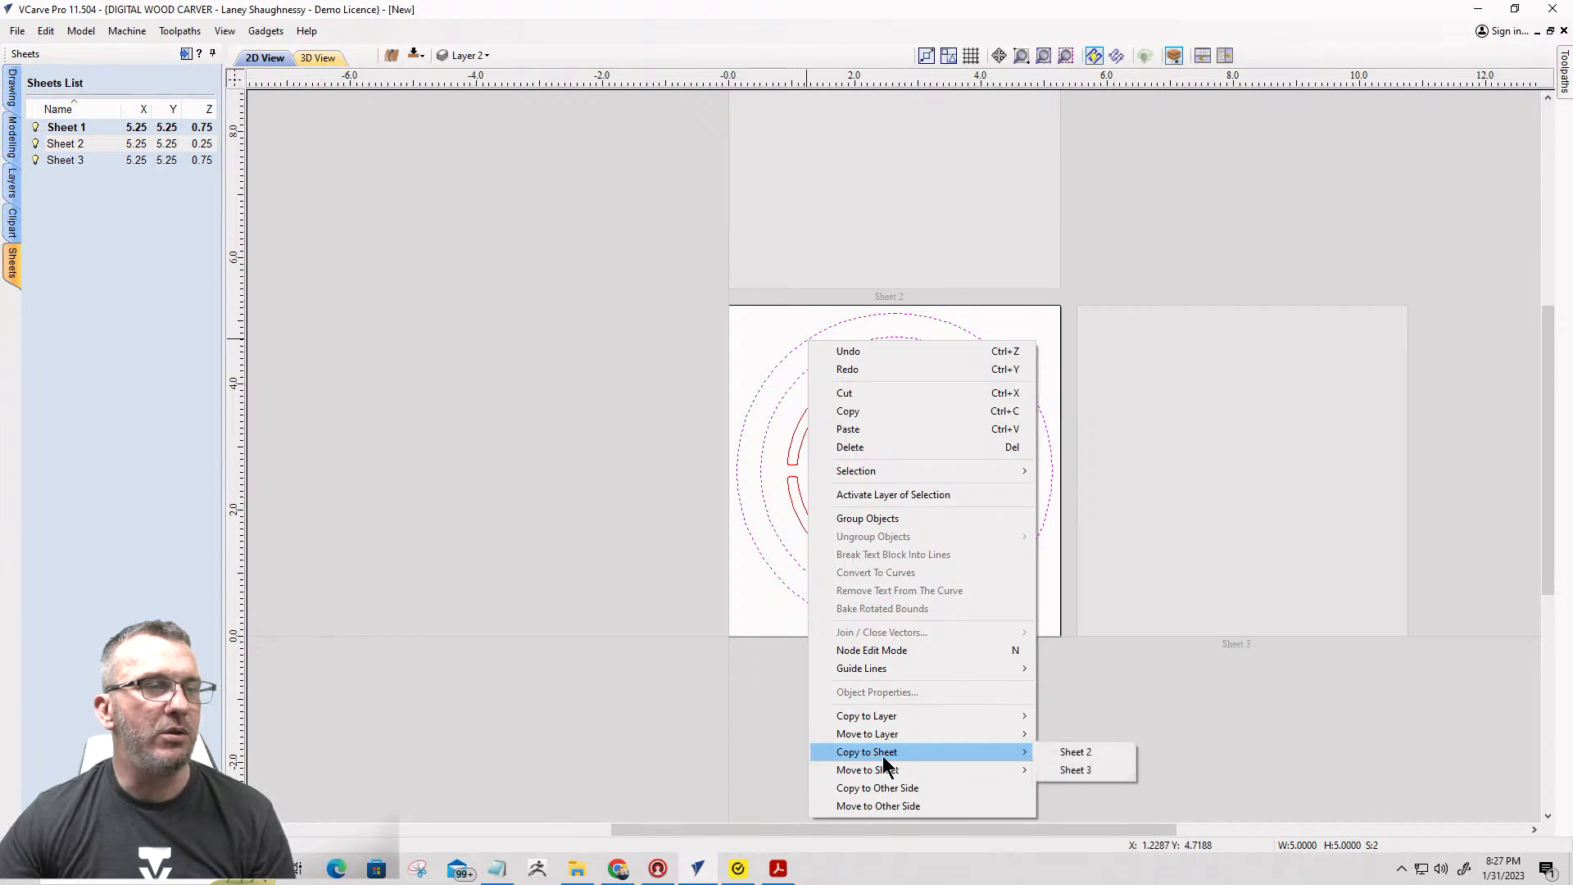
click(1062, 755)
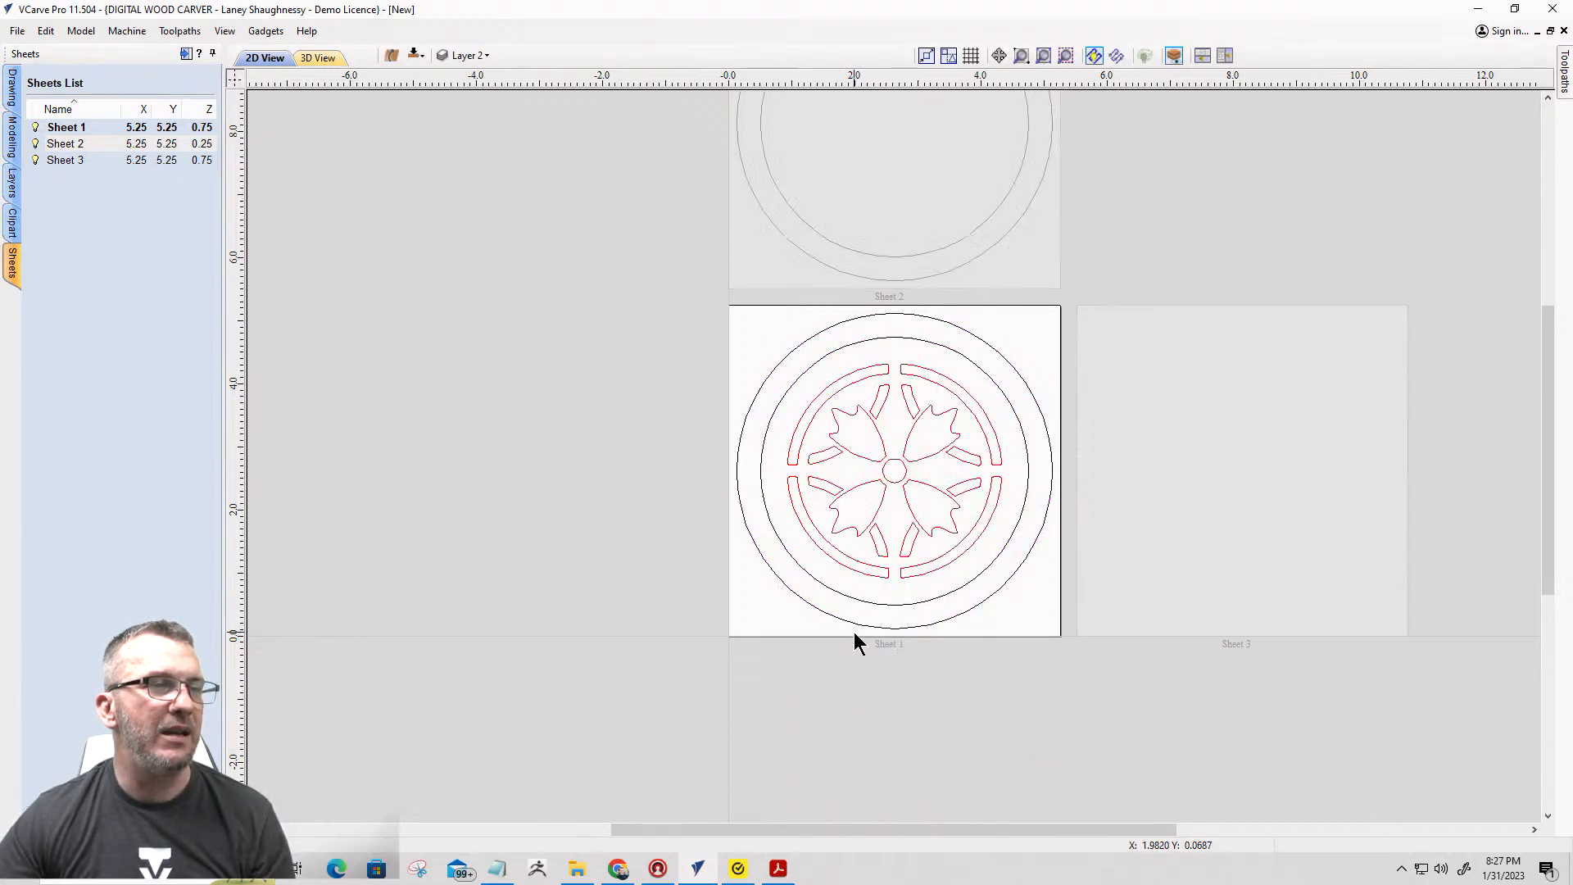
Copy the two outer circles around the floral design to Sheet 3.
drag(833, 581, 803, 624)
right_click(846, 606)
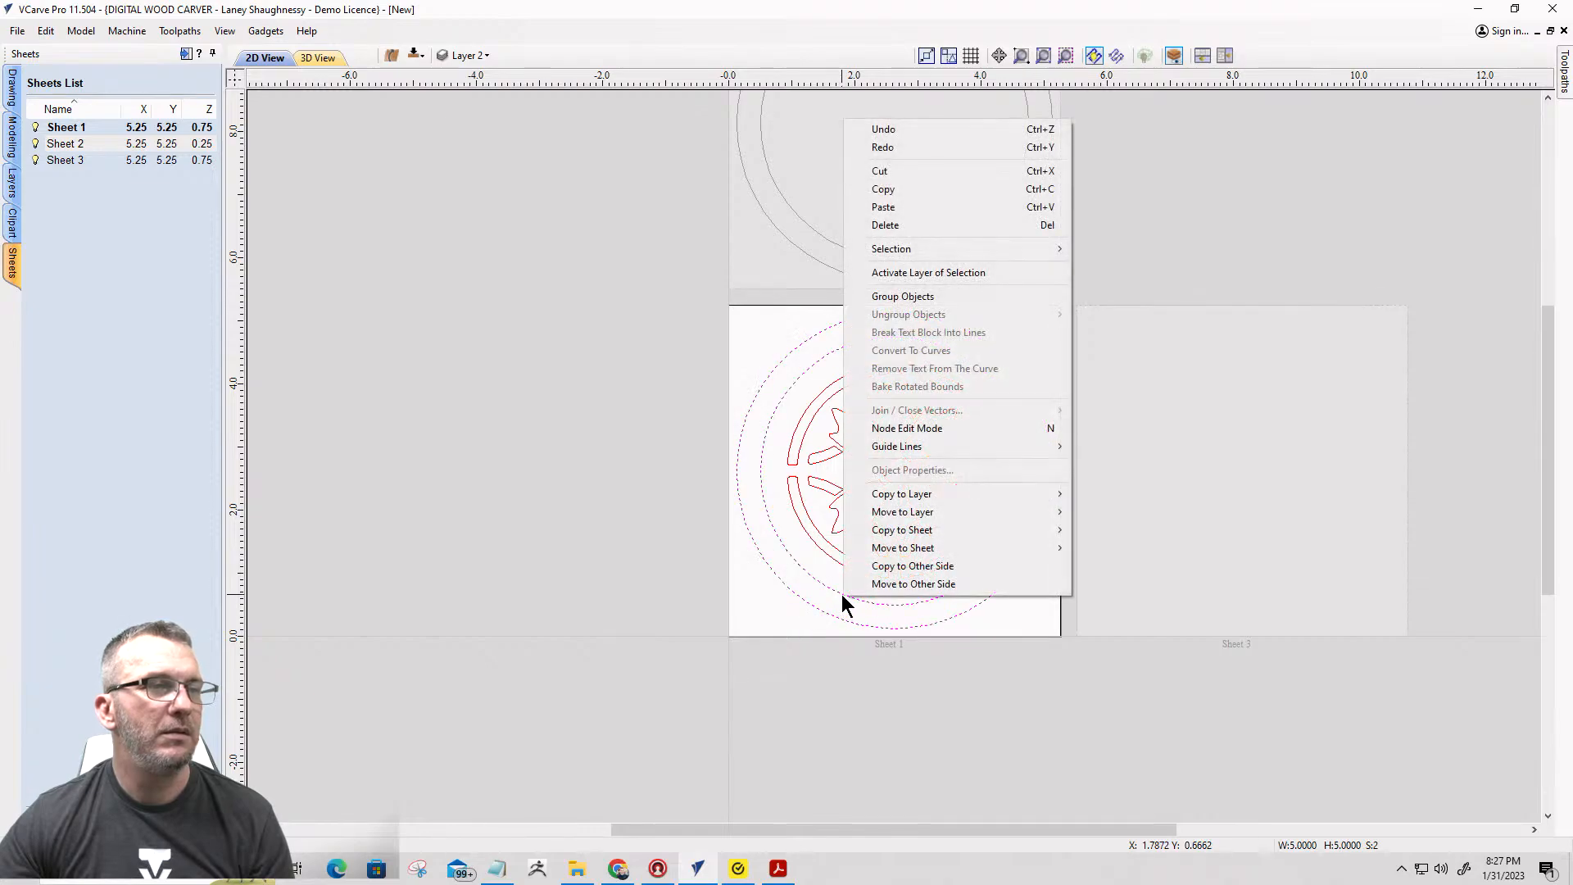
mouse_move(906, 532)
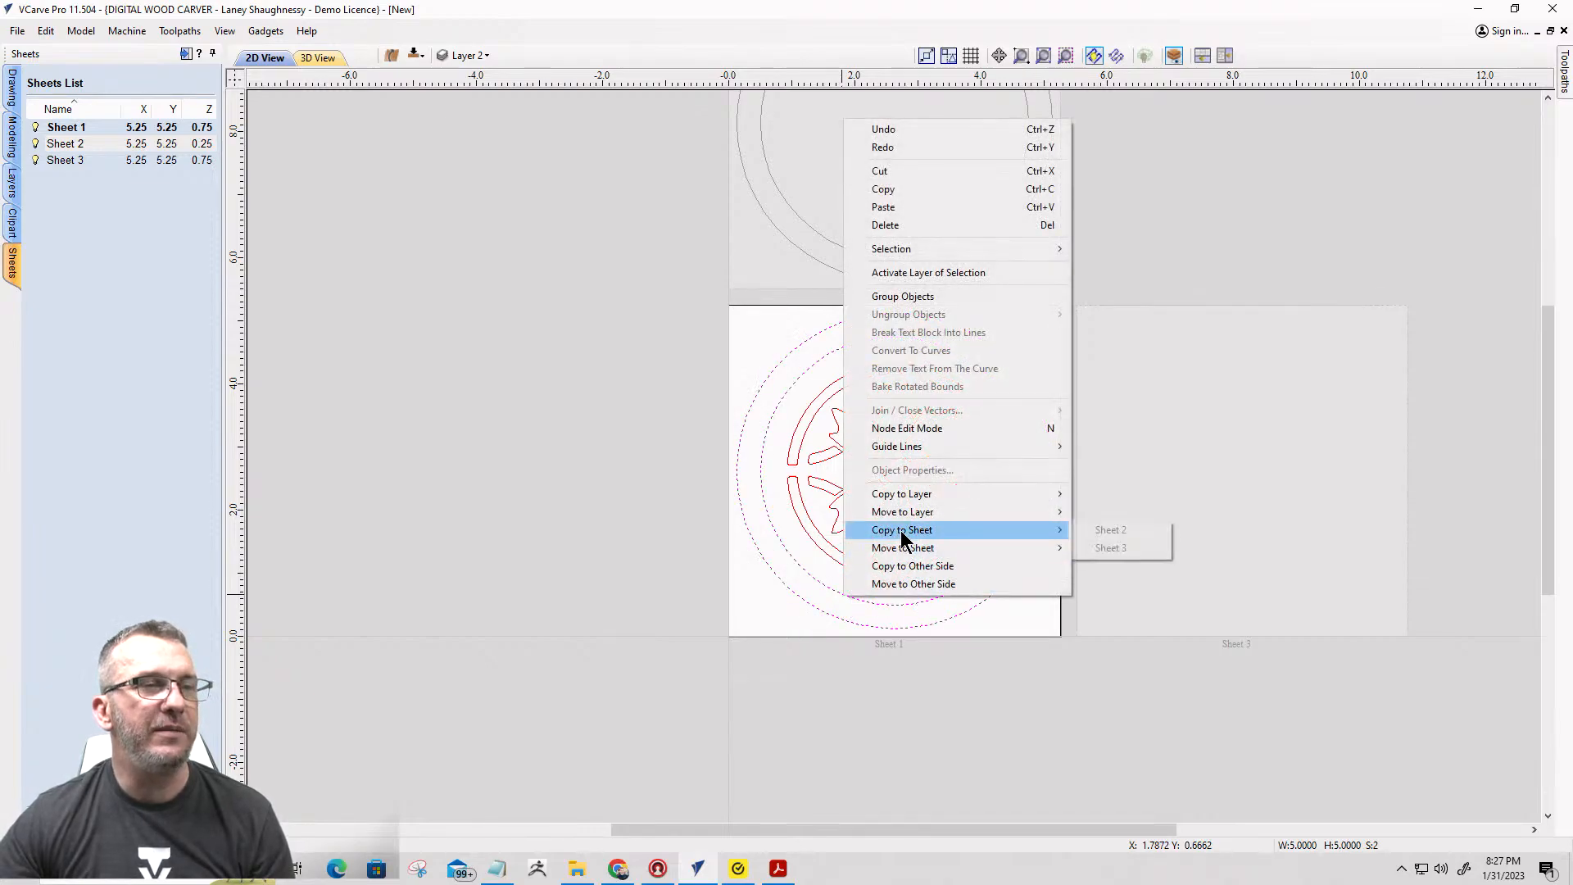
click(1111, 548)
scroll(1163, 715, down, 3)
scroll(951, 602, up, 4)
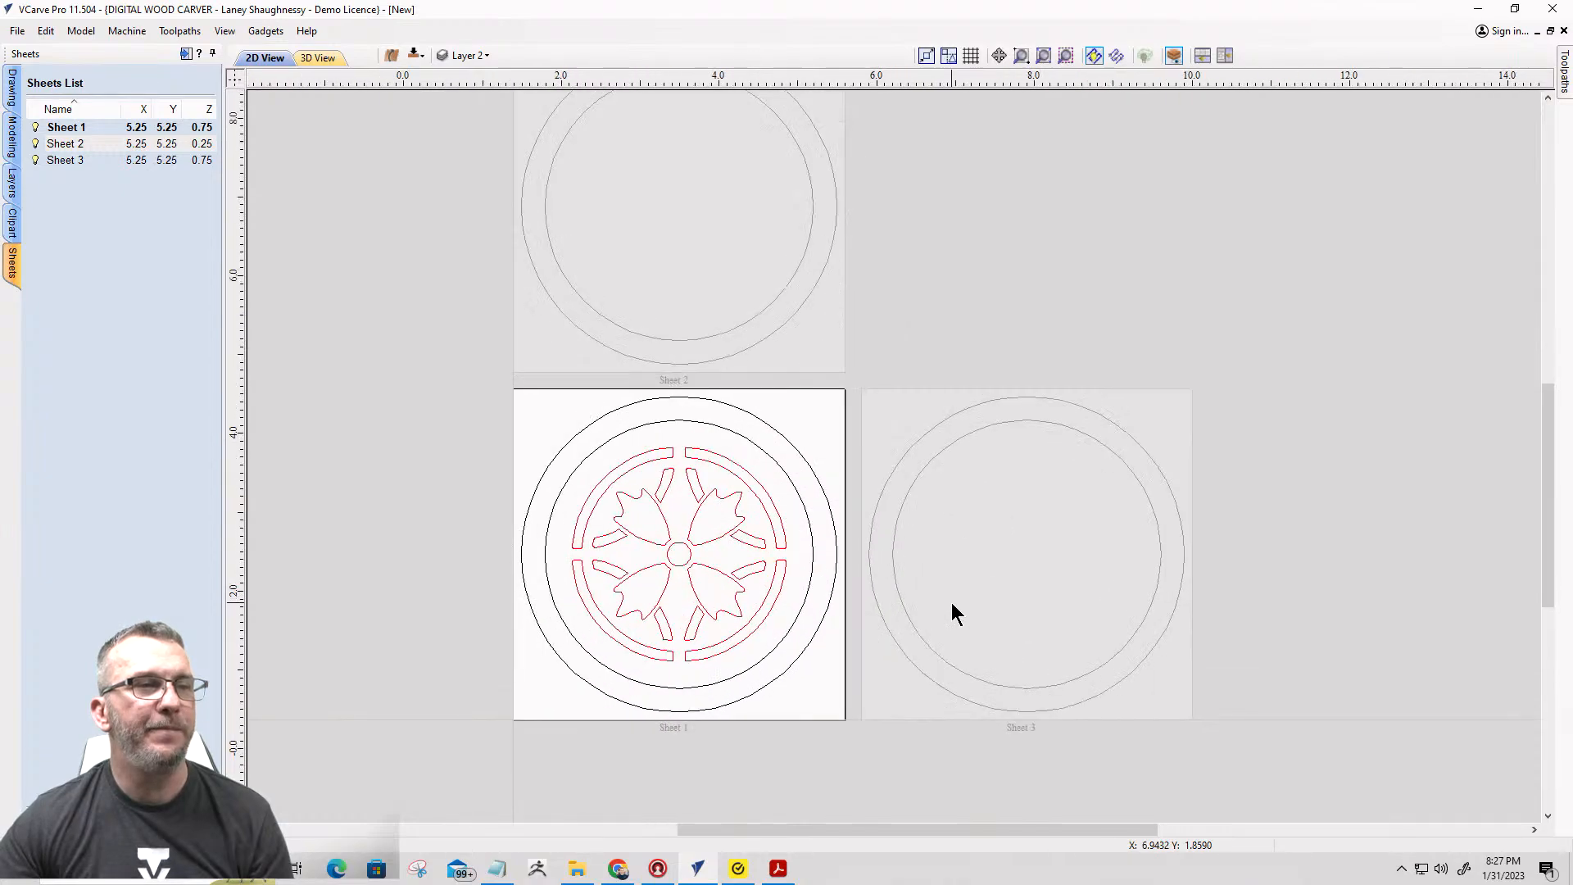
scroll(997, 580, down, 3)
scroll(1065, 551, down, 1)
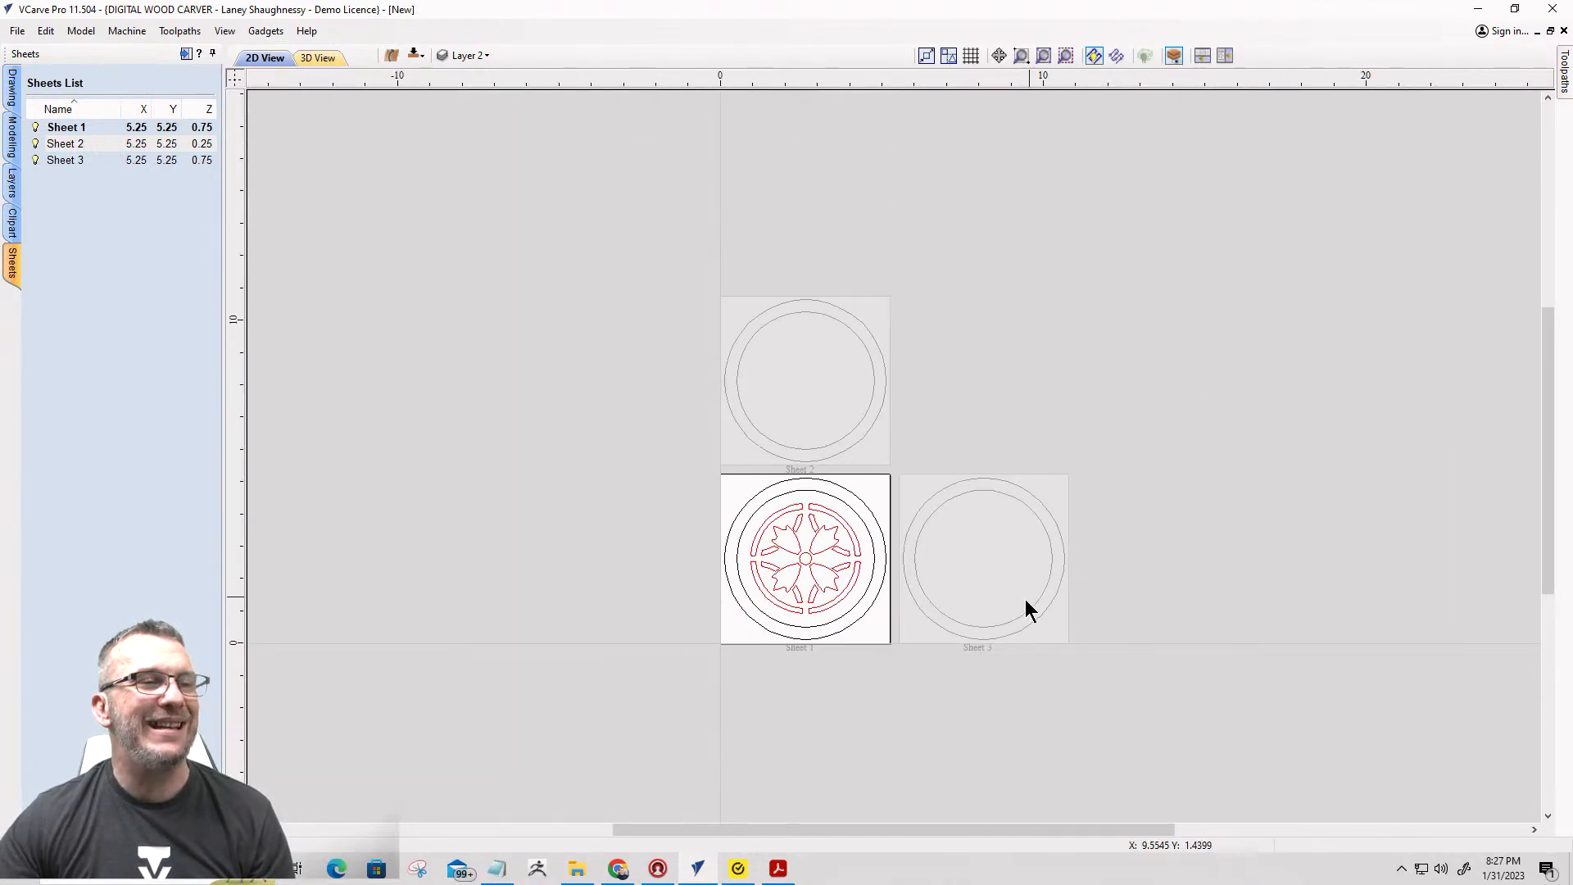
Rename Sheet 3 as Box Bottom and add another sheet to the job.
right_click(60, 162)
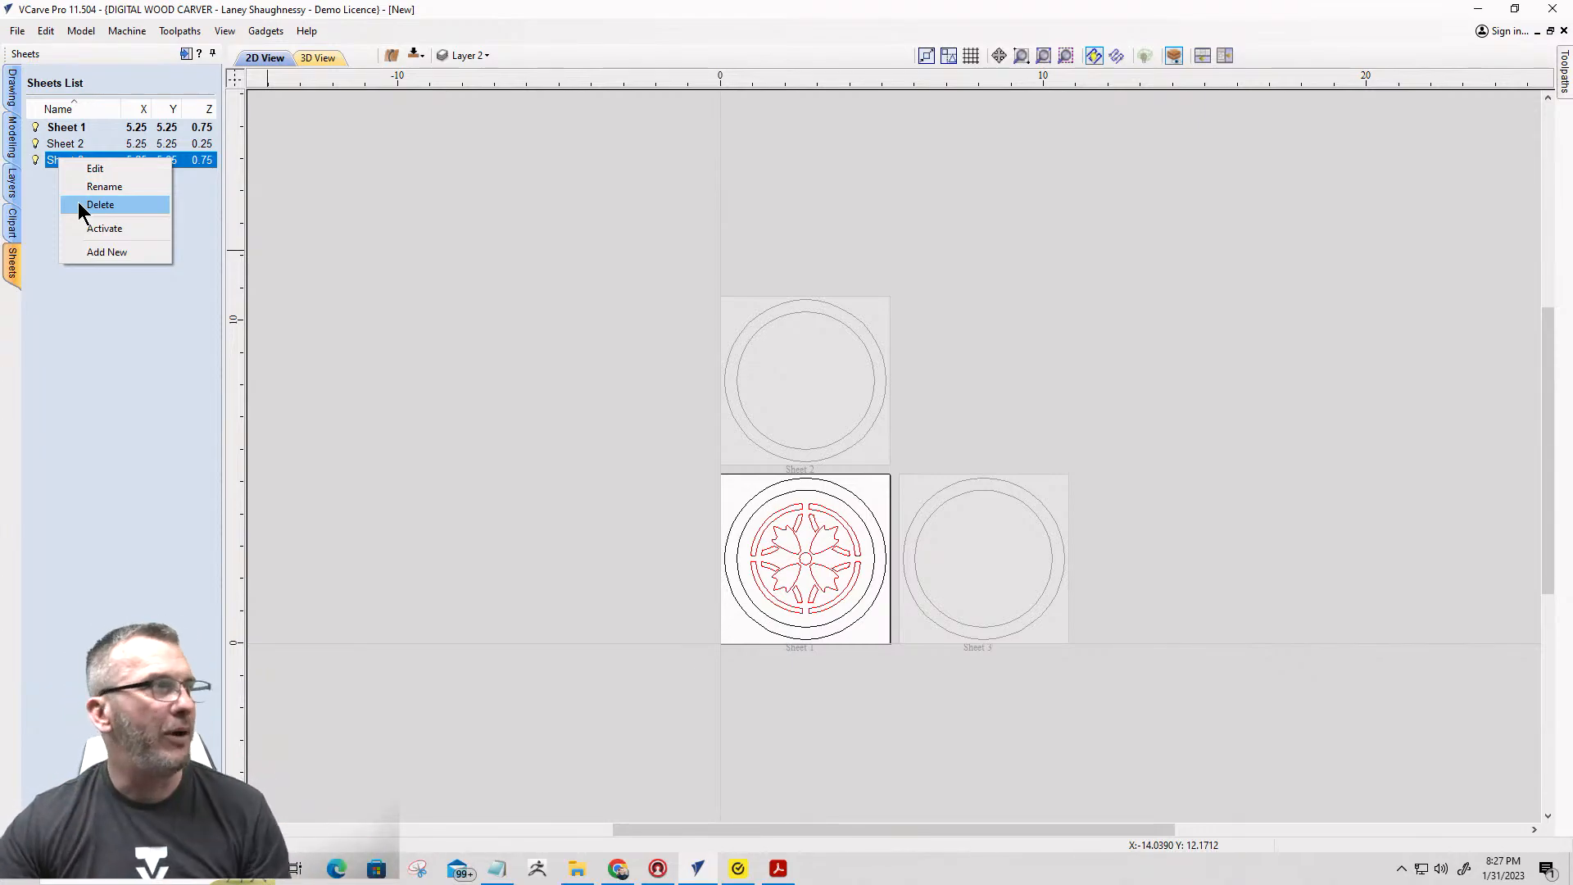
click(87, 188)
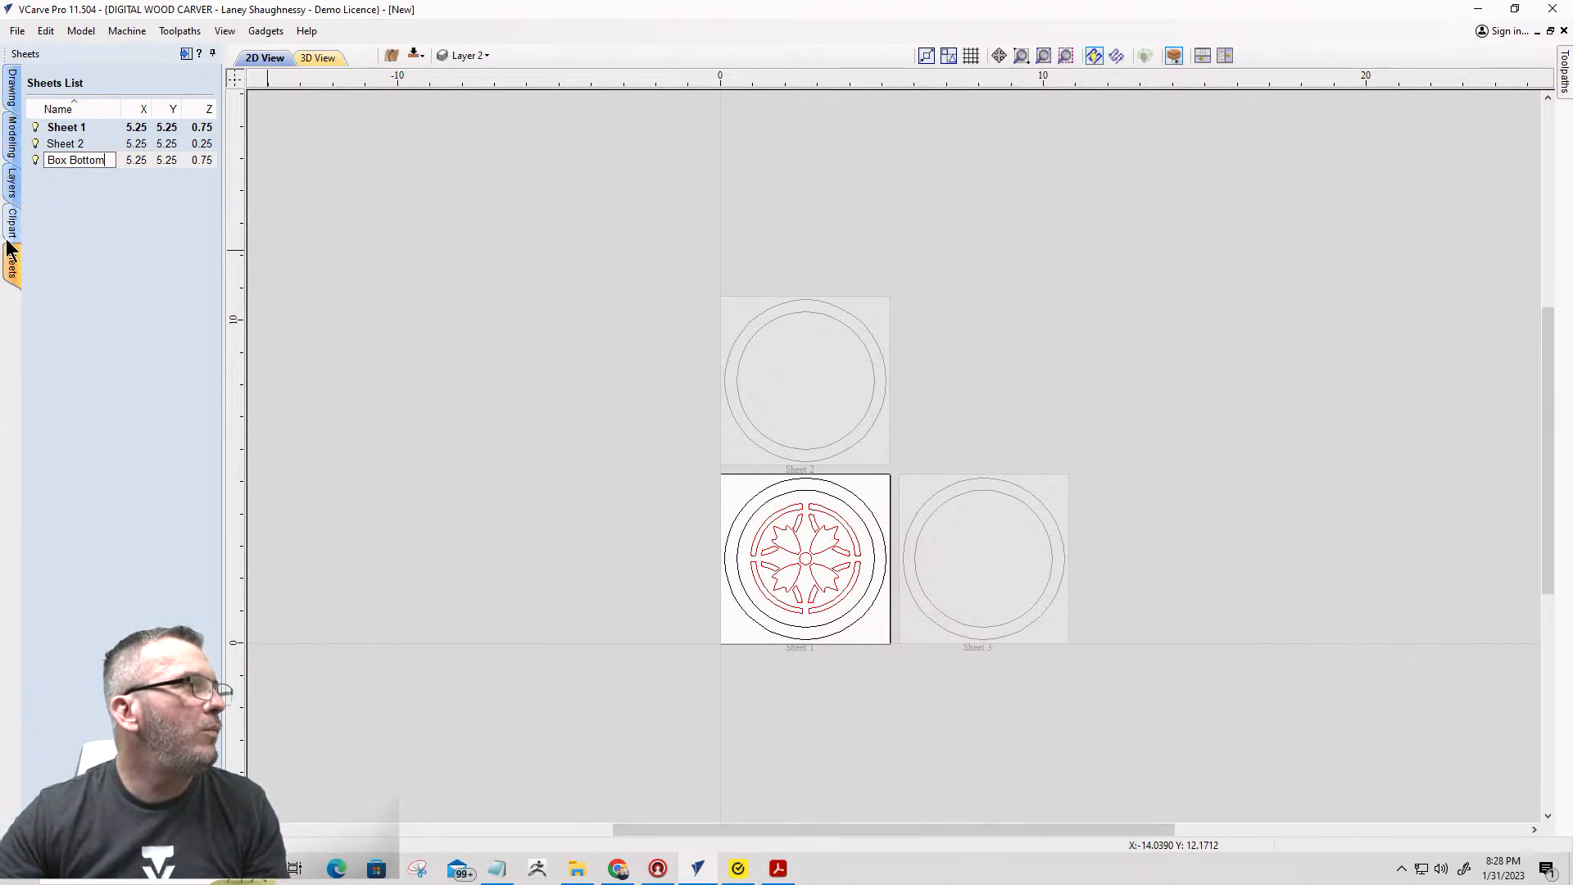
key(Return)
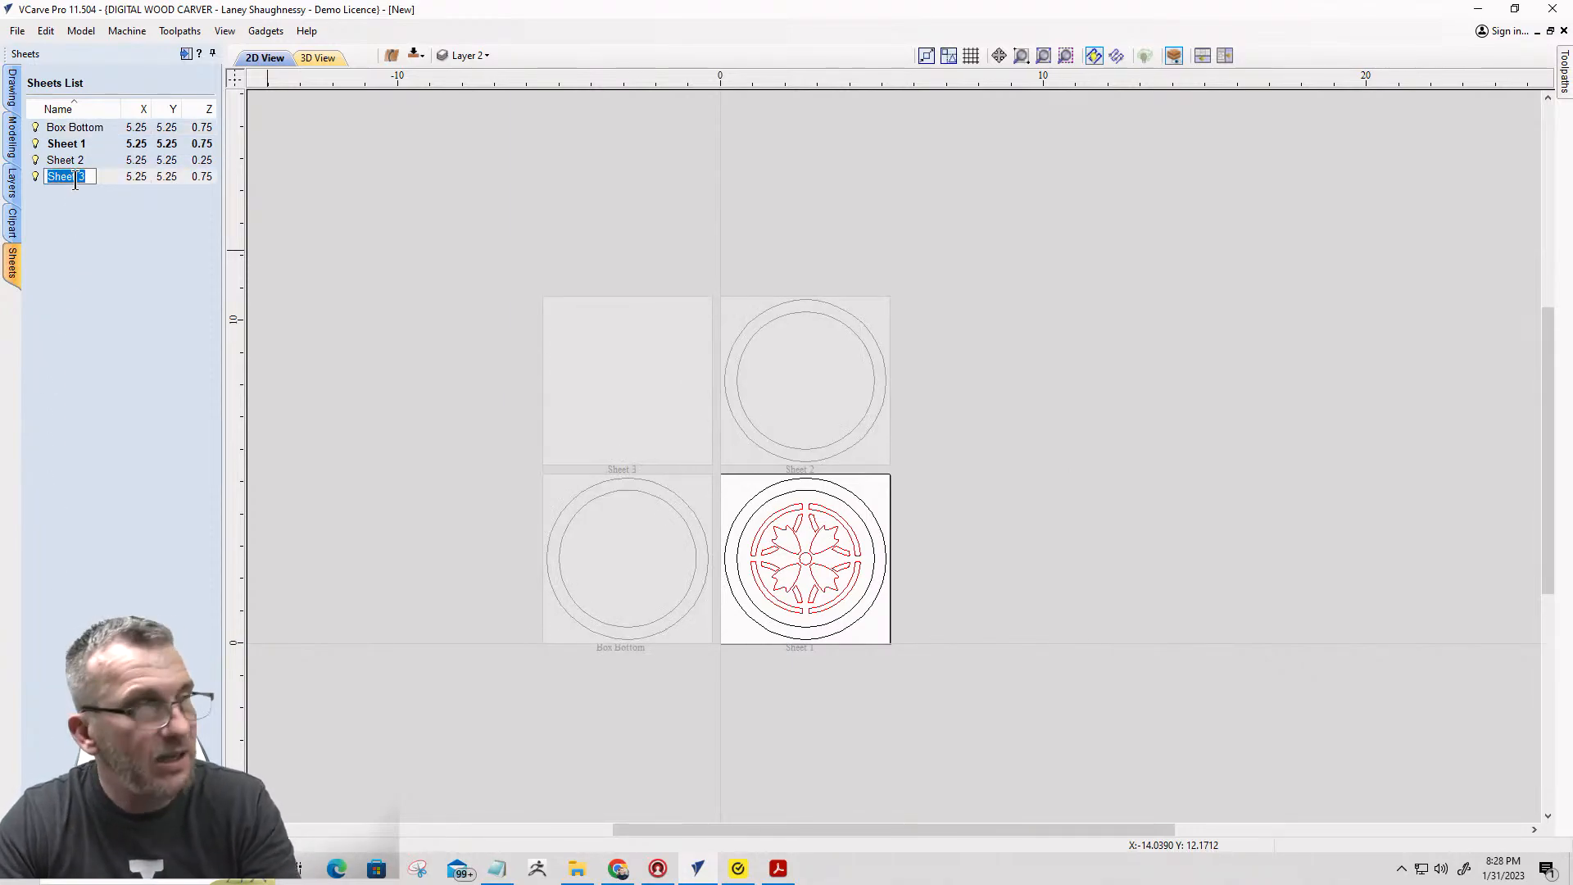
Rename Sheet 1, which holds the floral design, as Lid.
click(76, 141)
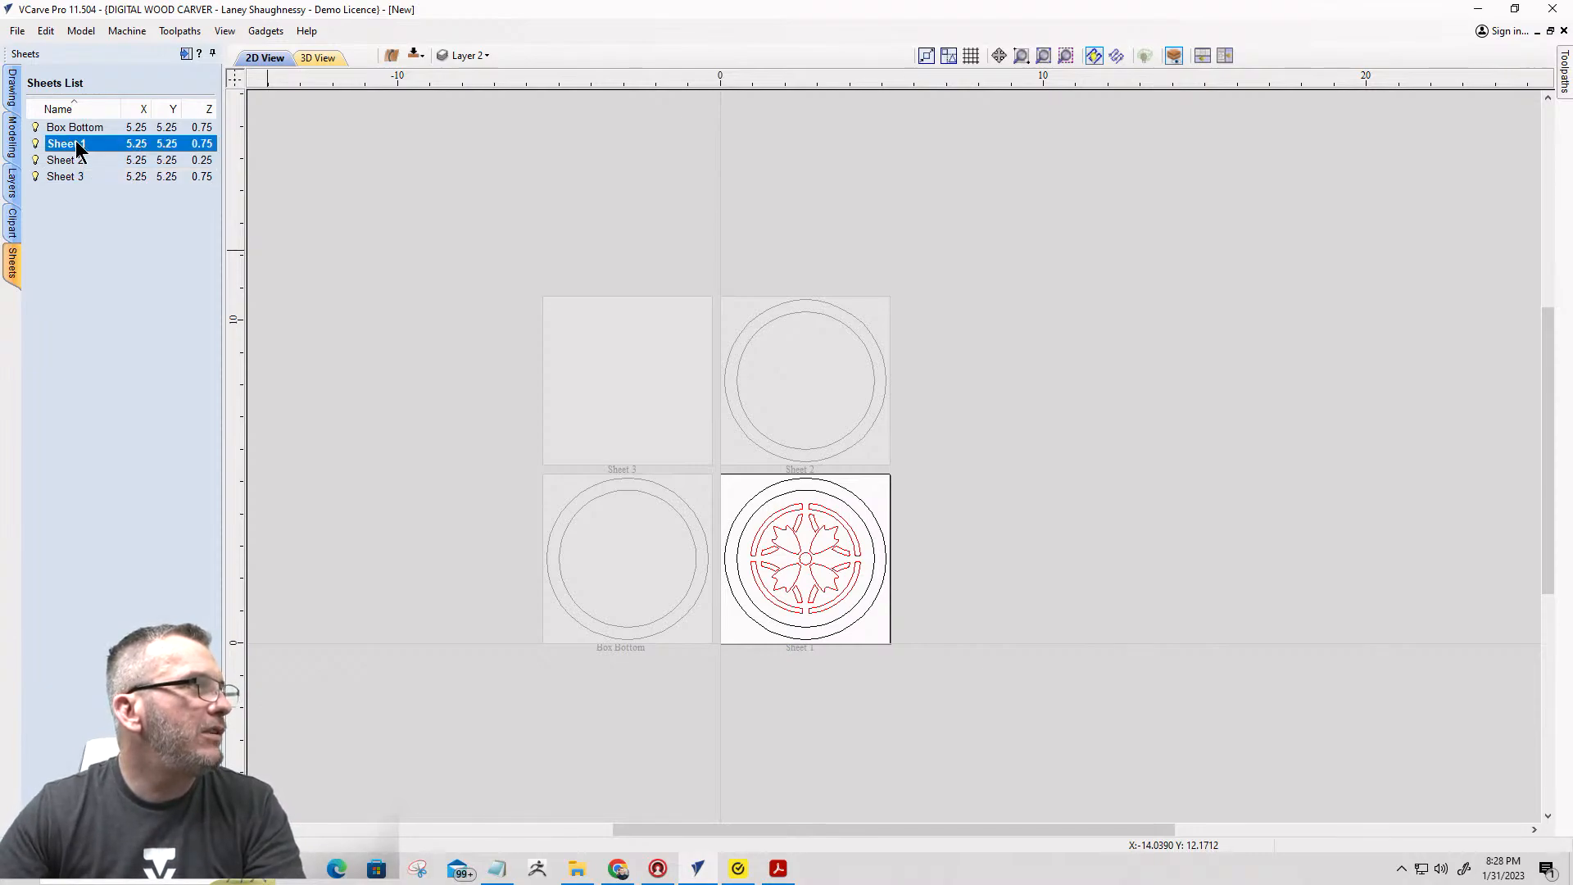
right_click(76, 140)
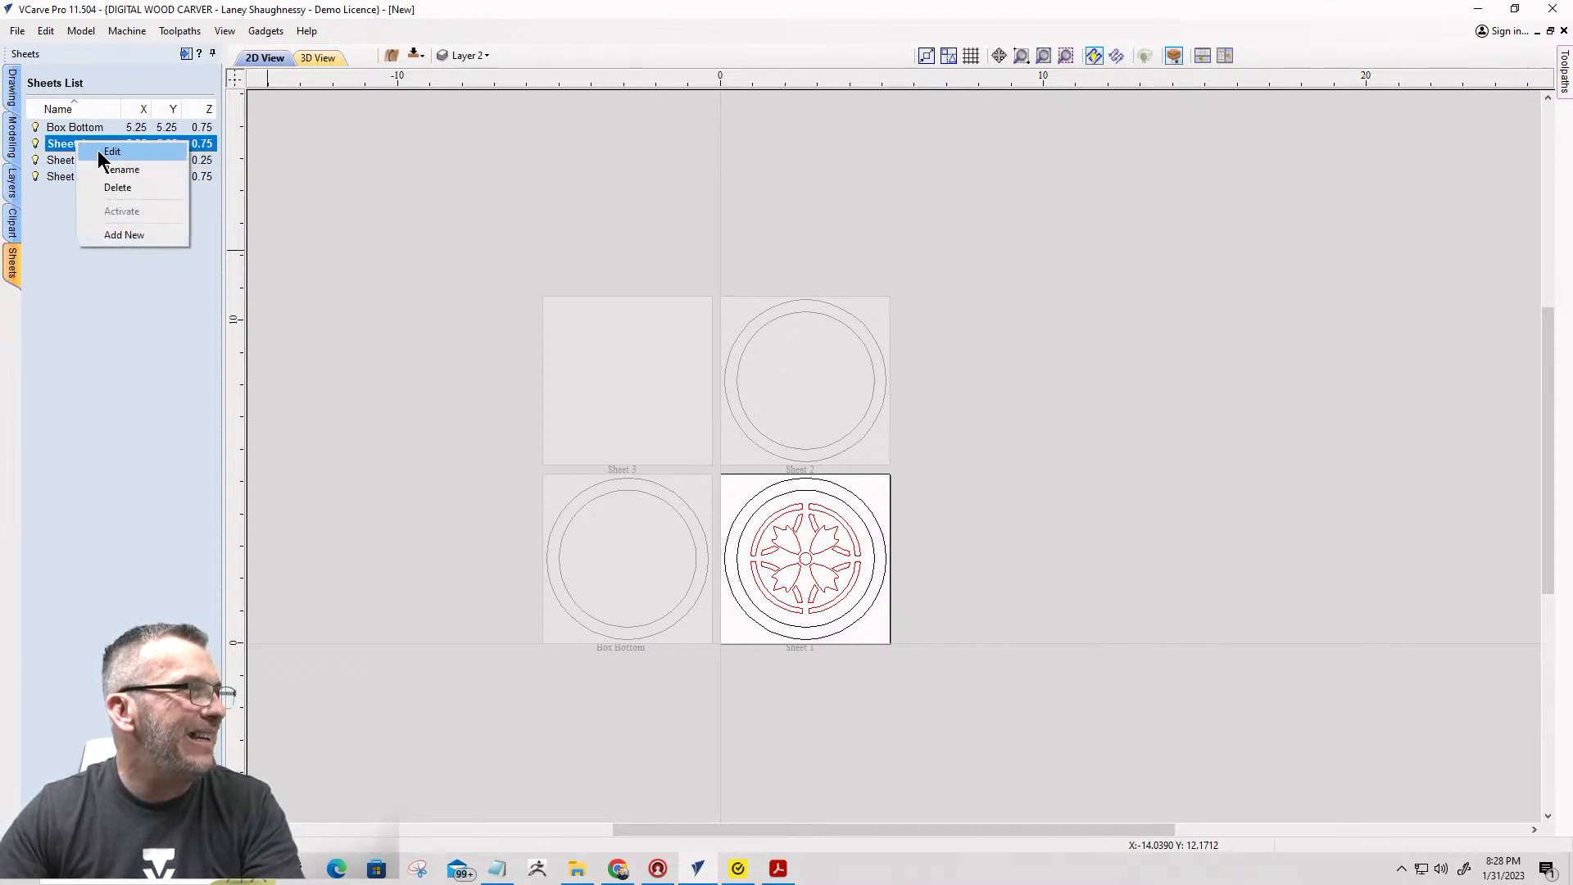
click(97, 170)
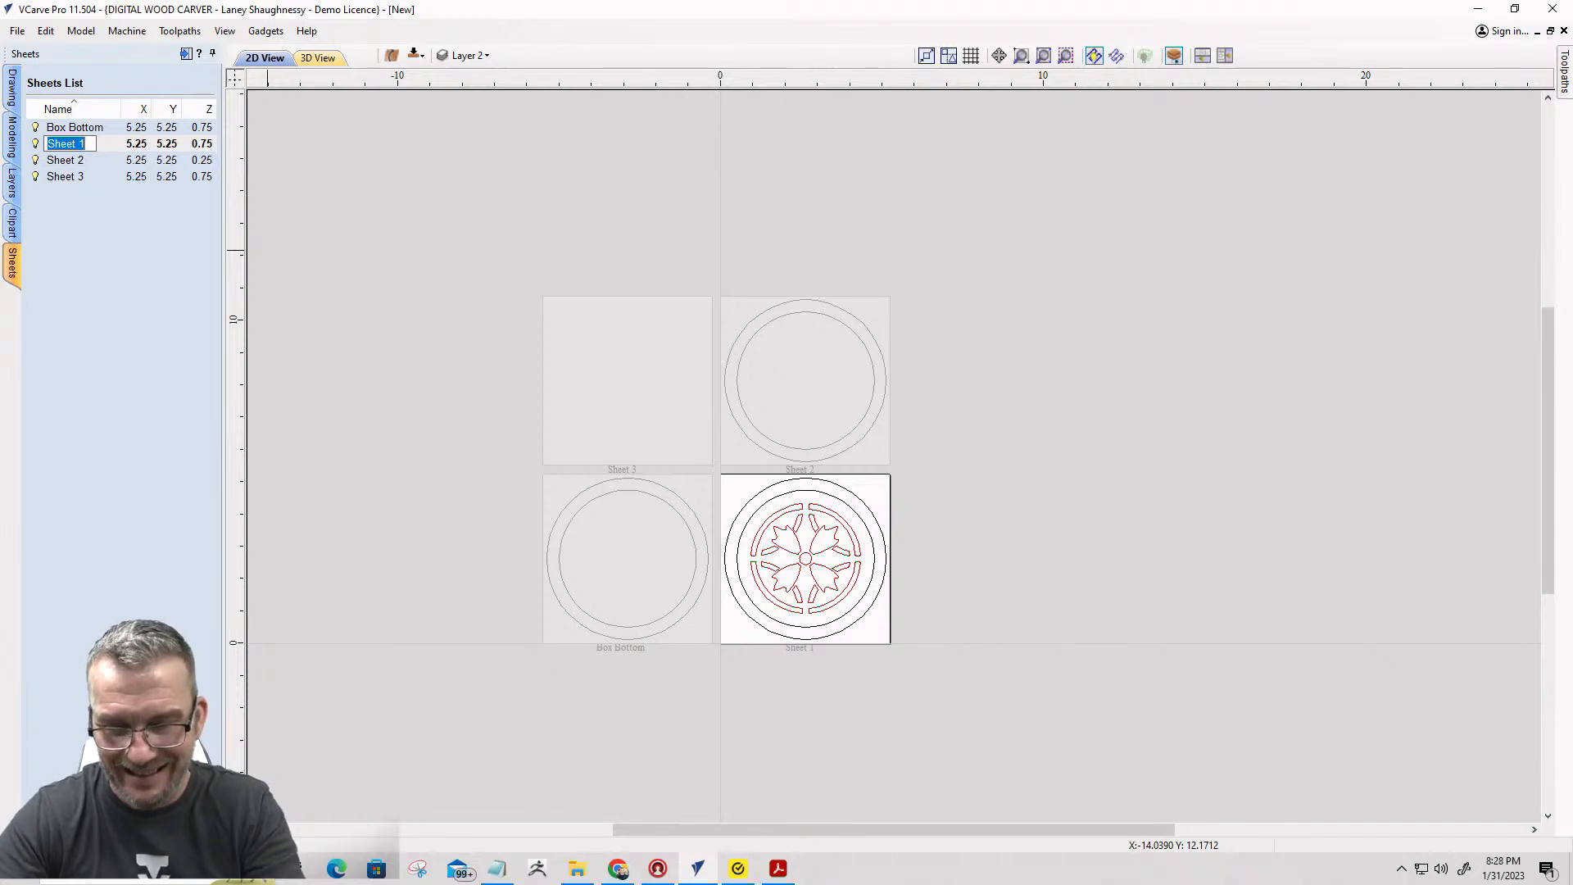
text(Lid)
key(Return)
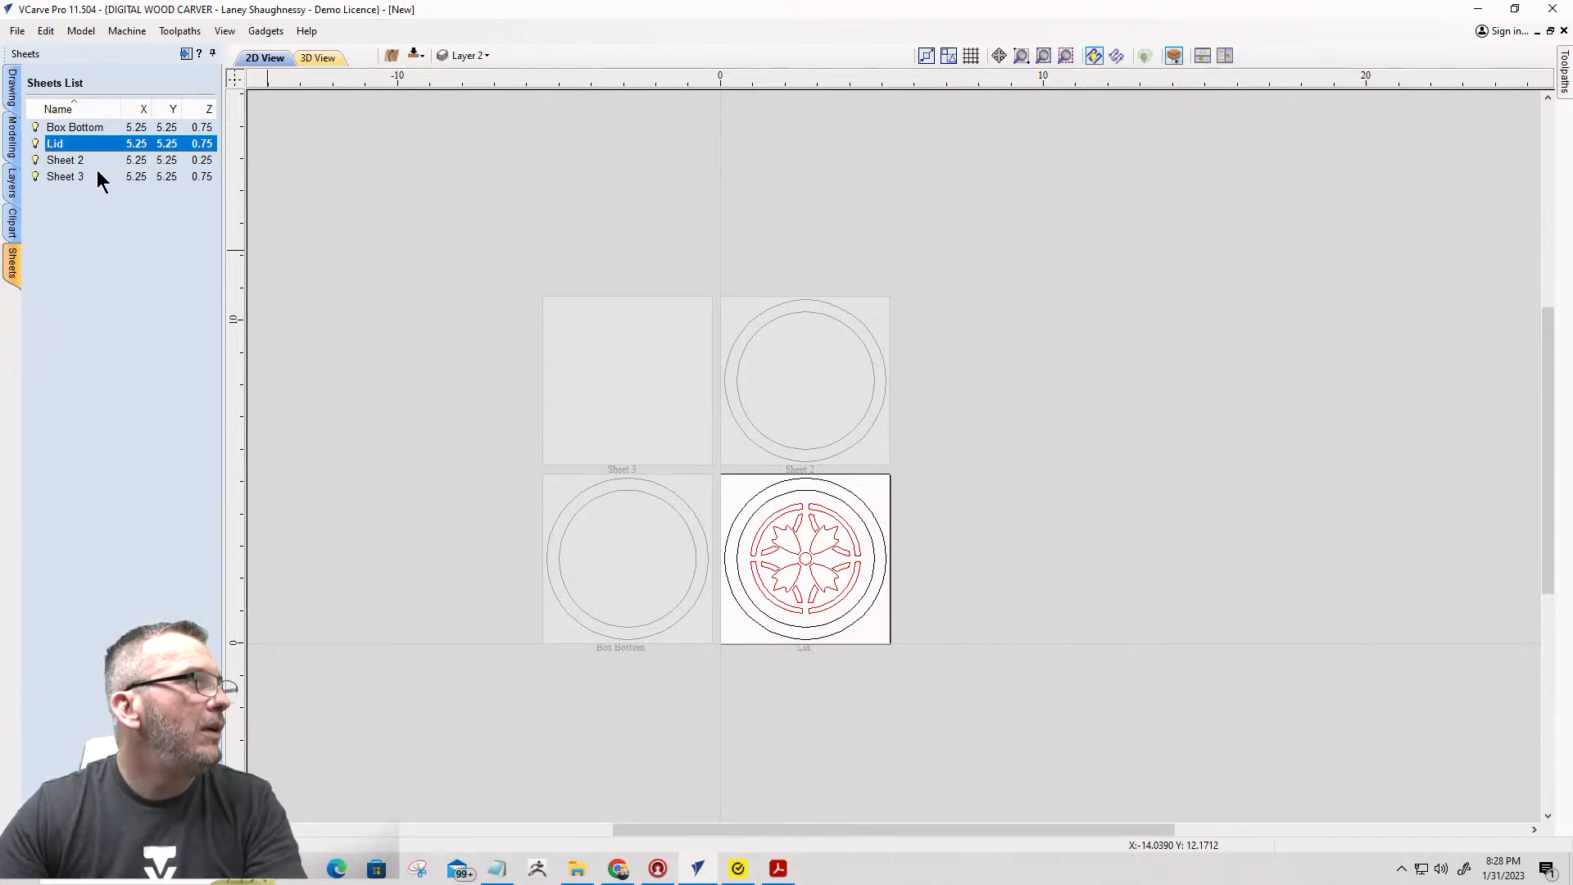
Rename Sheet 2, the 0.25 inch thick sheet, as Accent Ring.
click(76, 160)
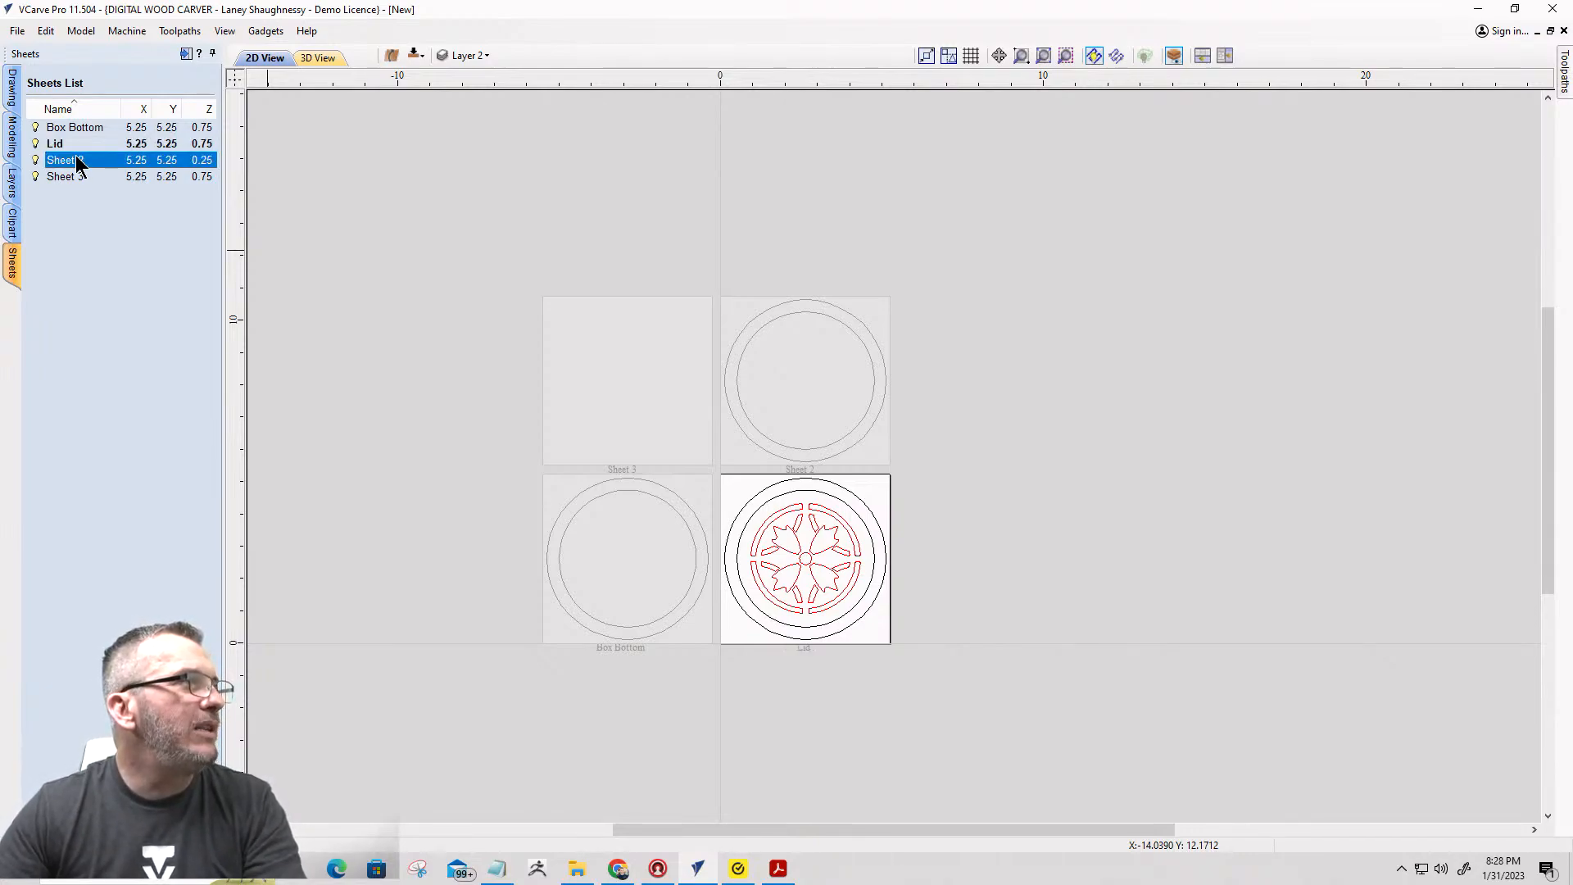
right_click(78, 162)
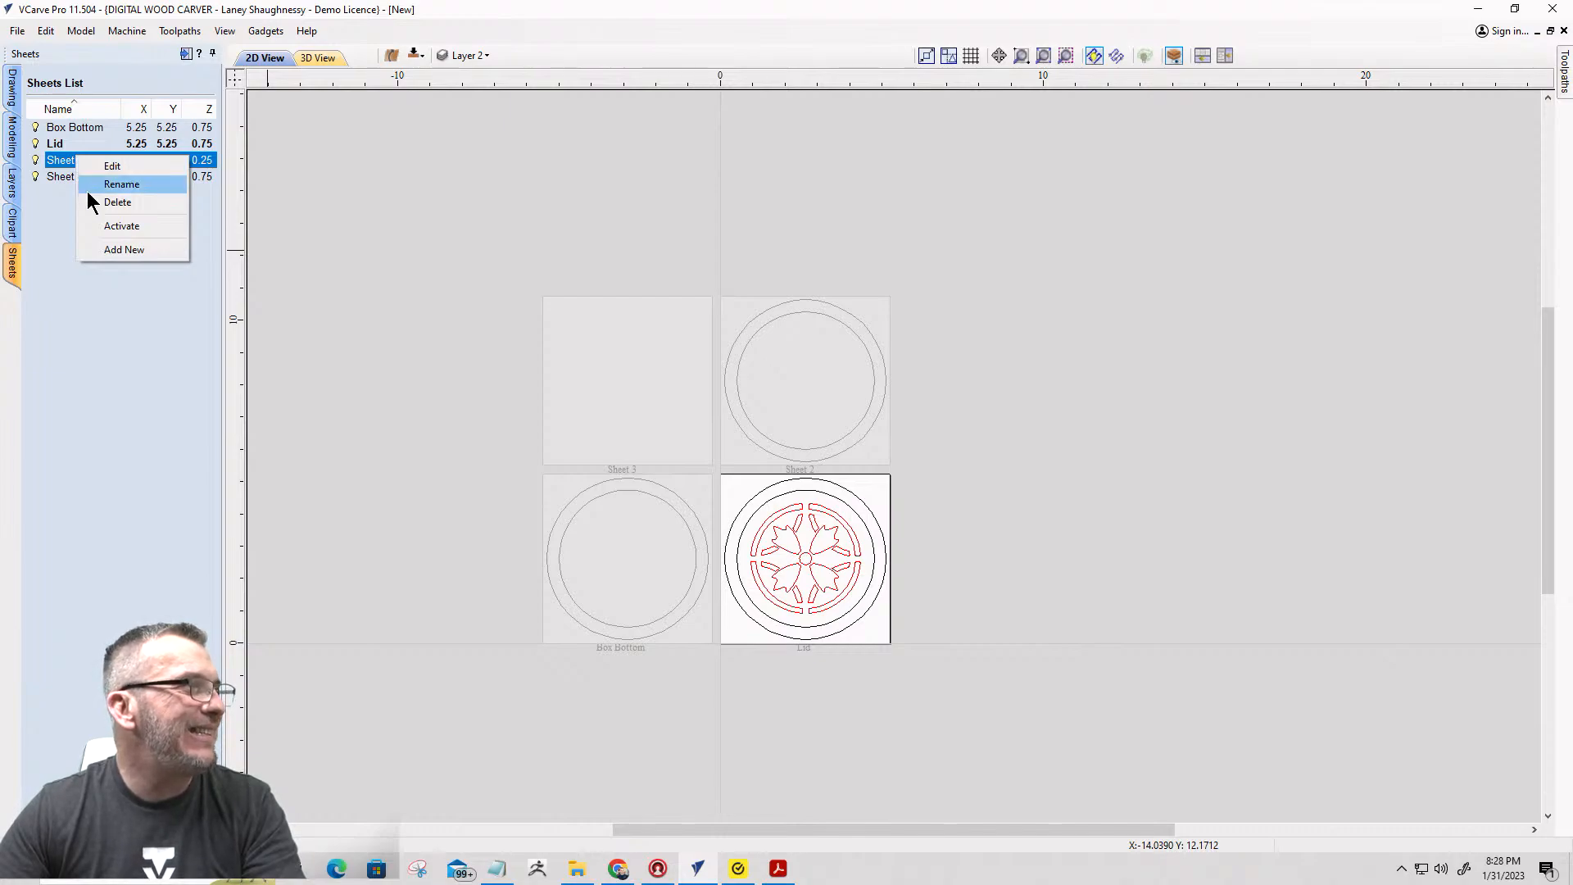
click(96, 186)
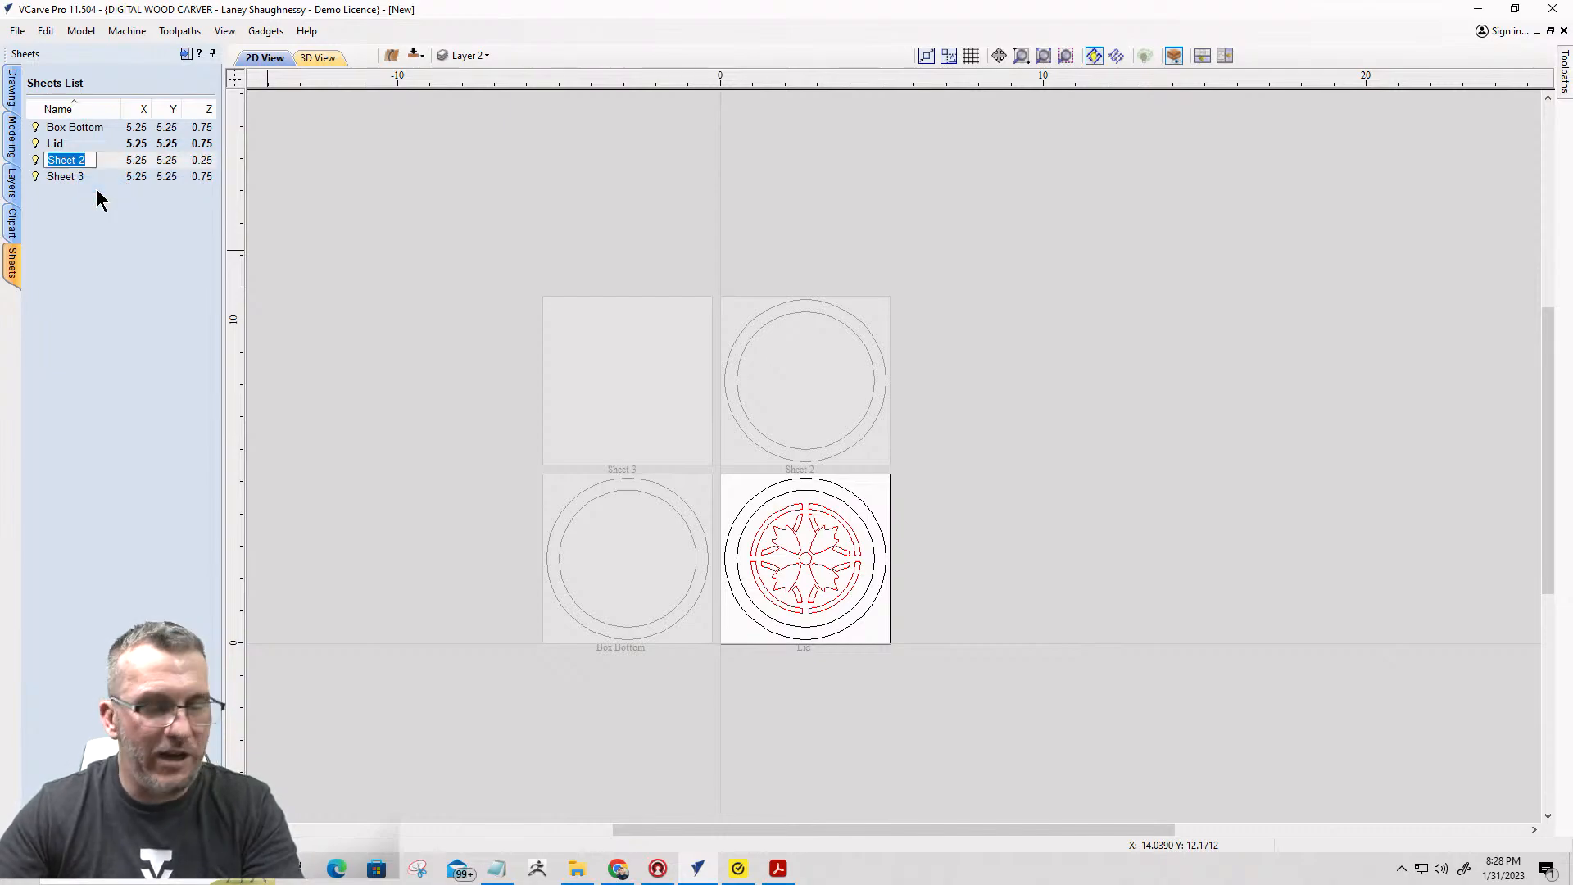
text(Accent Ring)
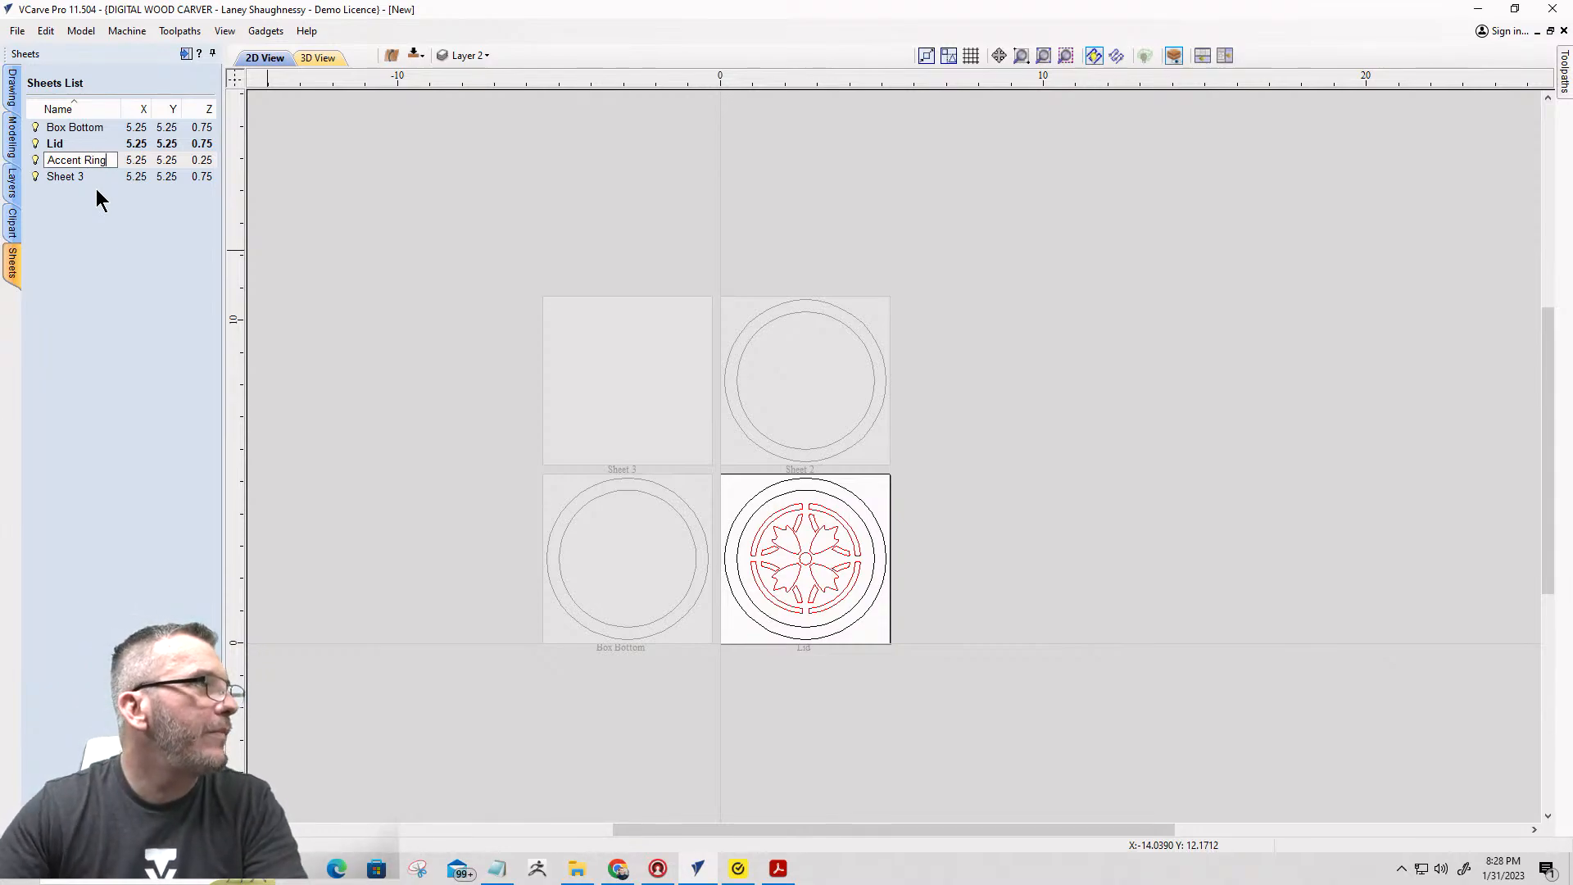
Rename Sheet 3, the empty sheet, as Upper Tier.
click(71, 177)
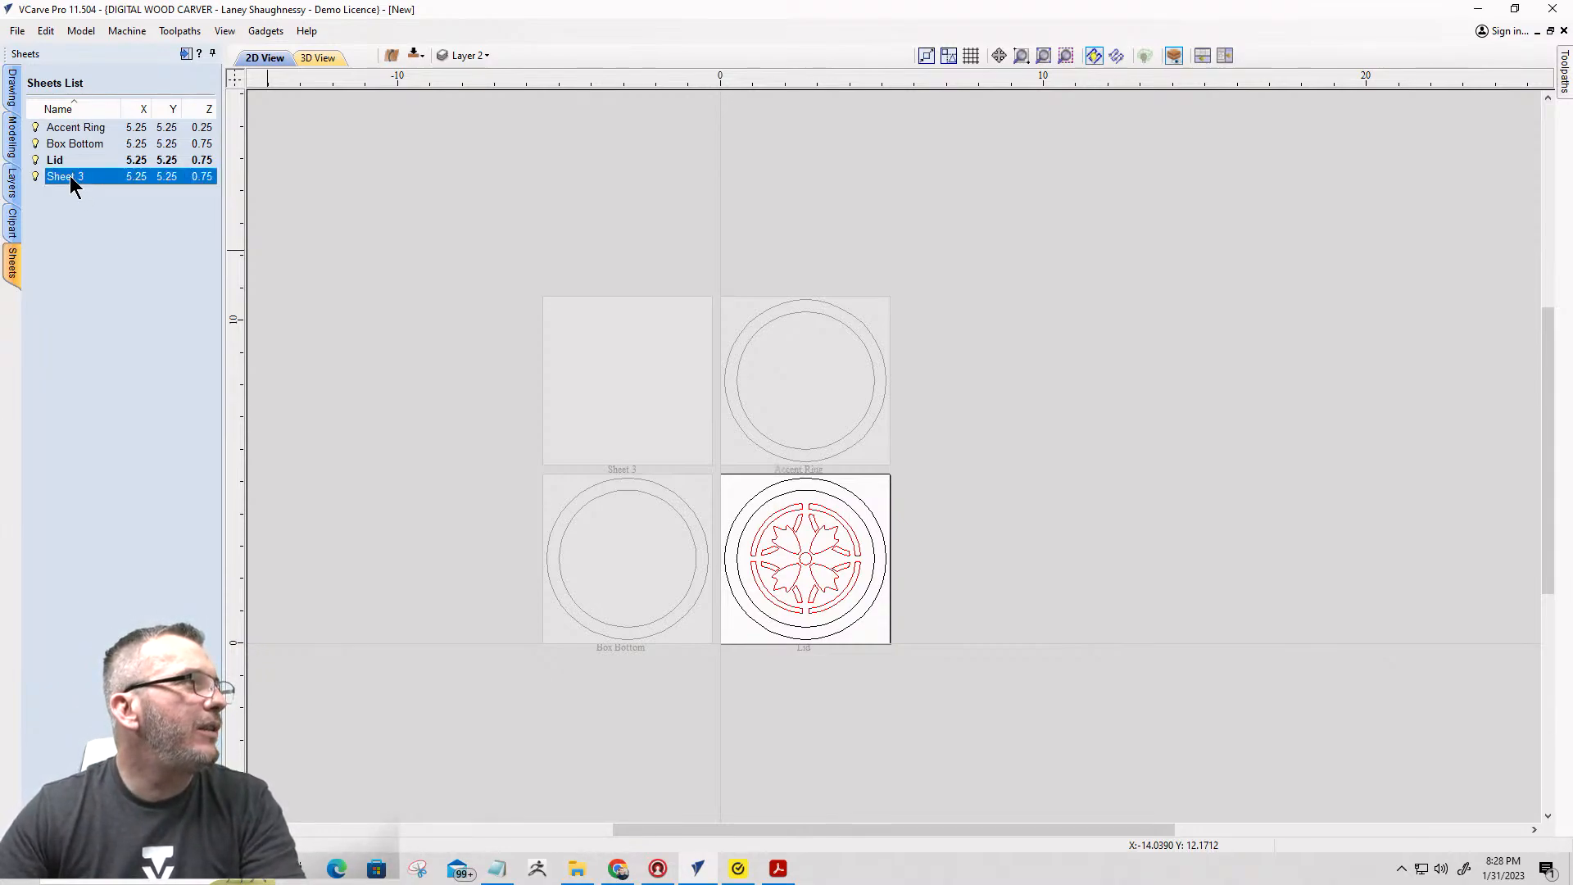
right_click(70, 177)
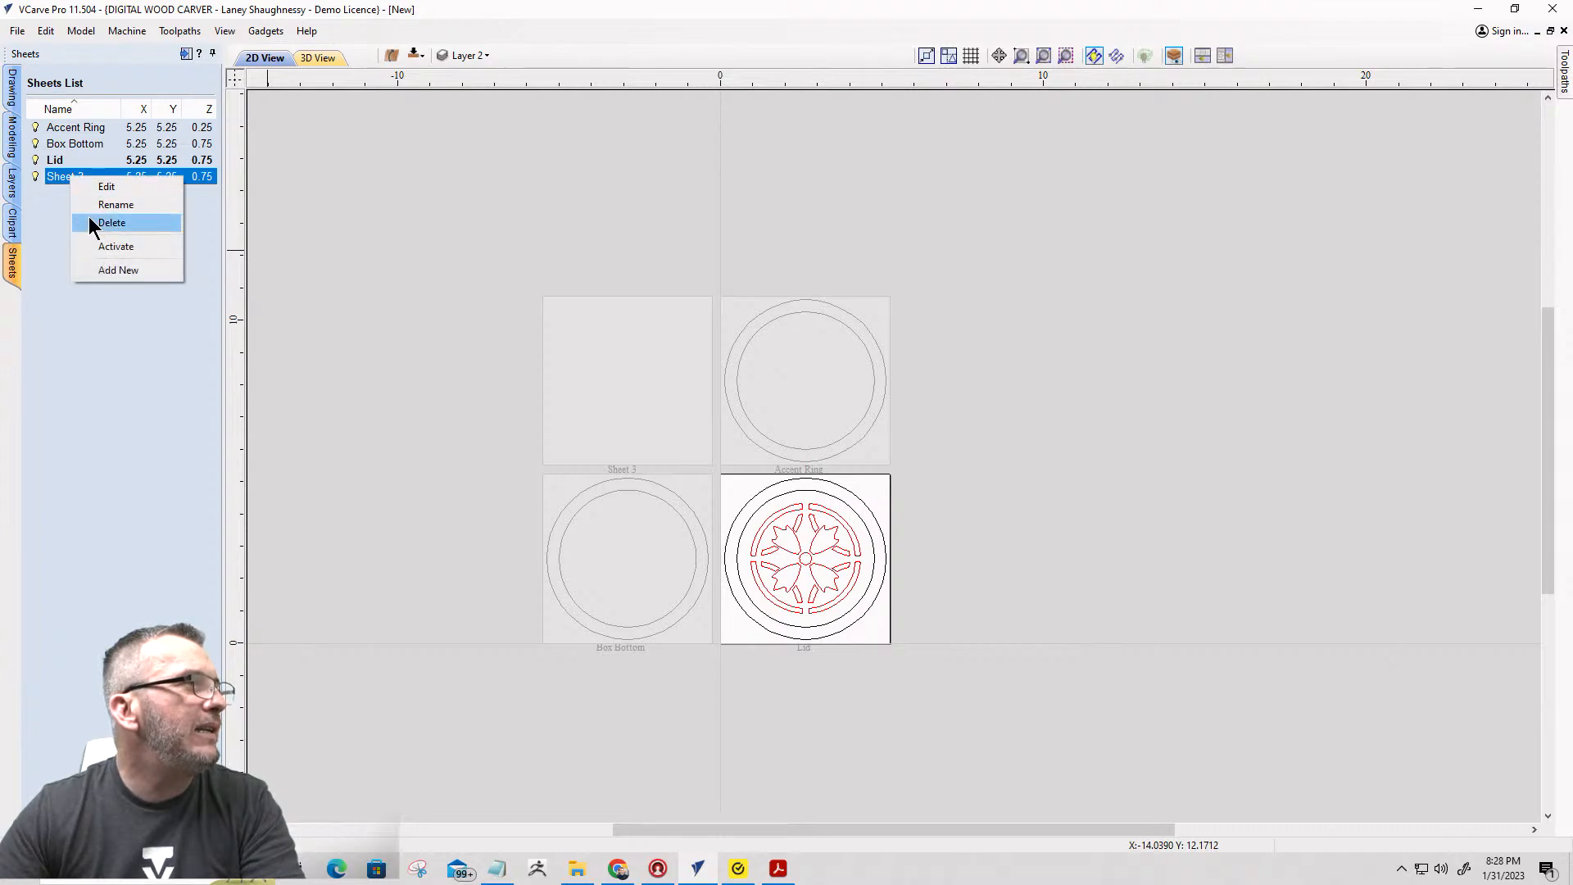
click(89, 206)
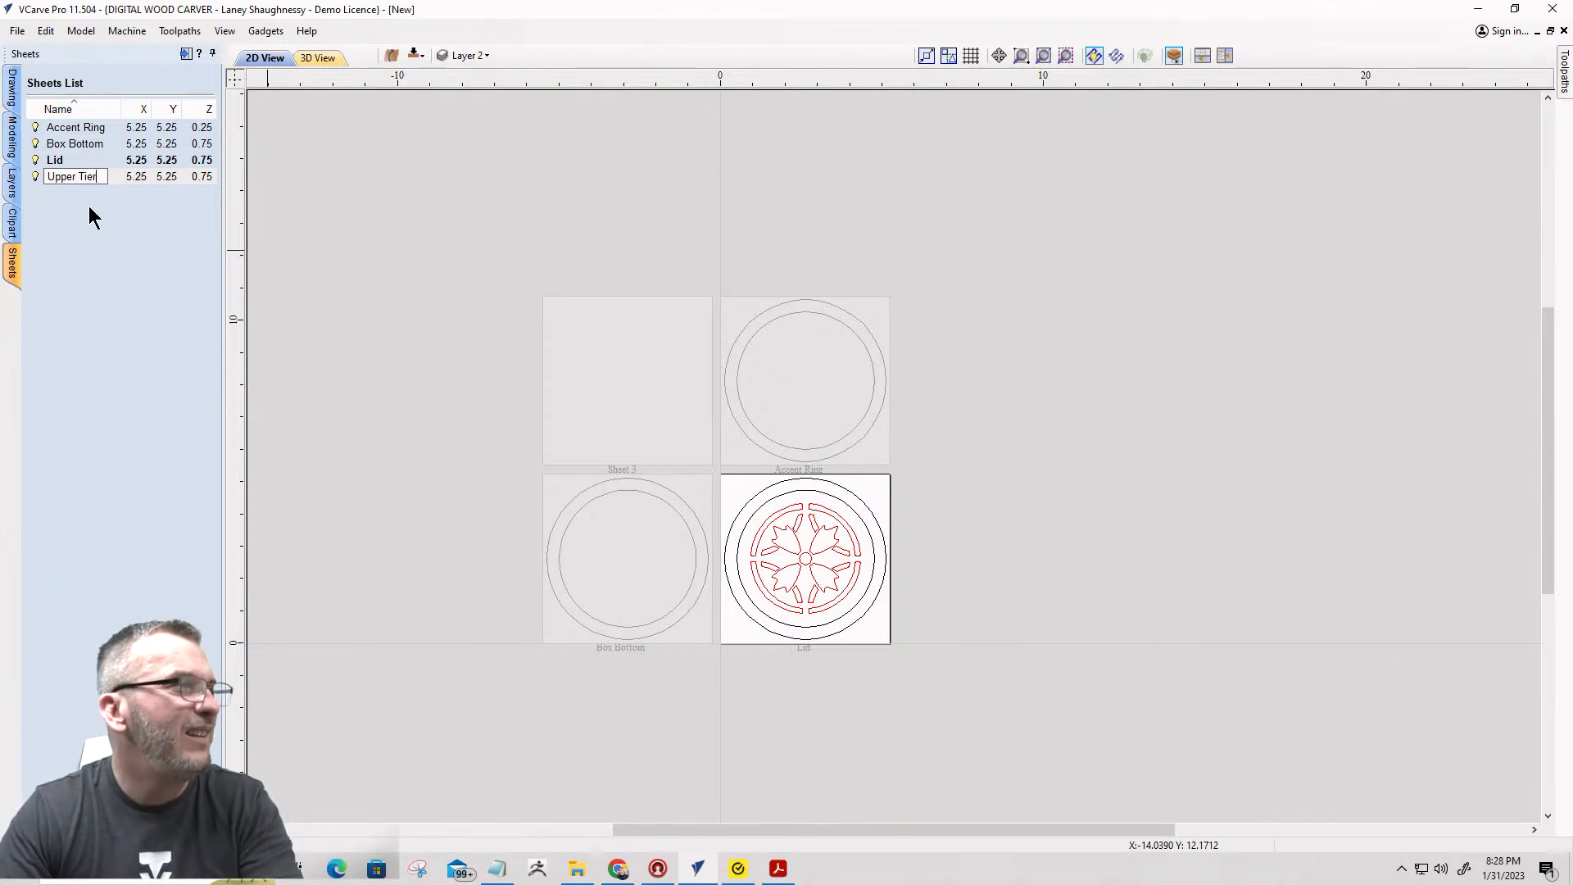
key(Return)
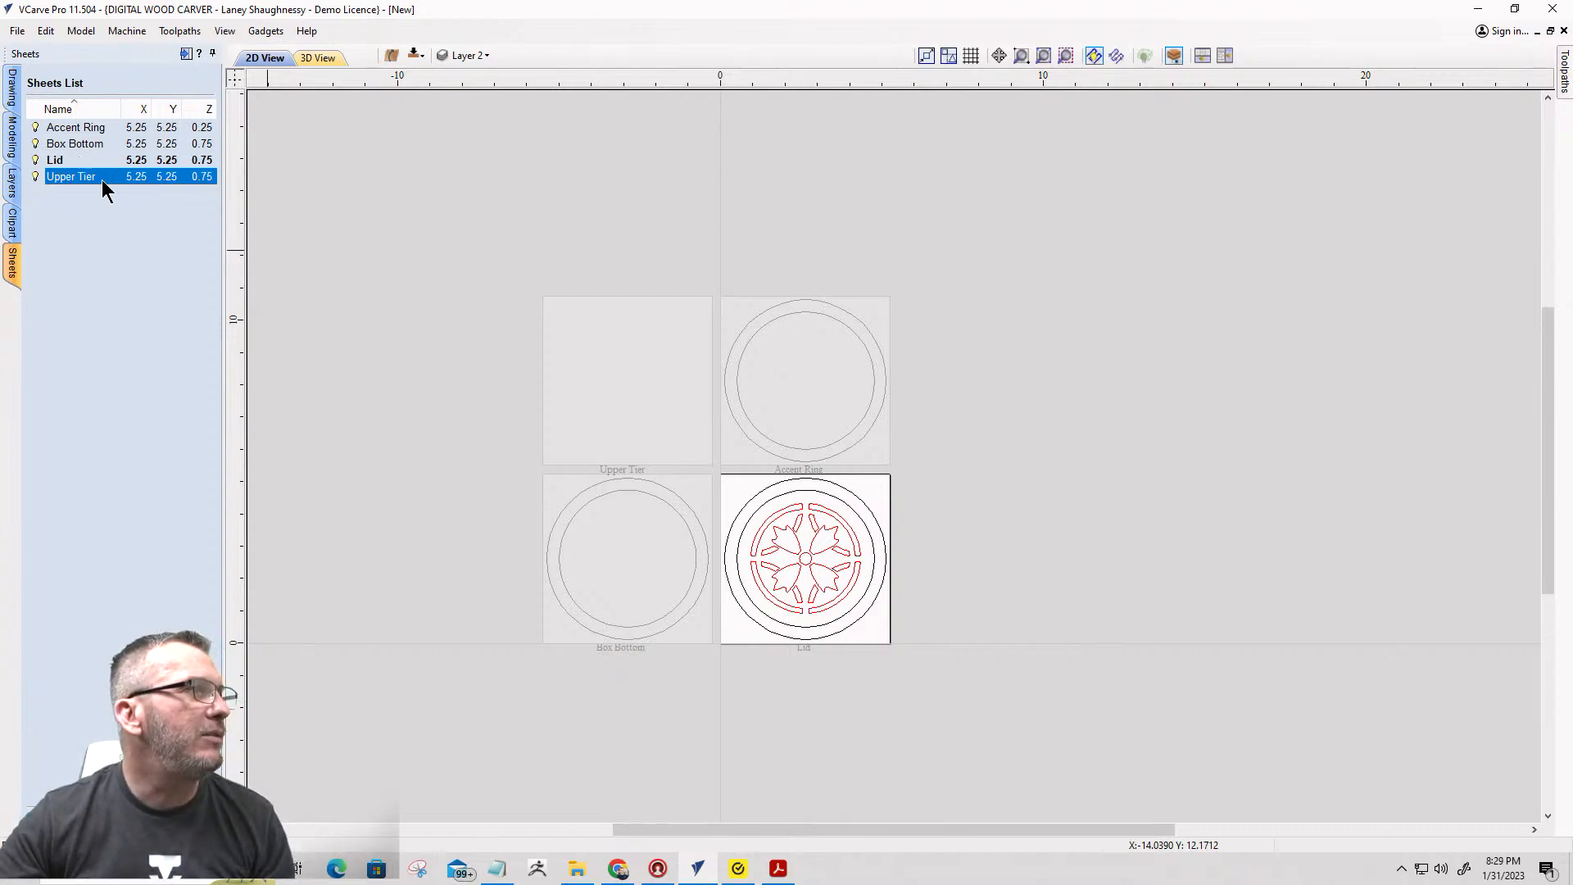
Set the Upper Tier sheet's thickness to 0.5 inches.
double_click(170, 175)
double_click(162, 167)
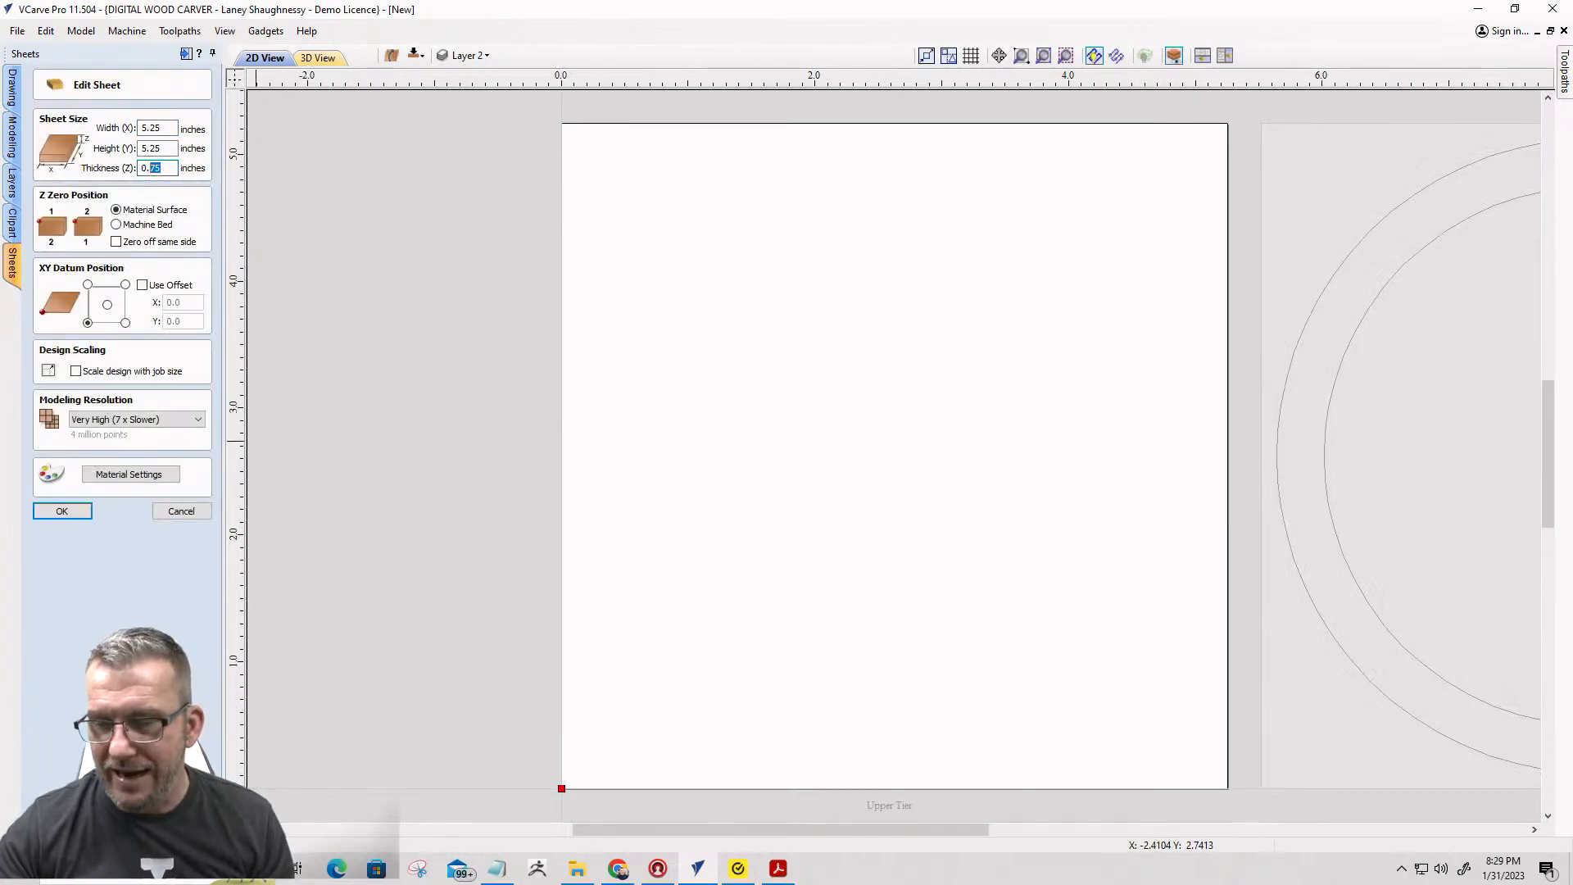
text(5)
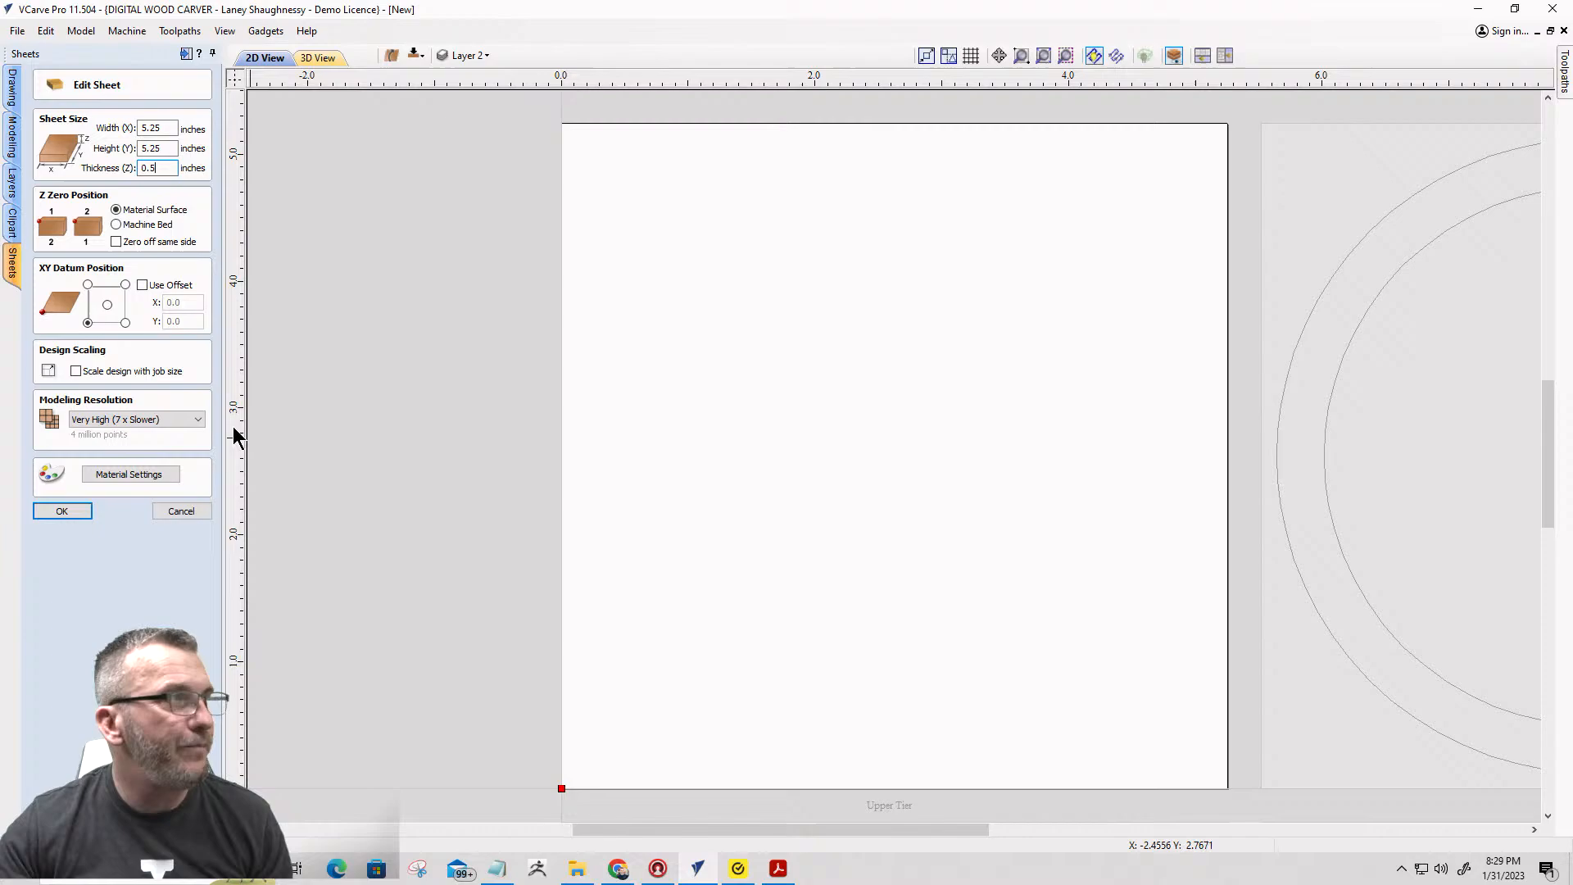
click(58, 510)
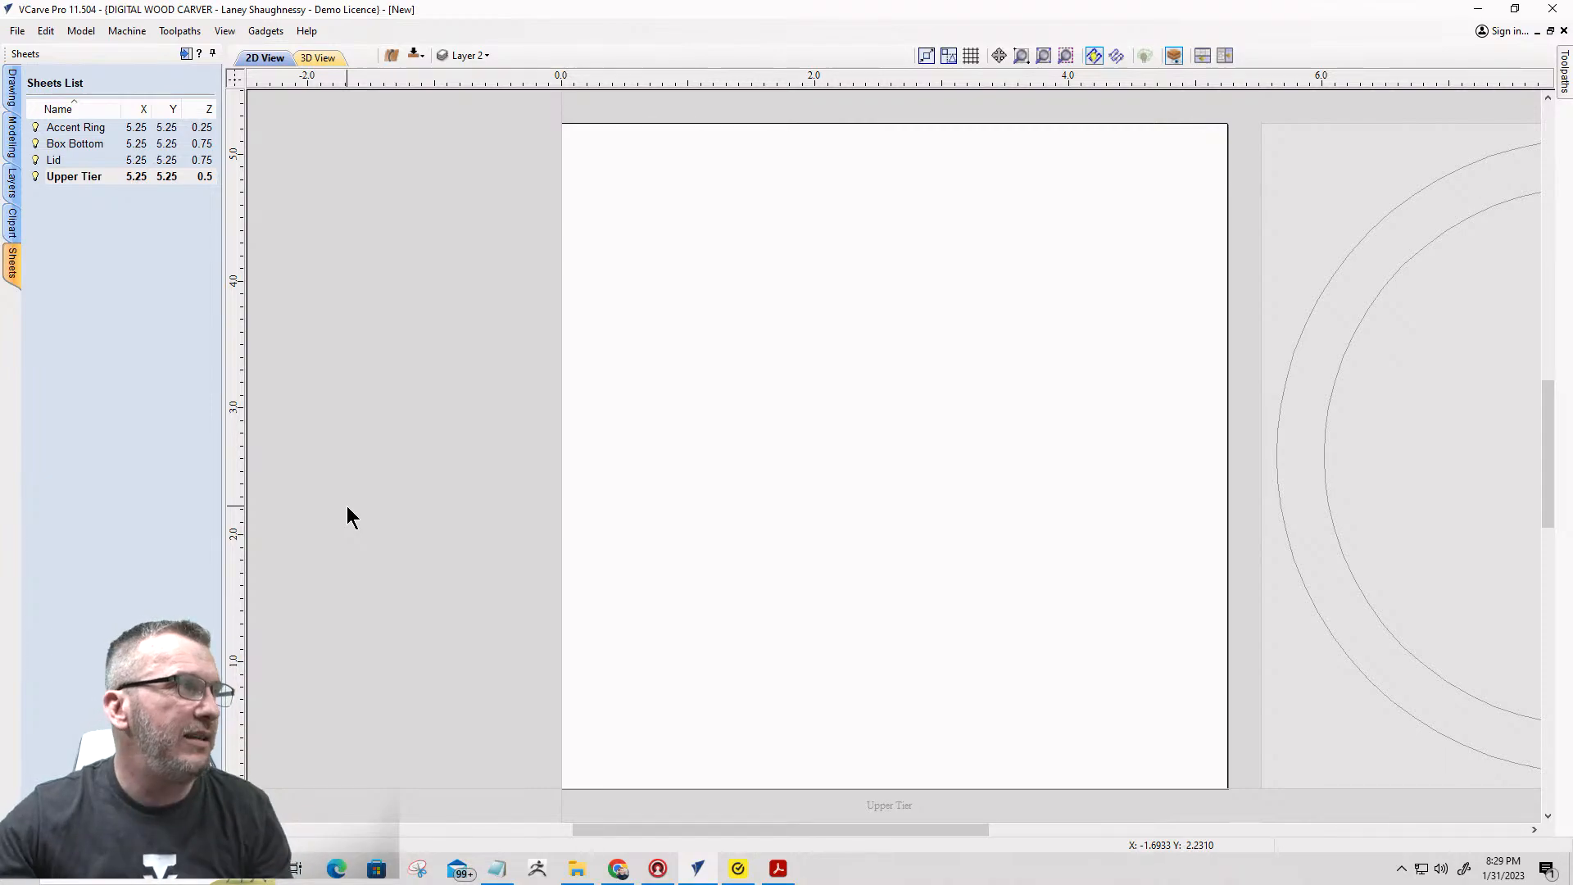
Make the Accent Ring sheet active and copy its two circles to the Upper Tier sheet.
scroll(689, 412, down, 4)
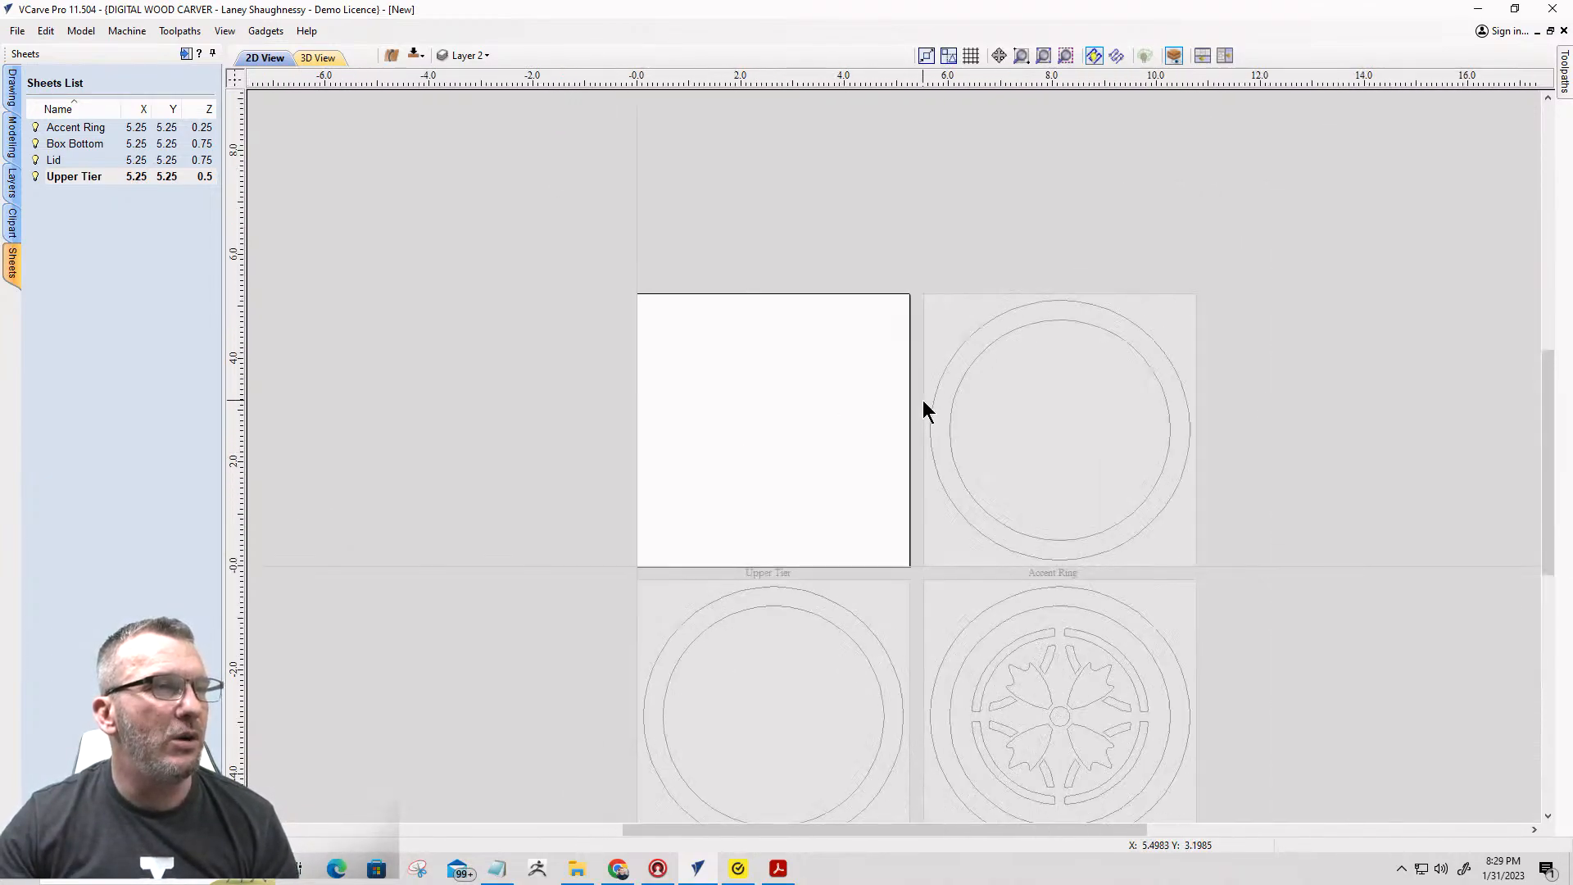
click(96, 129)
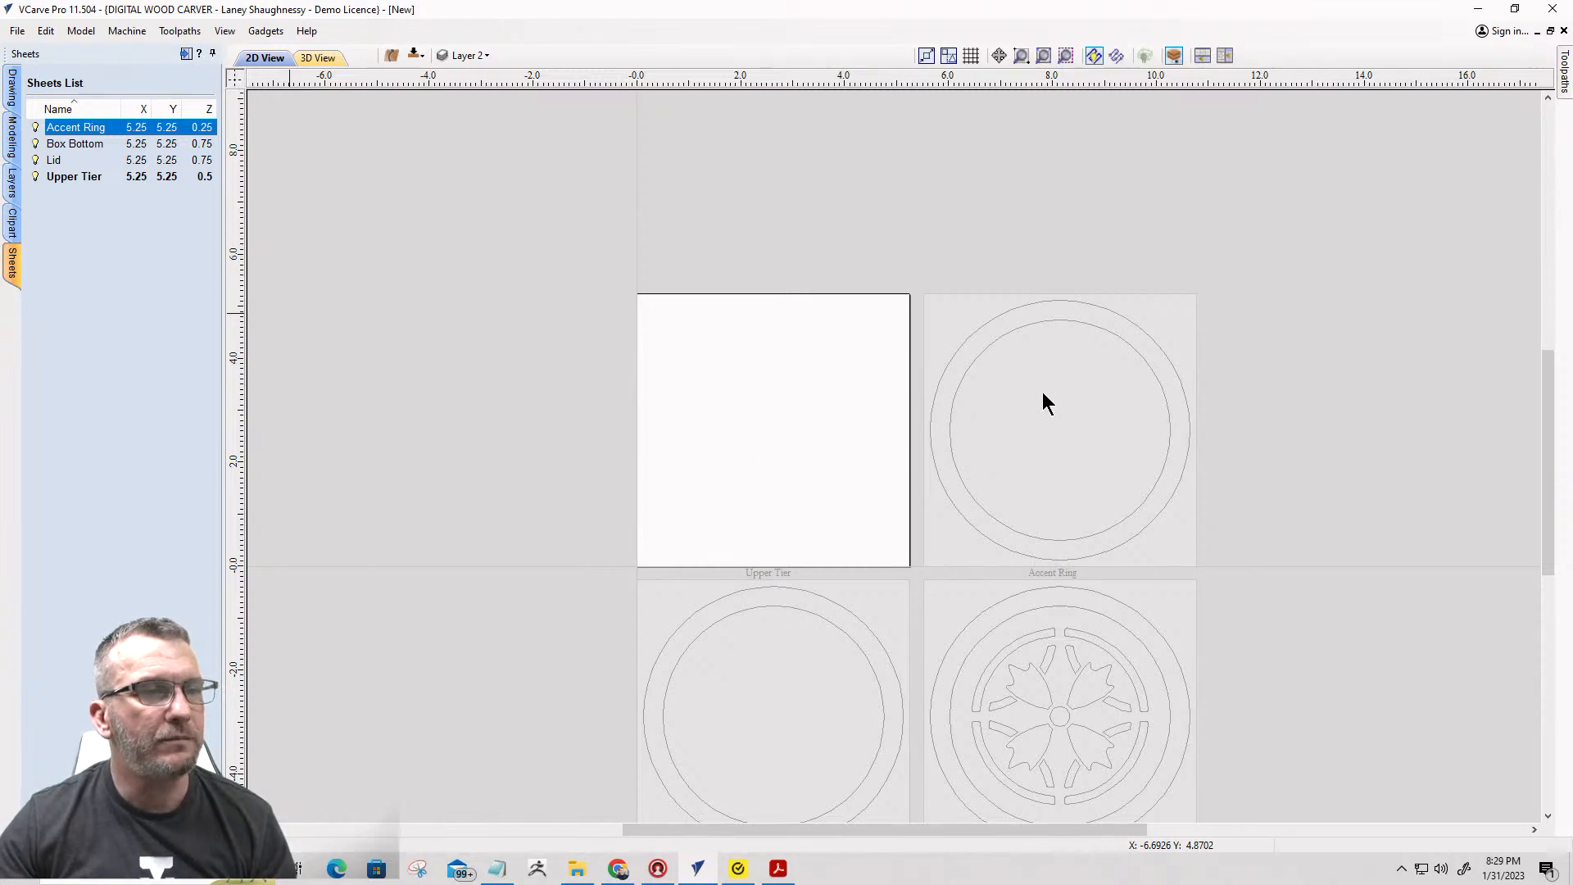
double_click(1013, 376)
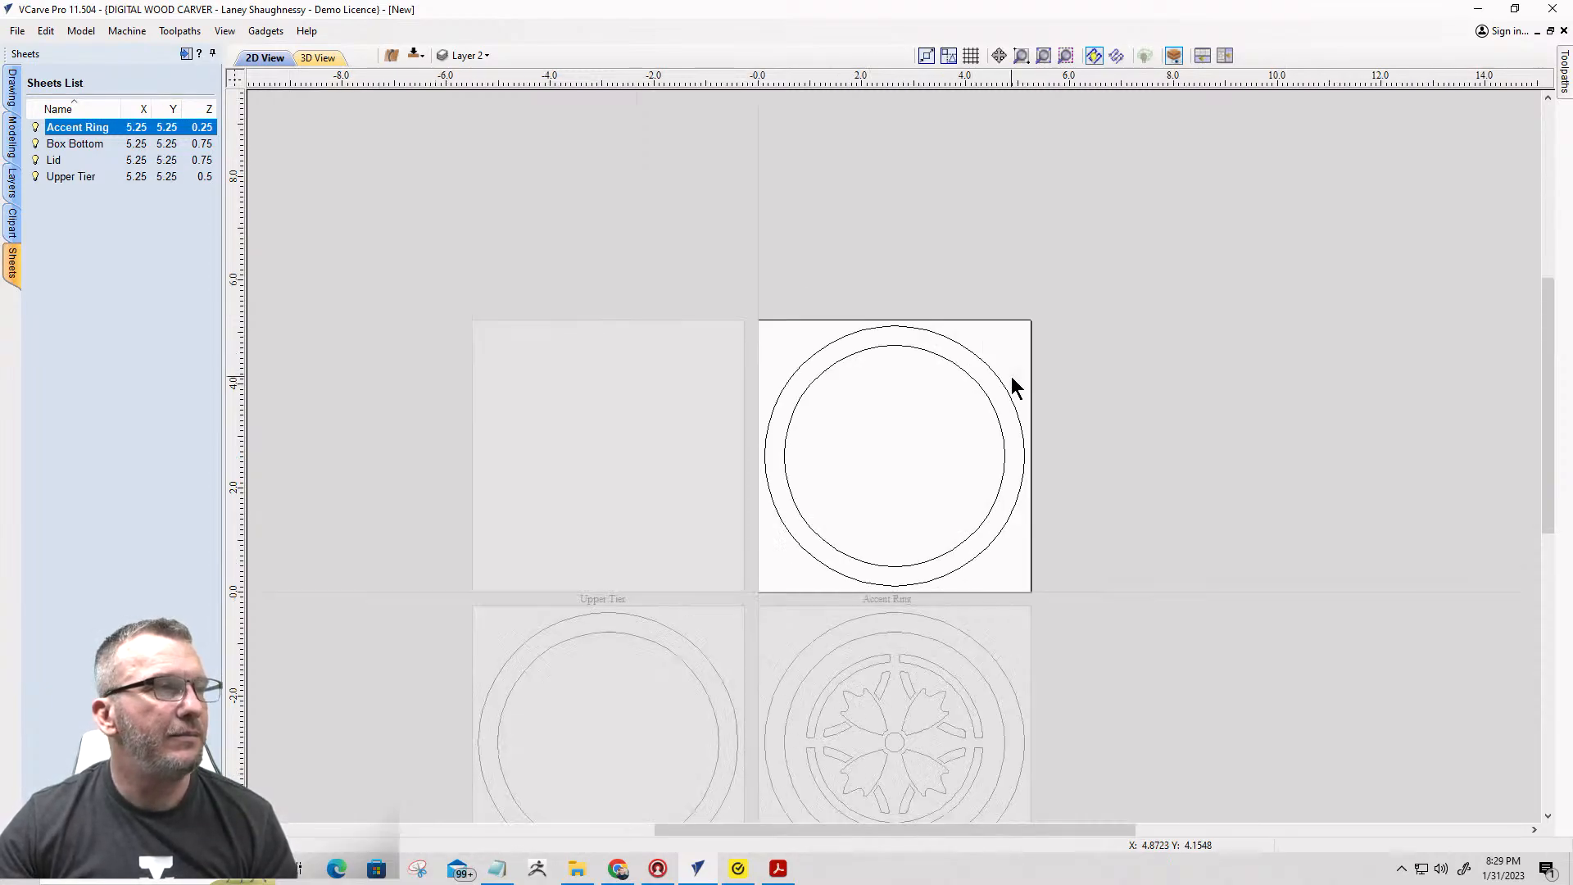
click(805, 360)
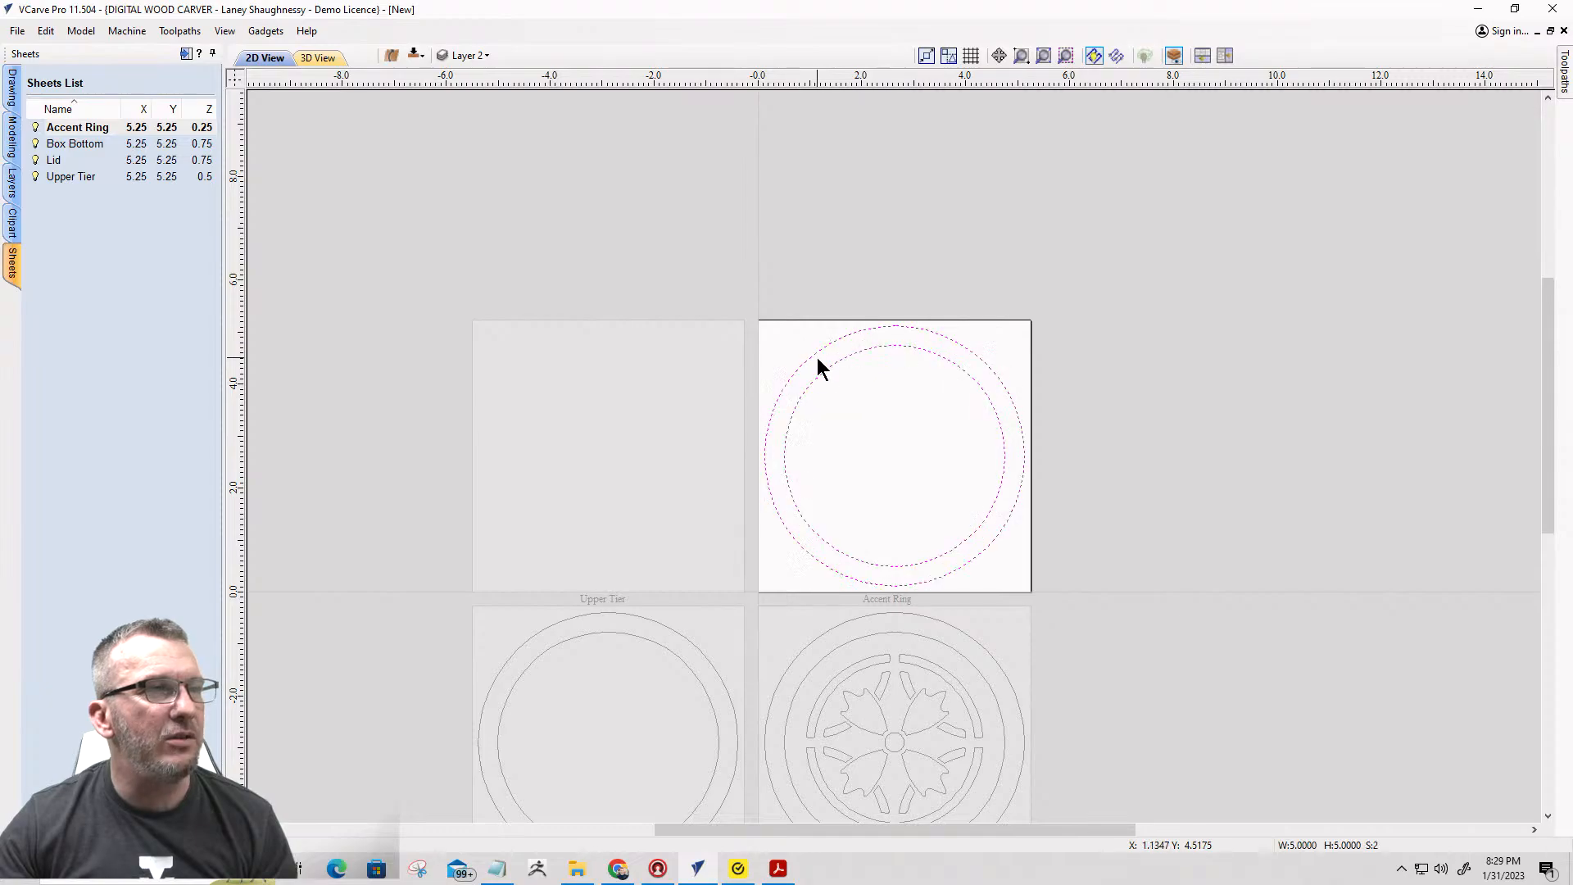
right_click(815, 359)
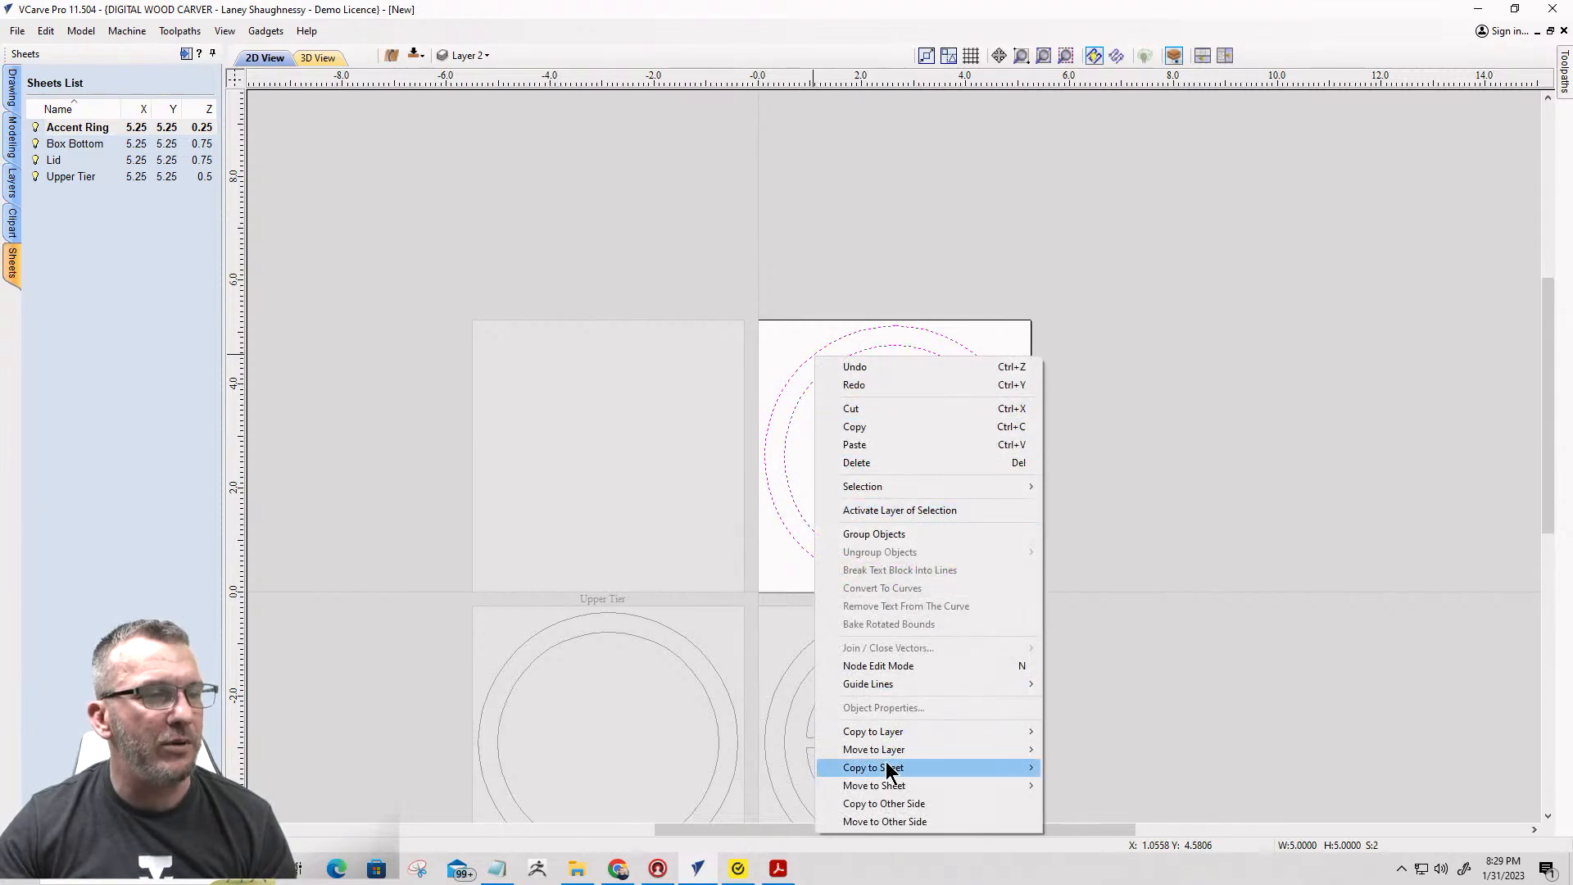
mouse_move(889, 770)
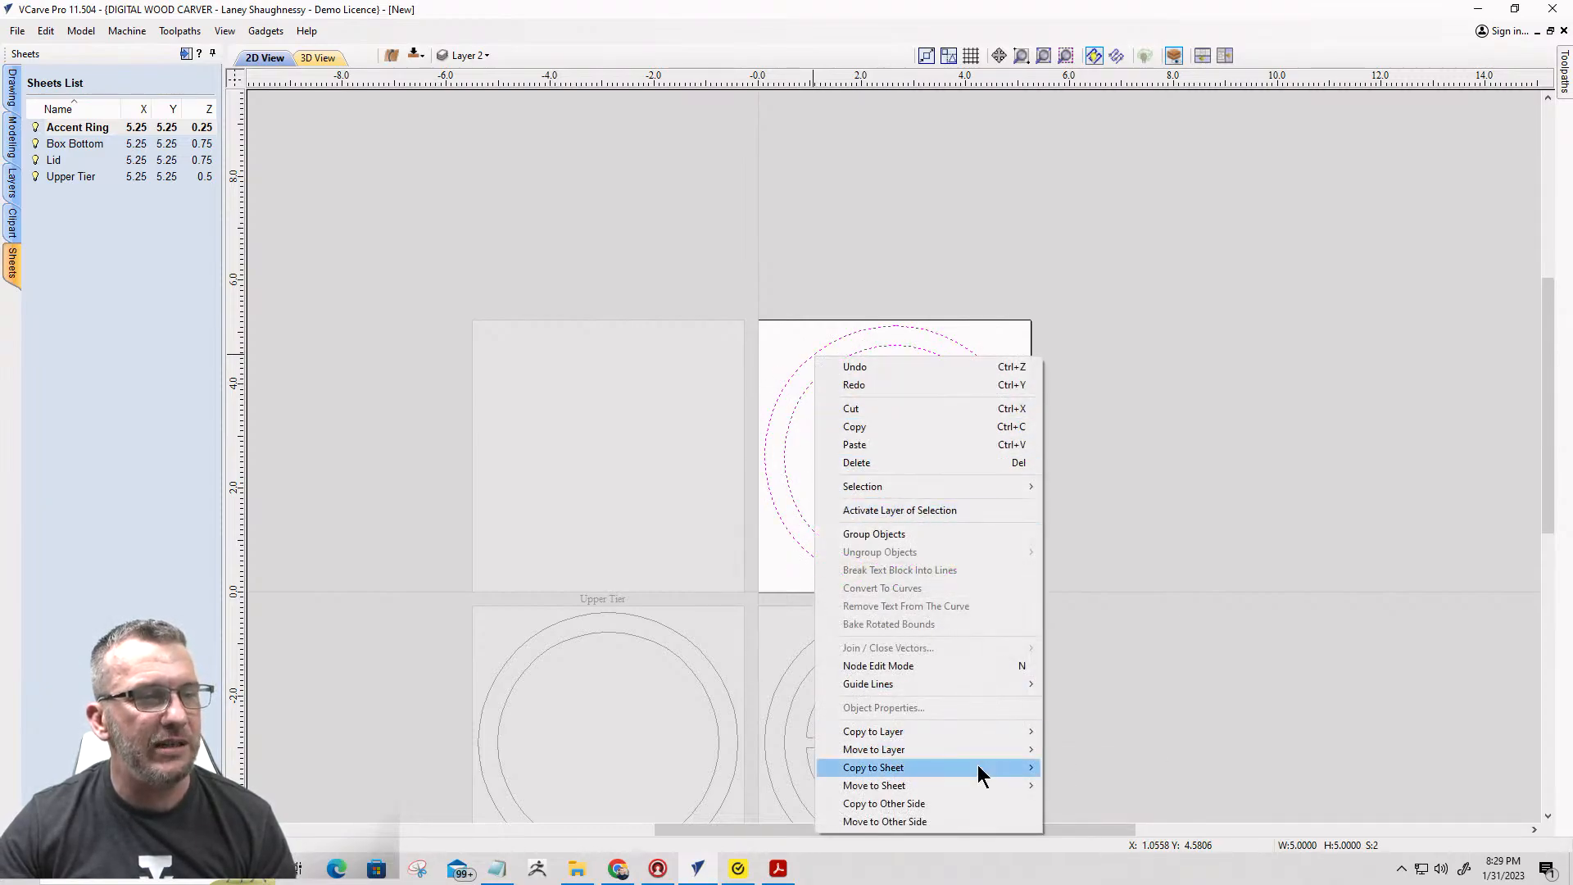
click(1094, 804)
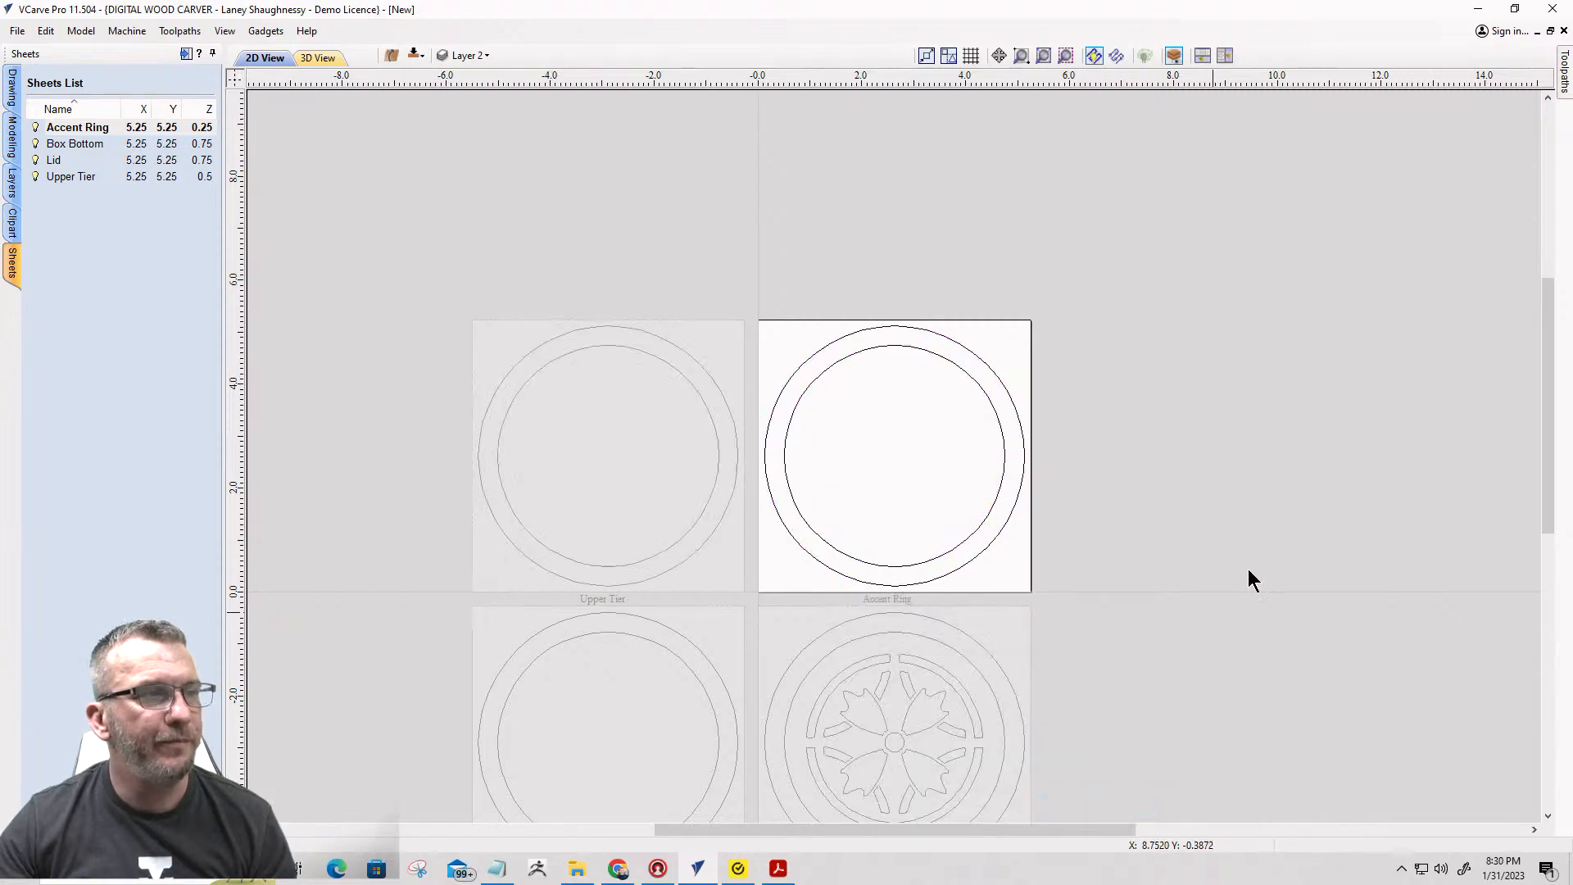
Make Box Bottom the active sheet and start a Pocket toolpath on its inner circle with a 0.5 inch cut depth.
scroll(779, 533, up, 3)
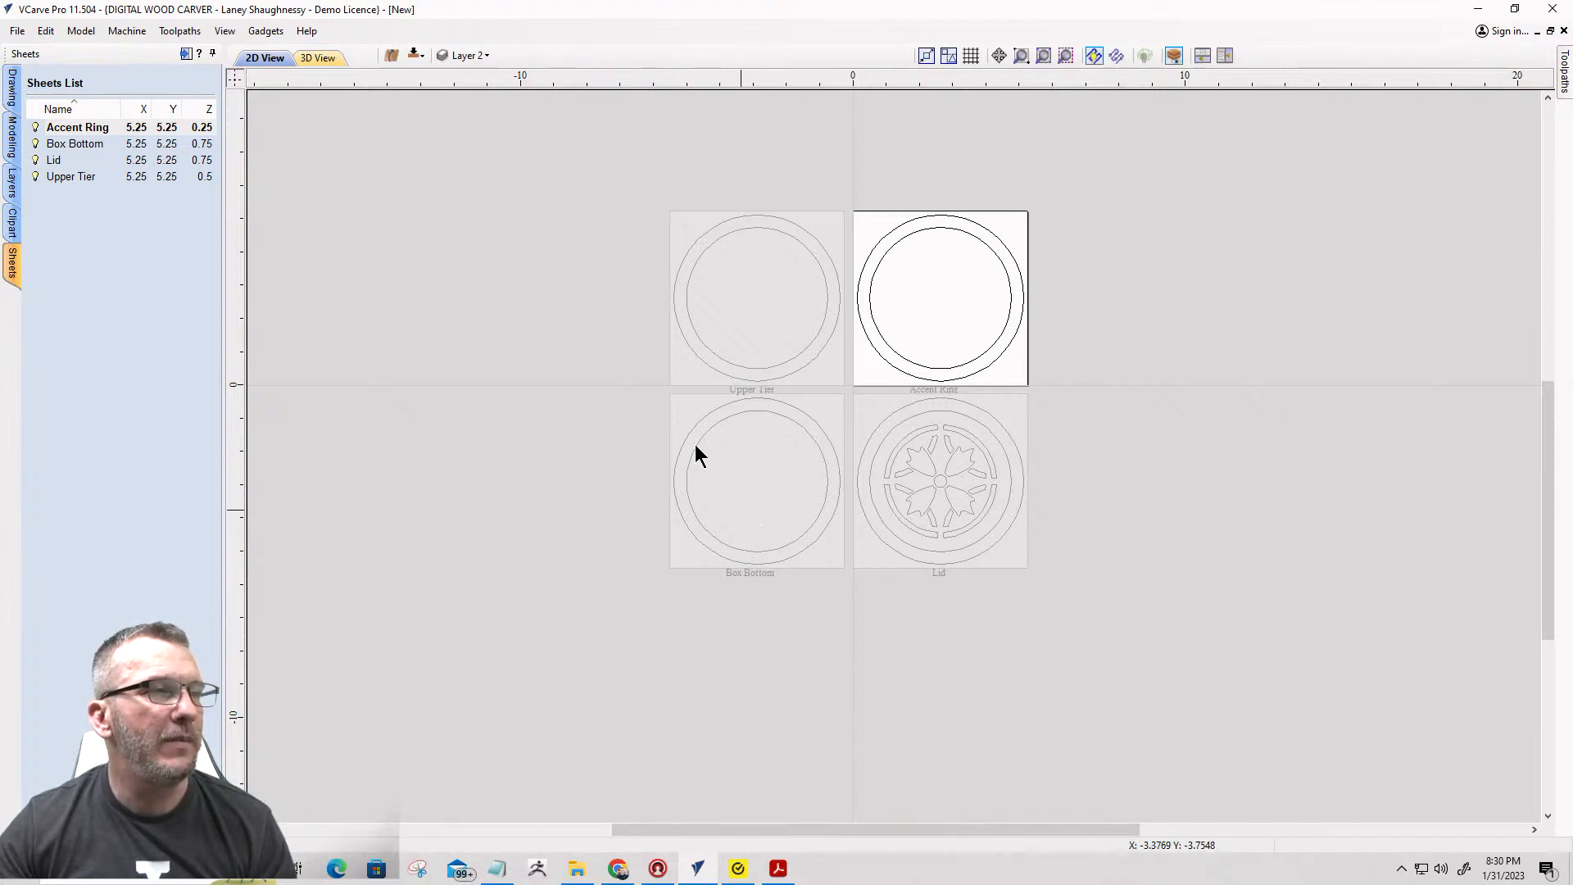
click(112, 144)
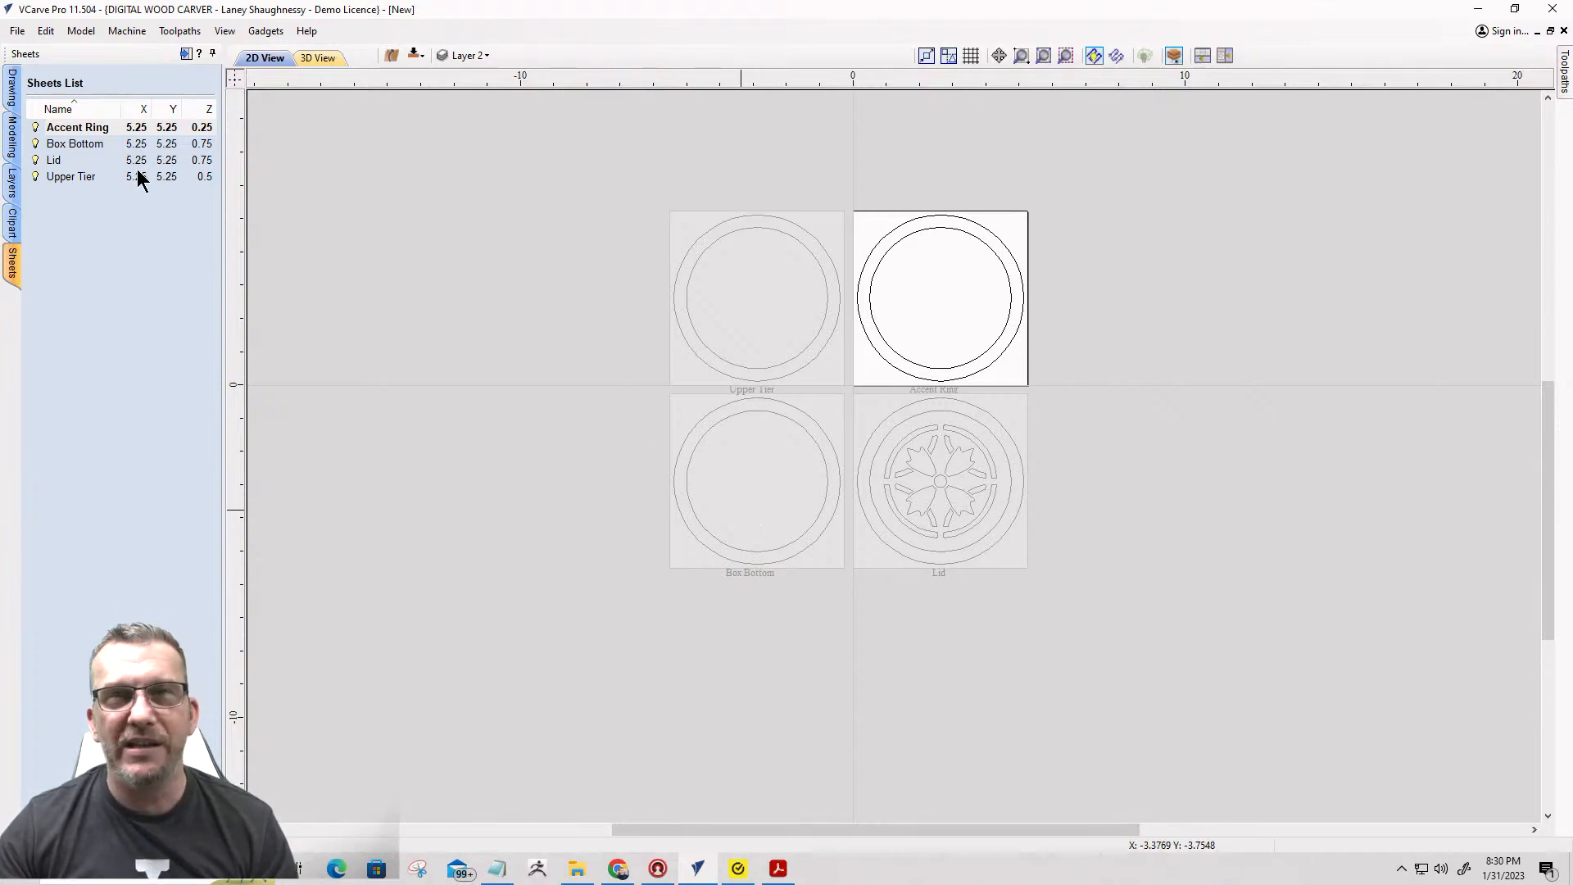
click(186, 54)
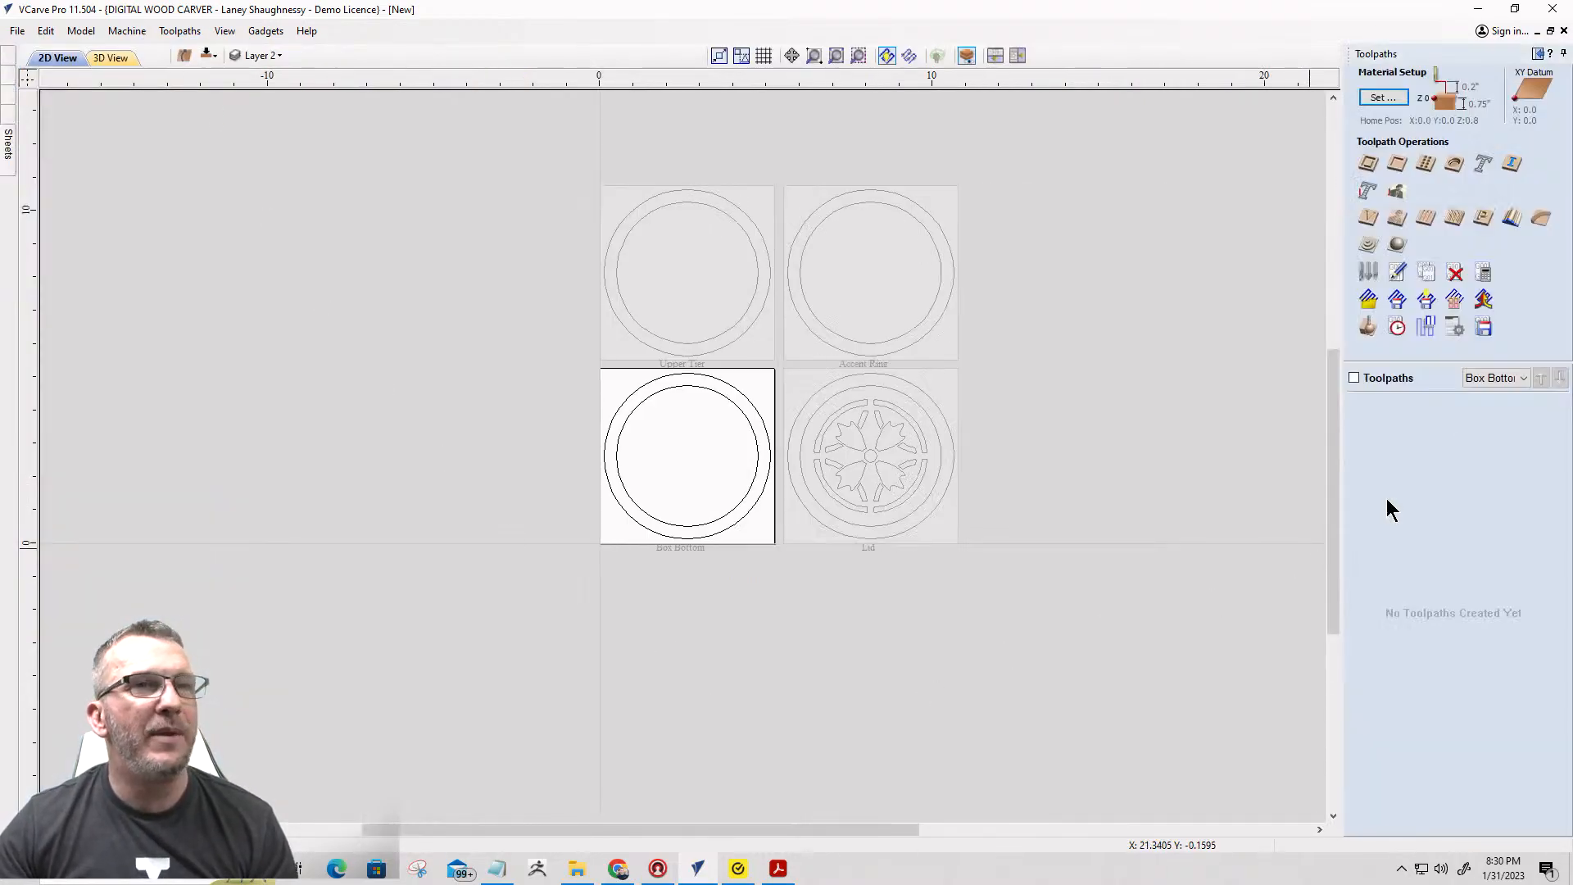
click(705, 524)
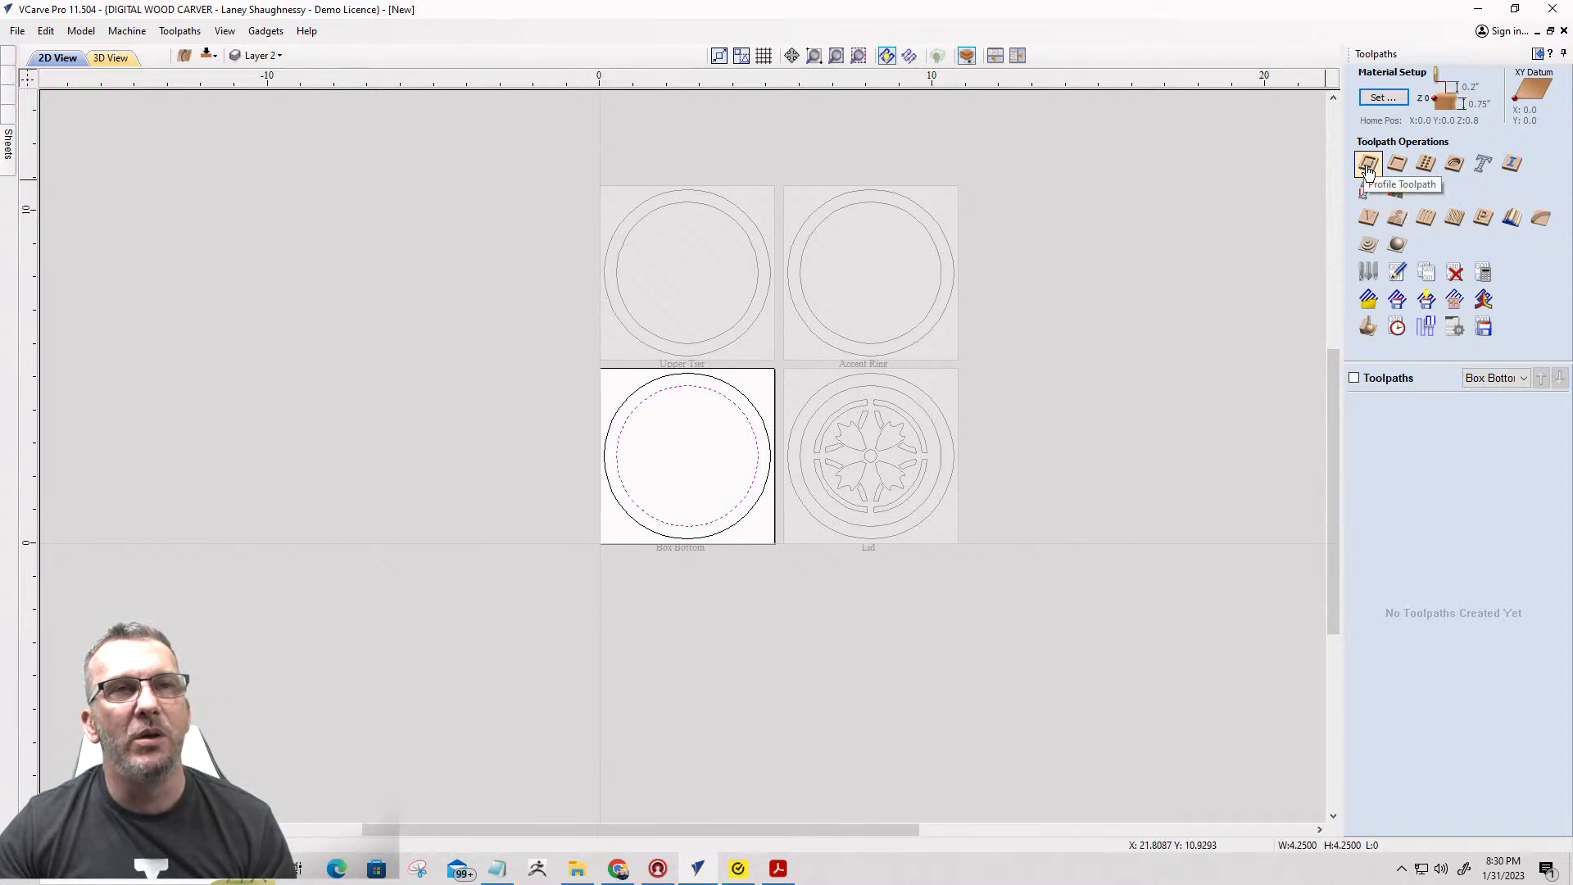
click(1397, 164)
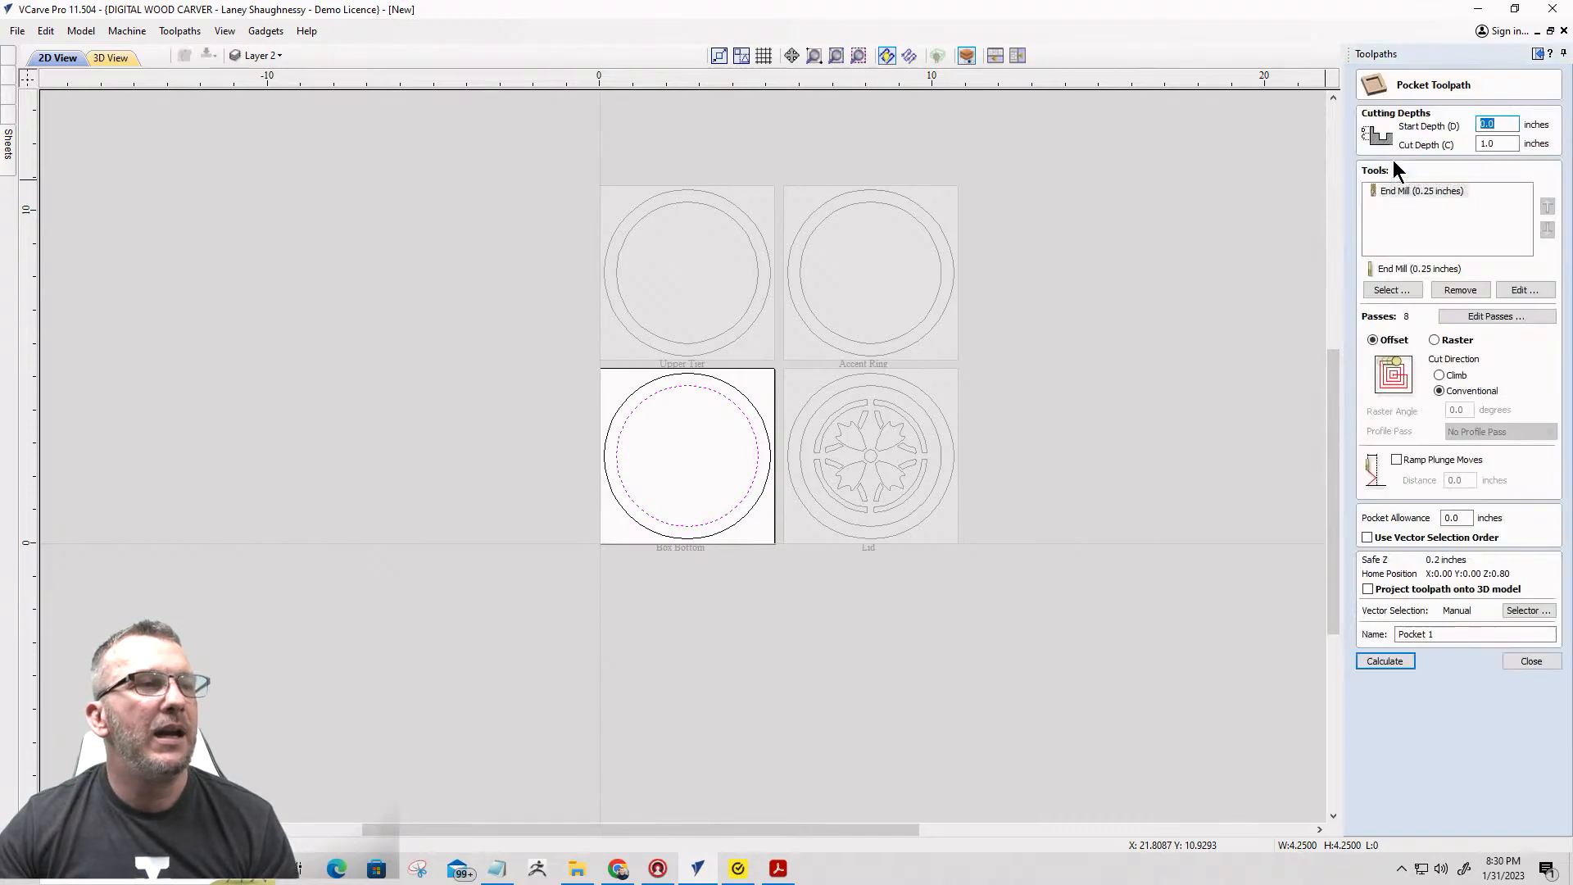
click(1497, 142)
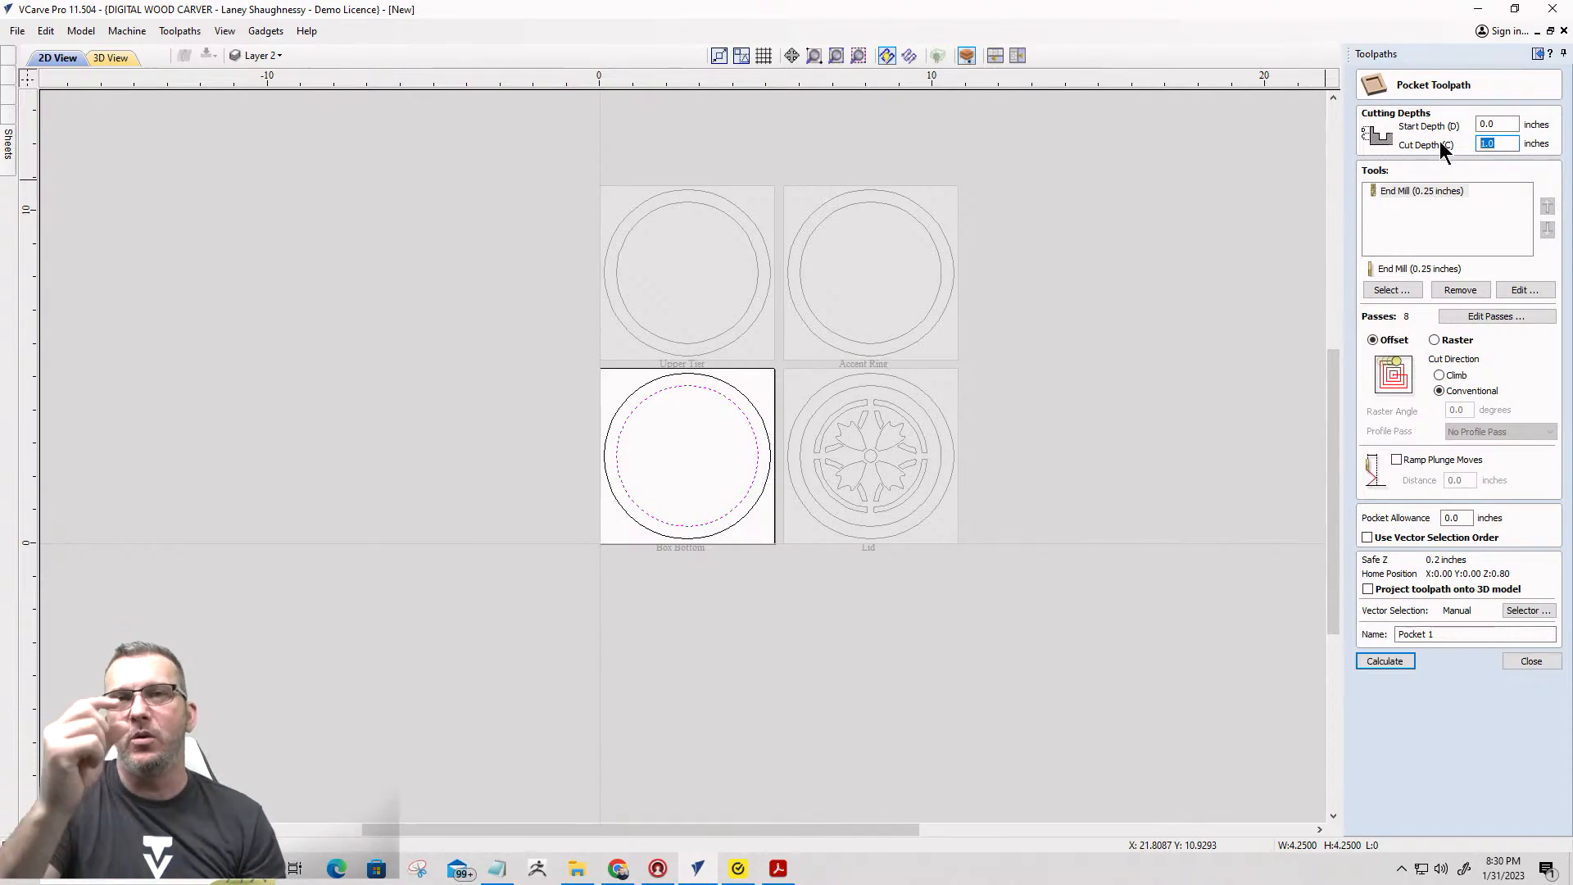
text(0.5)
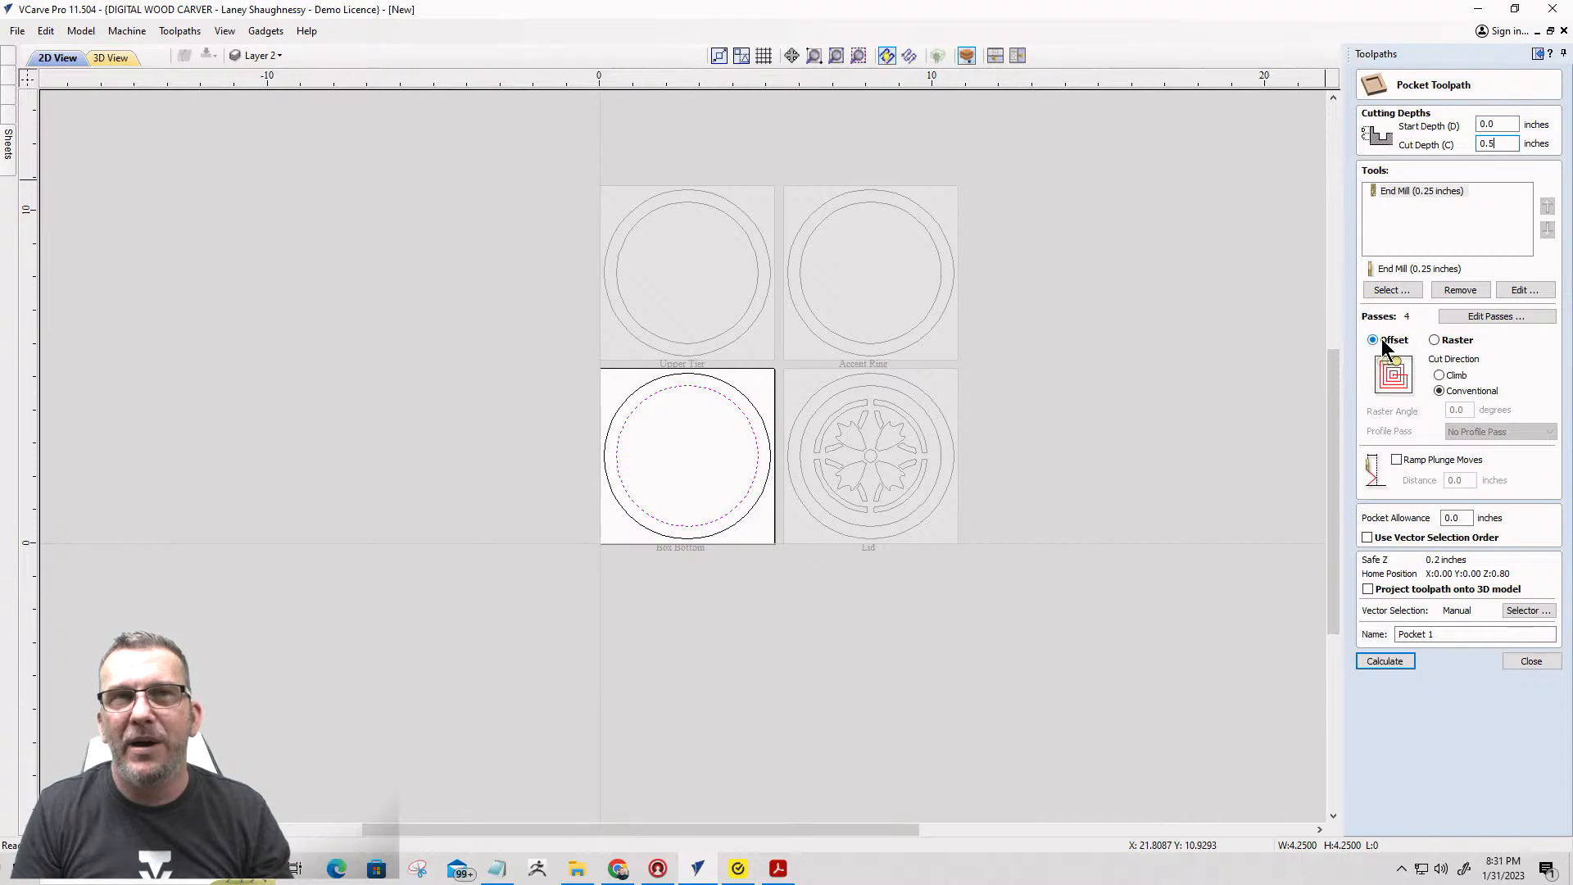
Name the pocket toolpath Bottom Pocket_.25EM and calculate it.
drag(1442, 634, 1368, 643)
text(Bott)
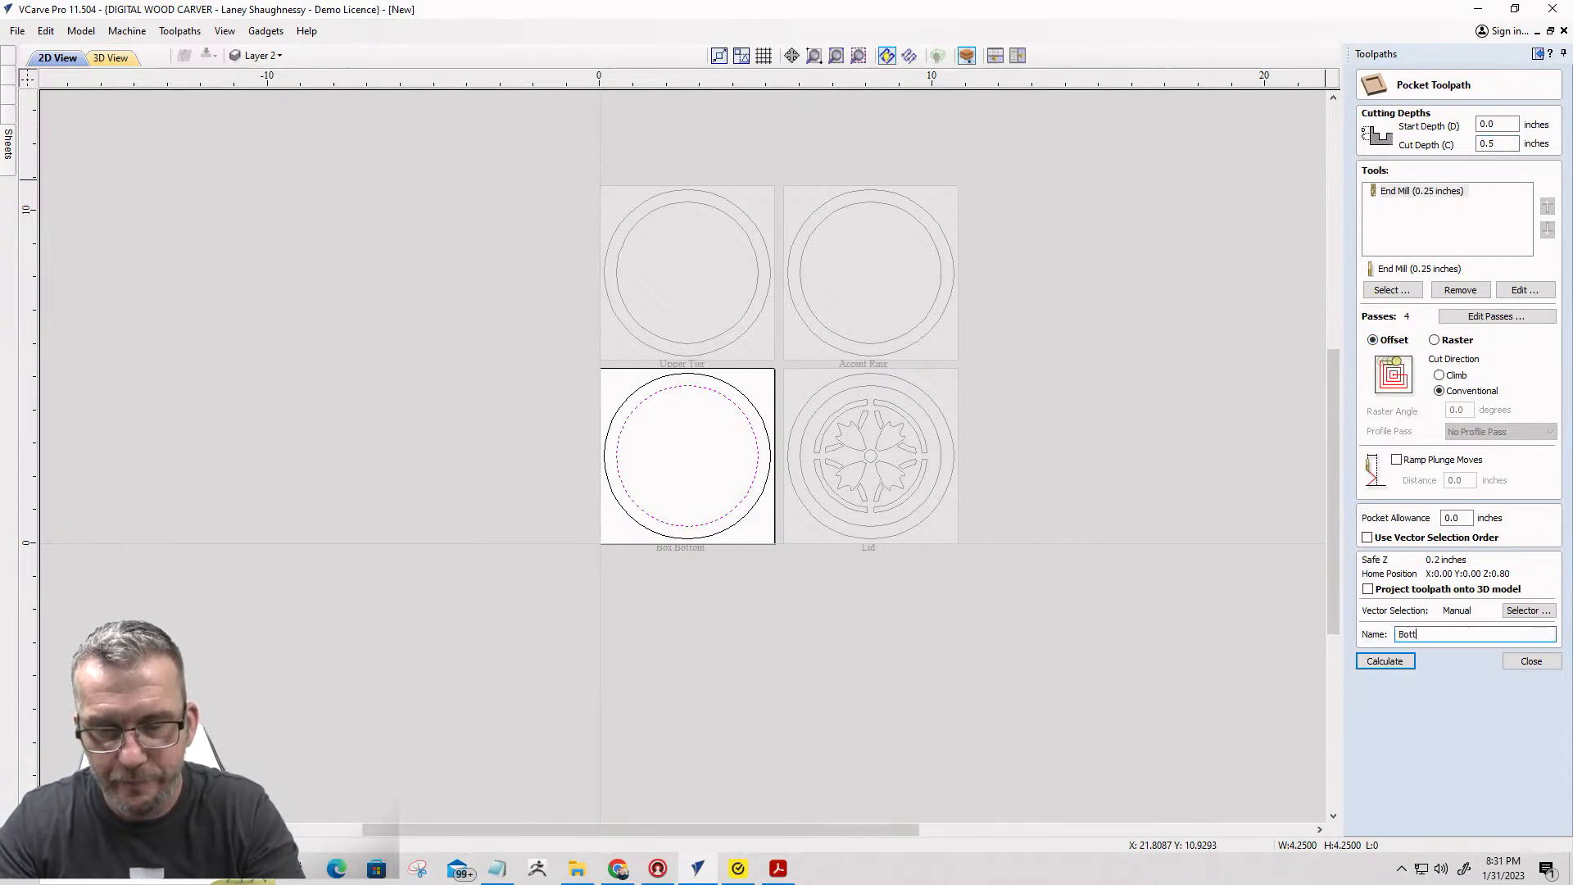
text(om Pocket)
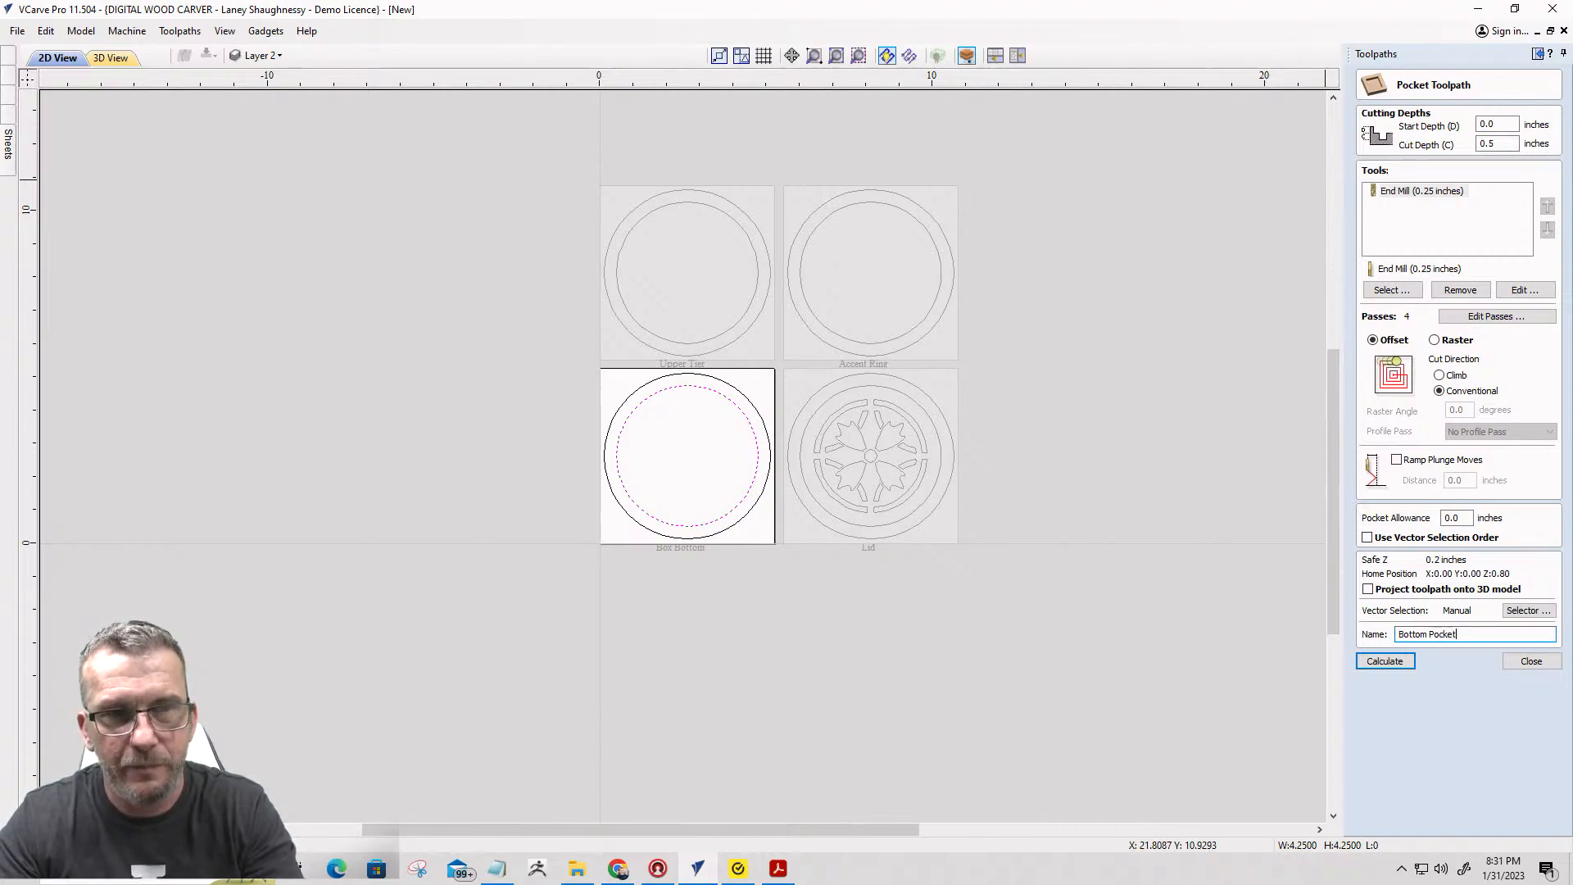
text(_.25)
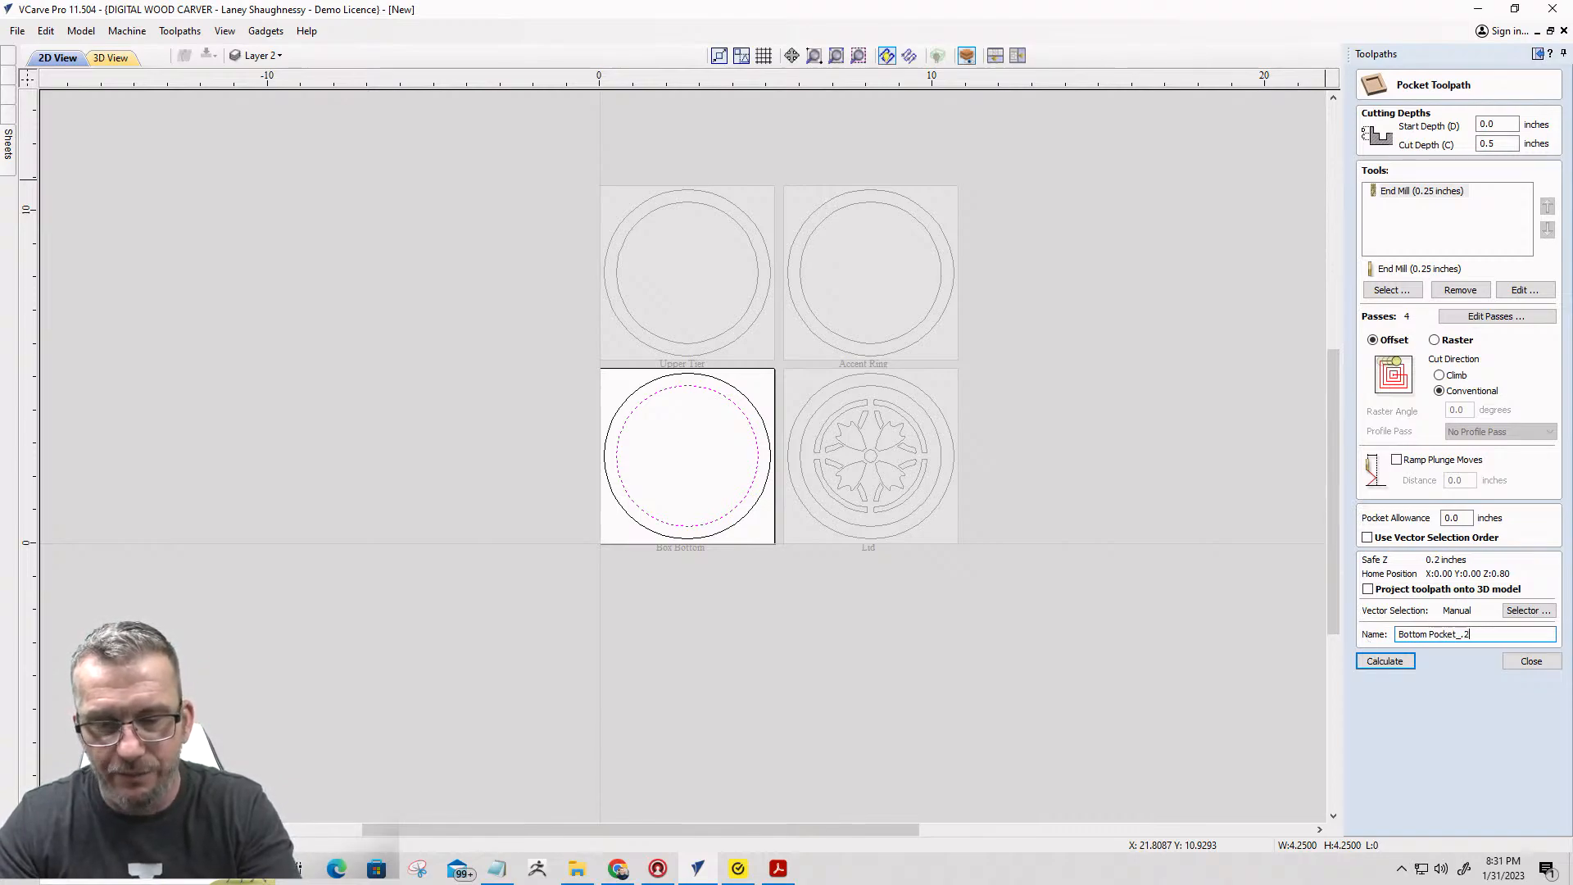
text(EM)
click(1369, 660)
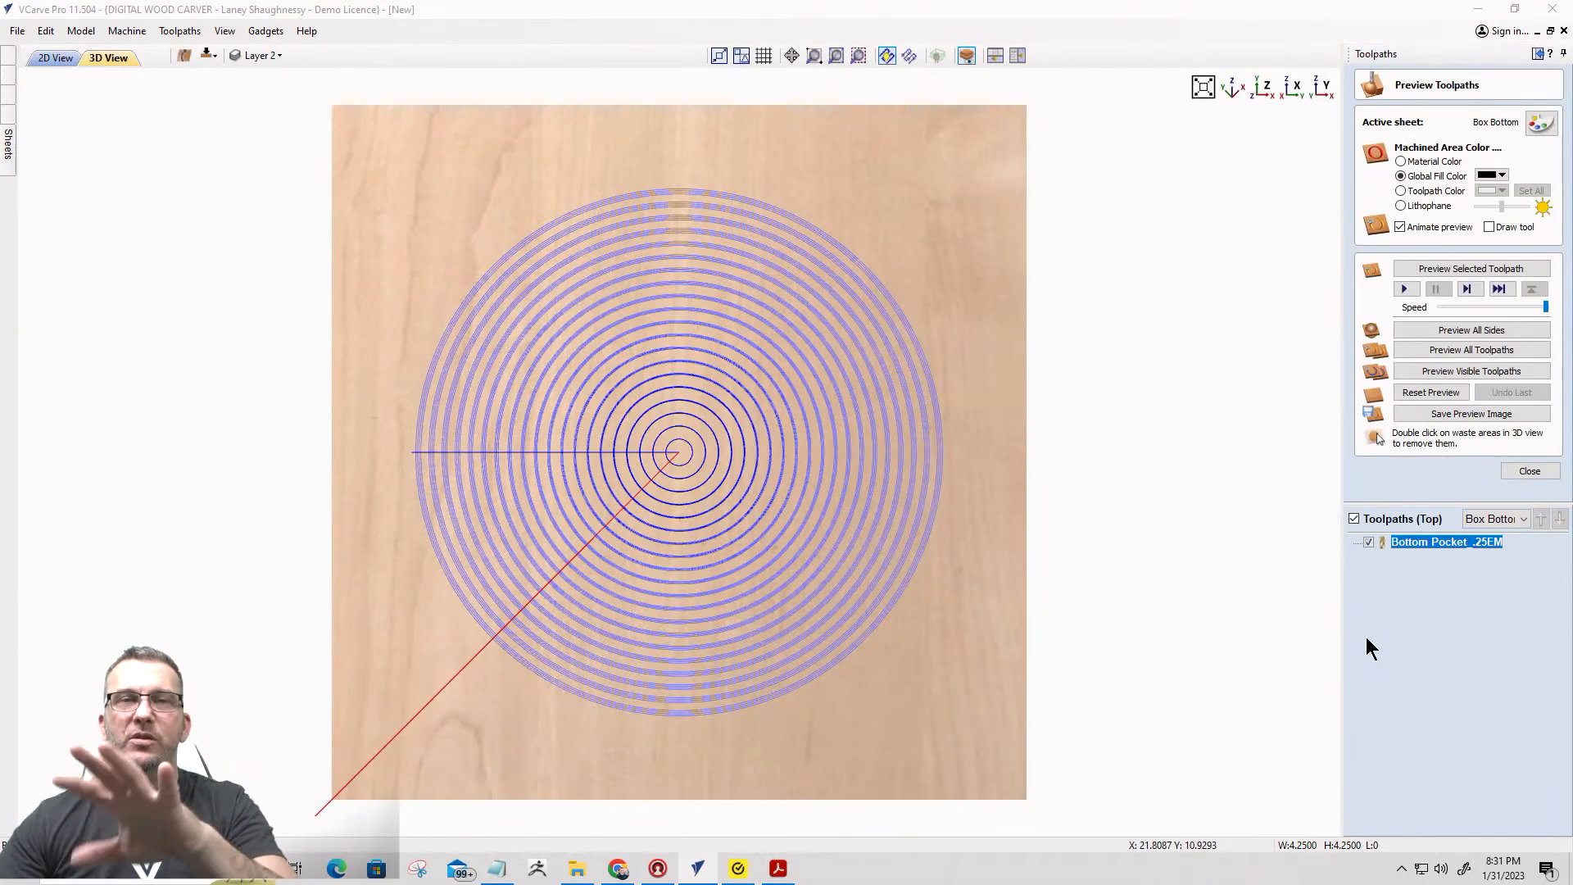
Preview the visible toolpaths on Box Bottom in 3D and show the machined area in the material color.
click(1469, 364)
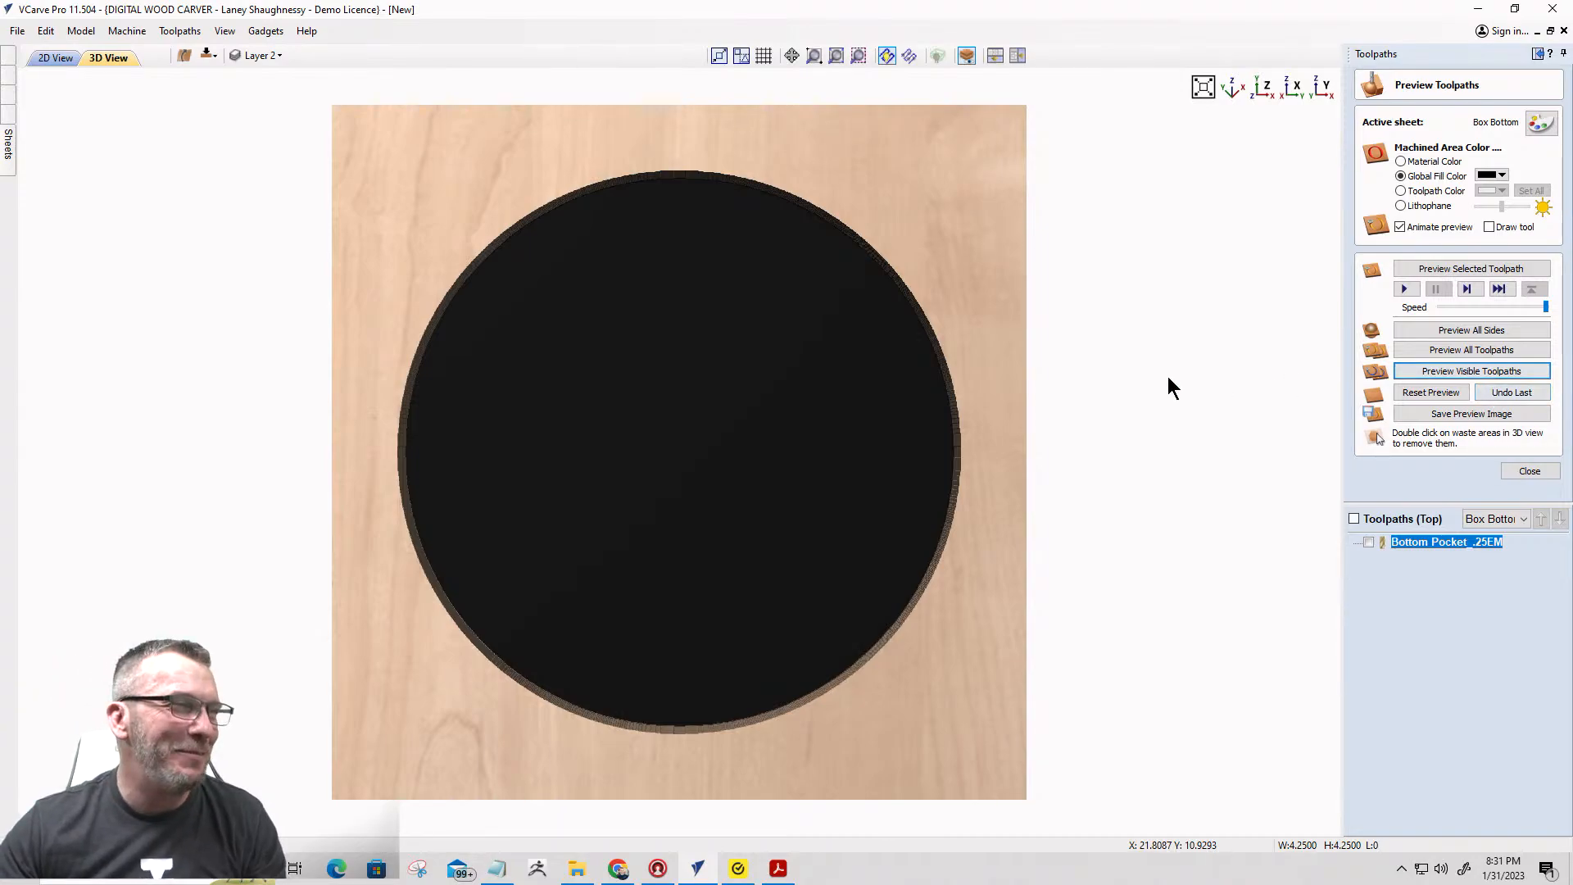
click(1401, 161)
drag(718, 688, 648, 382)
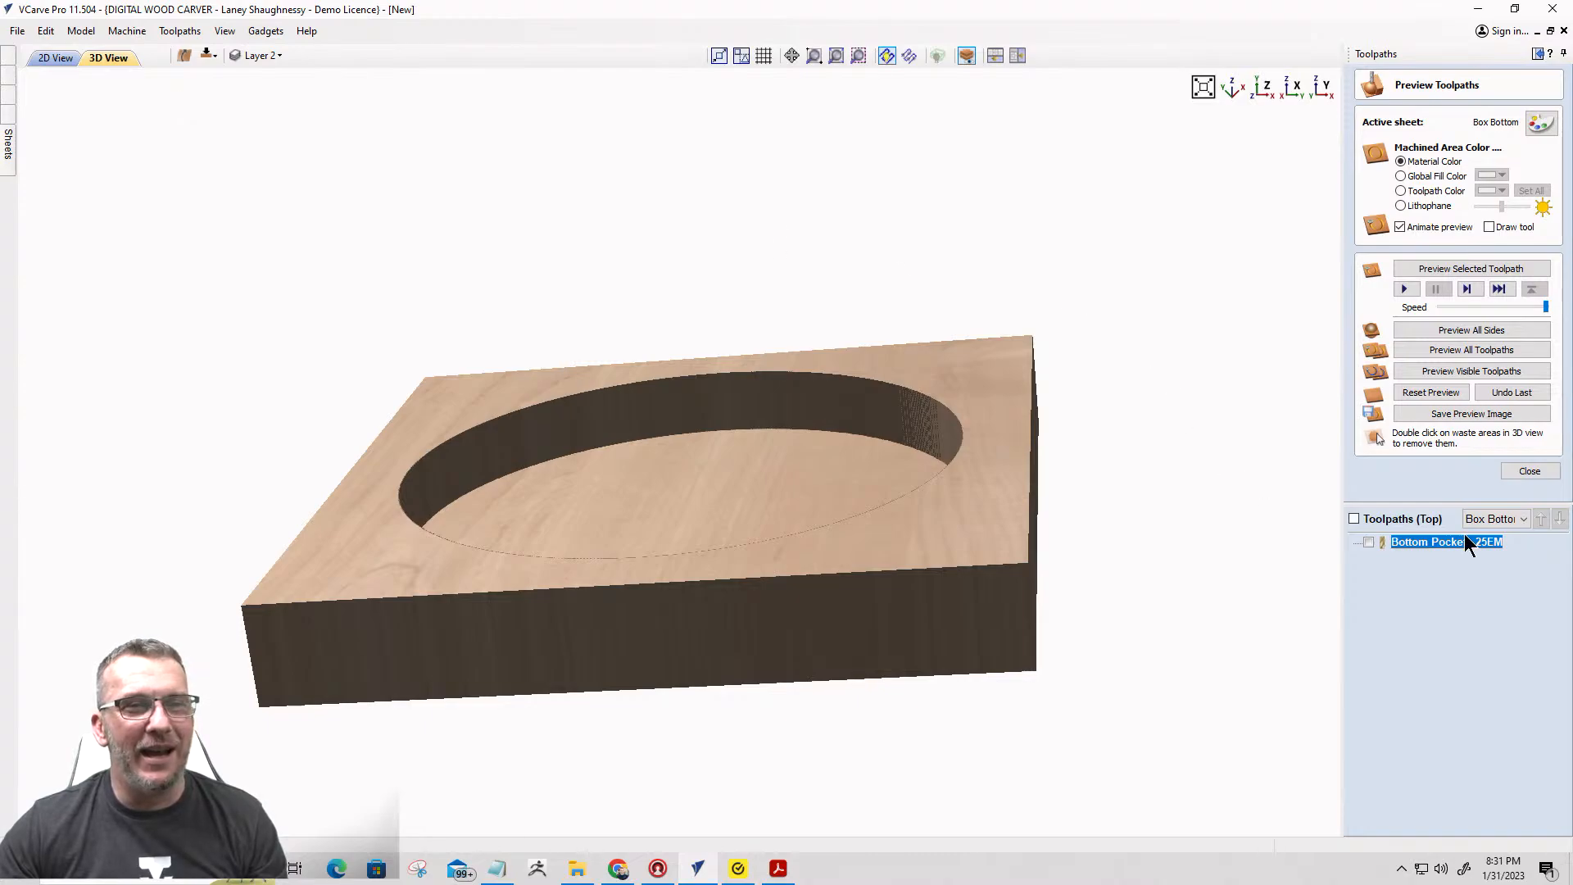
Start a 2D Profile toolpath on the outer circle of Box Bottom with a 0.75 inch cut depth.
click(59, 58)
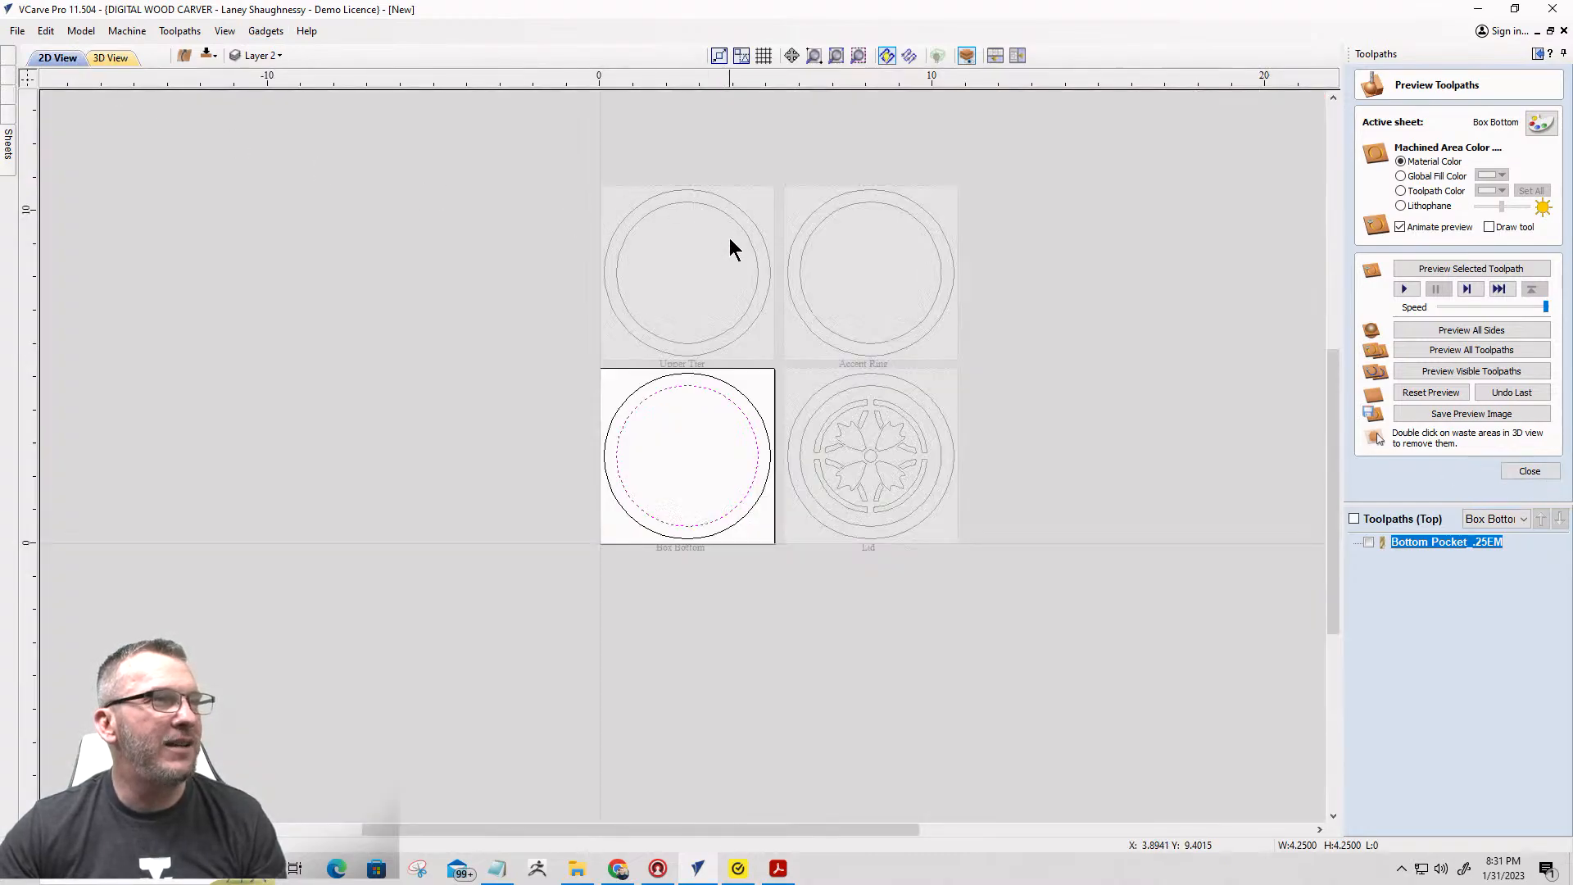
click(745, 403)
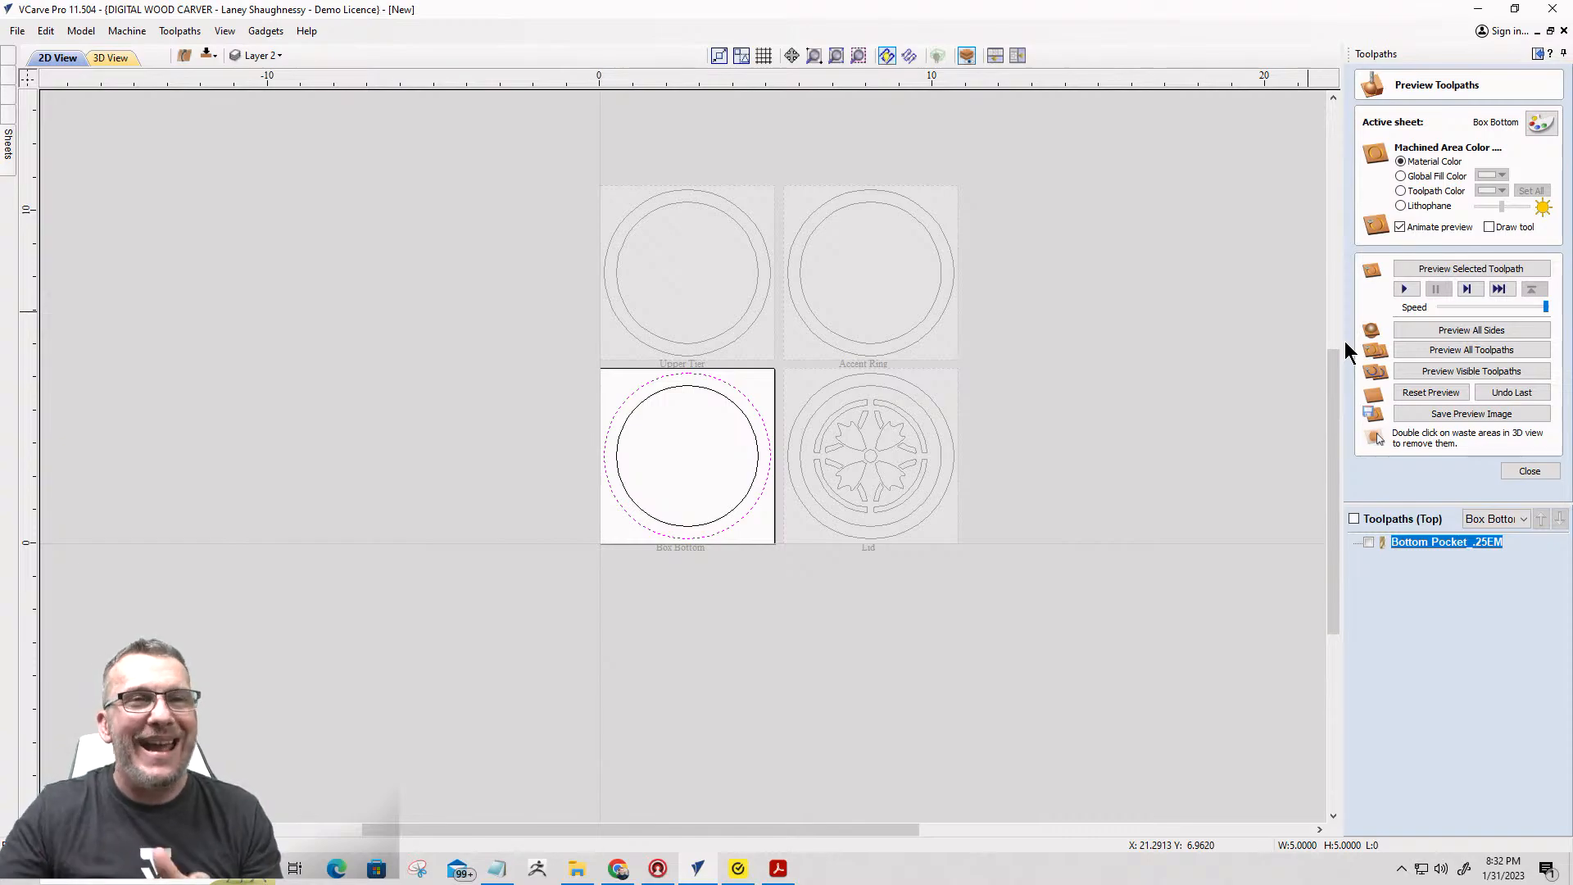
scroll(725, 381, up, 5)
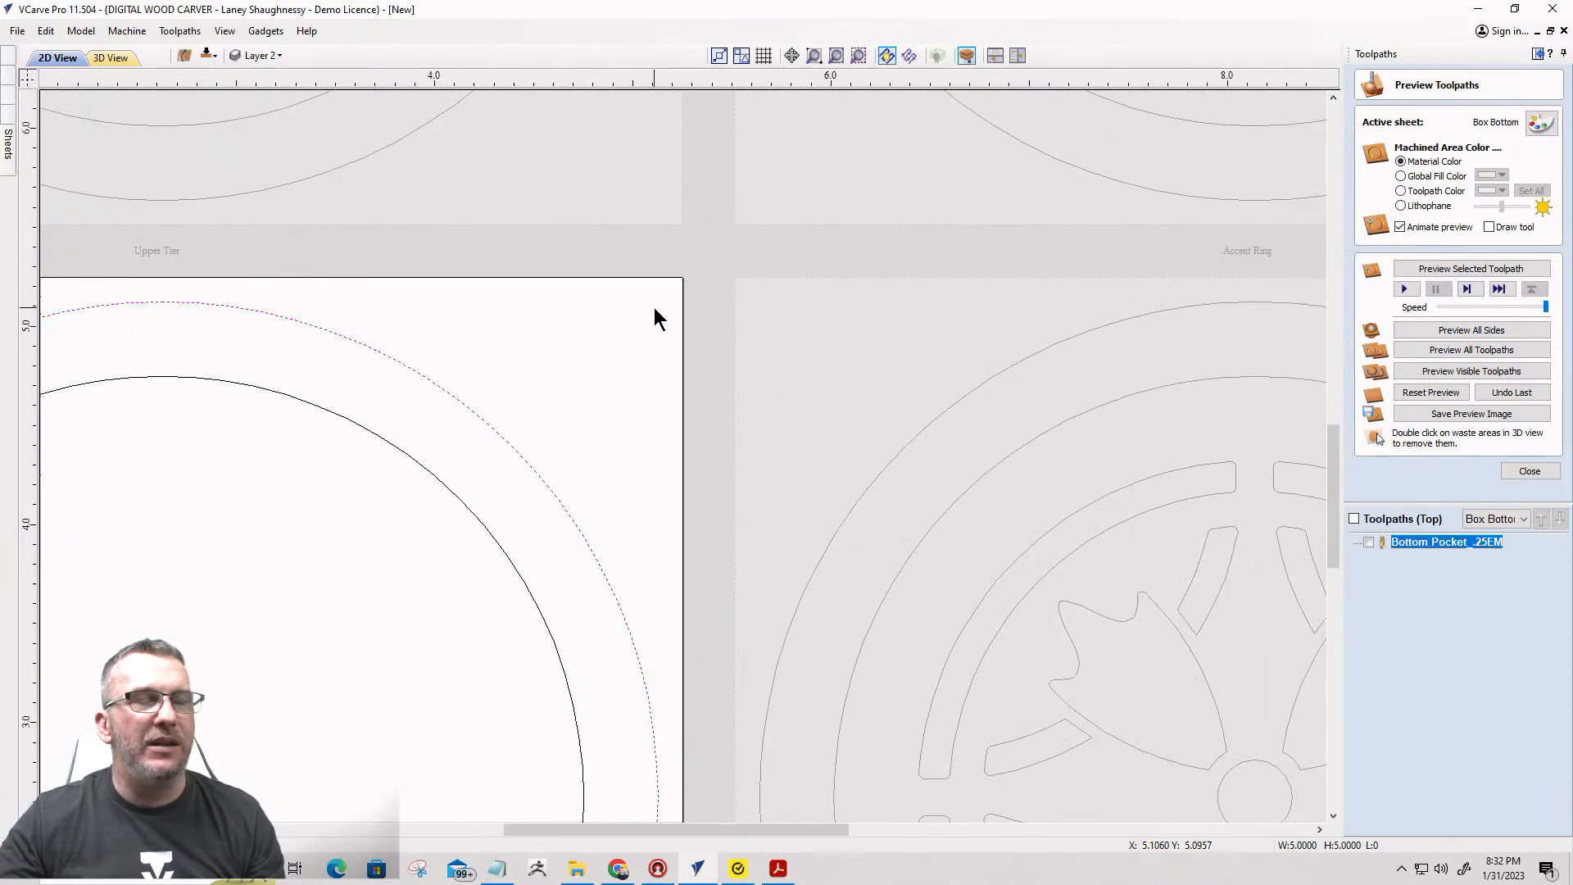
scroll(654, 307, down, 4)
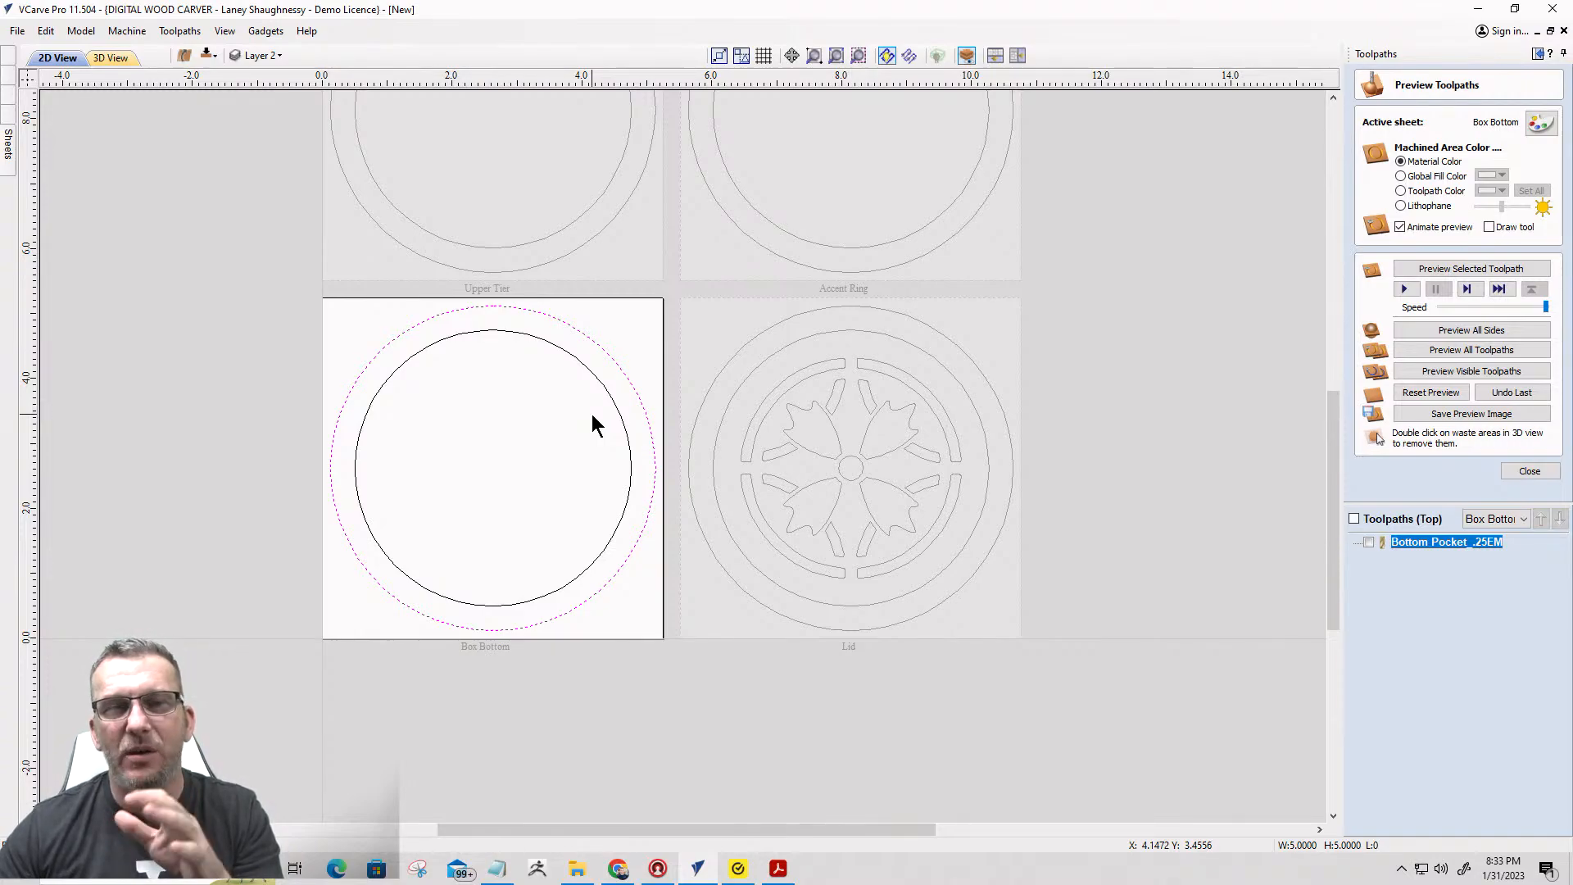
click(1523, 471)
click(1368, 165)
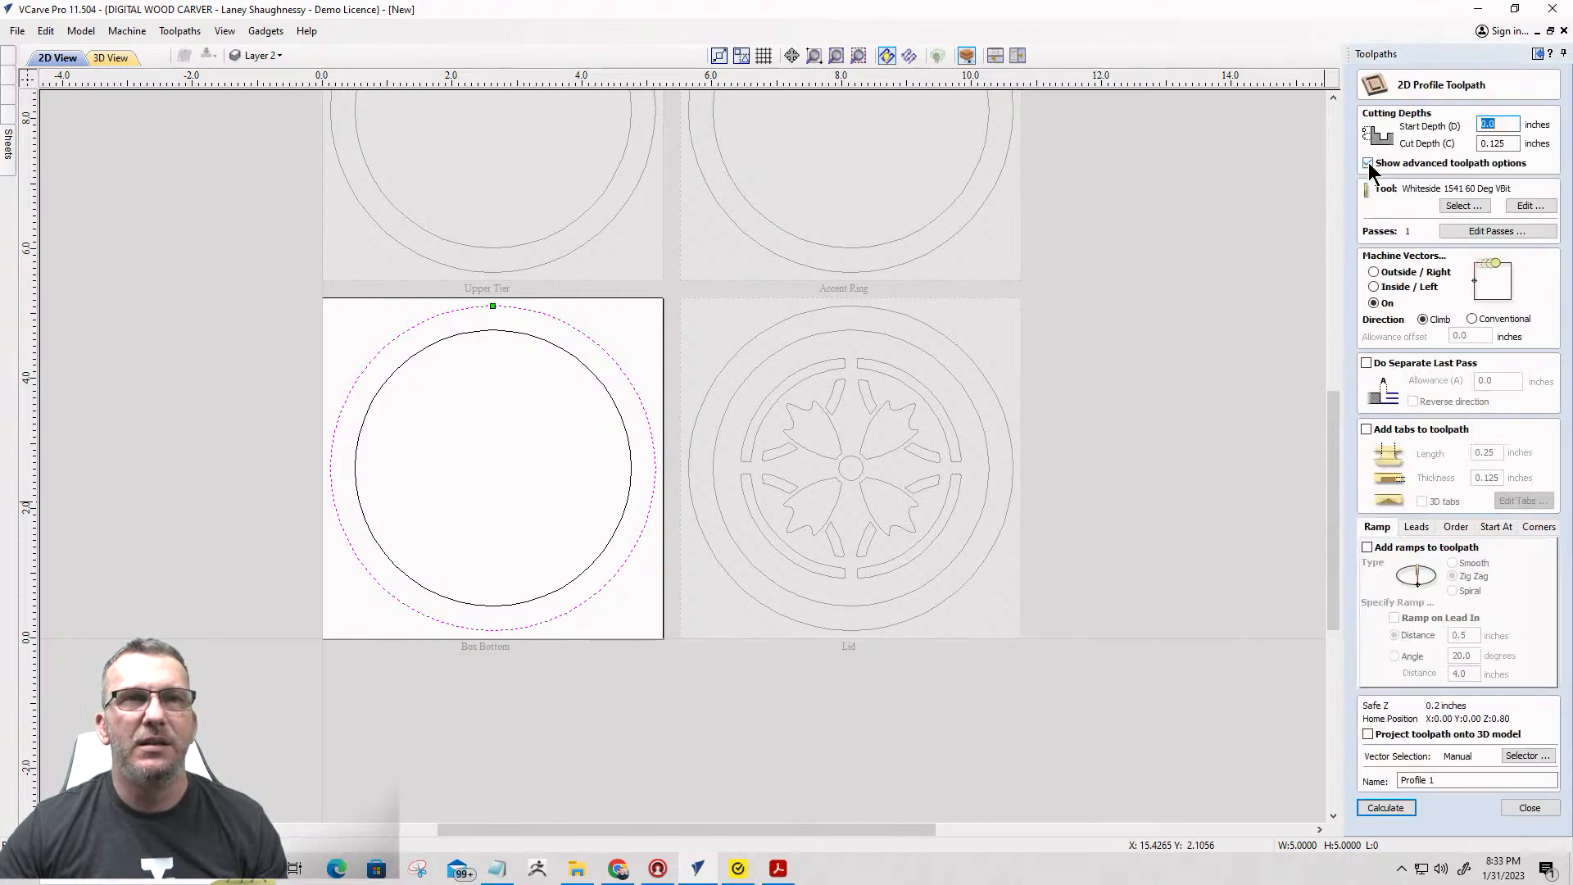
double_click(1493, 143)
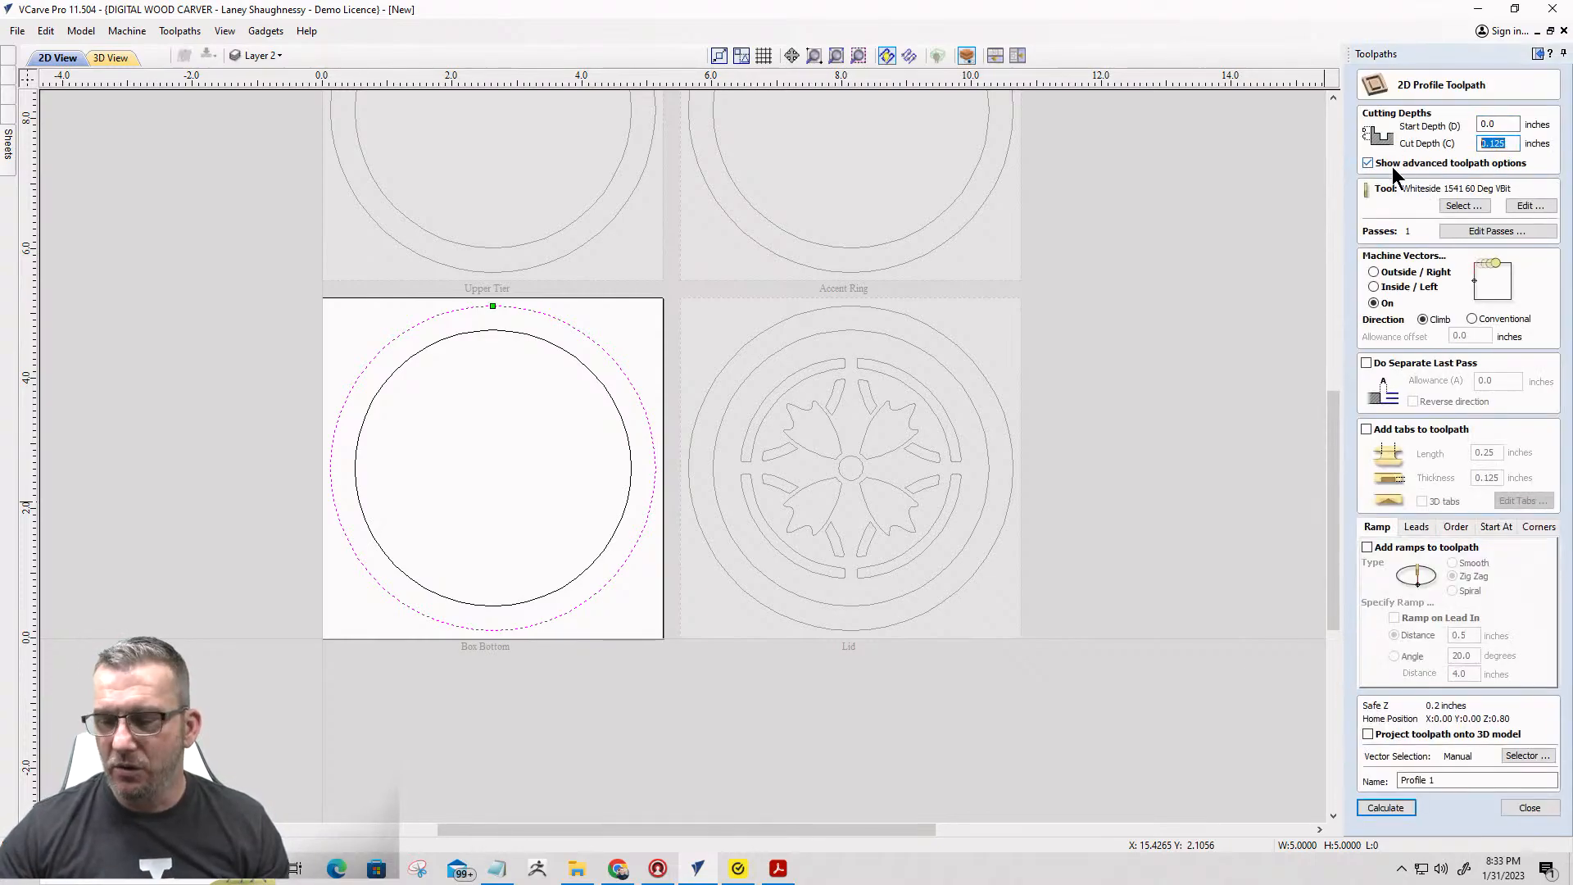
text(.75)
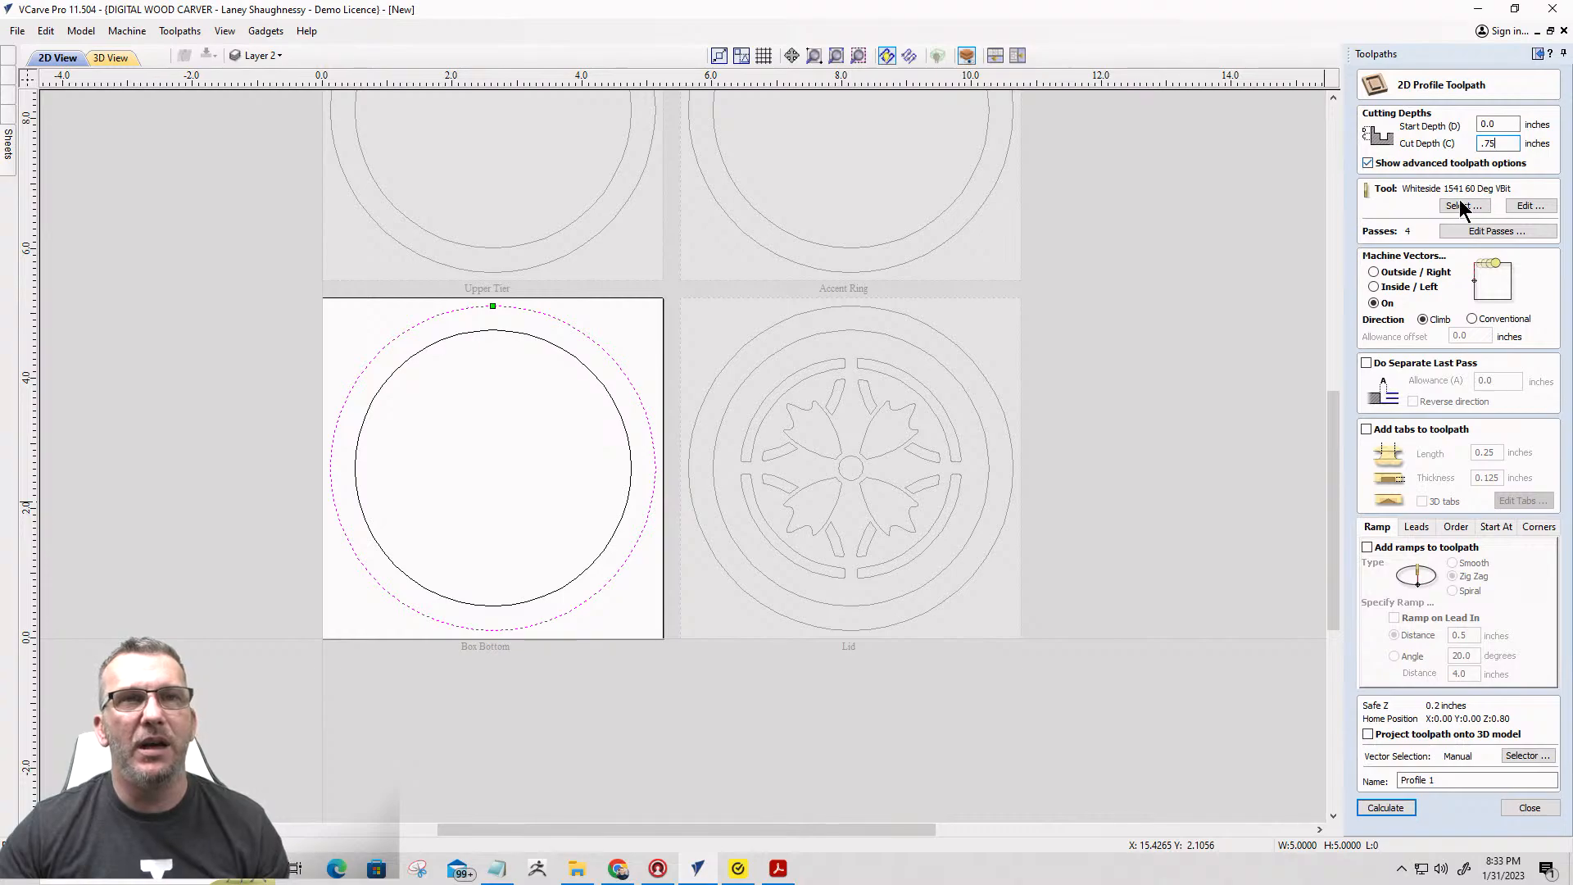
Assign the 0.25 inch End Mill to the profile toolpath and machine outside the vector.
click(1460, 204)
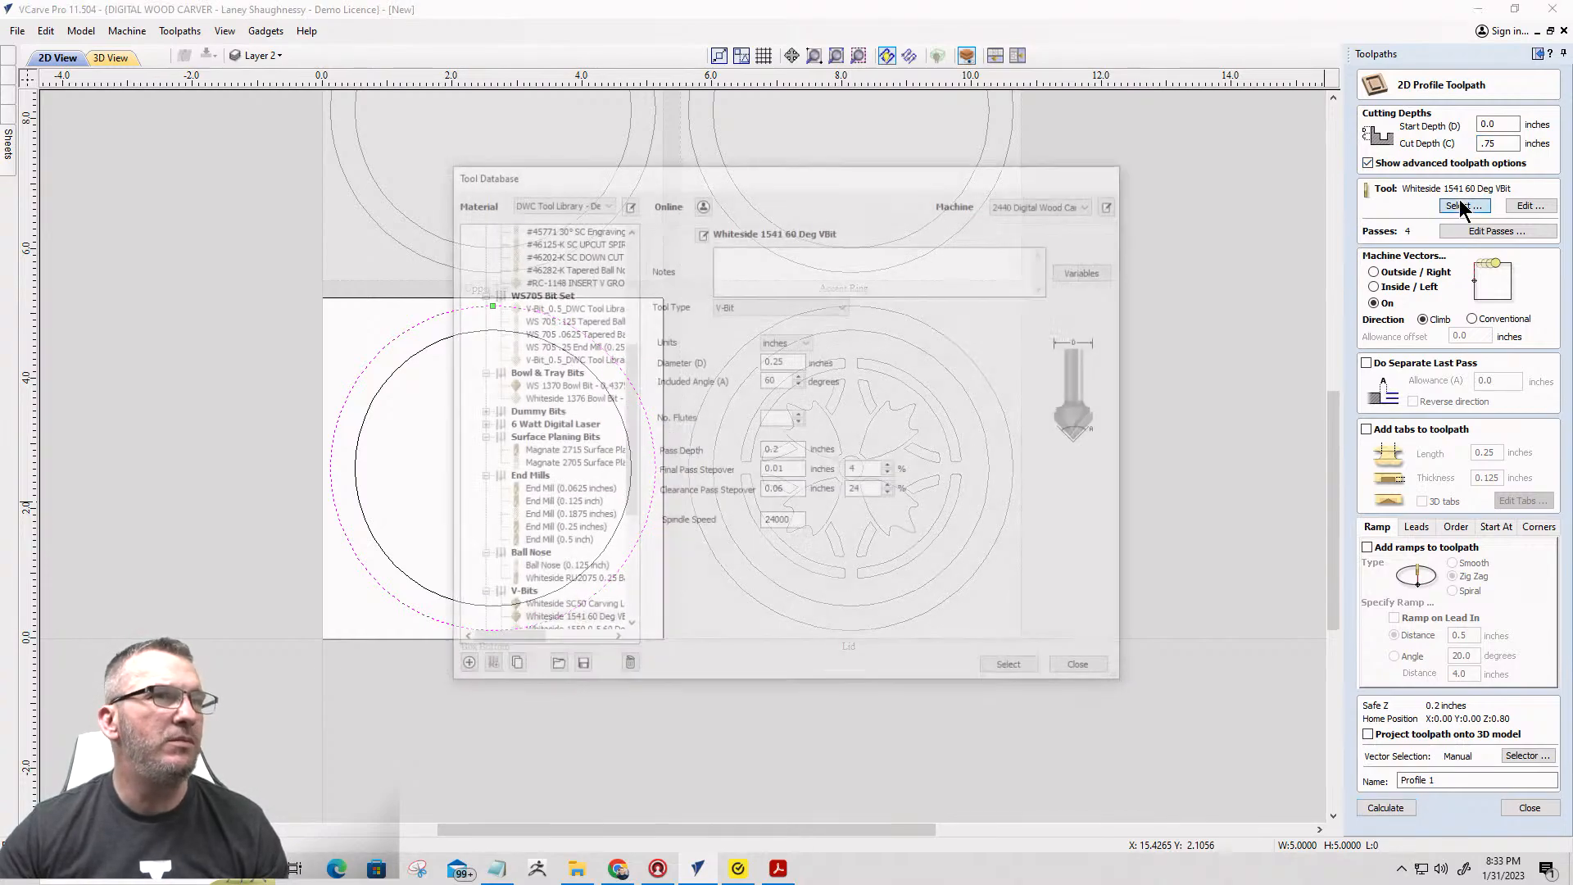
click(557, 528)
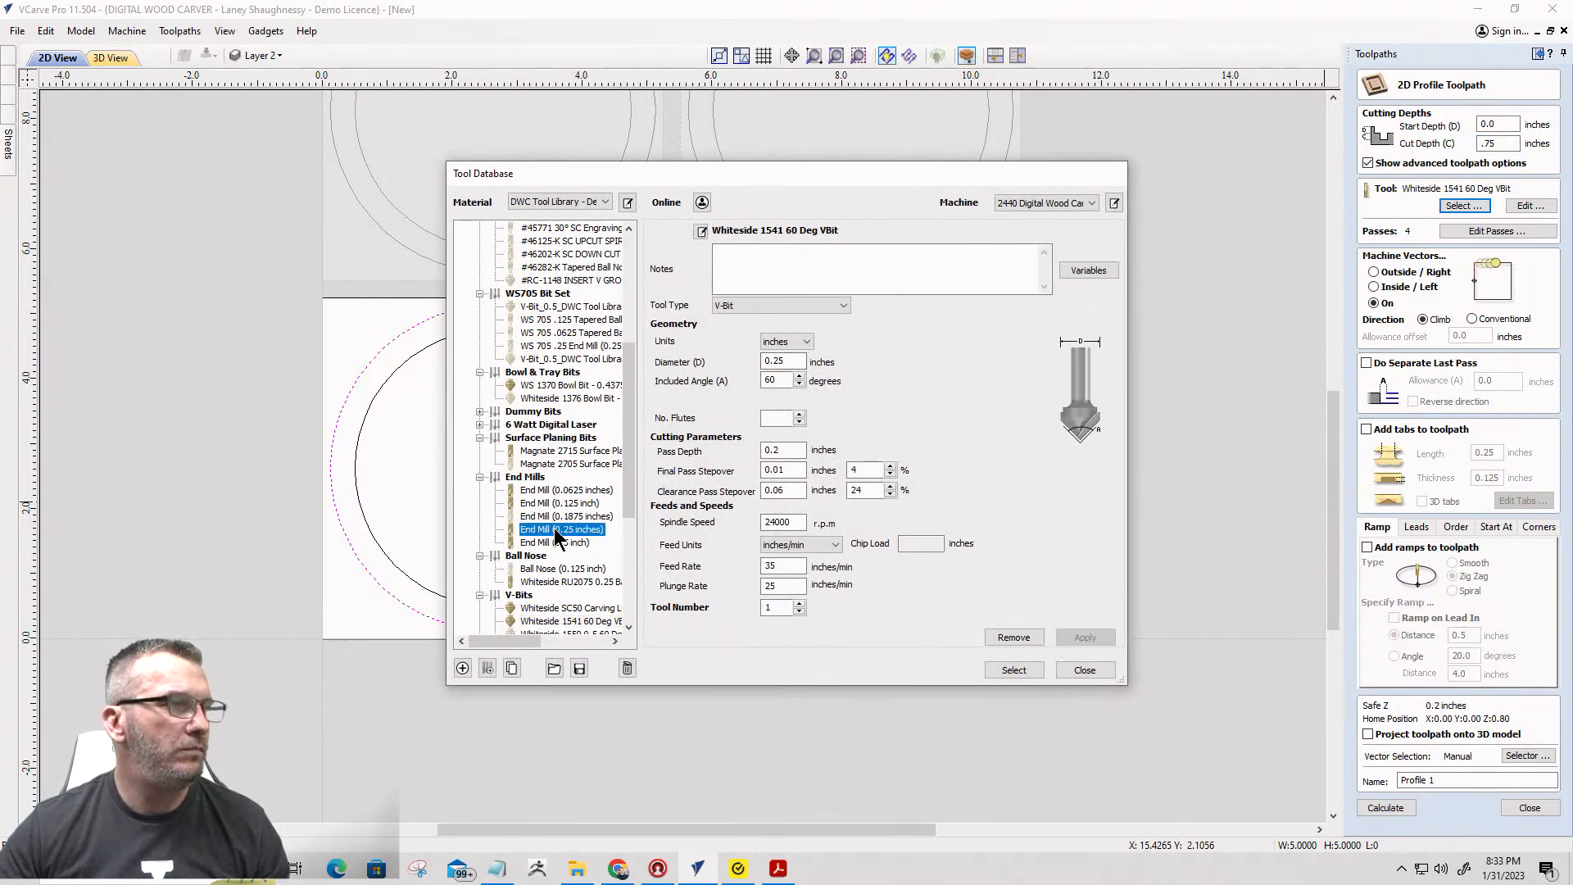
click(1013, 669)
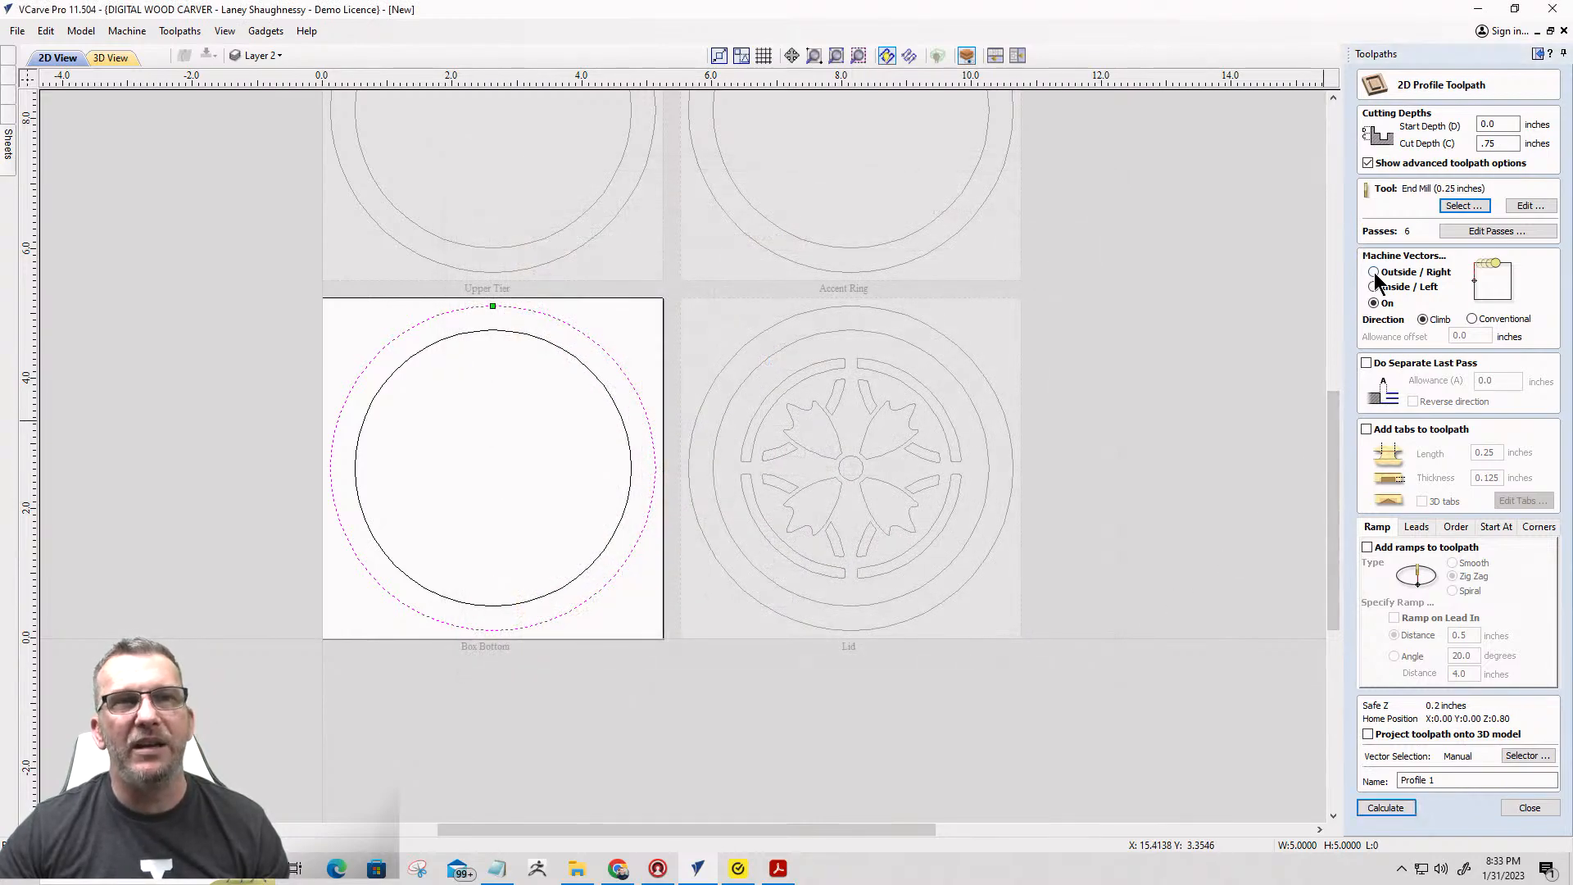
click(1373, 272)
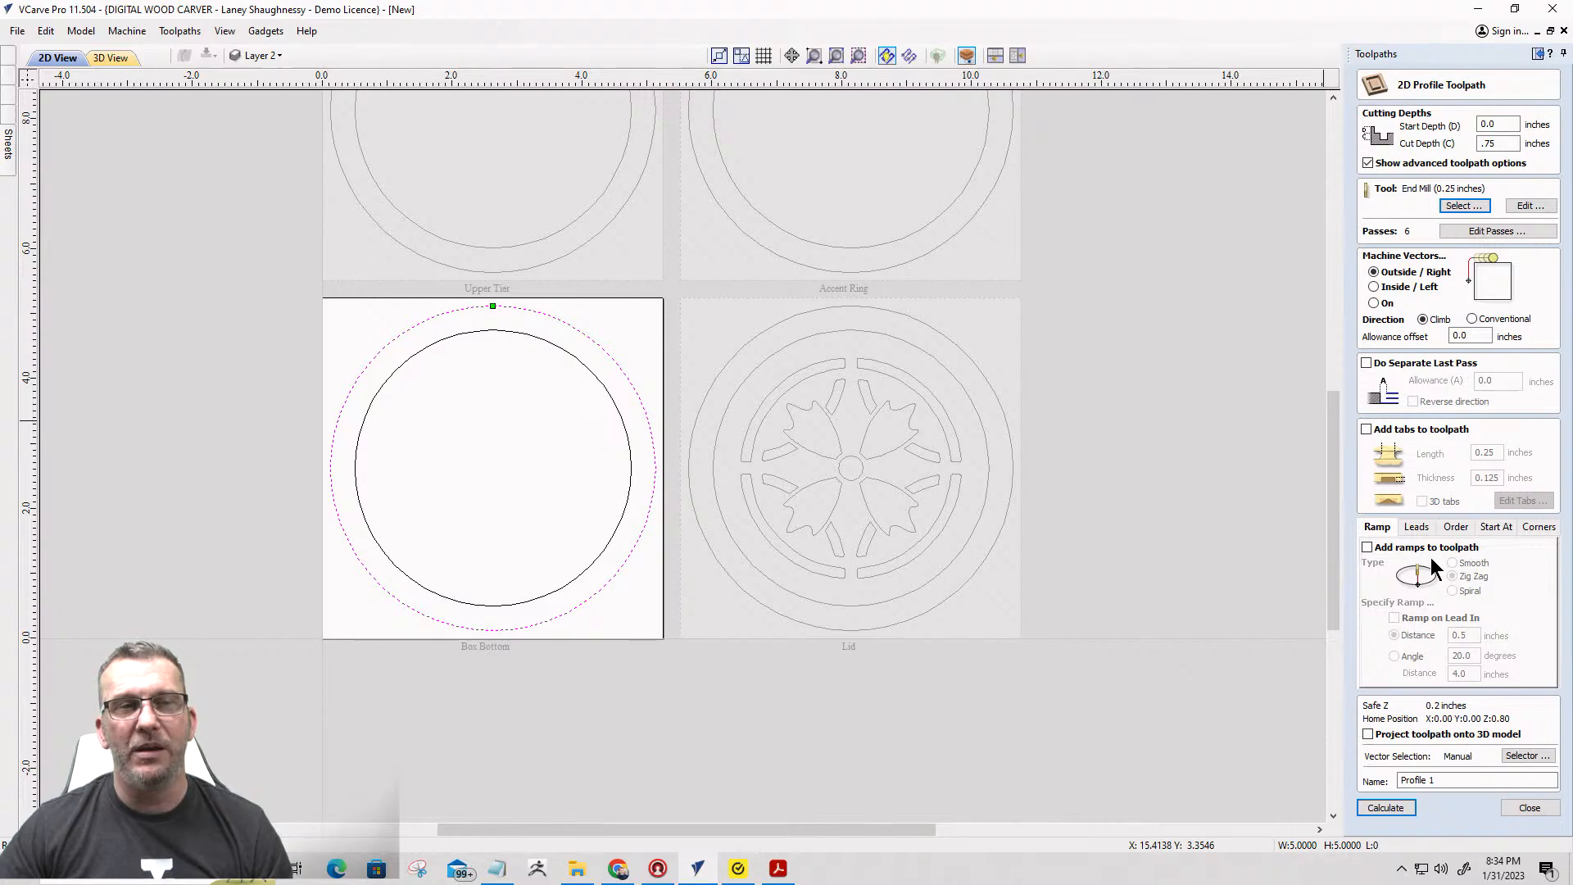
Name the profile toolpath BottomProfileCoutOut_.25EM and calculate it.
drag(1515, 780, 1304, 777)
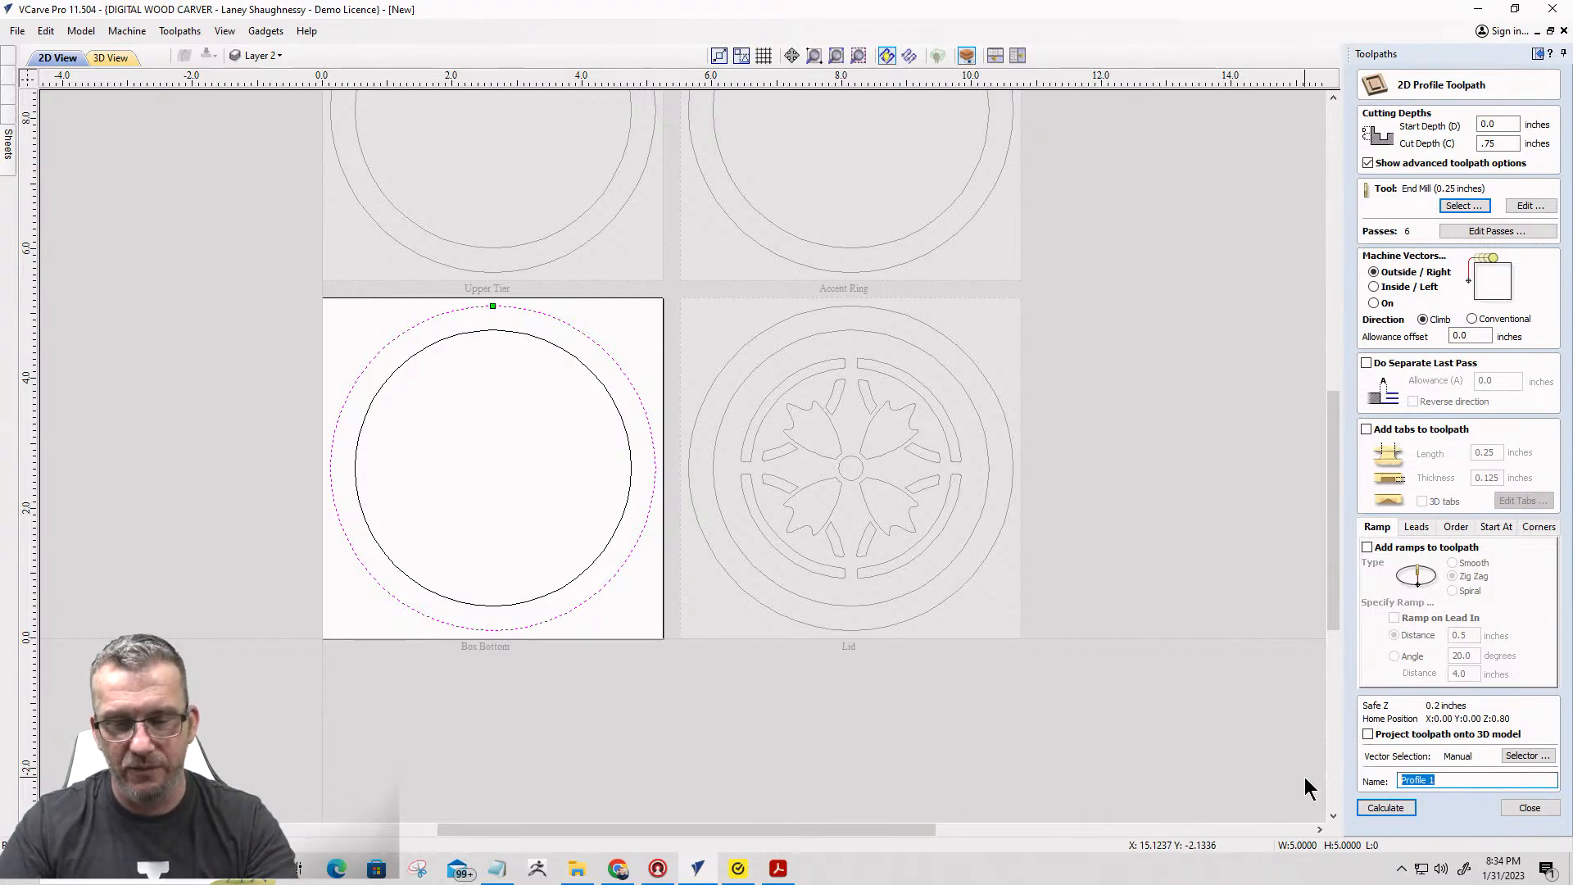
text(Profi)
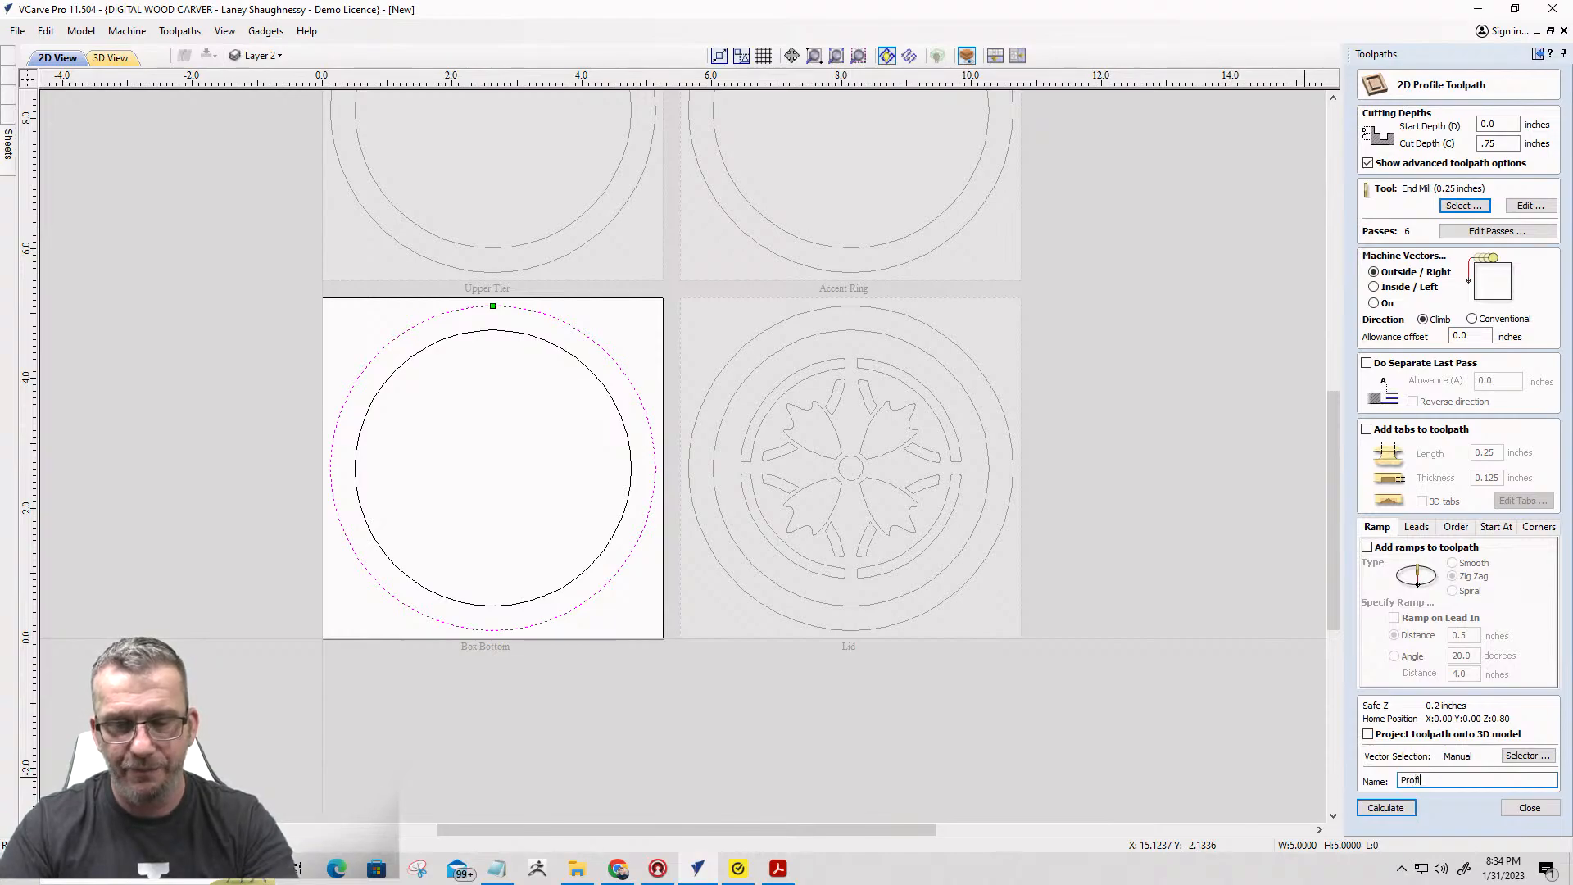
text(leCU)
key(BackSpace)
key(BackSpace)
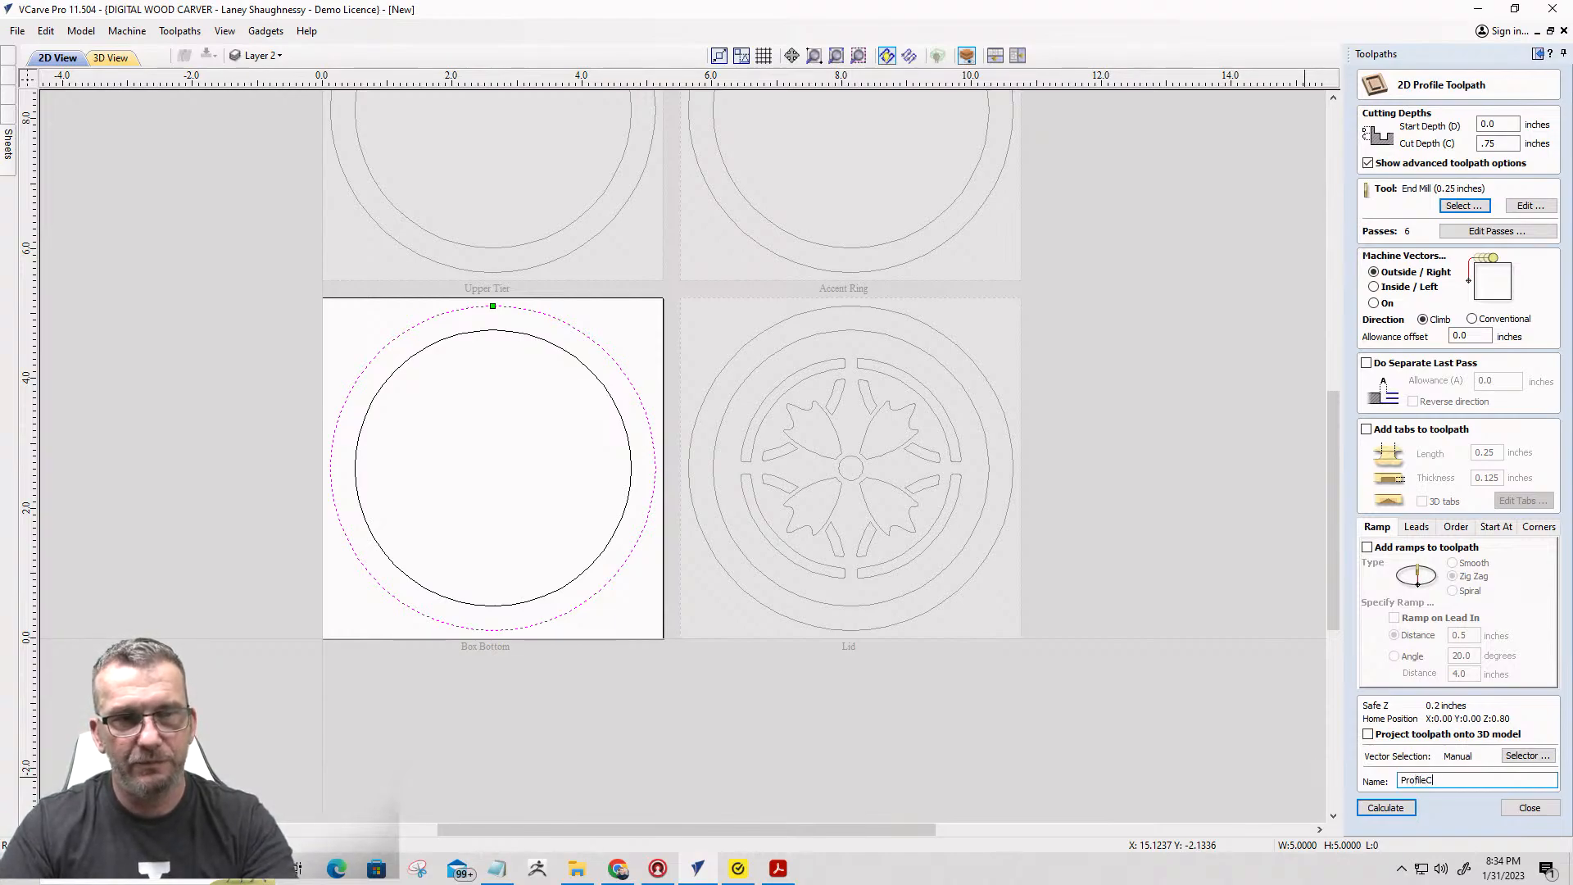
text(outout)
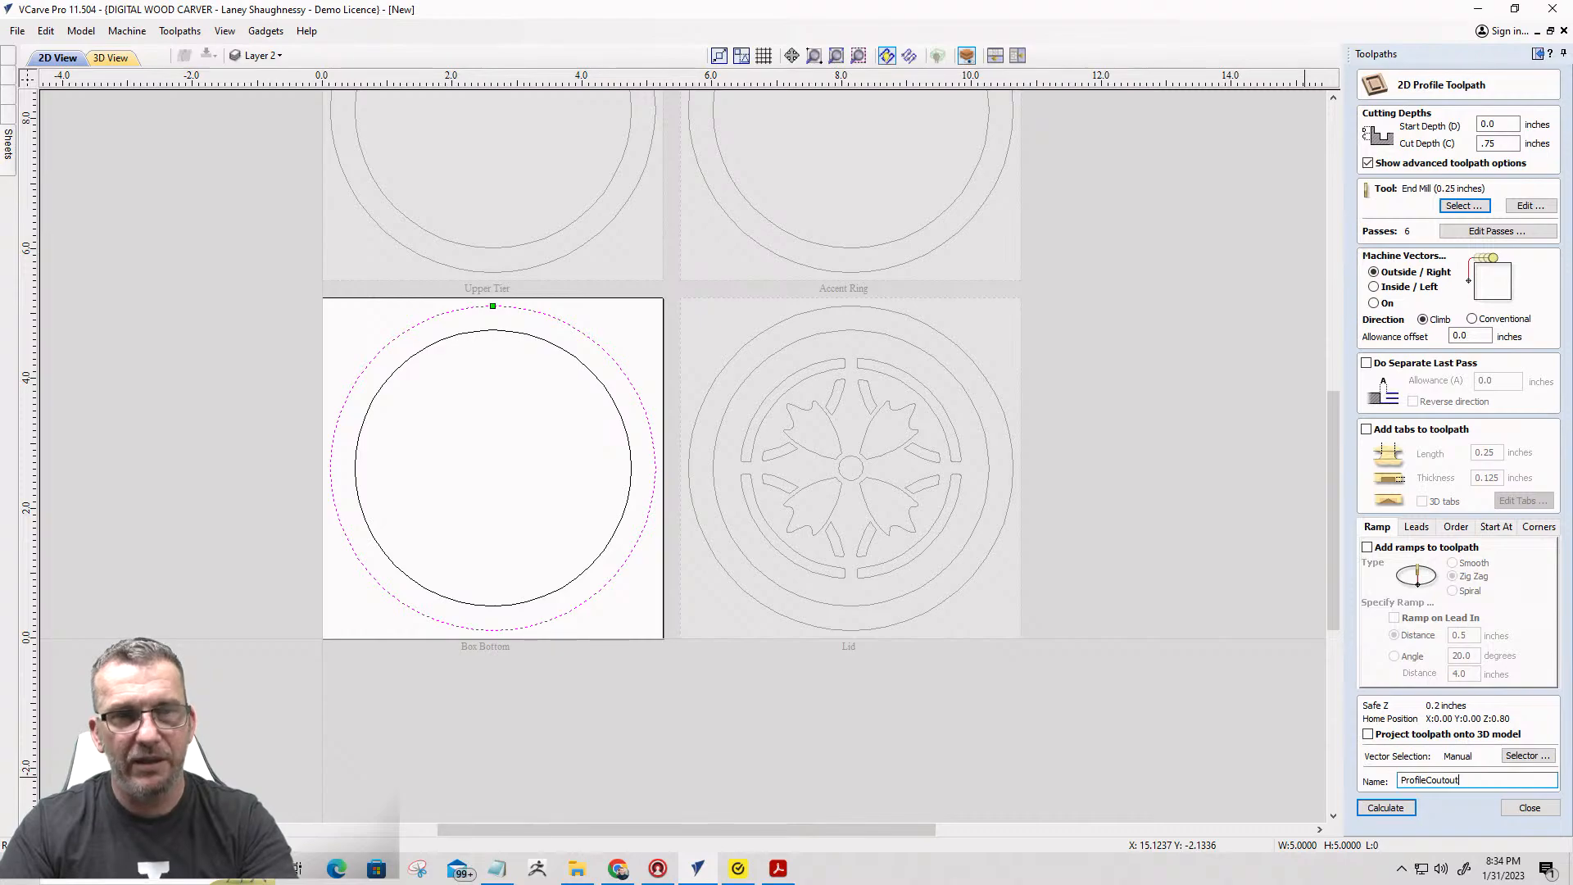
text(Out)
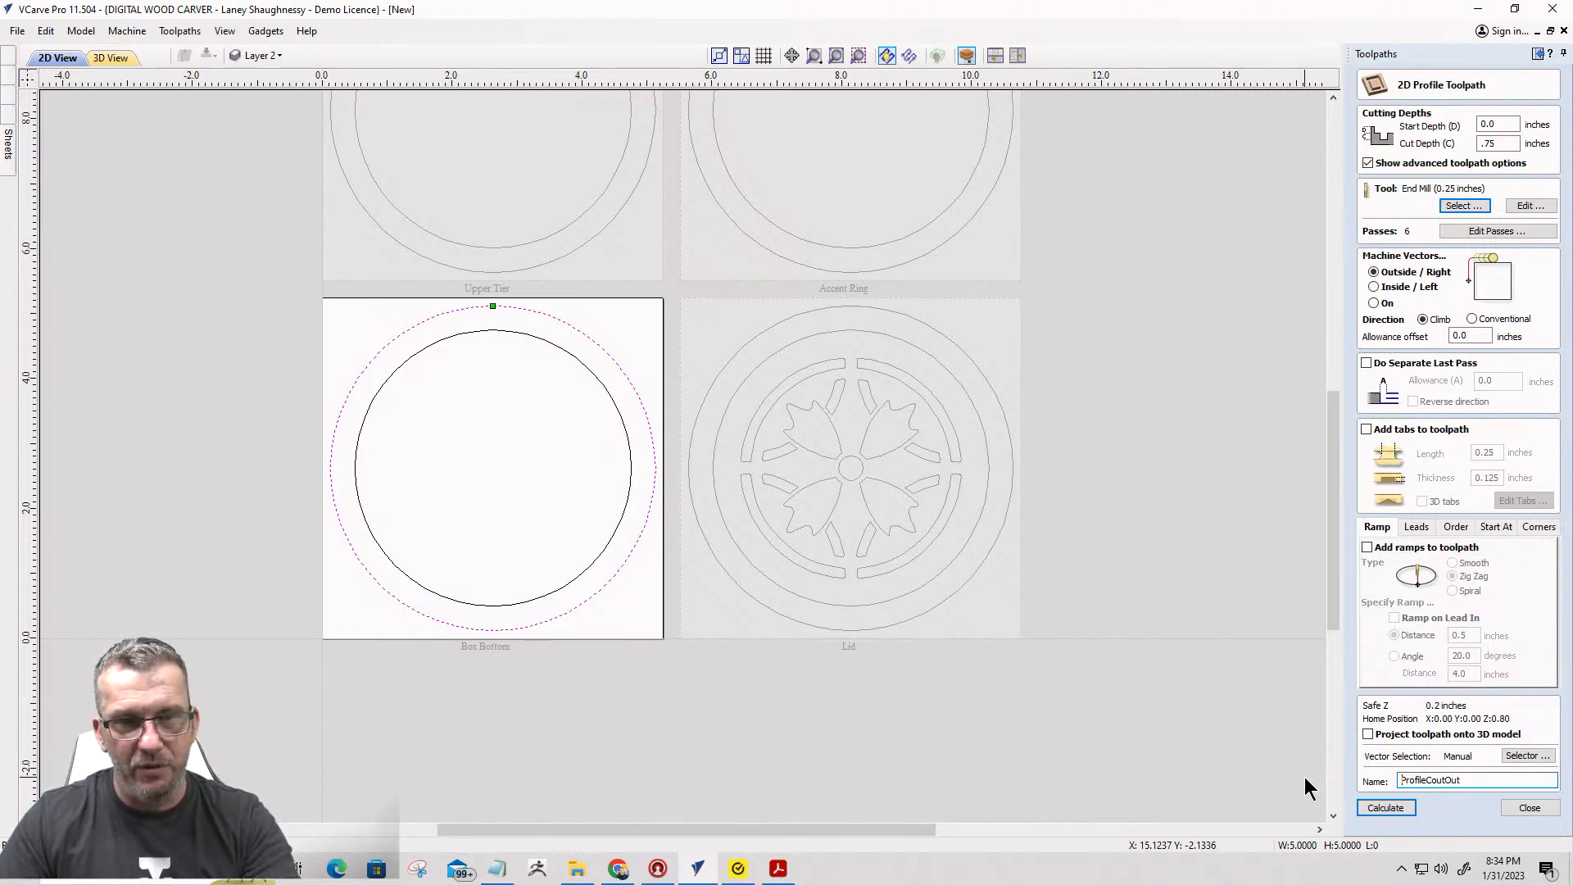
text(Bottom)
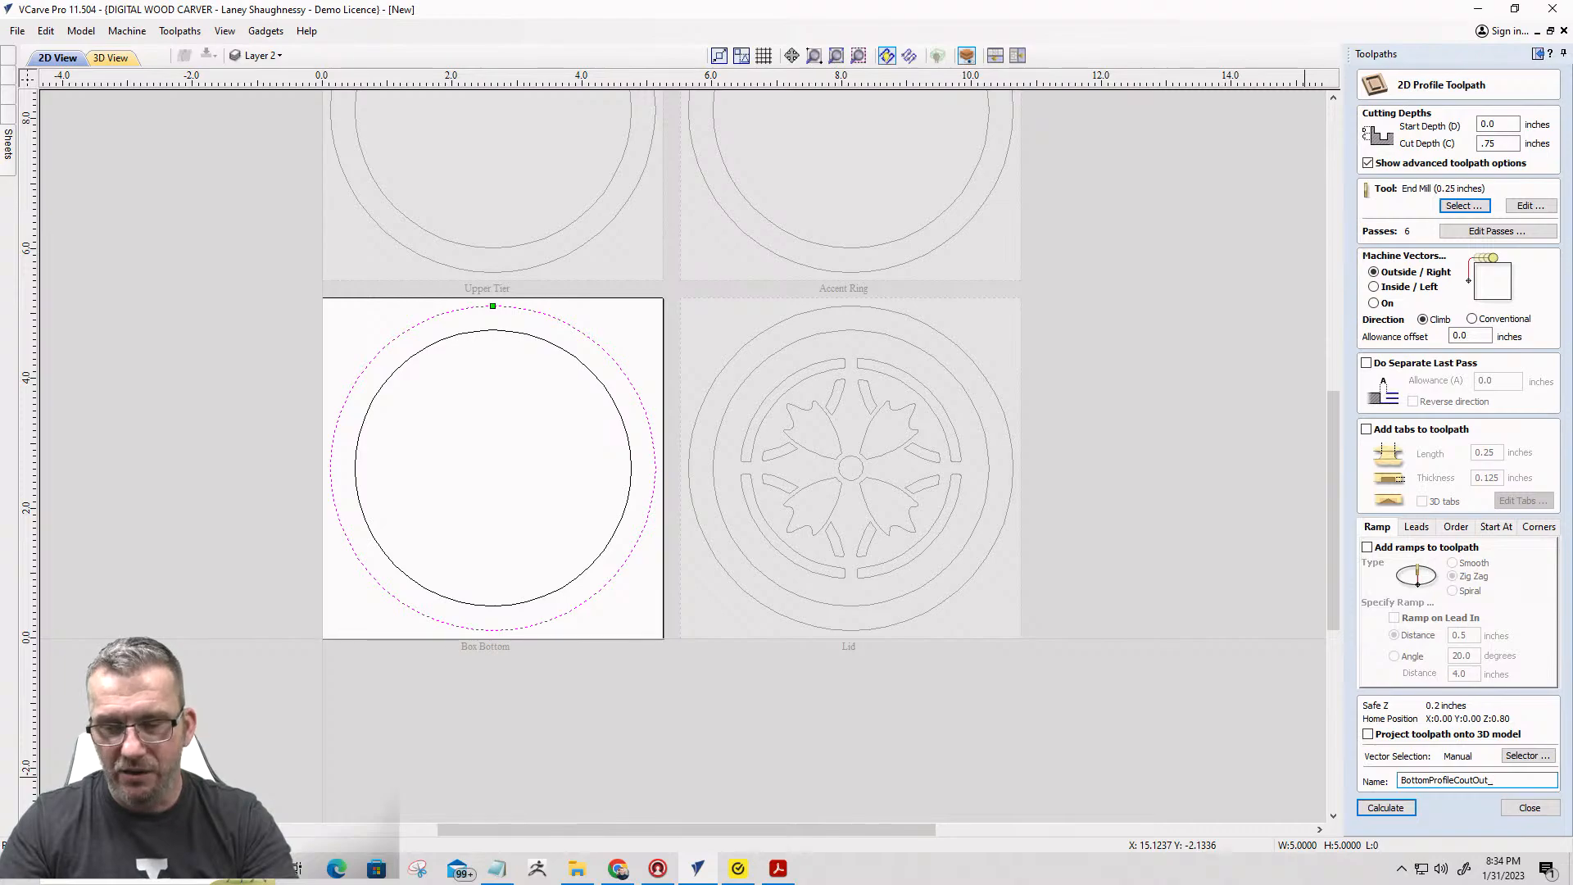
text(.25EM)
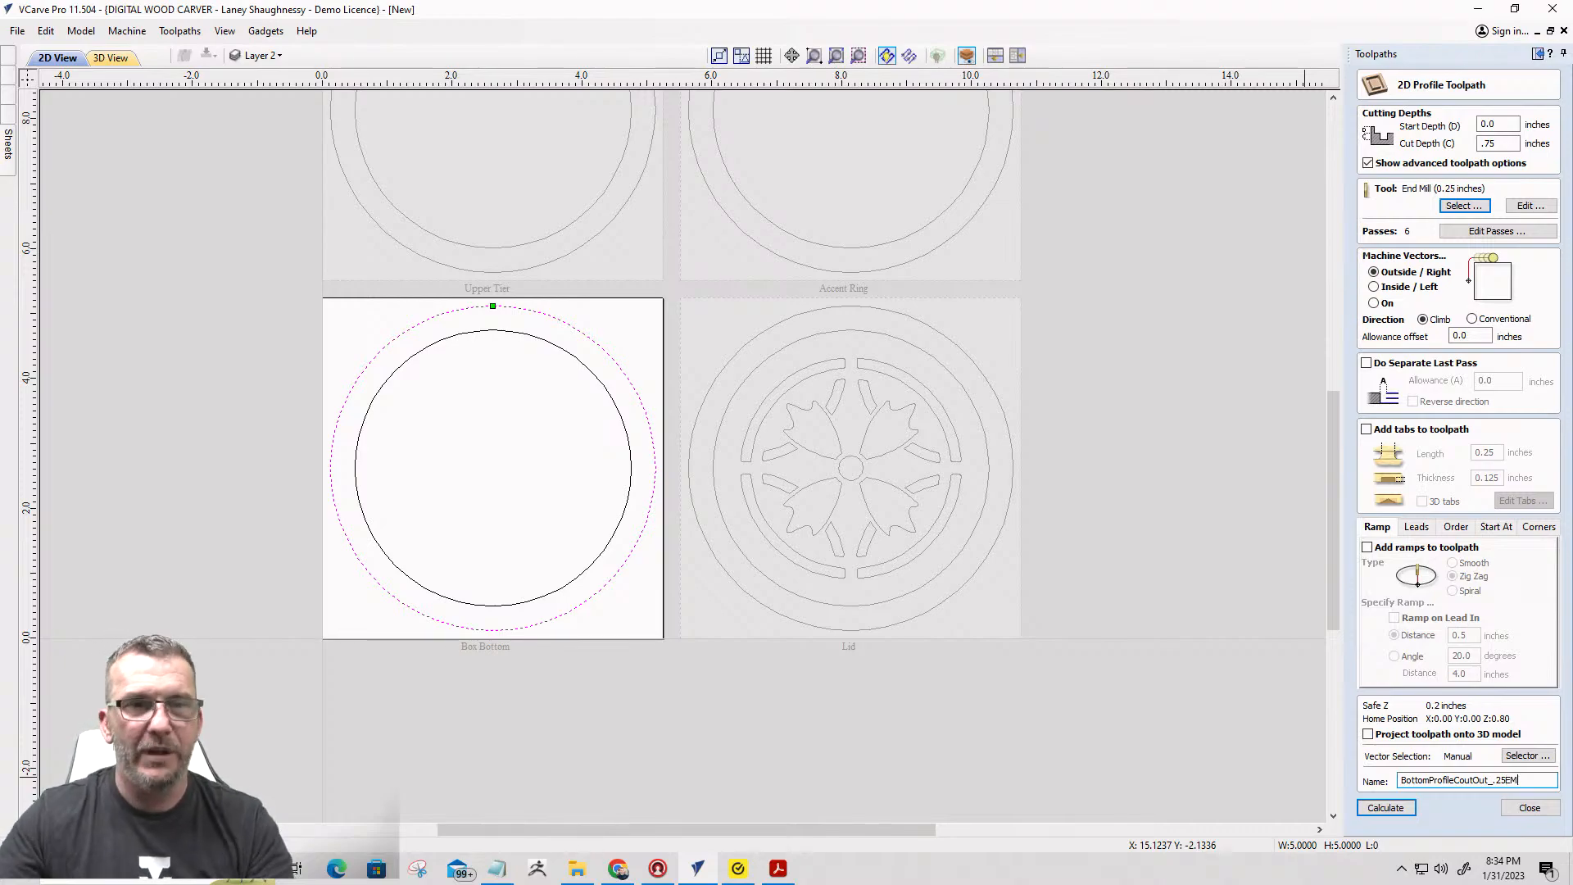
click(1385, 807)
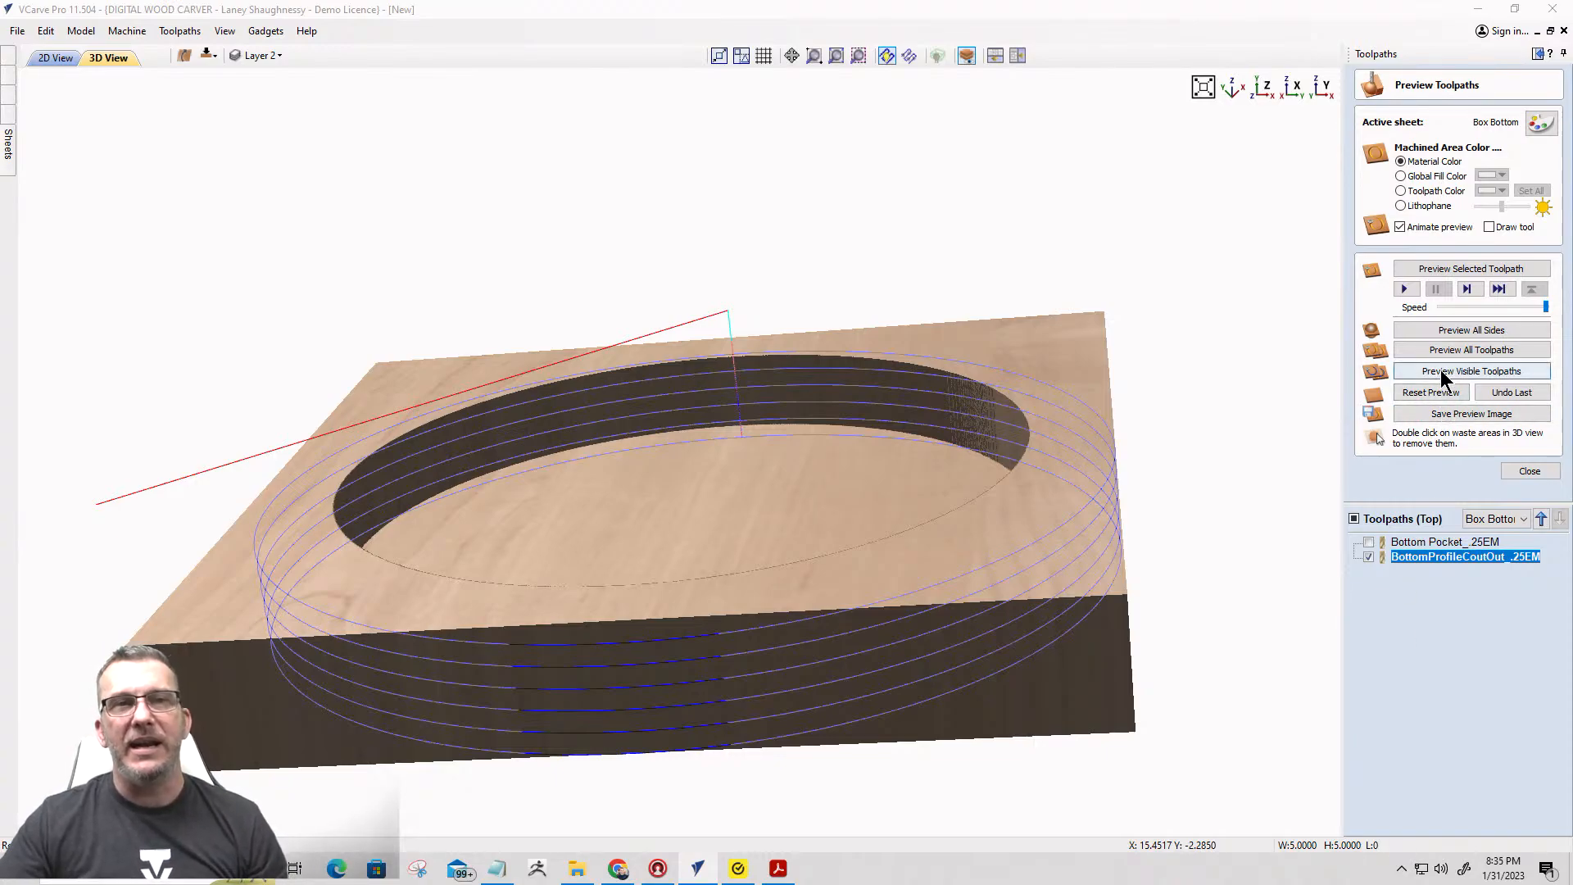
Preview the visible profile cutout toolpath in 3D and inspect the cut piece from above.
click(1443, 377)
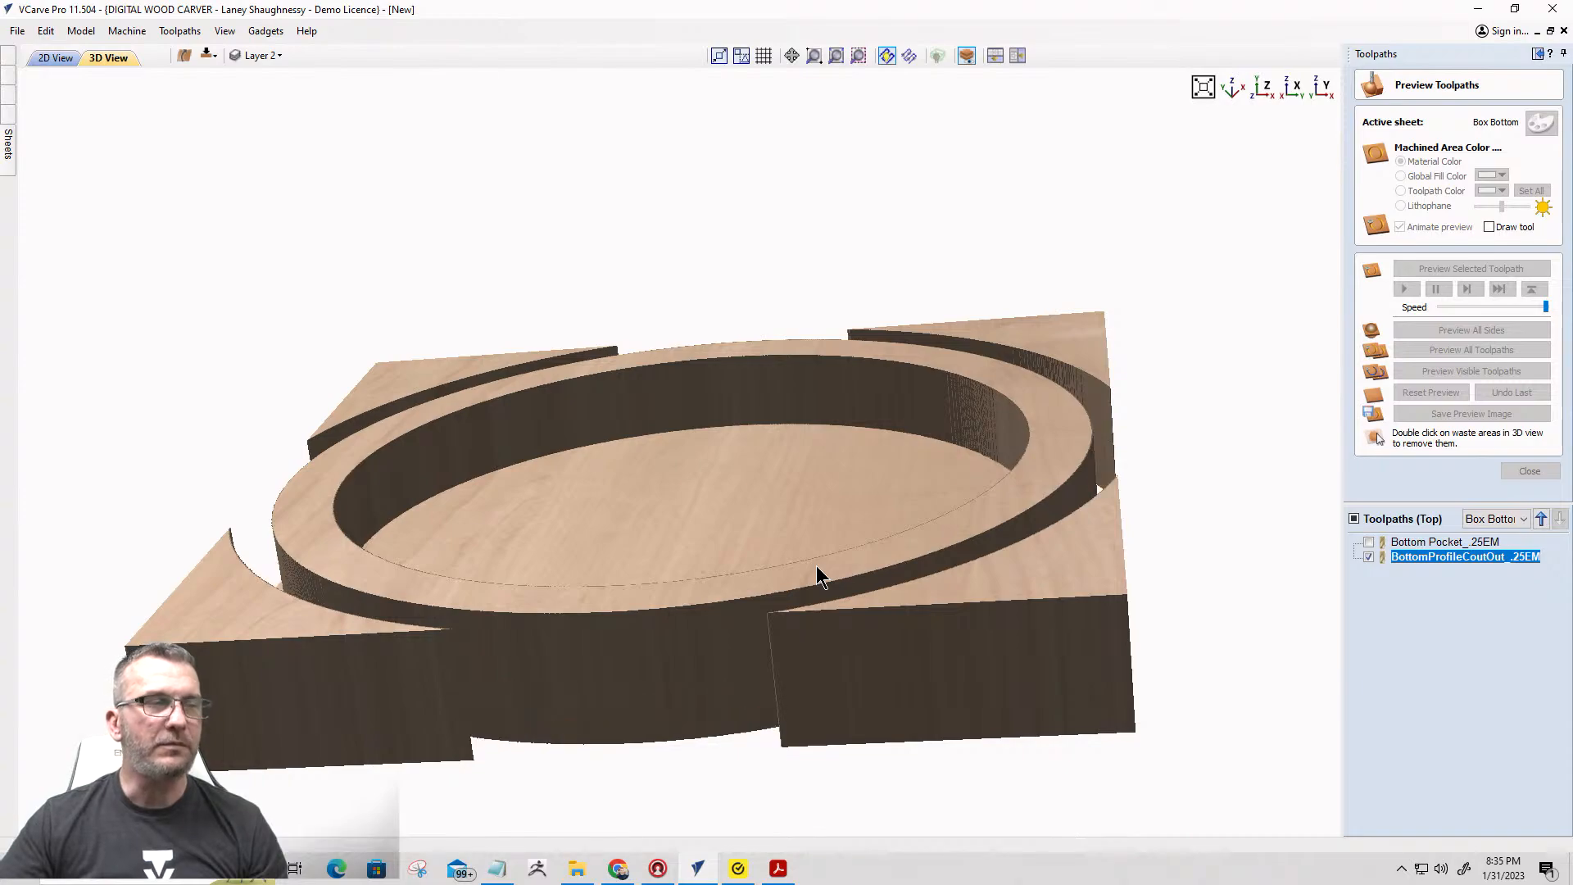
drag(902, 678, 858, 538)
scroll(858, 538, down, 3)
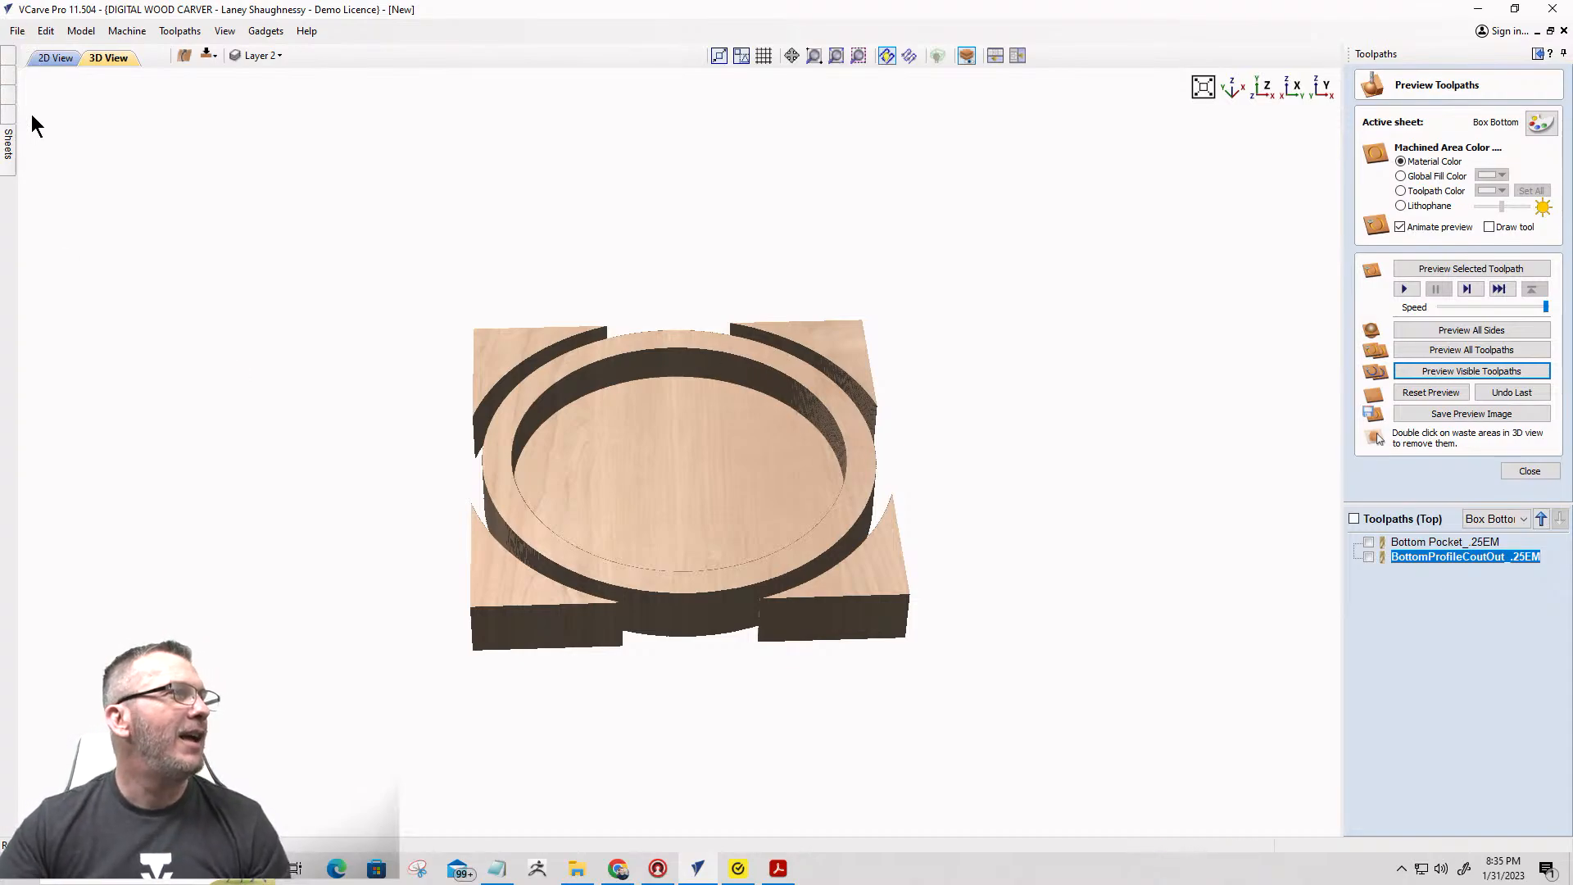
Rename the Upper Tier sheet as Upper Ring.
click(10, 146)
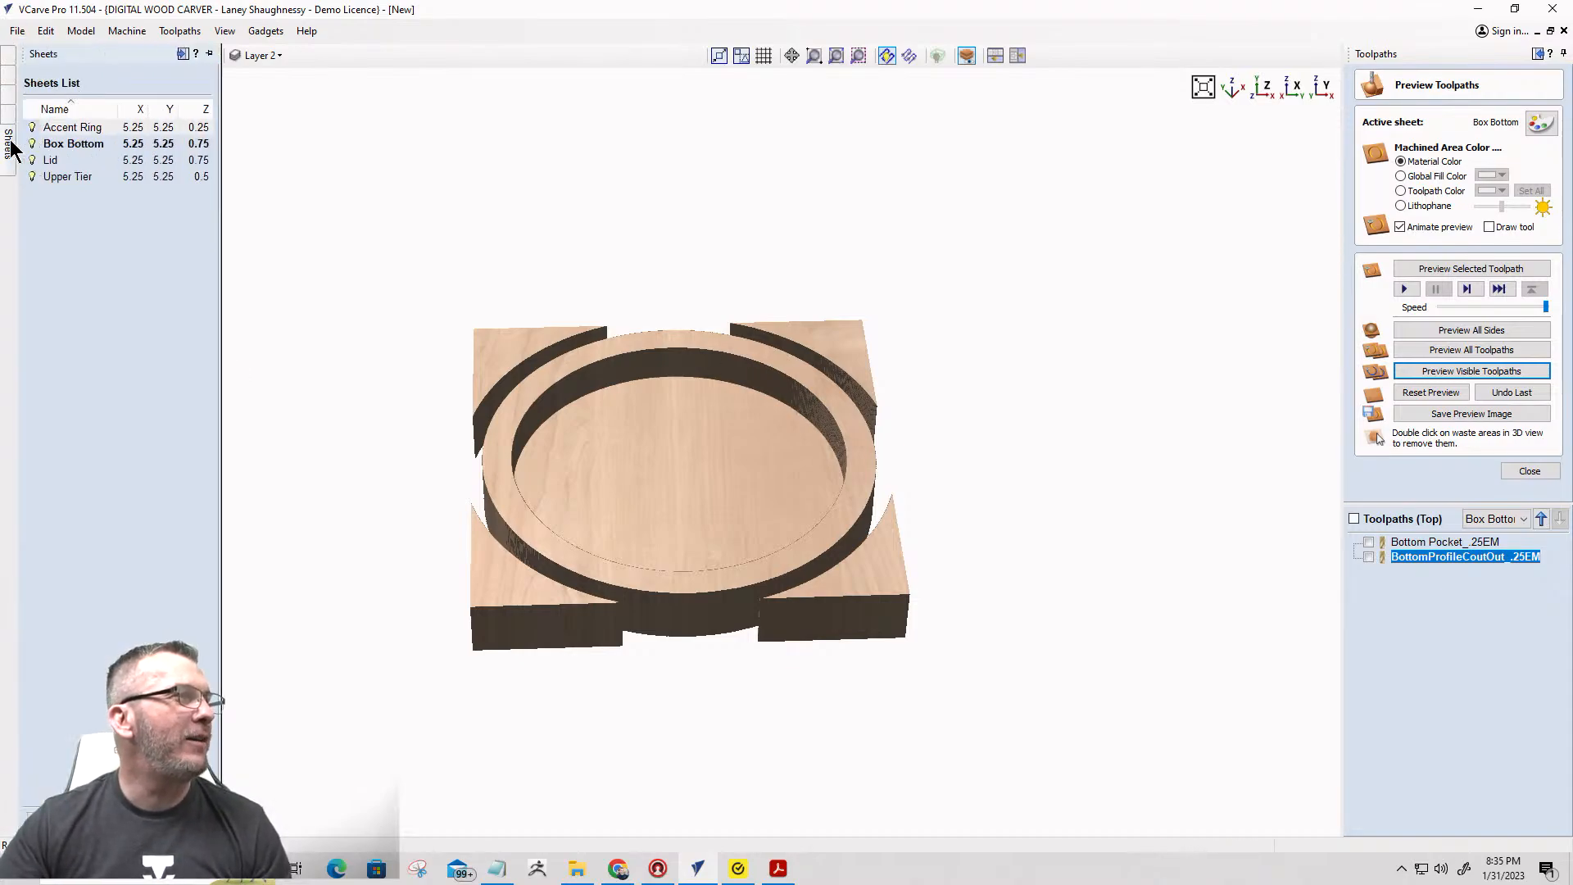
click(60, 178)
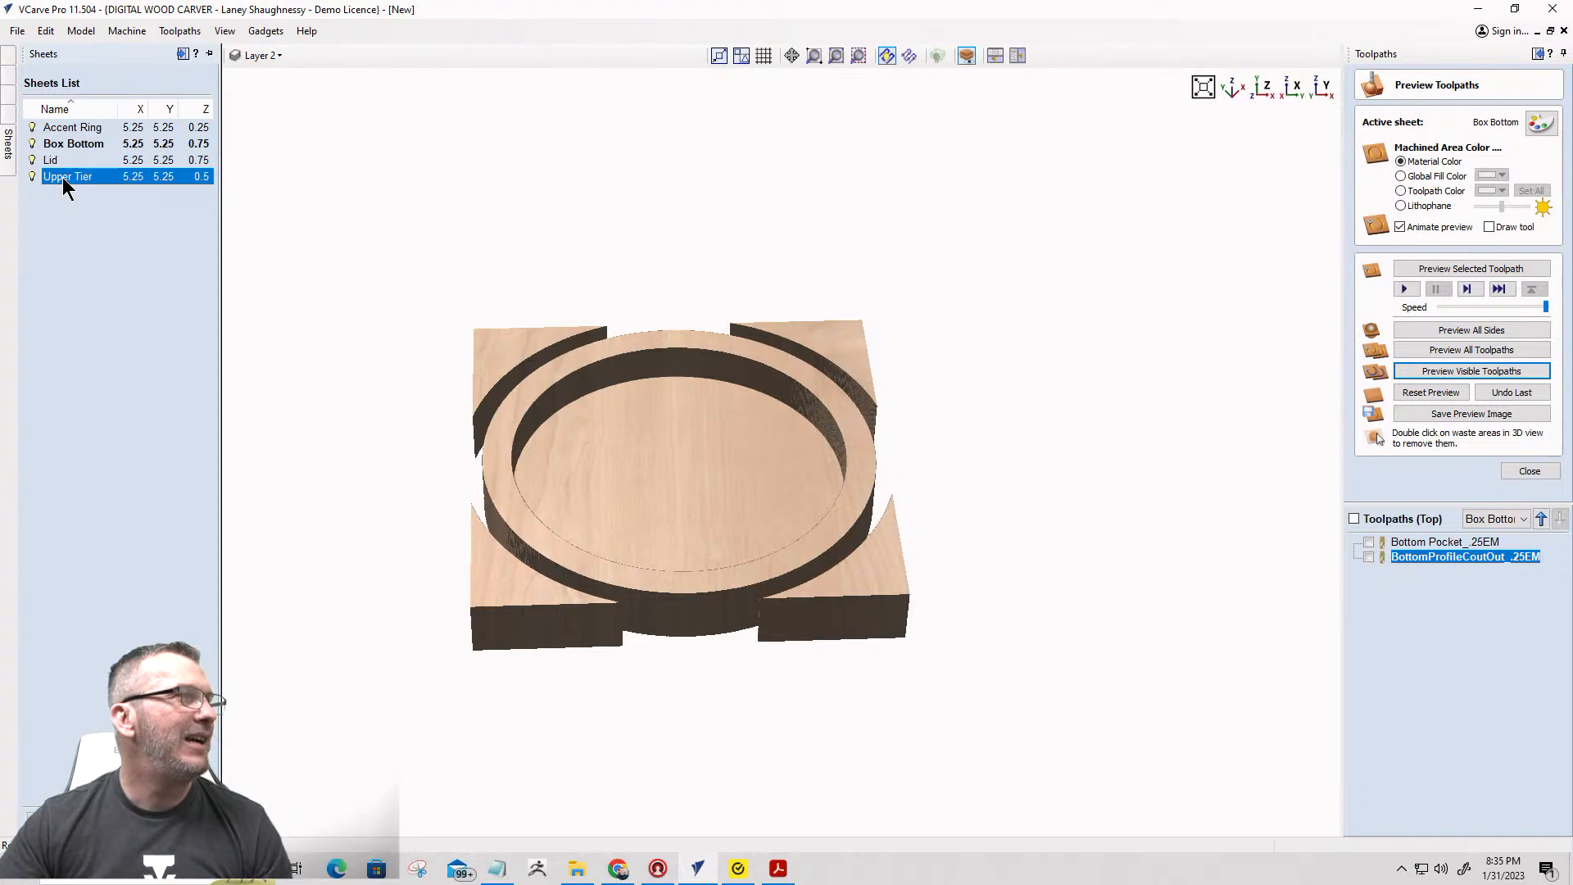
right_click(62, 177)
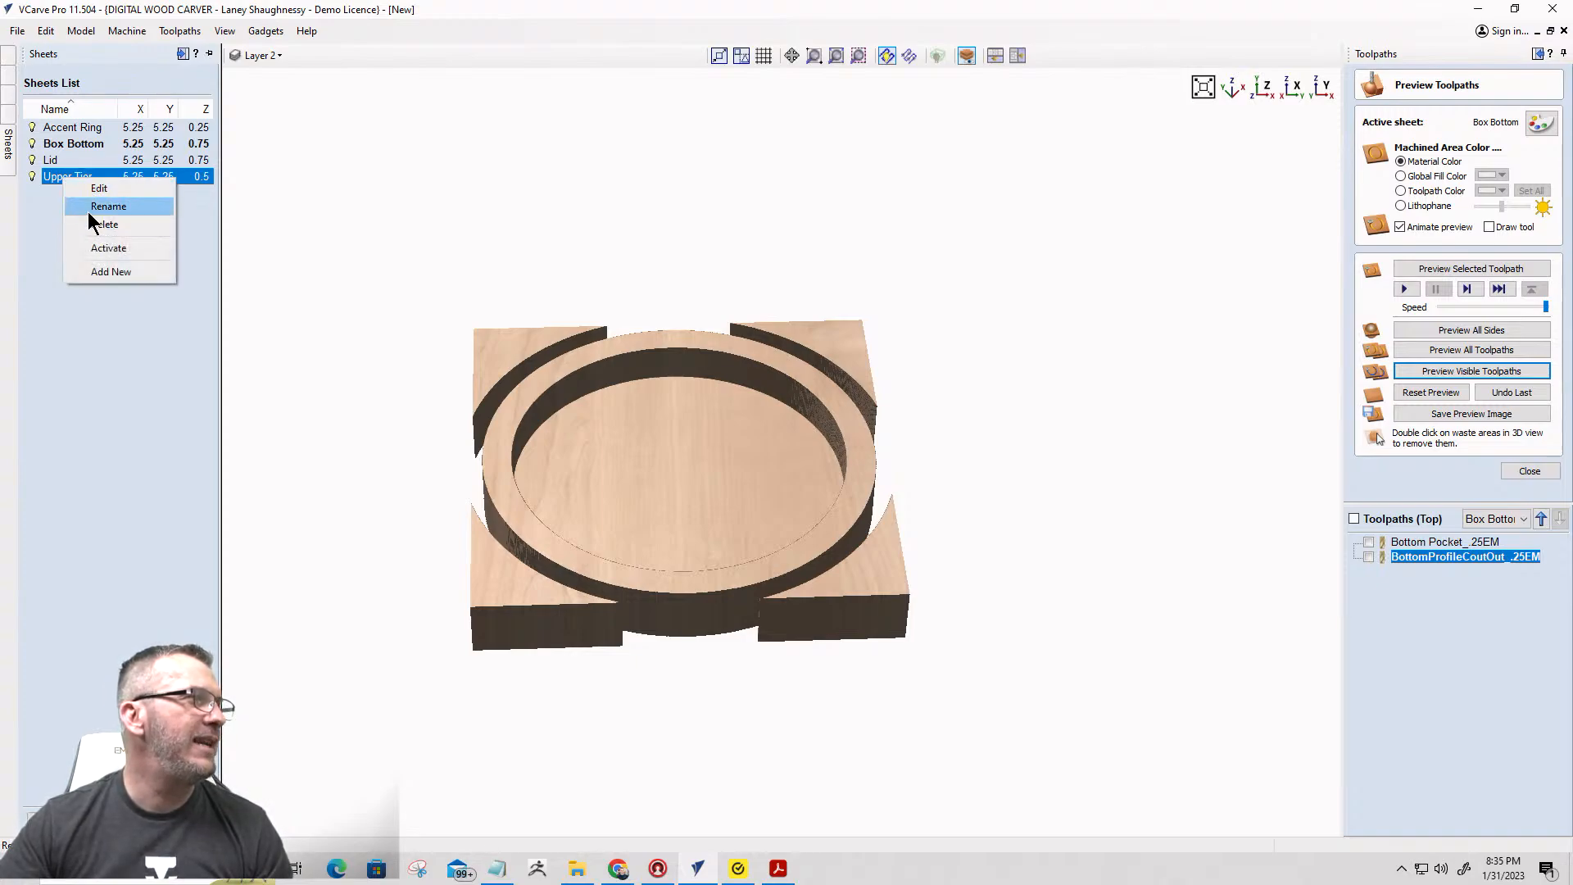
click(88, 210)
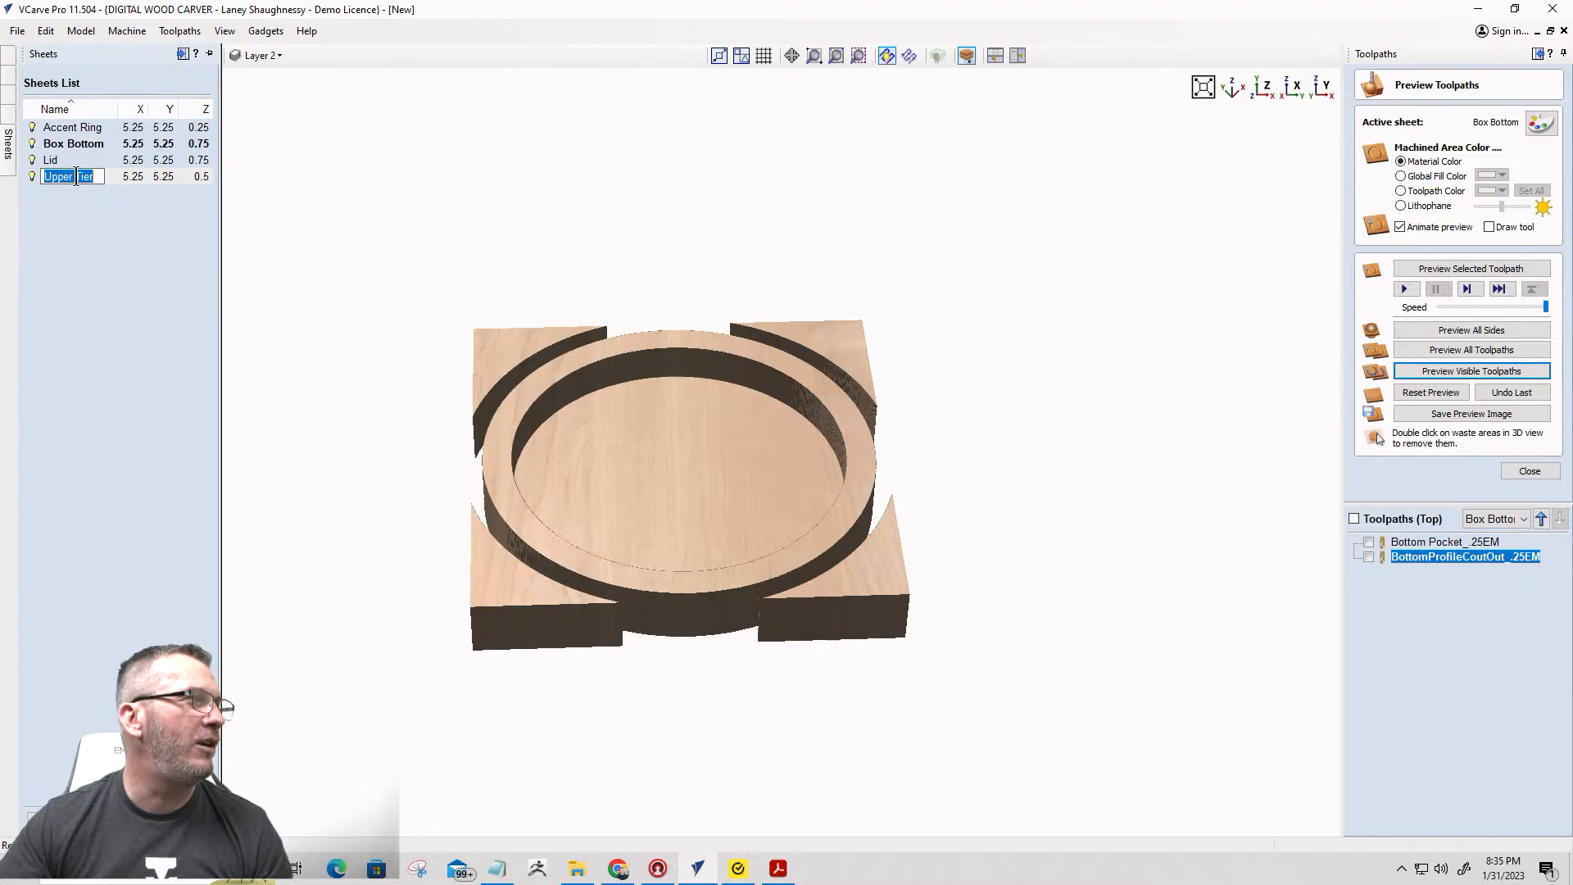
drag(75, 177, 87, 178)
double_click(87, 178)
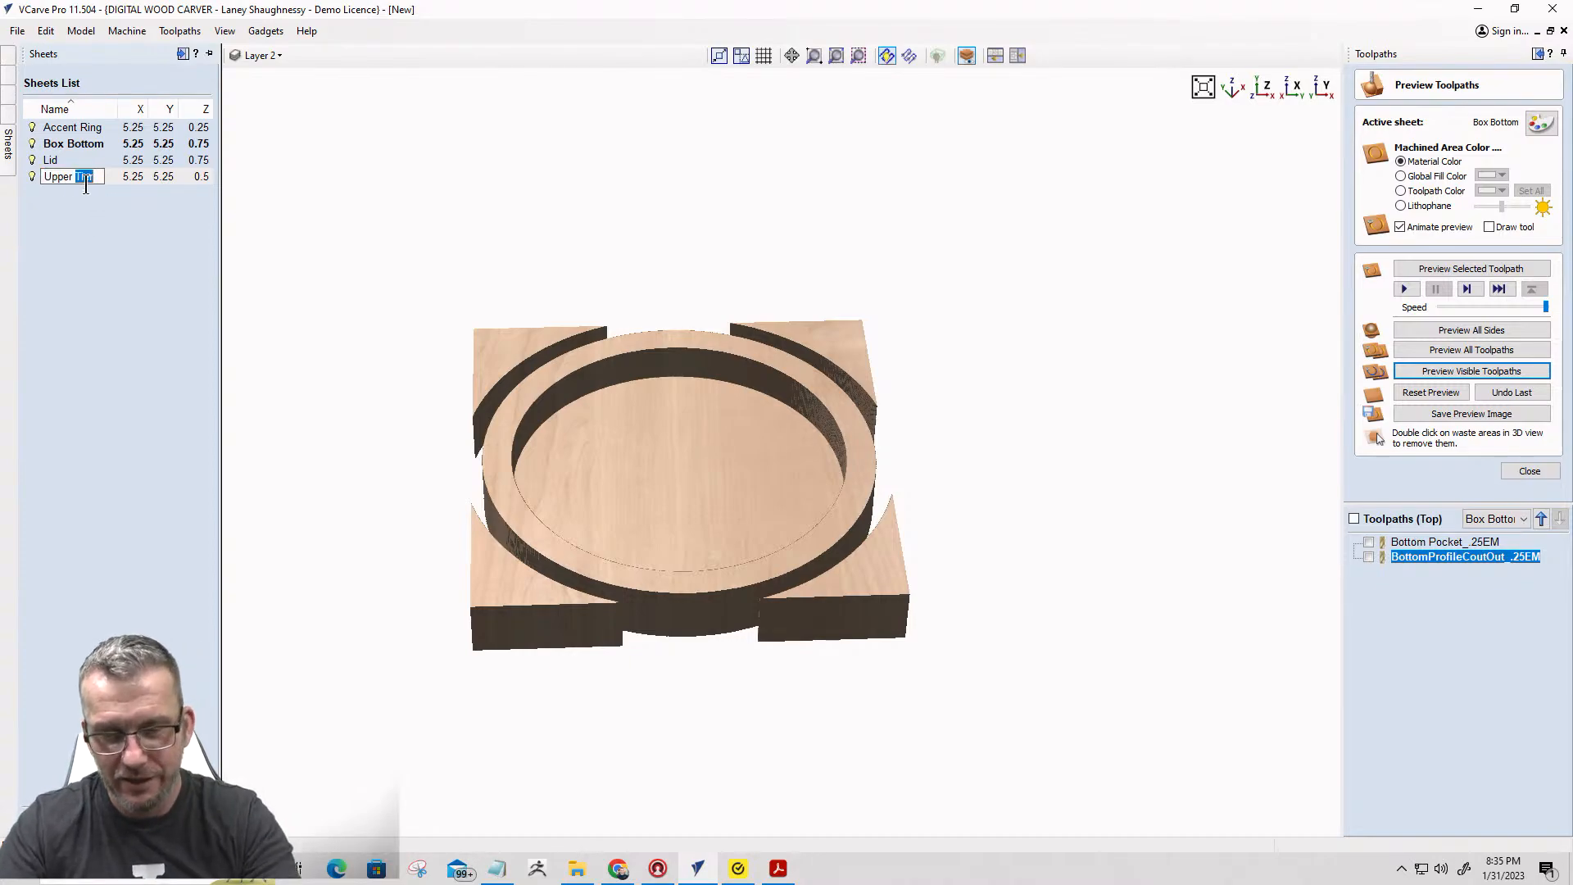
text(Ring)
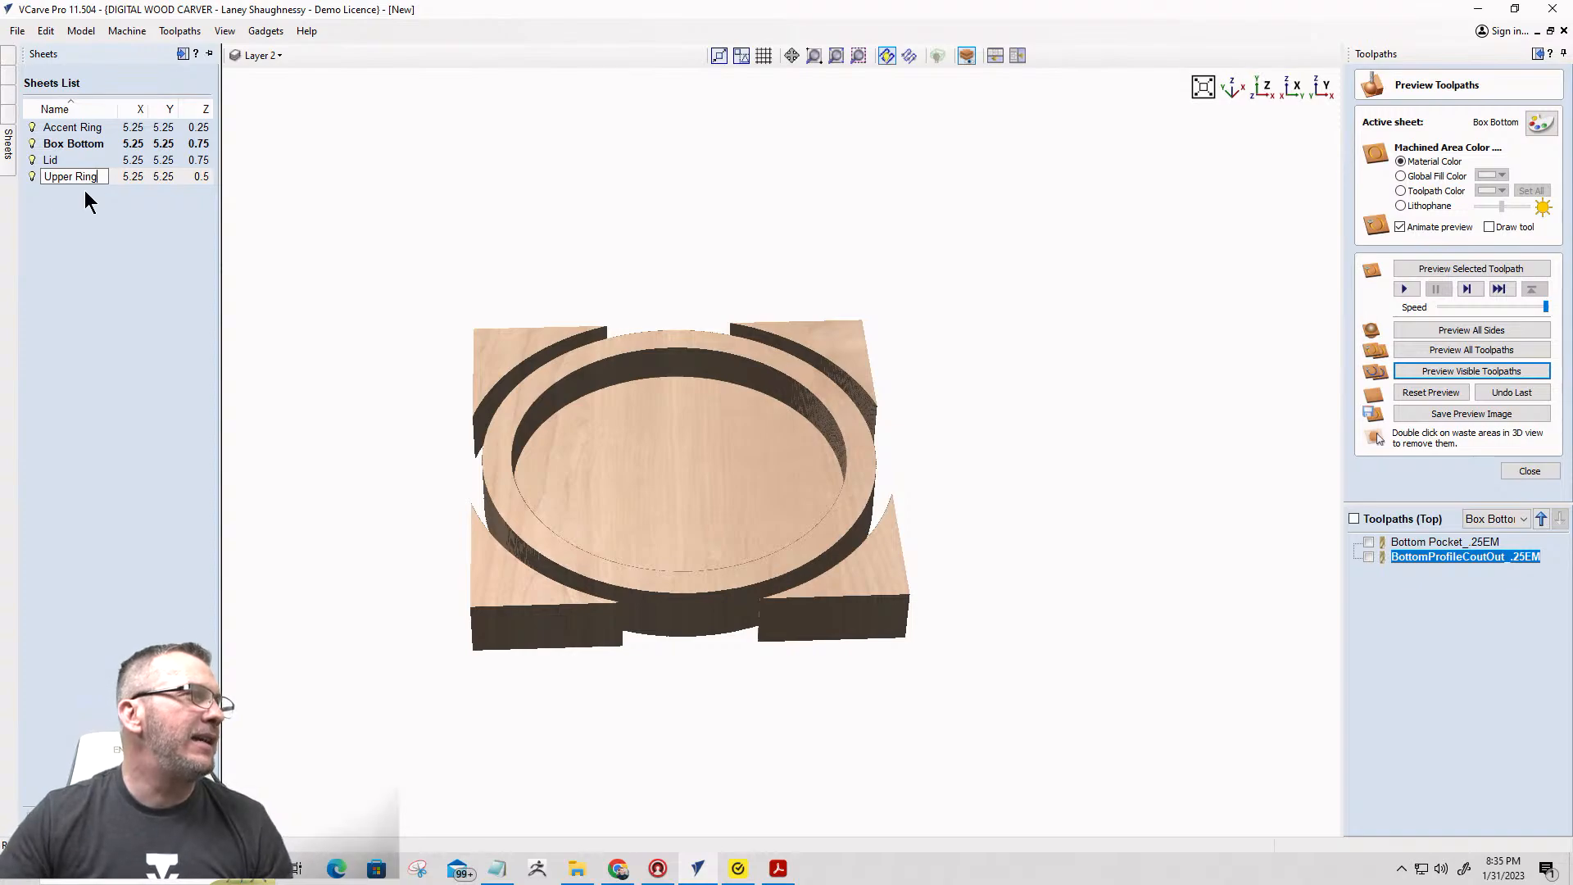
key(Return)
click(70, 130)
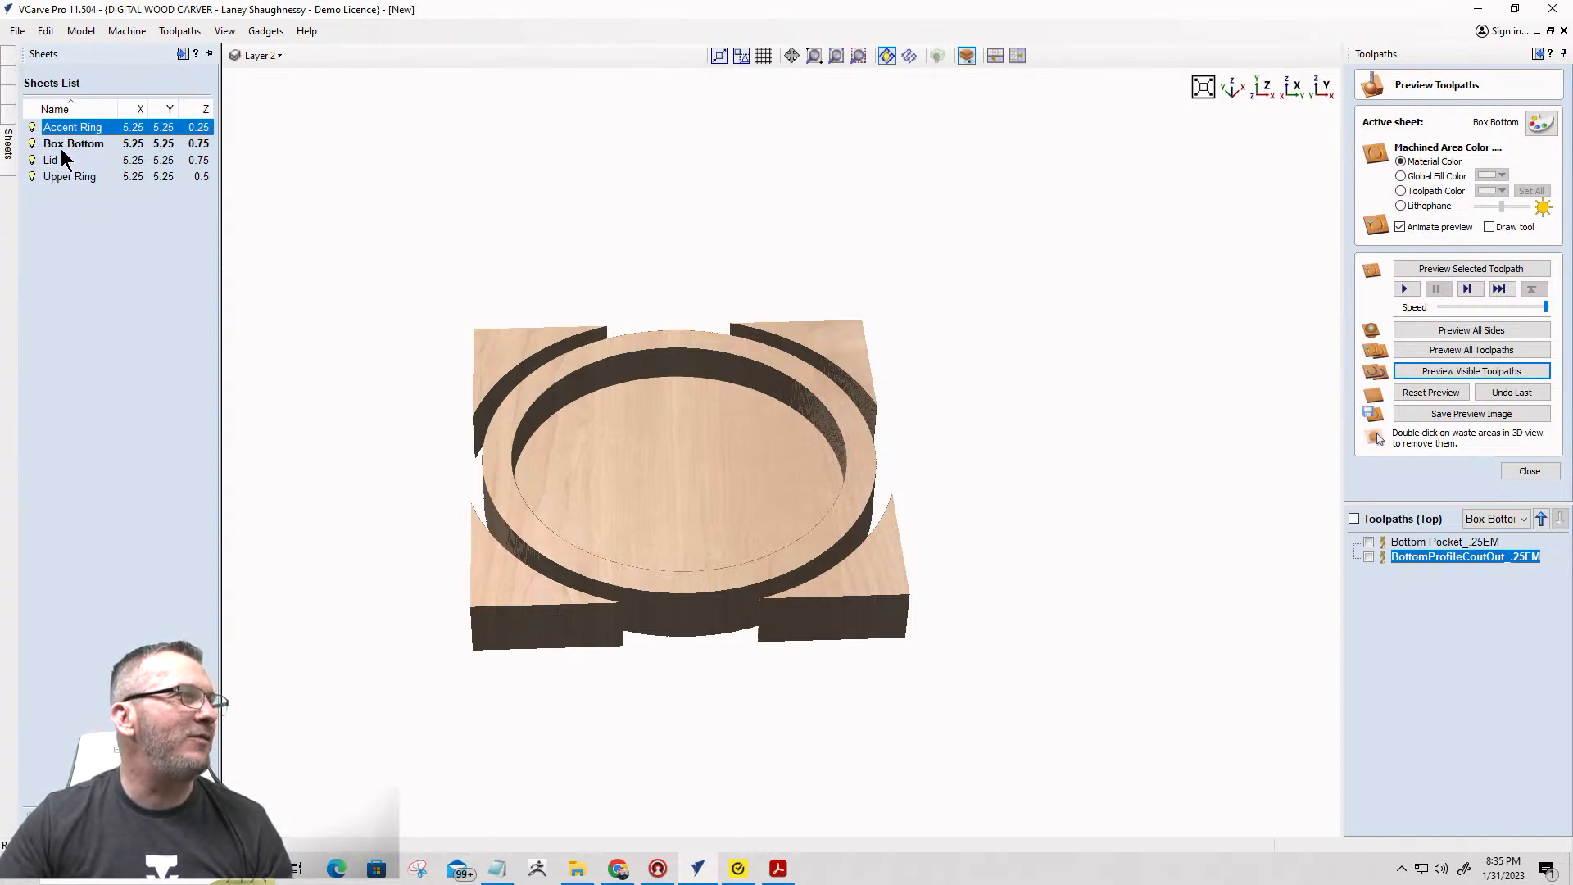
click(62, 148)
right_click(62, 146)
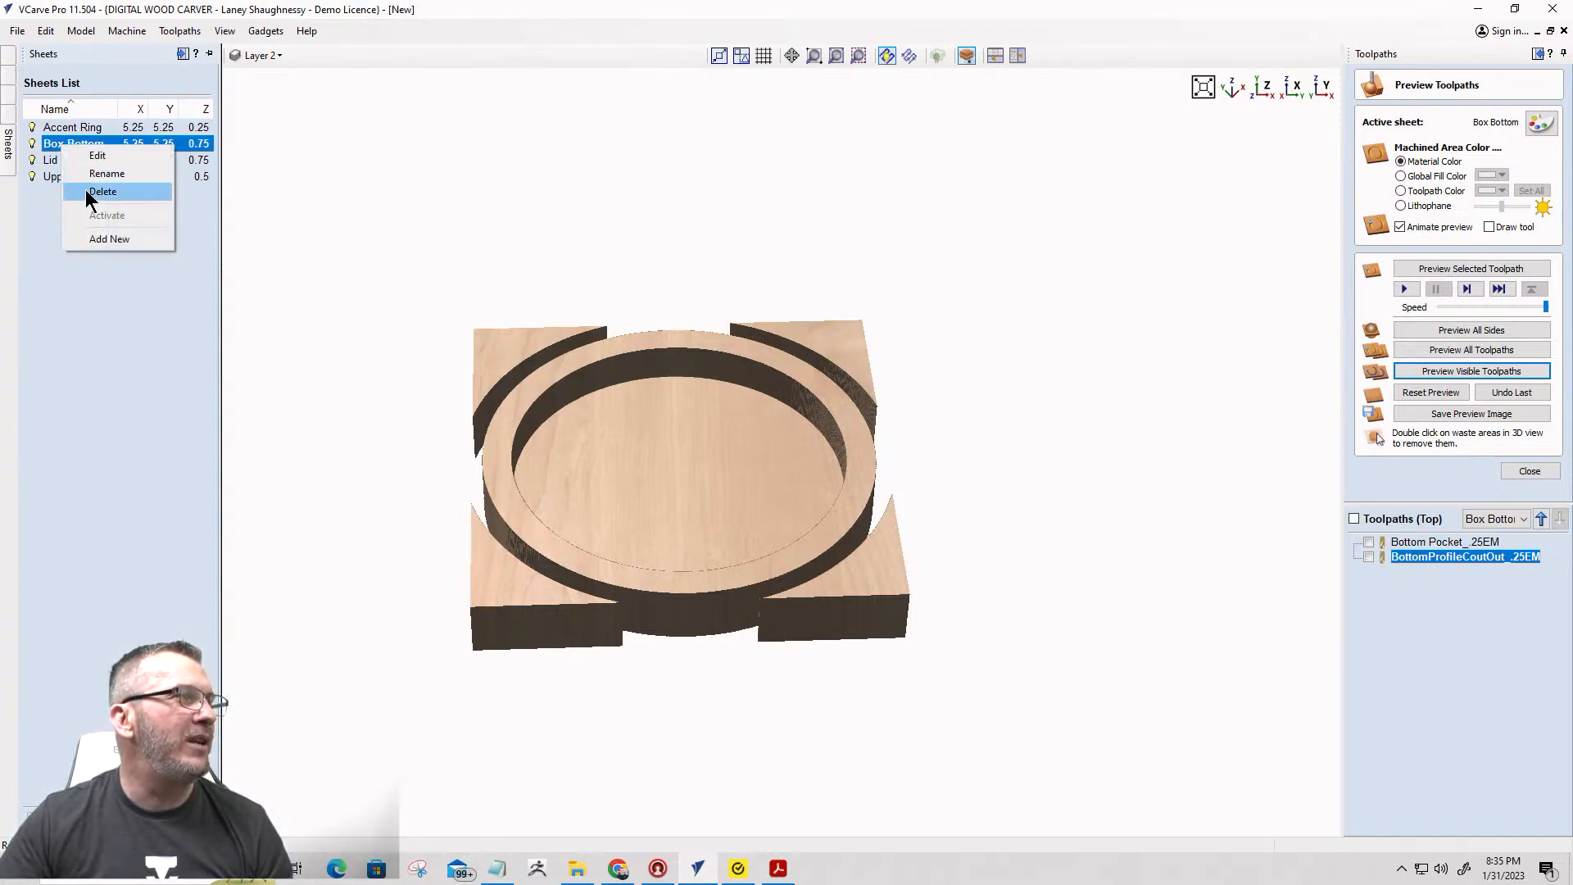
click(94, 174)
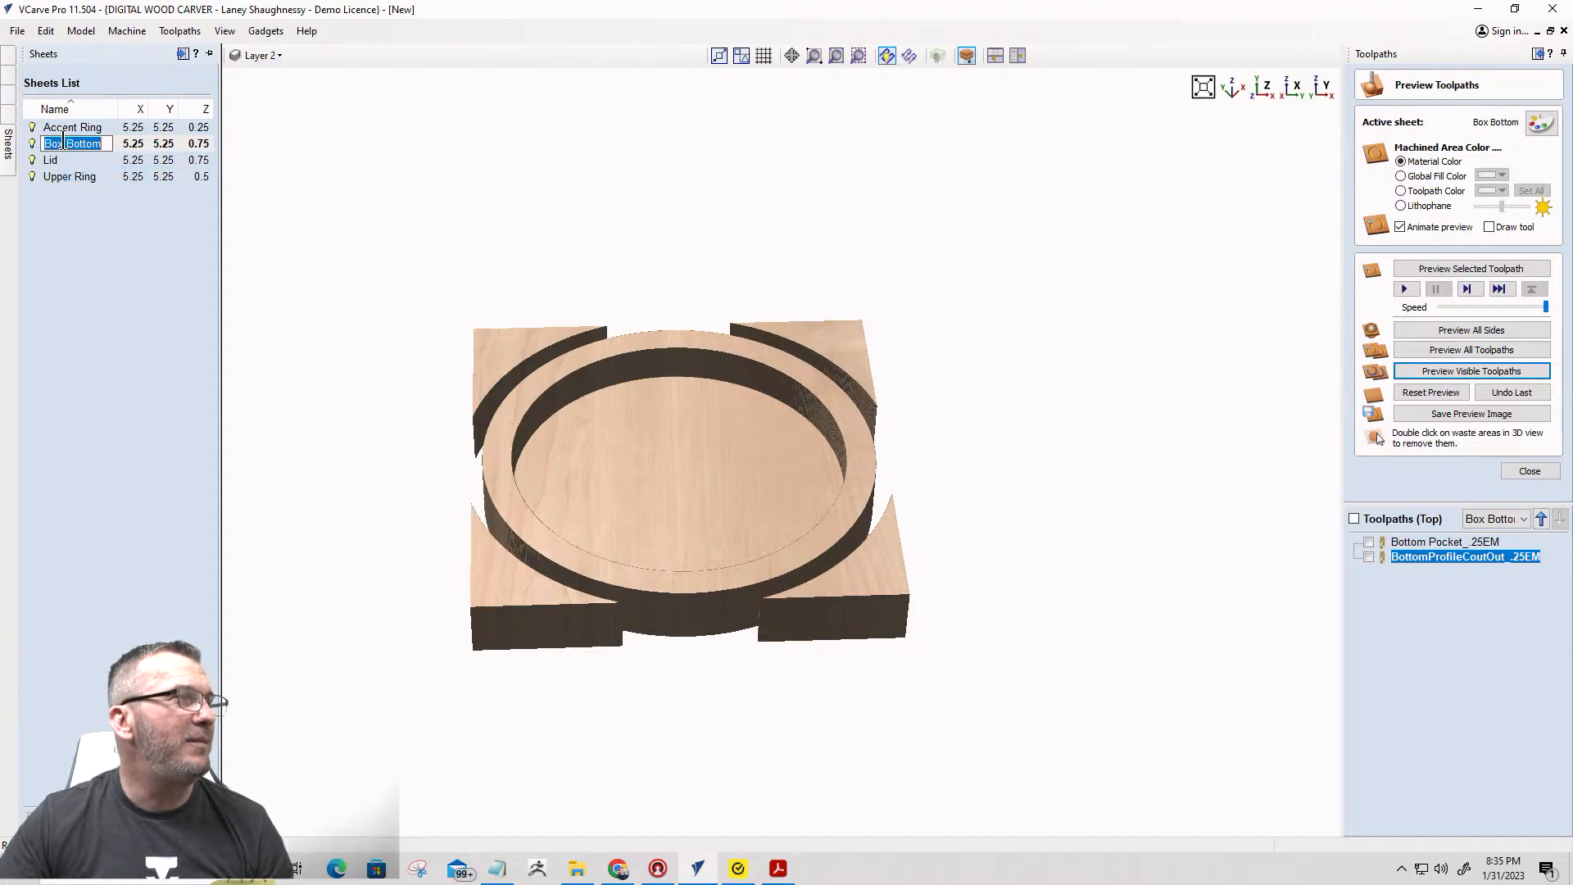
drag(63, 141, 37, 144)
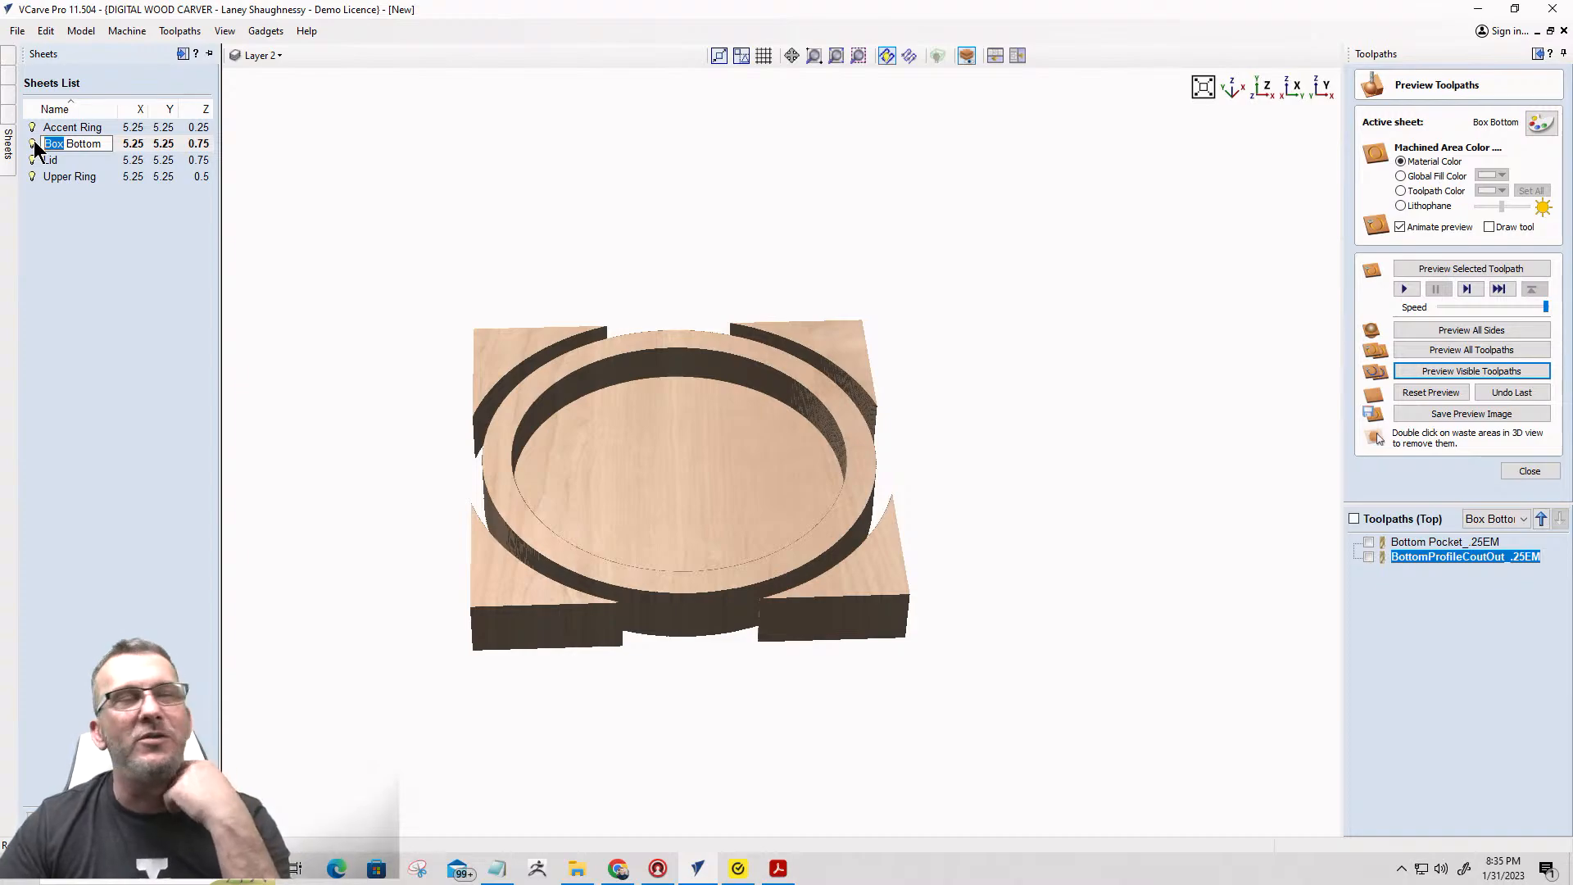
click(65, 230)
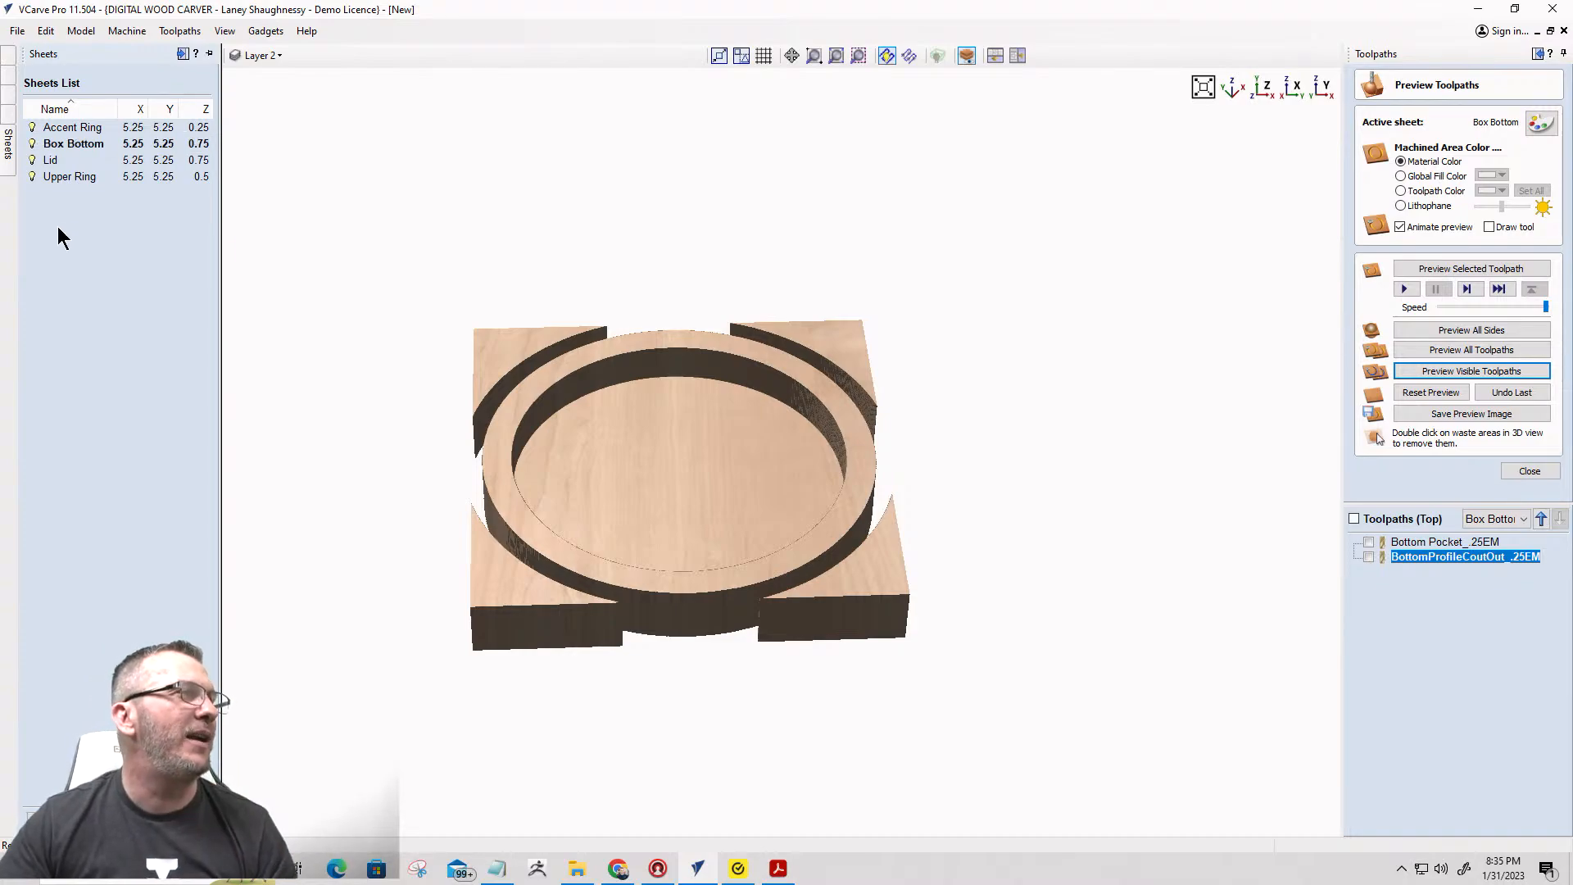
click(78, 177)
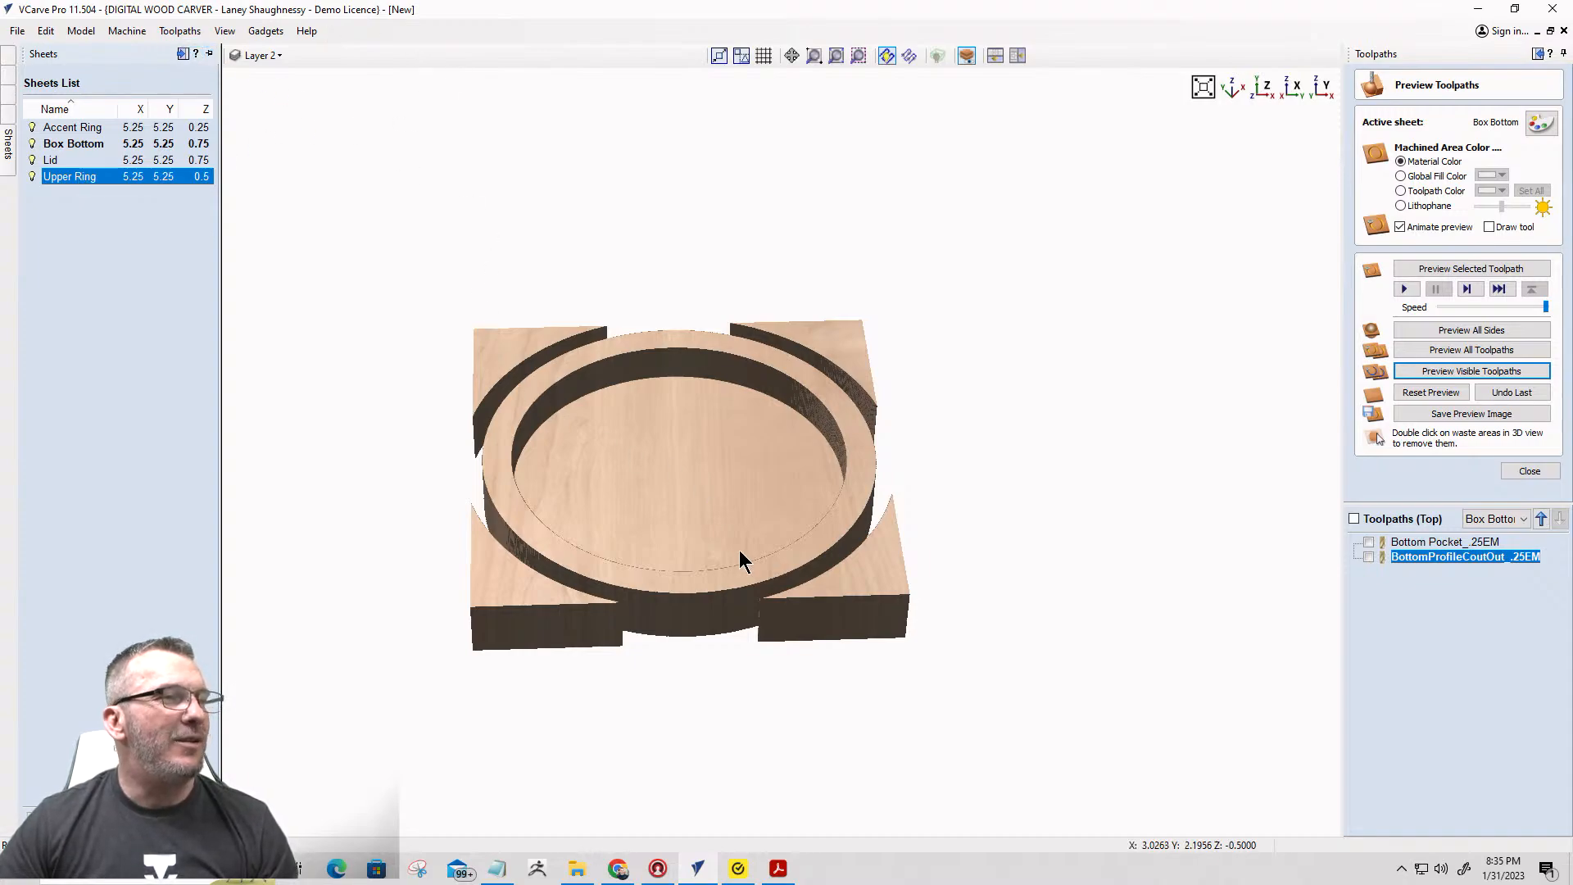
Remove the four waste corner pieces from the box bottom's 3D preview and inspect the remaining part.
double_click(851, 595)
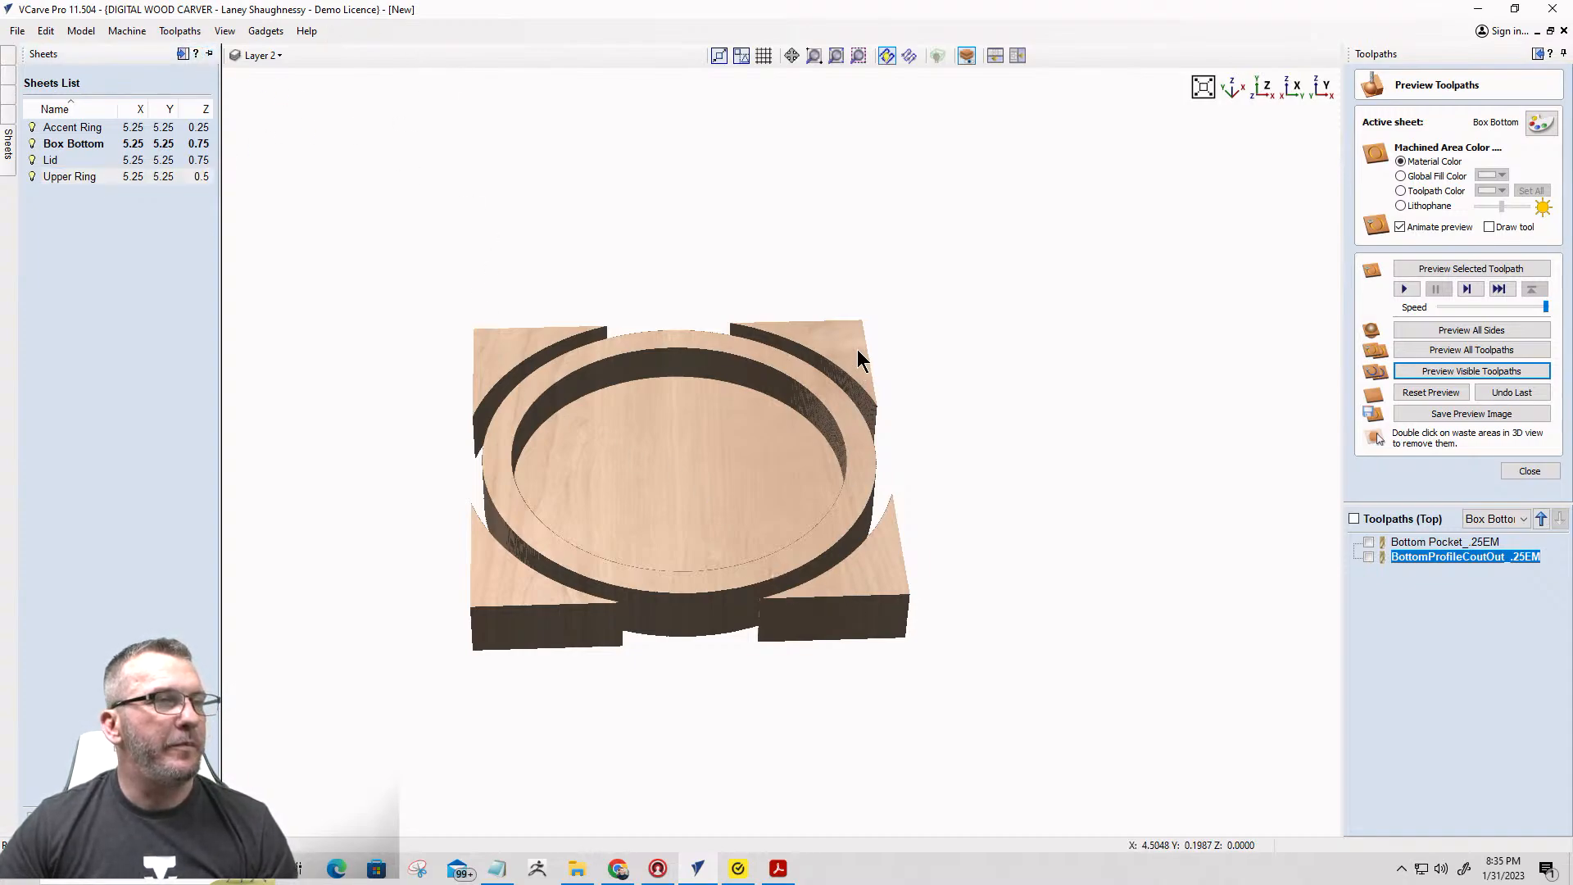
double_click(511, 352)
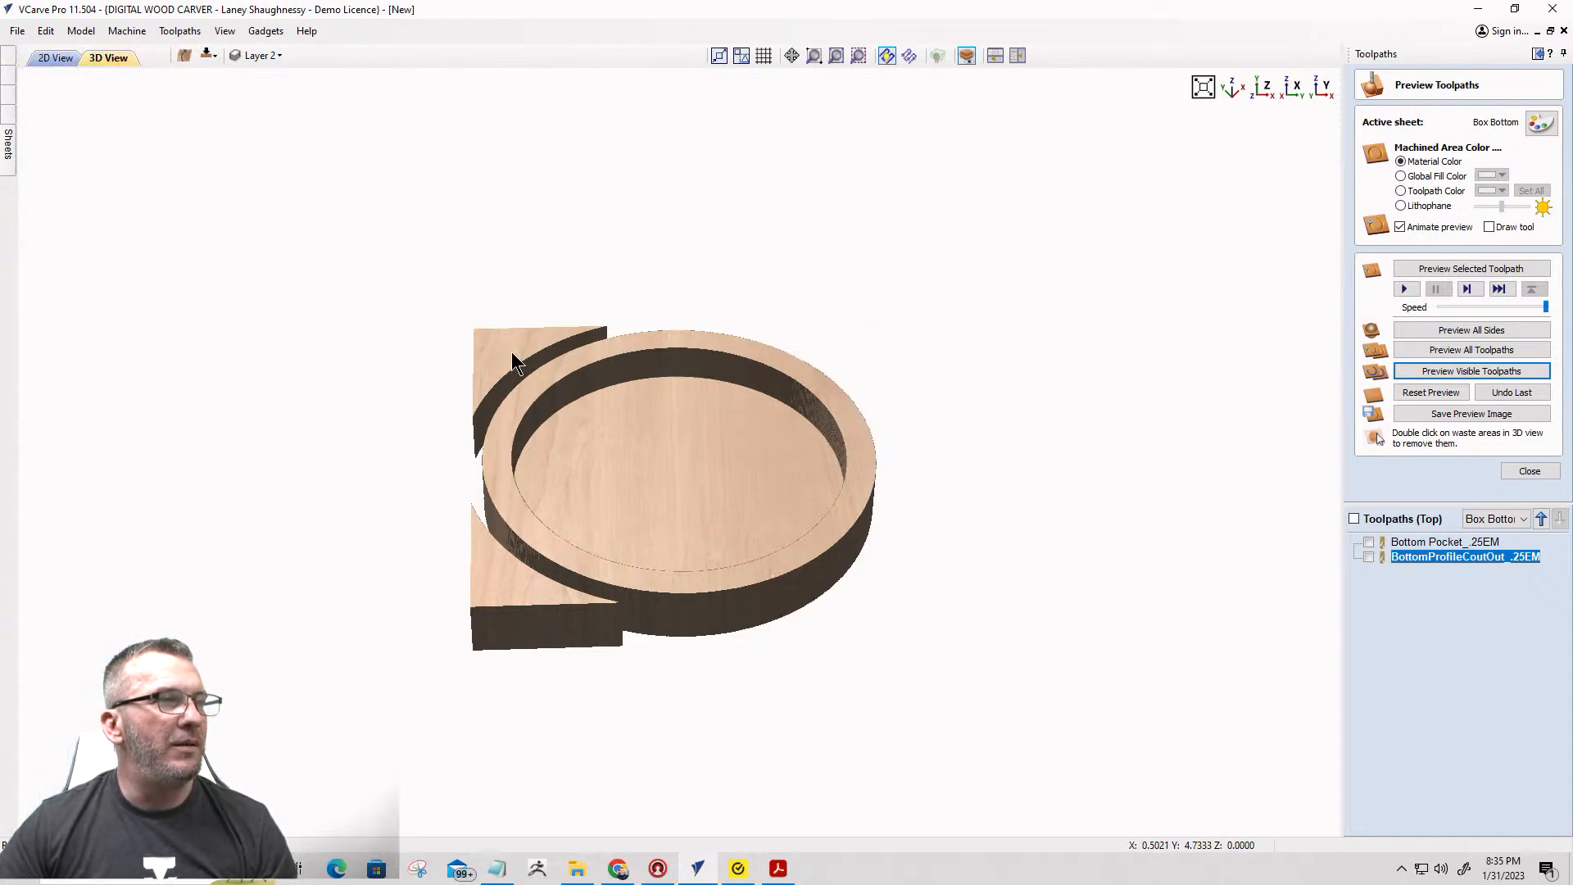
double_click(517, 576)
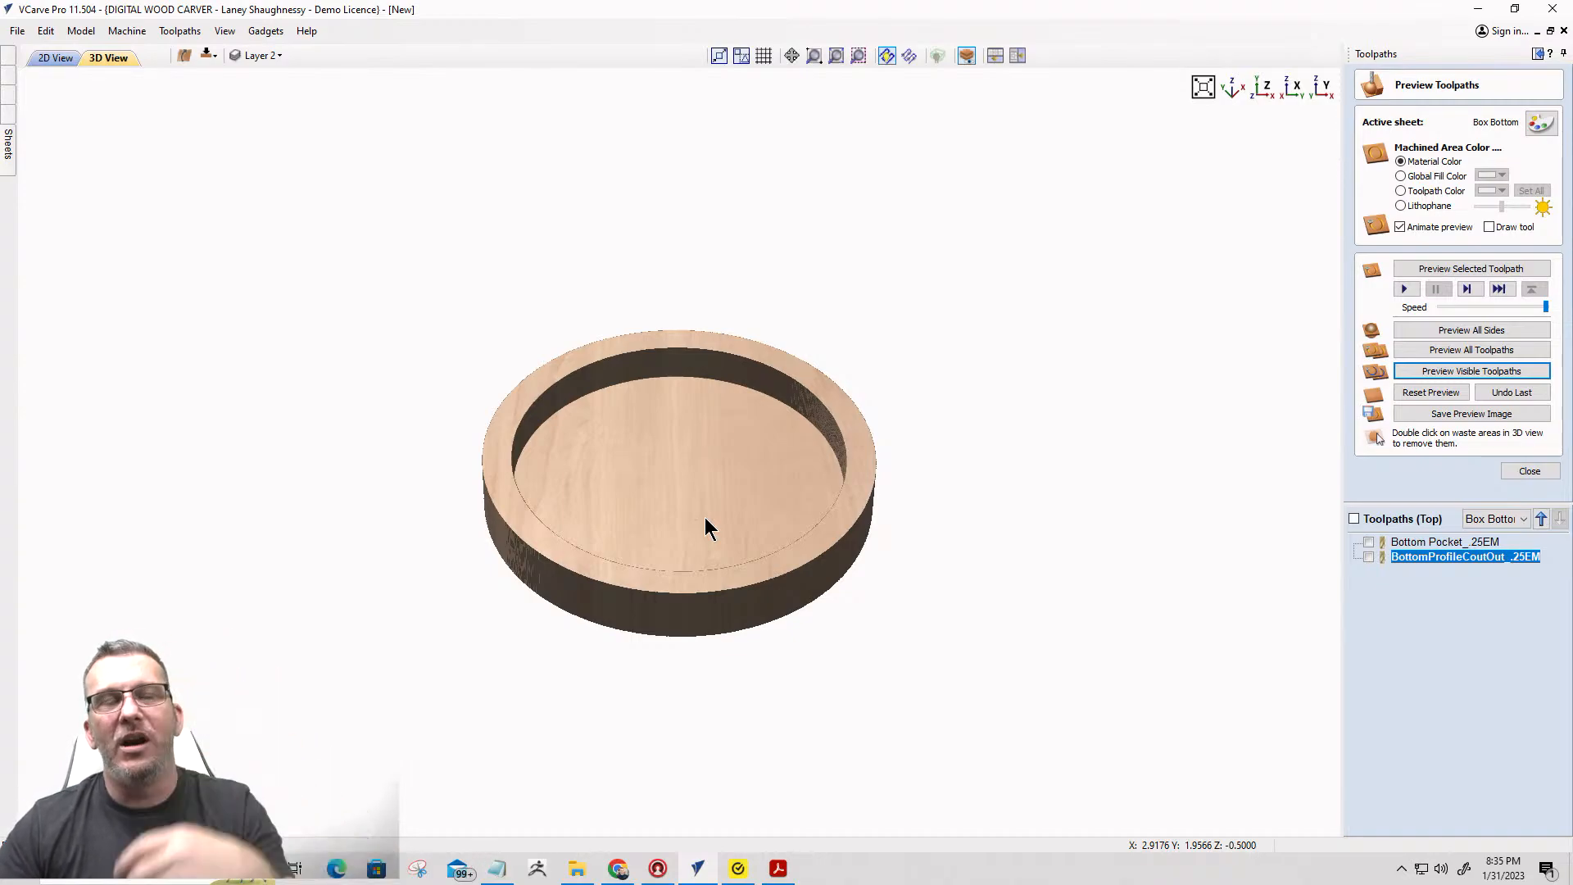
drag(797, 455, 568, 424)
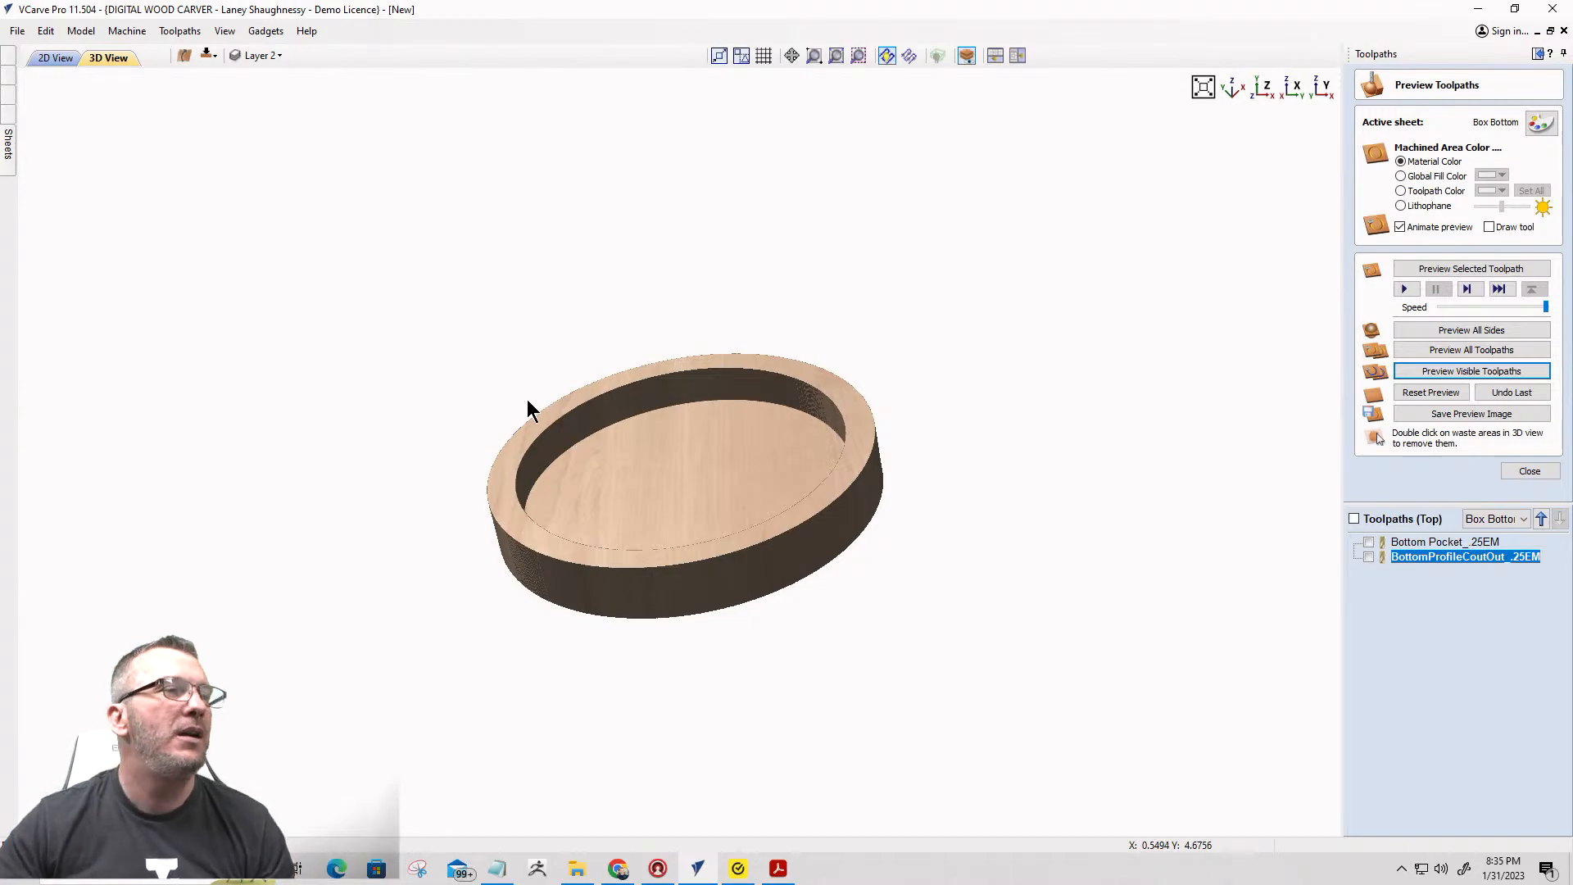
Activate the Accent Ring sheet in the 2D view and select both of its circles.
click(54, 58)
scroll(730, 380, down, 3)
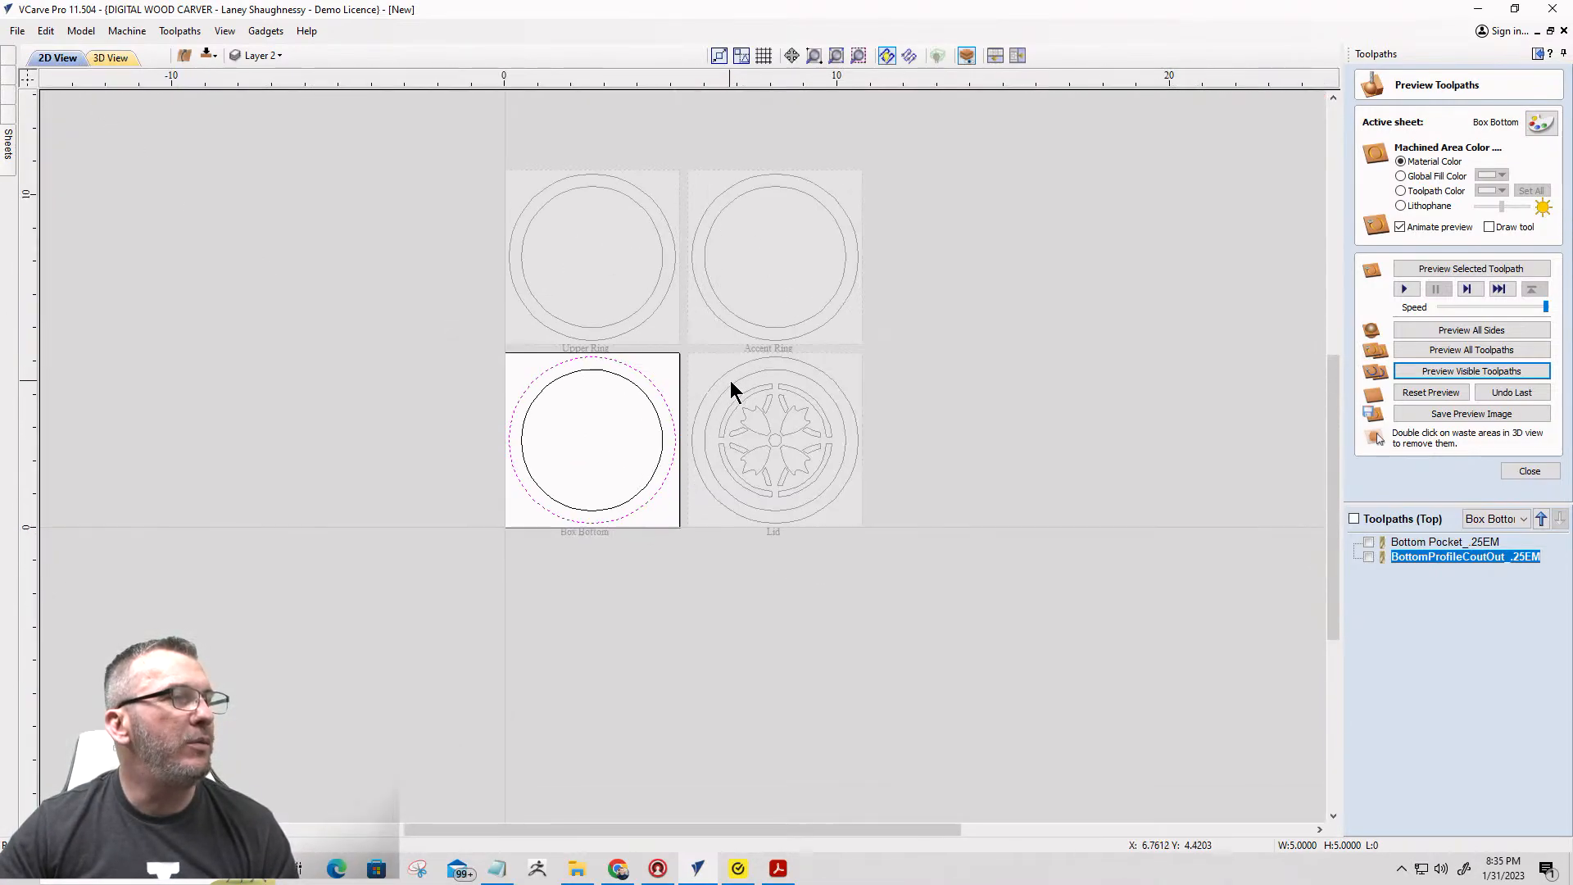
scroll(547, 445, up, 3)
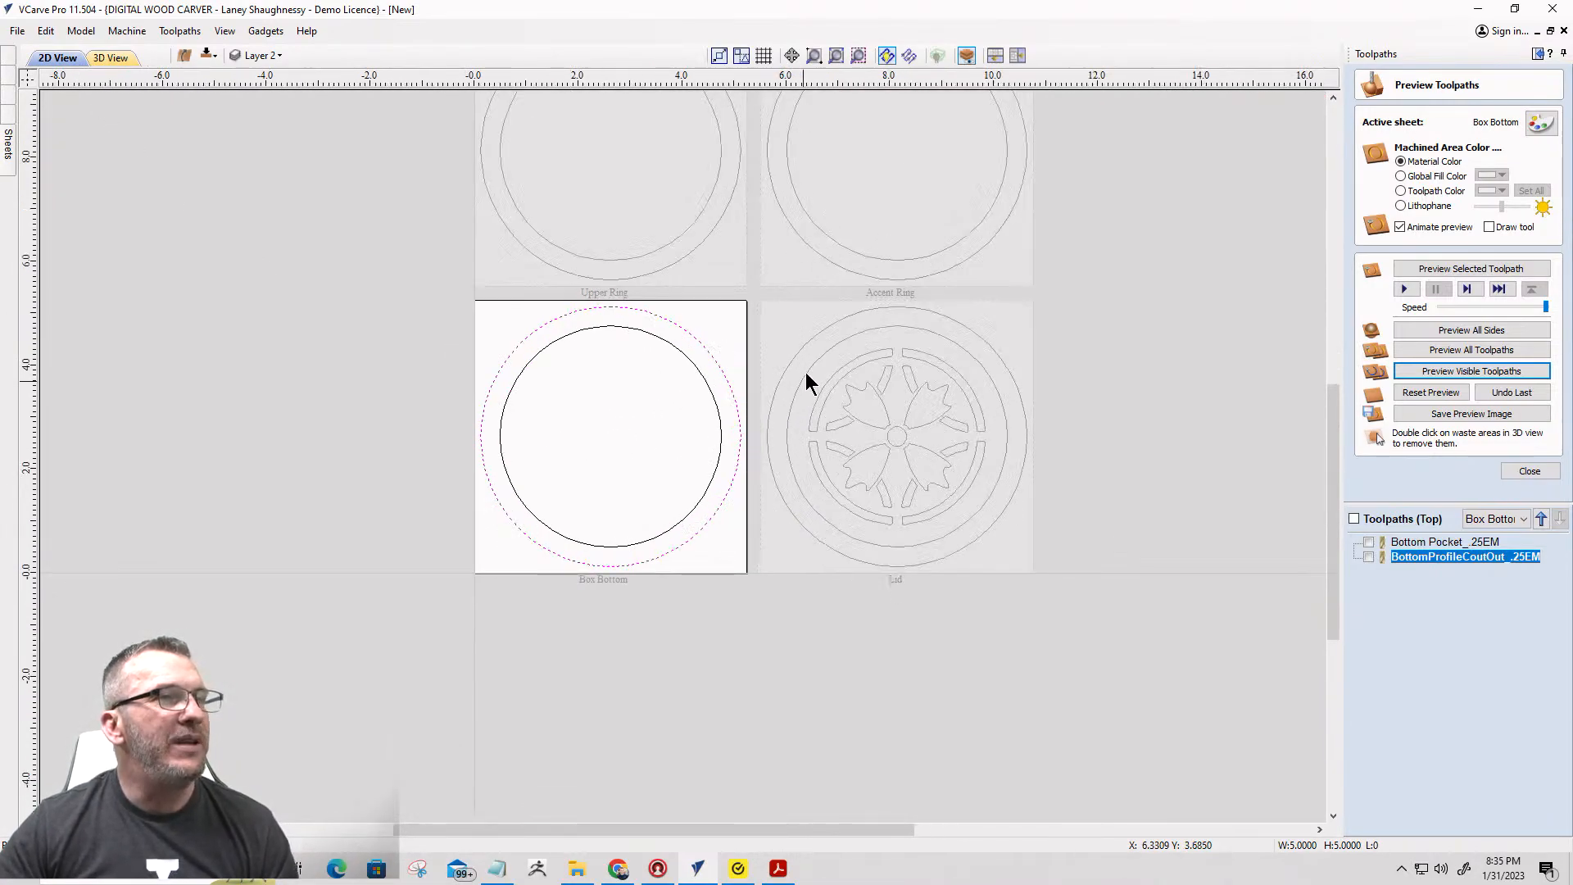
scroll(600, 388, down, 1)
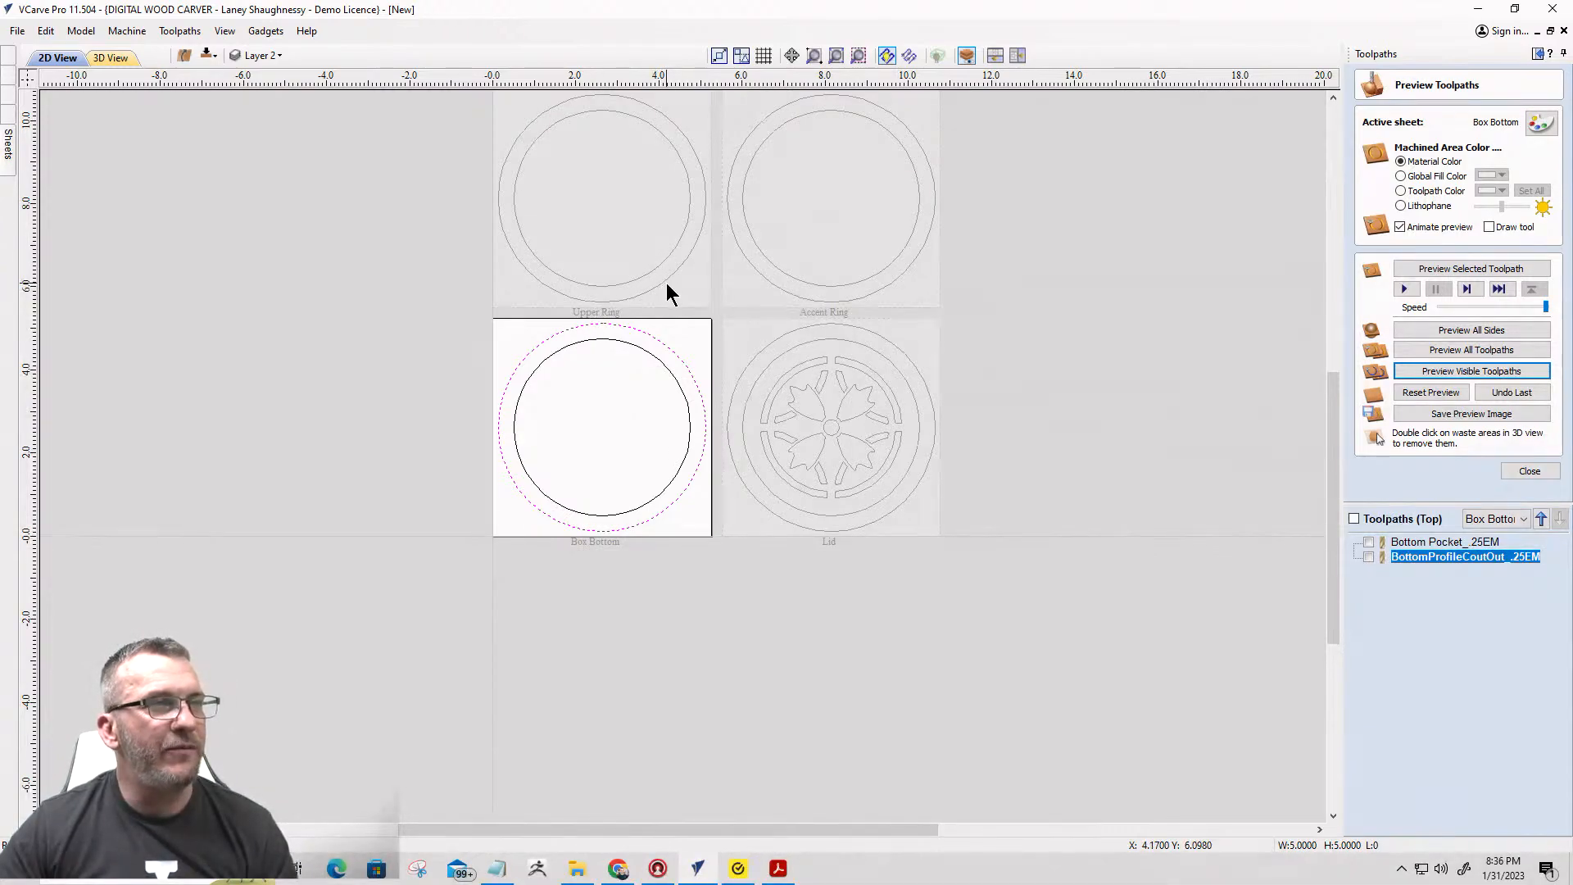
click(783, 267)
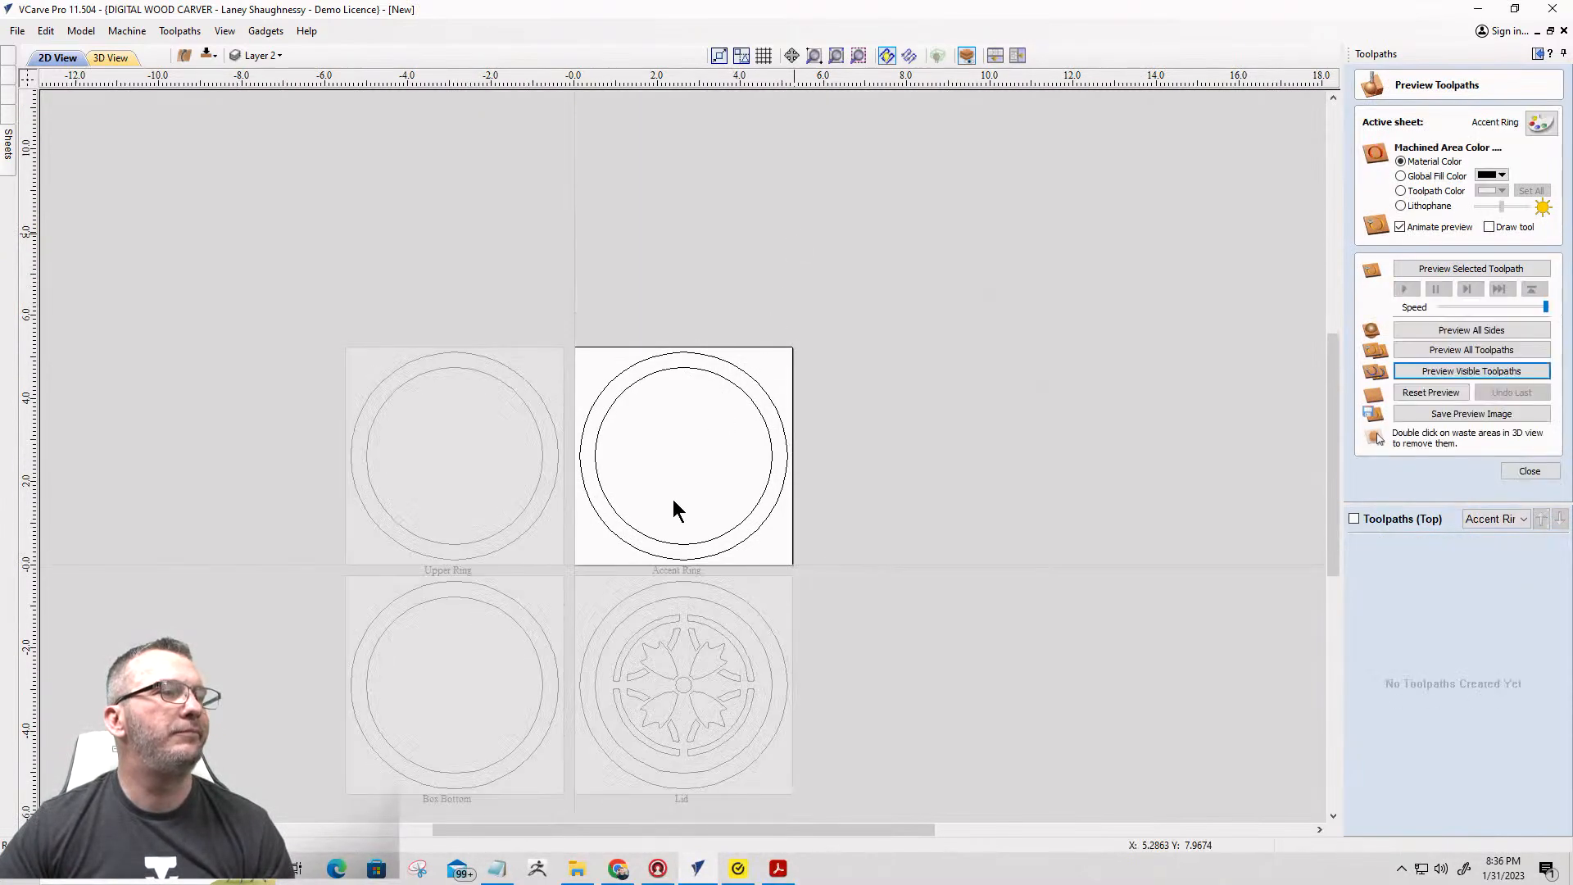
scroll(679, 491, up, 6)
scroll(734, 351, down, 2)
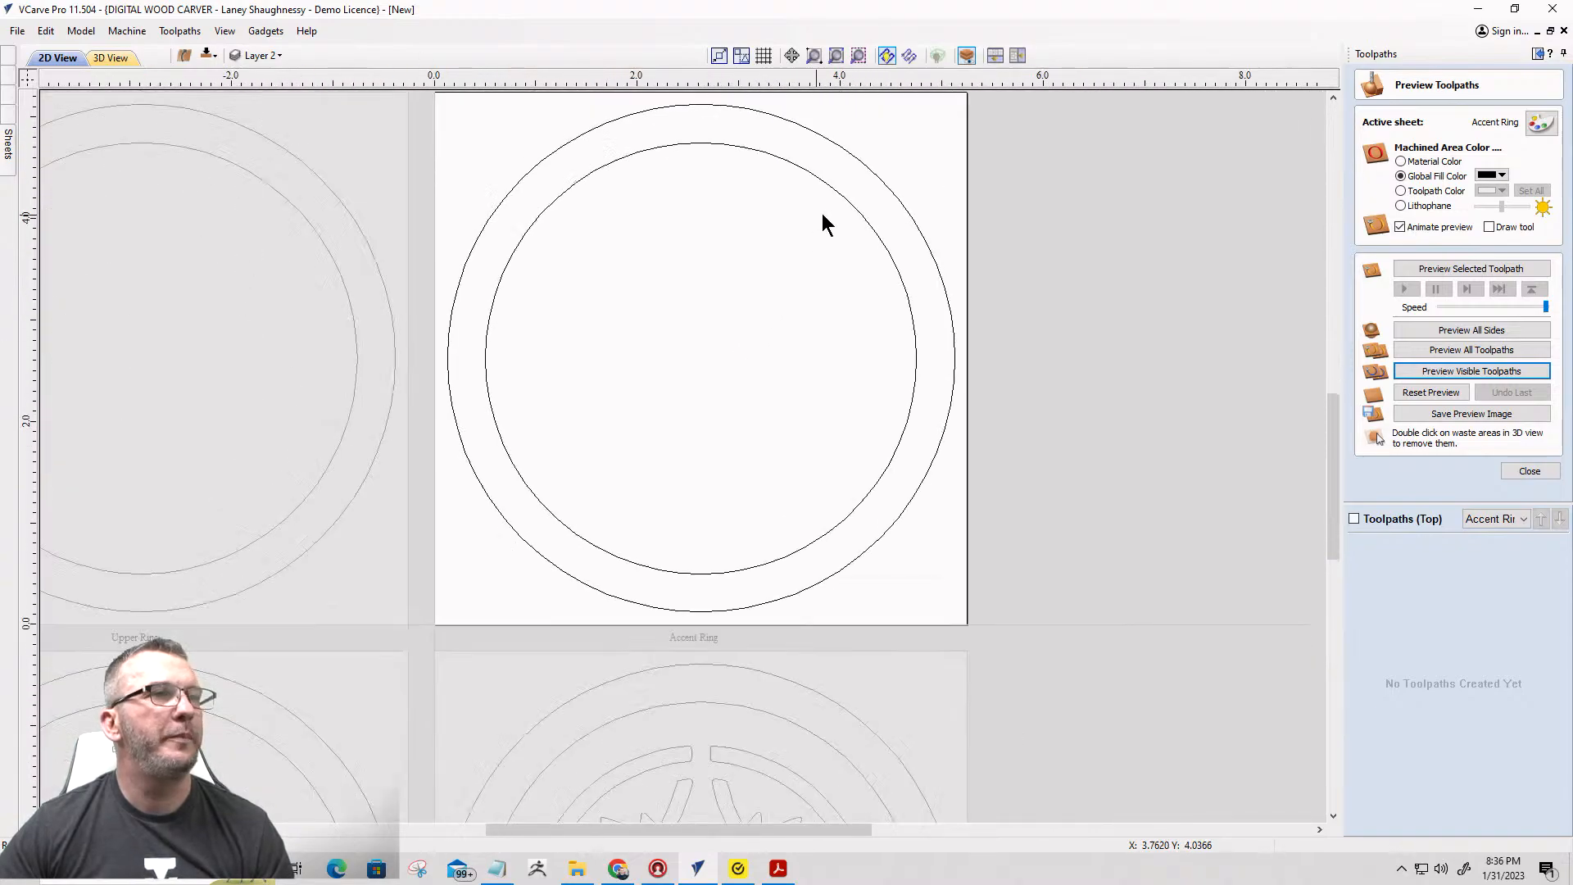
click(849, 200)
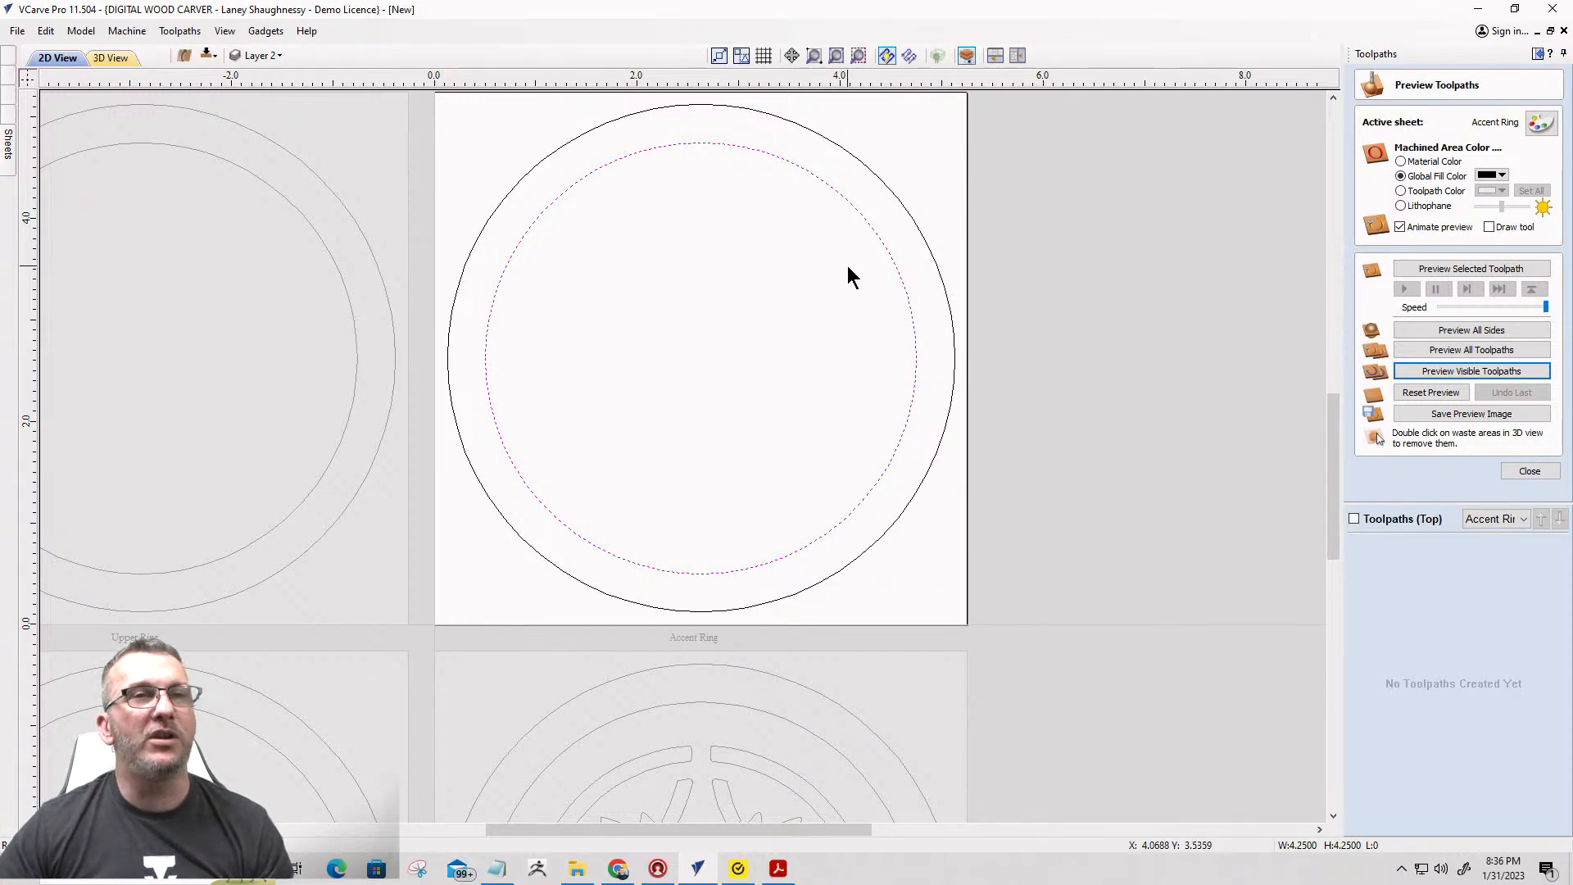
drag(847, 266, 539, 98)
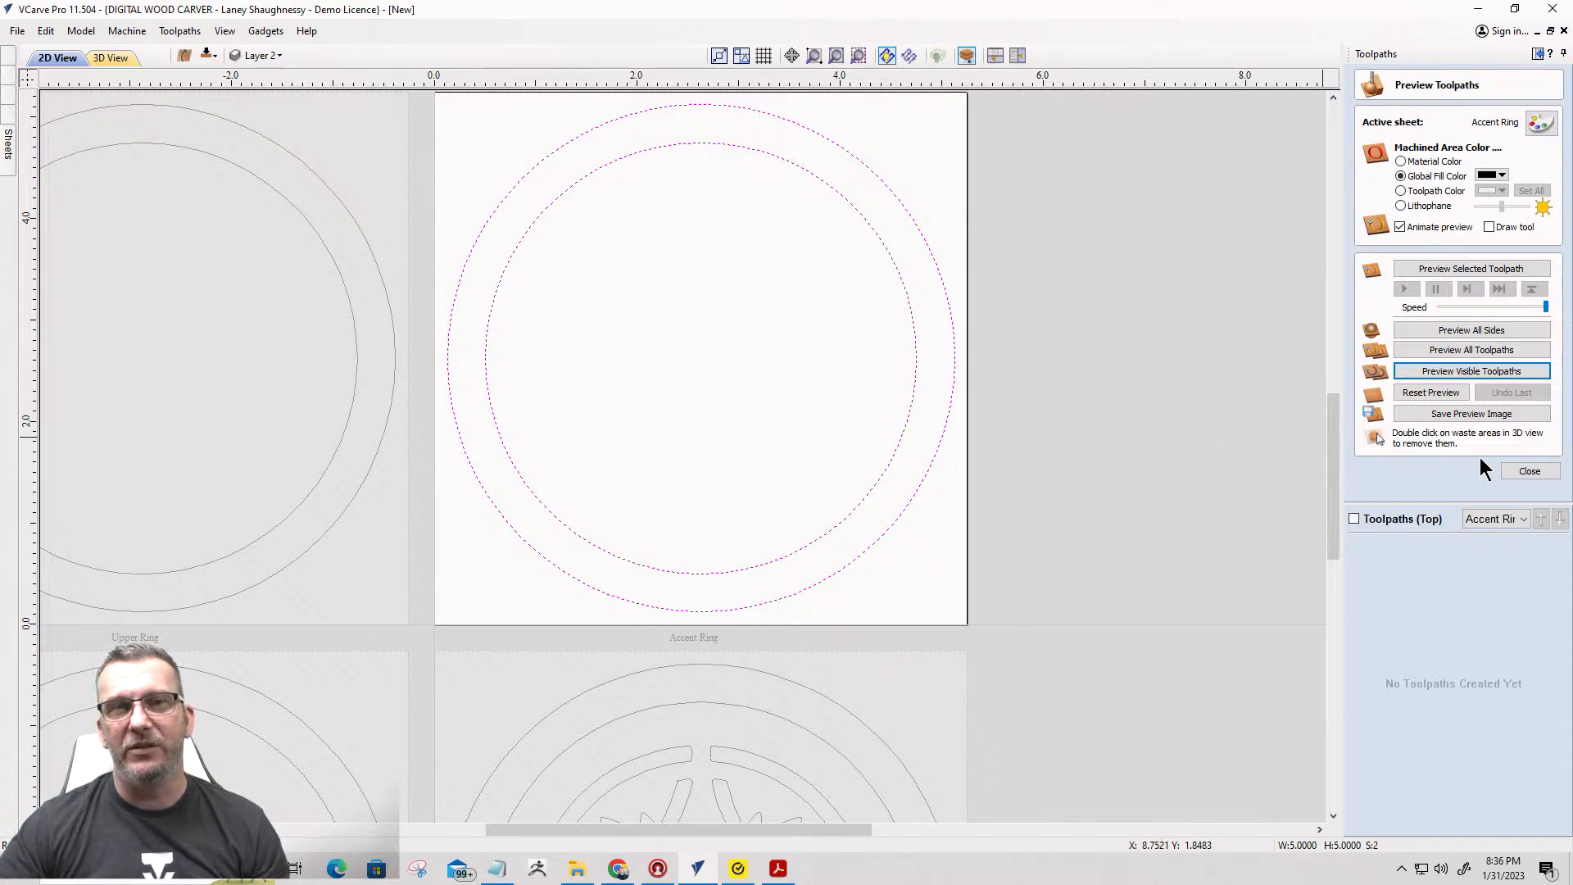
Start a 2D profile toolpath for the selected circles with a 0.25 inch cut depth, machining Outside / Right.
click(1531, 470)
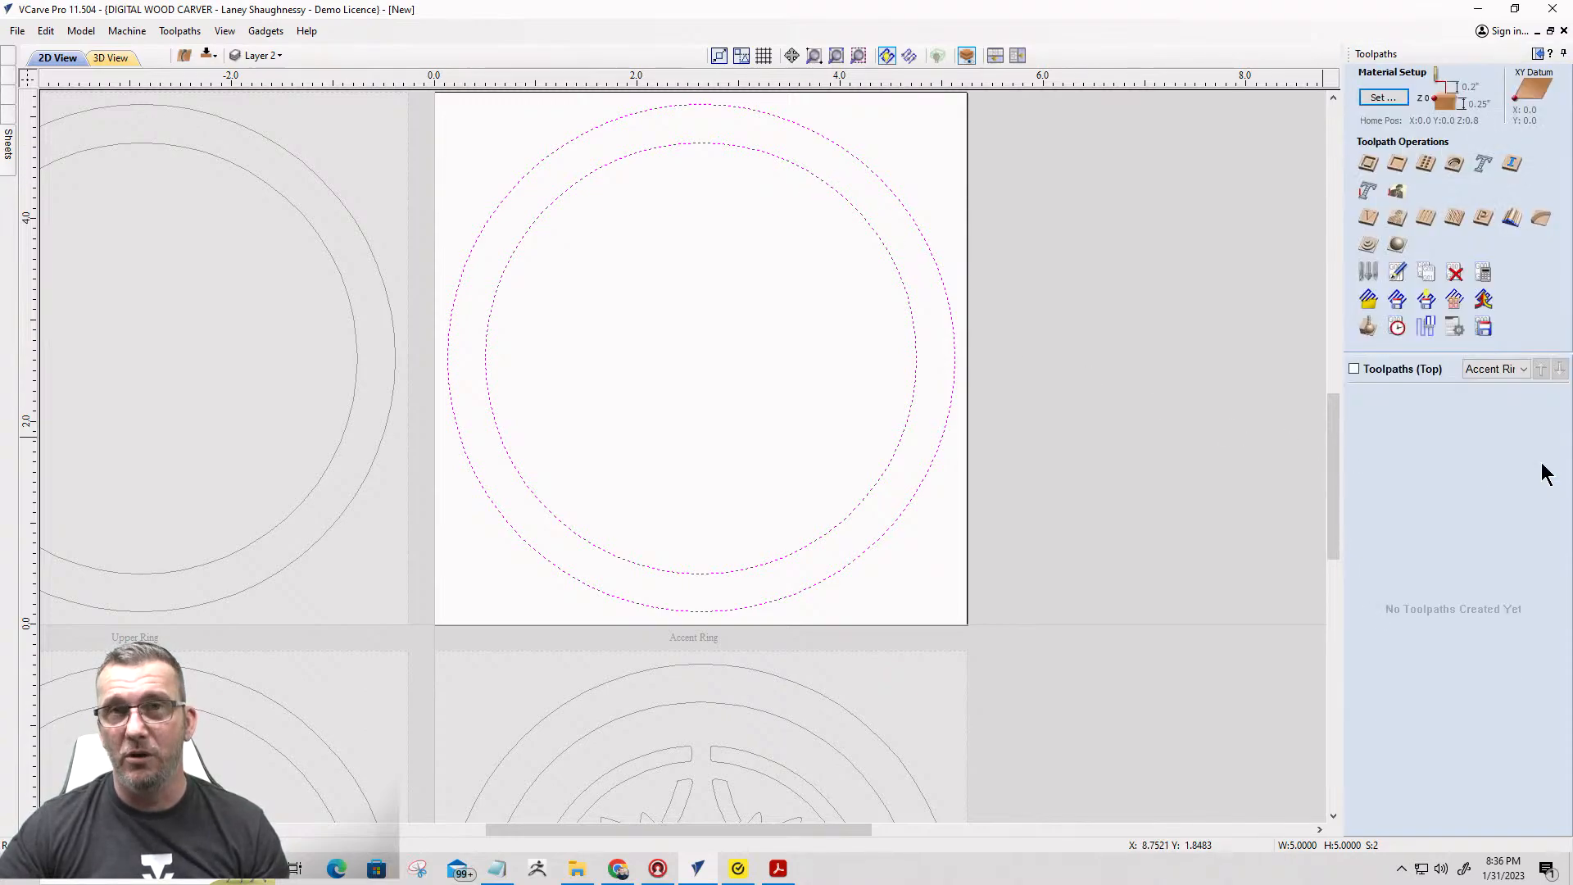
click(1367, 166)
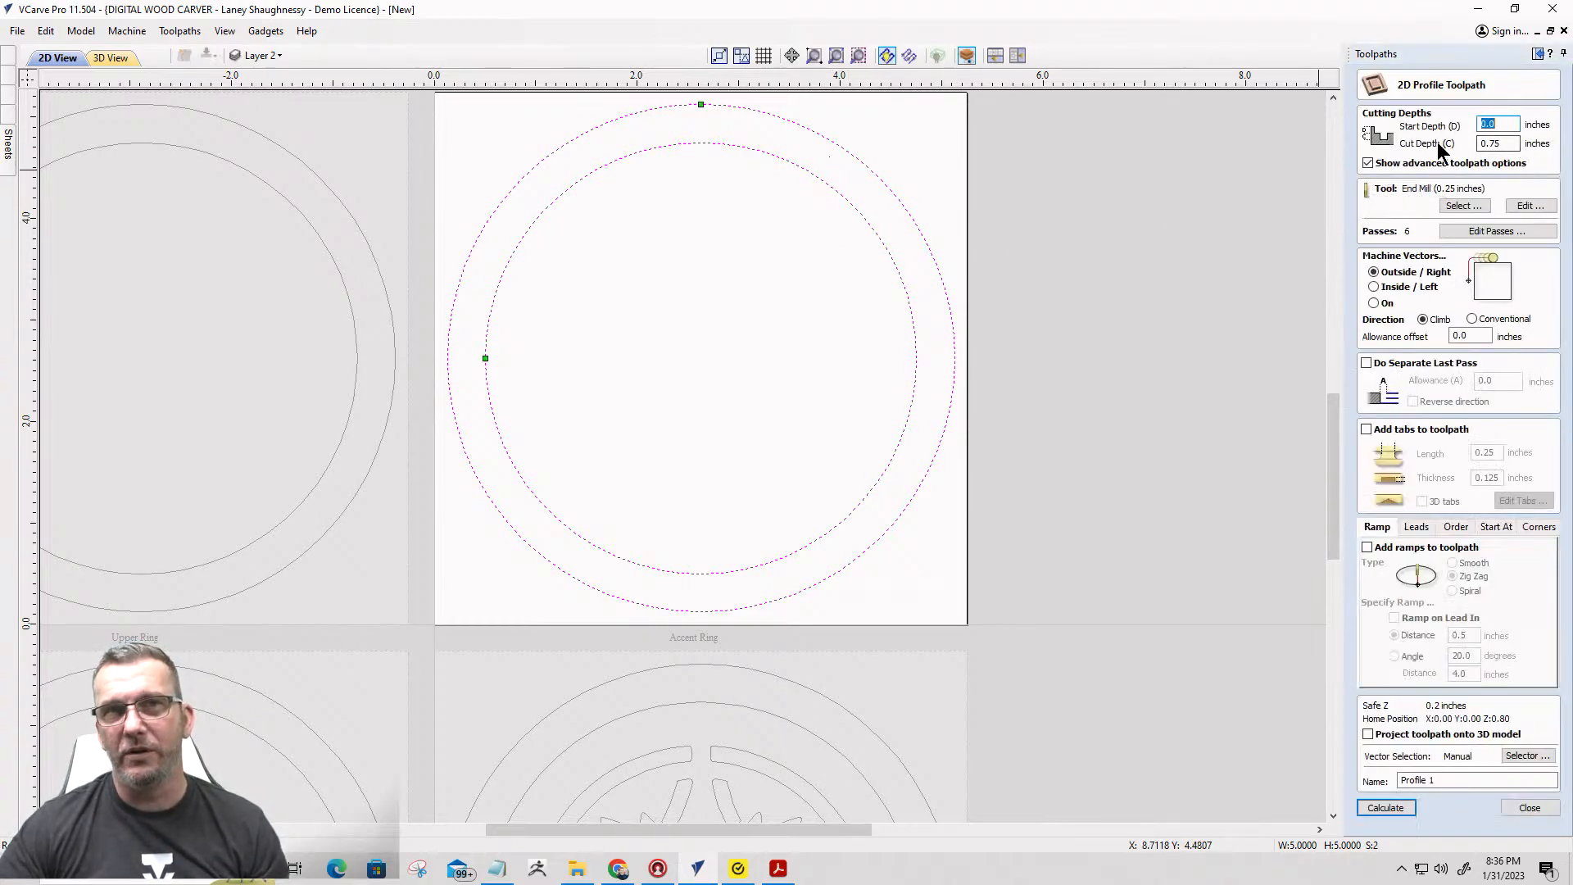
drag(1505, 144, 1463, 144)
text(.25)
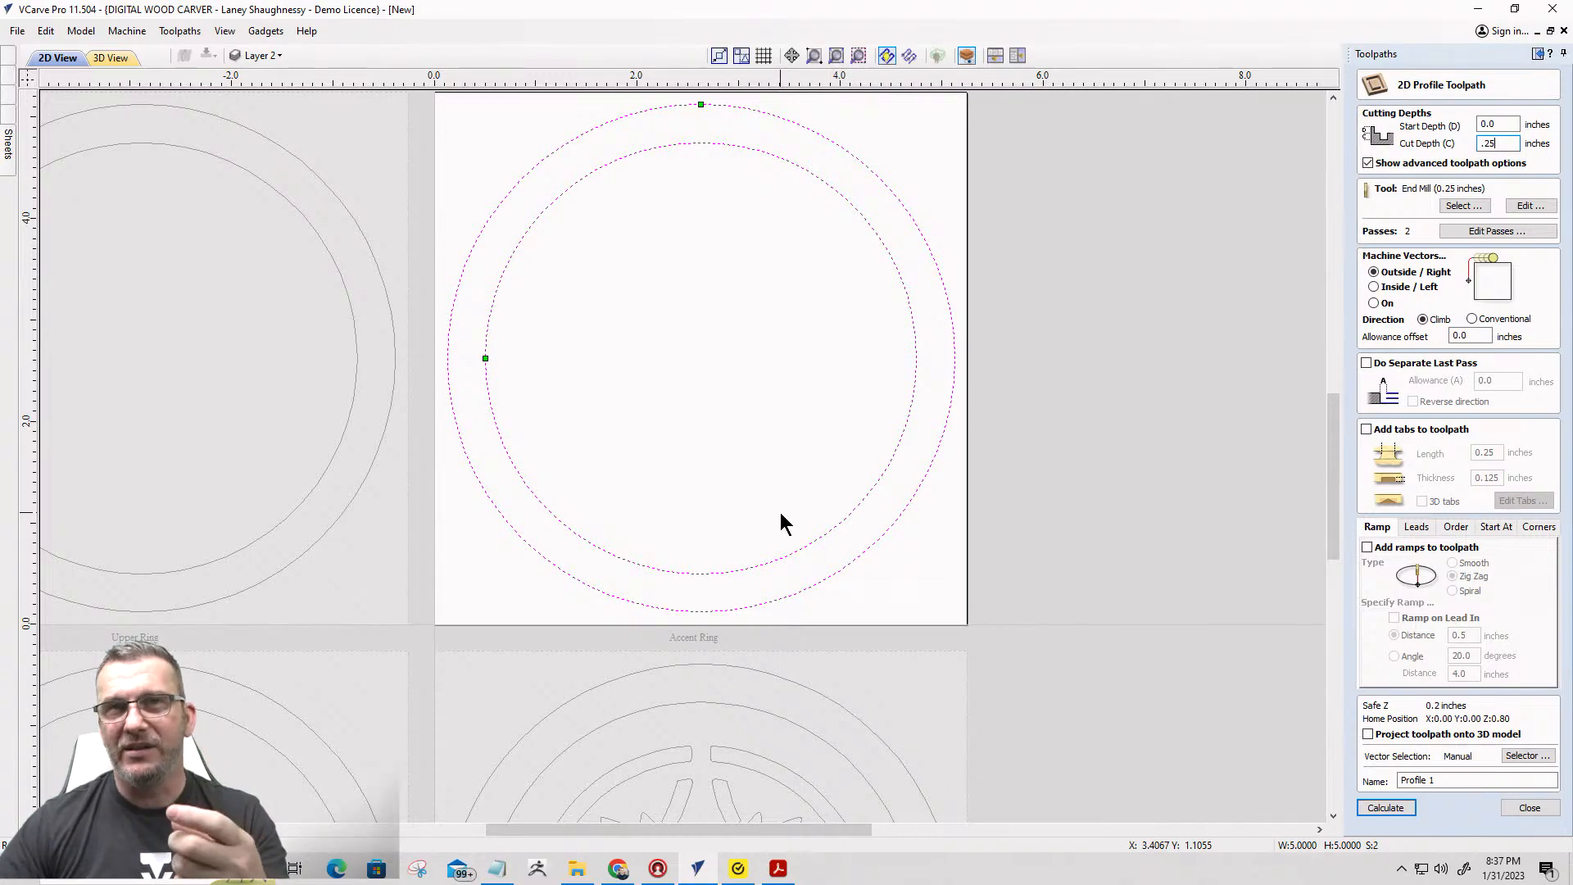
click(1374, 287)
click(1374, 273)
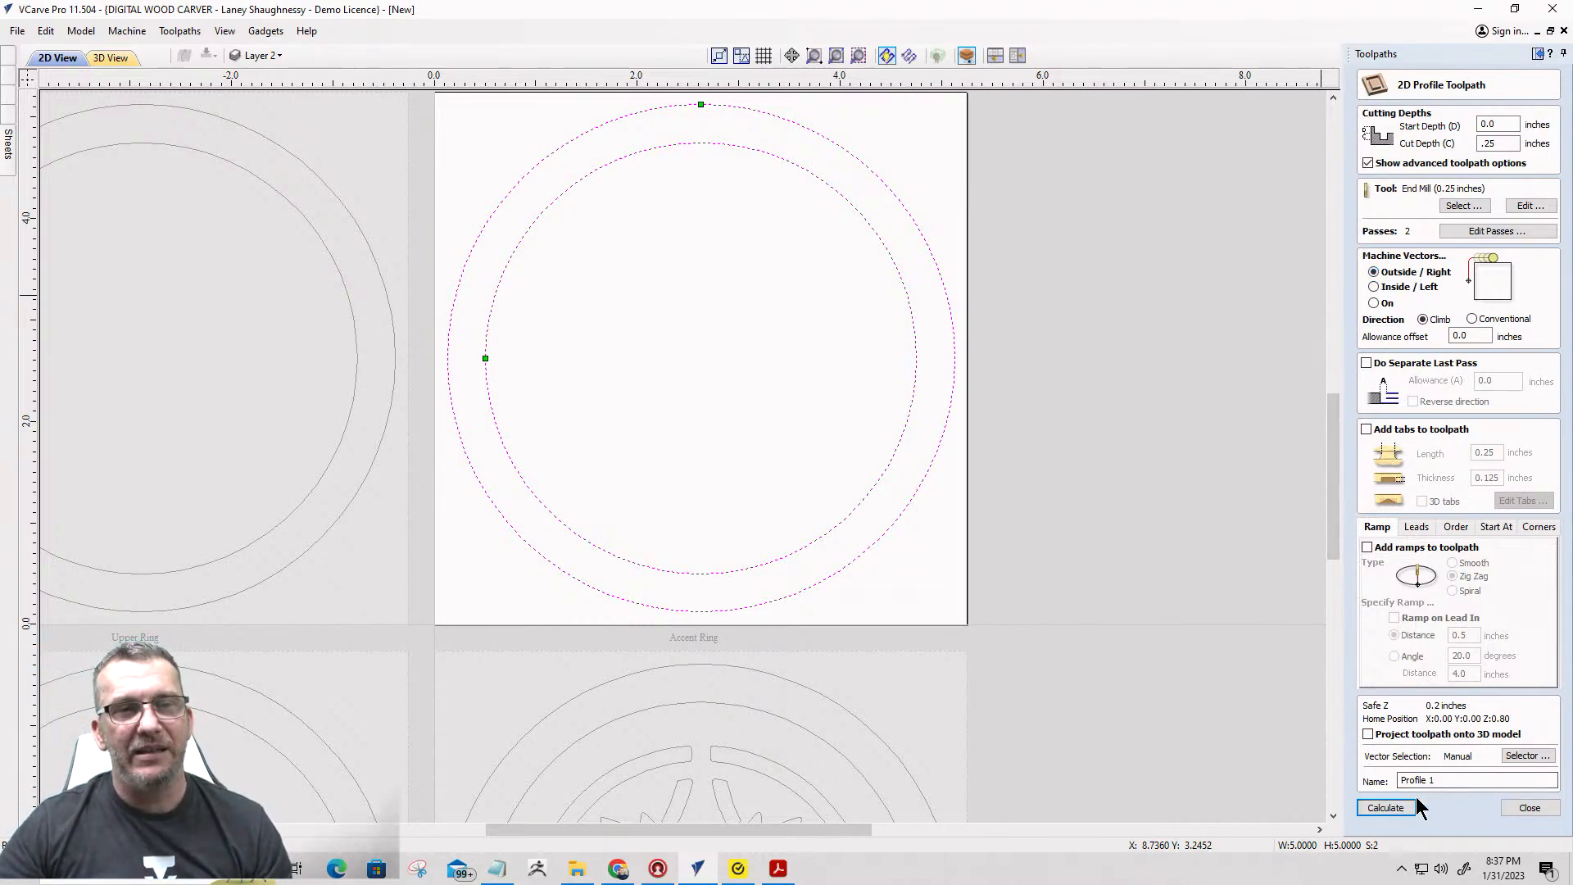
Name the profile toolpath AccentRingProfileCut_0.25EM and calculate it.
drag(1462, 778, 1342, 767)
text(Accent Ring)
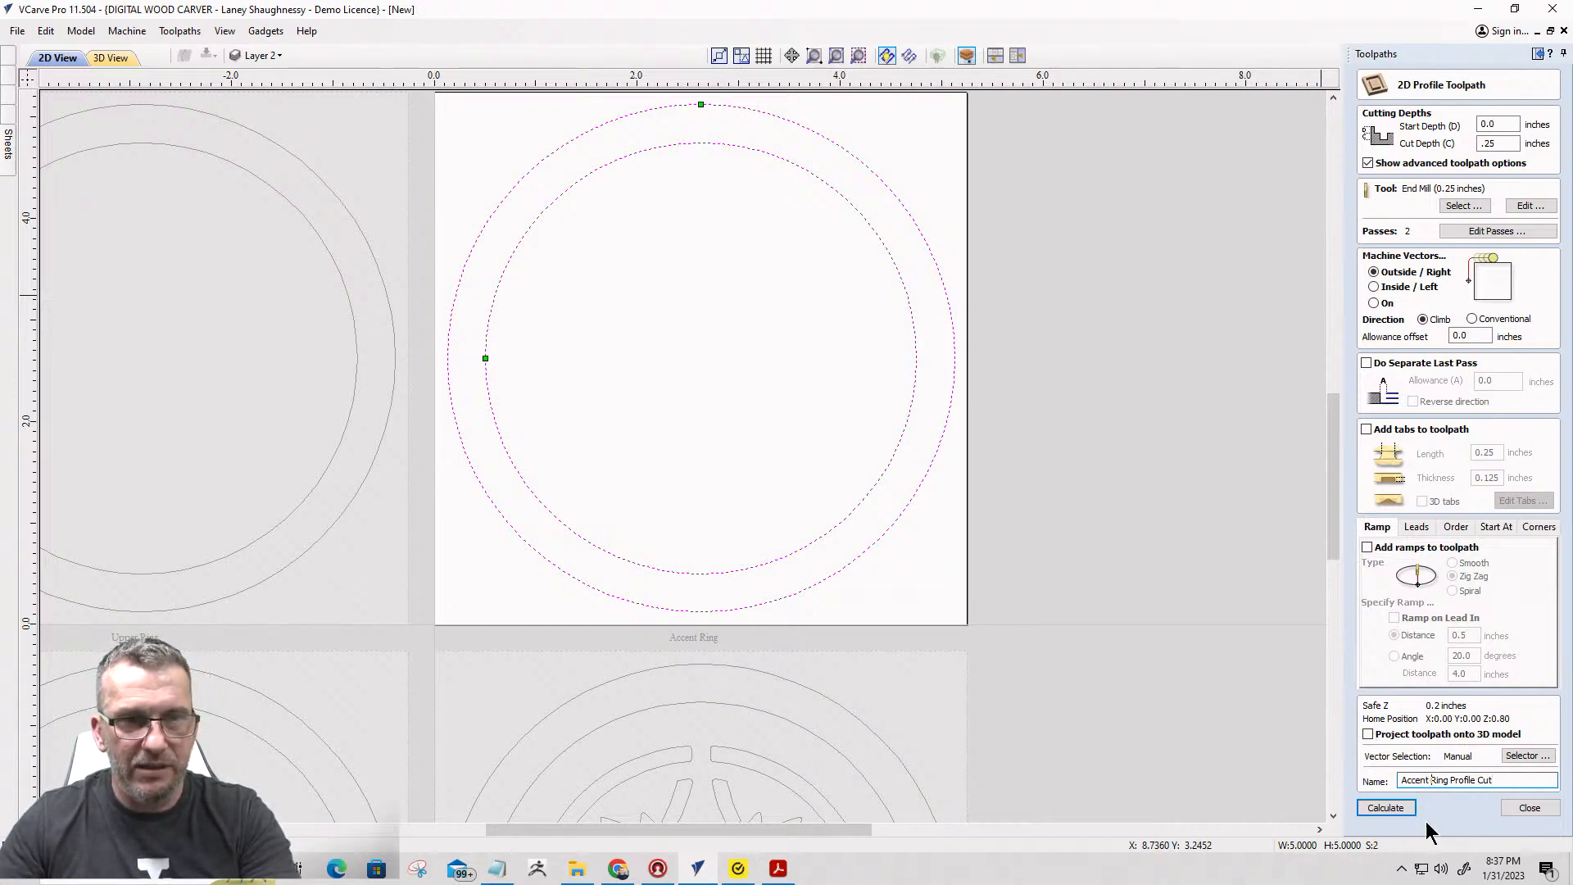
key(BackSpace)
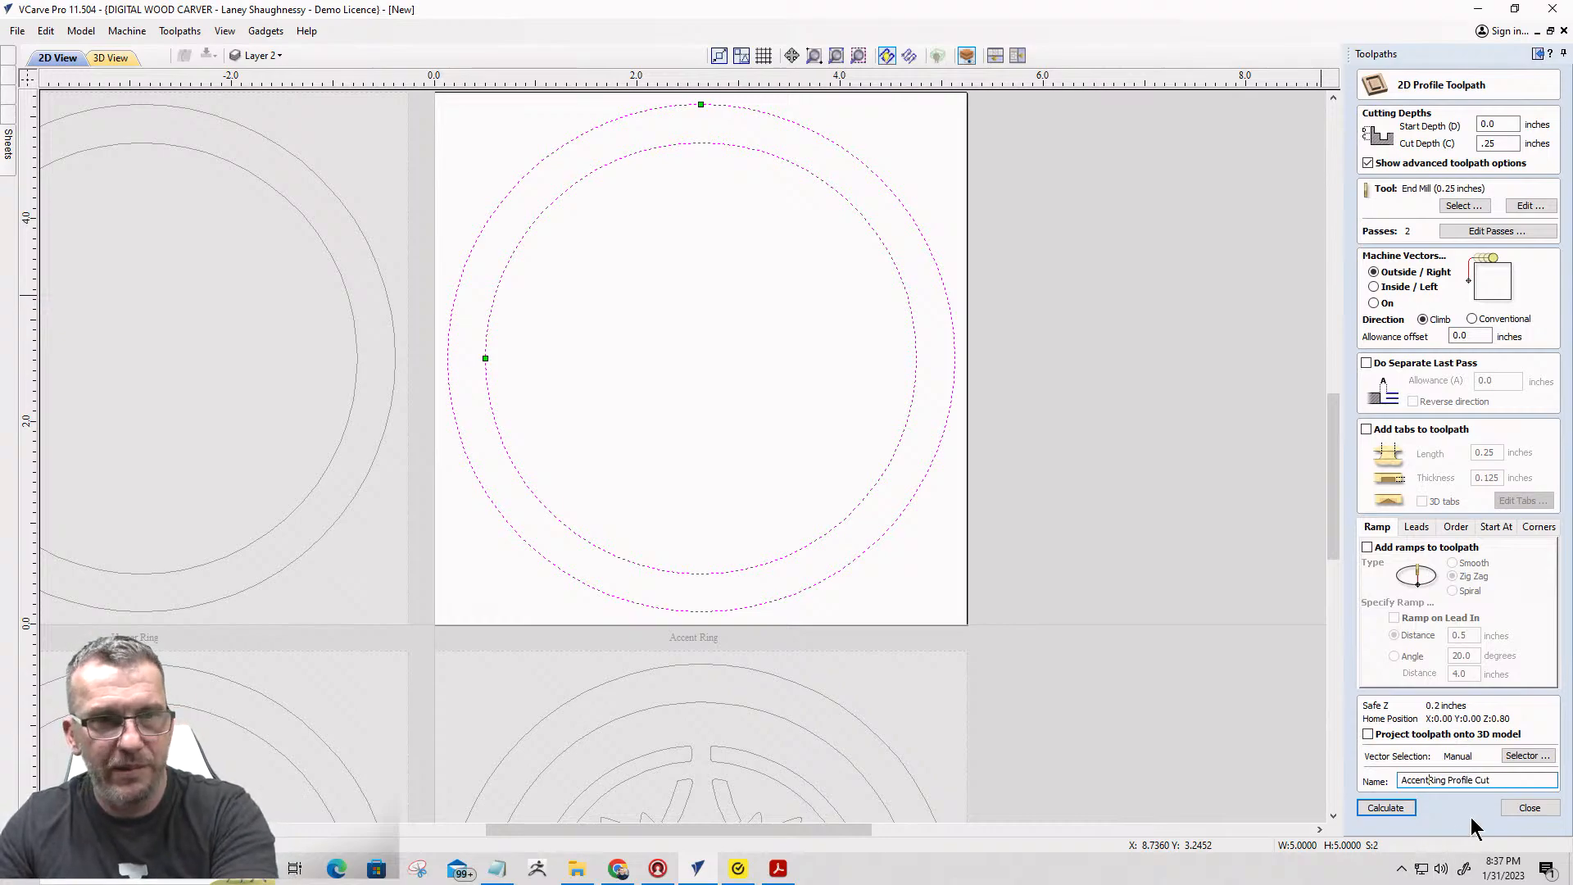
click(1449, 780)
key(BackSpace)
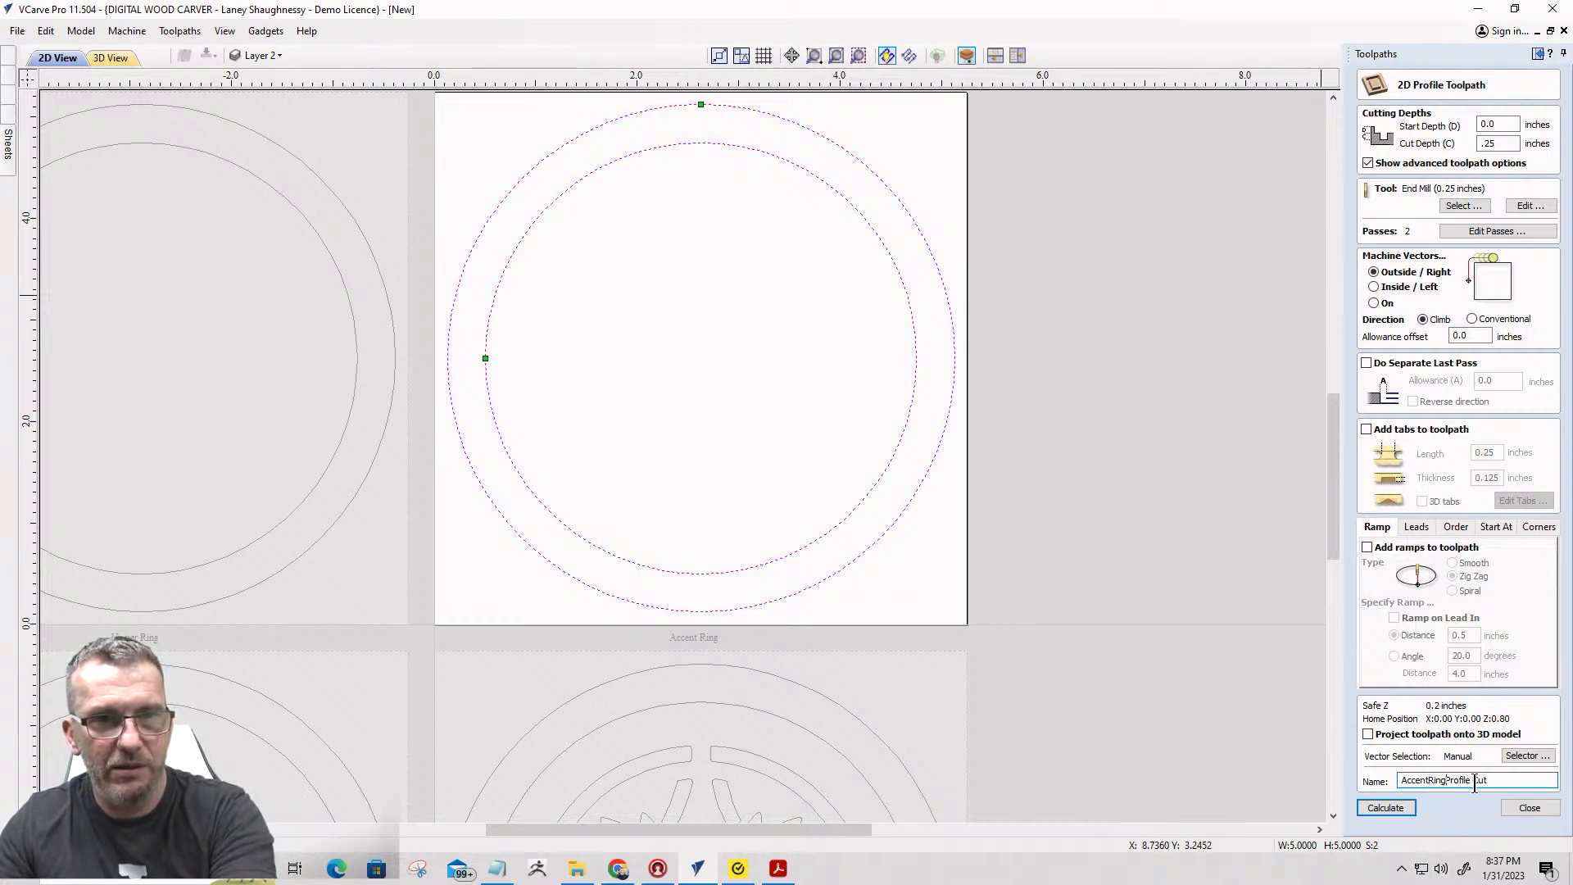
click(1475, 780)
key(BackSpace)
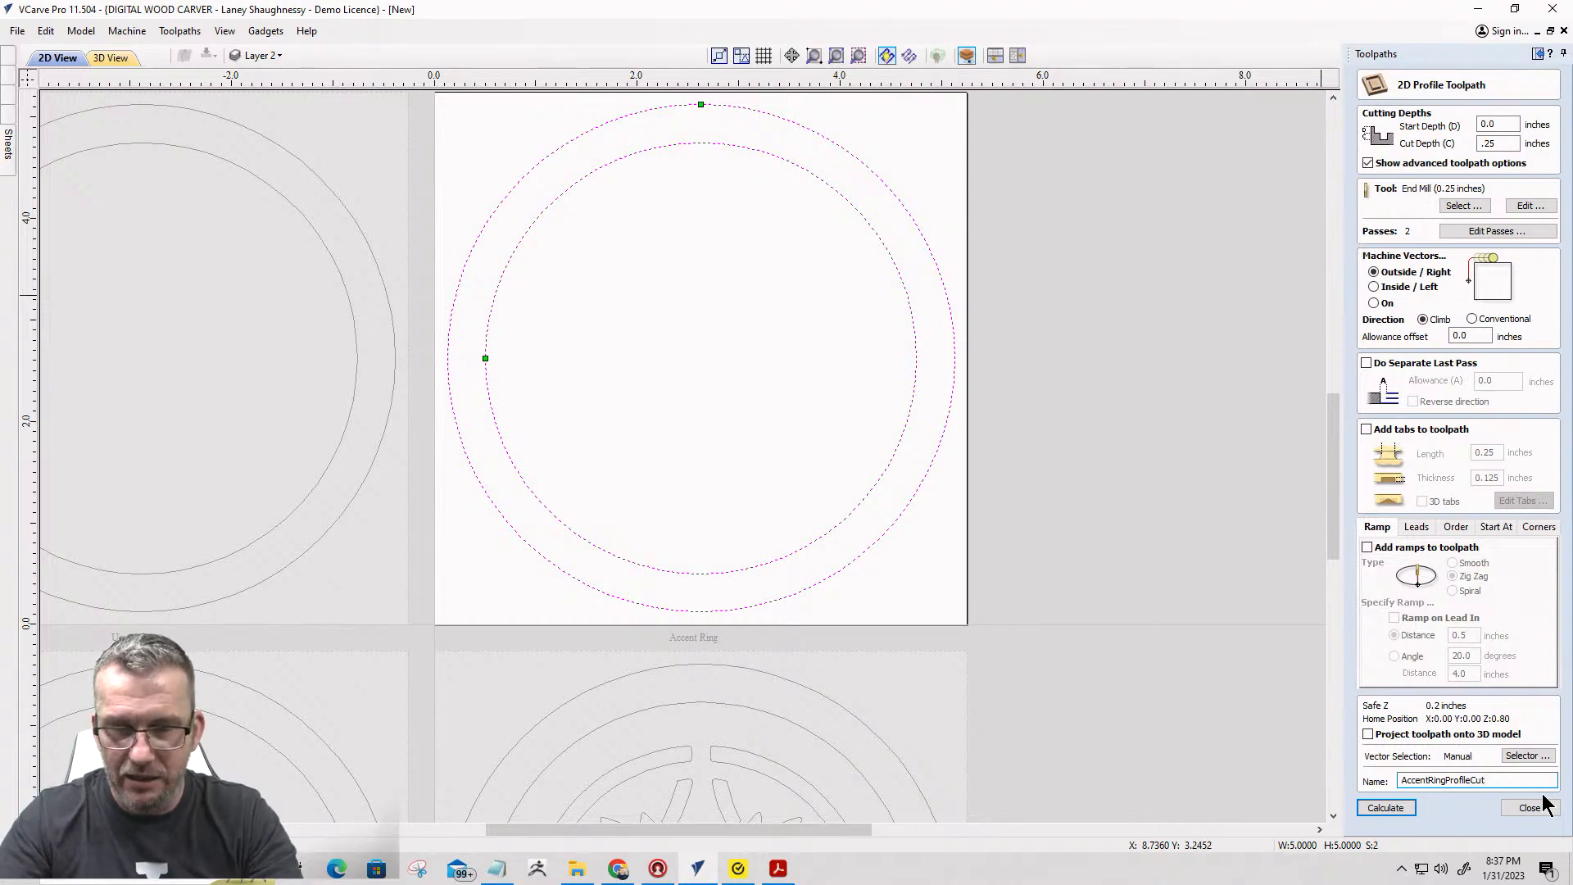
key(End)
text(_.2)
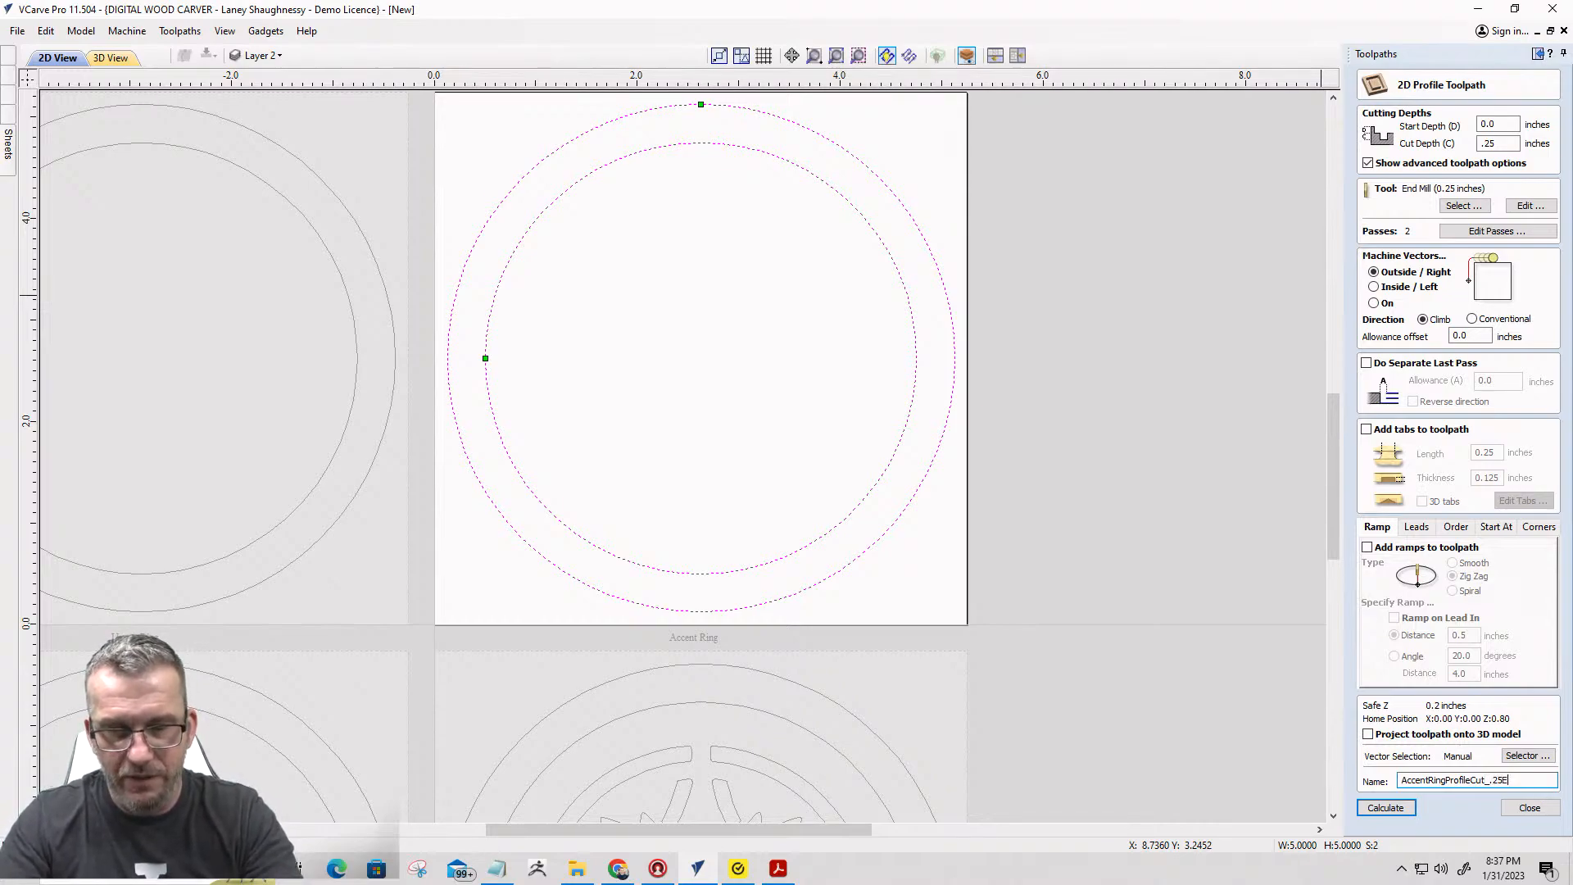
click(1488, 783)
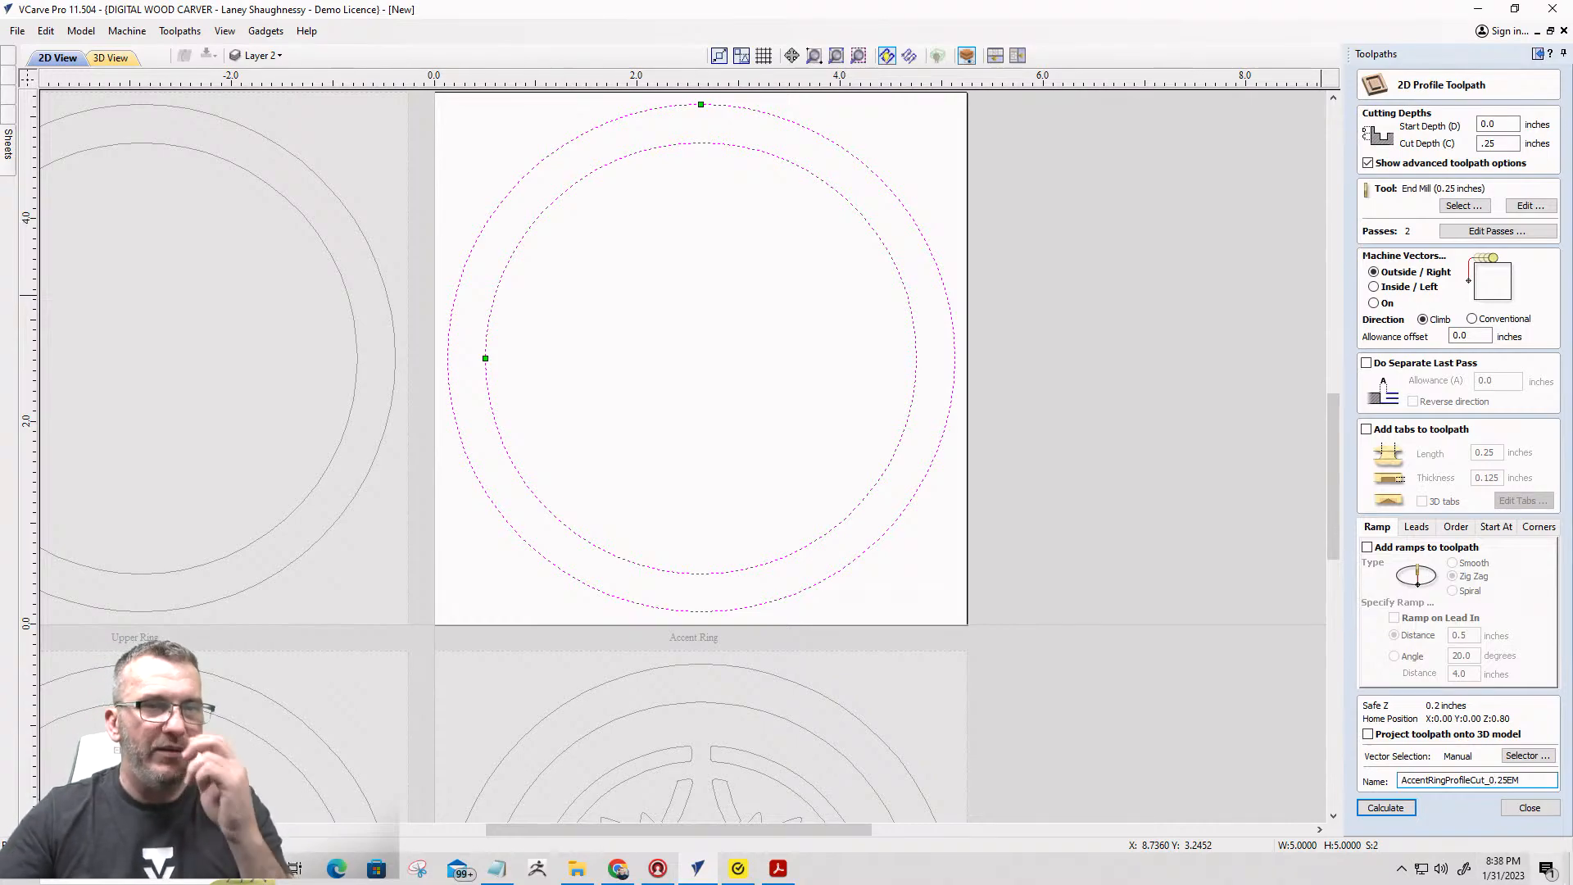
click(1393, 808)
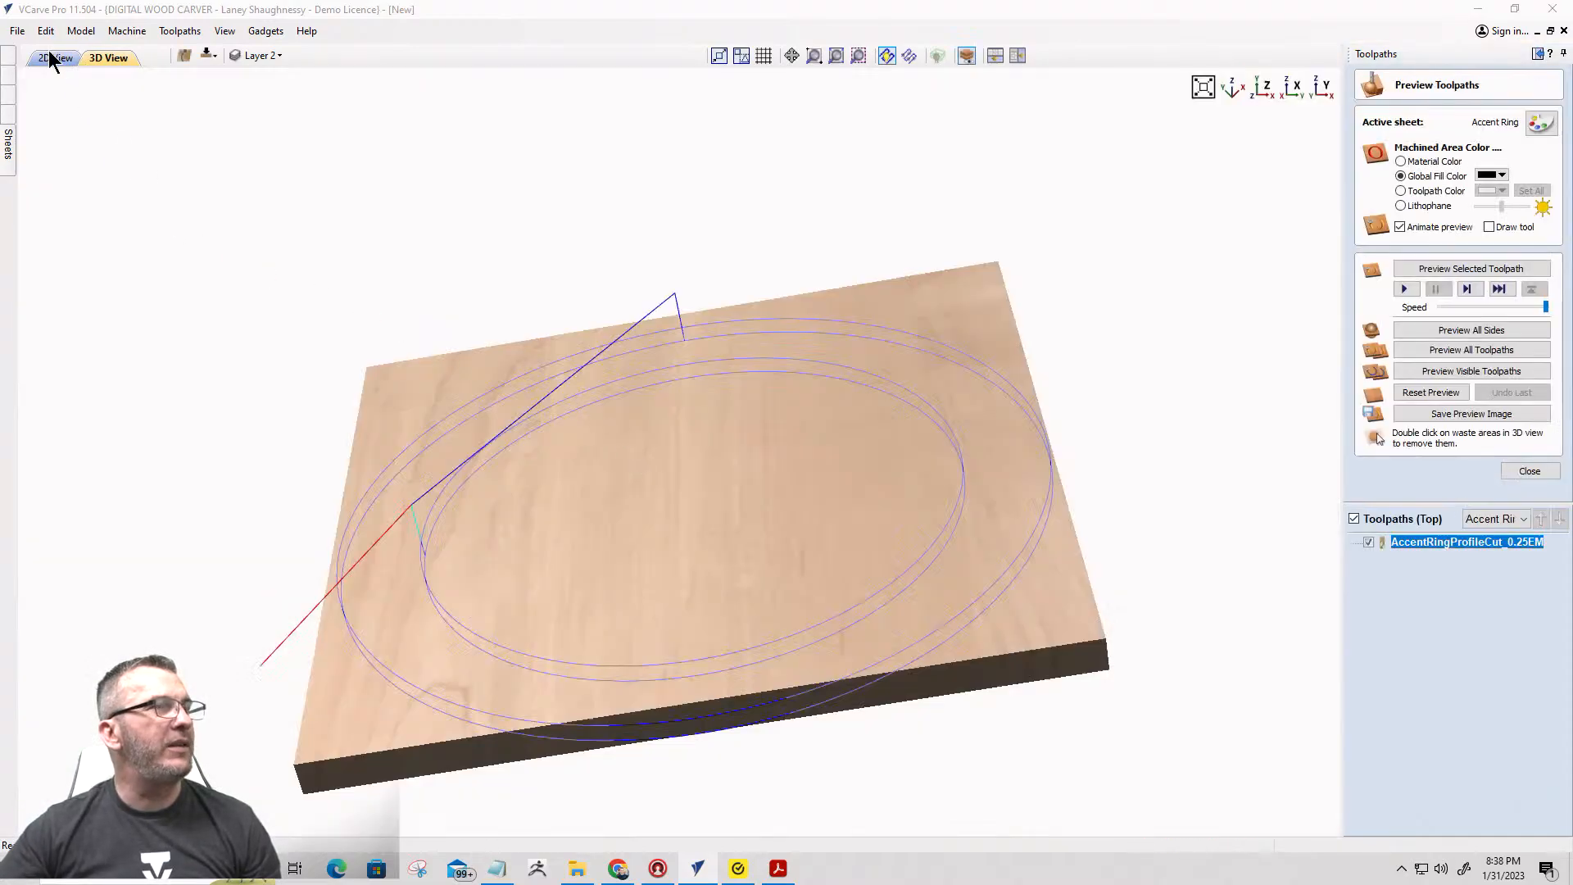
Examine the accent ring toolpath in 2D, including its solid cut width, on both sides of the ring.
click(50, 58)
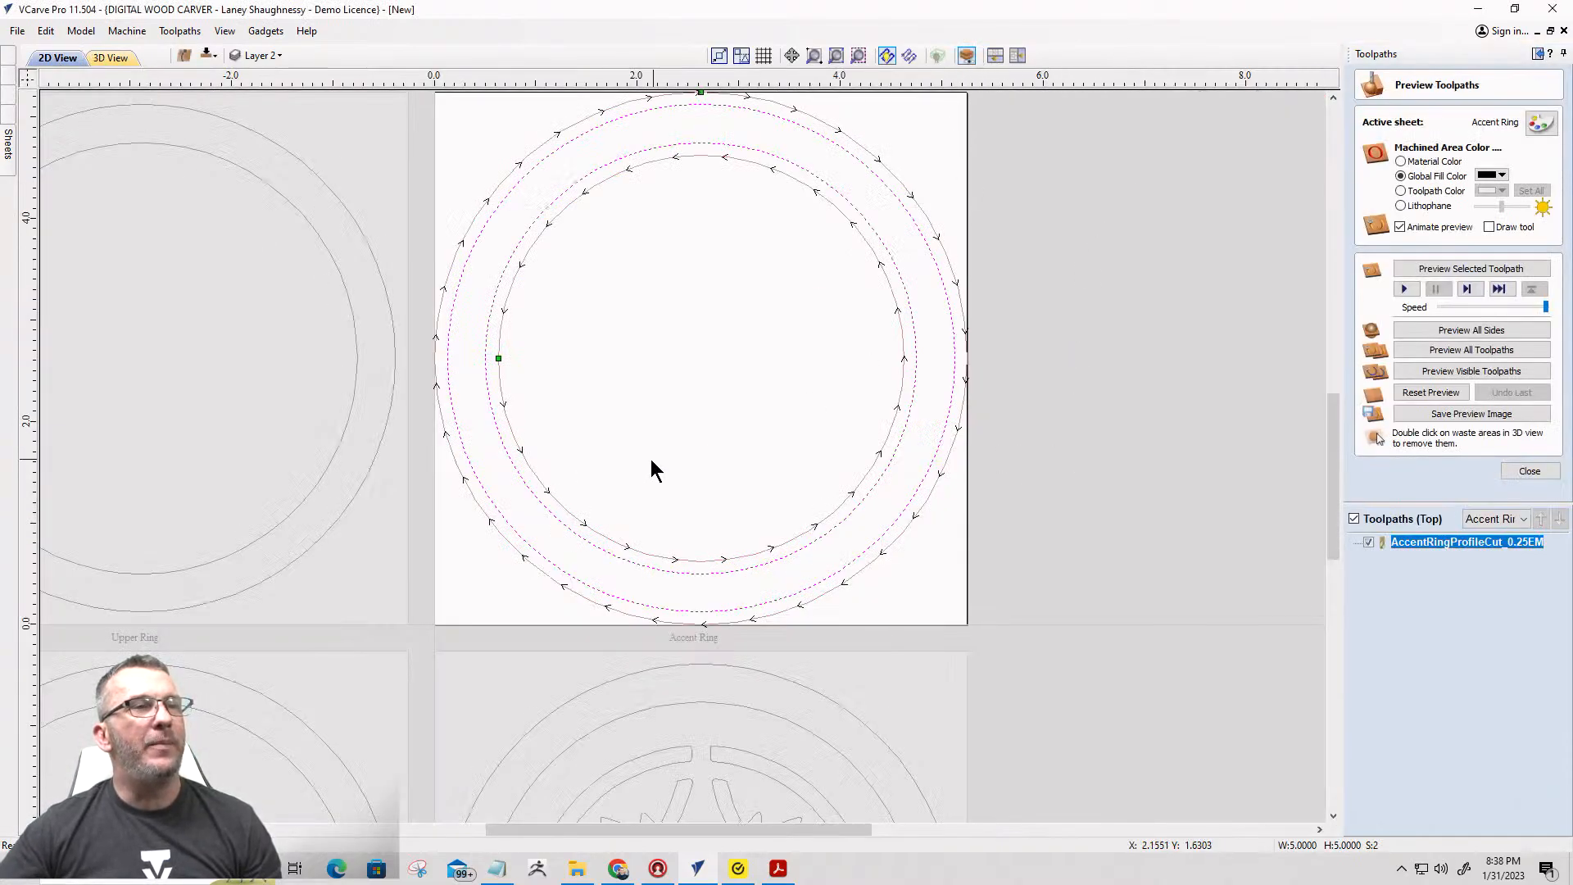
scroll(923, 421, up, 3)
scroll(1236, 204, down, 2)
scroll(1226, 217, up, 3)
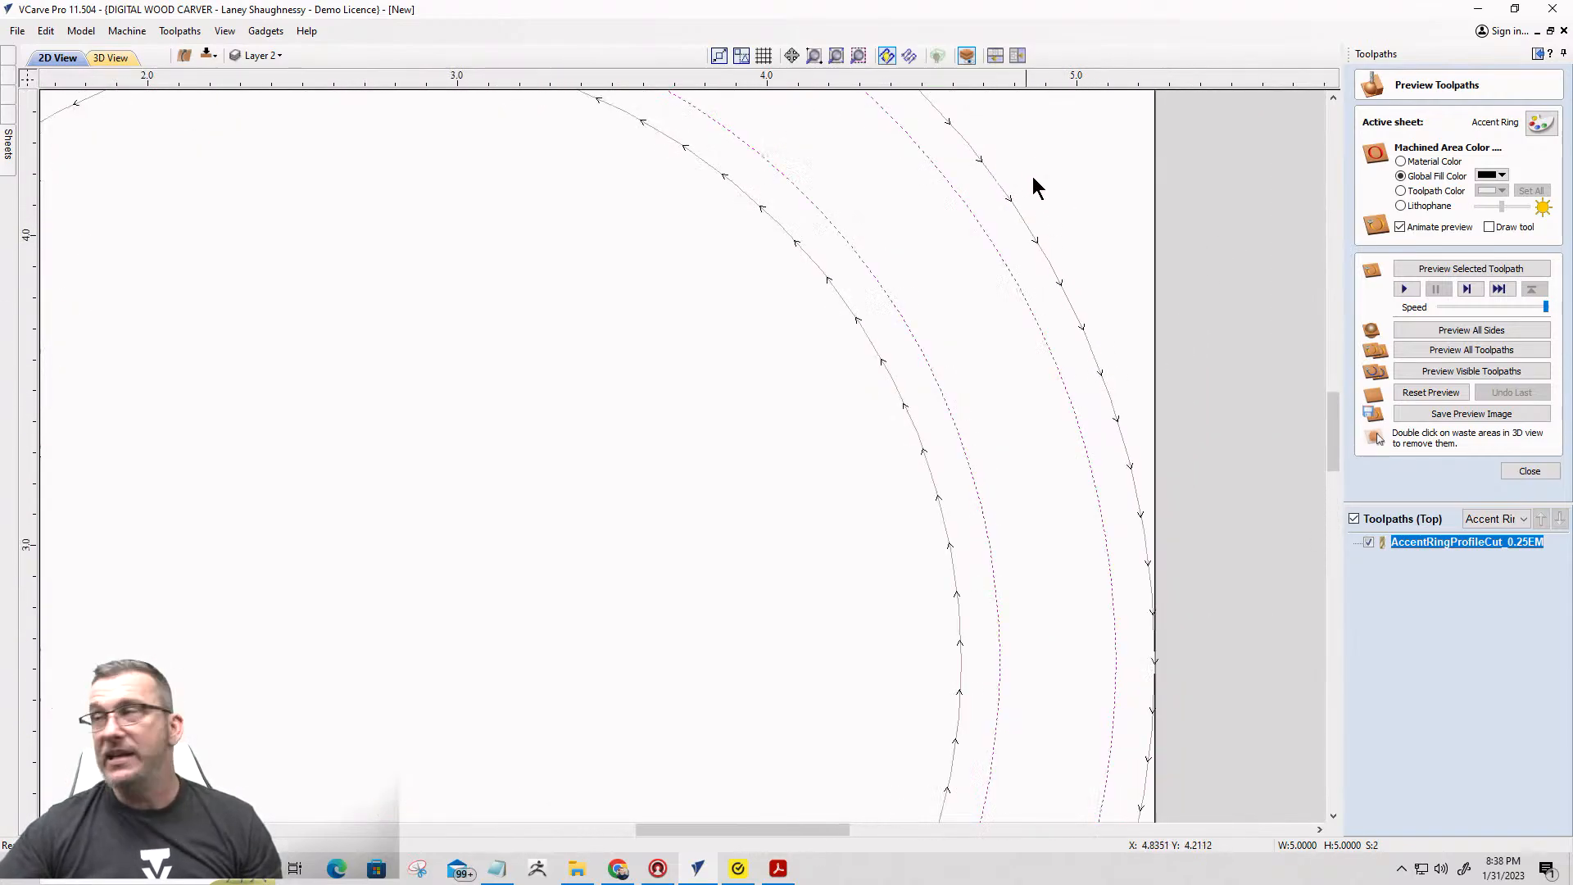
scroll(1032, 177, up, 3)
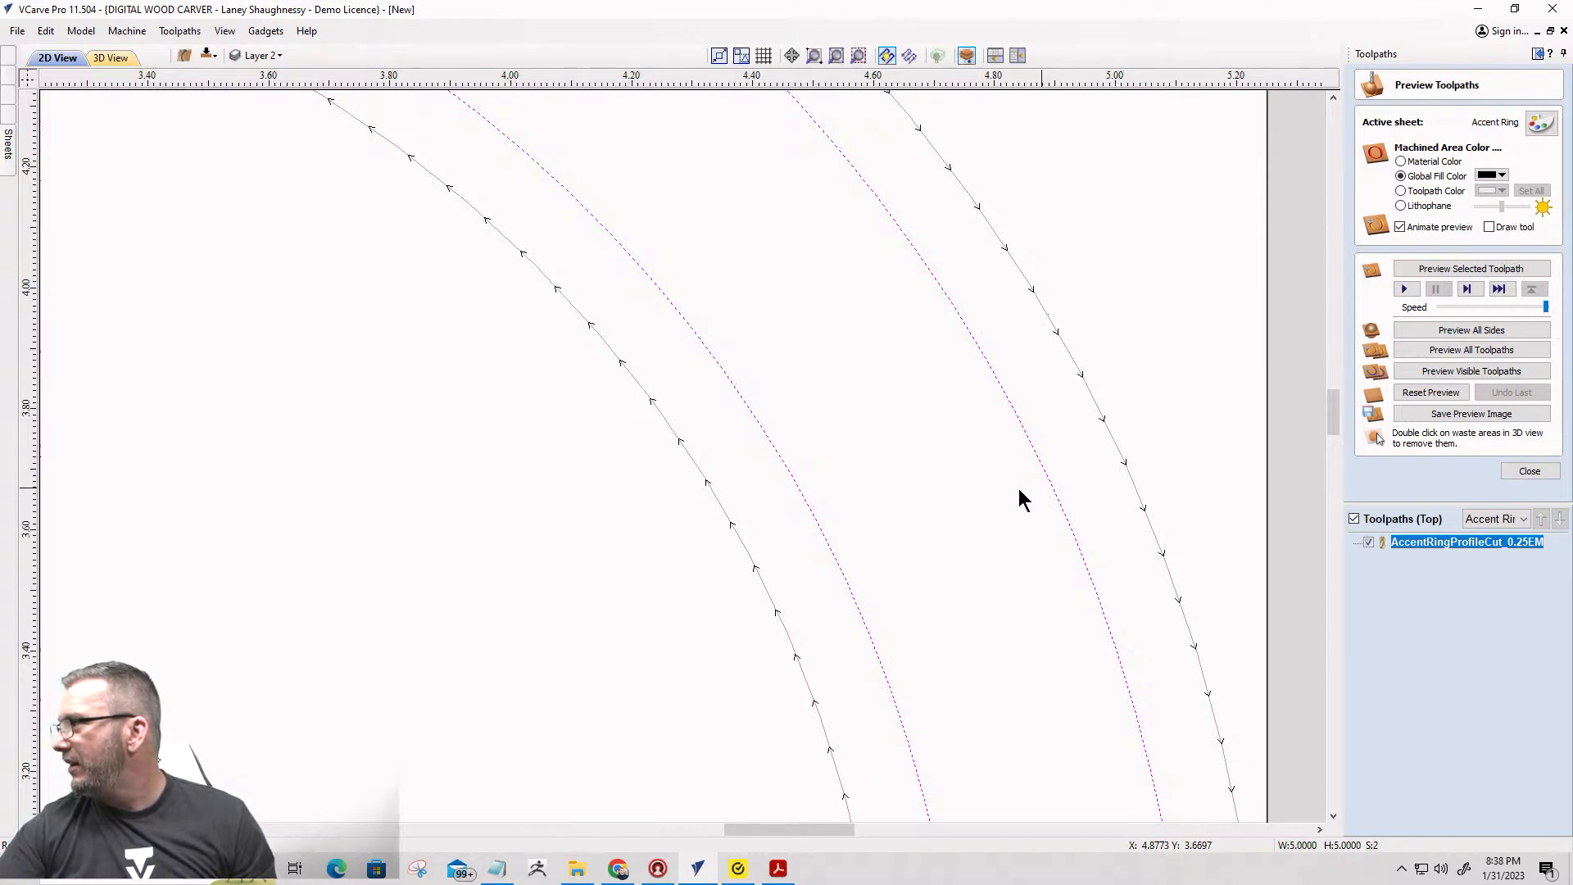
scroll(734, 555, down, 2)
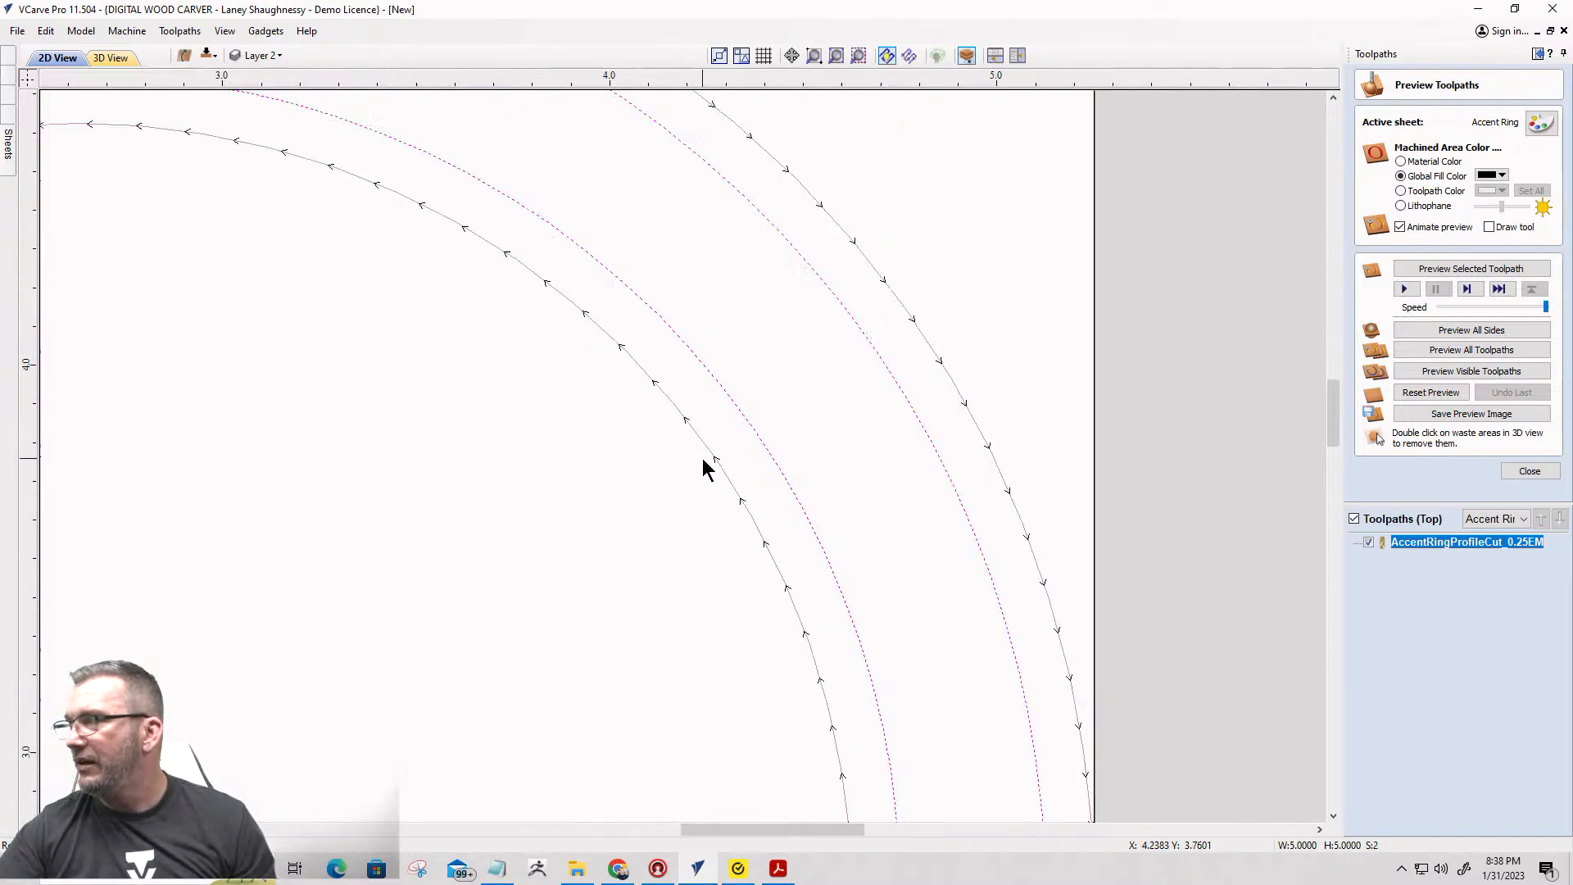
click(911, 56)
scroll(958, 380, down, 4)
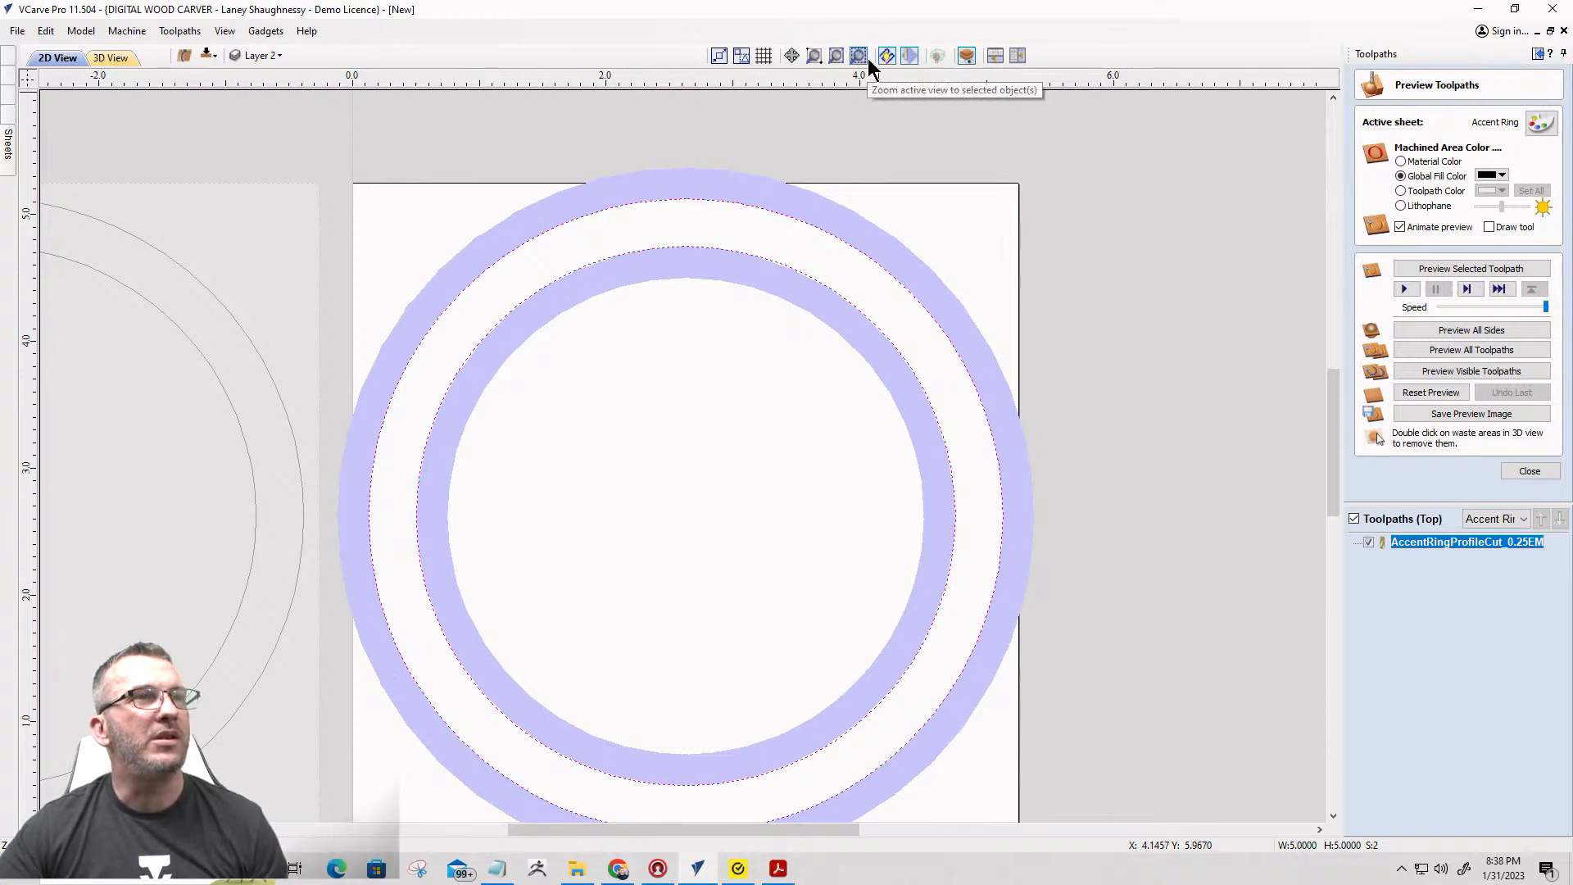
click(909, 56)
click(968, 302)
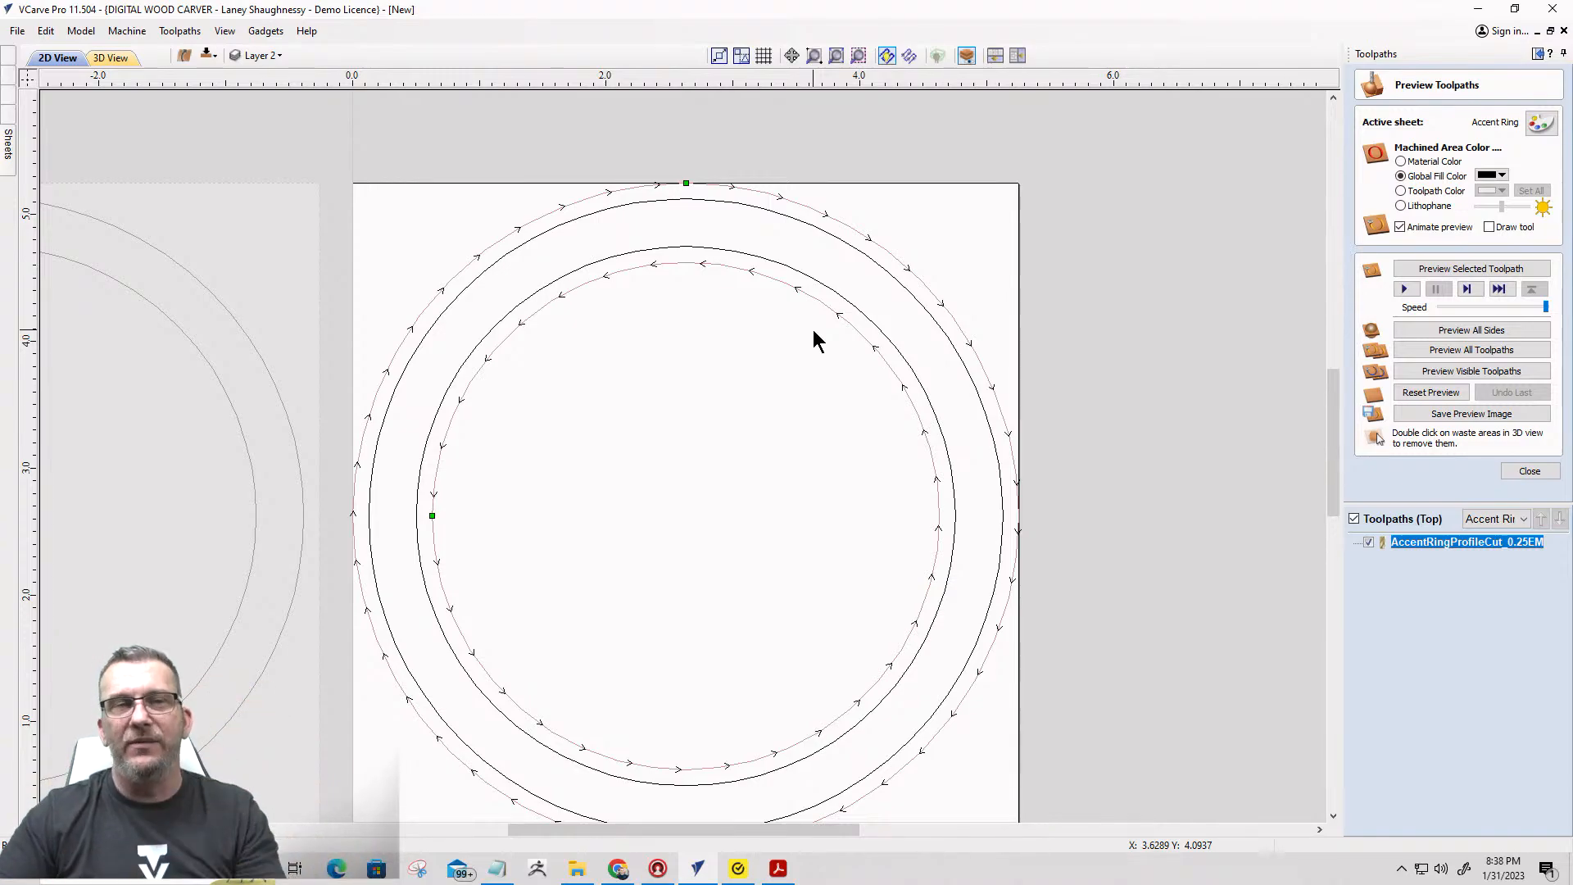
Reset the preview, then preview the visible accent ring toolpath in 3D and inspect the cut ring from above.
click(1368, 542)
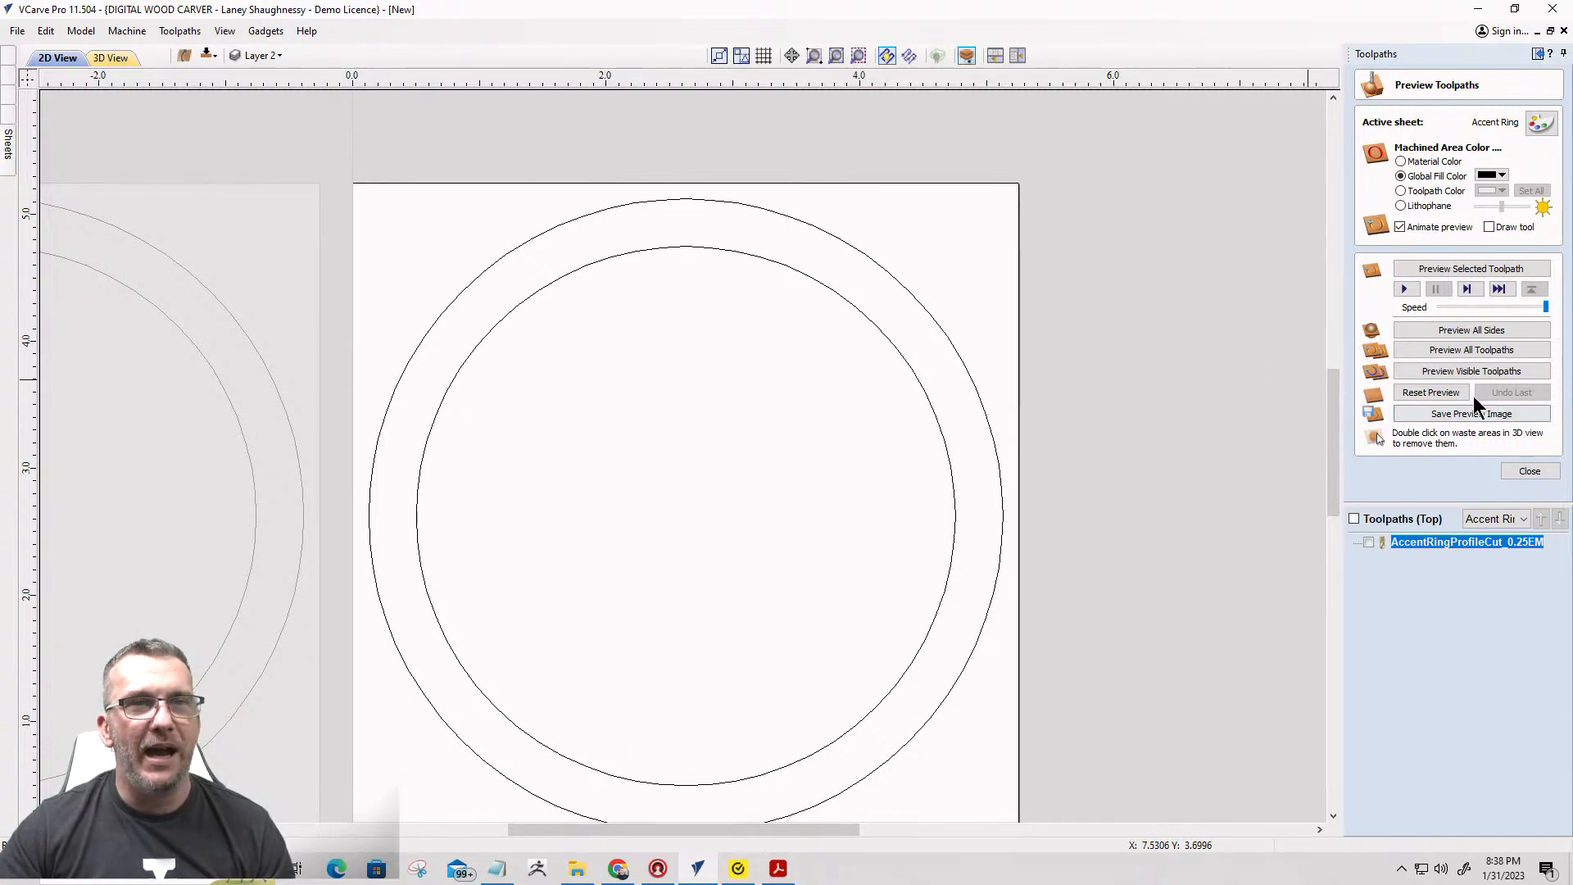
click(1409, 391)
scroll(833, 362, down, 2)
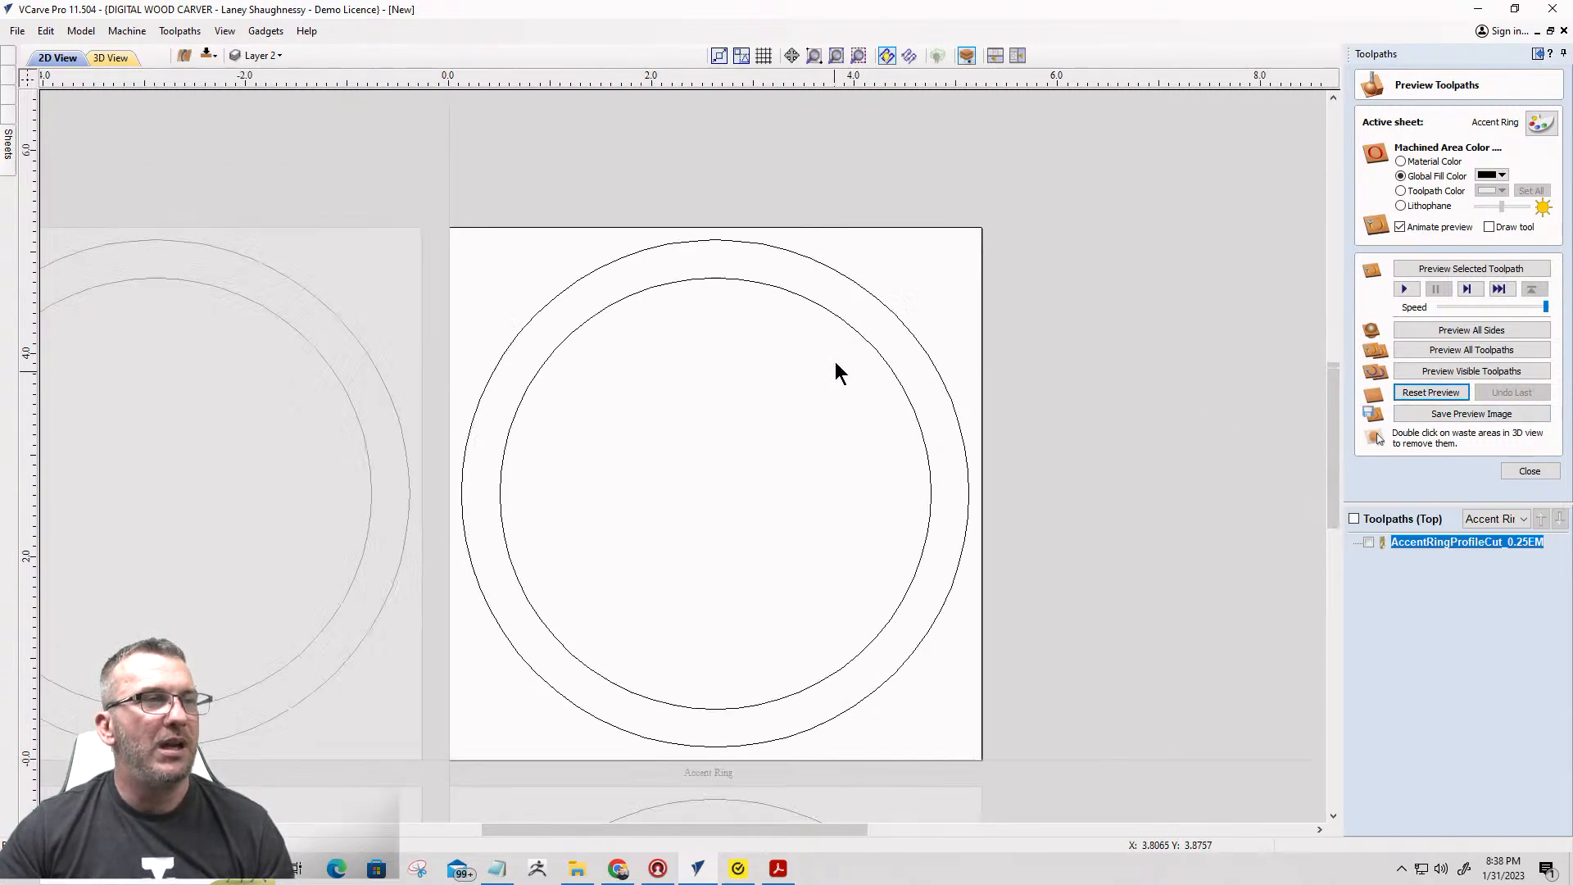
click(120, 54)
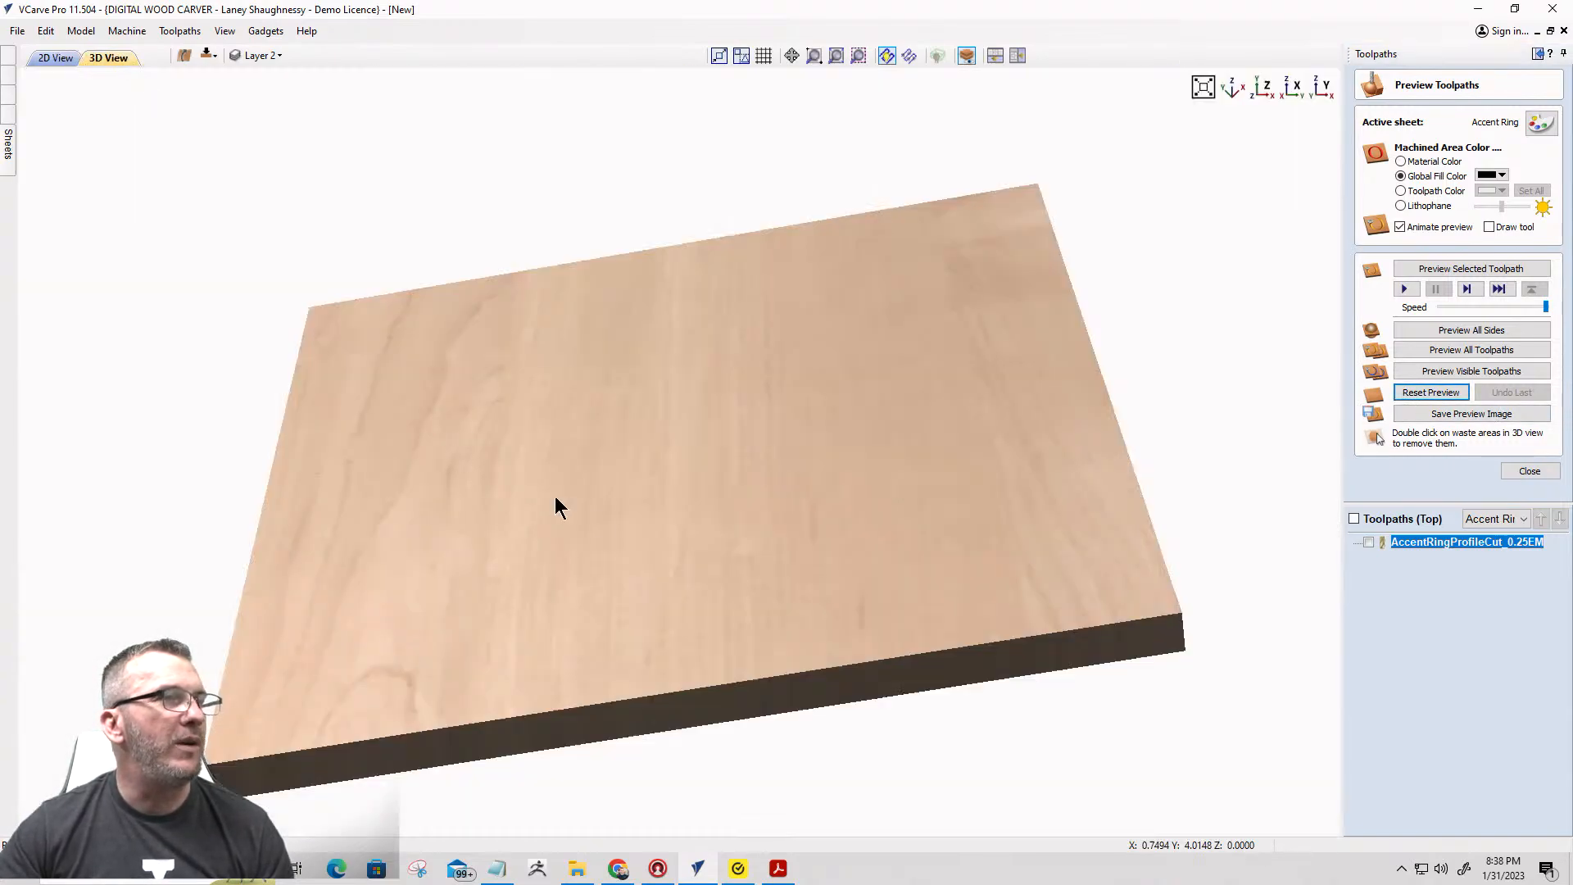
mouse_move(705, 527)
mouse_down()
mouse_move(670, 417)
mouse_move(709, 529)
mouse_up()
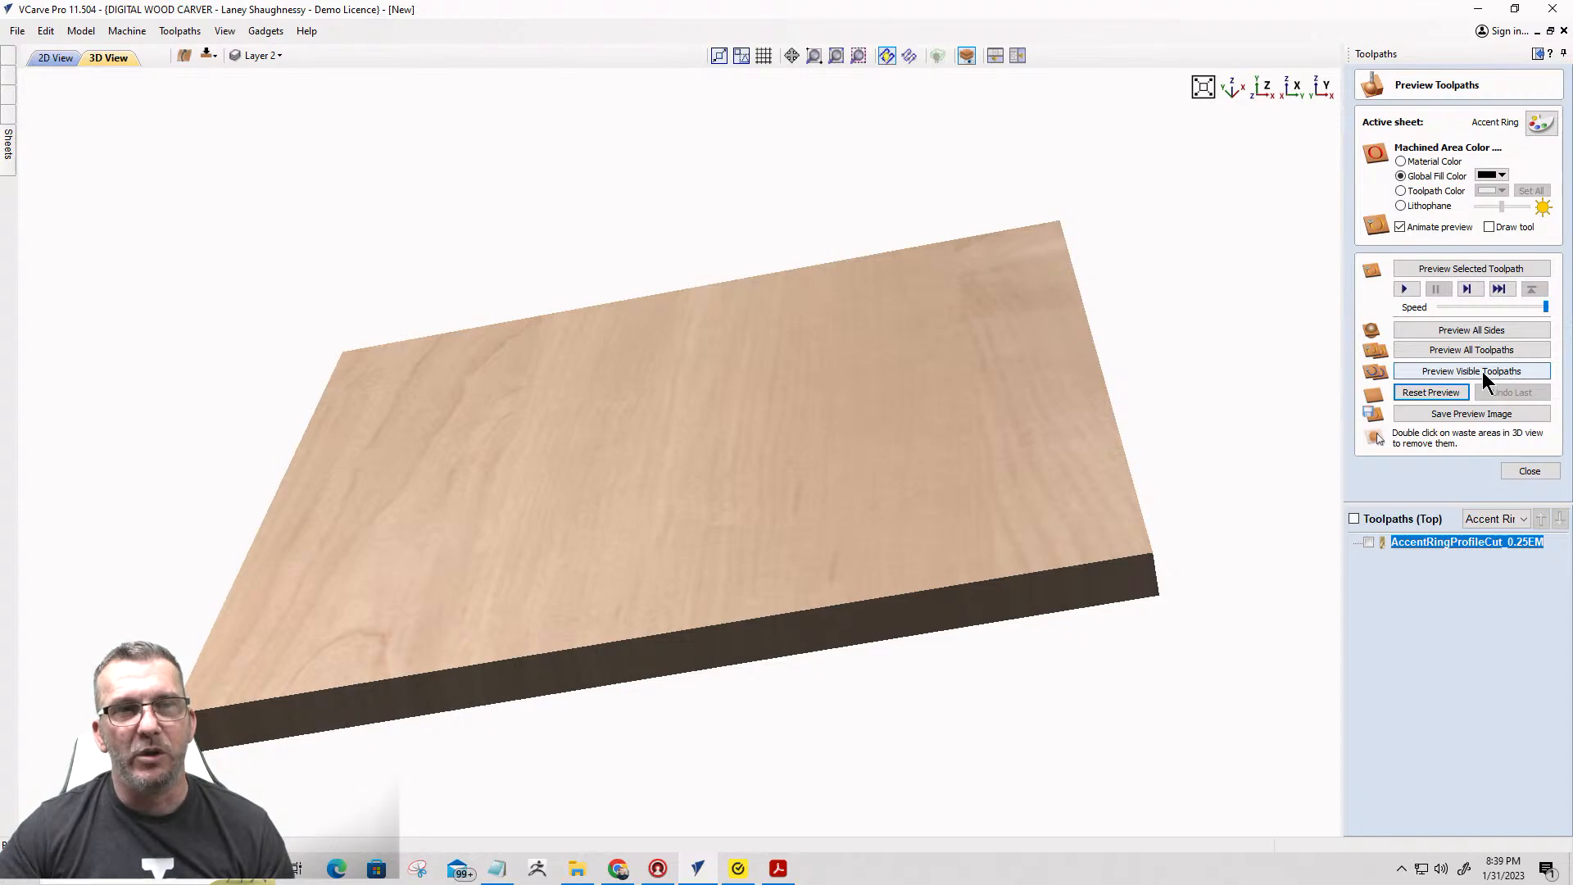
click(1368, 542)
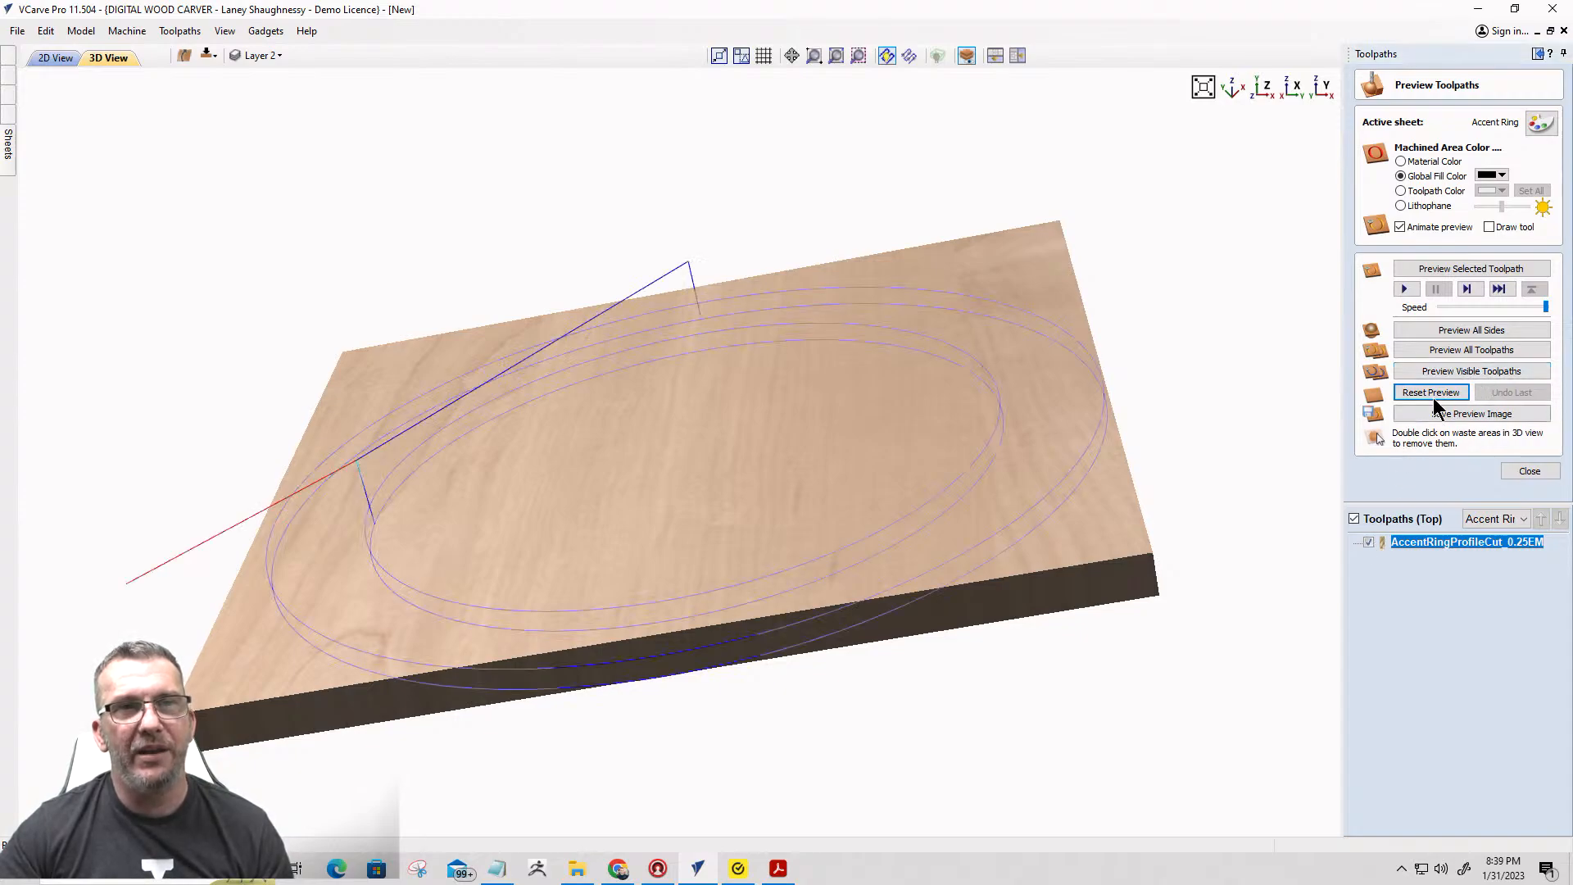
click(1446, 372)
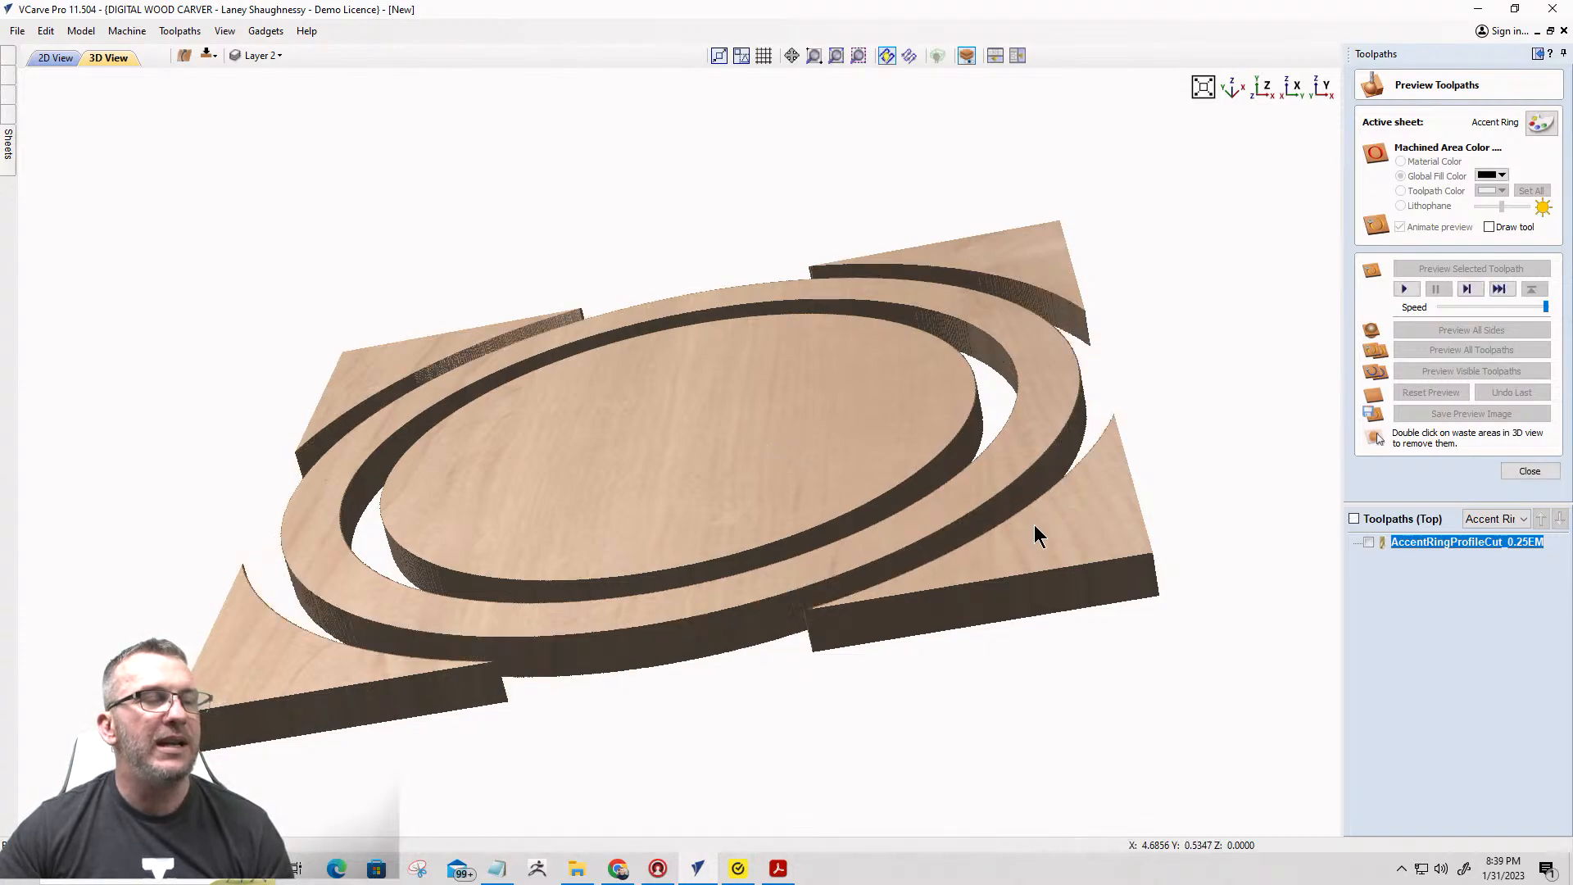
drag(1056, 576, 1158, 642)
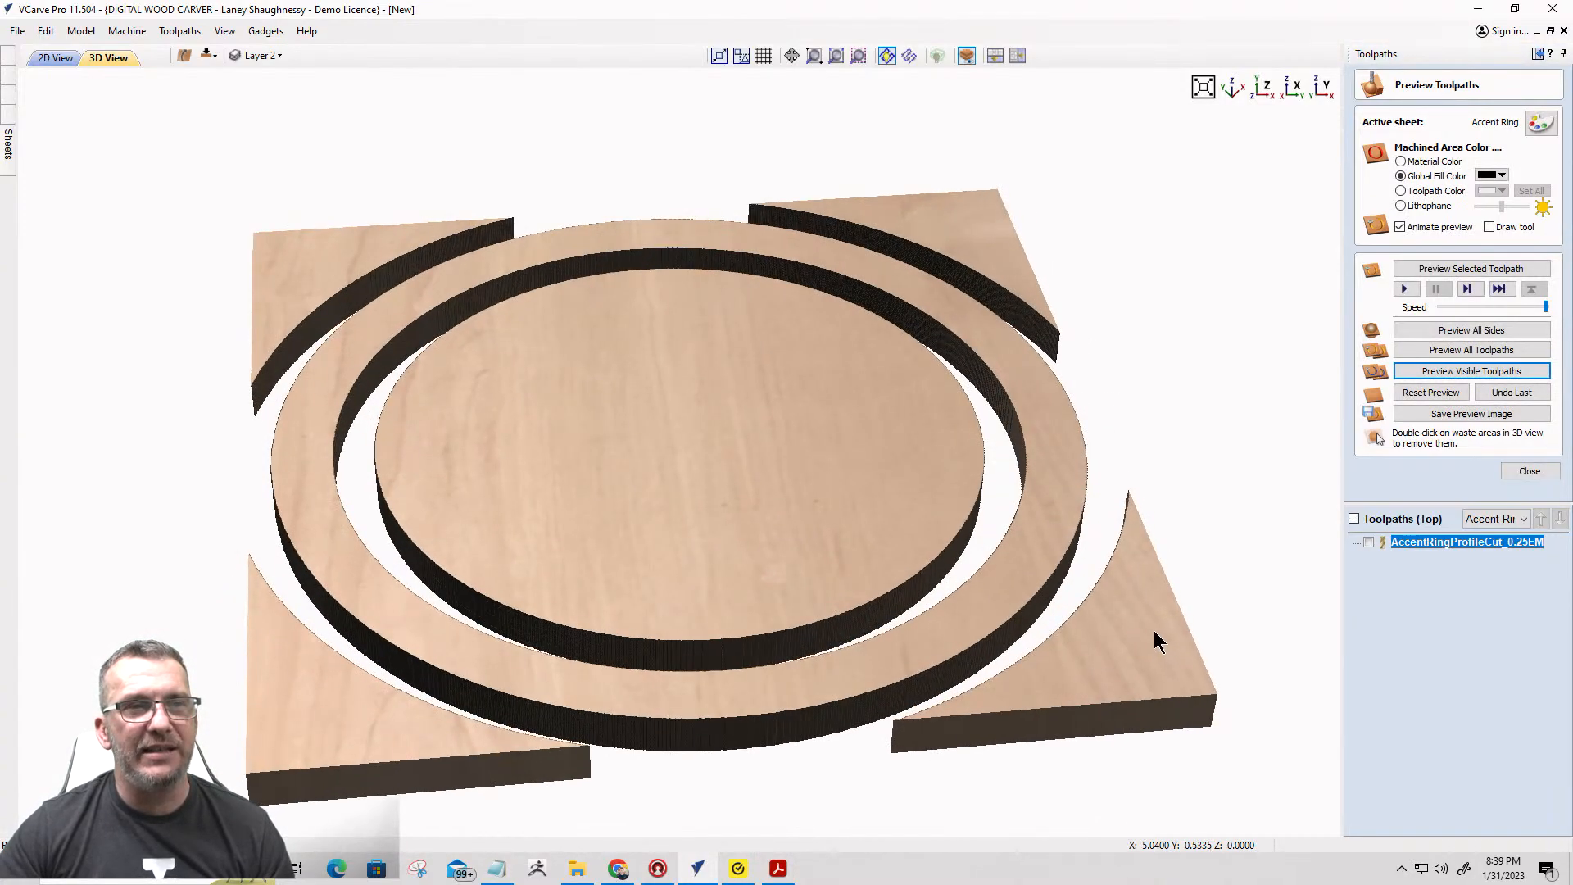
Remove the center disc and remaining corner waste pieces from the 3D preview and inspect the accent ring from the side.
double_click(799, 502)
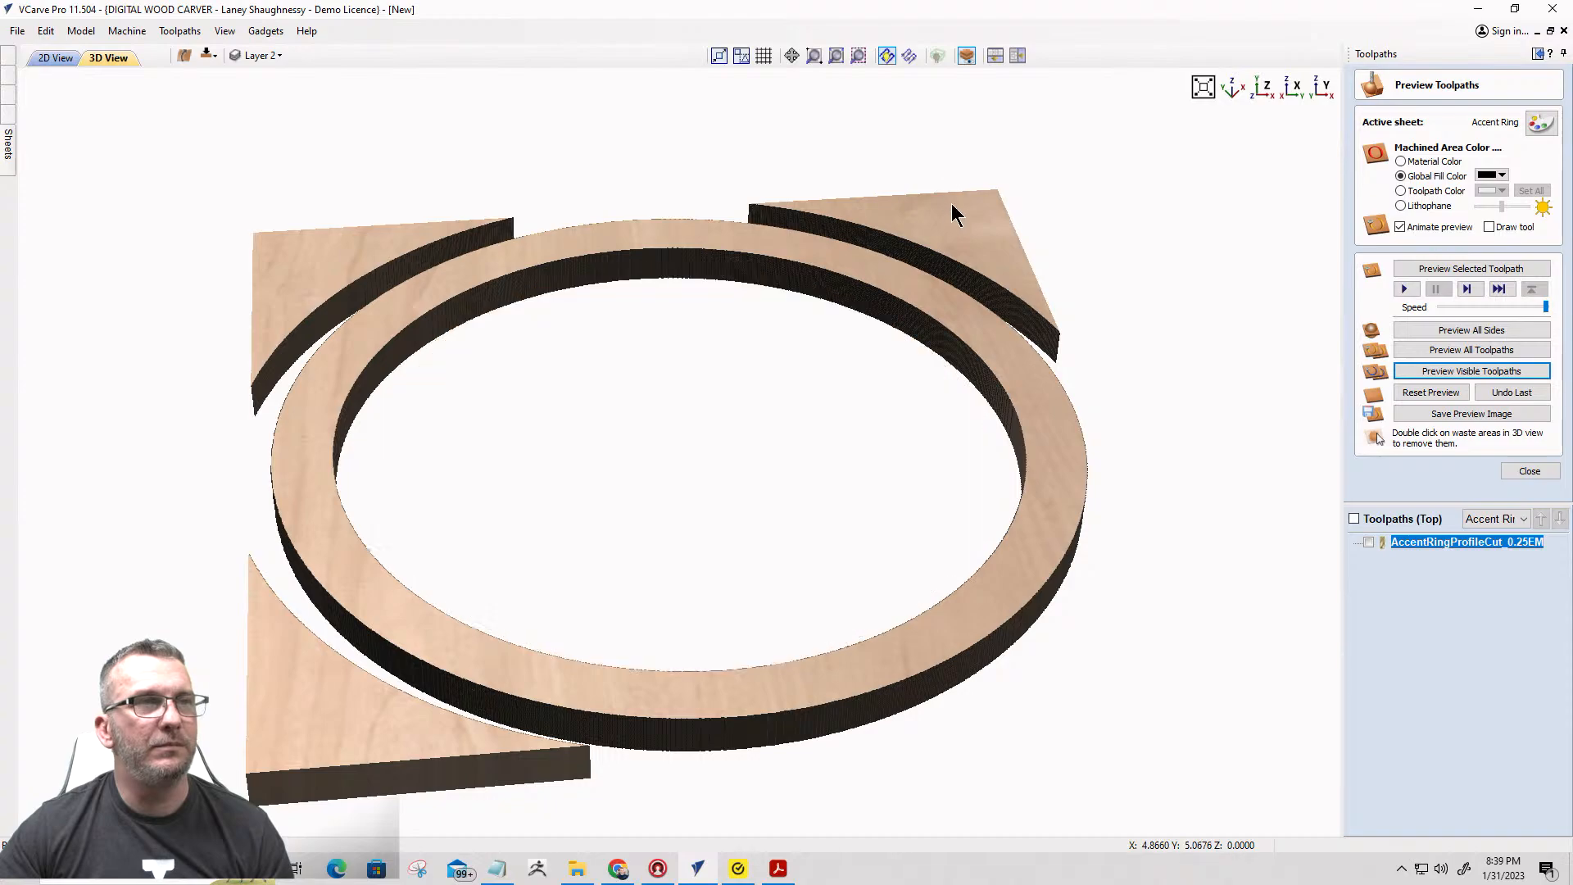
double_click(256, 365)
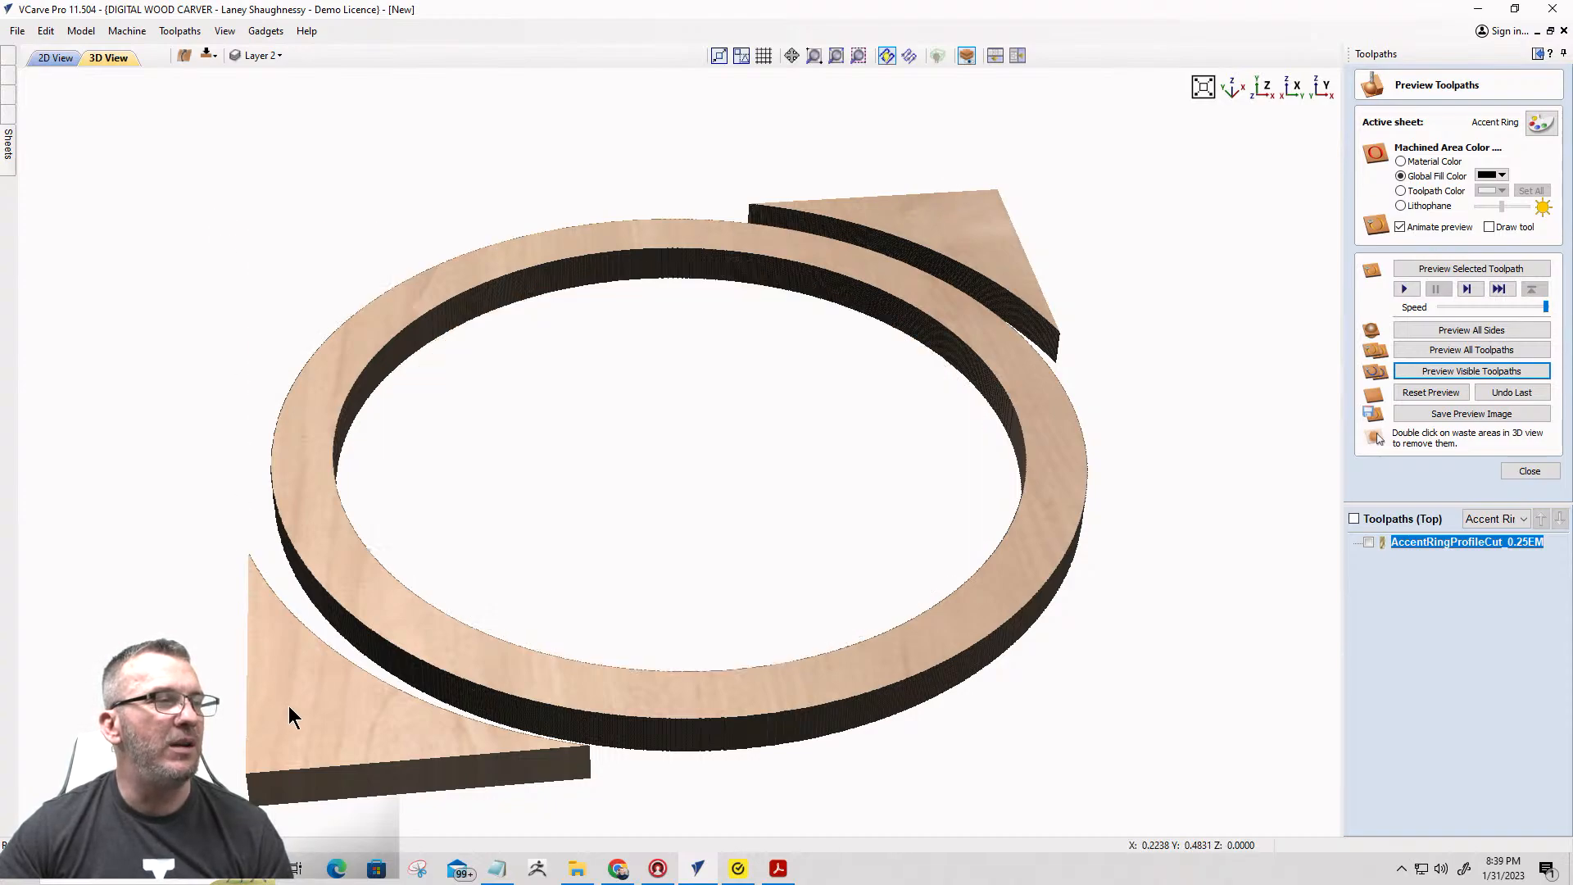
double_click(946, 213)
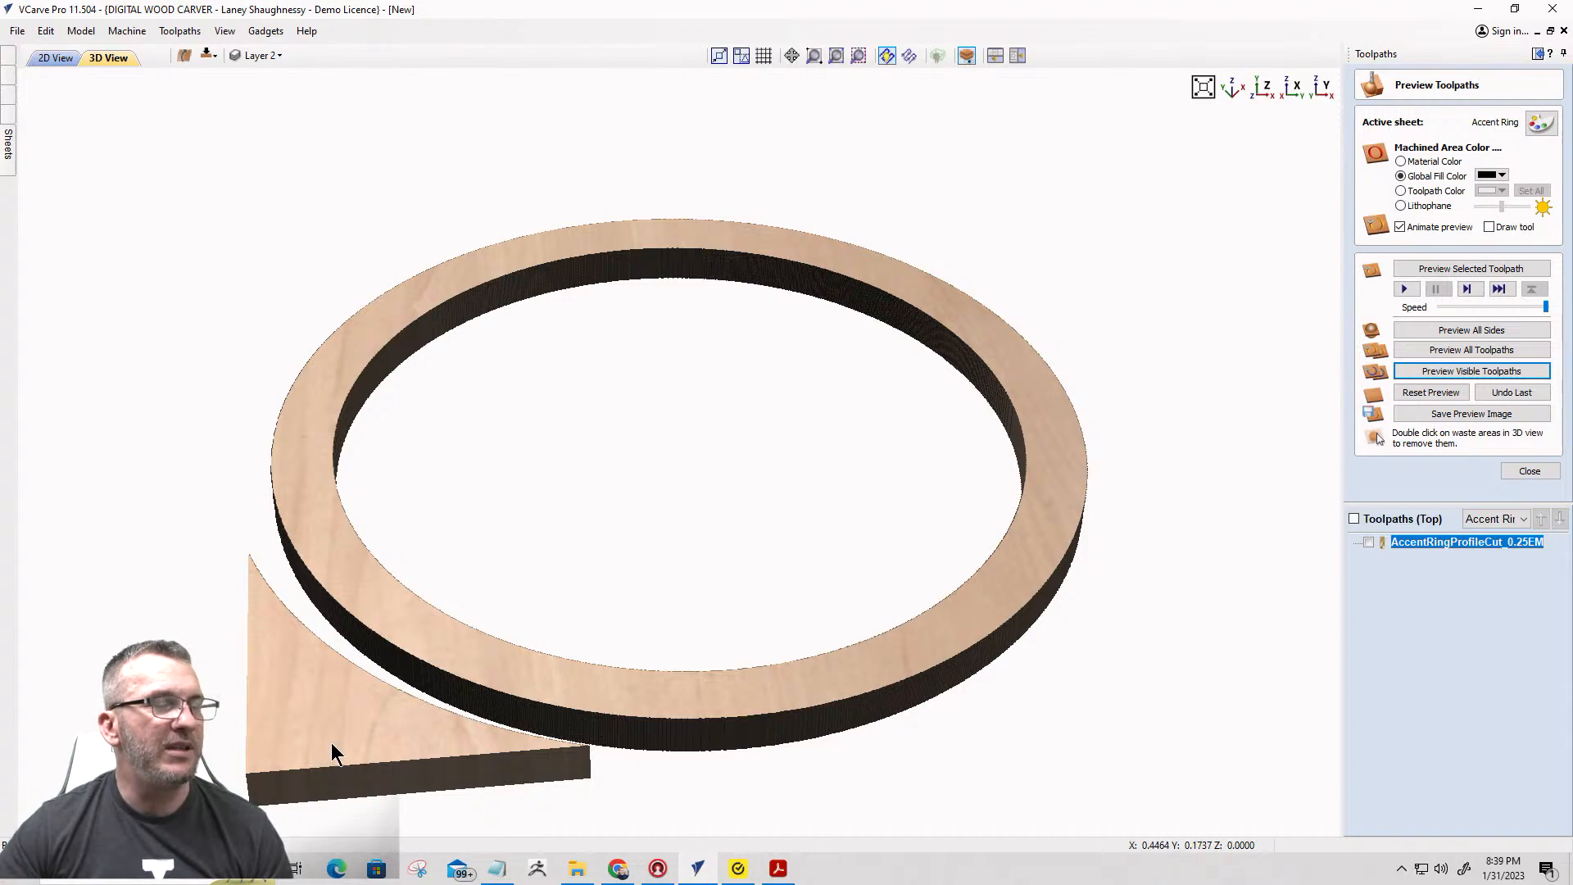
double_click(362, 747)
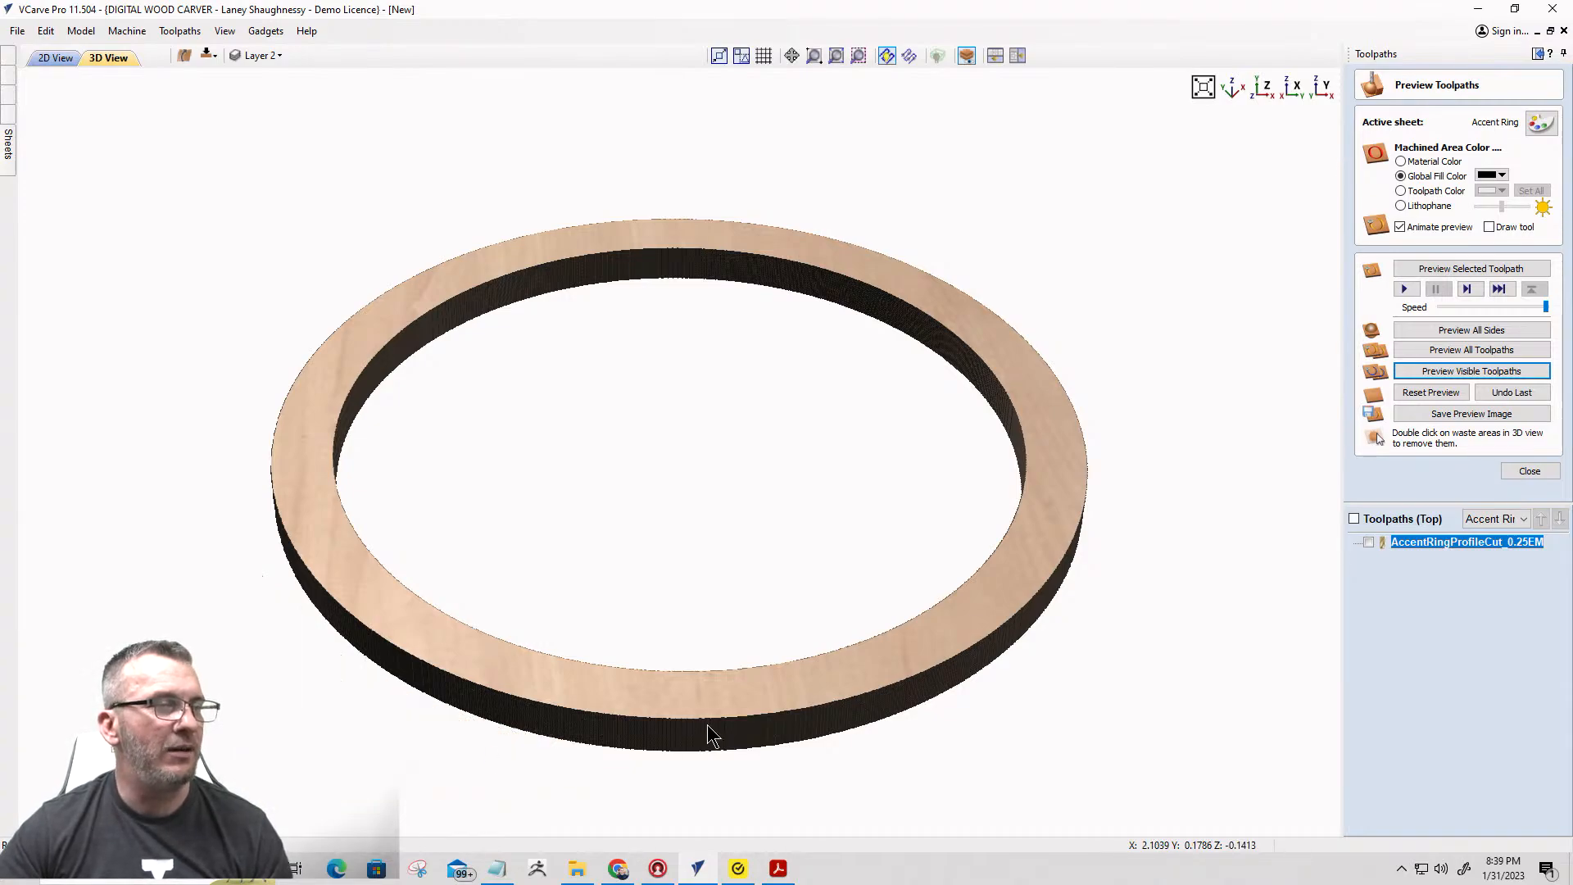
drag(710, 729, 969, 500)
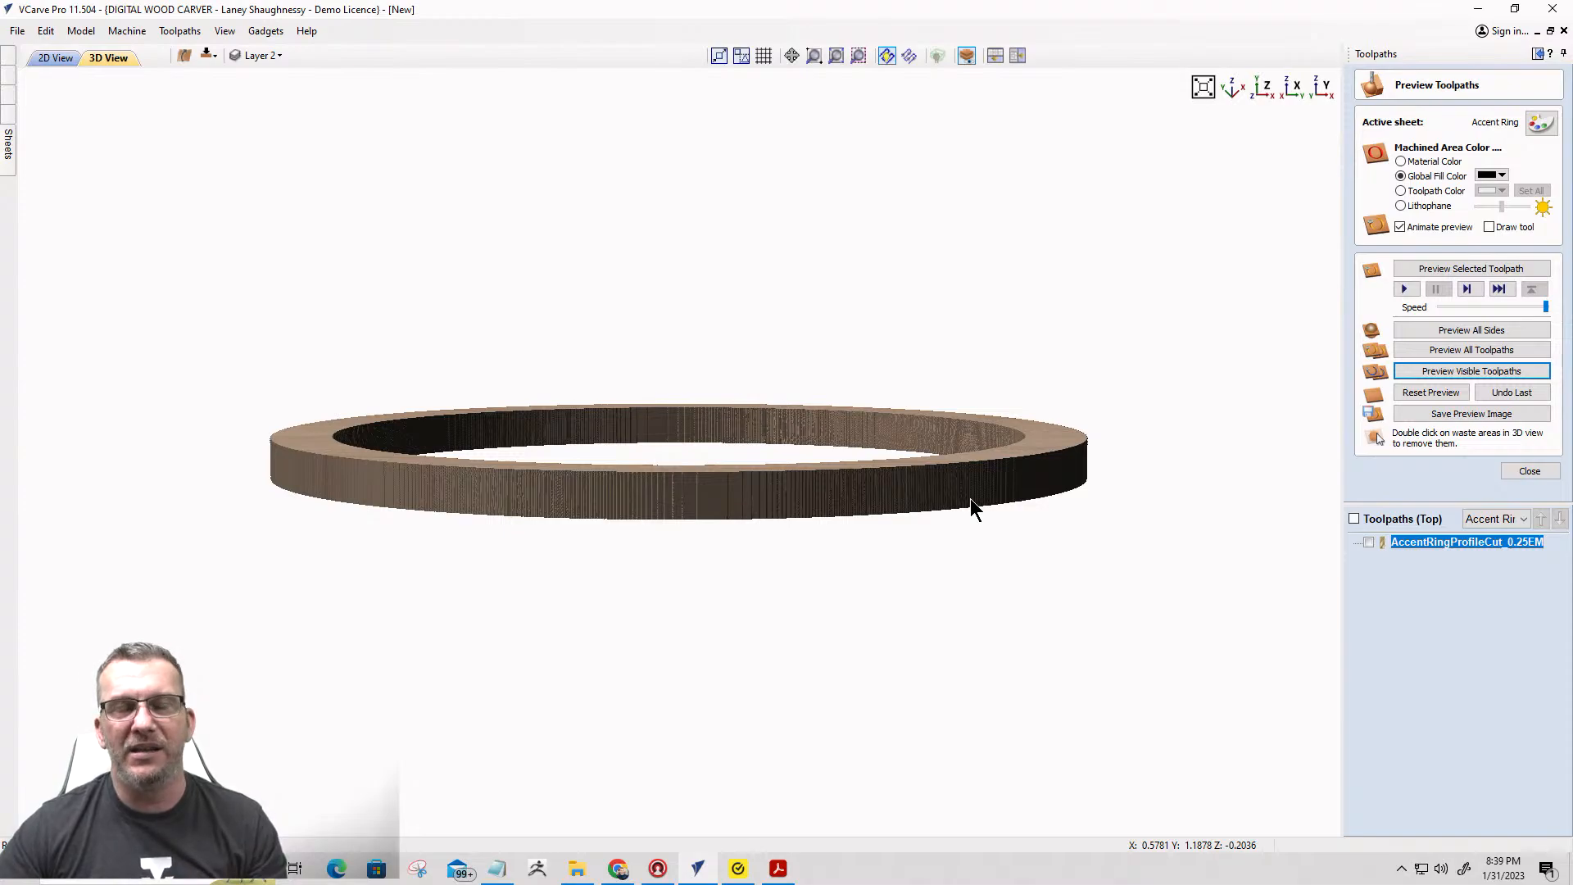
scroll(970, 498, down, 2)
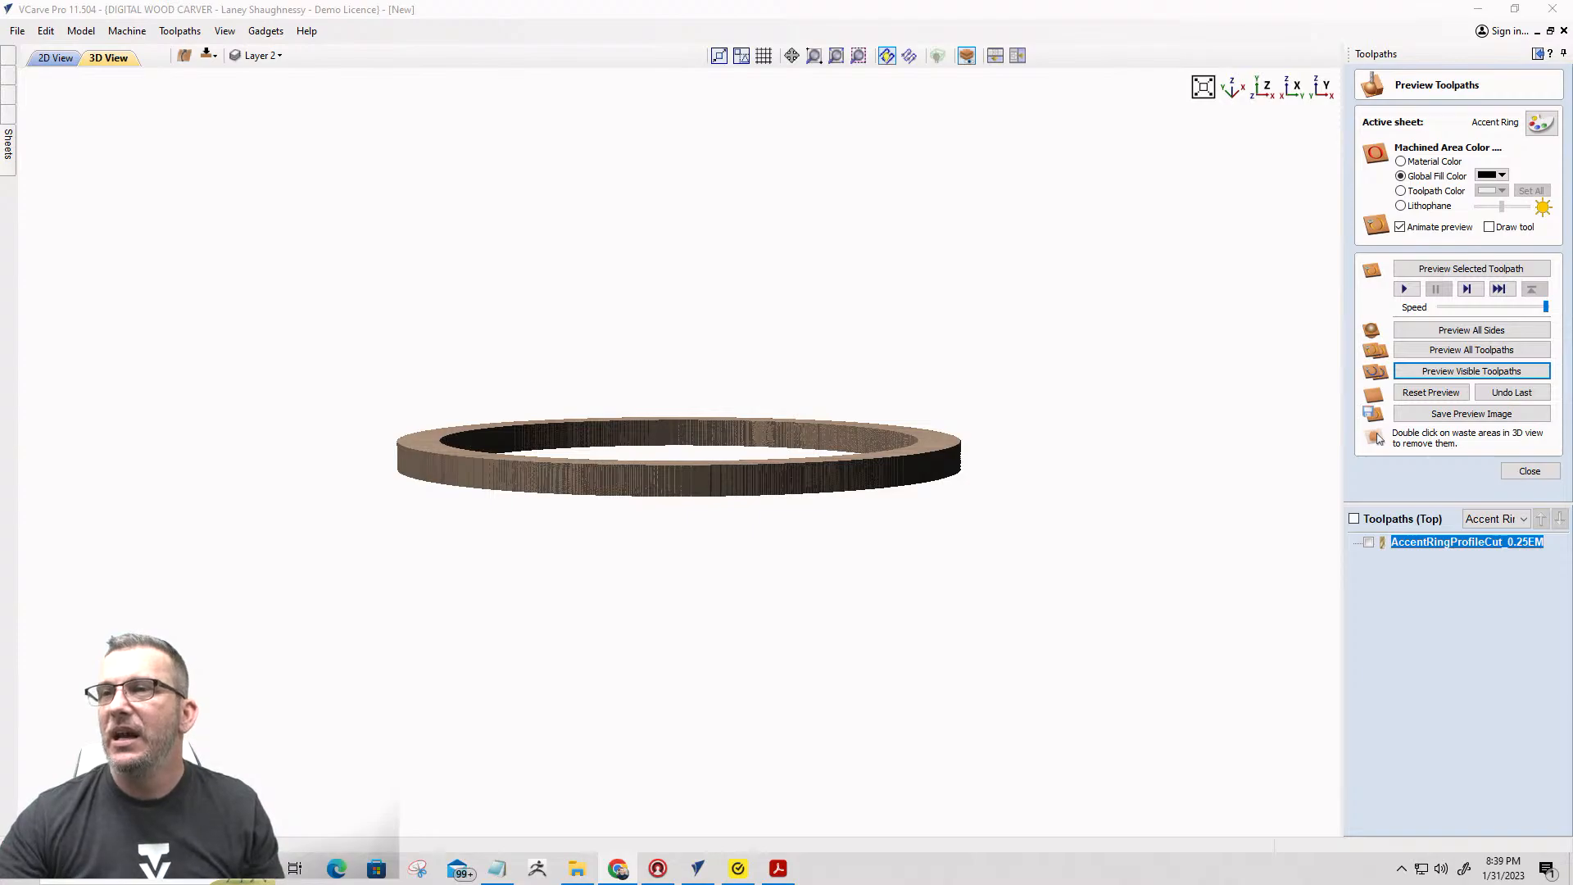
Switch to the Rio Grande sheet metal page in Chrome and open the silver sheet product page.
drag(1572, 278, 680, 1)
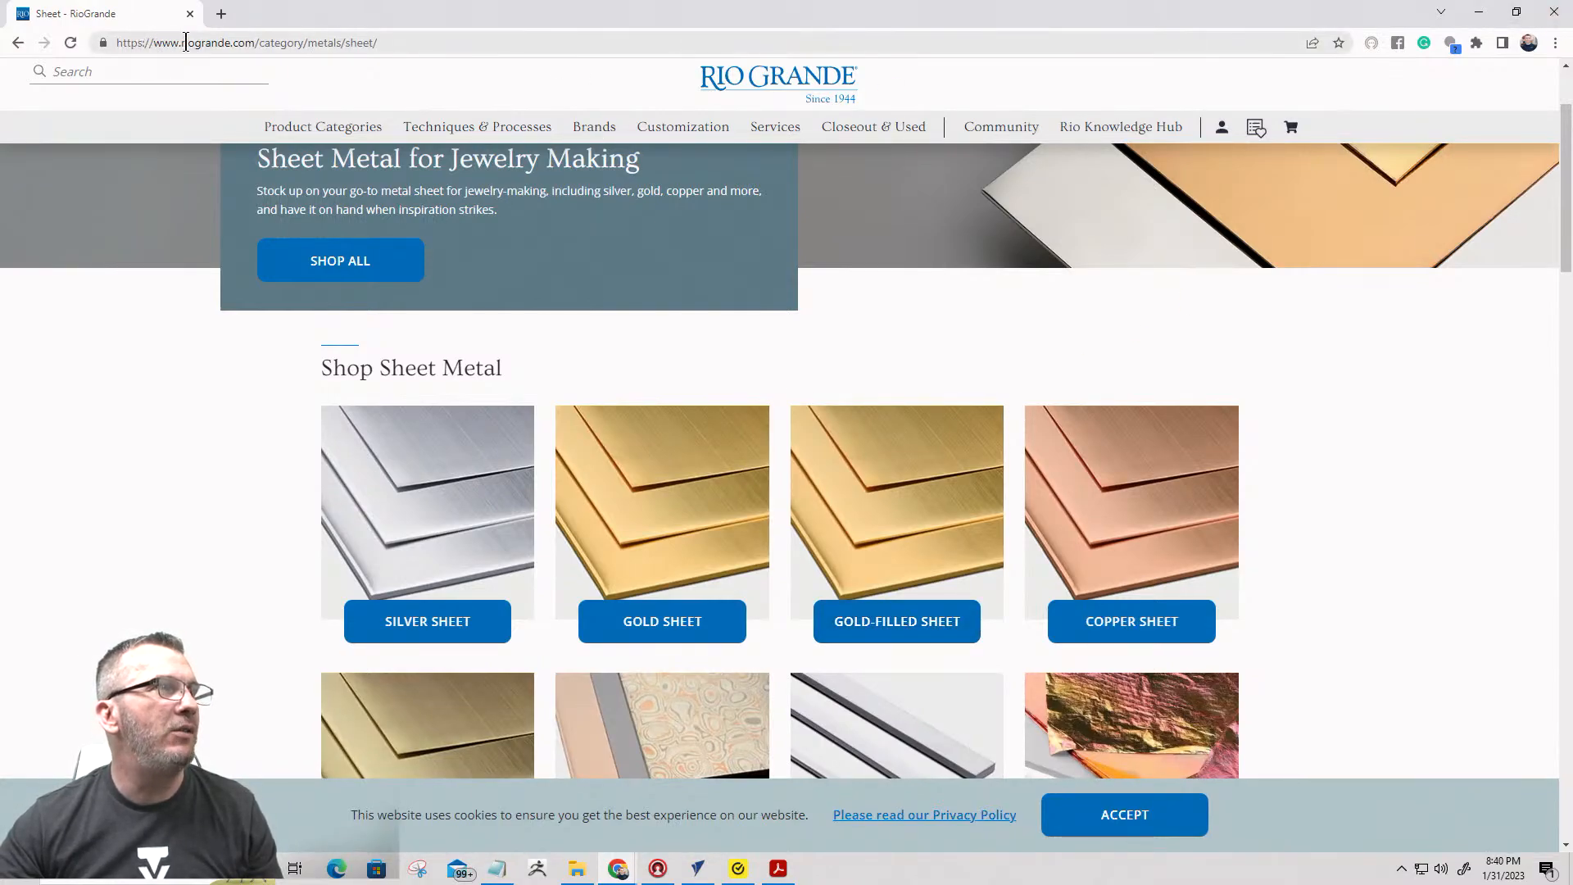
scroll(967, 414, up, 3)
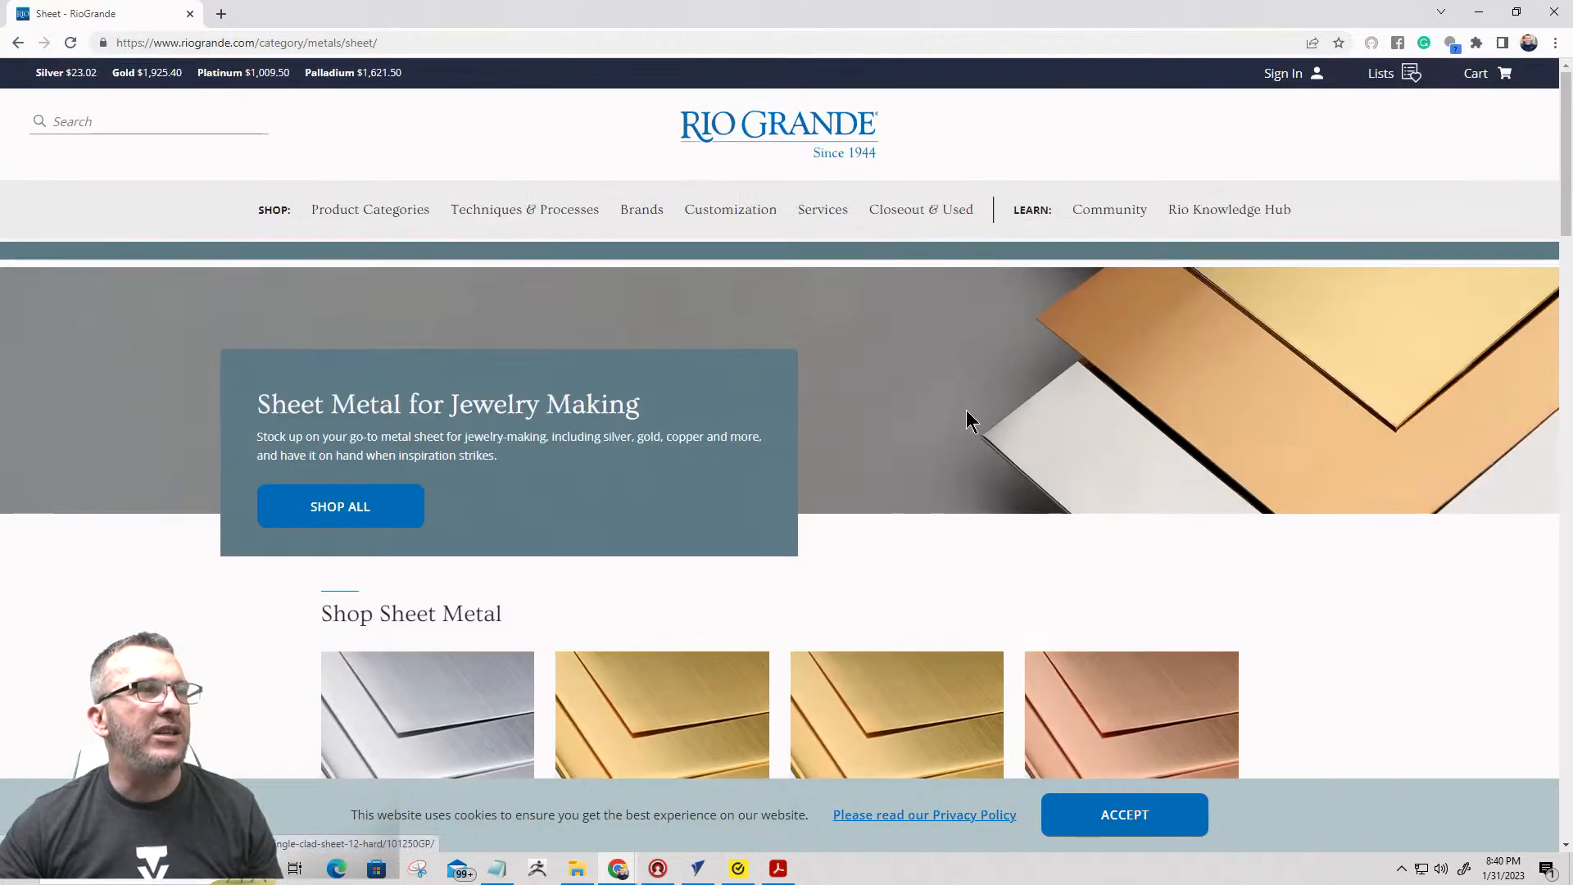
scroll(966, 410, down, 7)
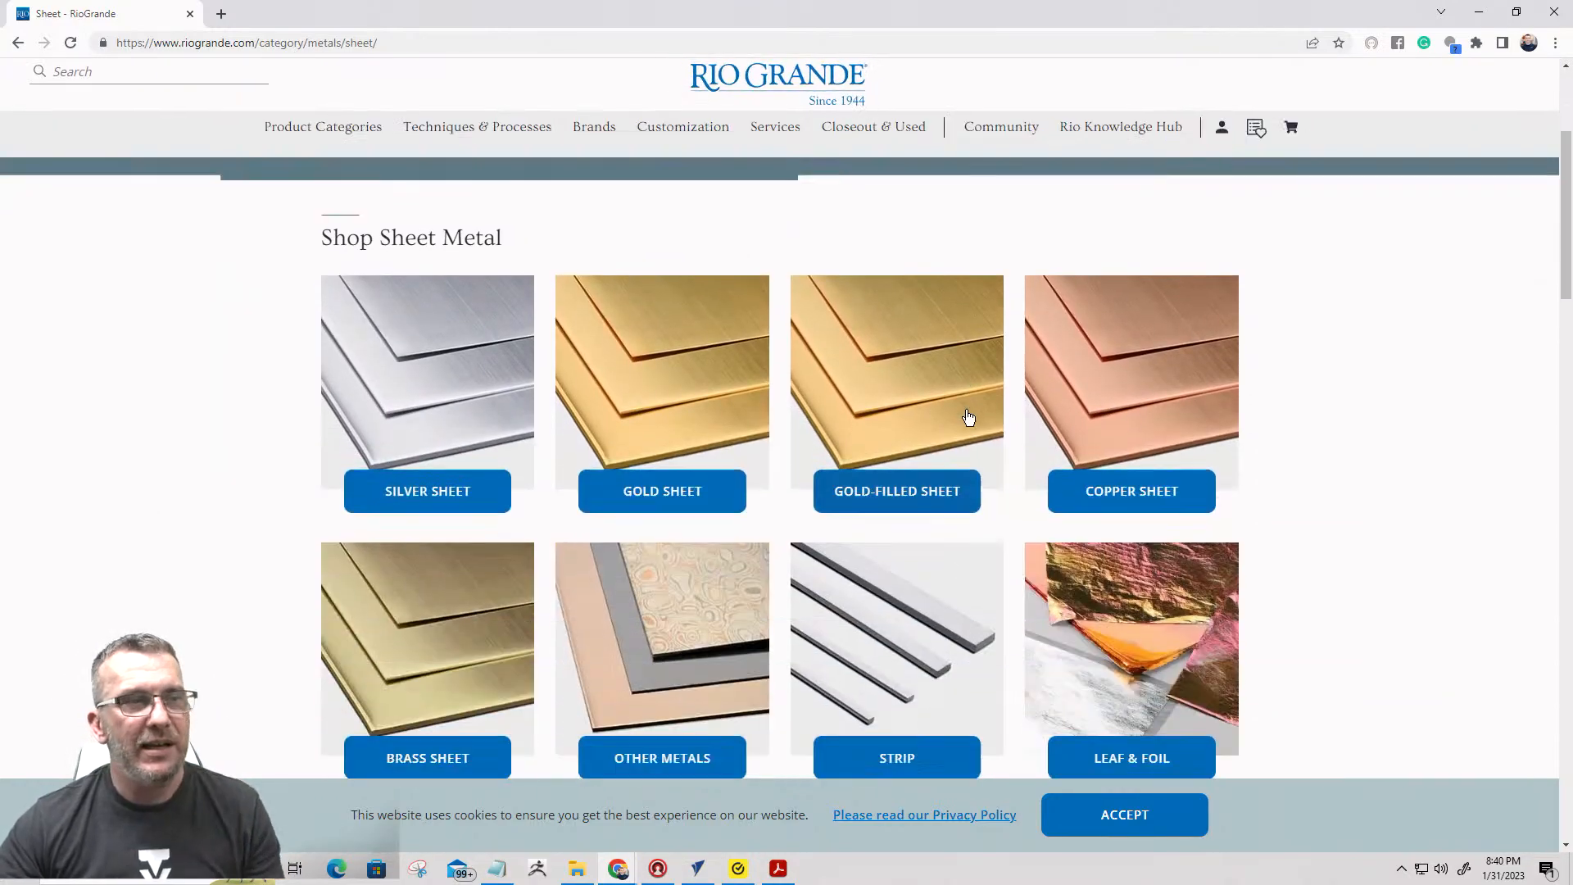
scroll(968, 451, up, 1)
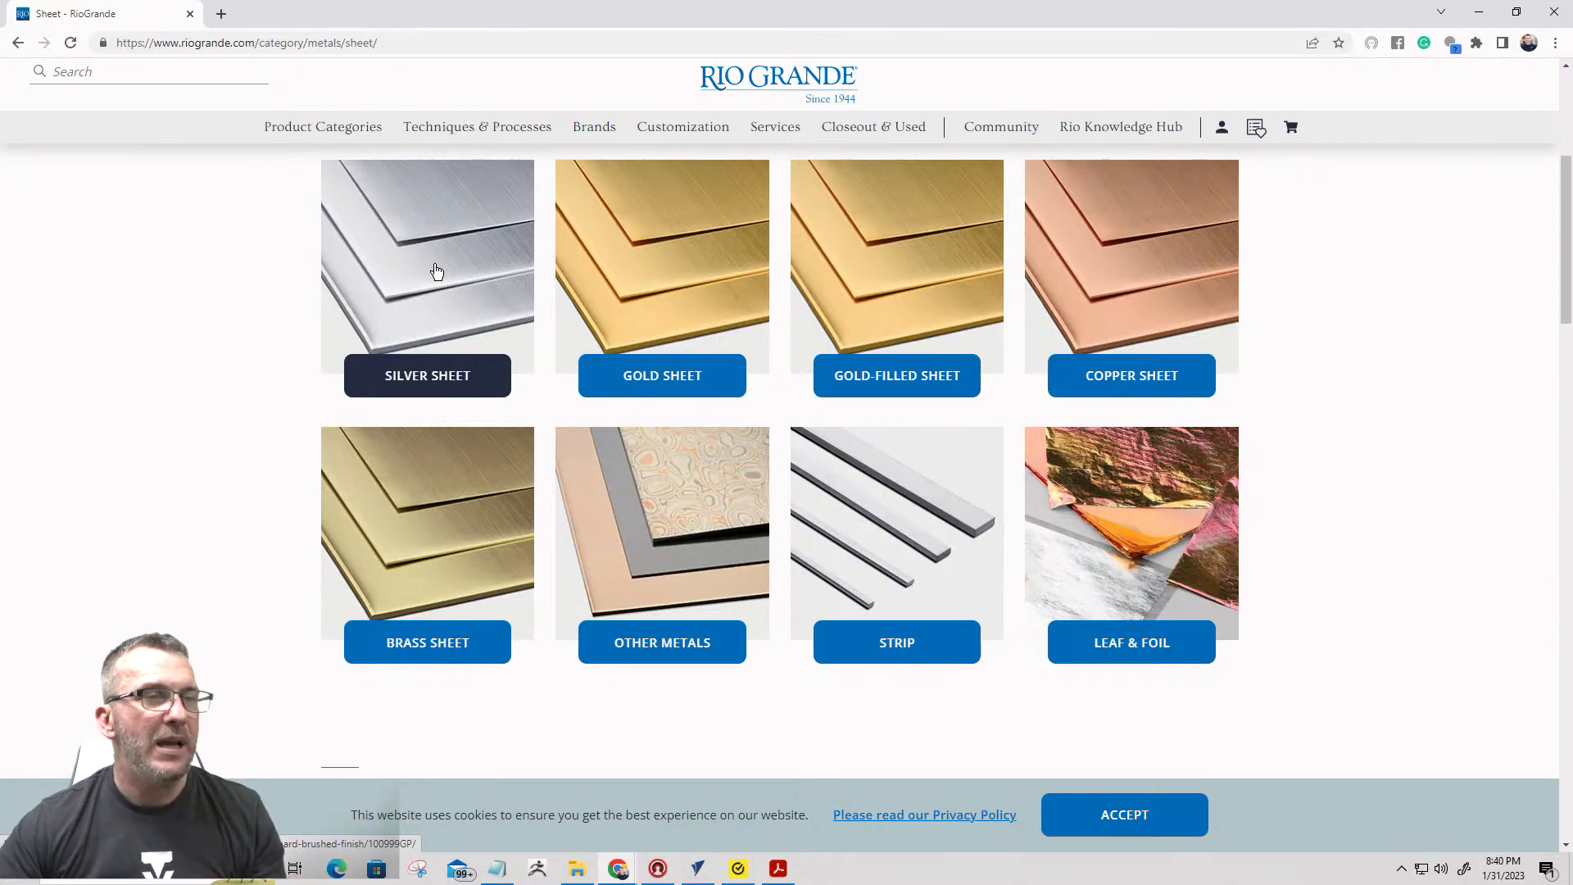
click(413, 385)
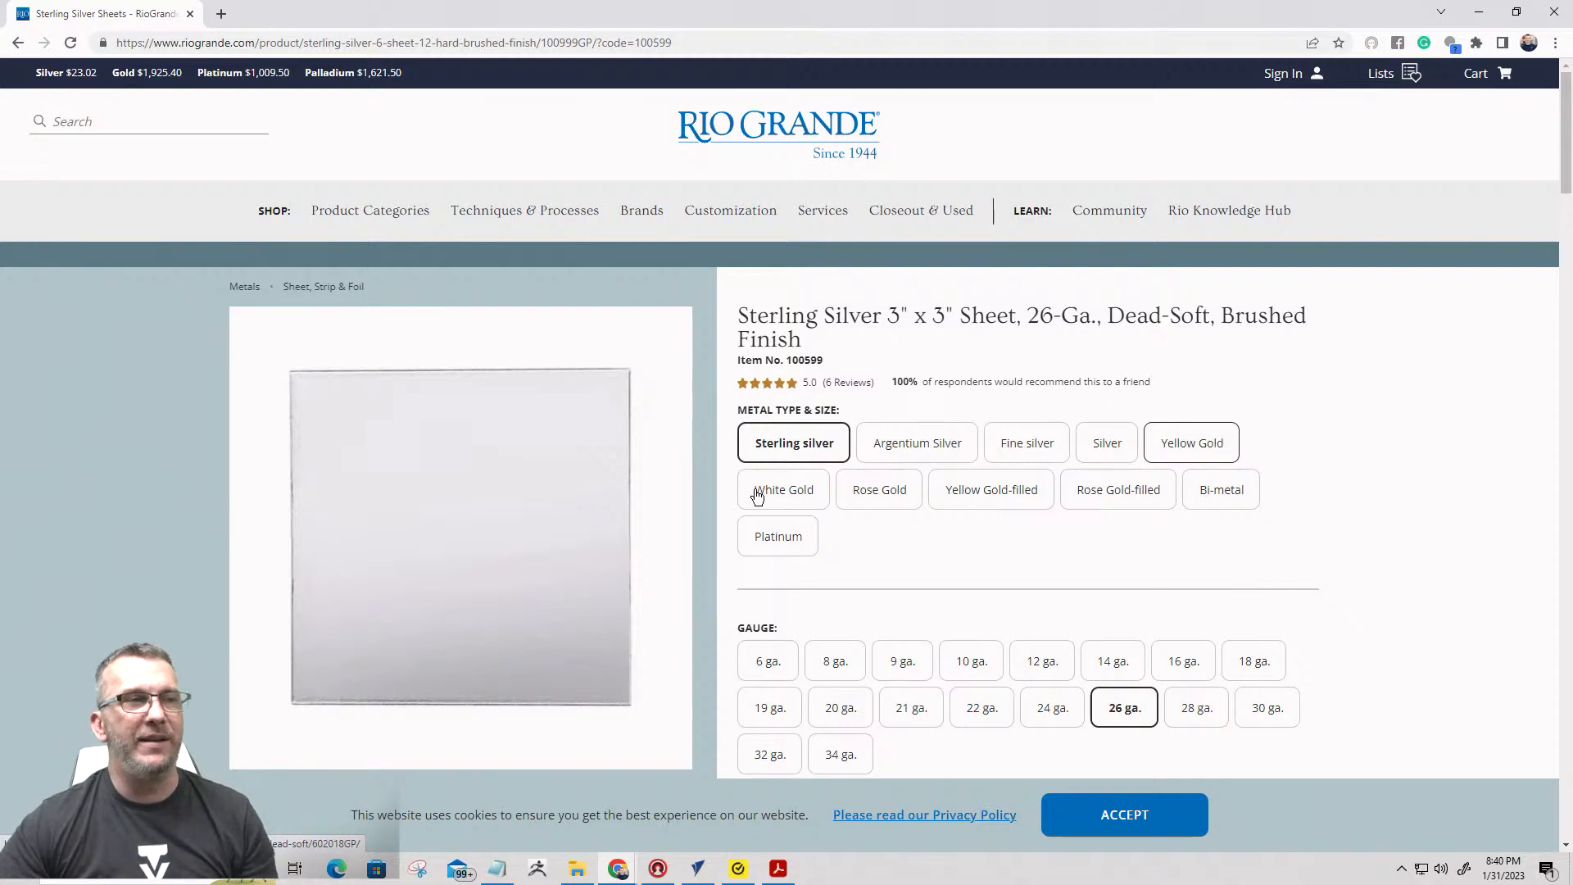
Choose 22 ga. gauge and the 3 x 3" dimension for the sterling silver sheet.
scroll(805, 465, down, 2)
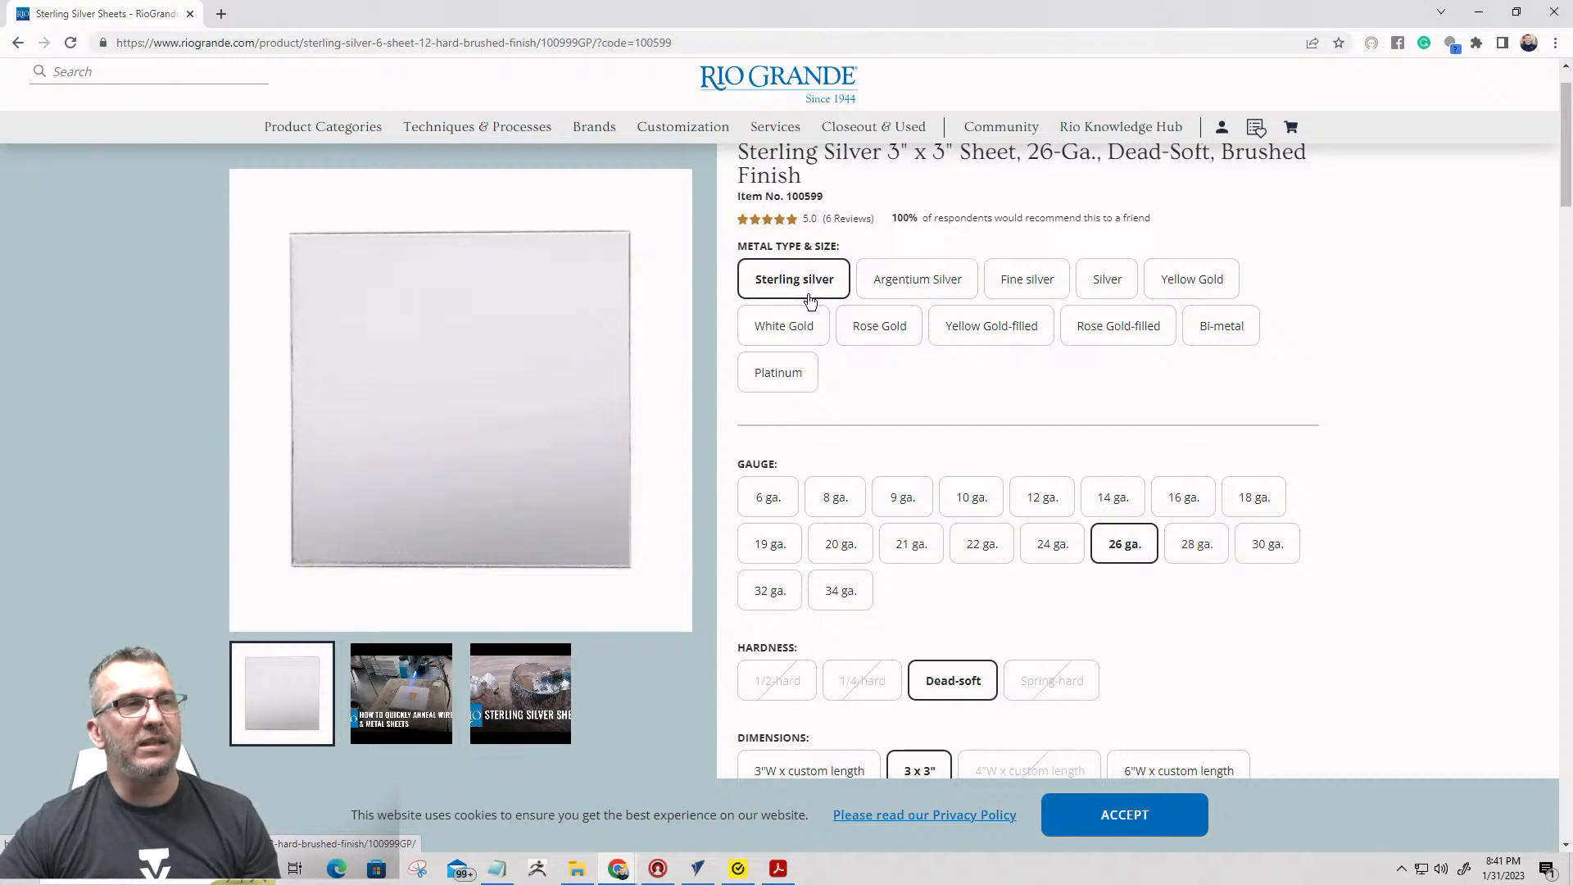
scroll(811, 299, down, 2)
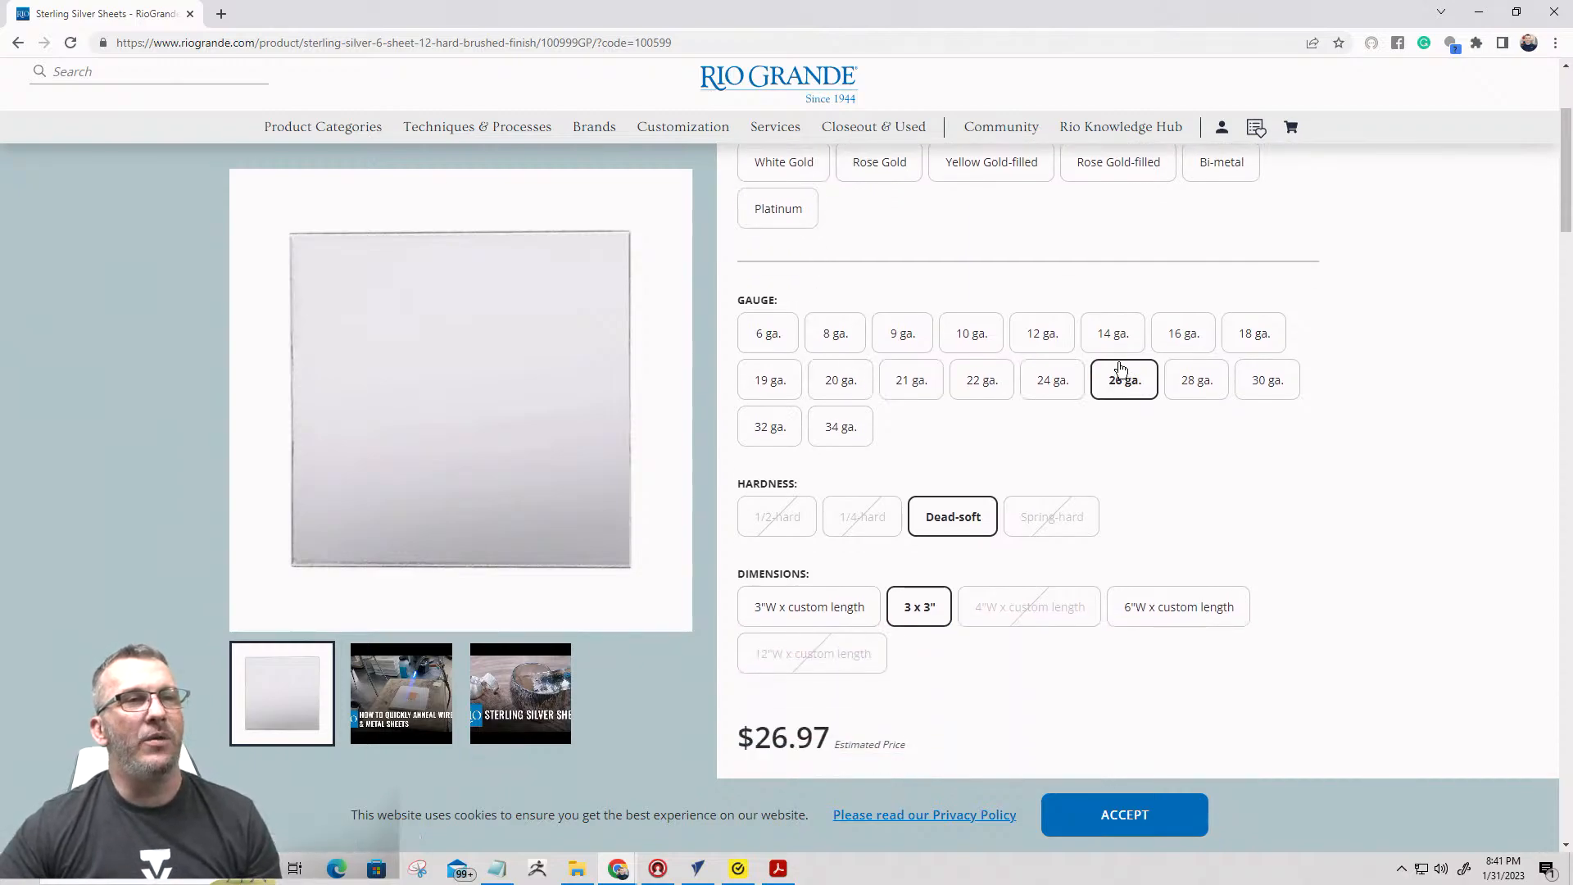
click(973, 391)
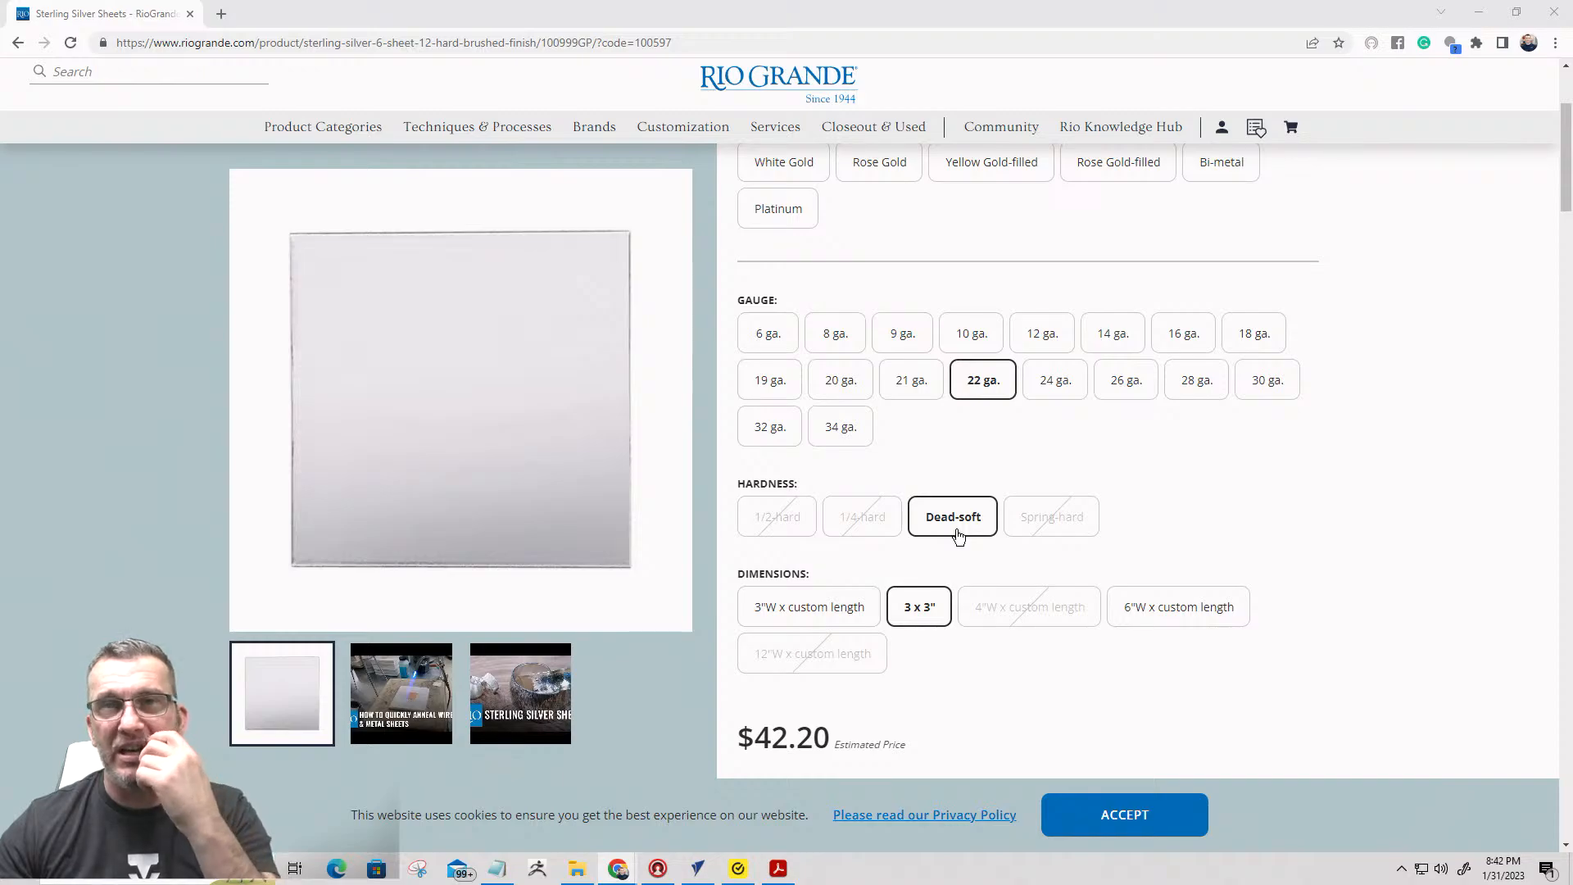
scroll(986, 442, down, 3)
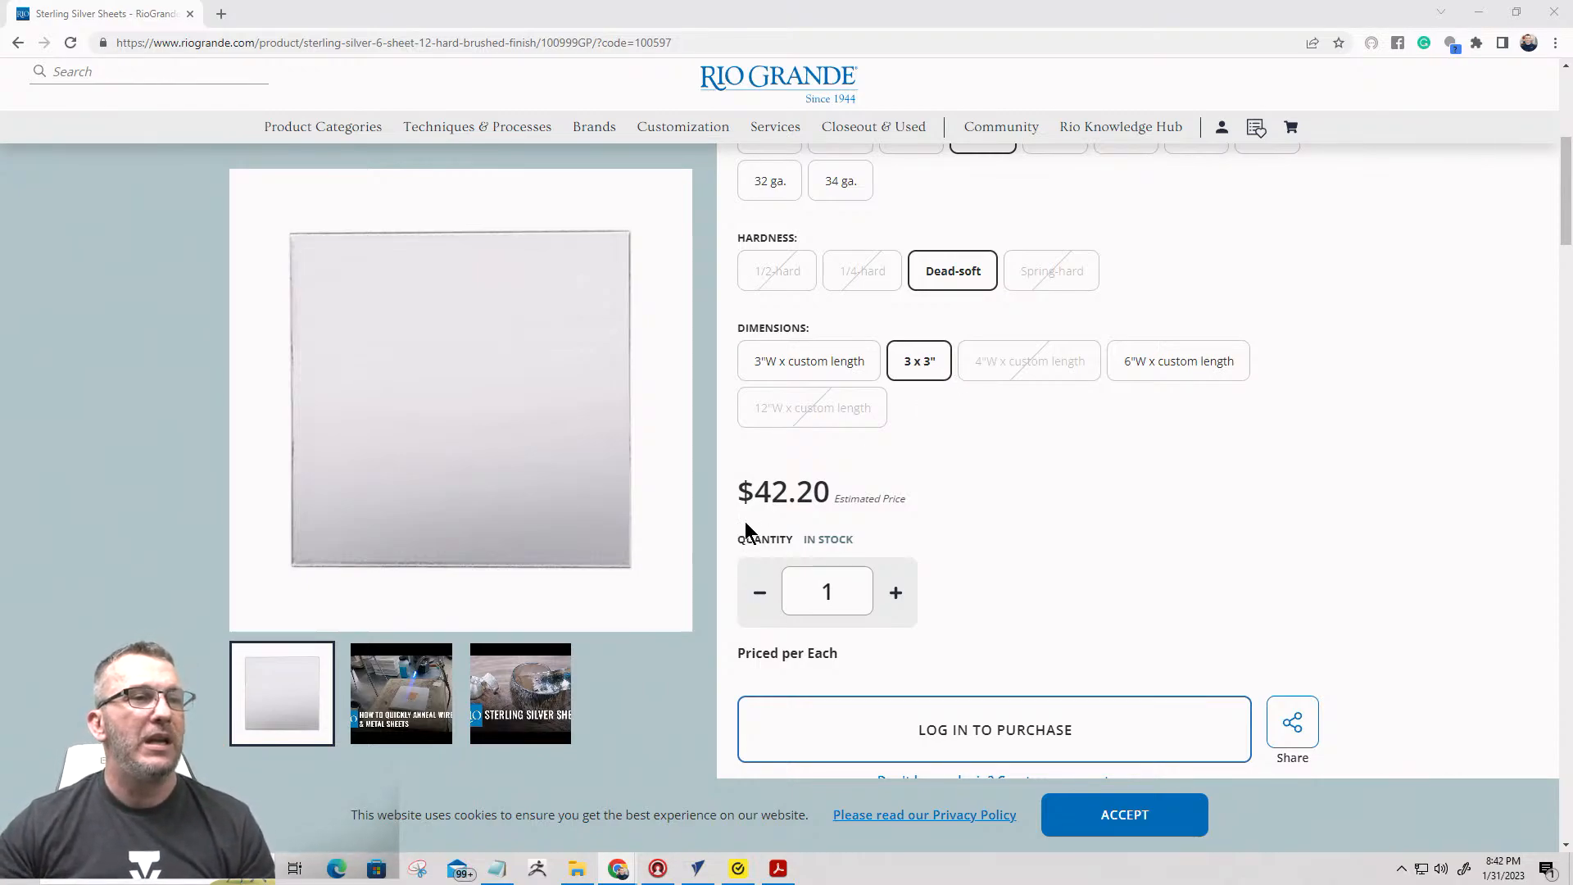
click(910, 375)
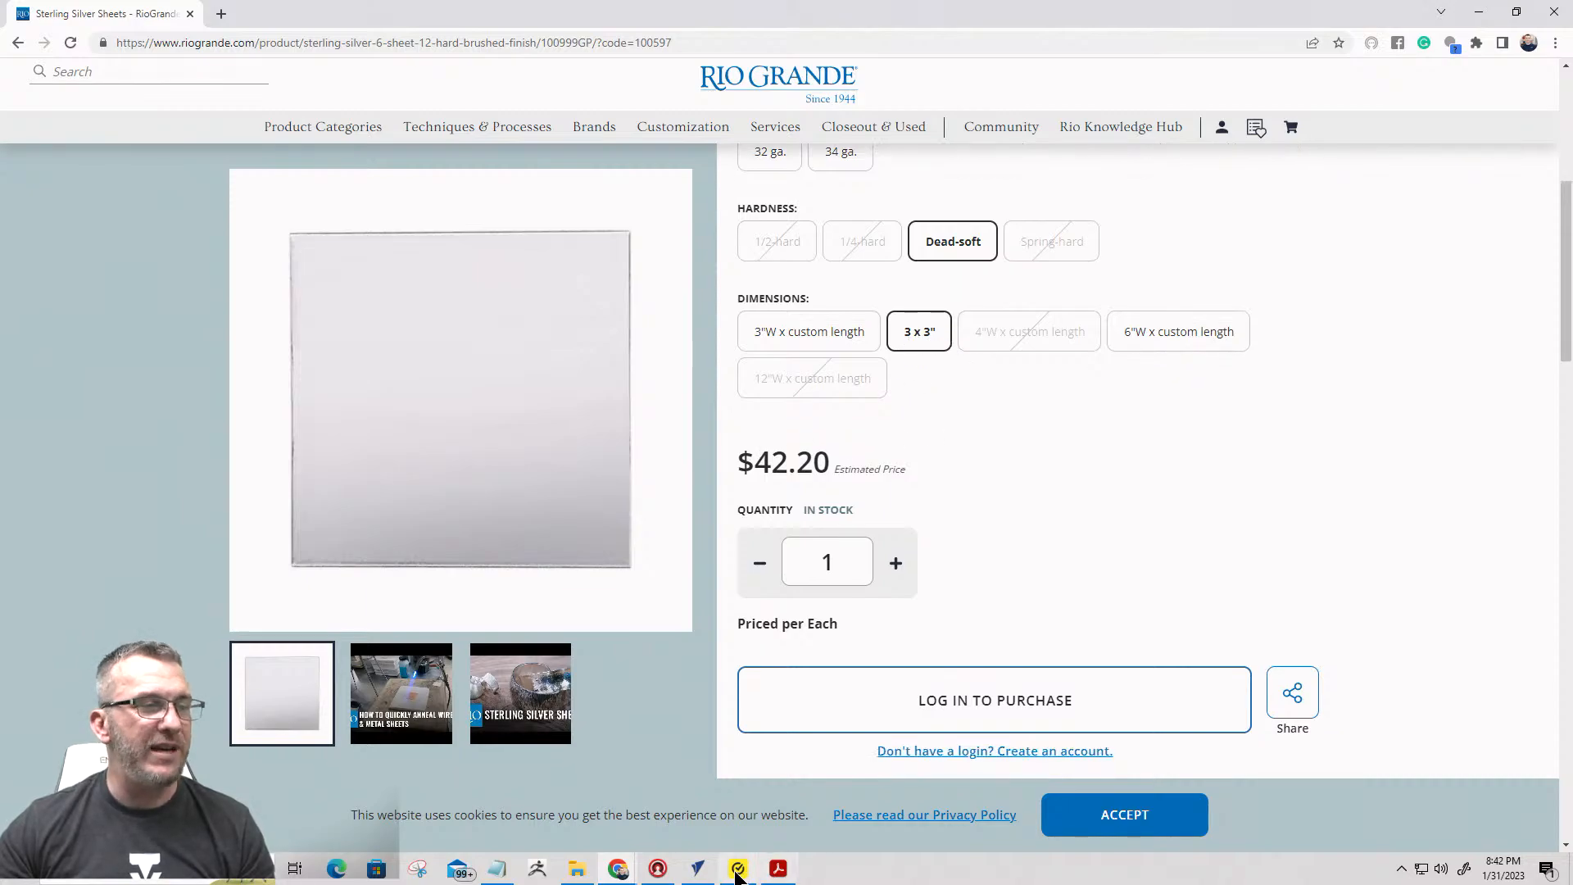
Switch back to VCarve Pro, activate the Lid sheet in the 2D view and select all the floral inlay vectors.
click(697, 868)
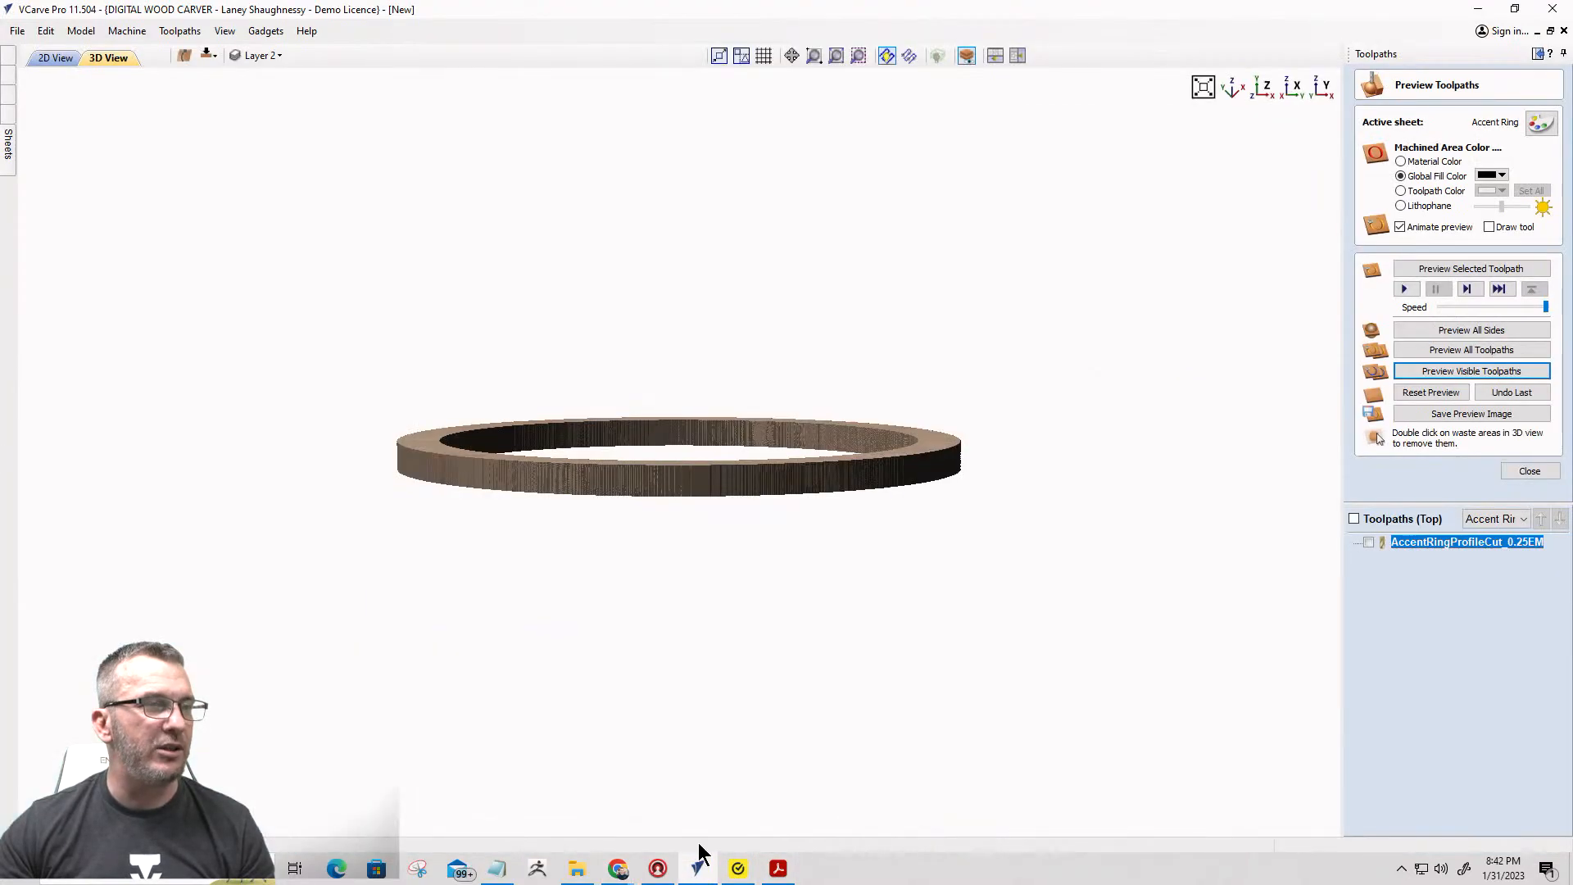
click(55, 57)
scroll(862, 375, down, 4)
scroll(749, 548, up, 4)
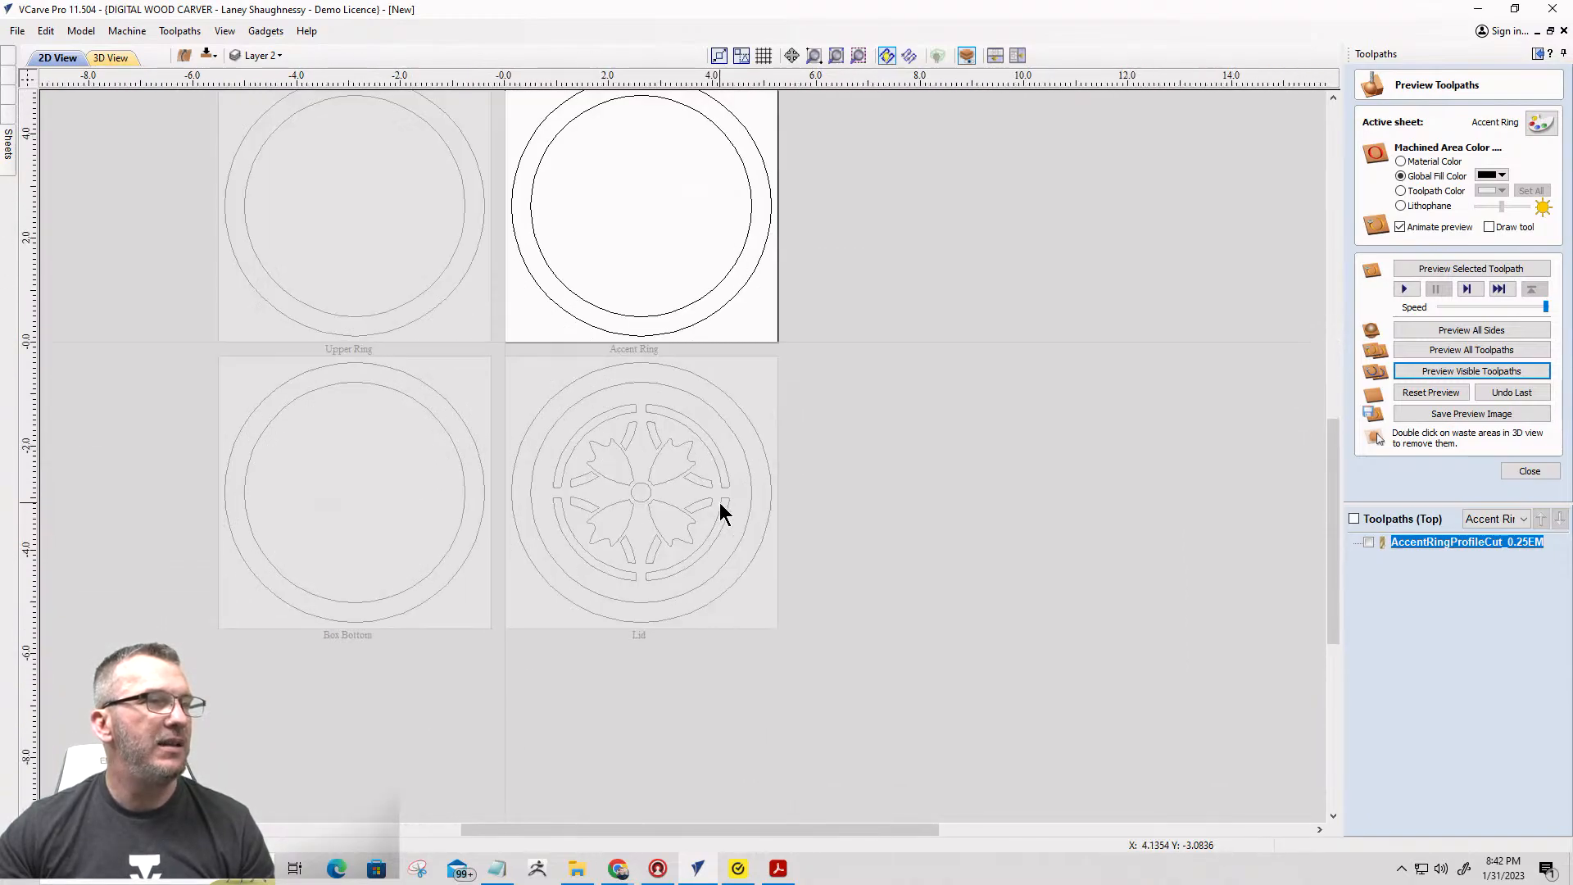
double_click(626, 484)
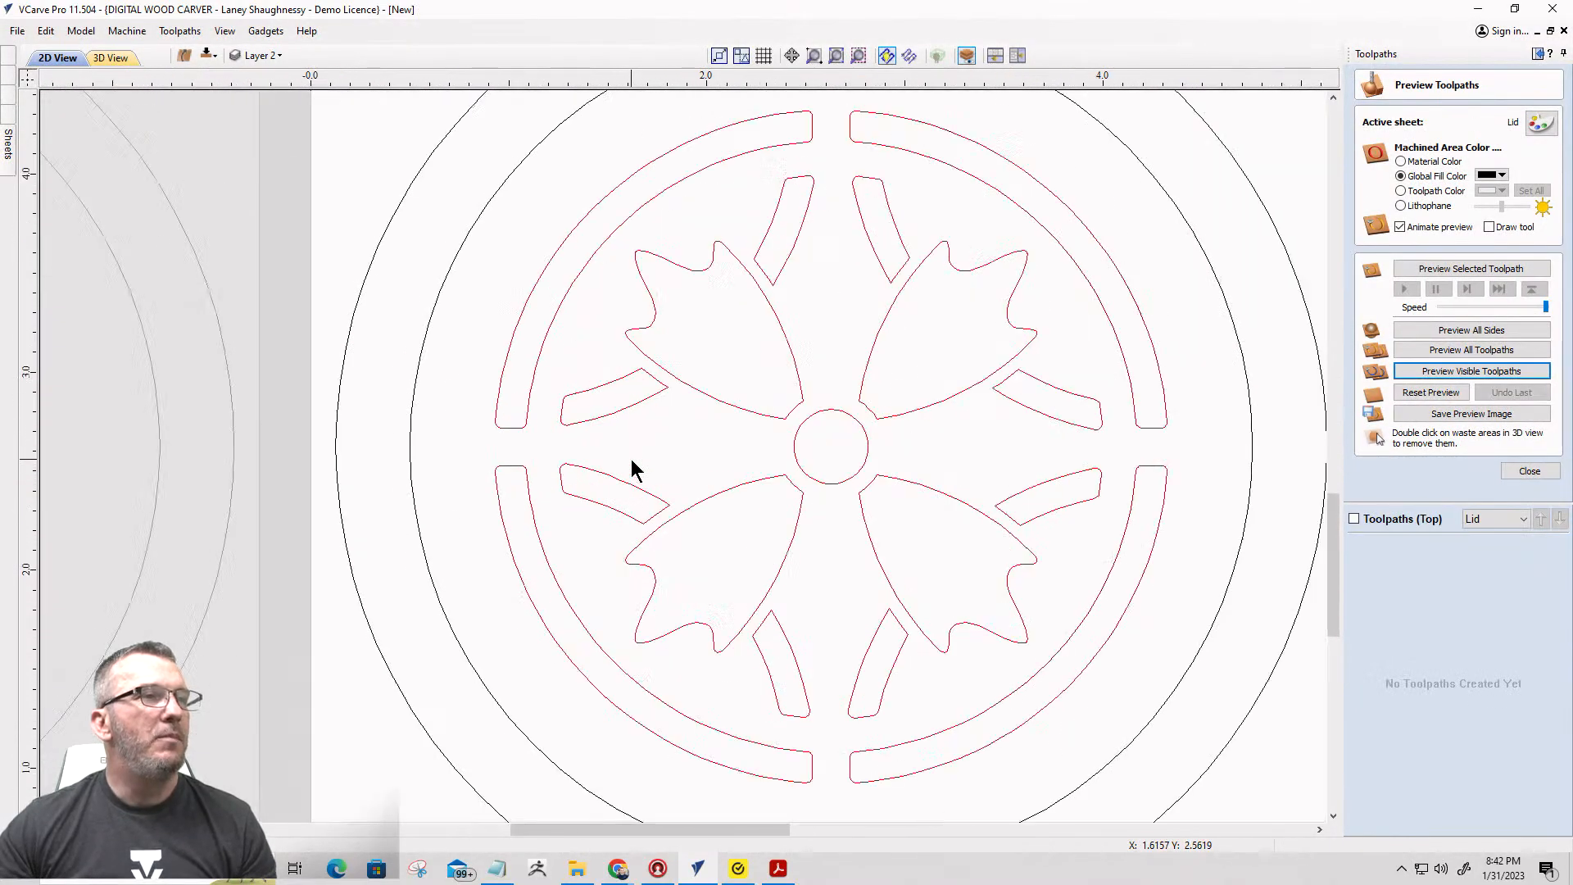
scroll(683, 433, down, 1)
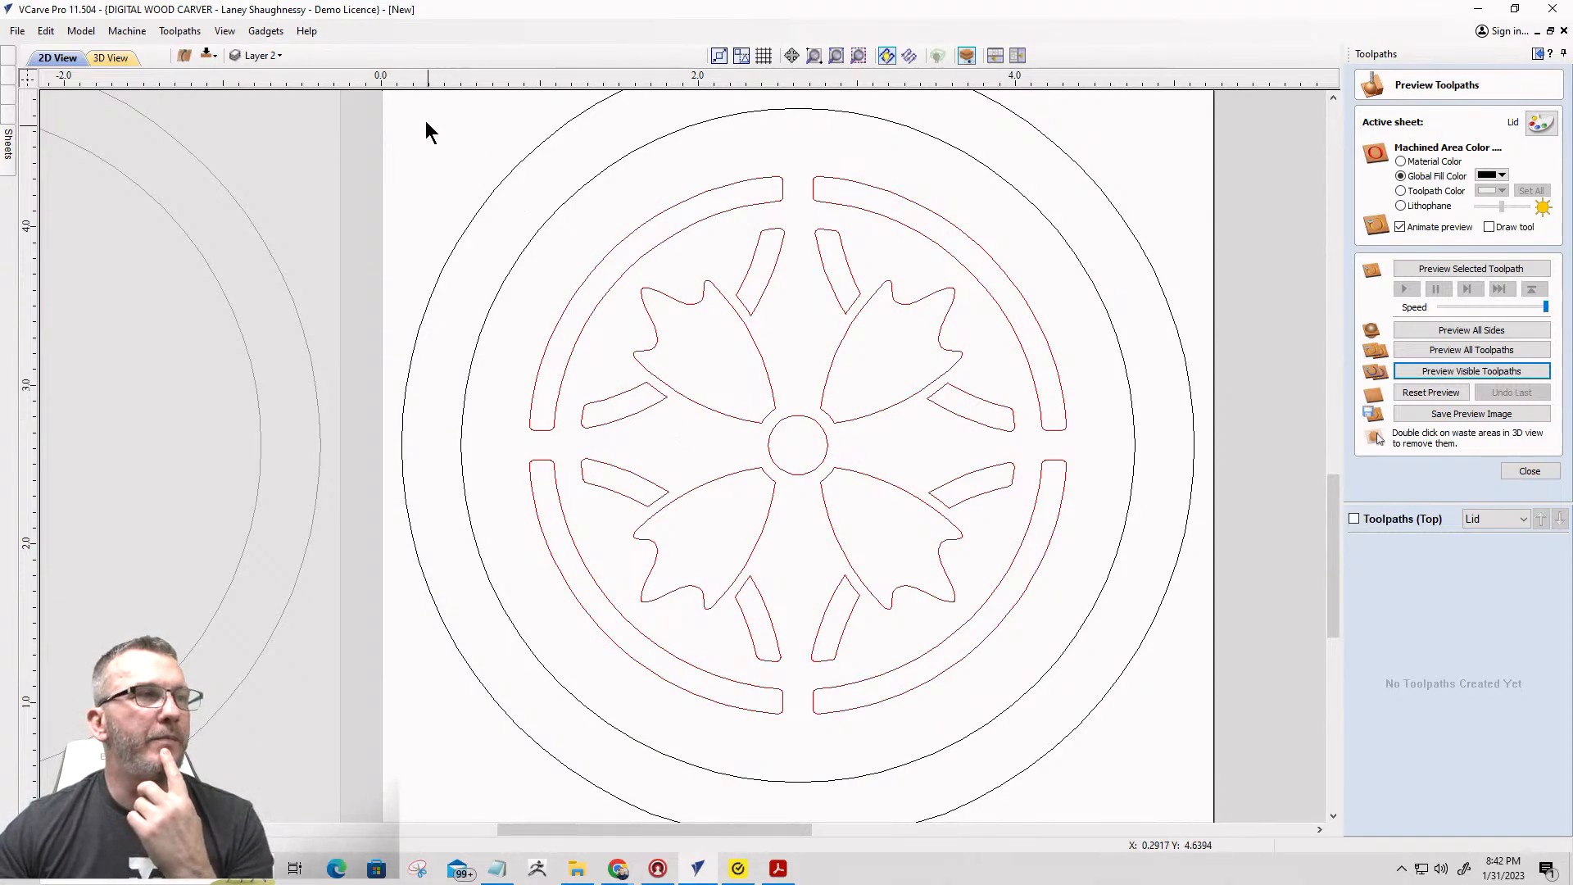
drag(427, 117, 1134, 746)
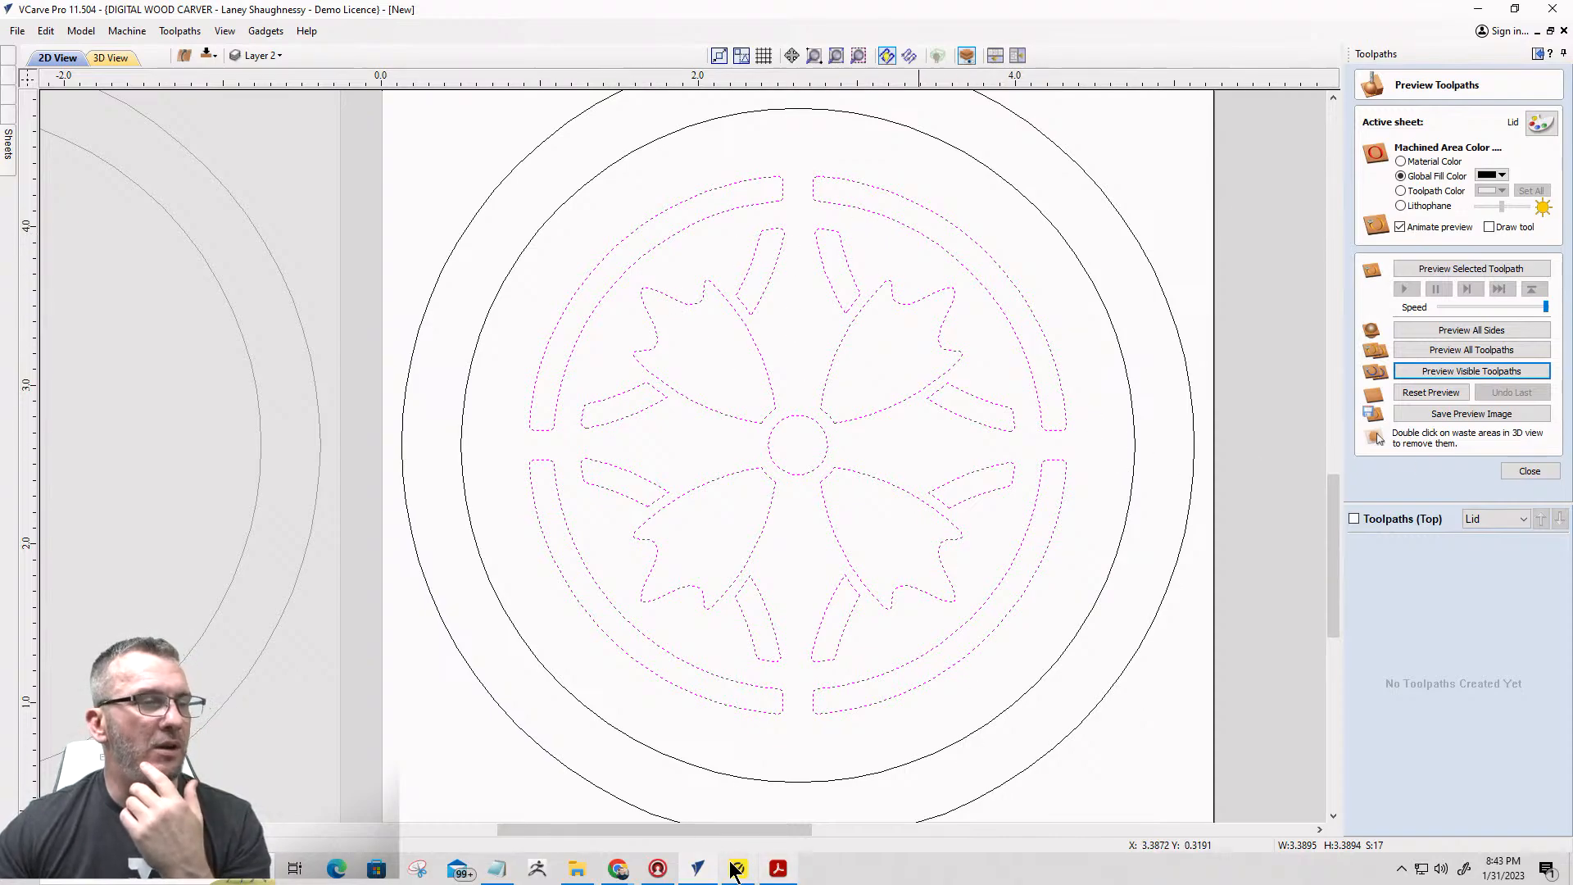
Return to the sterling silver sheet page in Chrome, review the purchase options and choose the 6"W x custom length dimension.
mouse_move(620, 871)
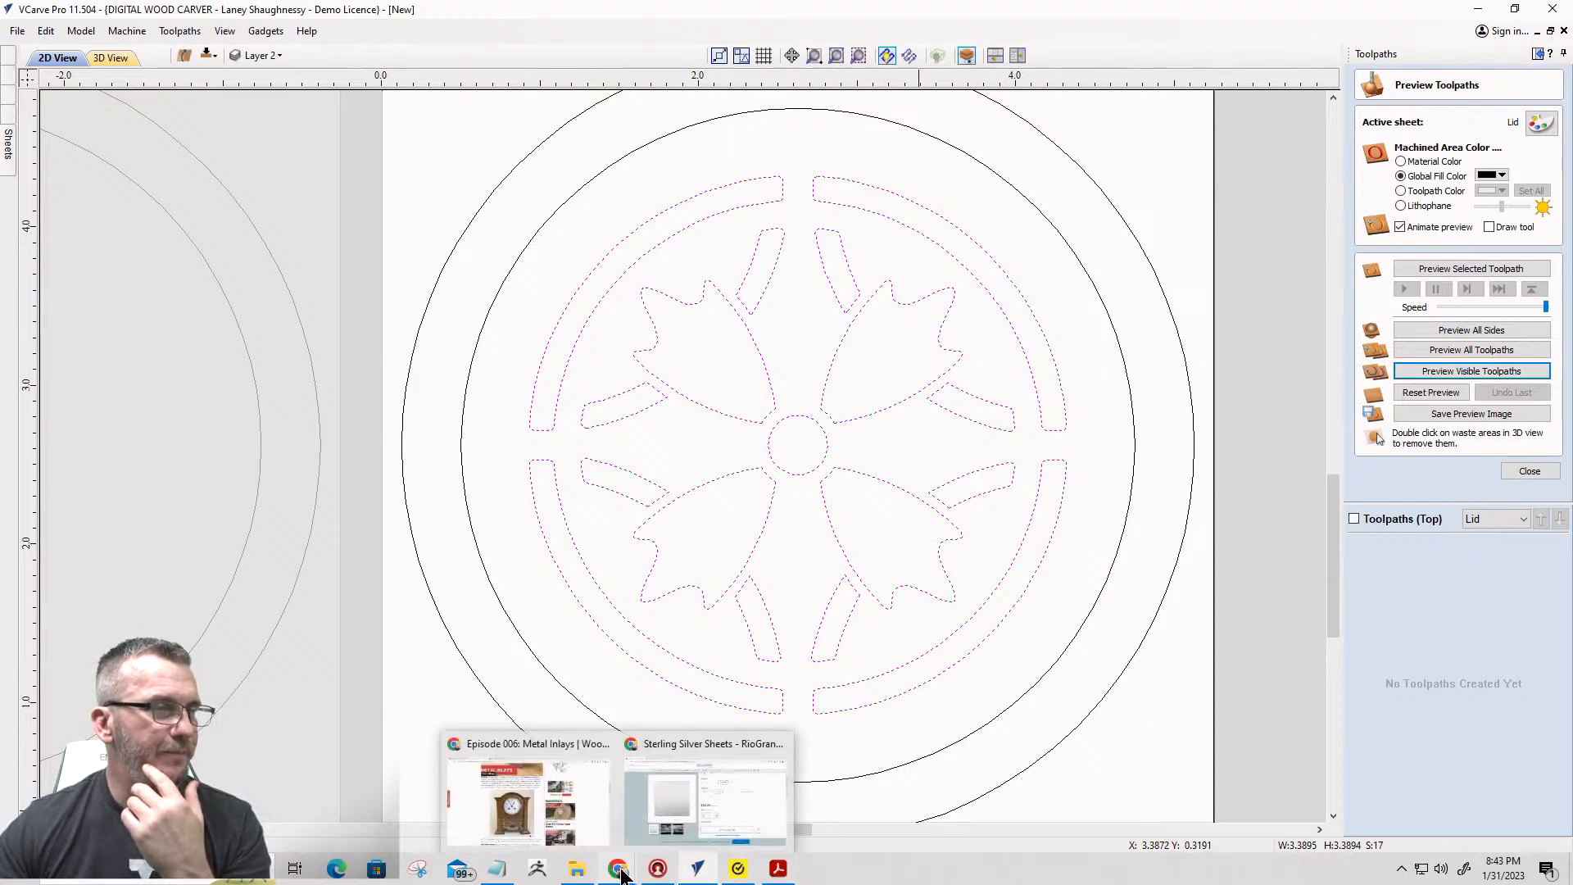
click(702, 801)
scroll(860, 426, down, 3)
scroll(893, 390, up, 3)
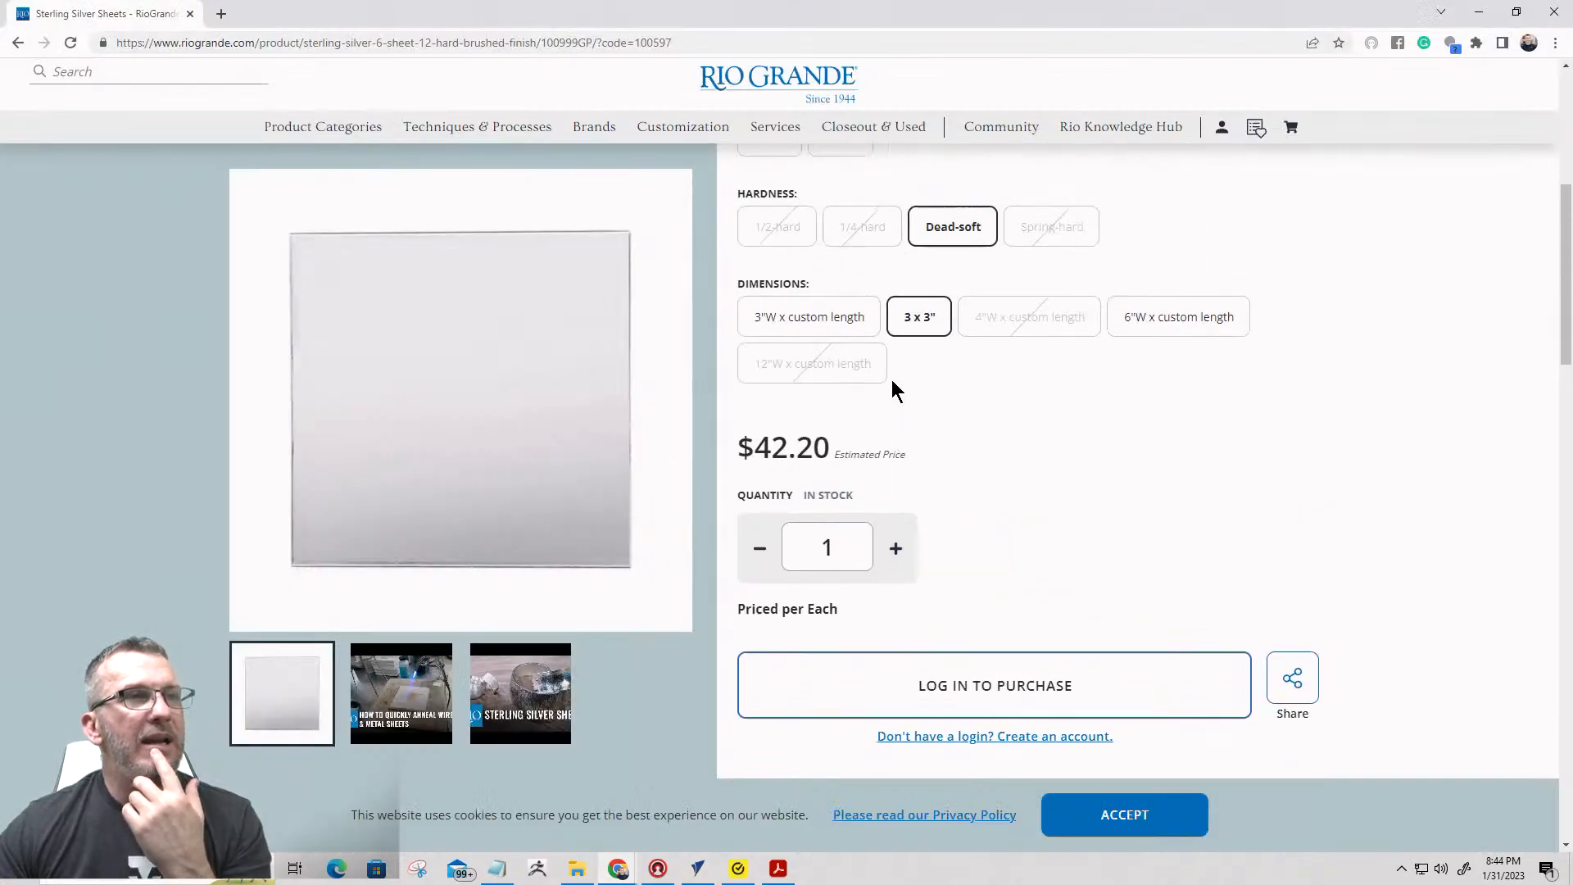
scroll(893, 390, up, 2)
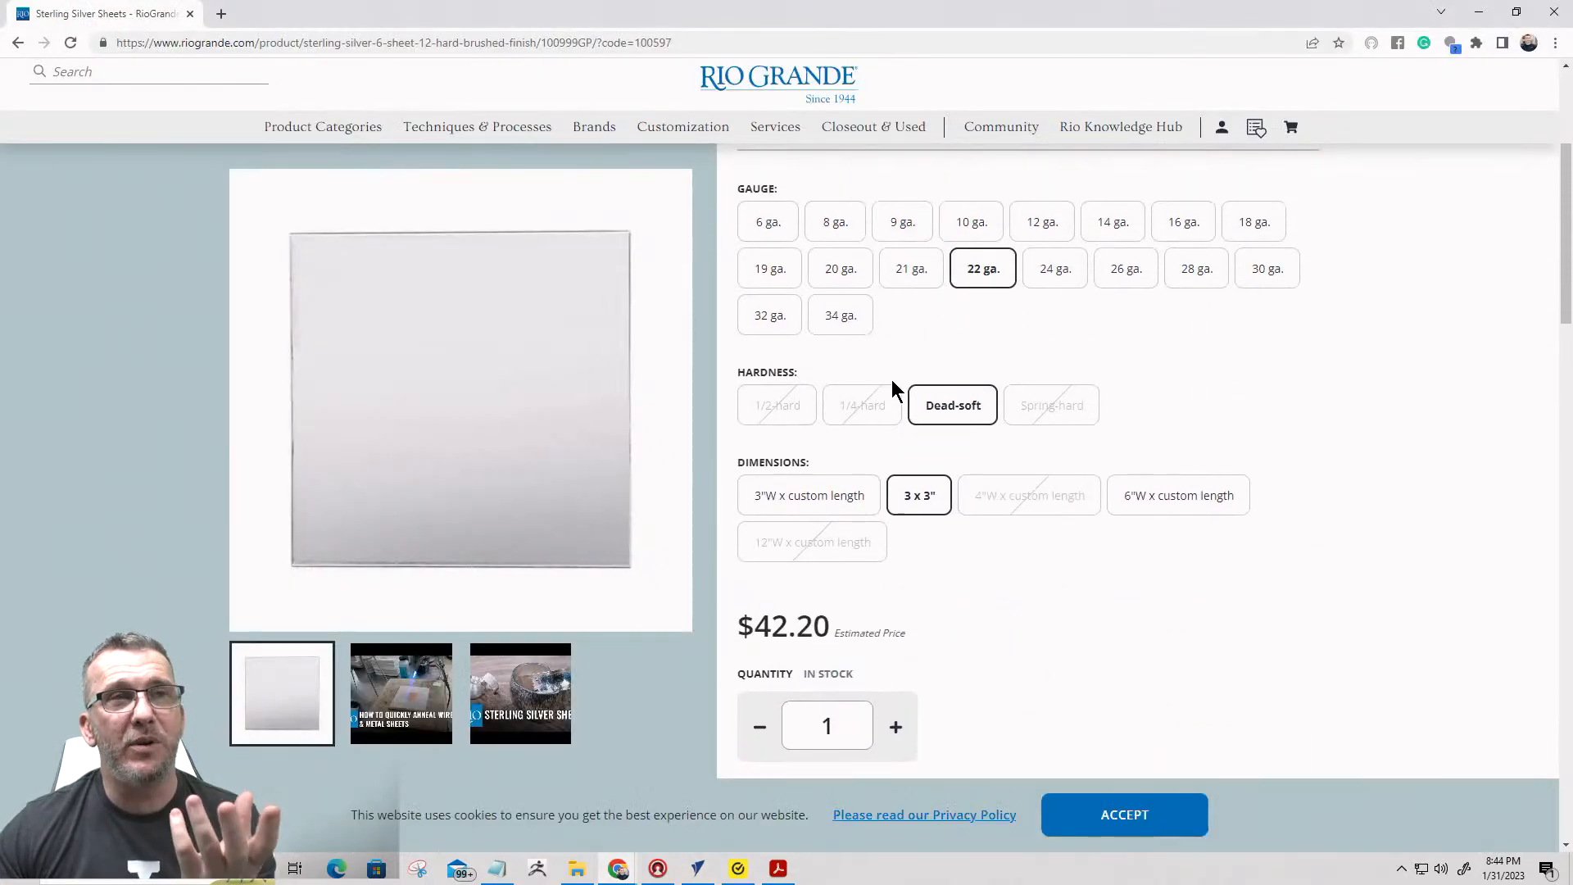
scroll(891, 381, up, 5)
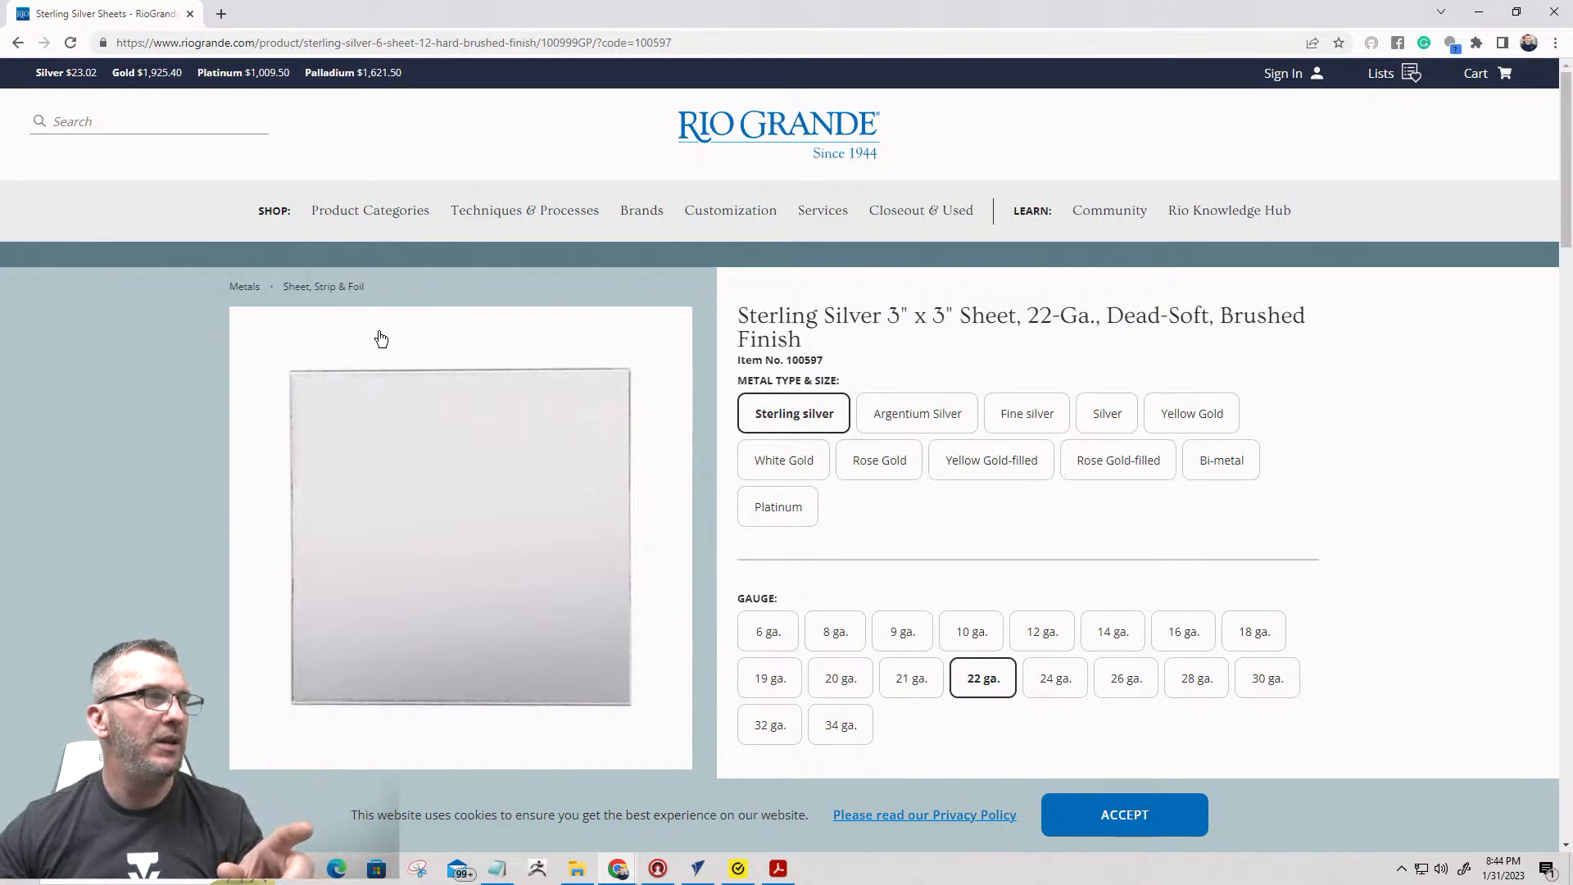
scroll(911, 550, down, 1)
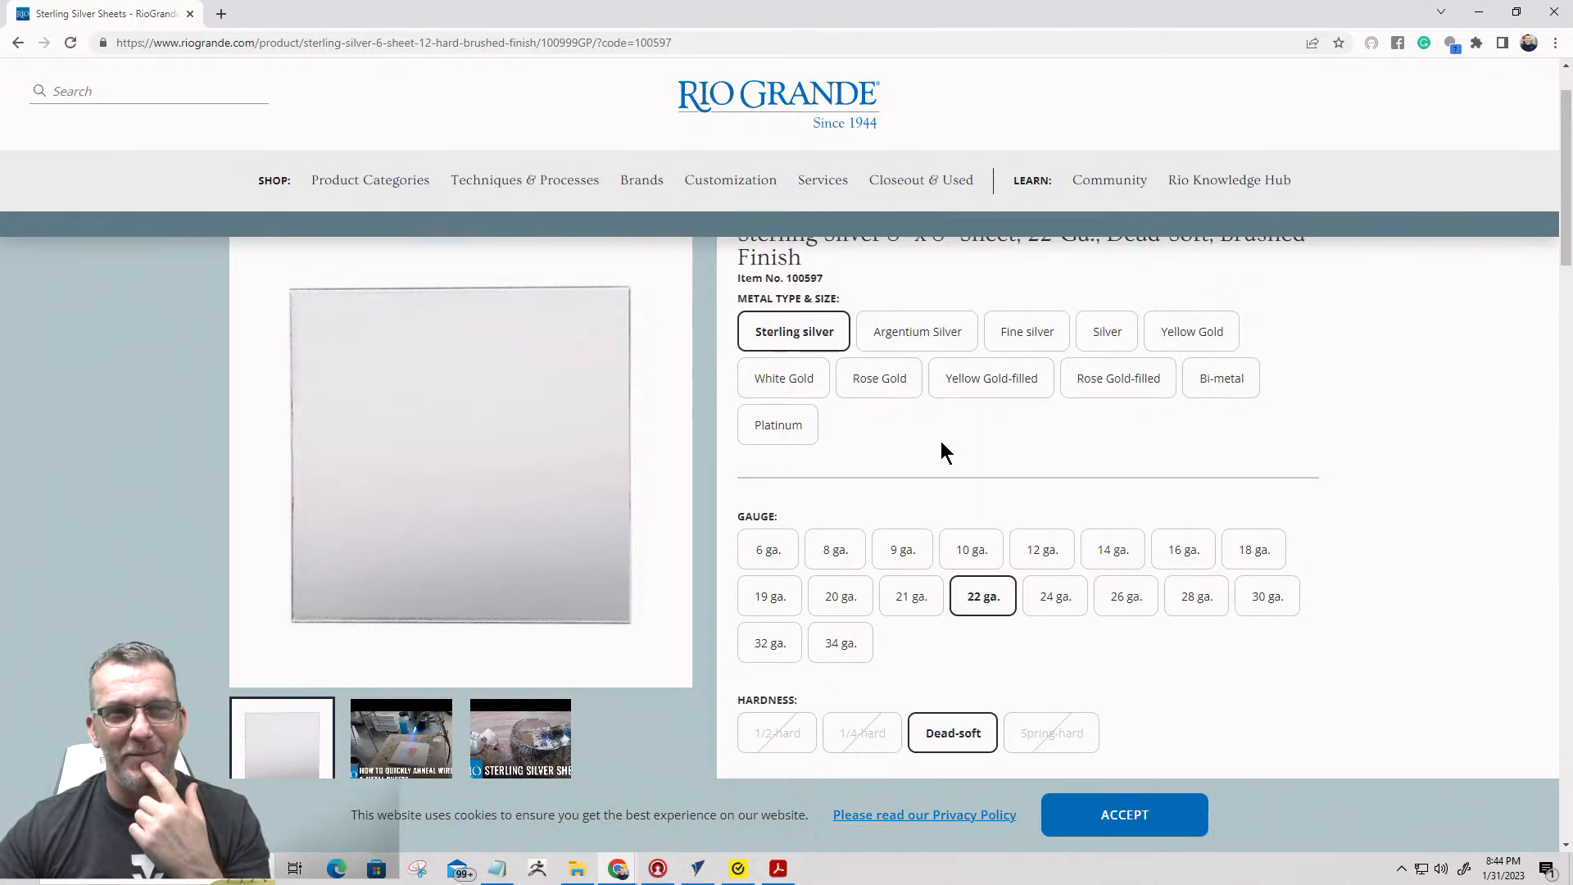
scroll(815, 498, down, 6)
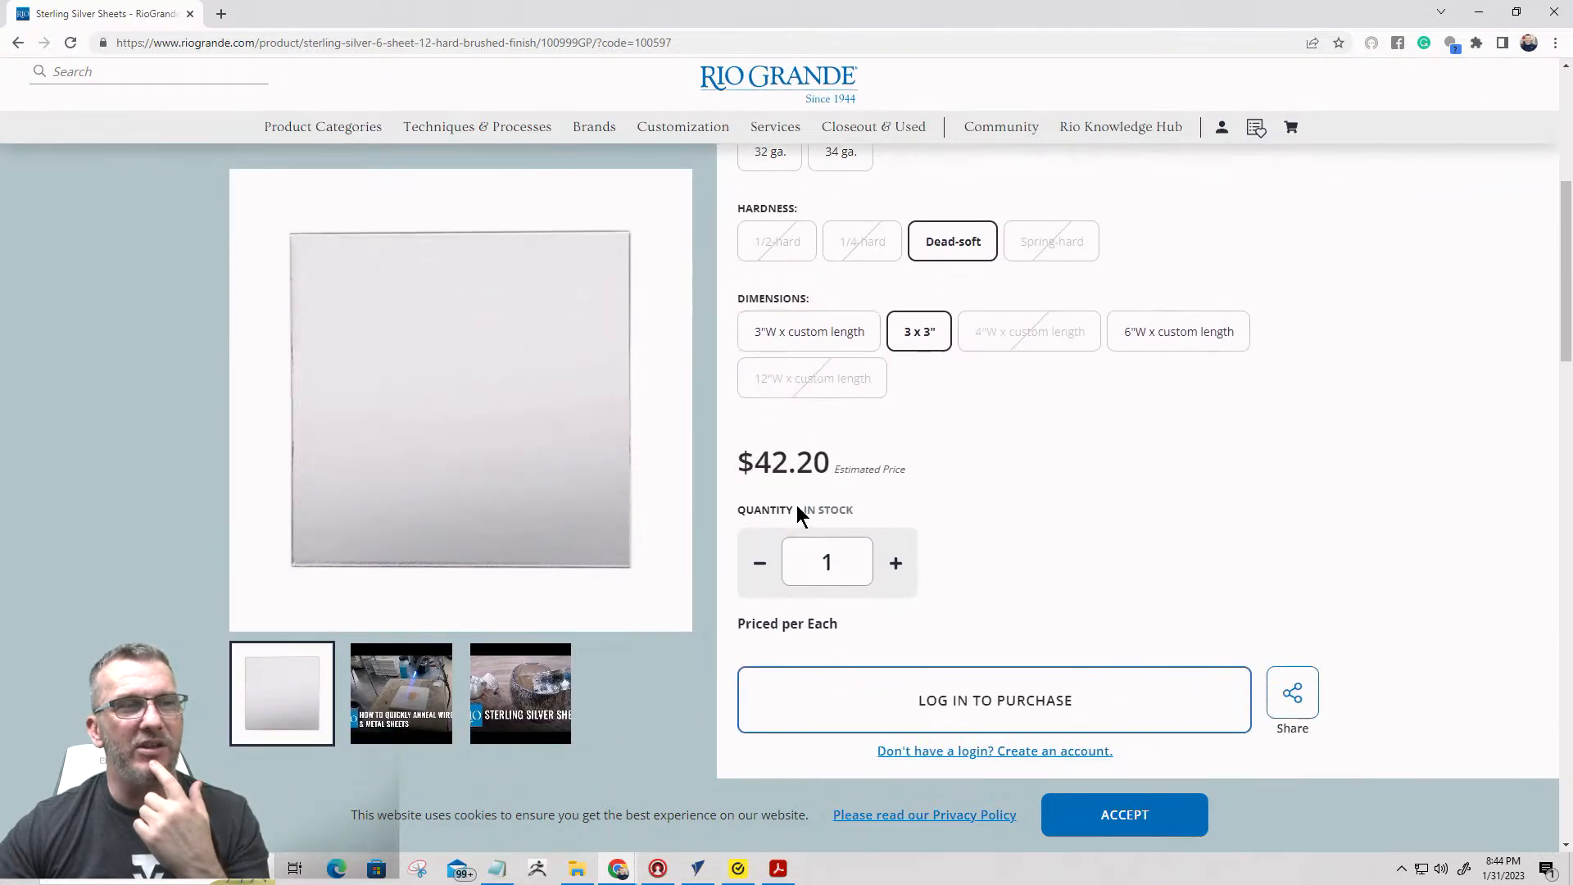
click(1199, 345)
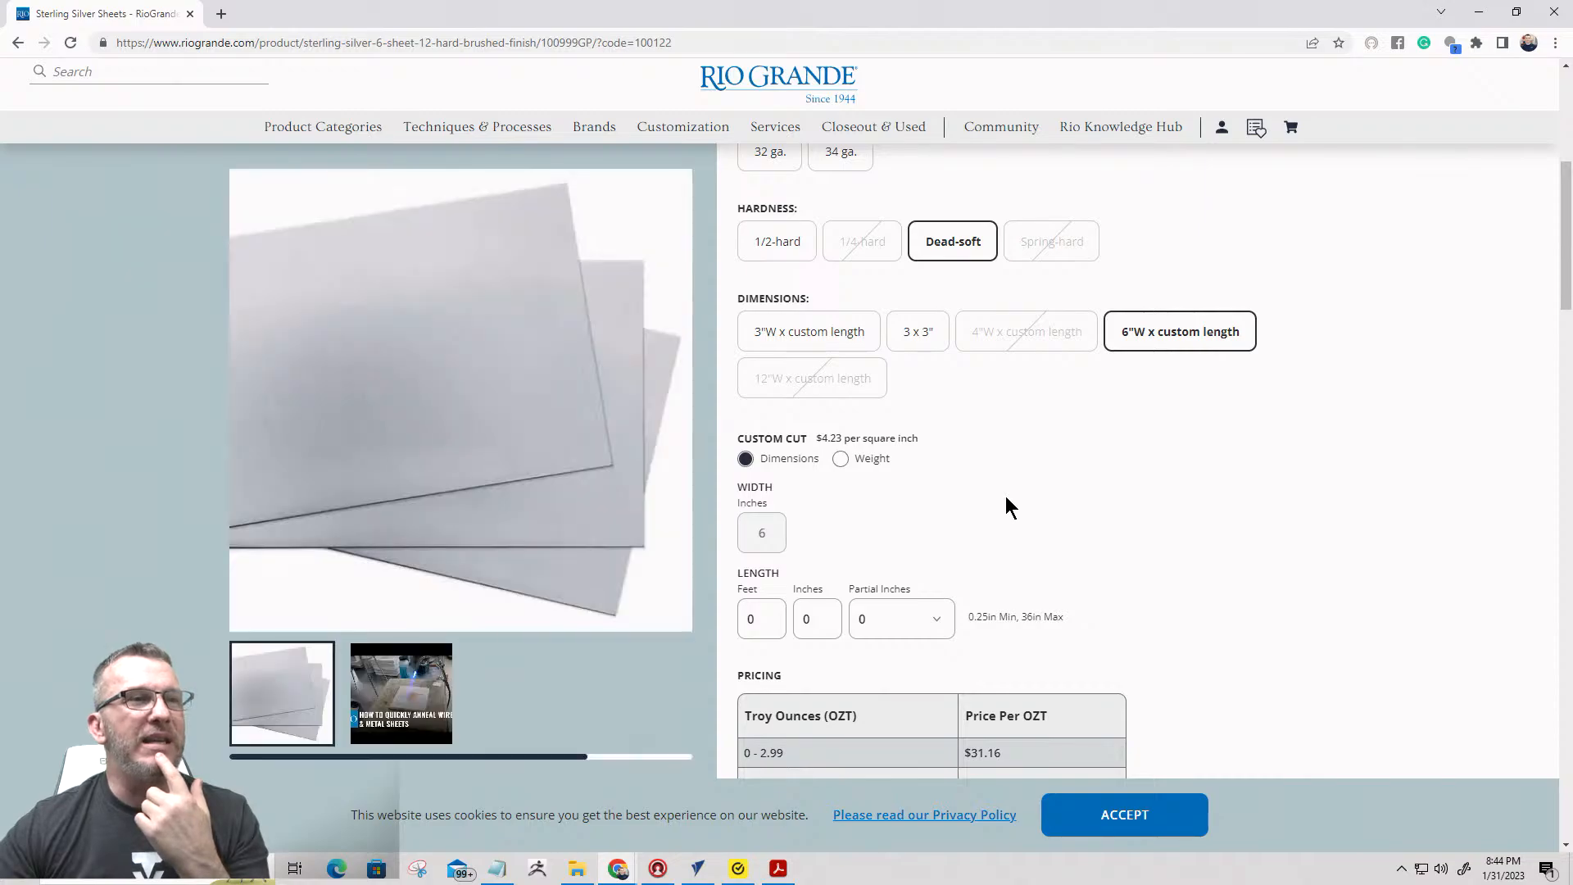
click(758, 649)
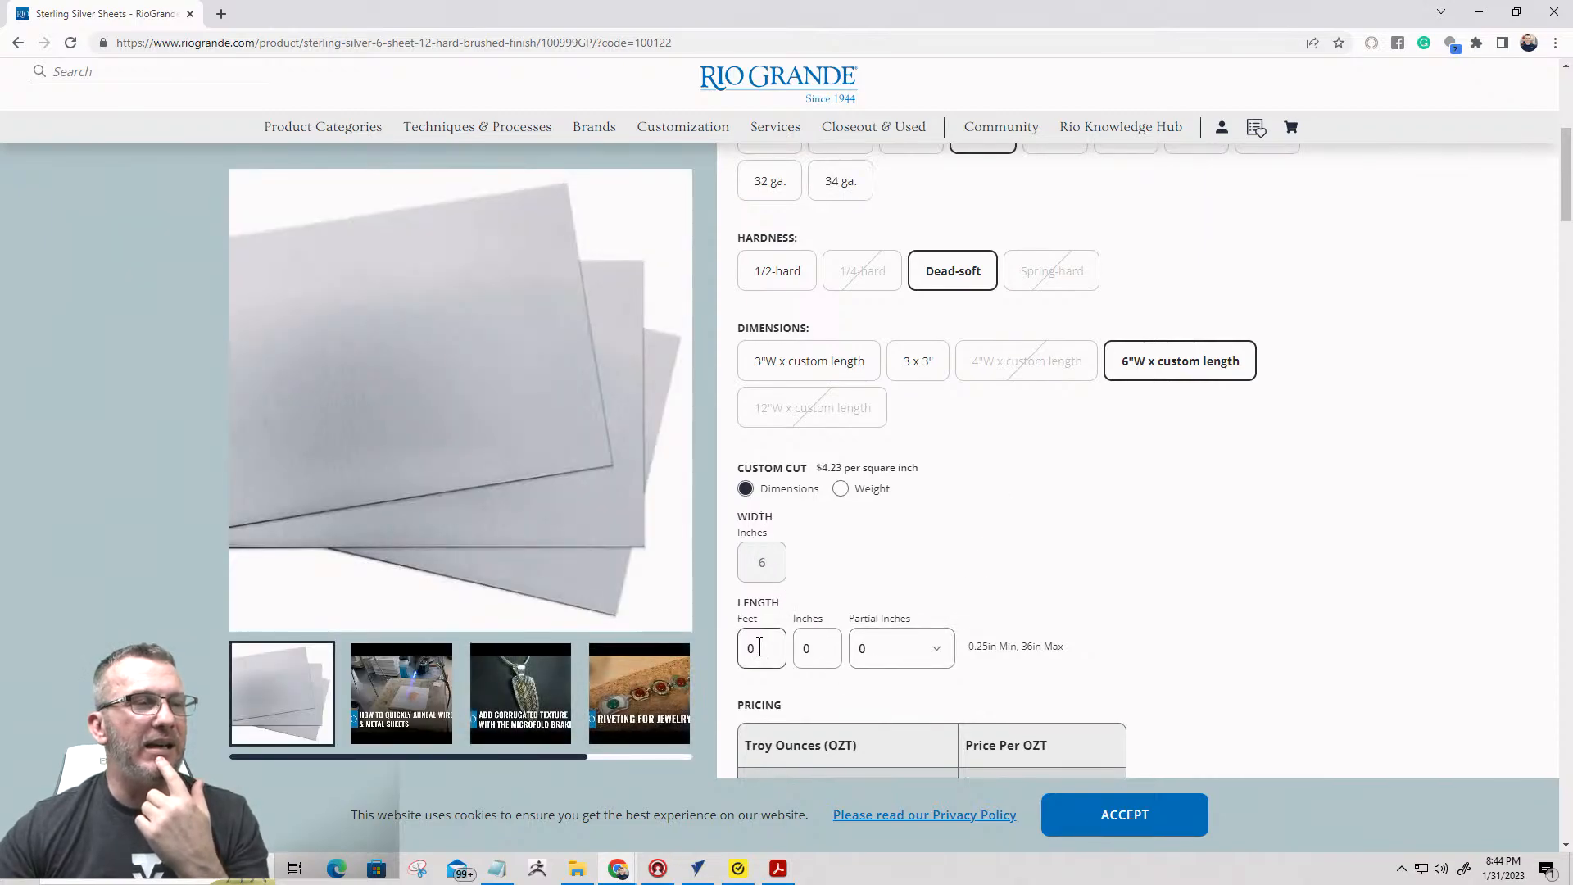
click(761, 649)
click(806, 648)
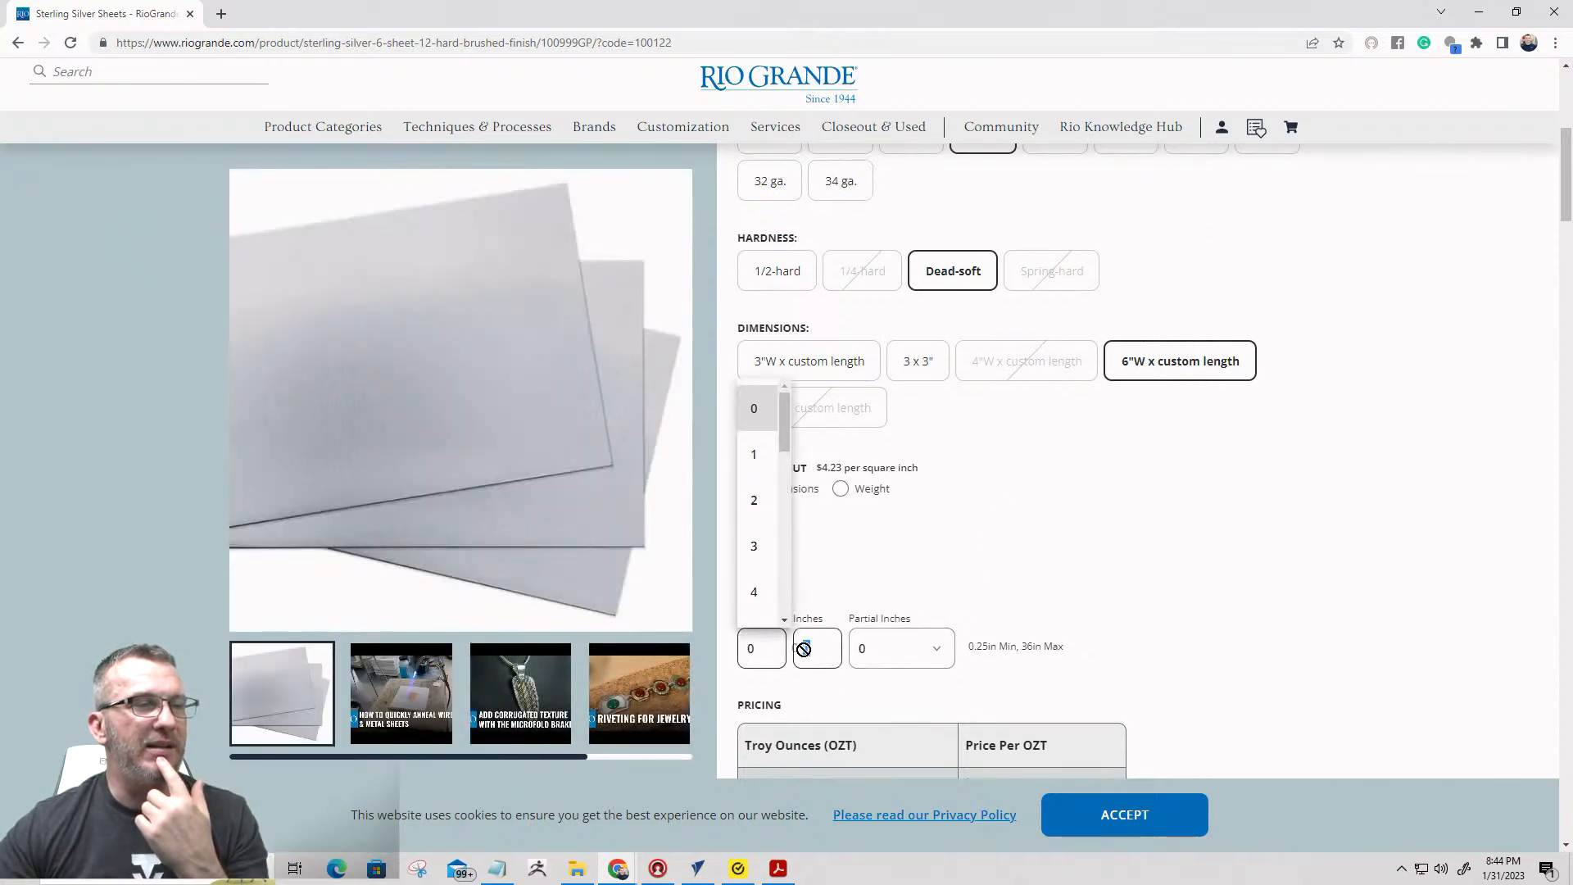
drag(786, 442, 779, 496)
click(755, 499)
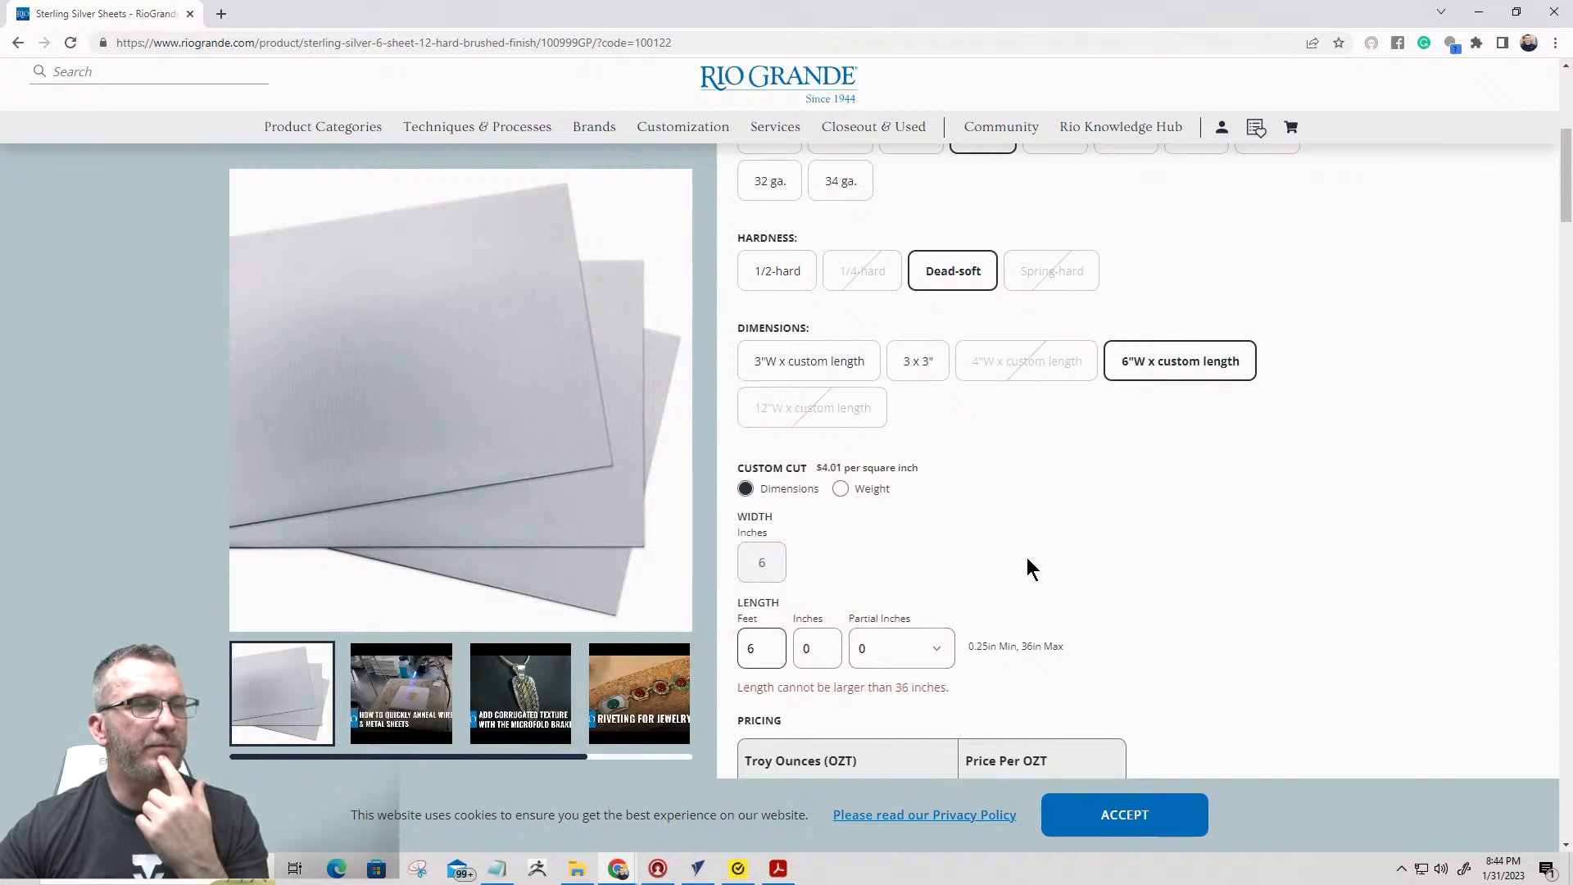
Set the custom cut length of the silver sheet to 0 feet and 6 inches.
click(796, 648)
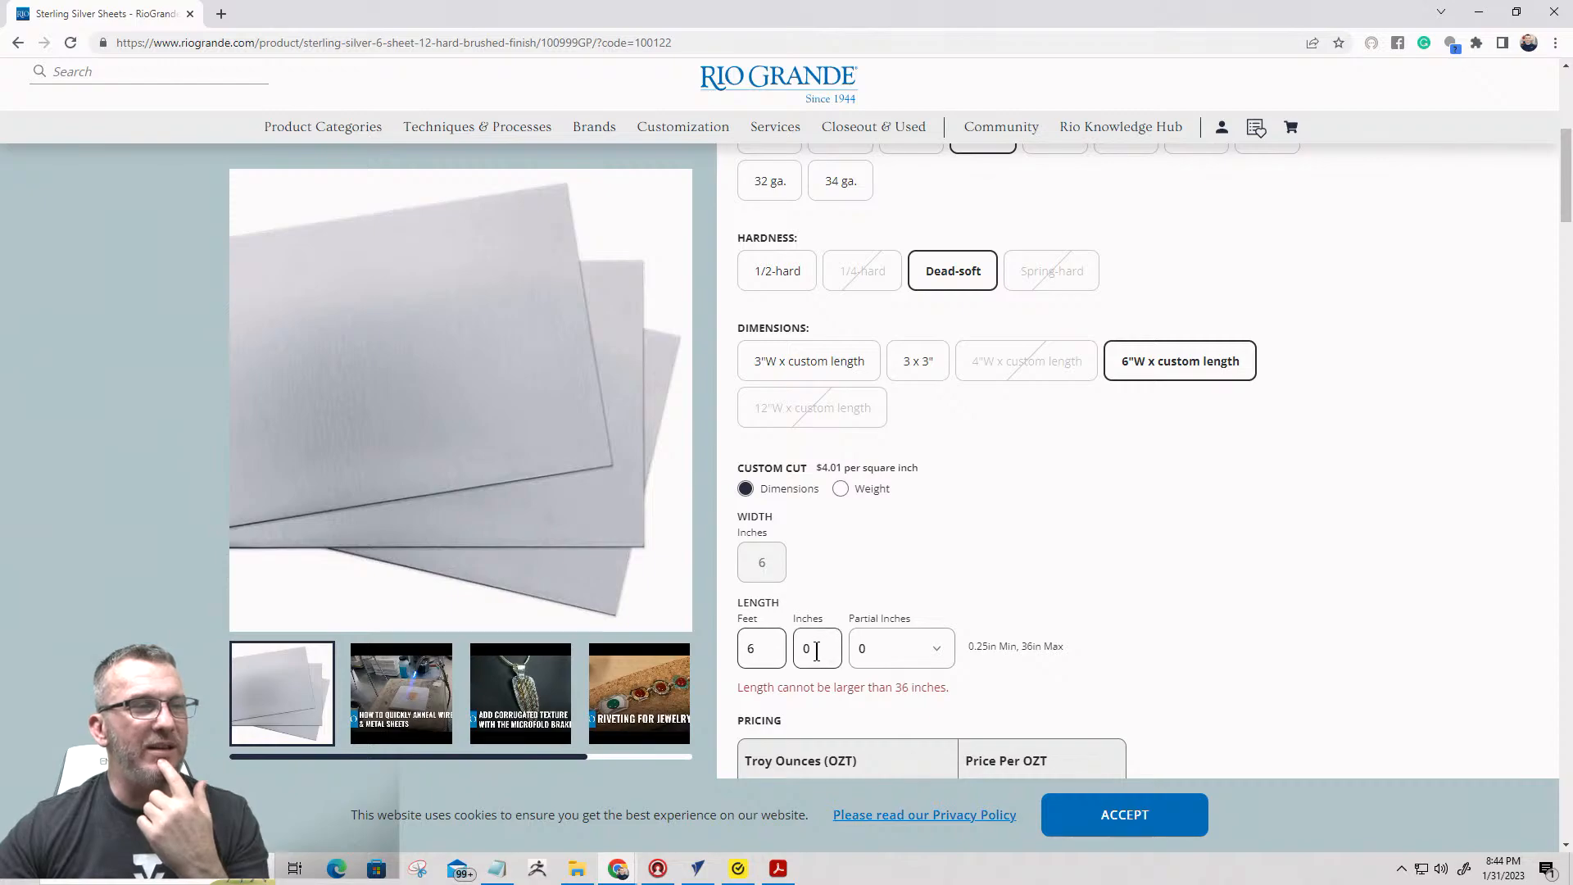
text(6)
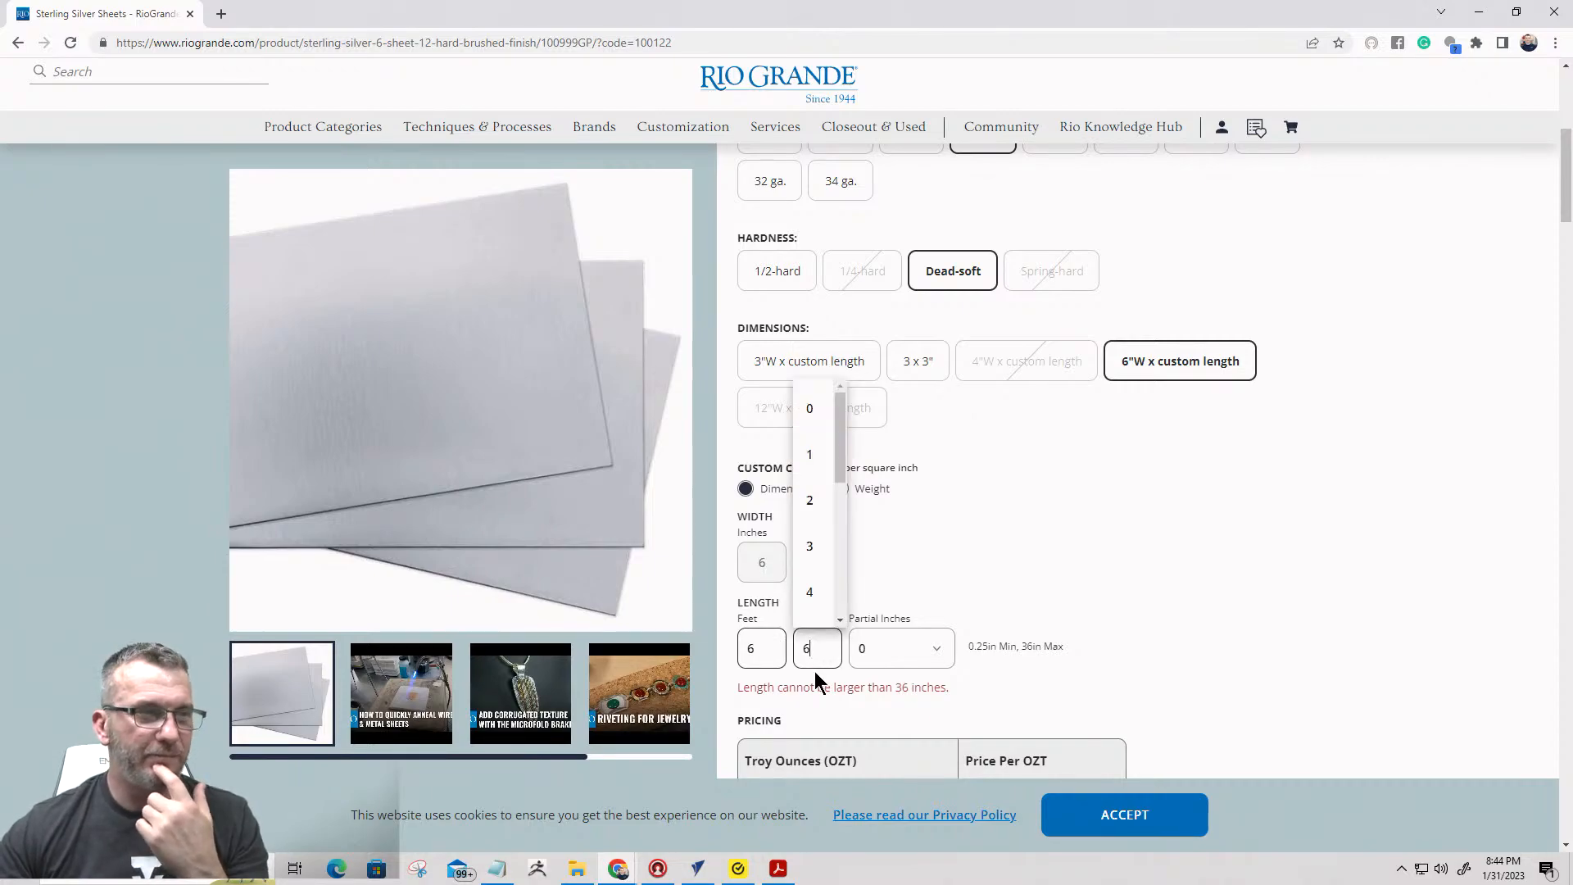
key(shift+Tab)
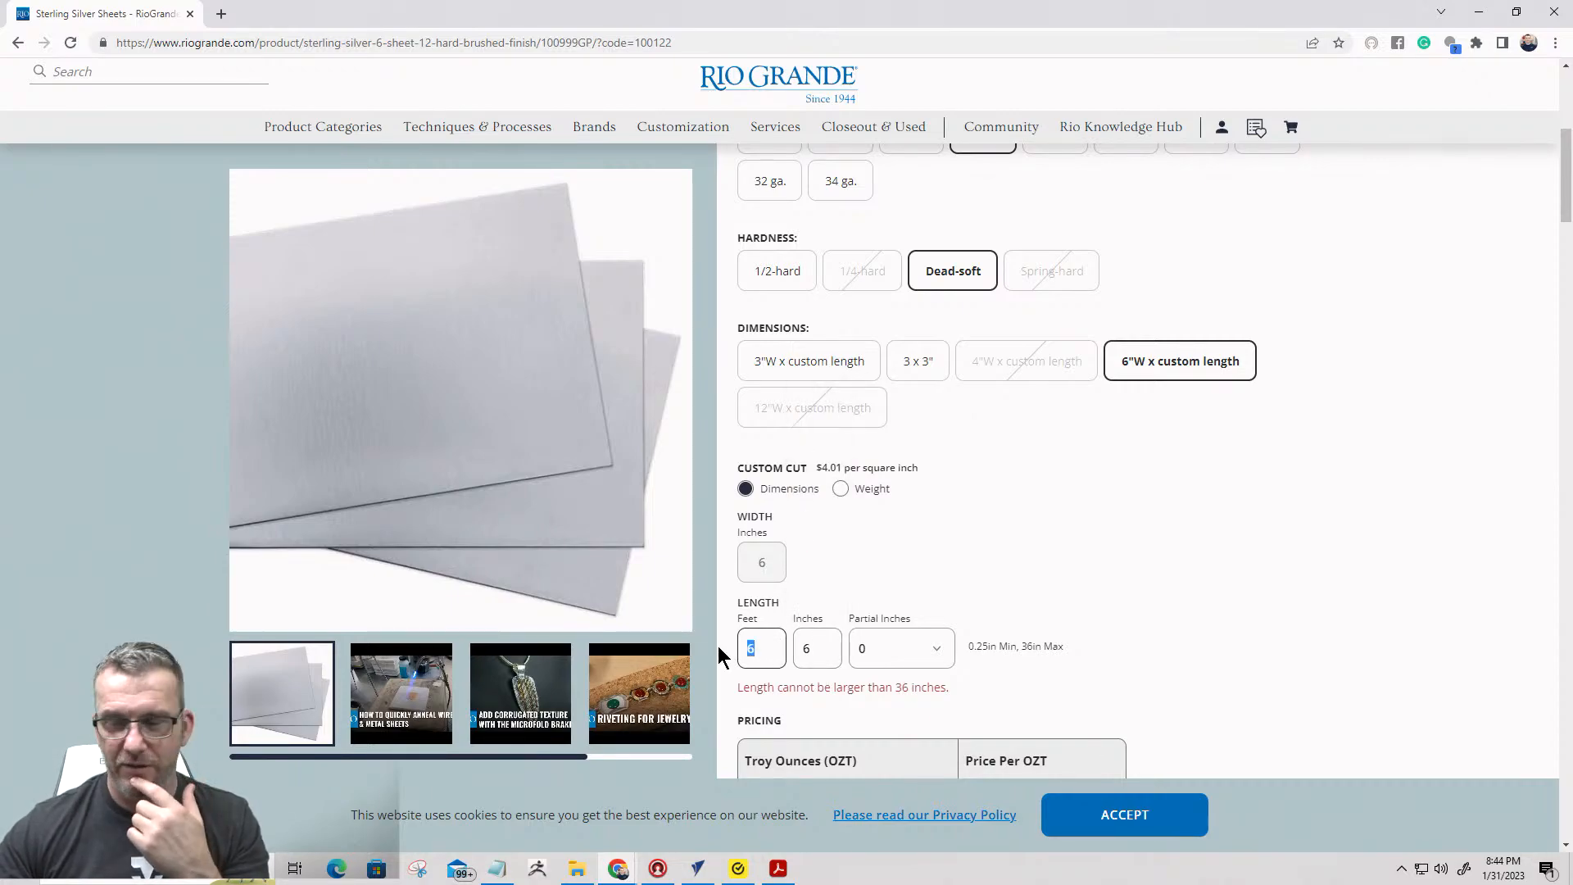
text(0)
key(Tab)
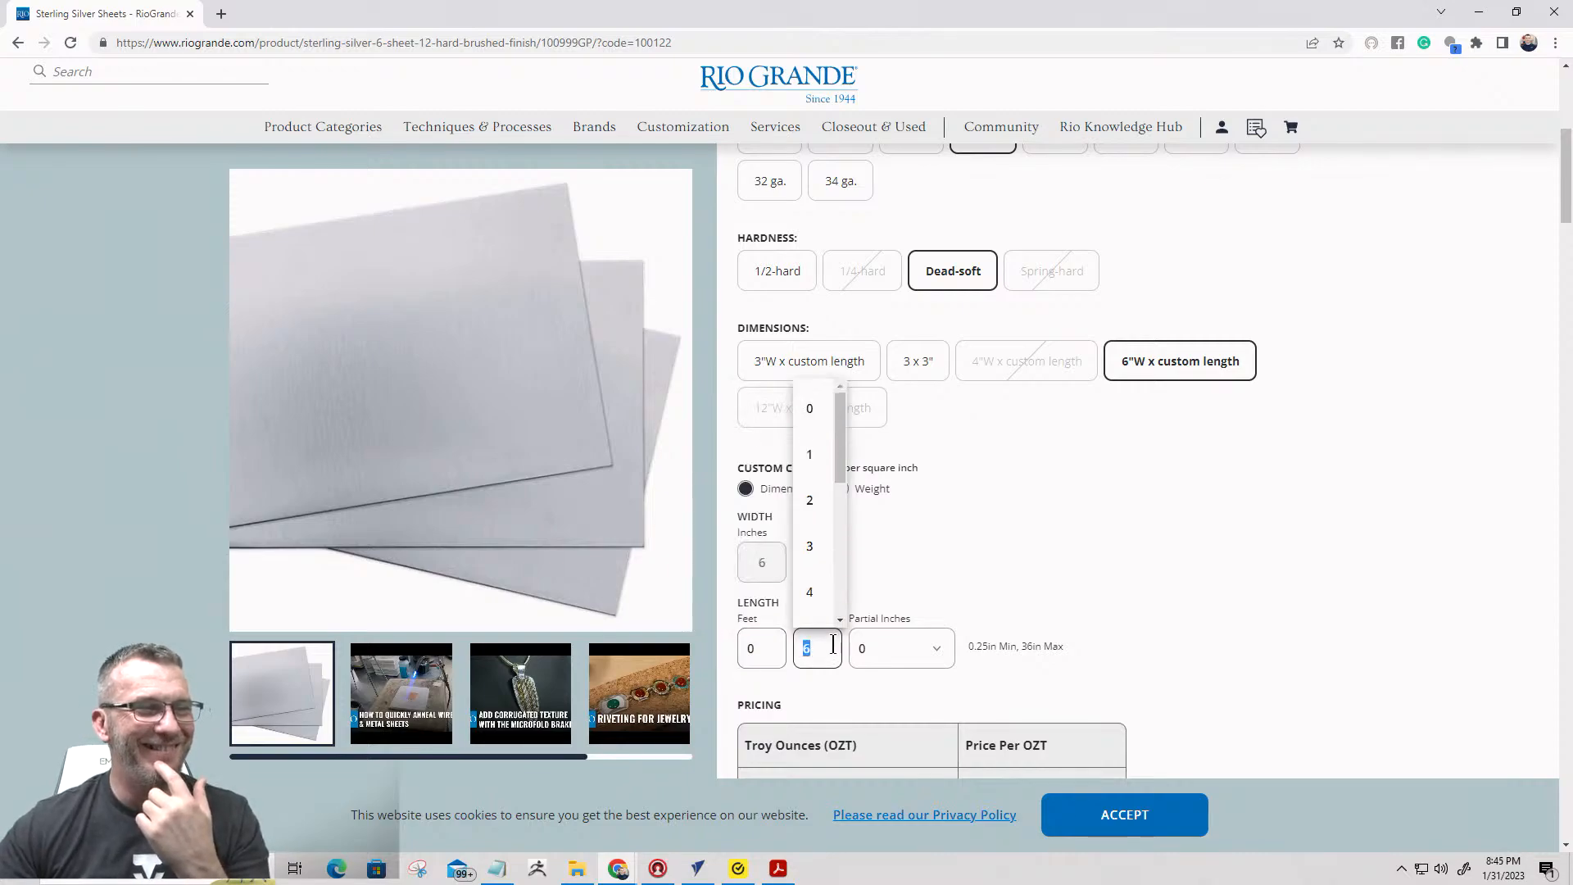
Review the pricing and estimated cost of the 22 ga. sterling silver sheet cut to 6 by 6 inches.
scroll(975, 536, down, 1)
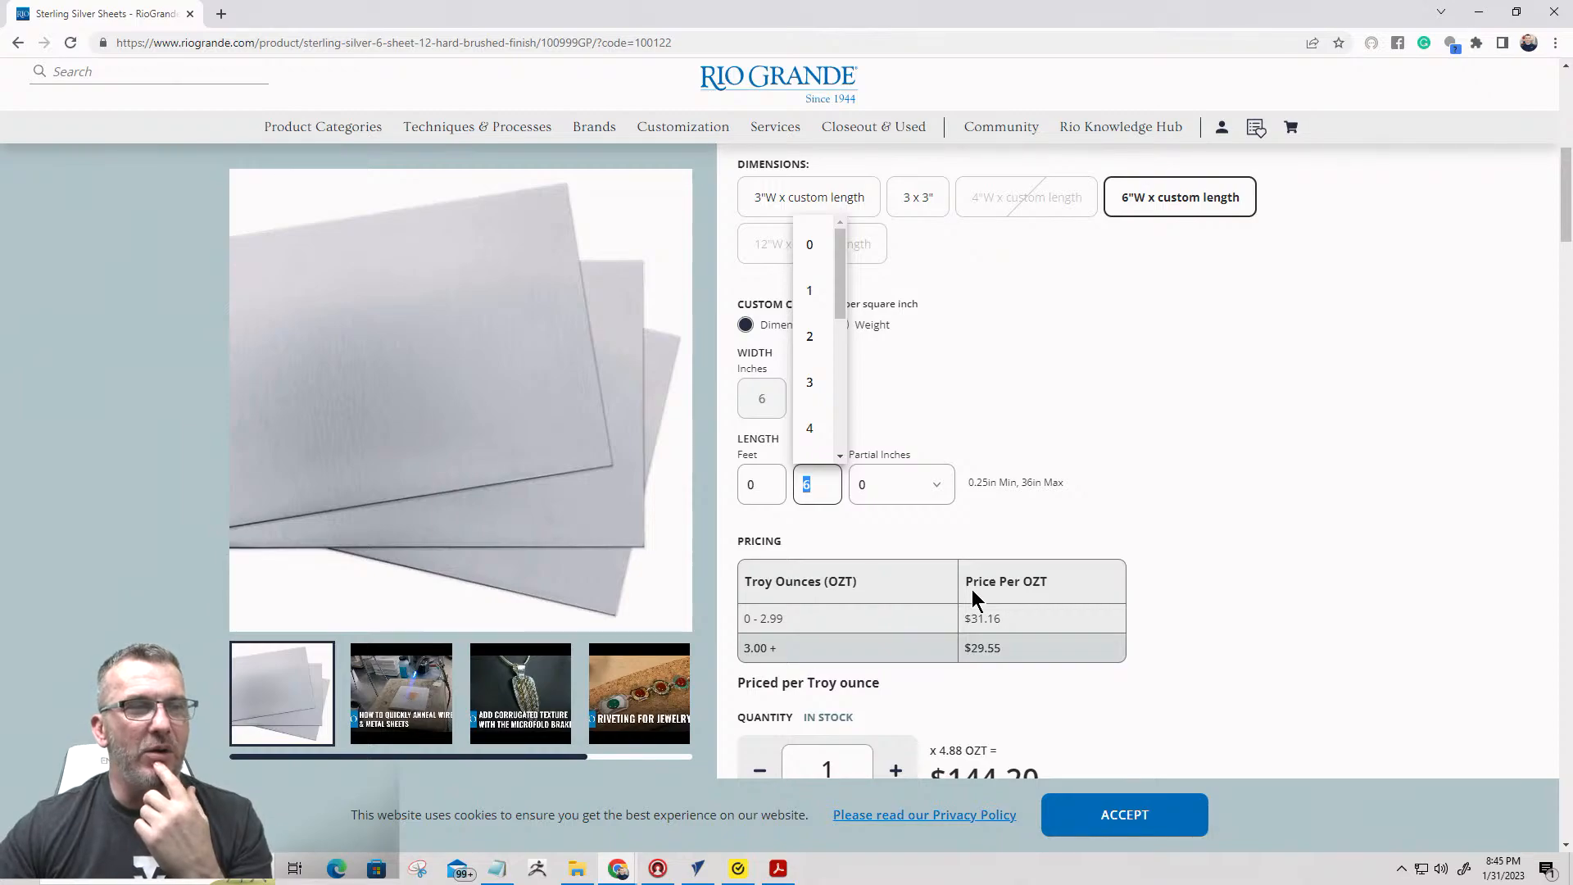
scroll(1055, 583, down, 3)
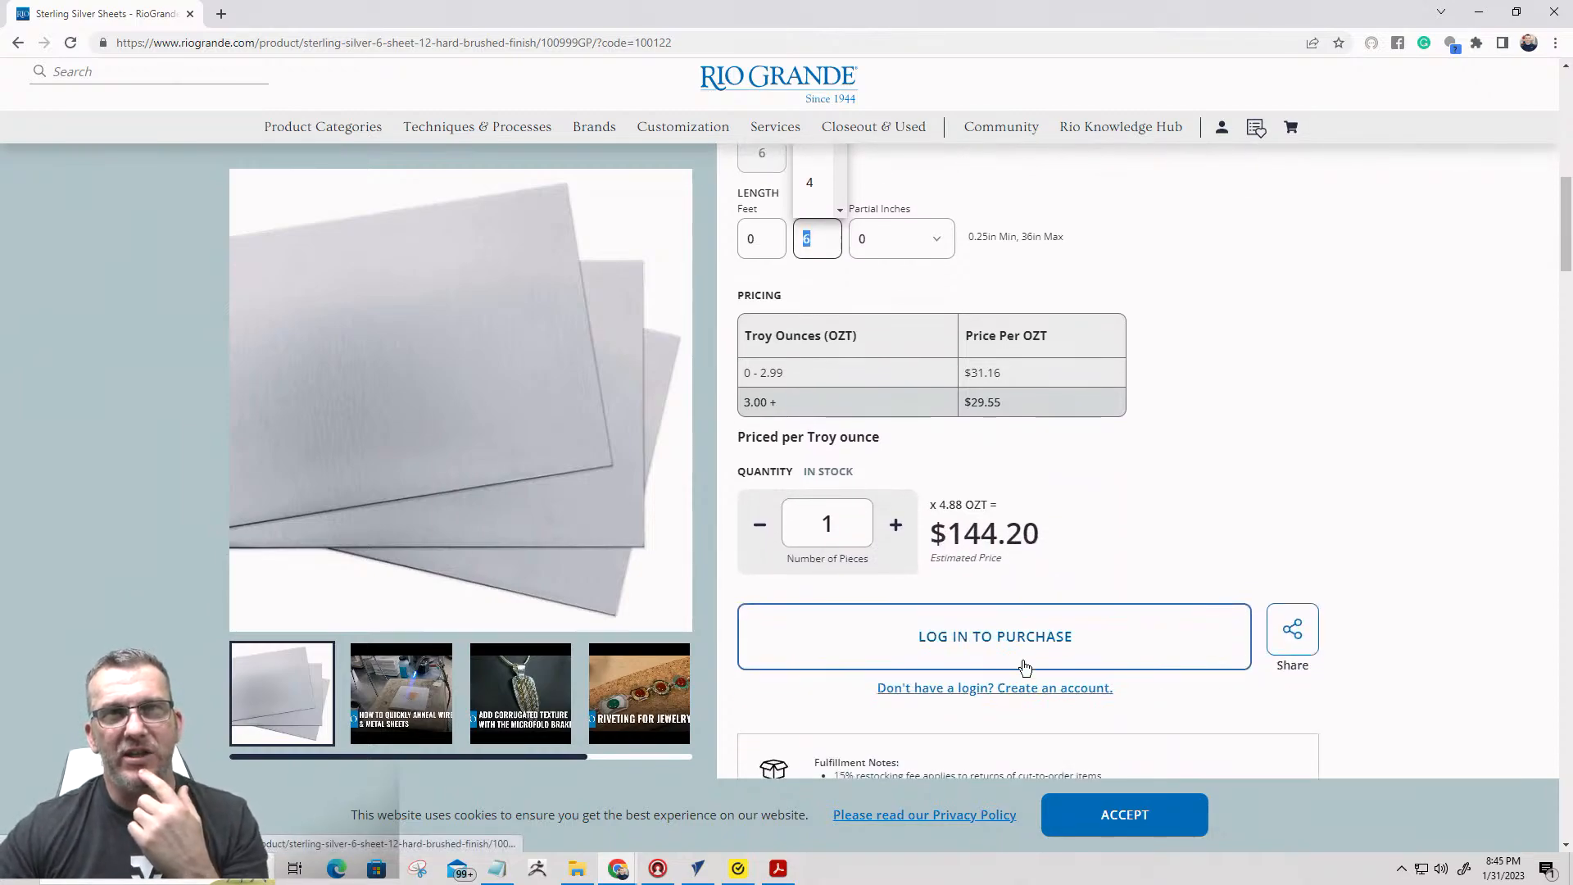
scroll(1025, 666, up, 10)
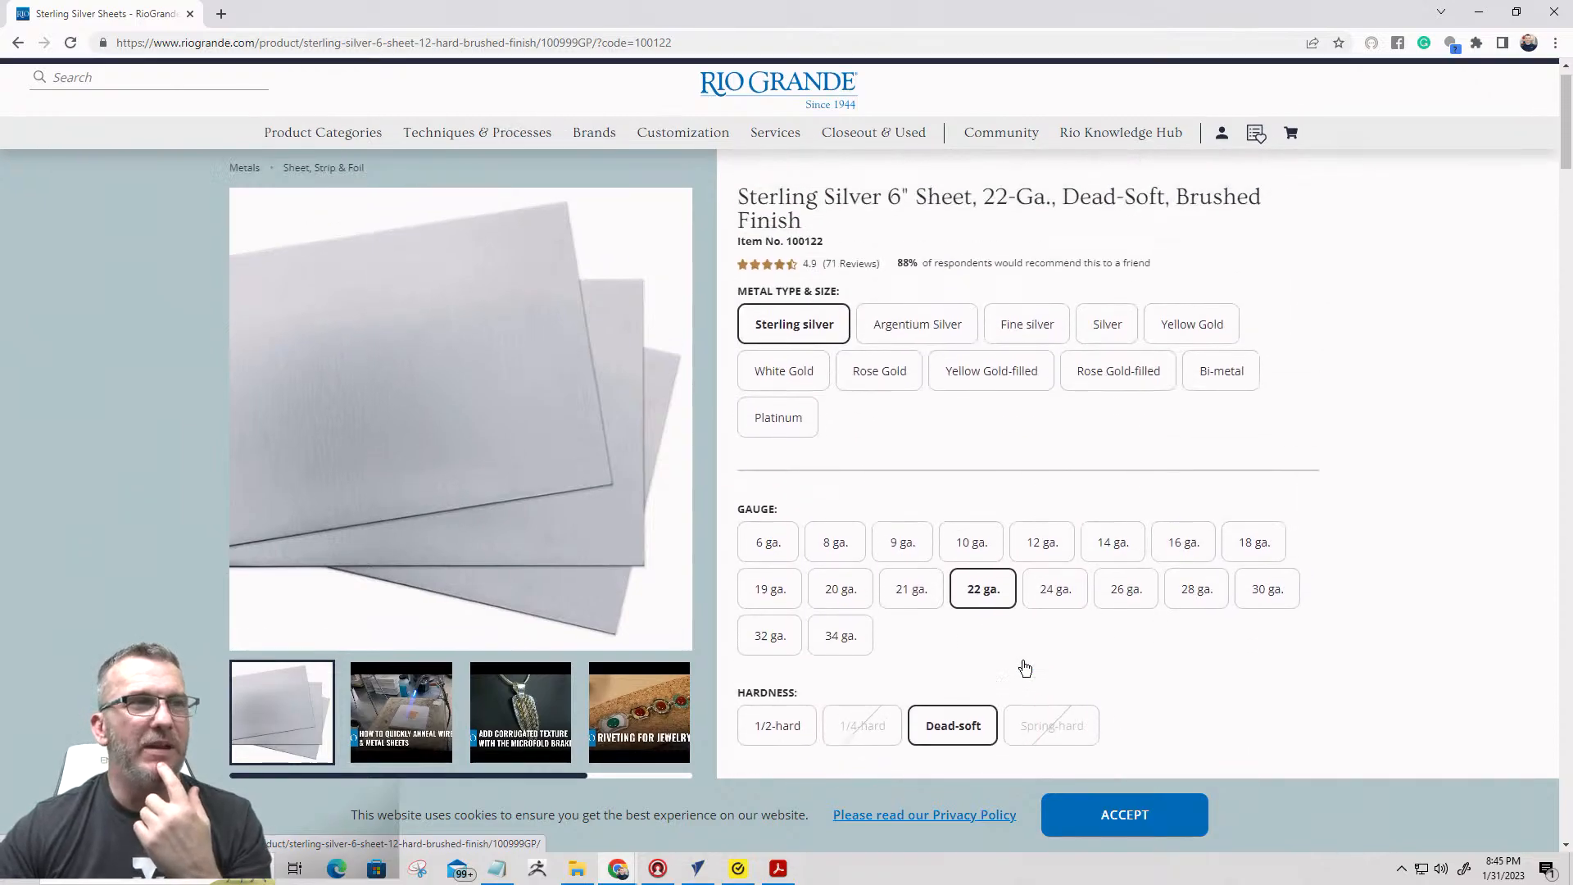
scroll(1025, 668, down, 8)
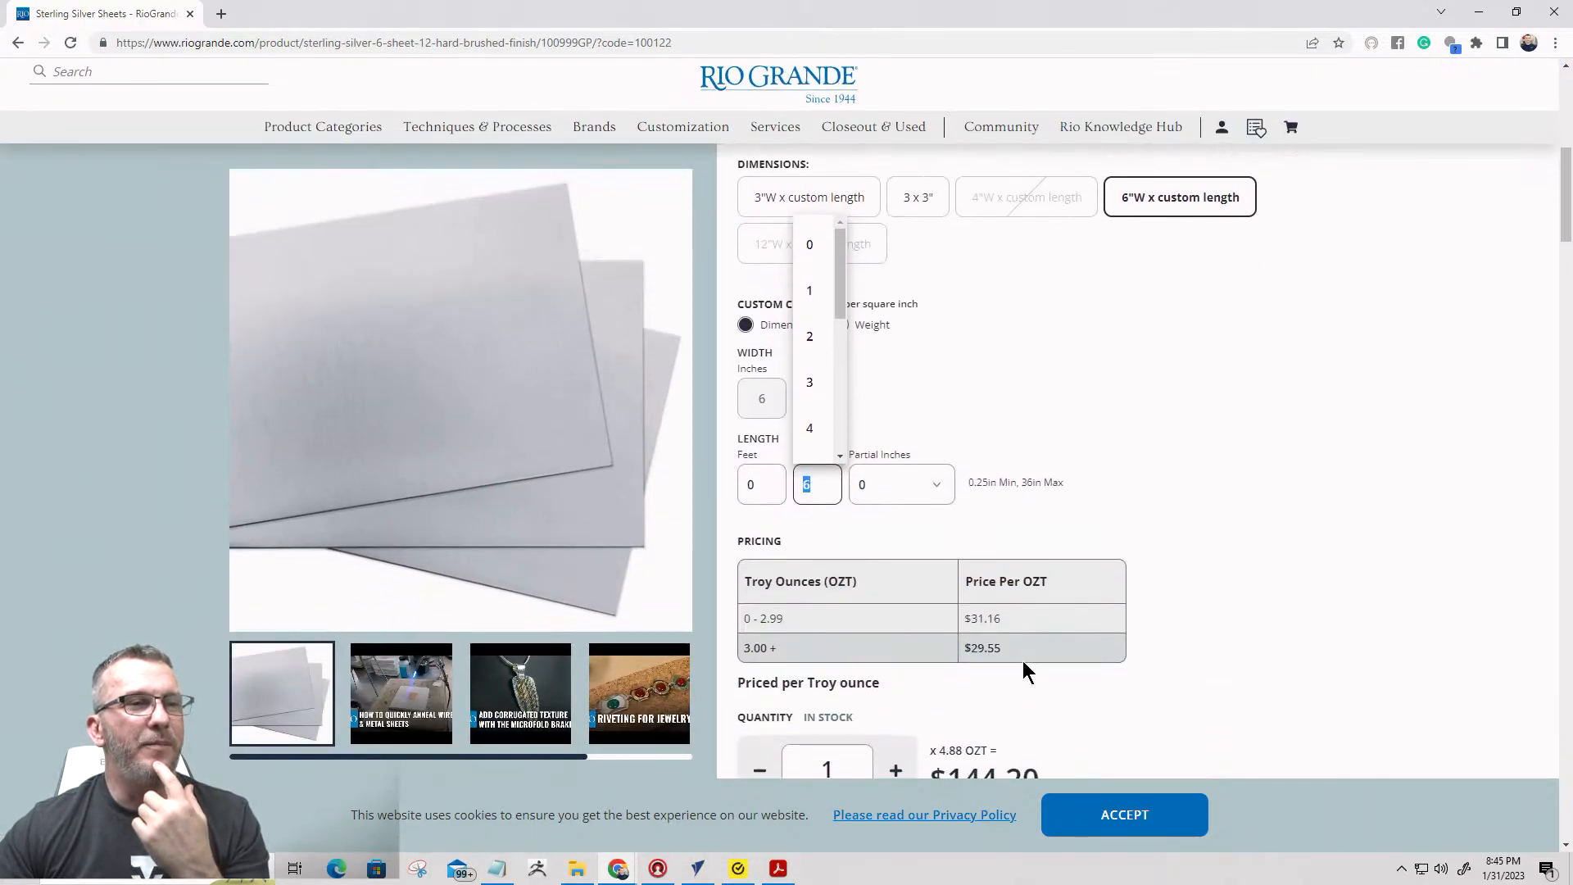
scroll(1024, 663, down, 2)
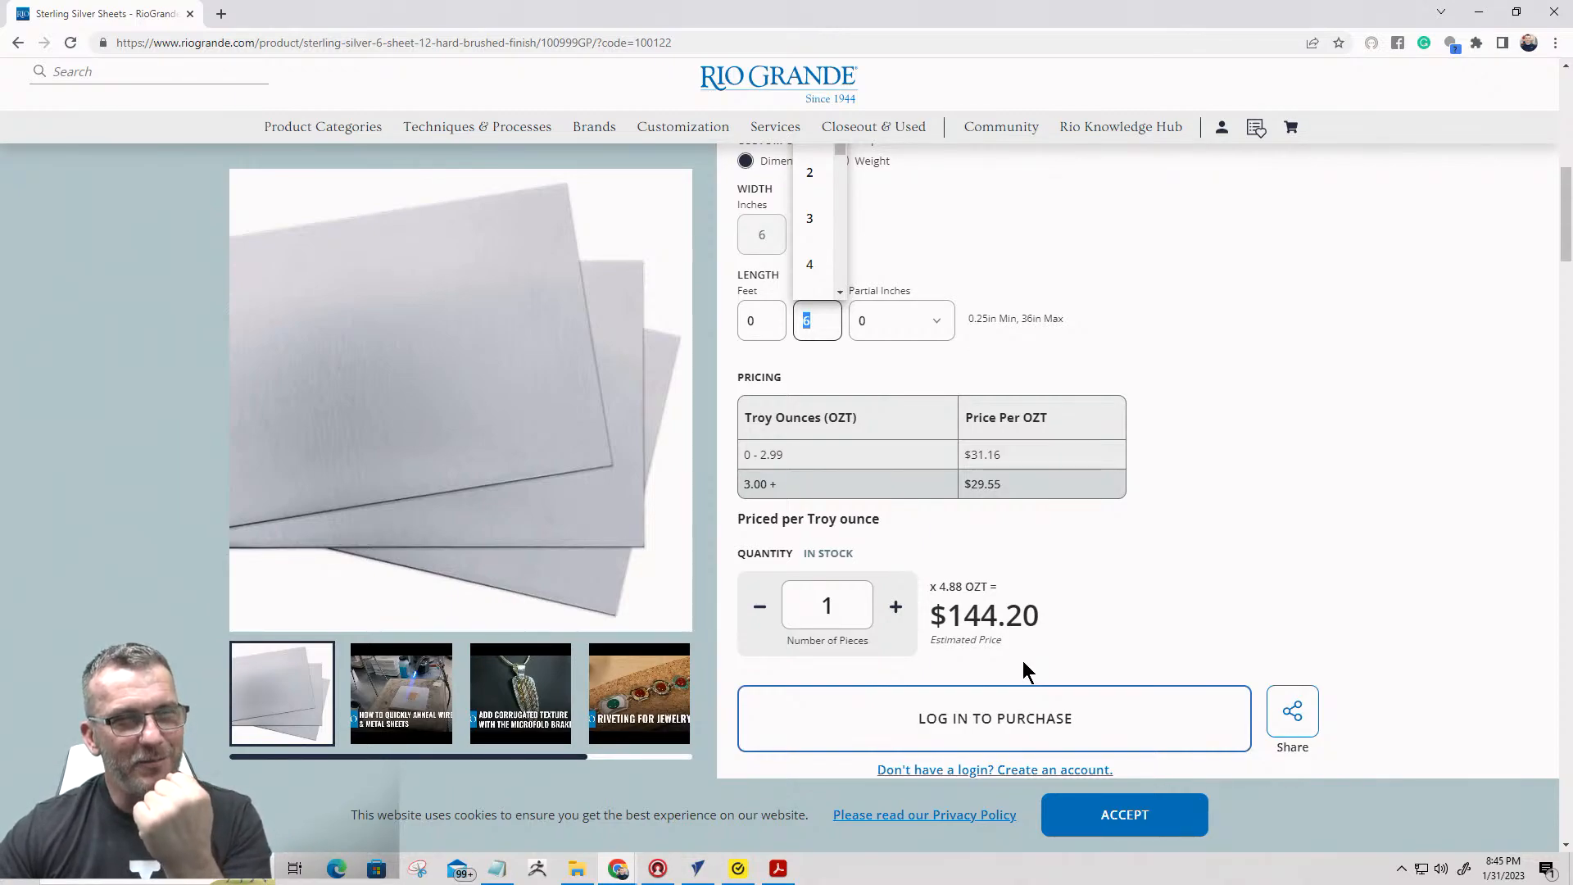
Return to the metal sheet categories, open the copper sheet product and review its size options and pricing.
click(18, 43)
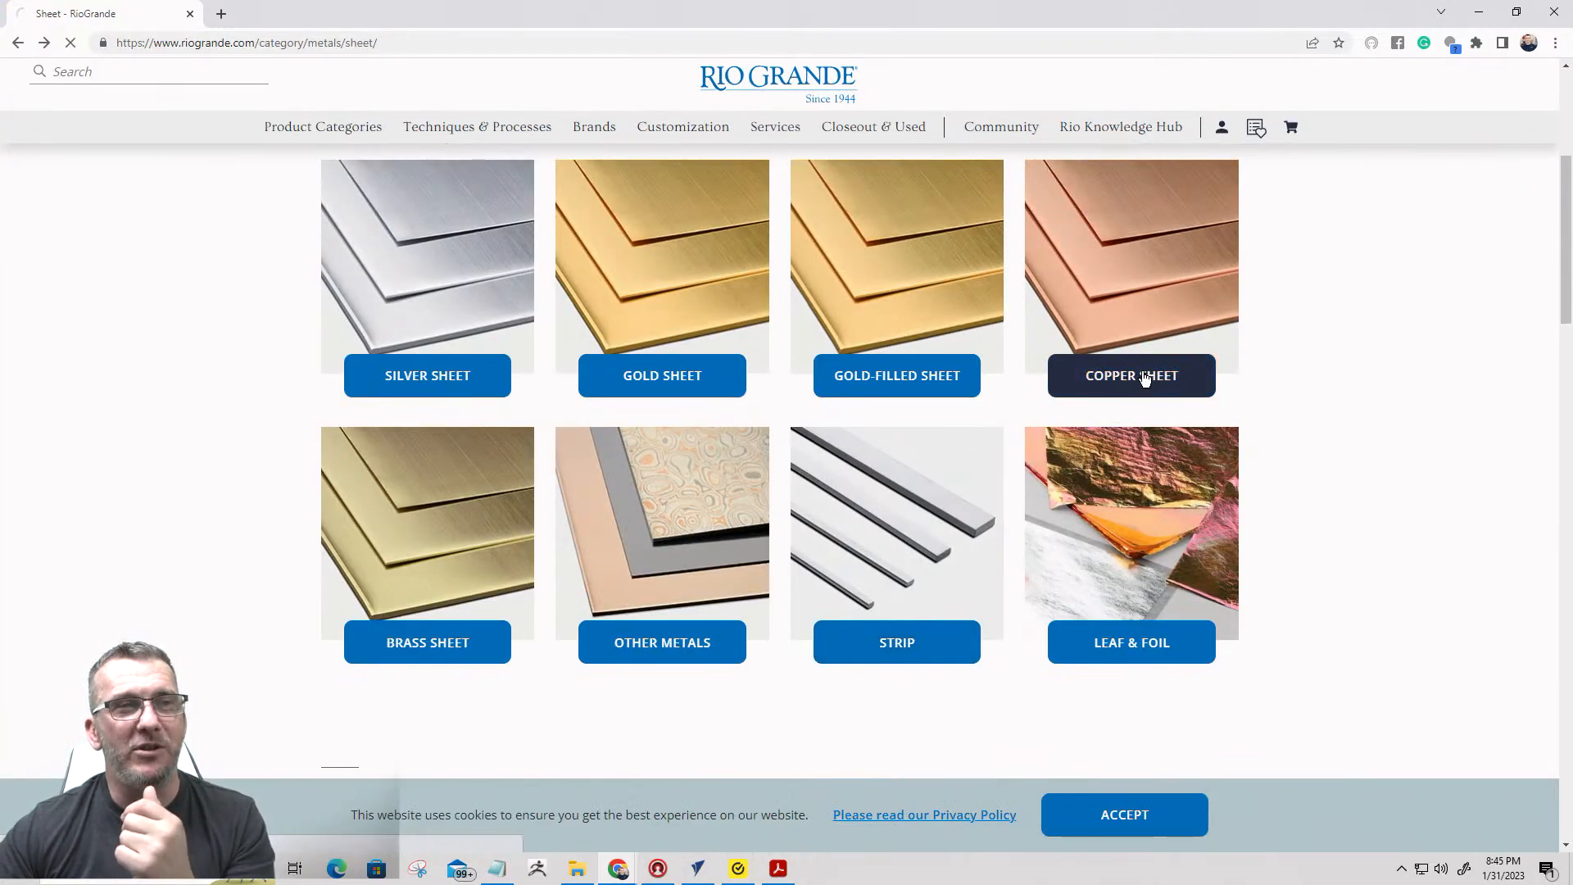
click(1146, 377)
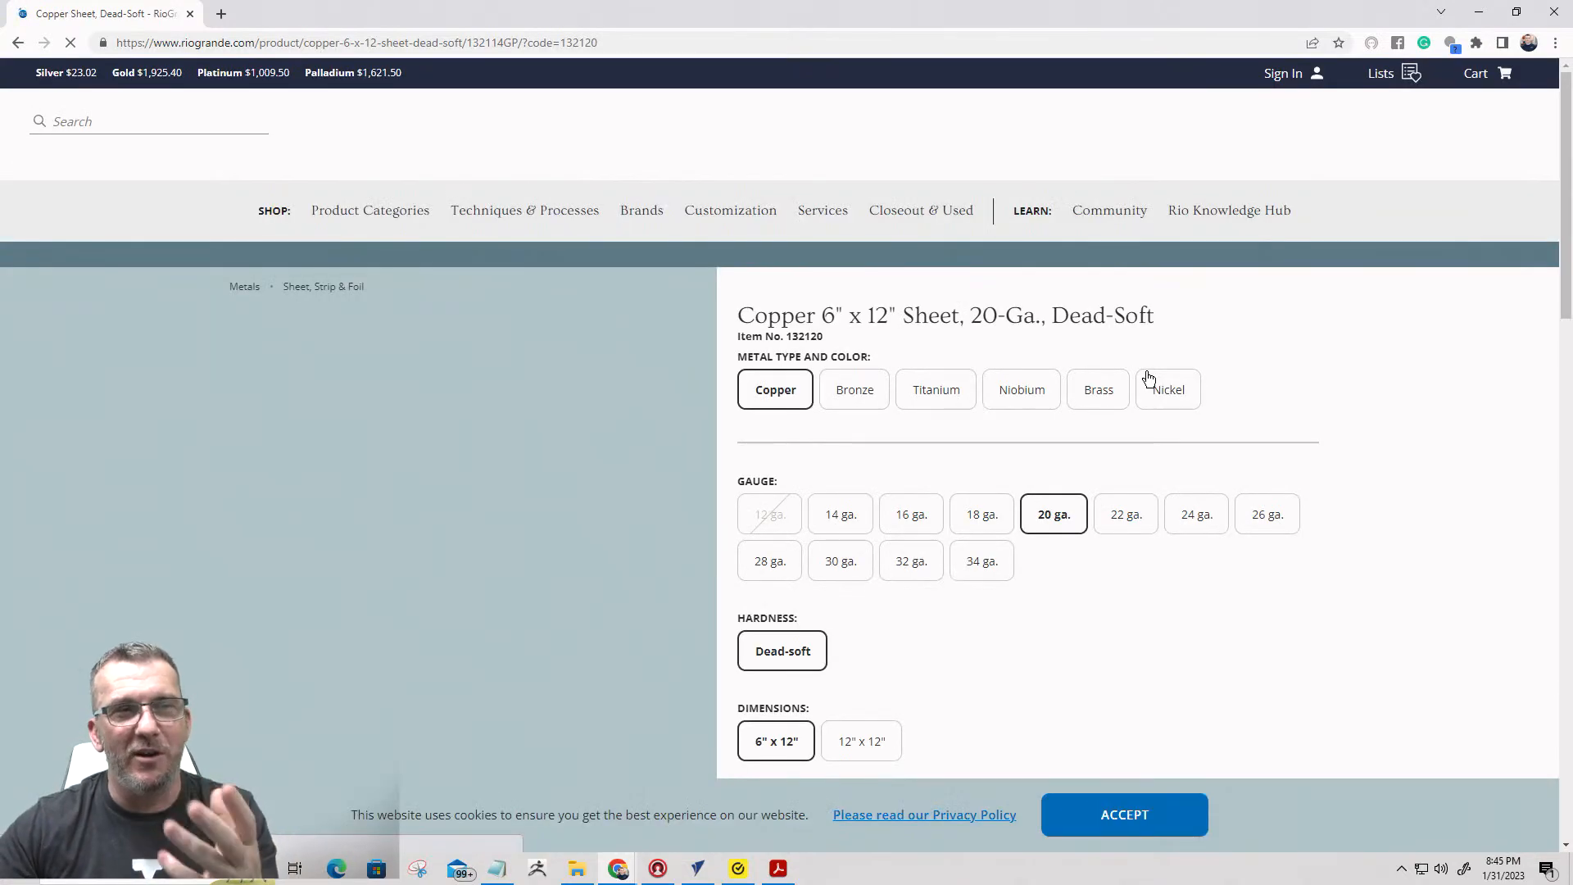
scroll(1168, 397, down, 2)
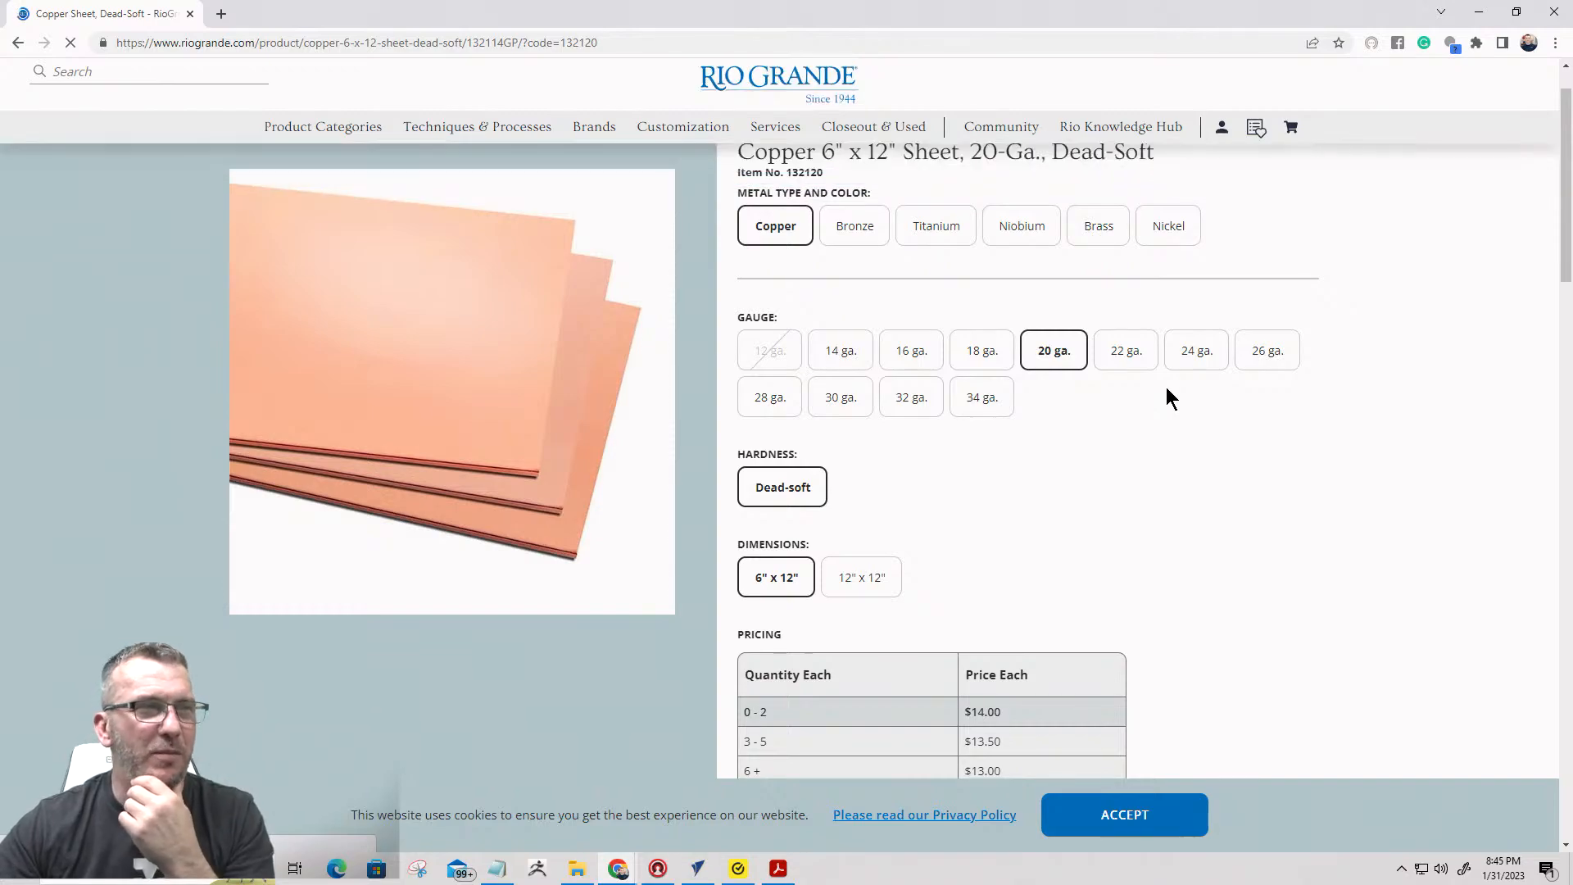
scroll(1169, 394, down, 4)
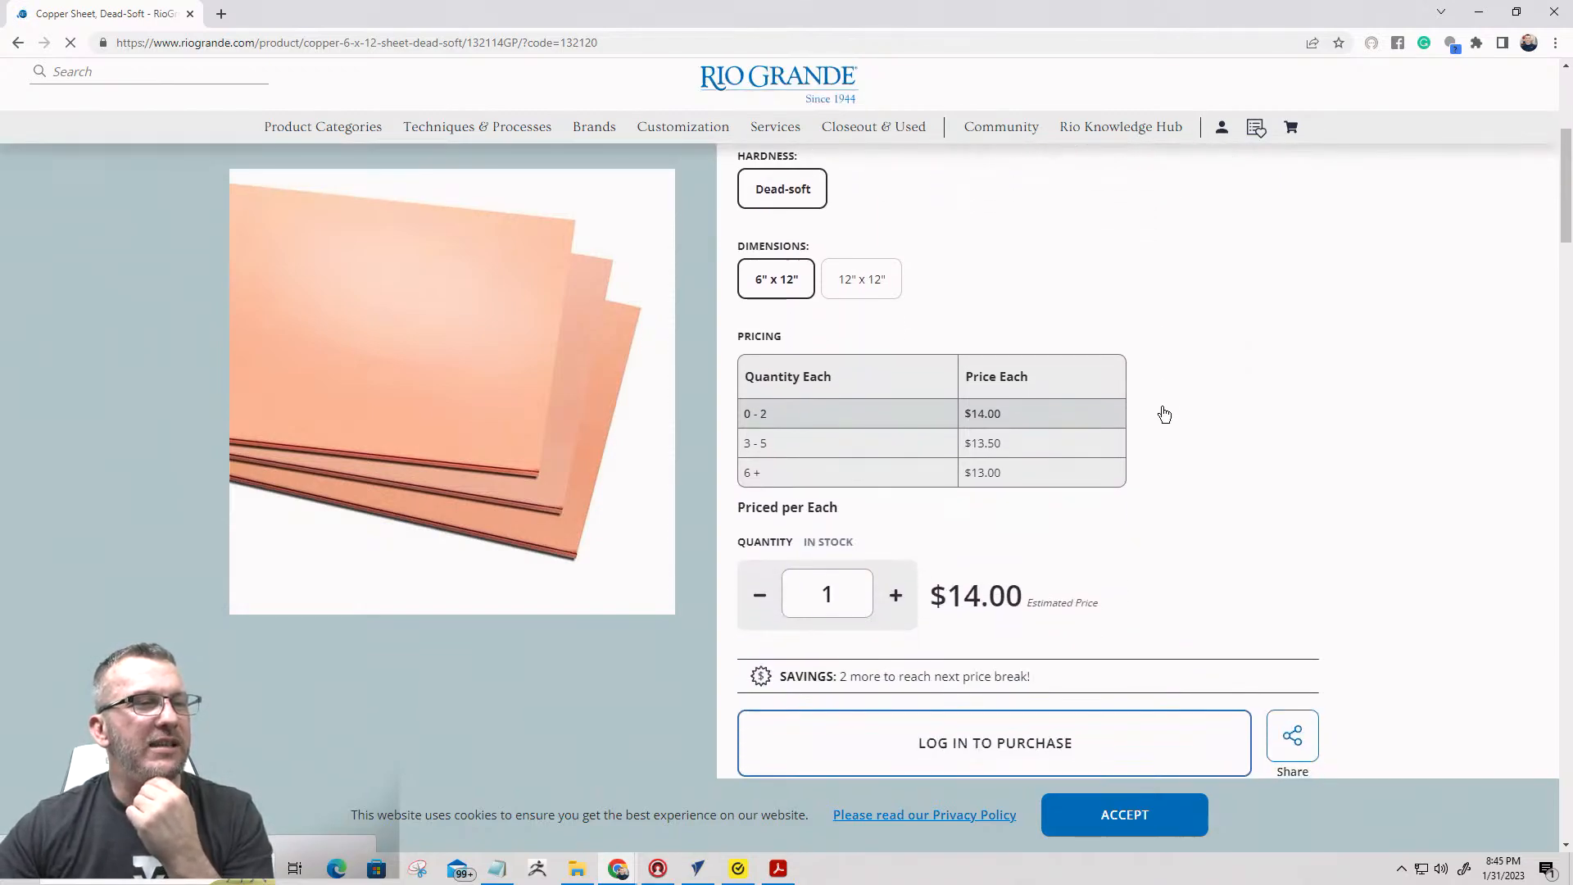
scroll(983, 472, up, 1)
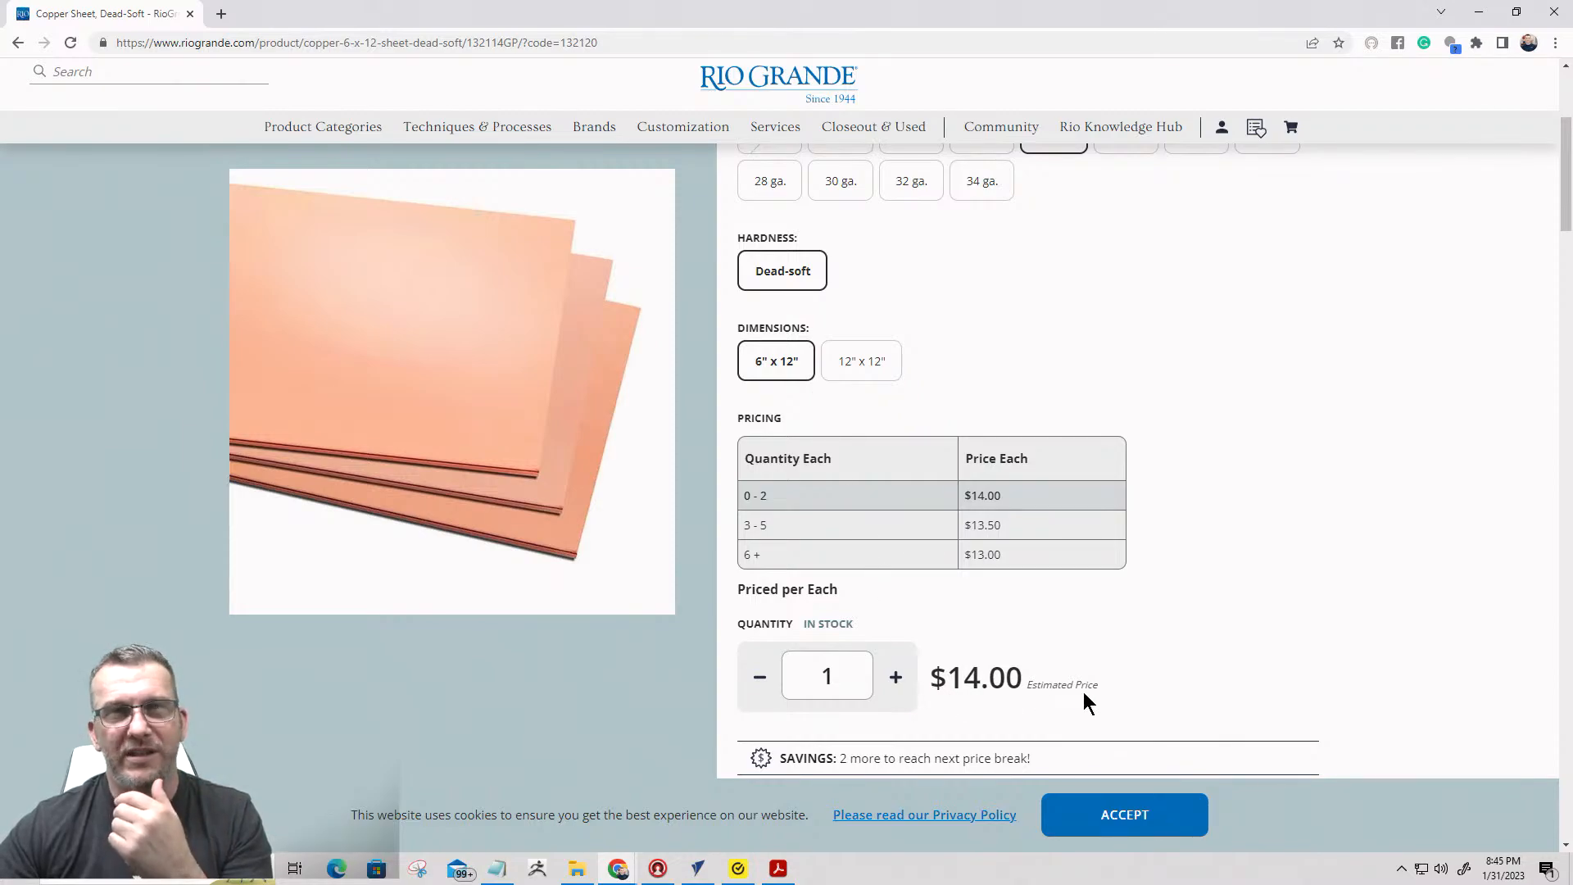
scroll(1098, 655, down, 1)
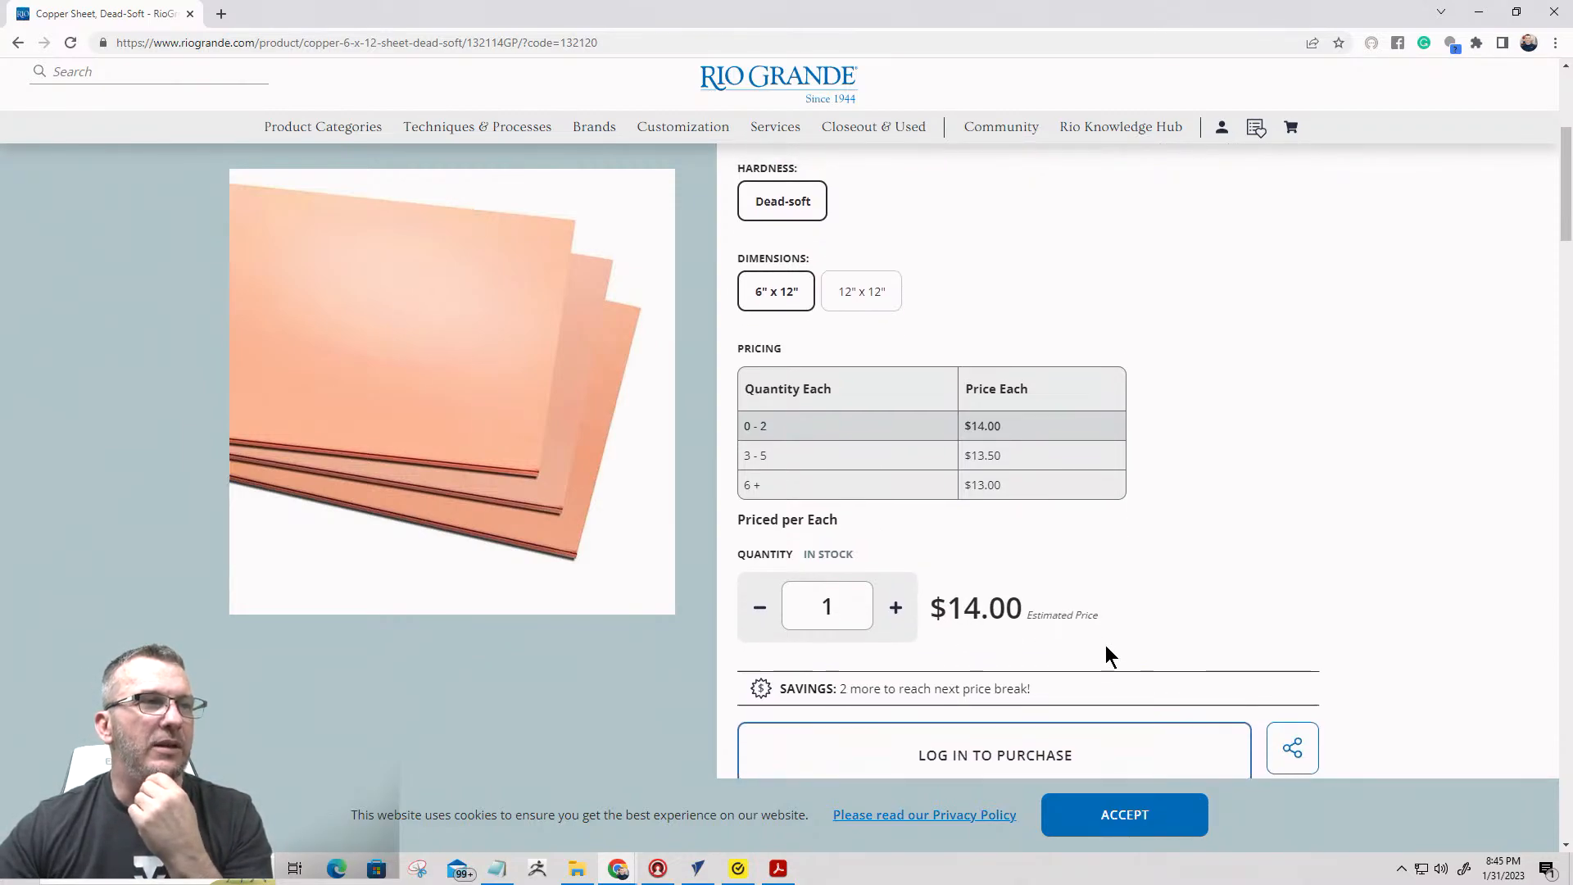
Look at the titanium version of the sheet and its available sizes, and return to the copper sheet page.
scroll(1106, 653, up, 4)
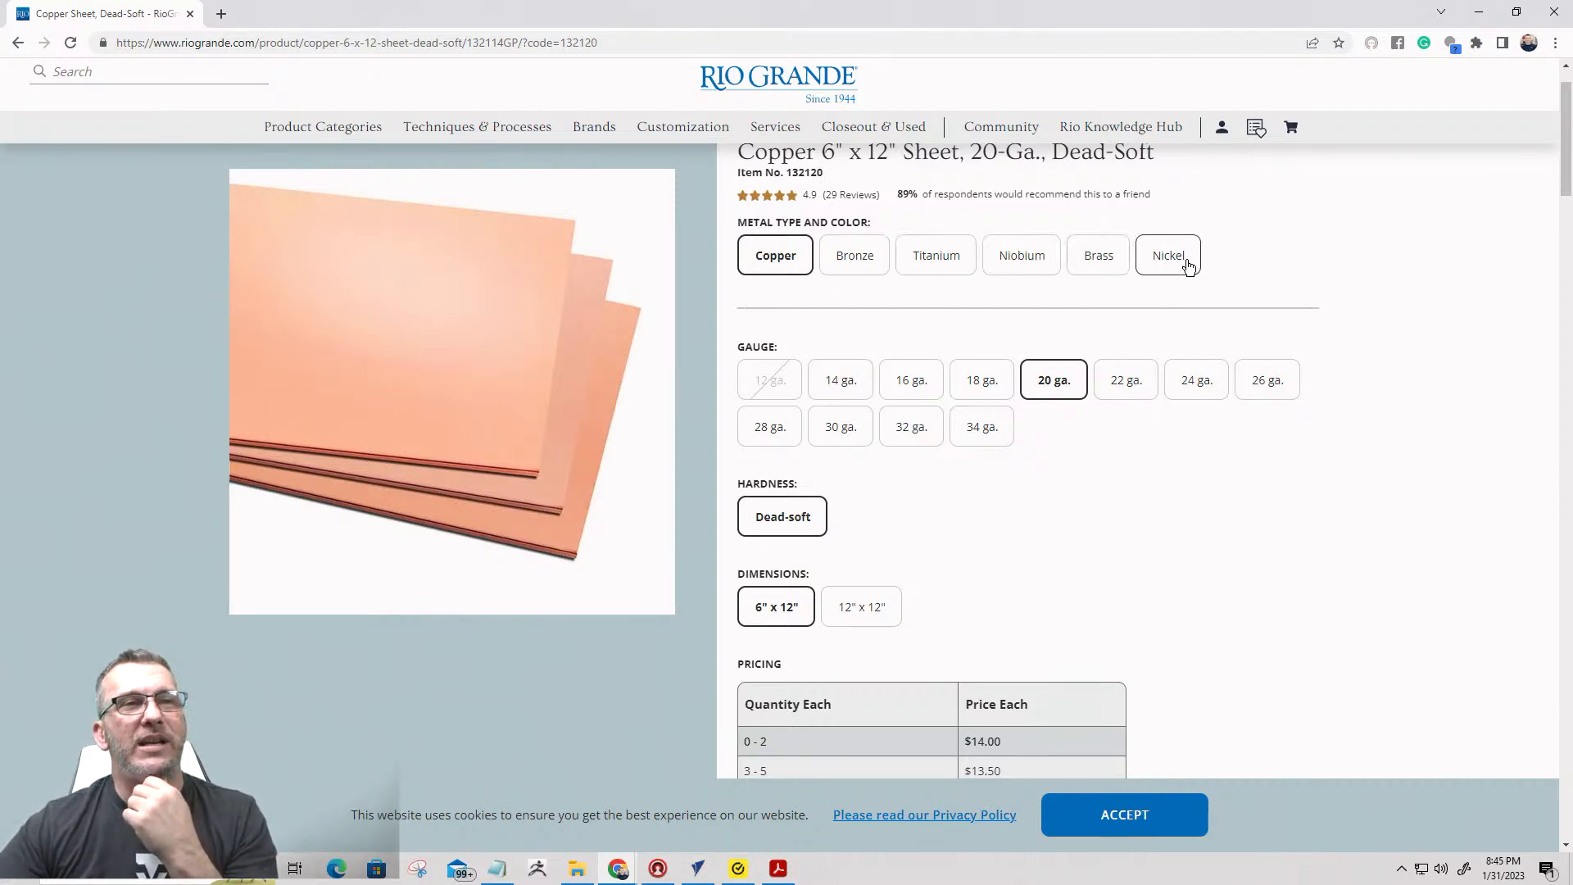
click(939, 273)
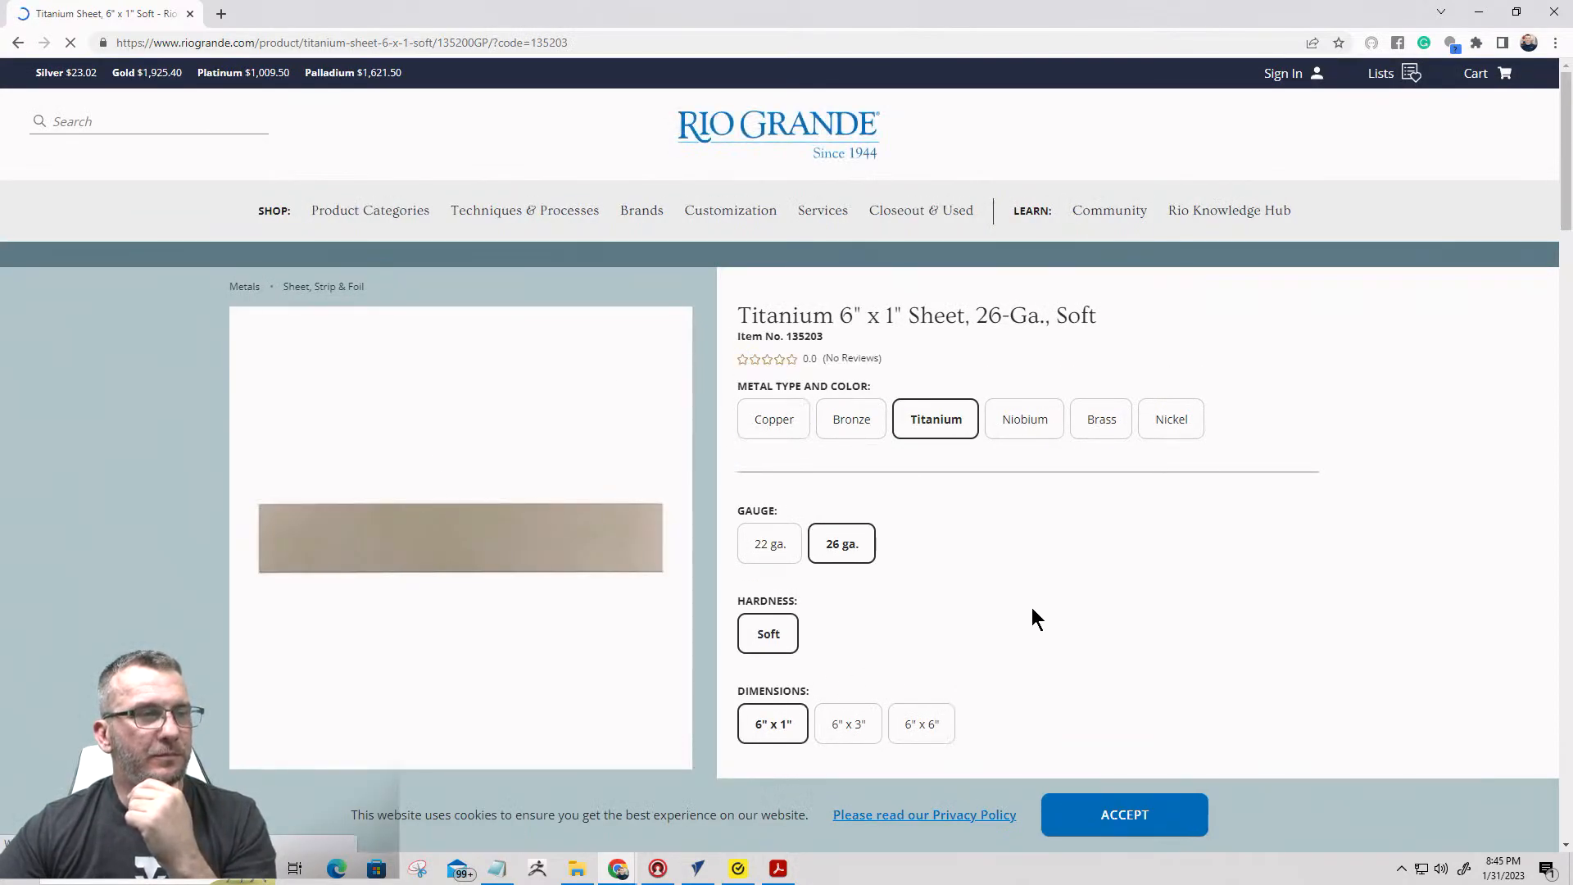
scroll(1034, 594, down, 3)
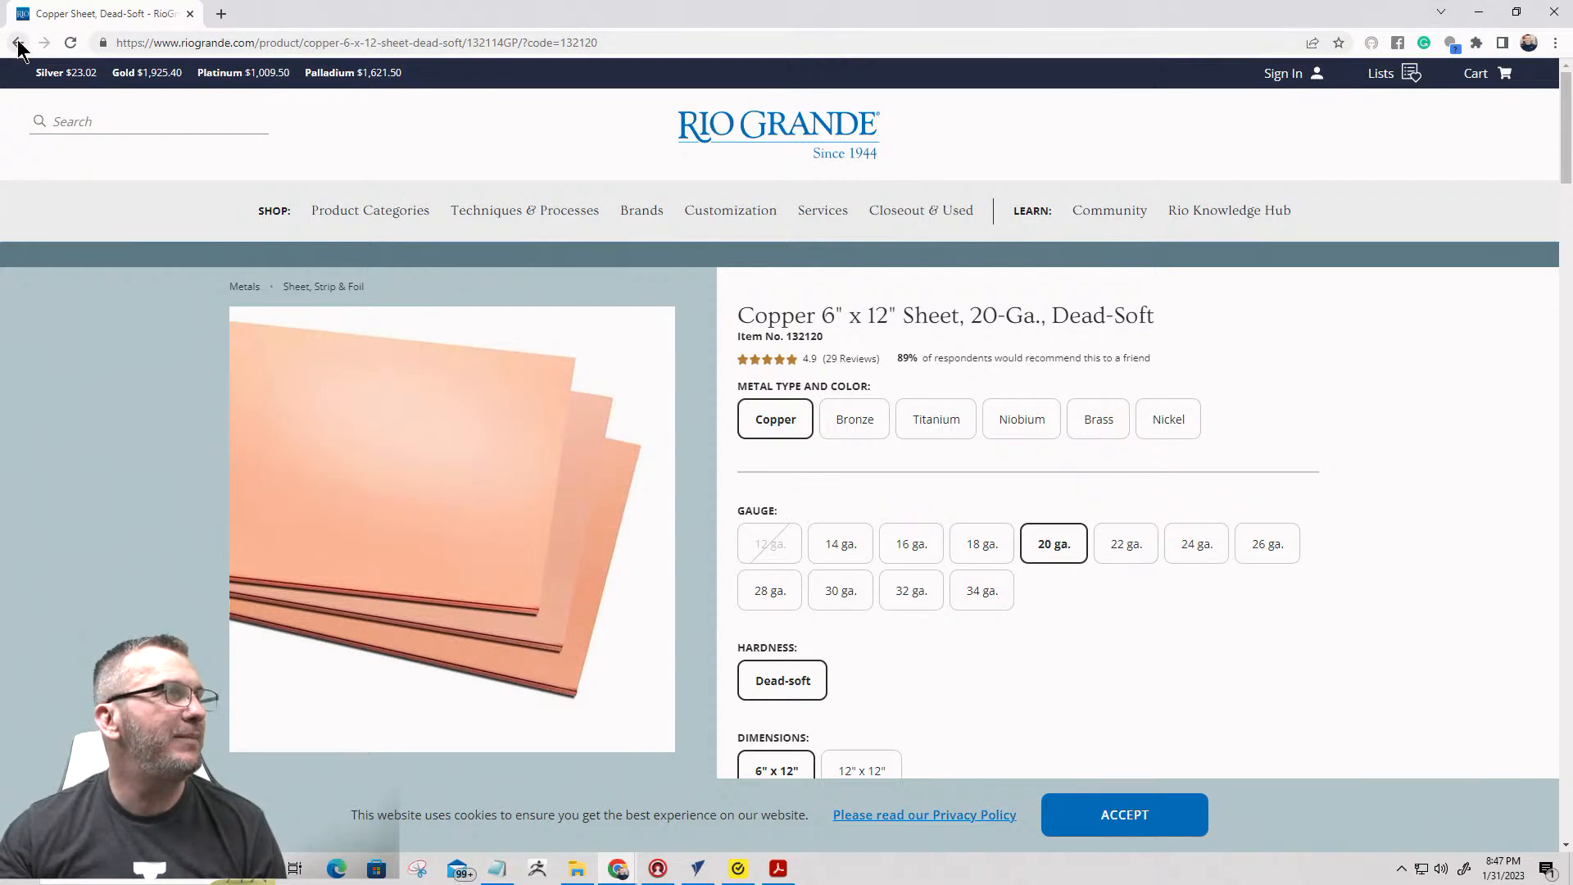
Switch back to VCarve Pro and examine the four-sheet layout in 2D and the Lid's material block in 3D.
click(1478, 11)
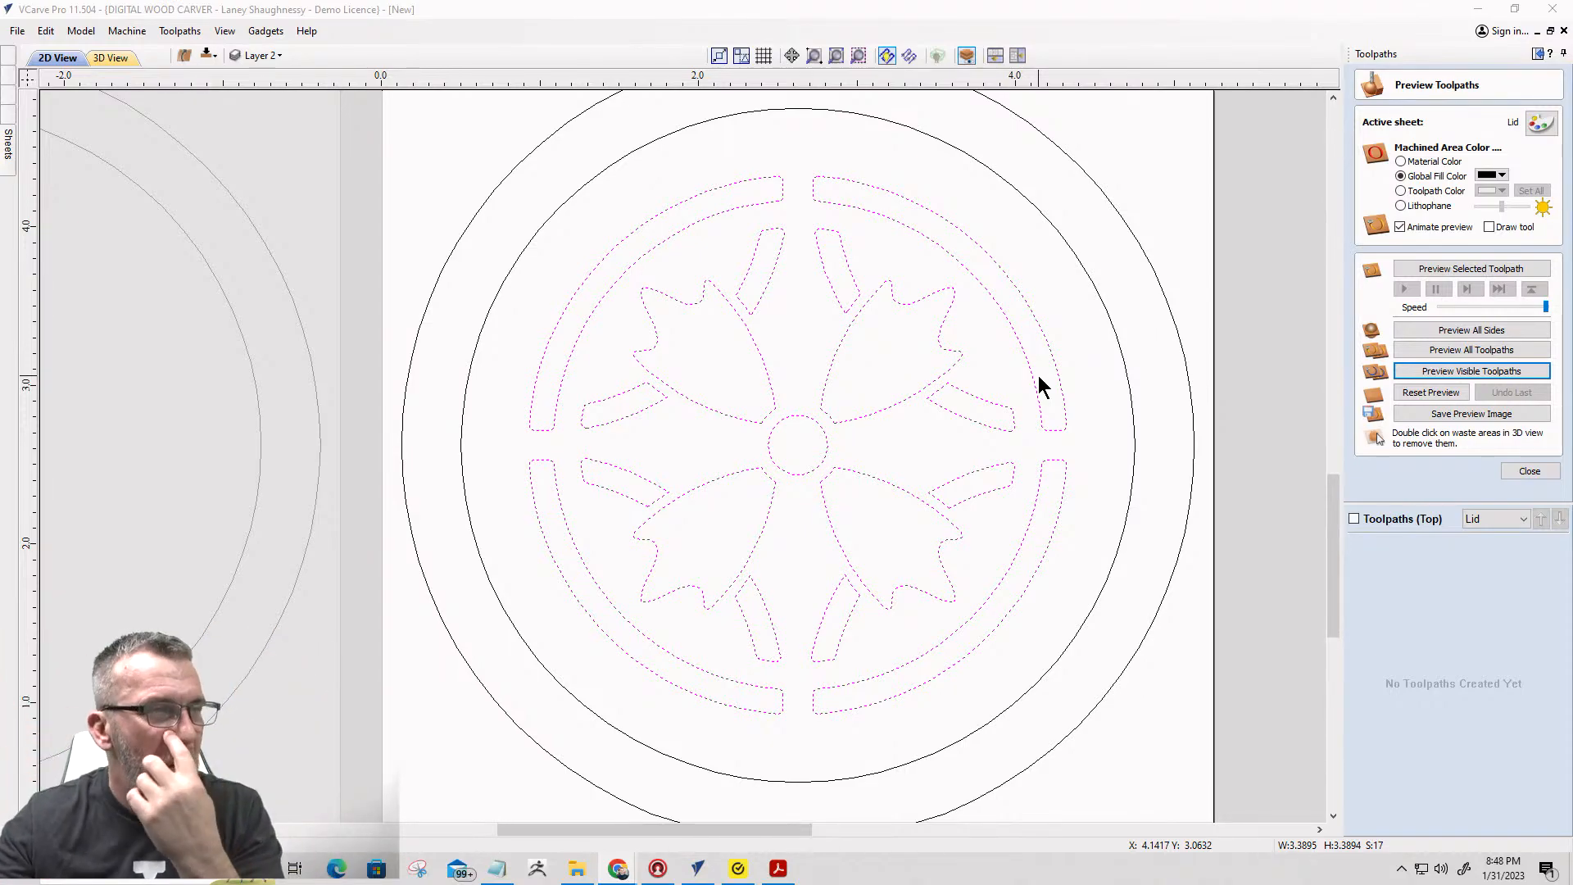
scroll(1040, 385, down, 2)
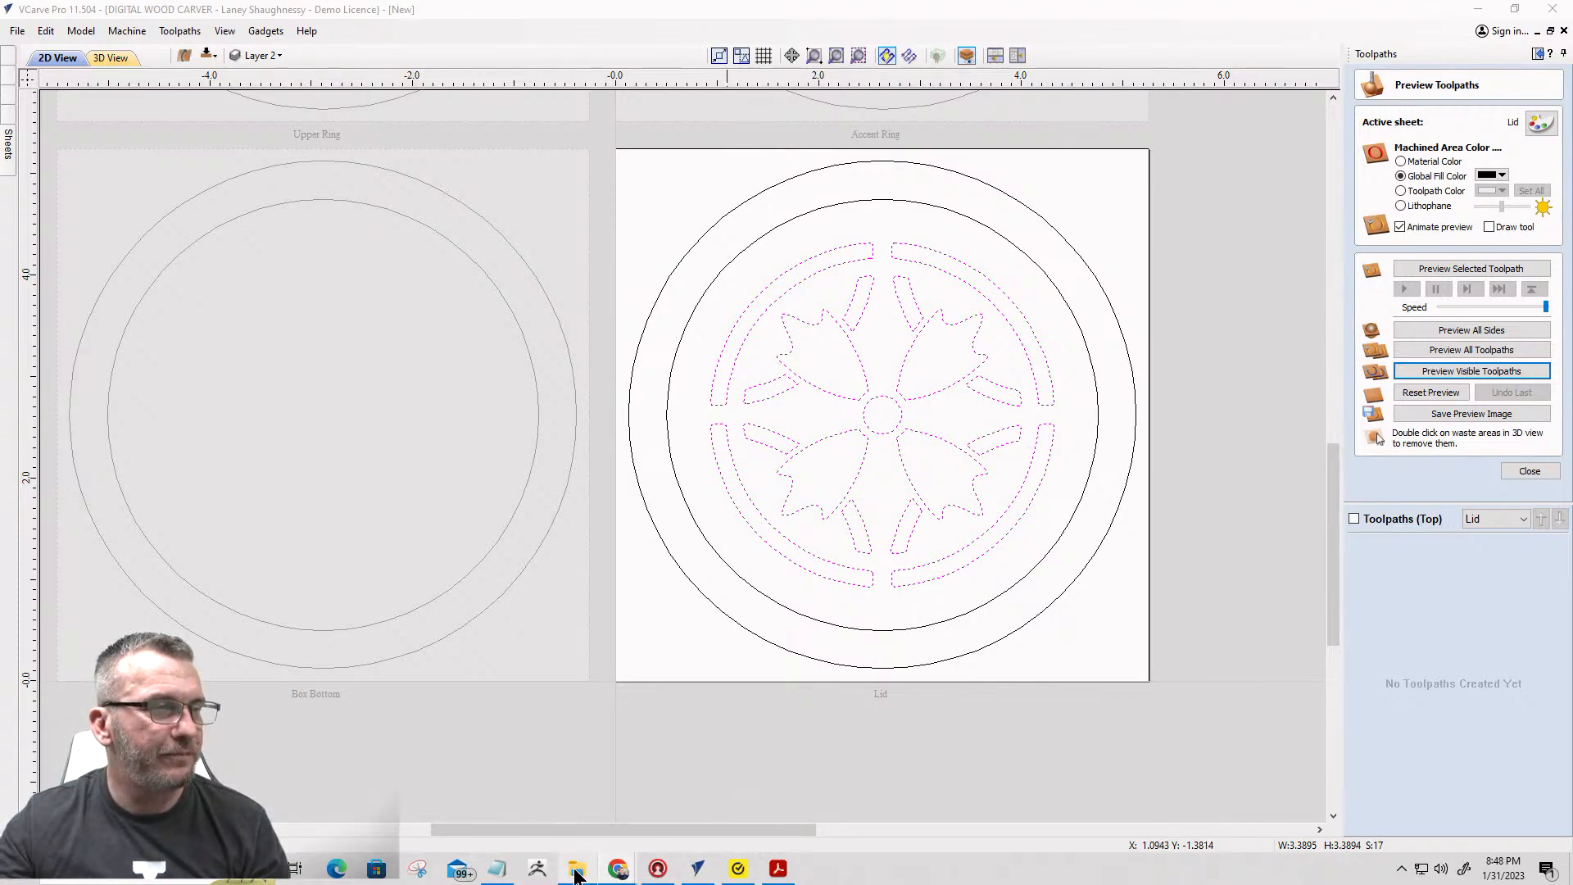
mouse_move(577, 875)
scroll(700, 706, down, 3)
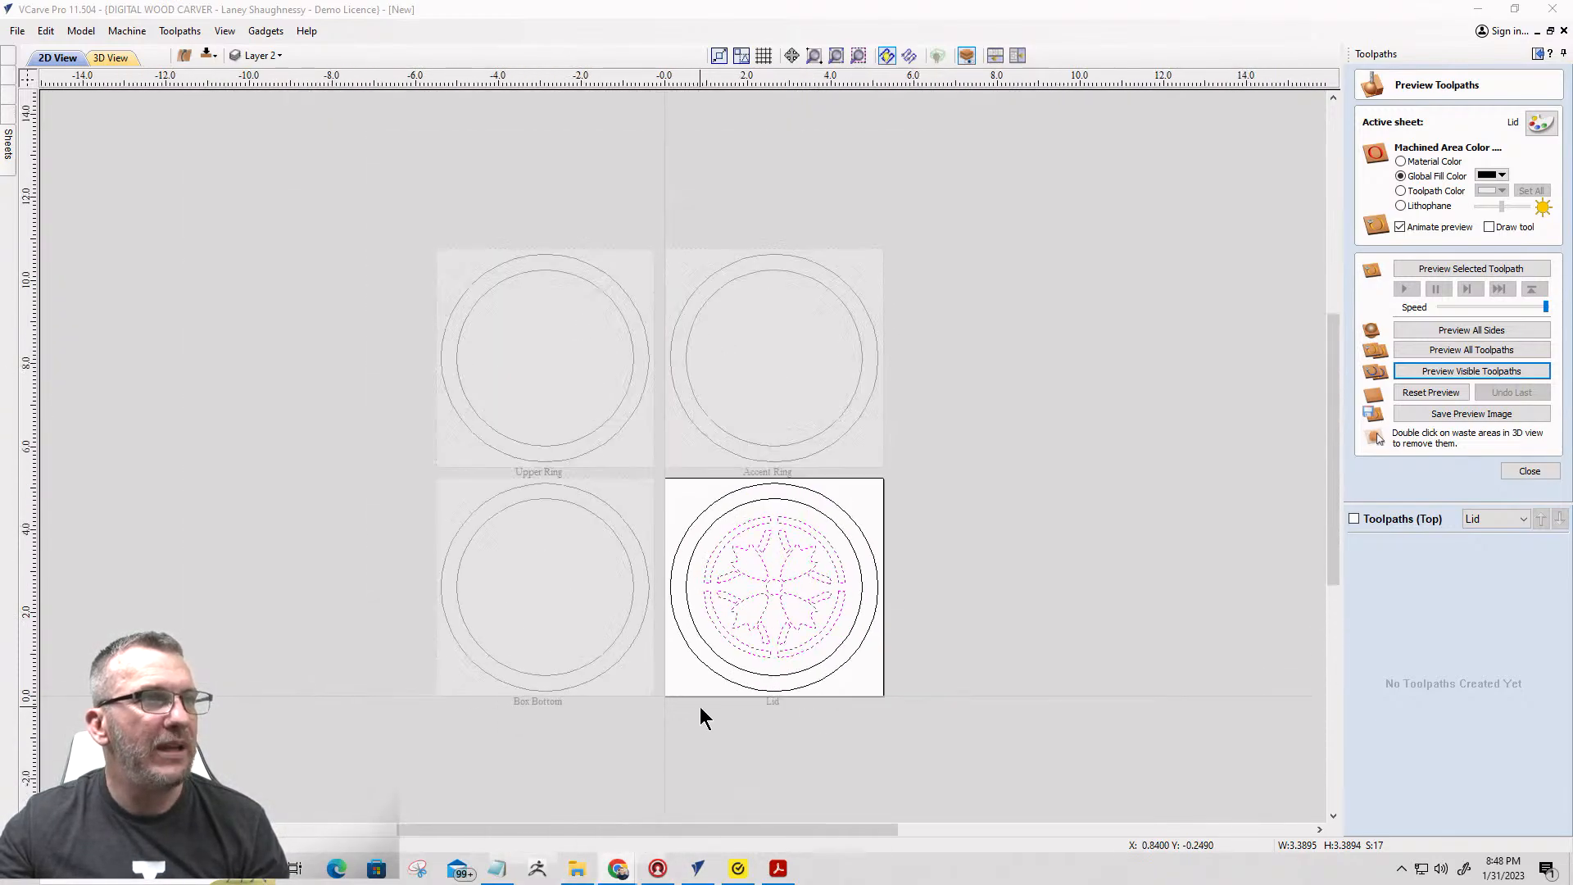
scroll(765, 328, up, 3)
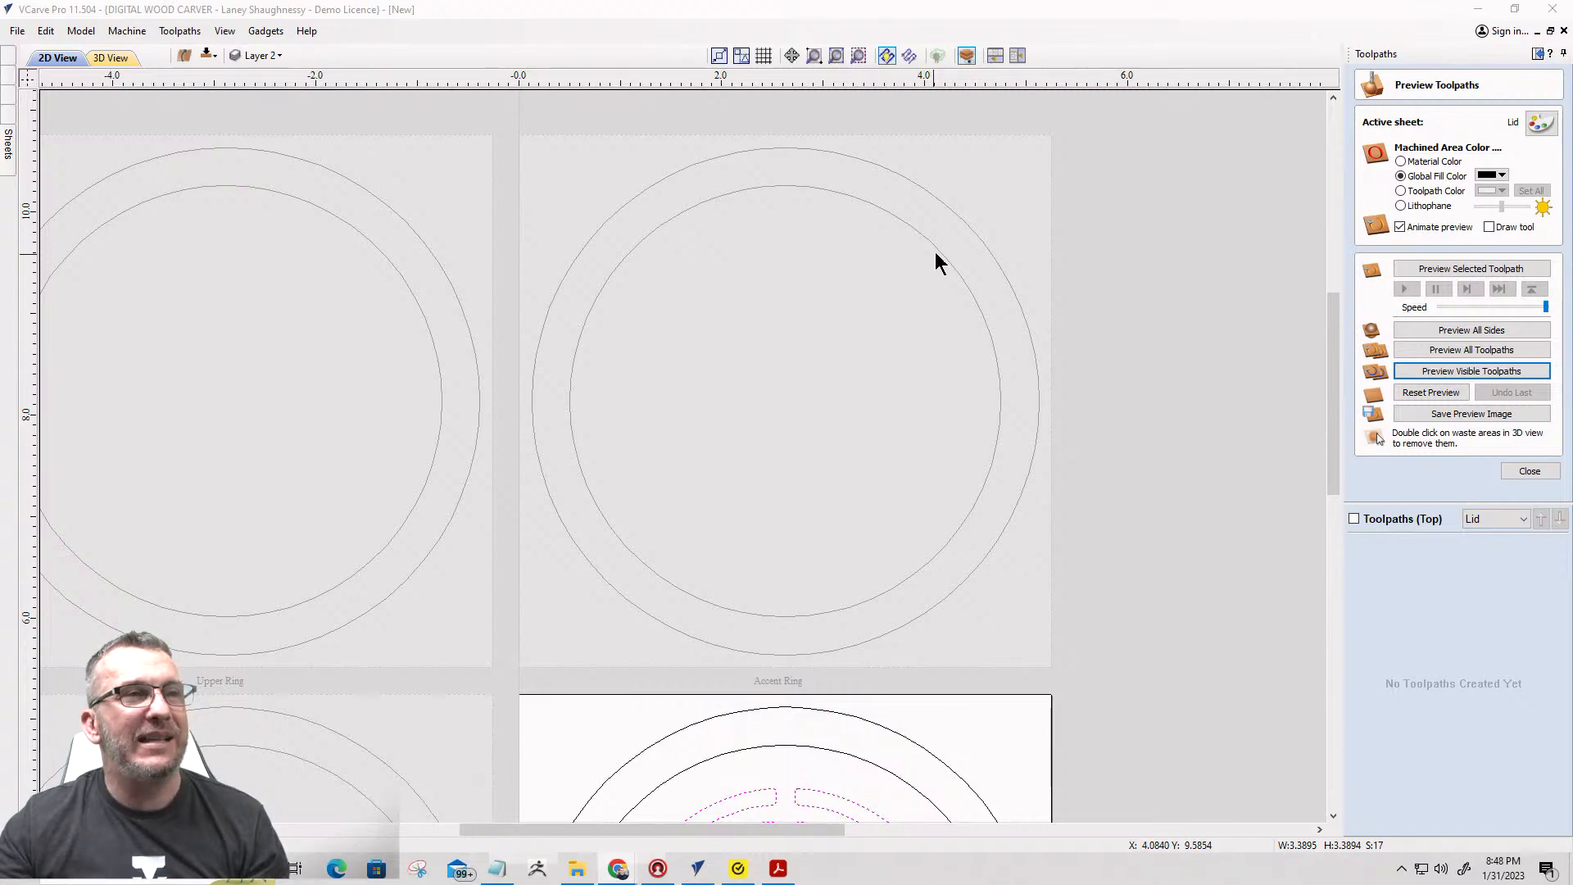
click(117, 57)
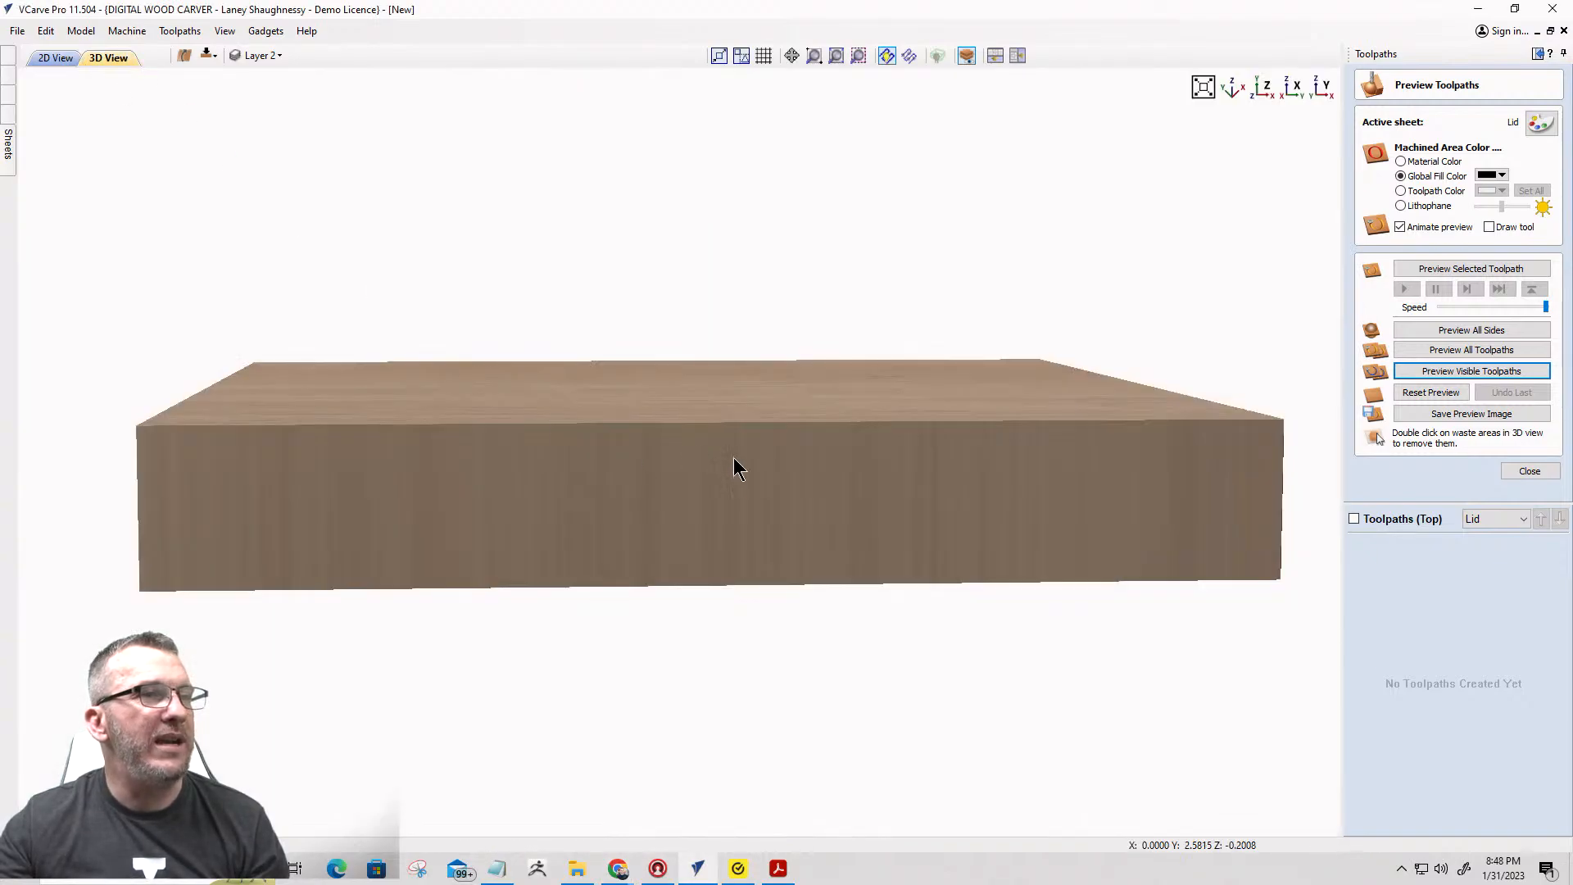
drag(767, 419, 782, 602)
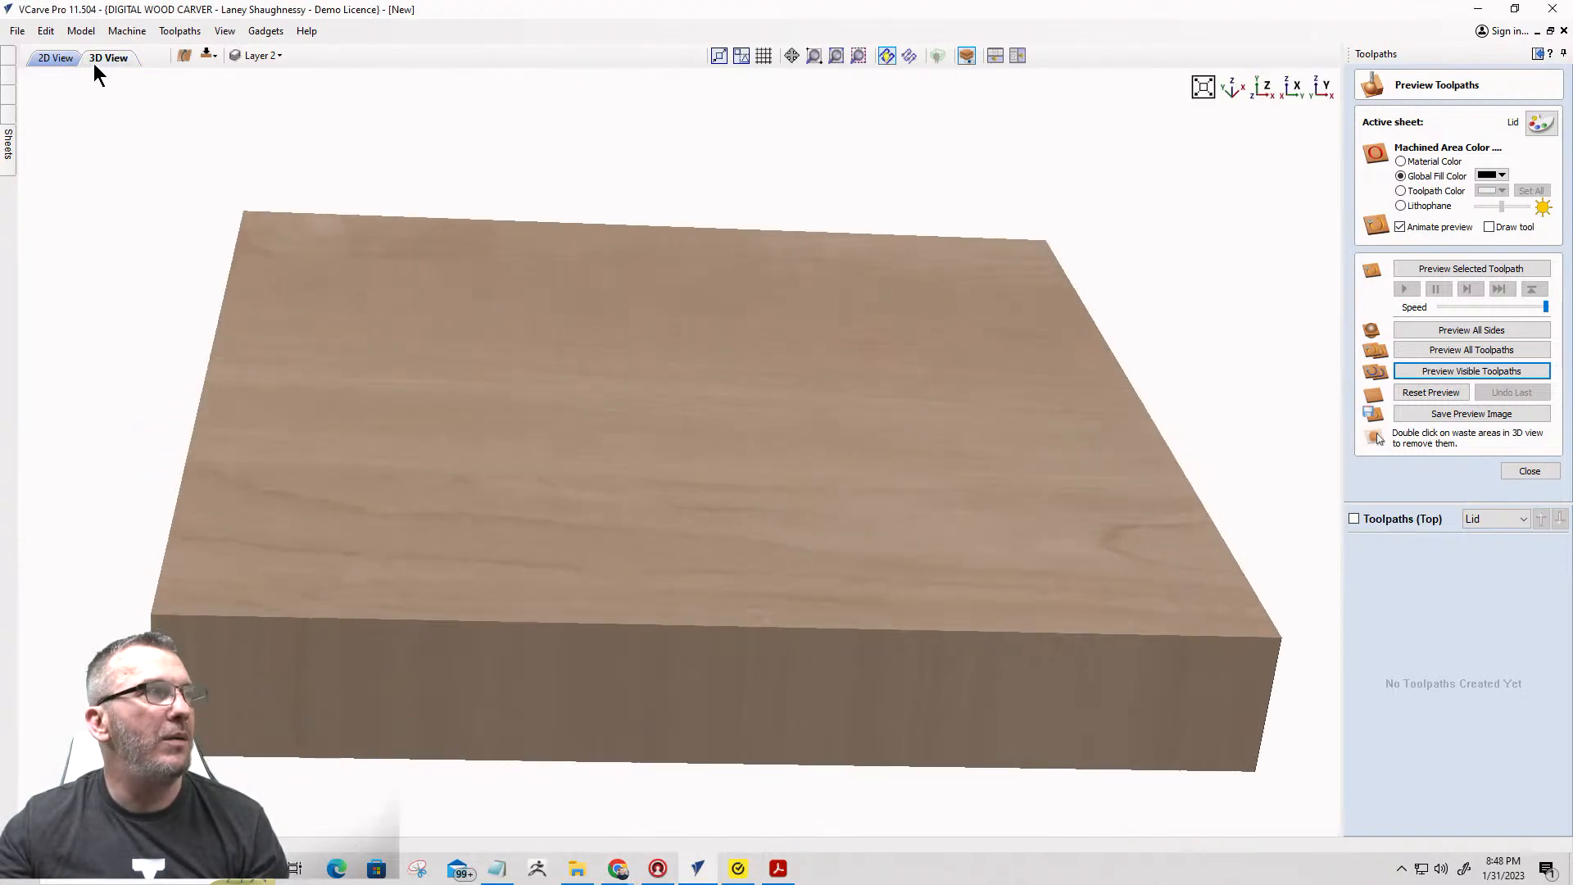
click(48, 58)
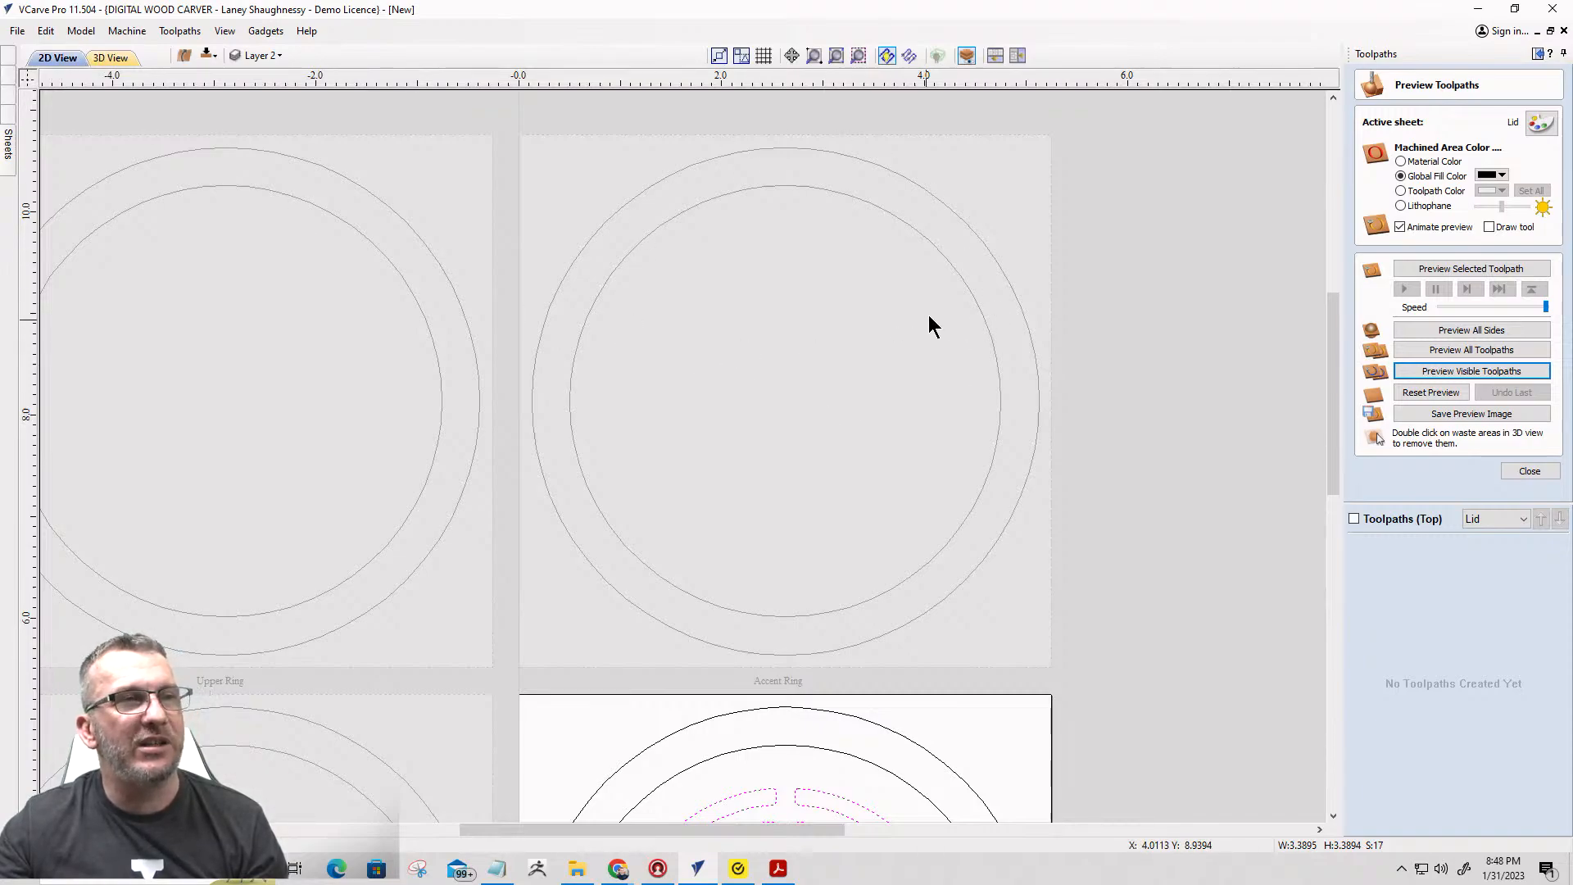
scroll(953, 336, down, 2)
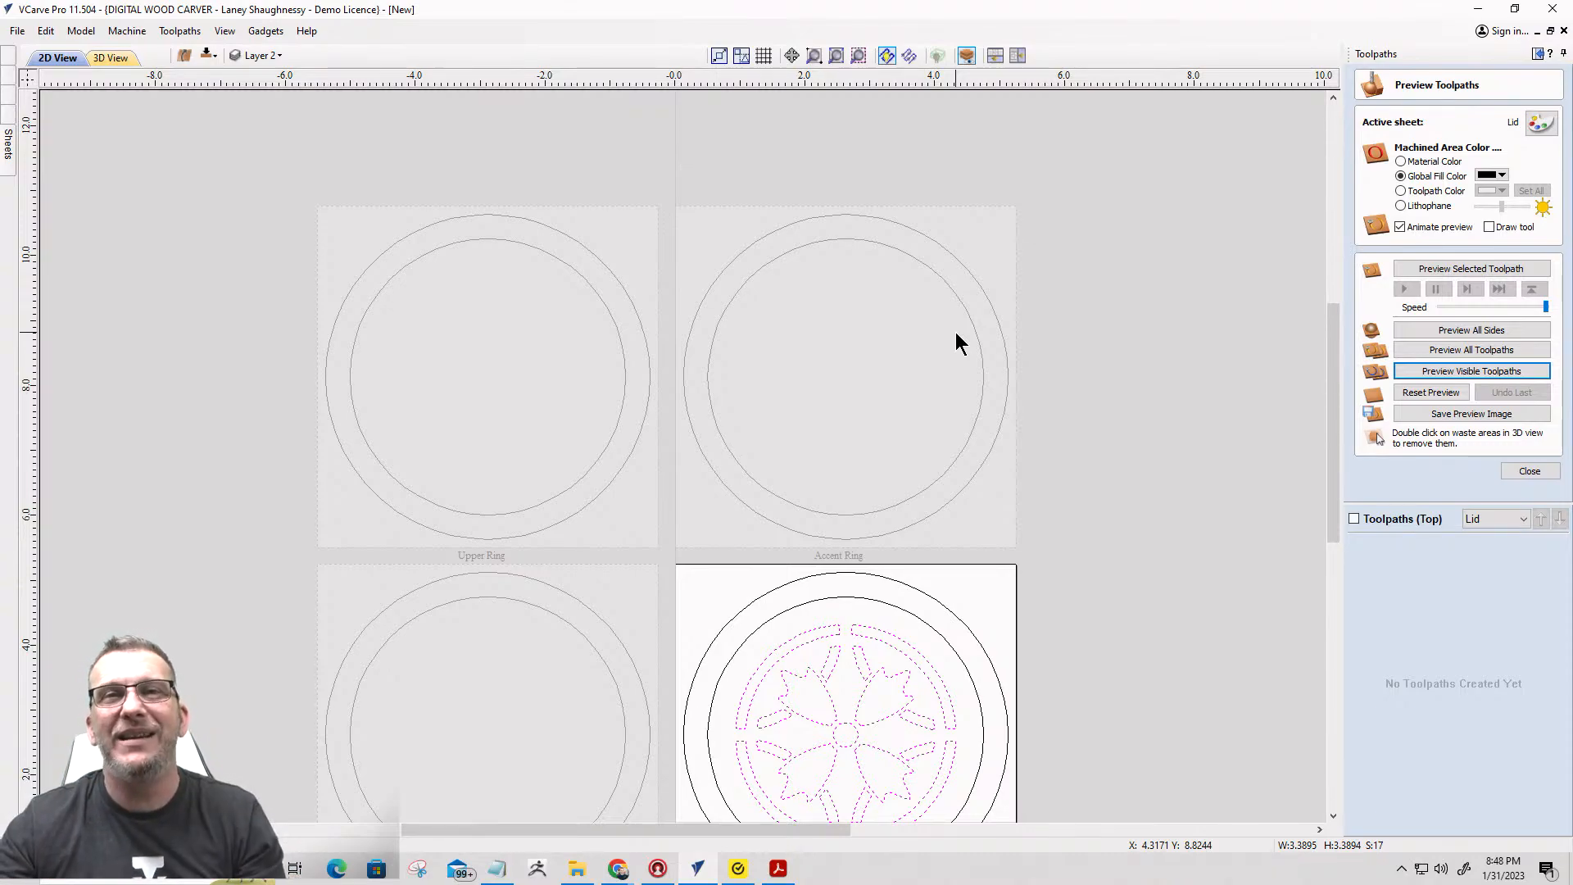
scroll(936, 349, down, 1)
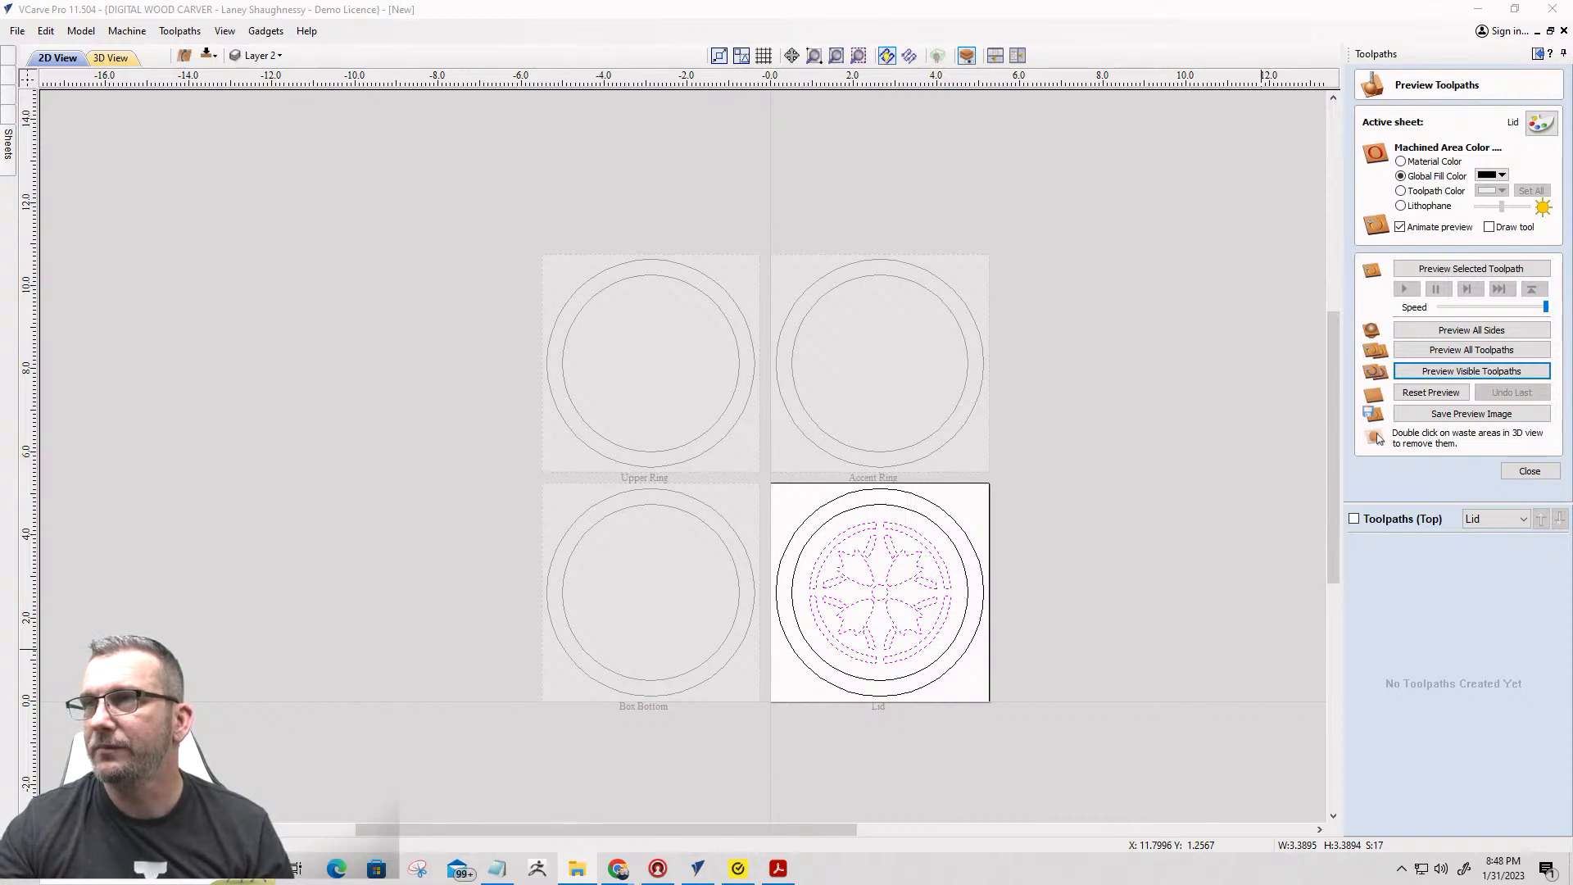
Bring up the floral-pattern-vector-logo-seeklogo.com folder in File Explorer, view the HideGlue image and close it.
drag(1572, 37, 348, 35)
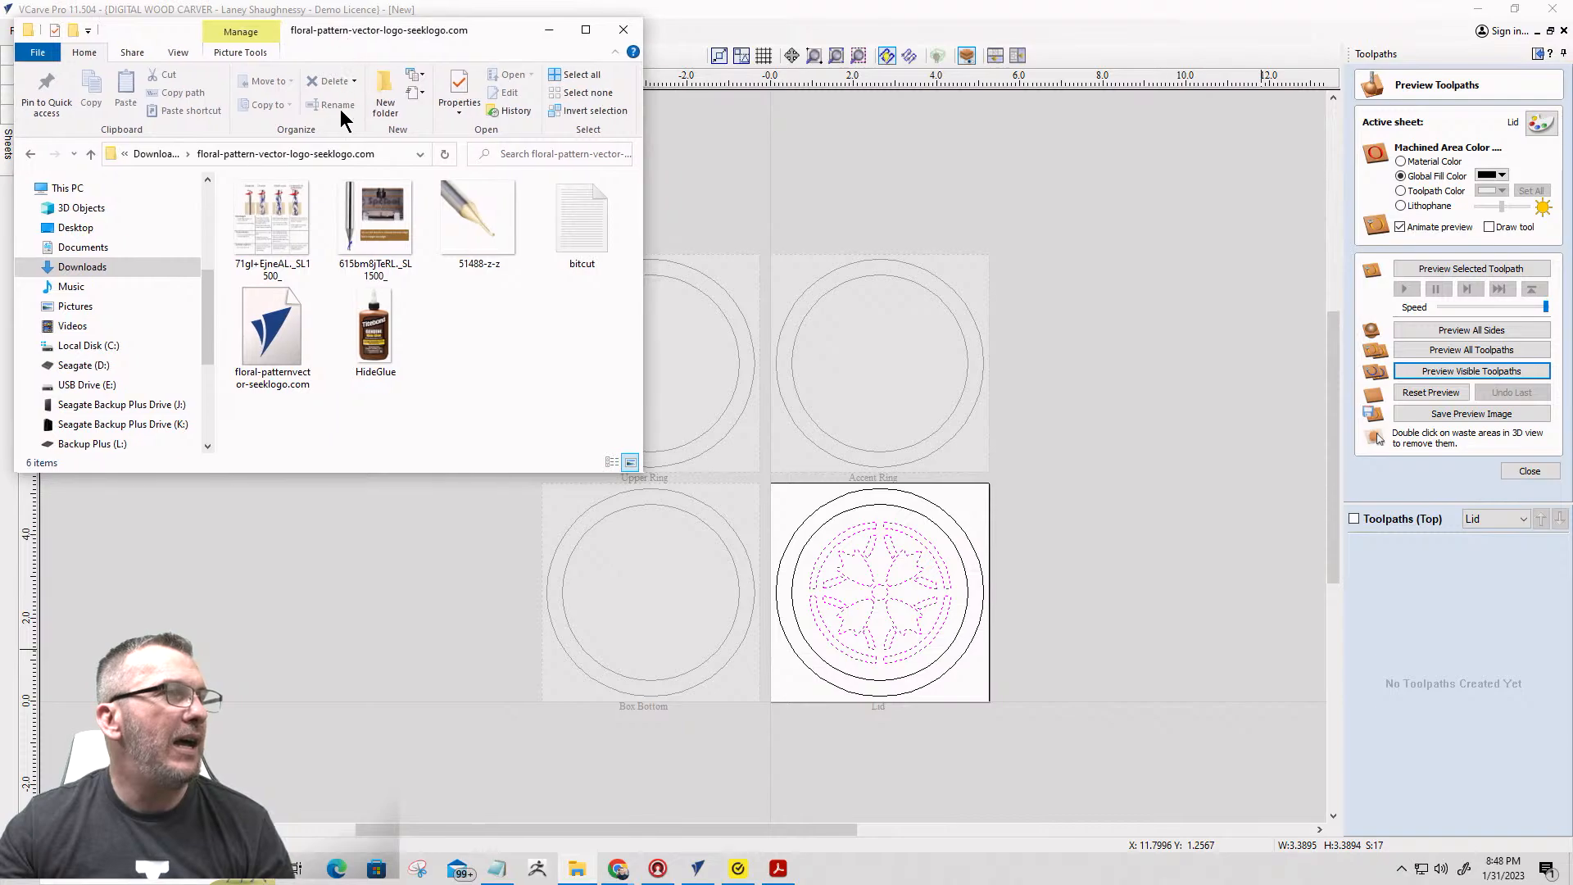
click(370, 351)
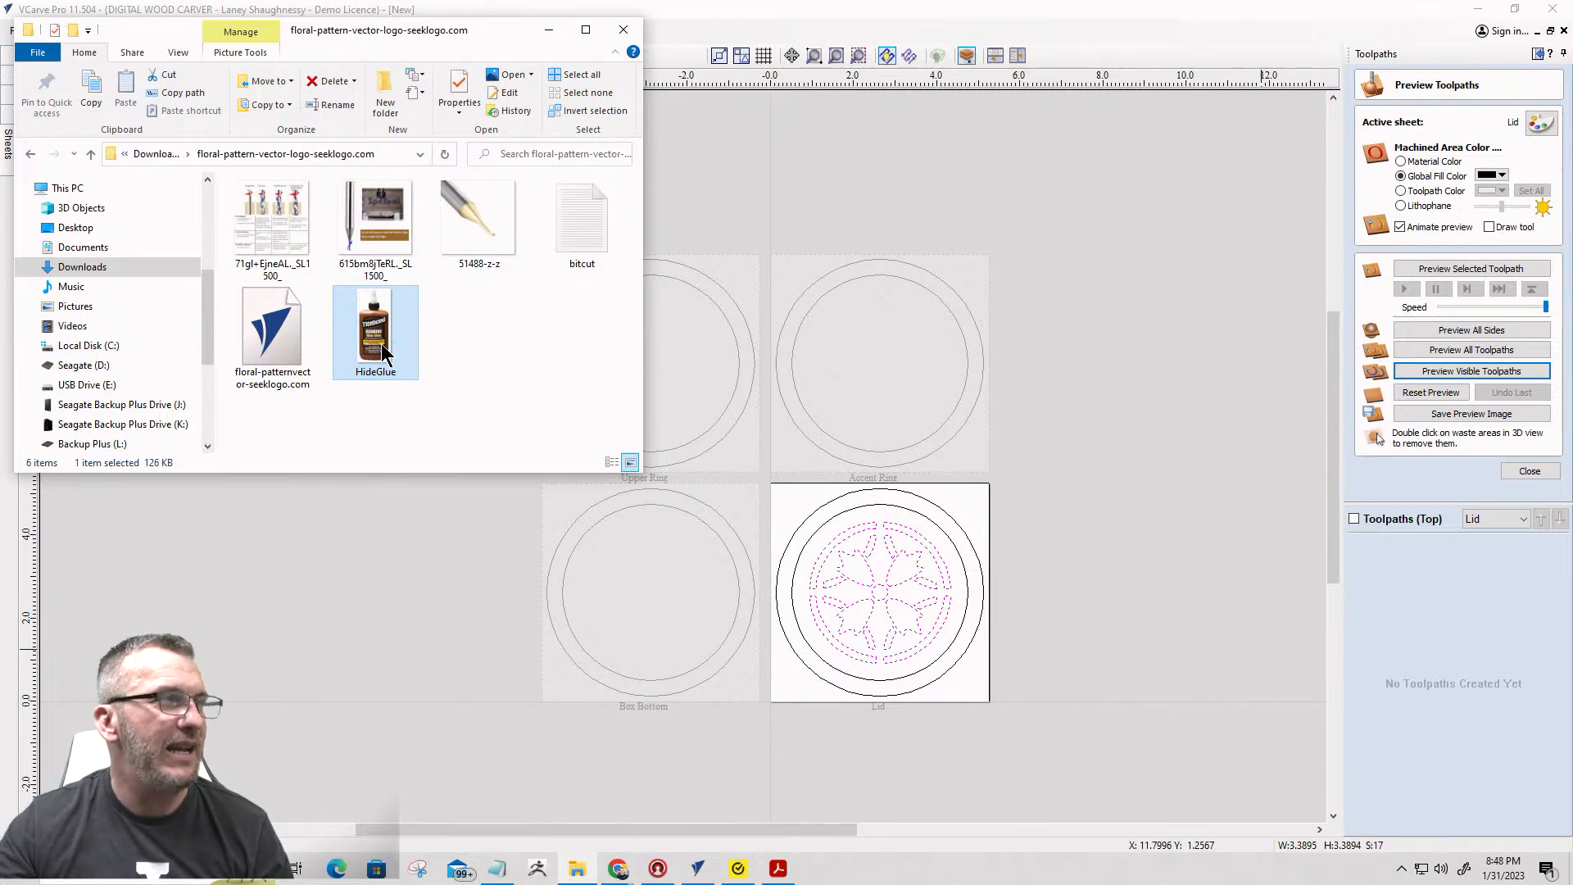
double_click(385, 352)
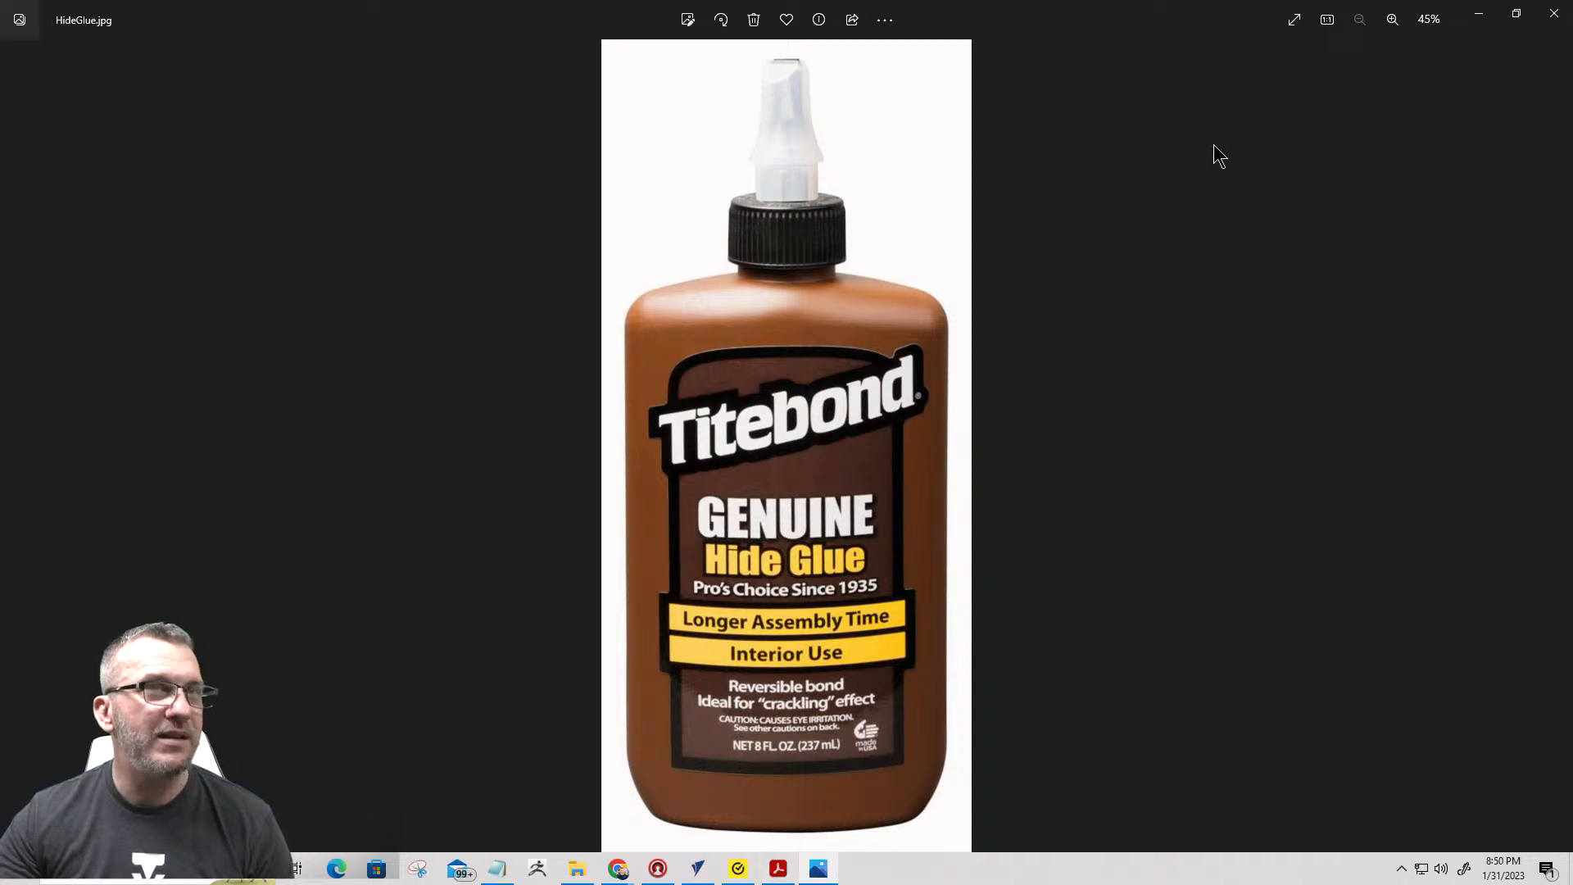
click(1554, 13)
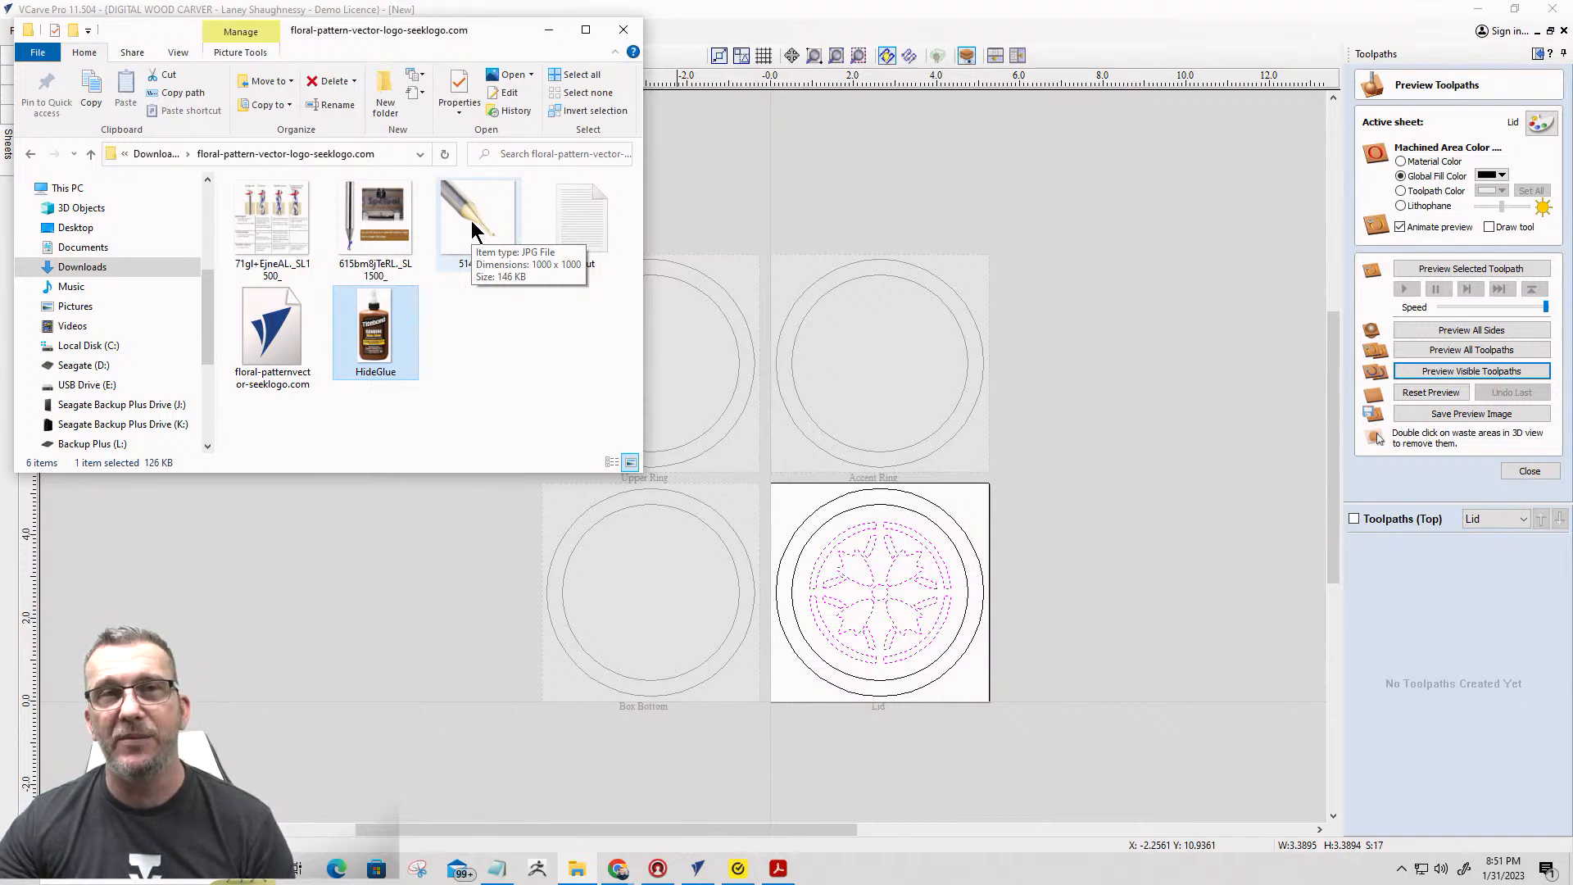
View the up-cut router bit image from the folder, move the Amazon bit page off this screen and return to VCarve Pro.
double_click(371, 230)
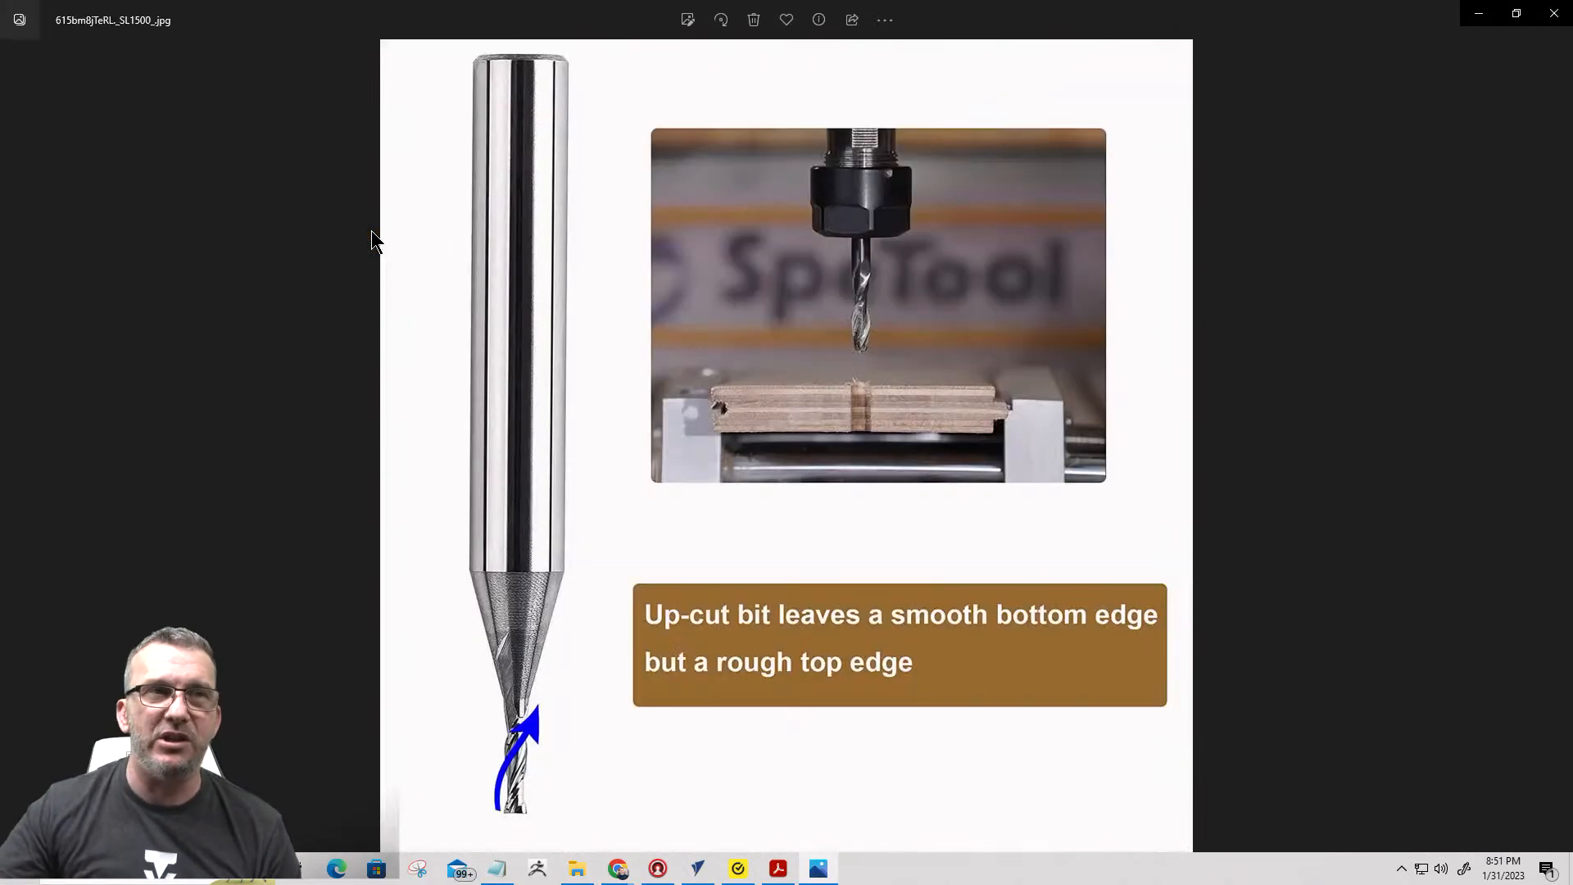
scroll(500, 754, up, 1)
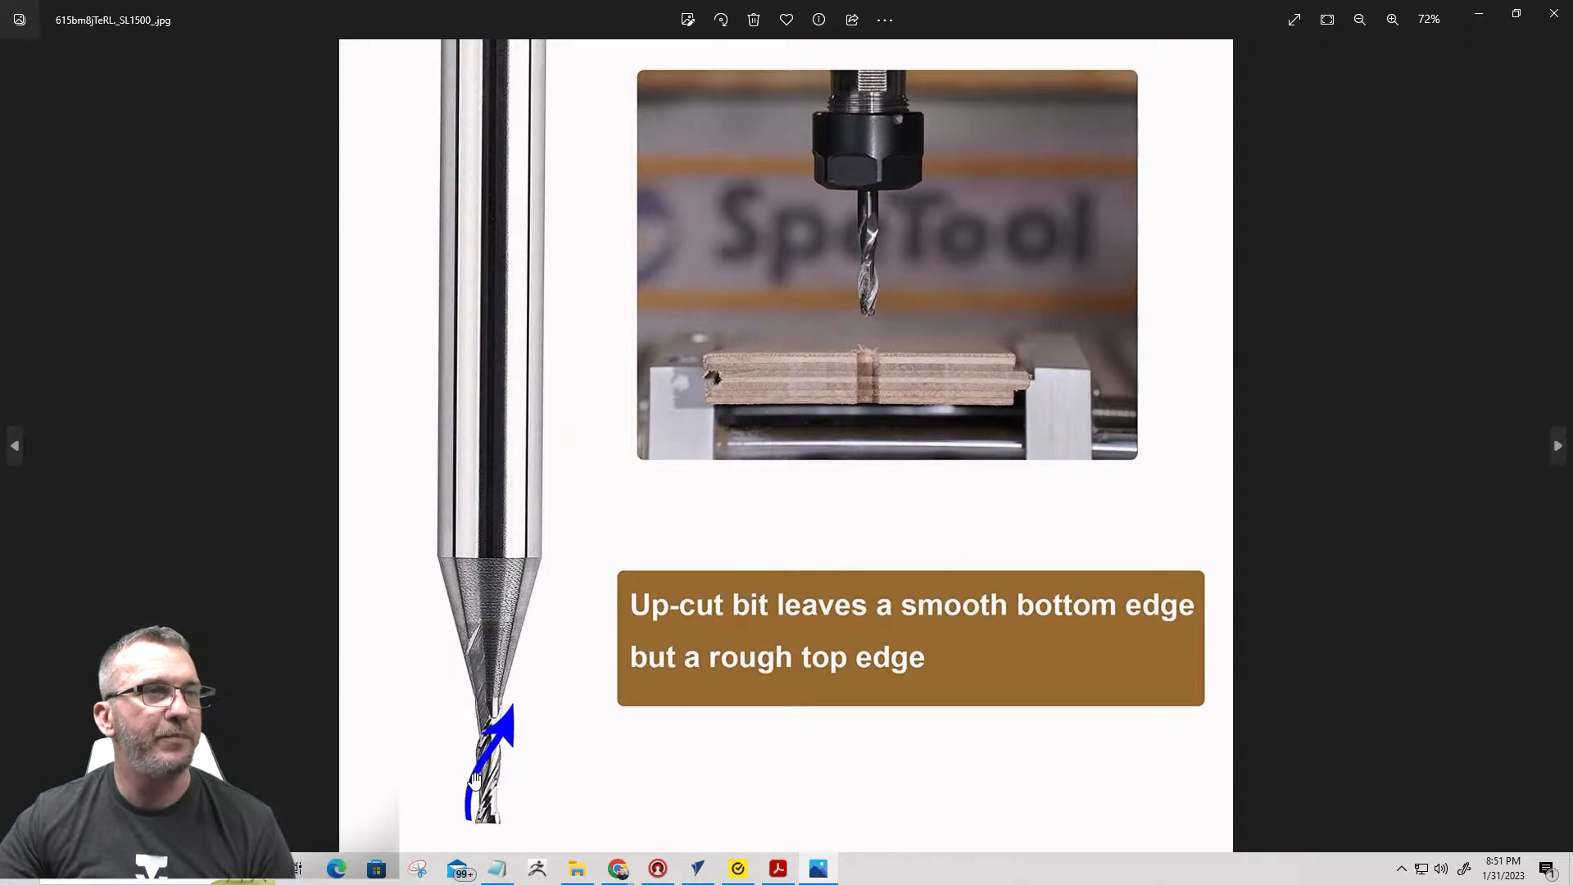
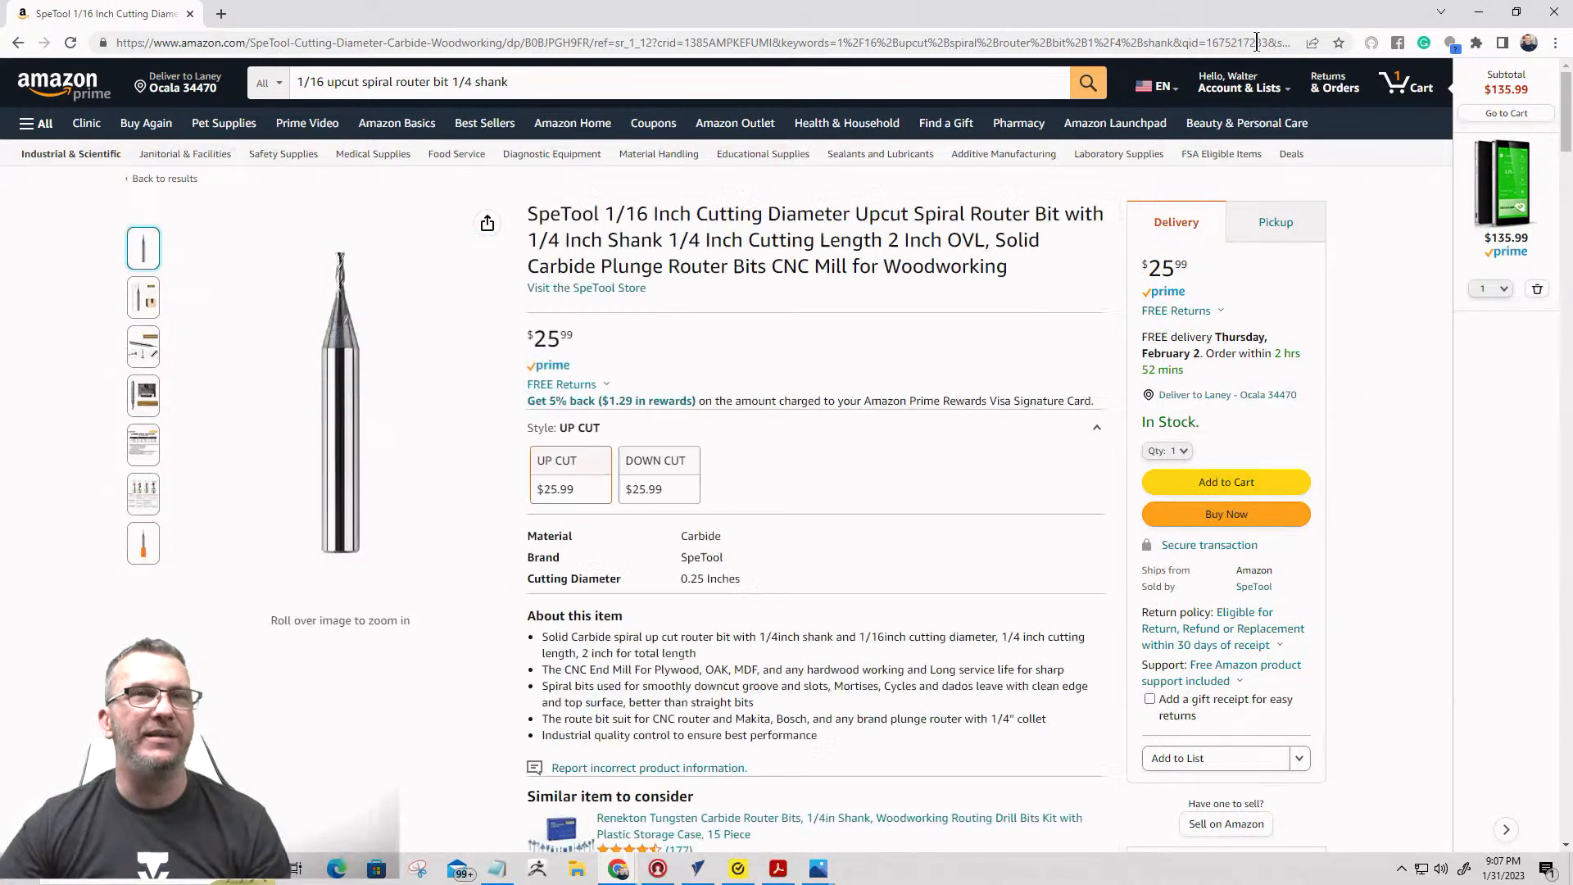
drag(382, 21, 1572, 94)
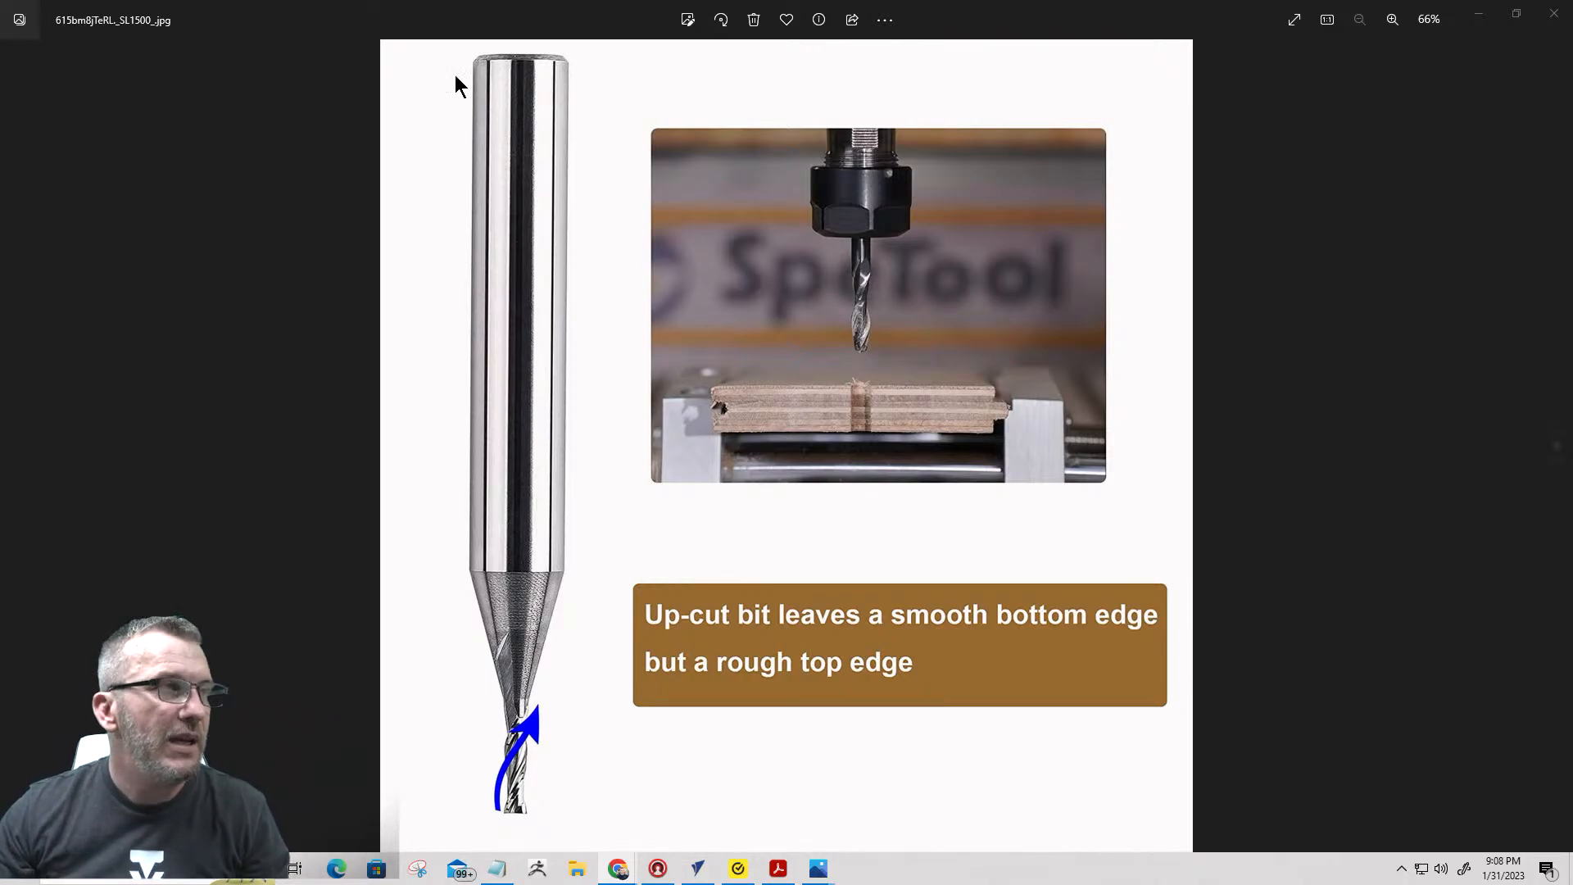
click(1478, 14)
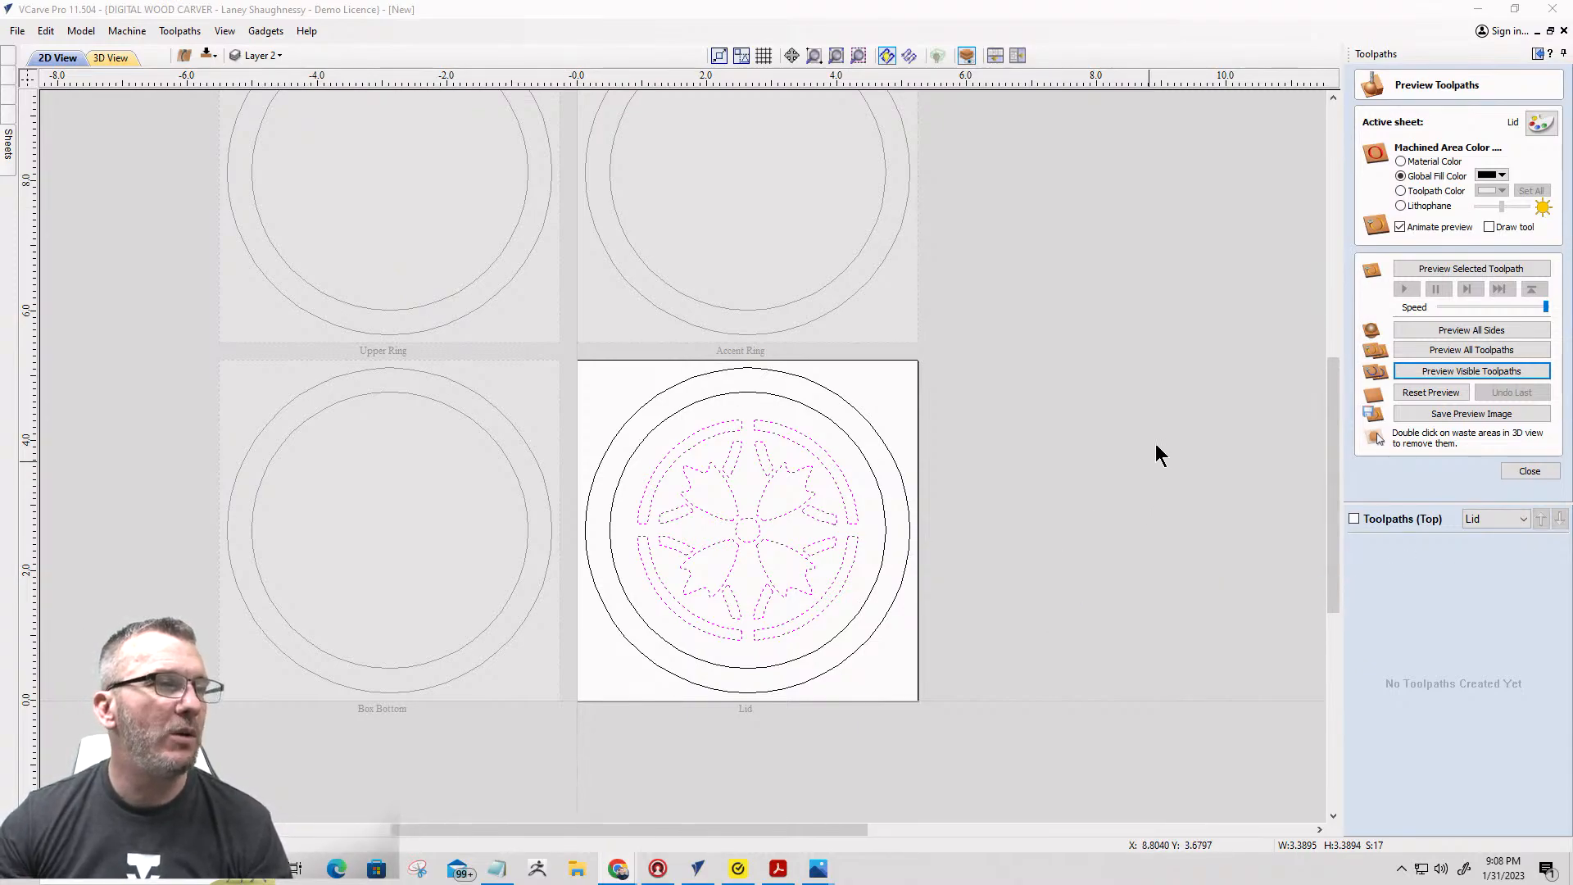
scroll(1155, 444, down, 1)
scroll(1158, 375, down, 1)
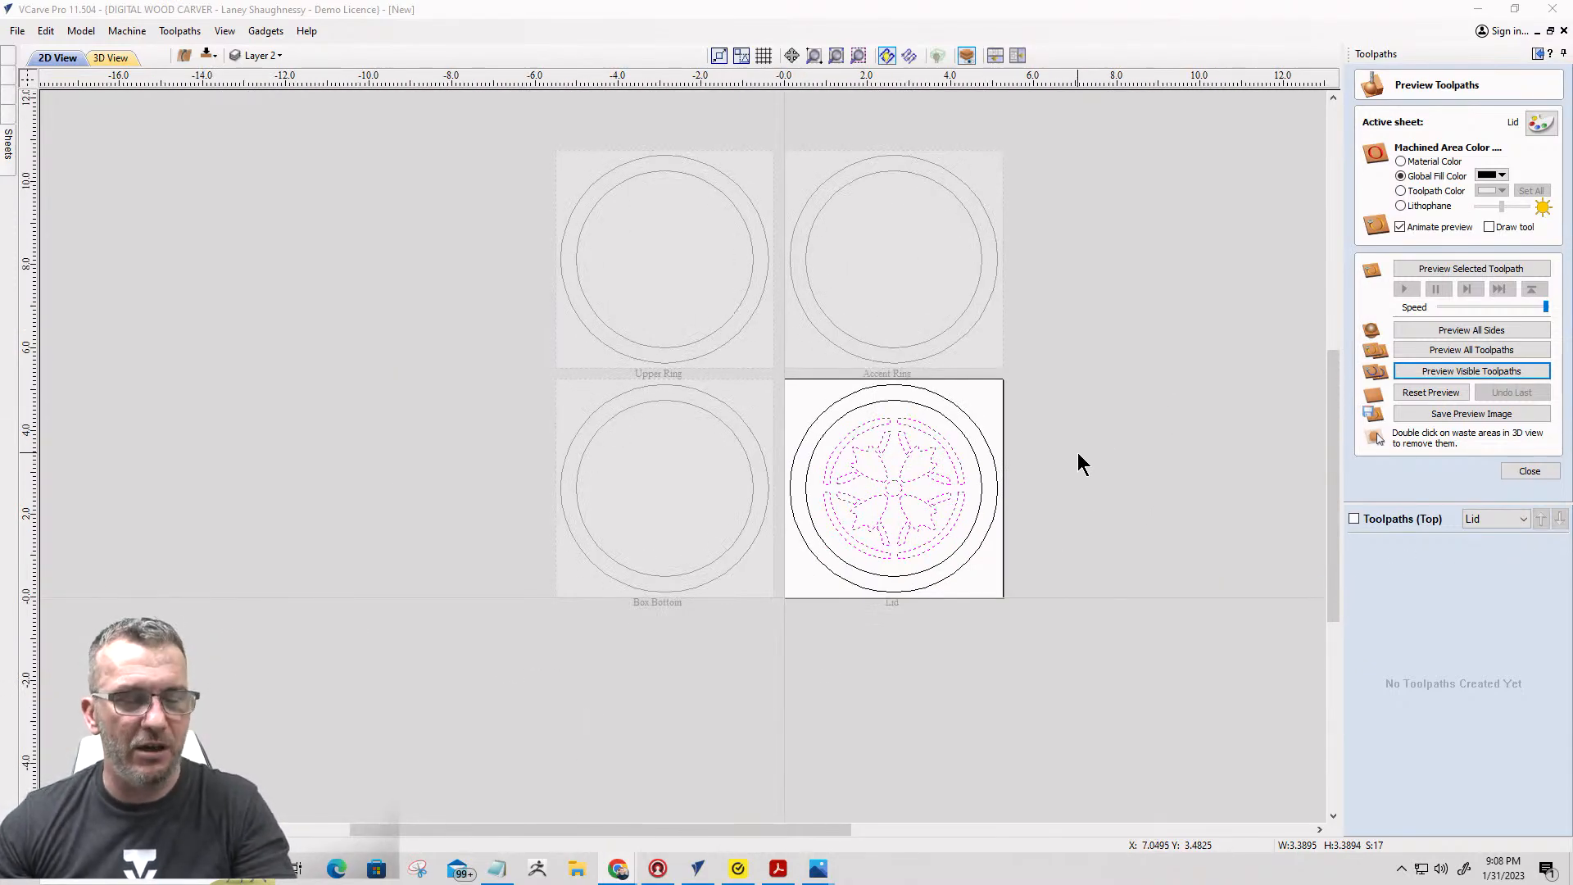
scroll(969, 513, up, 3)
scroll(951, 460, down, 2)
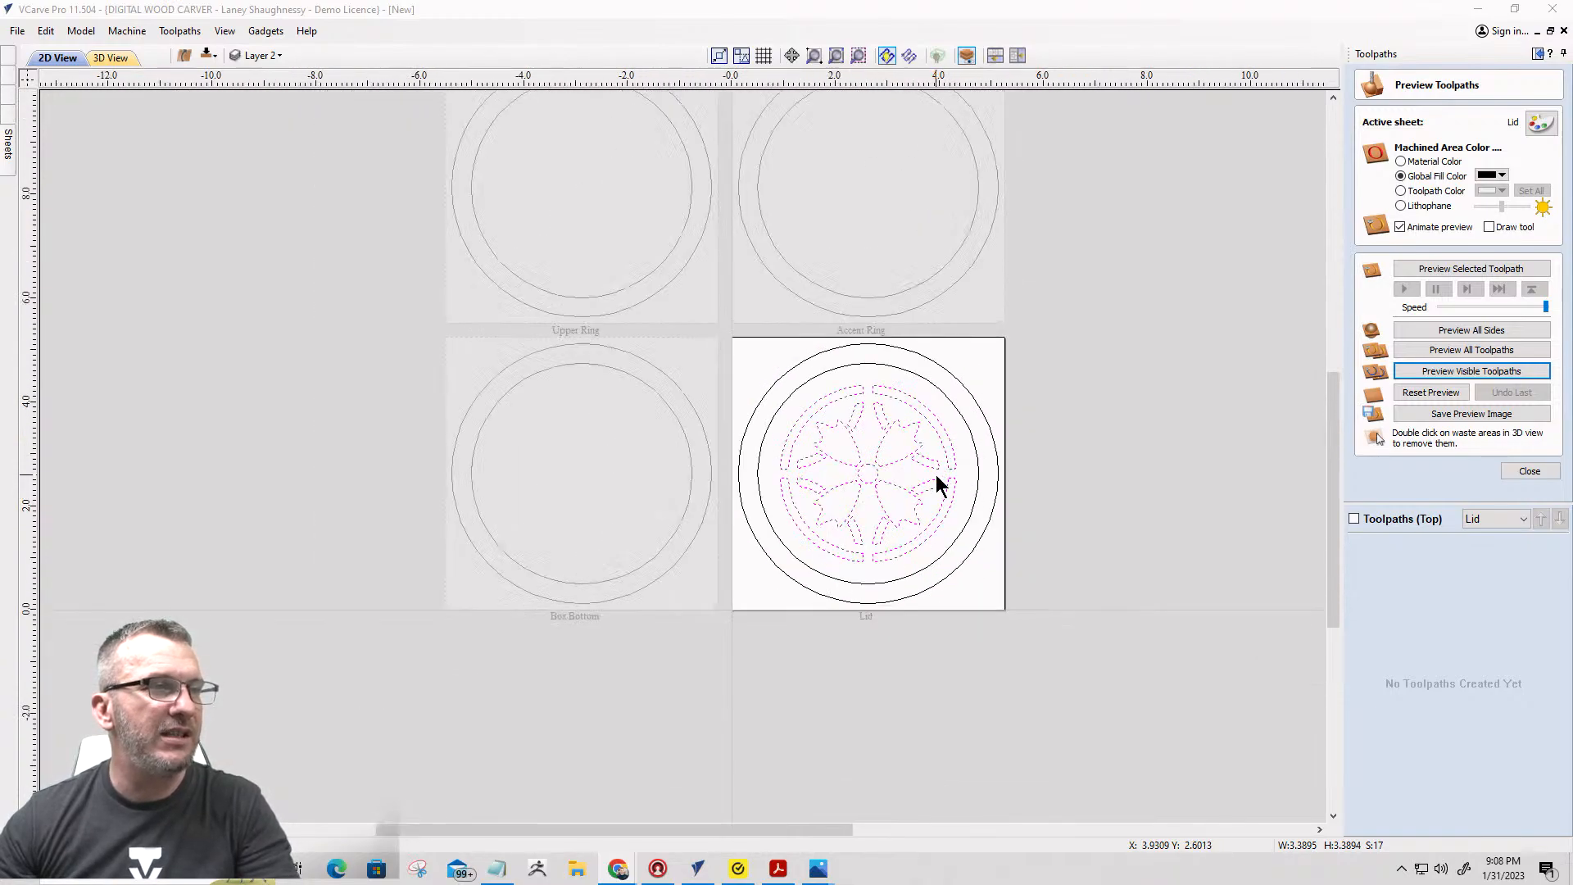
scroll(938, 483, down, 2)
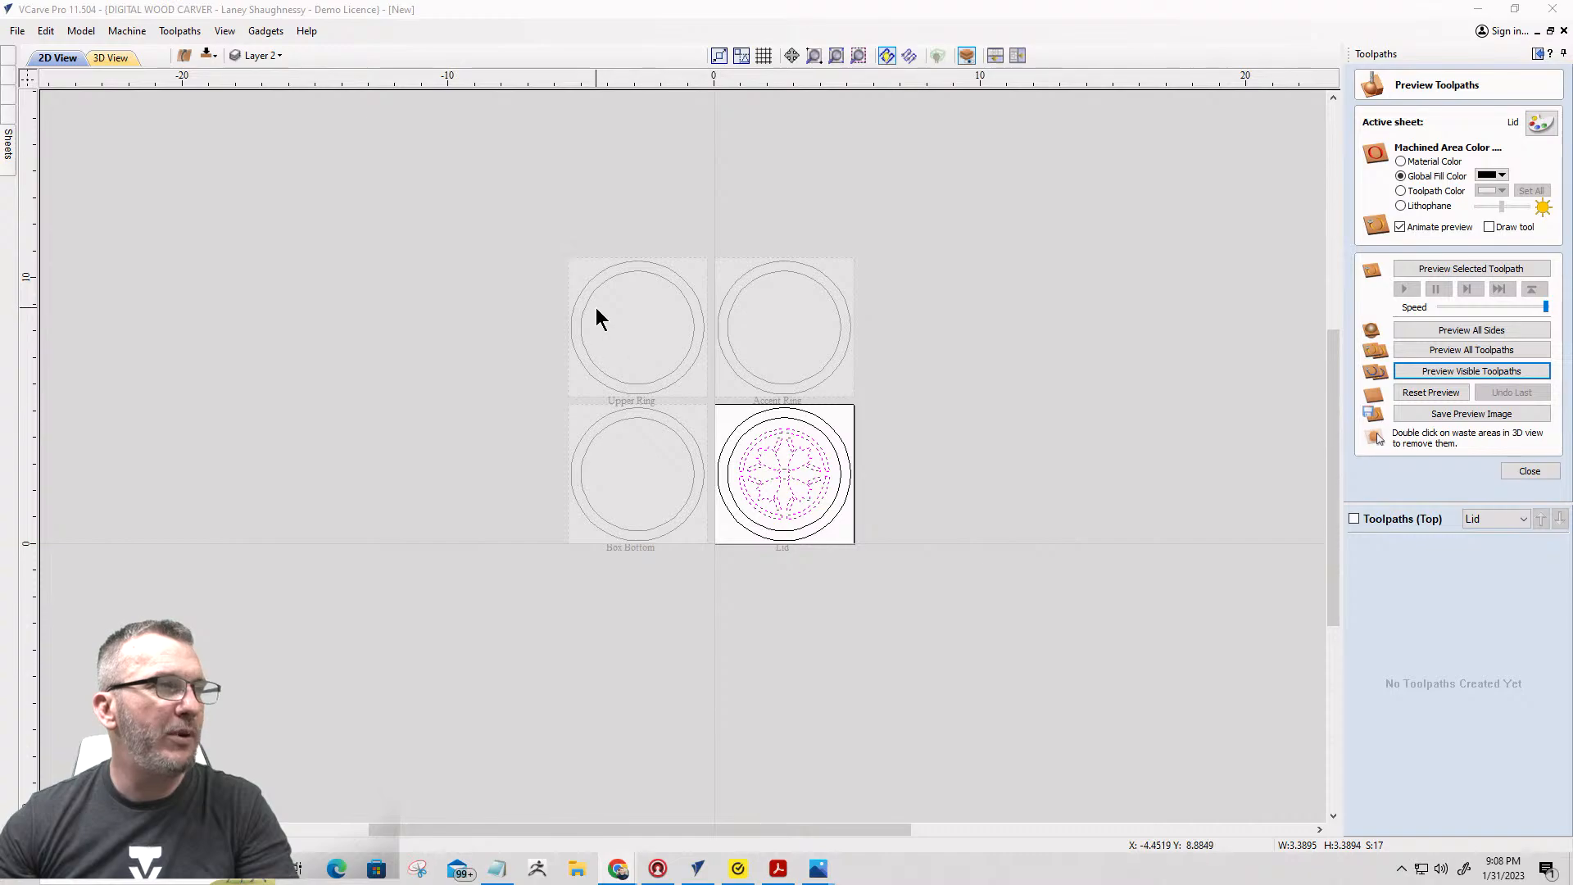
Deselect the lid's floral vectors, make Upper Ring the active sheet and examine the vectors on all four sheets.
key(Escape)
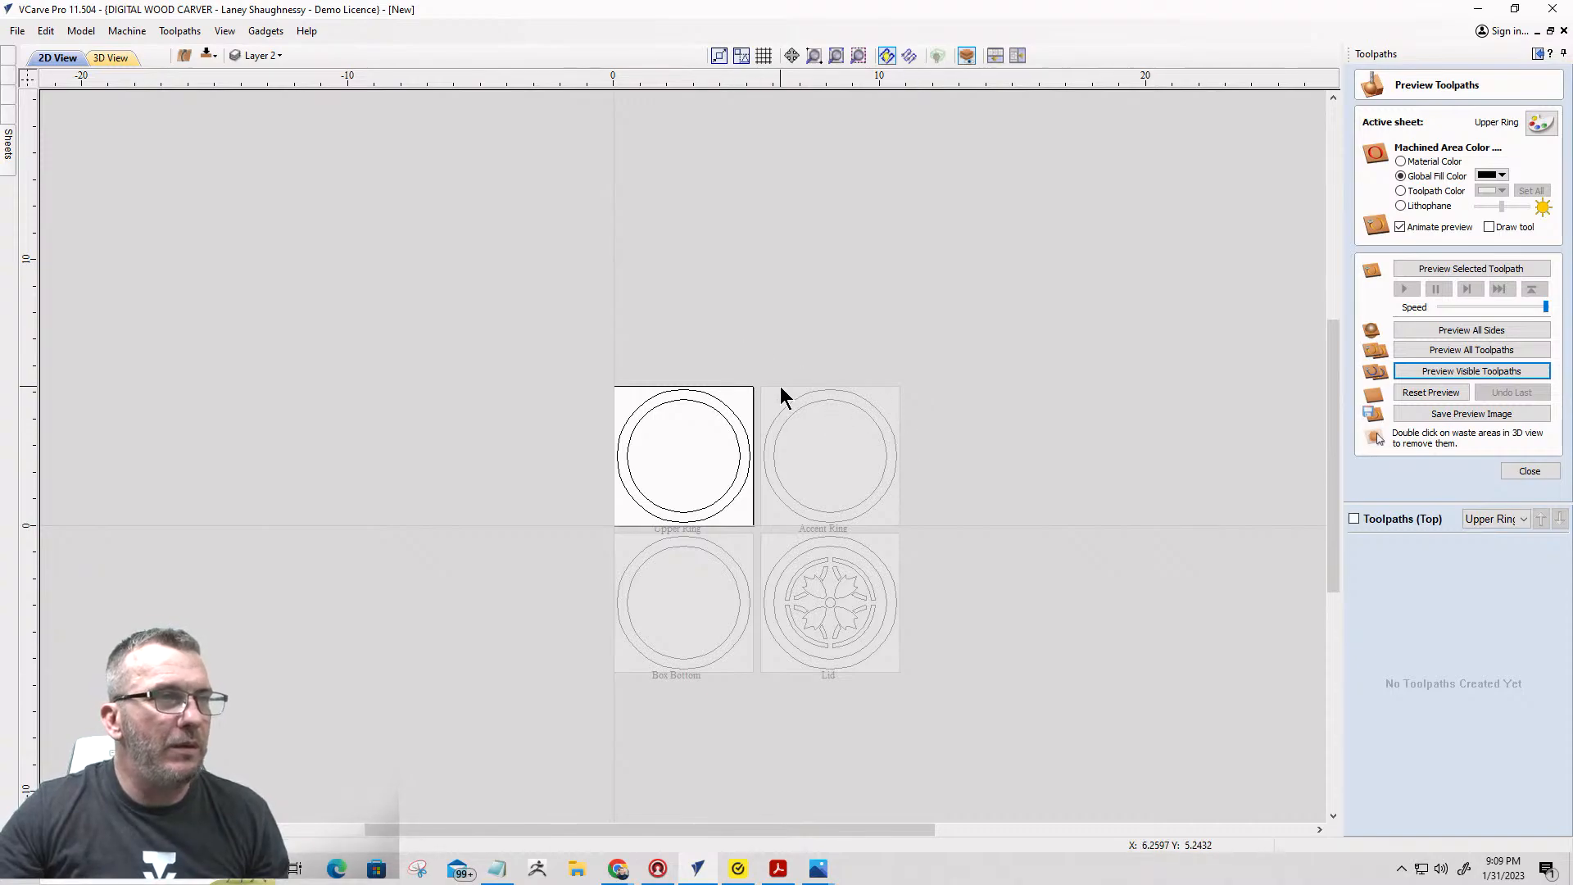
scroll(798, 413, up, 5)
scroll(797, 413, down, 3)
scroll(718, 355, up, 3)
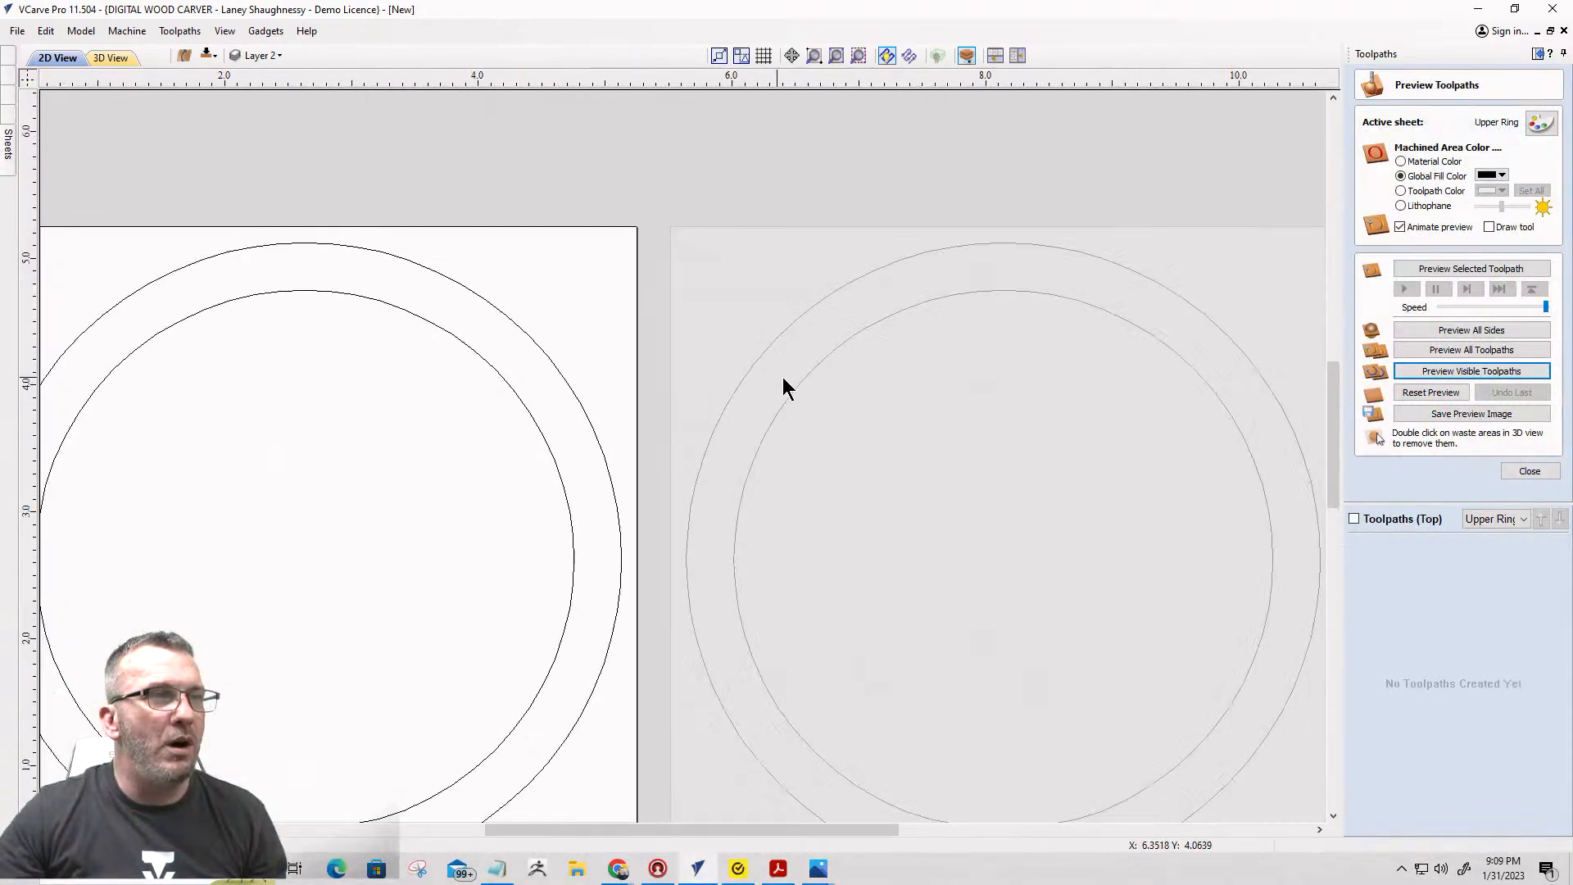
scroll(961, 302, down, 4)
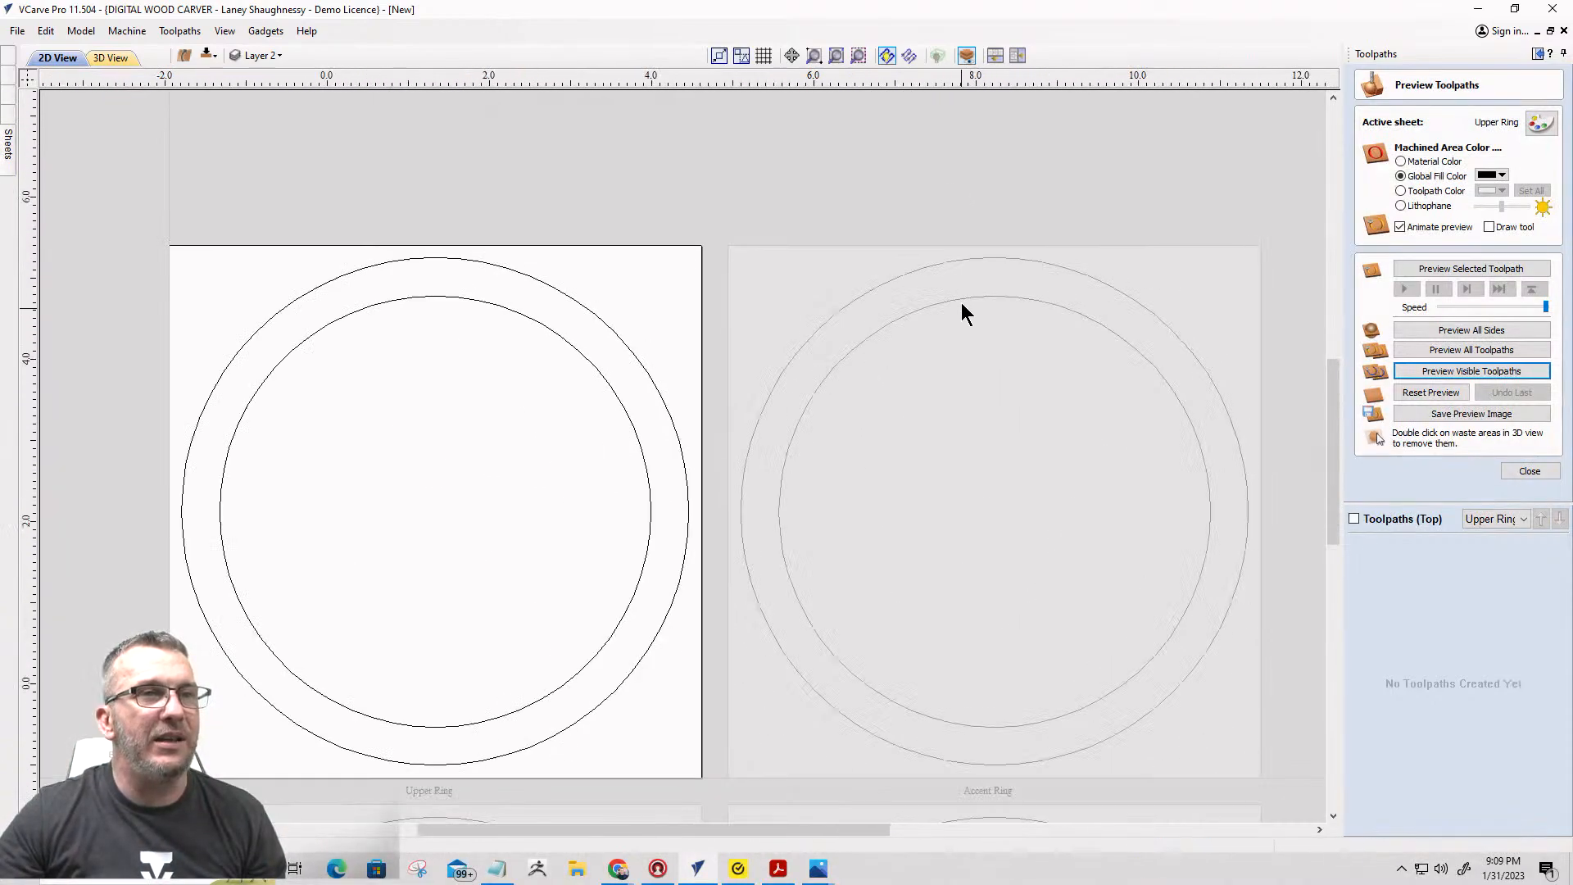
scroll(941, 405, up, 2)
scroll(934, 377, up, 1)
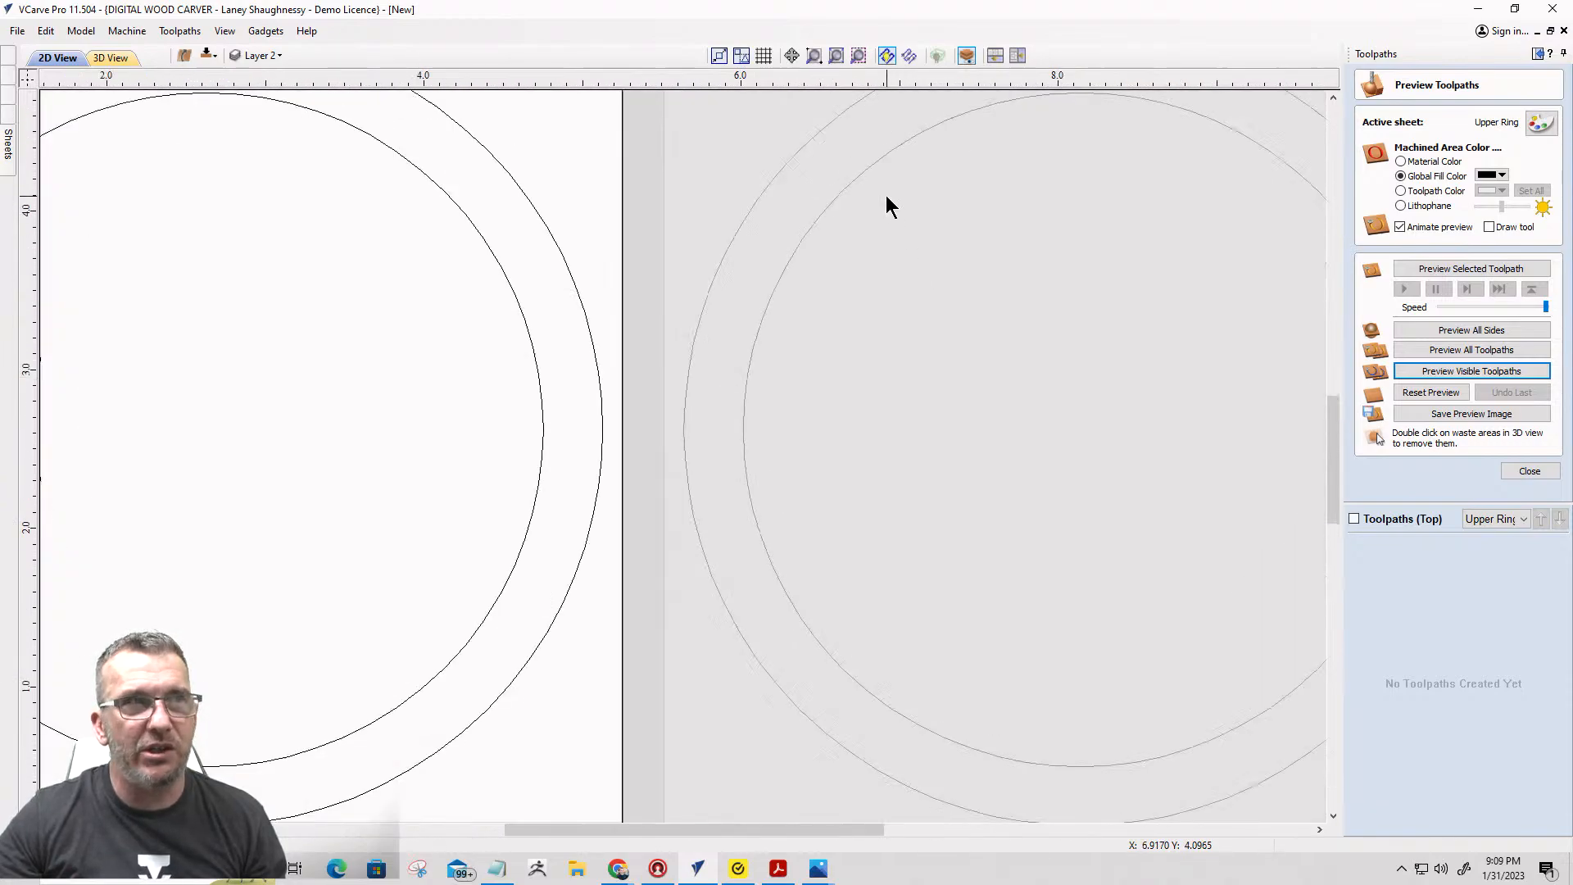
scroll(886, 241, down, 3)
scroll(888, 519, down, 2)
scroll(774, 396, up, 5)
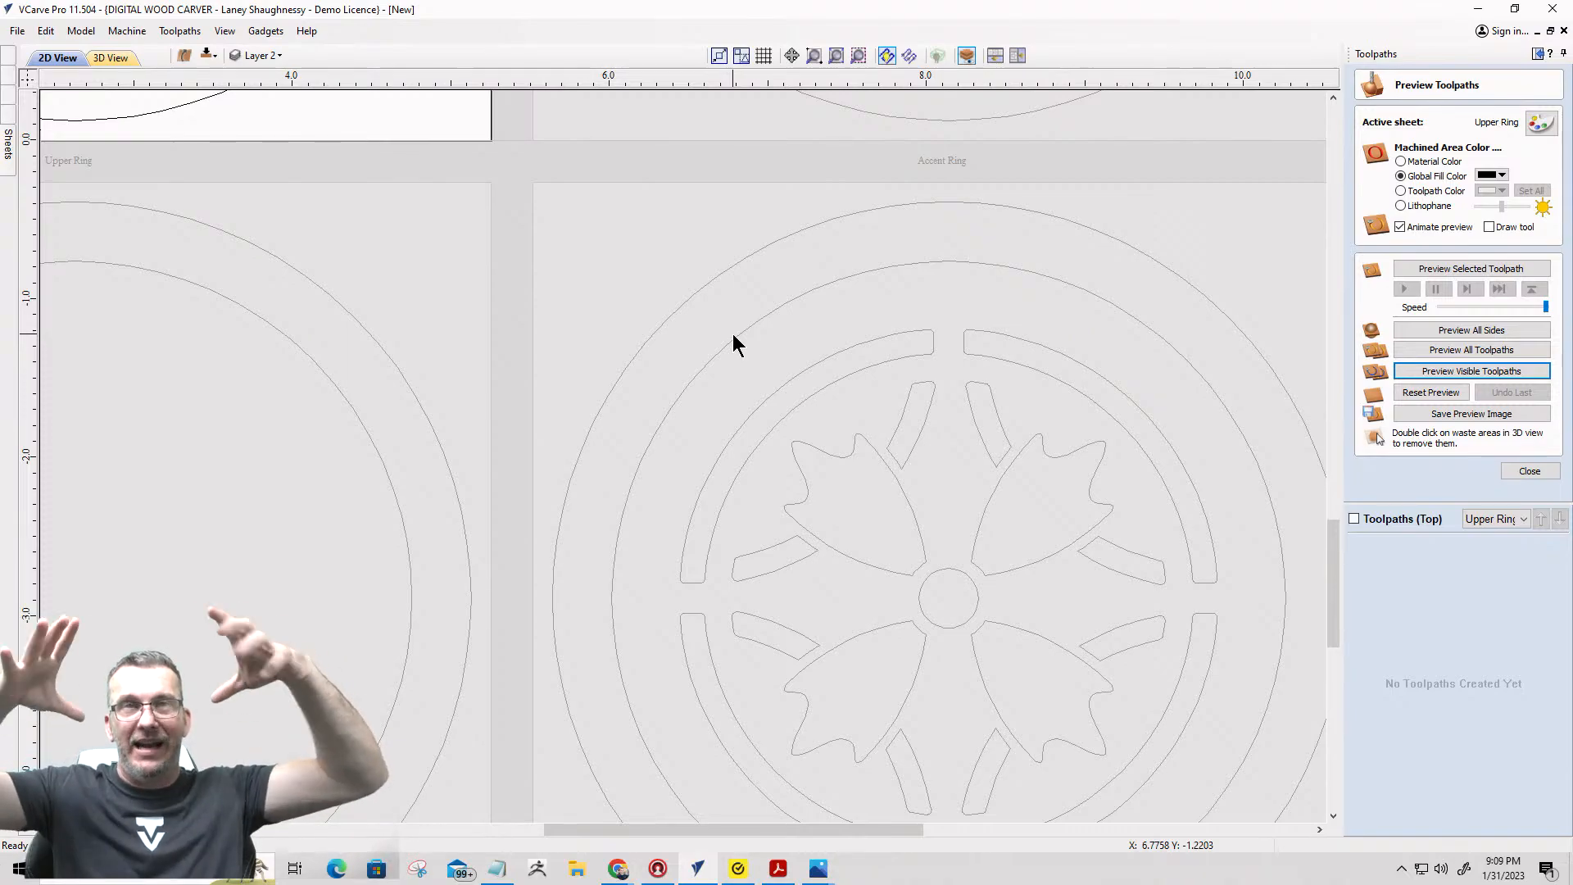
scroll(818, 337, down, 2)
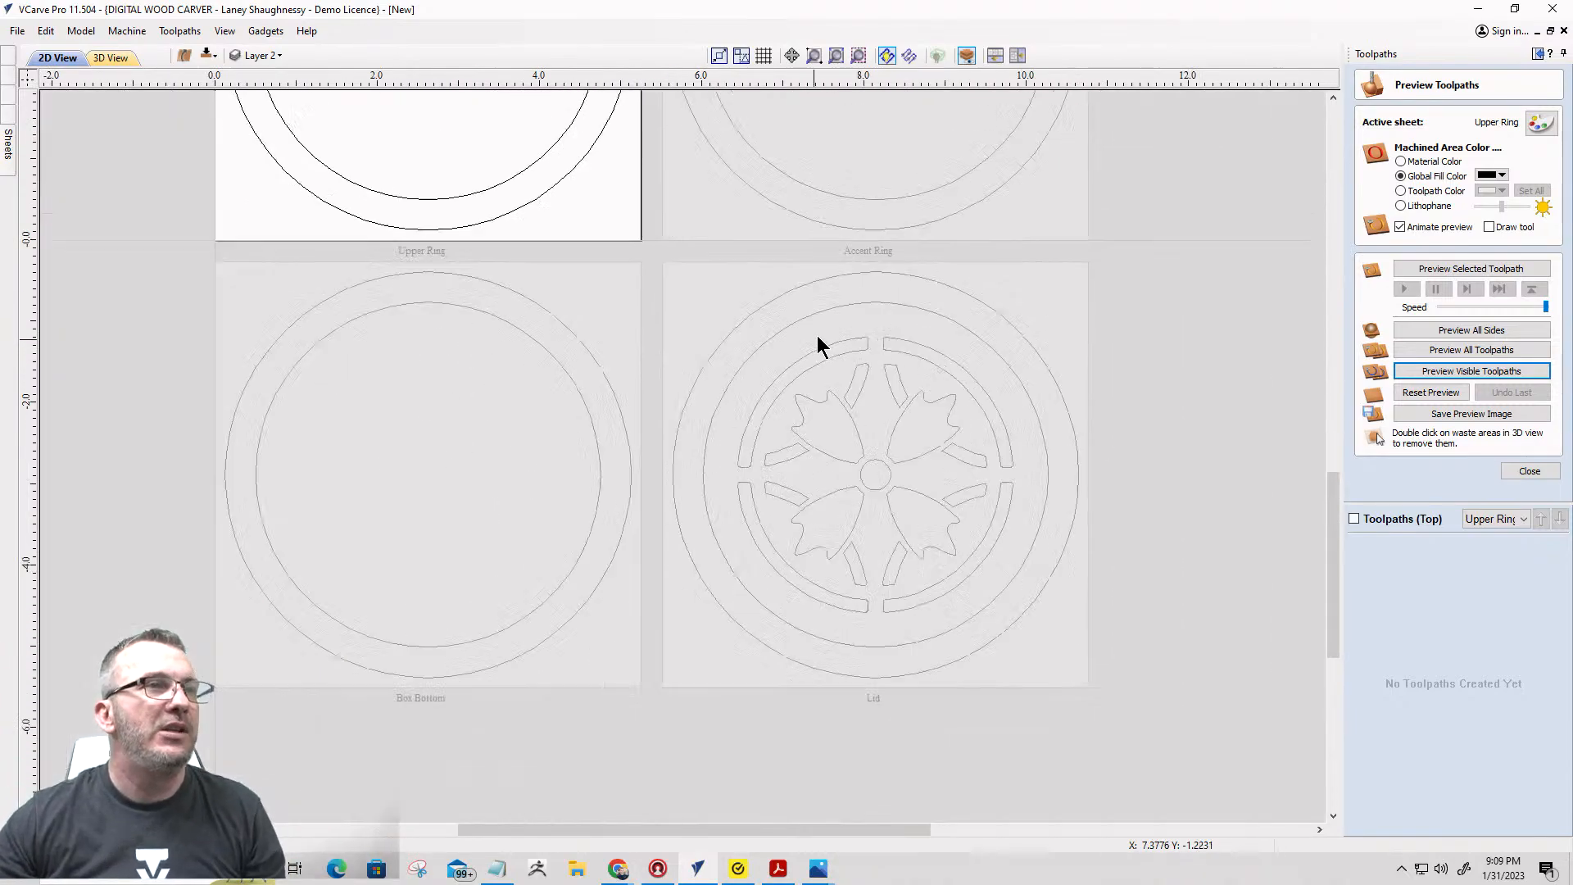
scroll(820, 344, down, 3)
scroll(556, 206, up, 2)
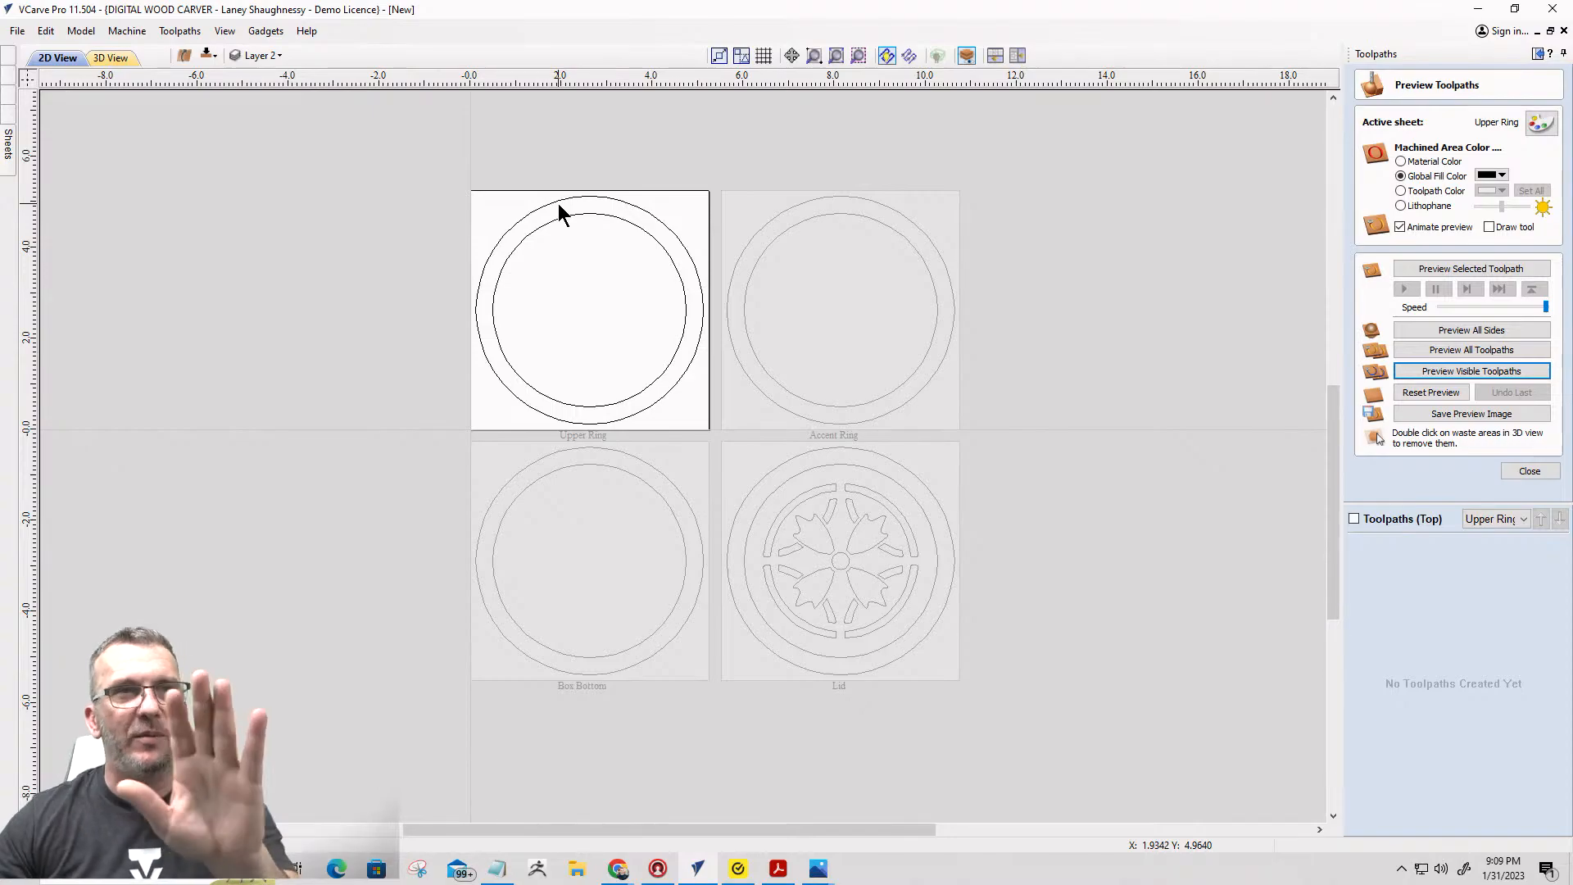
scroll(402, 238, up, 3)
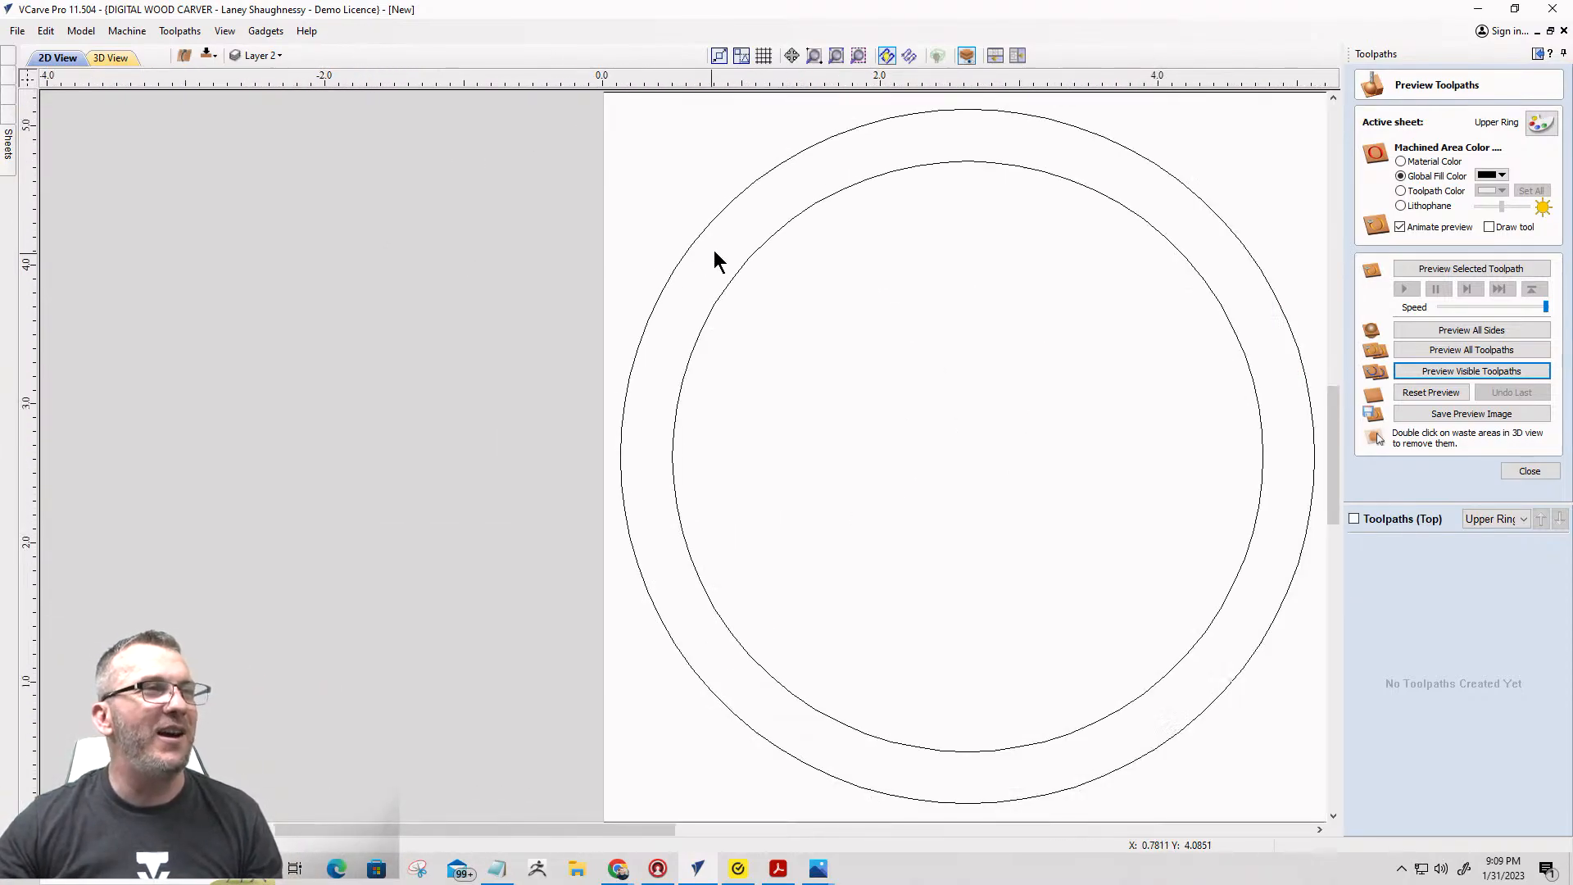
Offset the Upper Ring's inner circle outwards by 0.1875 inches, keeping the original.
click(700, 234)
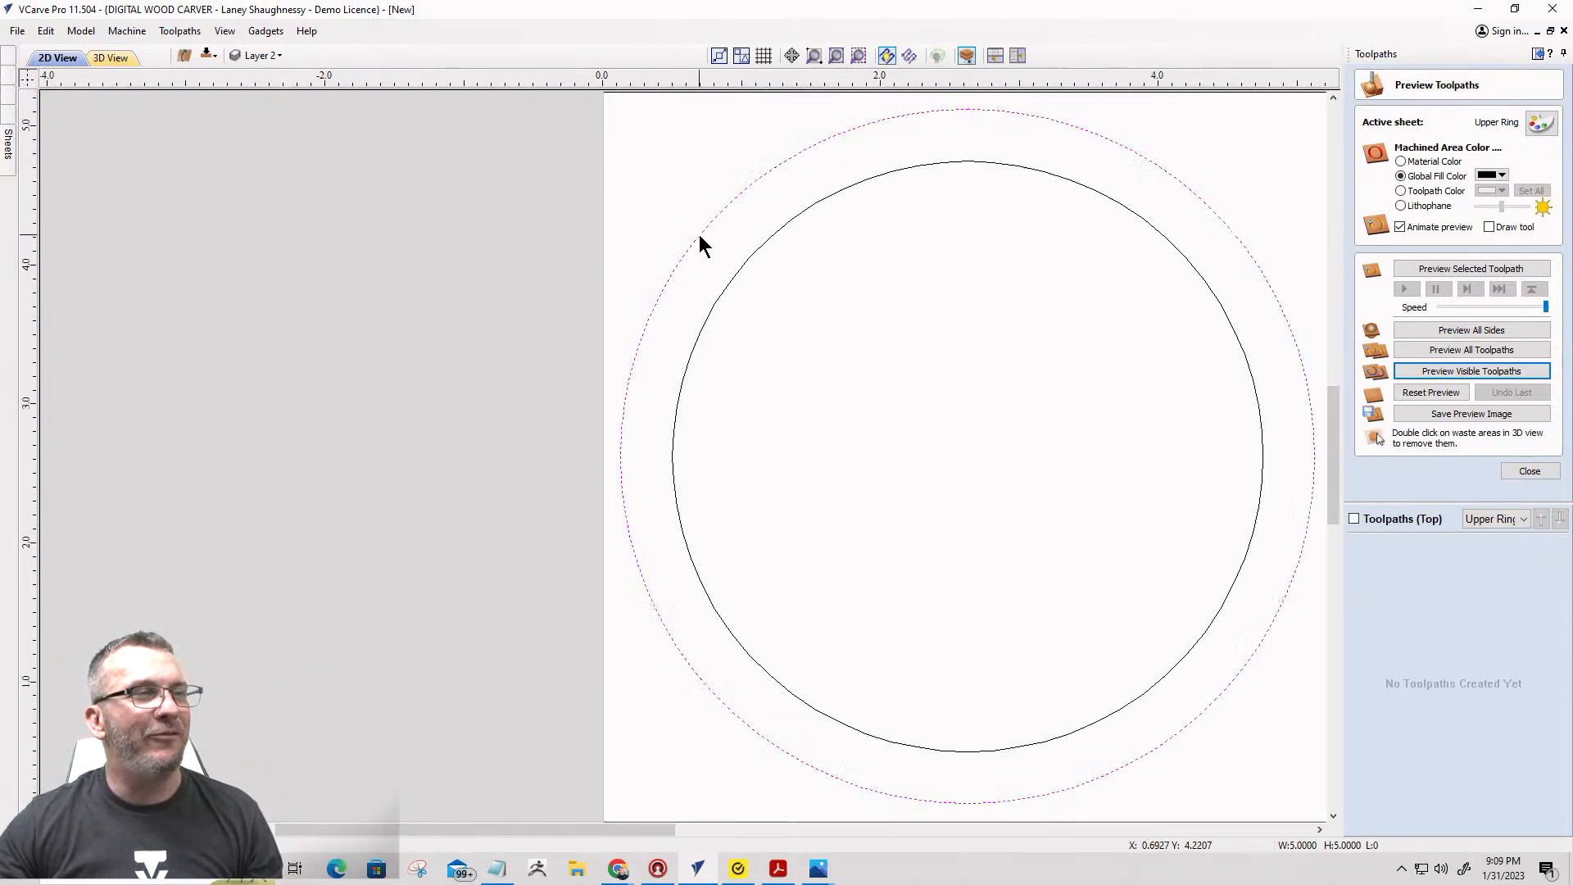
click(750, 260)
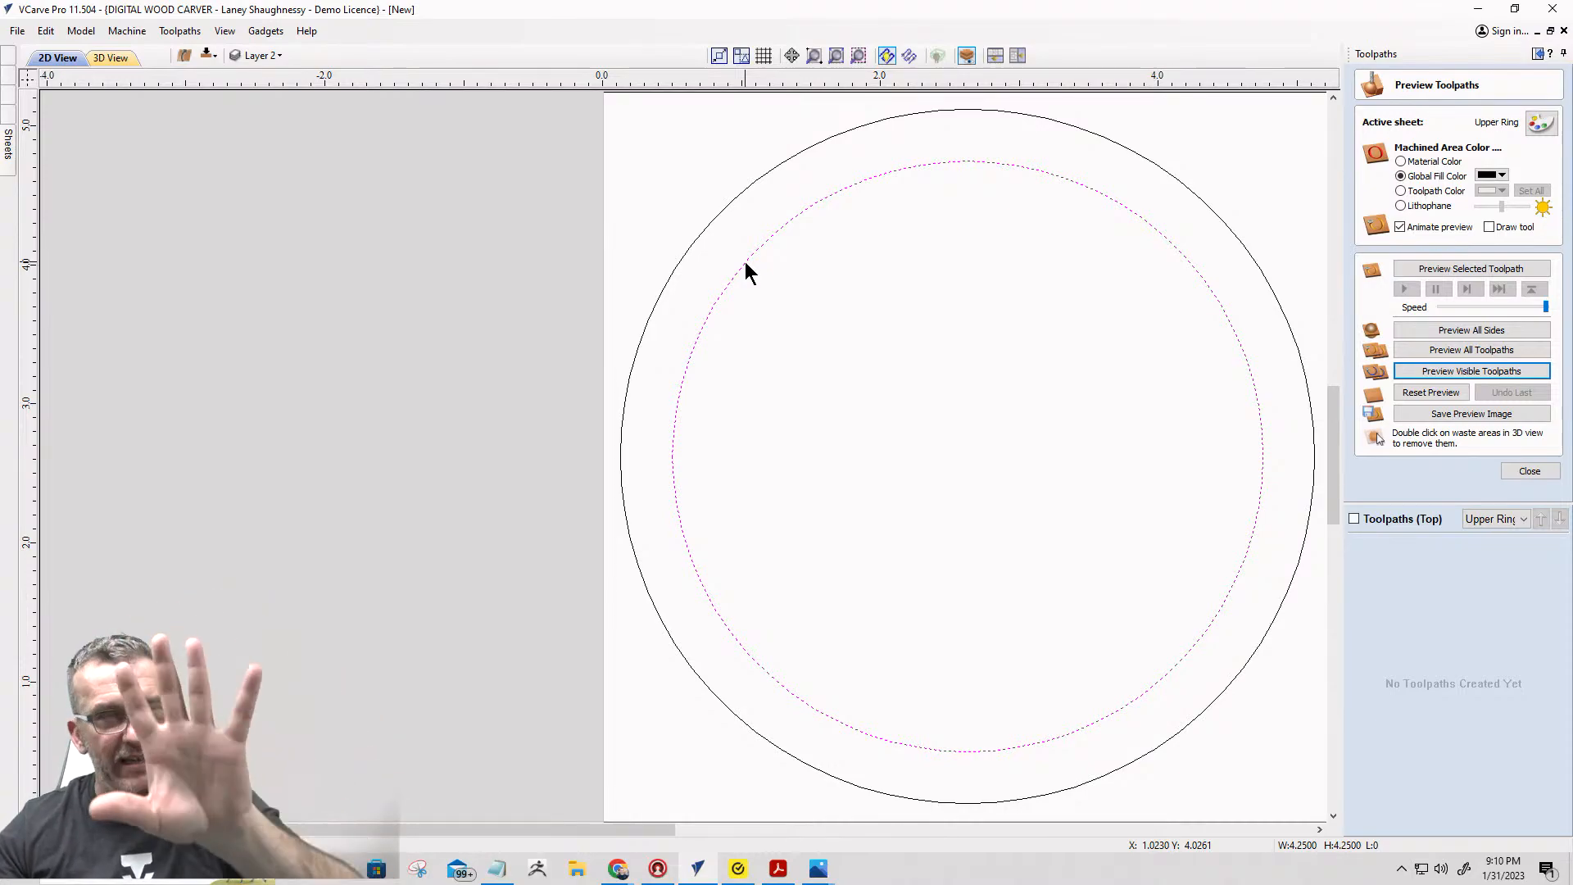
click(745, 262)
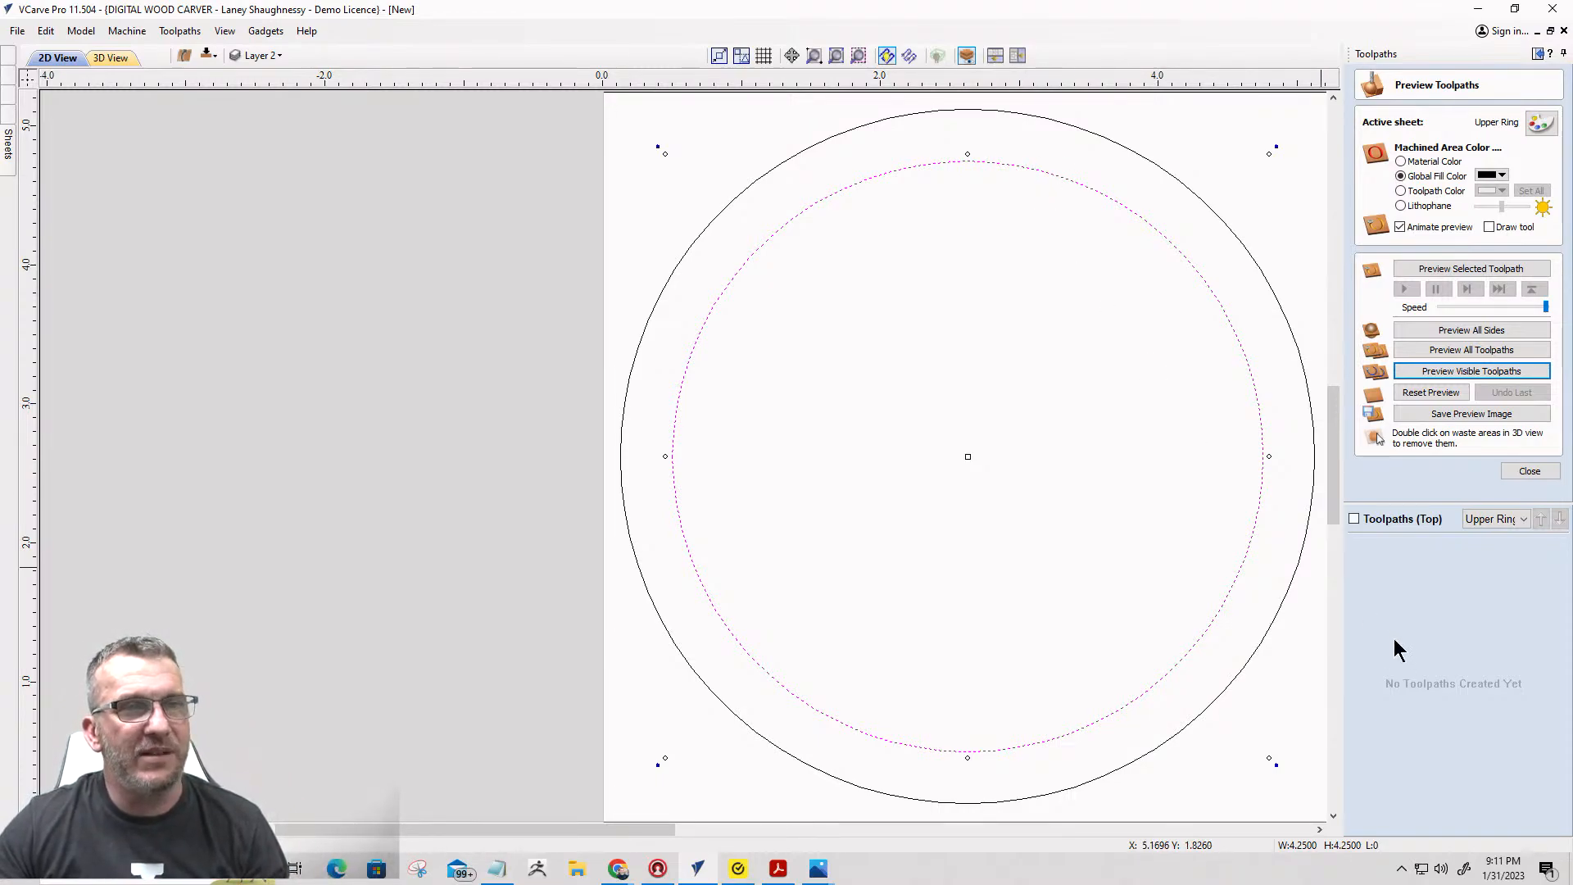
mouse_move(8, 67)
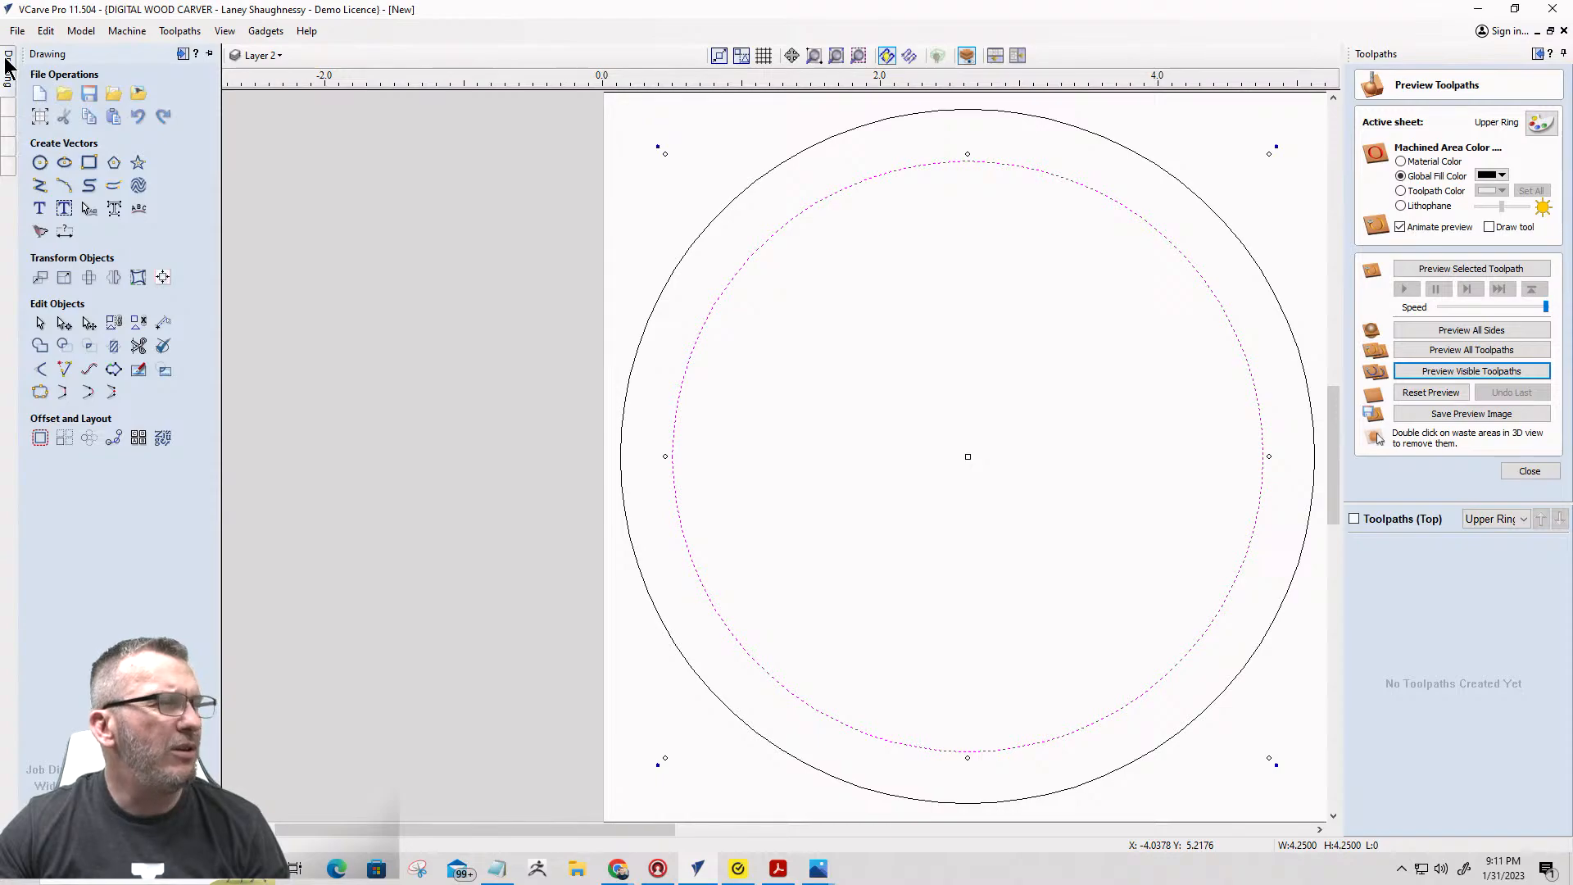
click(38, 439)
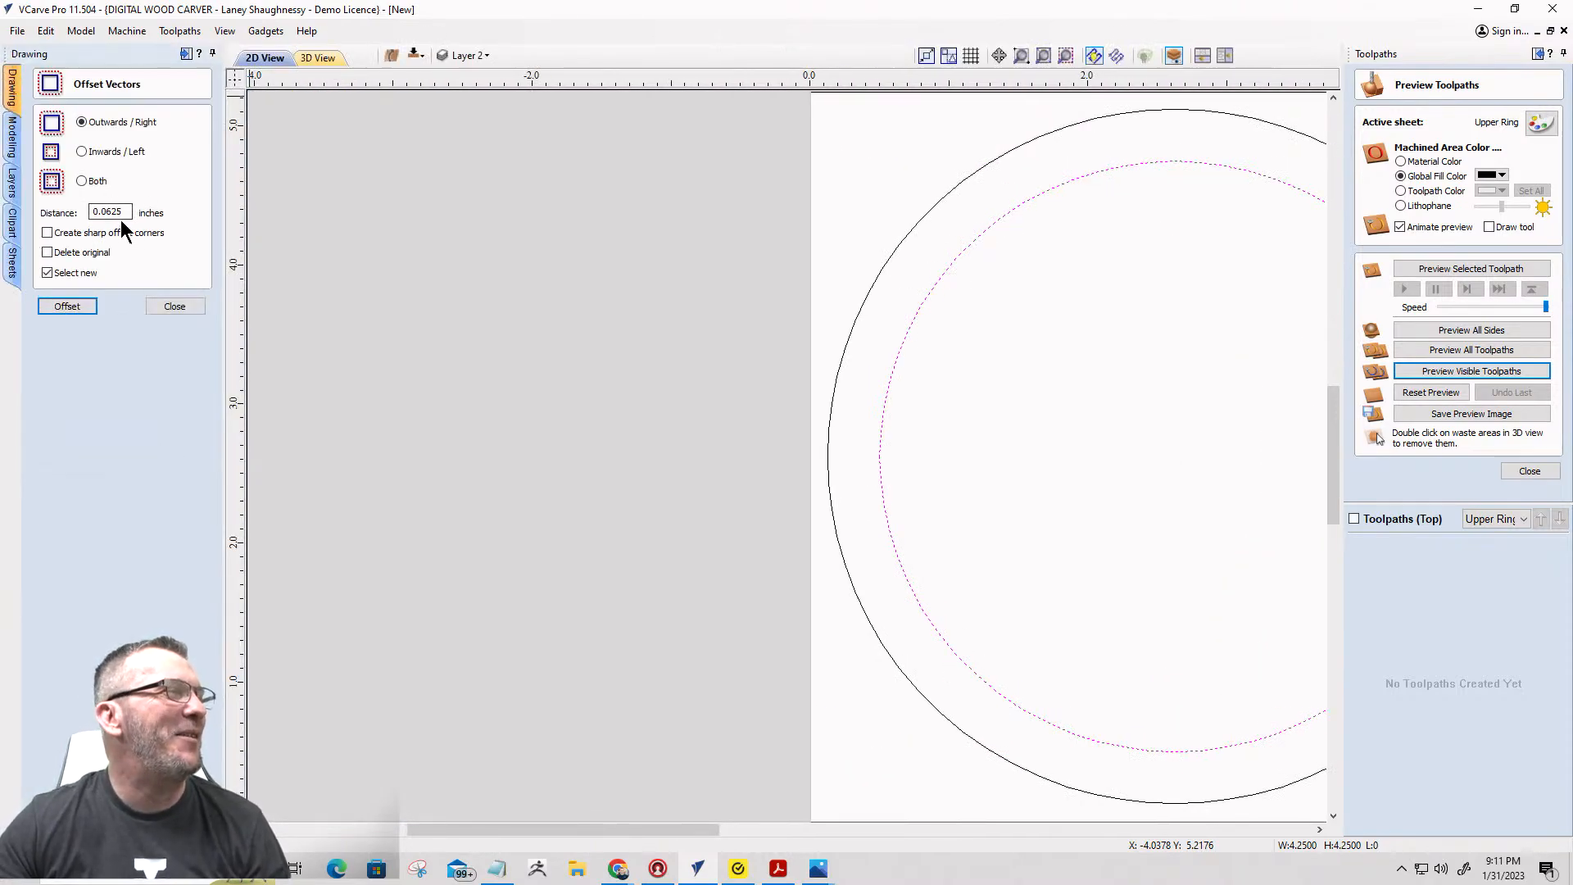
drag(123, 213, 83, 211)
text(.1875)
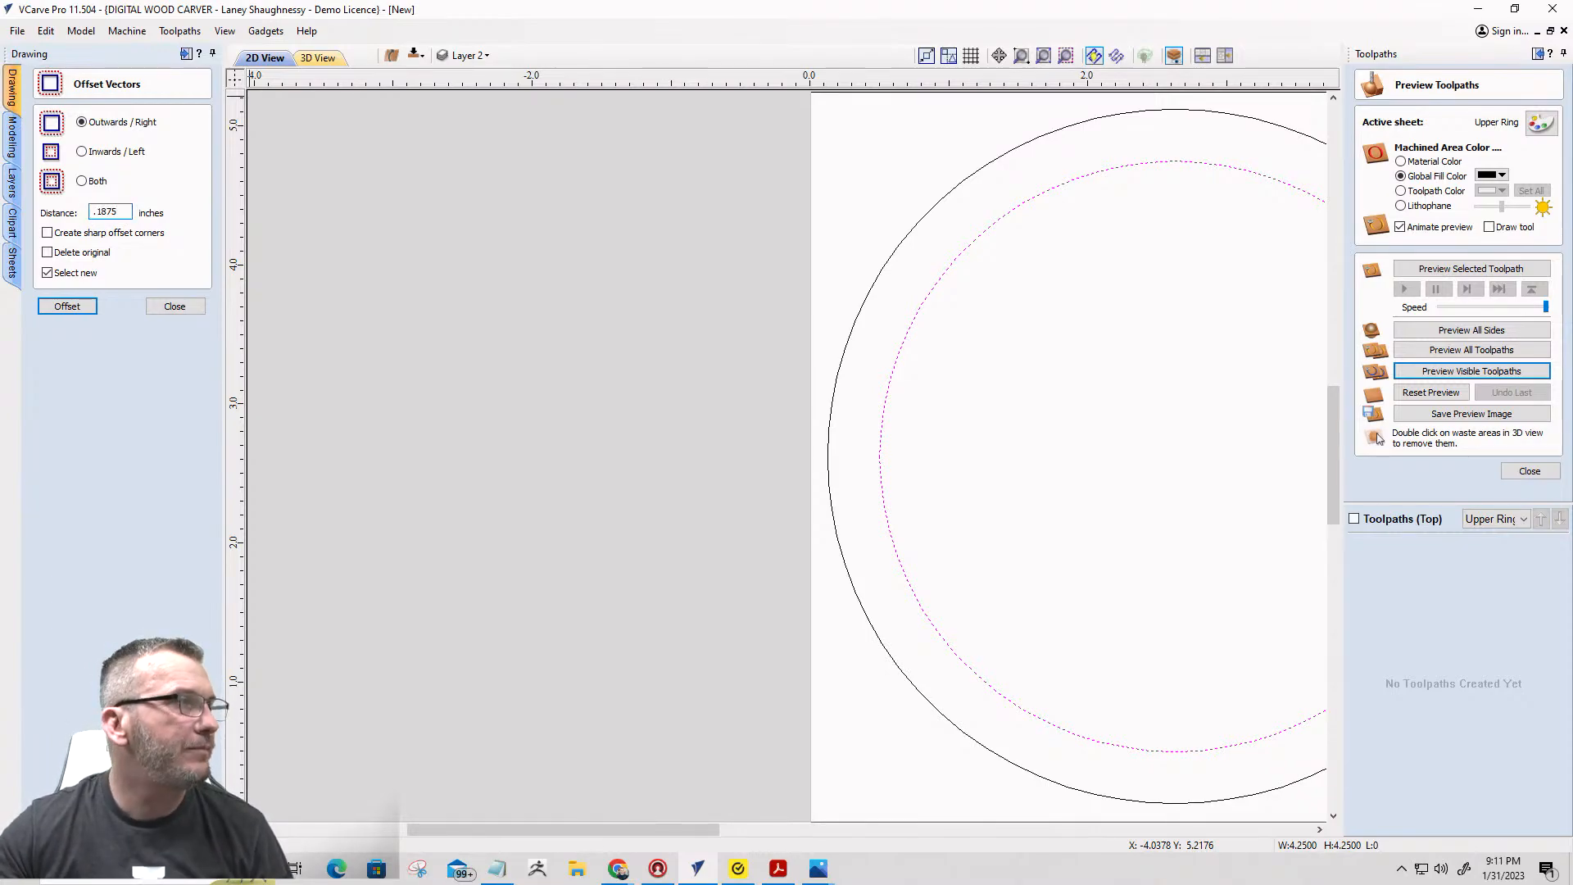
click(67, 306)
scroll(961, 246, down, 1)
scroll(989, 215, up, 5)
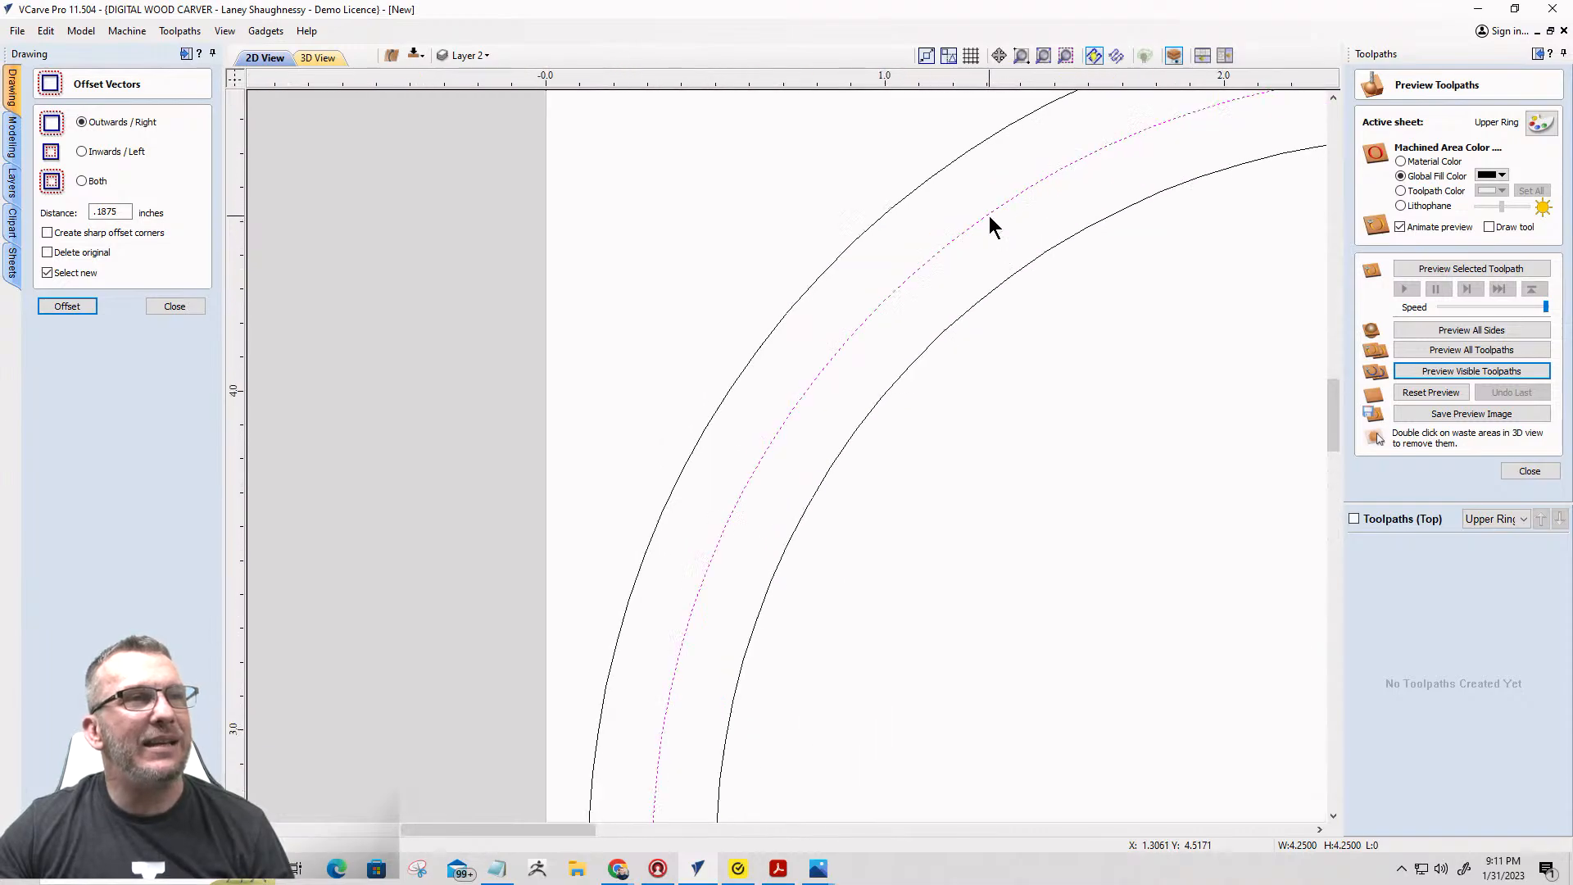
scroll(829, 104, down, 4)
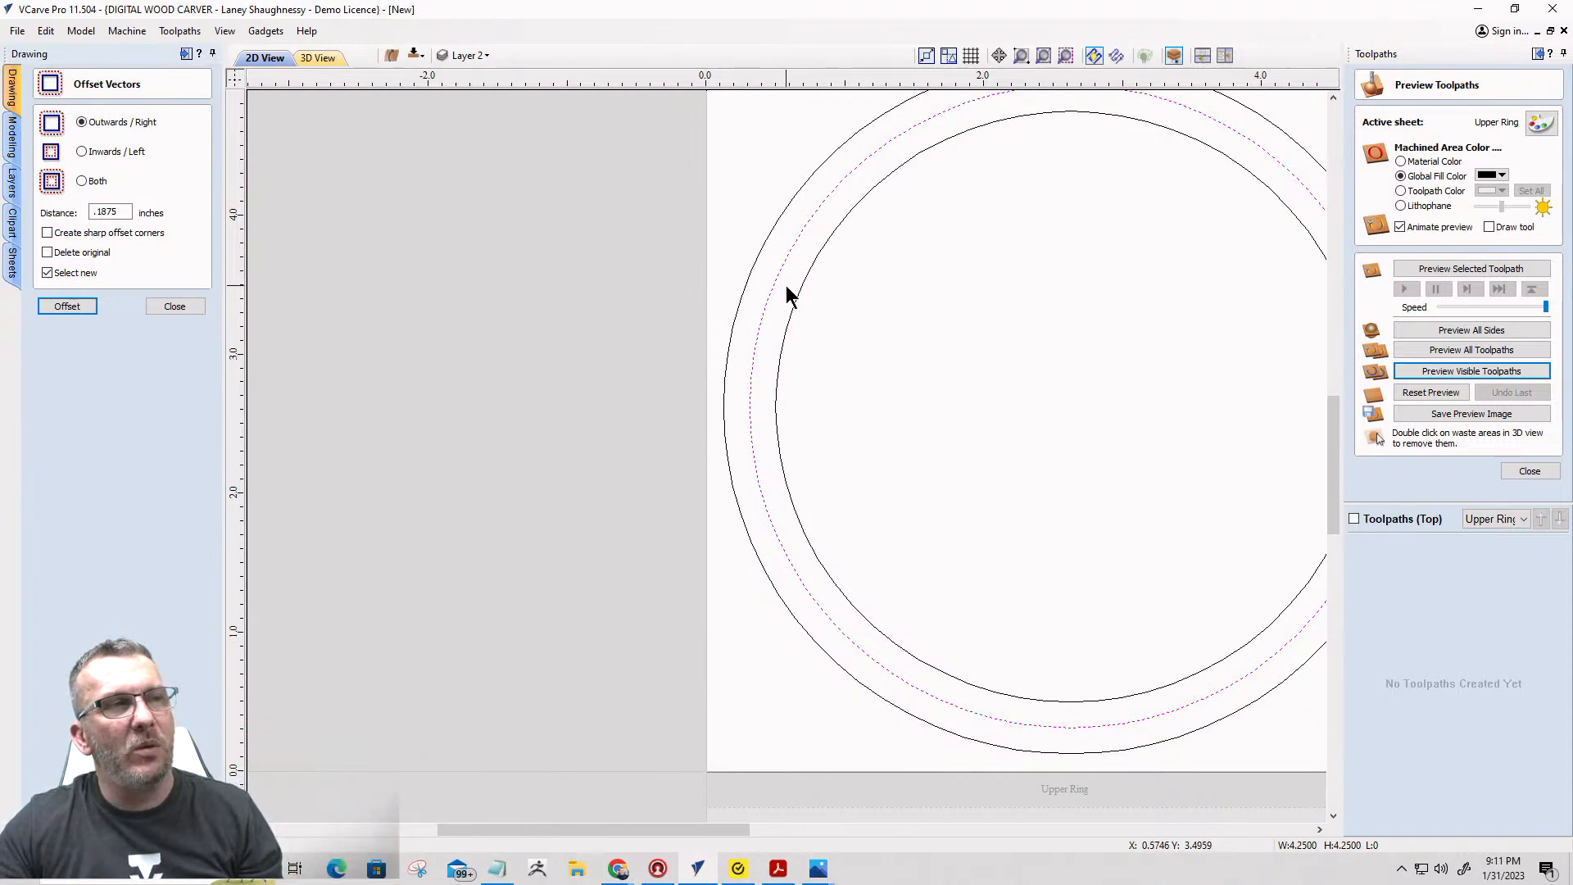
Offset the Upper Ring's outer circle outwards by 0.02 inches and close the offset form.
click(773, 232)
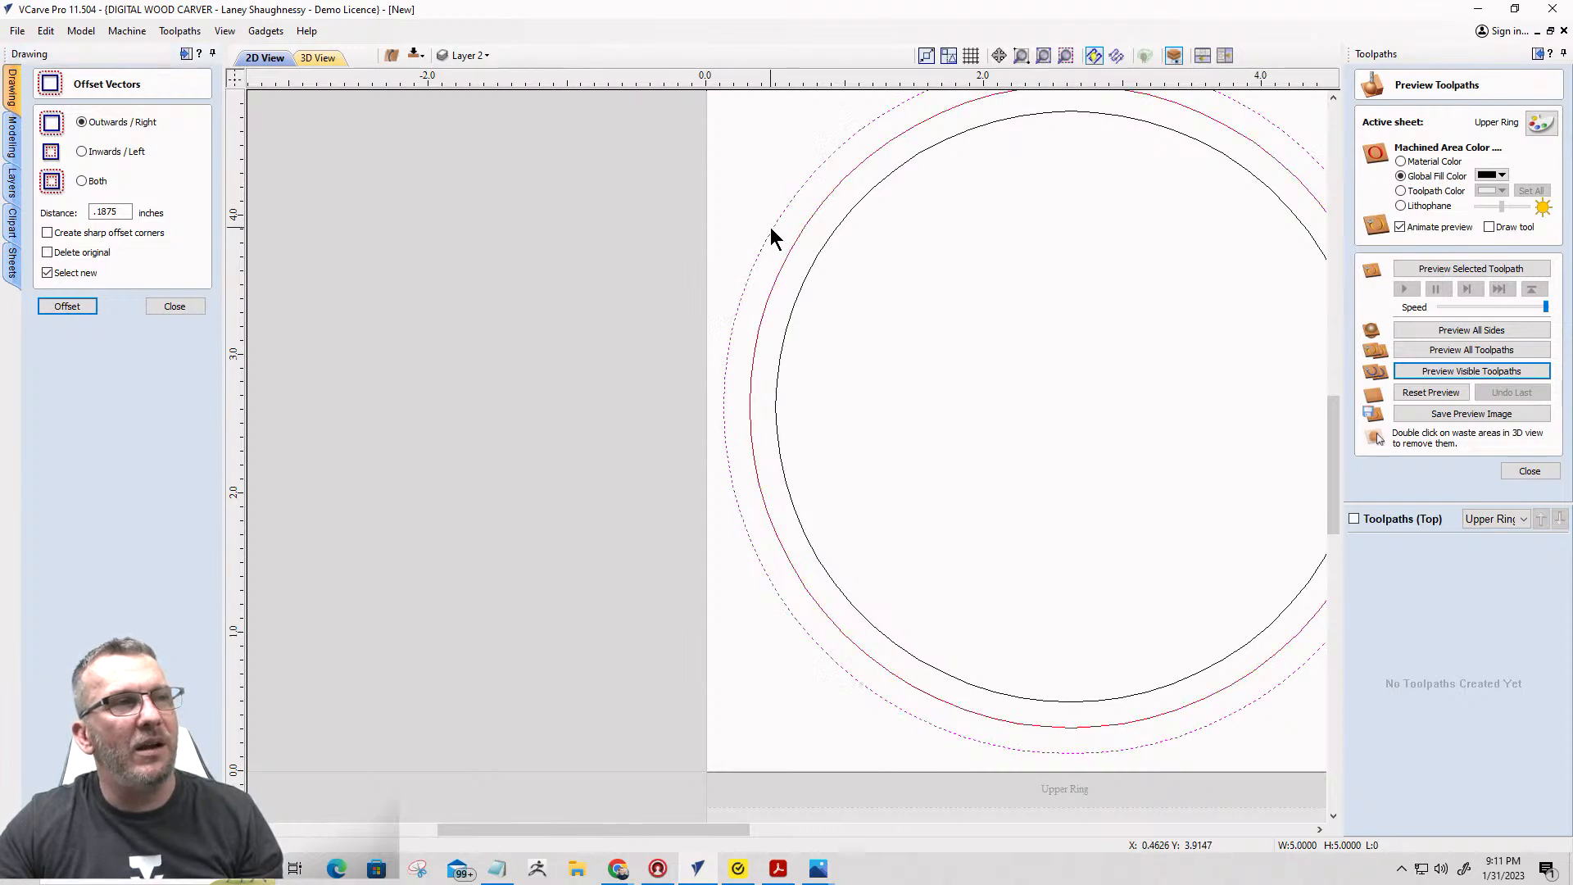
drag(120, 213, 68, 203)
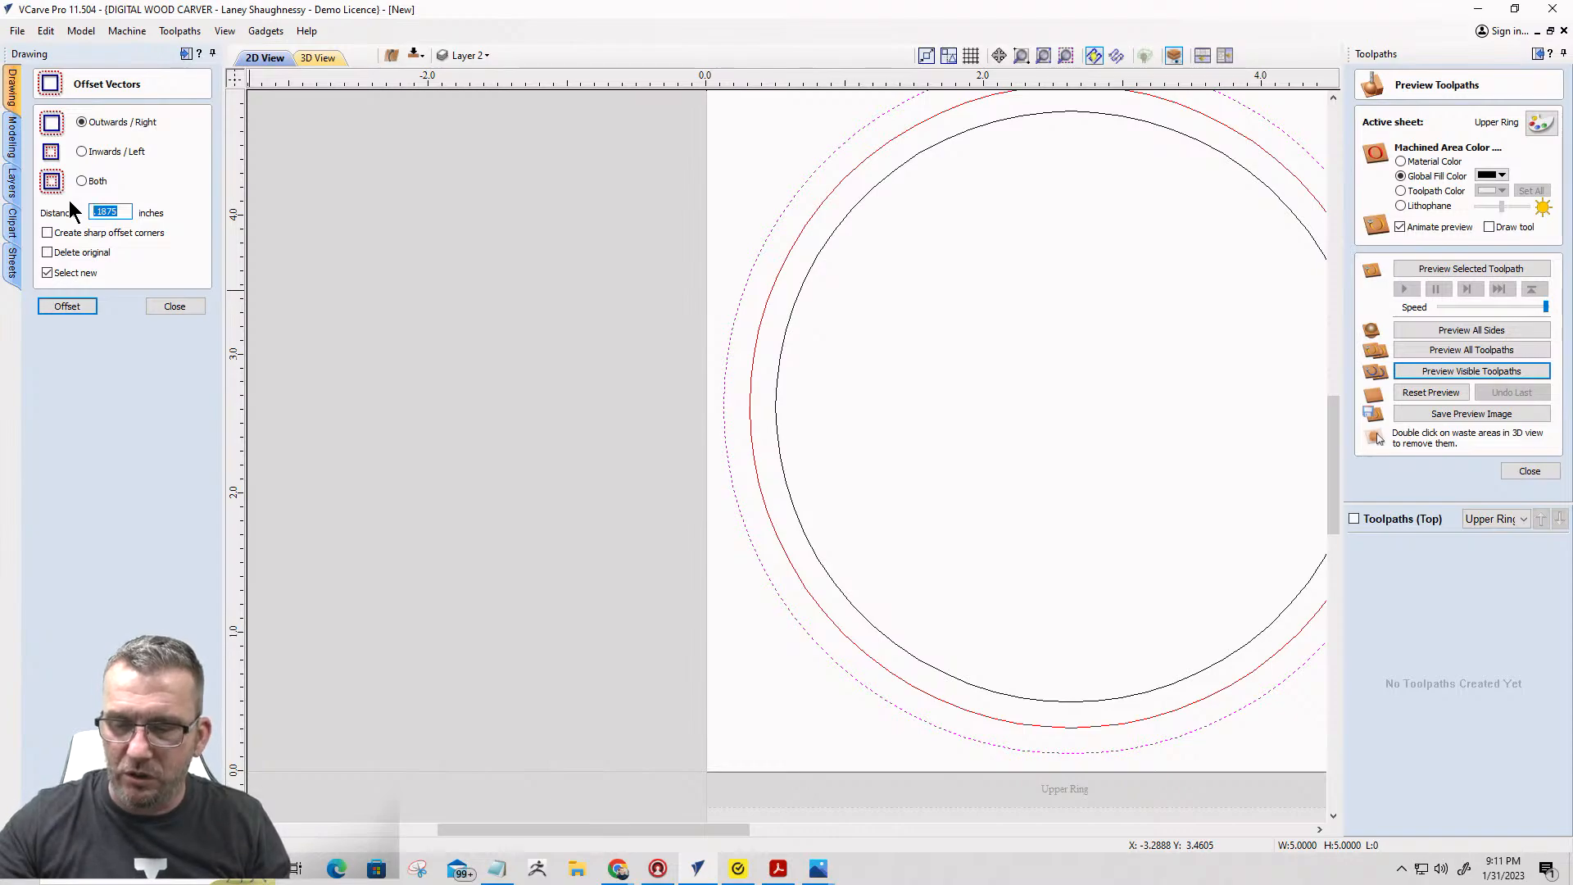
text(.02)
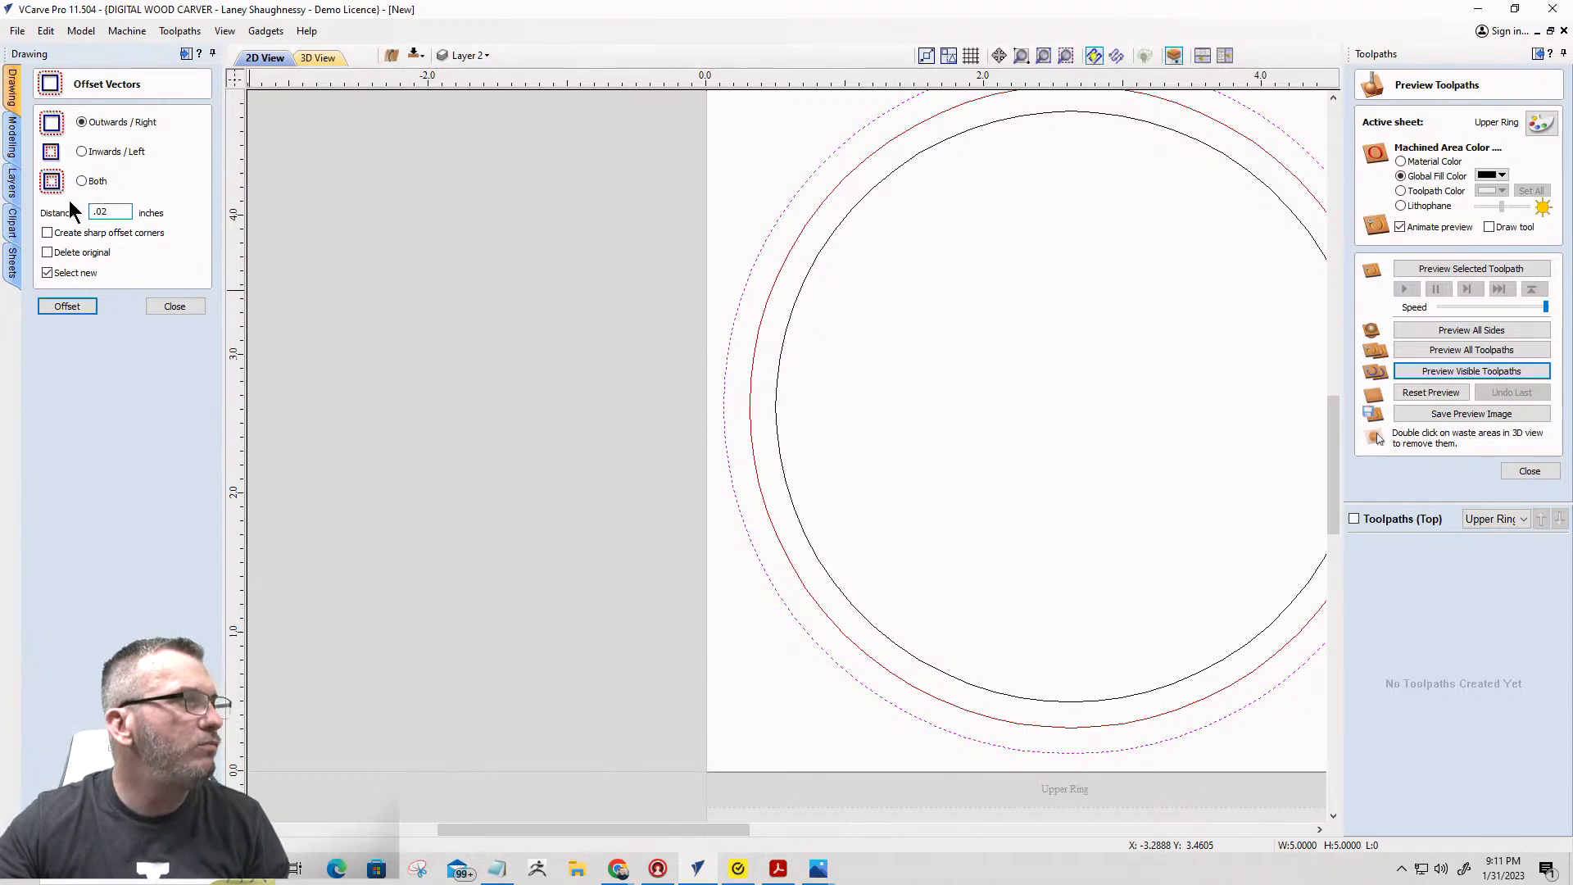
click(70, 308)
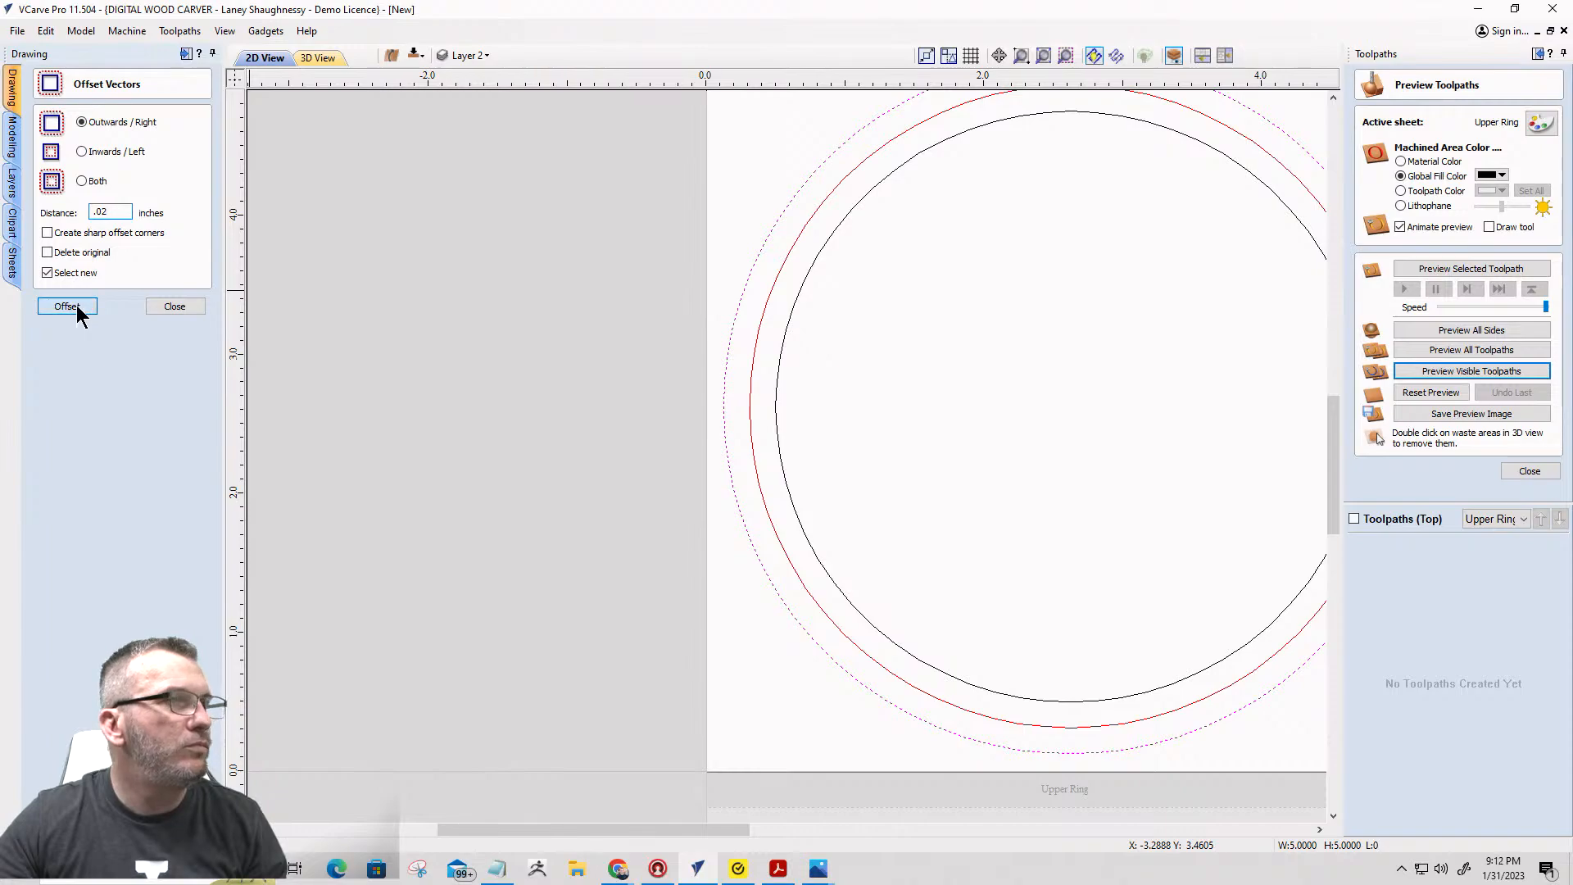
click(174, 307)
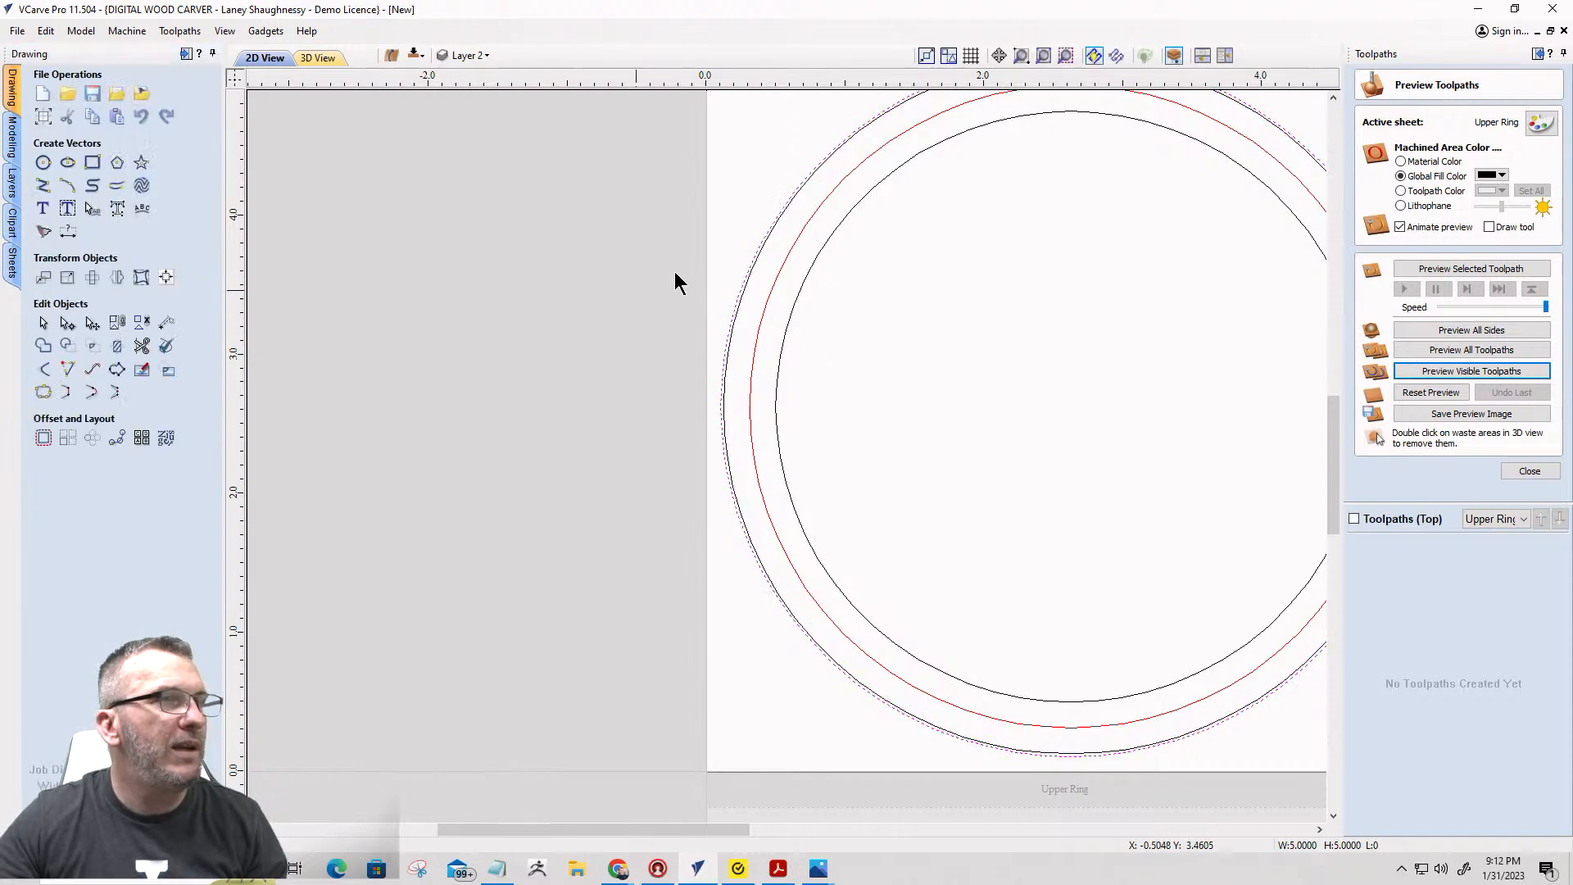
Try to calculate a 0.25-inch-deep pocket toolpath between the two new offset circles with the 0.25-inch end mill.
click(791, 245)
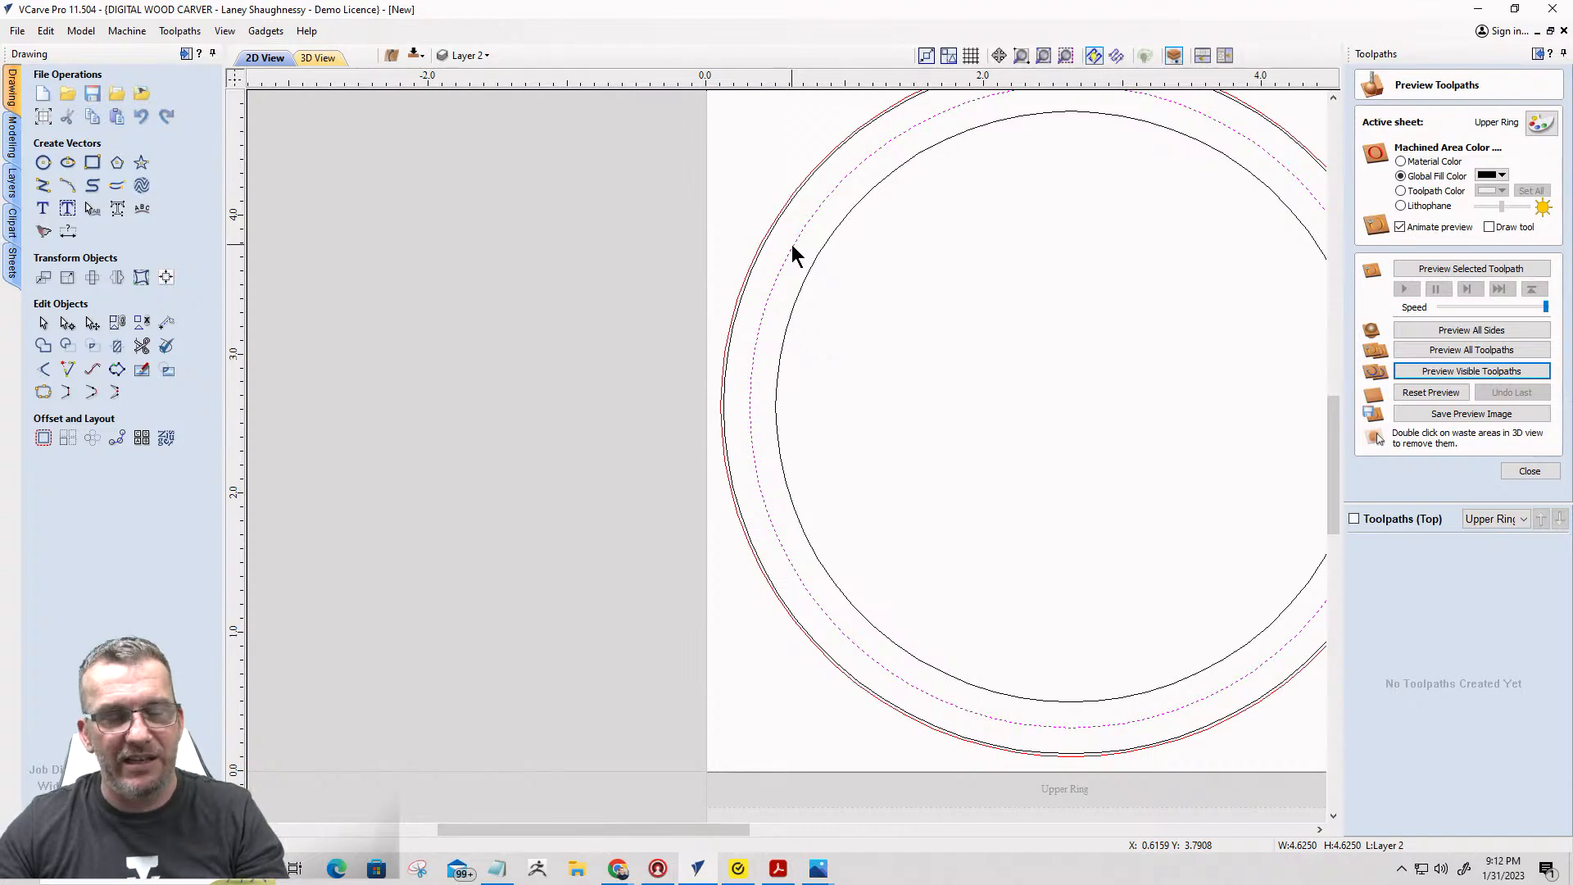
scroll(773, 228, up, 3)
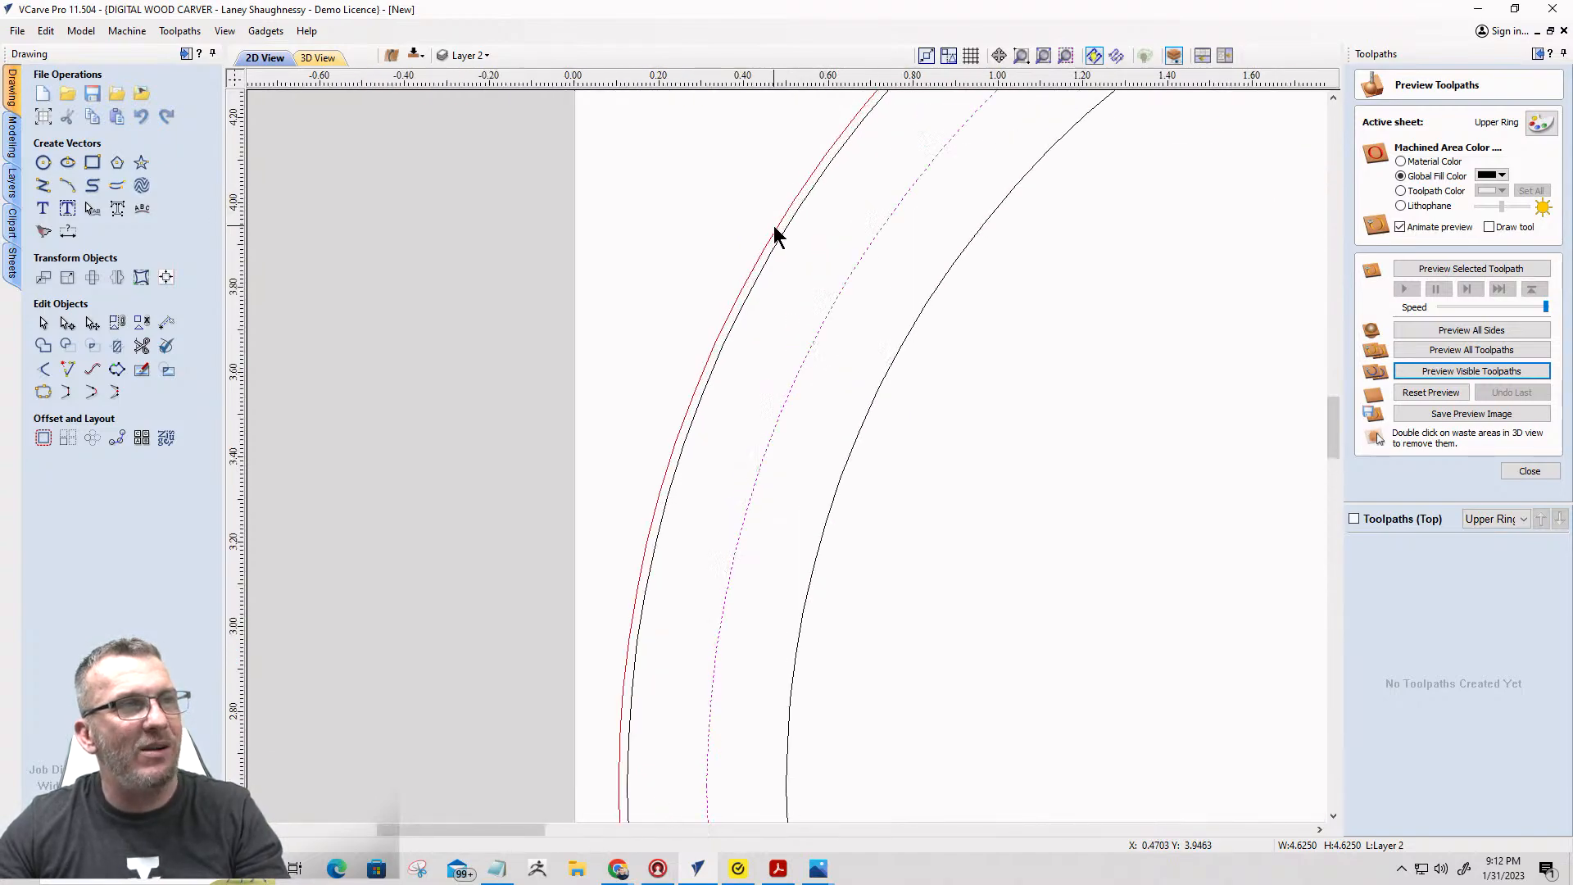
shift+click(770, 230)
scroll(754, 217, down, 2)
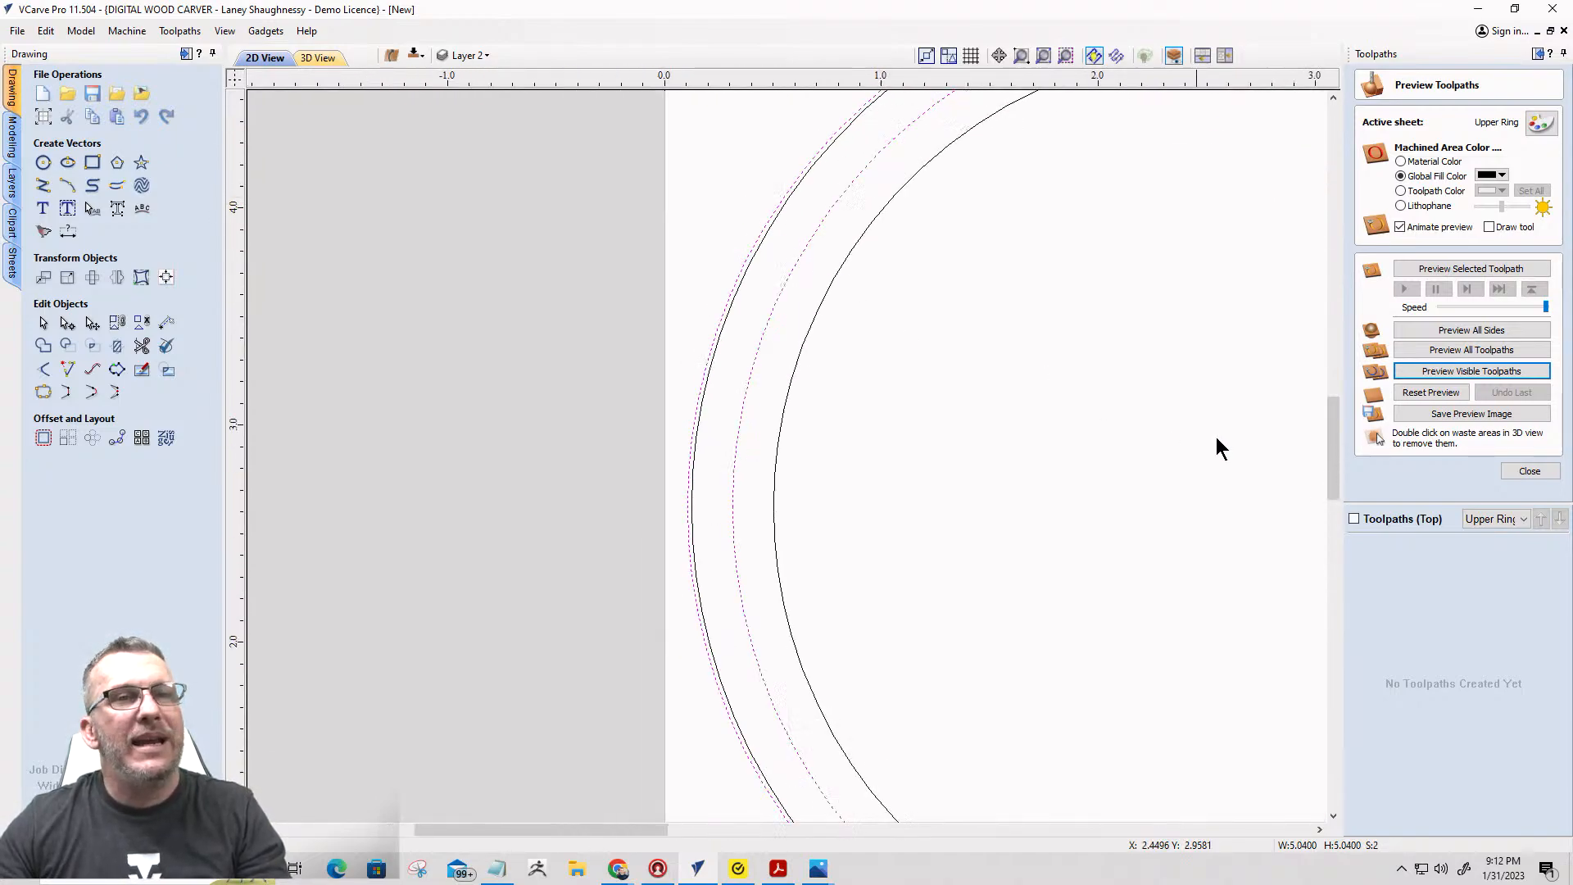
click(1528, 470)
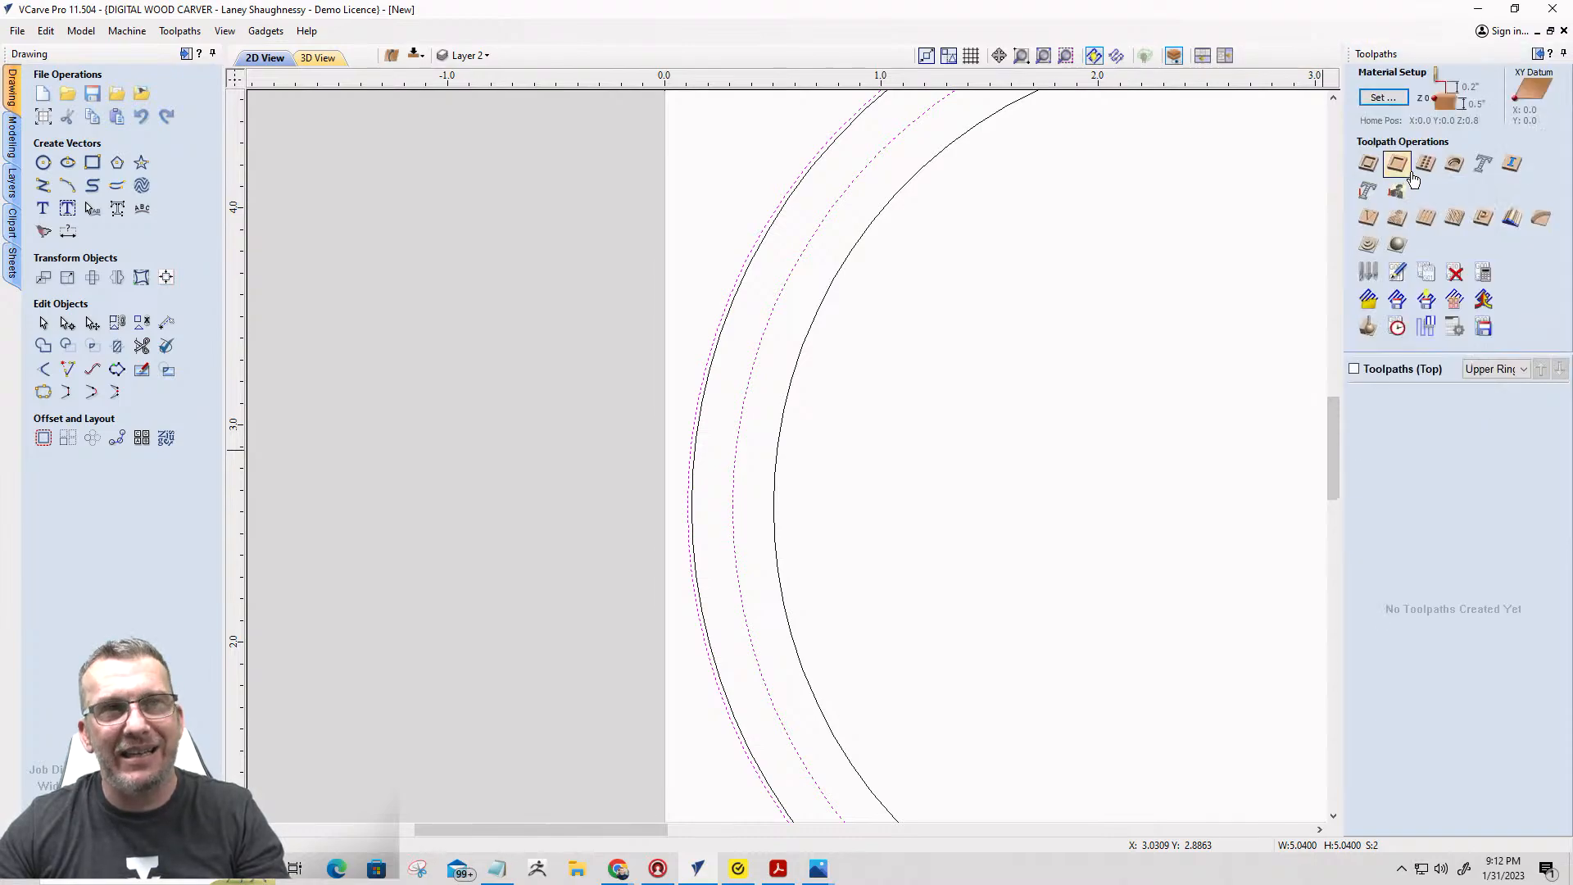
click(1396, 164)
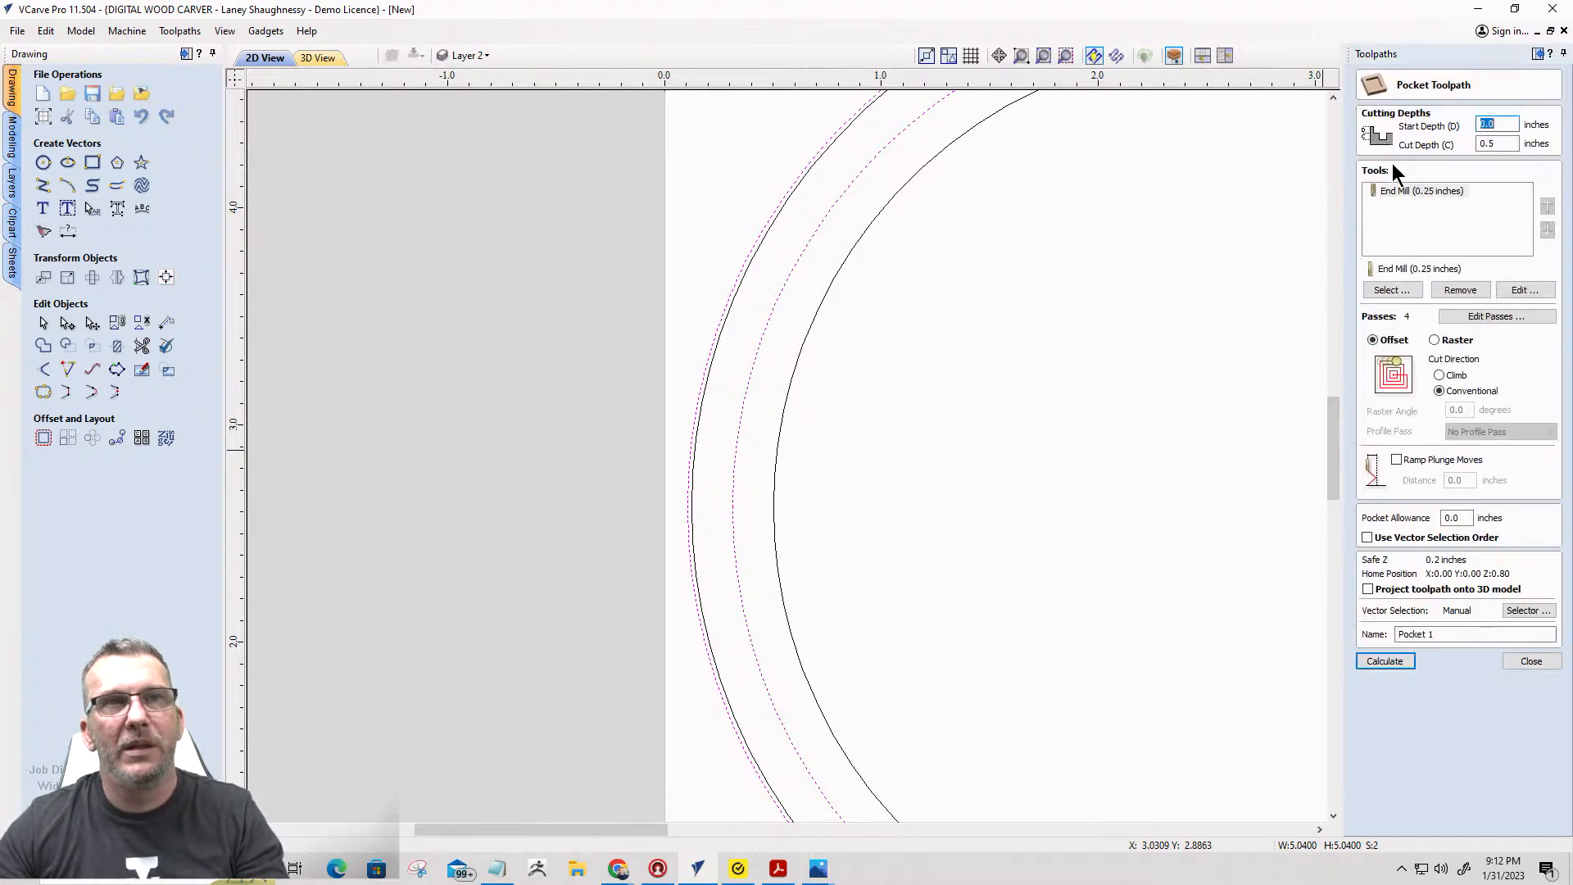
drag(1510, 145, 1472, 145)
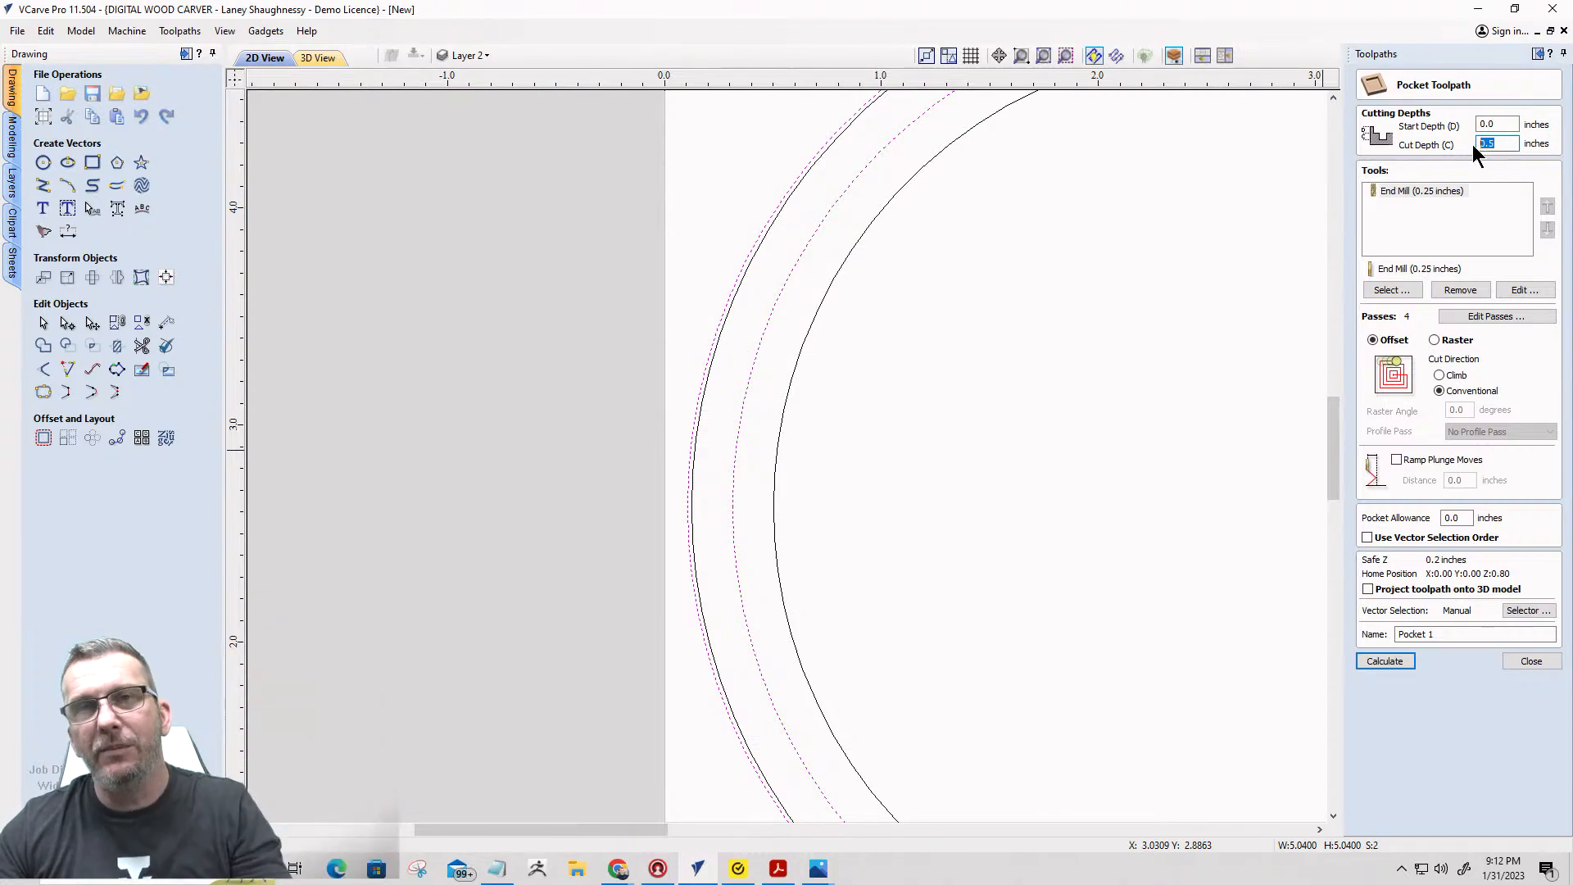
text(.)
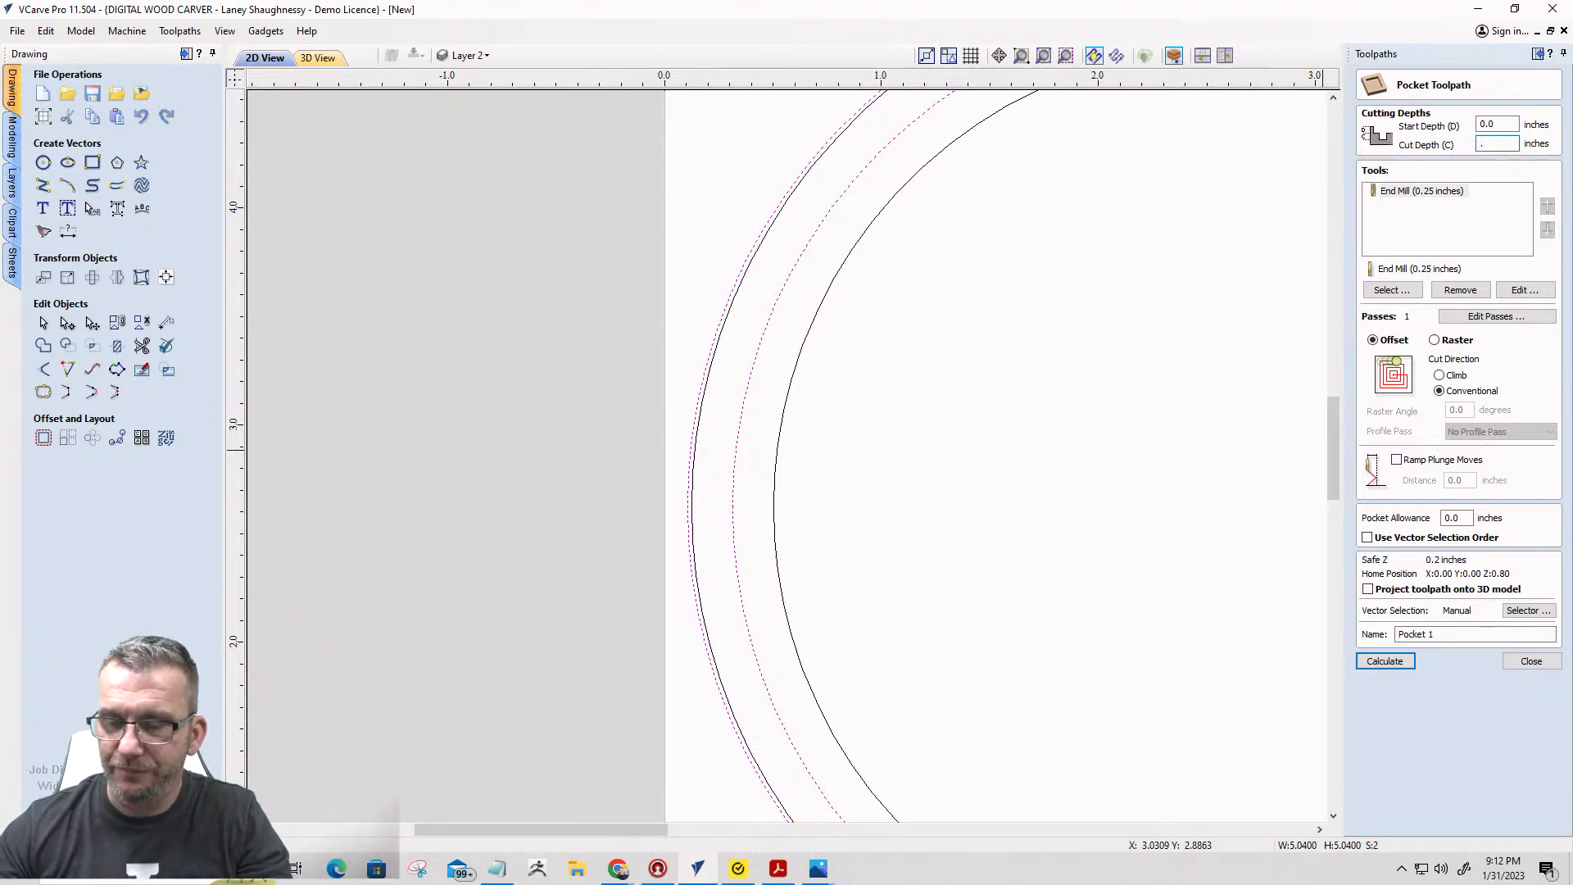
click(1384, 662)
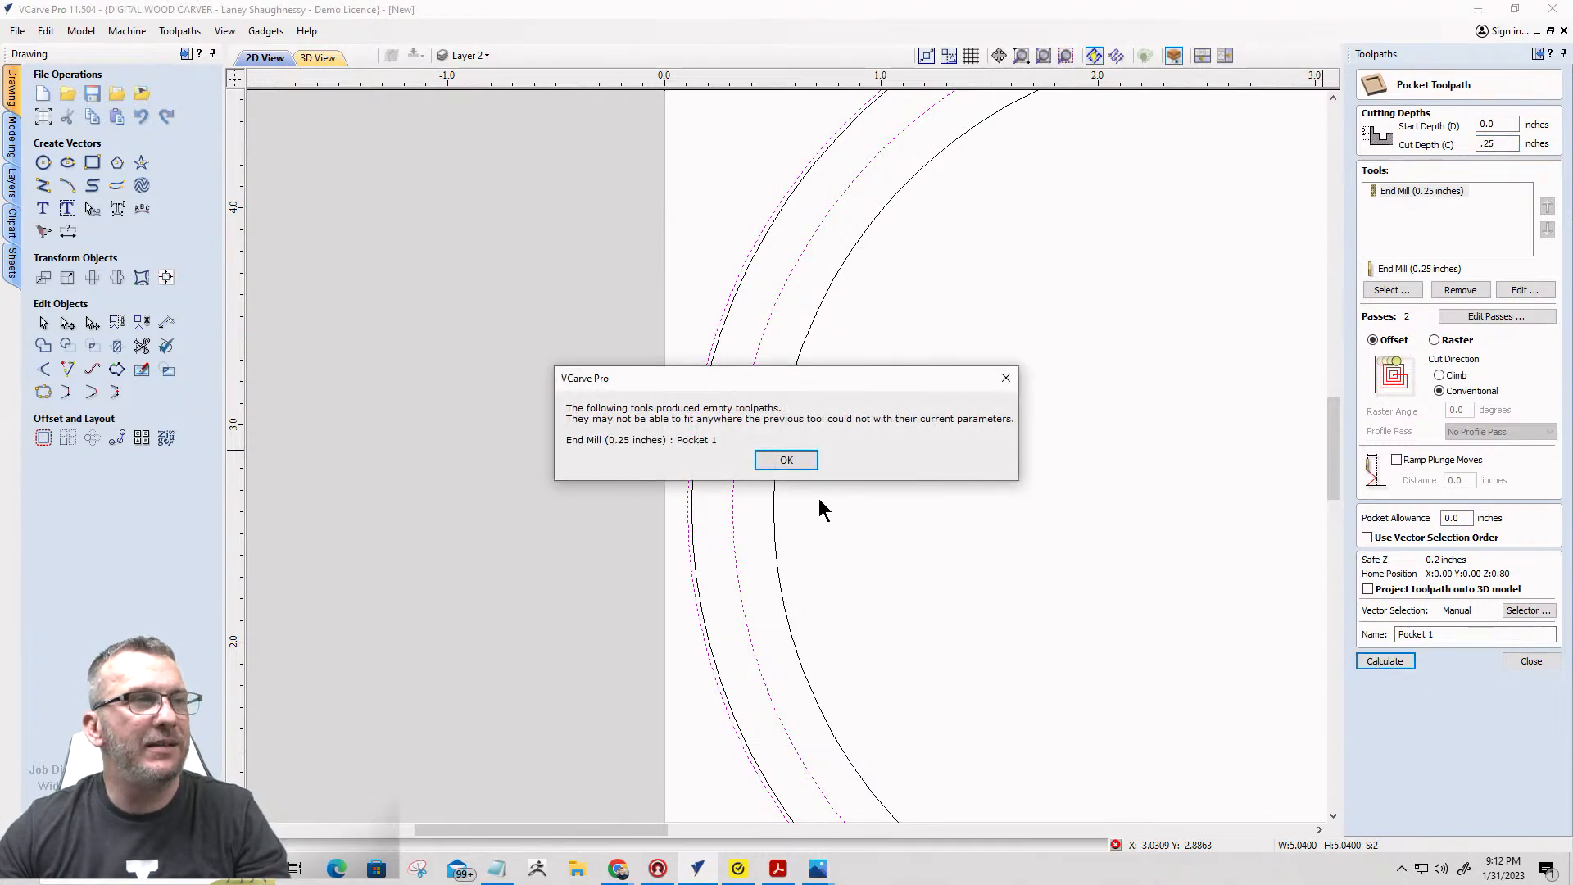
click(784, 460)
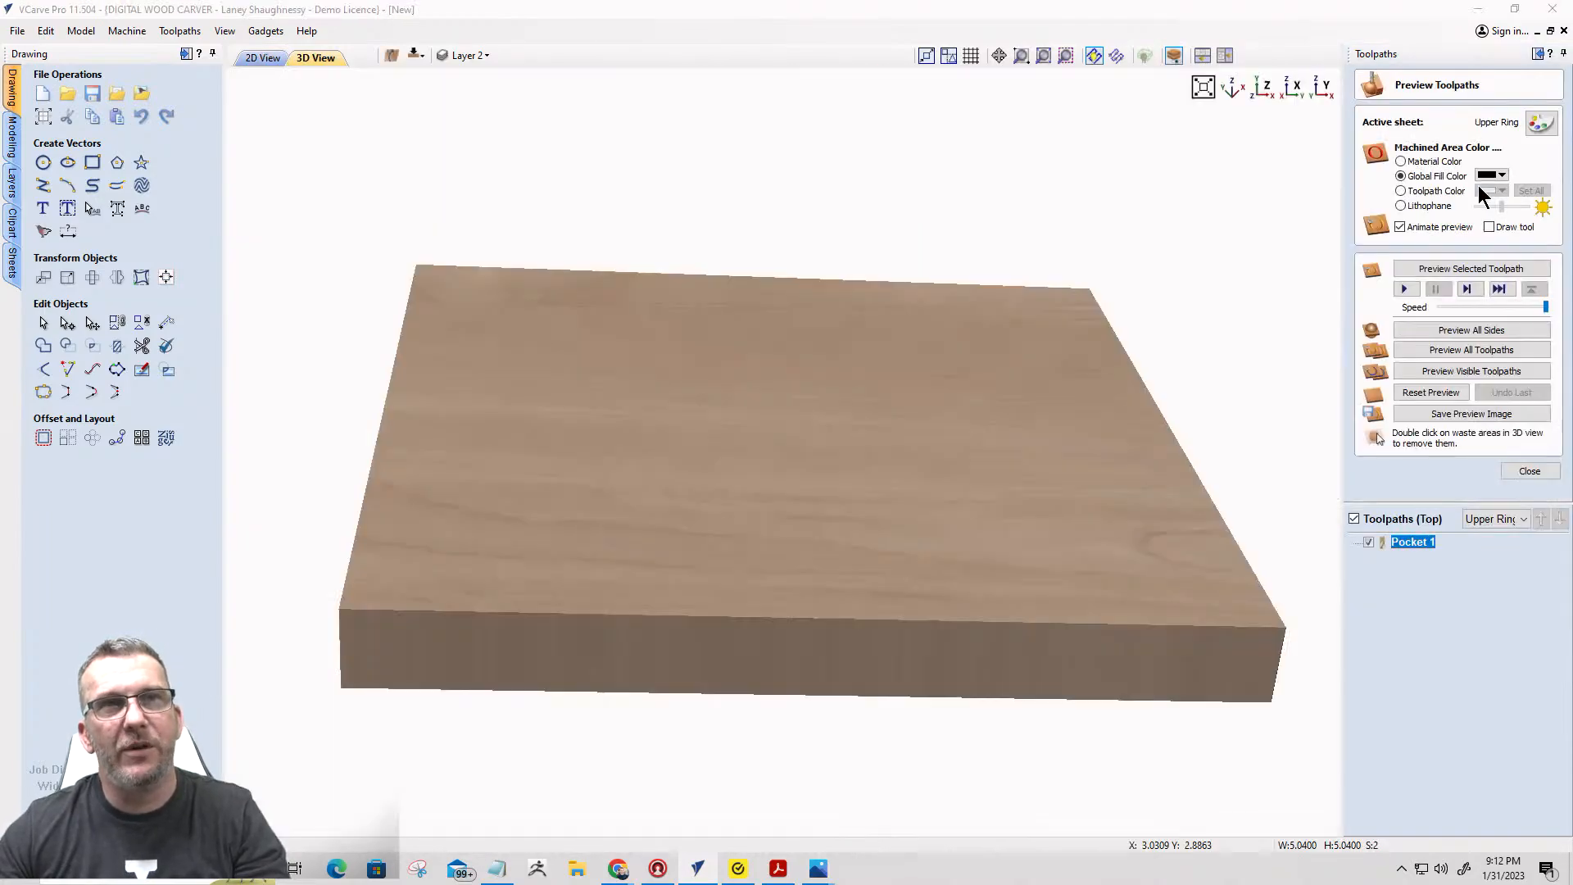
Reopen the Upper Ring's pocket toolpath for editing and replace its tool with the End Mill (0.125 inch).
click(252, 57)
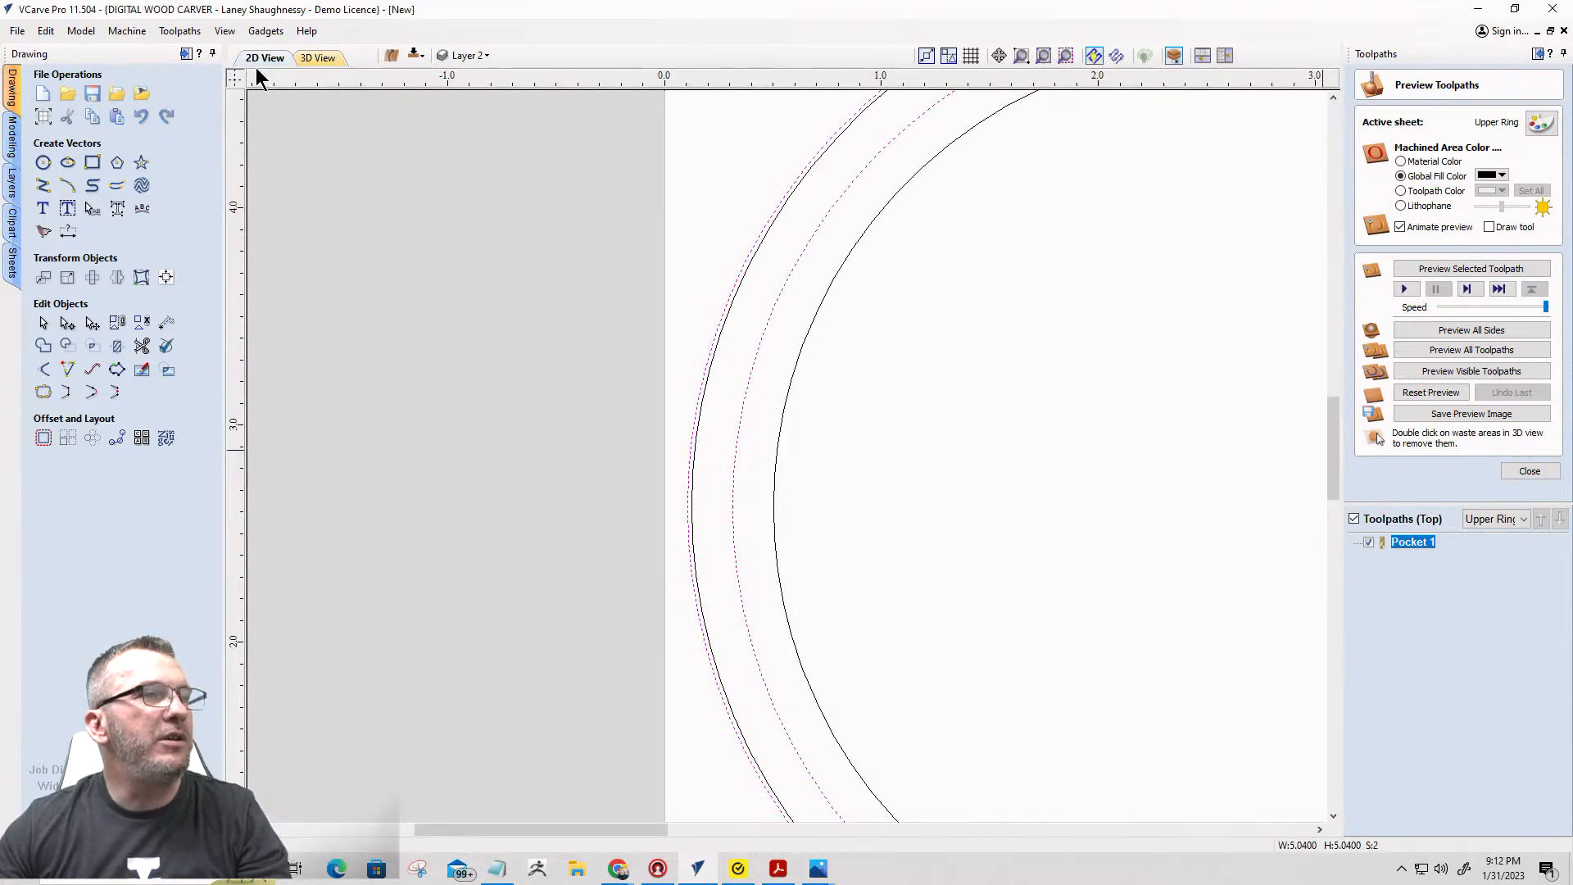
double_click(1409, 544)
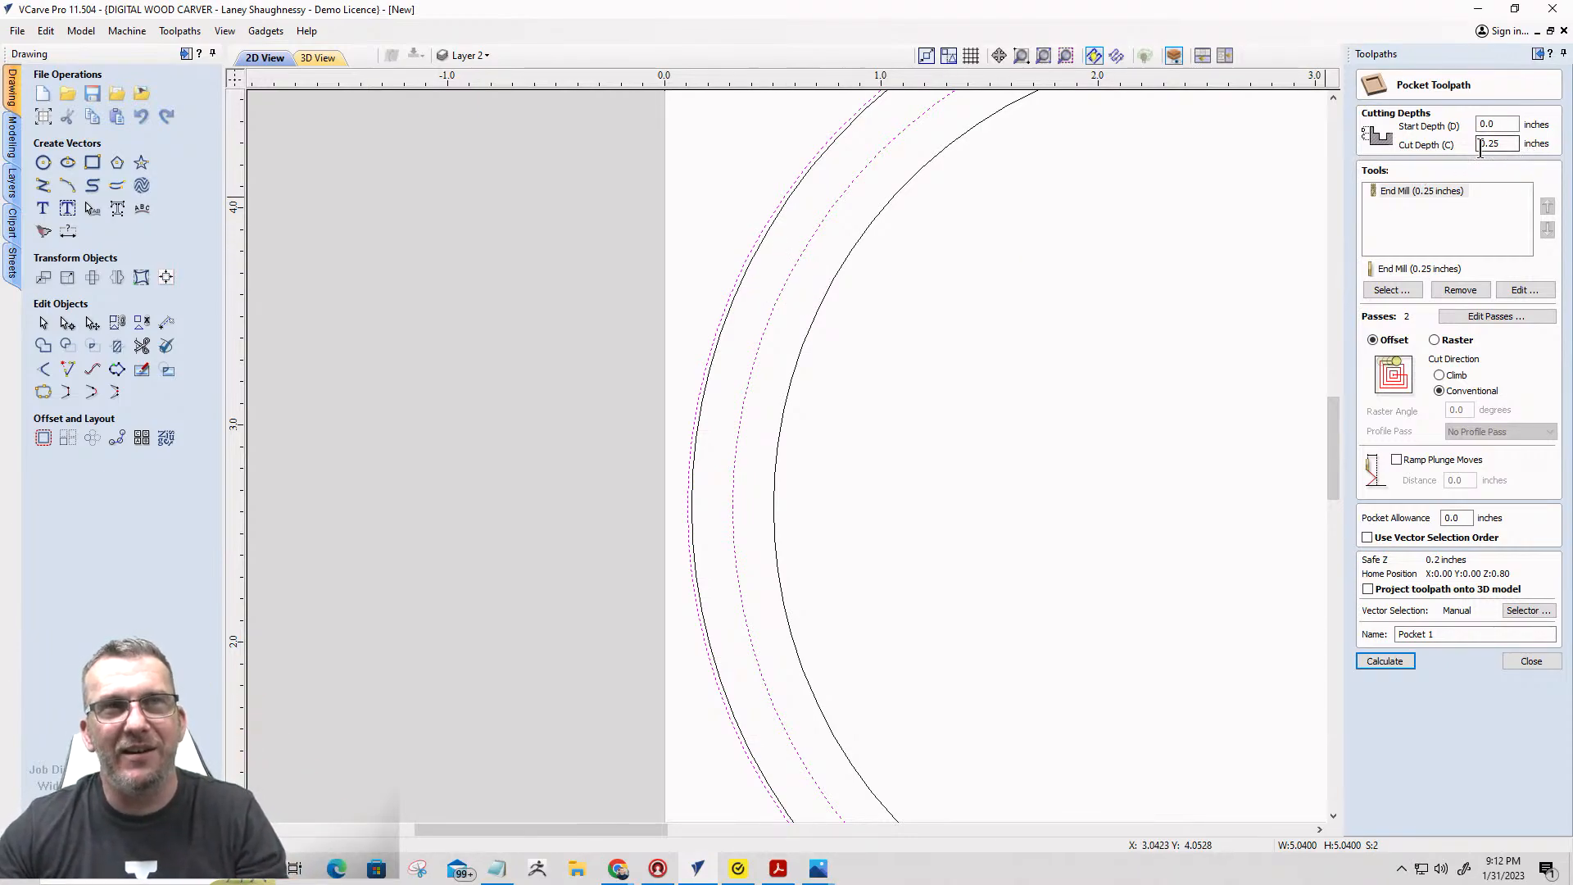
click(1495, 145)
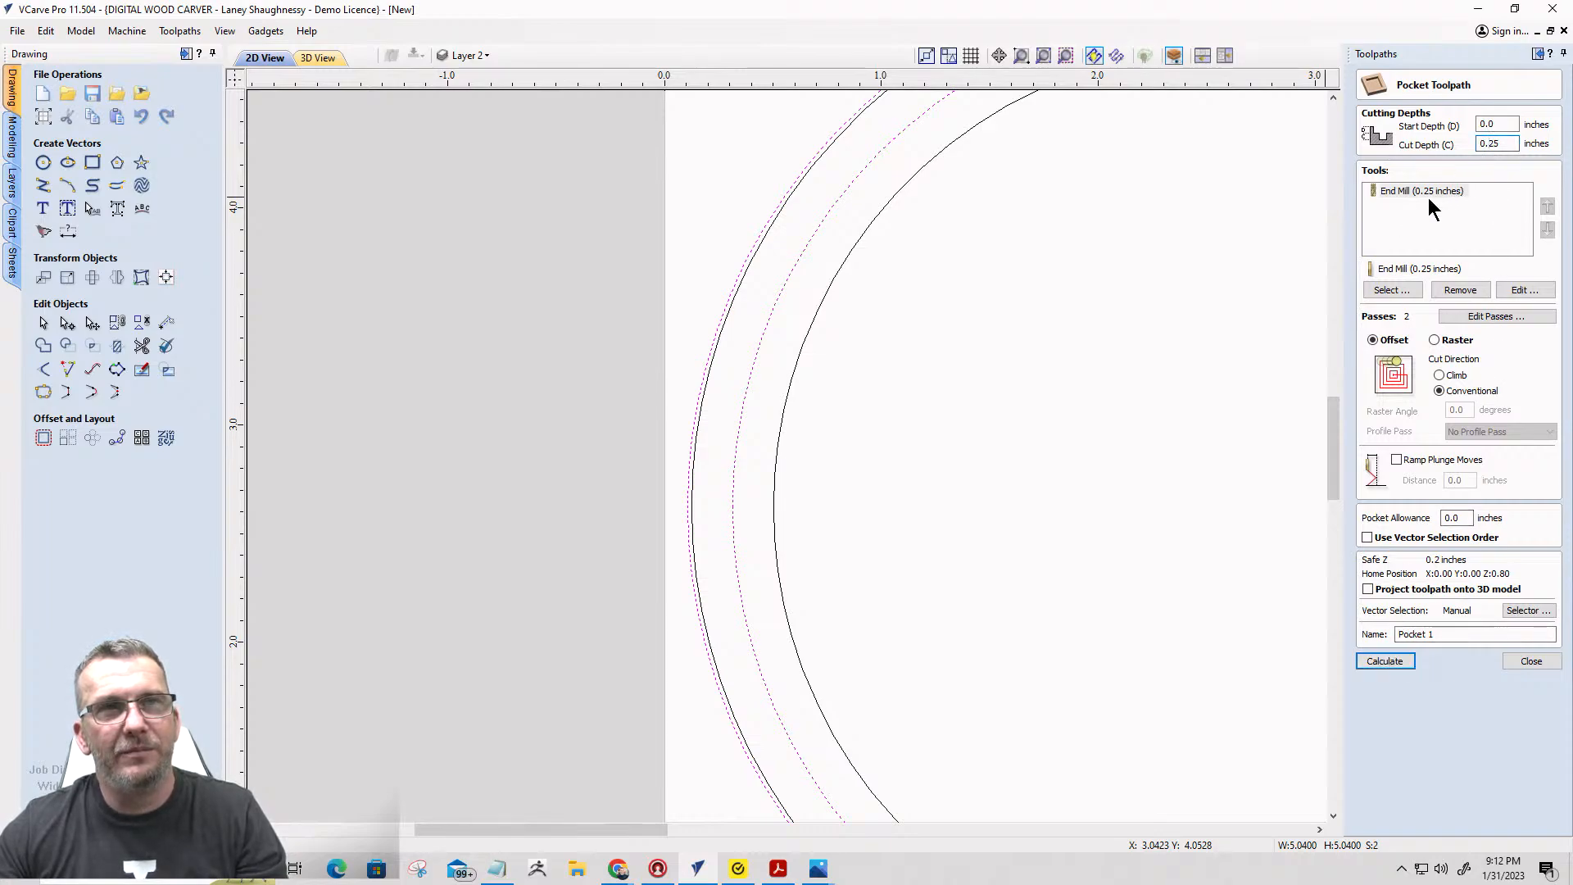
click(1460, 290)
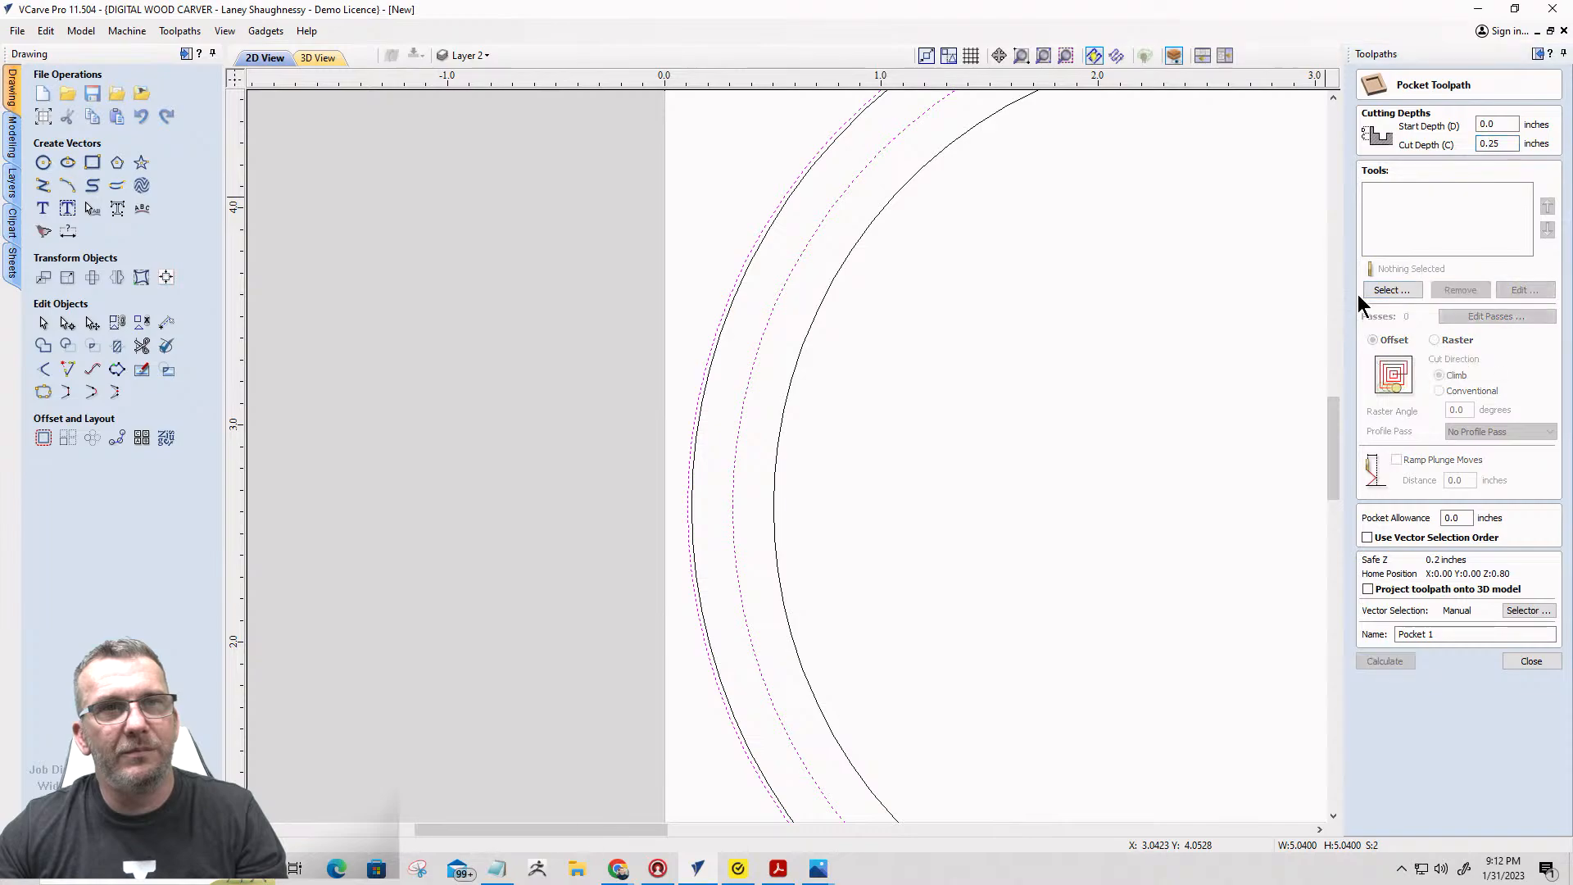
click(1385, 292)
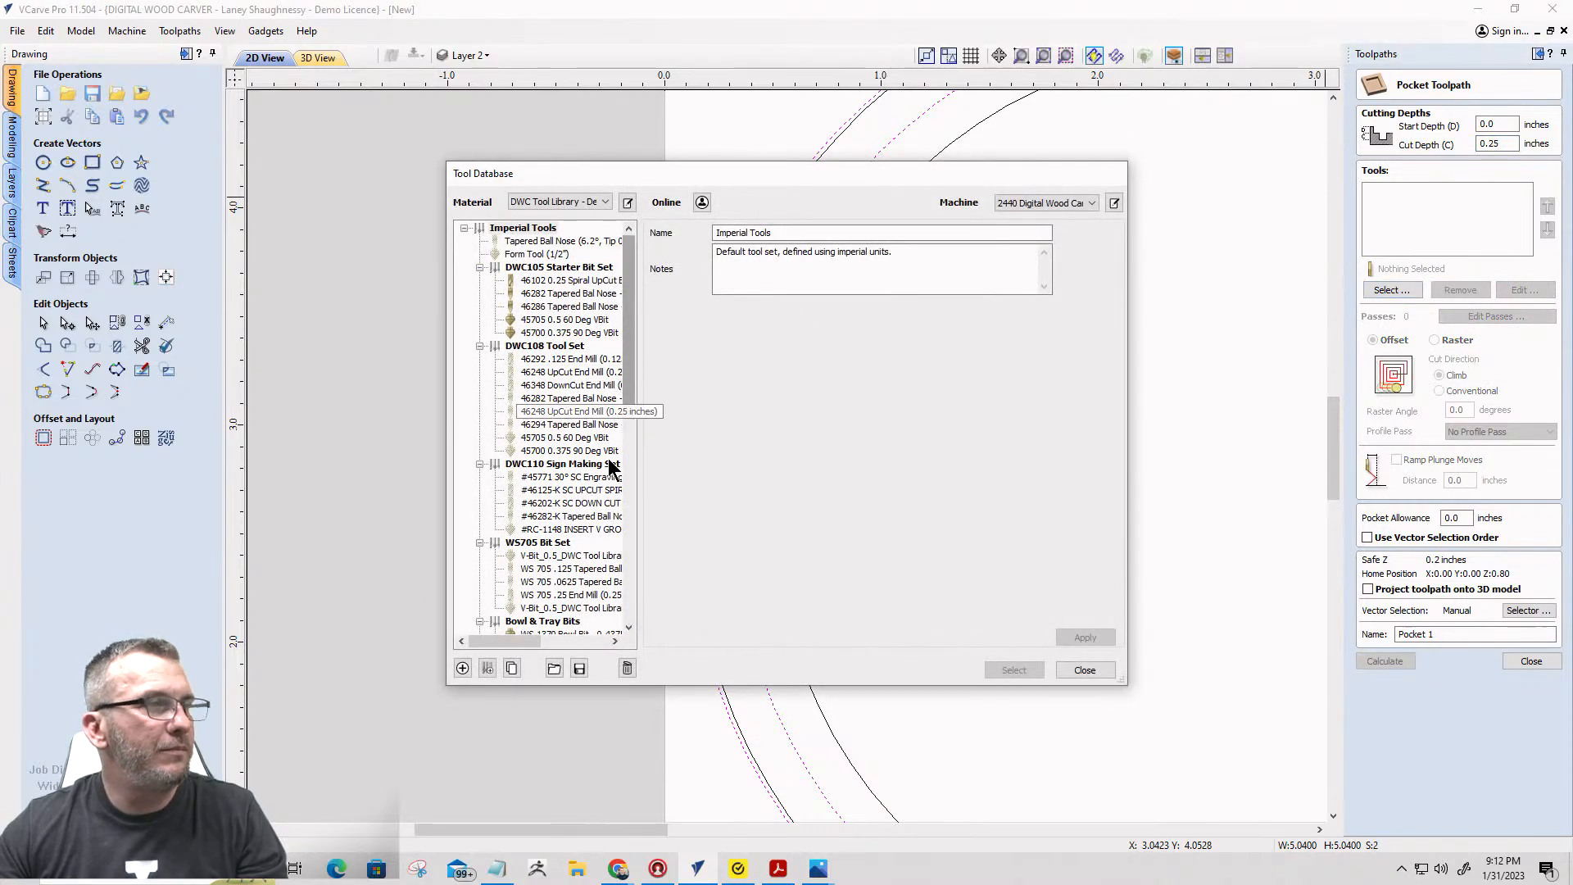
scroll(547, 577, down, 2)
scroll(548, 578, down, 3)
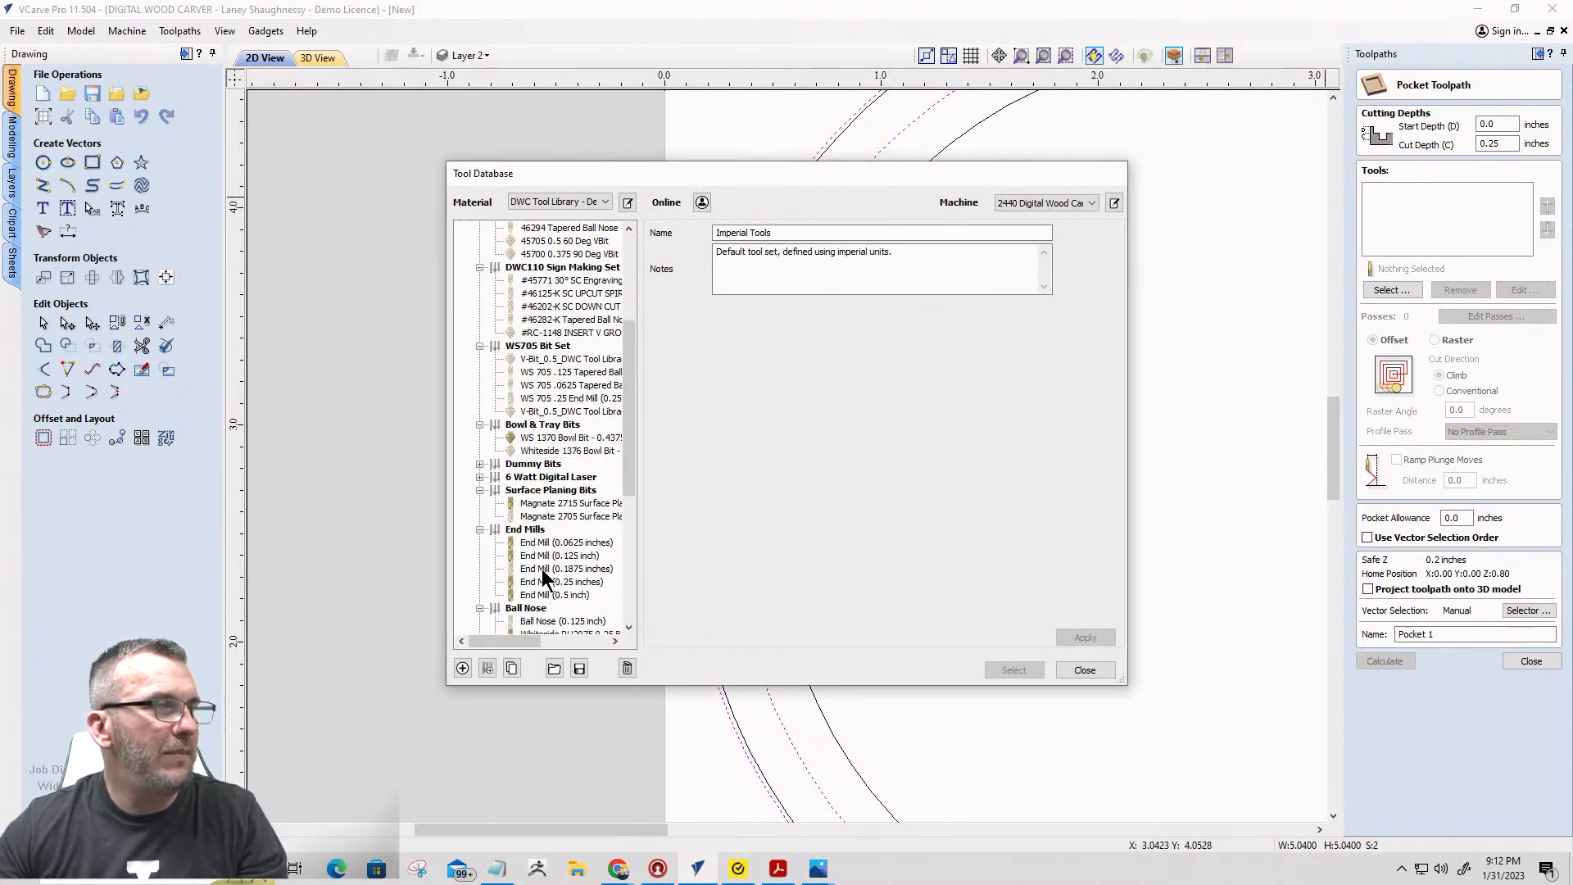
click(539, 556)
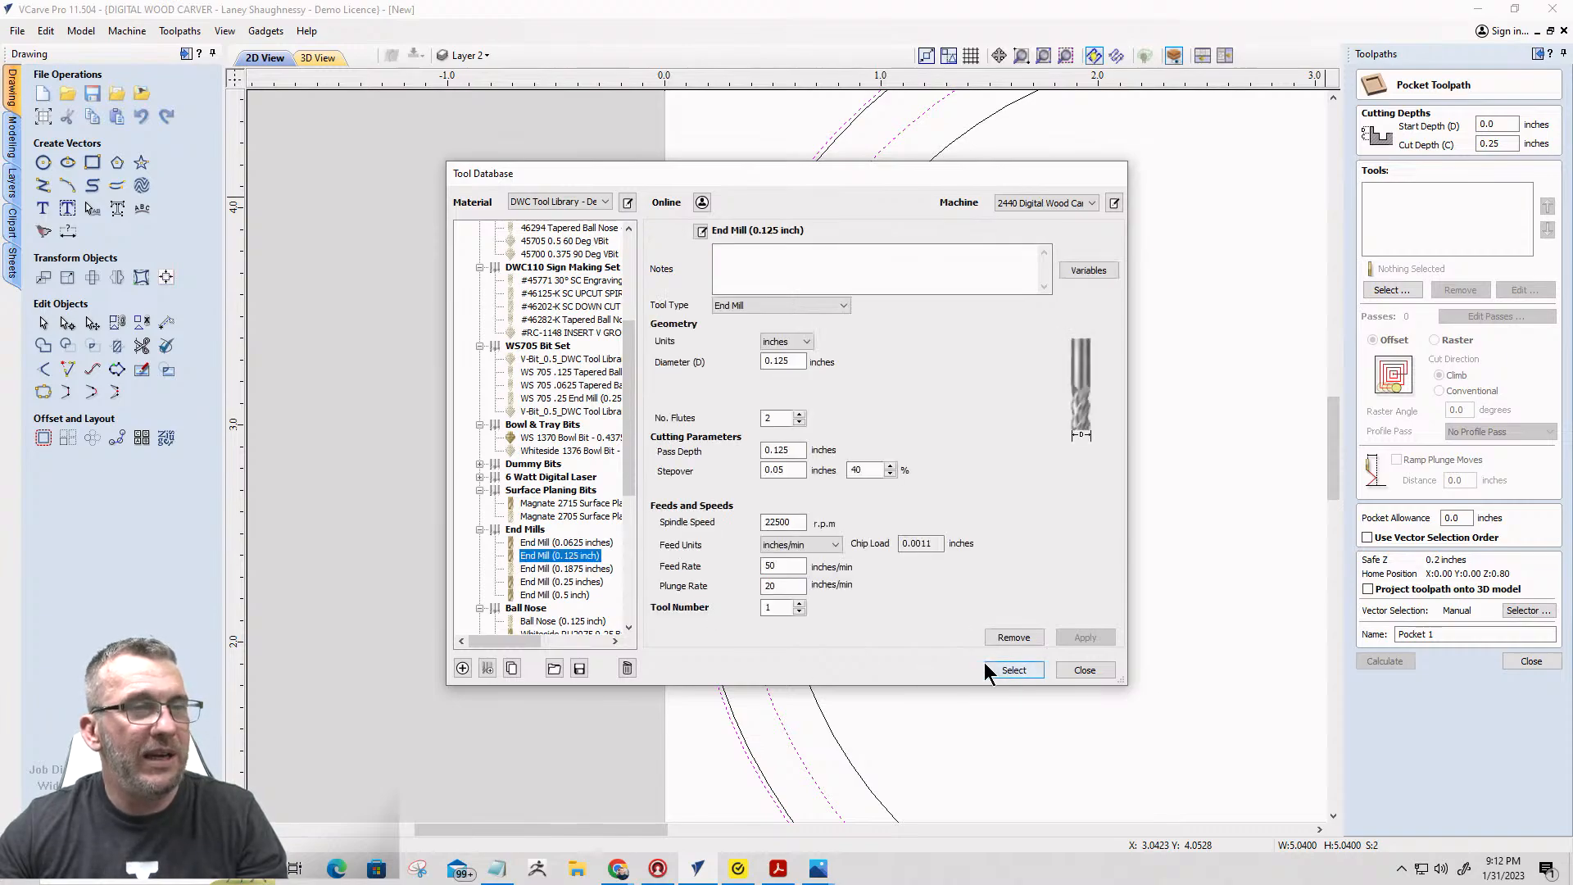
click(989, 663)
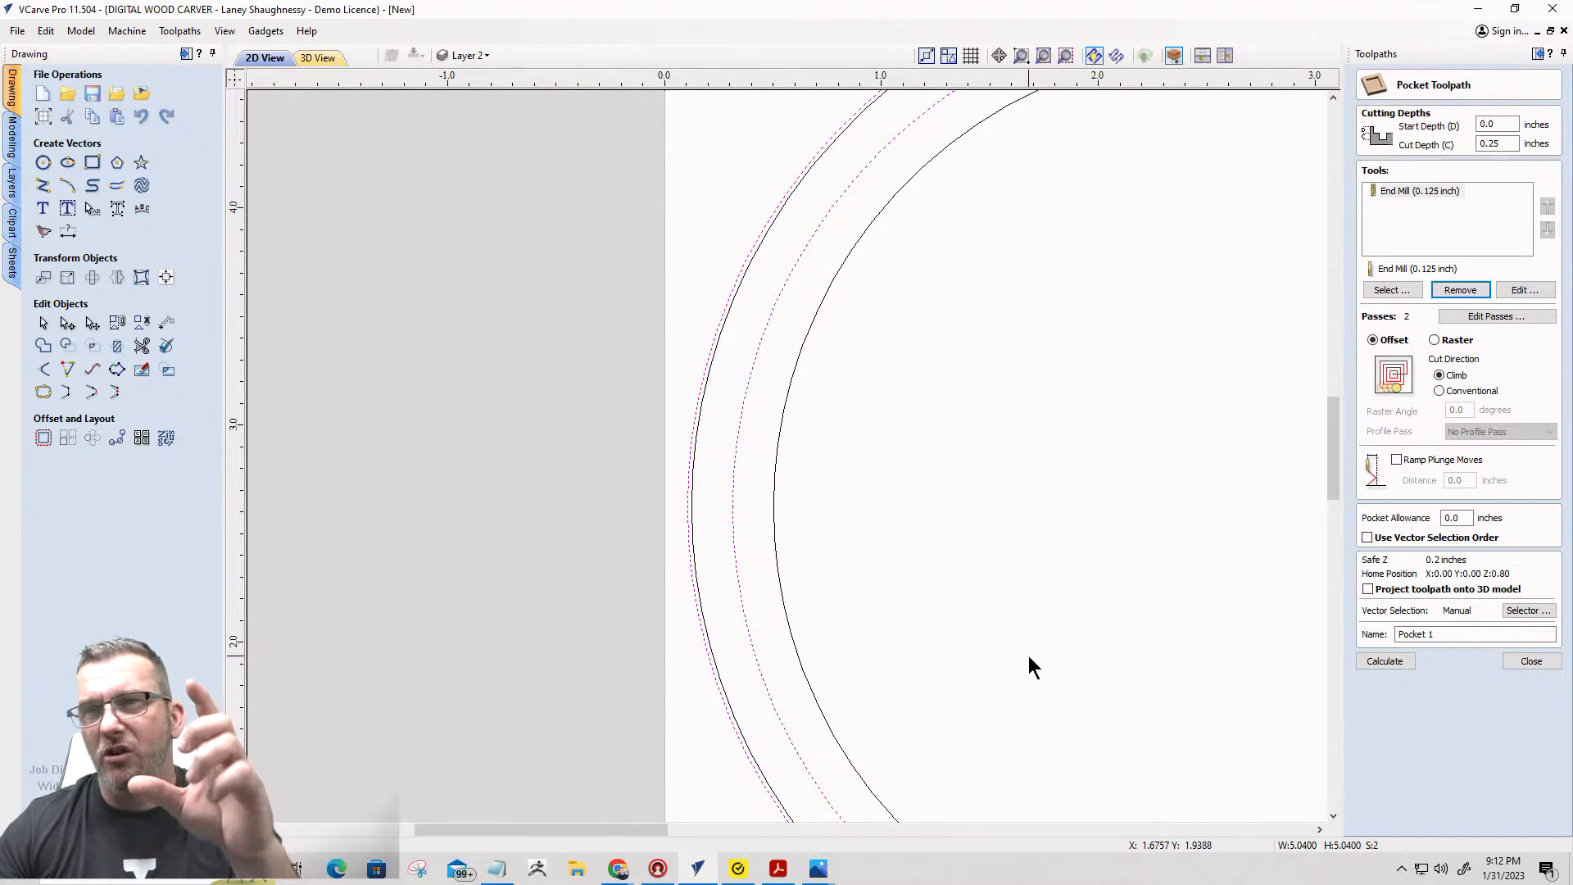
Name the pocket toolpath "Lip Pocket_.125EM" and calculate it.
click(1383, 660)
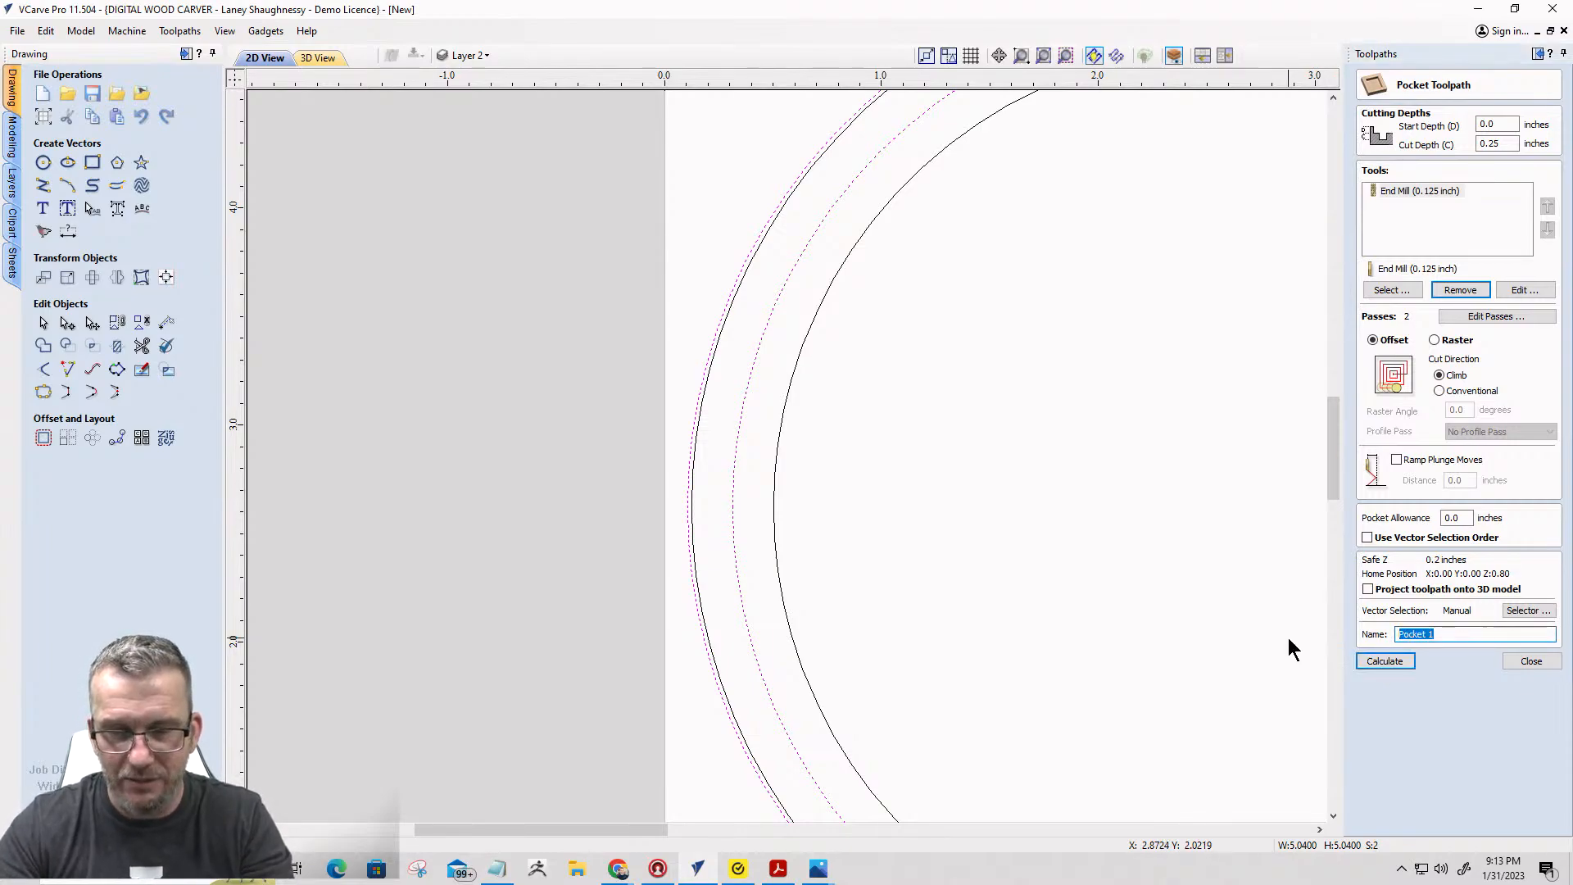
text(Lip P)
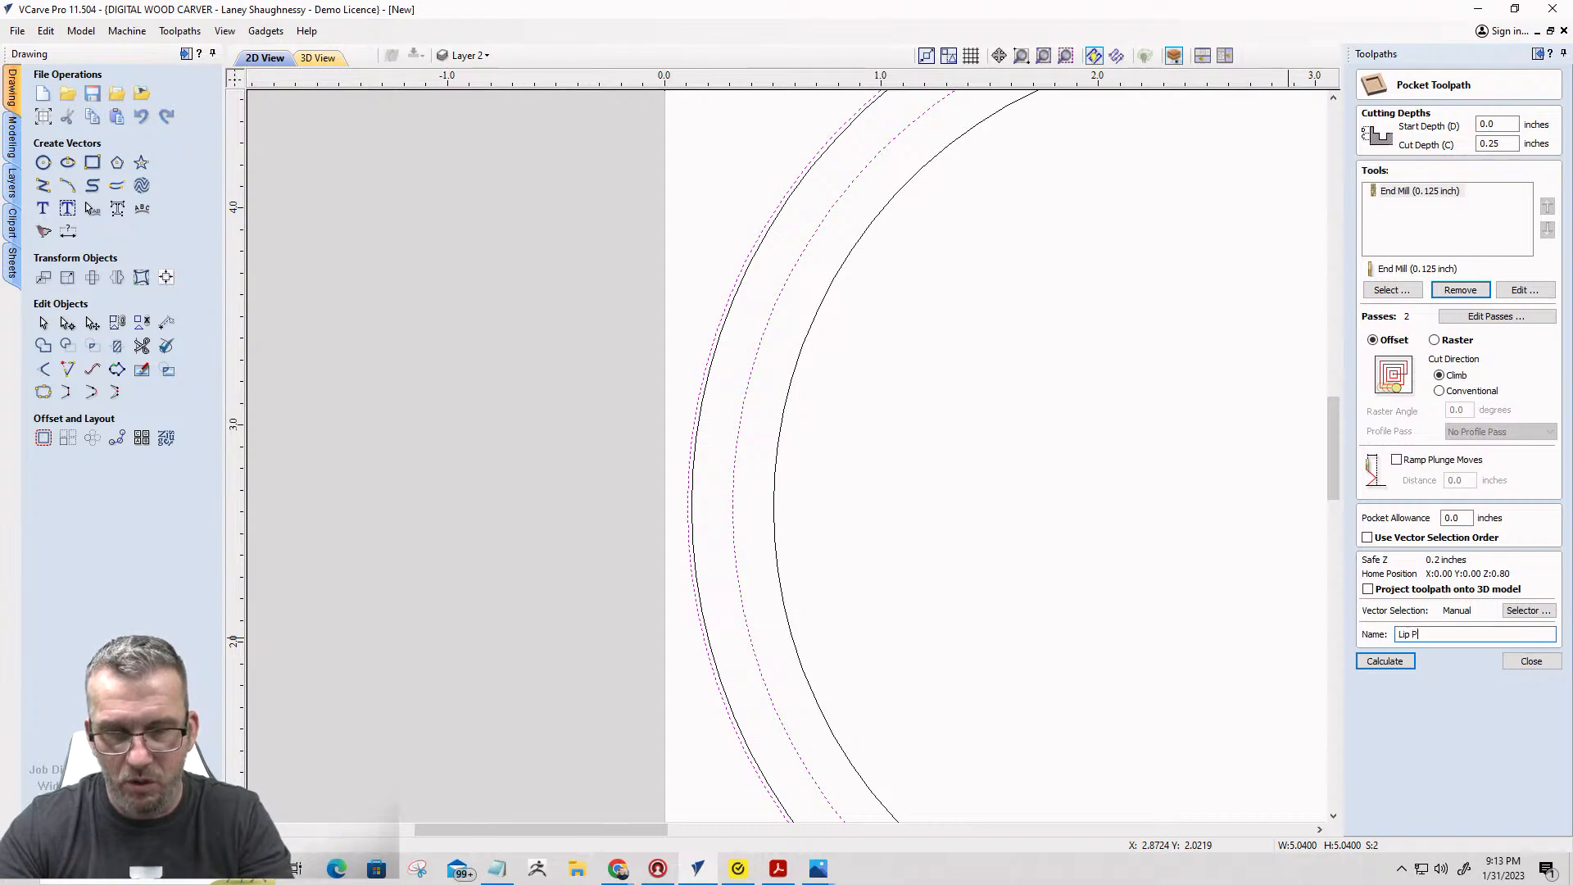
text(ocket_.125EM)
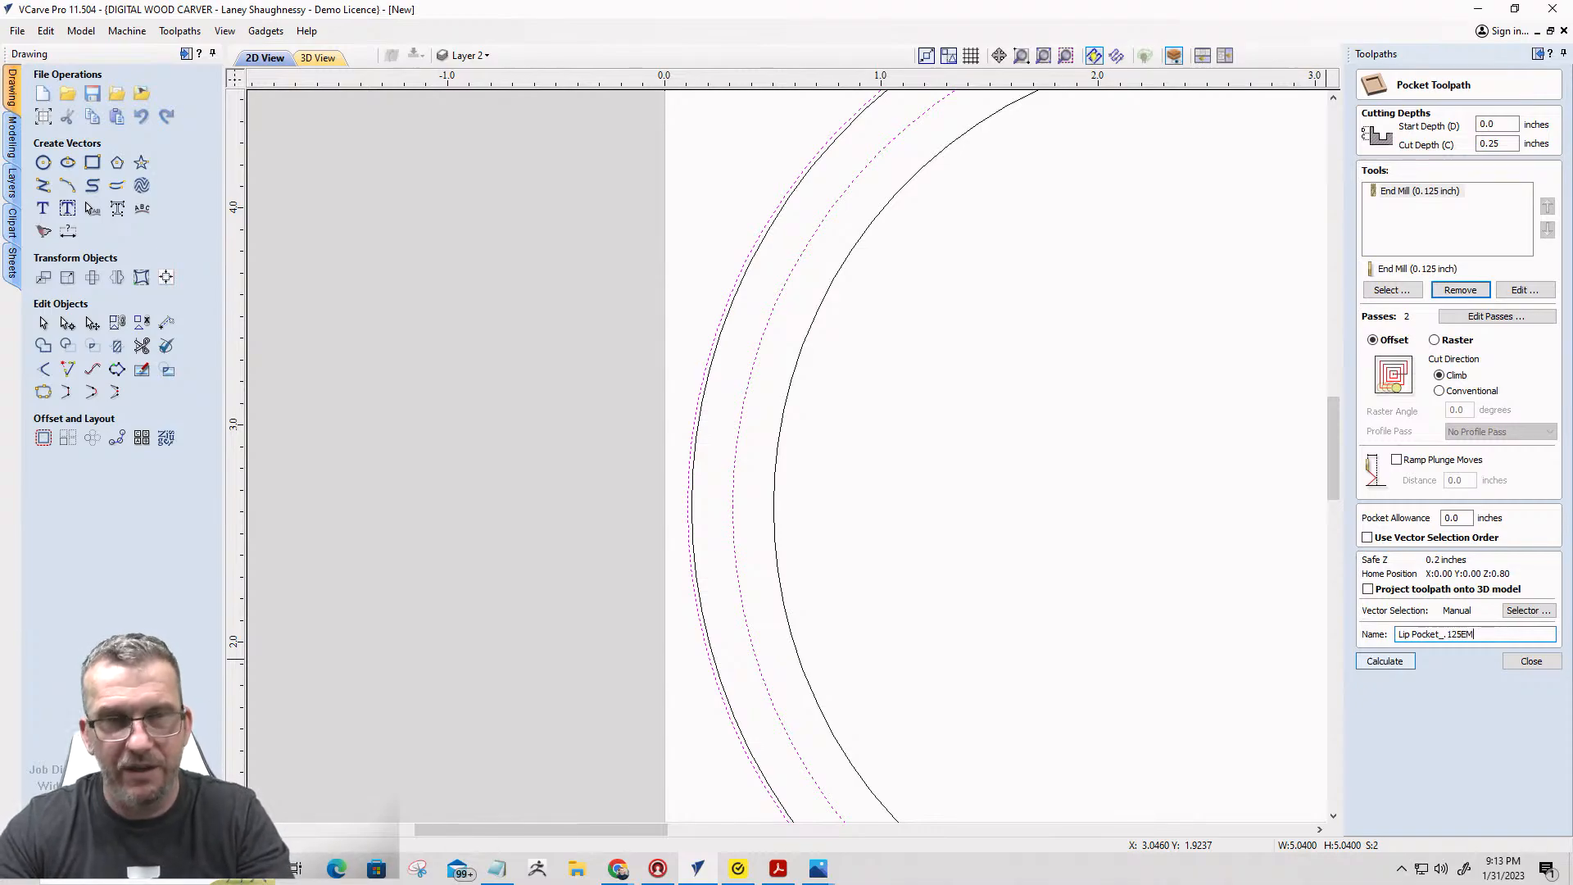
click(1383, 662)
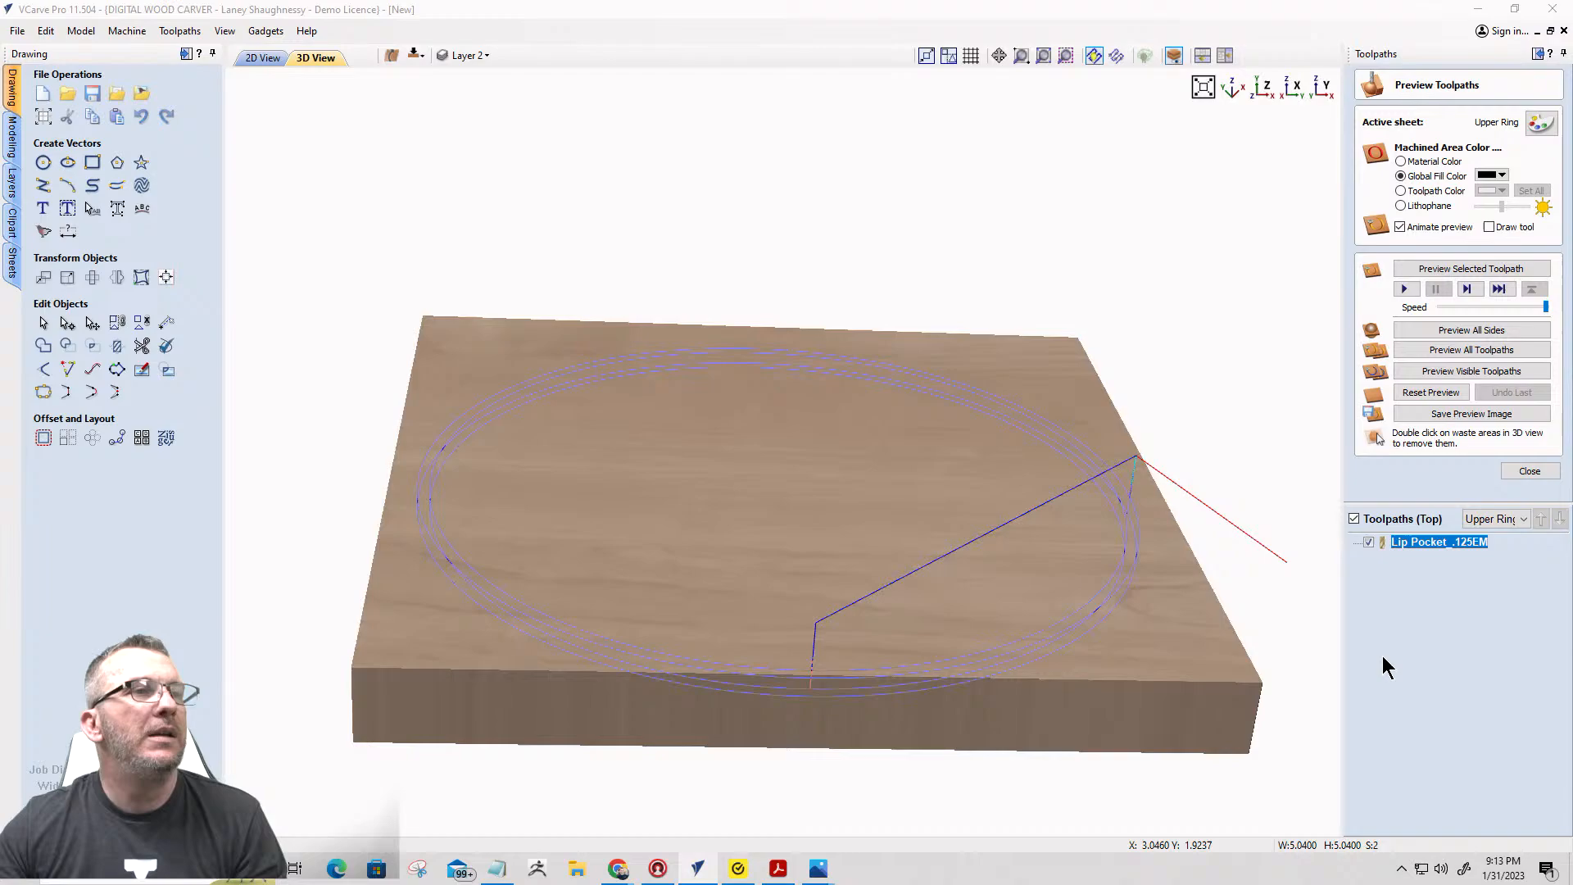
Preview the visible lip pocket toolpath in 3D and show its machined area in the material color.
click(1465, 376)
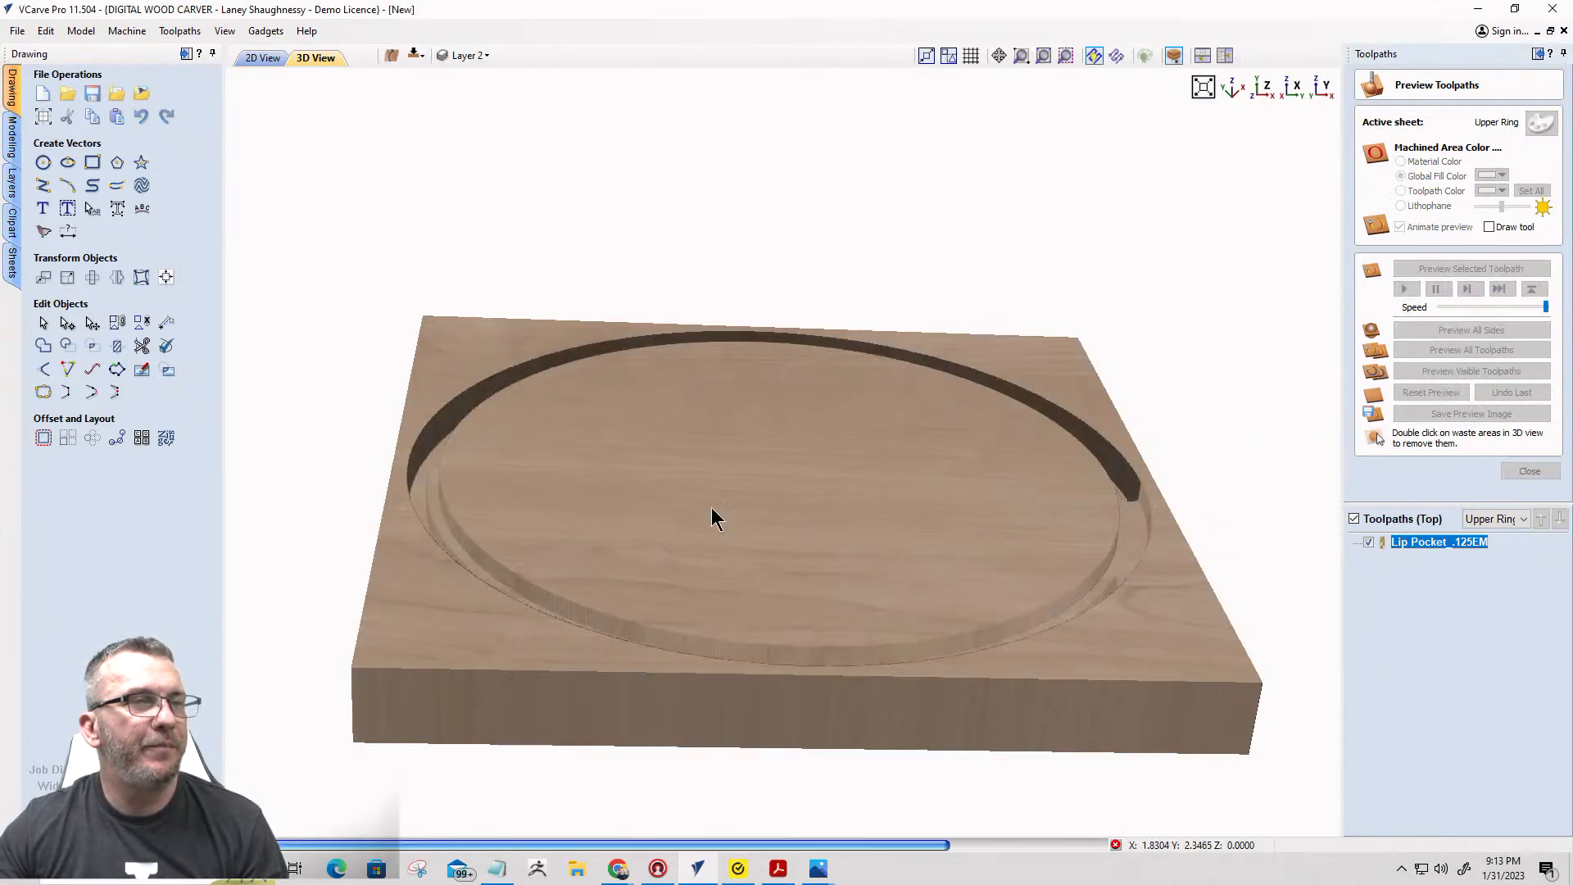
drag(717, 509, 785, 621)
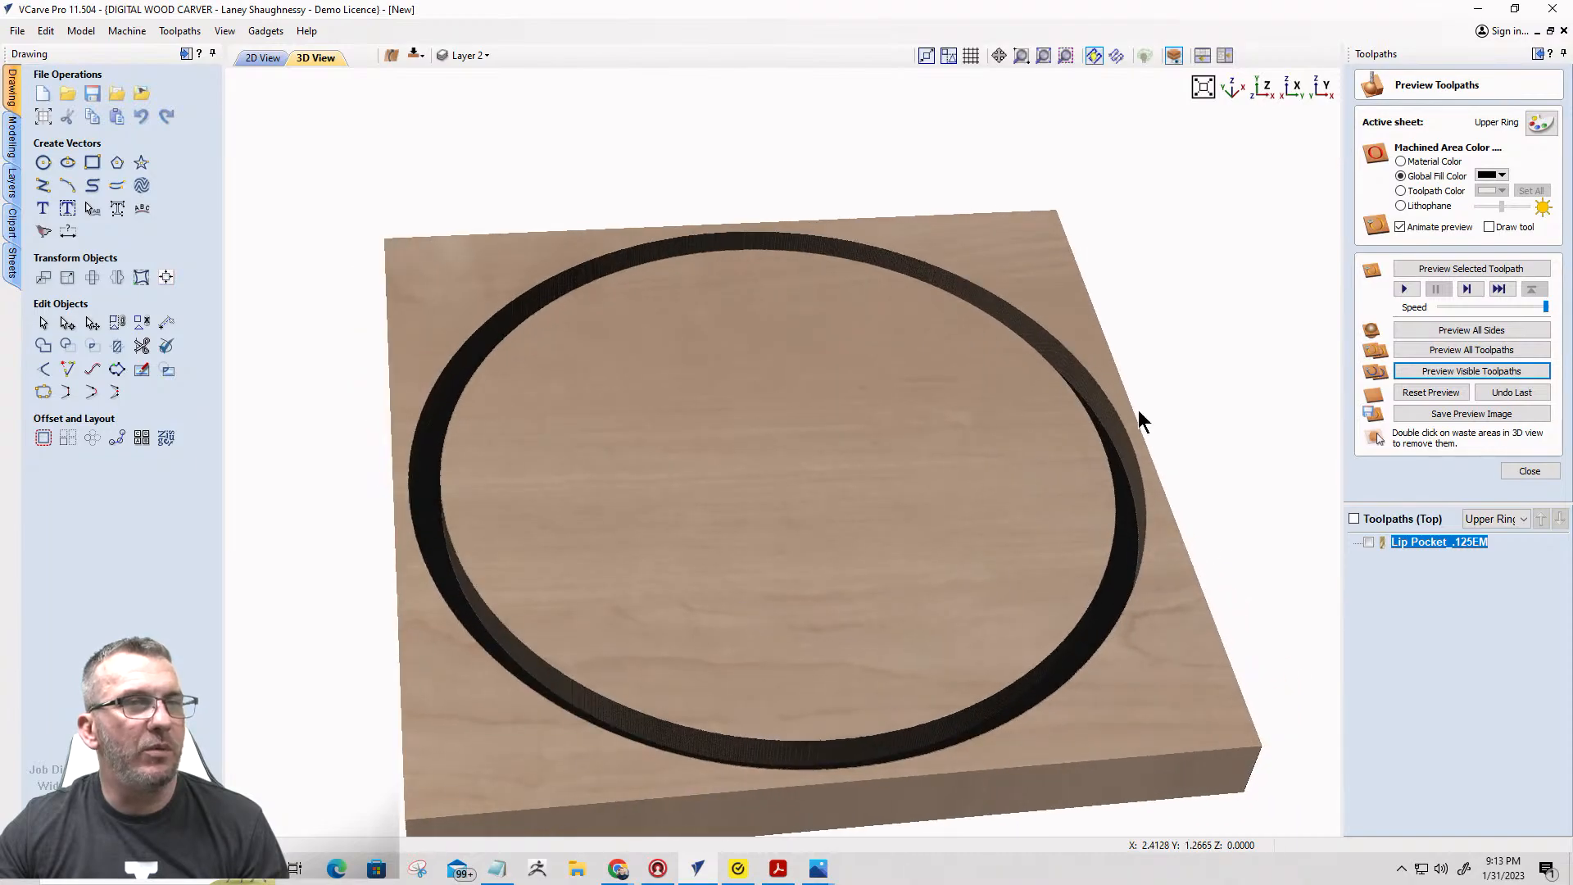
click(1400, 161)
drag(868, 440, 910, 328)
Close the toolpath preview and select the Upper Ring's original inner and outer circles in the 2D view.
click(262, 57)
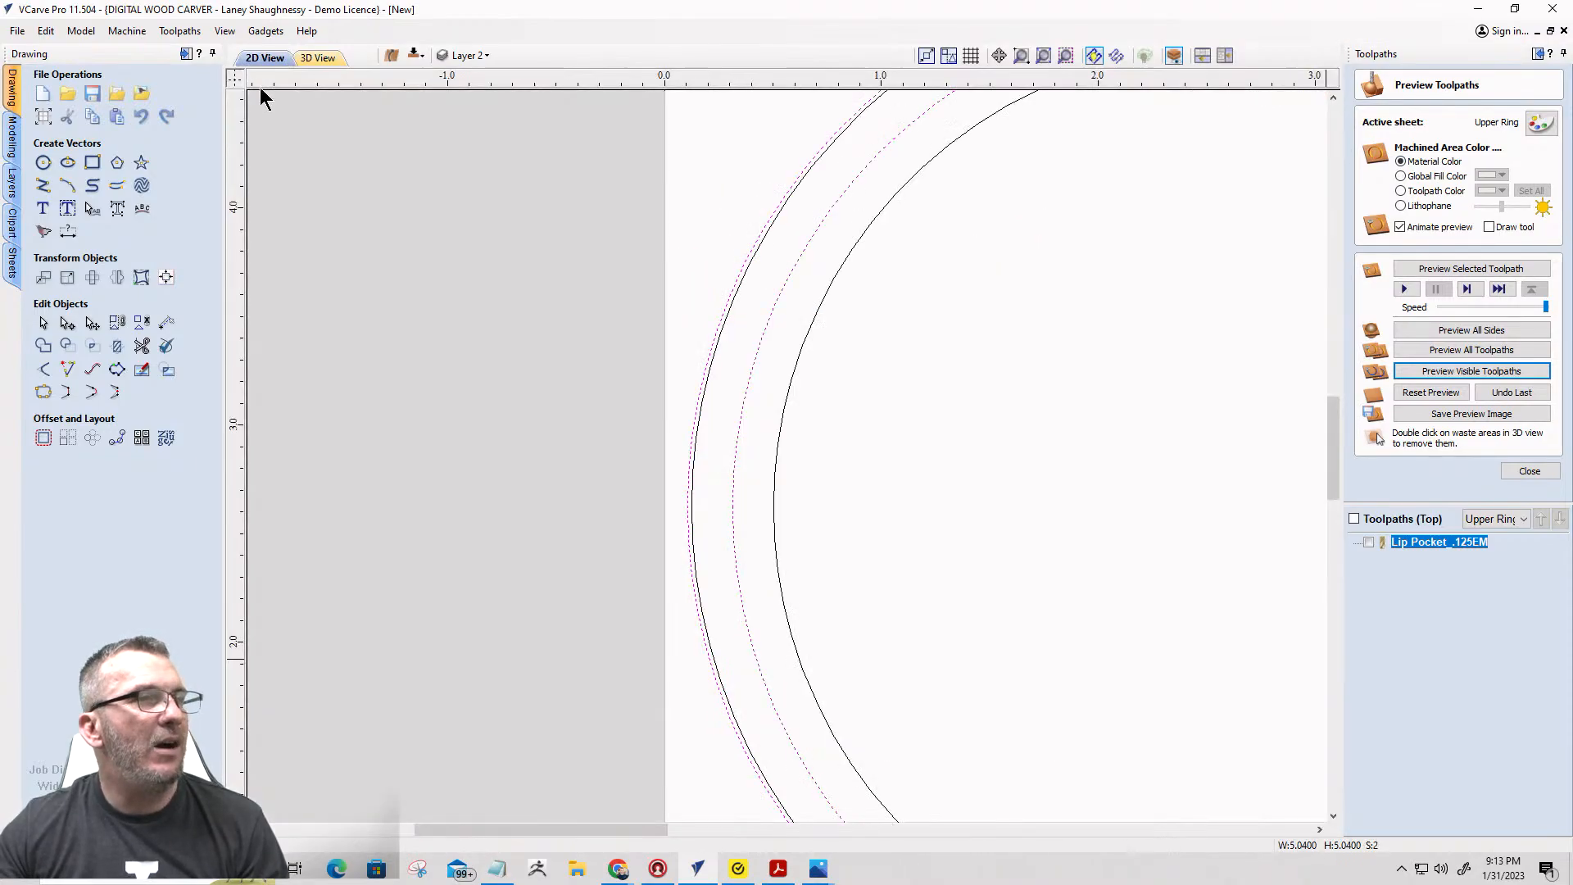
scroll(983, 425, down, 5)
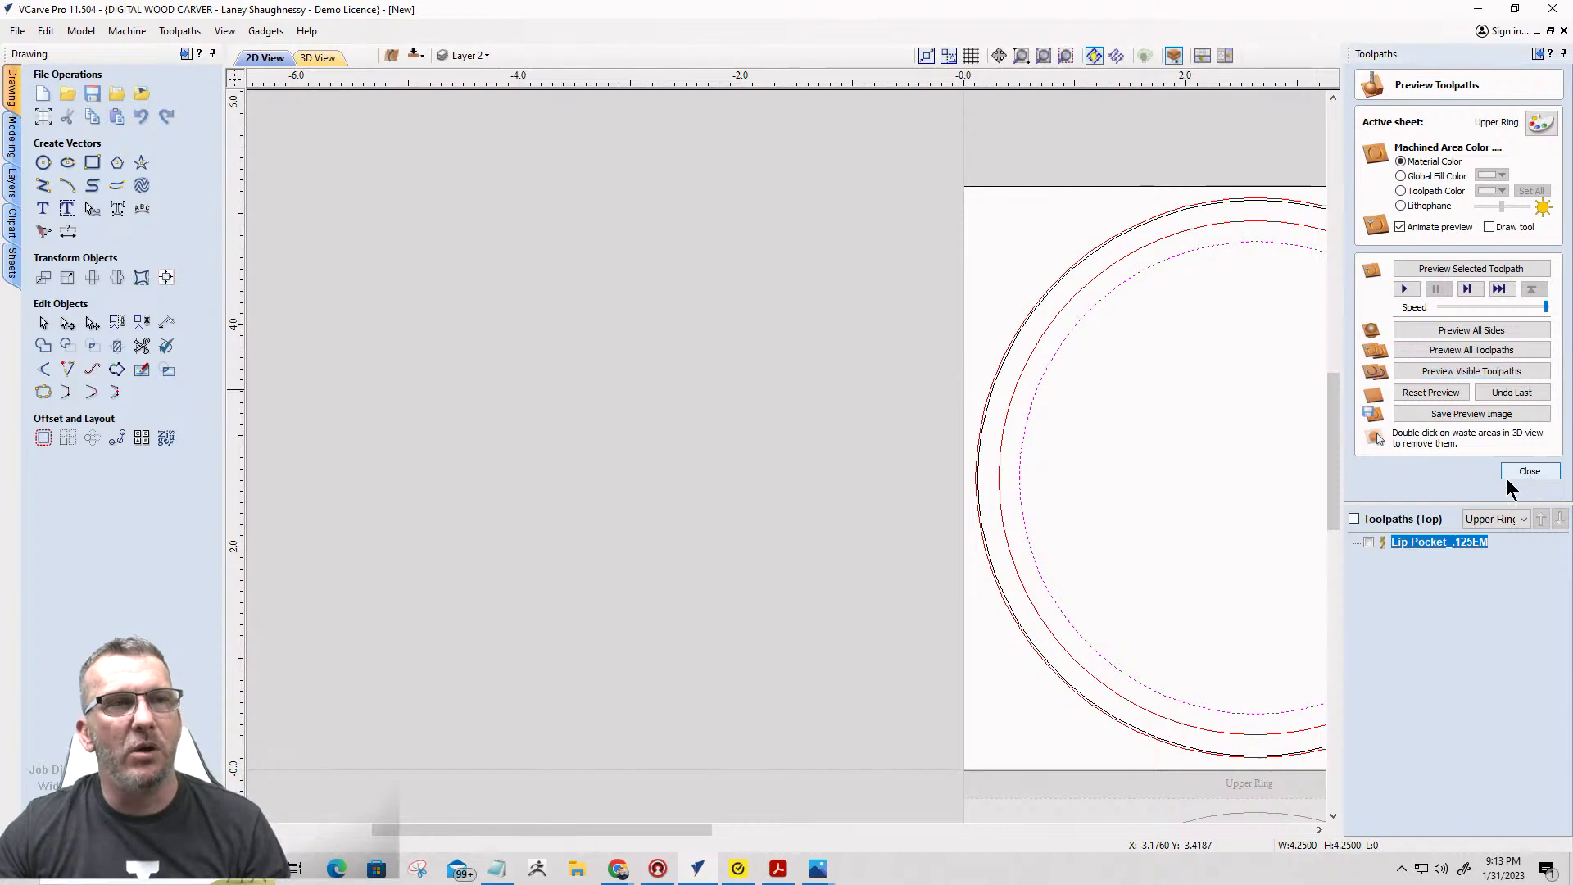
click(1530, 471)
scroll(972, 387, down, 3)
scroll(971, 385, up, 3)
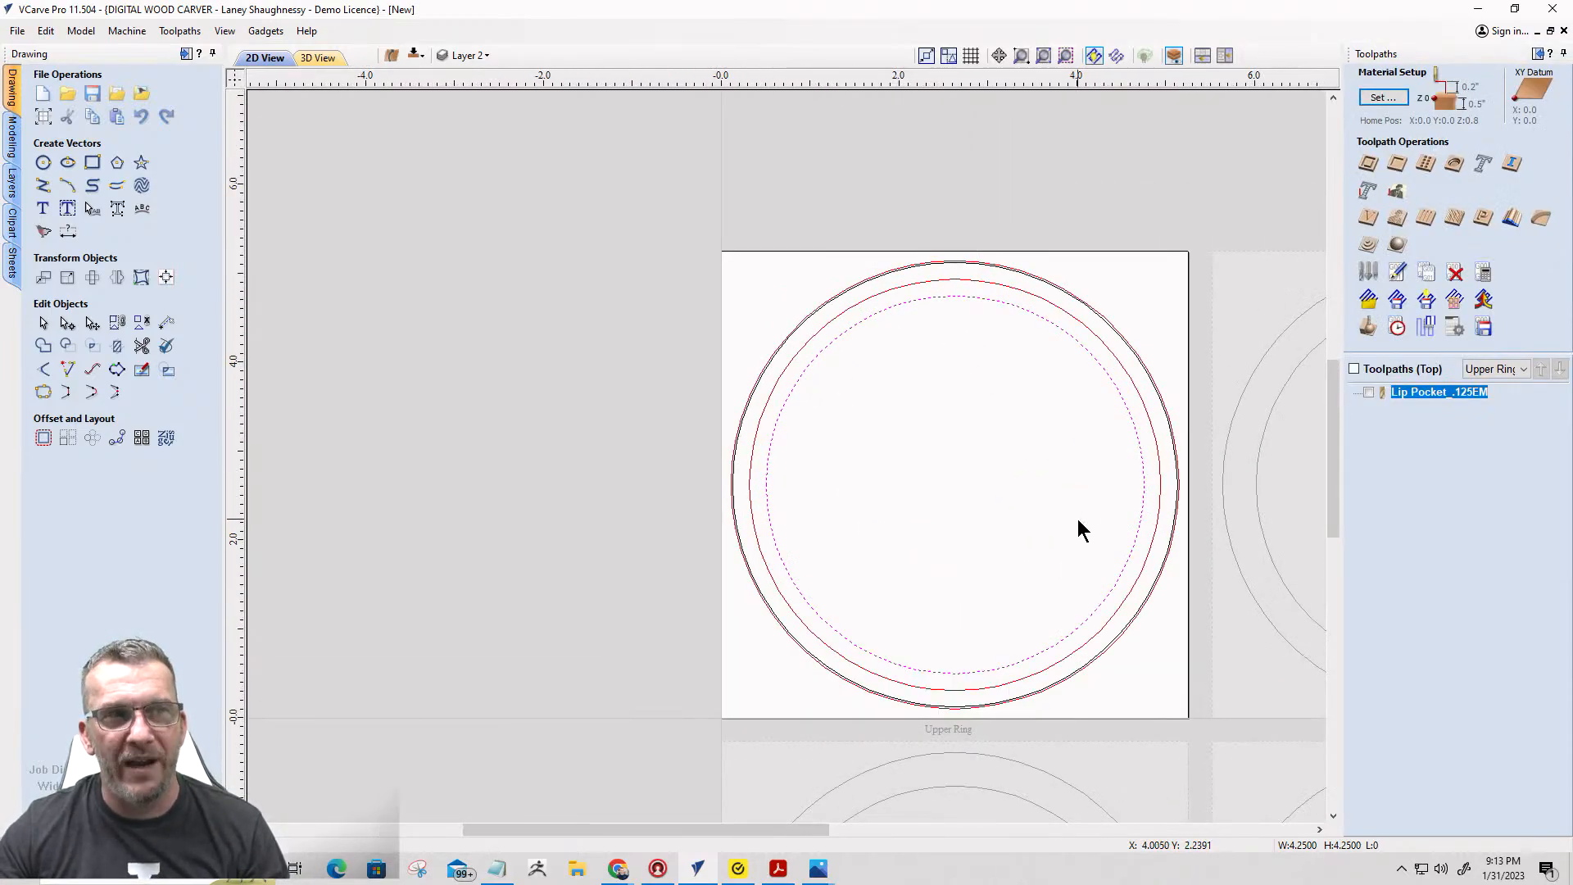
scroll(1028, 401, up, 1)
scroll(1030, 401, up, 1)
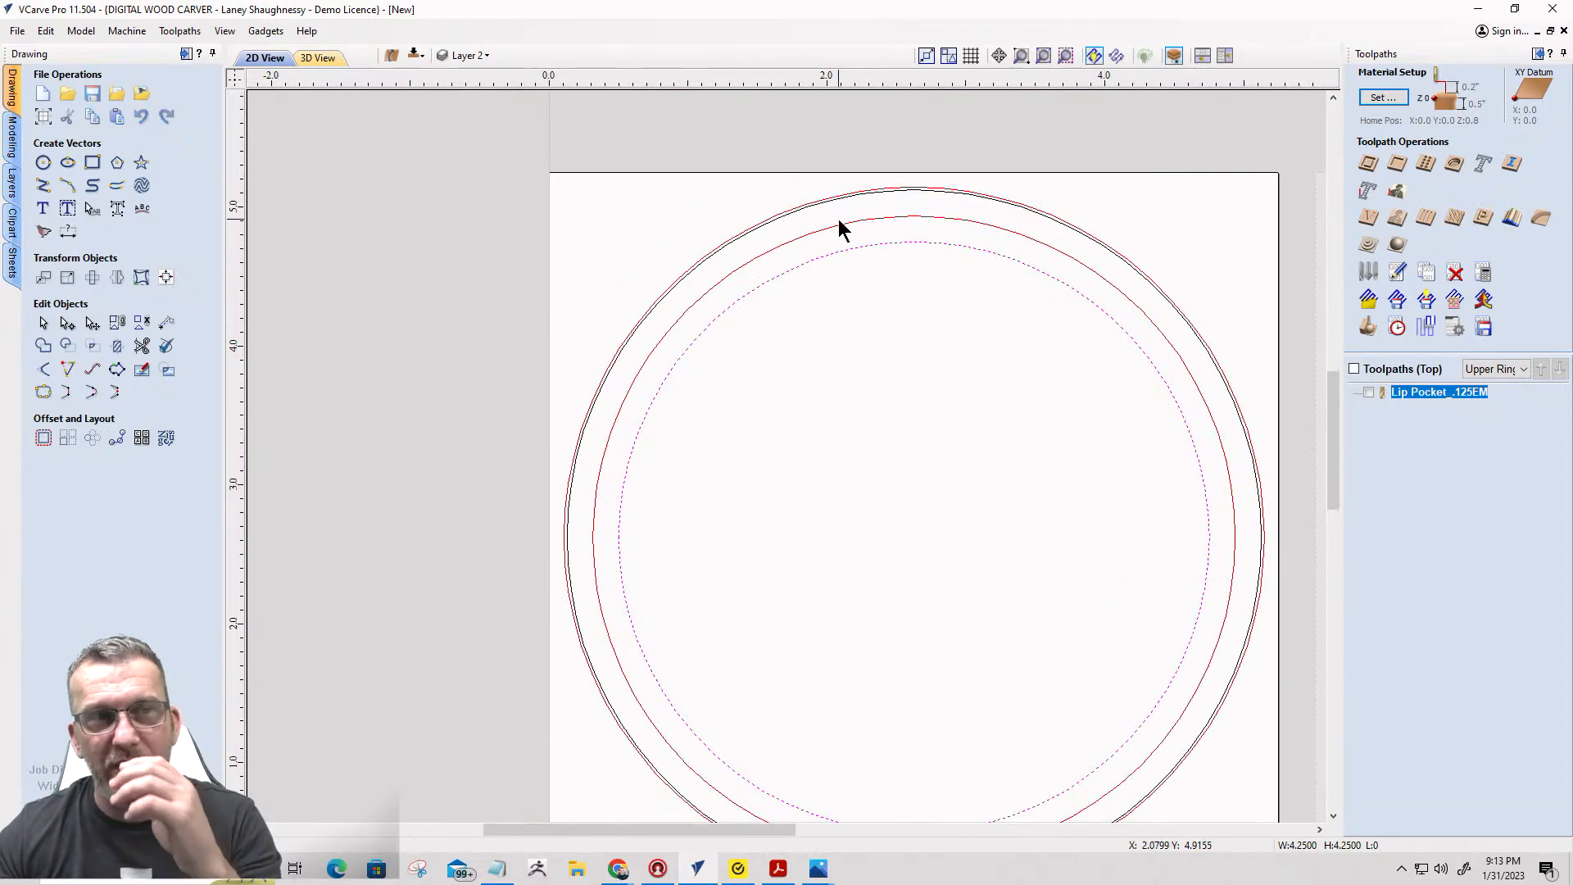
scroll(803, 211, up, 3)
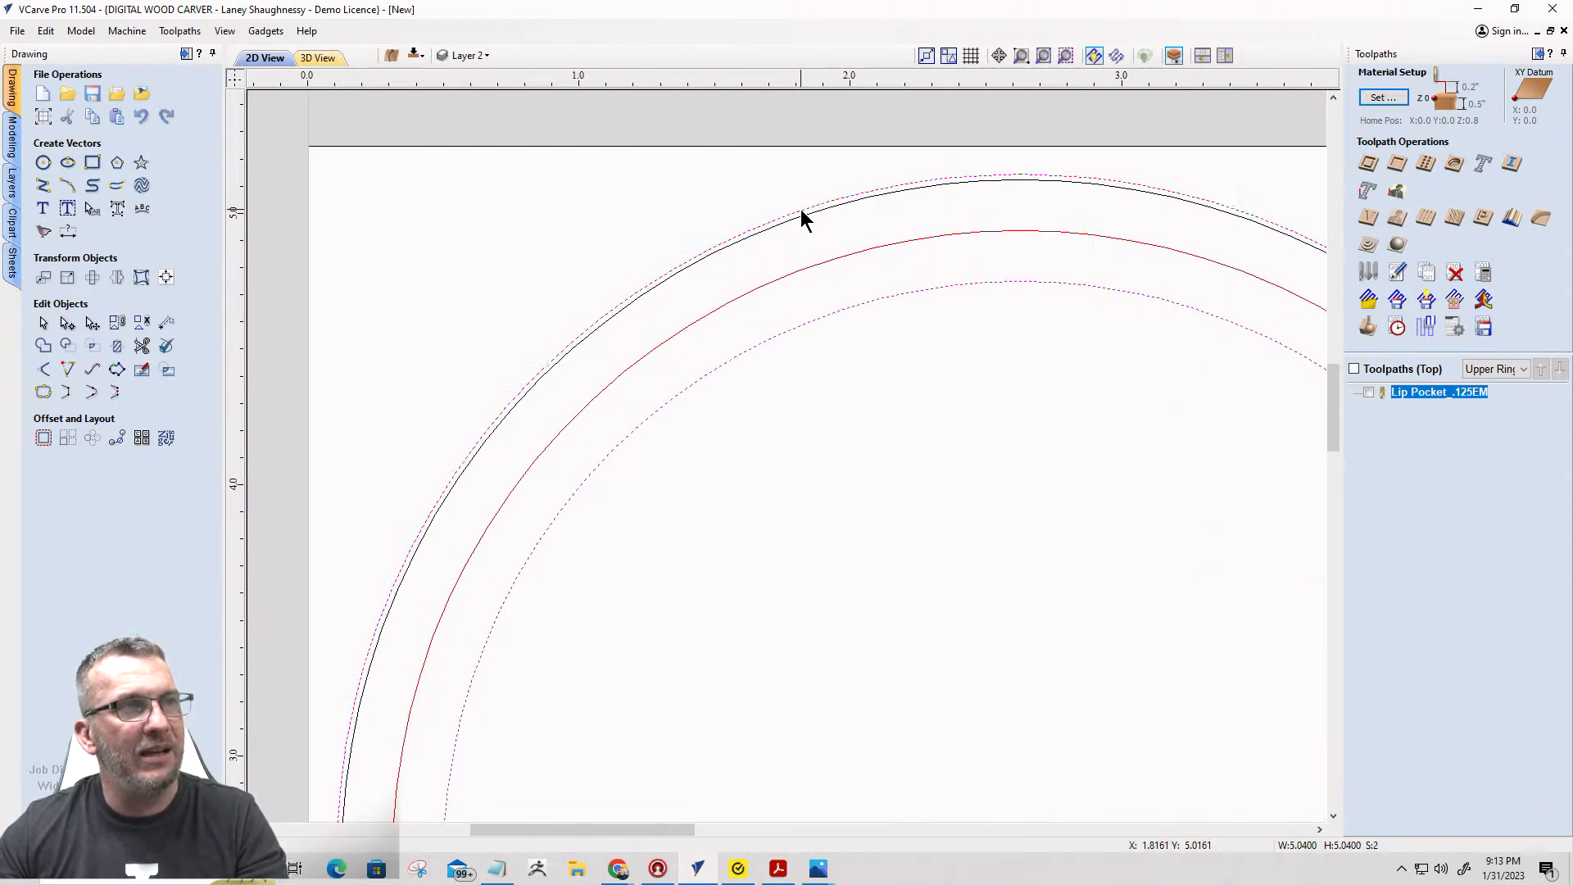
shift+click(804, 218)
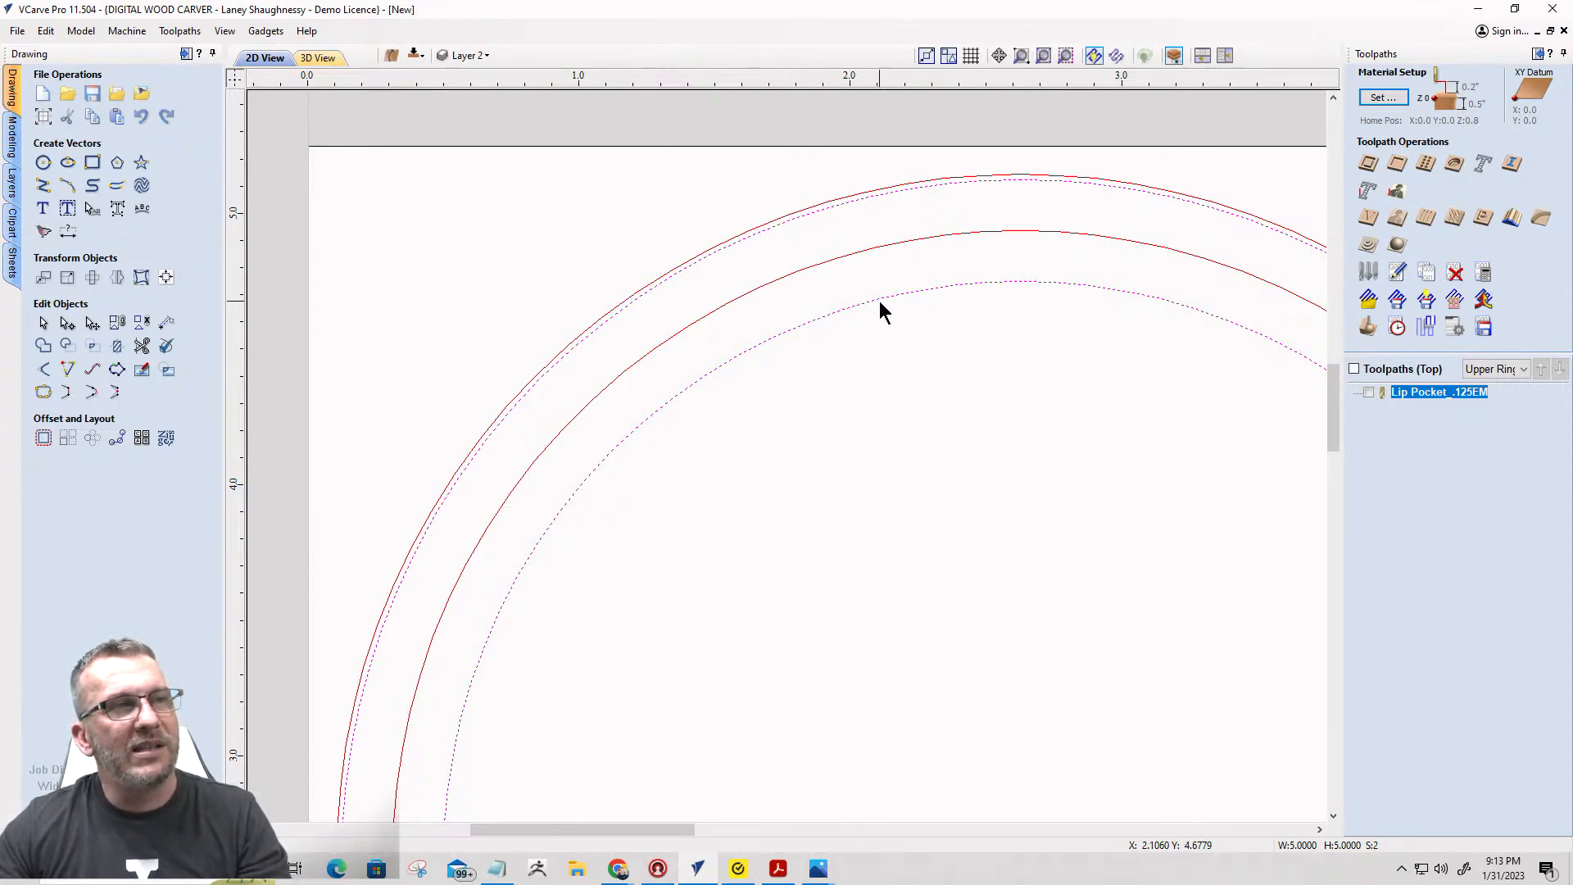
Start a 2D profile toolpath for the selected circles with a cut depth of 0.5 inches.
click(1369, 167)
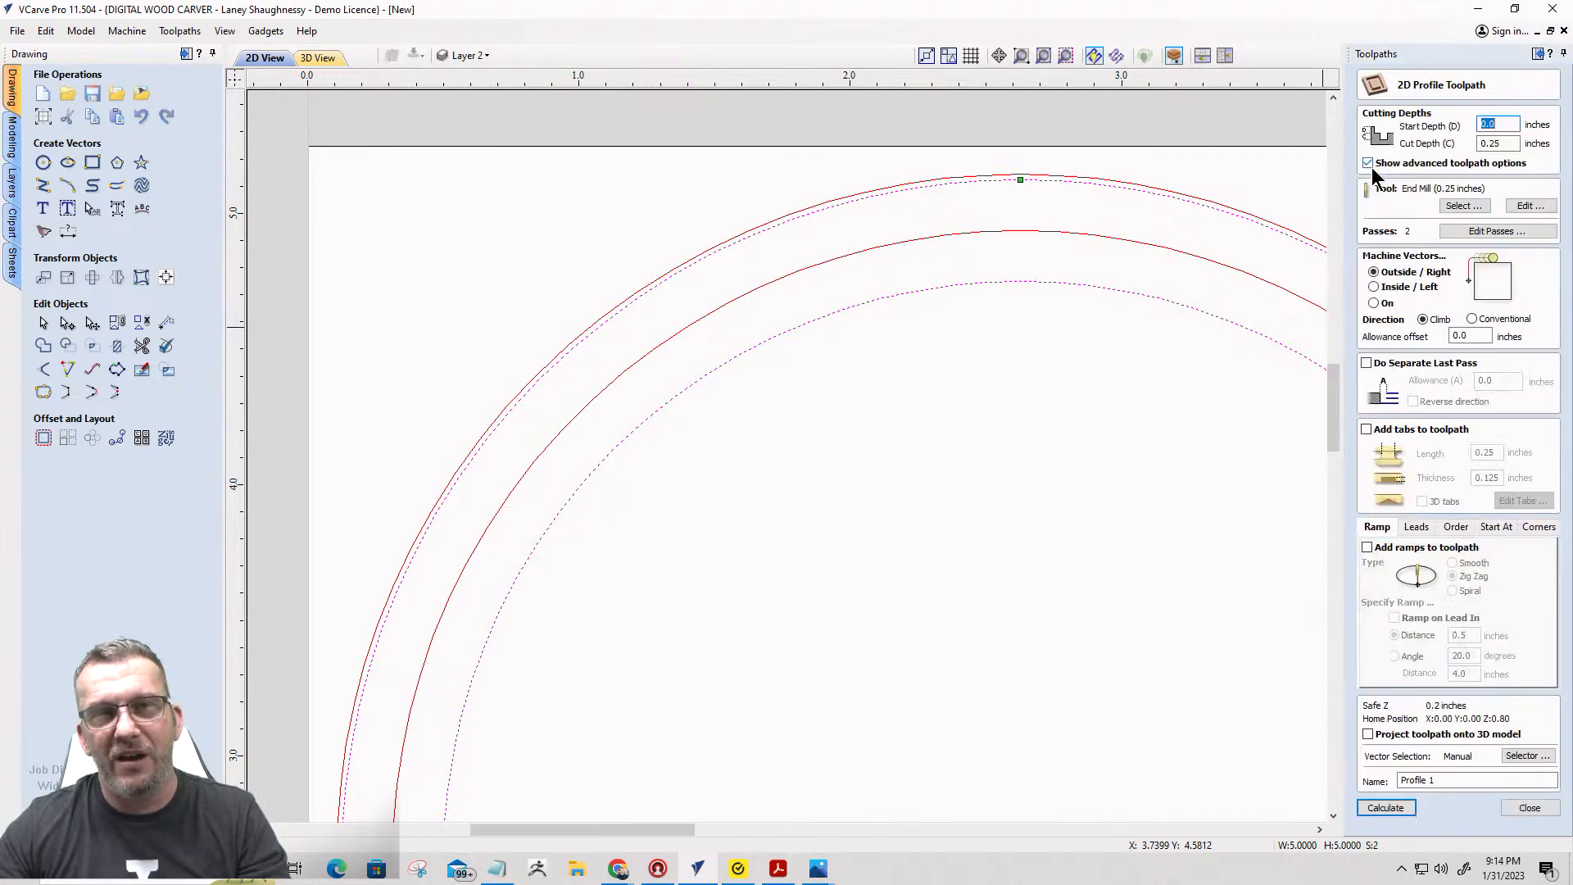
double_click(1496, 143)
text(.)
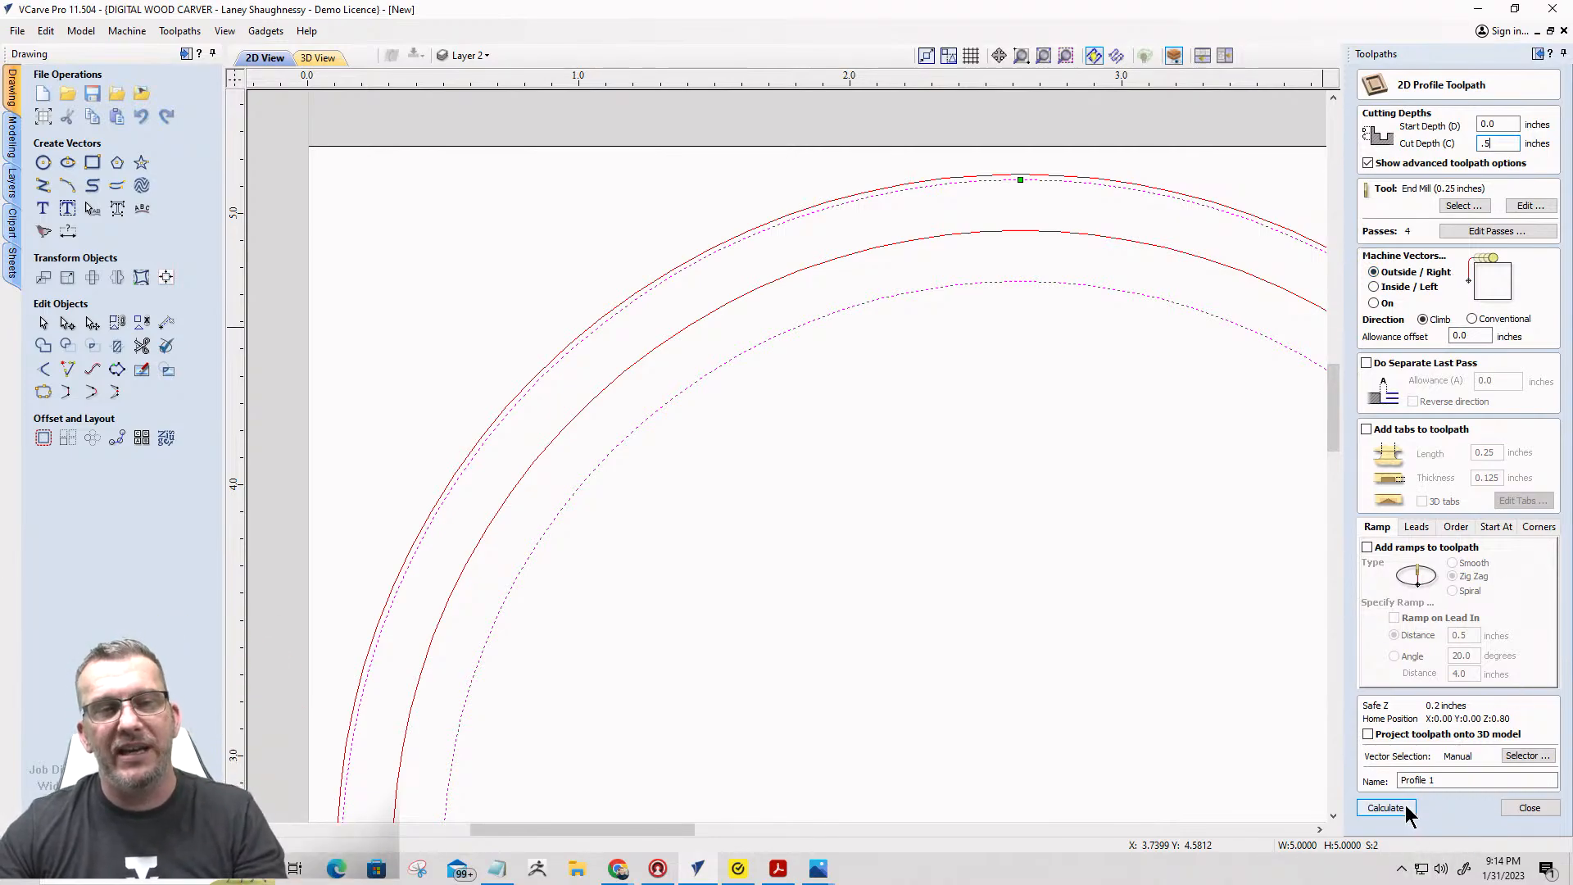
Name the profile toolpath "UpperRingProfileCutOut_0.125EM".
drag(1450, 779, 1376, 785)
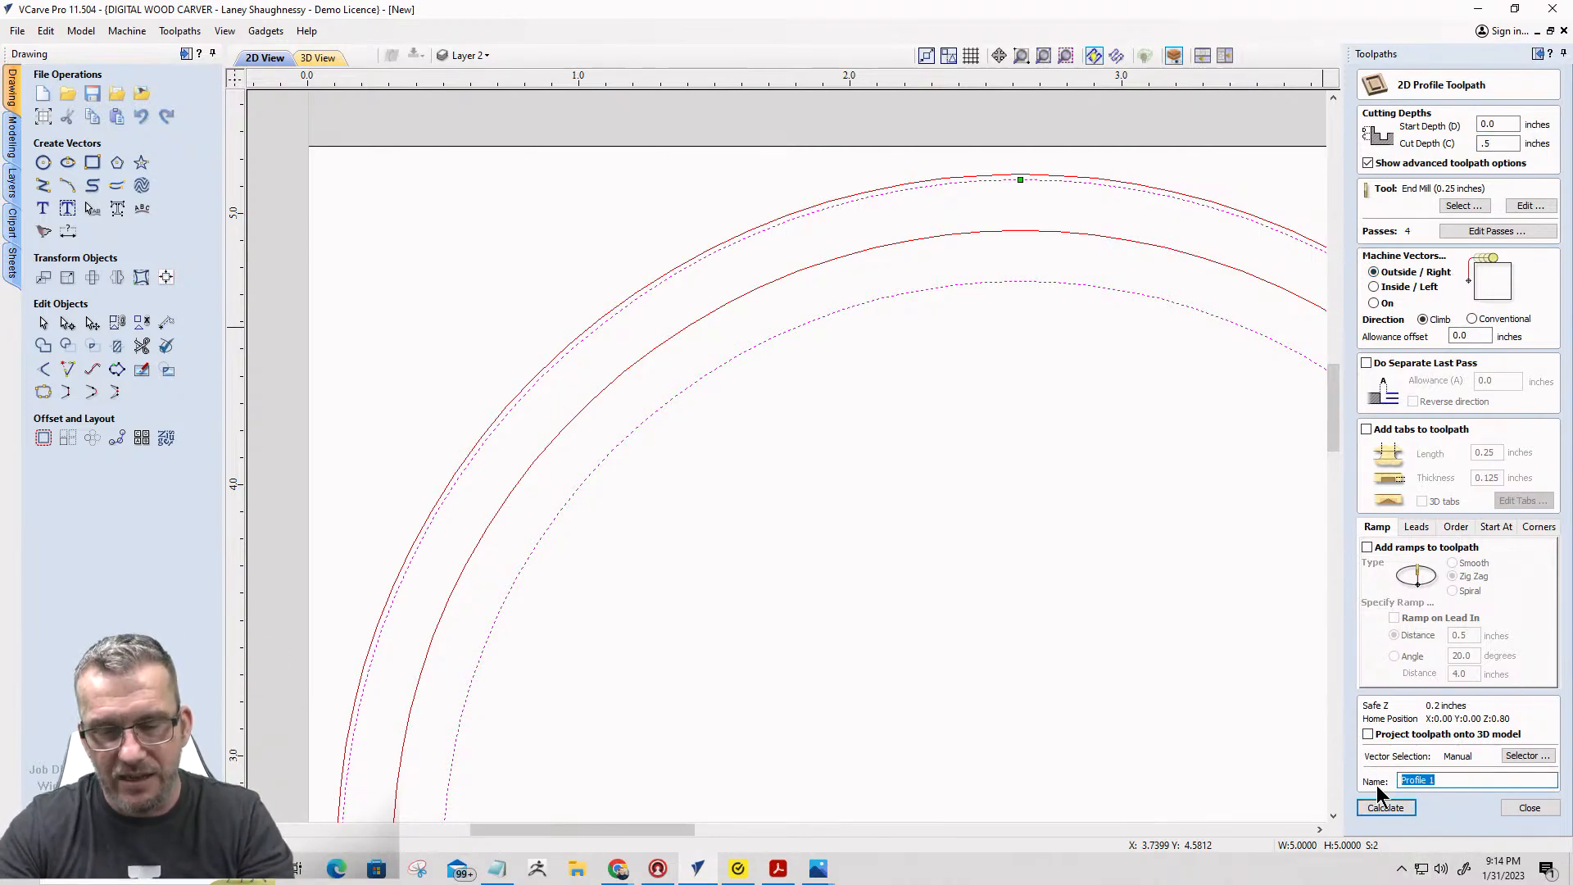
text(ProfileCu)
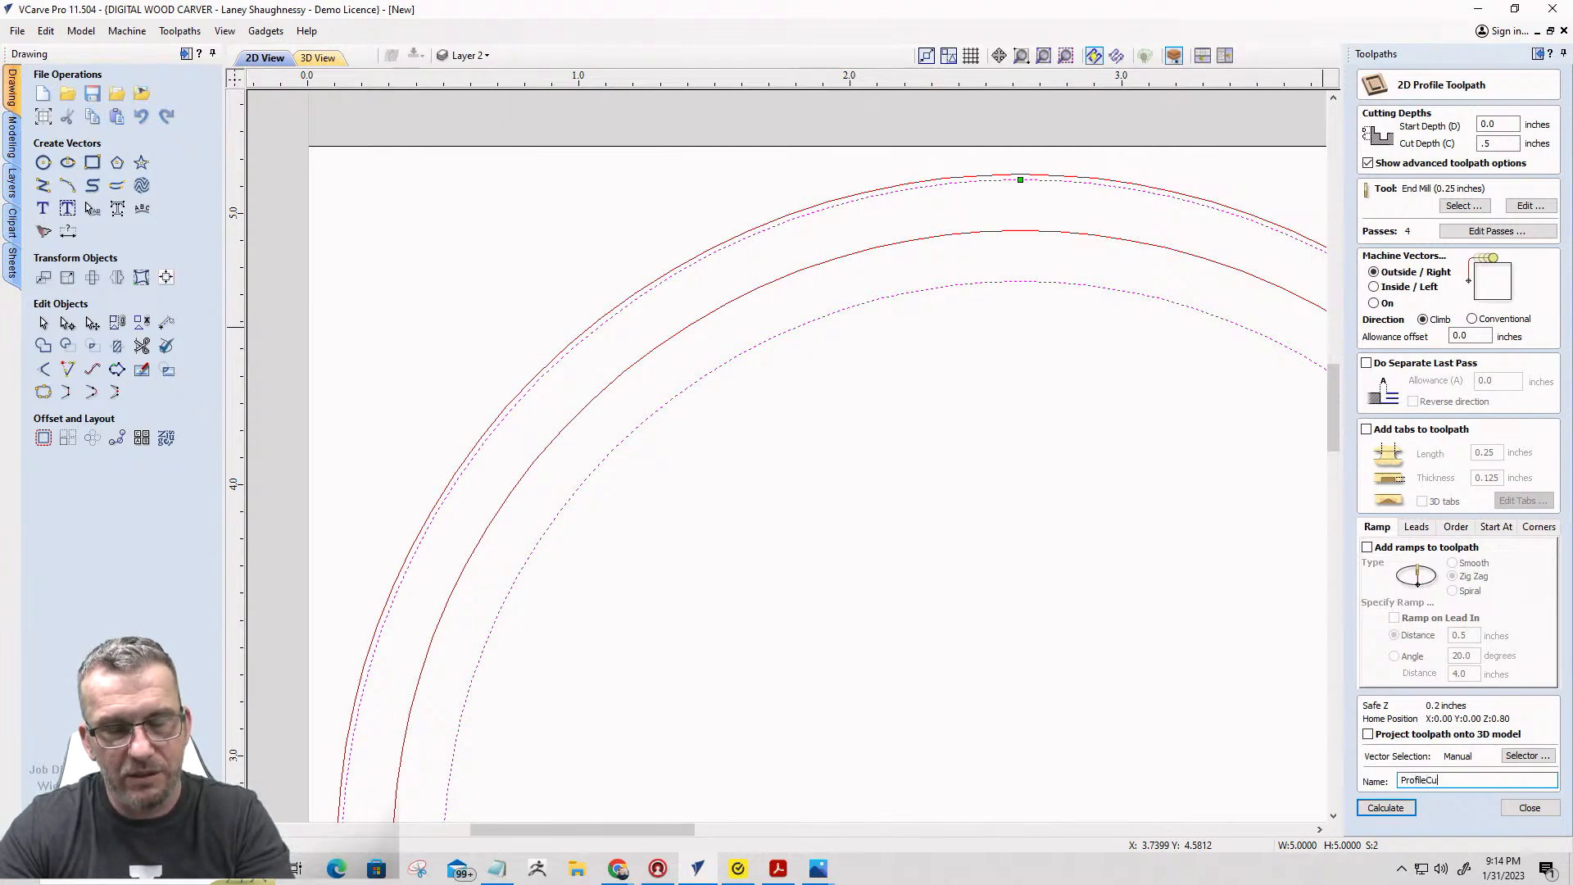
text(tOut)
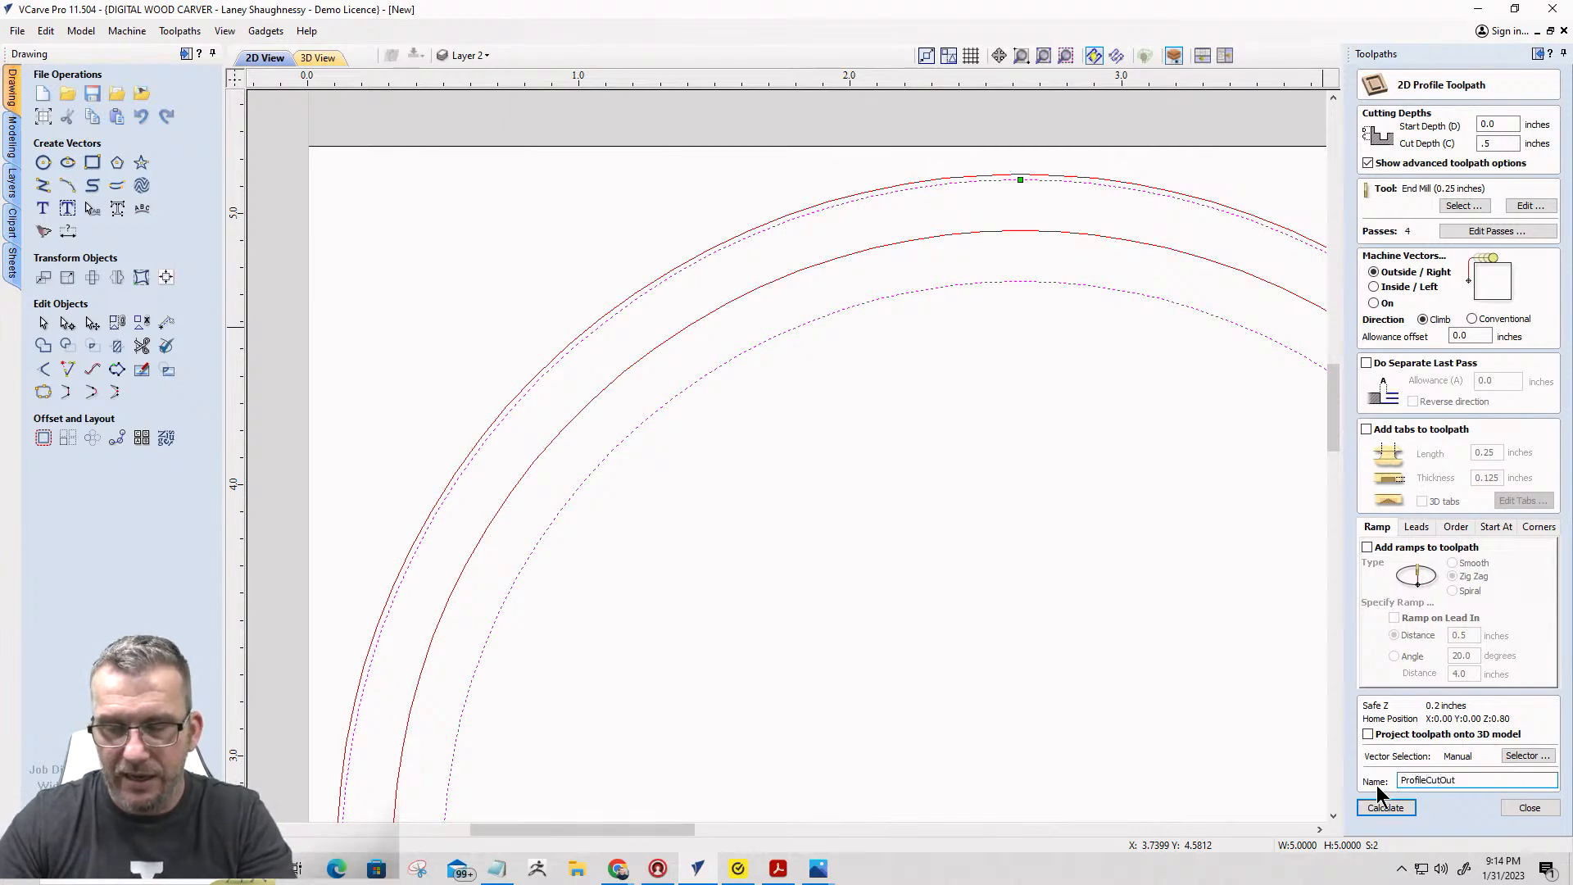
click(1399, 780)
text(UpperRim)
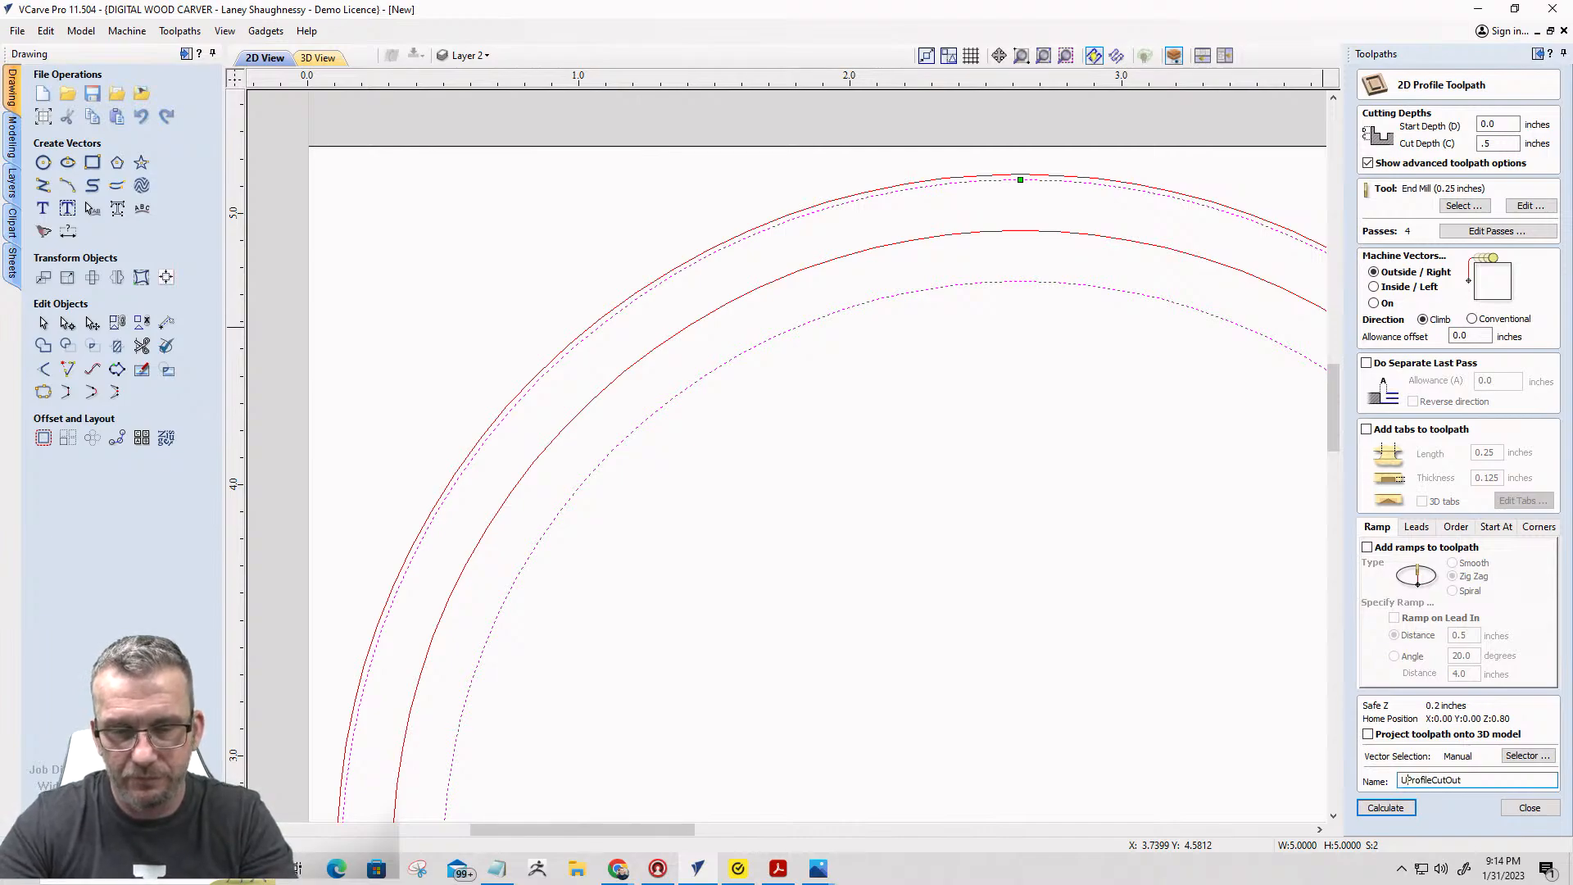
text(g)
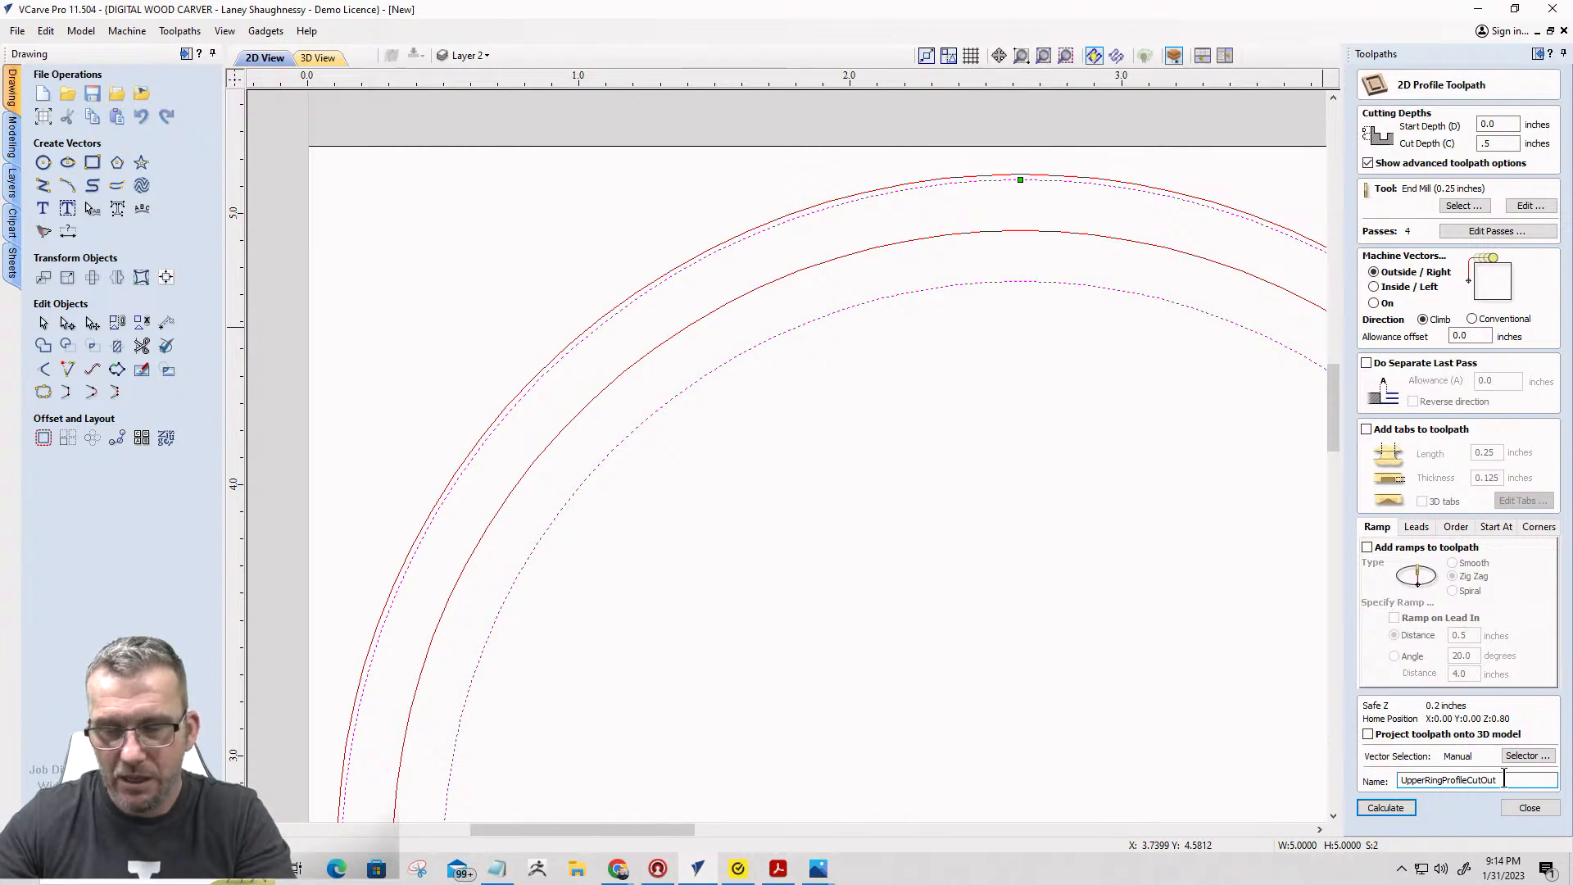
text(_)
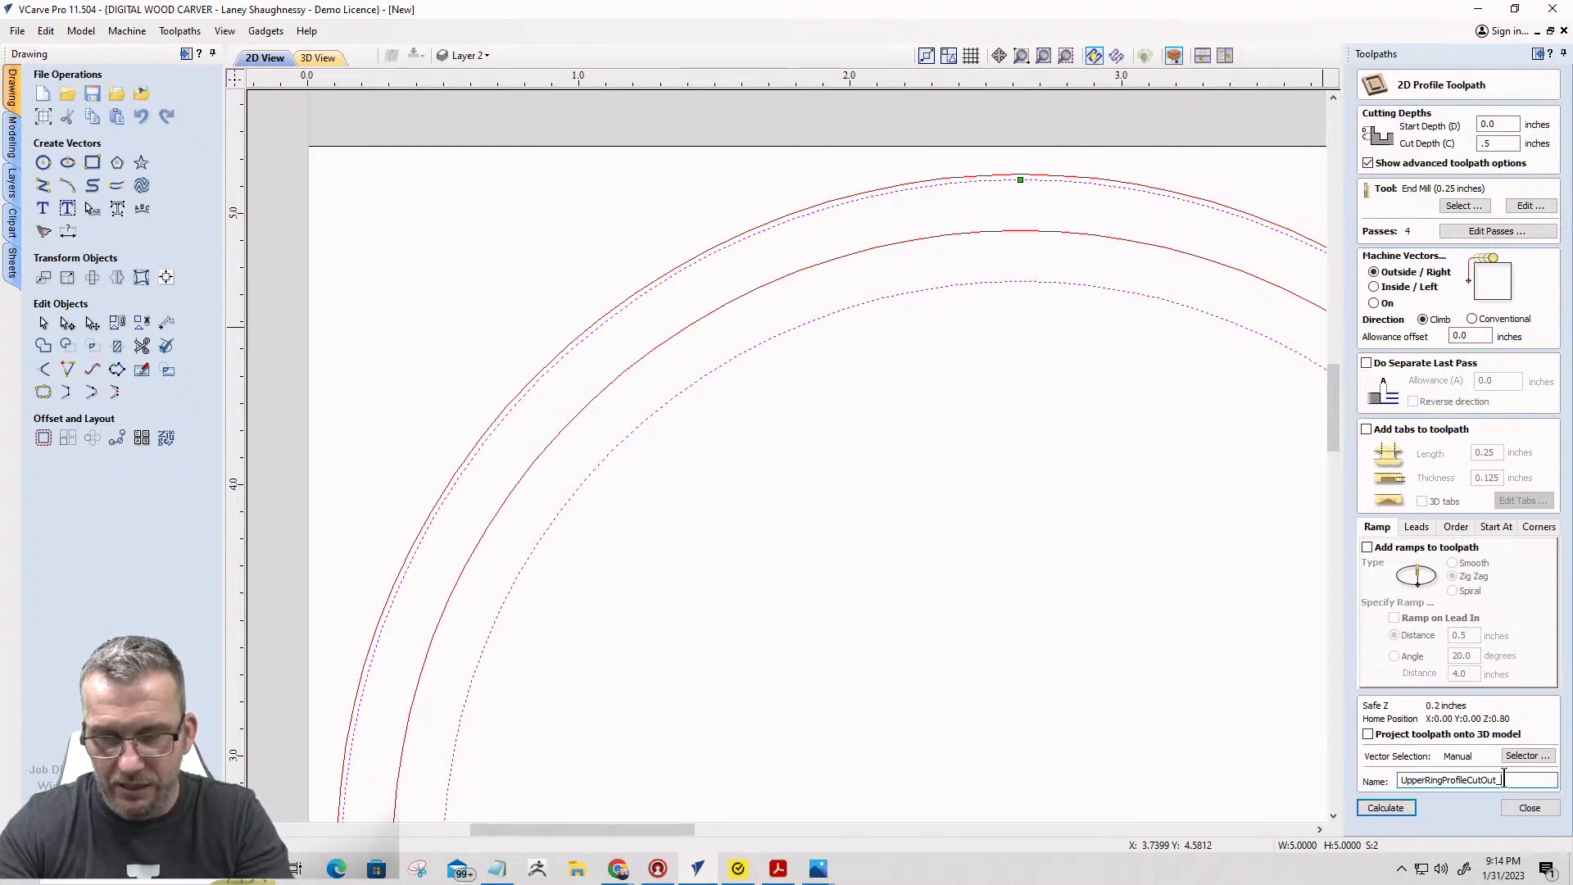
text(0.25)
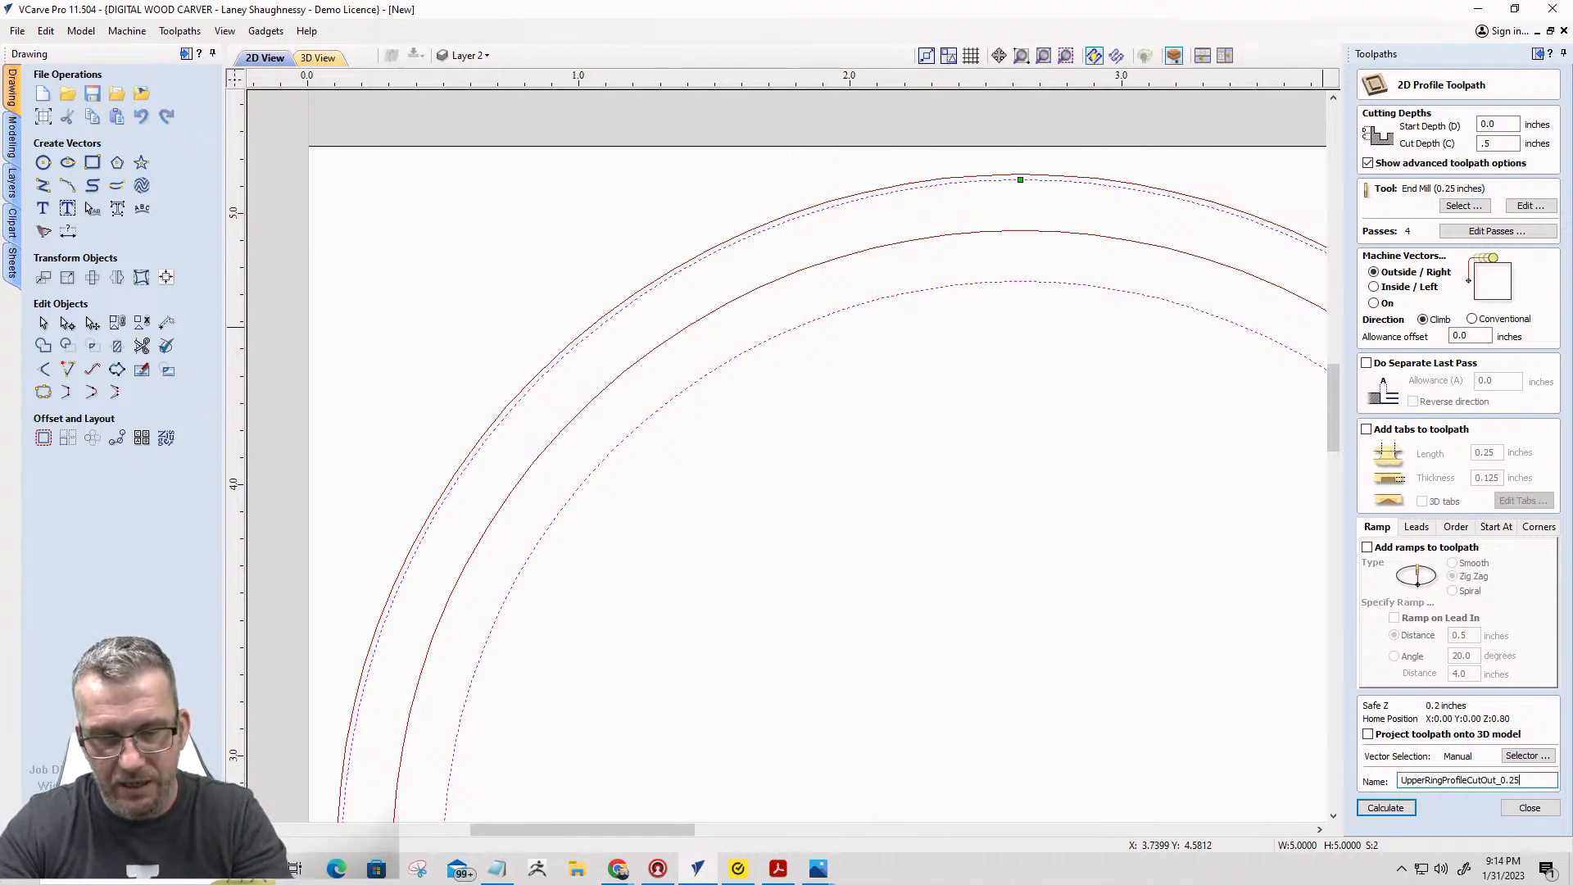
key(BackSpace)
key(BackSpace)
text(125EM)
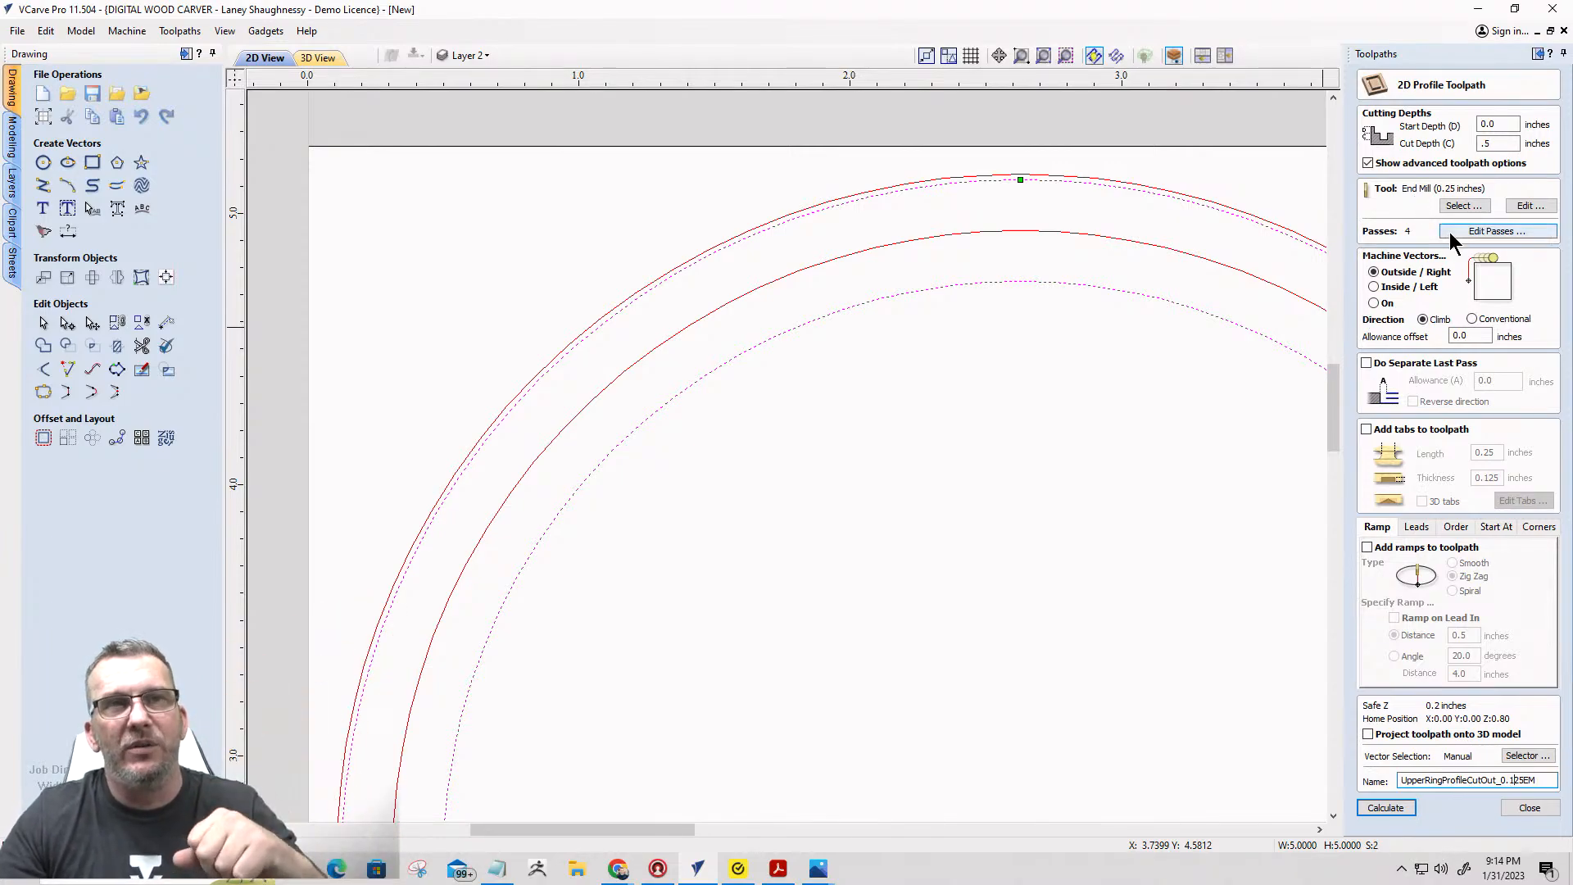
Assign the End Mill (0.125 inch) to the profile toolpath, calculate it and show its path in the 2D view.
click(1462, 205)
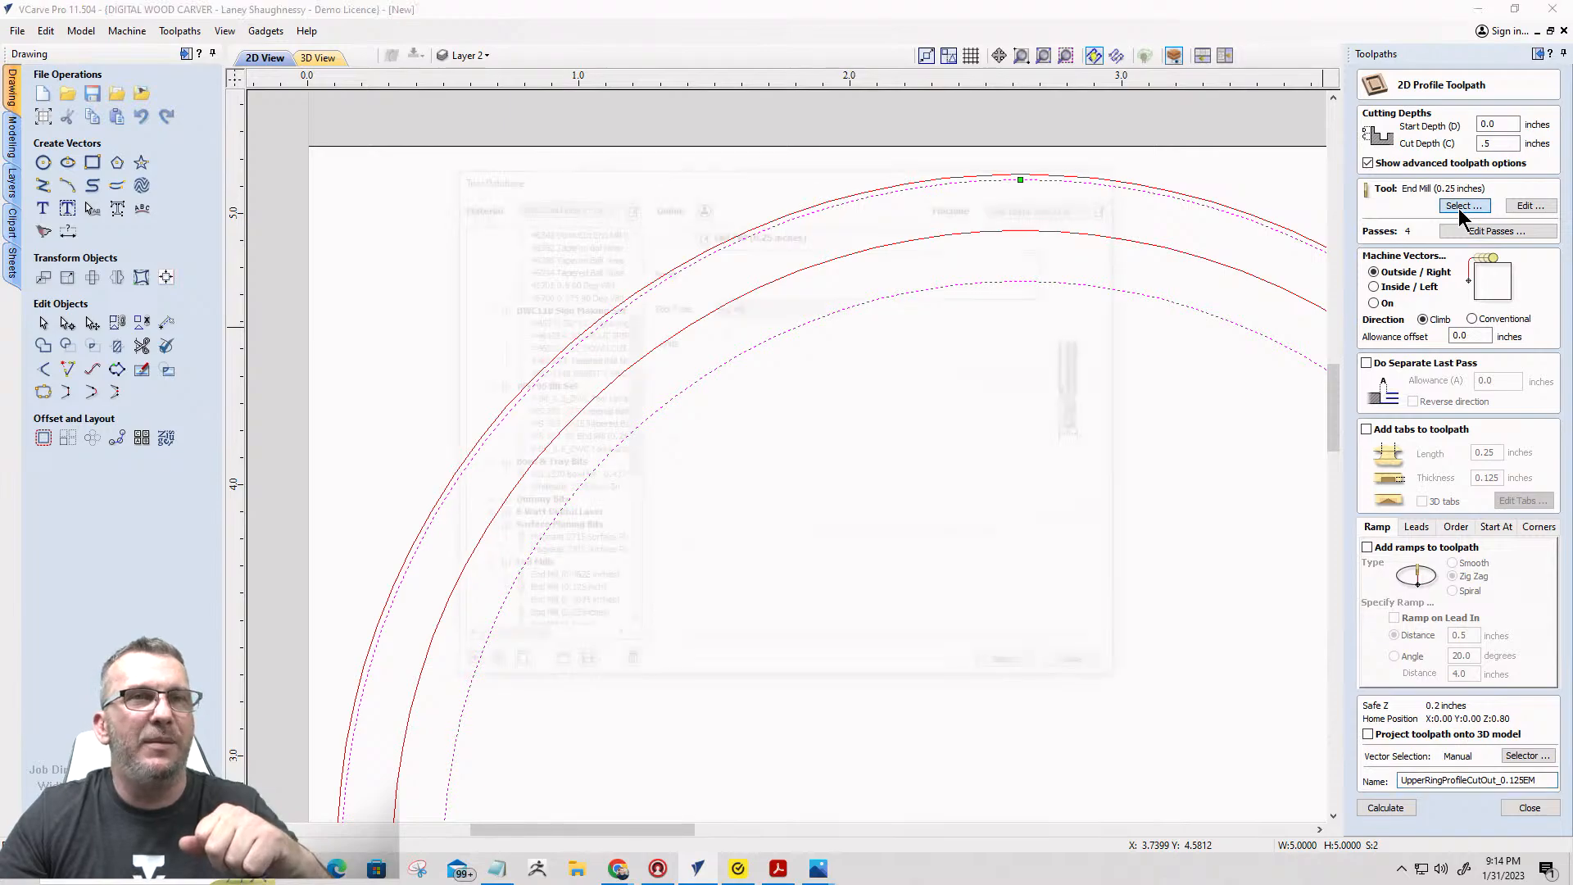
click(556, 595)
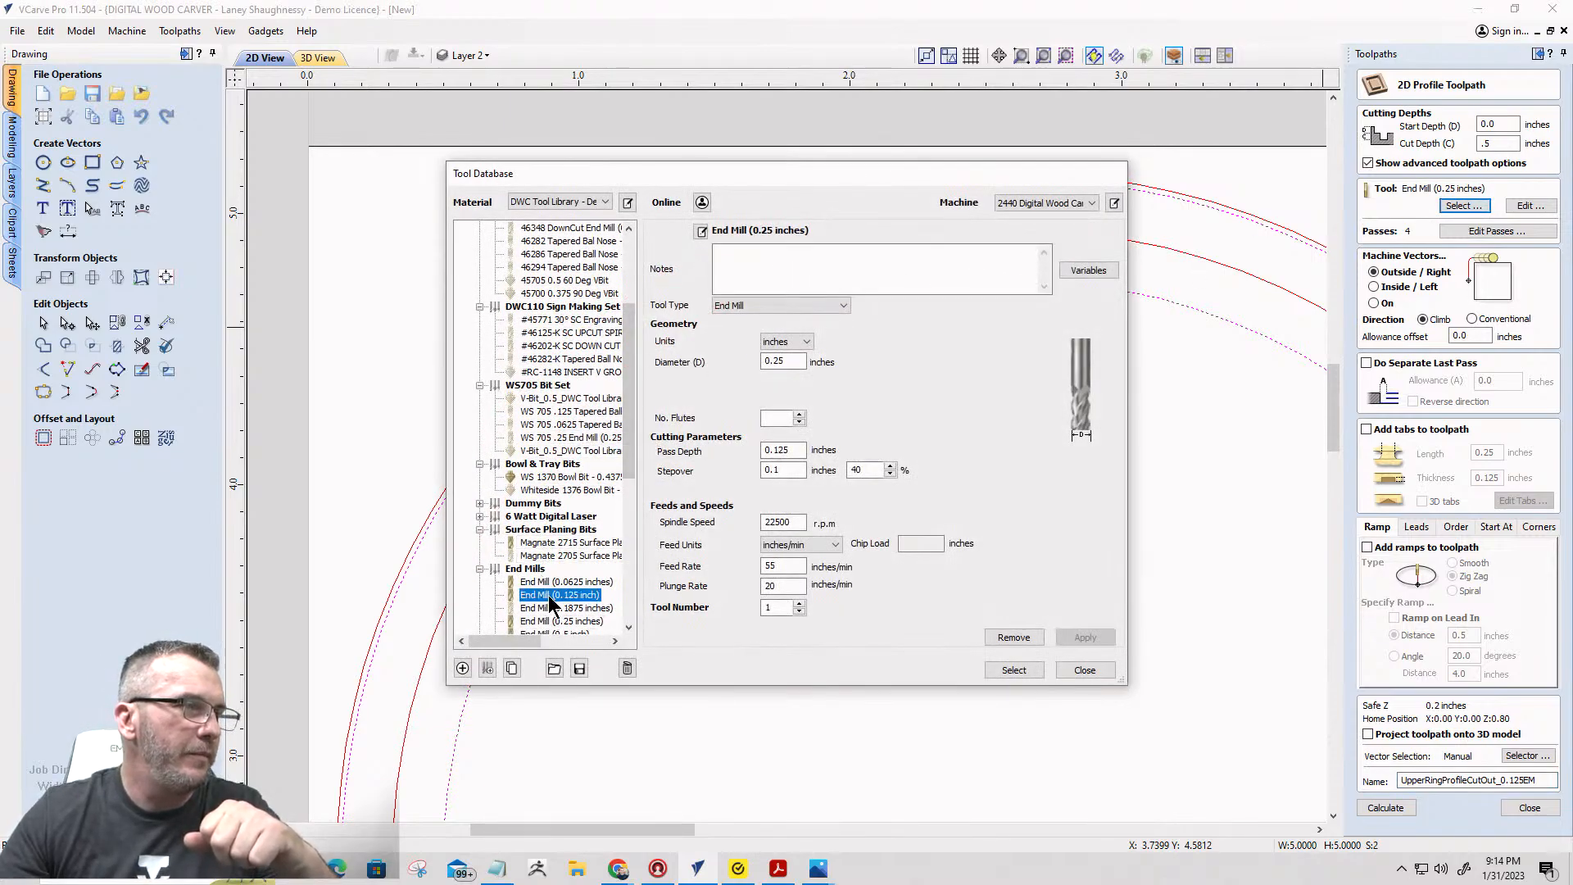
click(1029, 673)
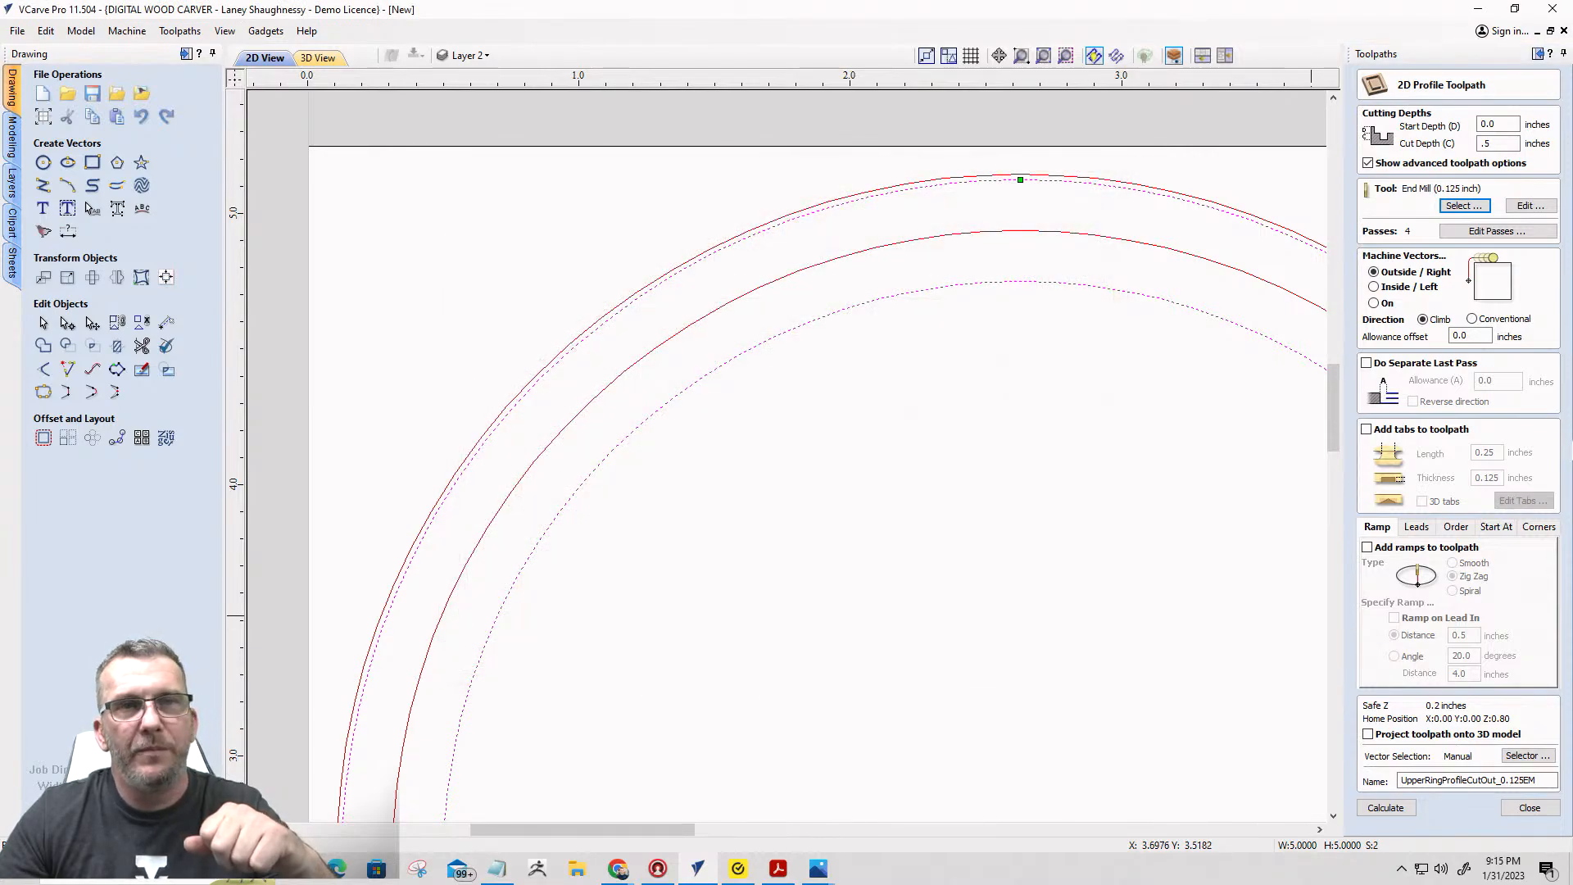
click(1389, 809)
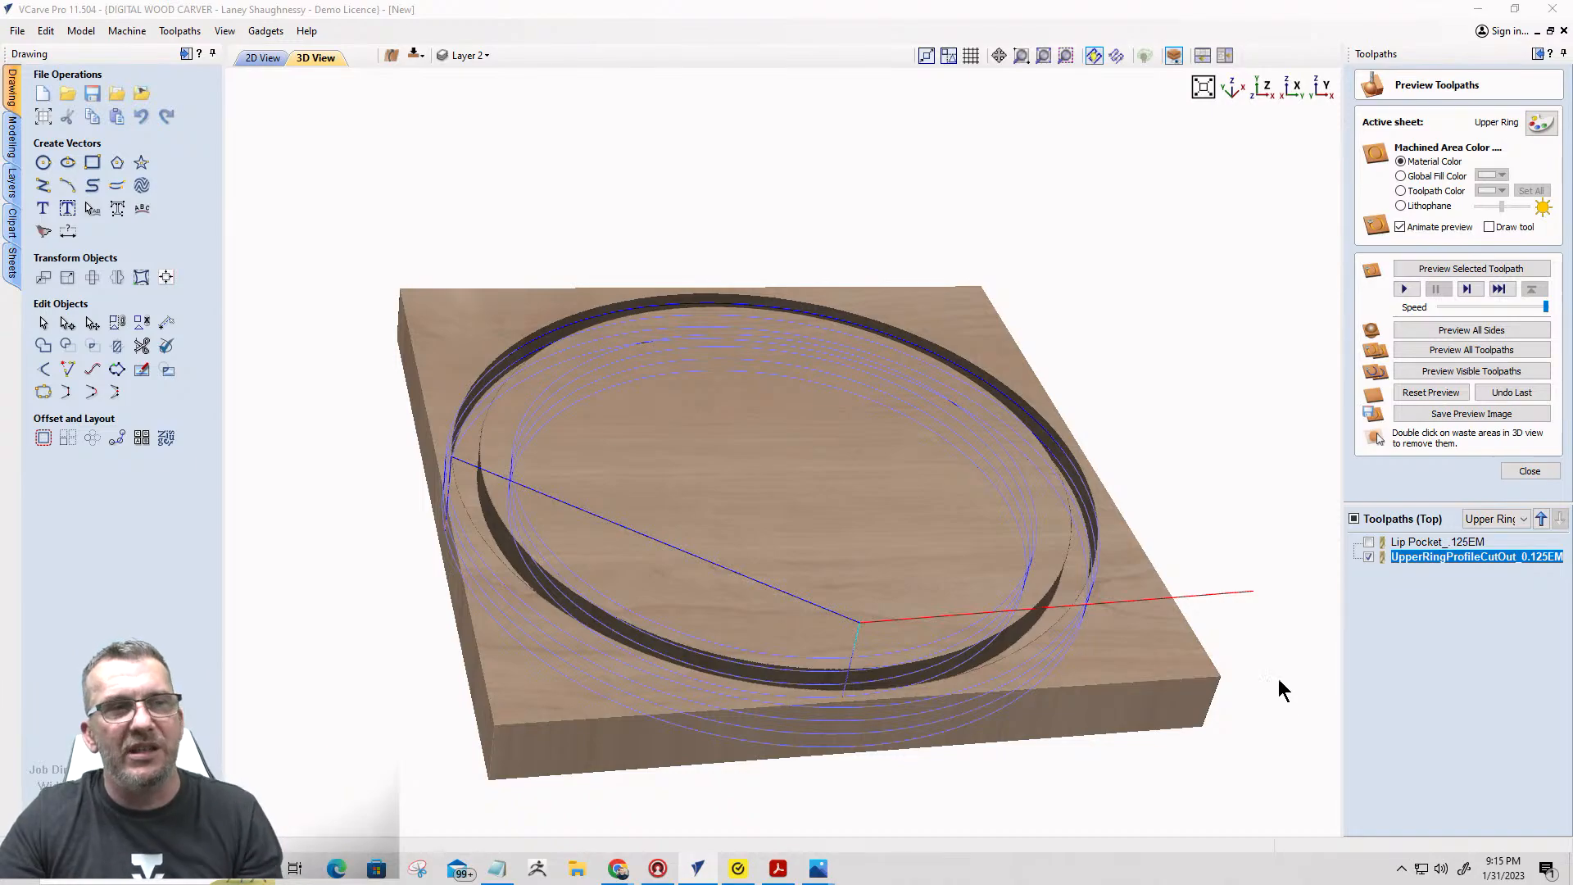
click(275, 58)
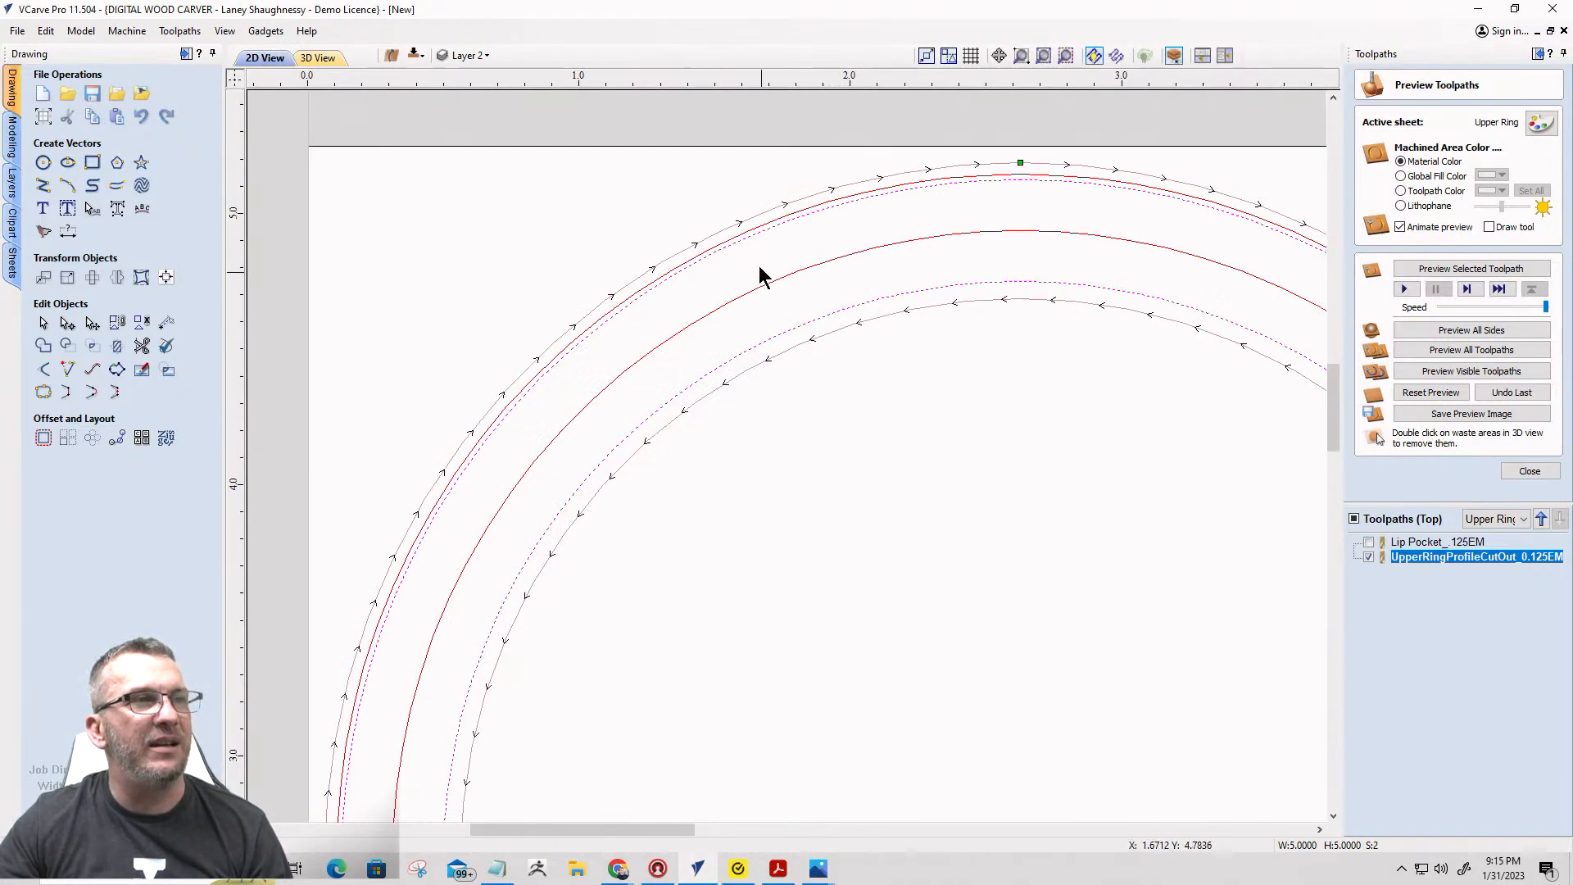
click(302, 57)
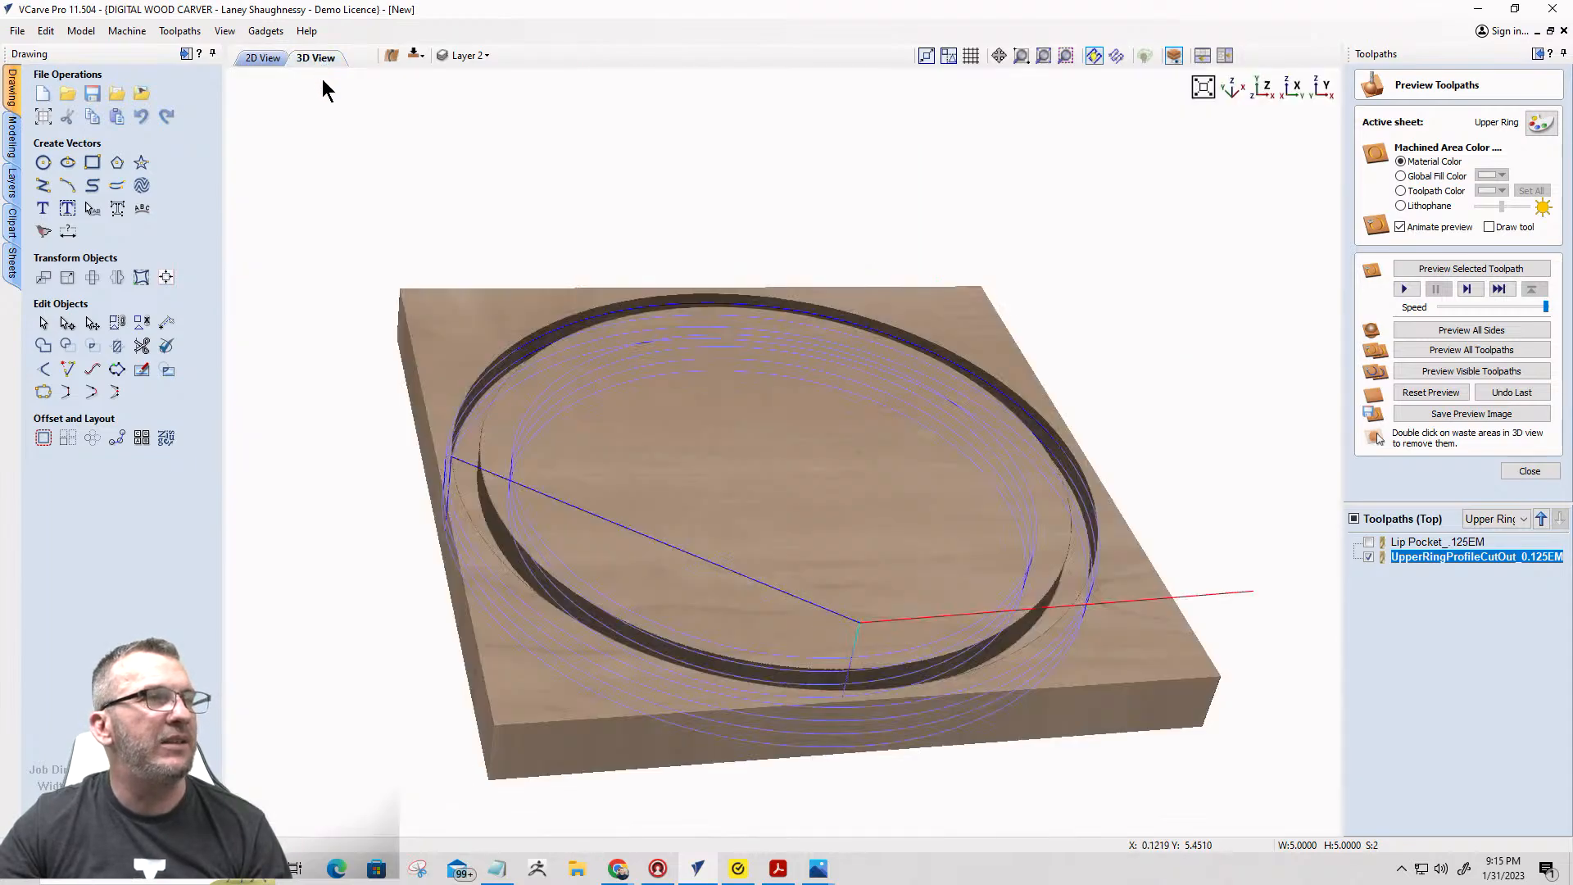
click(1455, 374)
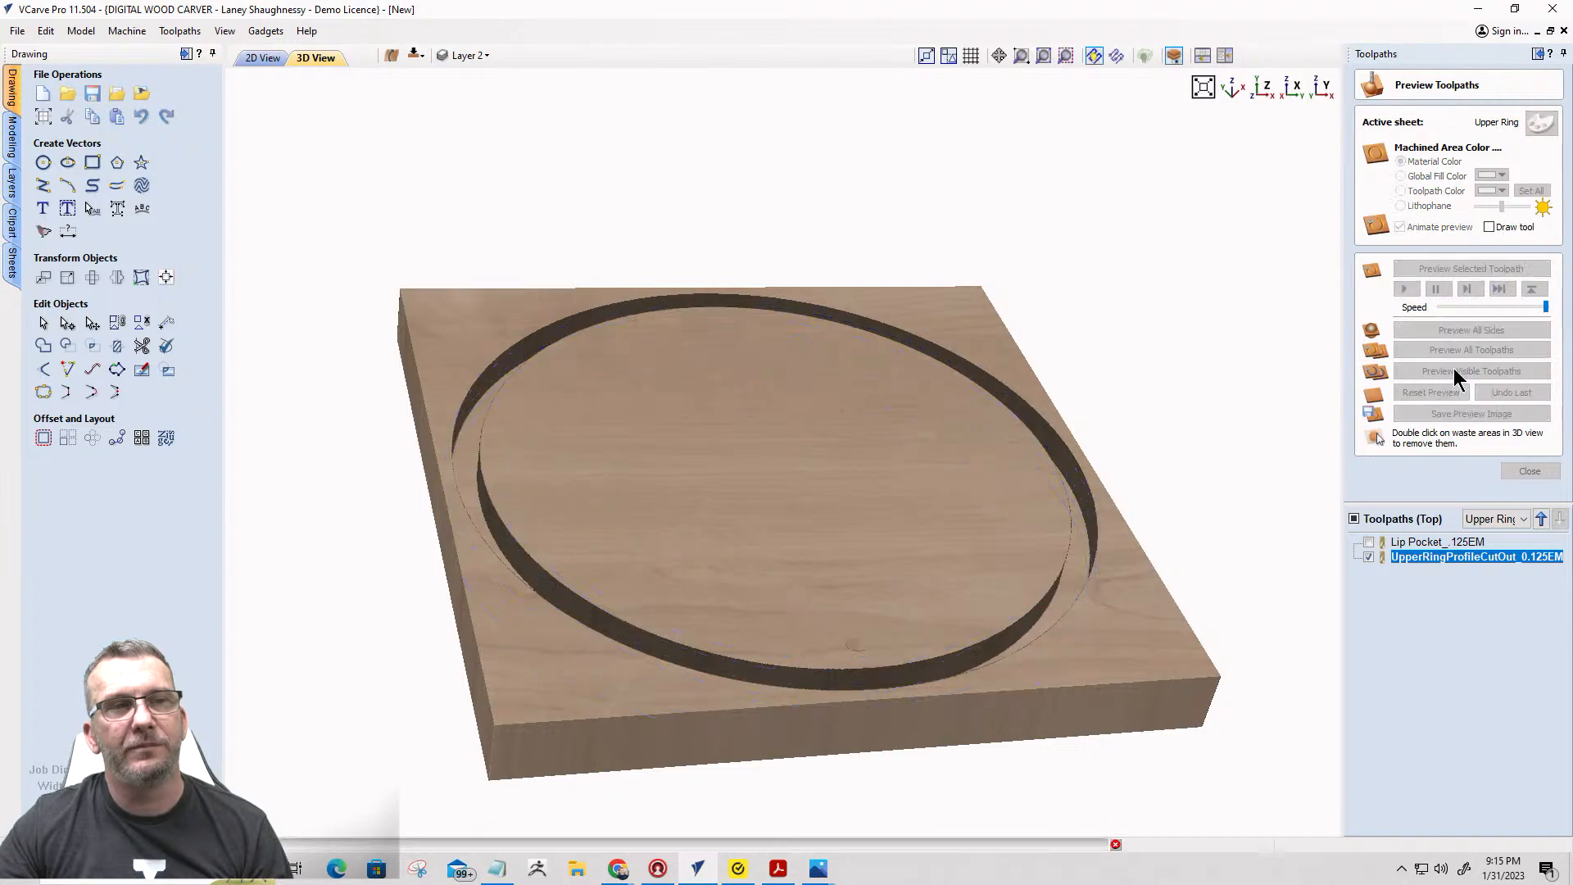
double_click(1124, 655)
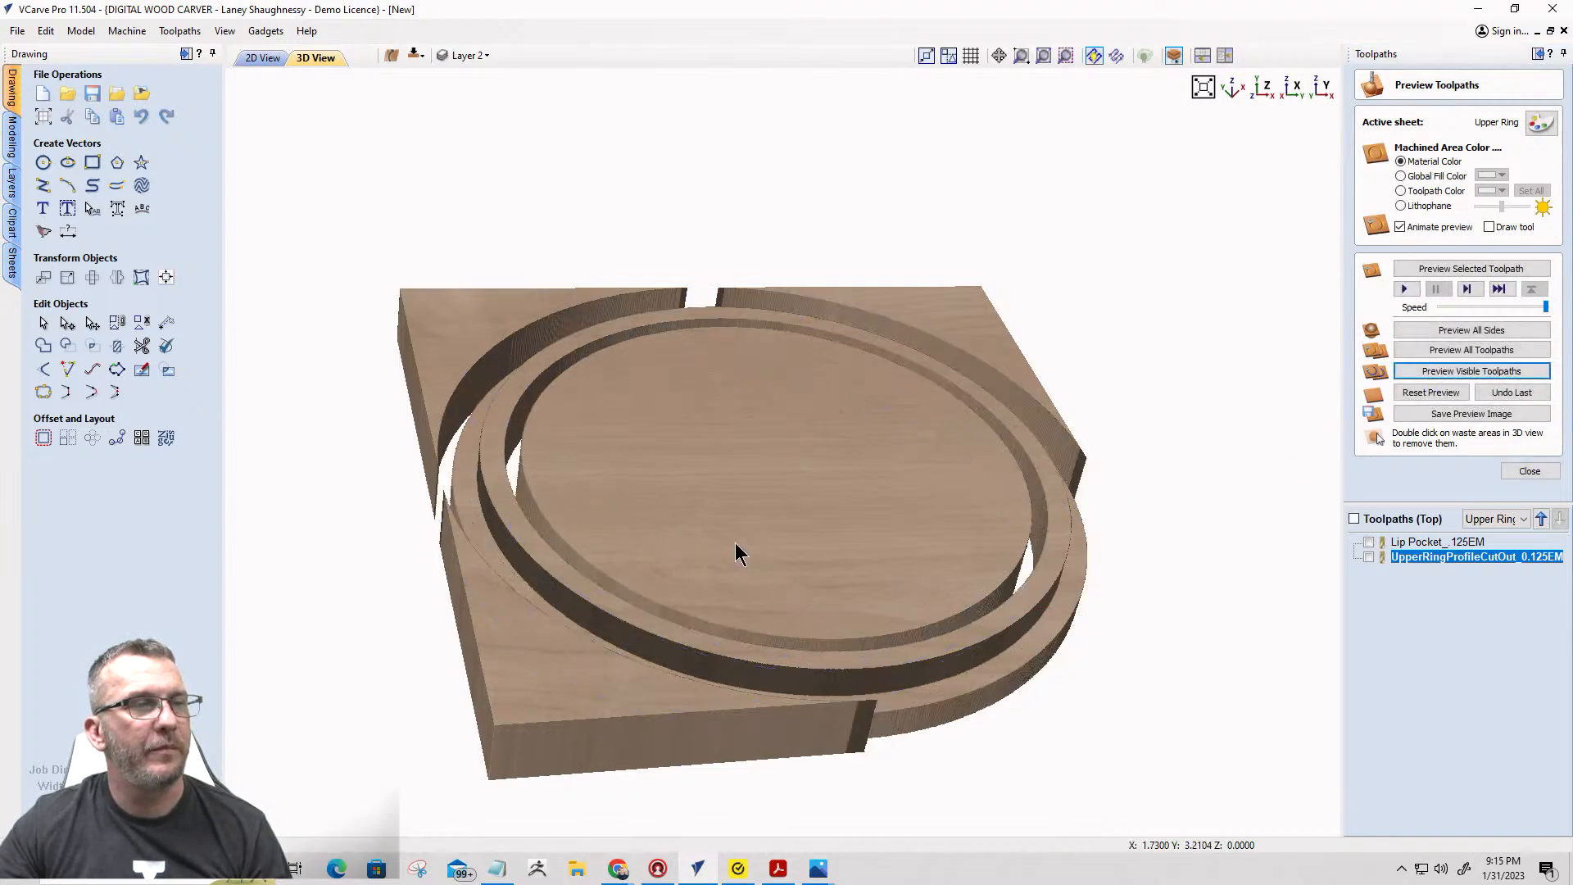
double_click(707, 606)
double_click(497, 720)
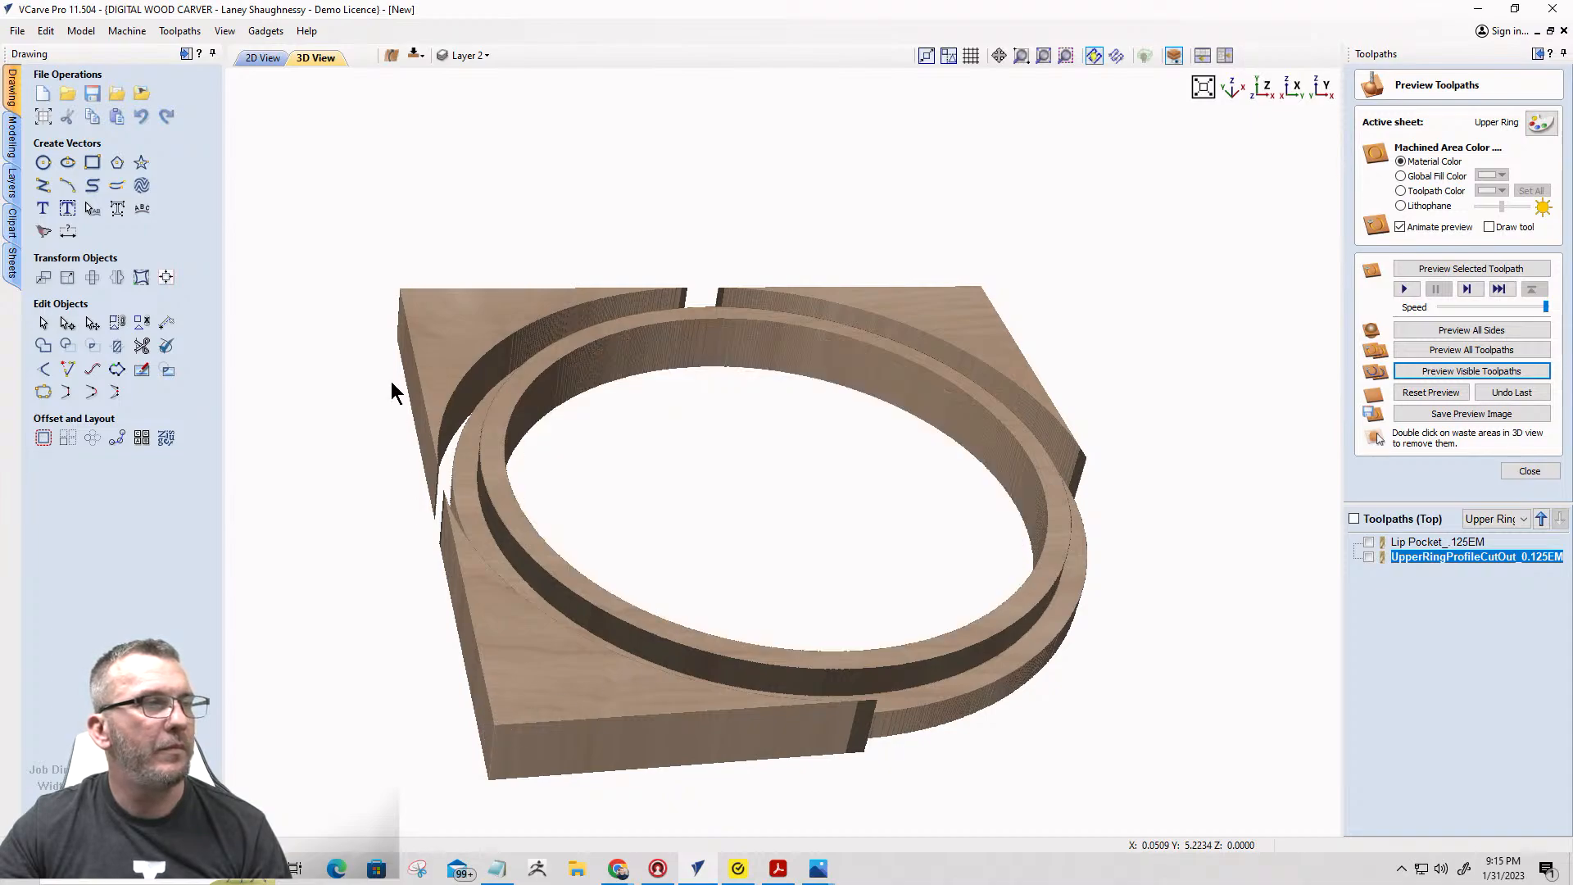
double_click(982, 326)
drag(956, 704, 706, 672)
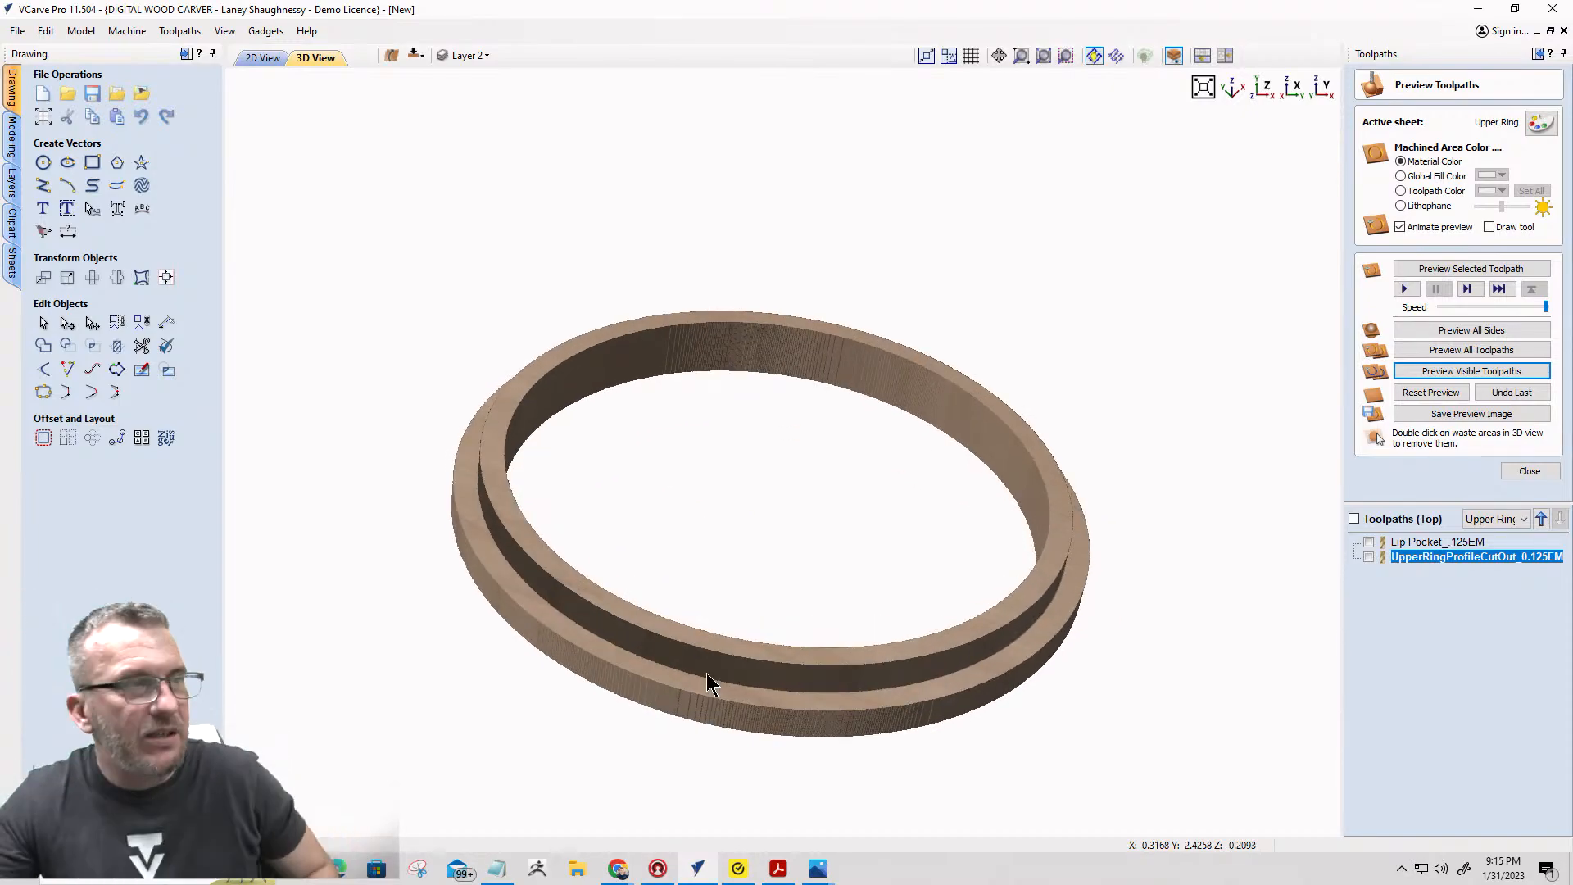
drag(444, 537, 563, 396)
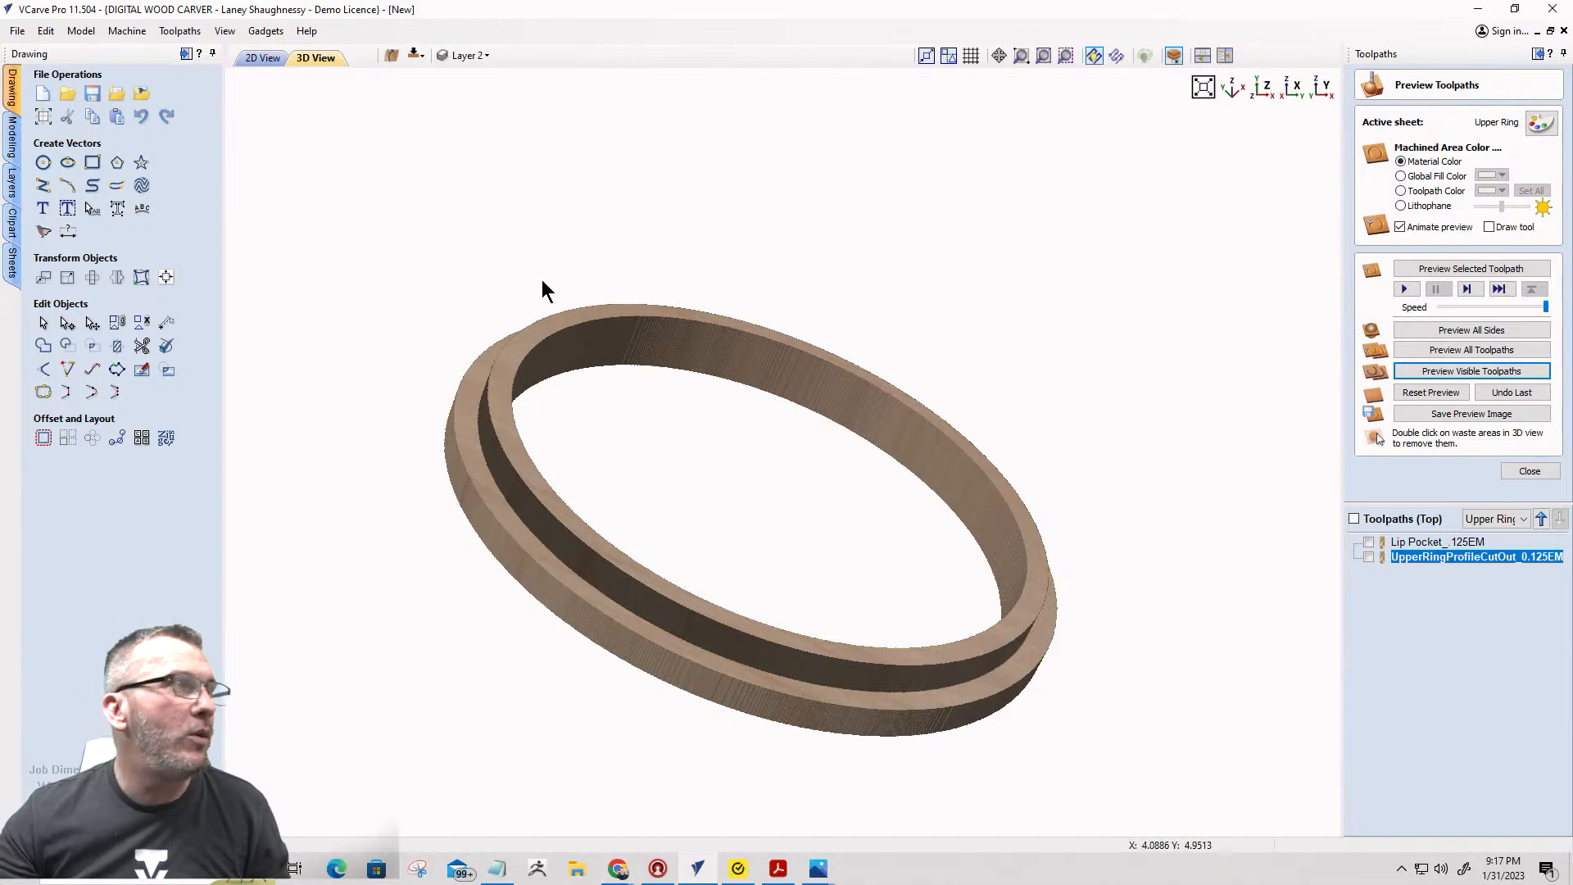
Save the project as a VCarve file named "Round Metal Inlay Box".
click(16, 33)
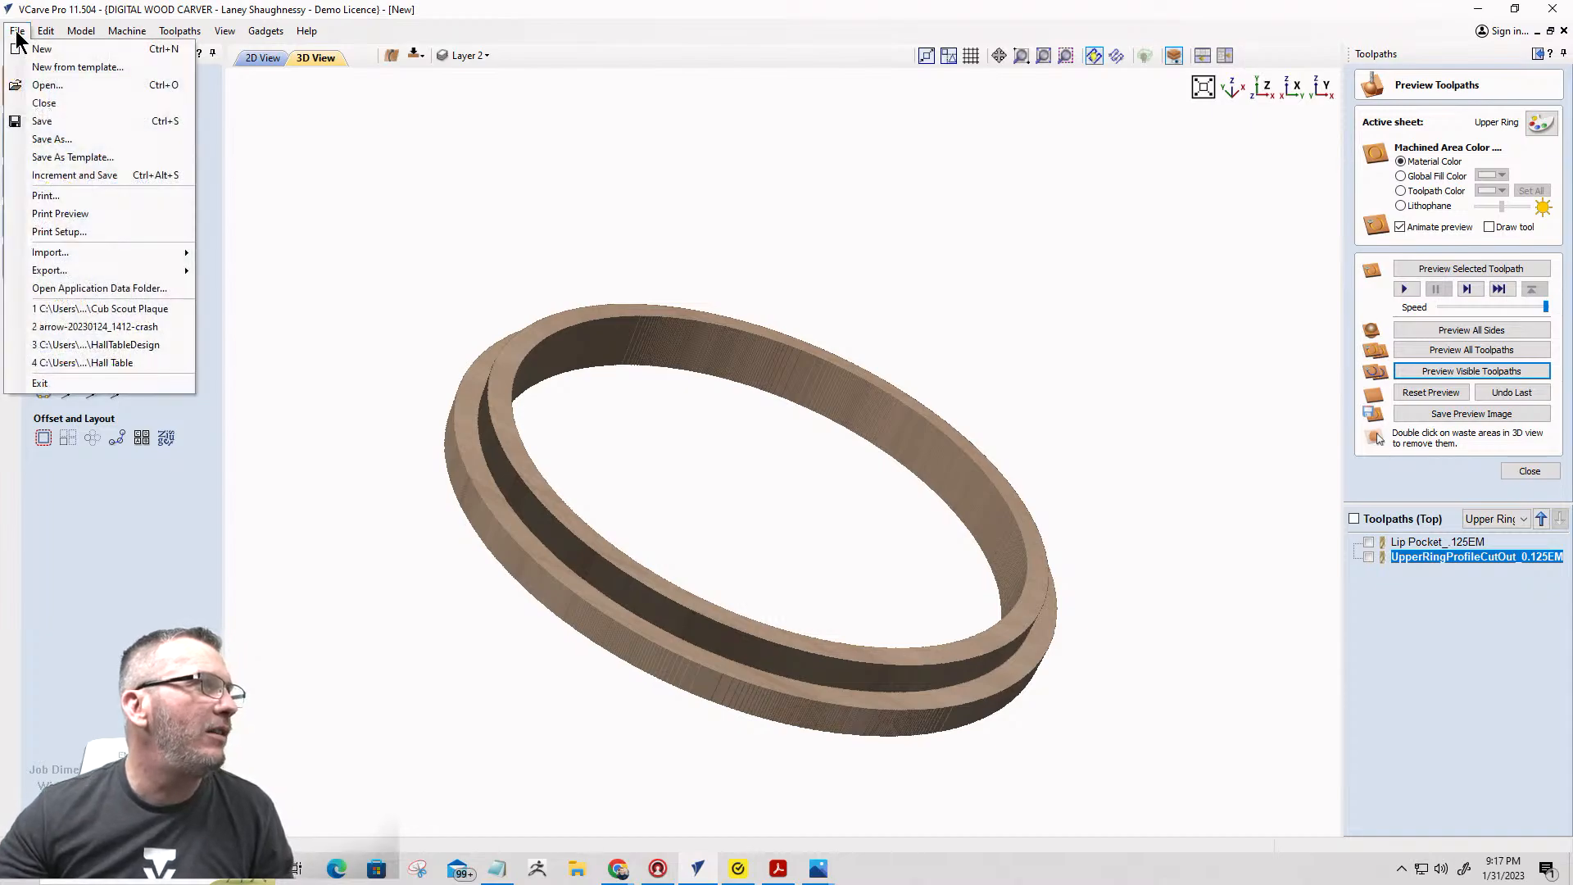
click(37, 140)
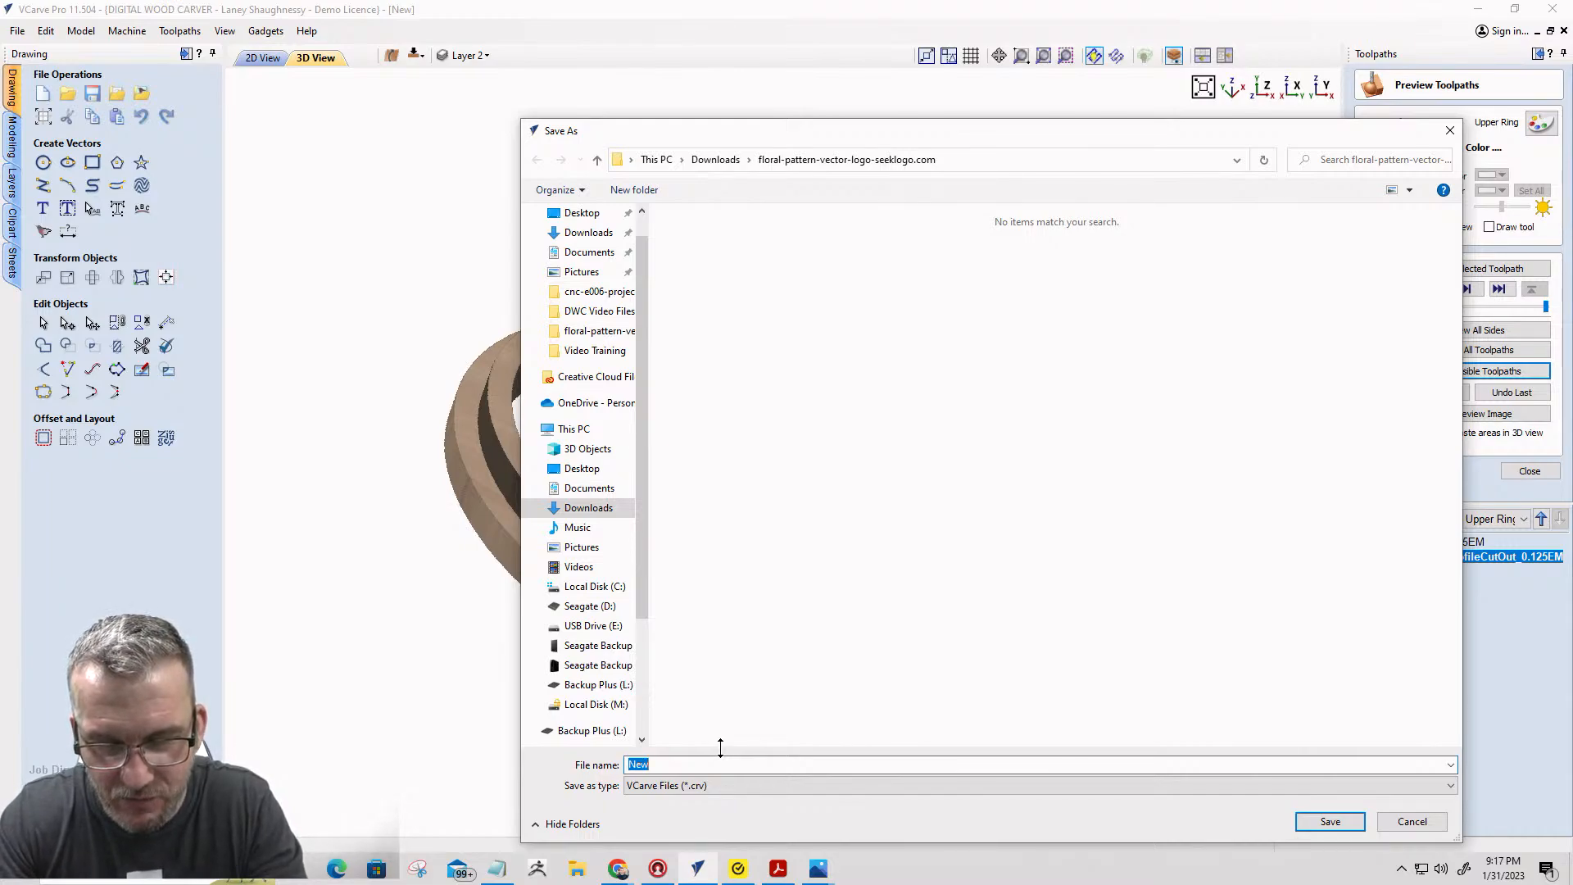
text(Round INla)
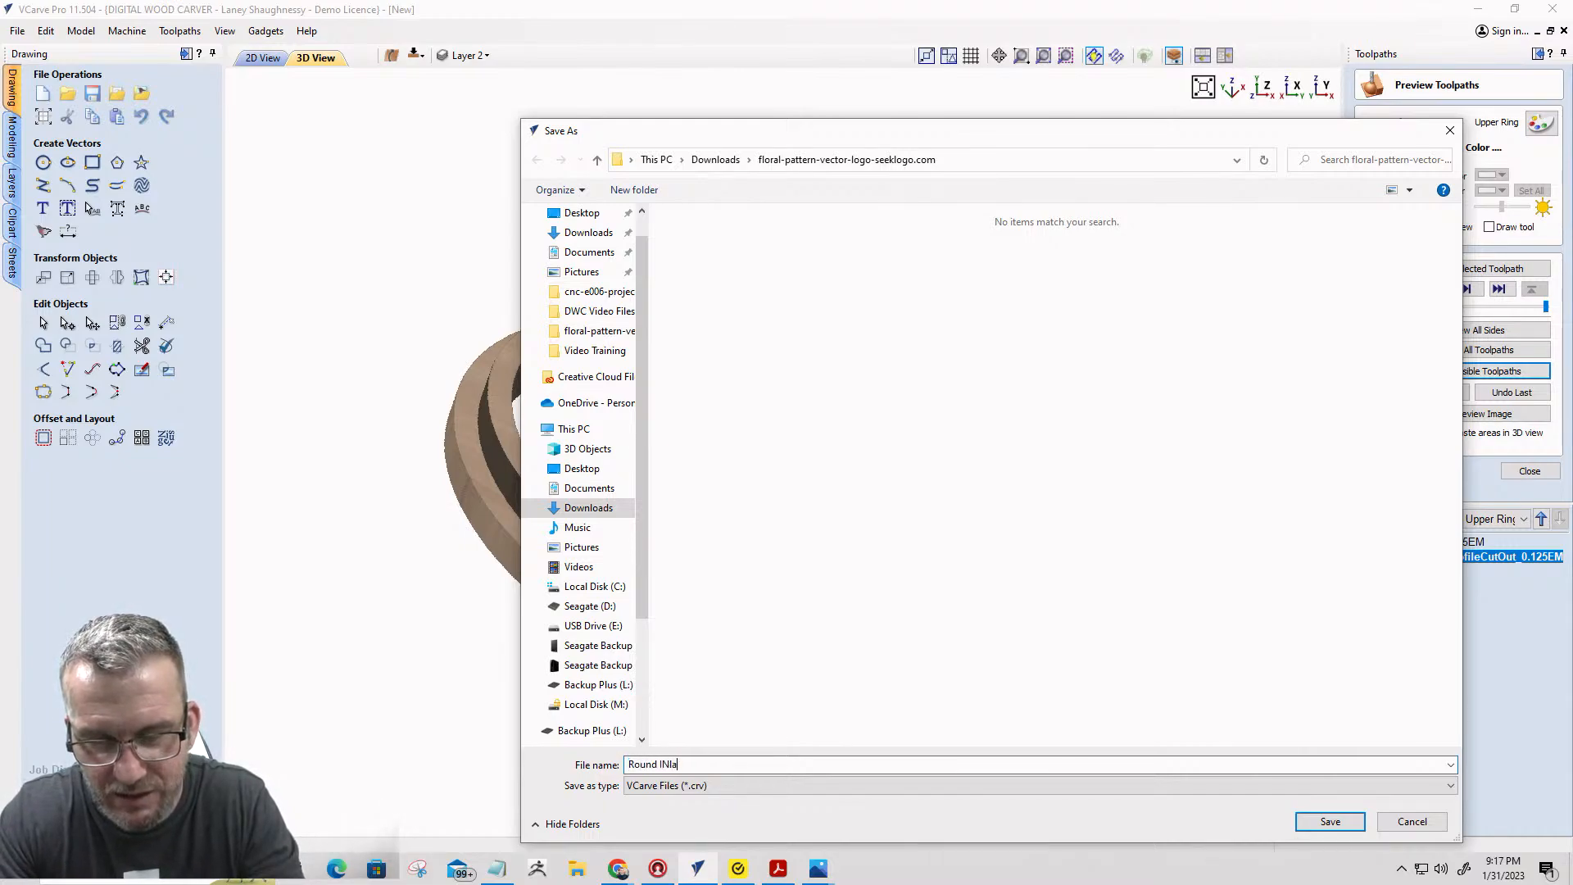
key(BackSpace)
key(BackSpace)
key(BackSpace)
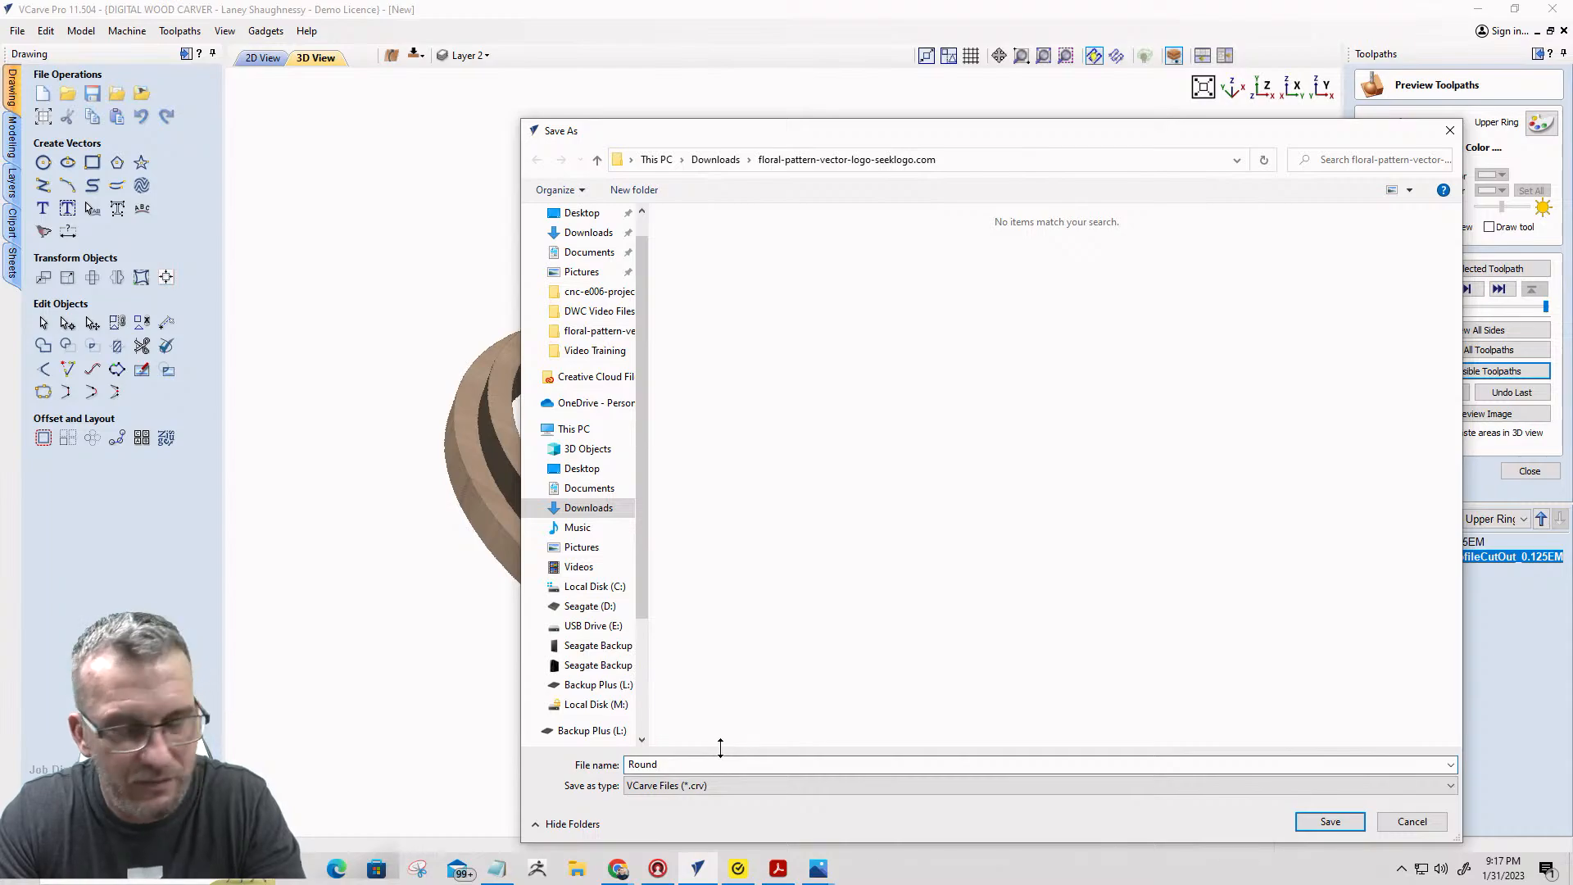
text(Metal Inla)
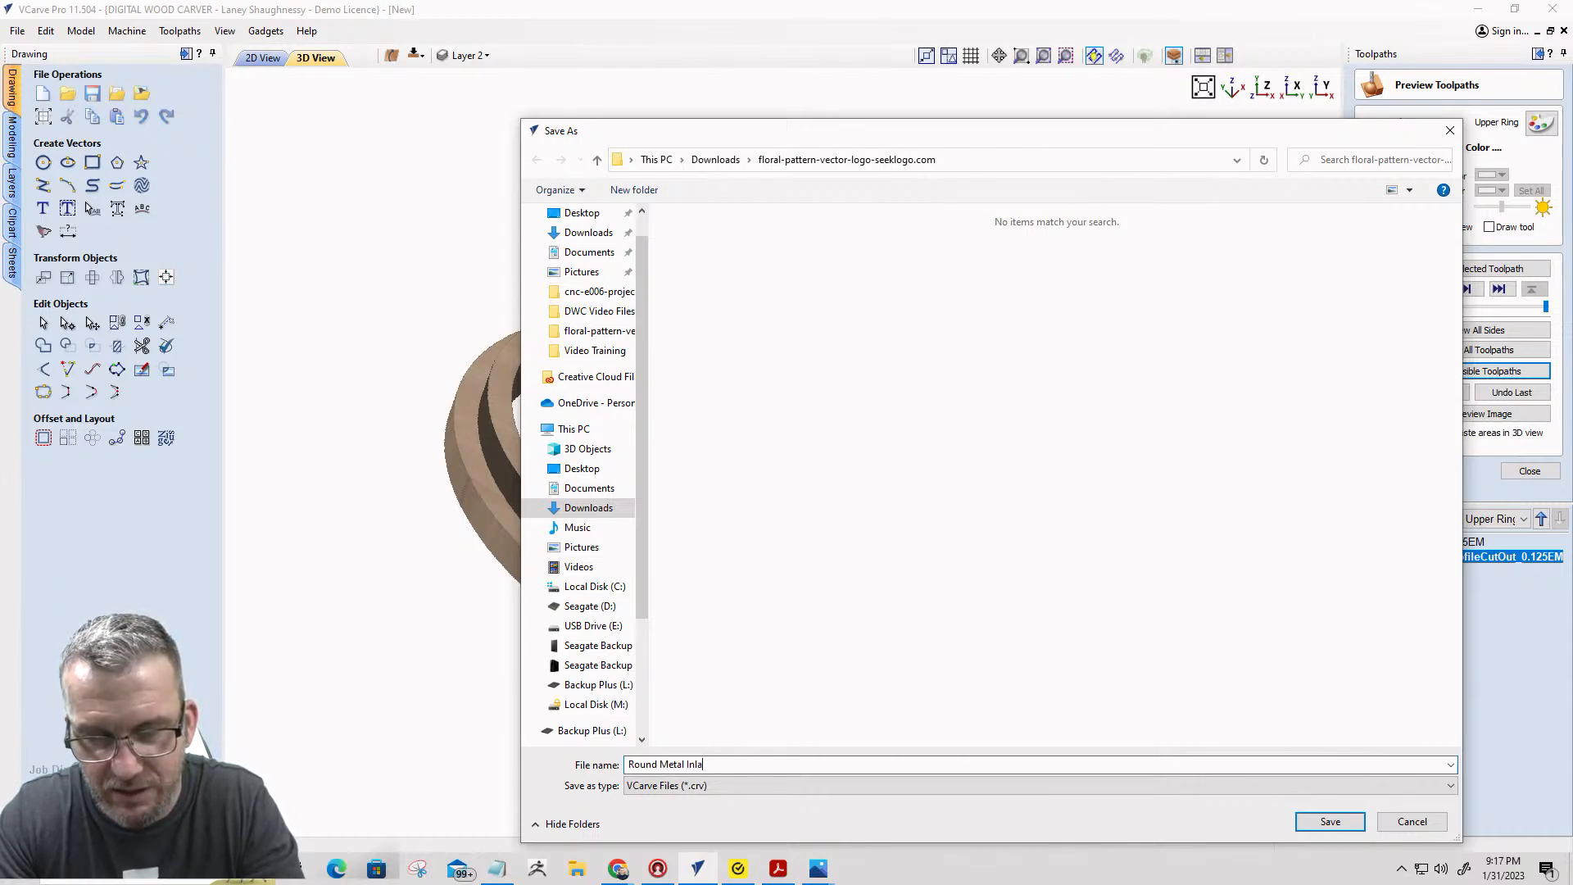
text(y Box)
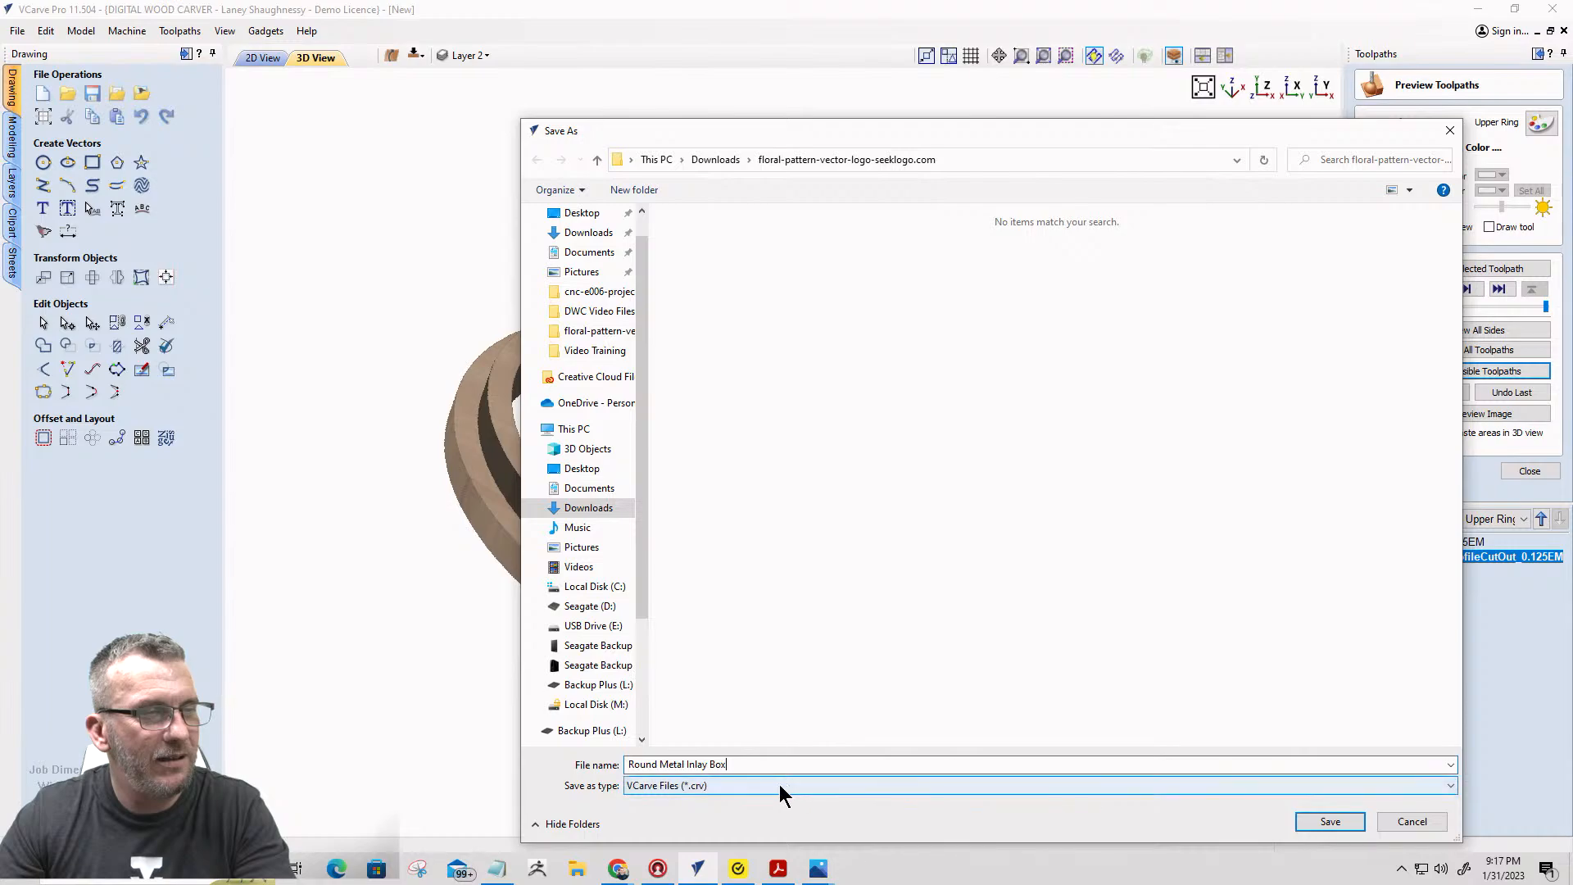
click(1327, 822)
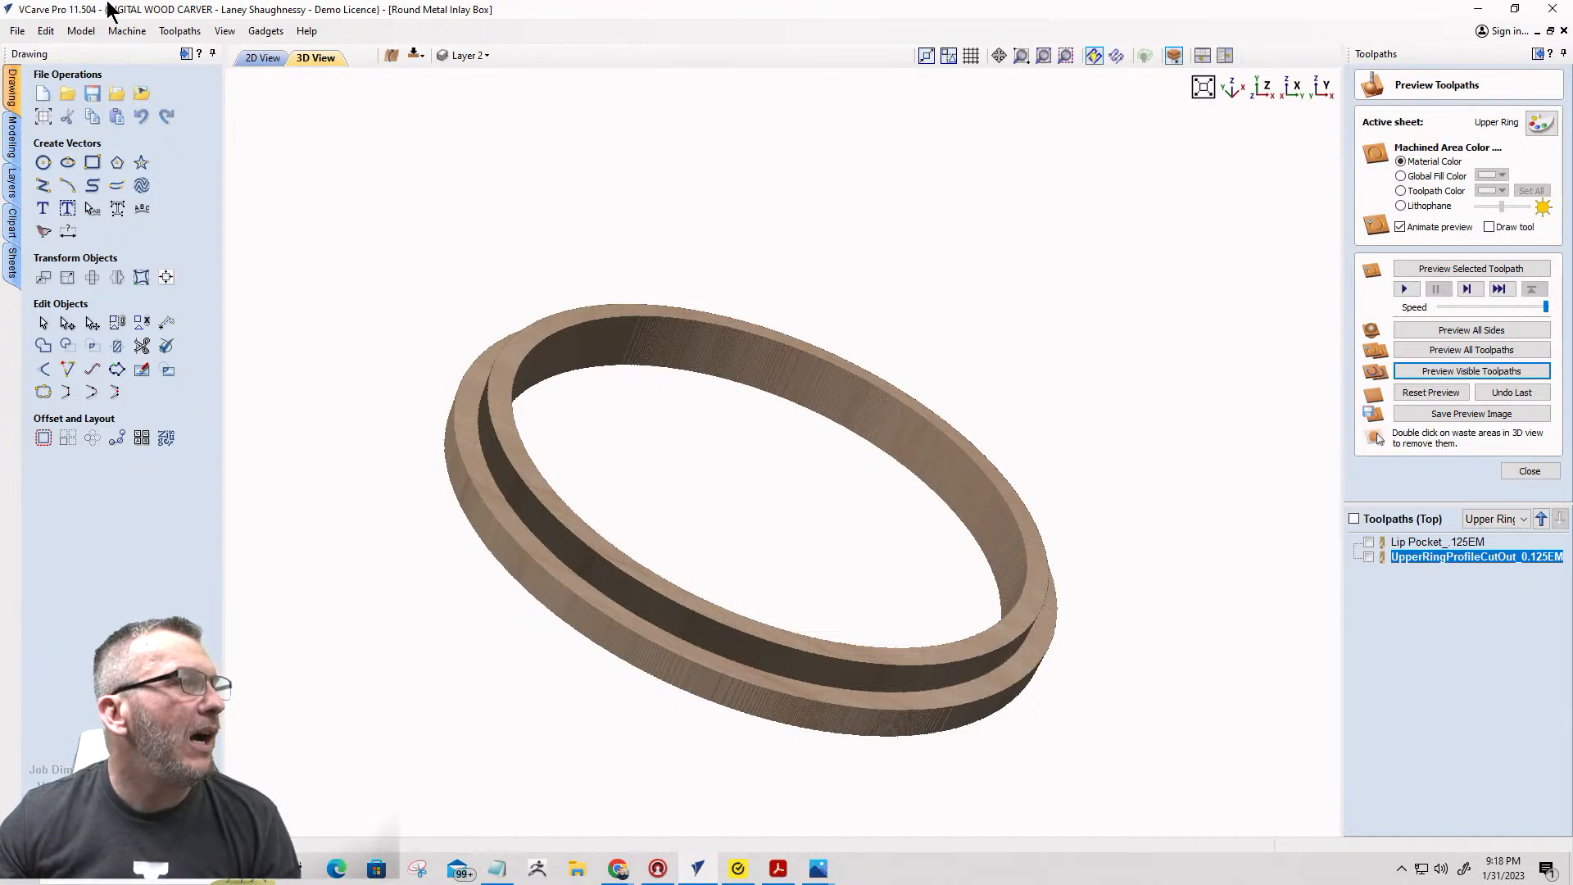
Select the two lip pocket circles of the Upper Ring in the 2D view and copy them to the Lid sheet.
click(260, 57)
scroll(907, 281, down, 4)
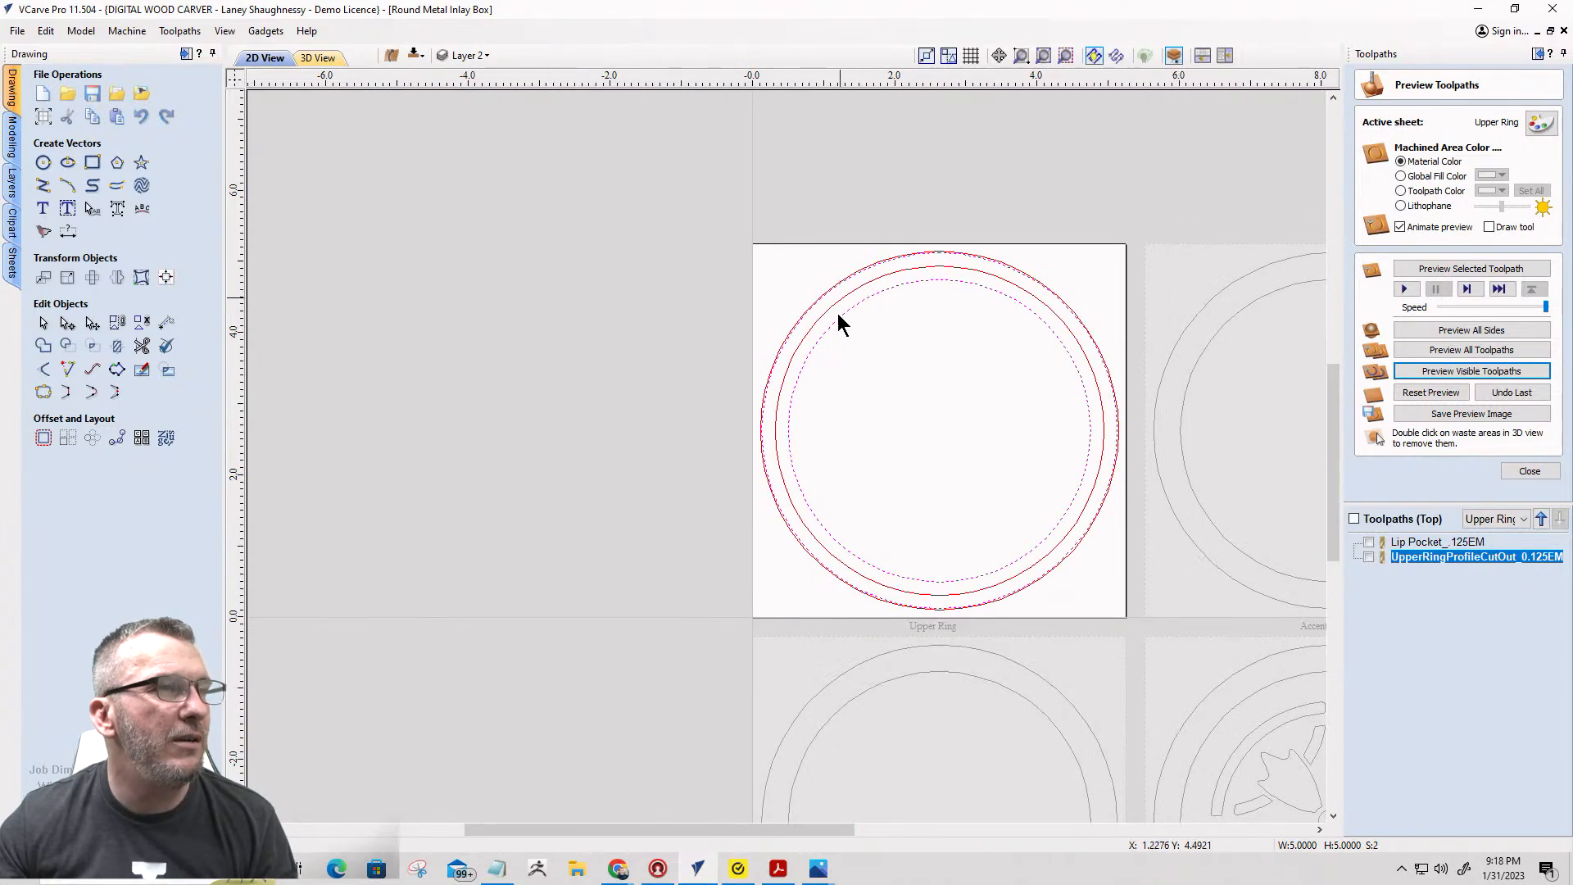
scroll(819, 278, up, 3)
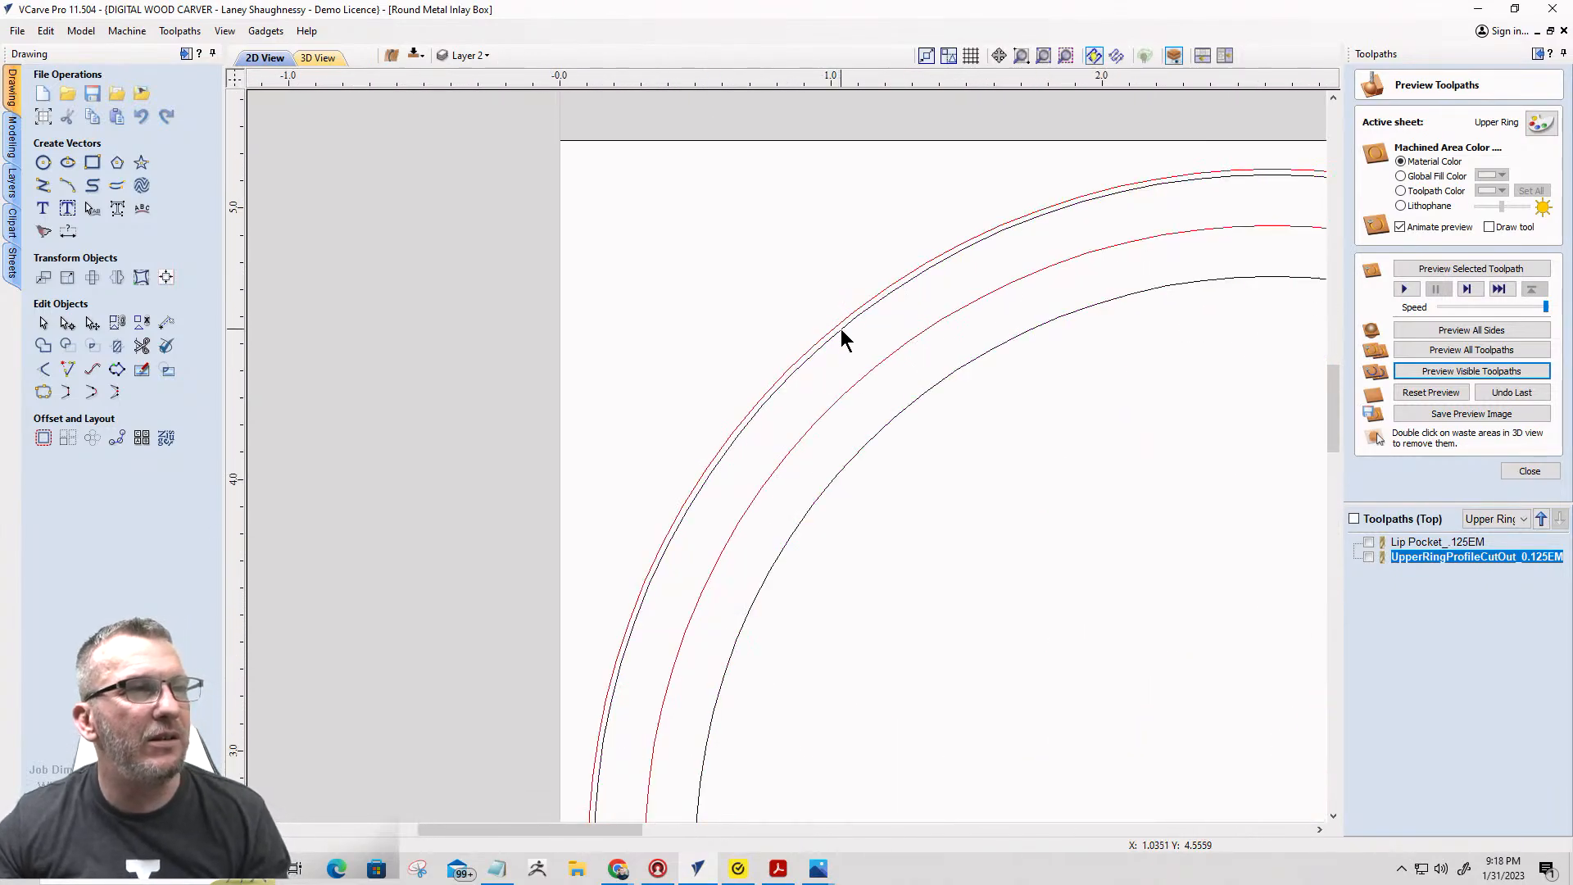
scroll(842, 329, up, 3)
click(842, 323)
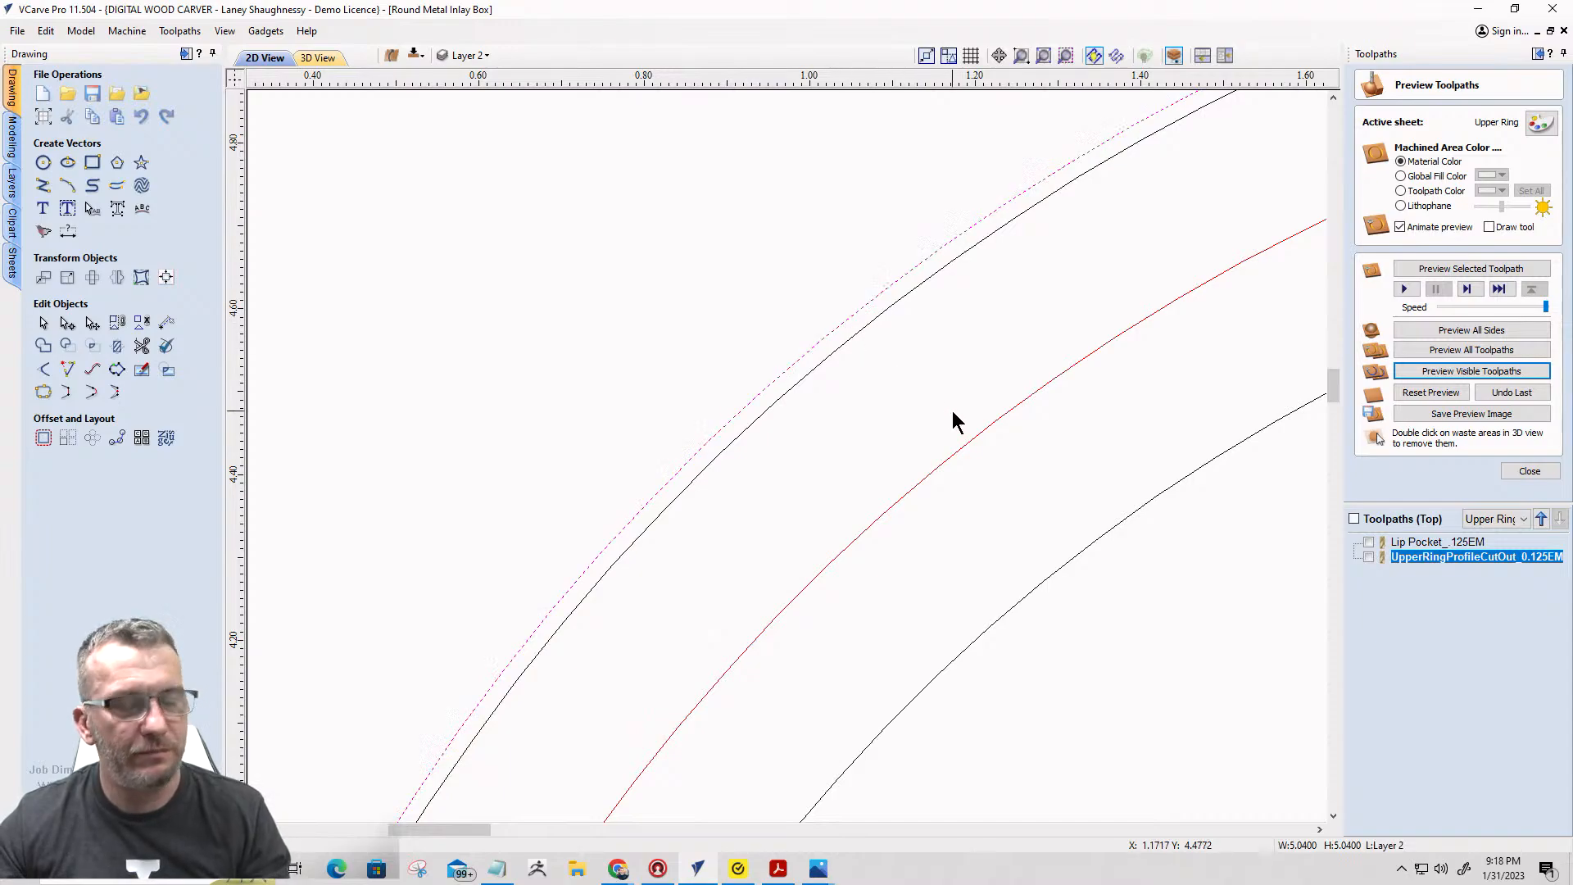
shift+click(983, 425)
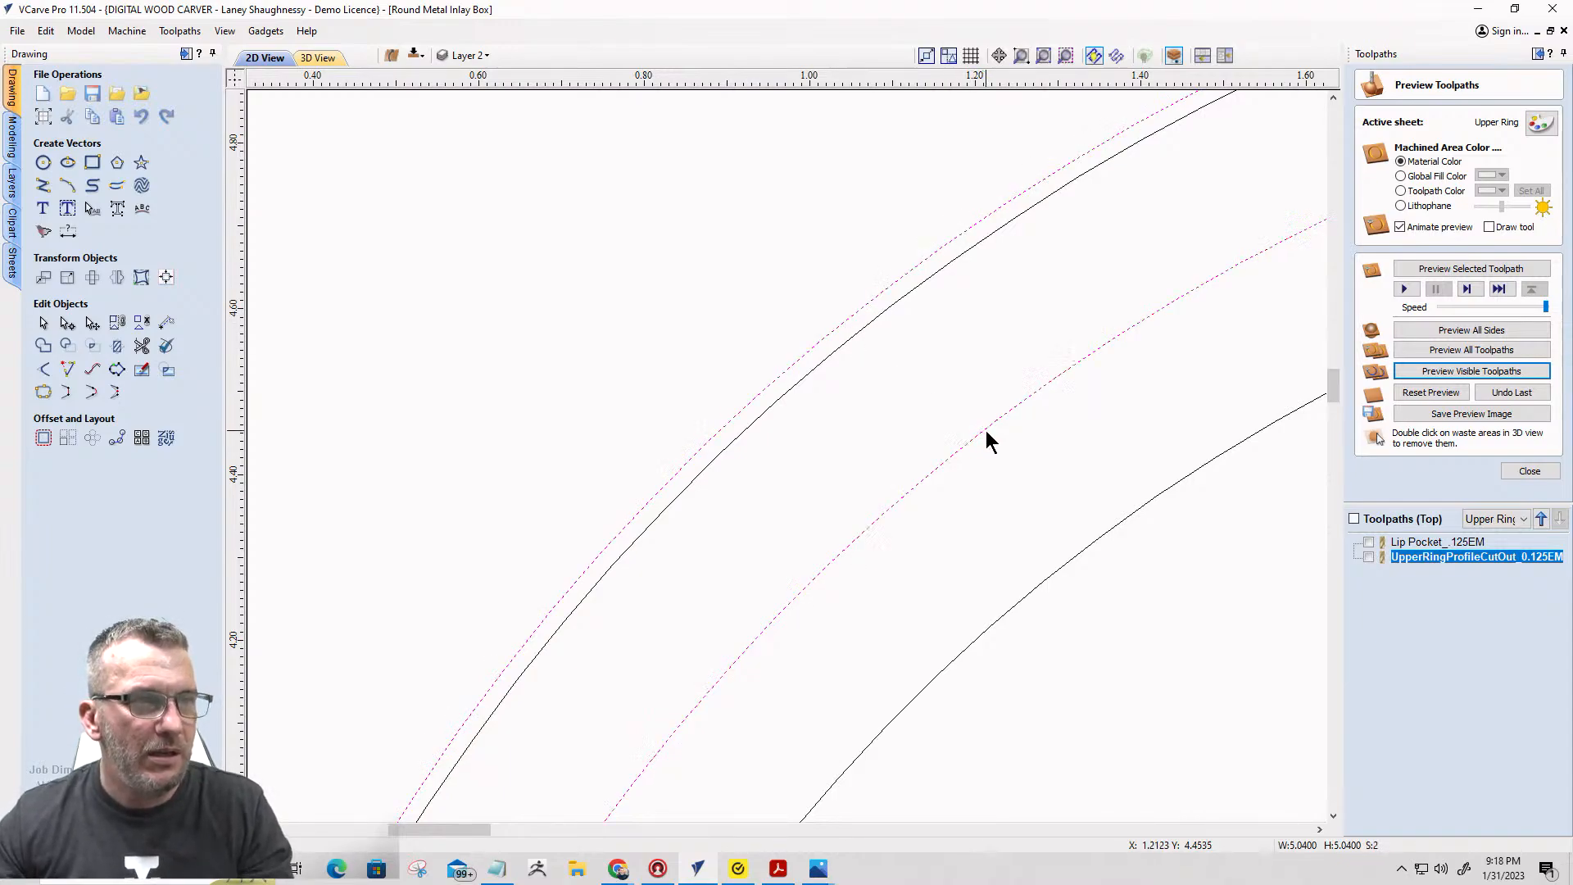
right_click(982, 426)
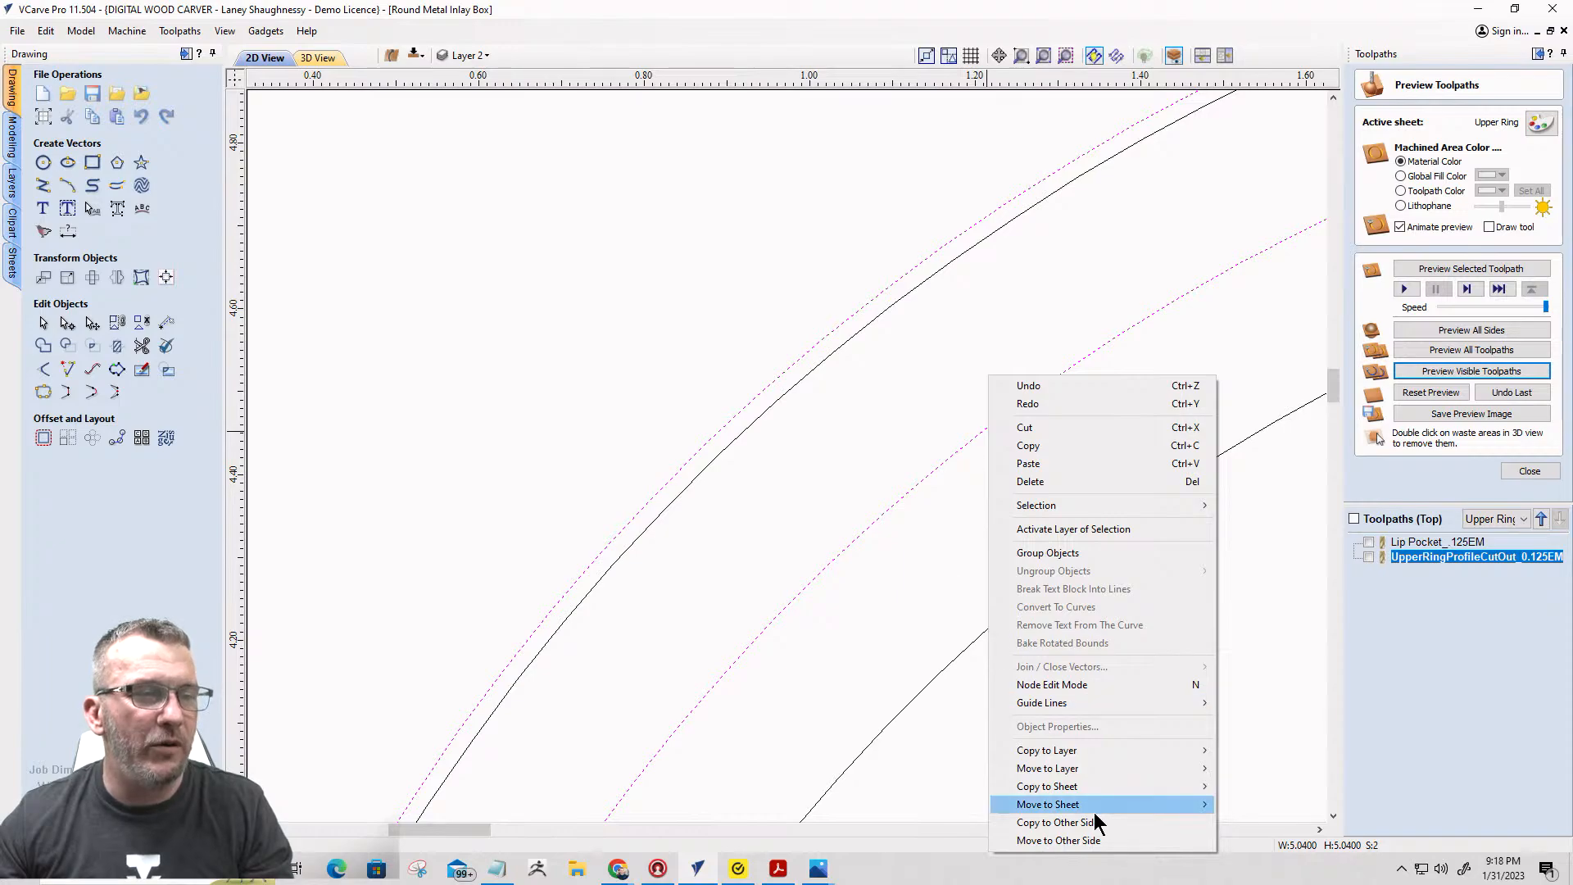
mouse_move(1082, 791)
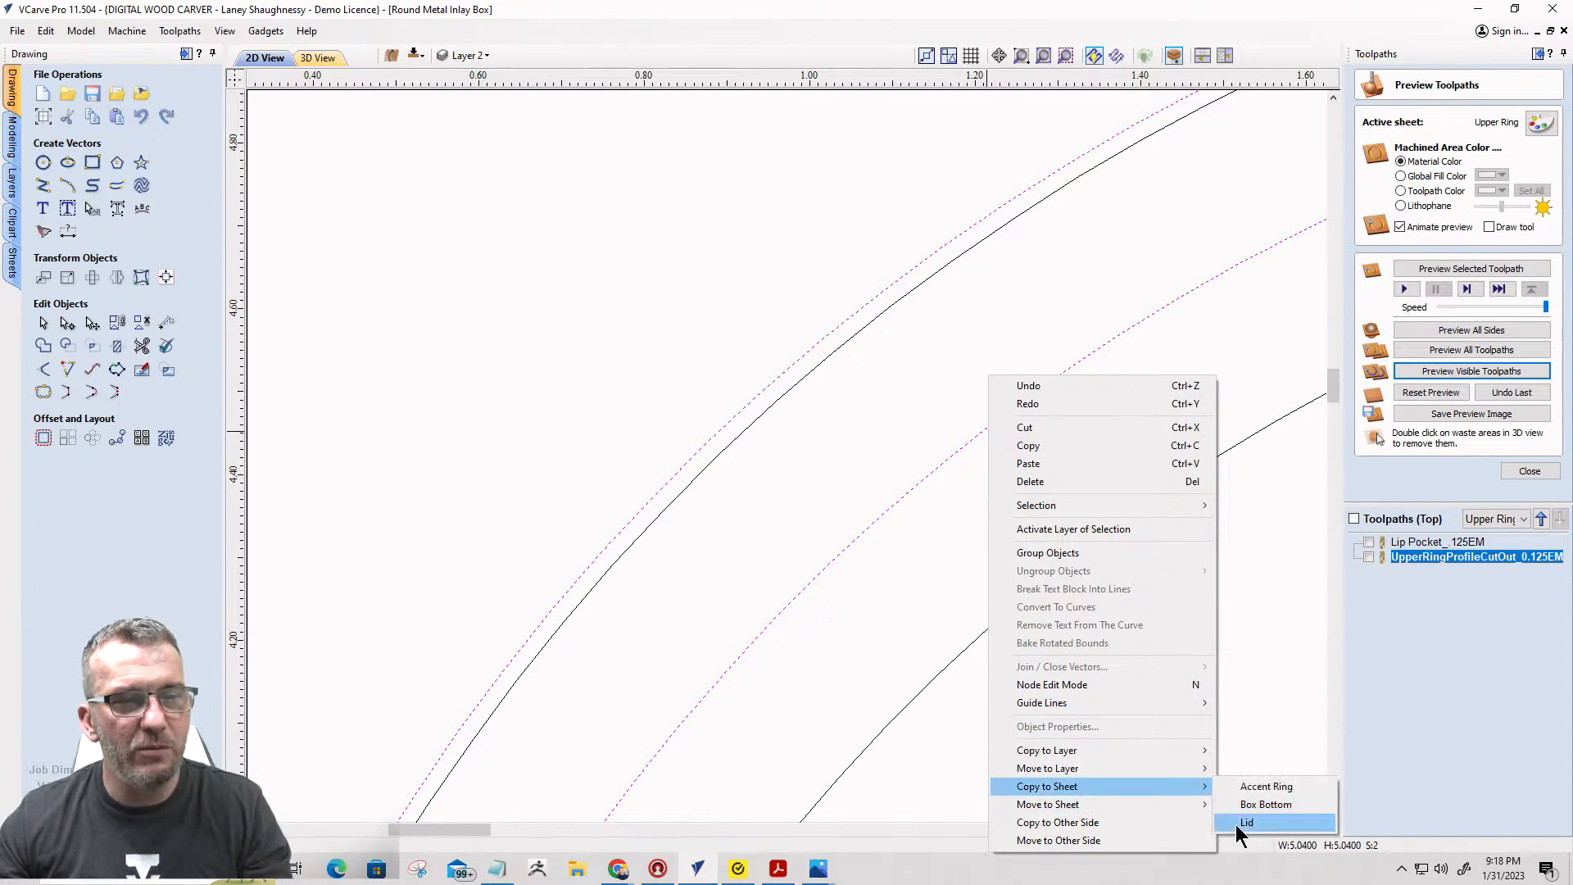
Copy the selected ring circles from the Upper Ring sheet to the Lid sheet and make Lid the active sheet.
click(1237, 824)
scroll(712, 426, down, 8)
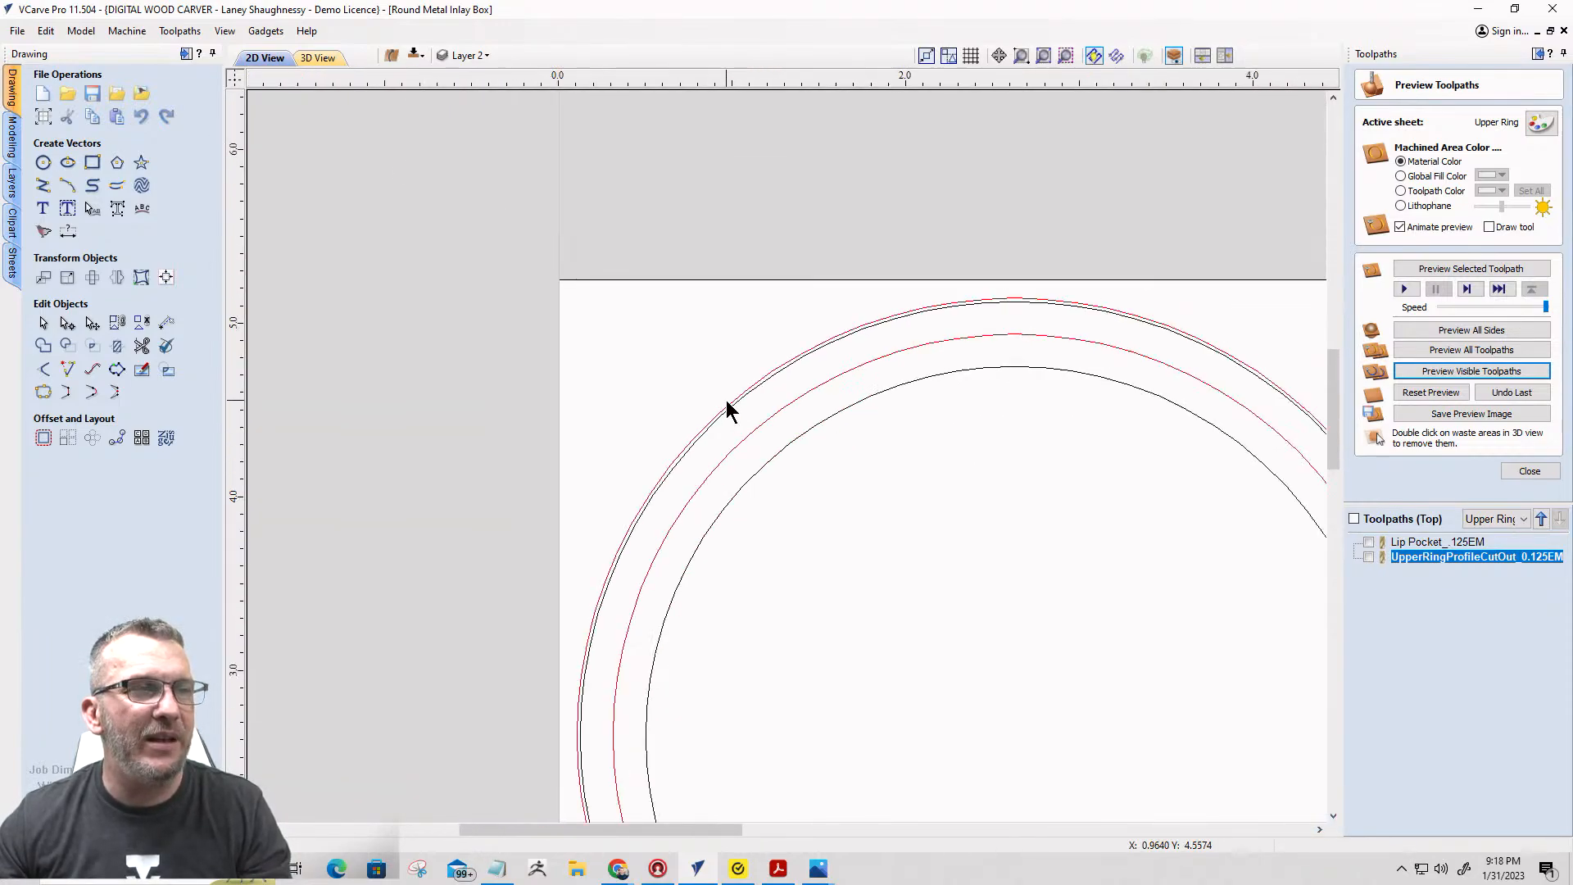
scroll(726, 409, down, 4)
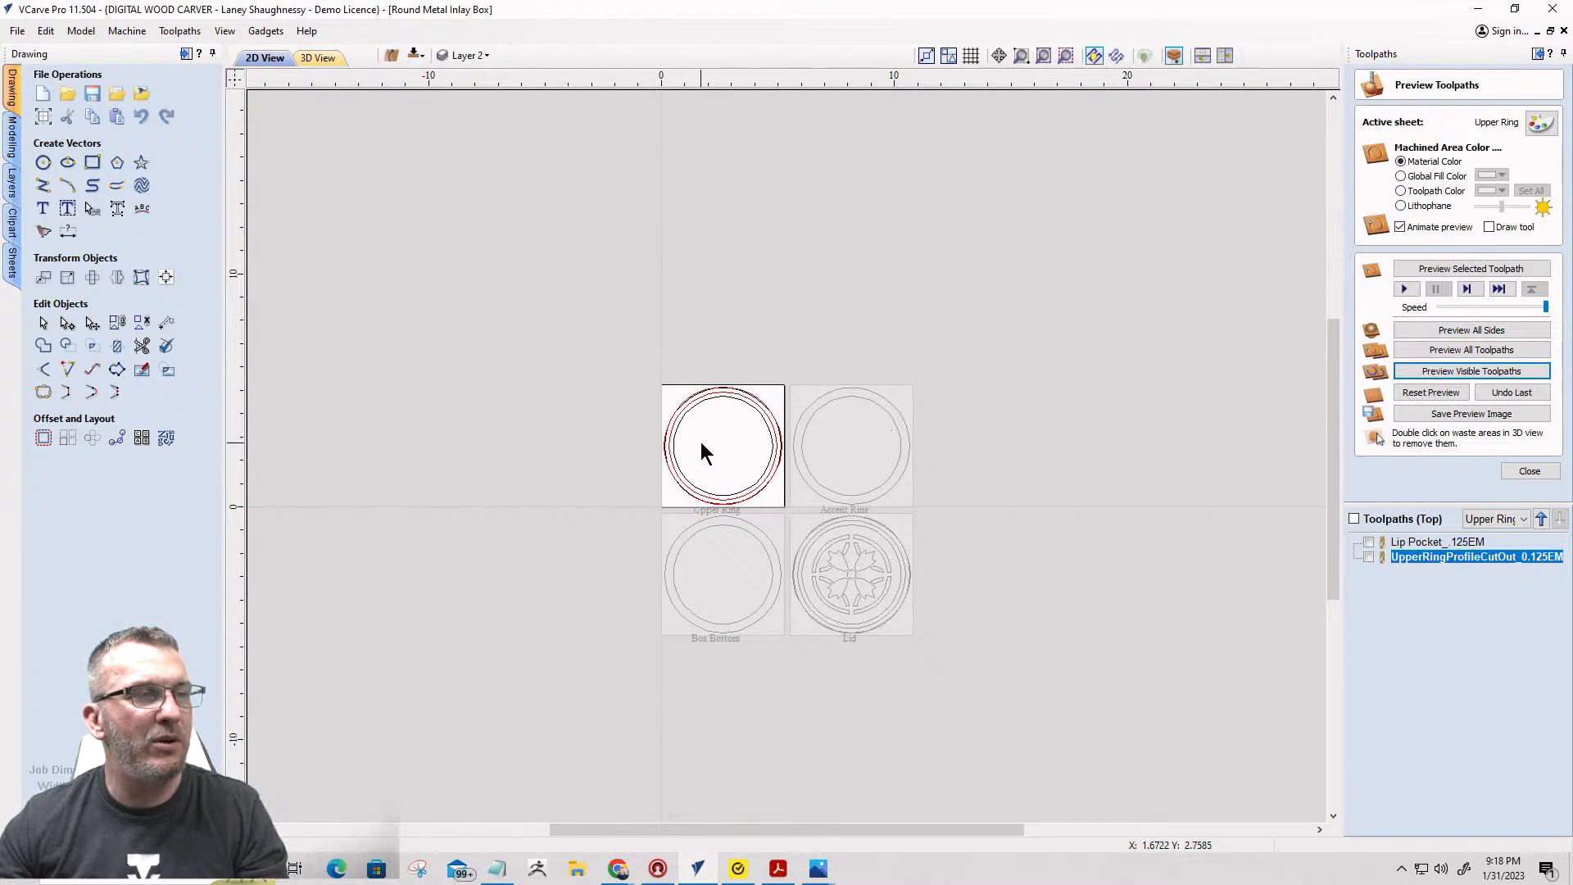
click(862, 568)
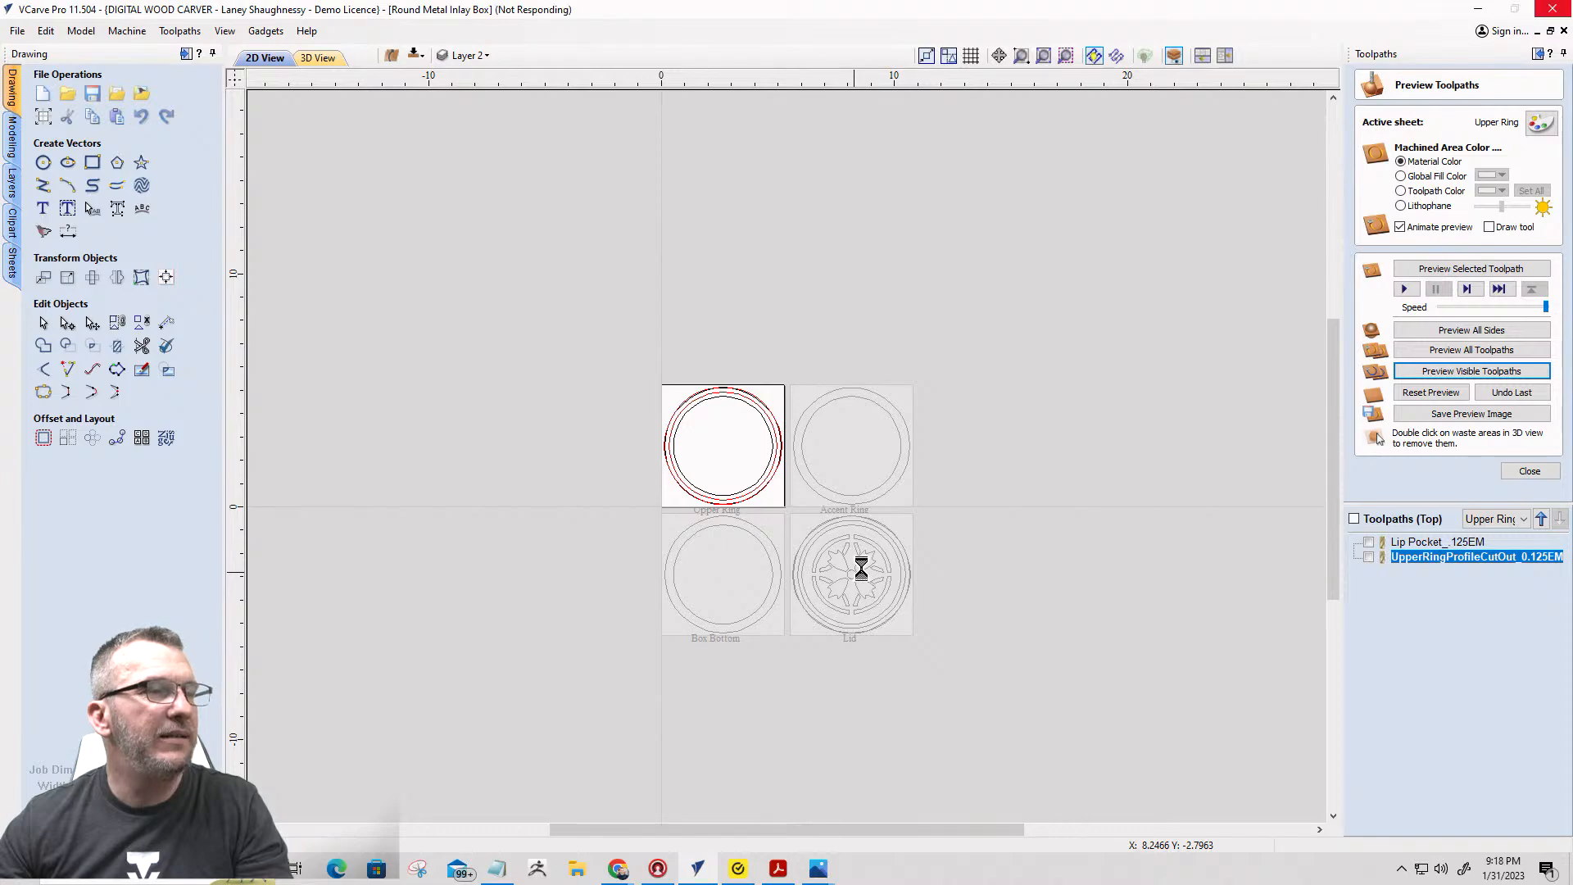
scroll(737, 463, up, 6)
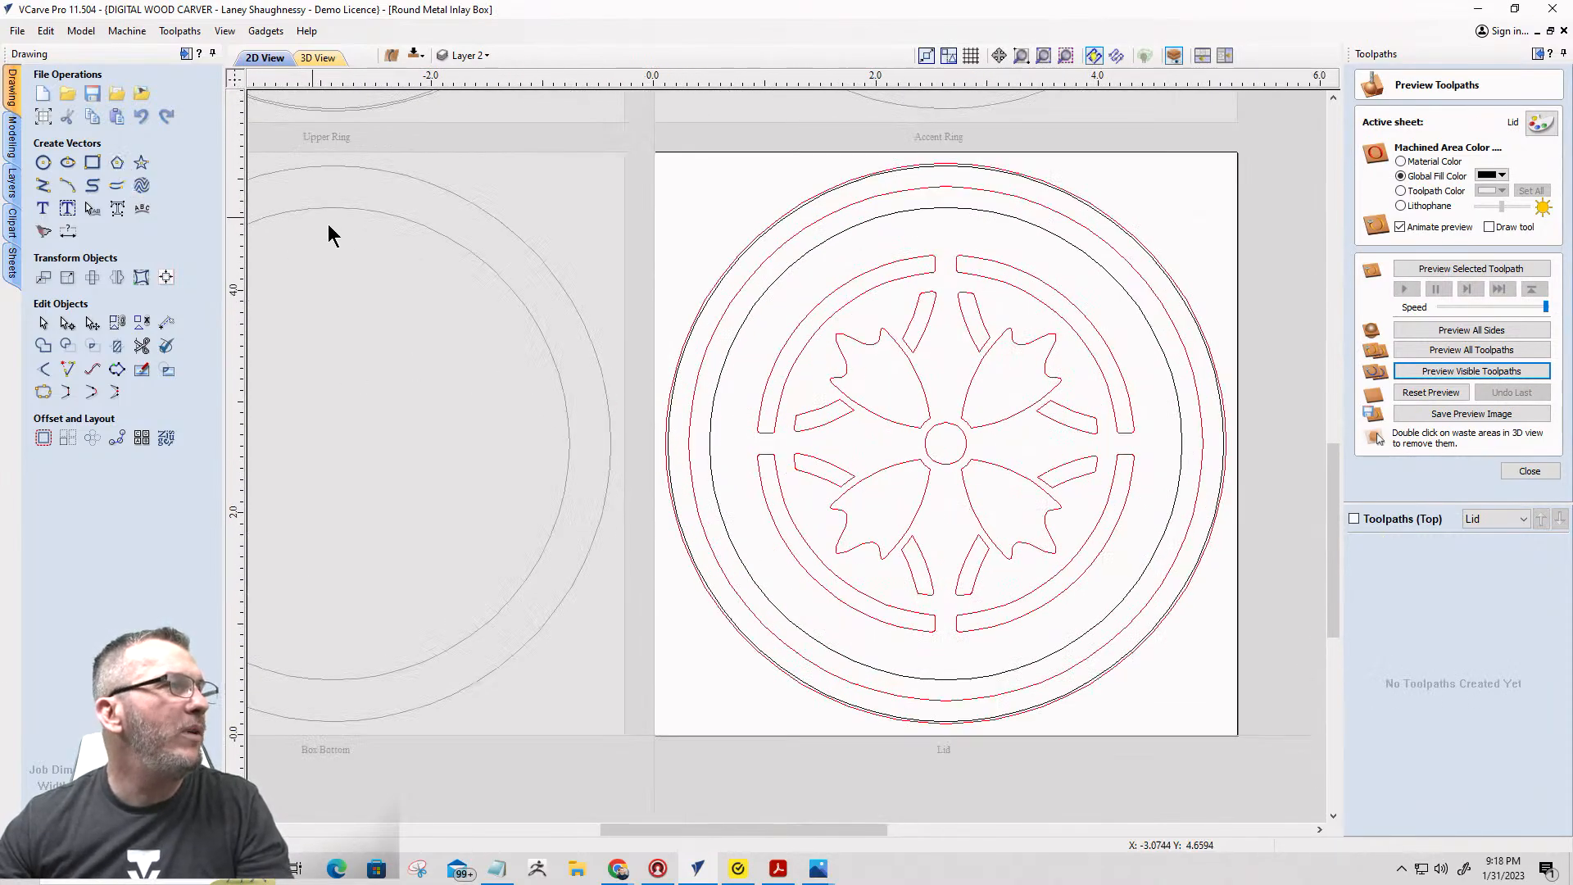
Draw two 0.25 inch diameter circles in the upper-left and lower-right corners of the Lid sheet, outside the rings.
click(43, 162)
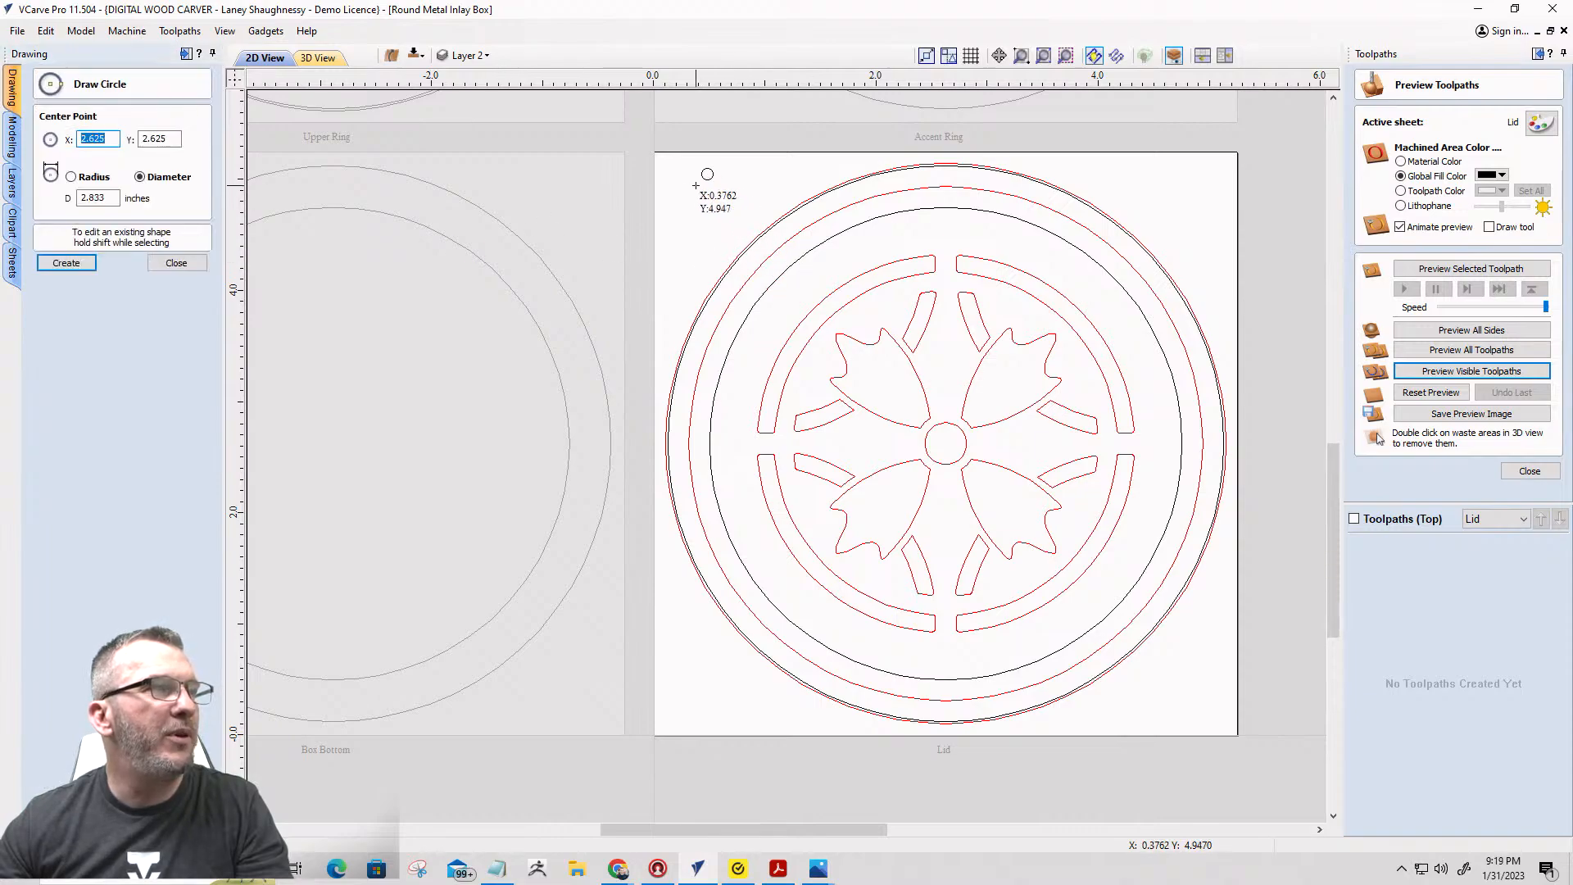
drag(105, 200, 72, 198)
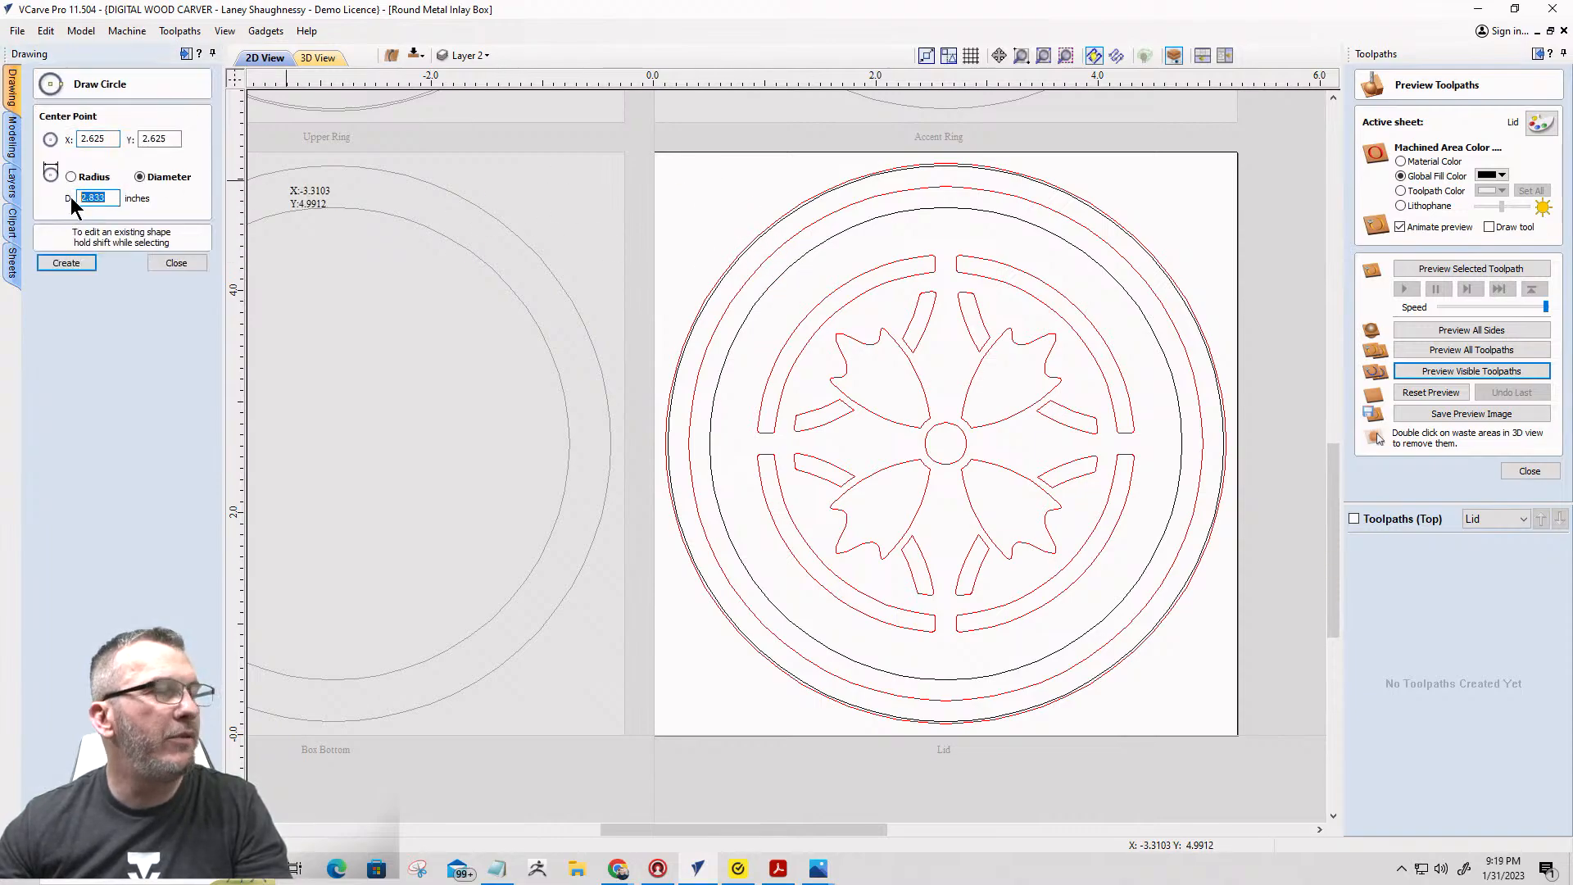
text(.25)
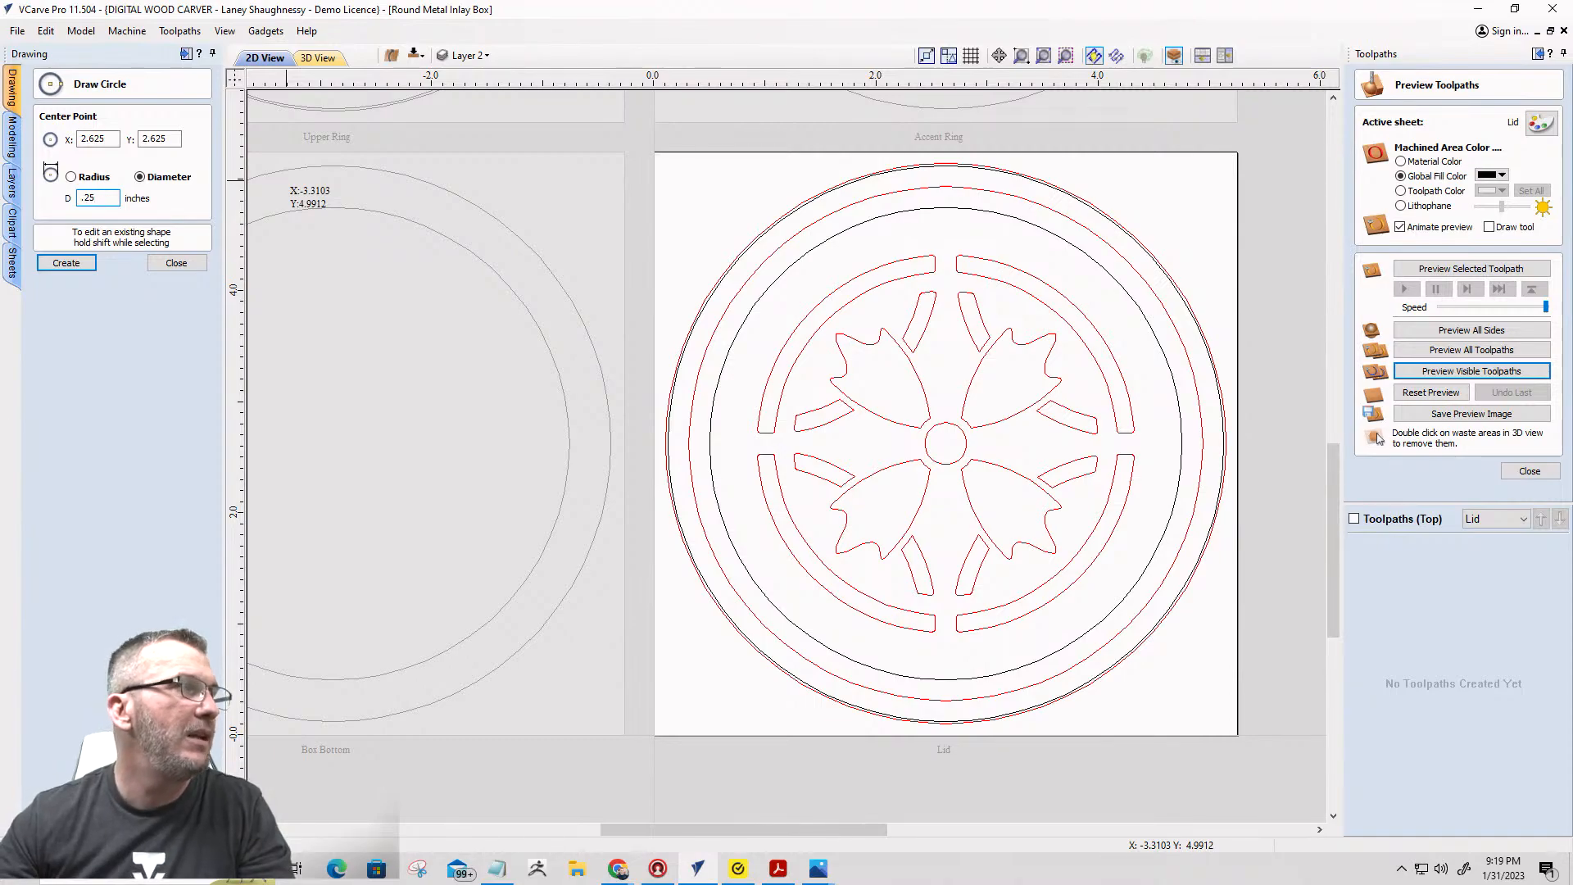
click(697, 191)
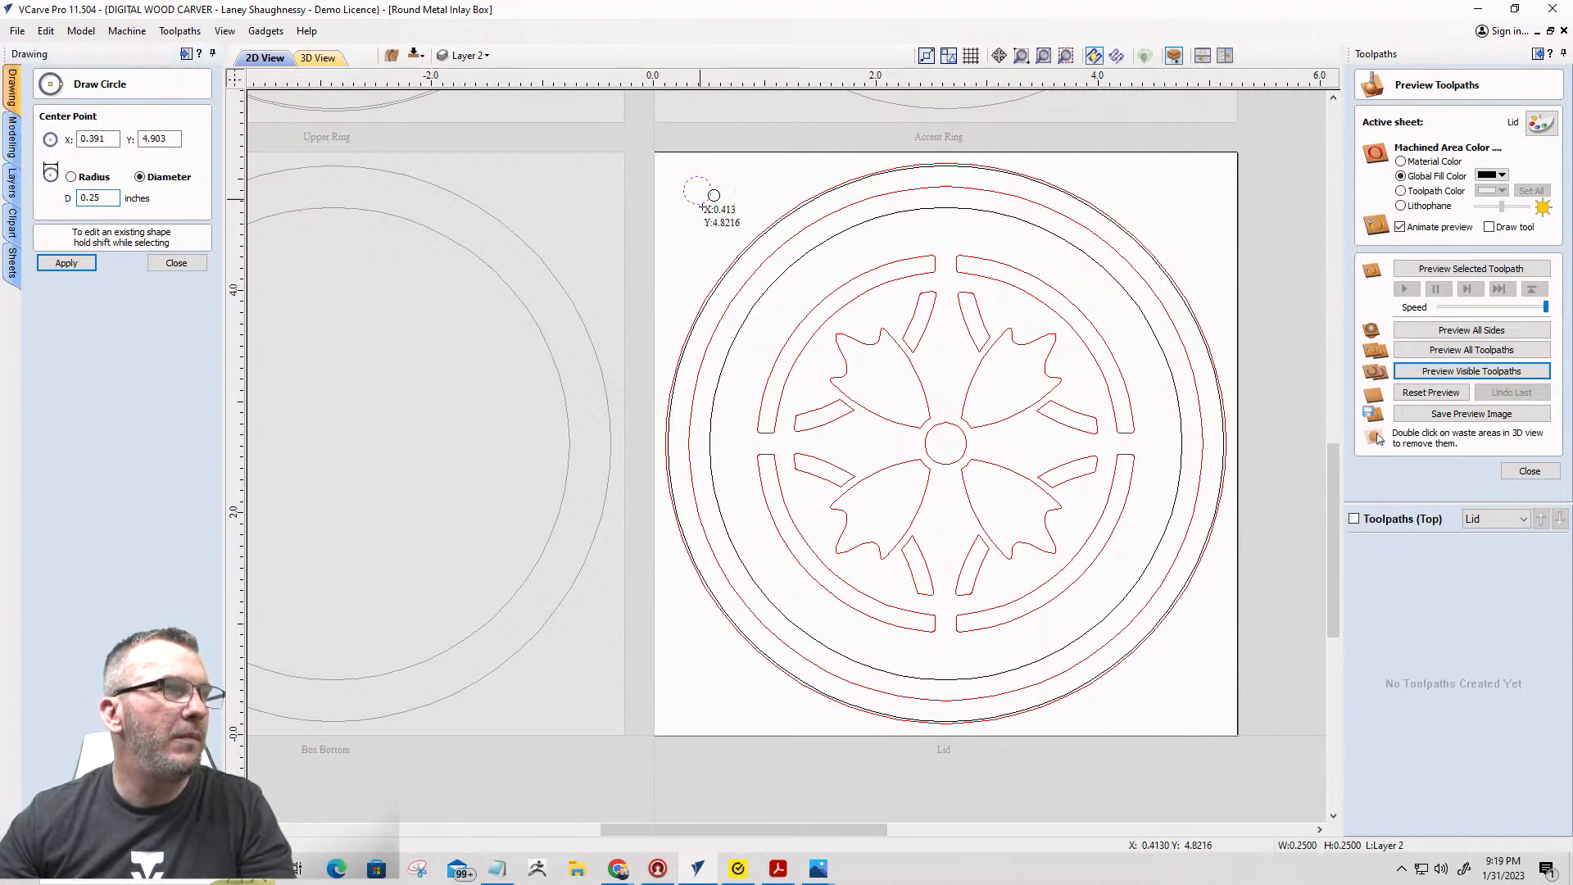
click(1196, 697)
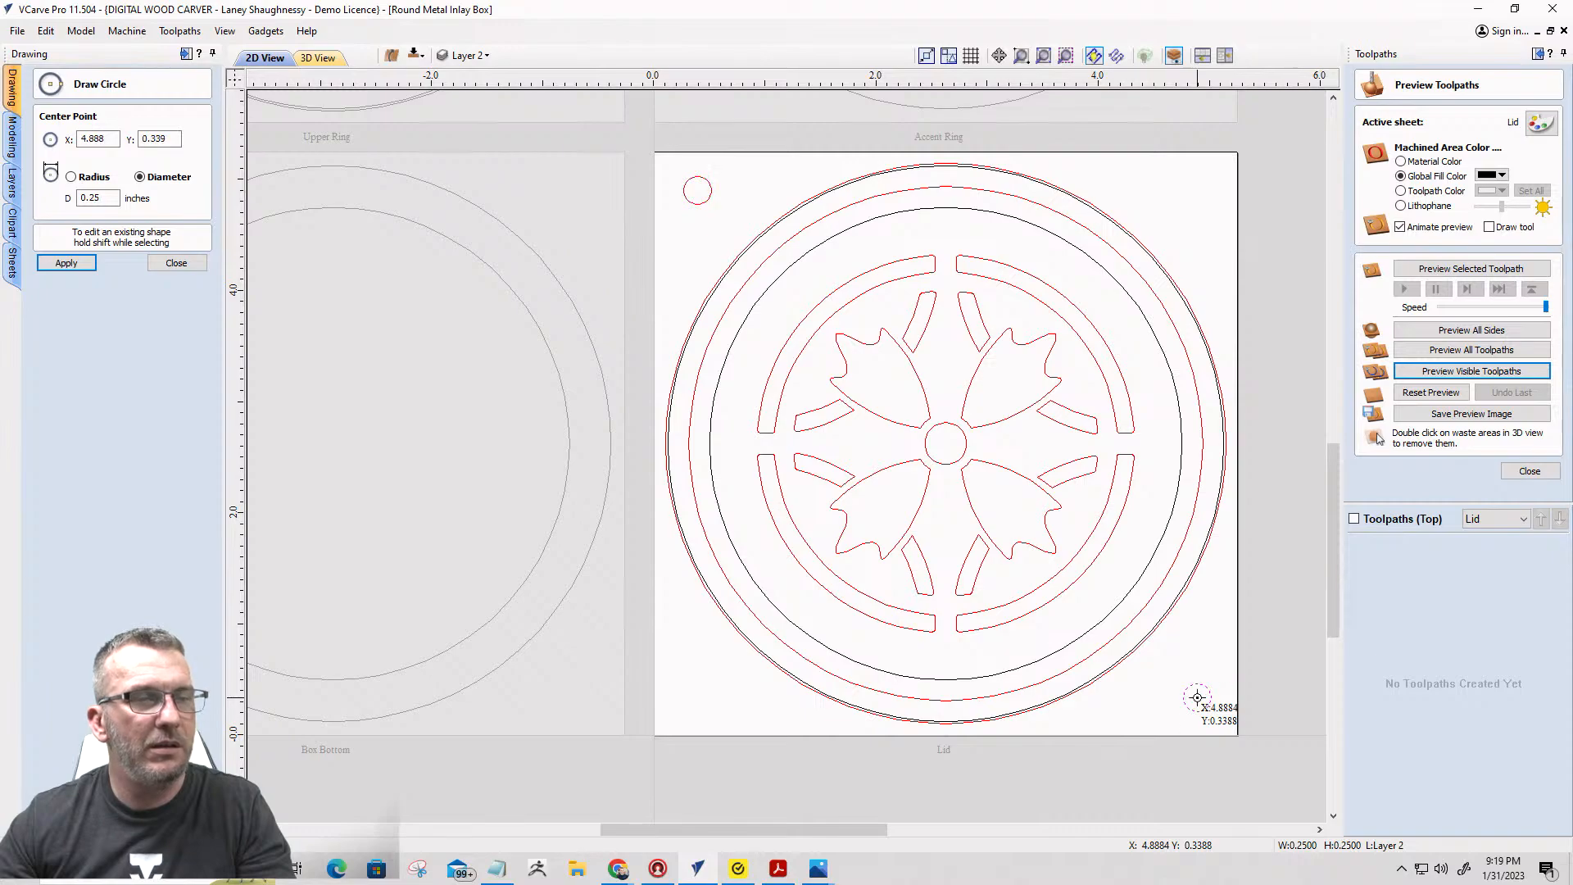
click(168, 264)
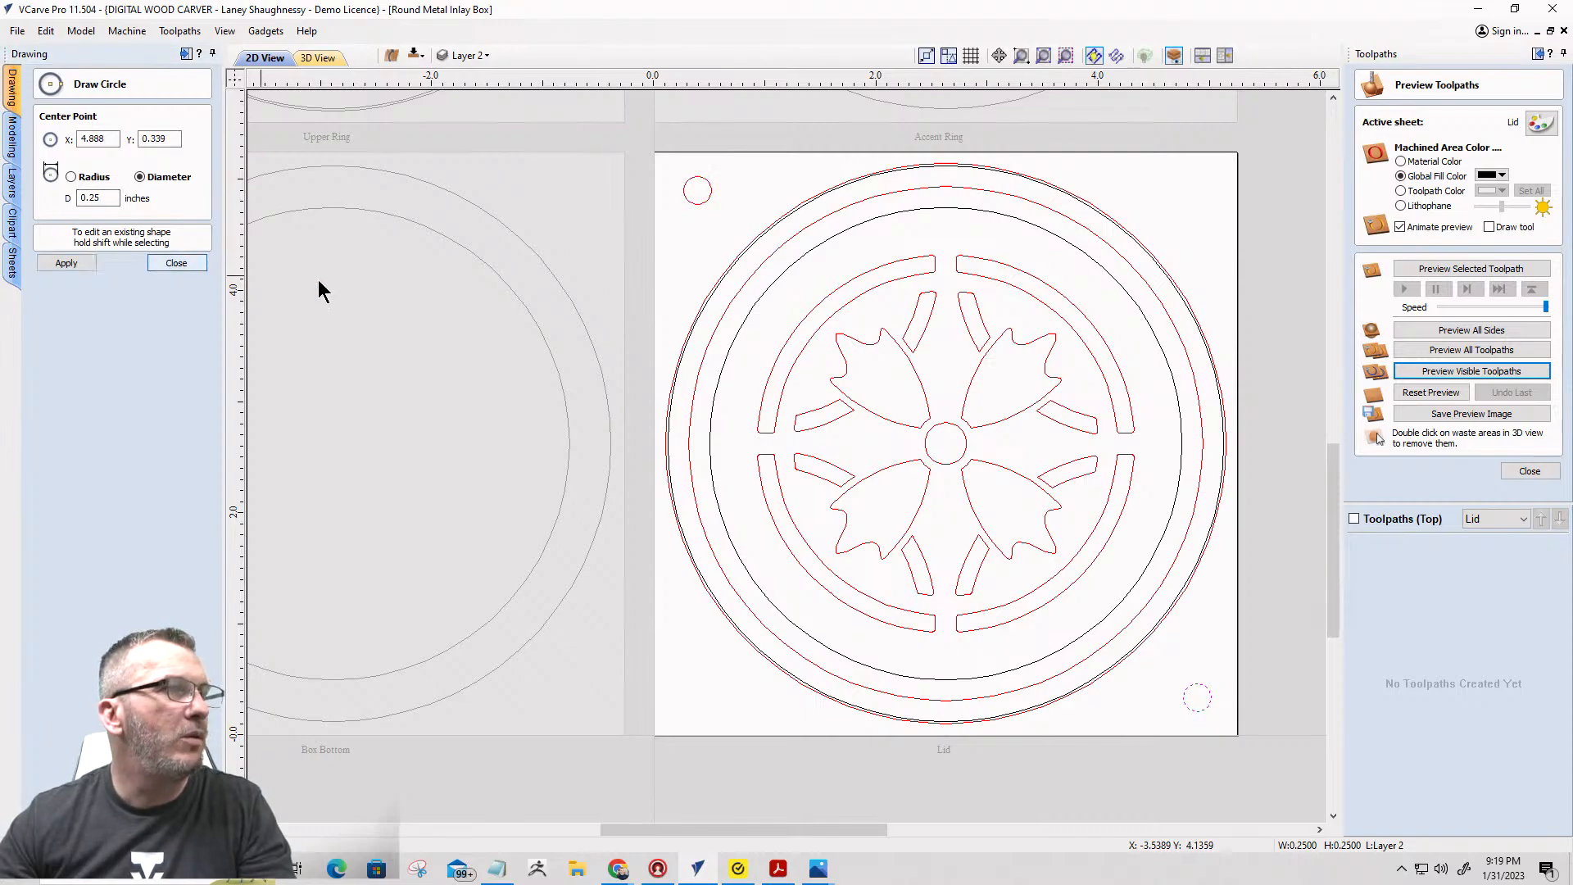
Move the upper-left 0.25 inch circle slightly closer to the left edge of the Lid sheet and deselect it.
click(694, 204)
click(699, 187)
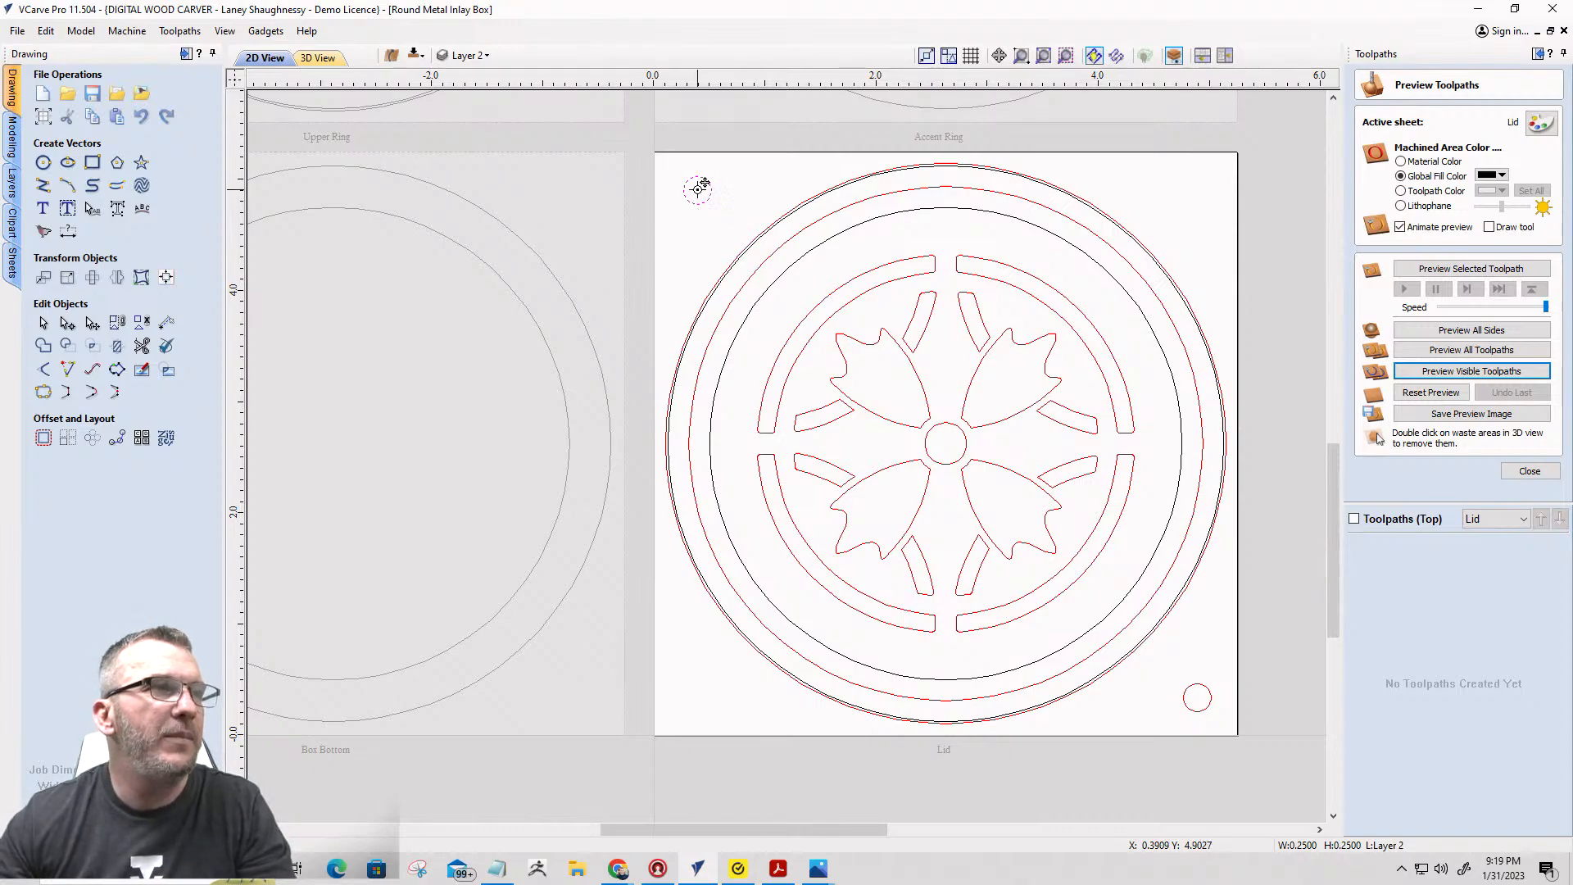
drag(703, 184, 693, 188)
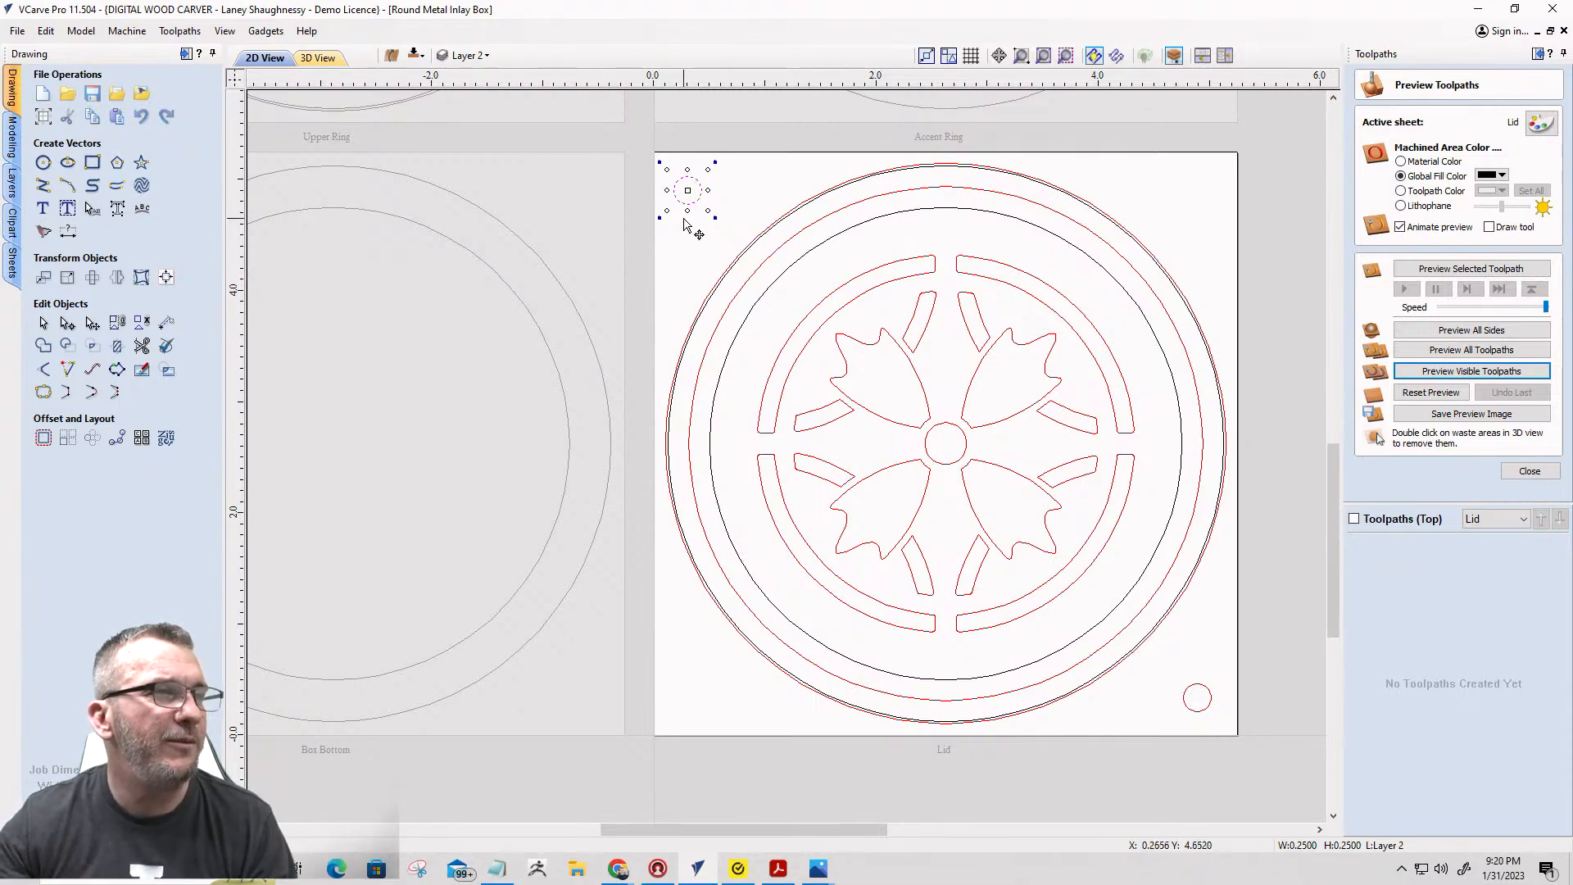
scroll(705, 229, down, 2)
scroll(695, 262, up, 1)
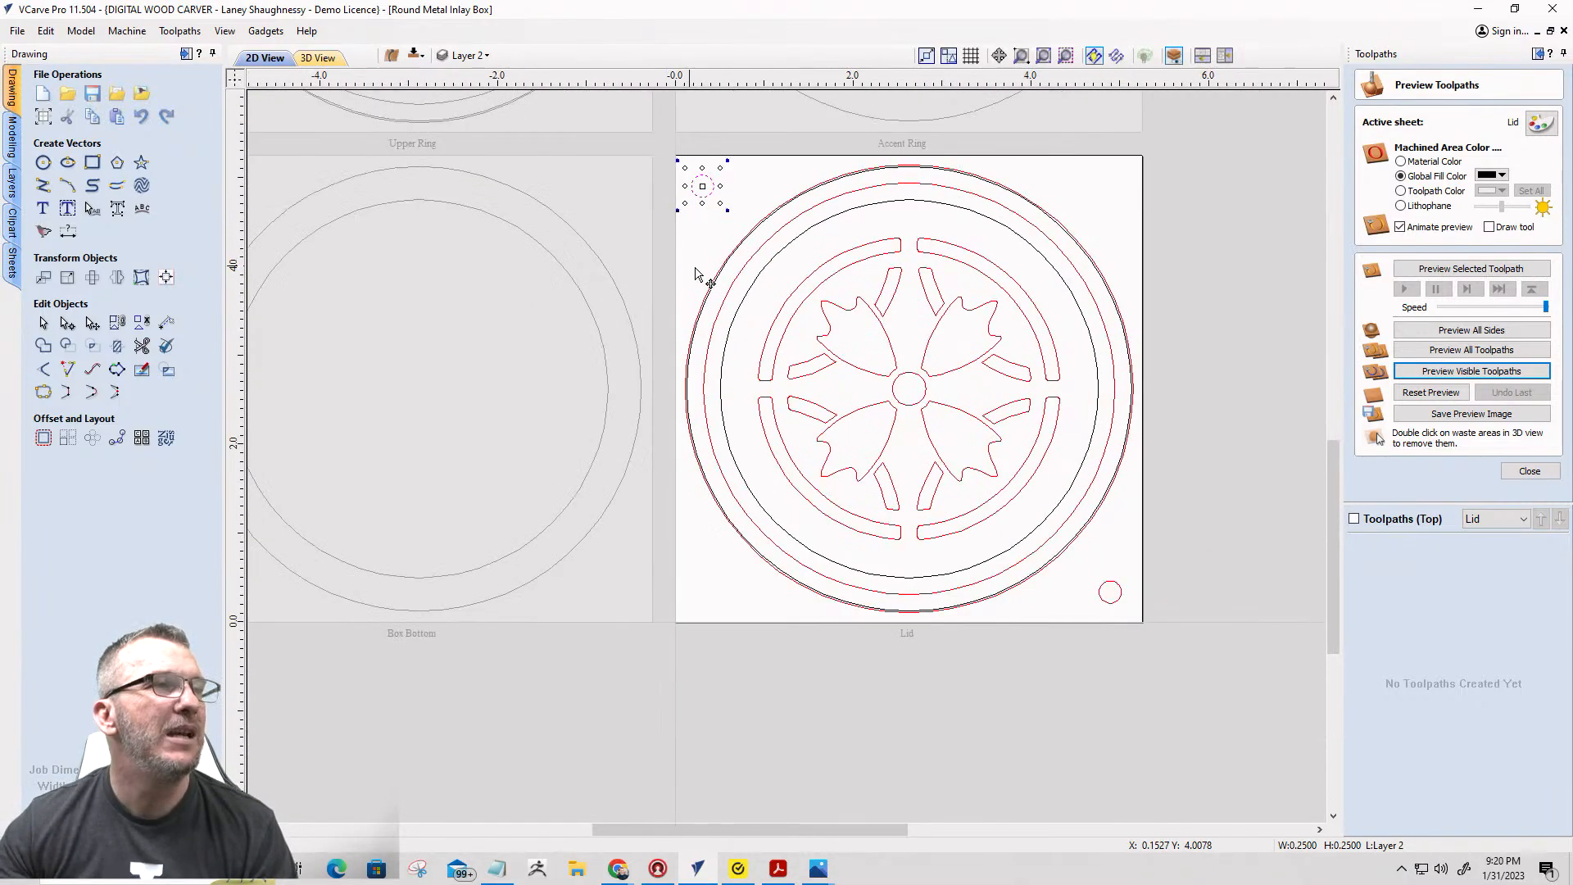
click(656, 227)
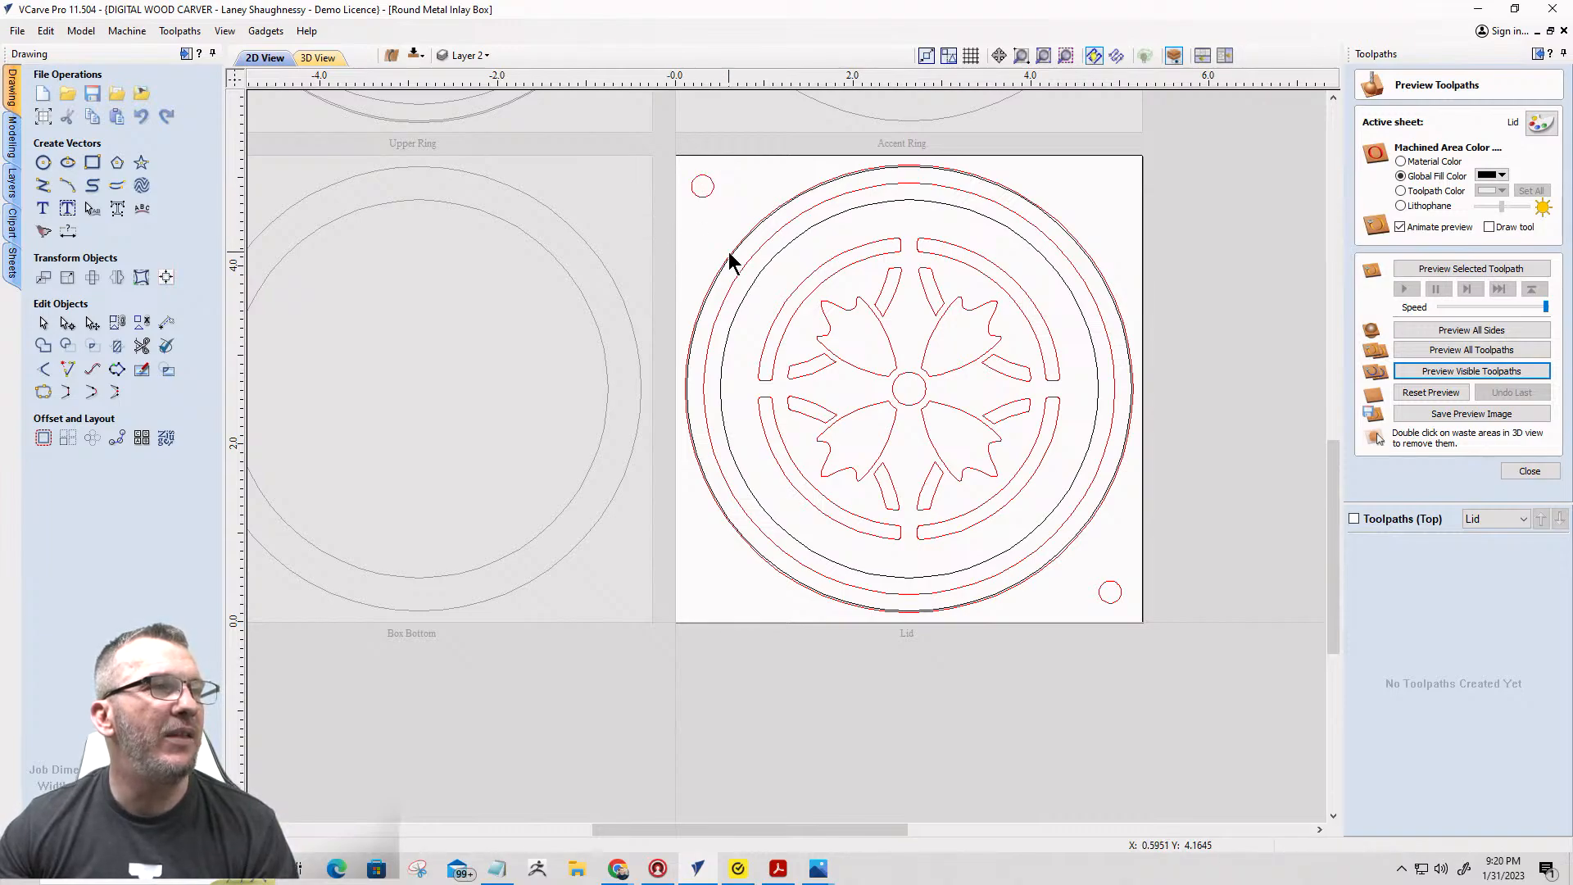
Copy the four concentric ring circles surrounding the Lid's decorative pattern to the other side of the sheet.
drag(761, 277, 731, 236)
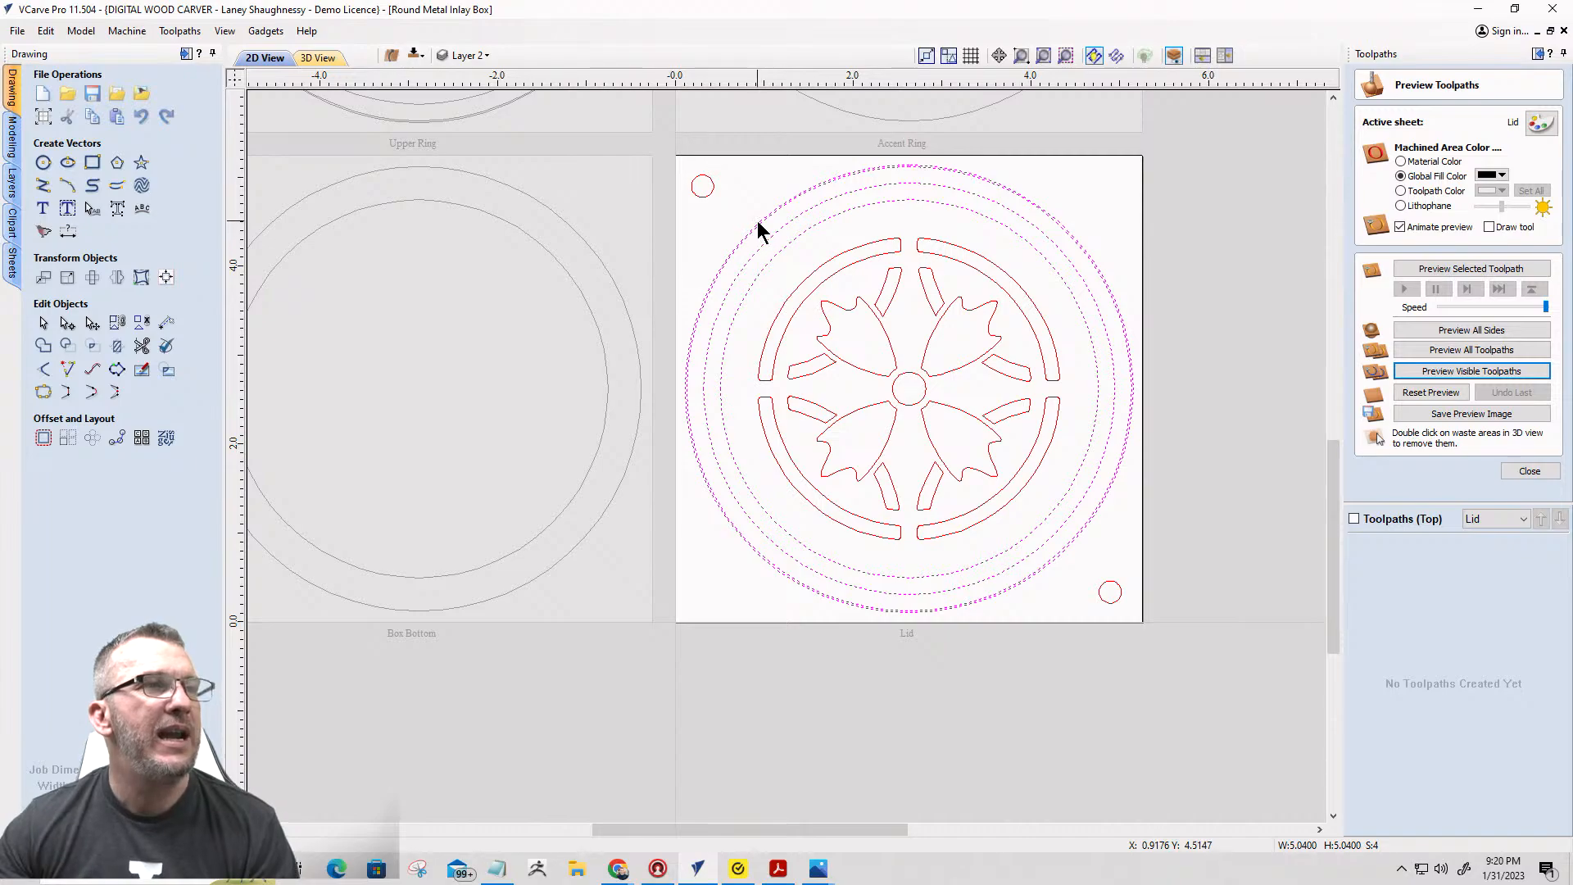
right_click(758, 223)
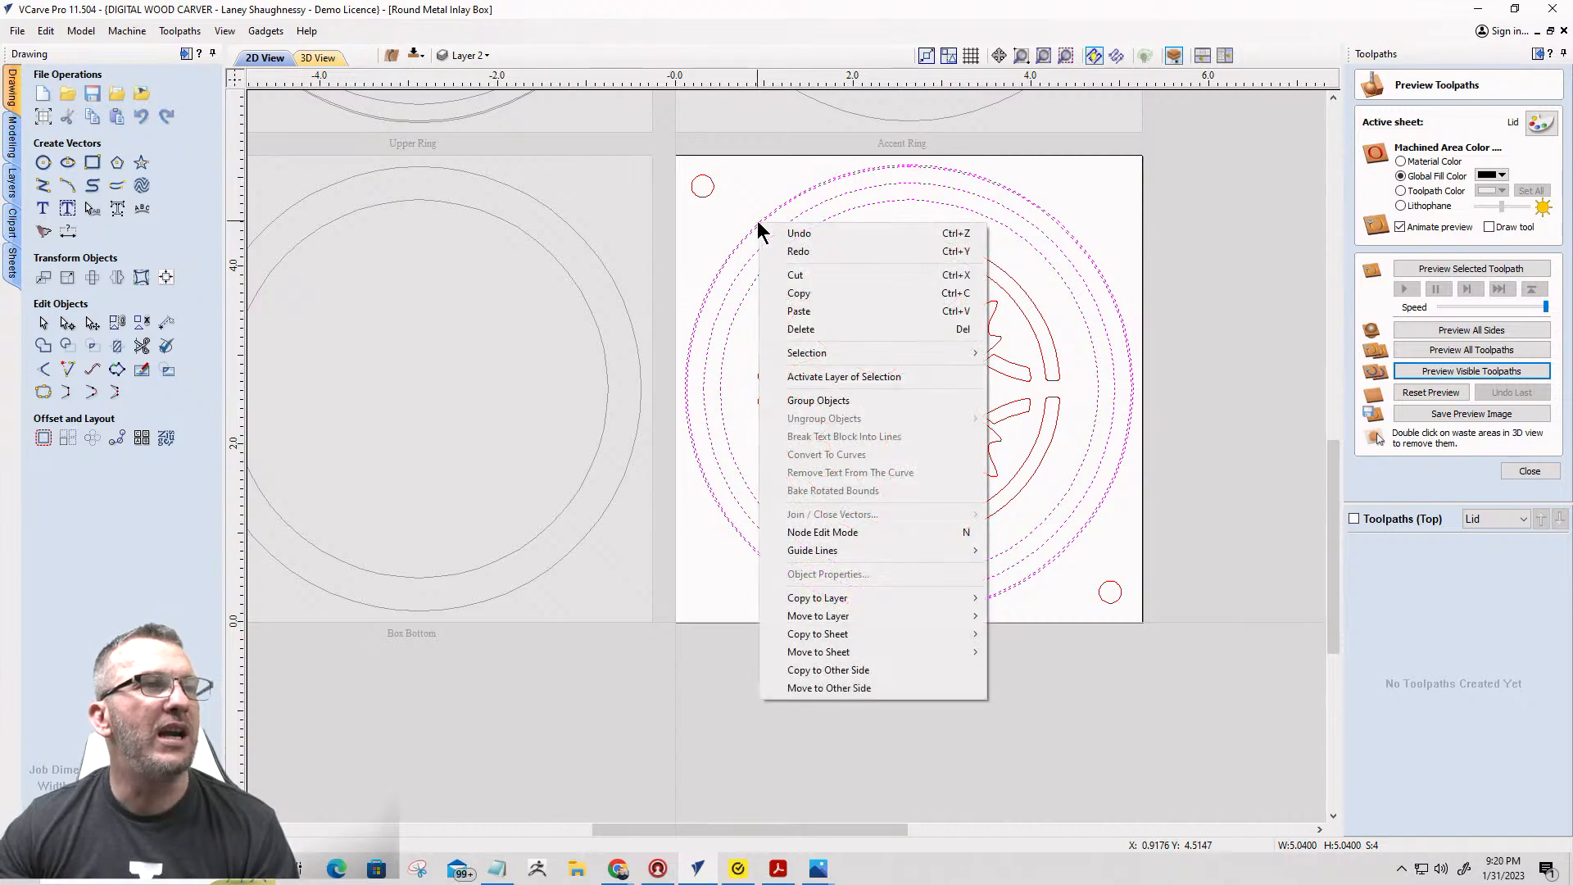
click(824, 670)
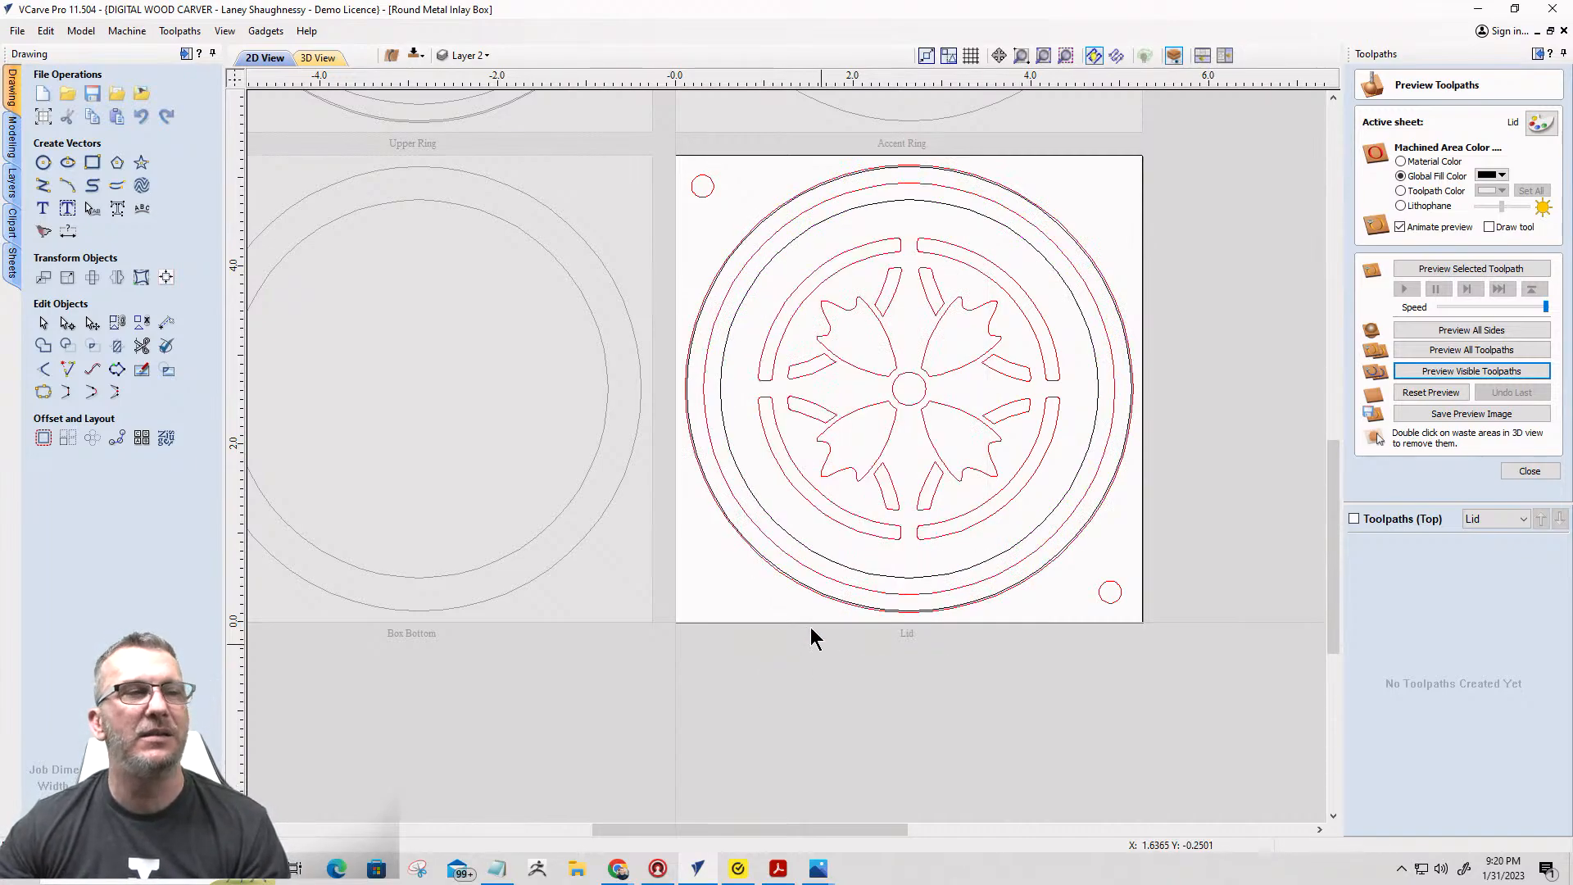
Copy both 0.25 inch corner circles on the Lid sheet to the other side.
drag(711, 195, 735, 221)
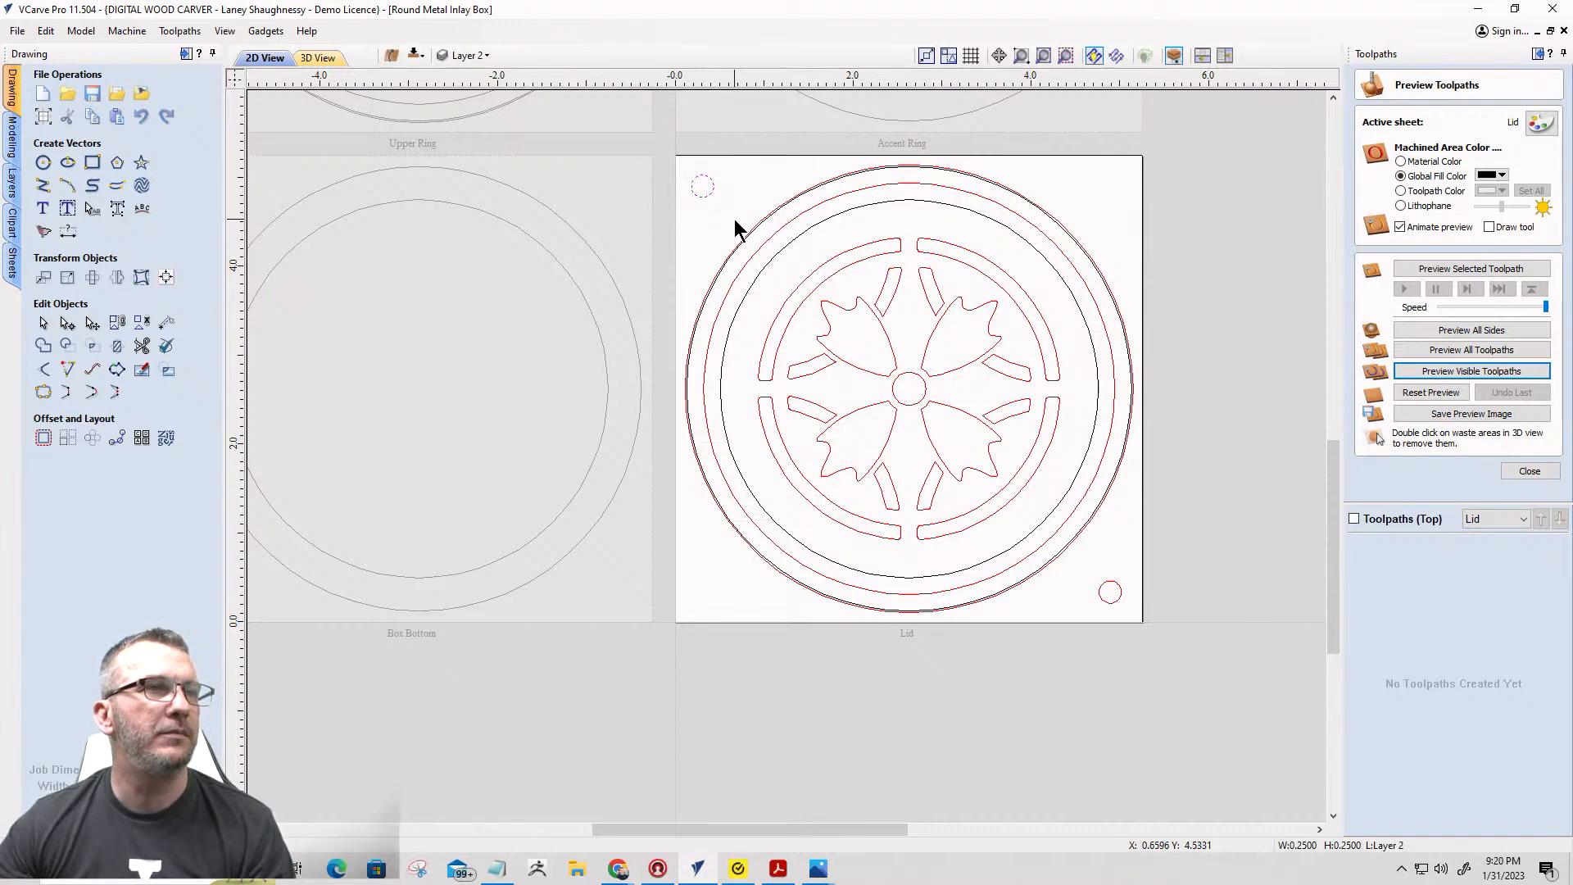
shift+drag(1090, 556, 1137, 625)
right_click(1114, 608)
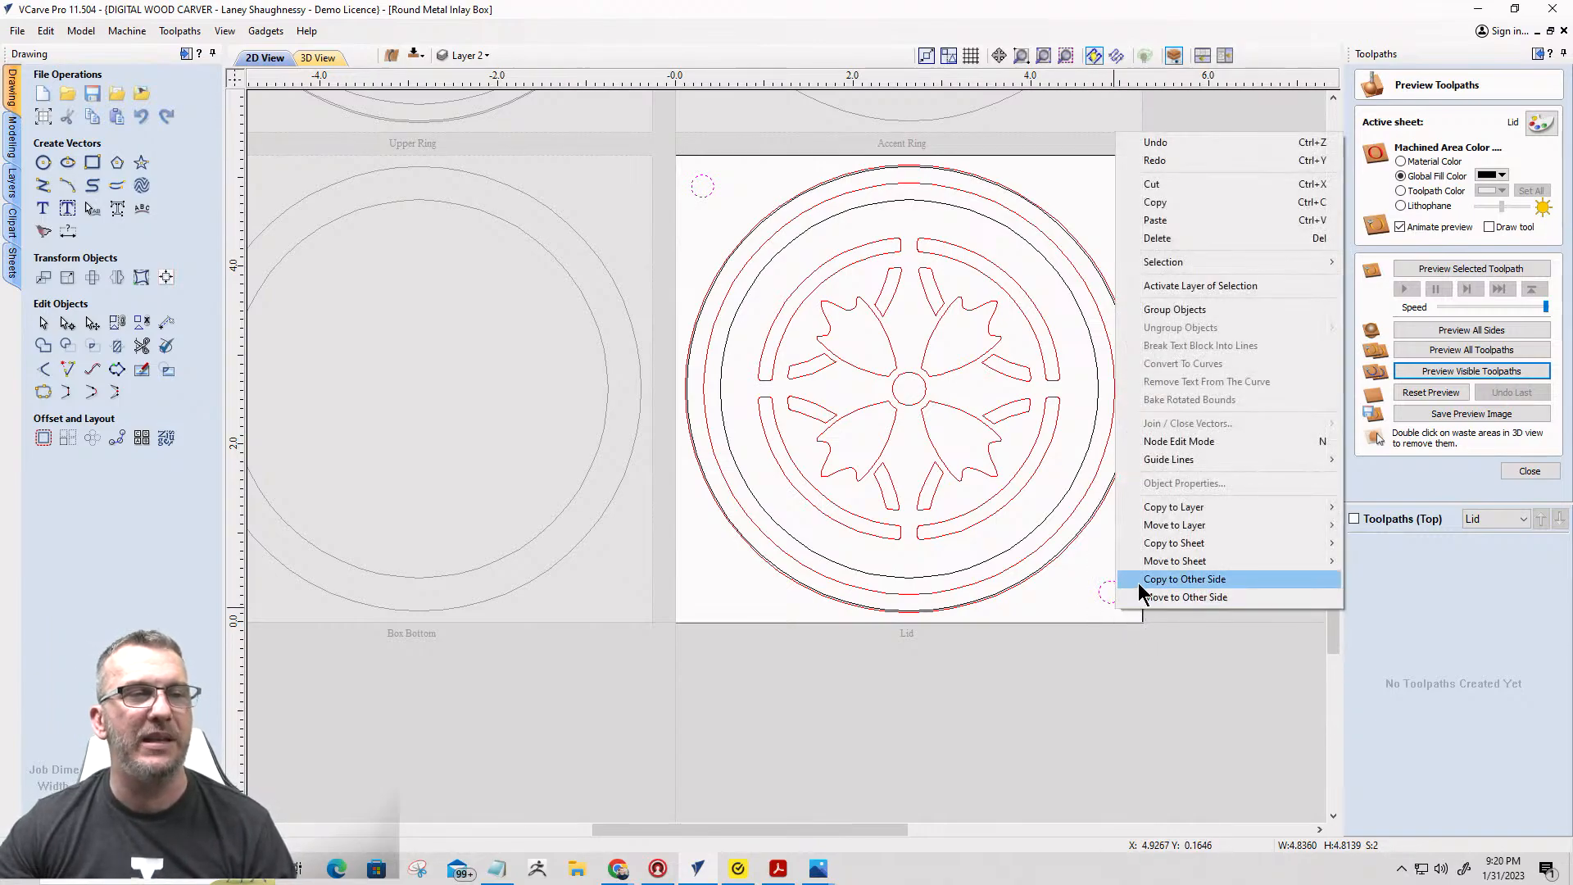
click(1137, 582)
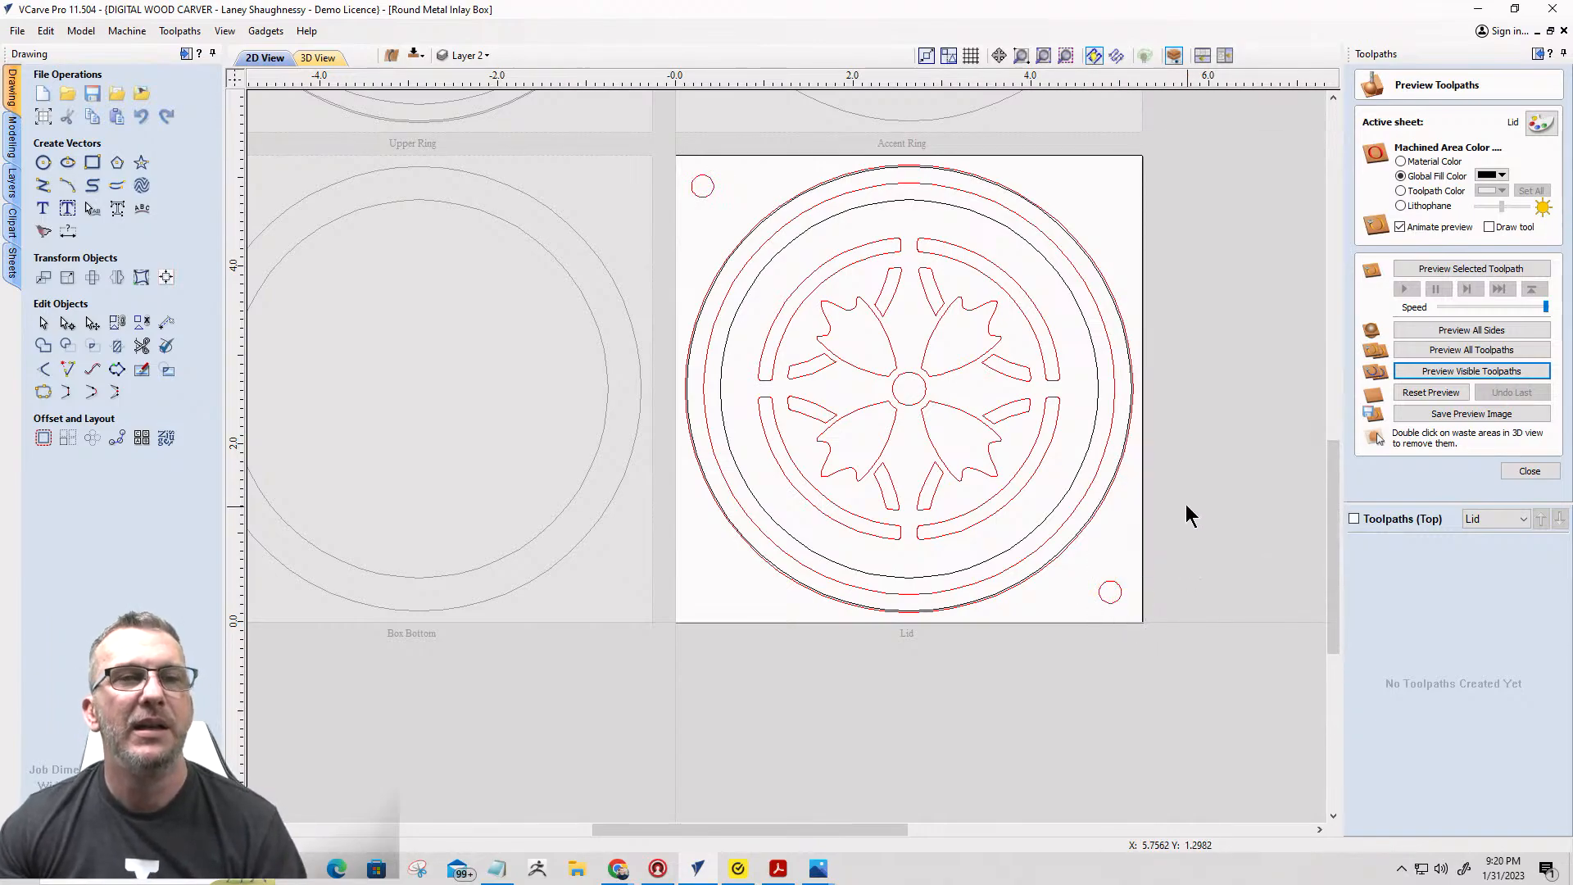
Select the decorative pattern inside the Lid's rings and examine its petals and bars for sharp corners.
scroll(960, 407, up, 1)
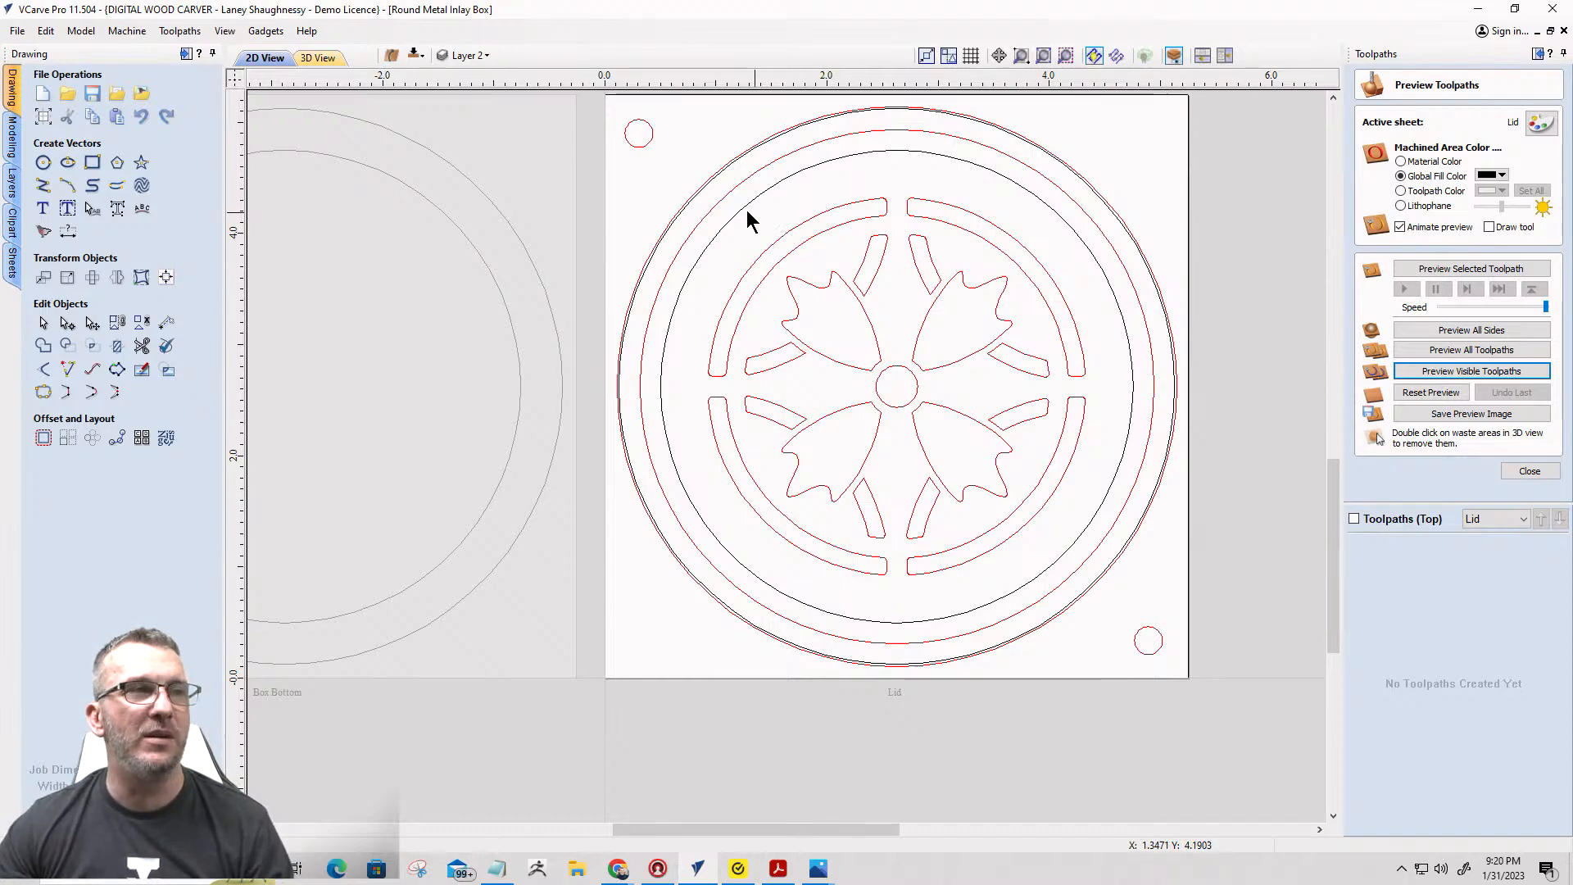
drag(695, 173, 1108, 598)
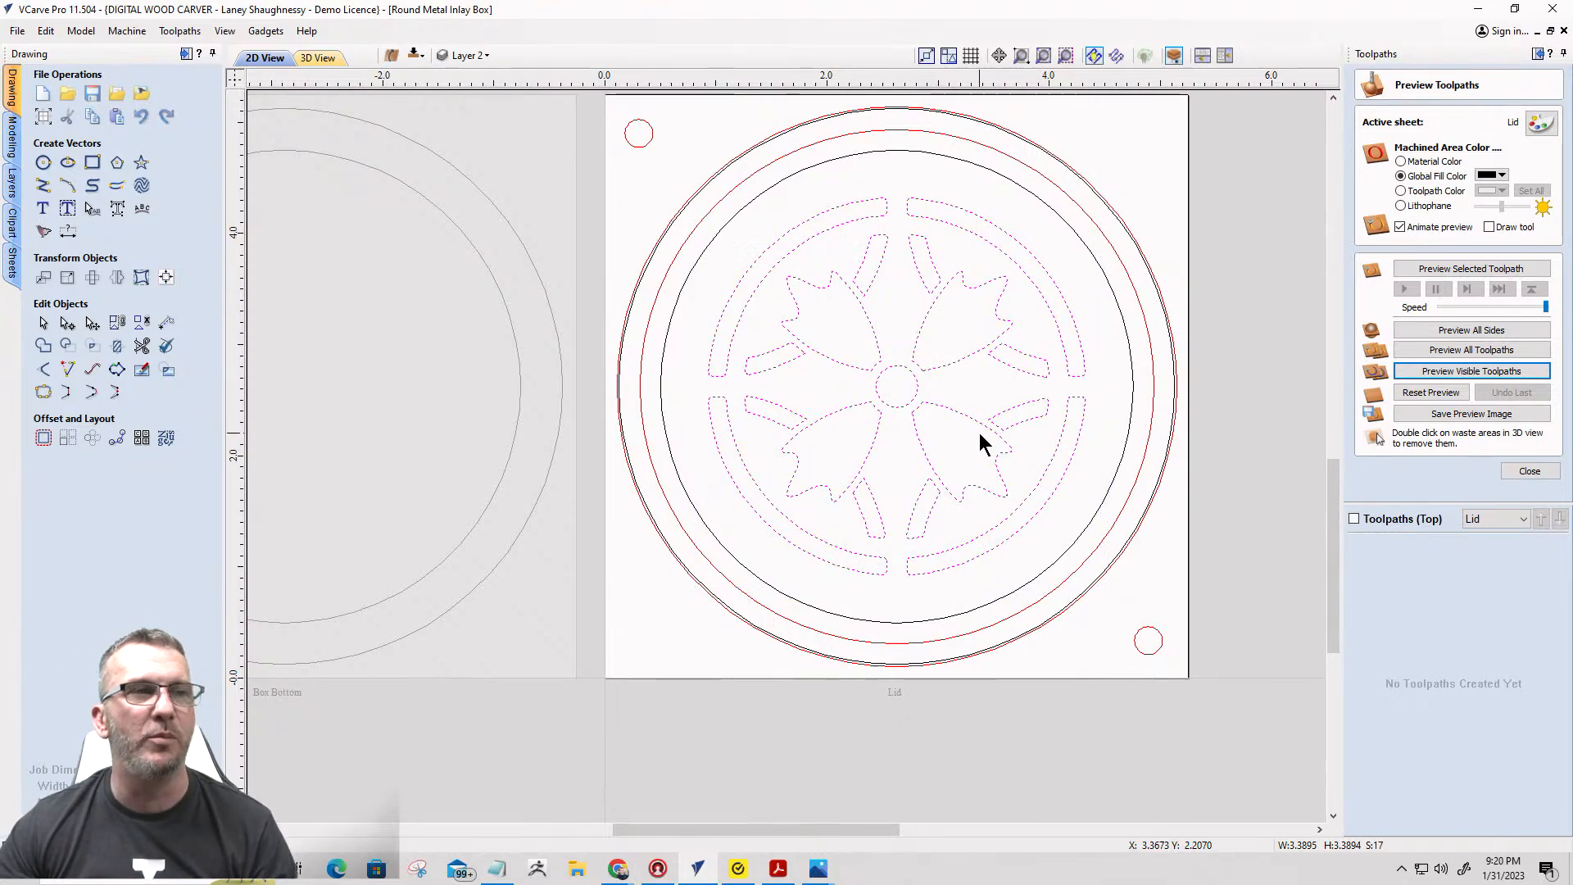
scroll(941, 351, down, 1)
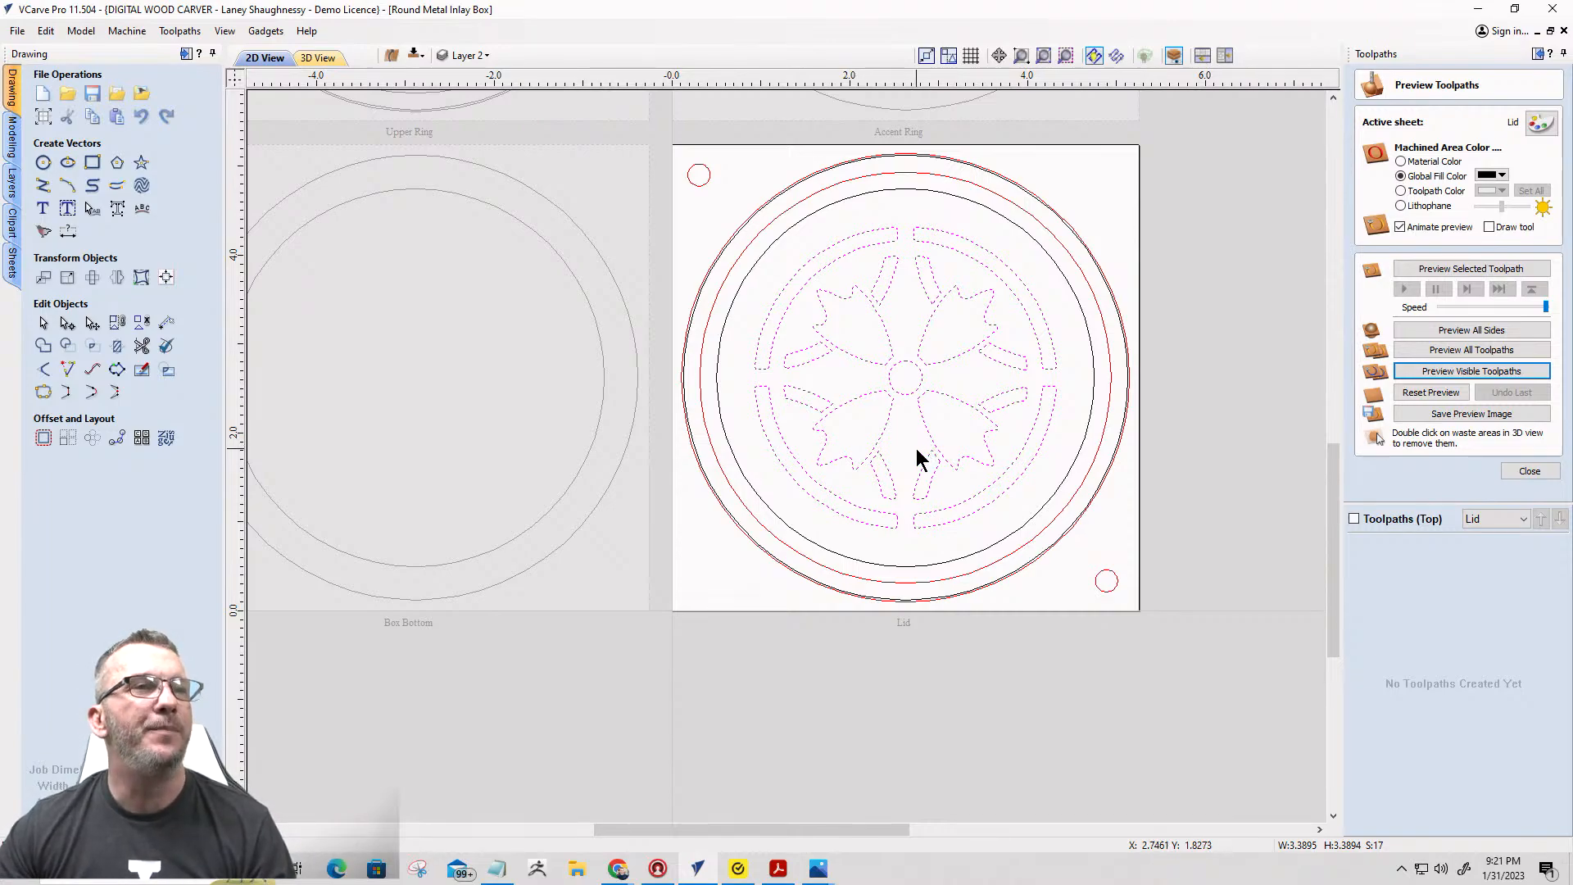
scroll(915, 449, up, 3)
scroll(1048, 378, down, 1)
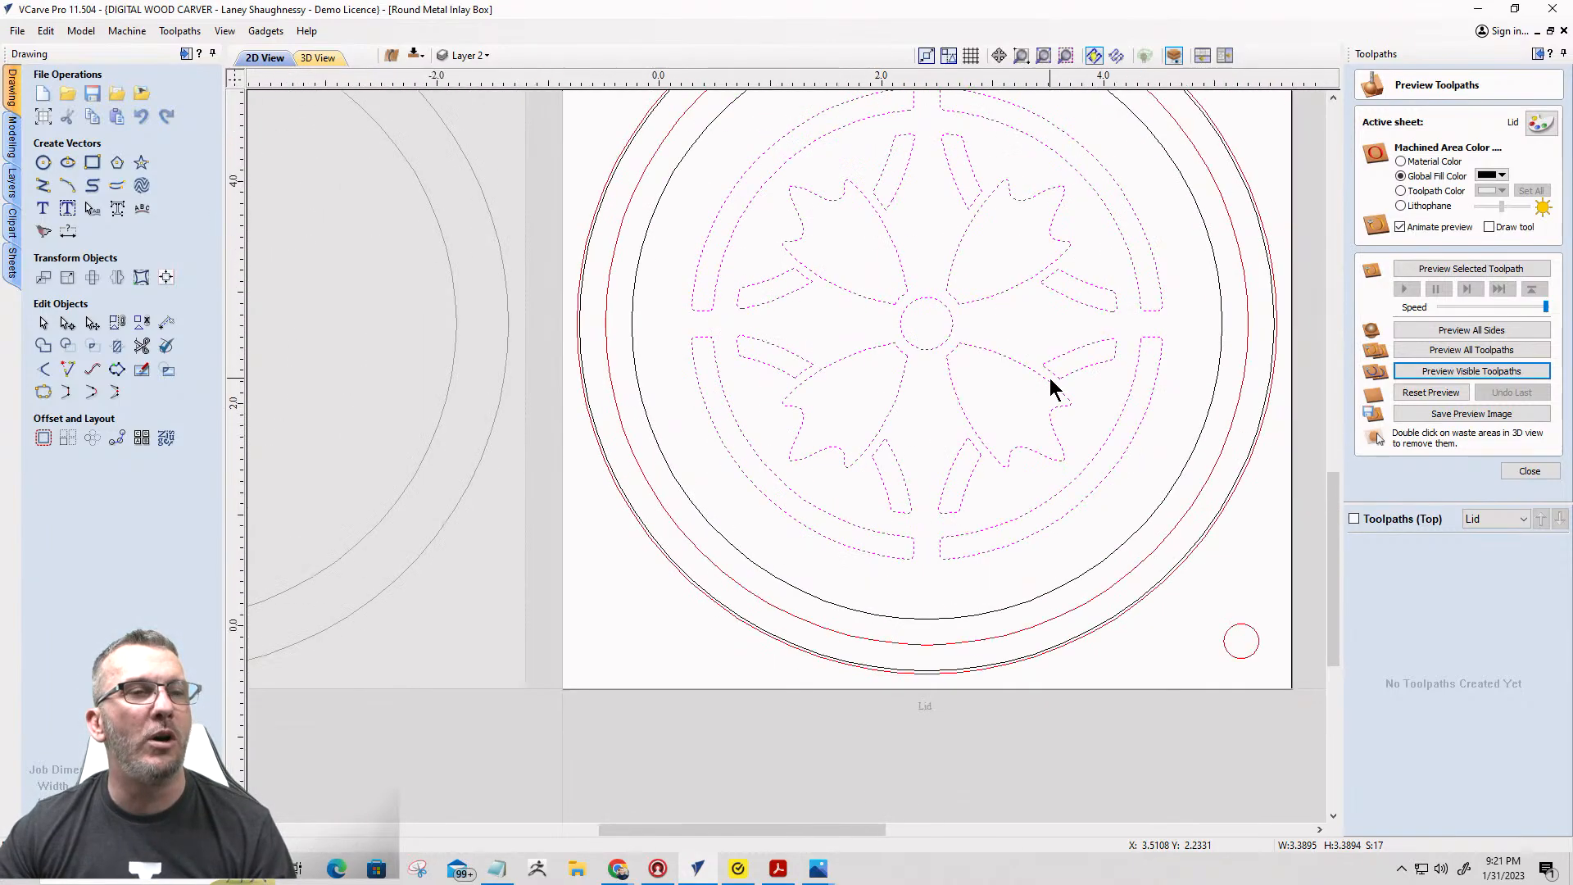
scroll(1049, 377, down, 1)
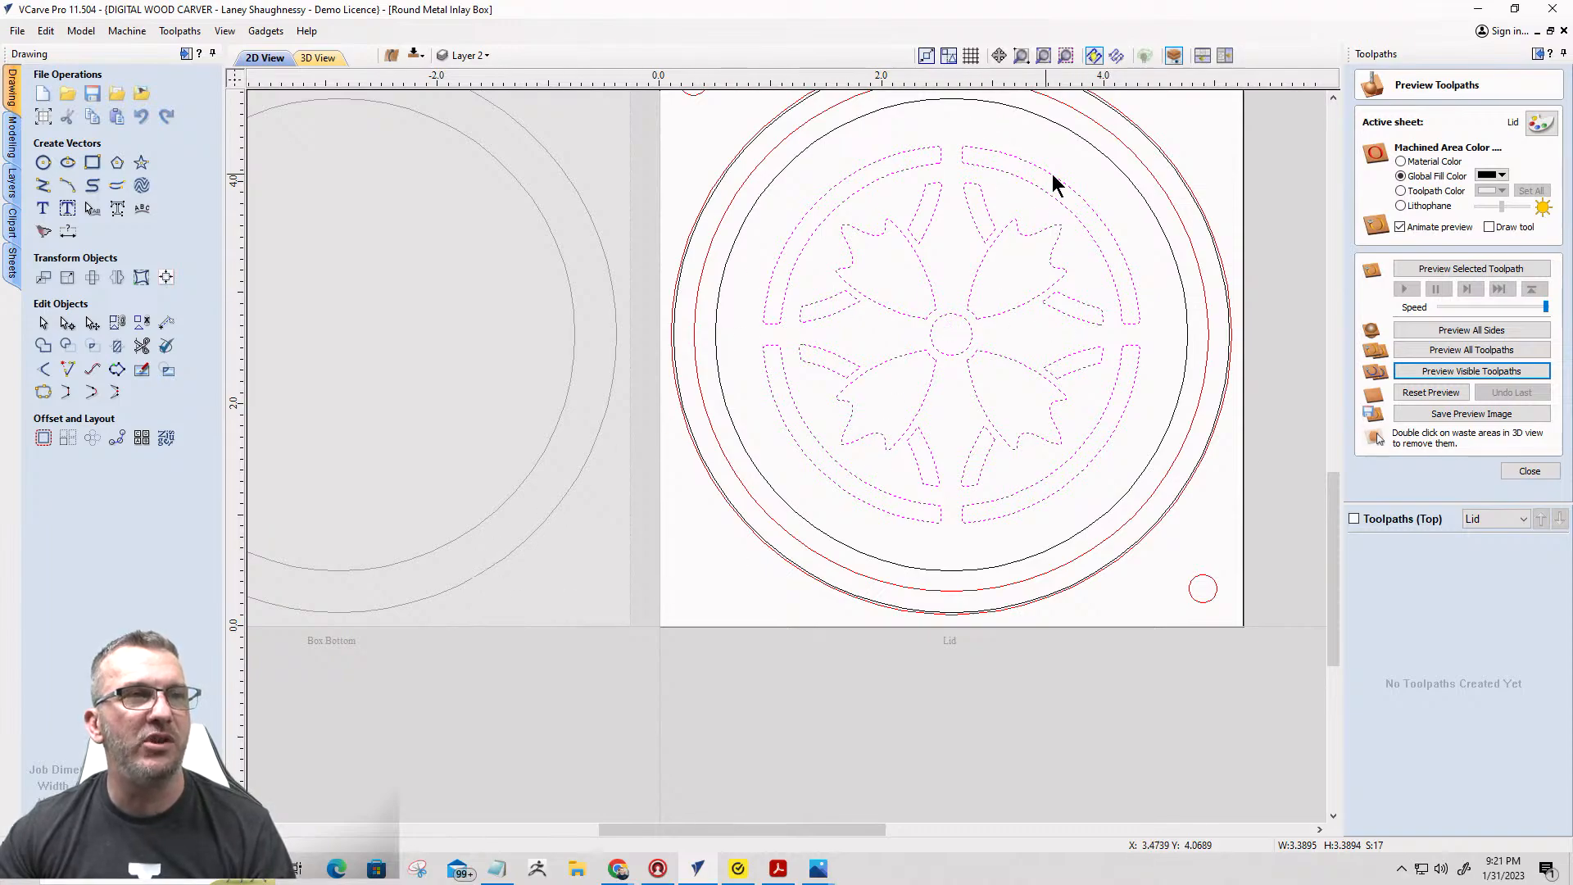
scroll(1055, 182, up, 3)
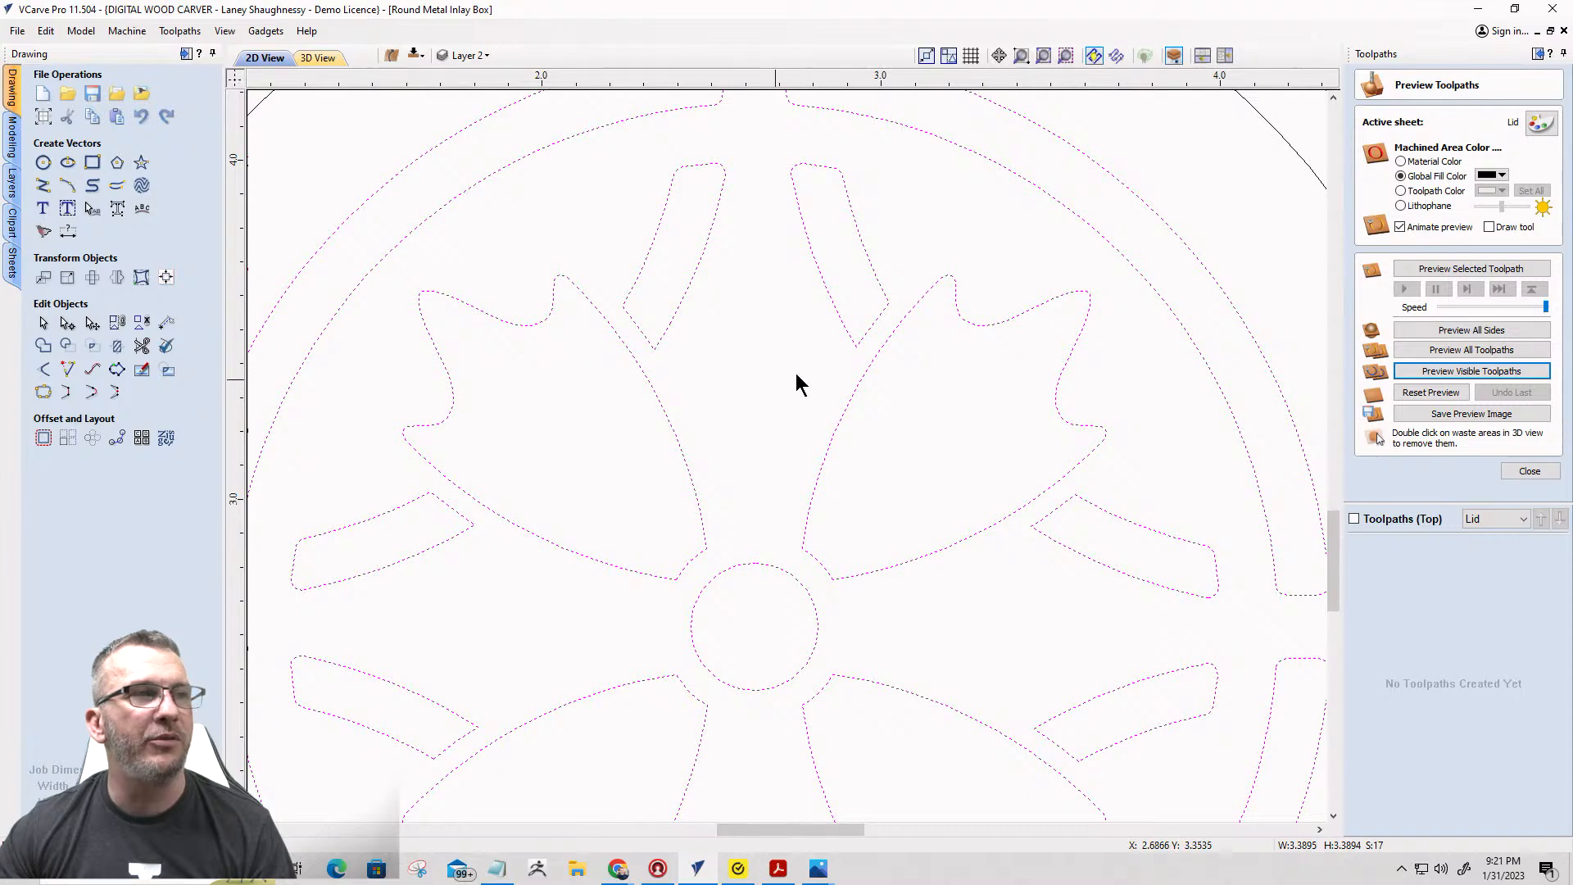
scroll(887, 335, up, 3)
scroll(884, 327, down, 4)
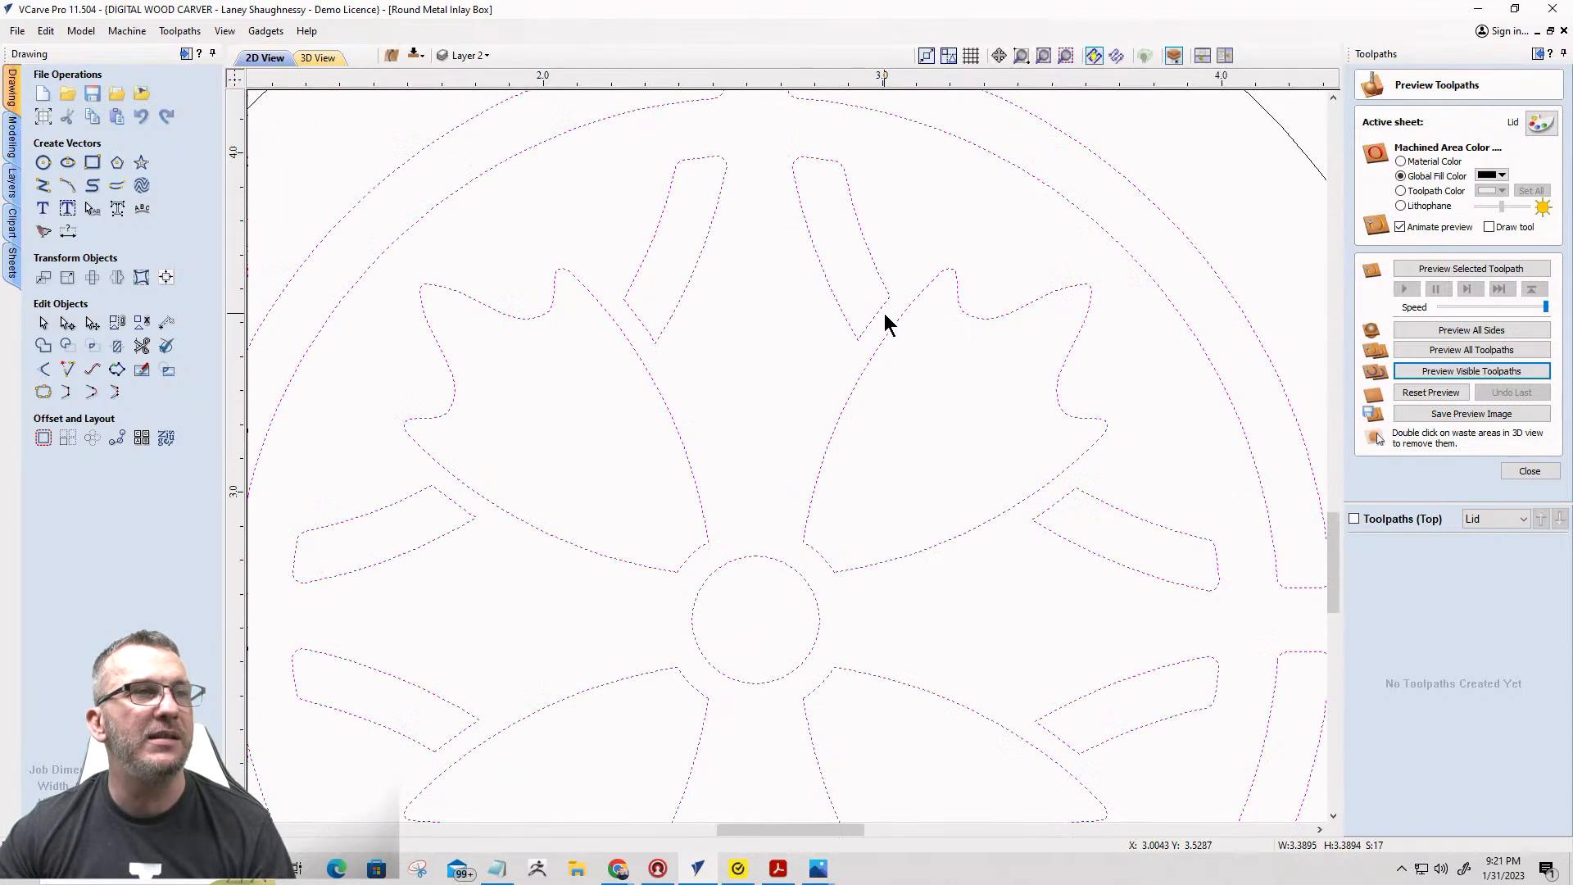
scroll(886, 315, up, 4)
scroll(887, 307, down, 5)
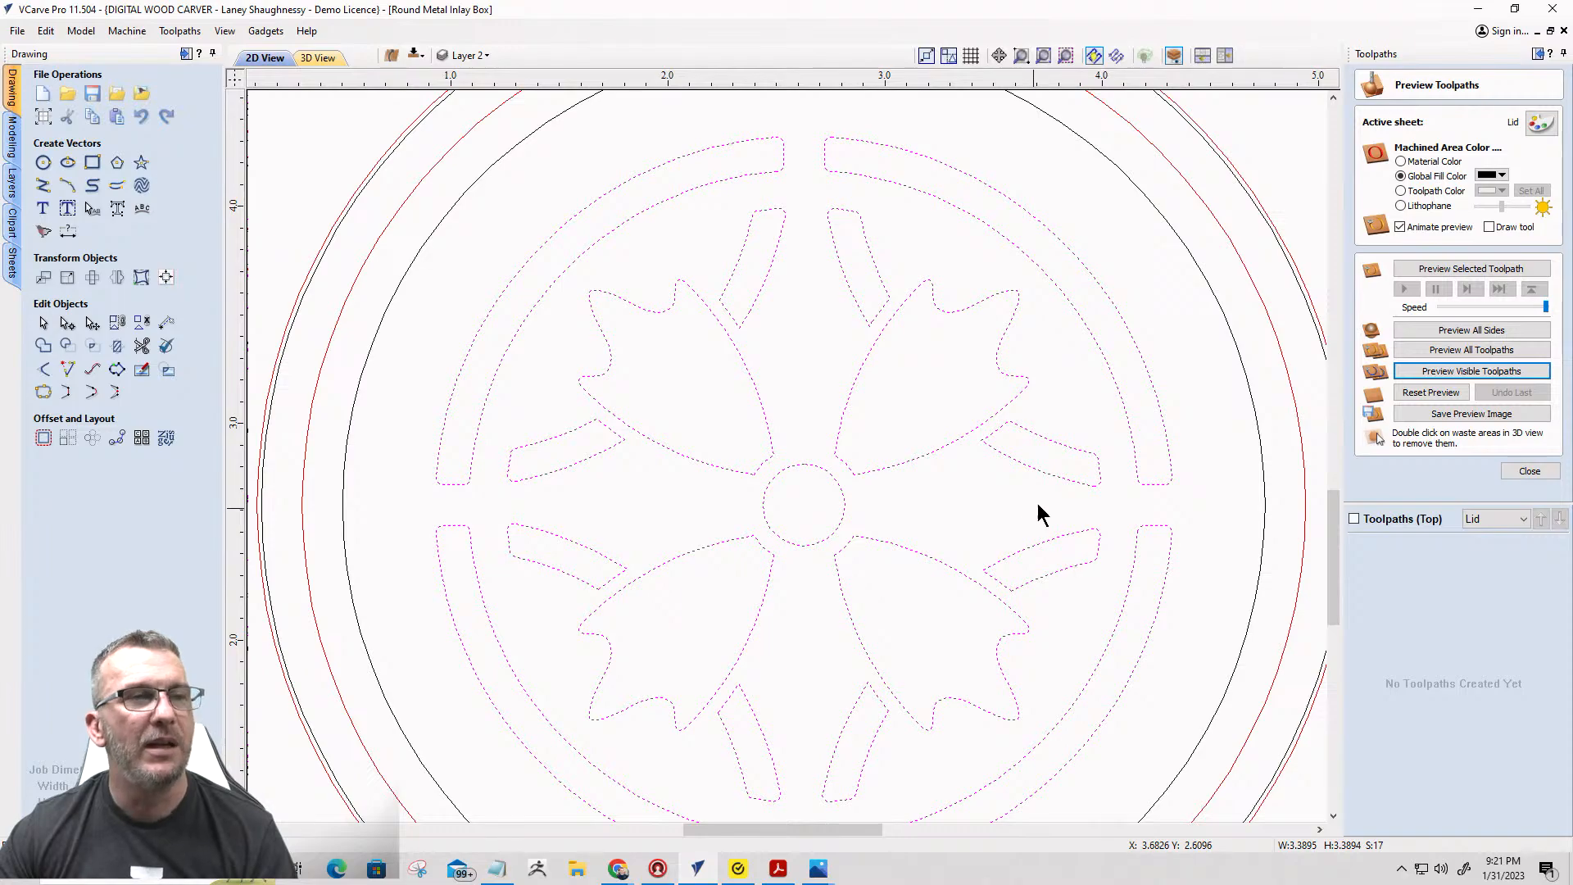
scroll(1167, 469, up, 5)
scroll(1214, 422, down, 4)
scroll(1214, 428, down, 1)
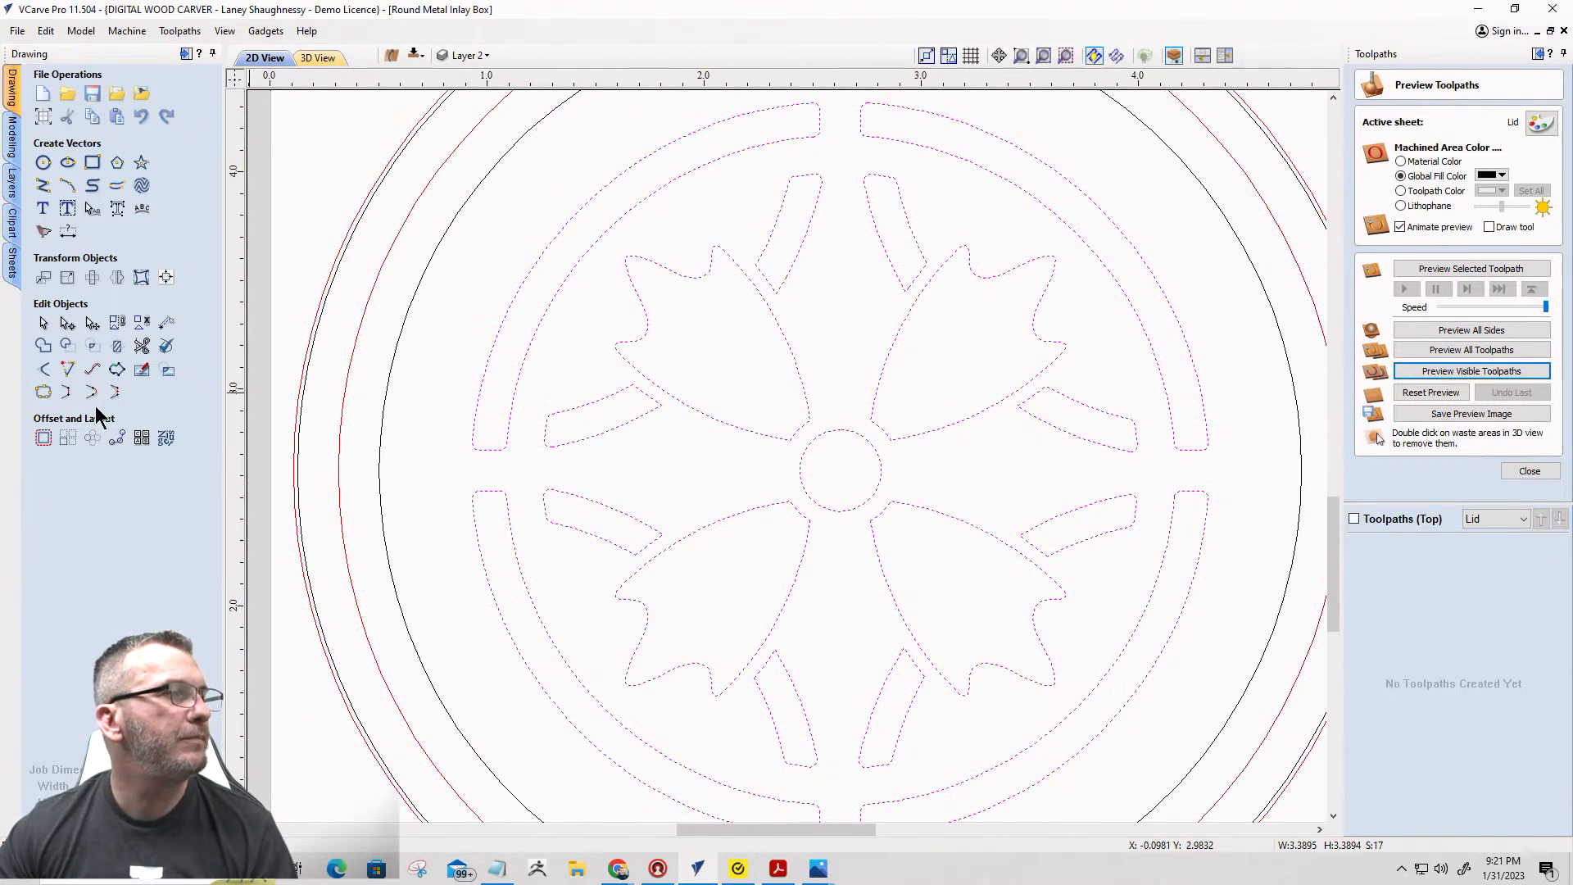
Round the inner corners of the two short bars flanking the Lid pattern's upper-left petal with normal fillets of 0.0312 inch radius.
click(44, 391)
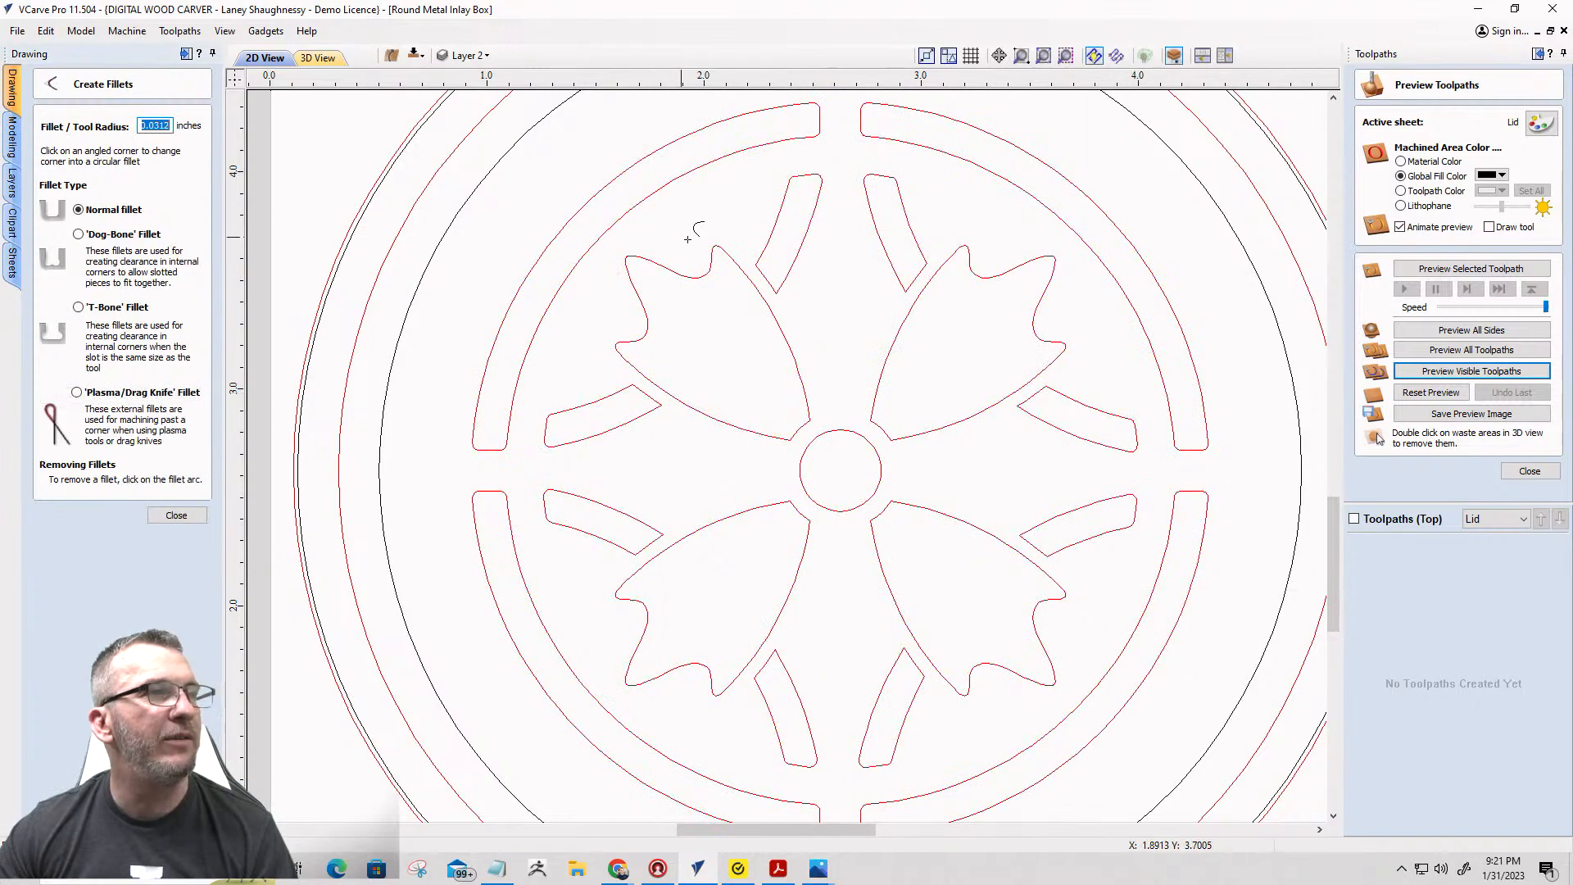
scroll(698, 235, up, 3)
scroll(900, 285, down, 3)
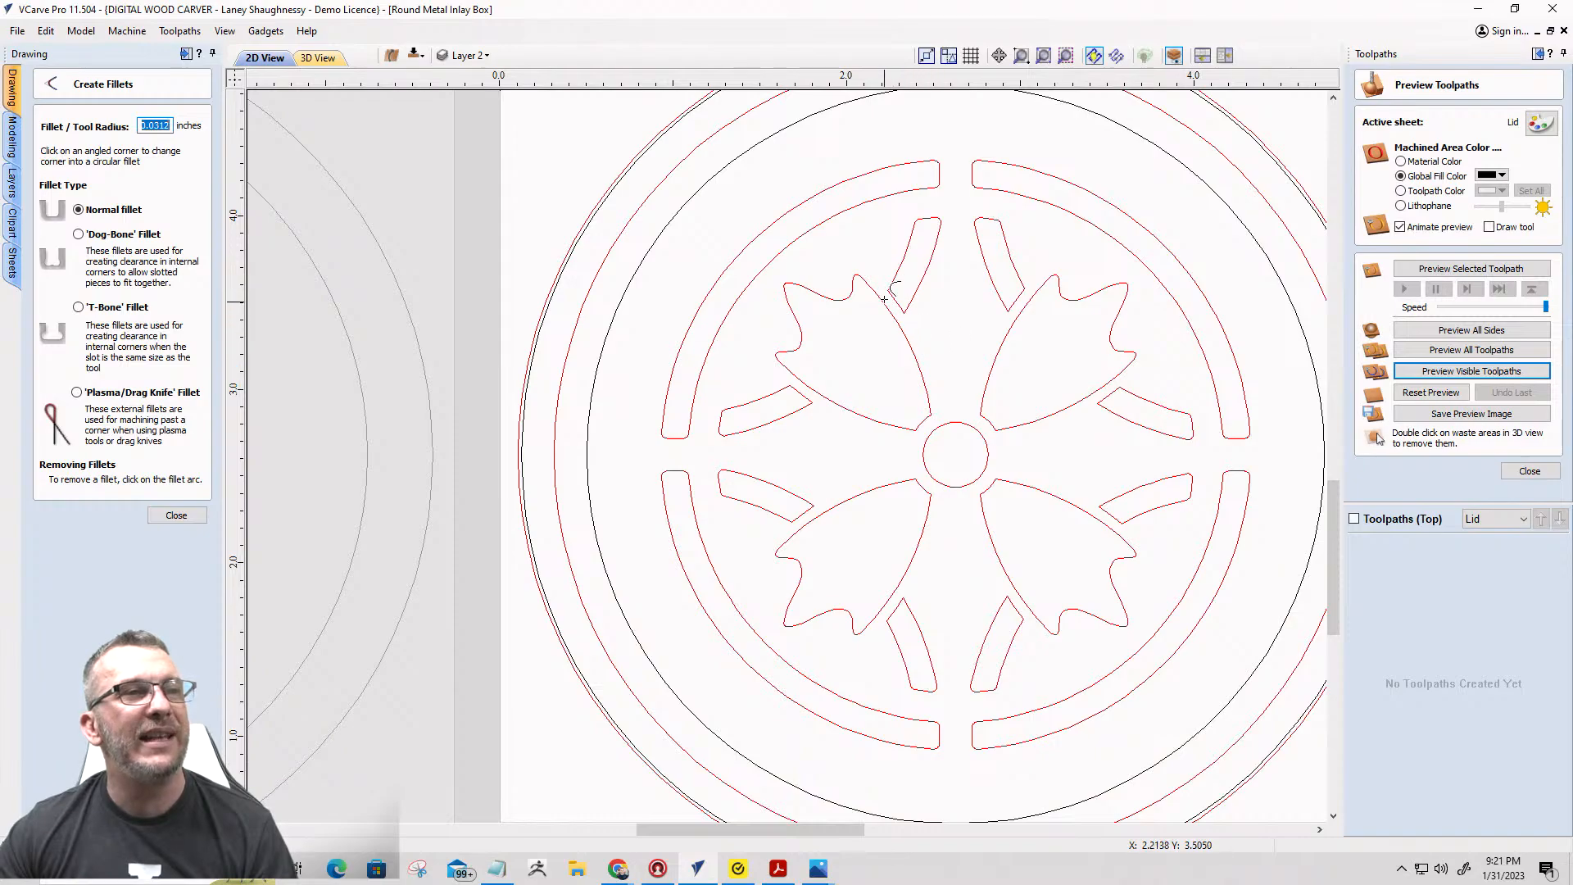
scroll(885, 299, up, 4)
scroll(997, 391, down, 4)
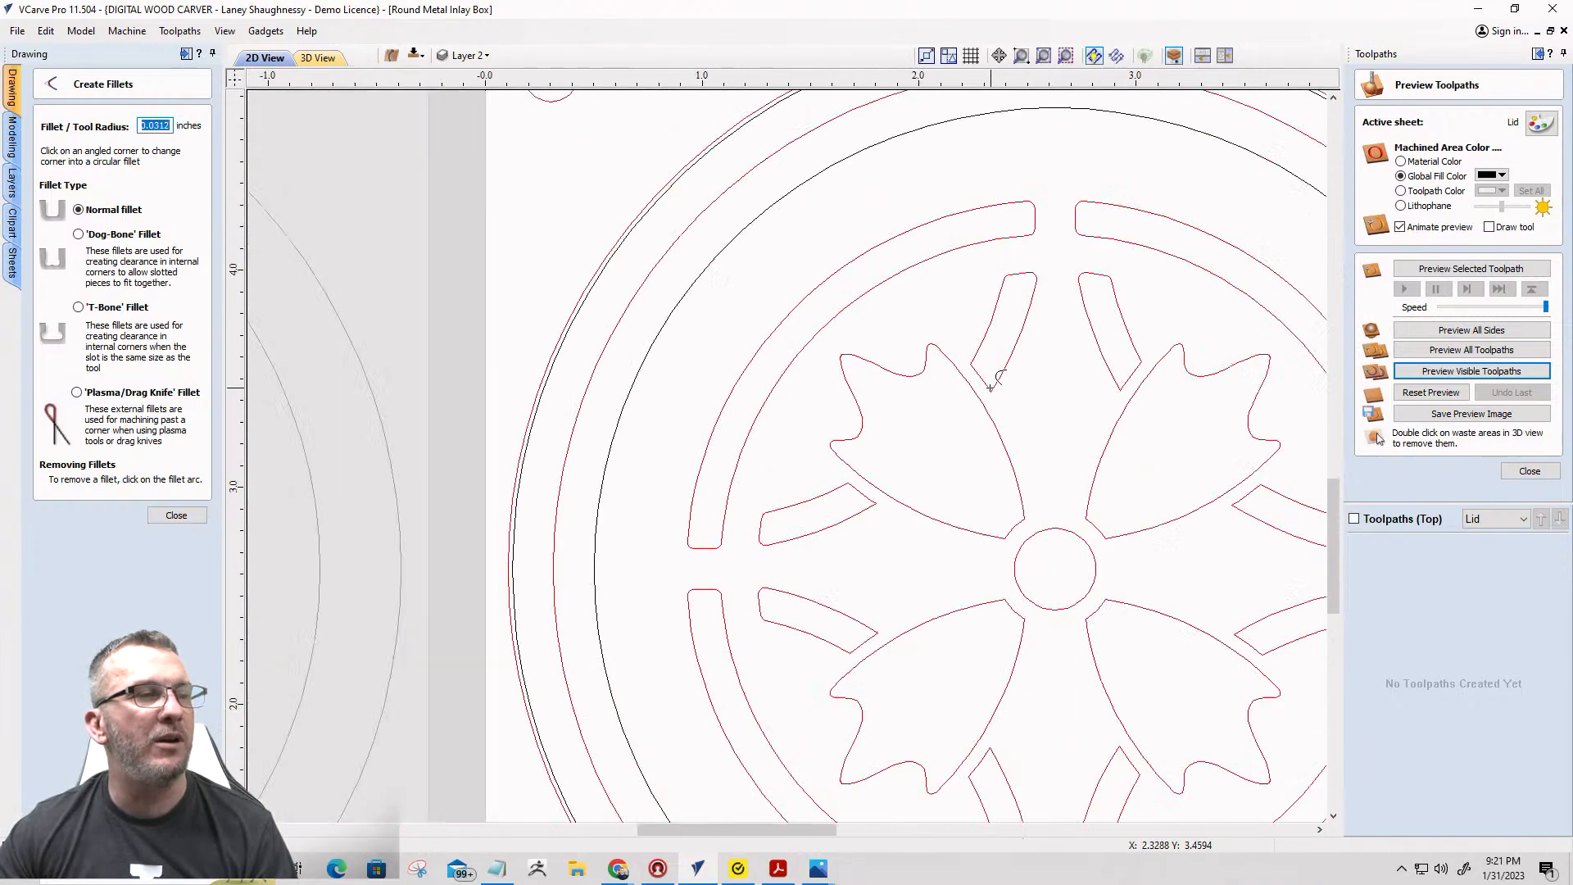
scroll(848, 491, up, 5)
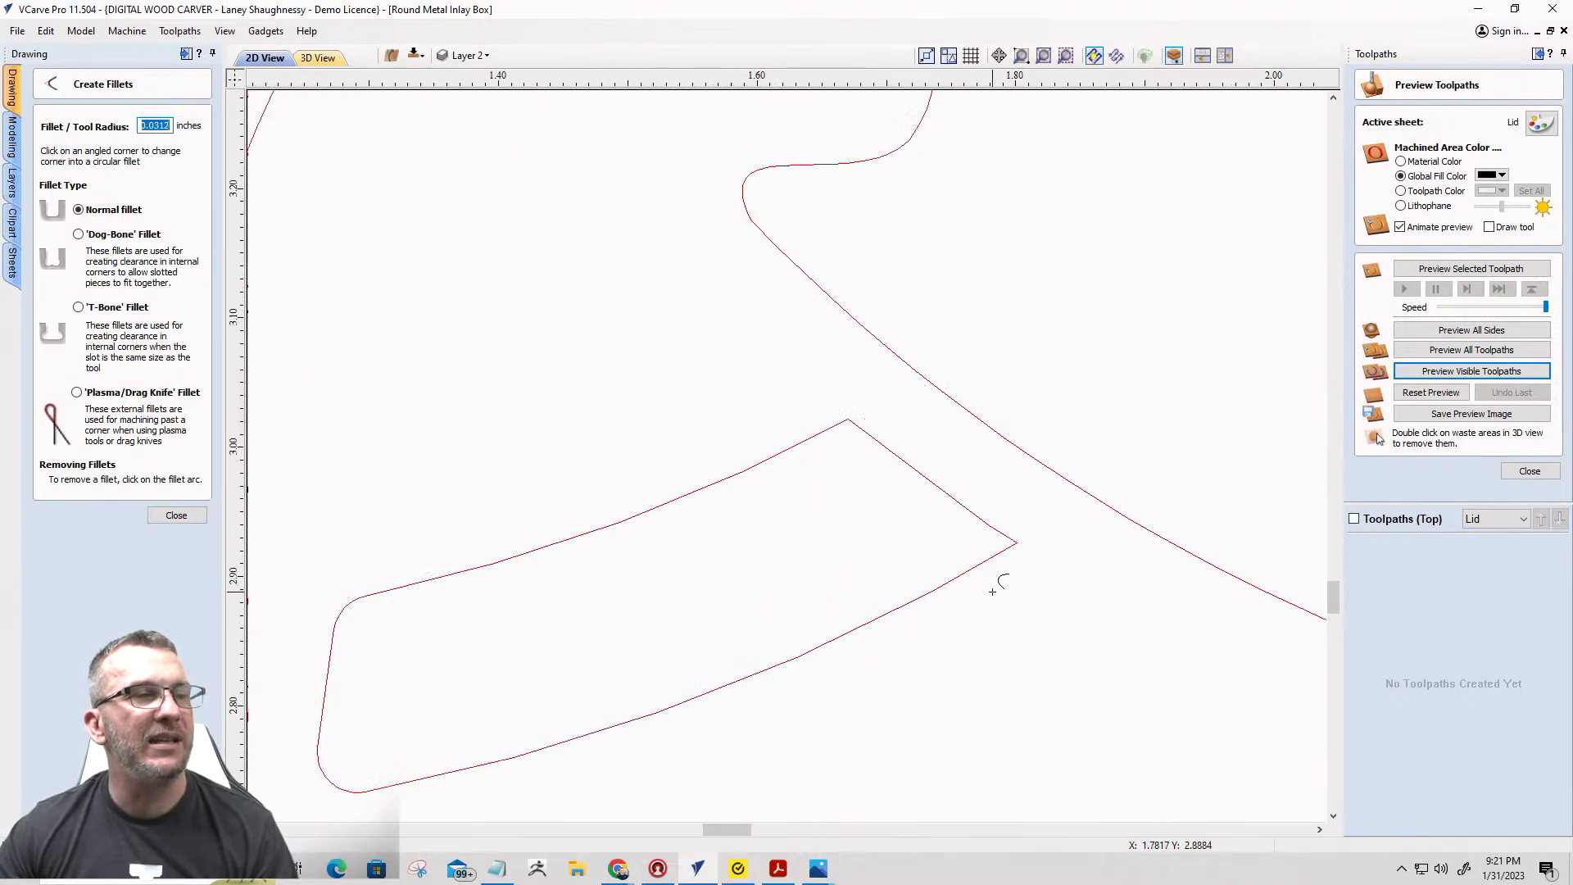
click(1016, 542)
scroll(860, 385, down, 5)
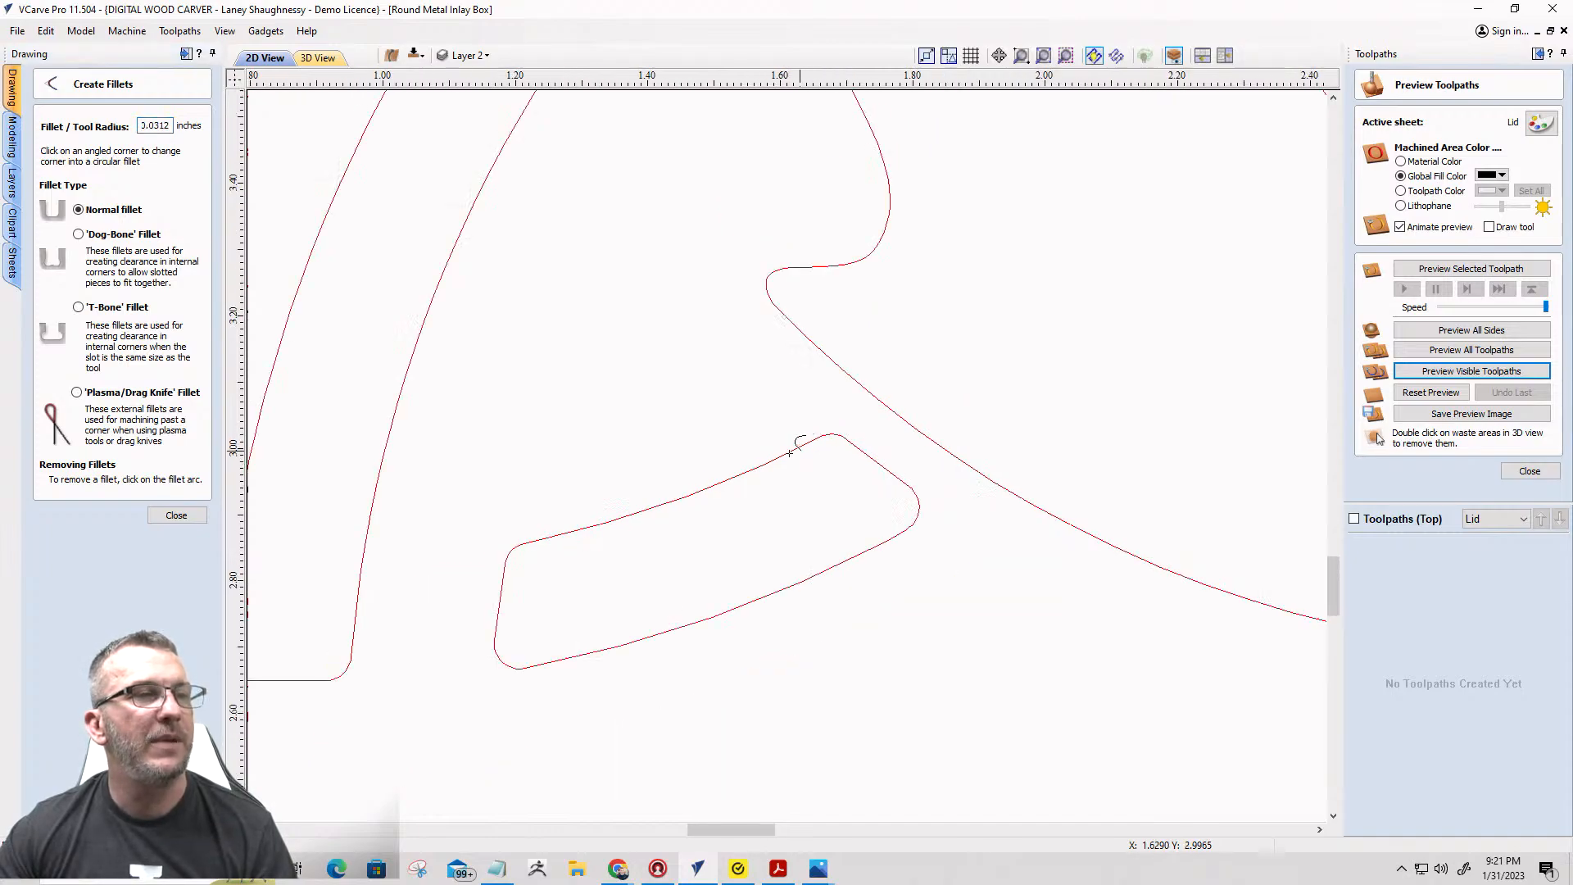
scroll(937, 288, up, 4)
scroll(937, 288, up, 1)
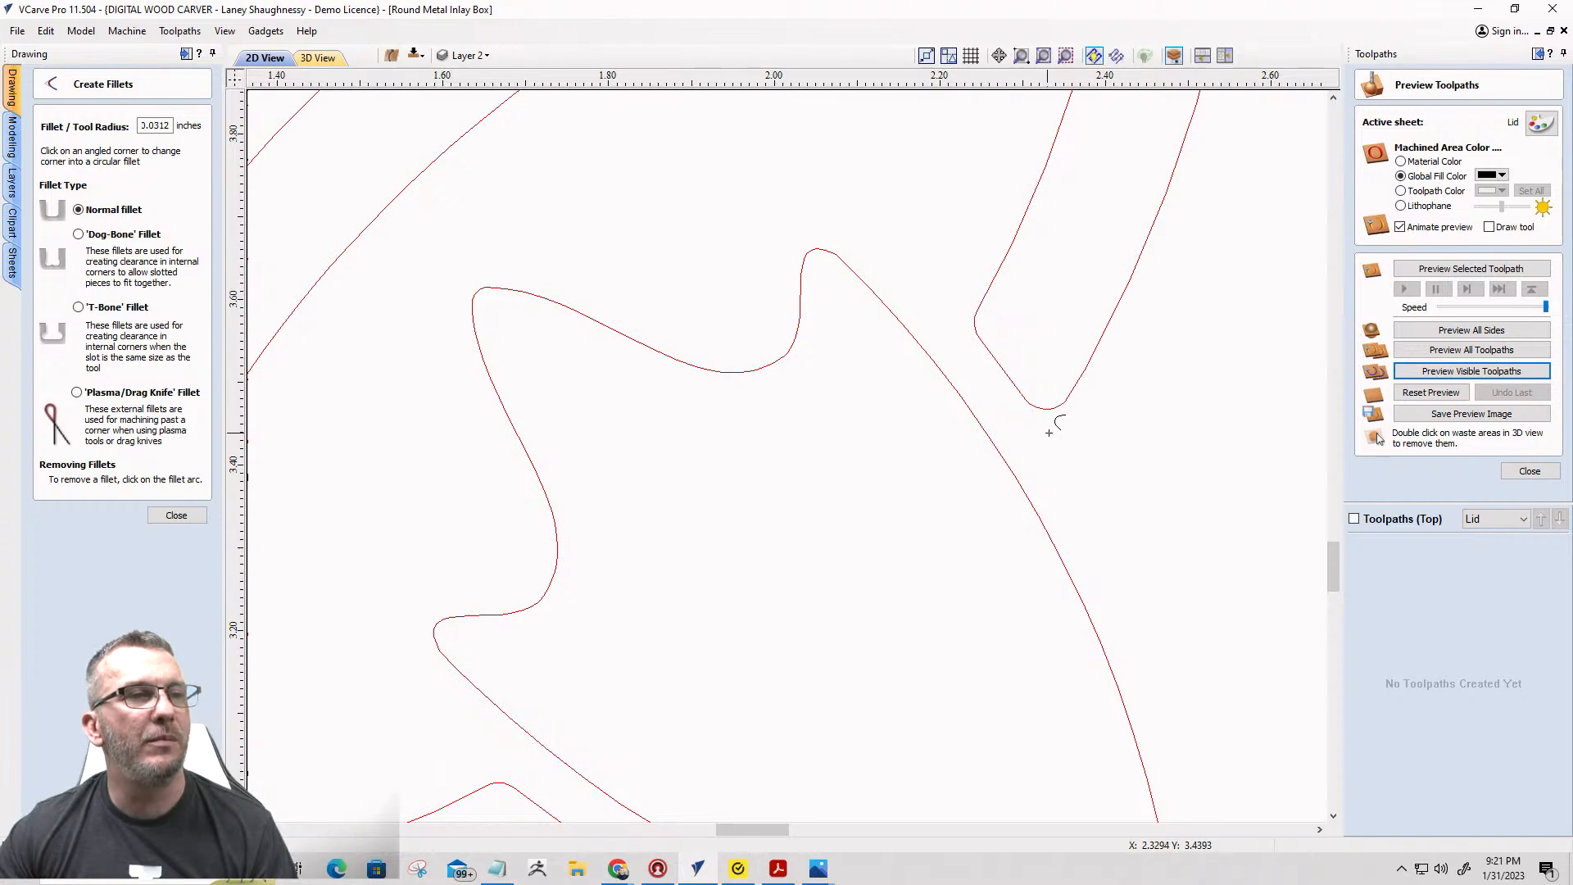
Fillet the inner corners of the two short bars flanking the lower-left petal with the 0.0312 inch radius.
scroll(1053, 417, down, 4)
scroll(933, 555, up, 4)
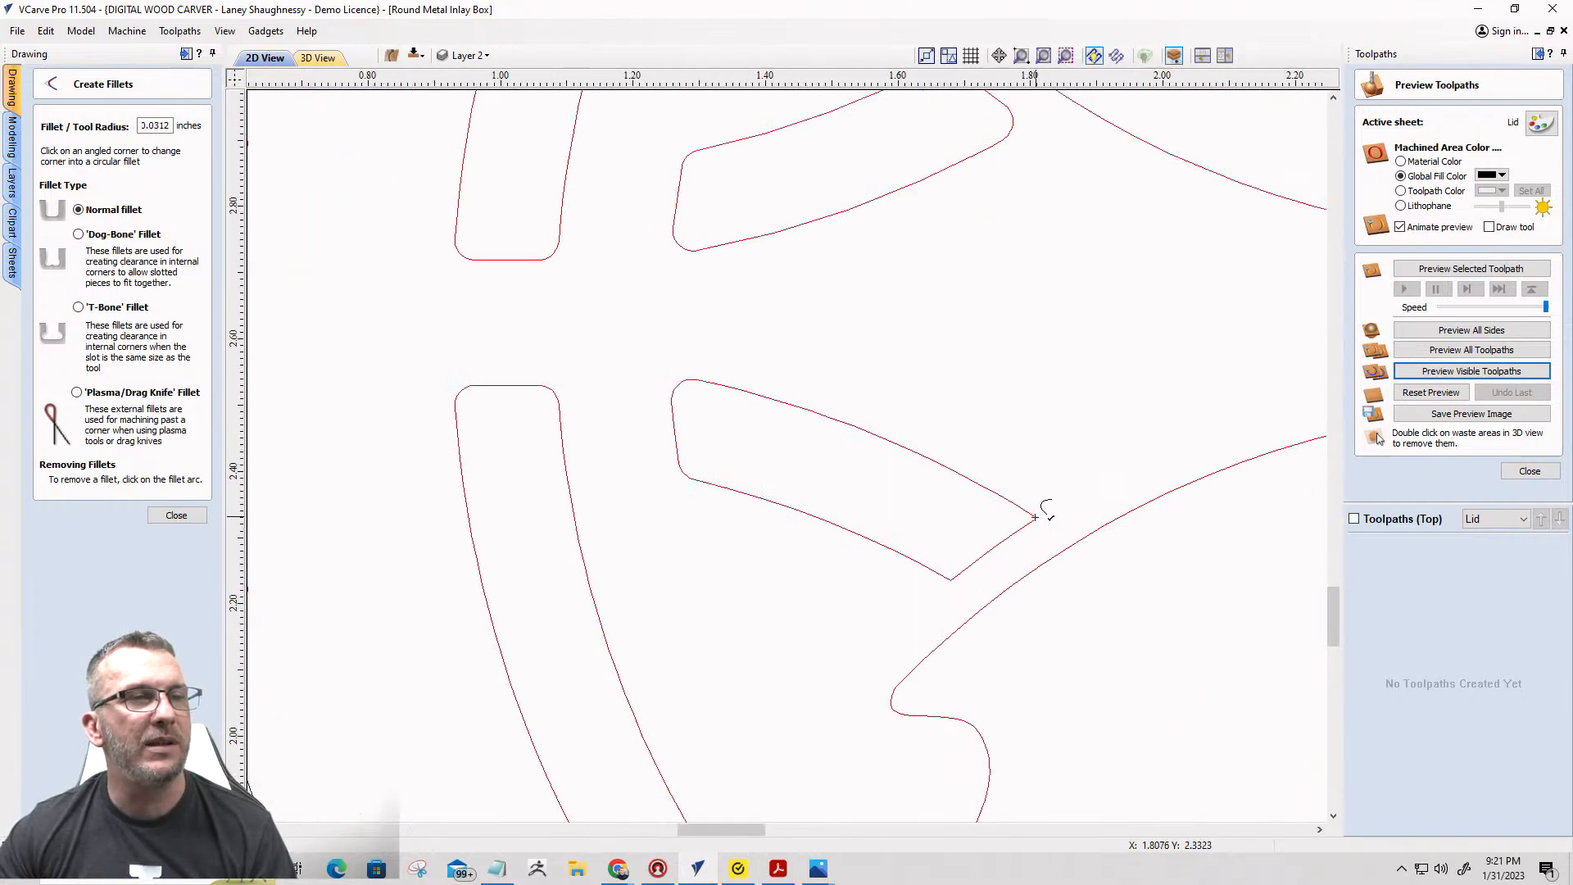
scroll(1016, 527, down, 4)
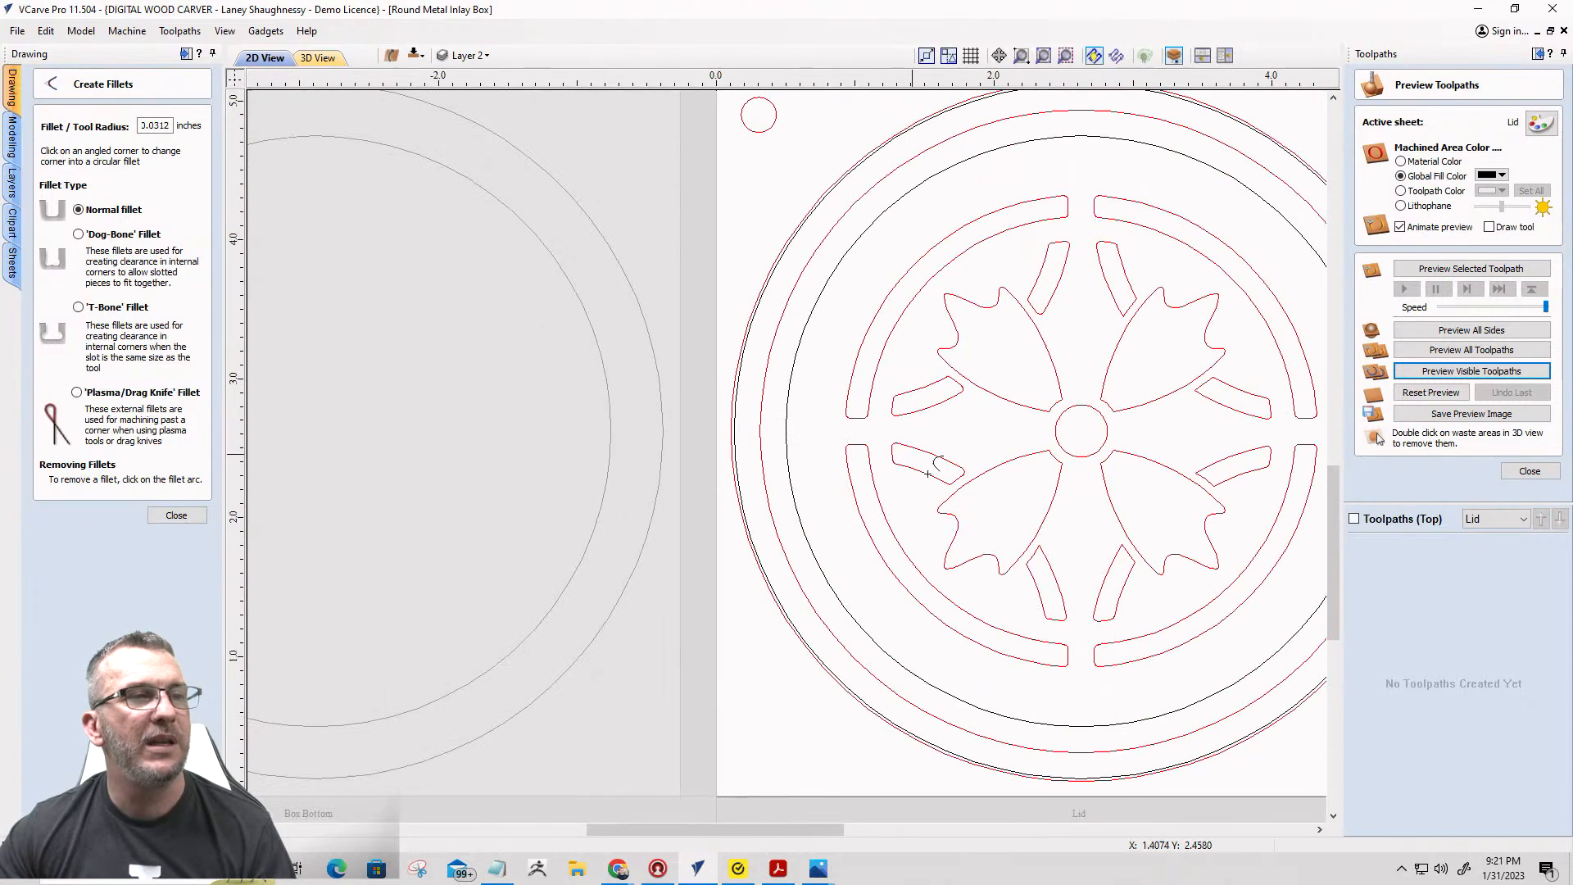
scroll(1015, 526, up, 3)
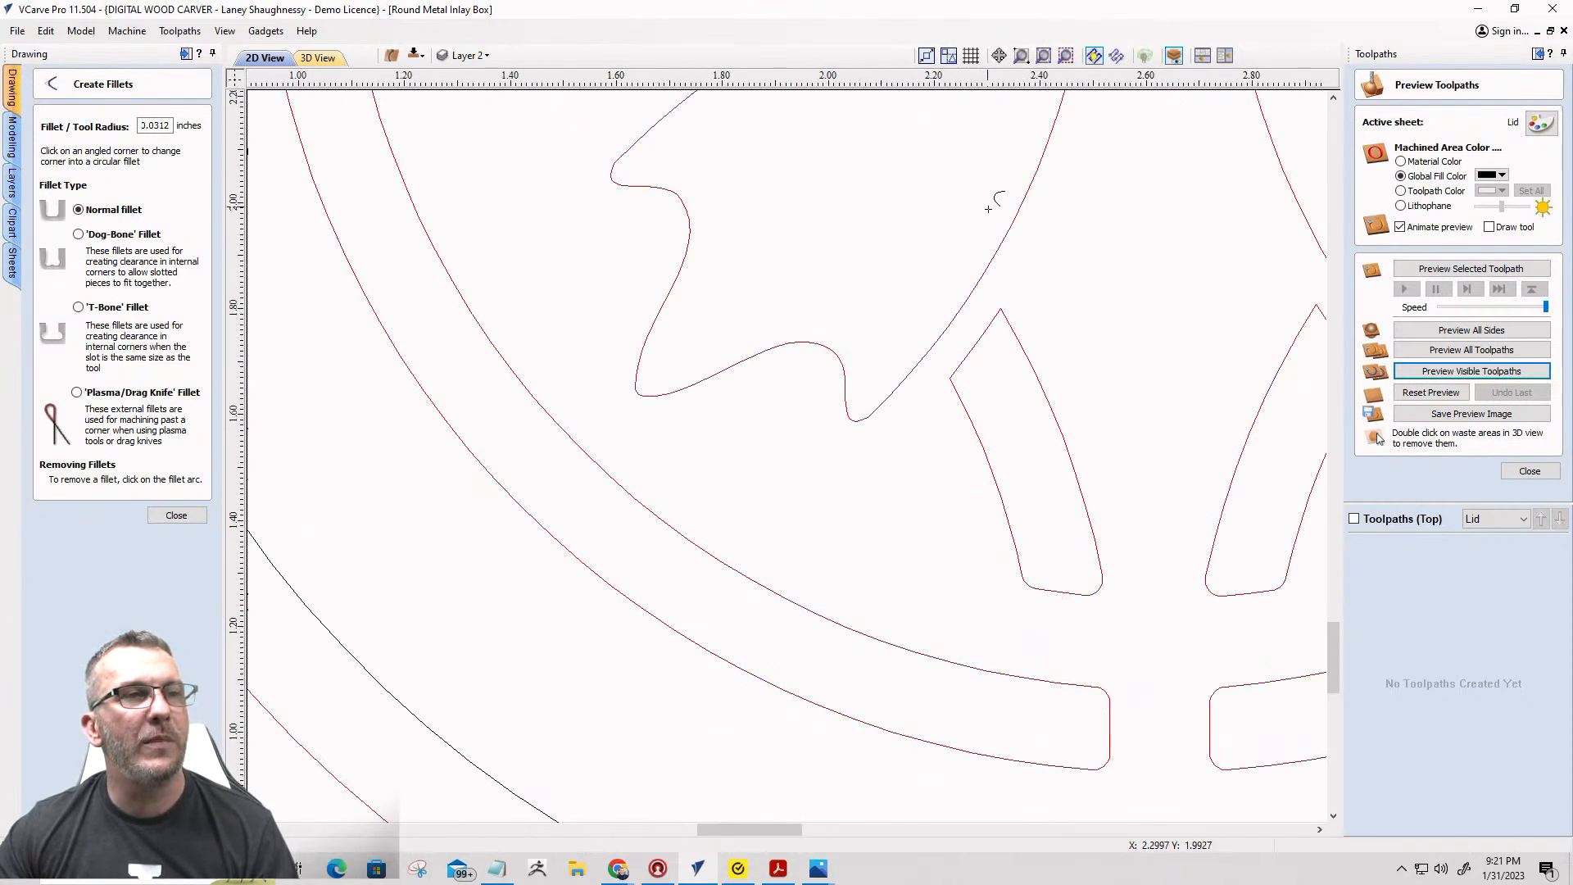
click(1000, 312)
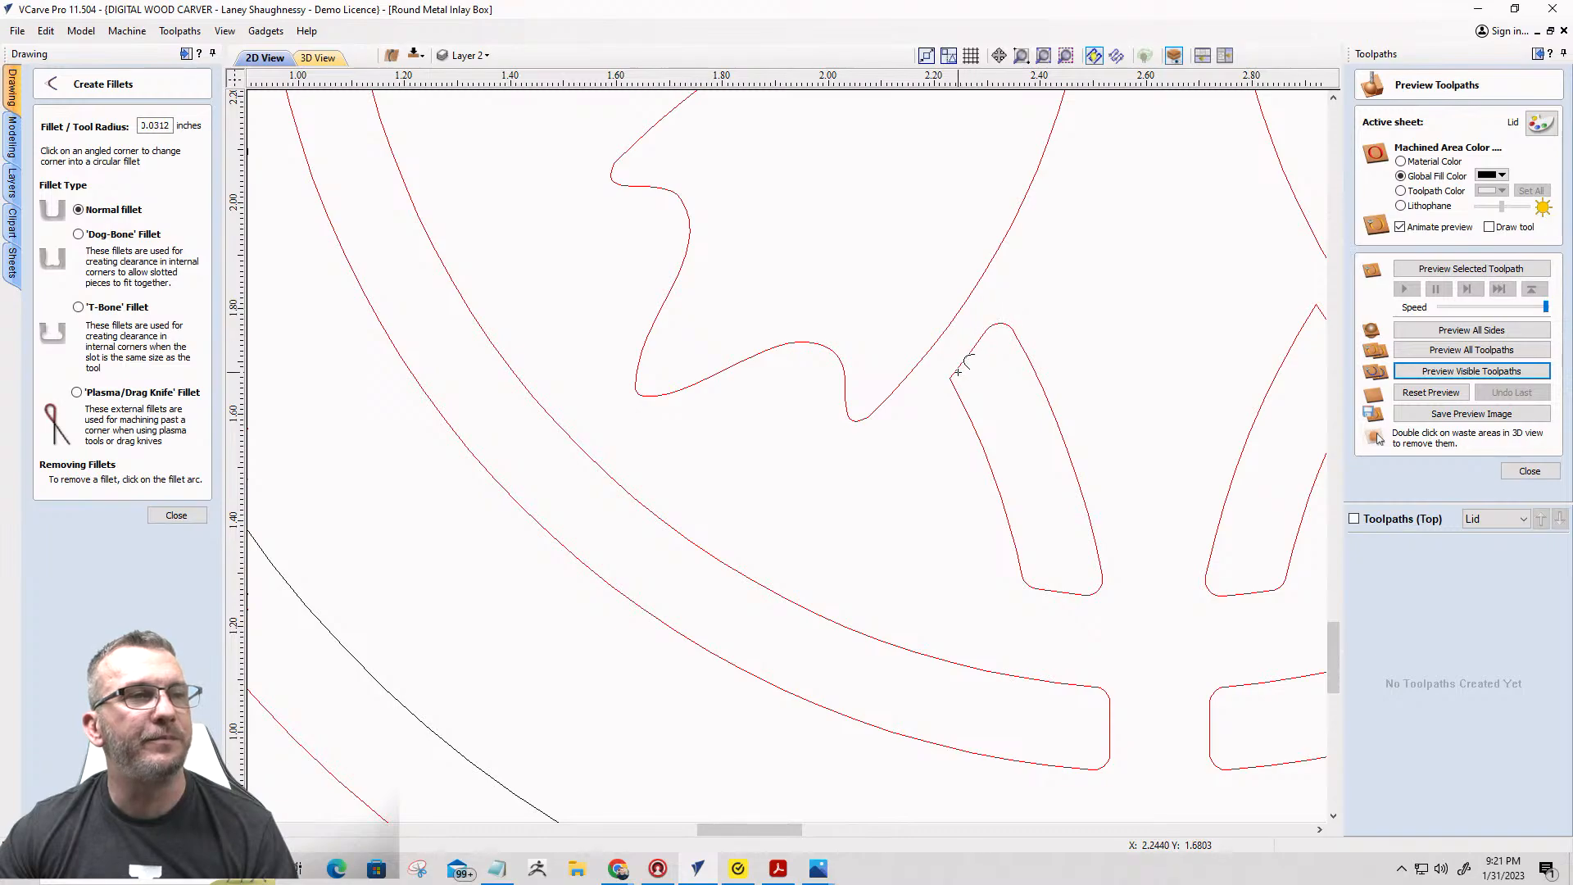
scroll(950, 379, down, 4)
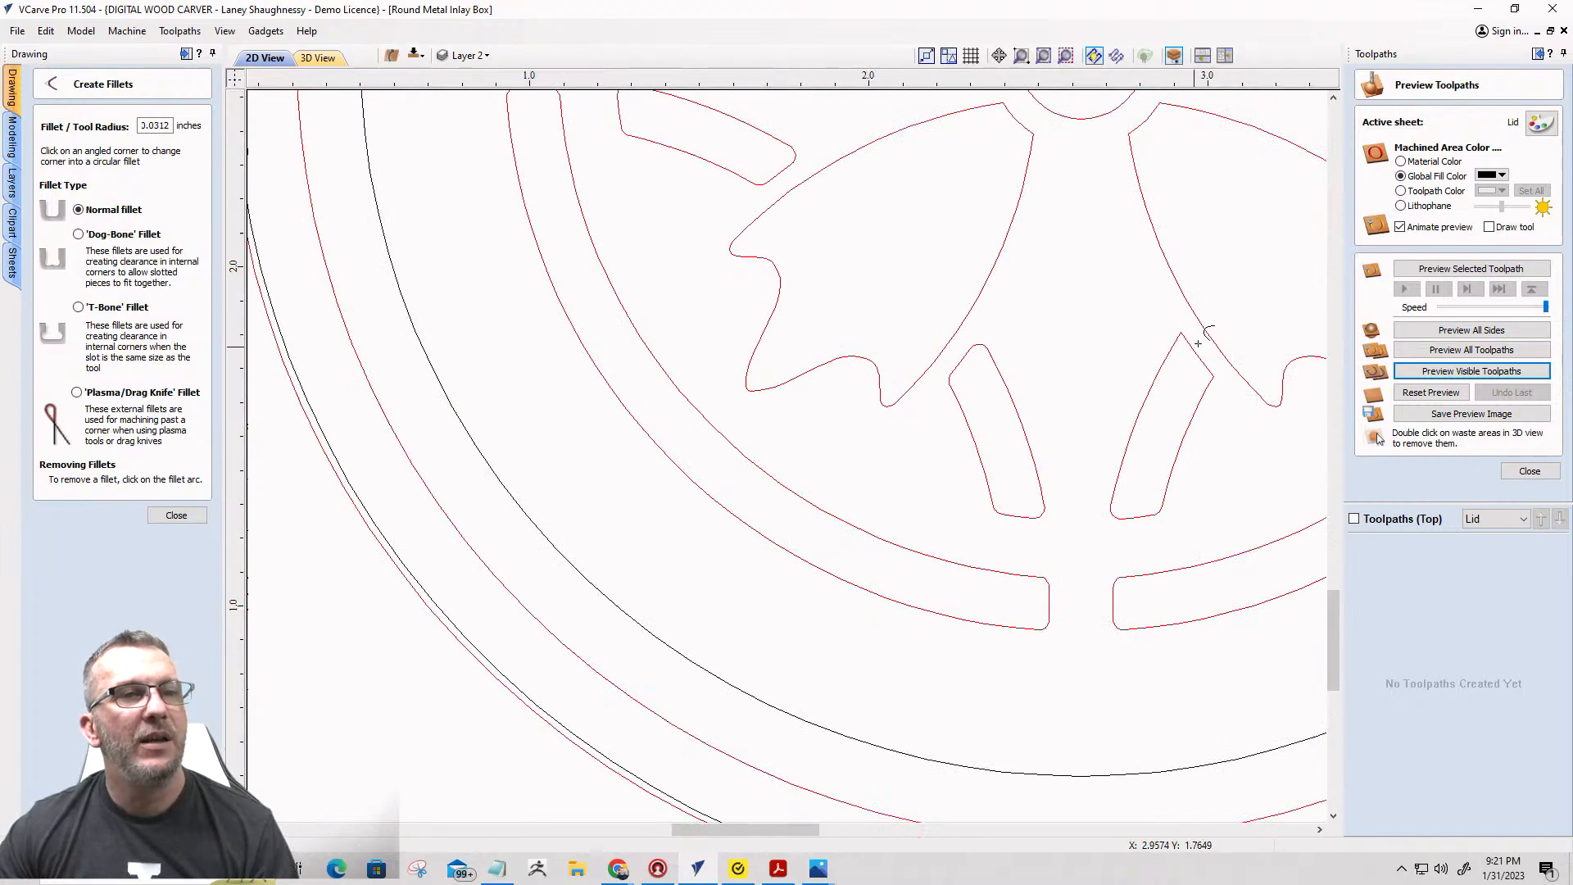
Fillet the inner corners of the two short bars flanking the lower-right petal with the 0.0312 inch radius.
scroll(1180, 337, up, 3)
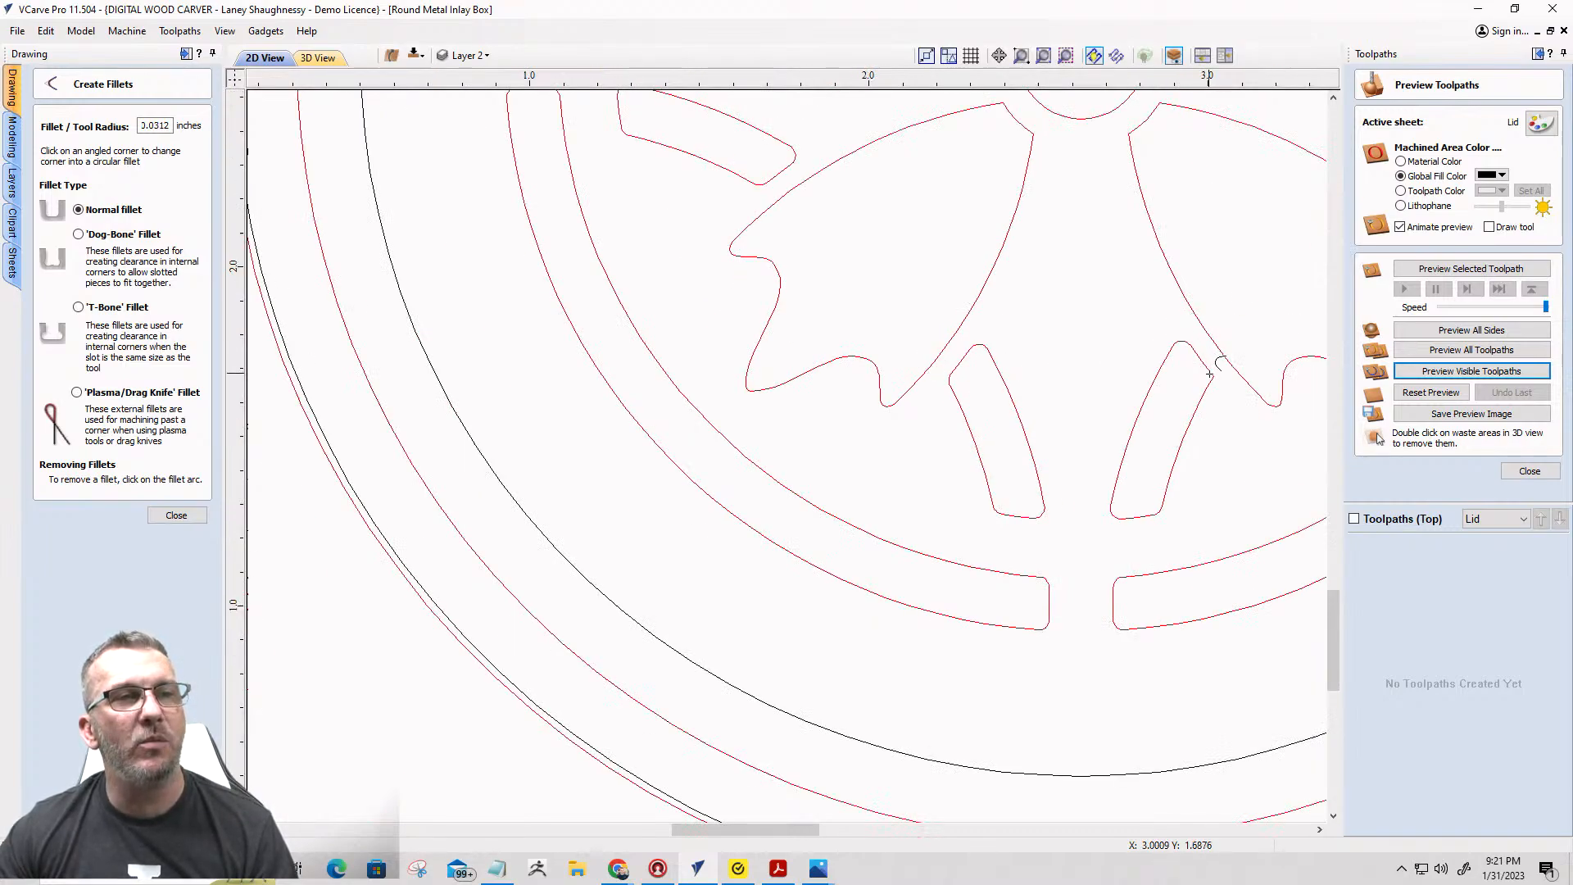
scroll(1213, 376, down, 4)
scroll(1250, 291, up, 2)
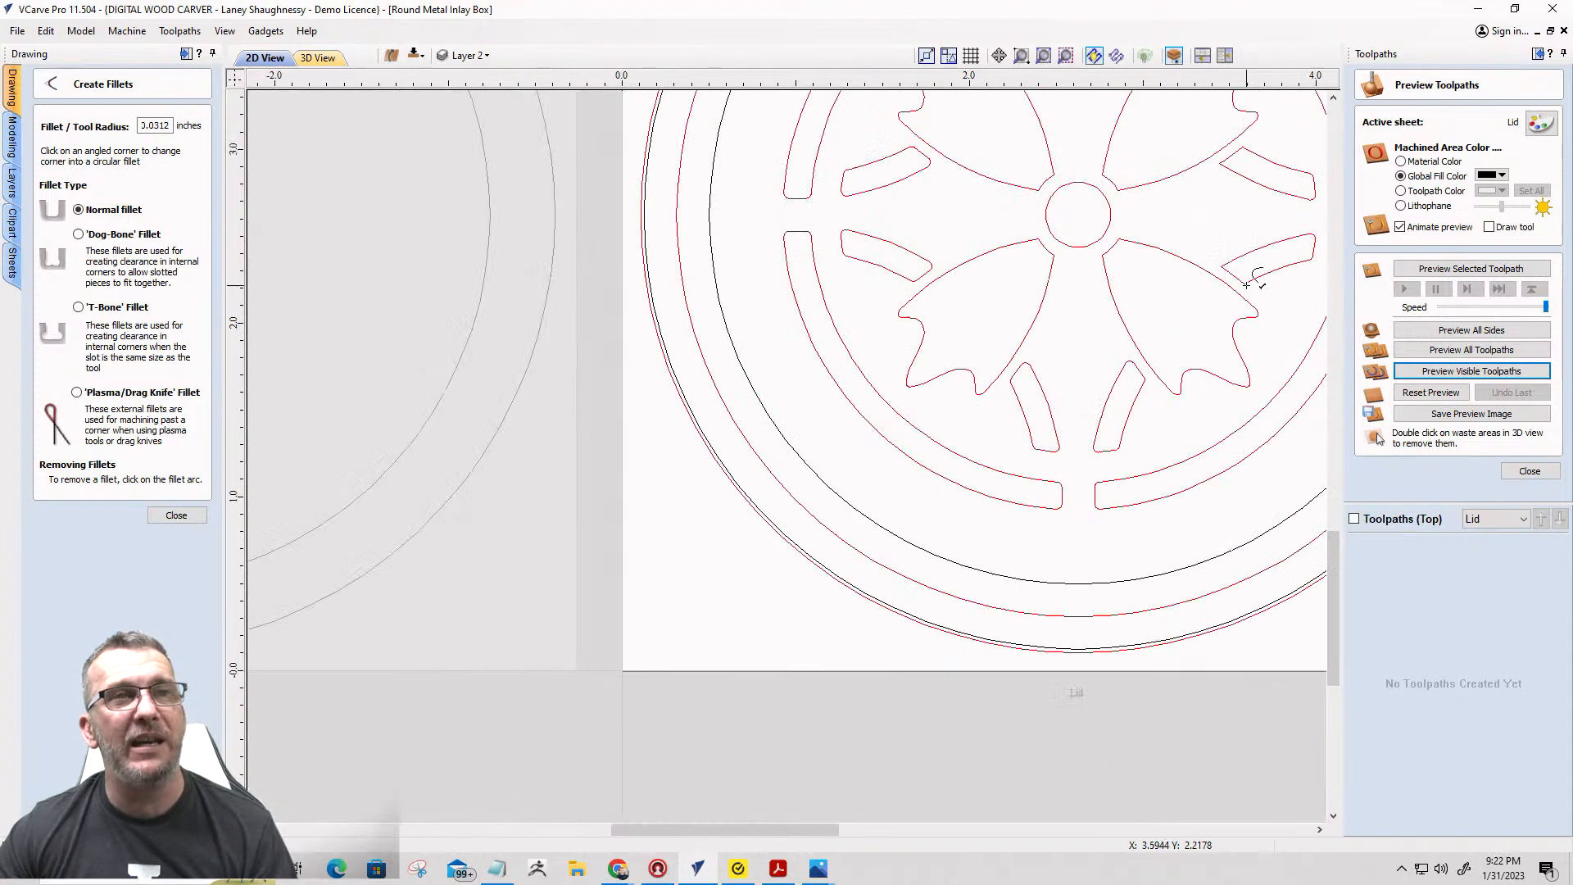
scroll(1246, 285, up, 3)
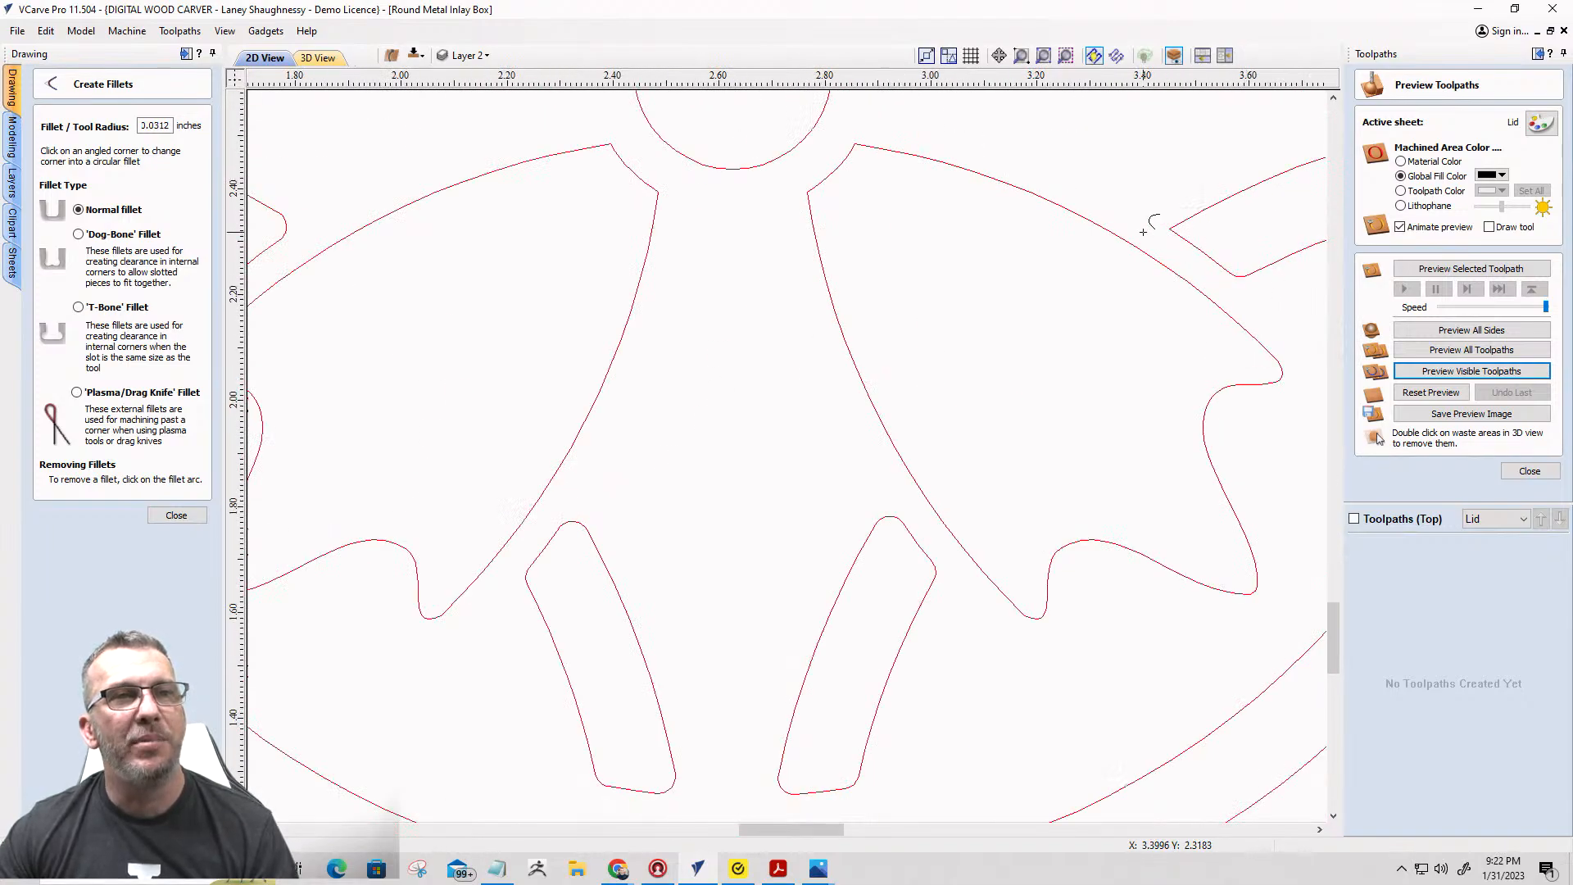
scroll(1167, 92, down, 3)
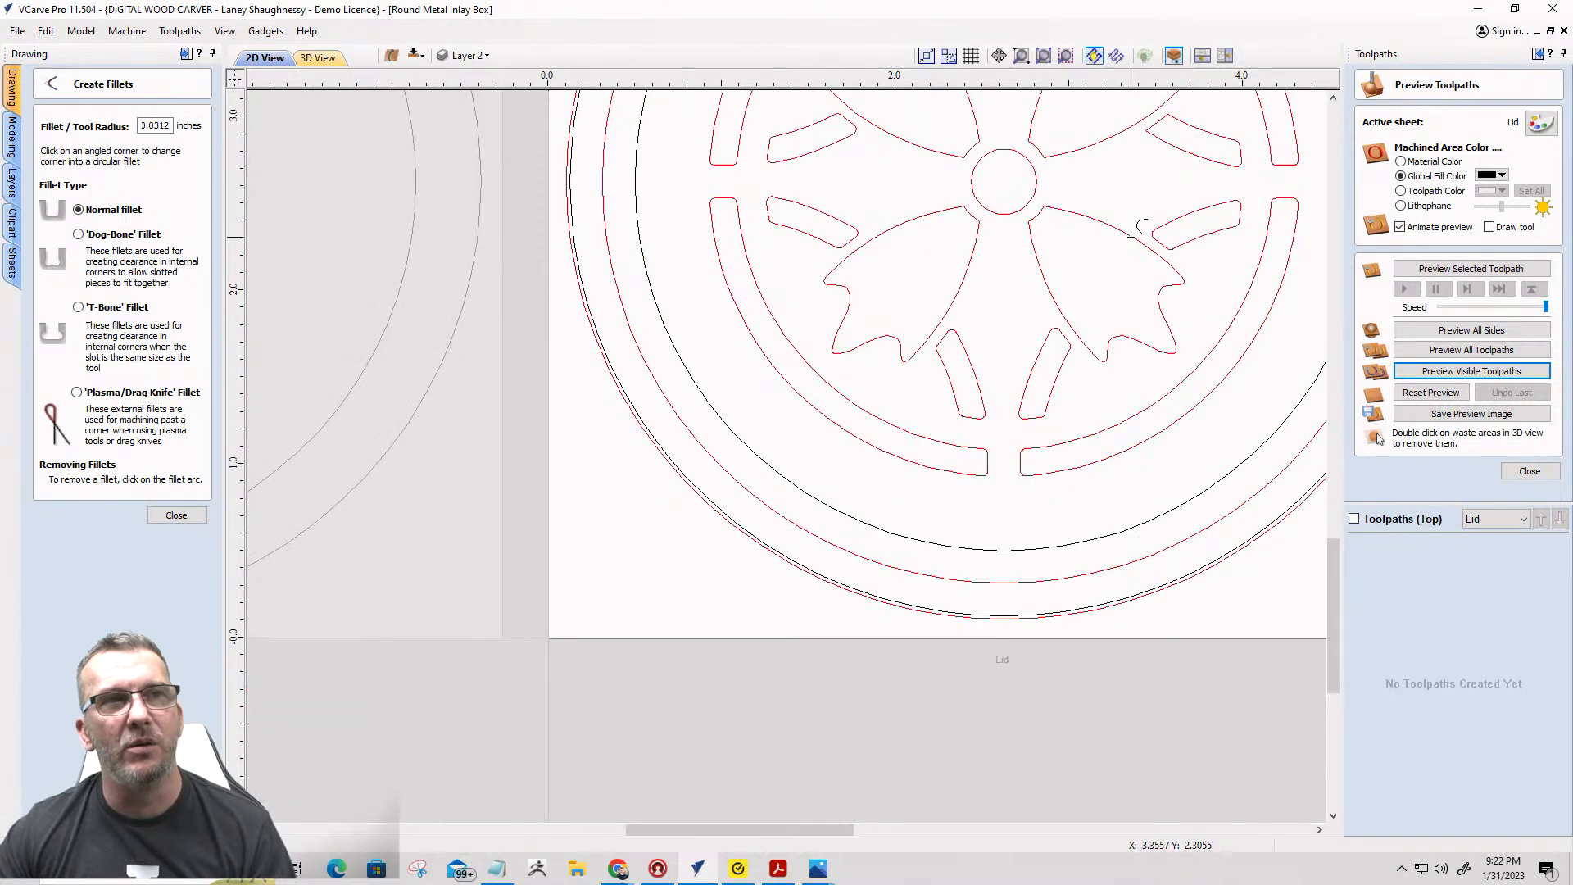
Fillet the inner corners of the short bar below the upper-right petal with the 0.0312 inch radius.
scroll(1164, 102, up, 2)
scroll(1164, 102, up, 1)
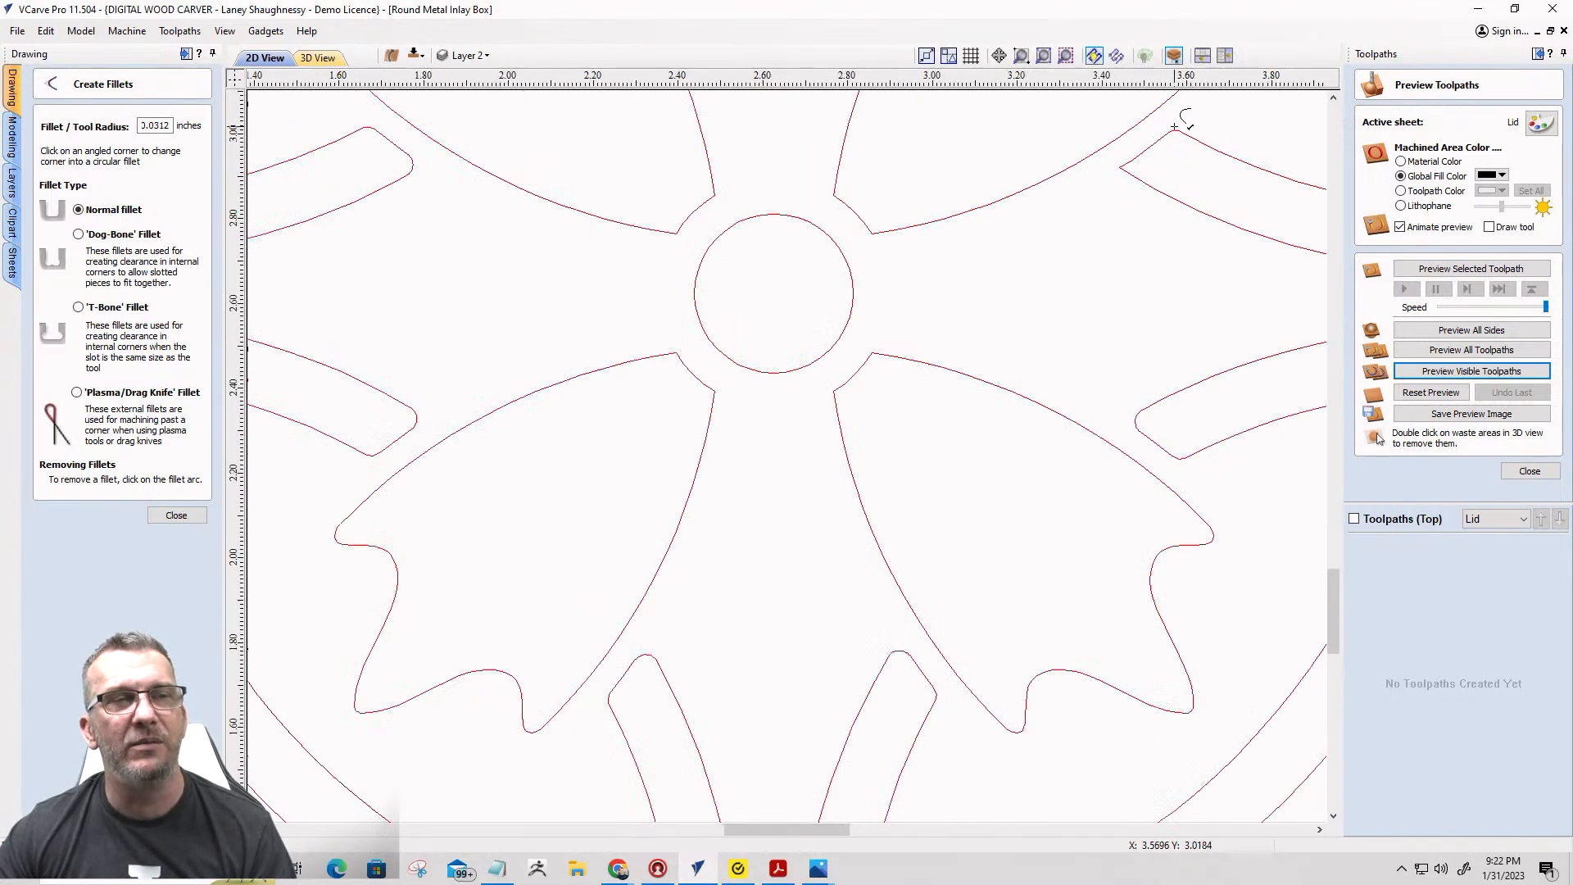
click(1120, 168)
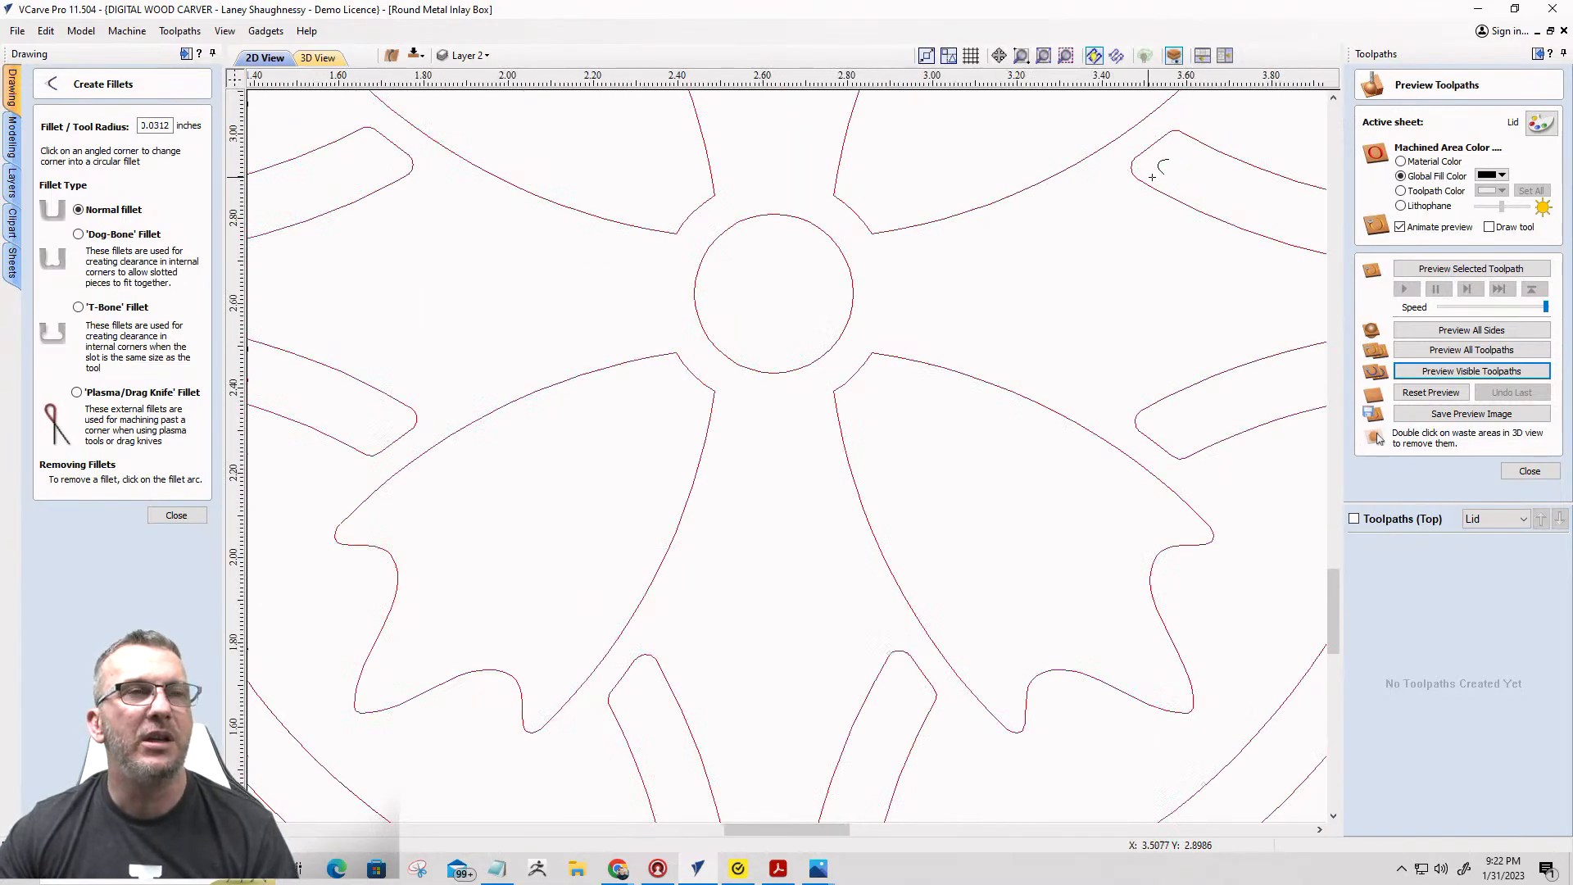
scroll(1148, 172, down, 6)
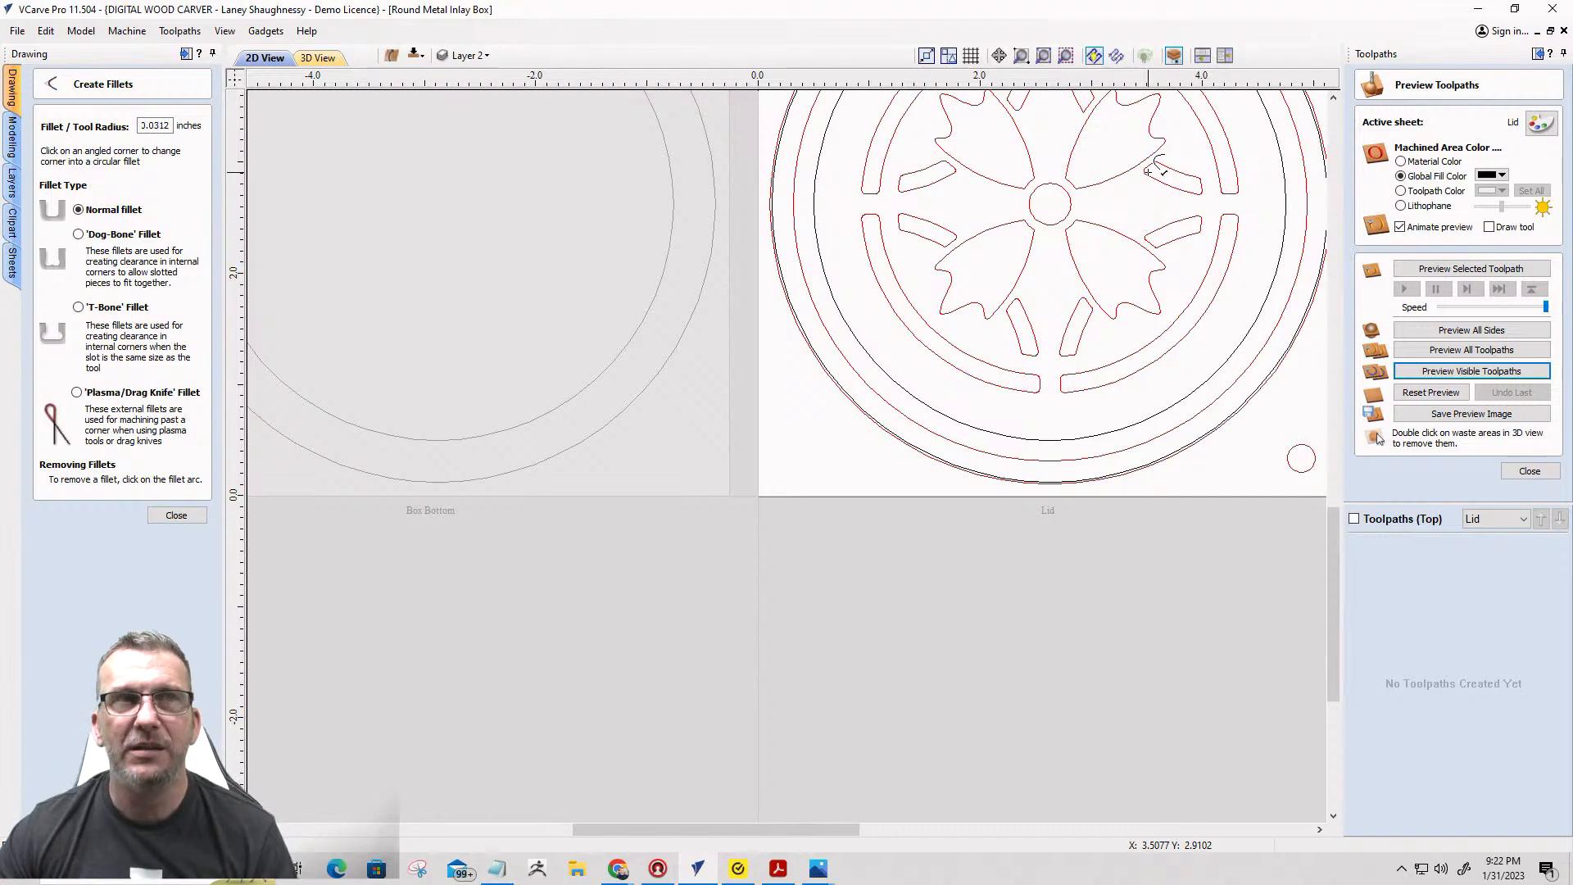
scroll(1146, 173, up, 6)
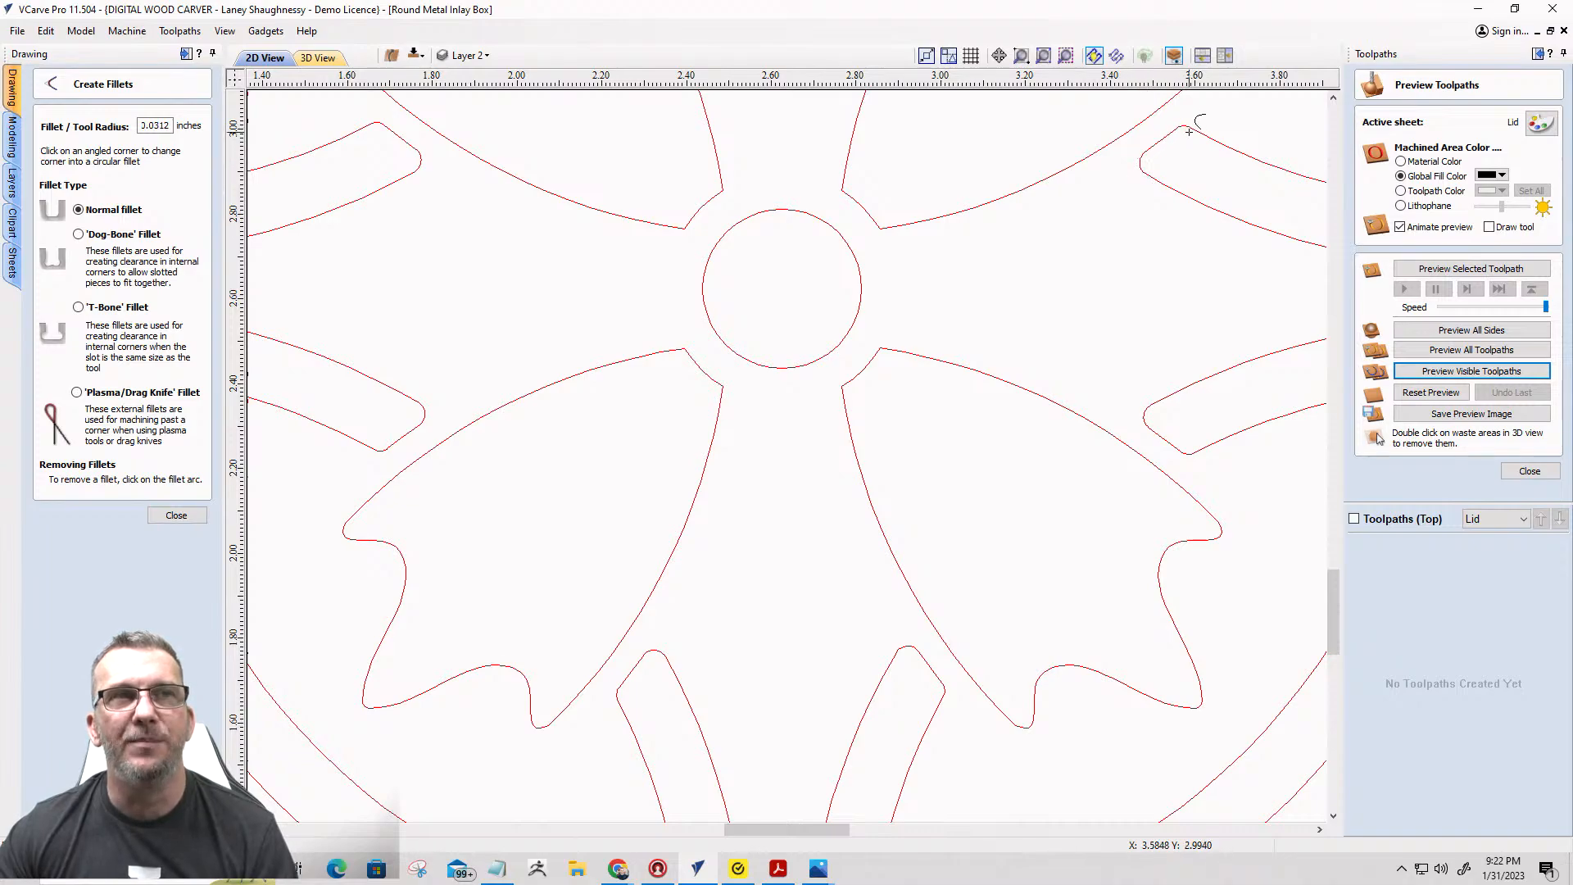
Fillet both base corners of the lower-right petal beside the center circle with the 0.0312 inch radius.
scroll(1147, 153, down, 3)
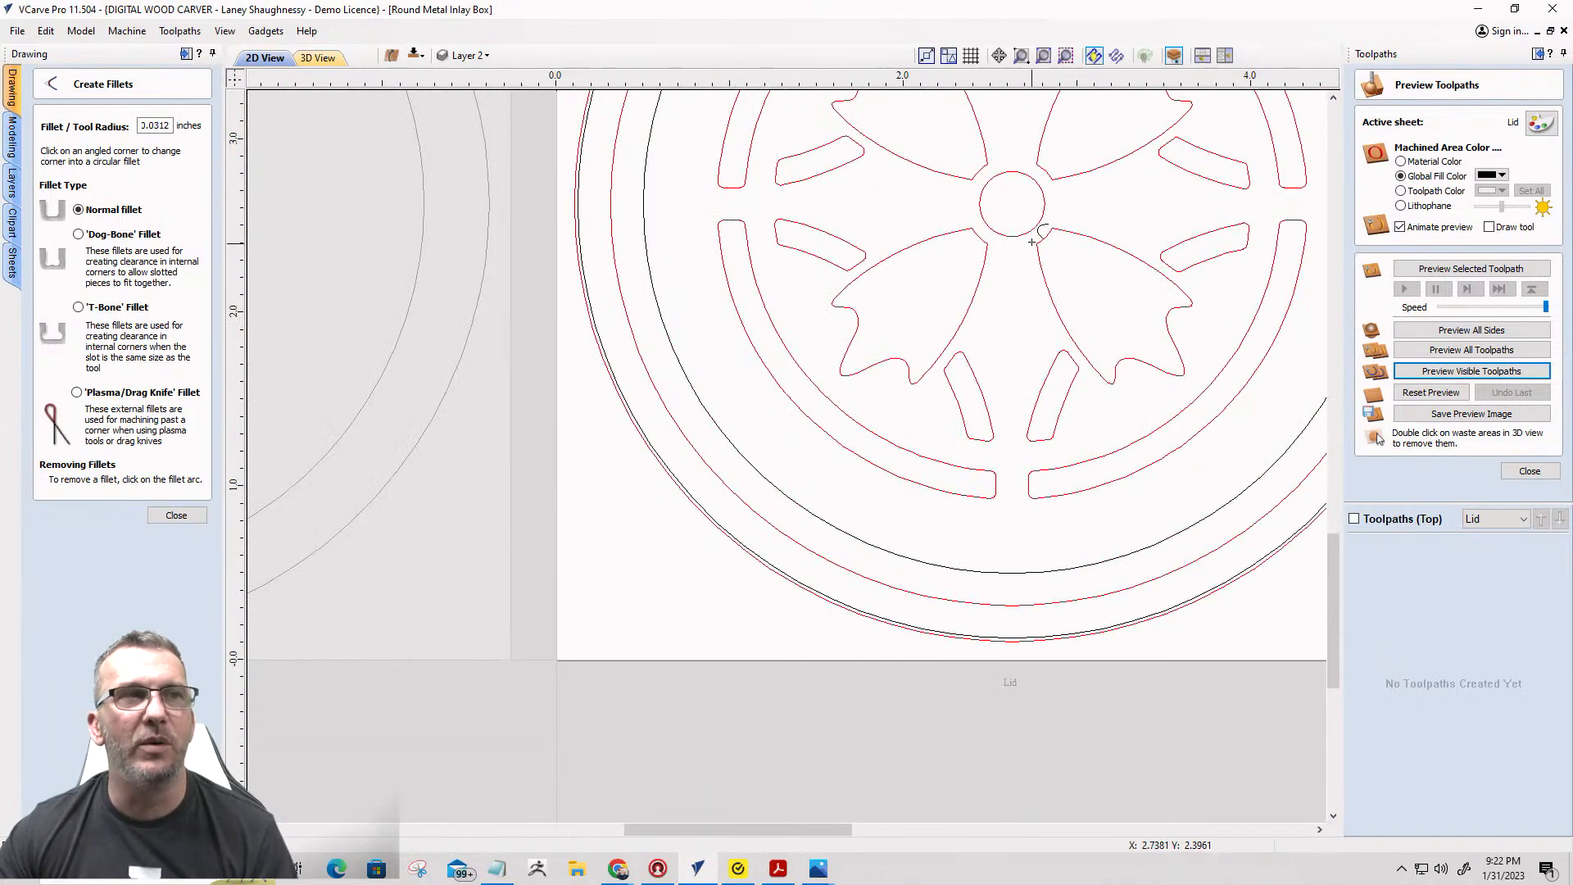
scroll(1053, 225, up, 5)
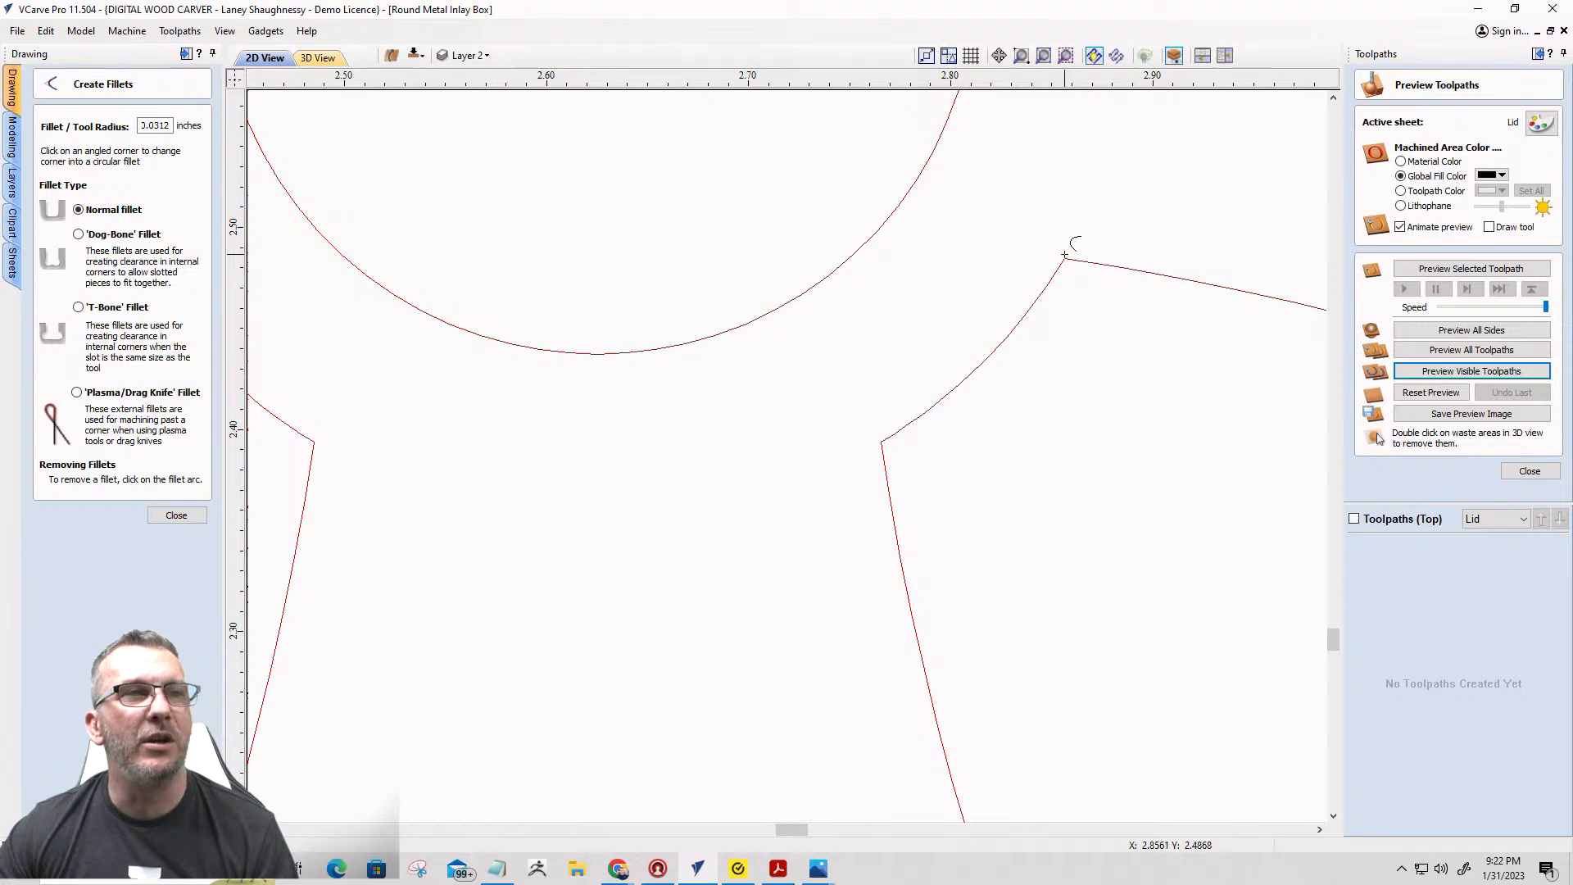
click(1065, 260)
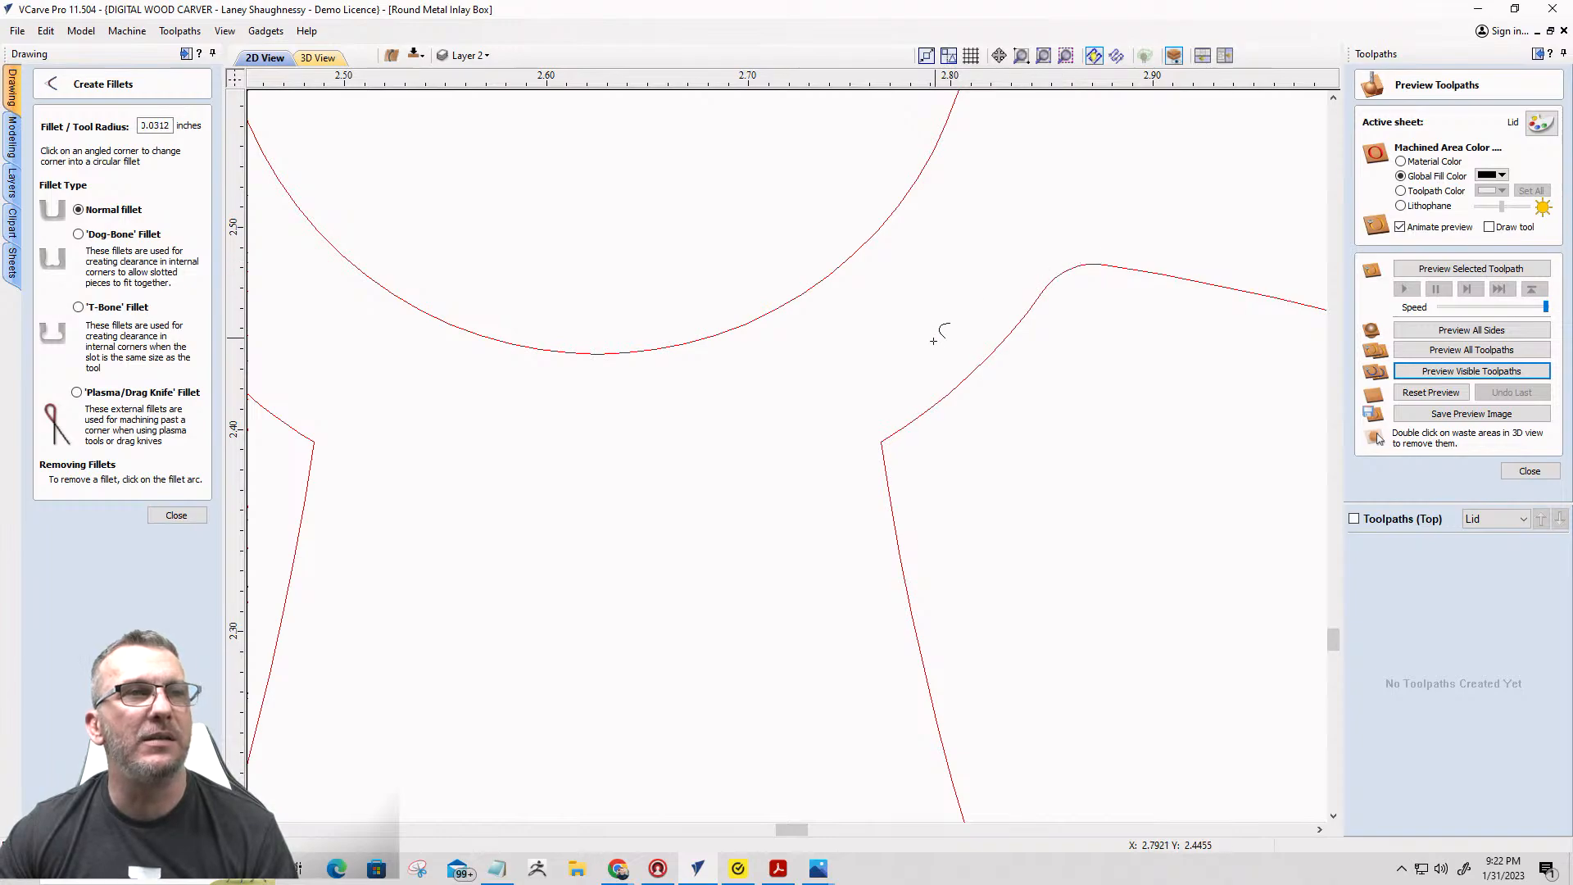
click(881, 442)
Fillet both base corners of the lower-left petal beside the center circle with the 0.0312 inch radius.
scroll(934, 323, down, 3)
scroll(754, 411, up, 3)
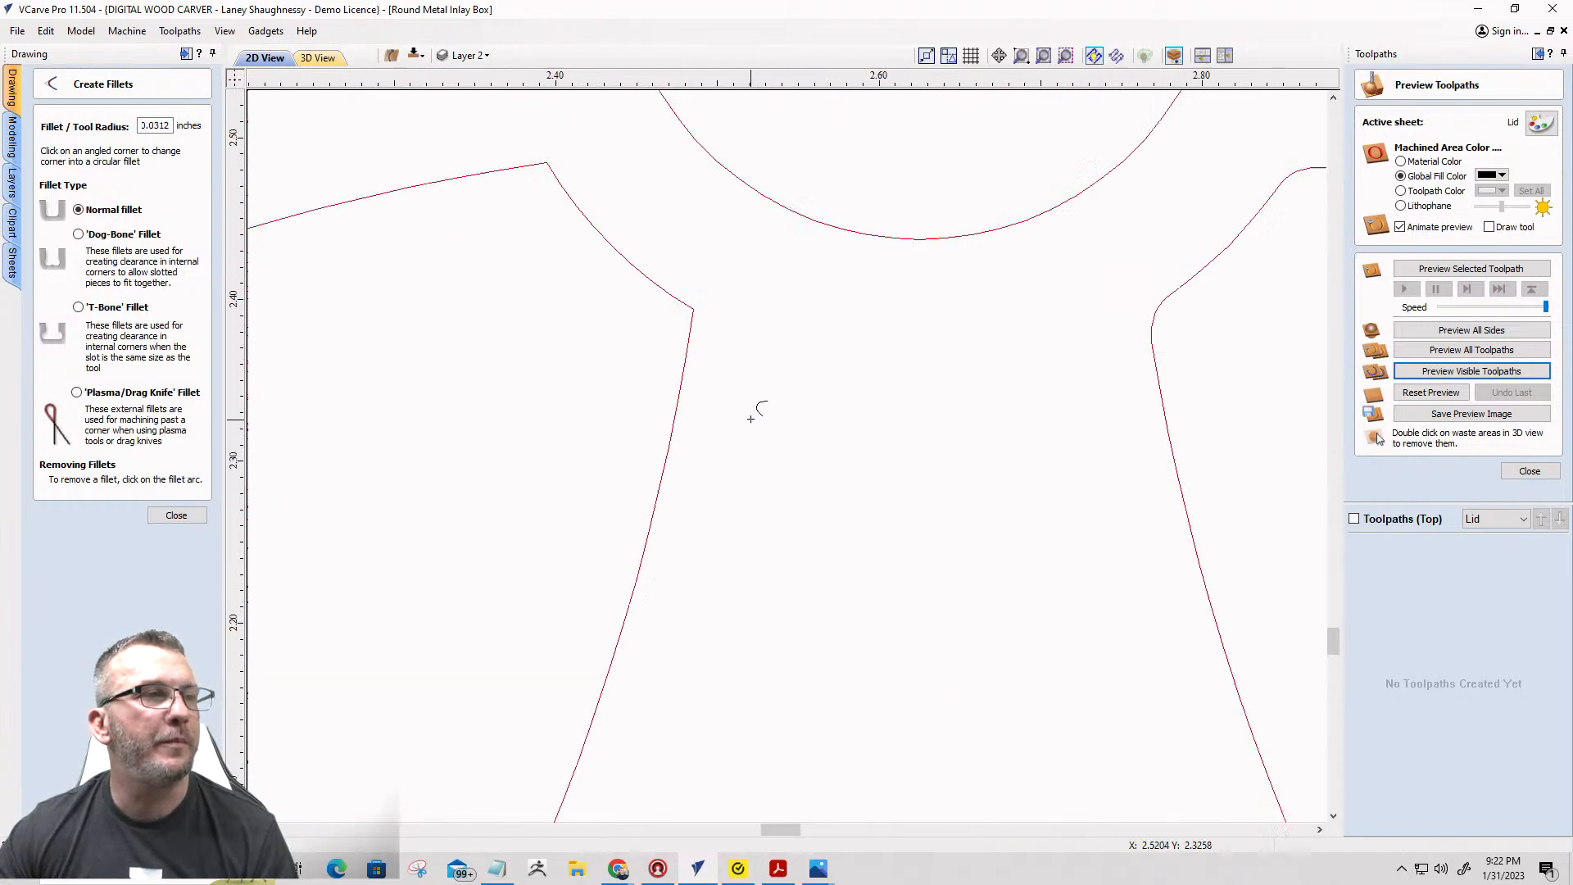
click(681, 295)
scroll(705, 278, down, 3)
scroll(702, 264, up, 3)
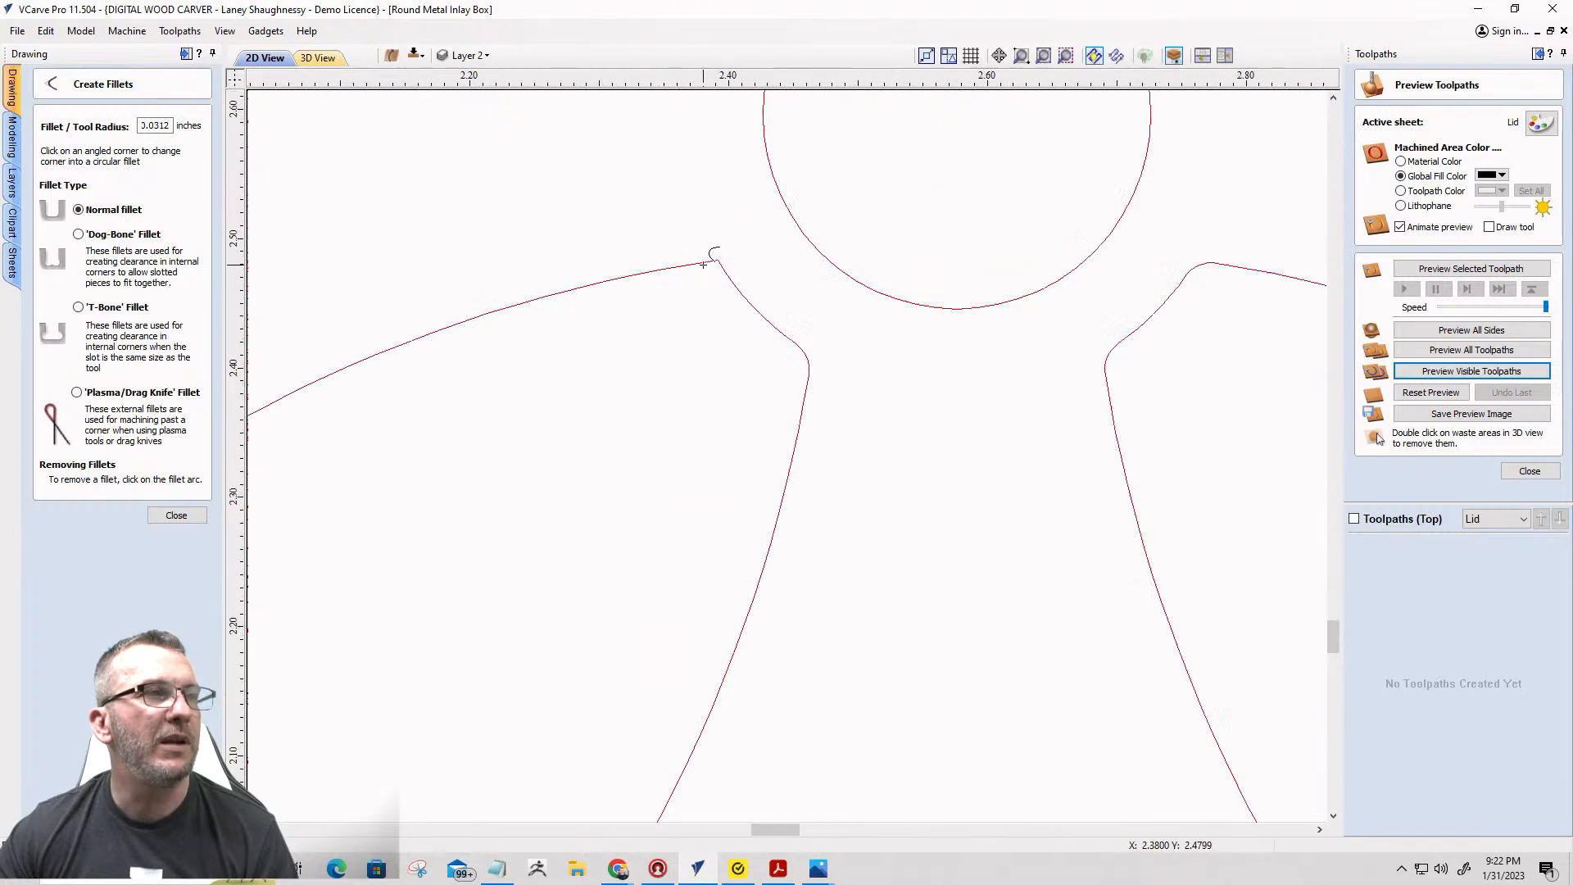
click(703, 265)
scroll(704, 262, down, 3)
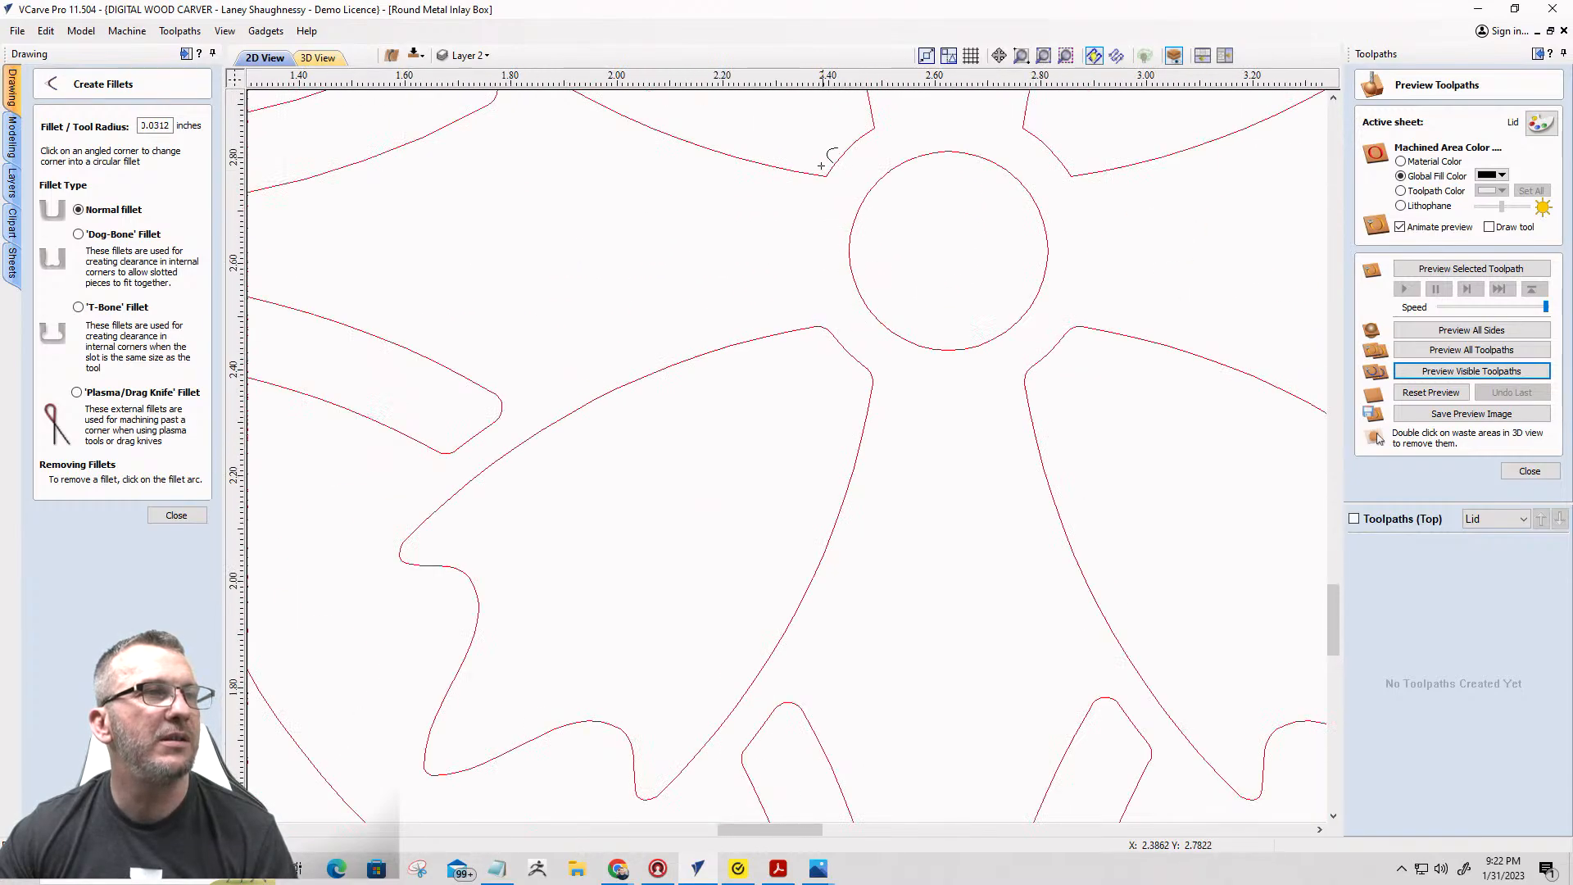
Fillet the base corners of the two upper petals above the center circle with the 0.0312 inch radius.
scroll(827, 176, up, 3)
click(846, 197)
scroll(851, 213, down, 3)
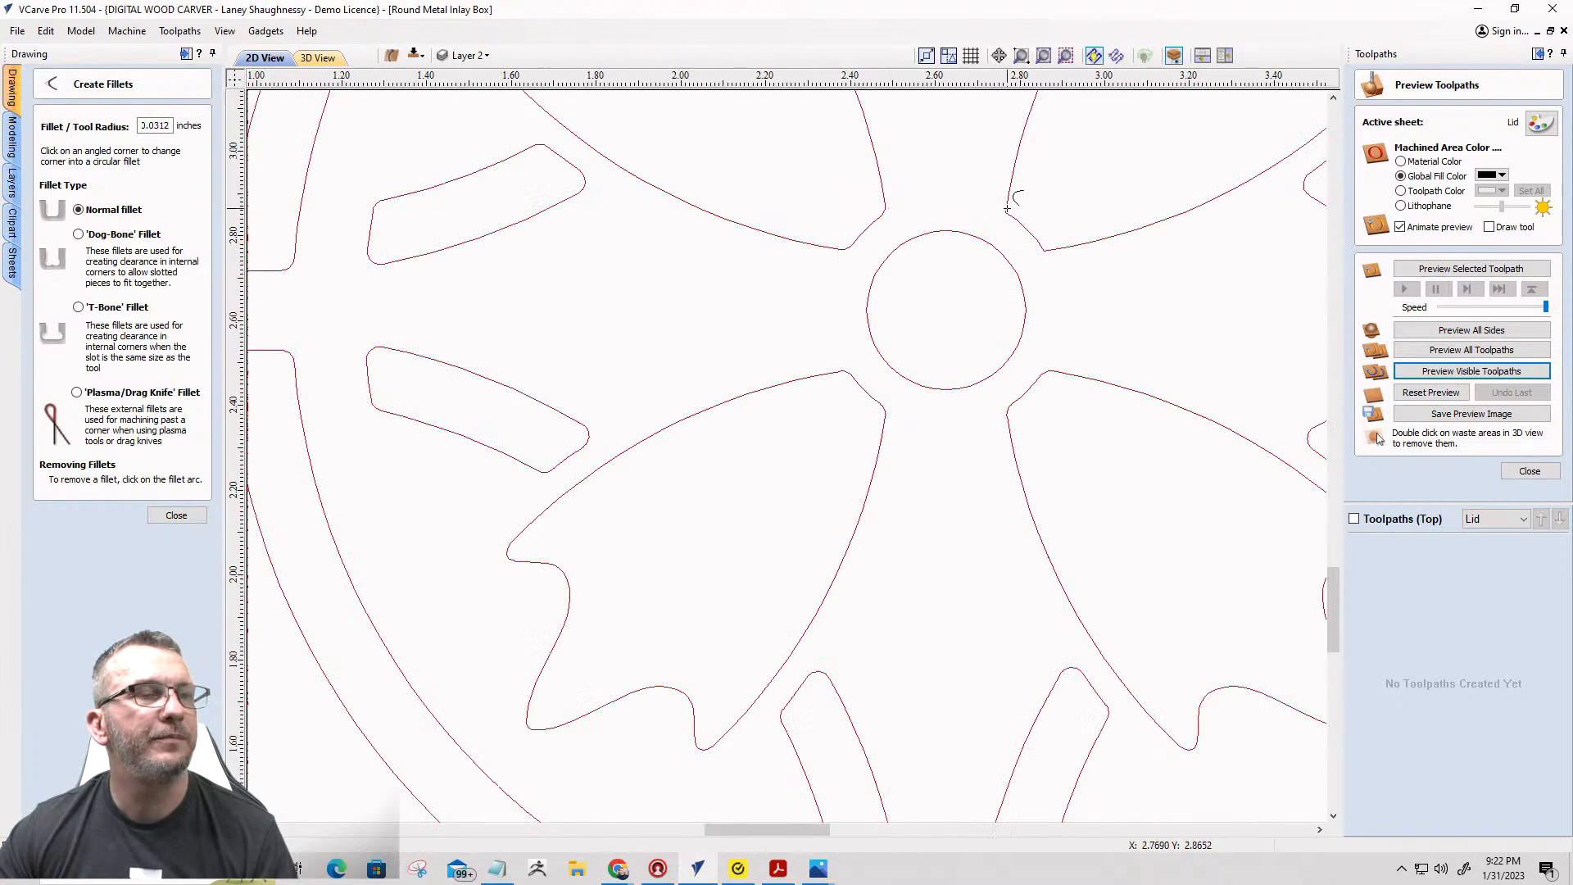
scroll(1020, 197, up, 3)
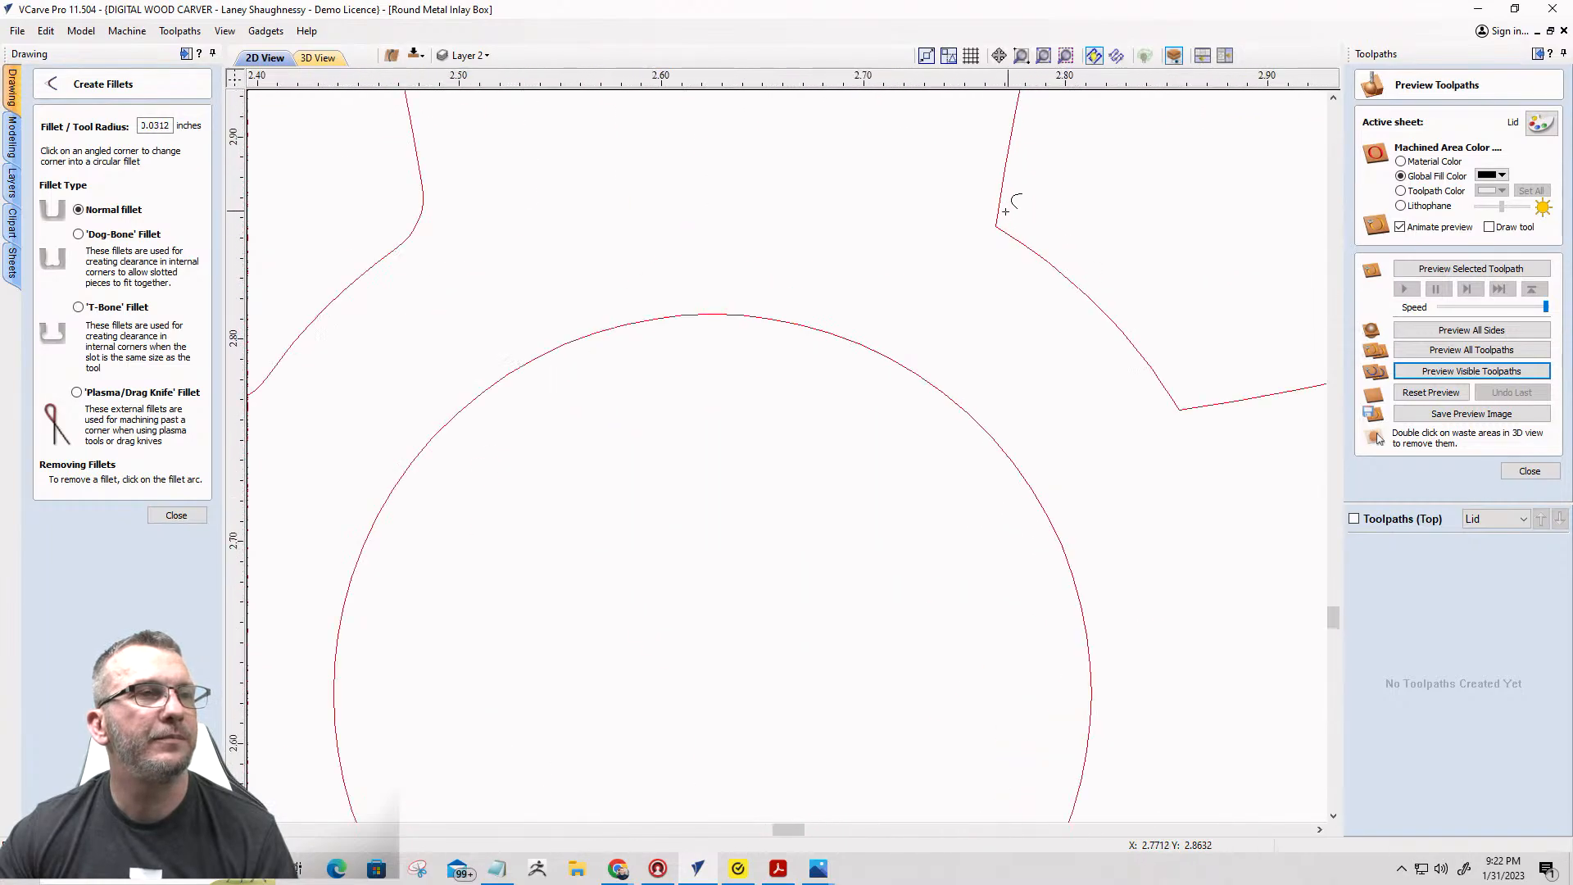
click(1181, 409)
scroll(1052, 336, down, 7)
scroll(1033, 298, down, 5)
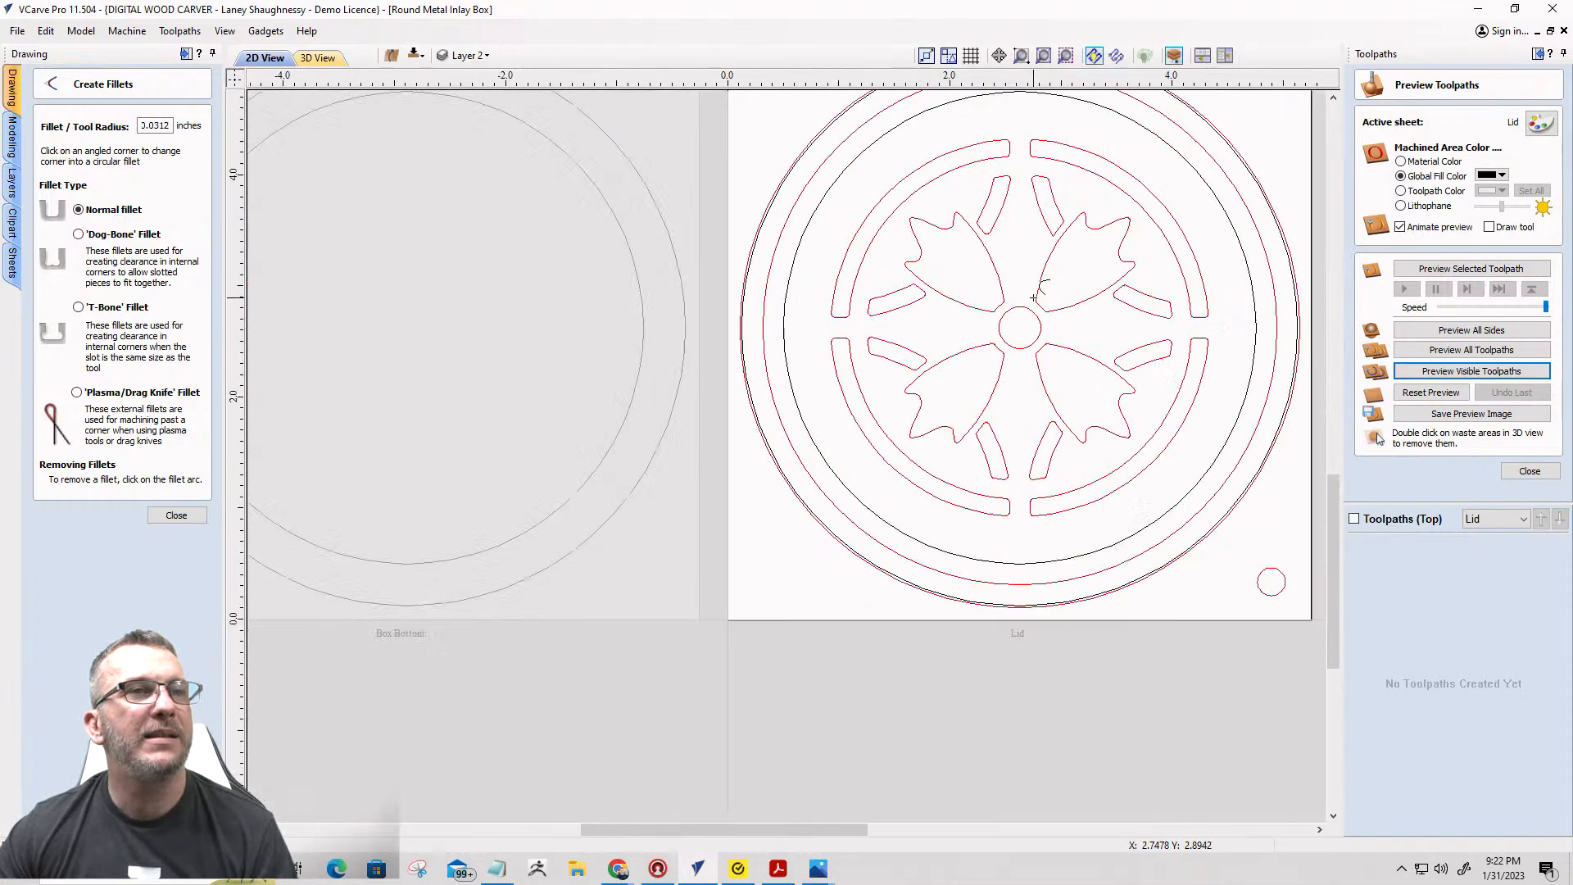
Examine the Lid pattern's petals and bars for remaining sharp corners and finish filleting.
scroll(1094, 221, up, 5)
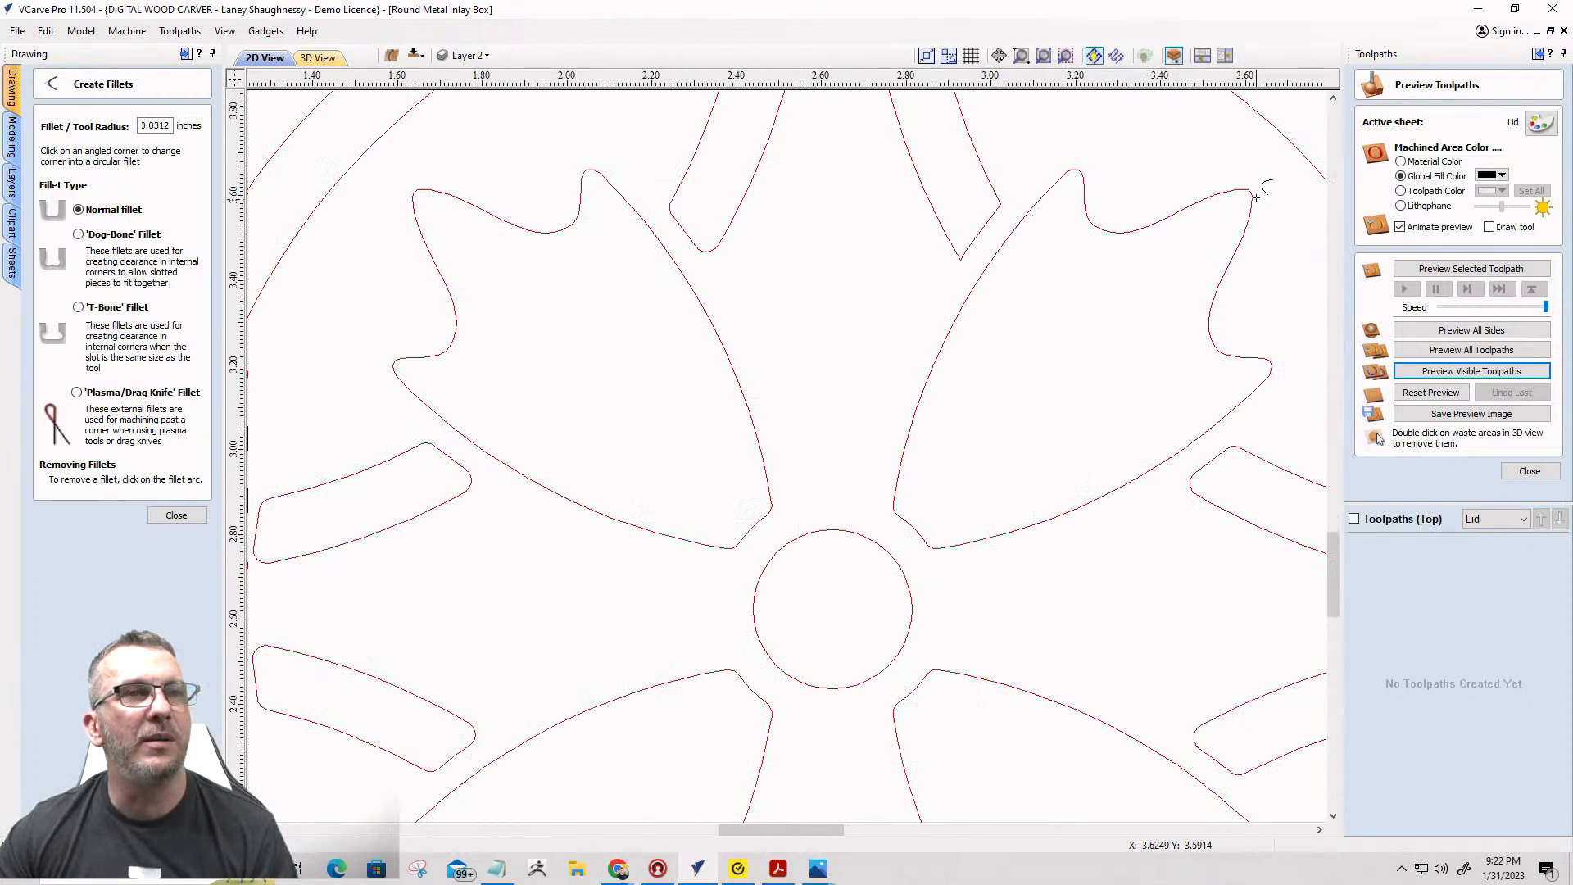
scroll(1057, 378, down, 4)
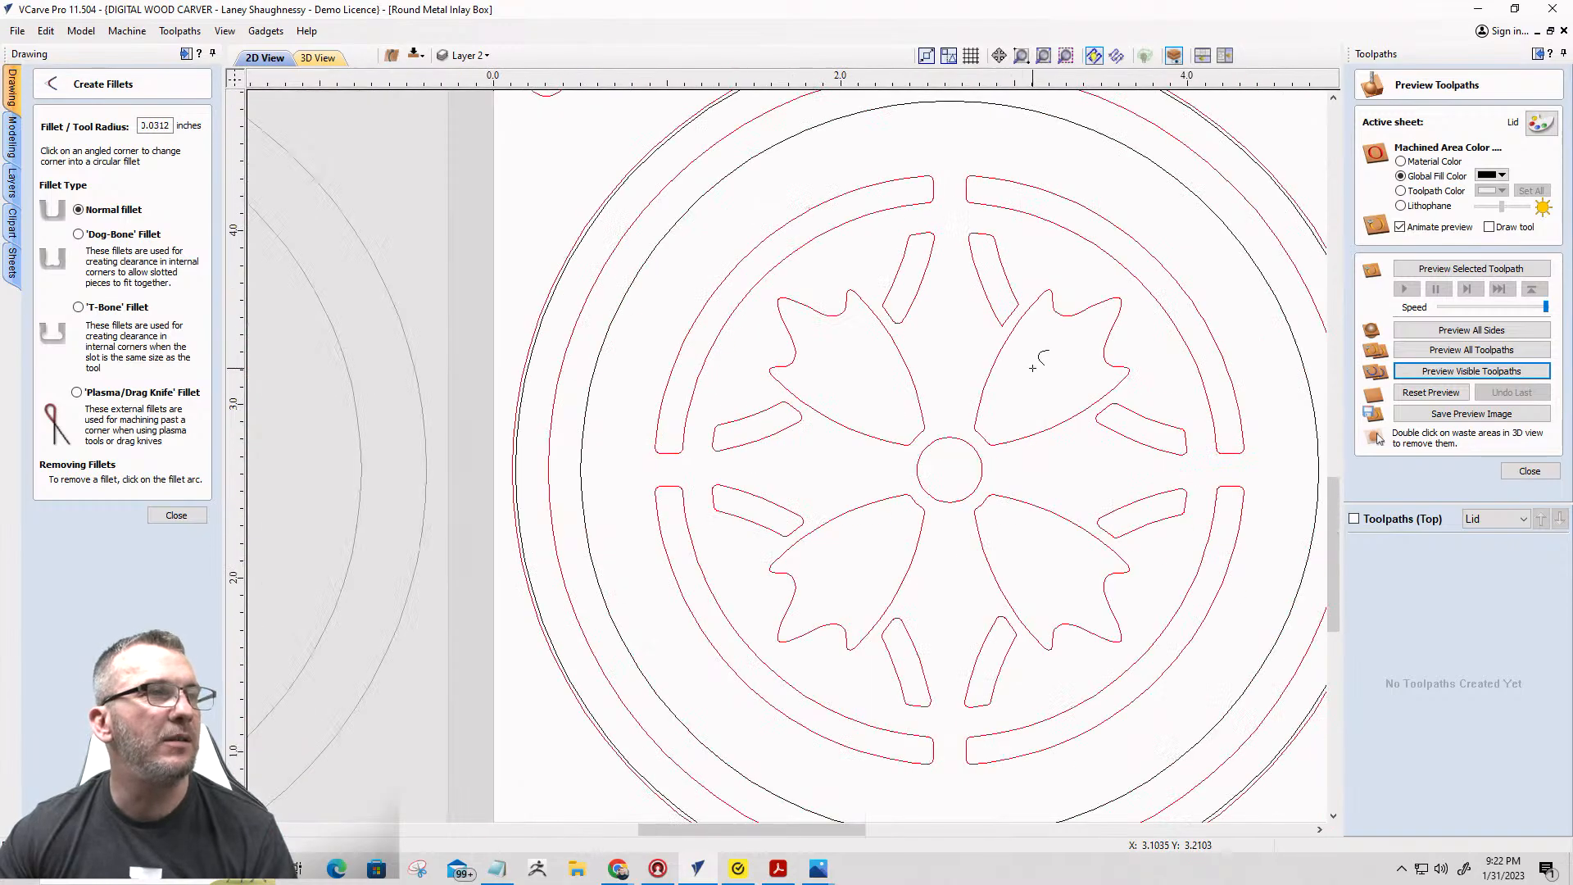
scroll(726, 445, up, 3)
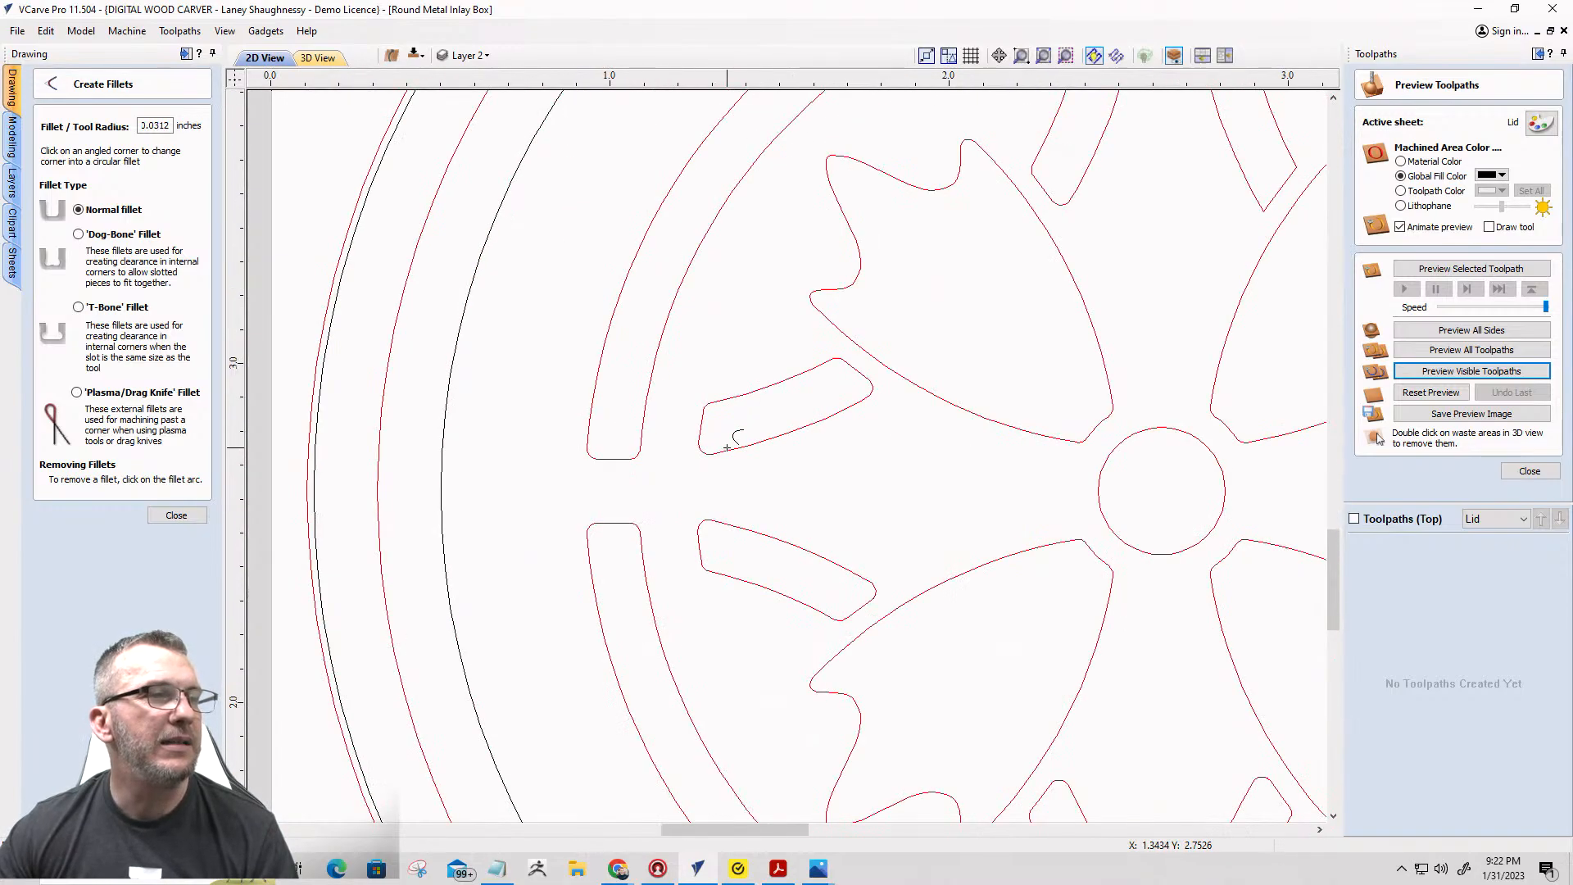
scroll(727, 447, down, 2)
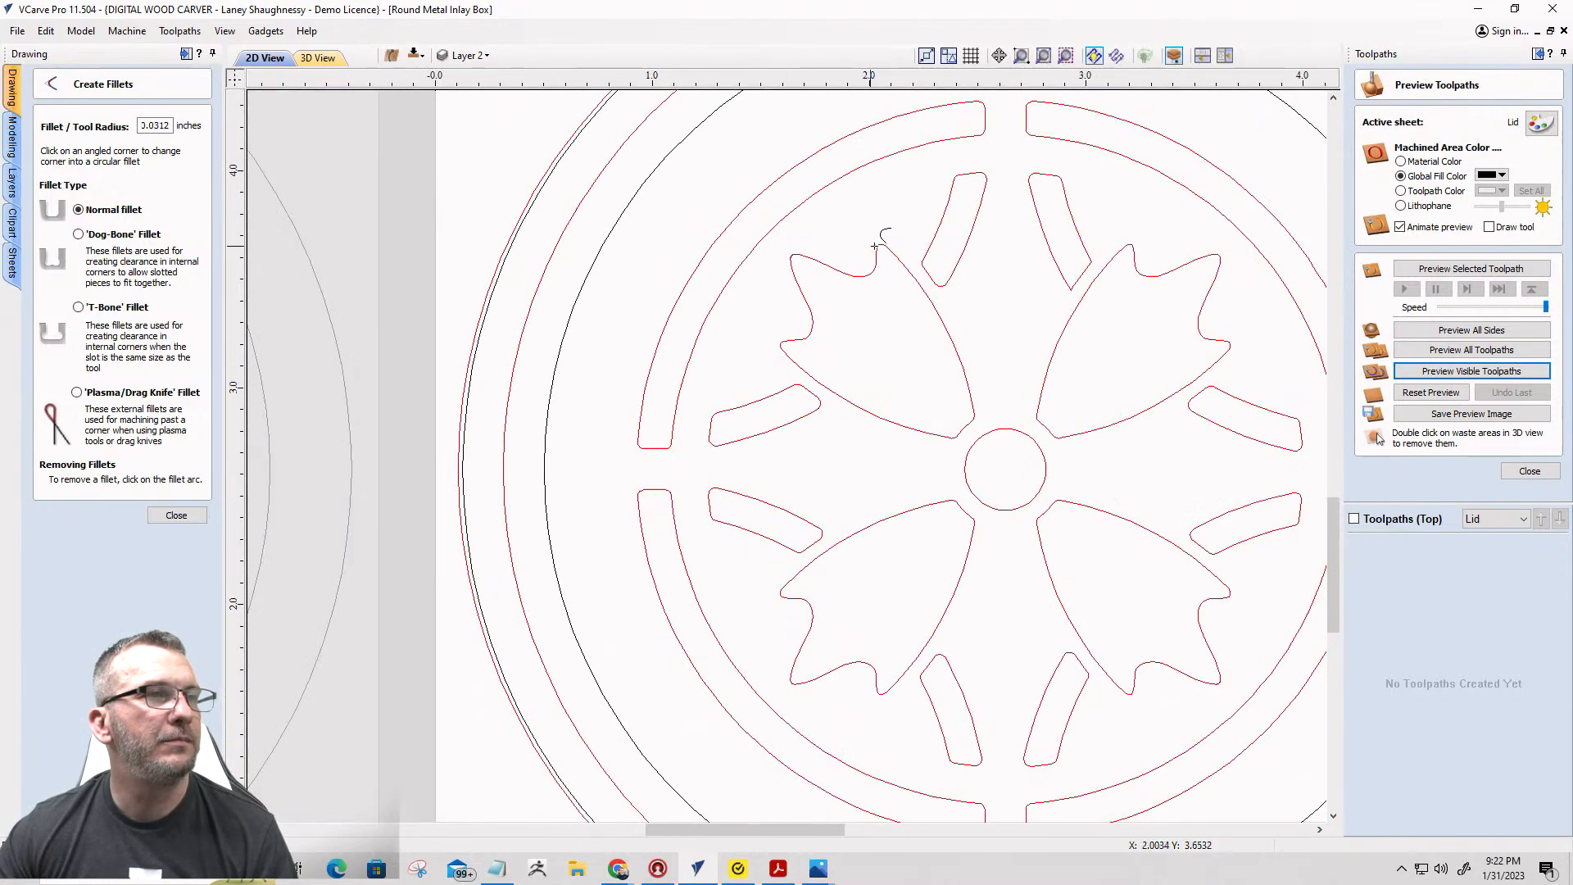
scroll(875, 245, up, 2)
scroll(893, 238, down, 4)
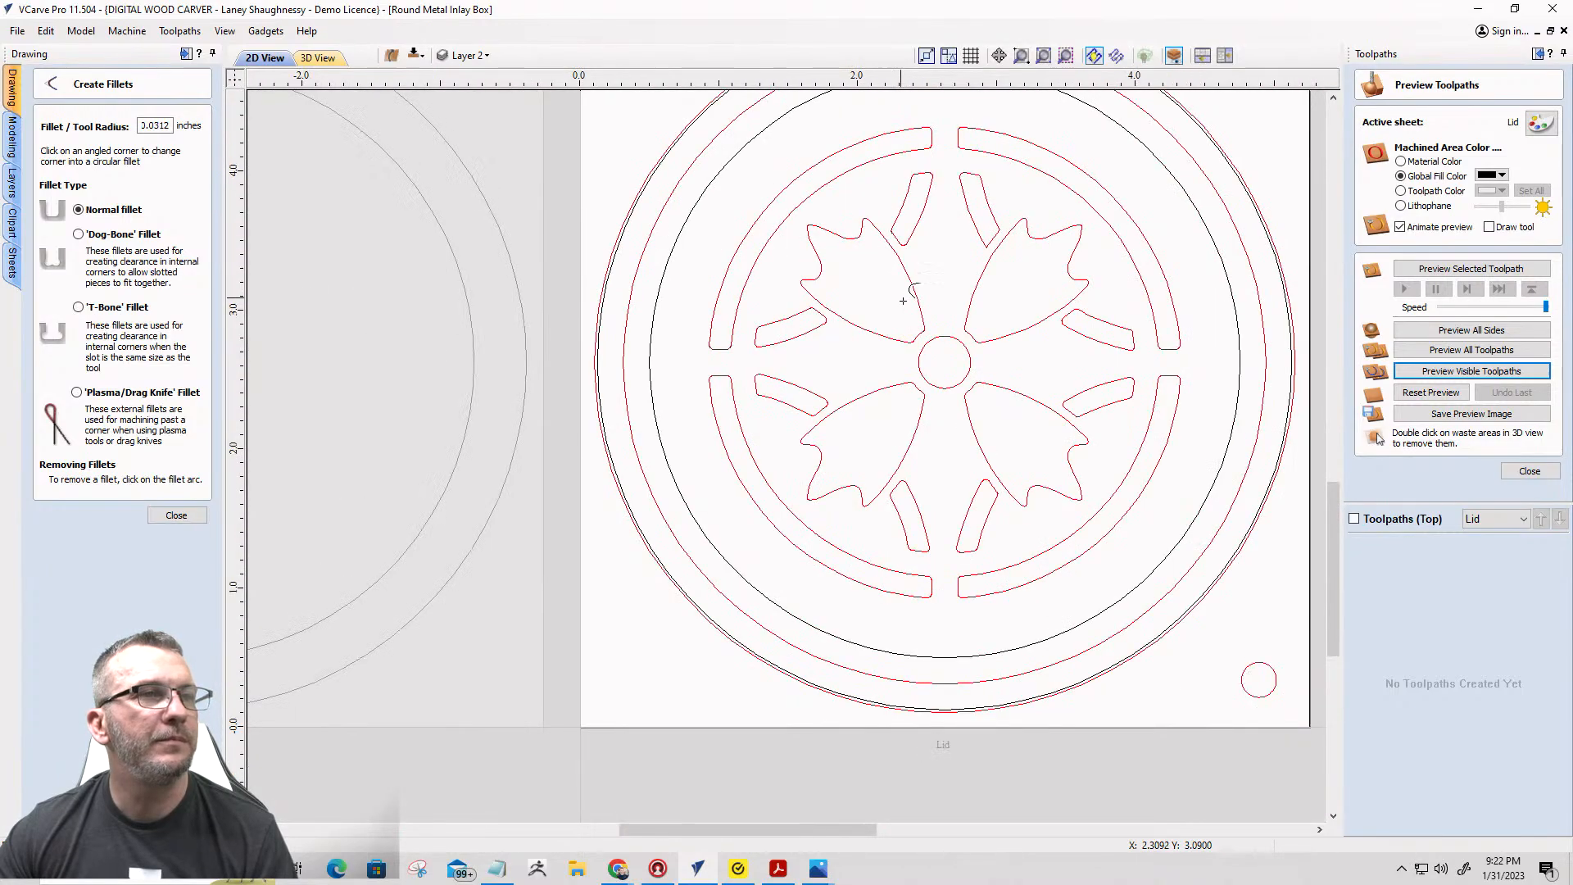
click(176, 517)
Draw a 0.0625 inch diameter circle inside the upper-left petal at about X 2.032, Y 3.403.
click(48, 167)
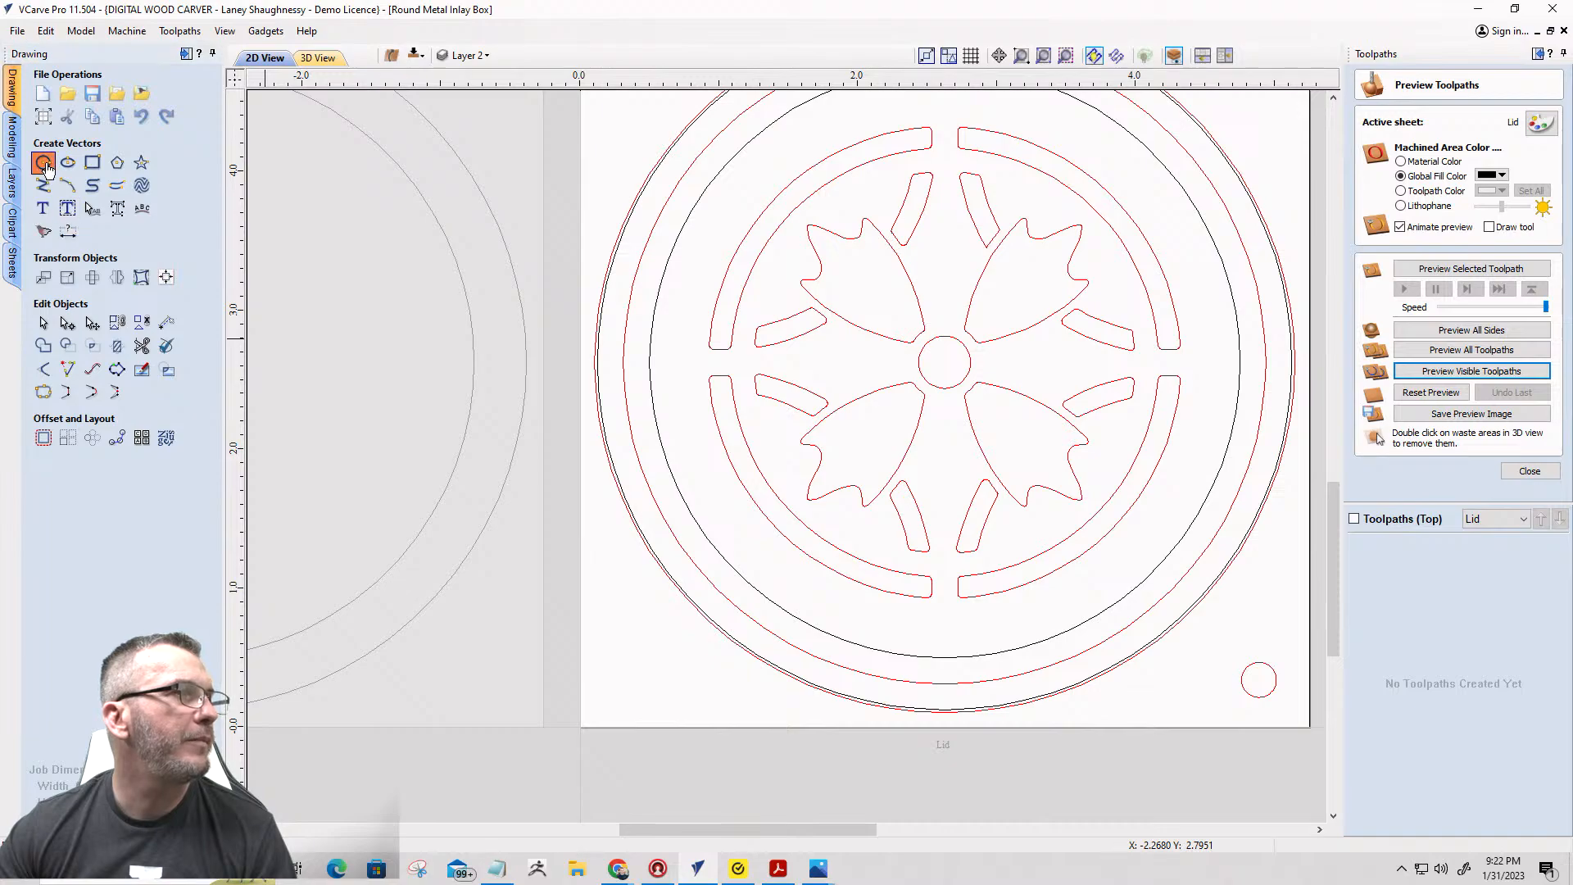
drag(103, 199, 71, 199)
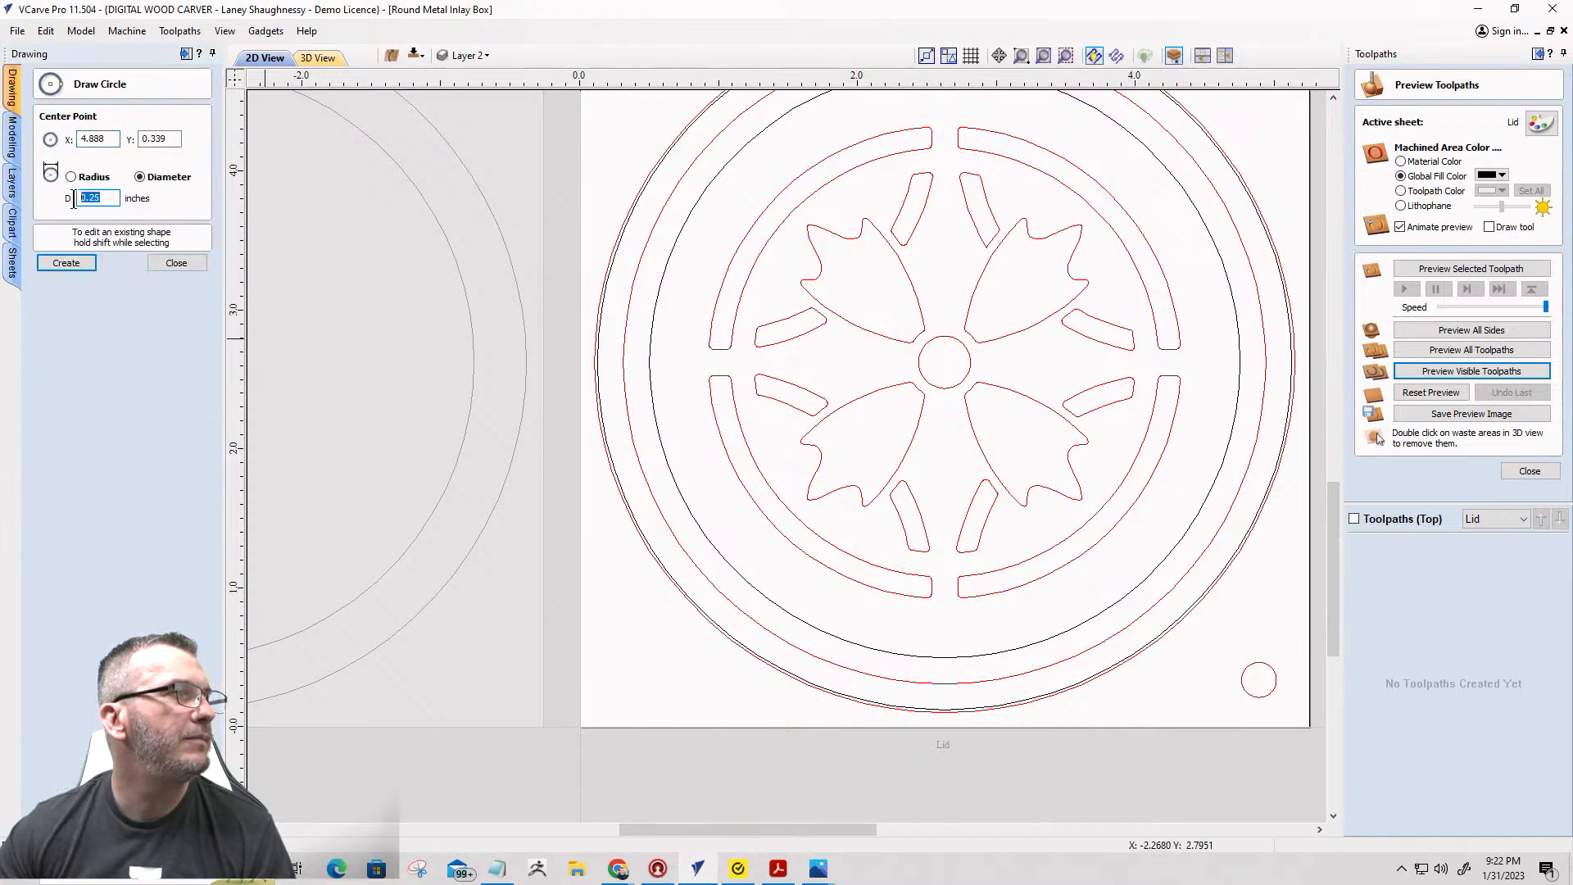
text(.0625)
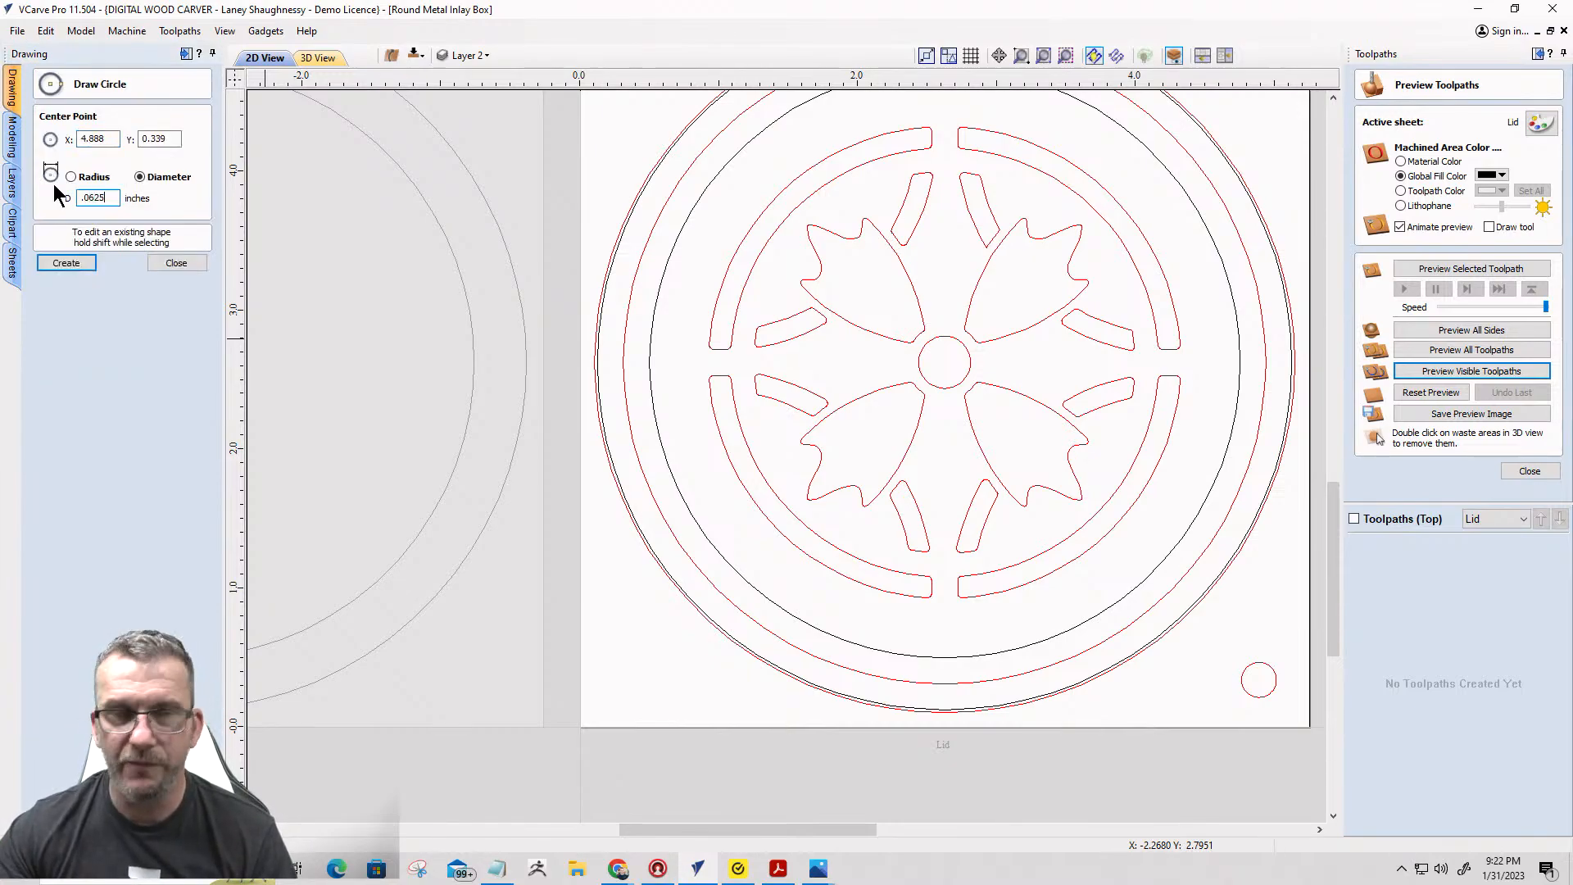
click(862, 254)
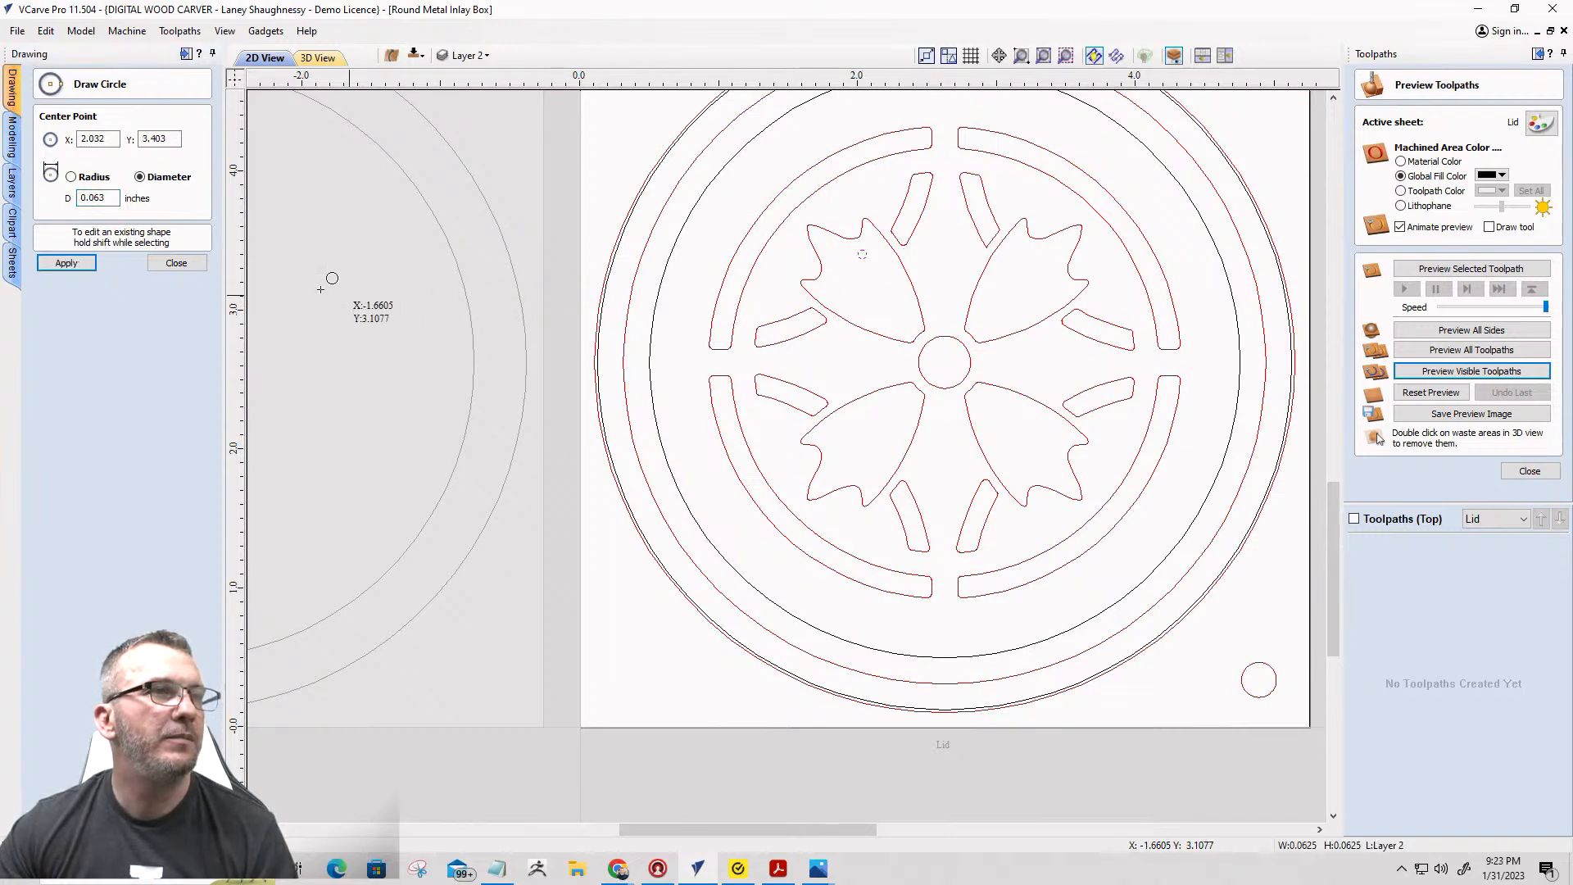
click(177, 262)
Move the 0.0625 inch circle into the upper tip of the upper-left petal so it sits against both edges.
scroll(860, 256, up, 6)
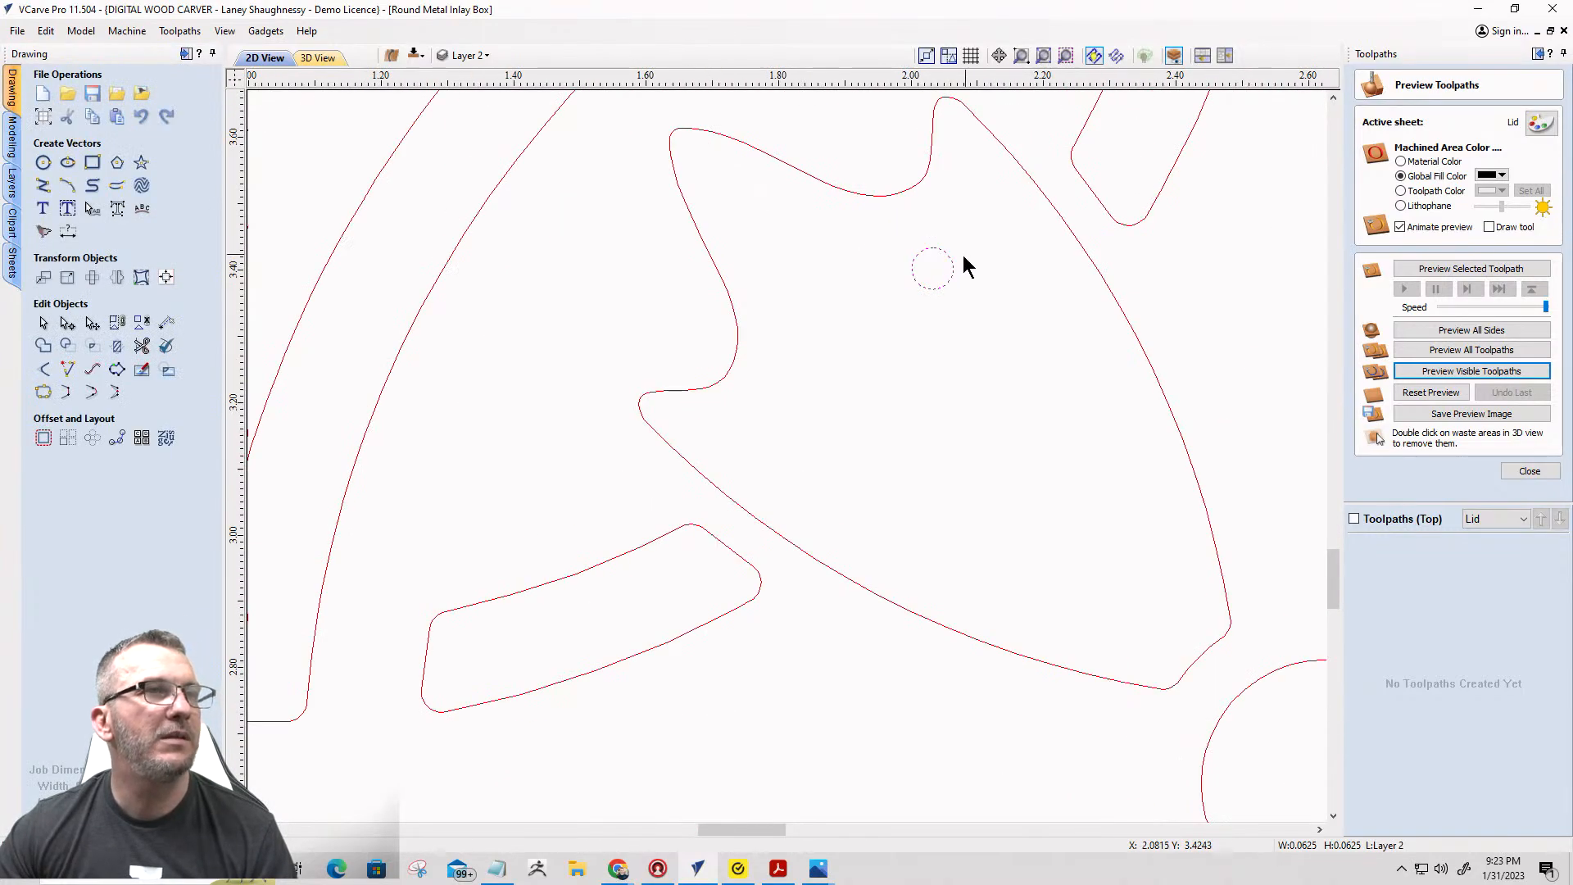
drag(937, 253, 952, 109)
scroll(956, 96, up, 5)
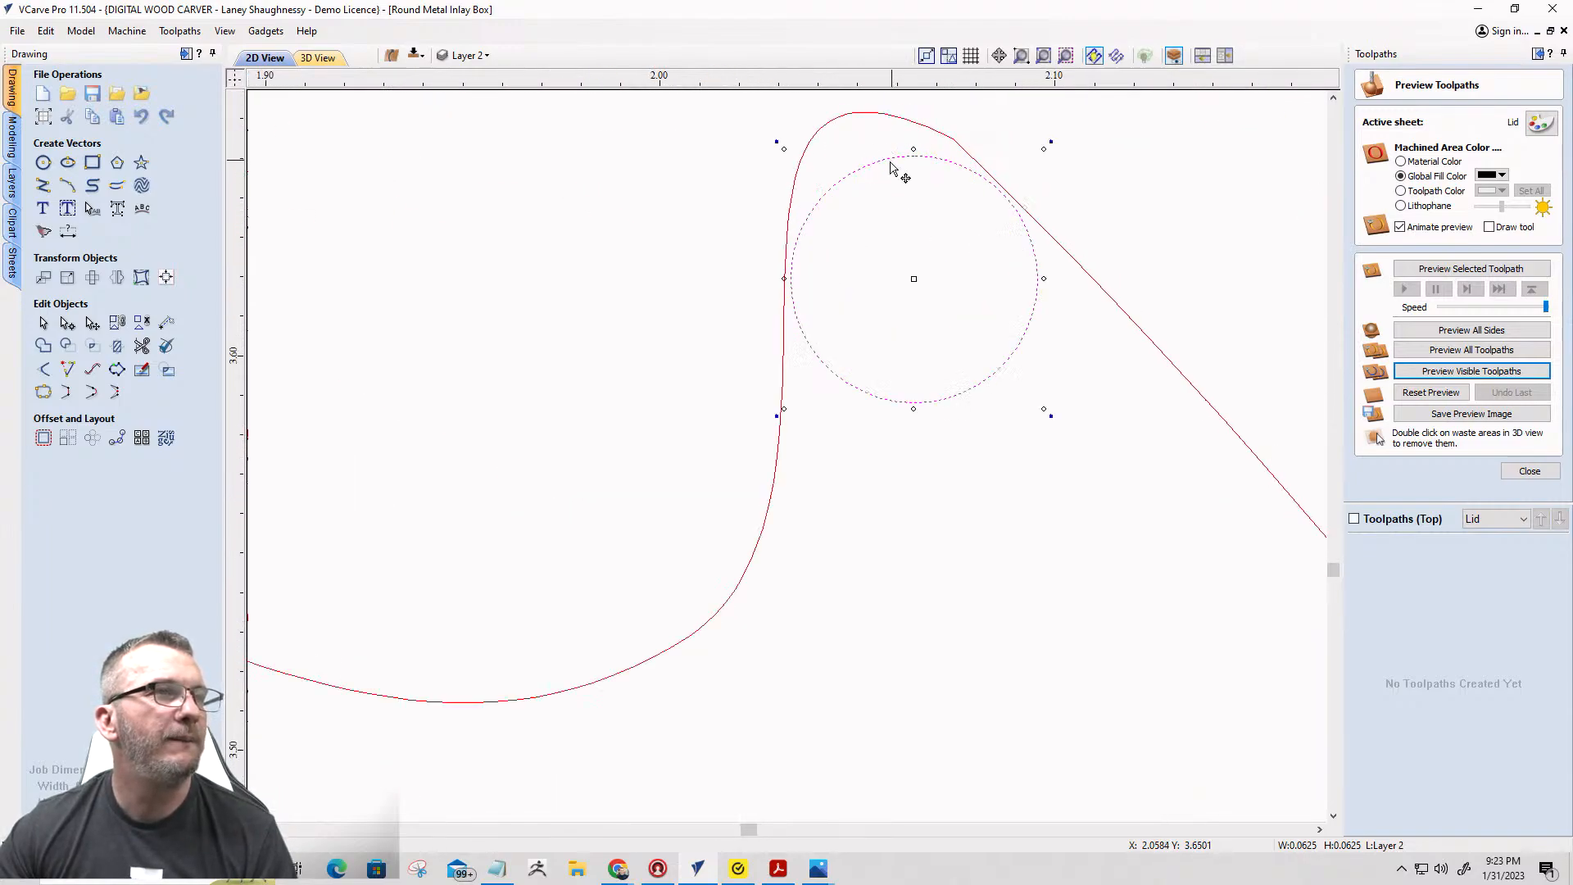
drag(871, 160, 866, 152)
scroll(950, 222, down, 6)
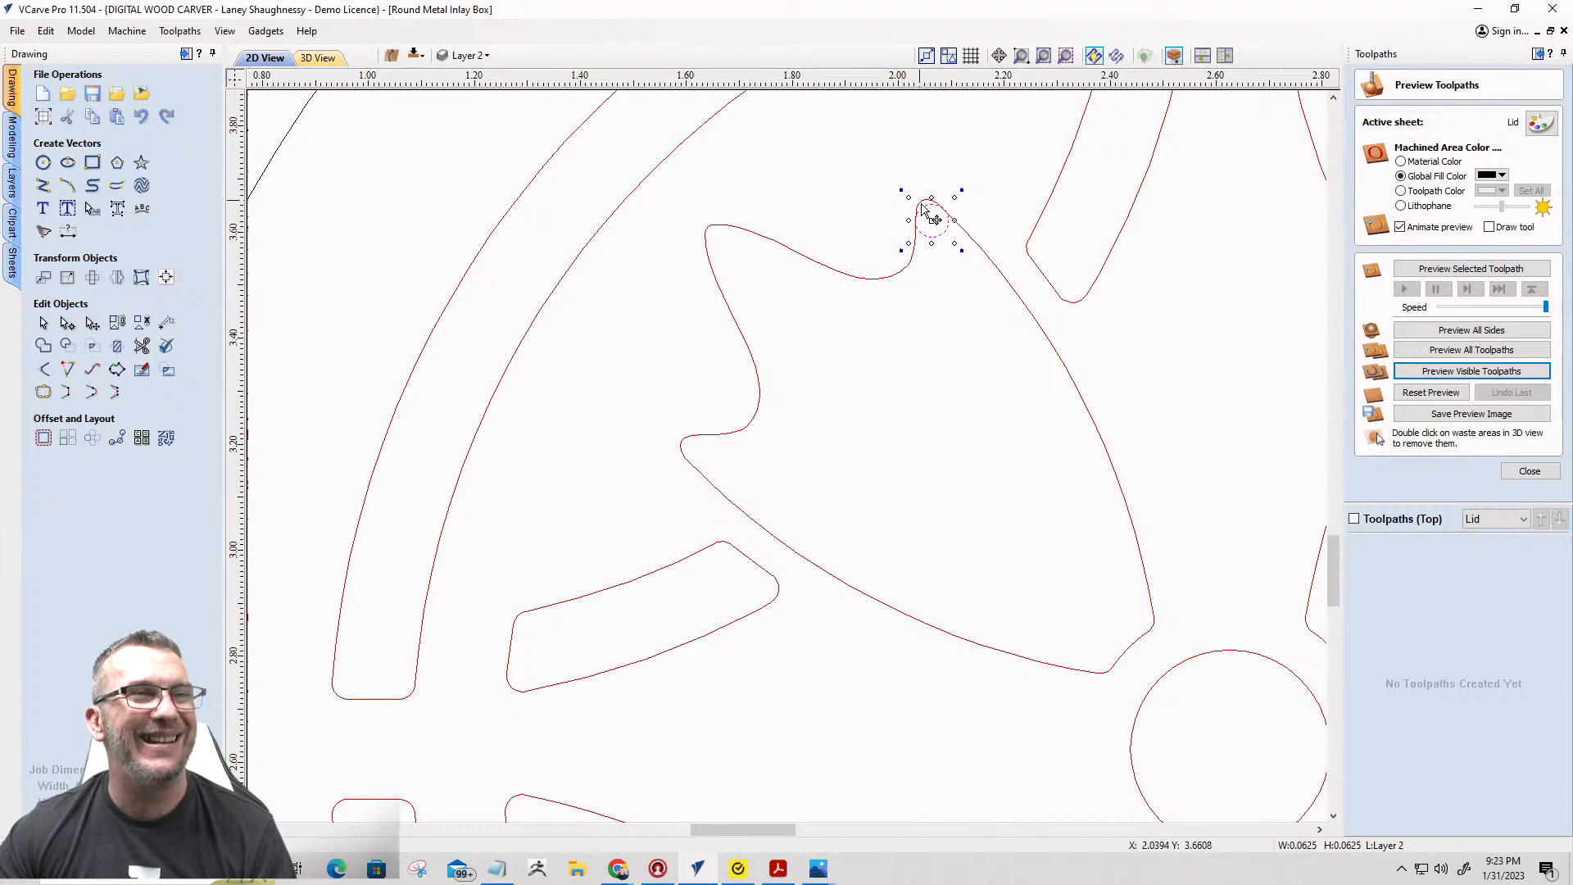
Close the toolpath preview and compare the 0.0625 inch circle with the rounded tip of the upper-left petal.
scroll(924, 211, up, 6)
scroll(927, 206, down, 6)
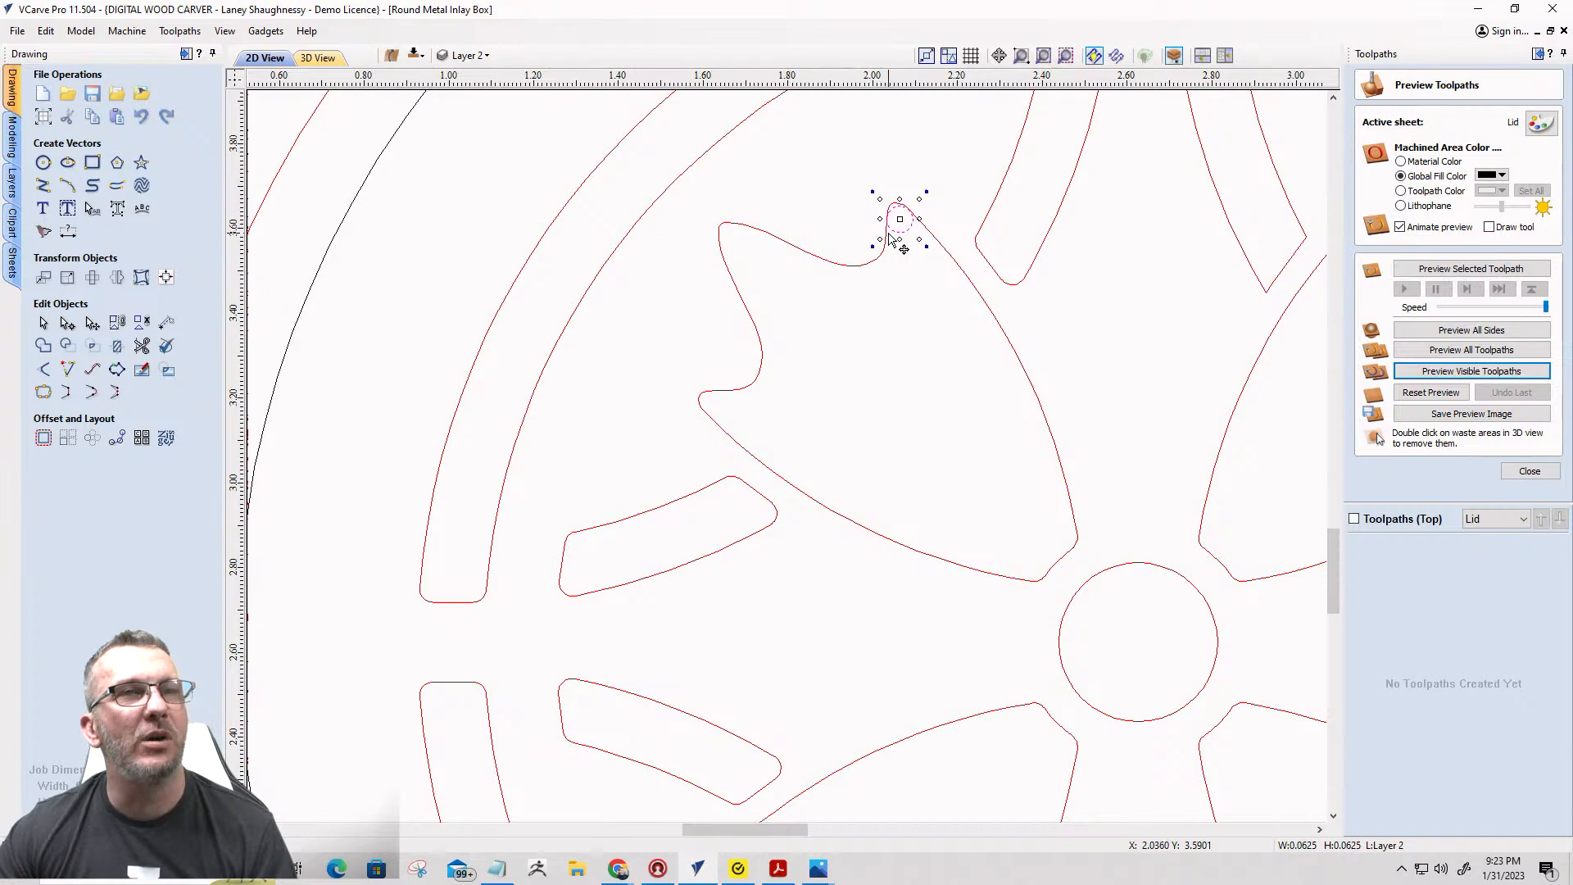
scroll(901, 242, down, 3)
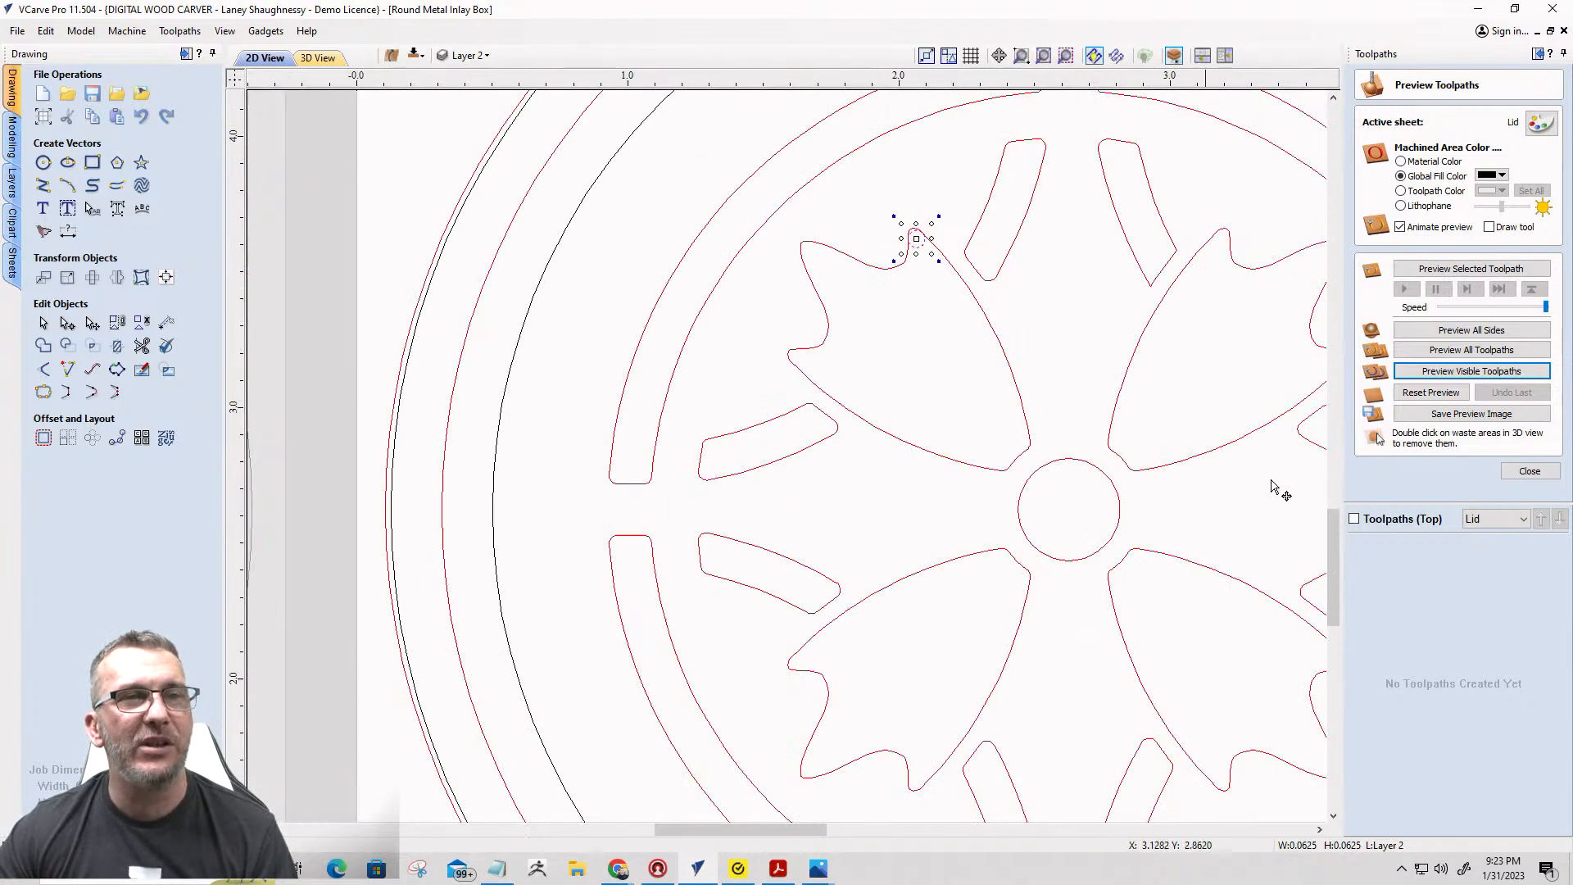
click(1528, 470)
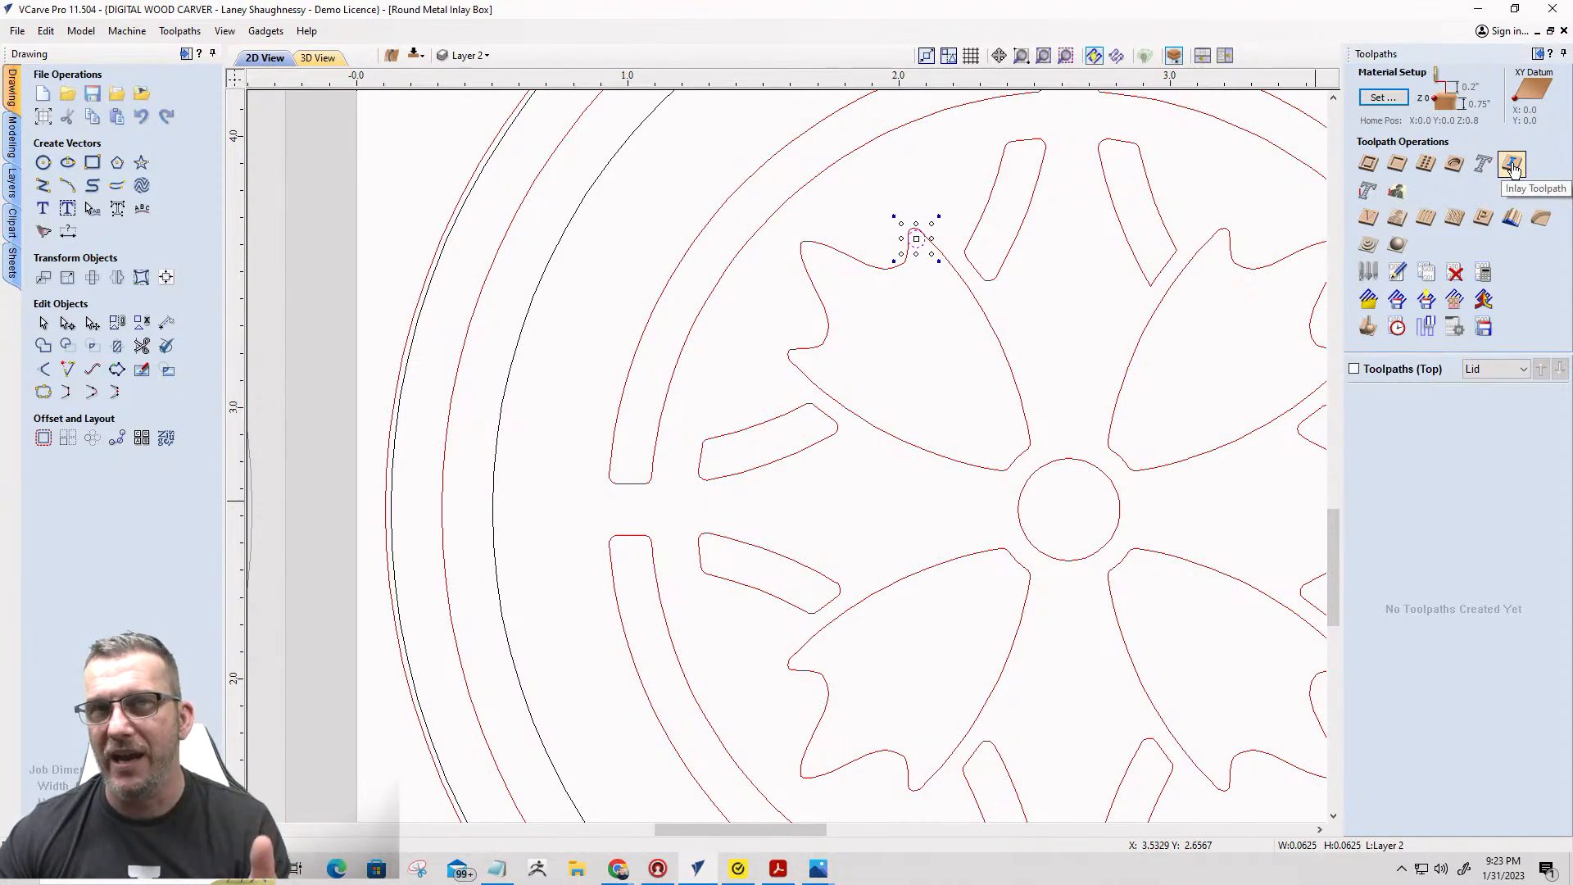
scroll(926, 239, up, 8)
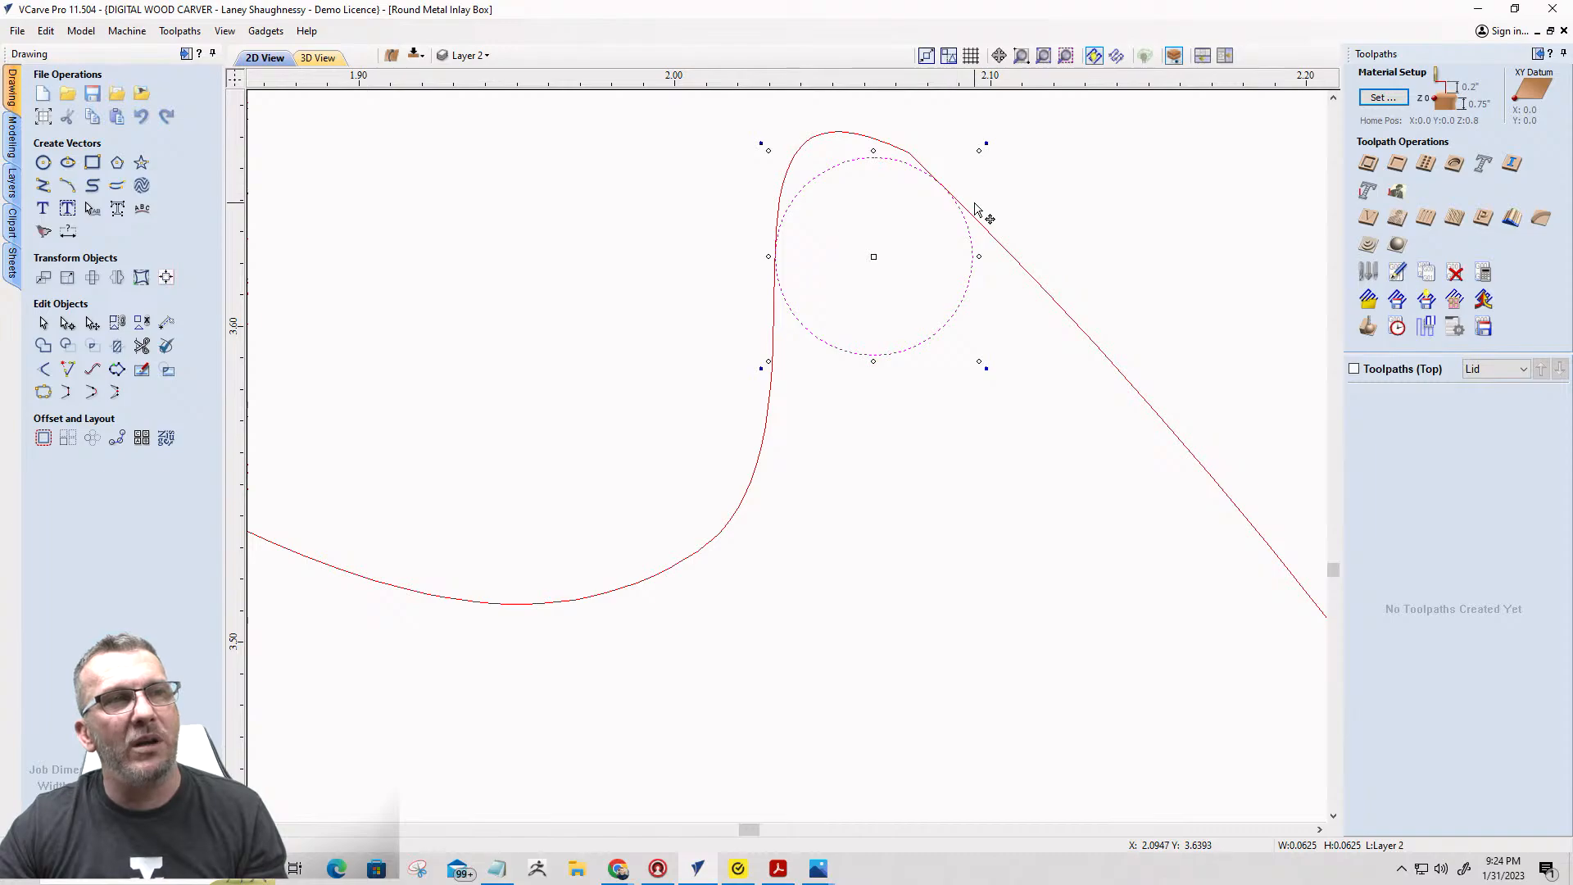
shift+click(942, 180)
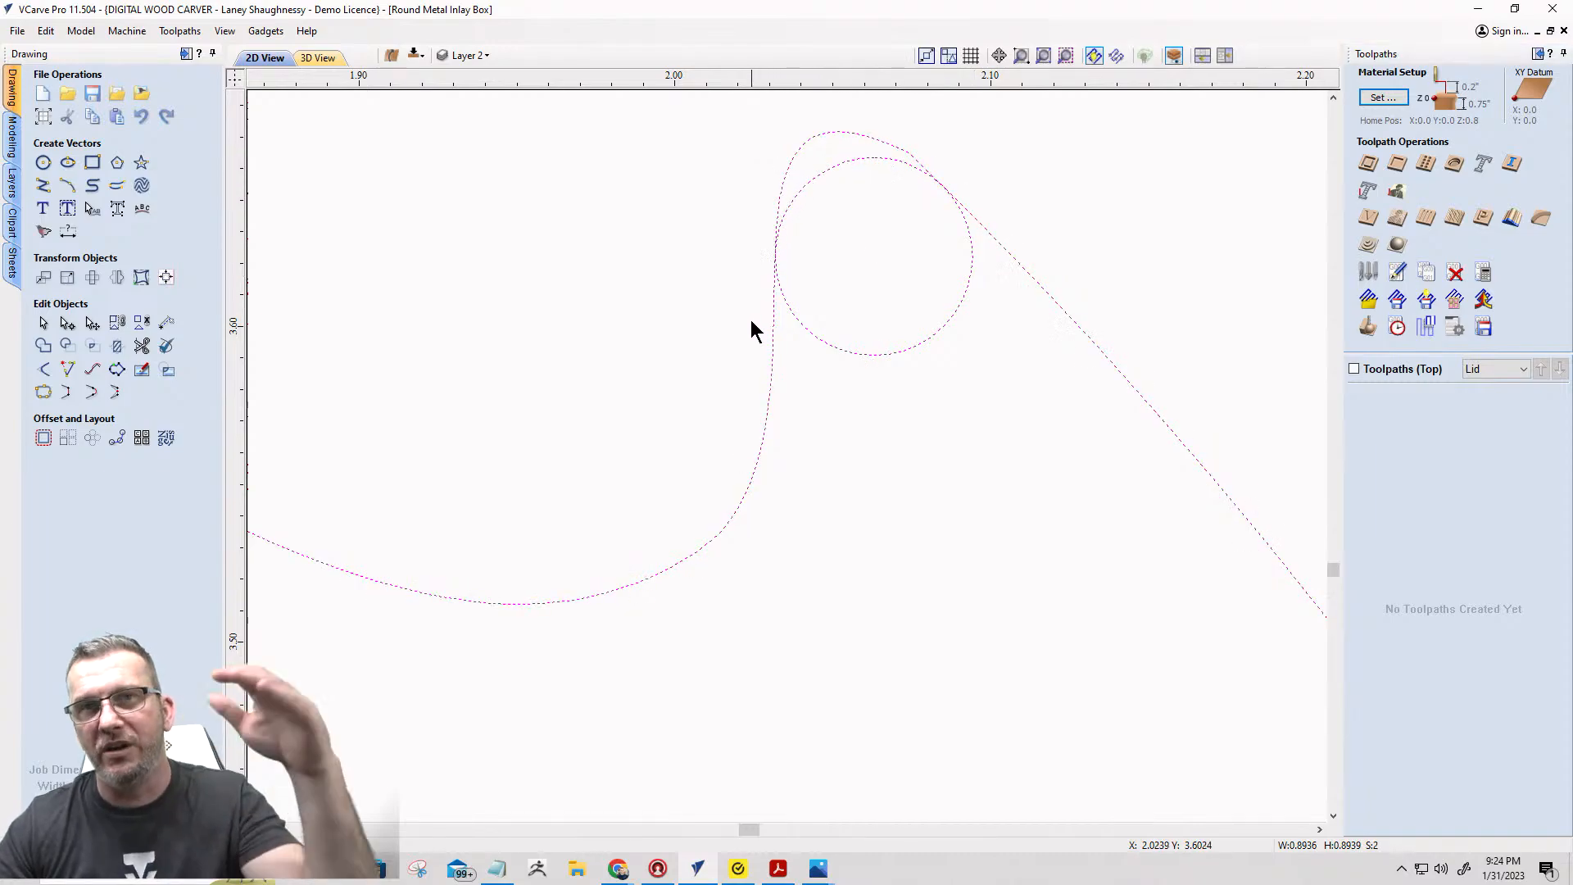
click(1025, 387)
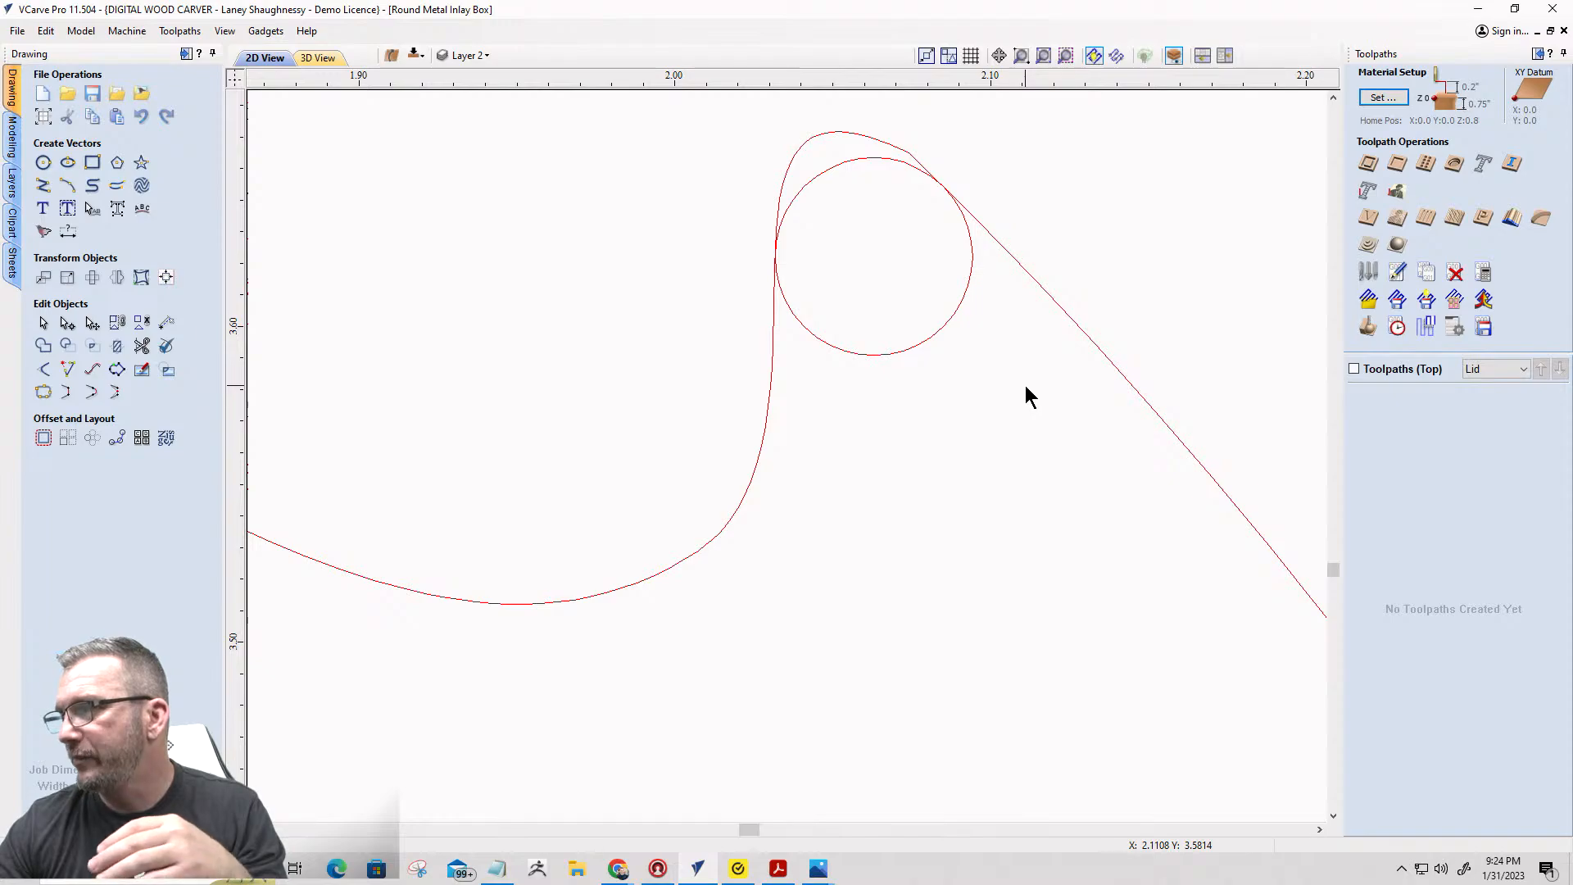
scroll(1001, 376, down, 8)
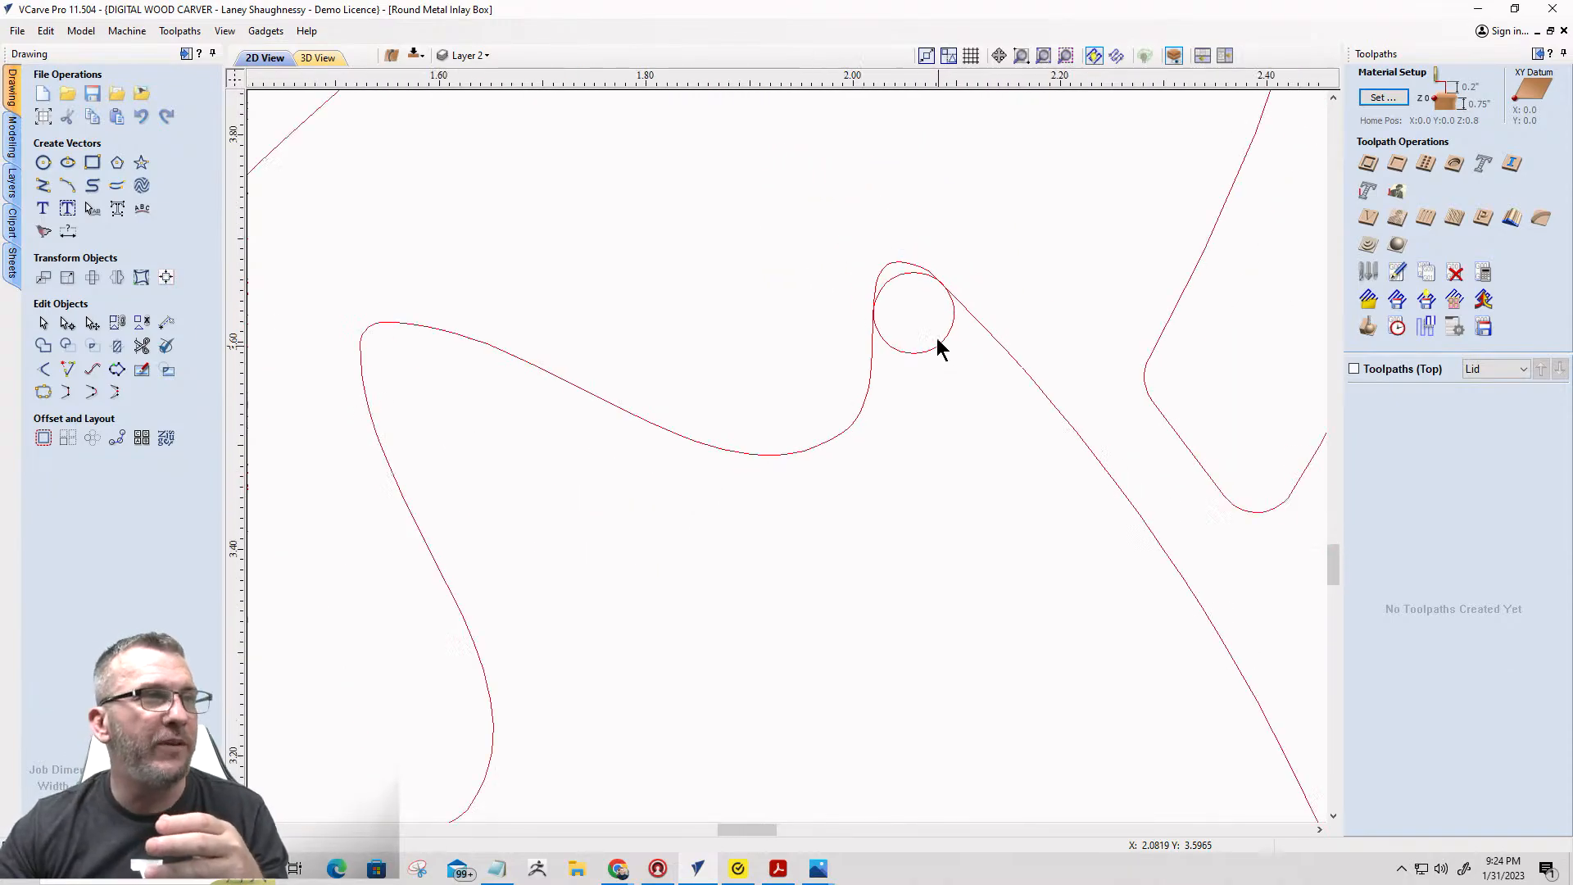
Fillet both inner corners of the upper bar beside the upper-right petal with the 0.0312 inch radius.
scroll(1152, 309, up, 8)
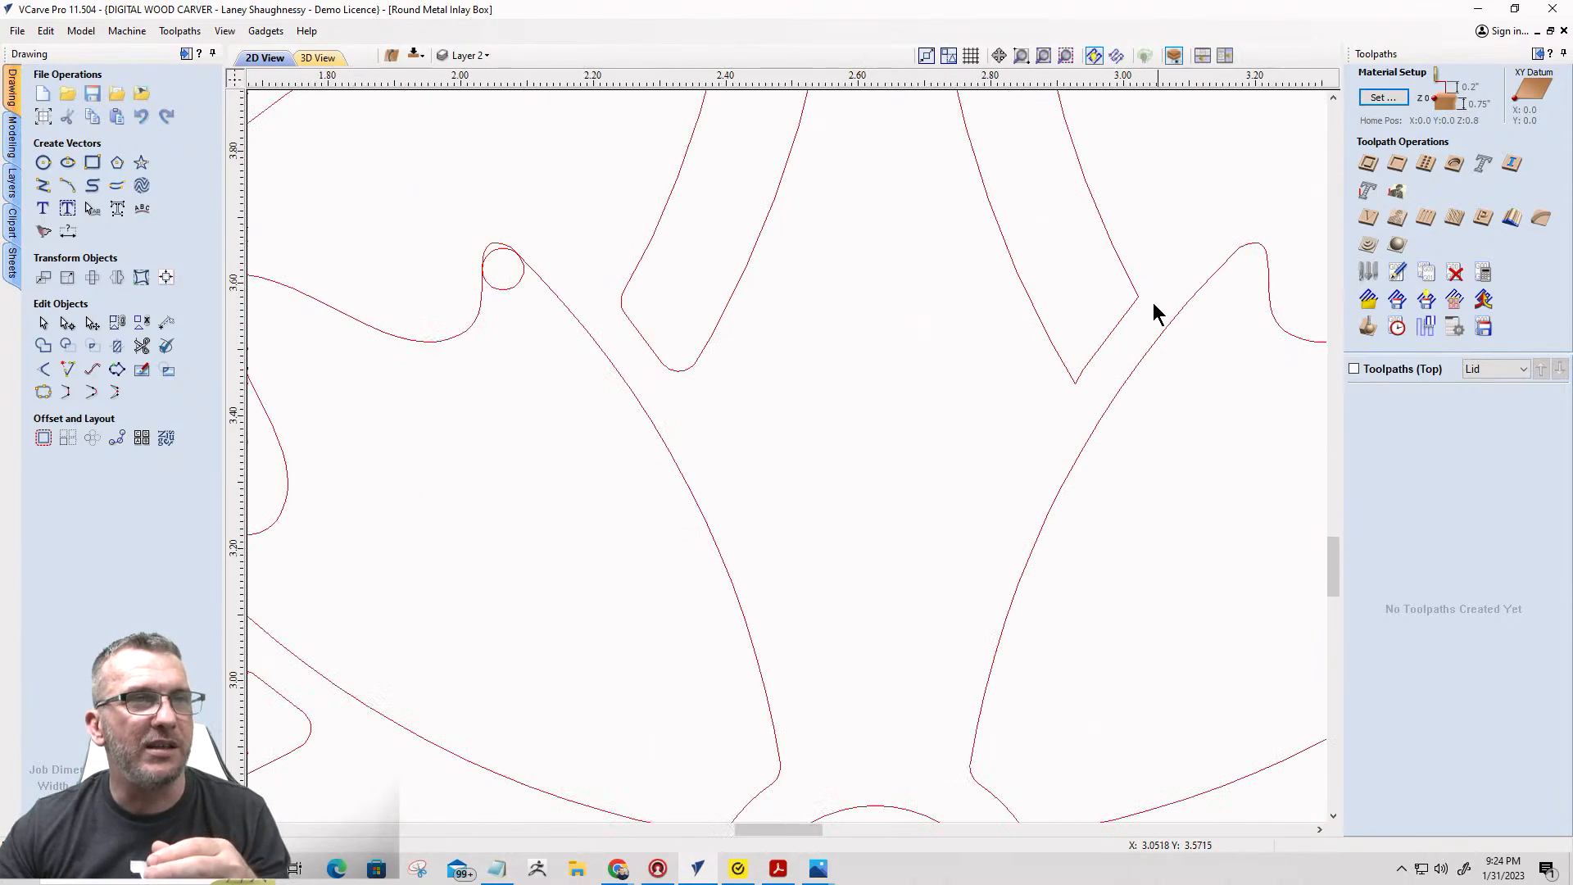
click(43, 369)
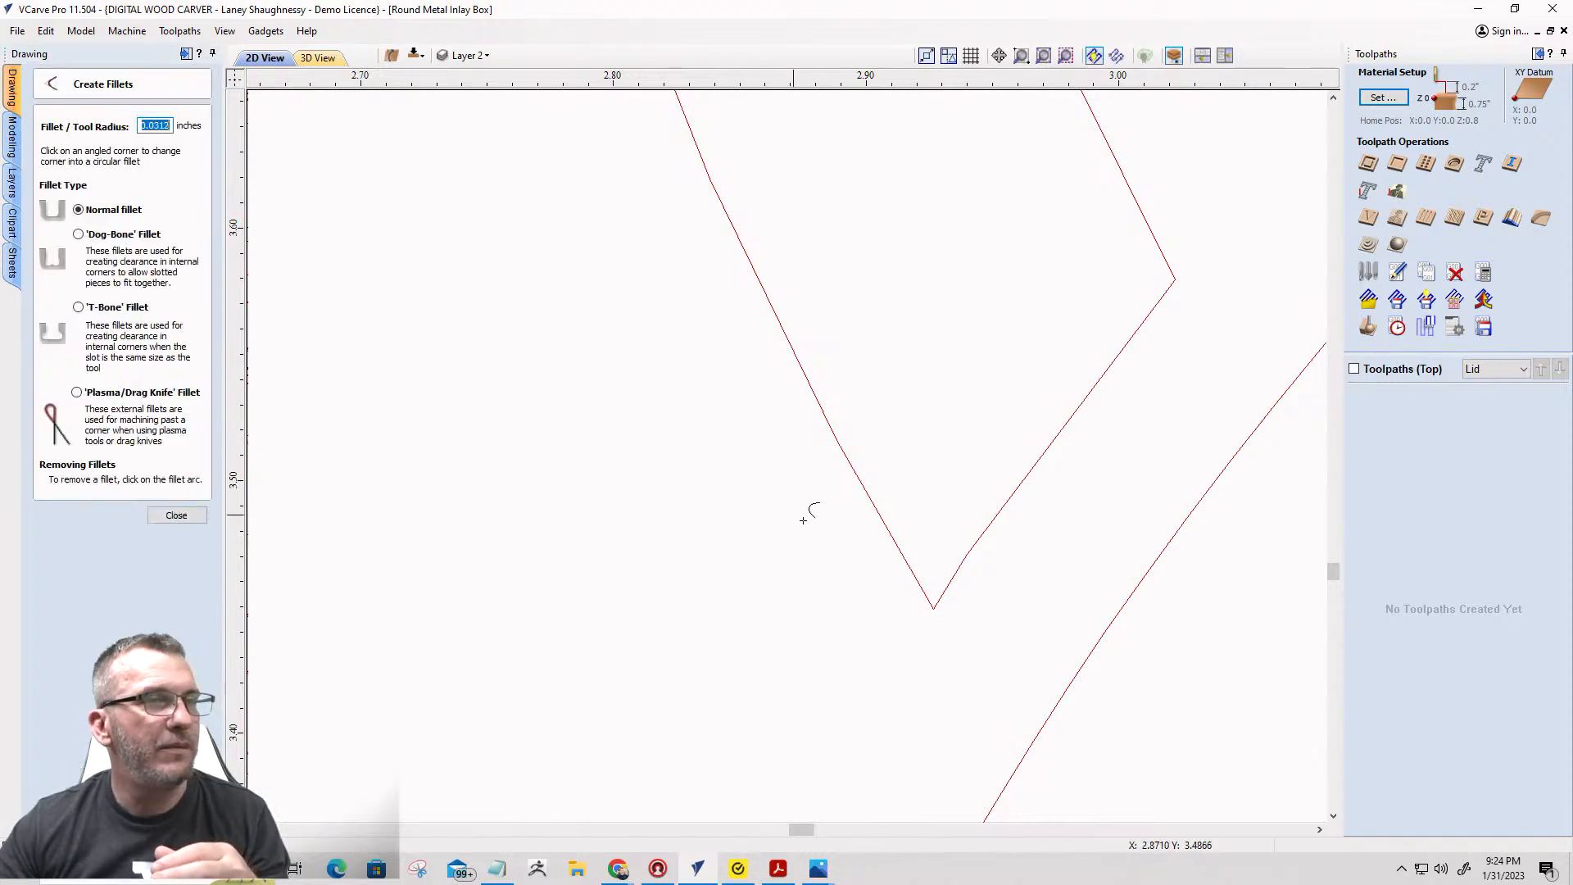
click(935, 608)
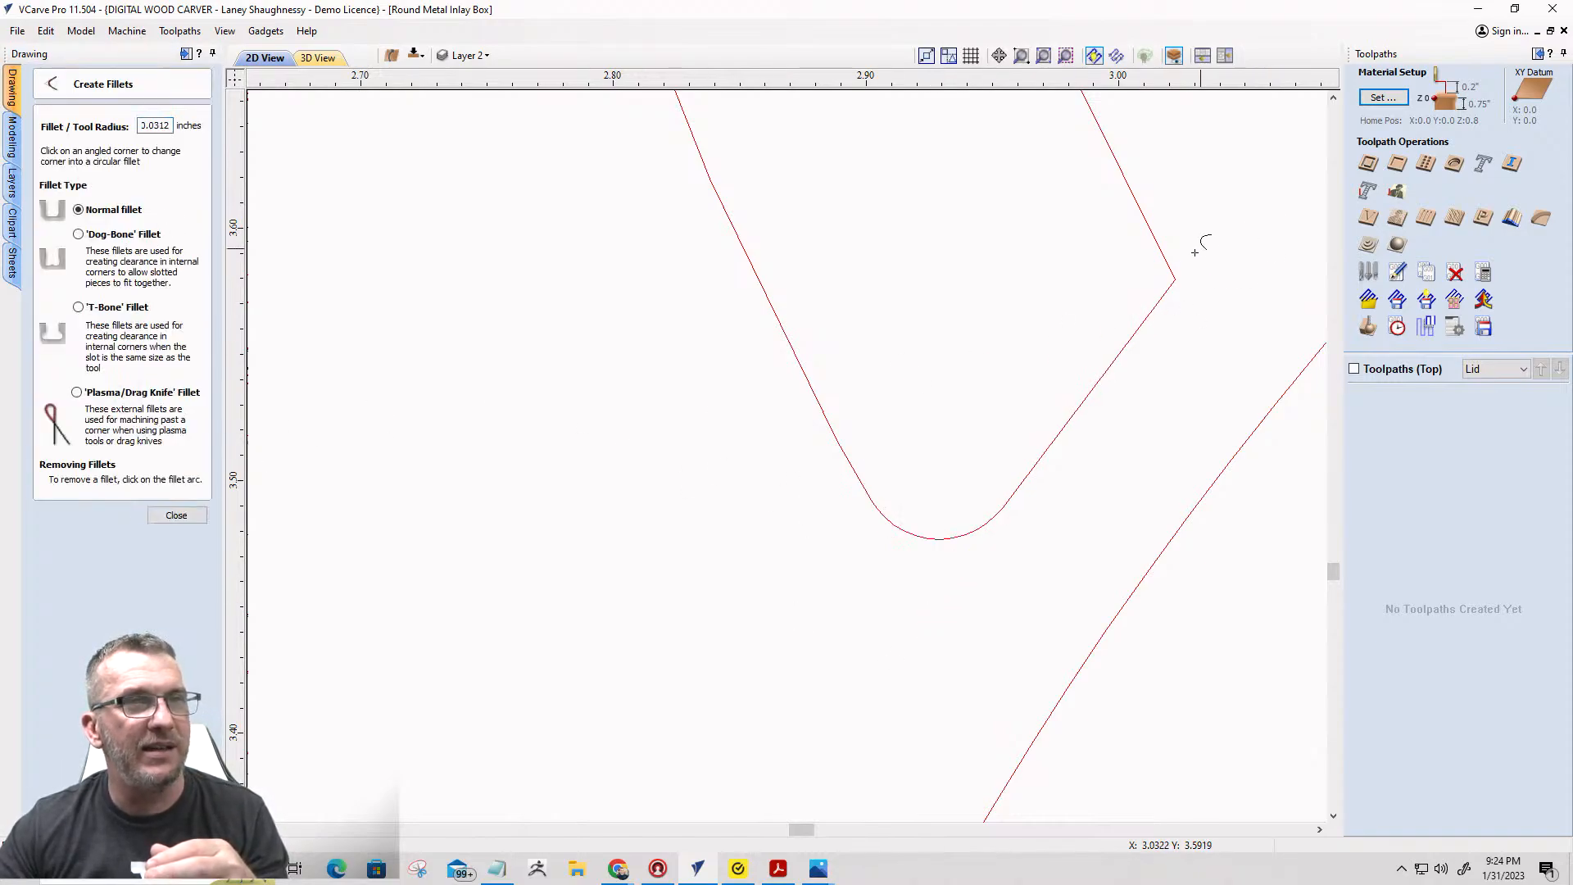
click(1176, 278)
Leave the fillet tool and delete the 0.0625 inch circle from the upper-left petal's tip.
scroll(1201, 263, down, 6)
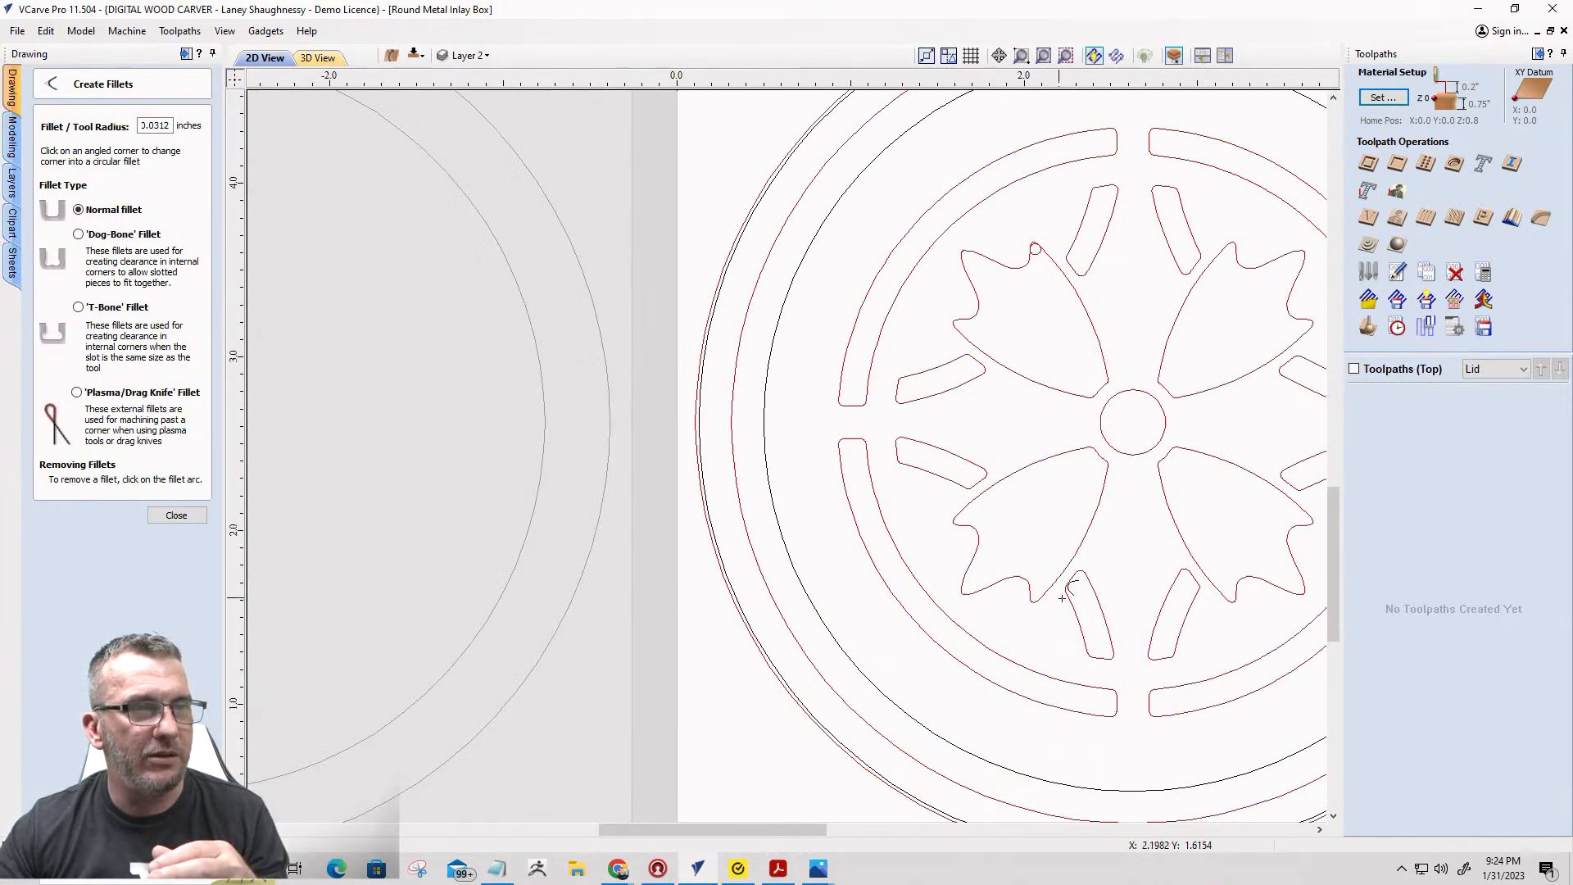
scroll(1118, 422, down, 3)
scroll(1257, 429, up, 4)
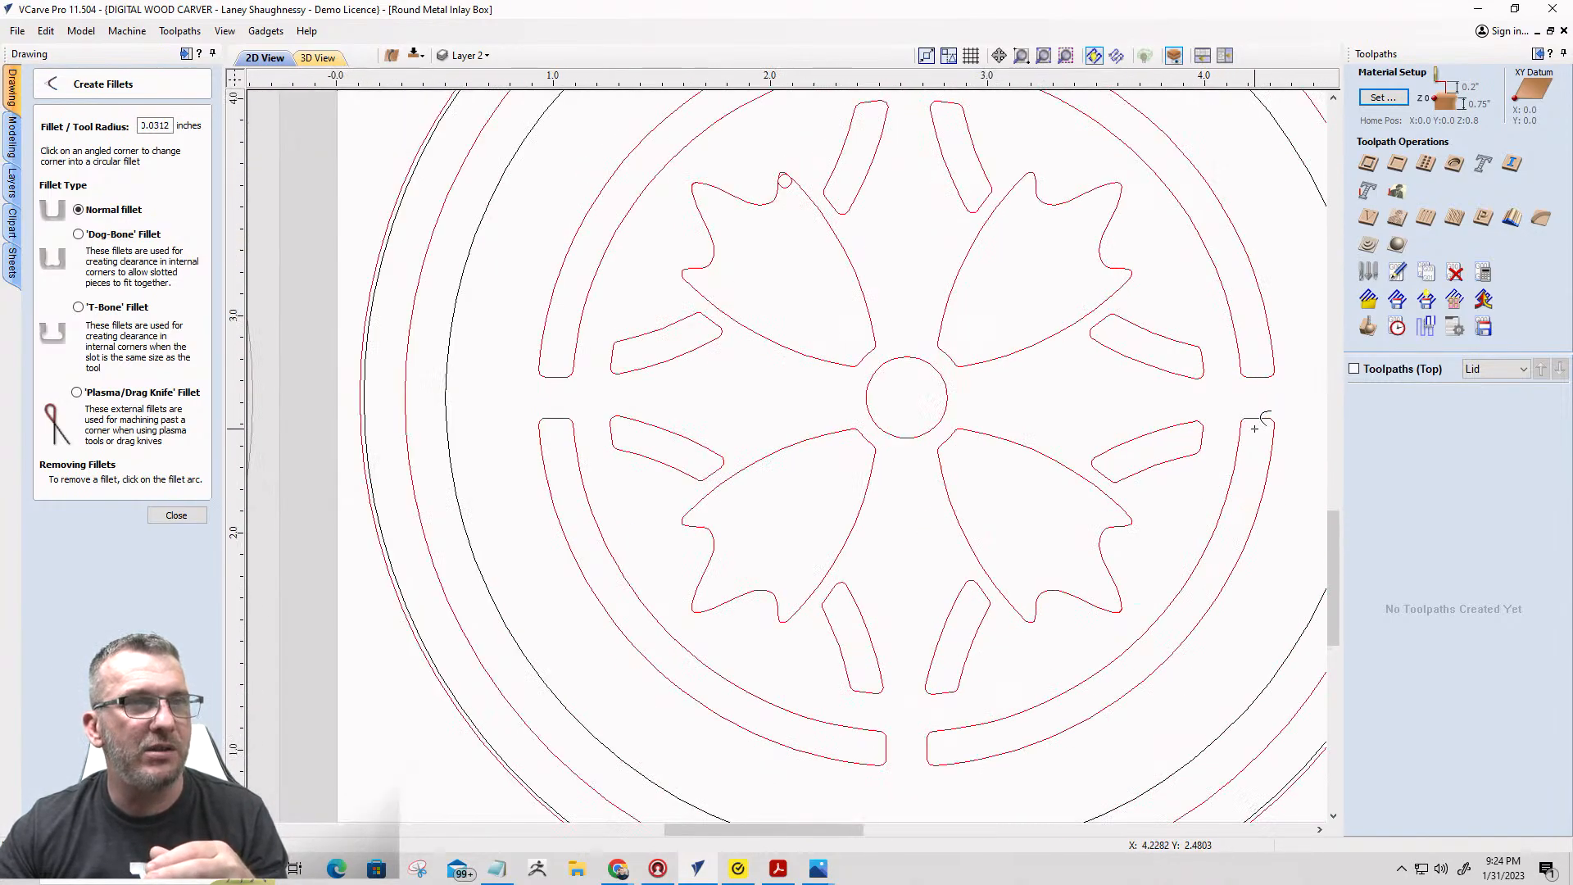
scroll(1165, 427, down, 3)
scroll(934, 301, up, 8)
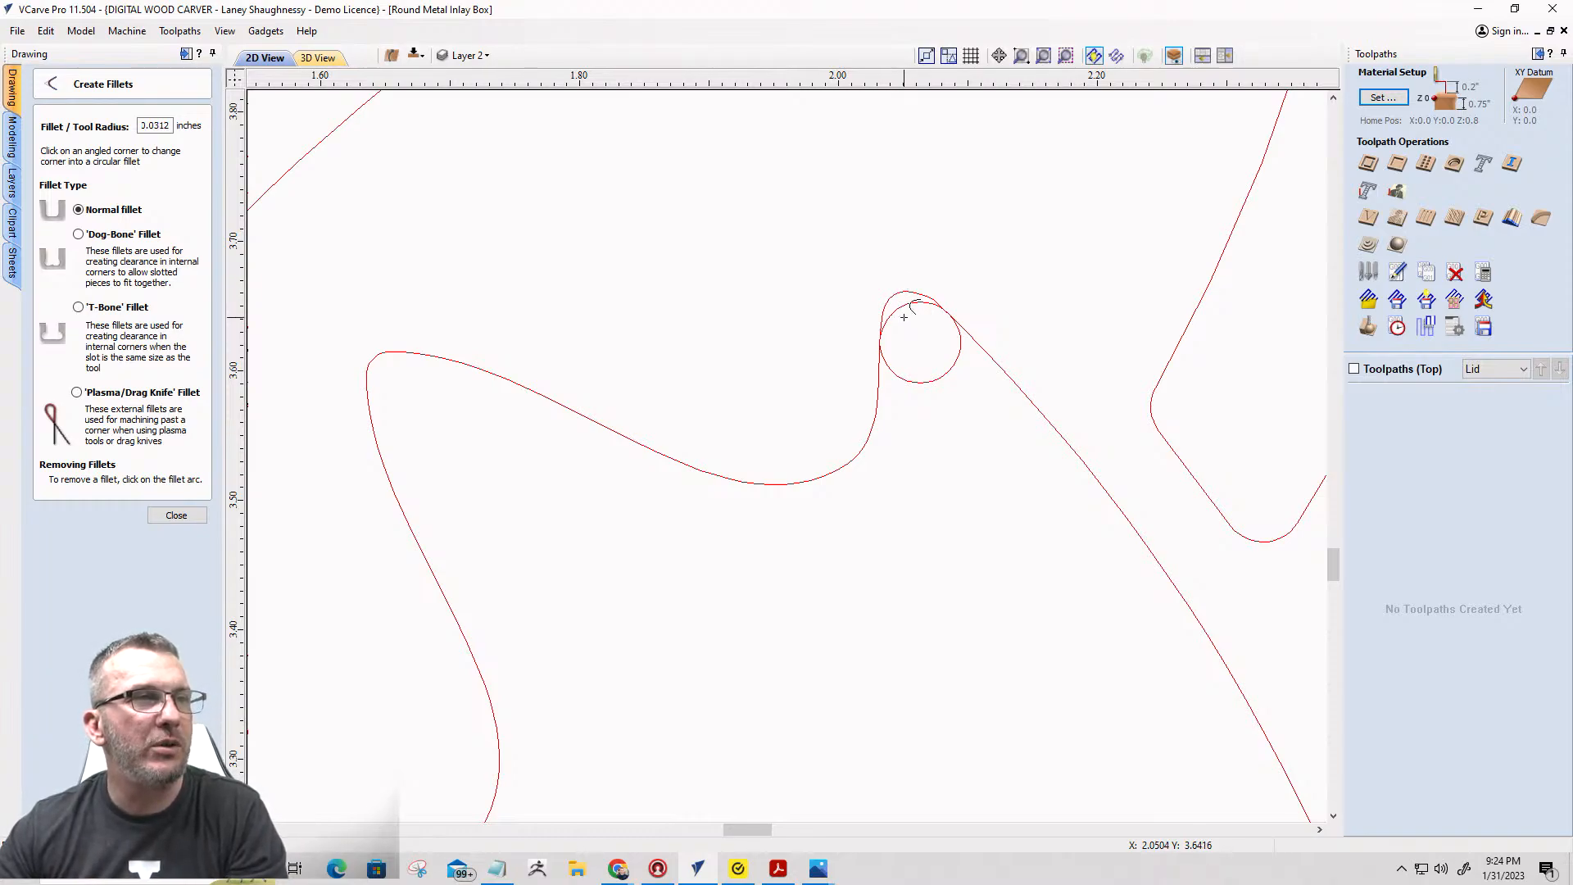
click(159, 515)
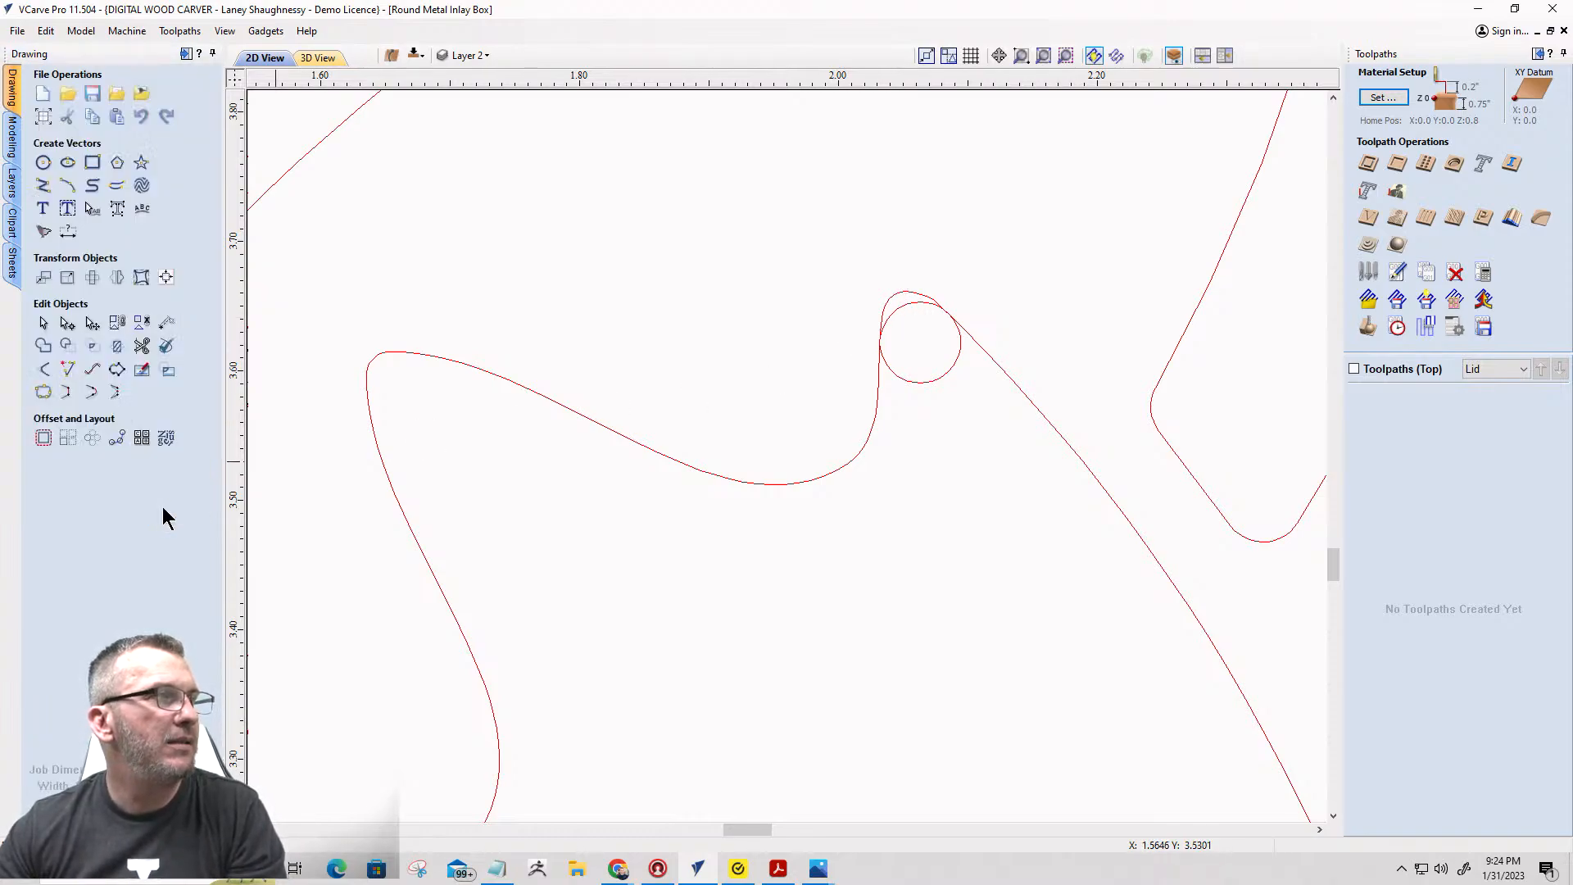
click(912, 304)
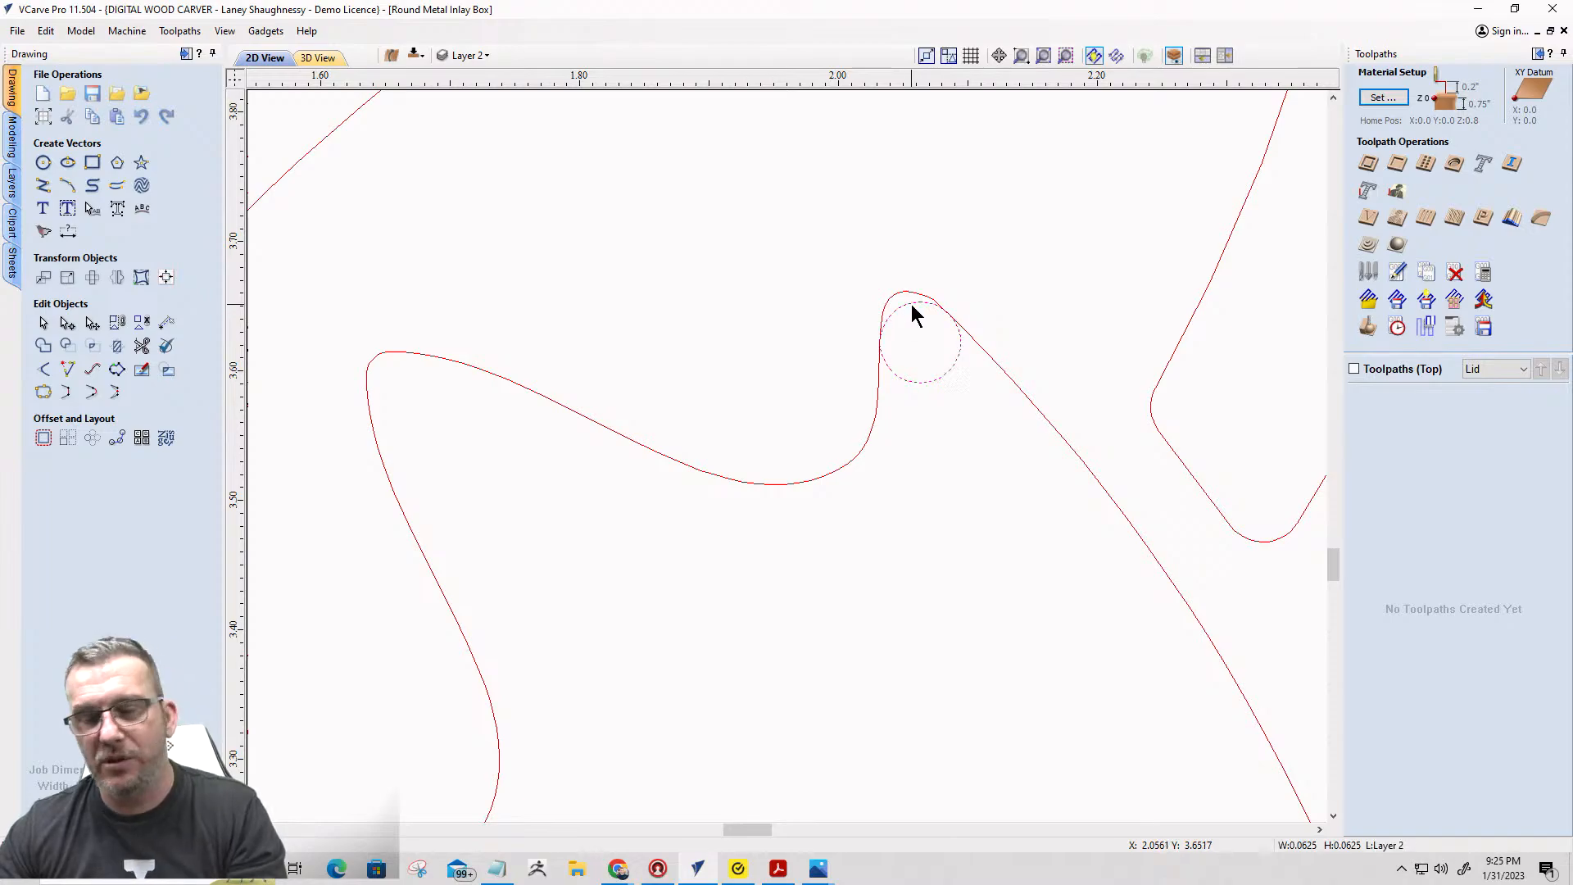
key(Delete)
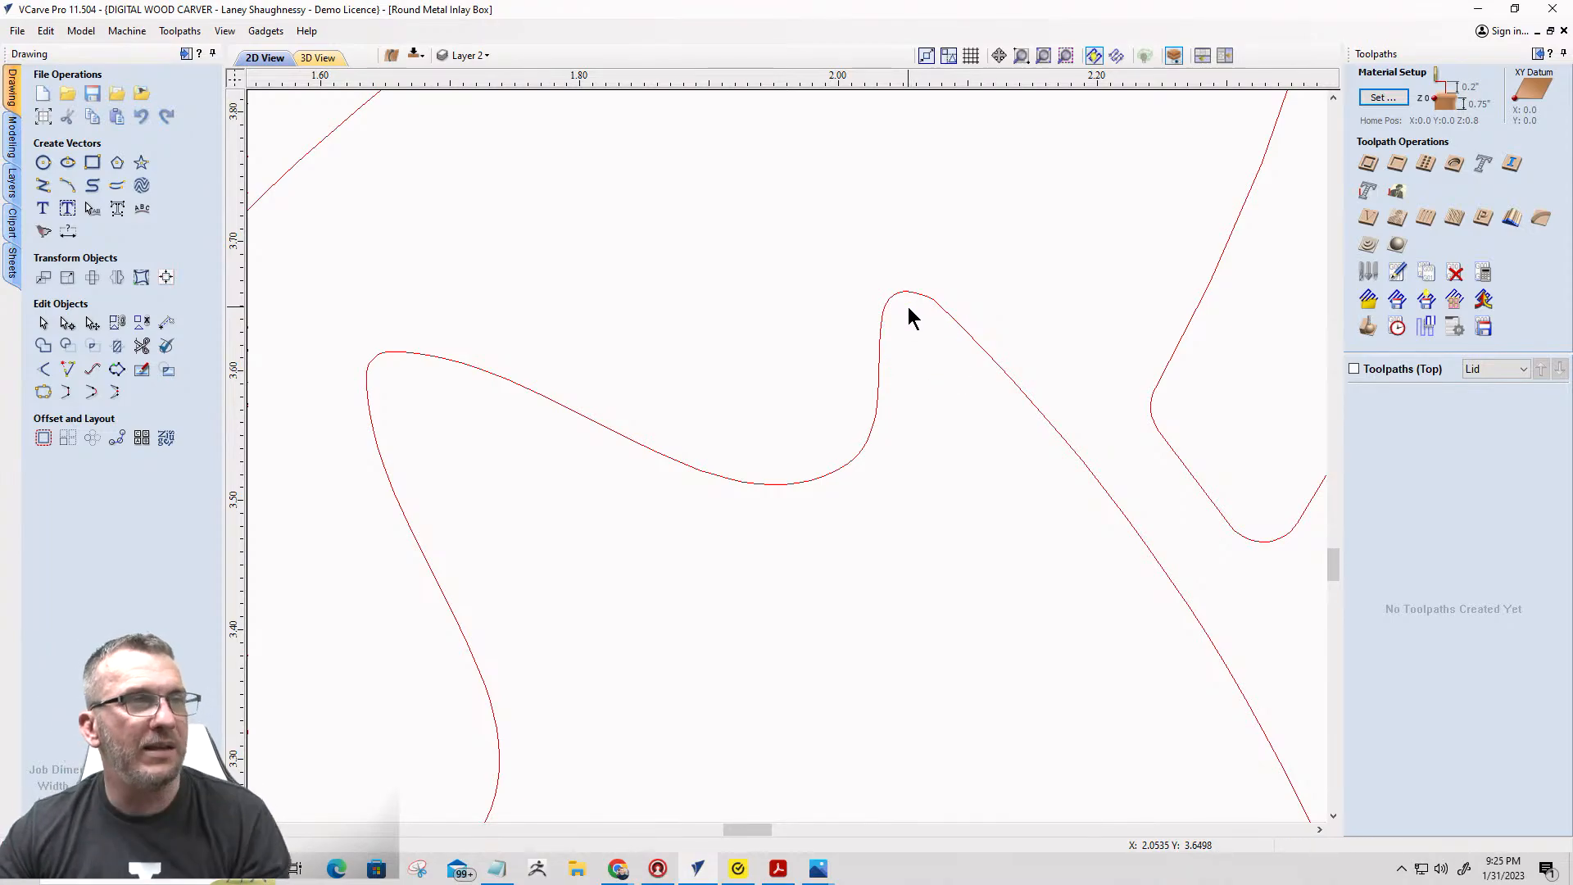
Select the upper-left petal and set the normal fillet radius to 0.0625 inches.
click(881, 318)
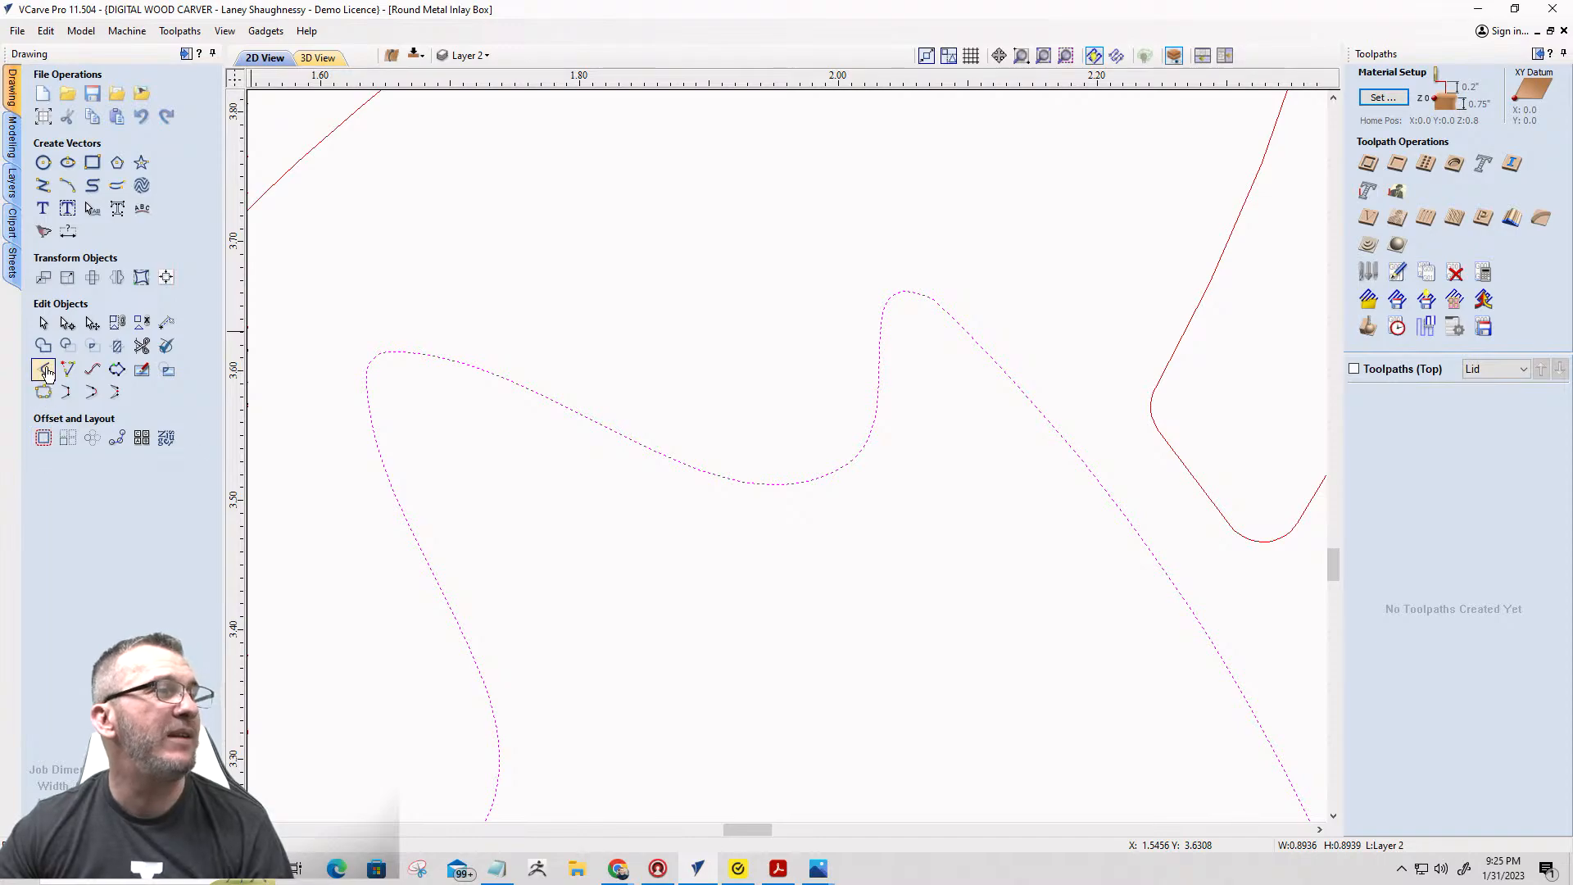
click(45, 368)
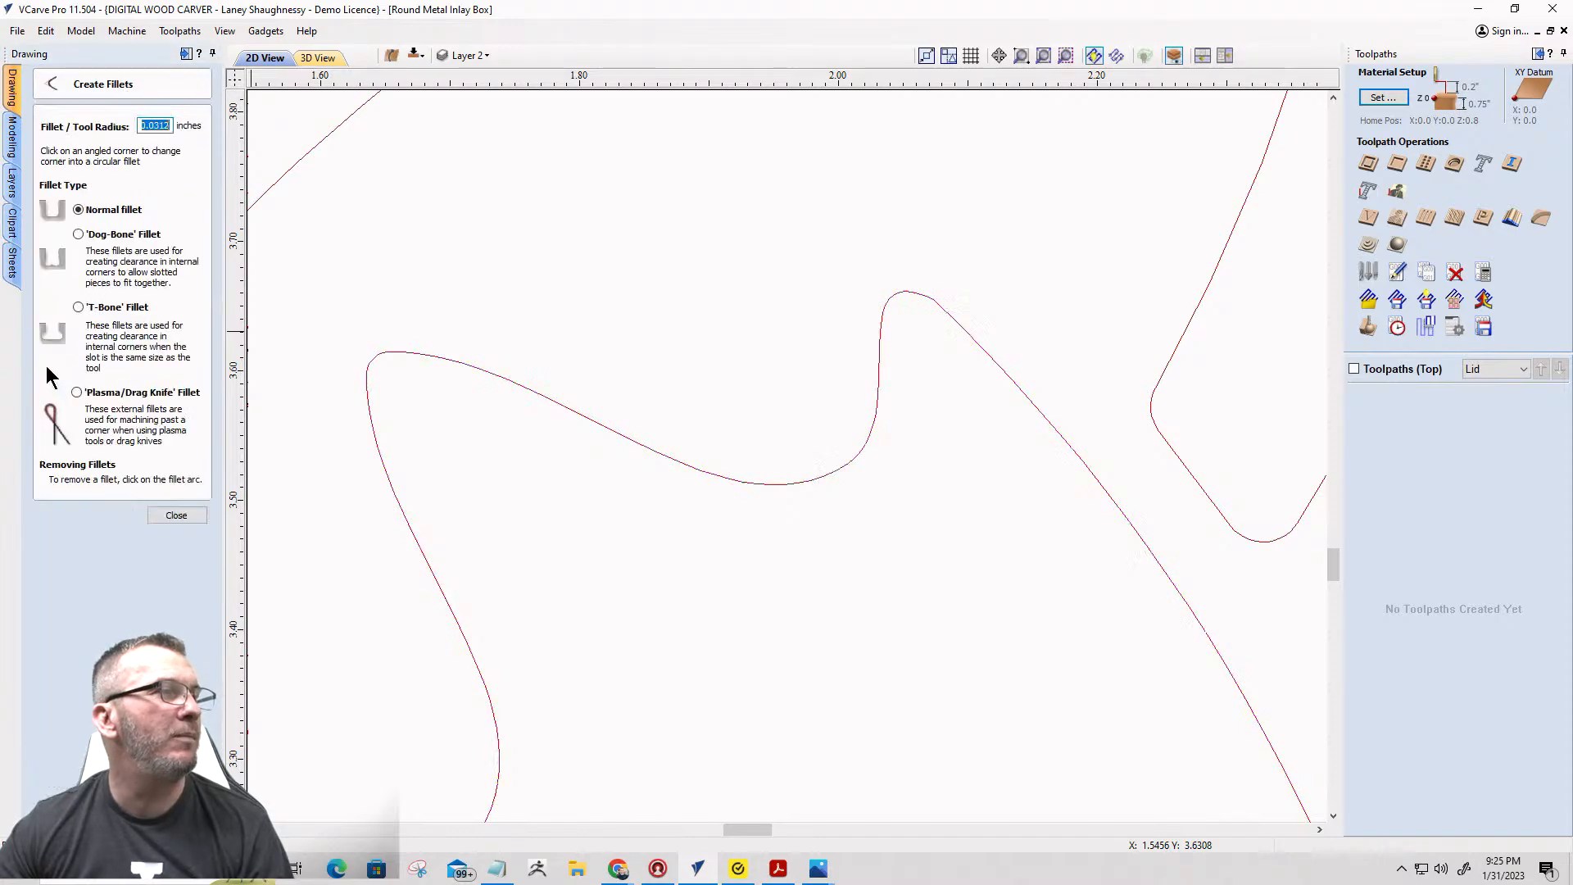
click(169, 131)
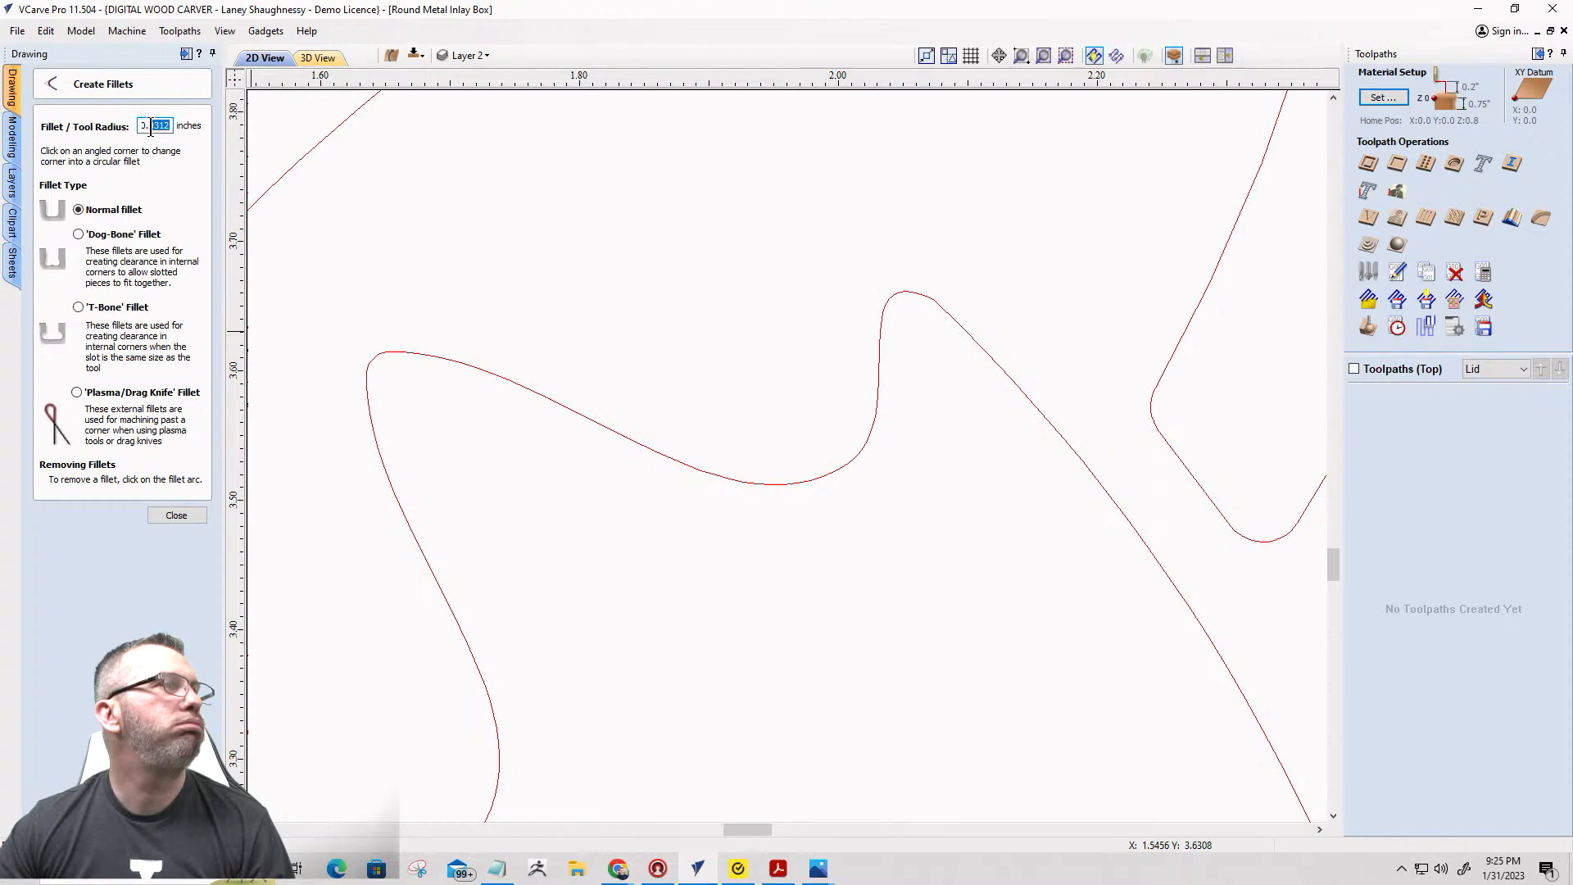
key(BackSpace)
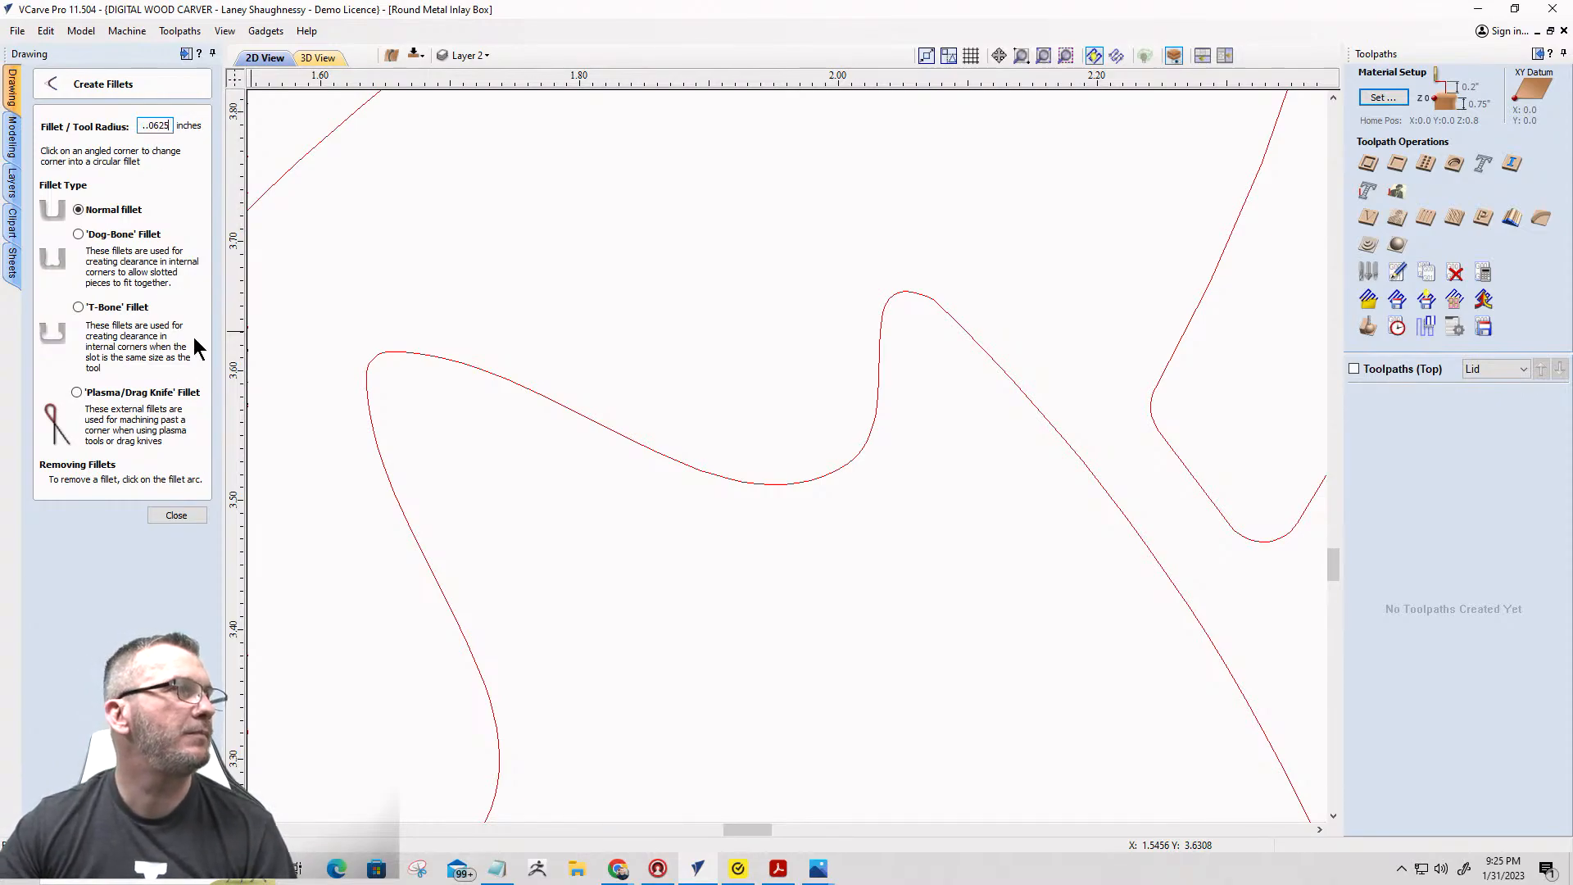
key(BackSpace)
key(BackSpace)
key(BackSpace)
key(BackSpace)
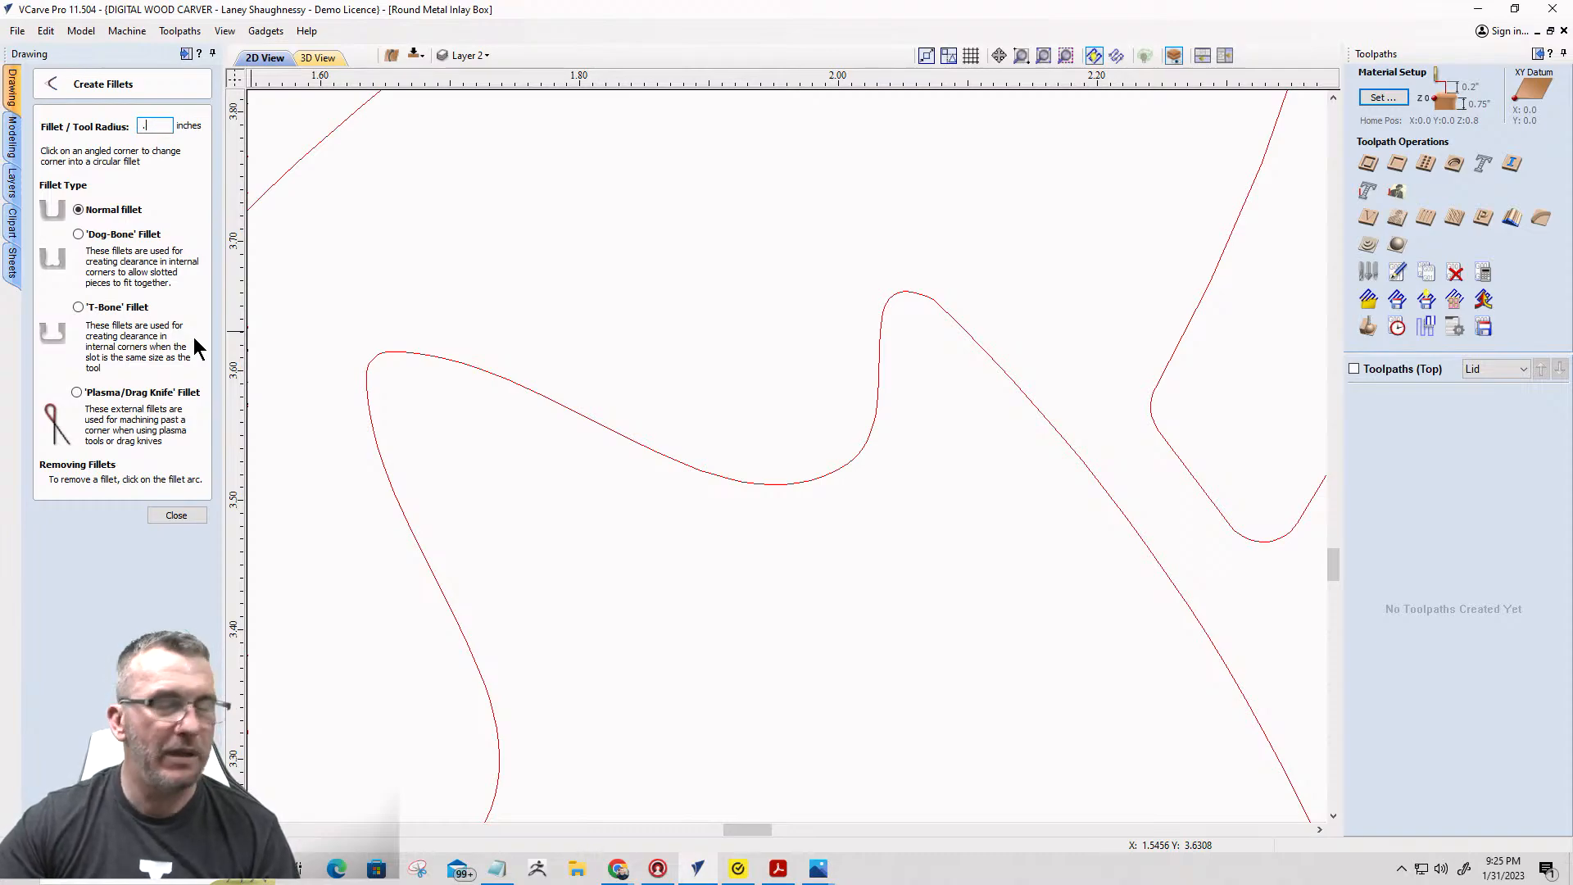
text(0625)
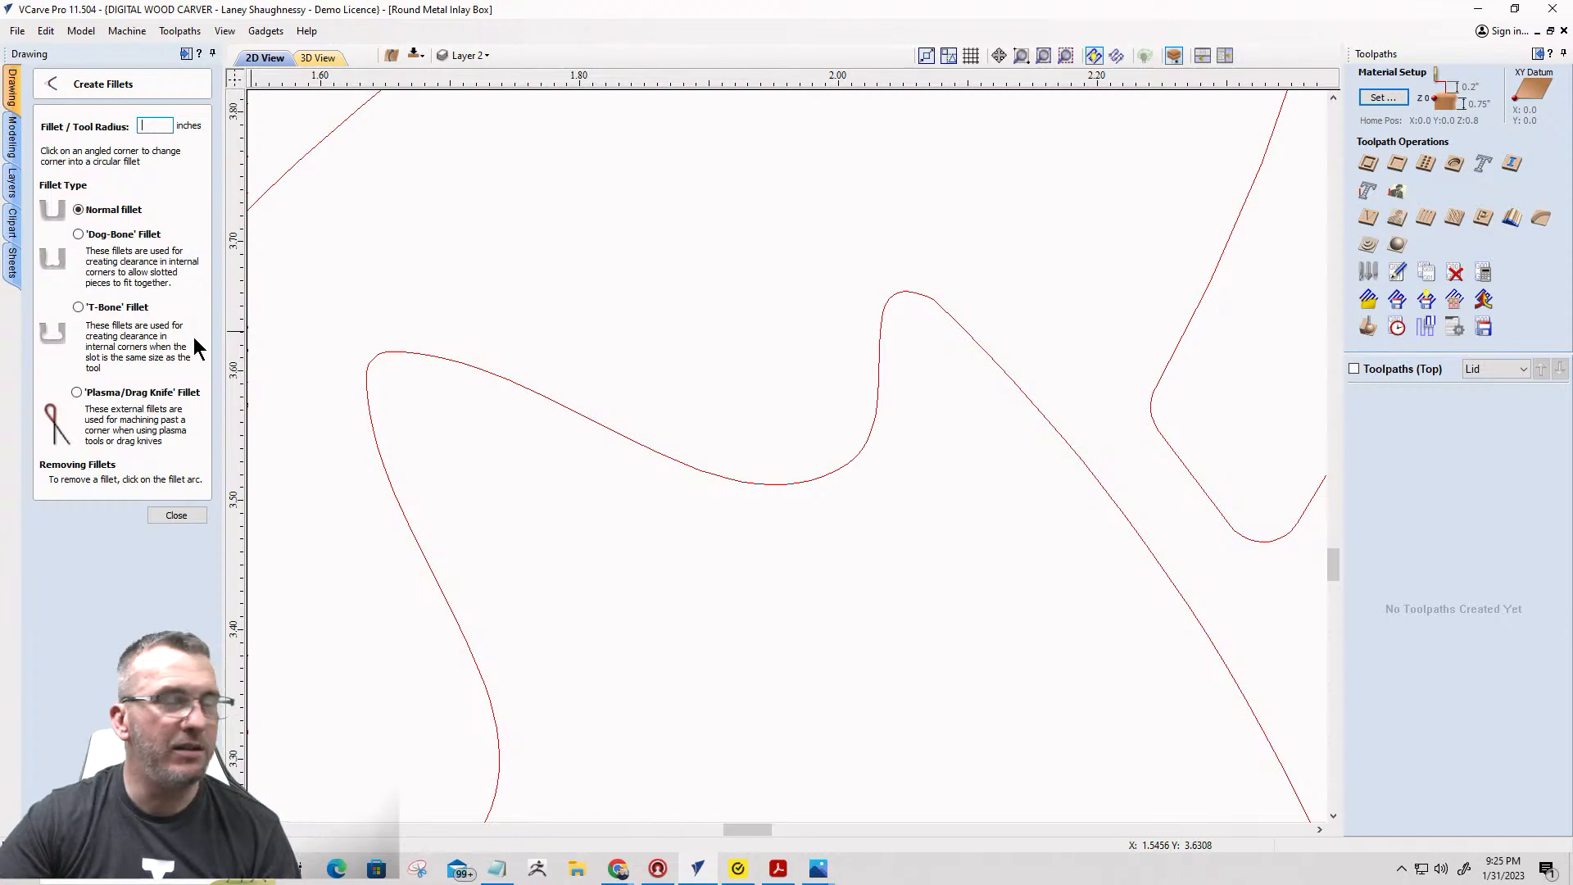
text(0.0625)
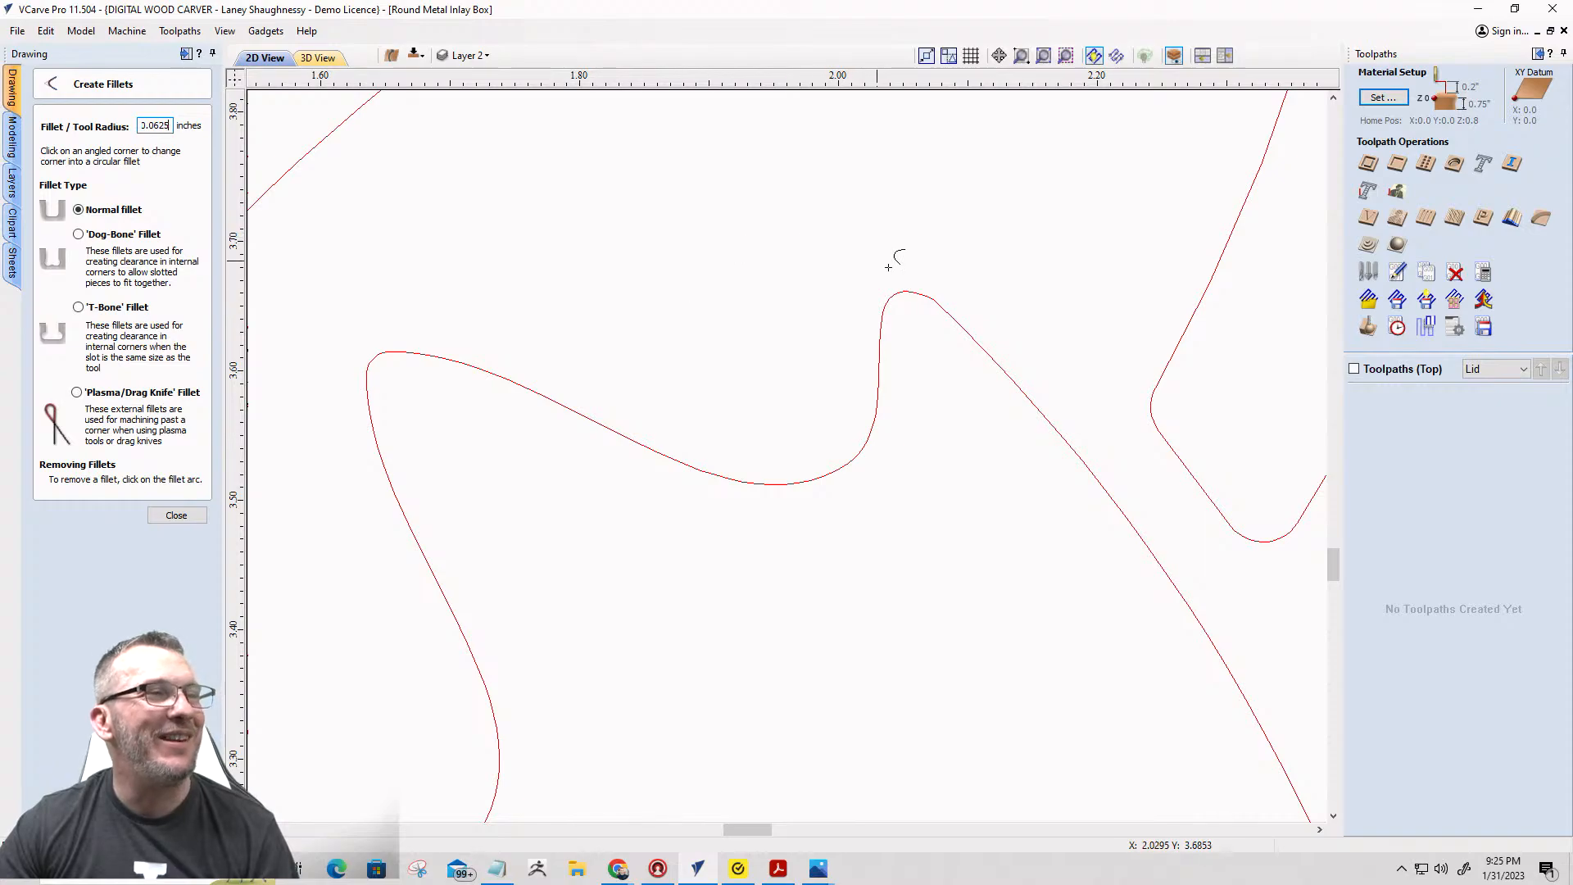
click(176, 515)
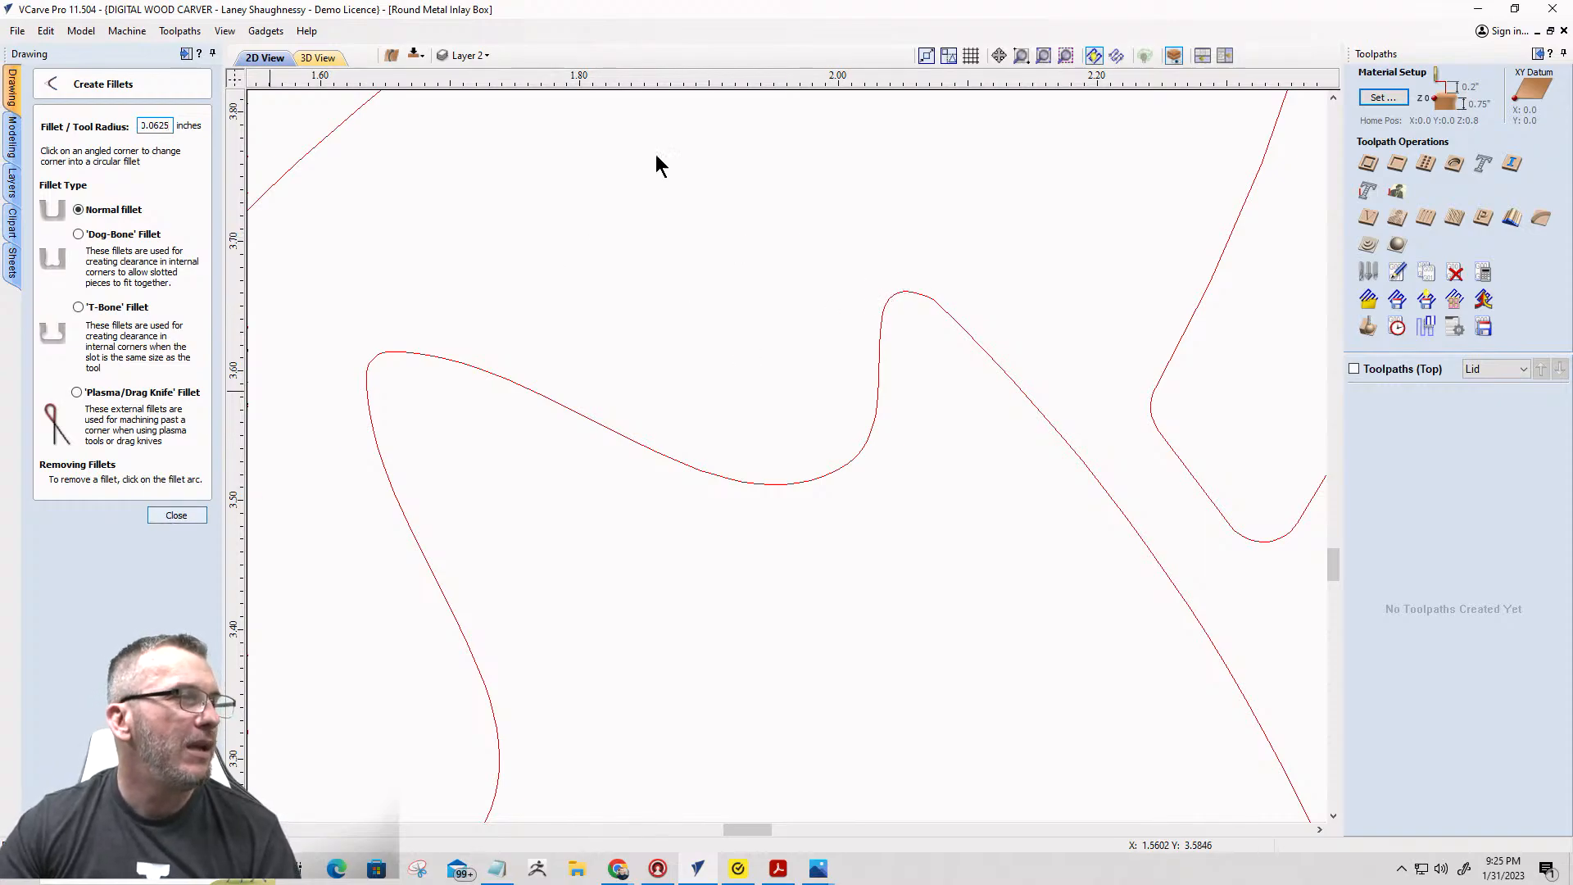
Draw a 0.063 inch diameter circle near the outer-left tip of the upper-left petal, at about X 1.731, Y 3.536.
scroll(827, 212, down, 3)
scroll(817, 278, down, 4)
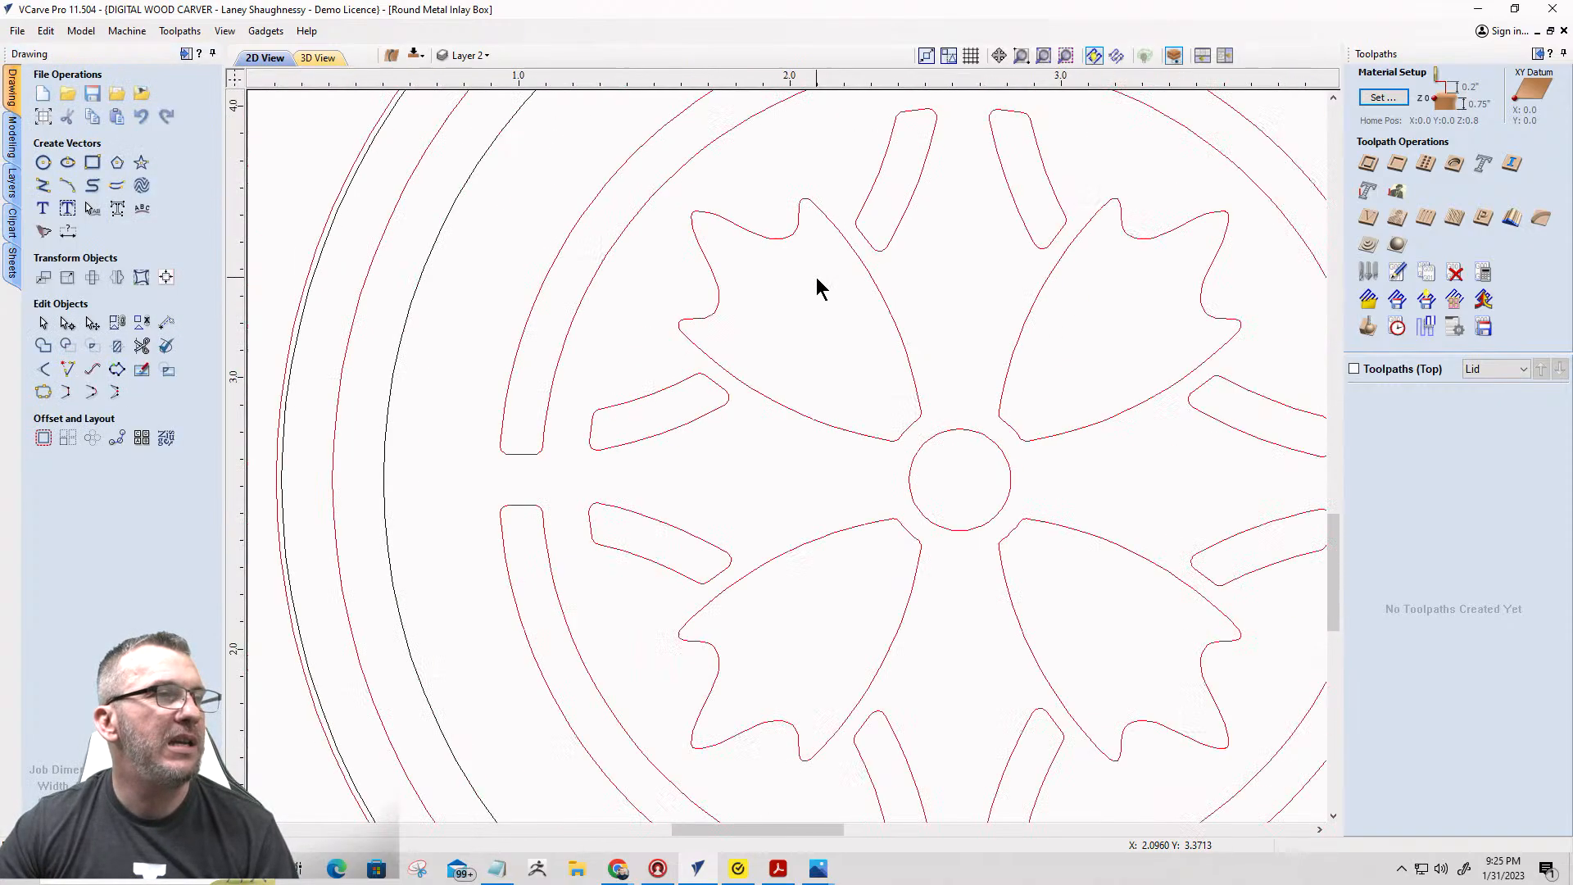
scroll(827, 167, up, 3)
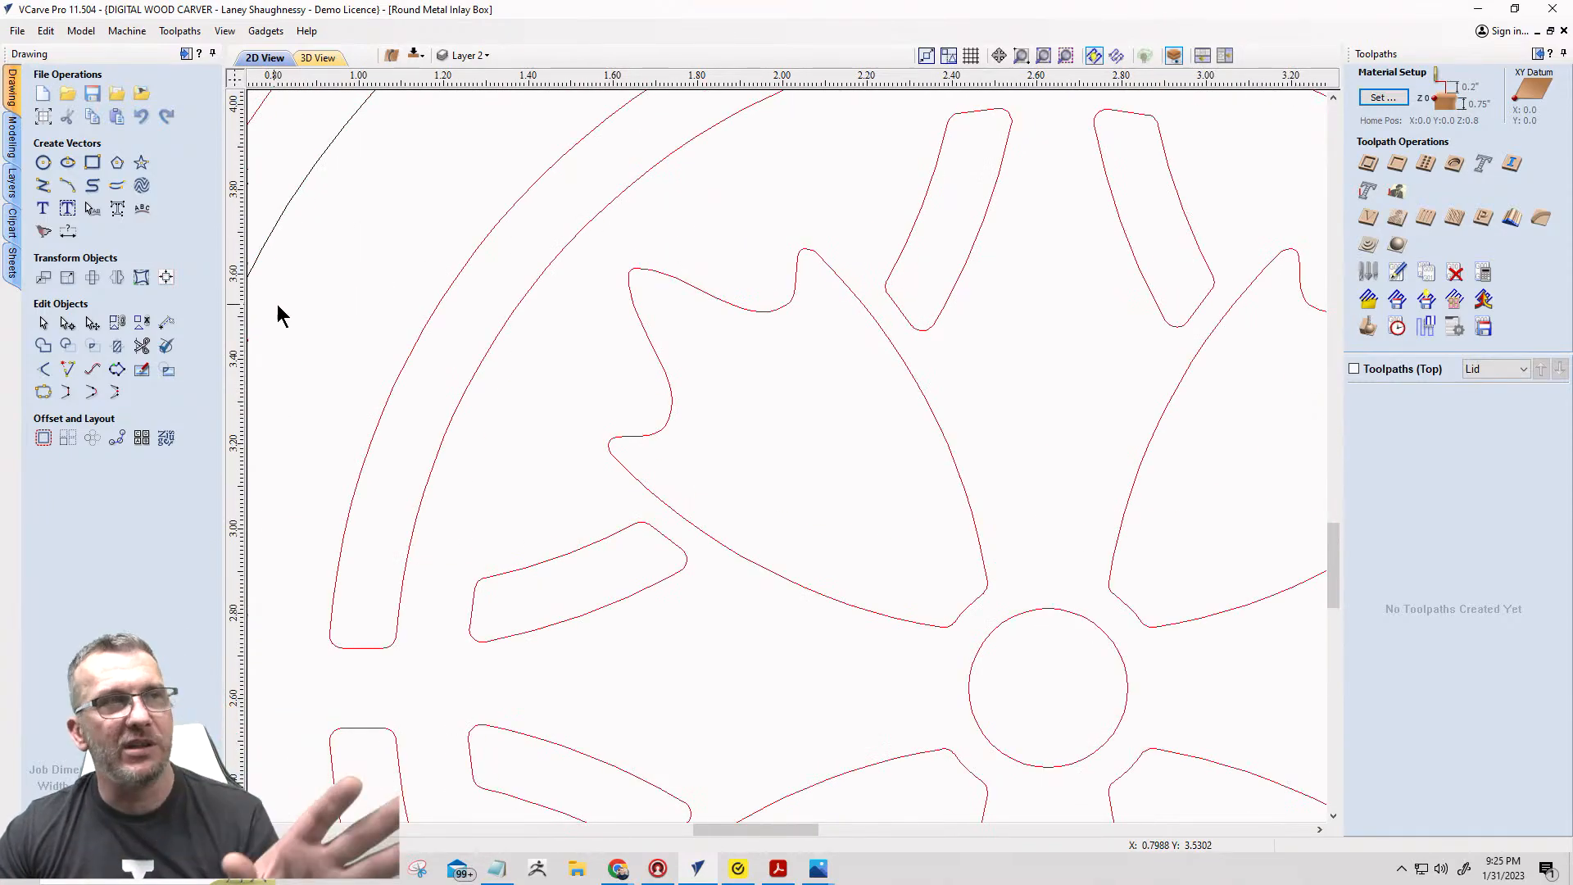
click(43, 162)
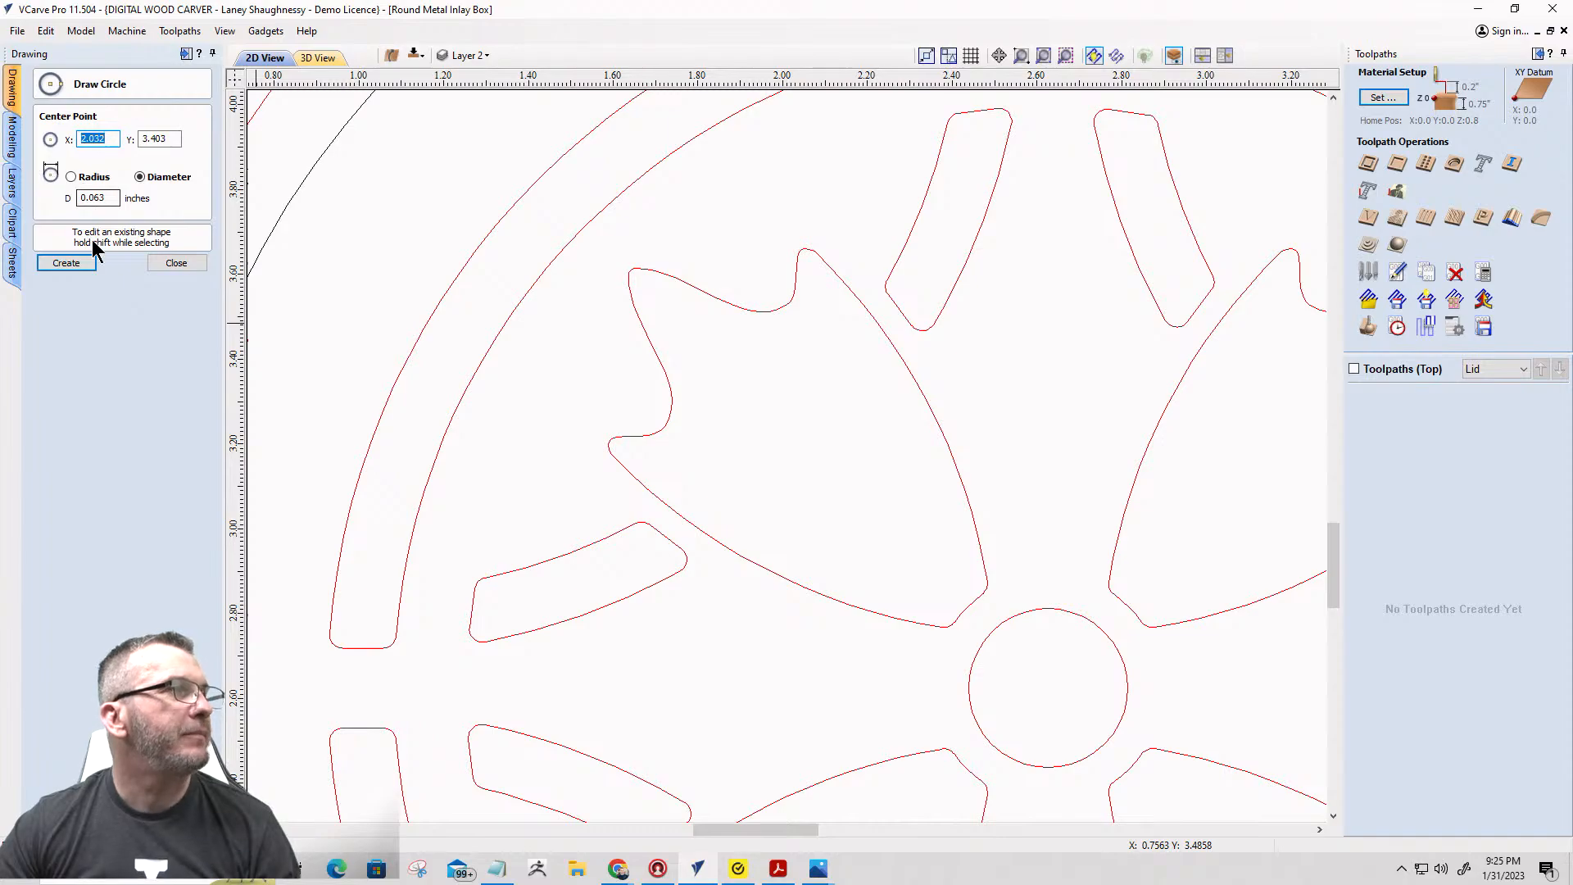
click(668, 303)
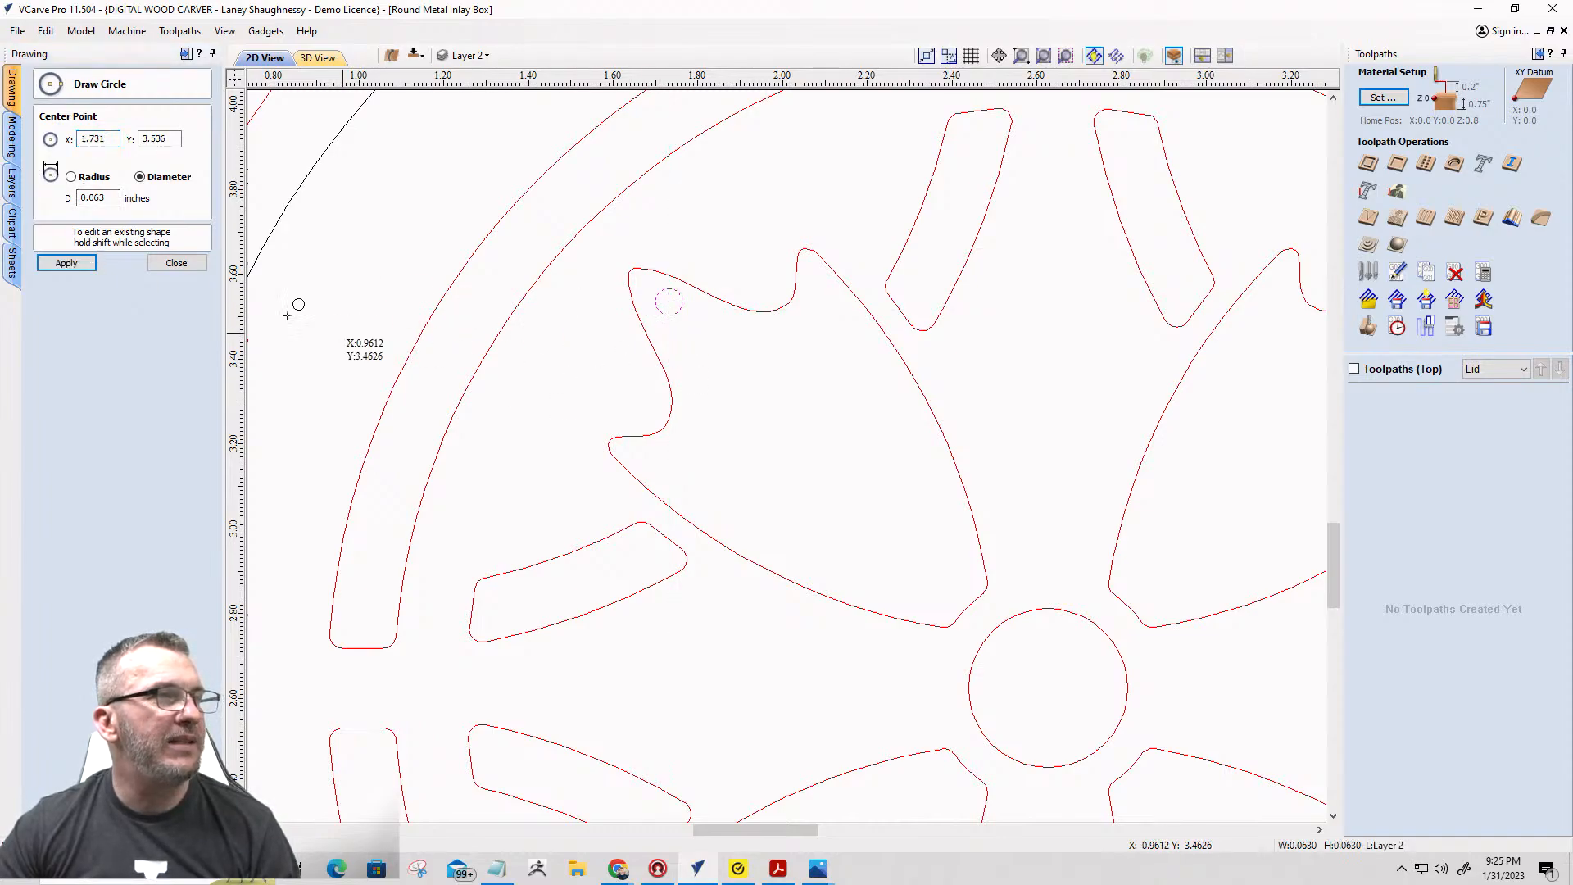
Leave the circle tool and move the 0.063 inch circle into the outer-left tip of the upper-left petal to compare the curves.
key(Escape)
scroll(574, 323, up, 3)
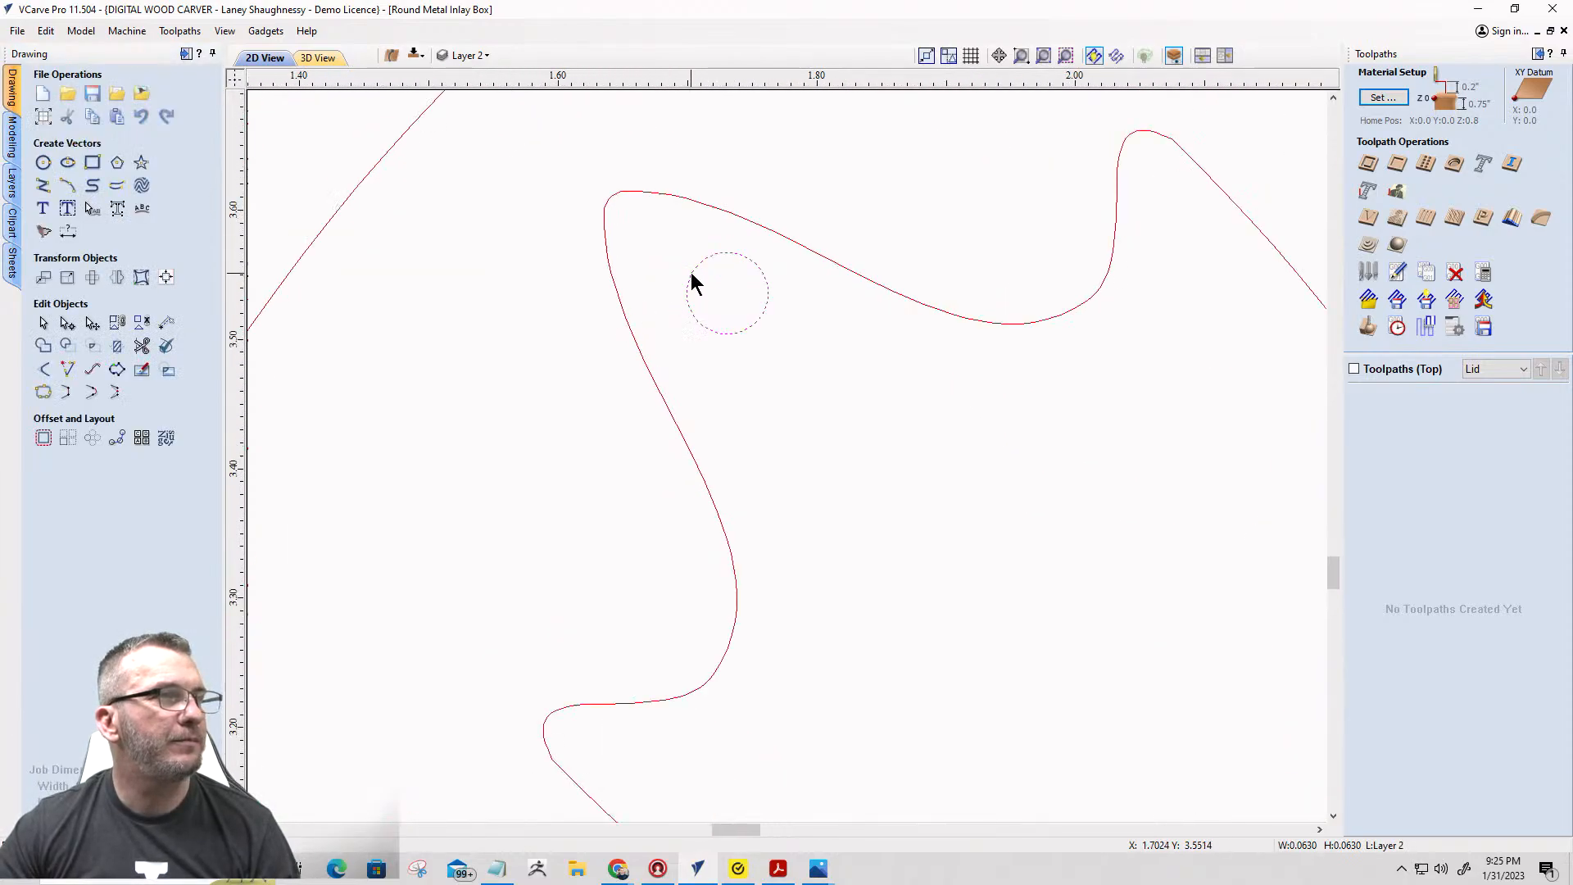
click(691, 268)
drag(690, 268, 610, 211)
scroll(610, 212, up, 5)
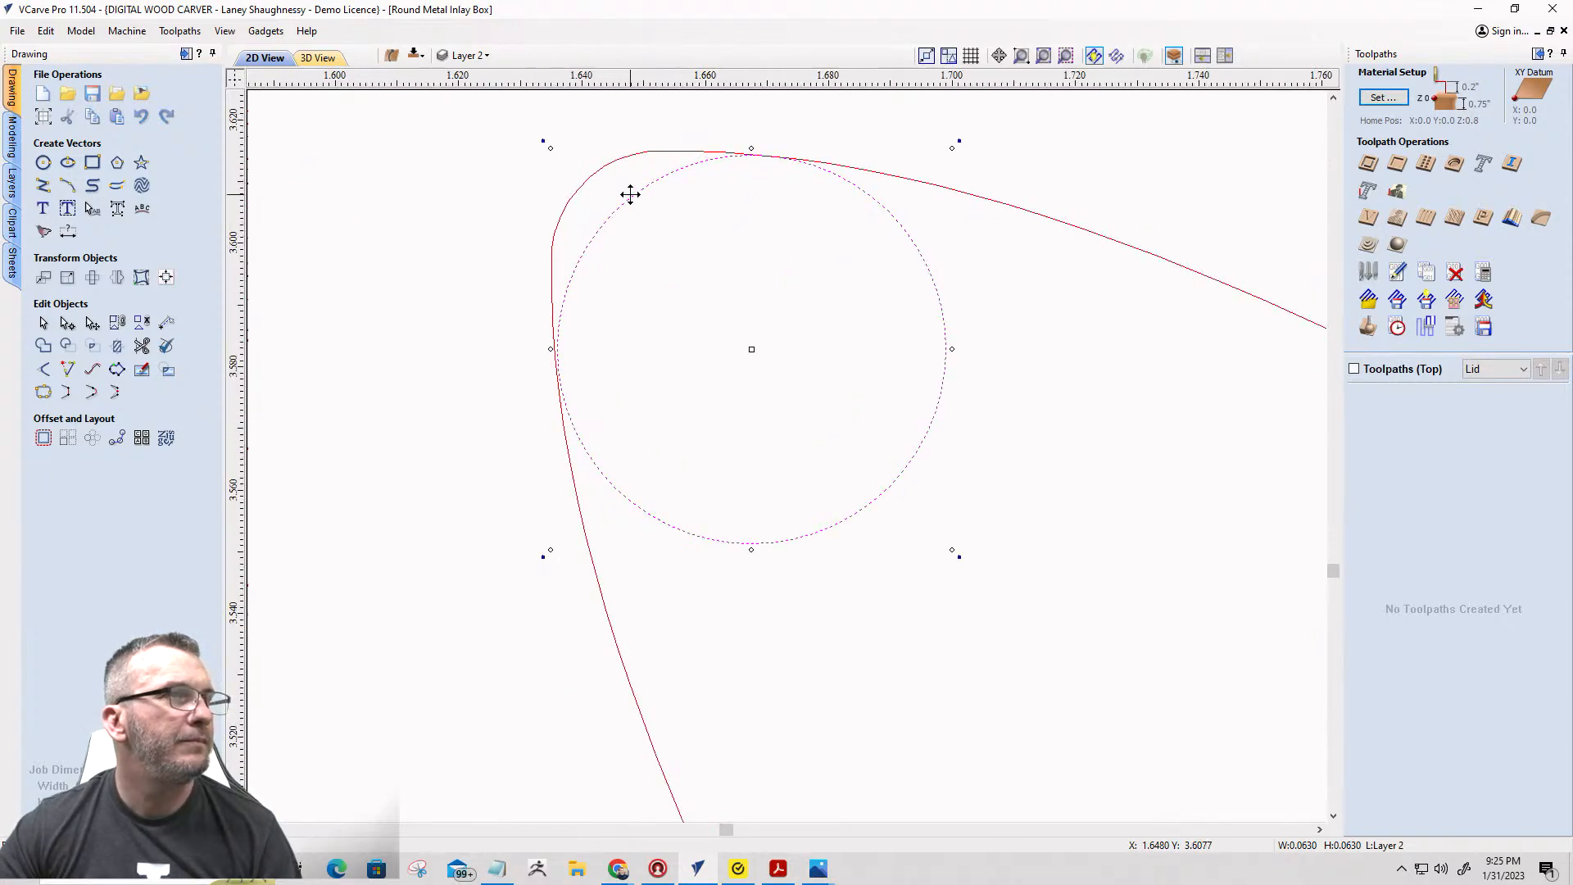
scroll(583, 213, up, 1)
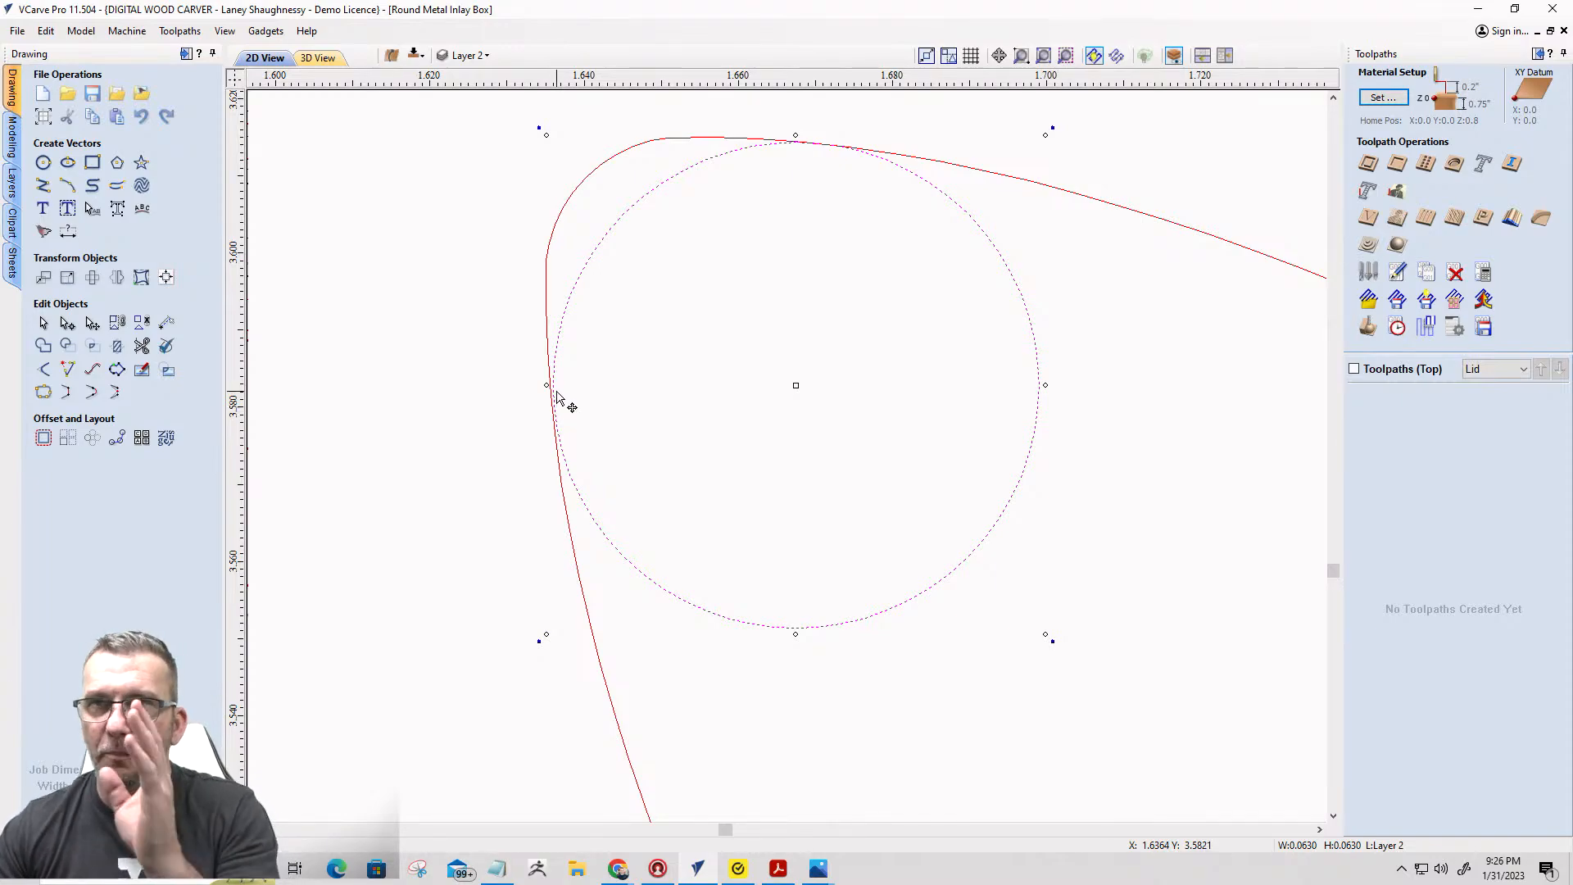
Draw a vertical line about 3.8 inches long down through the lid pattern's centre, starting at X 2.625, Y 4.4535.
scroll(554, 401, down, 8)
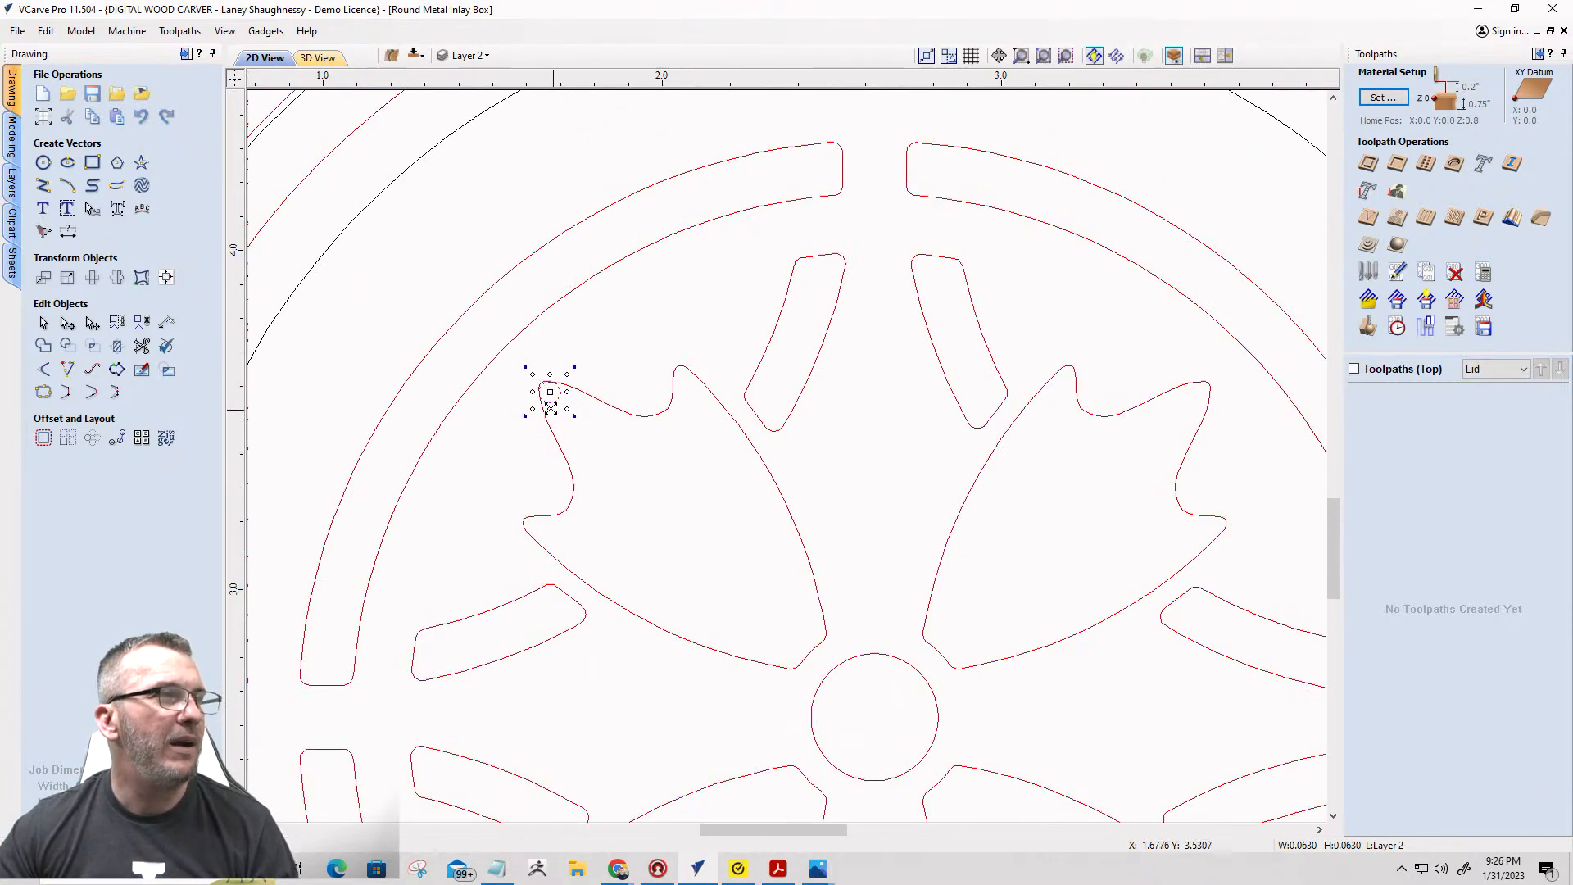
scroll(550, 407, down, 3)
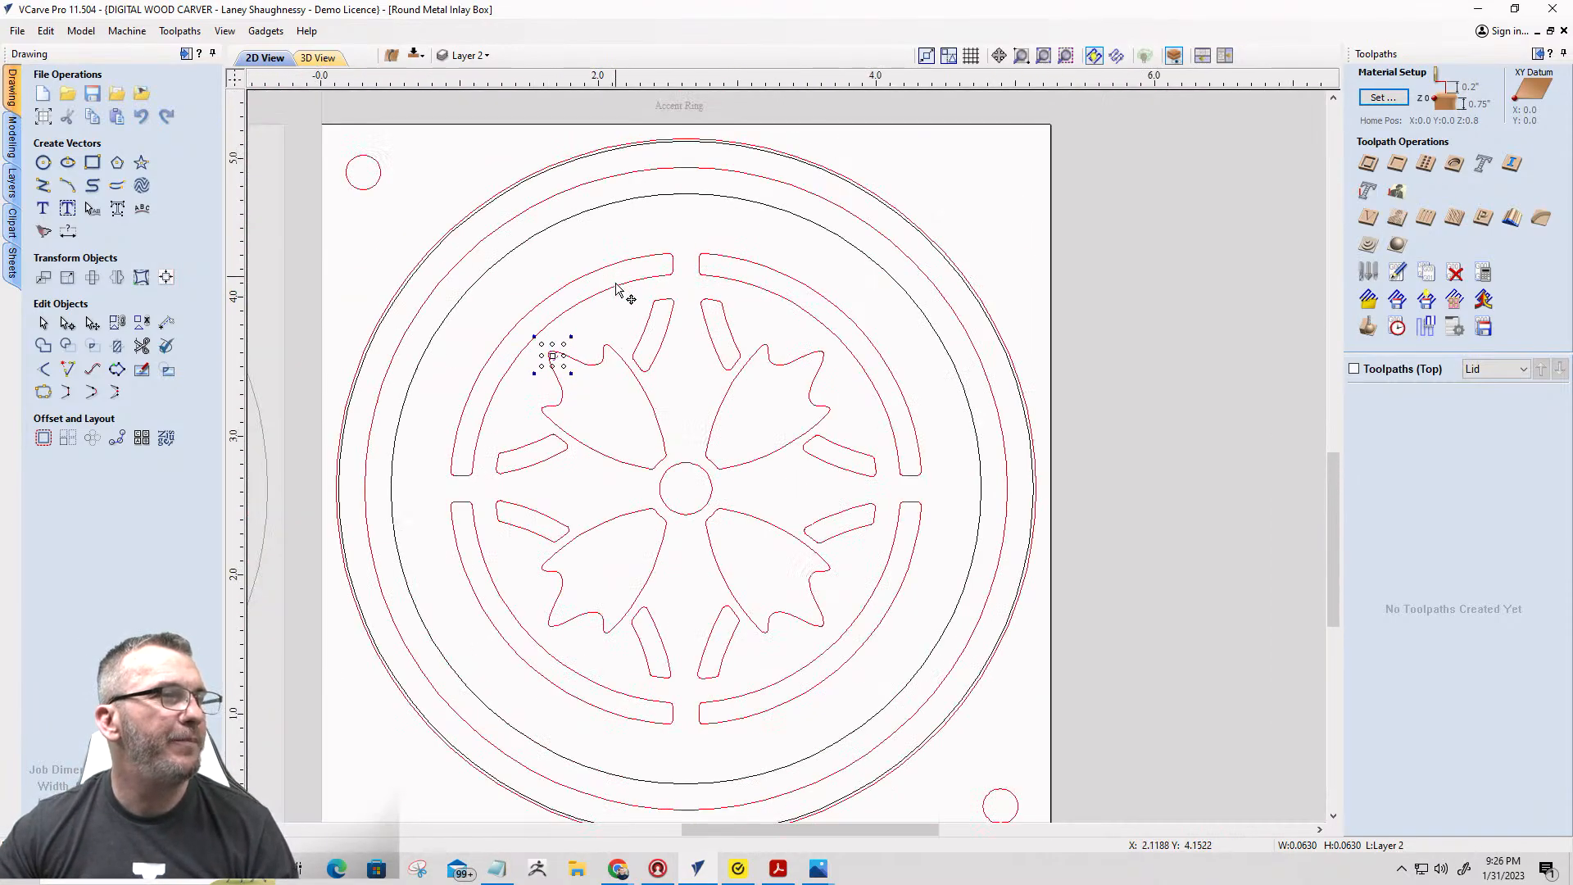
click(41, 191)
scroll(762, 361, down, 3)
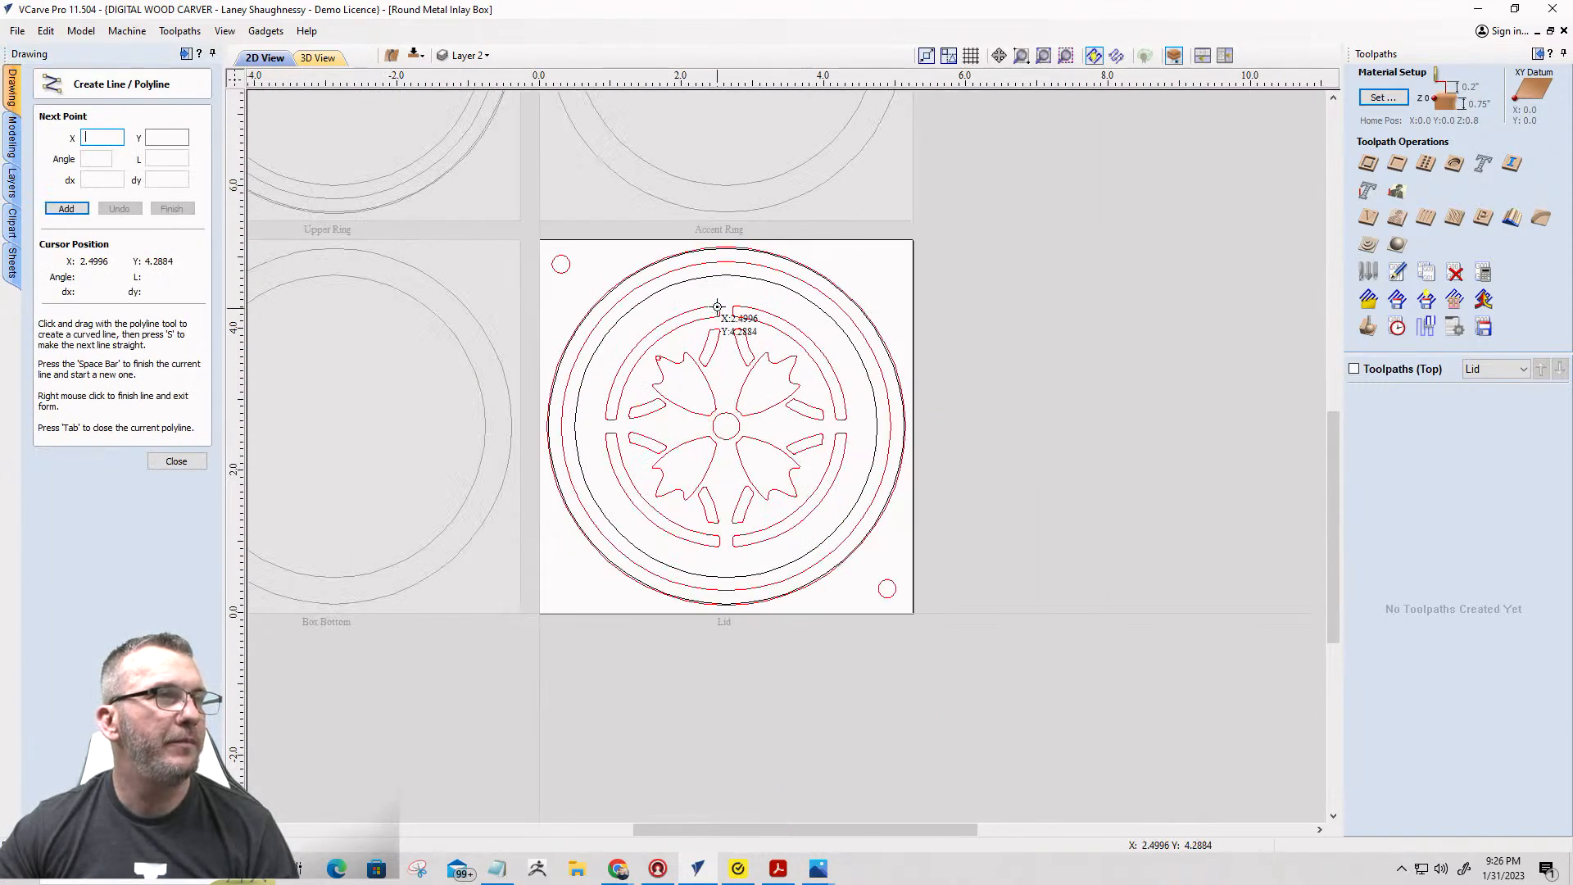
click(725, 295)
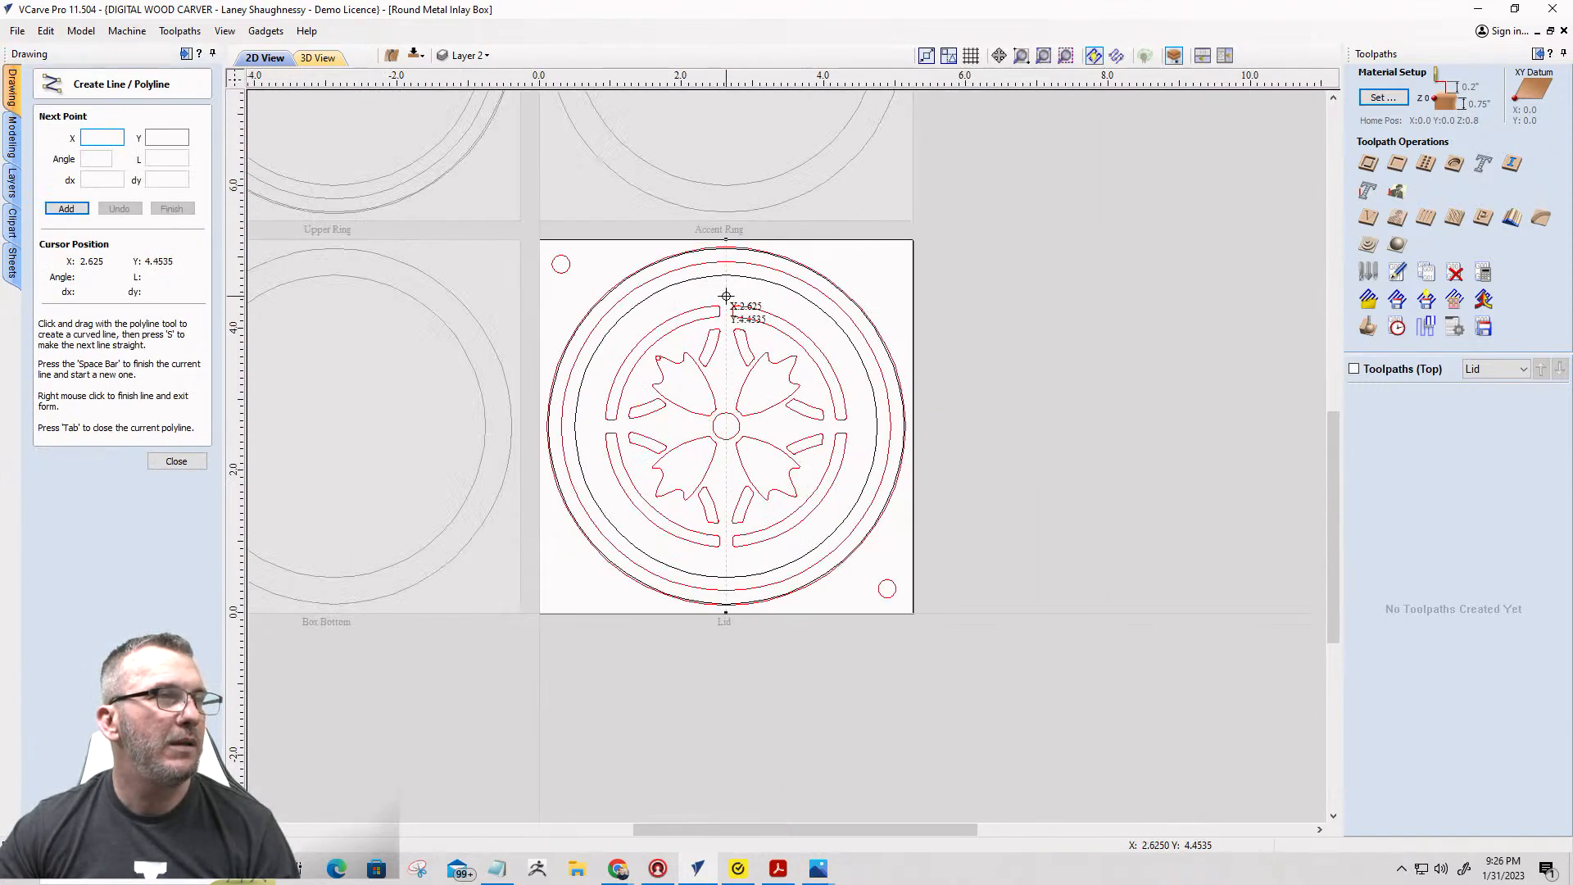
click(725, 567)
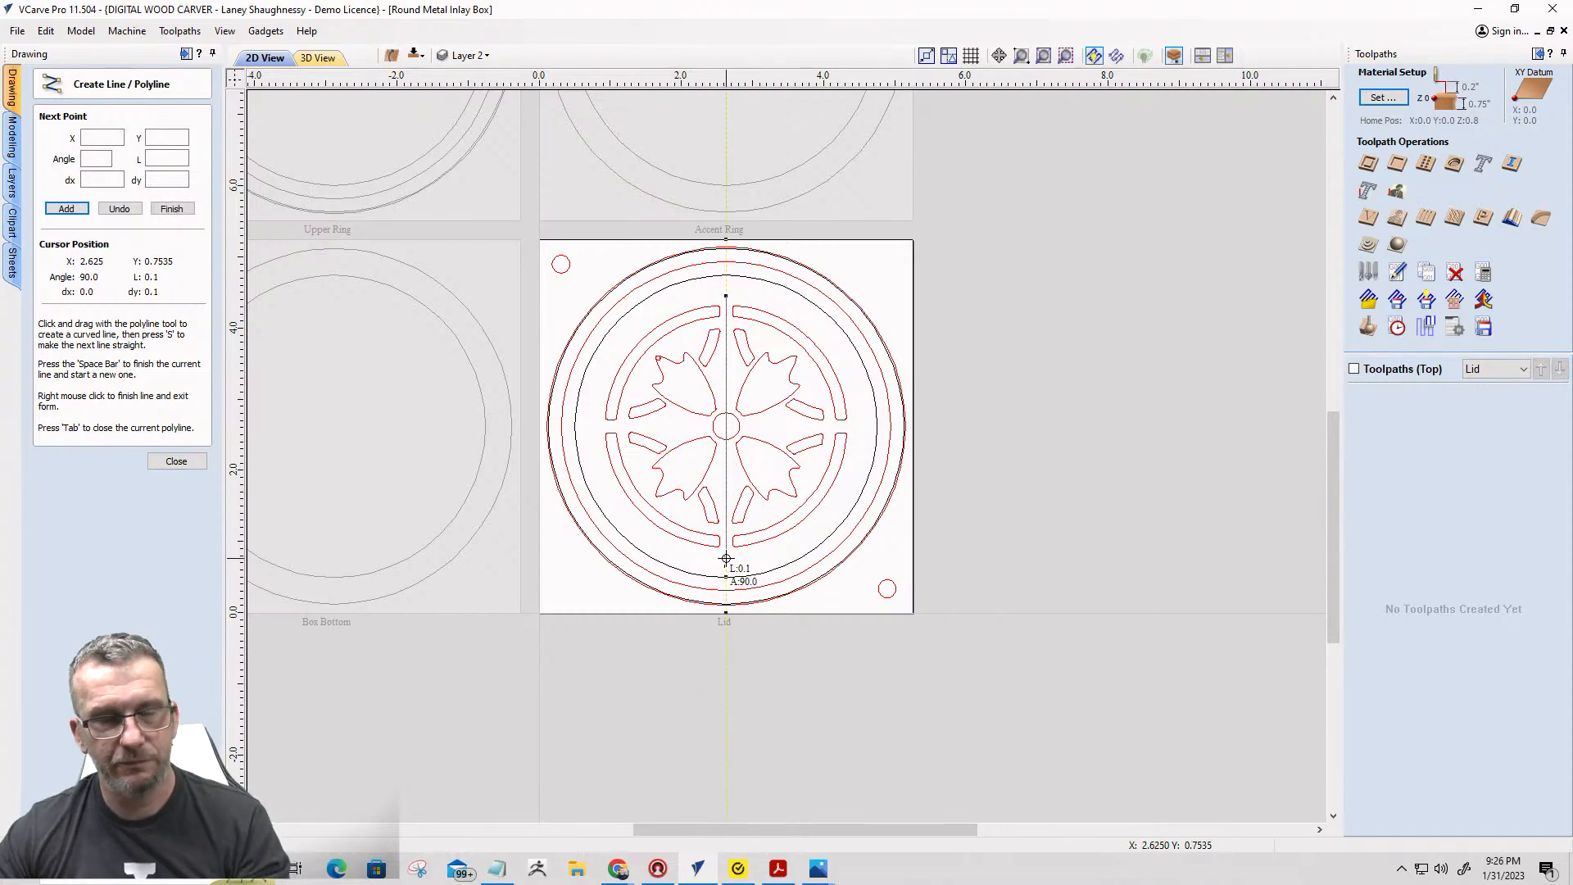
key(space)
click(176, 461)
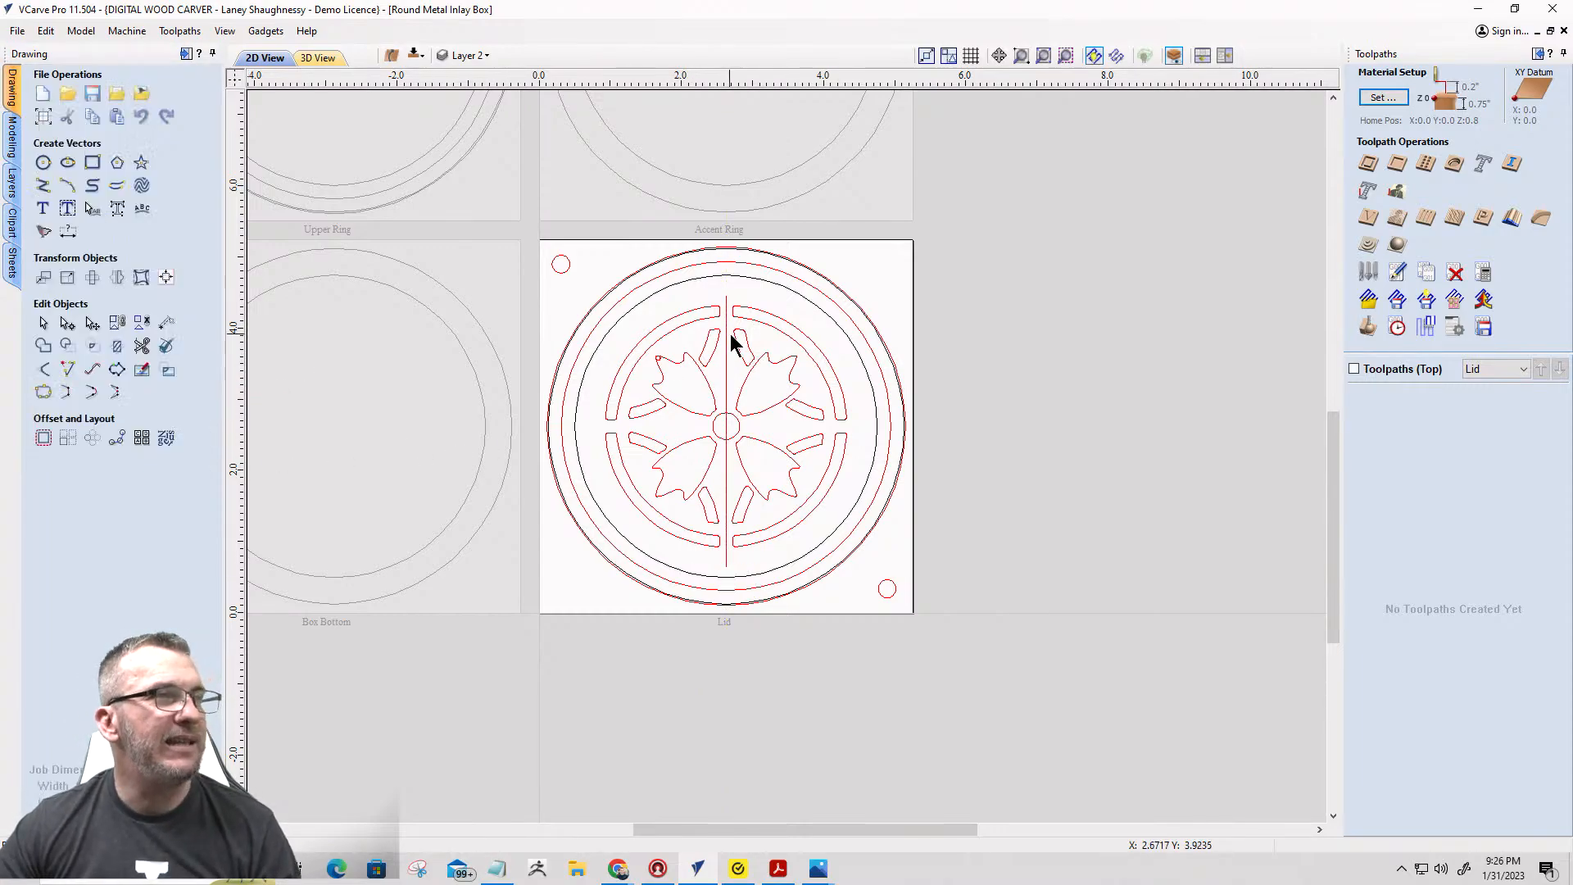
Make a rotated copy of the vertical centre line and turn the copy horizontal, keeping the original vertical.
click(729, 327)
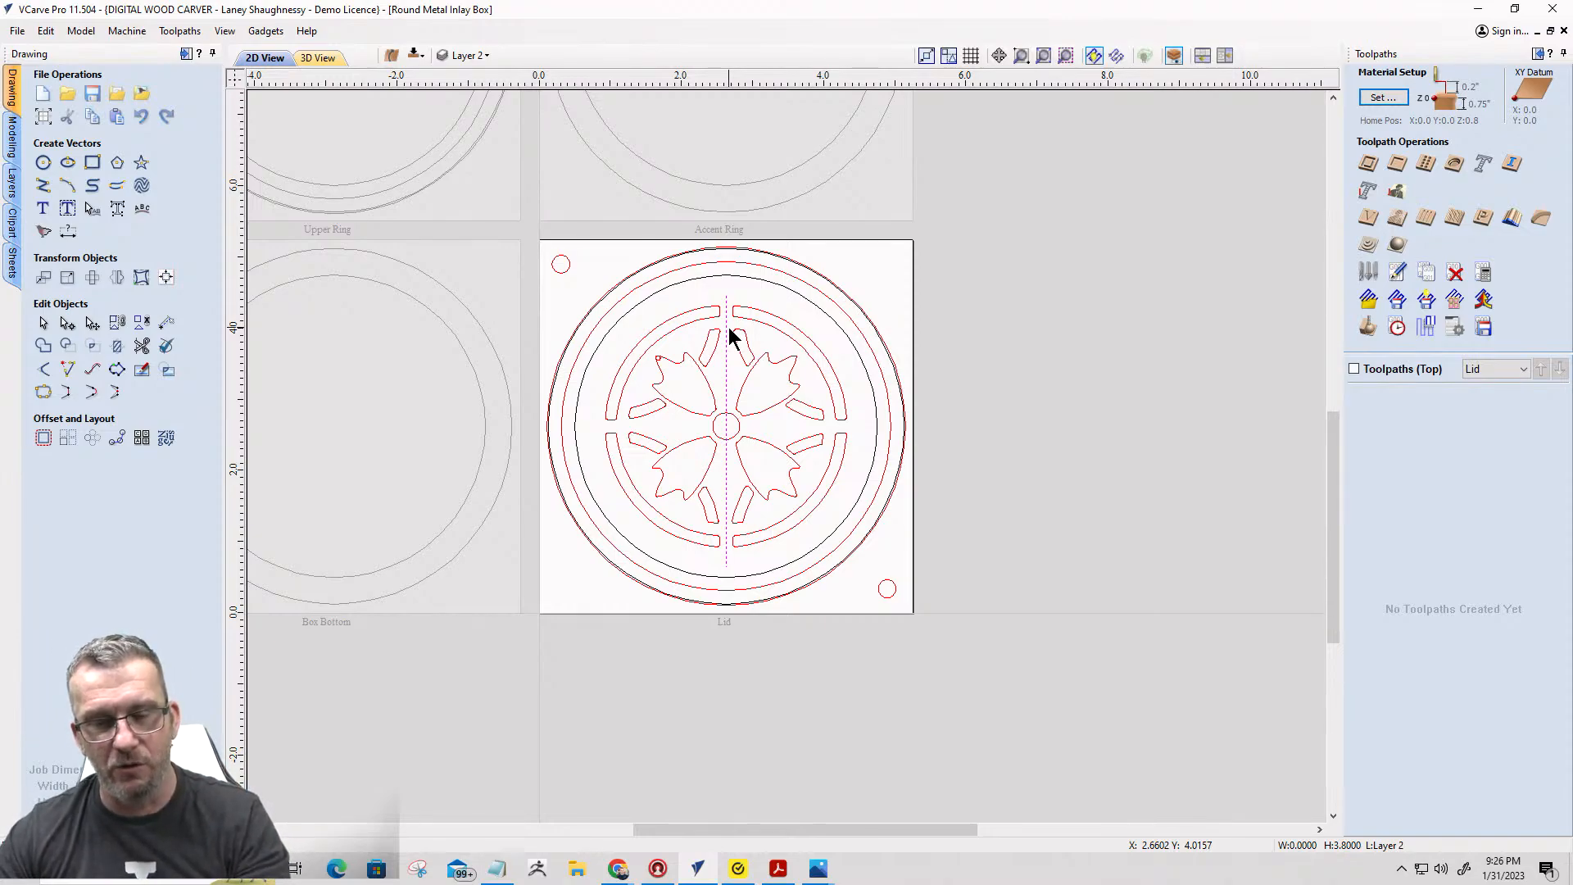
click(729, 328)
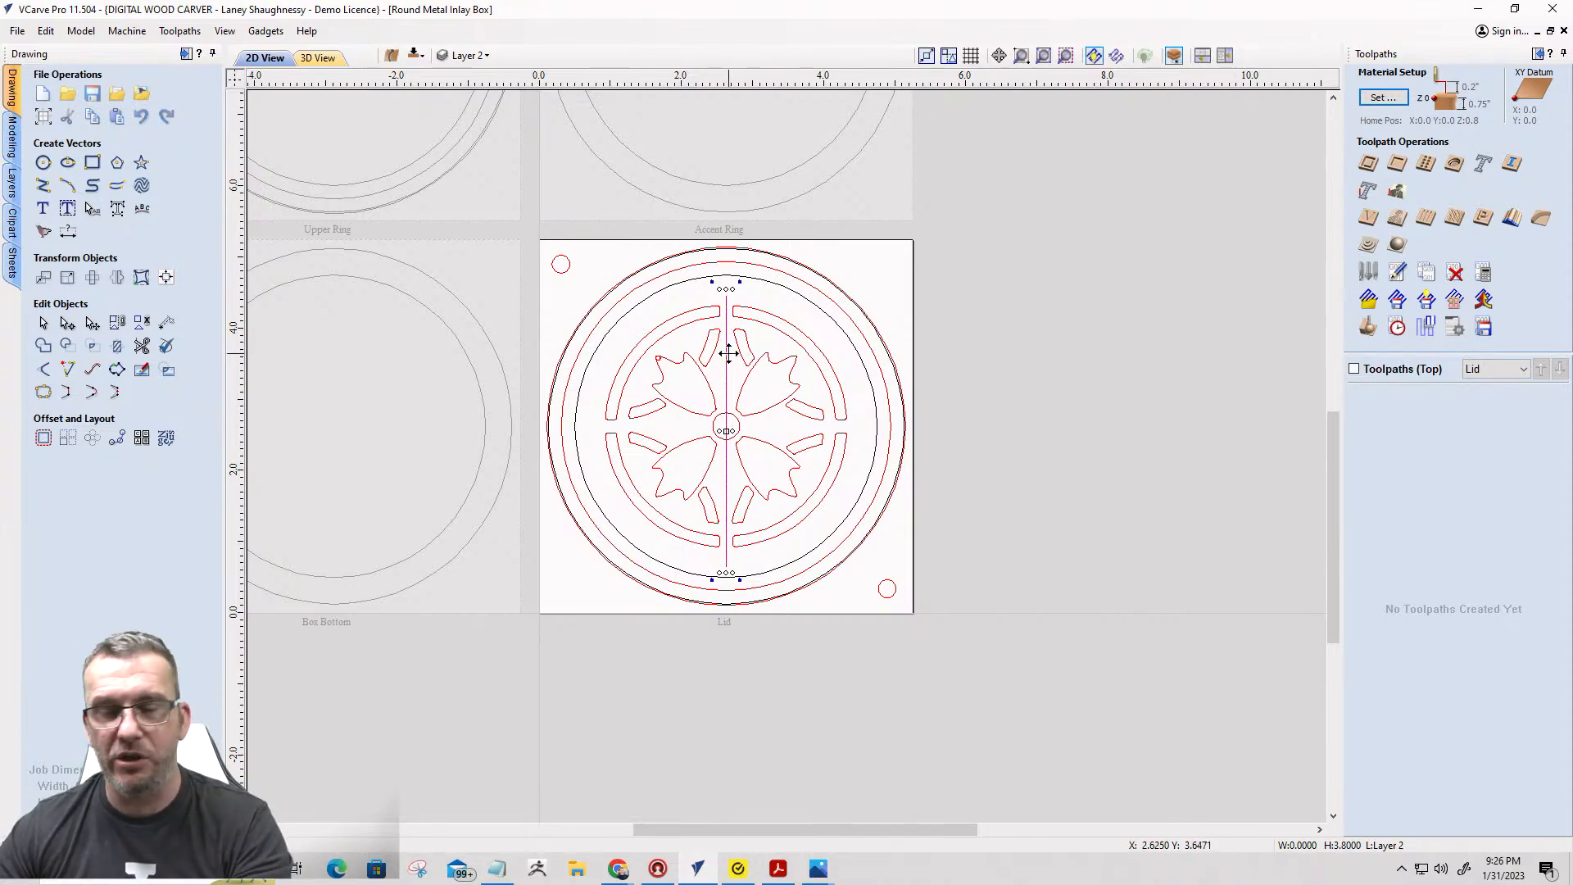
key(4)
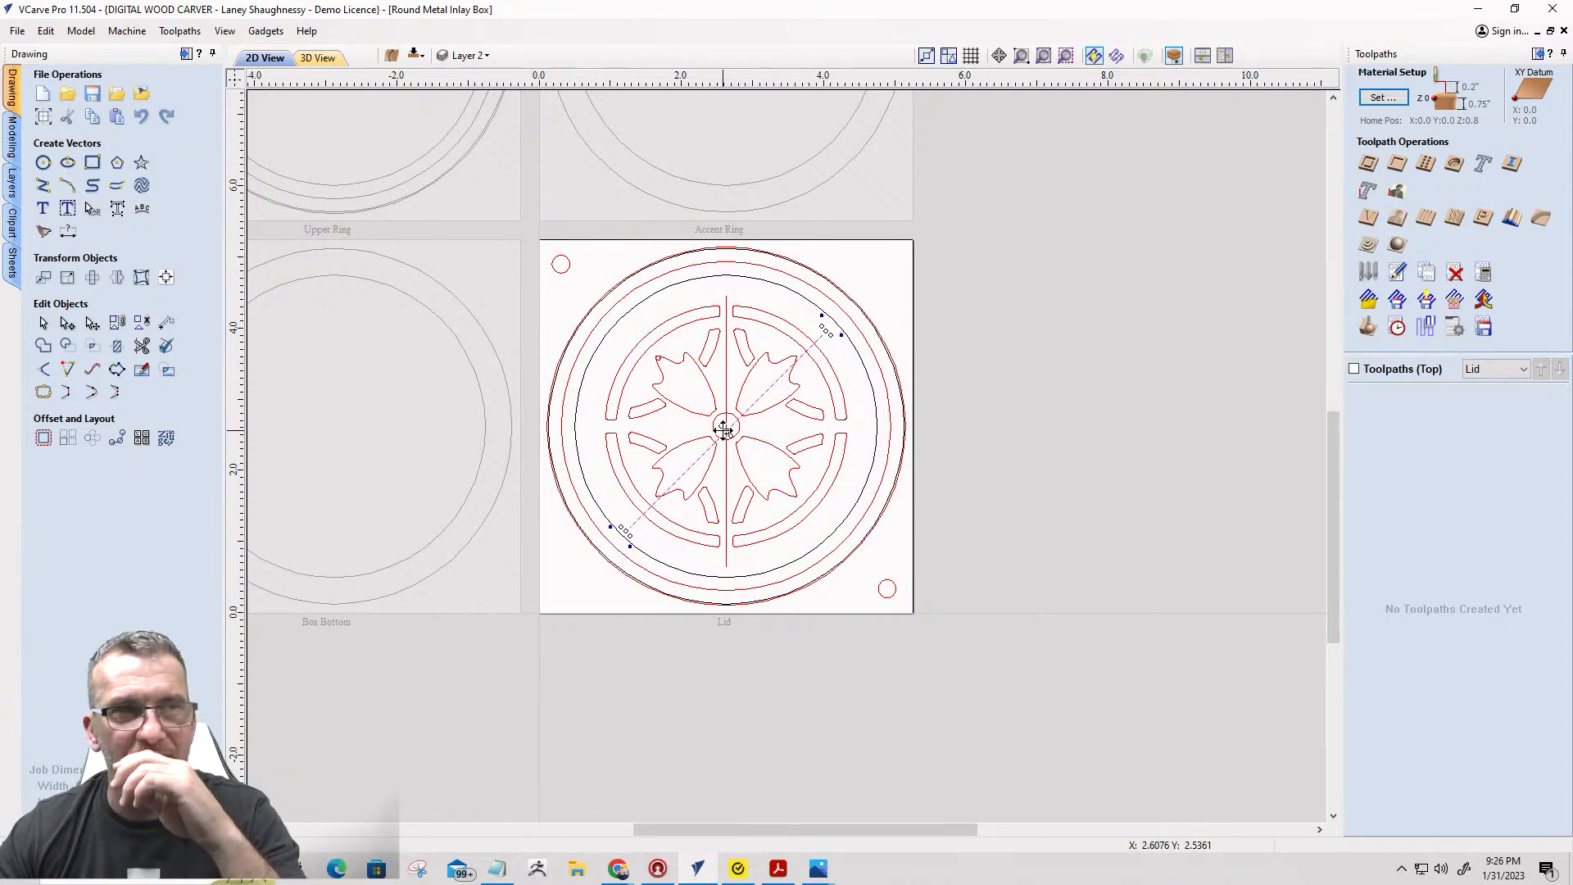
scroll(724, 434, up, 4)
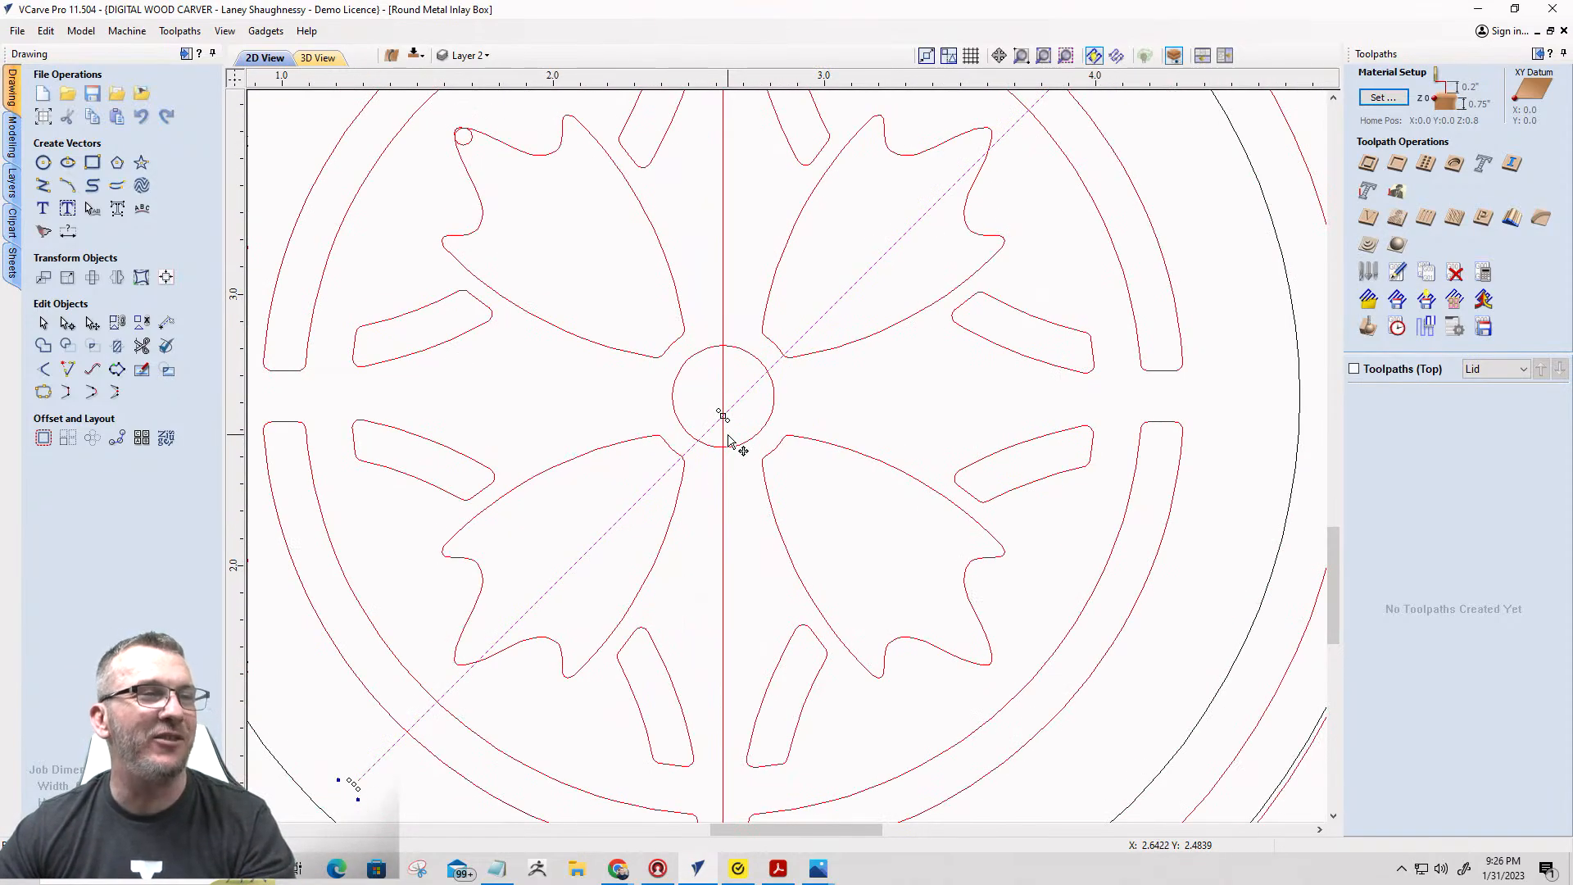
scroll(727, 438, down, 3)
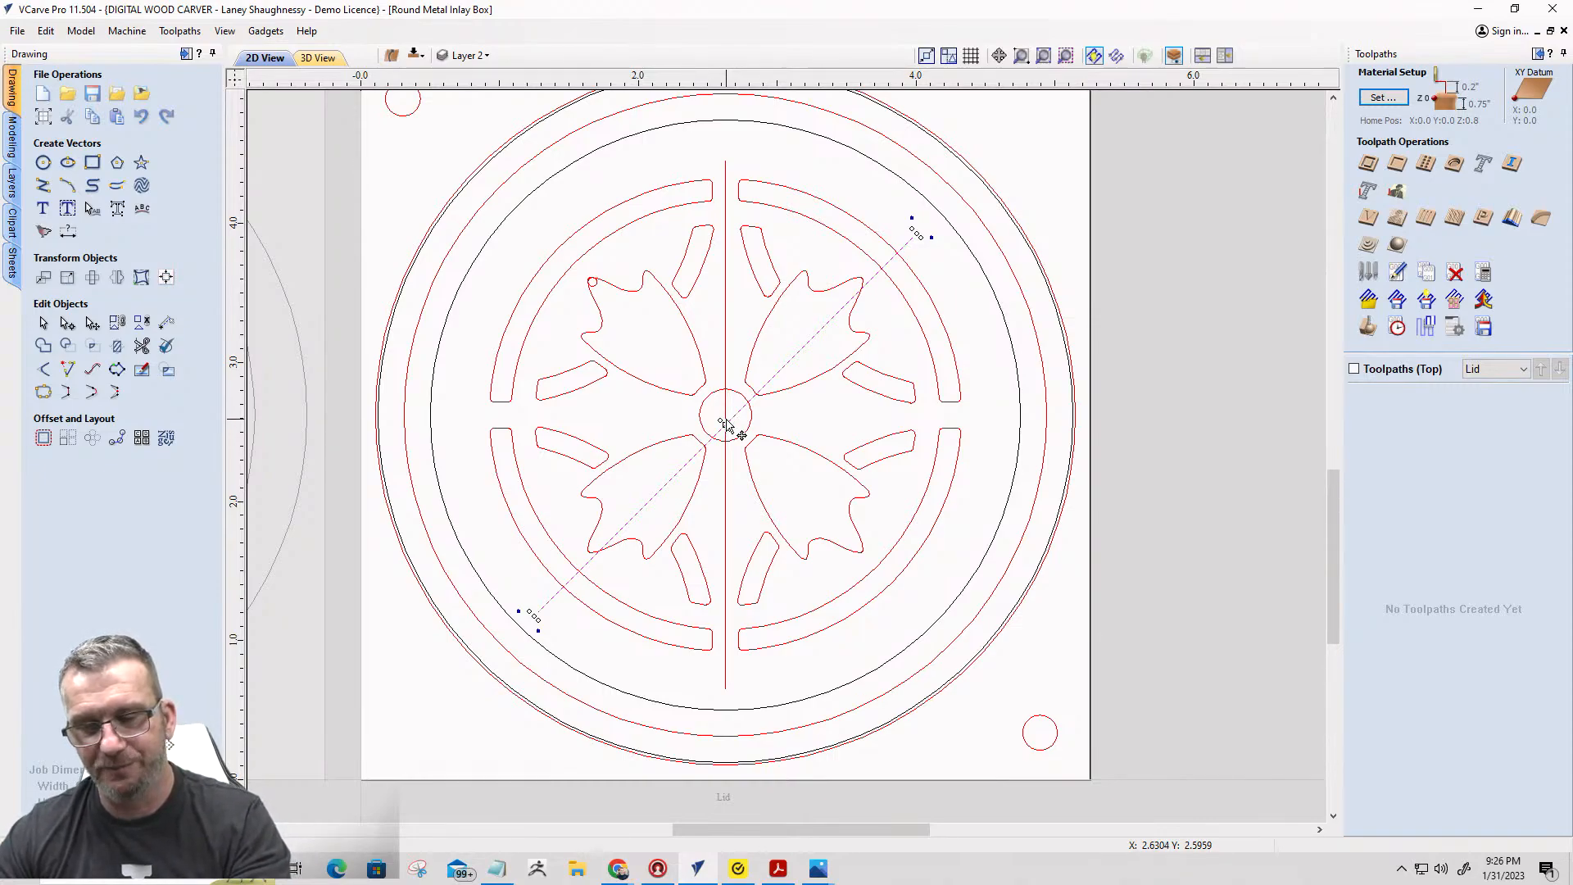
key(9)
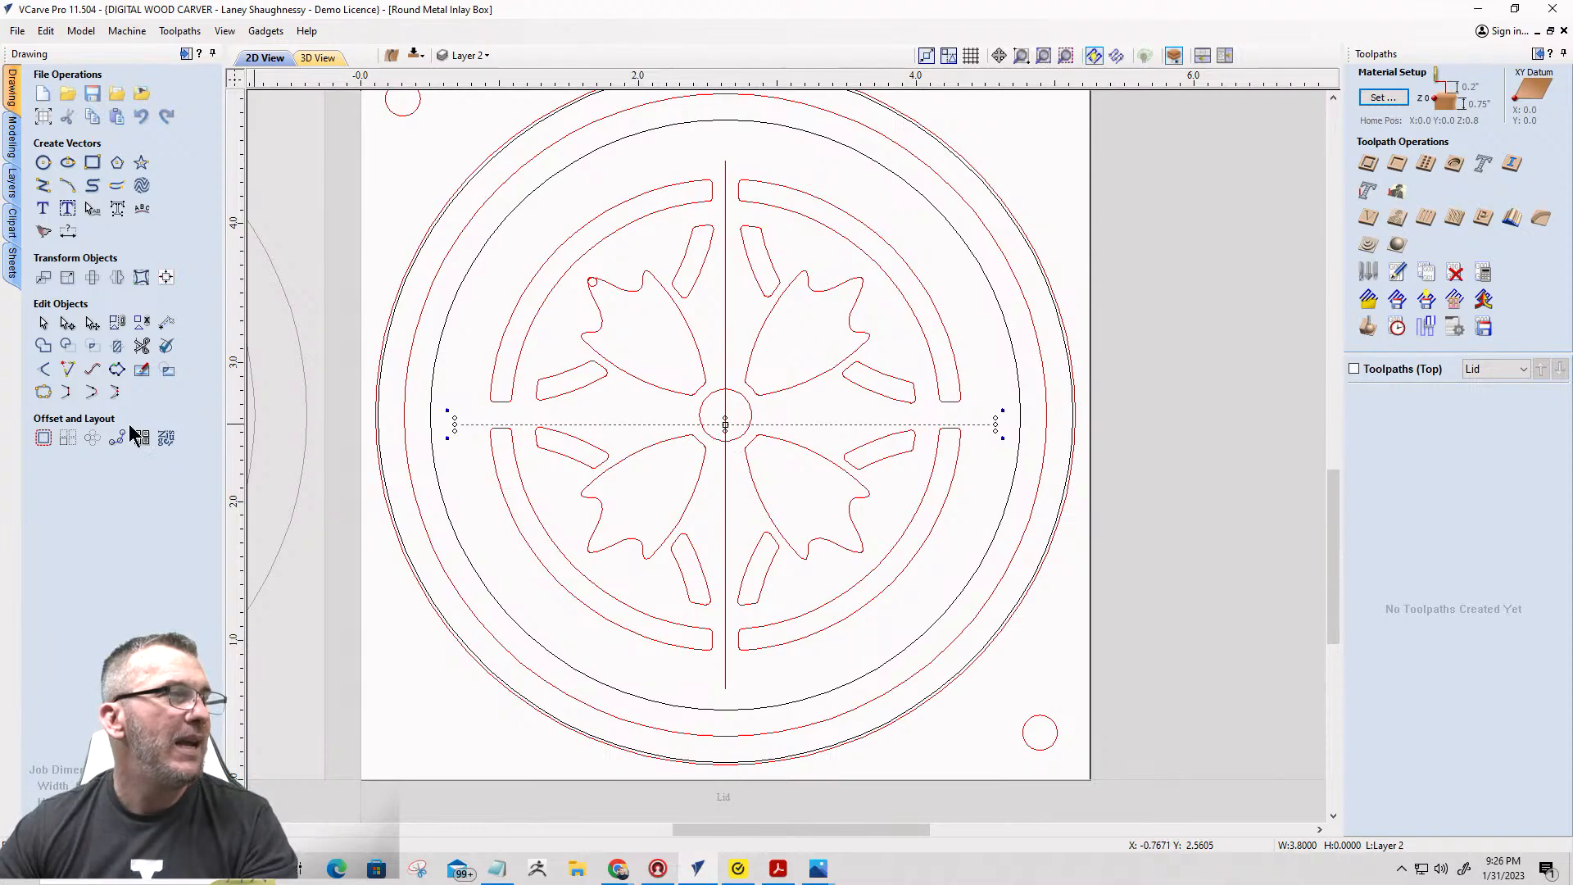
Align the horizontal line to the material's vertical centre and the vertical line to the material's horizontal centre.
click(166, 278)
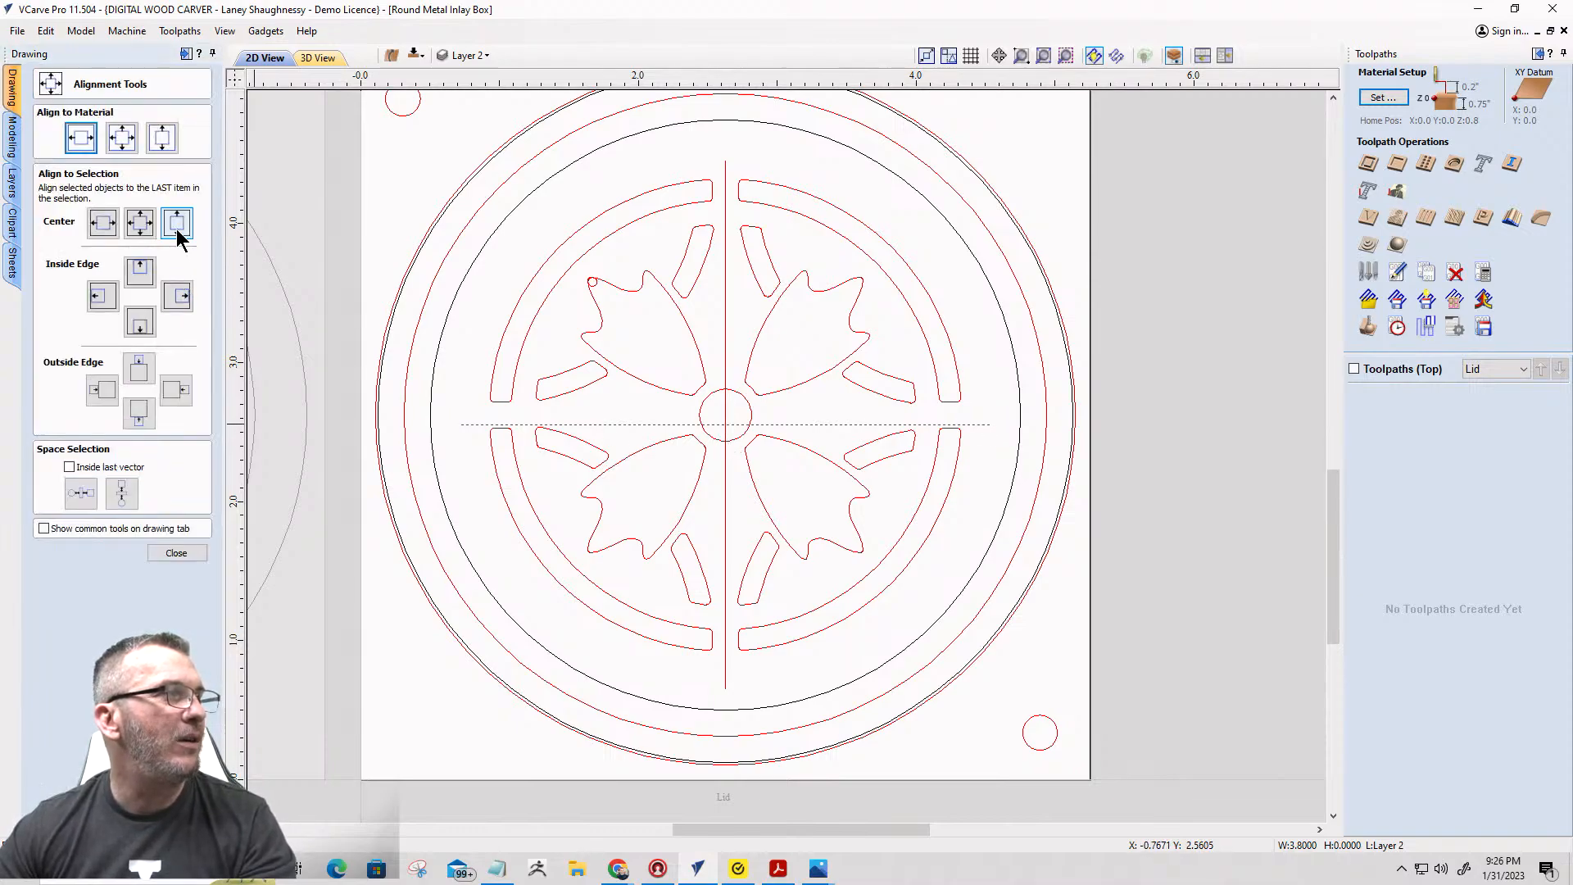
click(167, 139)
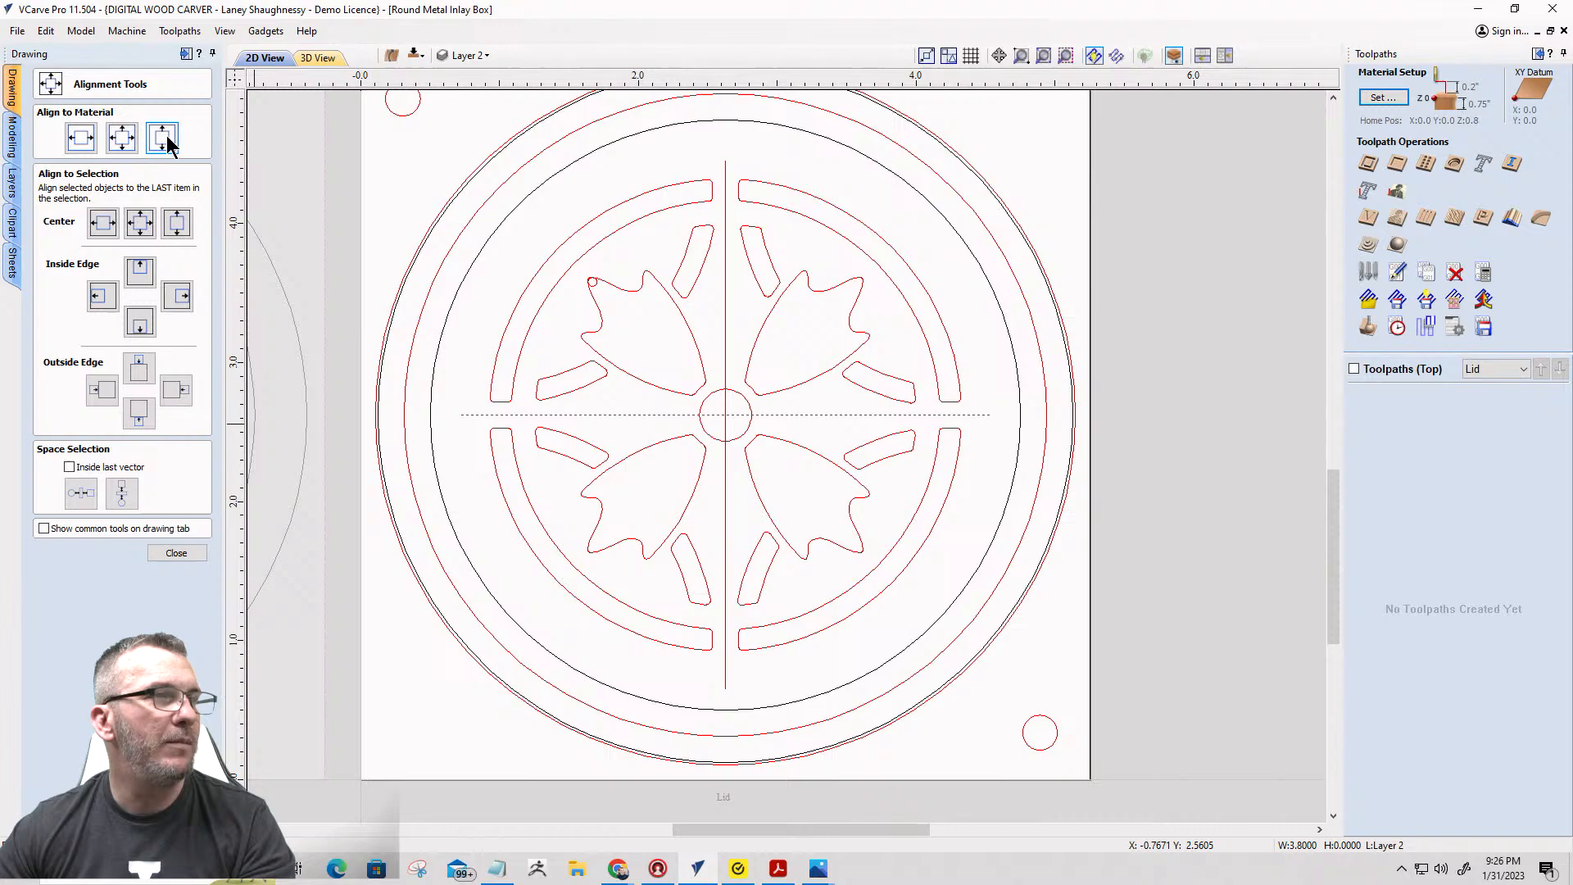
click(725, 367)
click(81, 137)
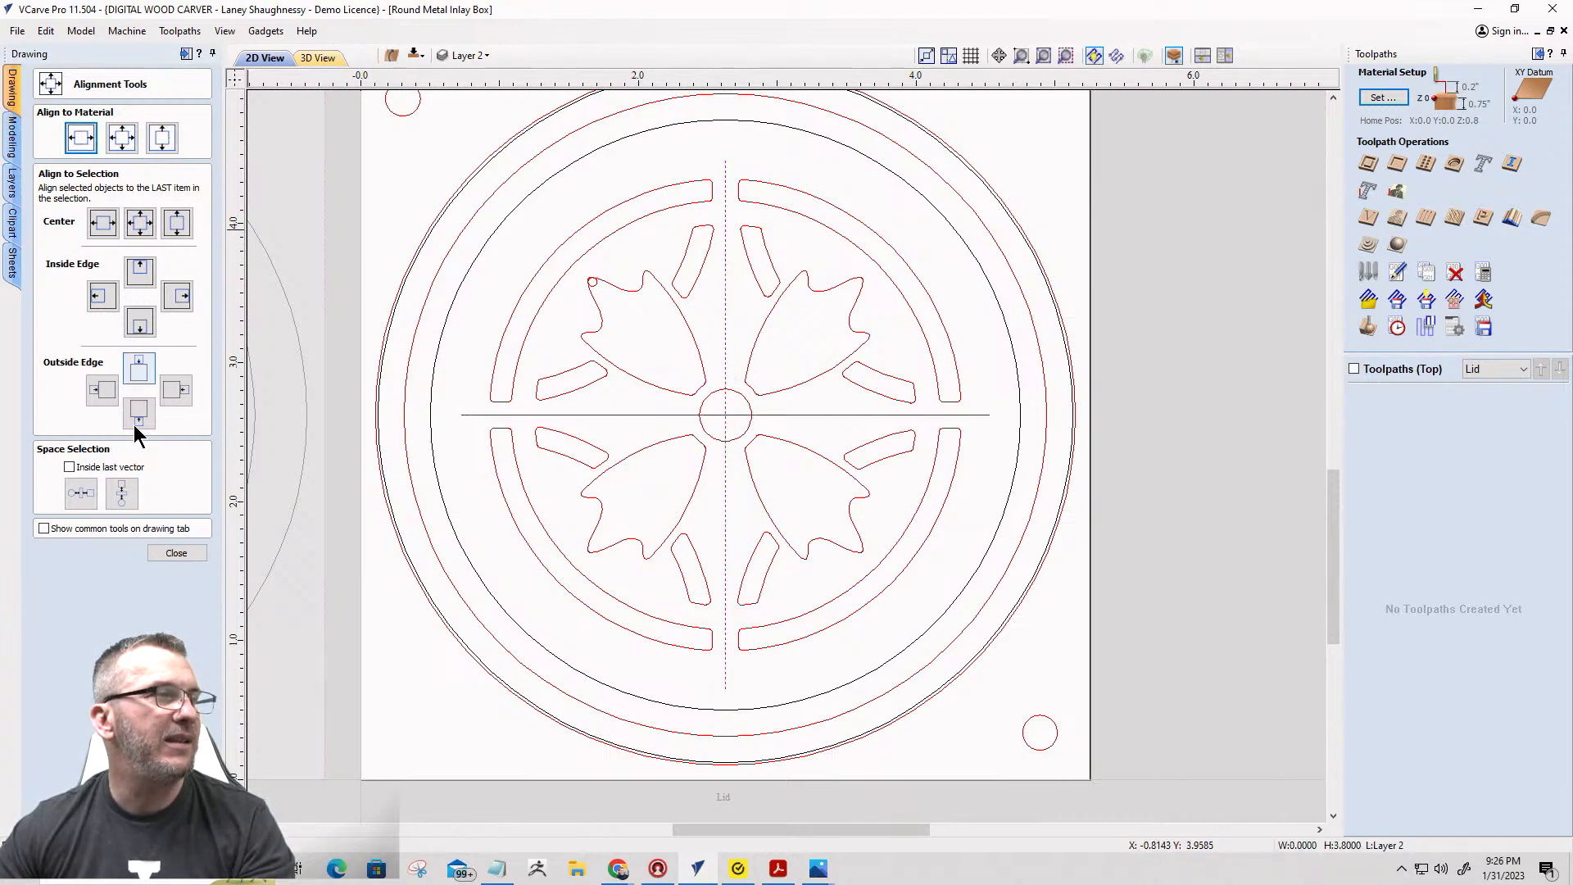
click(175, 553)
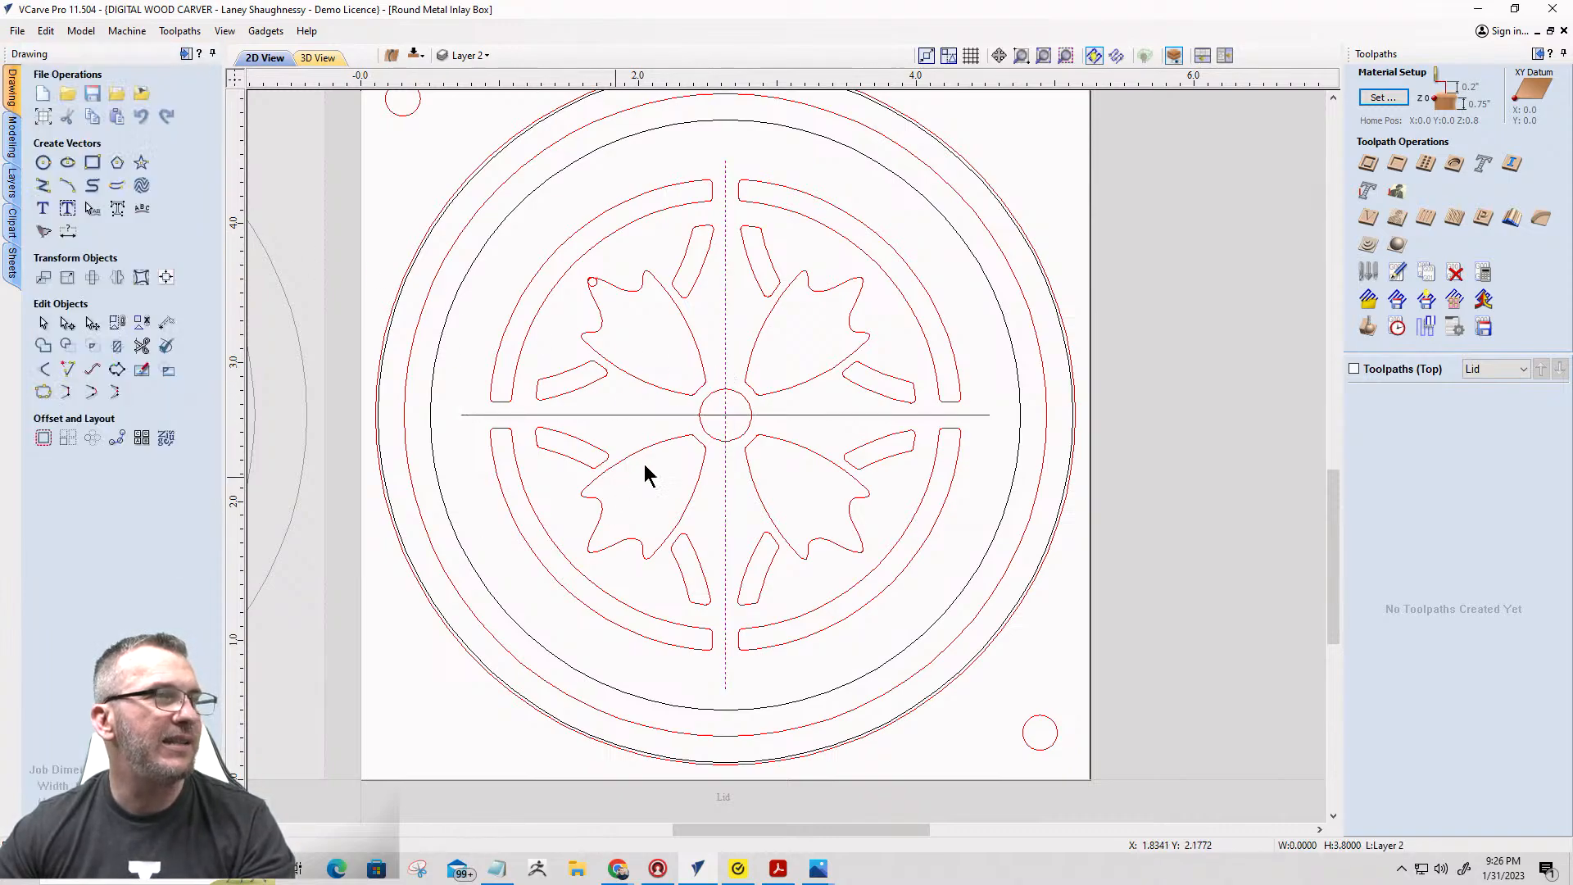
Select both centre lines, try to rotate them together by 45 degrees, and undo the rotation.
shift+click(719, 410)
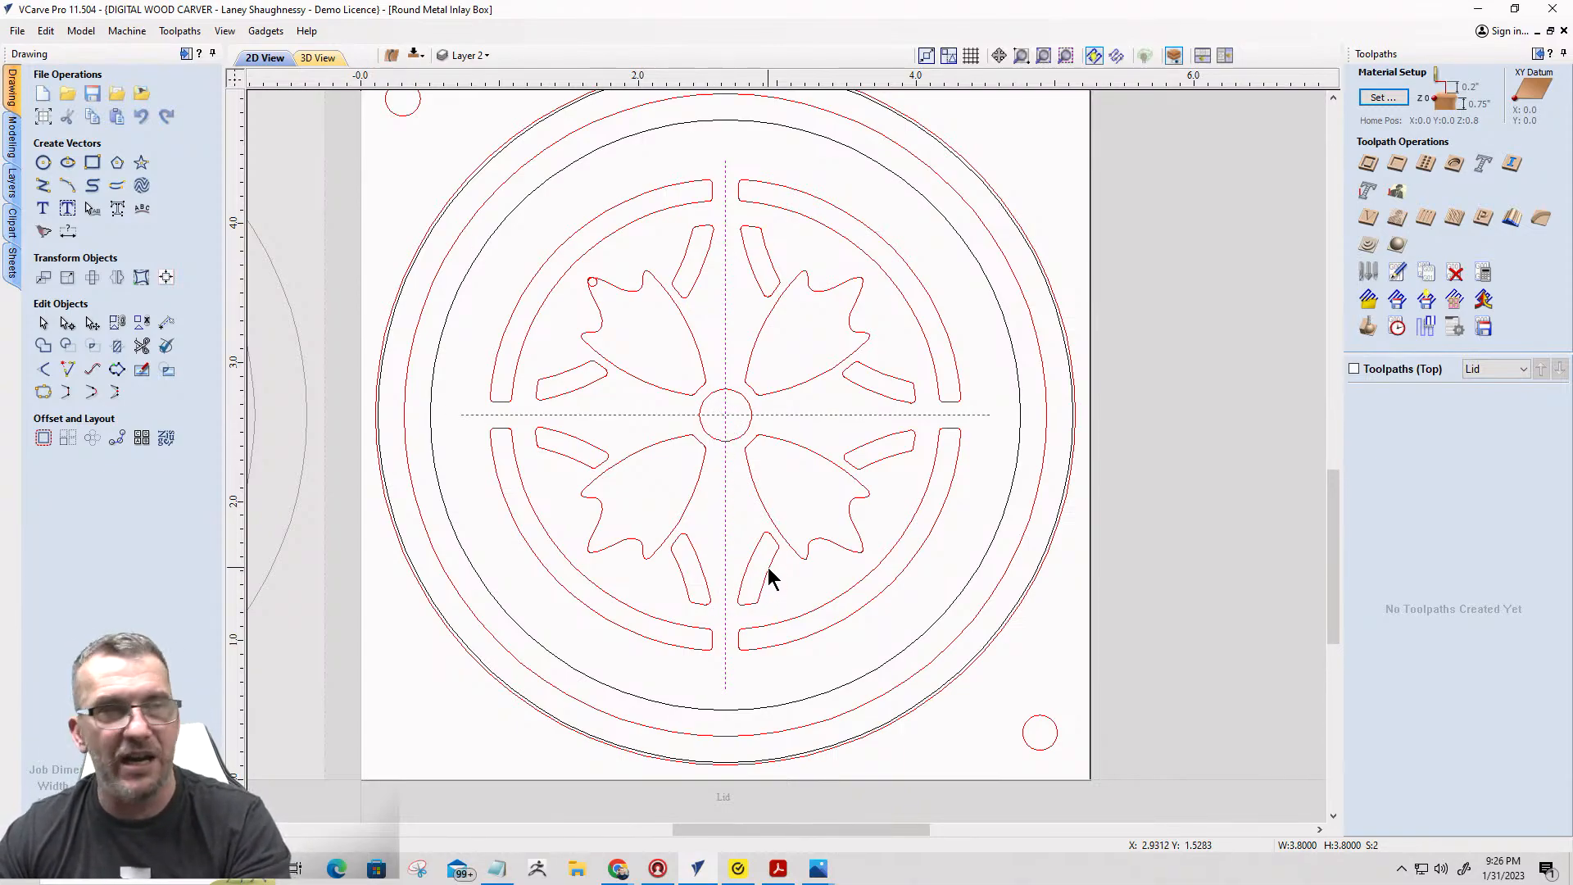
key(4)
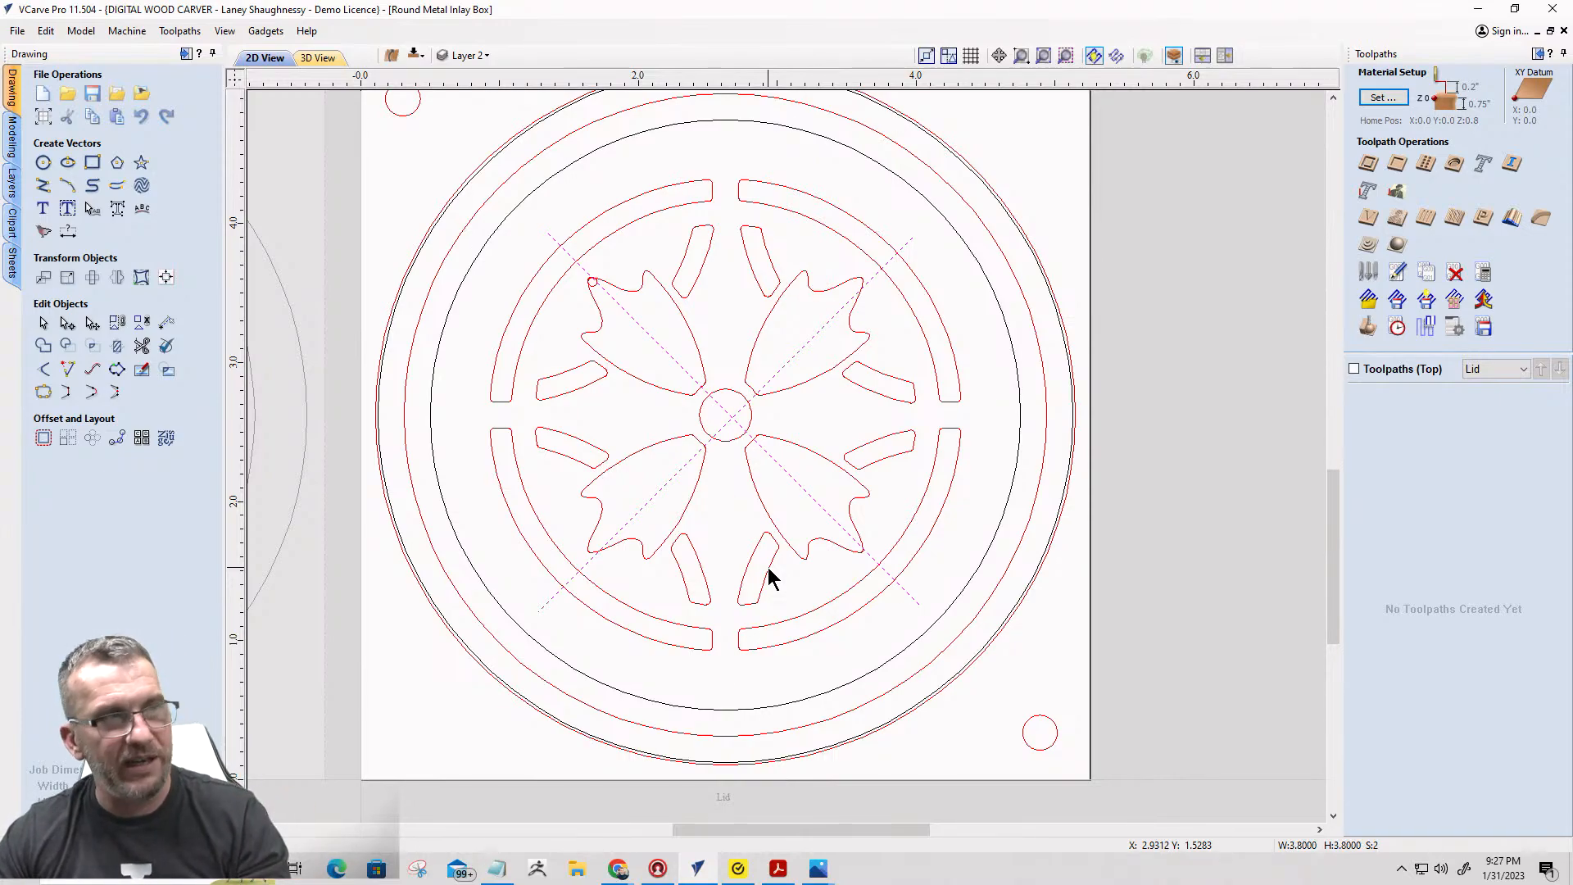
key(ctrl+z)
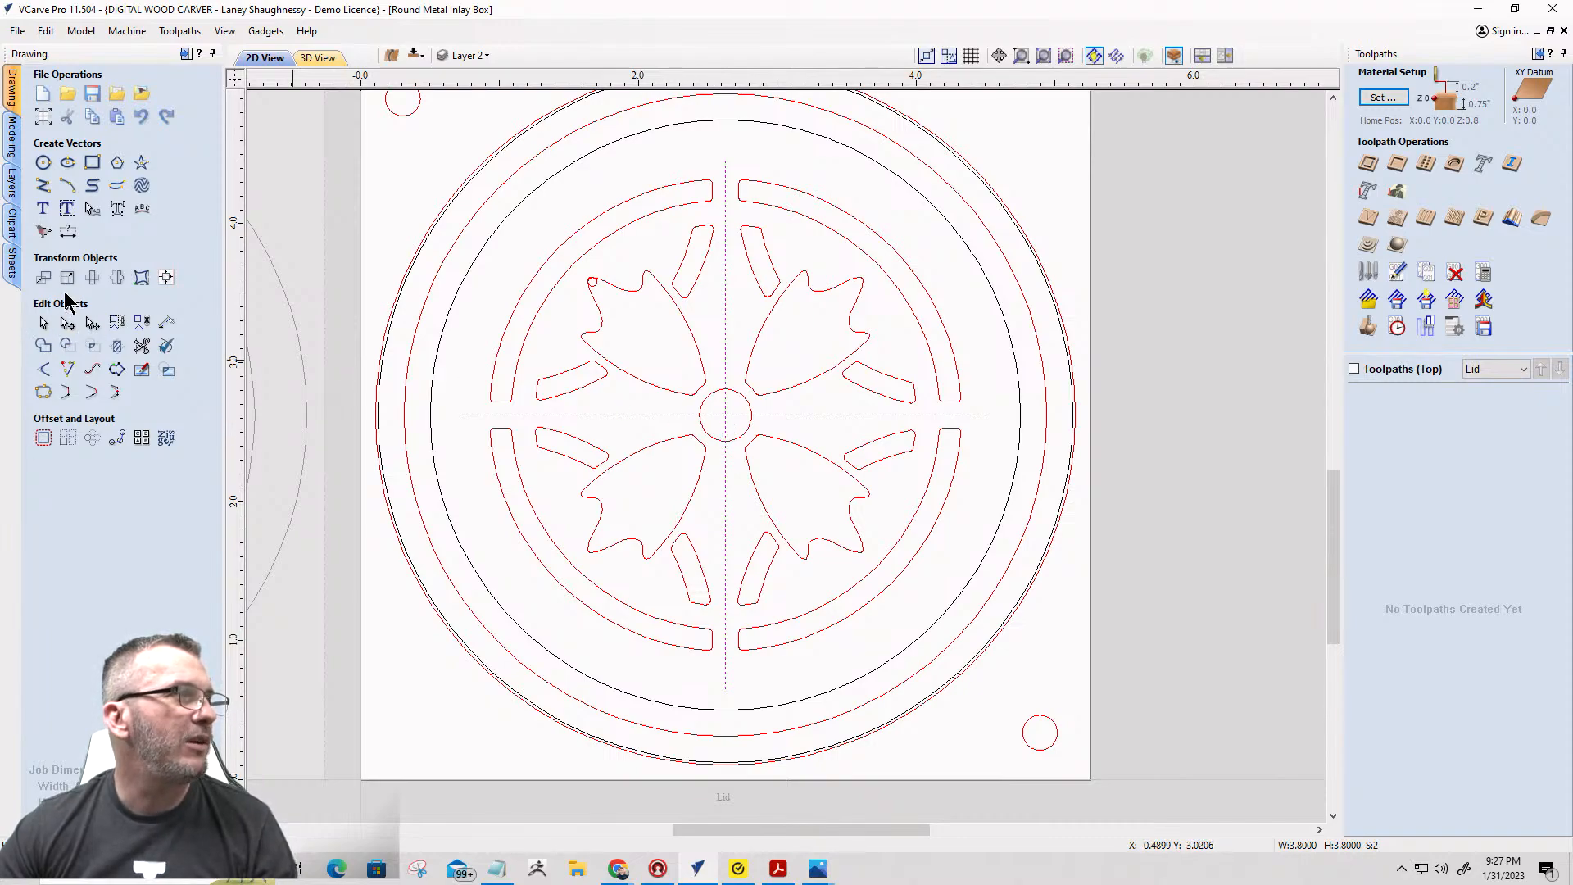
Try to rotate both centre lines by a relative 45 degrees about pivot X 0, Y 0, undo it and leave the Rotate tool.
click(92, 278)
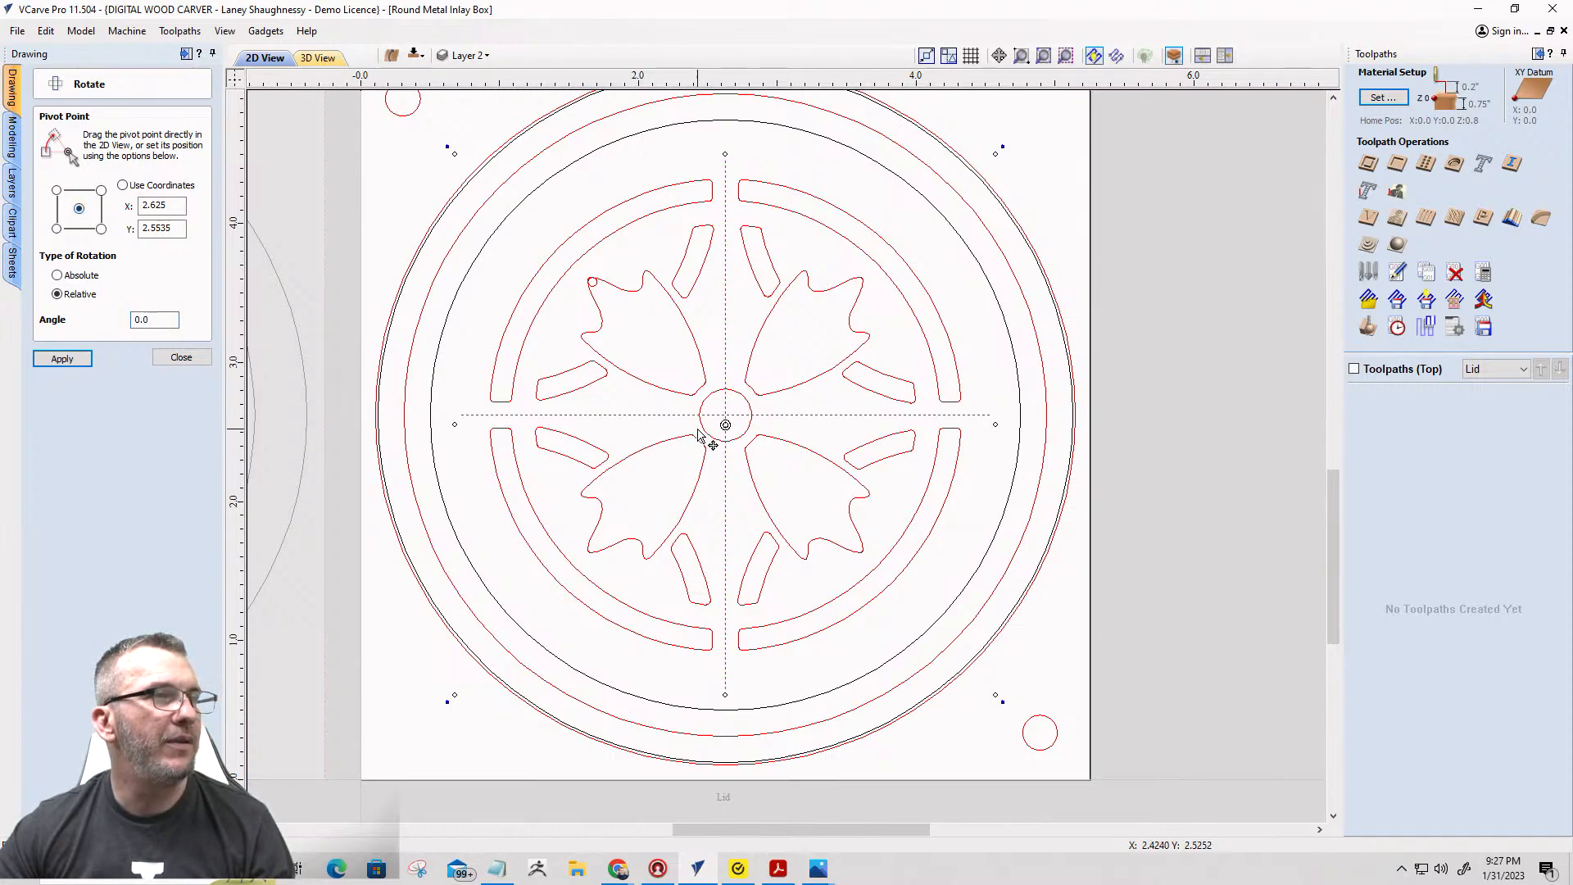
scroll(700, 434, up, 1)
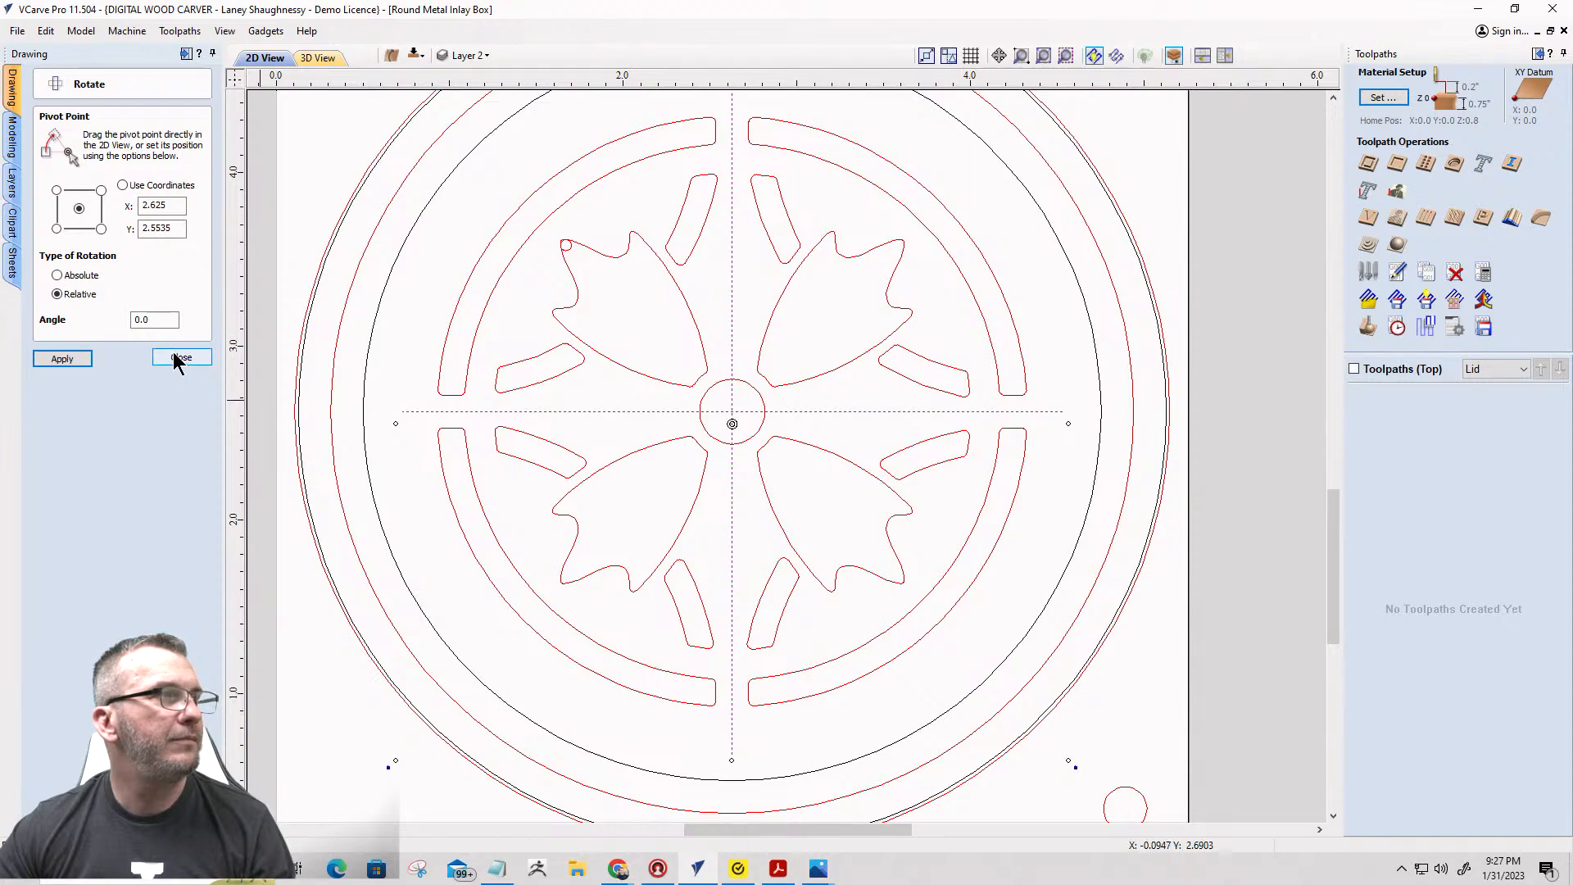
drag(171, 205, 116, 205)
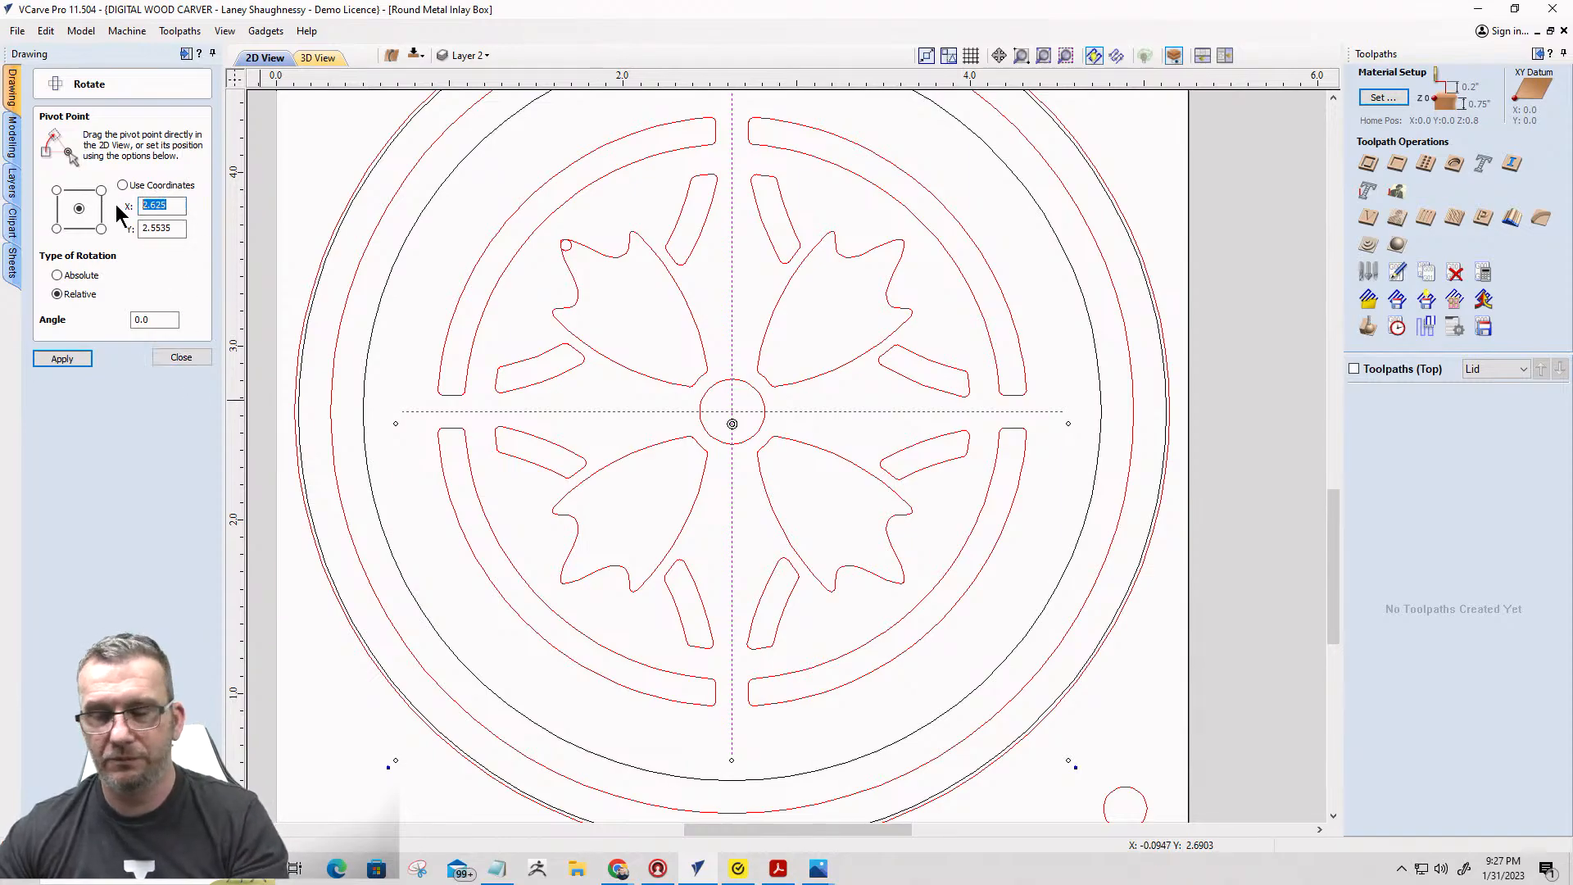
text(0)
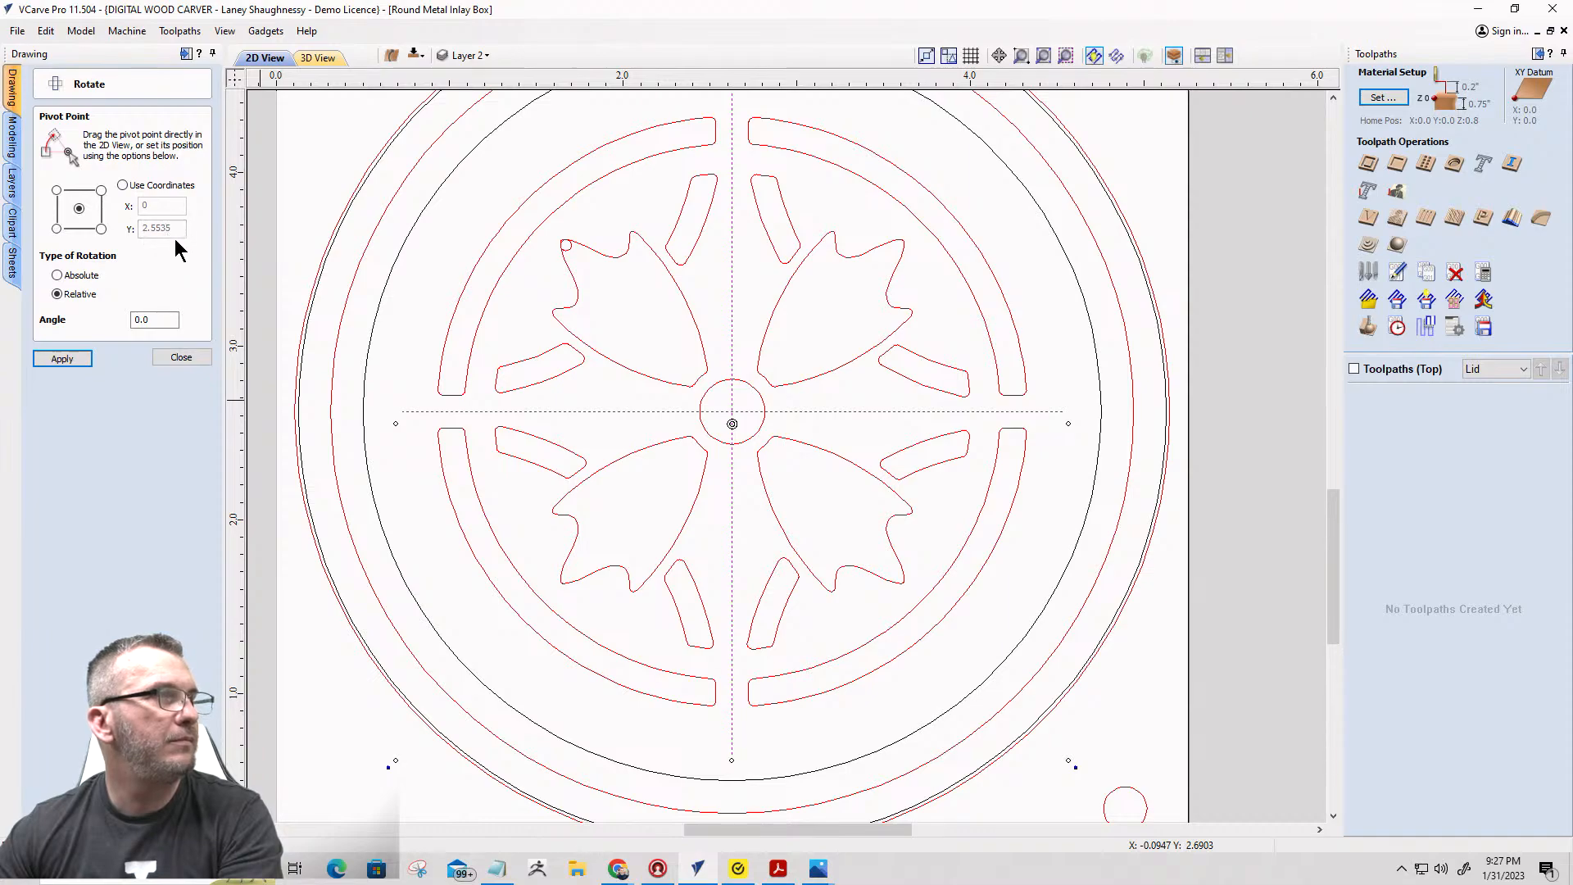
click(123, 185)
click(175, 229)
double_click(174, 229)
text(0)
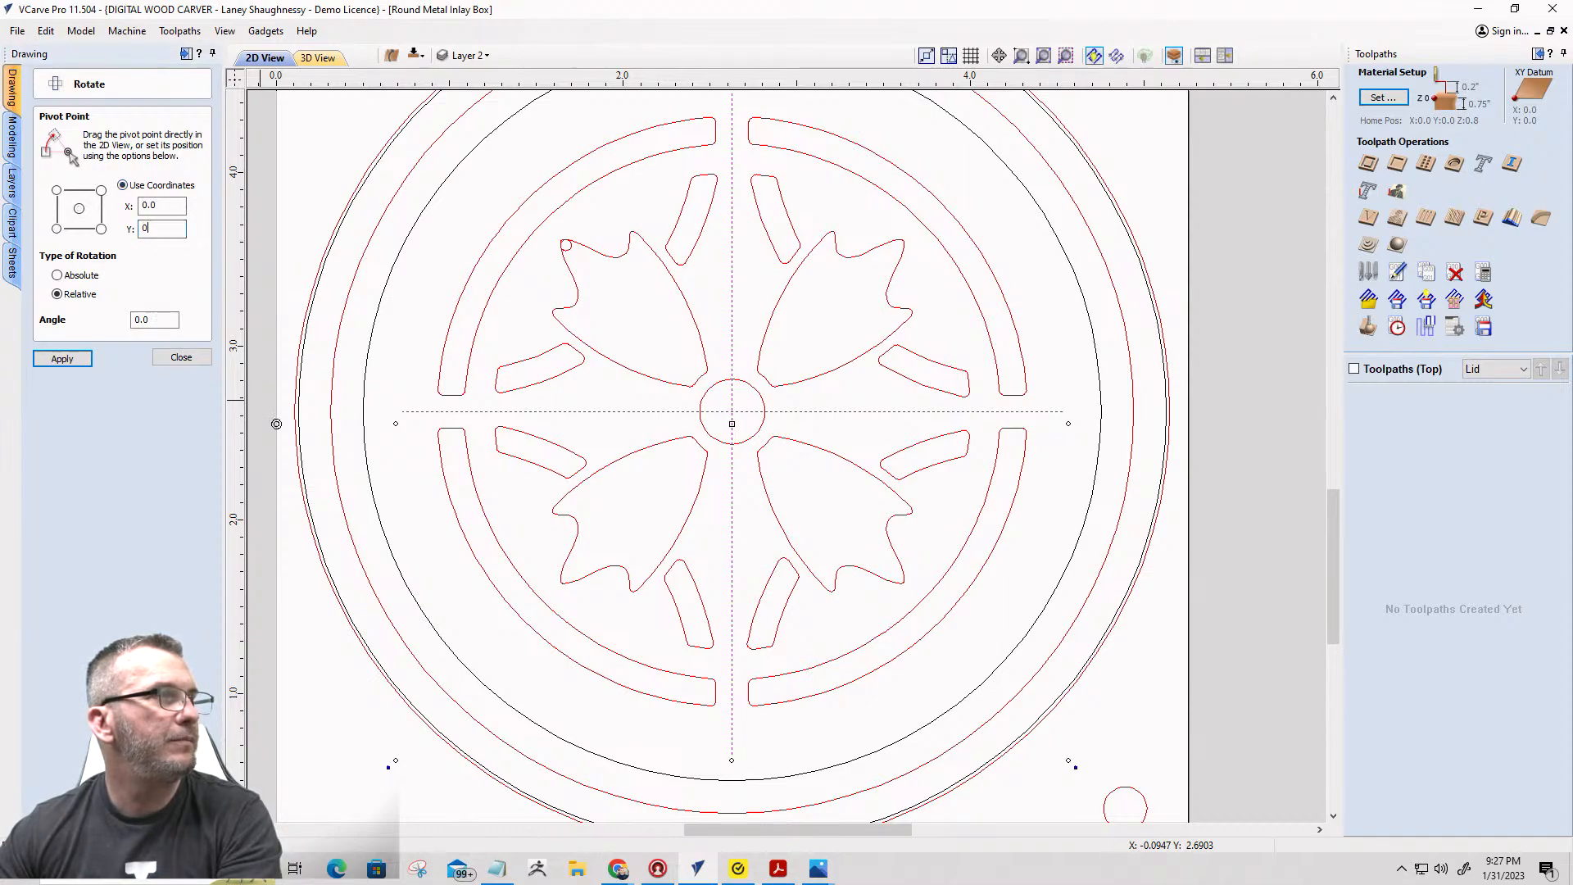
click(62, 359)
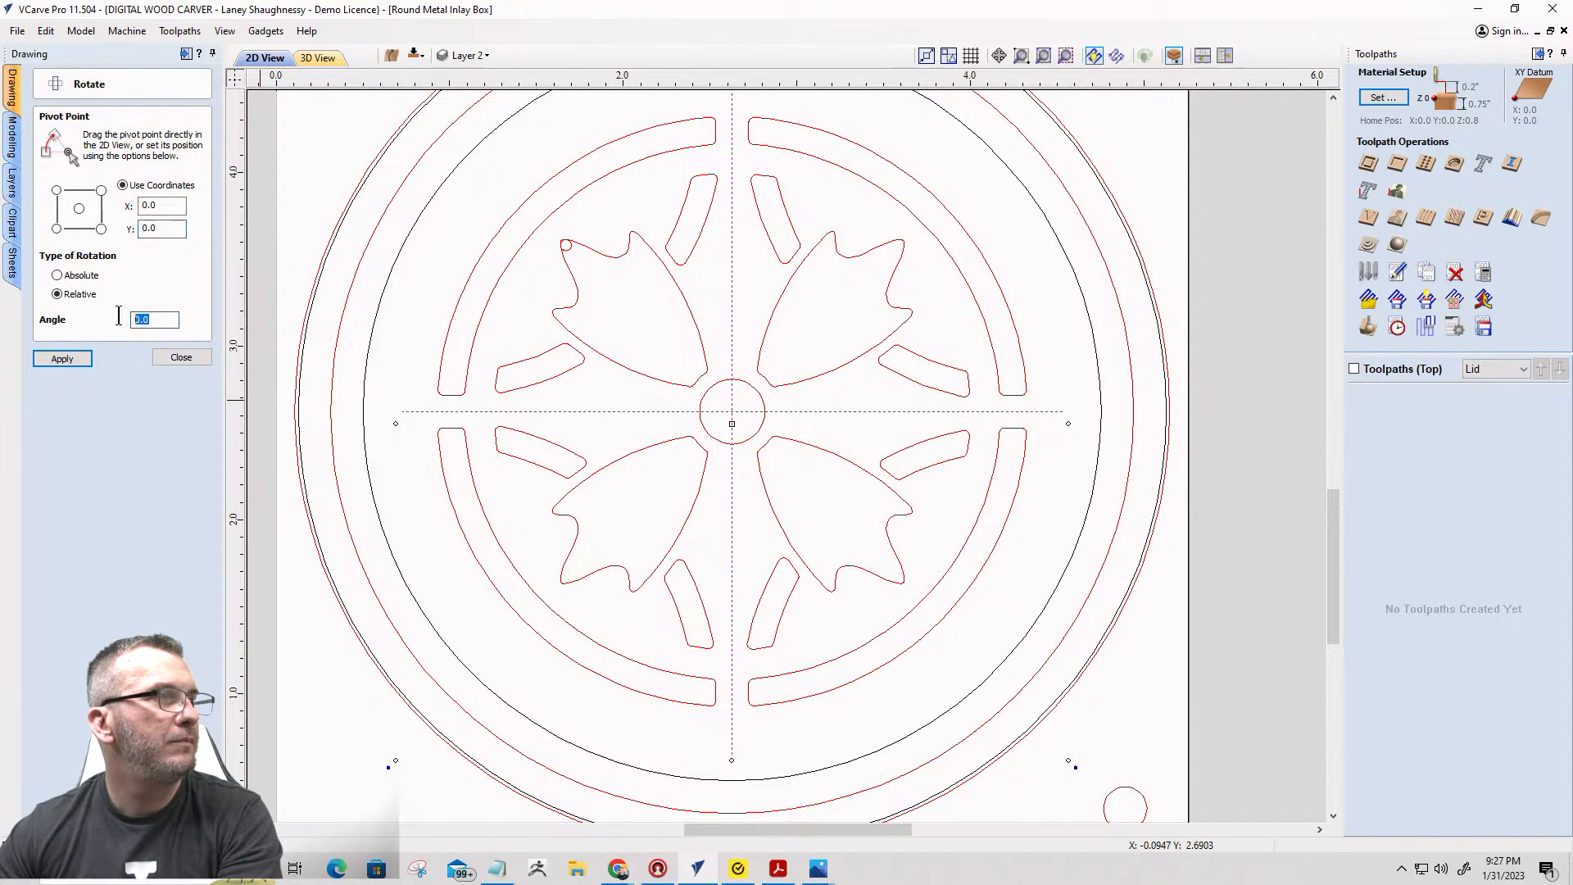
text(45)
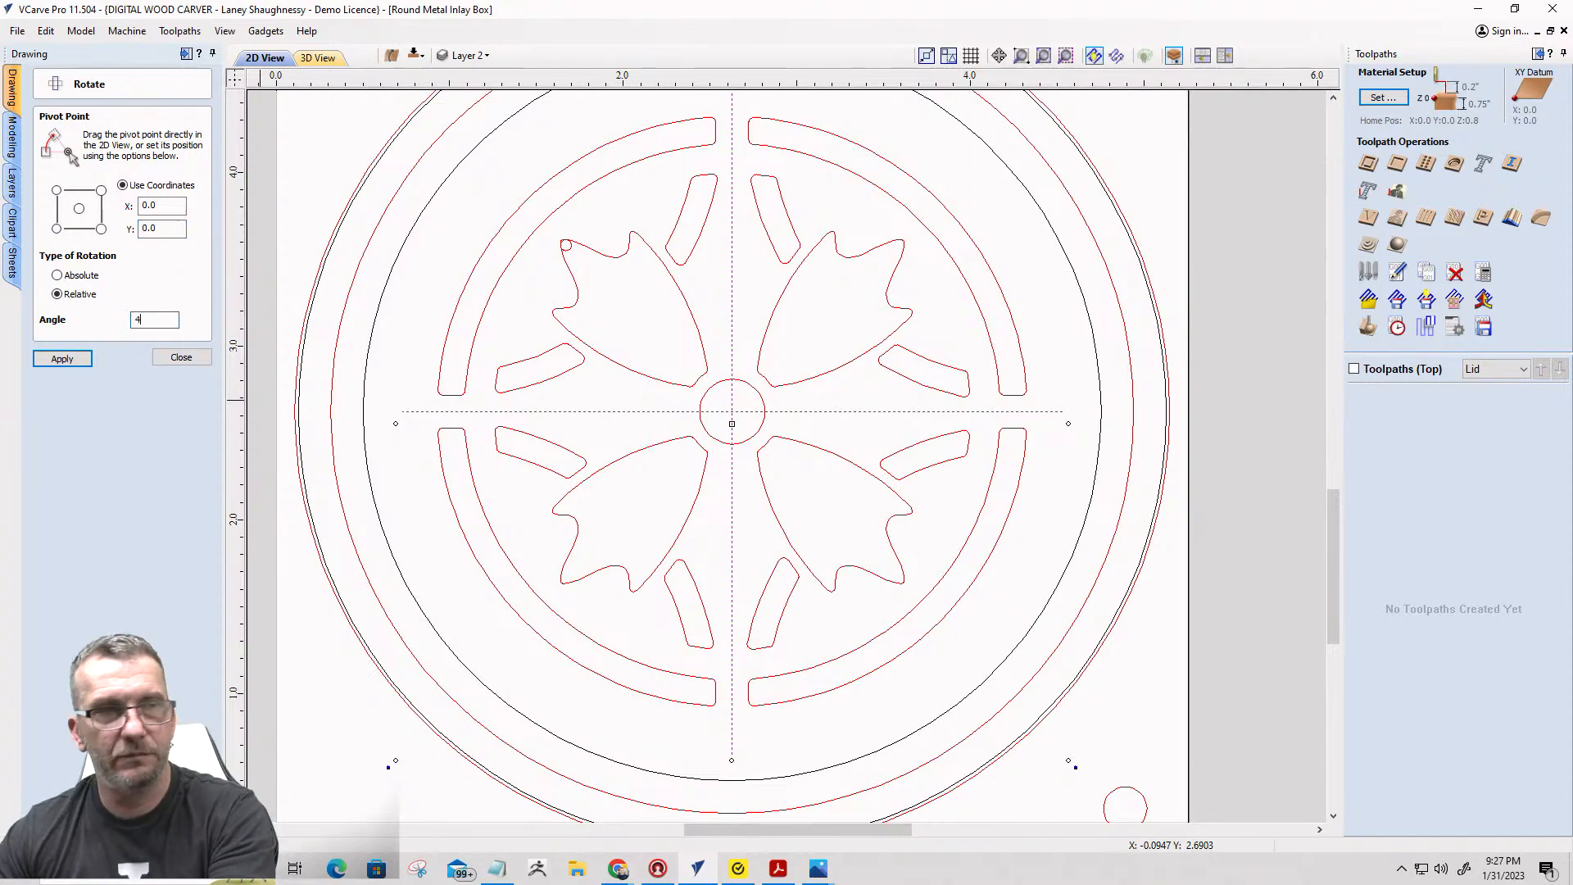
click(63, 359)
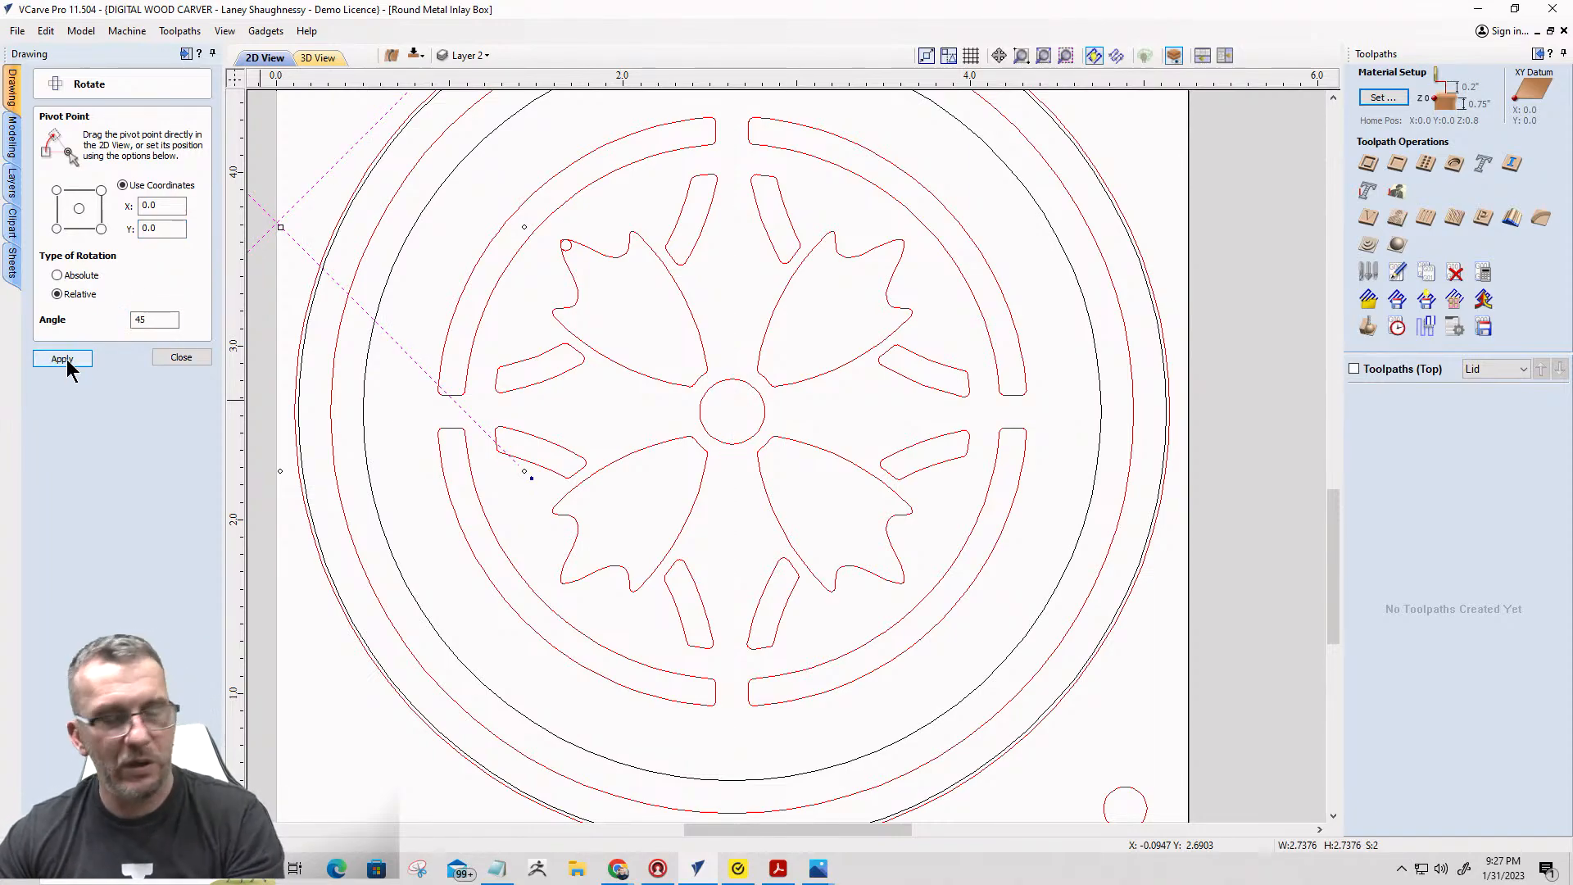
key(ctrl+z)
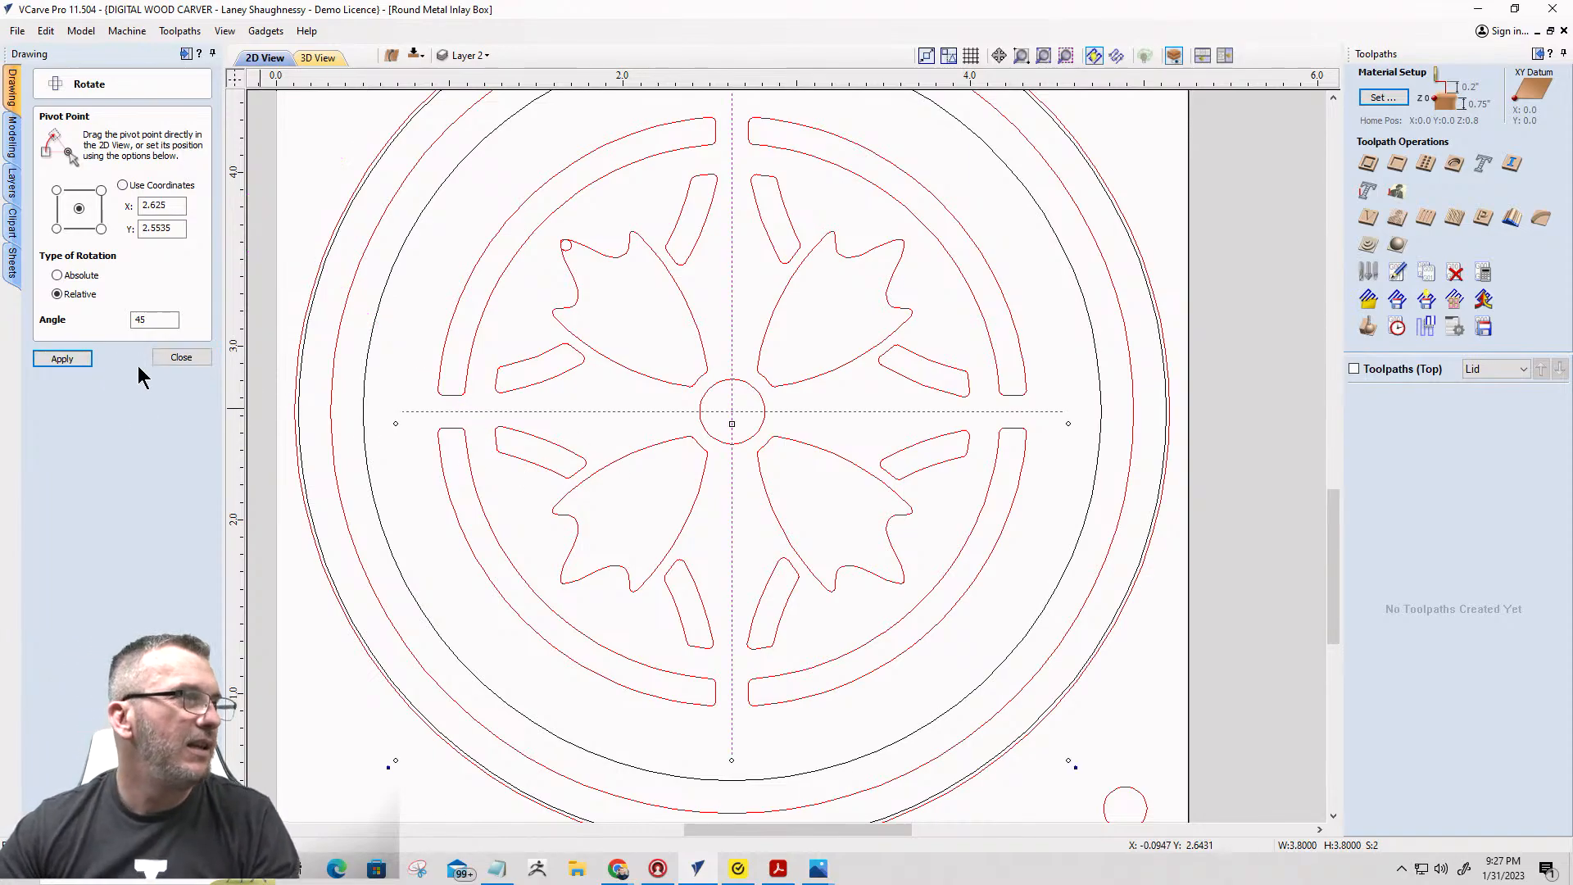
click(168, 358)
scroll(741, 422, up, 3)
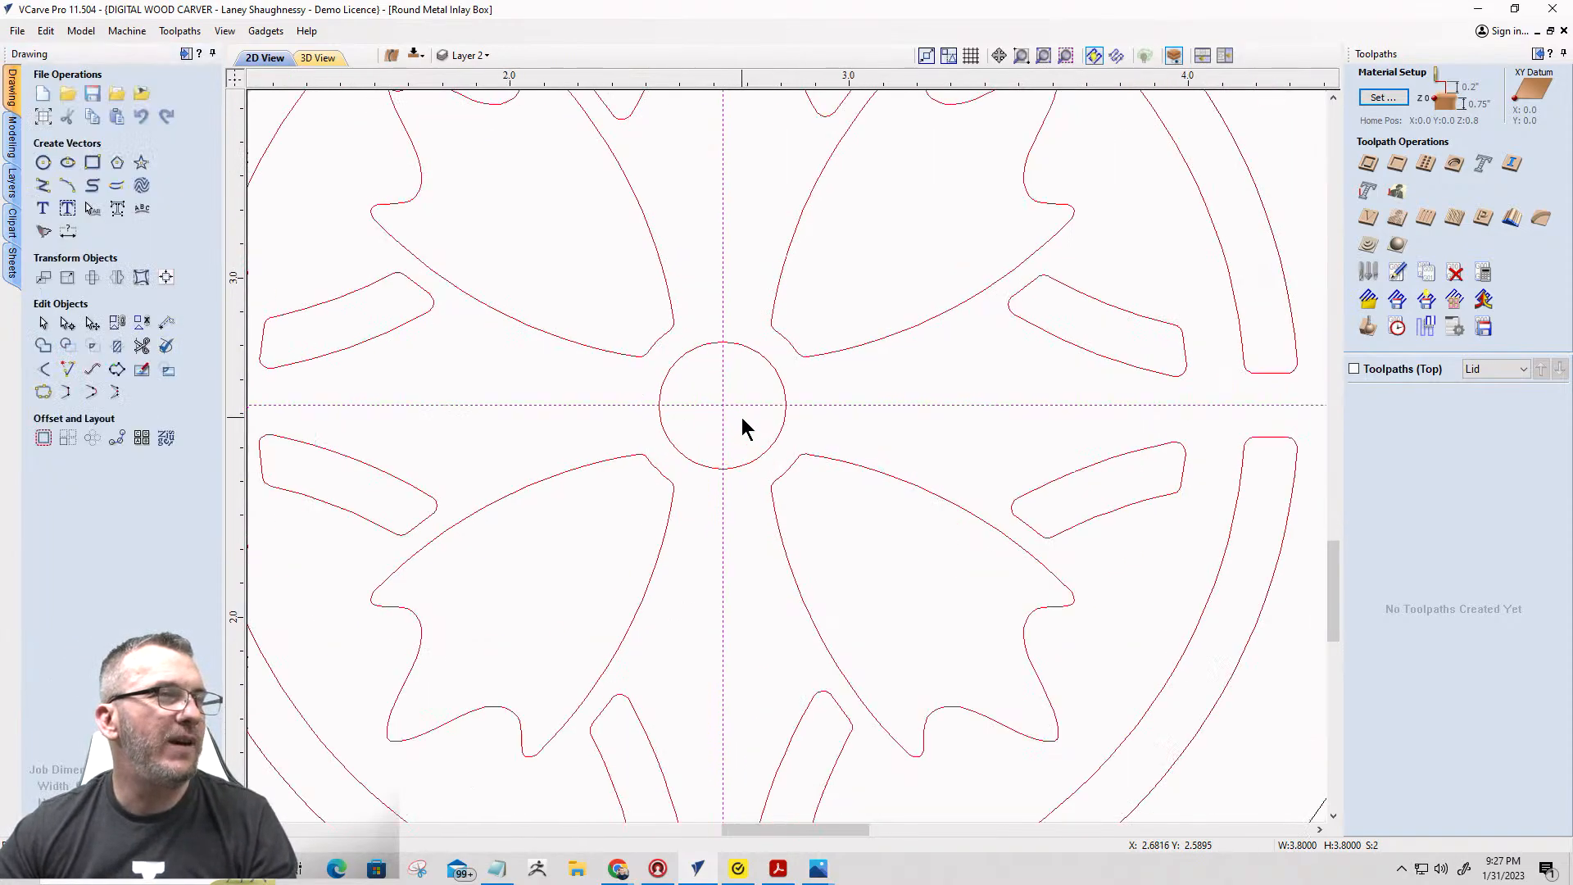
scroll(740, 416, down, 5)
scroll(741, 416, down, 2)
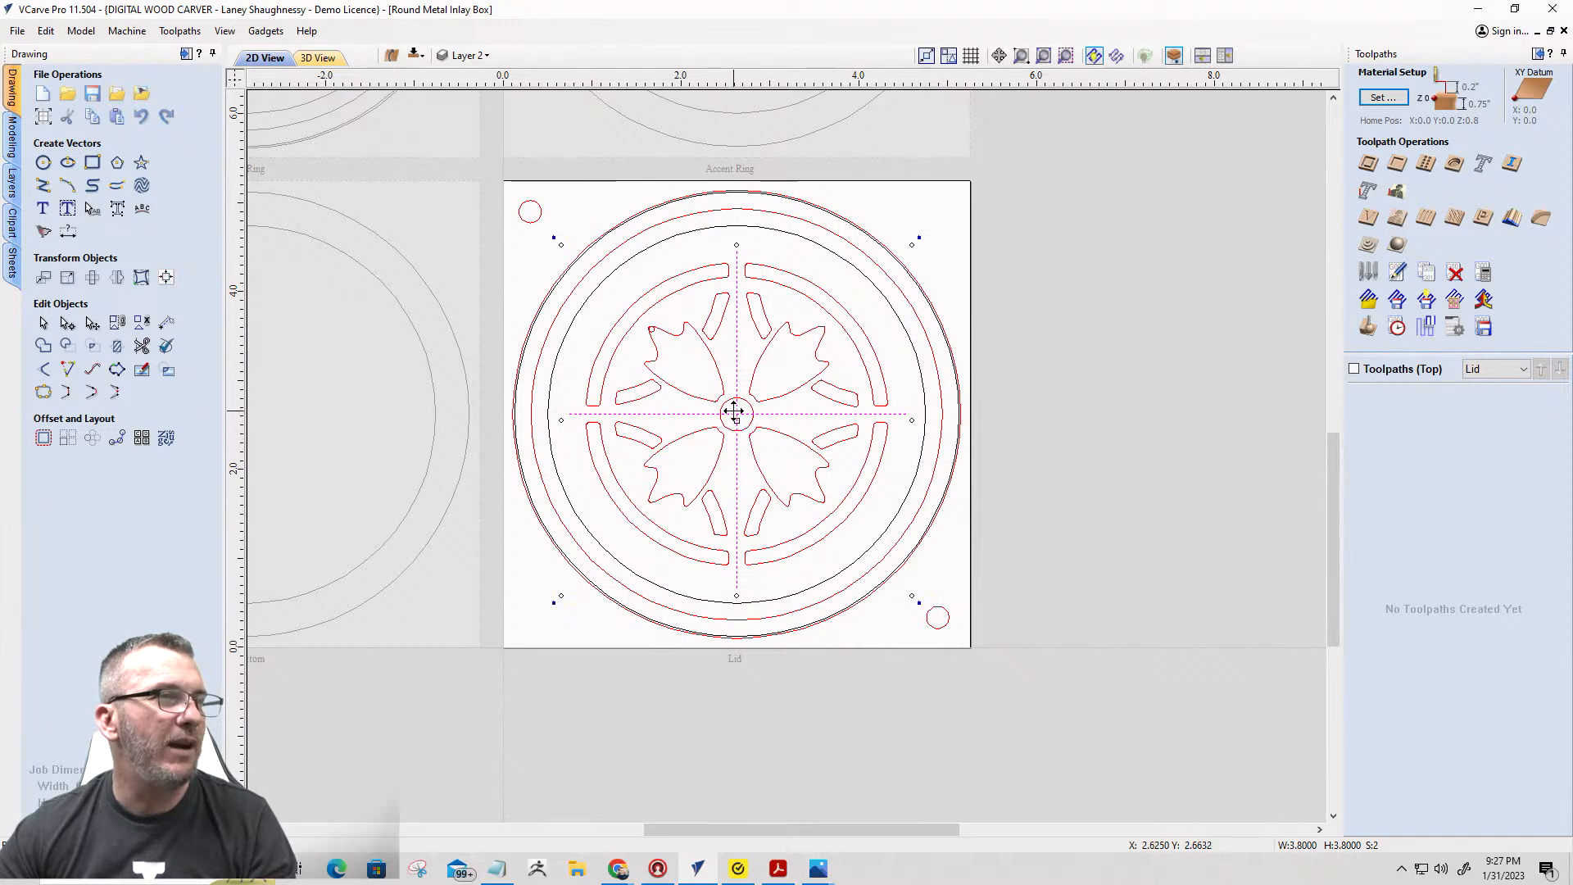
scroll(729, 417, up, 5)
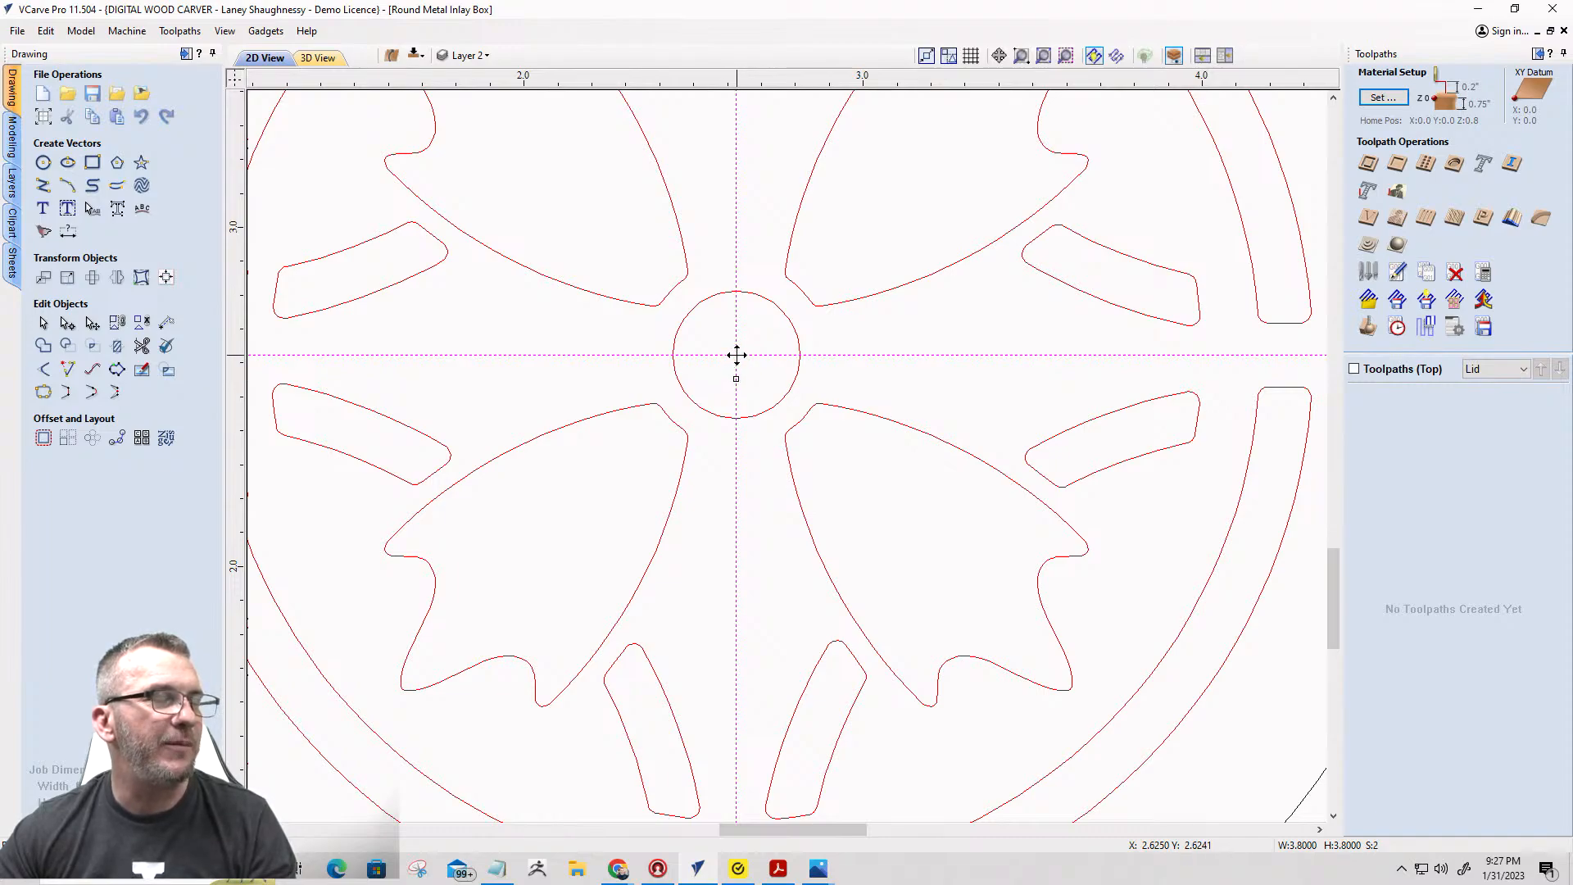
scroll(736, 355, down, 4)
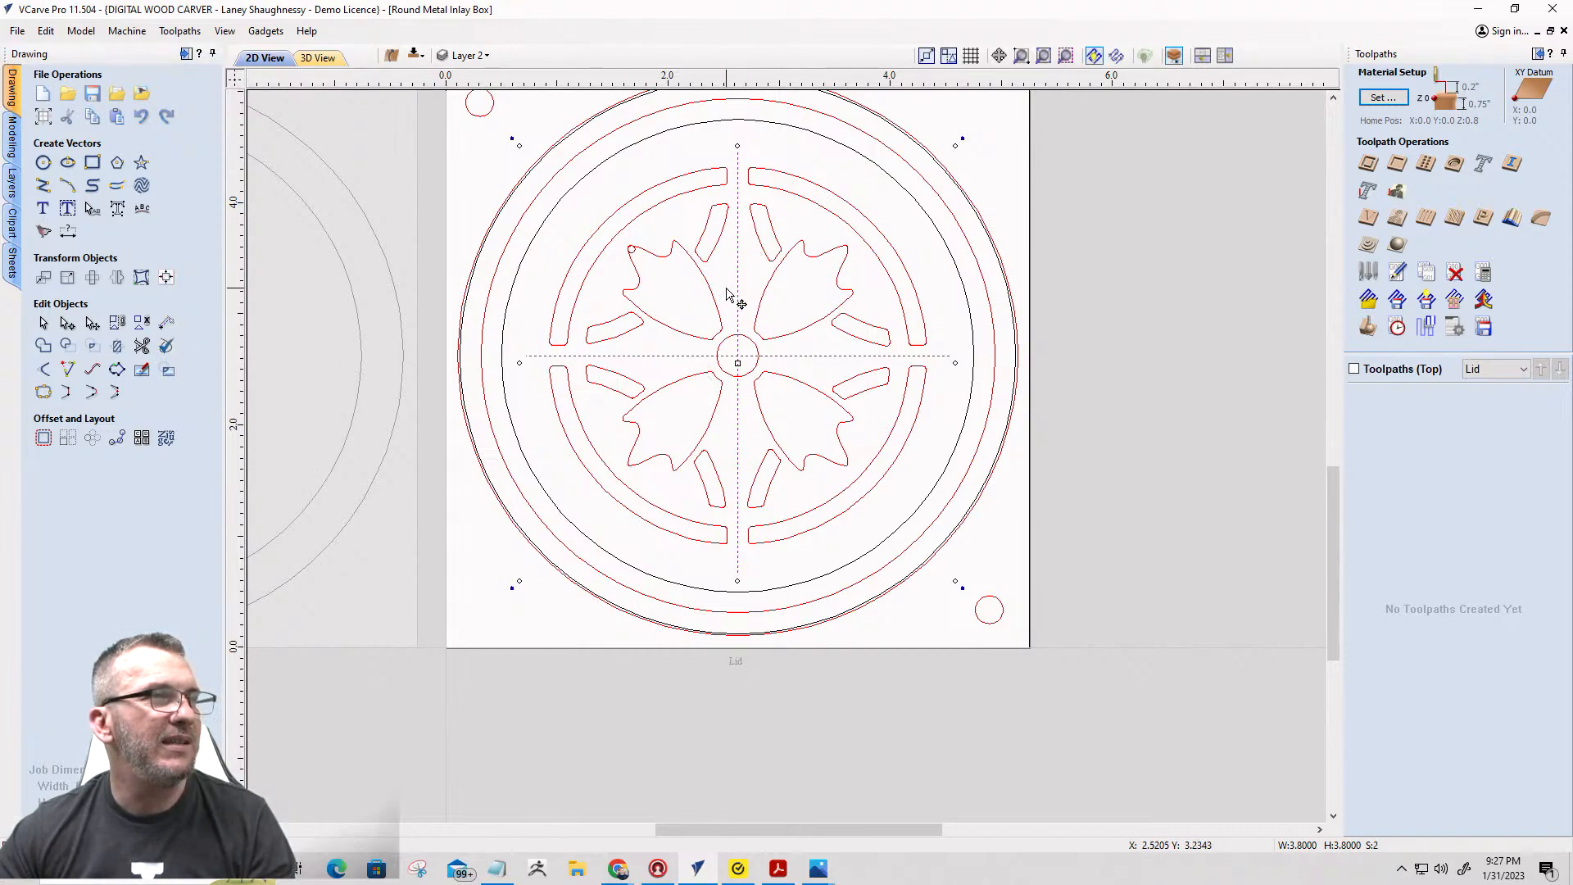
Align the vertical line to the material's vertical centre and the horizontal line to the material's horizontal centre.
key(Escape)
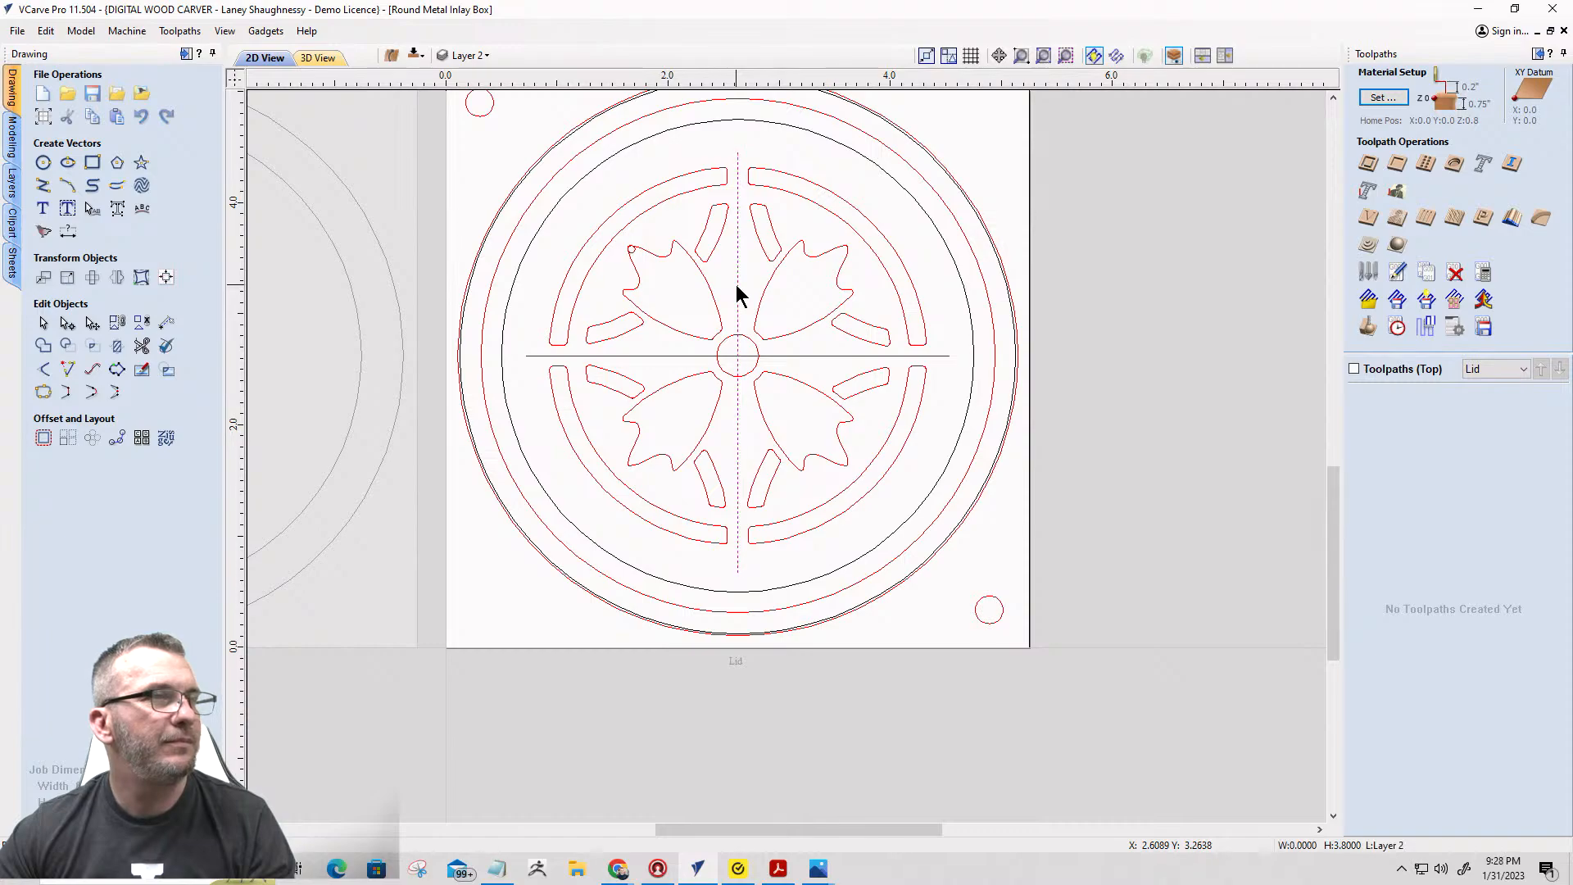
click(167, 277)
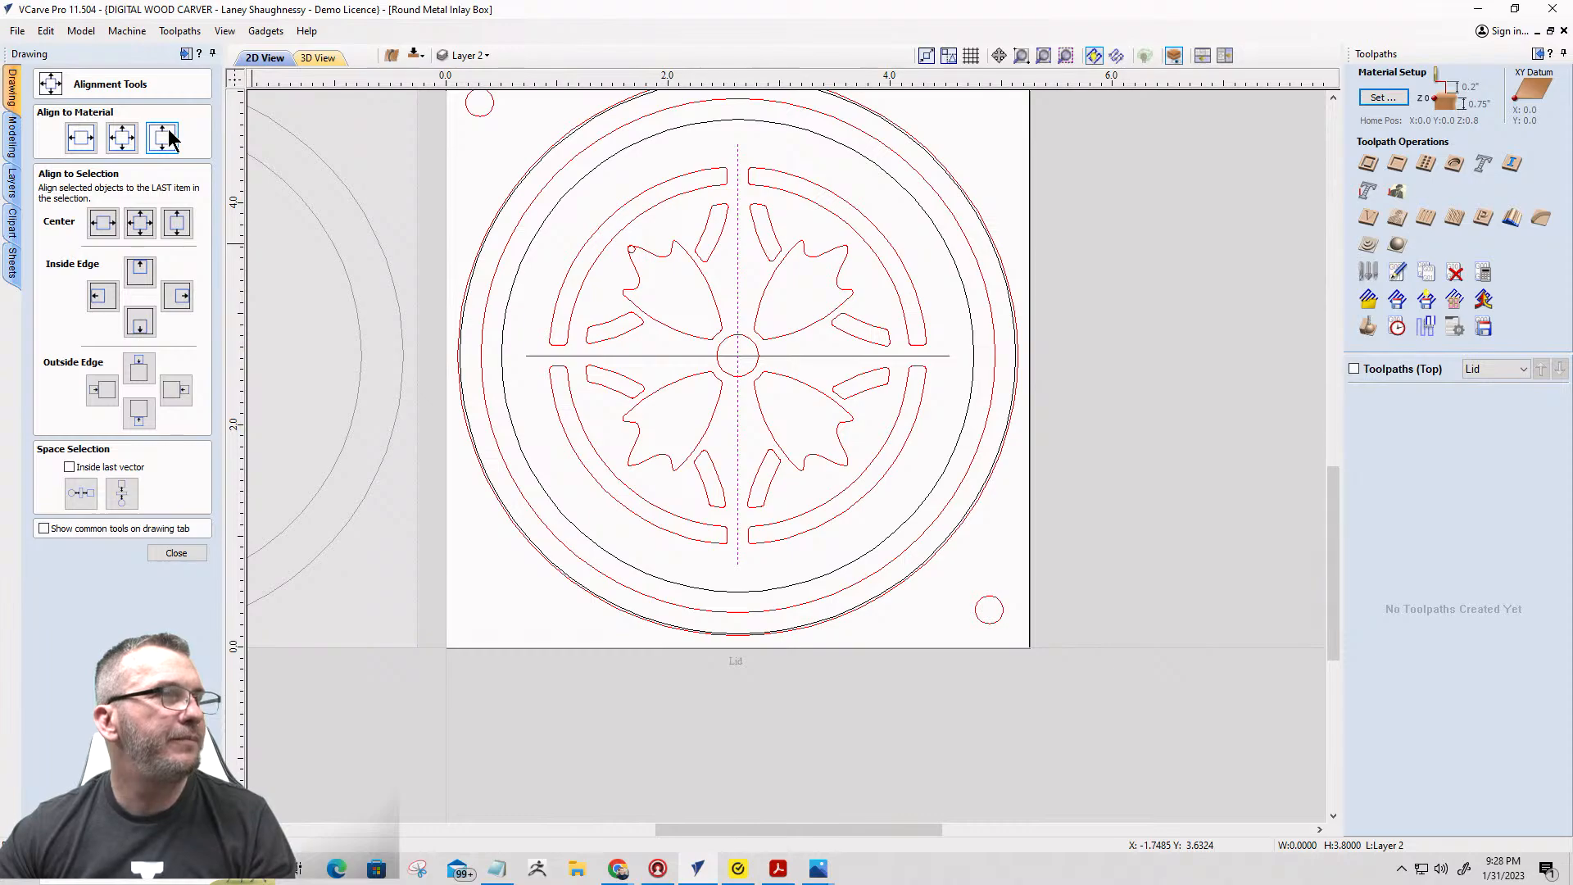
click(557, 356)
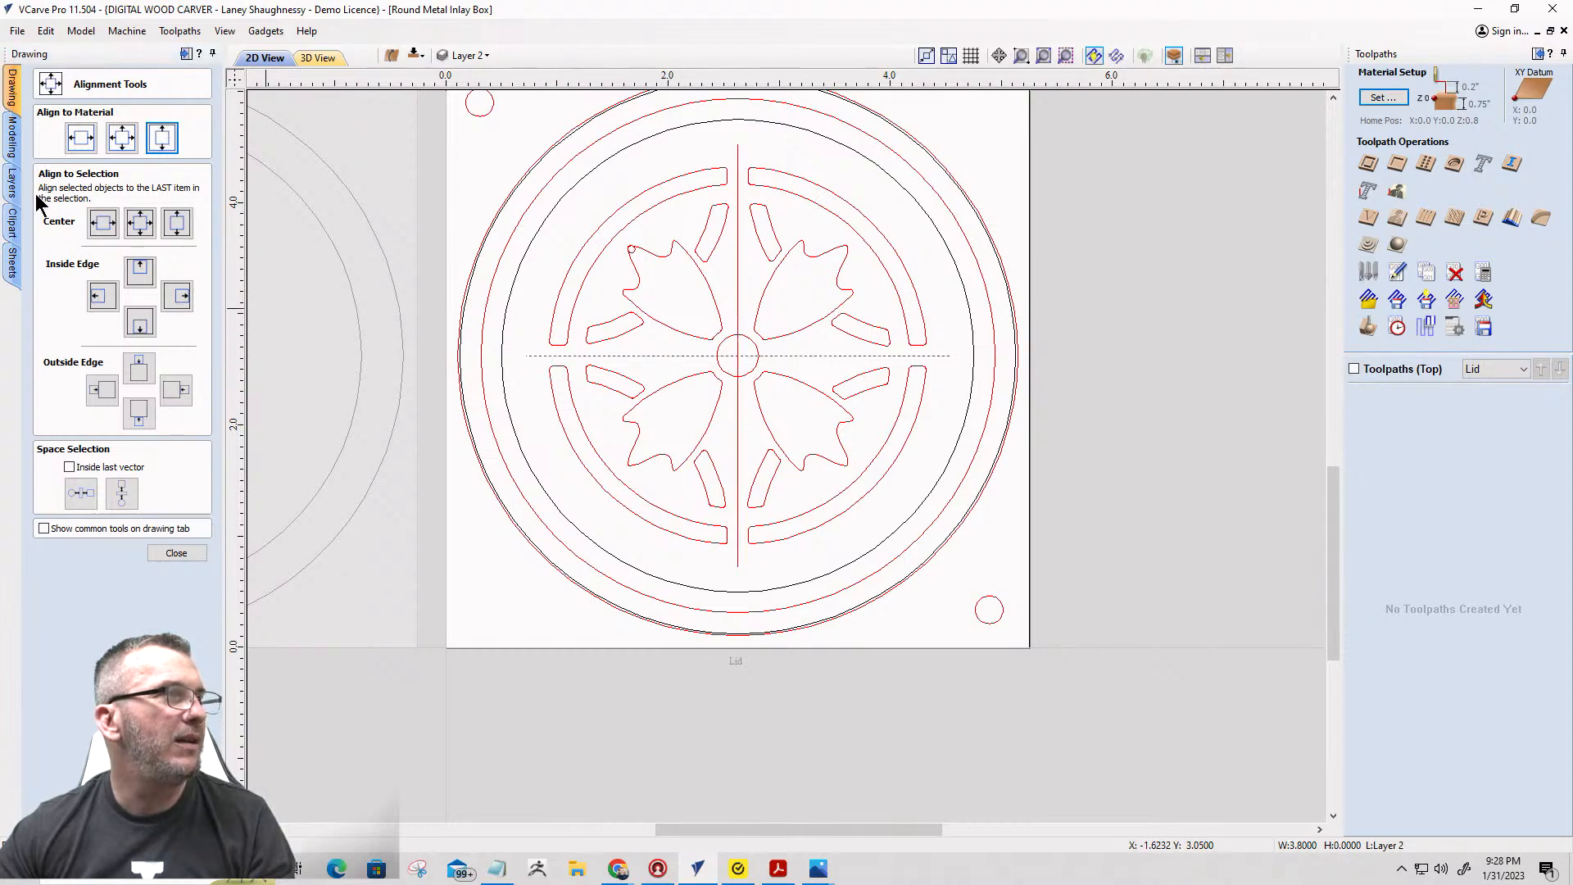
click(81, 138)
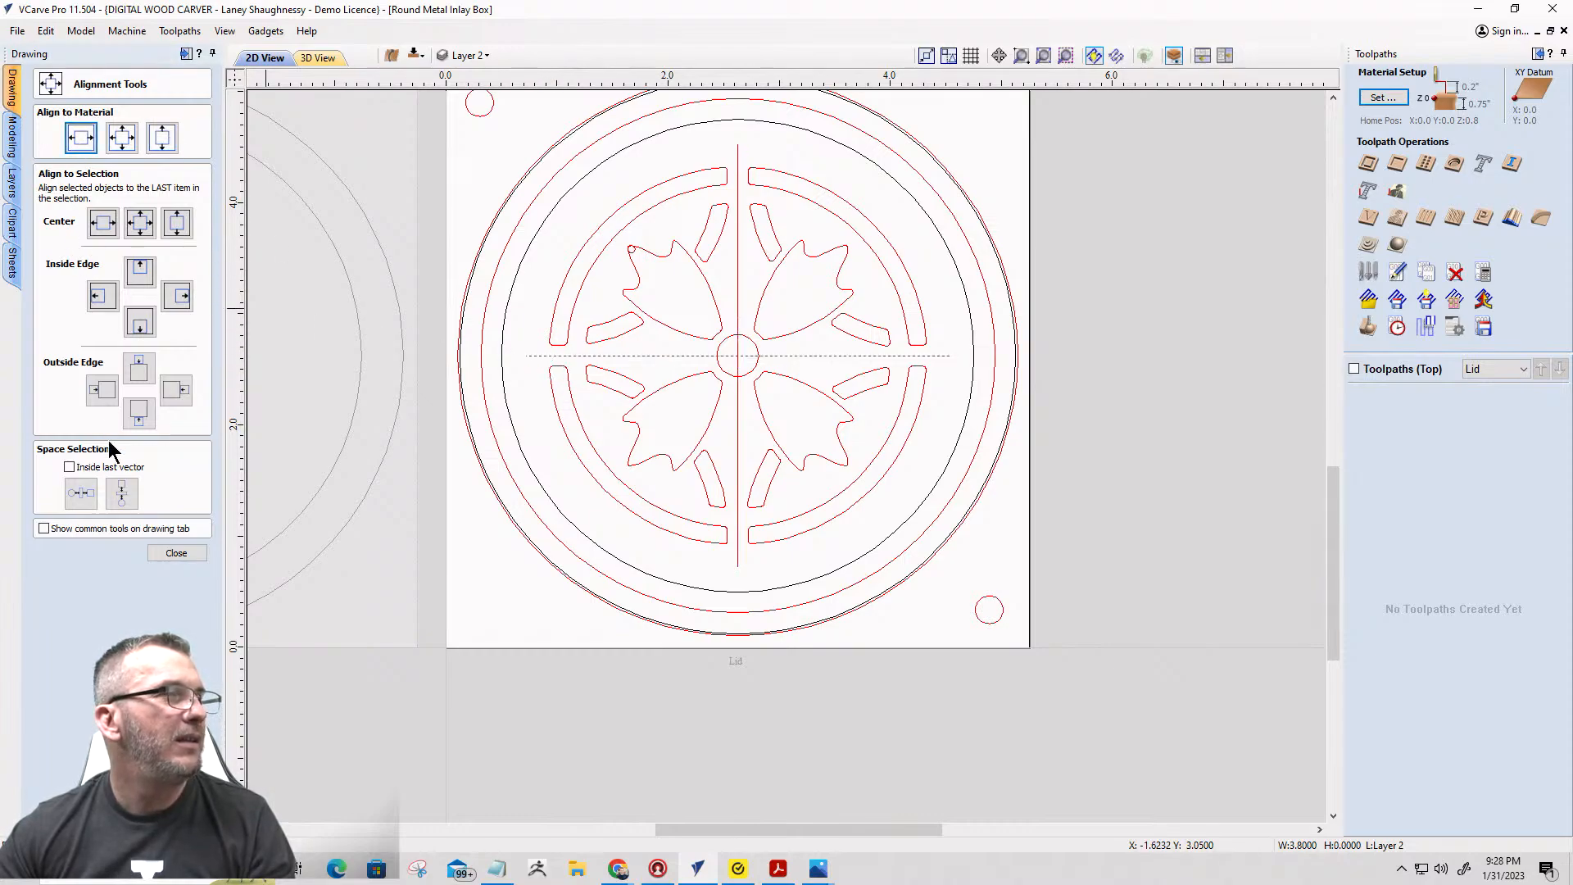
click(172, 554)
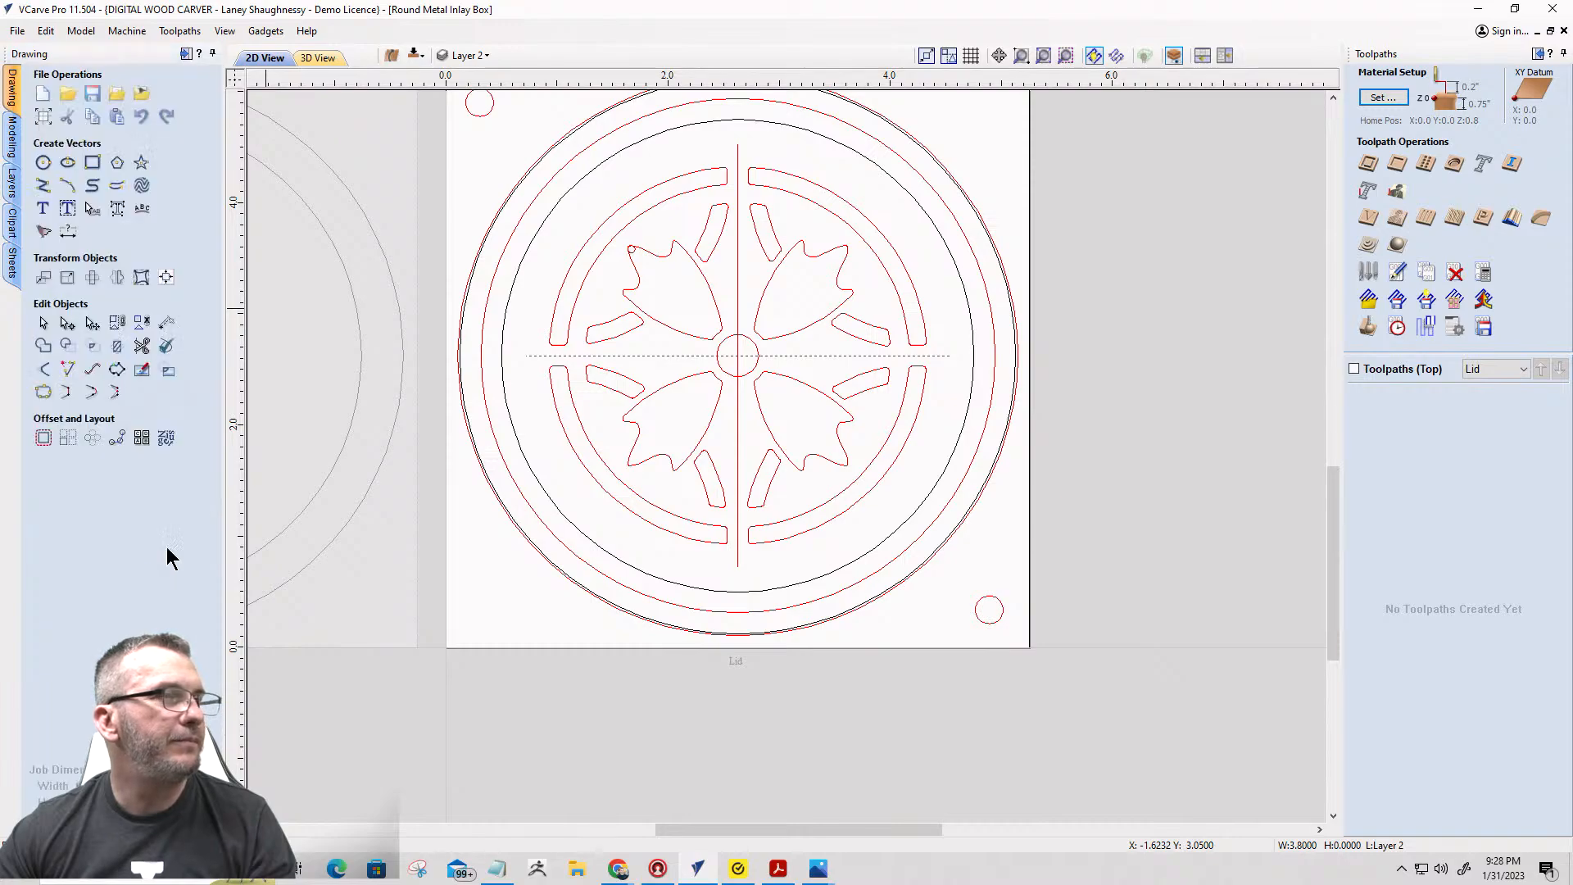
Rotate both centre lines together by 45 degrees about their common centre so they run diagonally through the petals.
shift+click(737, 366)
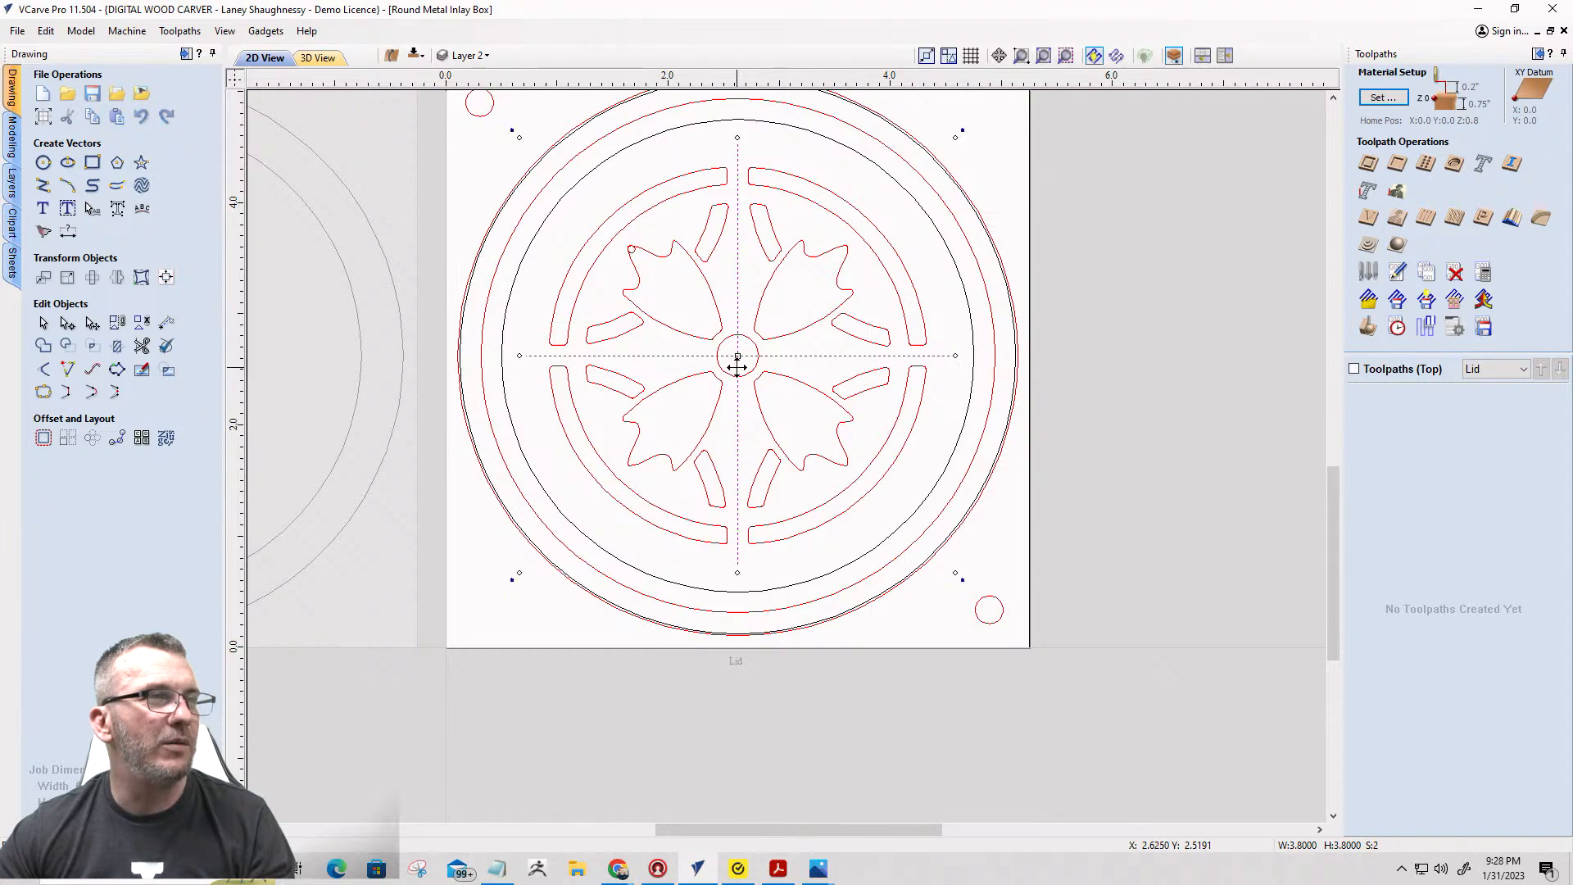
scroll(739, 373, up, 2)
scroll(739, 372, up, 1)
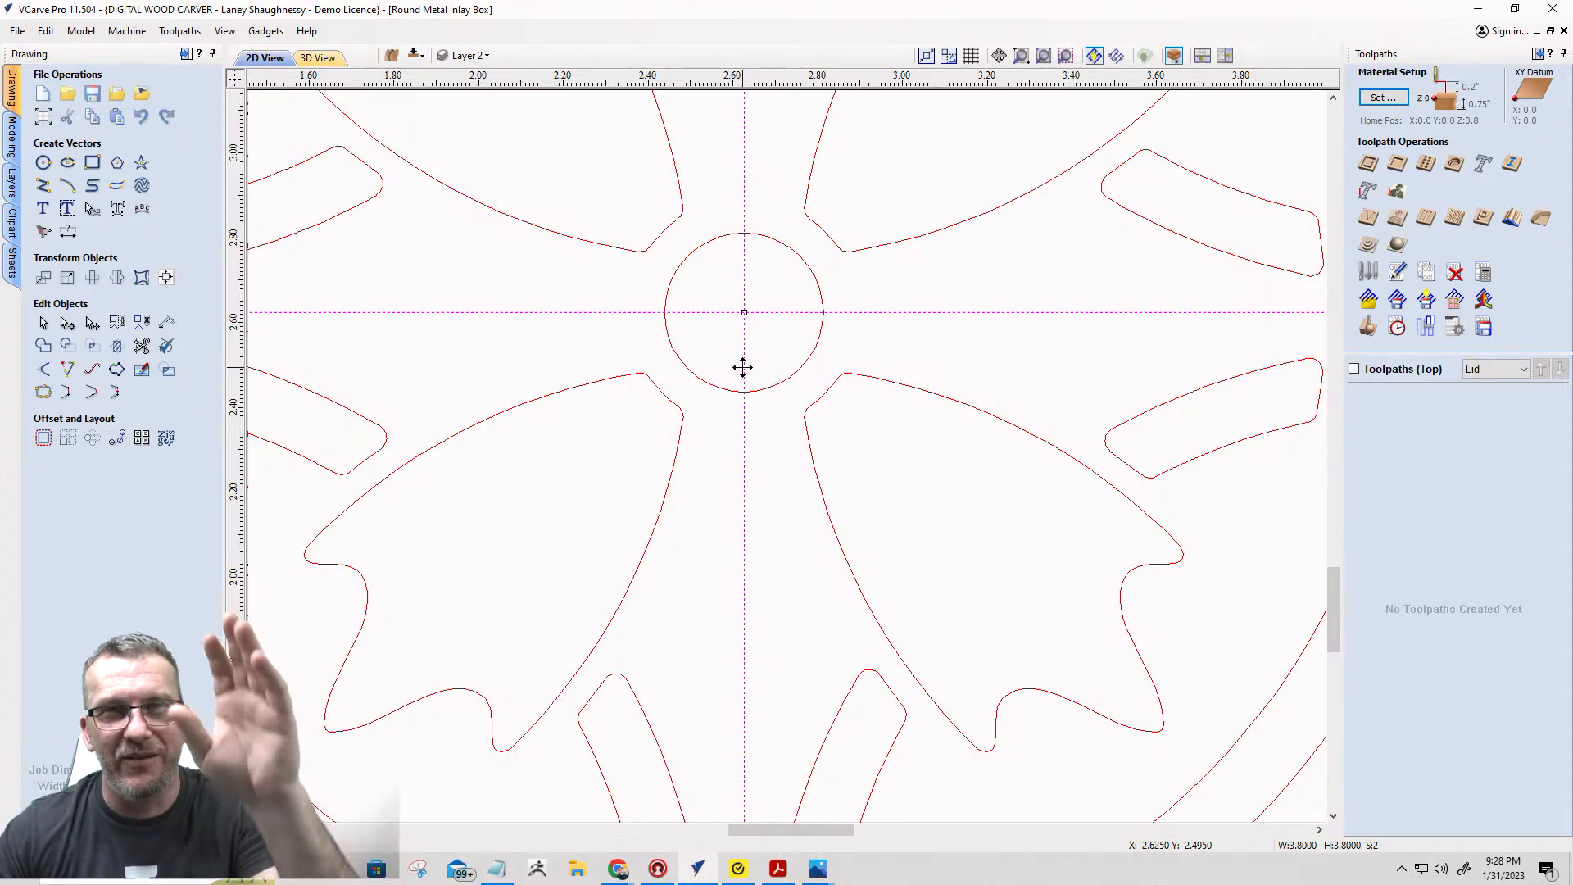
scroll(741, 367, down, 3)
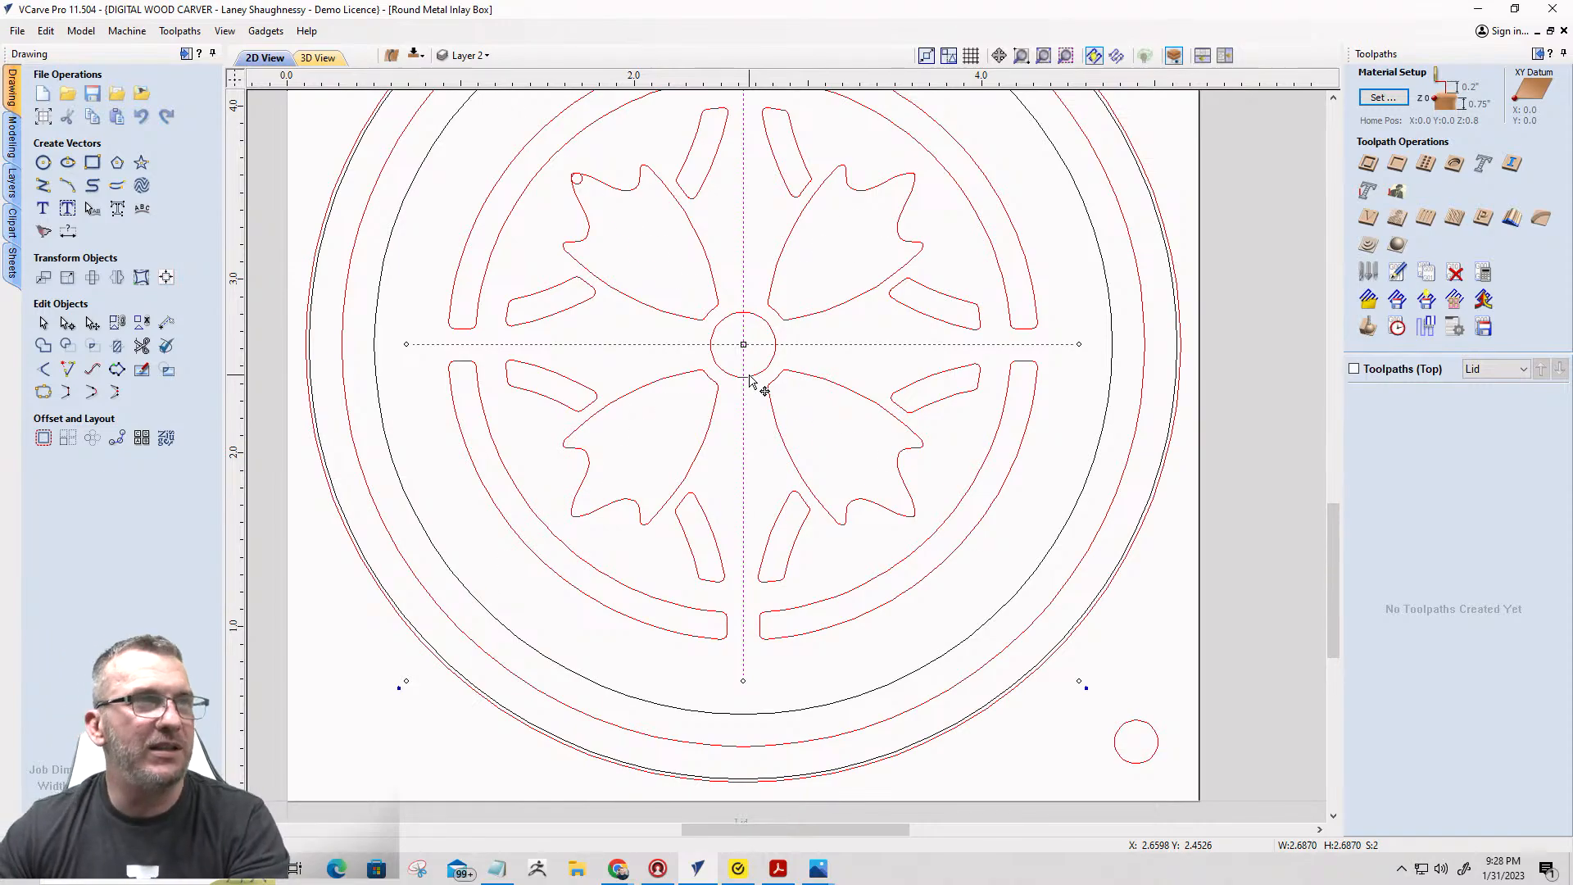
click(748, 377)
Examine how the diagonal lines run through the petal tips and the small check circle.
scroll(537, 168, up, 3)
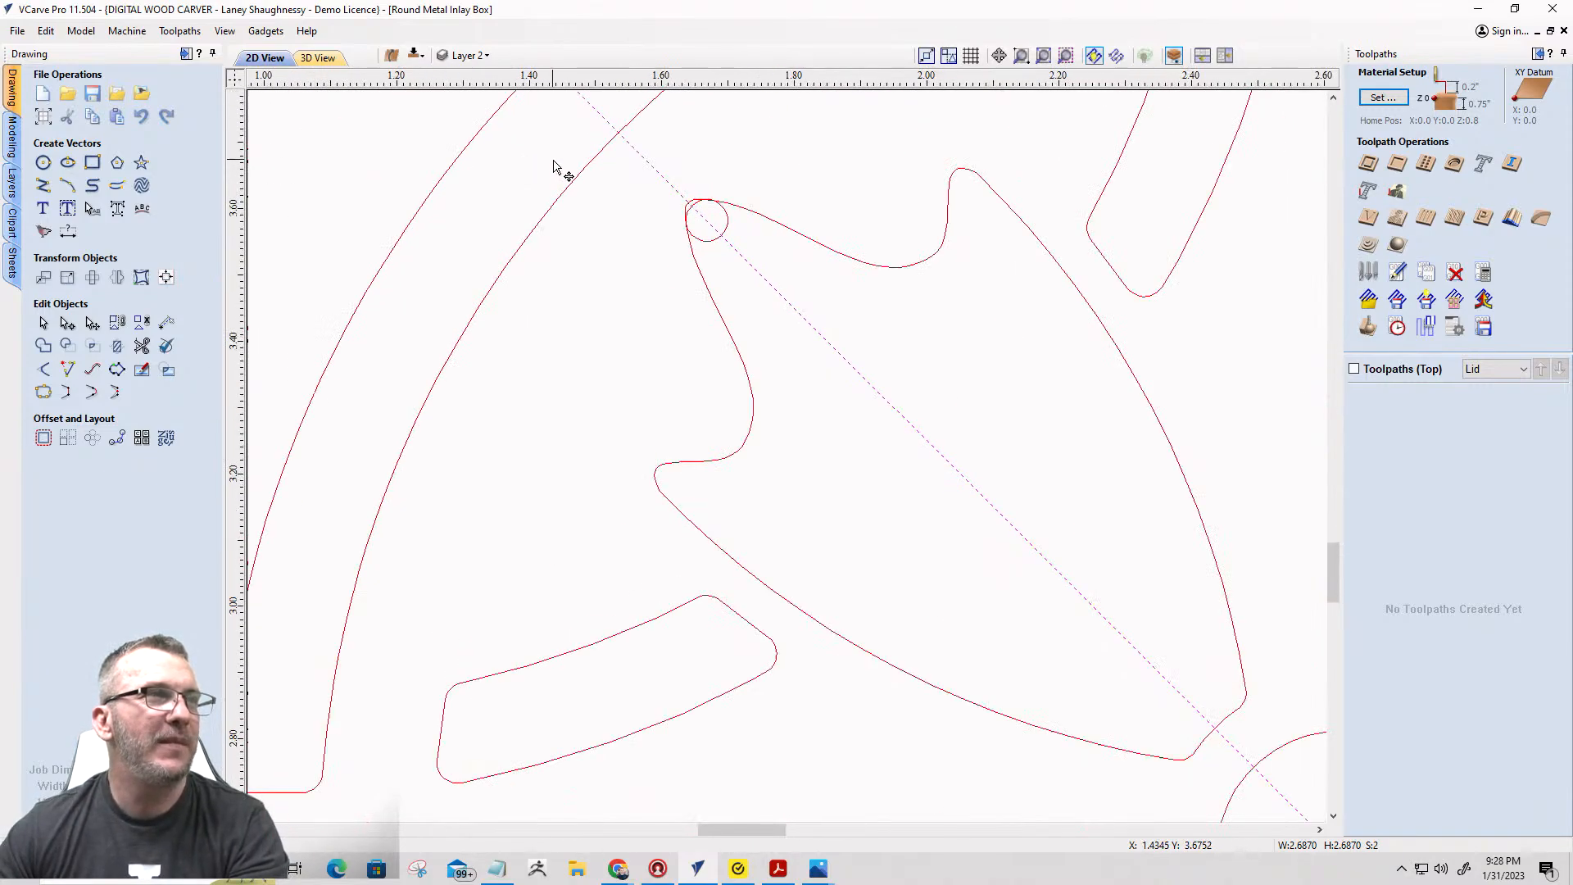
scroll(607, 211, down, 3)
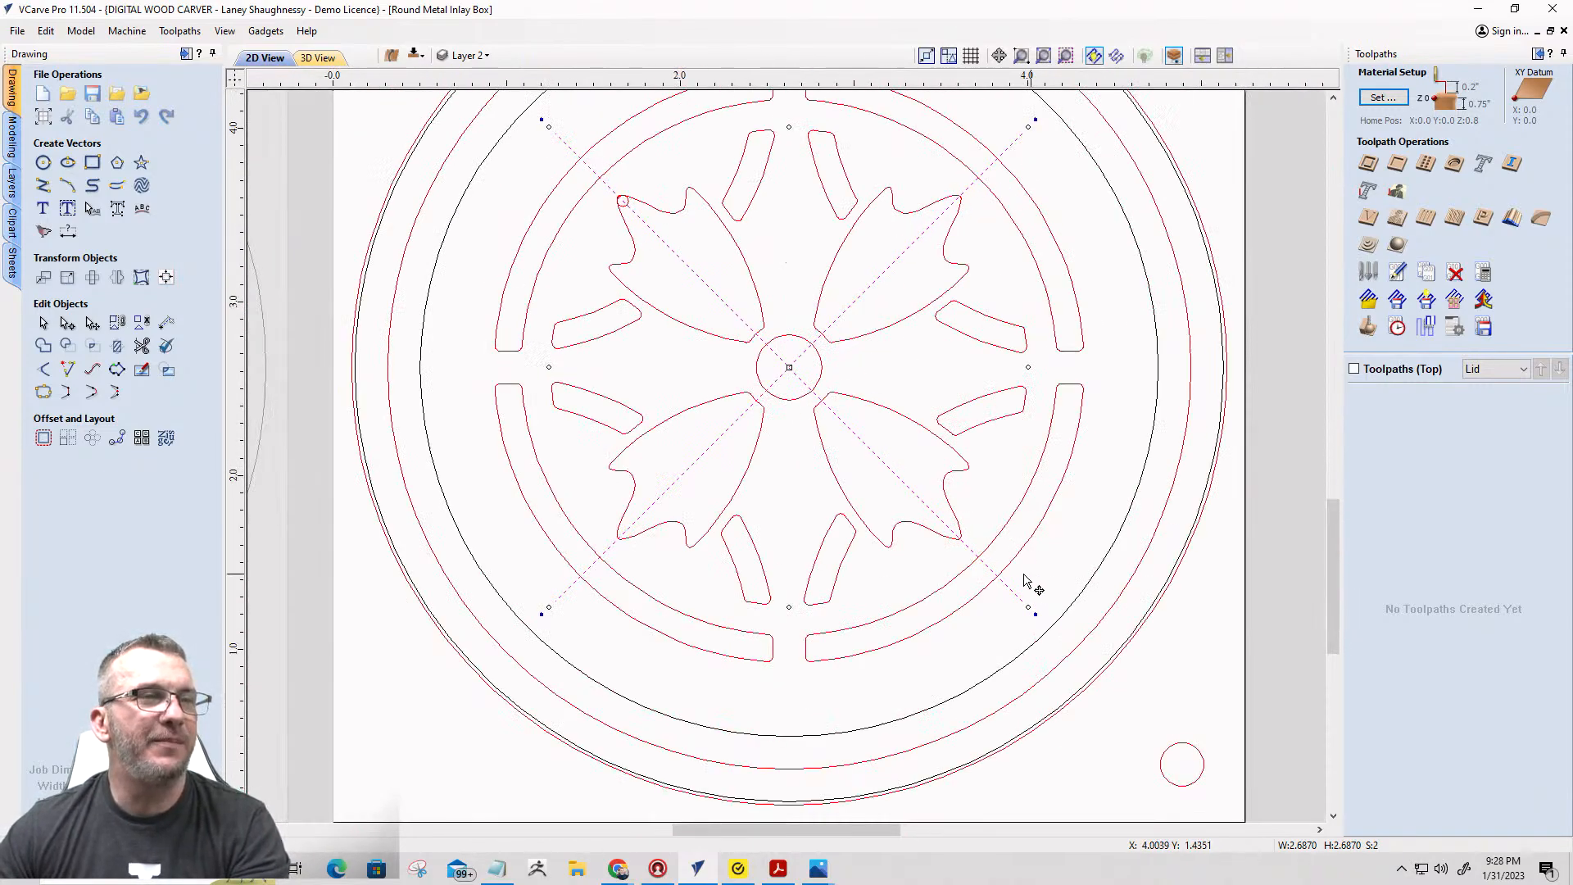
scroll(972, 554, up, 3)
scroll(969, 439, down, 4)
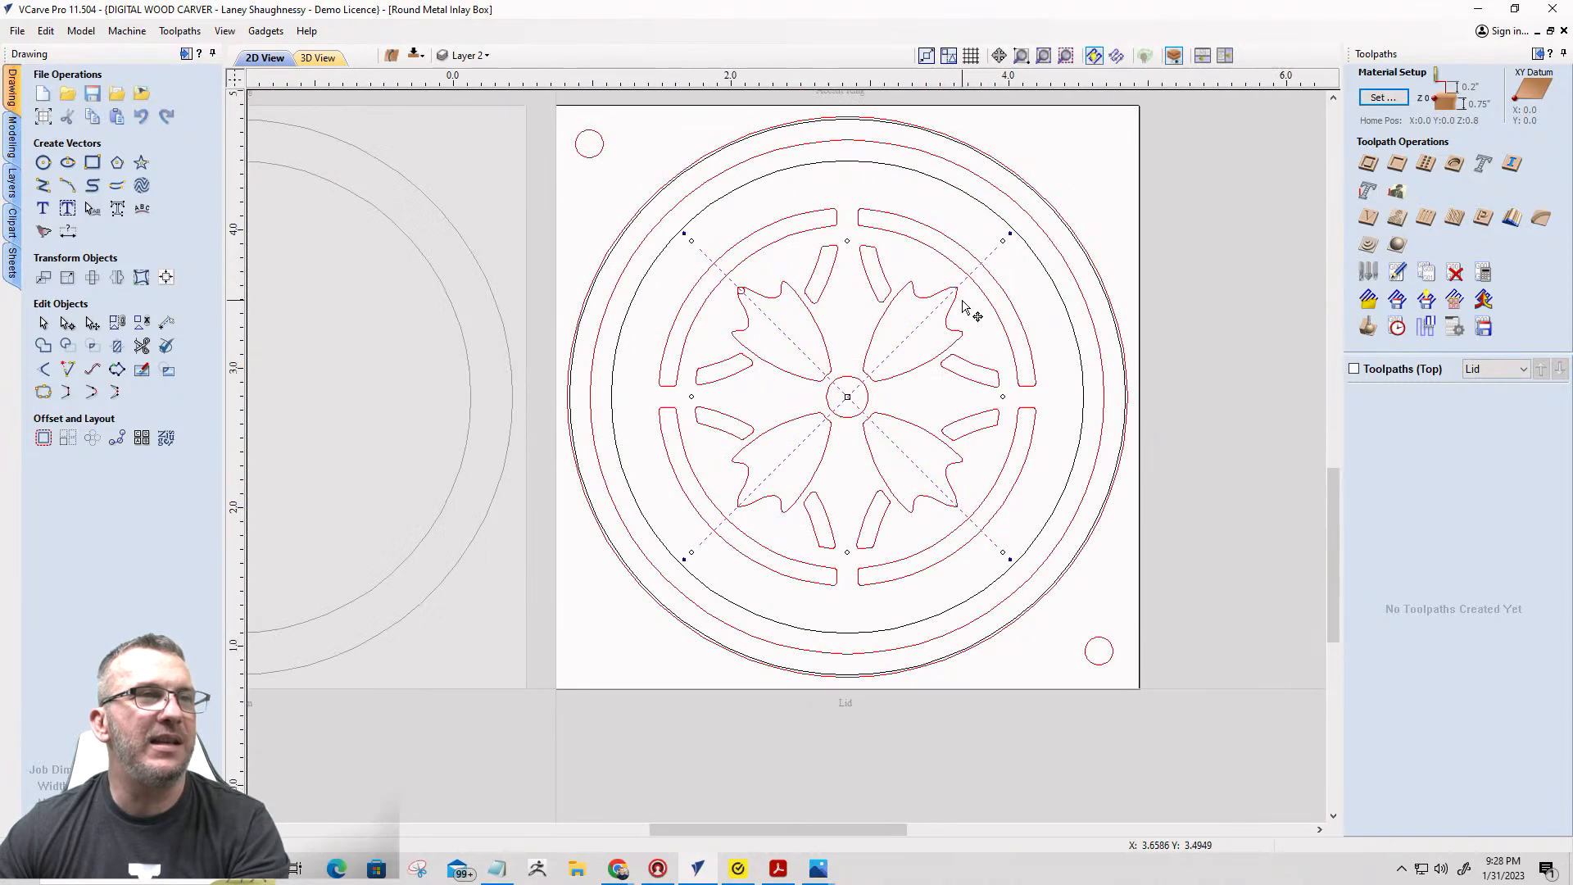
scroll(967, 309, up, 5)
scroll(941, 249, down, 4)
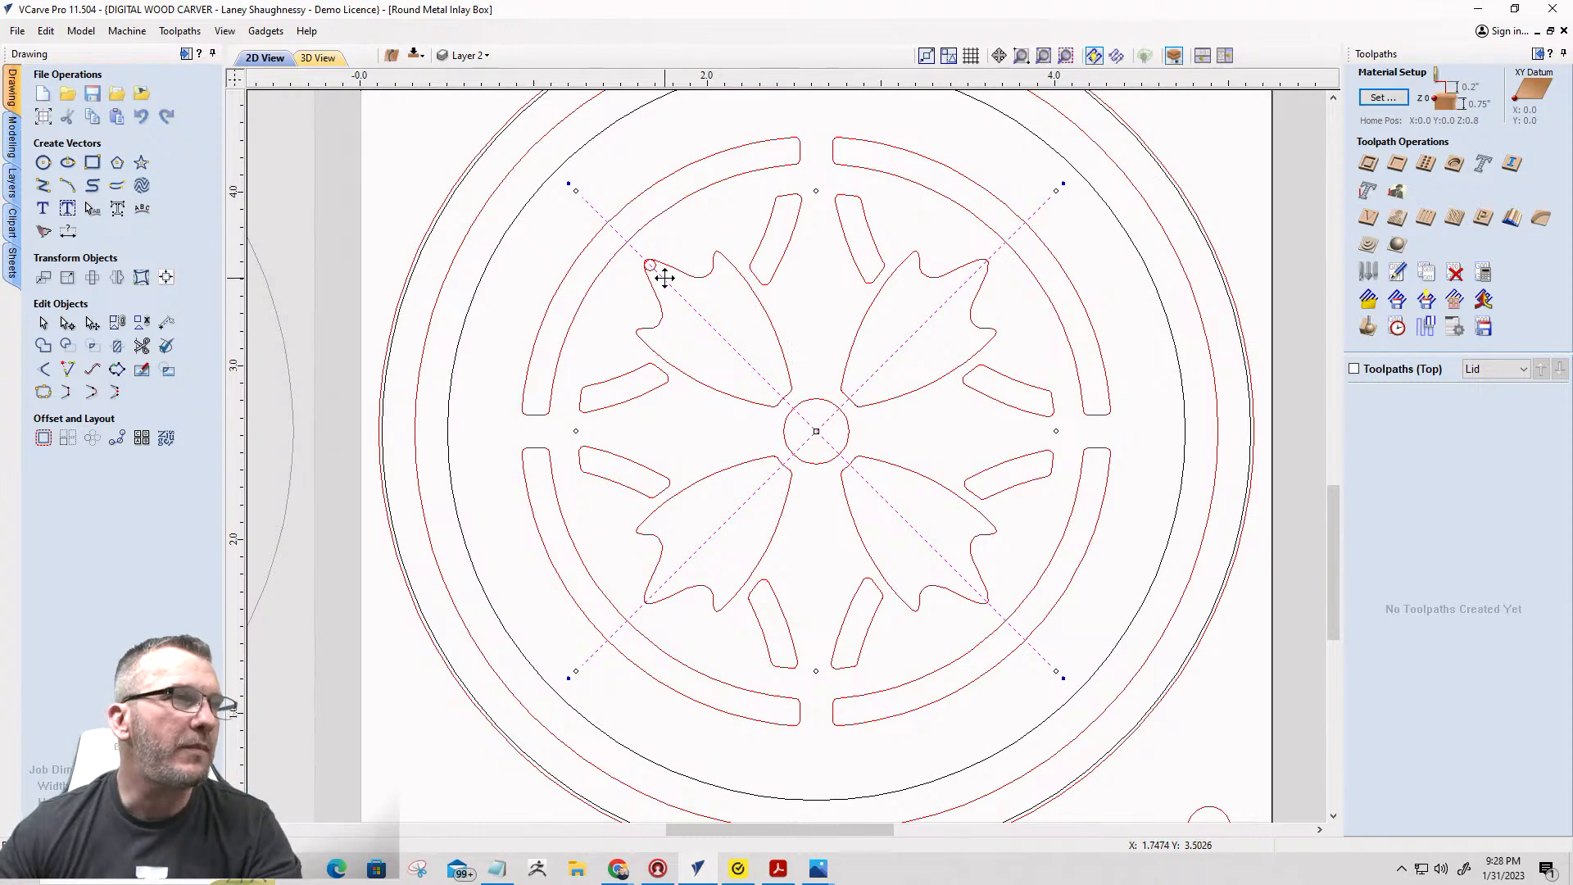
scroll(662, 266, up, 5)
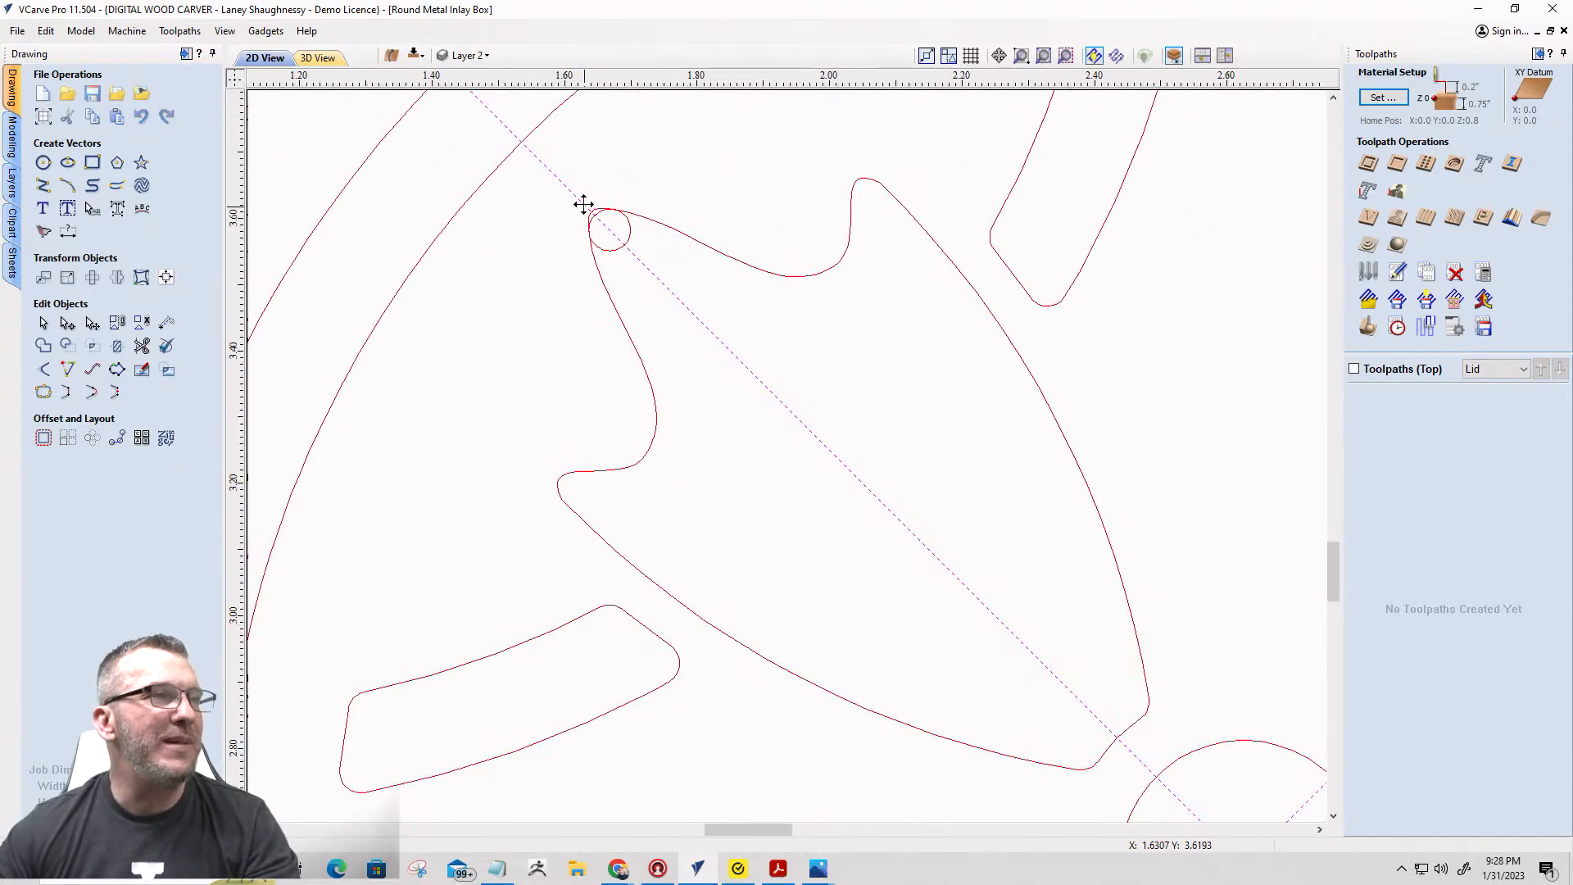
scroll(606, 234, up, 3)
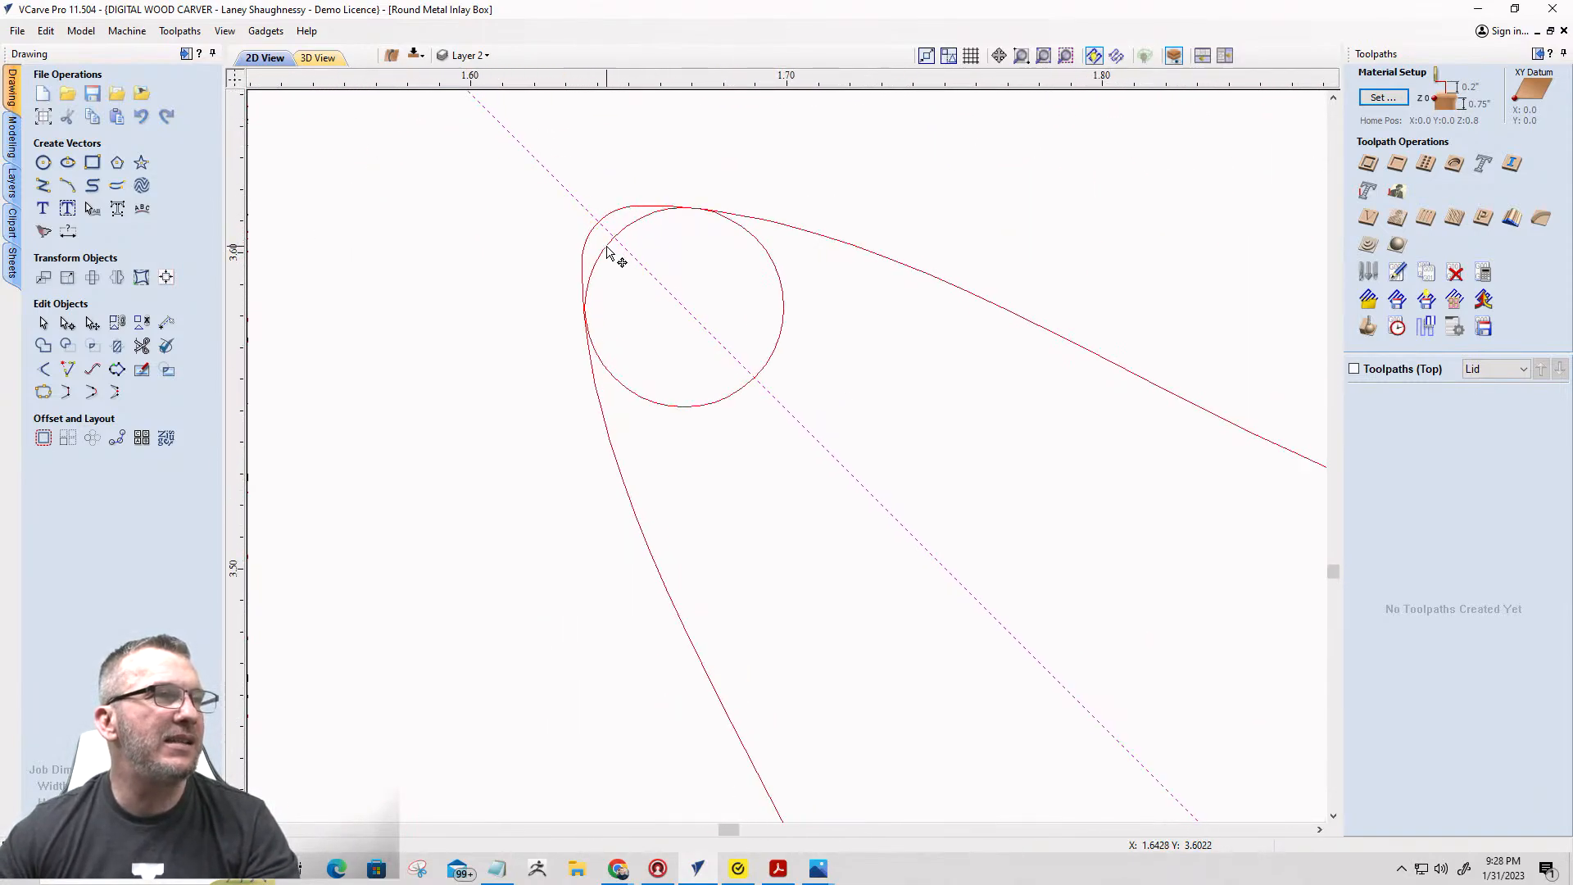
Move the small check circle inside the petal tip so that its centre sits on the diagonal line.
click(610, 256)
click(685, 308)
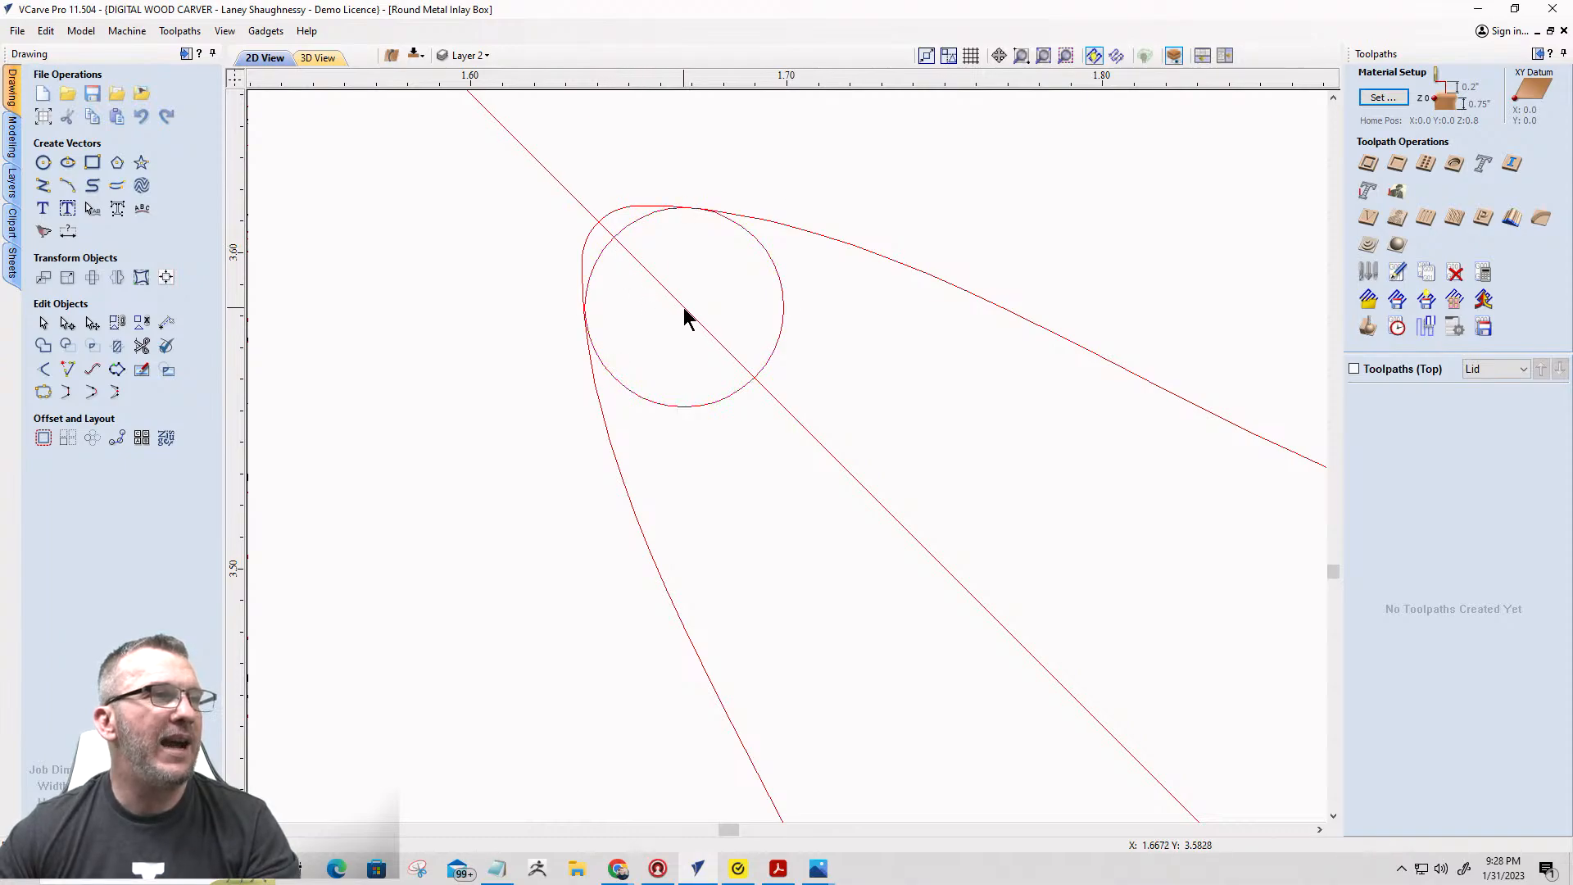
click(671, 401)
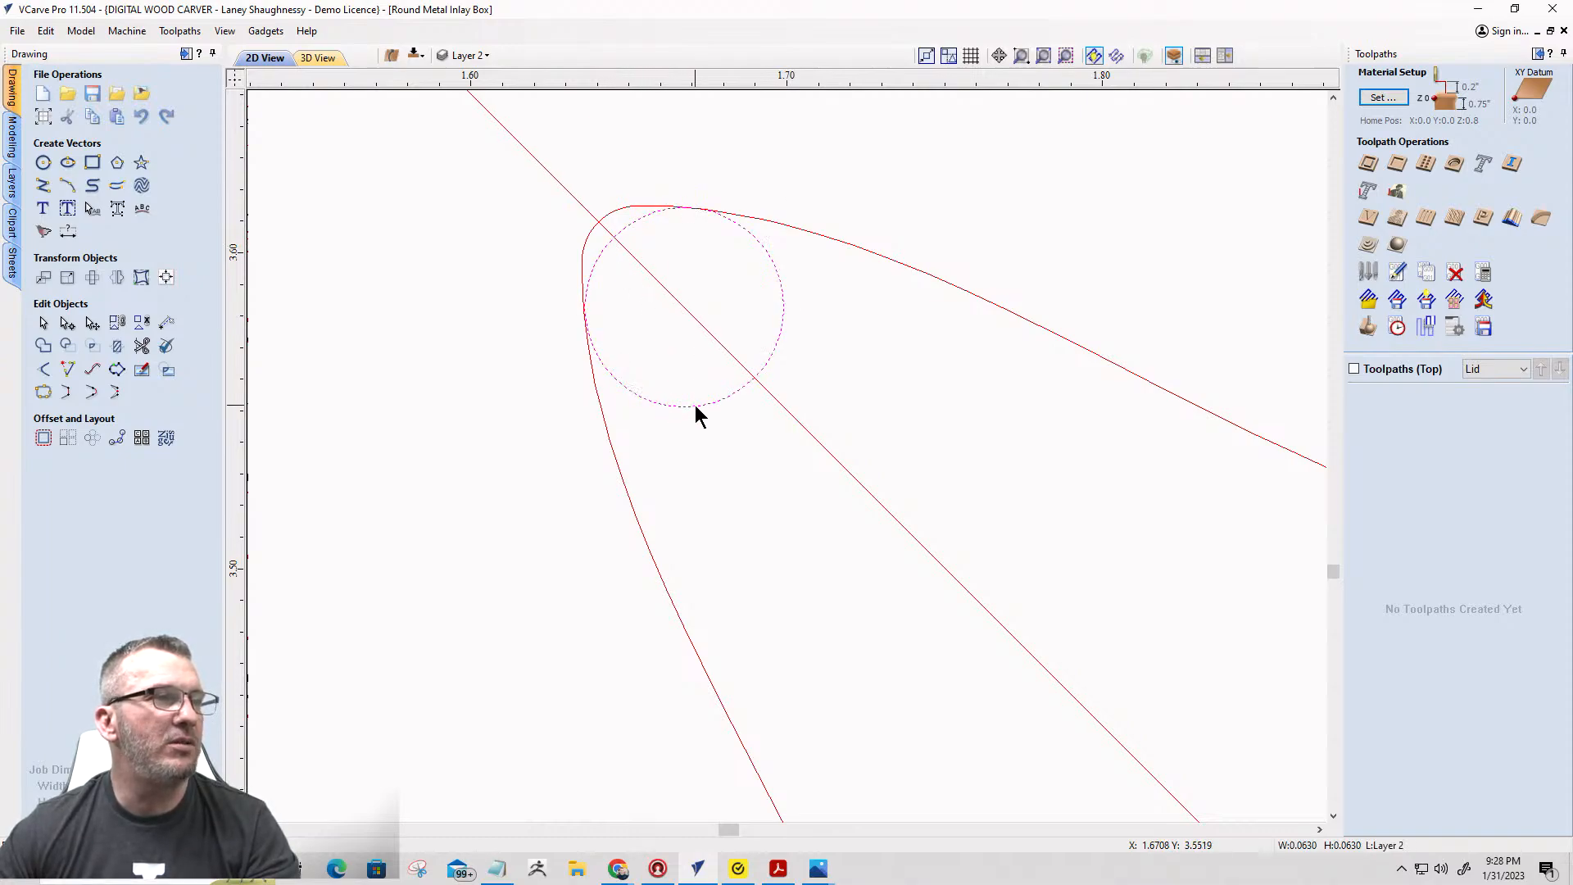
mouse_move(686, 306)
mouse_down()
mouse_move(962, 388)
mouse_move(945, 255)
mouse_move(660, 288)
mouse_move(682, 311)
mouse_up()
scroll(685, 310, up, 4)
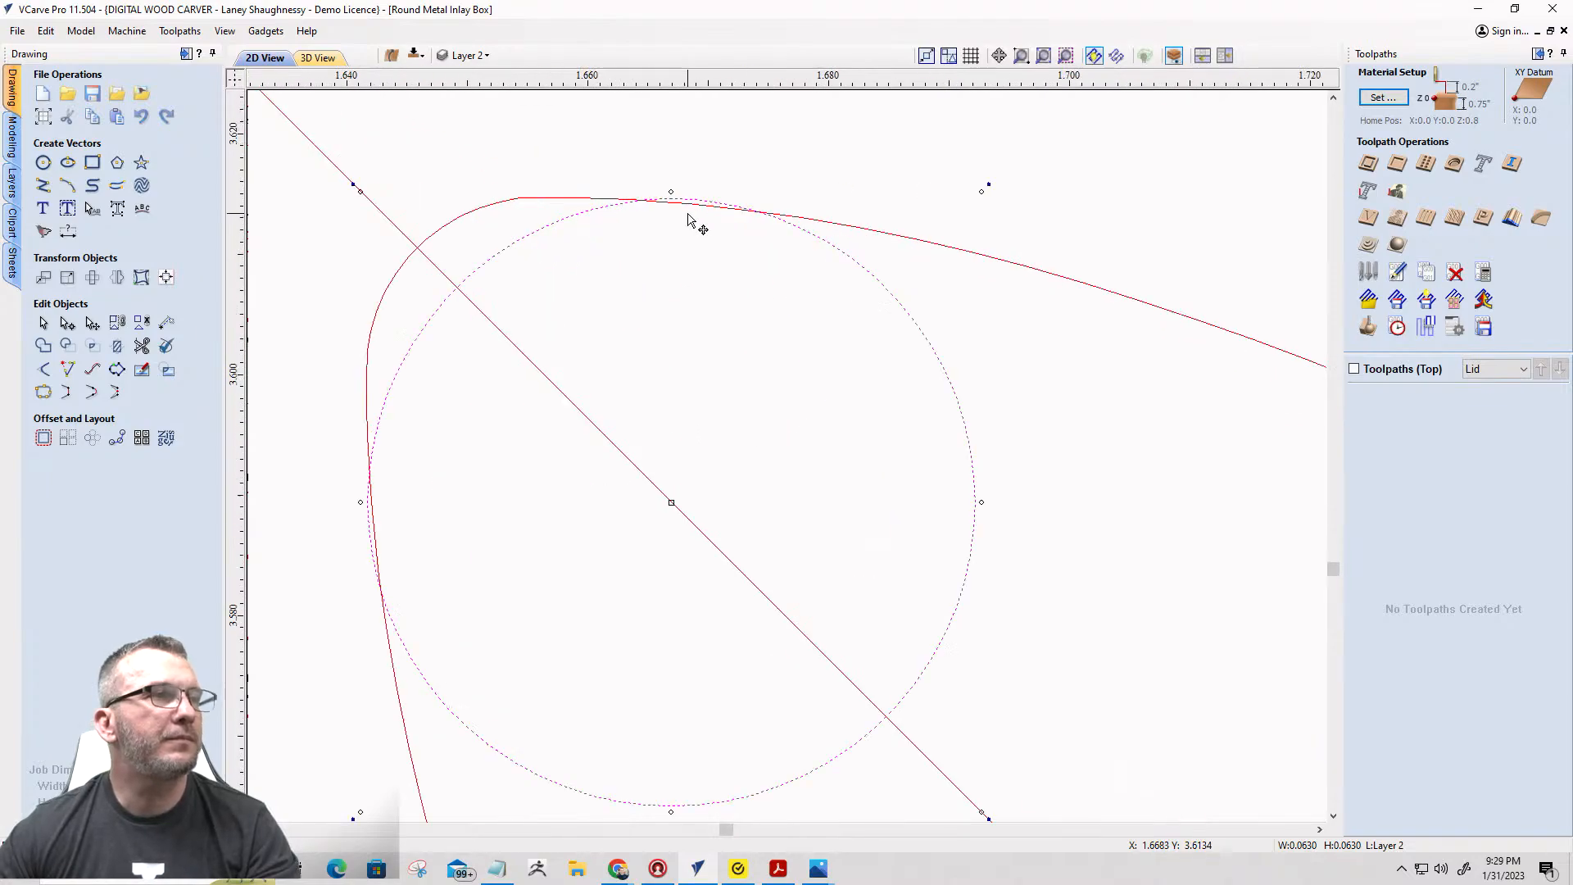
scroll(762, 281, down, 2)
scroll(727, 432, down, 1)
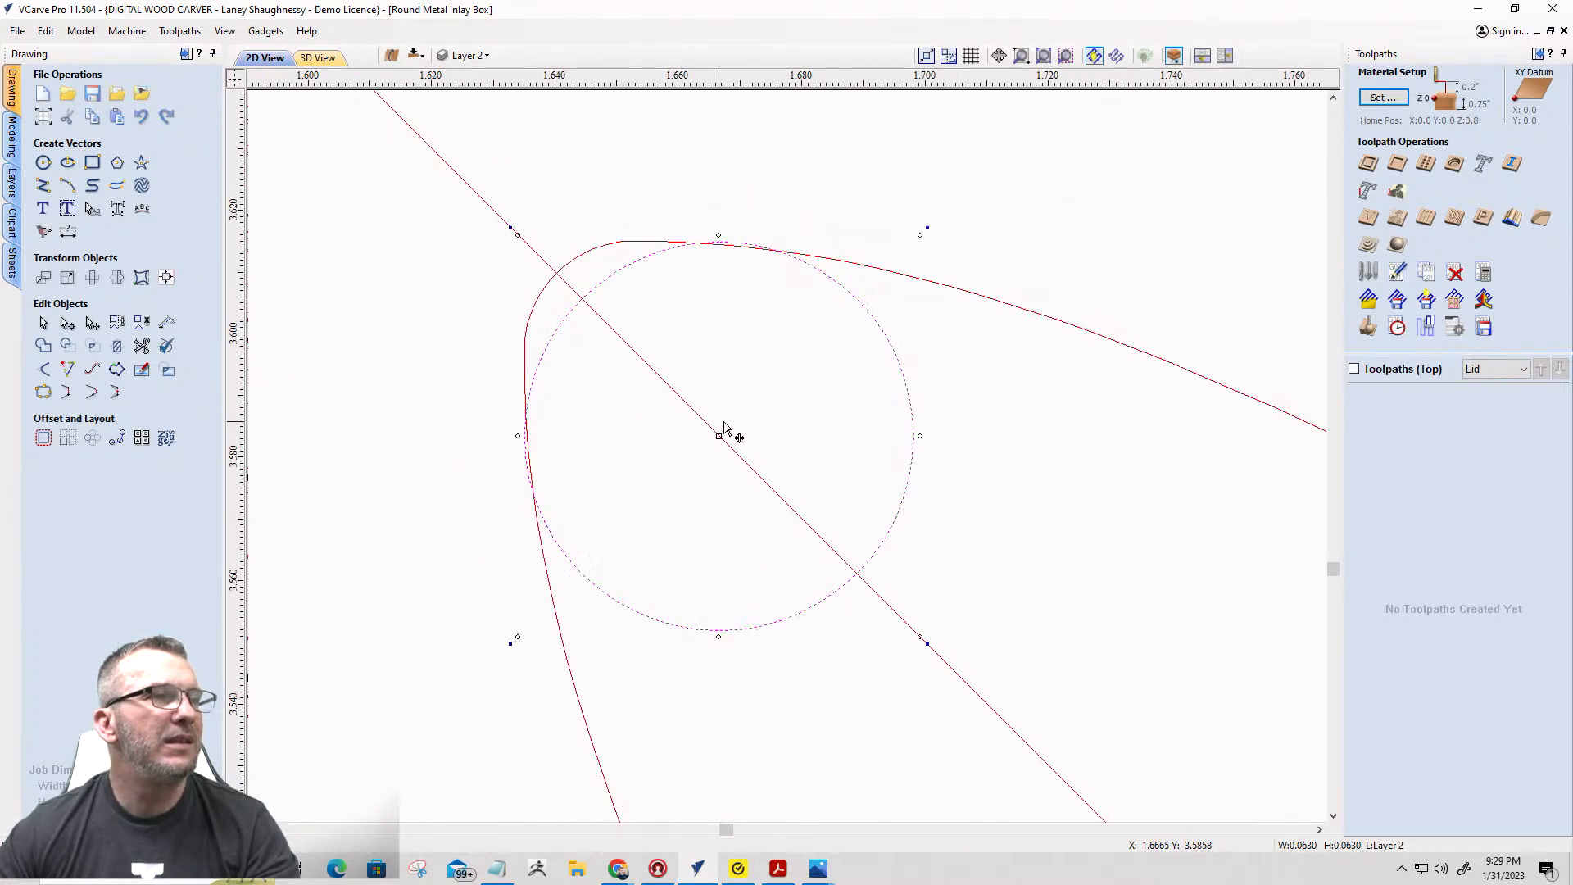
Shift the check circle slightly back along the diagonal line, away from the tip, until it just meets both petal edges.
drag(719, 435, 725, 438)
scroll(562, 466, up, 4)
scroll(578, 457, down, 2)
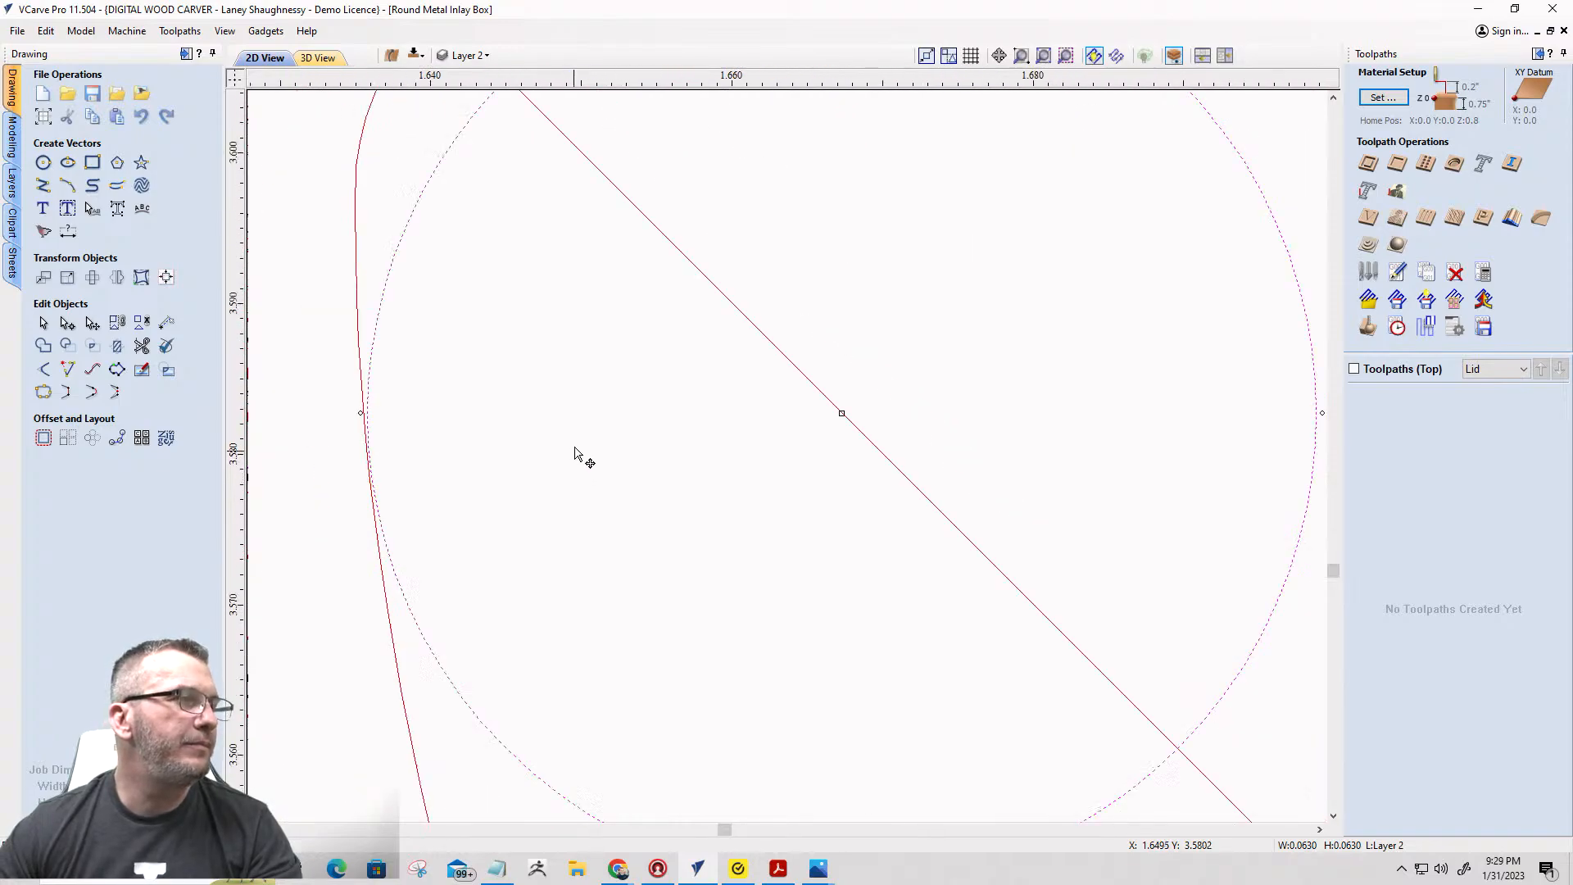
scroll(652, 418, down, 2)
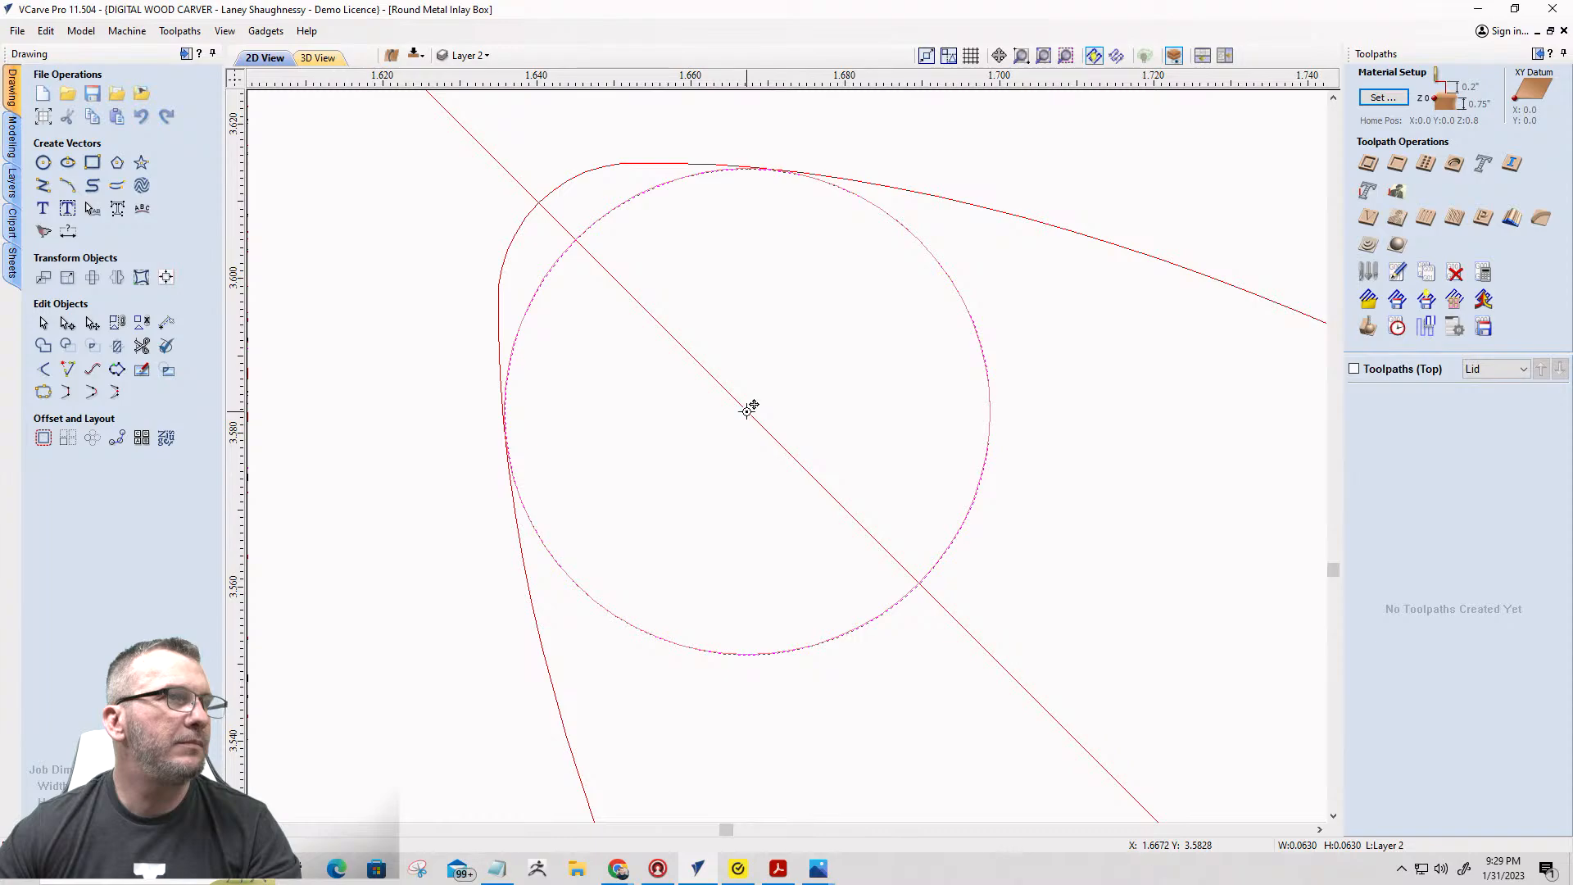
click(746, 410)
scroll(746, 409, up, 4)
scroll(743, 409, down, 3)
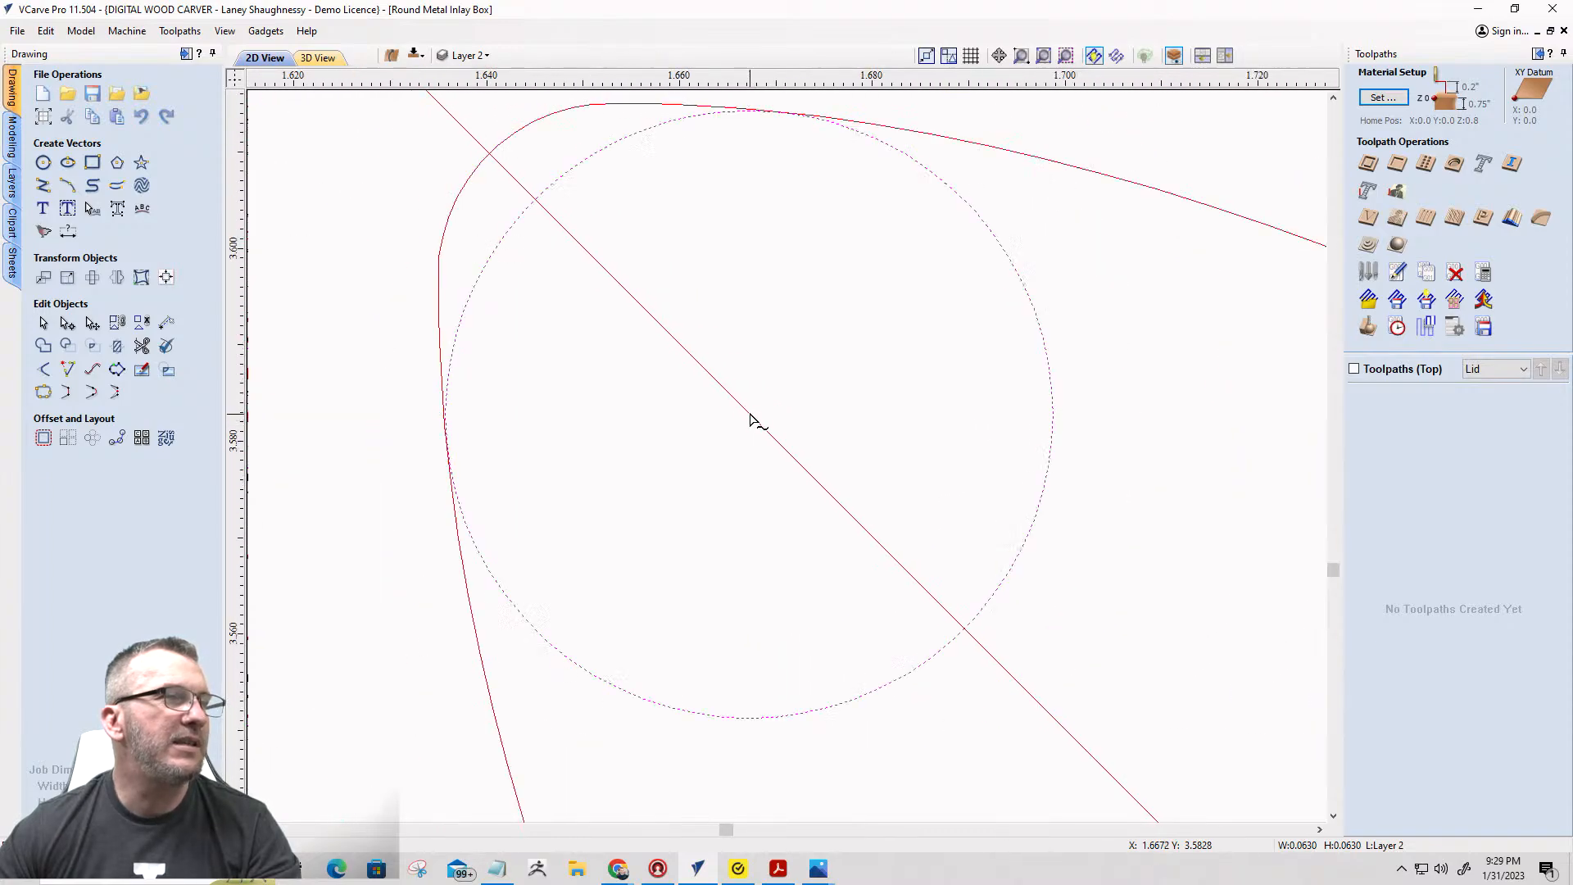
click(748, 413)
scroll(450, 456, up, 3)
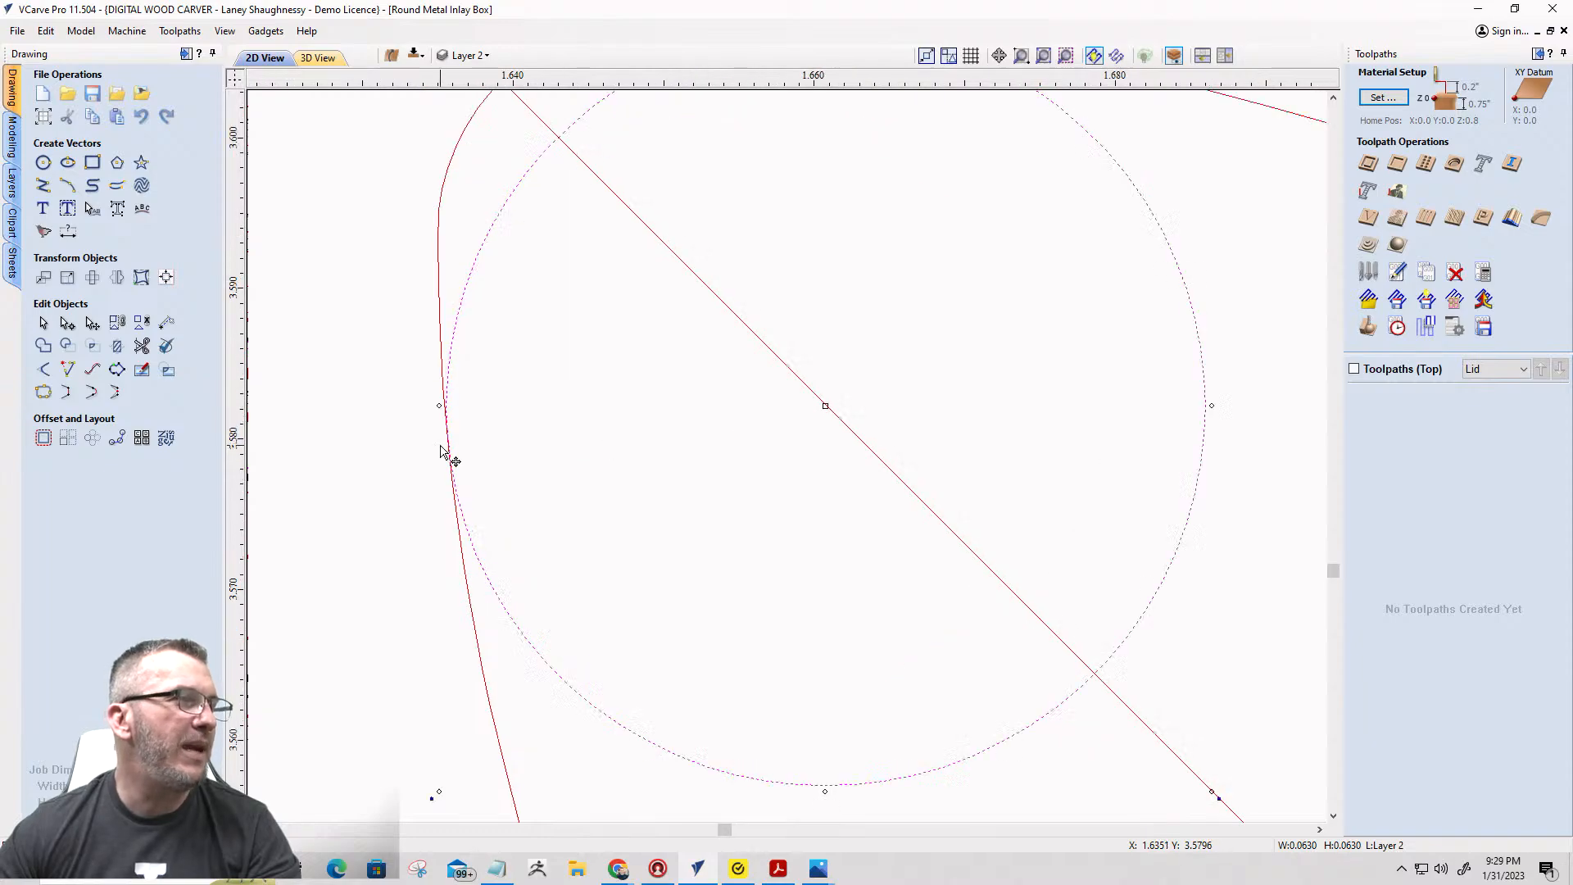
Try trimming away the petal tip outside the check circle and the part of the circle inside the petal.
scroll(513, 414, down, 5)
scroll(513, 408, down, 6)
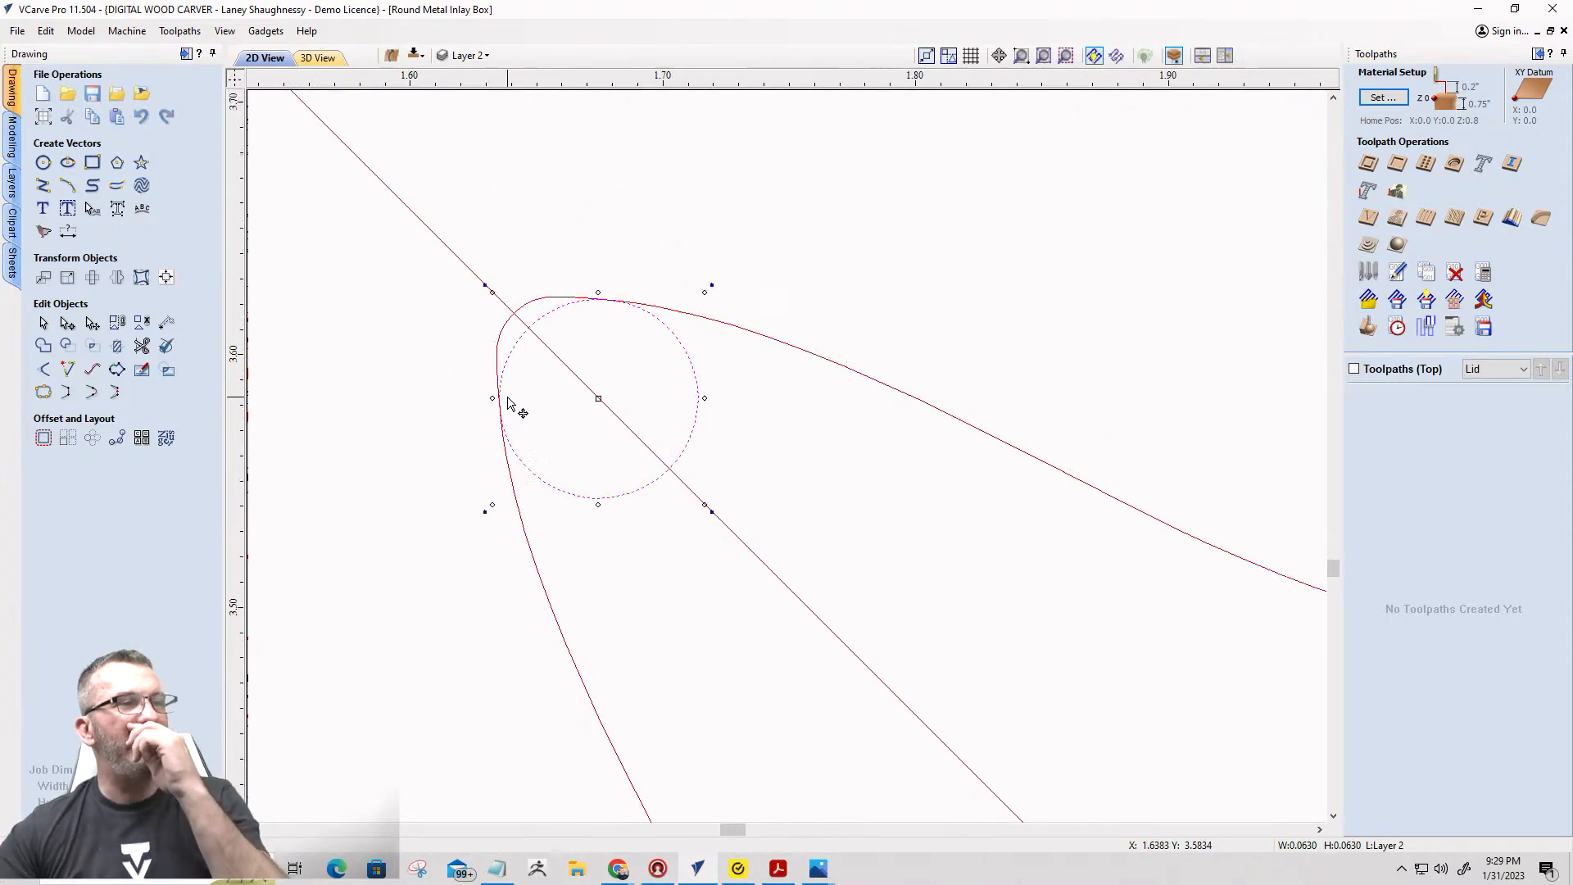
scroll(346, 553, up, 4)
scroll(702, 292, down, 6)
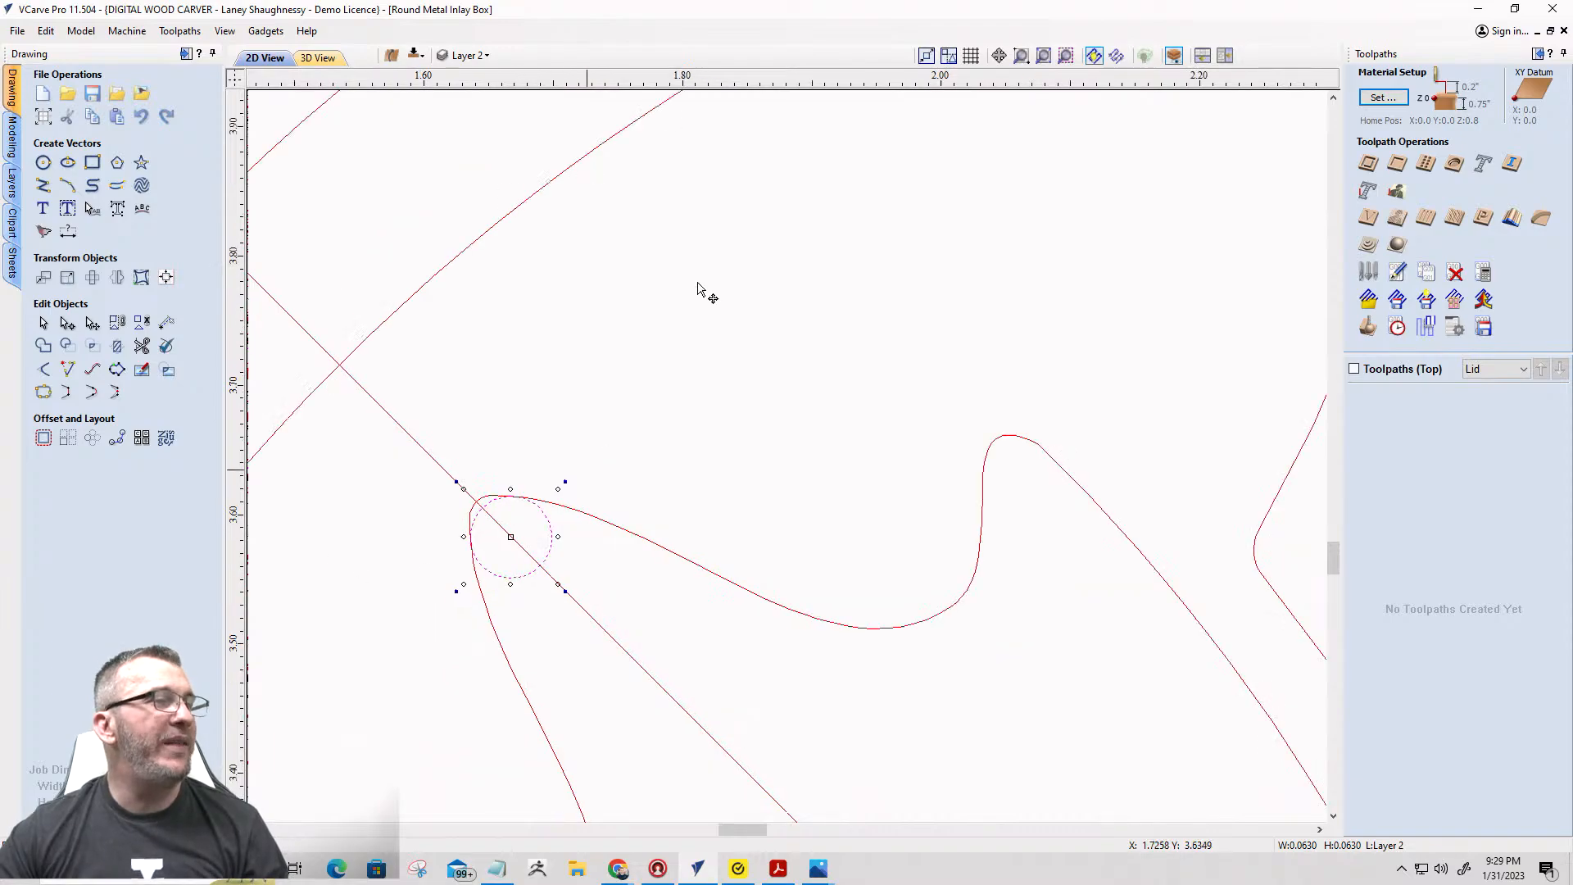
scroll(590, 408, up, 5)
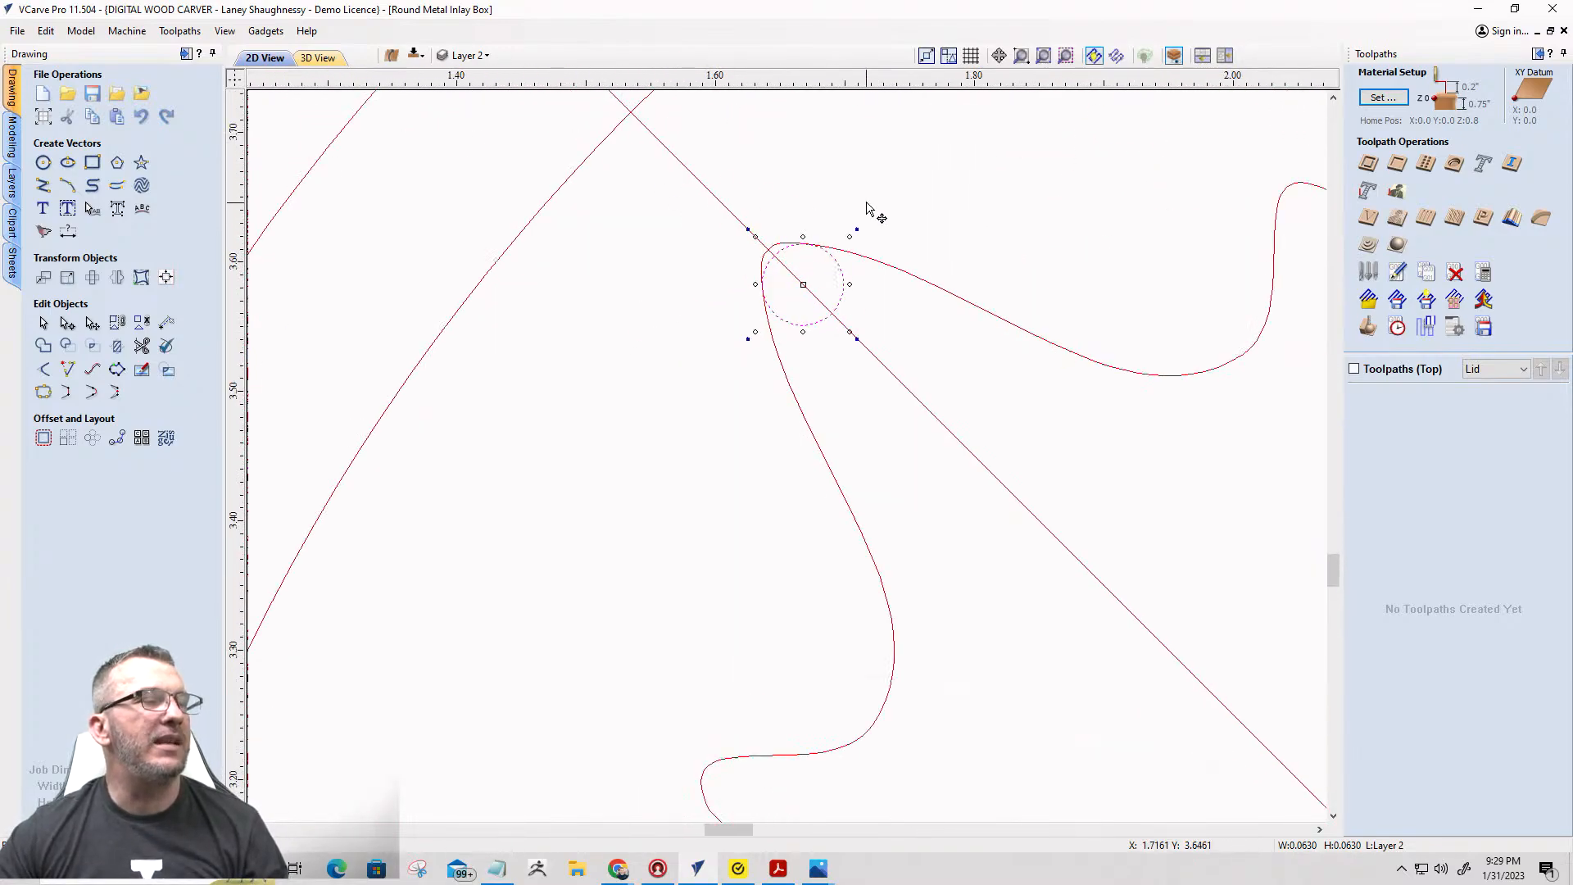
scroll(836, 196, up, 5)
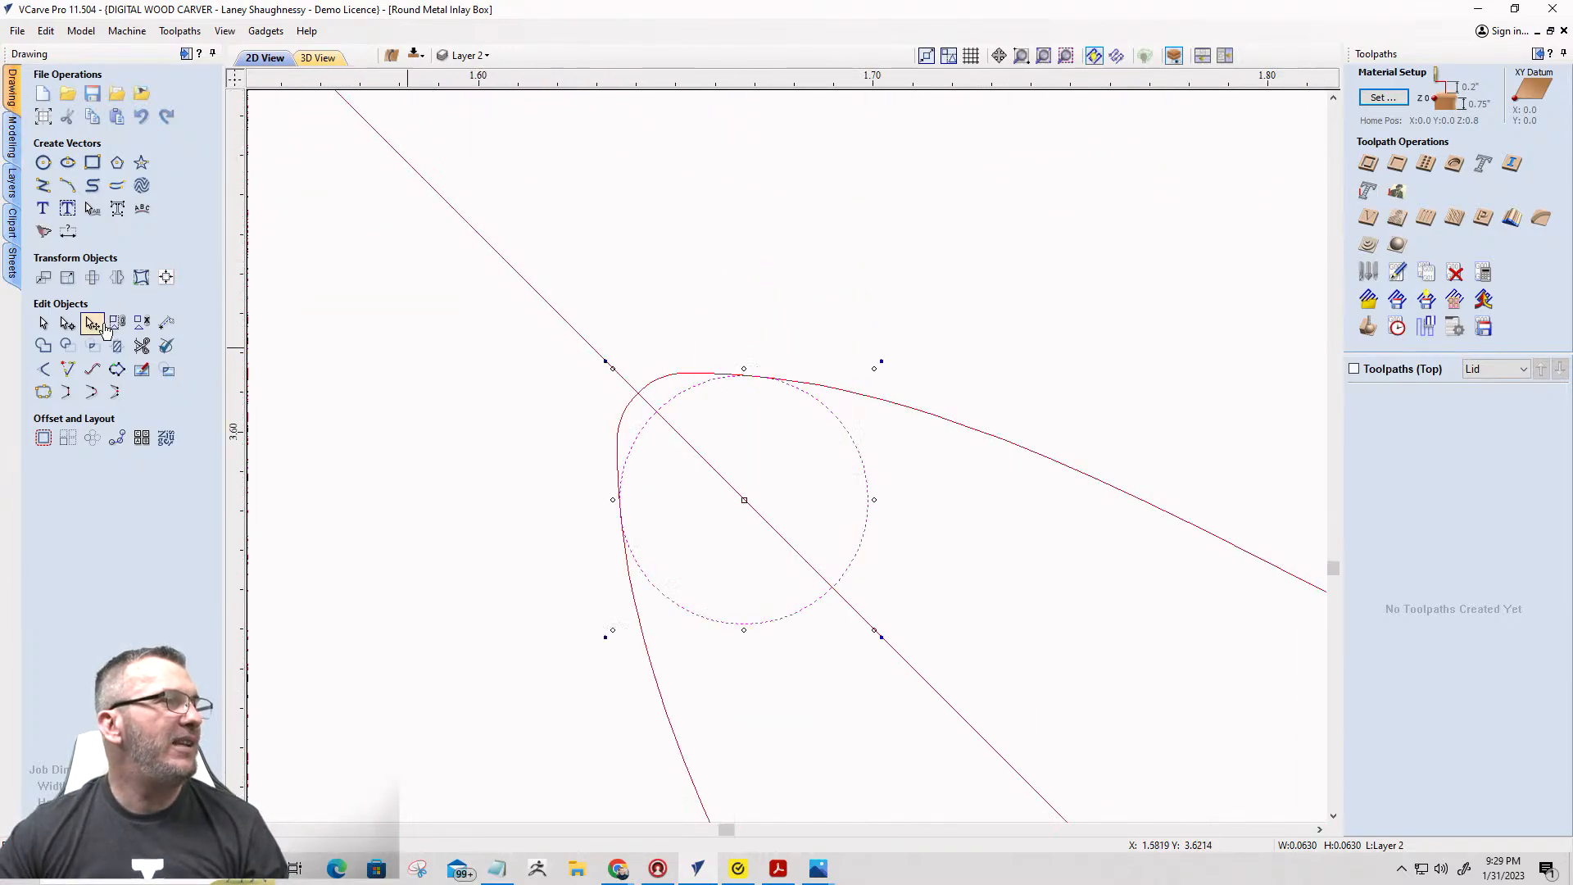
click(140, 345)
click(626, 440)
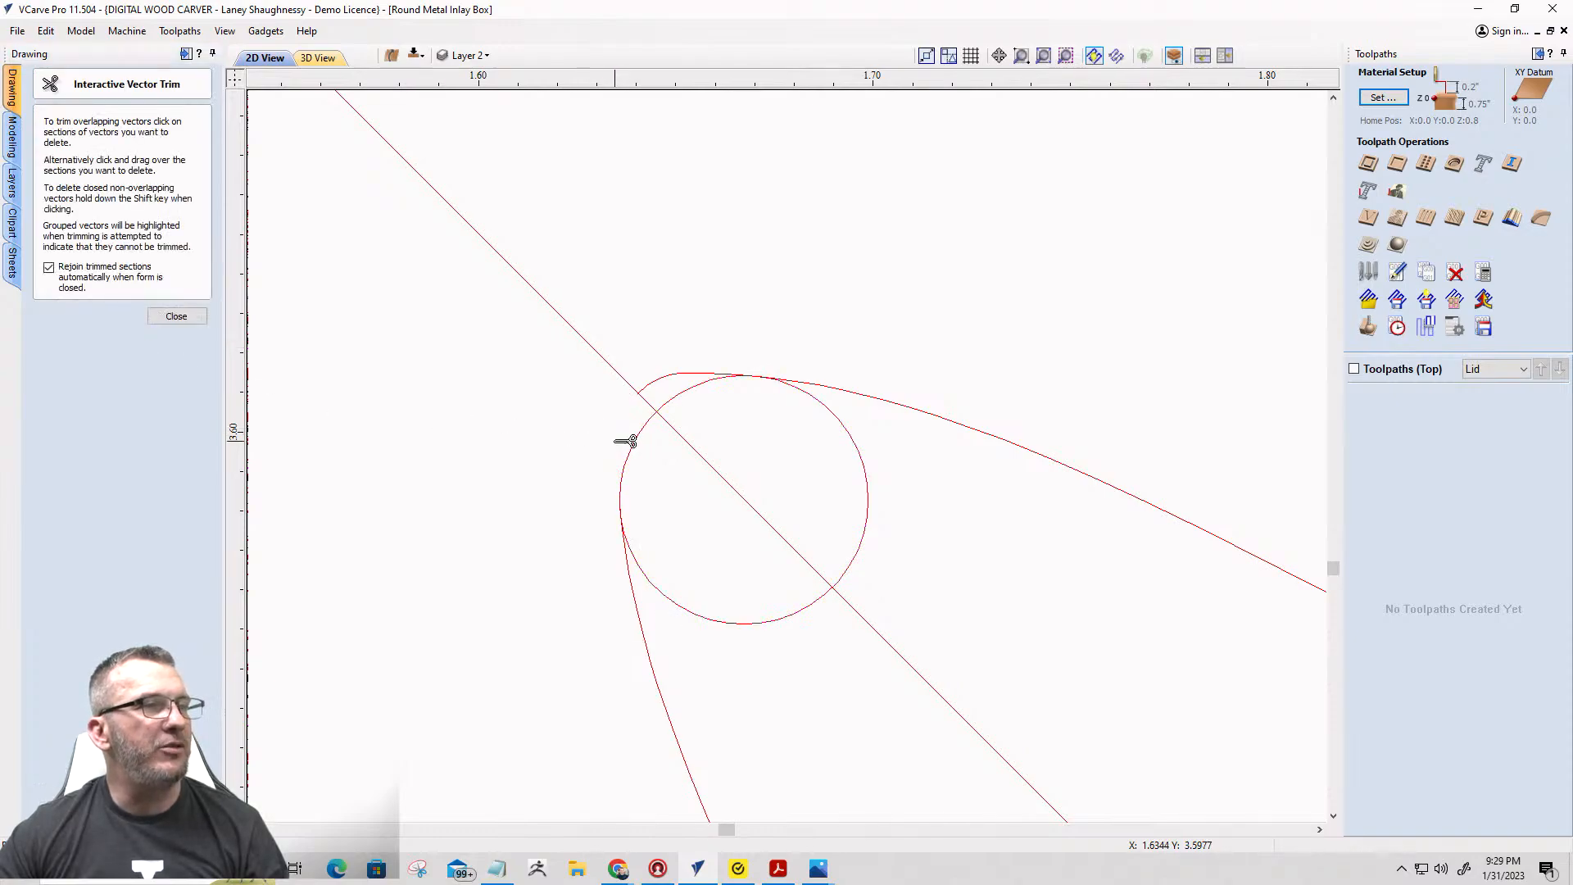
click(679, 372)
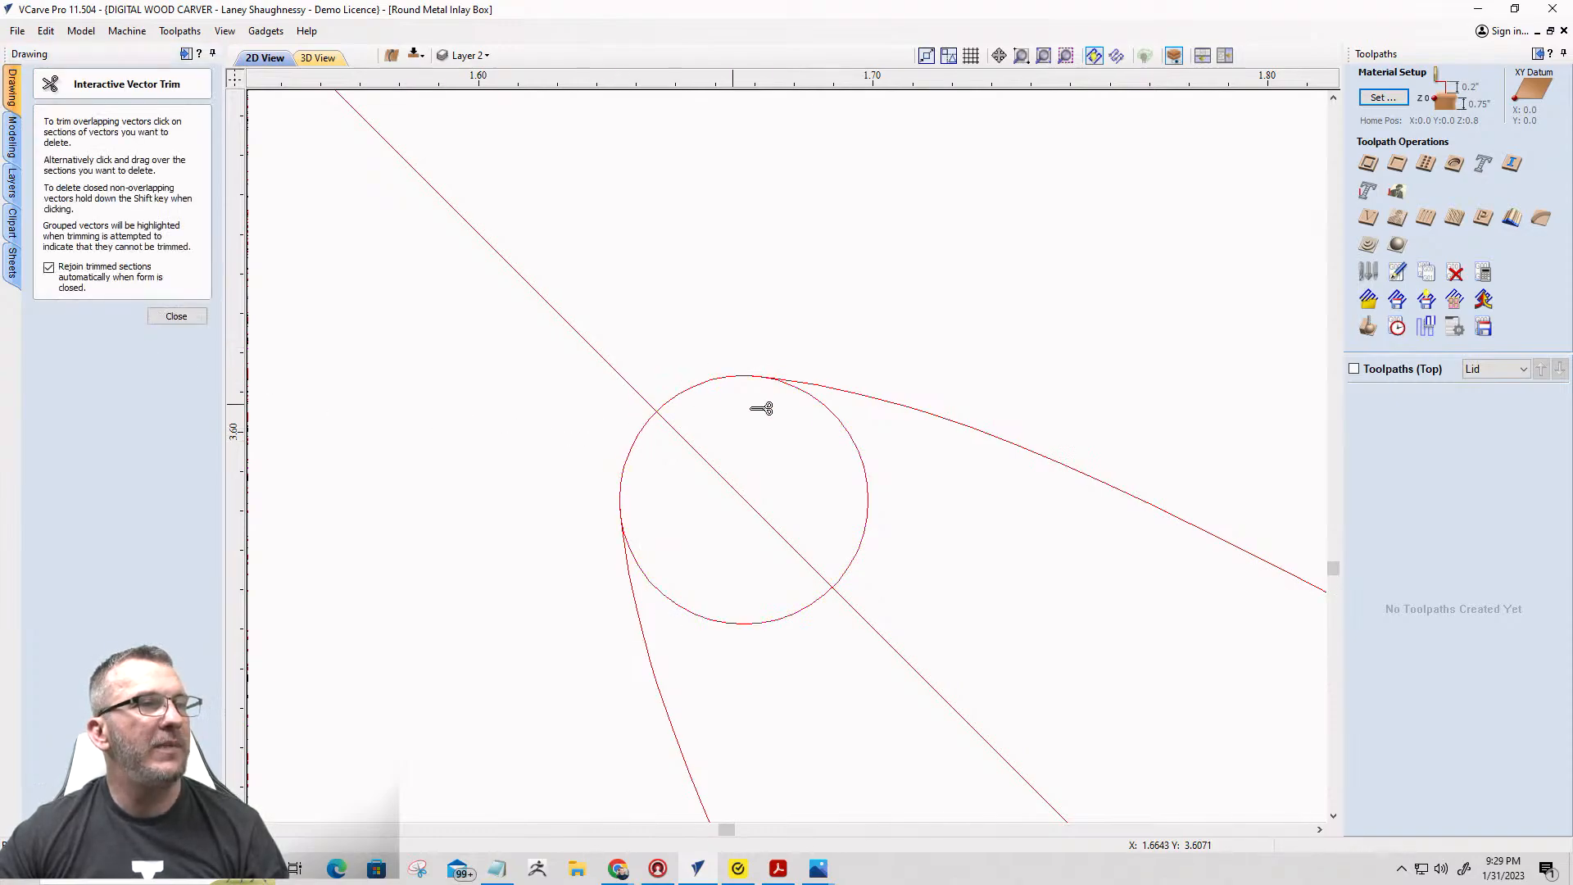
click(851, 437)
click(688, 608)
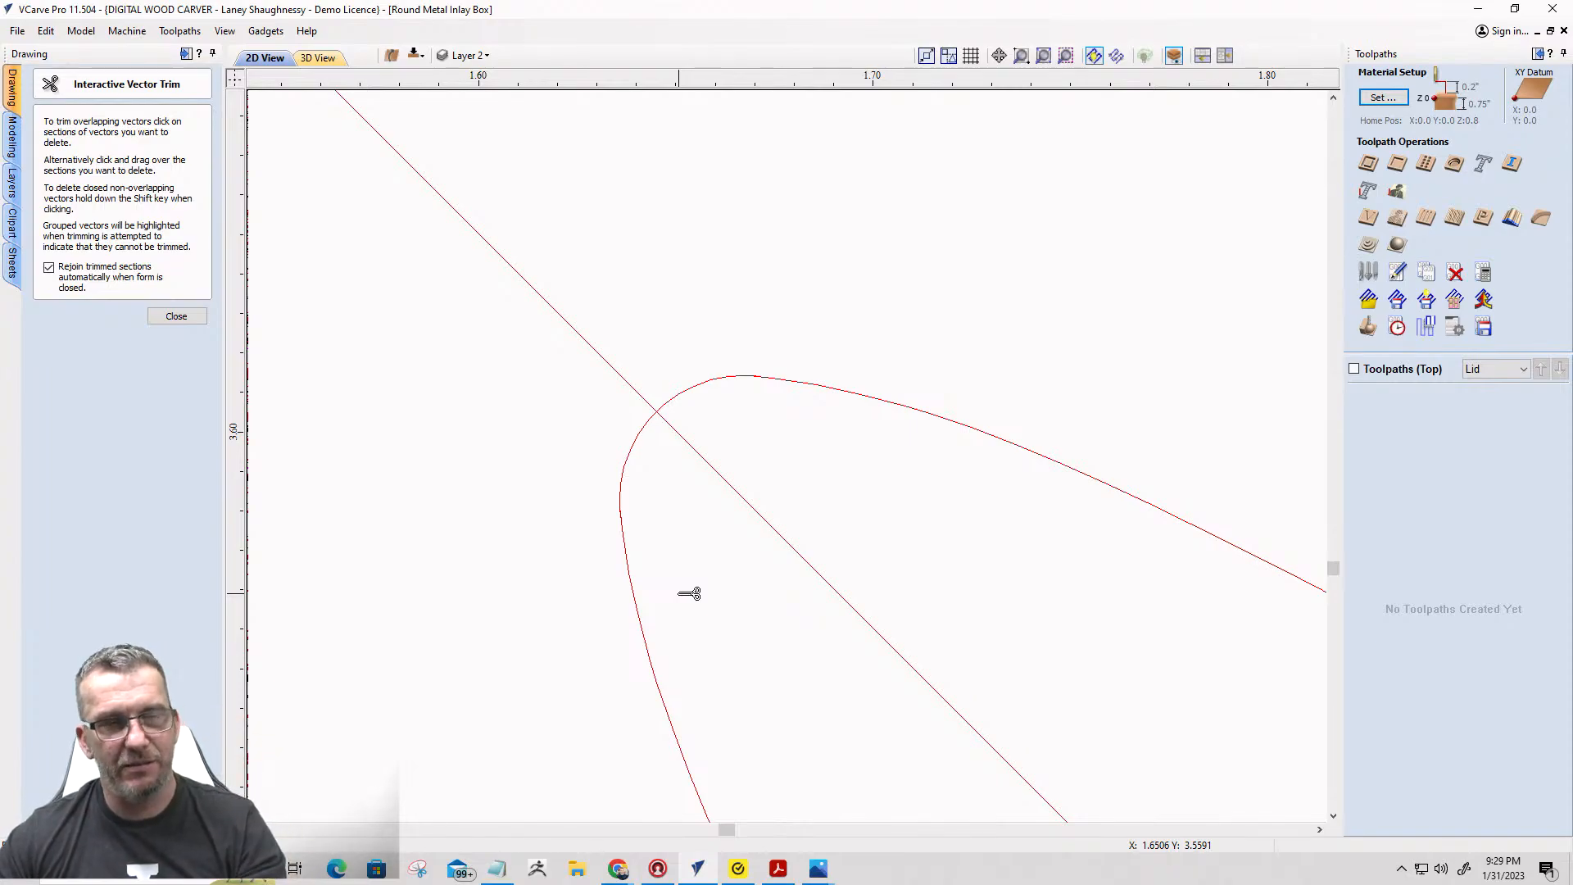
Undo the trims on the petal tip and circle and leave the trim tool.
key(ctrl+z)
key(ctrl+z)
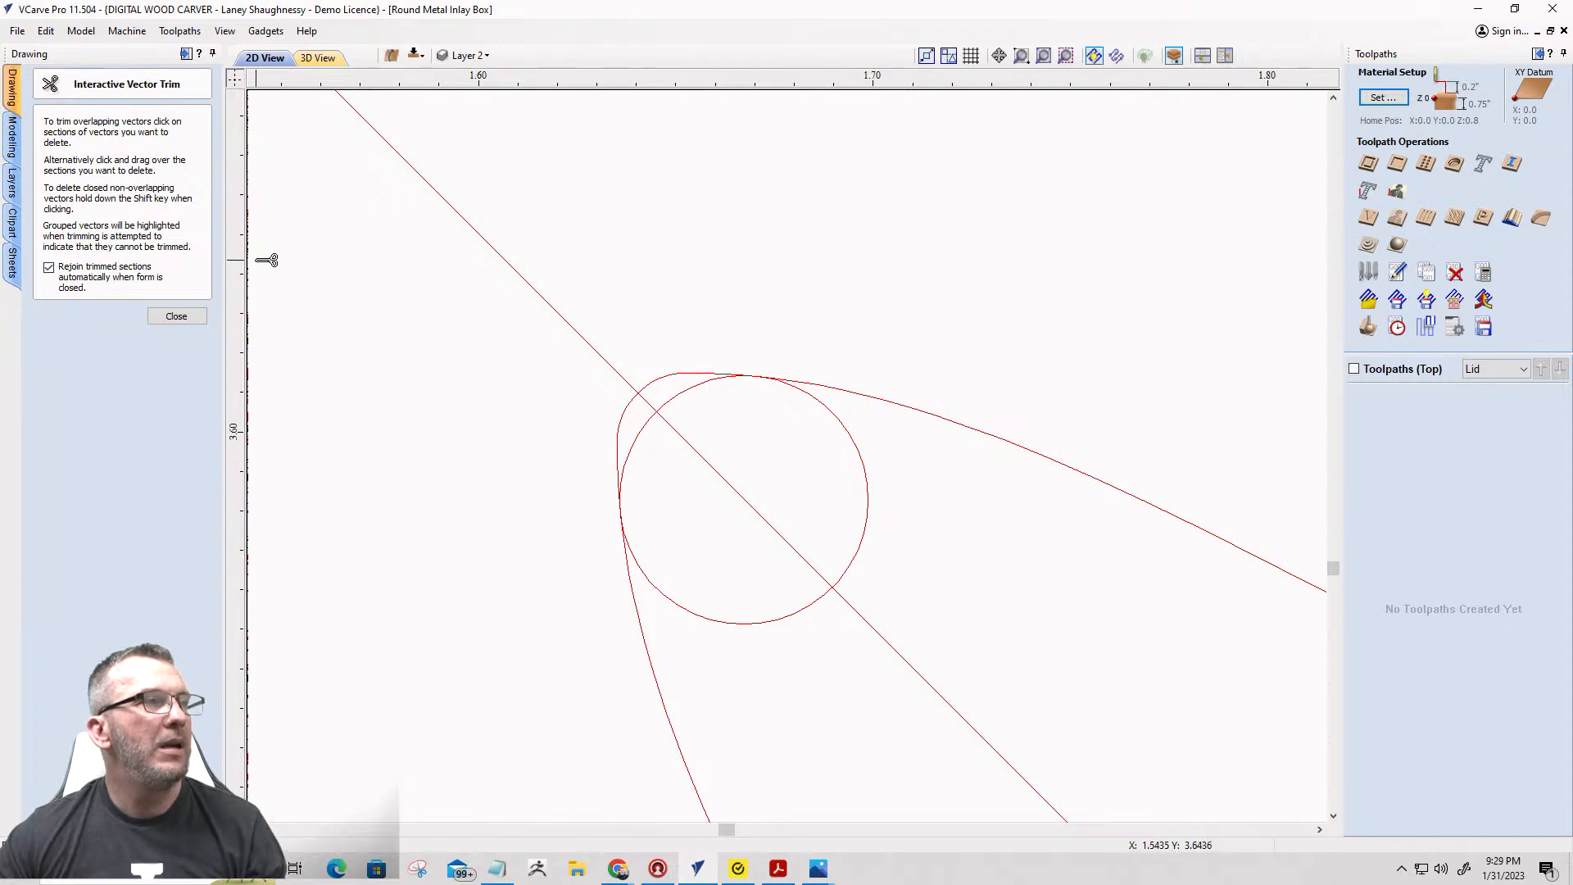
scroll(872, 270, down, 10)
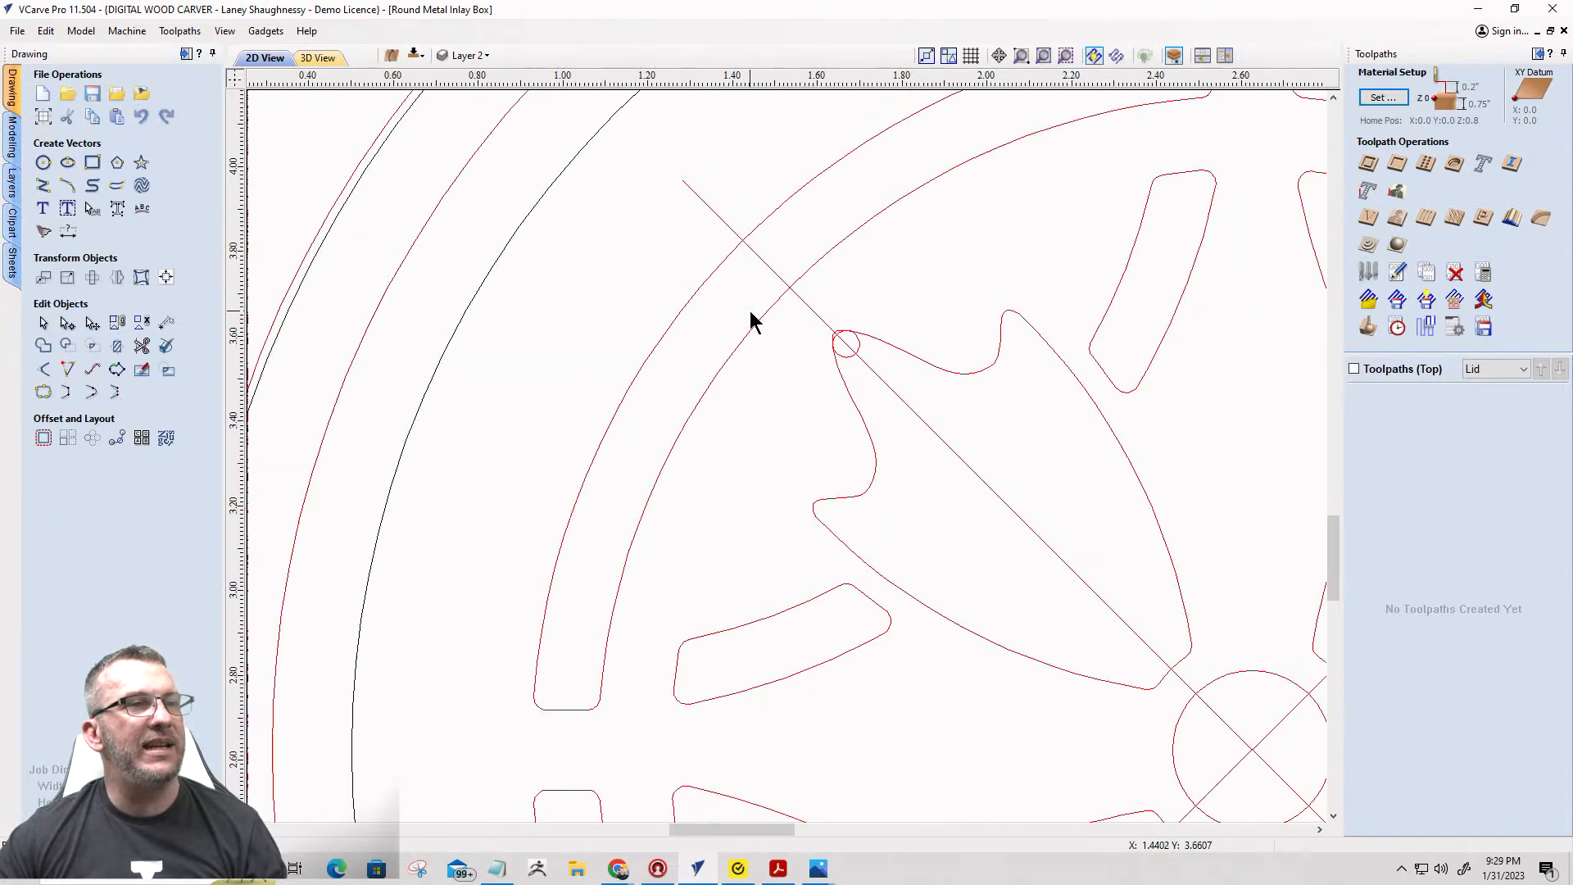
Place a copy of the check circle in the lower side tip of the upper-left petal, keeping the original at the main tip.
scroll(843, 361, down, 4)
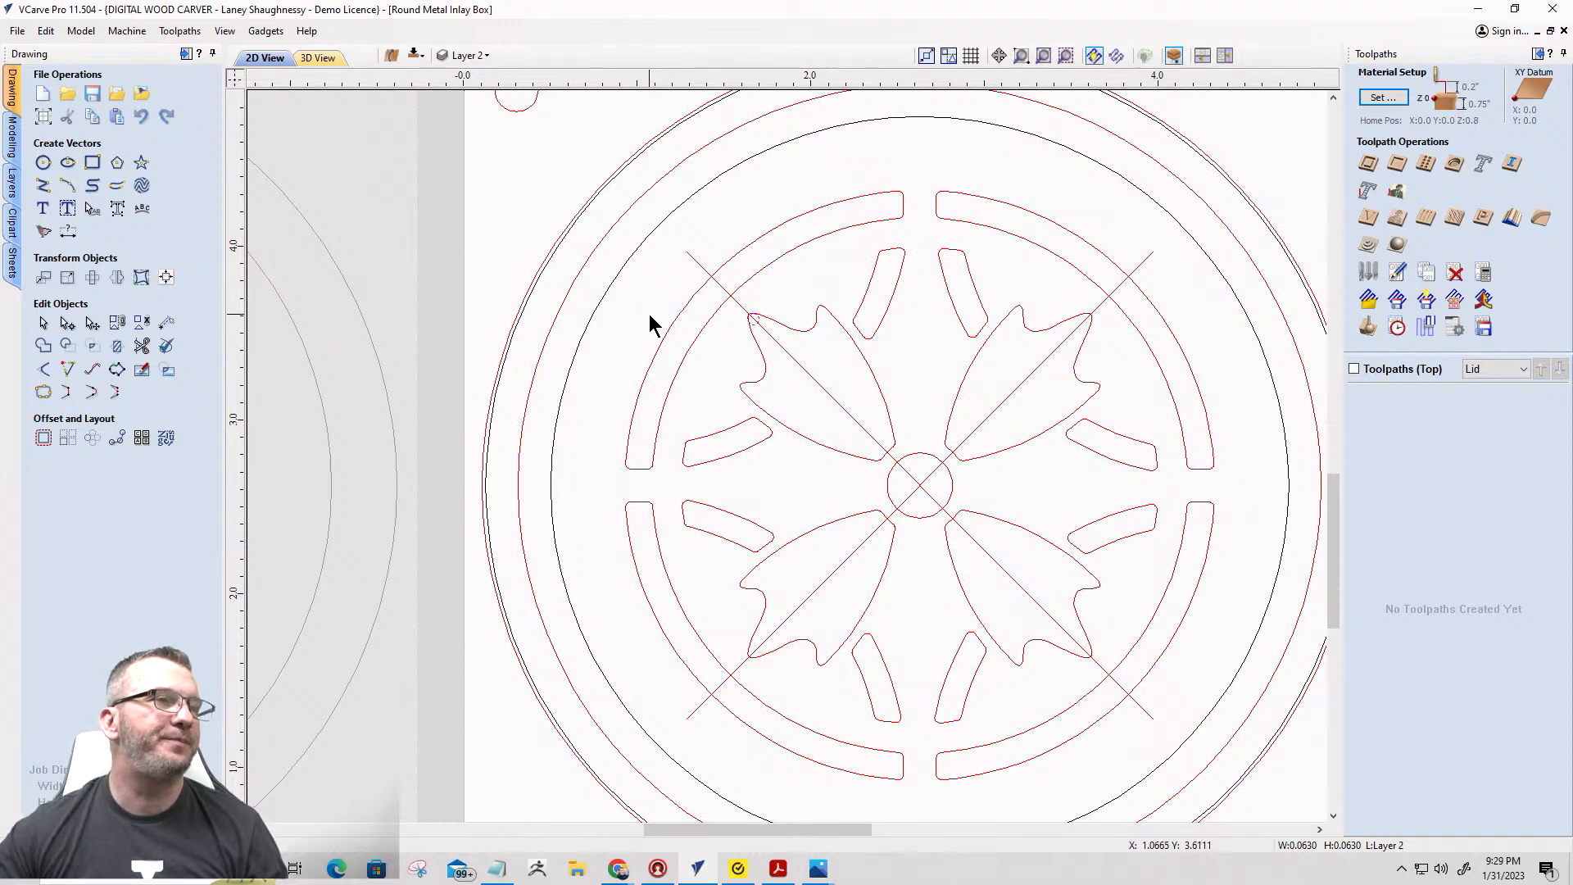
scroll(759, 392, up, 6)
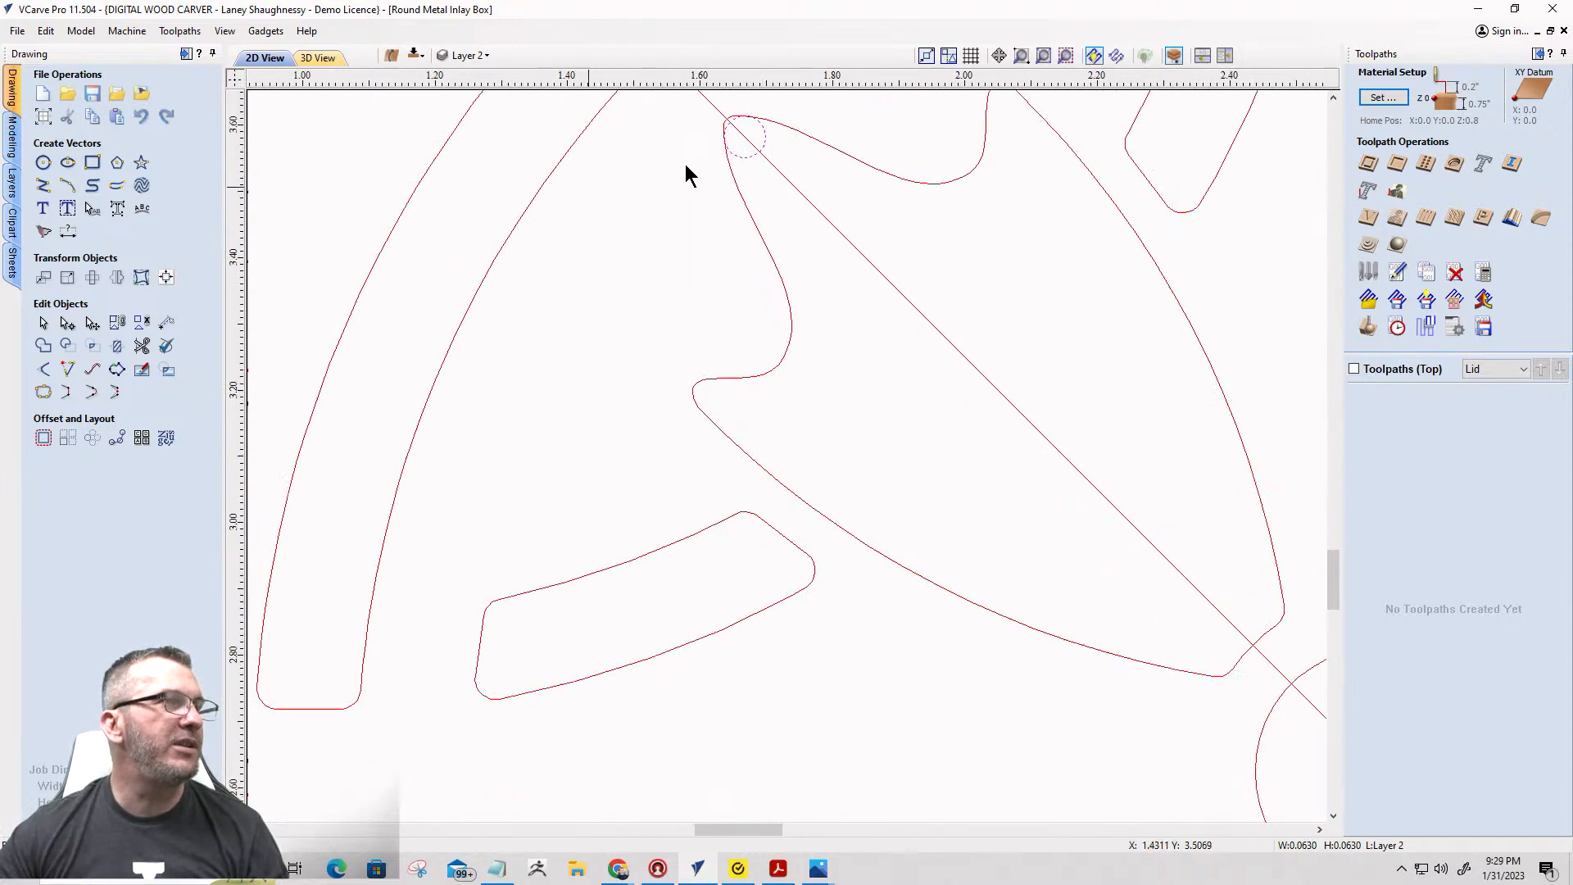
click(750, 152)
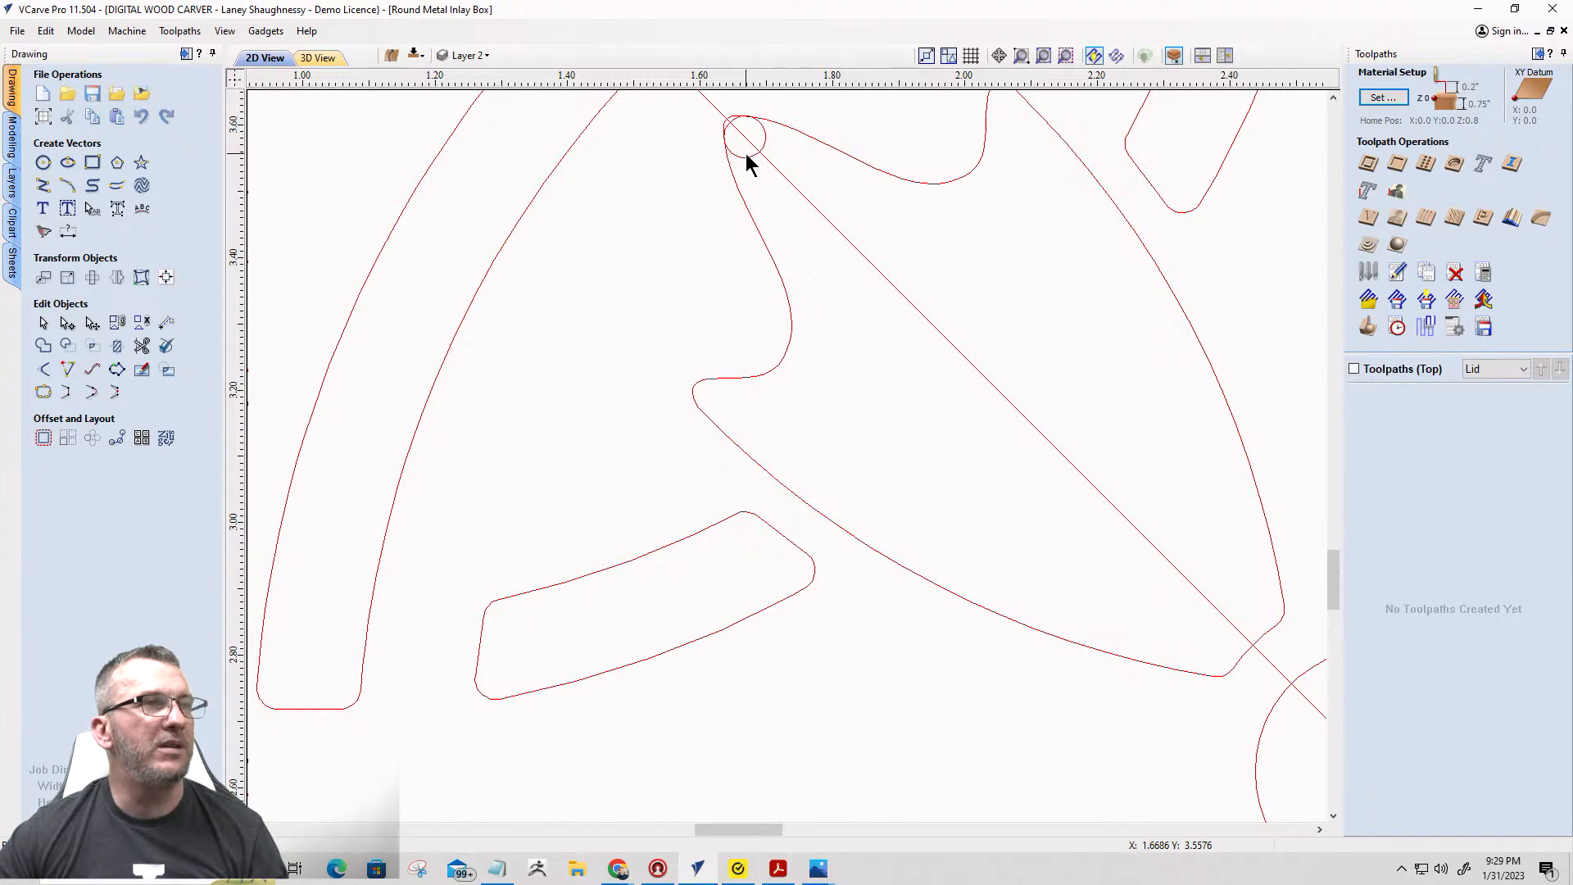
click(745, 157)
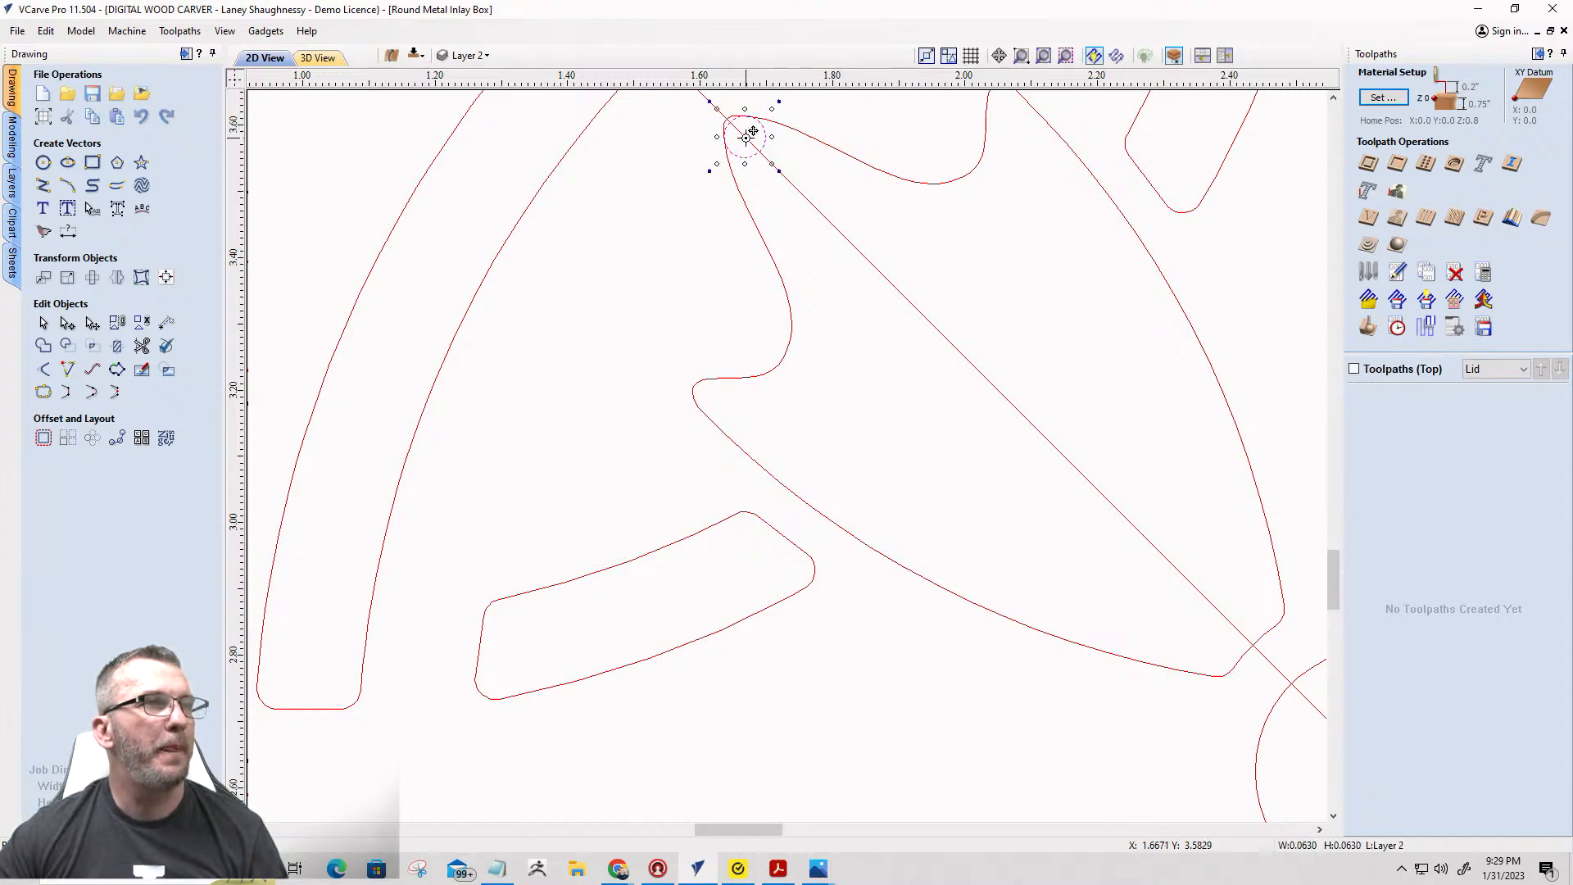
drag(751, 133, 717, 398)
scroll(717, 398, down, 3)
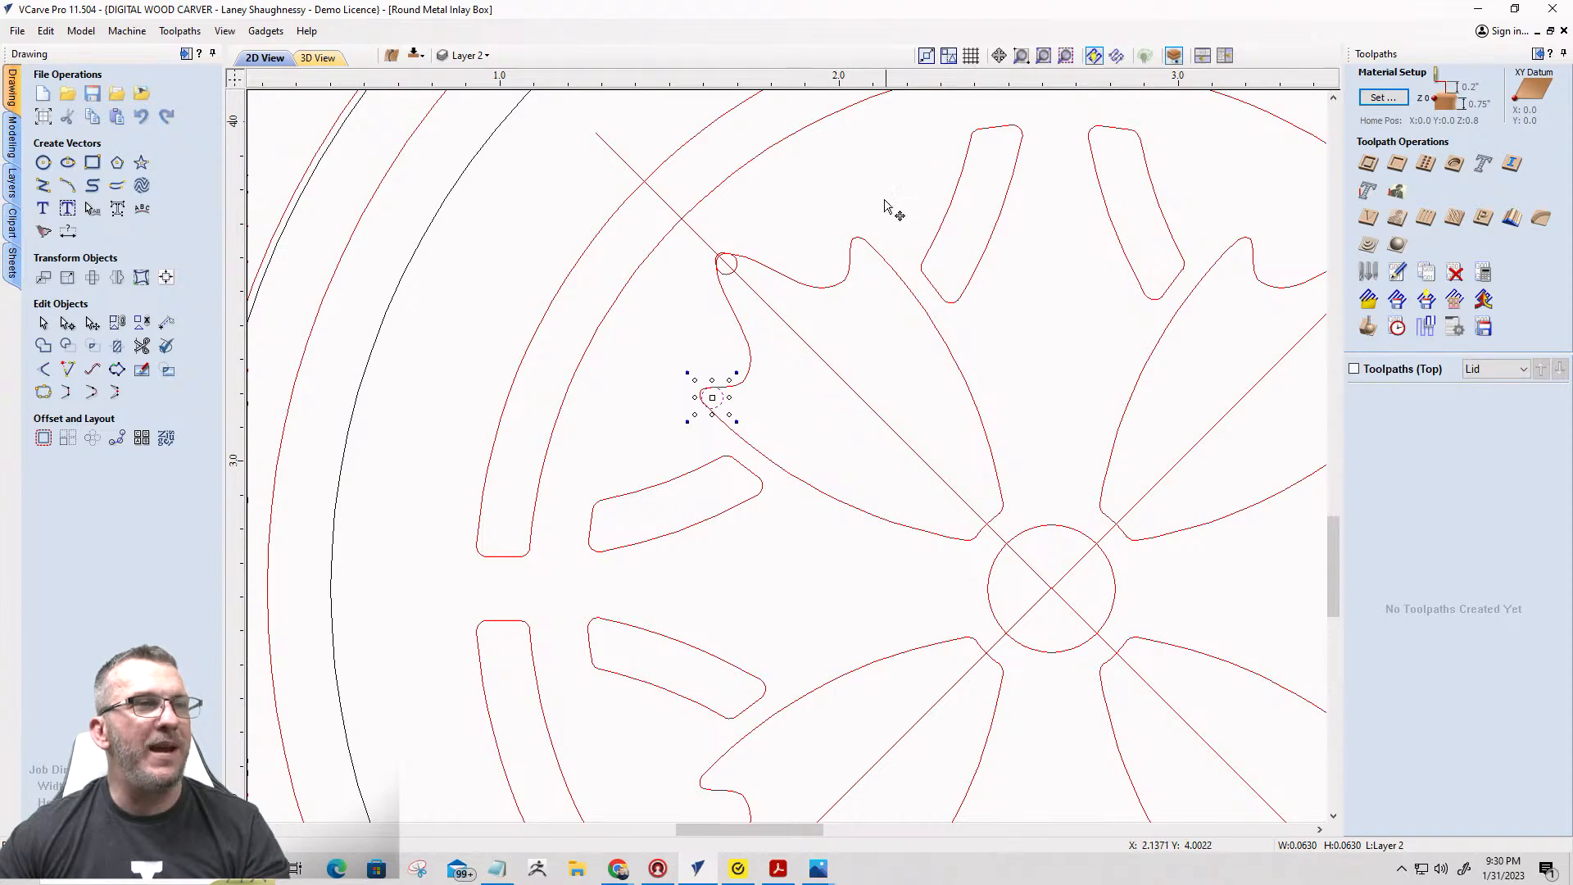
Nudge the copied circle right and down inside the side tip until it just meets both petal edges.
scroll(698, 496, up, 8)
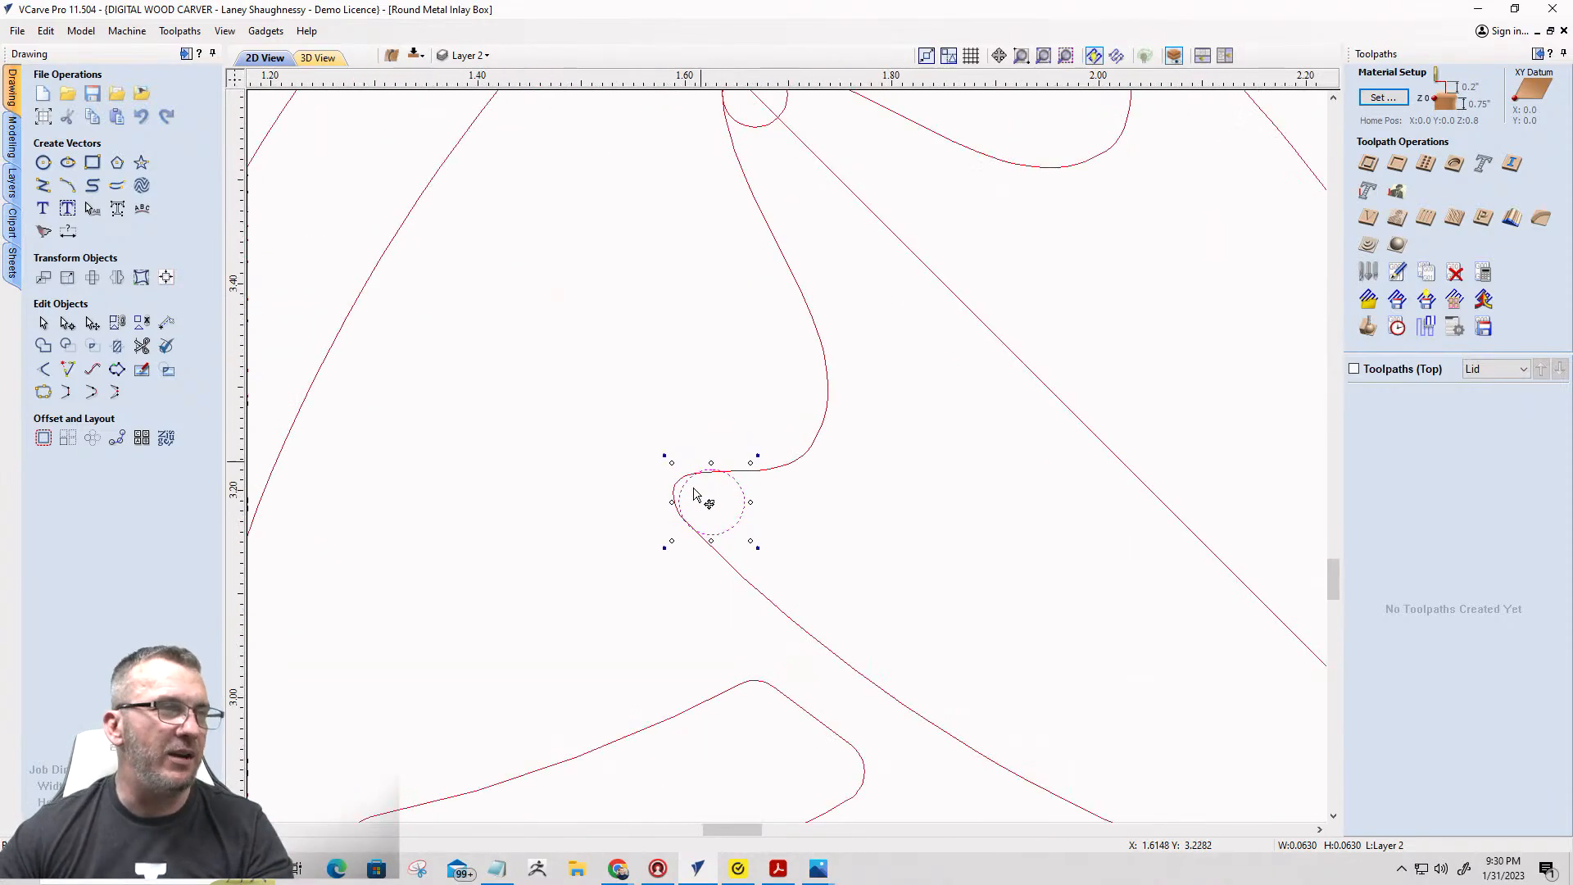
scroll(755, 463, up, 2)
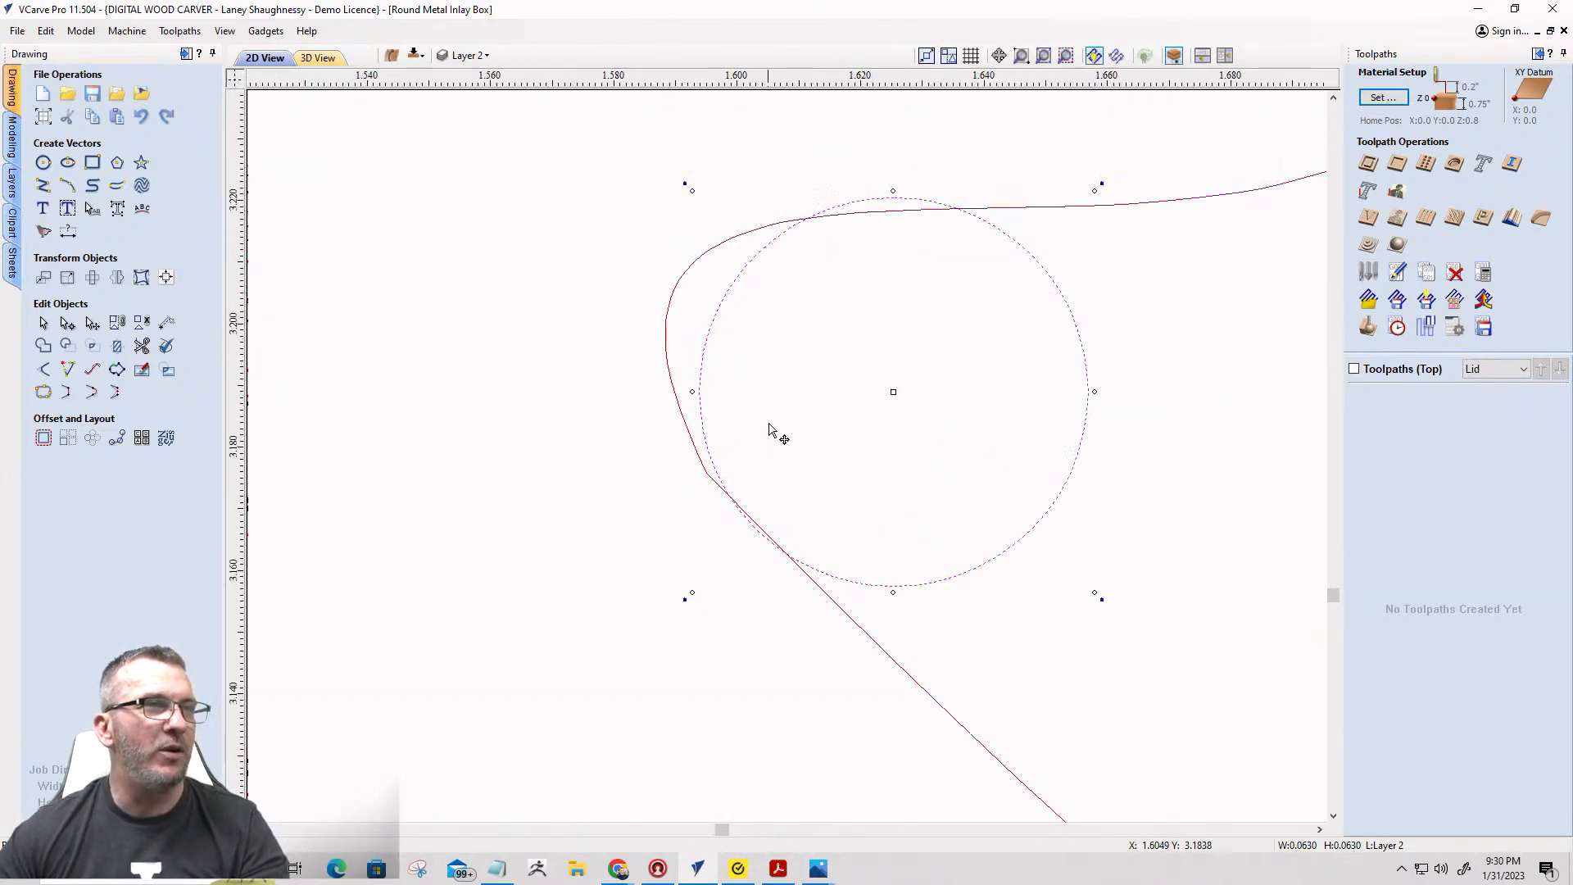
scroll(773, 426, down, 3)
scroll(899, 442, down, 4)
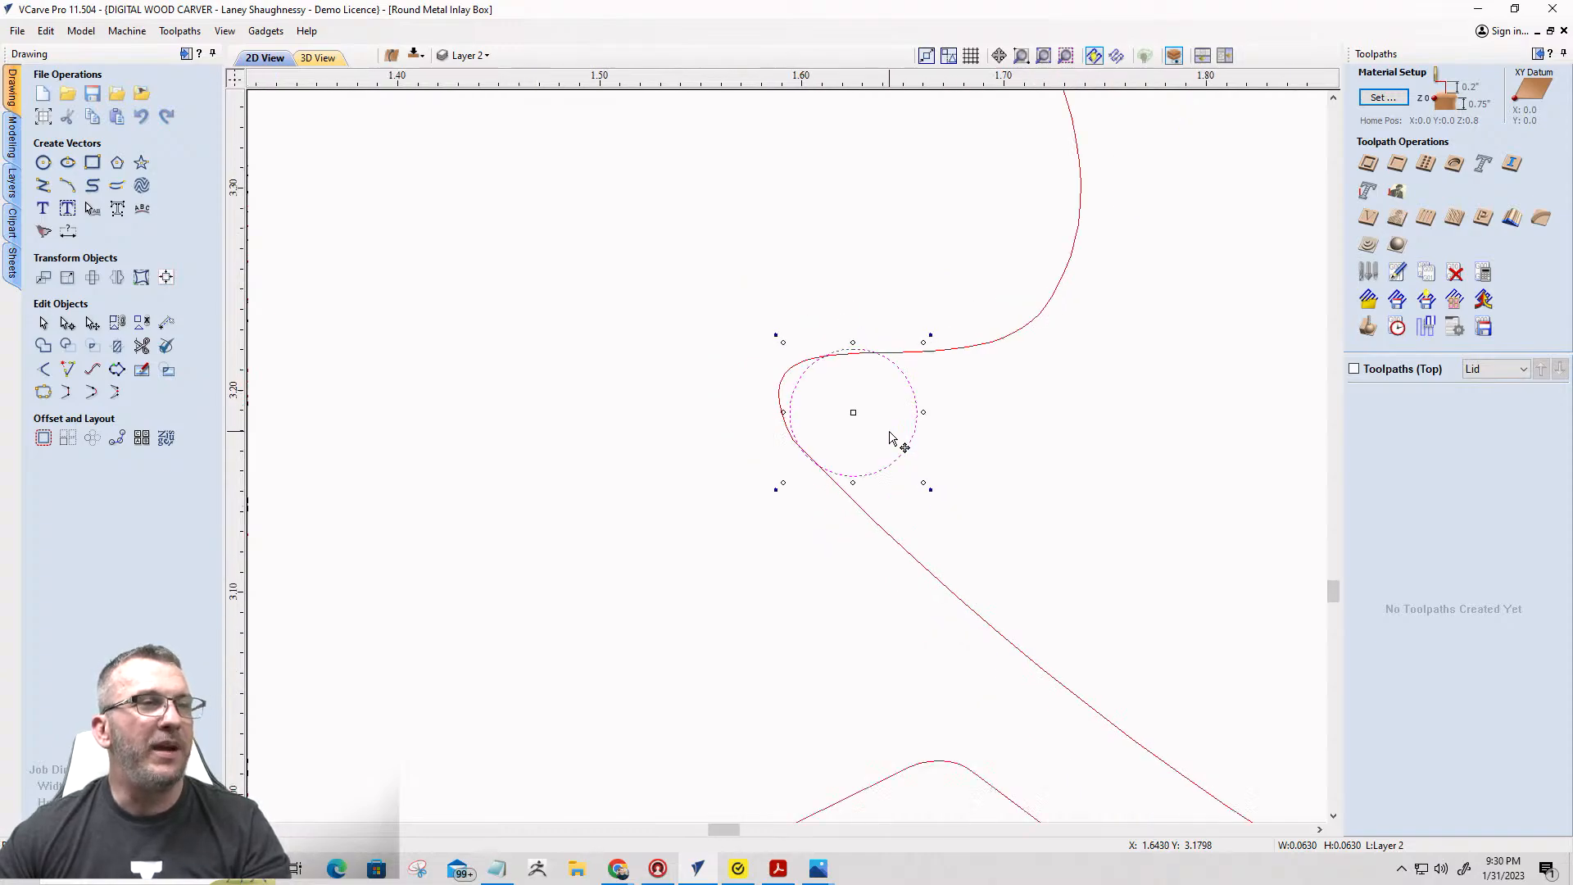
scroll(893, 440, up, 4)
scroll(893, 440, up, 1)
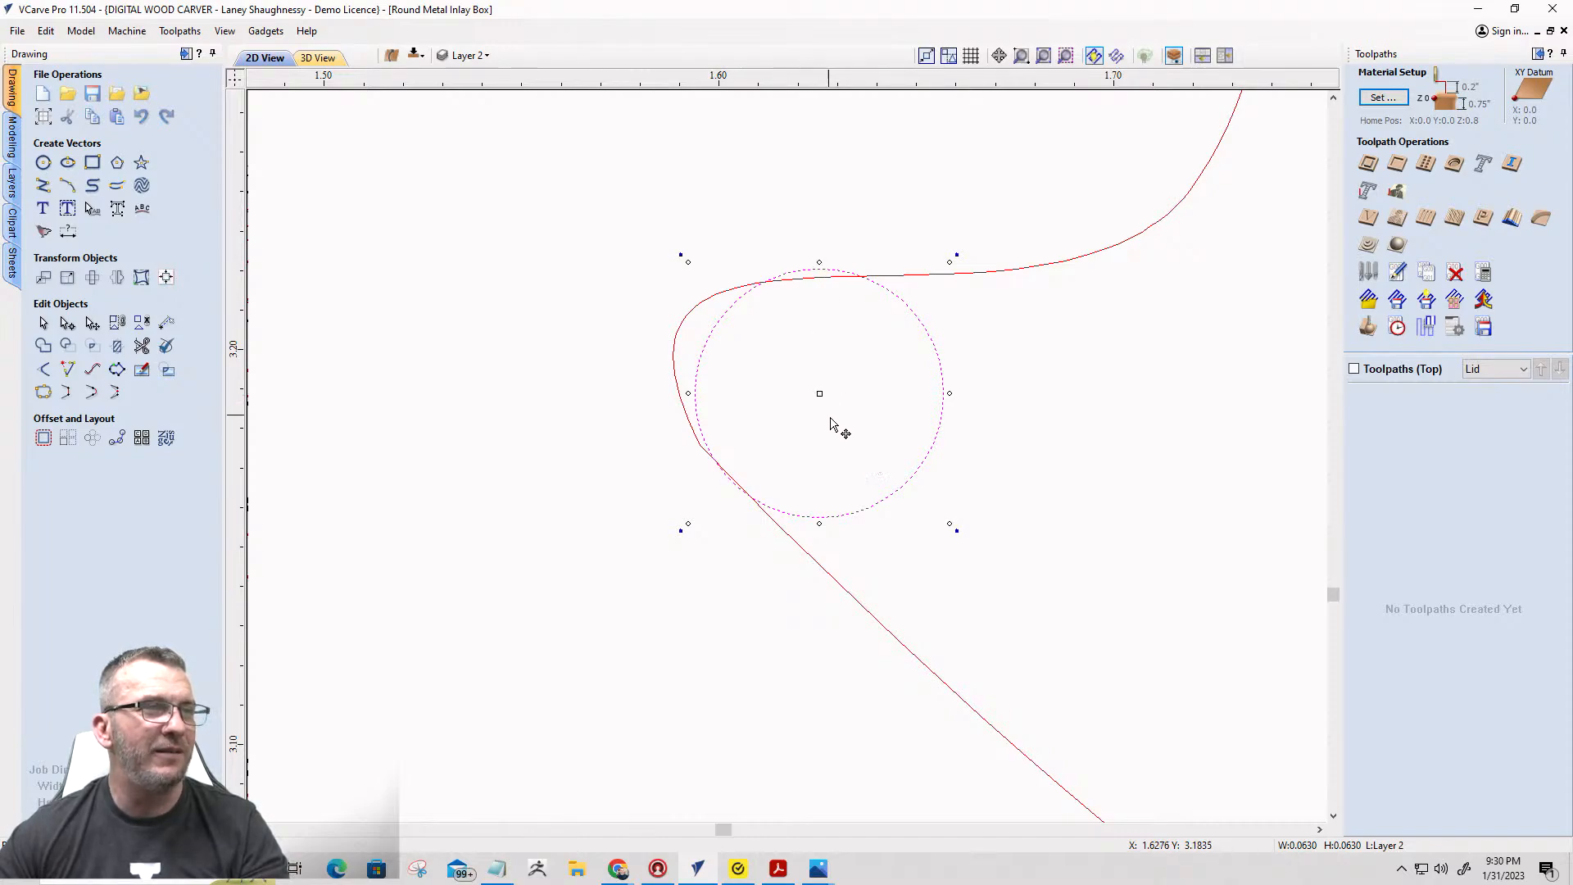
key(Right)
key(Right)
key(Right)
key(Right)
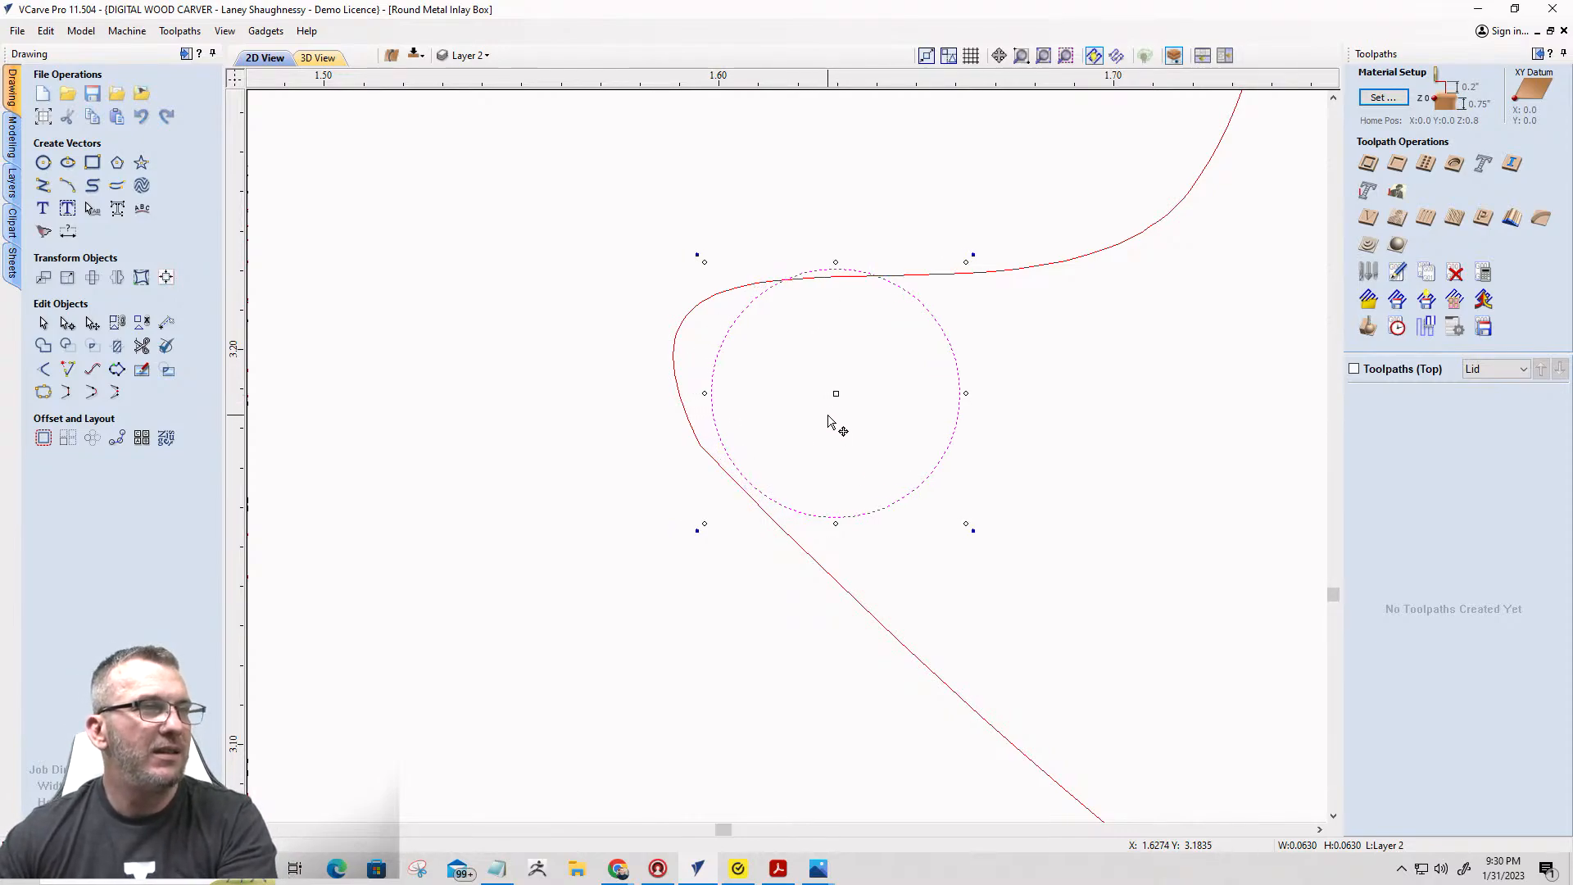
key(Down)
key(Down)
key(Down)
key(Down)
key(Left)
key(Left)
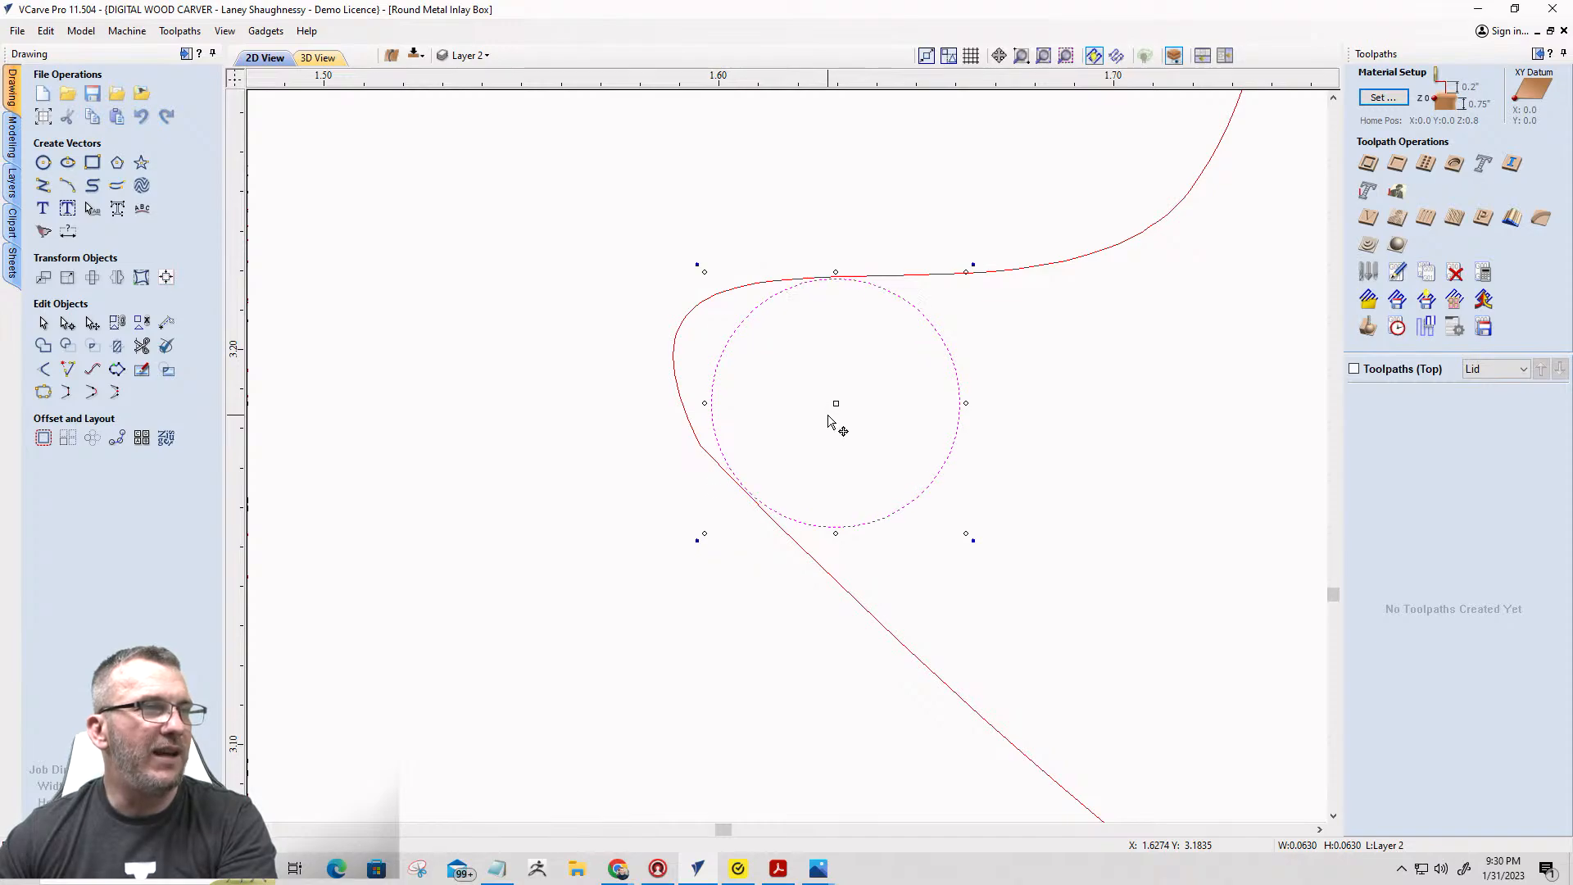
key(Up)
key(Up)
key(Up)
key(Left)
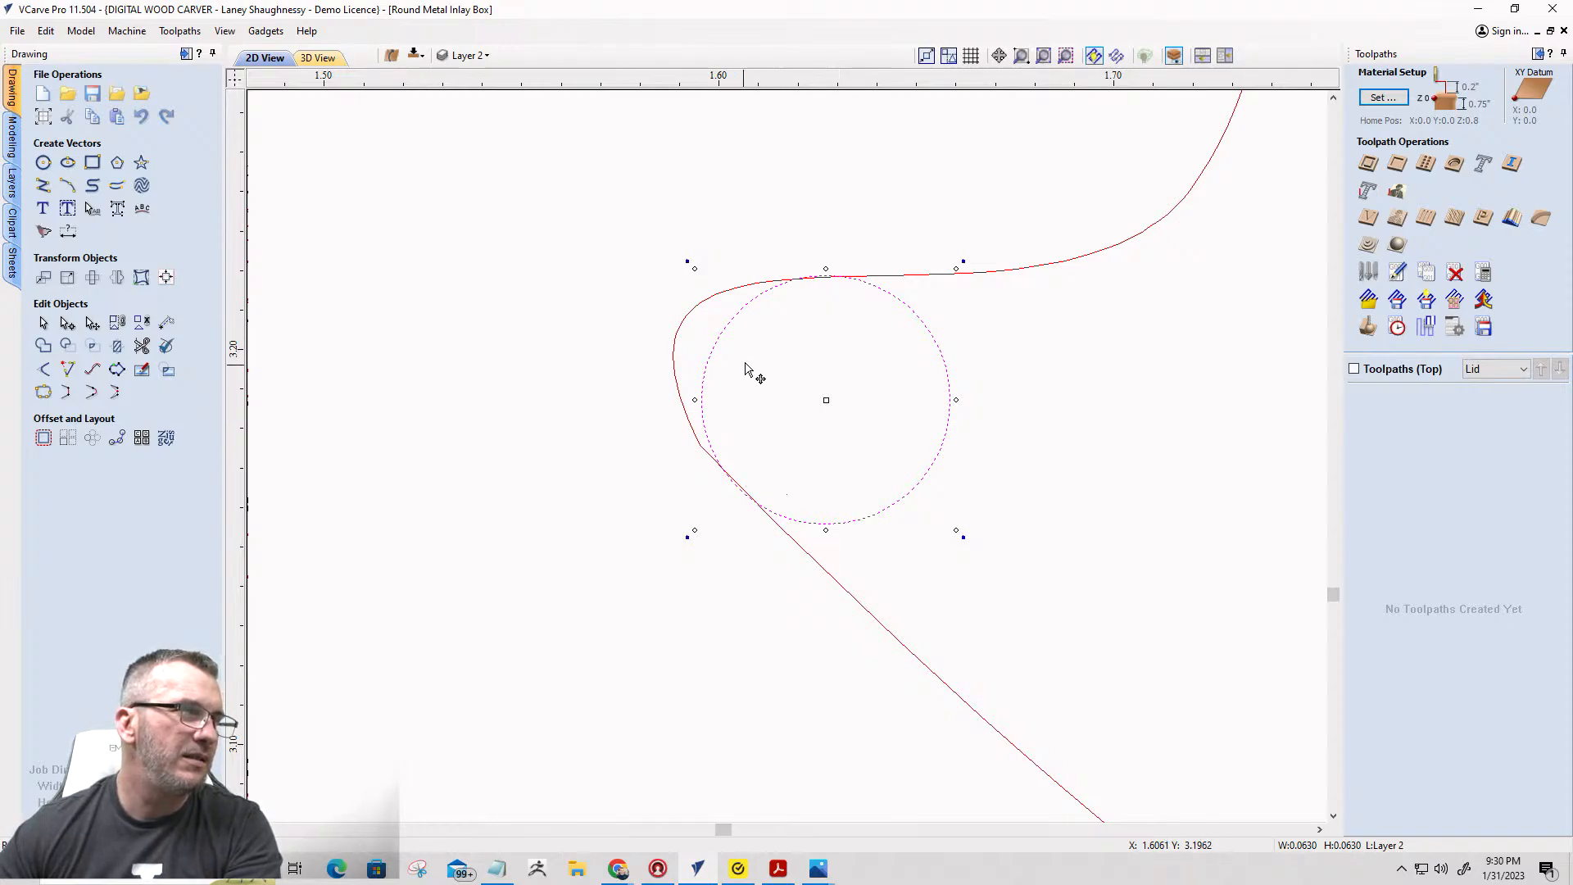
Mirror a copy of the side-tip circle about the diagonal line into the petal's opposite side tip.
scroll(663, 340, down, 5)
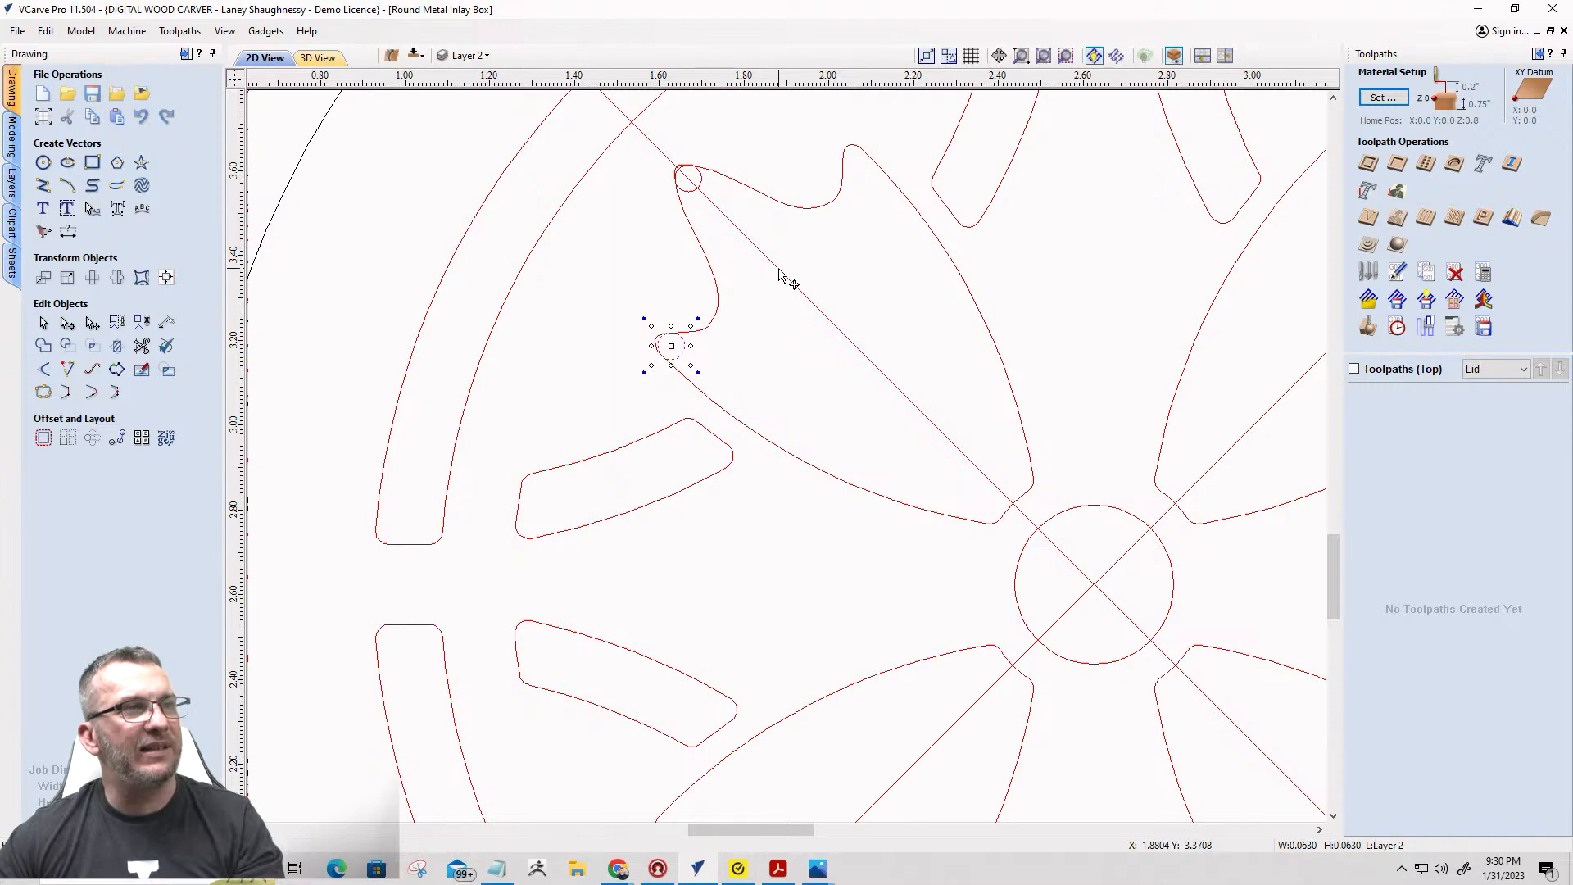
shift+click(778, 270)
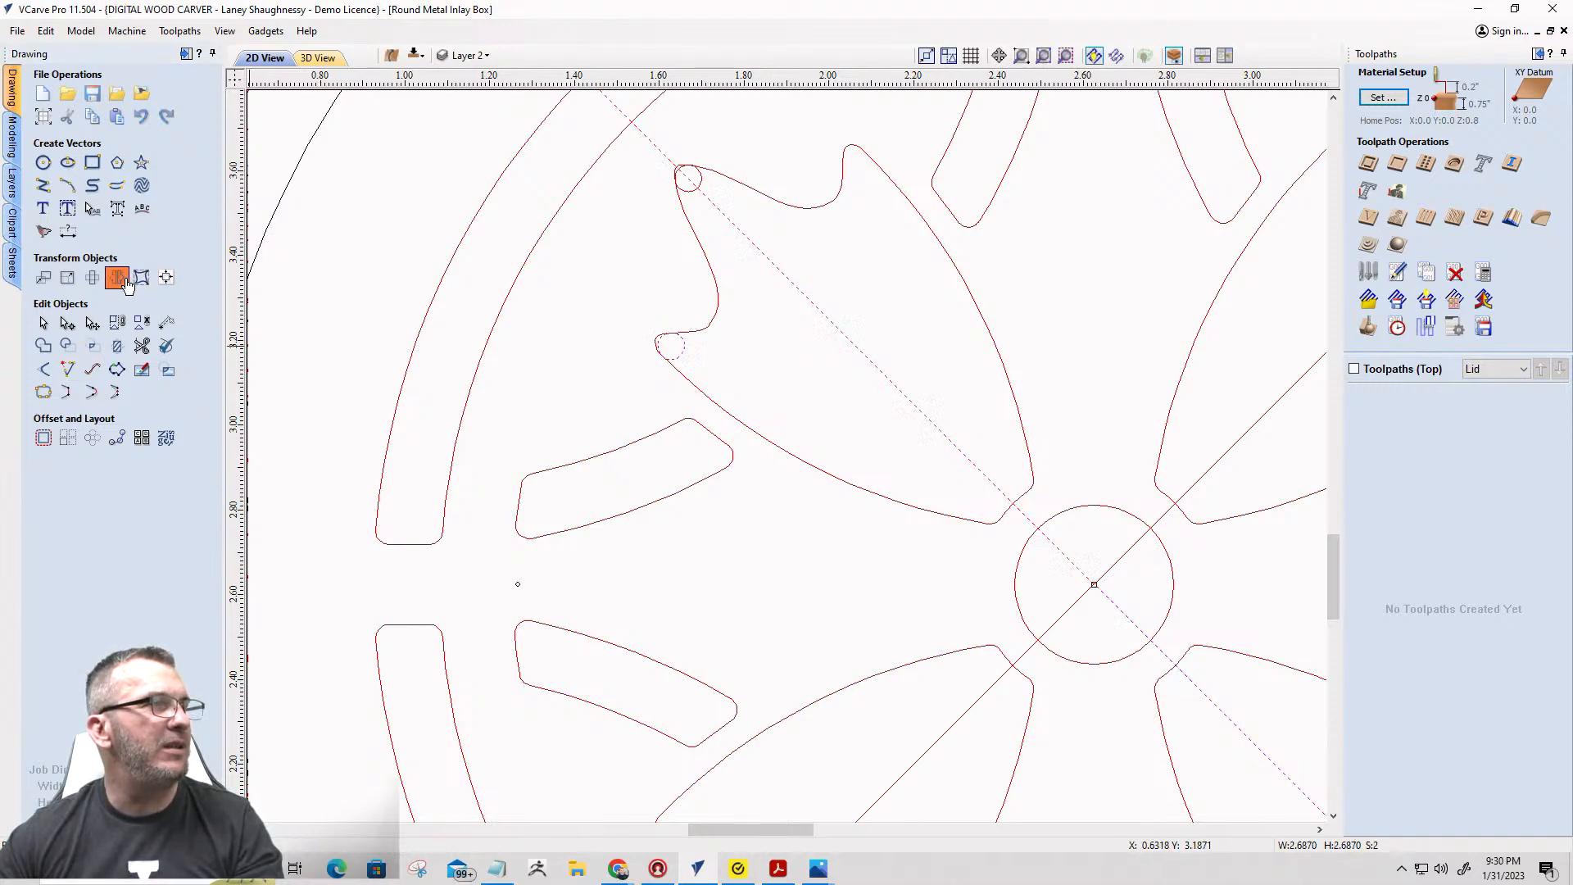
click(117, 278)
click(119, 338)
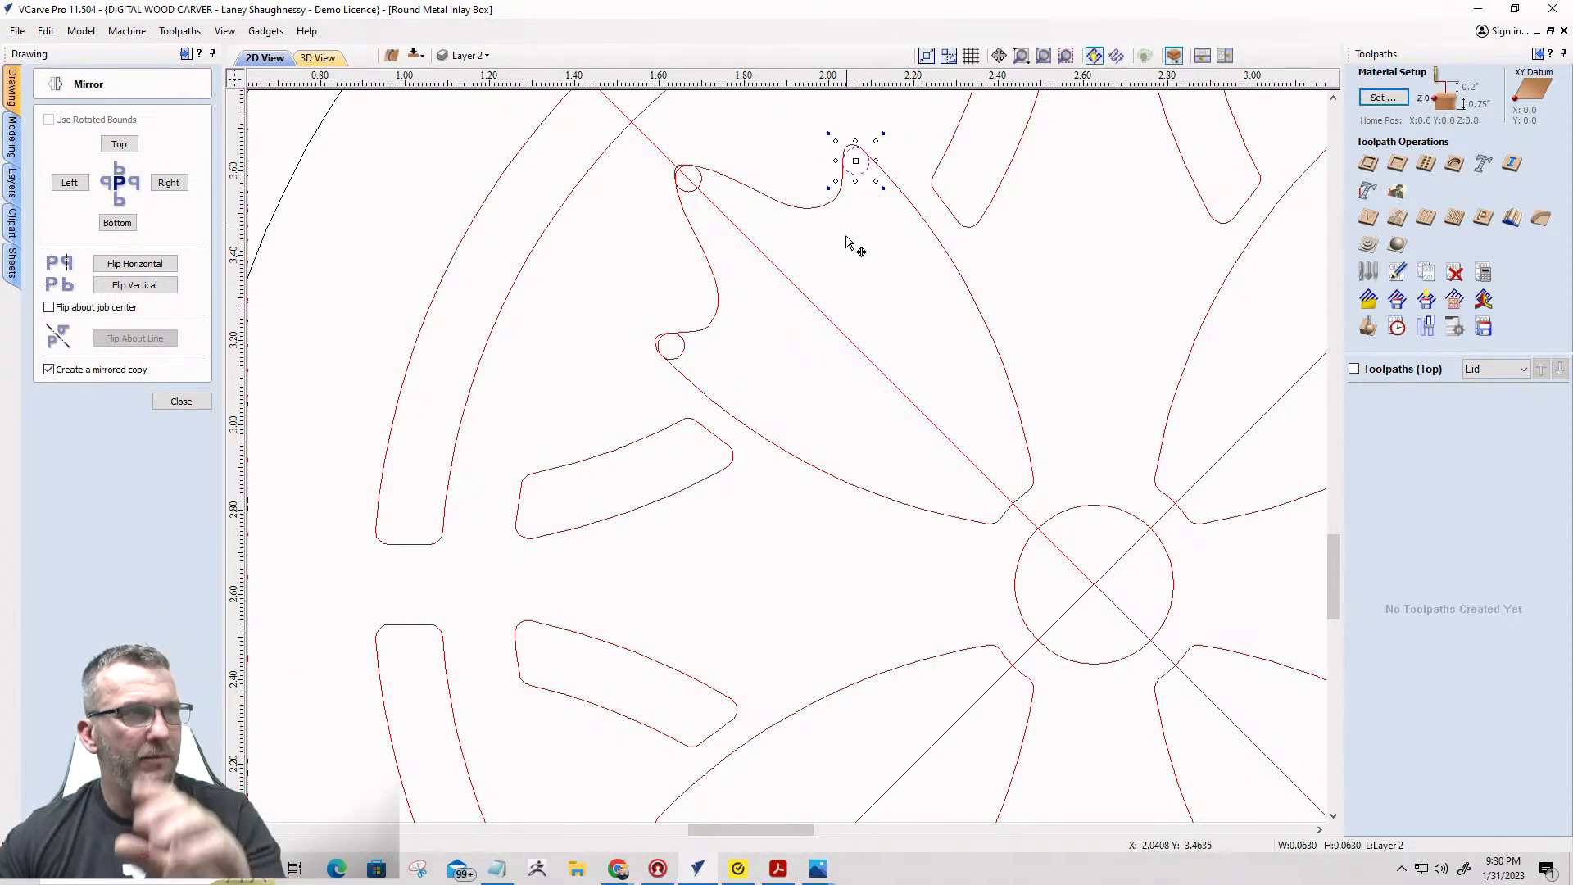
Circular-copy the petal's three tip circles as 4 rotated items over 360 degrees around the centre X 2.625, Y 2.625.
scroll(843, 246, down, 2)
drag(545, 155, 901, 355)
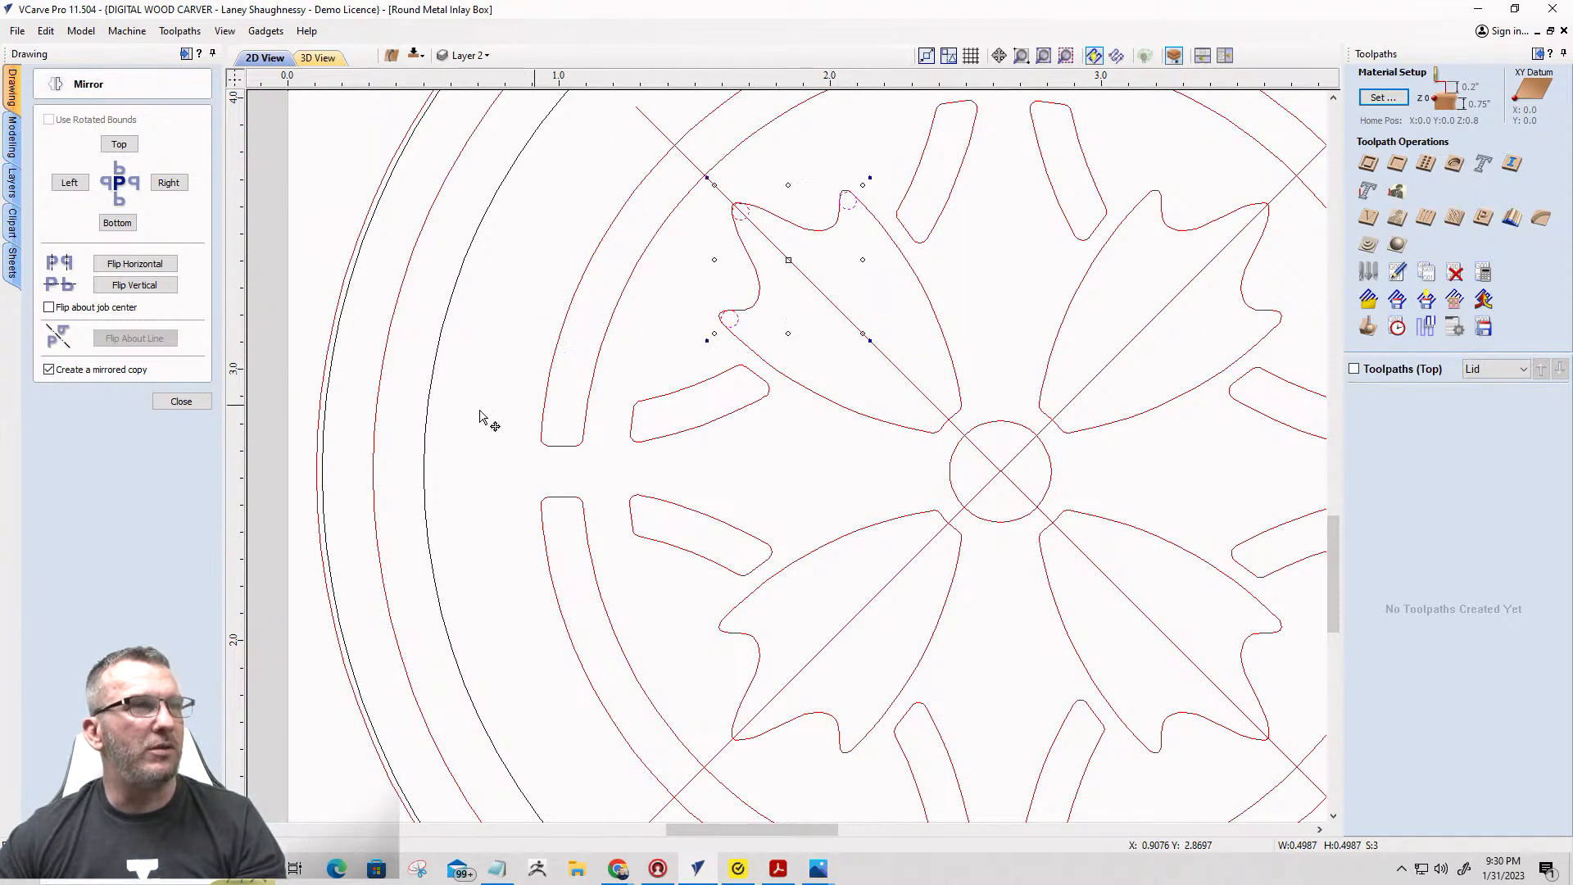
click(181, 401)
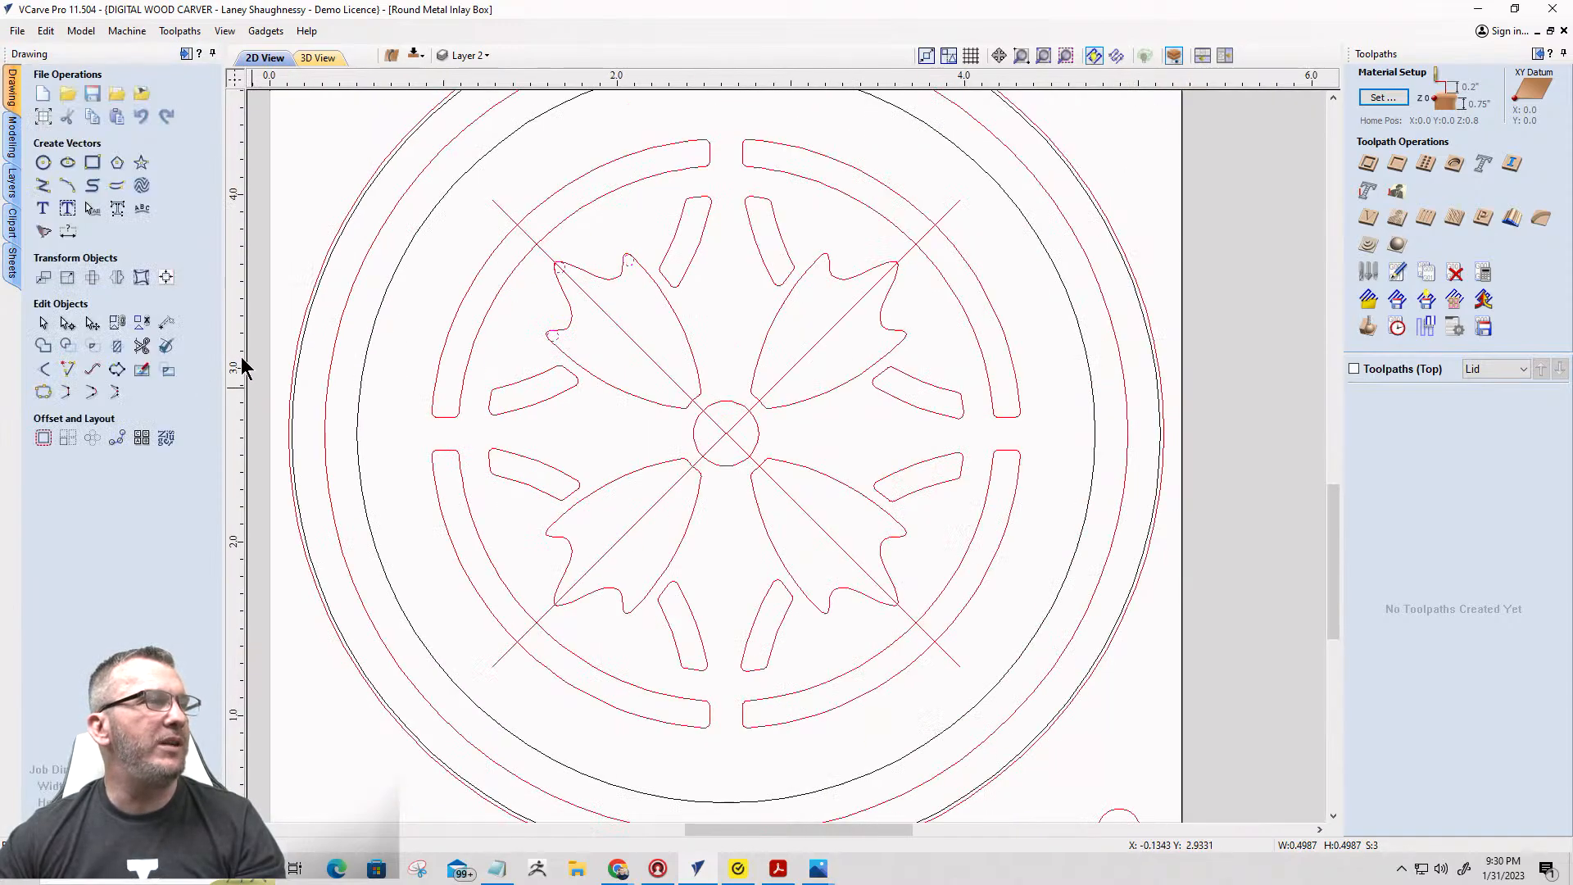
click(95, 443)
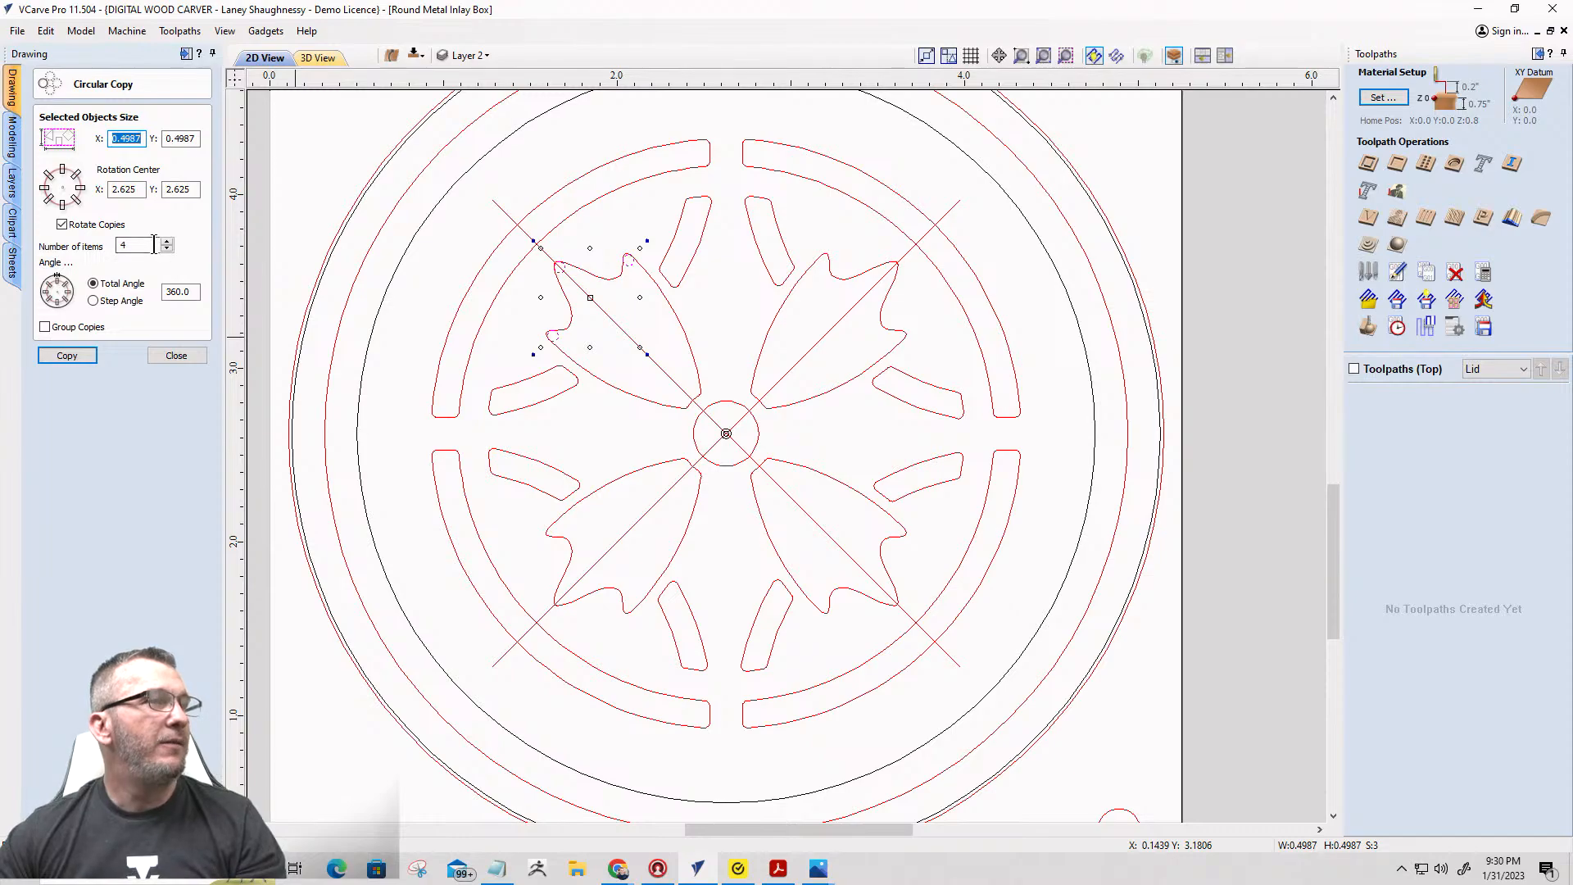
click(72, 355)
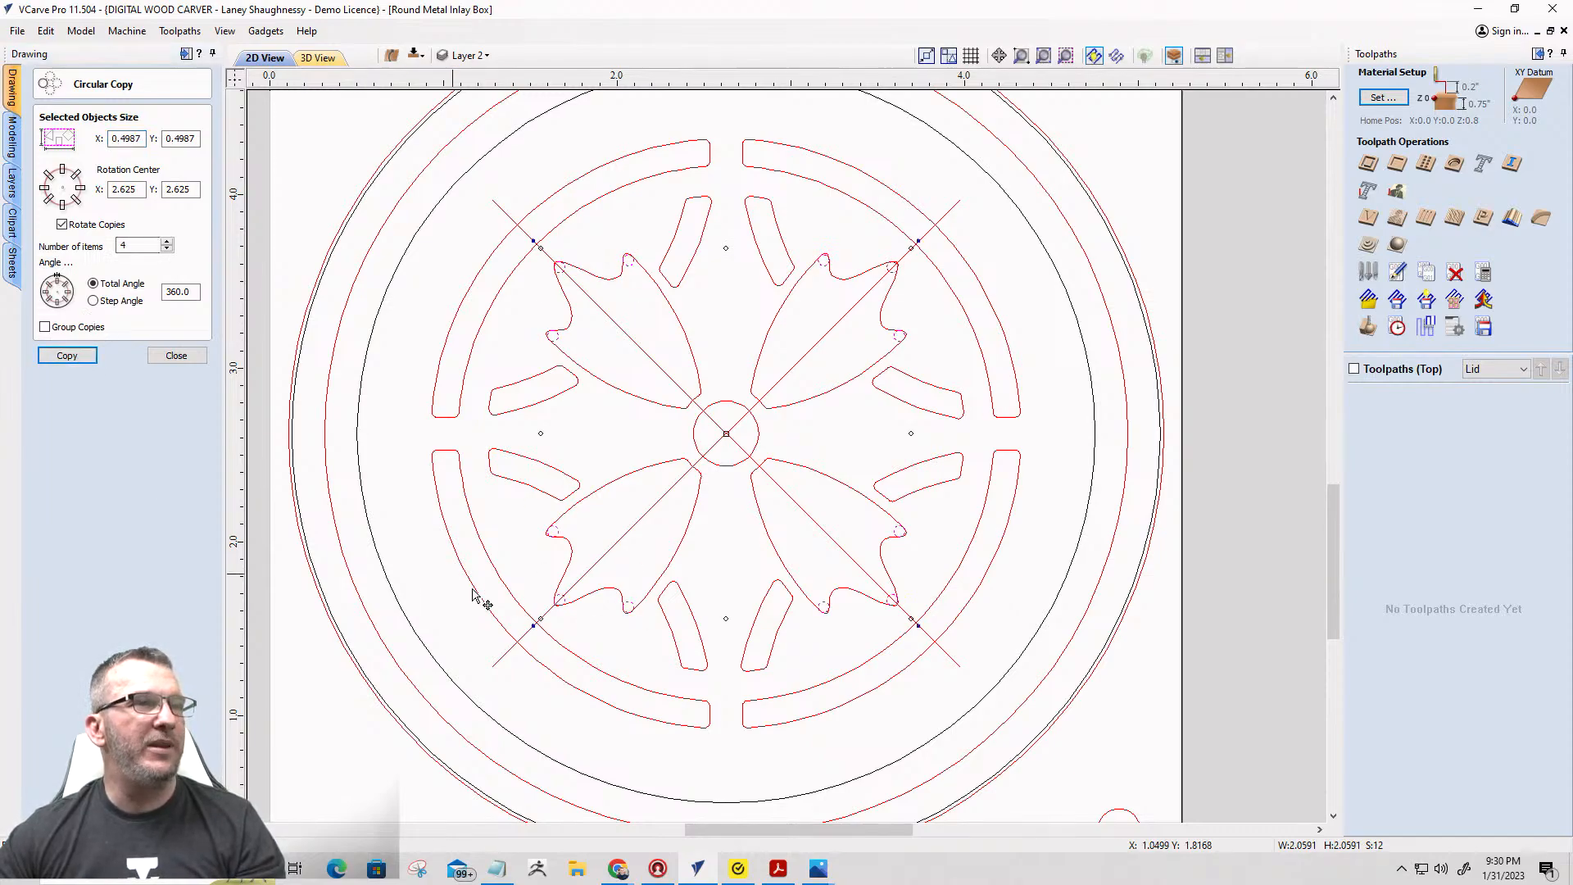
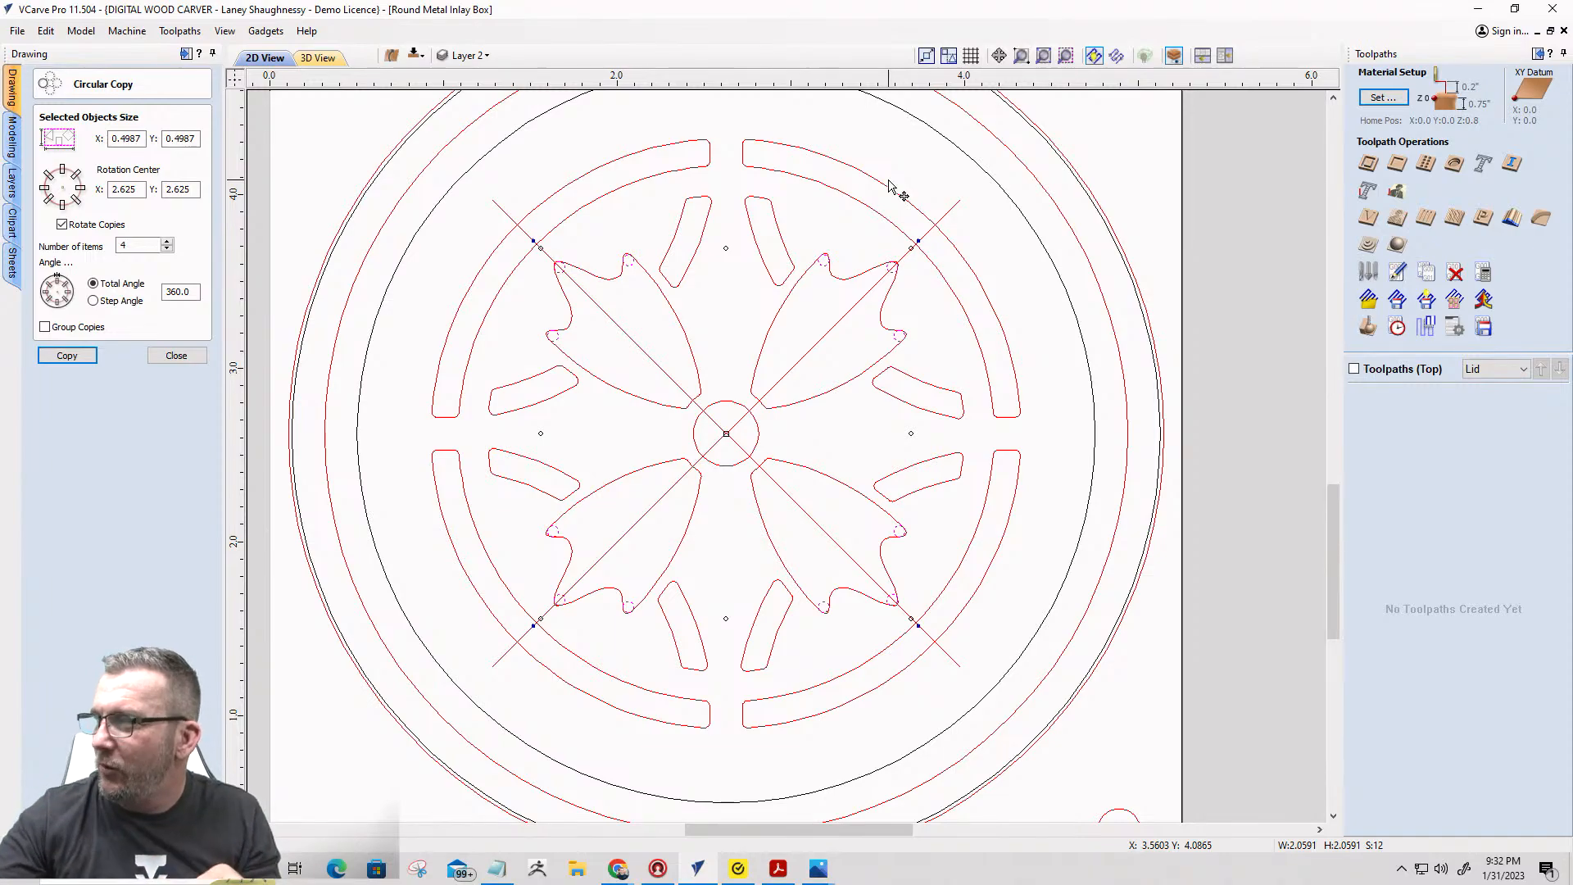
Delete both diagonal guide lines through the petals and close the Circular Copy form.
scroll(1060, 222, down, 2)
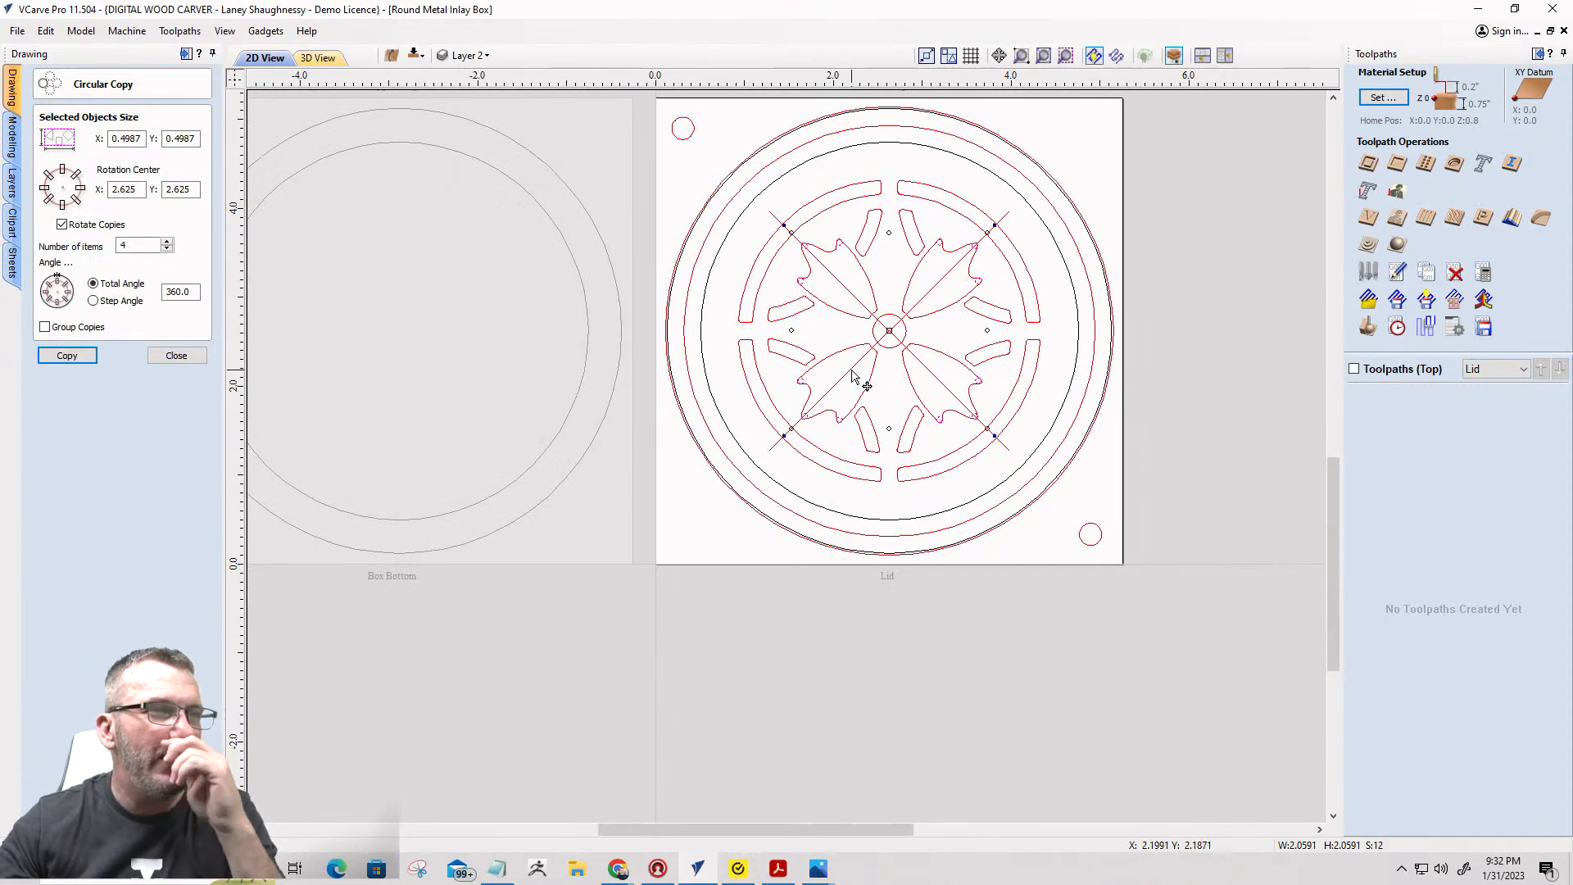
scroll(853, 376, up, 3)
scroll(852, 376, down, 1)
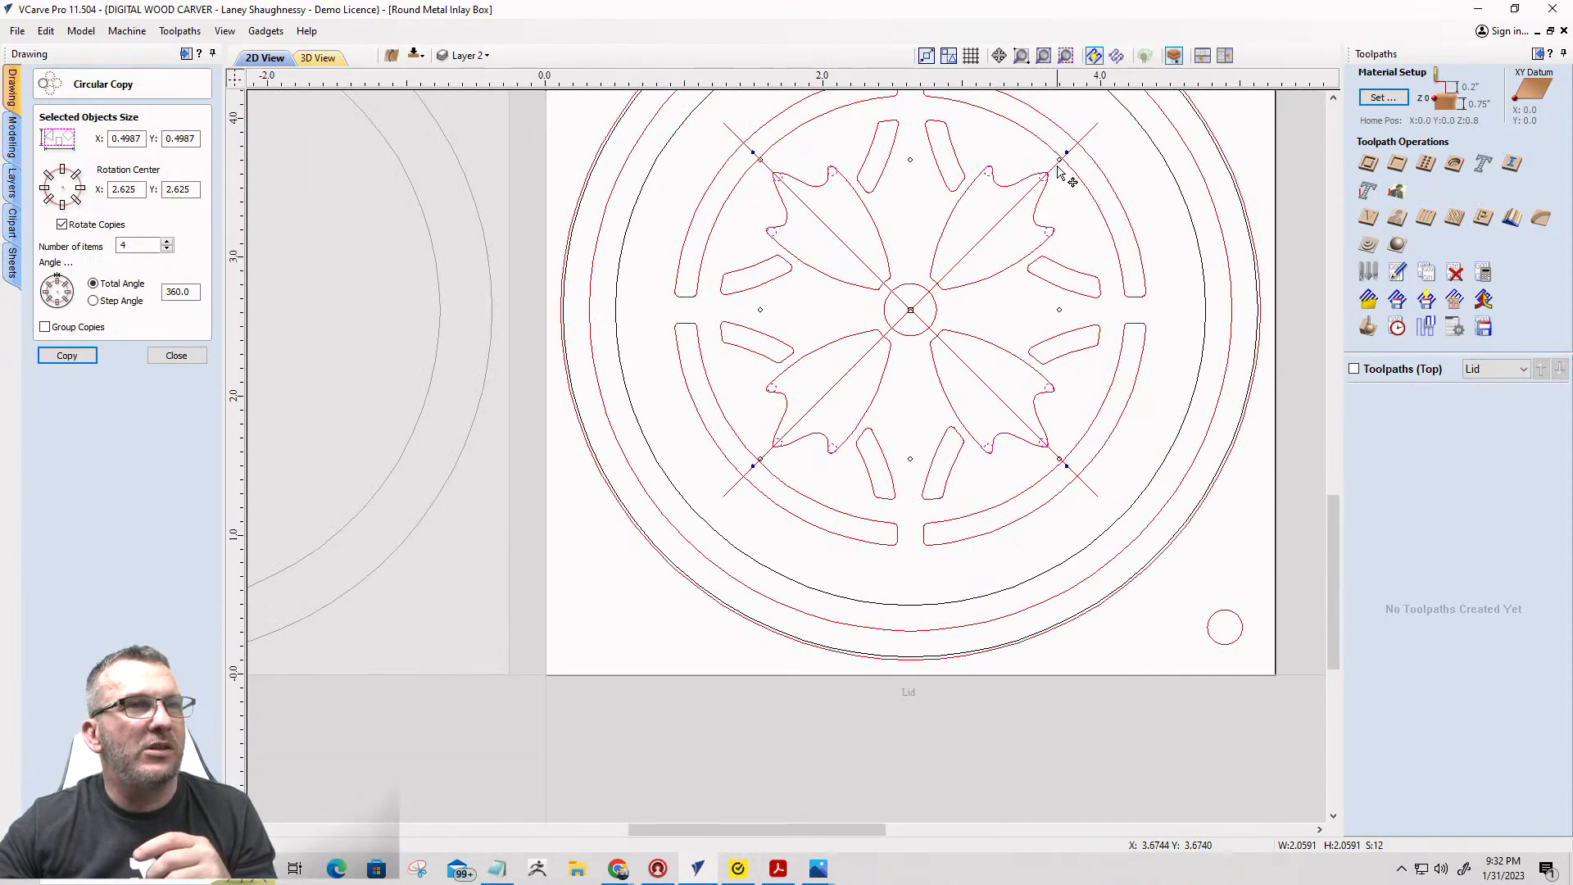
scroll(1058, 168, up, 3)
scroll(1060, 160, down, 2)
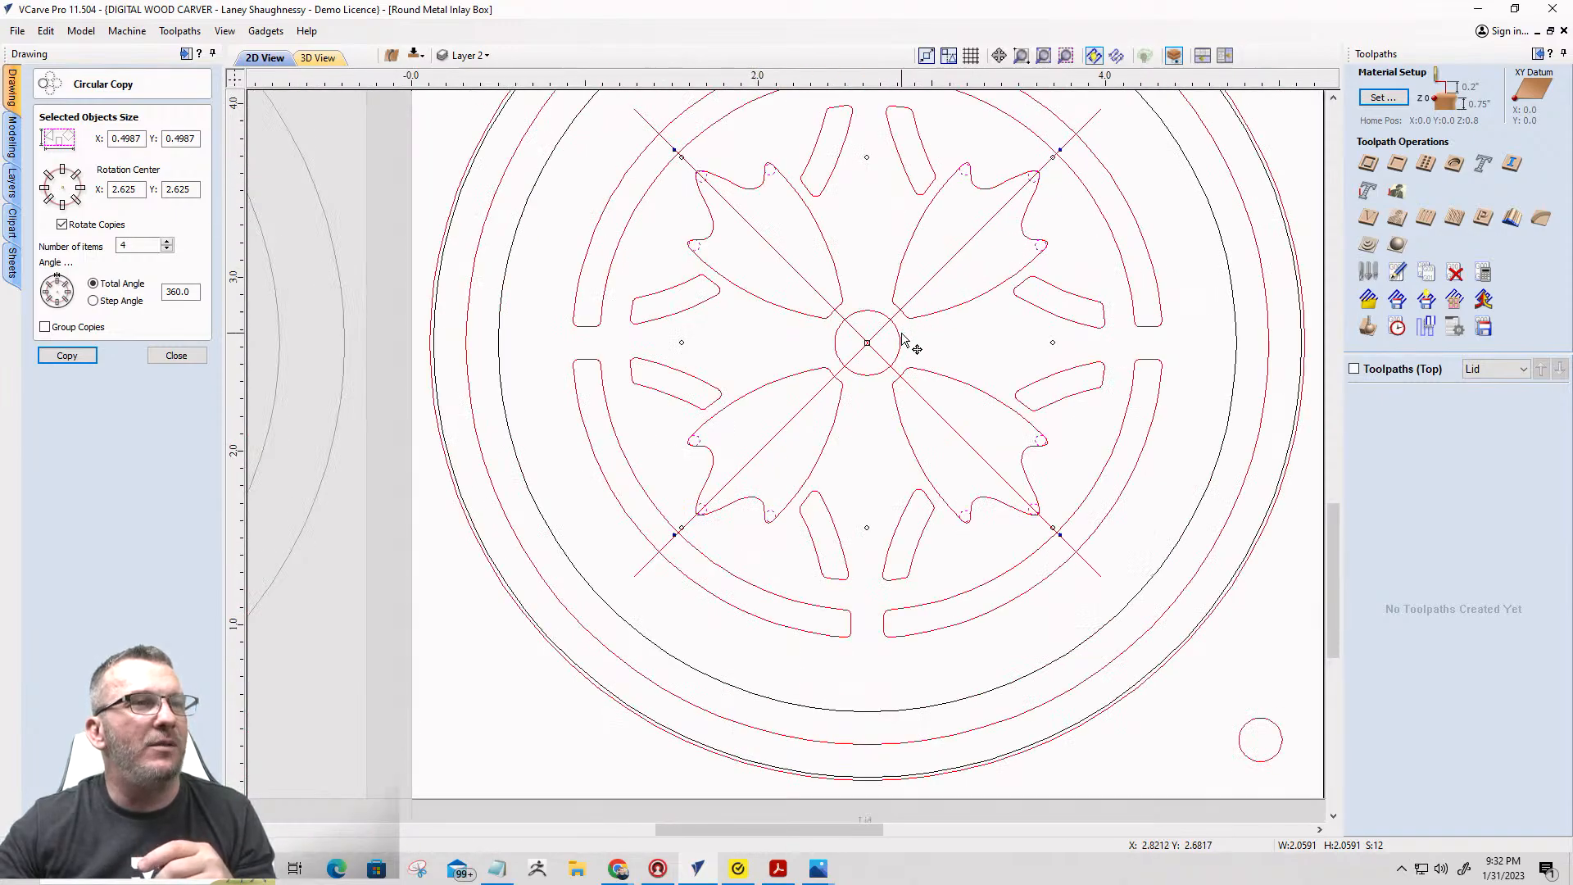
click(919, 296)
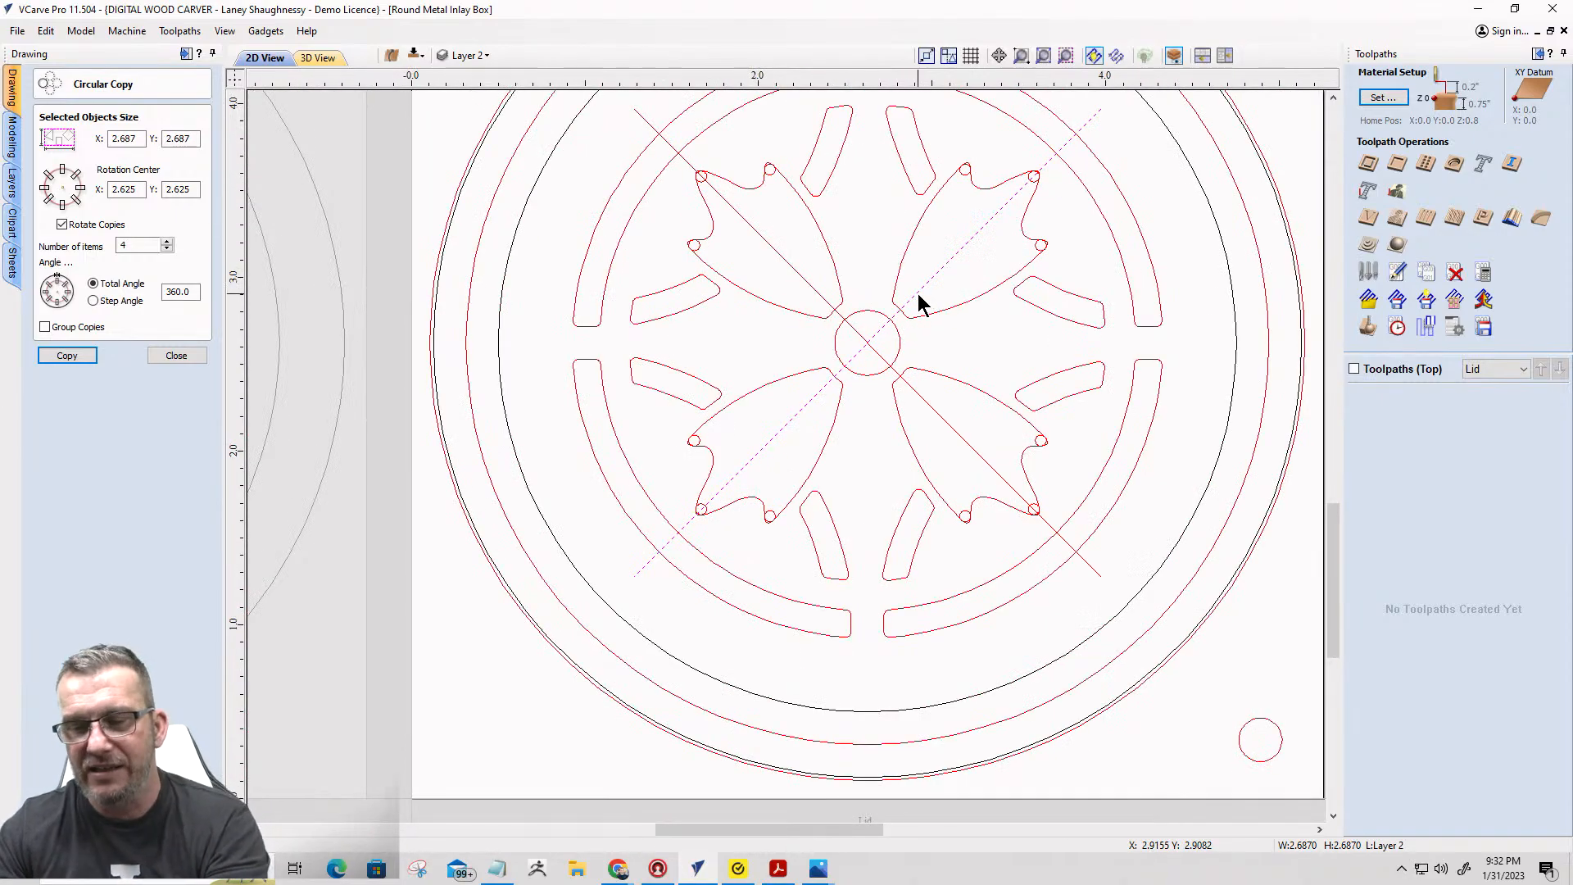
key(Delete)
click(812, 288)
key(Delete)
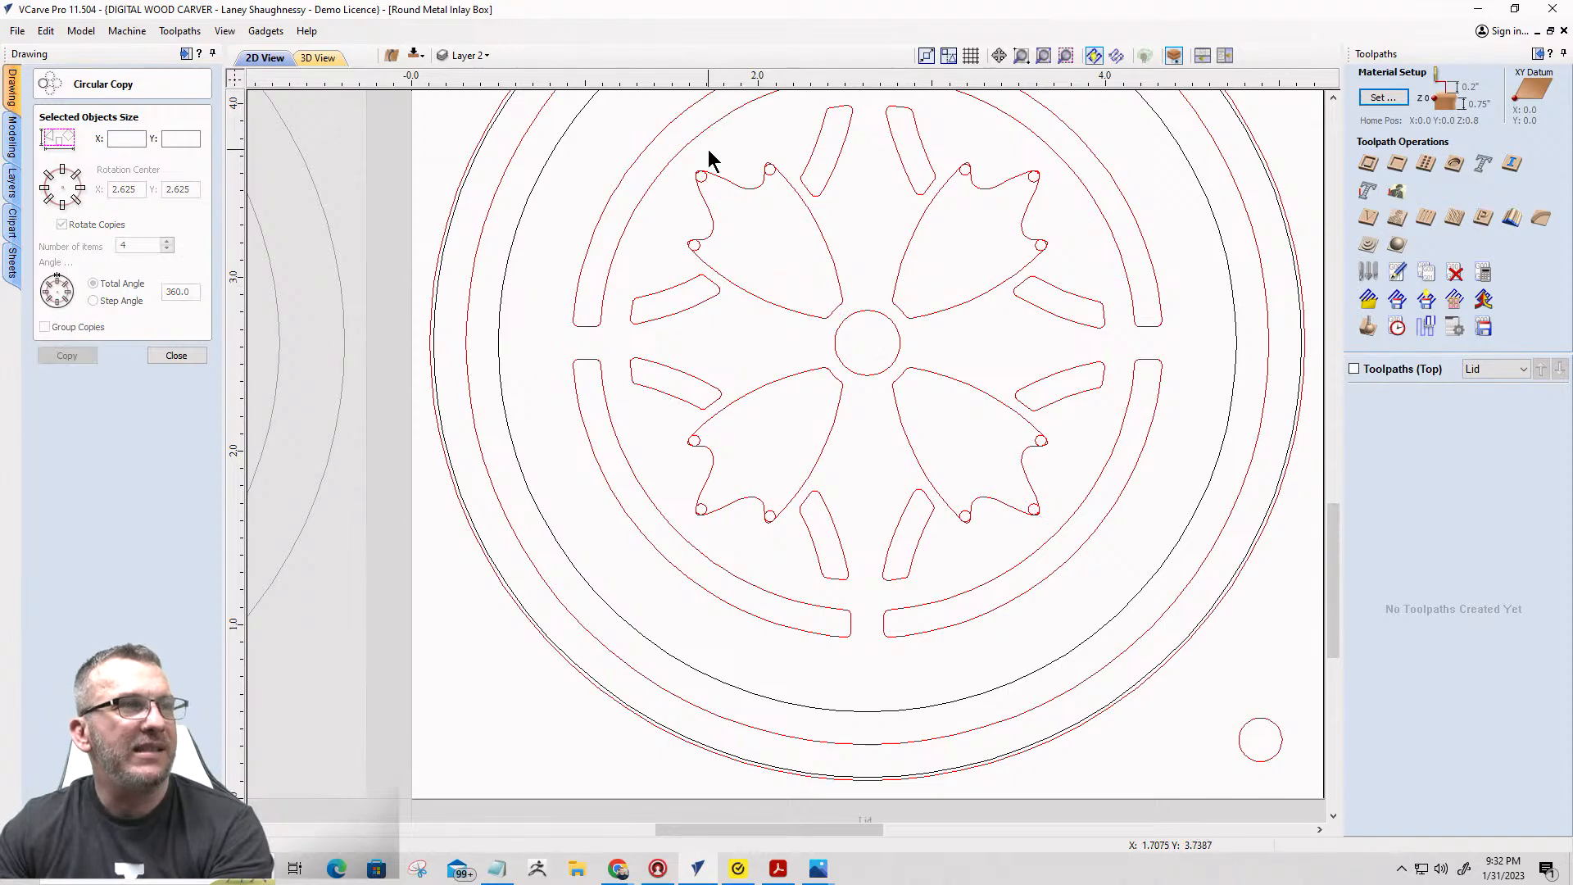
click(176, 355)
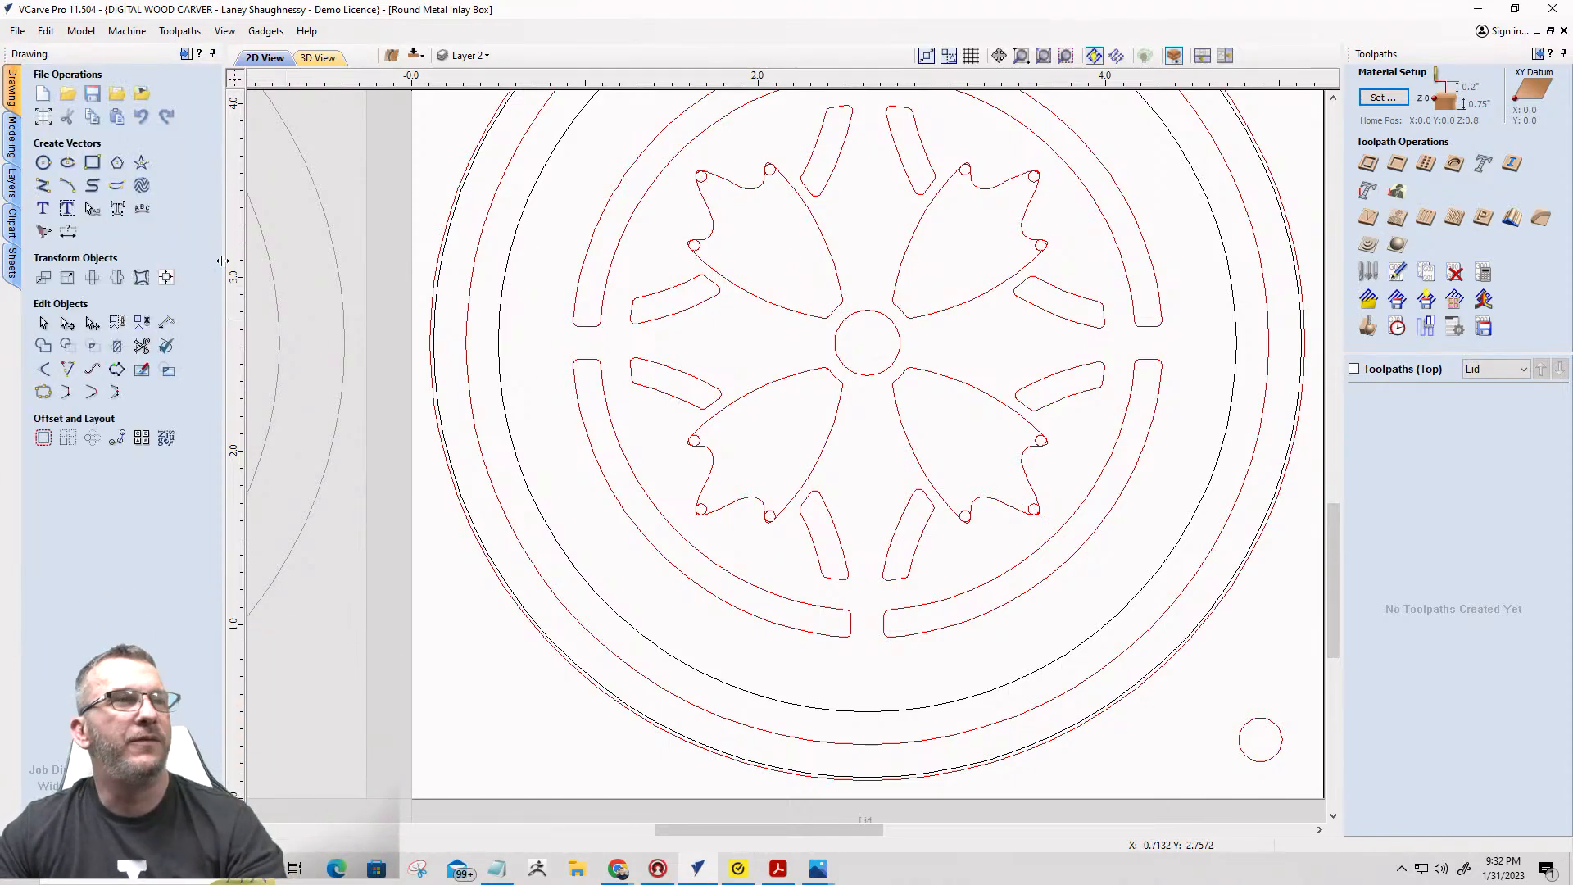
Trim the upper-left petal's main tip outside its circle and the part of the circle inside the petal.
scroll(428, 202, up, 1)
click(138, 350)
scroll(716, 199, up, 4)
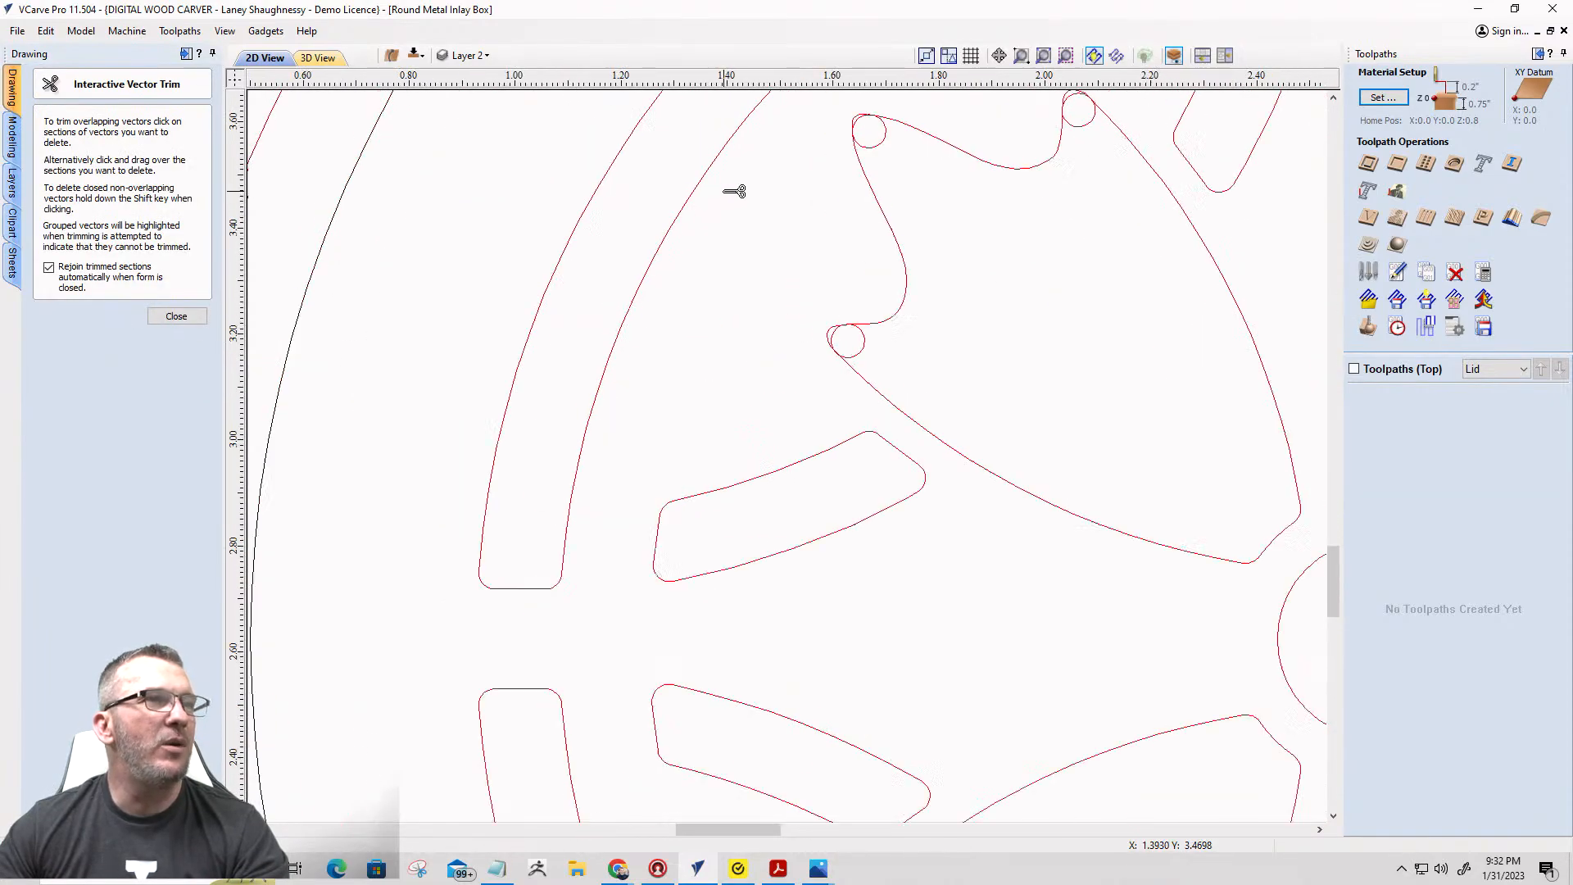
scroll(721, 204, down, 6)
scroll(780, 132, up, 1)
scroll(737, 219, up, 5)
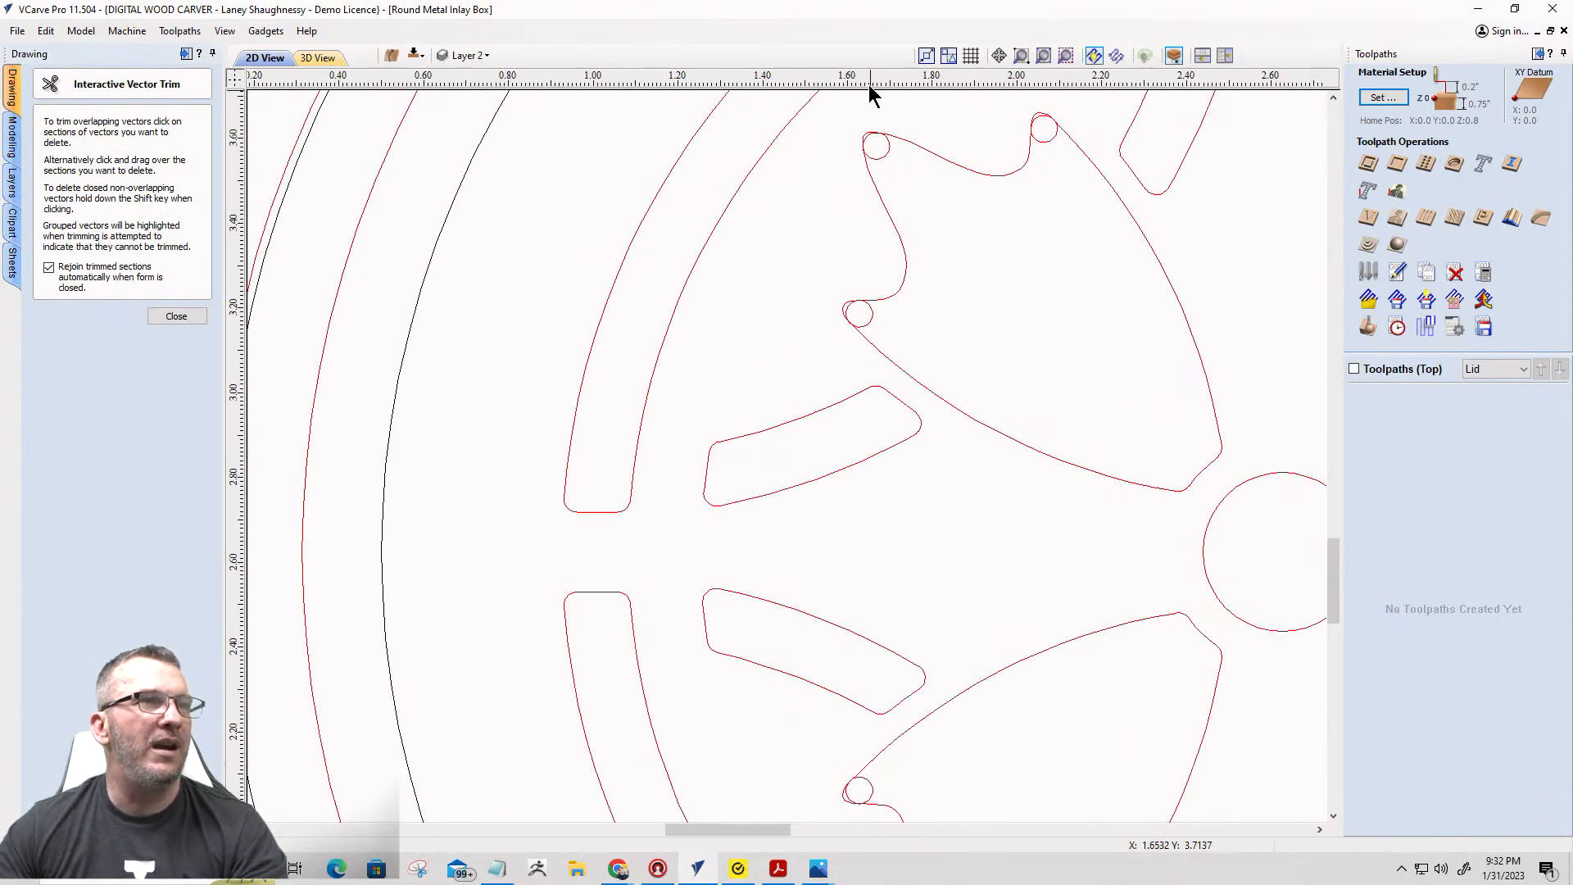
scroll(877, 103, up, 4)
click(843, 252)
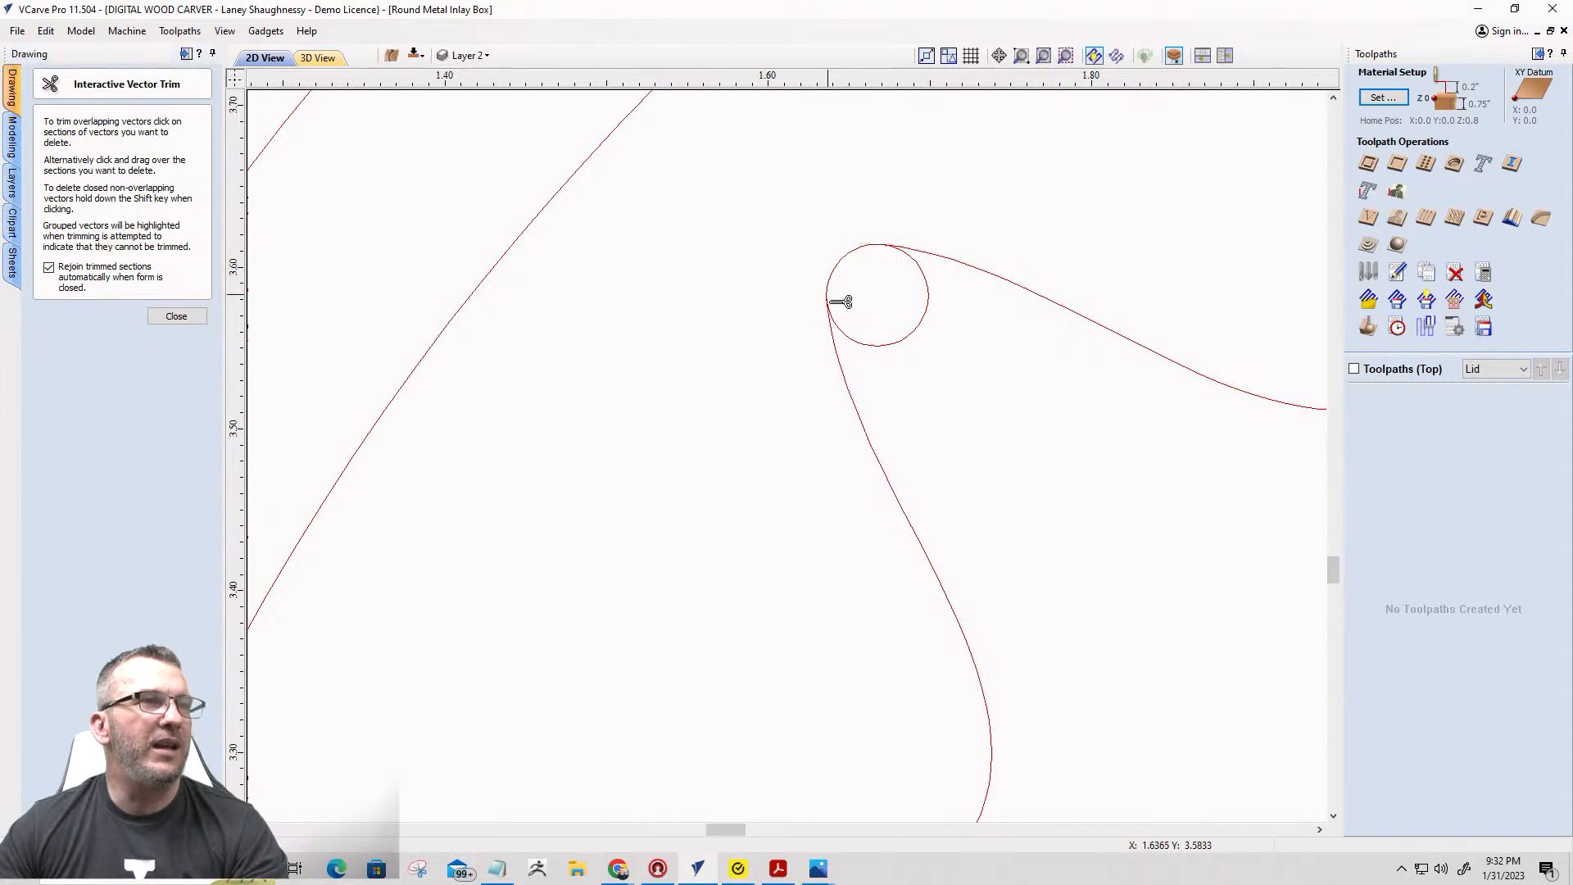
click(871, 343)
Trim the petal's lower side tip outside its circle and the part of that circle inside the petal.
scroll(790, 221, down, 3)
scroll(800, 439, up, 4)
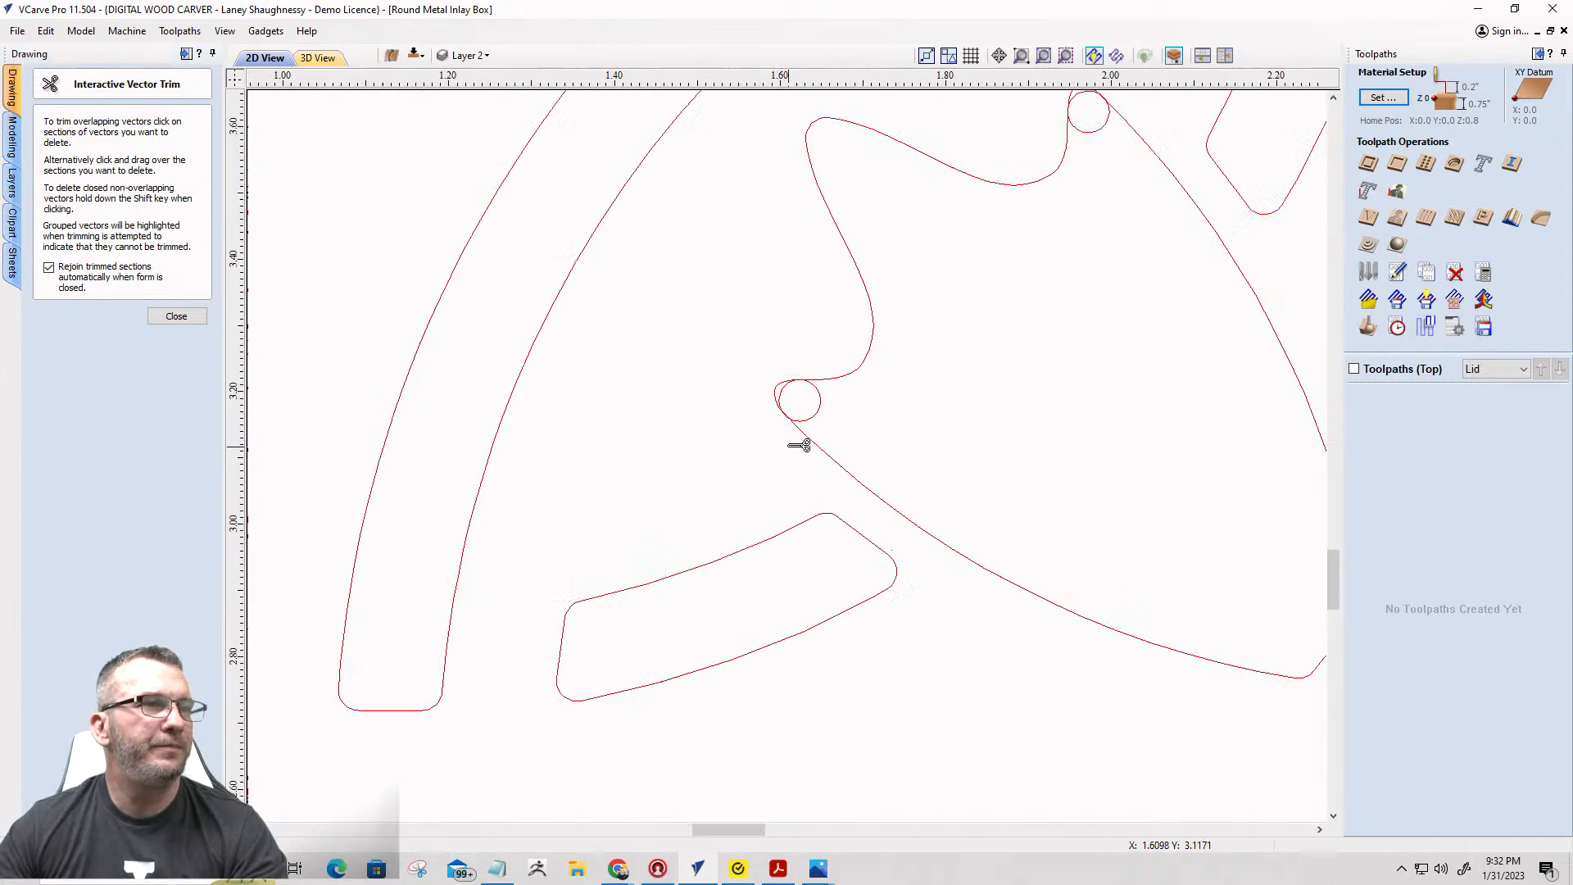
click(760, 281)
click(880, 347)
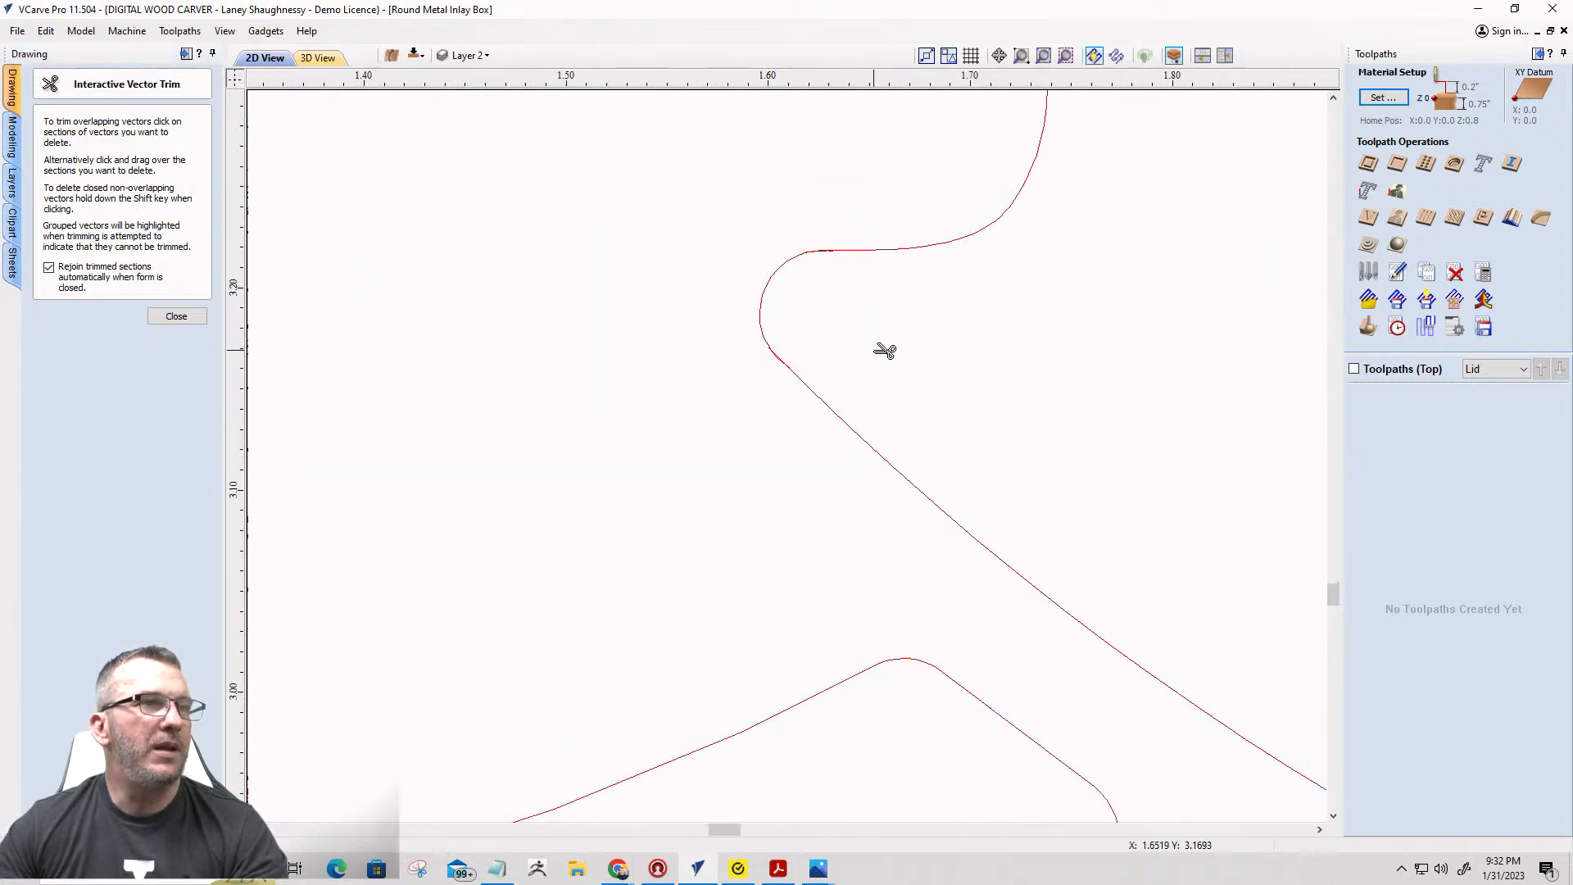
Trim the overlapping petal edge beneath the arc at the upper junction of the rounded side tip.
scroll(765, 333, down, 4)
scroll(777, 330, up, 10)
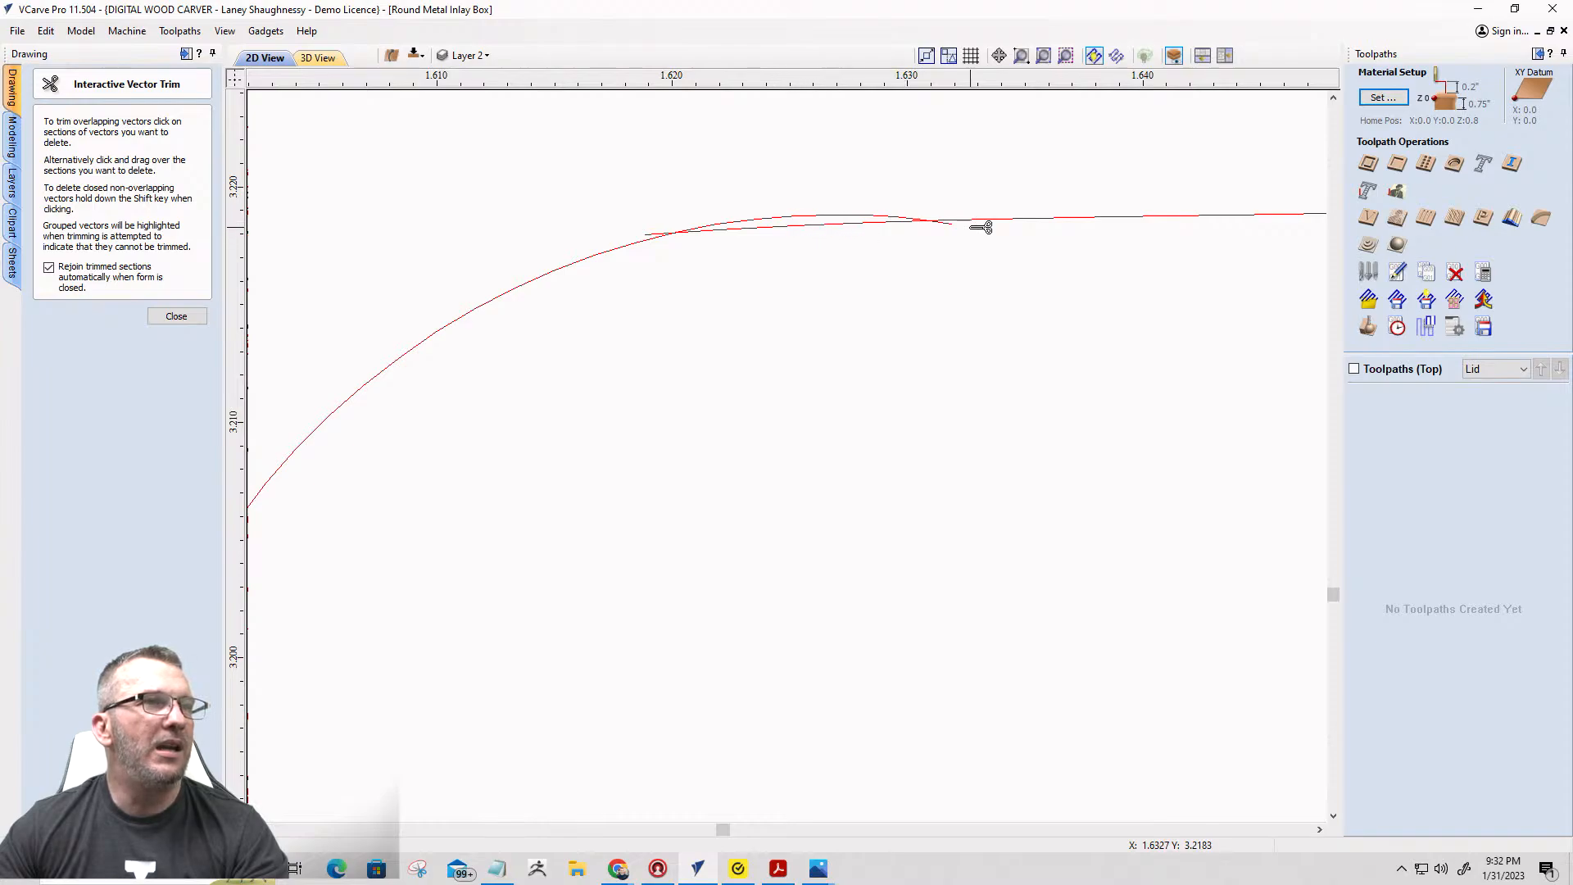
scroll(975, 222, up, 4)
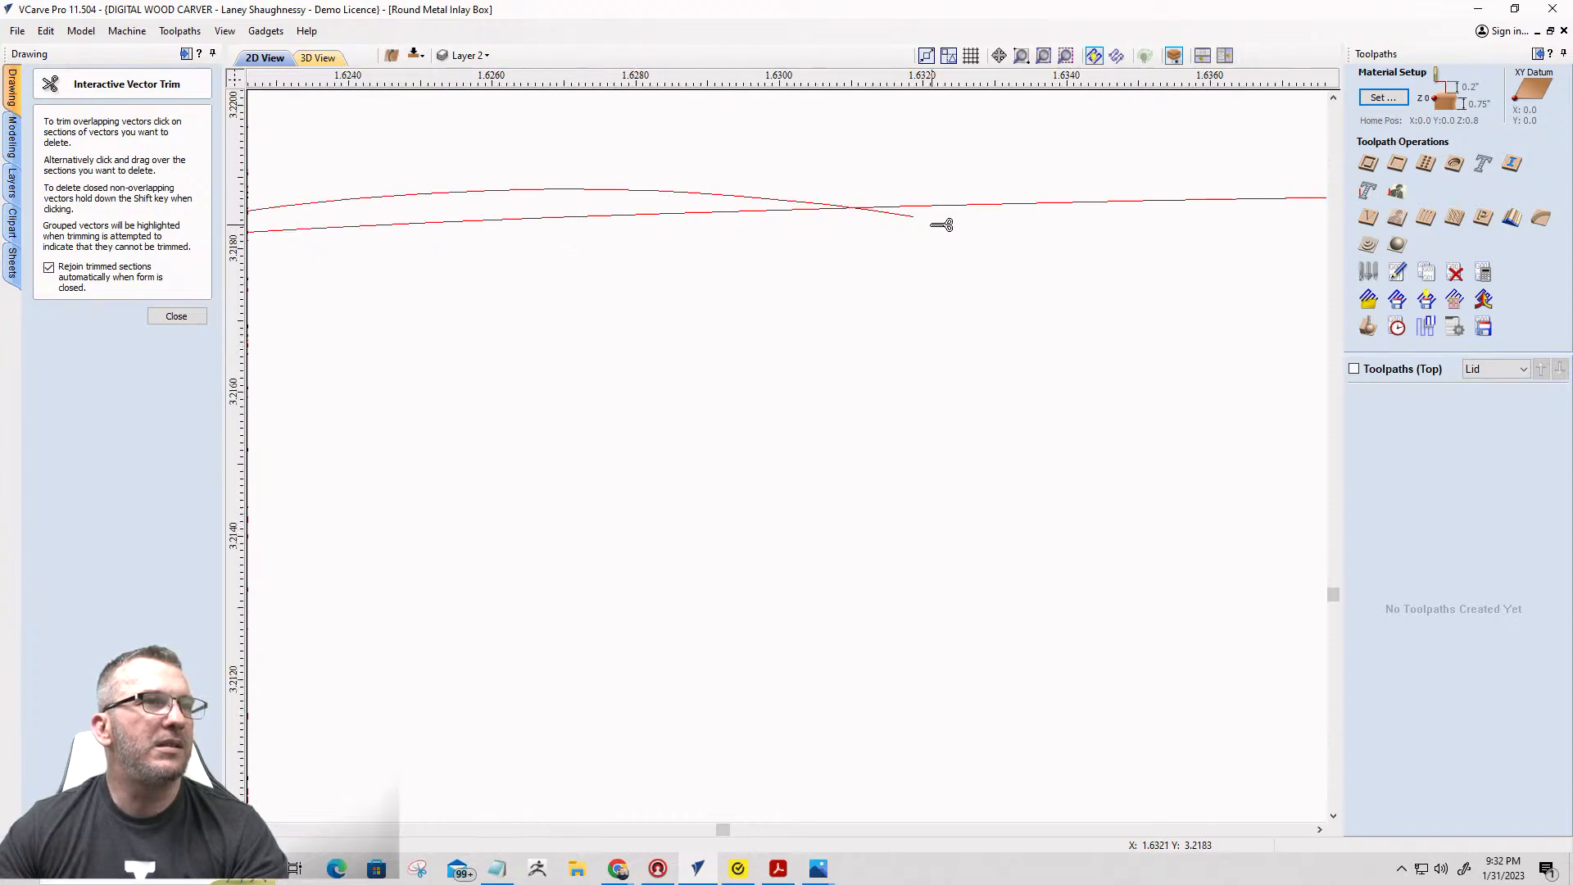
click(749, 211)
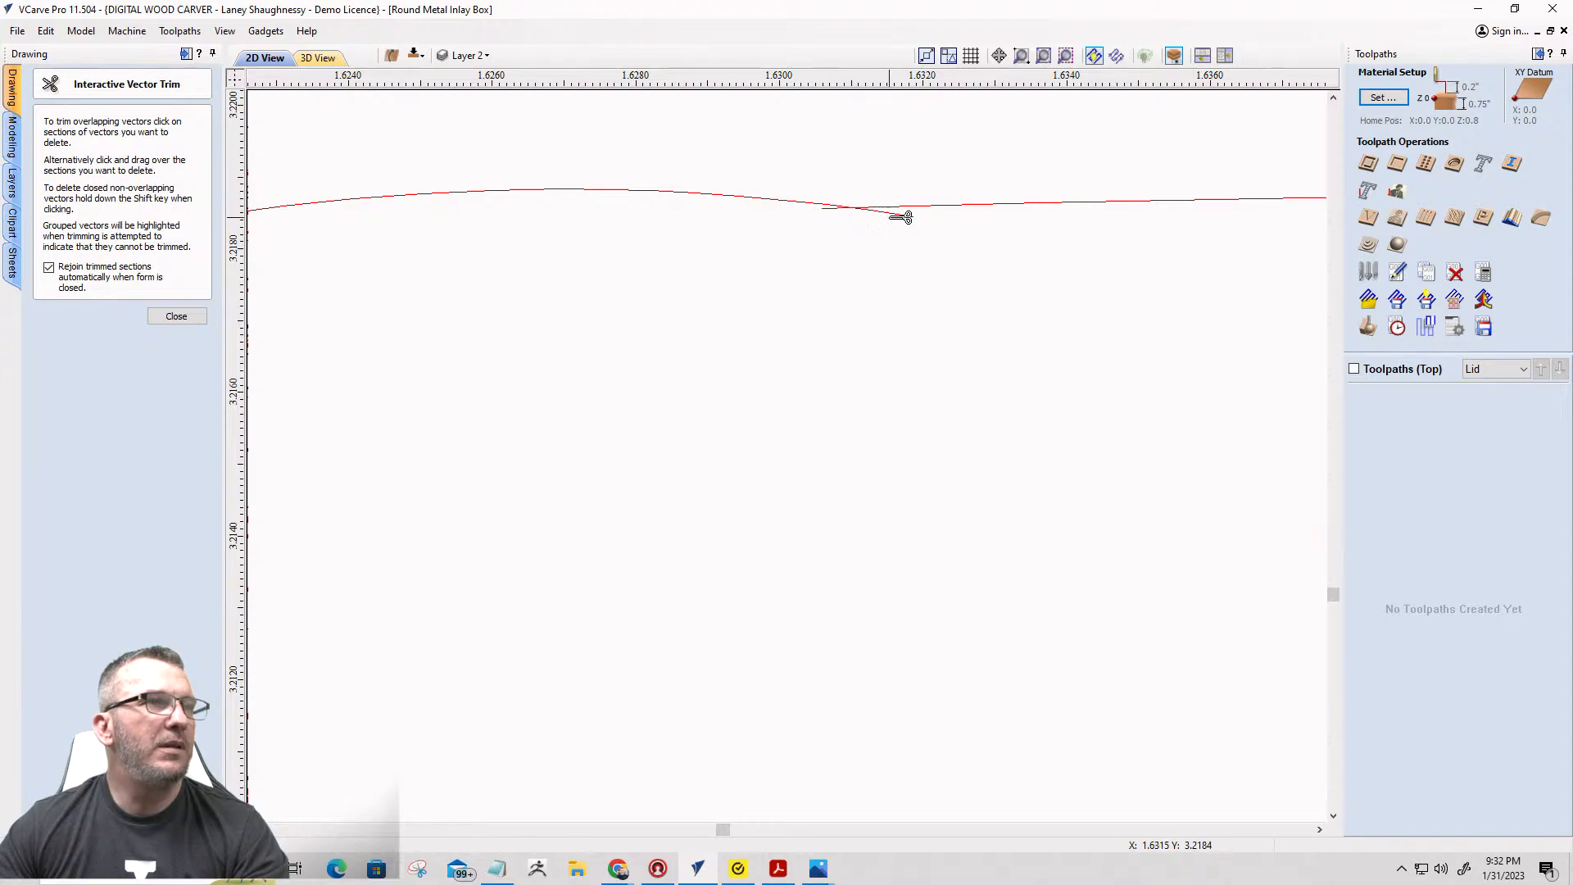
scroll(902, 232, down, 4)
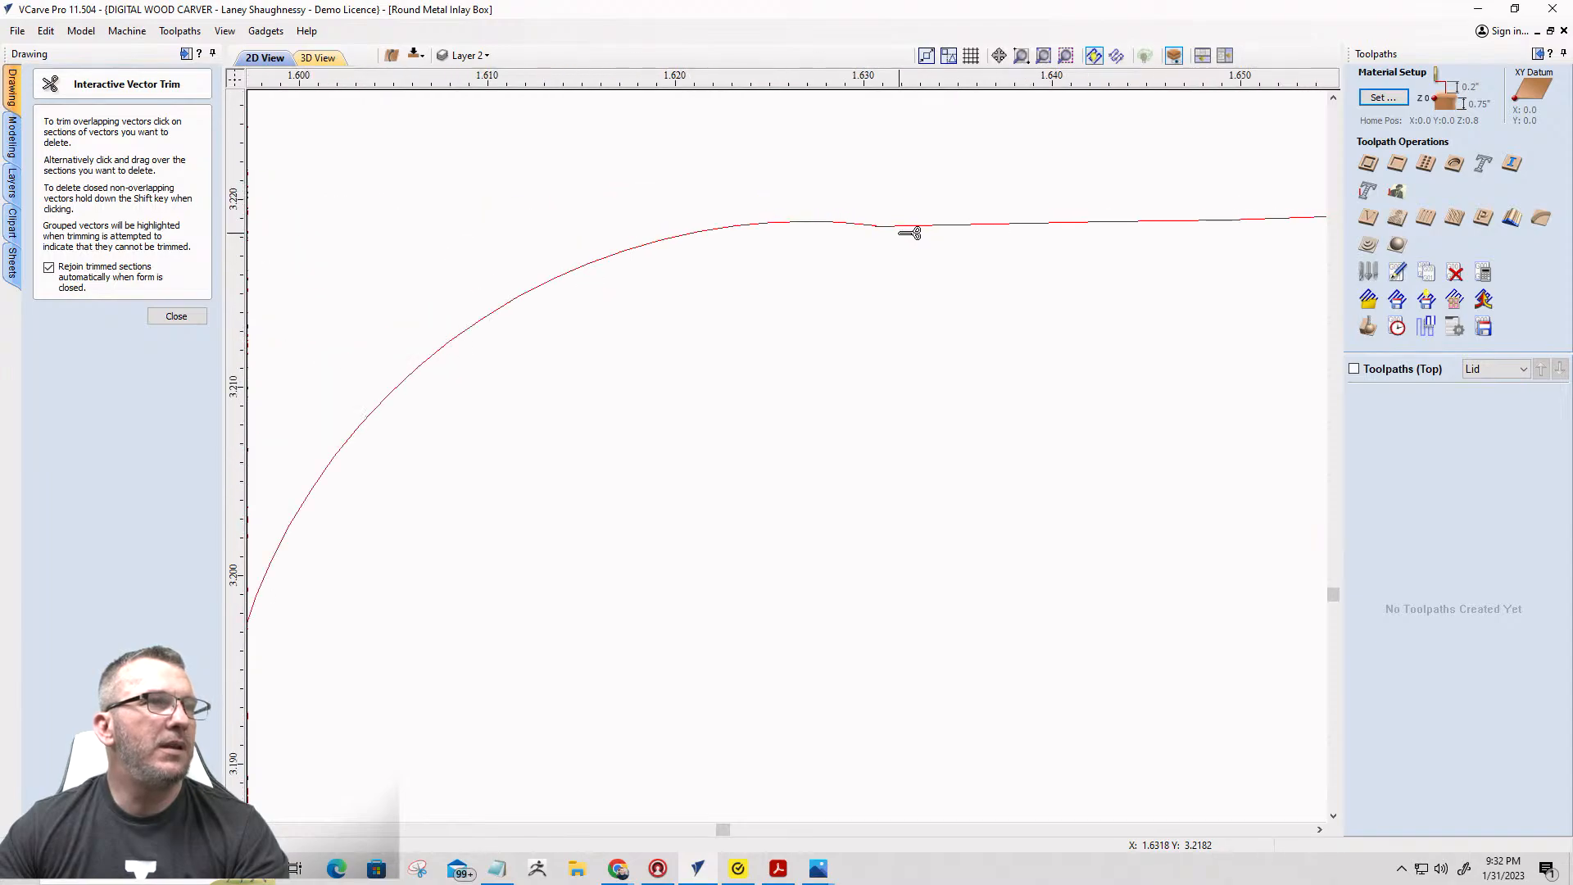
Trim the overlapping straight petal edge at the lower junction of the upper-left petal's lower side tip and close the trim form.
scroll(671, 278, down, 5)
scroll(557, 306, down, 4)
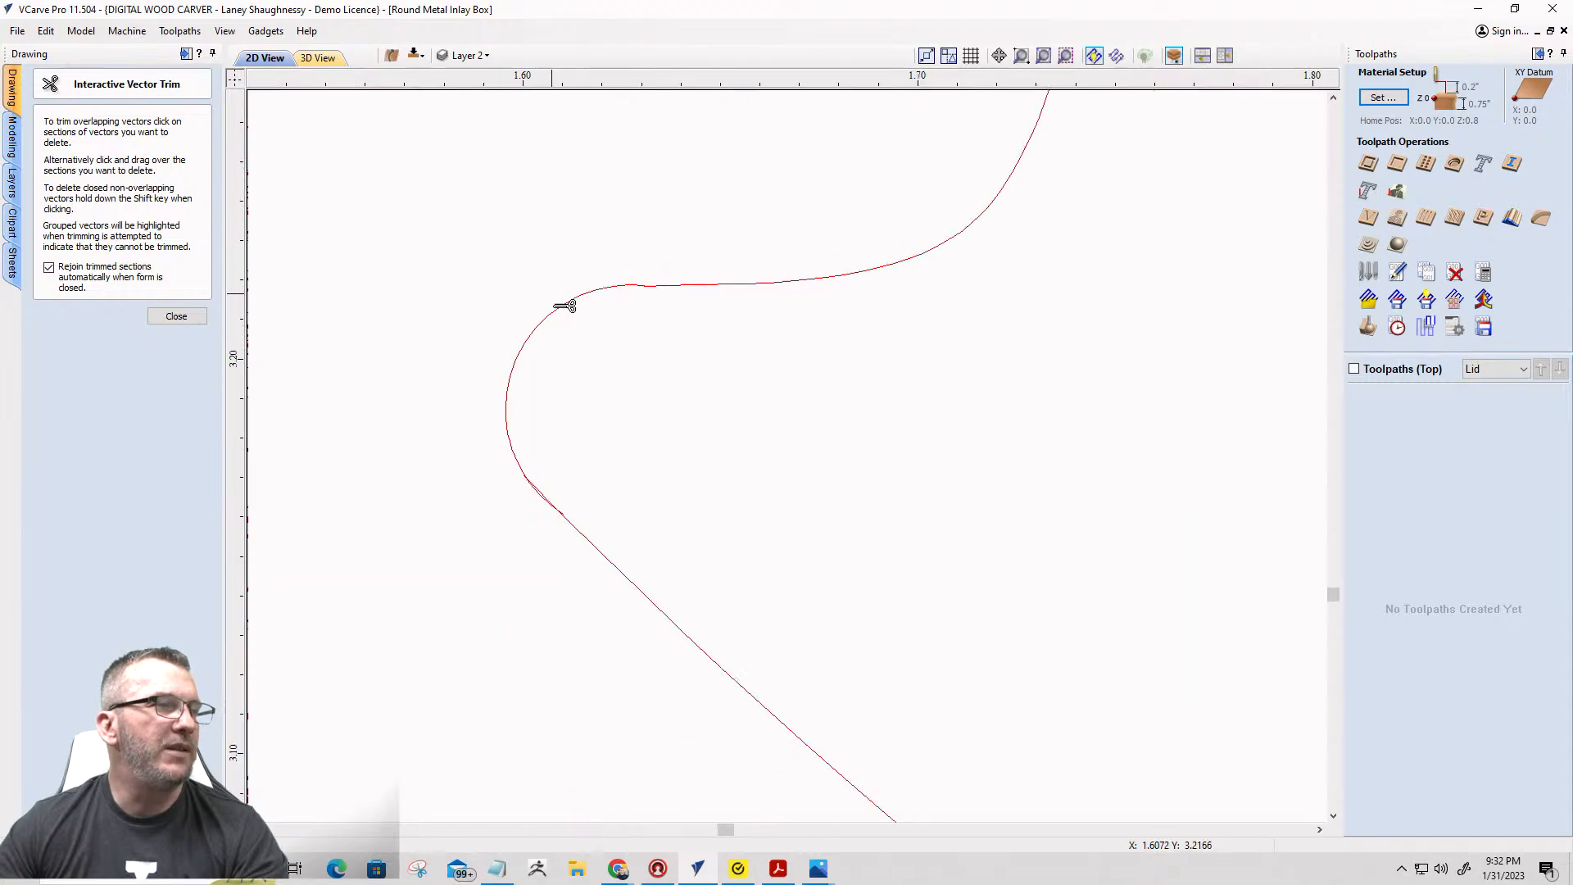
scroll(564, 504, up, 6)
scroll(517, 479, up, 3)
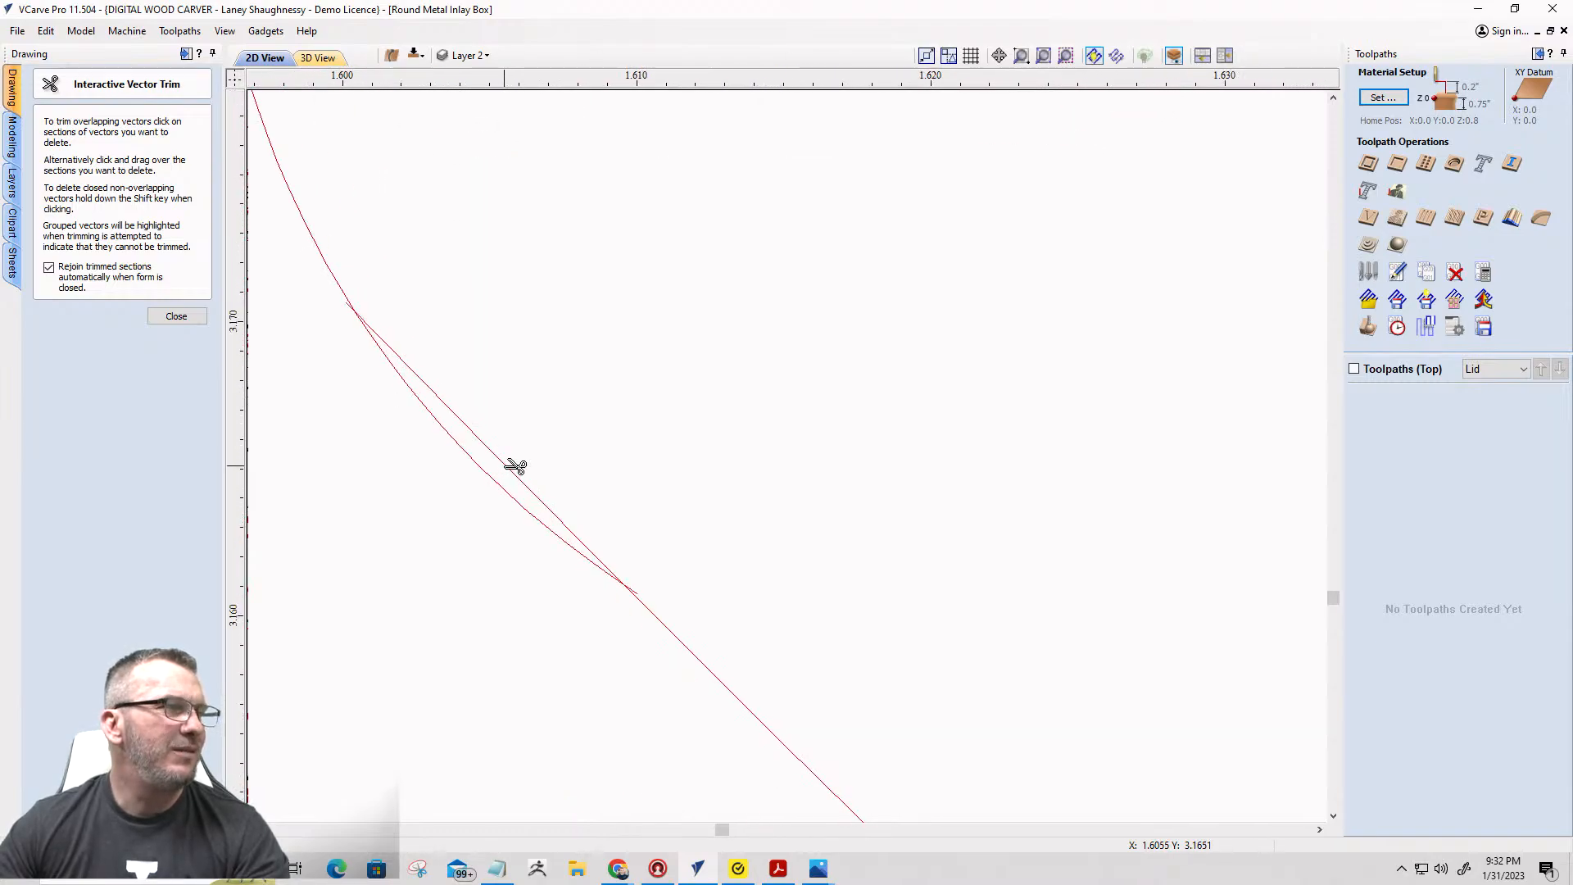
click(519, 469)
scroll(642, 604, up, 4)
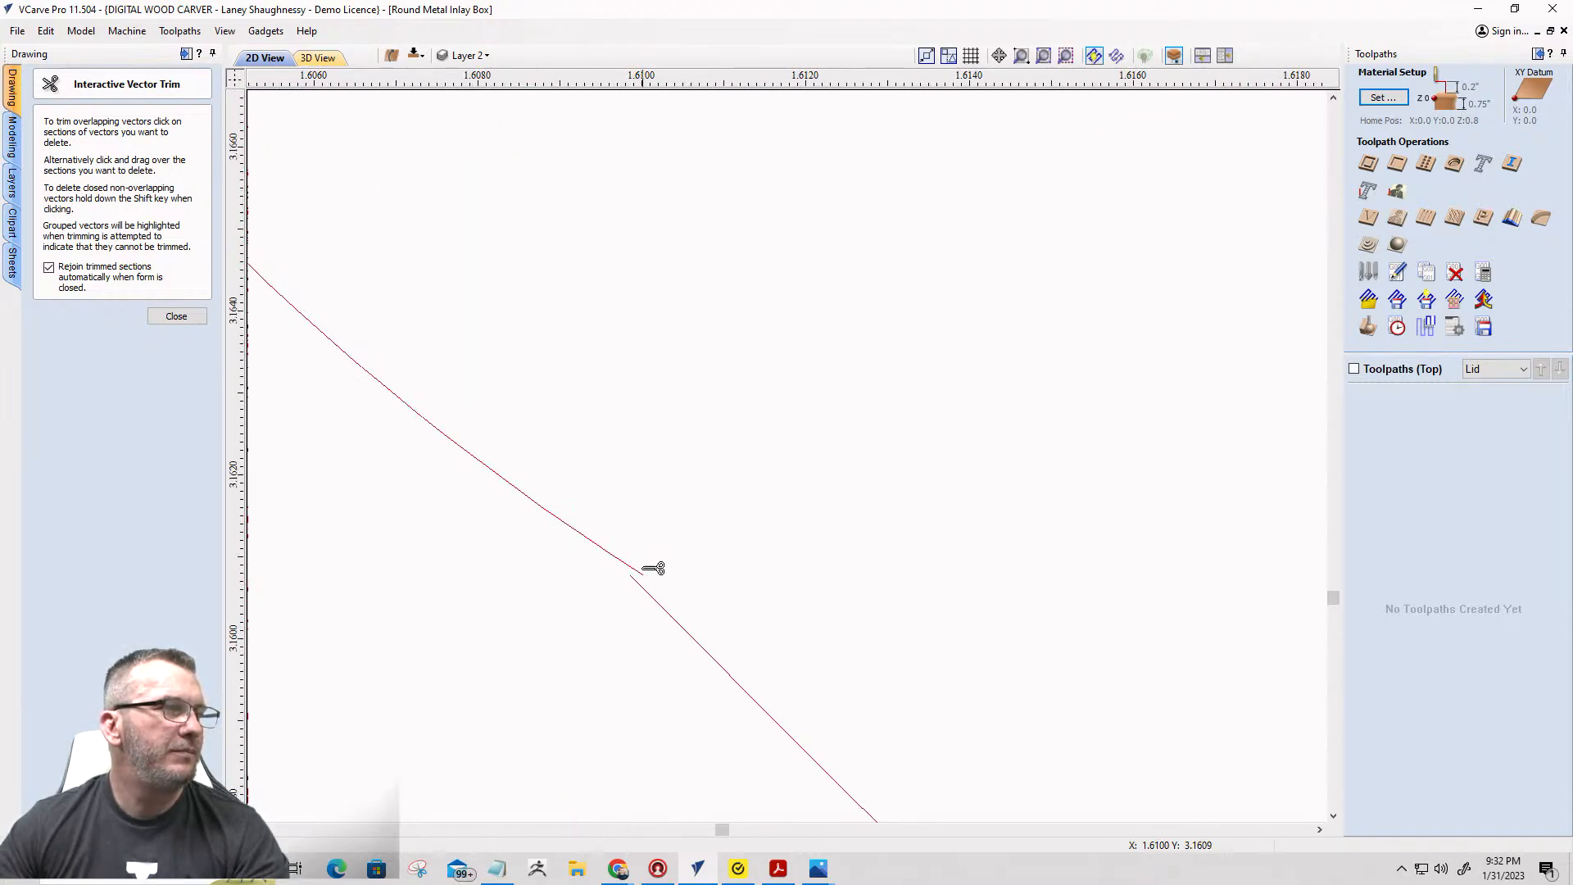
click(177, 316)
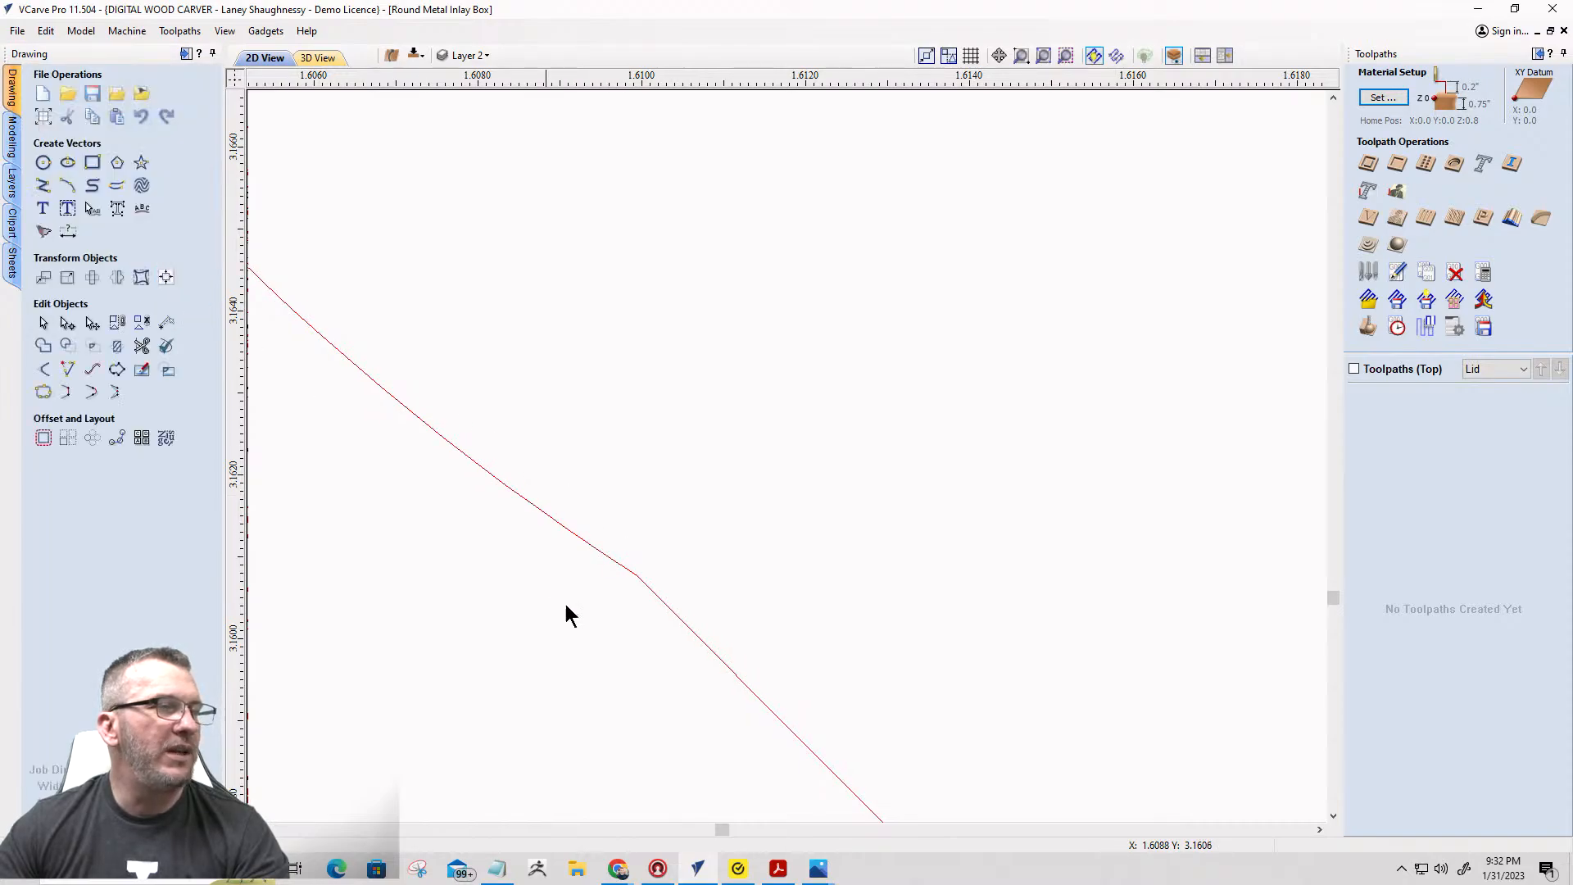
Examine the rejoined outline at the upper-left petal's lower side tip and the circle overlaps at its upper side tip.
scroll(680, 458, down, 5)
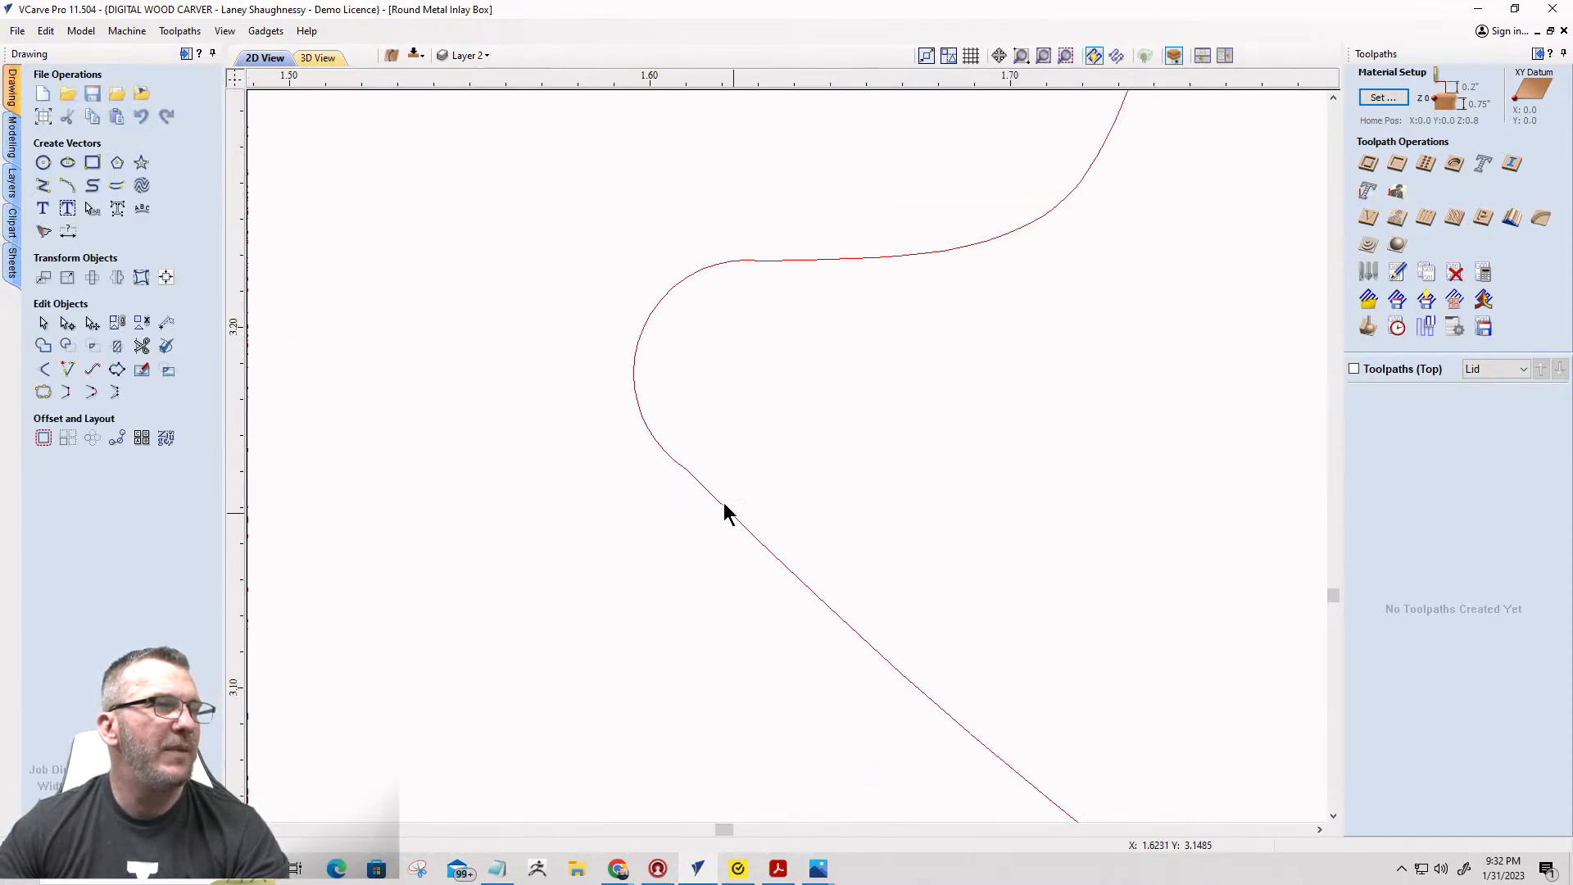
scroll(724, 505, up, 6)
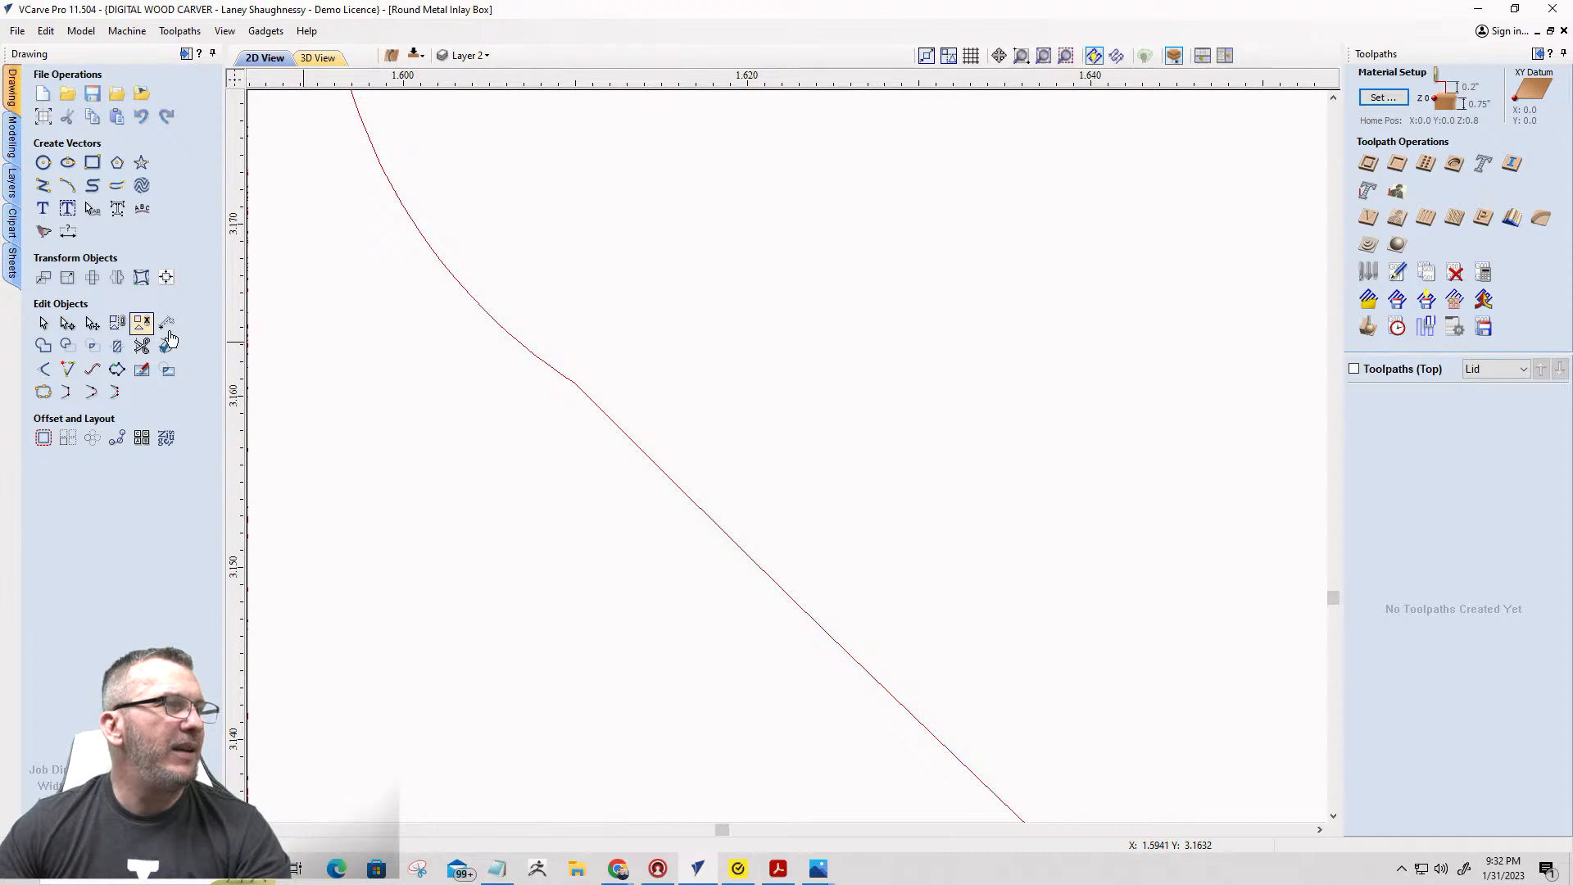
scroll(539, 366, down, 10)
scroll(531, 366, down, 5)
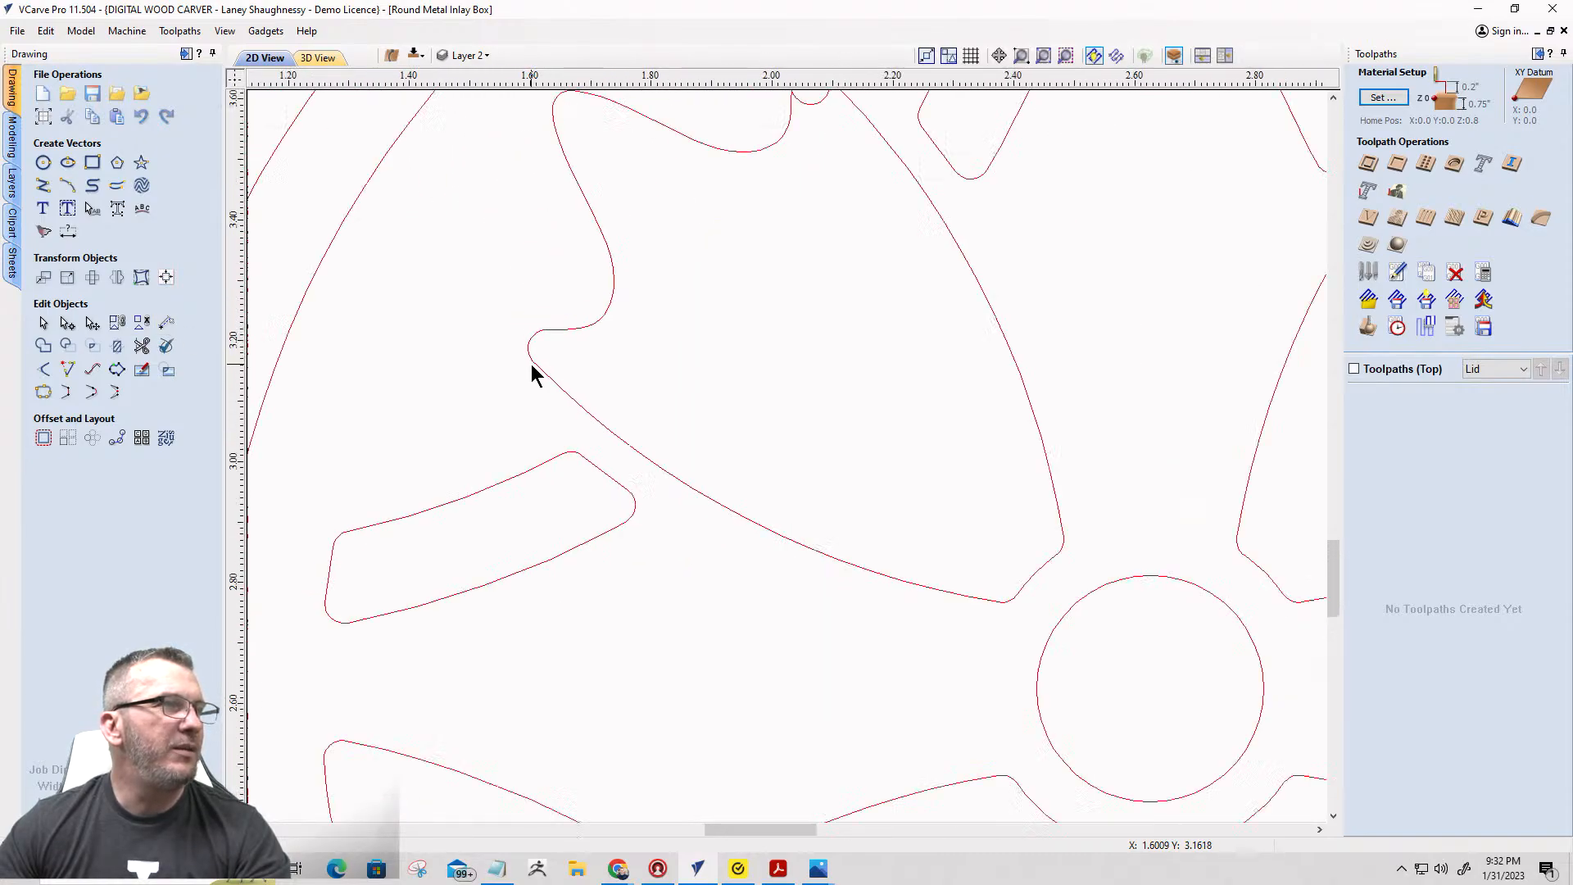
scroll(542, 359, up, 4)
scroll(541, 360, down, 4)
scroll(609, 262, up, 12)
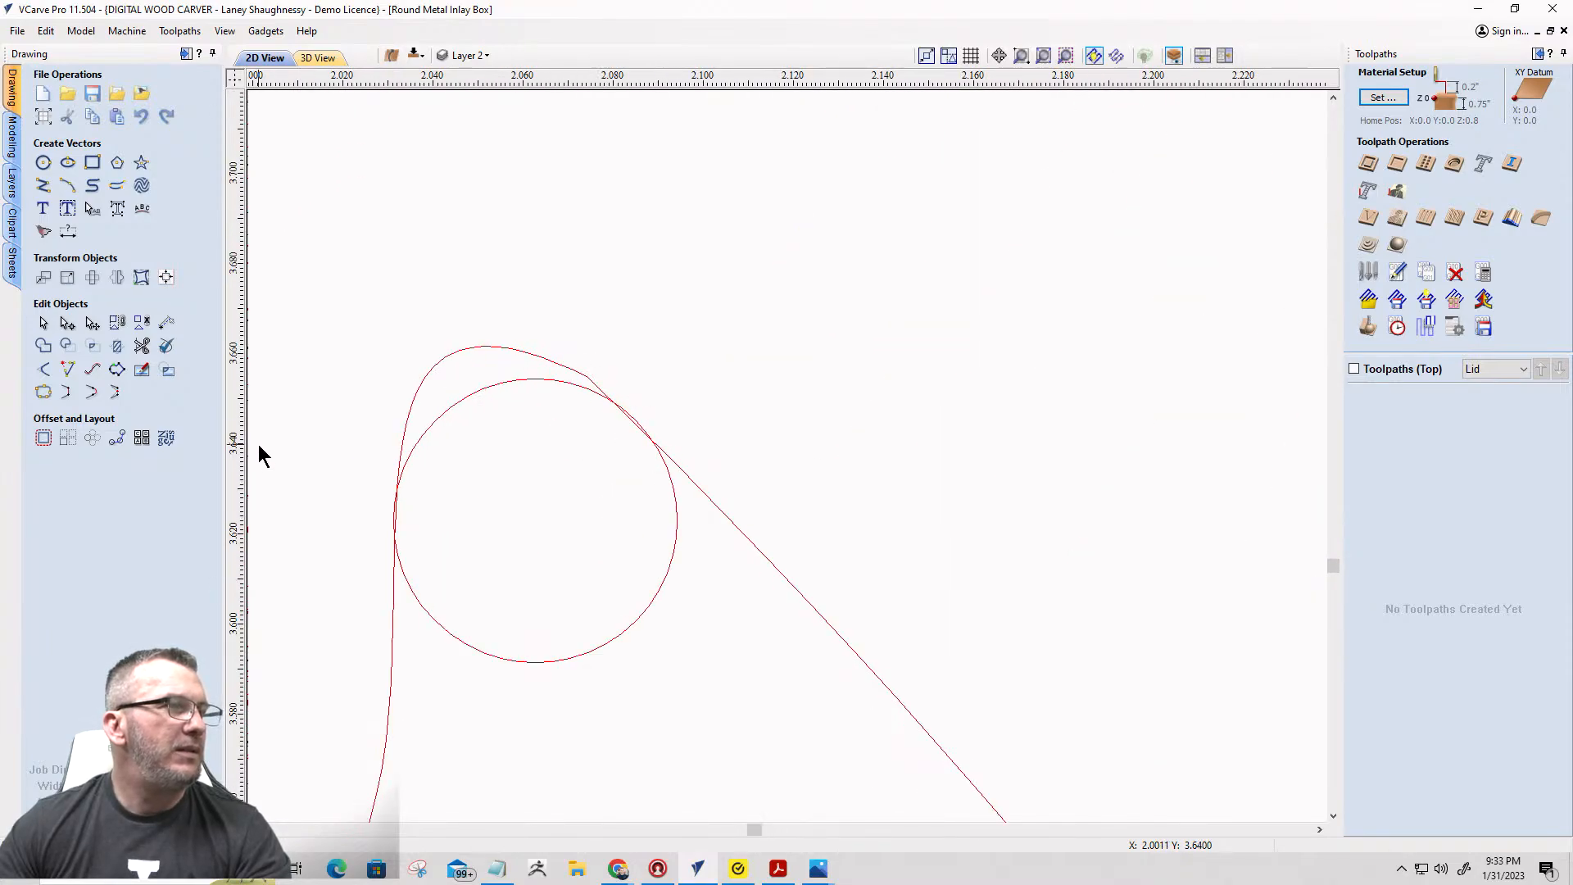
scroll(656, 428, up, 5)
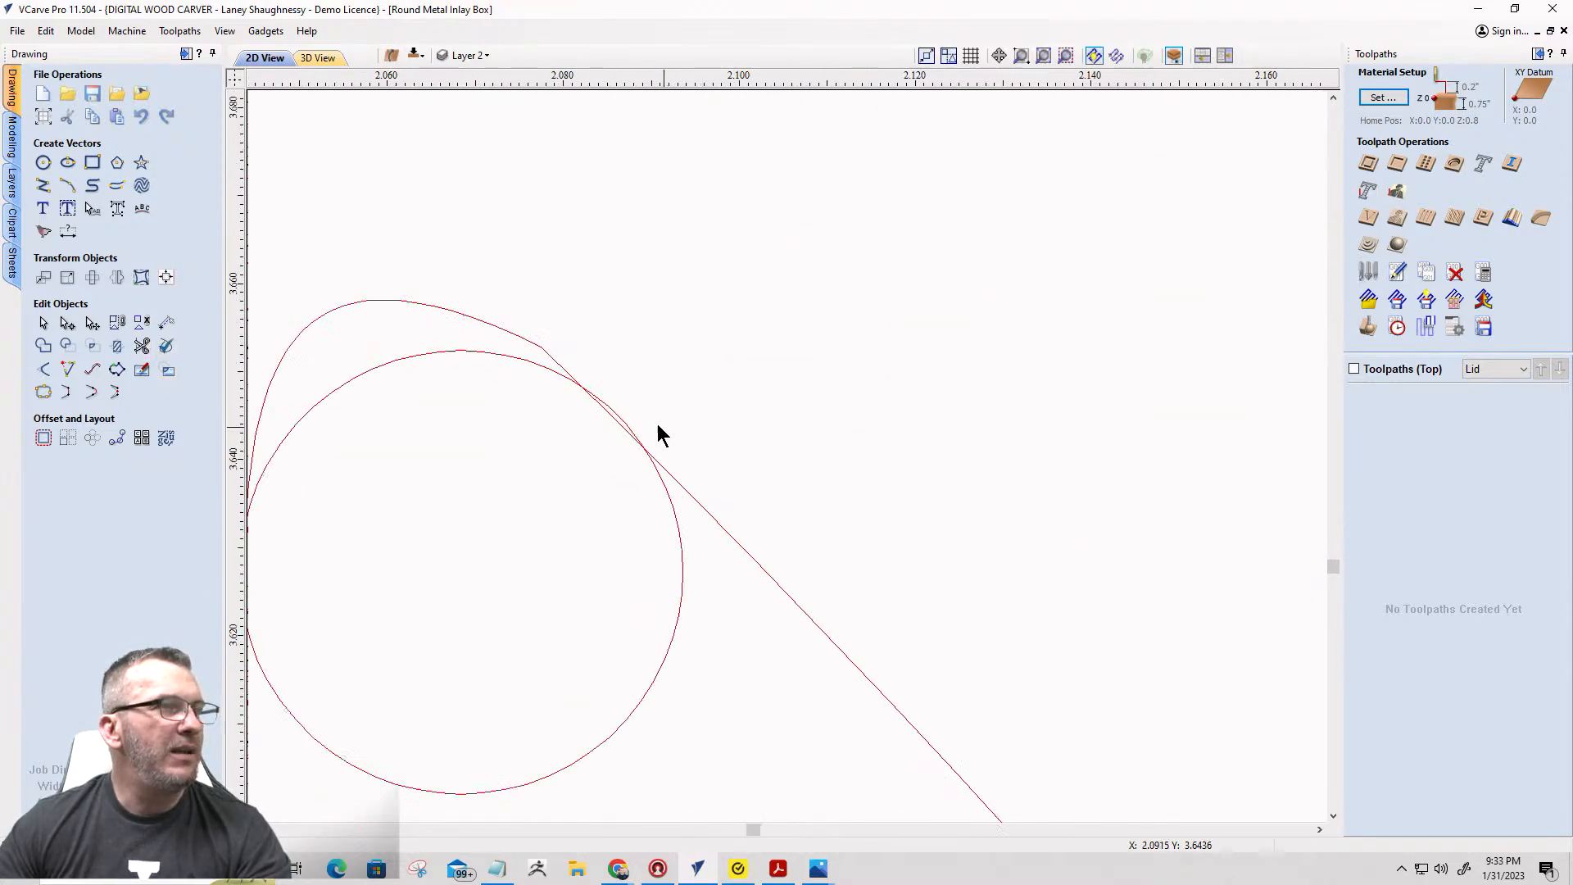
scroll(565, 392, down, 2)
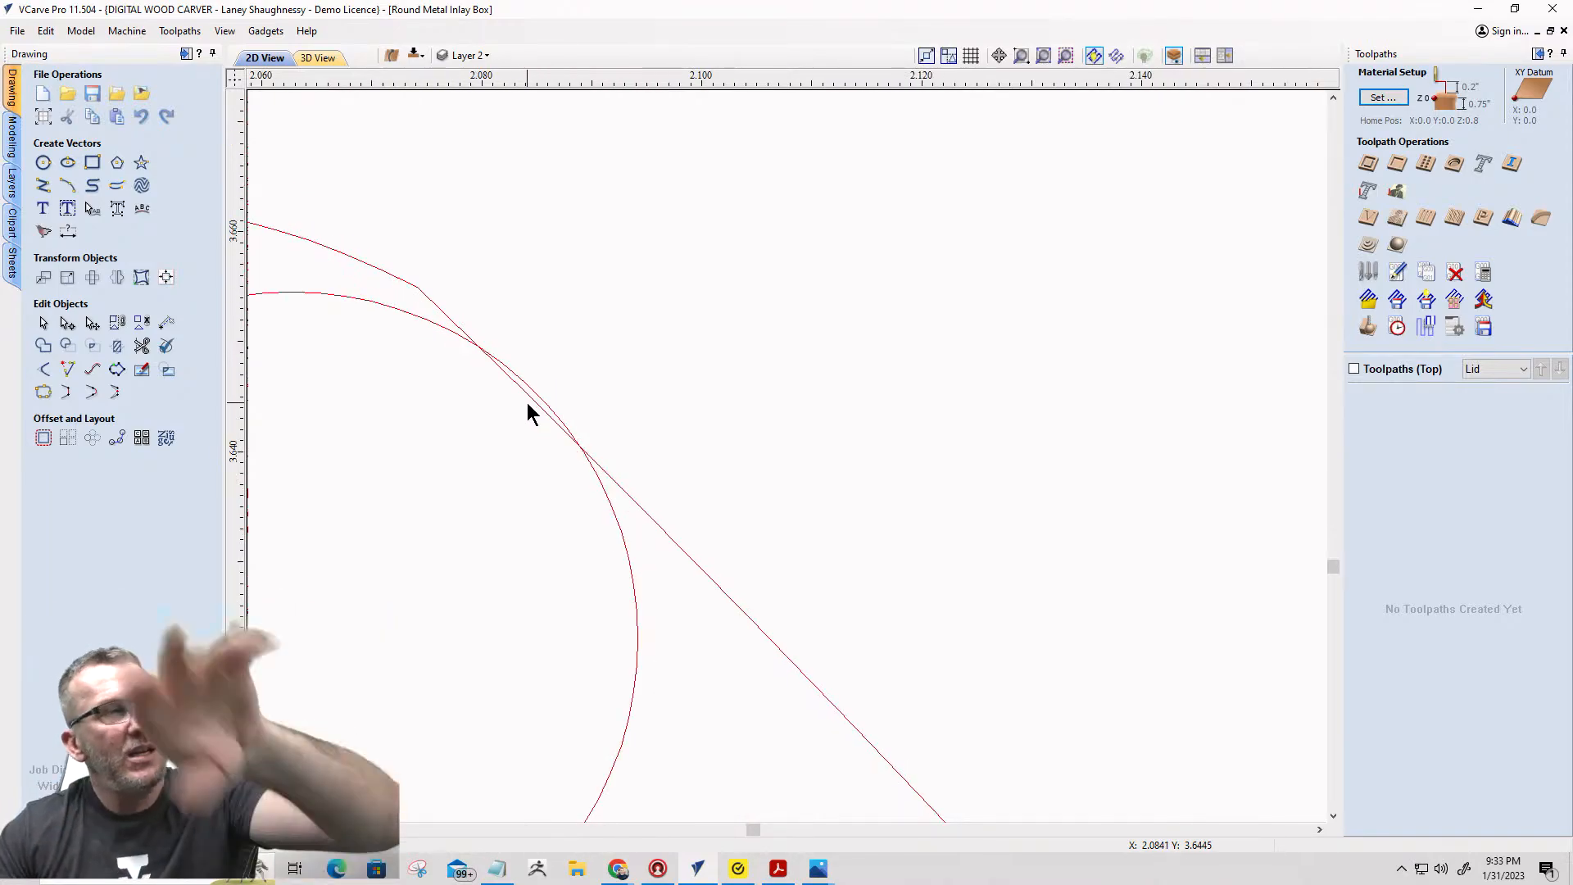
scroll(527, 401, down, 5)
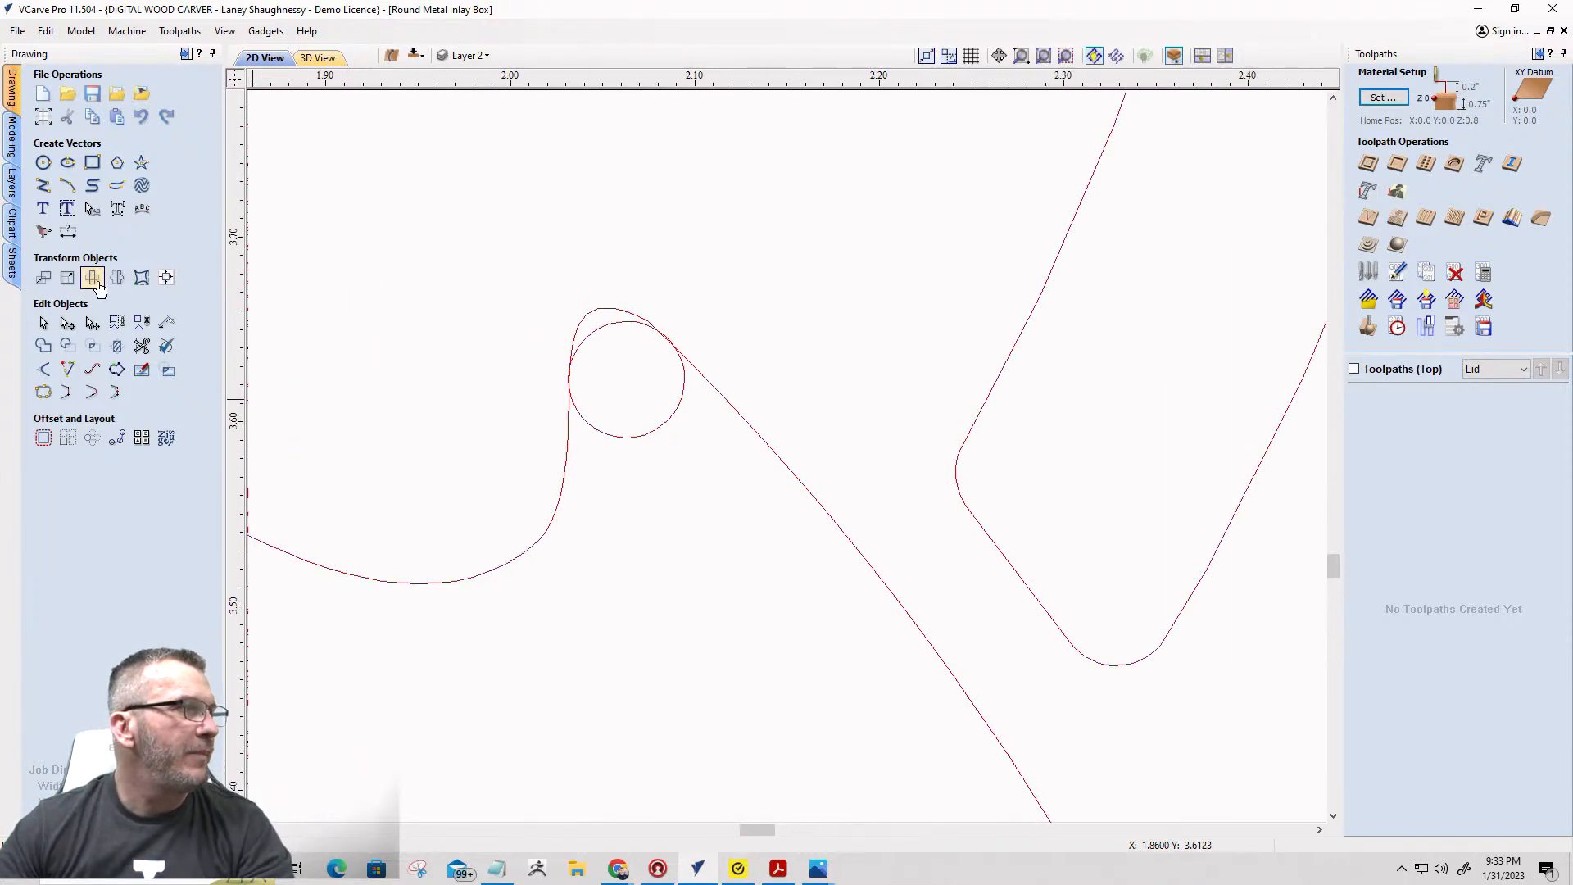
Trim the upper-left petal's upper side tip to its circle's outer arc, clear the overlaps at both junctions, and close the trim form.
click(141, 345)
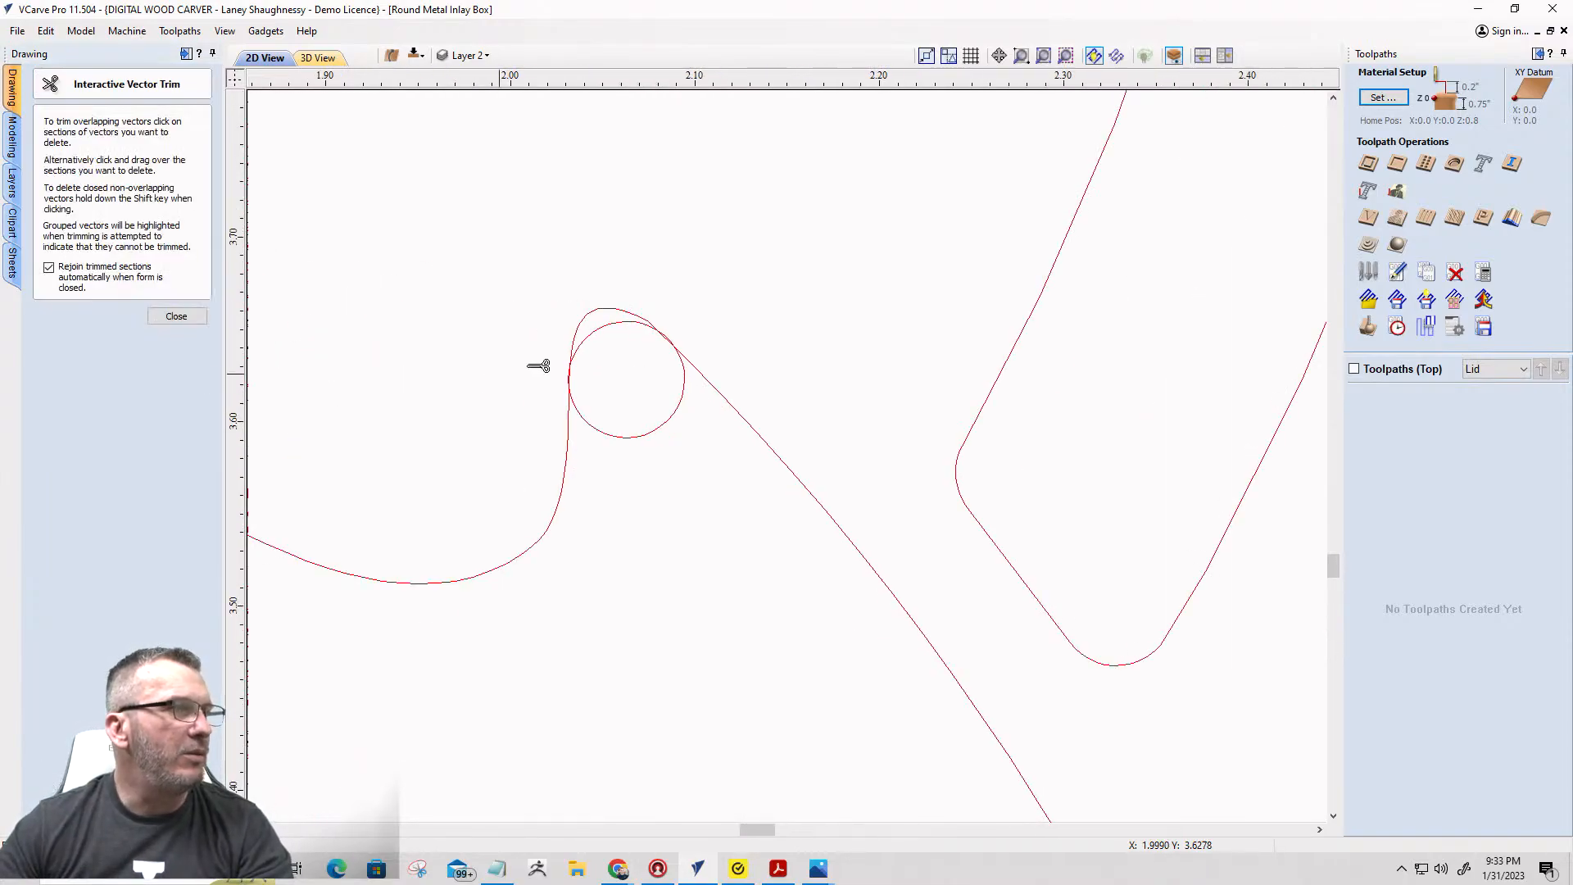
click(614, 432)
scroll(583, 365, up, 5)
scroll(574, 365, up, 3)
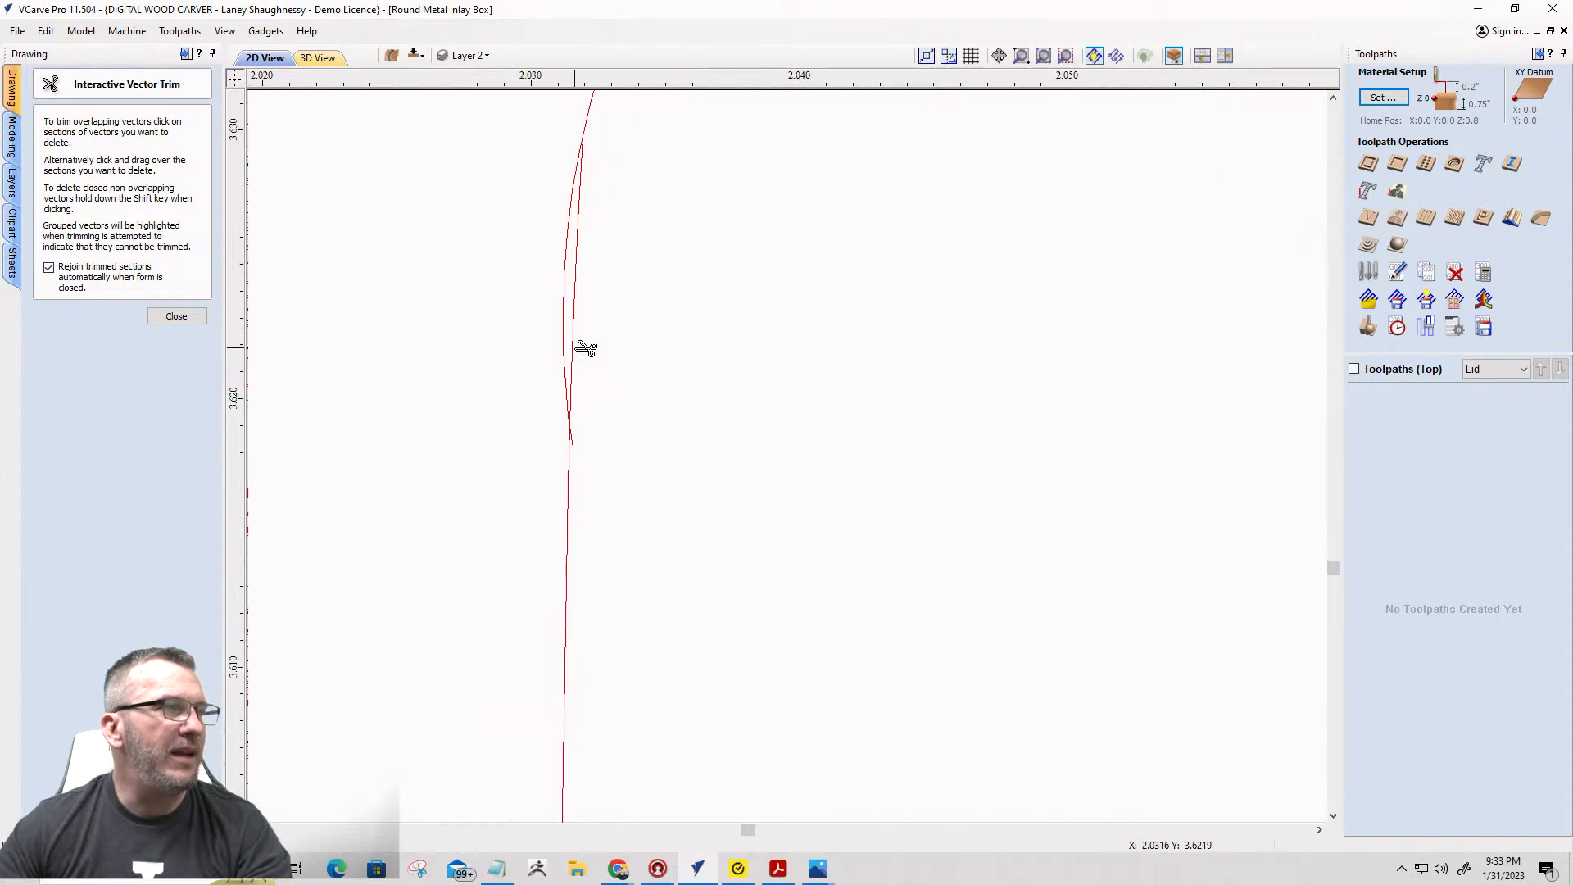
click(573, 321)
scroll(564, 377, down, 5)
scroll(892, 248, up, 3)
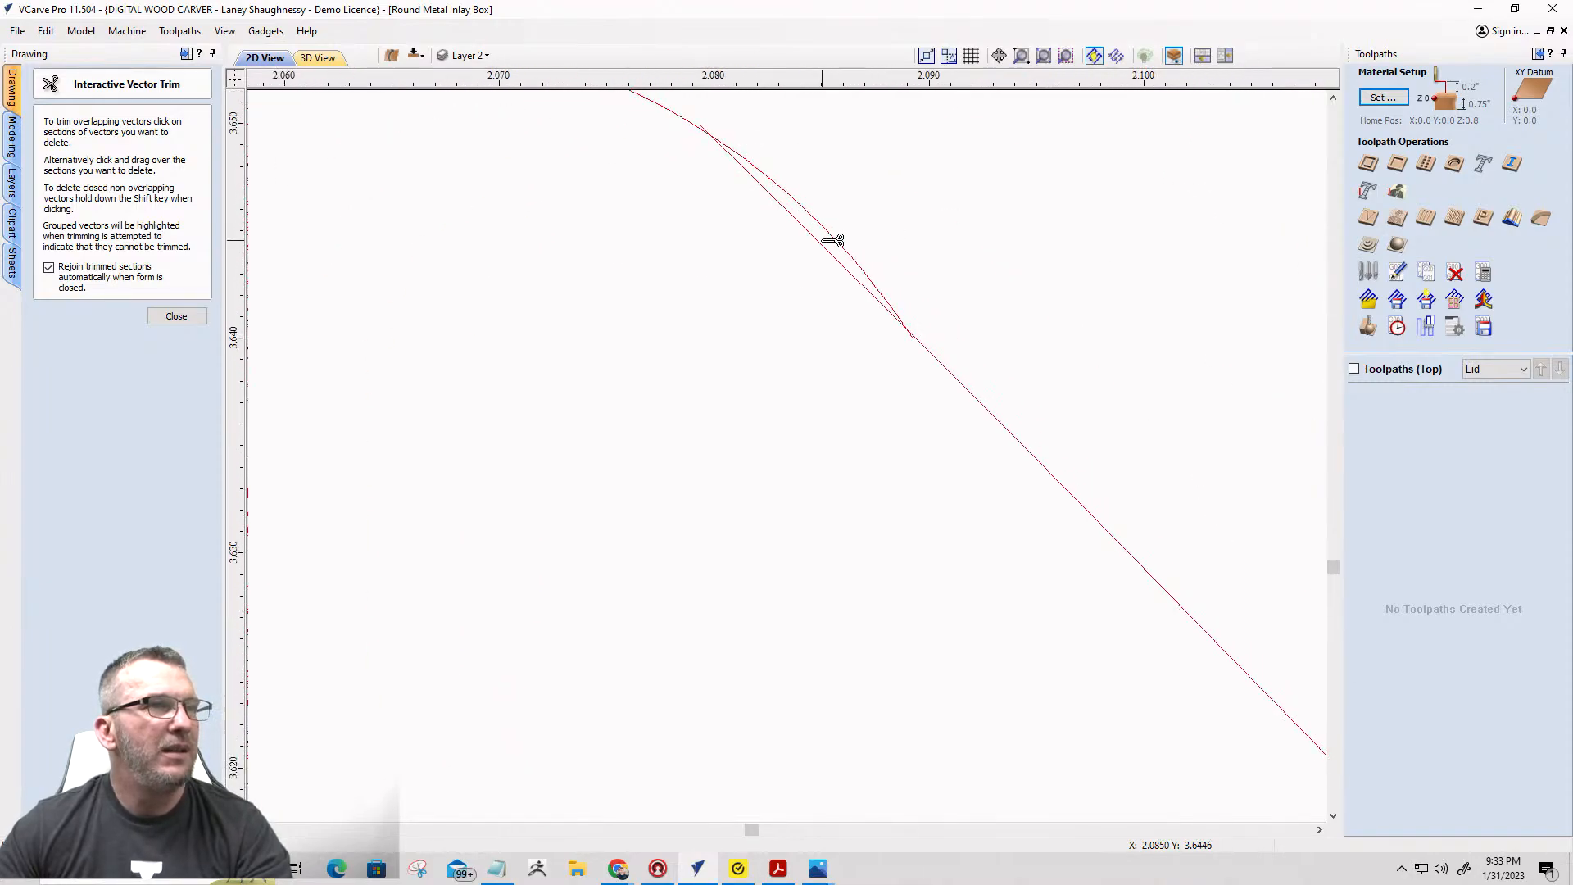
click(829, 242)
click(174, 318)
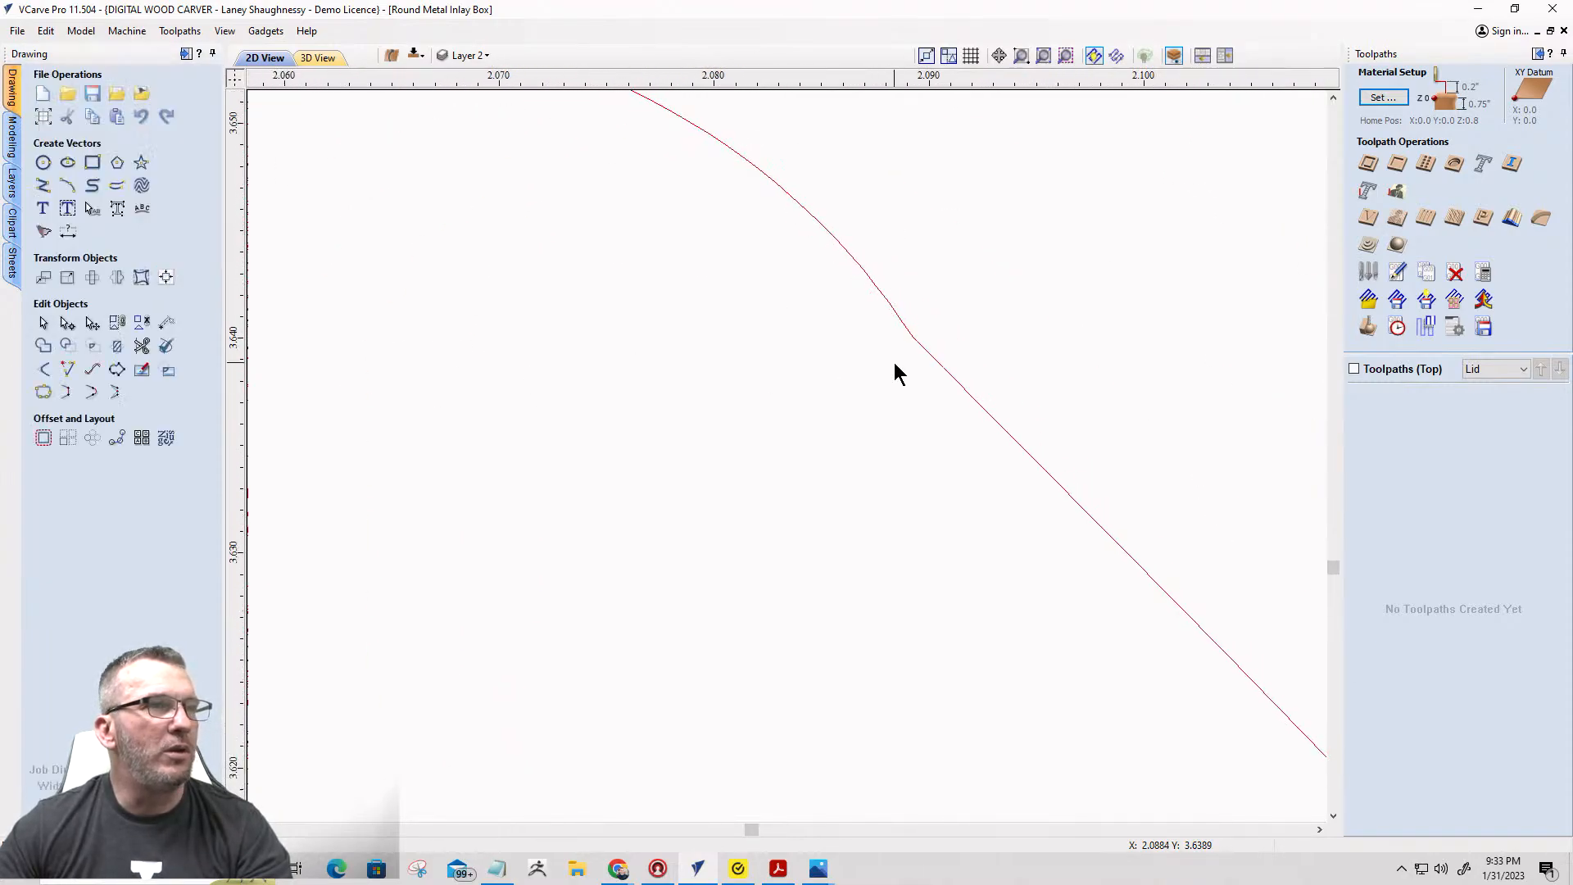
Trim the upper-right petal's upper side tip outside its circle and the part of that circle inside the petal.
scroll(921, 329, down, 3)
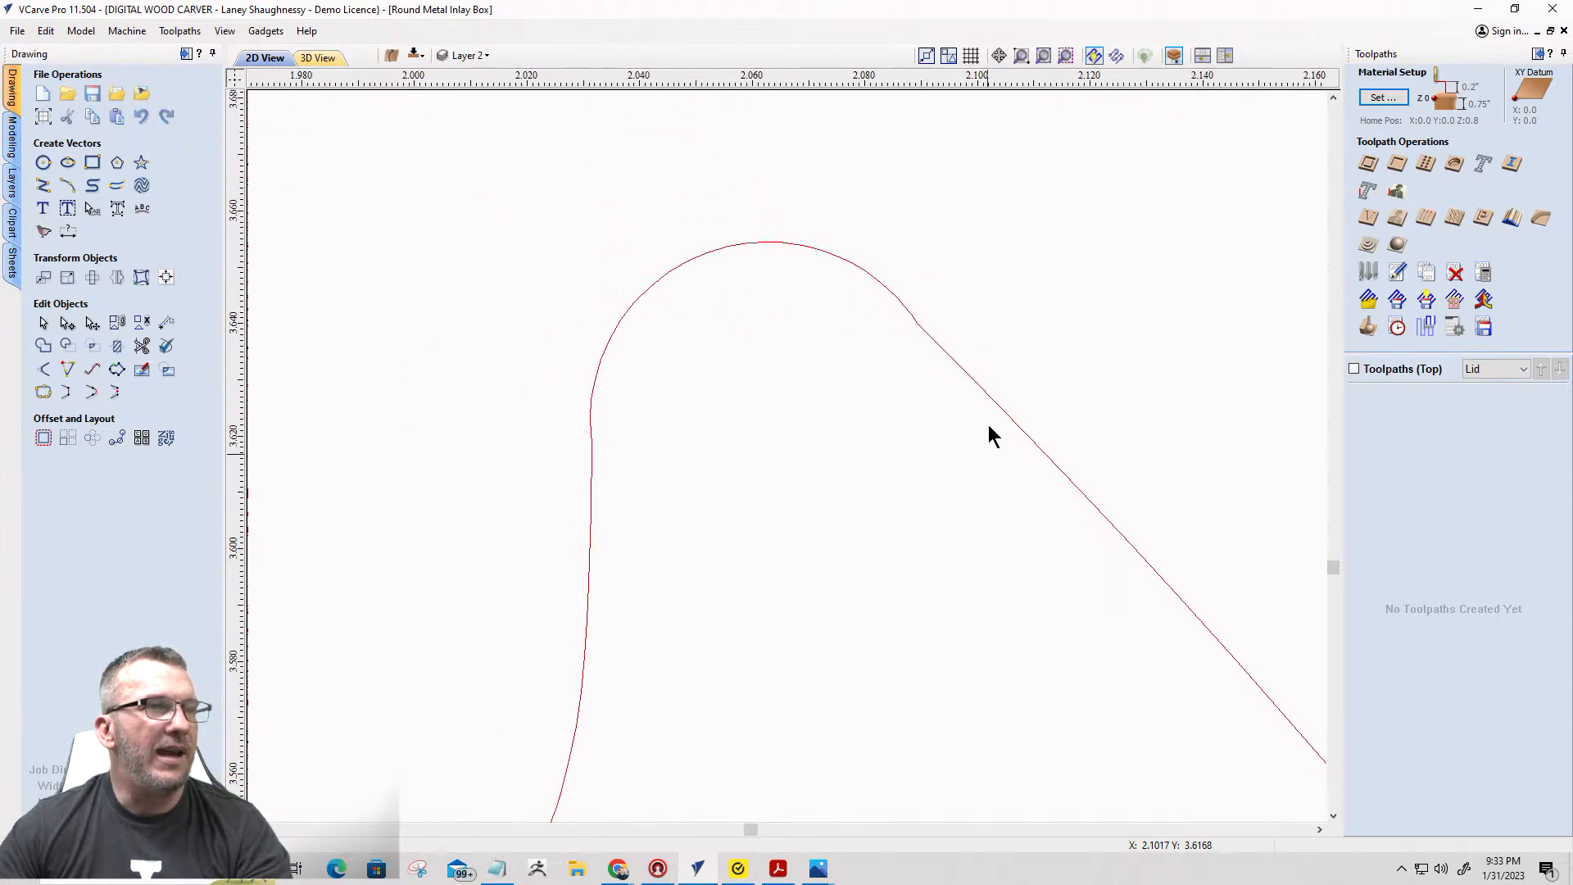
scroll(513, 410, down, 10)
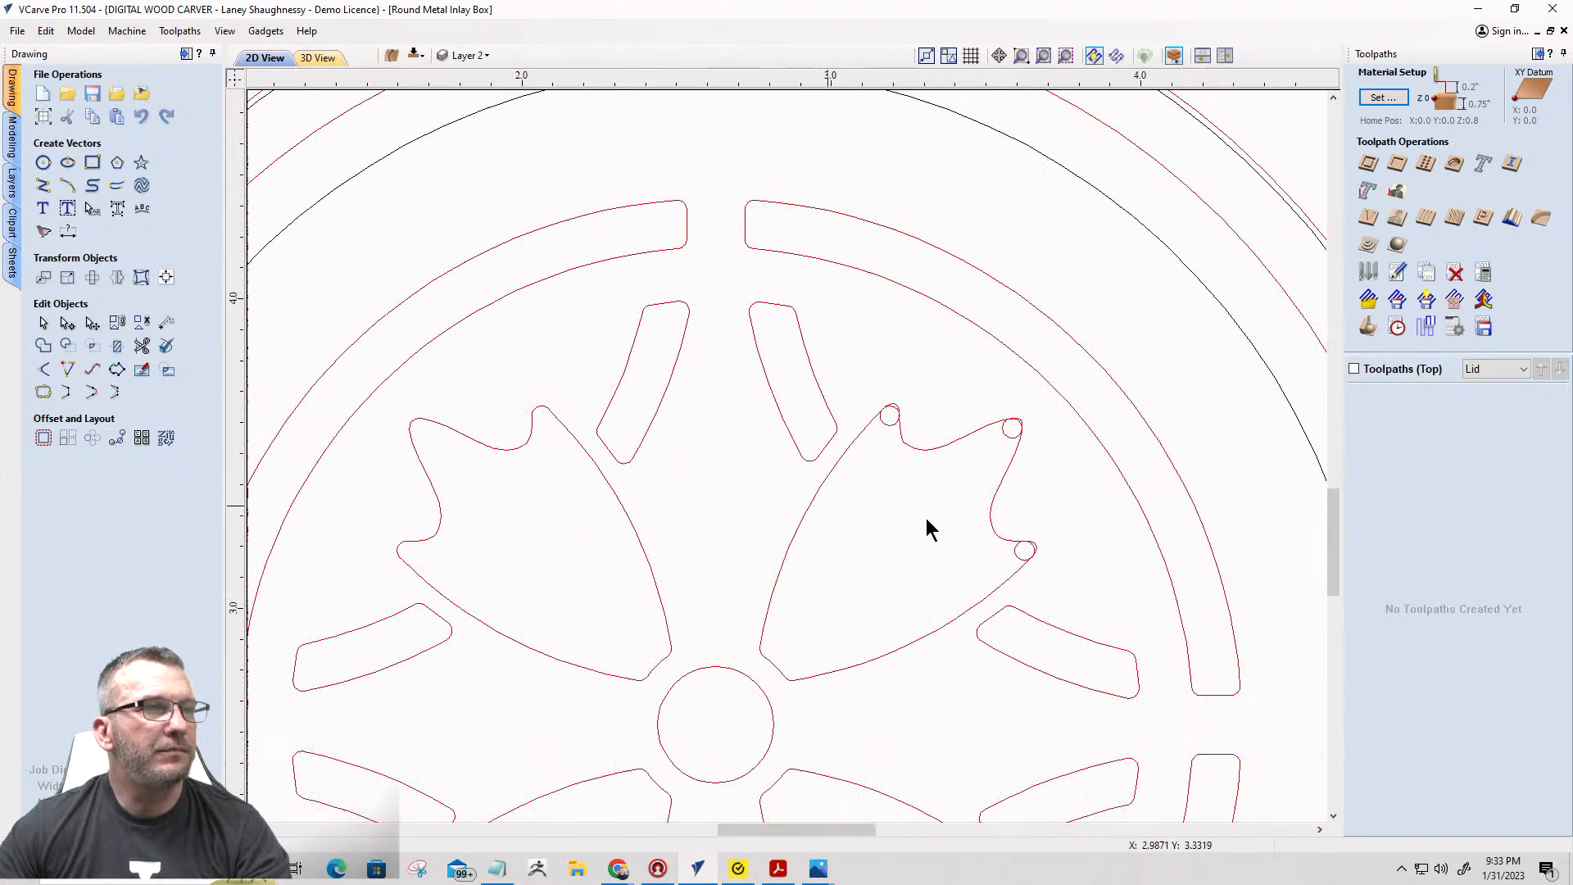
scroll(909, 428, up, 5)
click(142, 345)
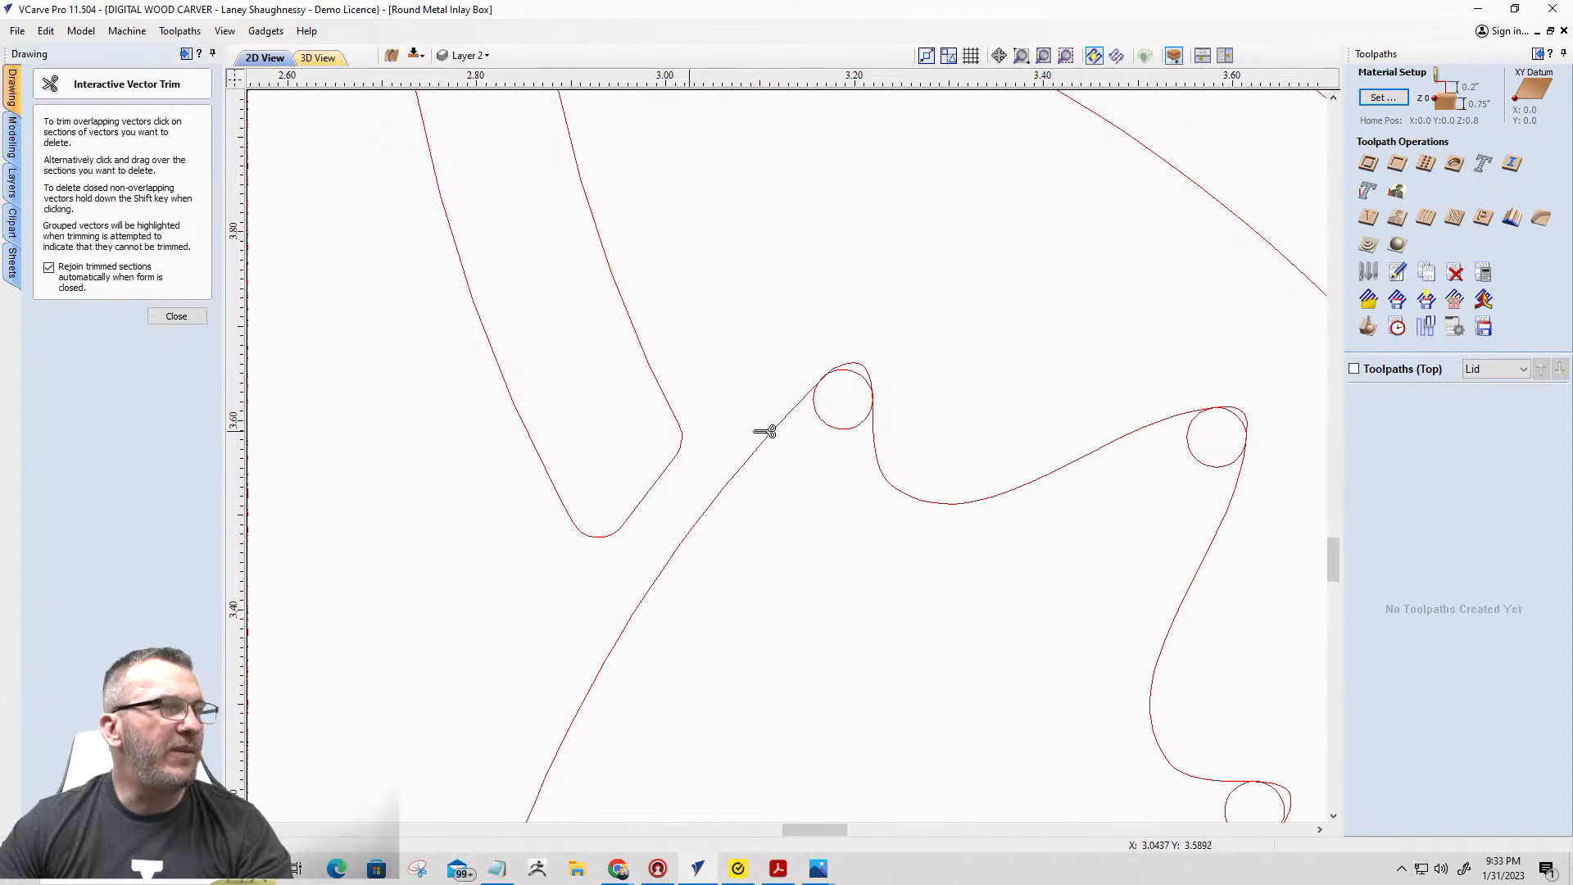
click(865, 390)
click(846, 428)
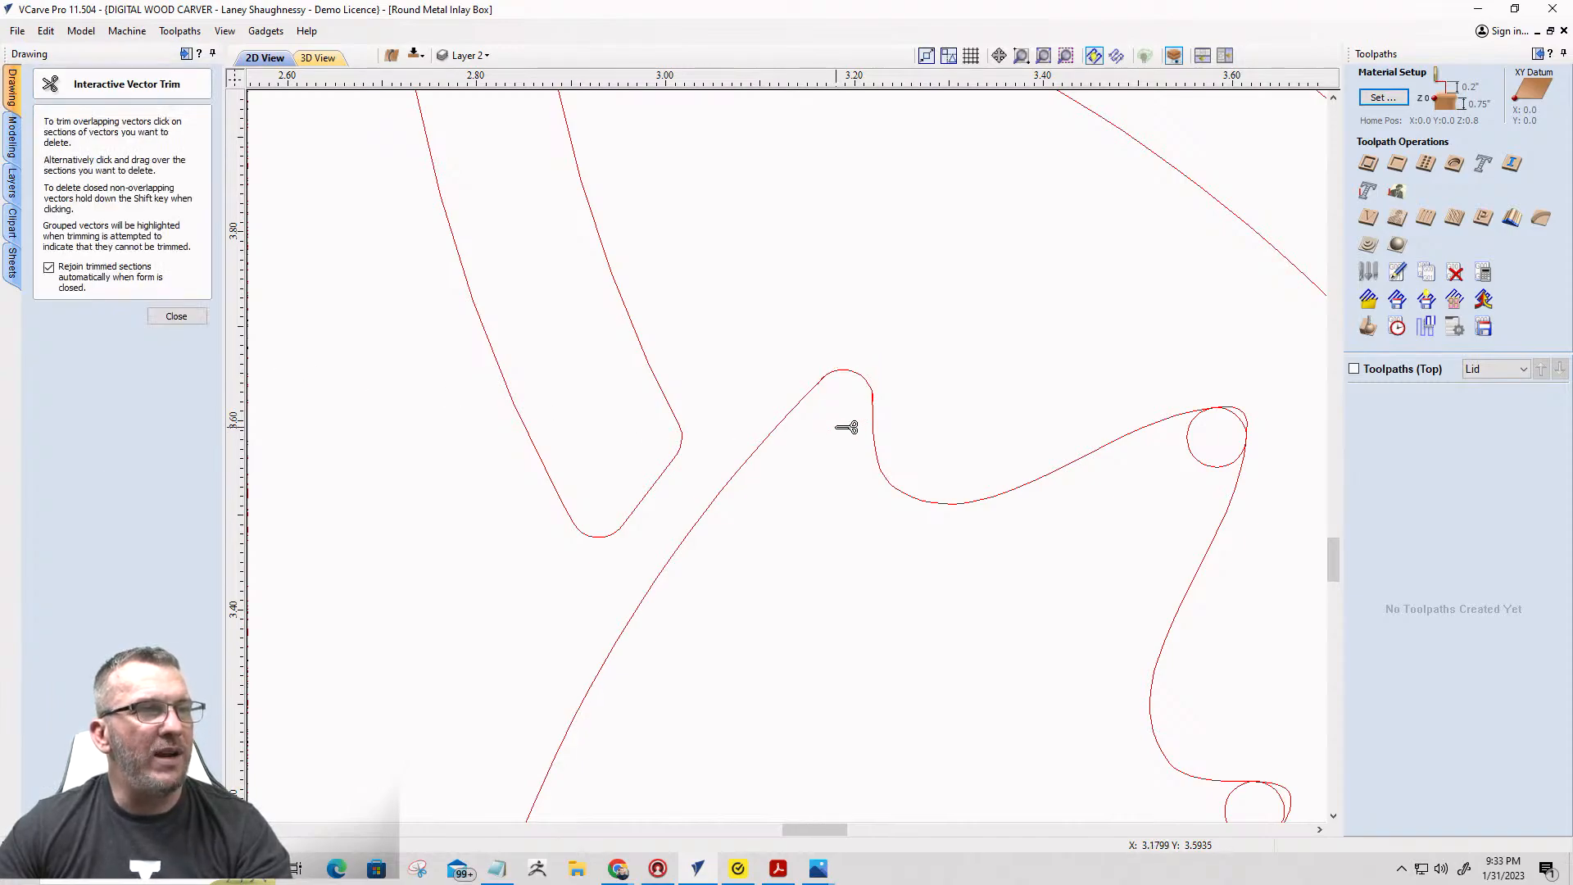
scroll(839, 402, up, 5)
scroll(933, 456, down, 4)
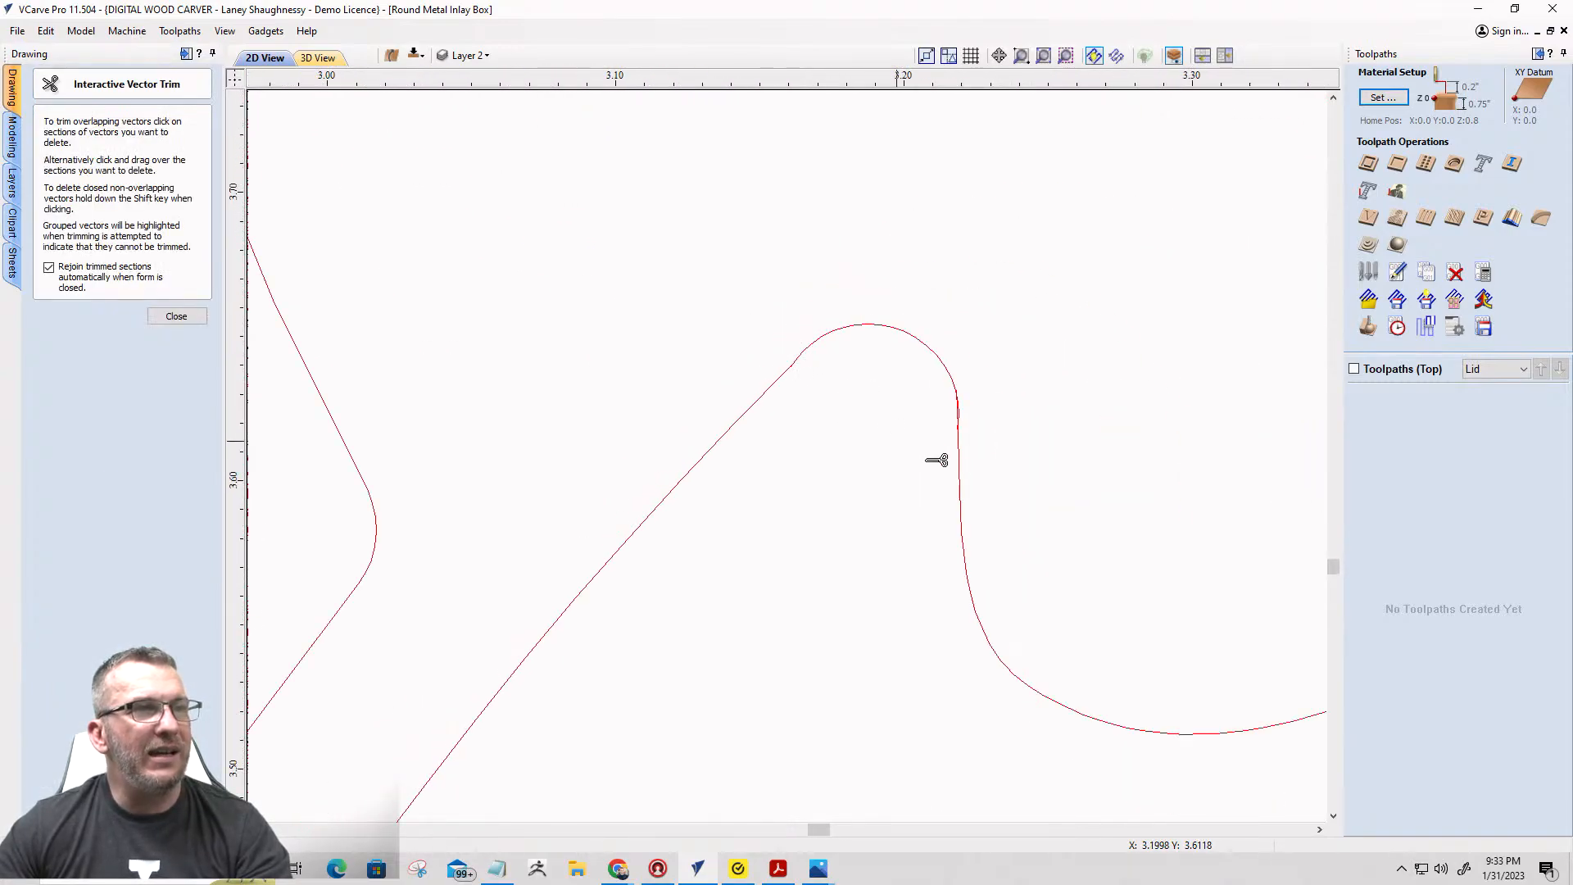
scroll(975, 401, up, 4)
scroll(817, 369, down, 5)
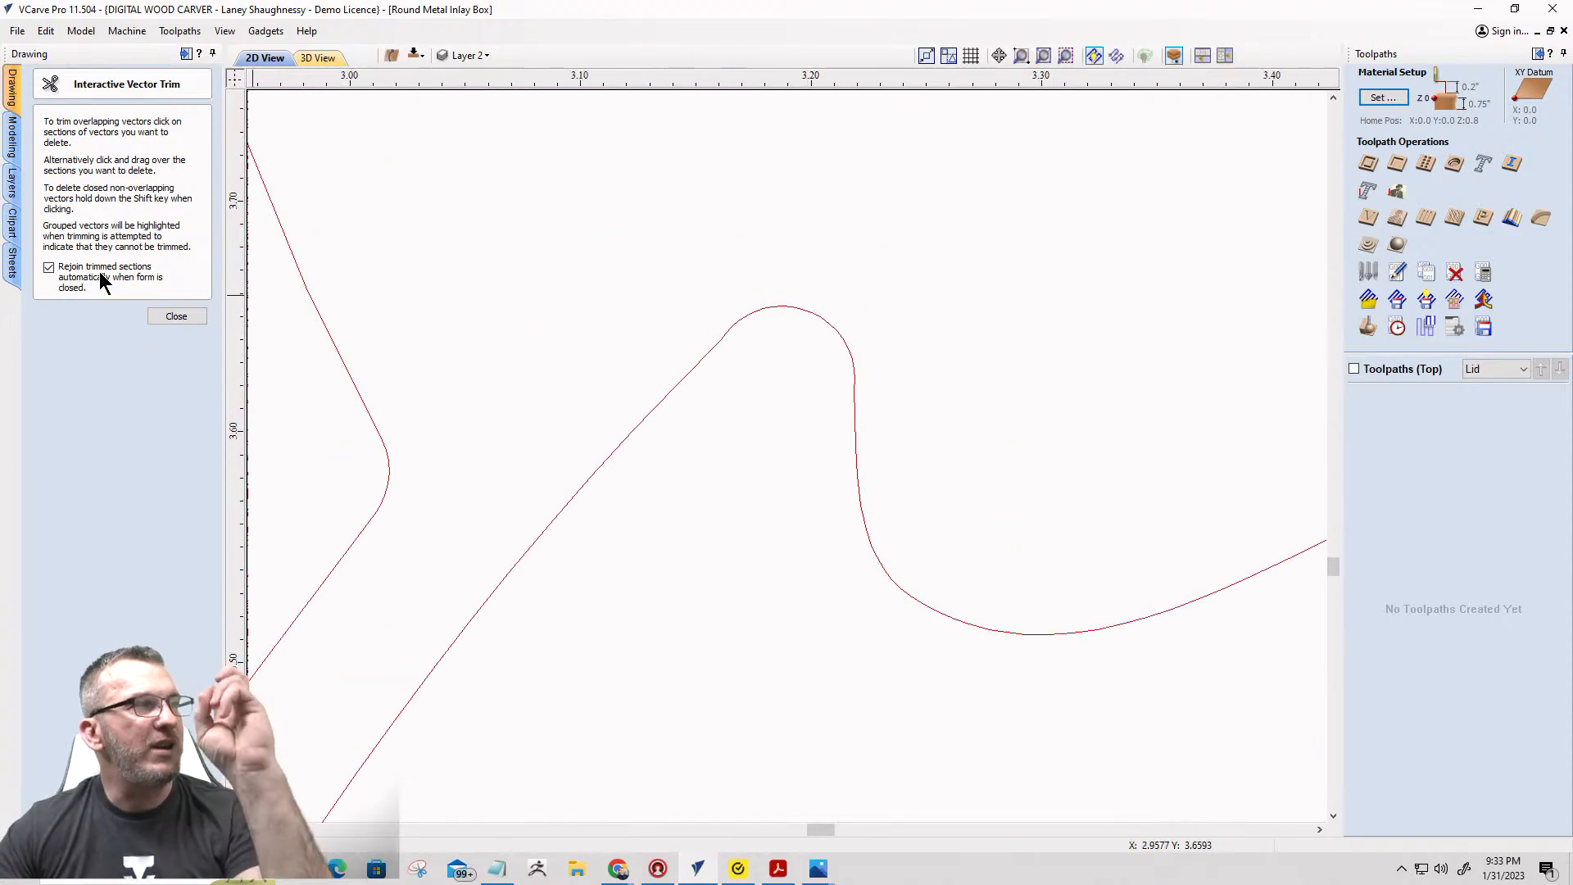
scroll(994, 410, down, 5)
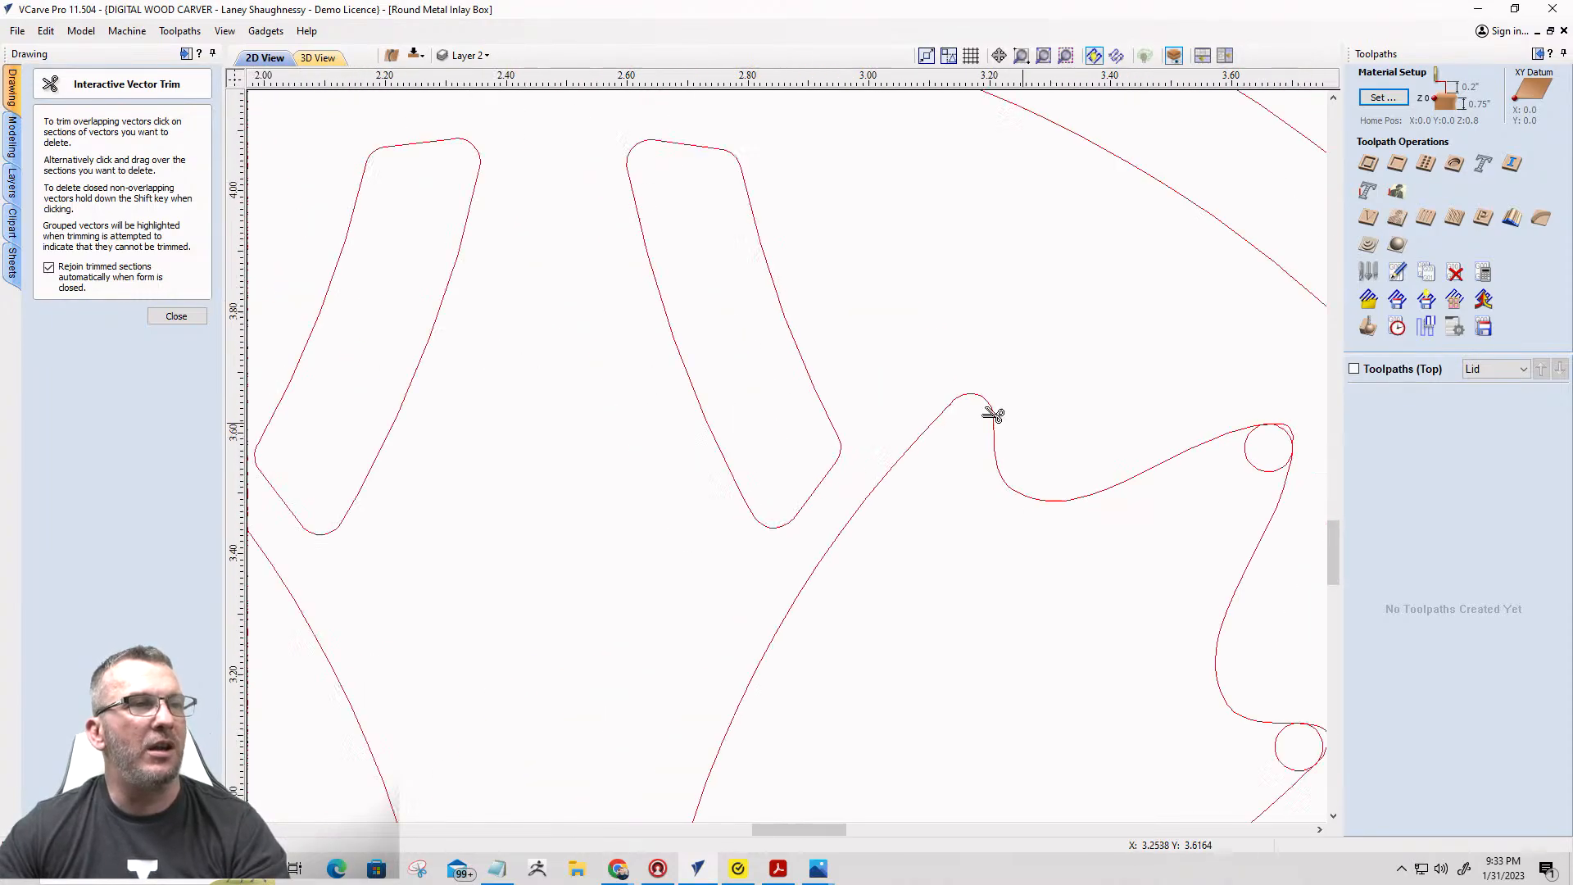
Trim the upper-right petal's main tip outside its circle and the part of the circle inside the petal.
scroll(1176, 445, up, 5)
click(1253, 271)
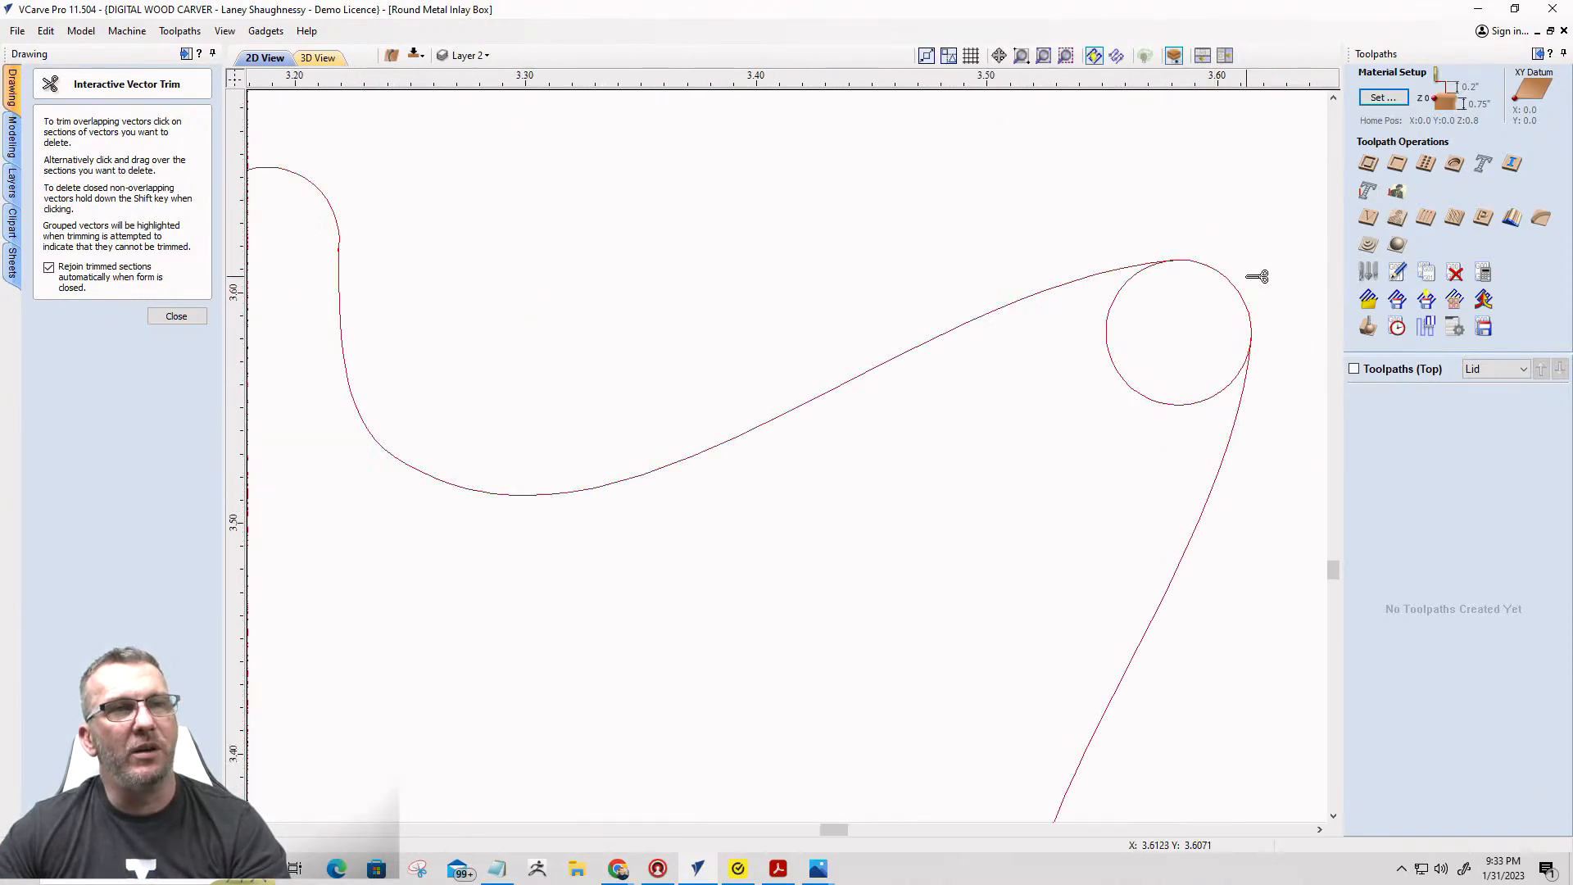
click(1160, 400)
Trim the upper-right petal's lower side tip outside its circle and the part of that circle inside the petal.
scroll(1011, 287, down, 5)
scroll(1052, 275, up, 5)
scroll(1051, 276, up, 1)
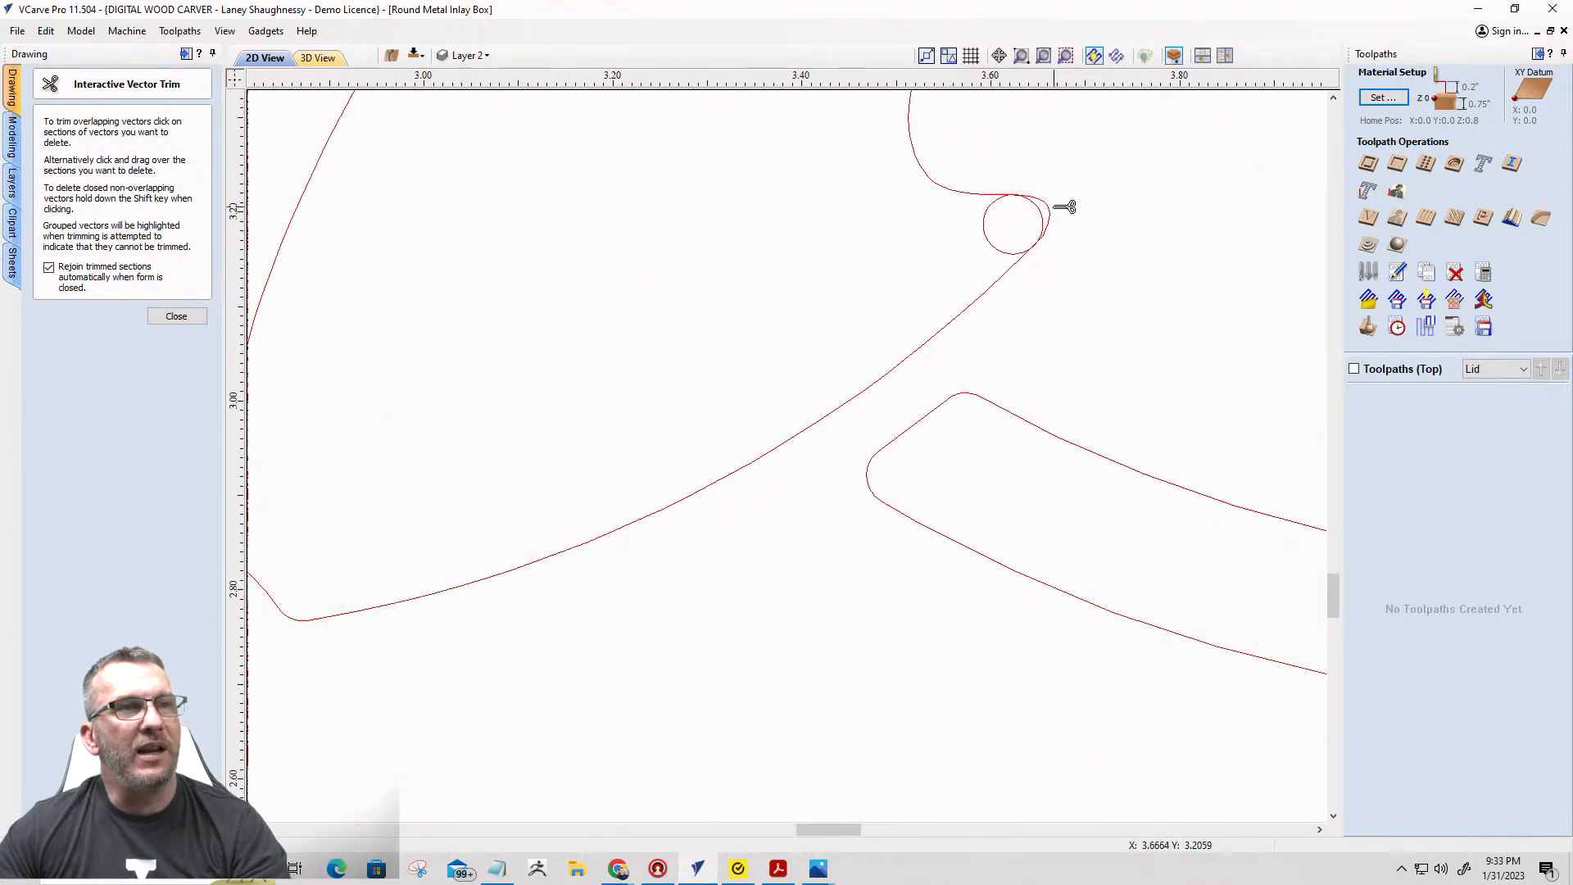
click(1002, 241)
Trim the overlapping petal edge beneath the arc at the upper junction of the upper-right petal's lower side tip.
scroll(1007, 233, up, 5)
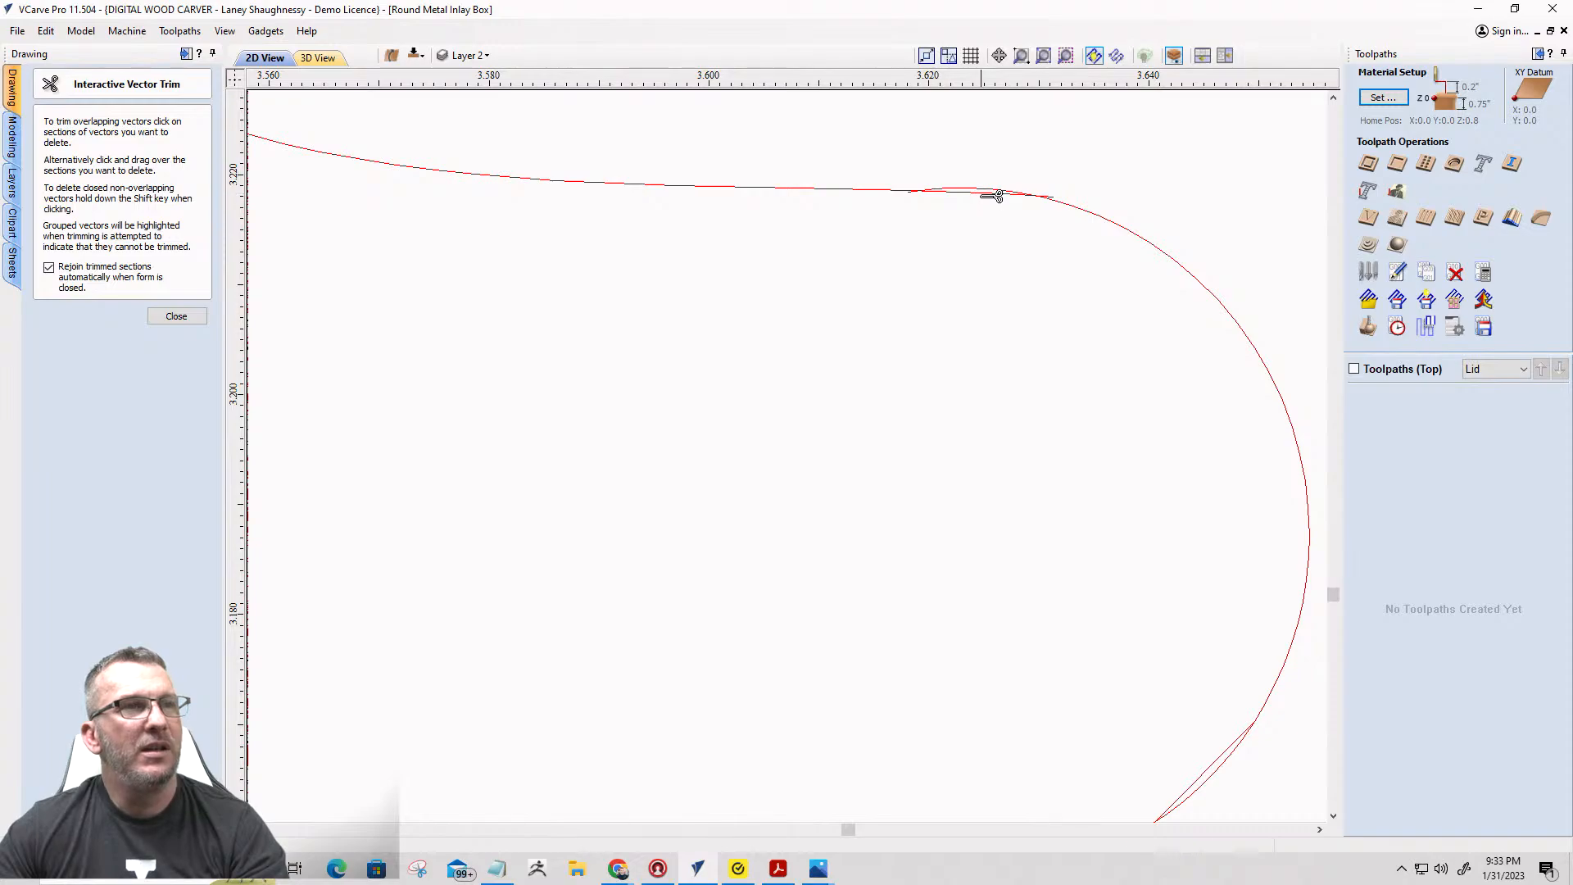
scroll(992, 196, up, 3)
scroll(988, 233, up, 3)
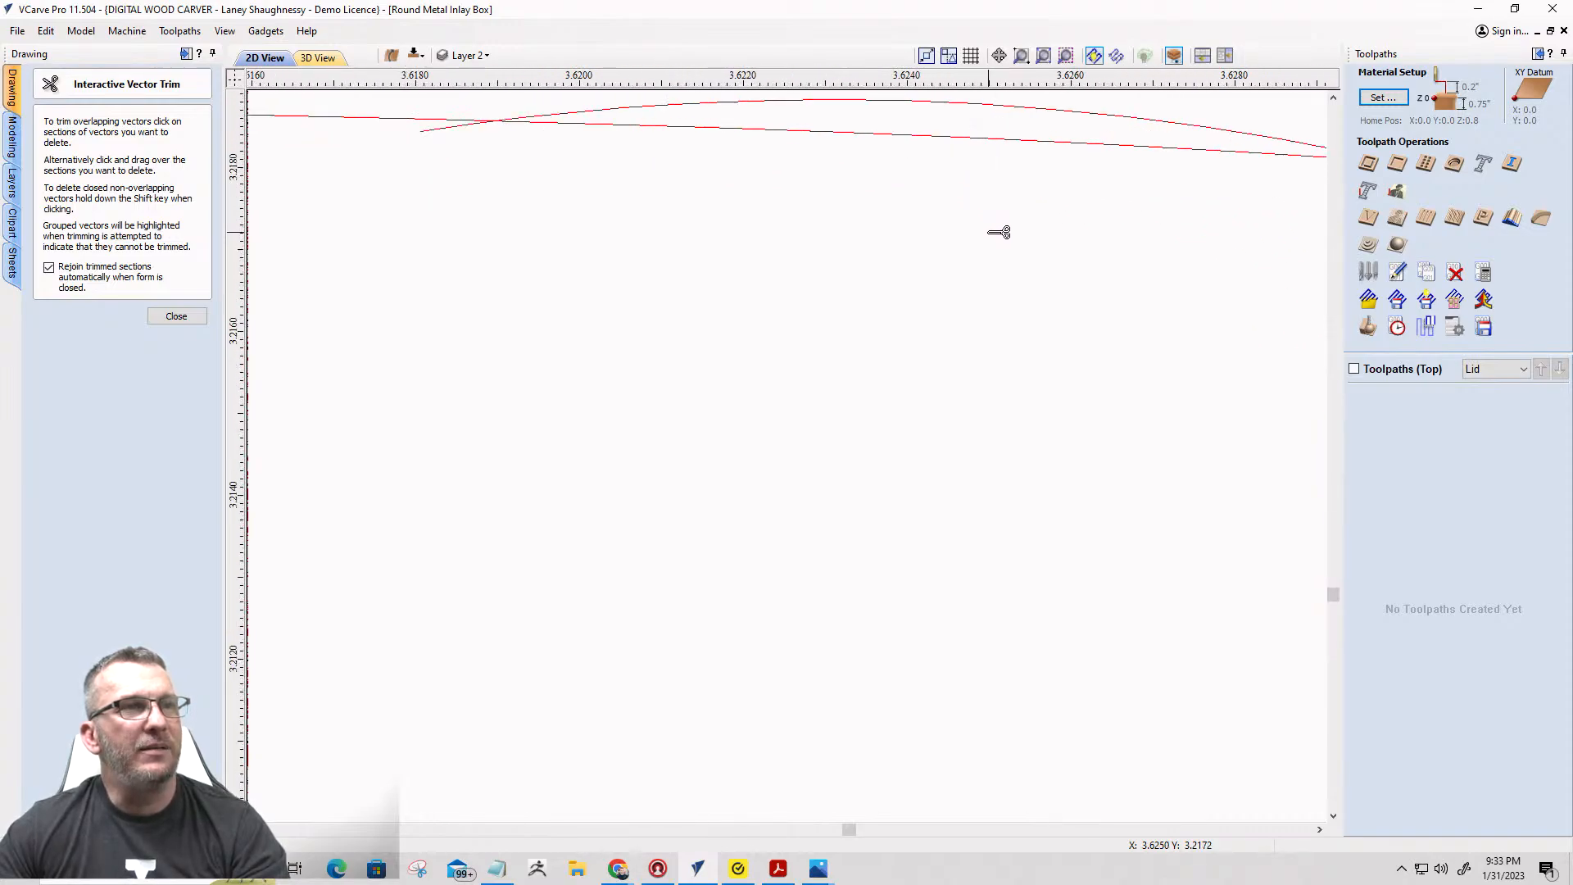
click(987, 142)
scroll(1008, 205, down, 3)
scroll(1018, 214, down, 3)
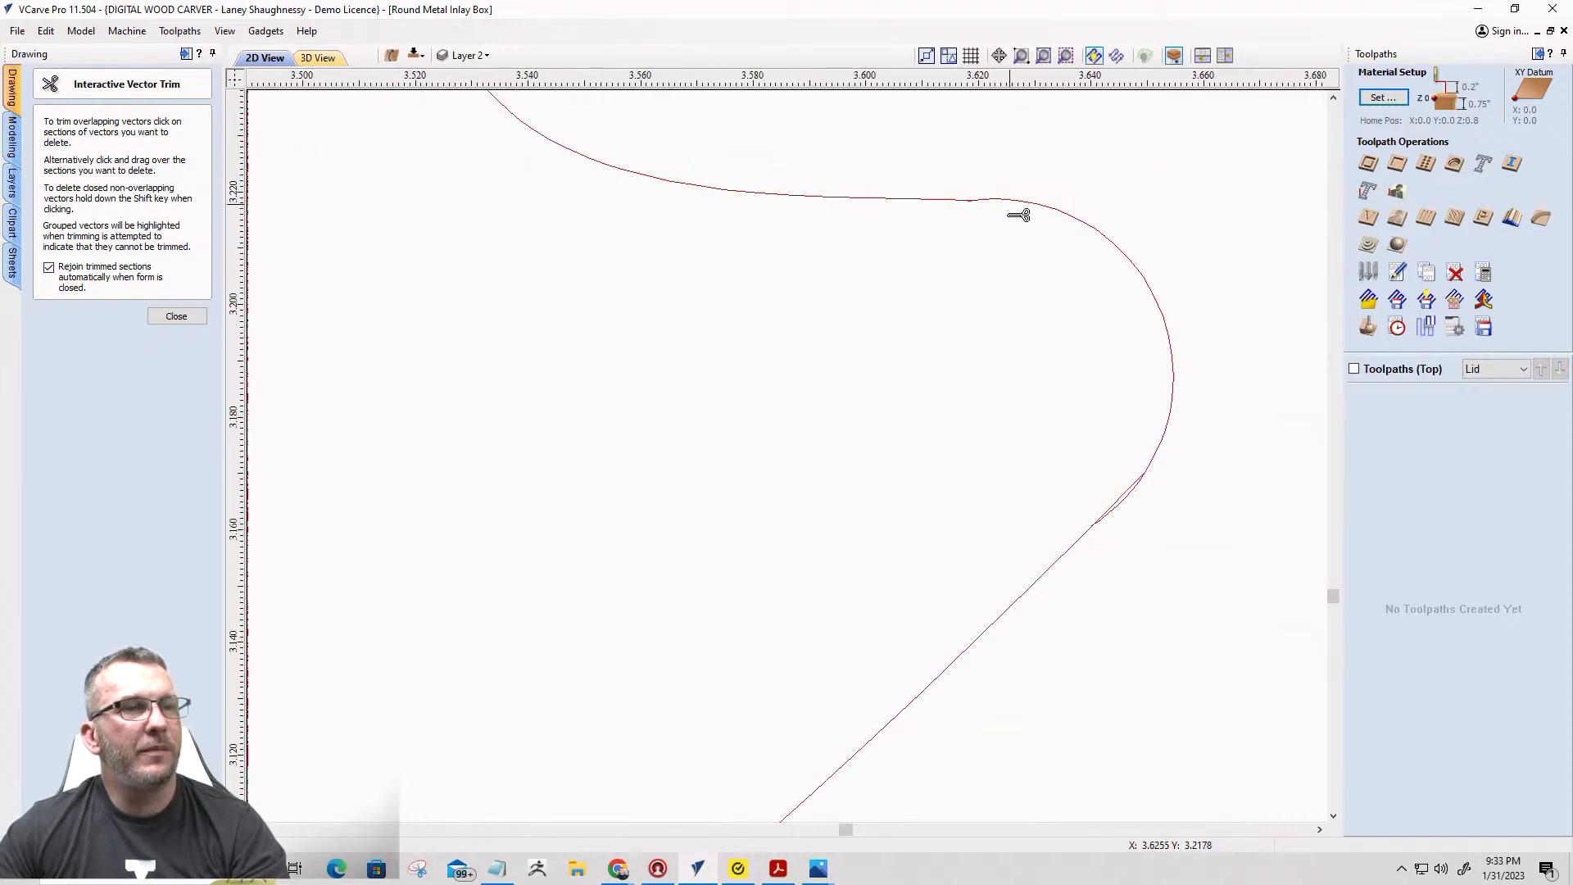
Trim the overlapping straight edge at the lower junction of the upper-right petal's lower side tip and close the trim form.
scroll(1123, 482, up, 4)
click(1183, 503)
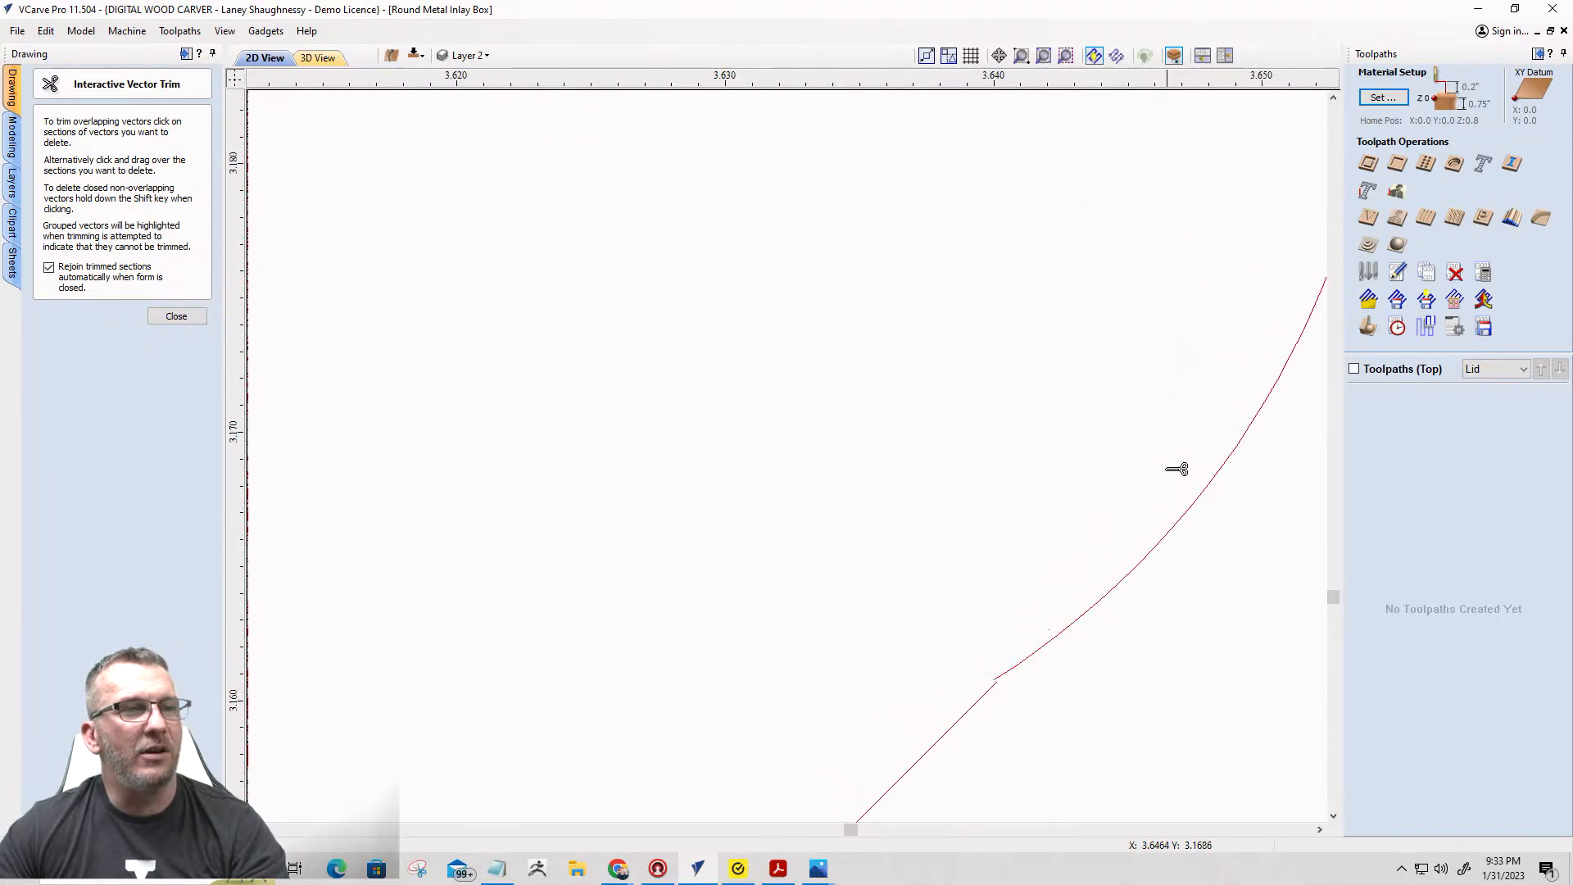
scroll(1096, 461, down, 4)
click(176, 316)
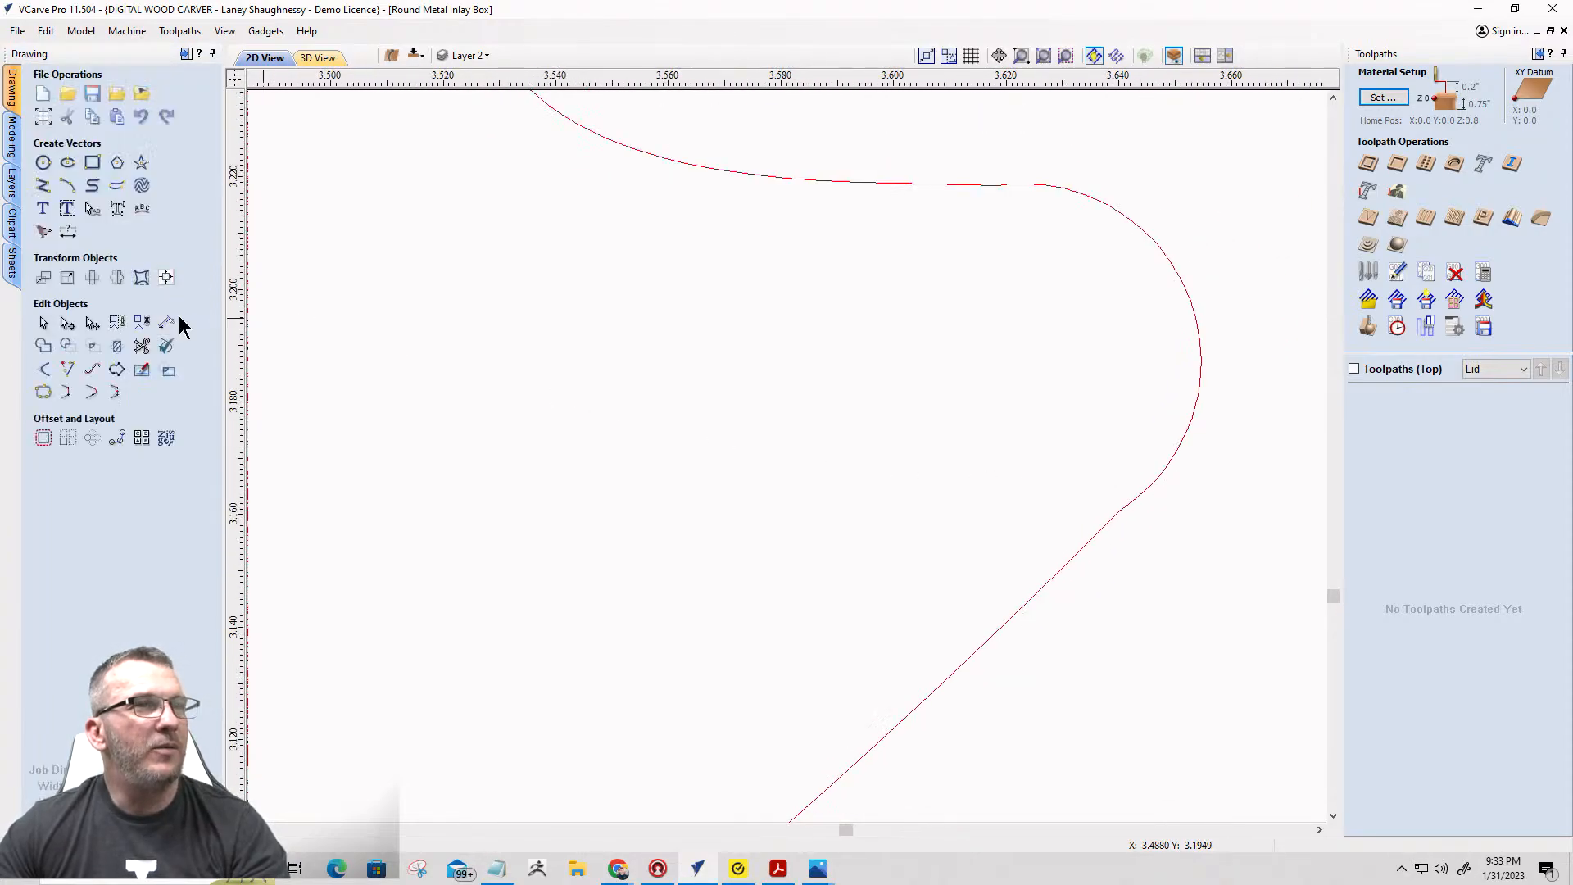
Trim the lower-right petal's upper side tip outside its circle and the part of that circle inside the petal.
scroll(947, 351, down, 2)
scroll(908, 293, up, 5)
scroll(911, 308, down, 1)
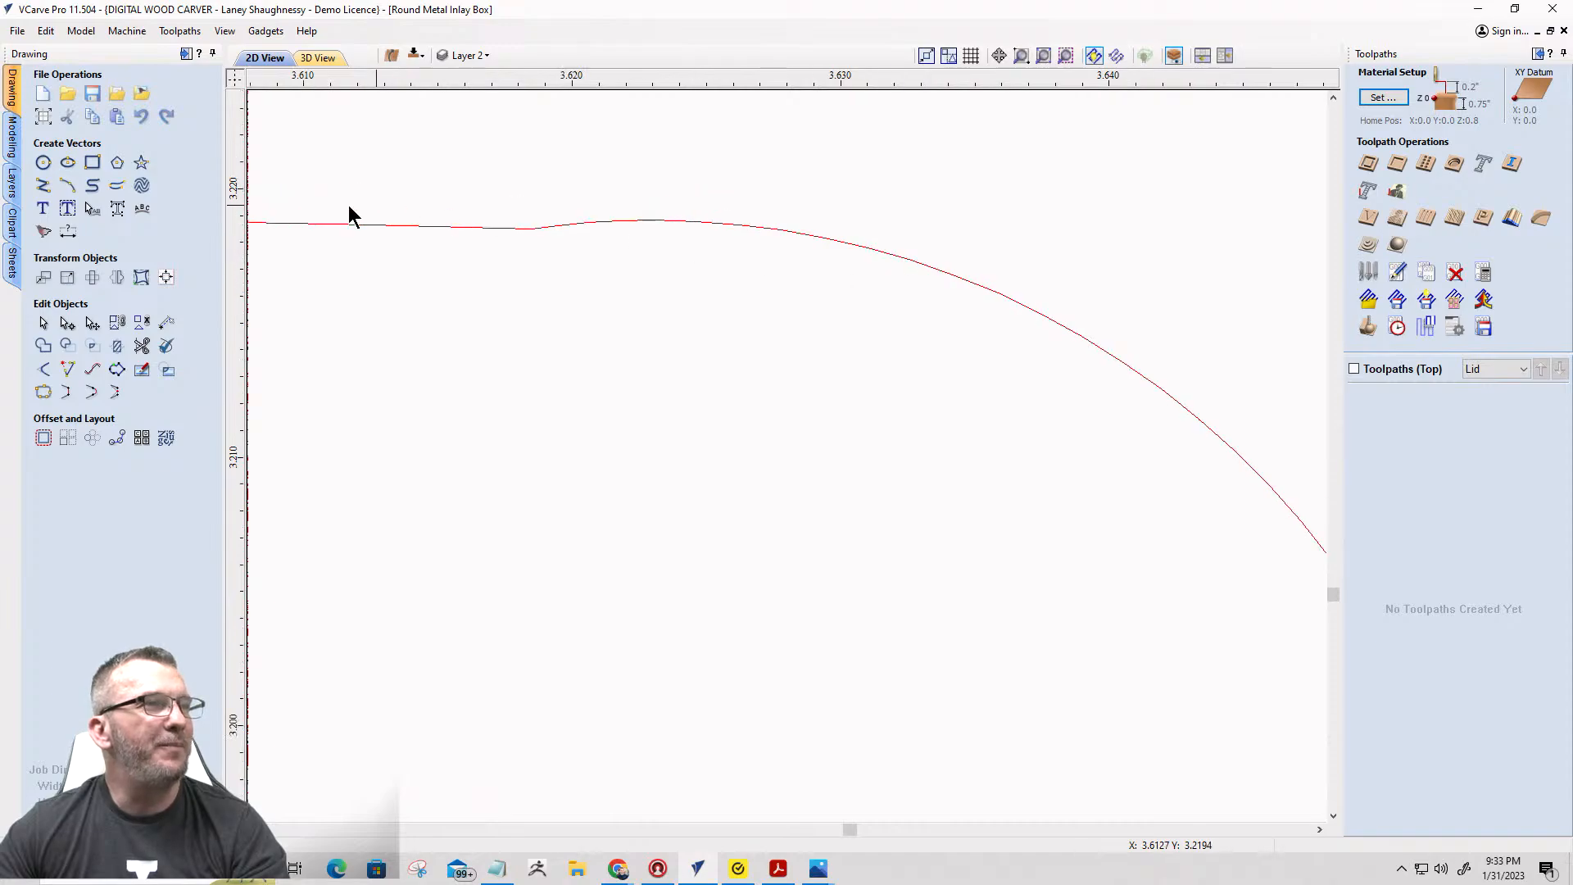
scroll(1147, 234, down, 5)
scroll(1158, 225, down, 5)
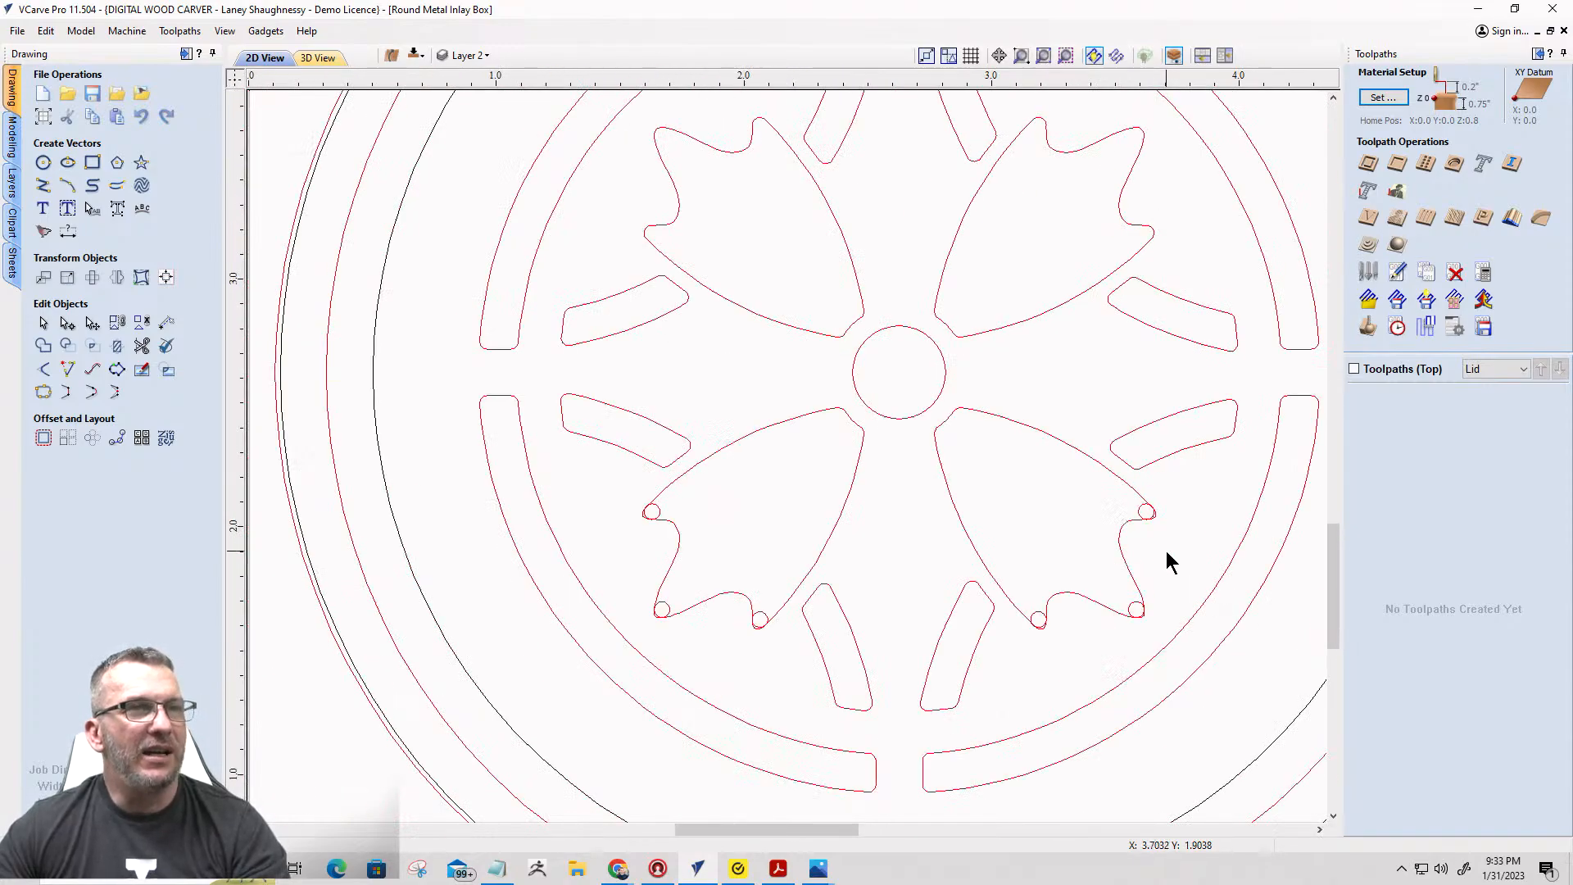
scroll(1168, 562, up, 5)
scroll(1115, 418, up, 4)
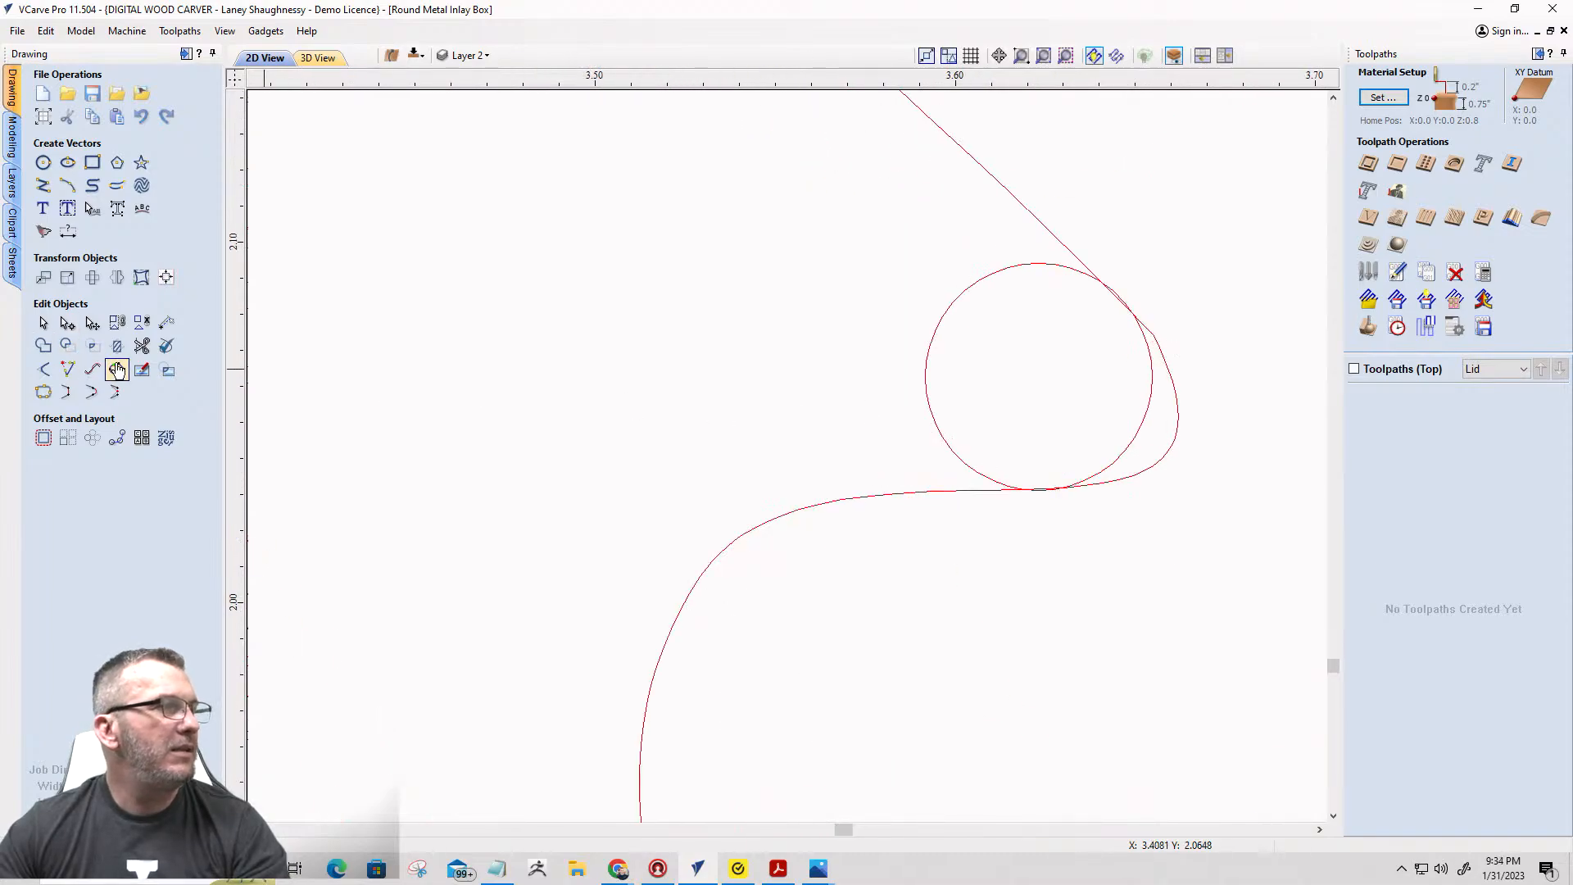
click(142, 345)
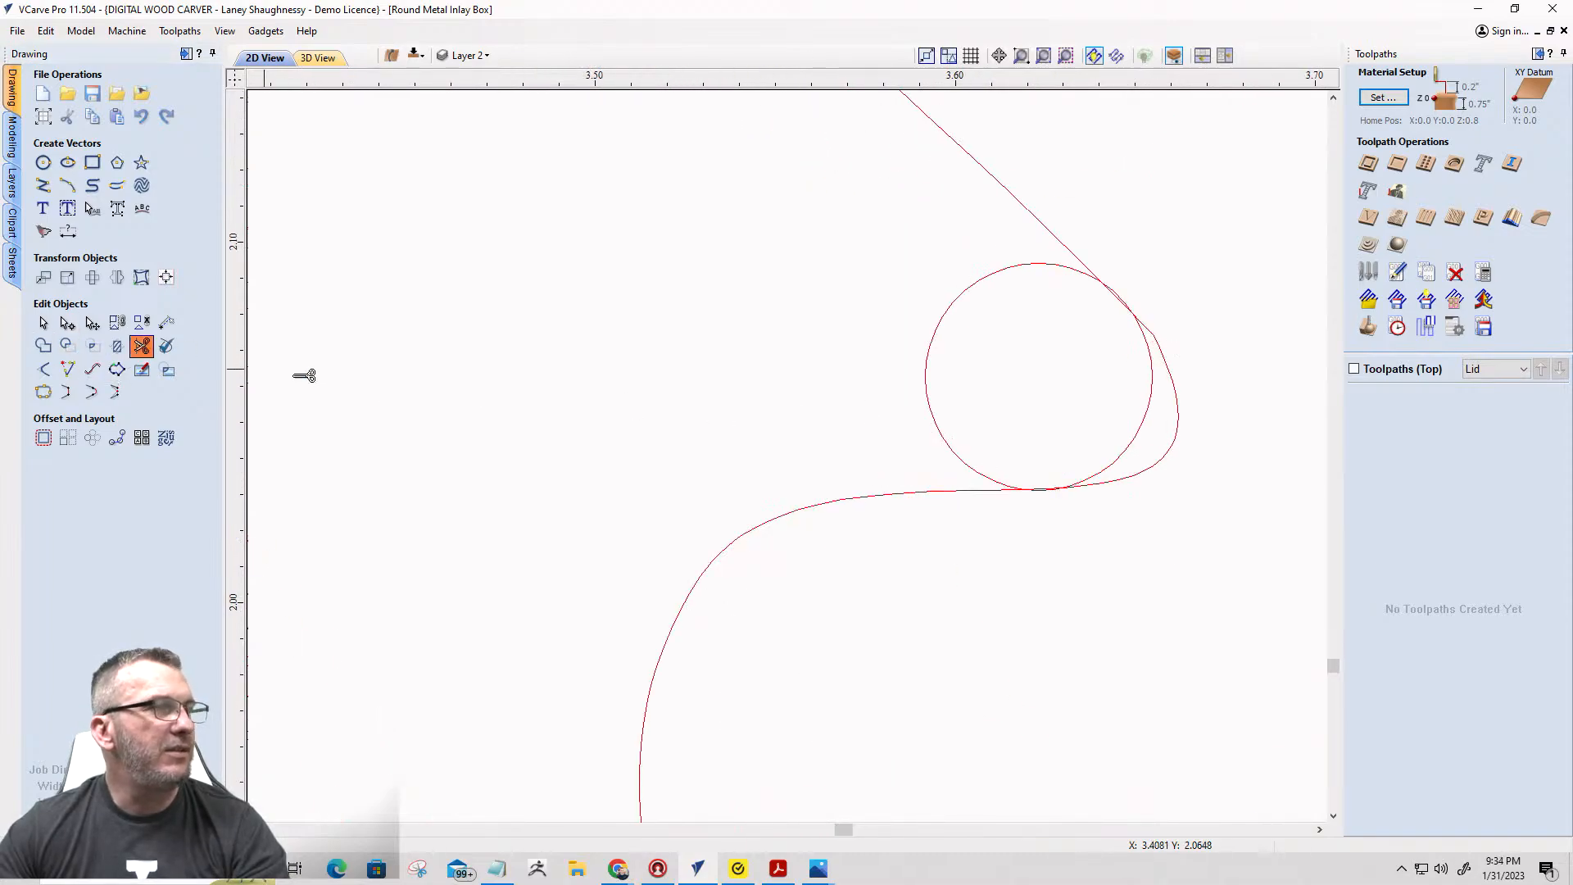
click(1180, 445)
click(954, 311)
Trim the overlapping straight petal edge inside the arc at the upper junction of the lower-right petal's upper side tip.
scroll(1109, 316, up, 3)
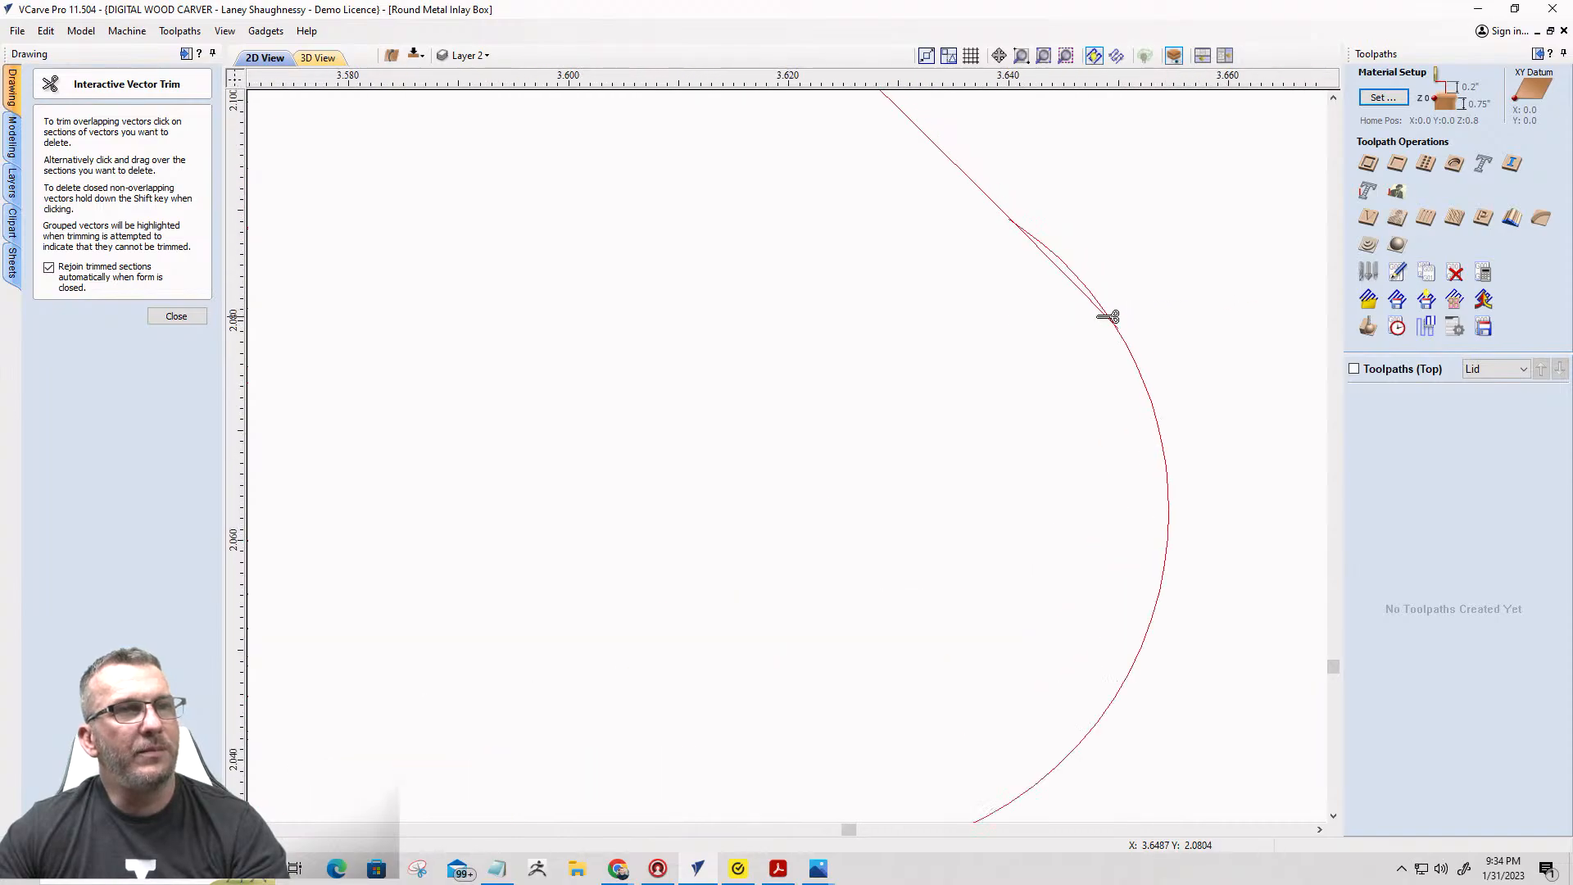
click(1072, 276)
scroll(1253, 256, down, 3)
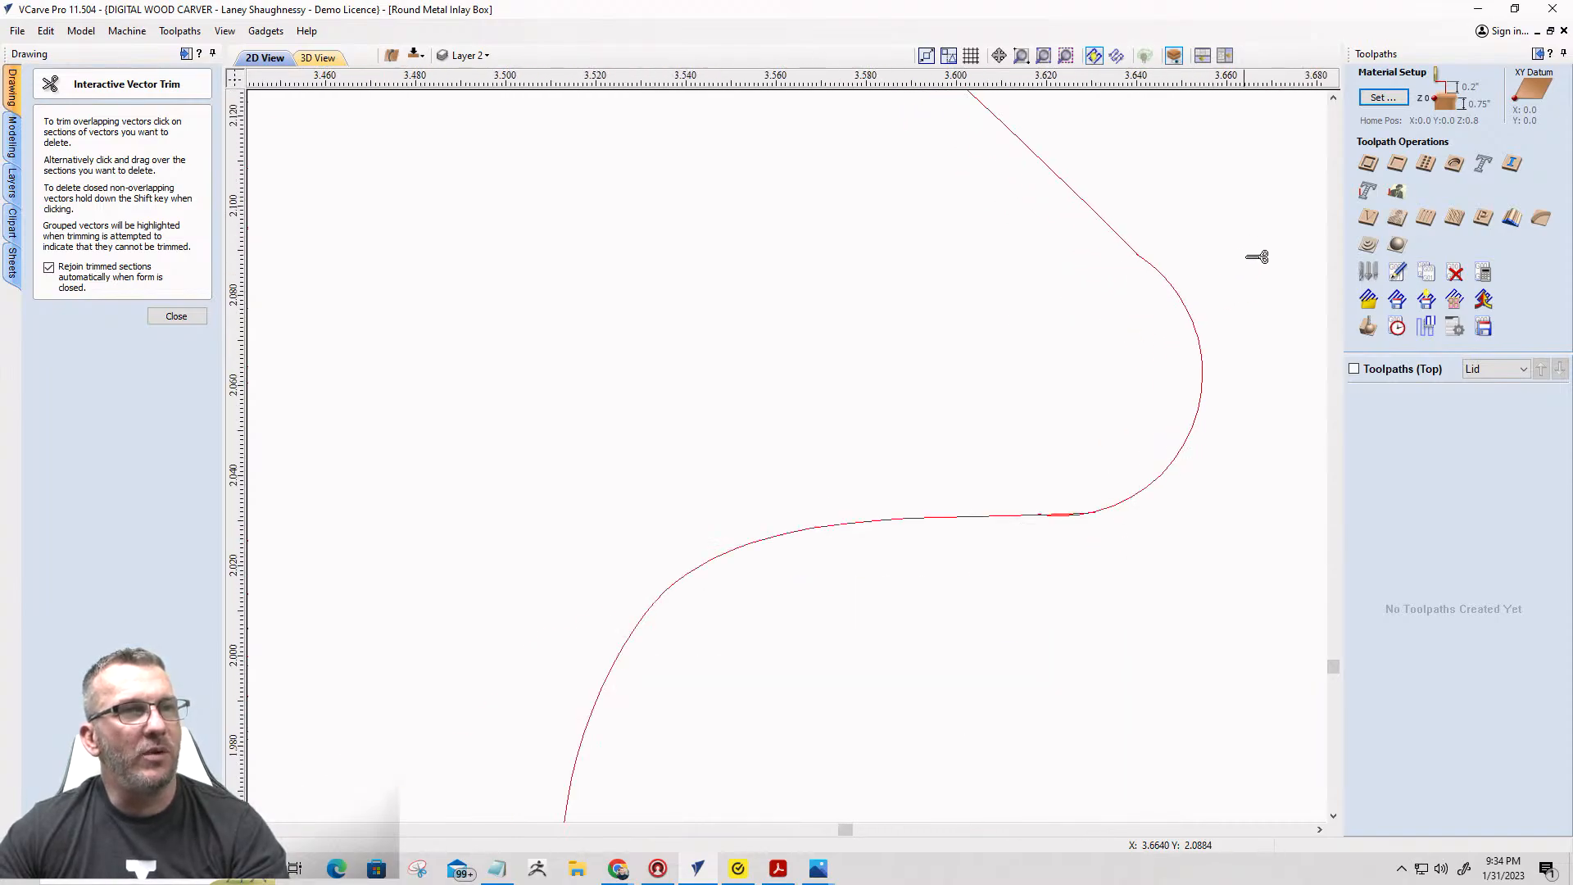
Trim the overlapping petal edge at the lower junction of the lower-right petal's upper side tip and close the trim form.
scroll(1098, 521, up, 4)
click(997, 494)
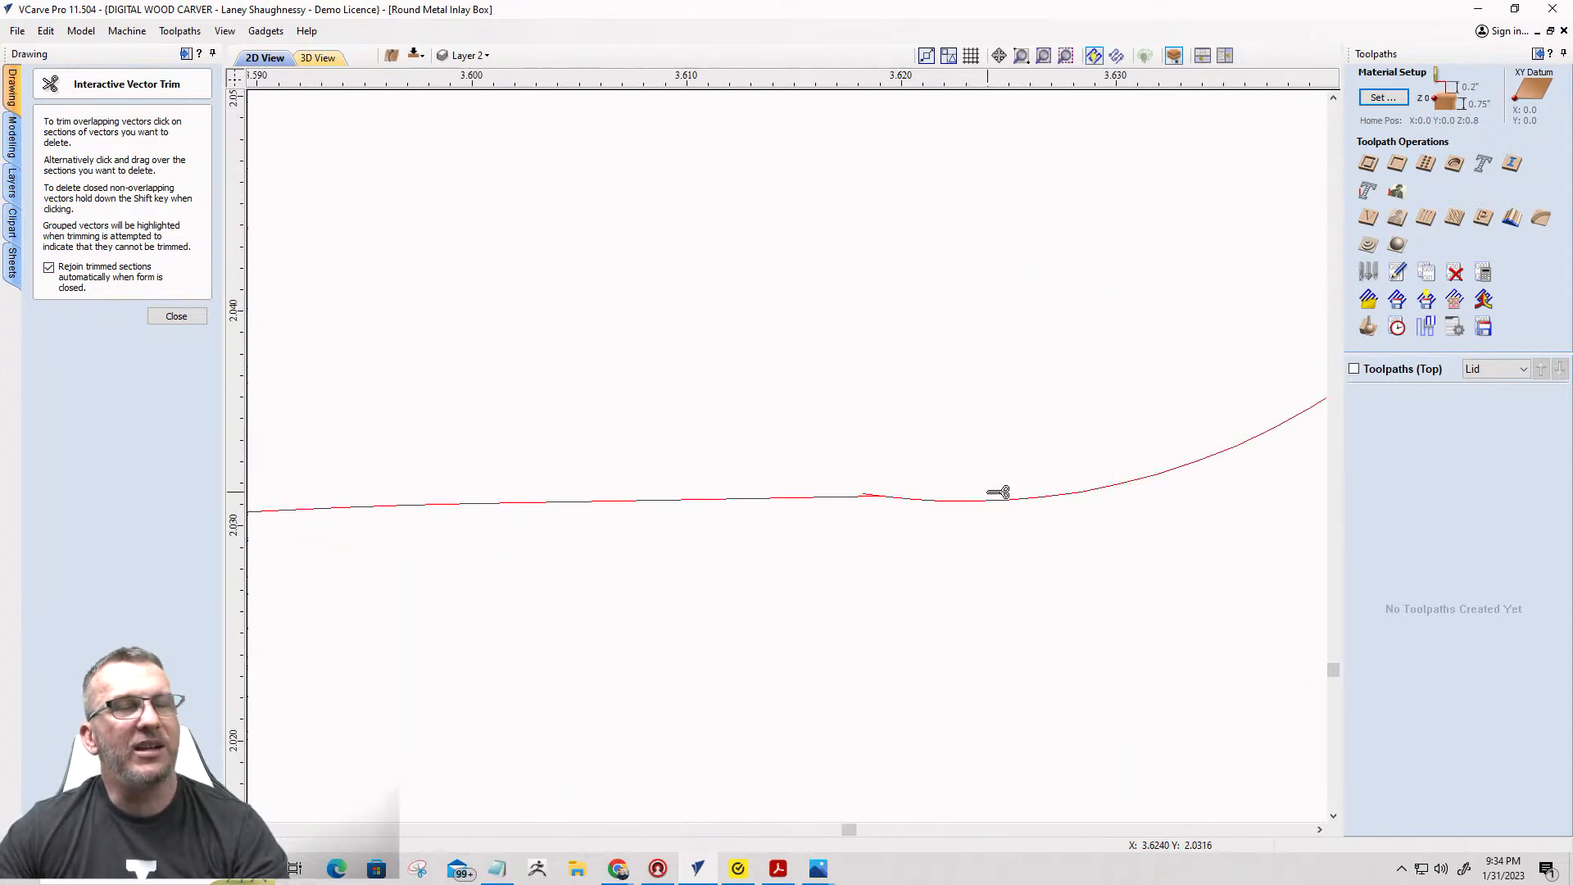
scroll(930, 486, down, 2)
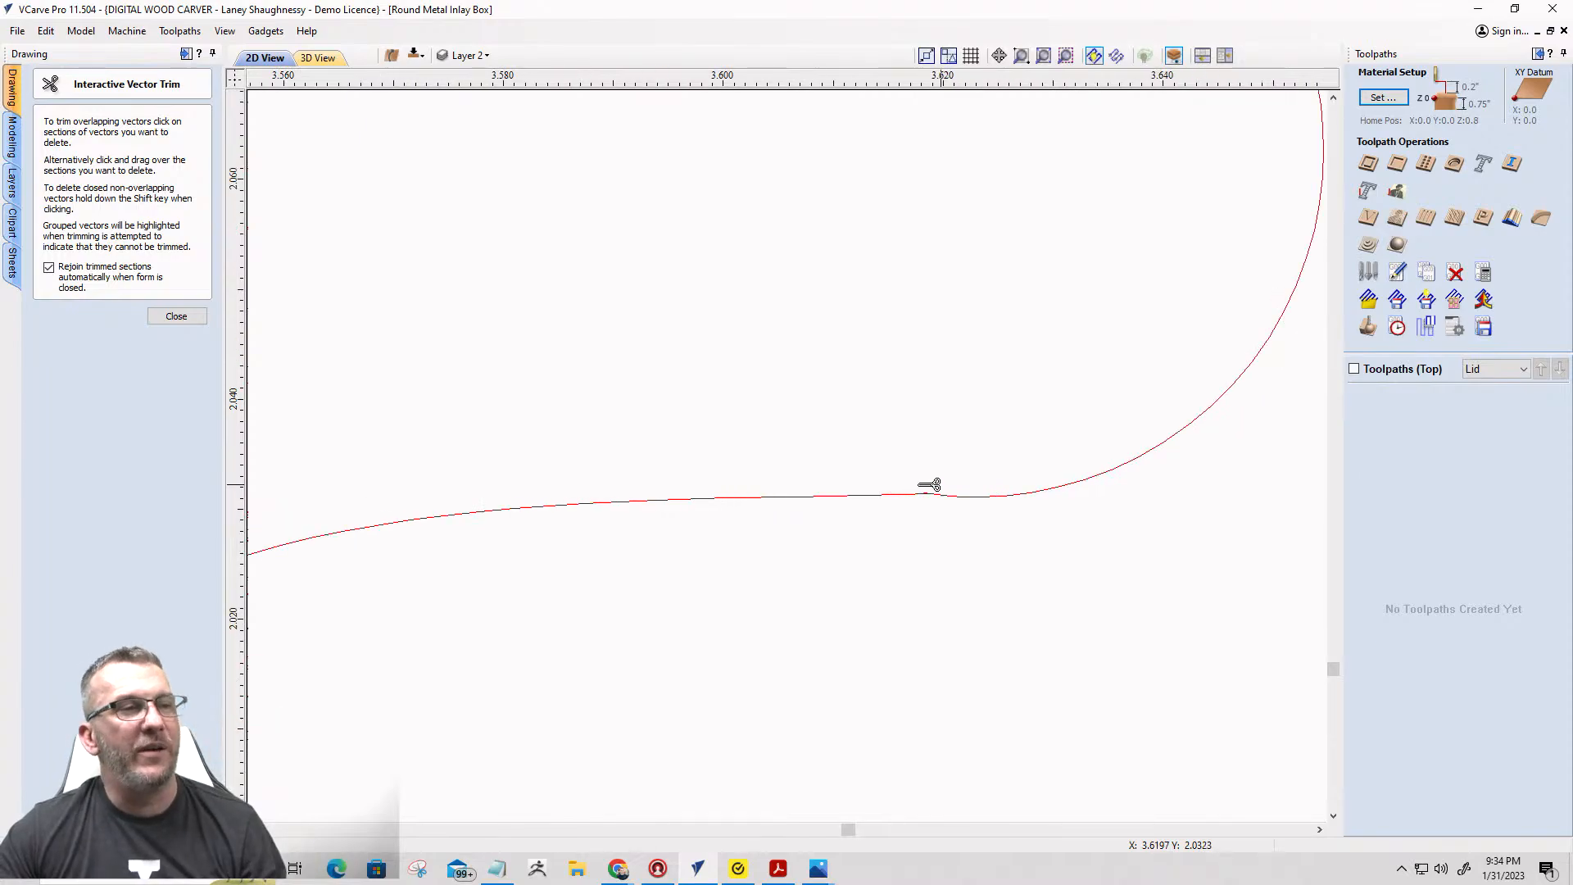
click(176, 316)
Trim the lower-right petal's outermost middle tip beyond its circle and the part of that circle inside the petal.
scroll(1004, 362, down, 6)
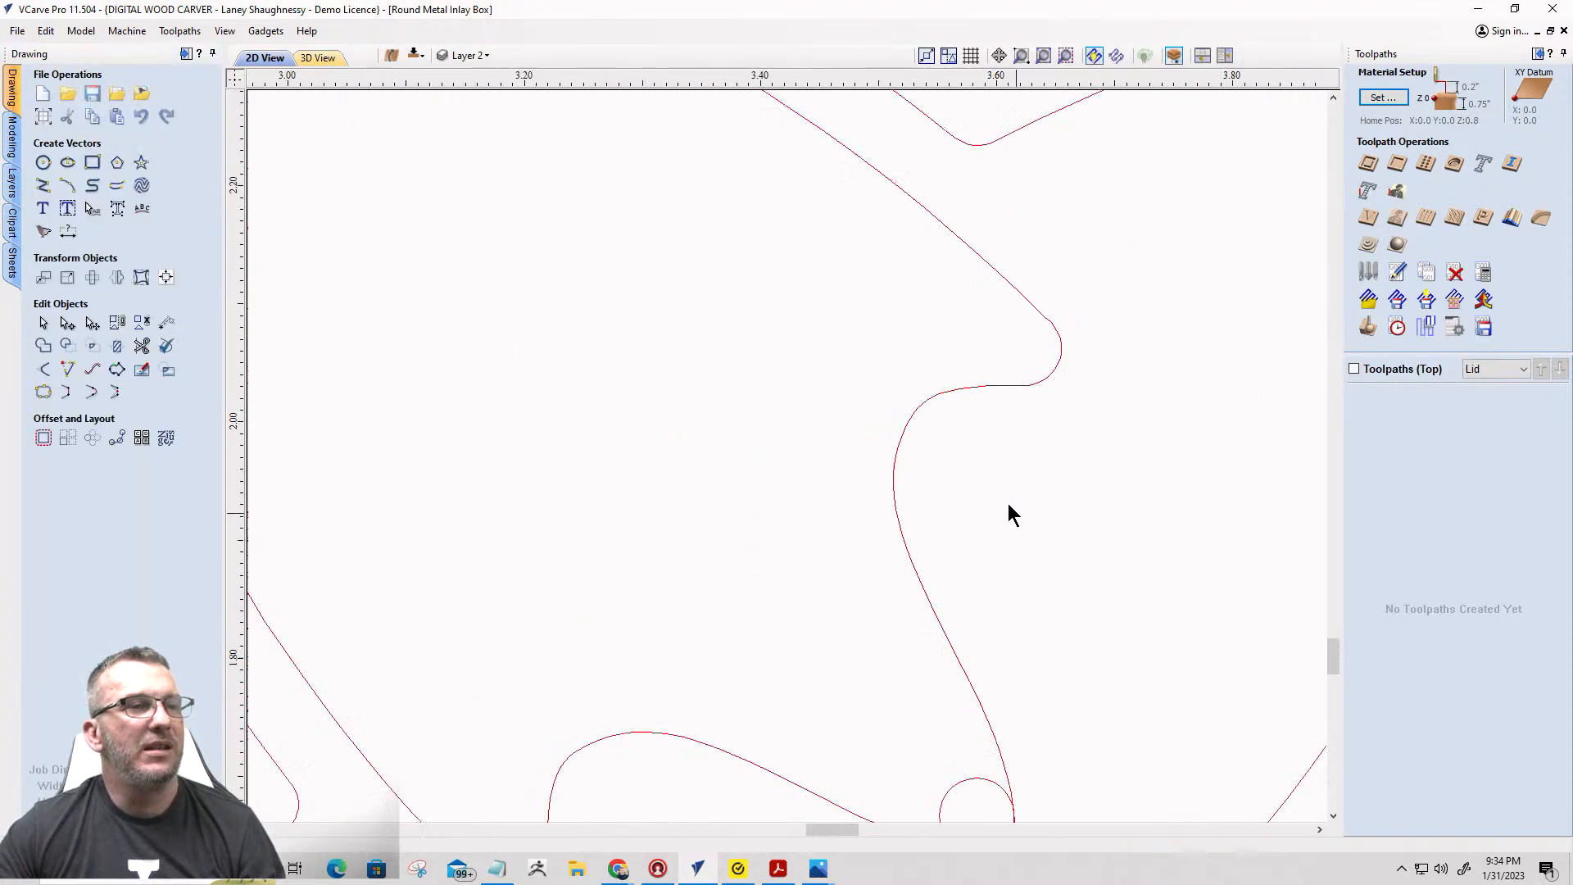
scroll(1004, 540, down, 4)
scroll(997, 589, up, 5)
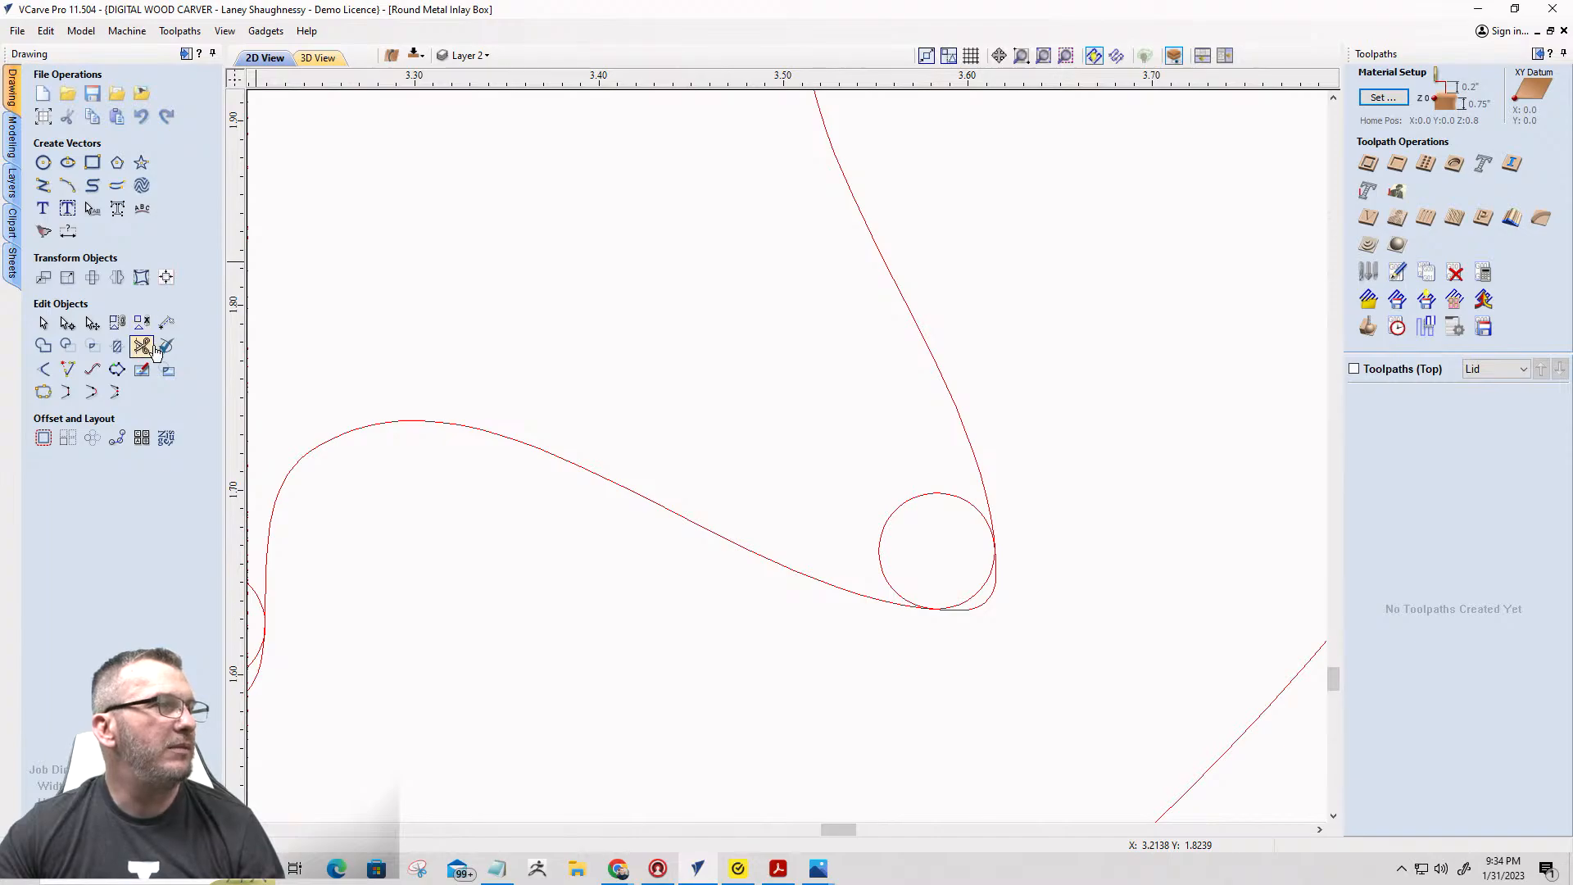
click(153, 347)
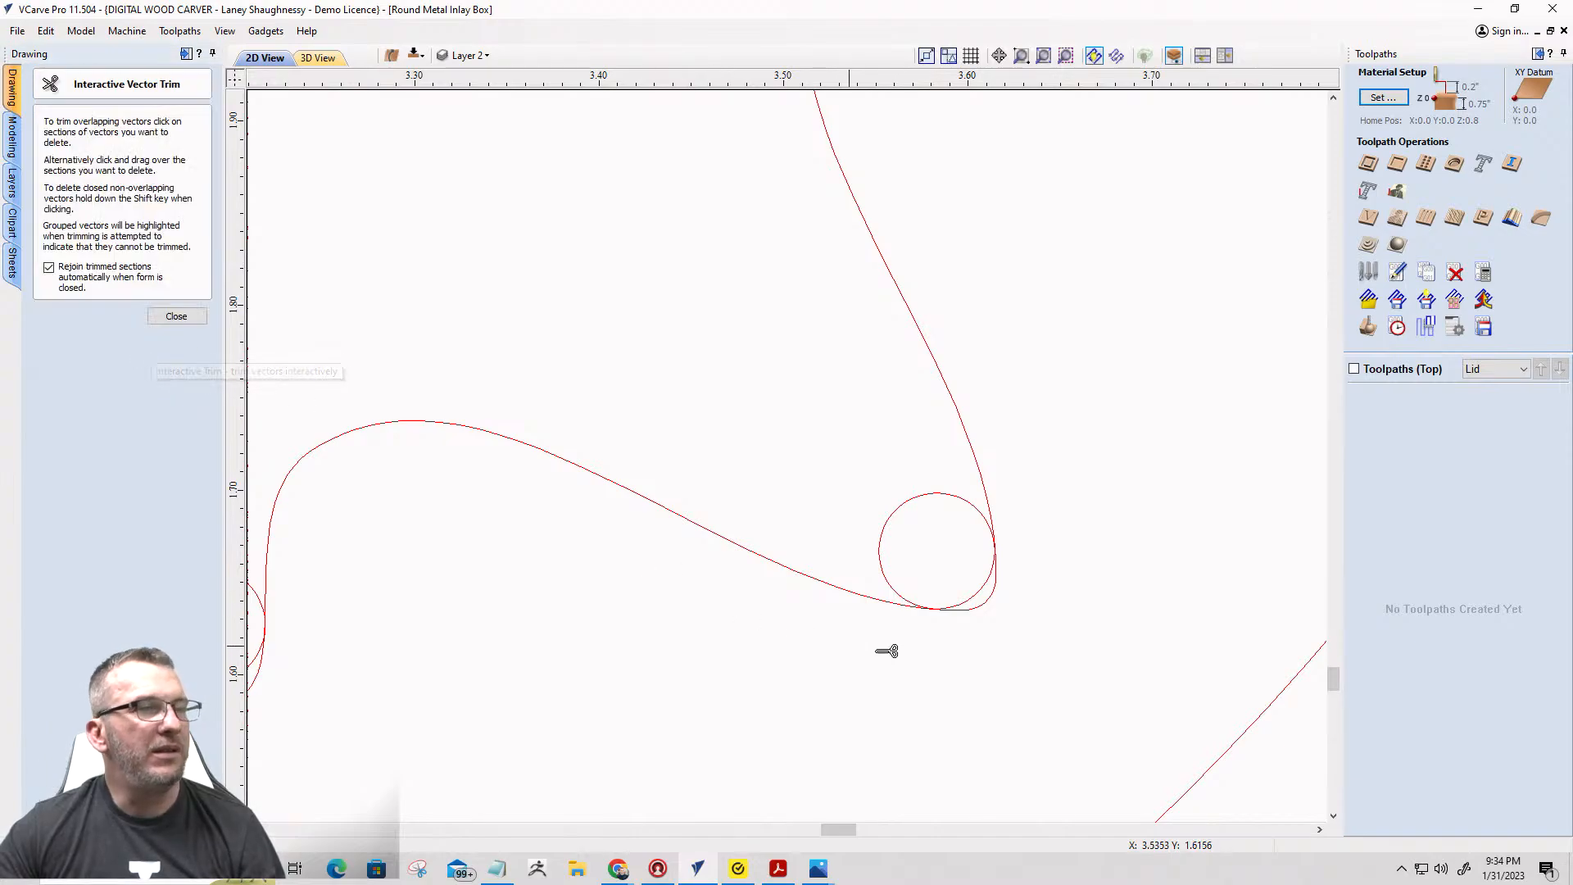
click(983, 593)
click(919, 496)
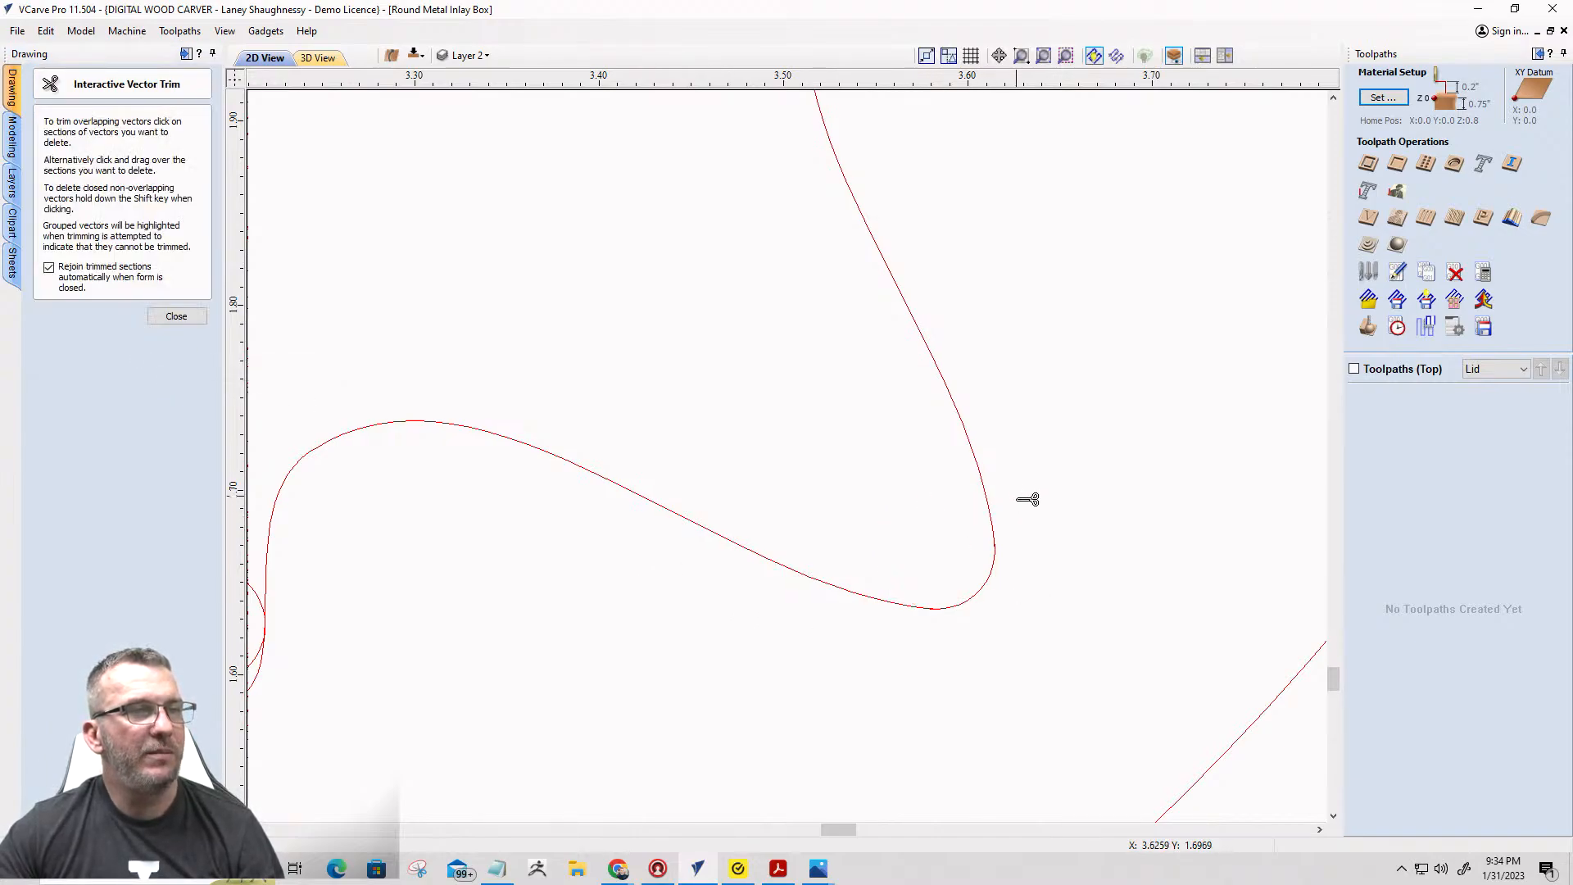
Trim the lower-right petal's lower side tip outside its circle and the part of that circle inside the petal.
scroll(996, 341, down, 6)
scroll(892, 424, up, 6)
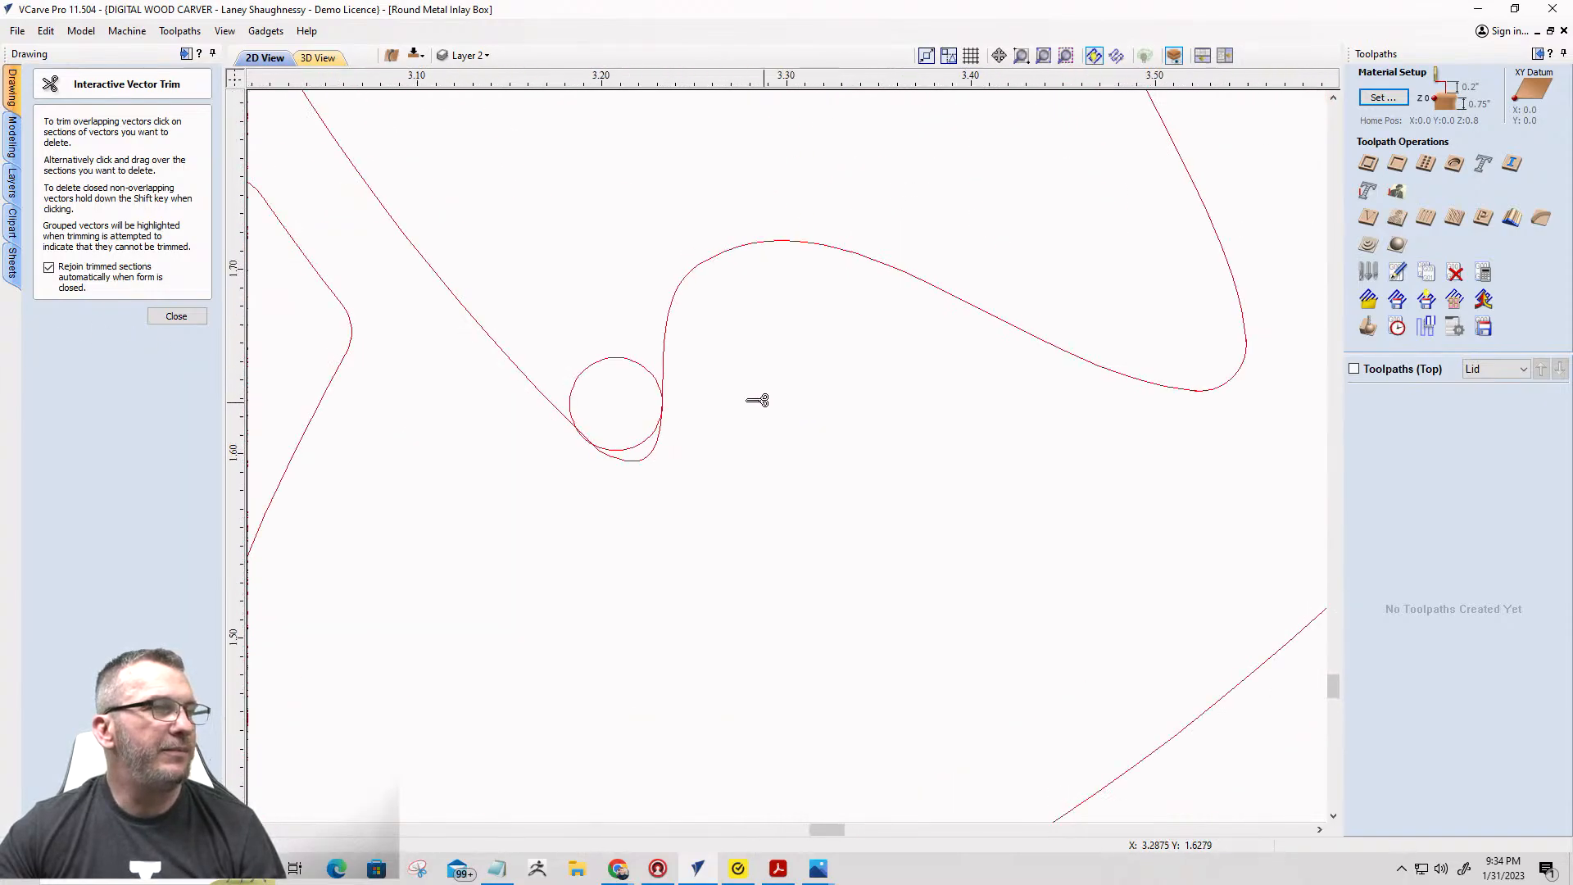
click(620, 475)
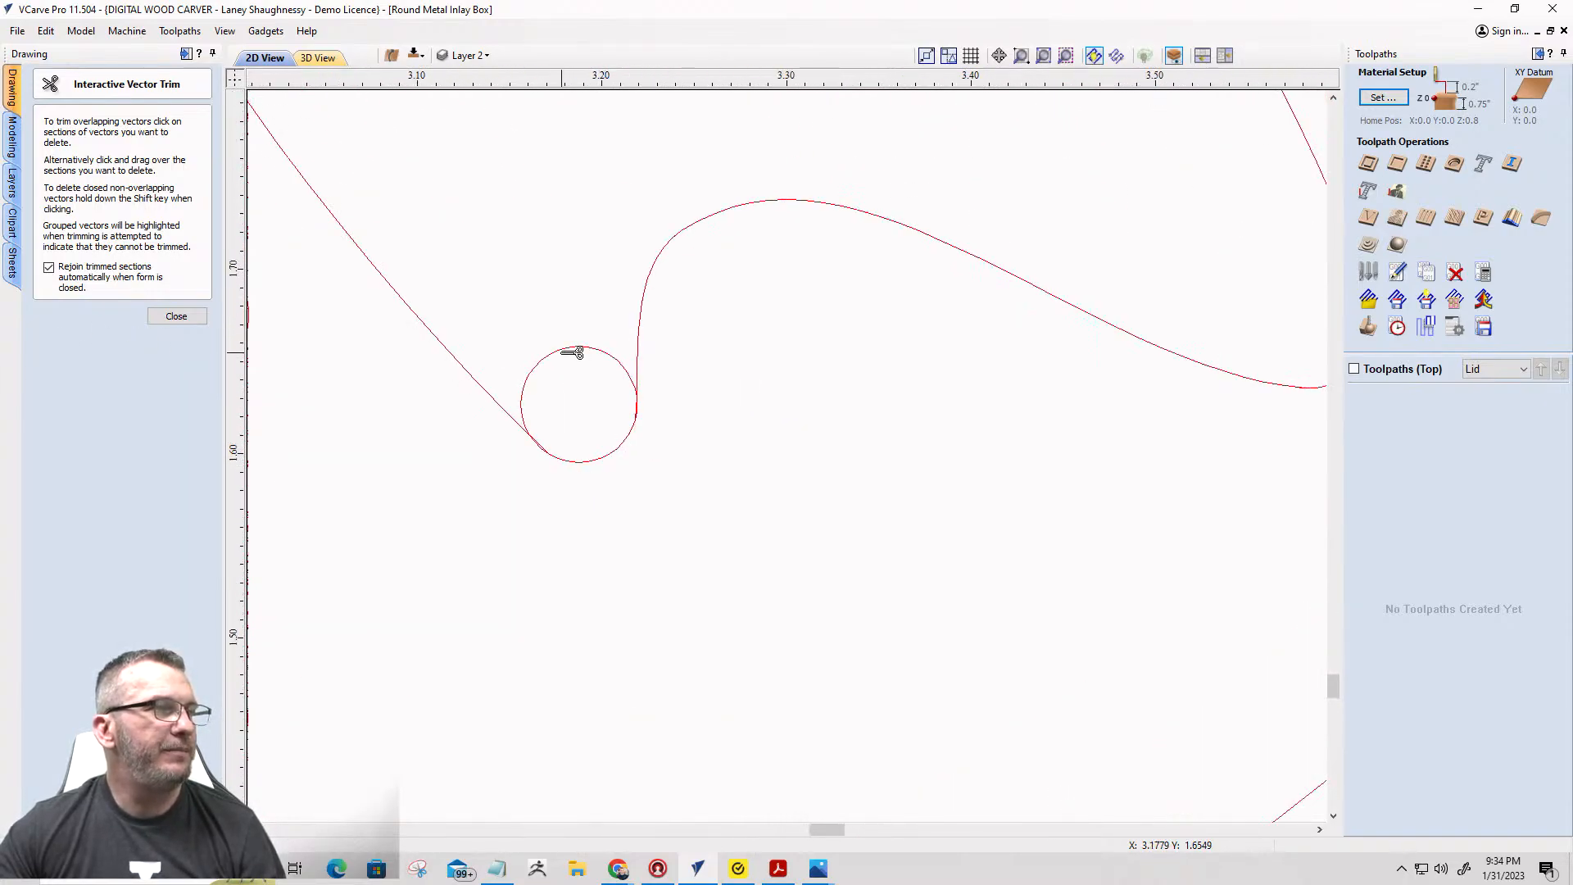
click(576, 350)
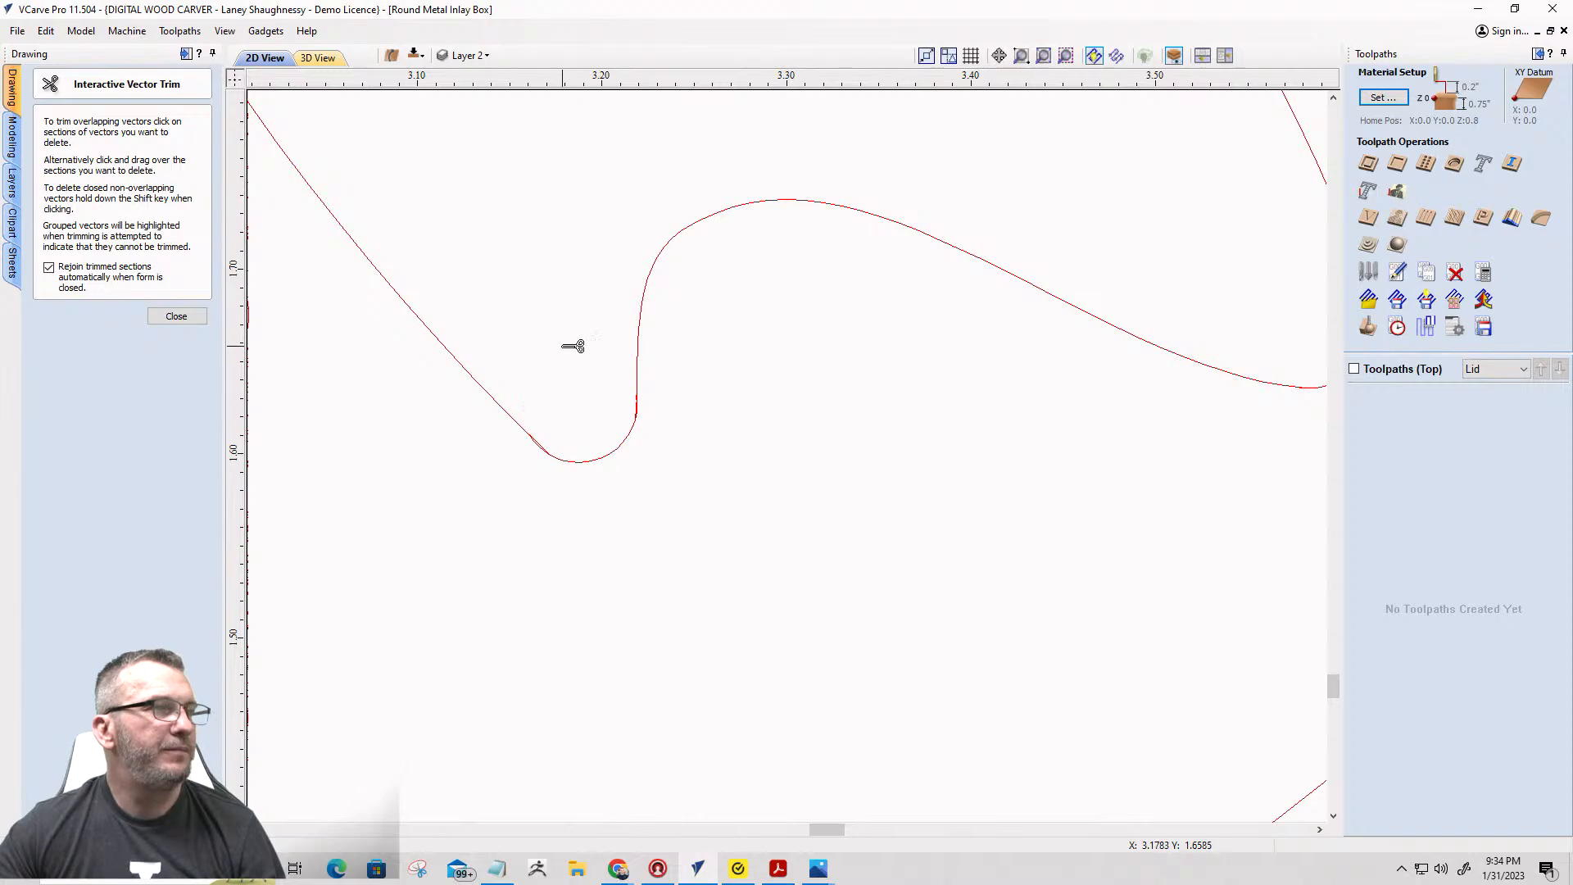
Trim the overlapping petal edge inside the arc at the right-hand junction of the lower-right petal's lower side tip.
scroll(678, 459, up, 10)
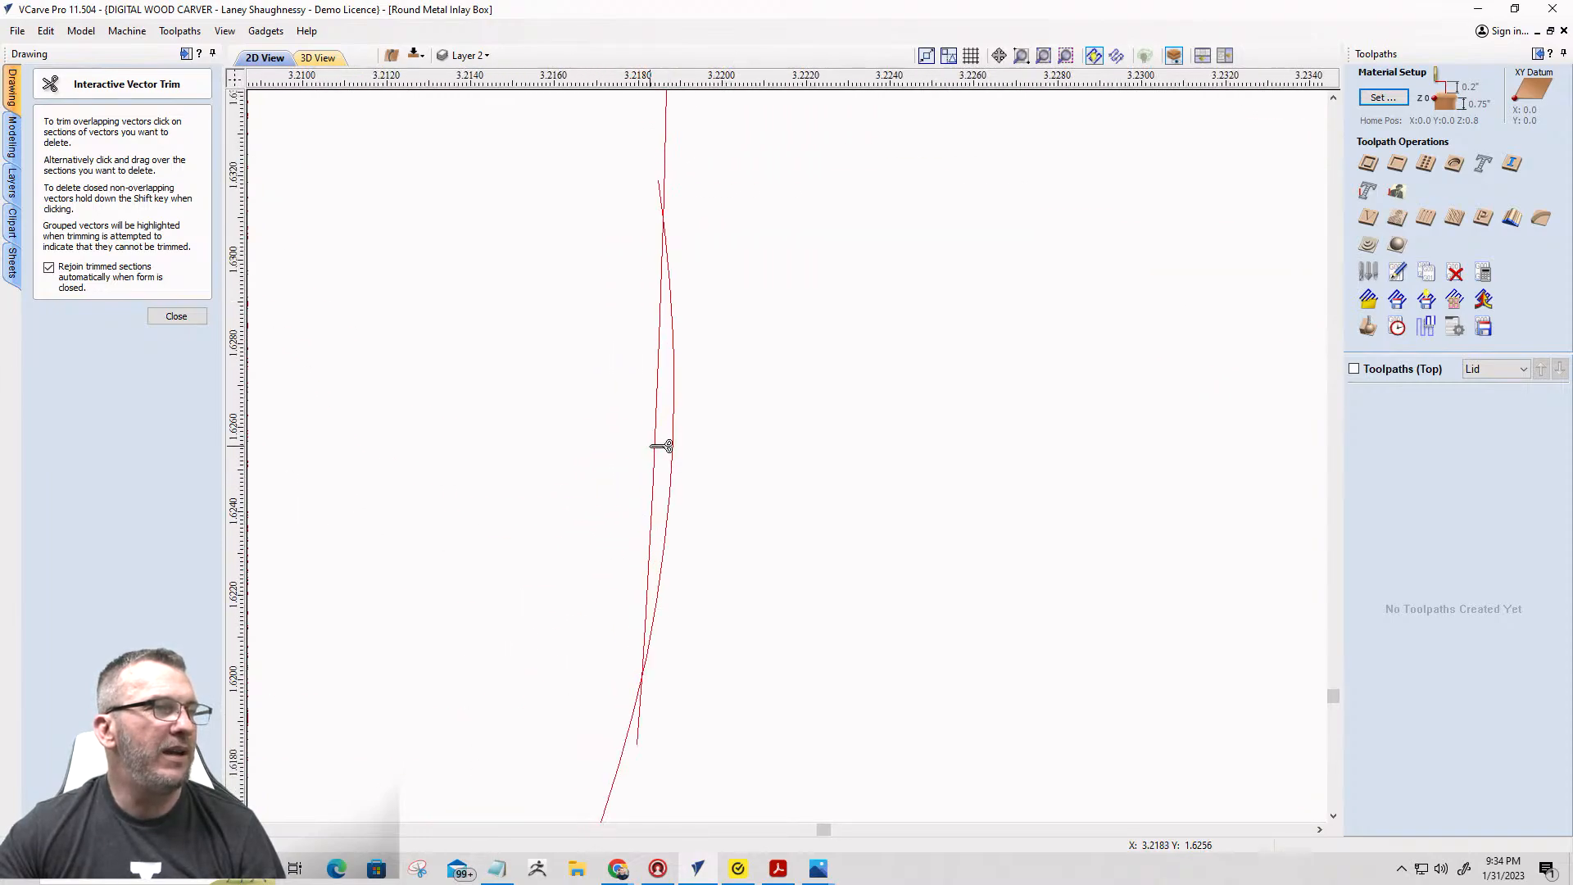
click(665, 446)
scroll(942, 409, down, 8)
Trim the overlapping straight edge at the left-hand junction of the lower-right petal's lower side tip and close the trim form.
scroll(983, 475, up, 8)
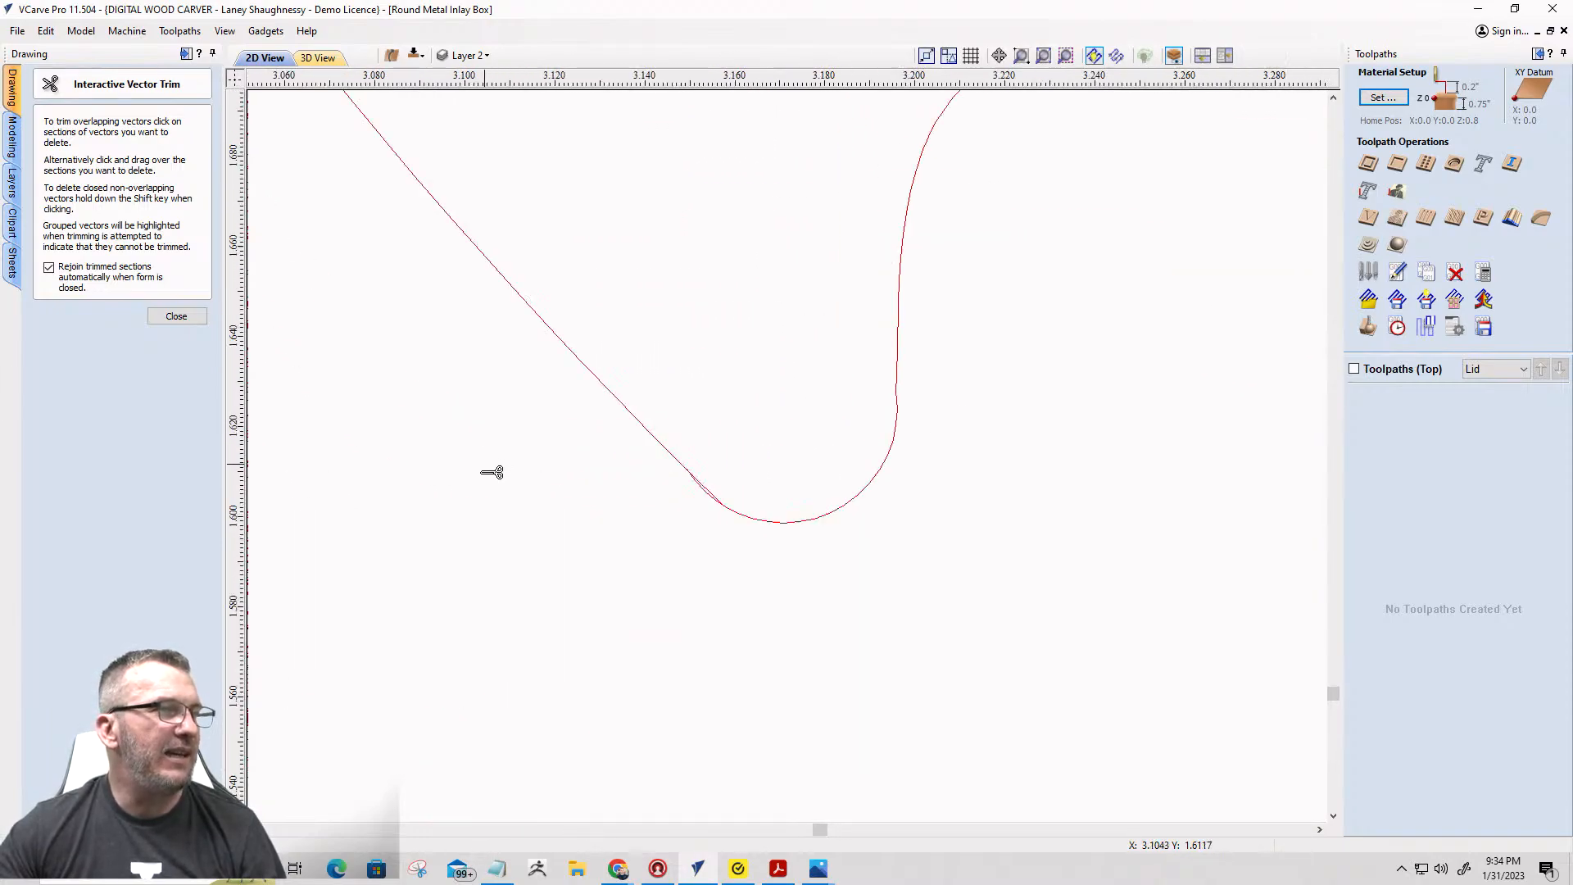
scroll(984, 475, up, 2)
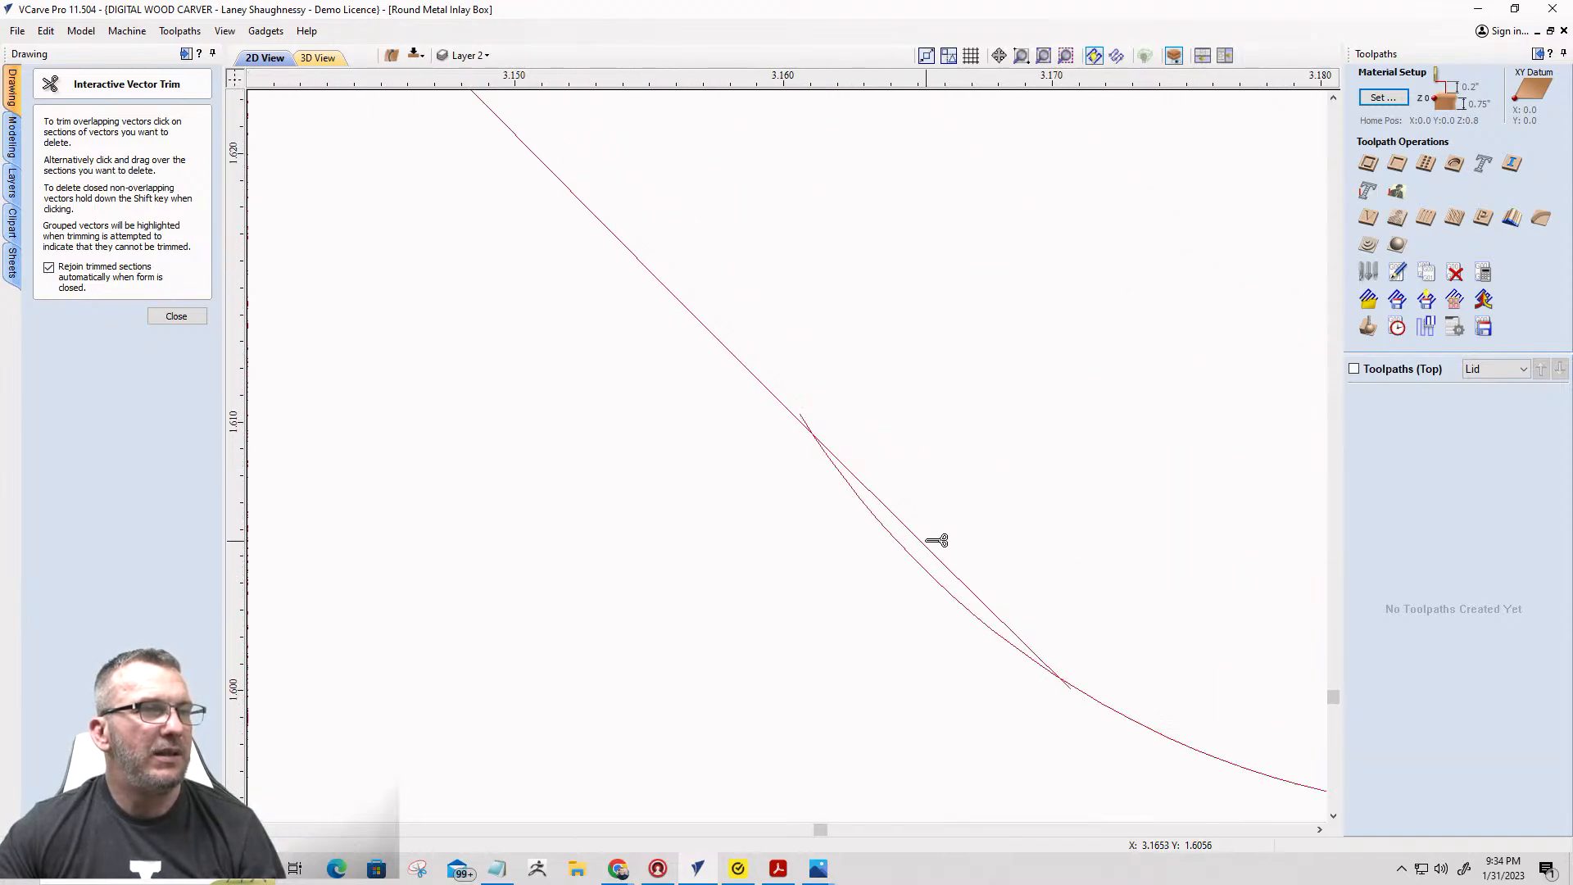
click(936, 542)
click(172, 316)
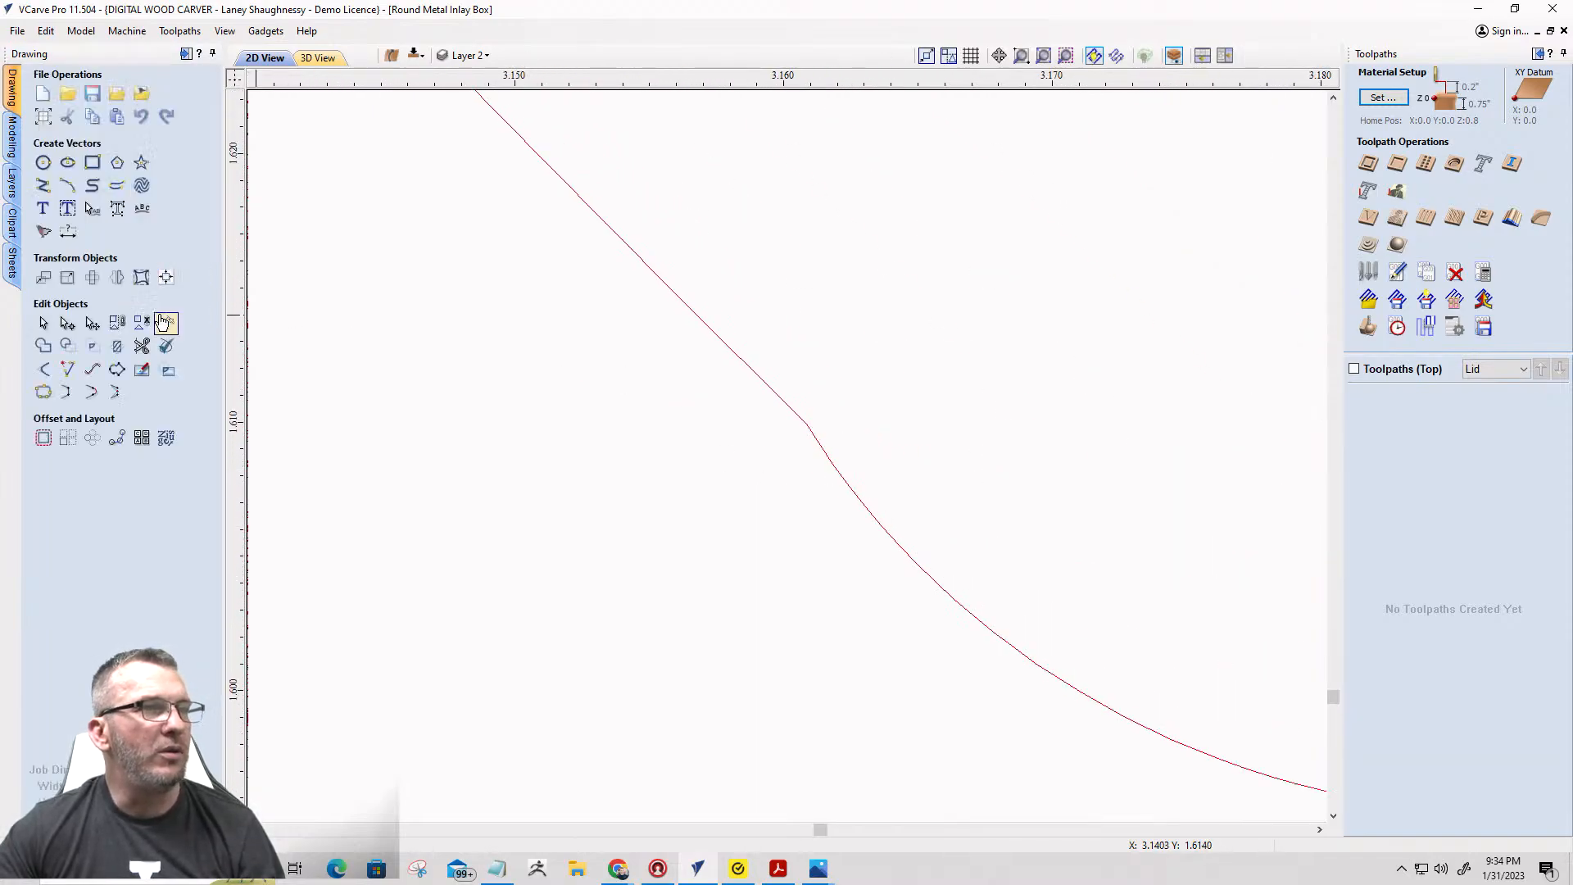
Trim the lower-left petal's lower side tip outside its circle and the part of that circle inside the petal.
scroll(309, 401, down, 14)
scroll(838, 424, down, 5)
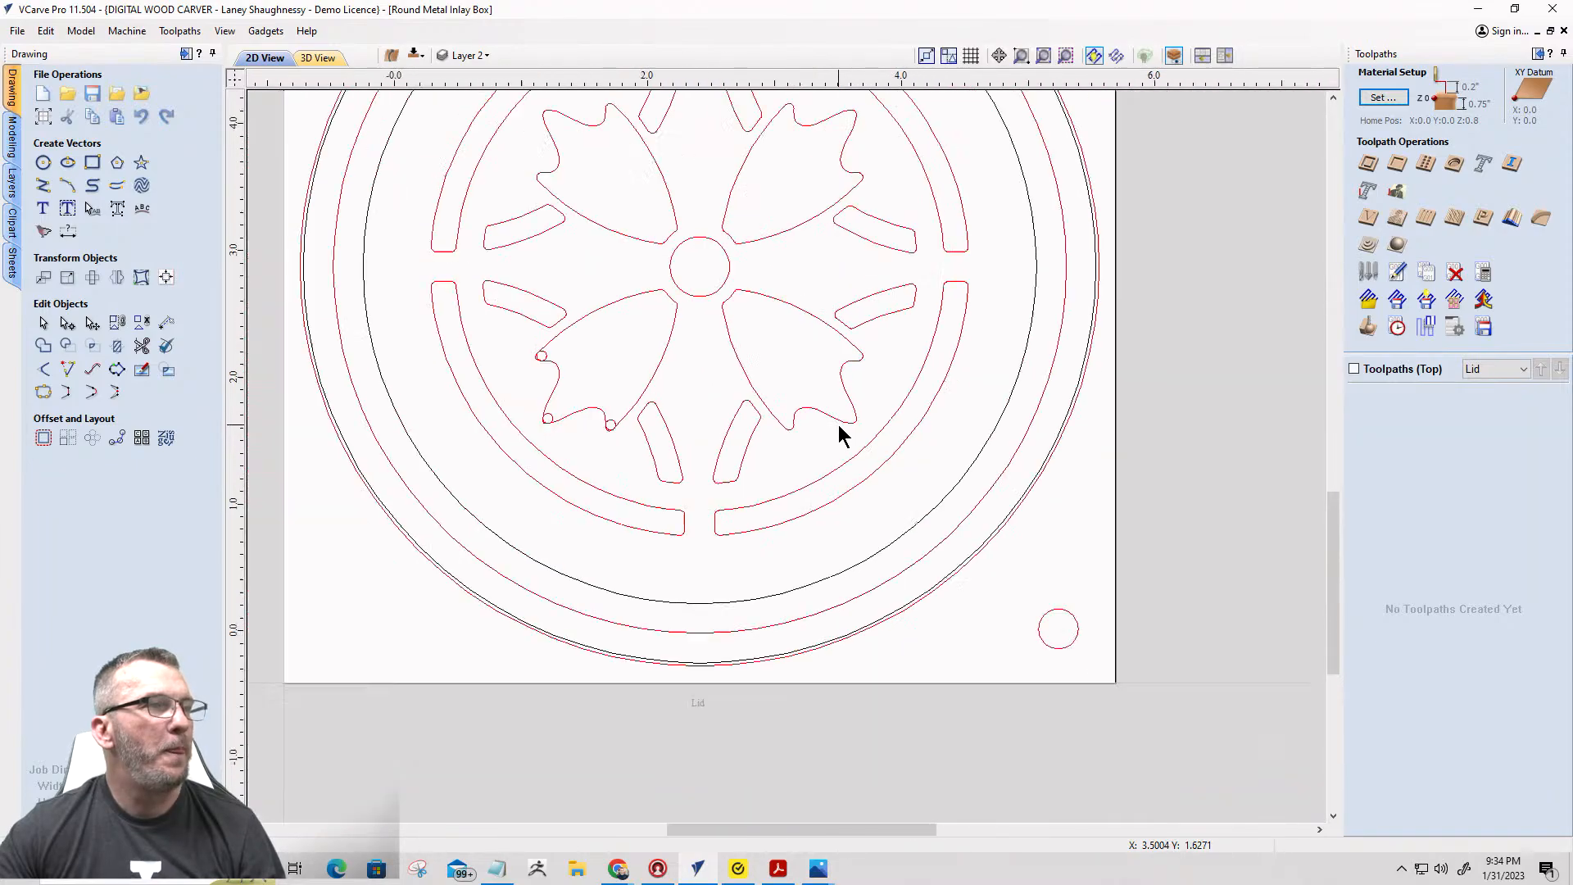
scroll(502, 410, up, 3)
scroll(461, 404, up, 4)
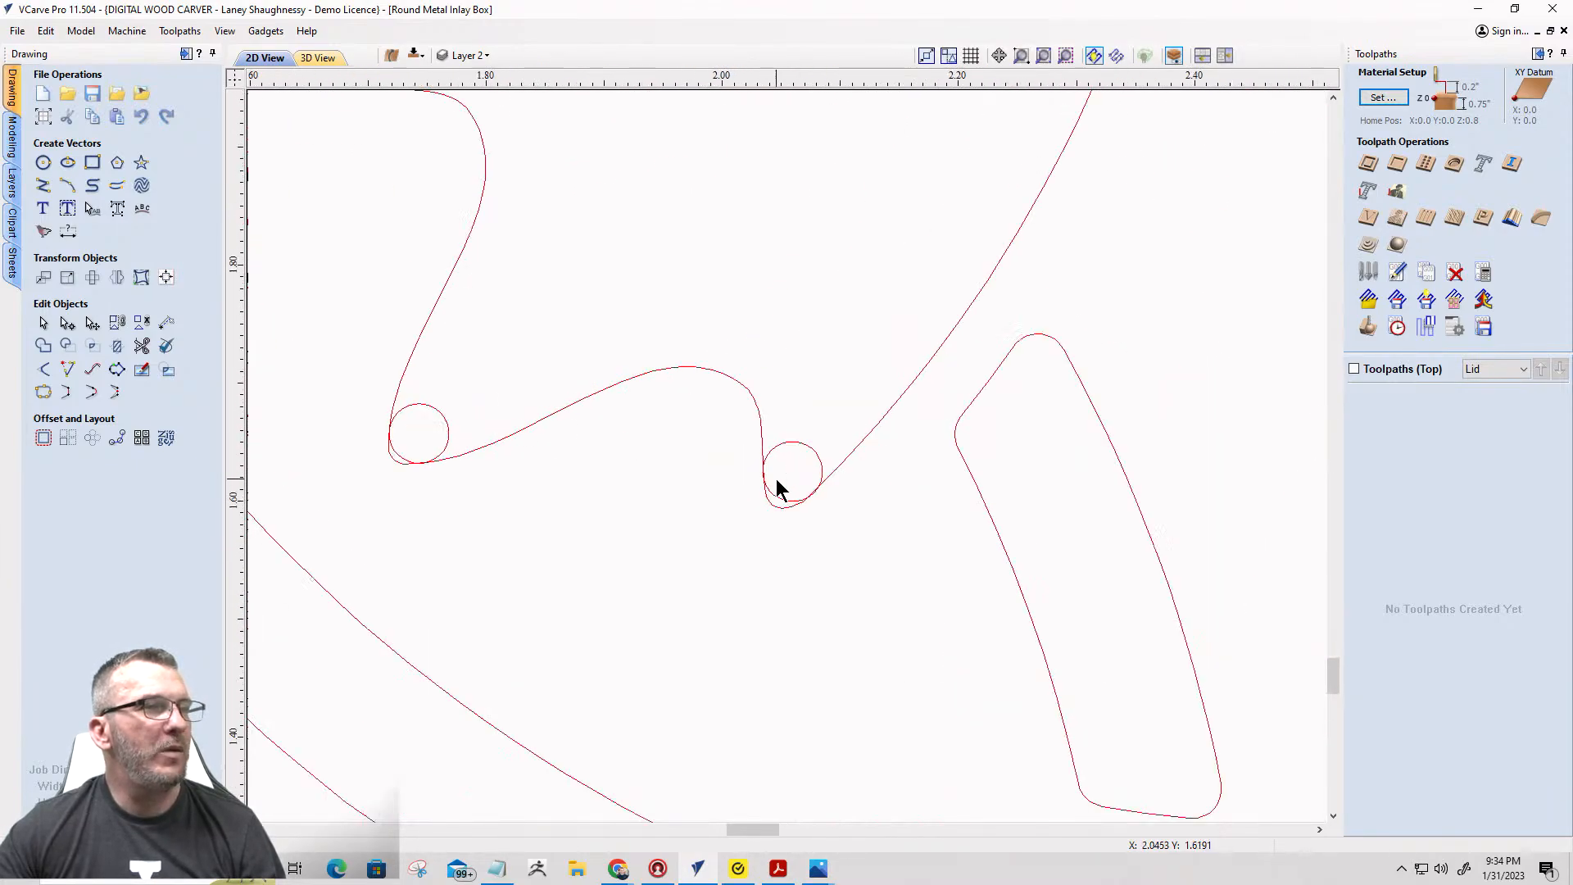
scroll(776, 484, up, 5)
click(142, 347)
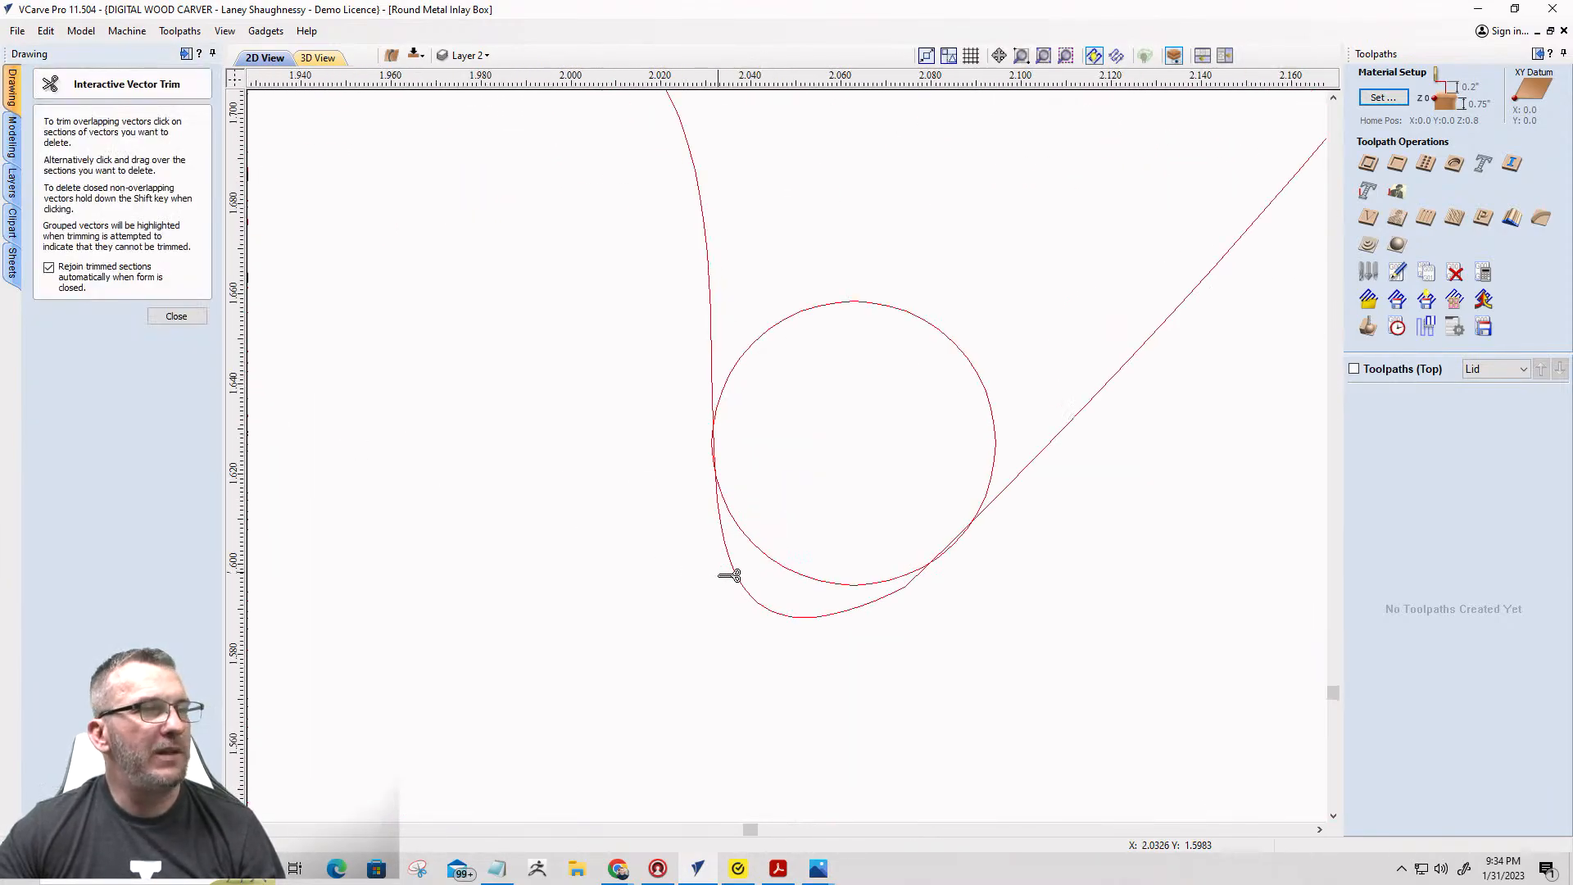
click(741, 583)
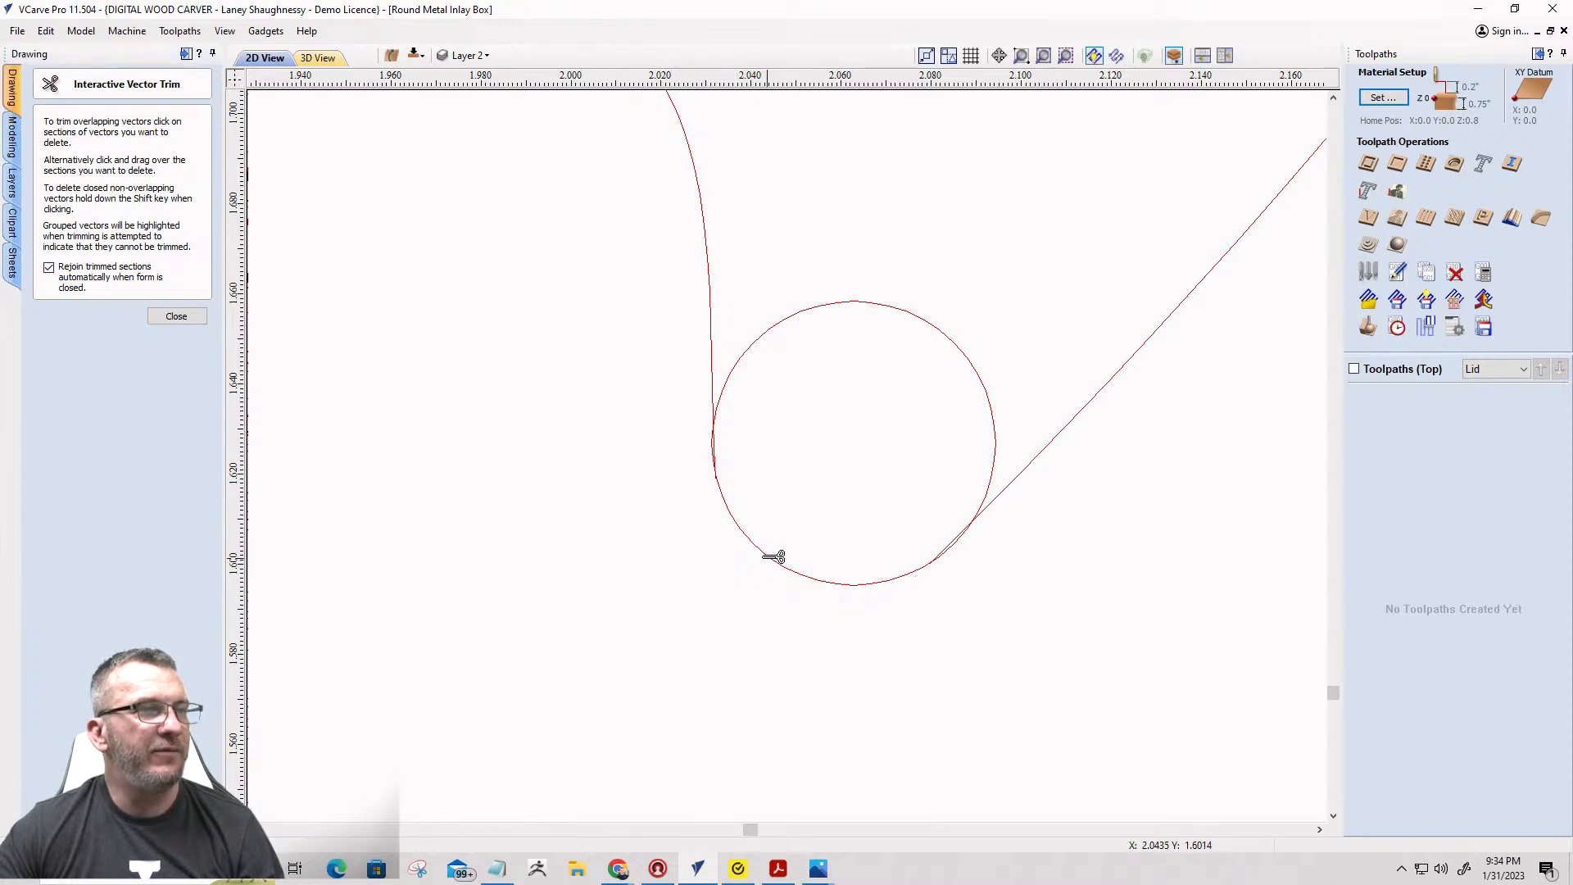
click(842, 302)
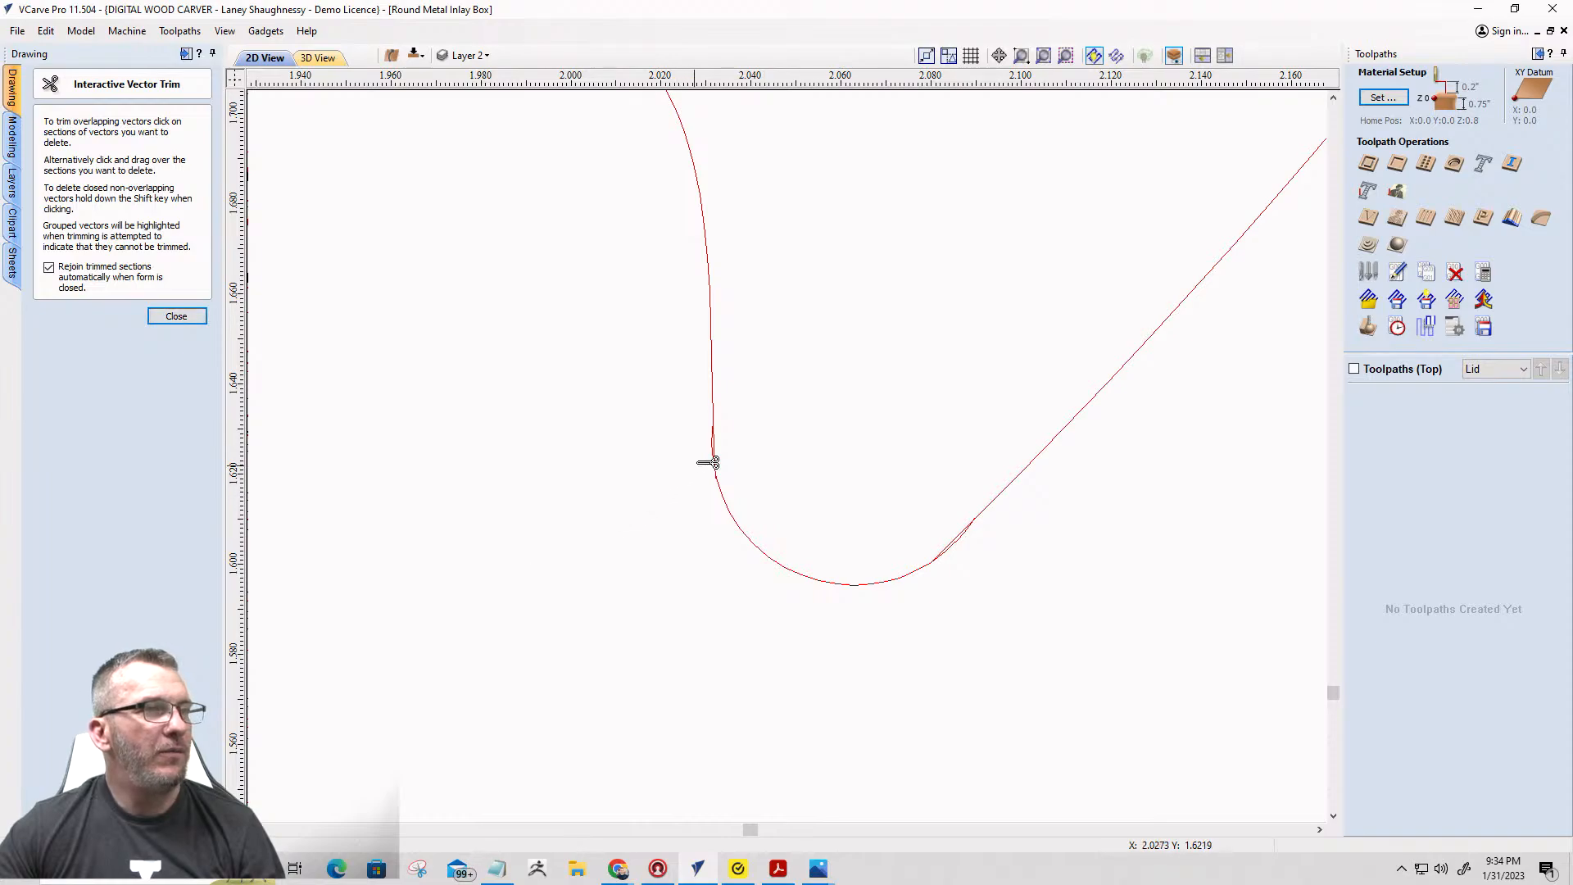
Trim the overlapping petal edges inside the arc at both junctions of the lower-left petal's lower side tip.
scroll(707, 459, up, 5)
scroll(763, 442, down, 3)
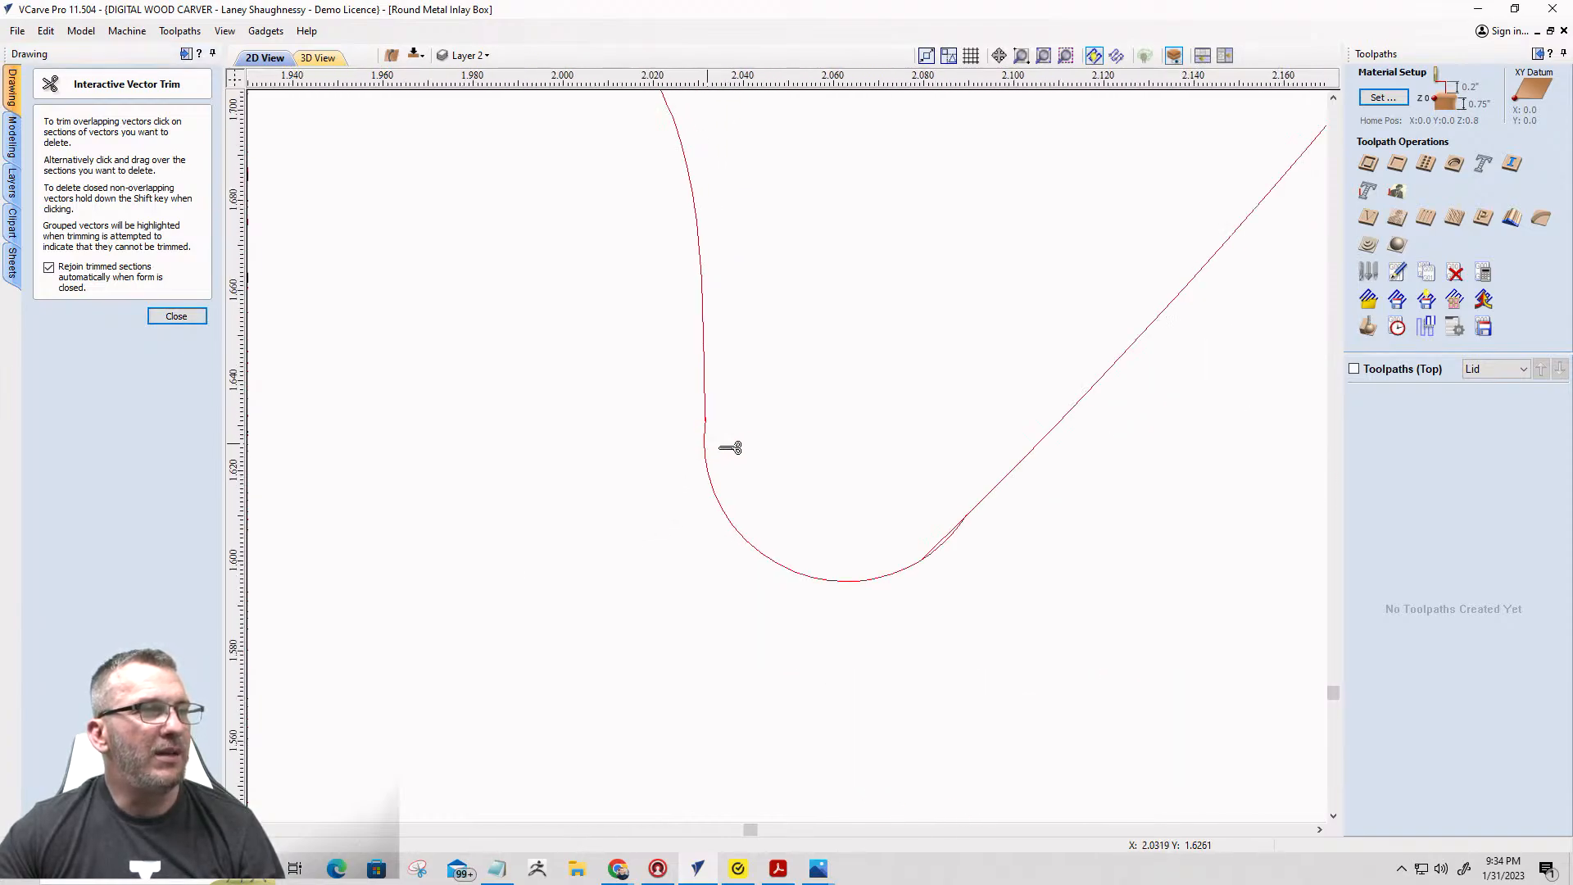
scroll(950, 537, up, 3)
click(996, 554)
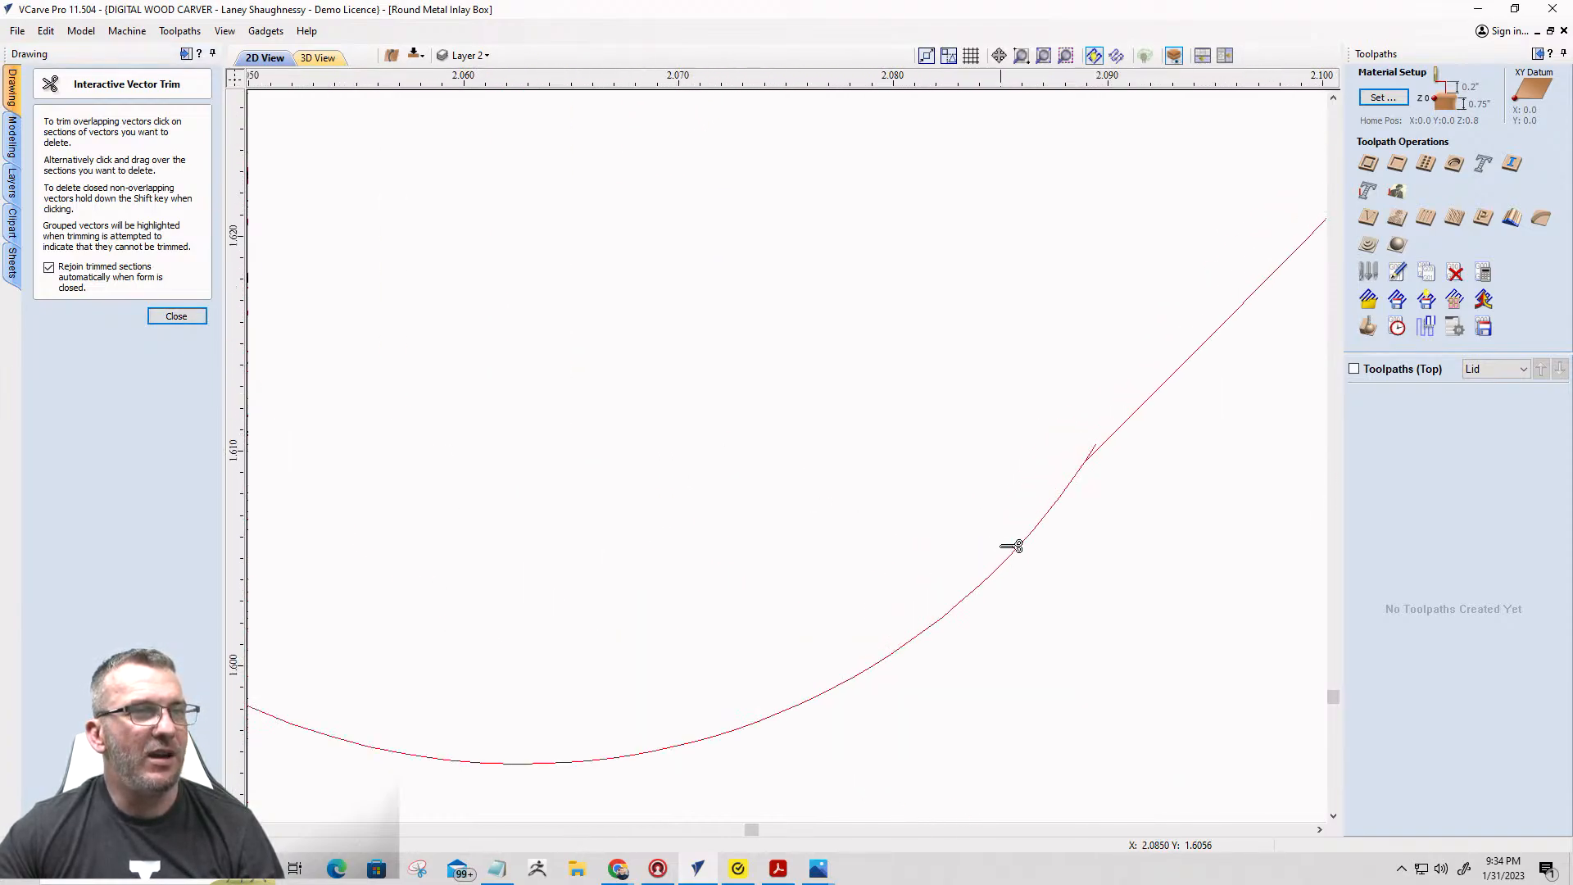
Trim the lower-left petal's outermost middle tip against its circle, removing the part of the circle inside the petal.
scroll(1016, 541, down, 10)
scroll(915, 530, up, 10)
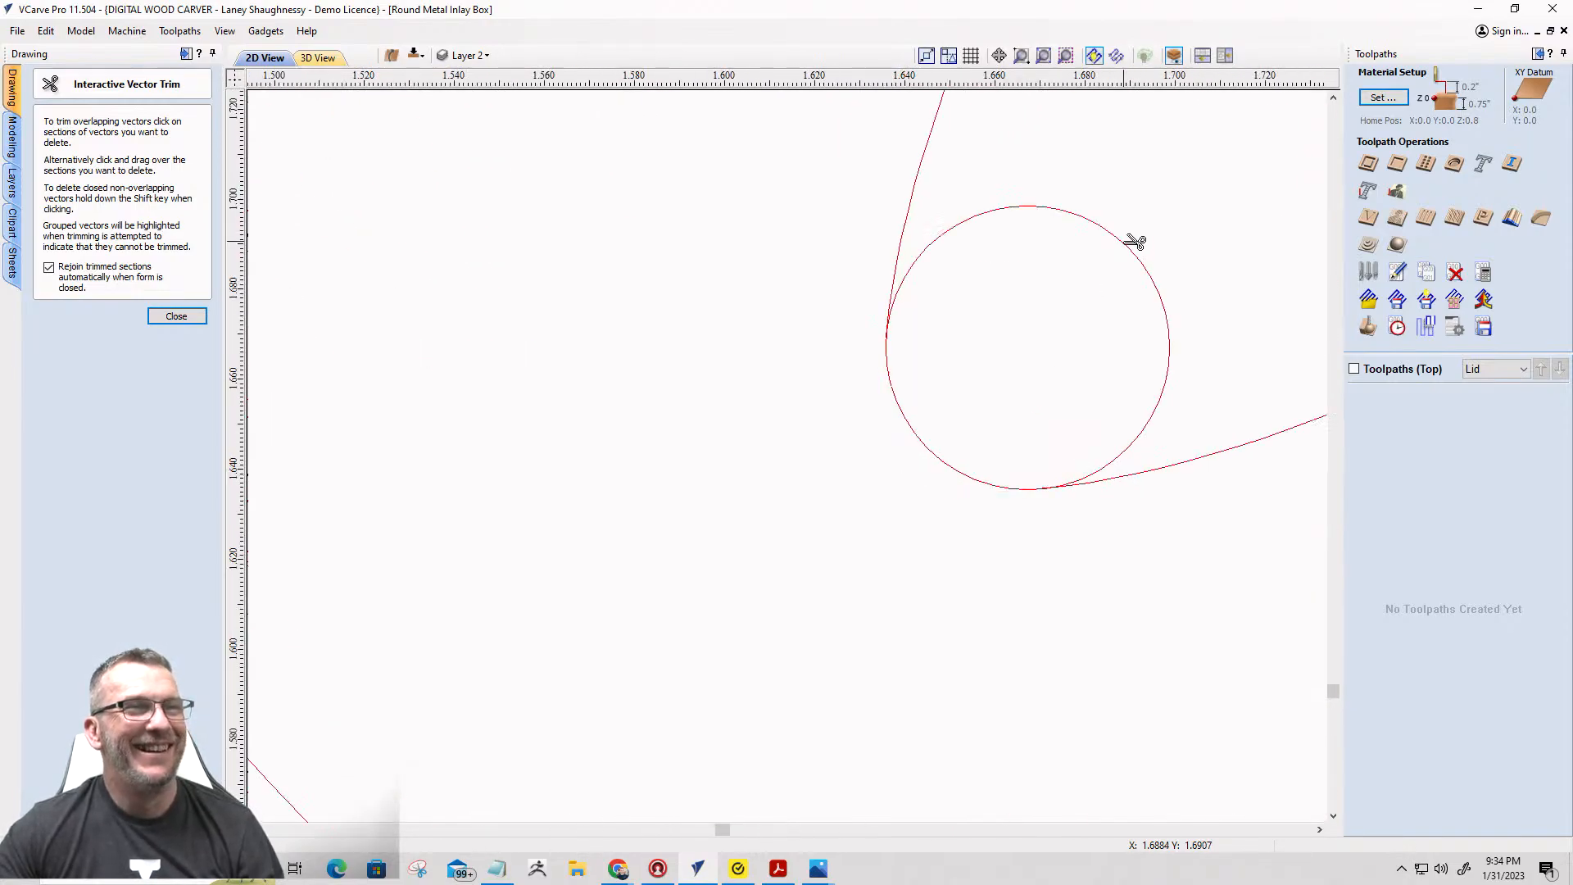
click(1133, 237)
Trim the lower-left petal's upper side tip outside its circle and the part of that circle inside the petal.
scroll(1044, 336, down, 8)
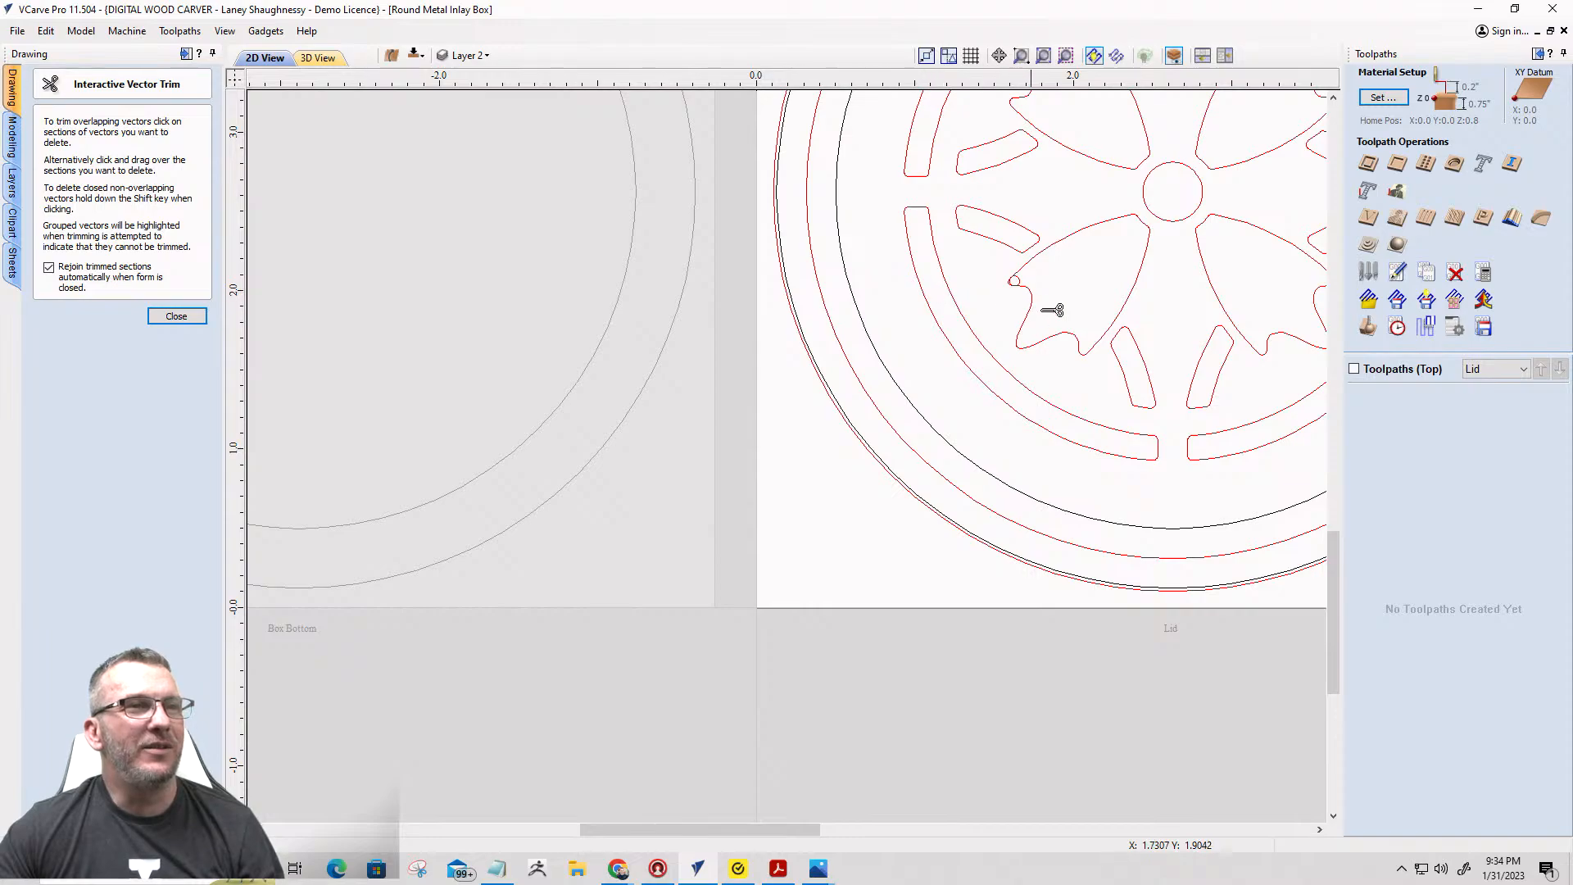
scroll(1034, 273, up, 5)
scroll(895, 321, up, 4)
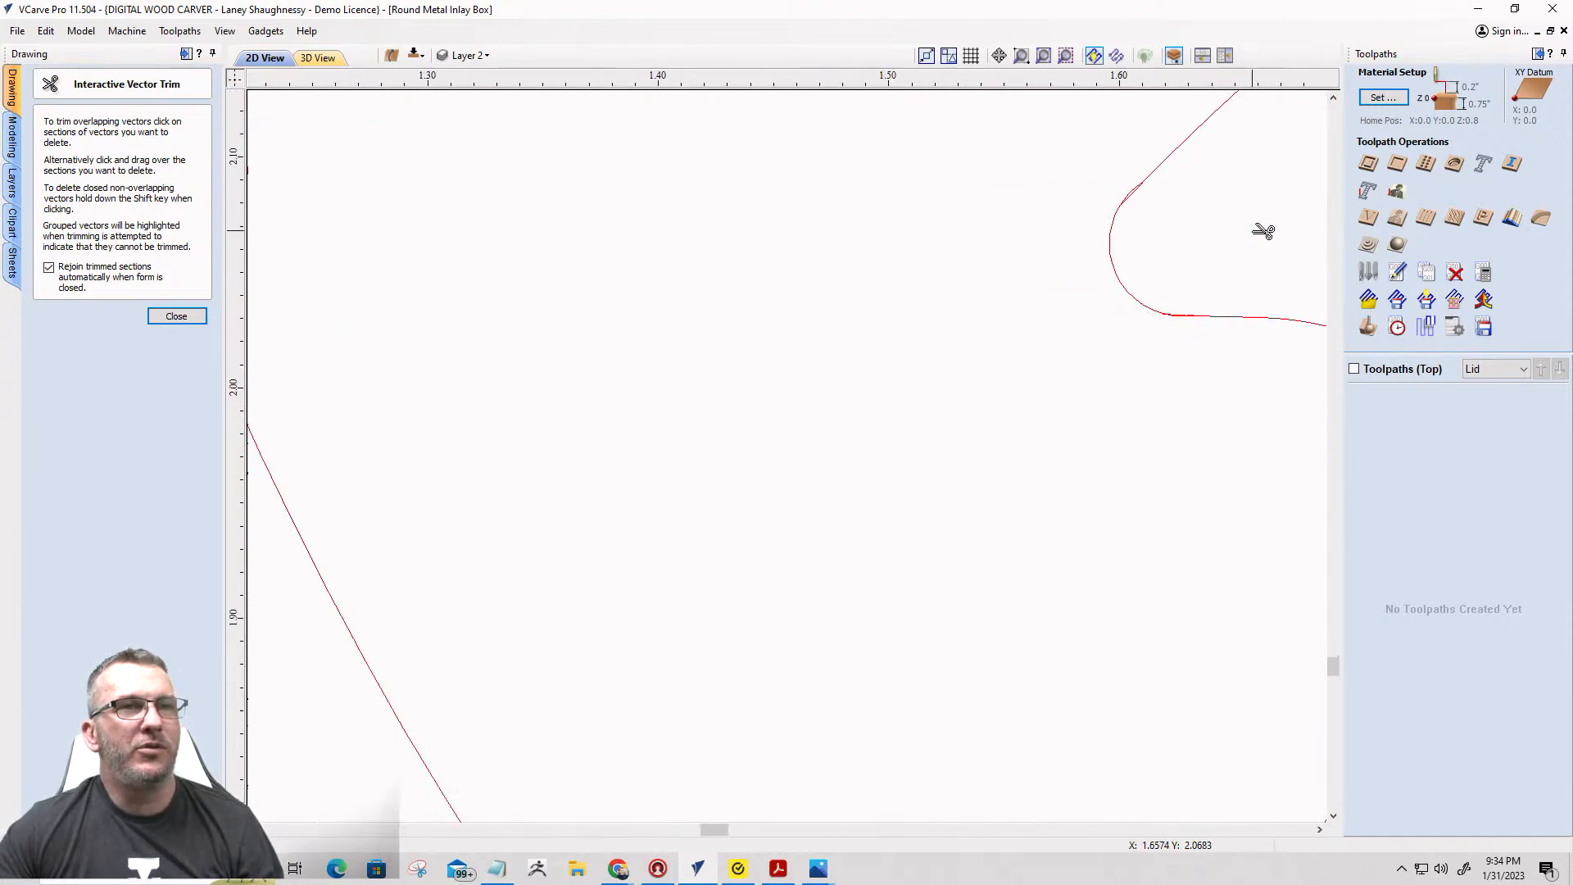
Trim the overlapping petal edges at the lower and upper junctions of the lower-left petal's upper side tip and close the trim form.
scroll(1245, 298, up, 9)
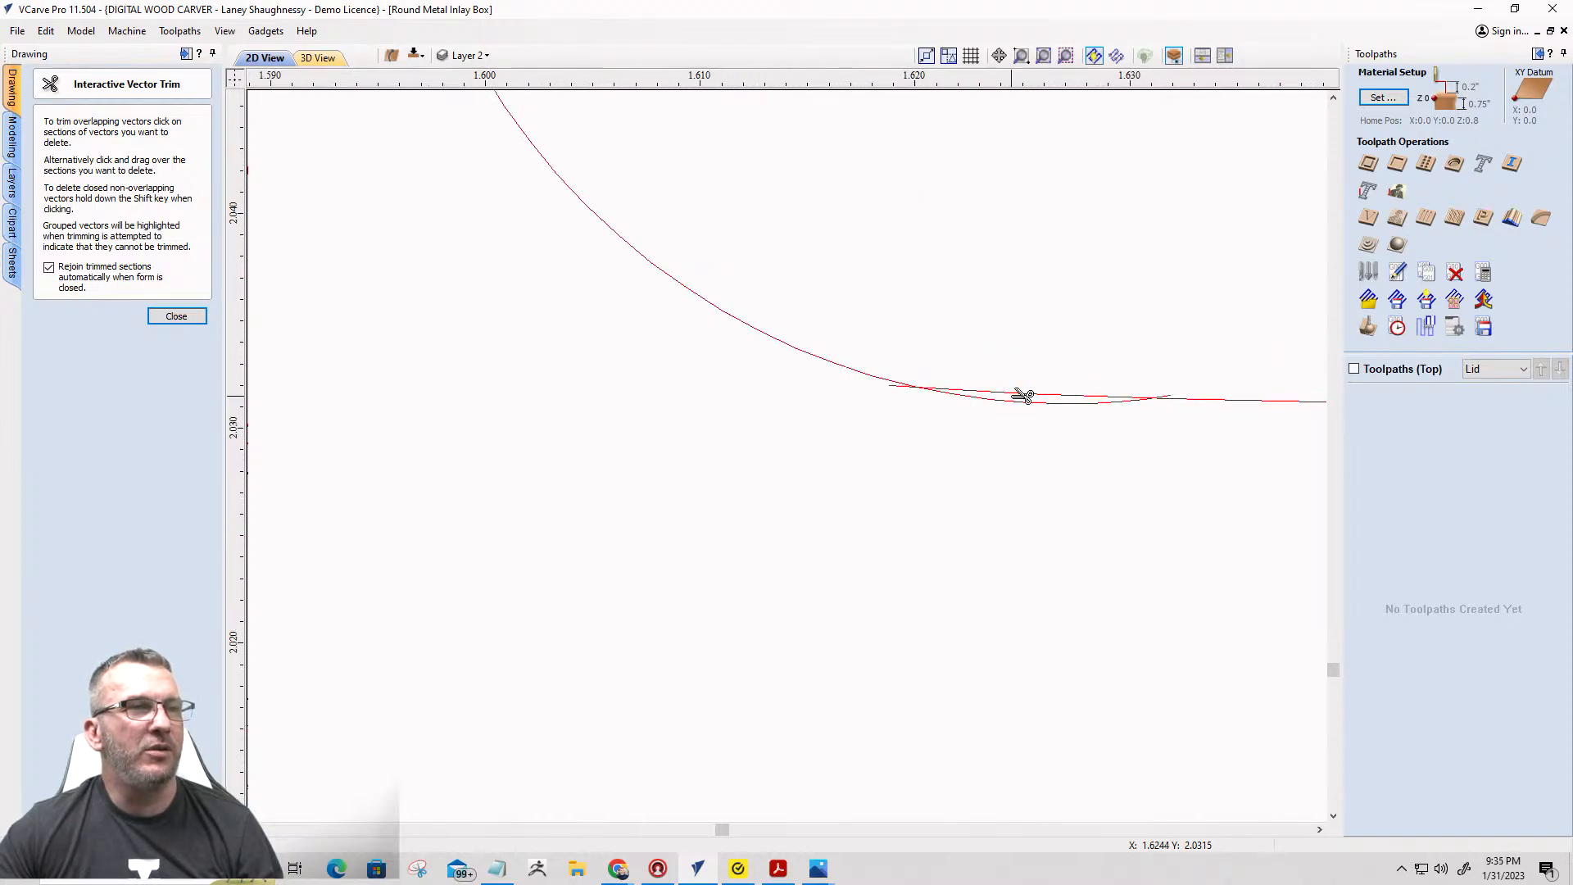
click(1006, 391)
scroll(979, 376, down, 7)
scroll(860, 361, up, 10)
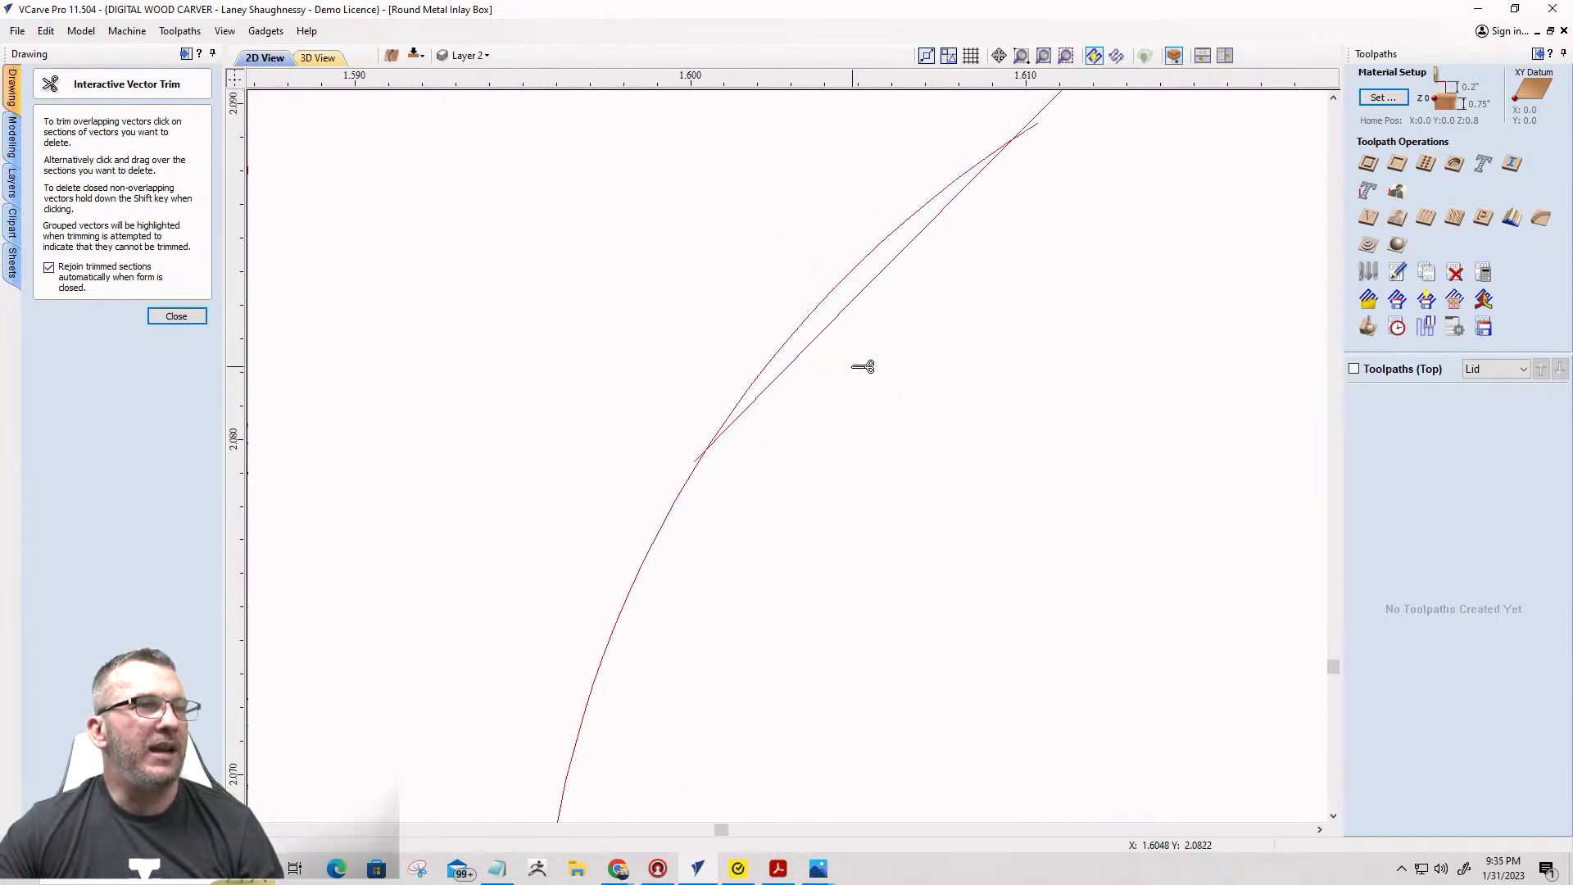
click(846, 295)
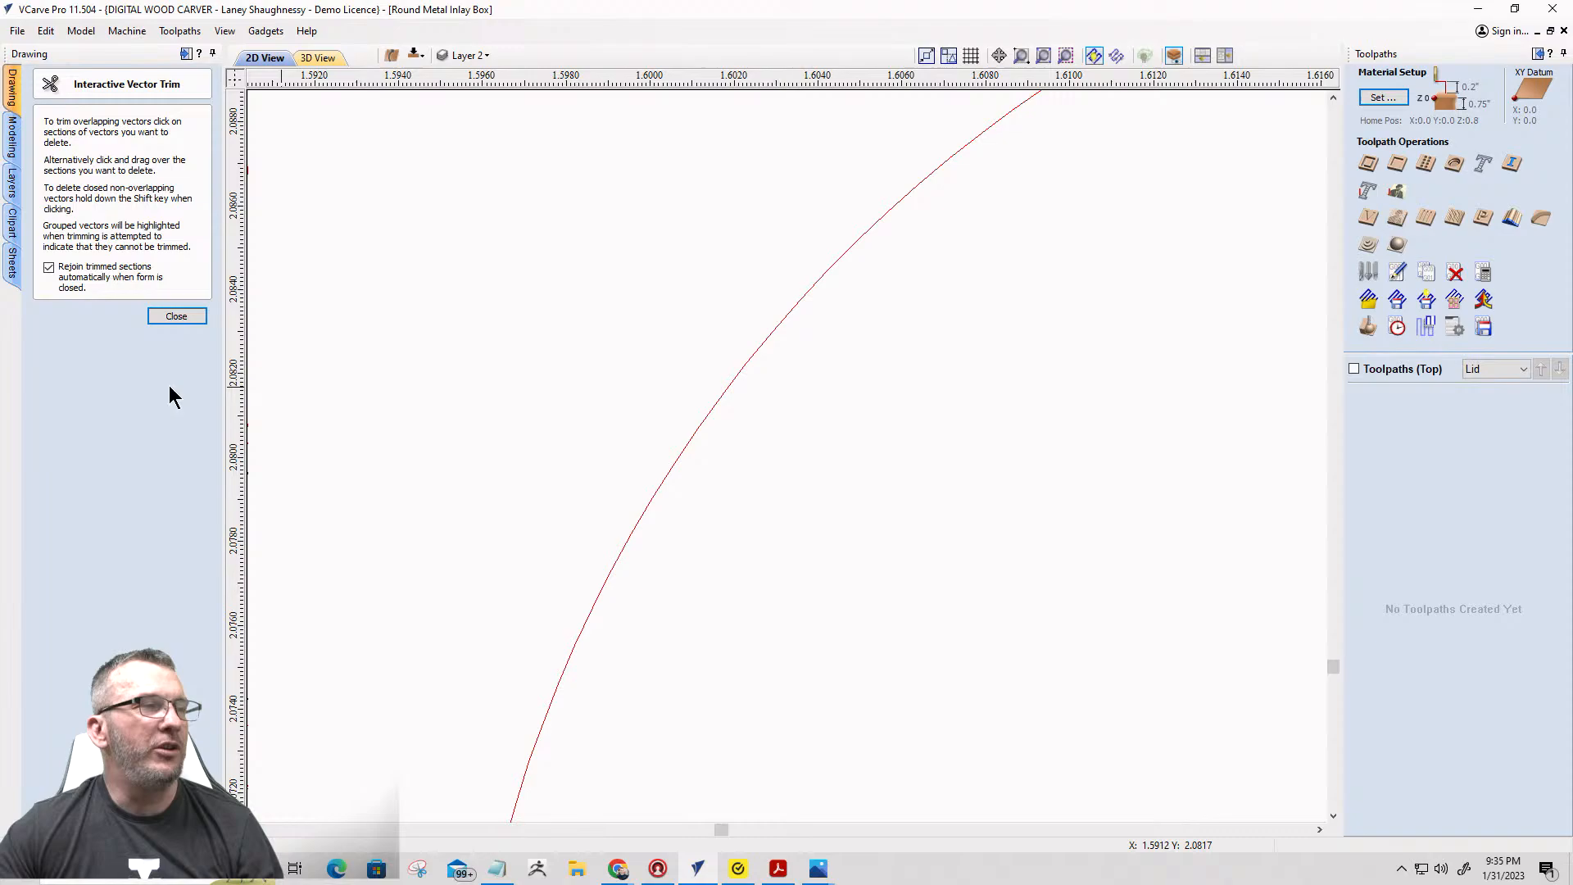
click(197, 316)
Select only the four petals and the centre circle of the Lid pattern, leaving the side slots out of the selection.
scroll(718, 305, down, 6)
scroll(639, 344, down, 6)
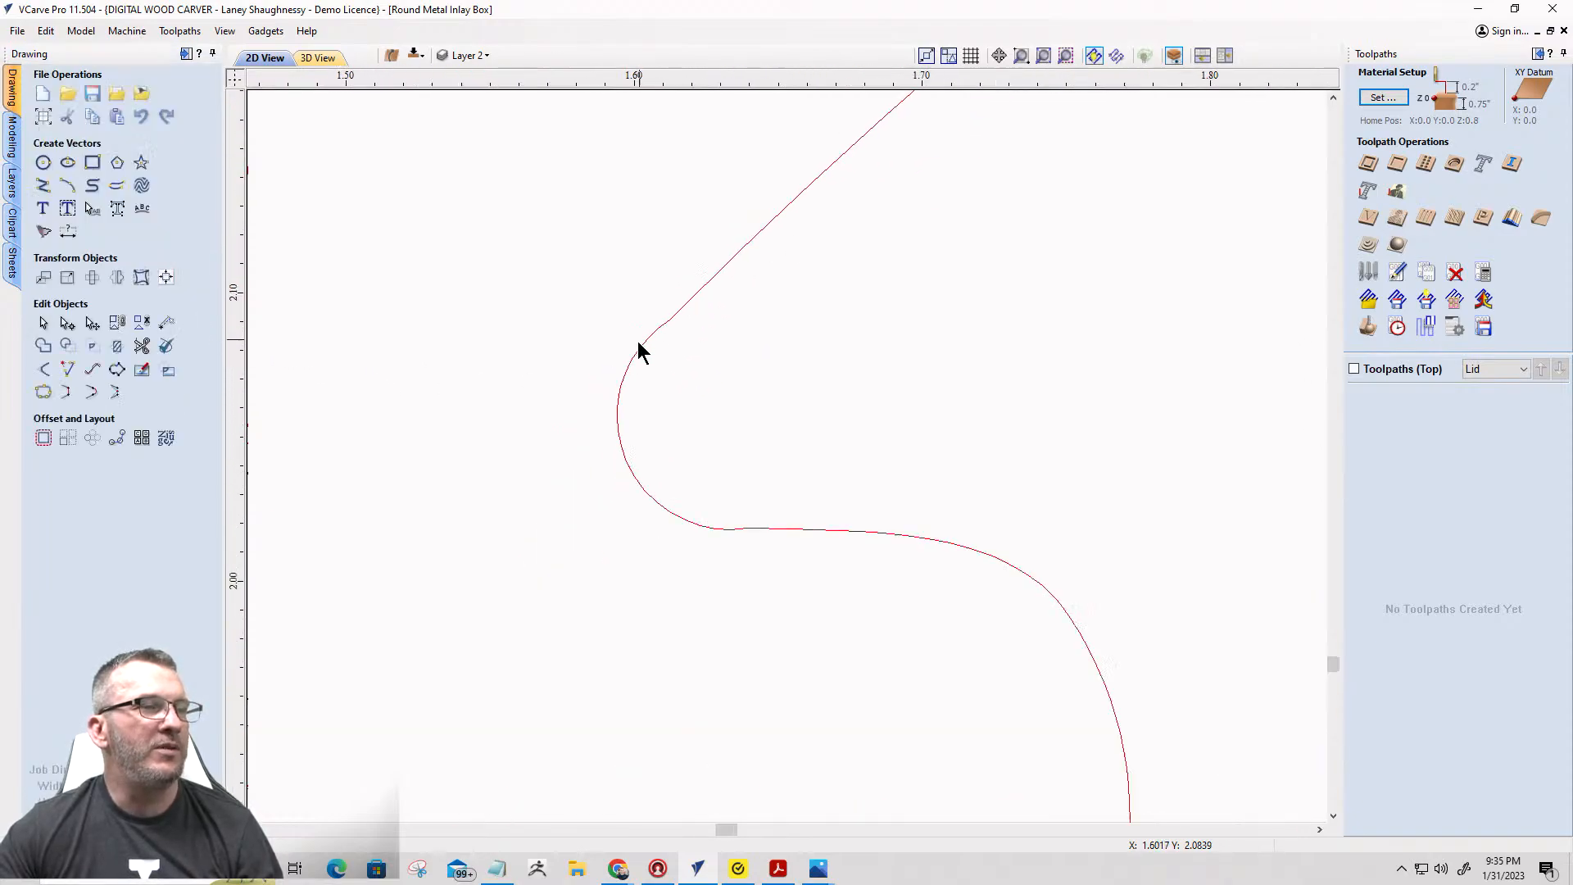
scroll(867, 425, down, 10)
scroll(865, 416, down, 2)
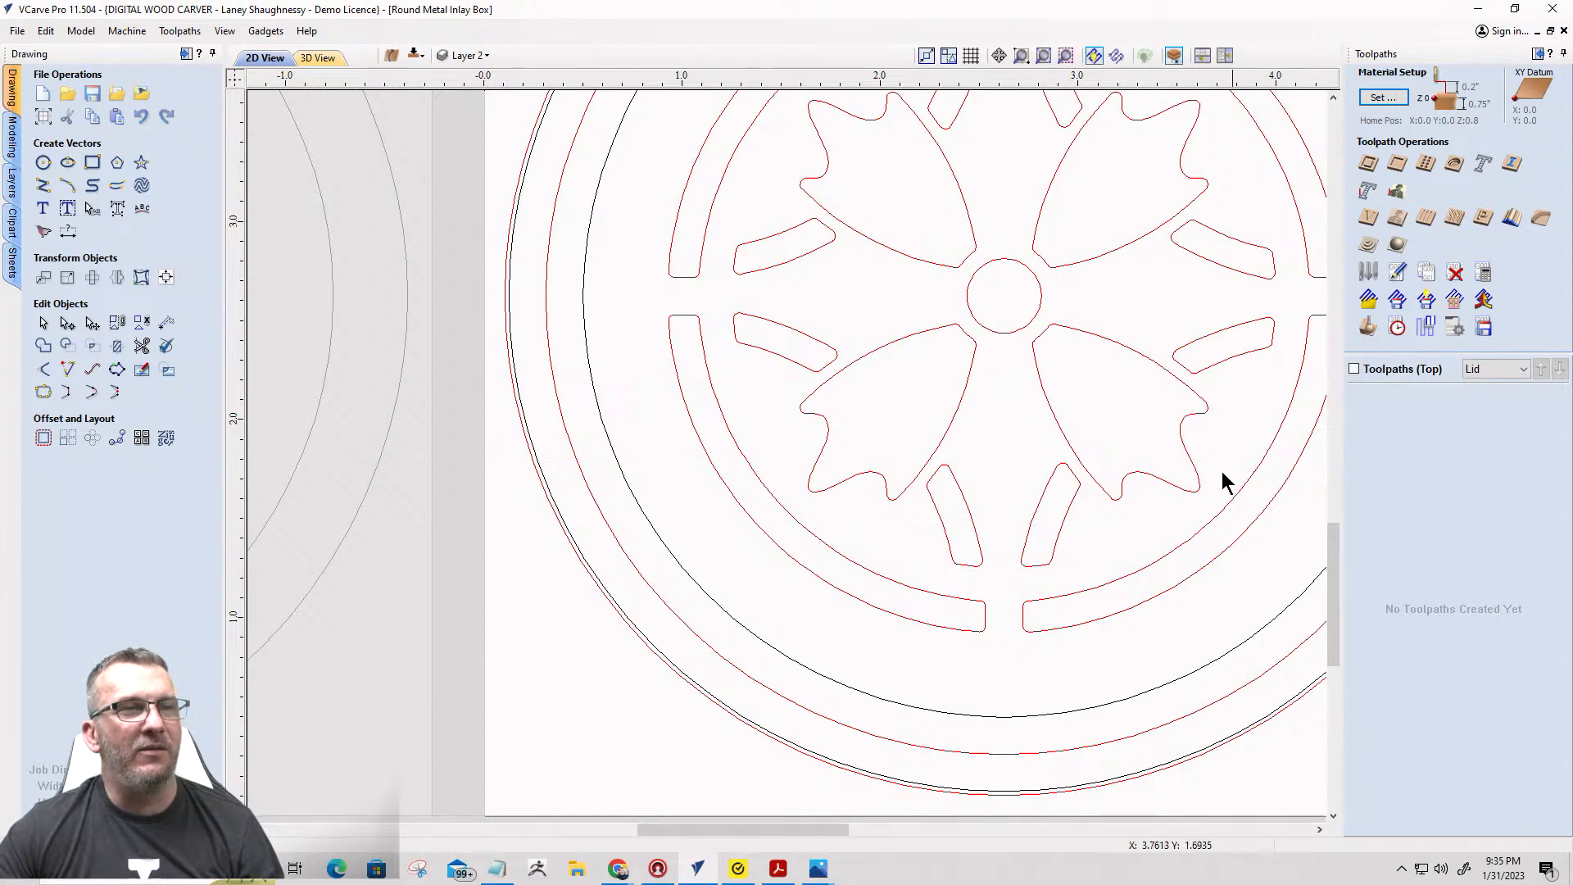
scroll(941, 376, down, 4)
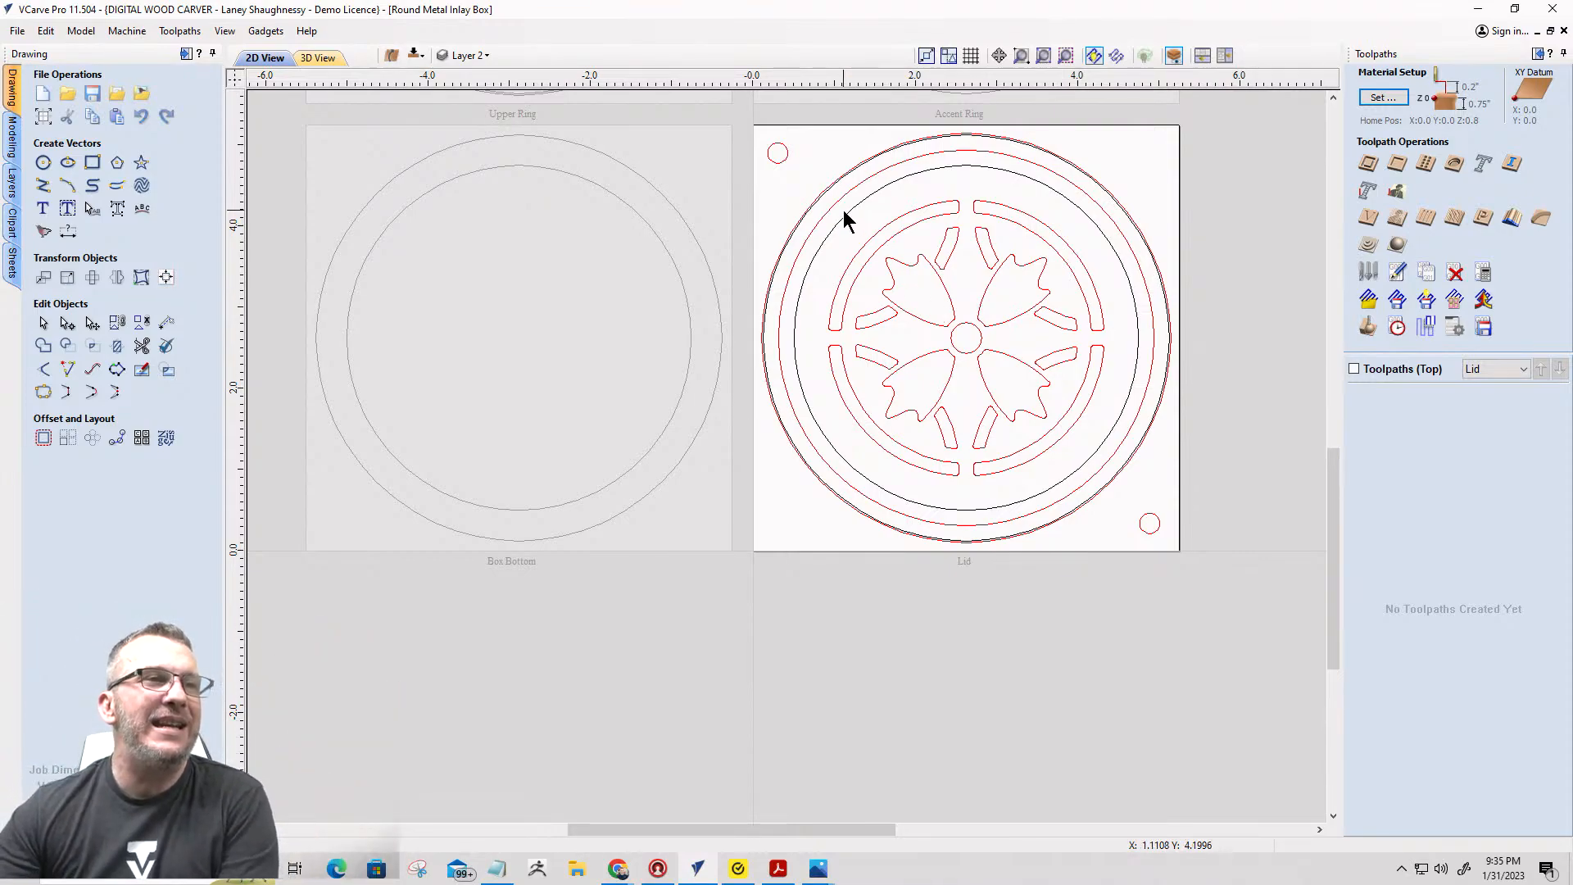
drag(853, 234, 1083, 447)
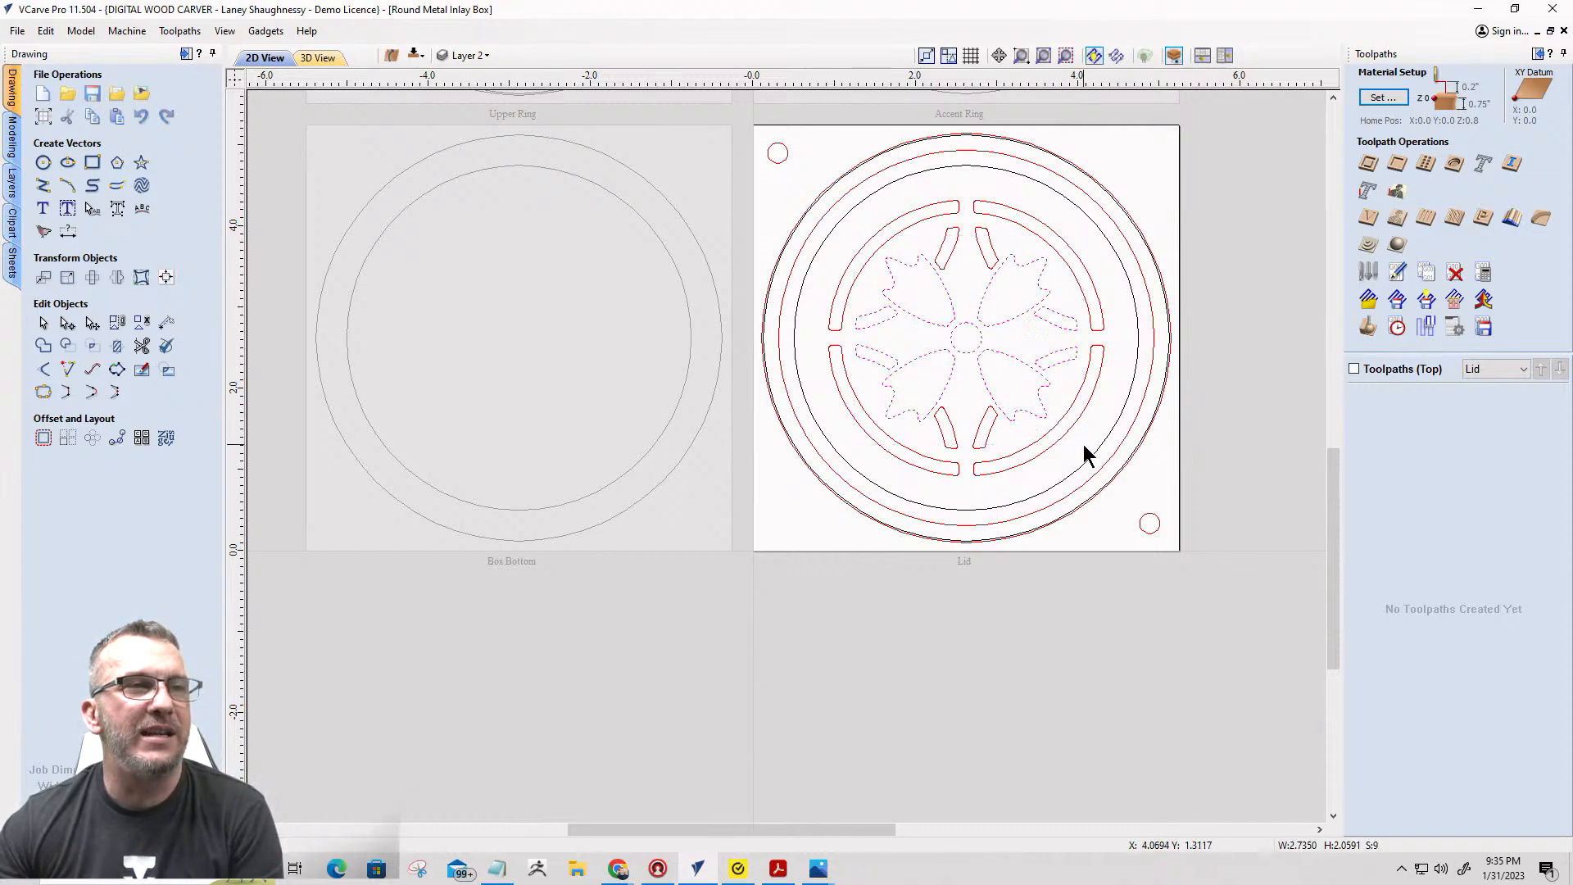
shift+click(1069, 350)
shift+click(1053, 318)
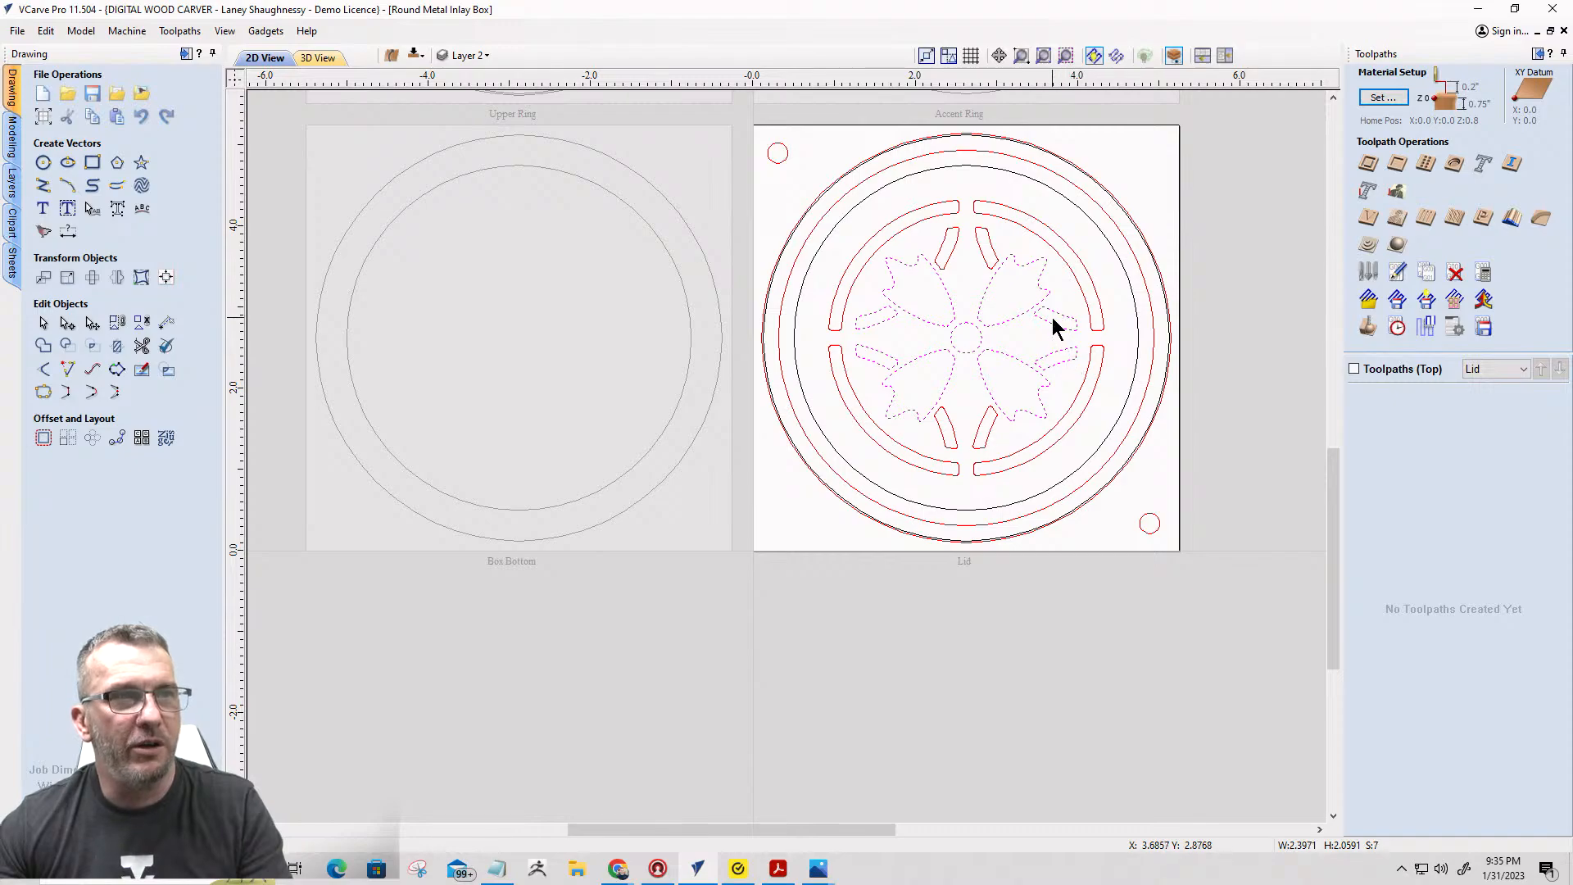
shift+click(870, 353)
shift+click(865, 324)
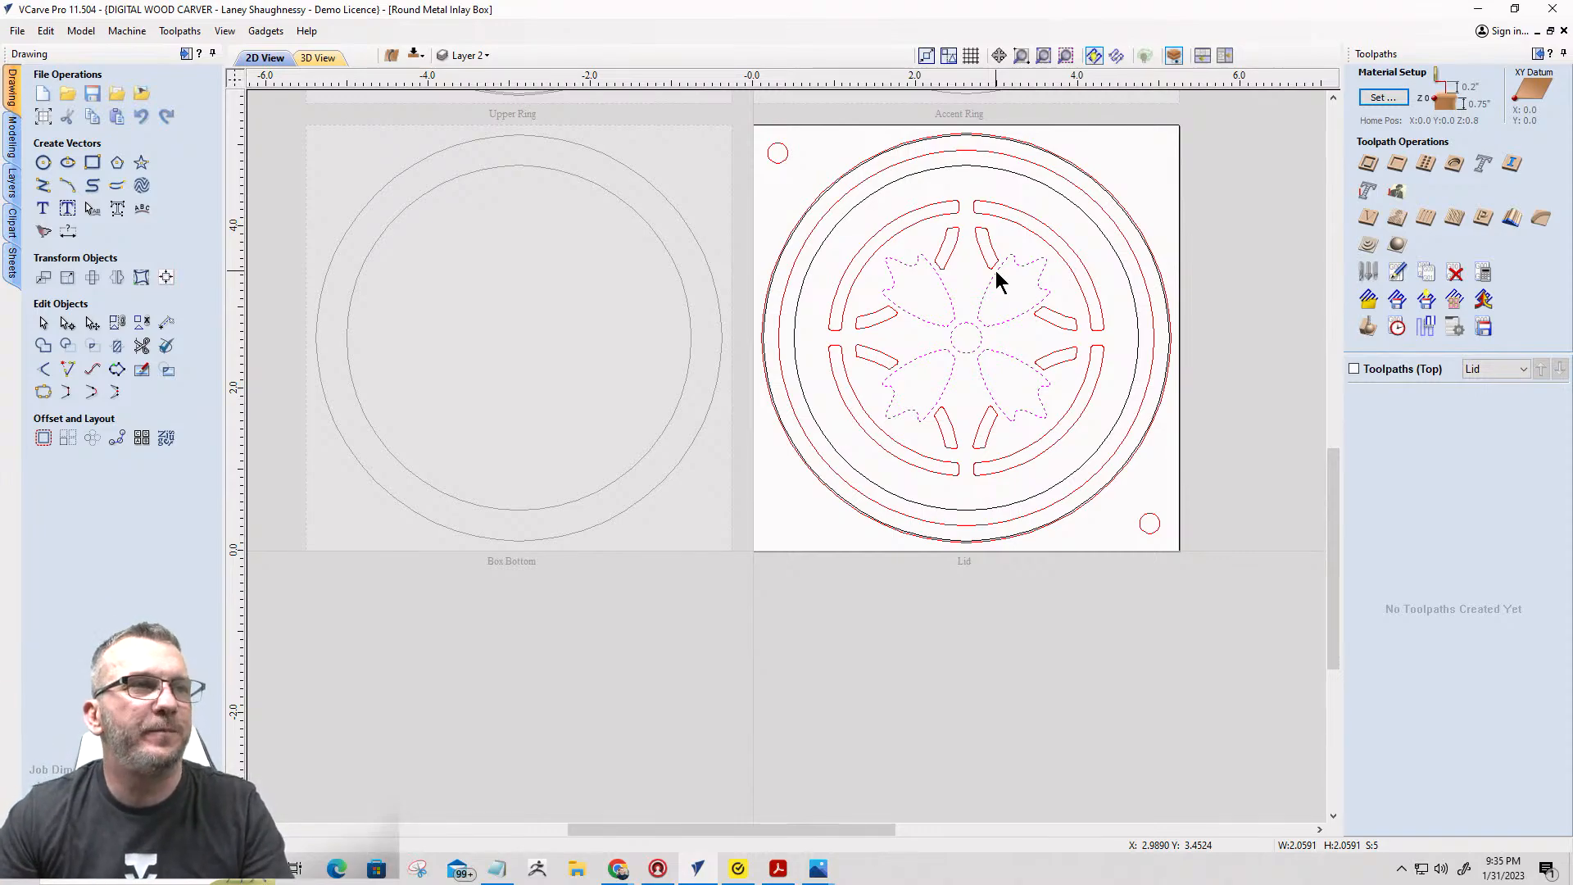
Select the Lid's petals, centre circle, side slots and ring arcs and start a female pocket inlay toolpath with a .0285-inch cut depth.
drag(811, 169, 1128, 483)
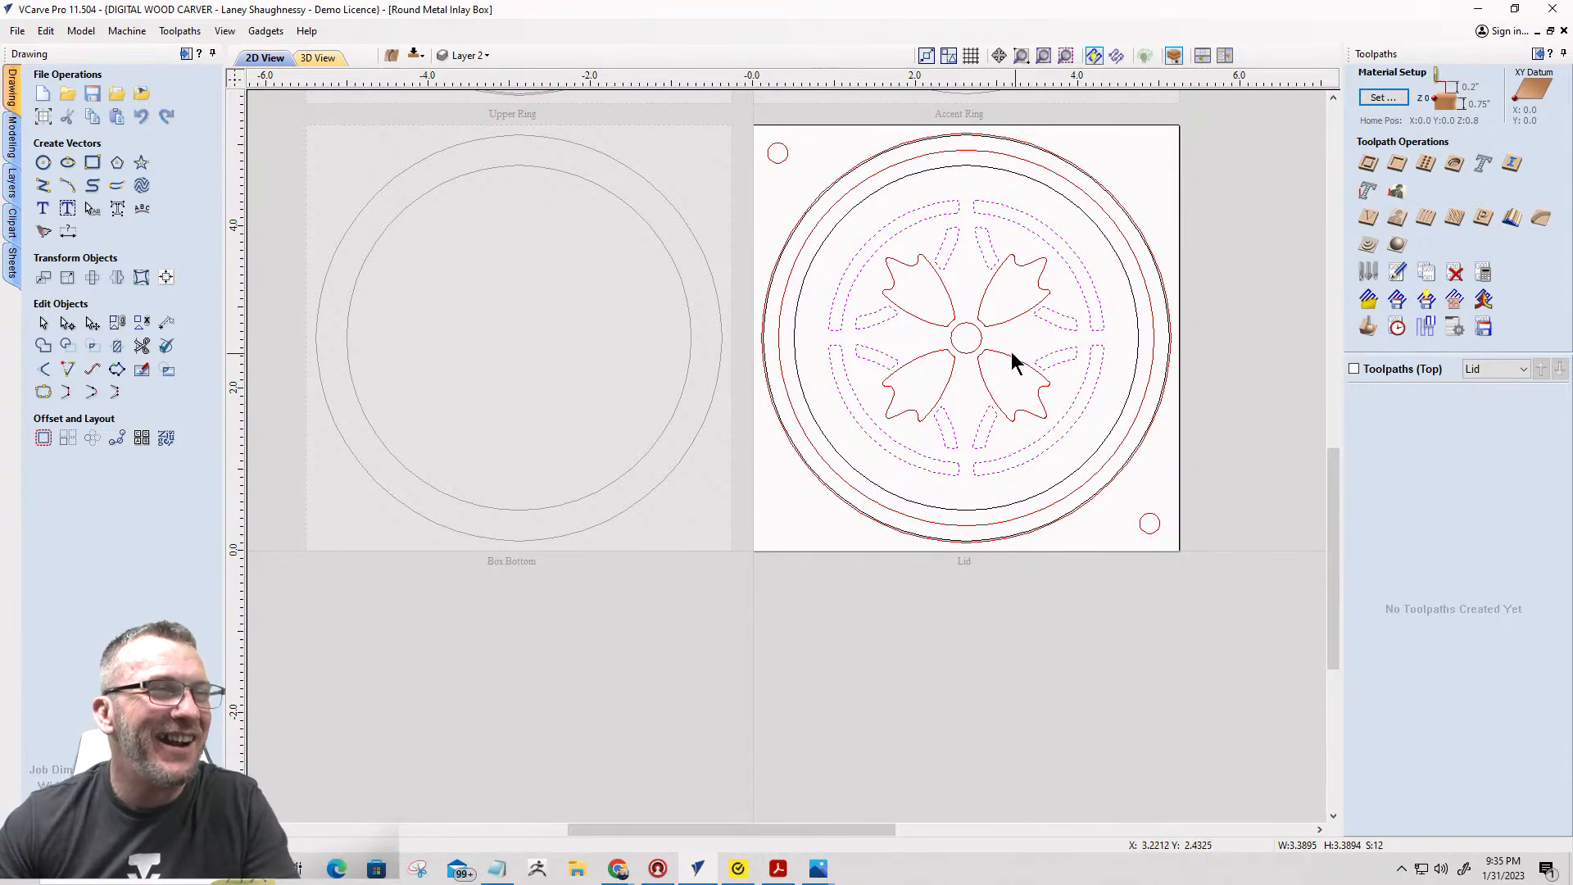
drag(1018, 354, 926, 316)
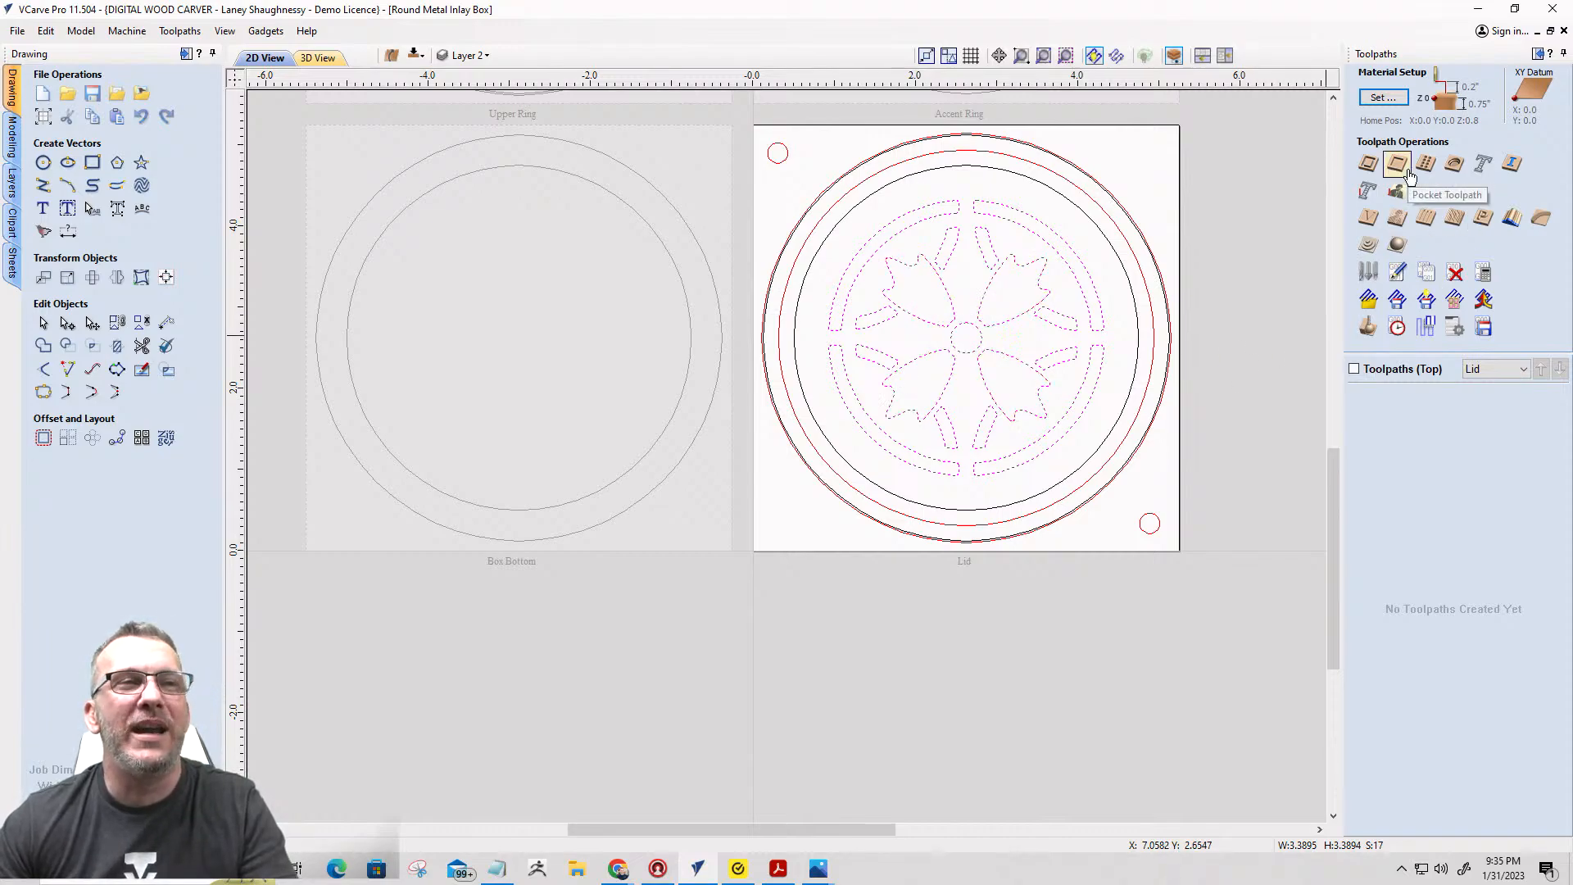
click(1512, 166)
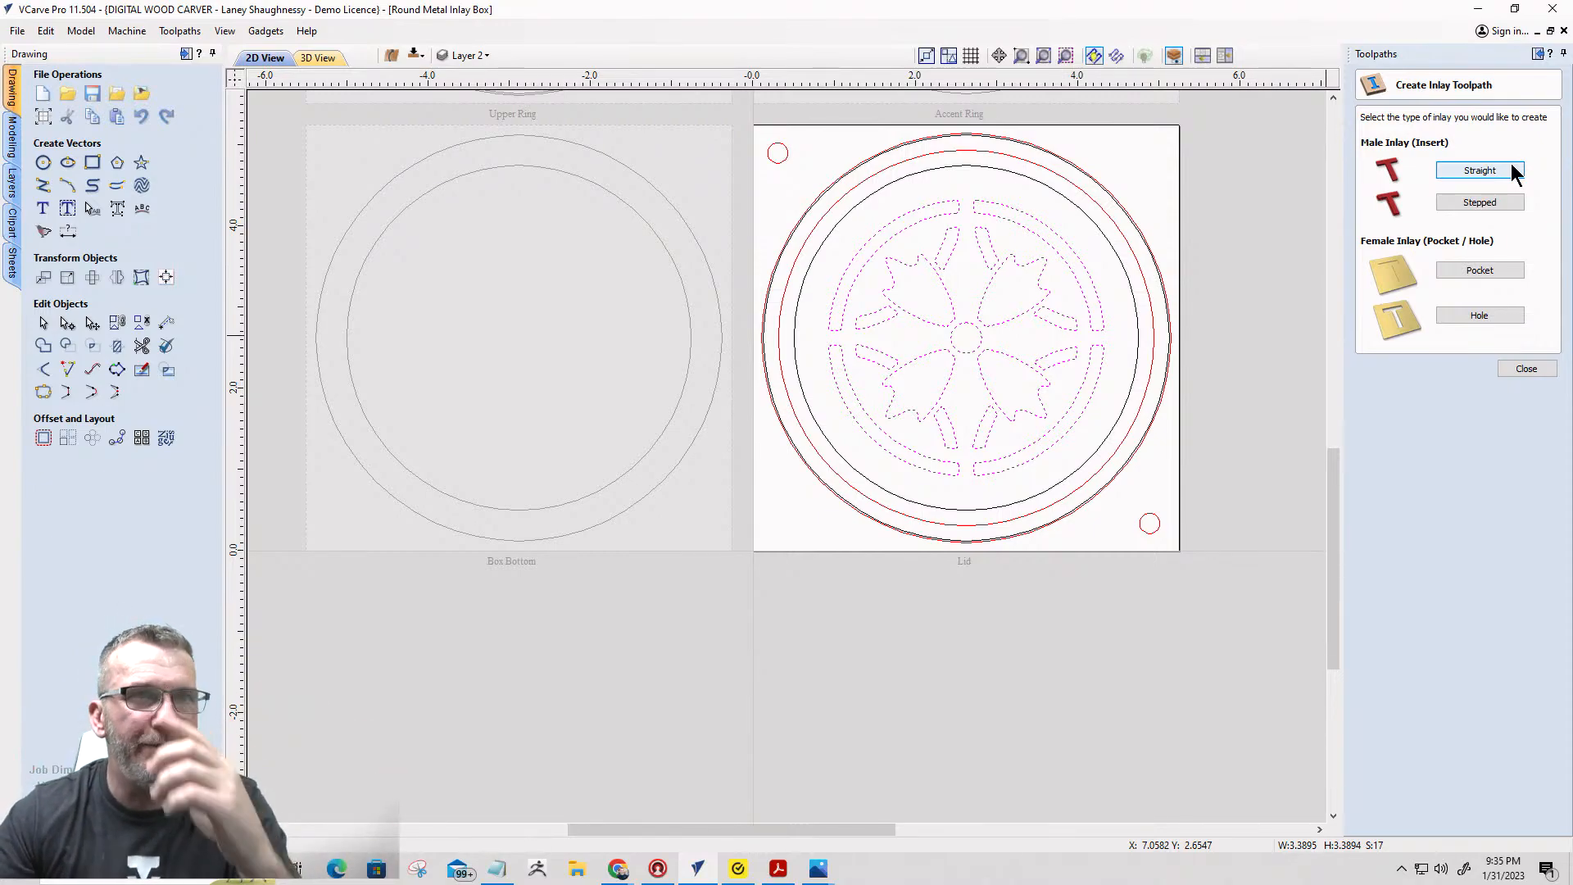
click(1472, 273)
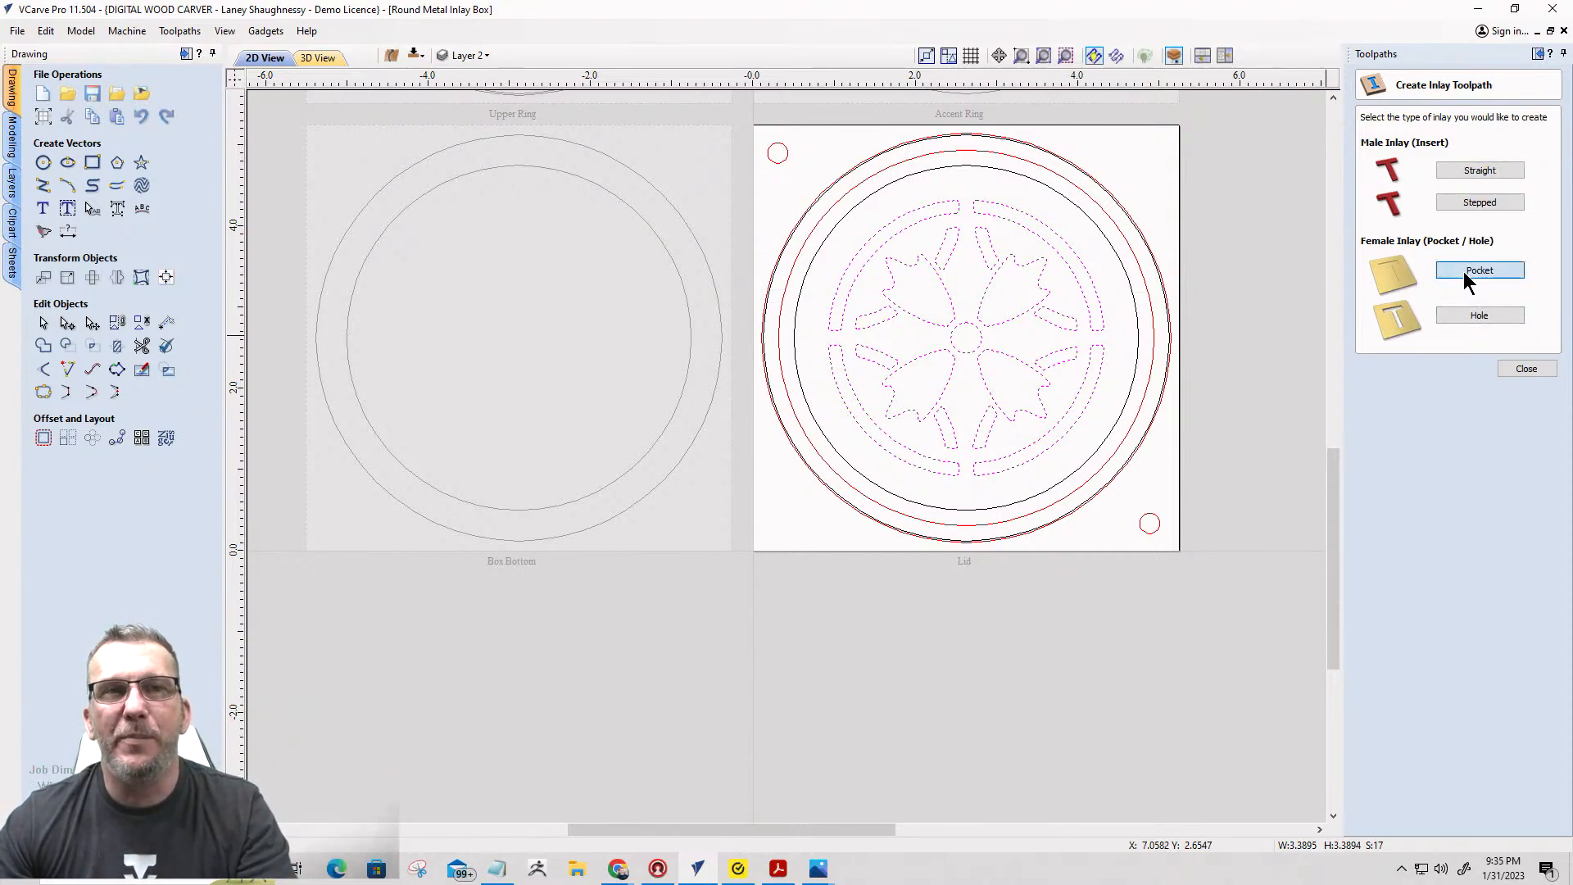
key(Tab)
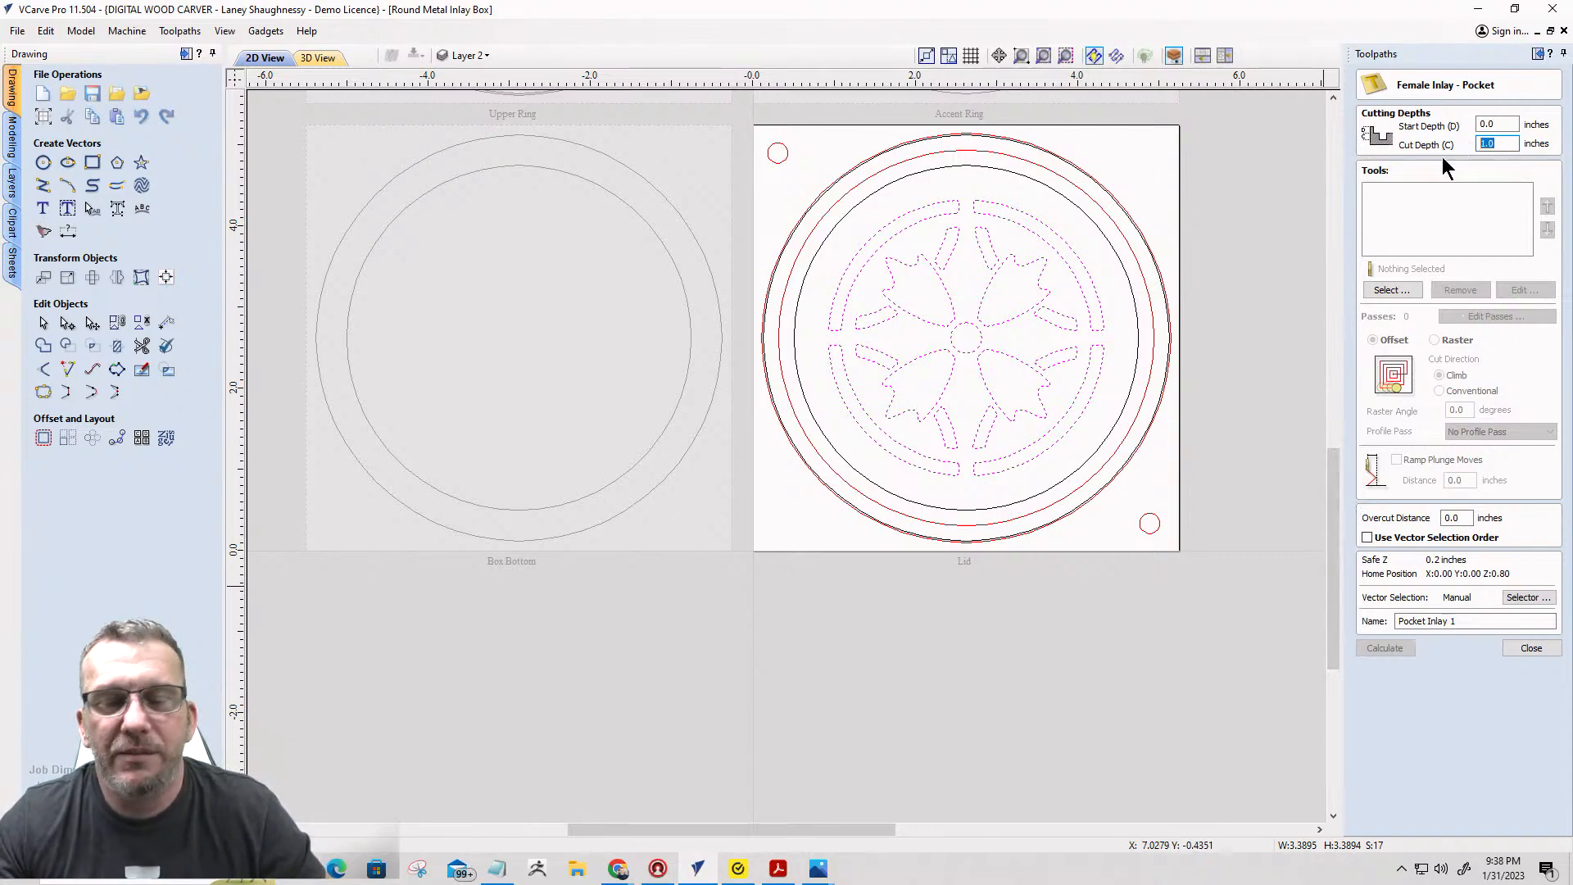
text(.0285)
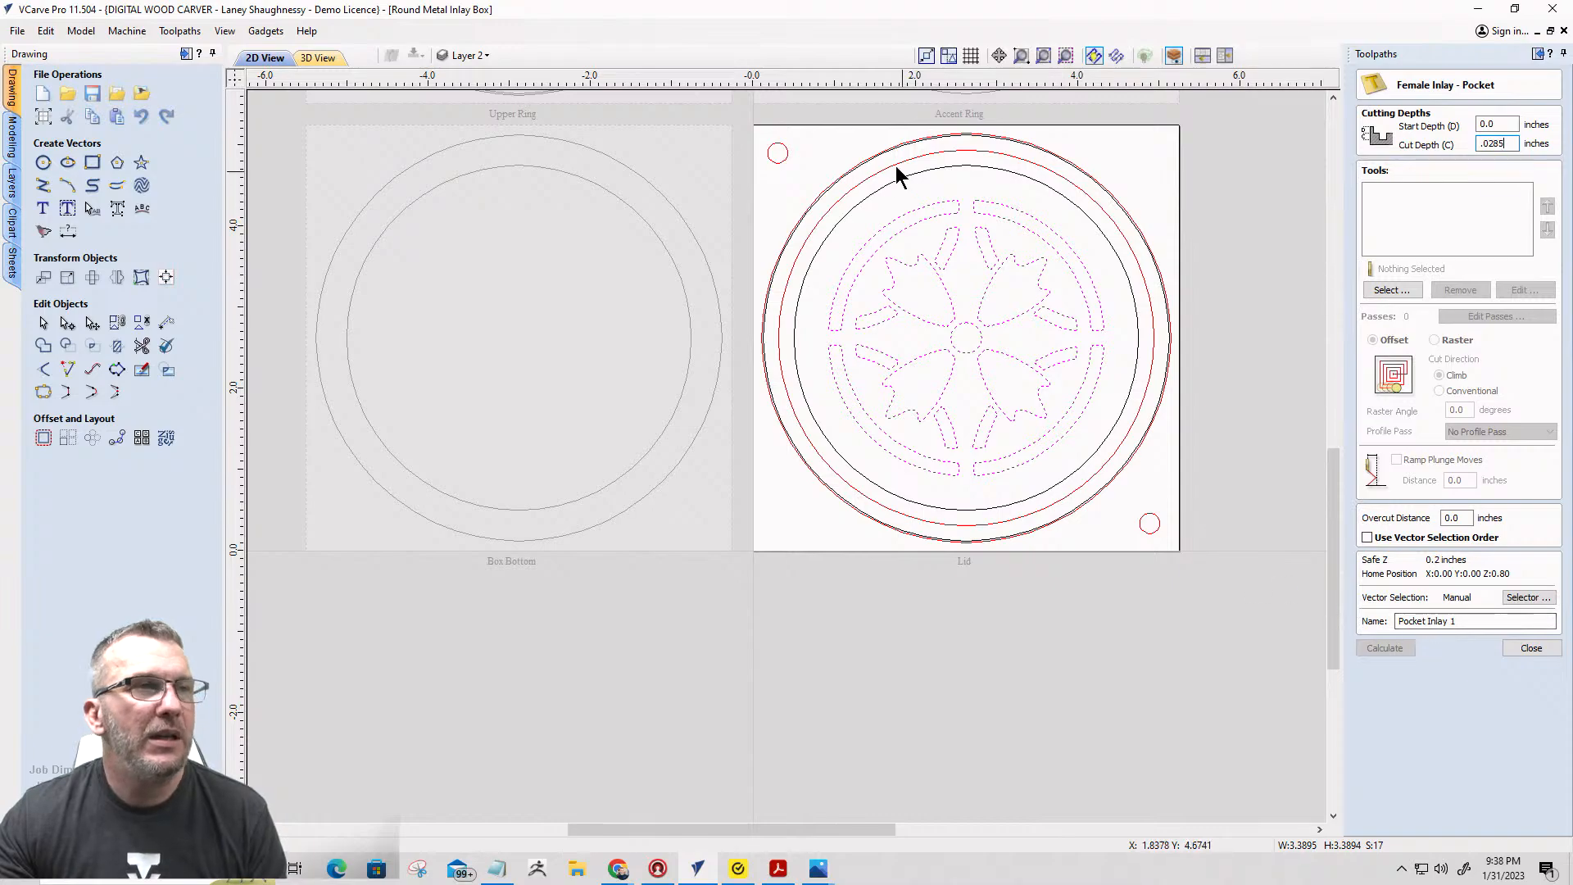
Assign the End Mill (0.0625 inches) from the tool database to the female pocket inlay toolpath.
click(1392, 290)
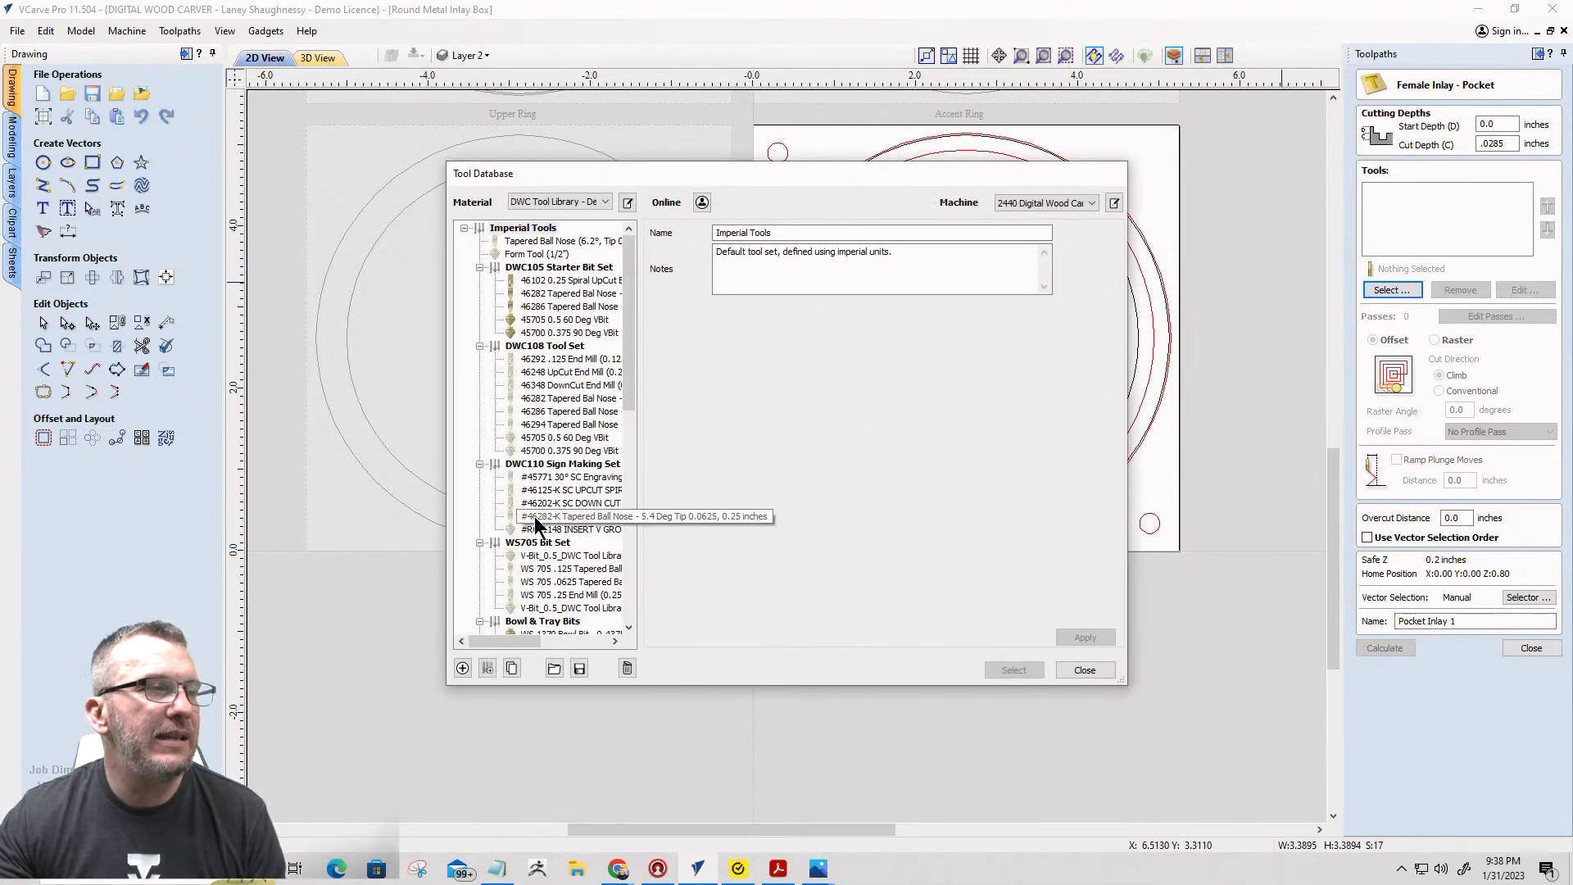
scroll(534, 516, down, 3)
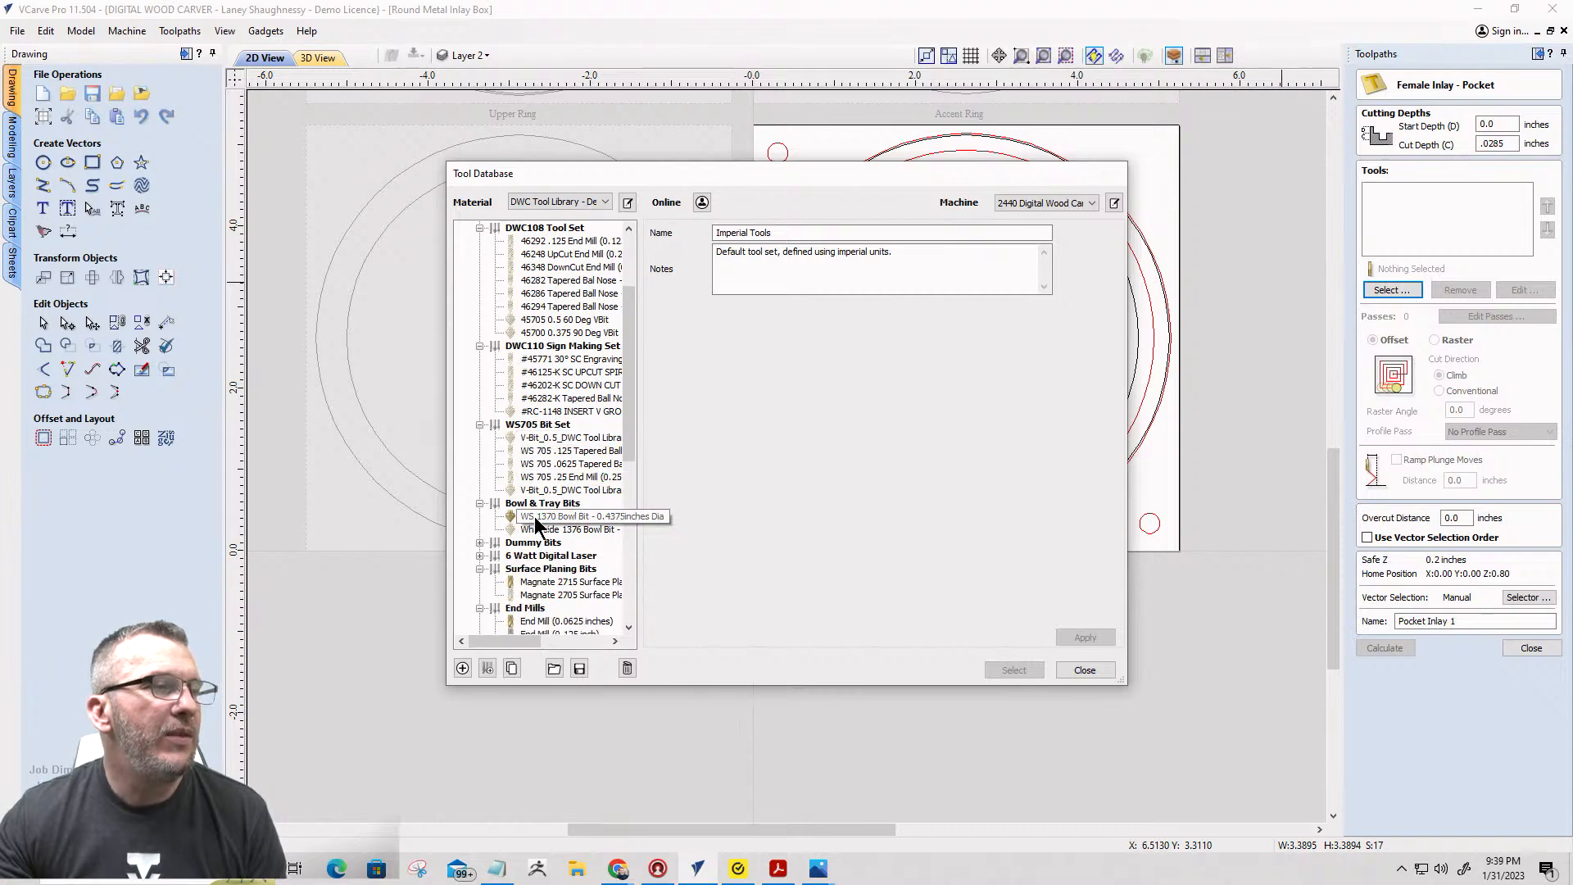
scroll(534, 516, down, 1)
click(567, 582)
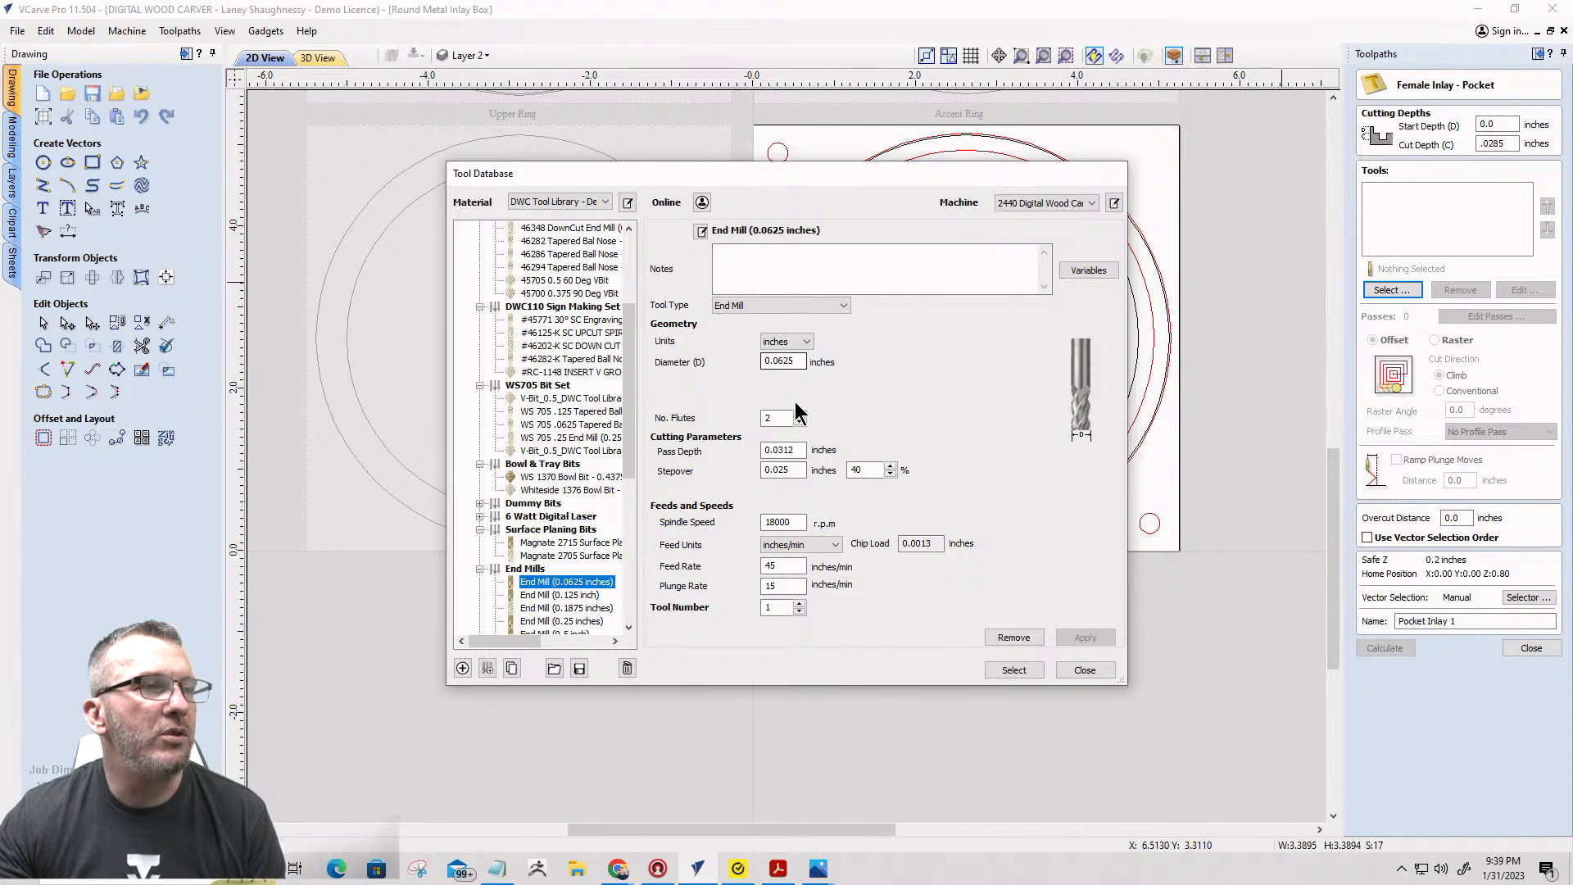
drag(797, 453, 722, 457)
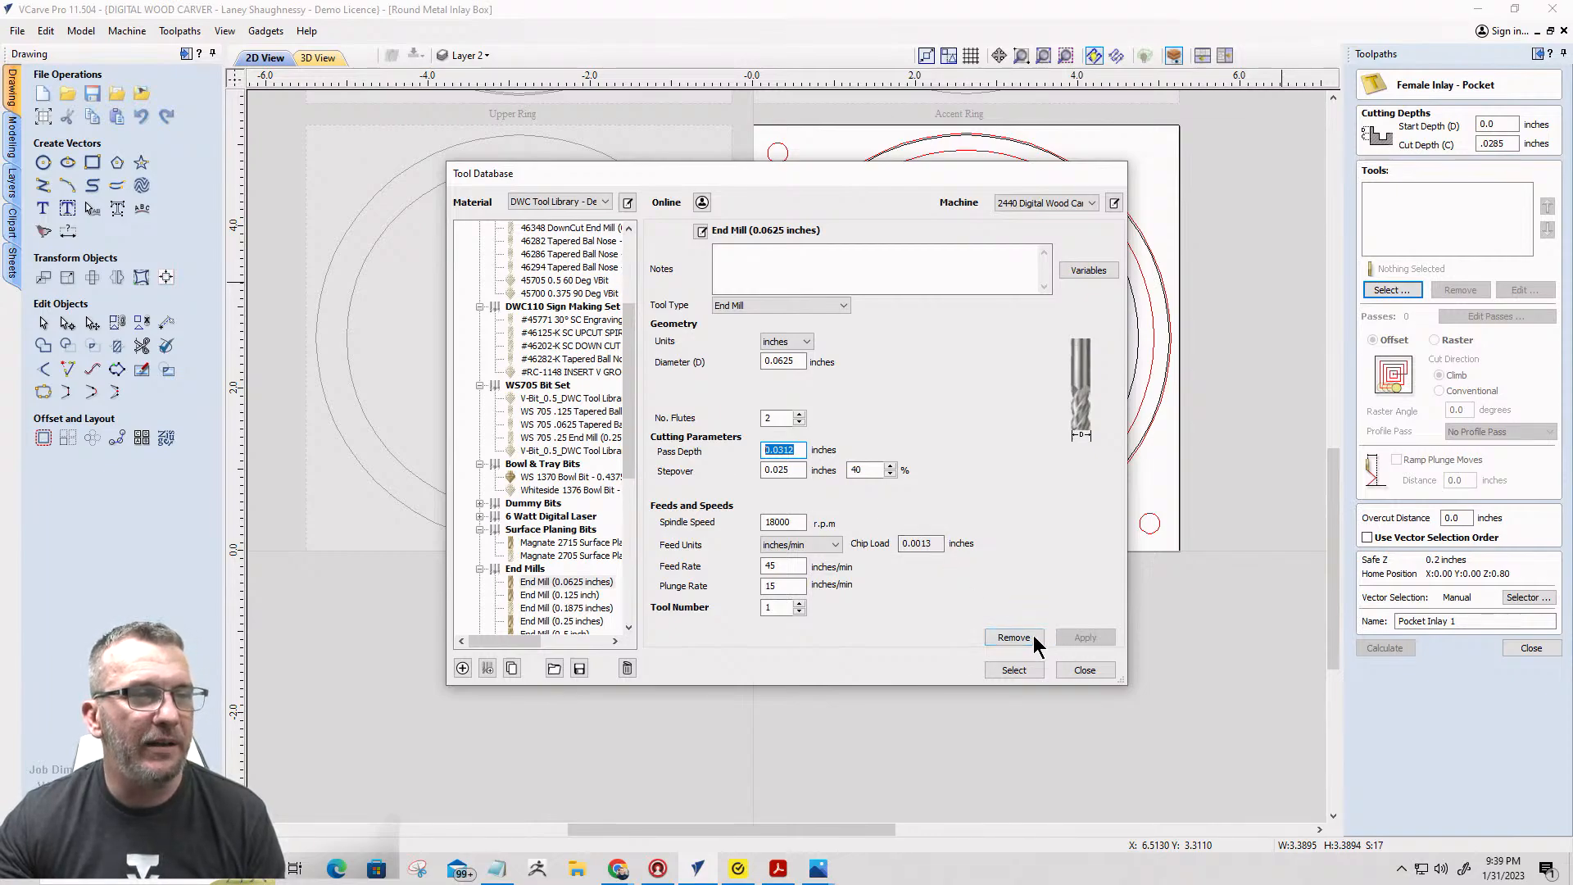
click(1001, 668)
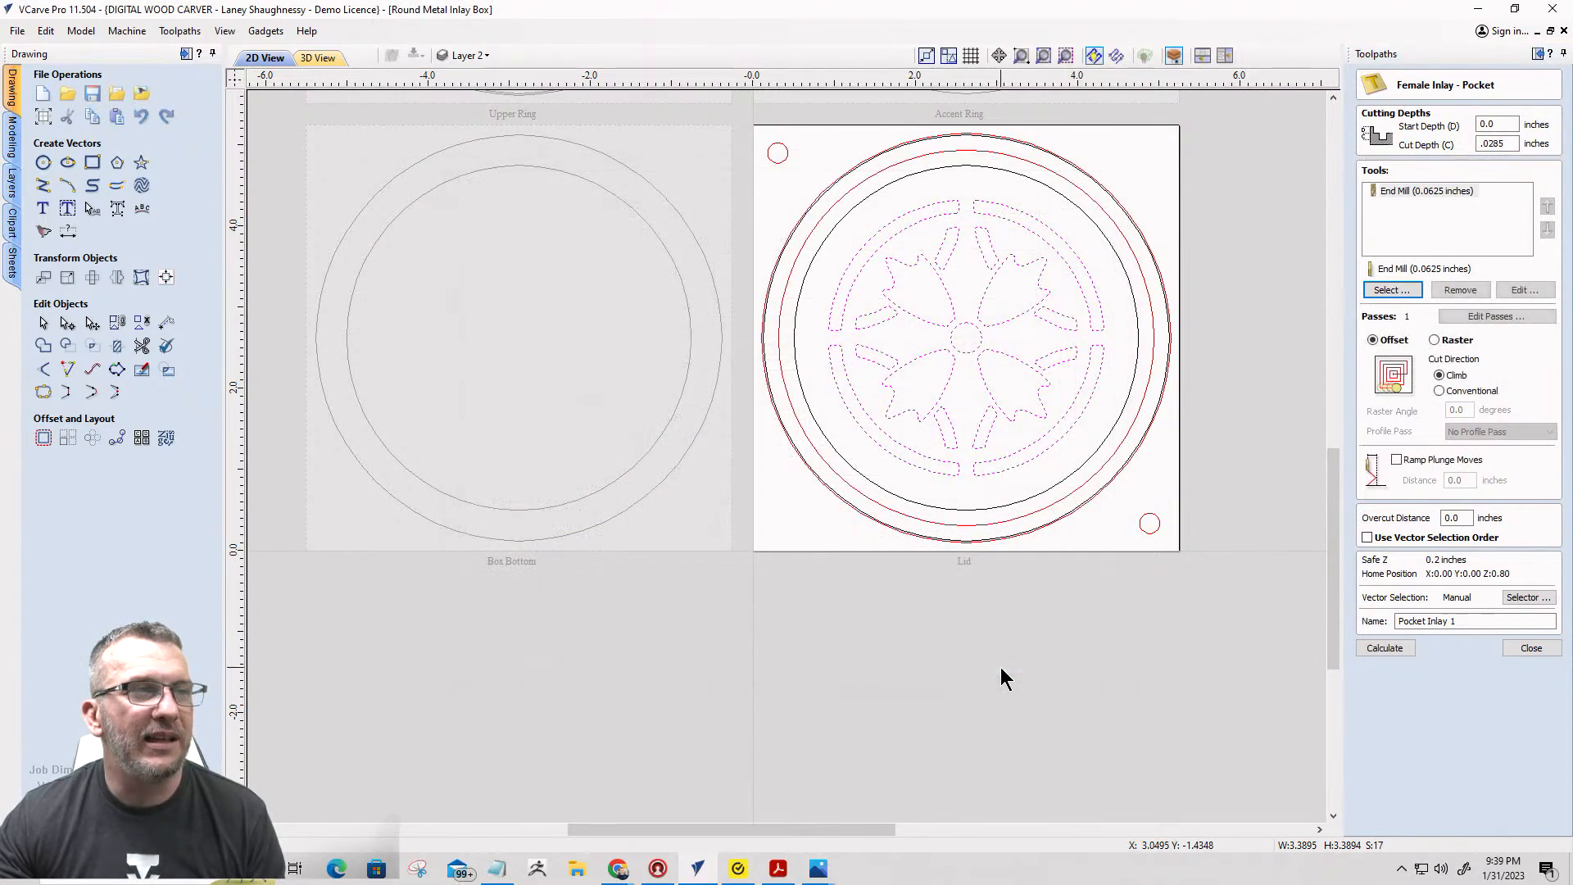
Edit the toolpath's end mill to a pass depth of .02 inches, feed rate of 35 inches/min and plunge rate of 7 inches/min.
click(1520, 292)
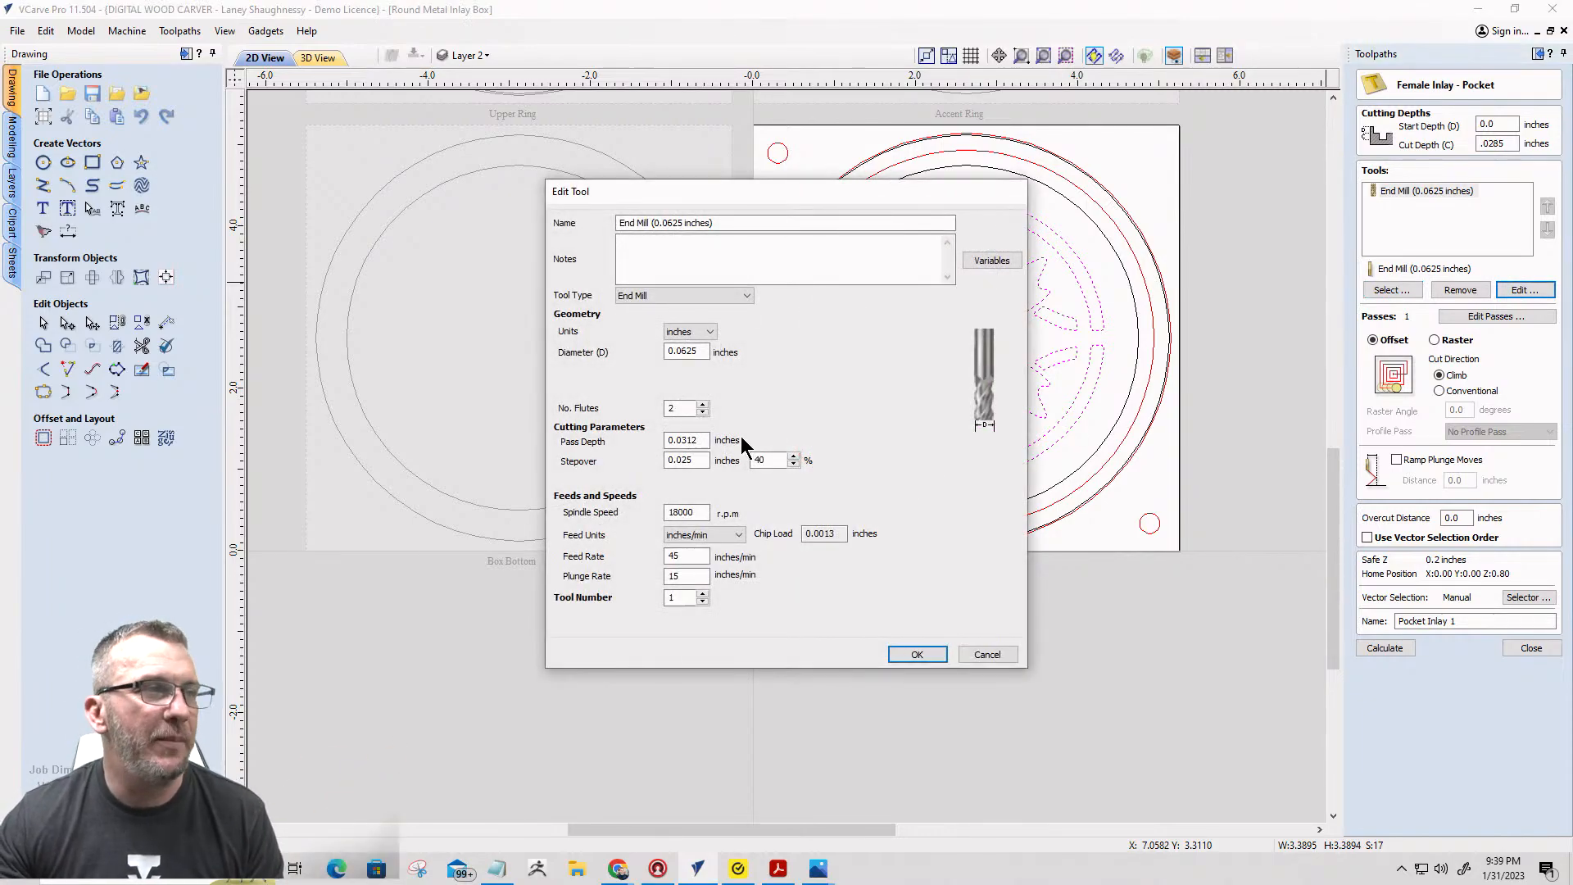
drag(701, 440, 643, 446)
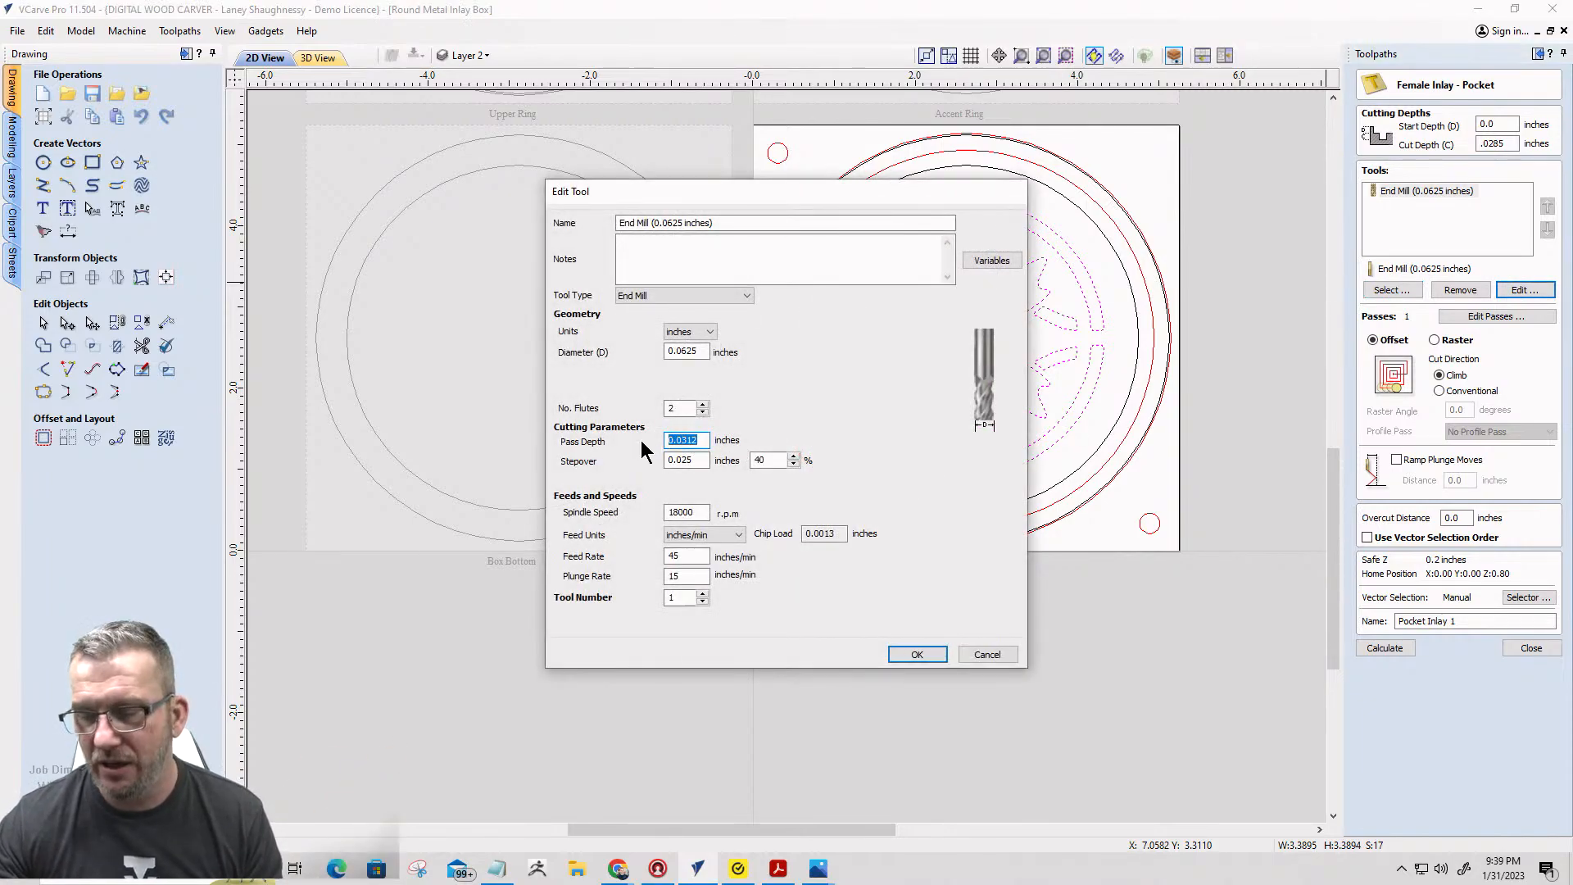
text(.02)
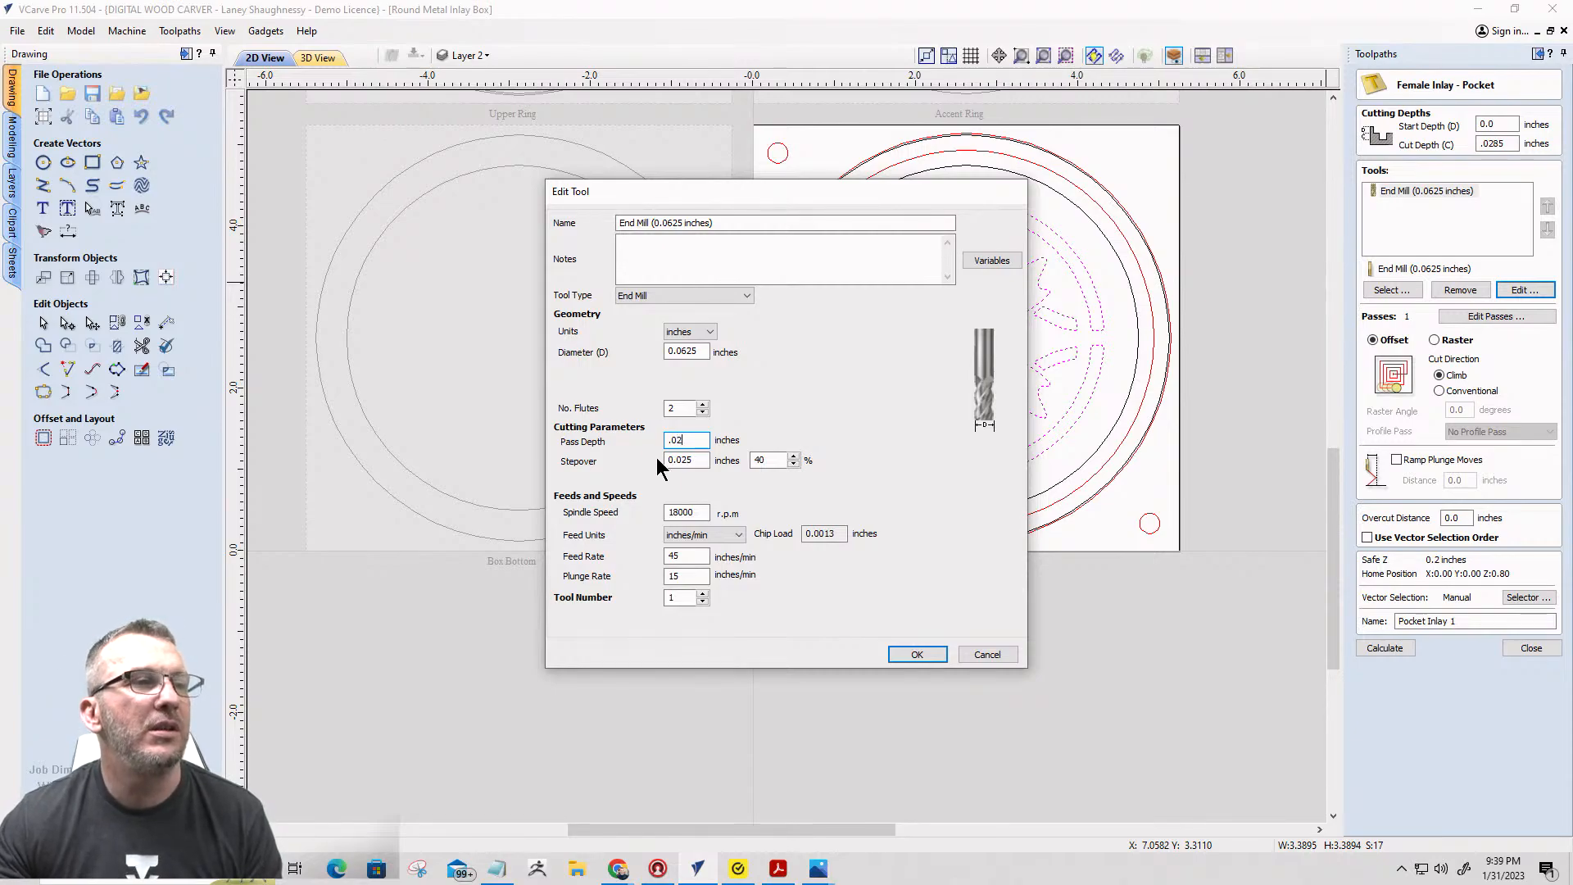
drag(698, 514, 665, 557)
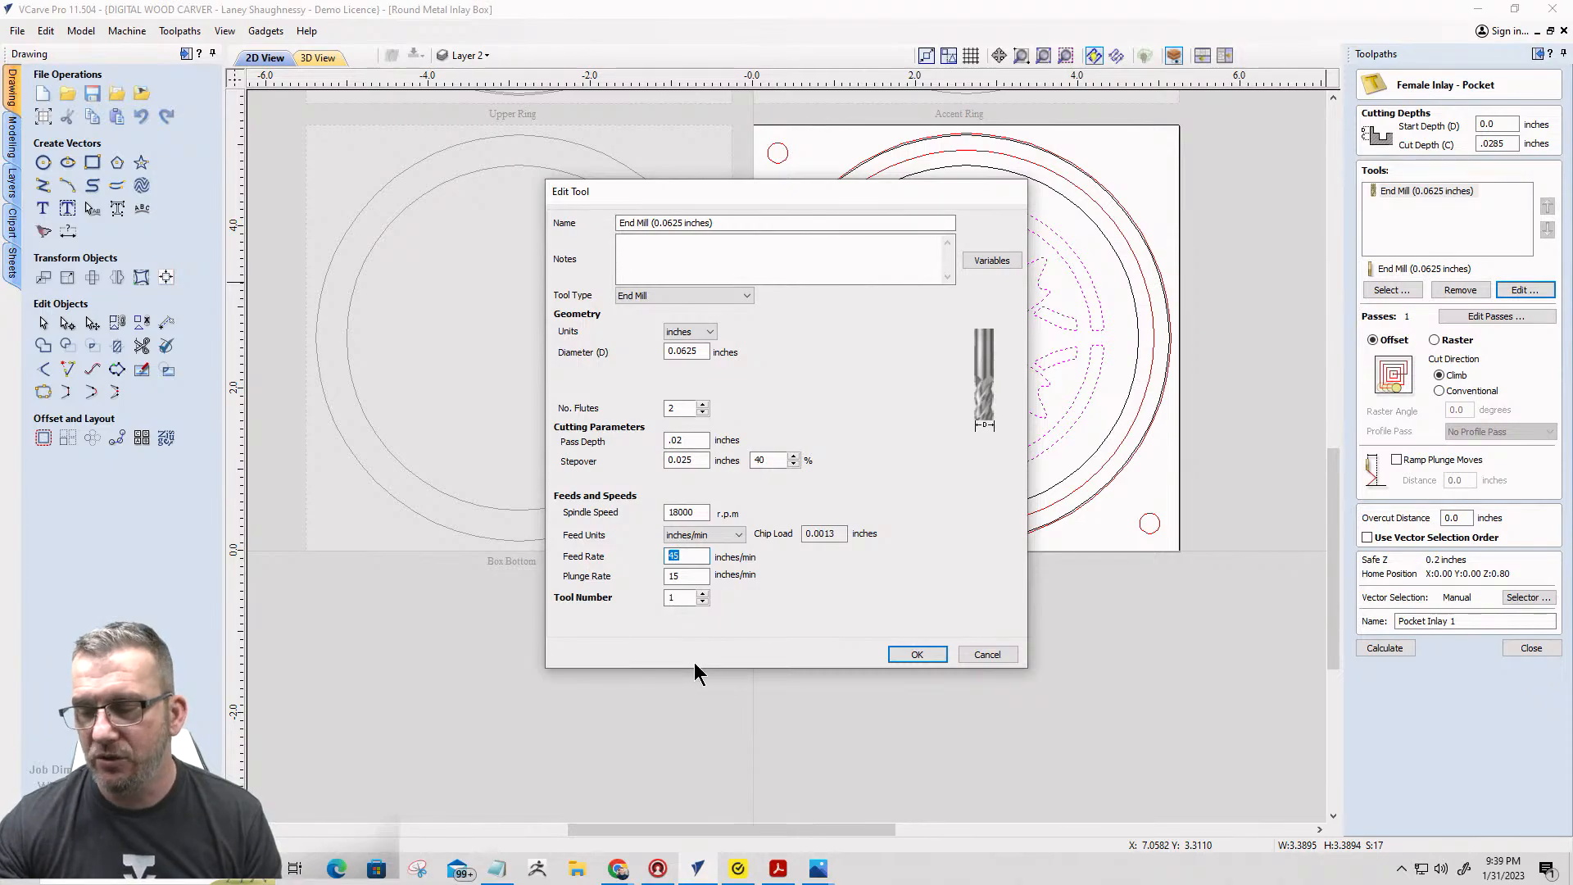
text(35)
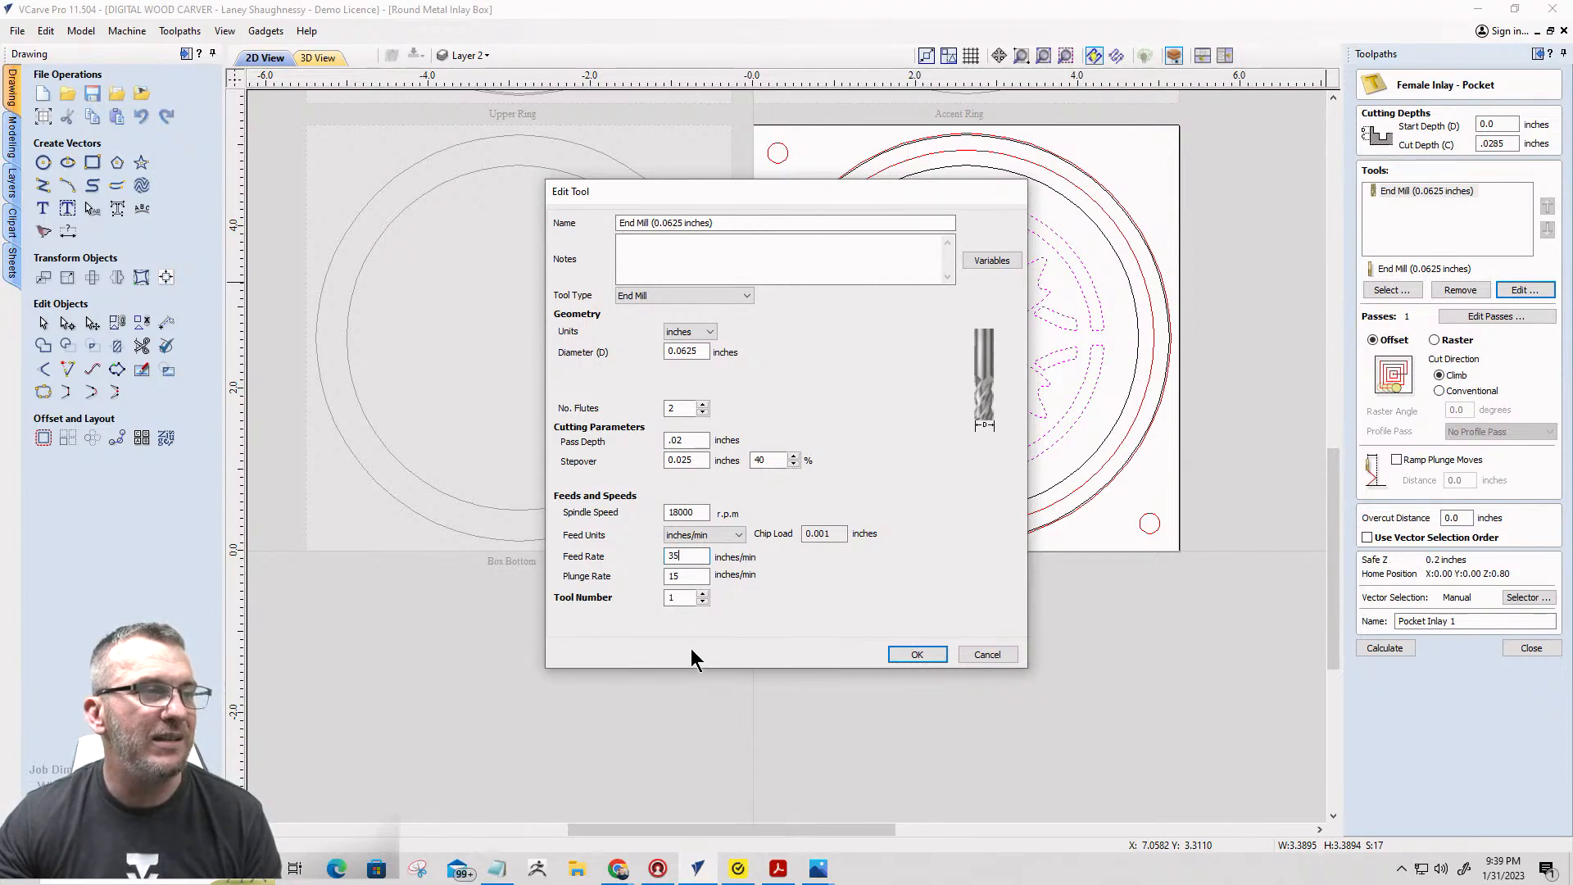
drag(690, 579, 666, 576)
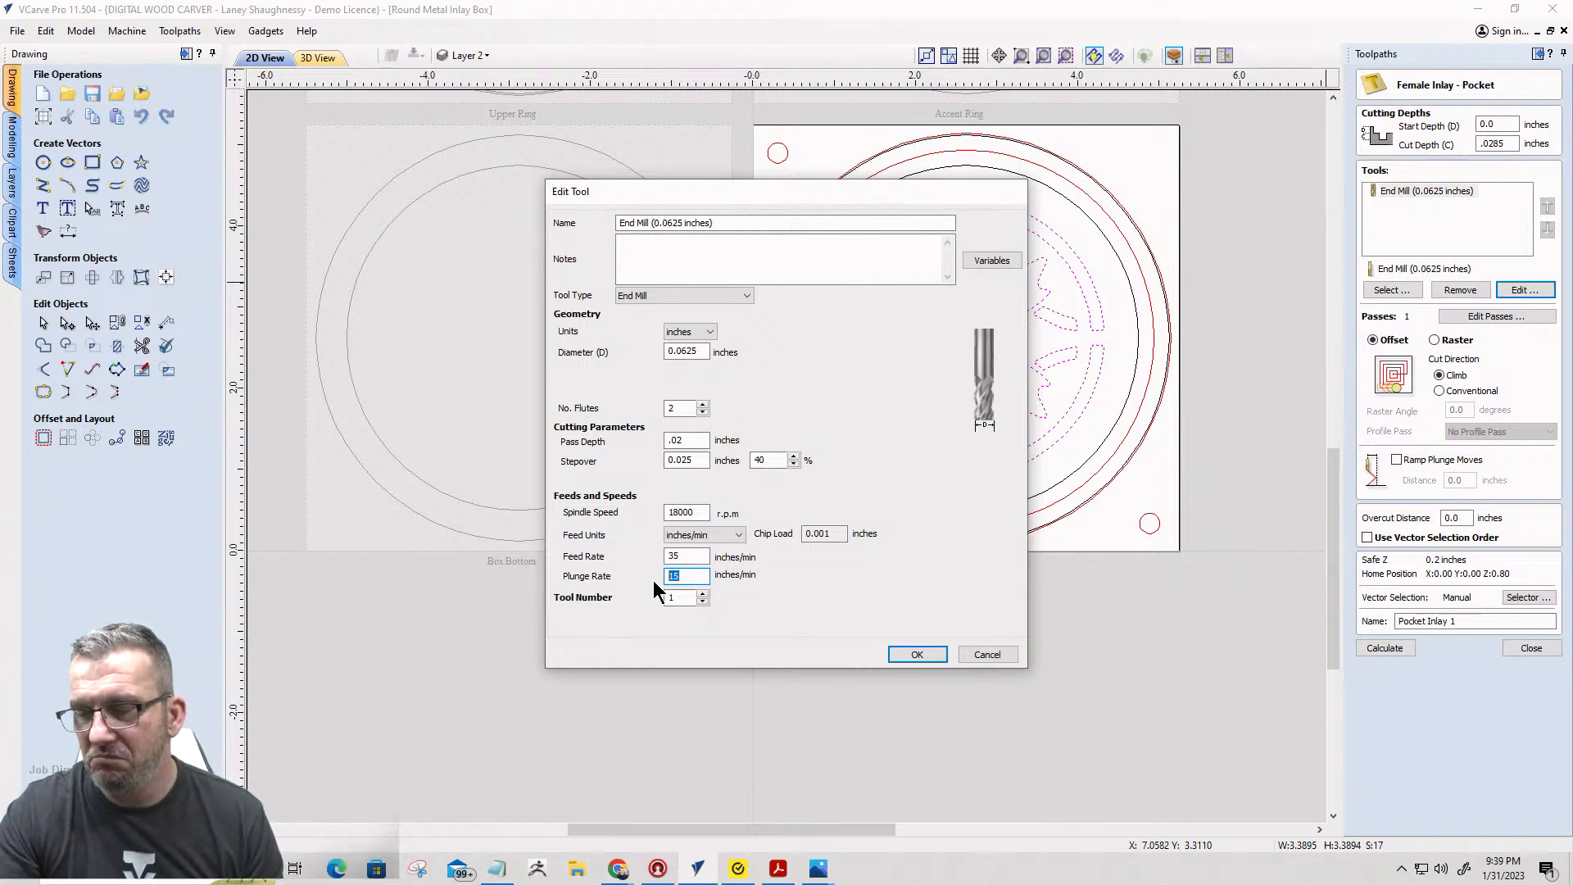
text(7)
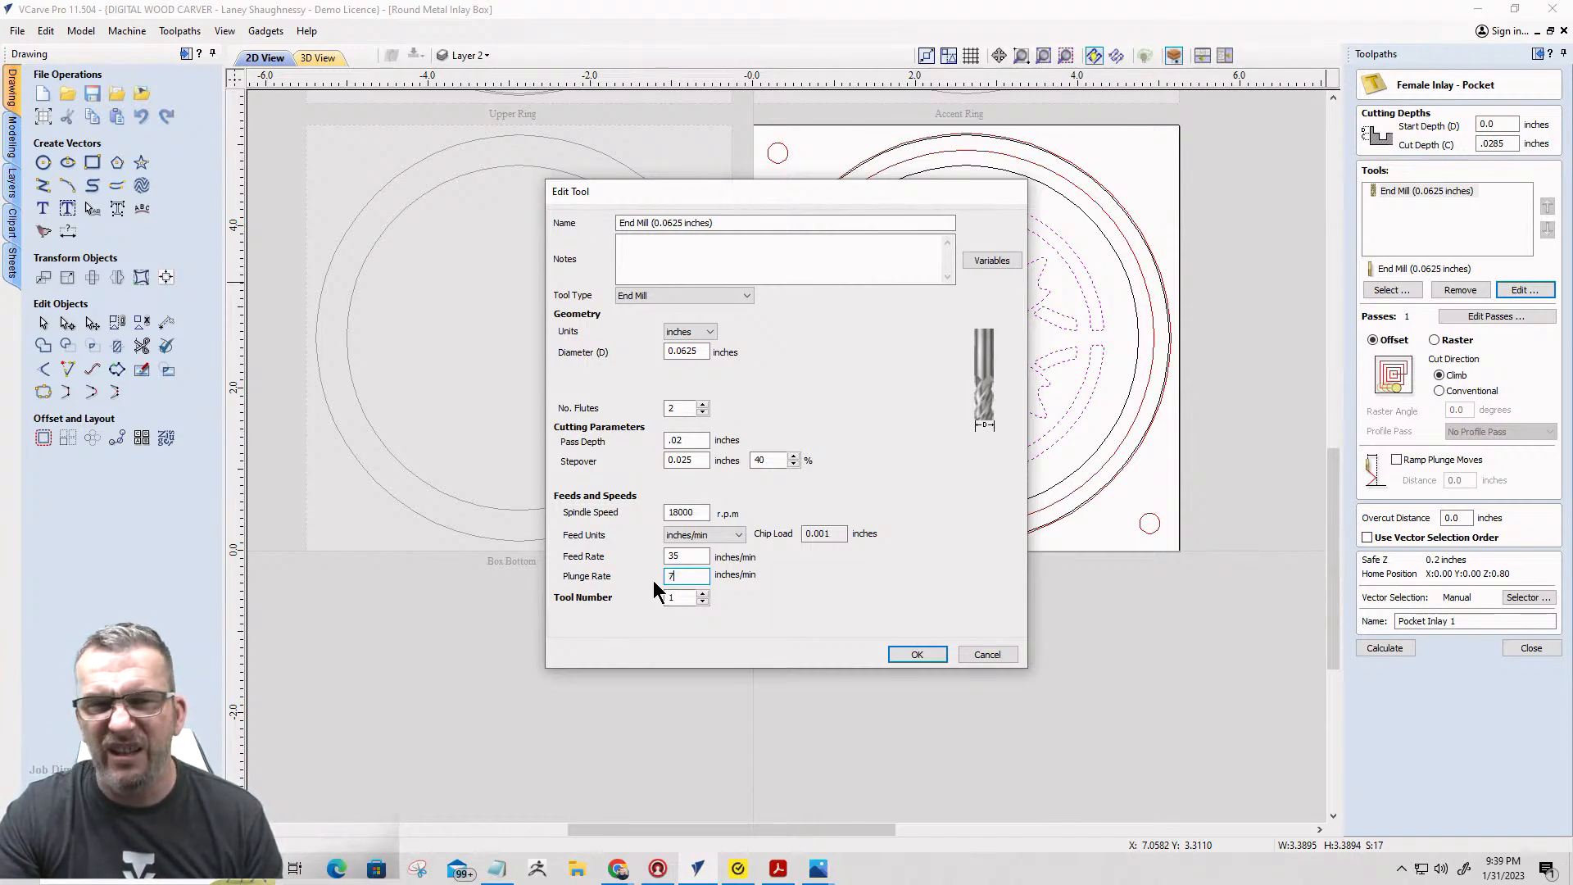
click(916, 654)
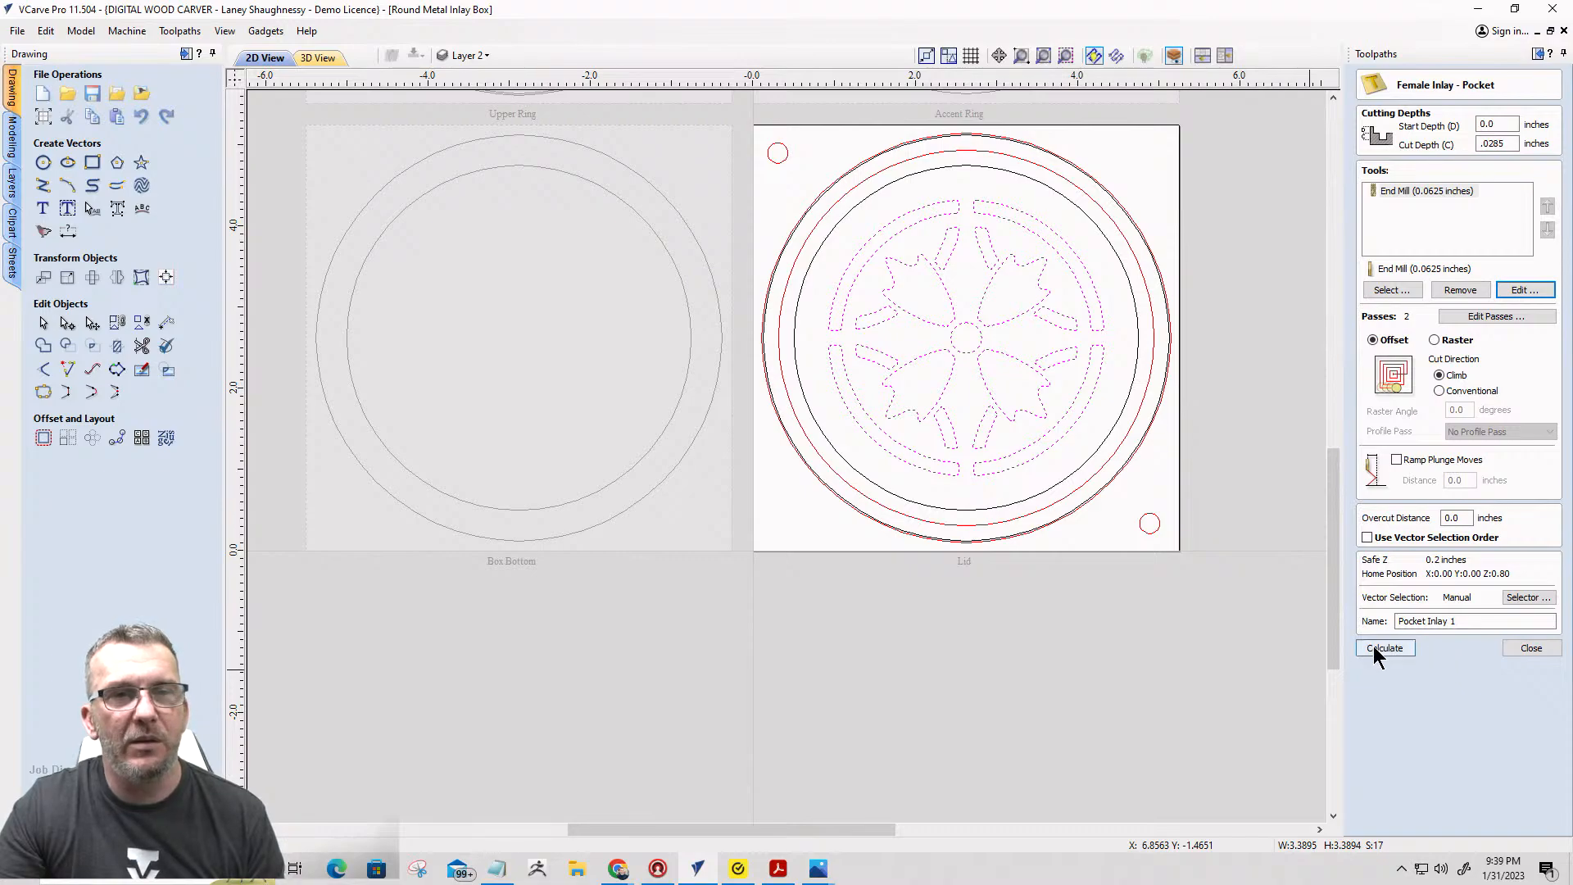
Name the toolpath "Pocket Inlay 1_0.0625OFlute" and calculate it.
click(1467, 621)
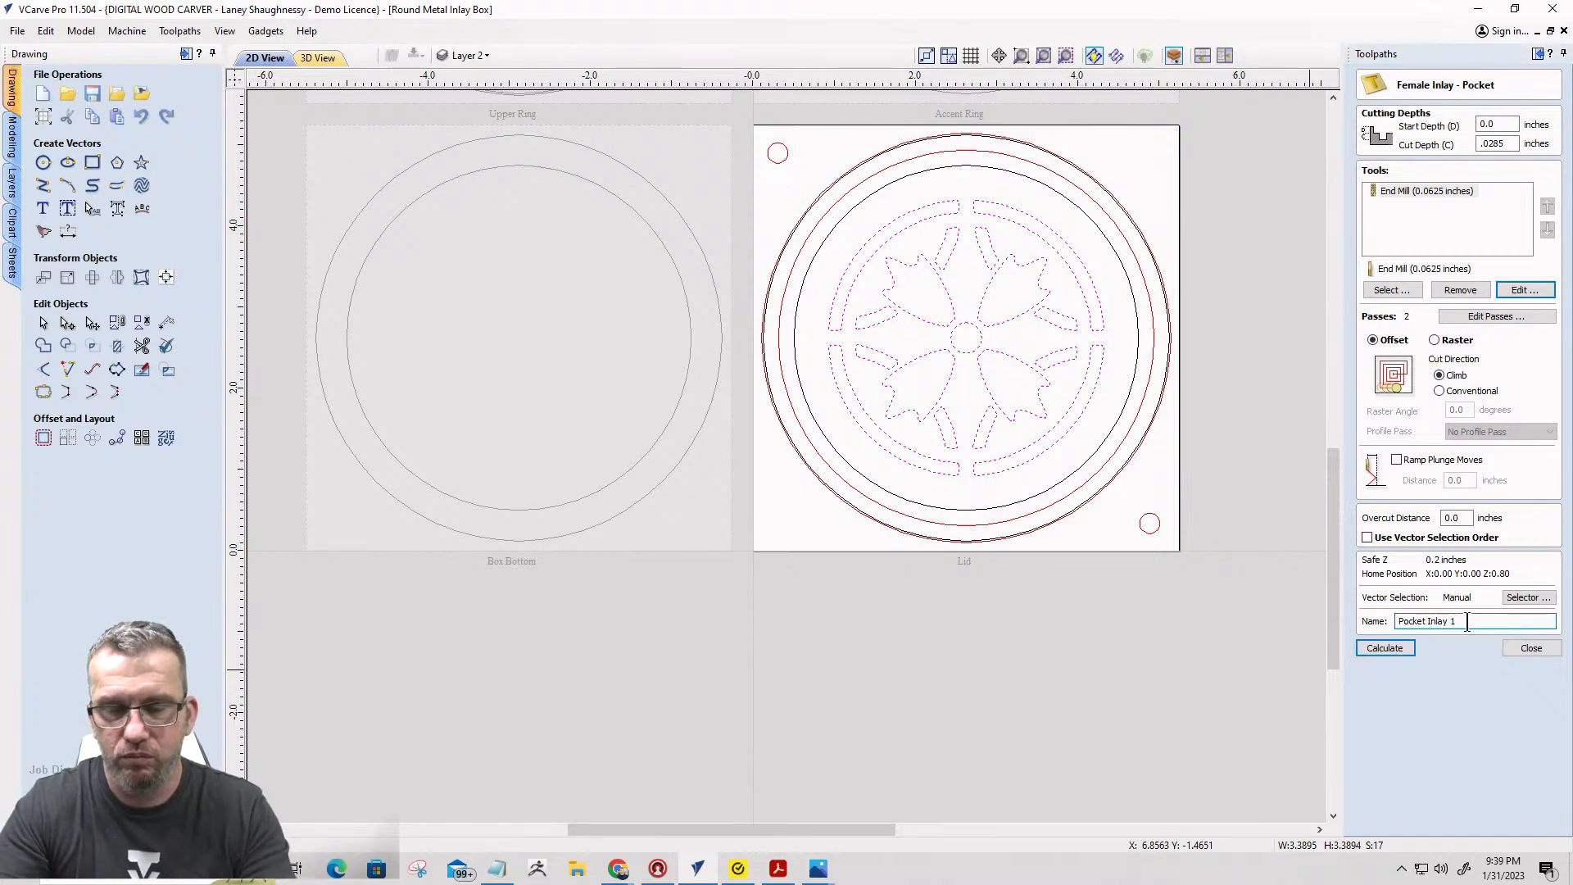
text(>)
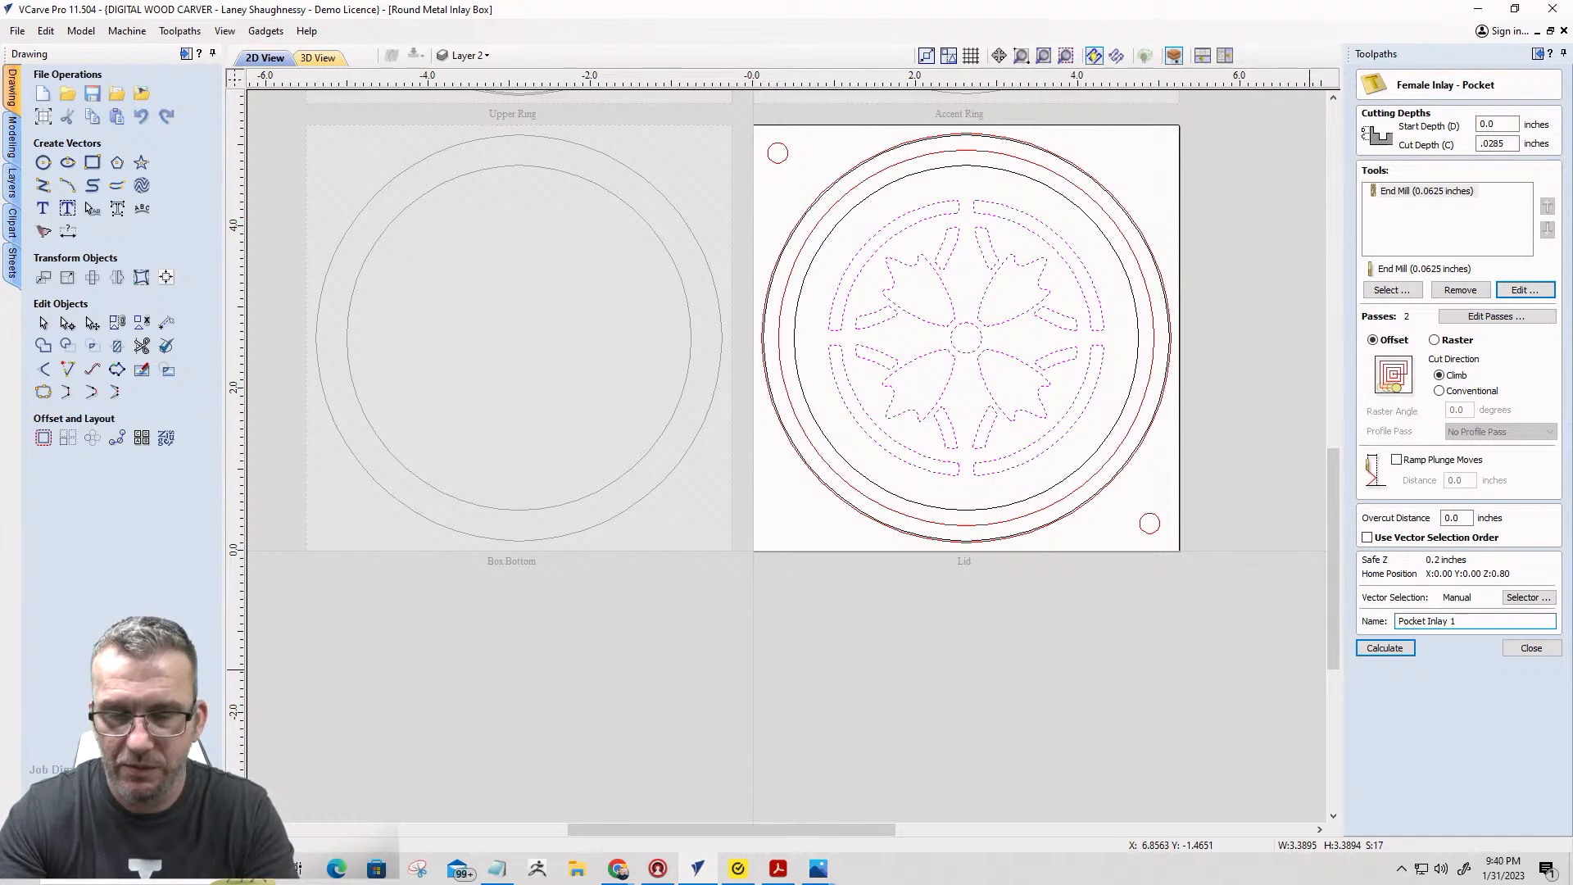
text(0.0)
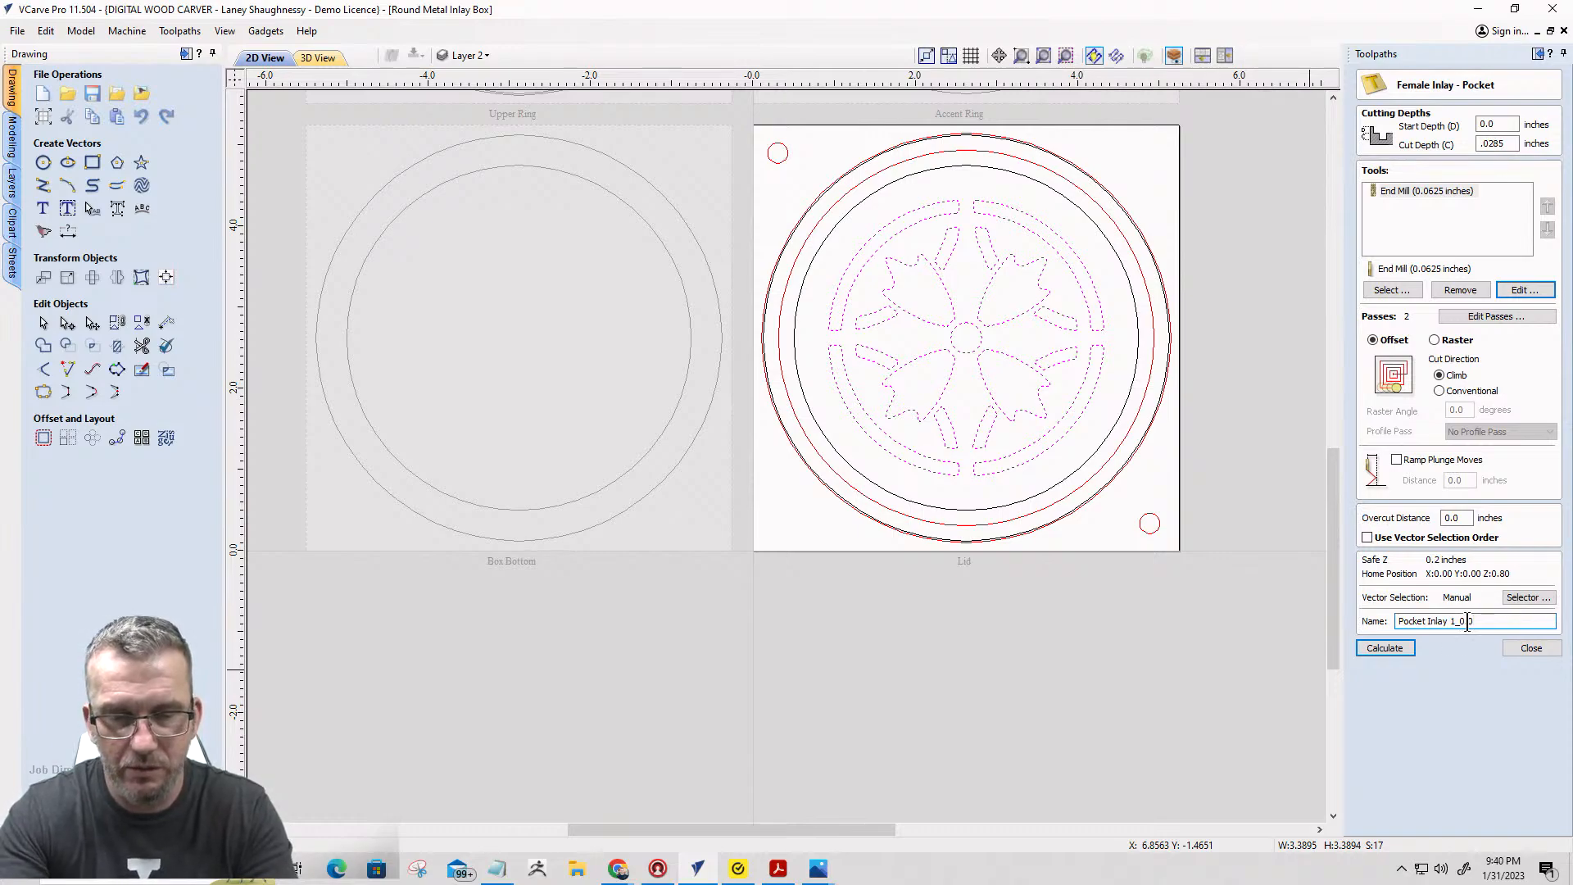
text(625)
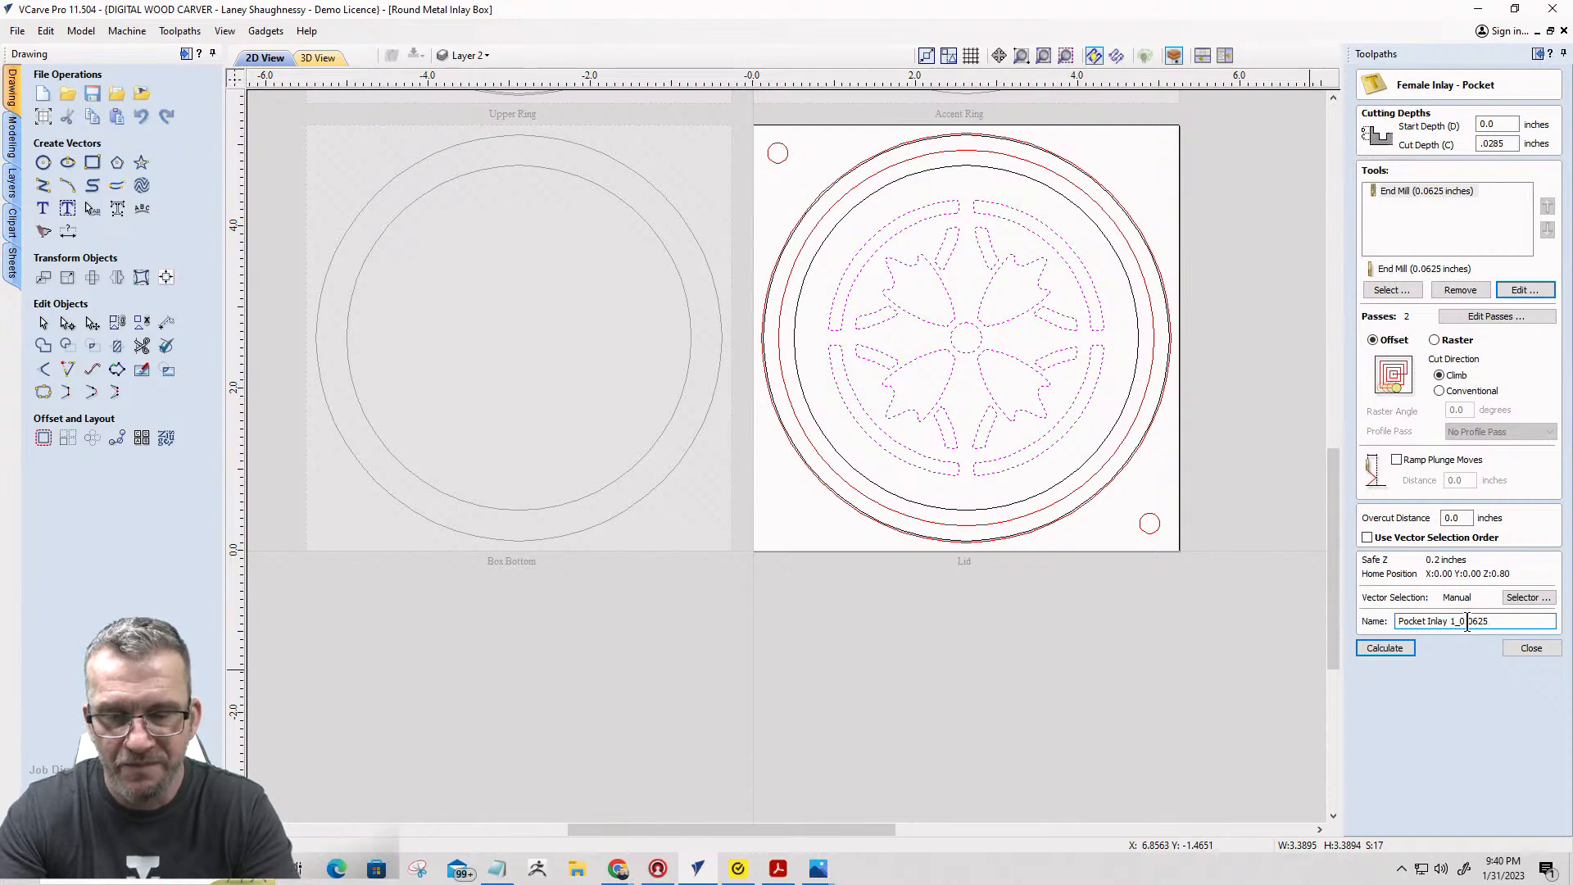
text(OFLutte)
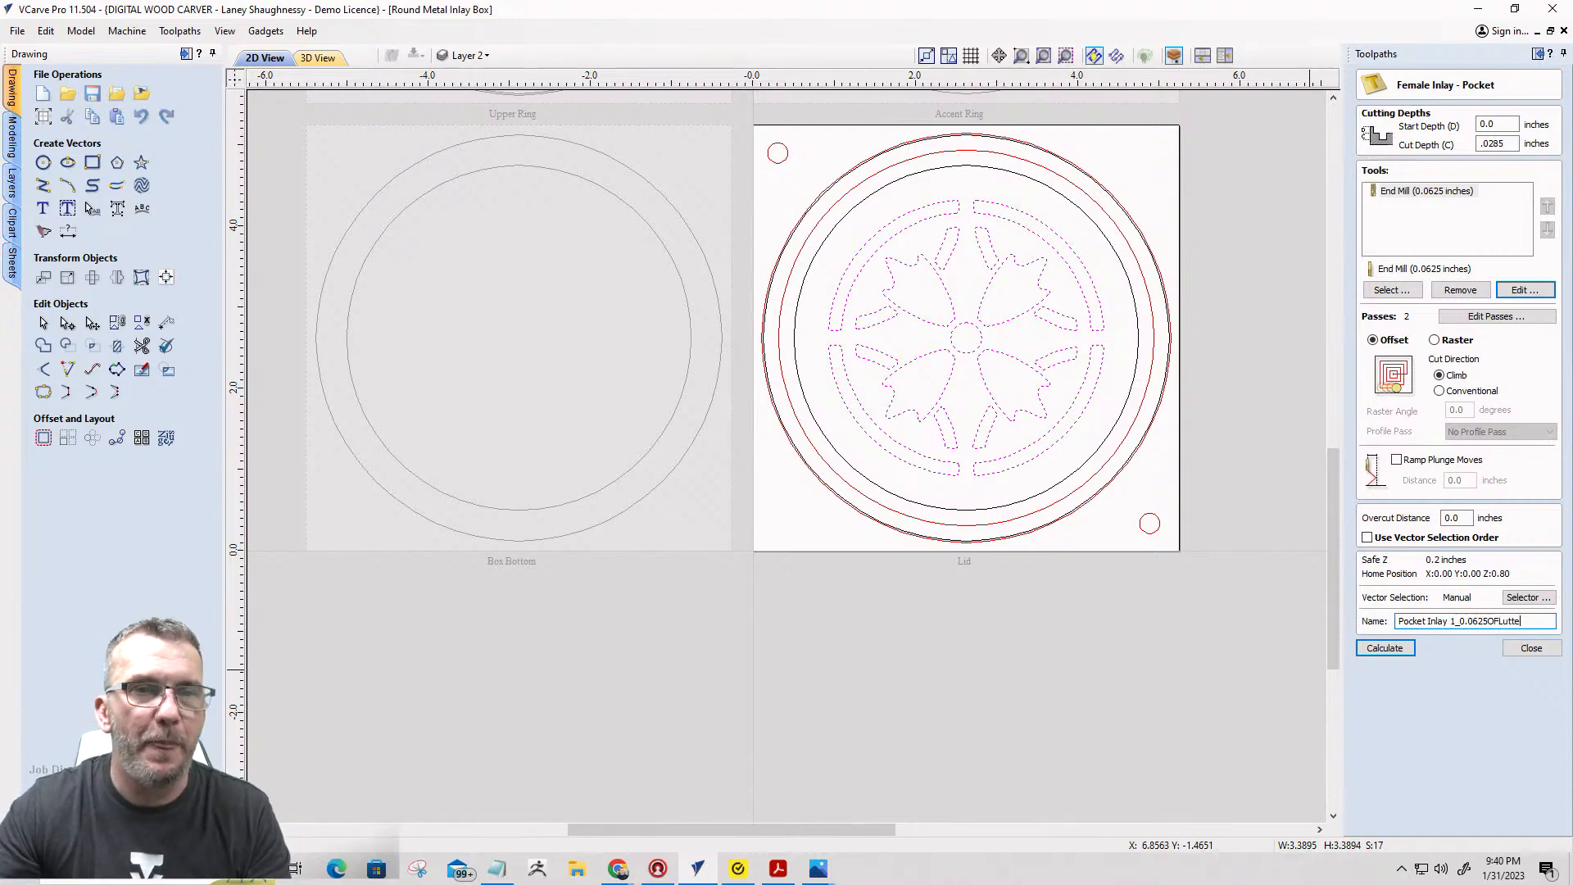
key(BackSpace)
key(BackSpace)
key(BackSpace)
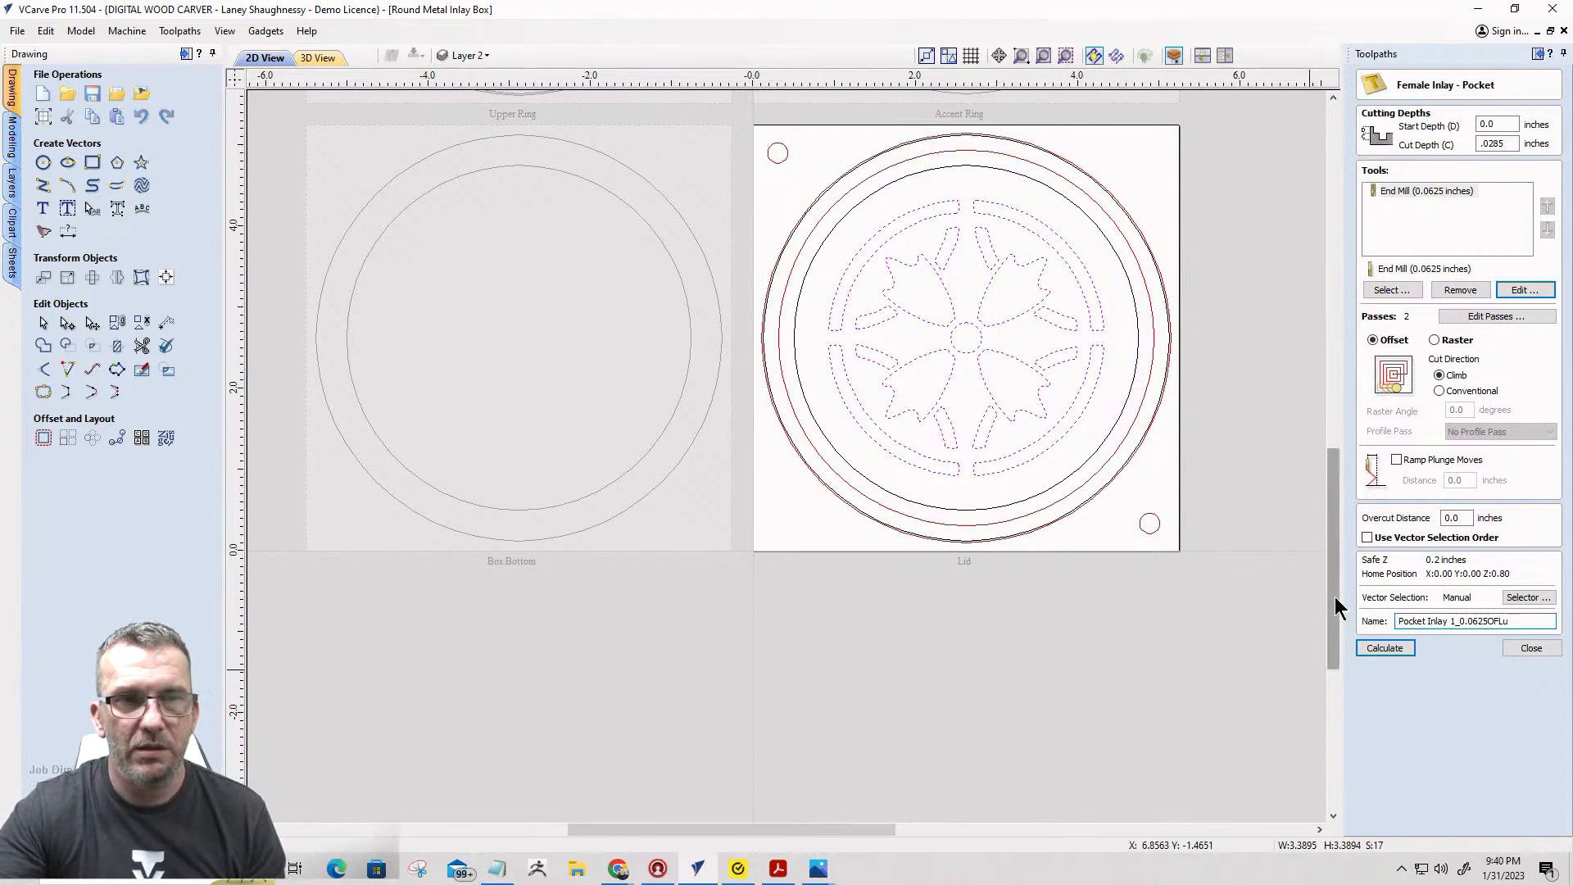
key(BackSpace)
key(BackSpace)
key(BackSpace)
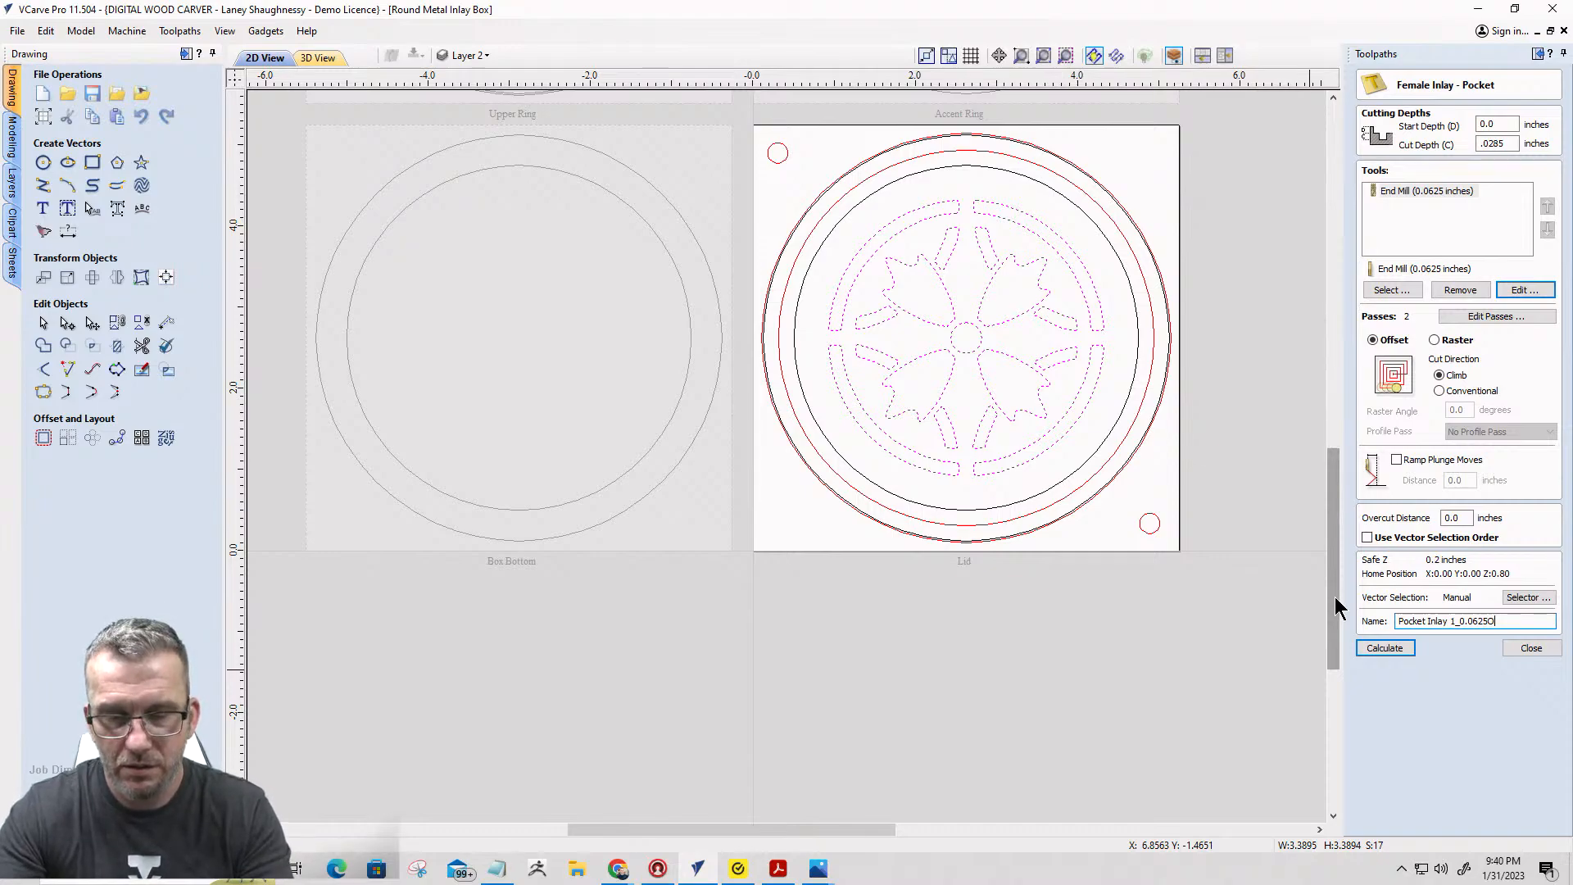
text(Flutew)
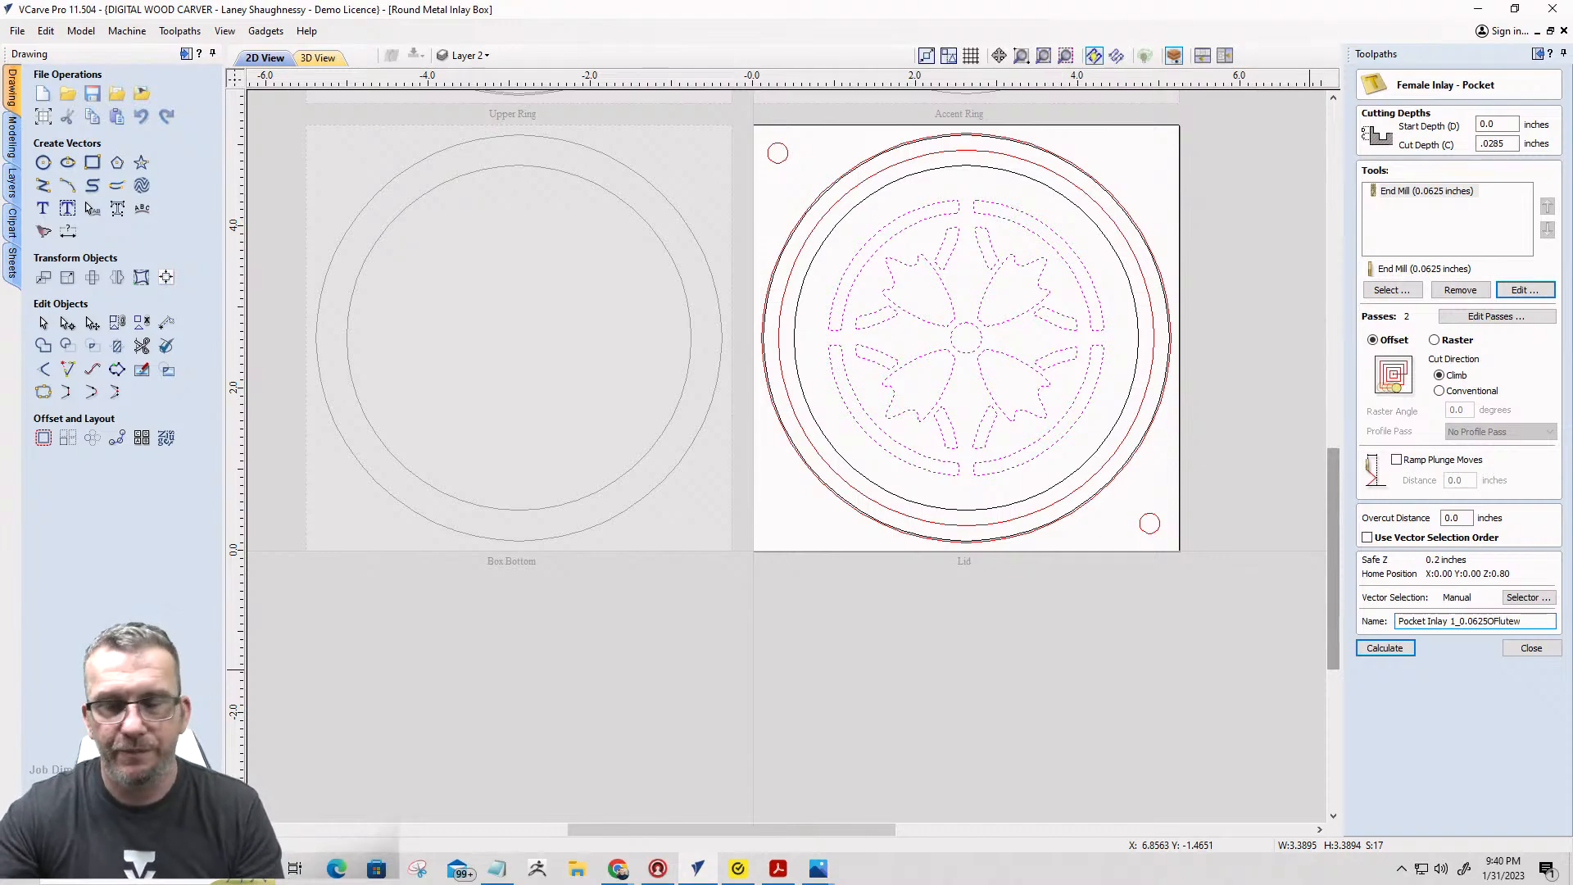
click(1368, 648)
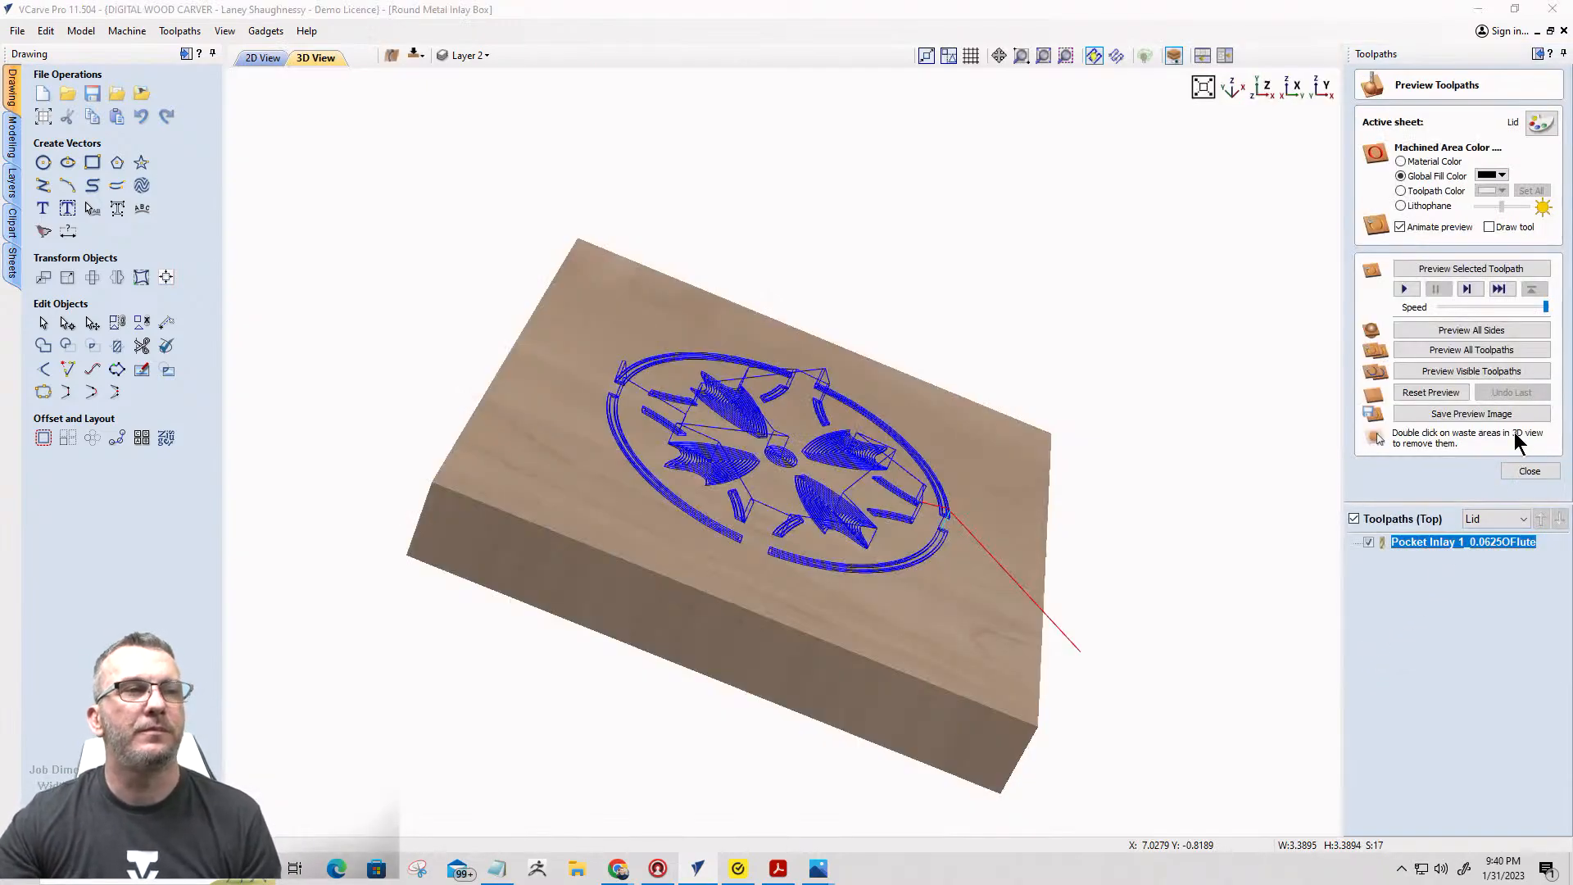
Preview the visible toolpaths on the Lid and show the machined areas in the material color.
click(1471, 373)
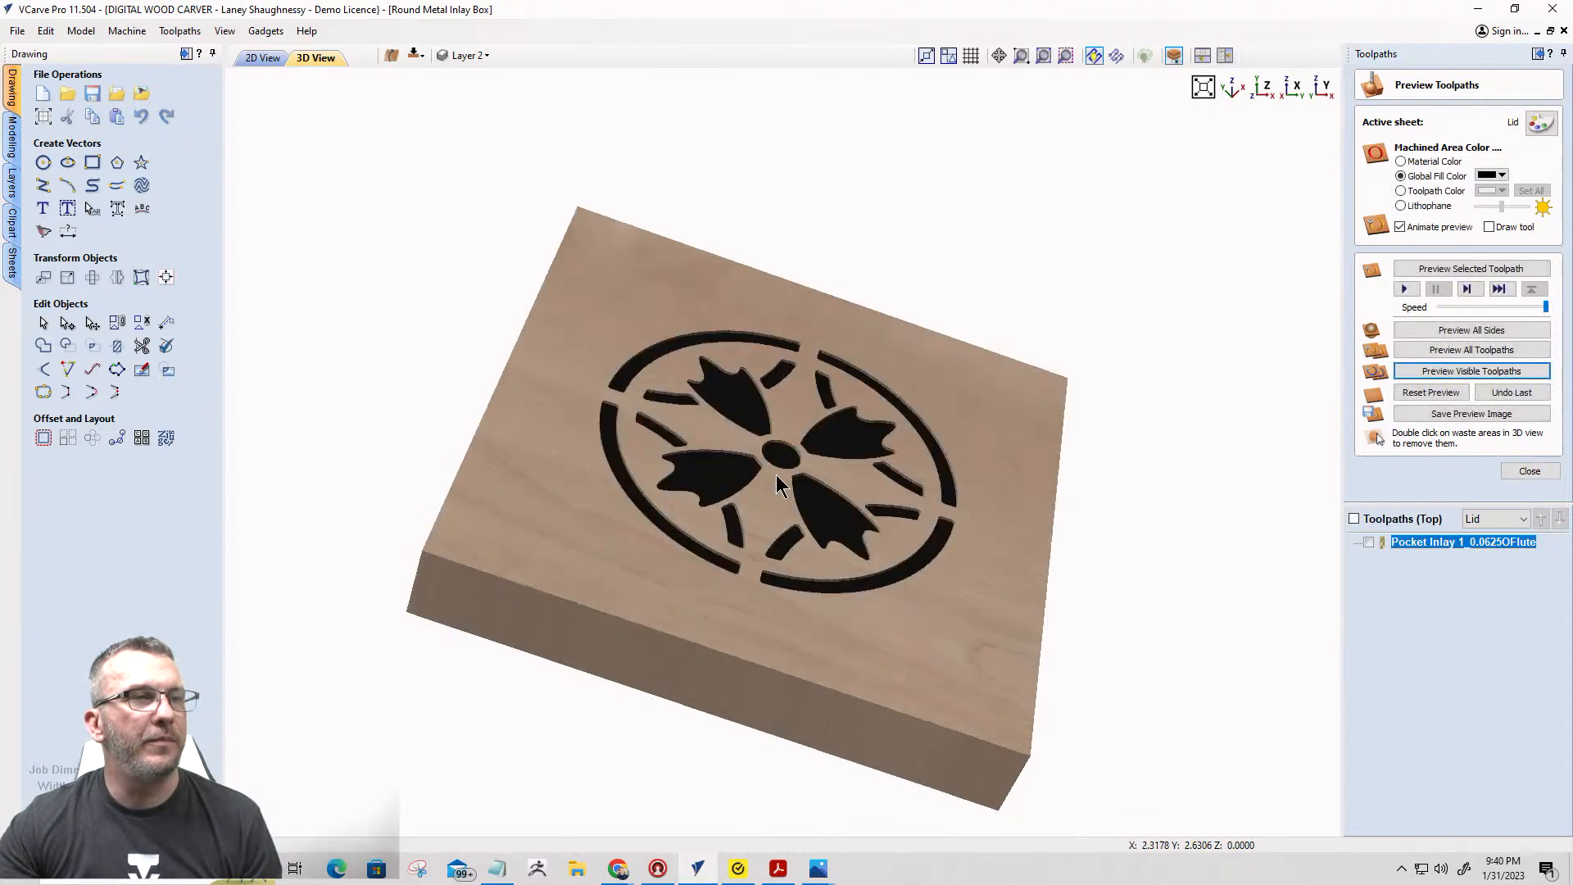
scroll(852, 466, up, 1)
click(1400, 161)
scroll(930, 487, up, 3)
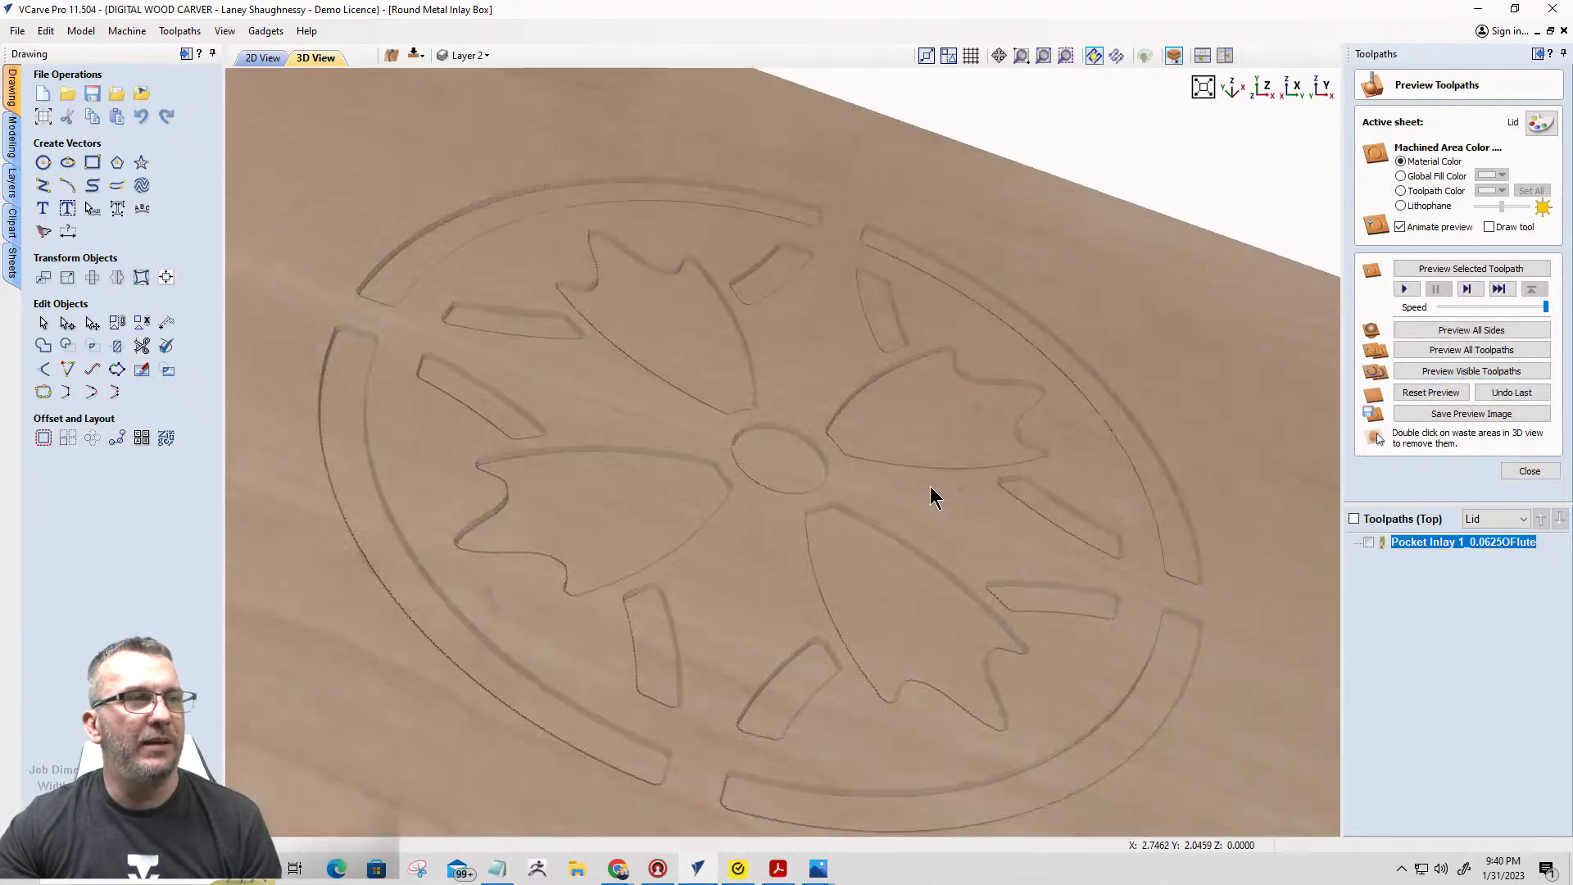
Examine the simulated inlay pockets of the Lid from several angles in 3D, and return to the 2D view.
drag(931, 484, 951, 418)
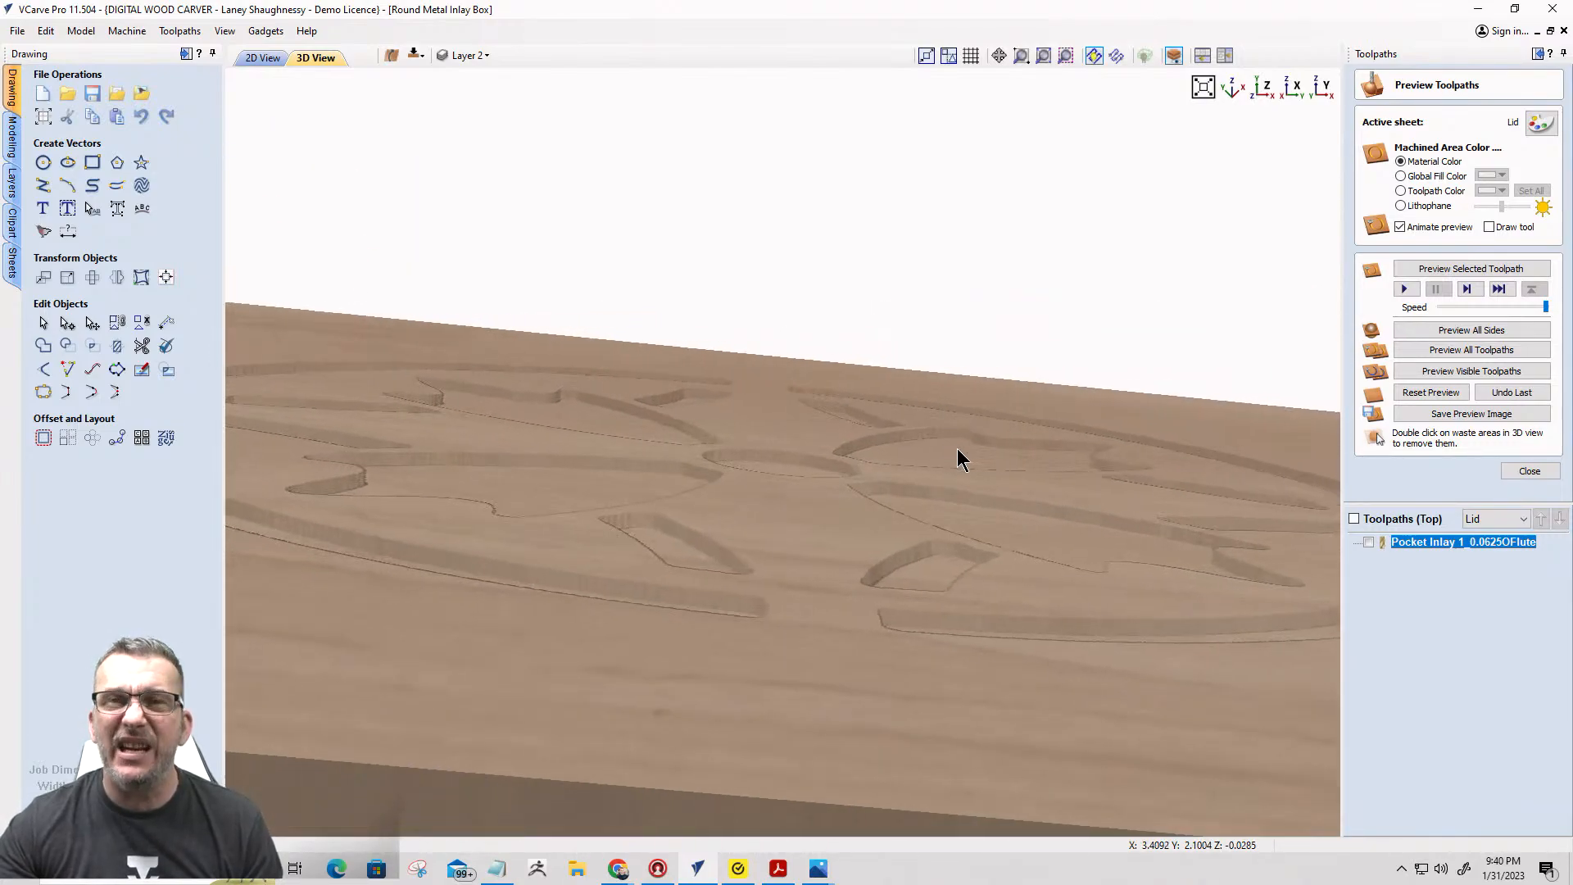
drag(1096, 502, 1110, 471)
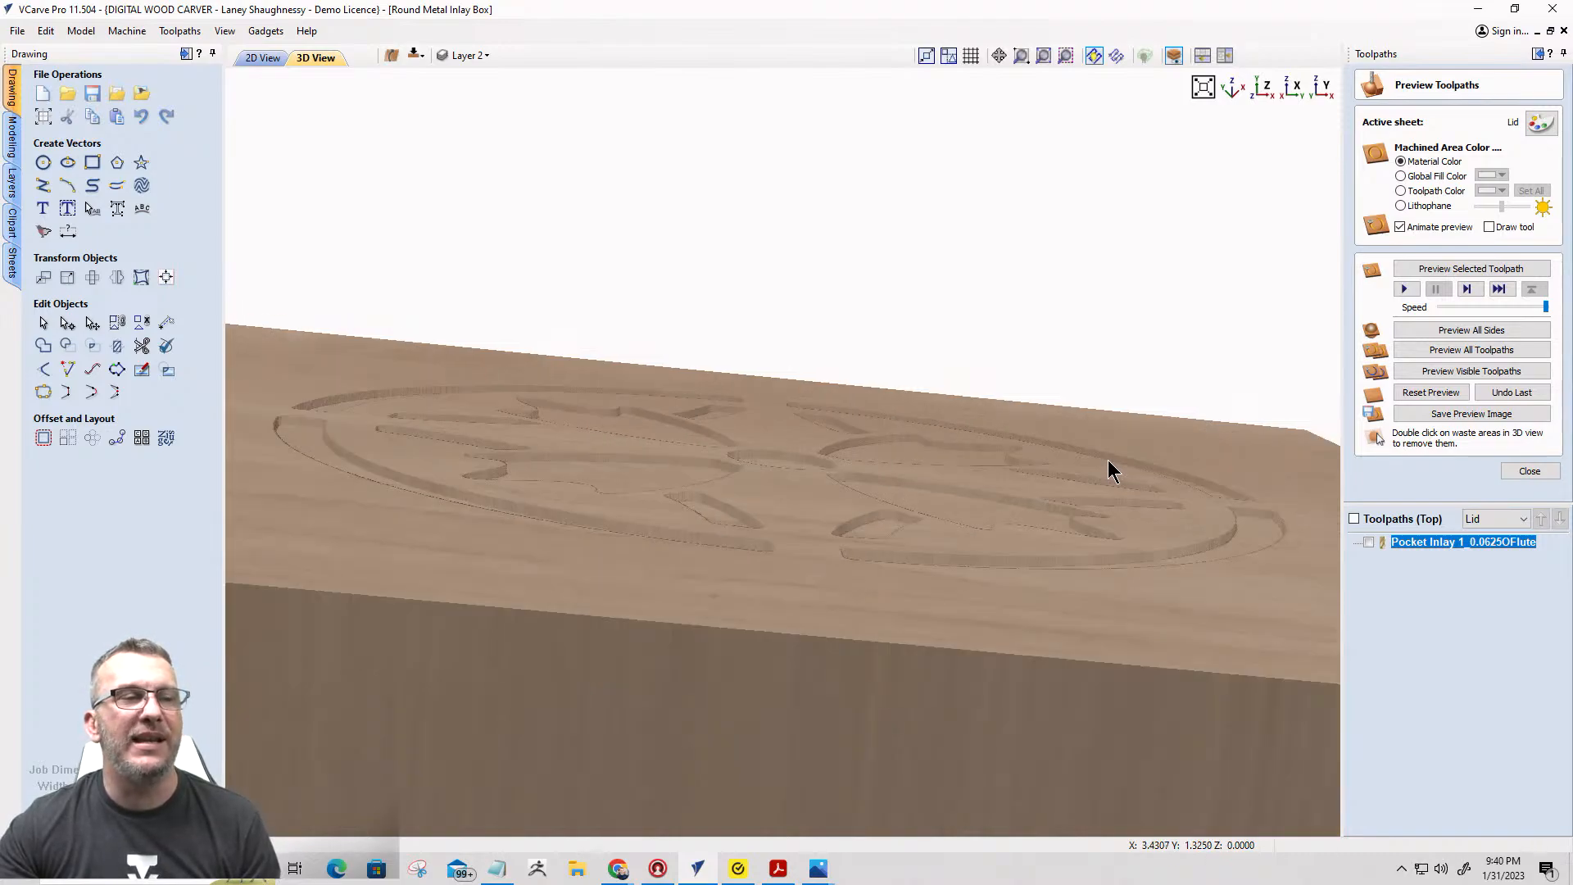
drag(887, 485, 878, 618)
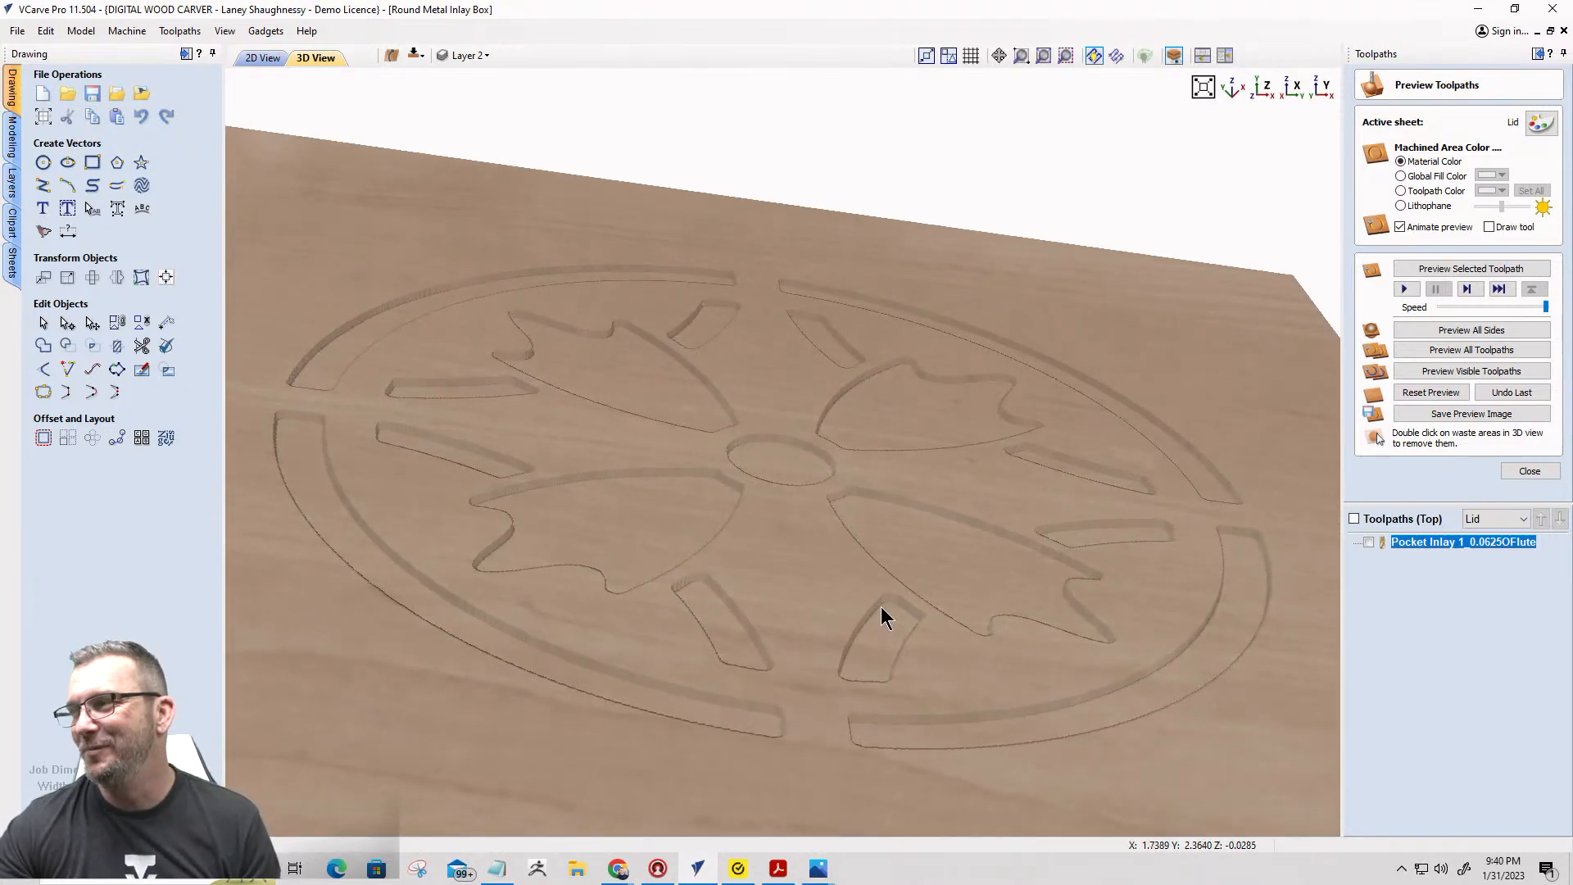
scroll(934, 607, down, 5)
drag(783, 551, 642, 484)
scroll(824, 489, down, 4)
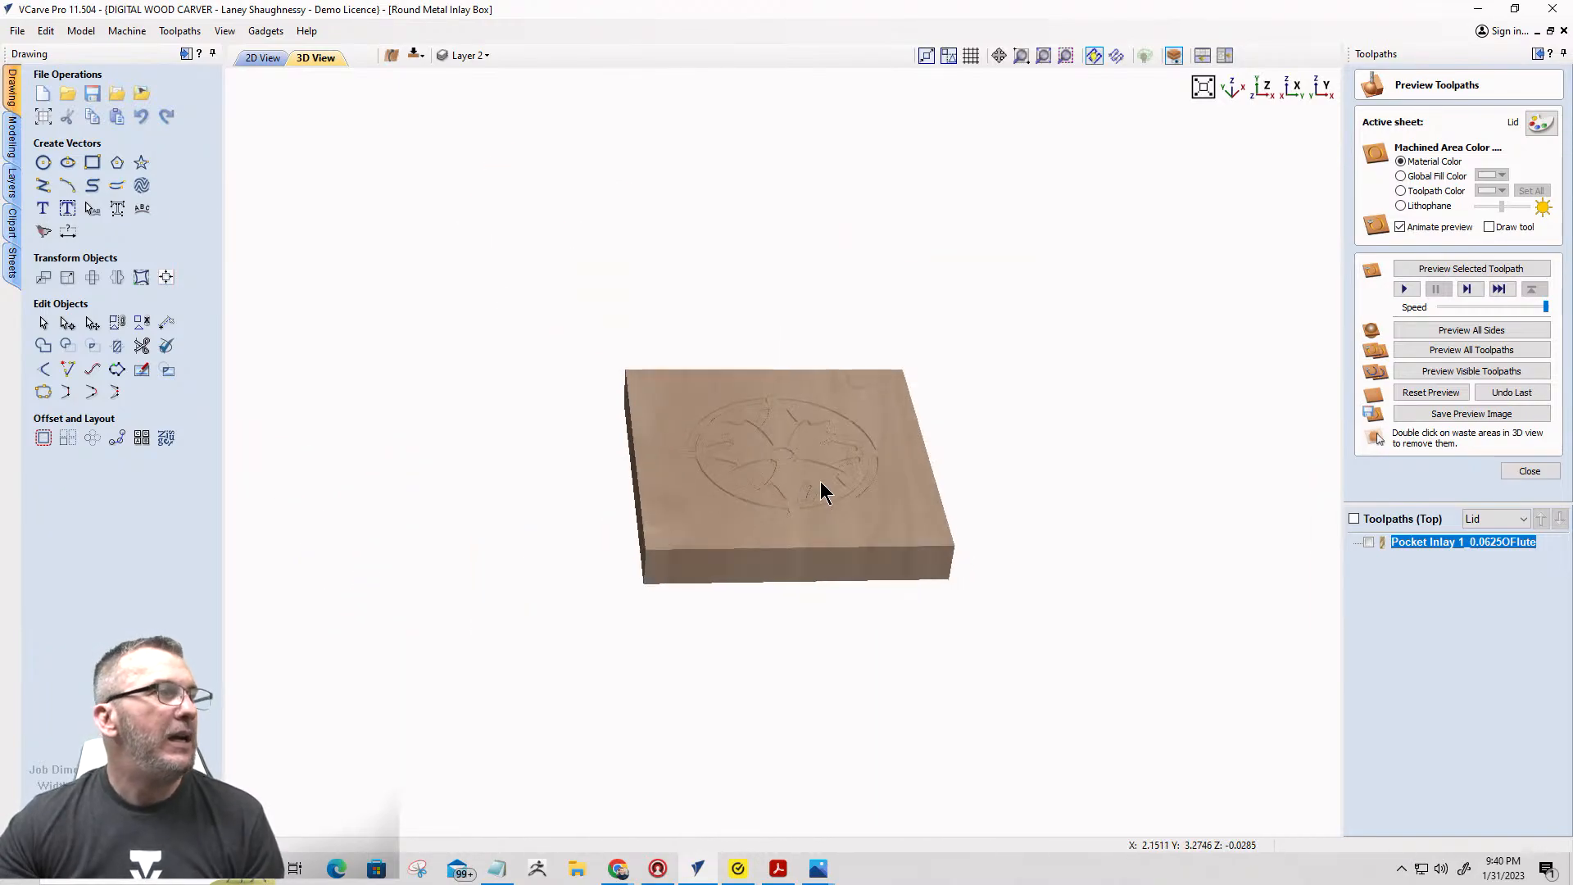
click(263, 57)
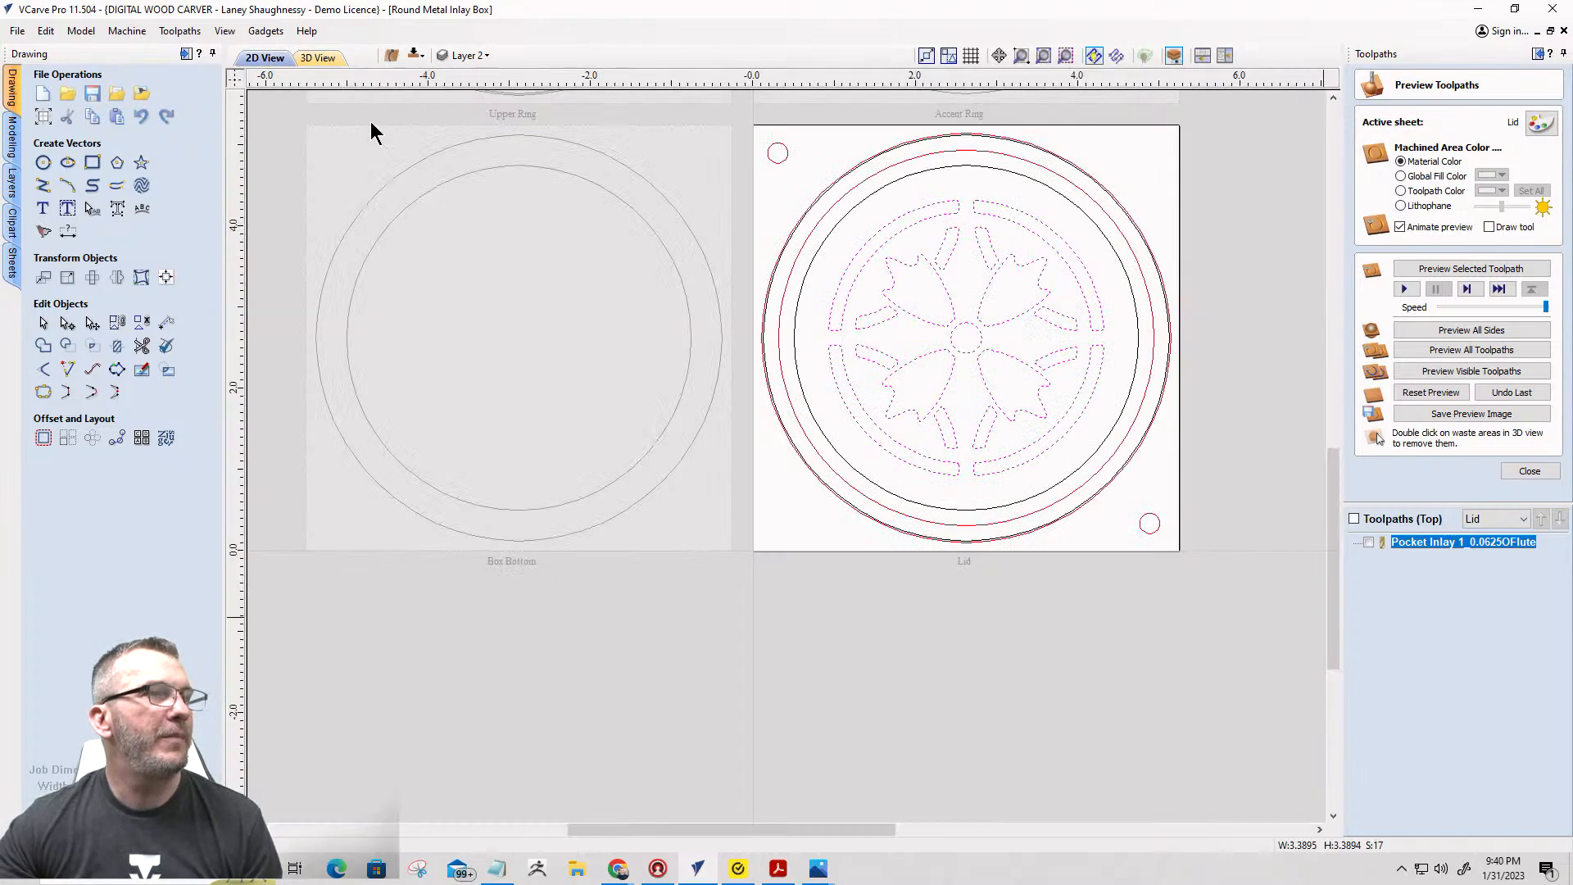
Add a new sheet to the job and name it "Silver Sheet".
right_click(988, 288)
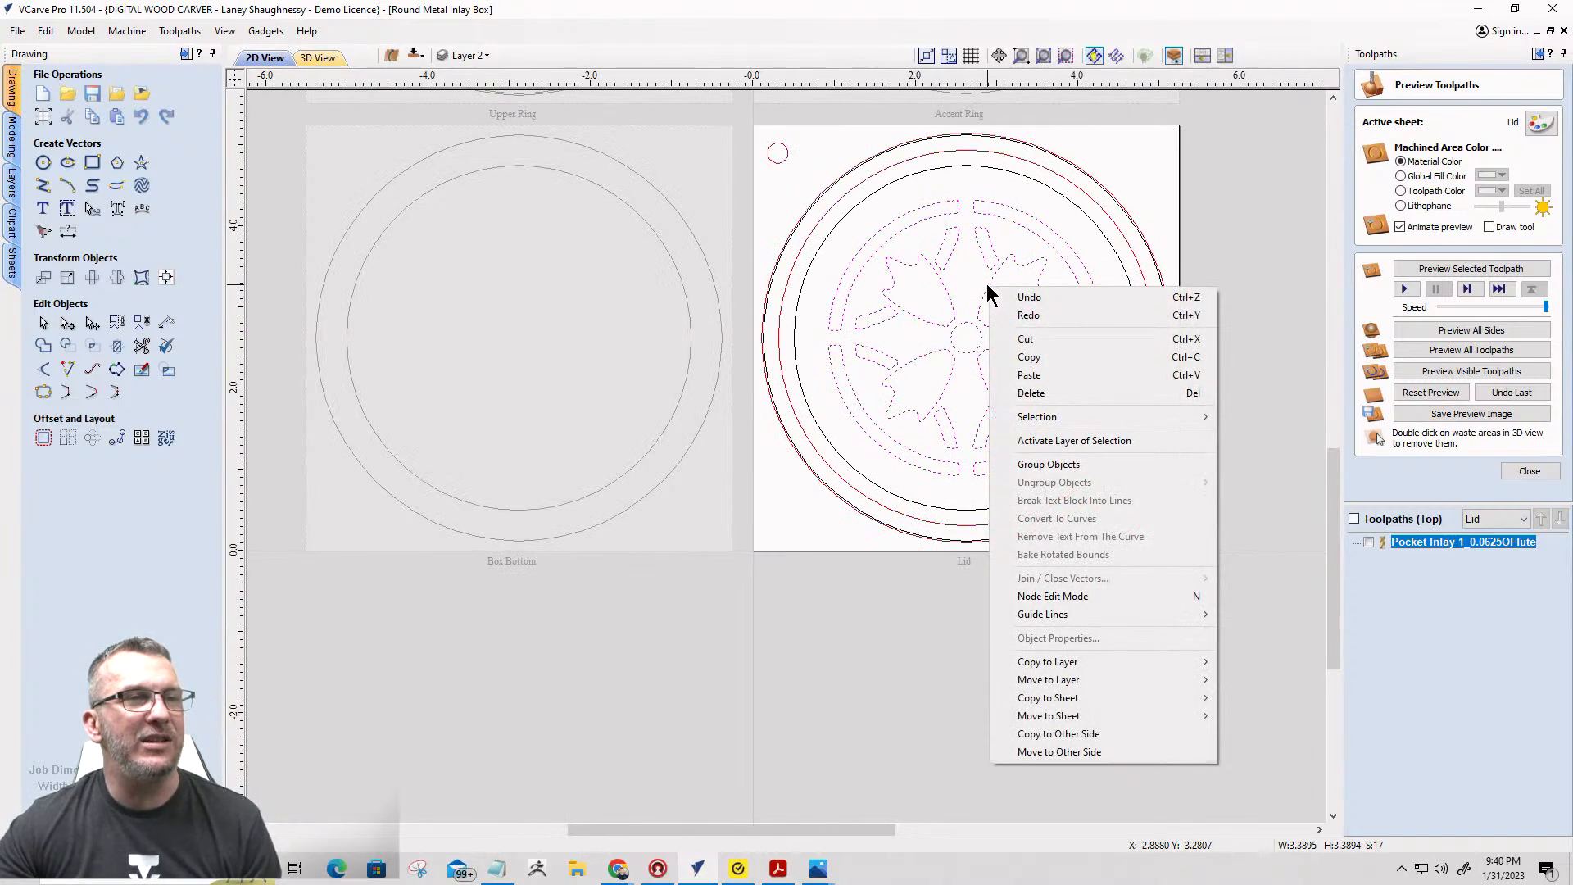
mouse_move(1028, 717)
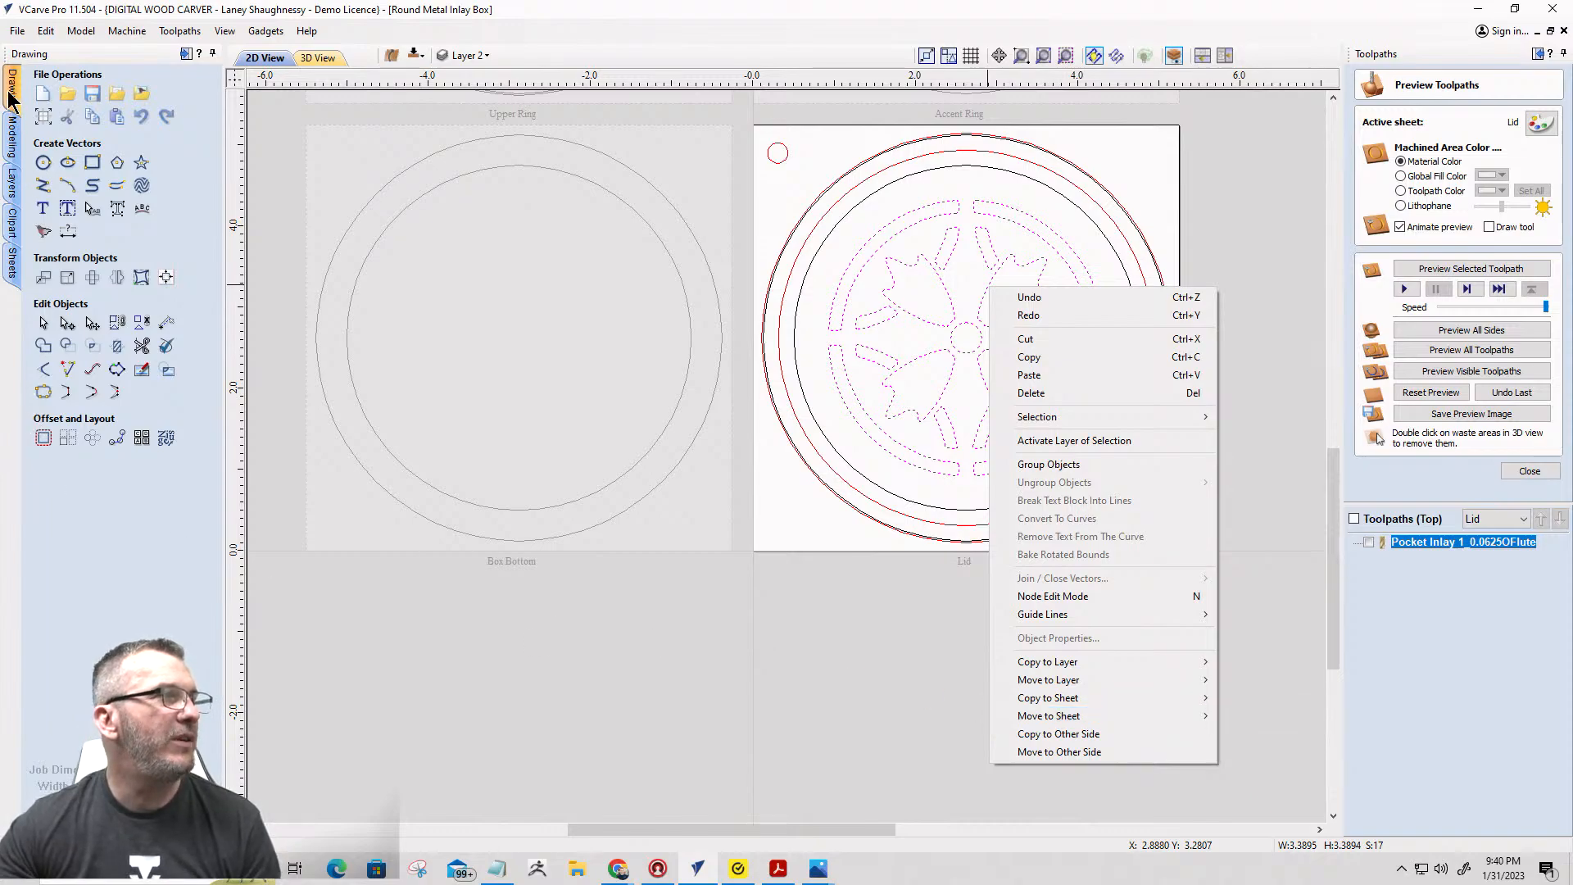
click(13, 263)
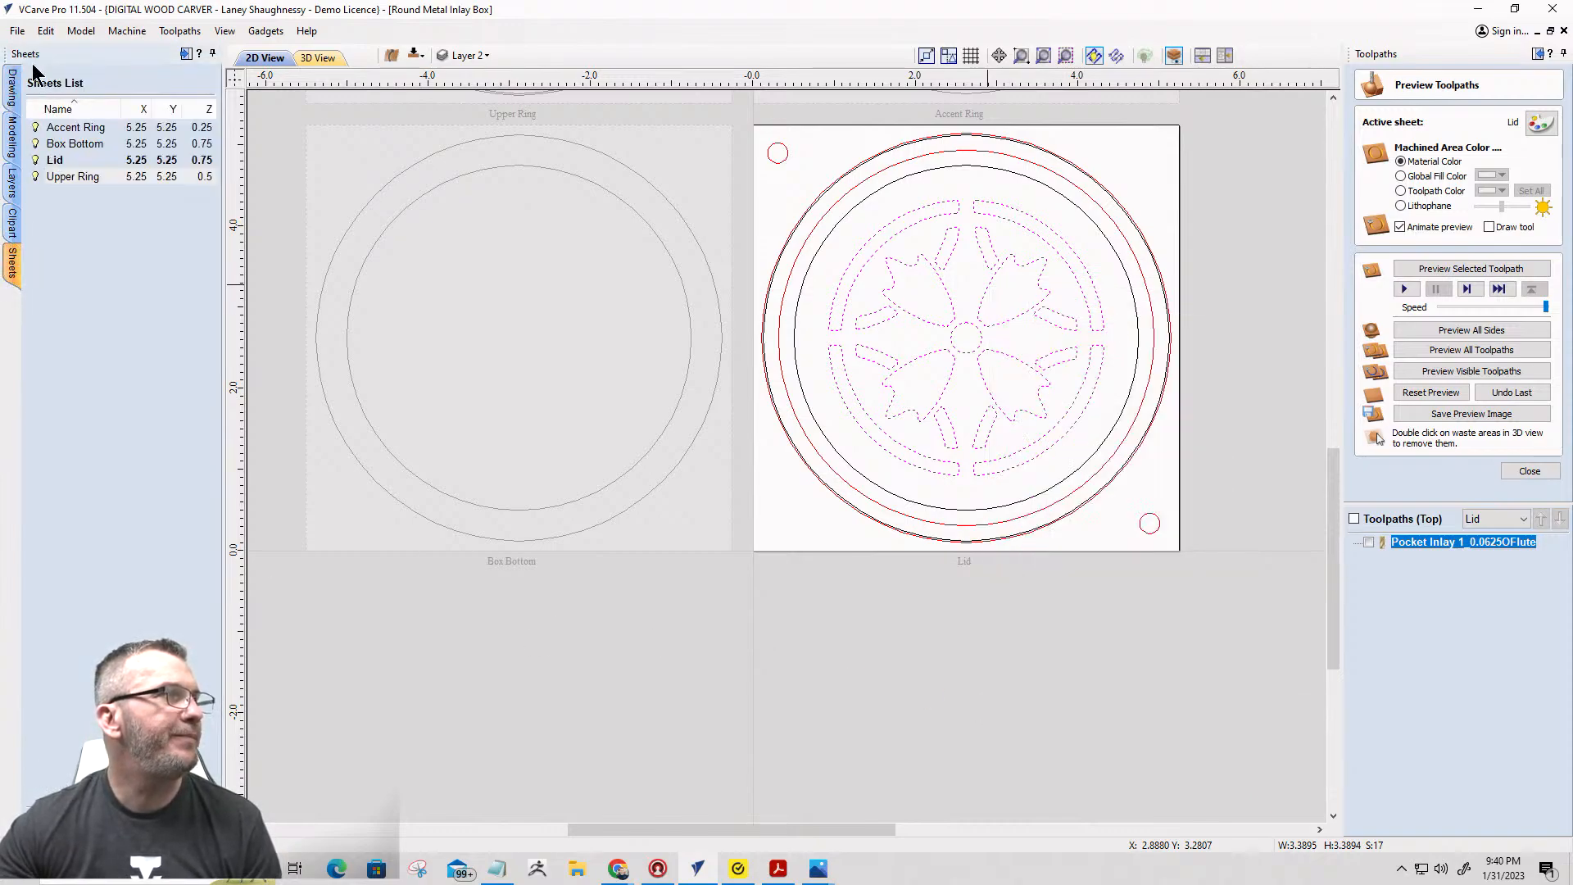
click(36, 818)
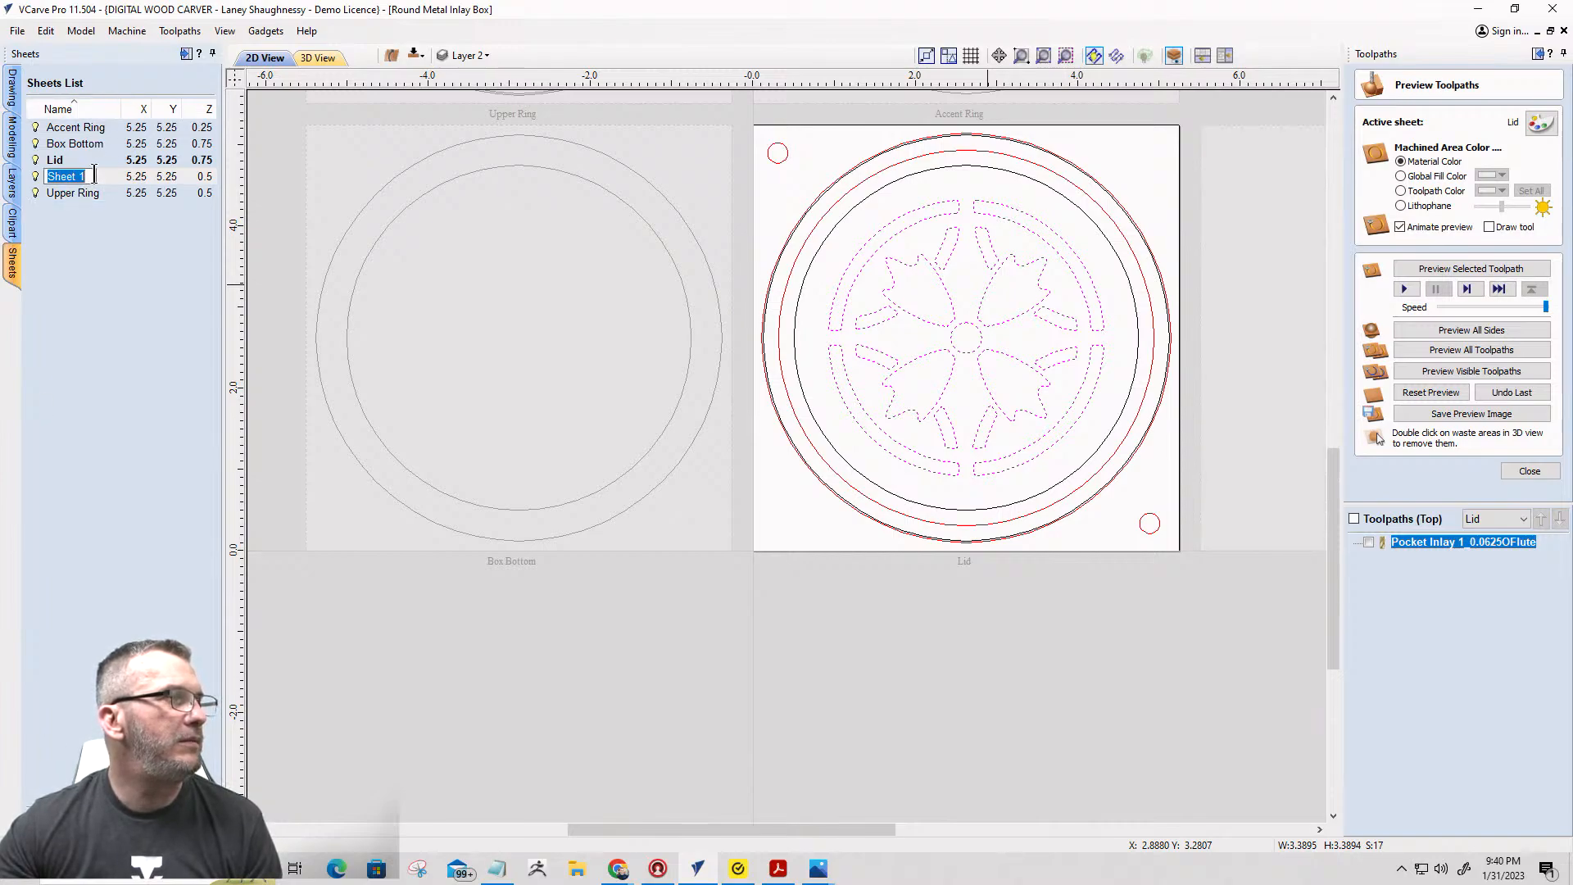
text(Sil)
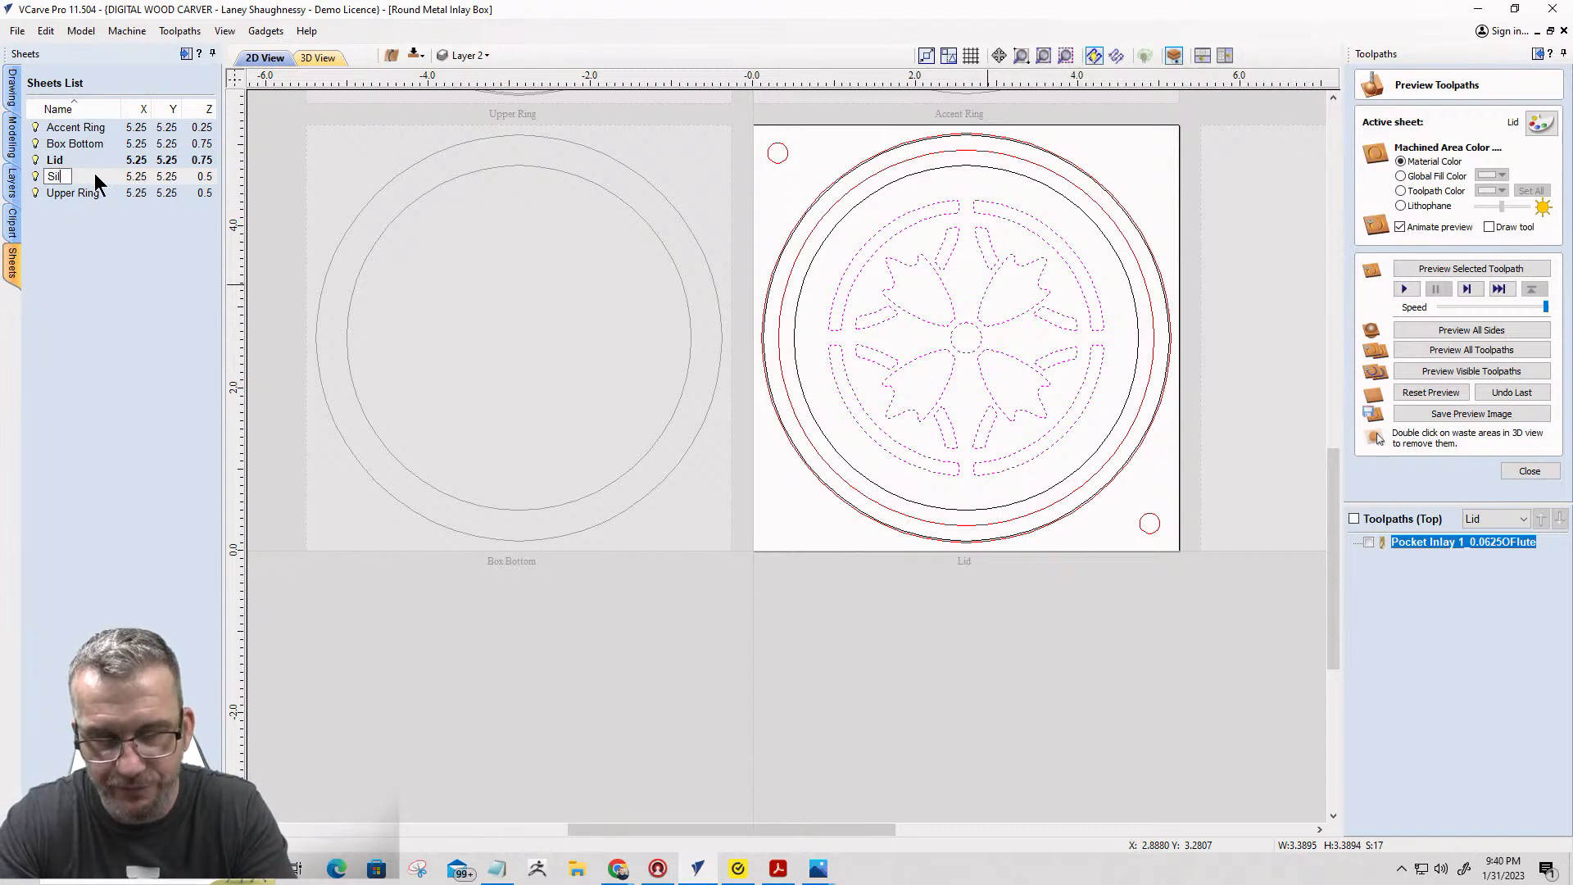
text(ver Sh)
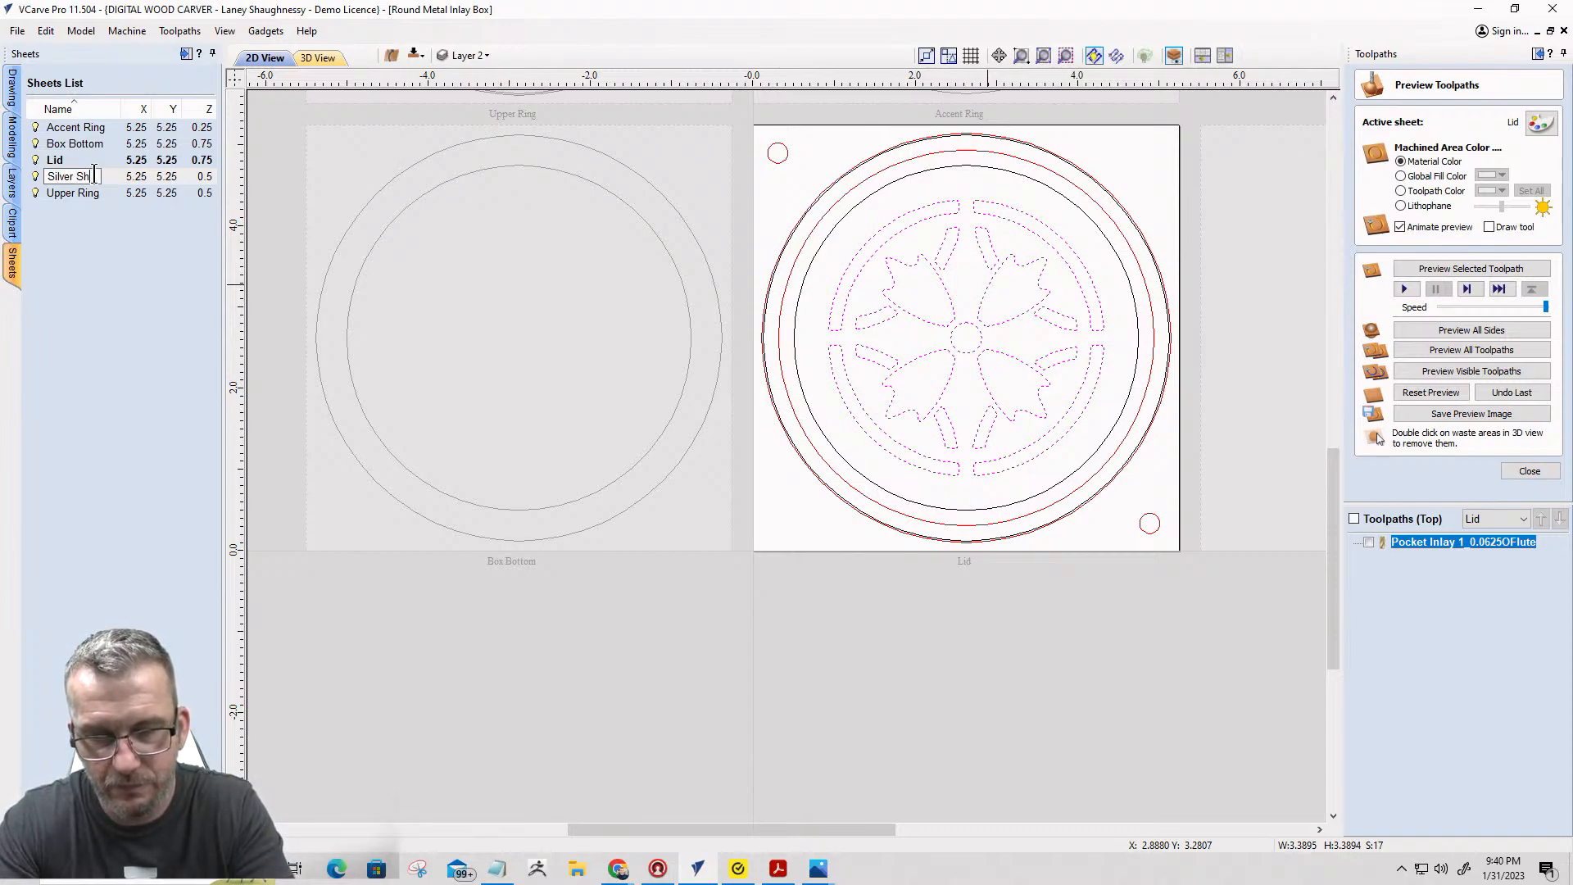
text(eet)
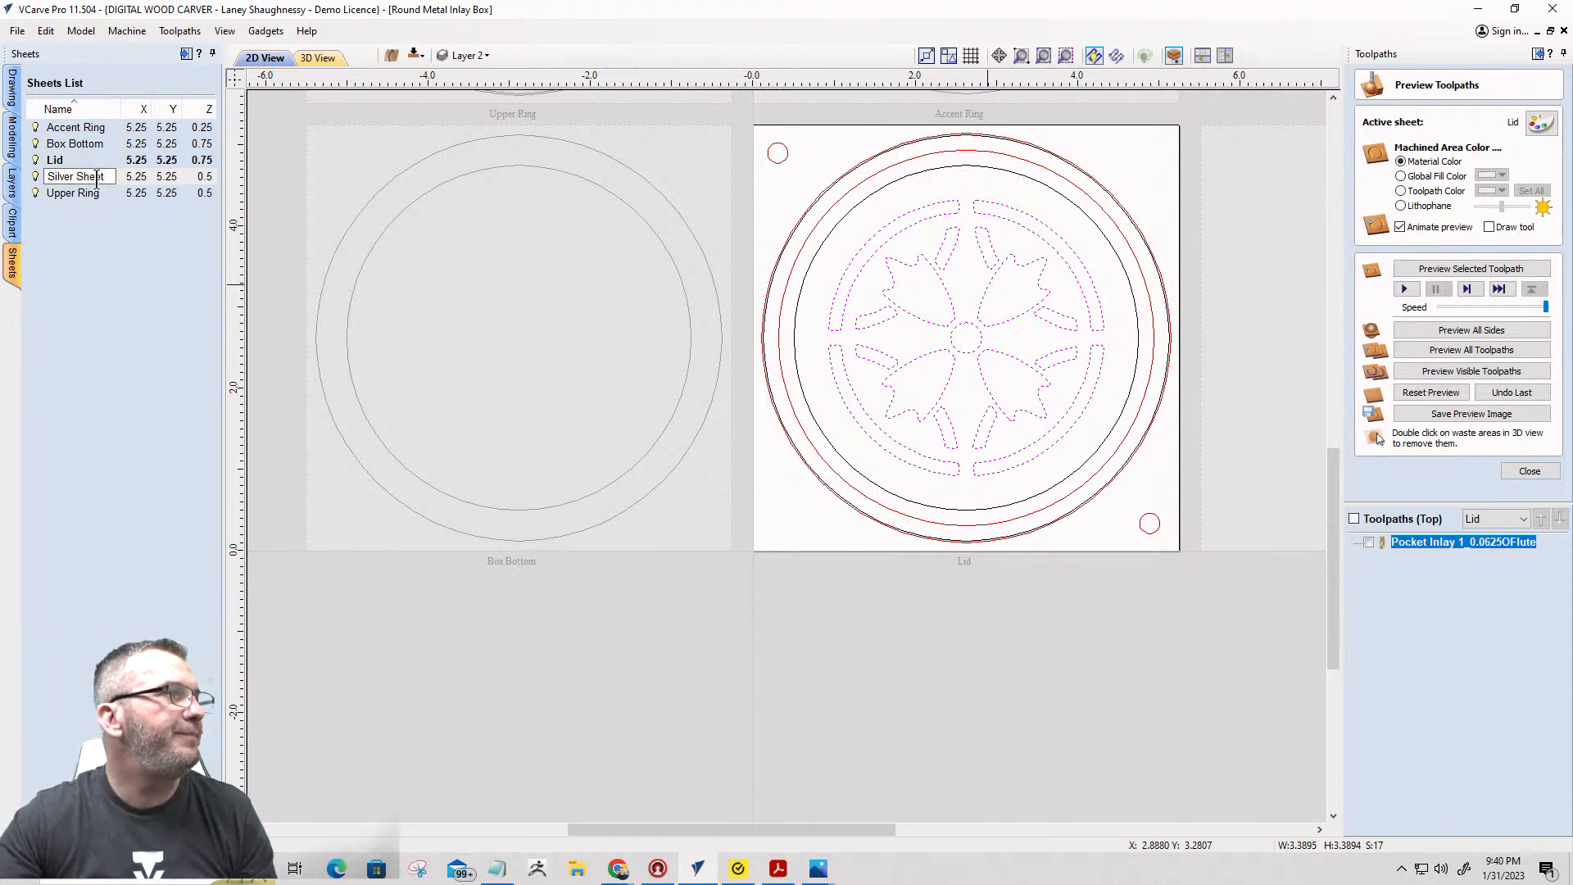
click(129, 177)
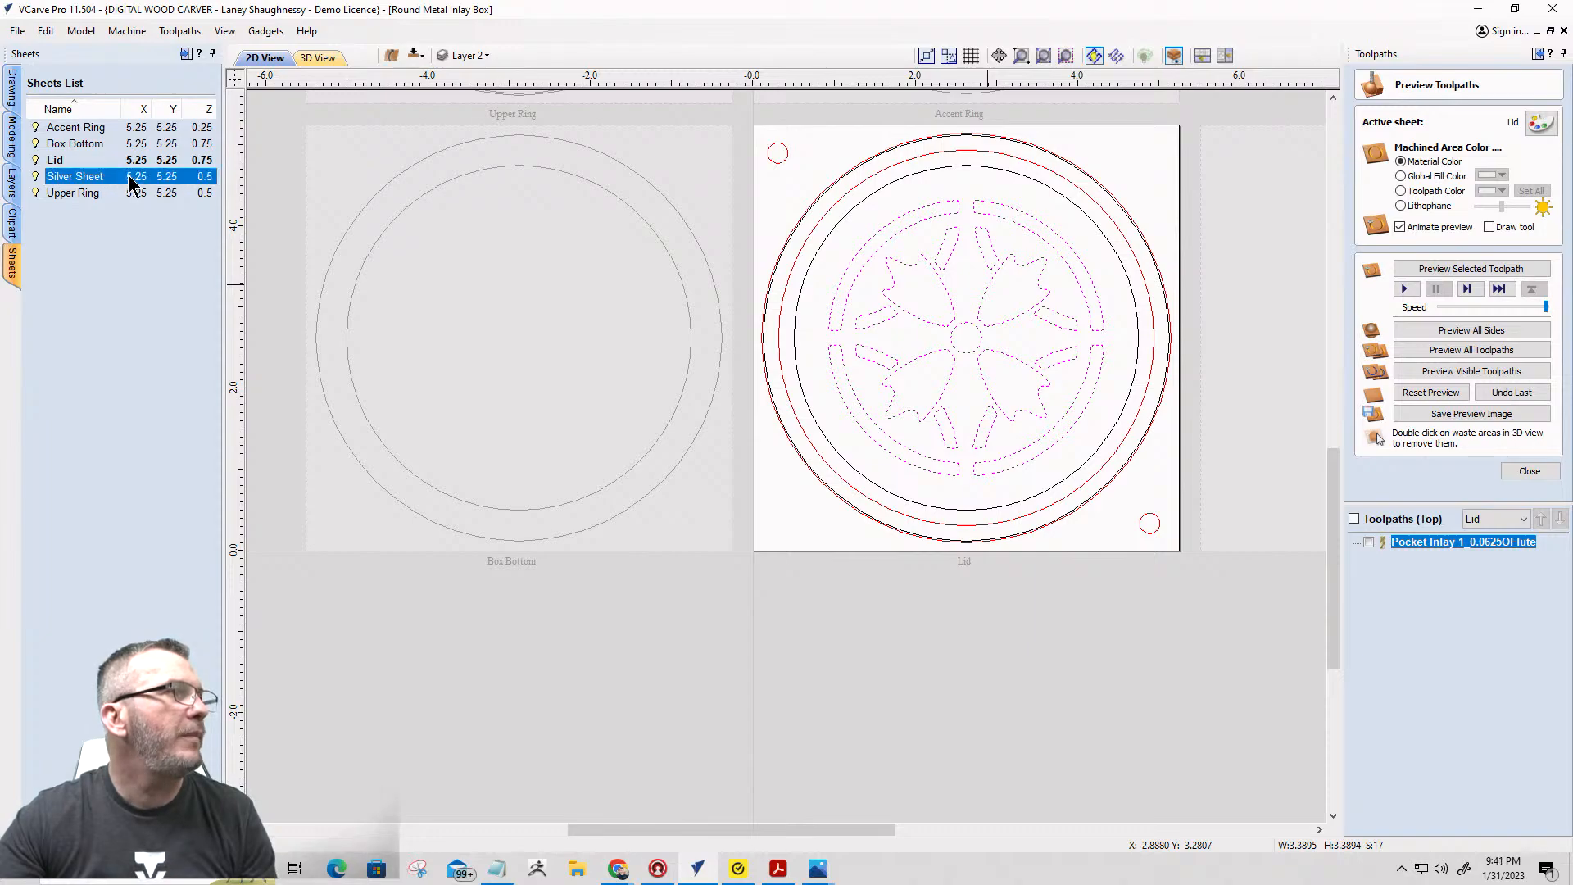
Set the Silver Sheet's size to 6 by 6 inches with a thickness of 0.028 inches and apply it.
click(94, 257)
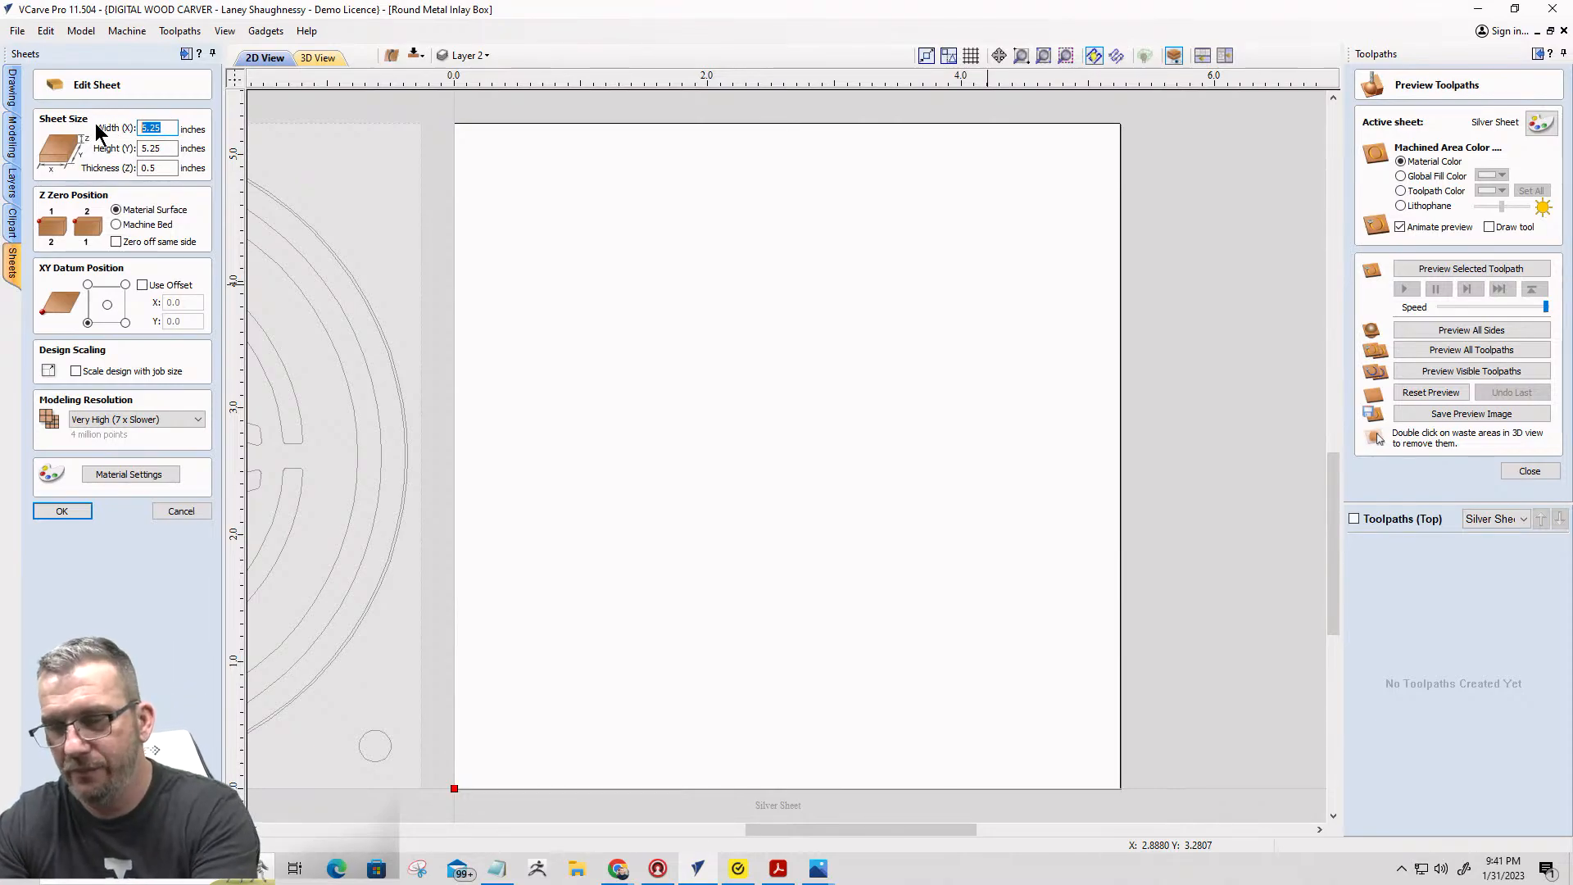
text(6)
key(Tab)
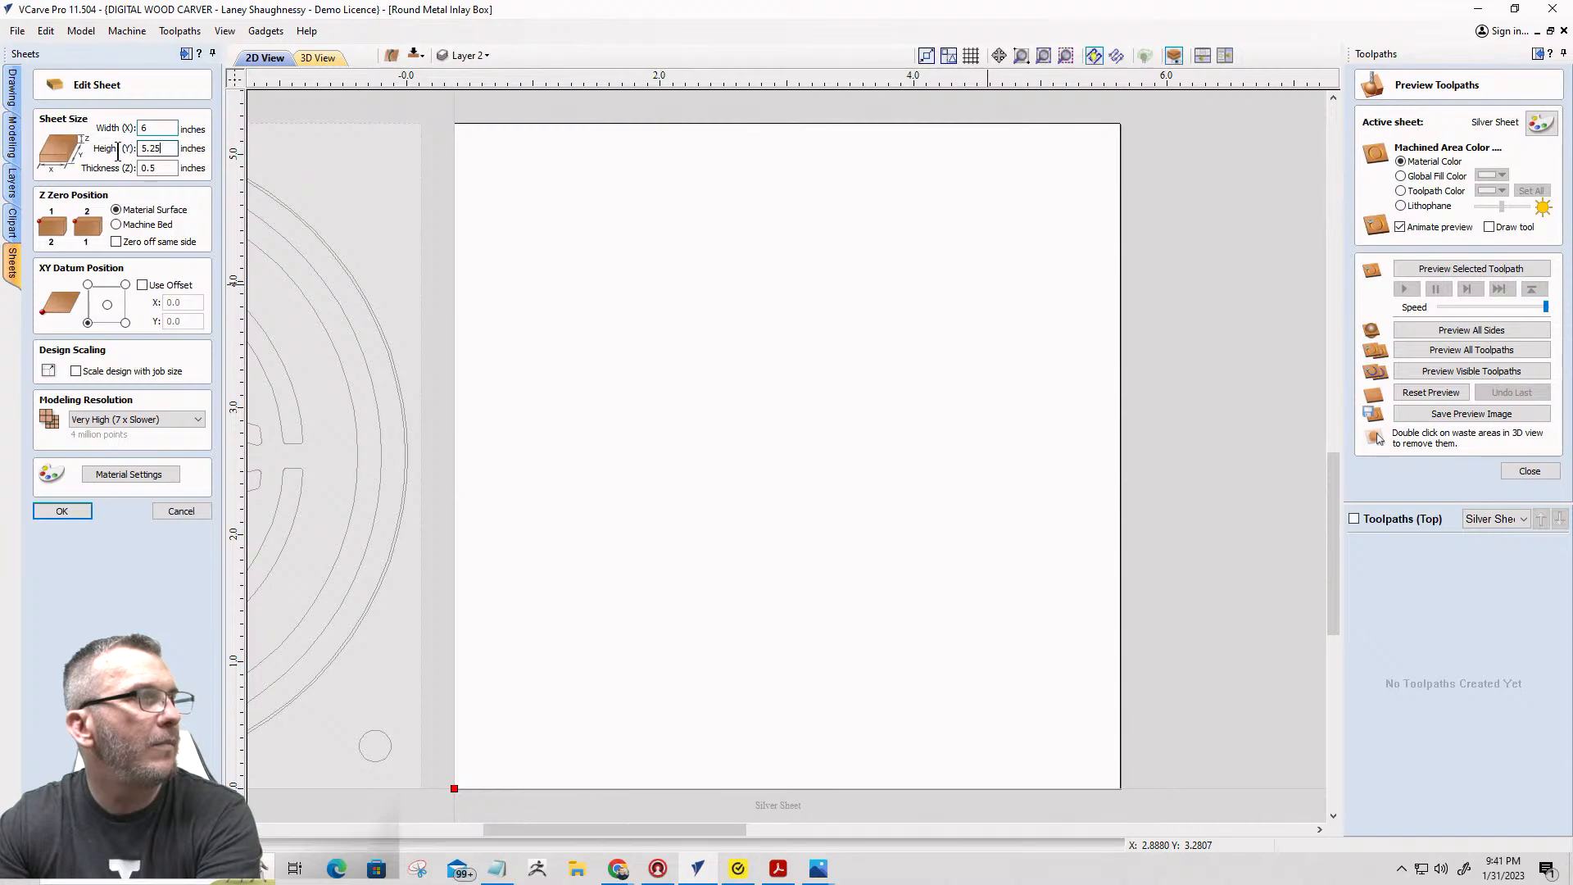
drag(170, 150, 77, 168)
text(6)
click(172, 168)
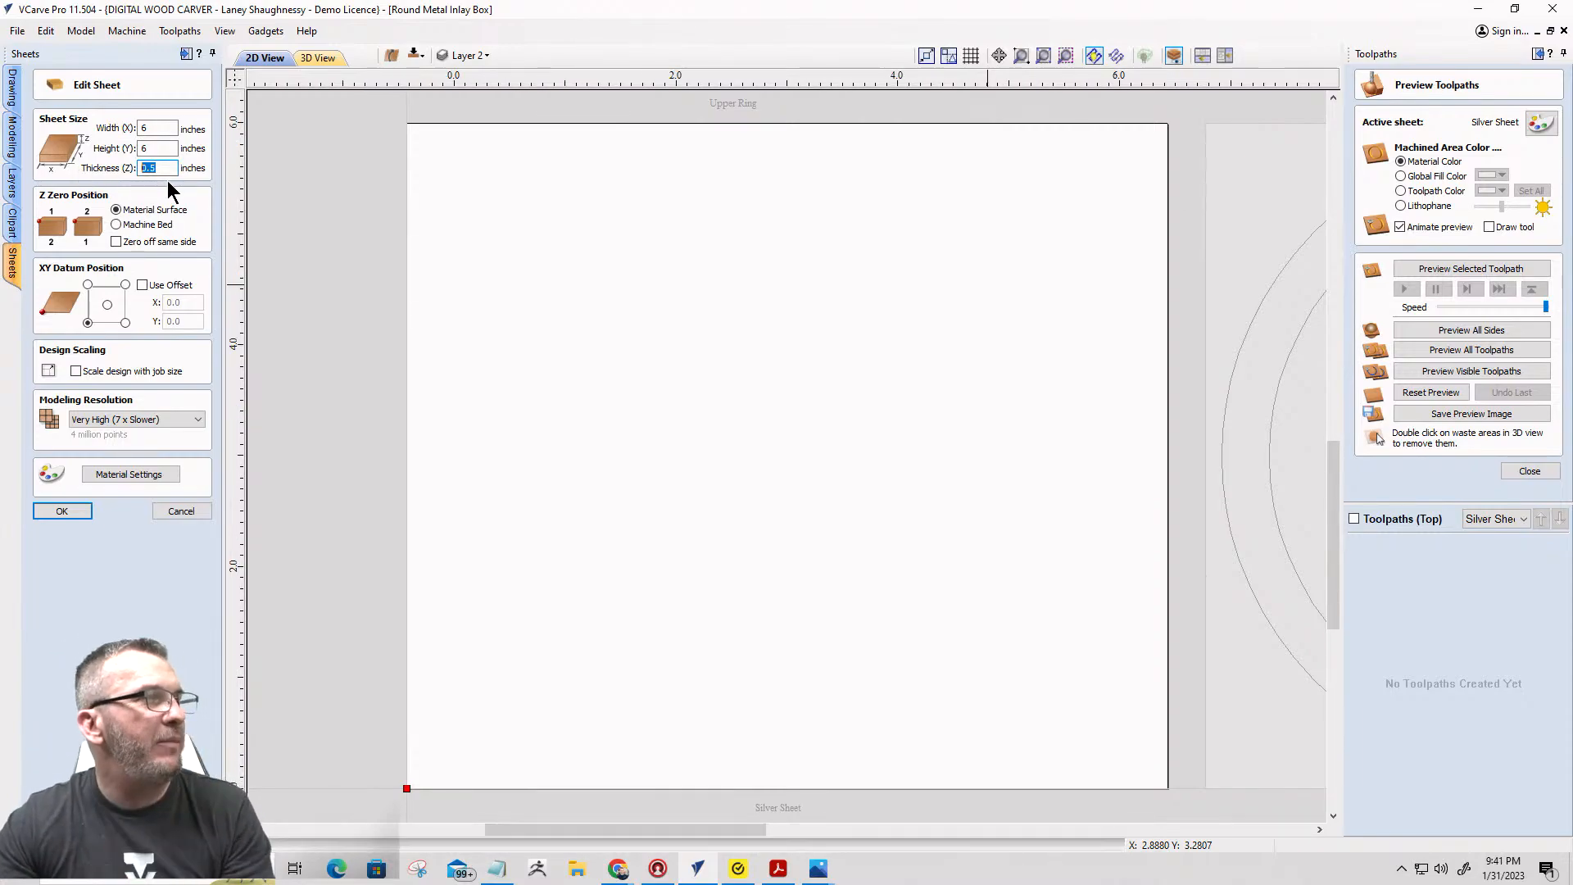
text(0.28)
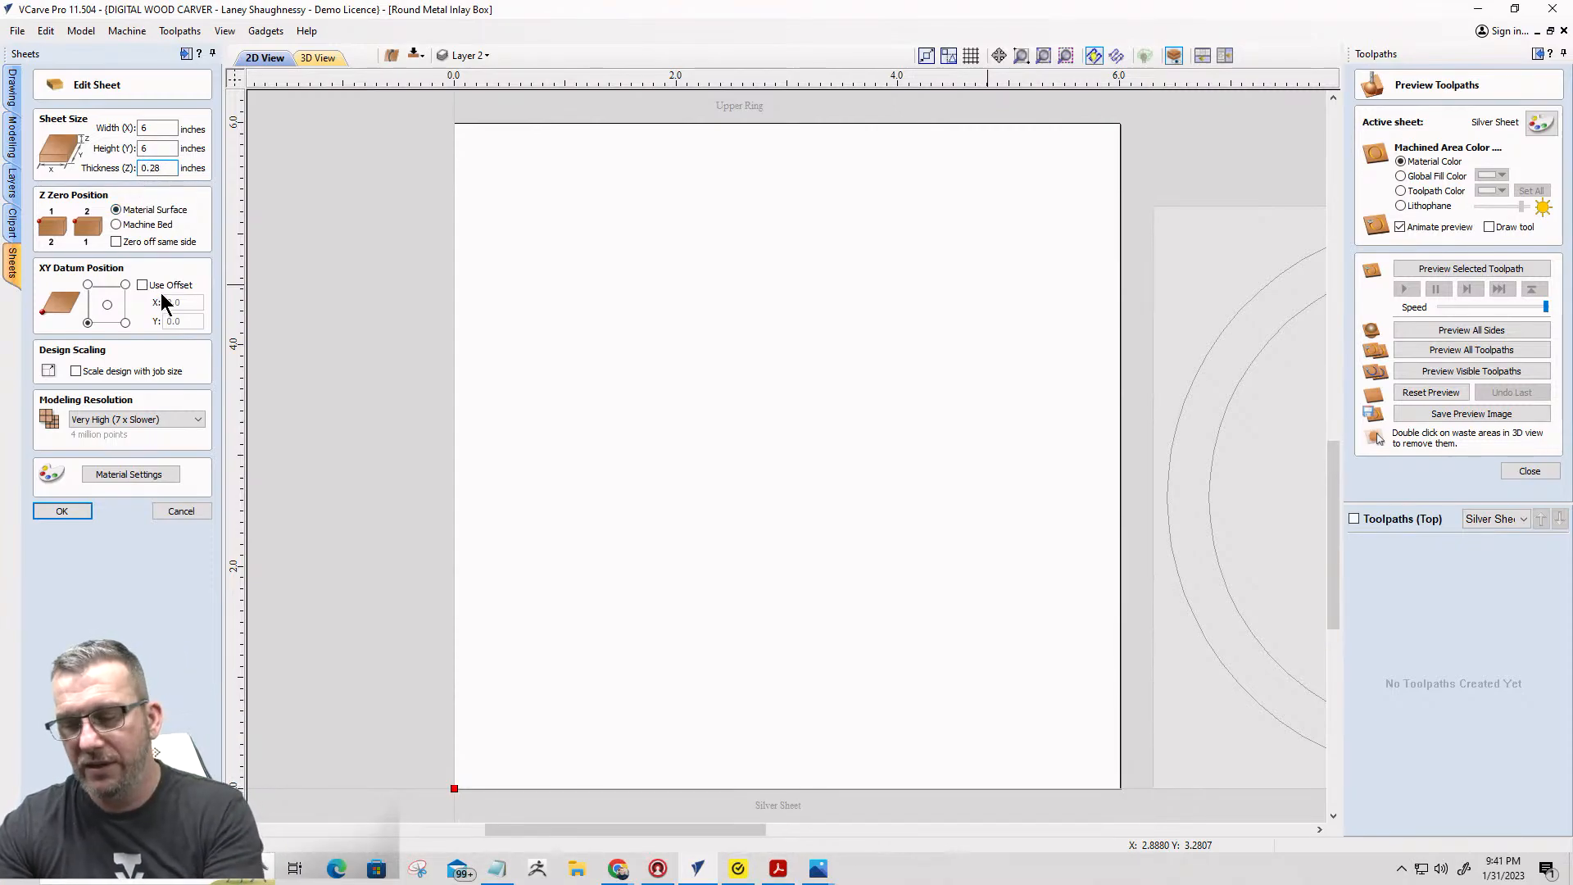
text(0)
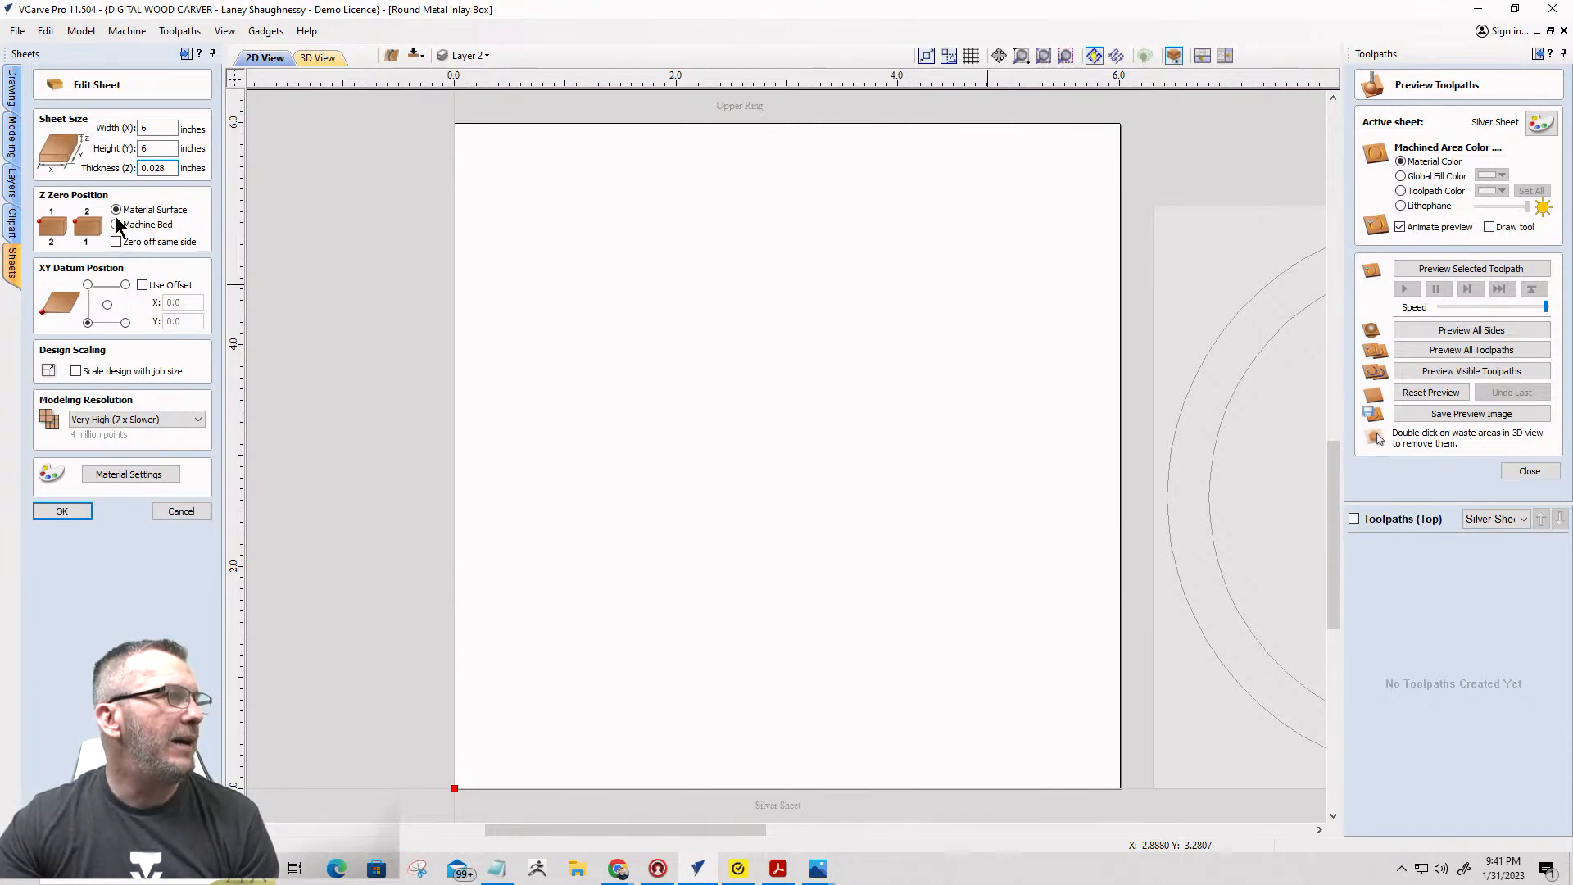
click(63, 511)
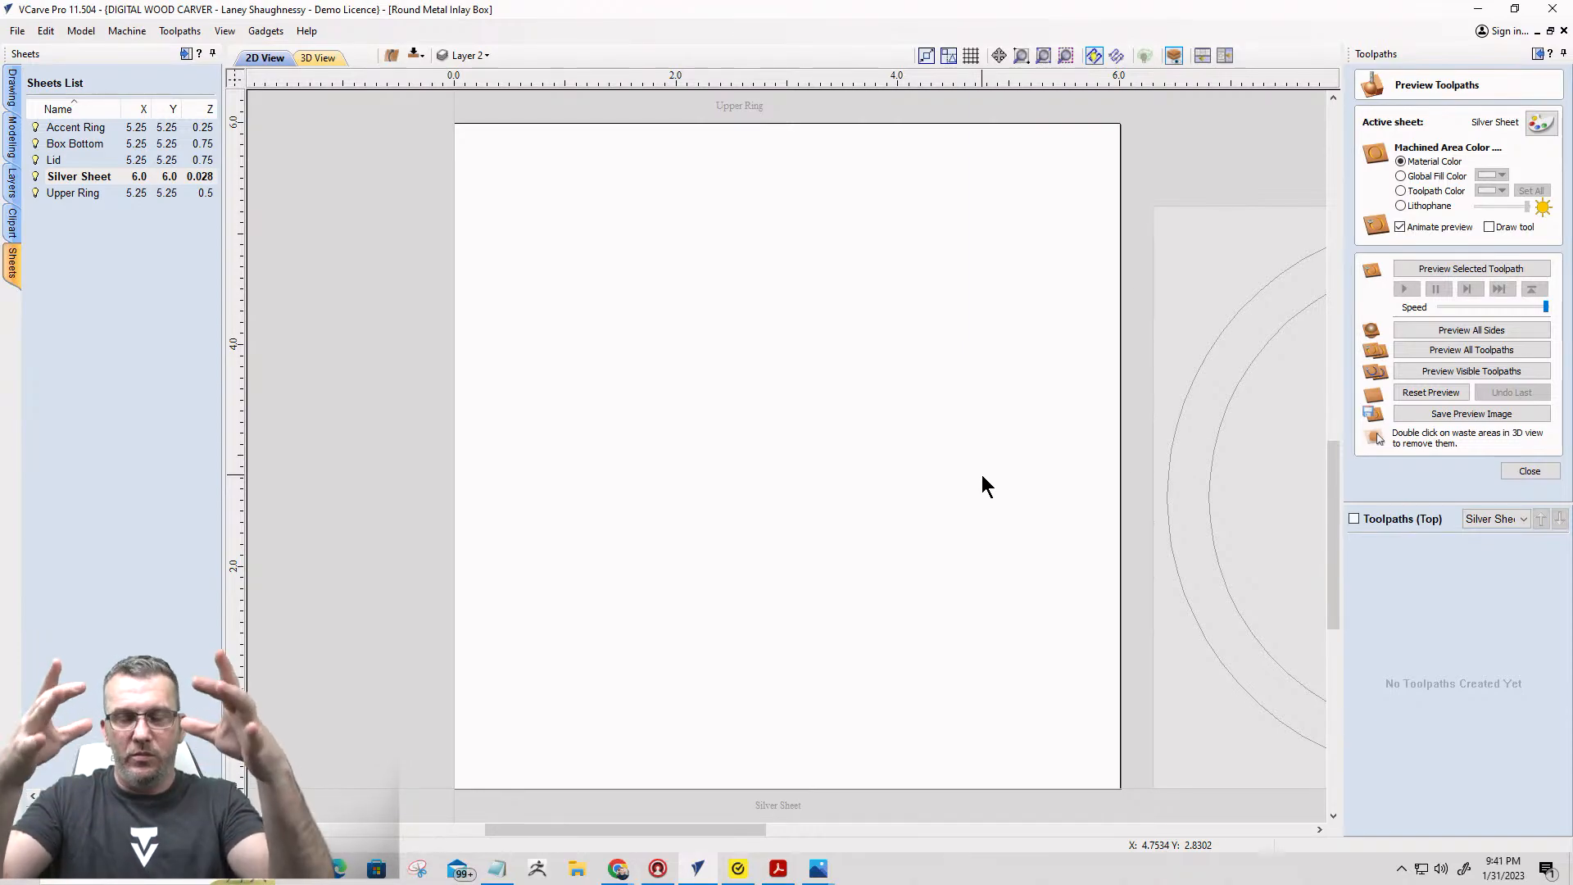
Make the Lid the active sheet again so its petal pattern can be selected.
scroll(926, 467, down, 5)
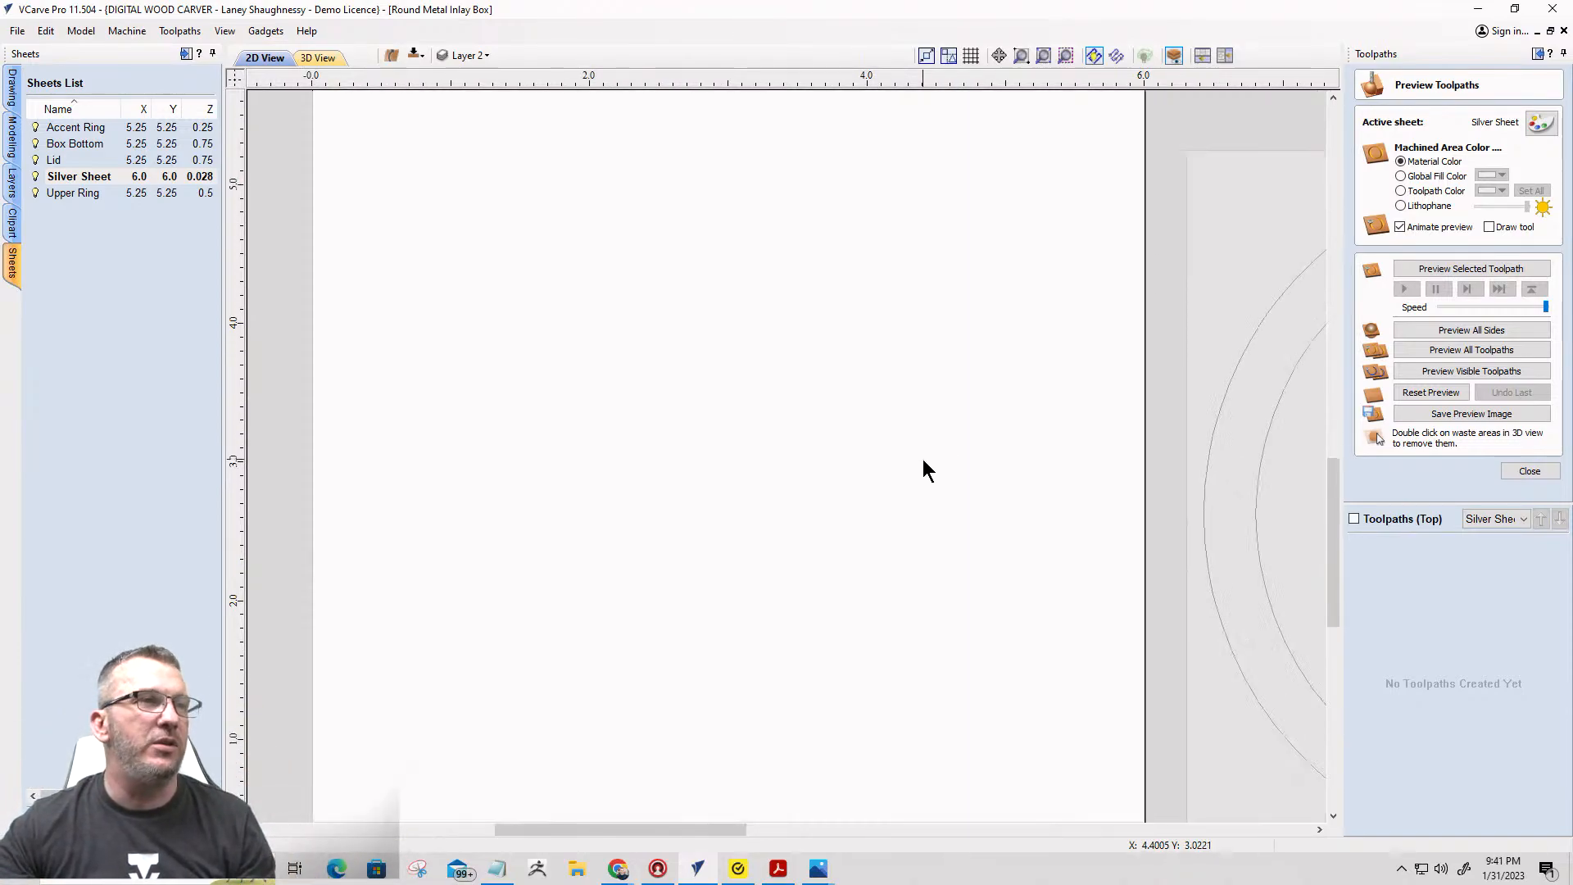
scroll(929, 460, down, 2)
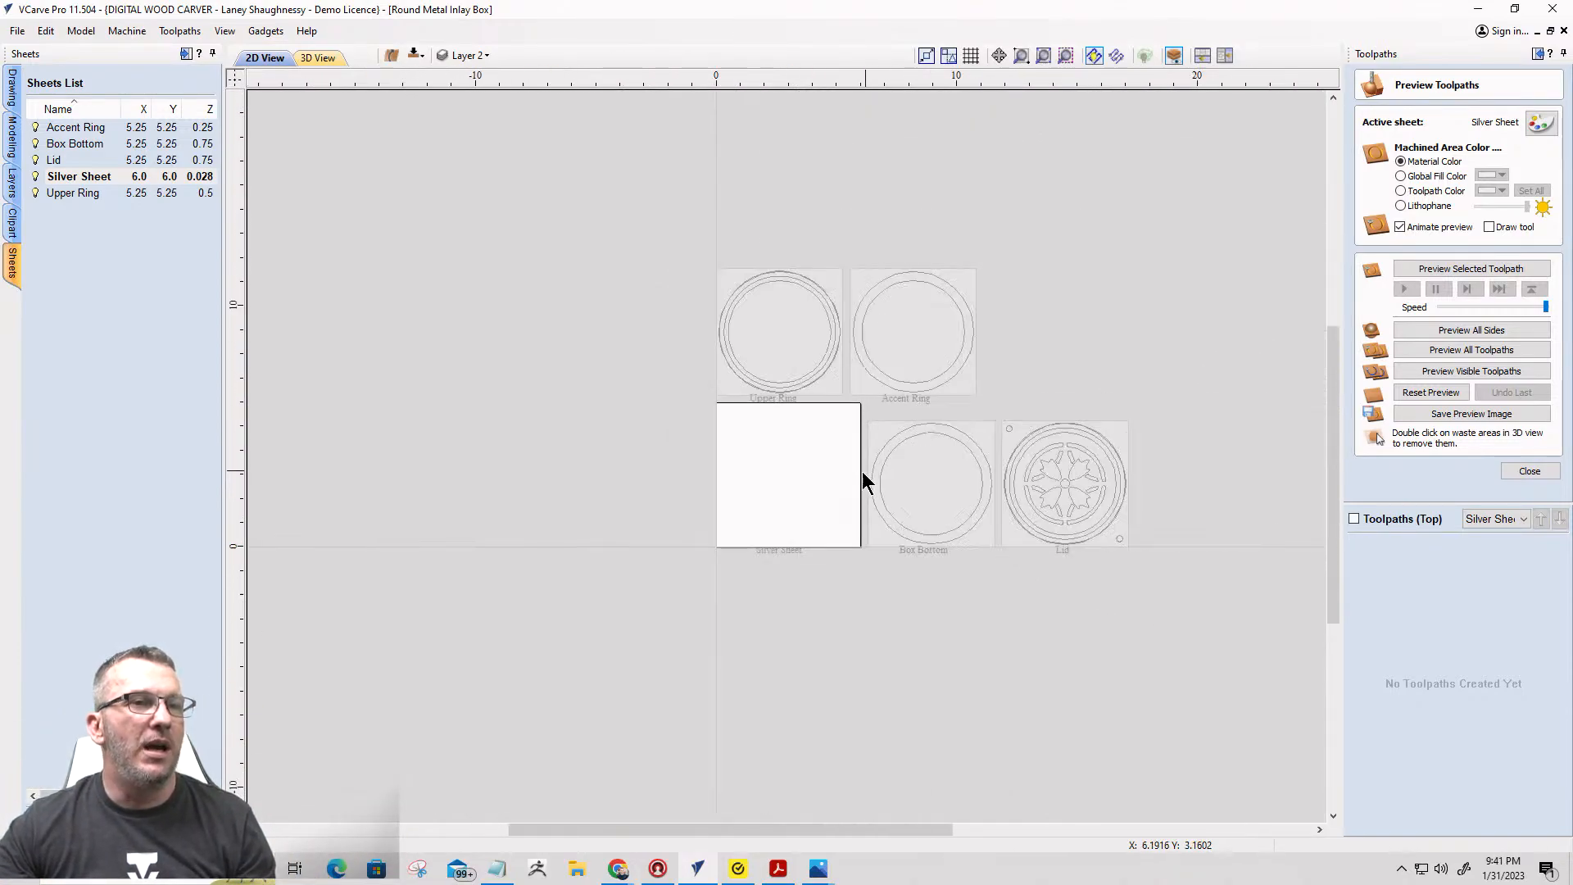
click(12, 91)
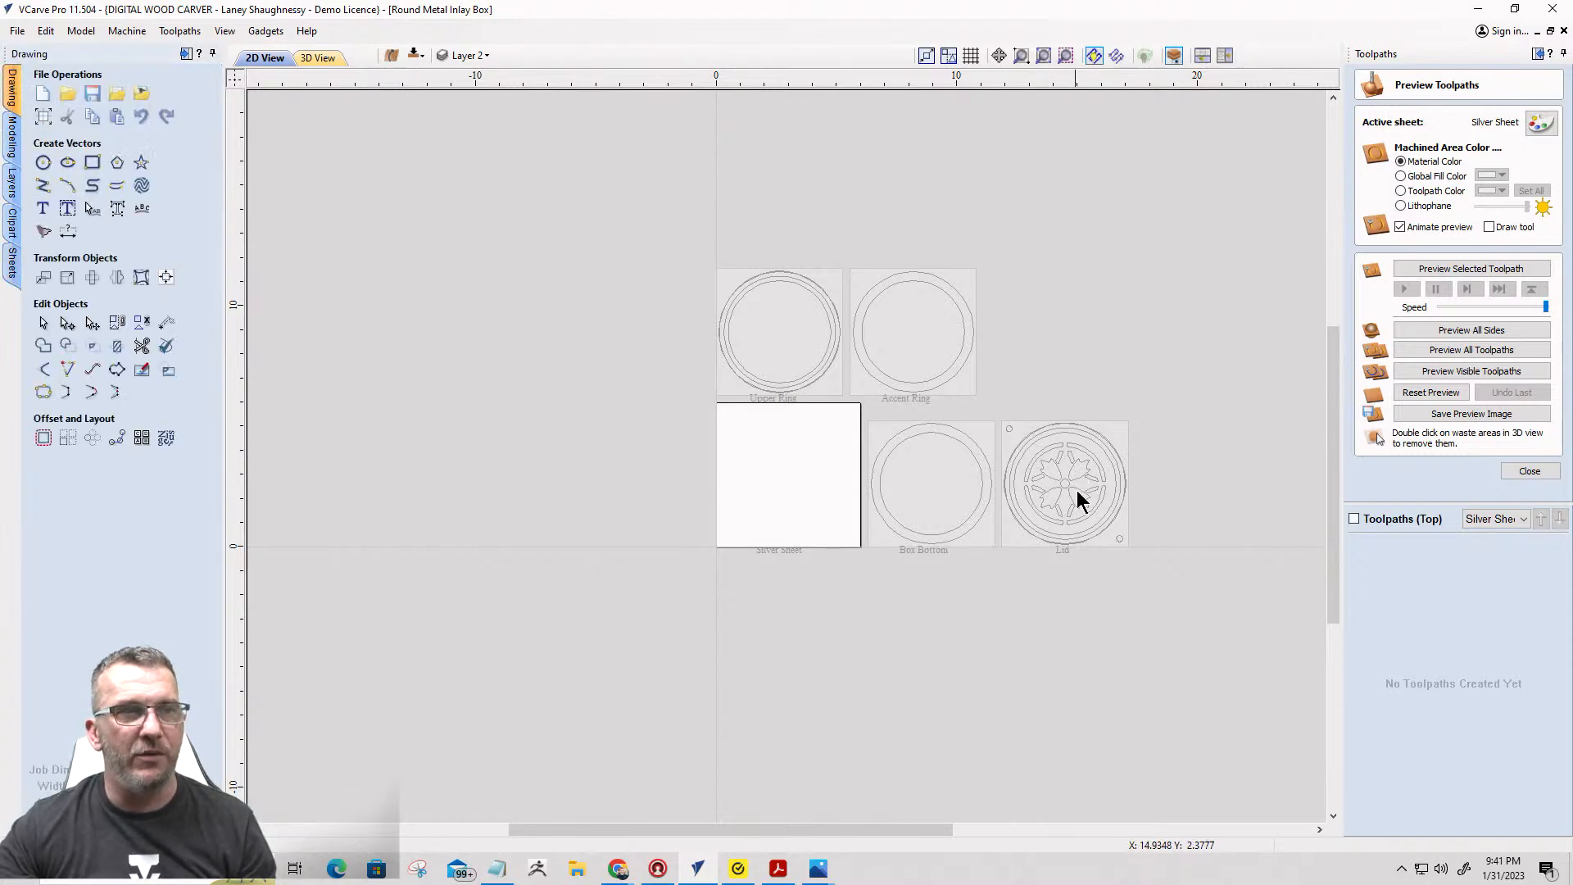
scroll(1077, 490, up, 3)
drag(960, 357, 1151, 580)
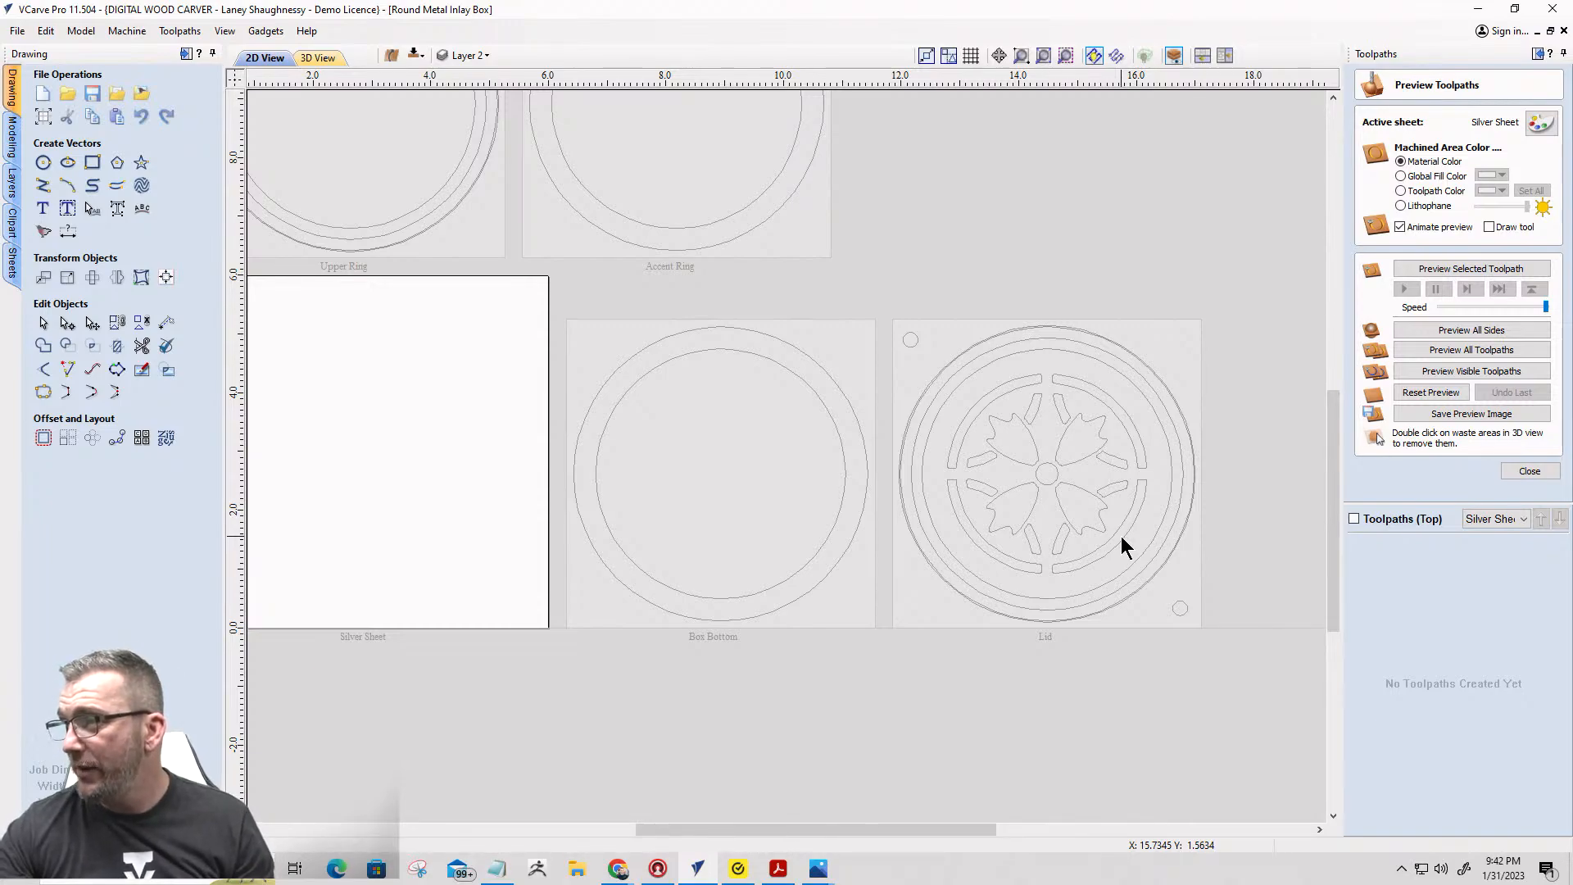
click(1121, 536)
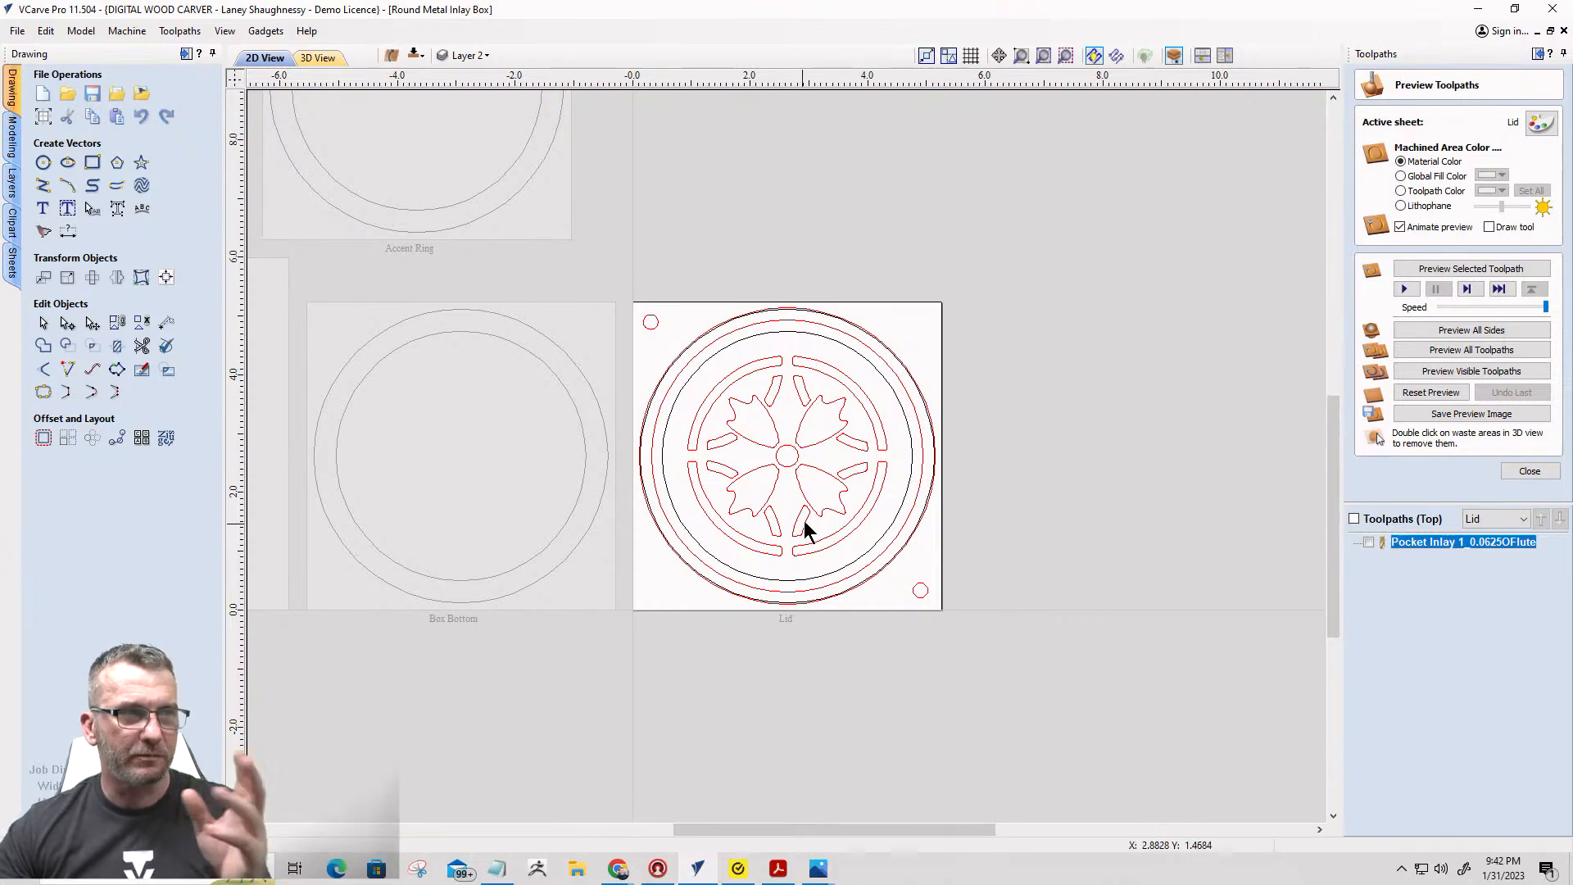
Examine the petal shapes and ring segments of the Lid's inlay pattern up close and as a whole.
scroll(758, 471, up, 1)
scroll(684, 294, up, 3)
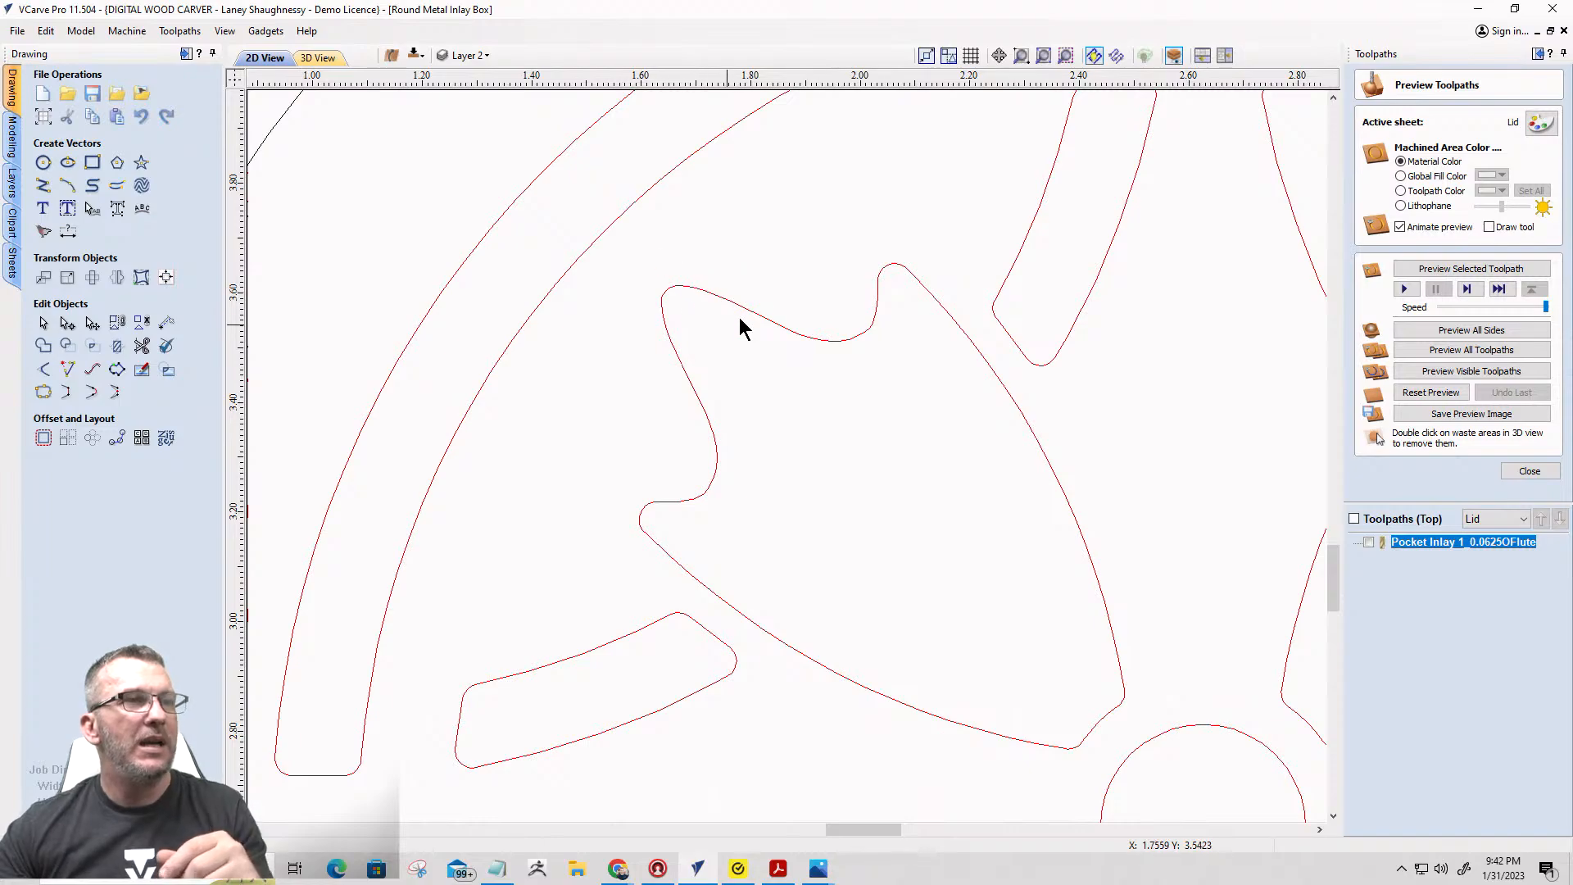
scroll(670, 555, down, 4)
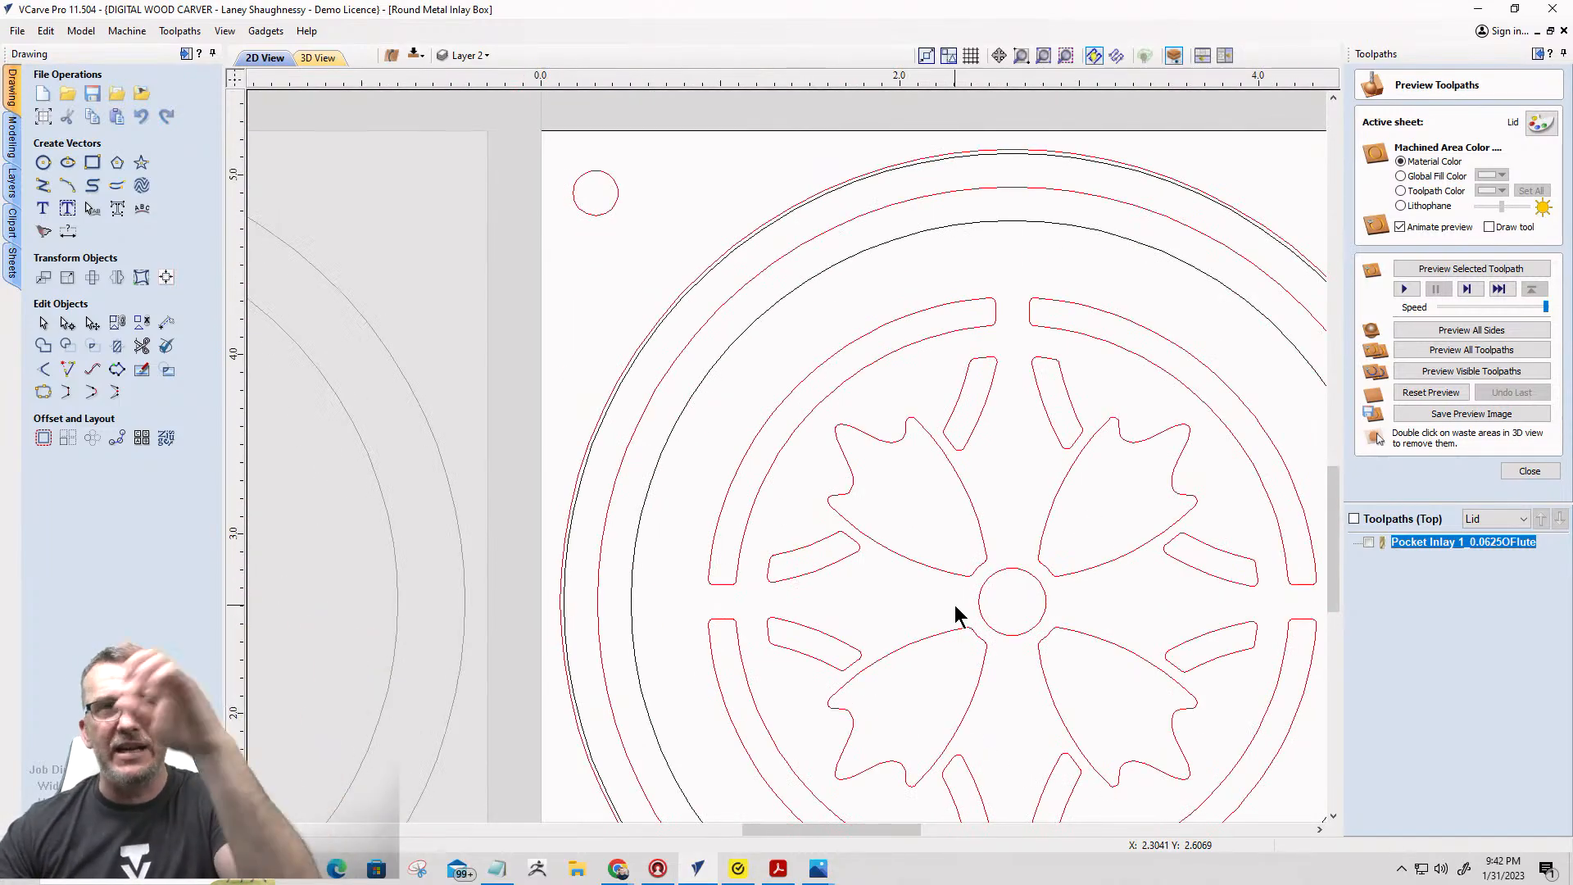
scroll(955, 611, down, 3)
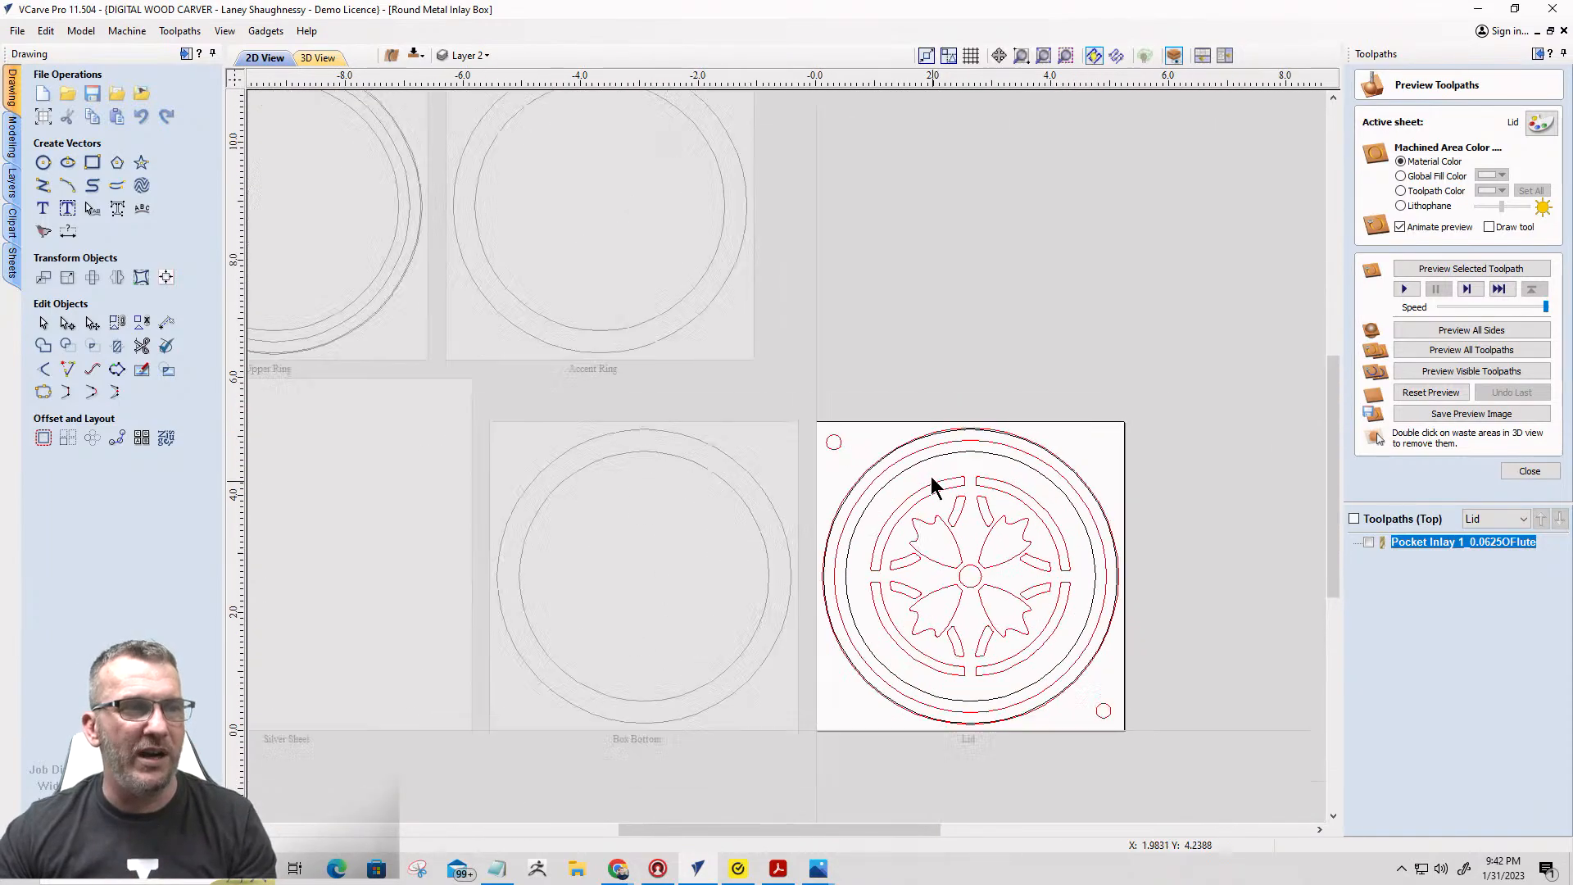
scroll(970, 557, up, 3)
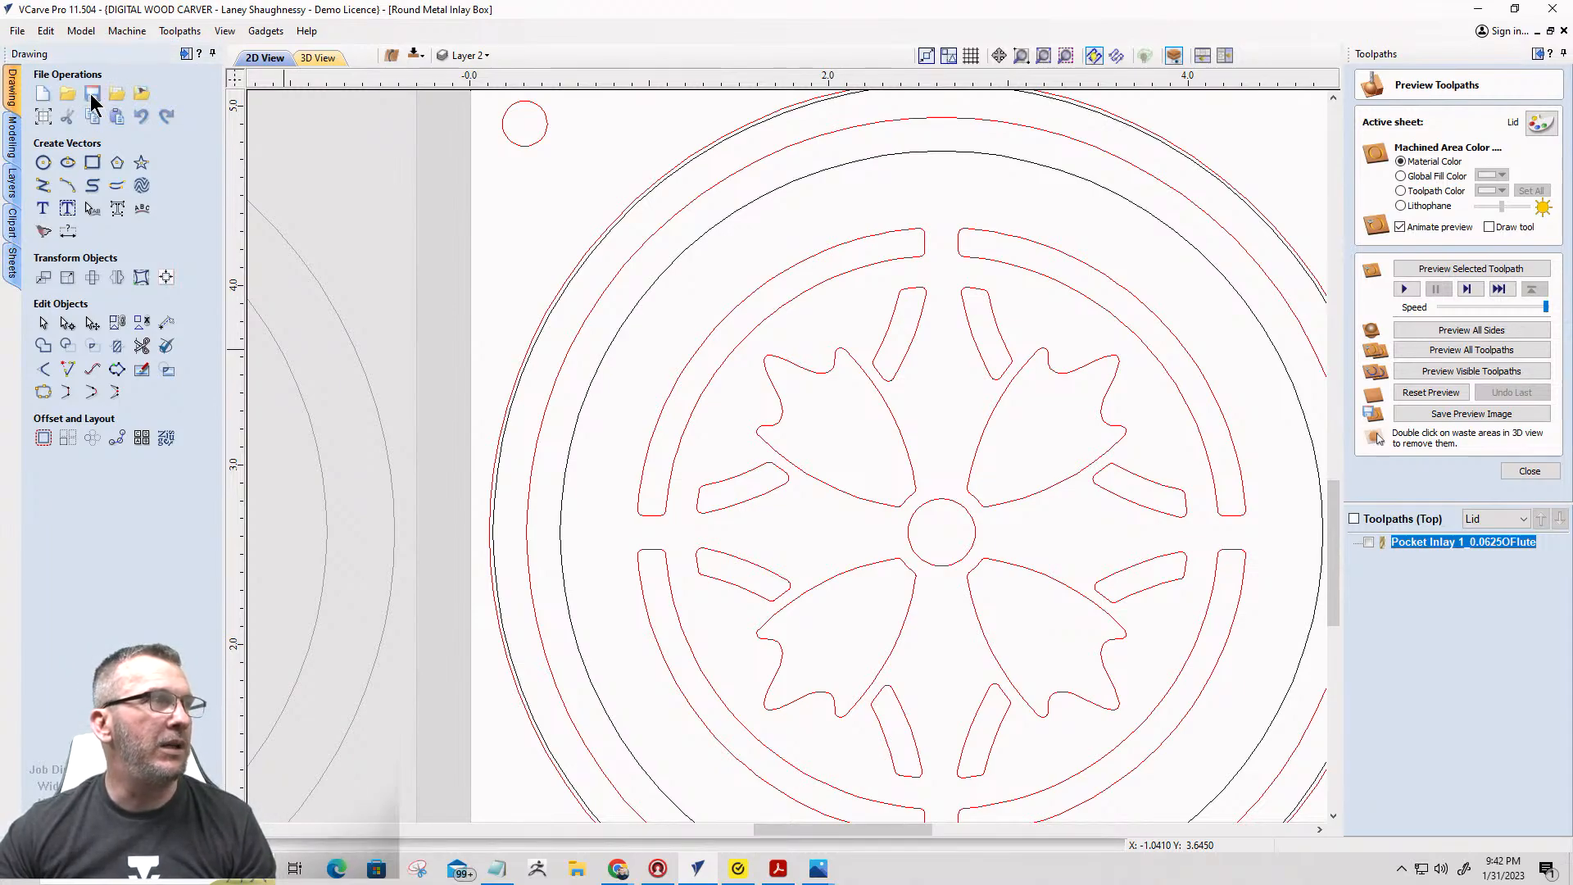
scroll(967, 262, down, 3)
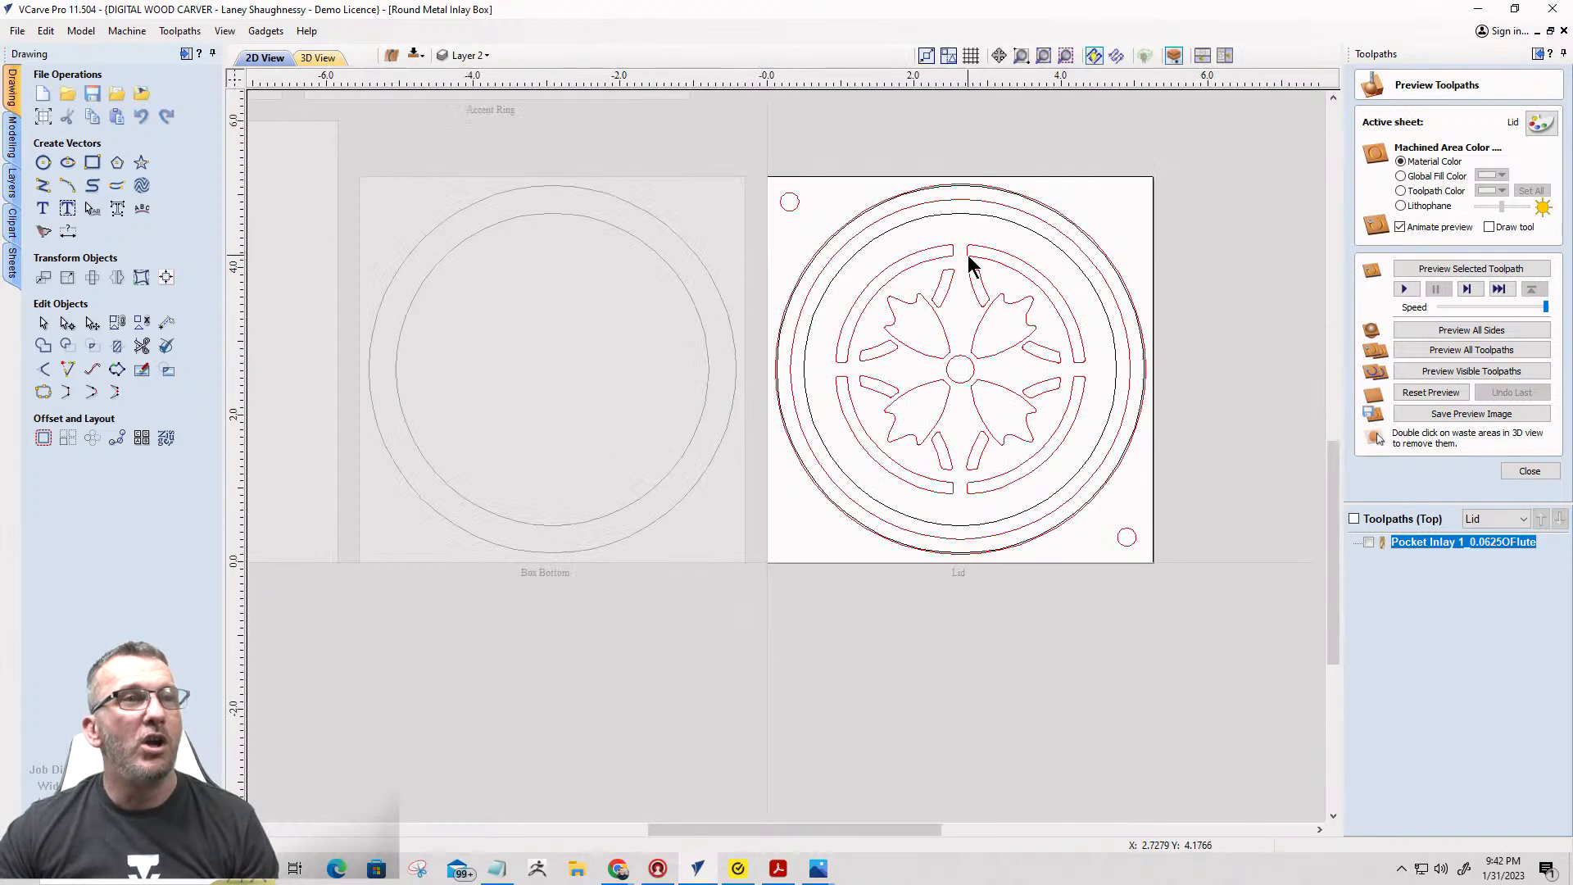
scroll(973, 264, up, 3)
scroll(950, 271, down, 2)
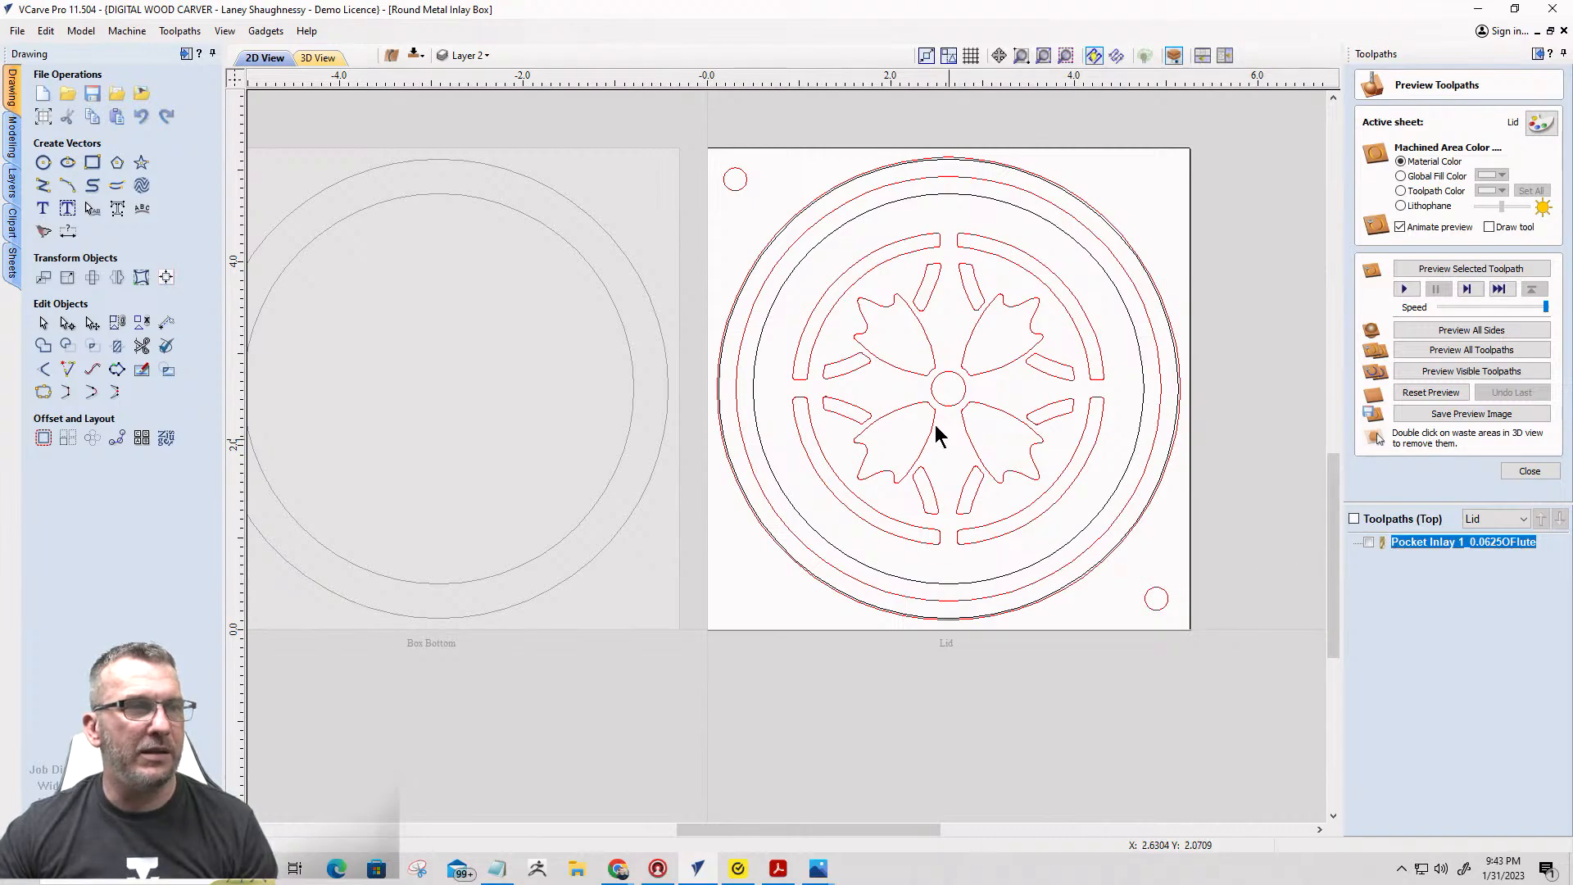
Copy the Lid's complete petal pattern, including the center circle and ring segments, to the Silver Sheet.
drag(769, 212, 1127, 551)
right_click(952, 387)
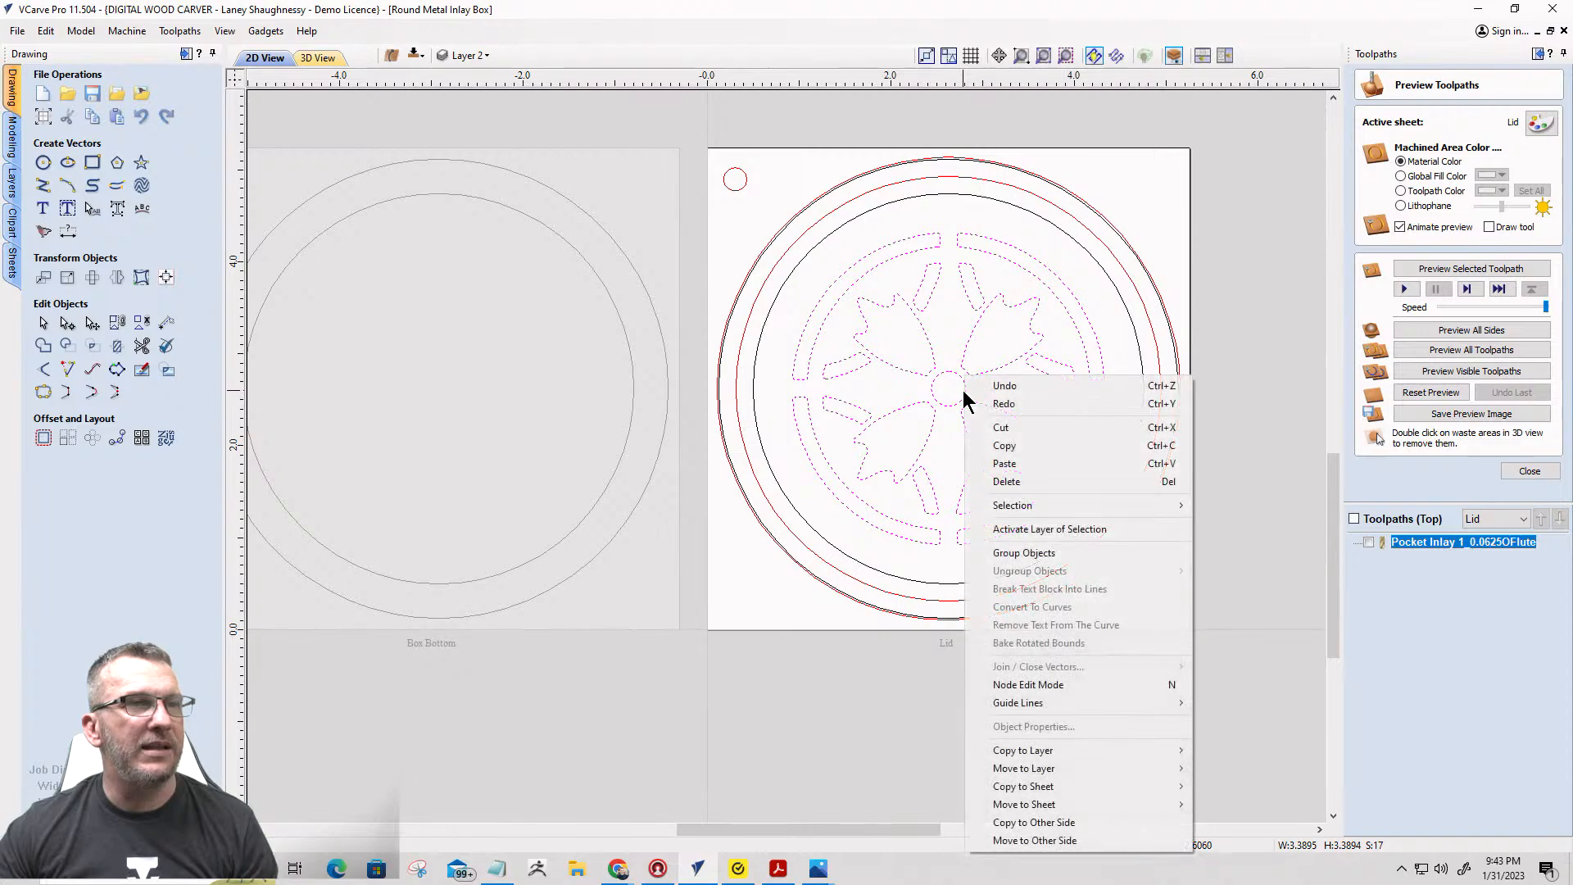
mouse_move(1006, 791)
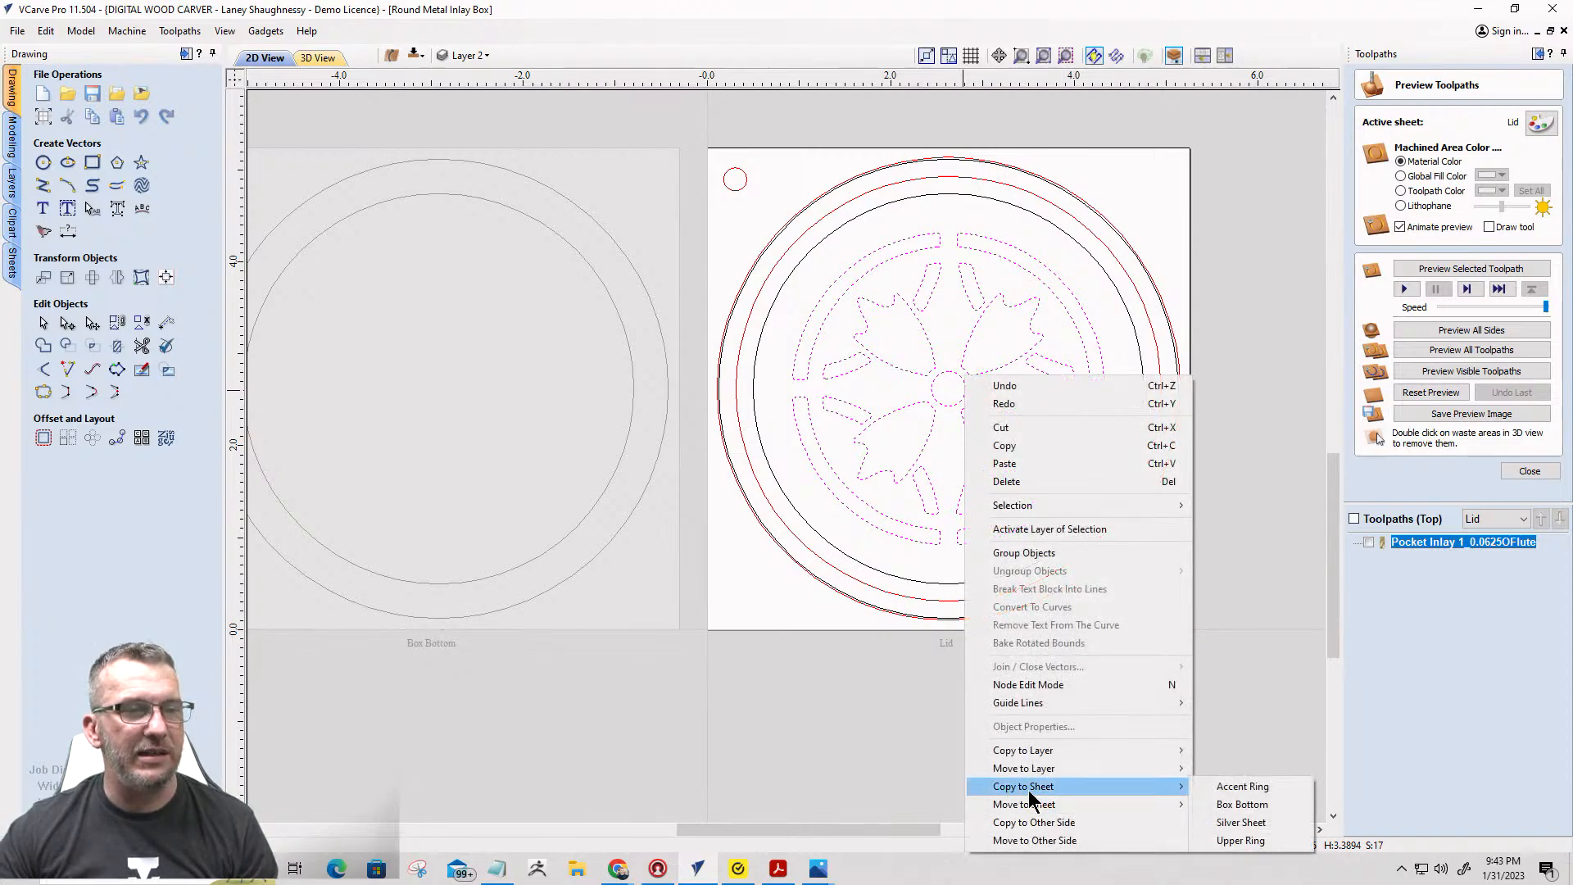
click(1274, 837)
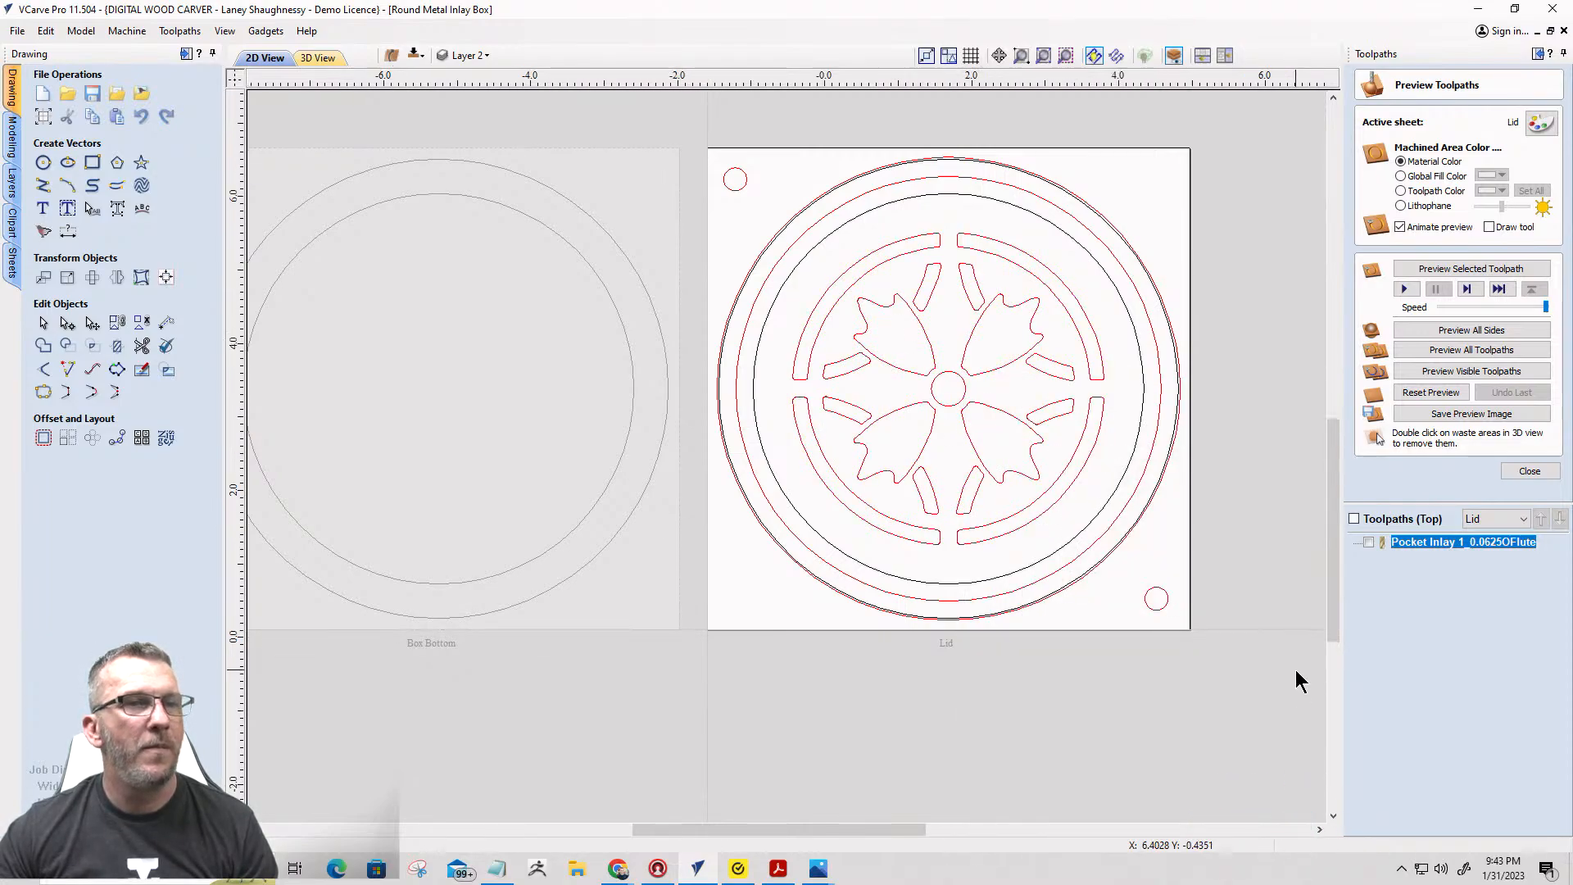
scroll(1289, 671, down, 3)
scroll(1135, 549, up, 3)
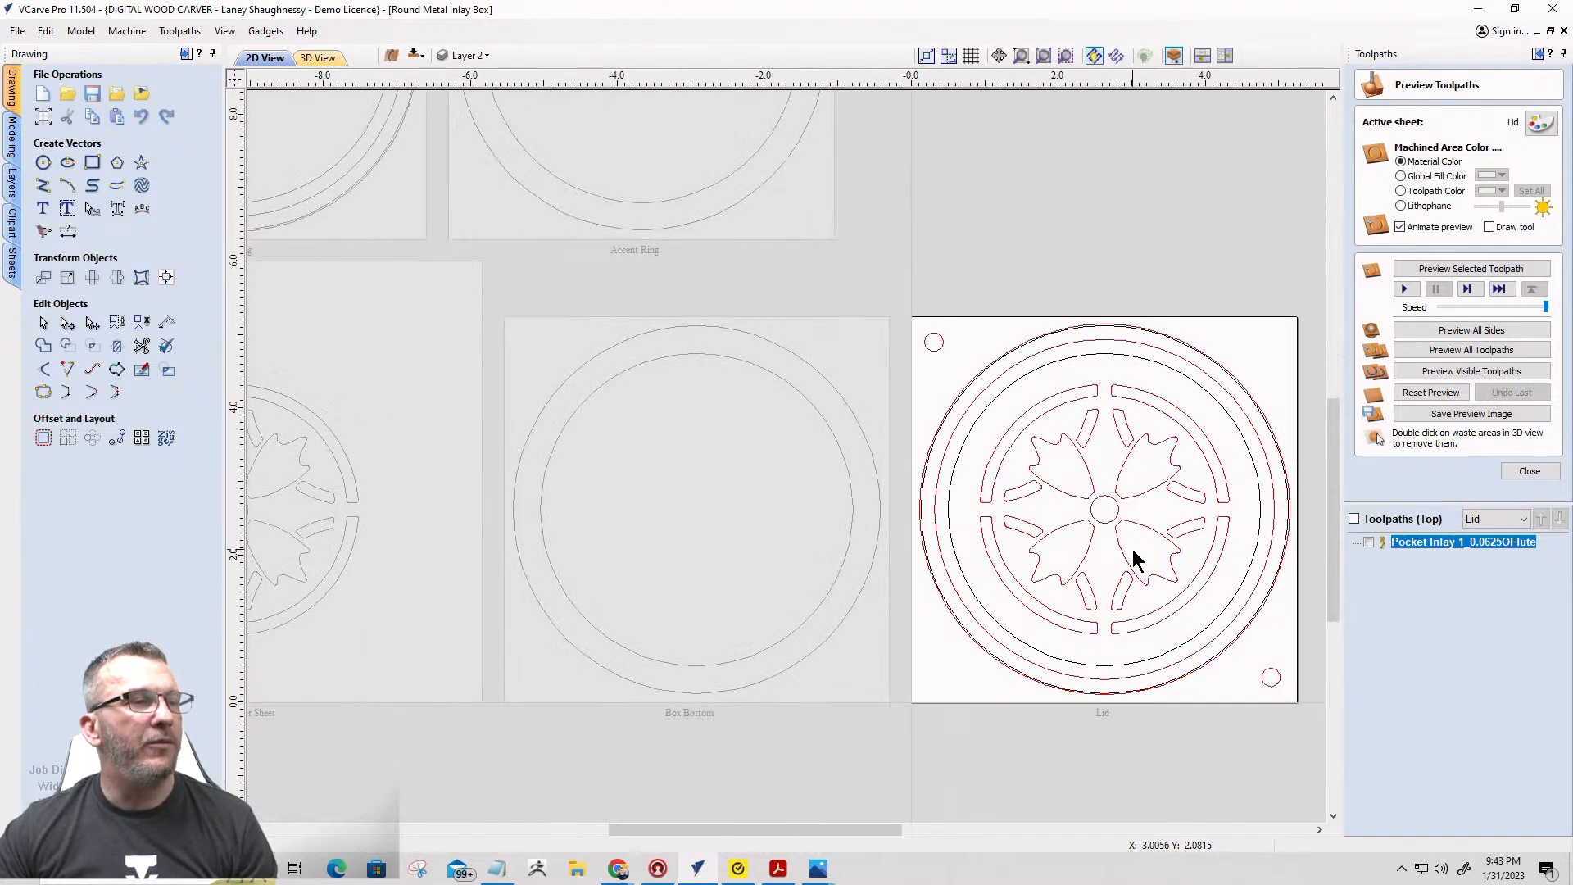
scroll(1132, 549, down, 1)
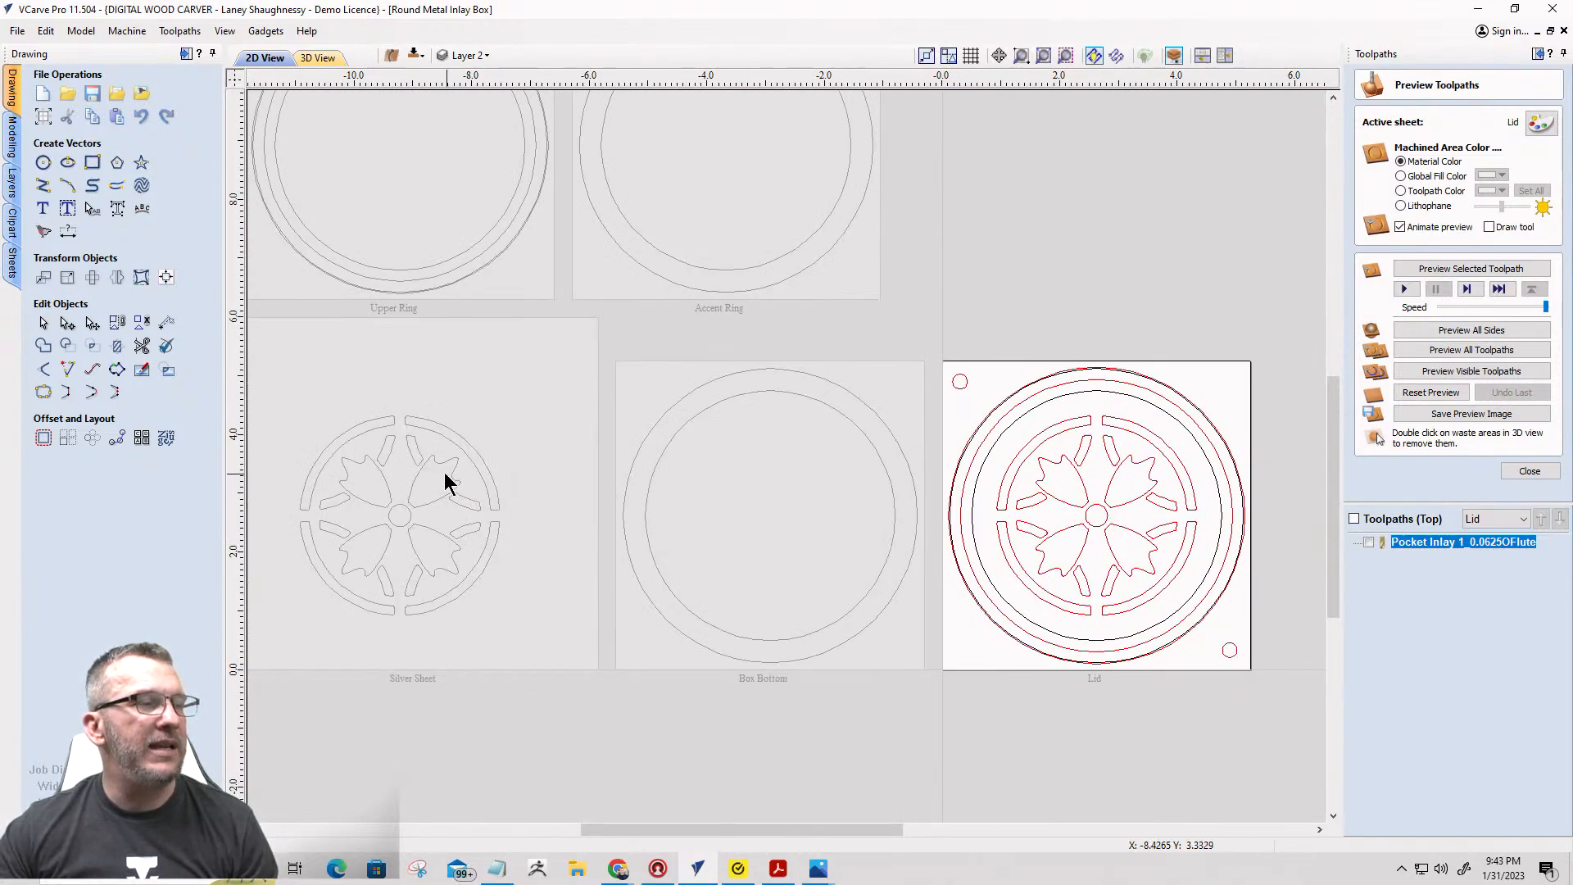
Examine the Lid's concentric outer circles and corner circles around the petal pattern.
scroll(366, 403, down, 2)
scroll(914, 533, up, 4)
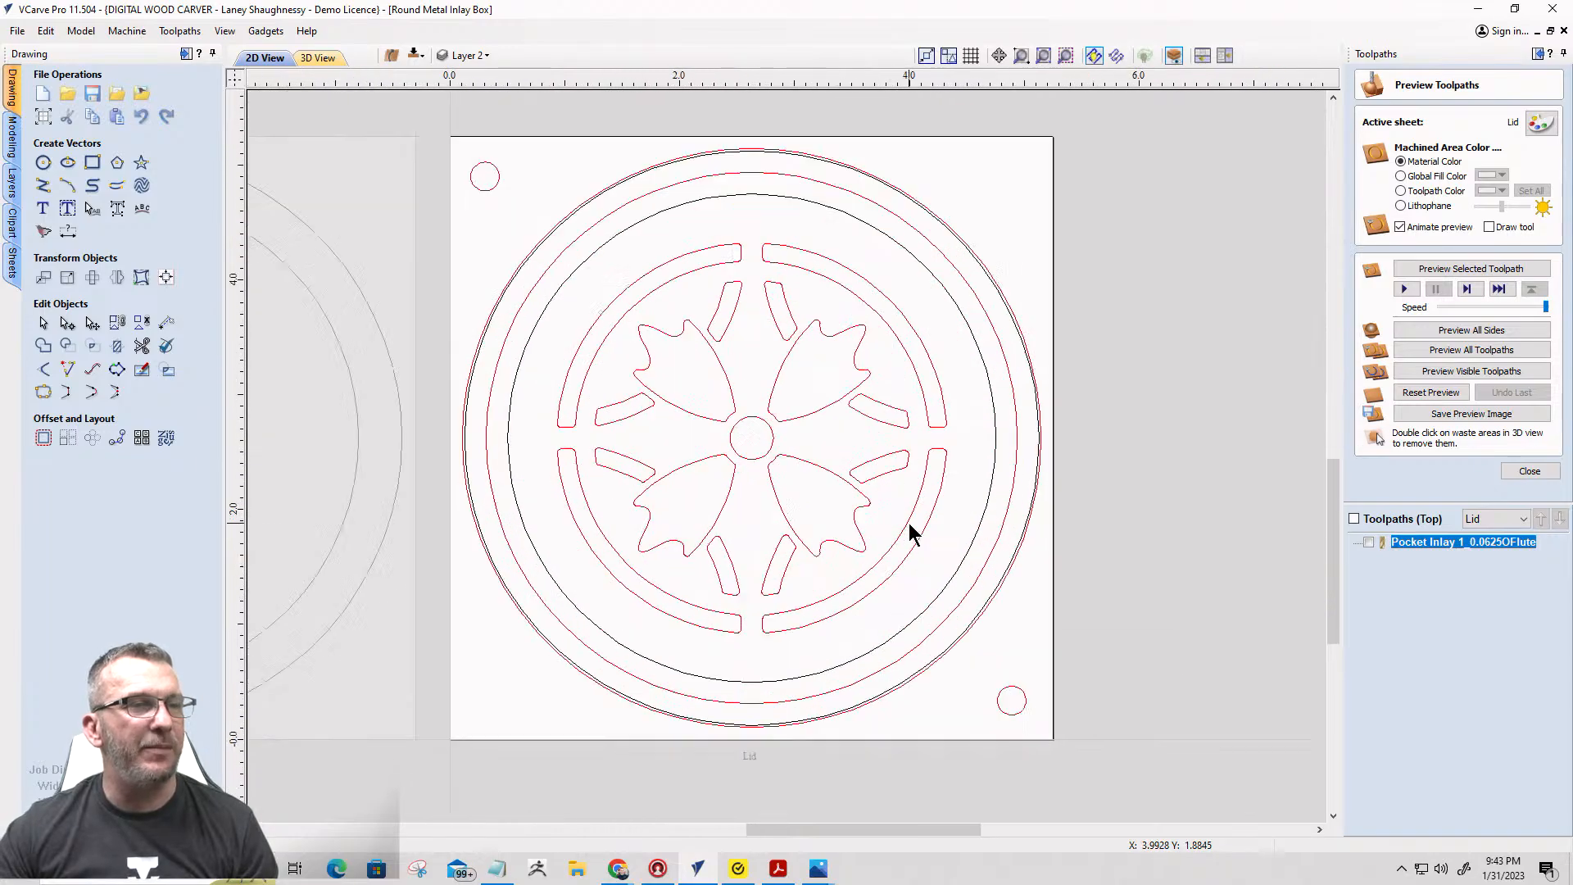
scroll(1008, 393, down, 2)
scroll(721, 315, up, 5)
scroll(654, 215, down, 1)
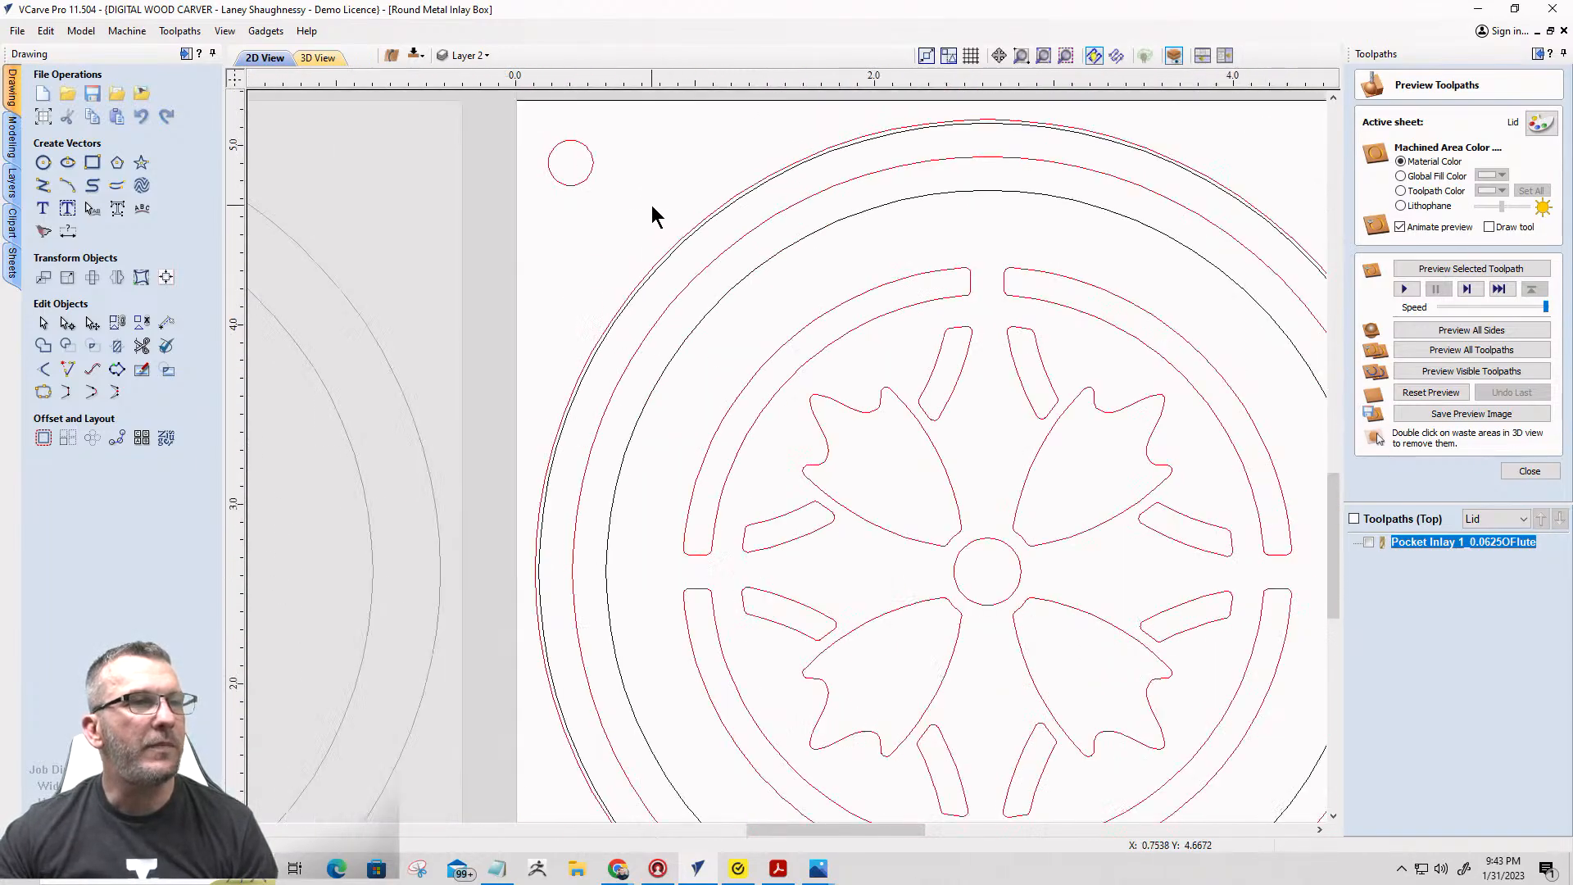
scroll(1022, 333, down, 3)
scroll(1148, 309, up, 3)
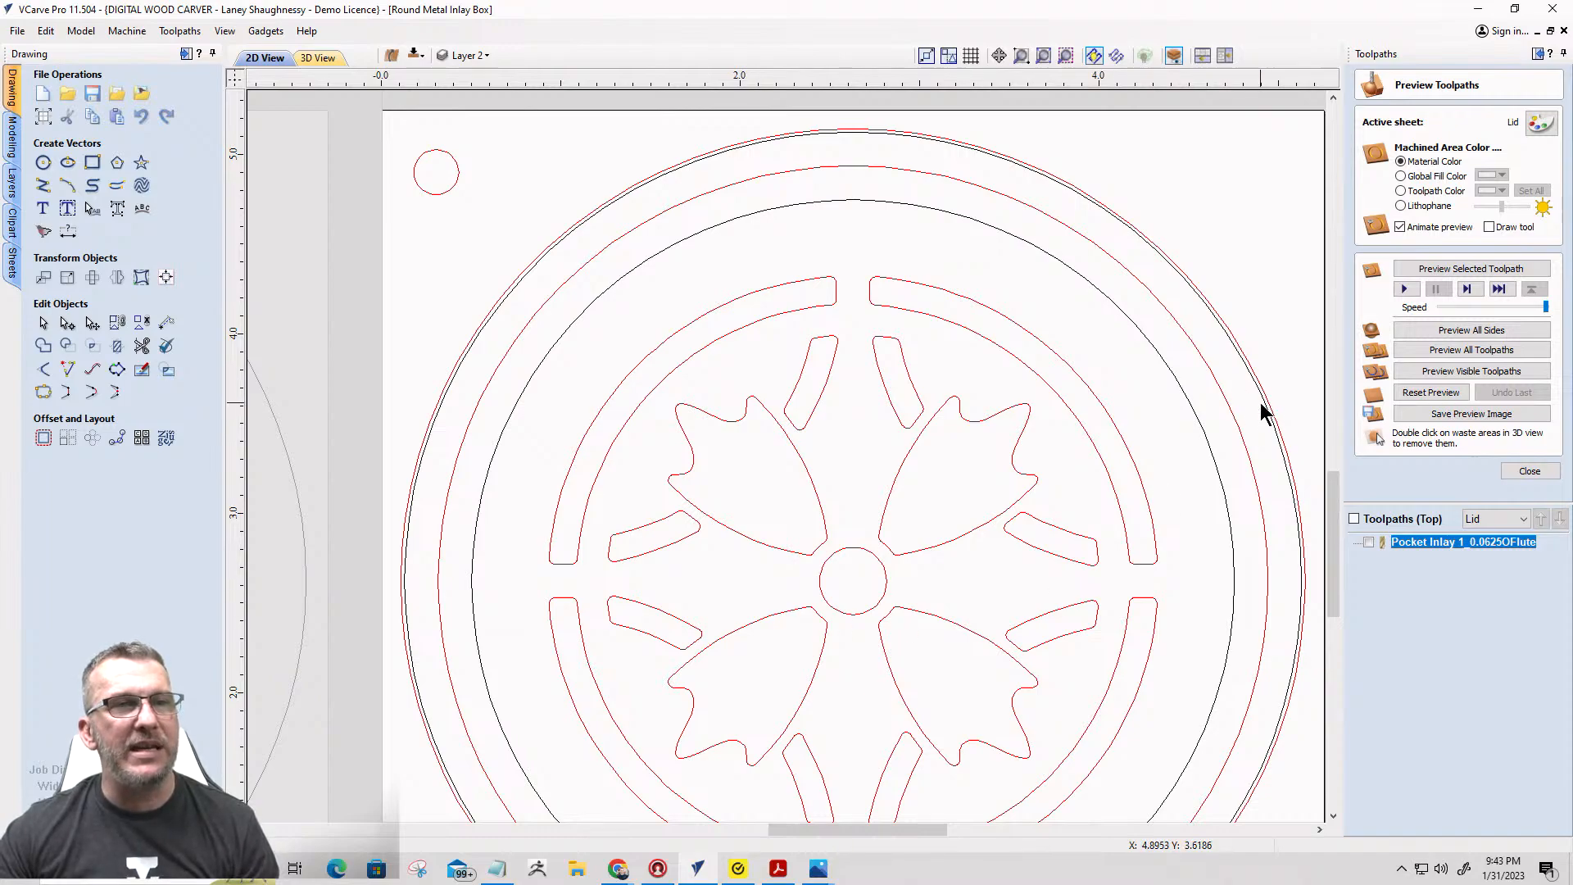
scroll(1048, 323, down, 3)
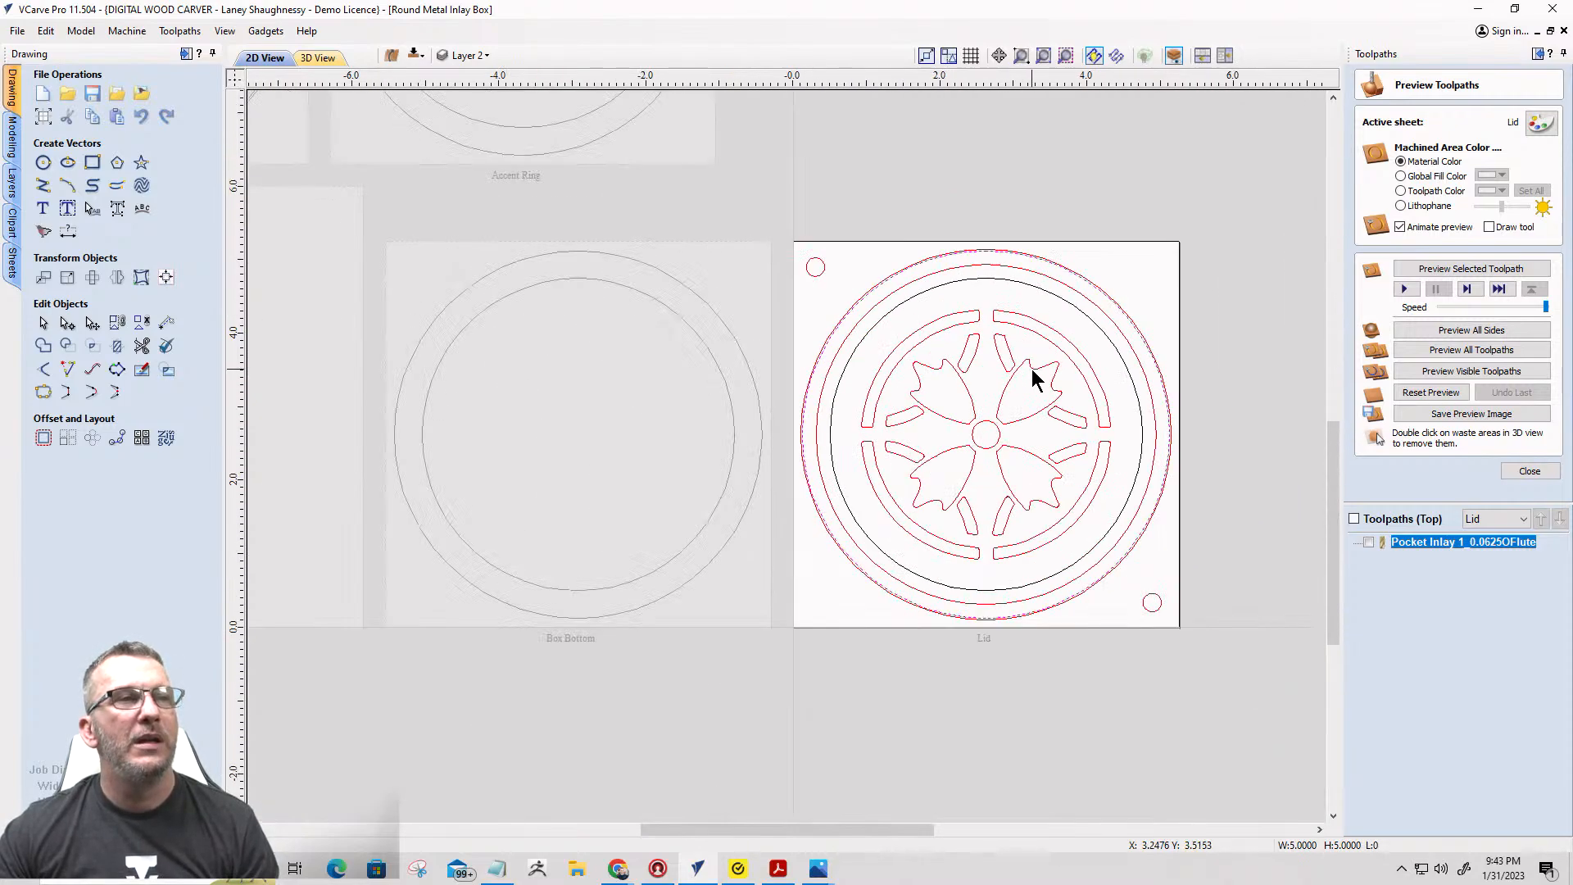
scroll(1031, 369, up, 1)
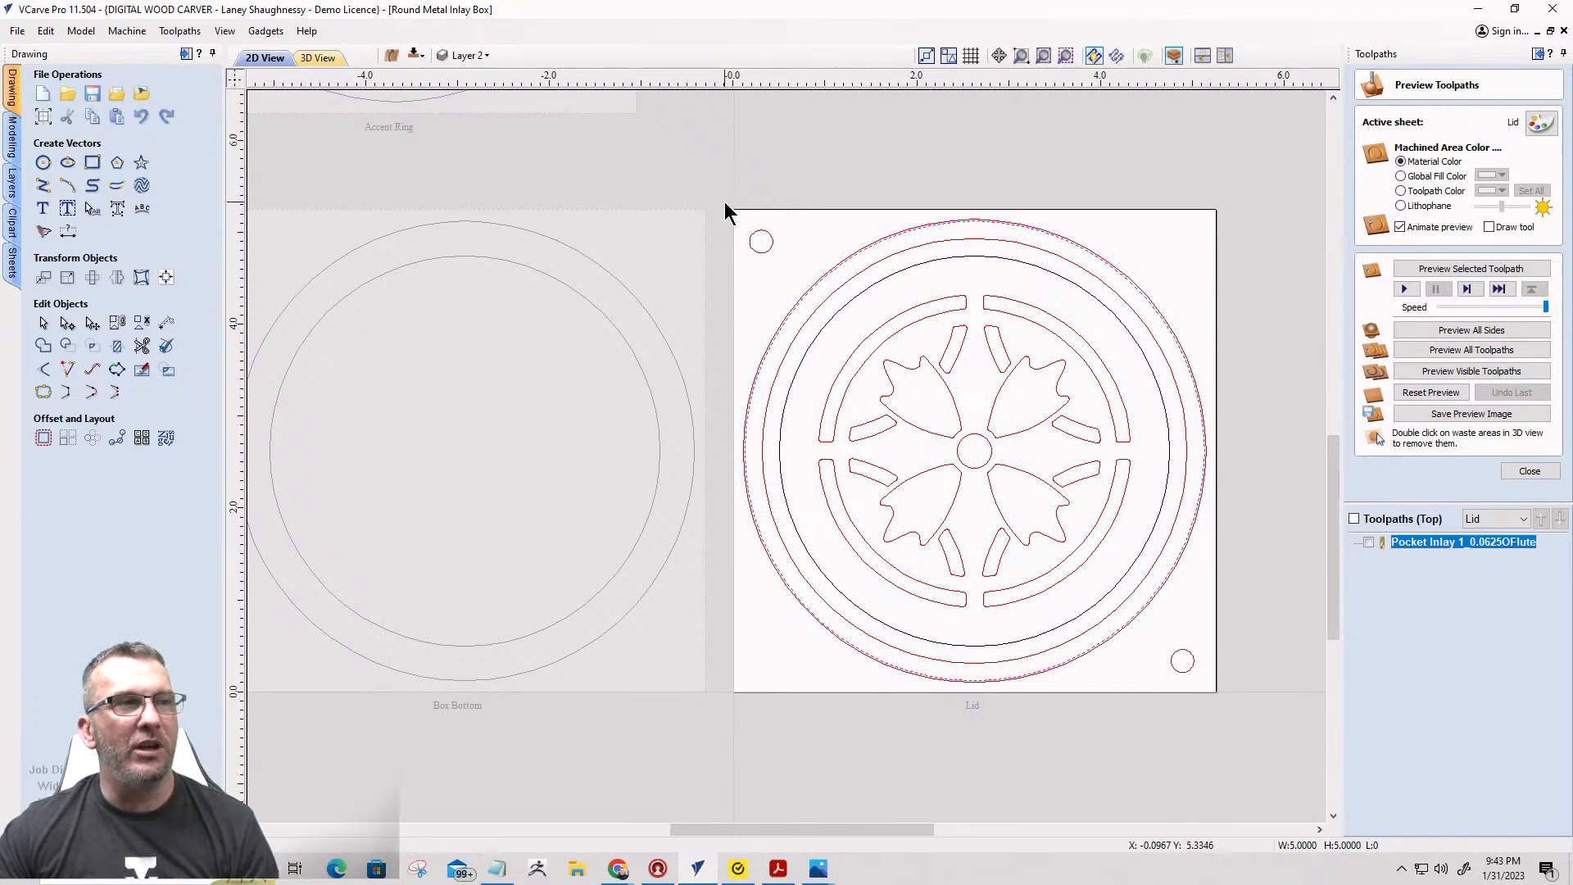
Set up a drilling toolpath for the Lid's two corner circles with a cut depth of .375 inches.
click(756, 251)
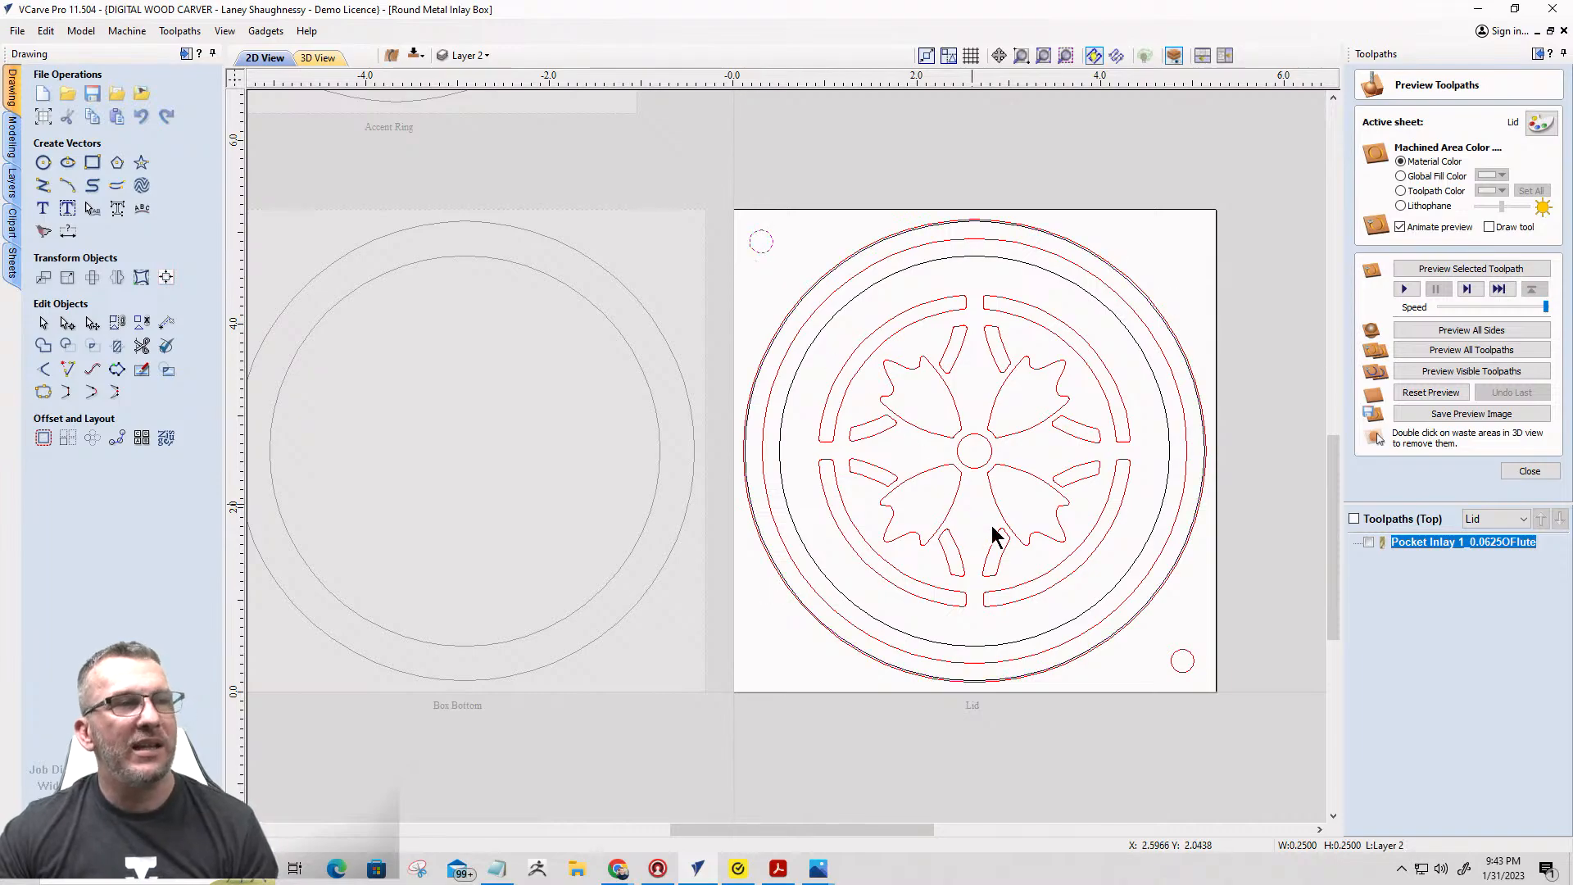
shift+click(1180, 670)
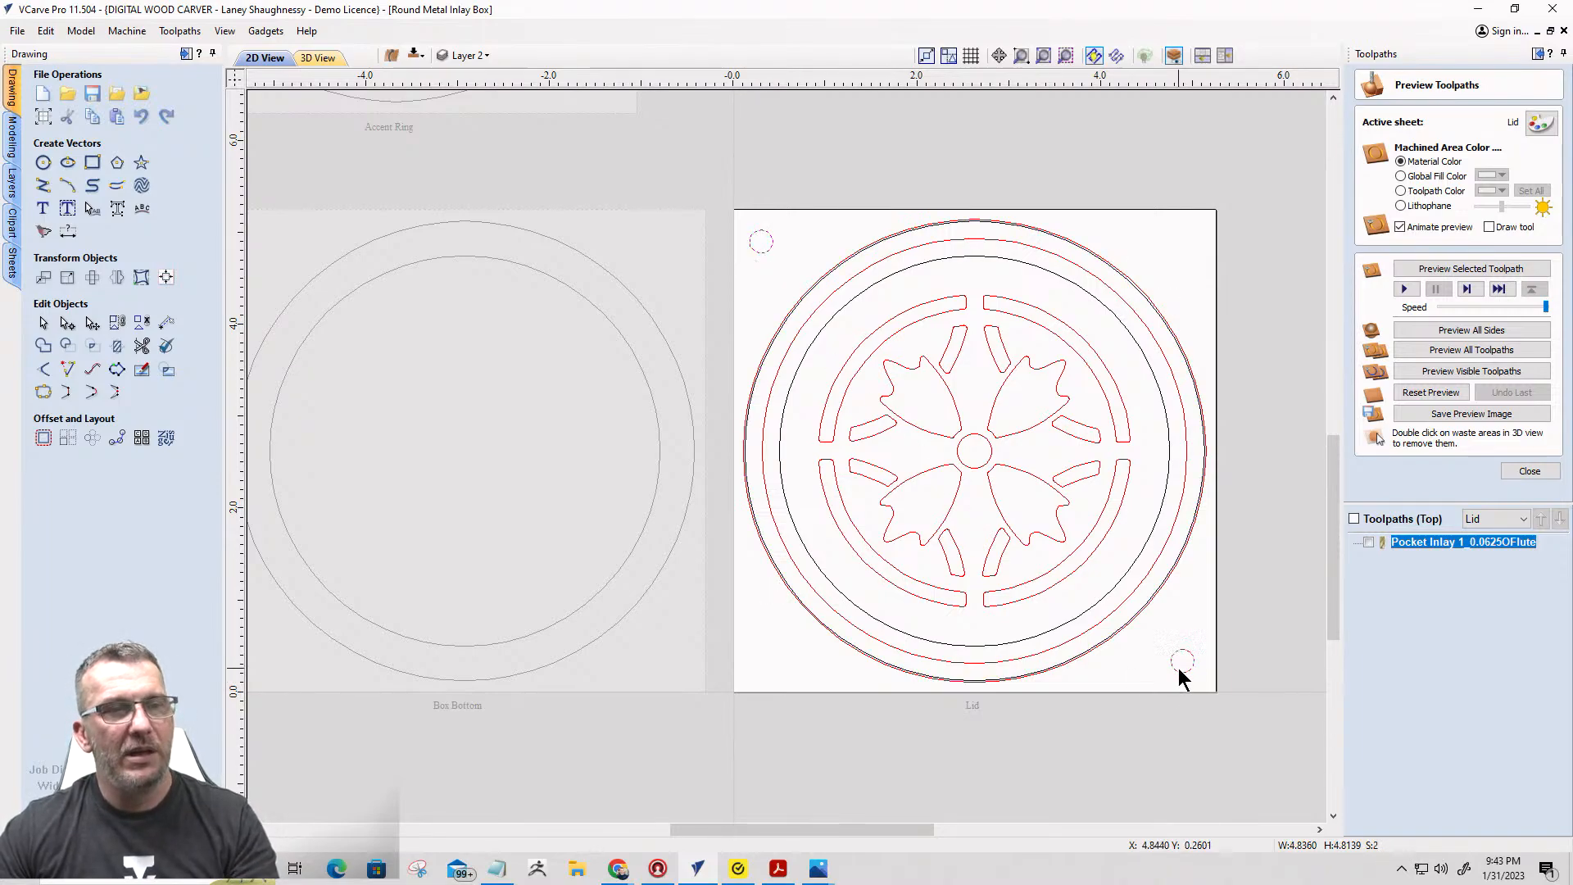
click(1549, 472)
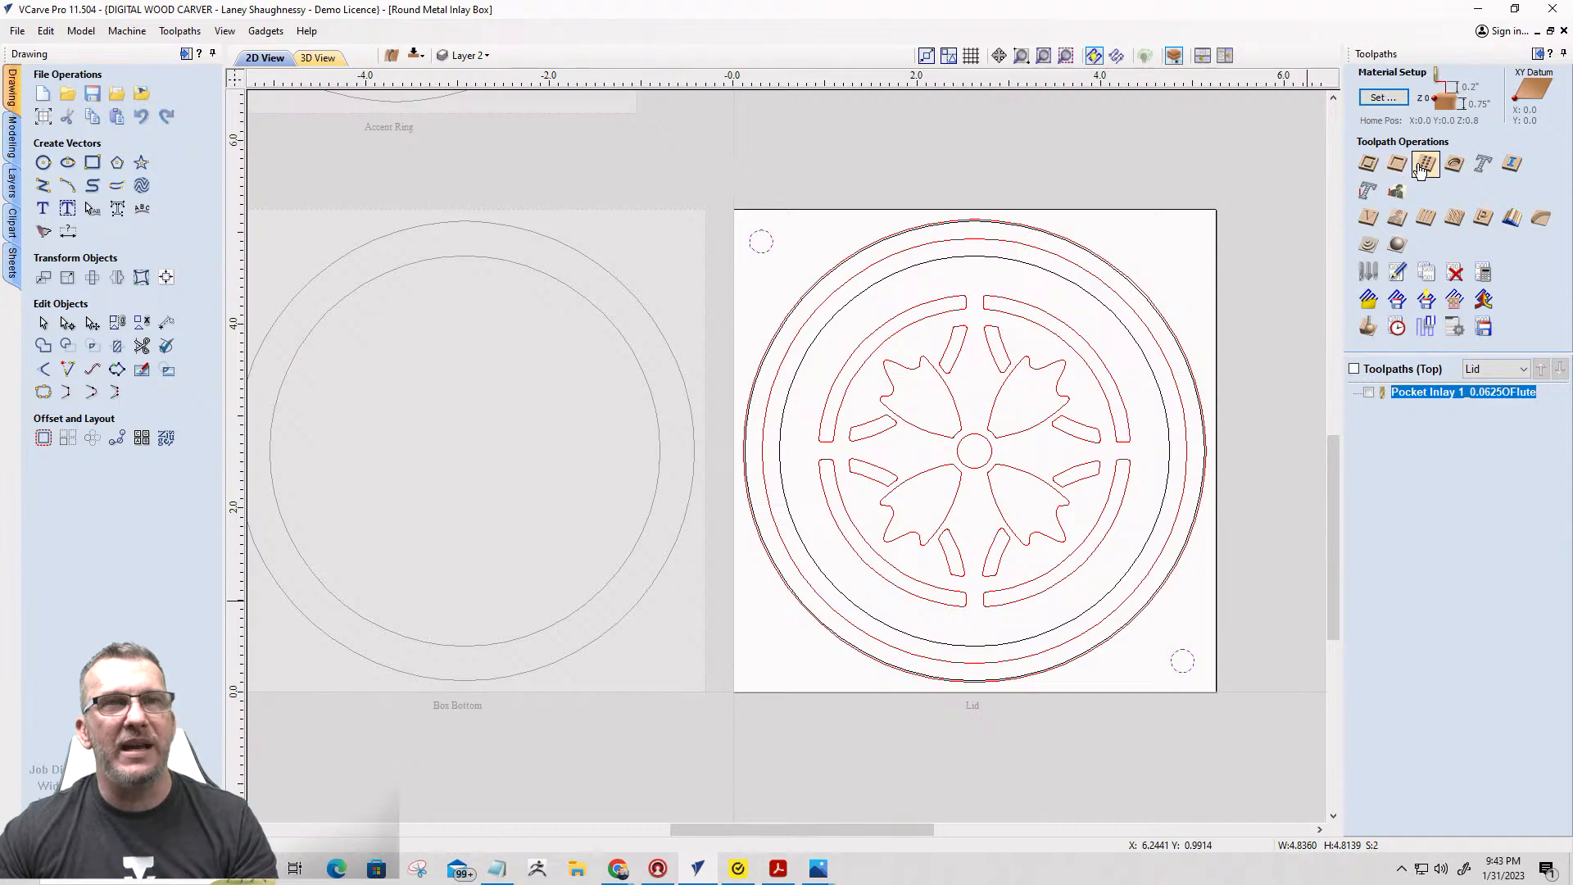
click(1423, 166)
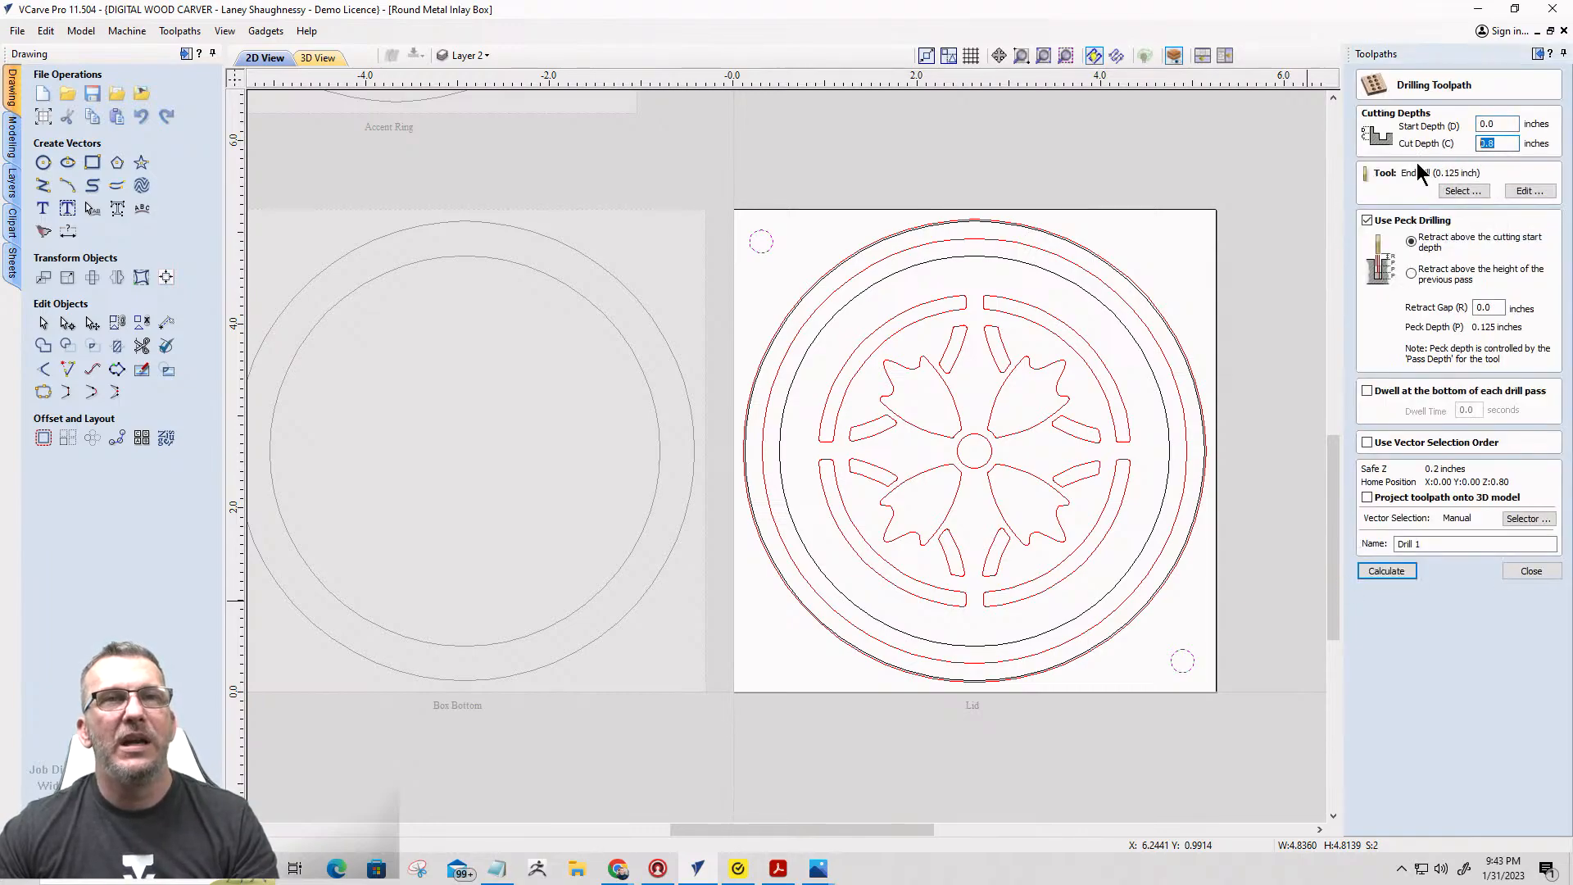
text(.375)
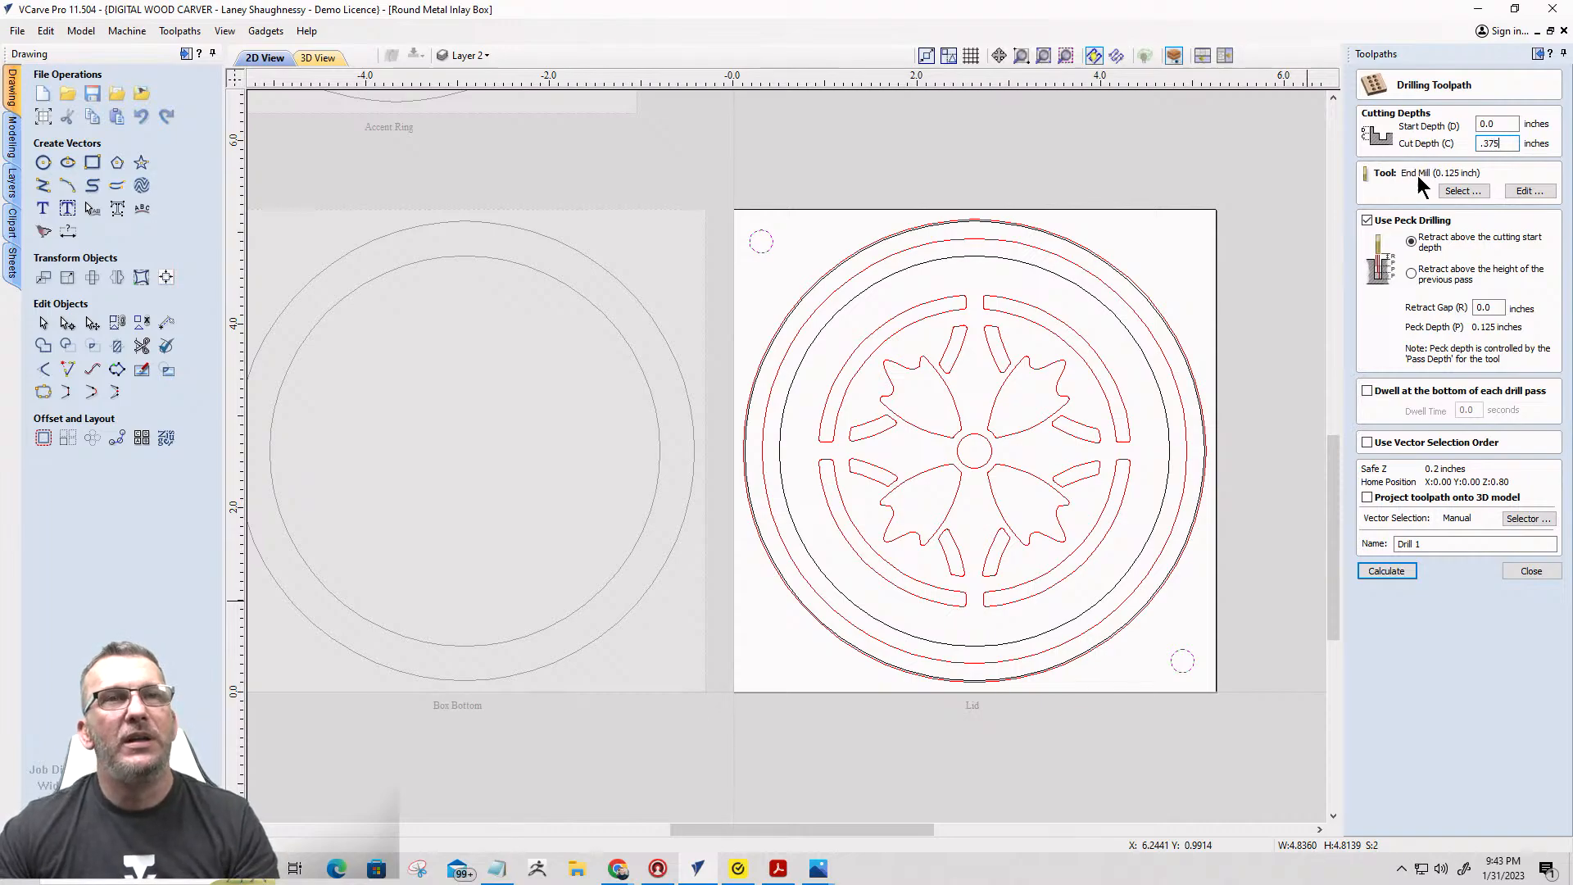
Assign the End Mill (0.25 inches) from the tool database to the drilling toolpath.
click(1463, 190)
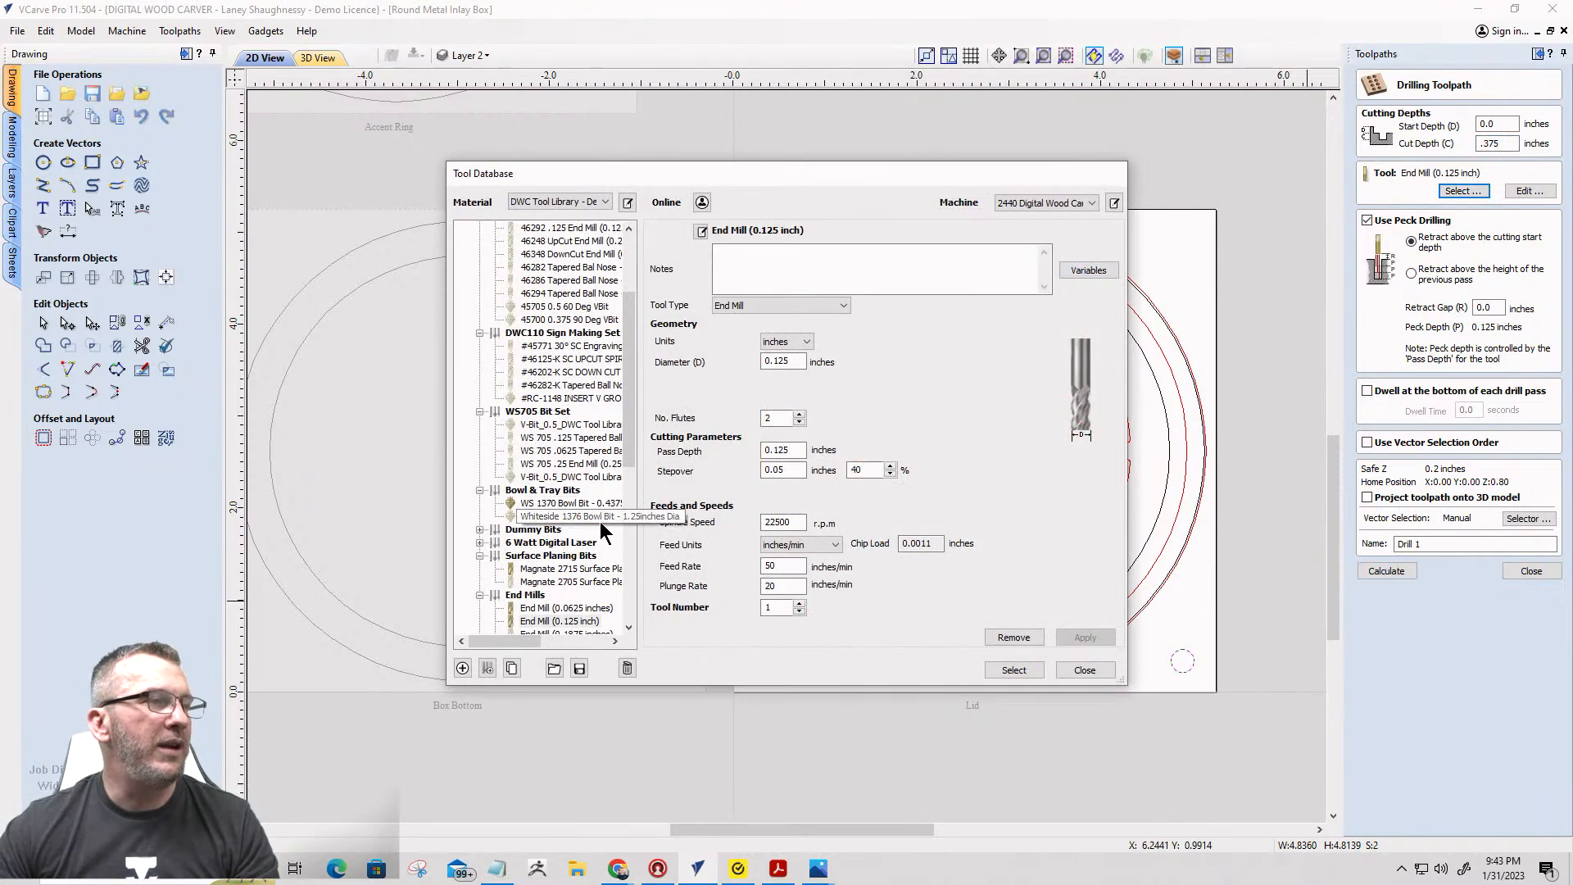
scroll(557, 617, down, 1)
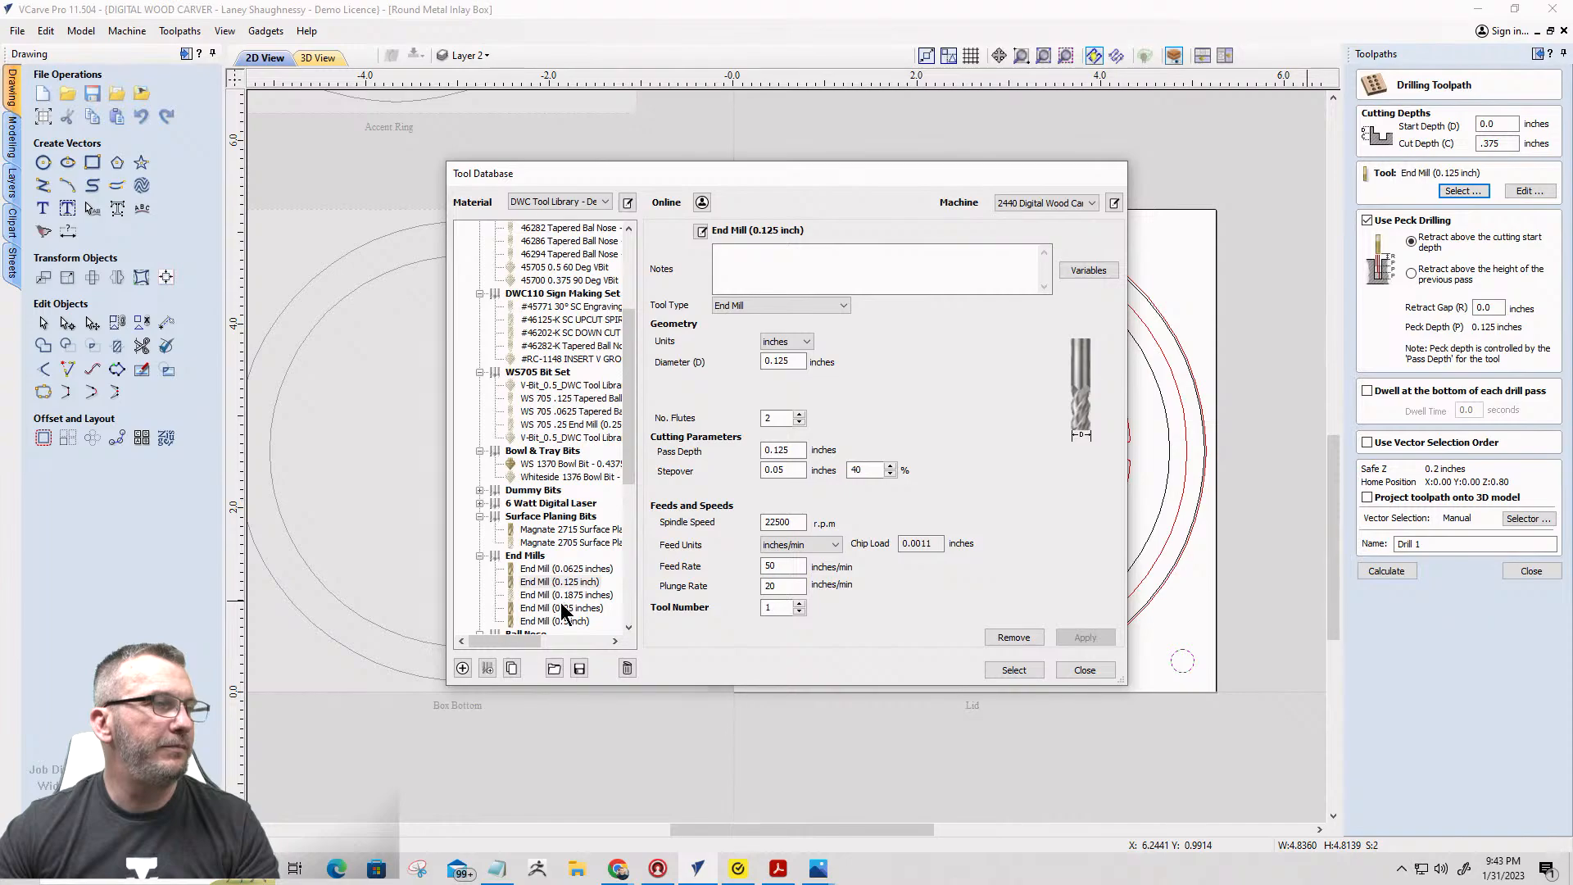
click(565, 607)
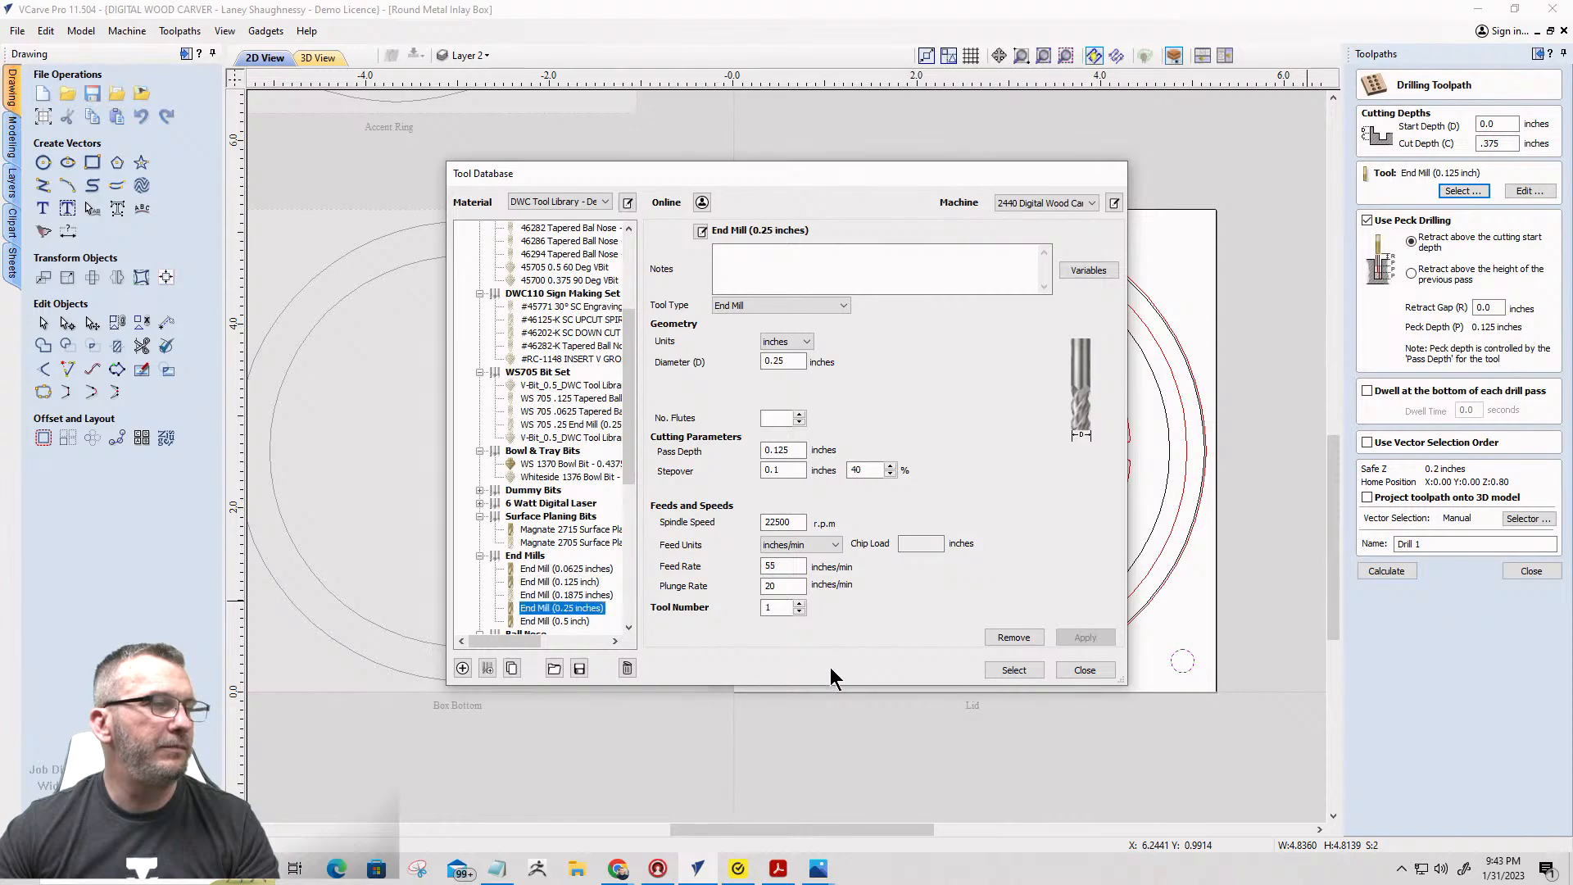
click(1030, 670)
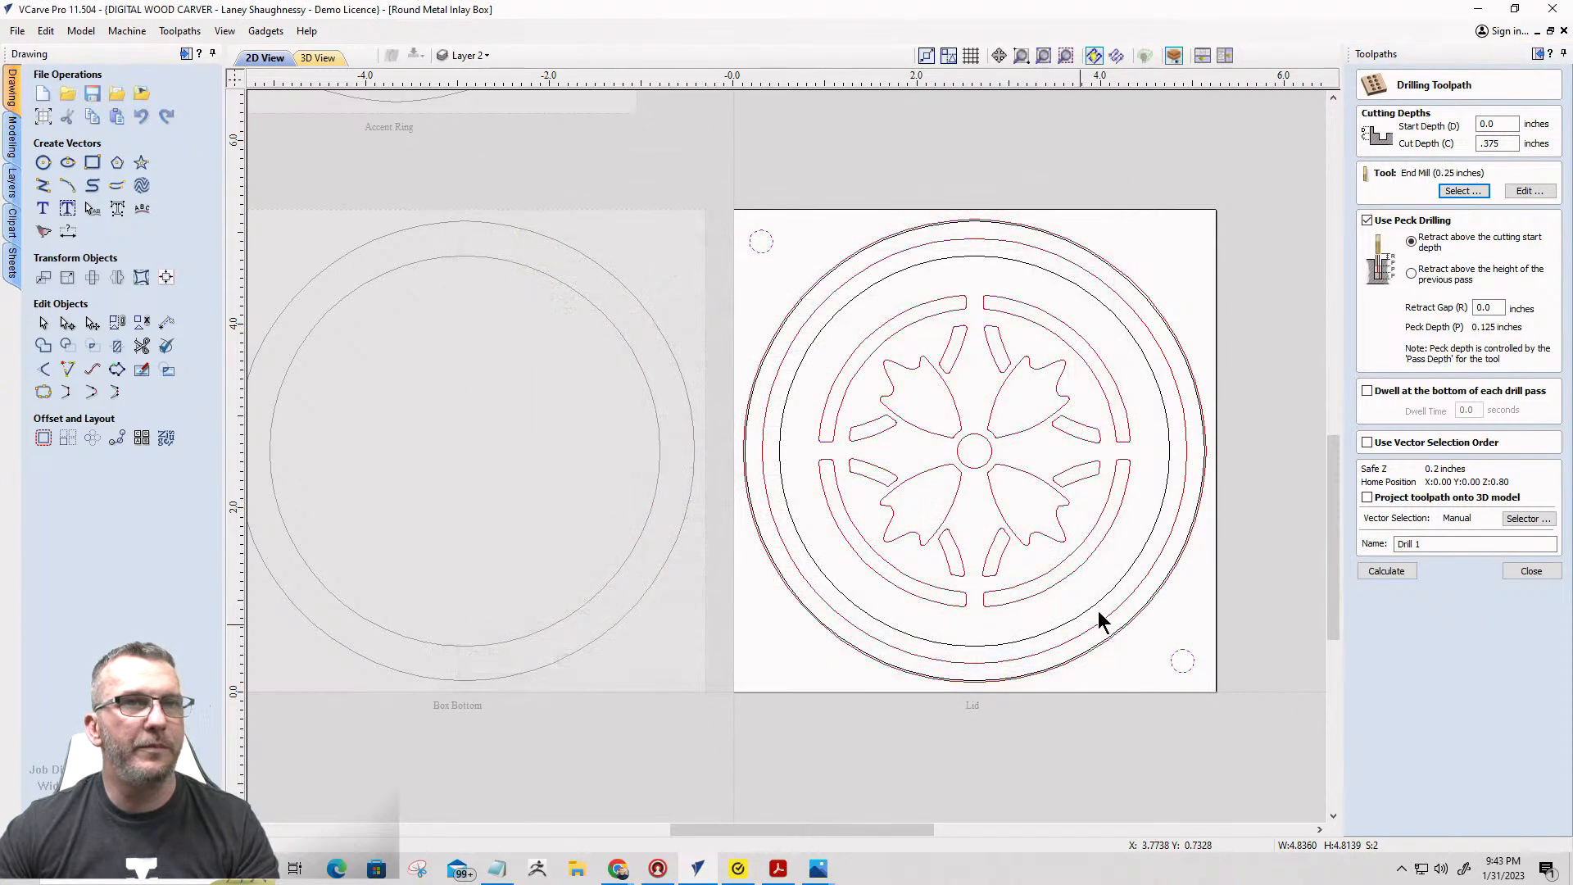
Calculate the drilling toolpath under the name "Project Board Align Holes 0.25" and preview its cut in the Lid.
click(1397, 570)
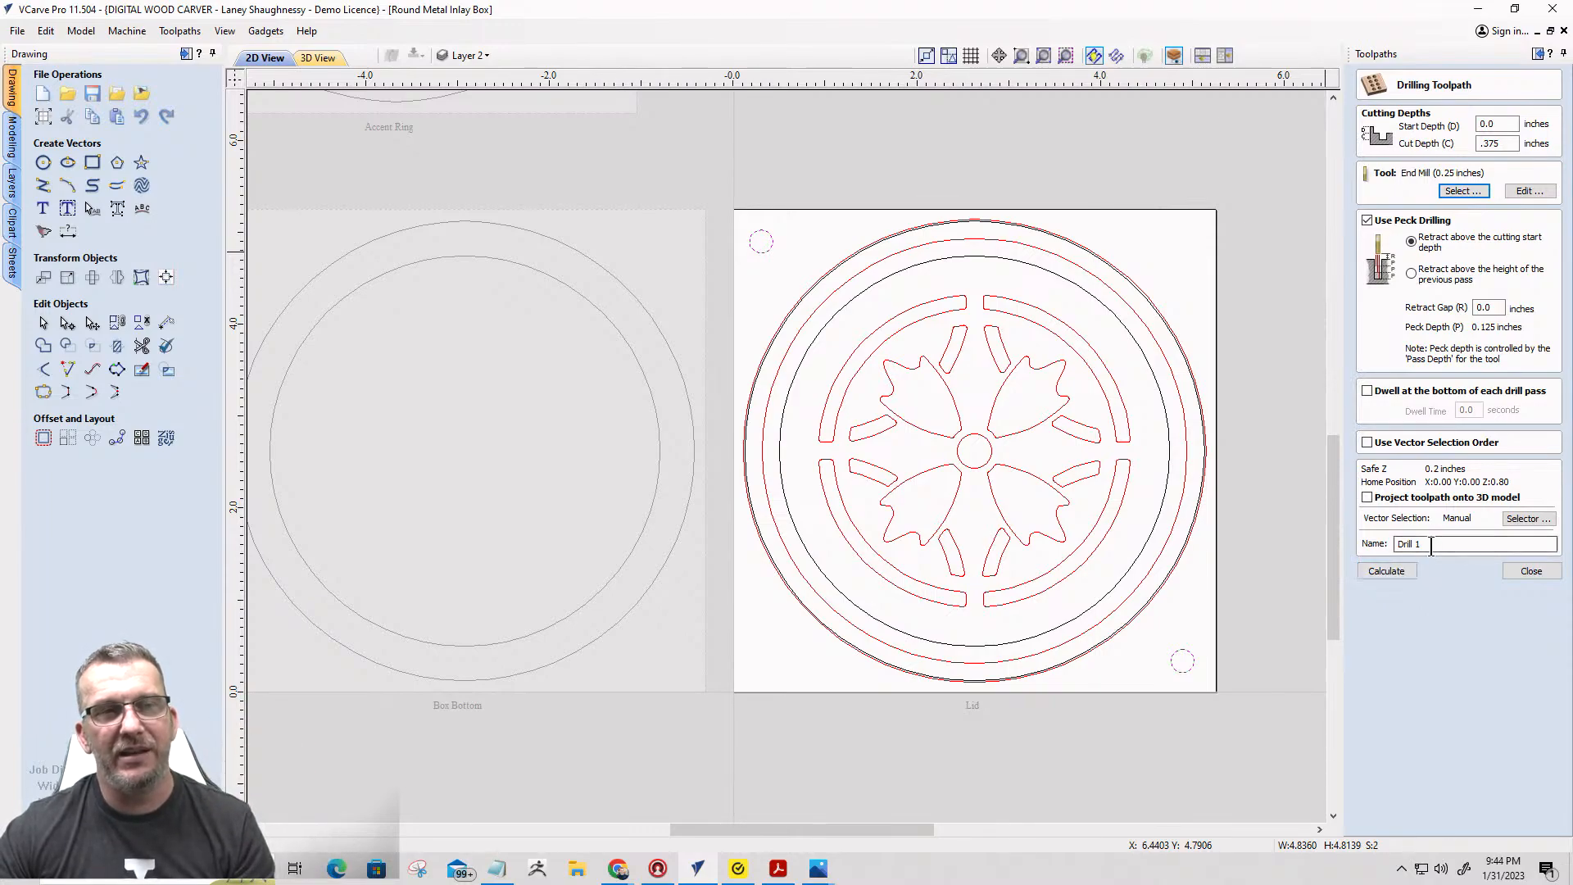
text(Project Board Align Holes)
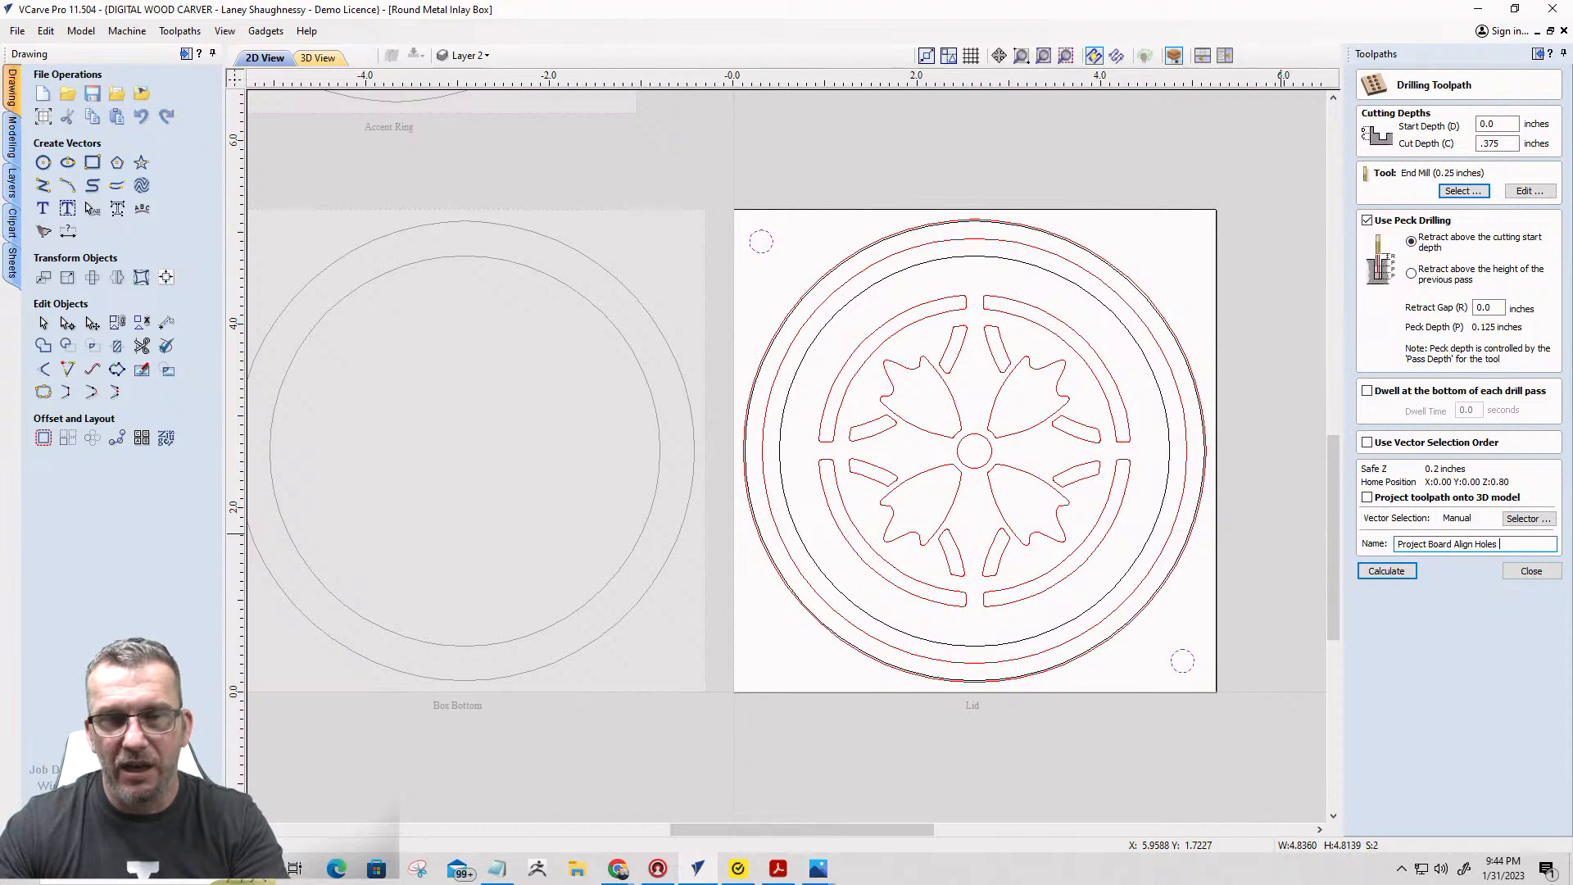
text(25)
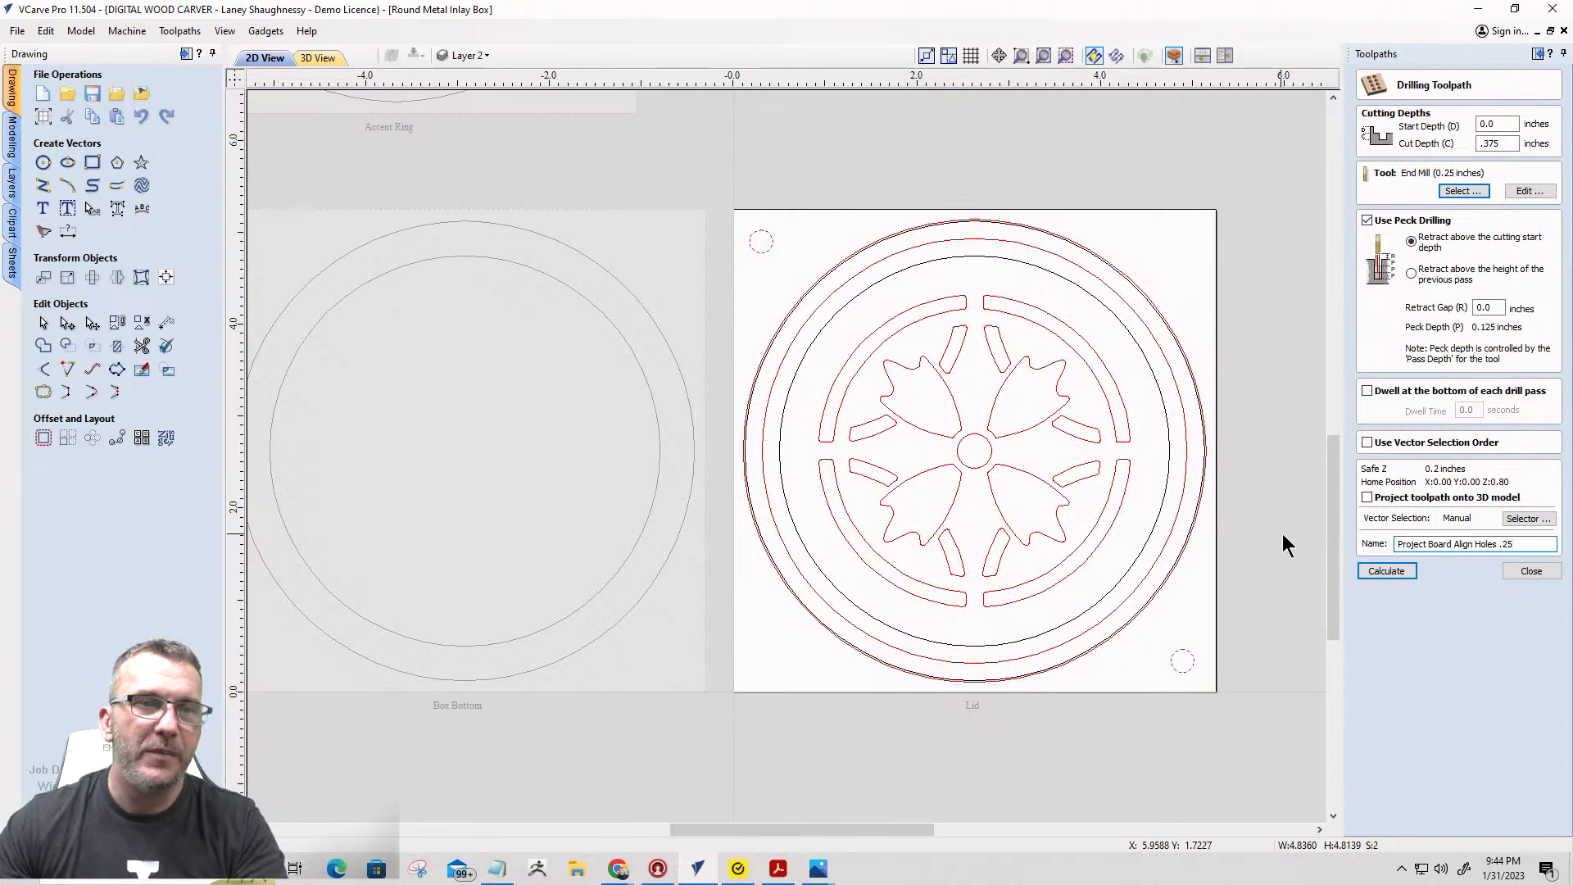
click(1499, 544)
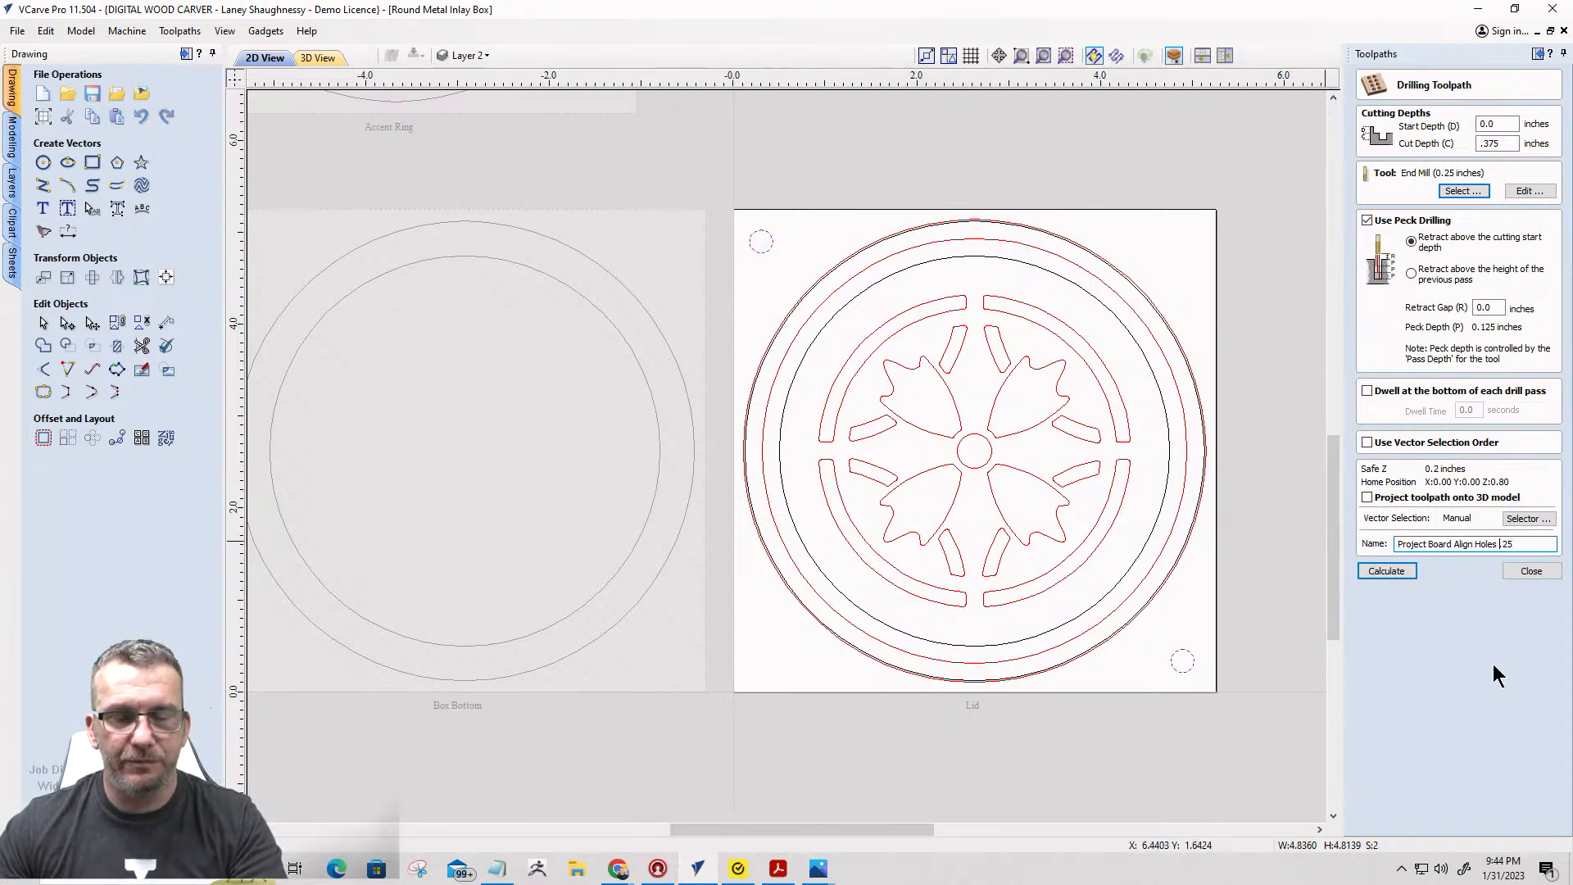
text(0)
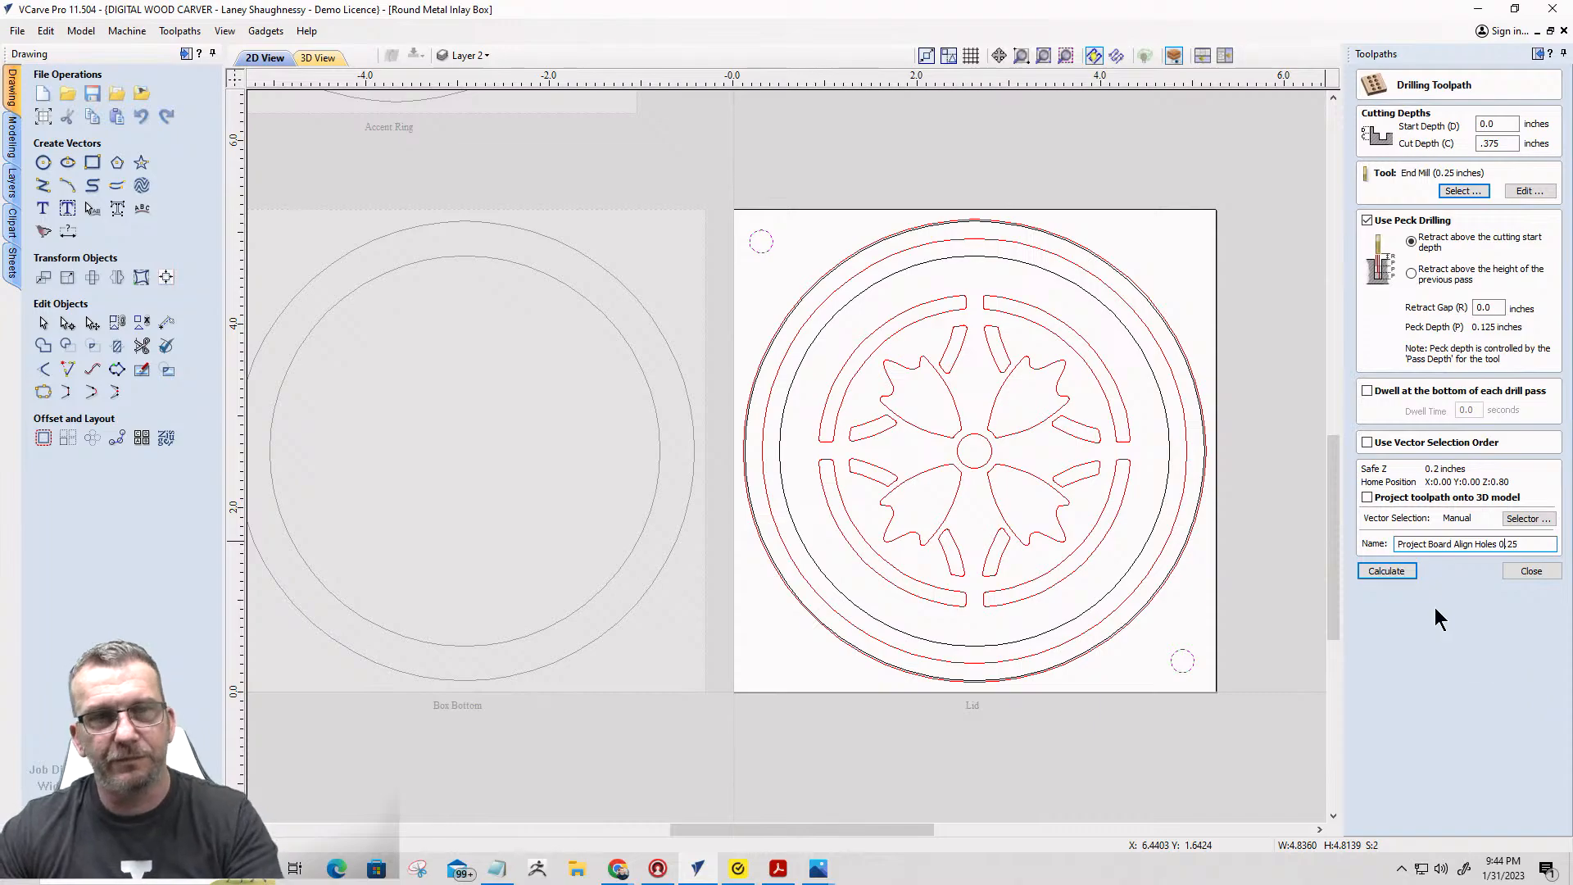
click(1384, 571)
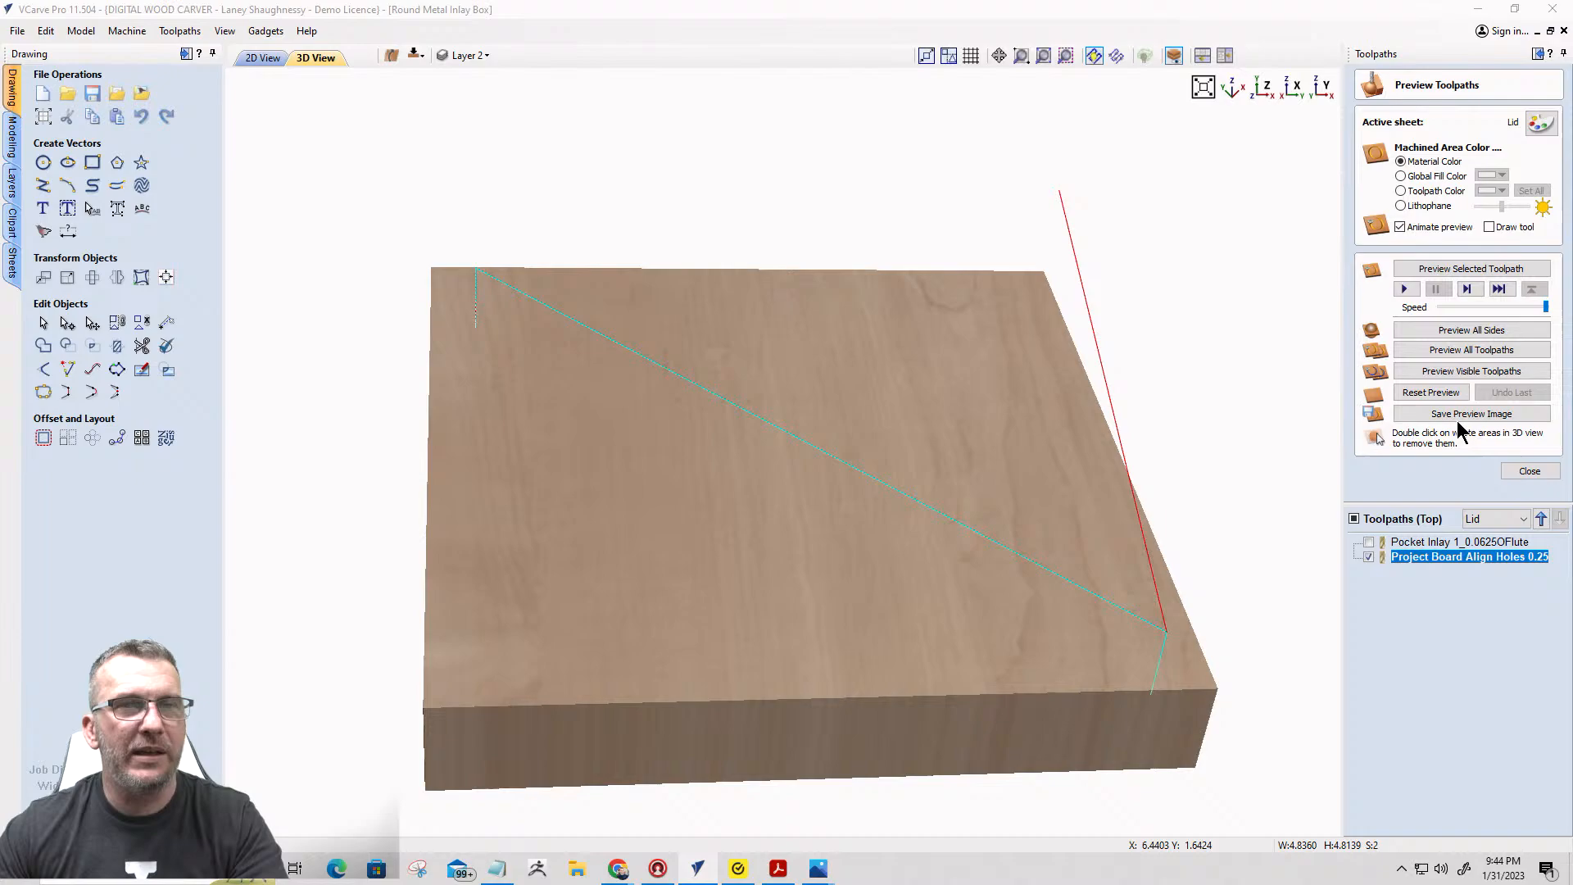
click(1460, 371)
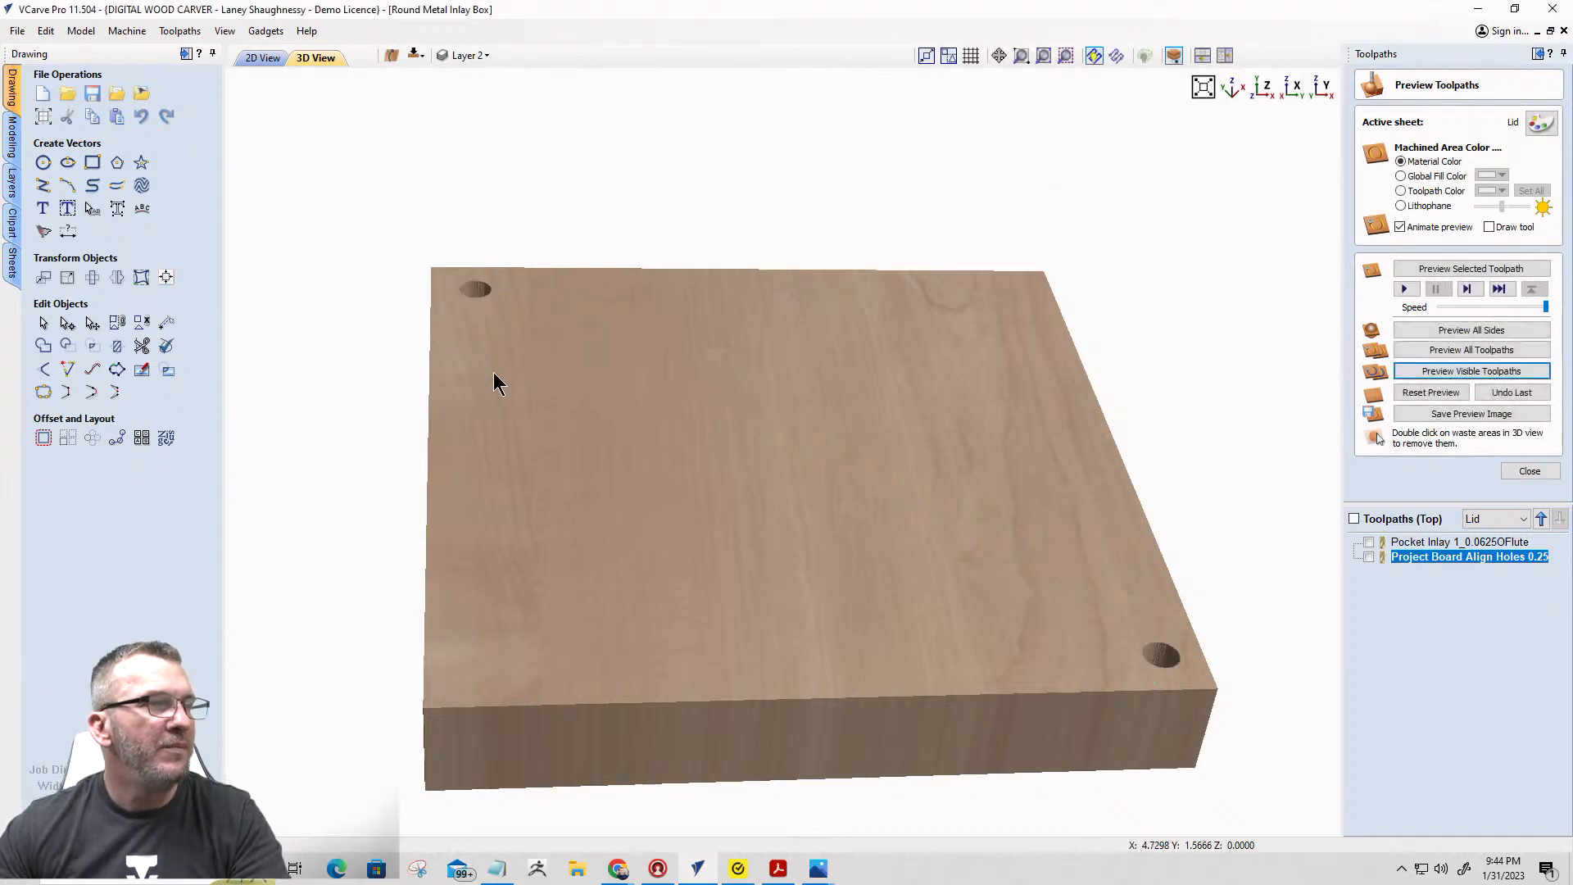
Select the 5-inch circle just inside the Lid's outermost circle in the 2D drawing and leave the toolpath preview.
click(254, 59)
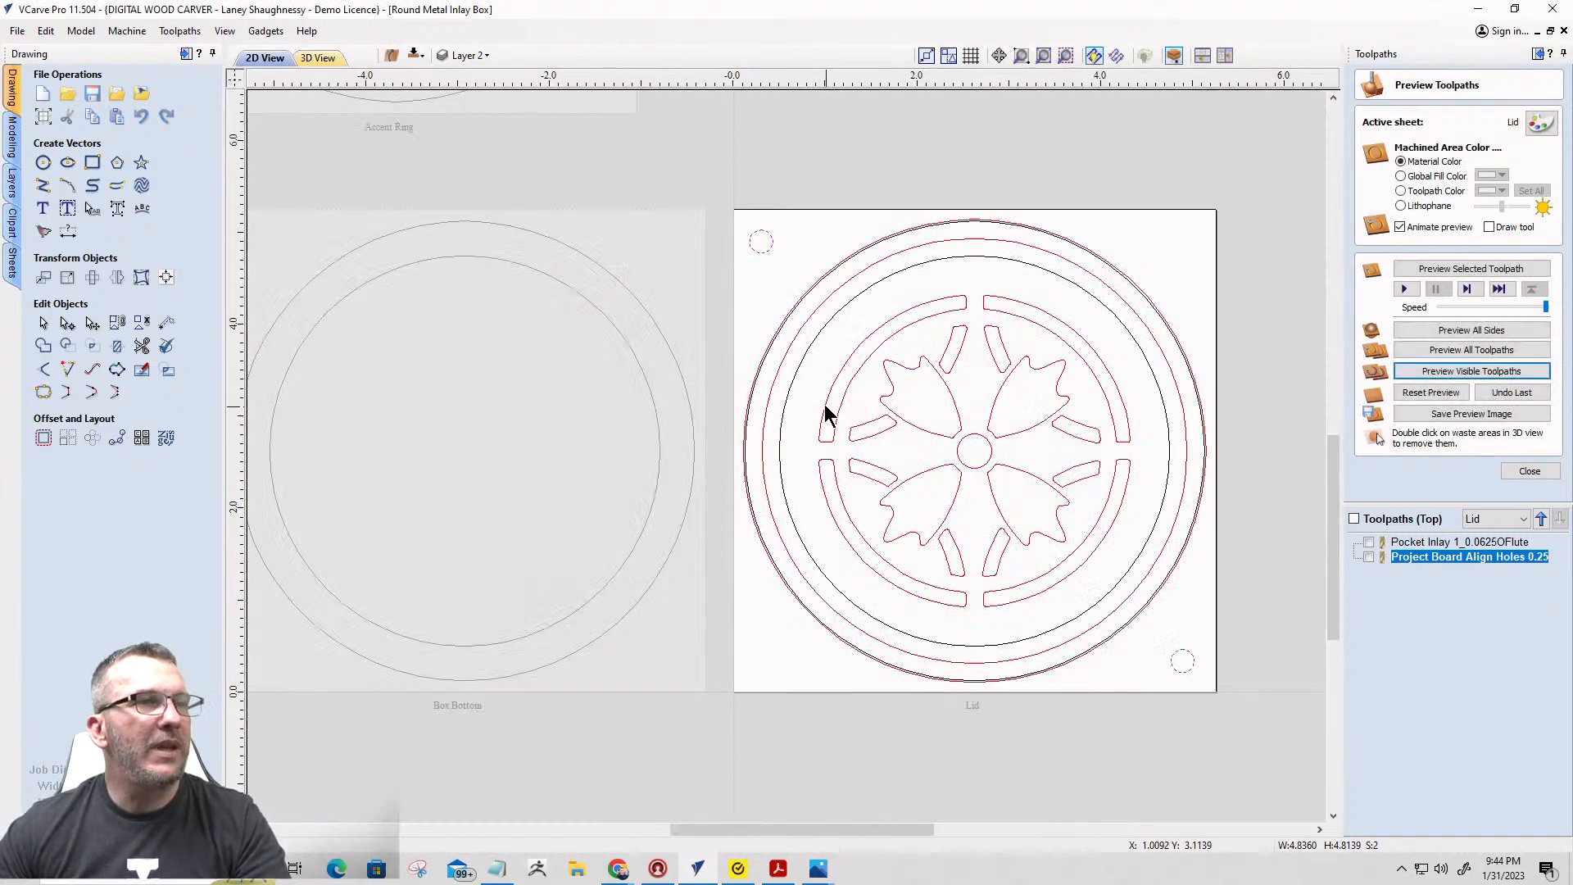
scroll(774, 338, up, 4)
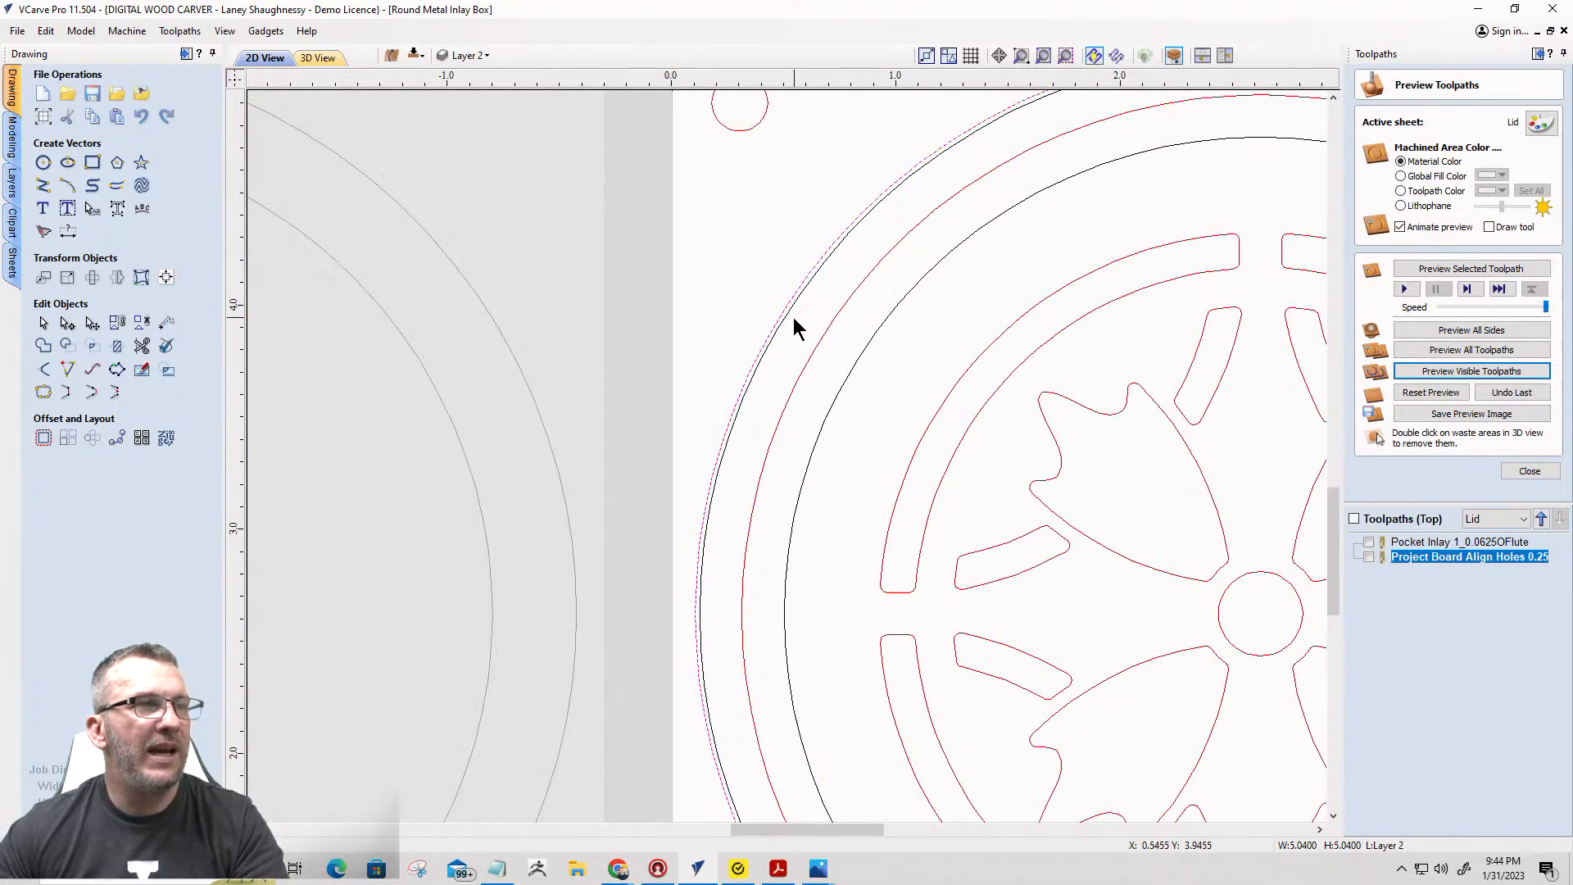
scroll(786, 316, up, 5)
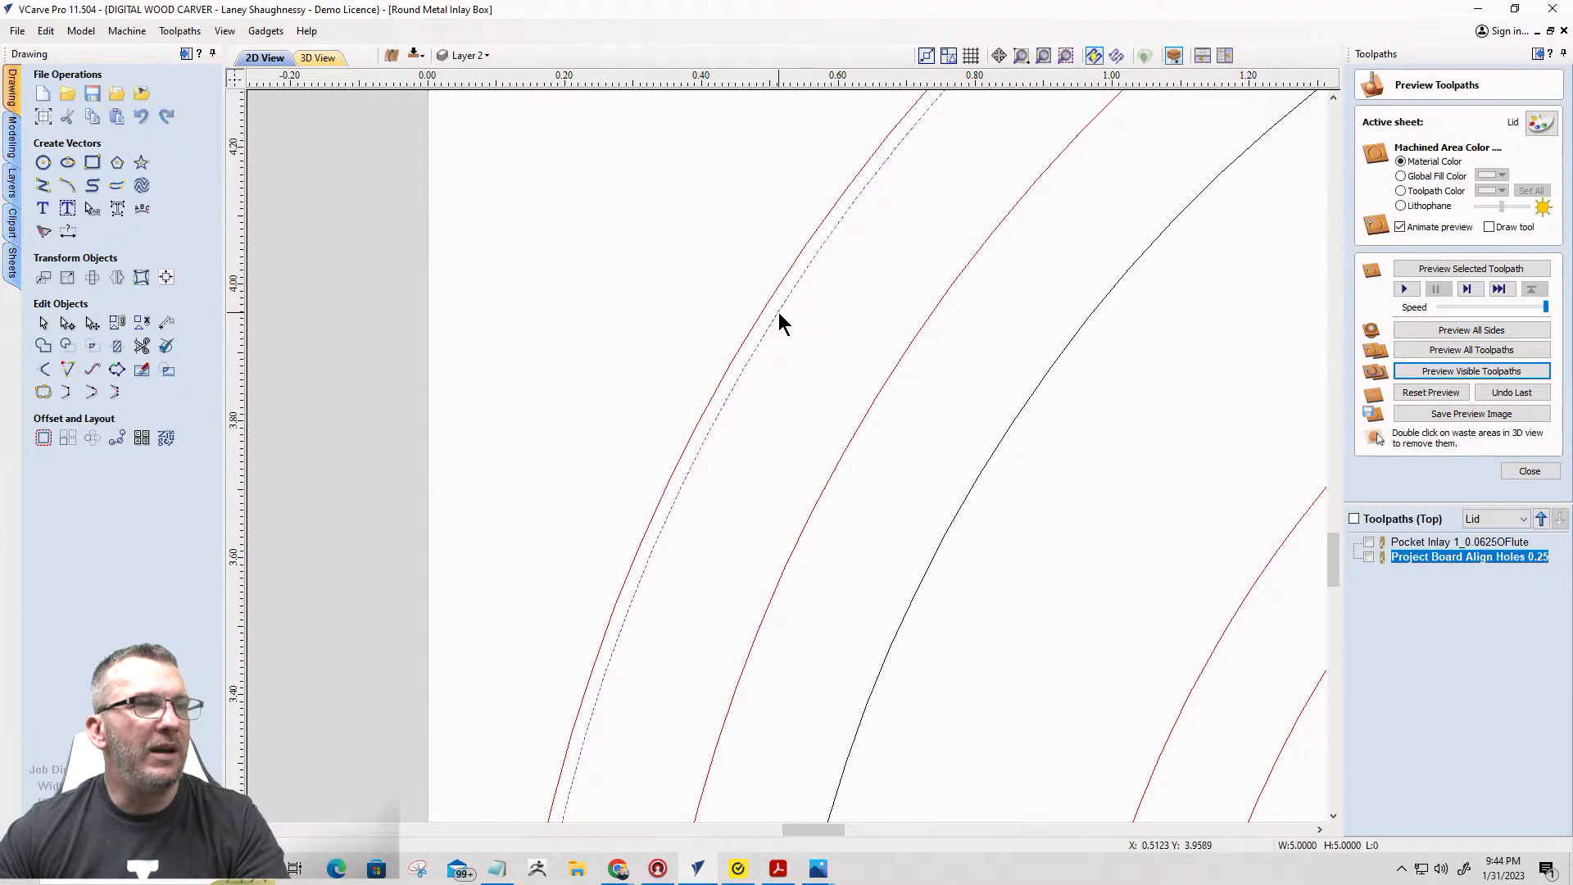
scroll(778, 315, down, 6)
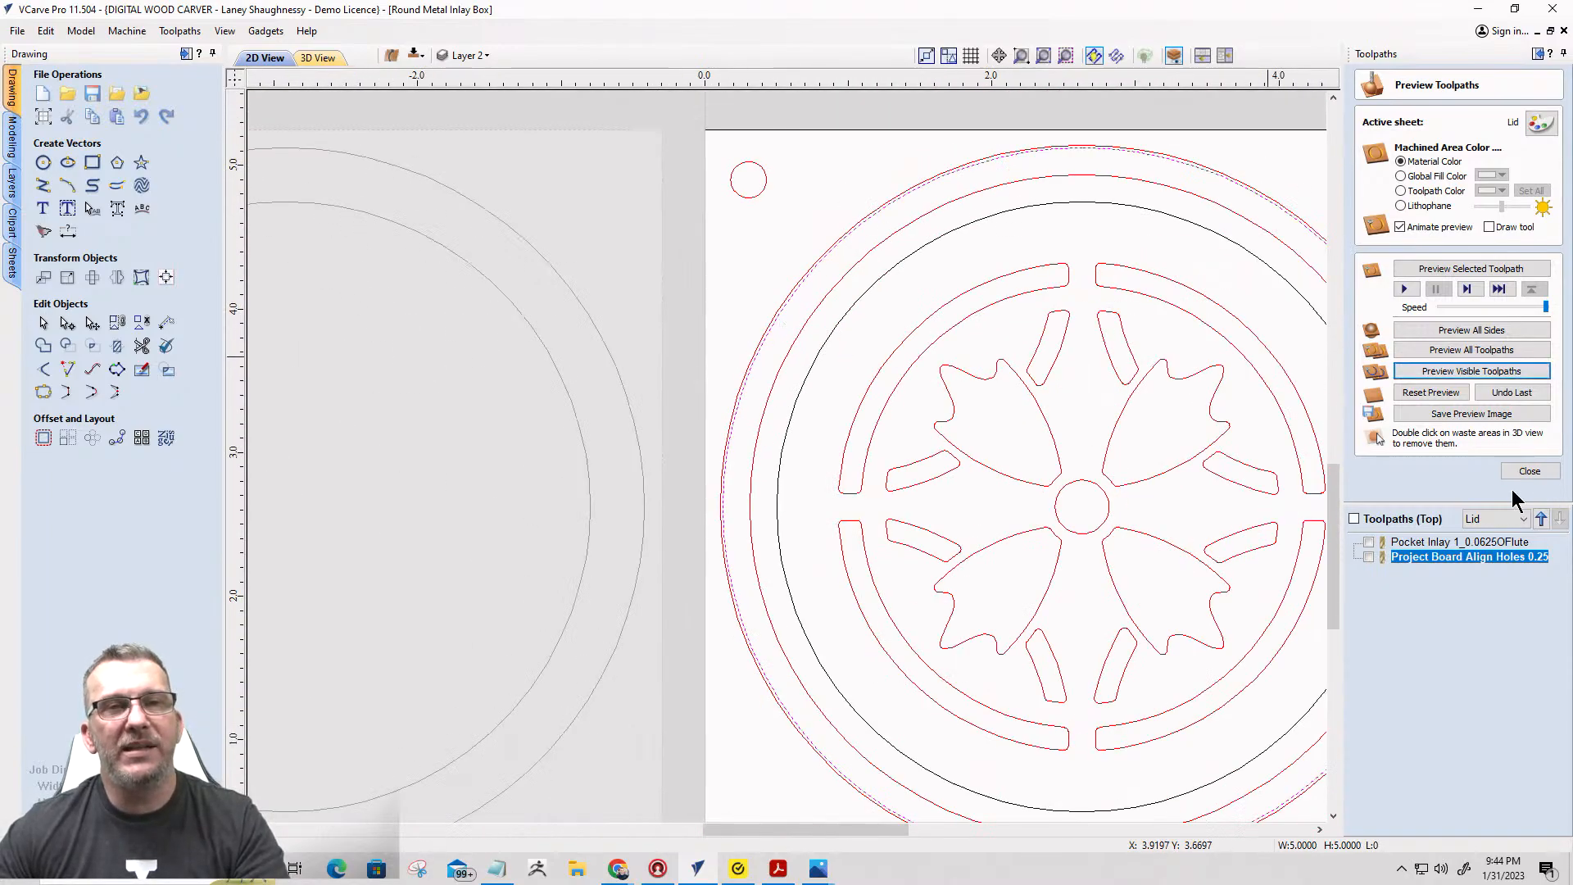
click(1525, 472)
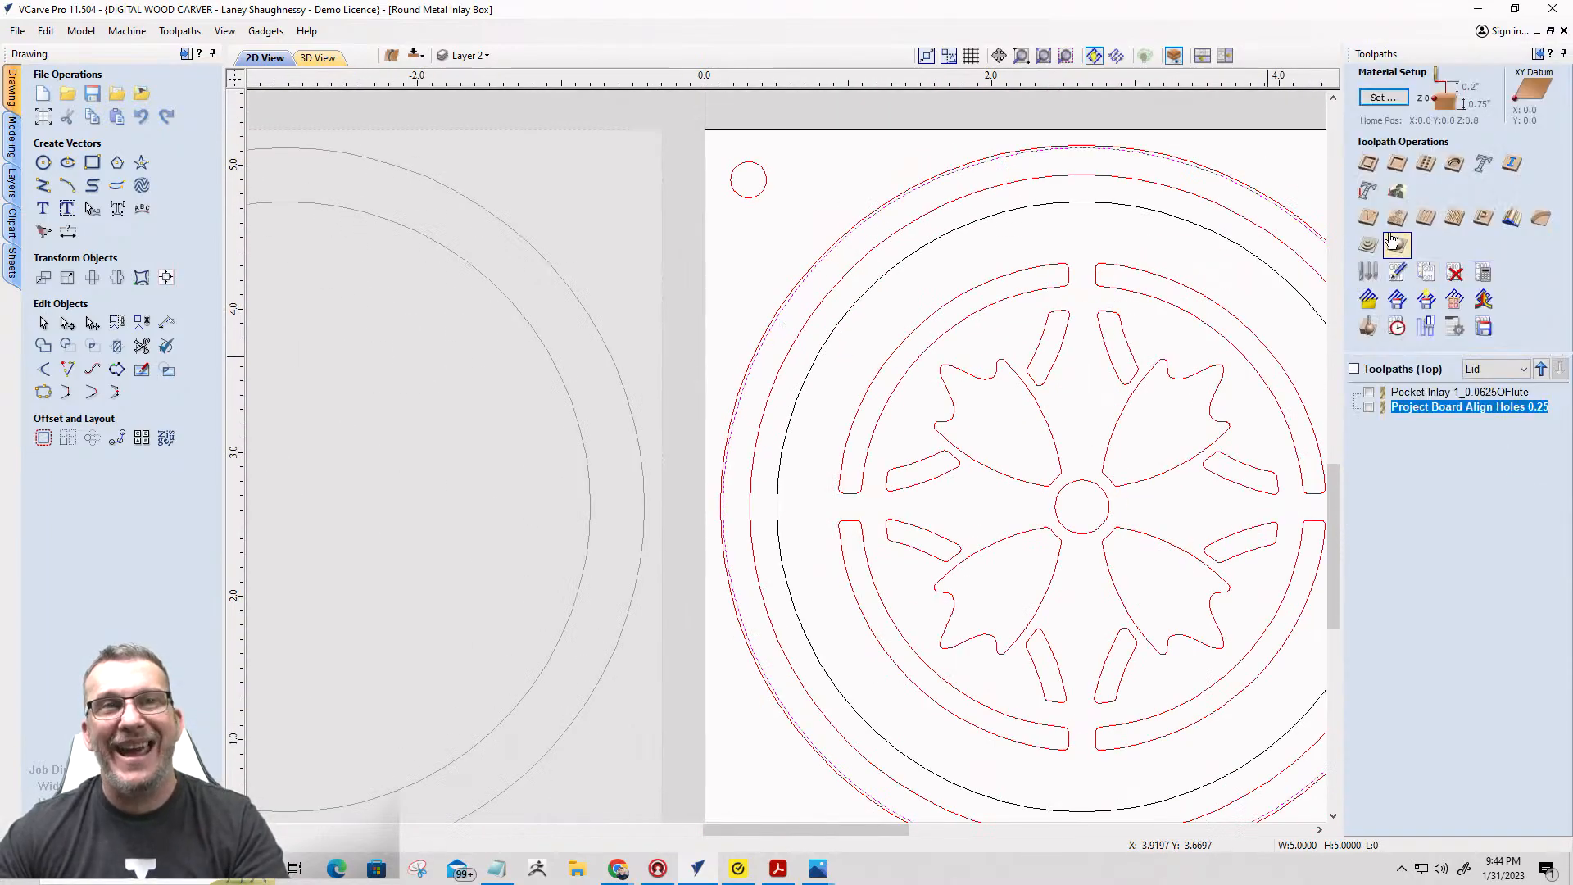
Set up a 2D Profile toolpath outside the lid's outer circle with a 0.375 inch cut depth and the 0.25 inch End Mill.
click(1368, 164)
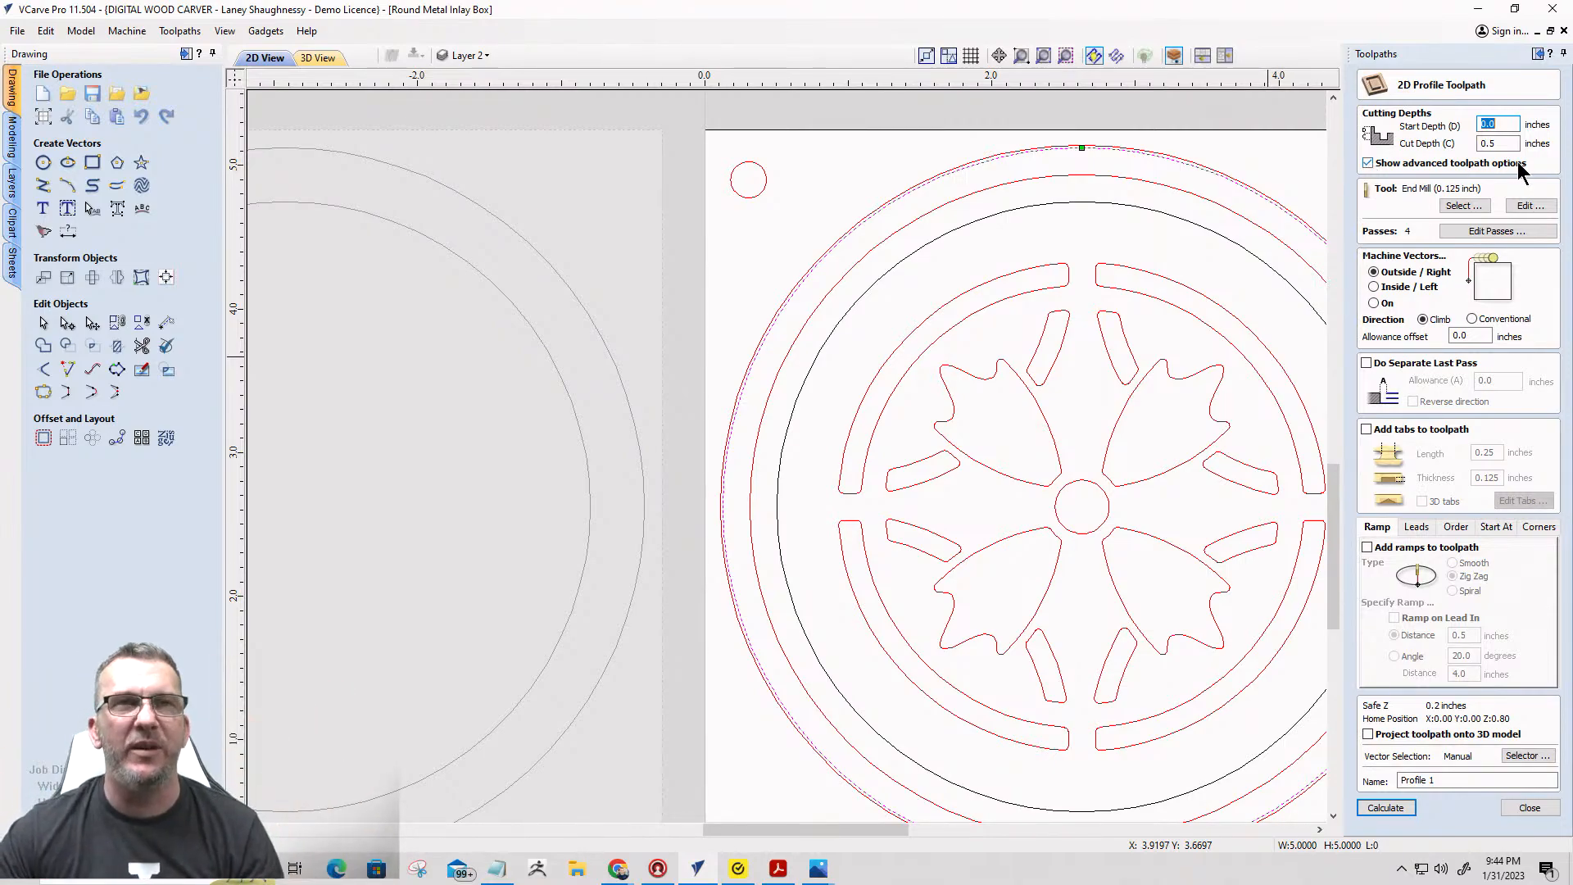
click(1497, 144)
text(.)
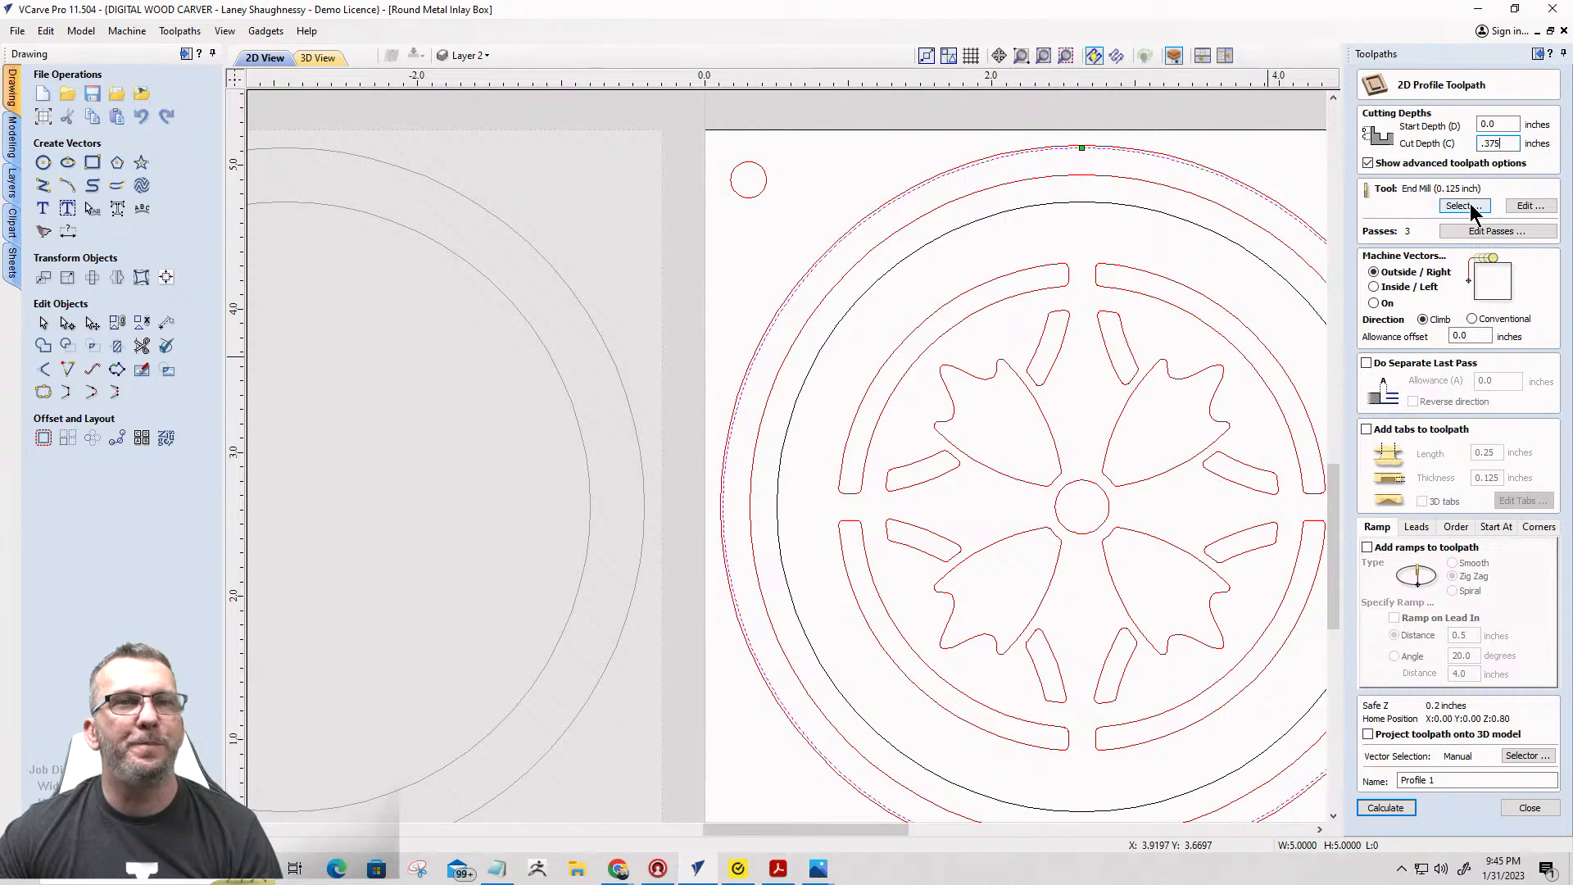
click(1471, 209)
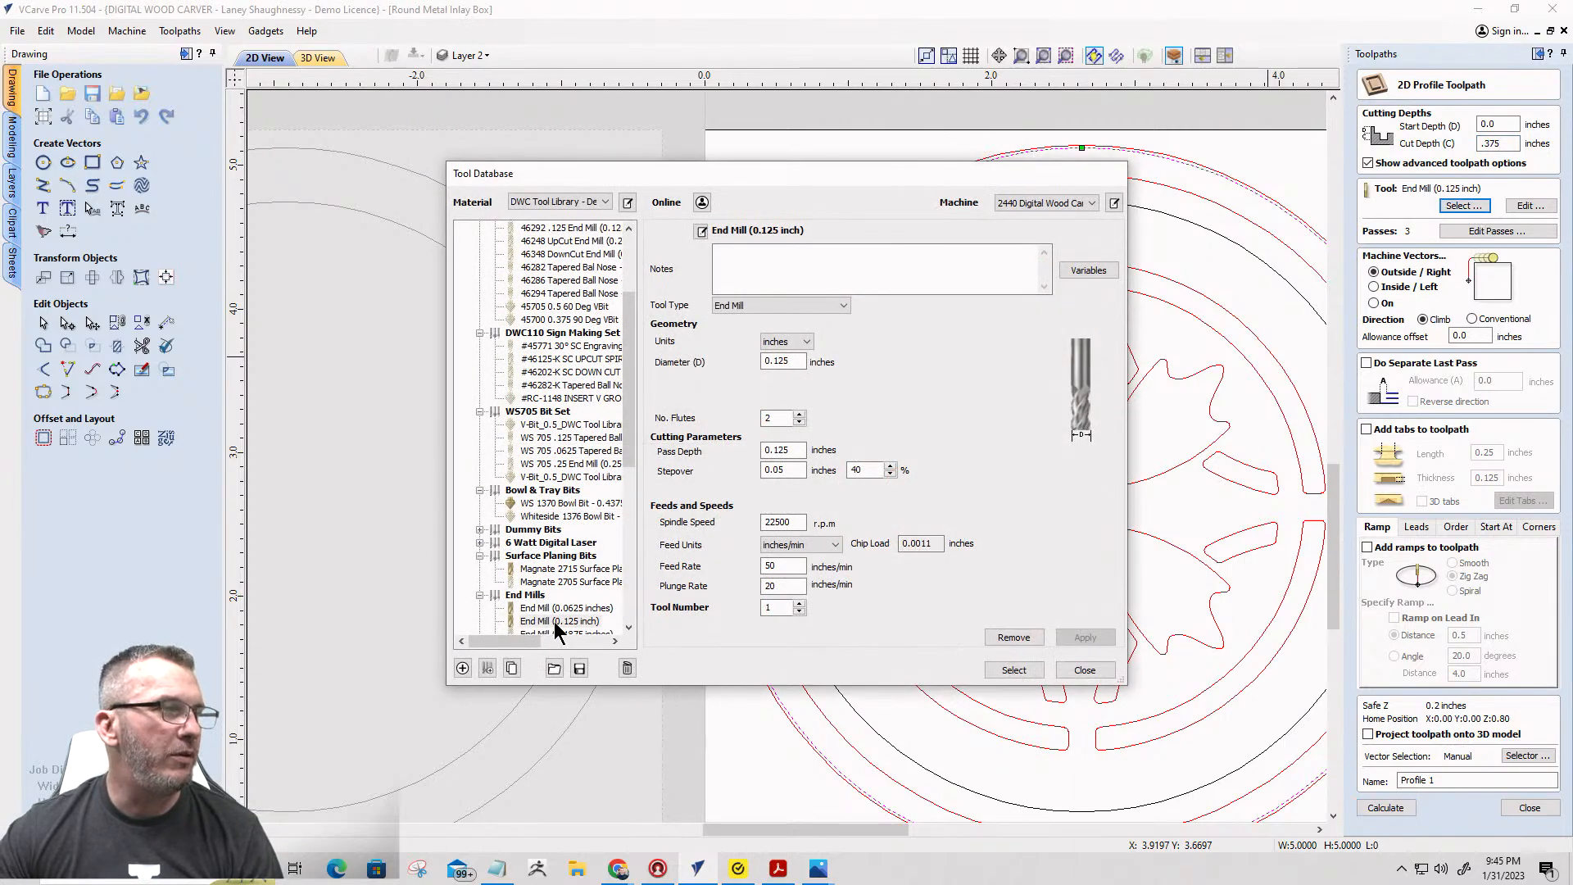
scroll(555, 624, down, 1)
click(565, 610)
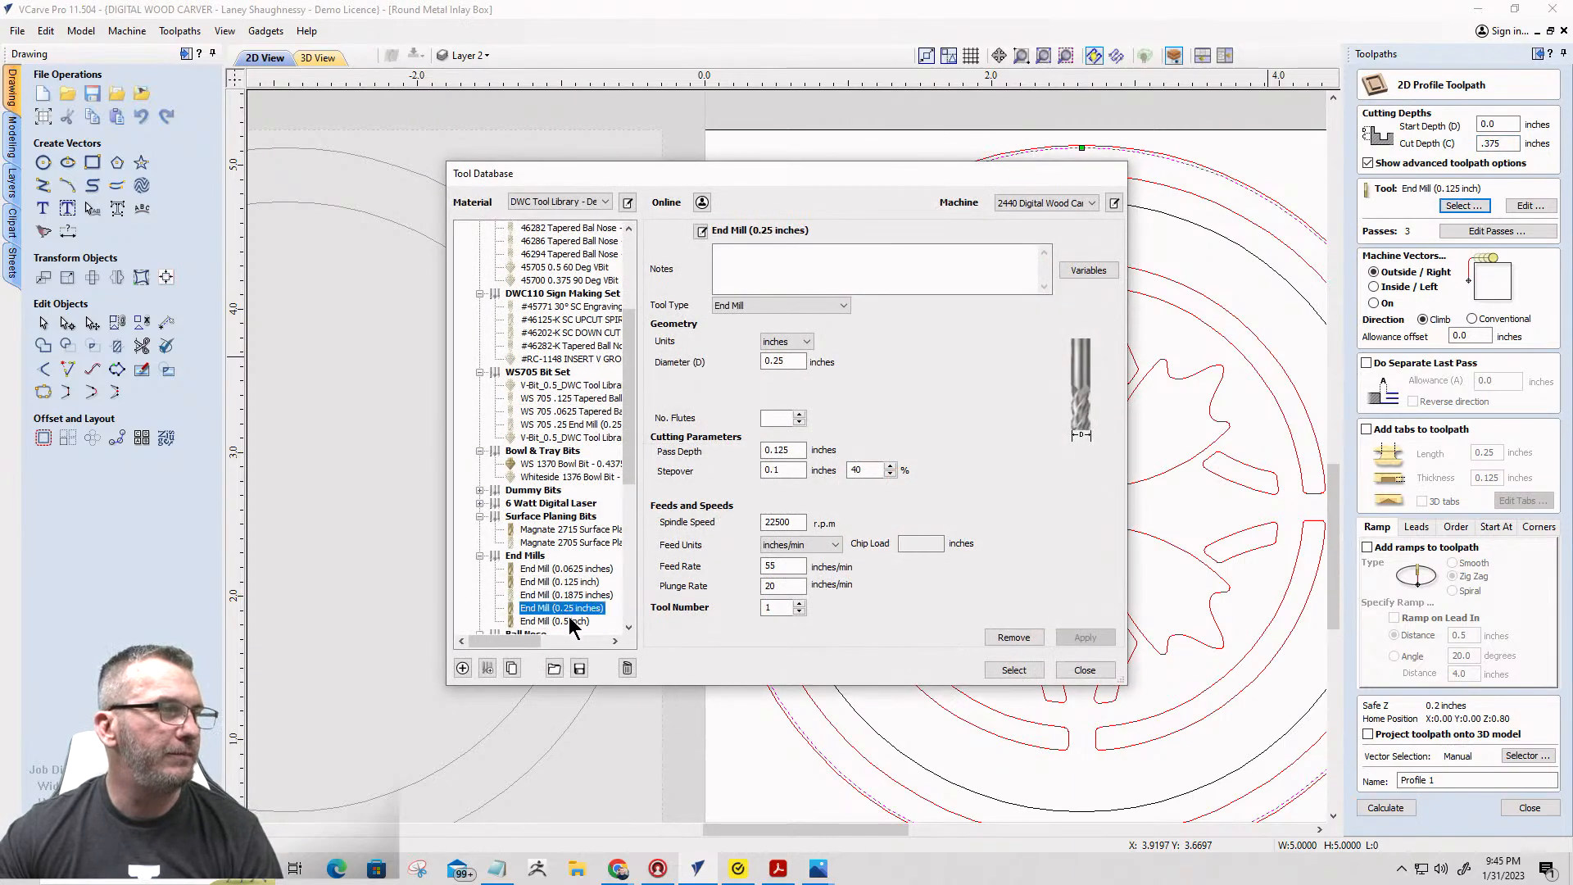
click(1013, 670)
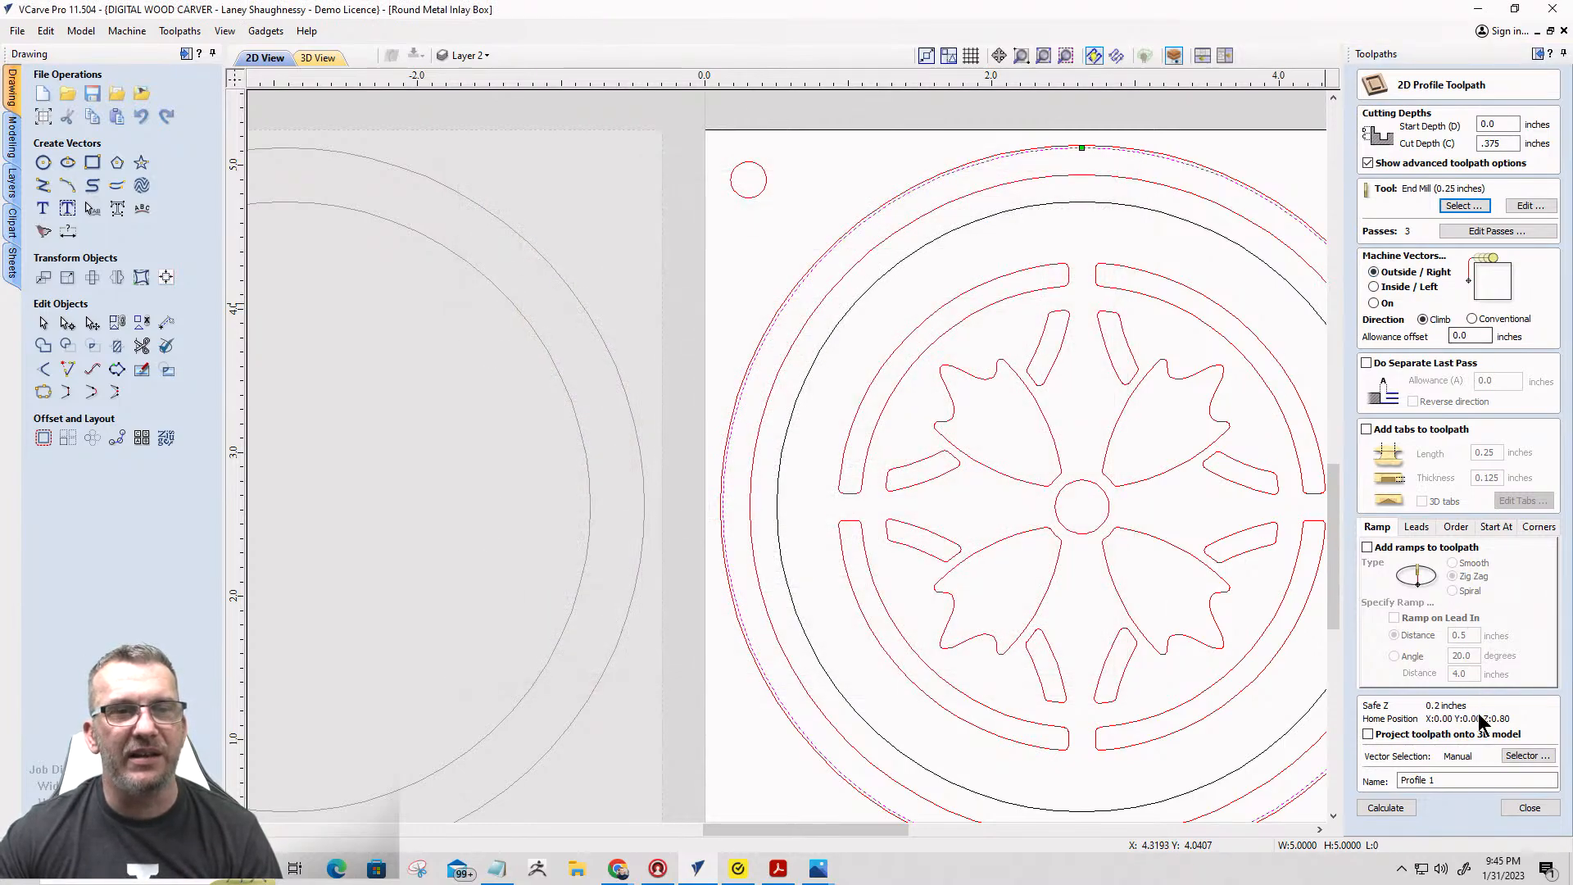
Name the profile toolpath Side1_ProfileCutOut_0.25 and calculate it.
click(1467, 779)
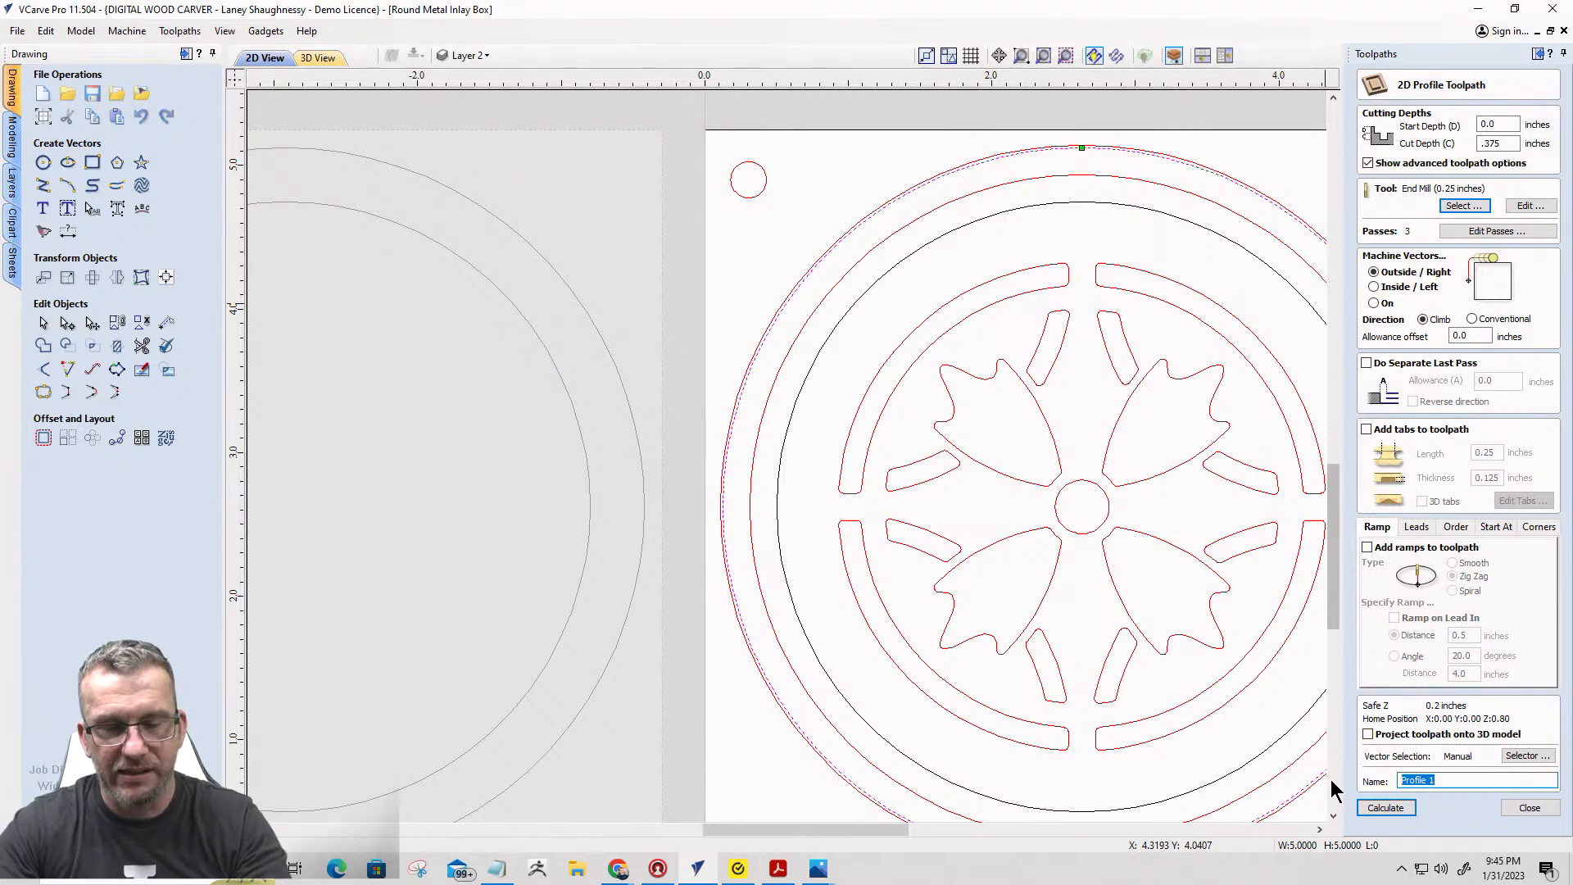
text(Side1)
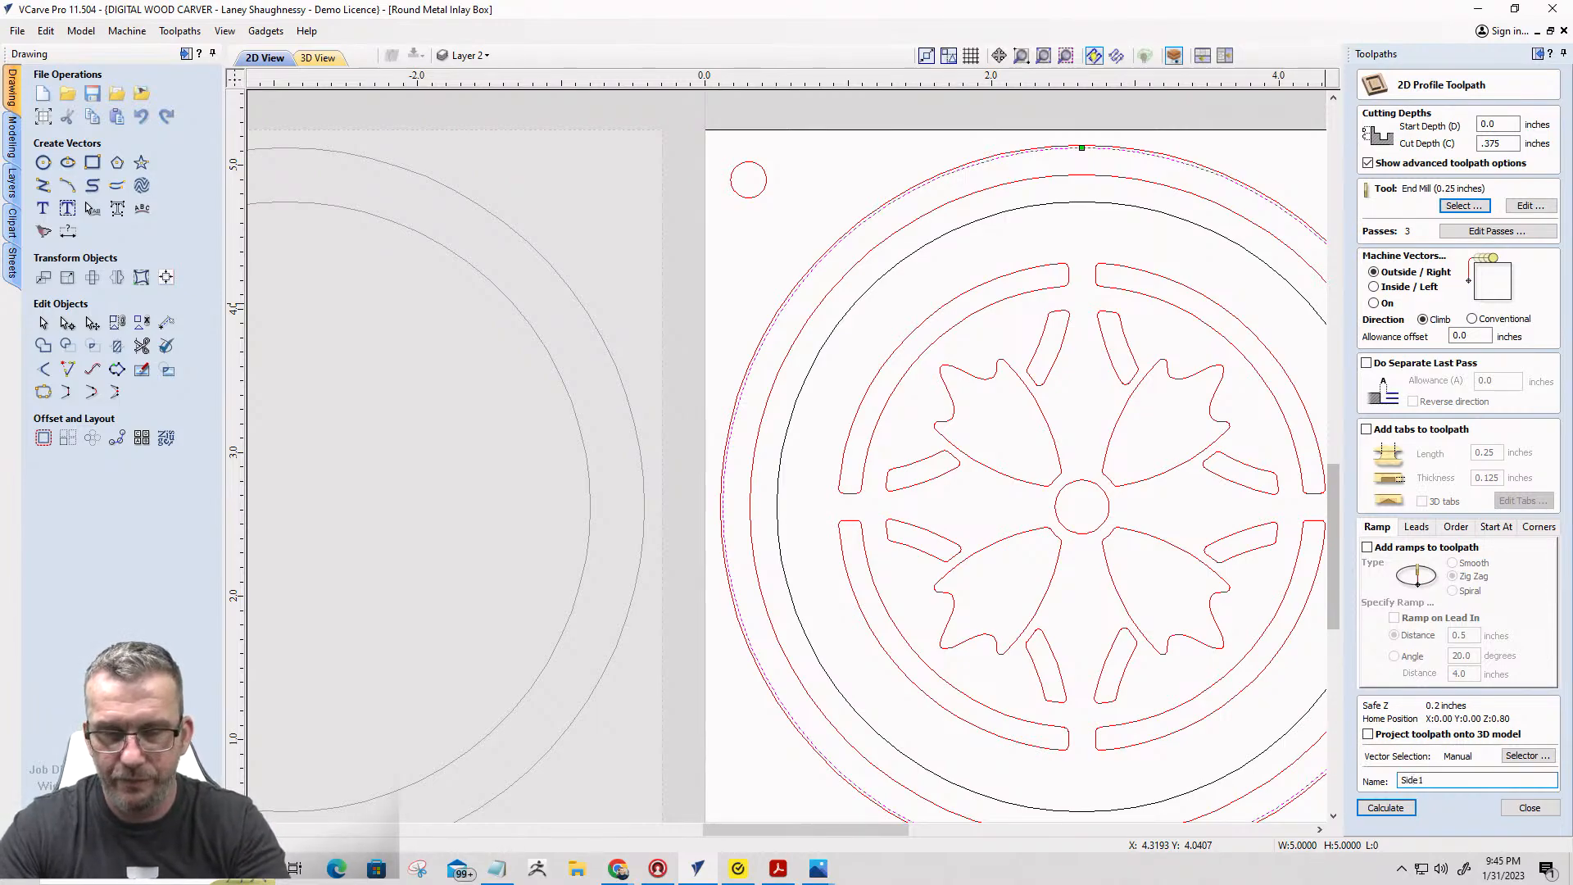
text(_ProfileC)
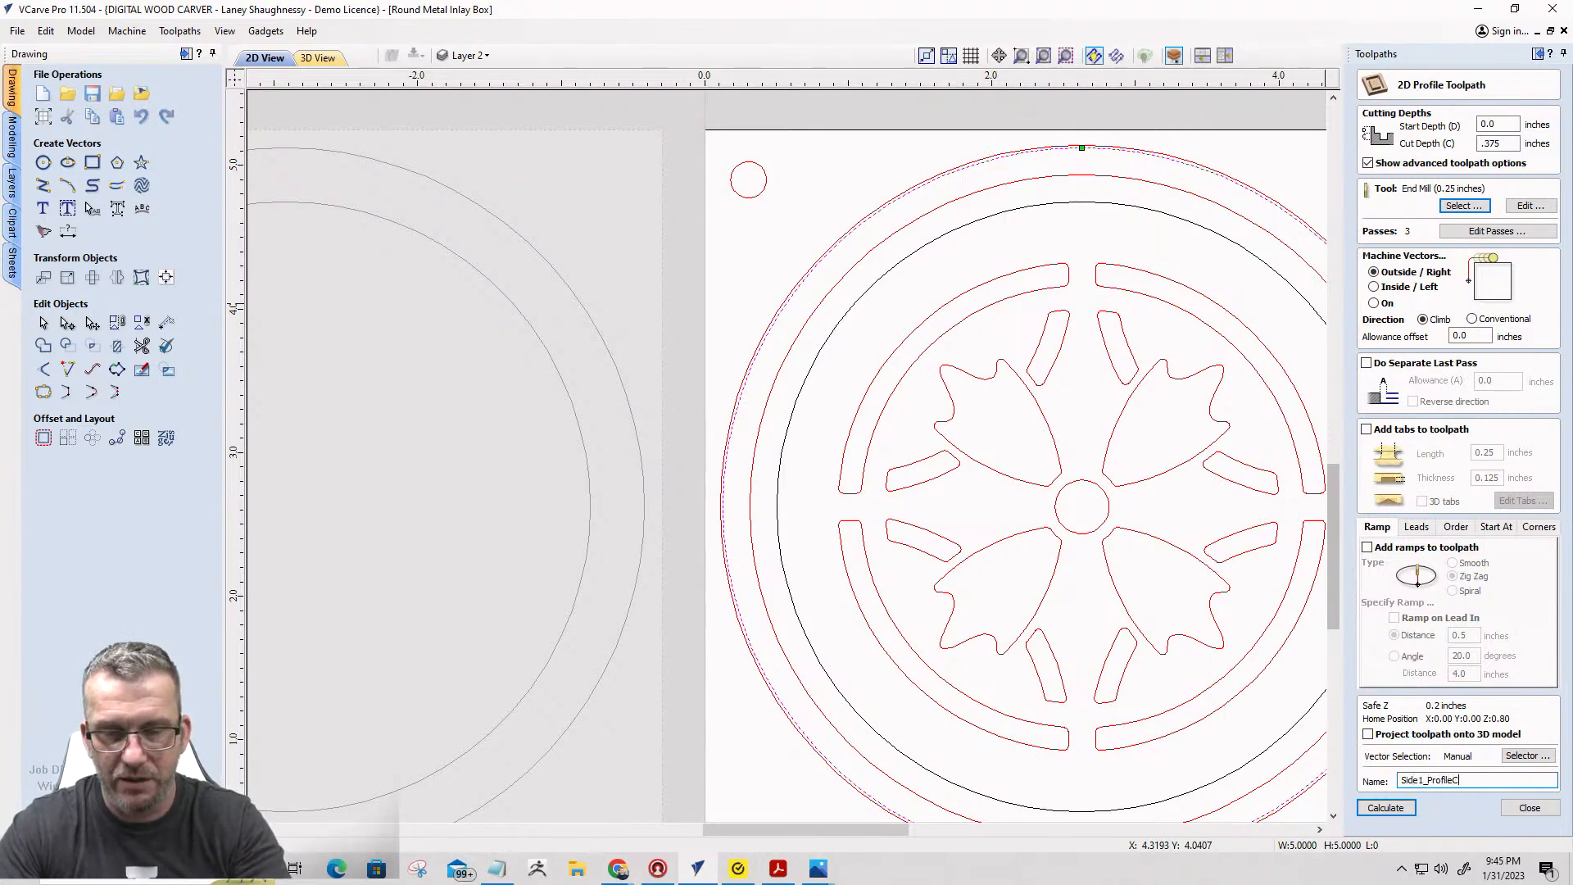
text(utOut_)
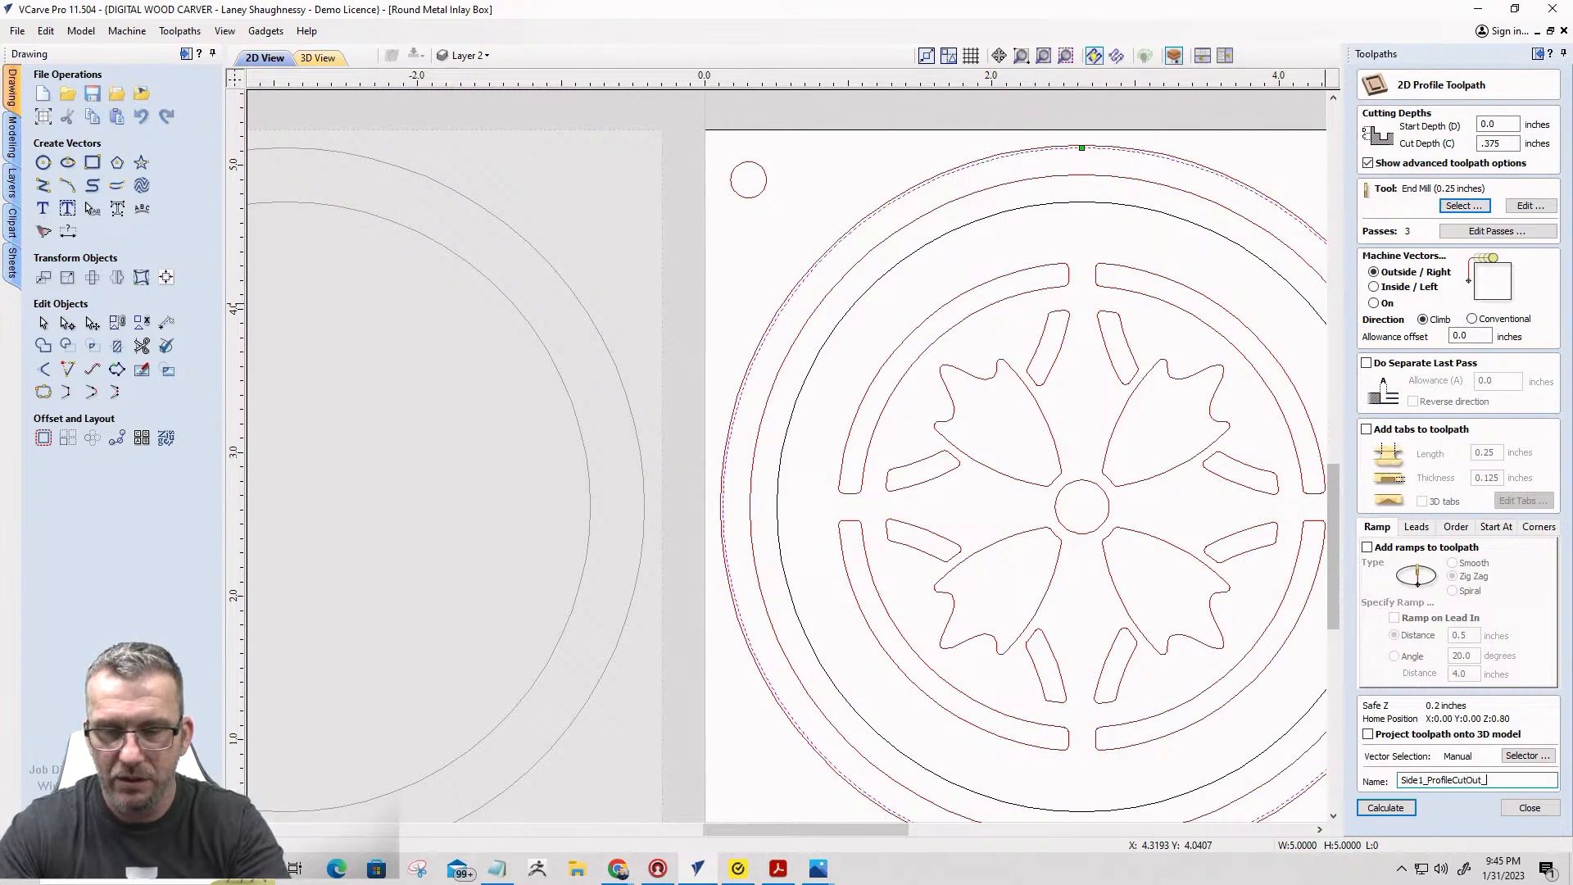
text(0.25)
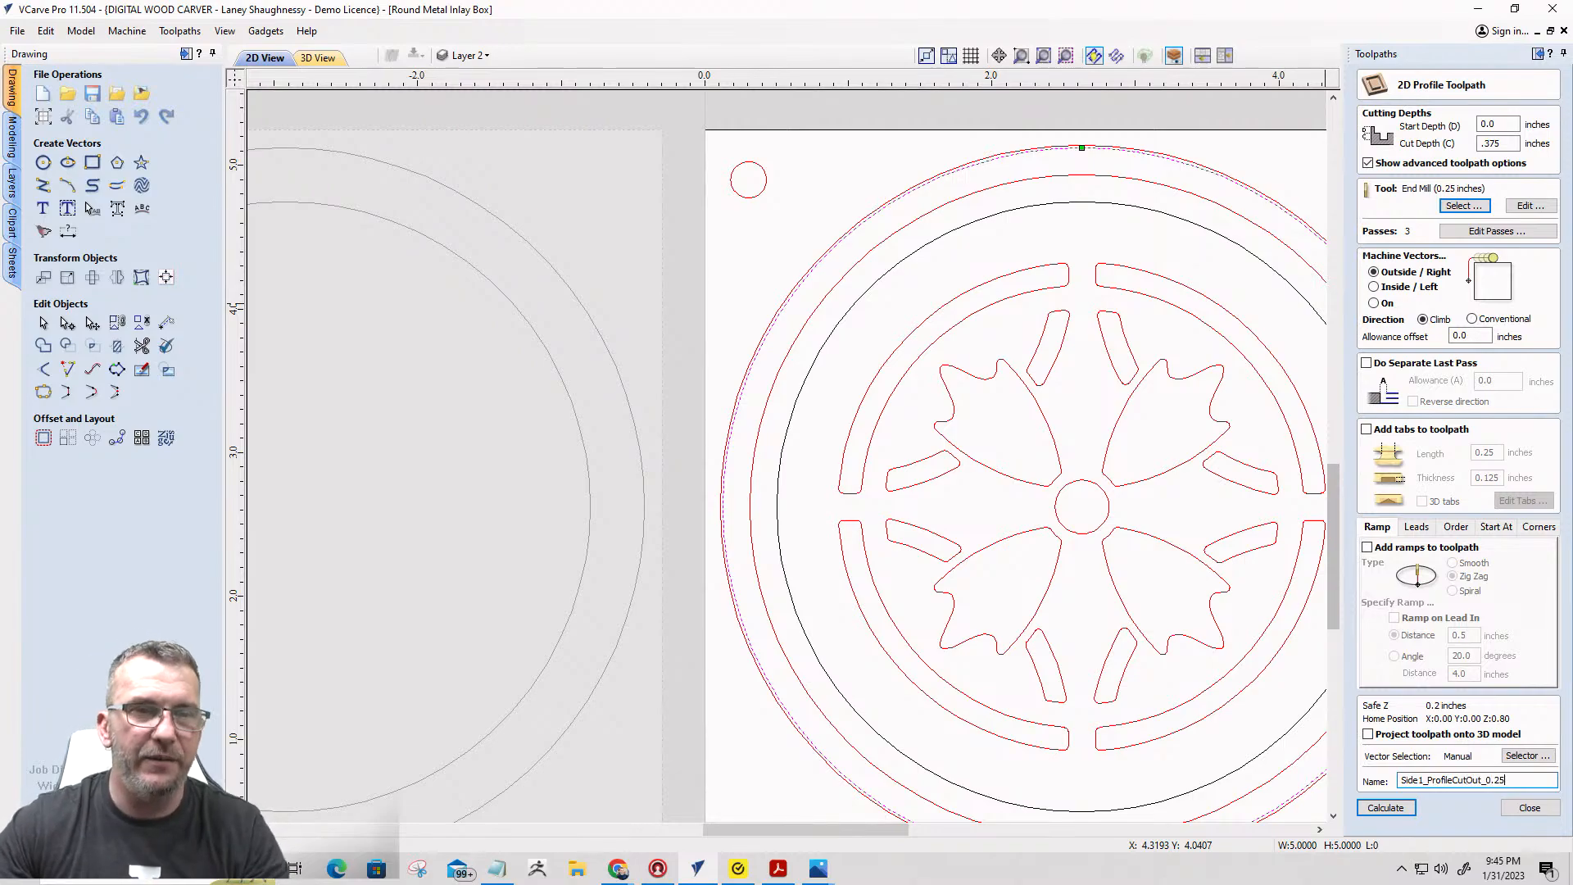
click(1385, 807)
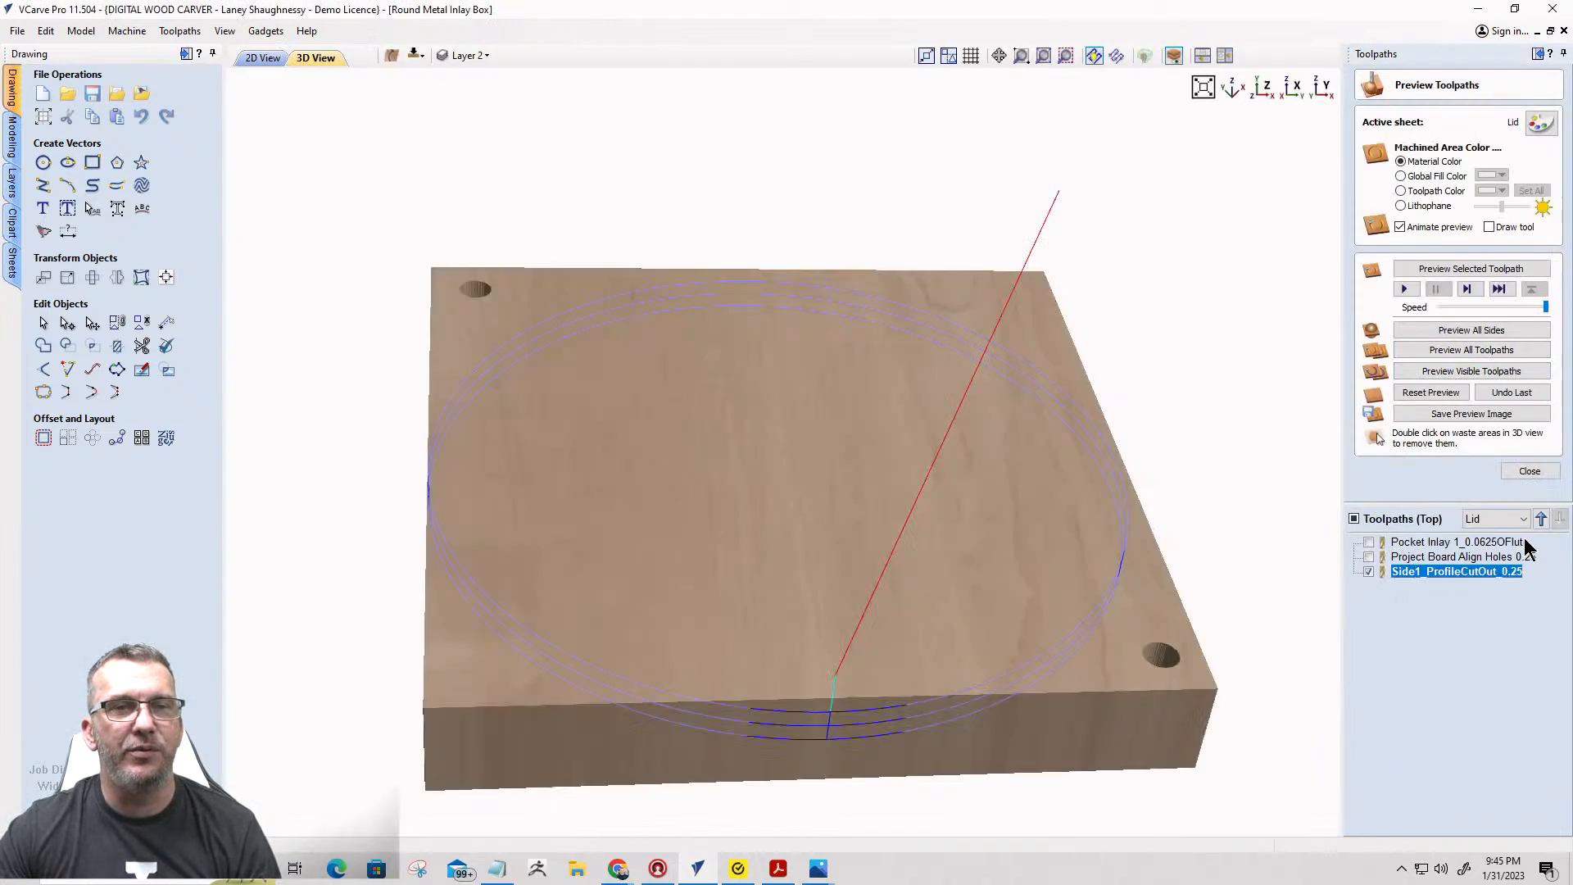
Move the Project Board Align Holes toolpath to the start of the Lid list and preview all three top-side toolpaths.
click(1442, 557)
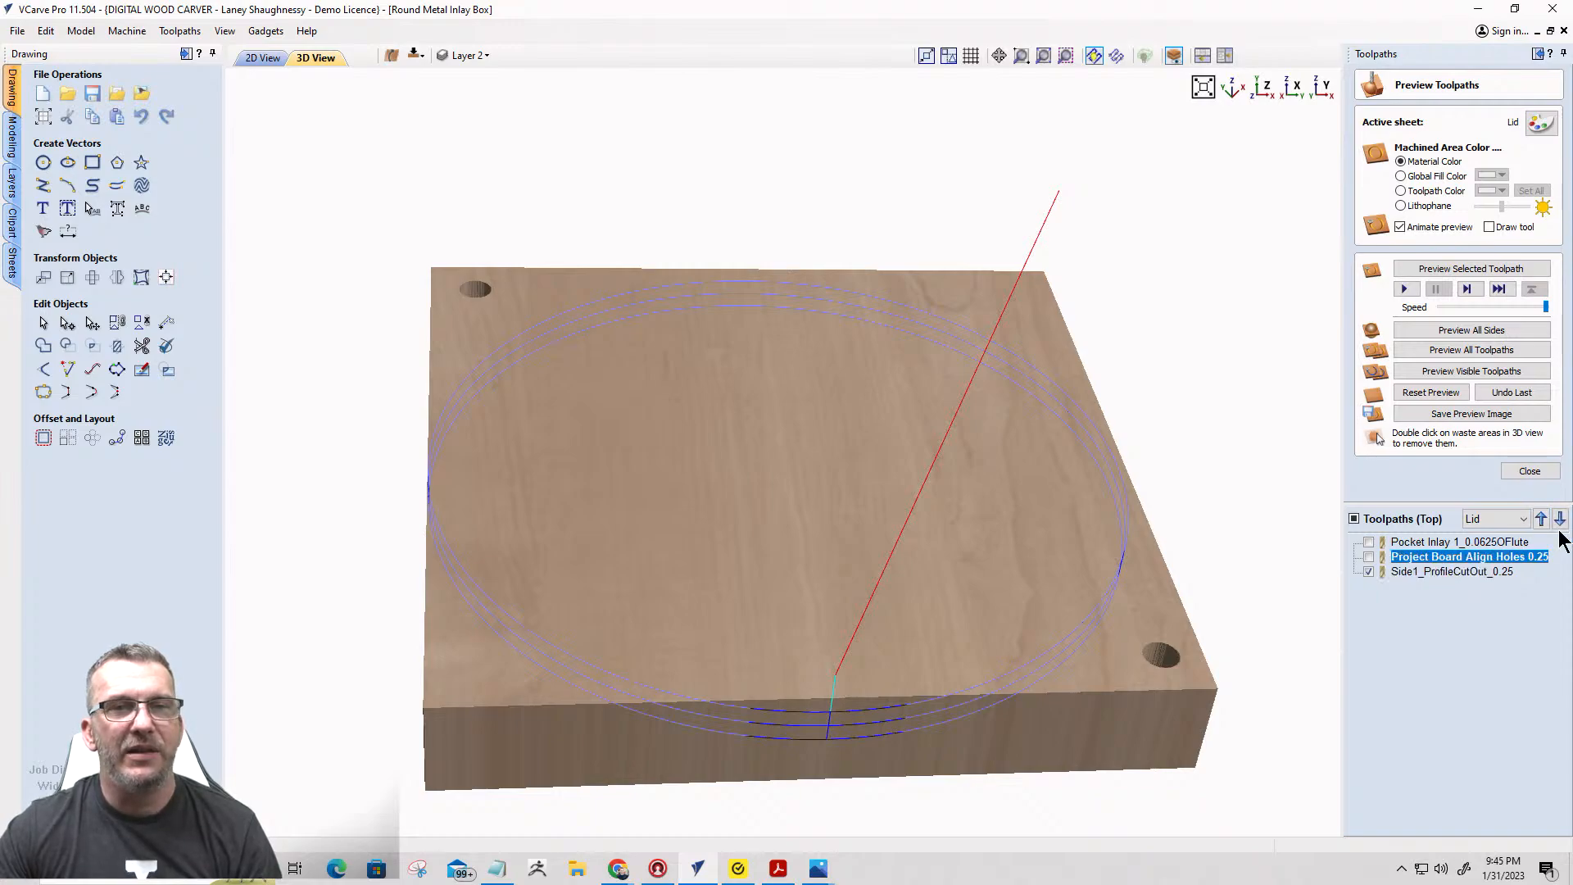
click(1540, 518)
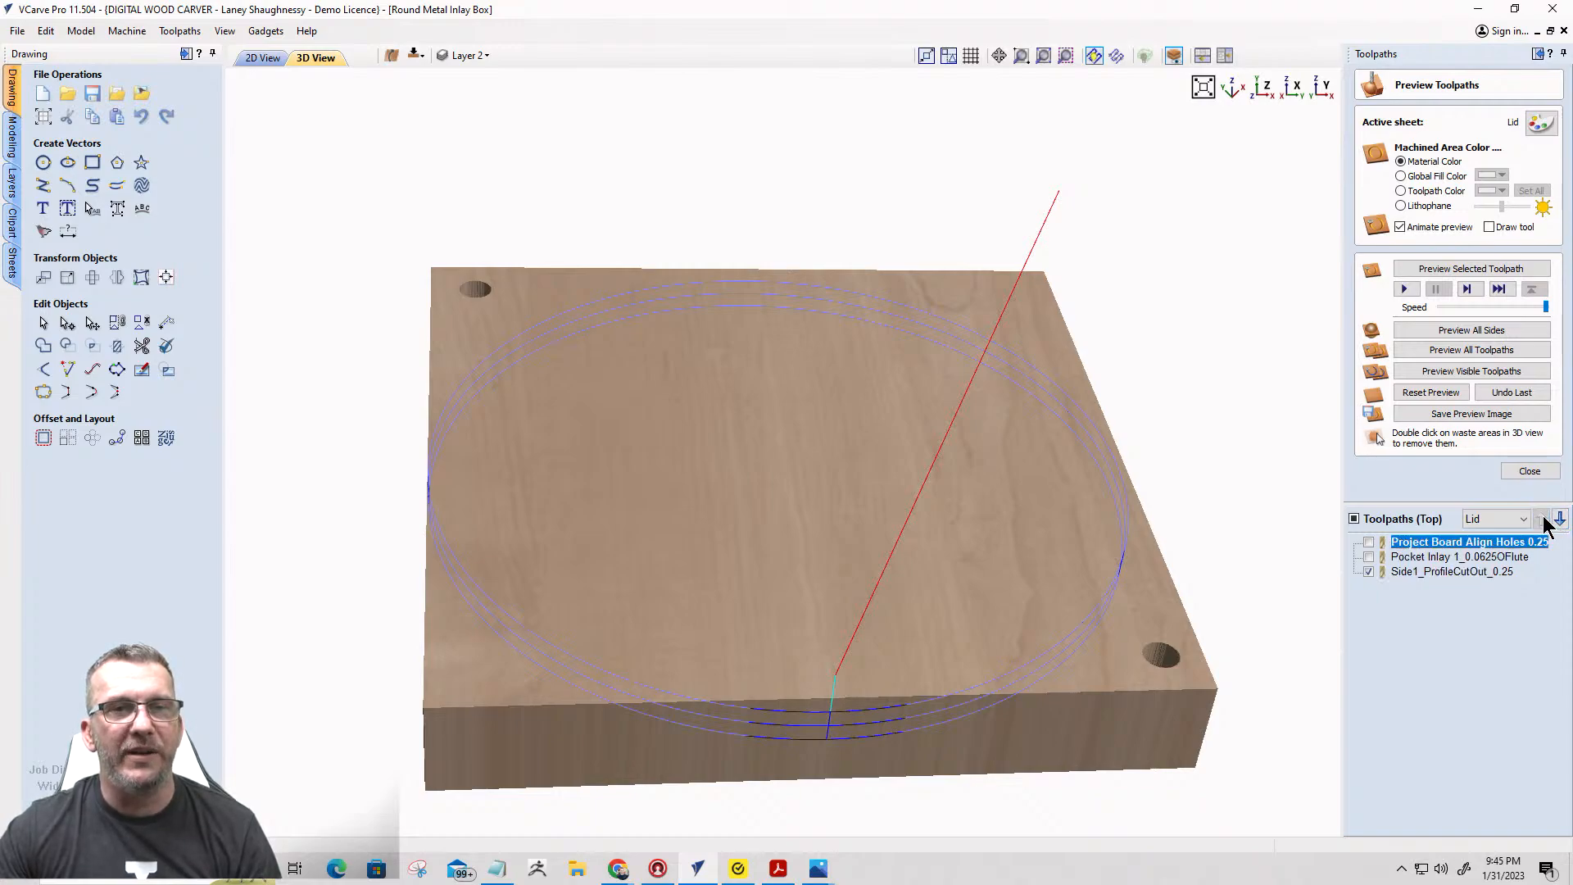
click(1353, 519)
click(1353, 519)
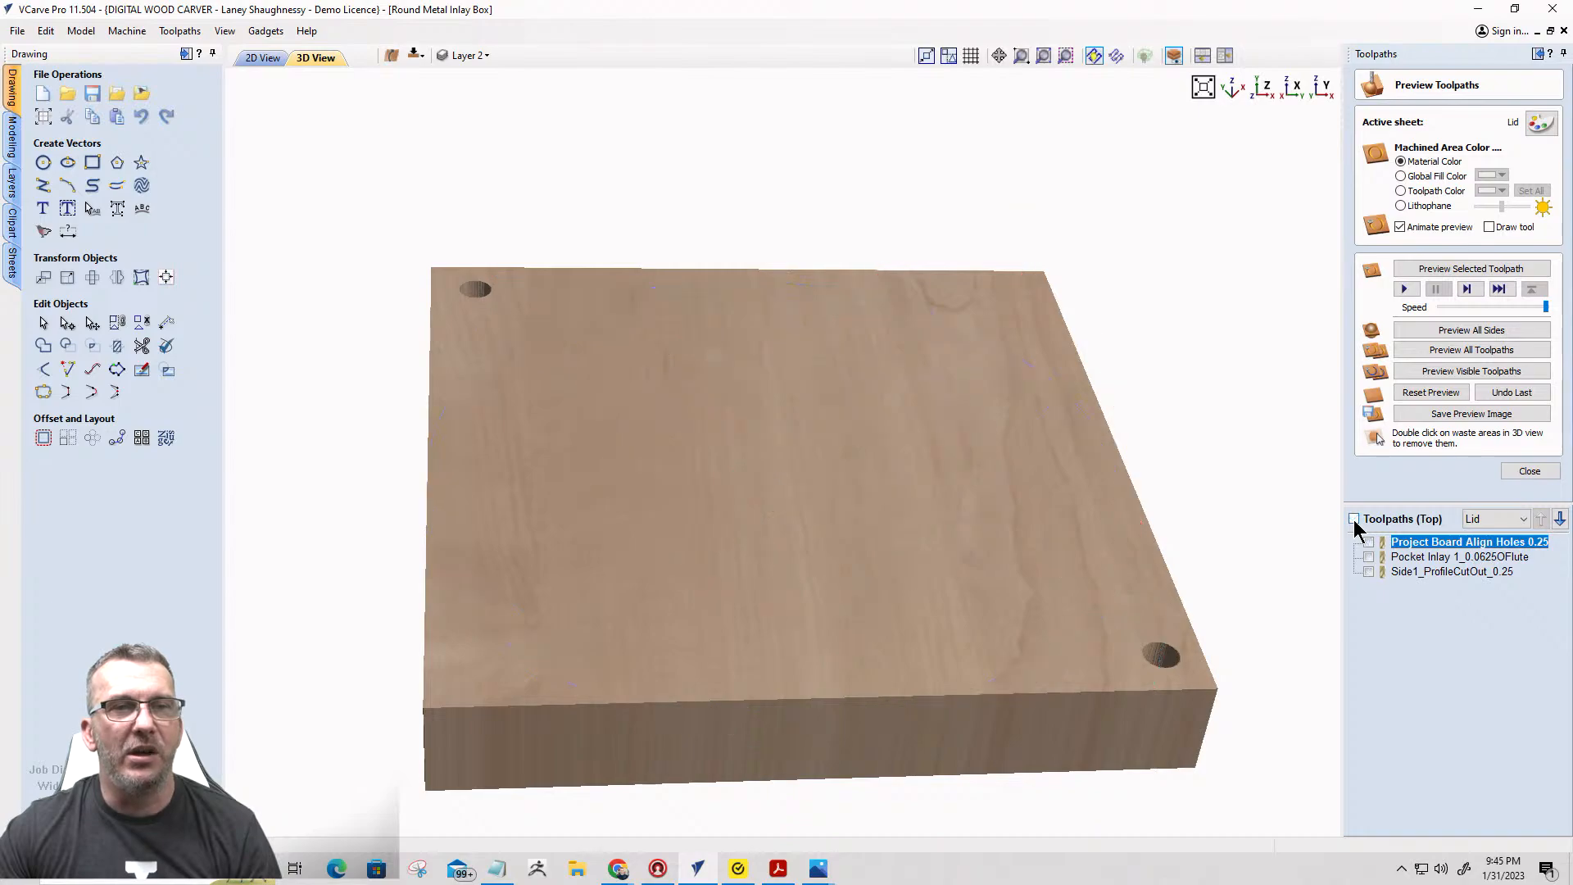
click(1353, 519)
click(1452, 374)
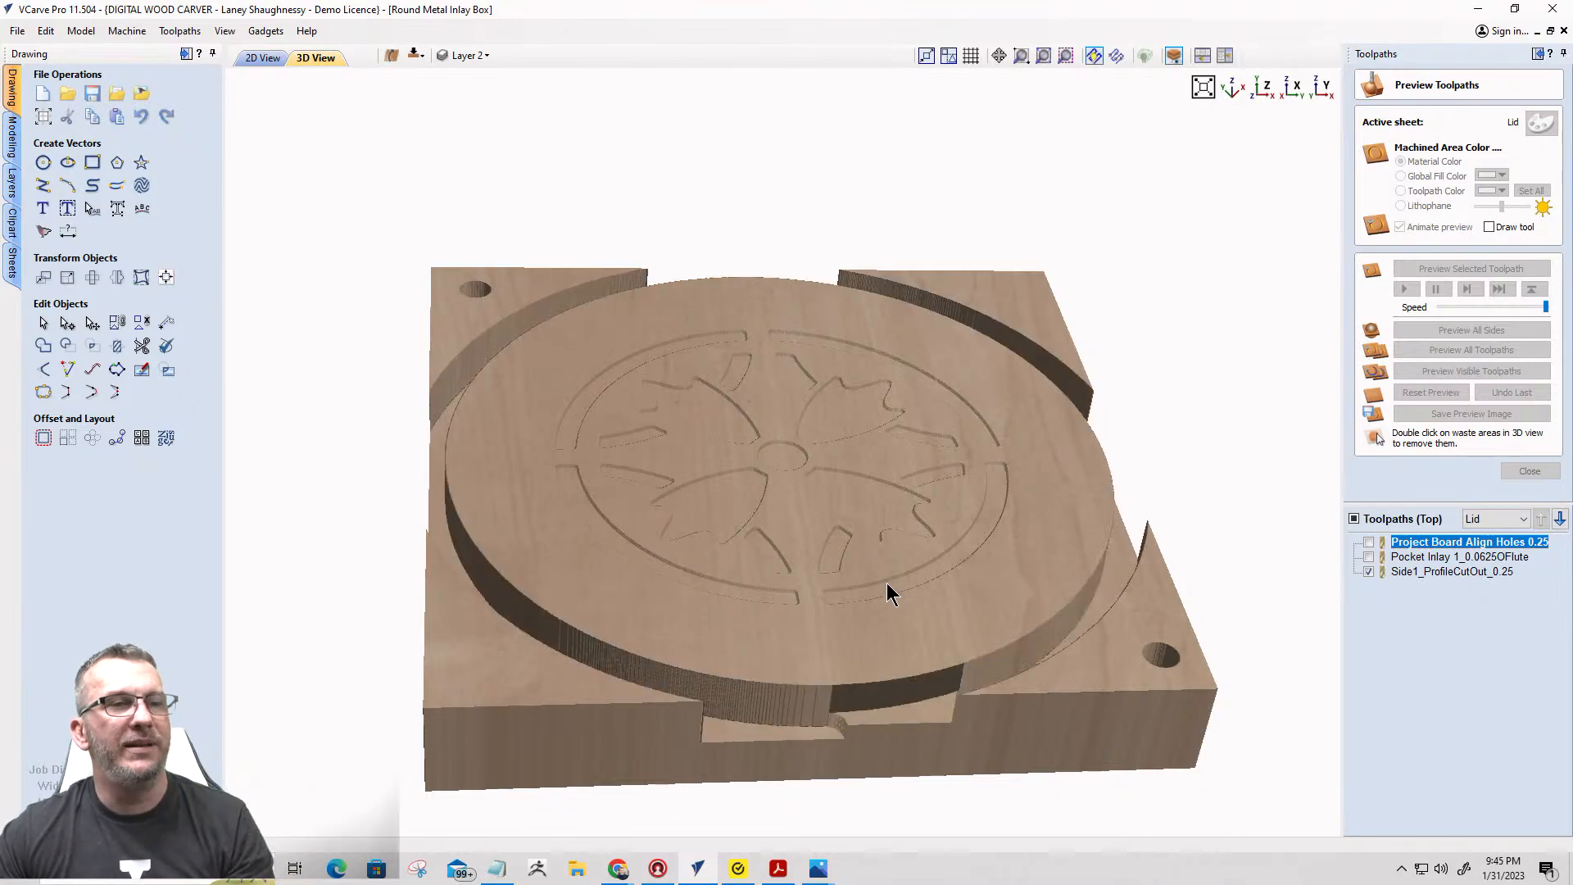
drag(798, 543, 844, 542)
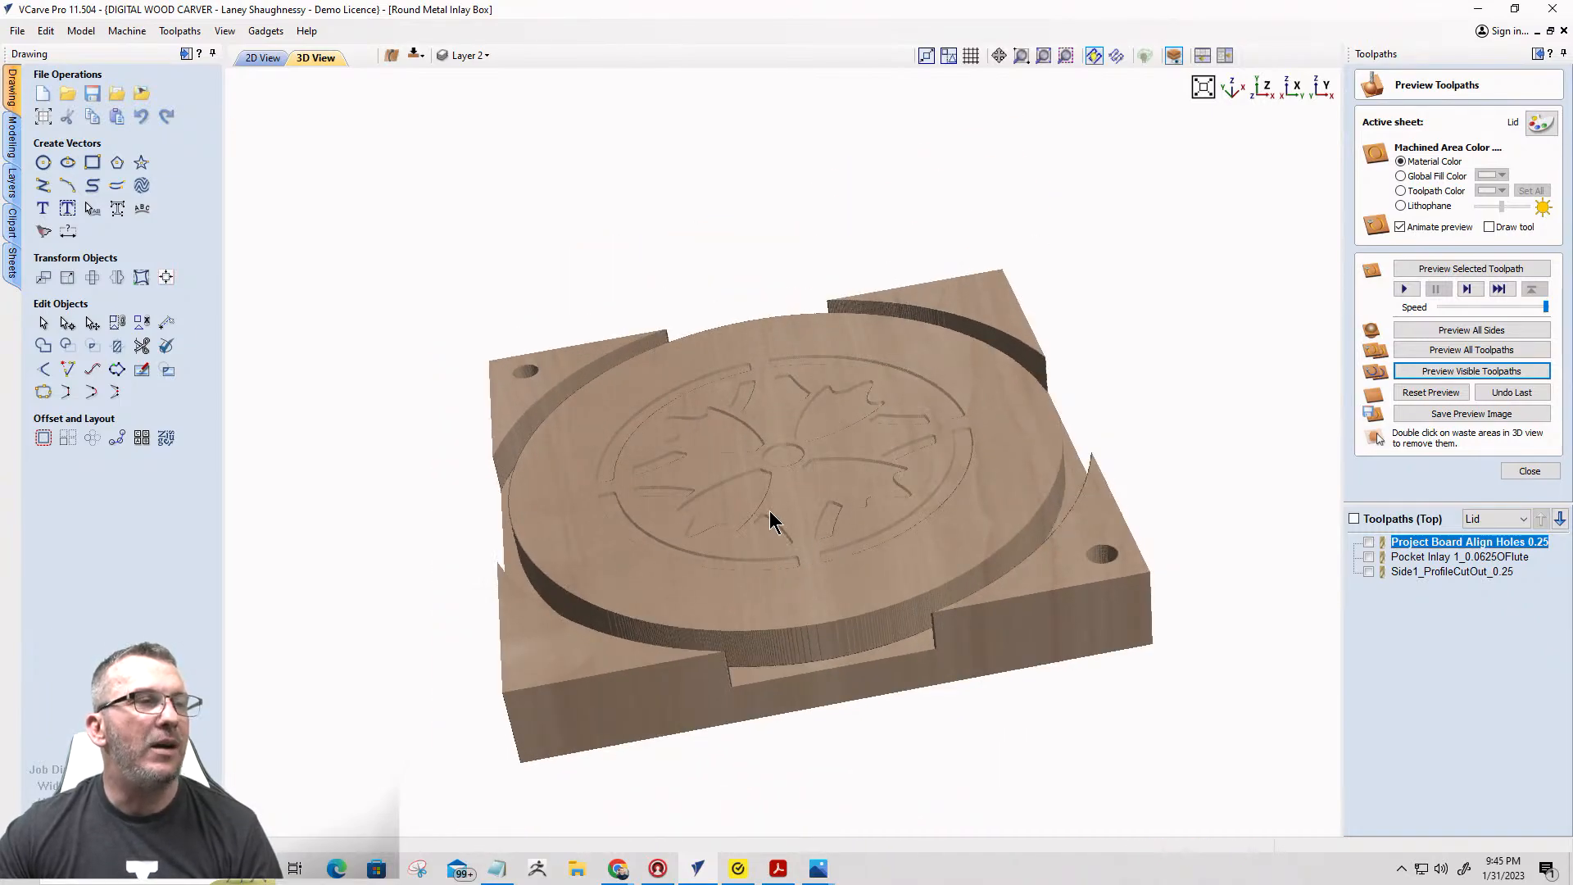
Return to the 2D drawing and switch the Lid sheet to its bottom side.
click(260, 57)
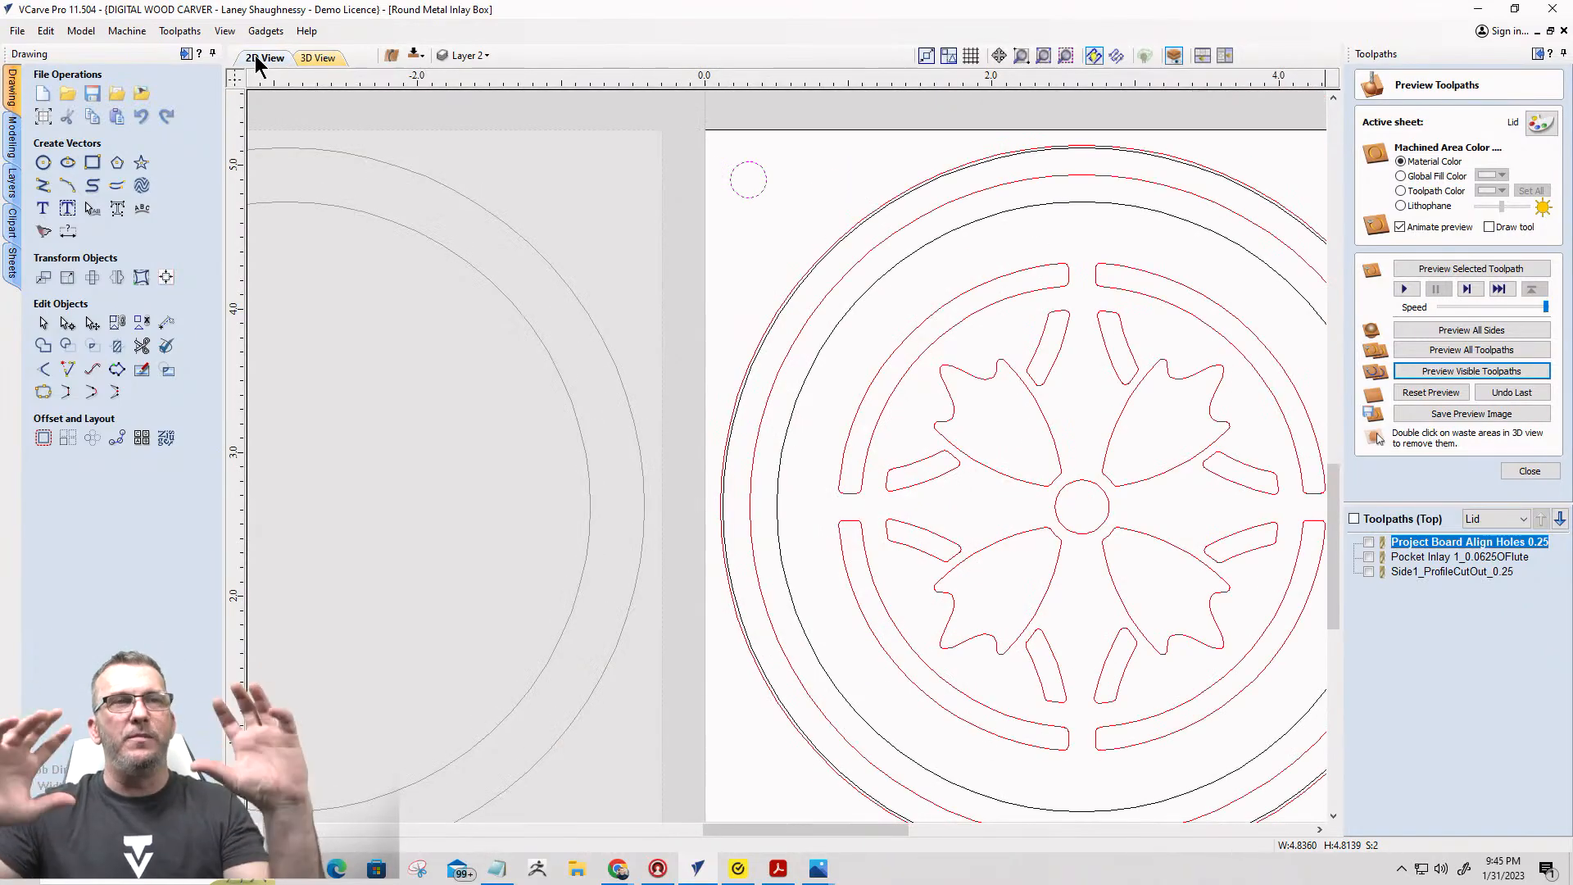
click(412, 58)
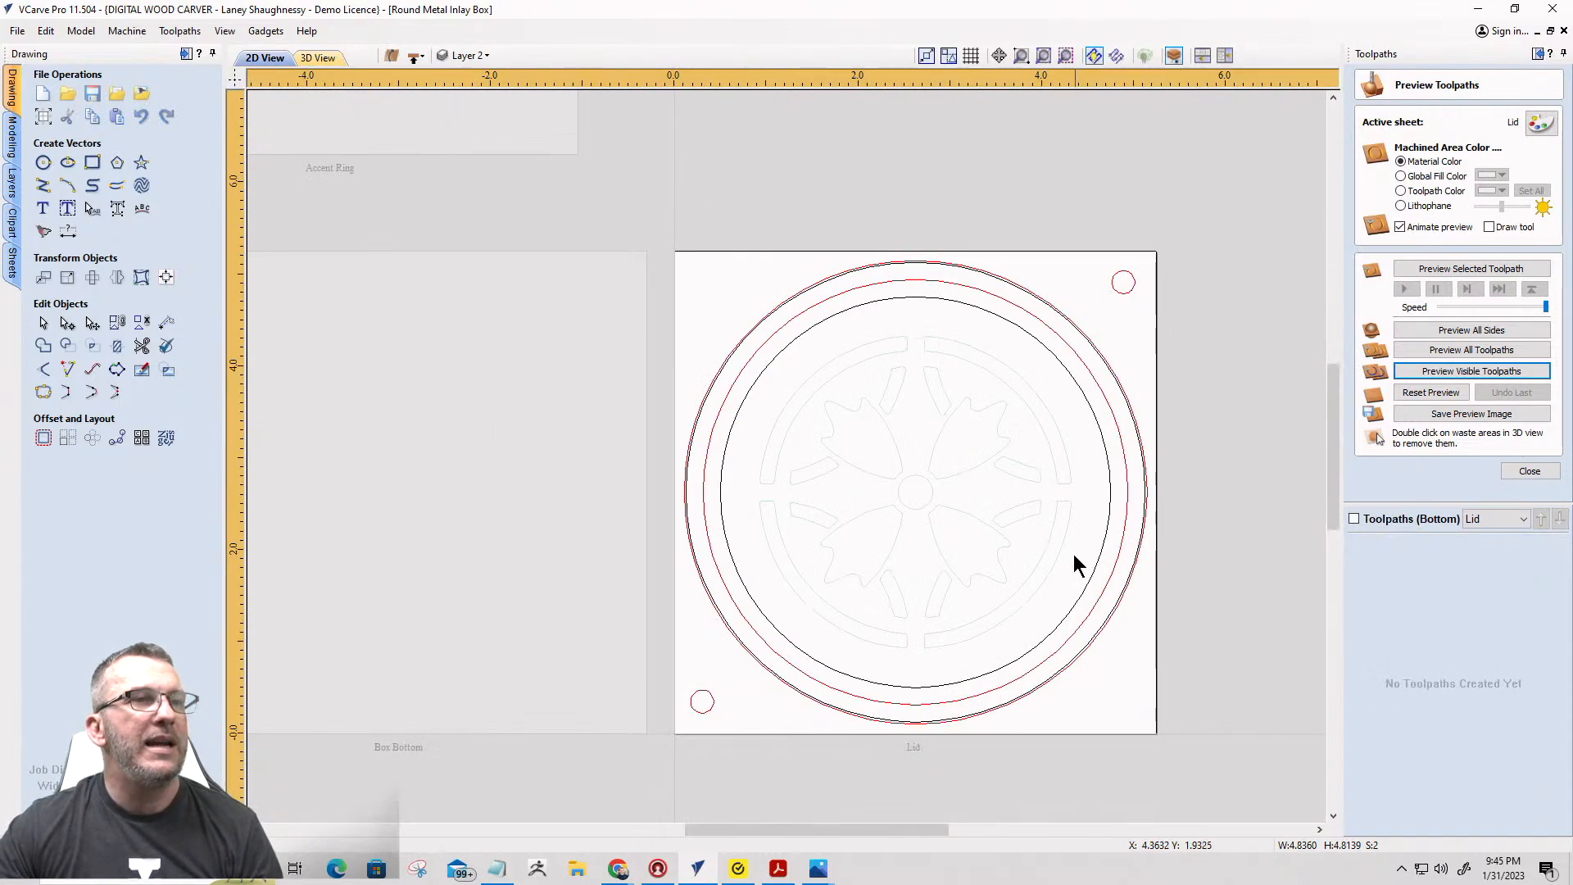
scroll(1057, 544, up, 1)
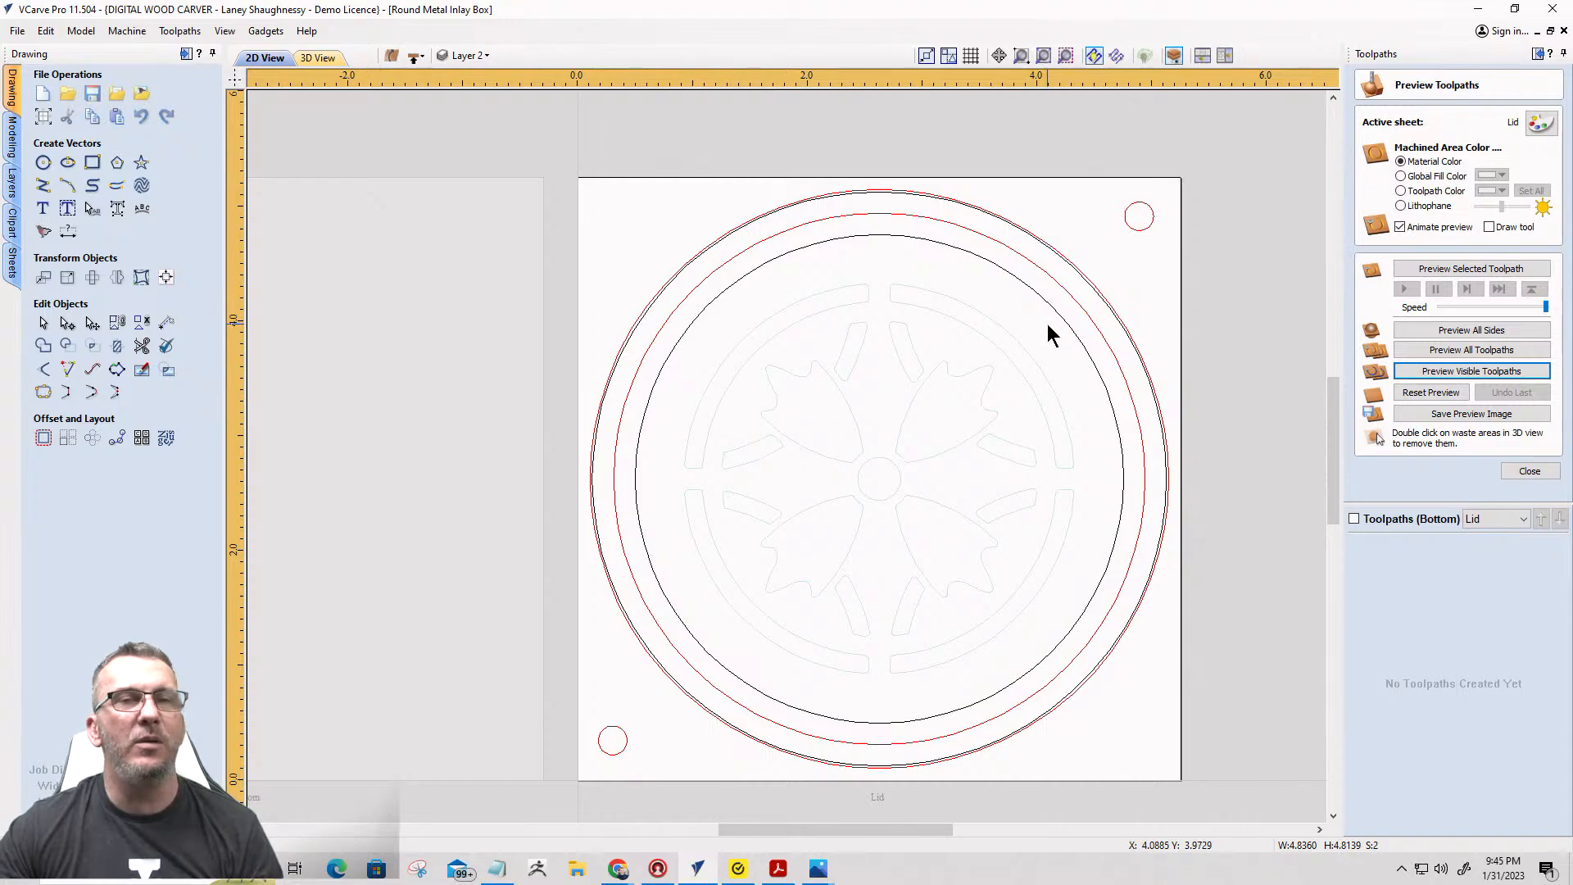
Set up a Drilling toolpath on the two corner alignment circles with a cut depth of 0.25 inches.
click(1133, 229)
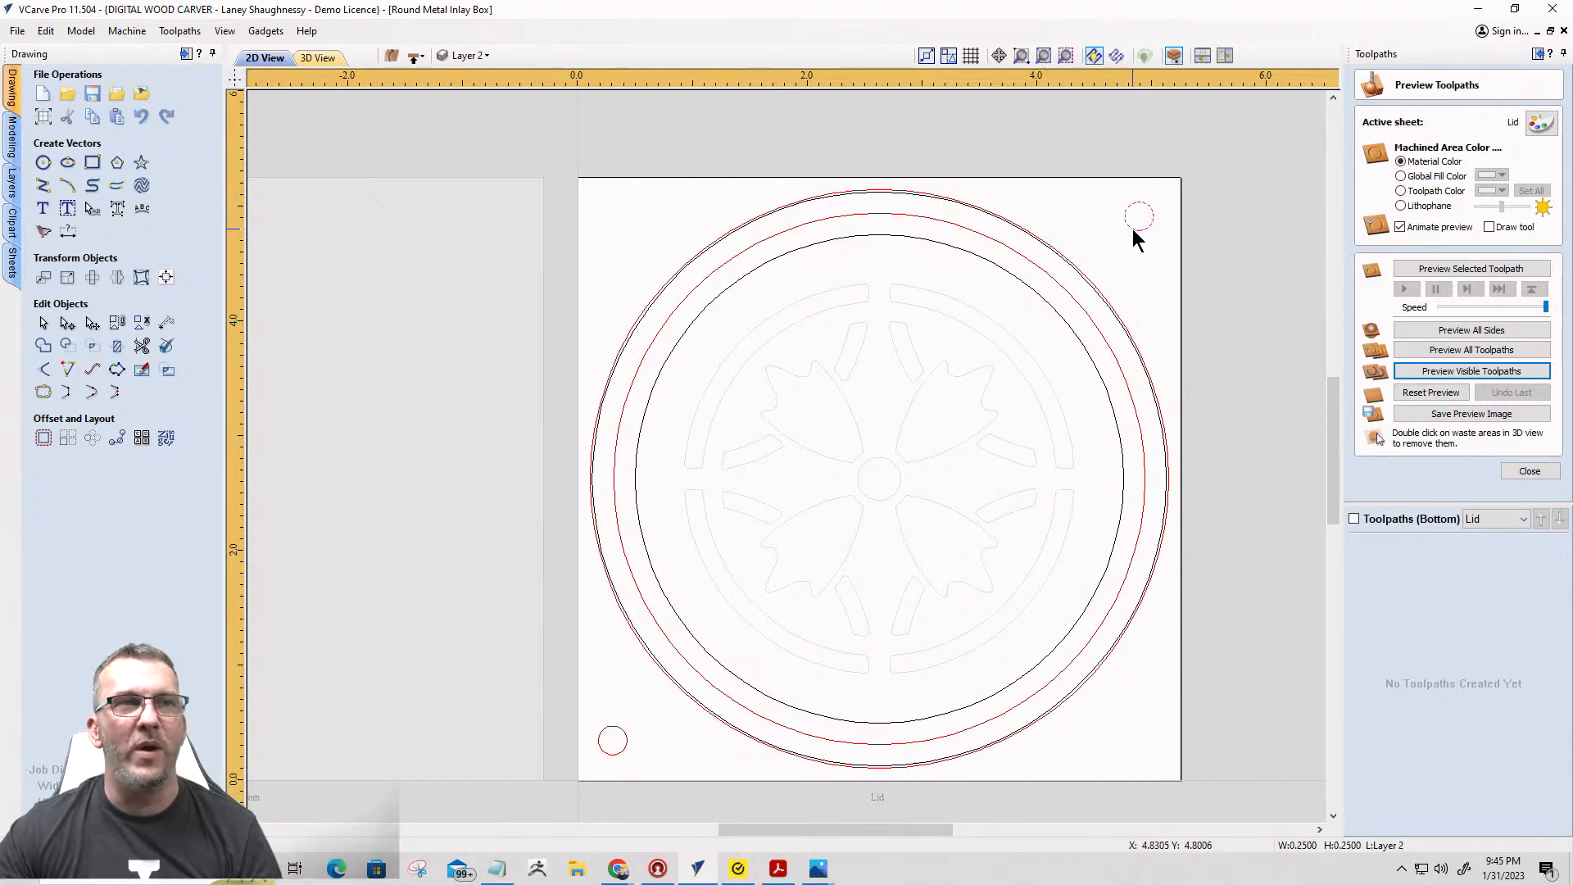
shift+click(625, 738)
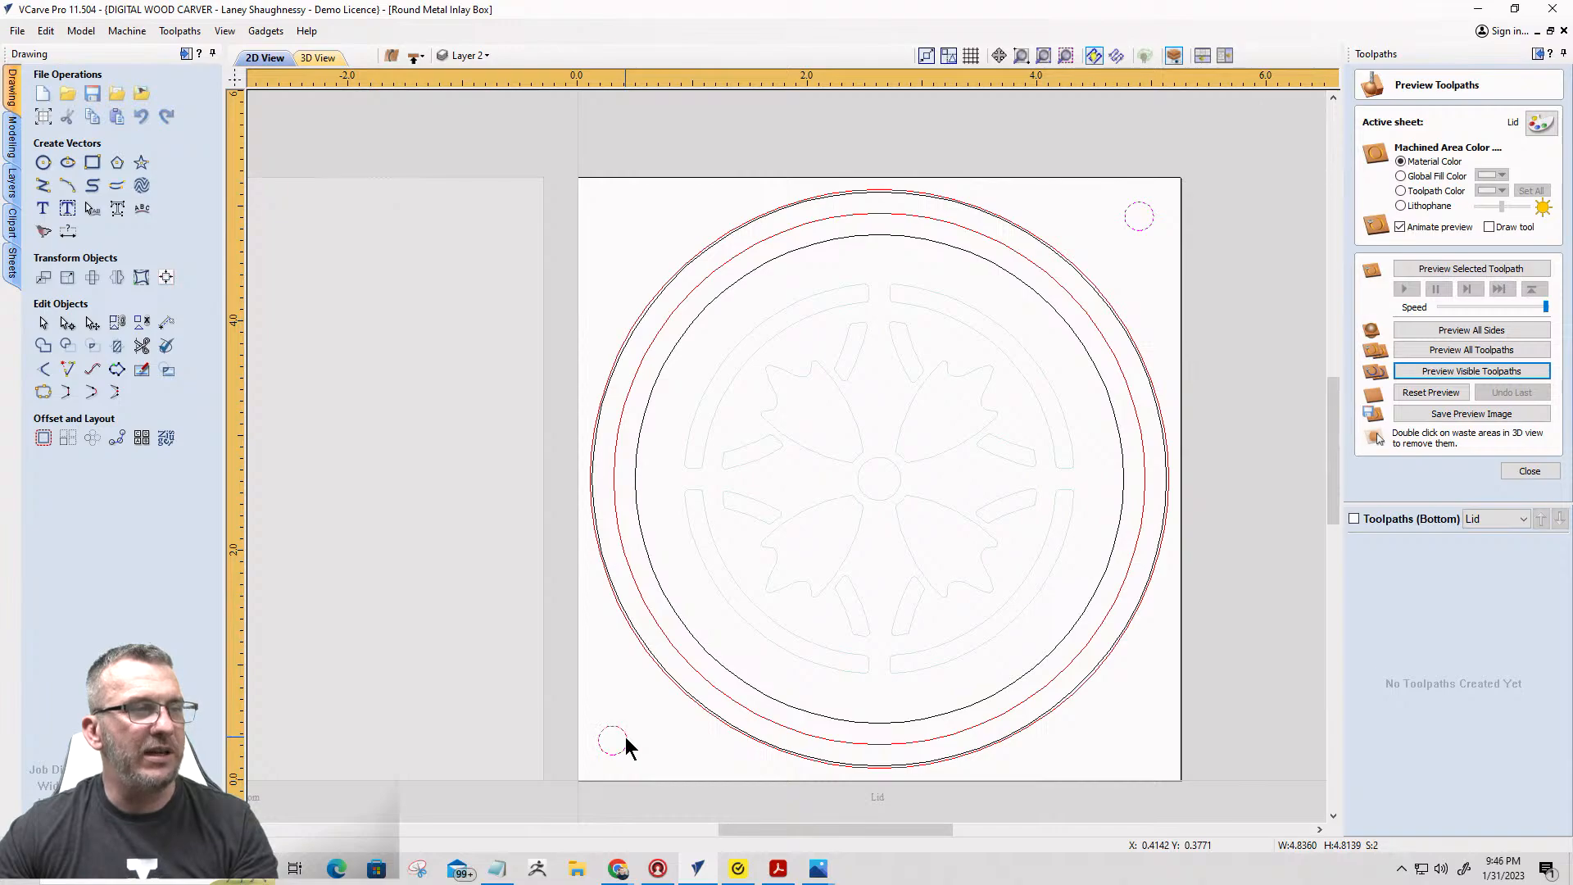
click(1528, 472)
click(1425, 163)
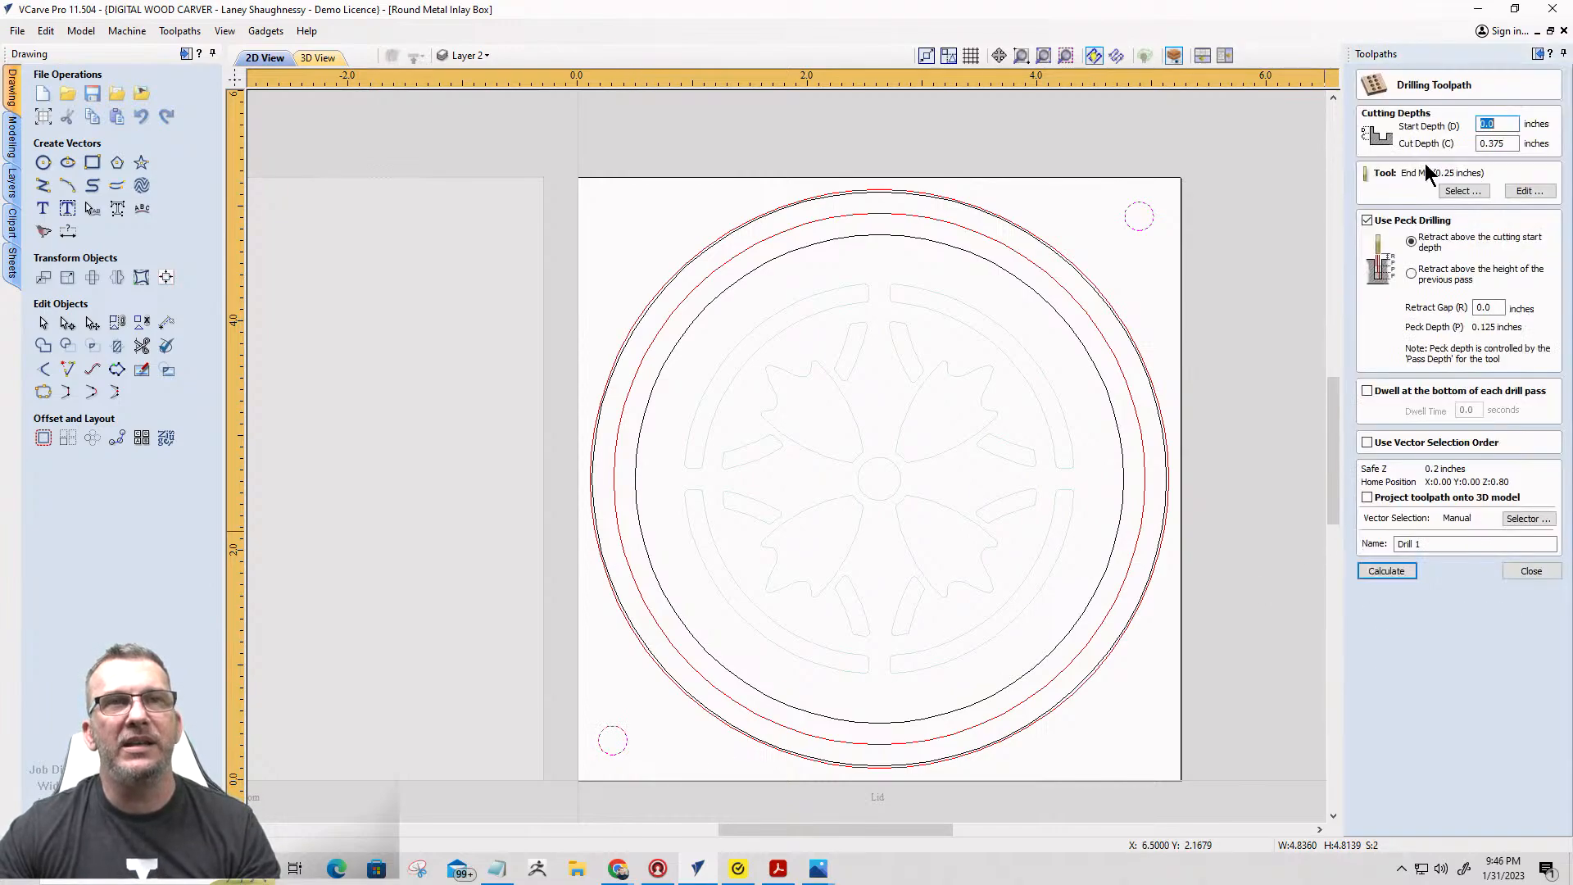
double_click(1503, 145)
text(.25)
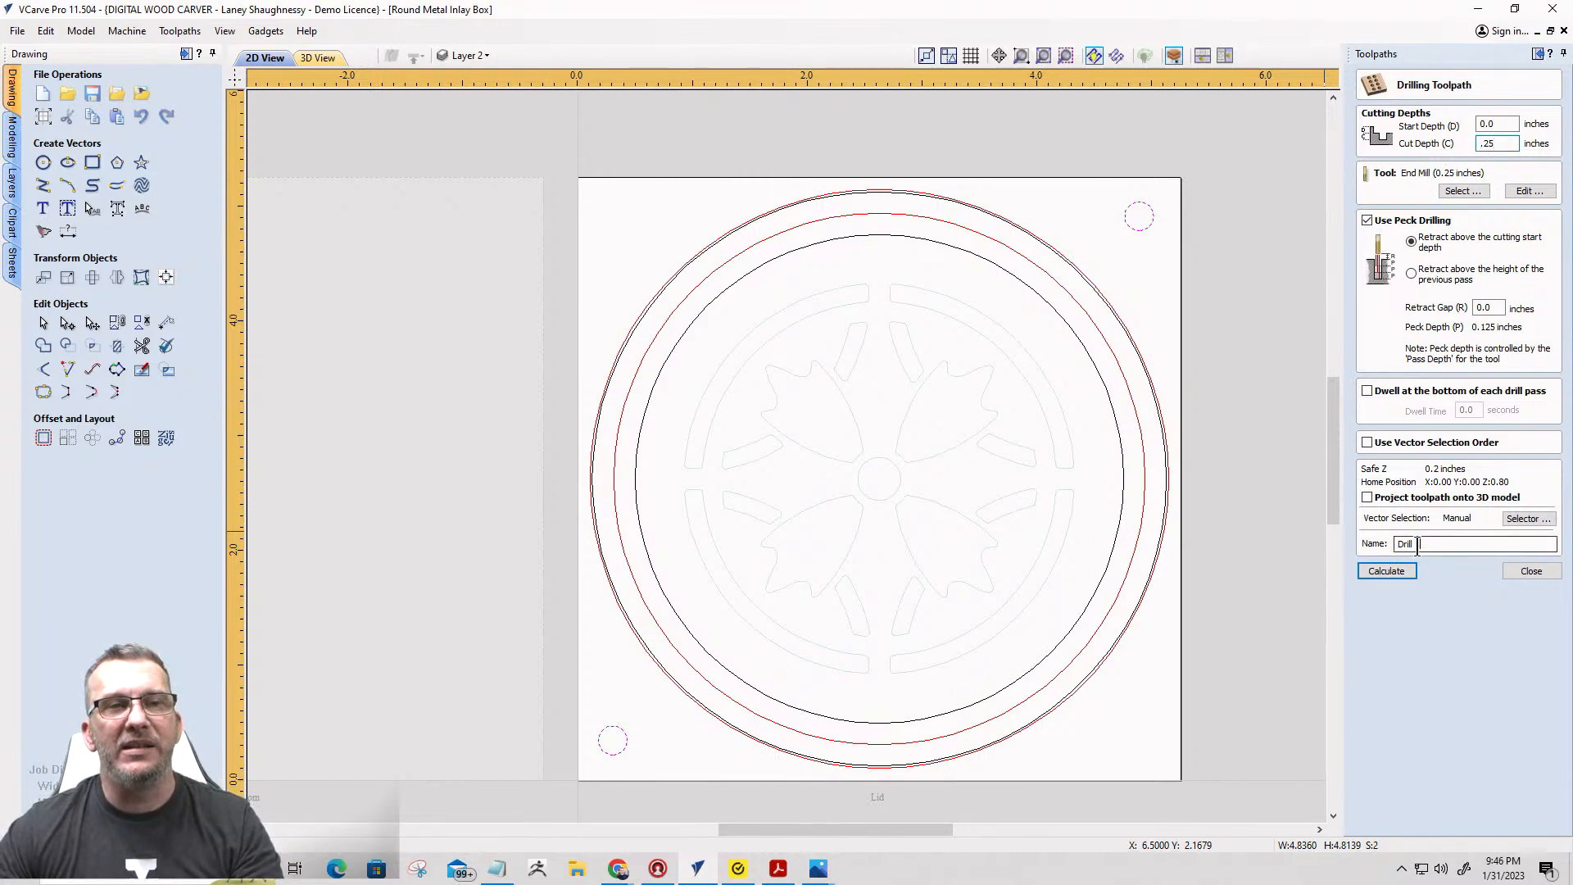
Name the drilling toolpath WasteBoard Alignment Holes and calculate it.
drag(1418, 545, 1305, 559)
text(Was)
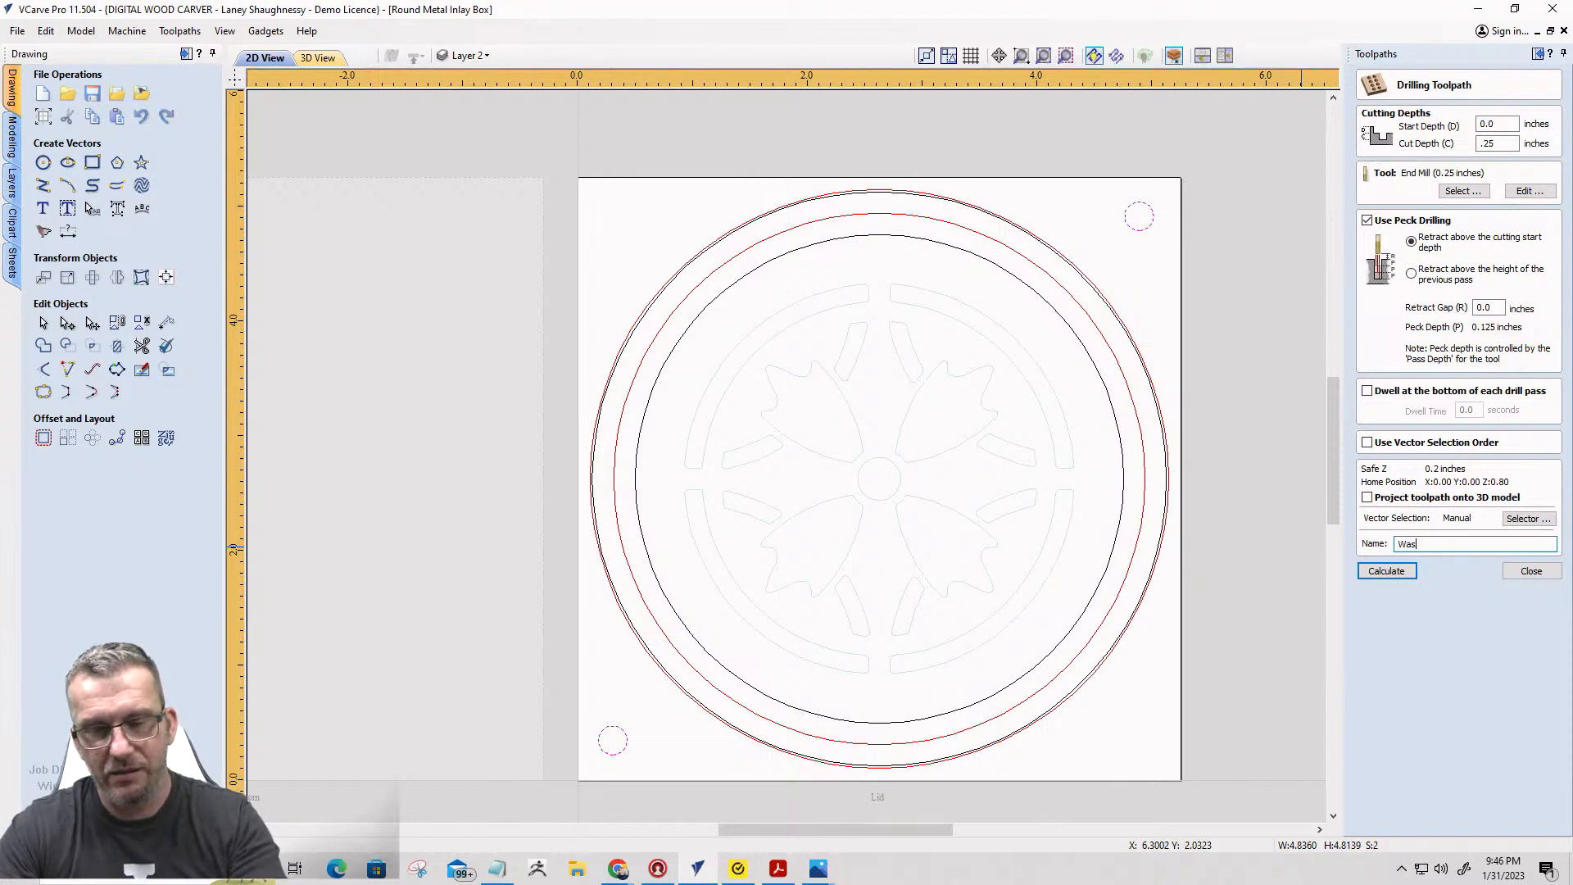
text(teBoard )
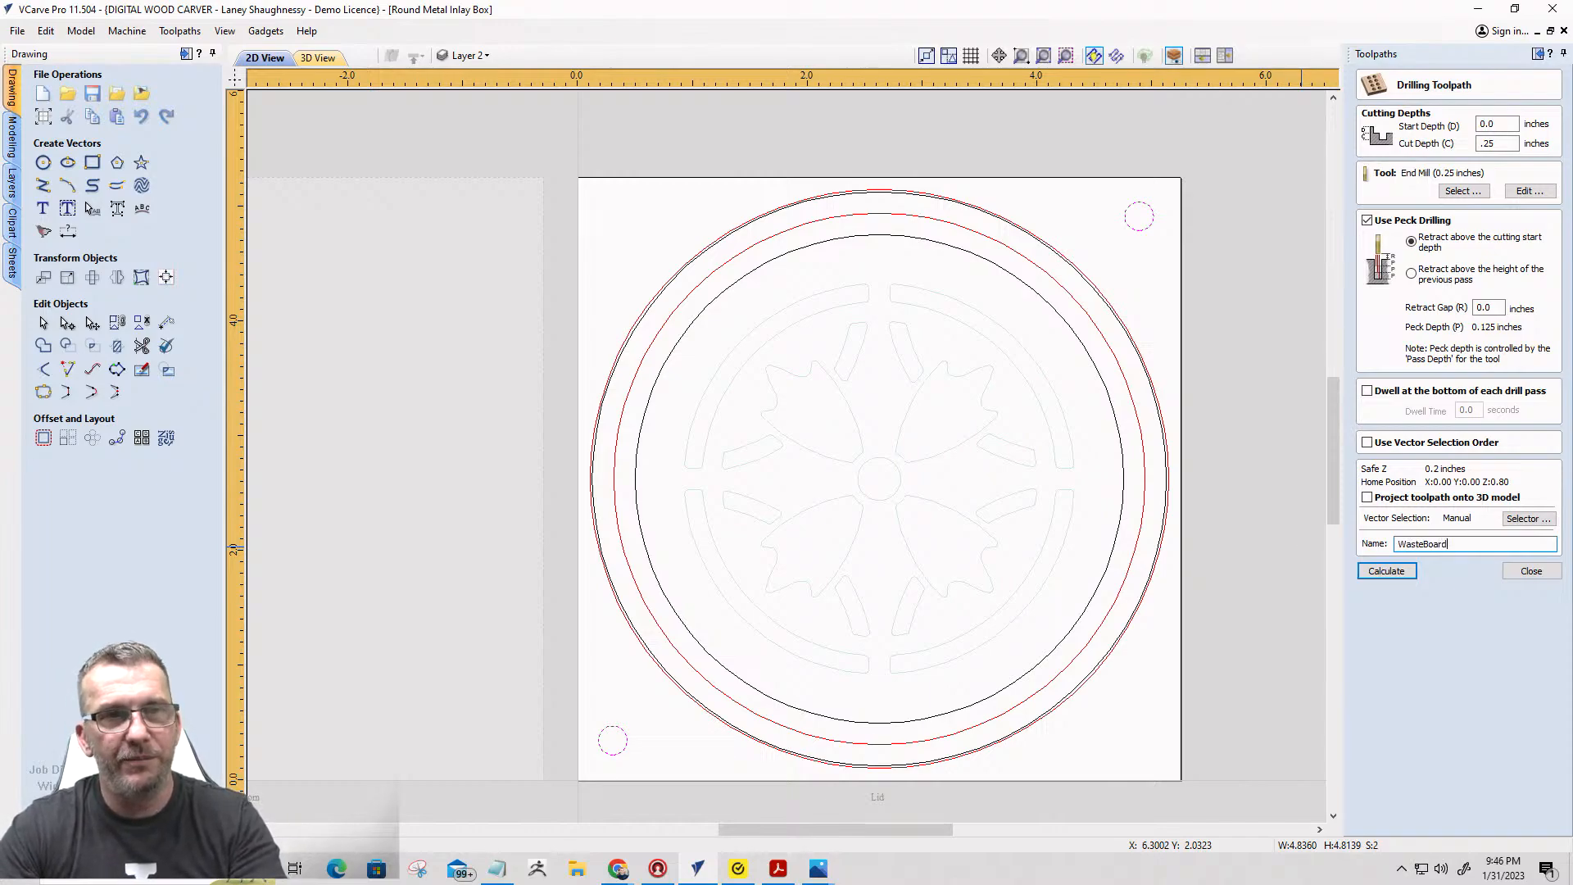
text(Alignment Holes)
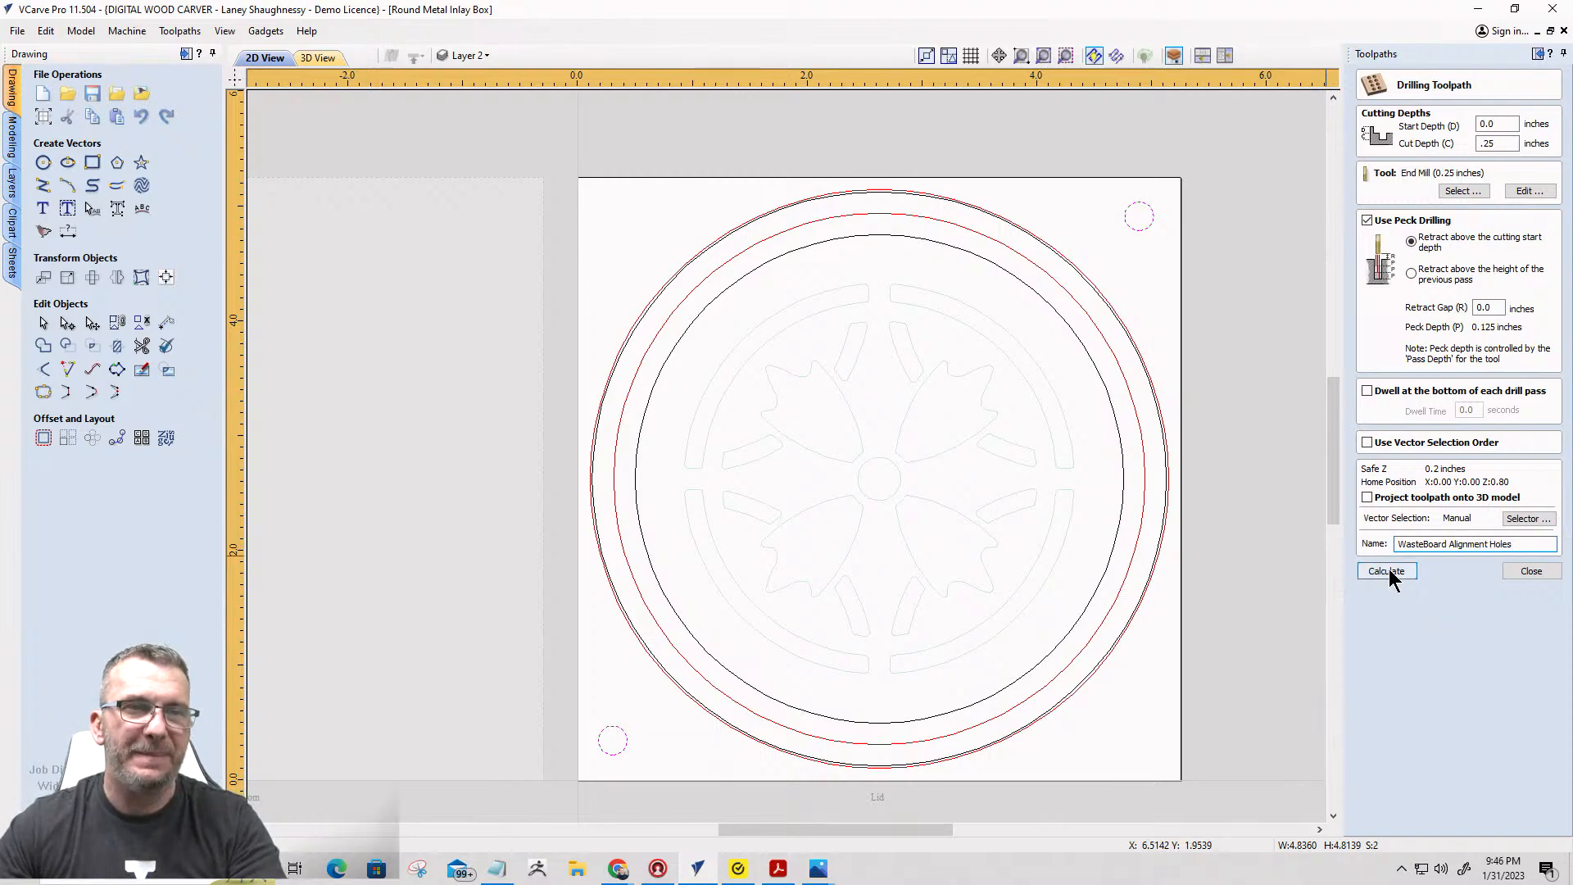
click(1388, 568)
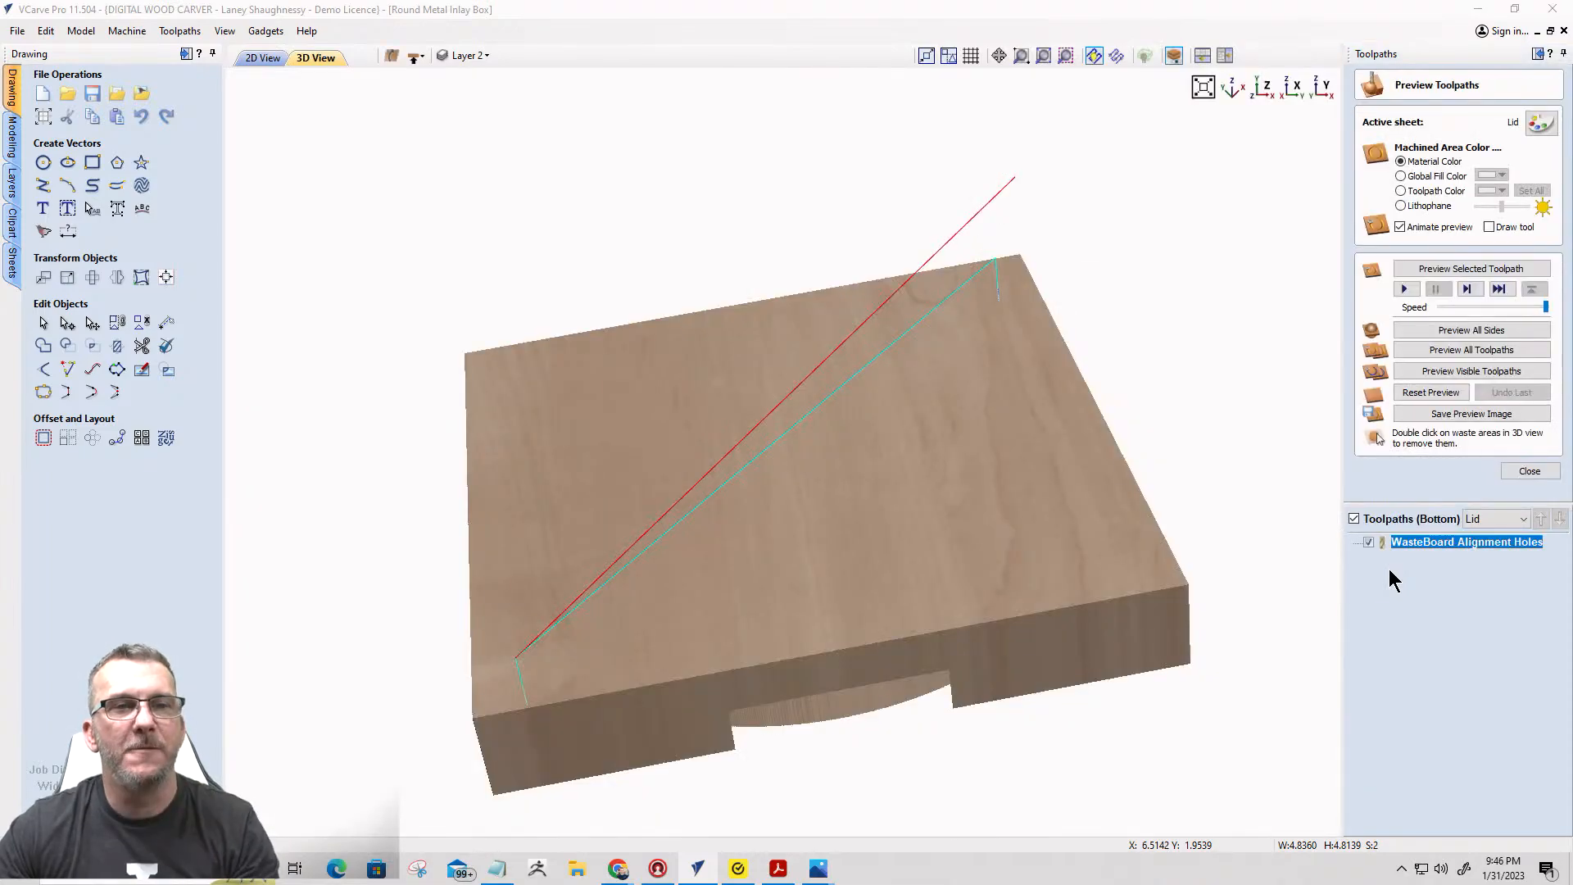
Start a Pocket toolpath on the Lid's bottom side and select the middle circle between the inner and outer rings.
click(262, 58)
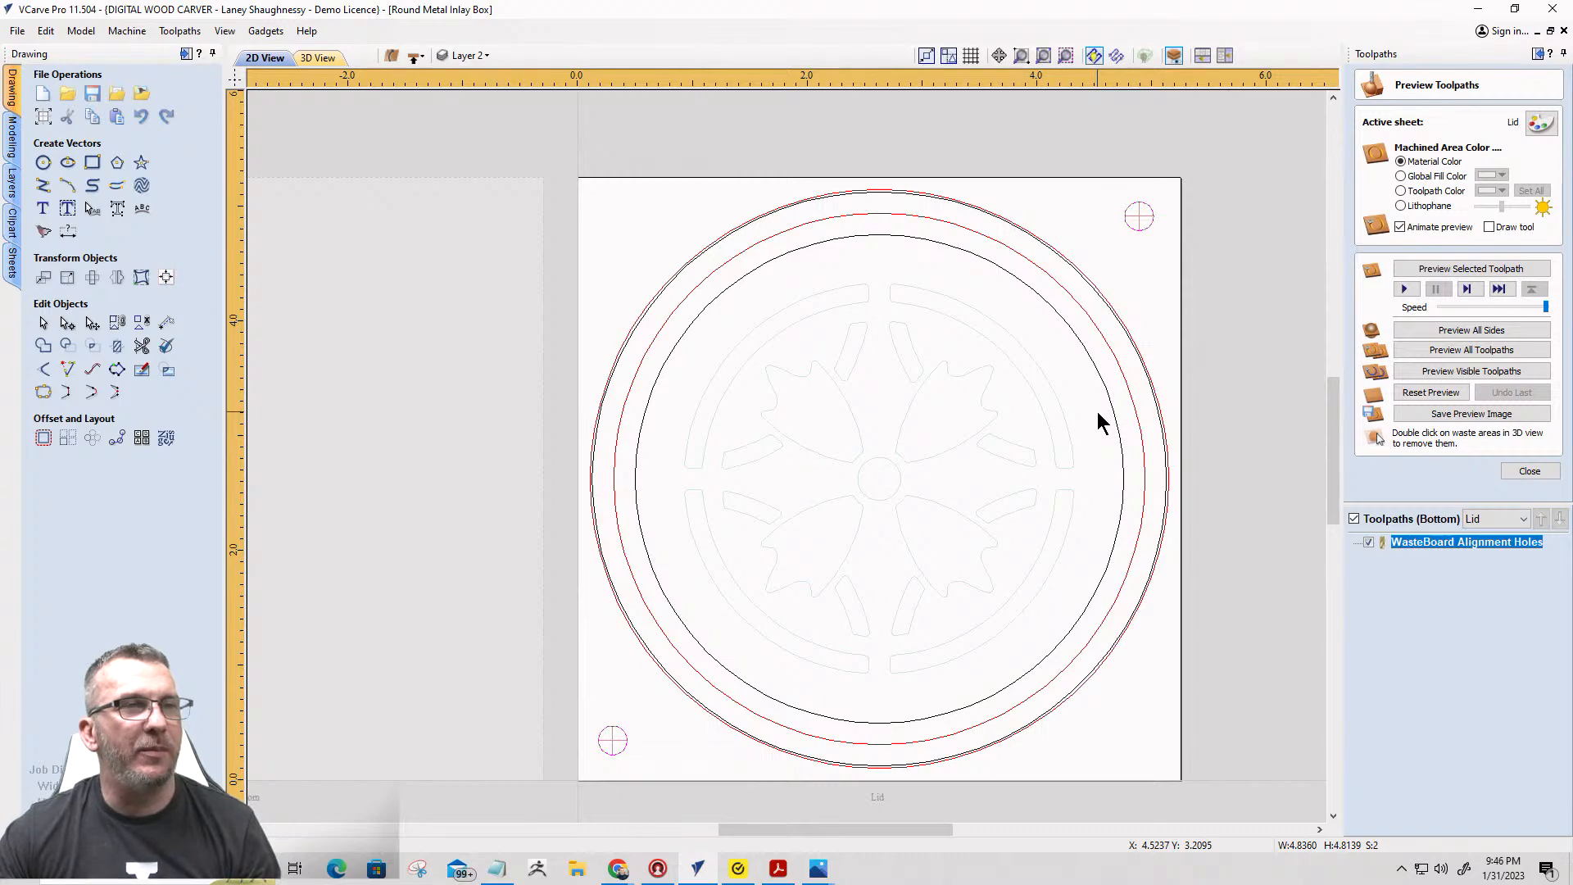
scroll(1073, 279, down, 1)
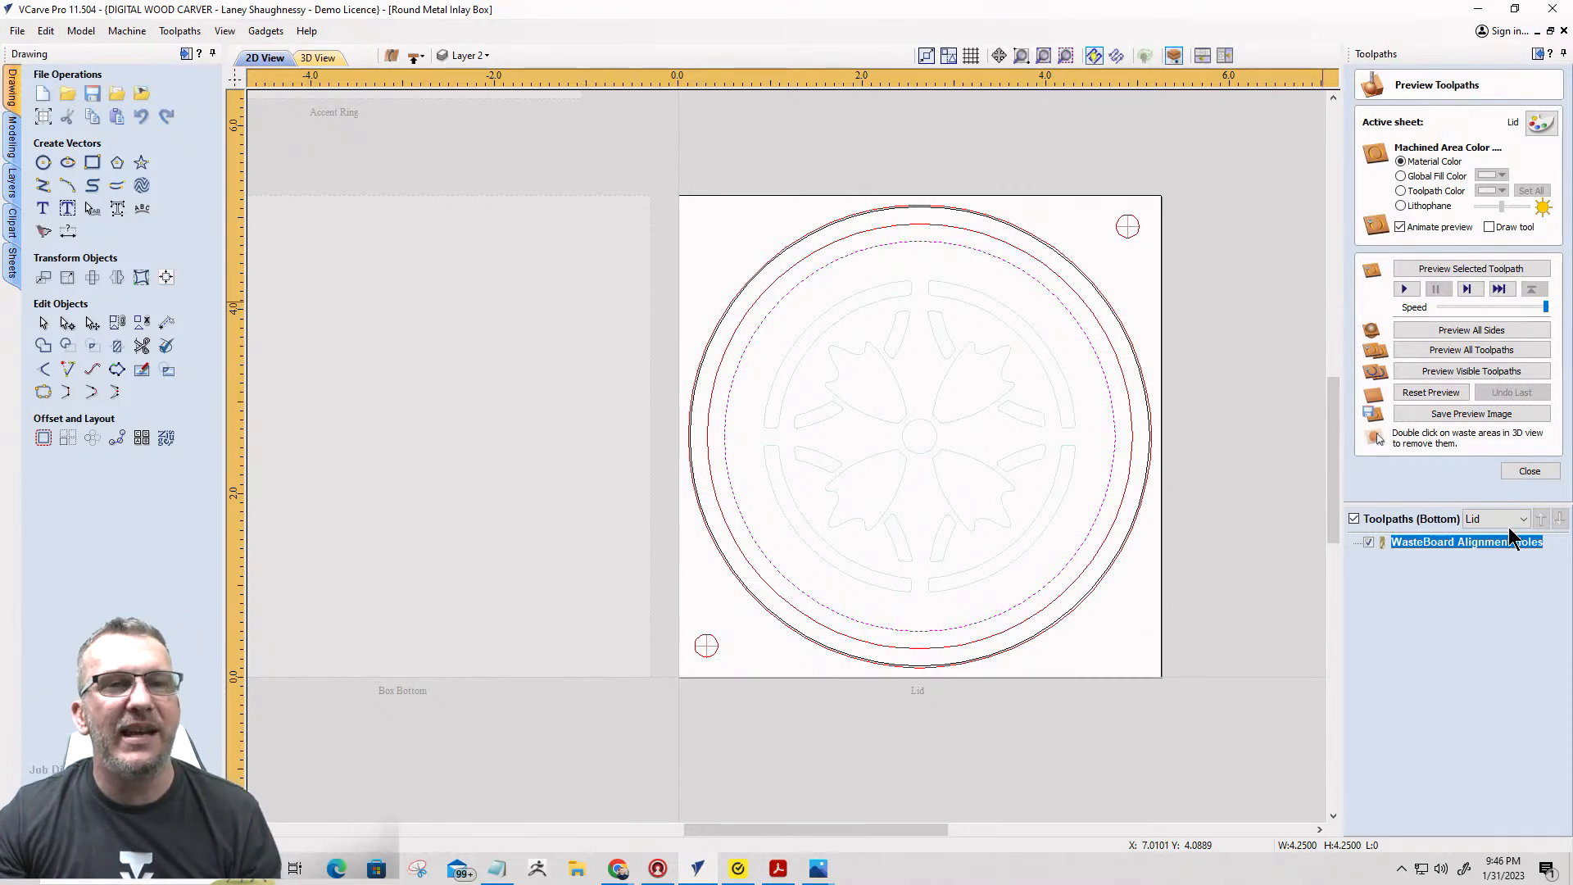
click(1528, 472)
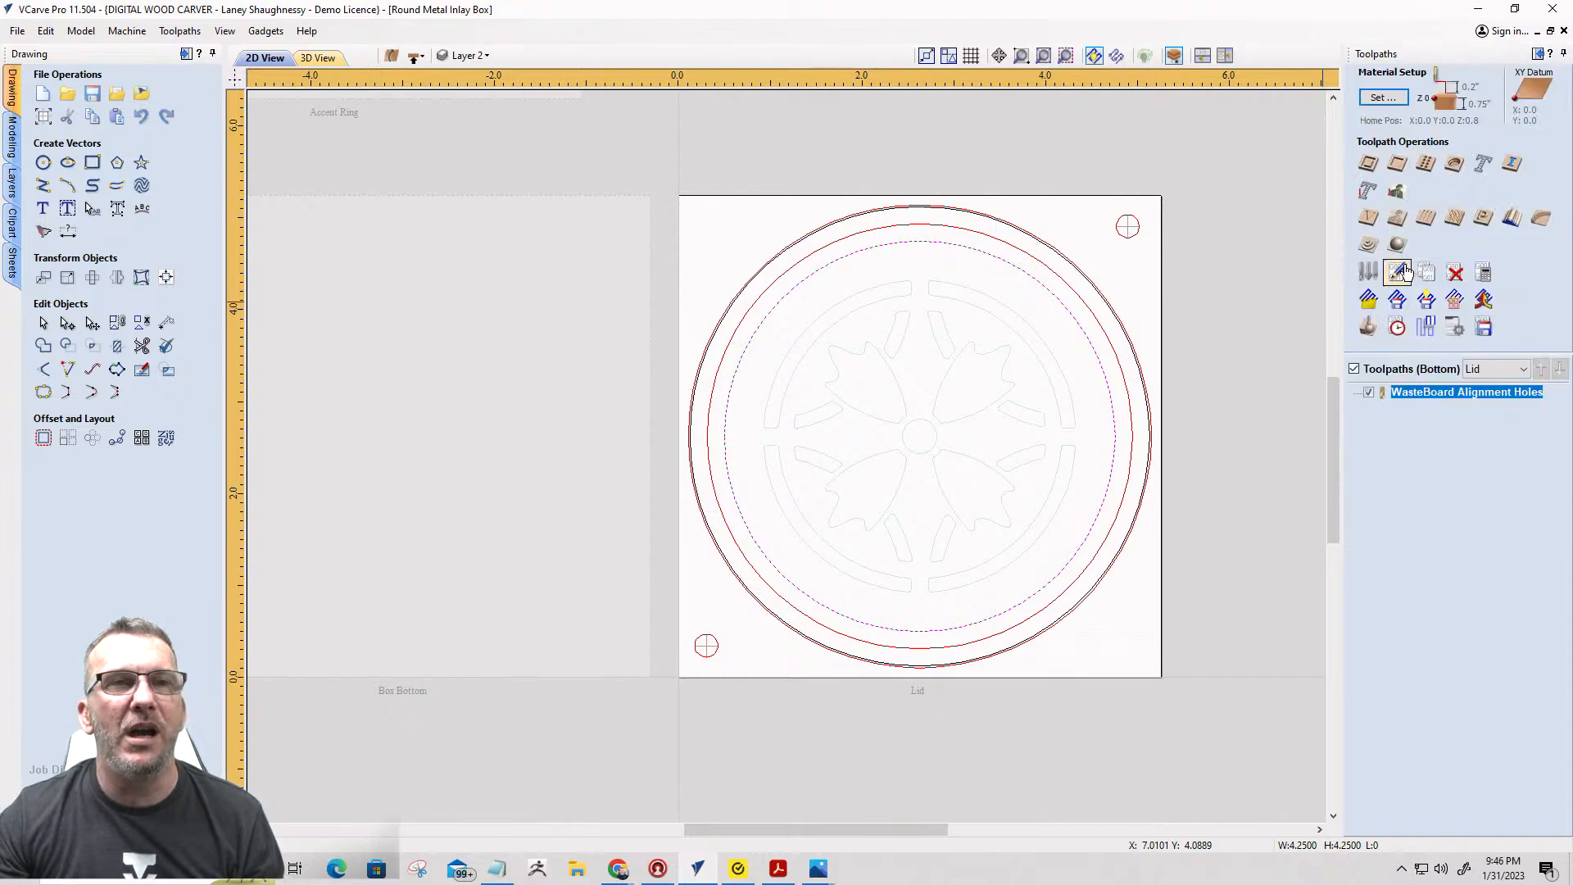
click(1392, 166)
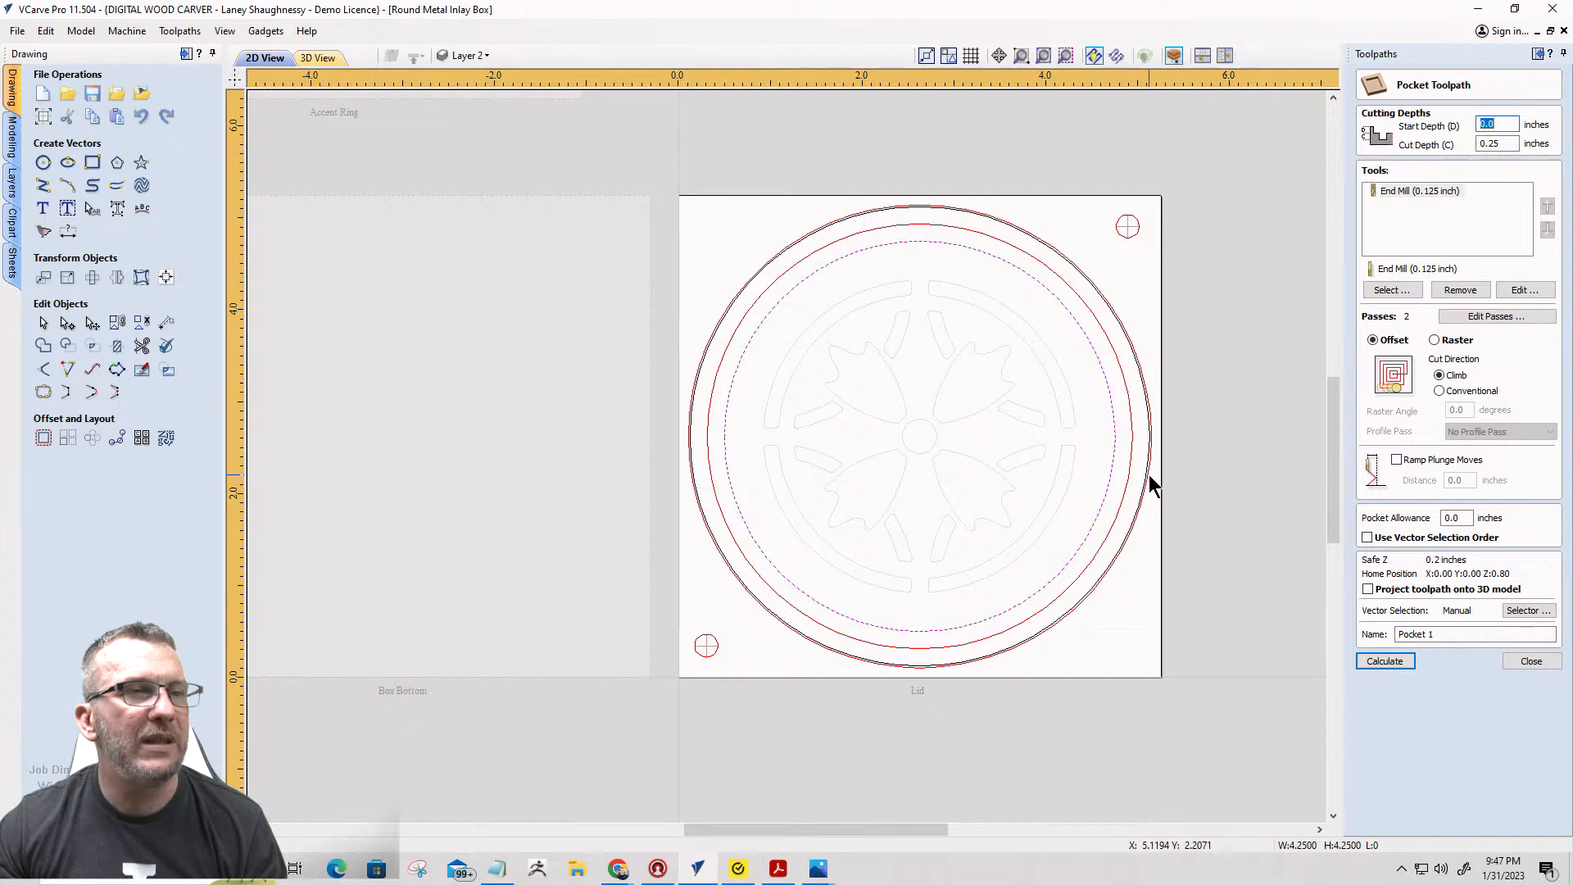
scroll(945, 451, up, 3)
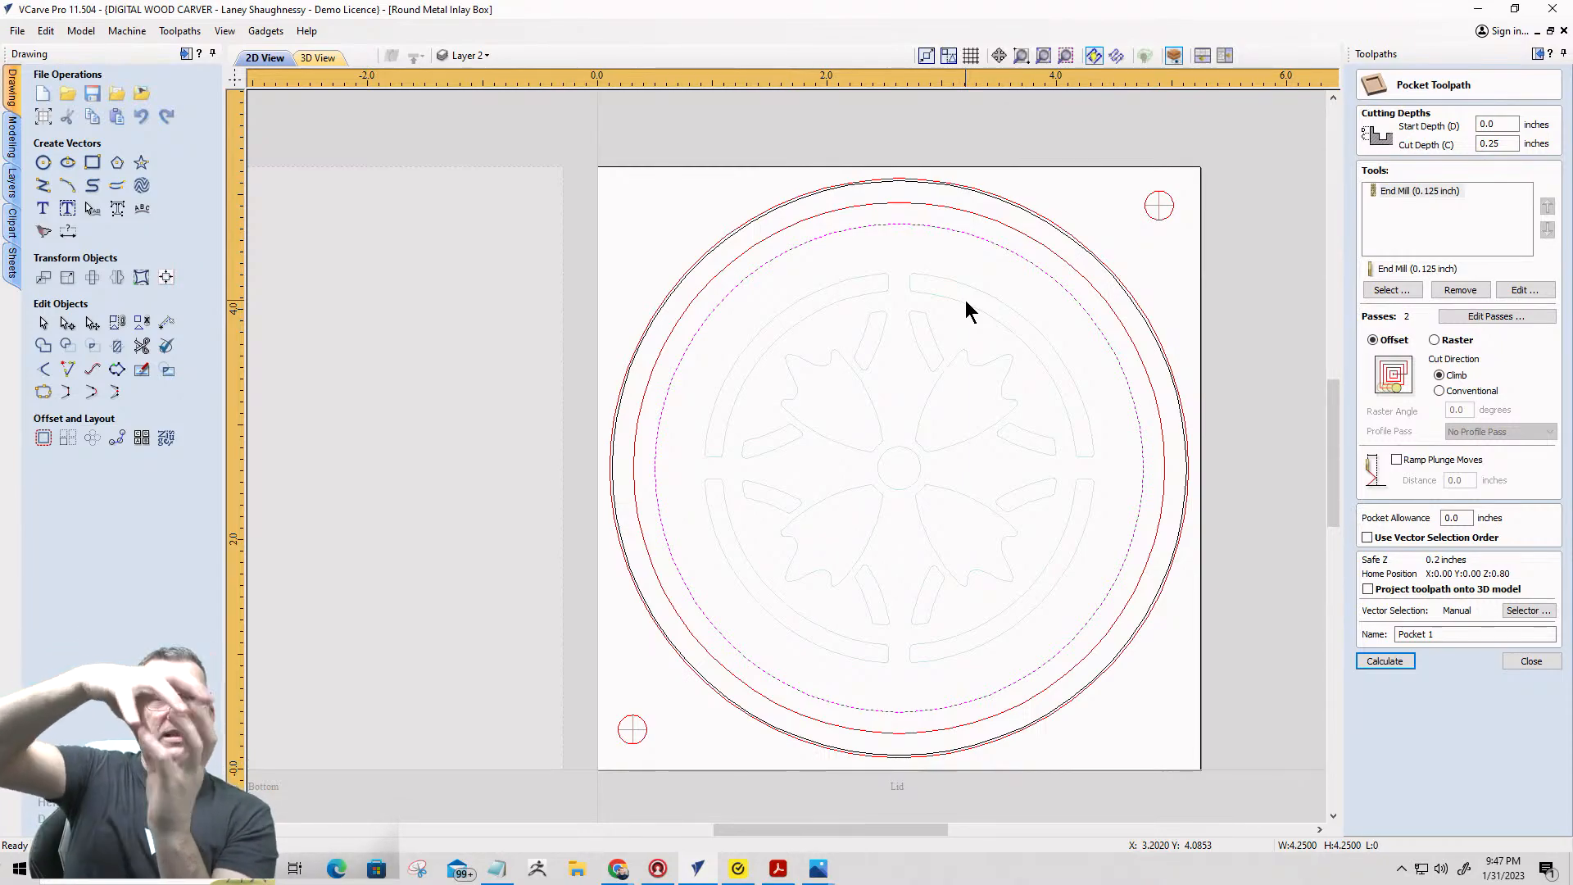
click(1112, 309)
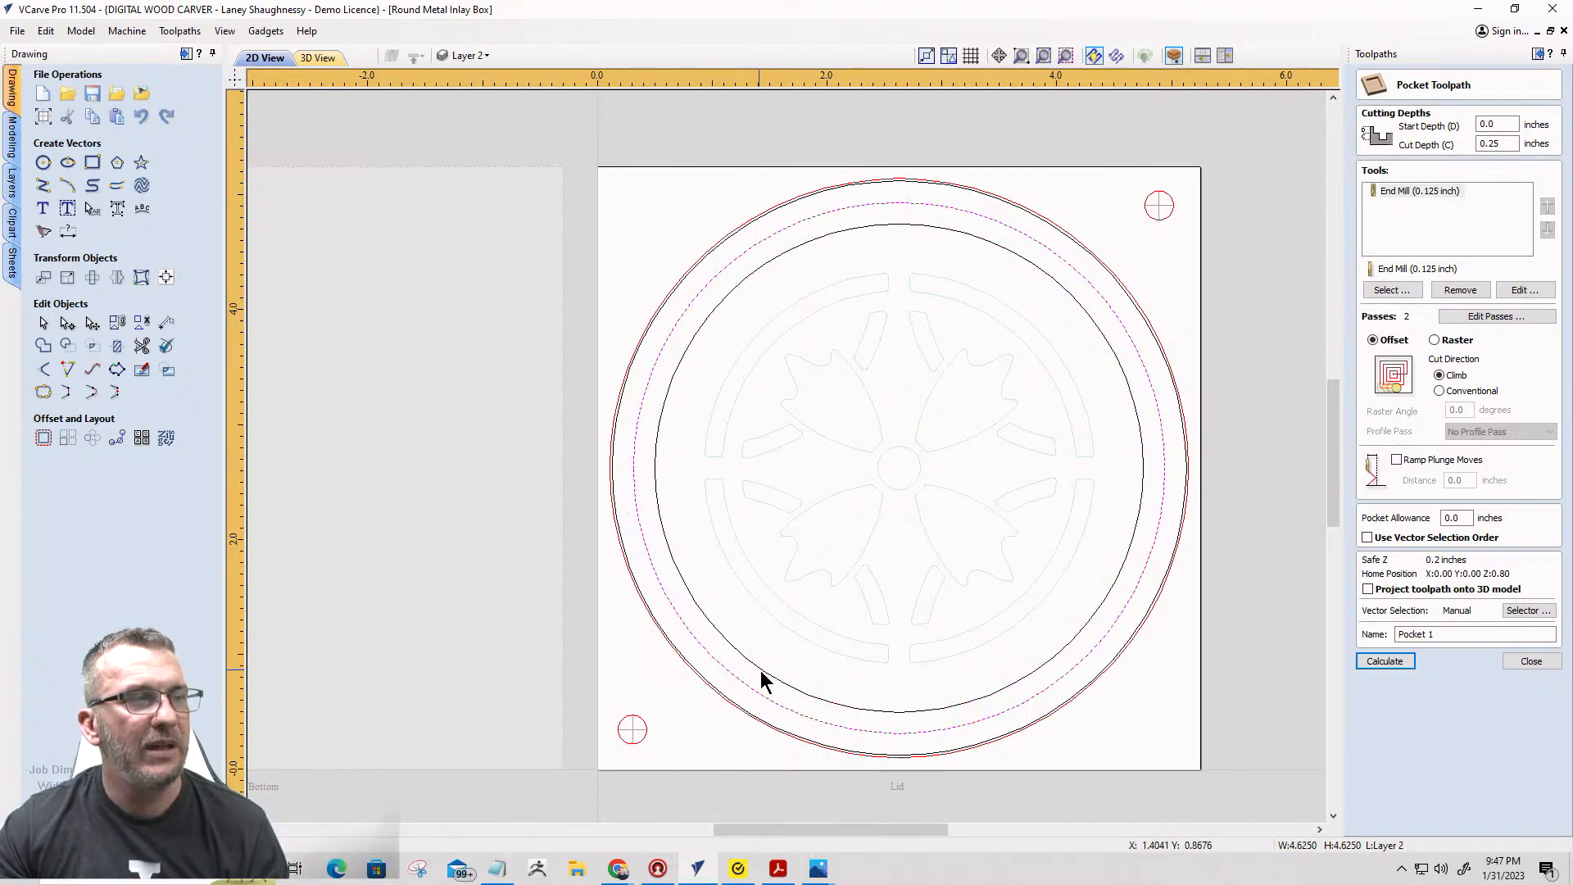
click(1118, 616)
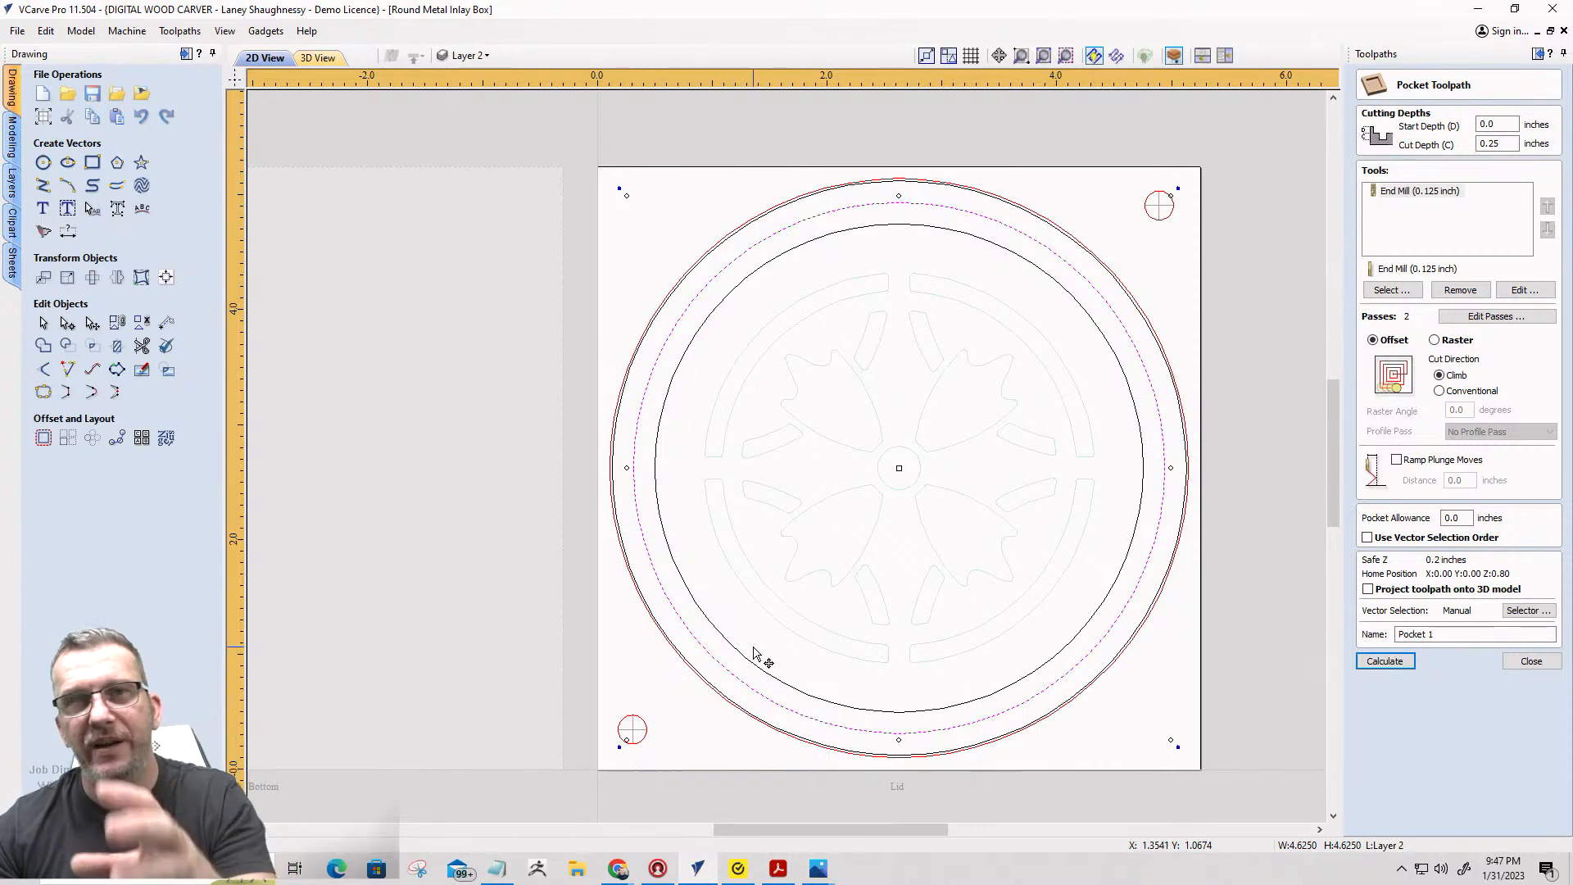
Set the pocket's cut depth to 0.28 inches.
scroll(738, 491, down, 6)
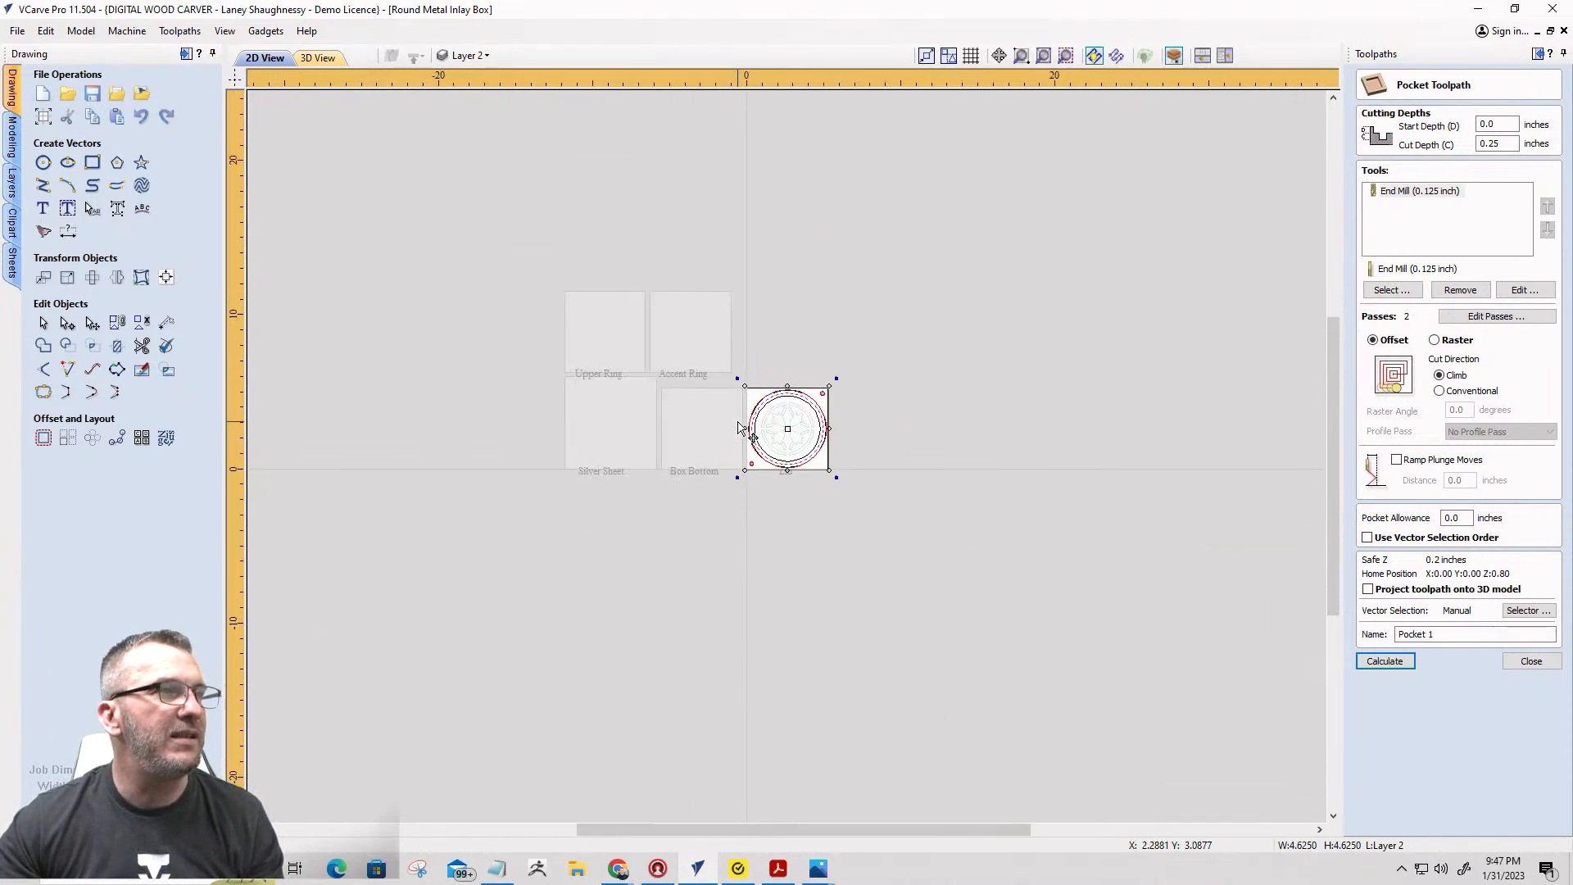
scroll(667, 335, up, 3)
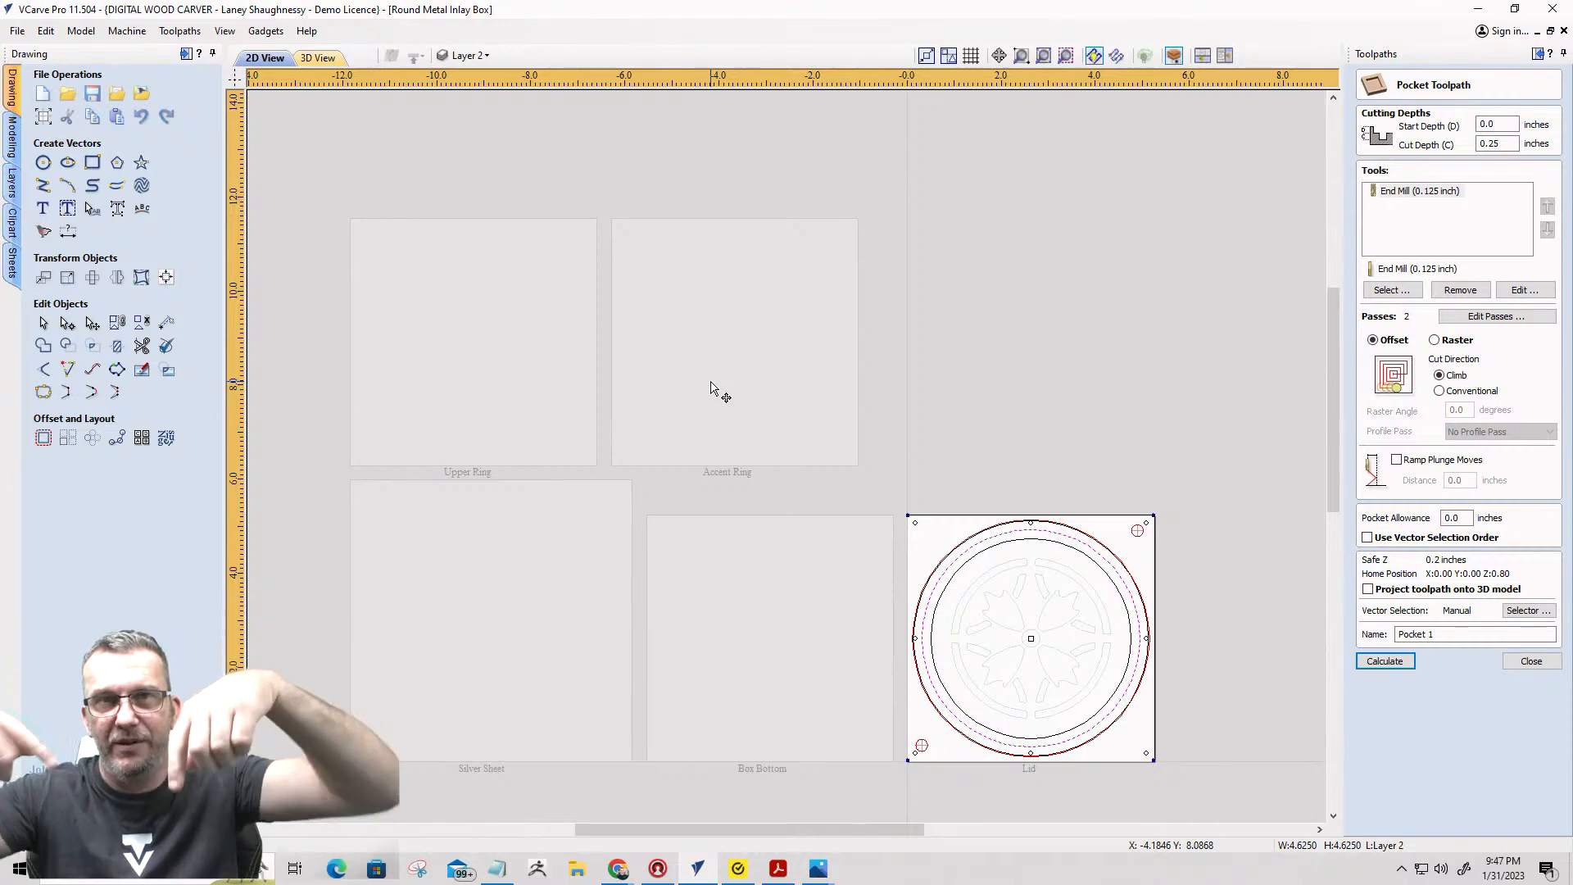
scroll(877, 438, down, 2)
scroll(993, 579, up, 4)
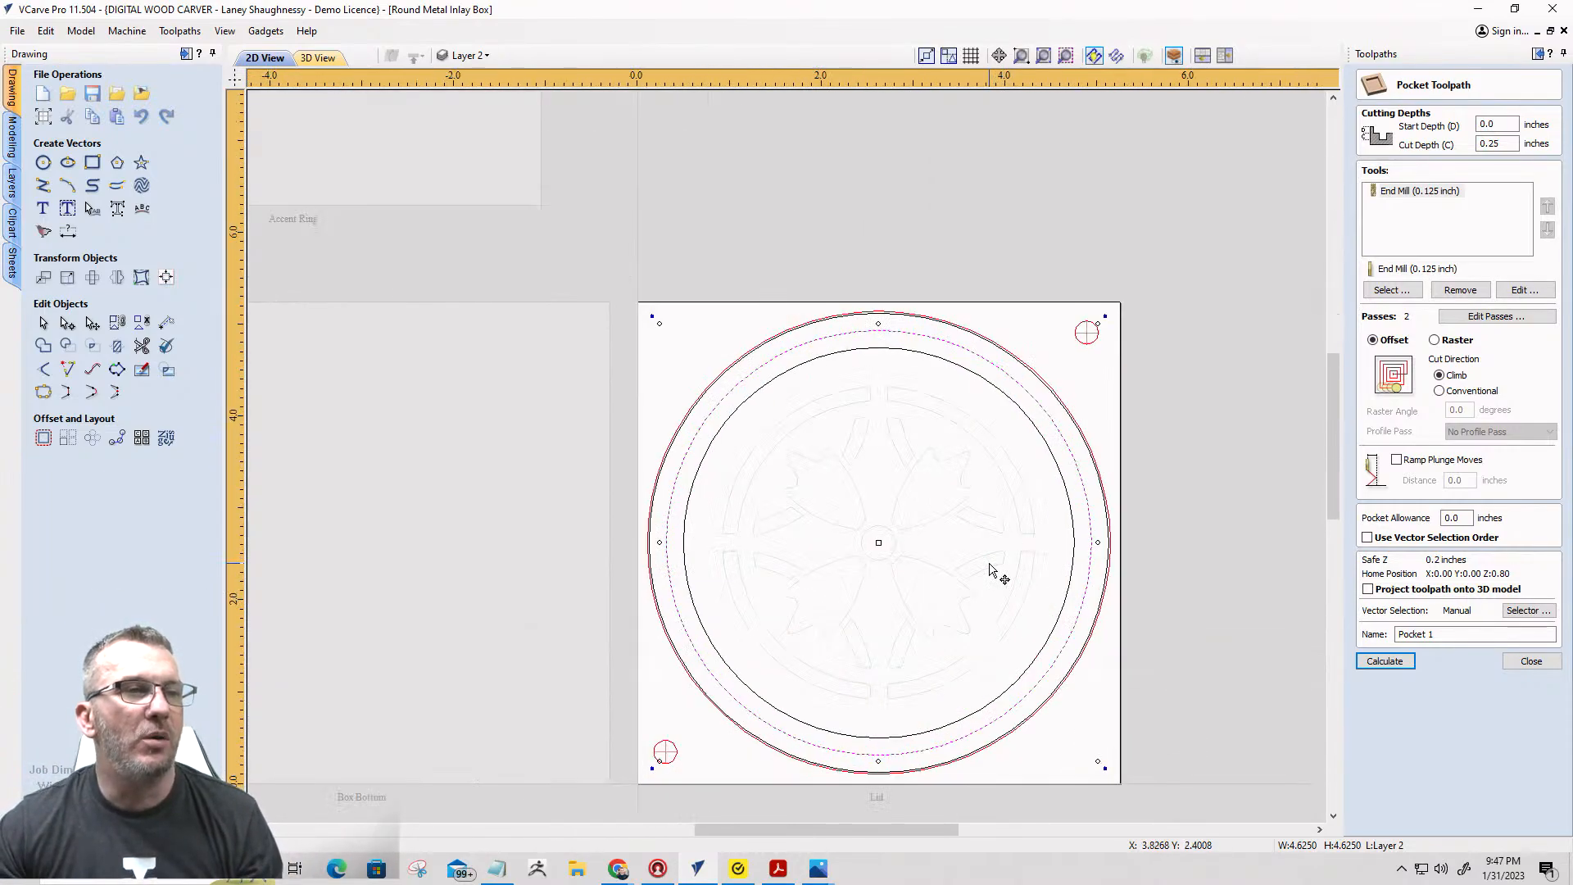
click(1507, 143)
drag(1508, 143, 1487, 144)
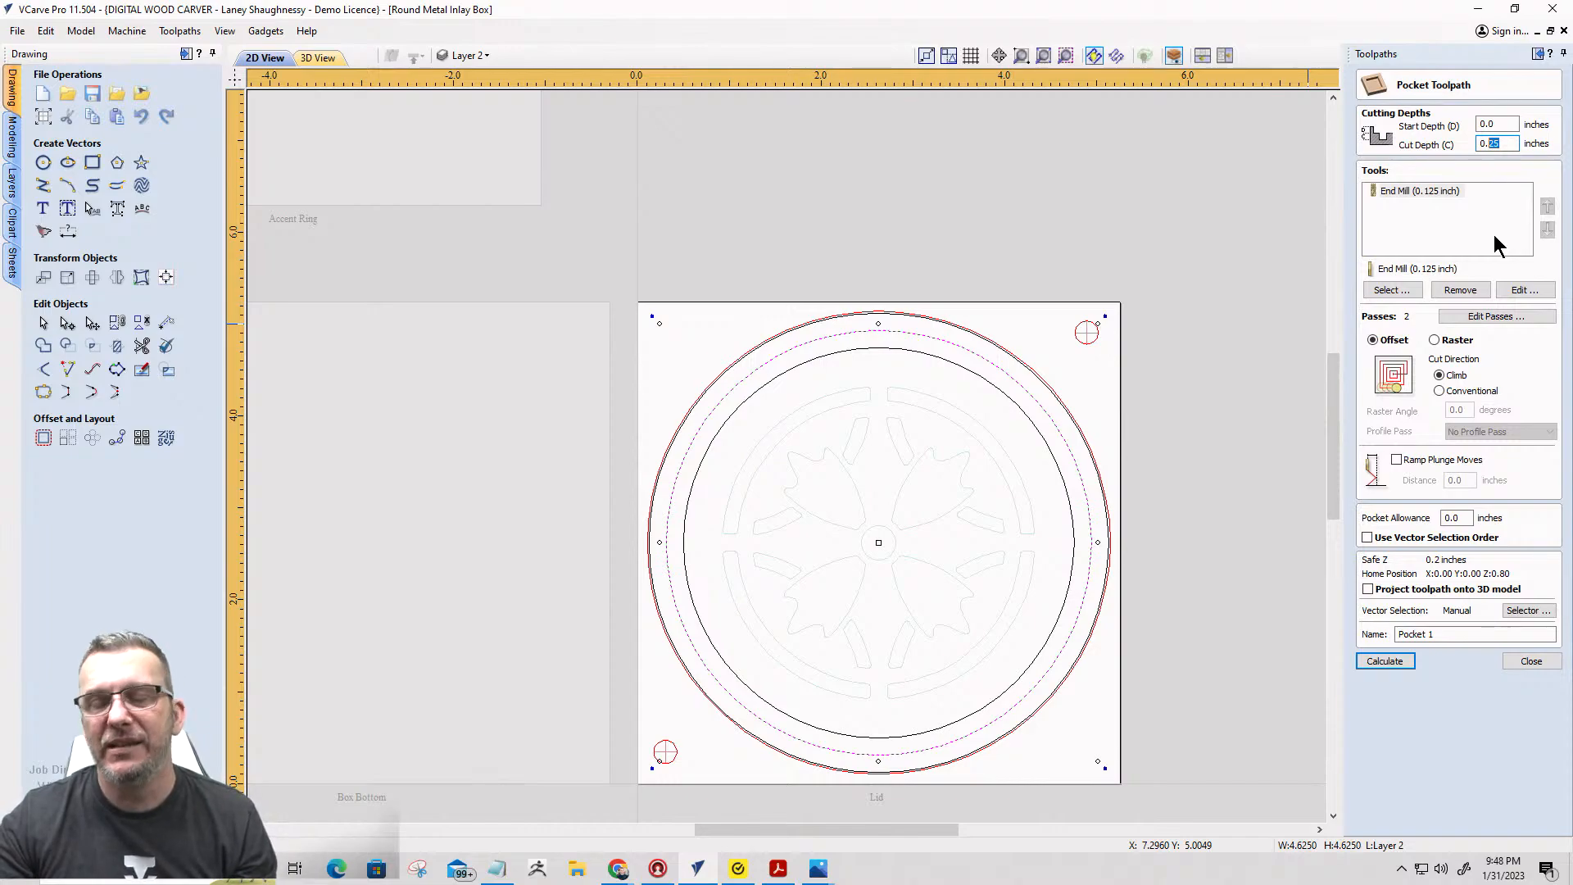
text(28)
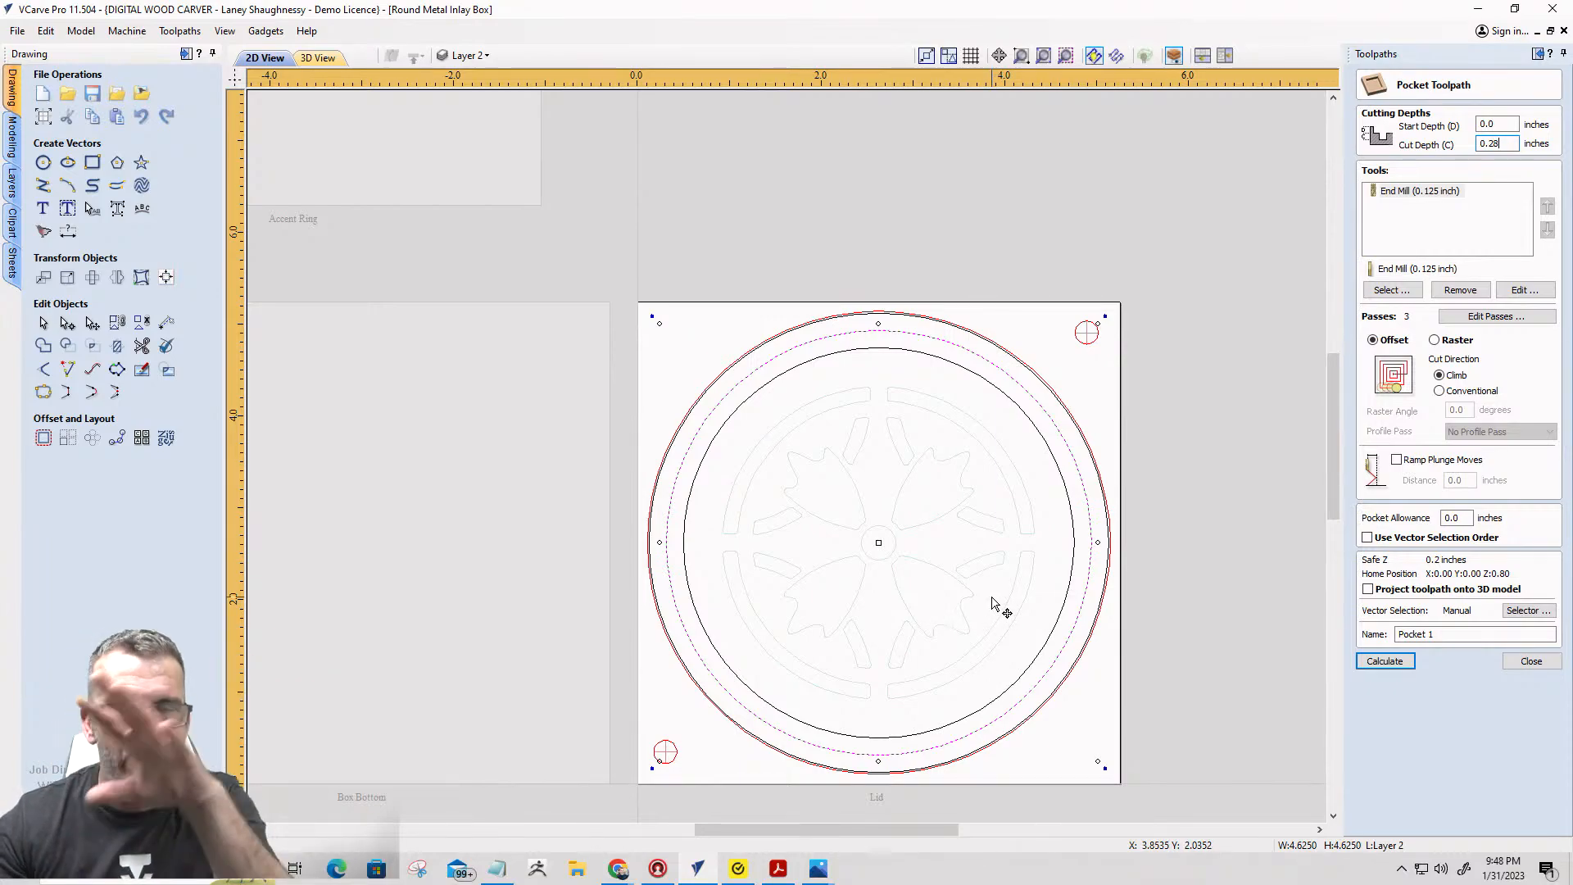
Replace the pocket's cutting tool with the 0.25-inch End Mill from the tool database.
click(1460, 290)
click(1392, 291)
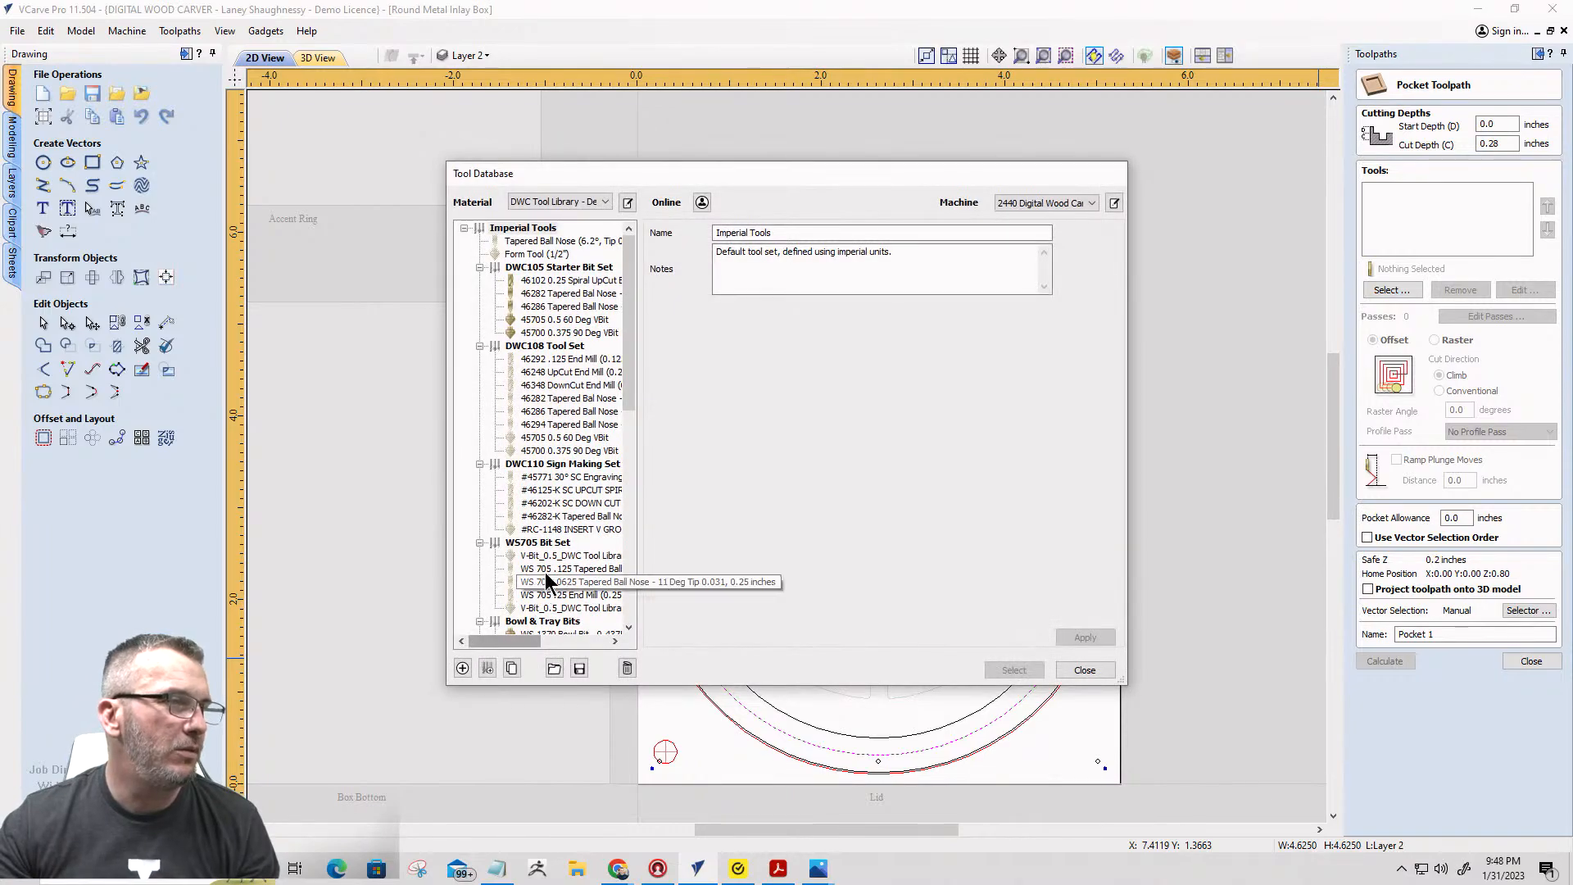
scroll(549, 574, down, 3)
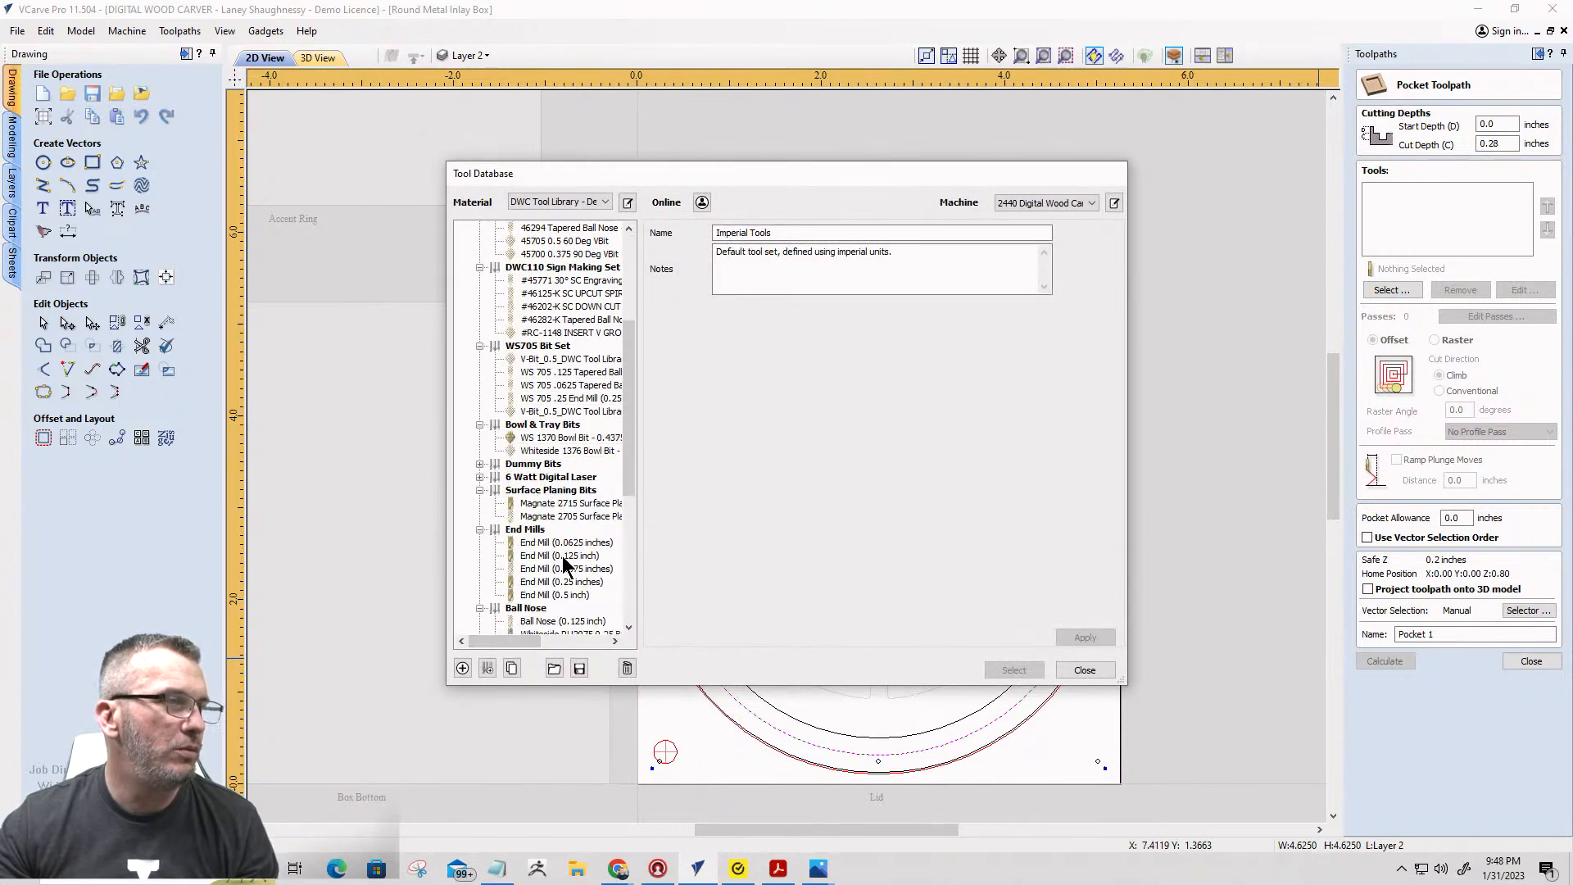
click(565, 581)
click(1013, 669)
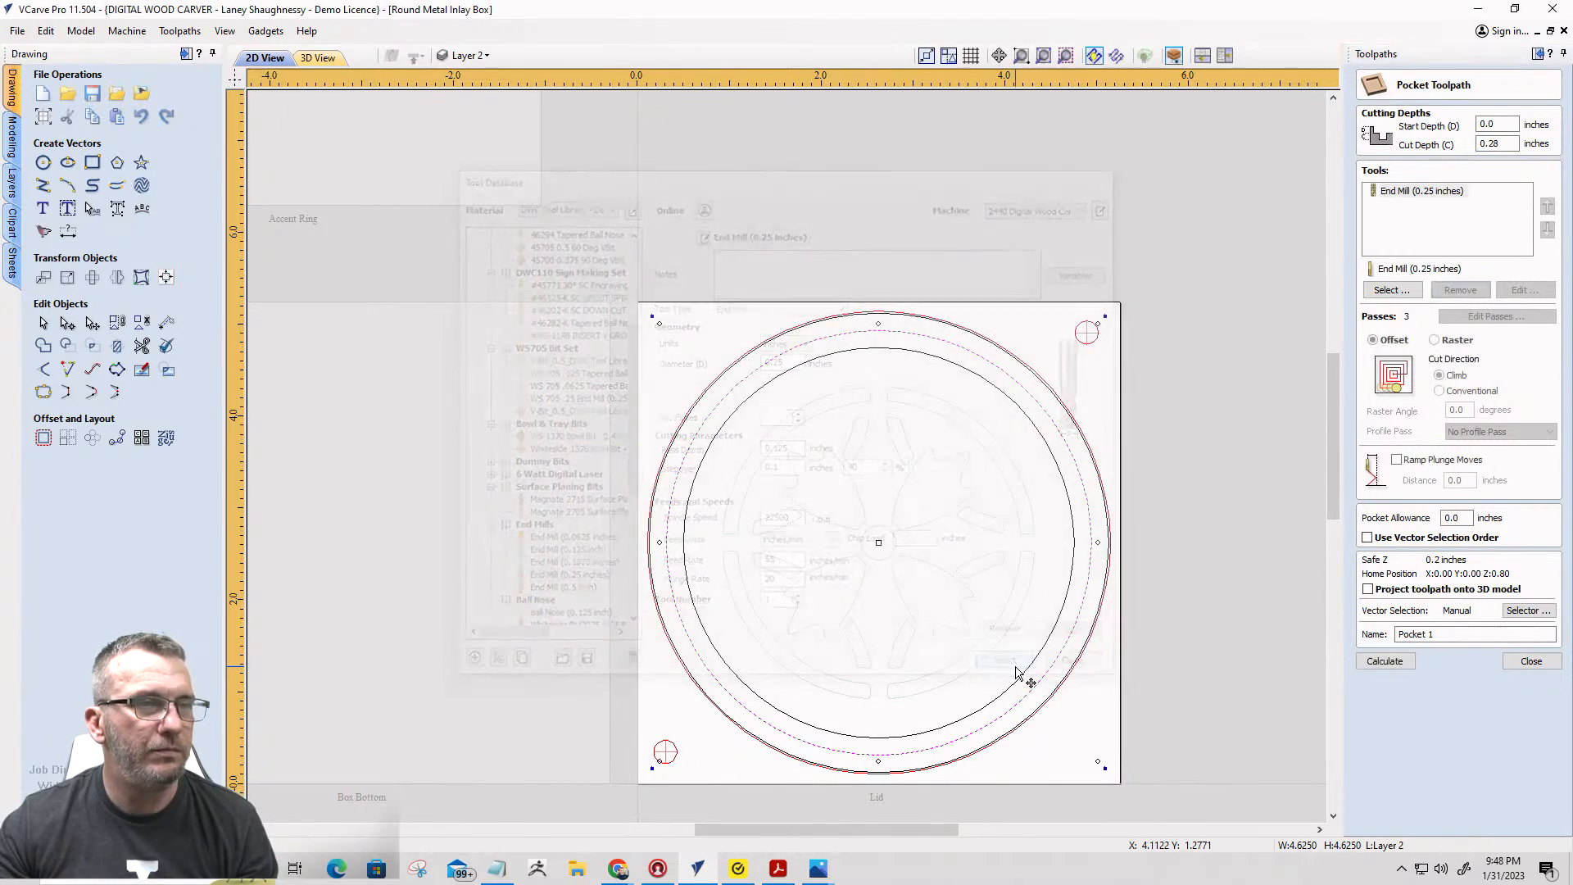
Calculate the pocket toolpath and preview the visible bottom-side toolpaths on the 3D lid.
click(1375, 661)
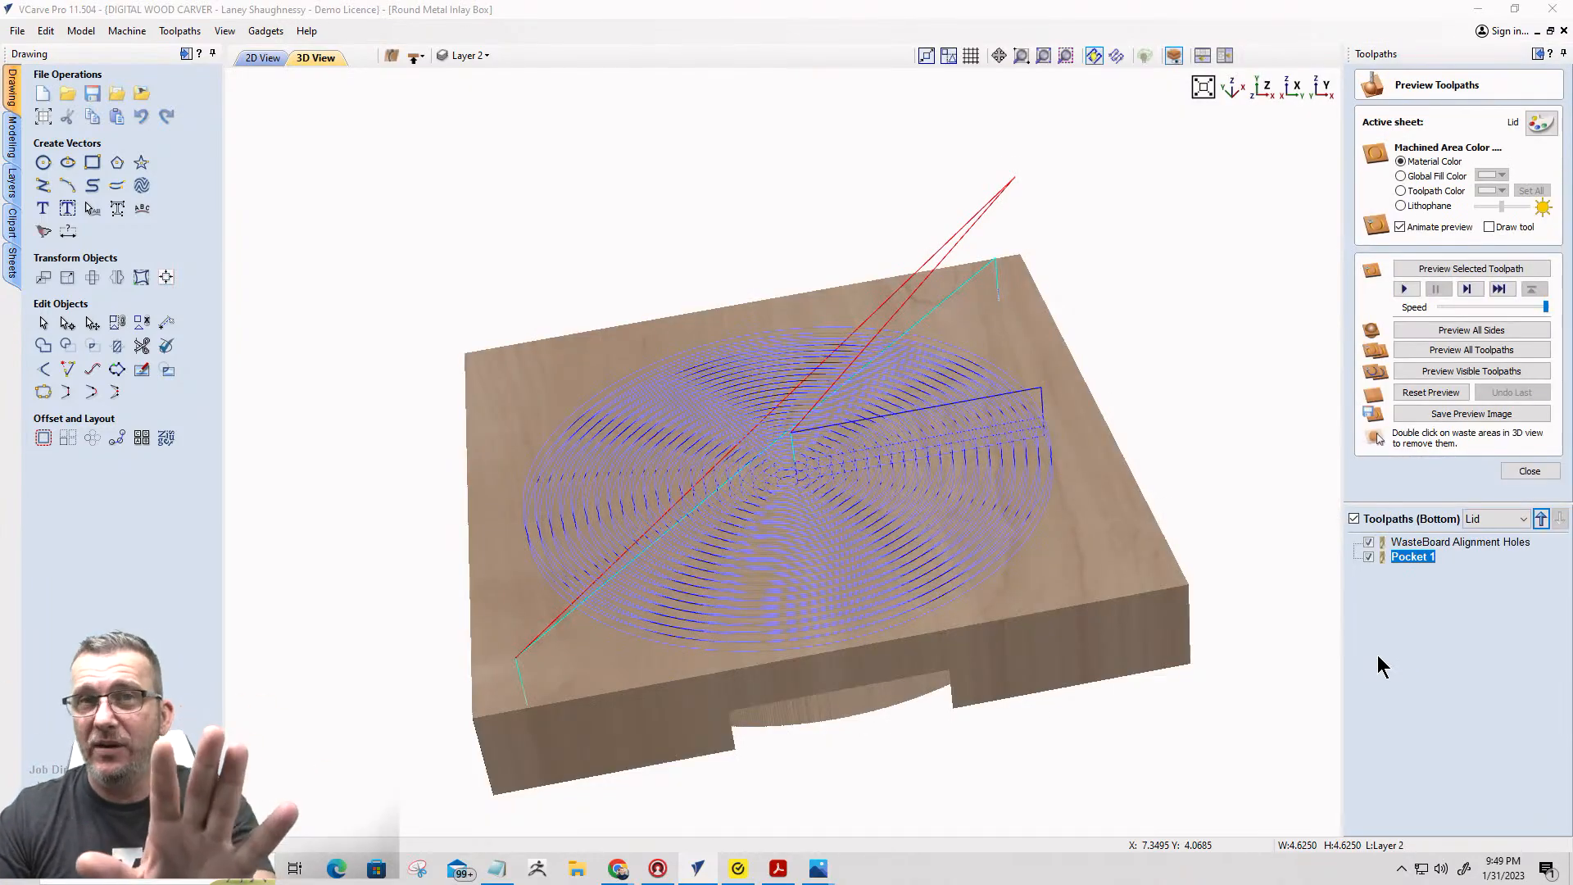
click(1456, 372)
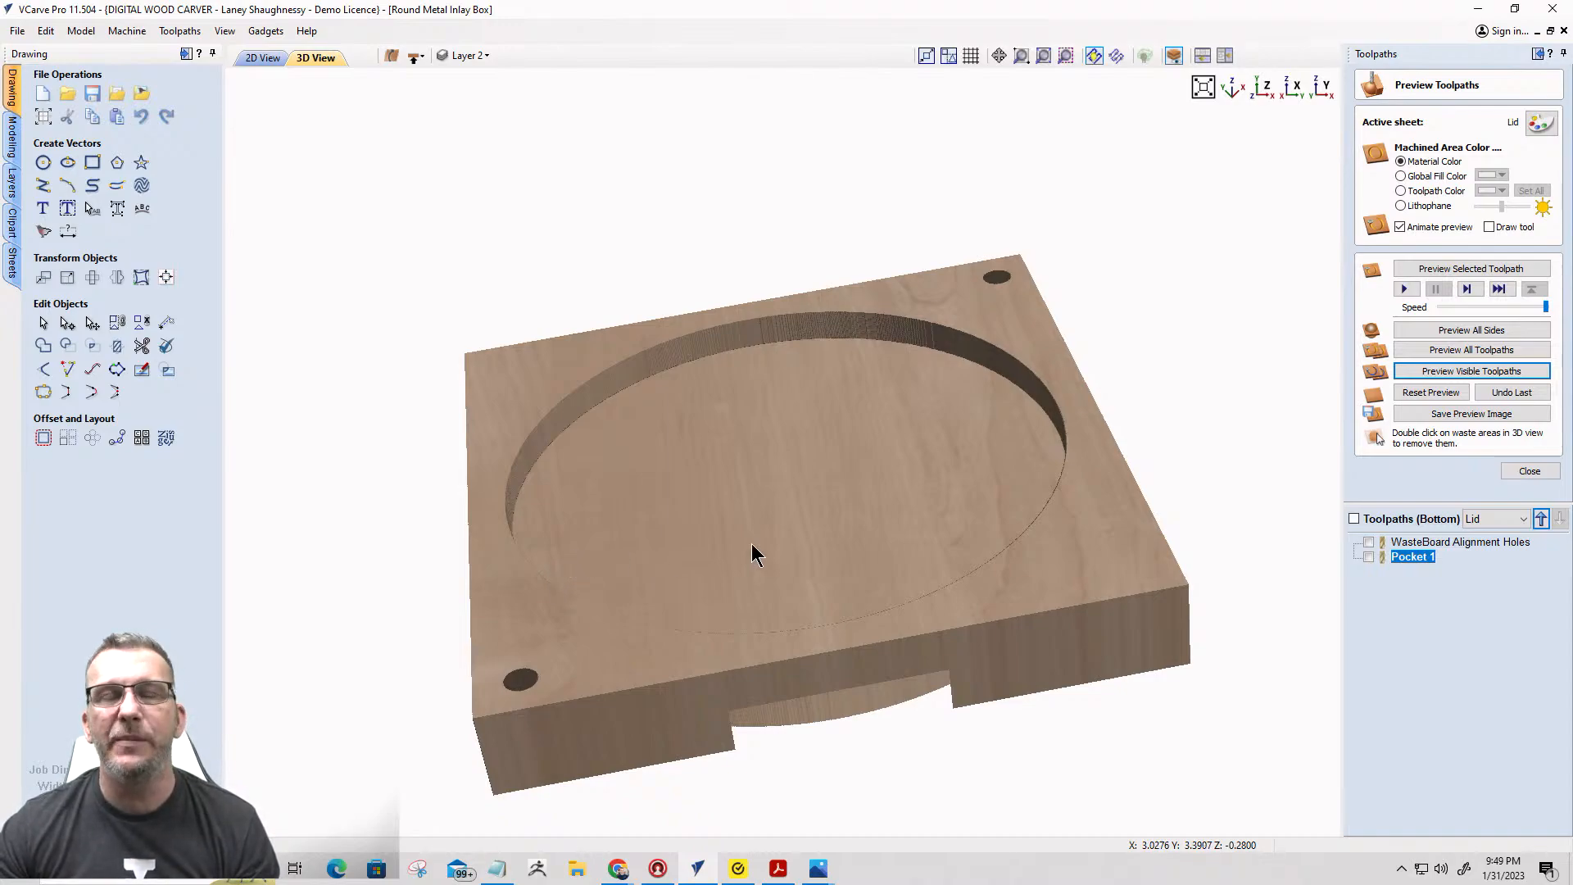
drag(960, 522, 937, 467)
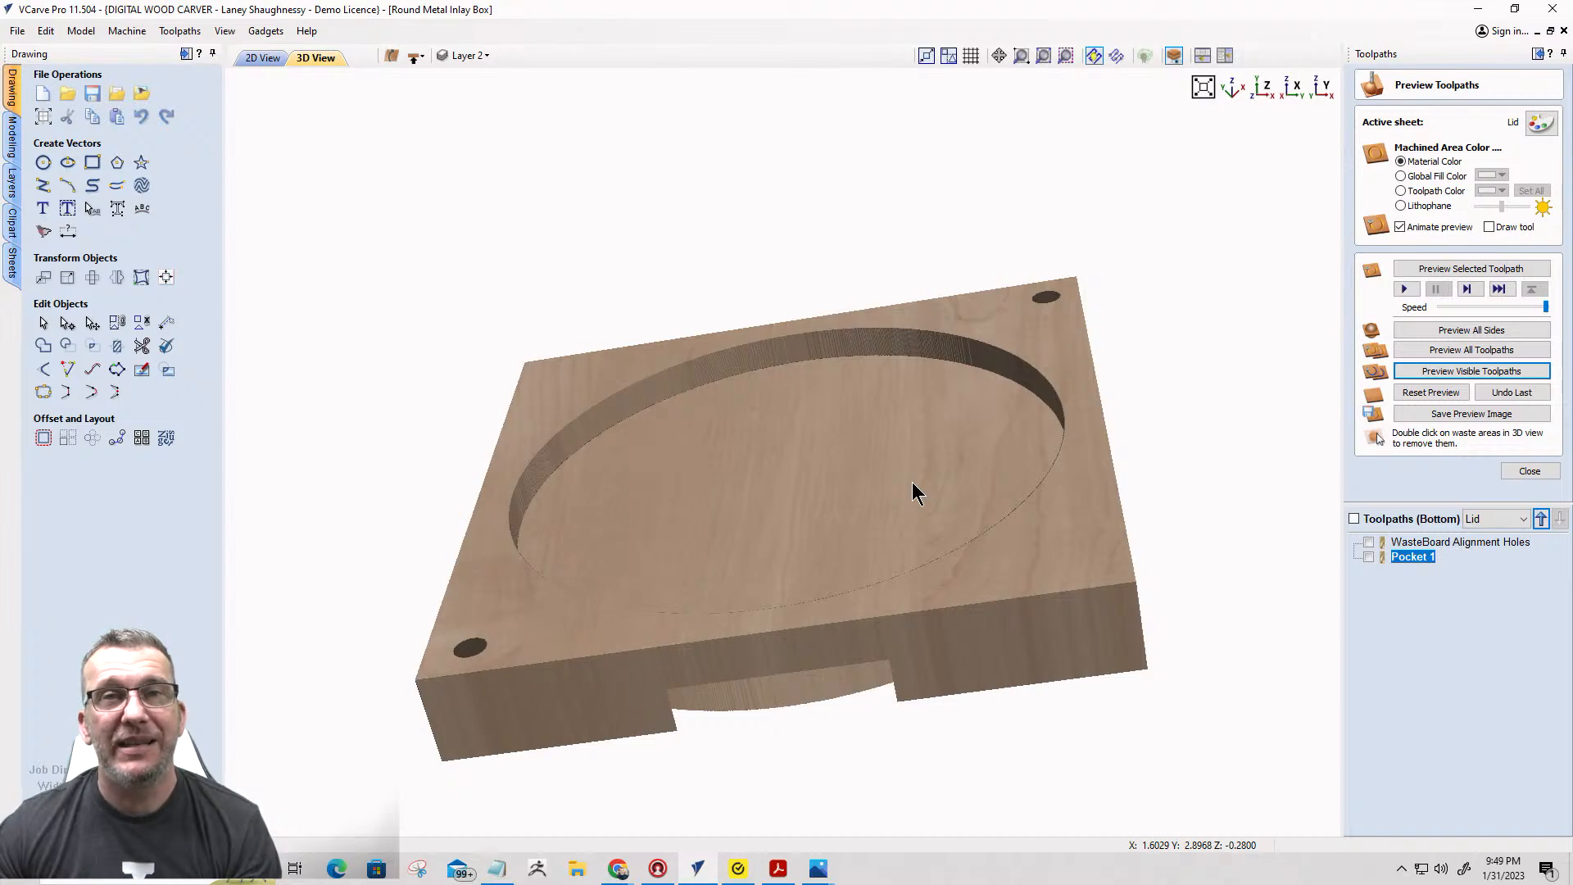
double_click(1423, 557)
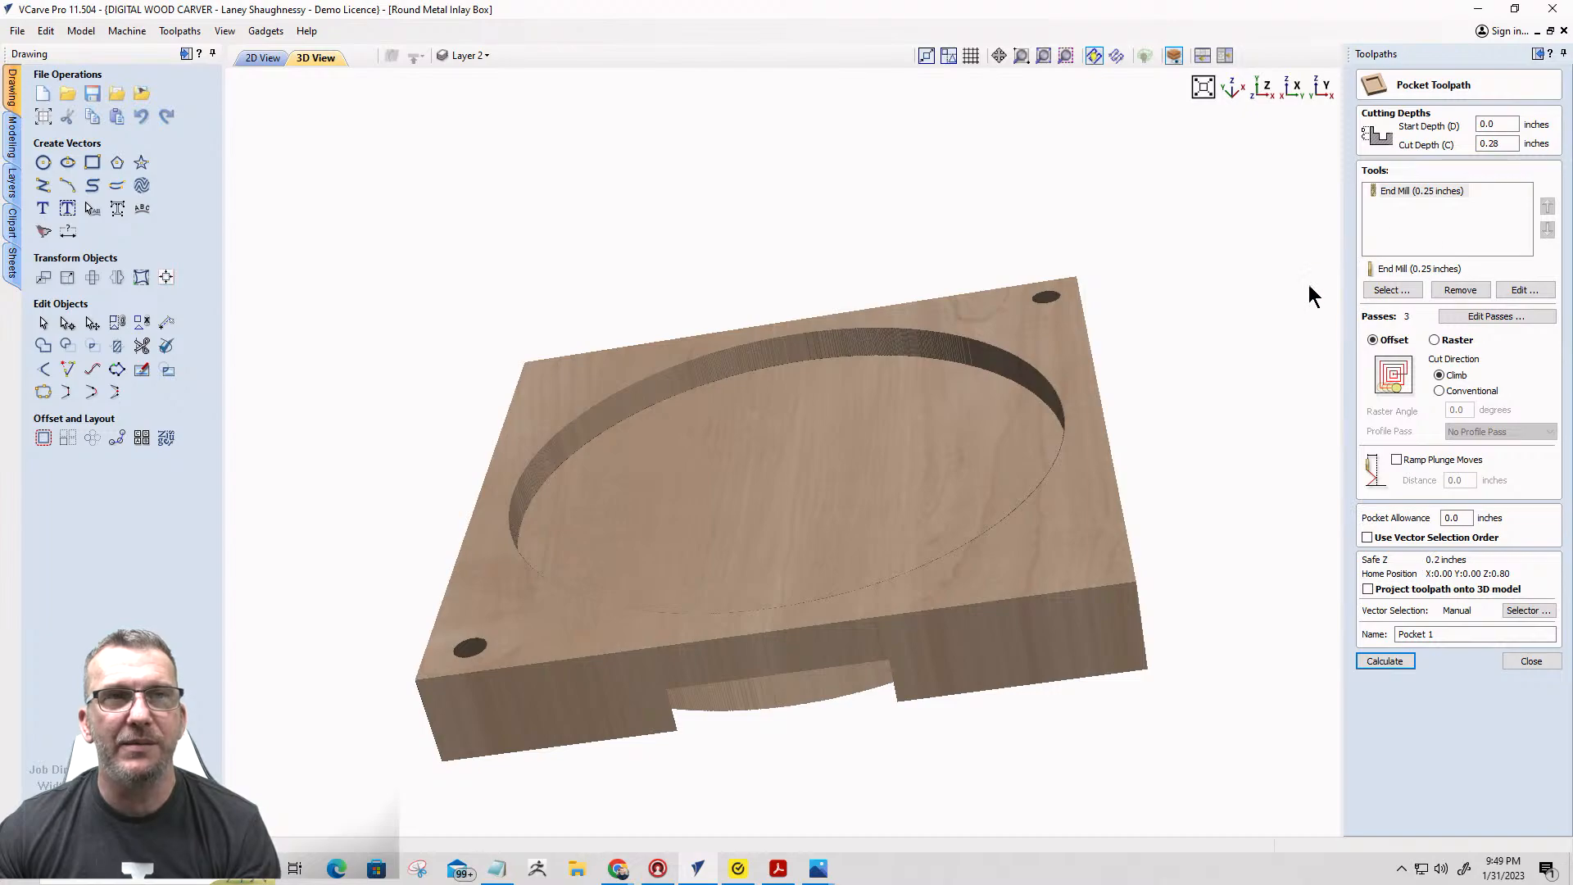
double_click(1454, 517)
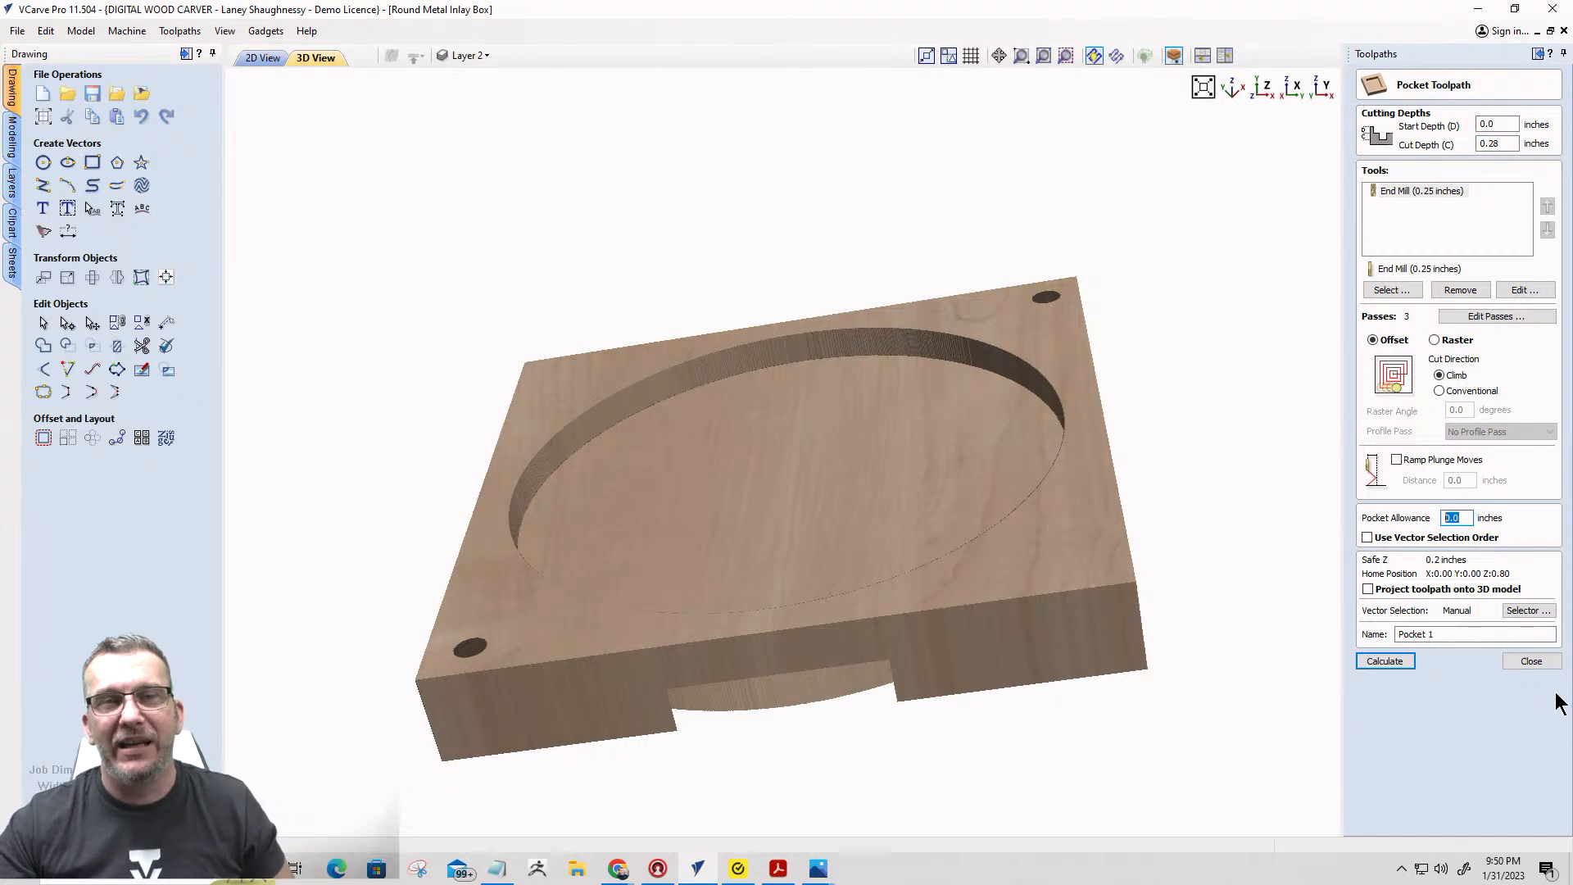
click(1531, 660)
click(1512, 166)
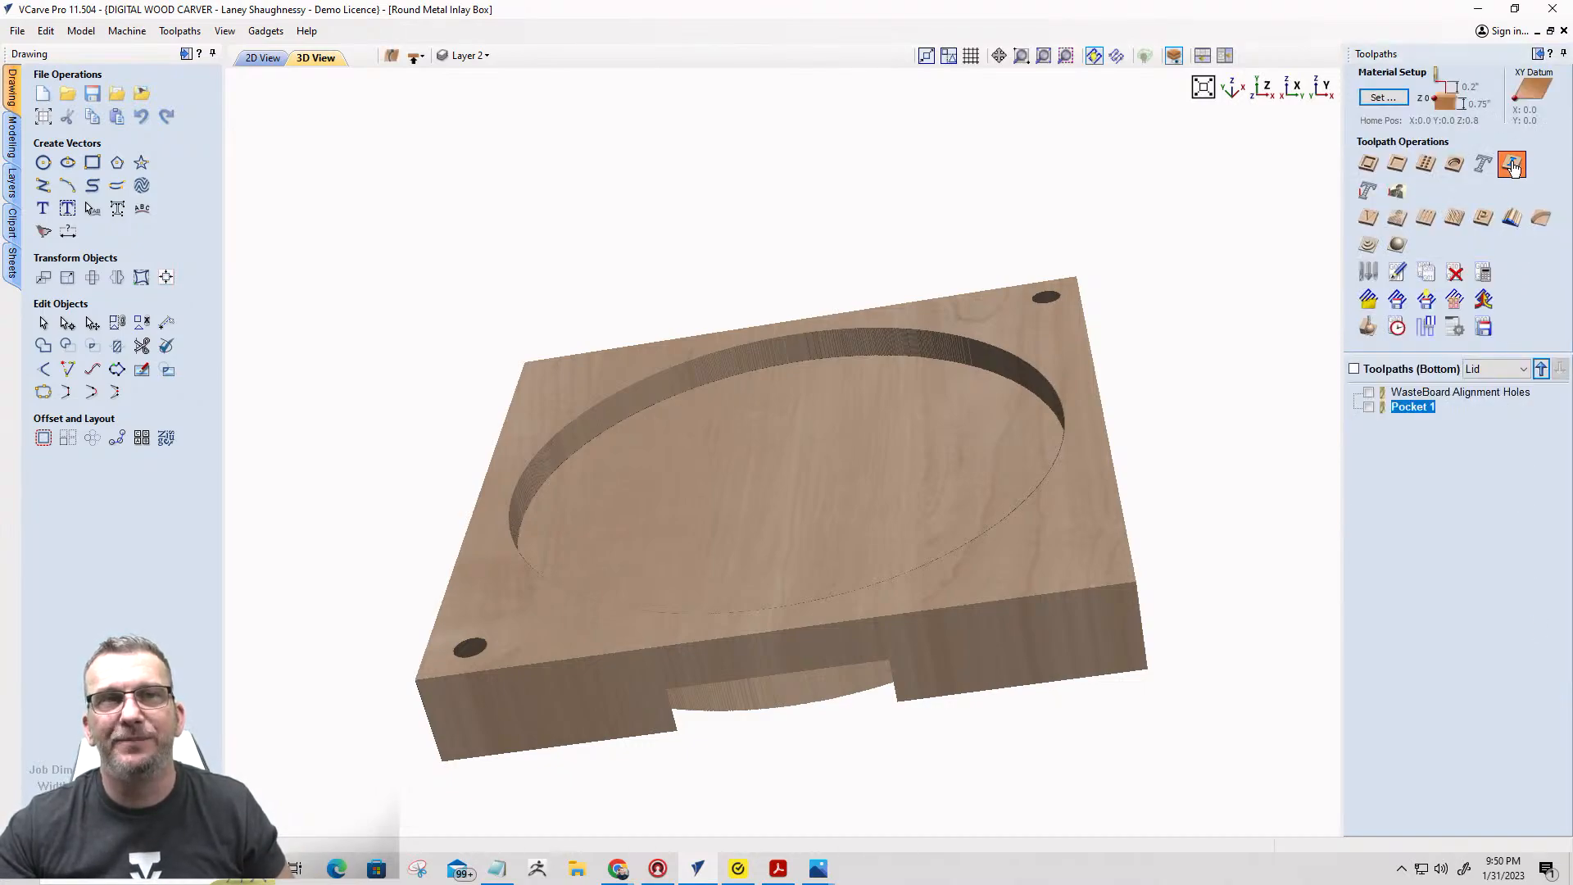
click(1474, 275)
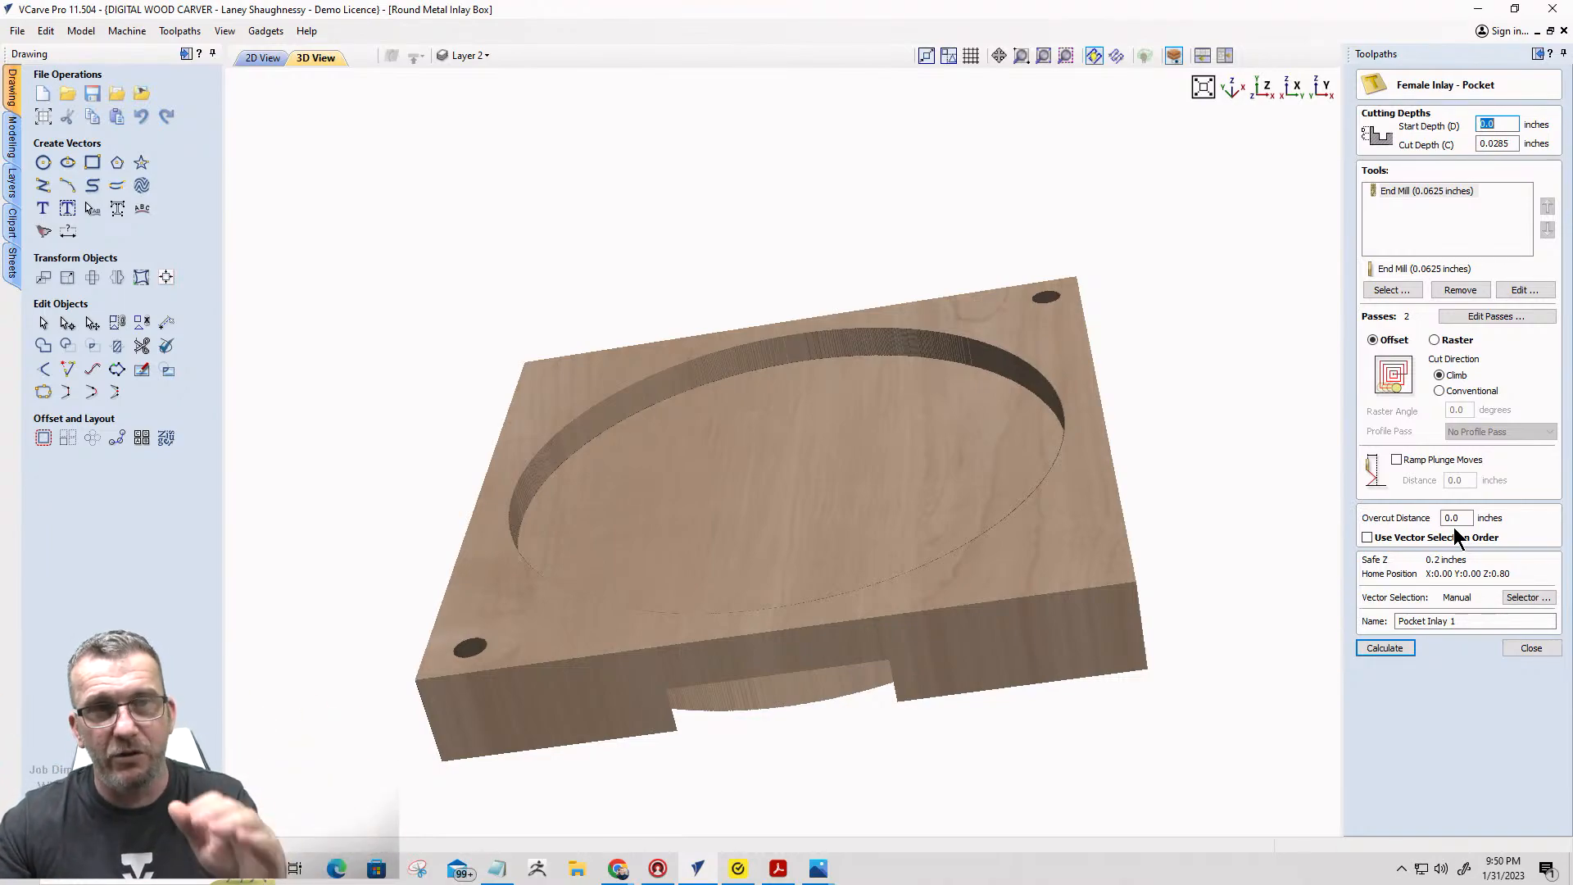
click(1514, 642)
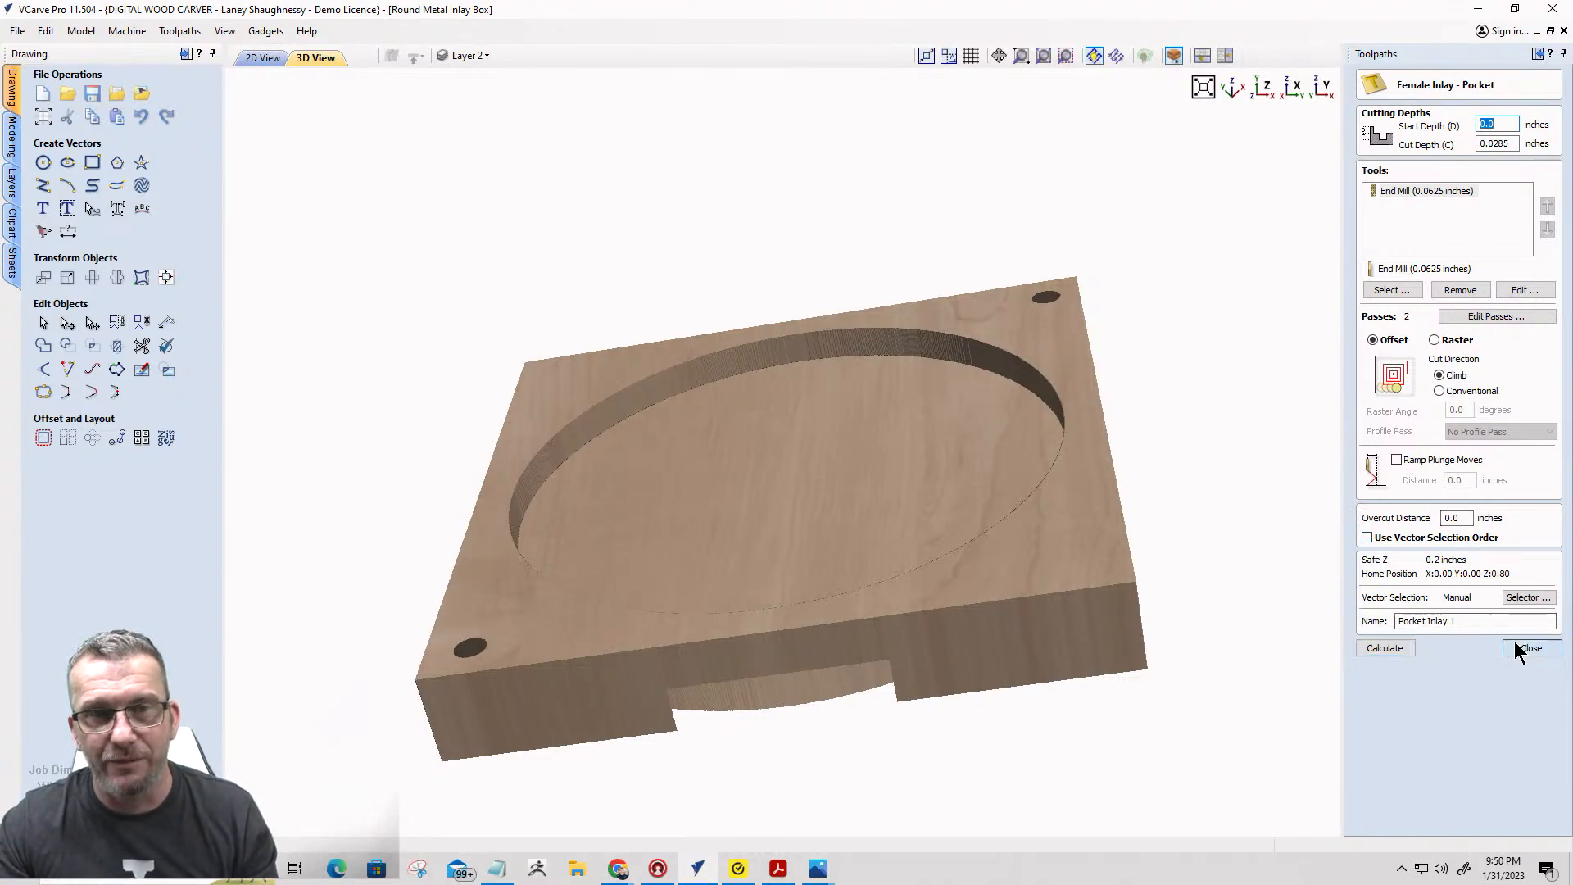
Reopen the Pocket 1 toolpath for editing and set its pocket allowance to -0.002 inches.
double_click(1412, 407)
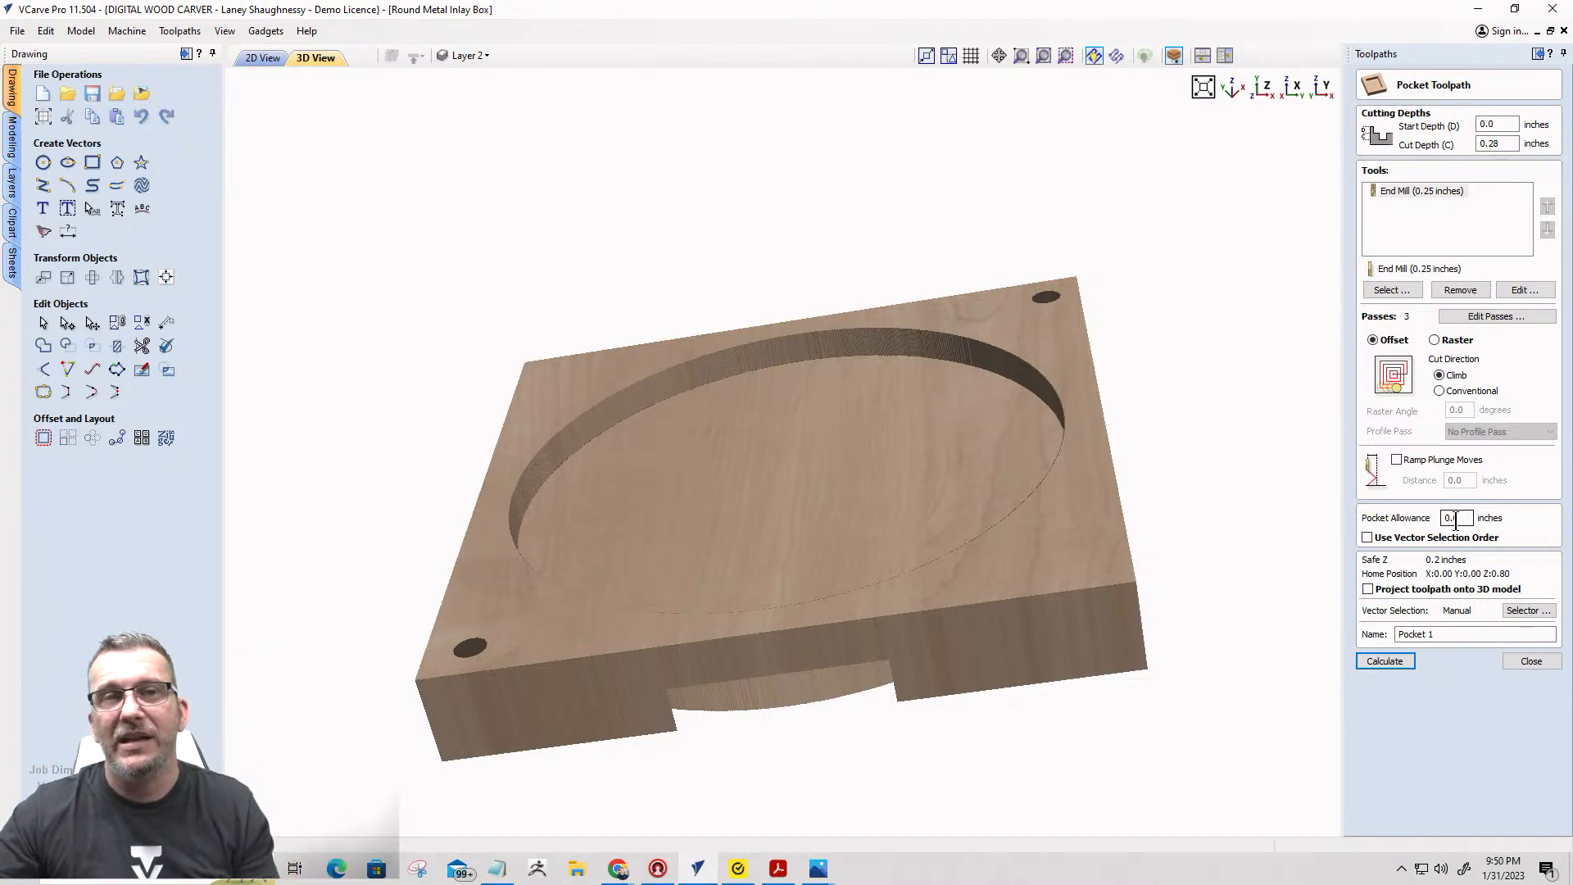
drag(1470, 517, 1426, 524)
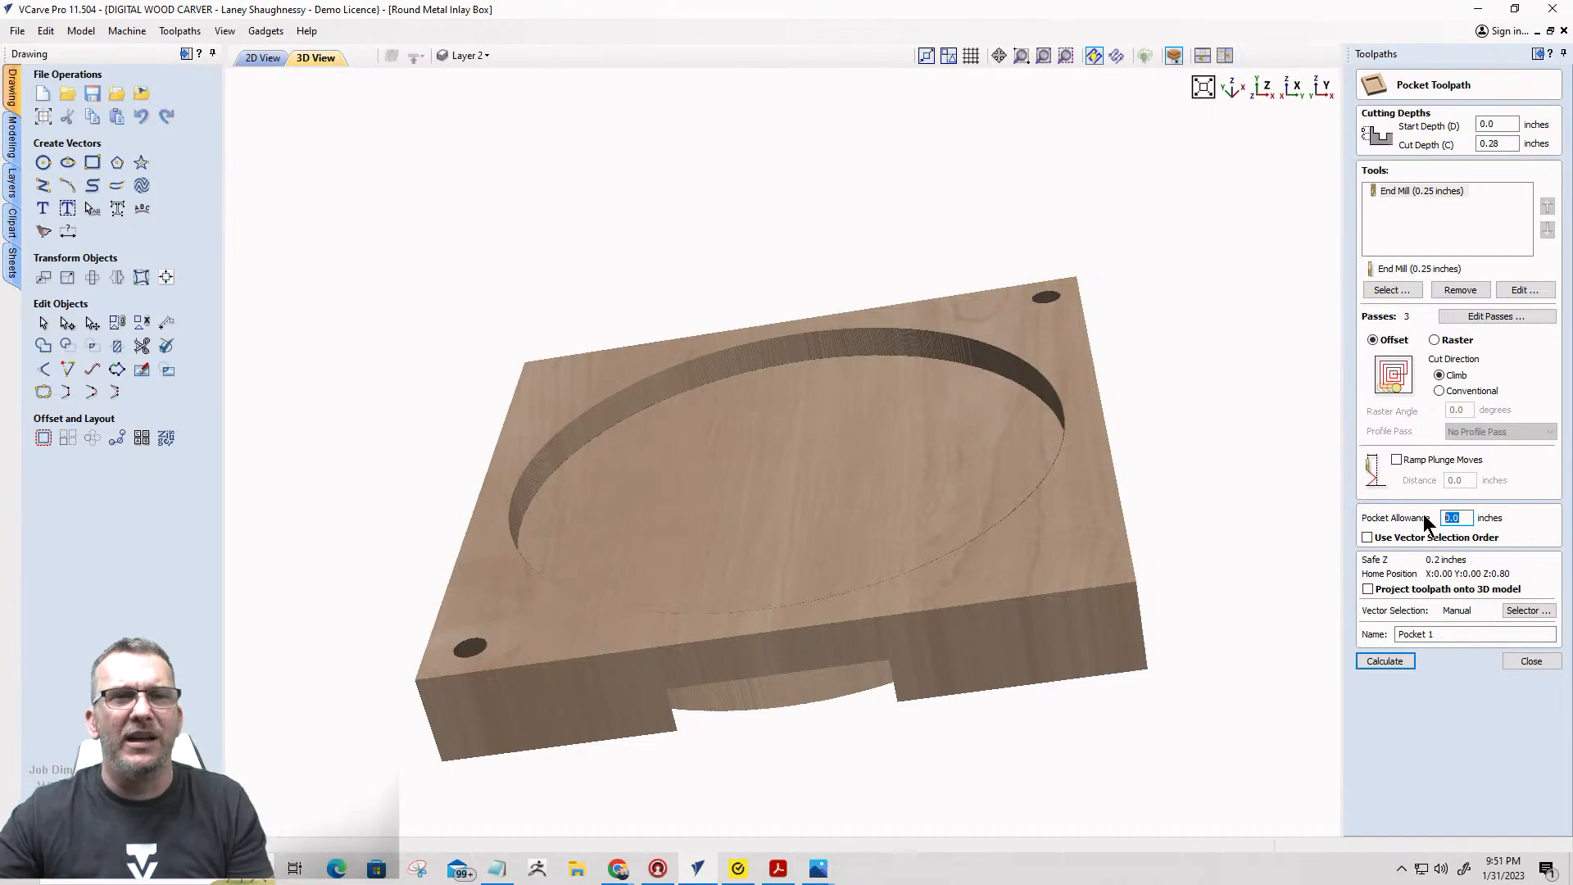
click(254, 62)
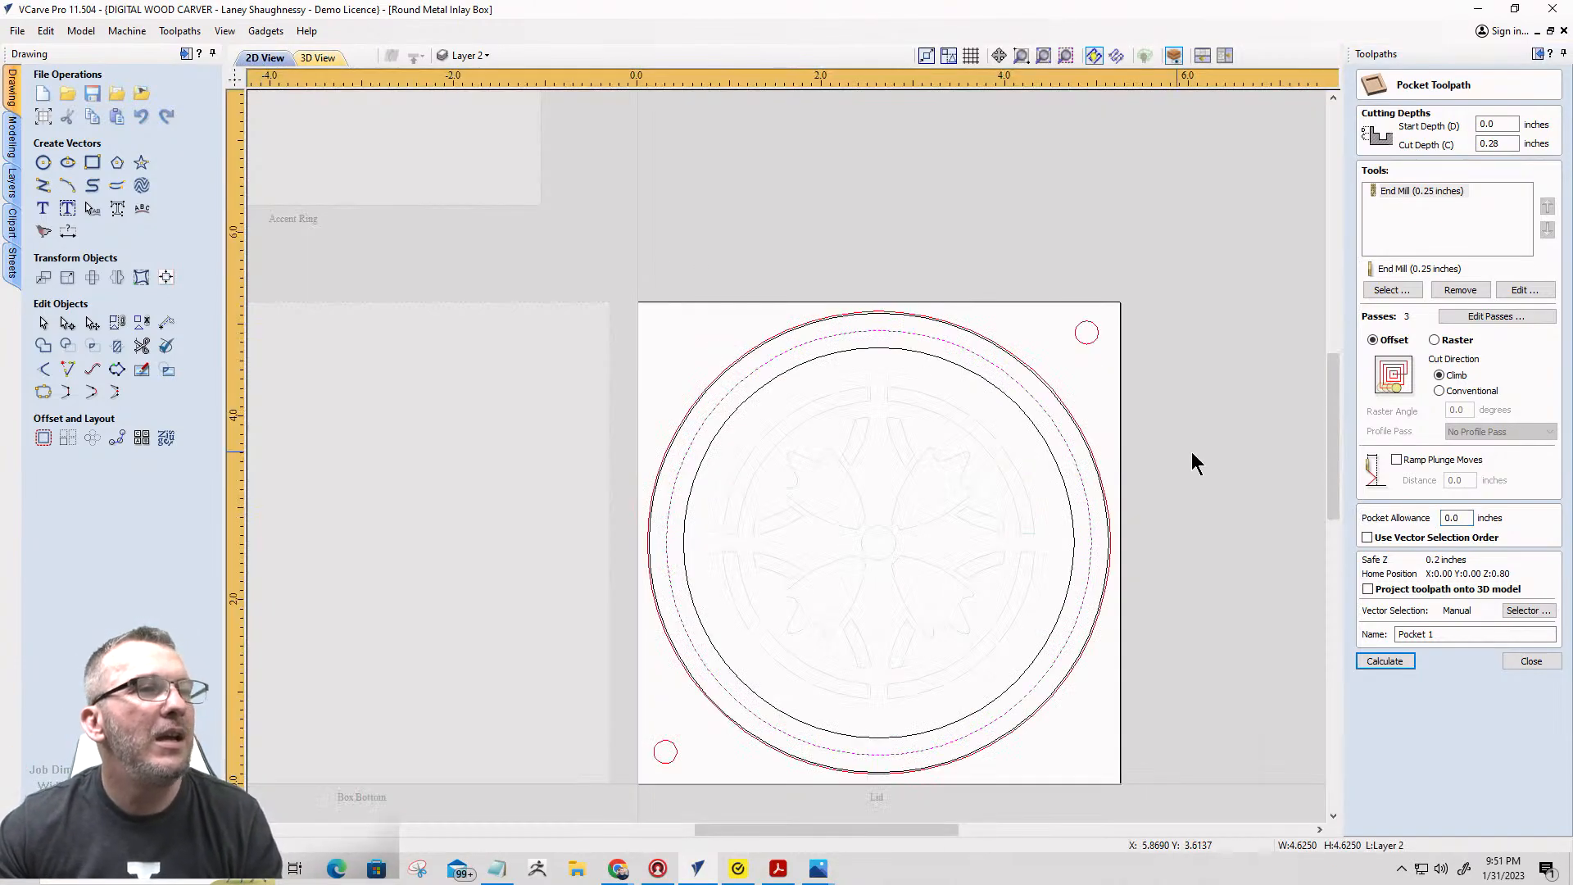
scroll(1056, 442, up, 3)
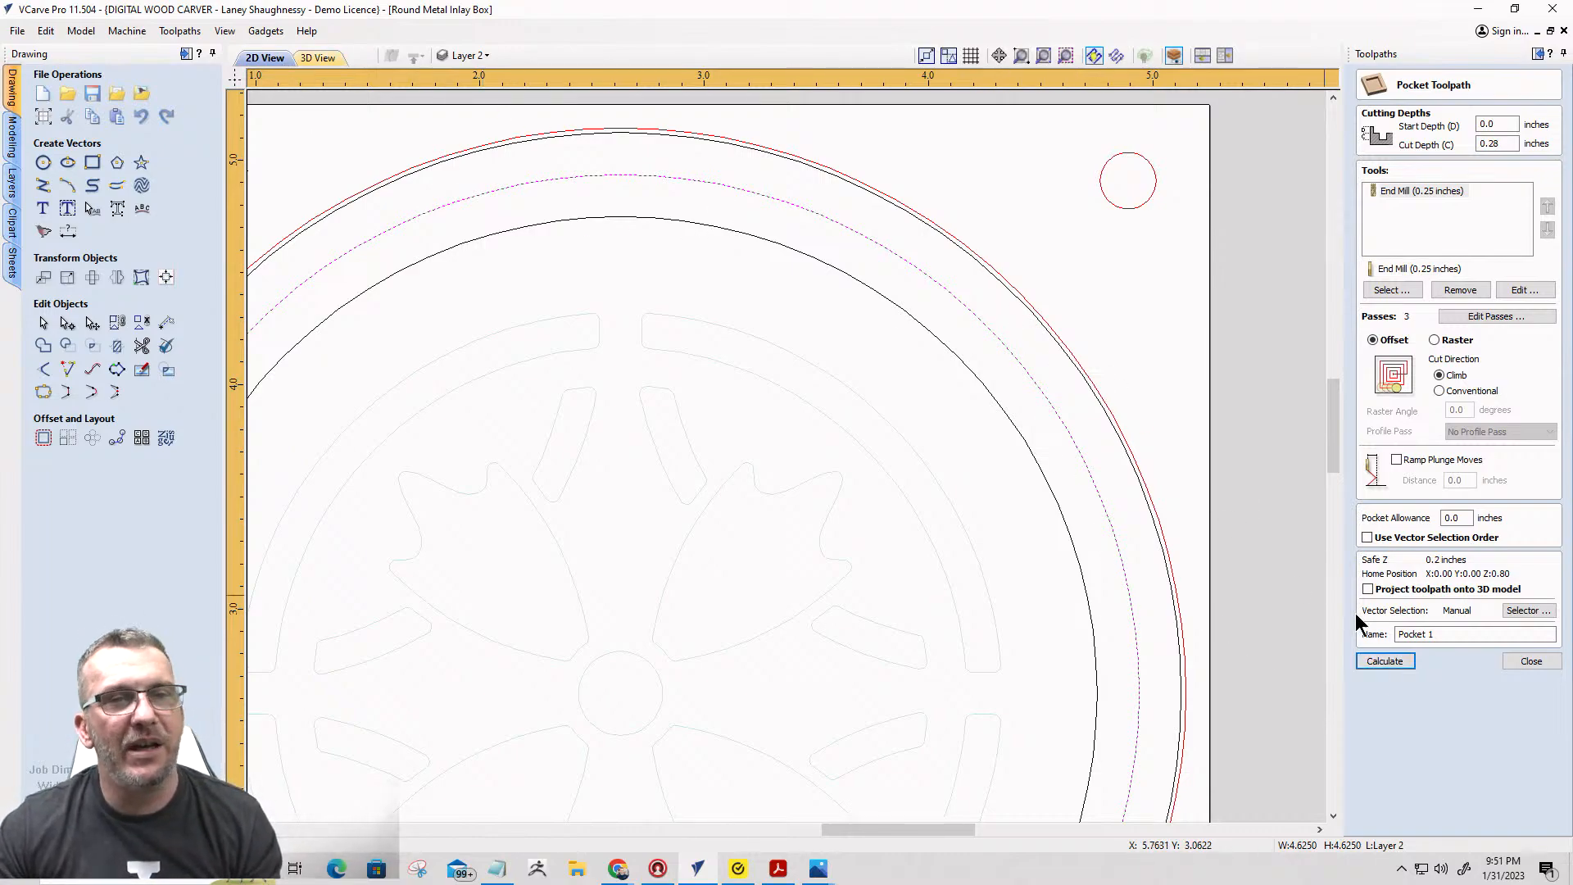
click(1457, 516)
drag(1456, 516, 1370, 524)
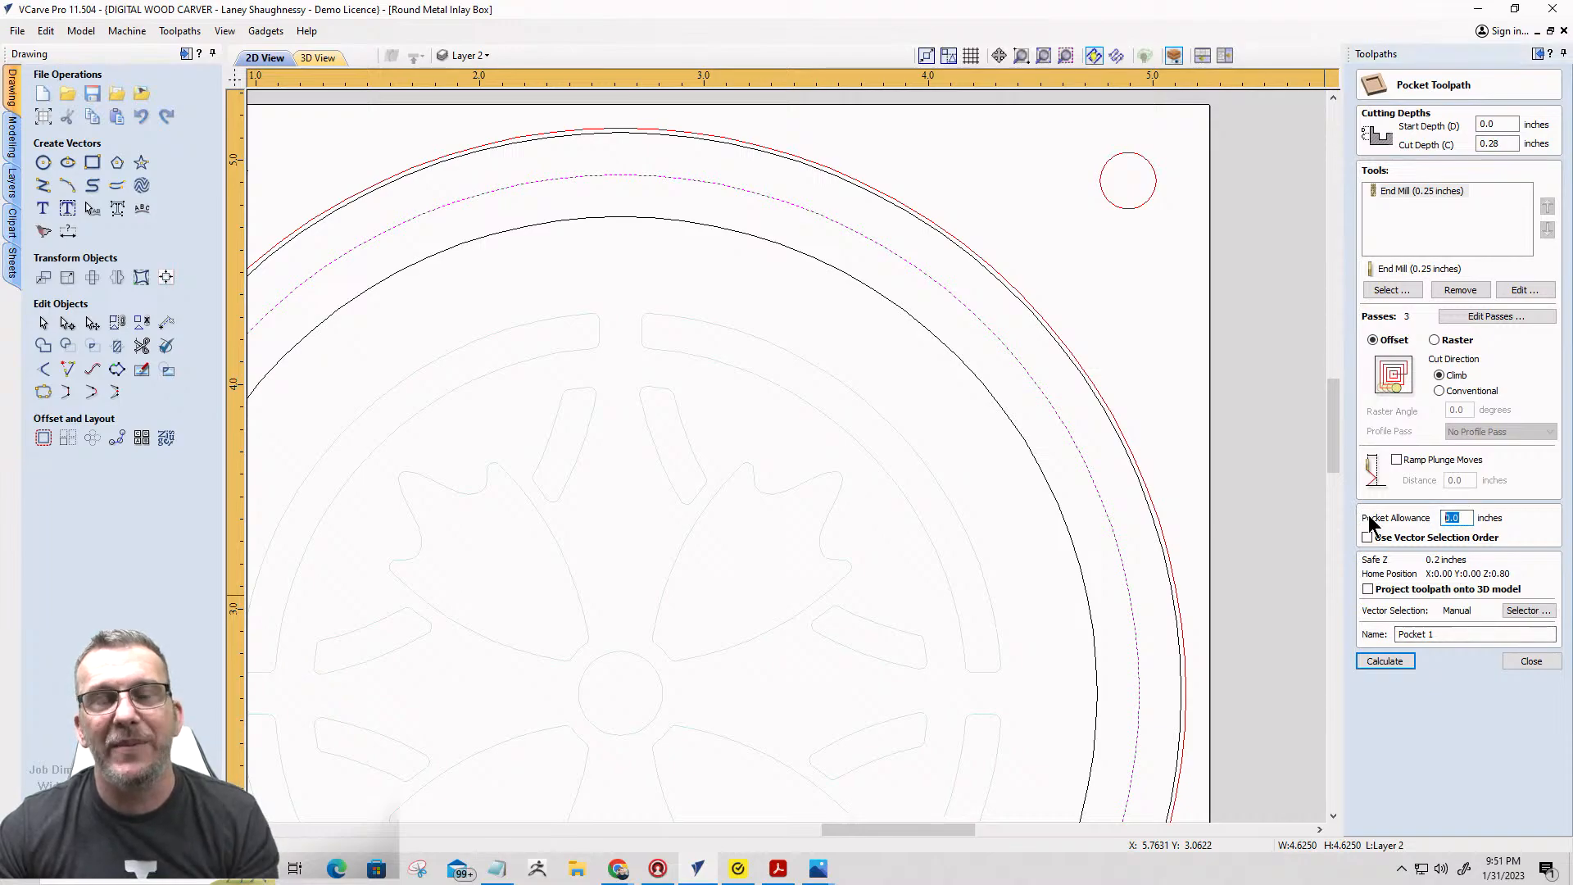
text(-)
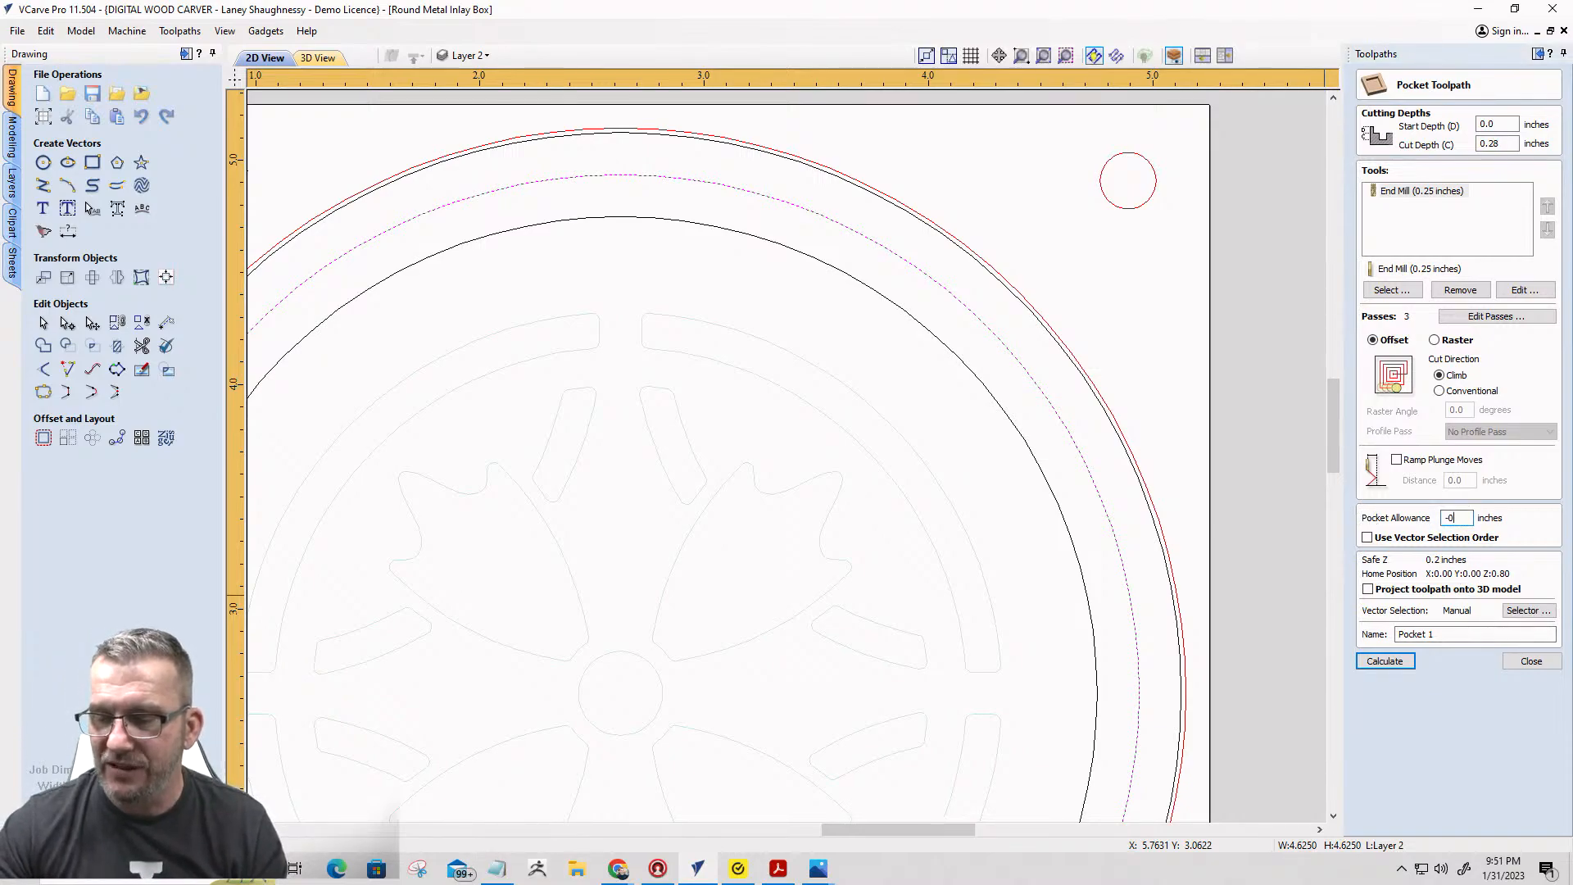
text(0.002)
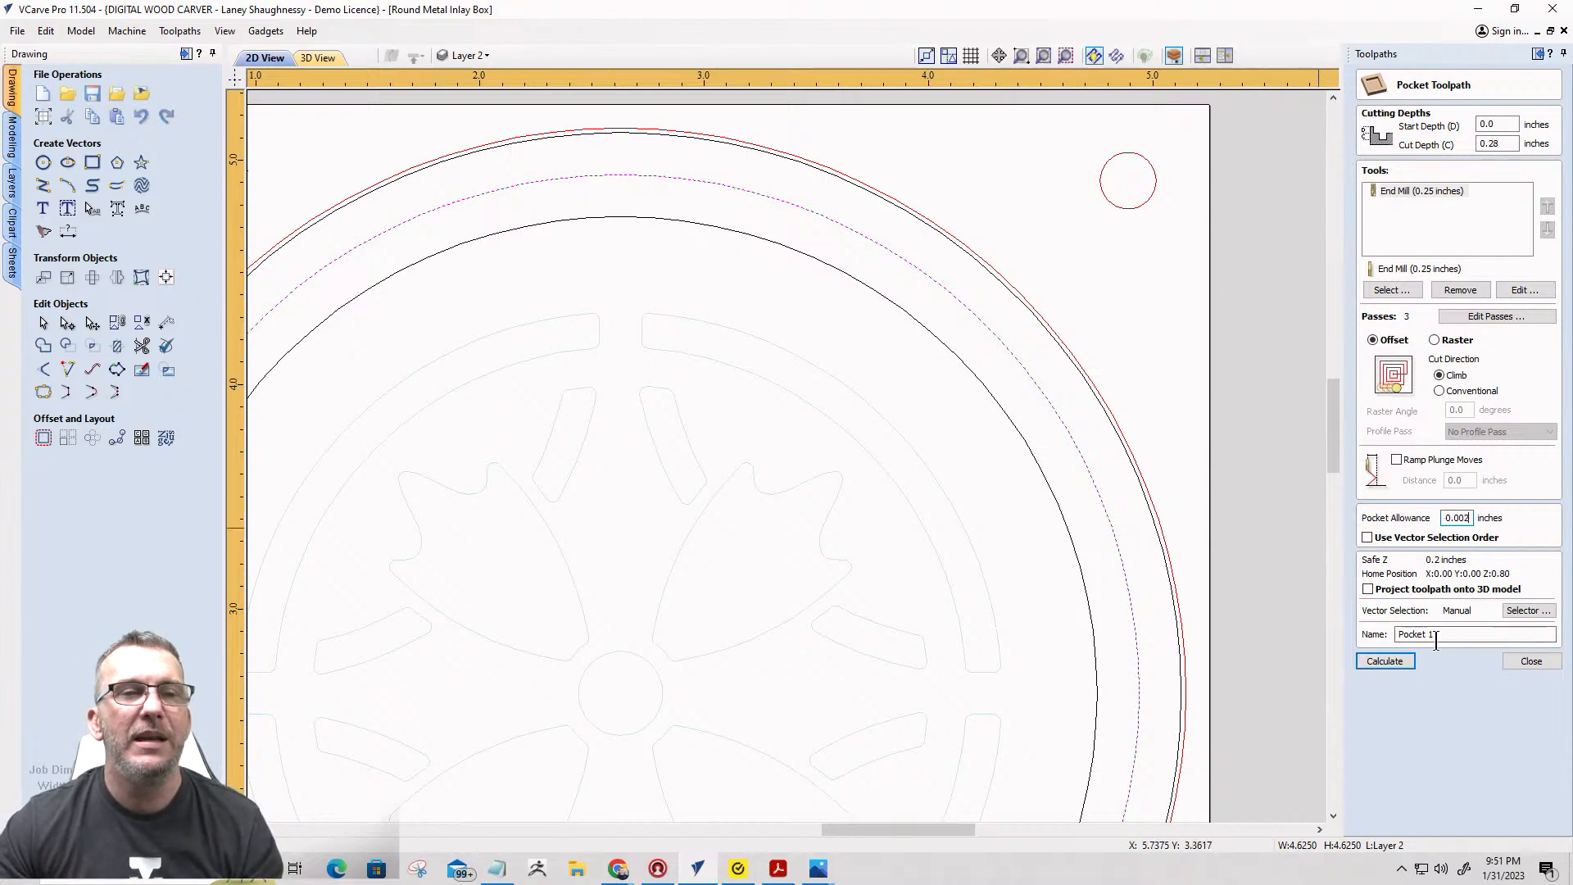
Rename the pocket toolpath LidLipPocket_.025EM and recalculate it.
drag(1544, 633, 1360, 643)
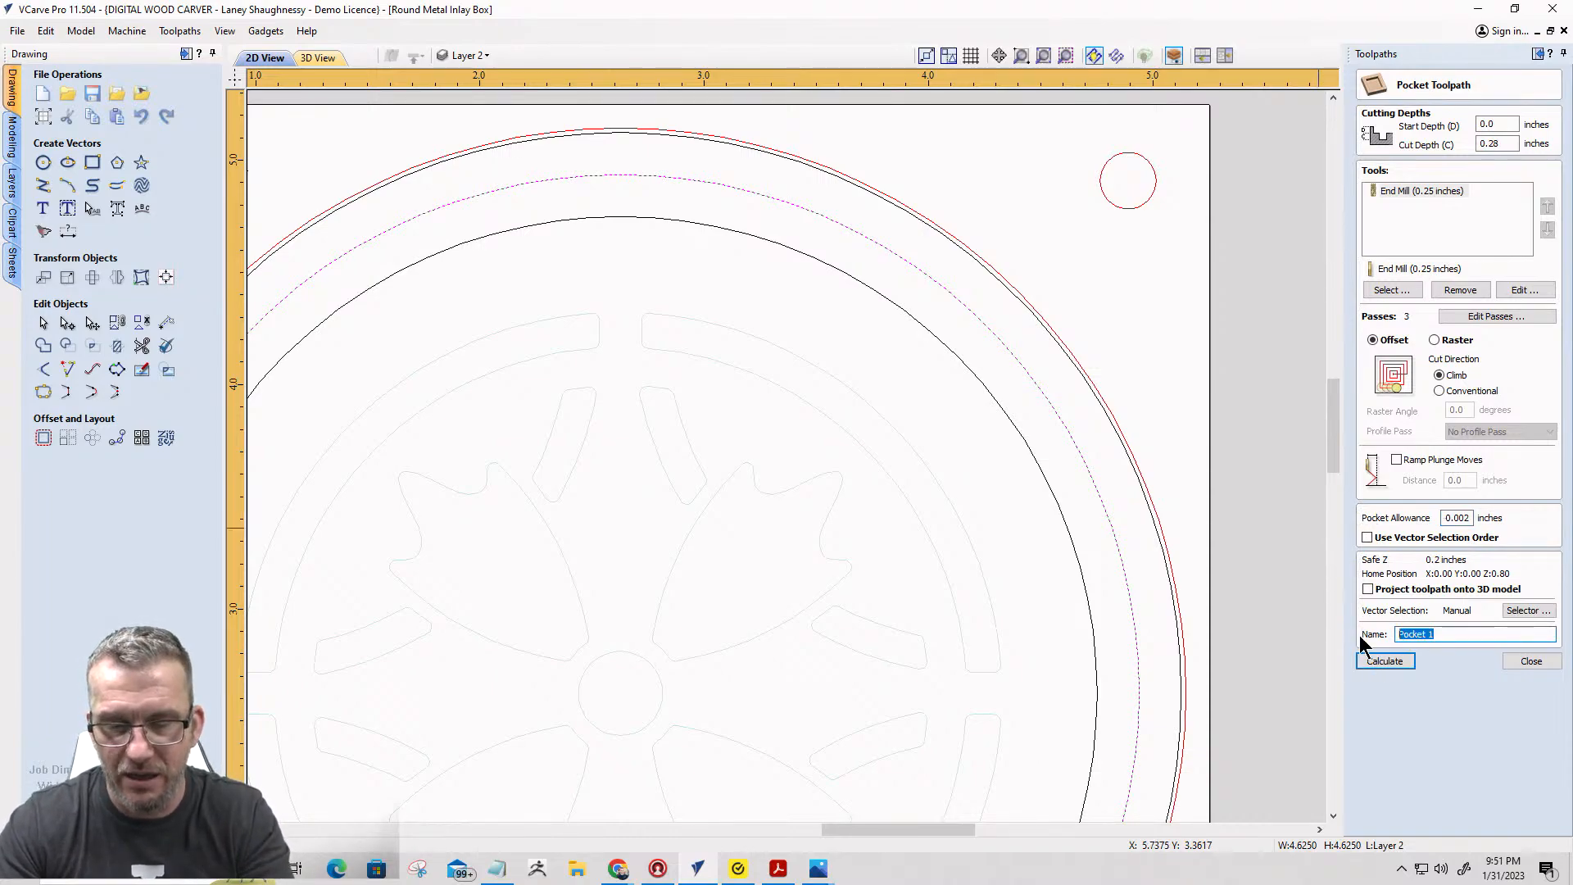
text(LidP)
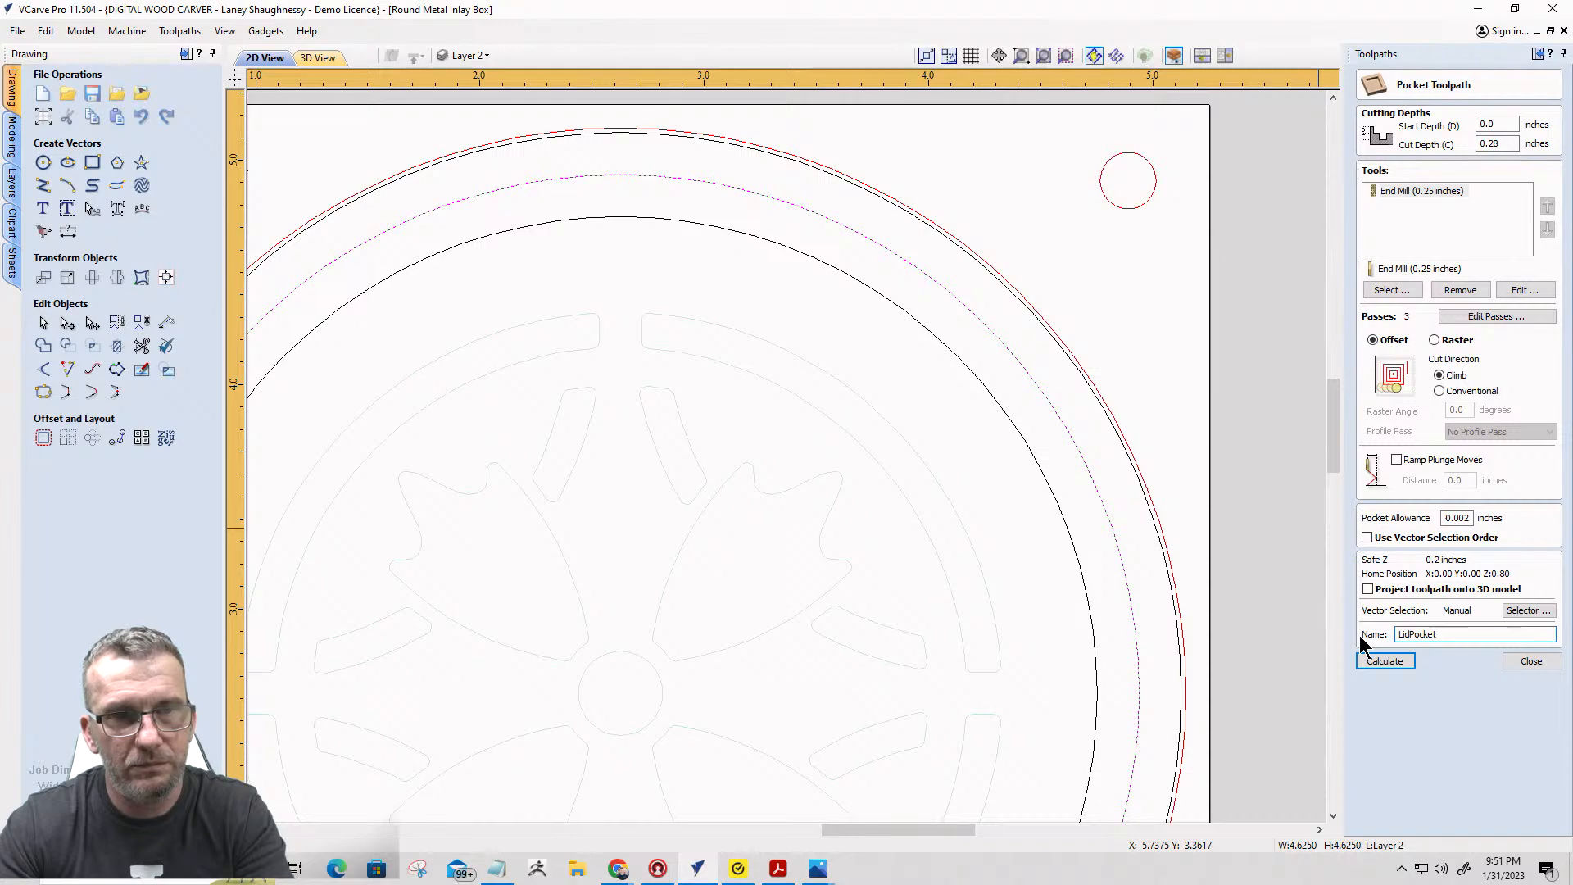
key(BackSpace)
key(BackSpace)
key(BackSpace)
key(BackSpace)
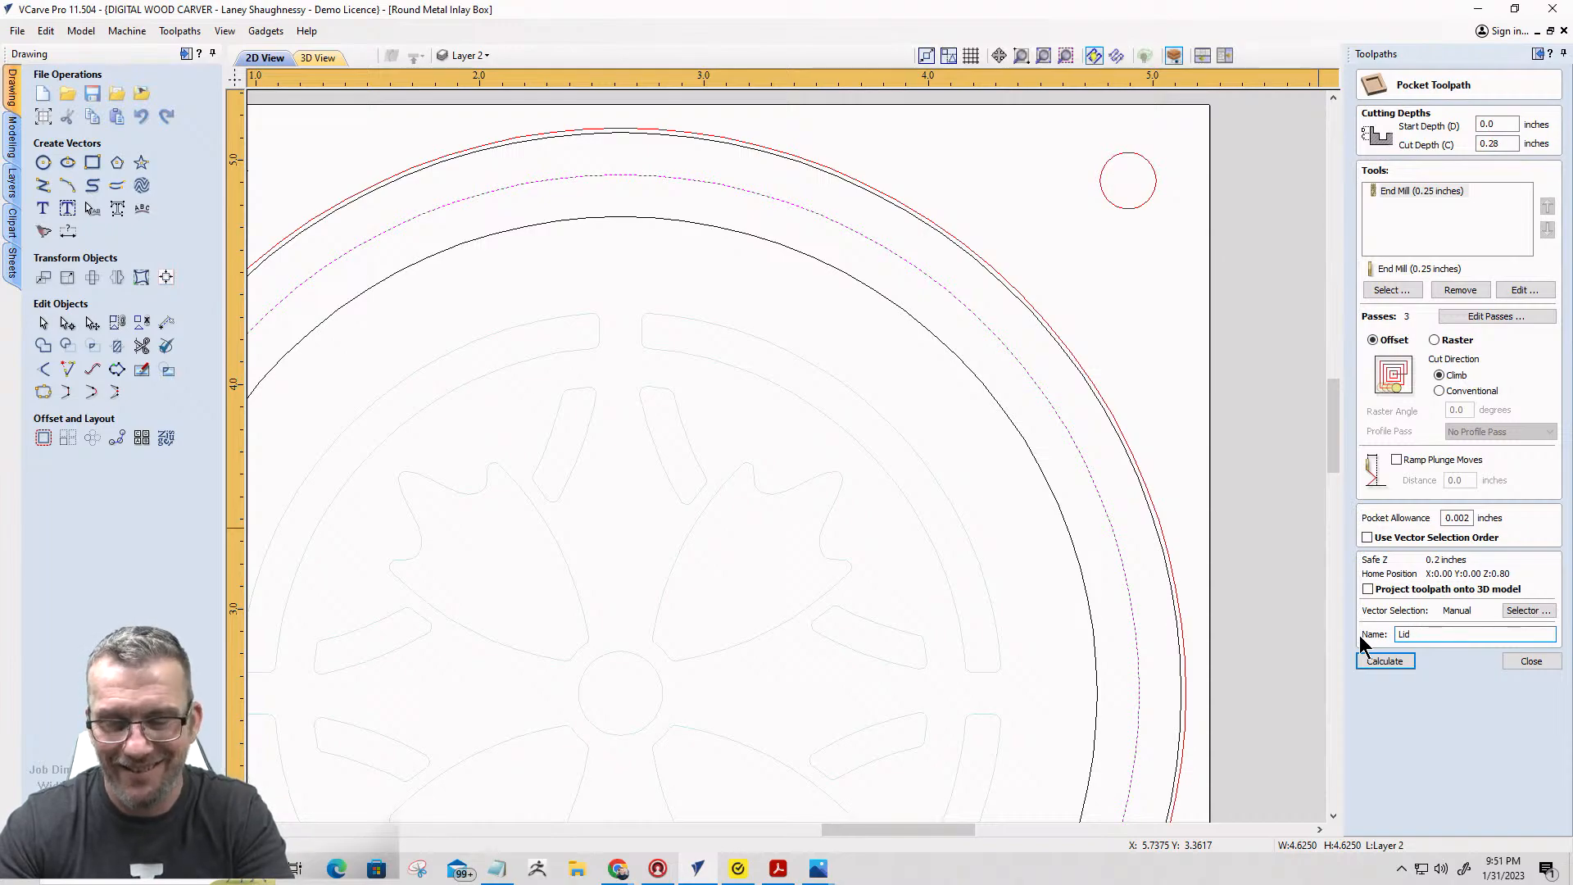
text(LipPocket_.025EM)
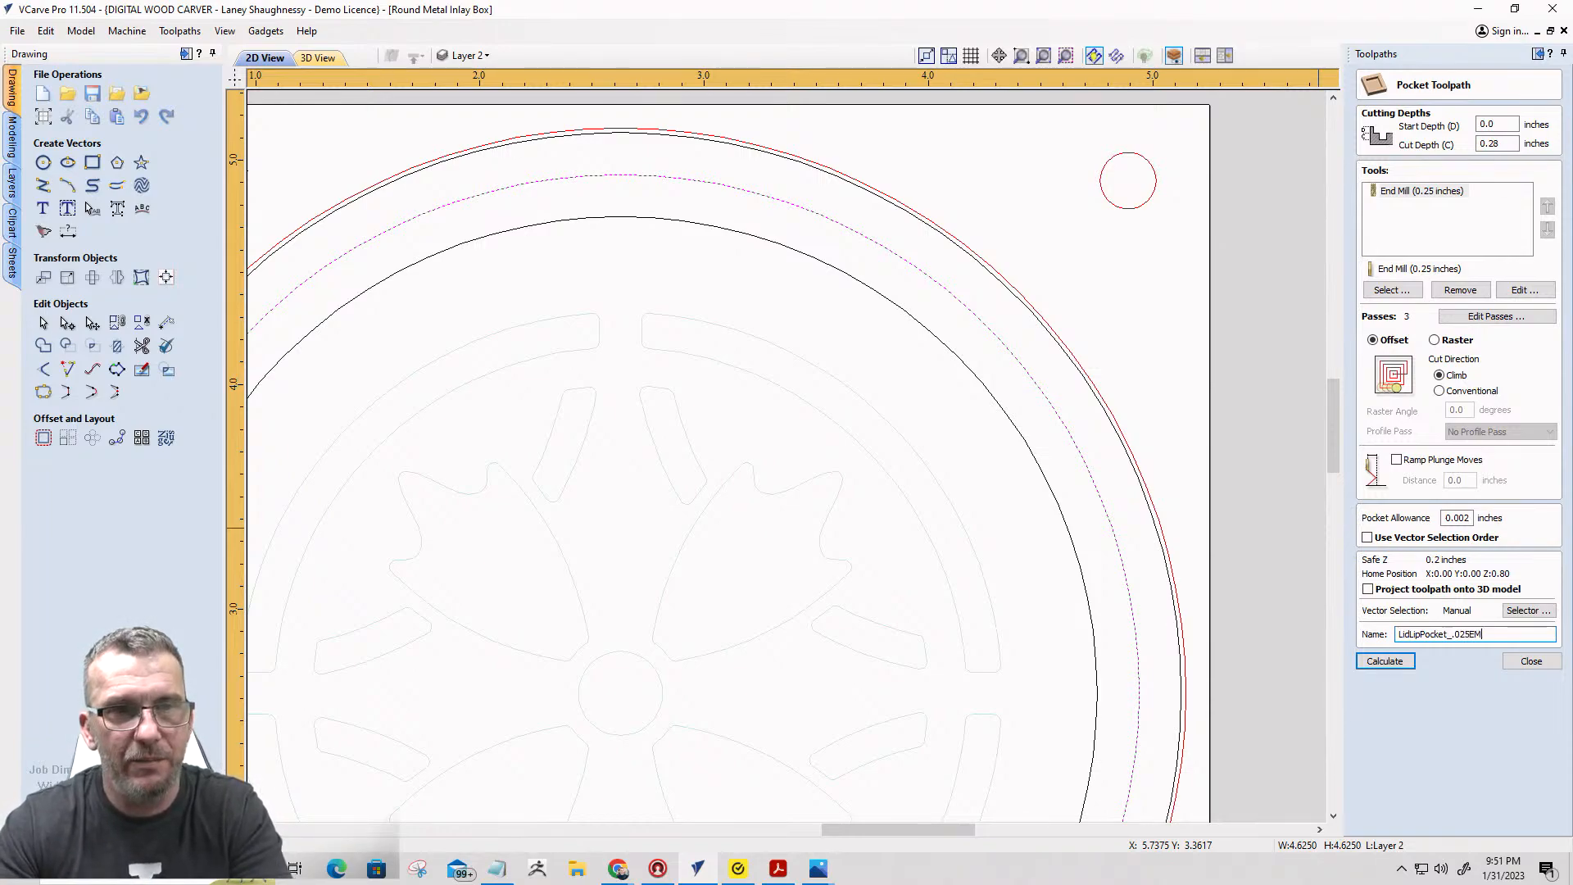
click(1377, 661)
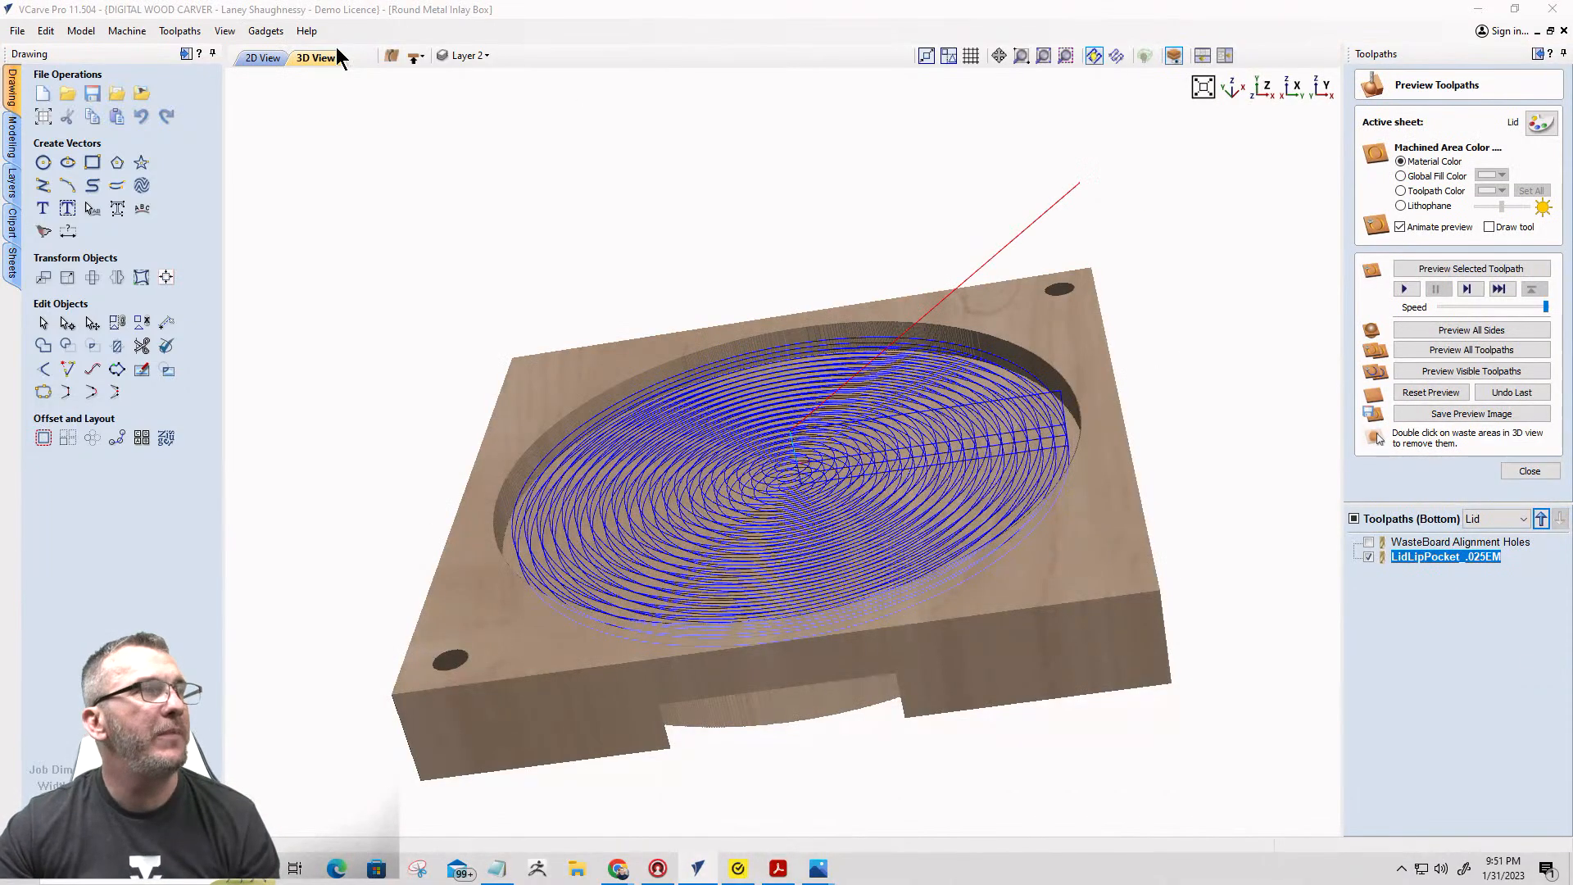
Examine the lip pocket's solid toolpath preview in the 2D view, checking how far the cut area extends past the selected circle's edge.
click(257, 59)
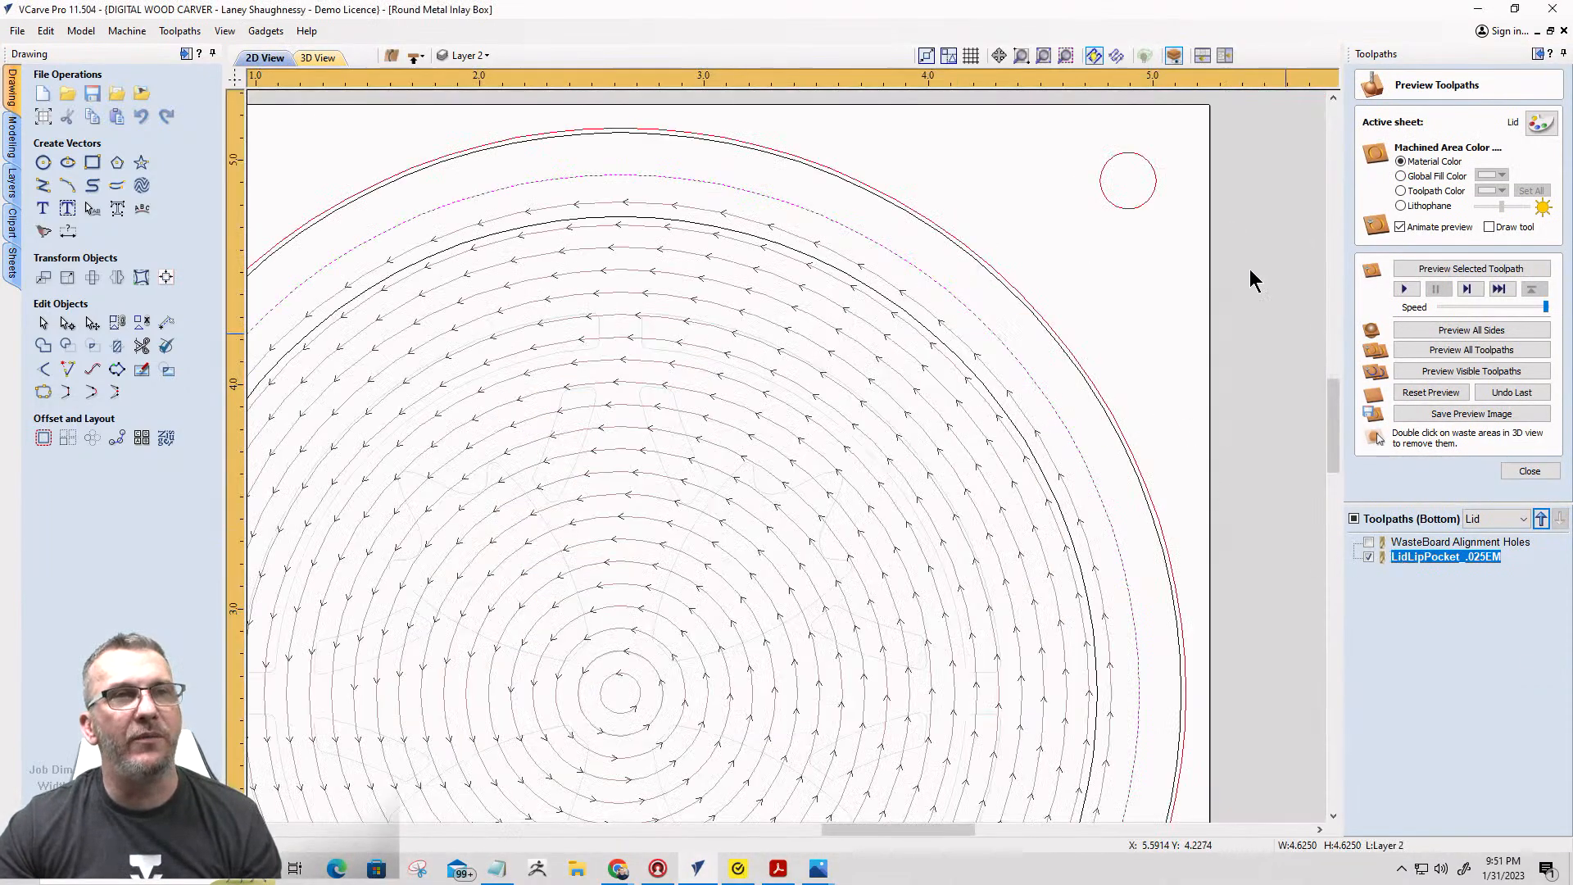
click(1116, 55)
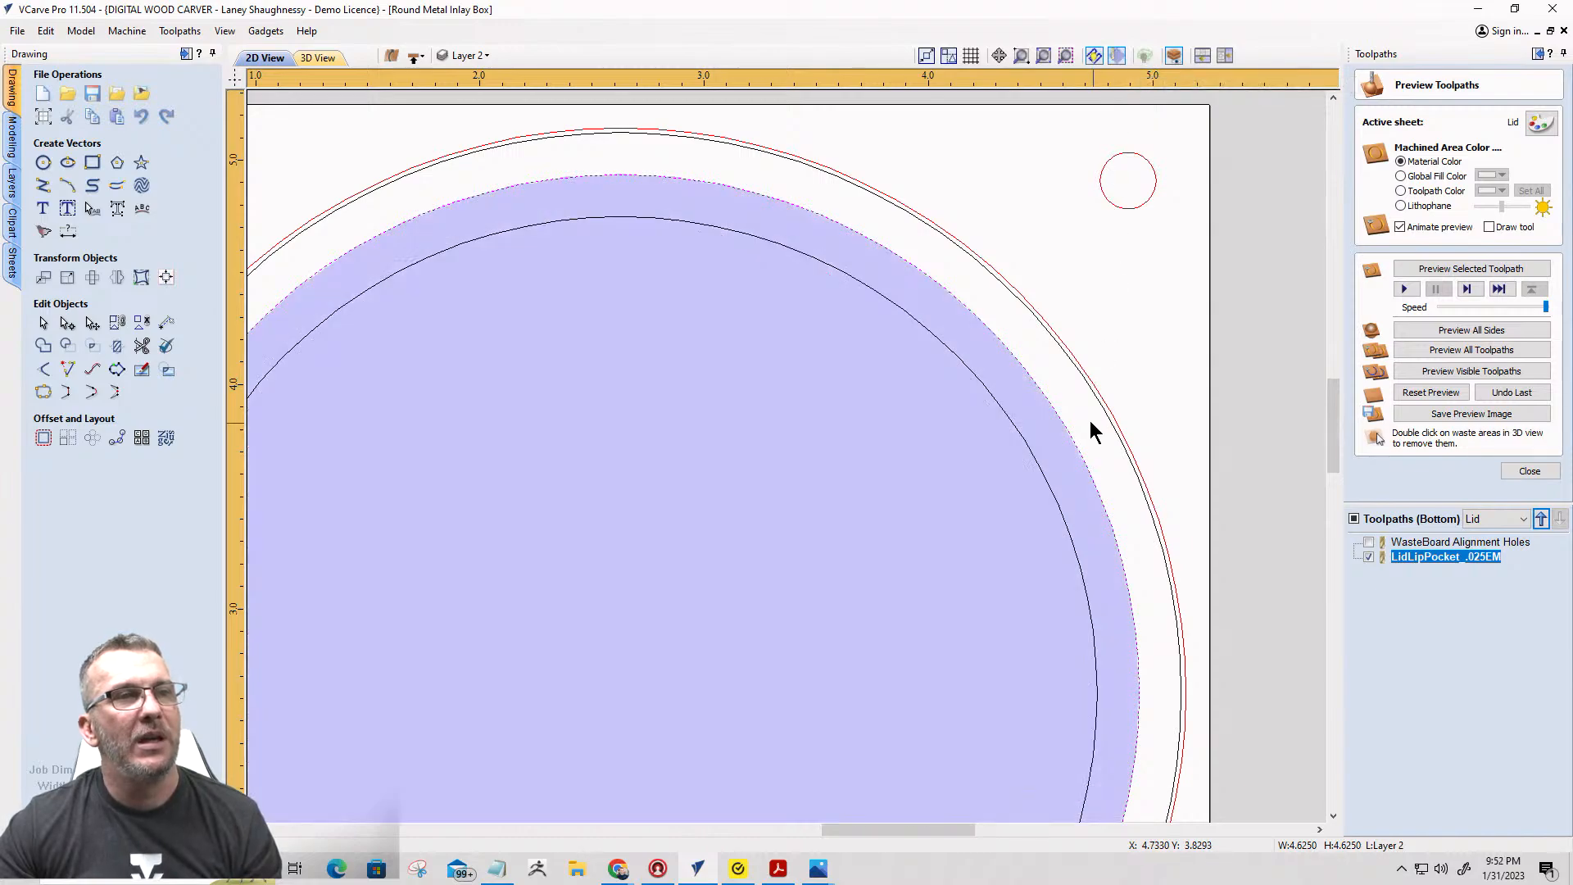
scroll(1065, 418, up, 3)
scroll(1055, 424, up, 10)
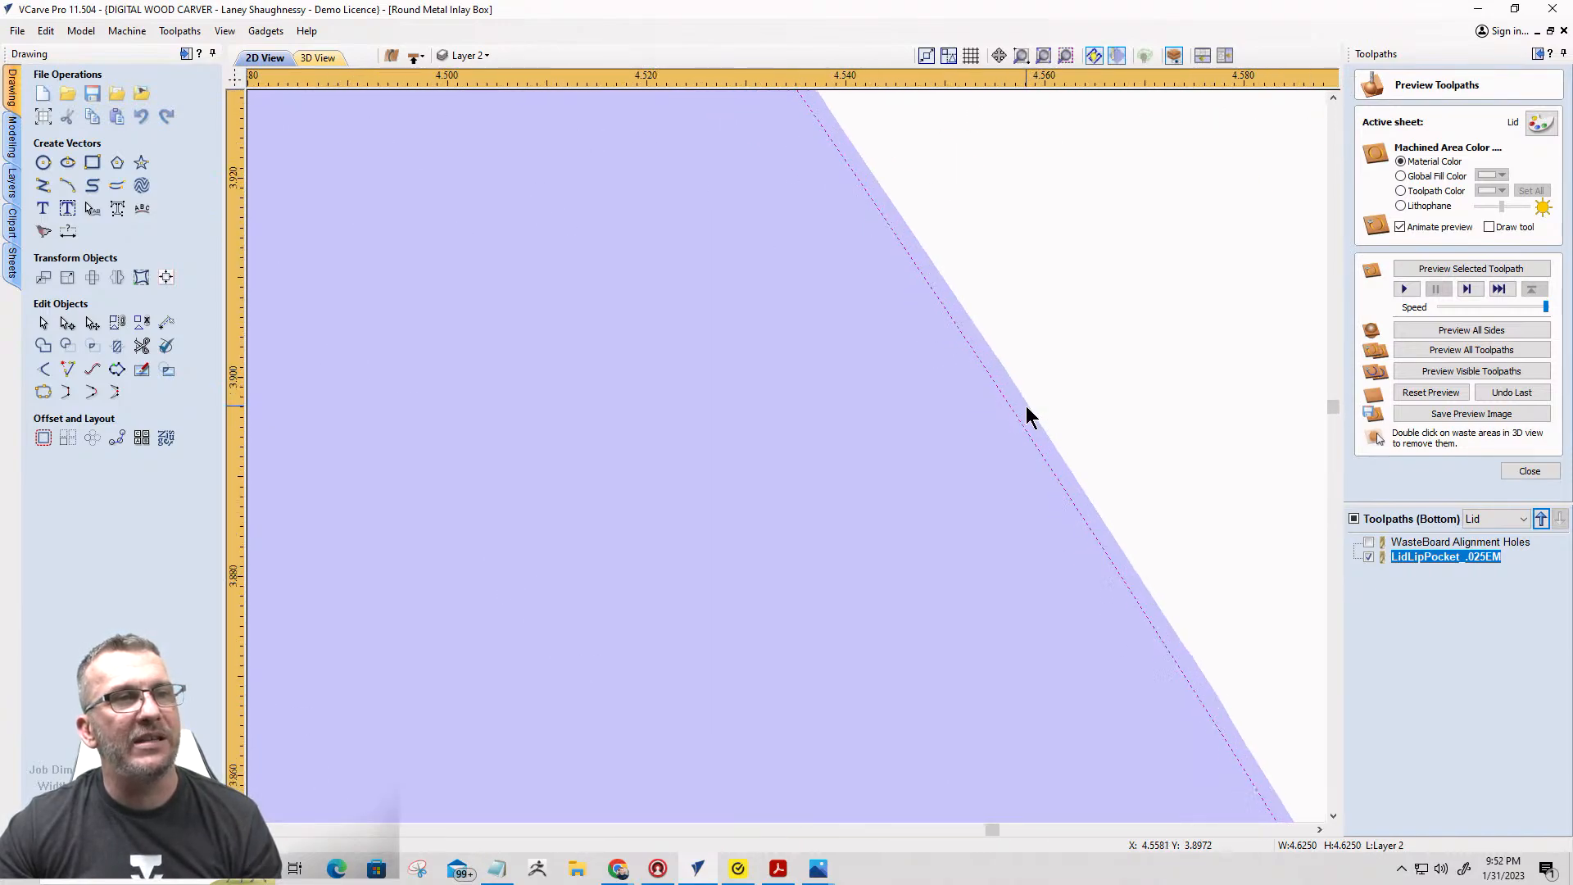
scroll(1078, 449, down, 2)
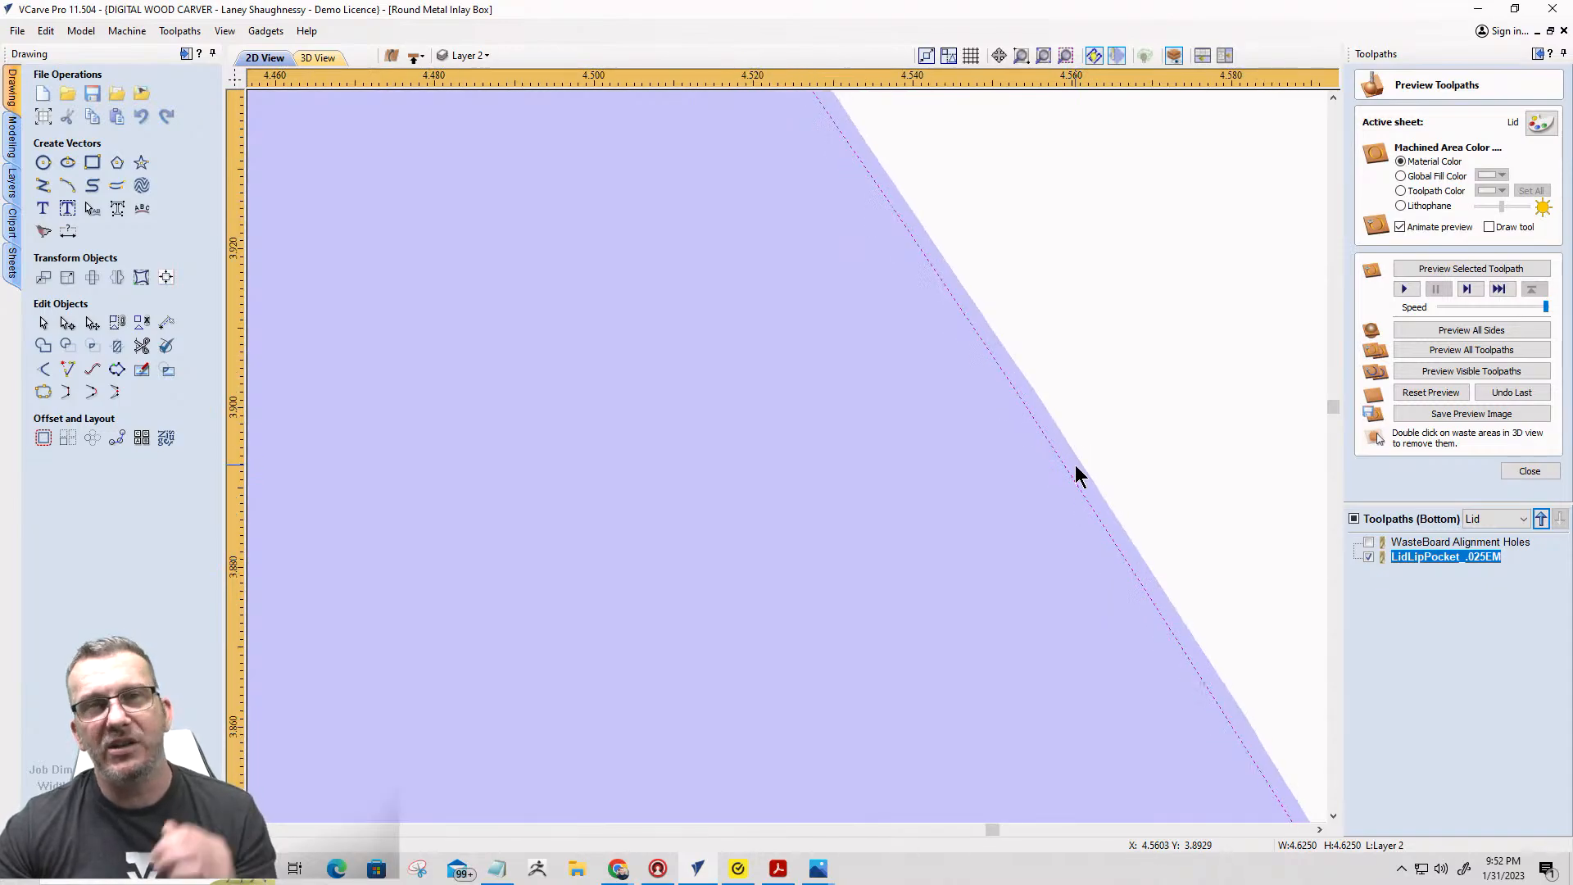
scroll(1073, 473, down, 5)
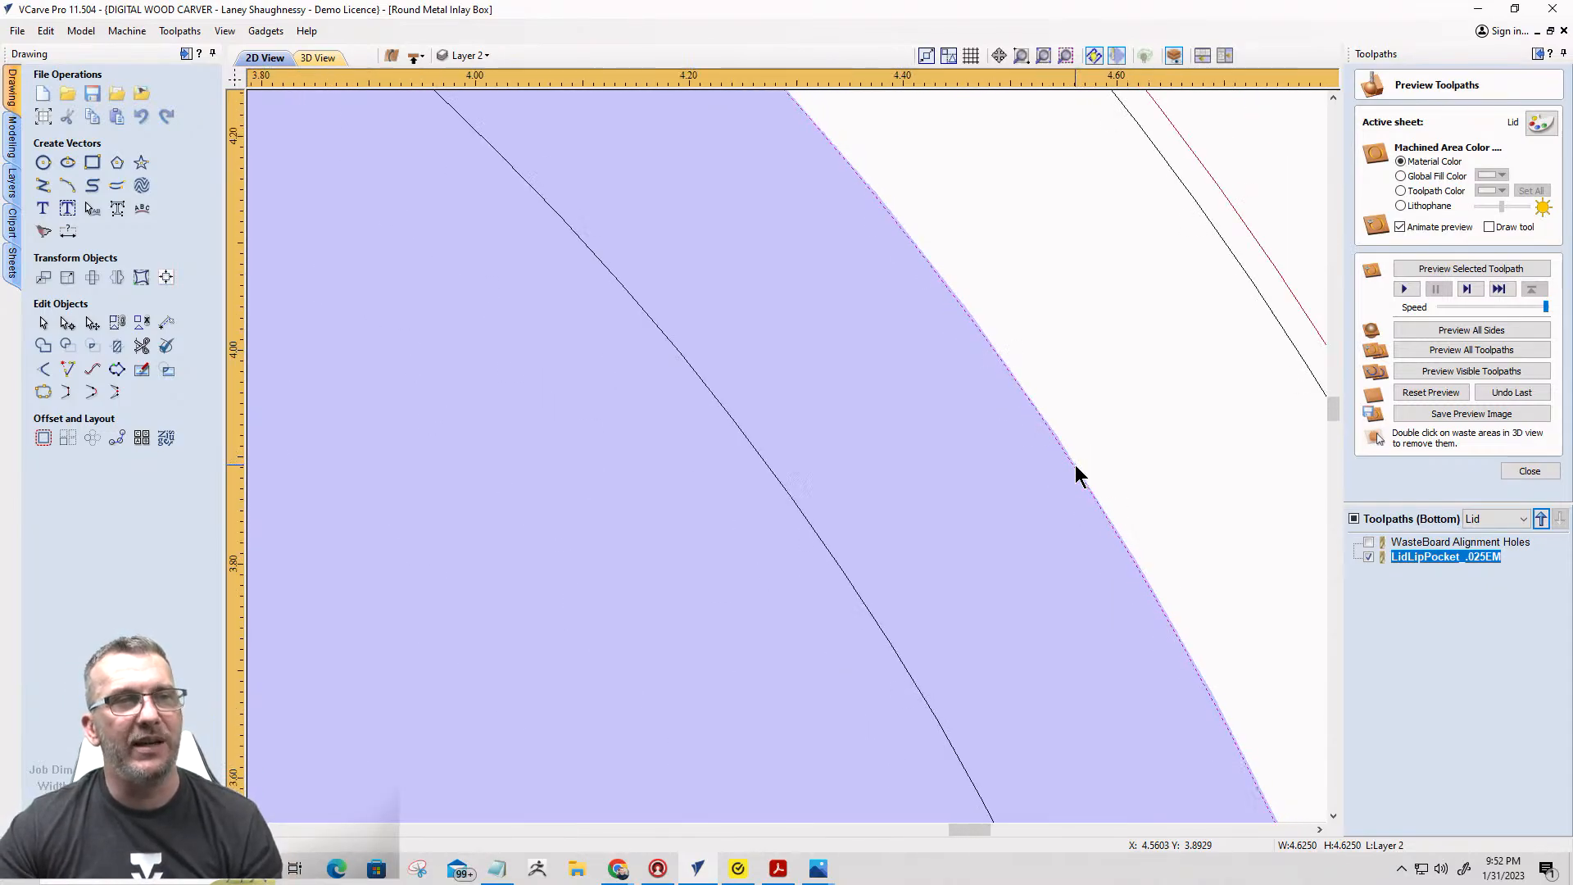
scroll(1069, 465, down, 6)
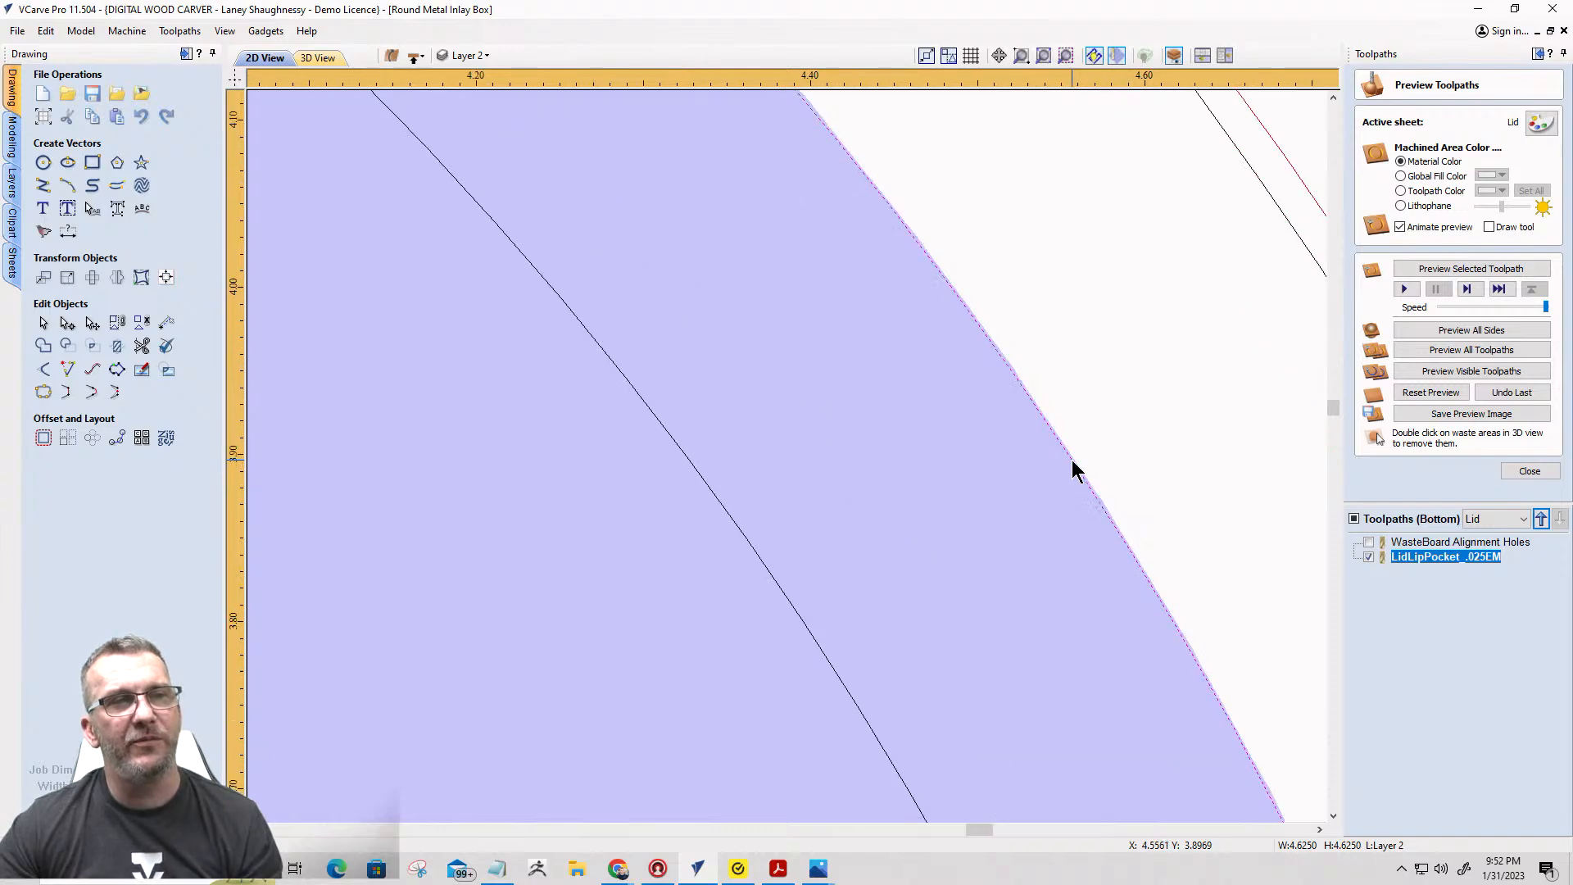
scroll(1086, 449, down, 3)
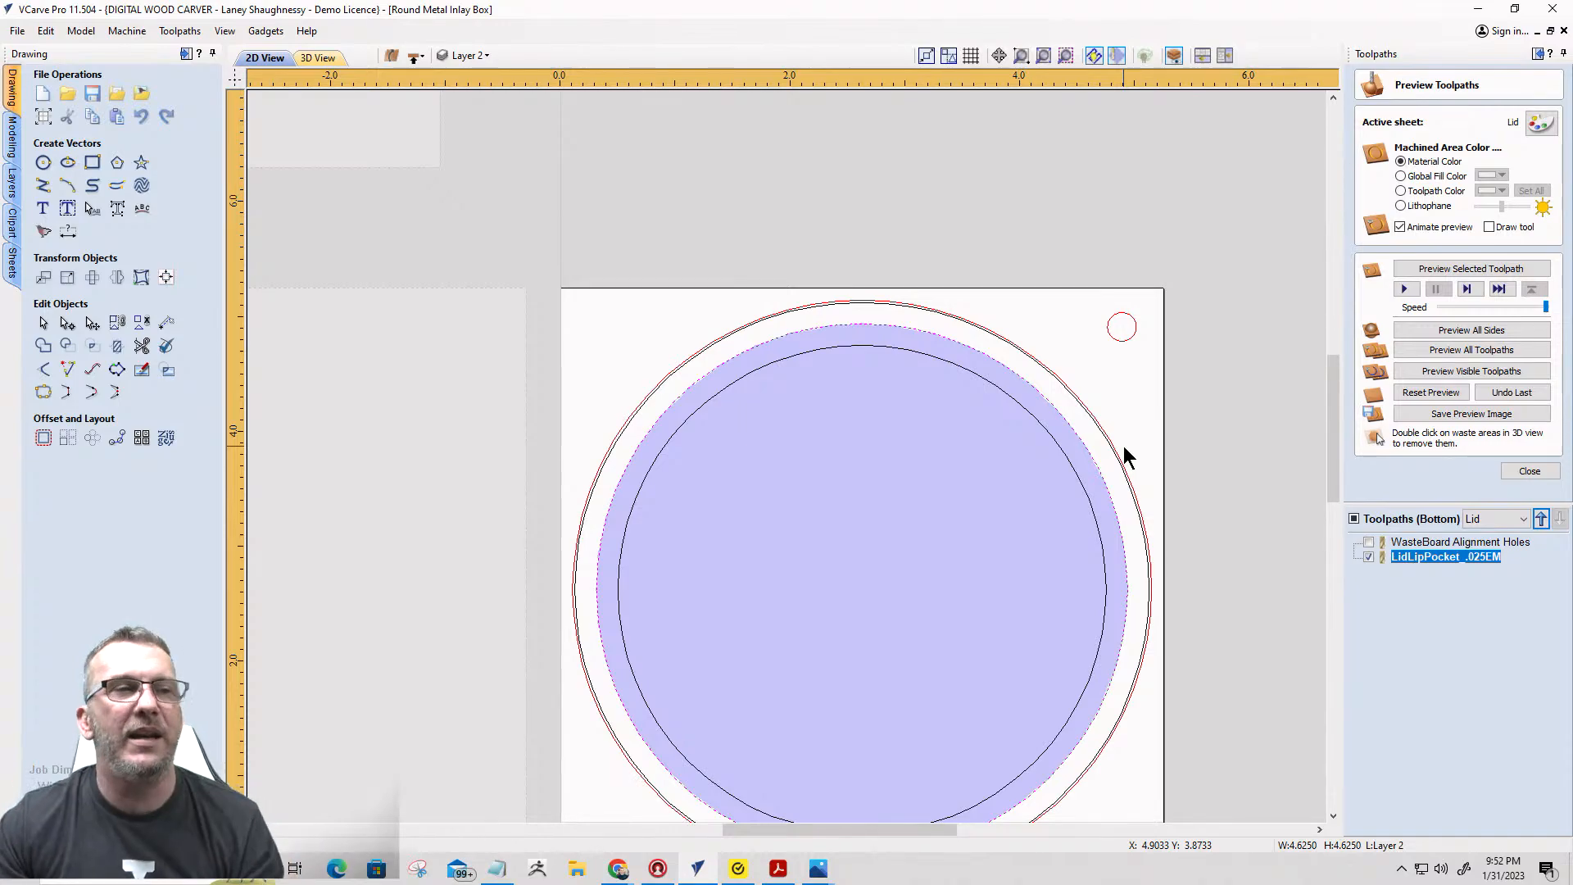
scroll(1123, 445, down, 4)
scroll(1096, 422, up, 2)
scroll(1105, 485, up, 1)
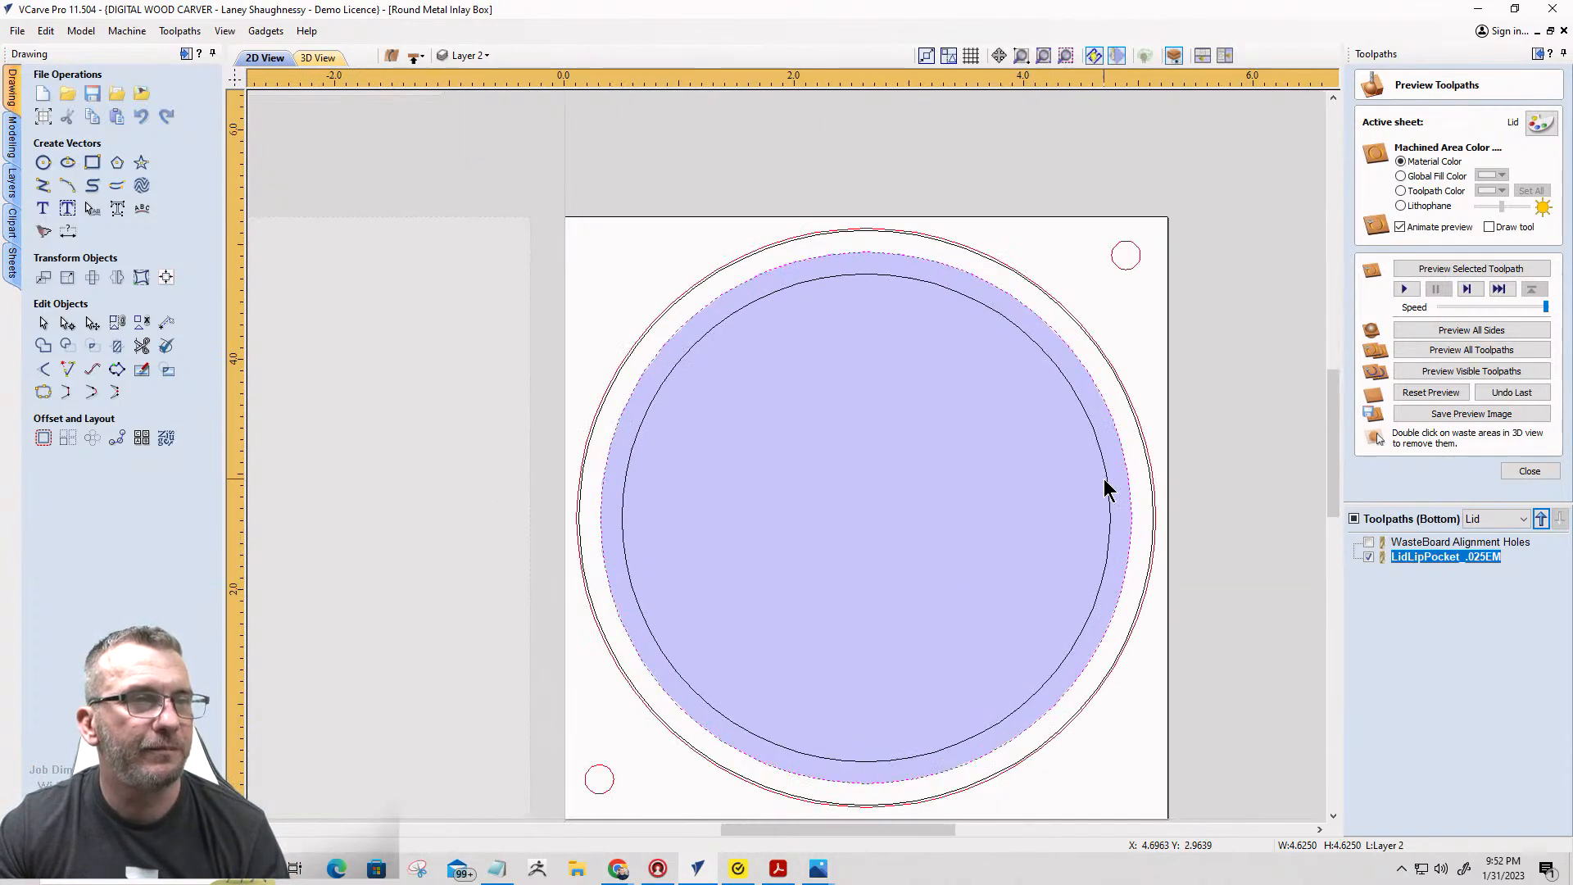
scroll(1073, 462, down, 2)
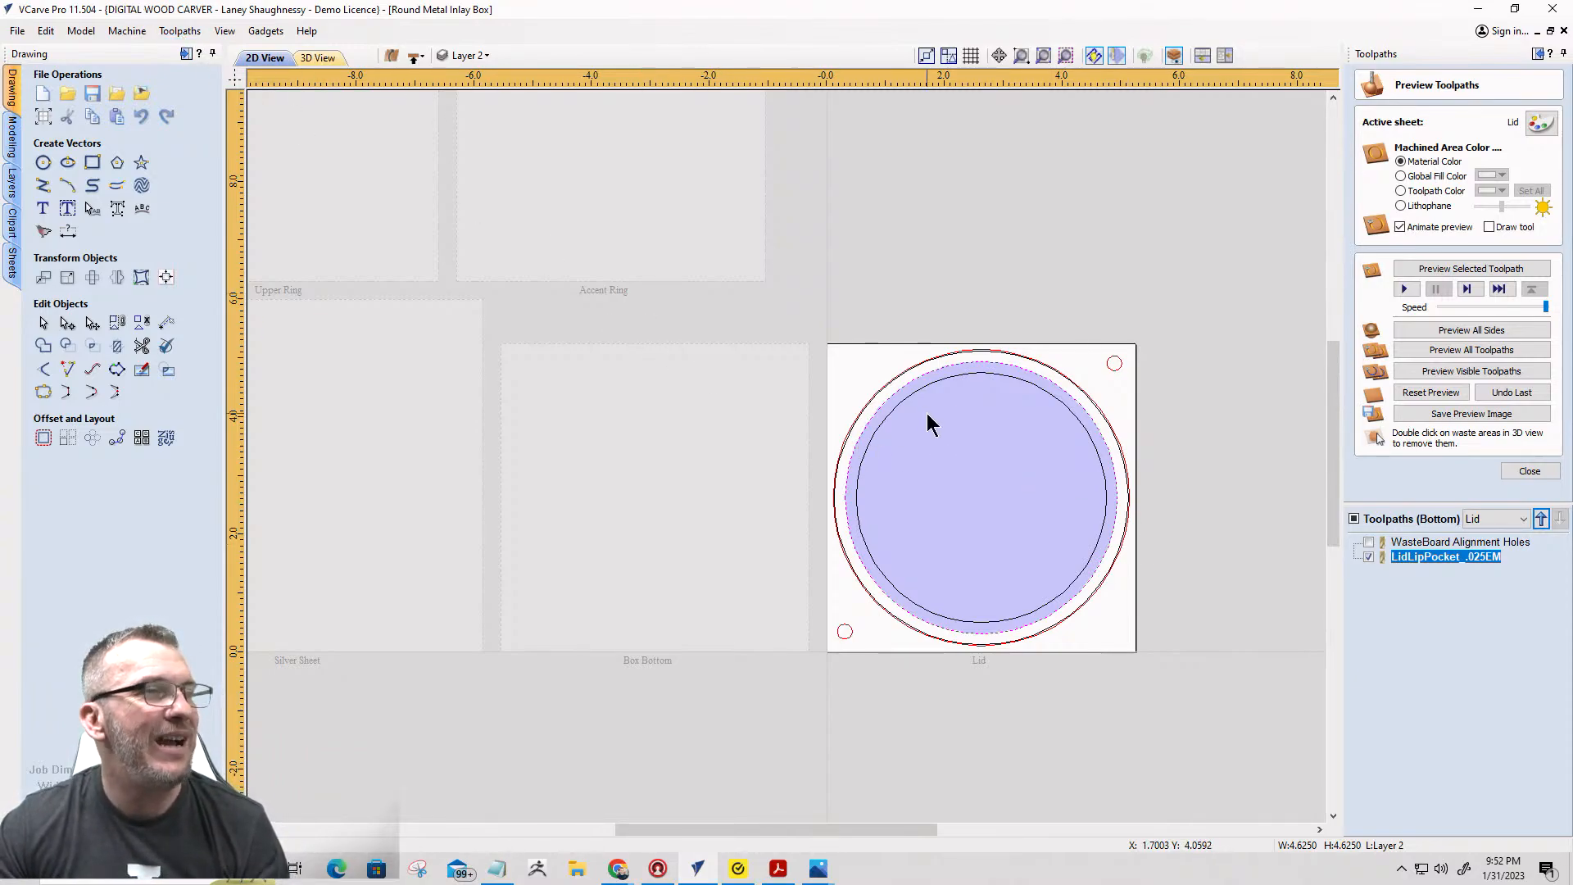
Start a pocket toolpath on the lid's inner 4.25-inch circle with the lip pocket toolpath hidden, and set its start depth to 0.28 inches.
click(945, 381)
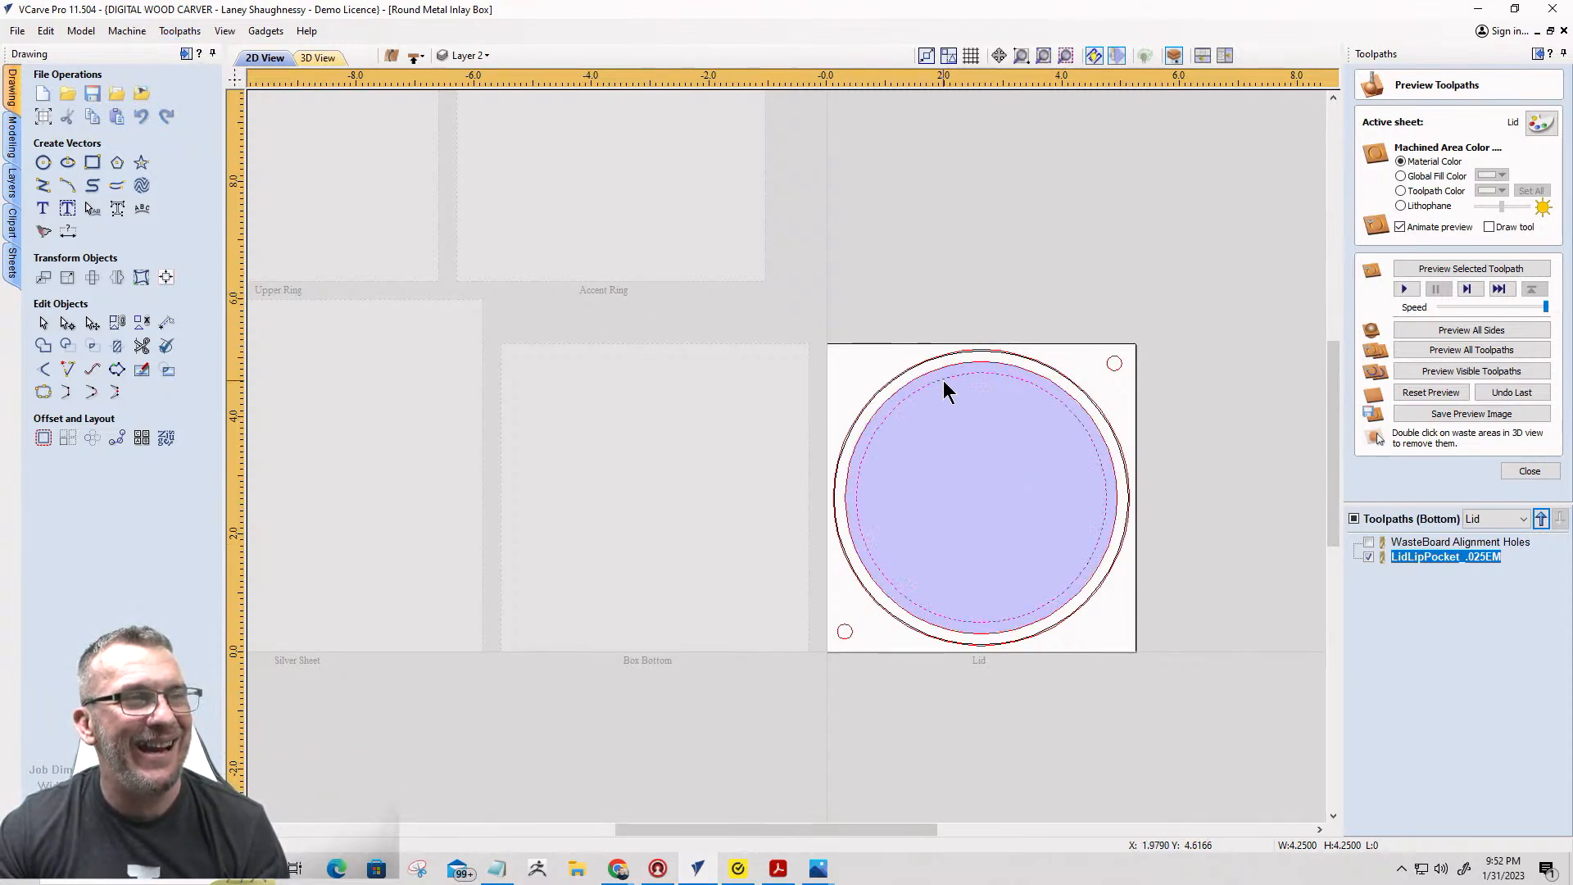
click(1115, 55)
click(1368, 557)
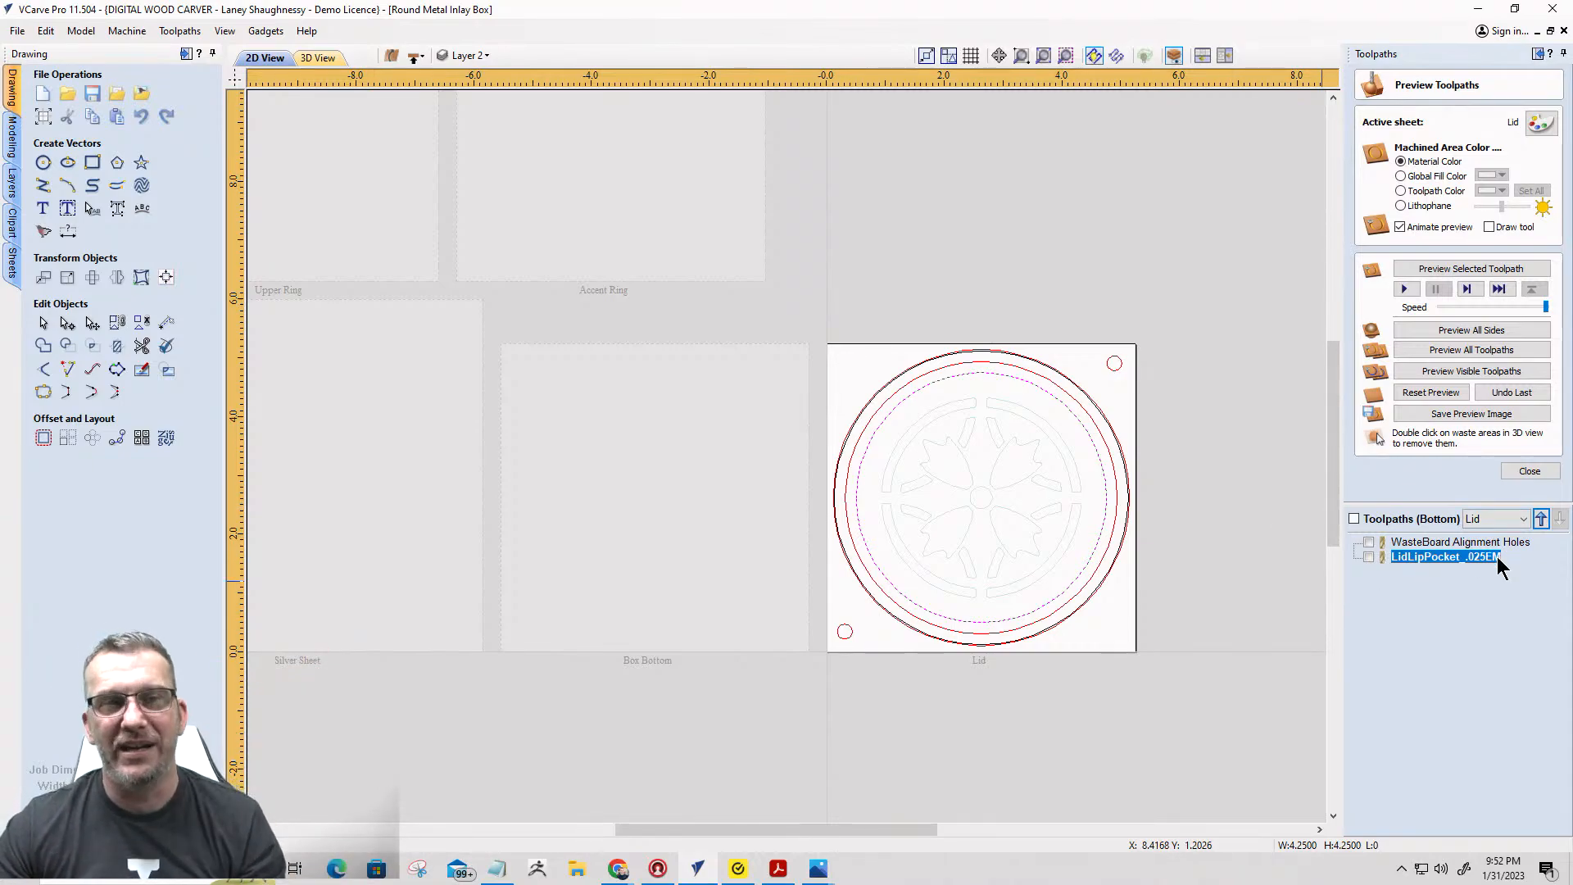
click(1540, 471)
click(1397, 163)
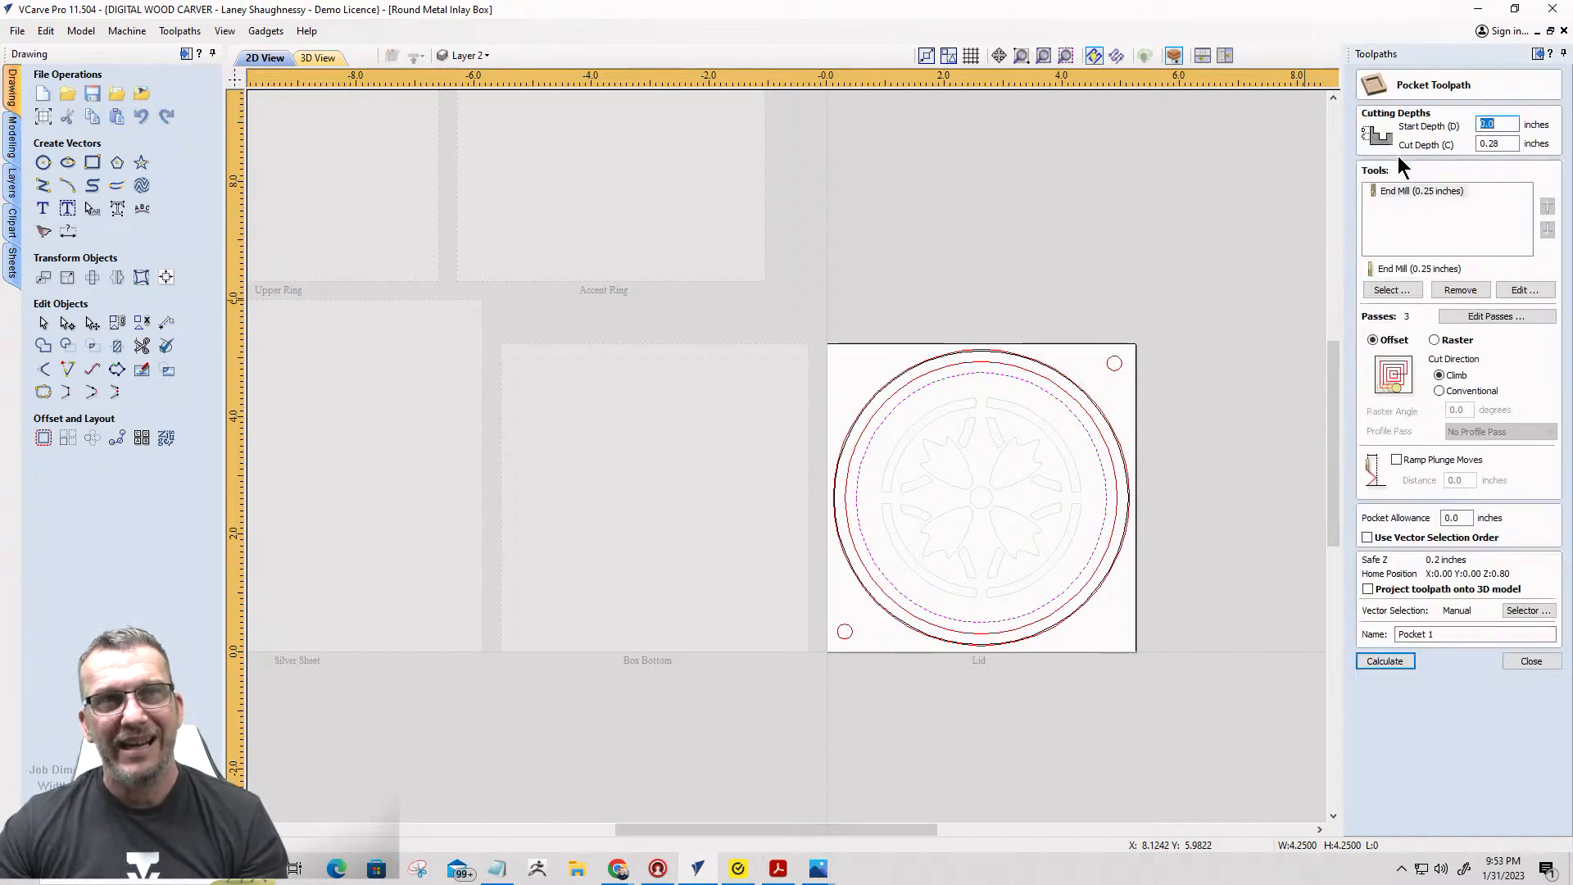
click(1489, 144)
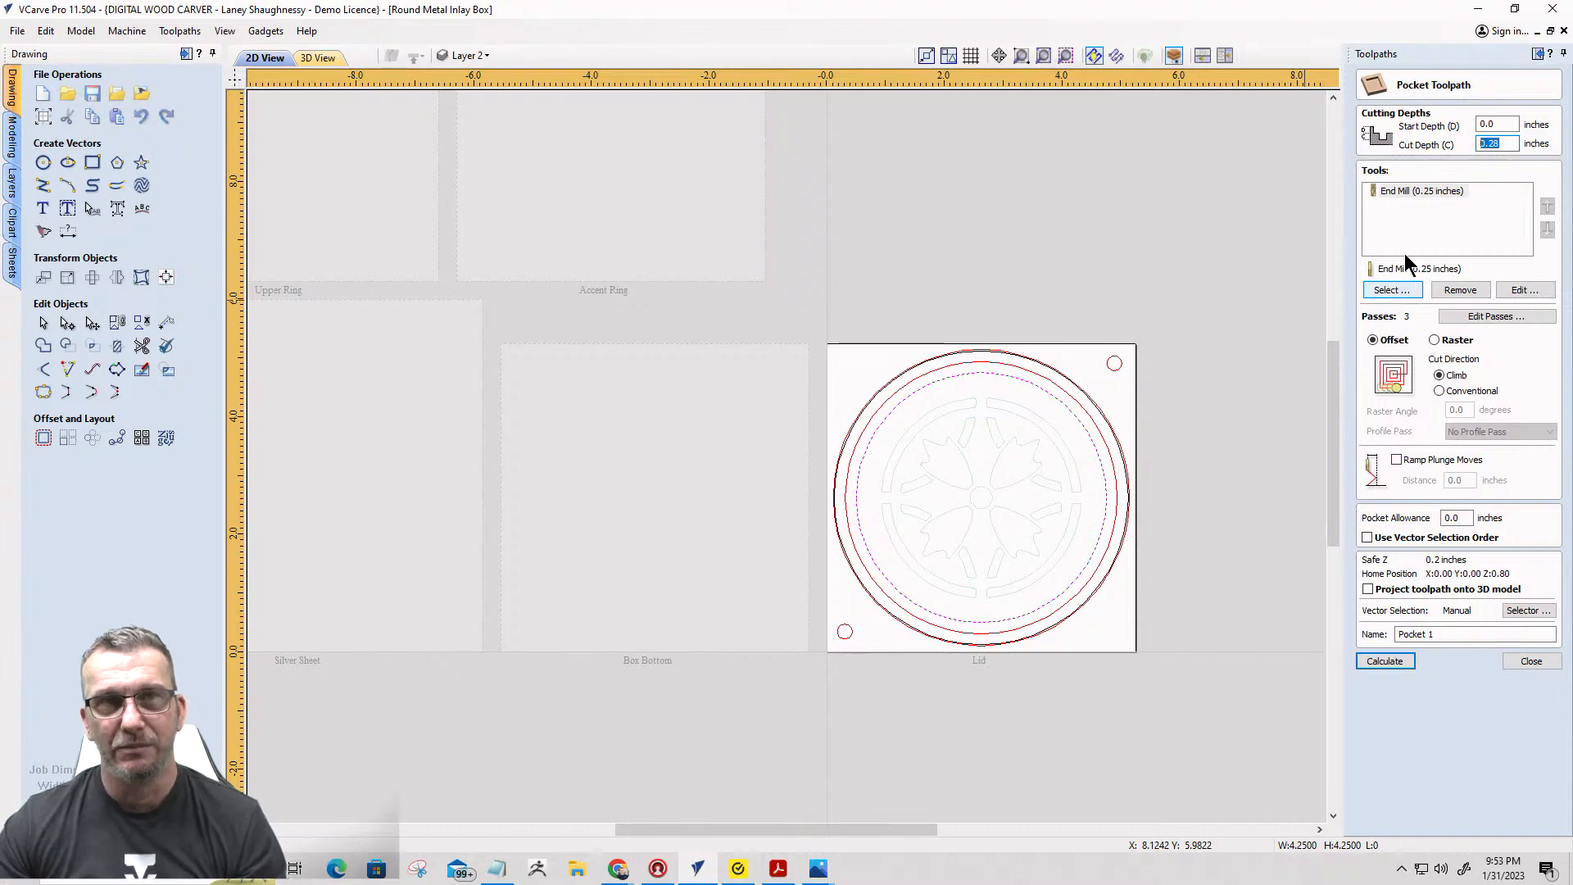
click(1493, 123)
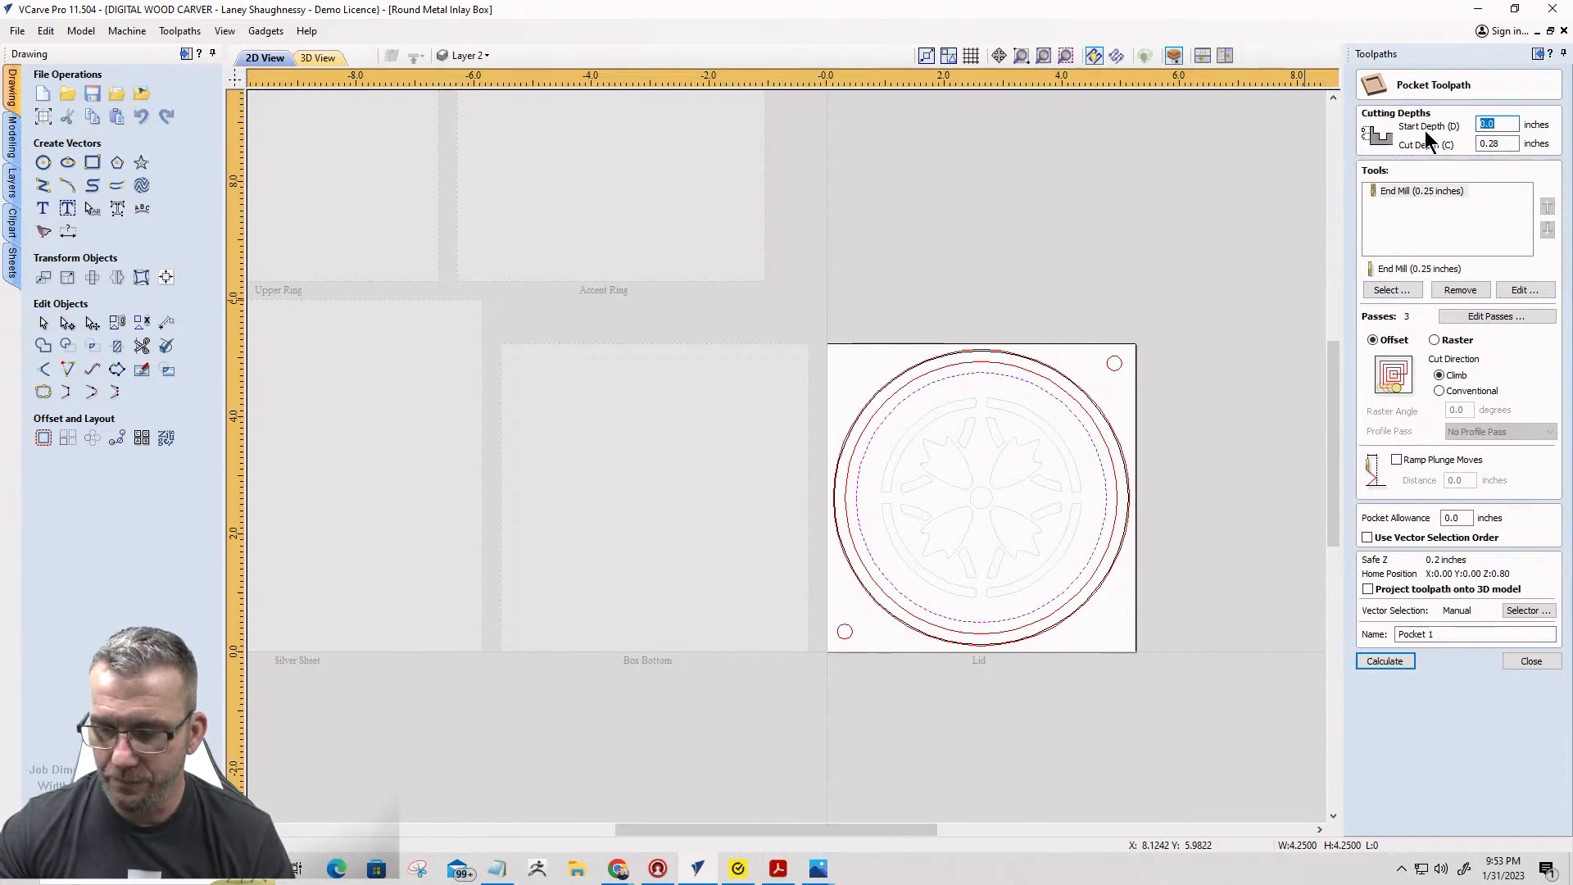
text(0.28)
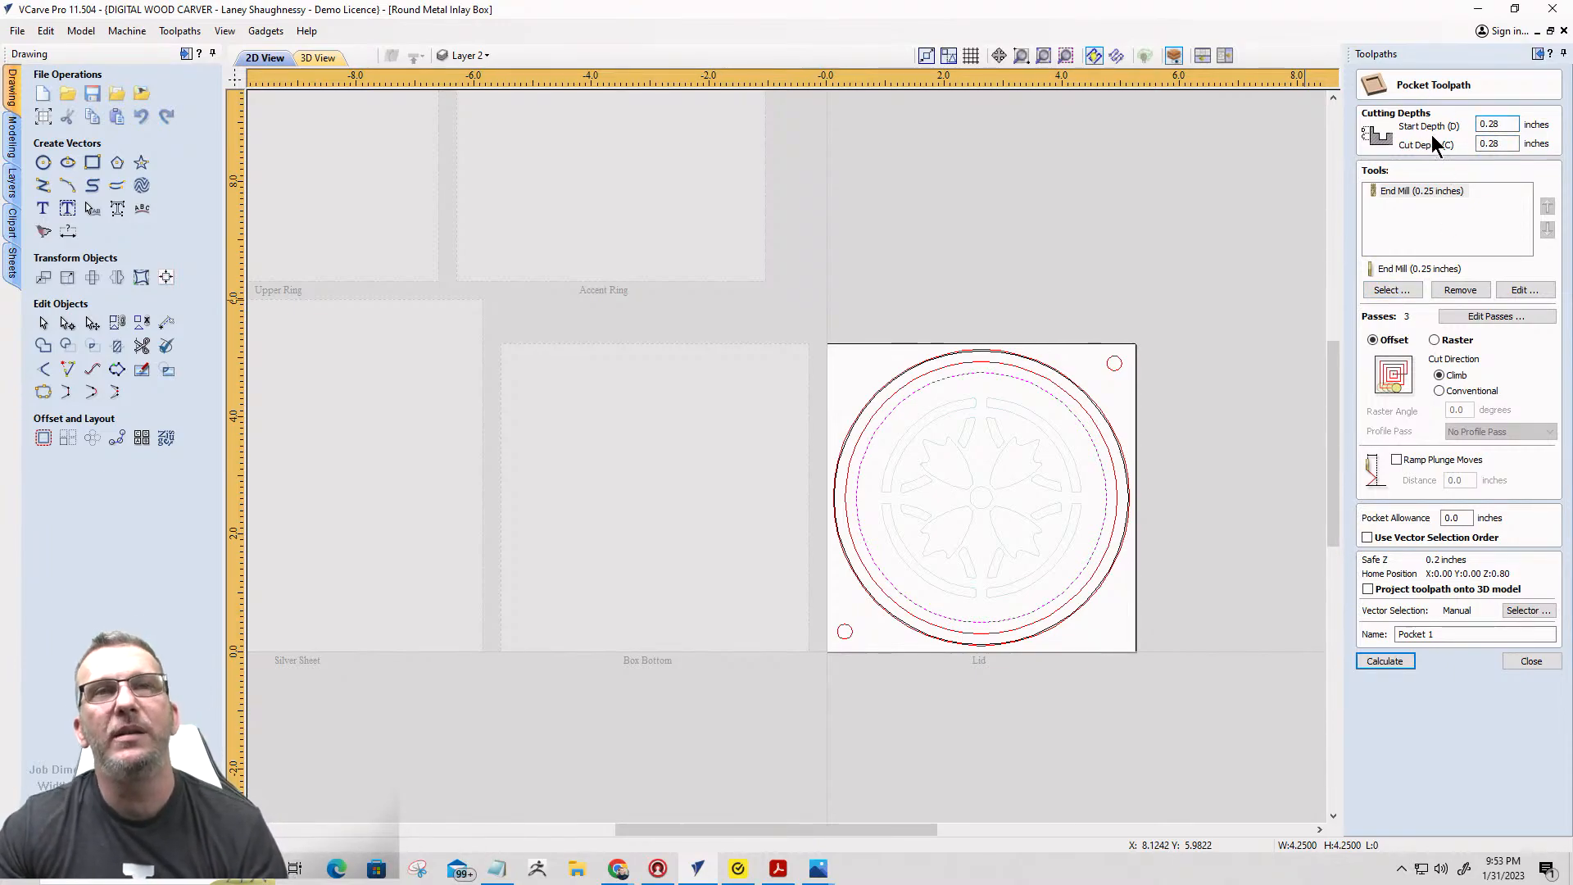
Set the inner circle pocket's cut depth to 0.3125 inches.
click(1503, 144)
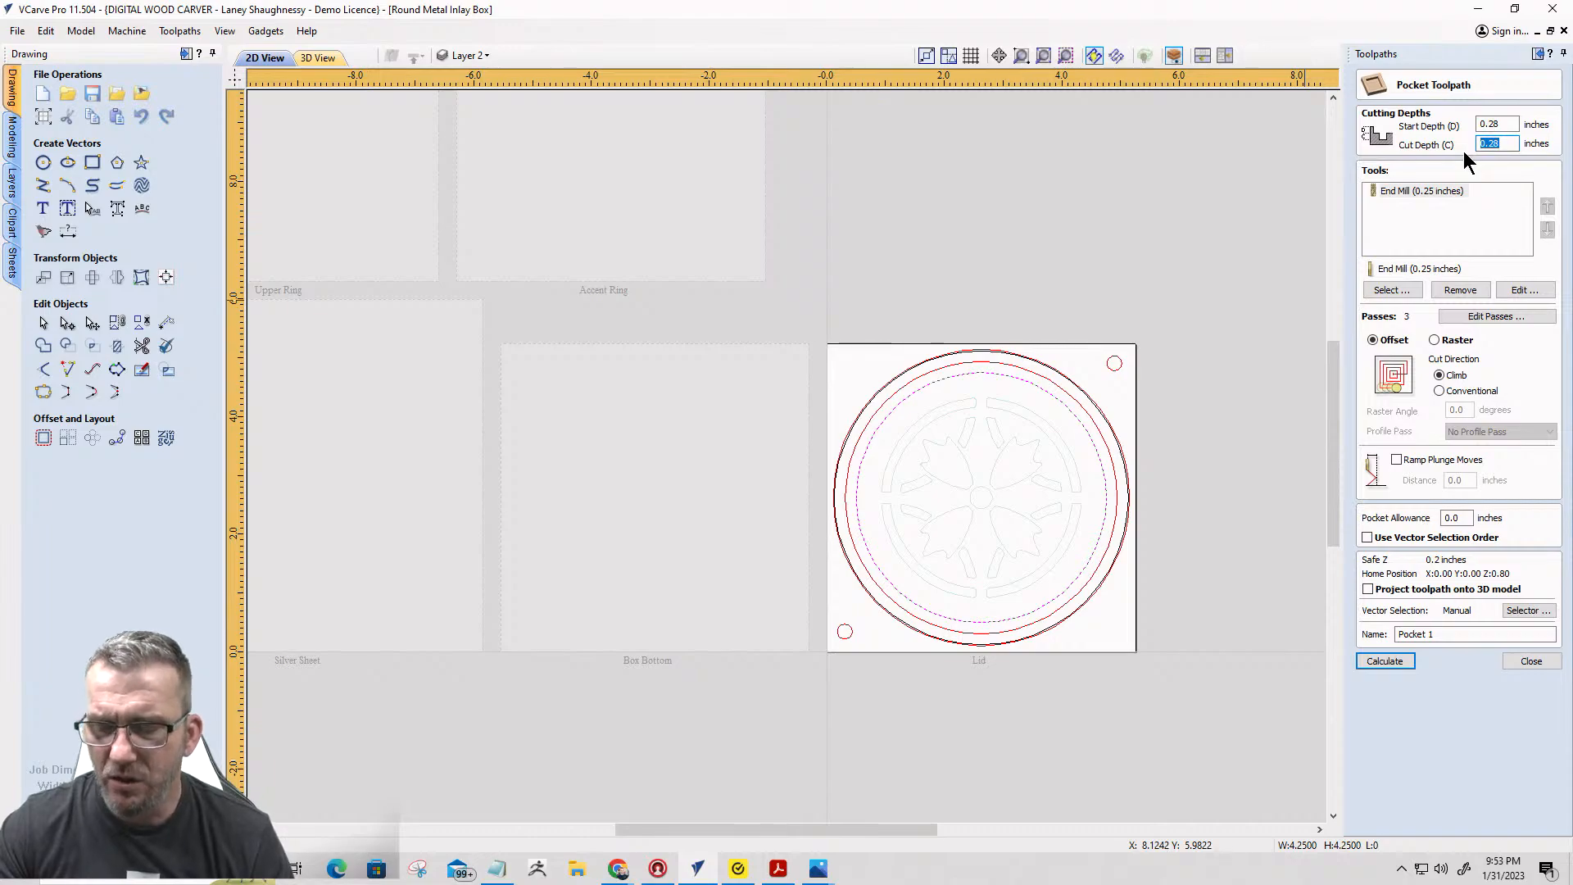
text(0)
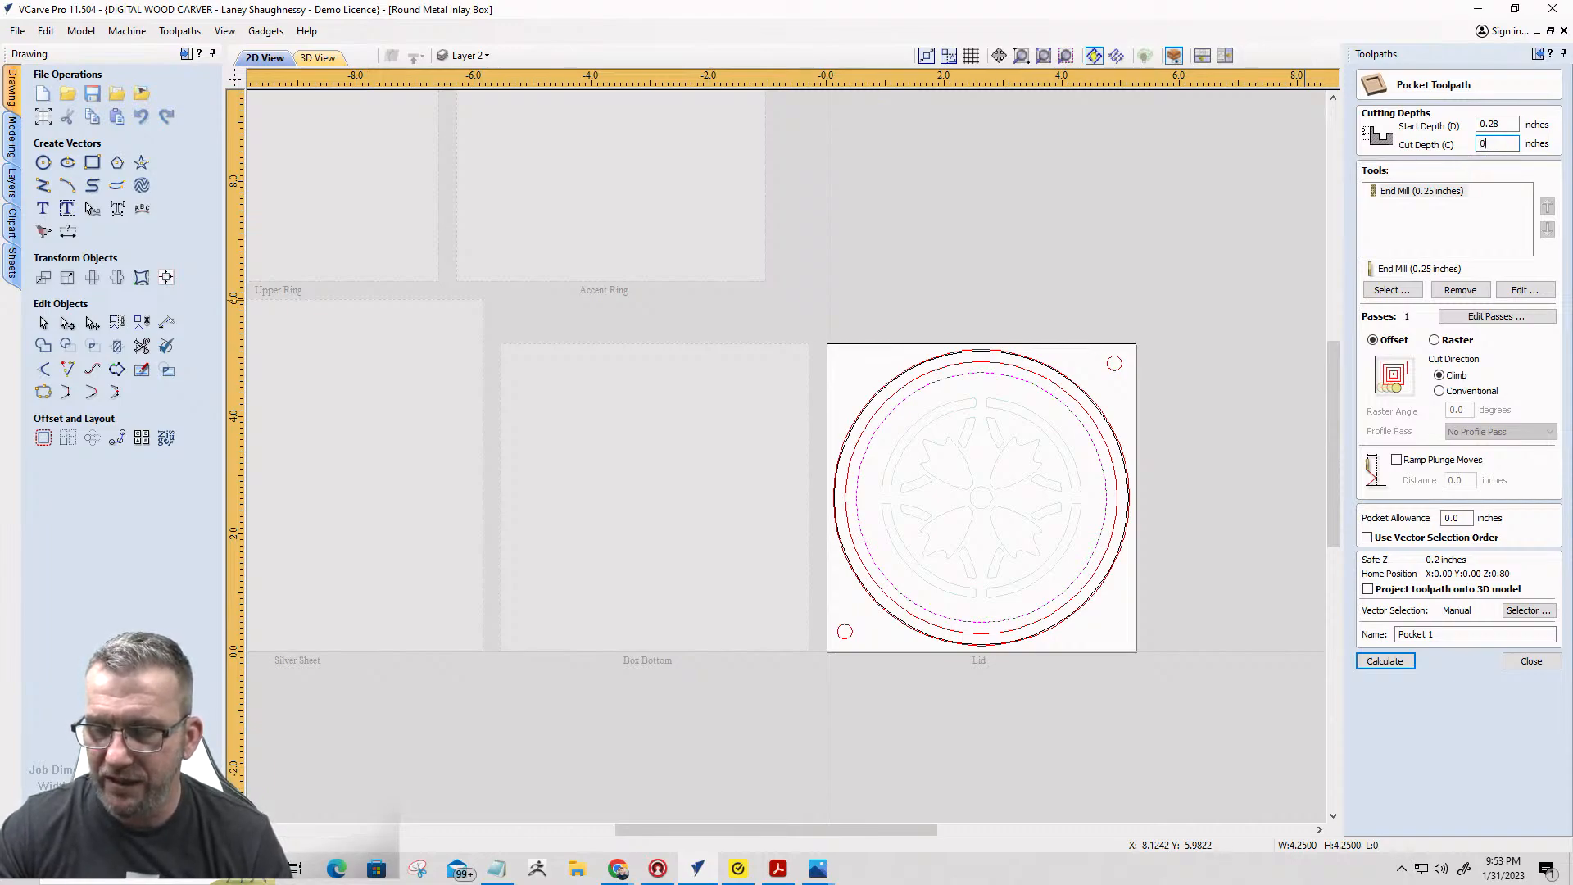
text(.1875)
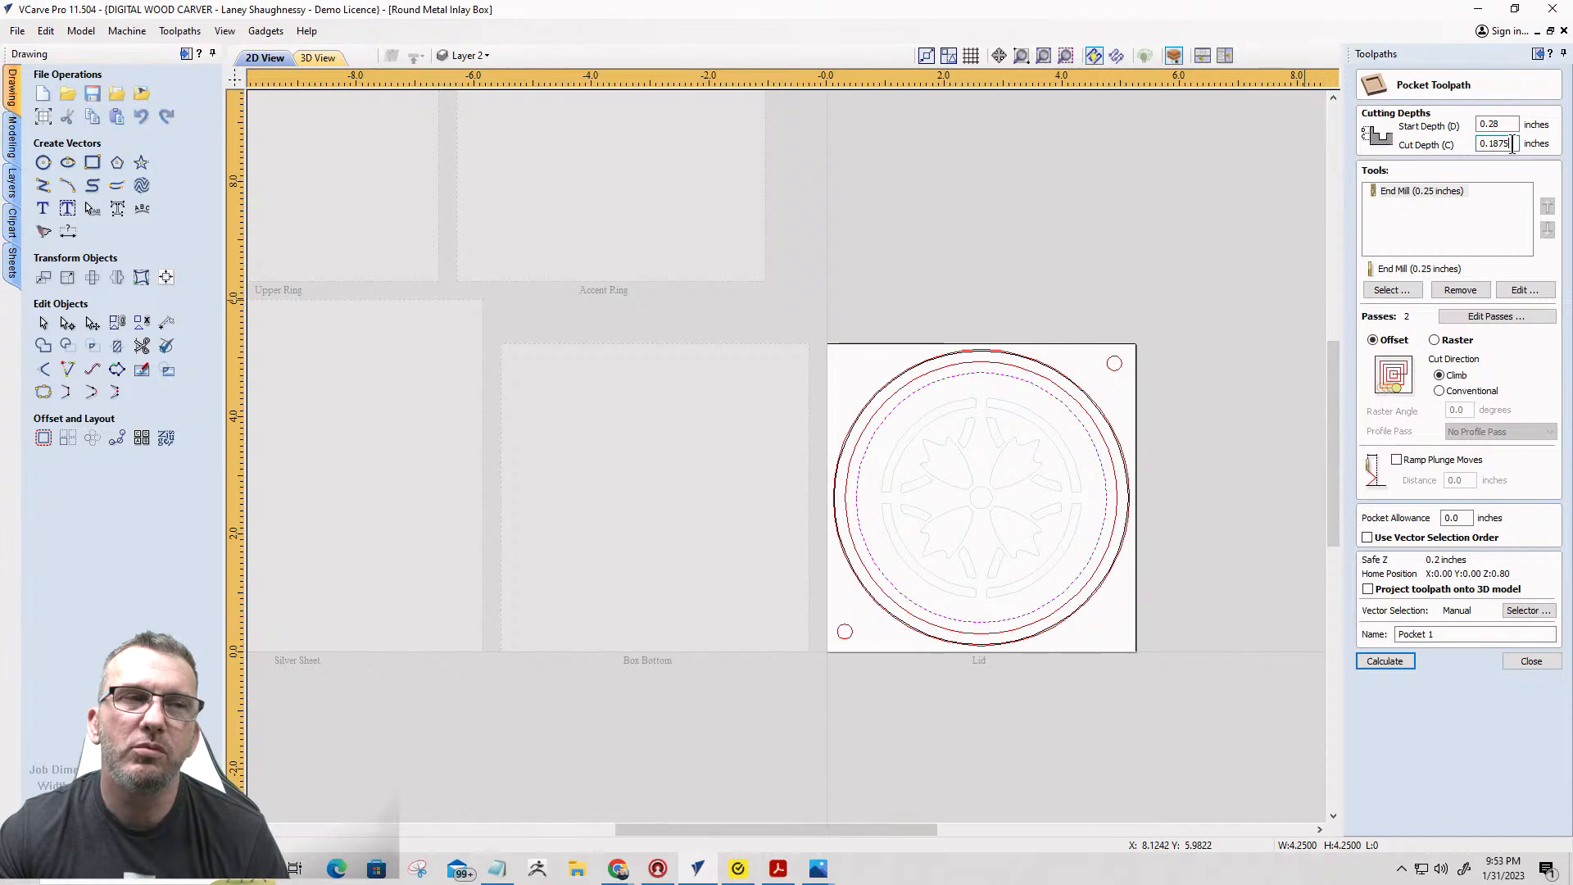
drag(1512, 144, 1488, 144)
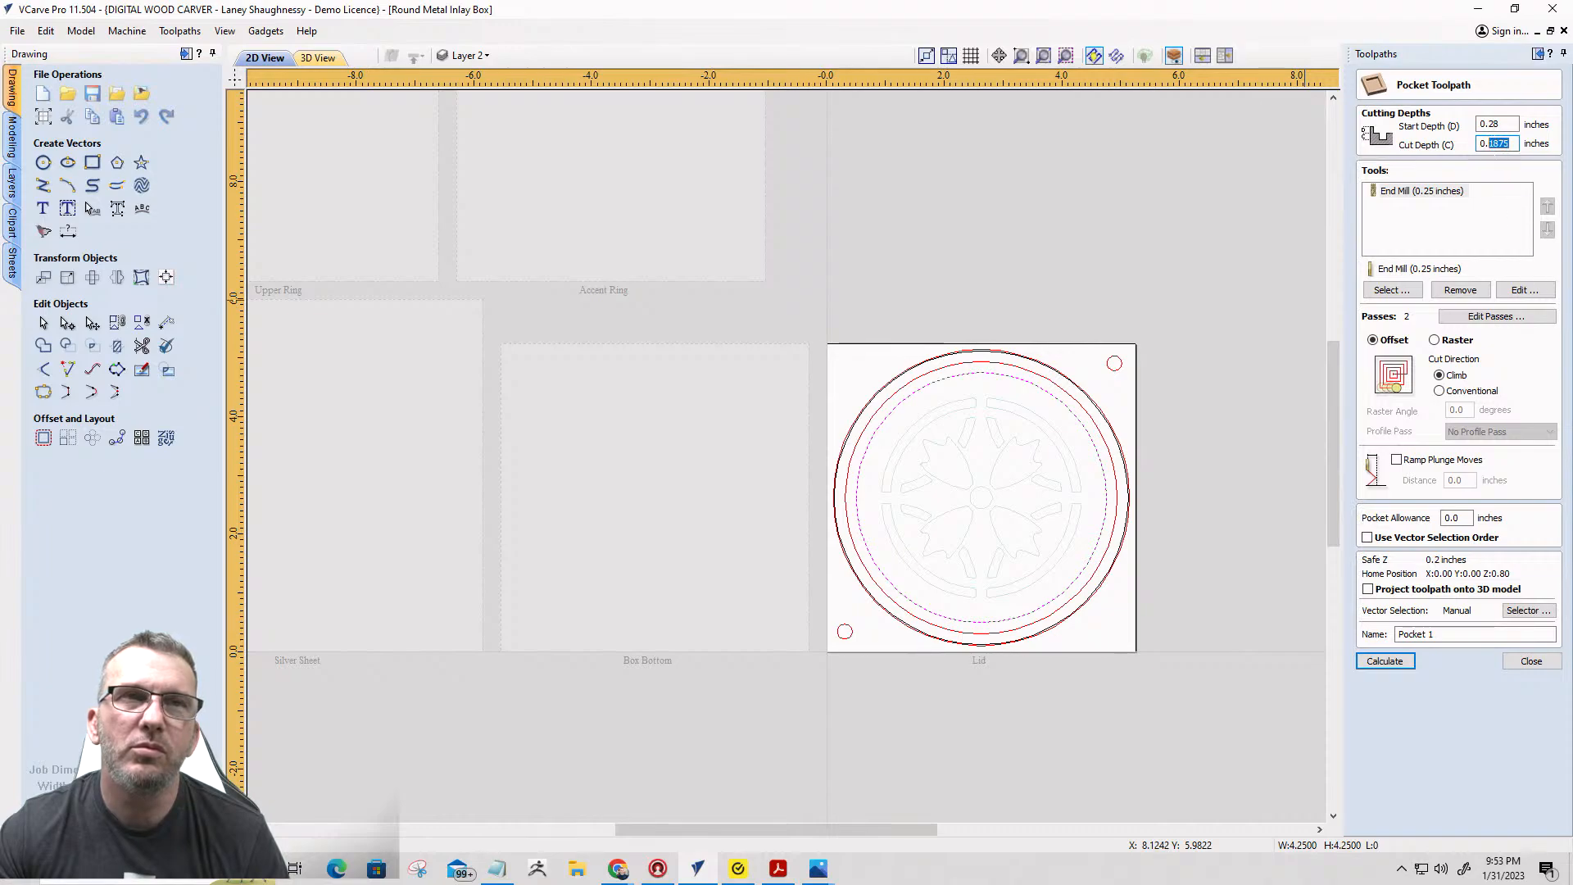
text(3125)
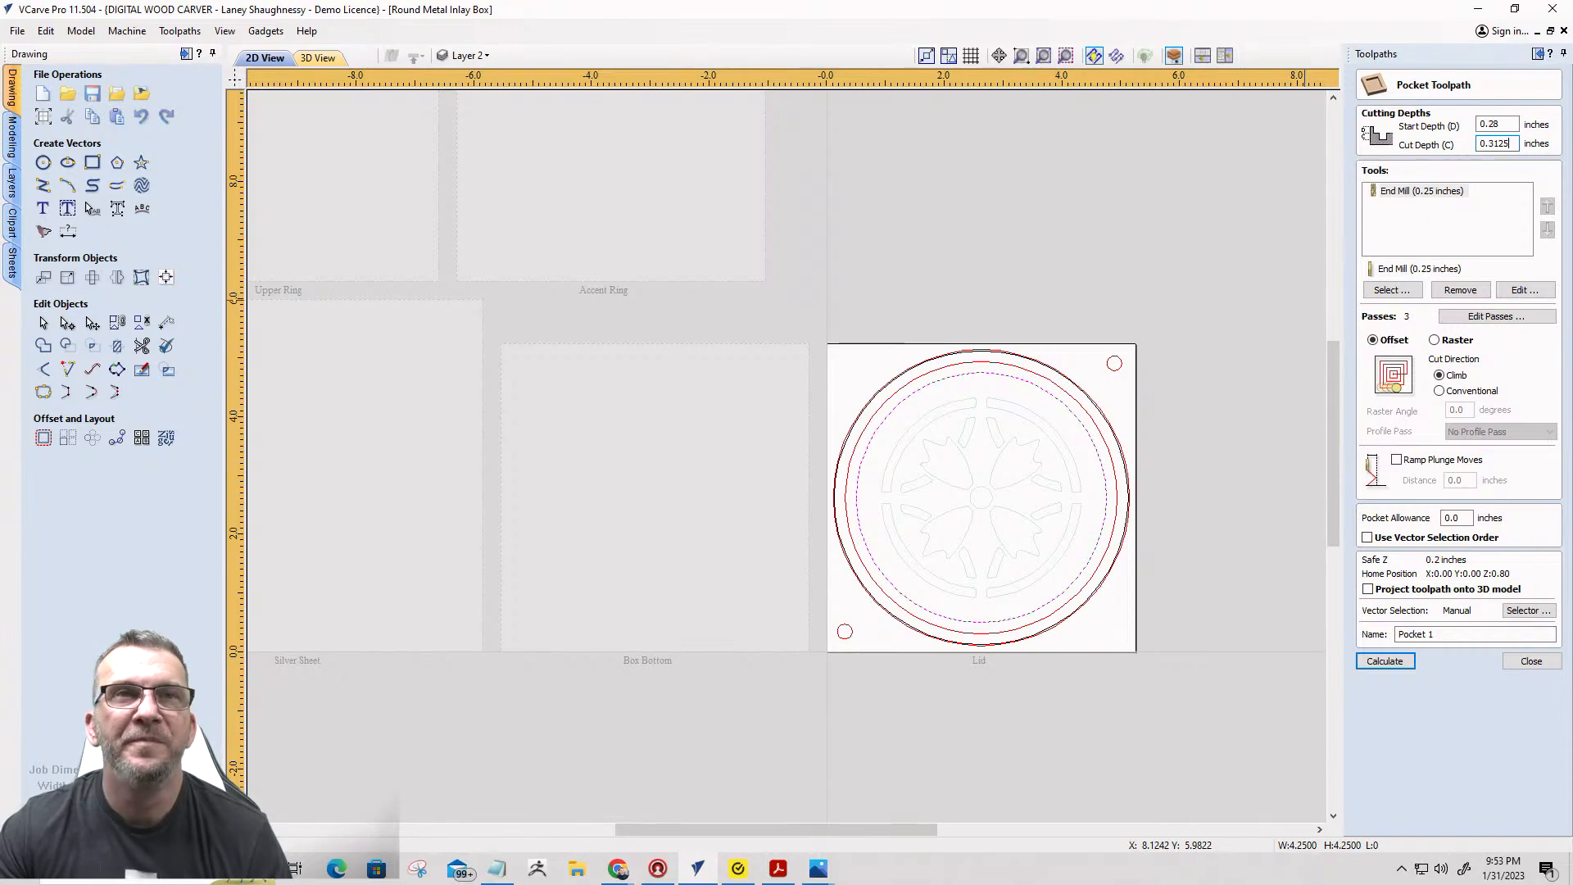
Name the new pocket toolpath Lid Center Pocket_0.25EM.
click(1386, 661)
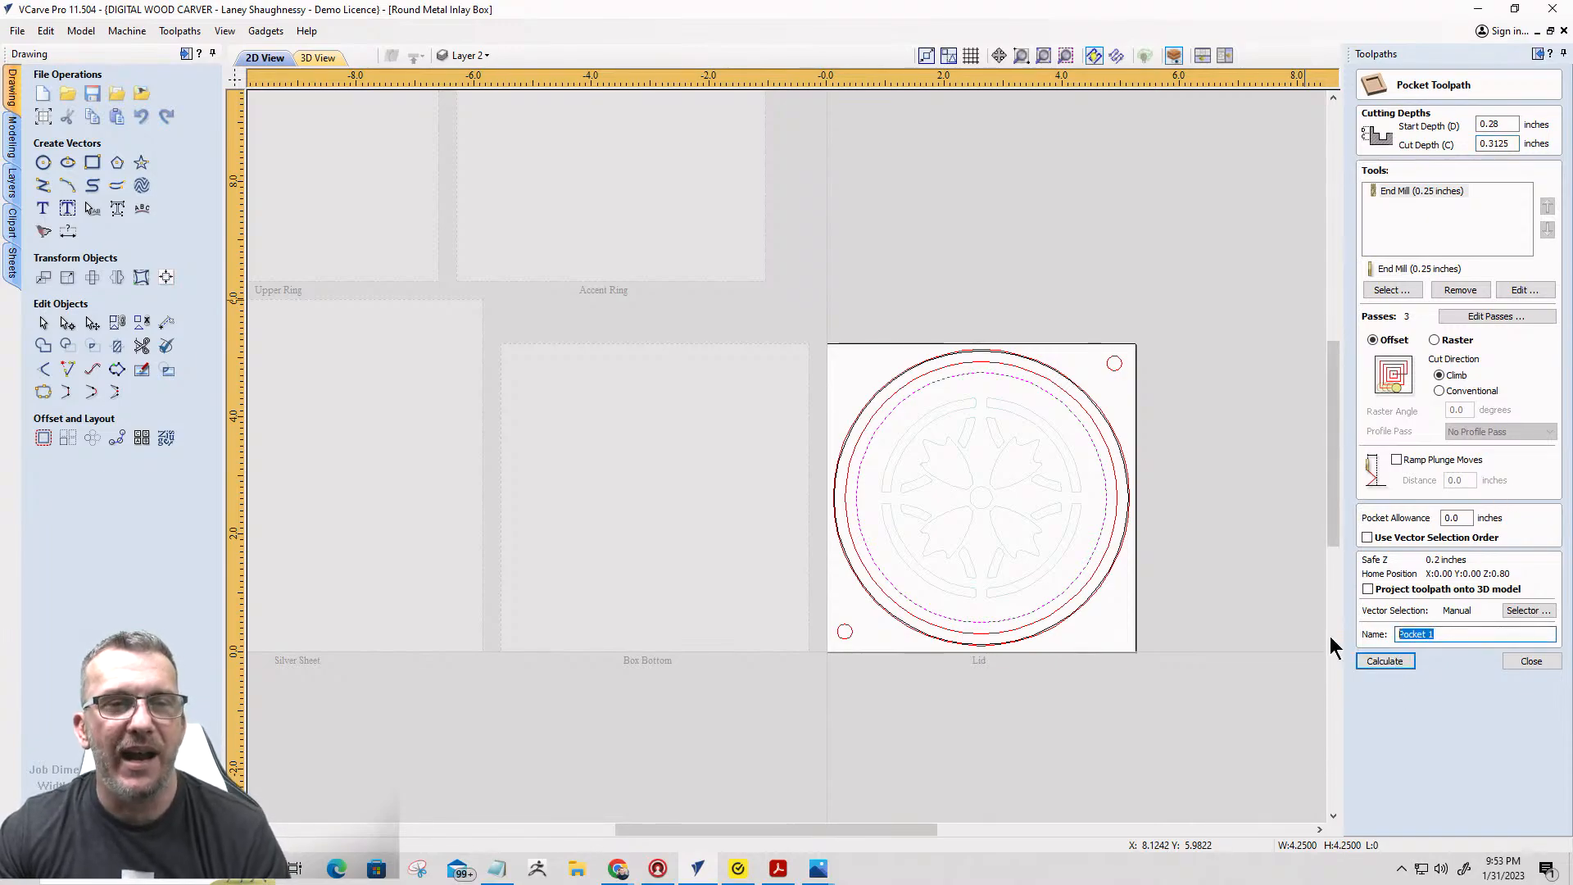
text(Cent)
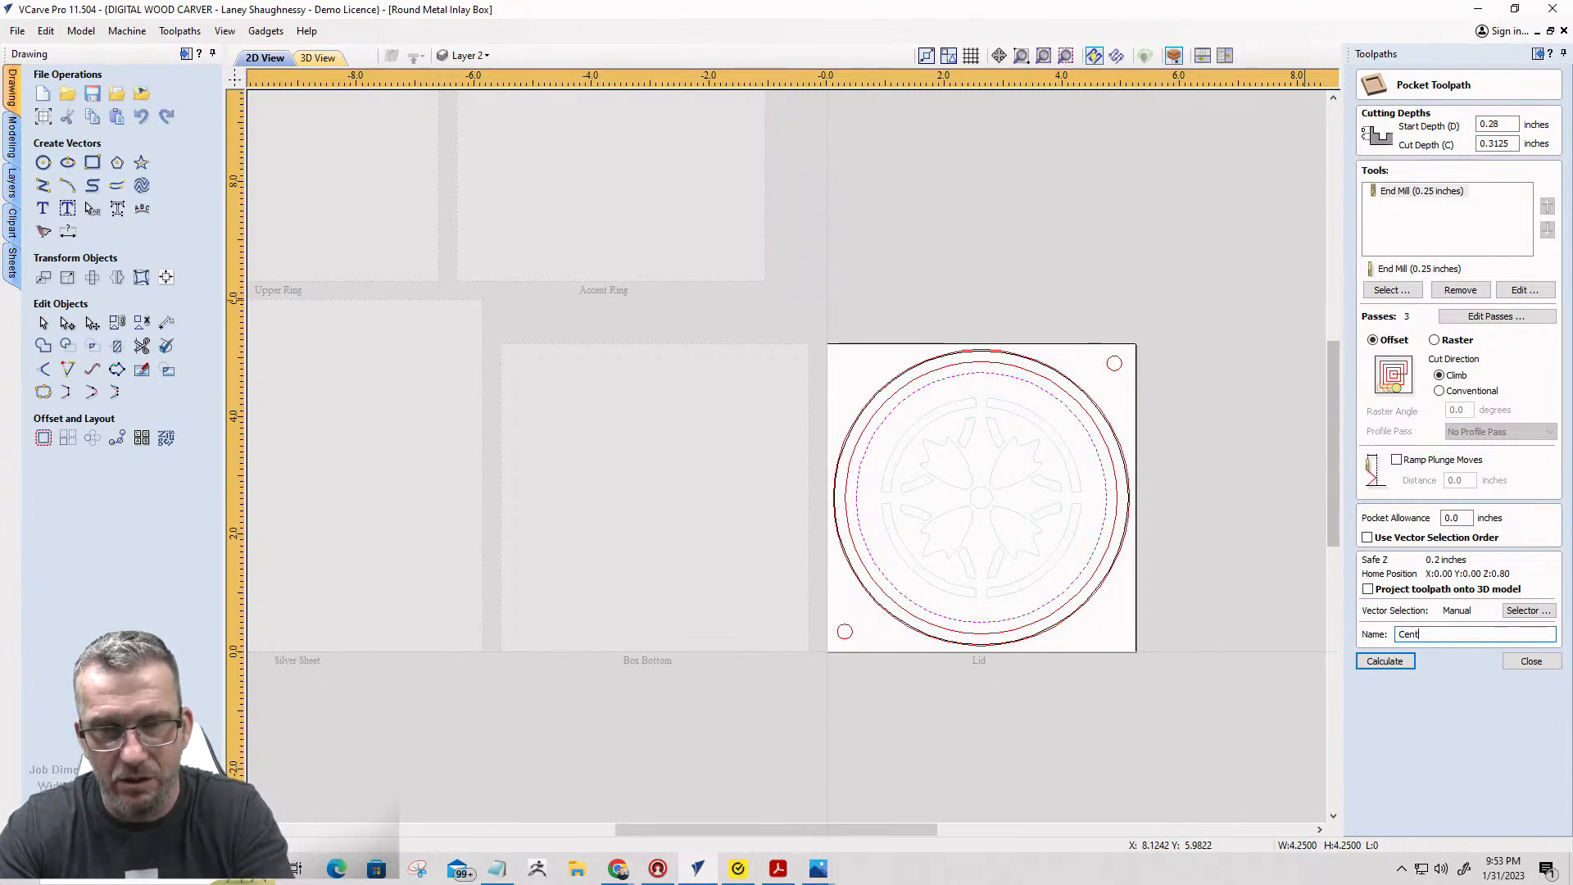
text(Lid)
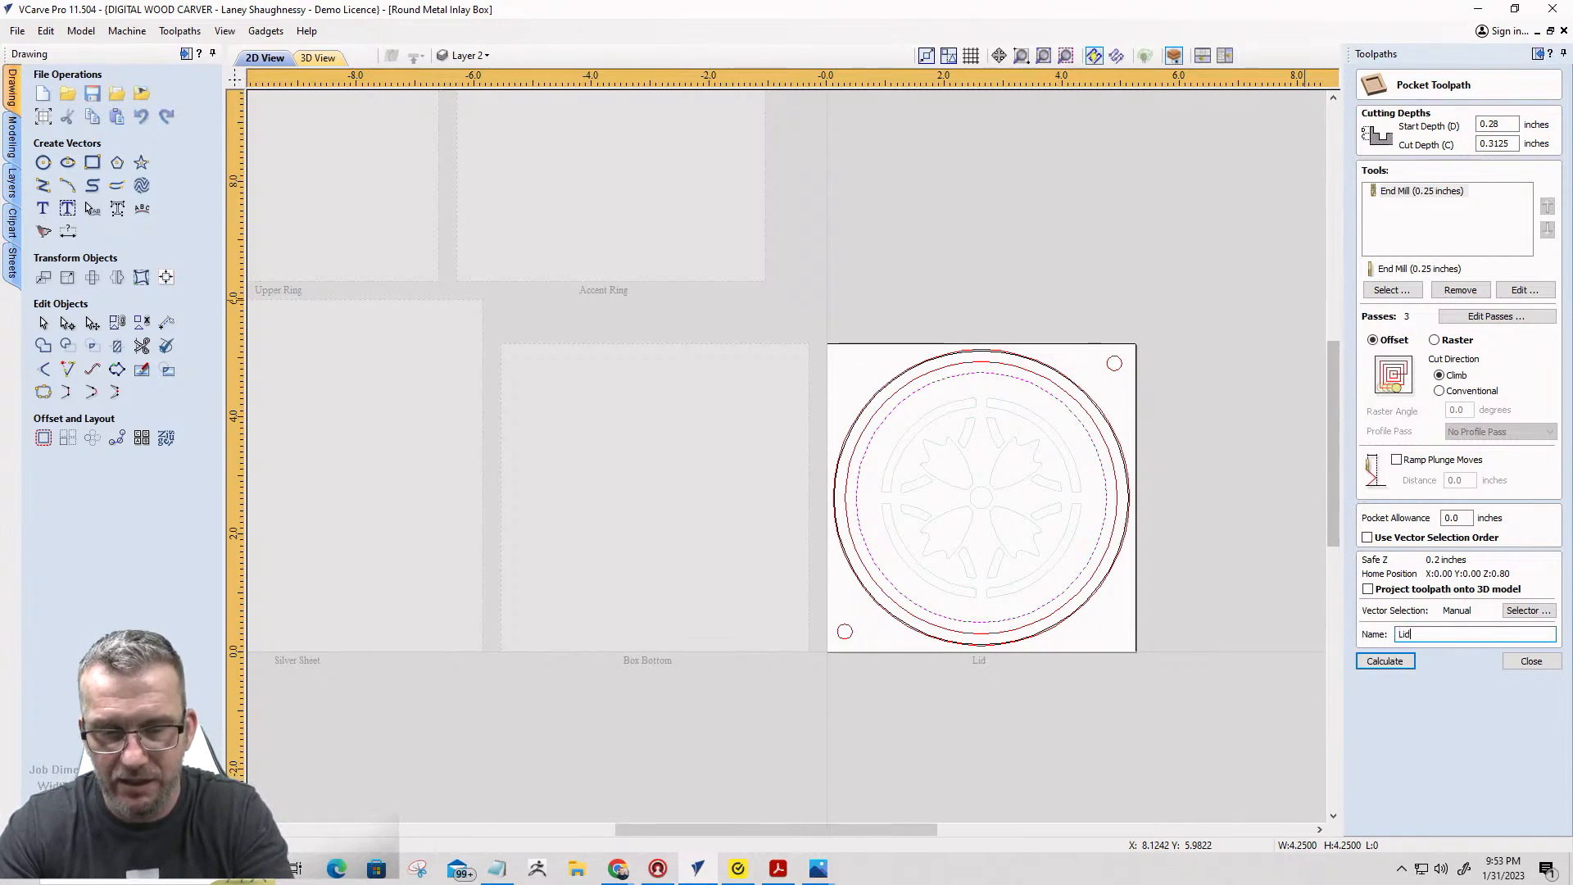
text( Center Poc)
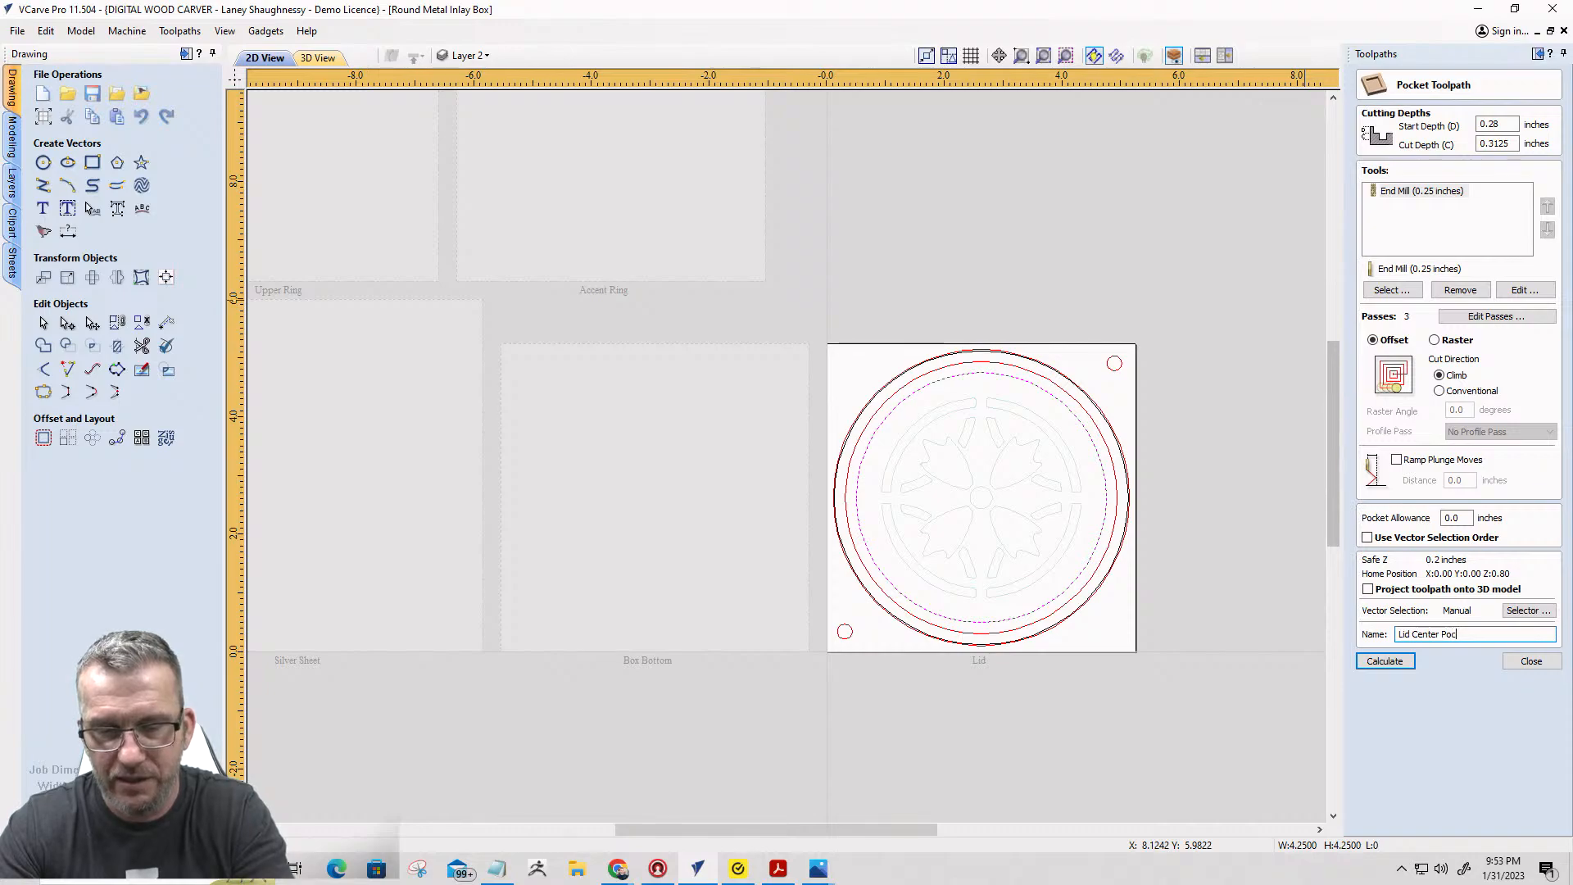
text(ket)
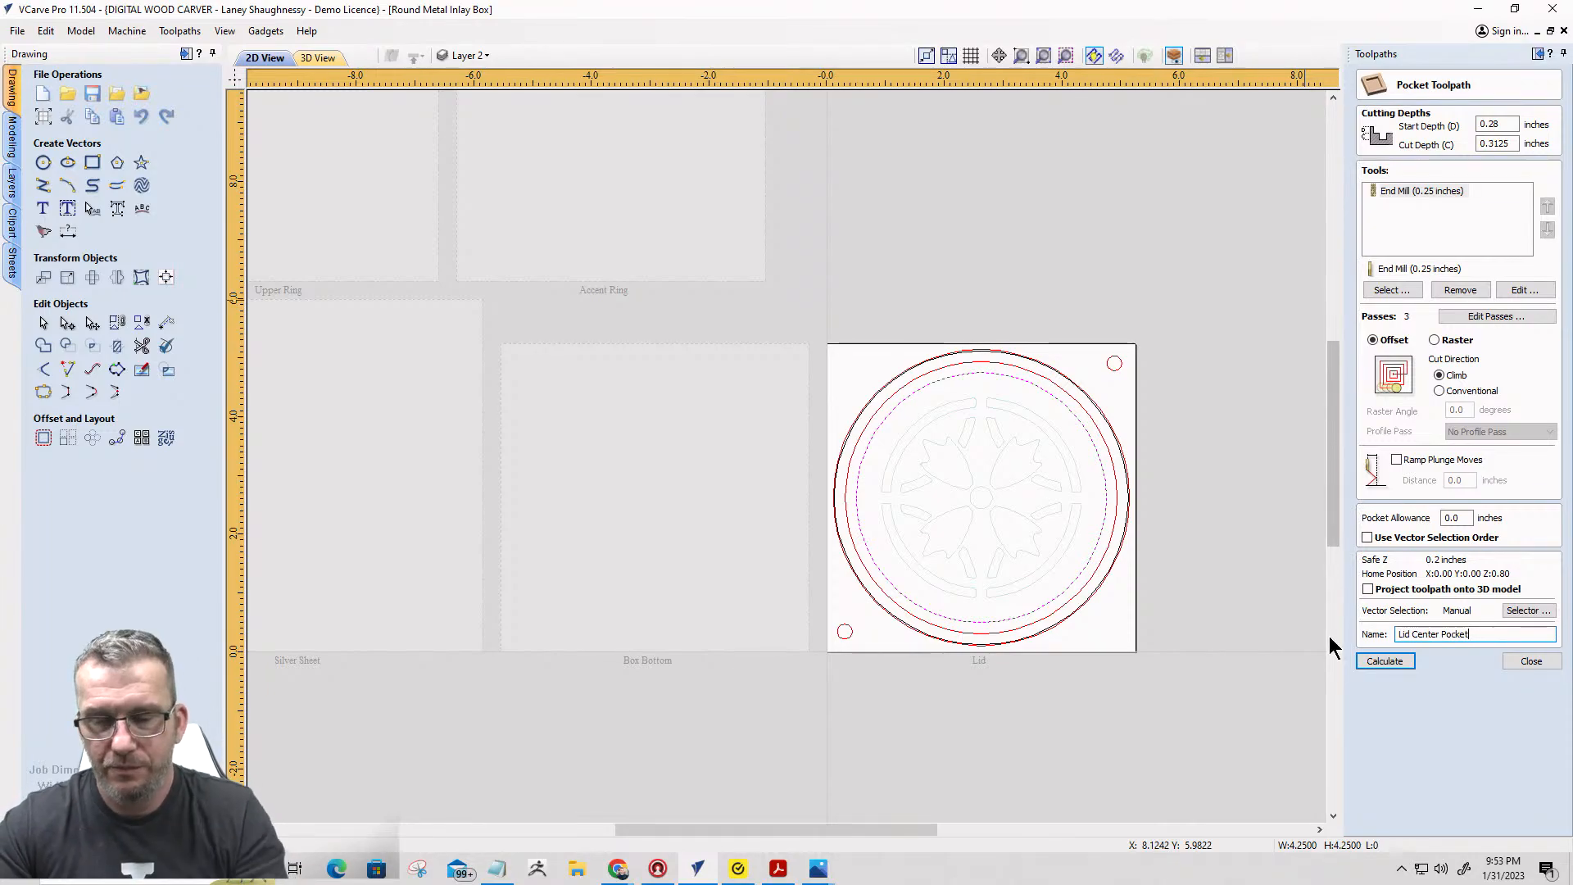
text(_0.025EM)
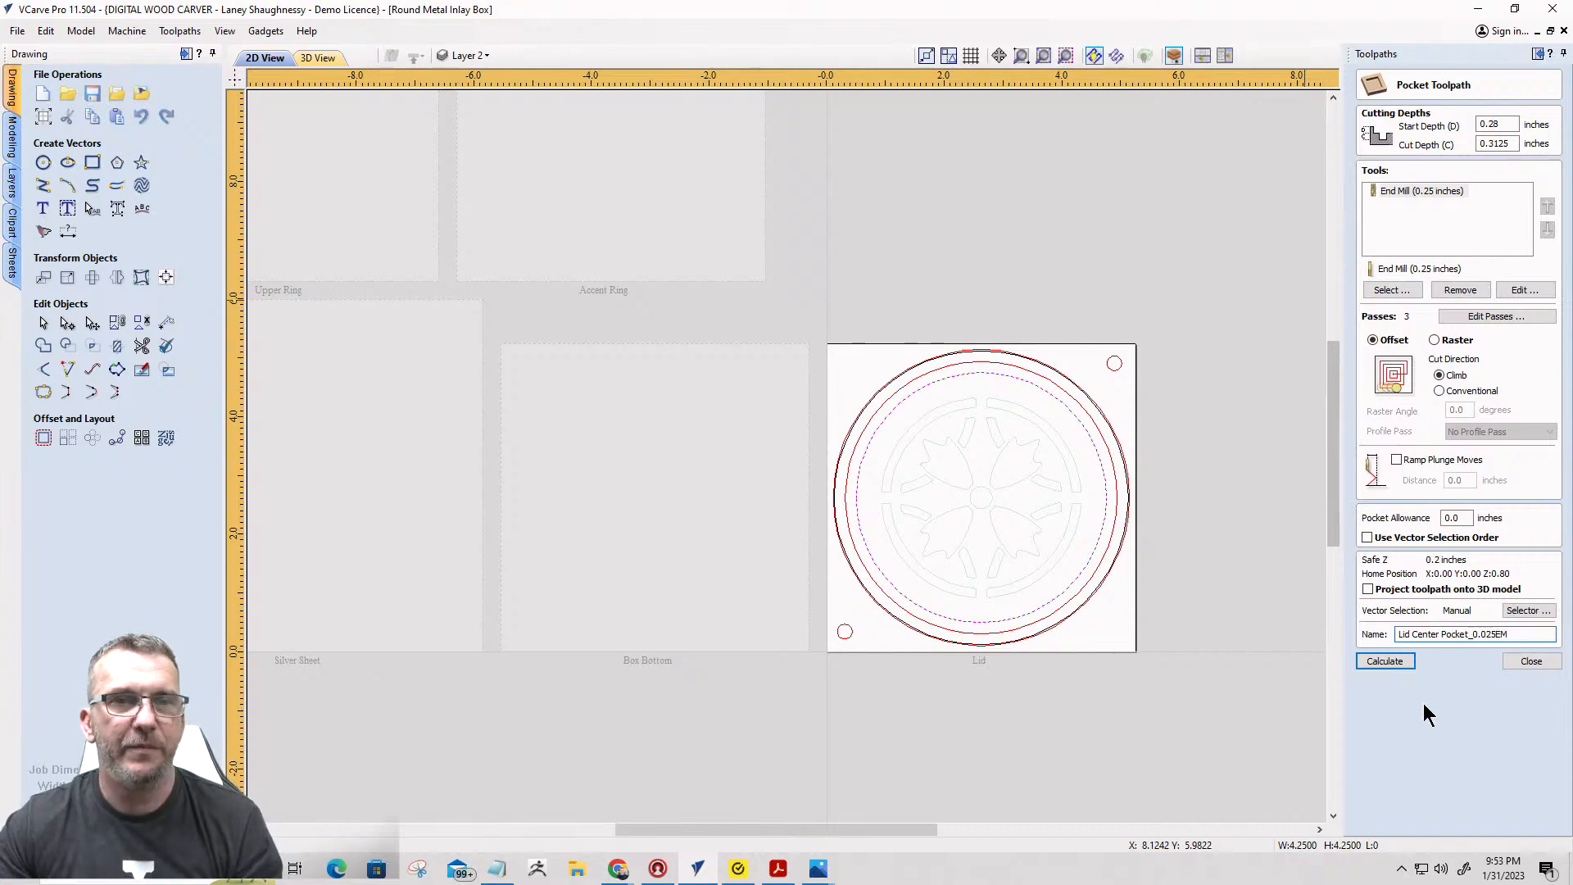
click(1484, 633)
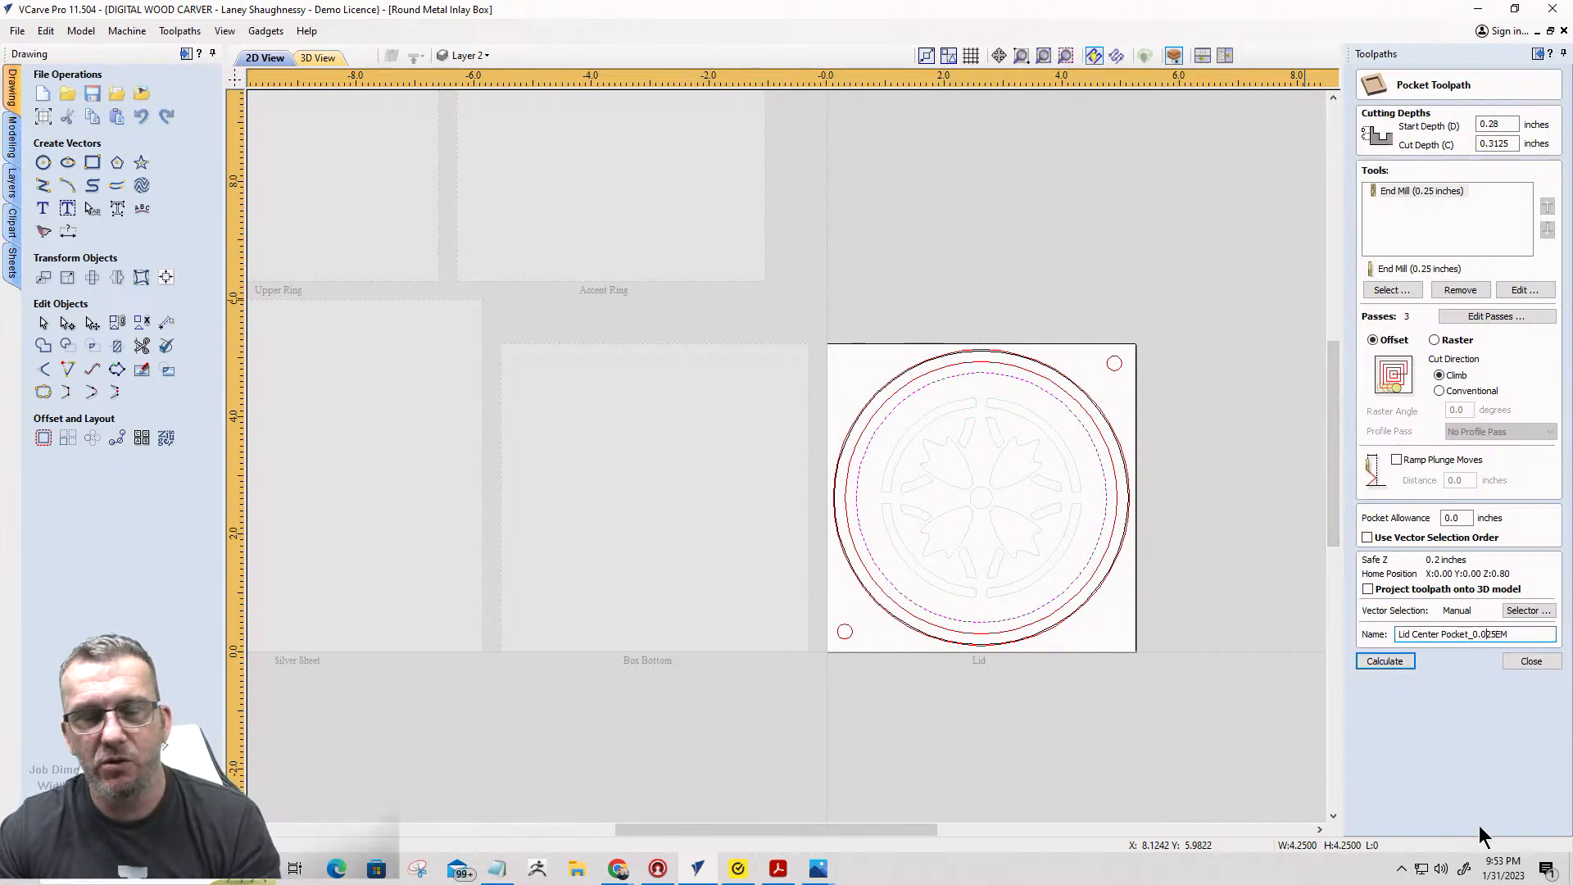
key(BackSpace)
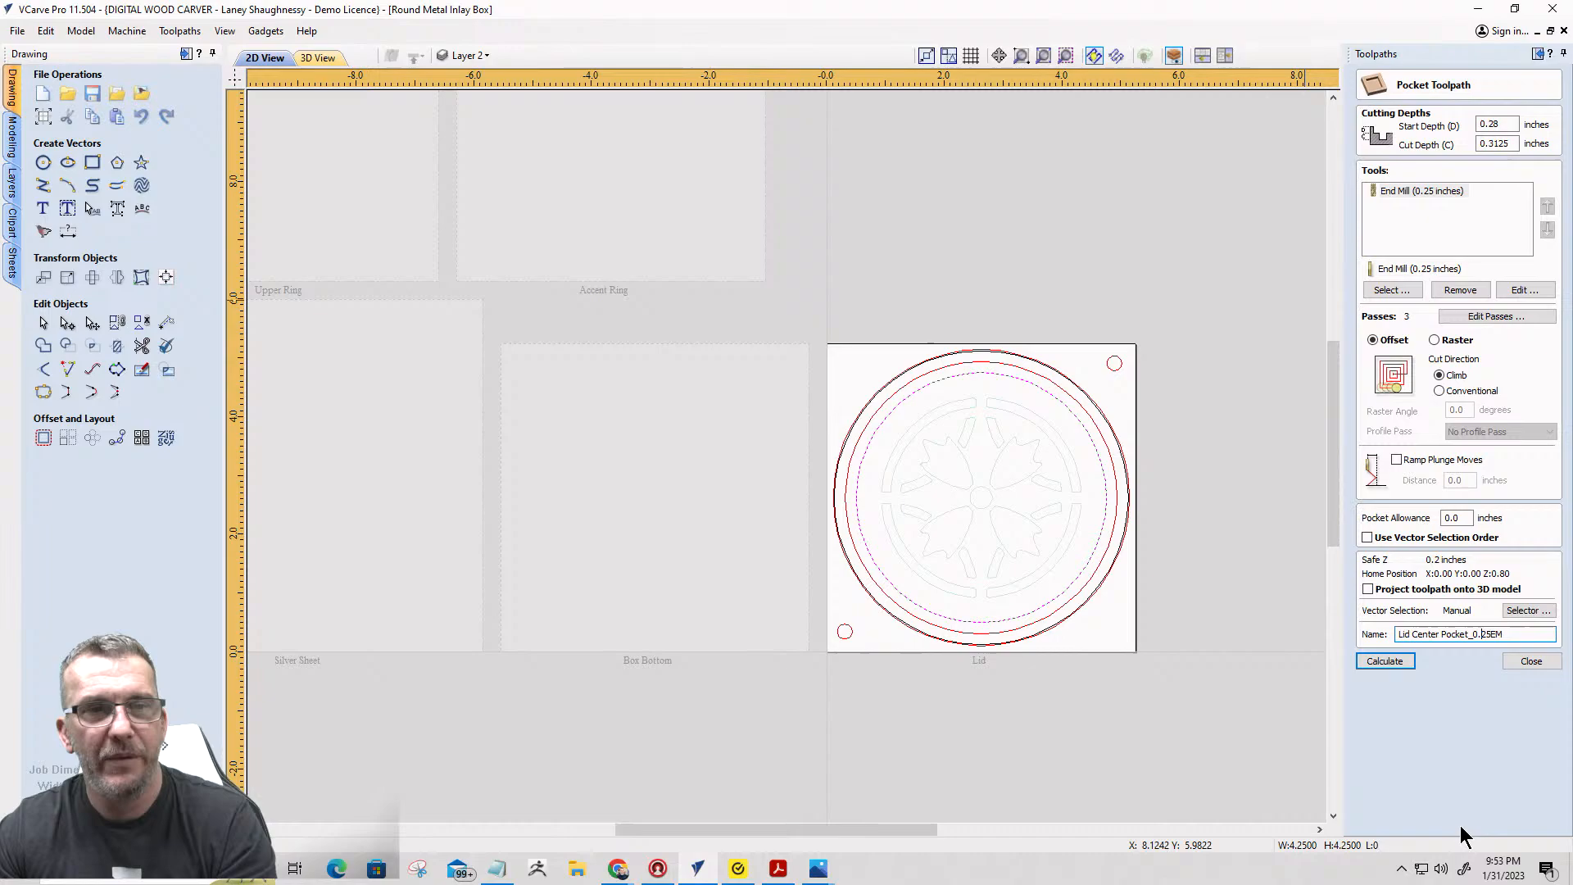
Calculate the center pocket toolpath and preview the visible toolpaths on the 3D lid.
click(1380, 661)
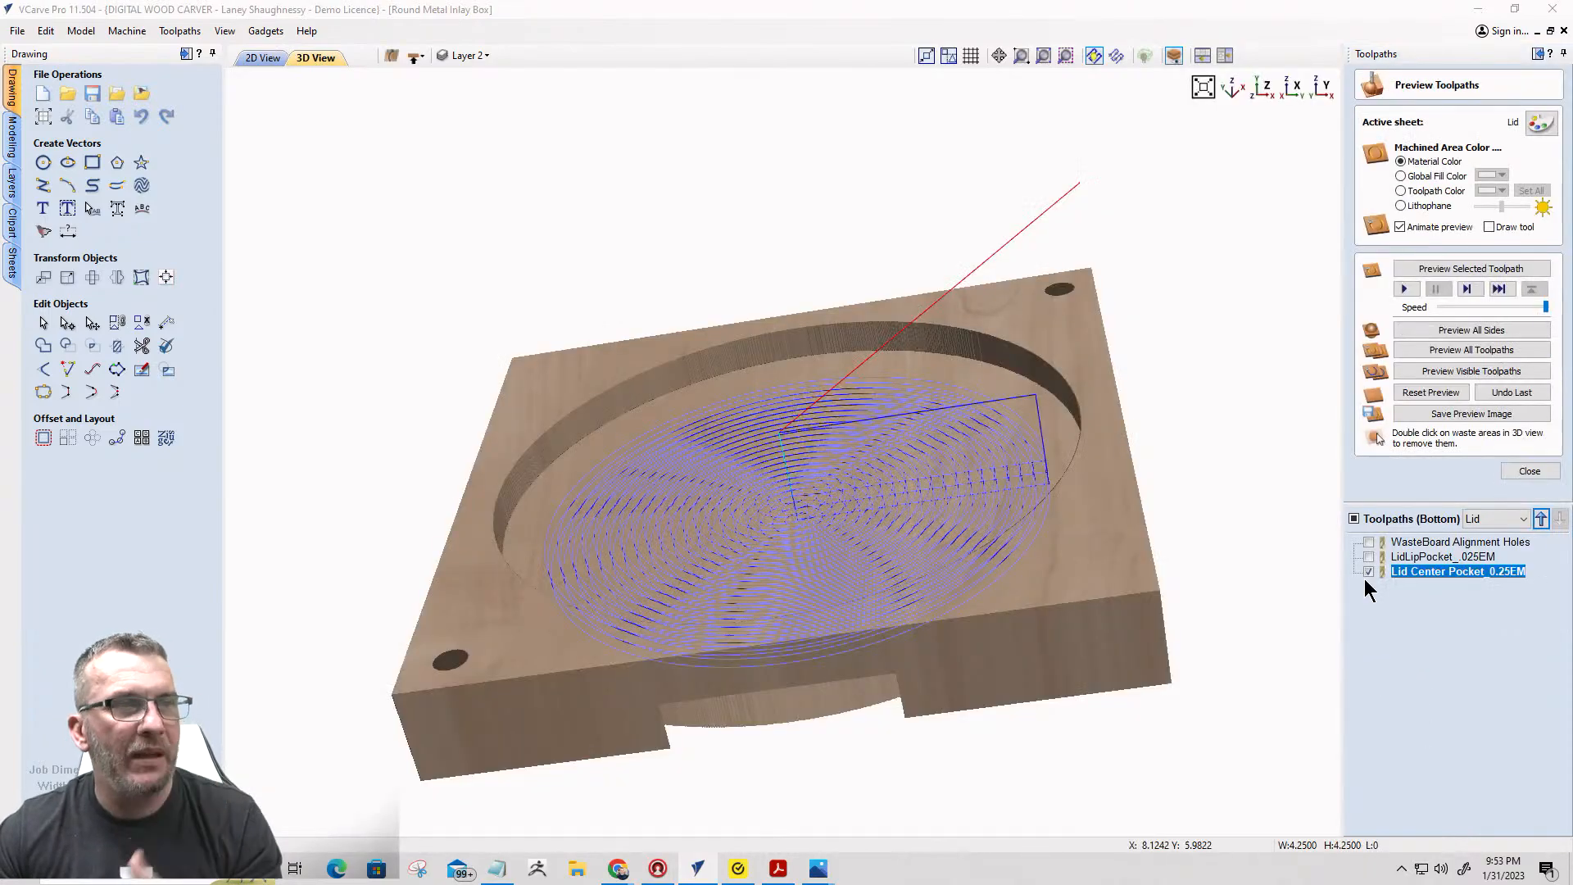
click(1464, 373)
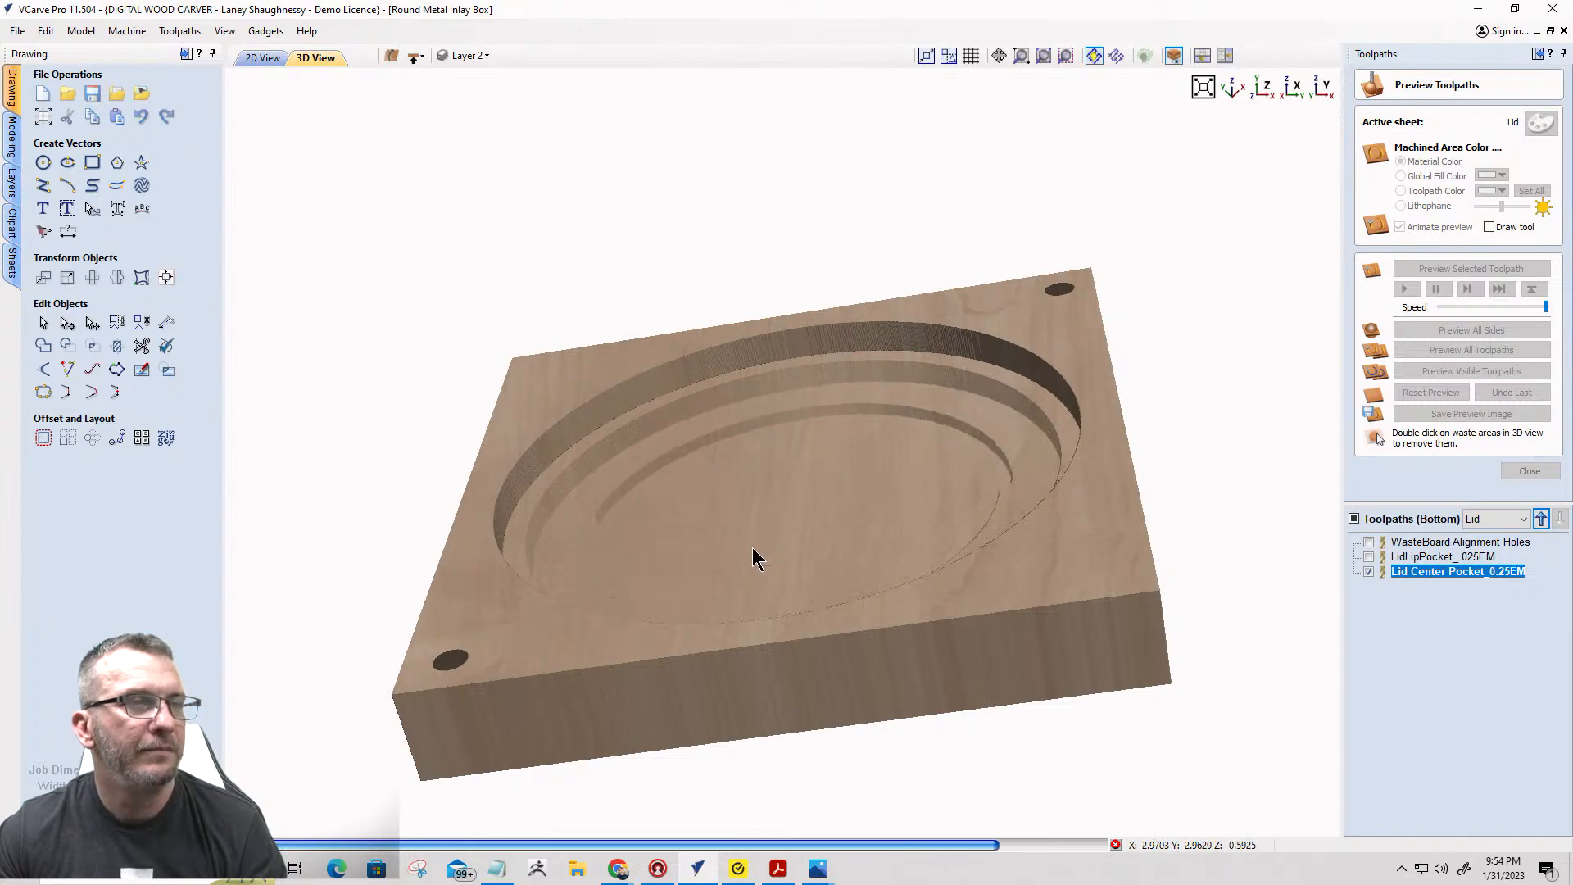
drag(719, 519, 566, 466)
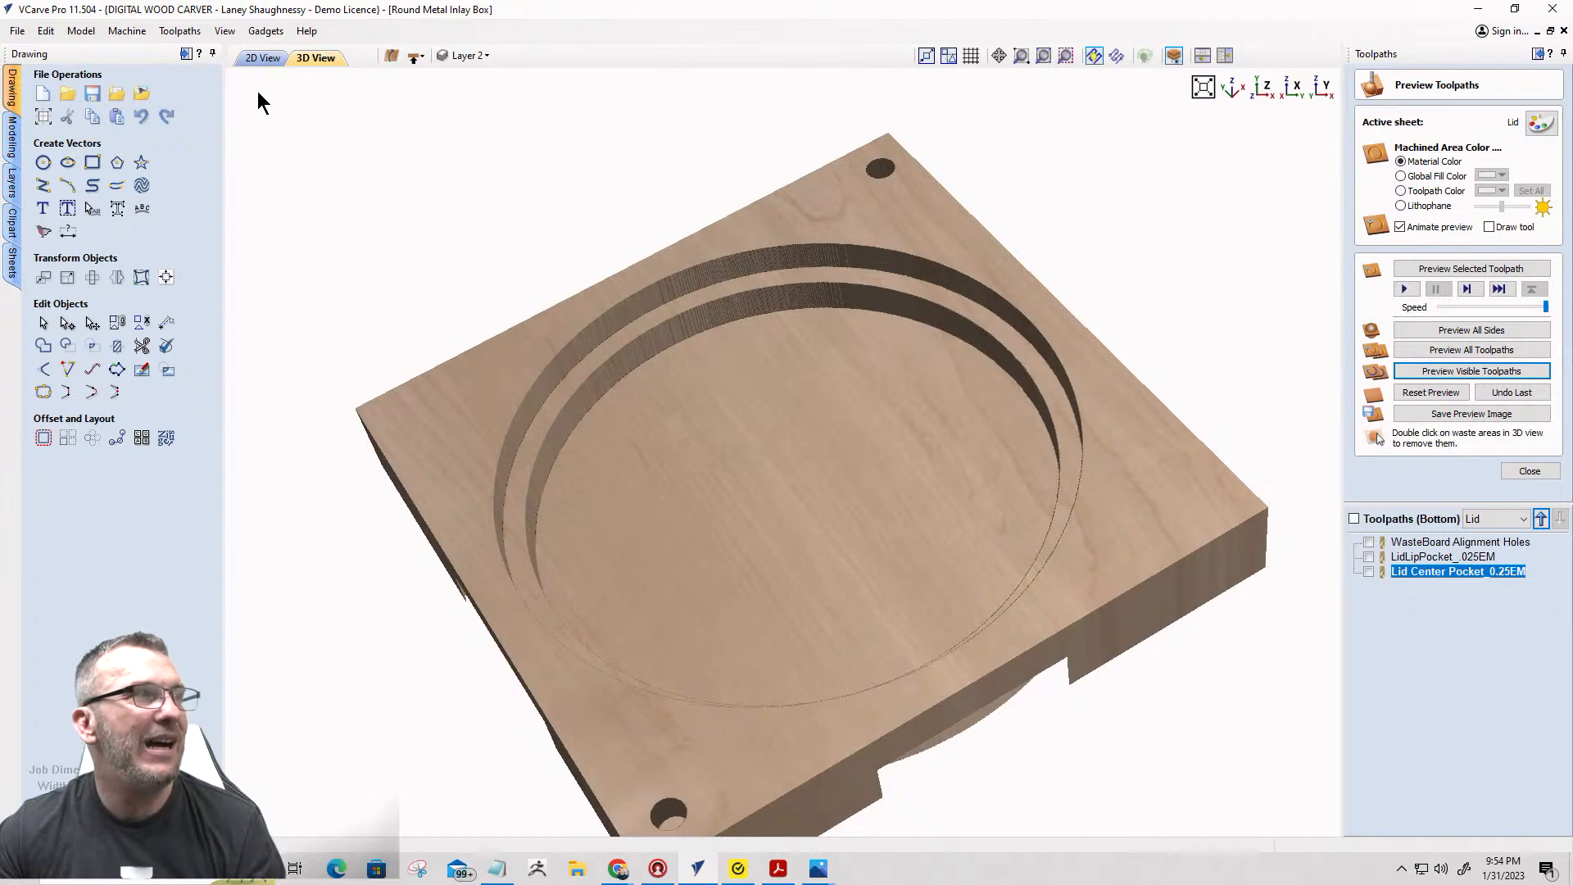
Start an outside 2D profile toolpath on the lid's 5-inch outer circle with a 0.375-inch cut depth and the 0.25-inch end mill.
click(261, 59)
scroll(995, 420, up, 6)
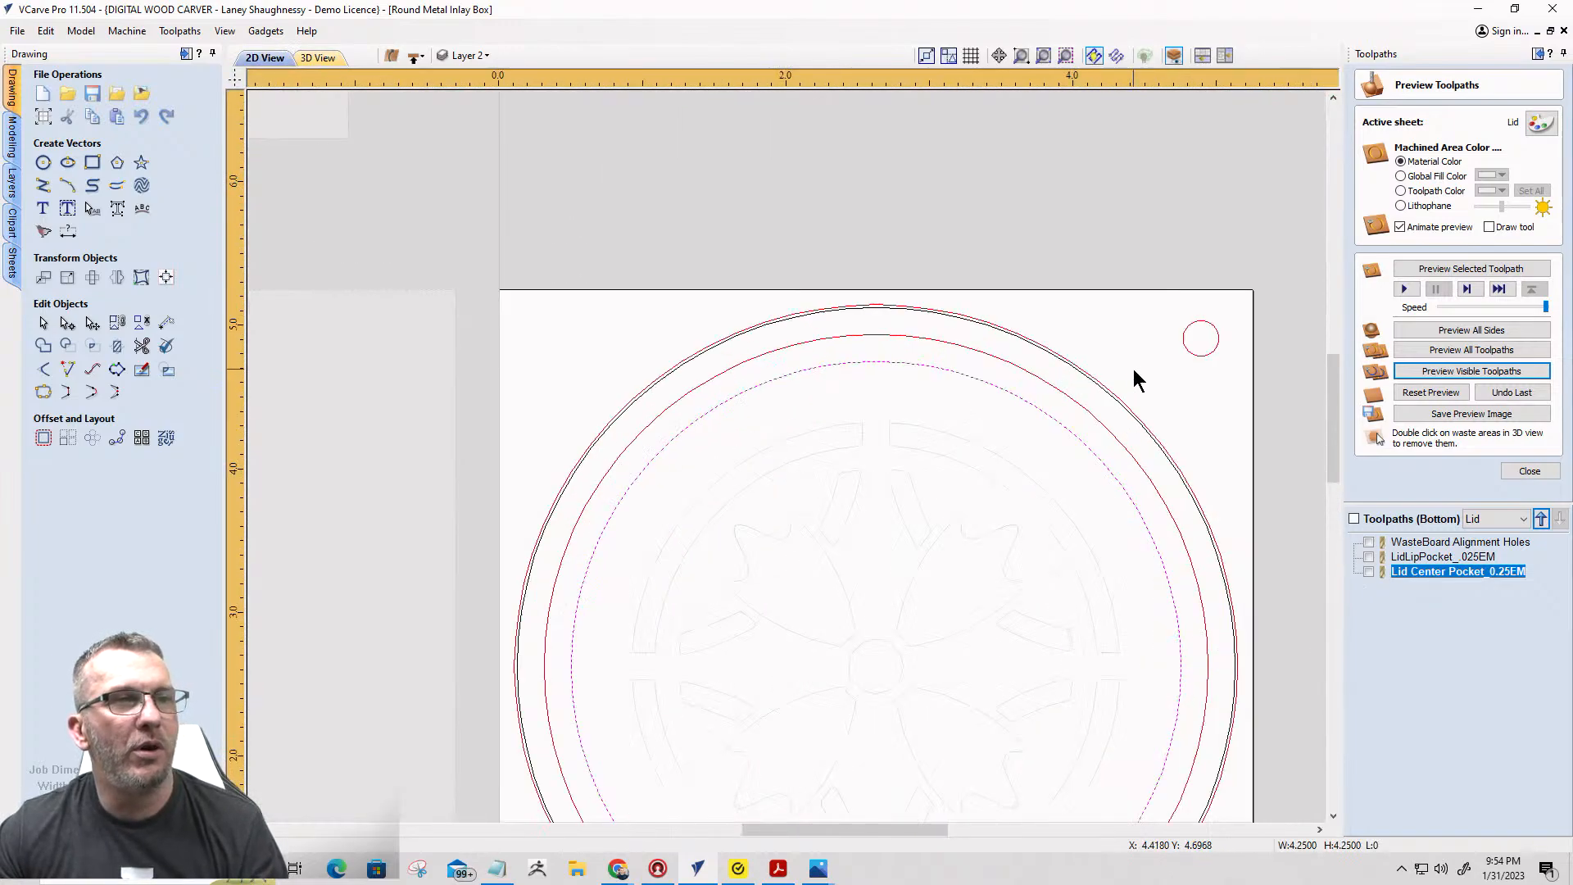
scroll(1081, 475, down, 3)
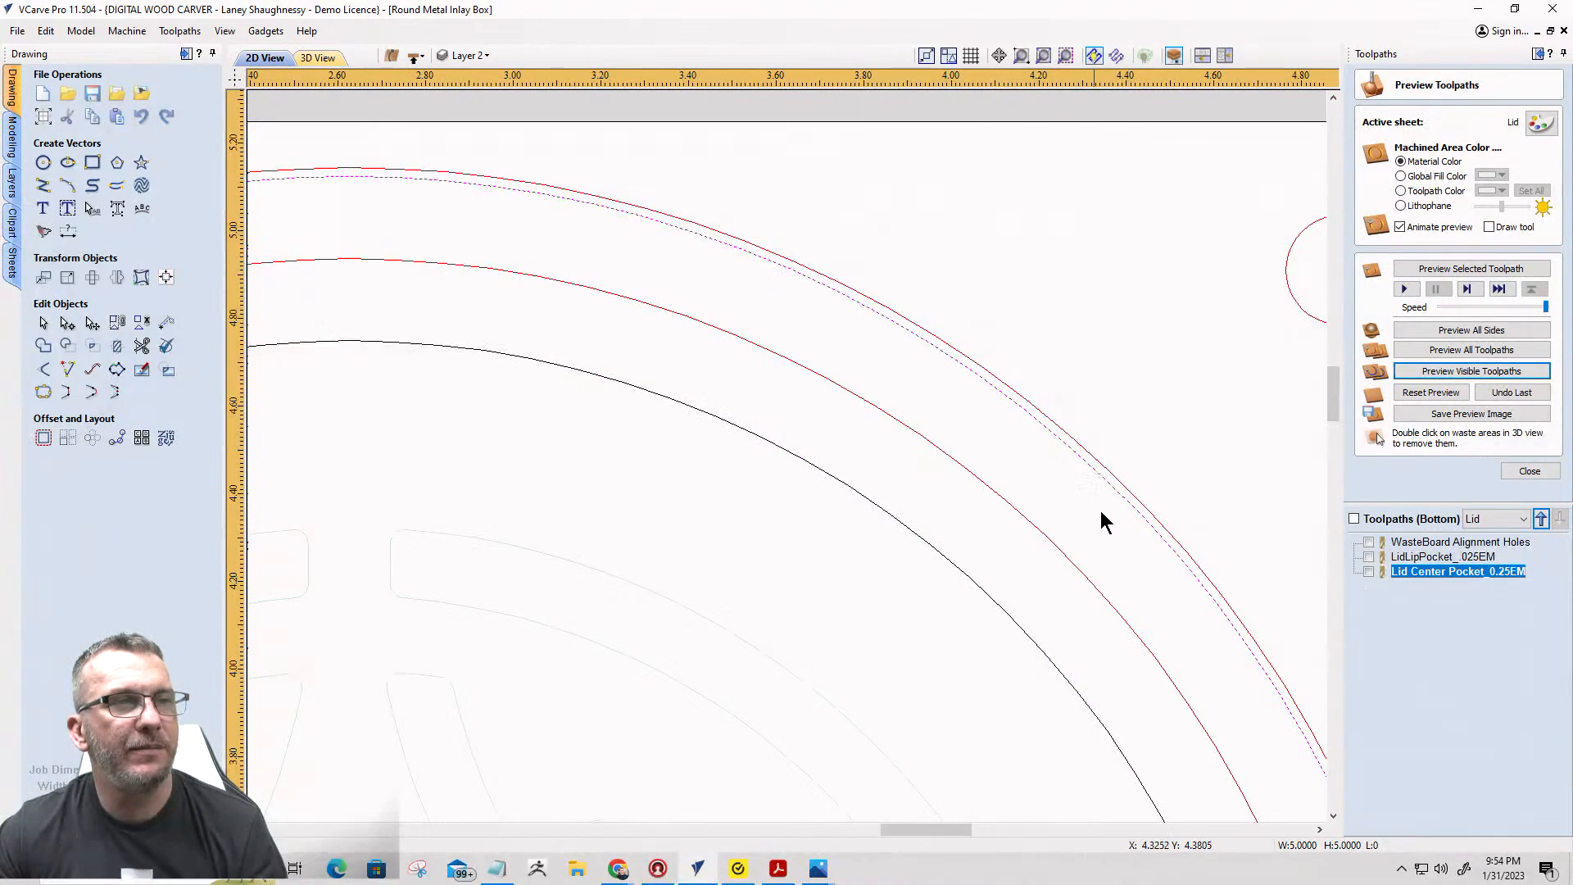
click(1526, 472)
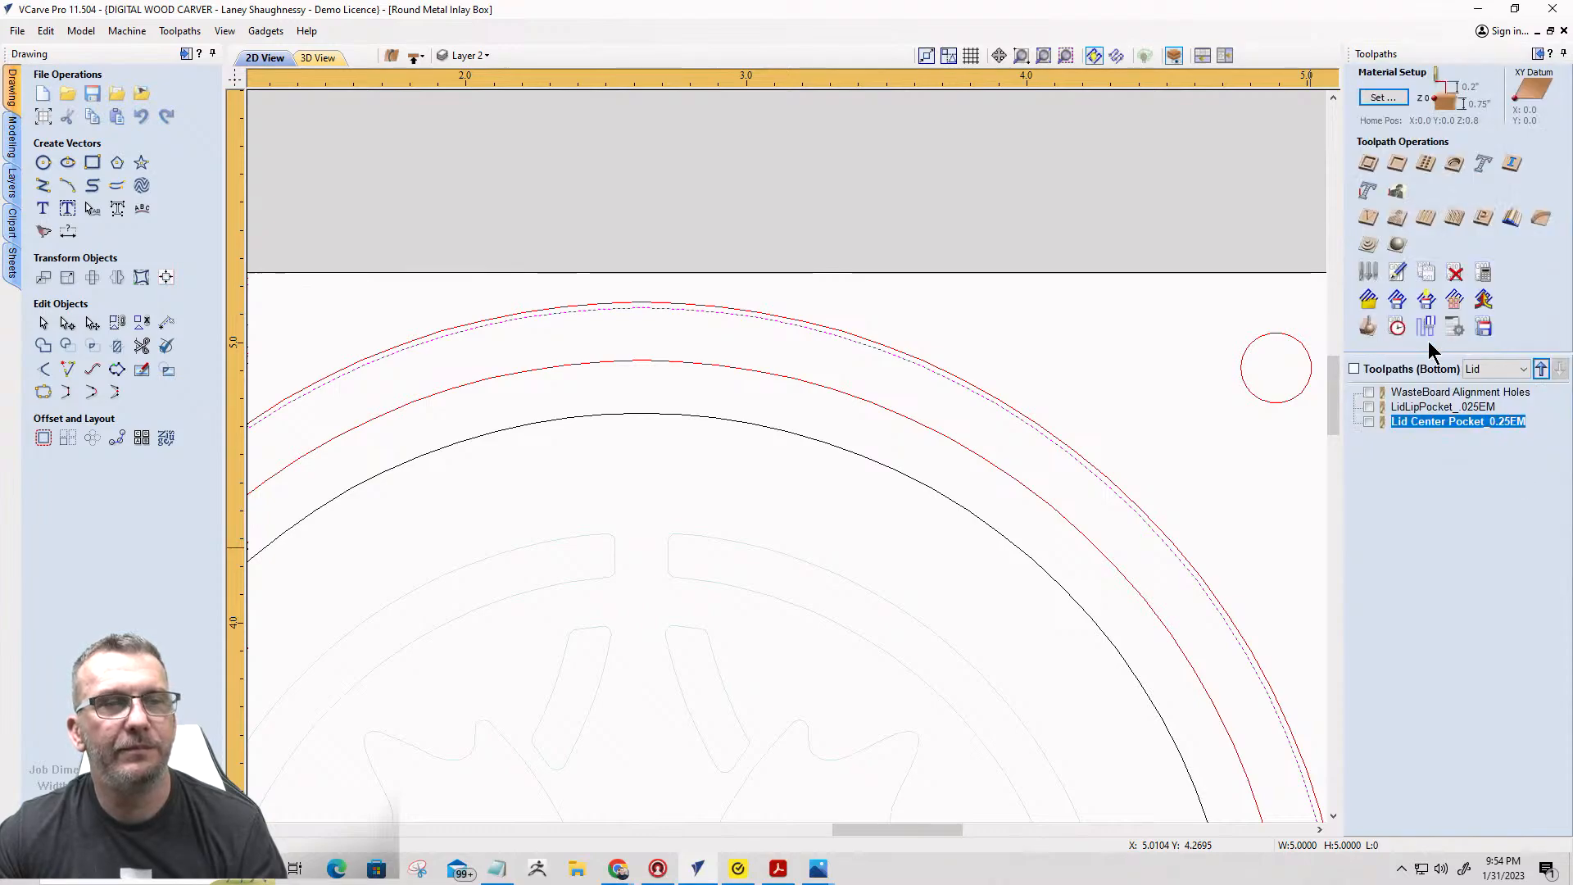
click(1365, 166)
key(Tab)
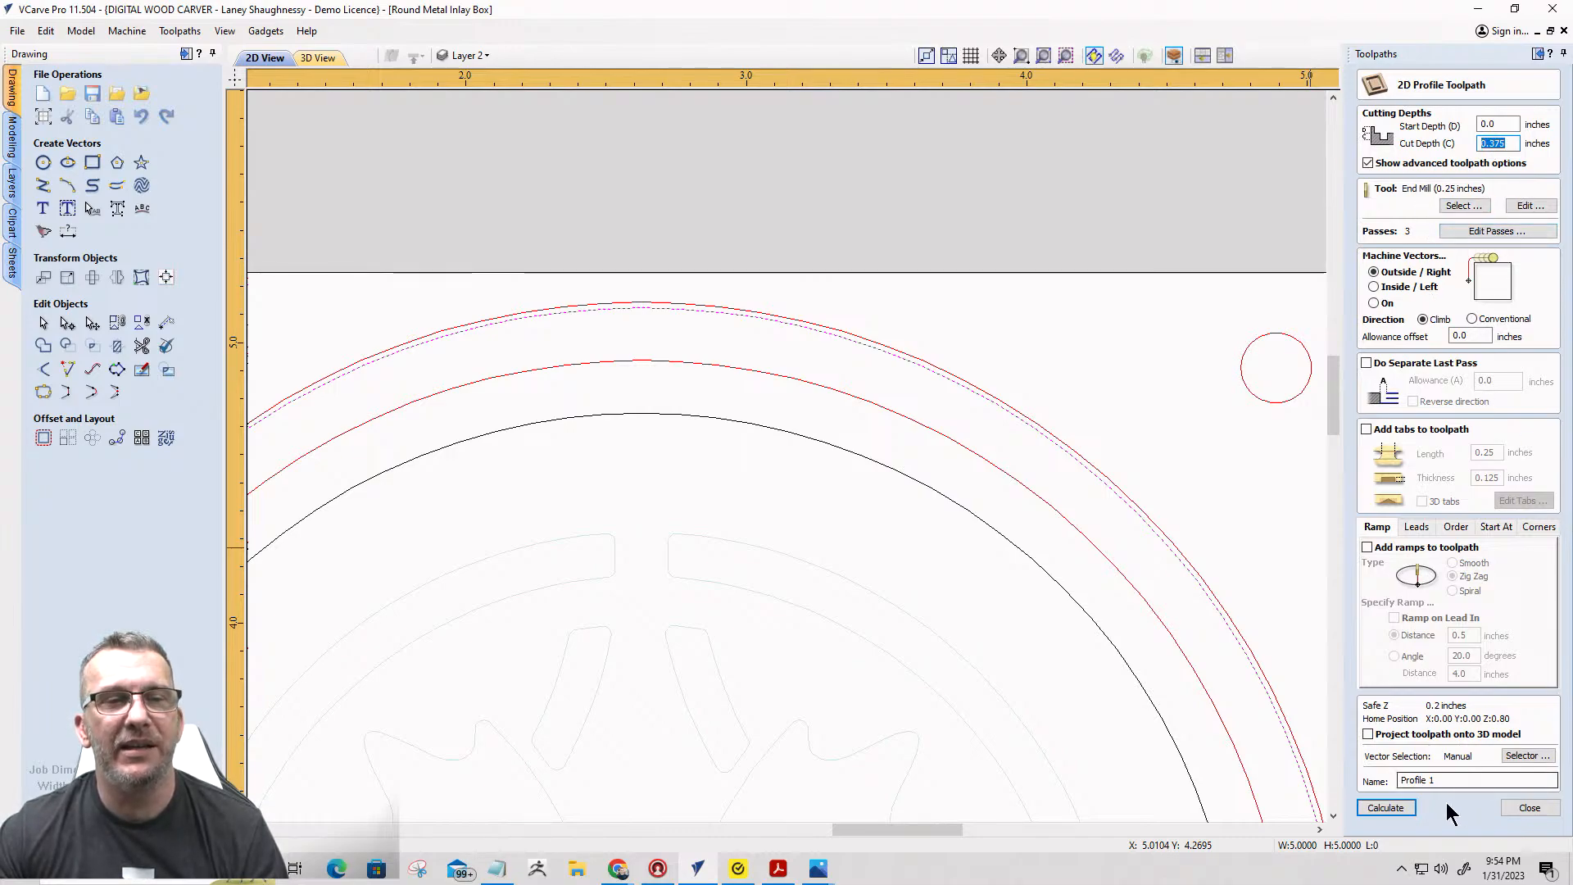
scroll(1302, 501, down, 2)
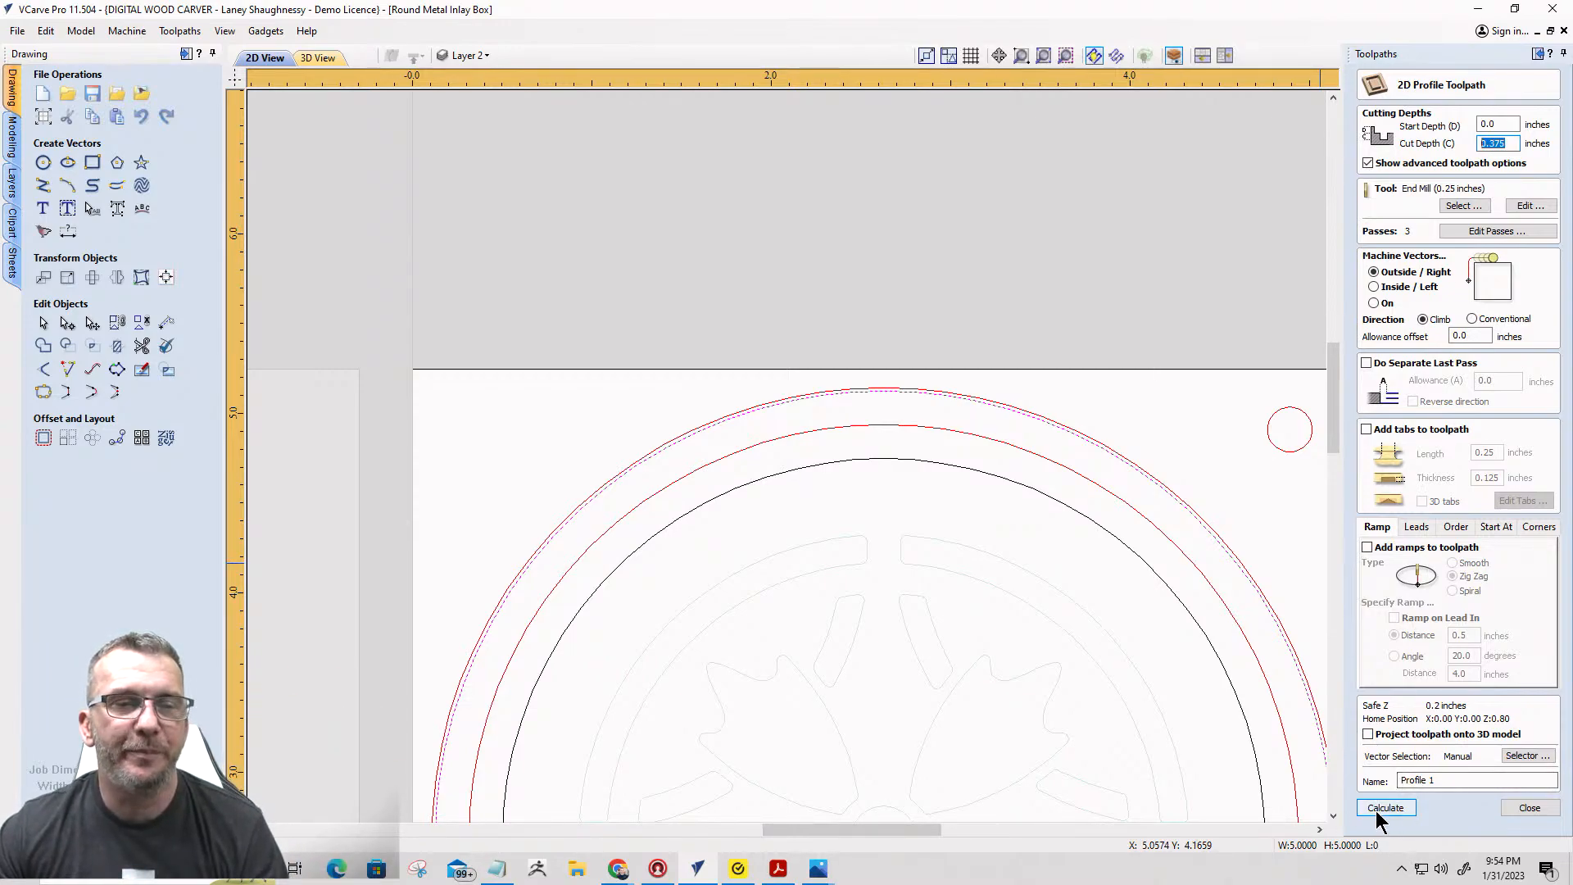
scroll(1328, 783, up, 1)
scroll(1187, 560, down, 3)
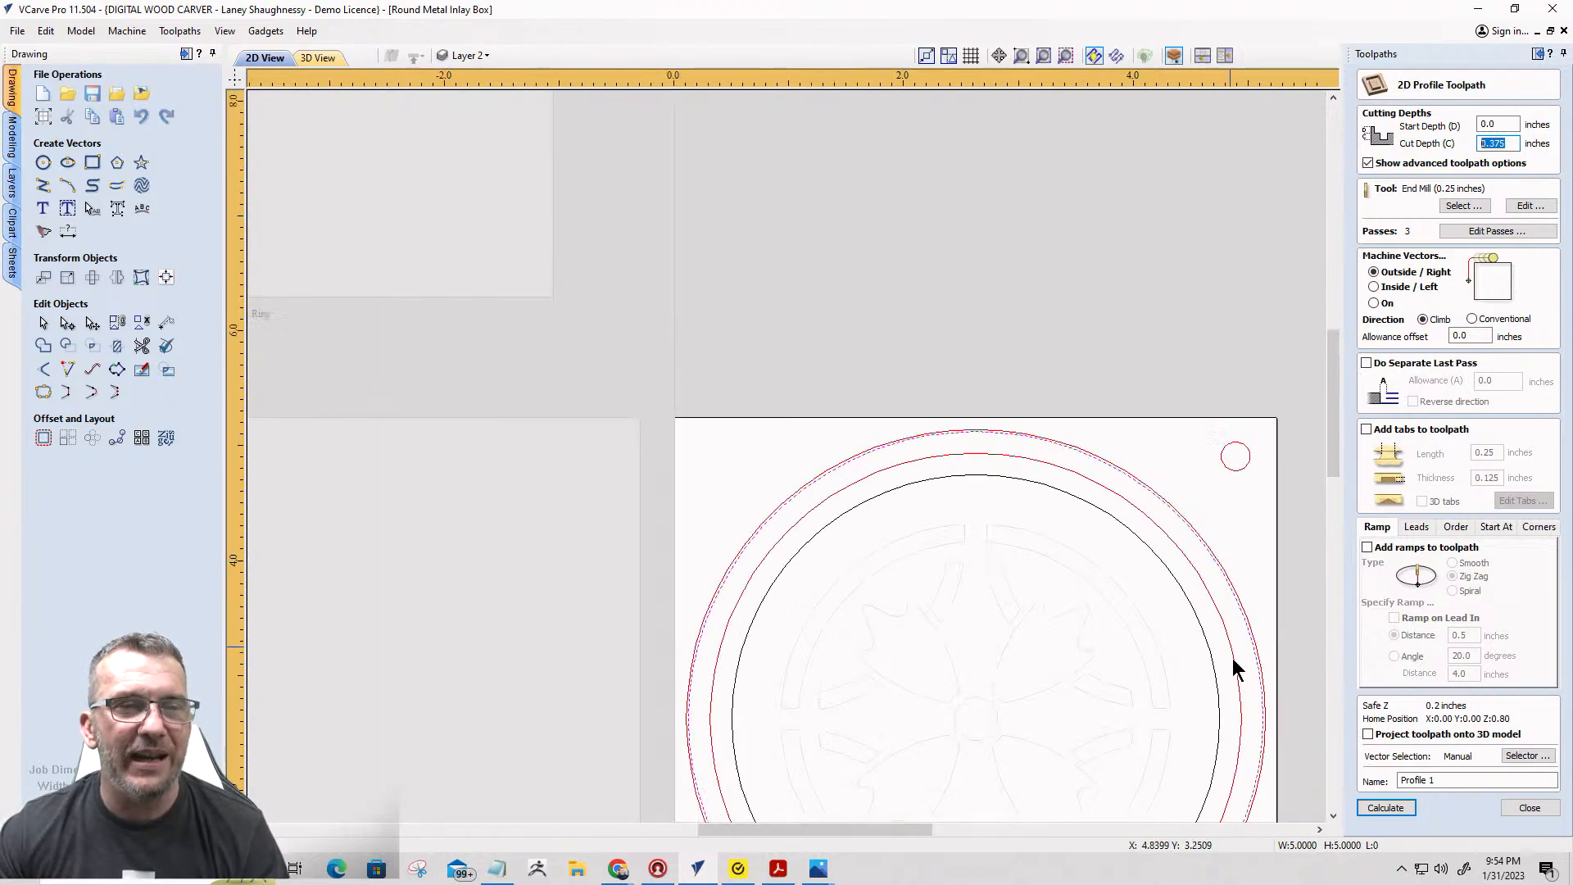
scroll(1240, 696, up, 3)
scroll(1272, 516, down, 1)
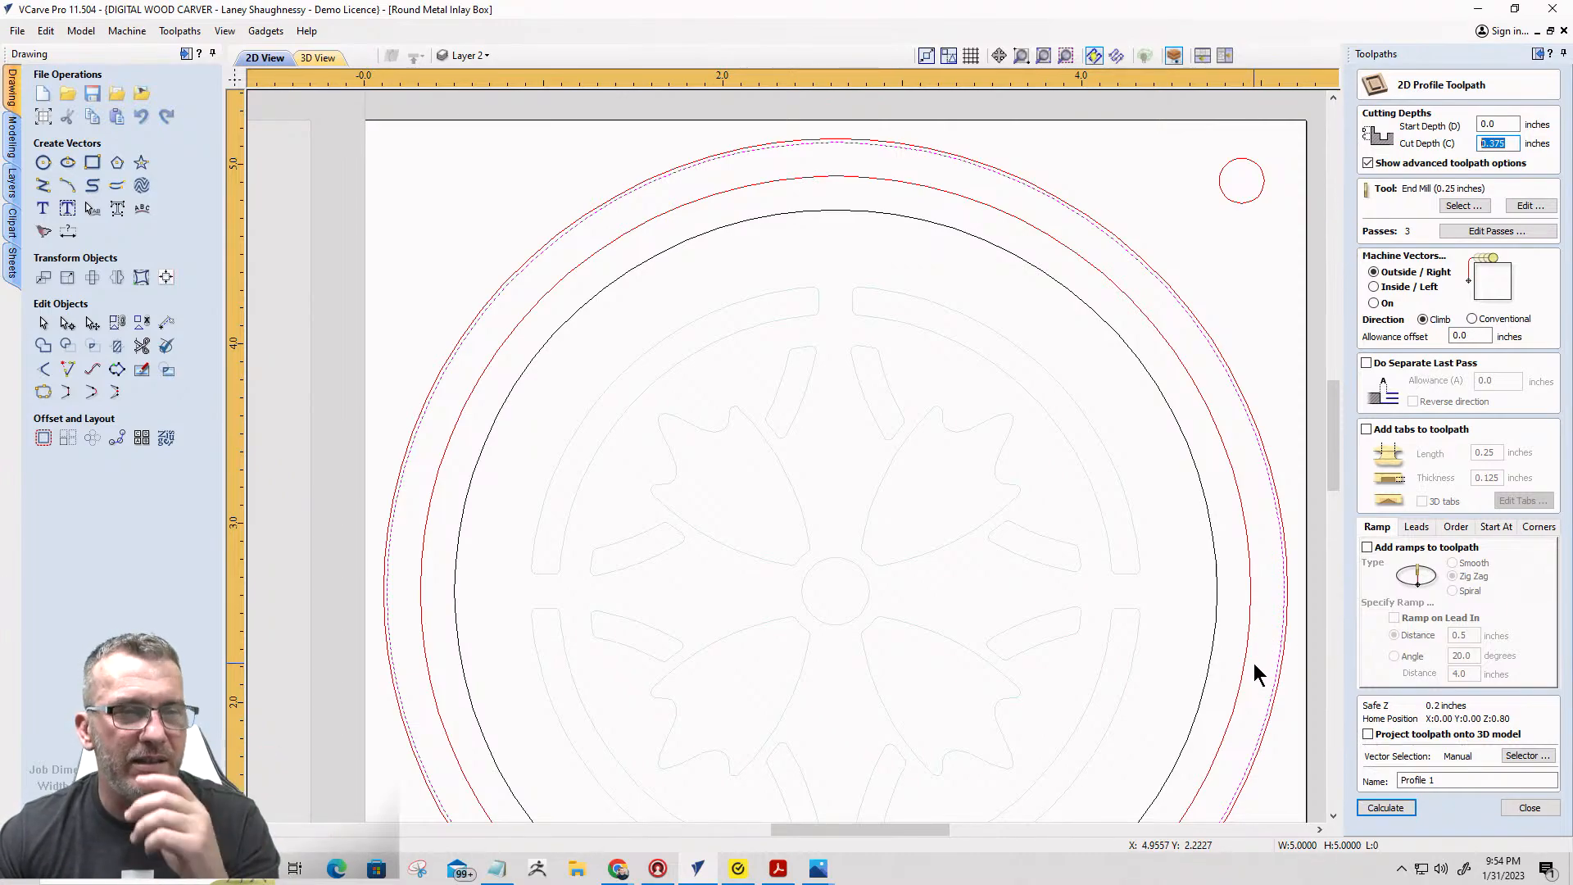
Name the profile toolpath LidOutsideProfileCut_0.25EM and calculate it.
click(1386, 809)
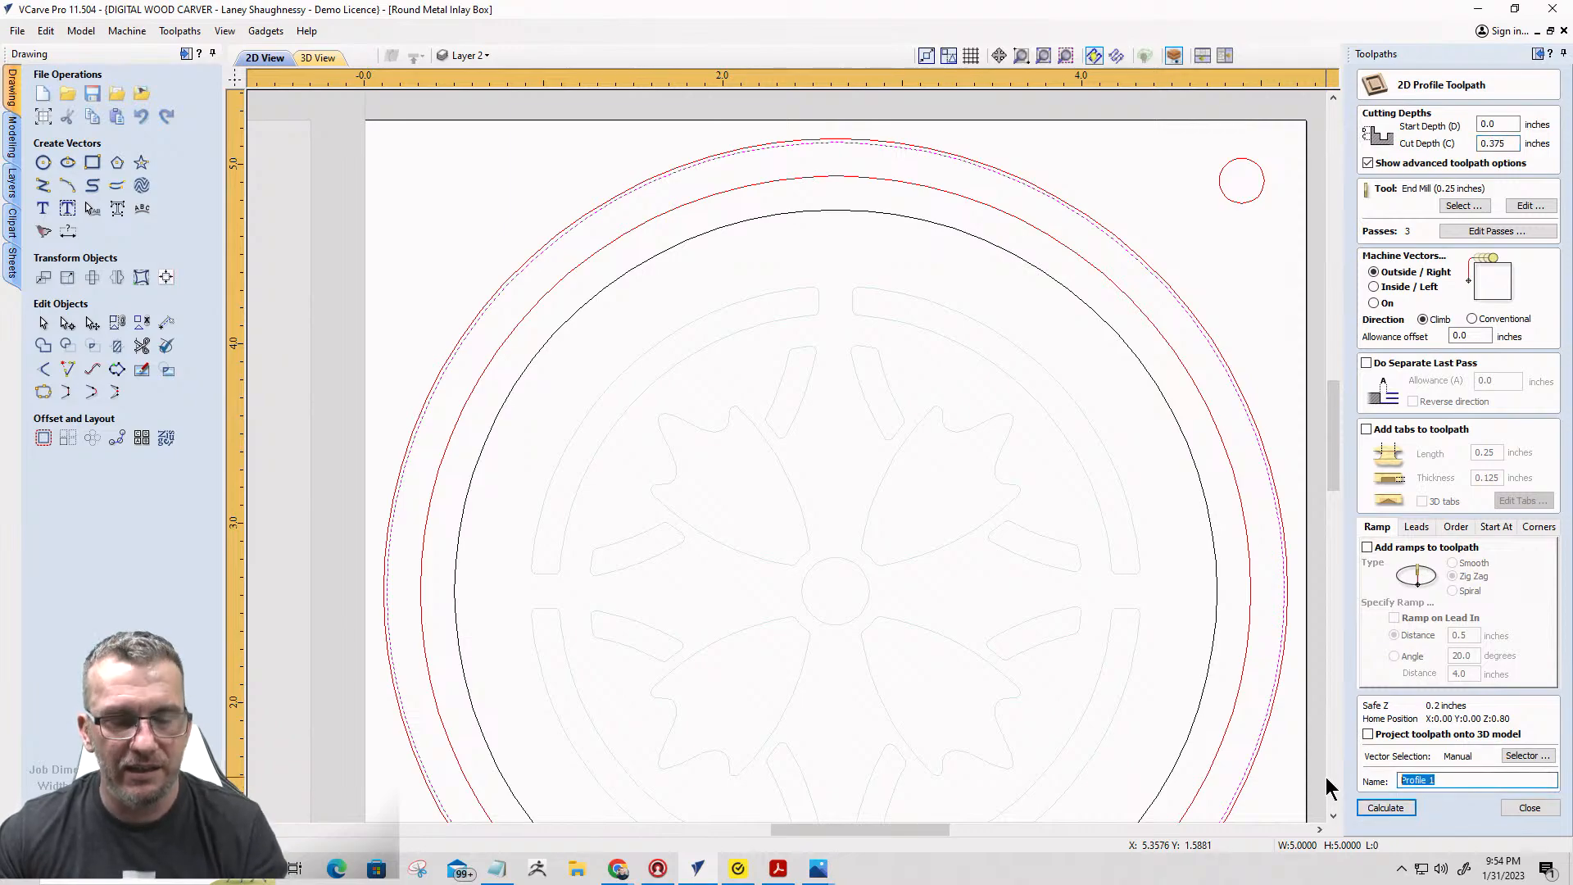
text(LidOutside)
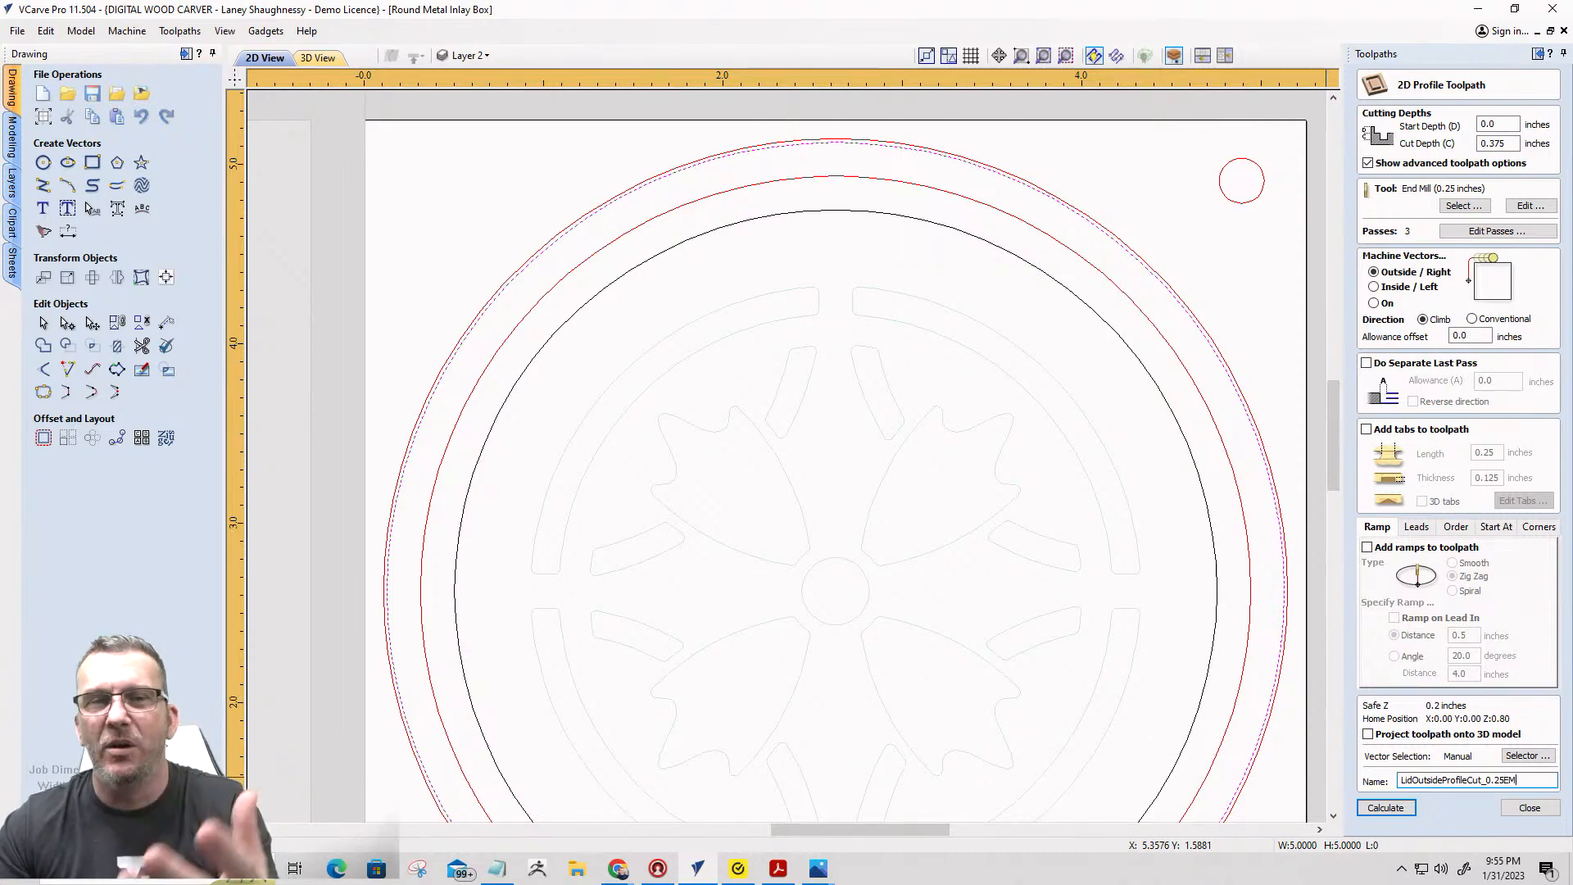
click(1387, 807)
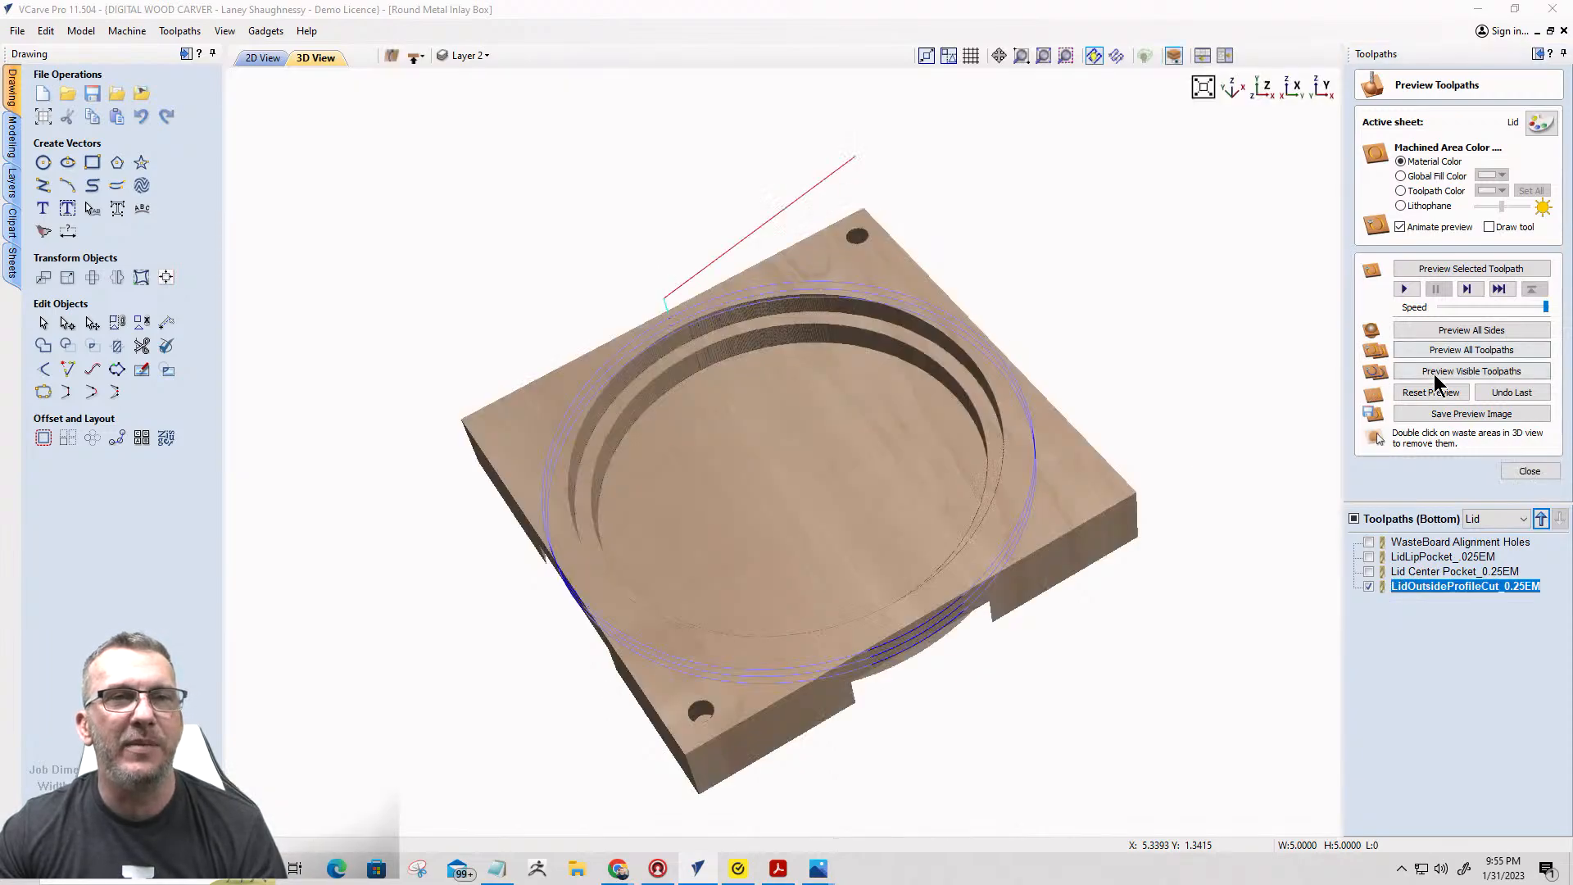
Preview the visible outside profile cut and remove the four waste corners around the lid.
click(1439, 377)
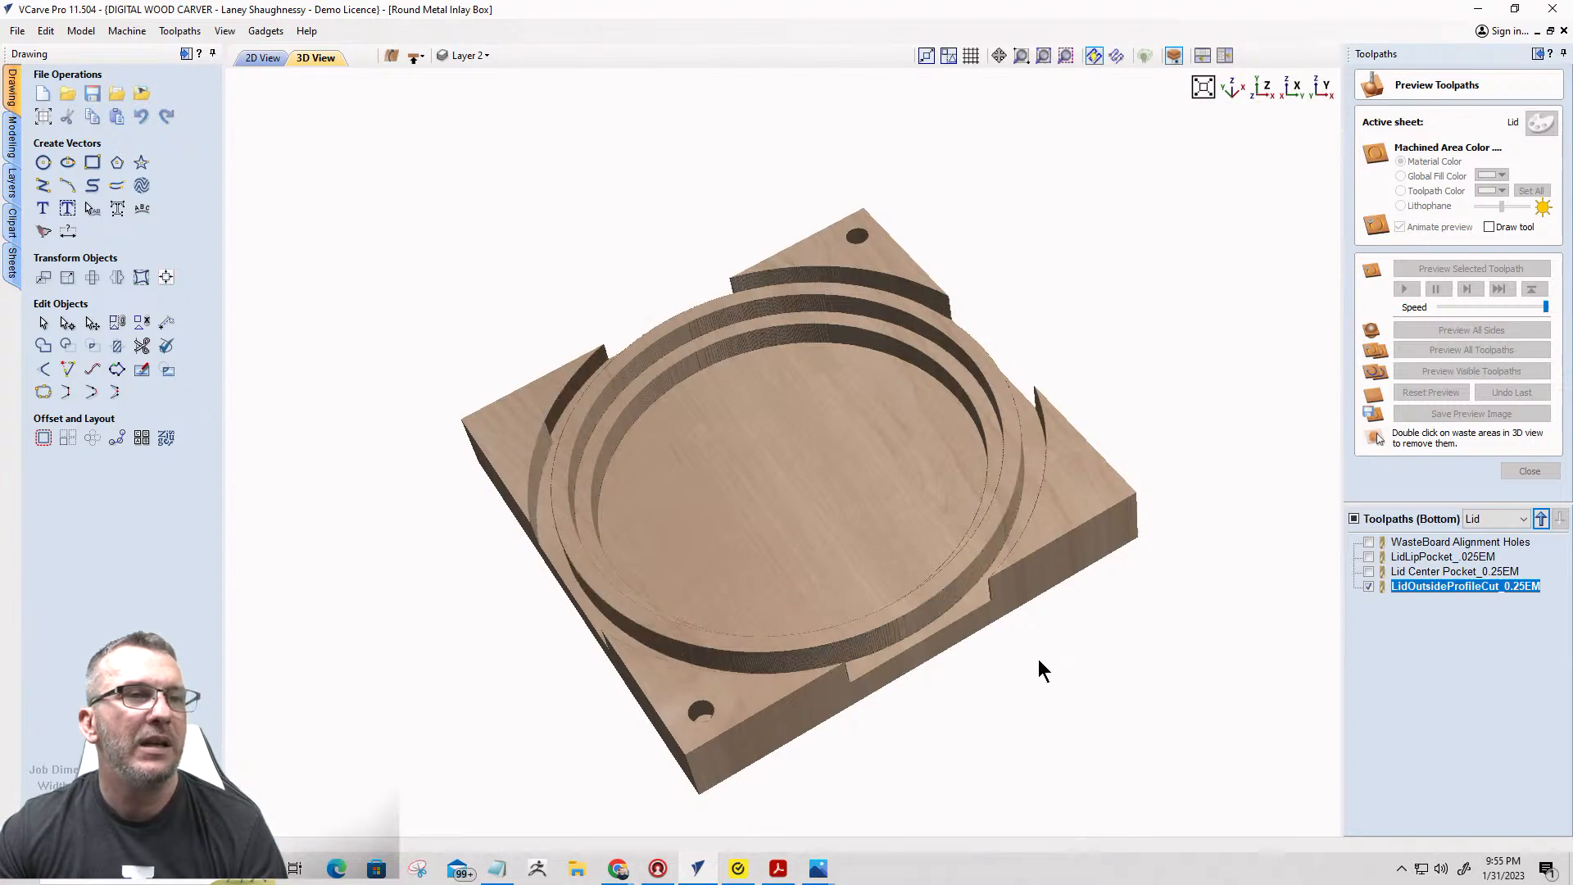
double_click(1068, 521)
double_click(689, 725)
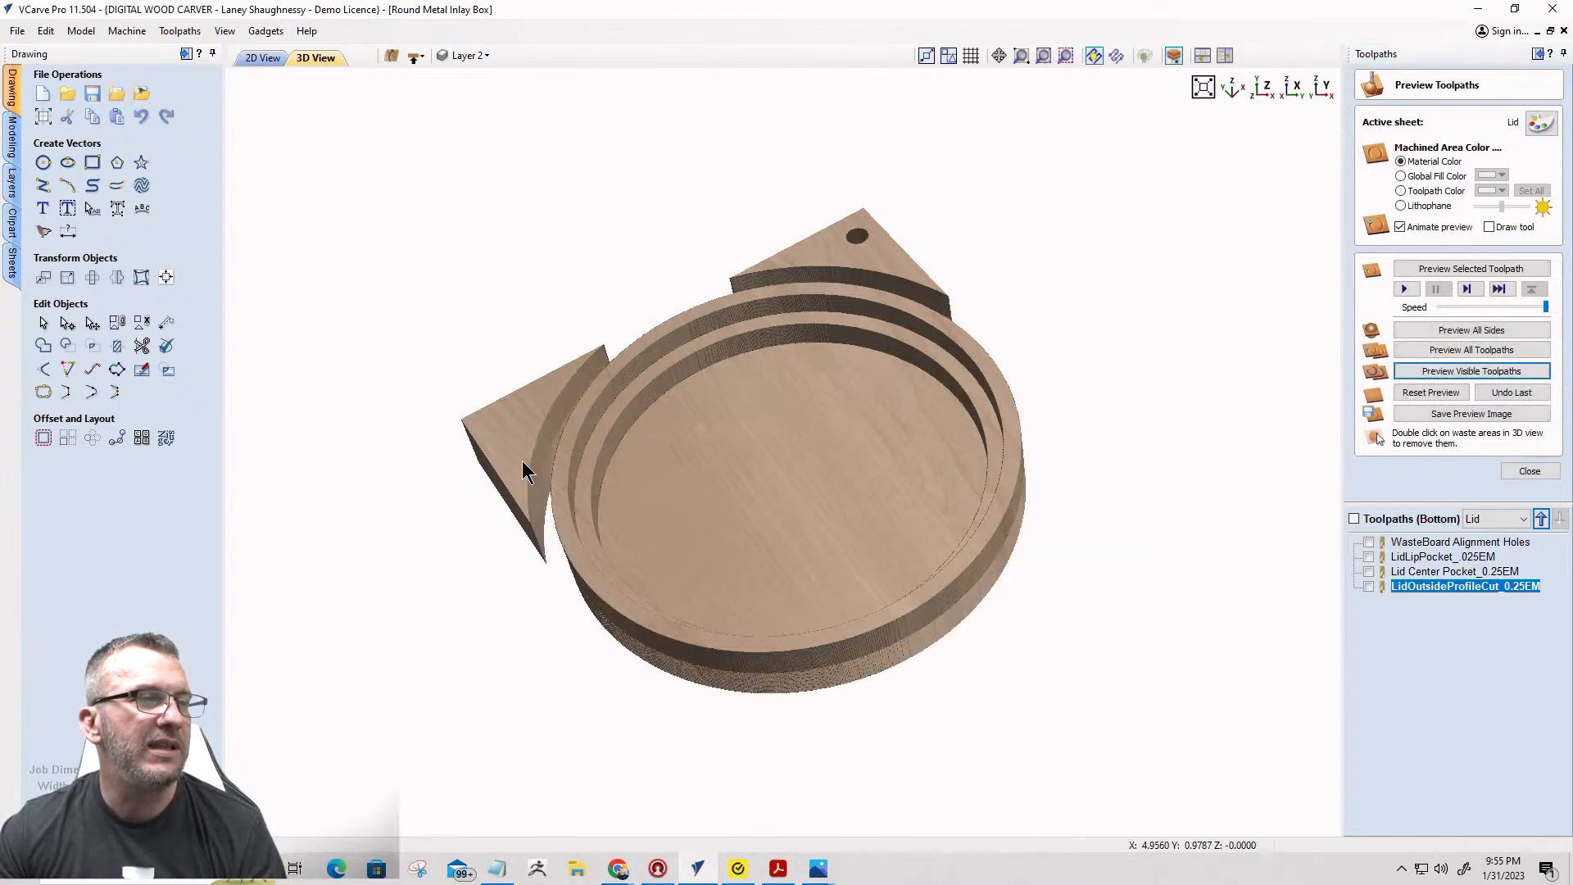
double_click(523, 460)
double_click(852, 237)
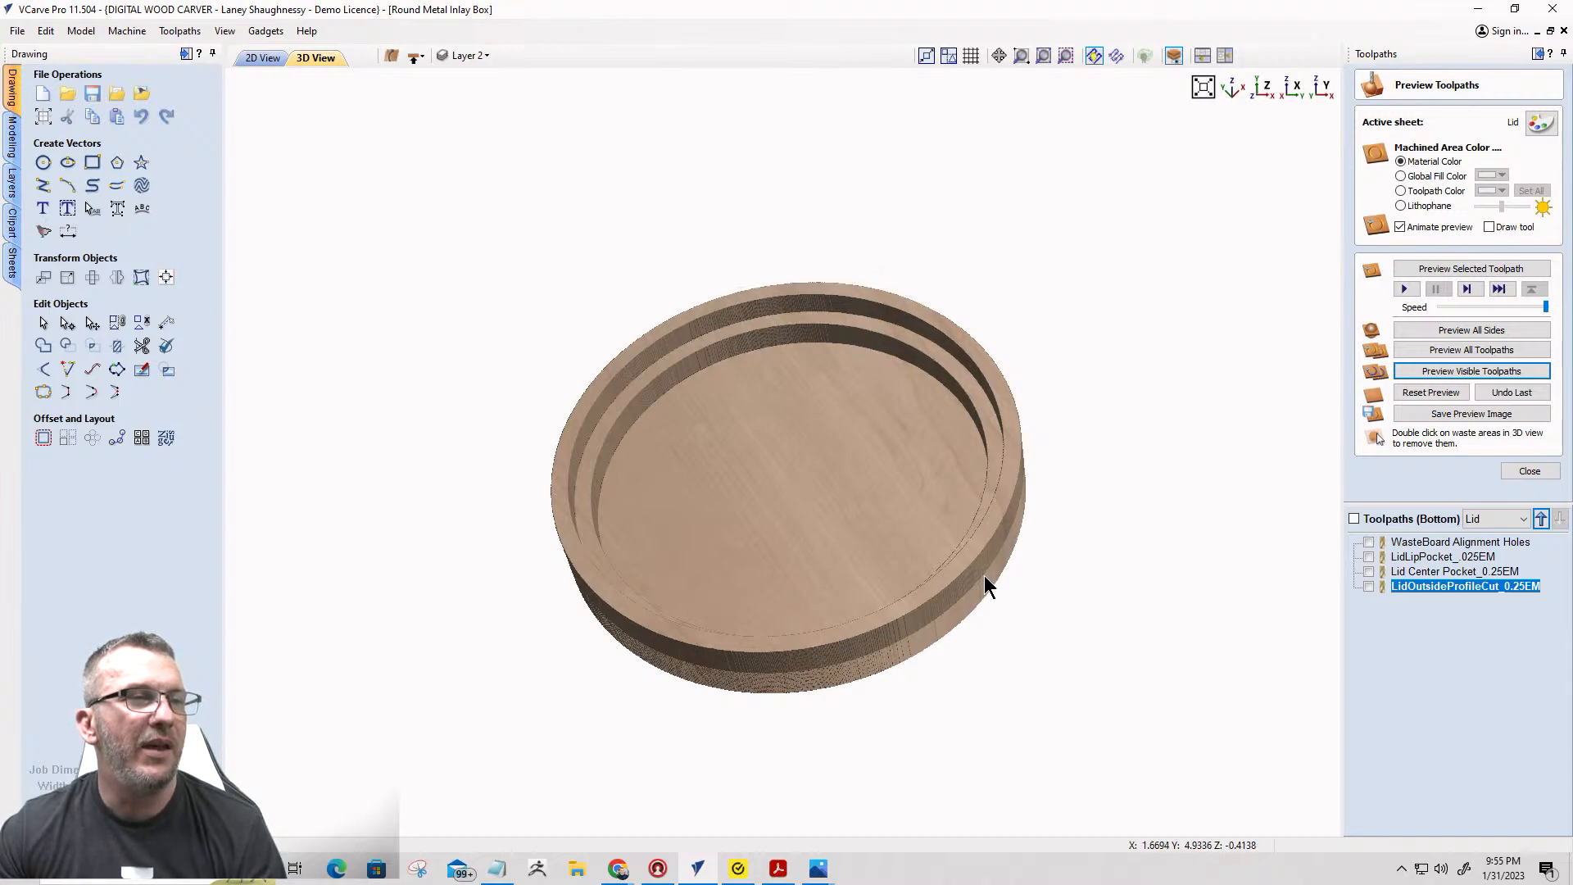
Inspect the cut-out lid in 3D, checking the stepped pockets underneath and the inlay pockets on its top face.
drag(990, 579, 881, 479)
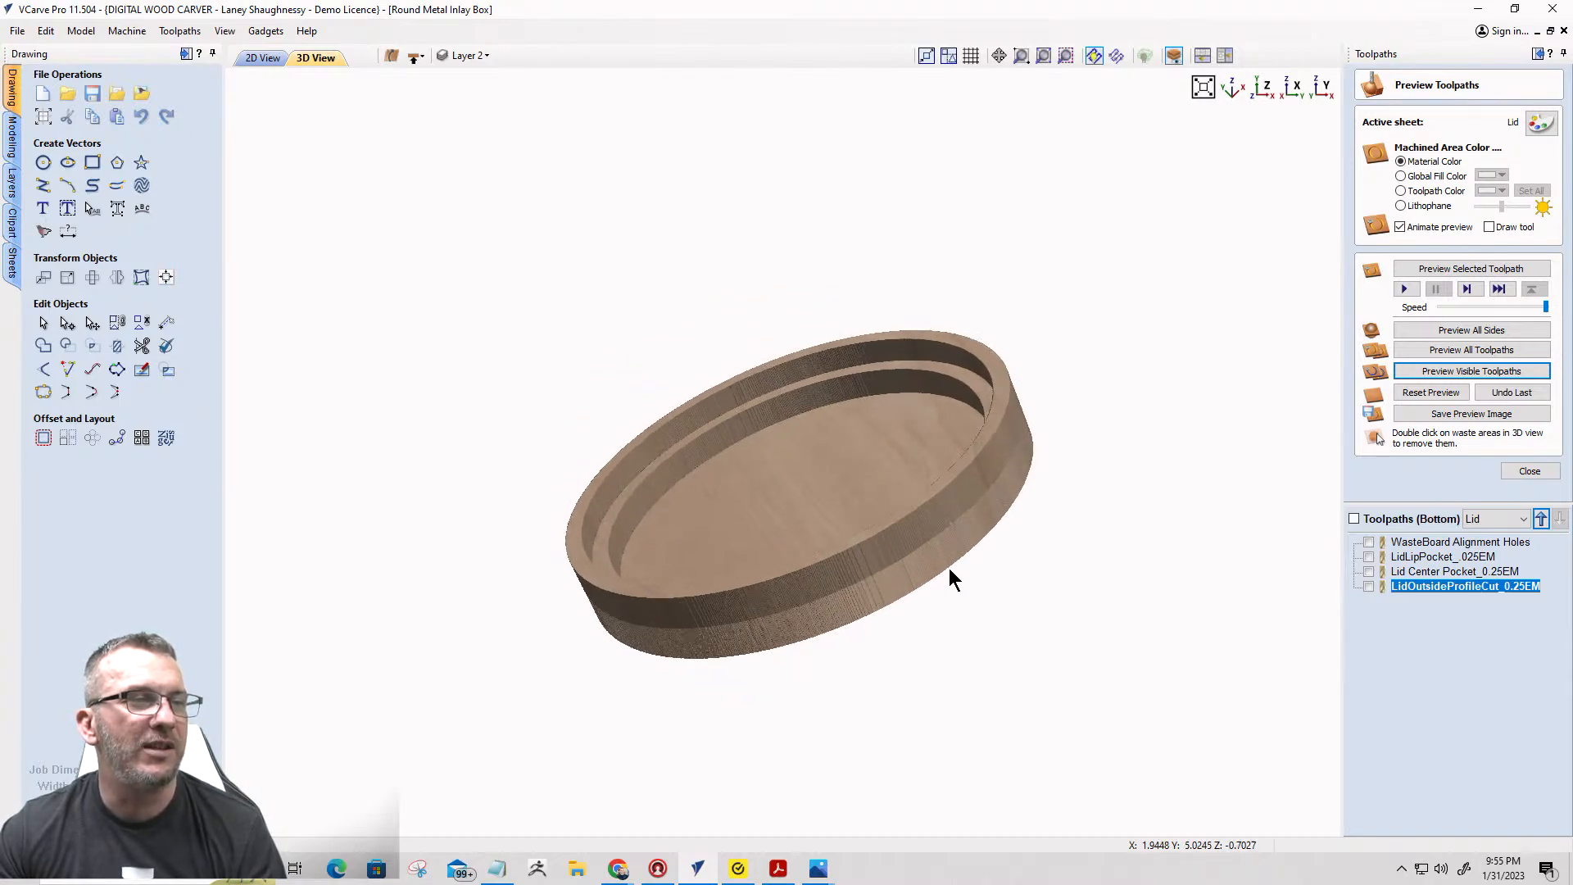
drag(958, 544, 786, 518)
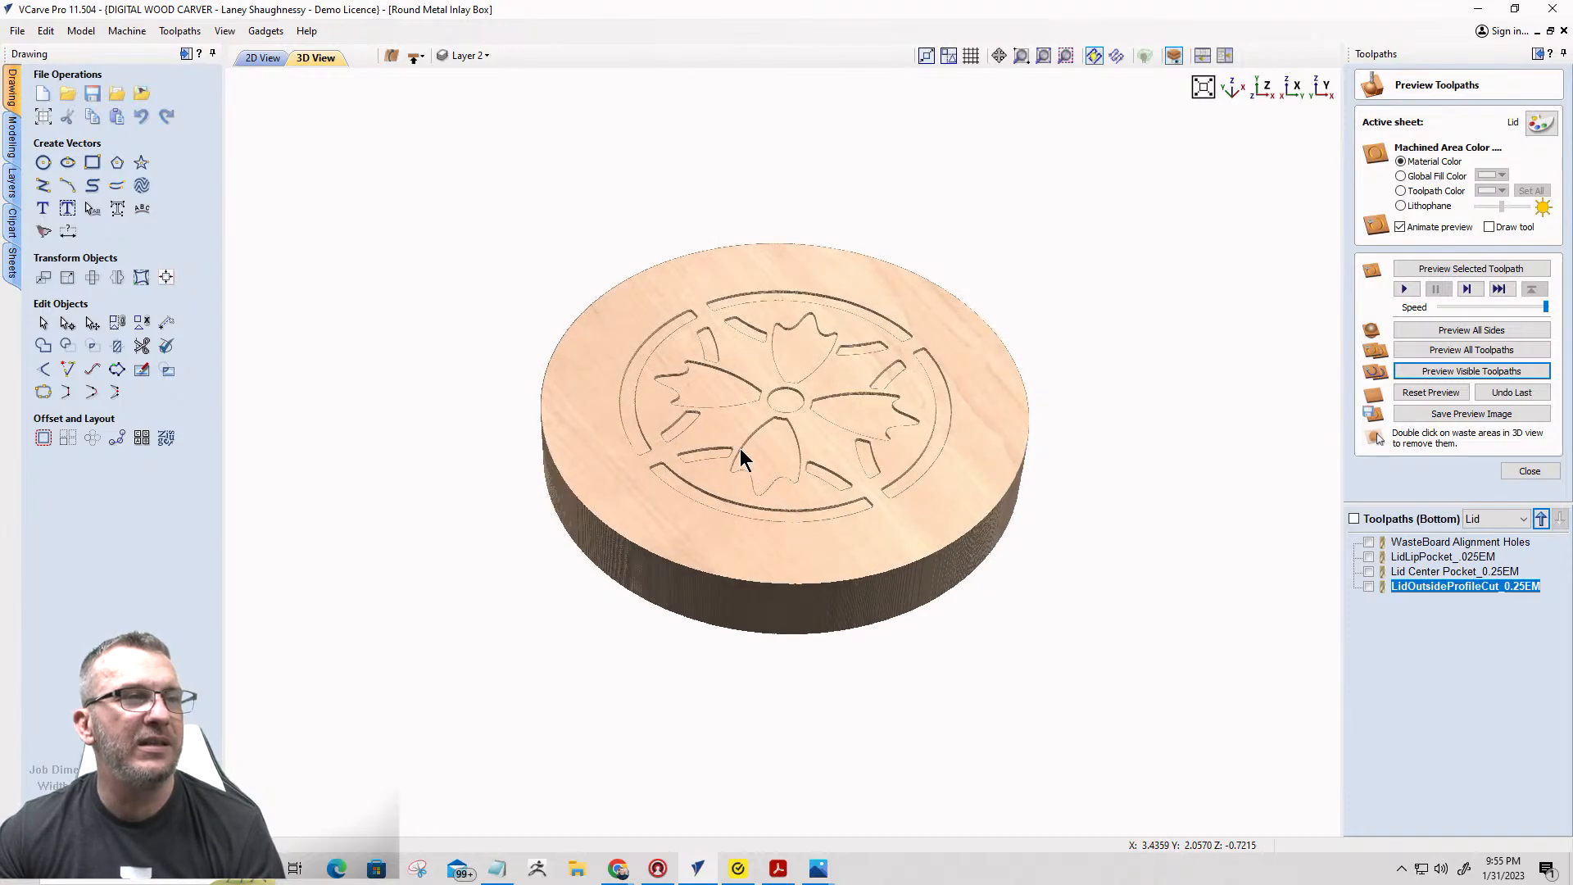
drag(619, 342, 718, 305)
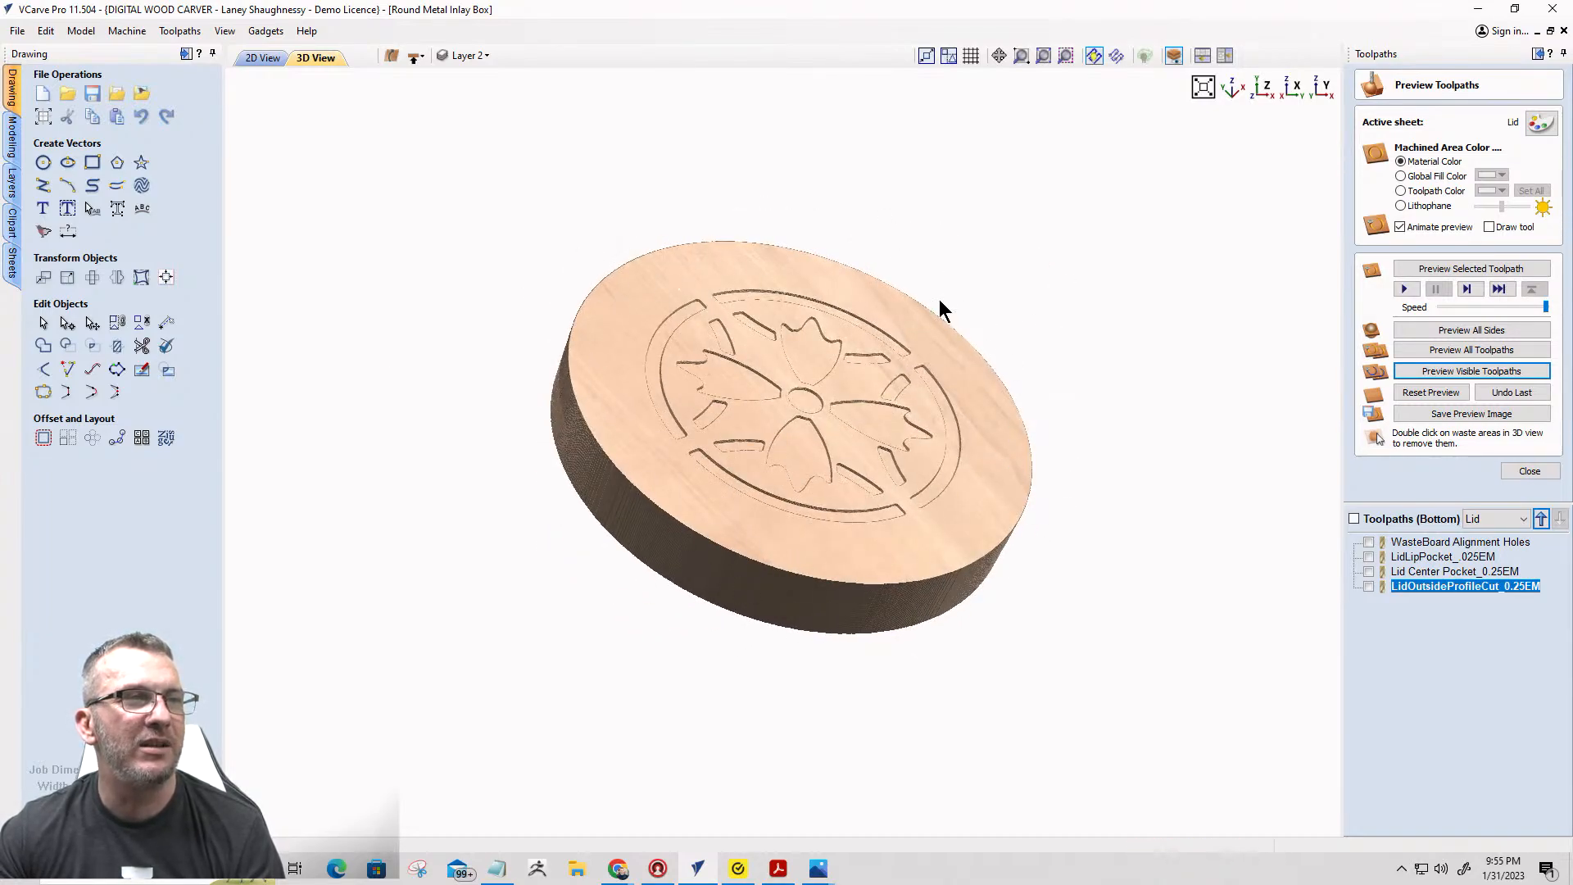
drag(562, 292, 696, 424)
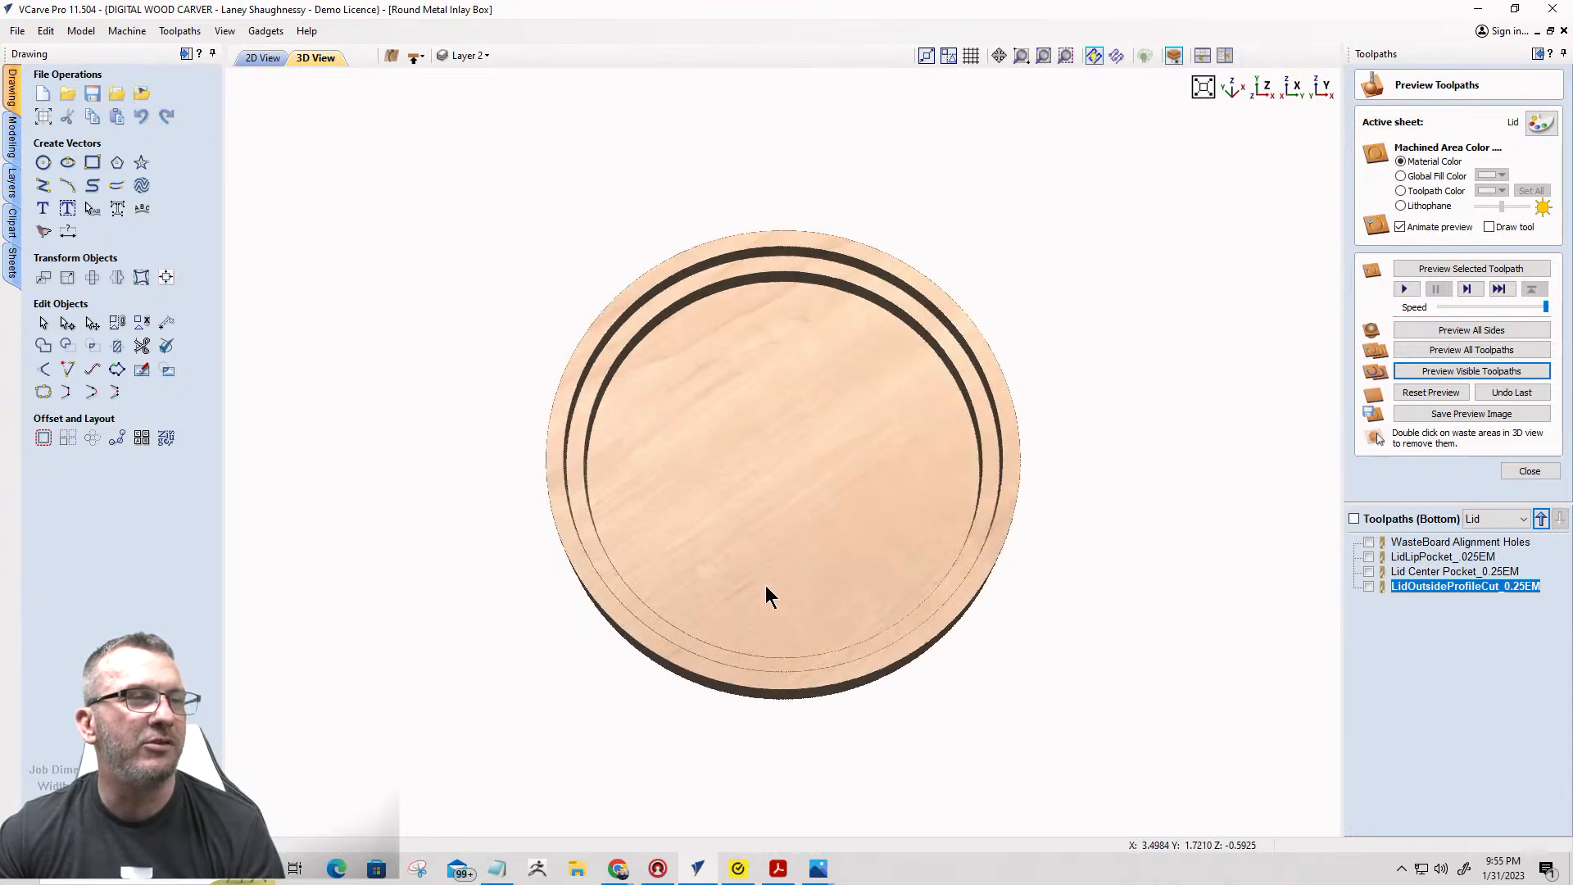
drag(766, 585, 590, 428)
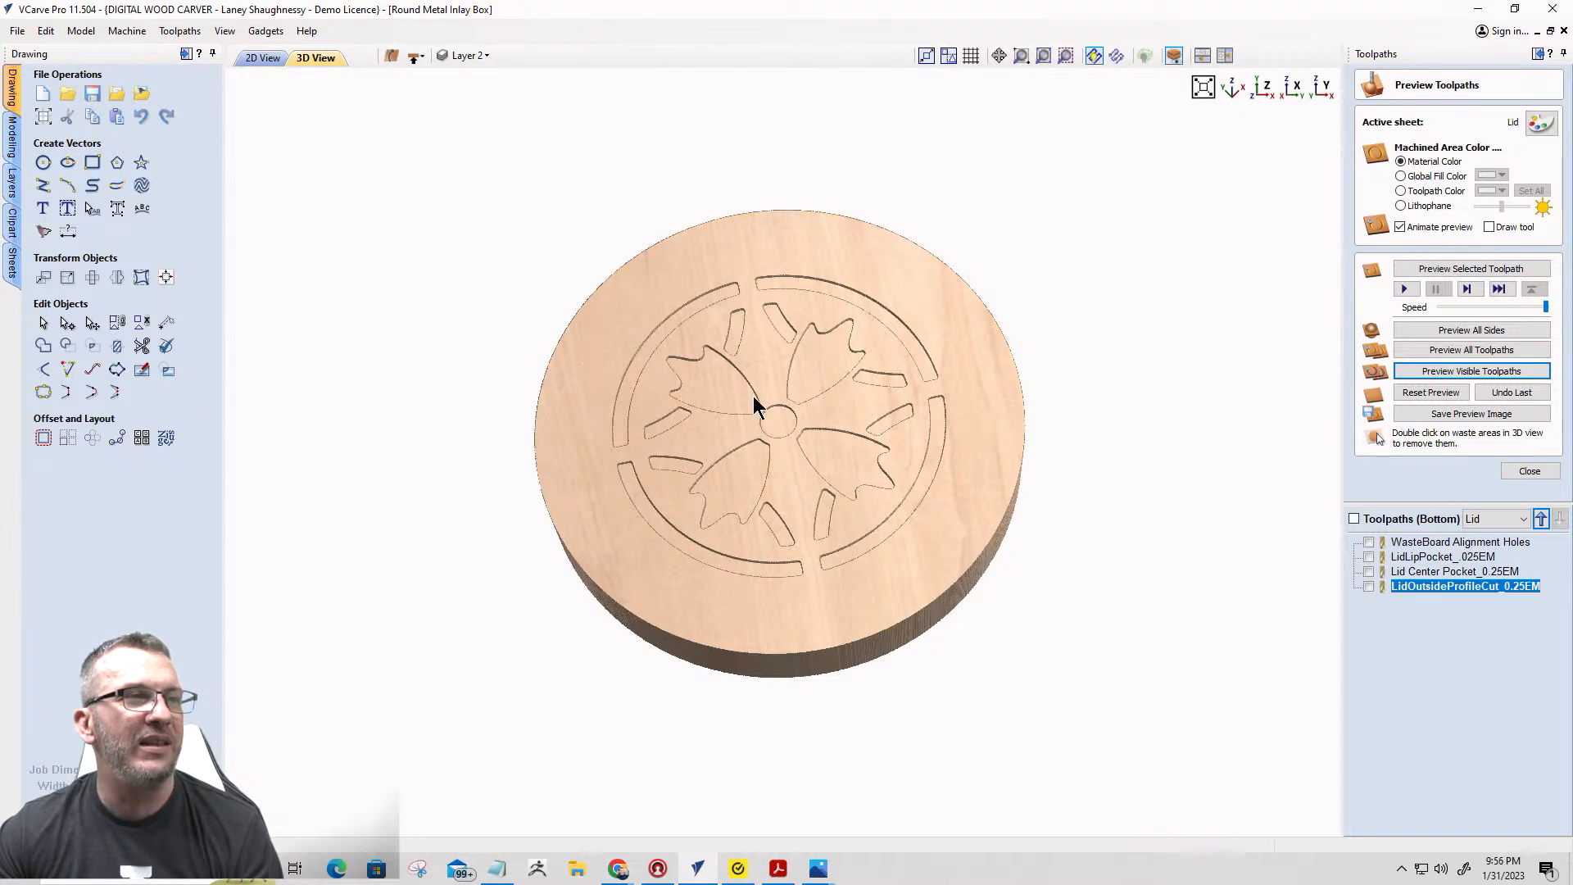
drag(833, 471, 860, 344)
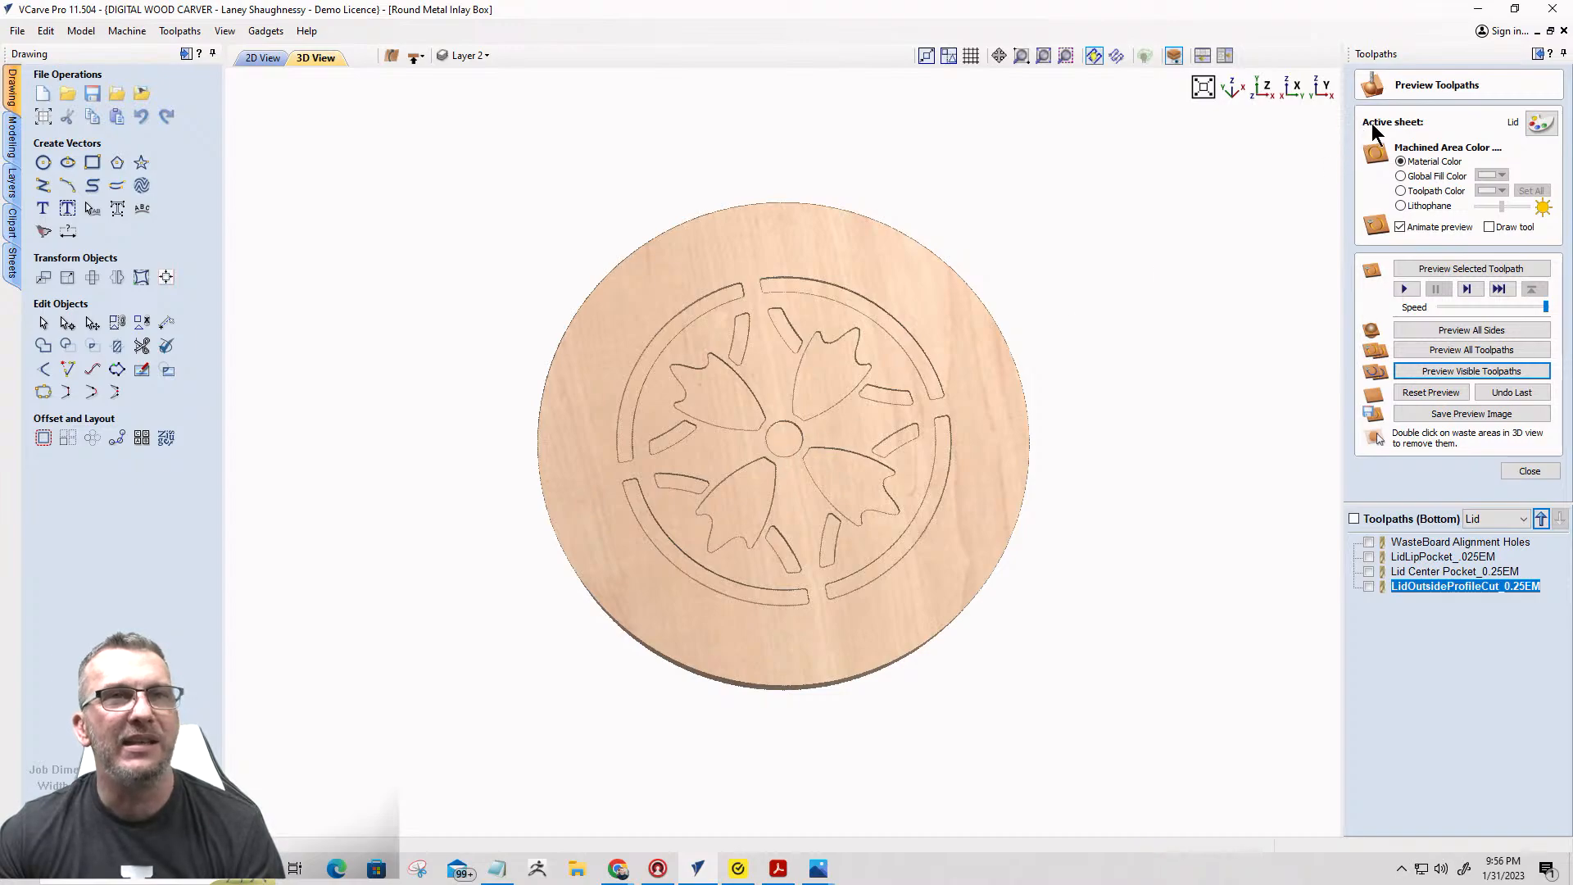
Set the material appearance of the Lid sheet's preview to walnut3.
click(1540, 123)
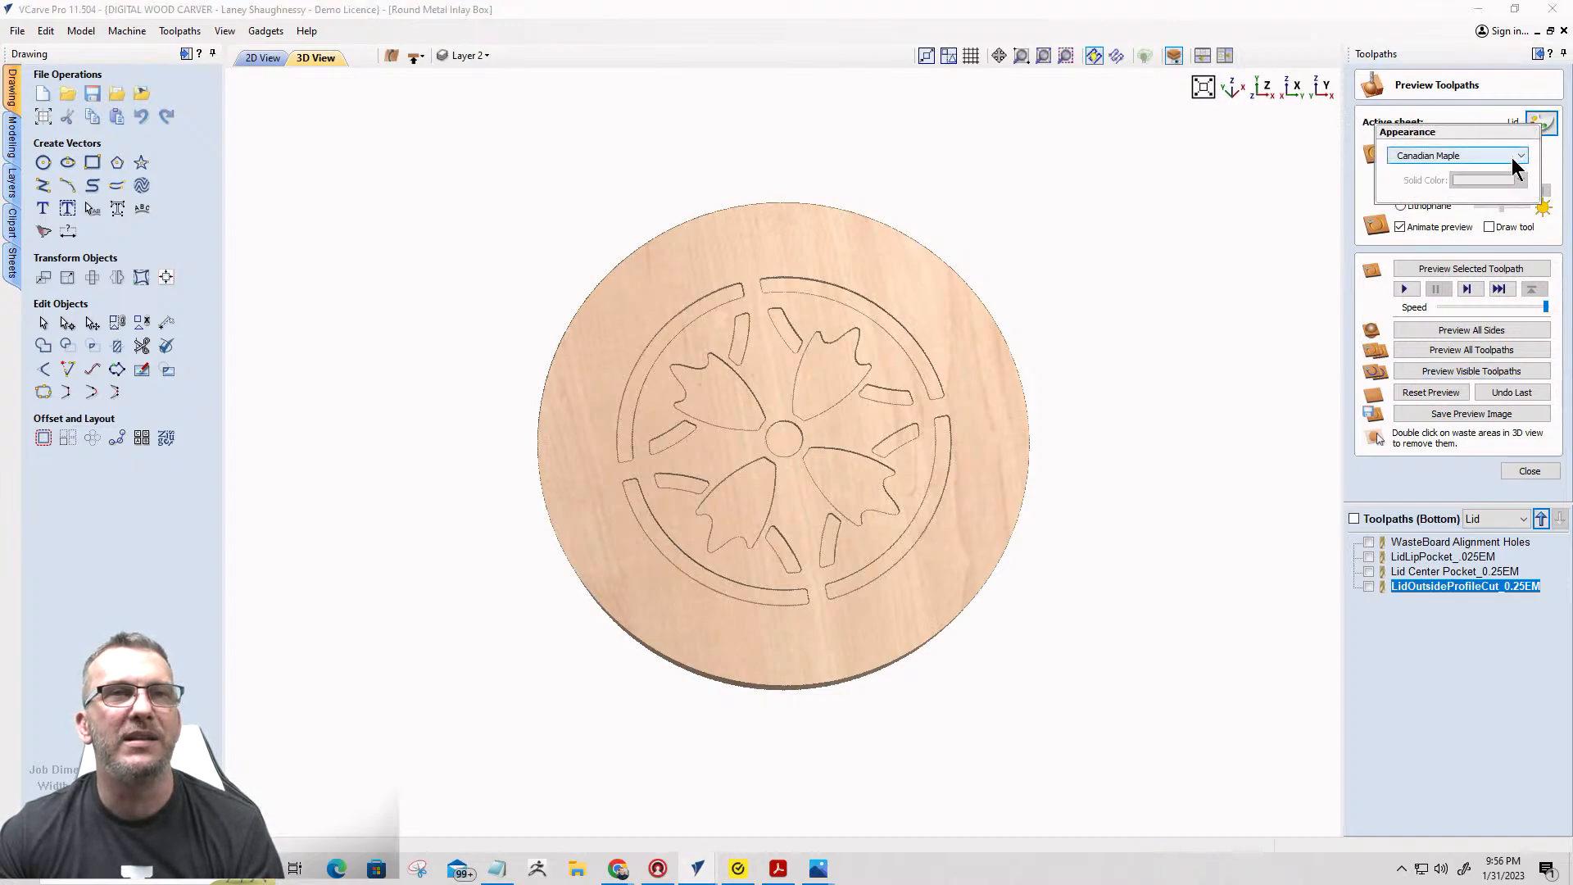
click(1519, 156)
scroll(1421, 363, up, 8)
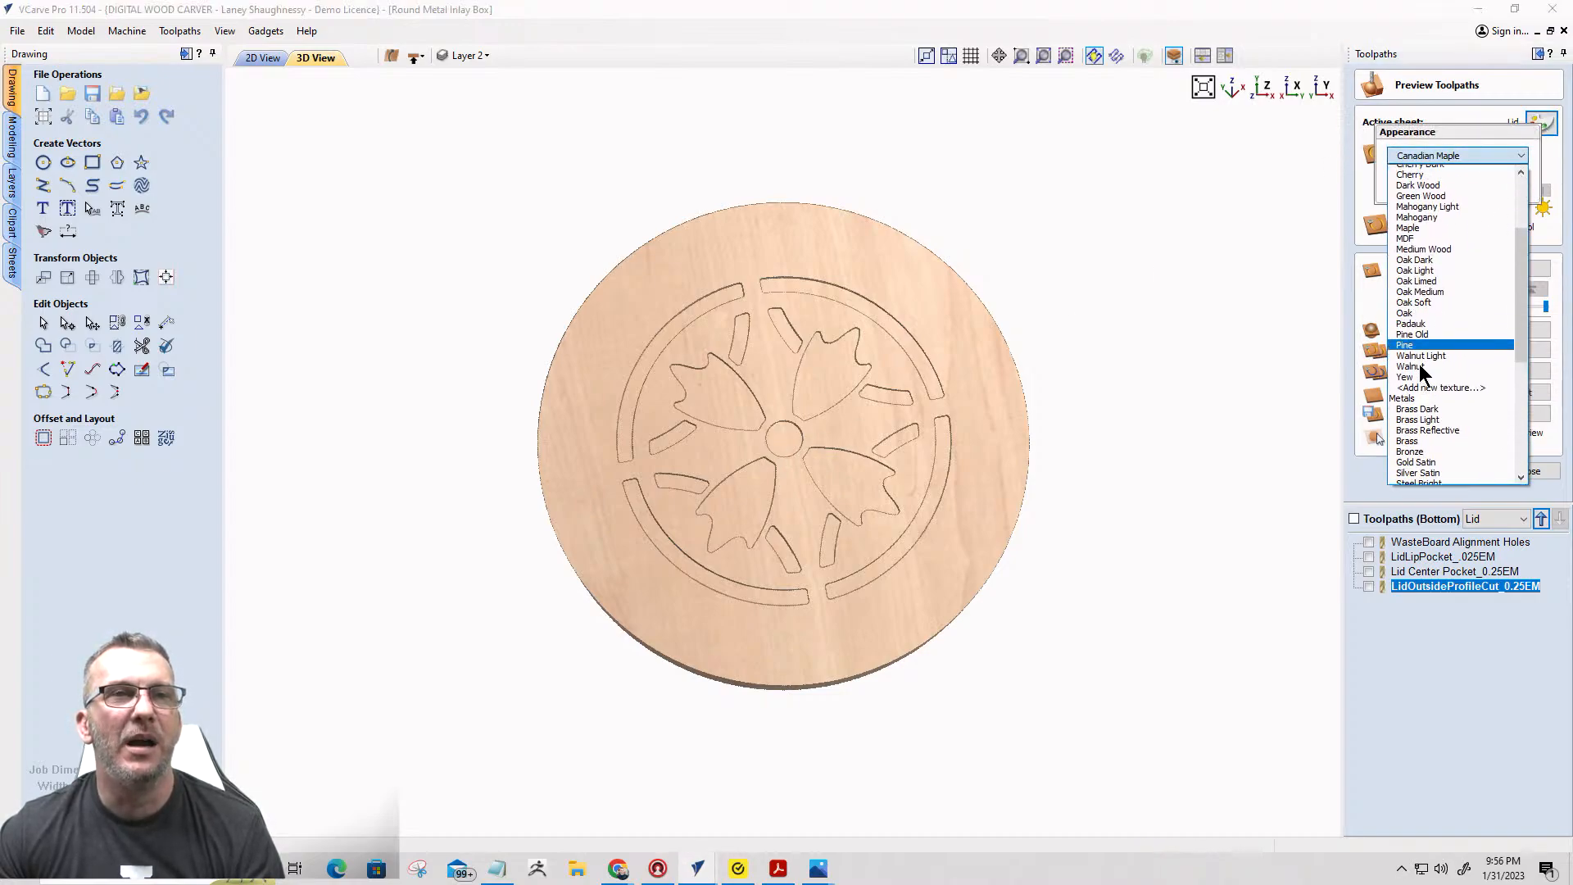
click(1409, 213)
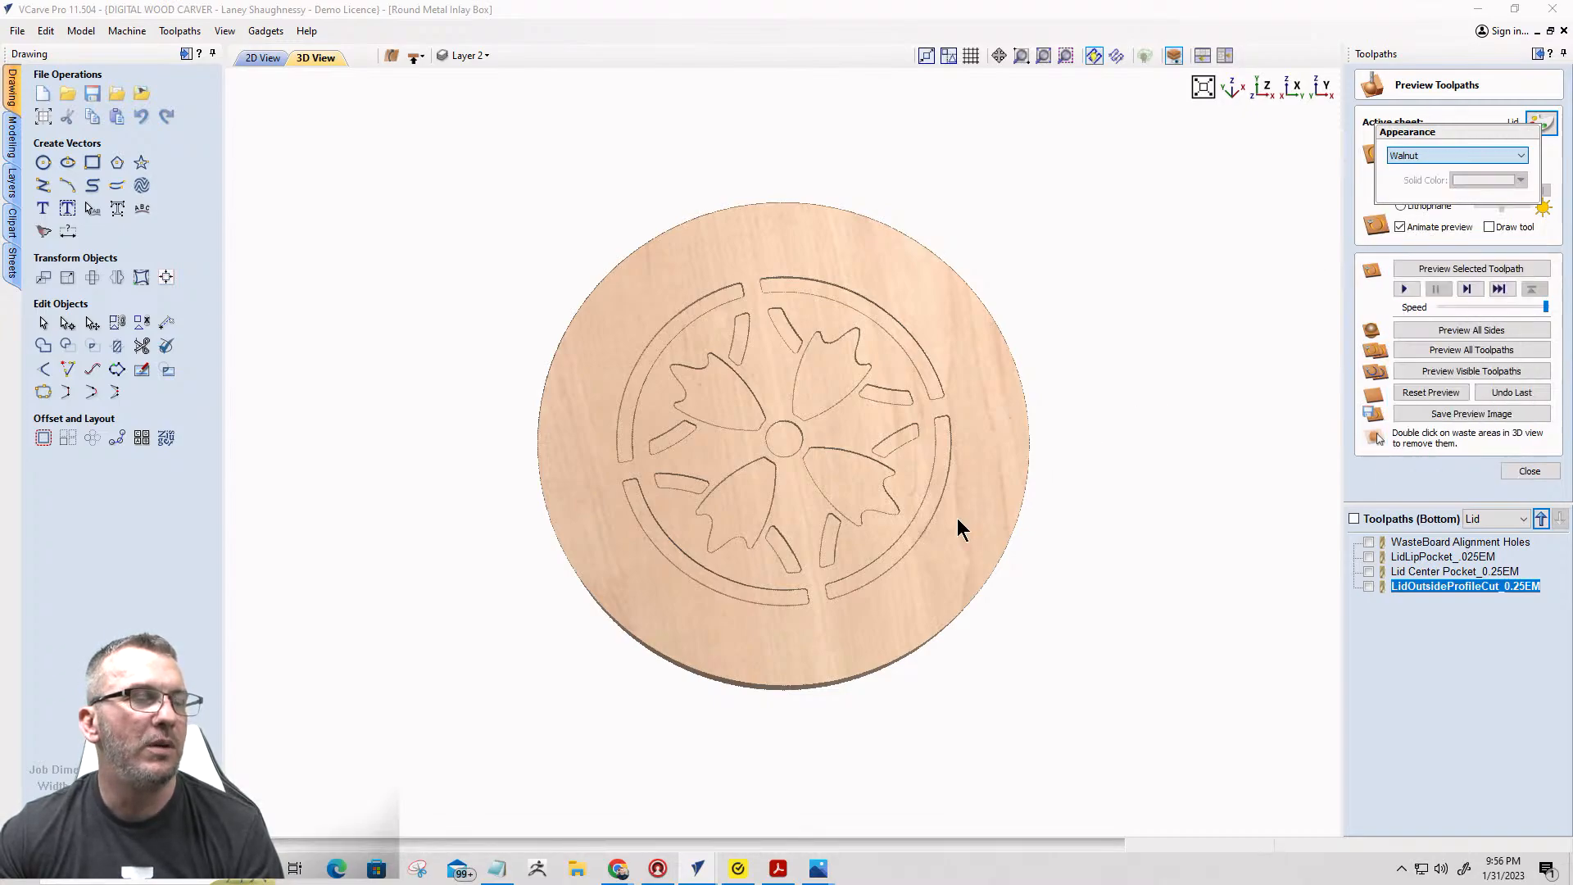
scroll(1431, 151, up, 1)
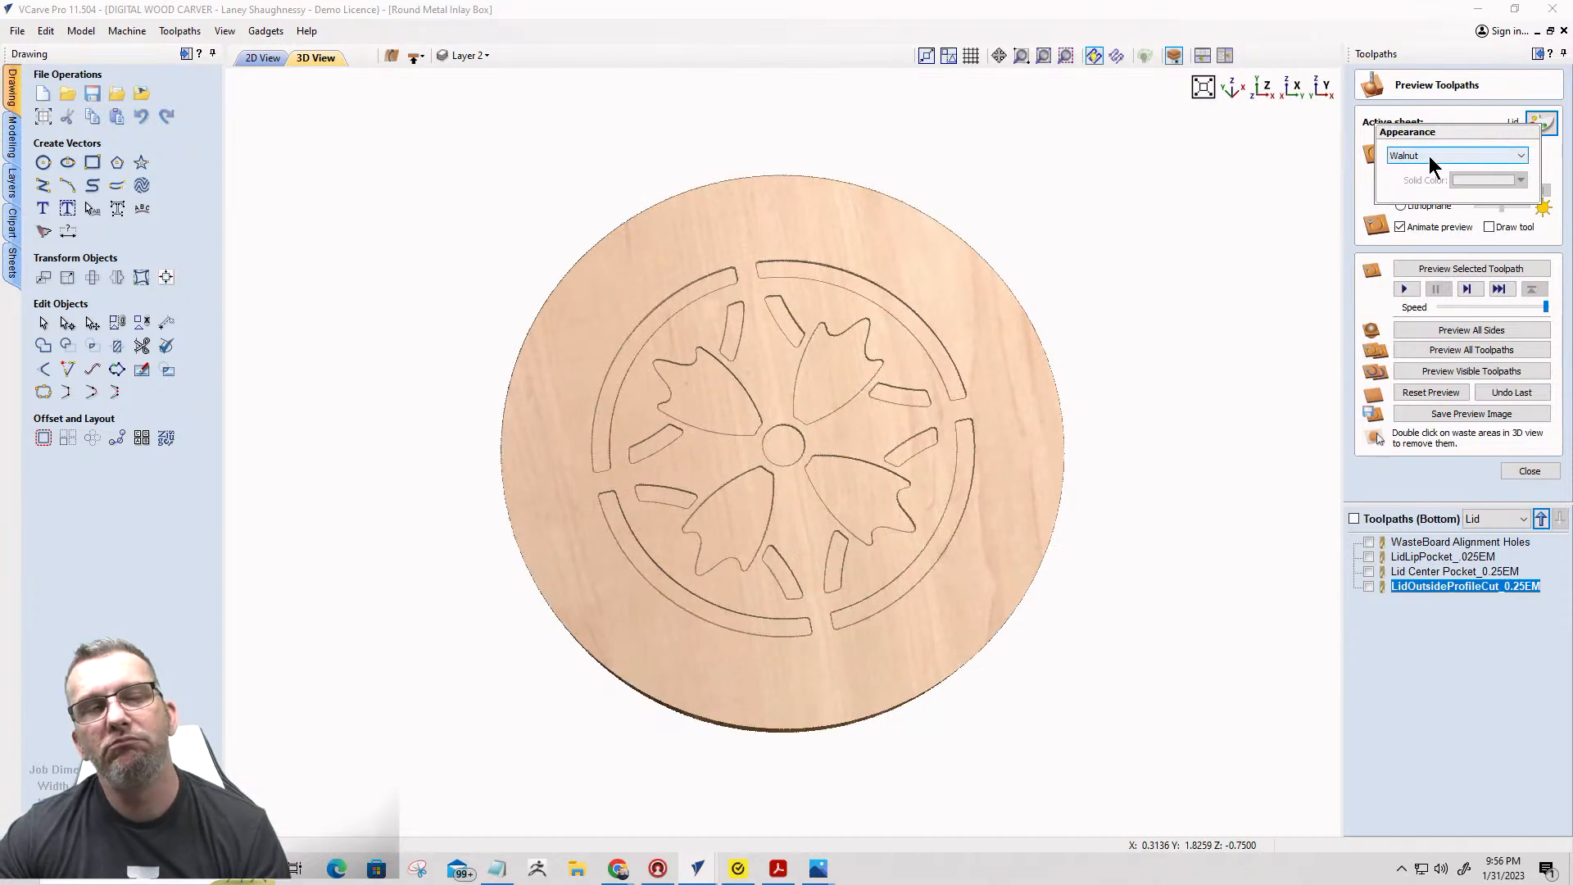
click(1431, 158)
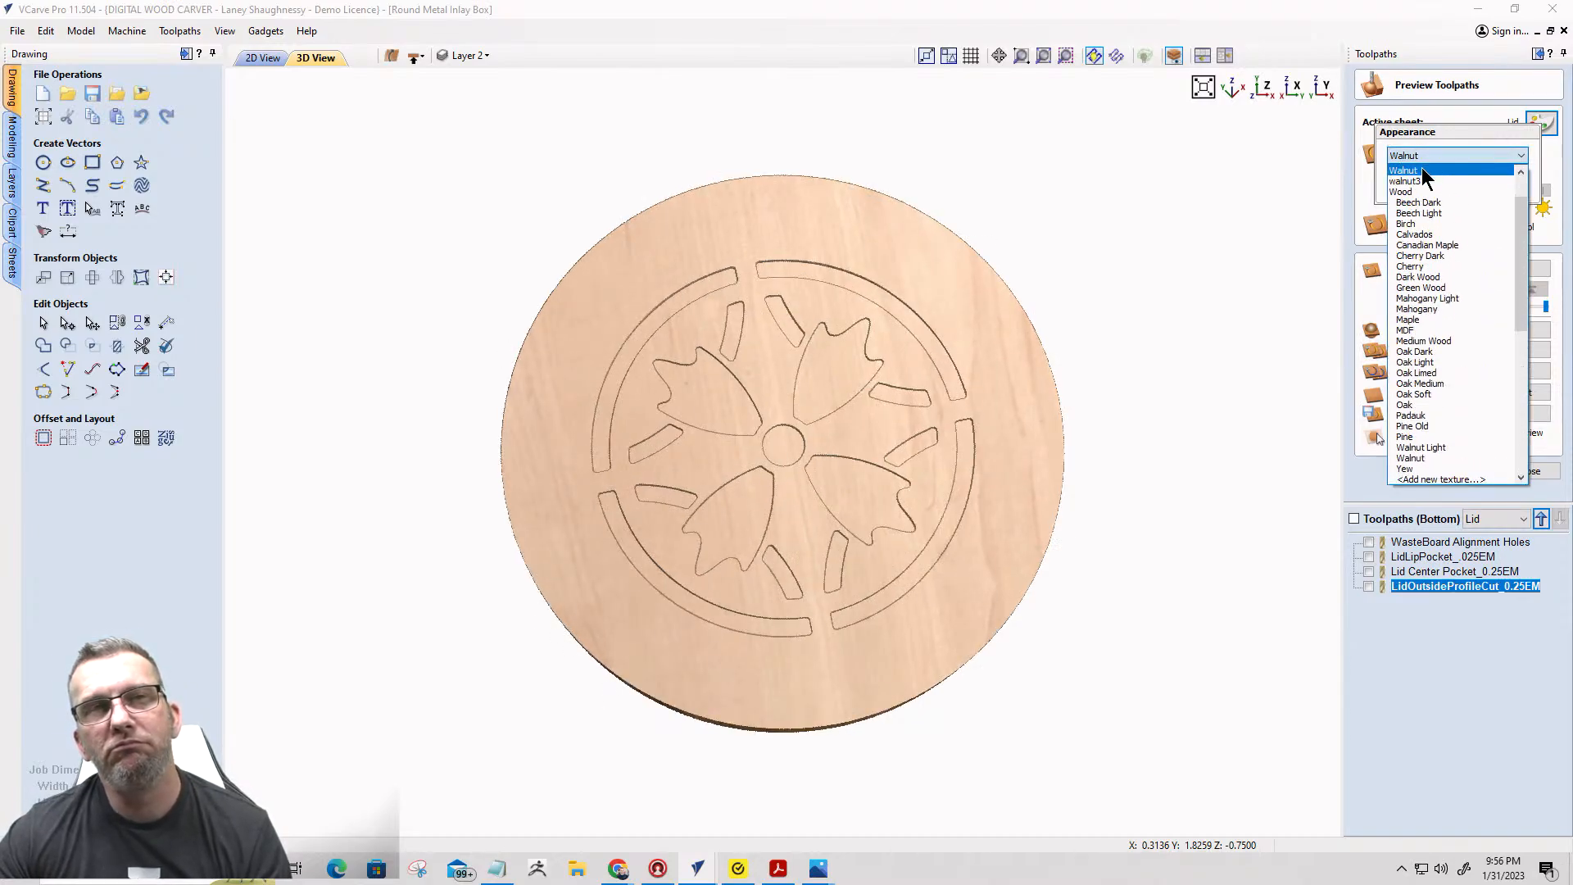
click(1416, 182)
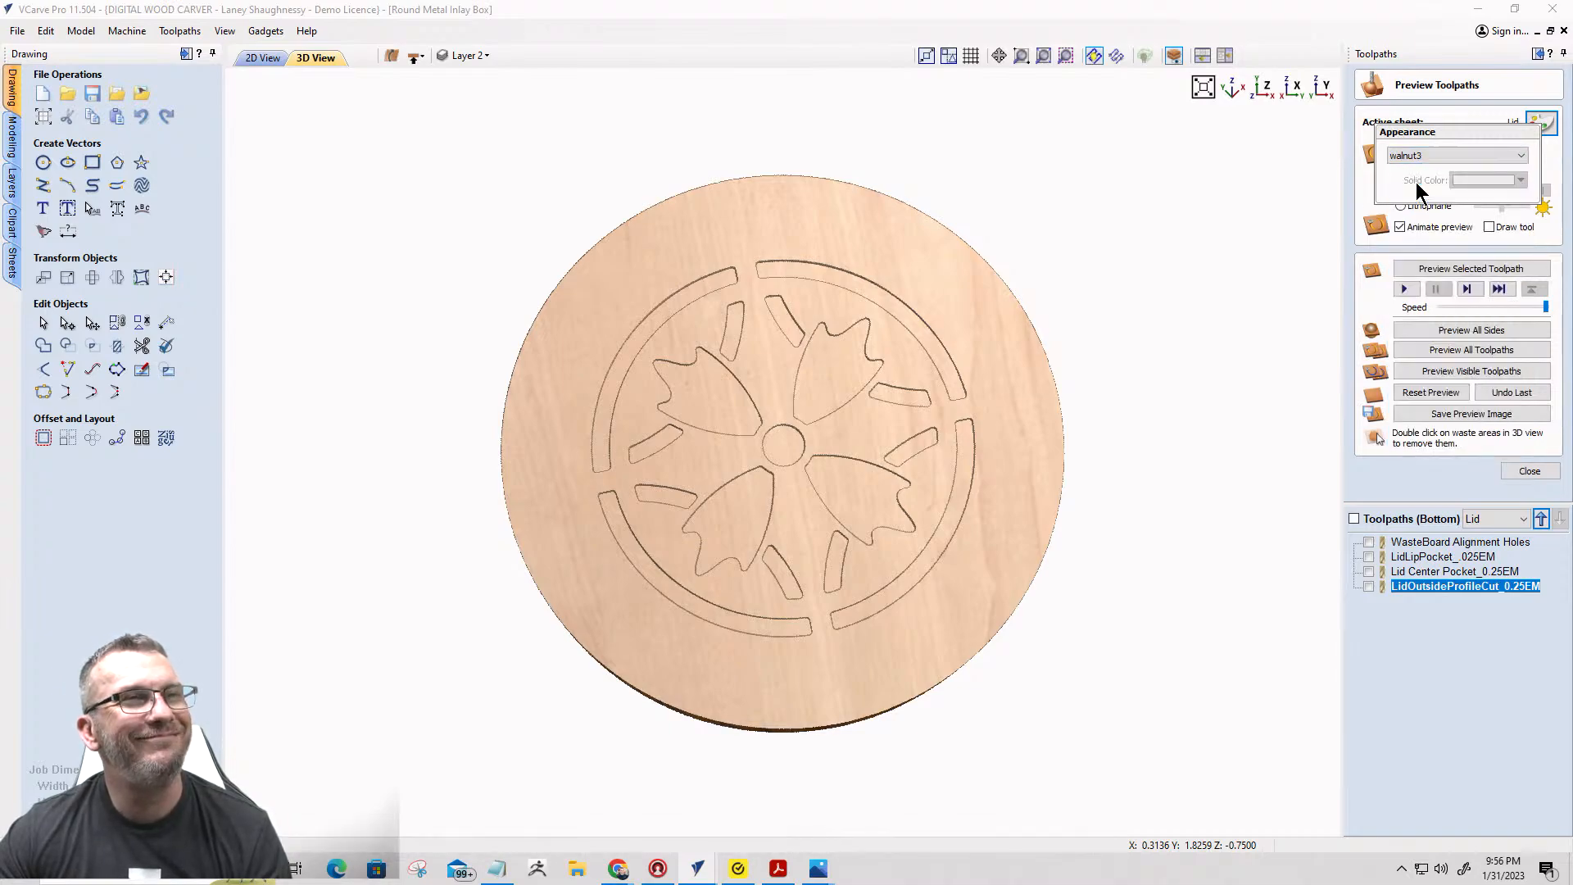
Reset the preview, show the lip pocket, center pocket and outside profile toolpaths, and preview the machining on all sides.
click(1409, 392)
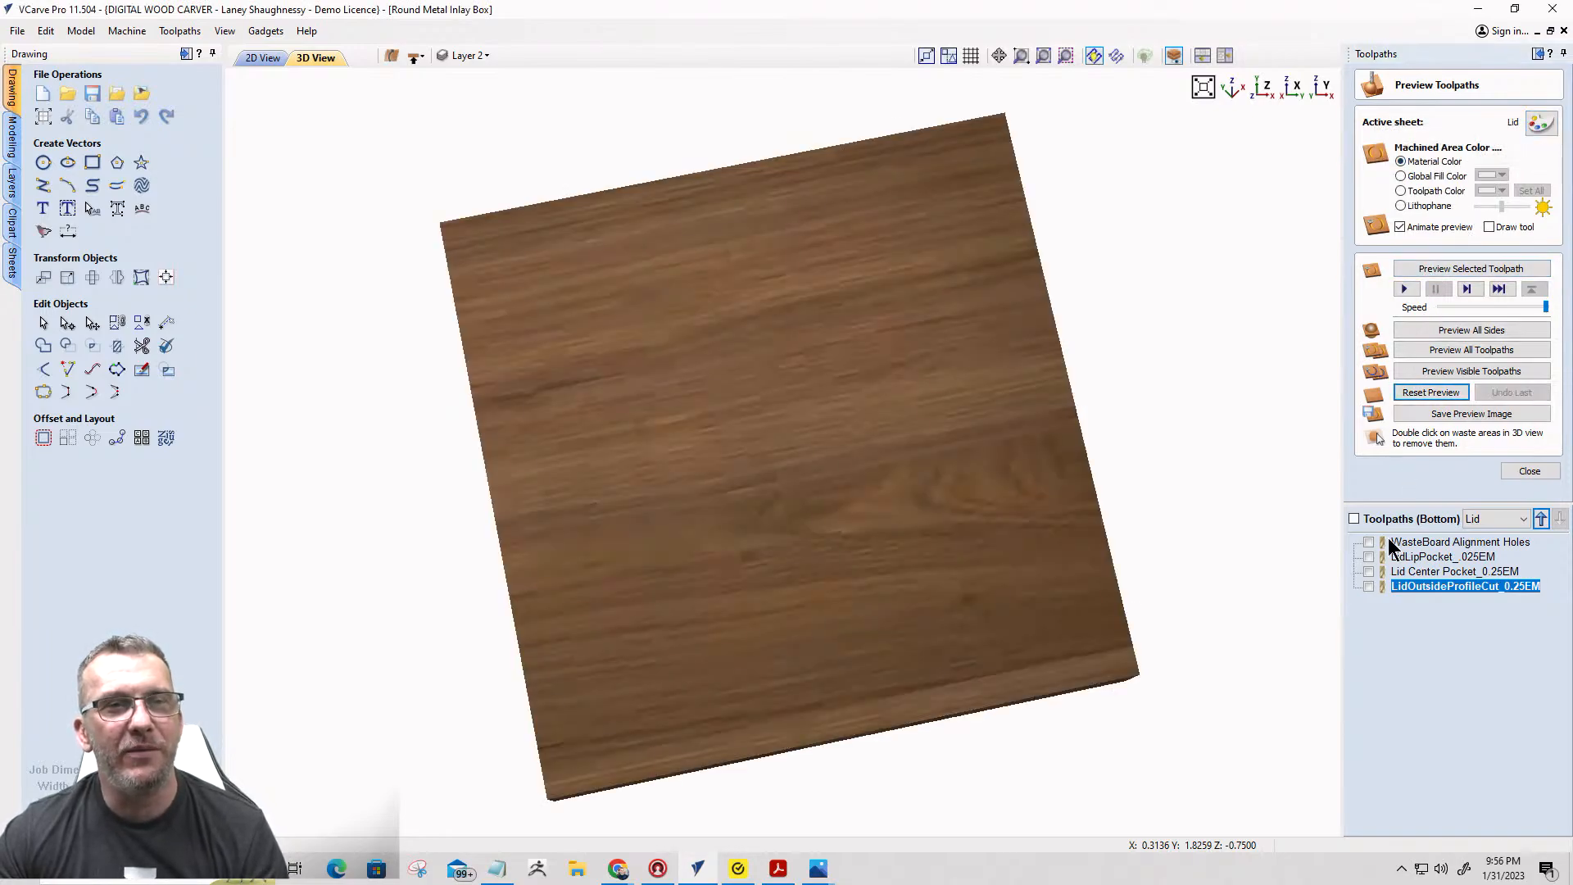
click(1368, 556)
click(1368, 571)
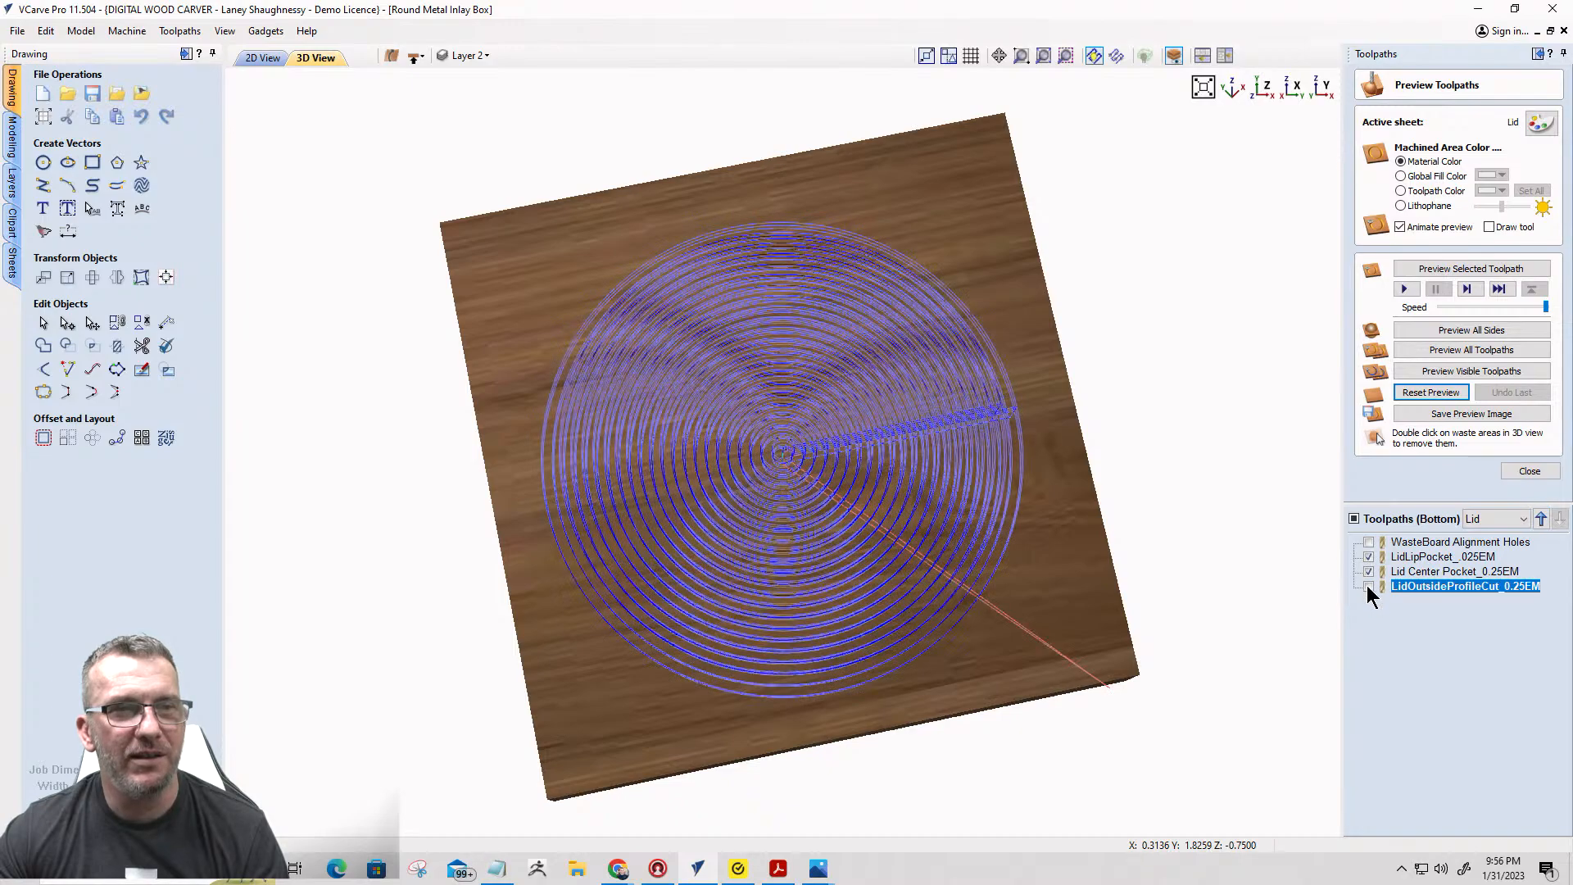
click(1368, 586)
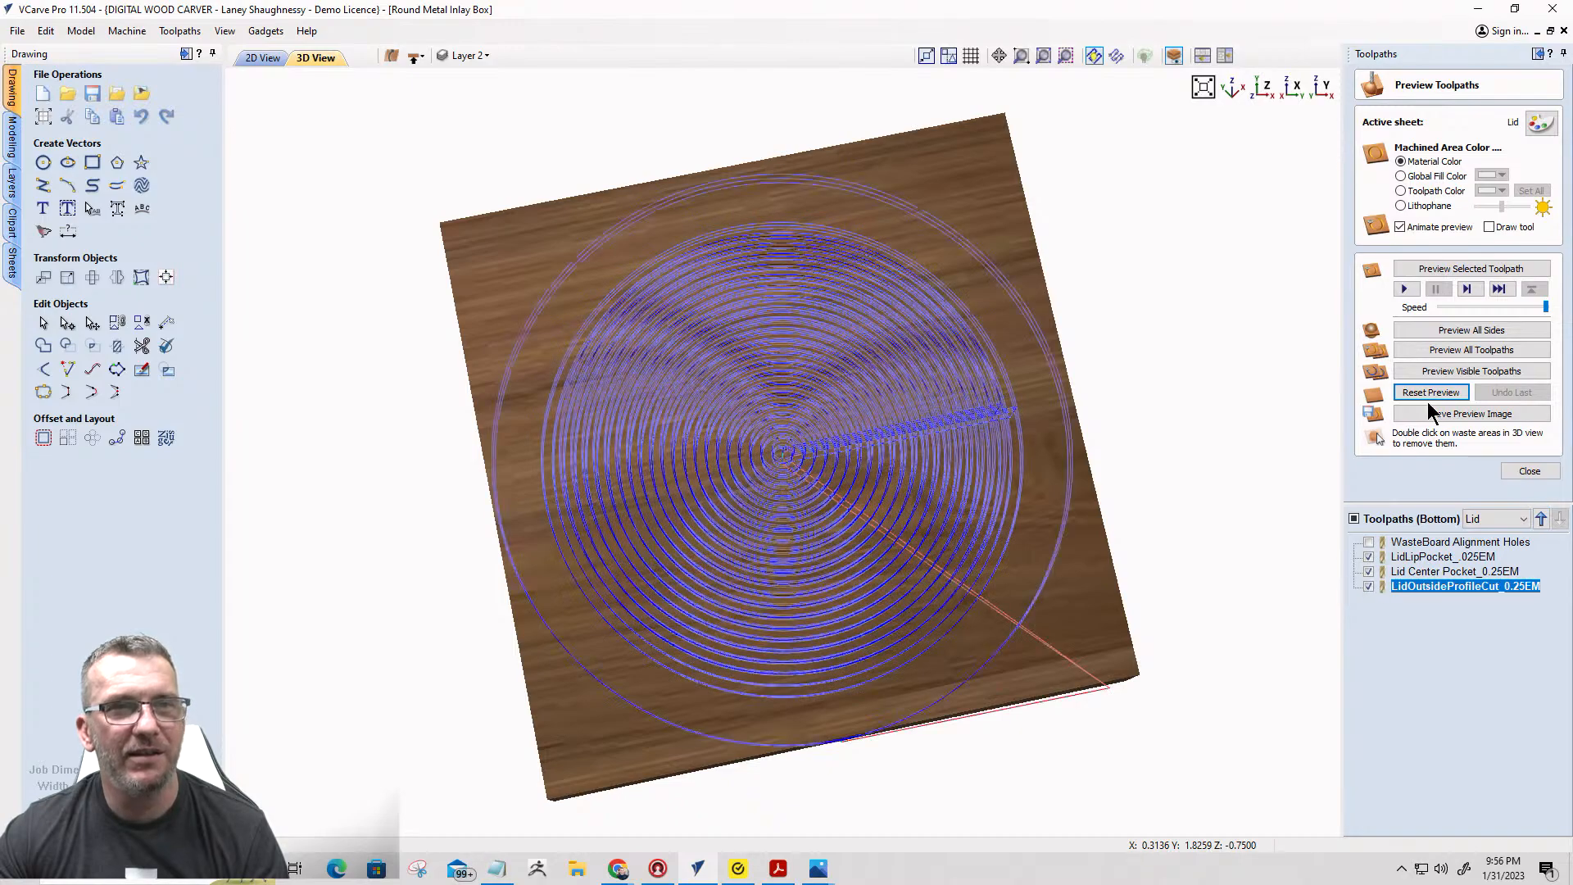
click(1443, 331)
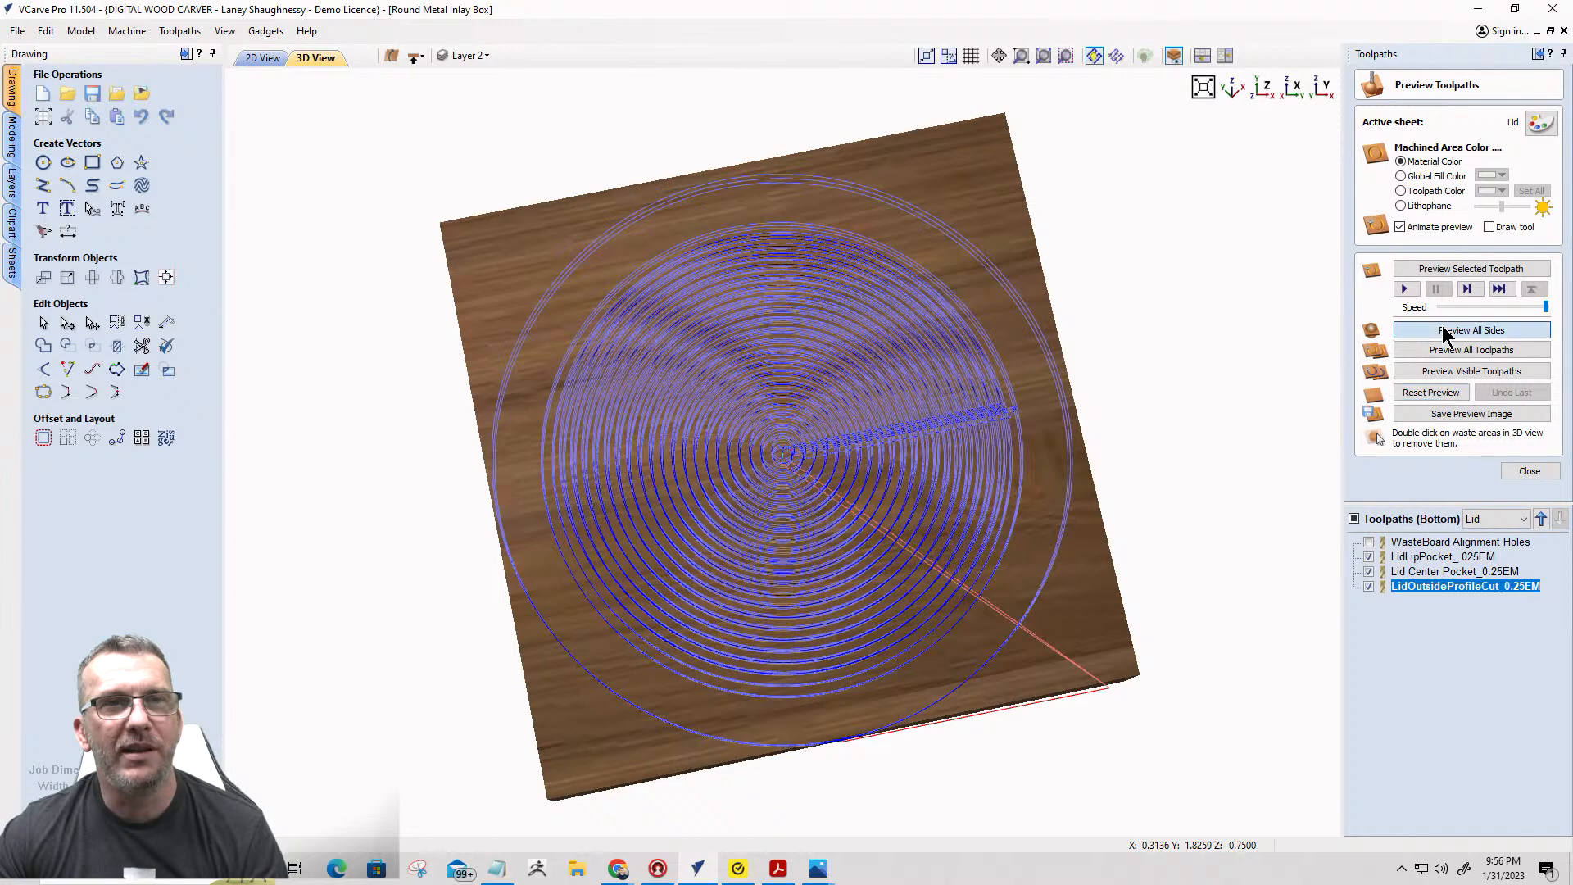
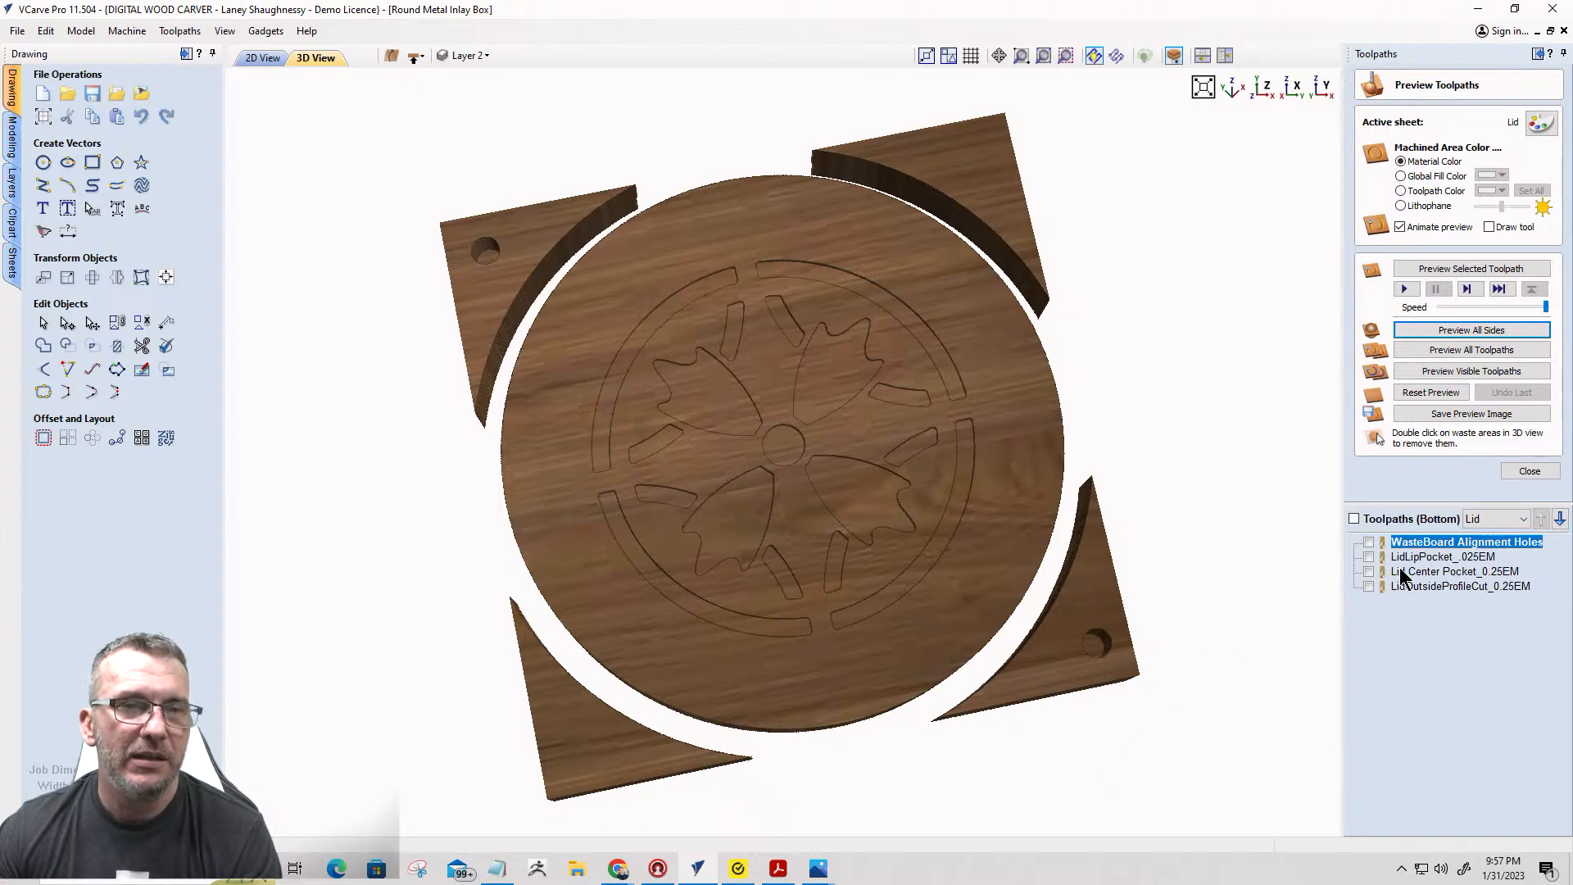
Review the lid's bottom-side toolpaths, switch to the top side, and check the details of its profile cutout and inlay pocket toolpaths.
mouse_move(1463, 564)
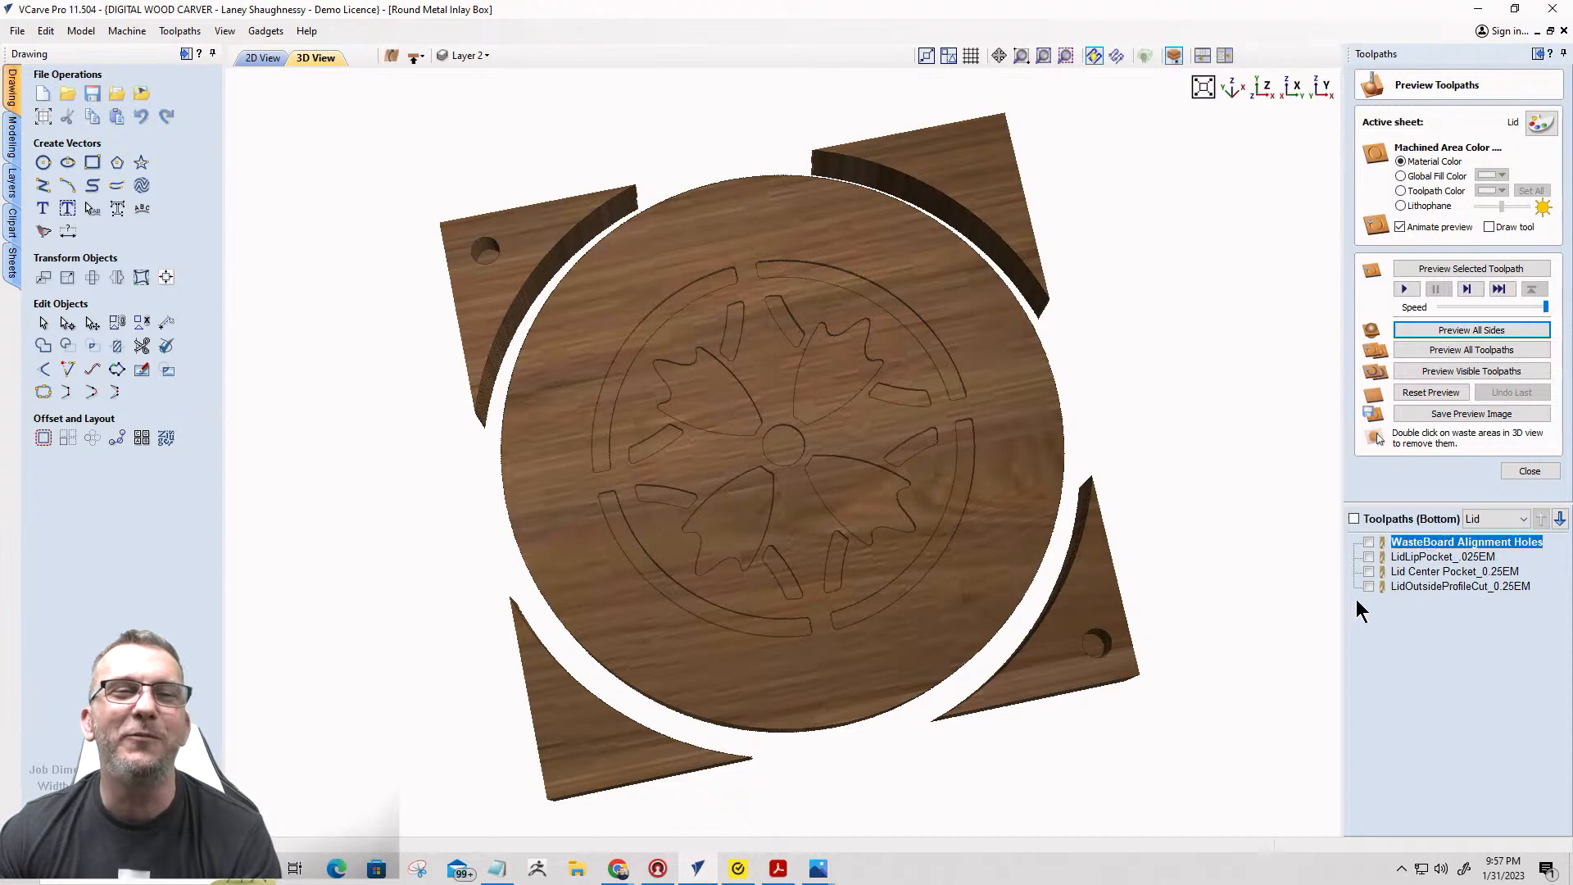
click(1422, 557)
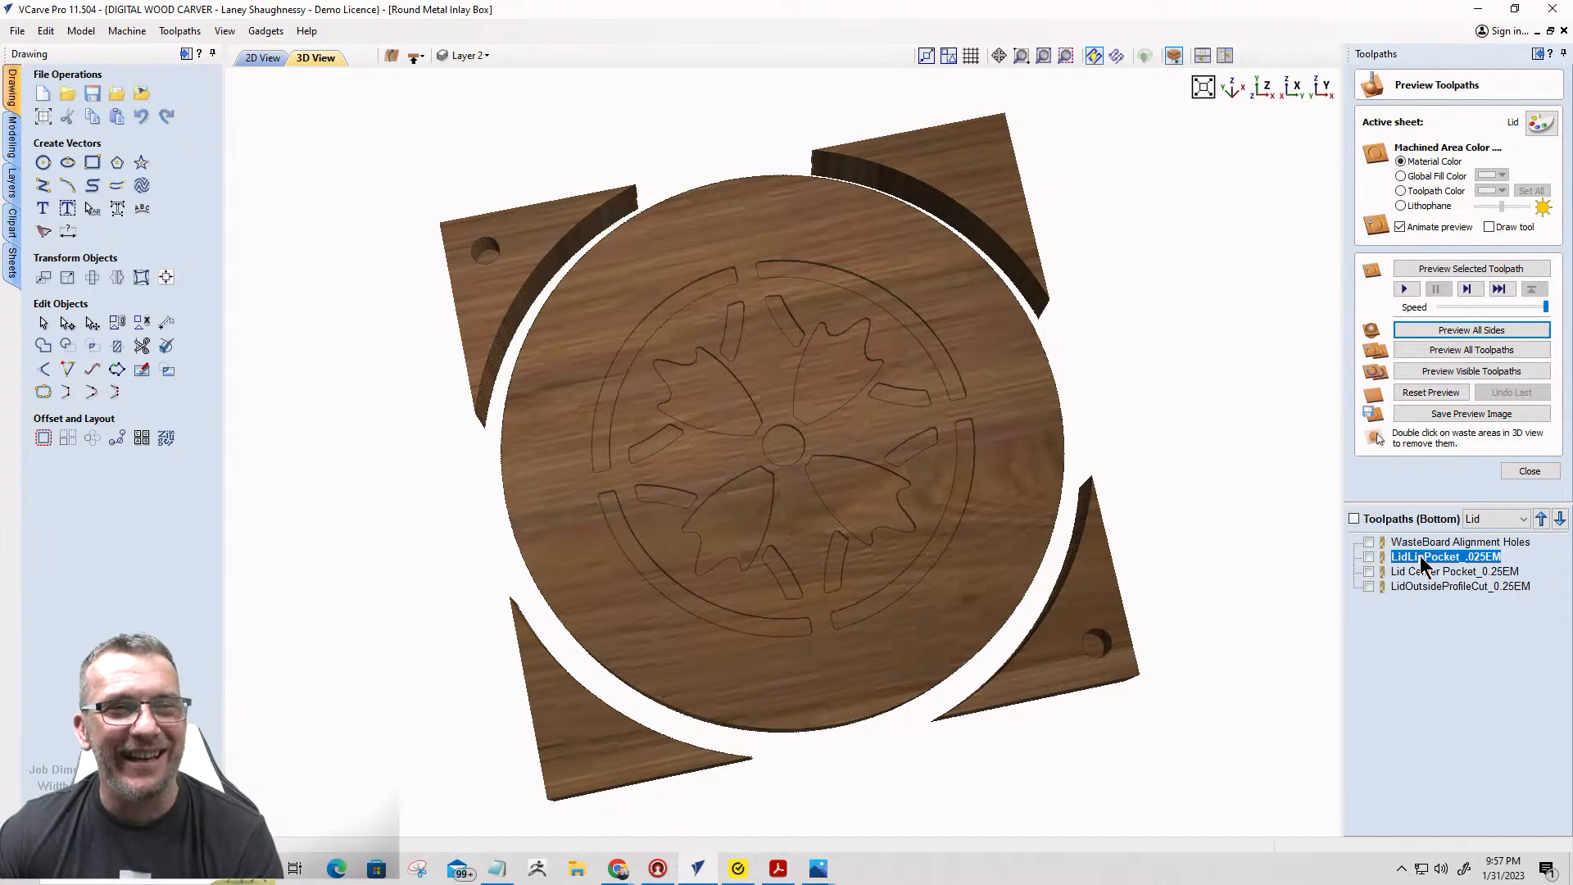
click(415, 57)
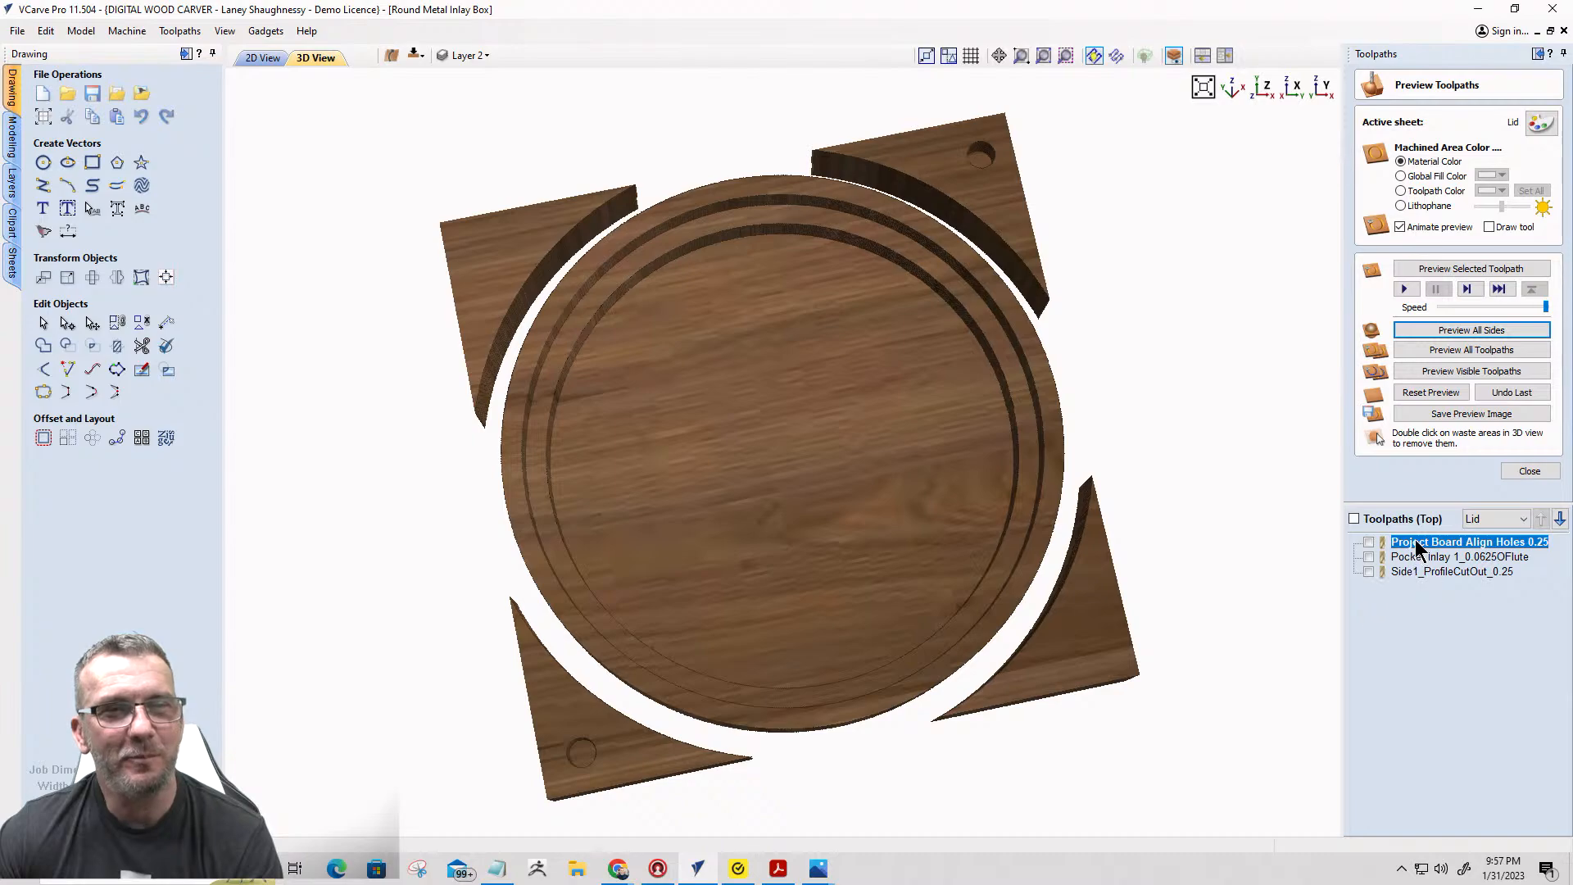
mouse_move(1415, 577)
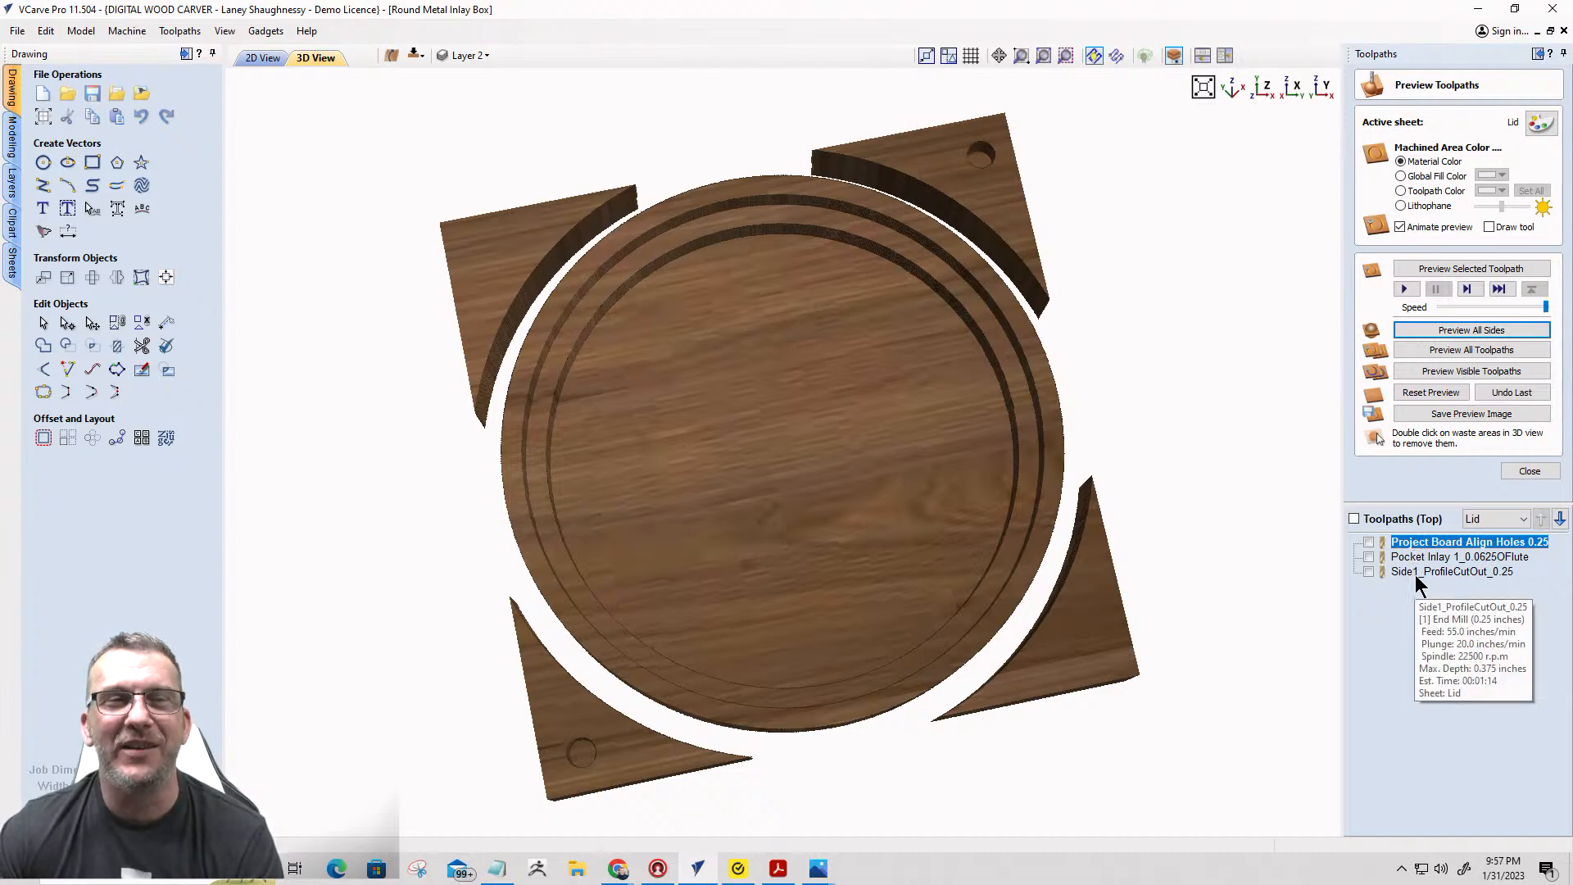
double_click(1424, 556)
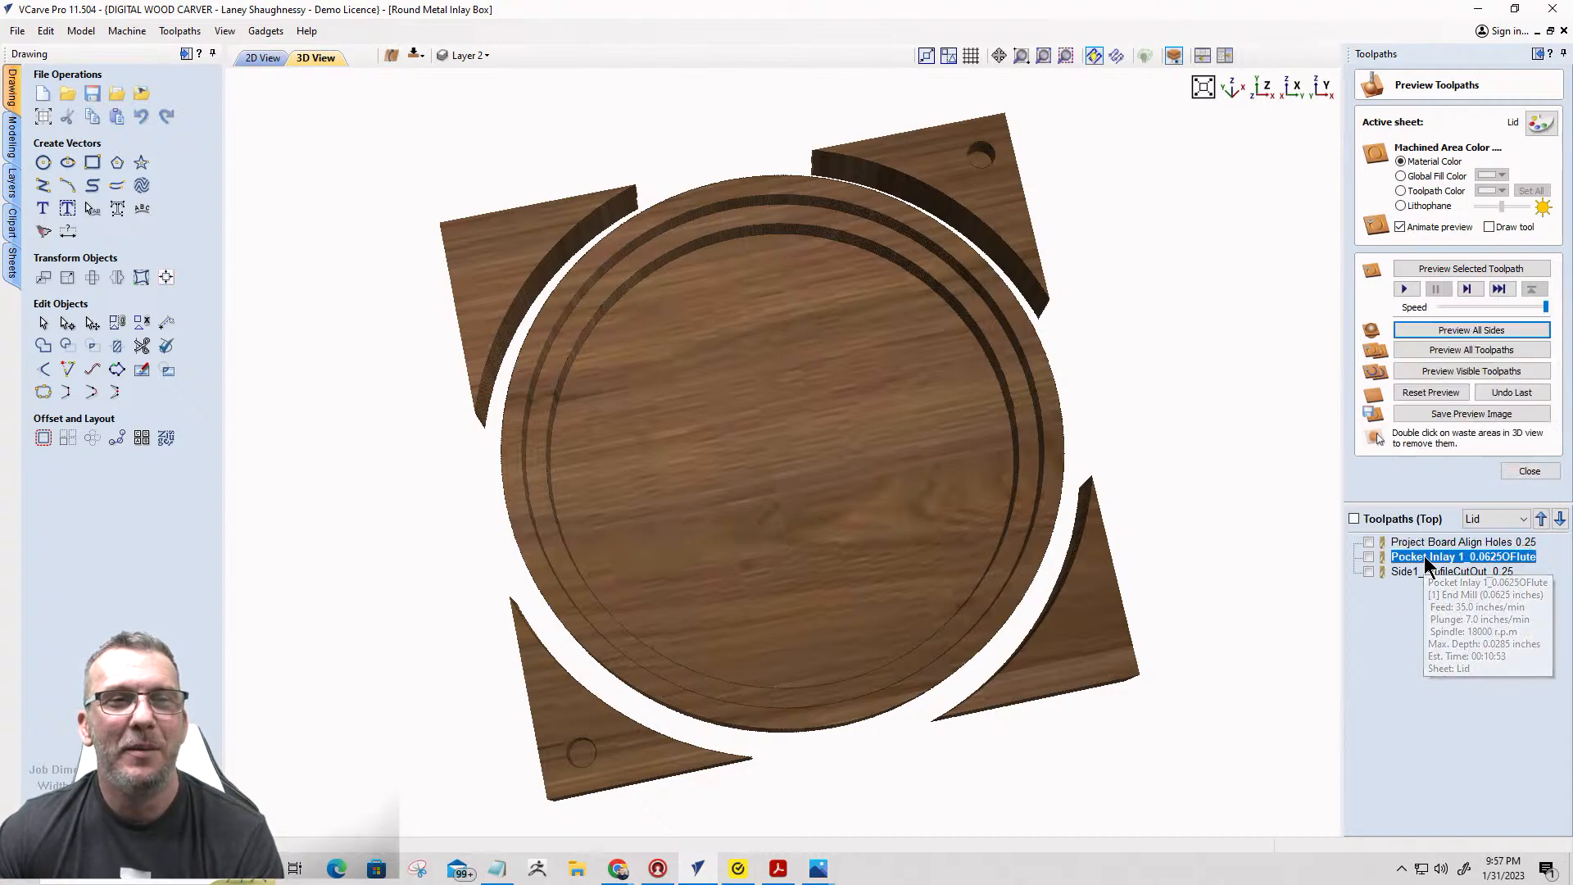
Review the inlay pocket toolpath's cut depth and tool settings, and examine the cut-out lid from both sides in 3D.
click(1508, 143)
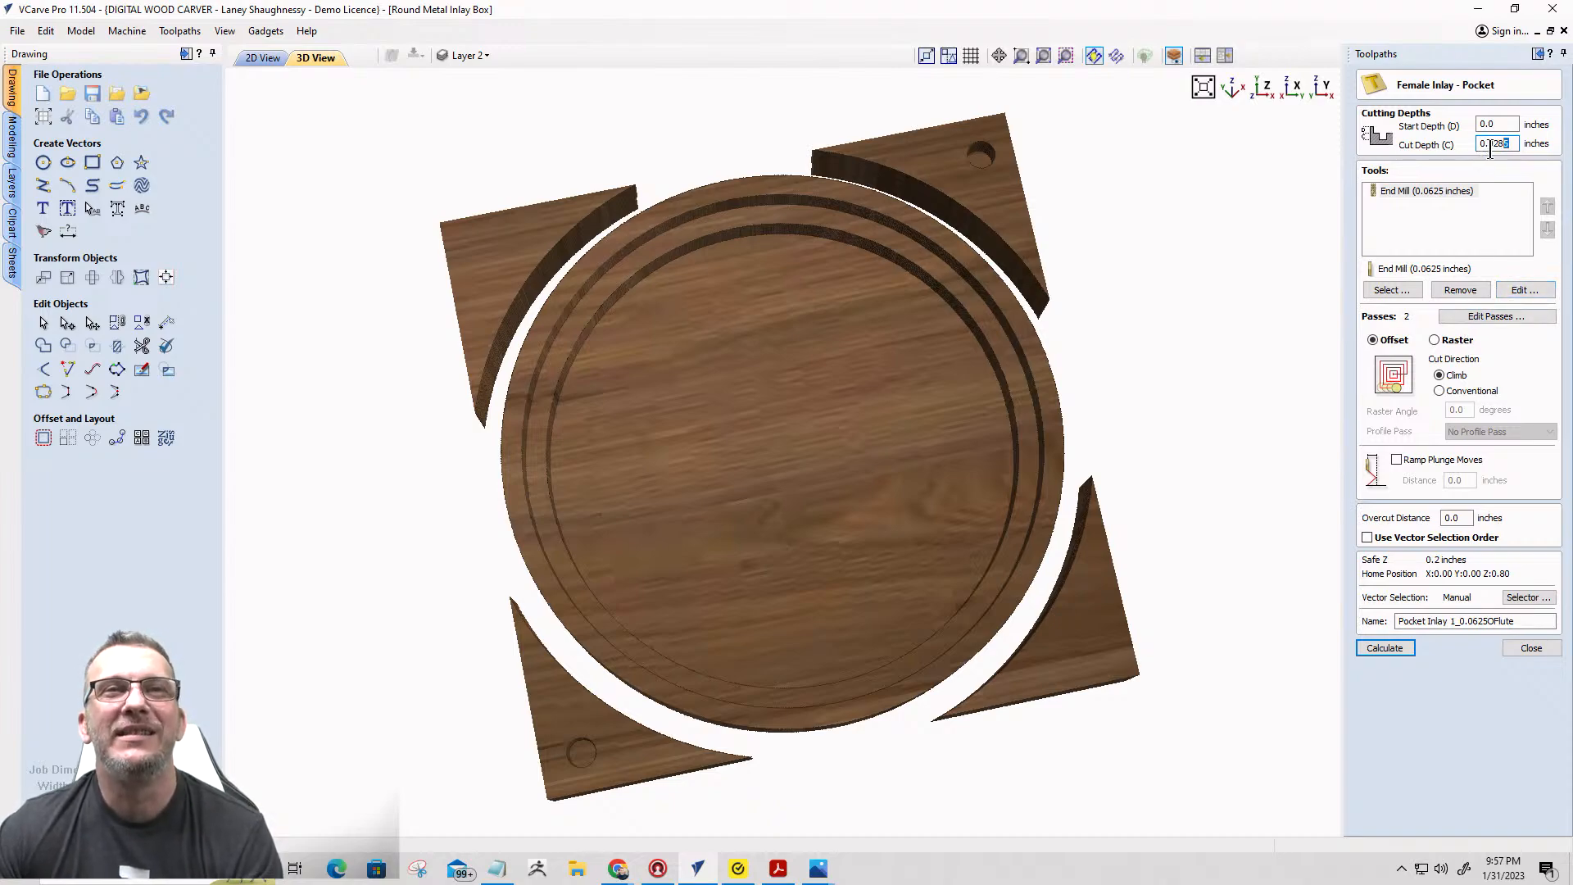
drag(1489, 147, 1496, 145)
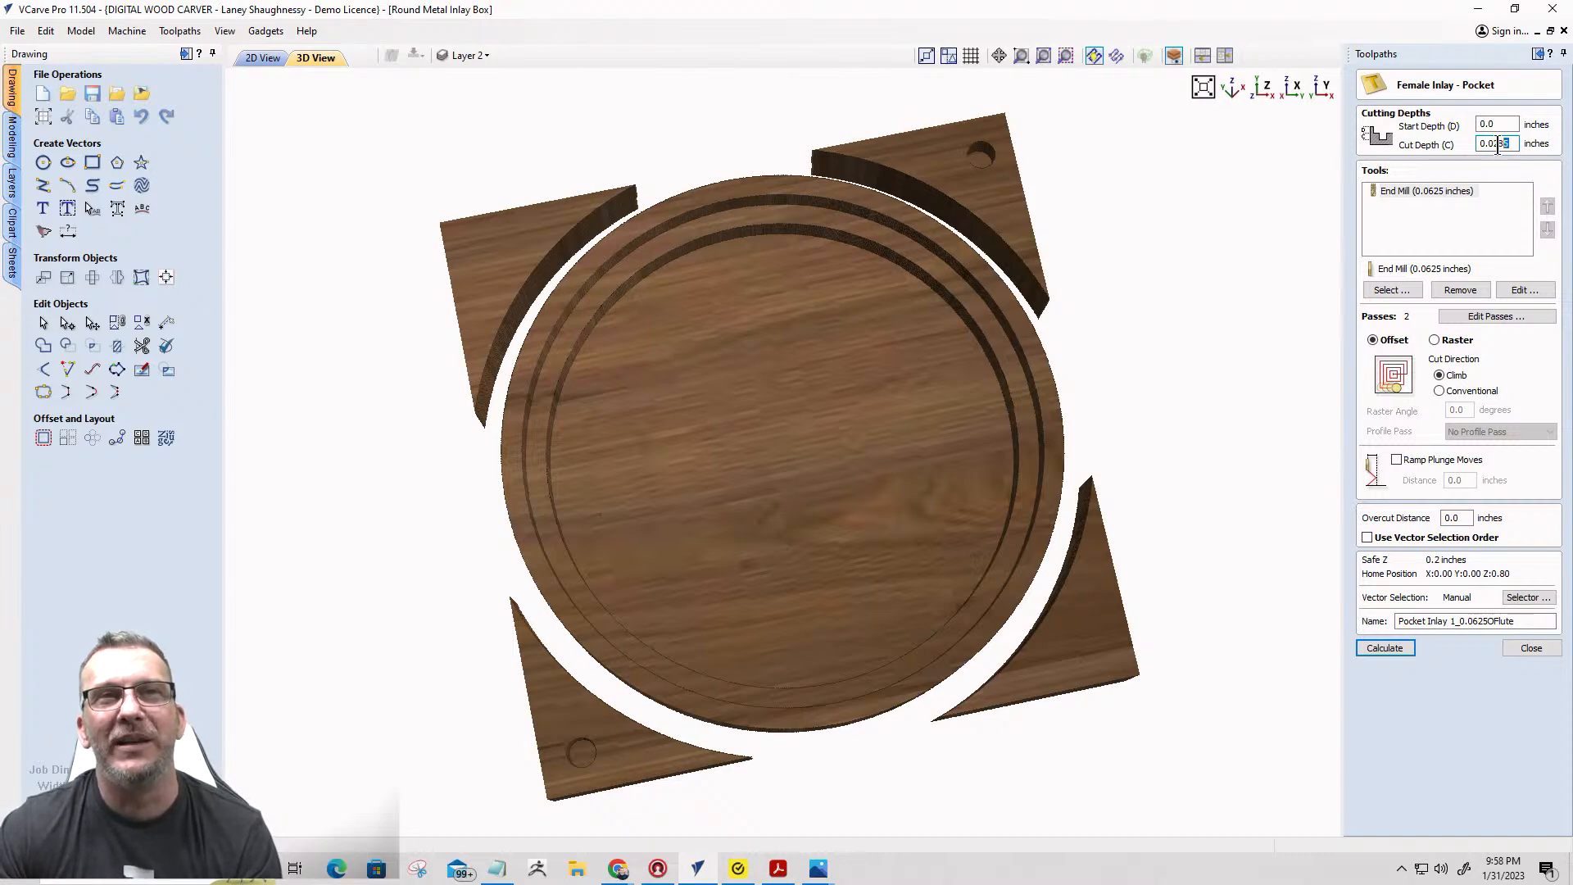
drag(1497, 144, 1509, 145)
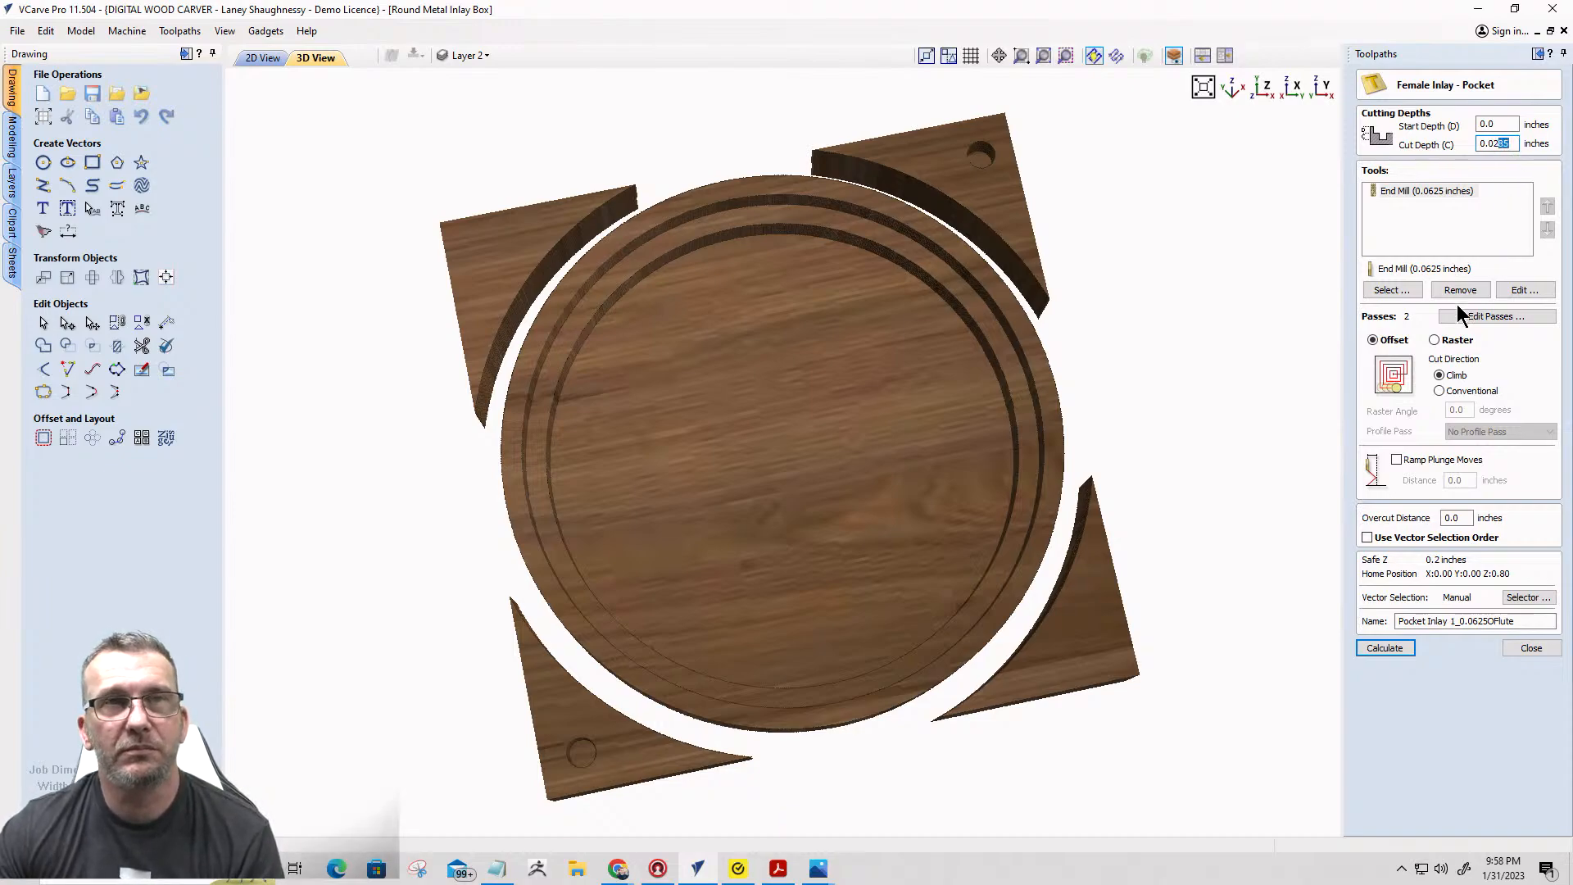
click(1479, 230)
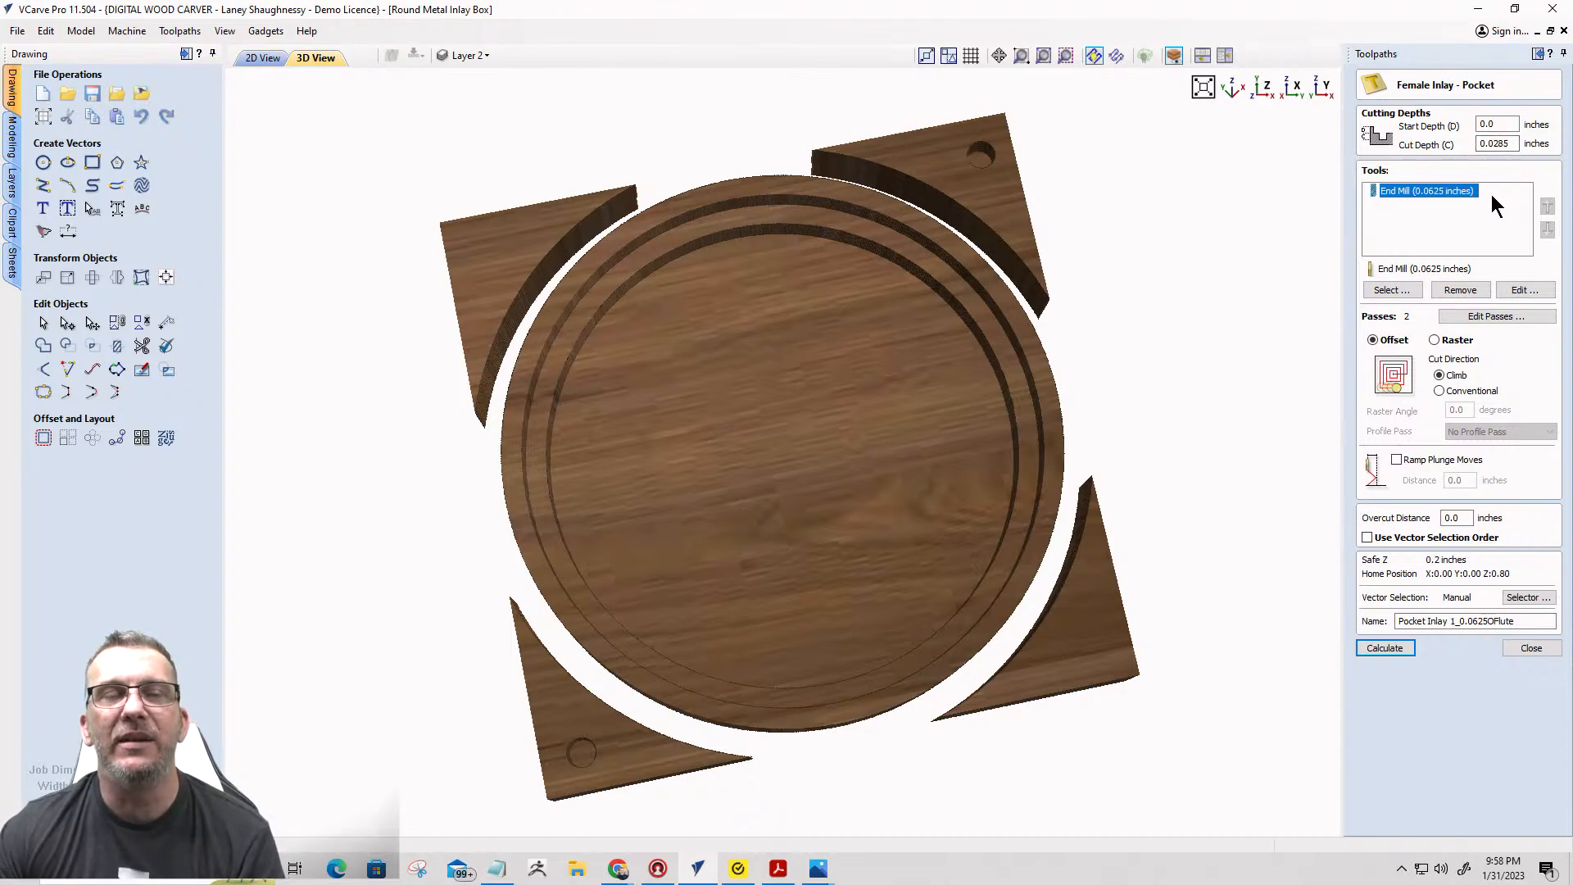
click(1504, 143)
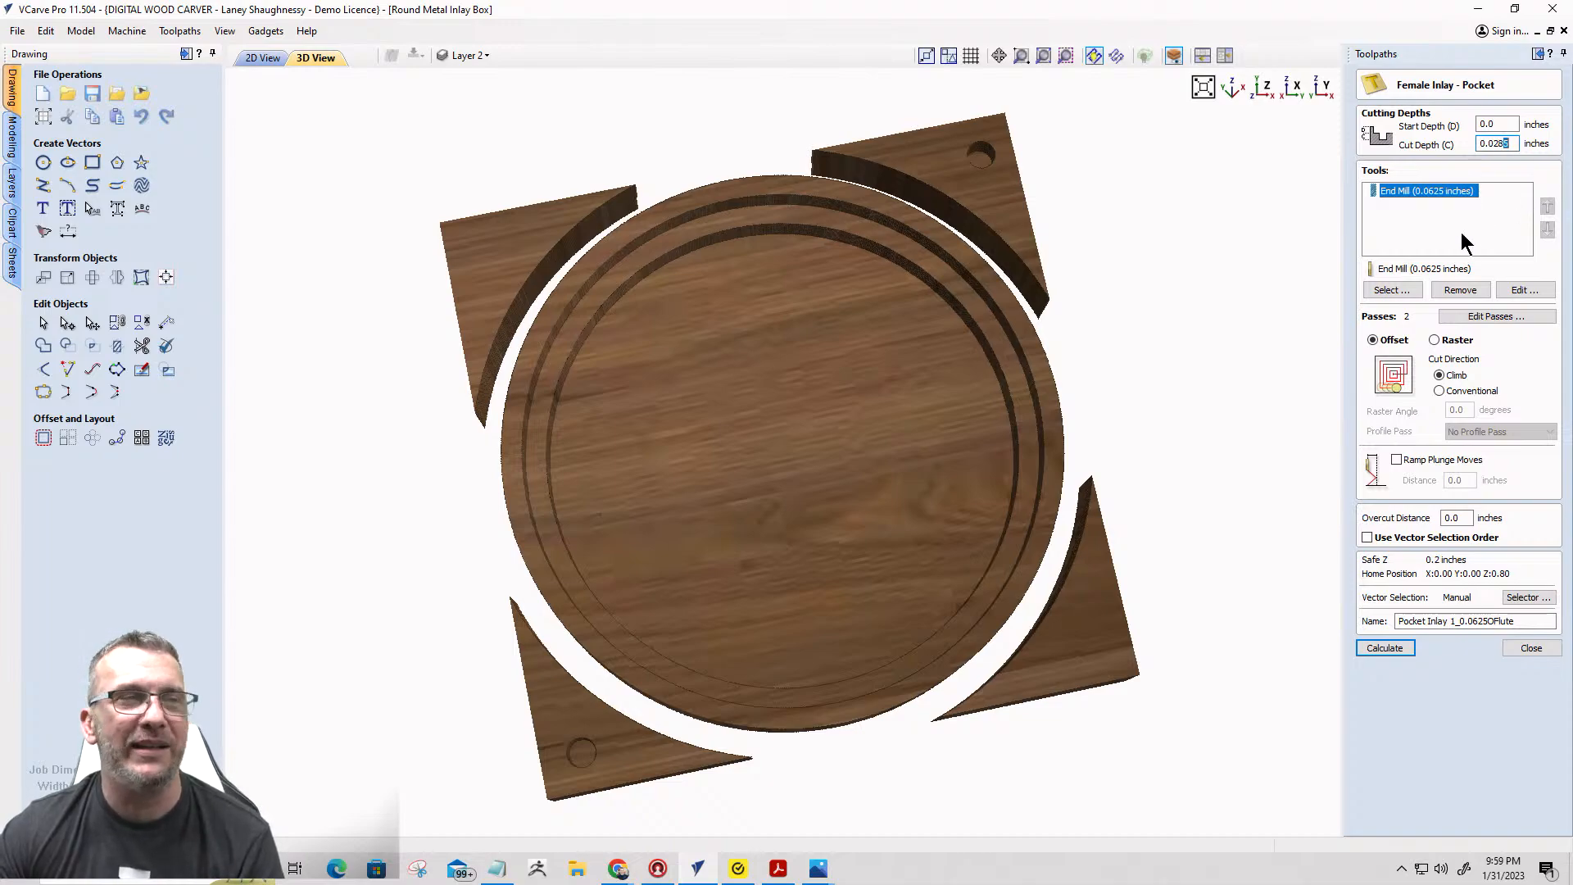
drag(951, 541, 1068, 504)
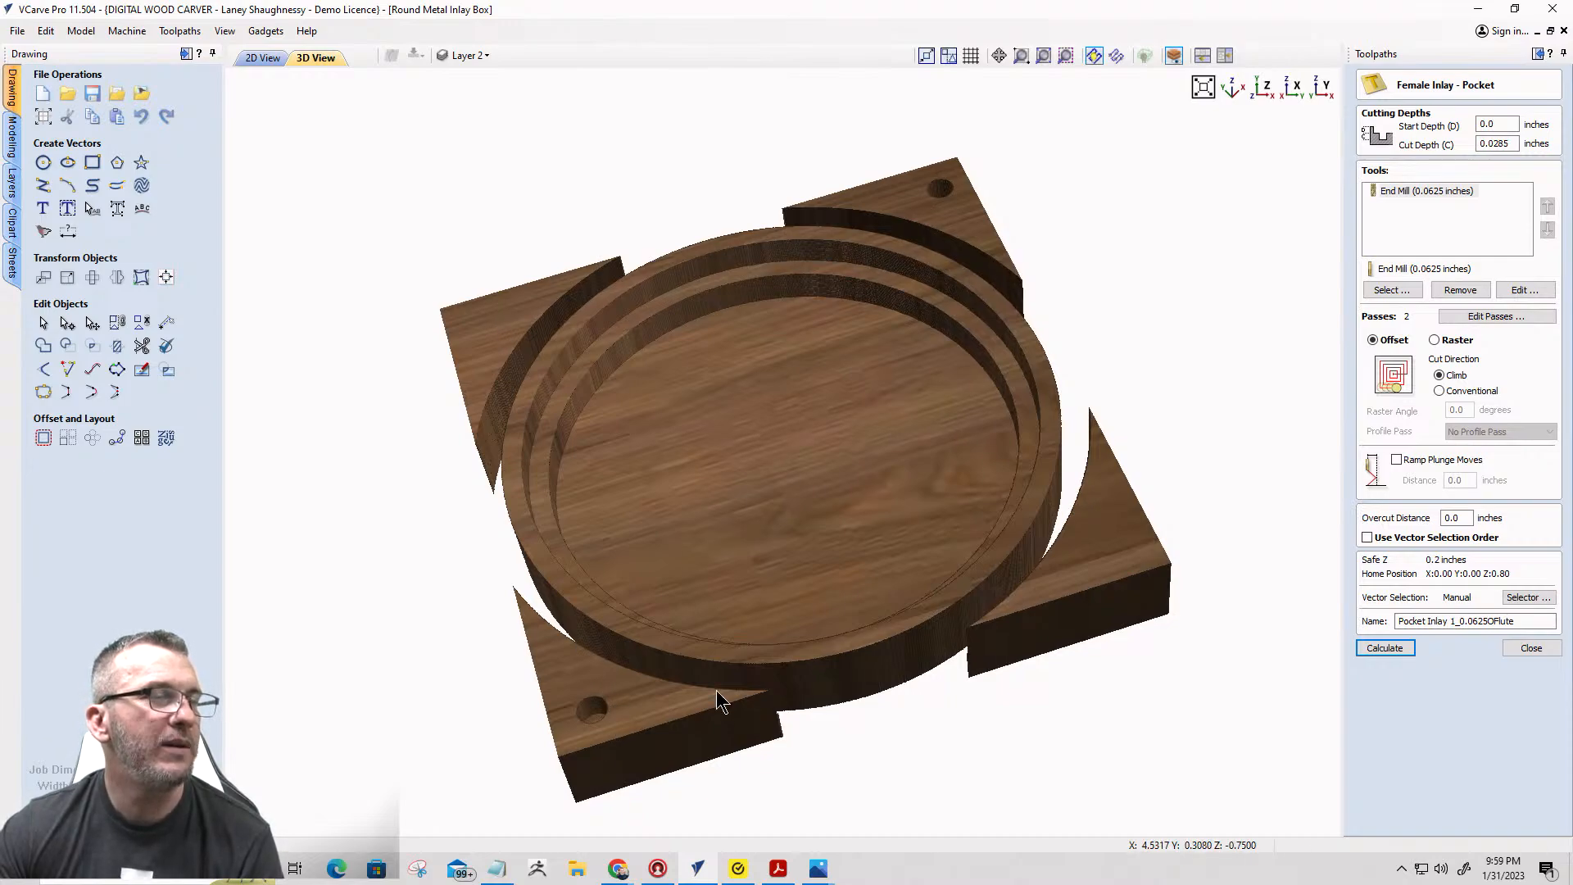
scroll(718, 700, down, 3)
scroll(975, 545, up, 2)
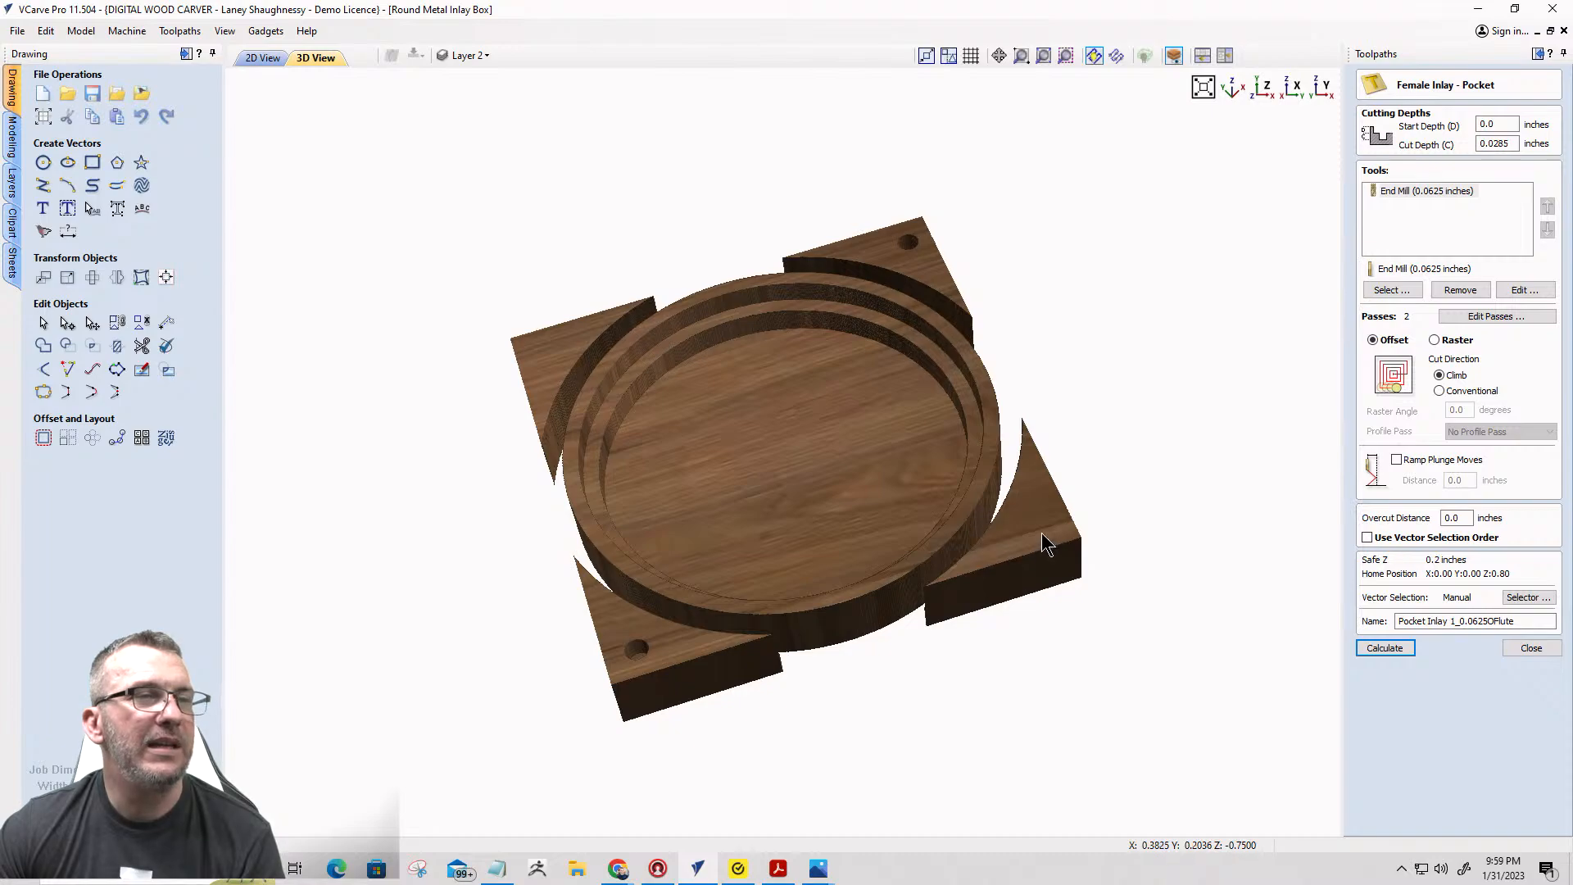
drag(1046, 545, 1043, 642)
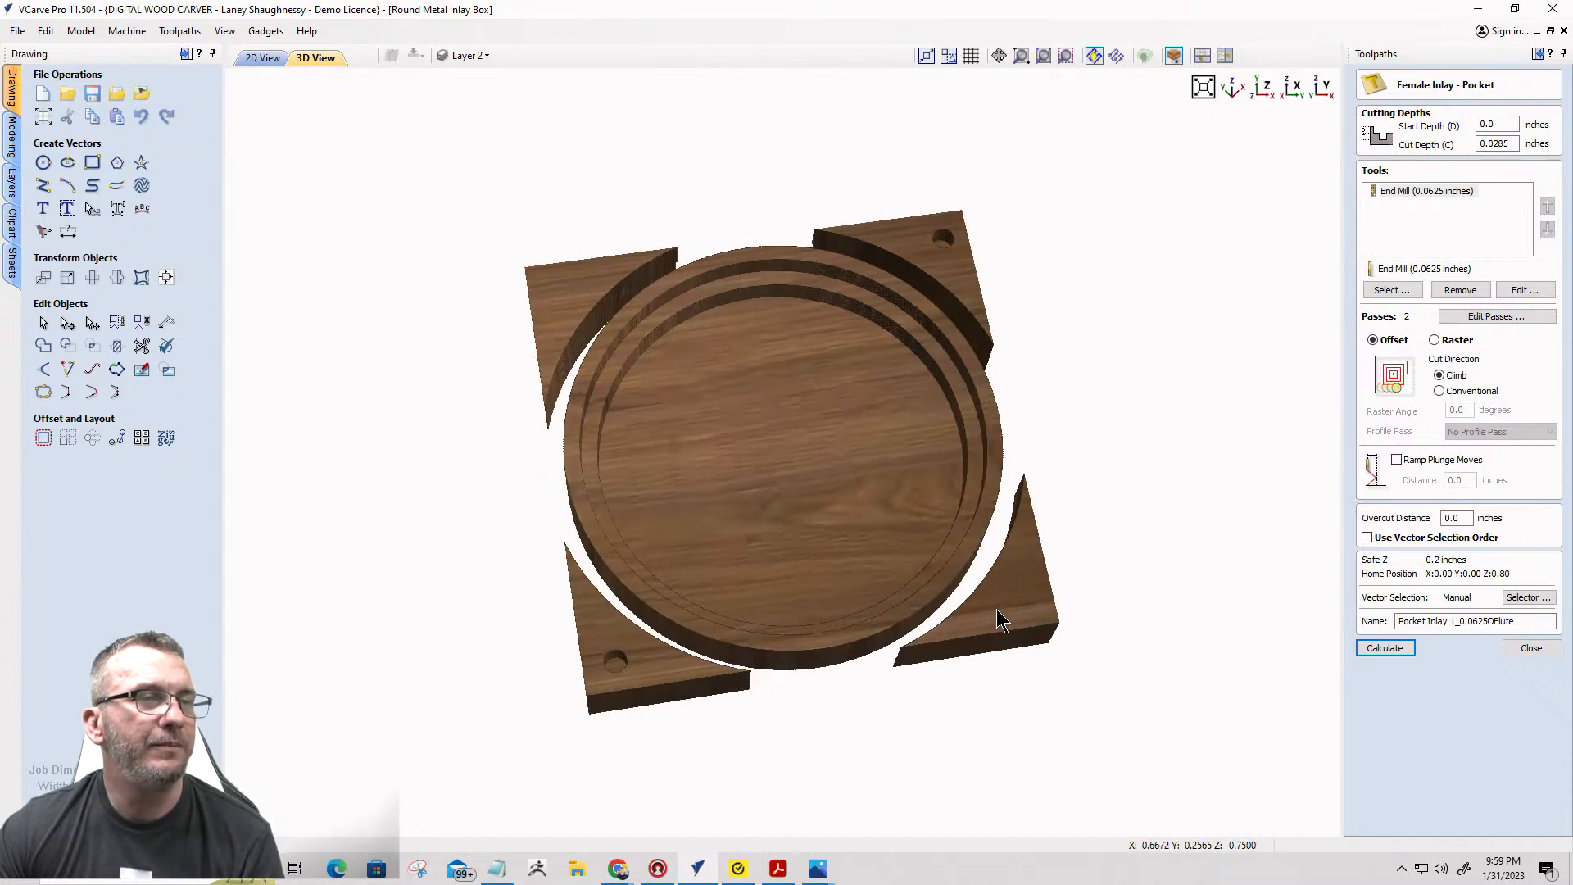
drag(642, 550, 1065, 368)
click(1526, 650)
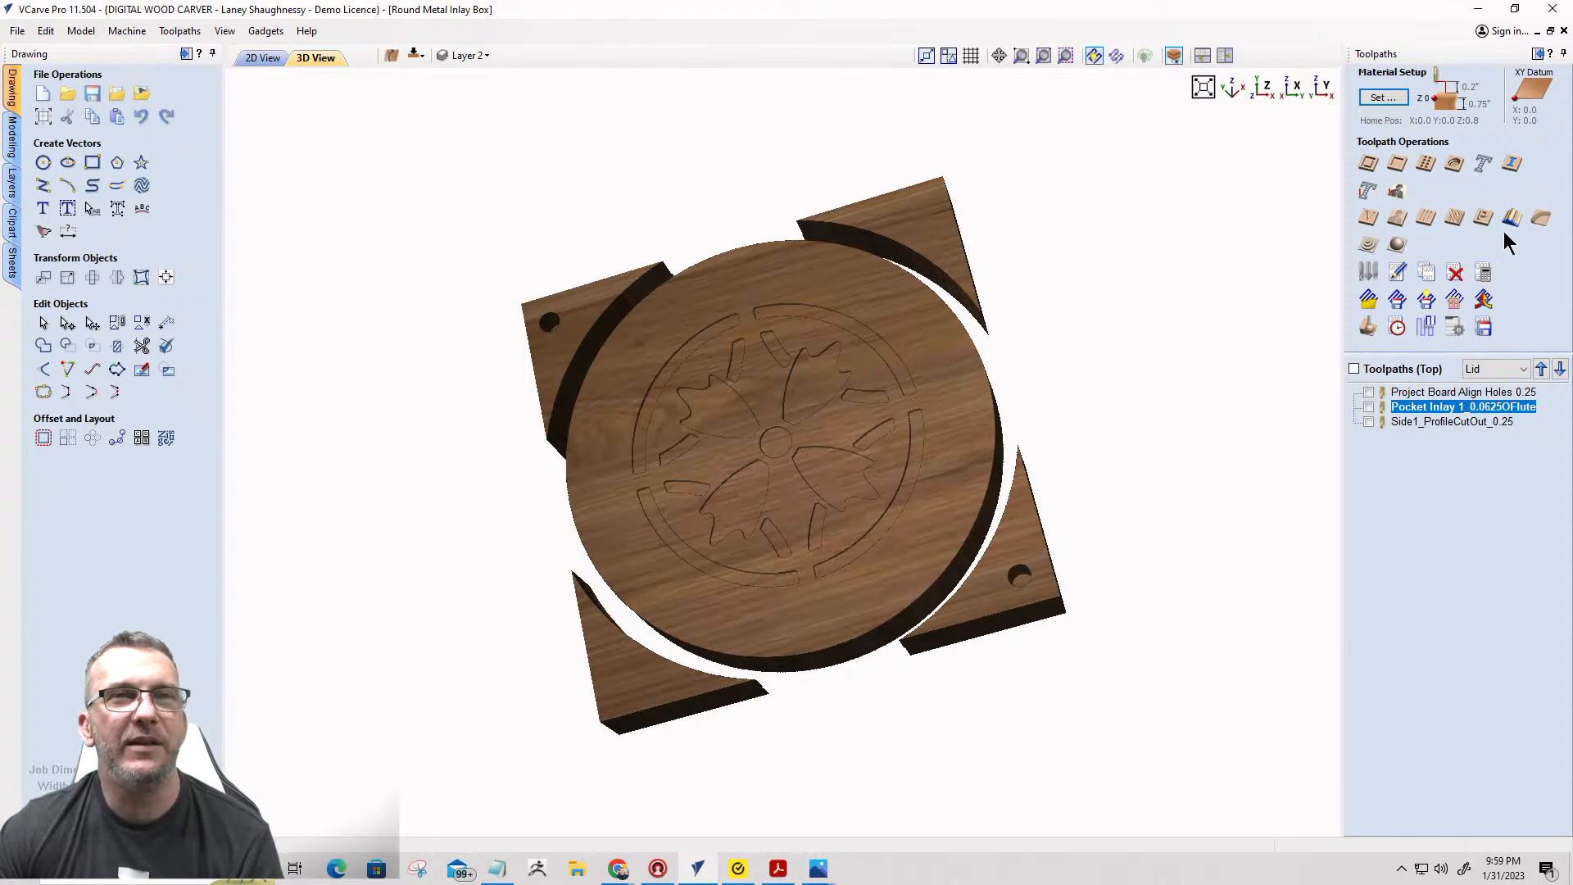
Give the inlay pocket toolpath a light grey toolpath color in the preview and inspect the filled inlay pattern in 3D.
click(1368, 329)
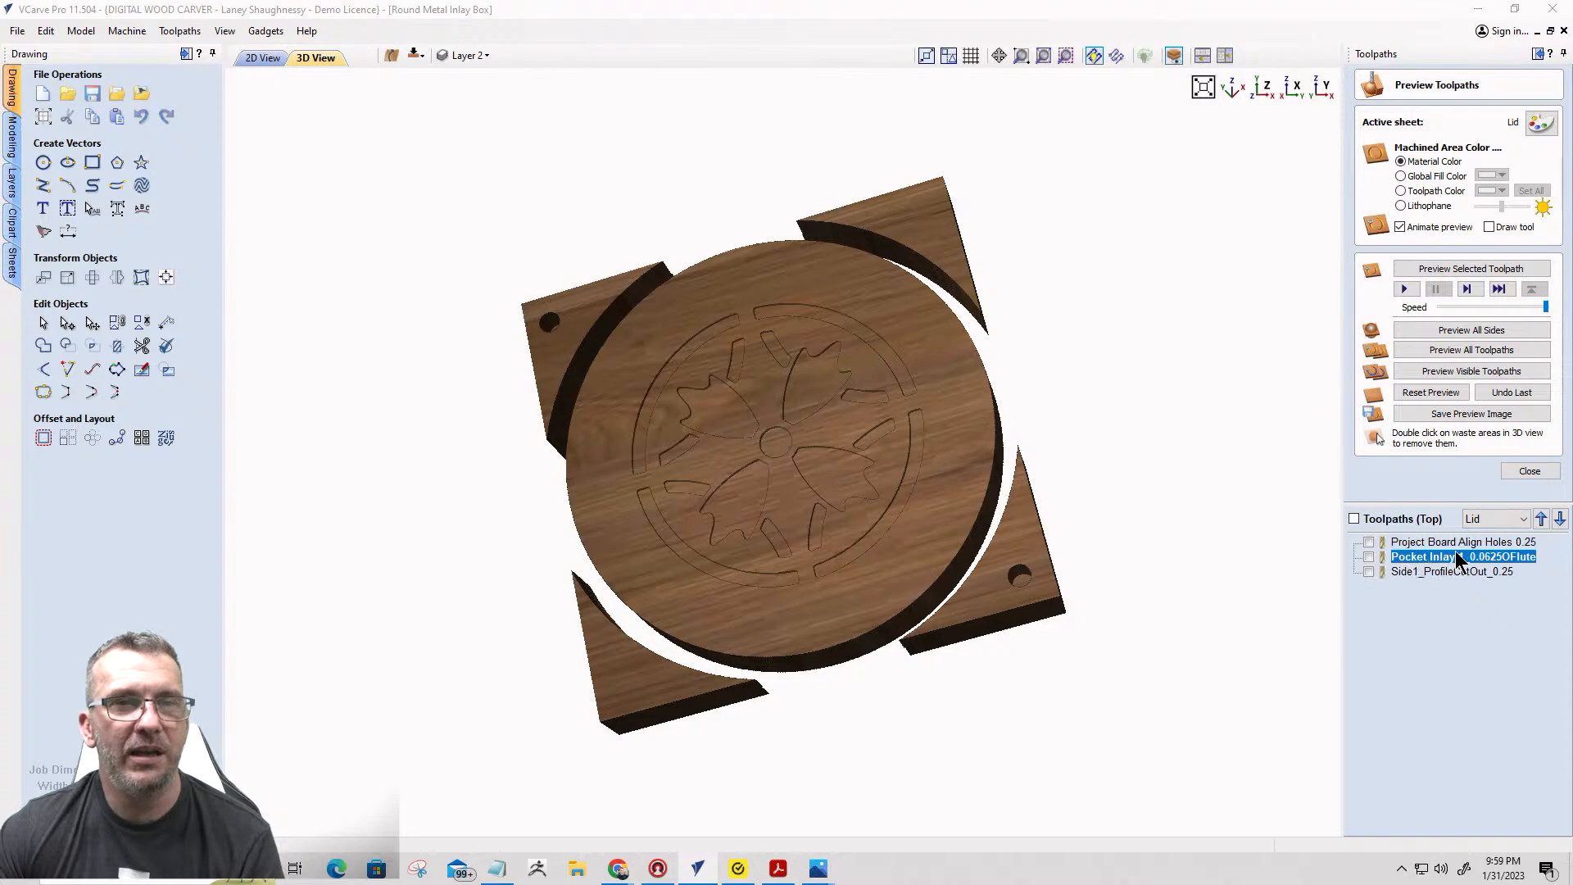
click(1420, 191)
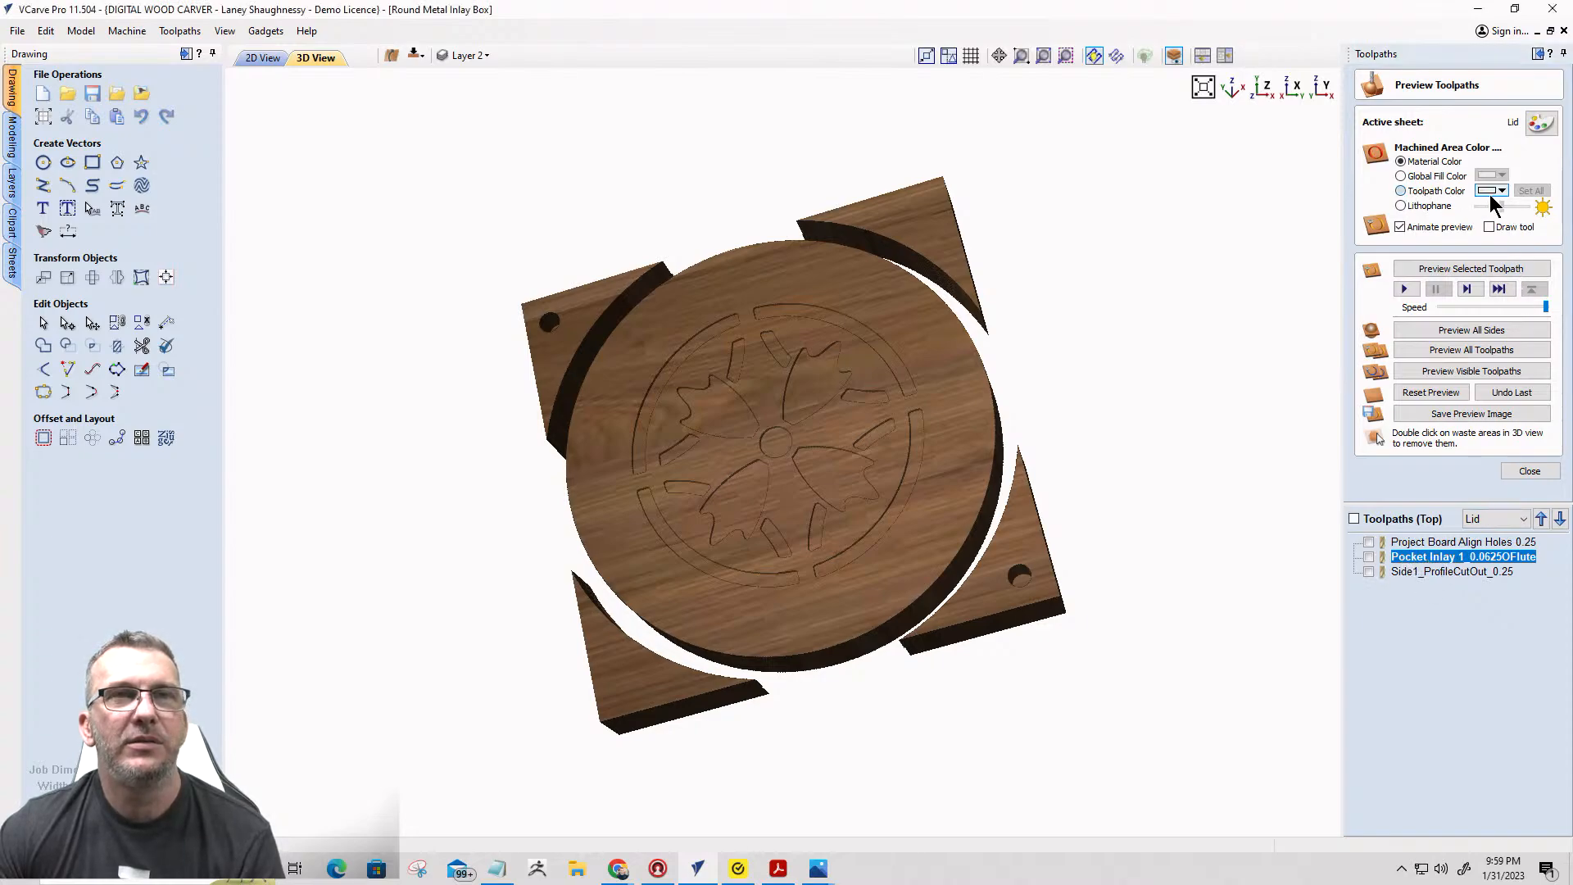
click(1501, 191)
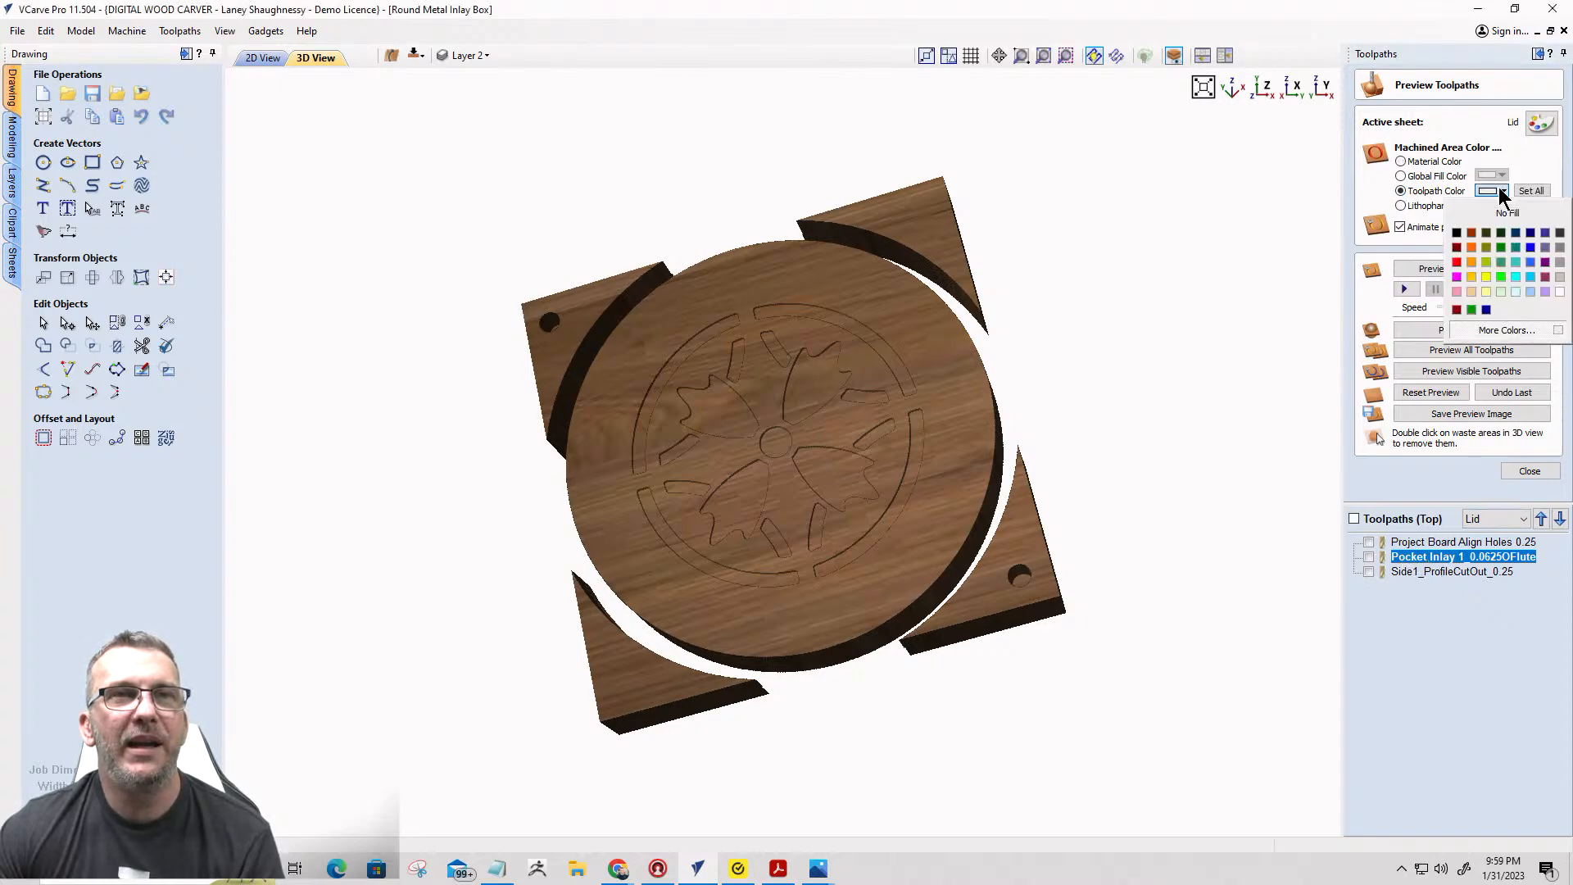
click(1561, 276)
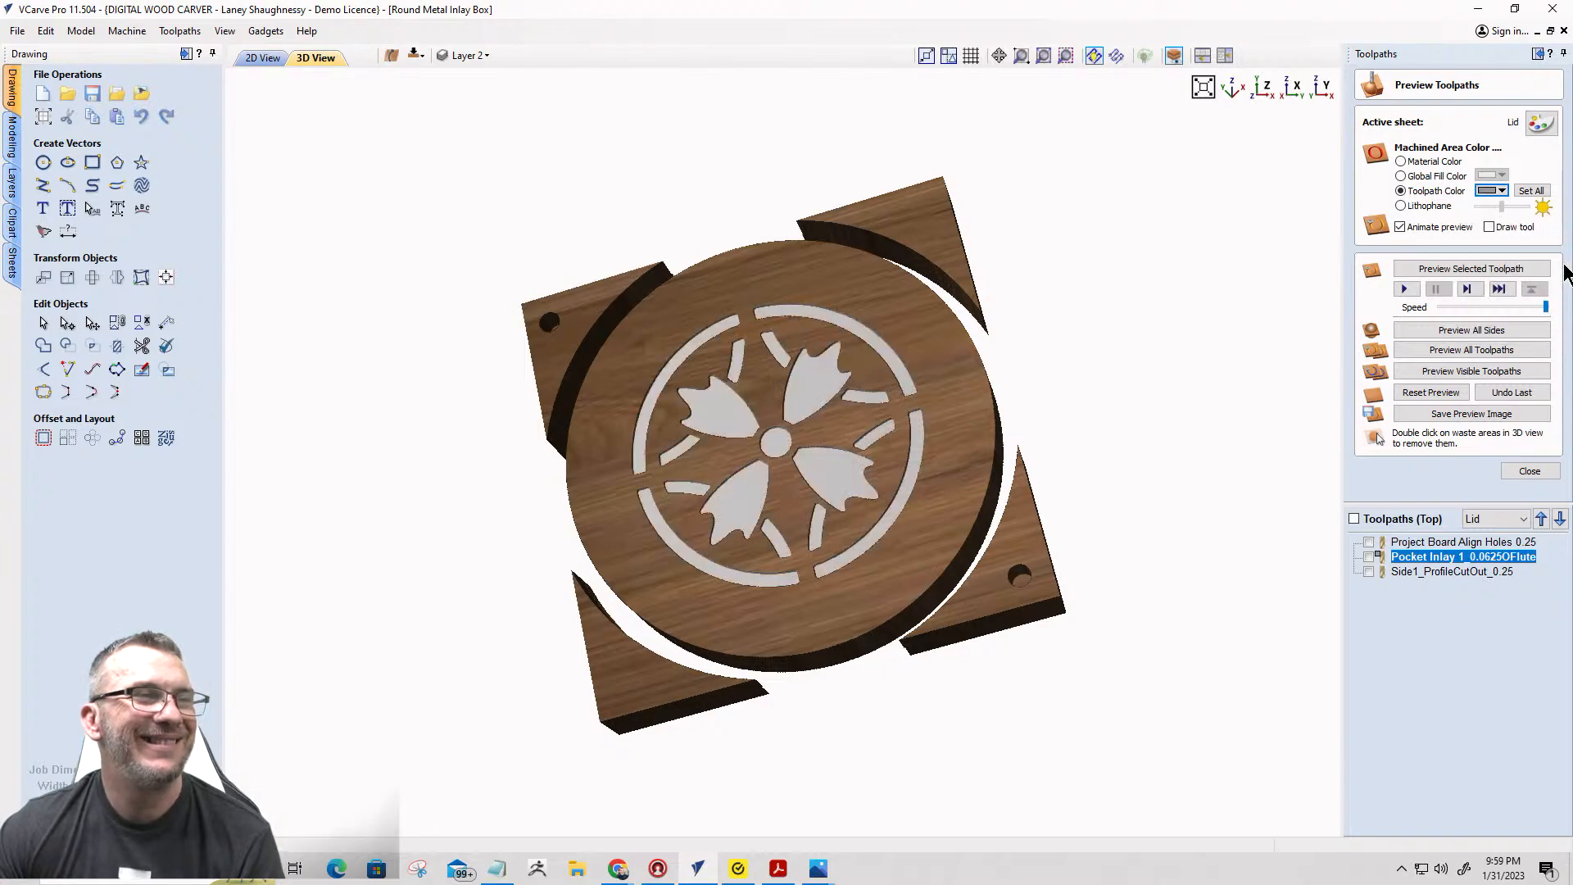
click(1503, 190)
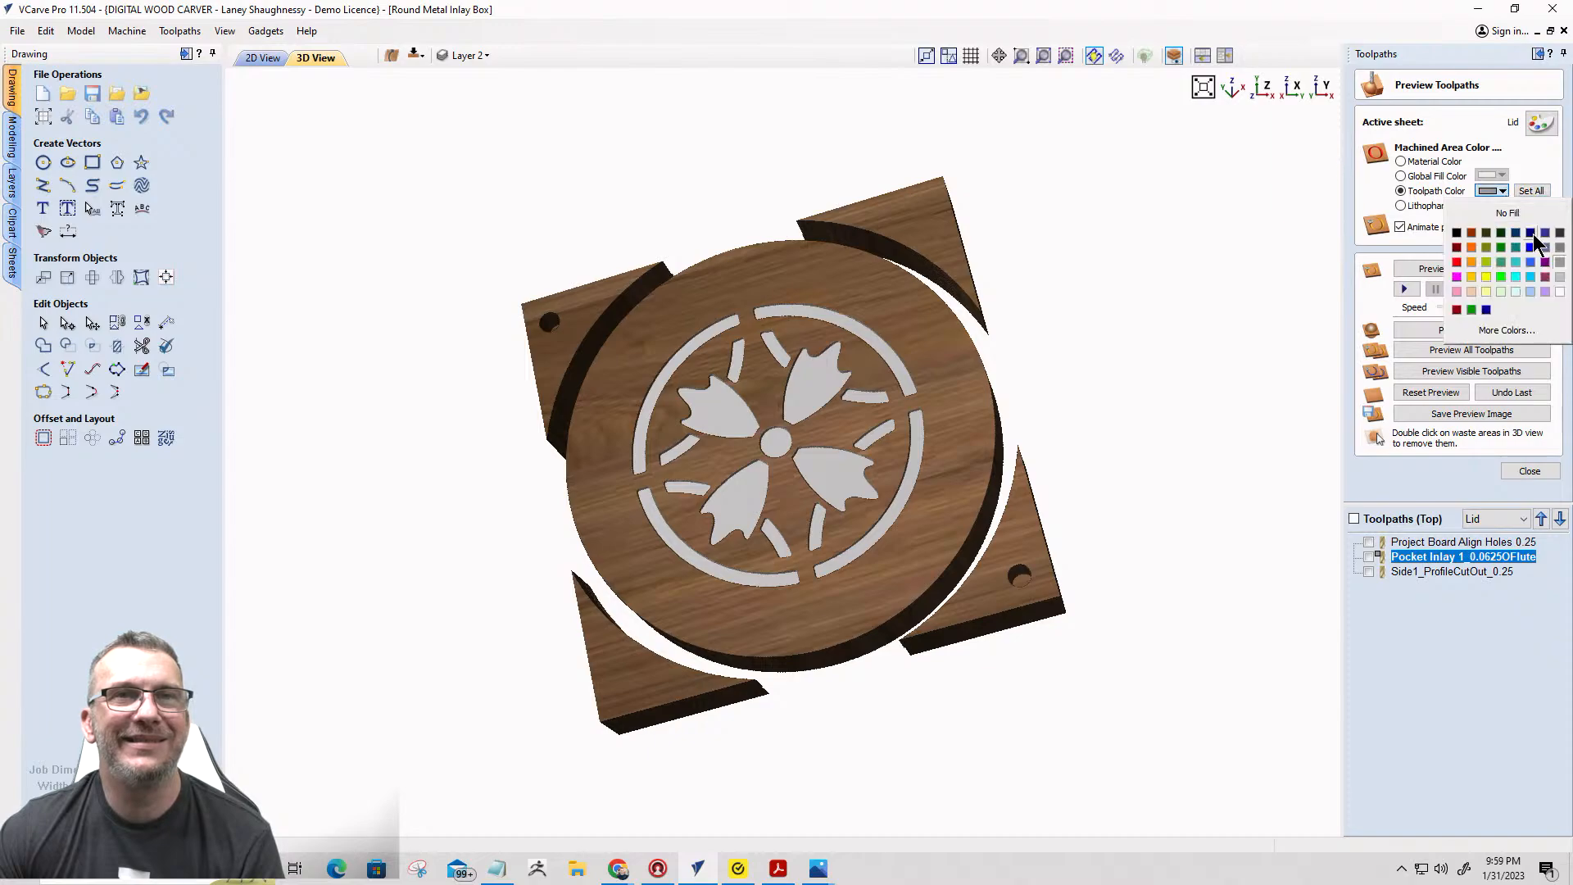
click(1560, 277)
drag(795, 476, 826, 312)
scroll(801, 516, up, 5)
scroll(798, 505, down, 5)
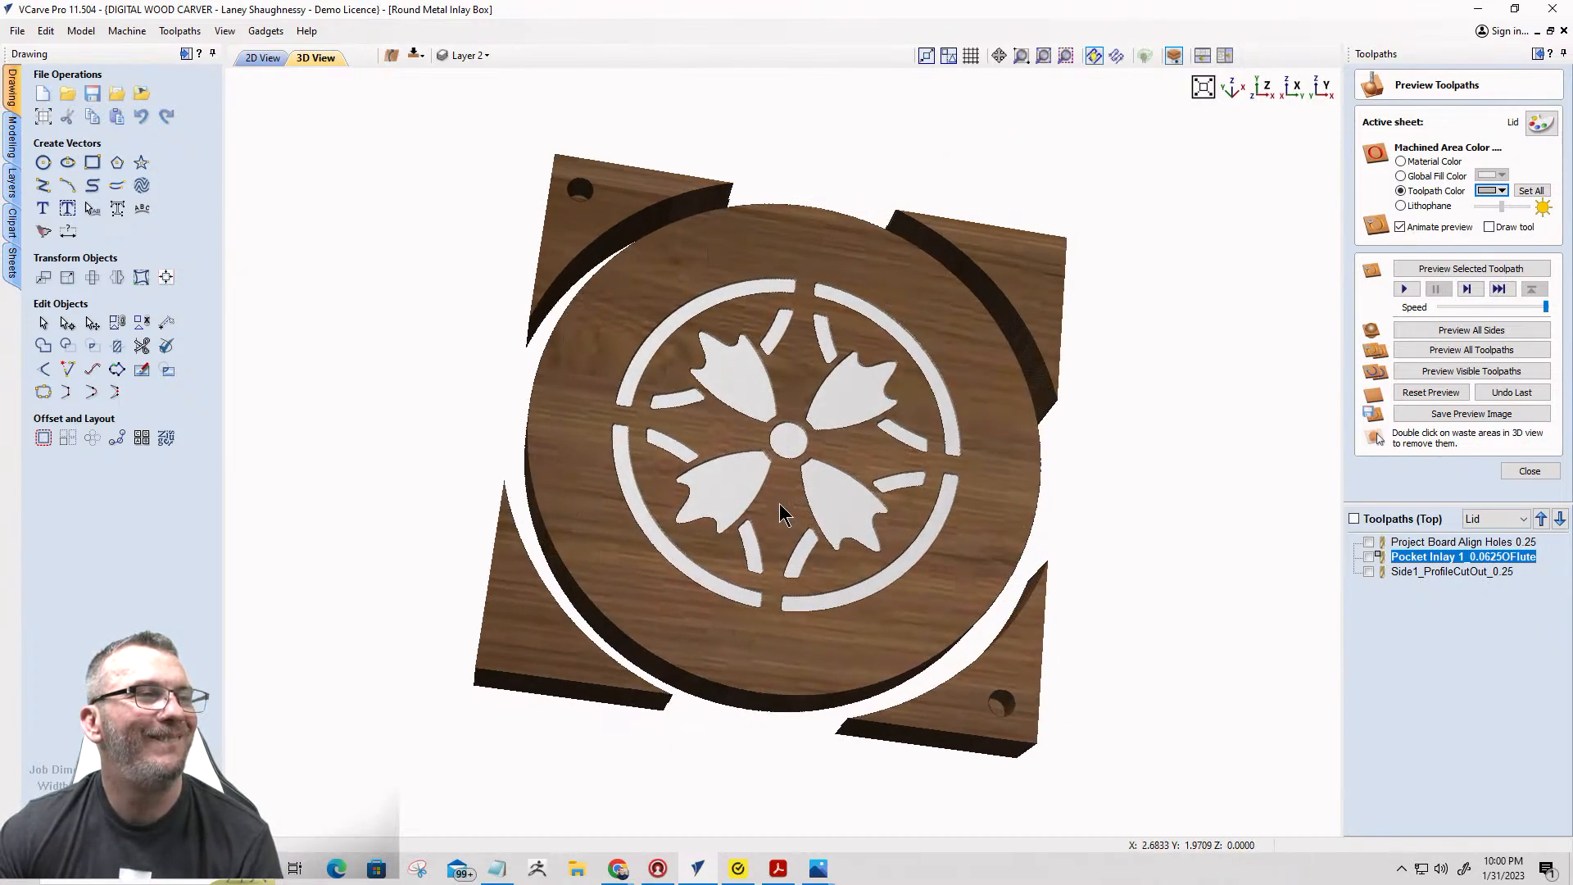
scroll(819, 483, up, 3)
scroll(852, 443, down, 5)
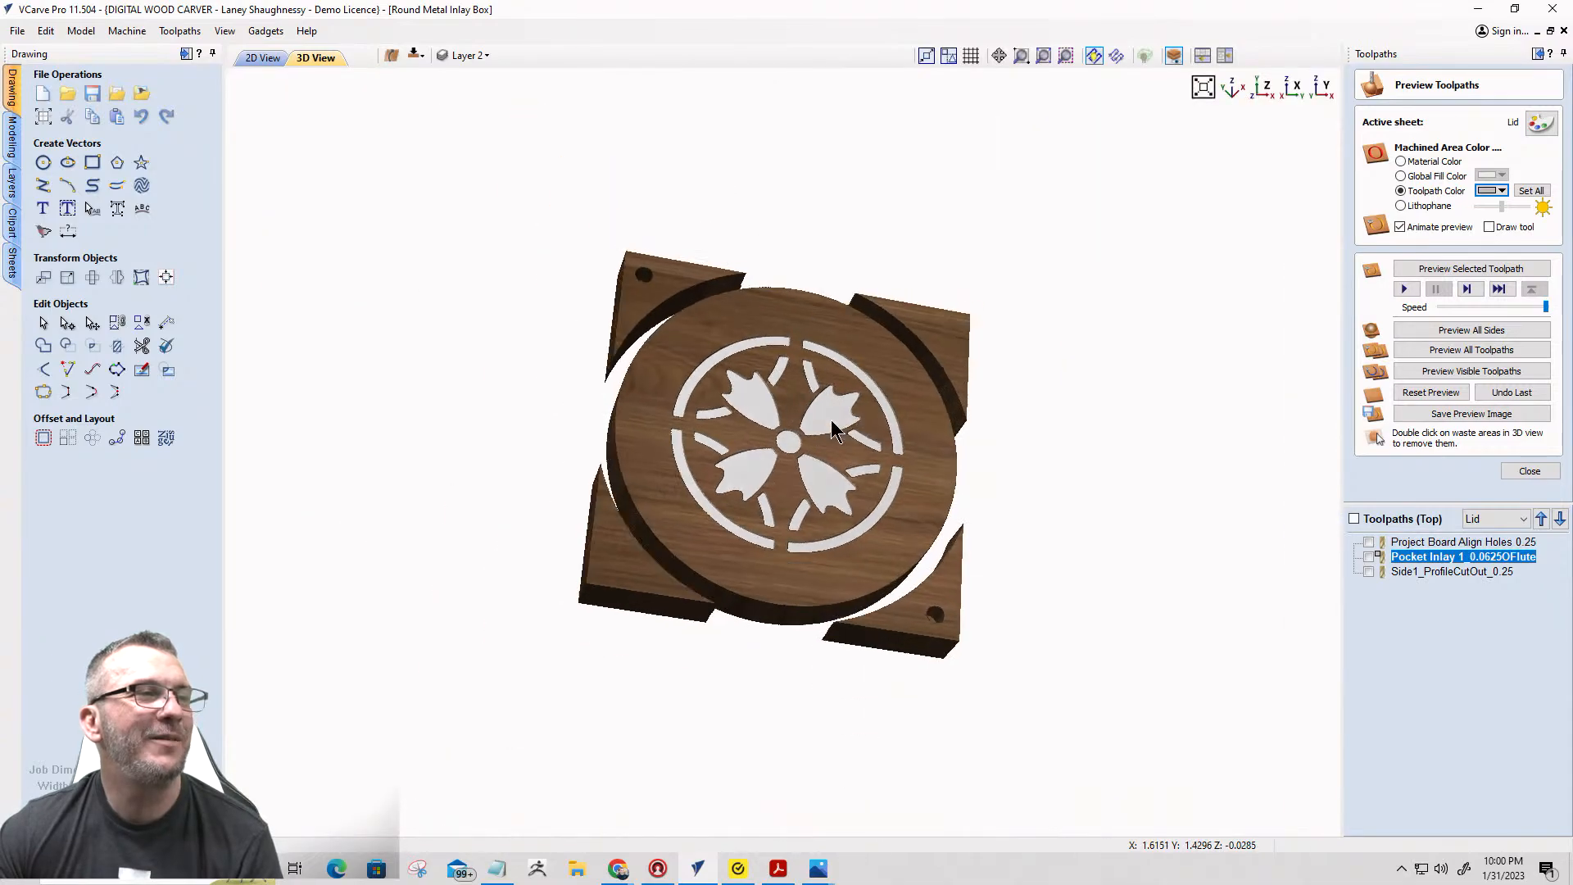
drag(831, 421, 690, 400)
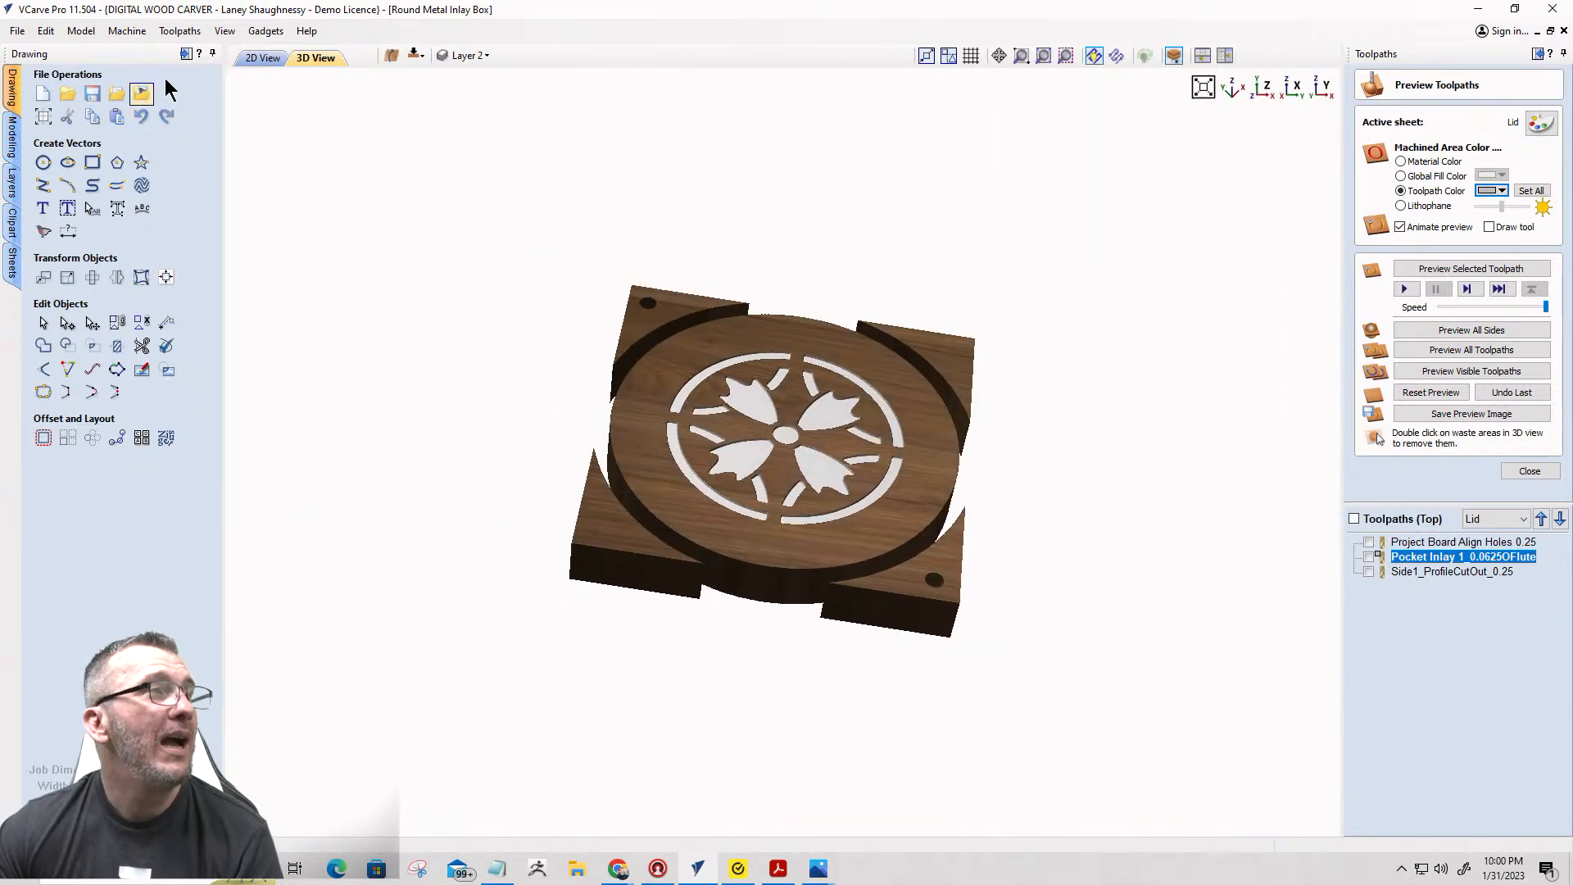
Create a 2D profile toolpath on the lid's outer circle, using the profile cutout's vector, with a cut depth of .25 inches.
click(246, 60)
scroll(892, 328, down, 2)
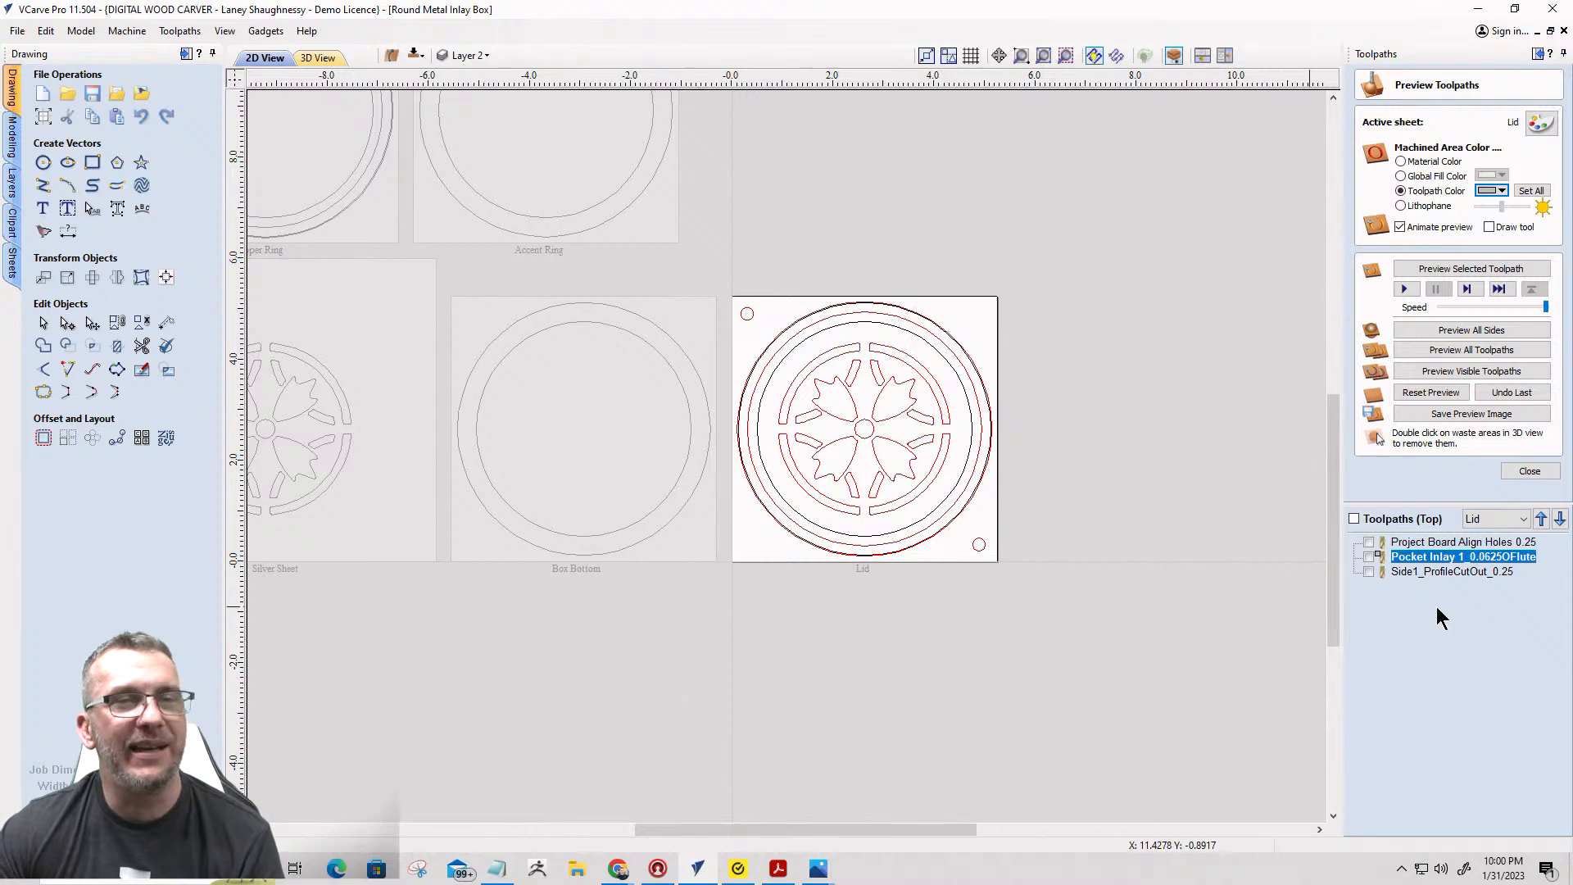
mouse_move(1413, 565)
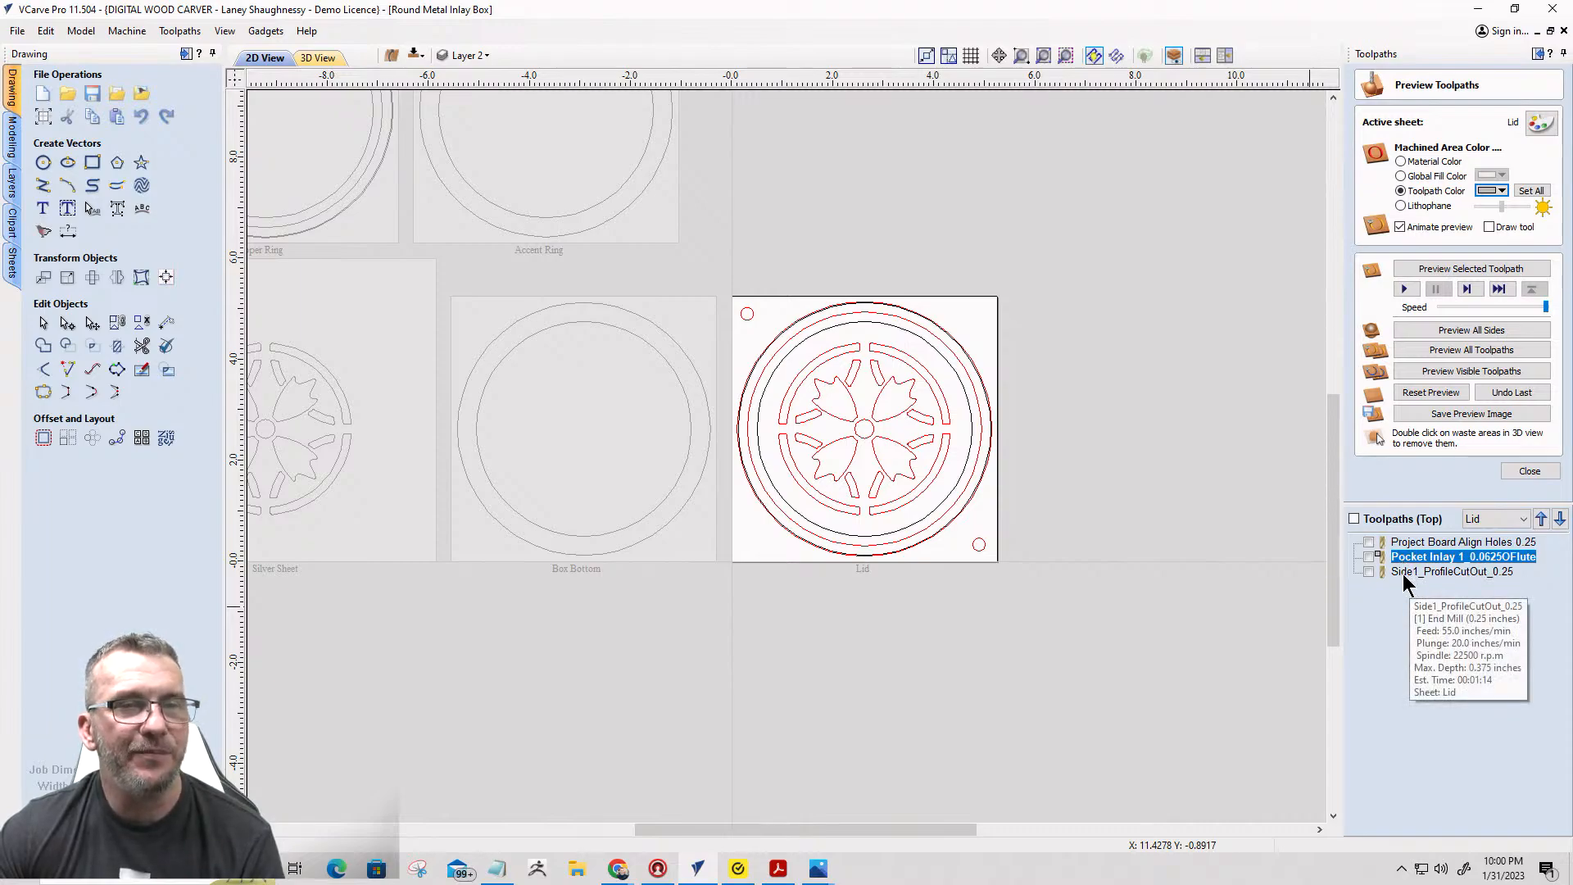
click(1466, 571)
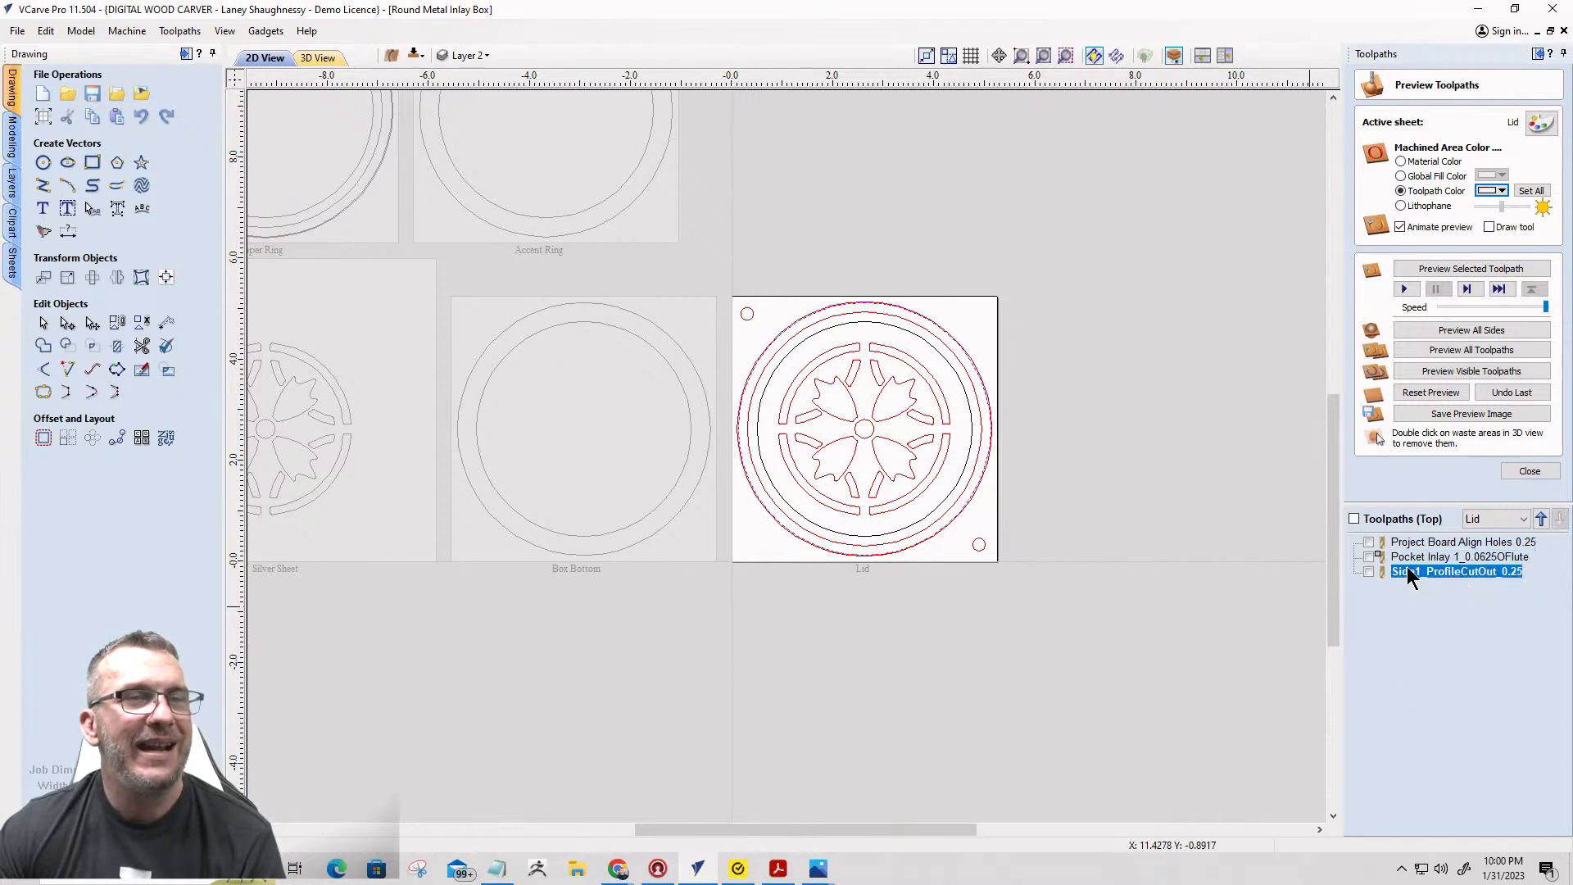
click(1529, 471)
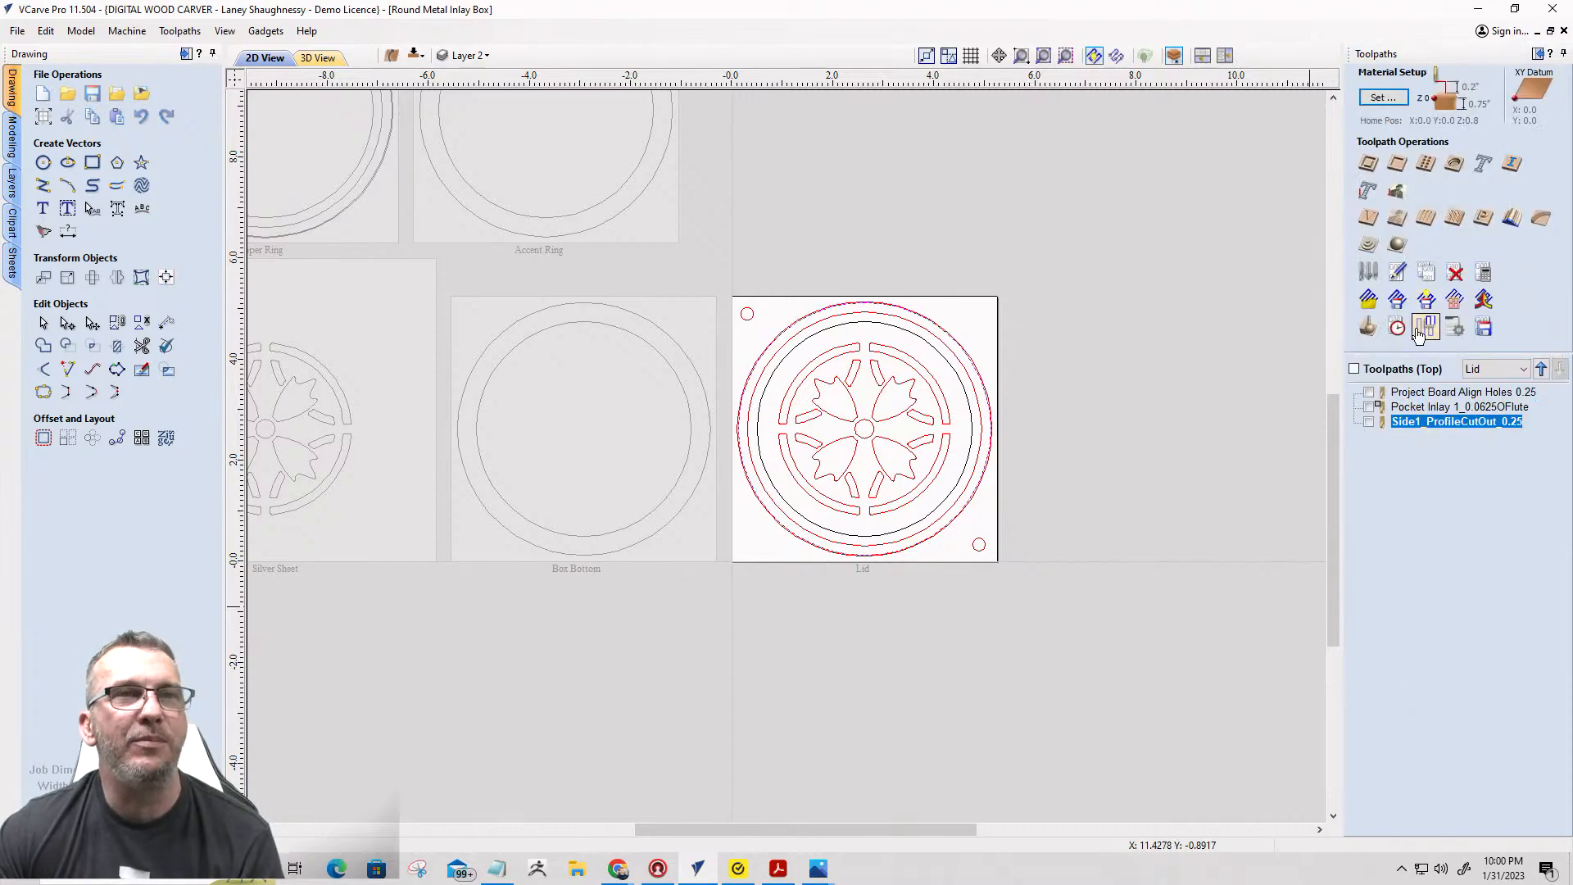
click(1367, 163)
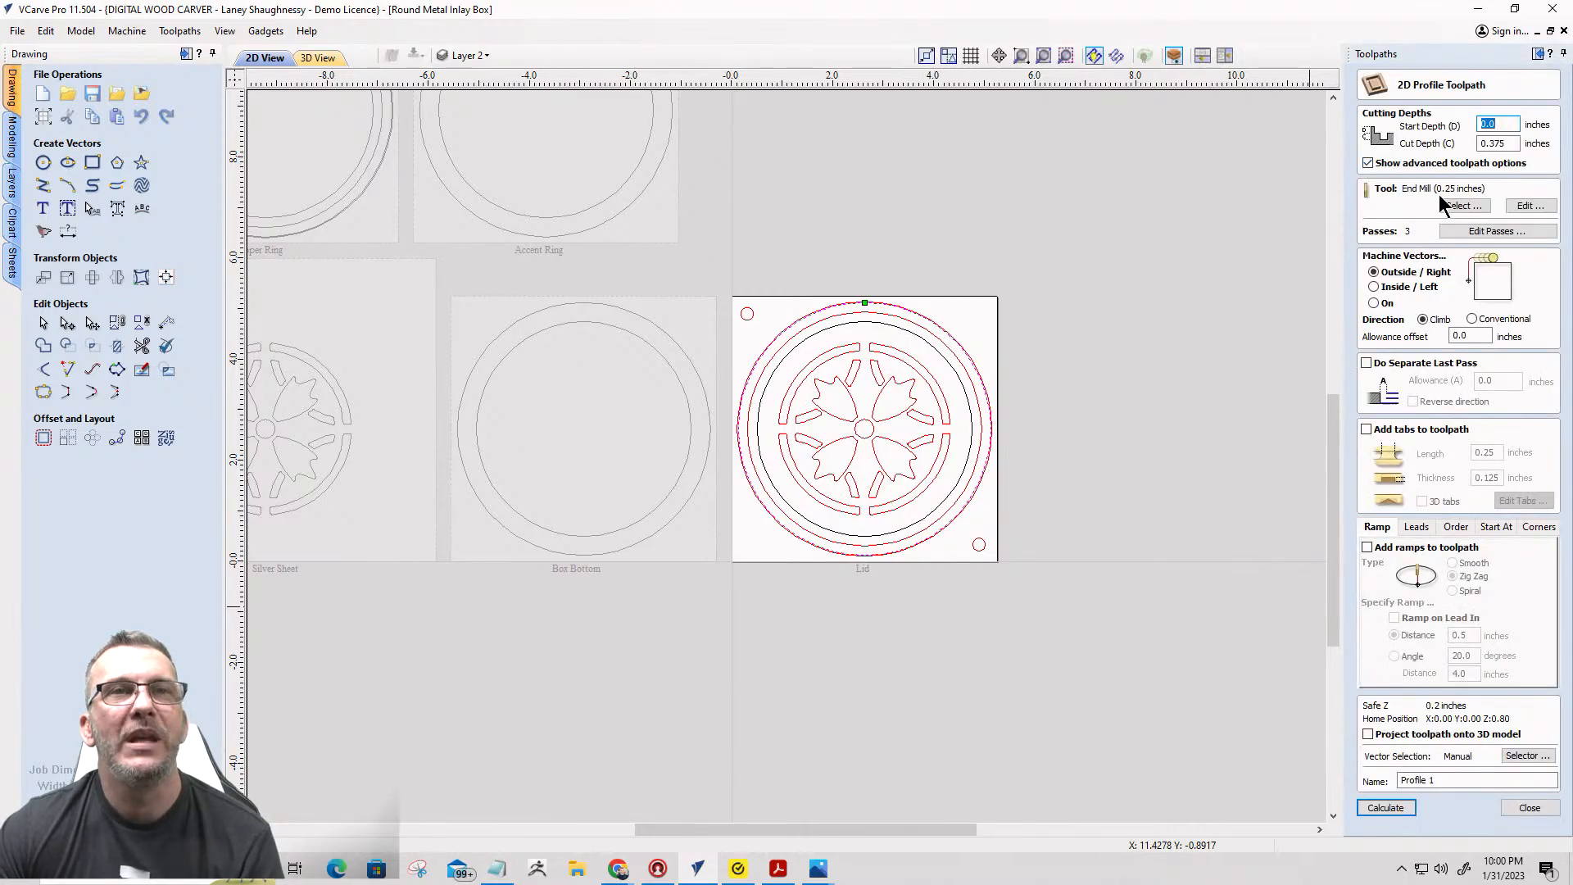
drag(1512, 144, 1444, 144)
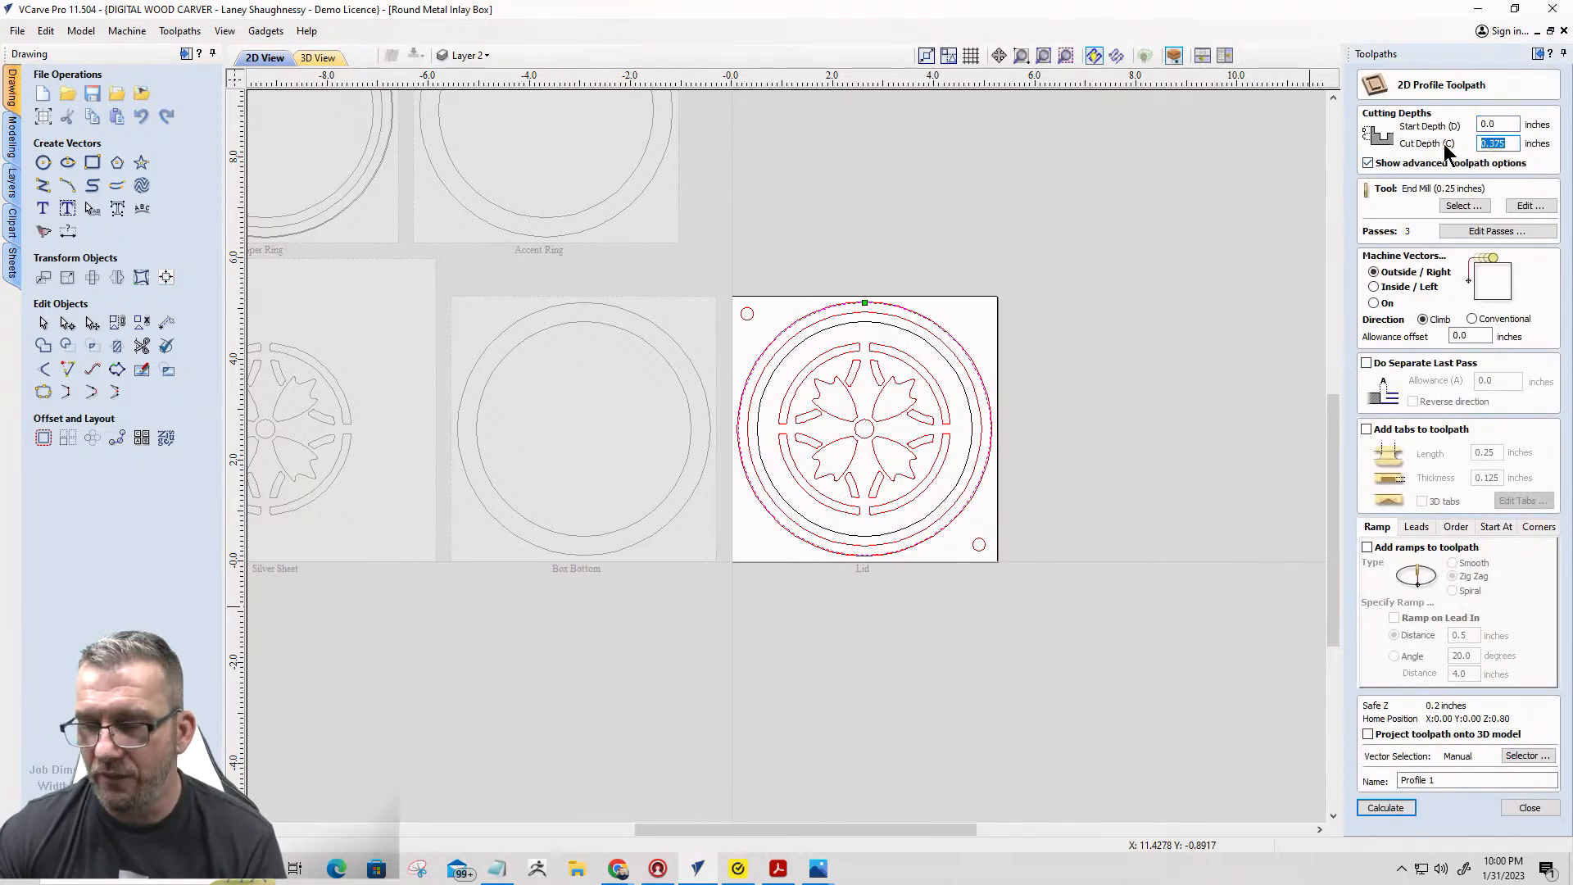
text(.25)
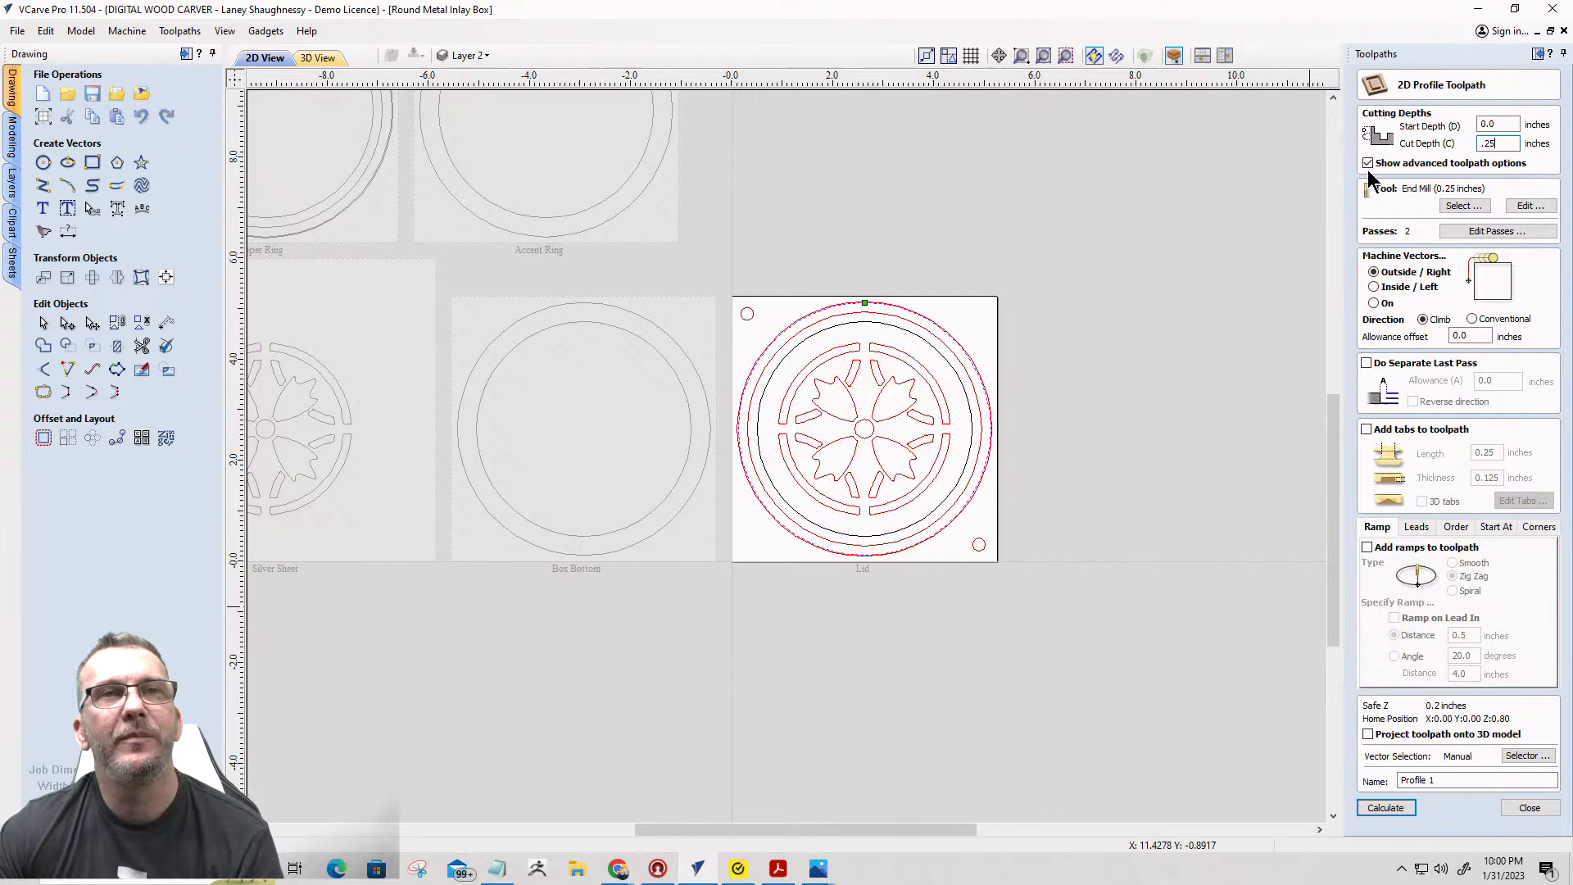
Choose the Whiteside 2050 - .125R - 0.375inches Dia roundover bit as the profile toolpath's tool.
click(1451, 208)
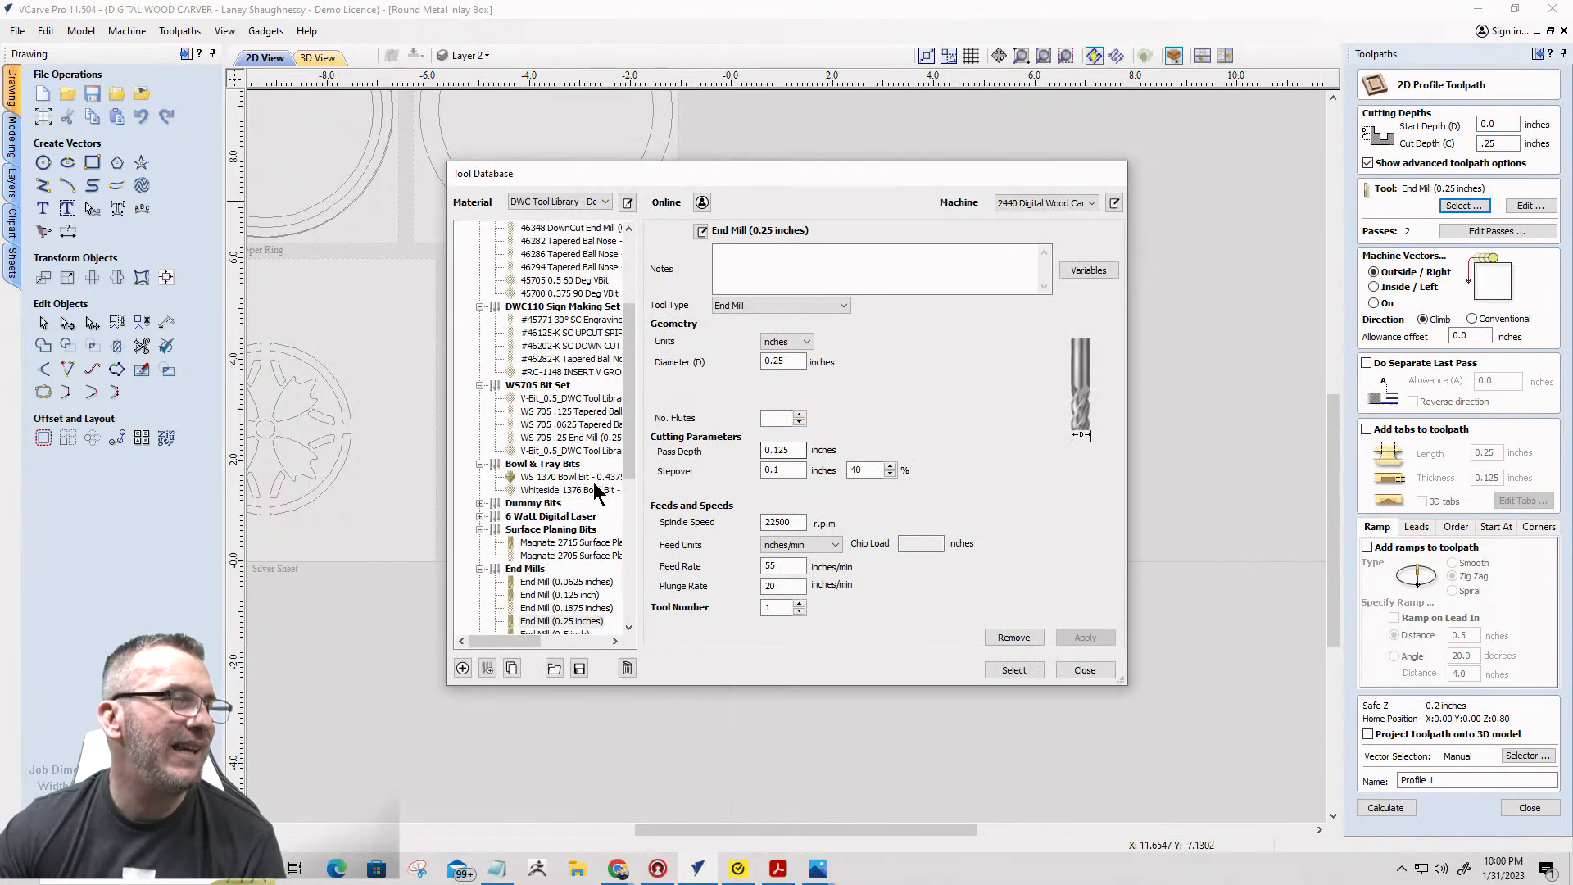
scroll(508, 534, down, 2)
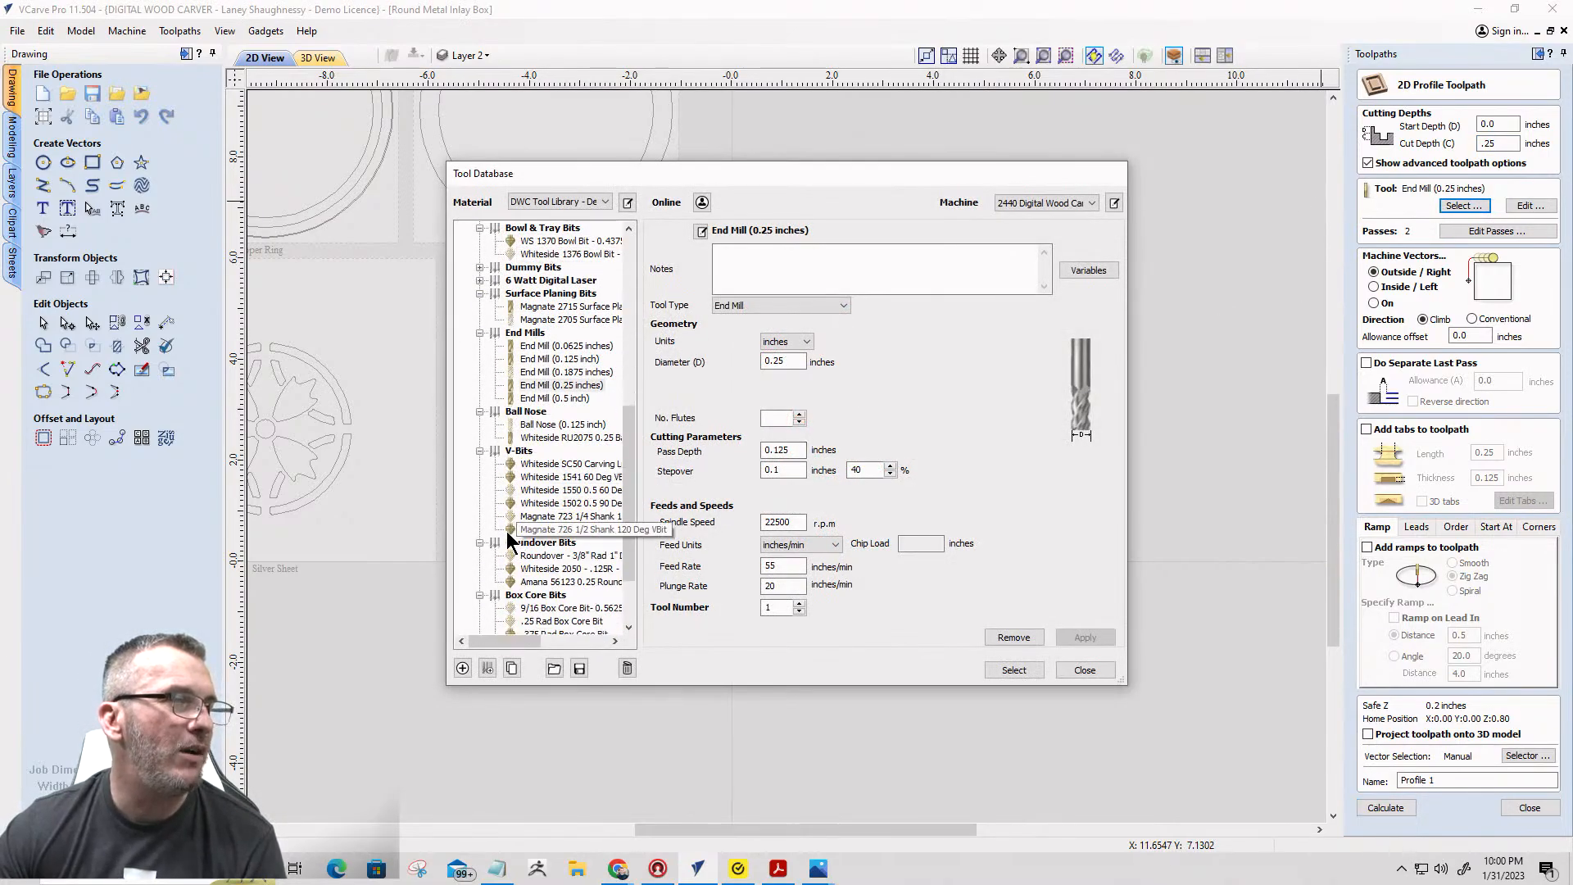
click(569, 569)
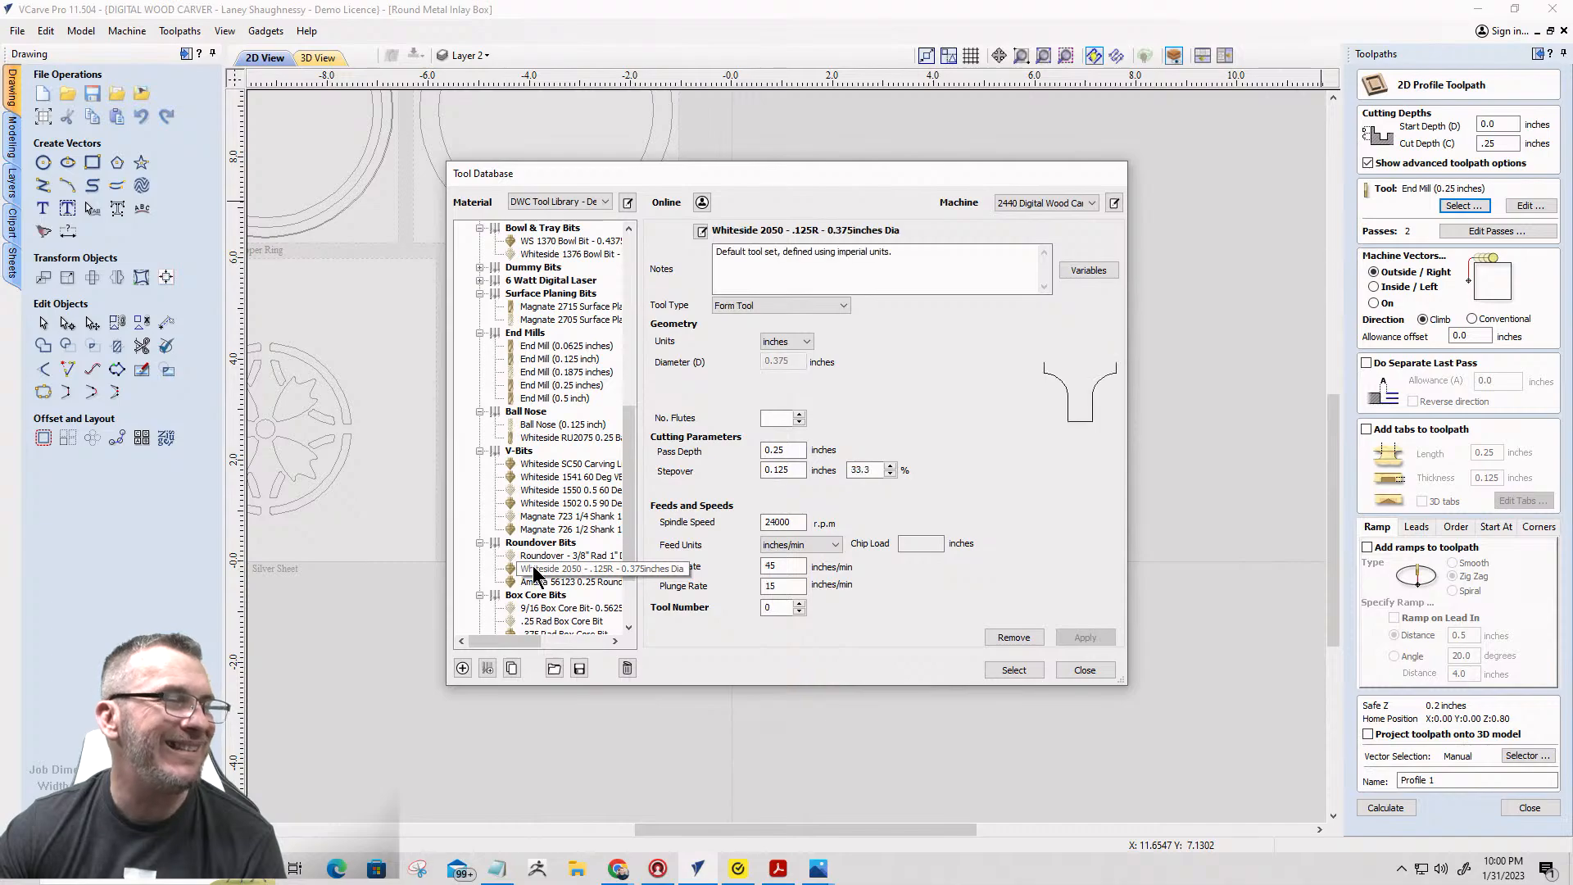
click(1006, 673)
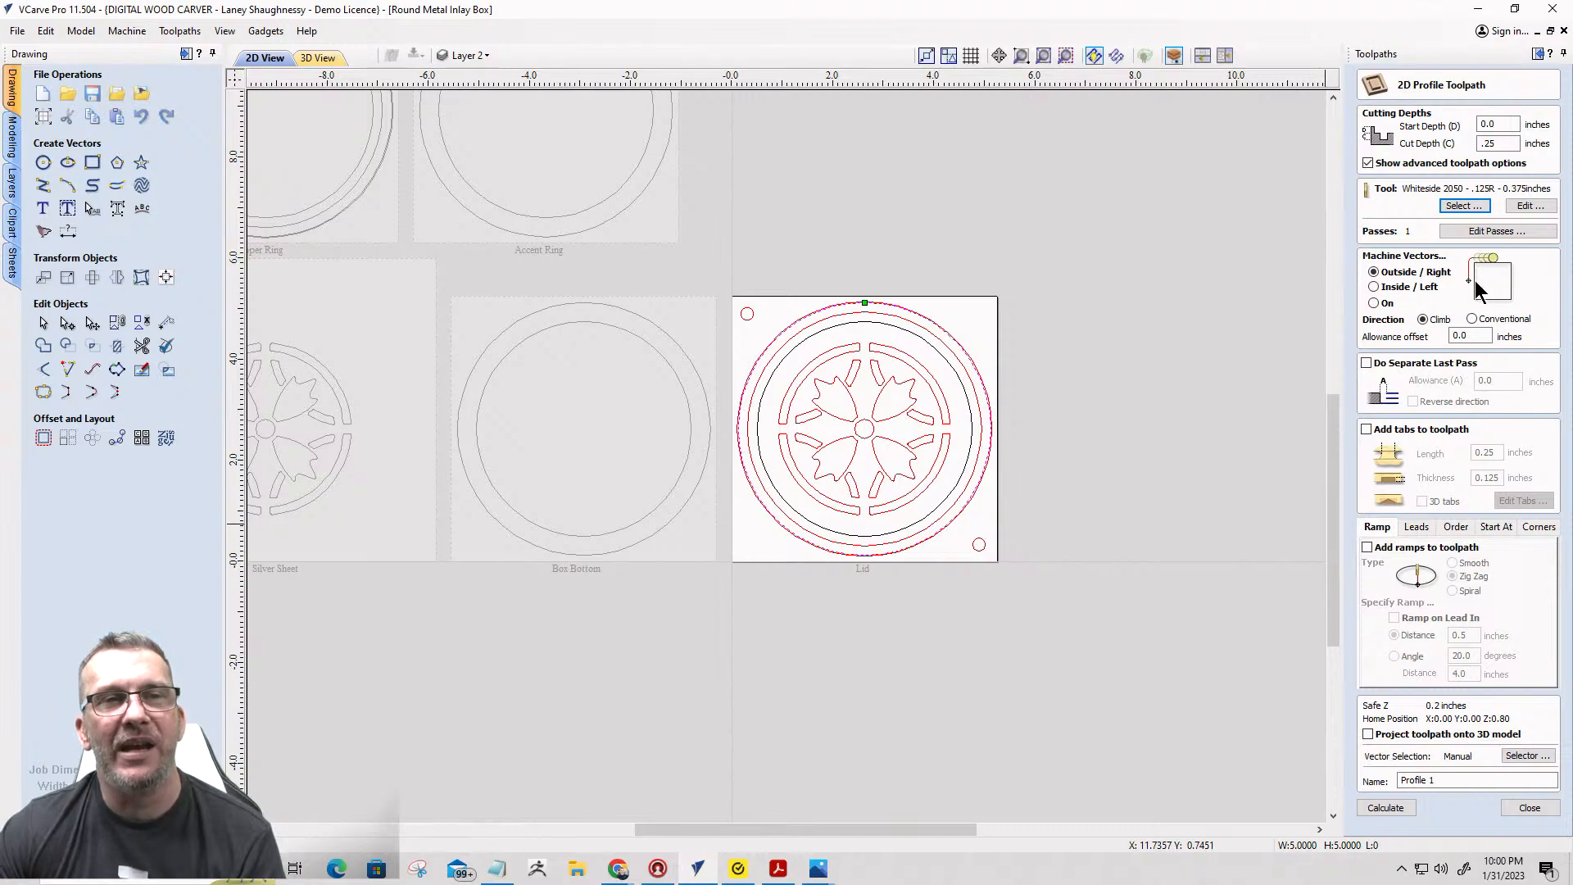
Set the profile's allowance offset to -.125 inches and name the toolpath Roundover.
drag(1485, 335, 1376, 336)
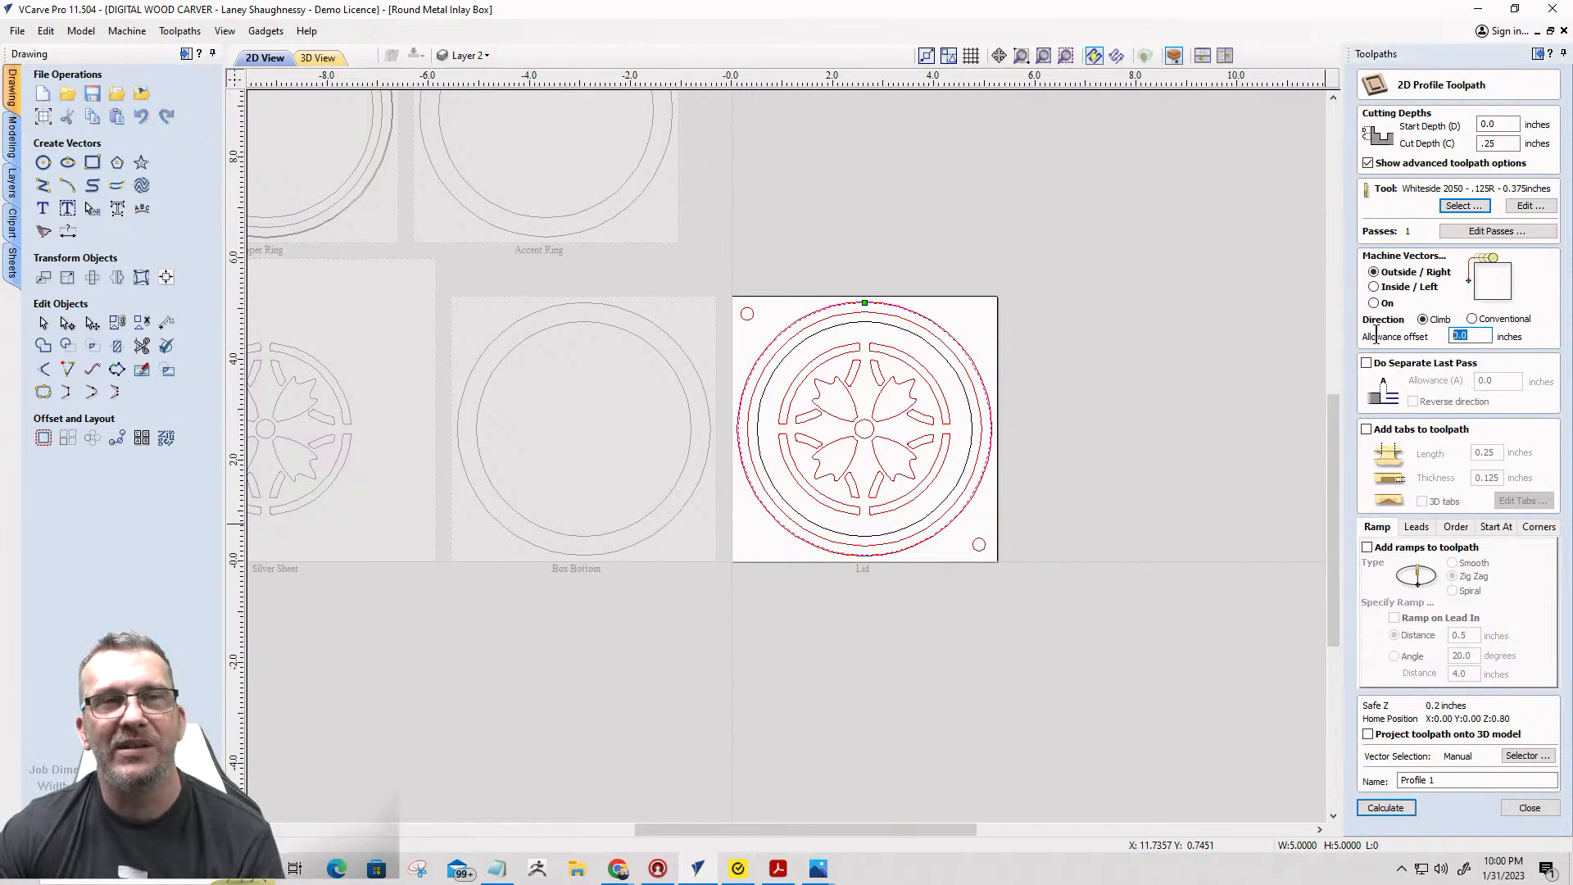
text(-.125)
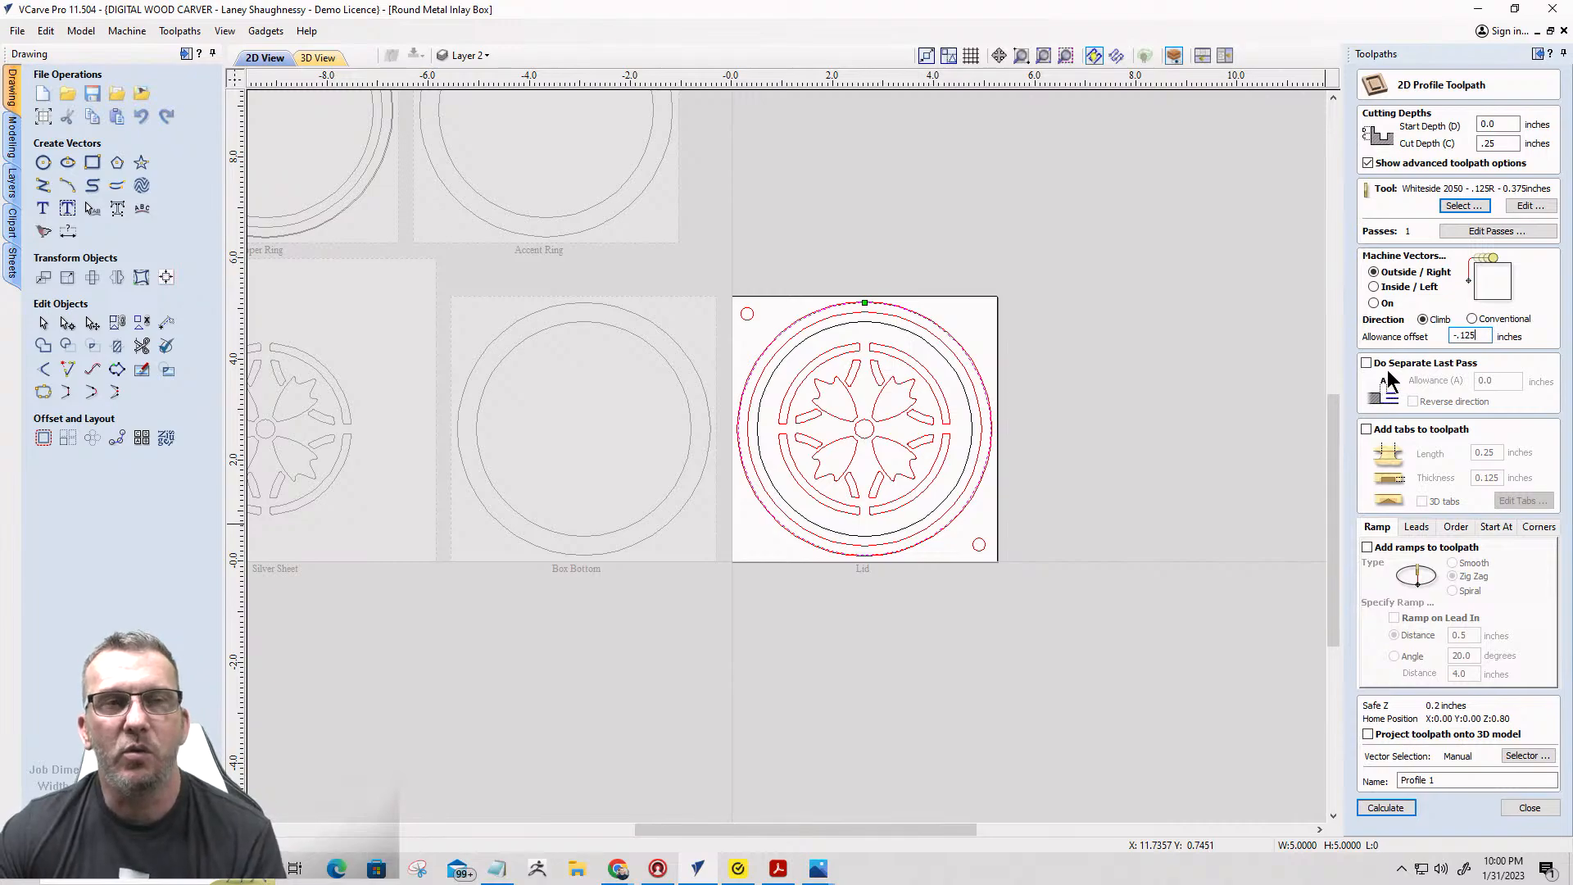
click(1399, 810)
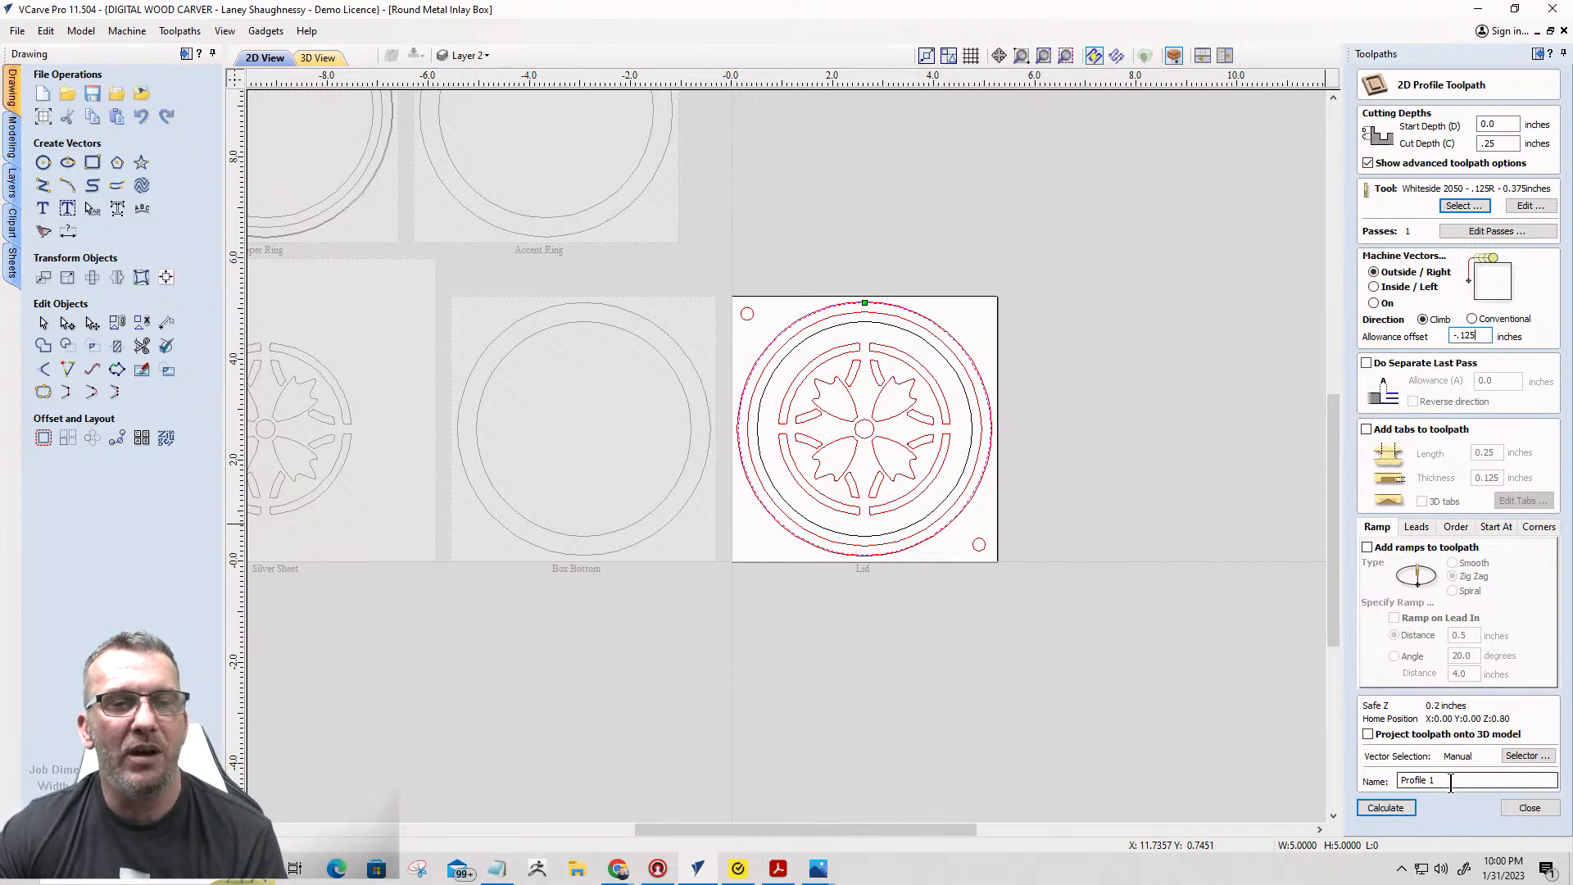
text(Roundover)
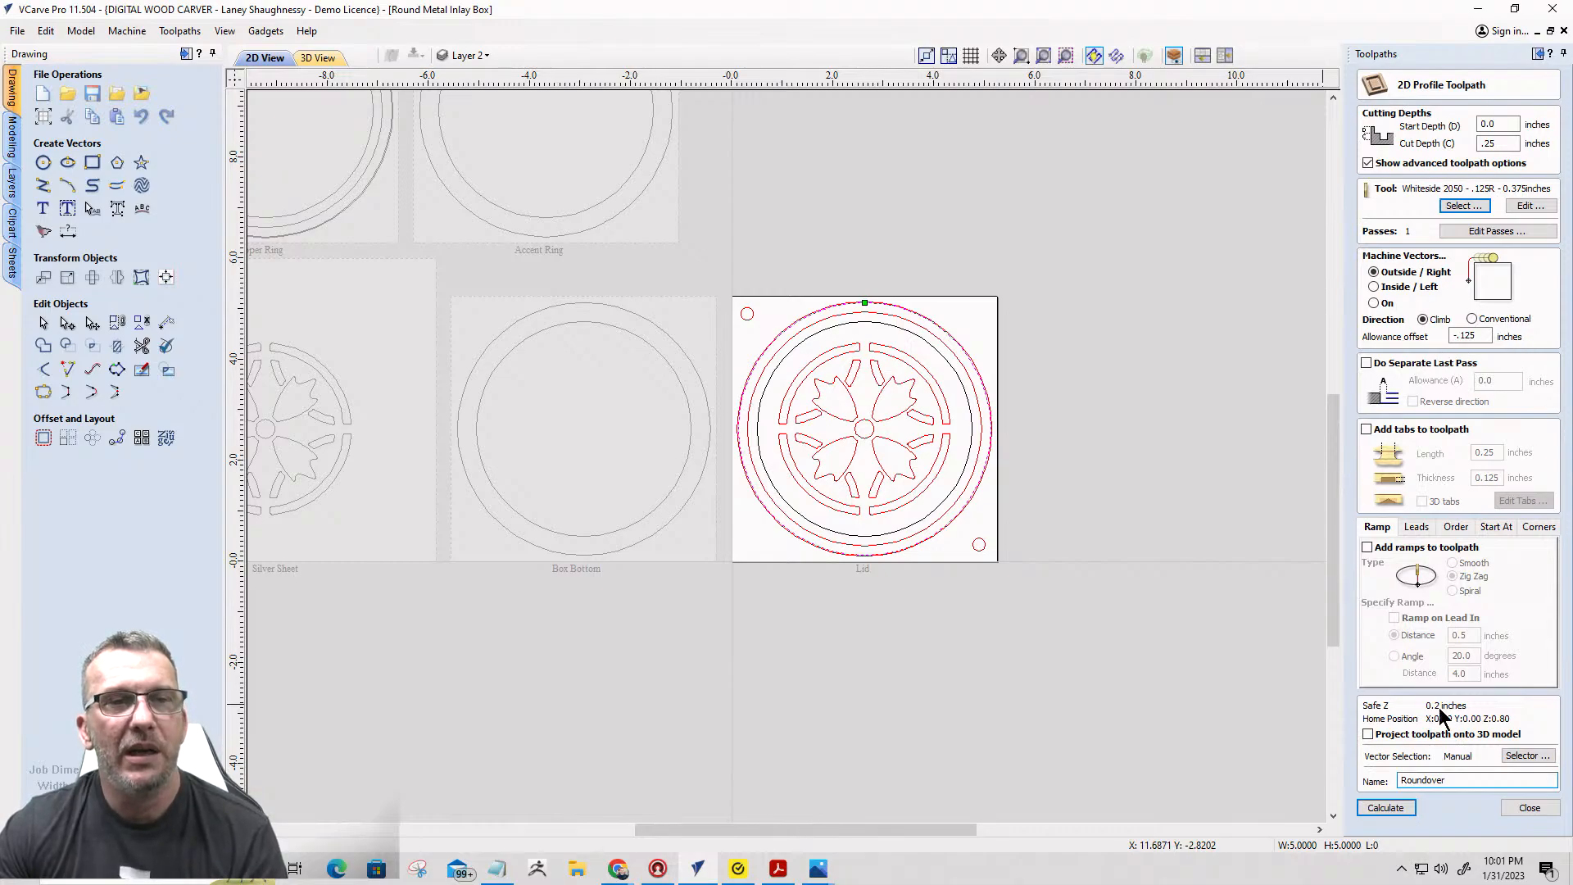
Calculate the Roundover toolpath, preview the visible toolpaths, and check the rounded lid edge in 3D.
click(1393, 806)
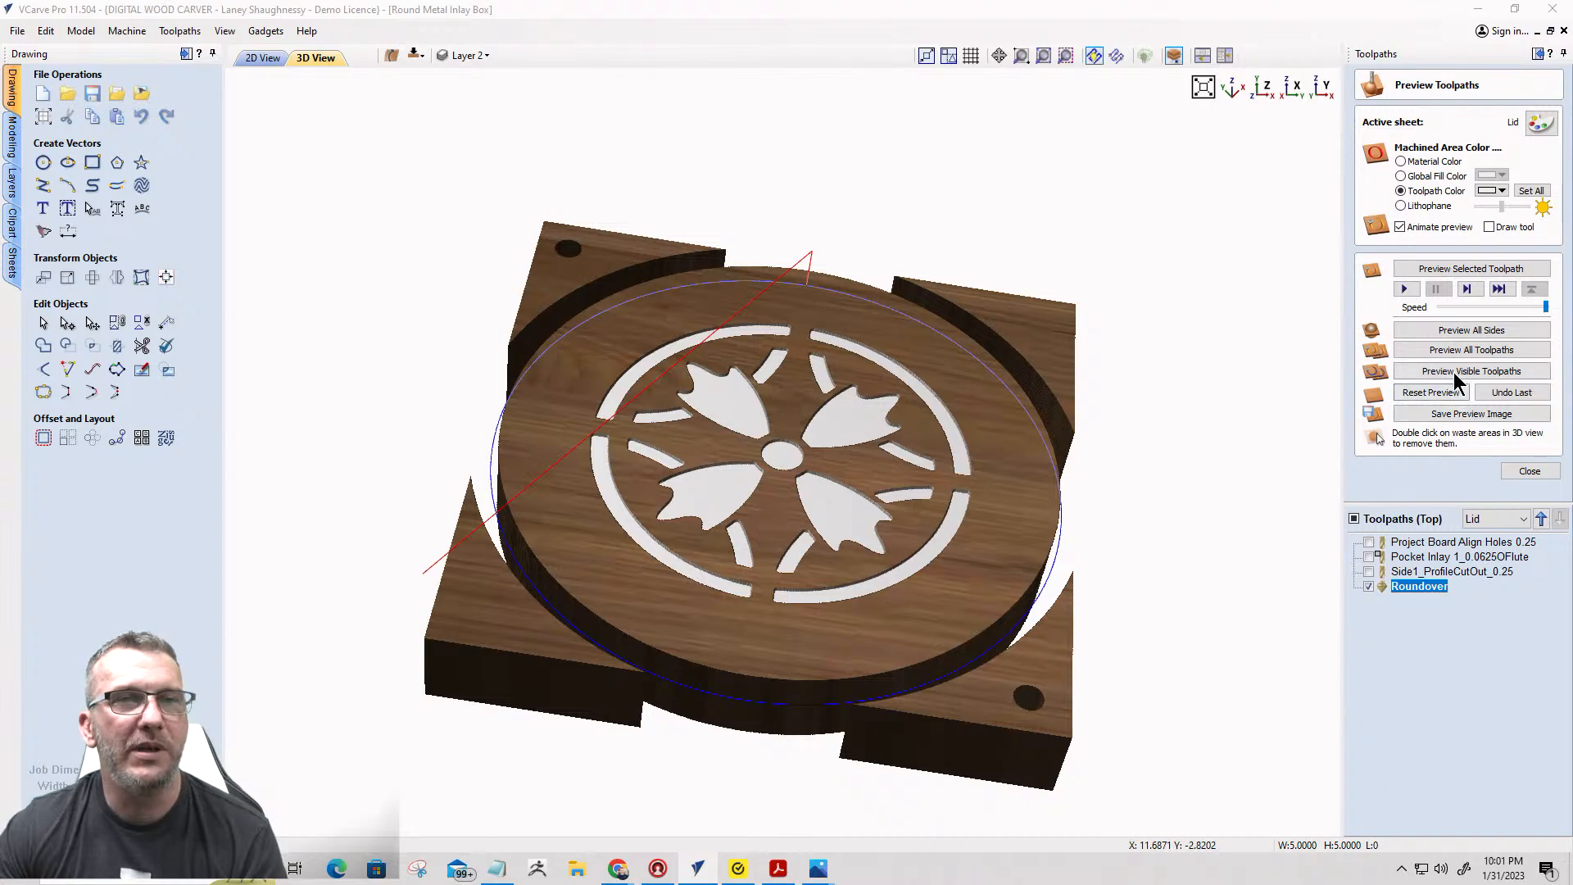
click(1453, 372)
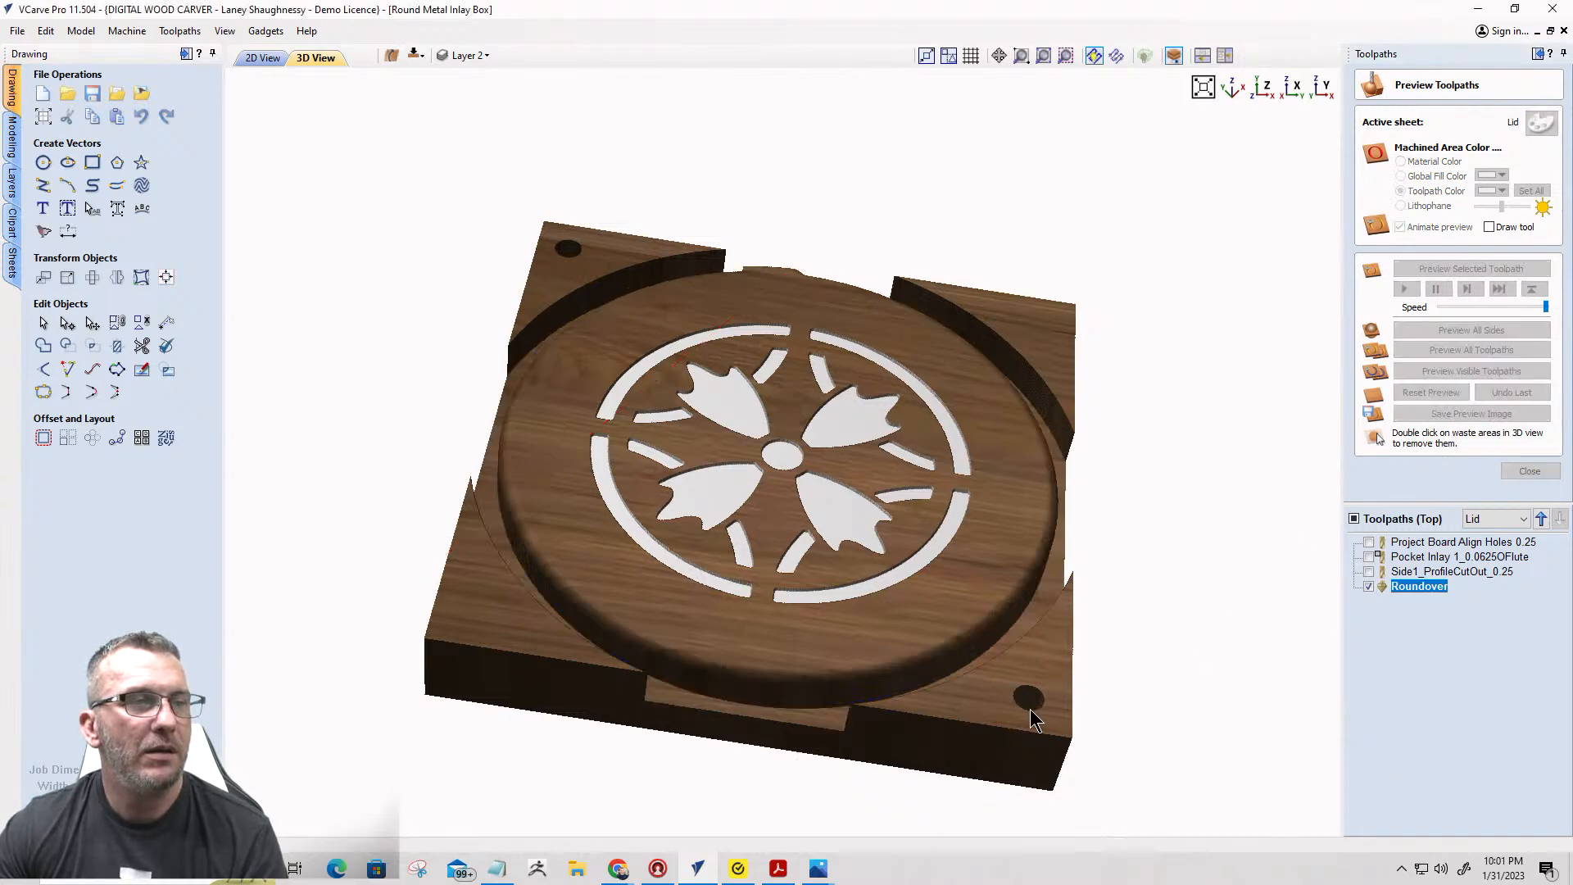
drag(577, 544, 467, 675)
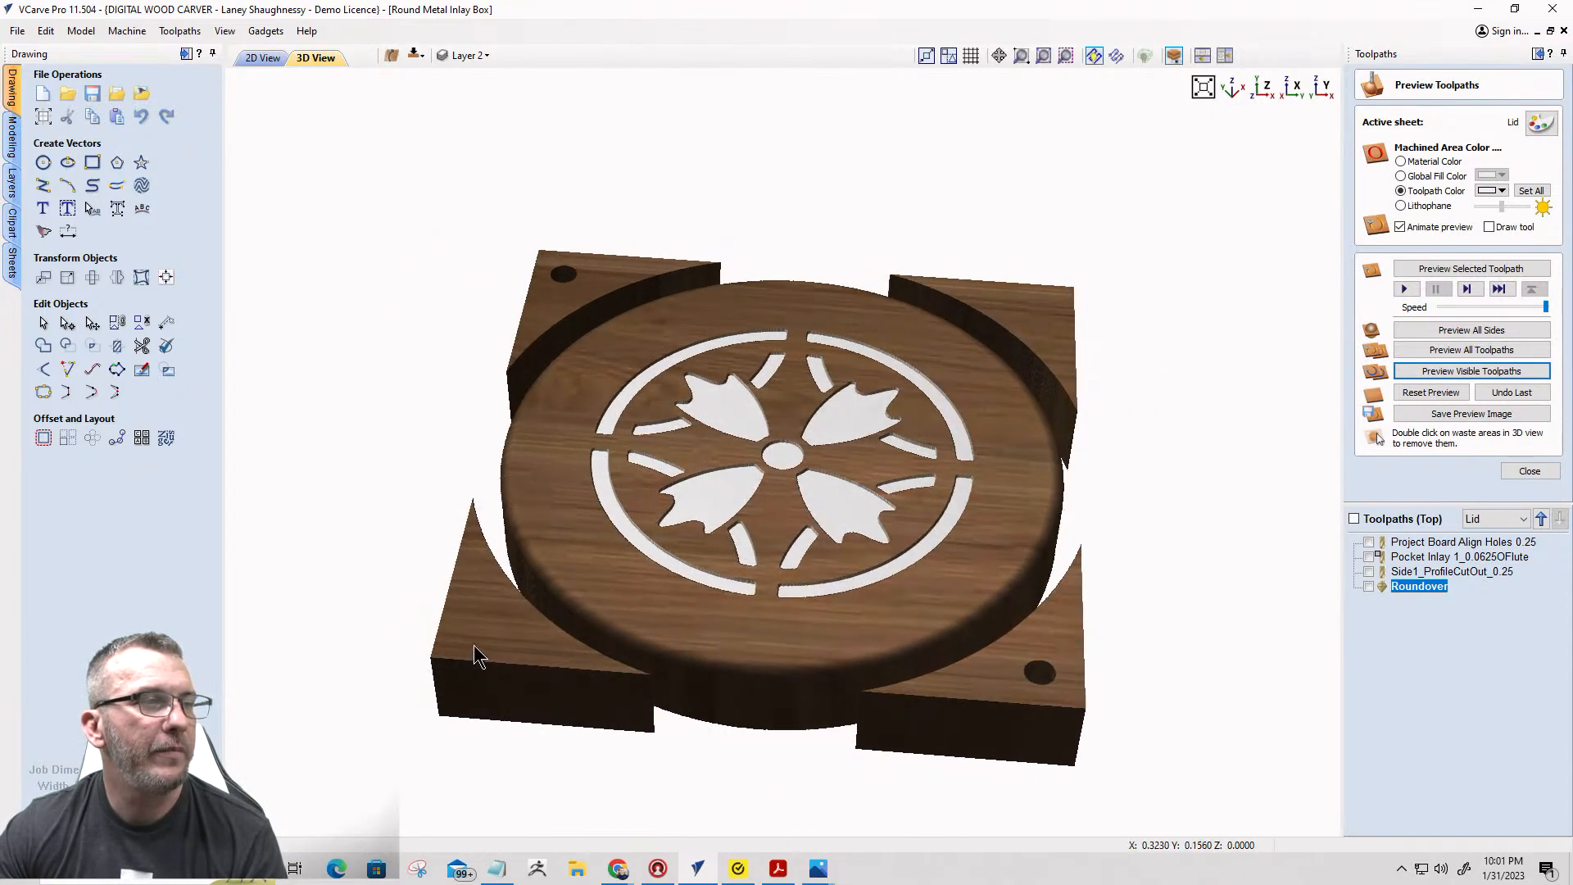
Remove the four waste corner pieces from the 3D preview and inspect the finished lid from all around.
double_click(479, 658)
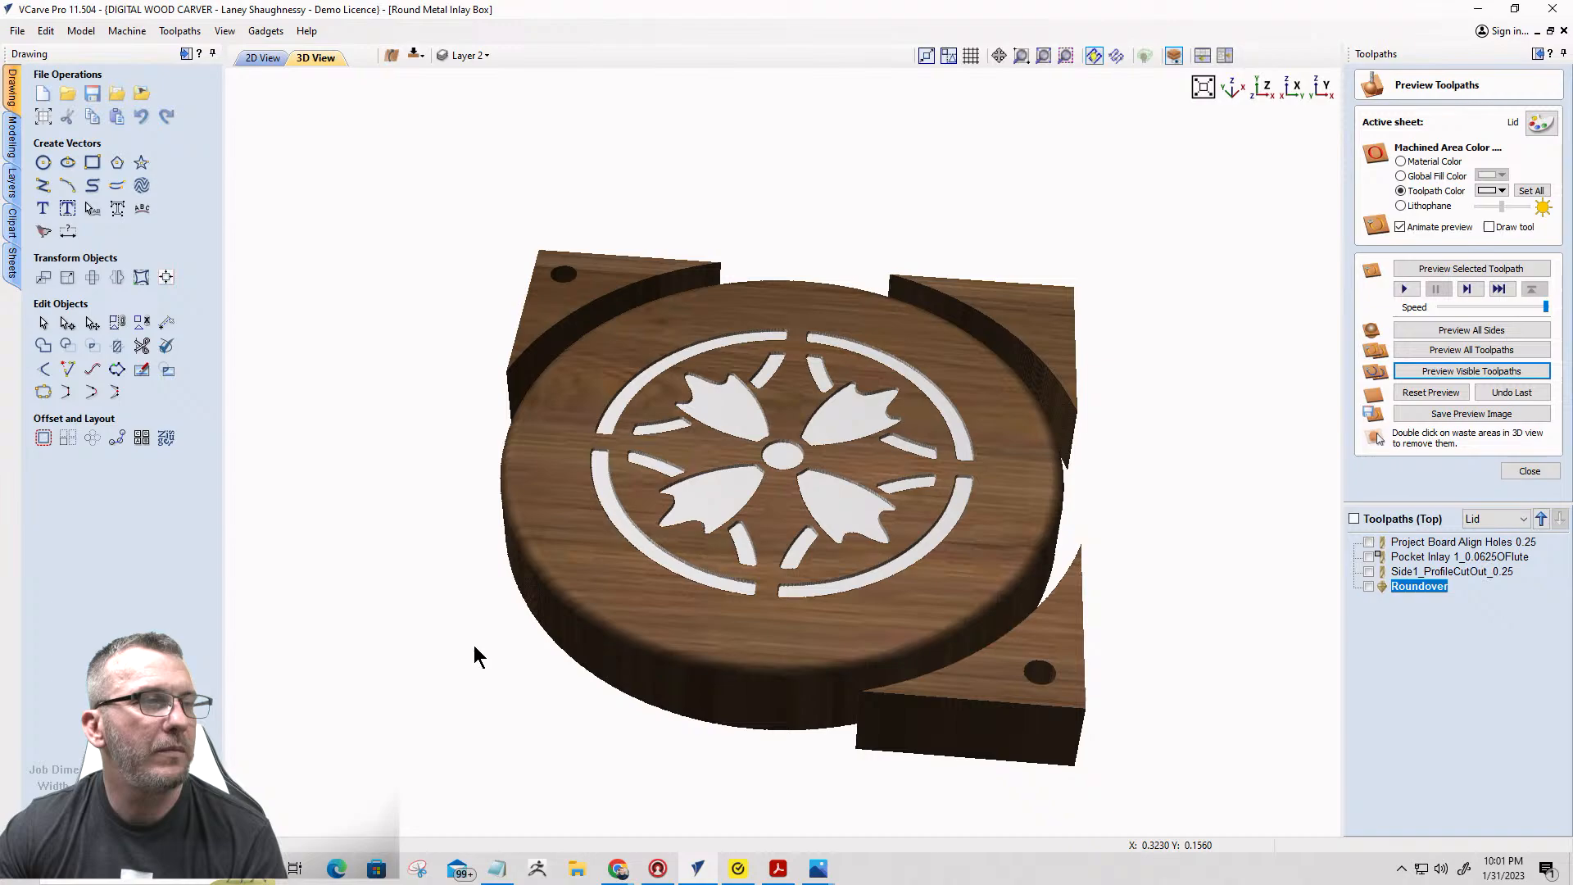
double_click(555, 290)
double_click(1058, 308)
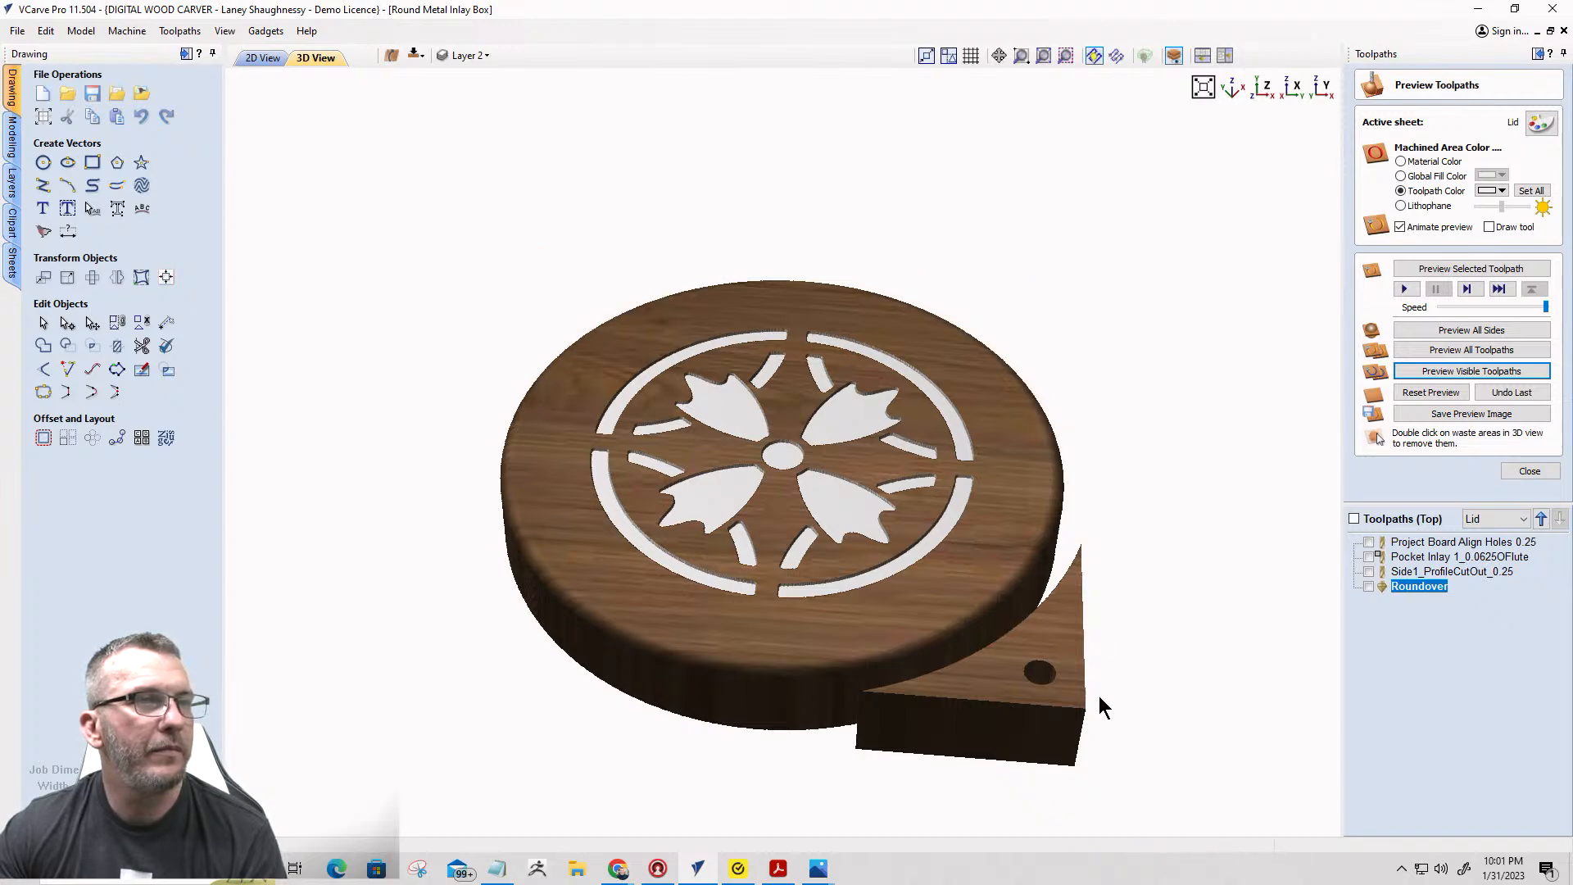
double_click(1033, 667)
drag(988, 622, 860, 295)
drag(977, 347, 1053, 372)
drag(927, 467, 878, 642)
drag(639, 571, 1176, 442)
drag(573, 502, 950, 631)
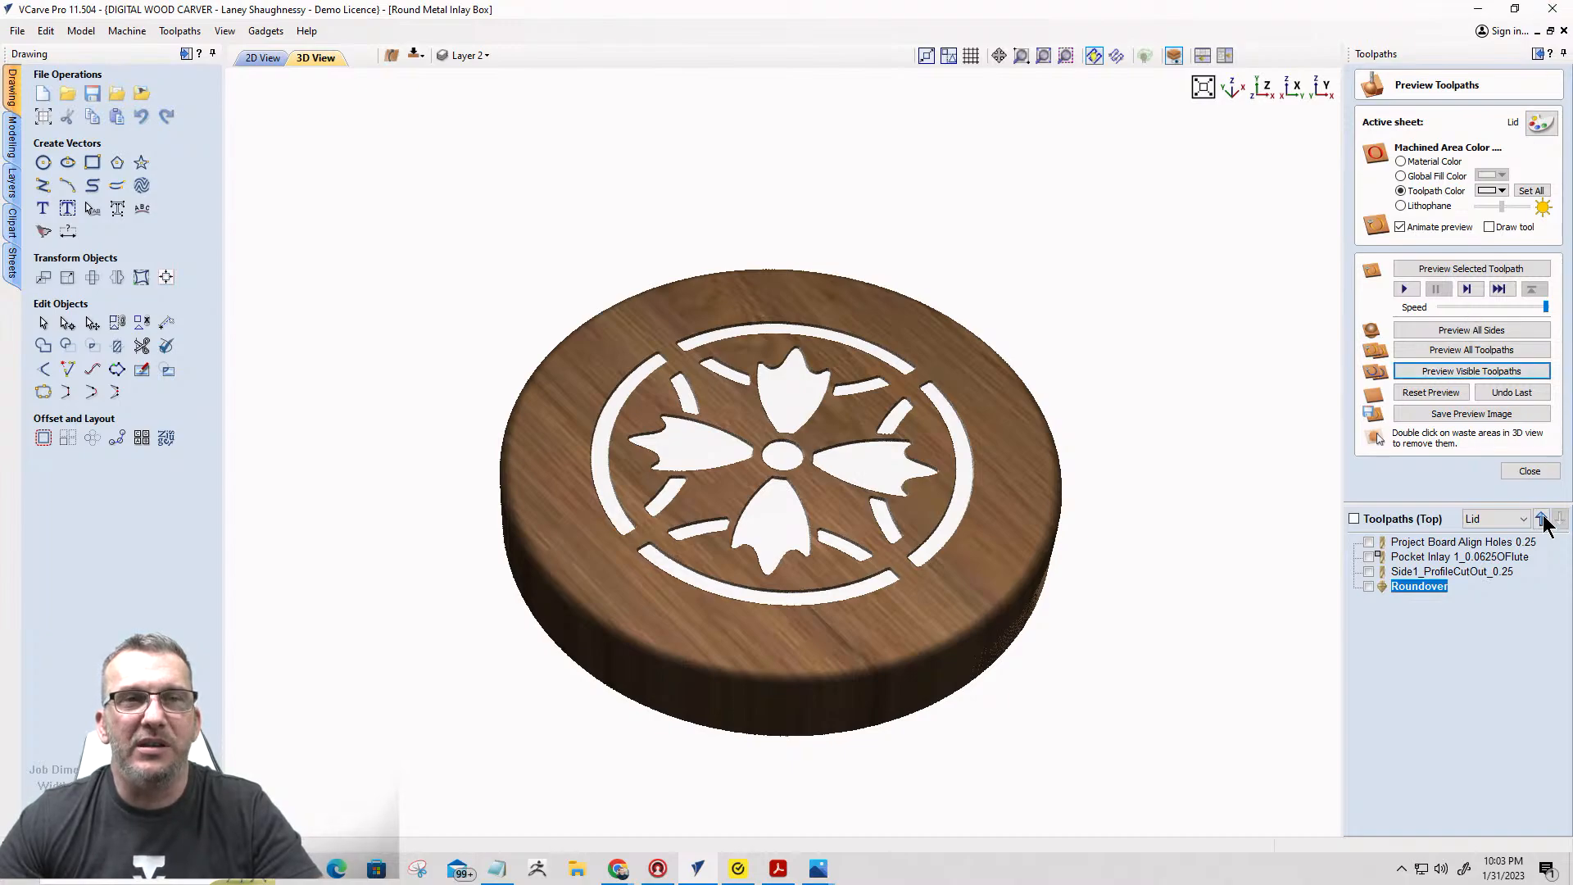
Close the preview, open the female inlay pocket toolpath settings, and inspect both faces of the lid in 3D.
click(1526, 474)
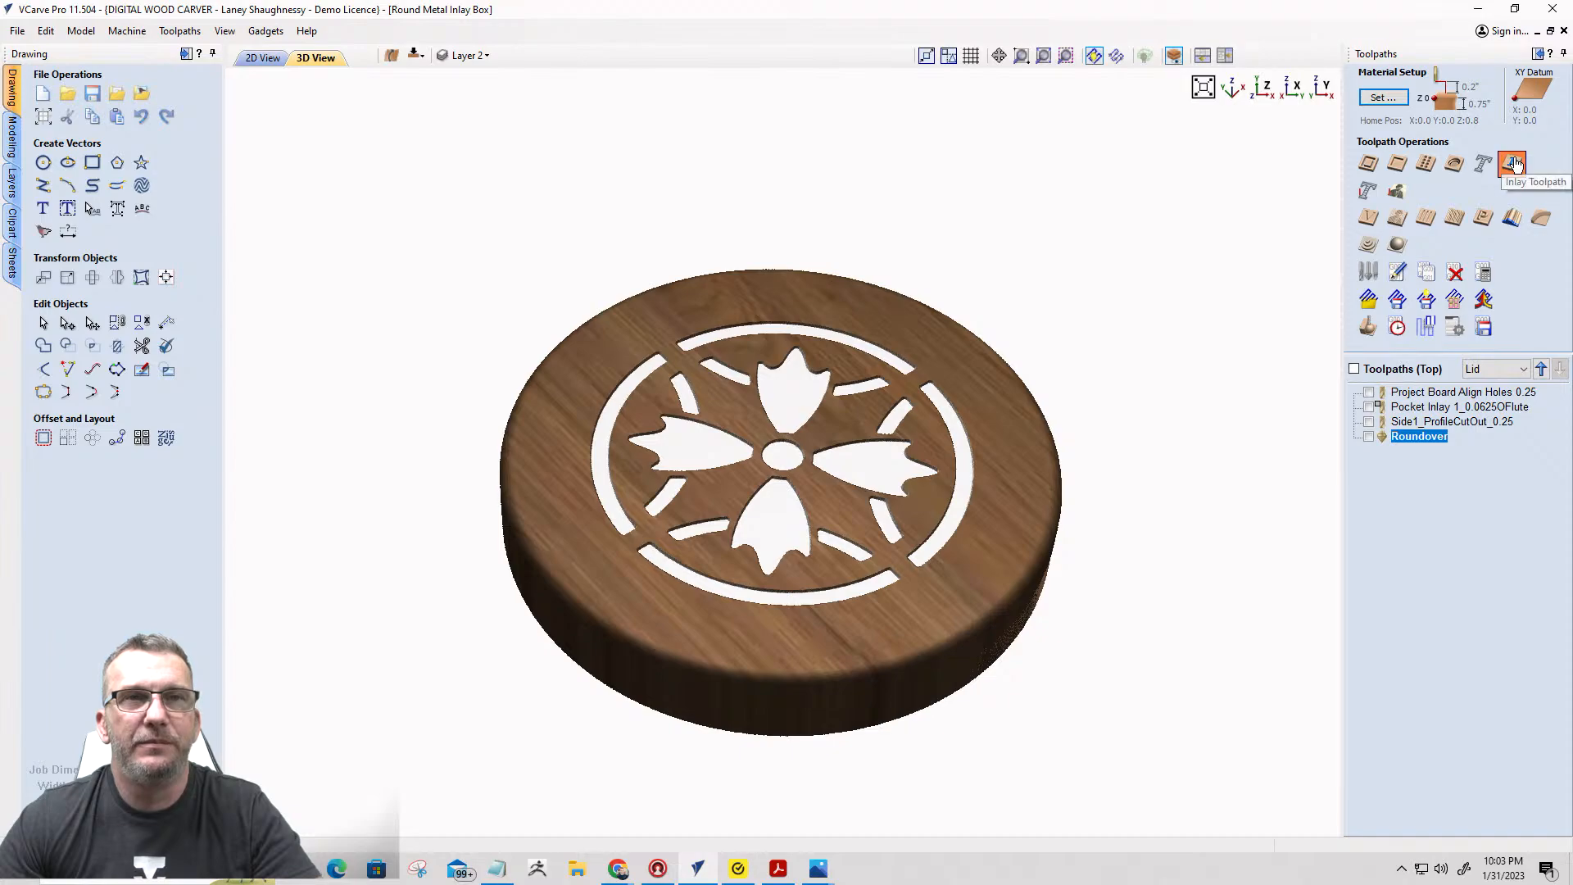
click(1512, 164)
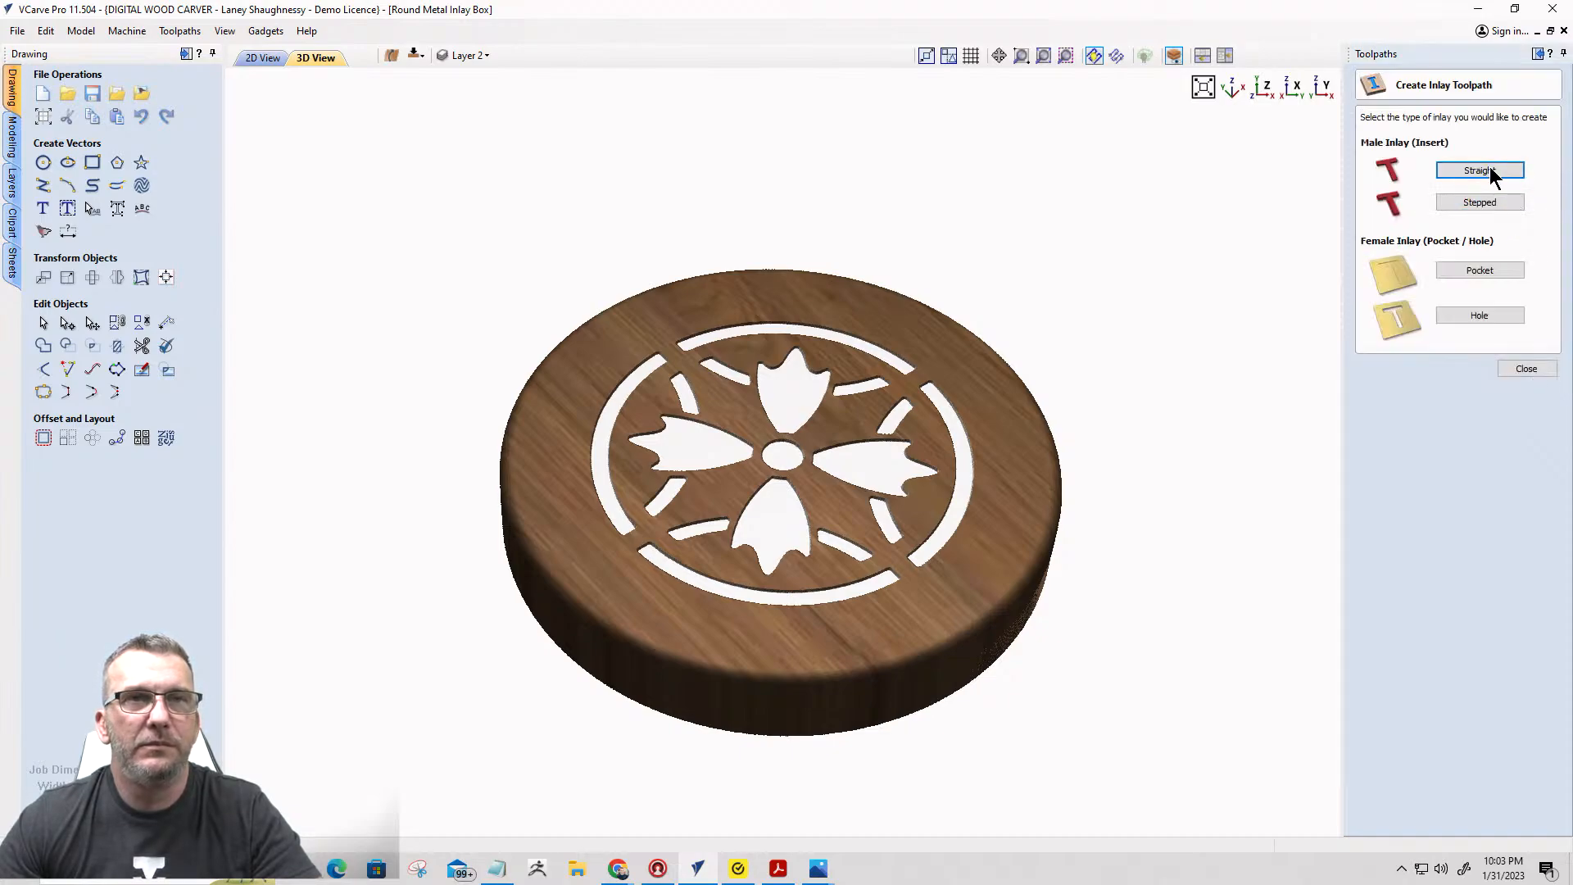
click(1472, 271)
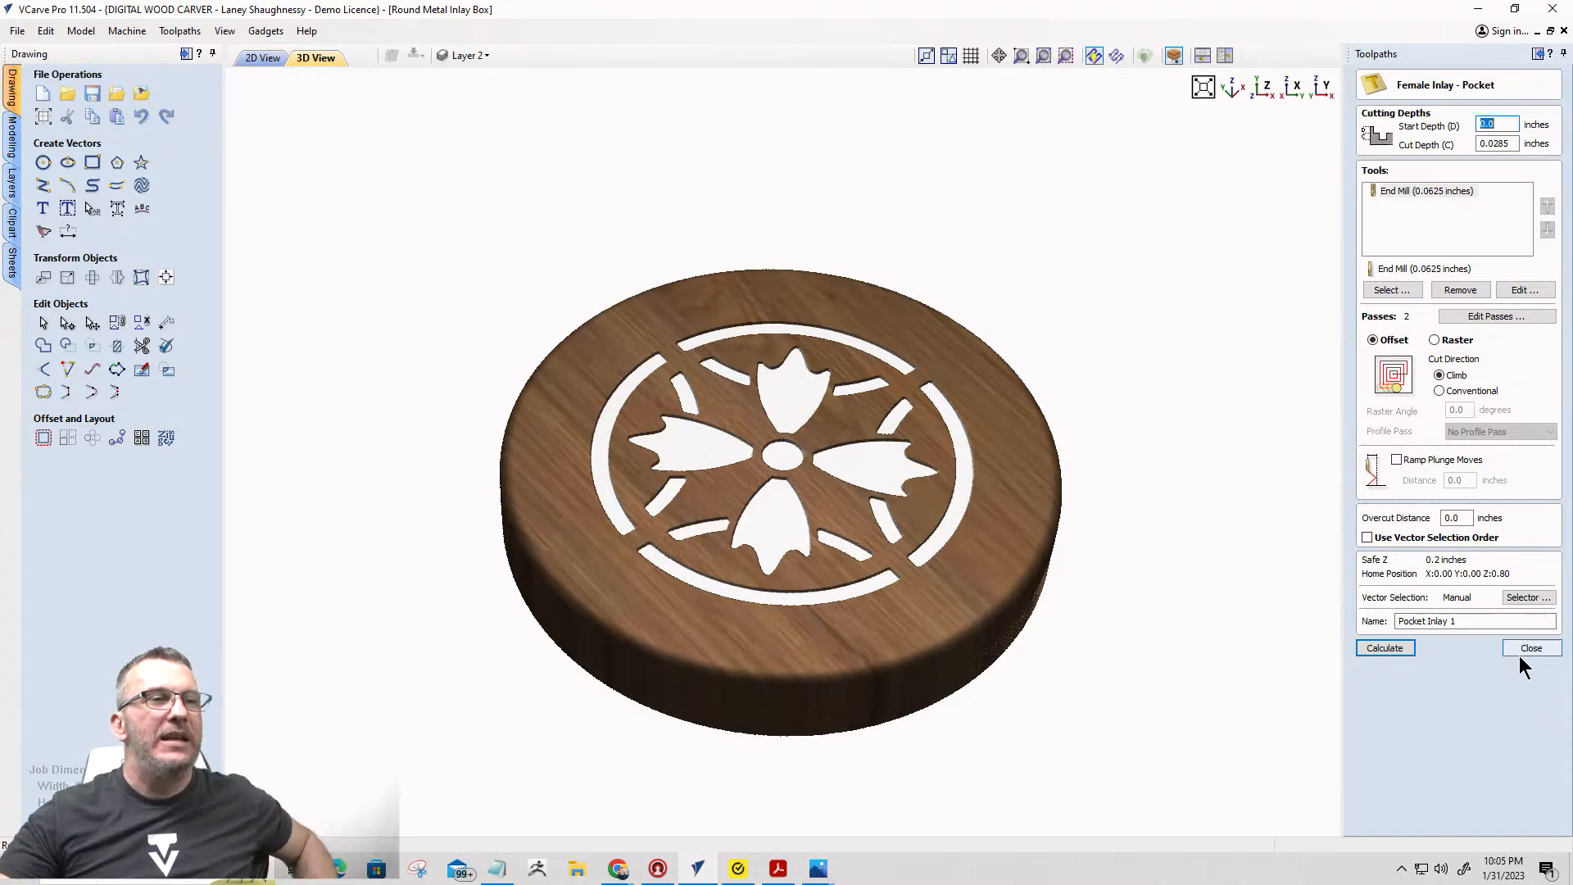
drag(856, 189, 775, 306)
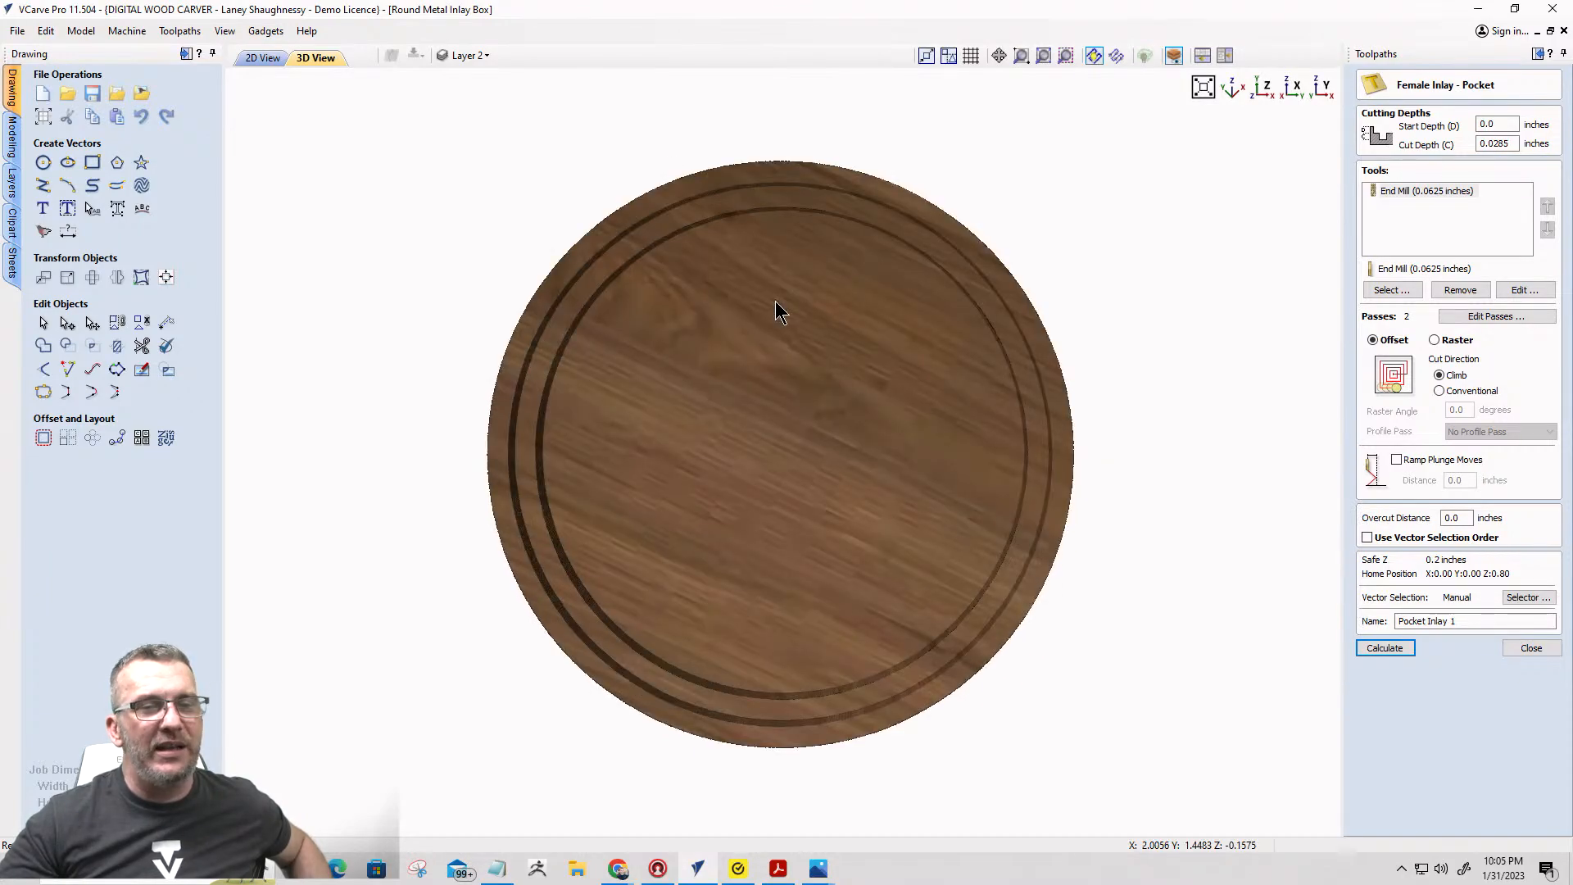
drag(780, 499, 849, 699)
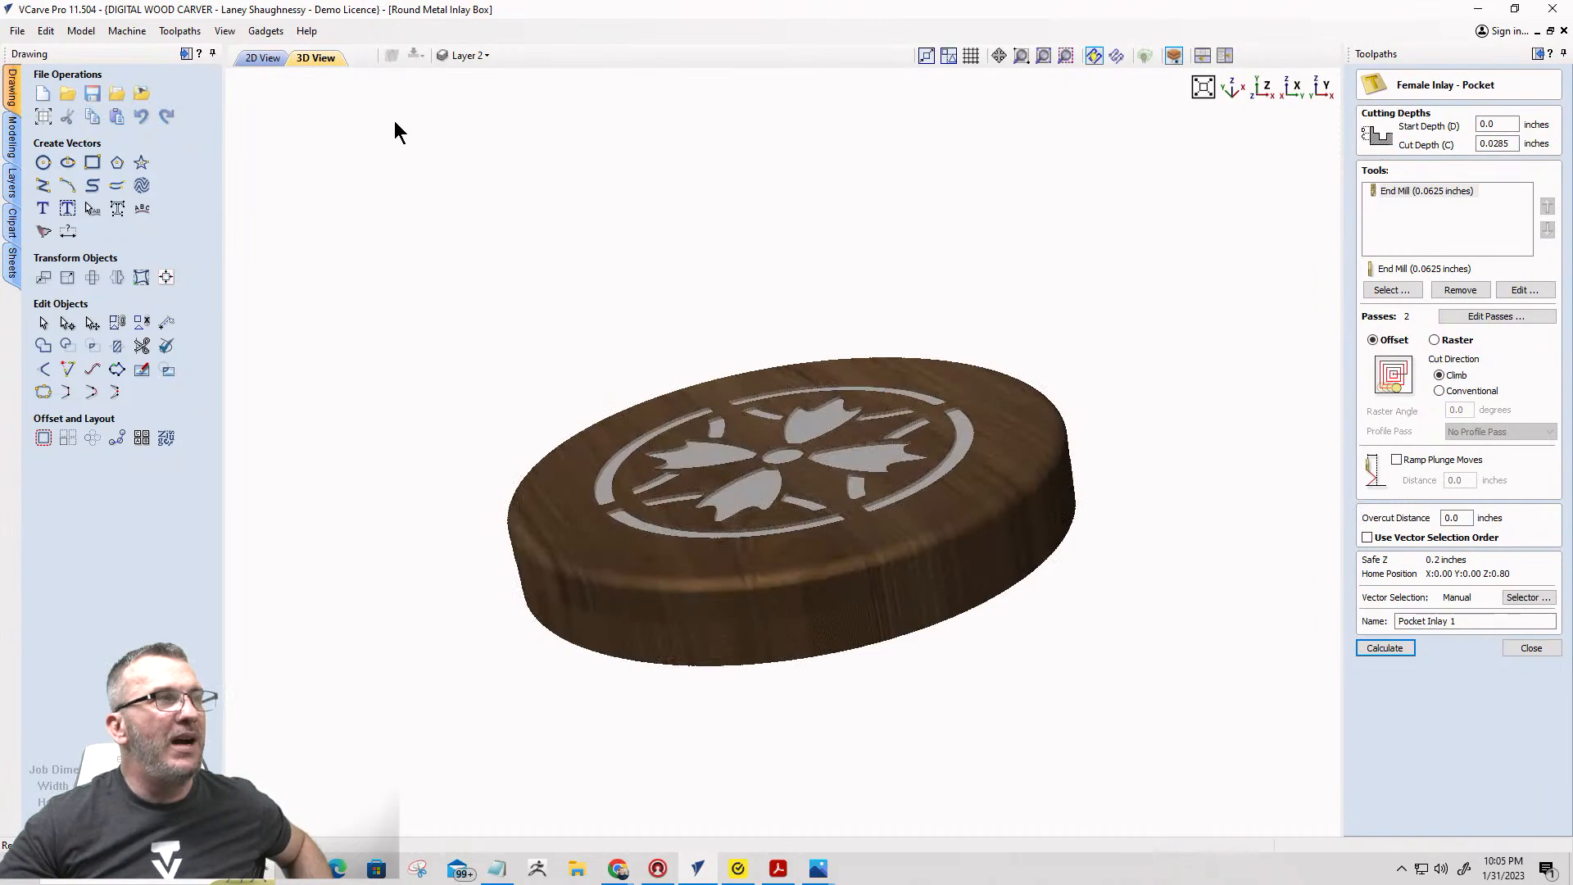
In the 2D view, enlarge the lid's whole inlay pattern about its centre to about 4.22 inches wide.
click(264, 57)
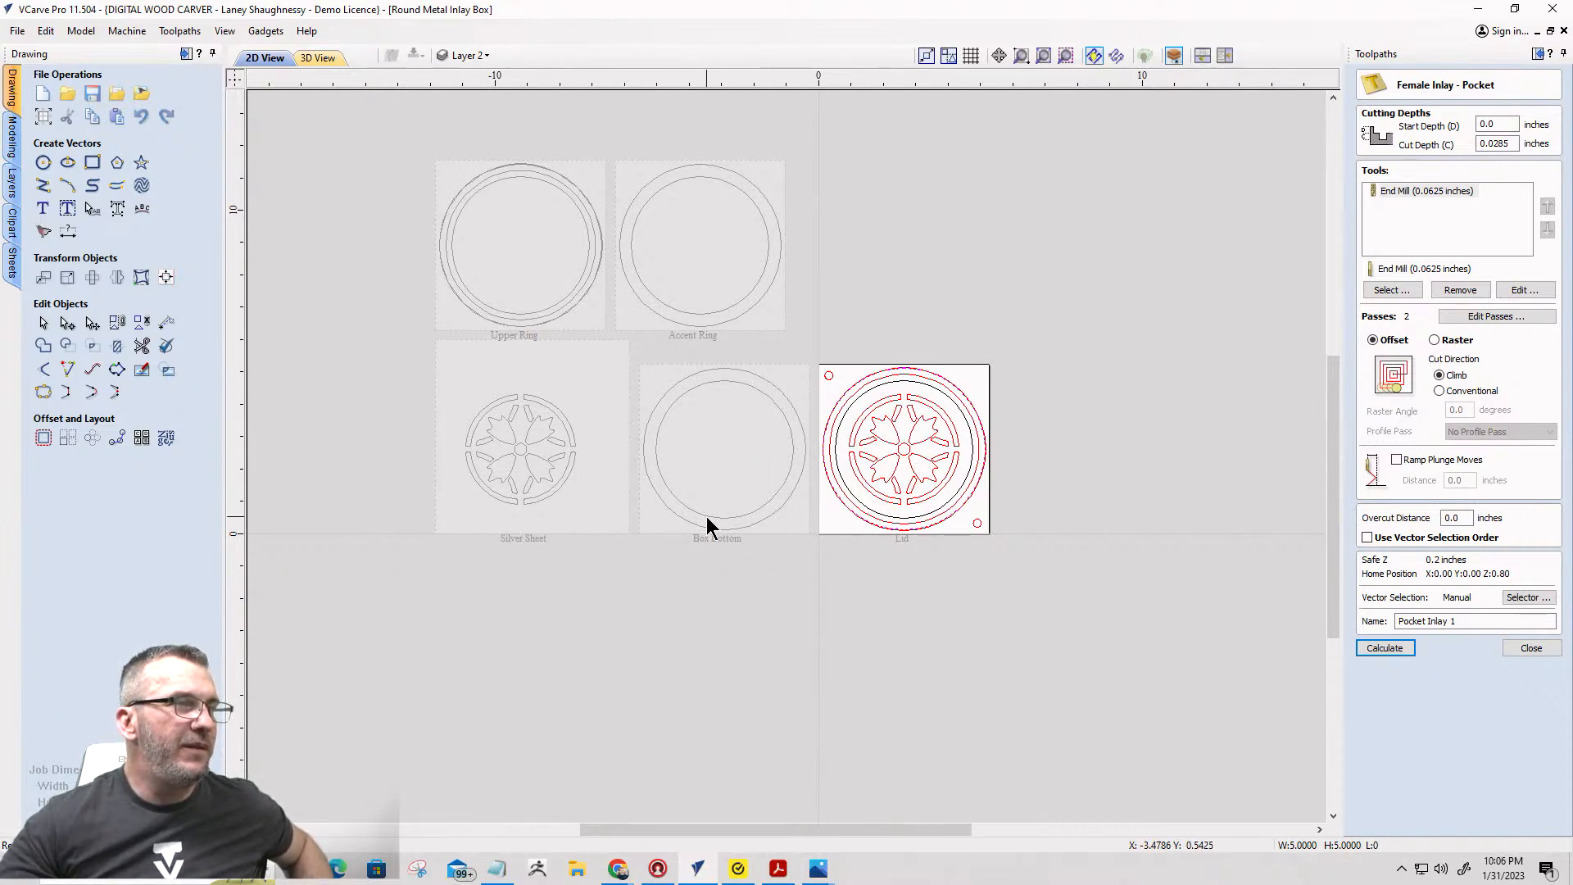
scroll(893, 450, up, 5)
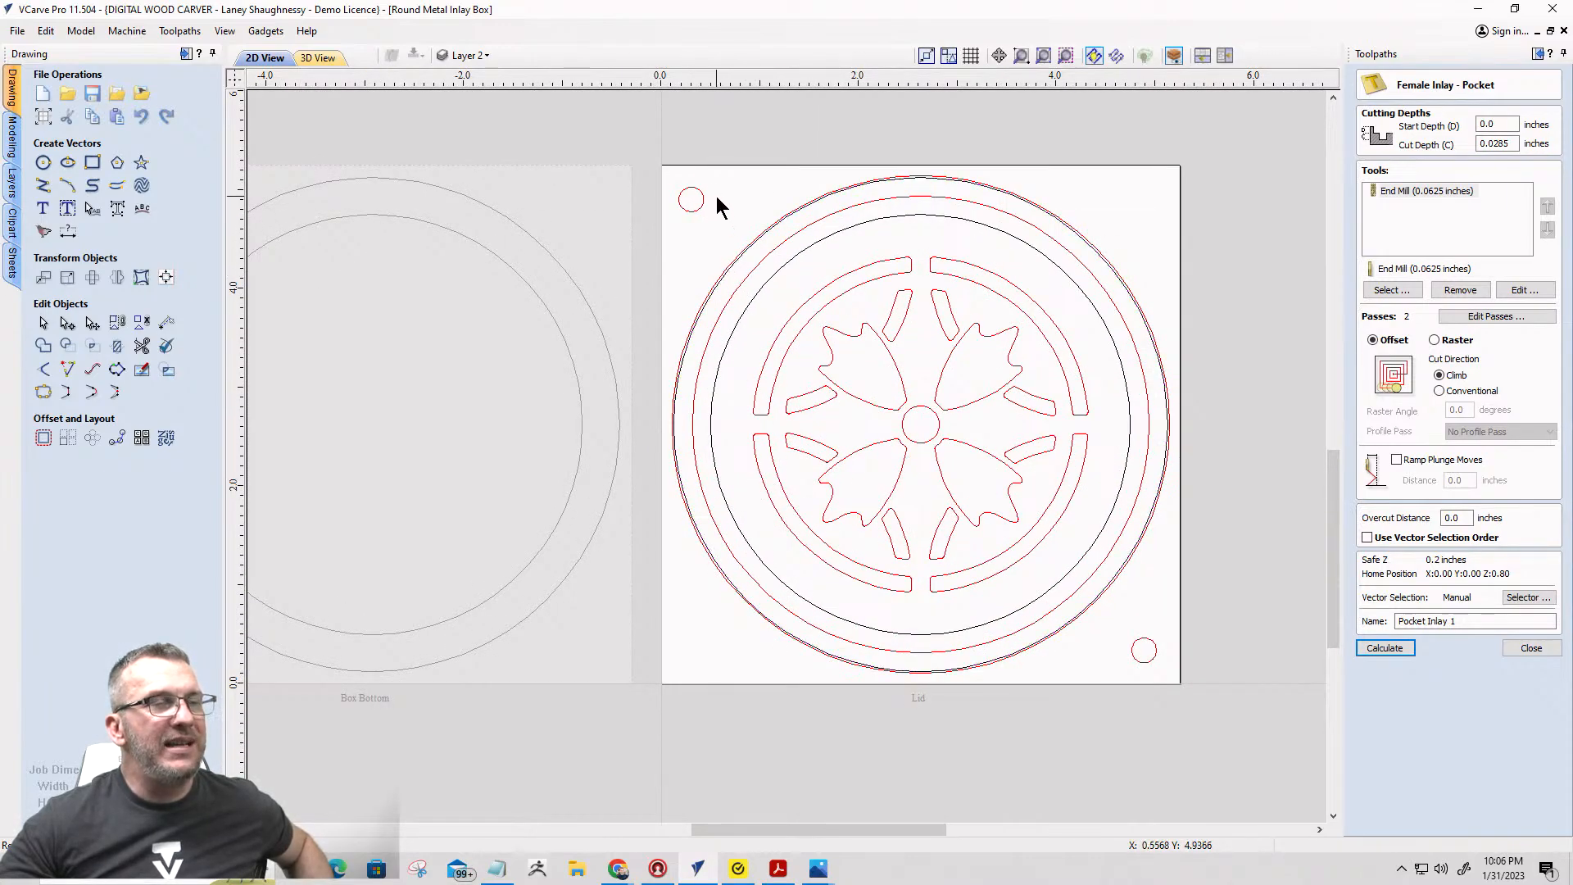
drag(717, 197, 1113, 608)
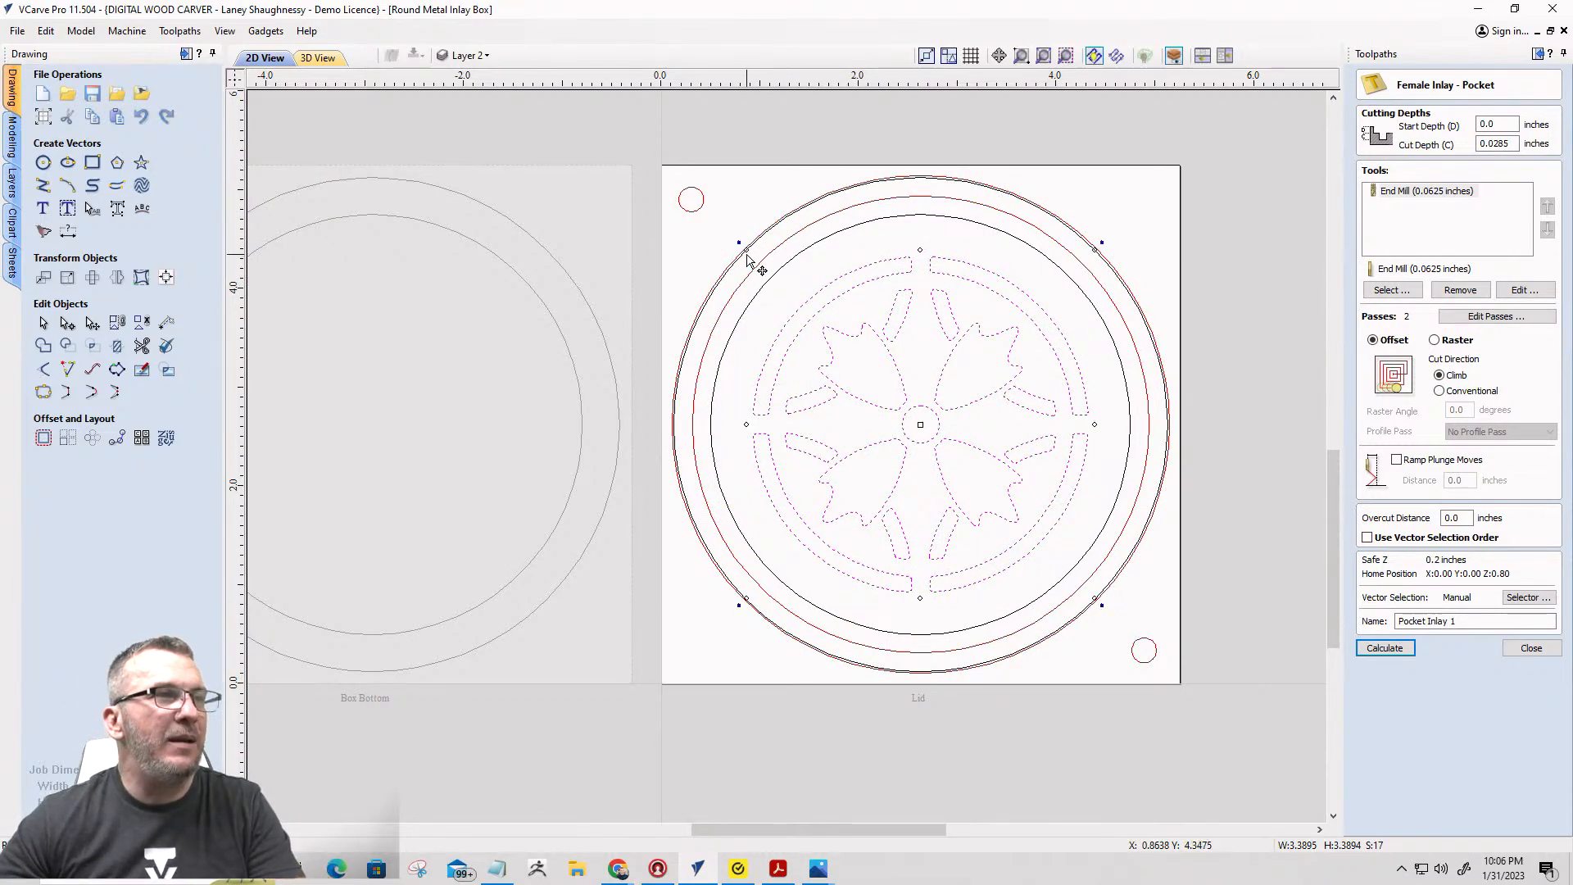
shift+drag(746, 250, 712, 211)
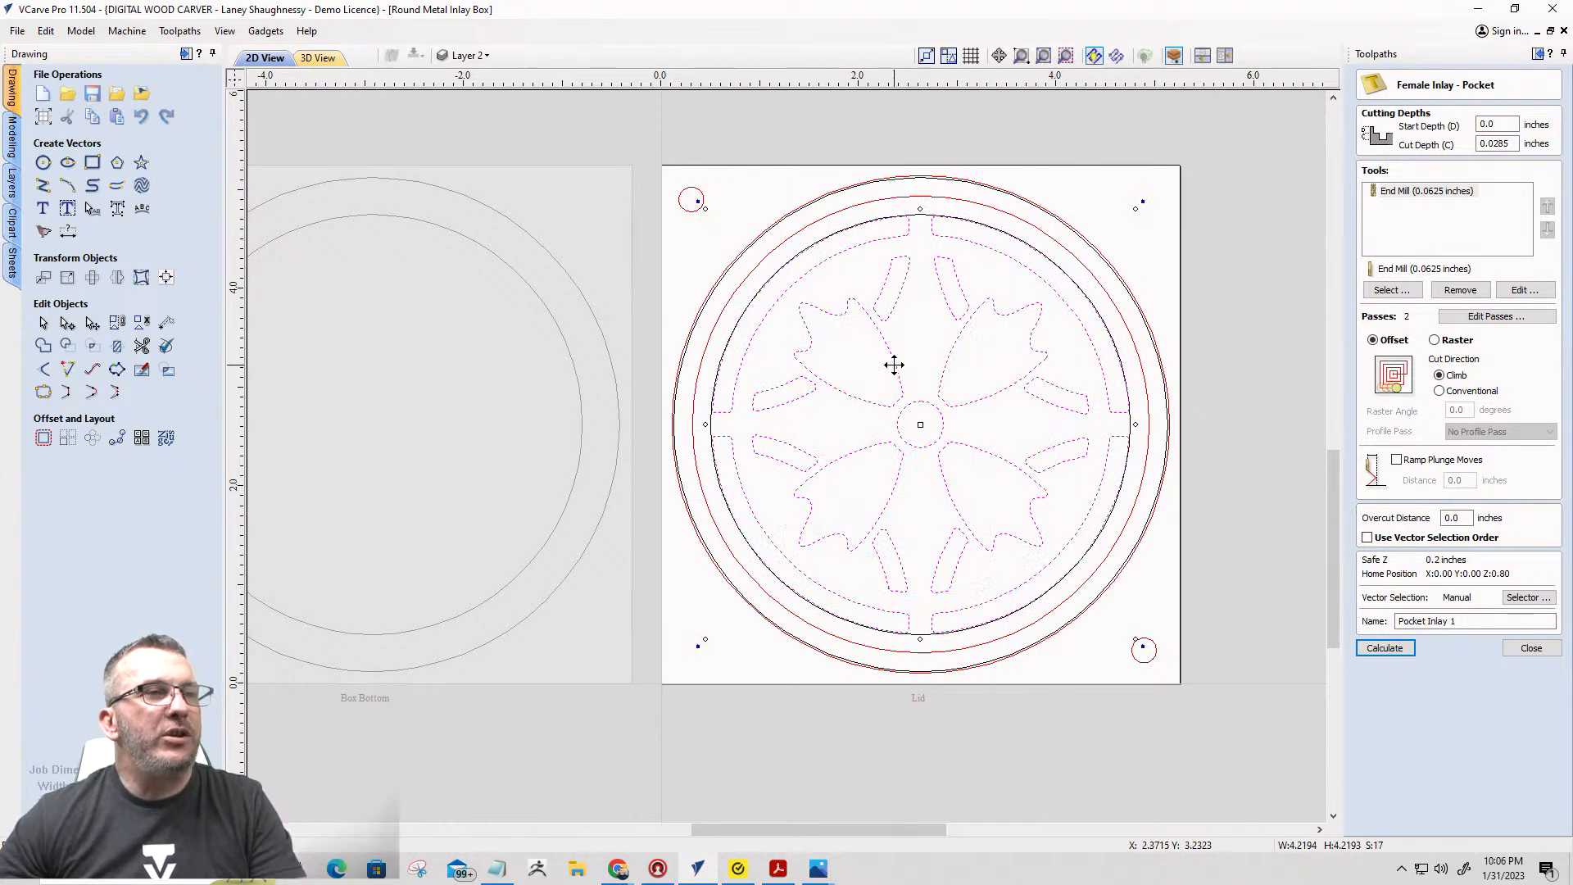
Activate the Silver Sheet and delete the smaller inlay pattern from it.
scroll(893, 364, down, 5)
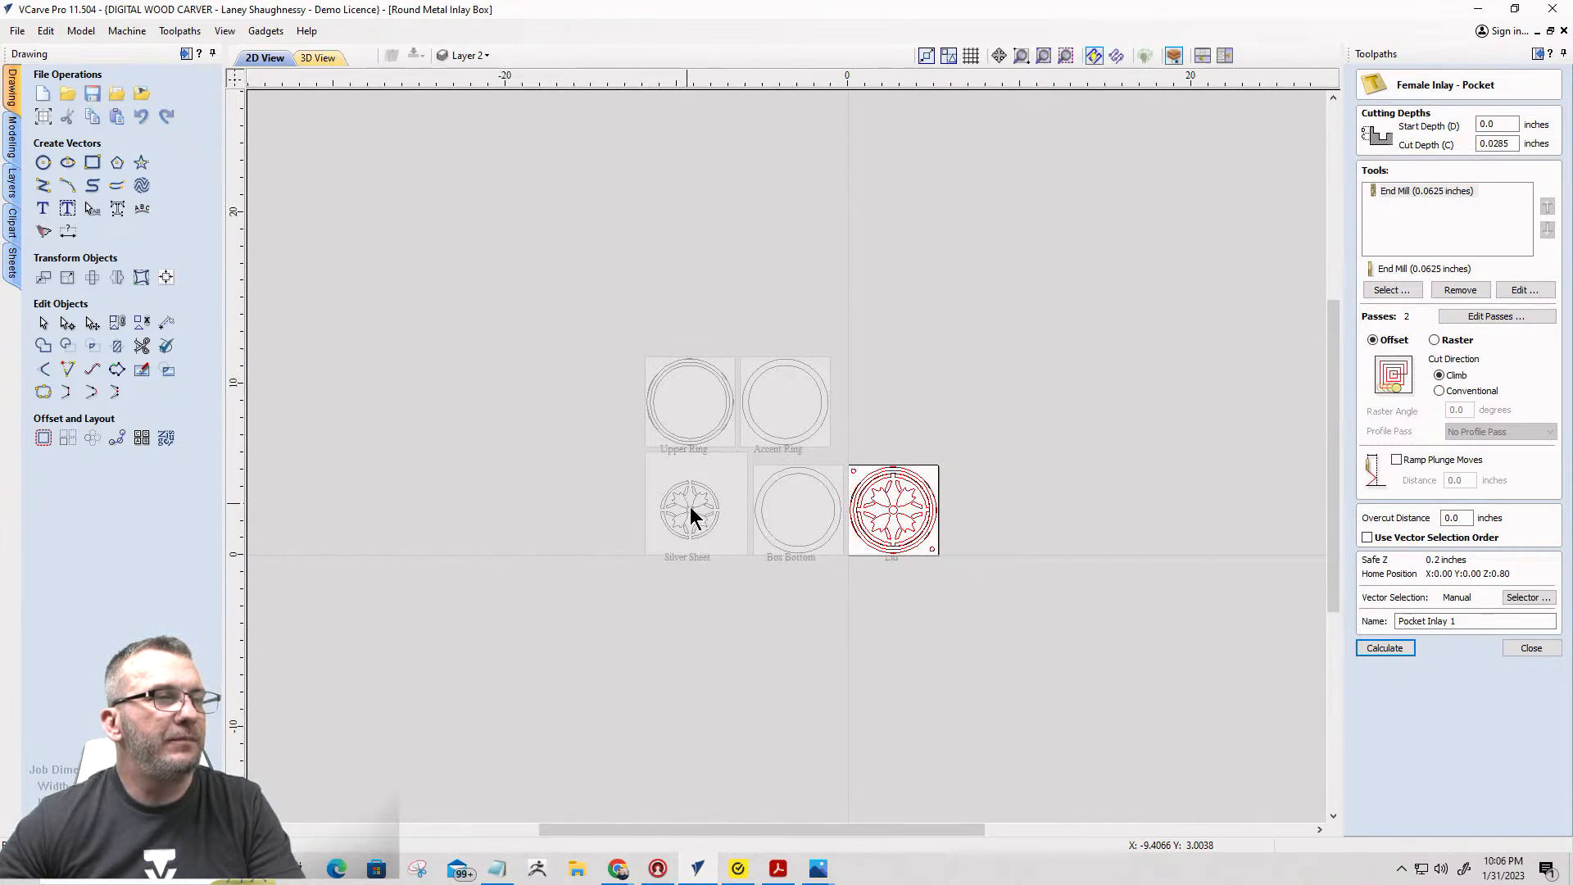
double_click(690, 514)
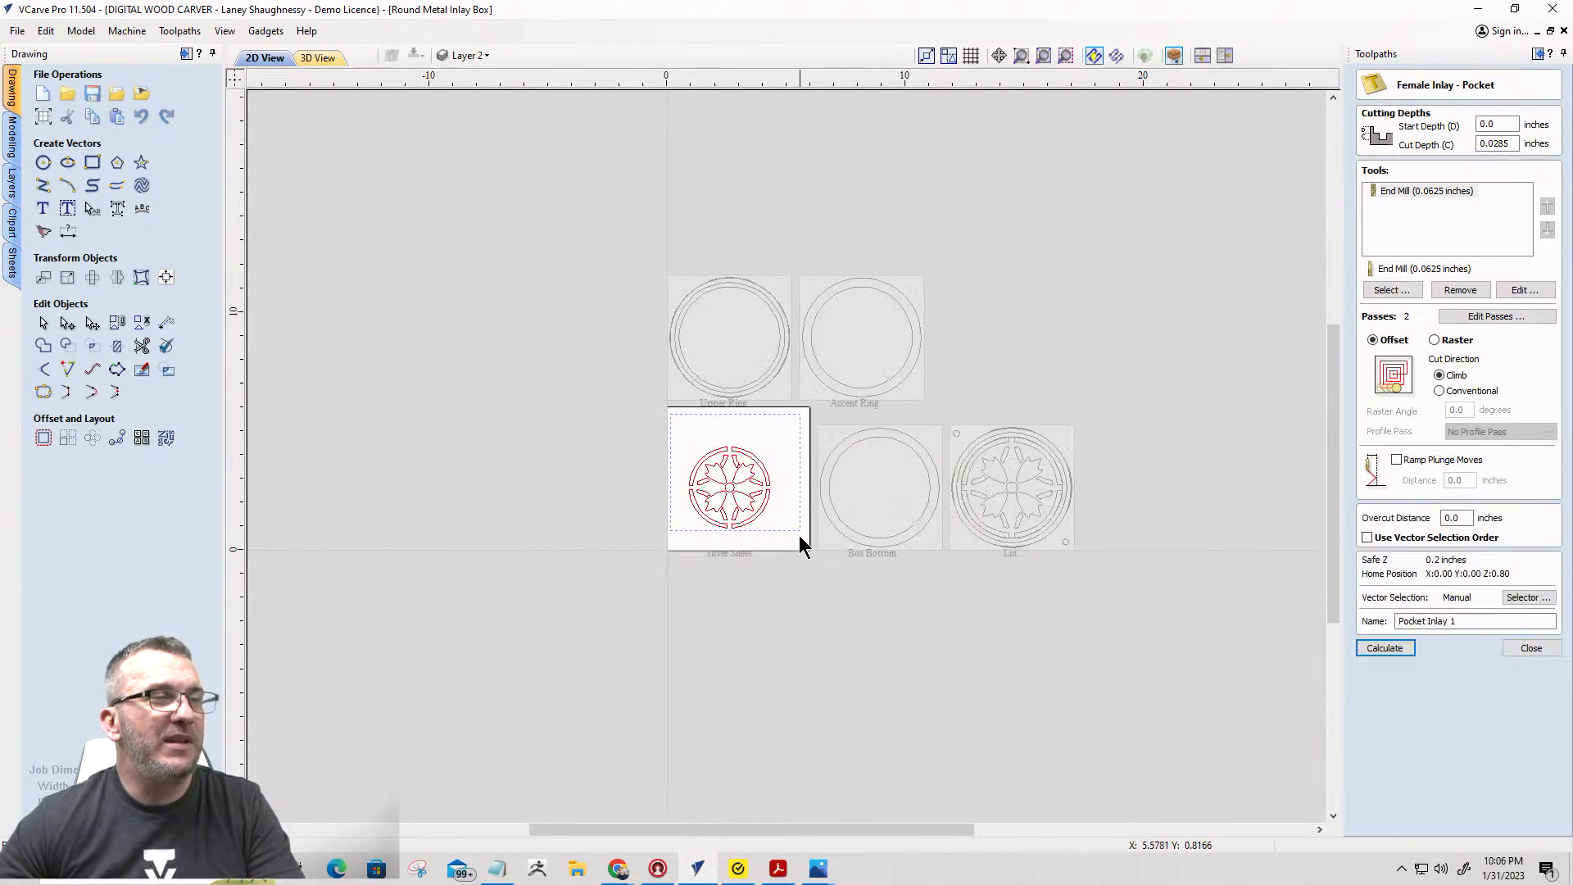
drag(800, 537, 793, 554)
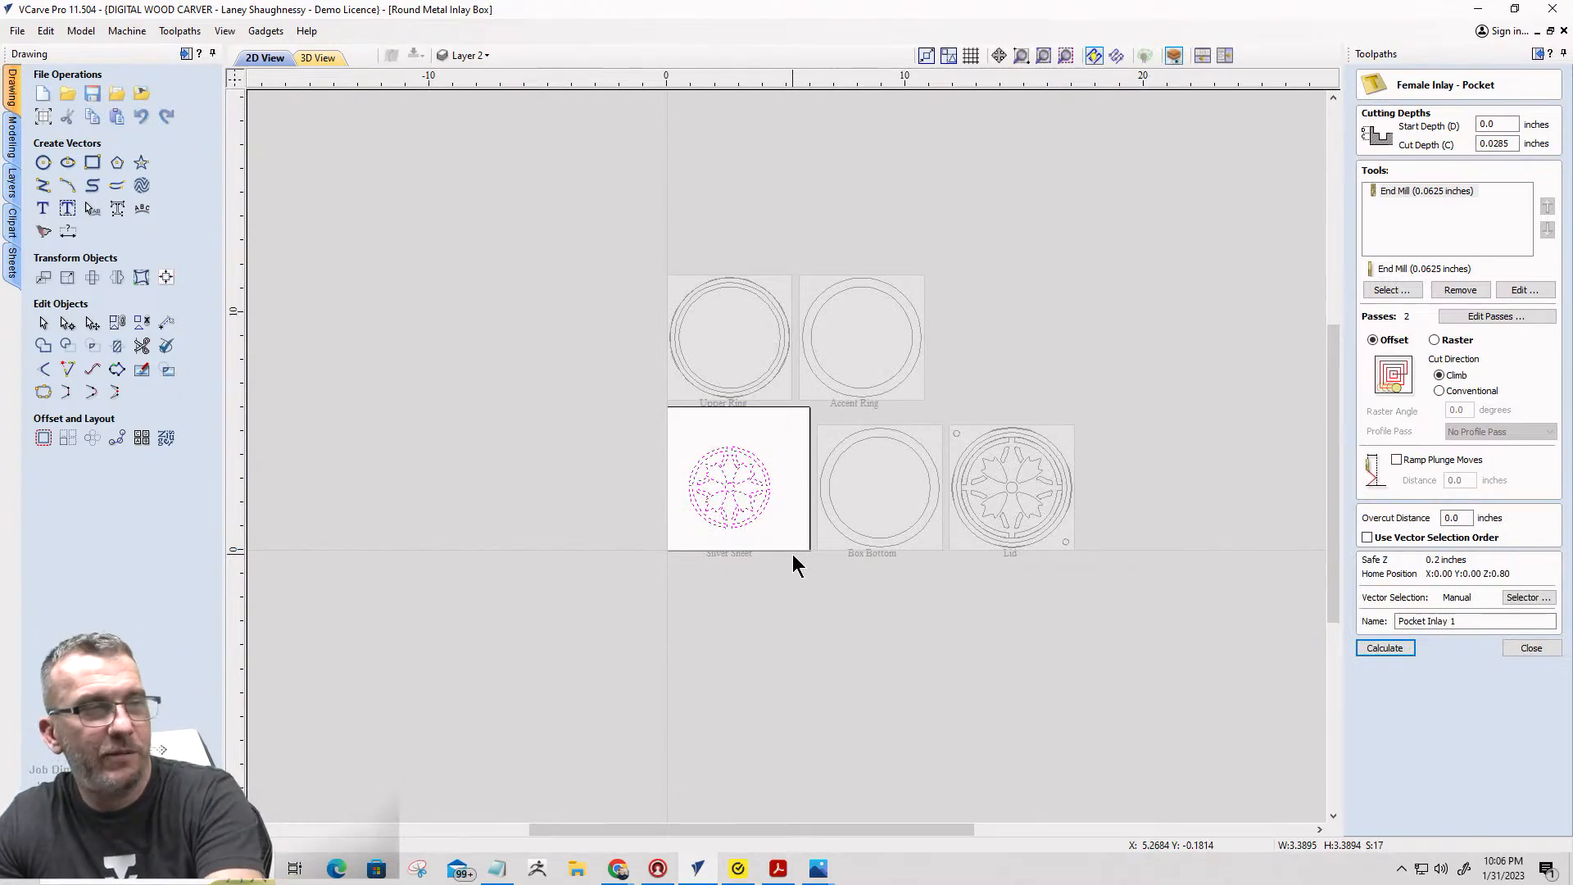
key(Delete)
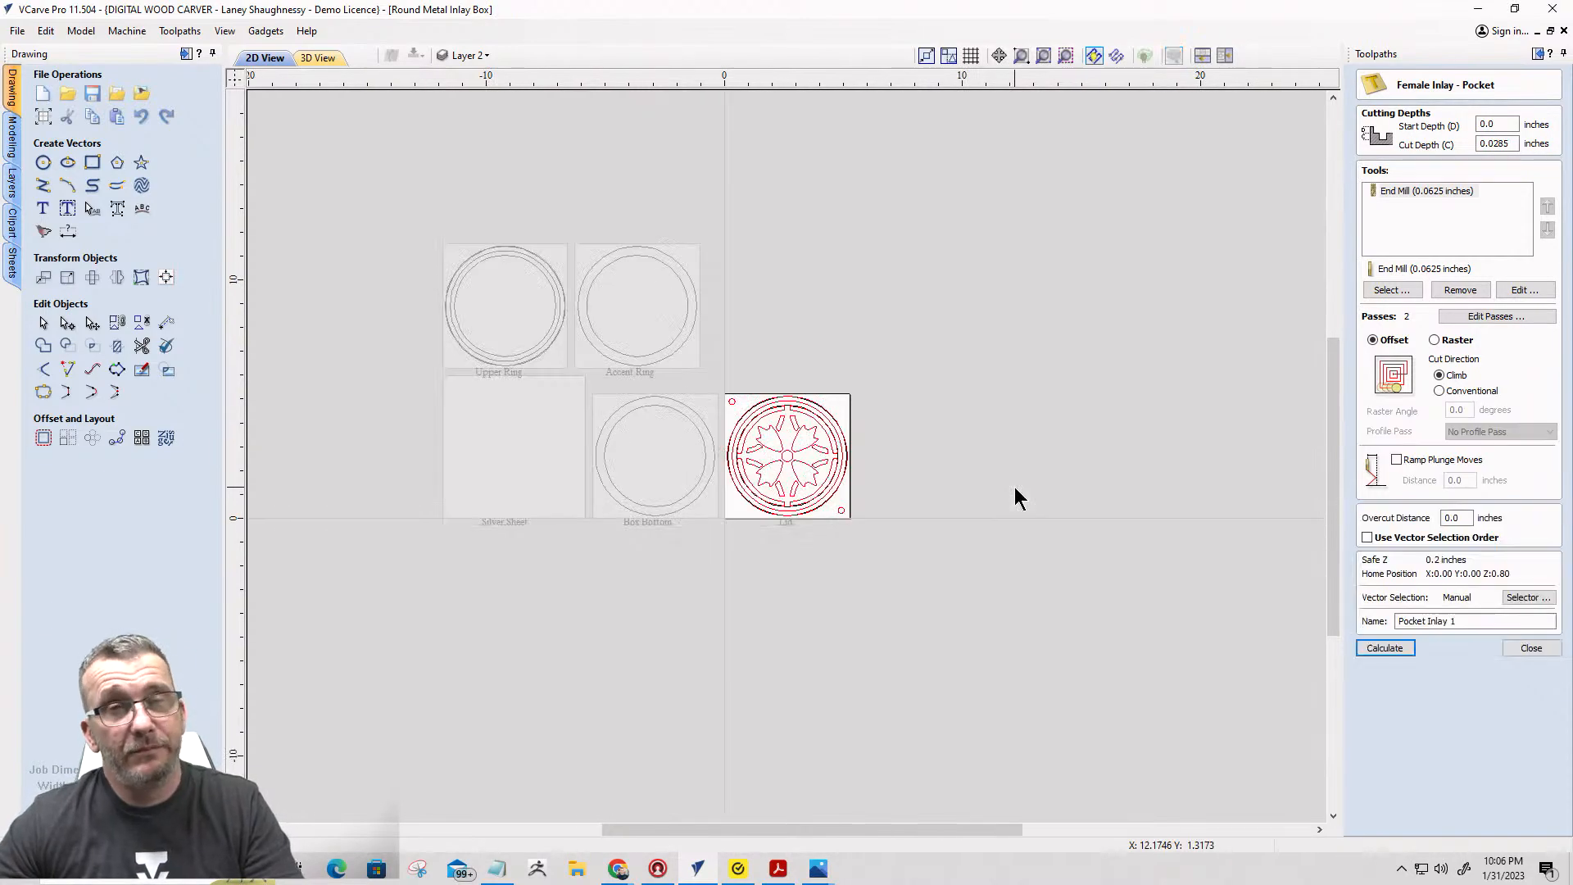
Copy the lid's enlarged inlay pattern, without the circle around it, to the Silver Sheet.
scroll(756, 400, up, 5)
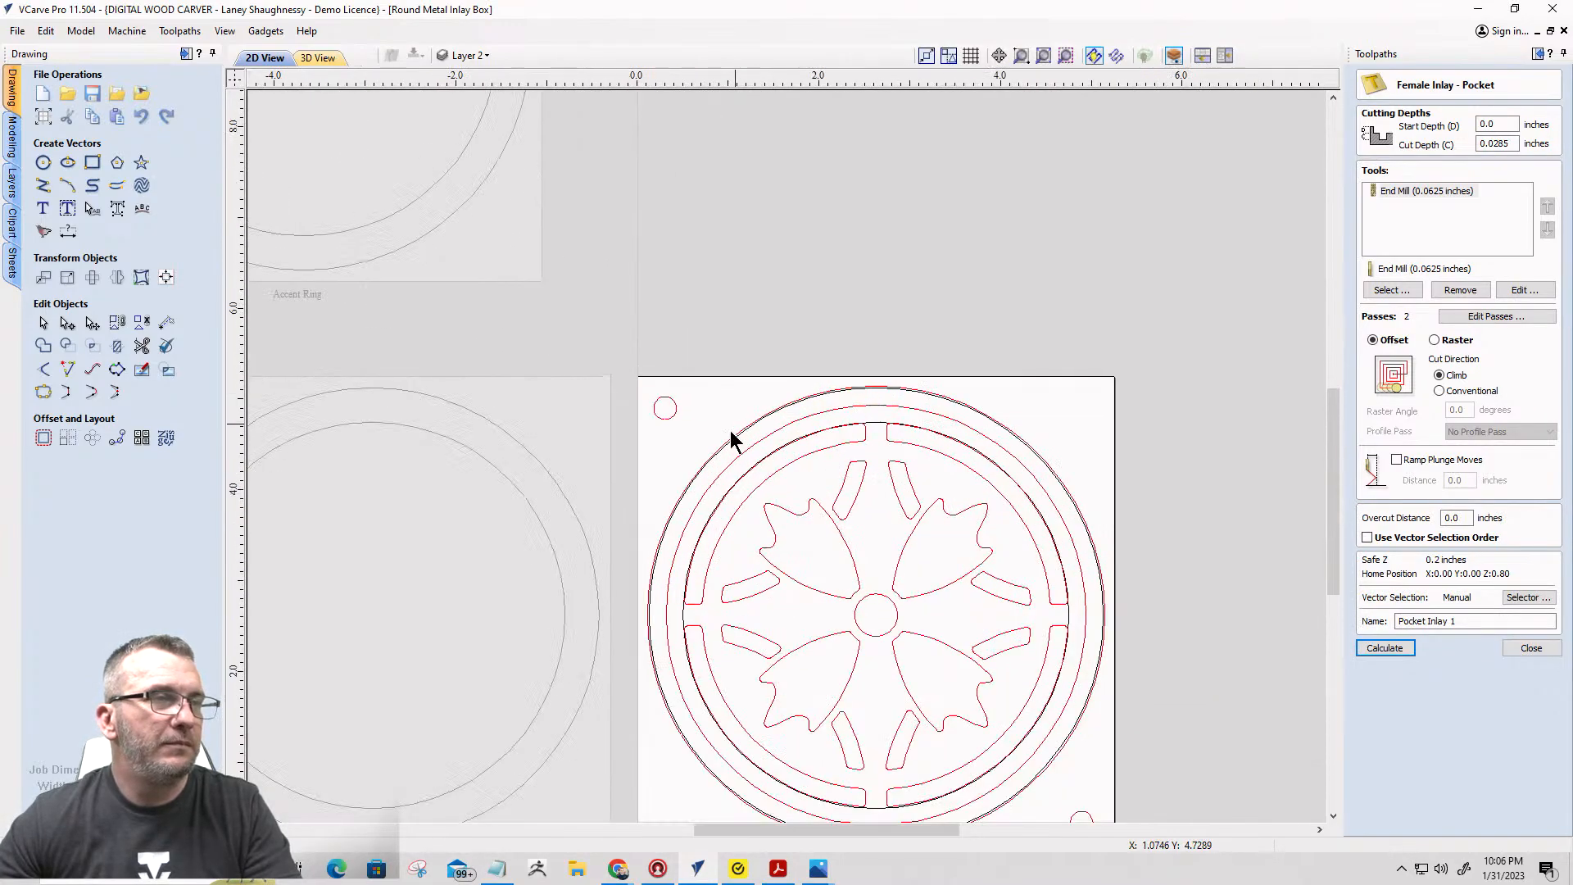
scroll(730, 372, down, 2)
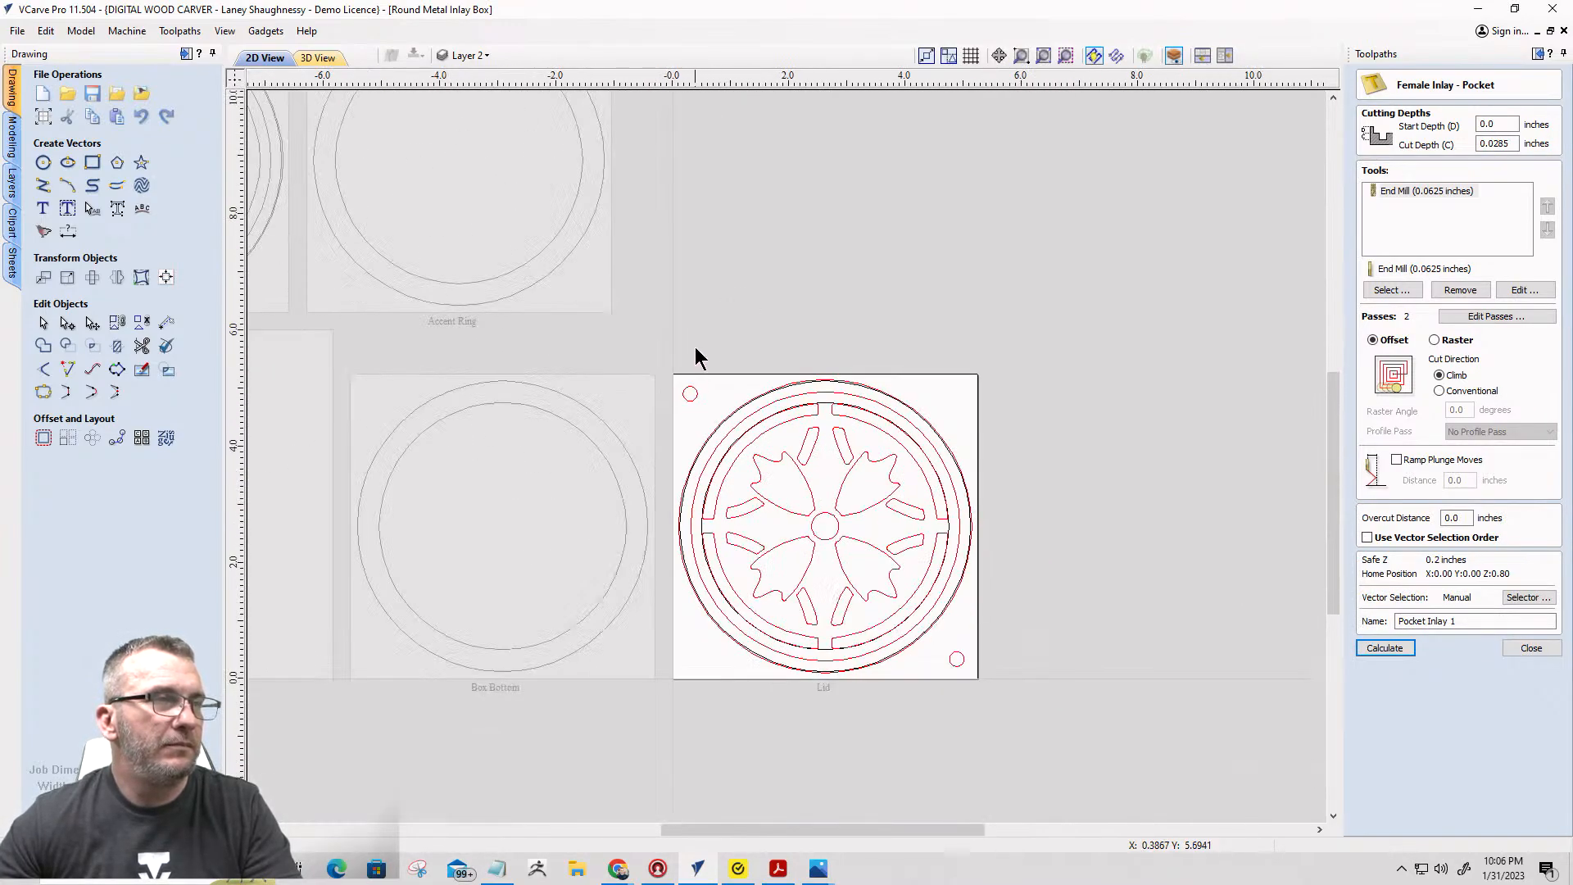
drag(691, 340, 955, 680)
scroll(948, 600, up, 3)
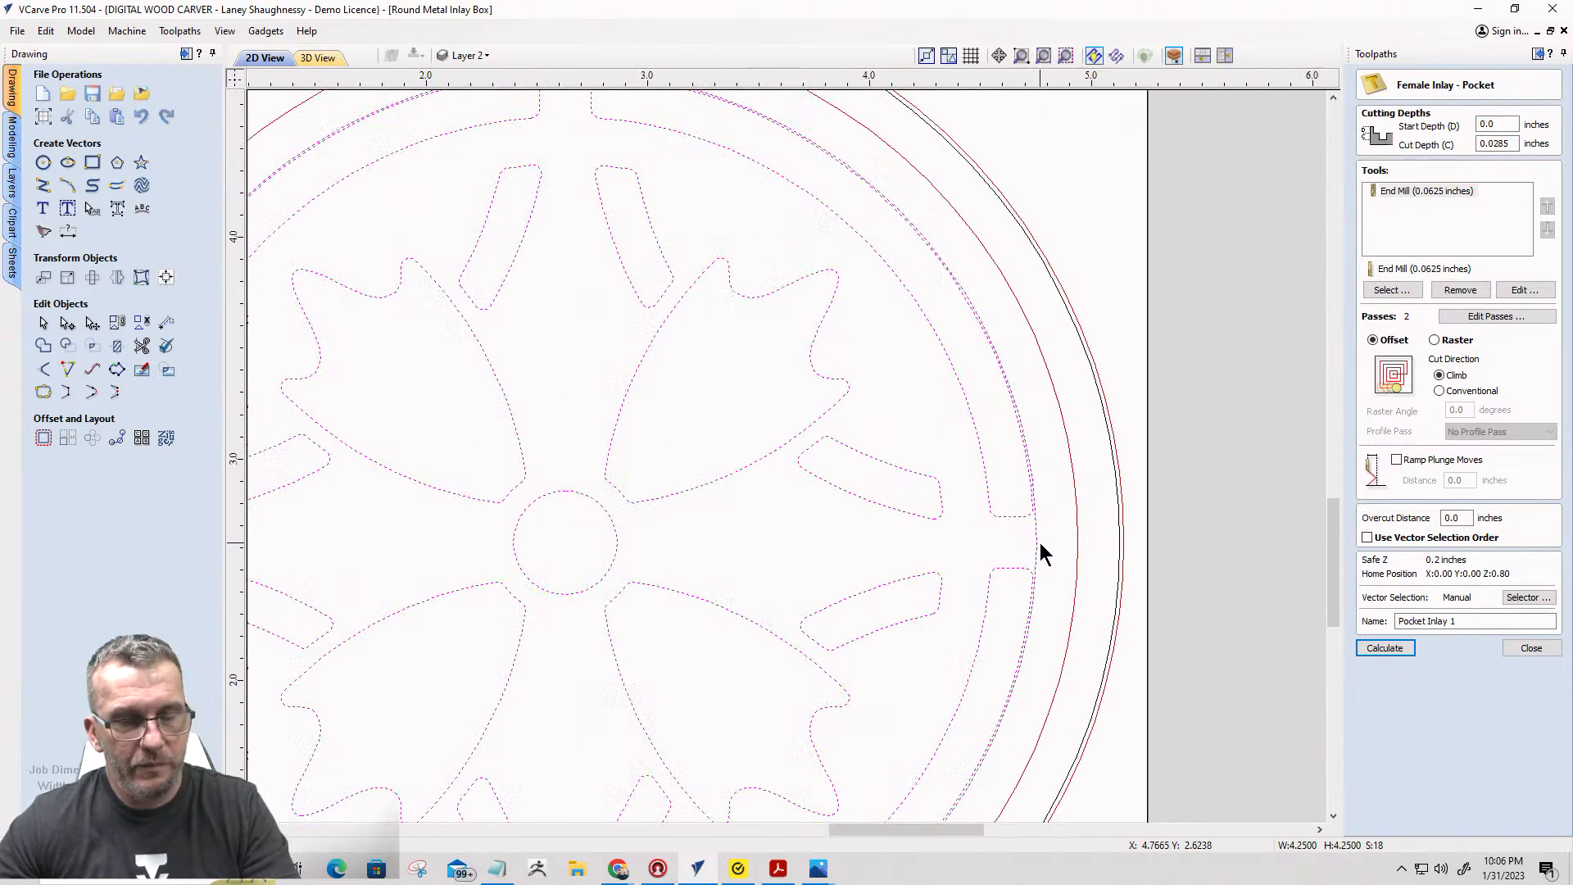
ctrl+click(1037, 550)
scroll(1037, 550, down, 3)
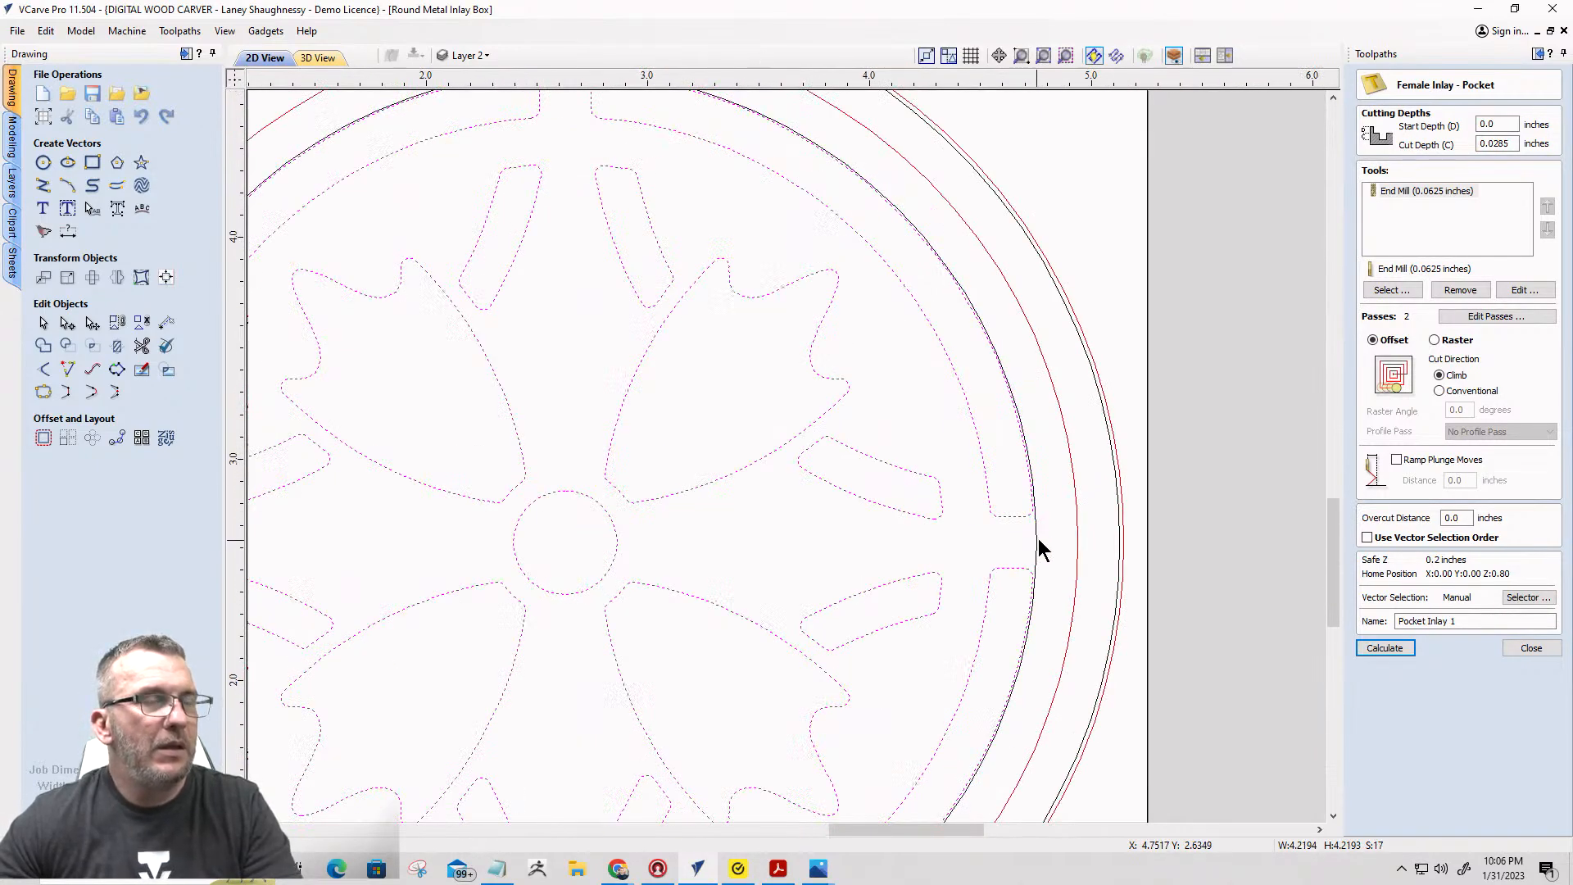
right_click(901, 542)
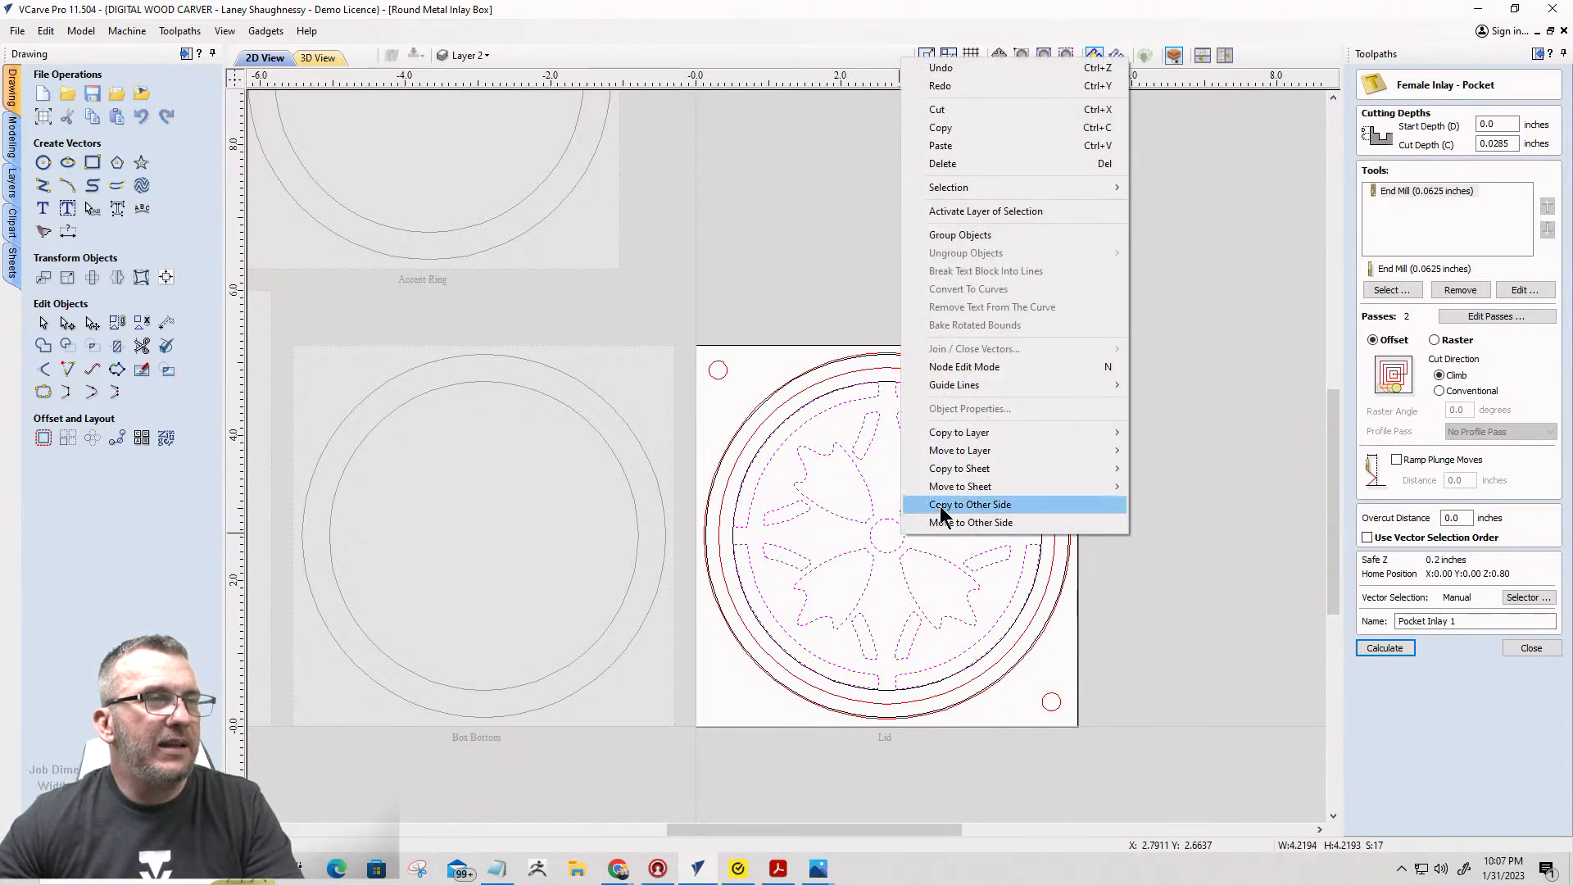
mouse_move(963, 511)
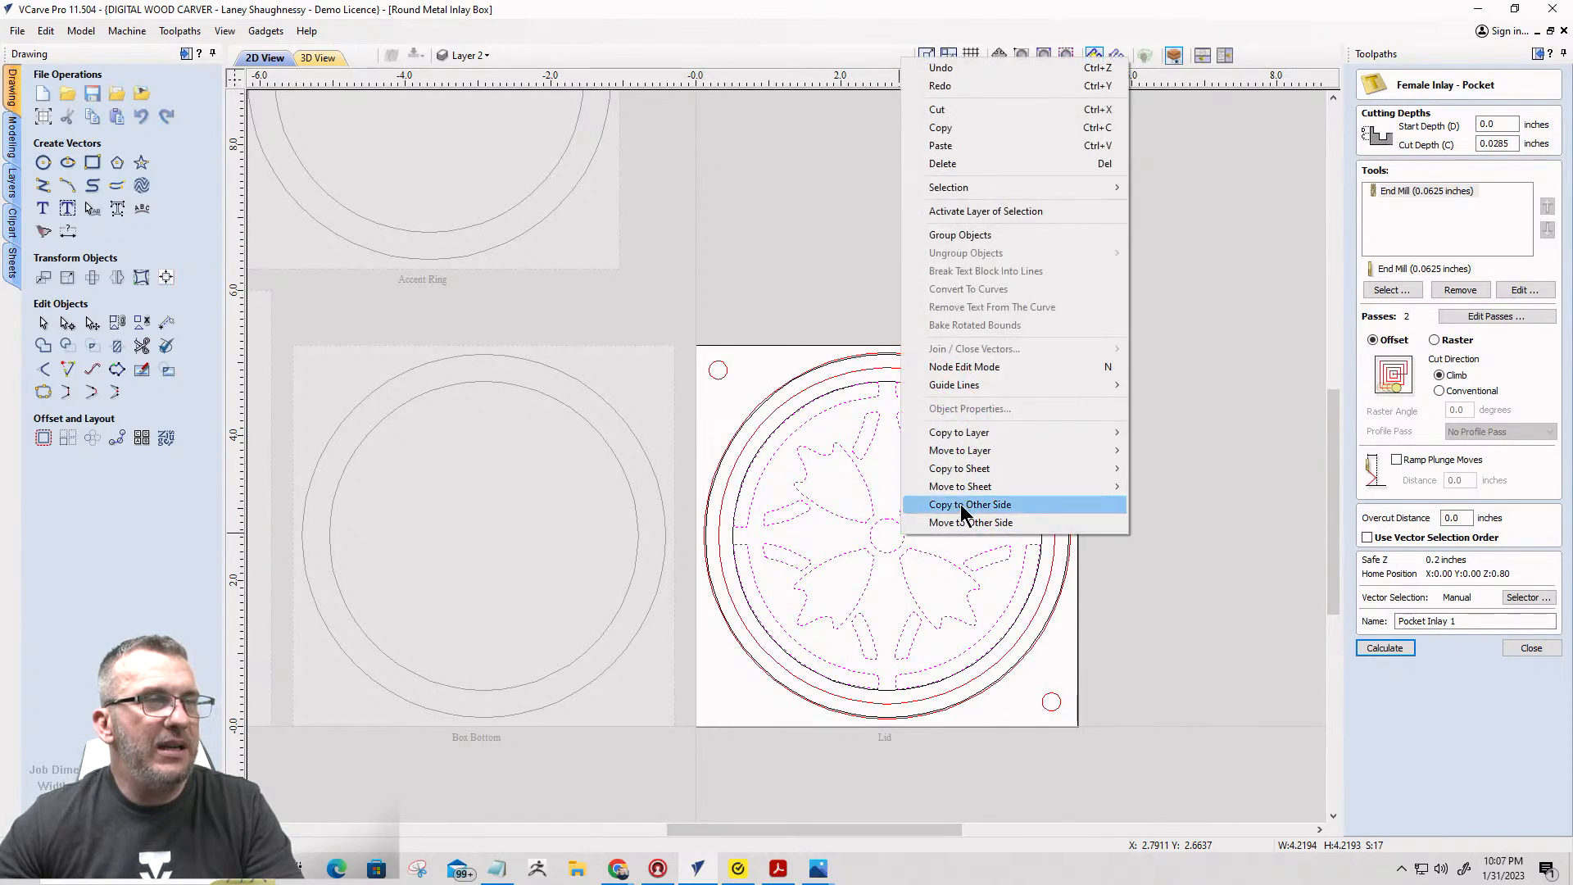
mouse_move(1105, 476)
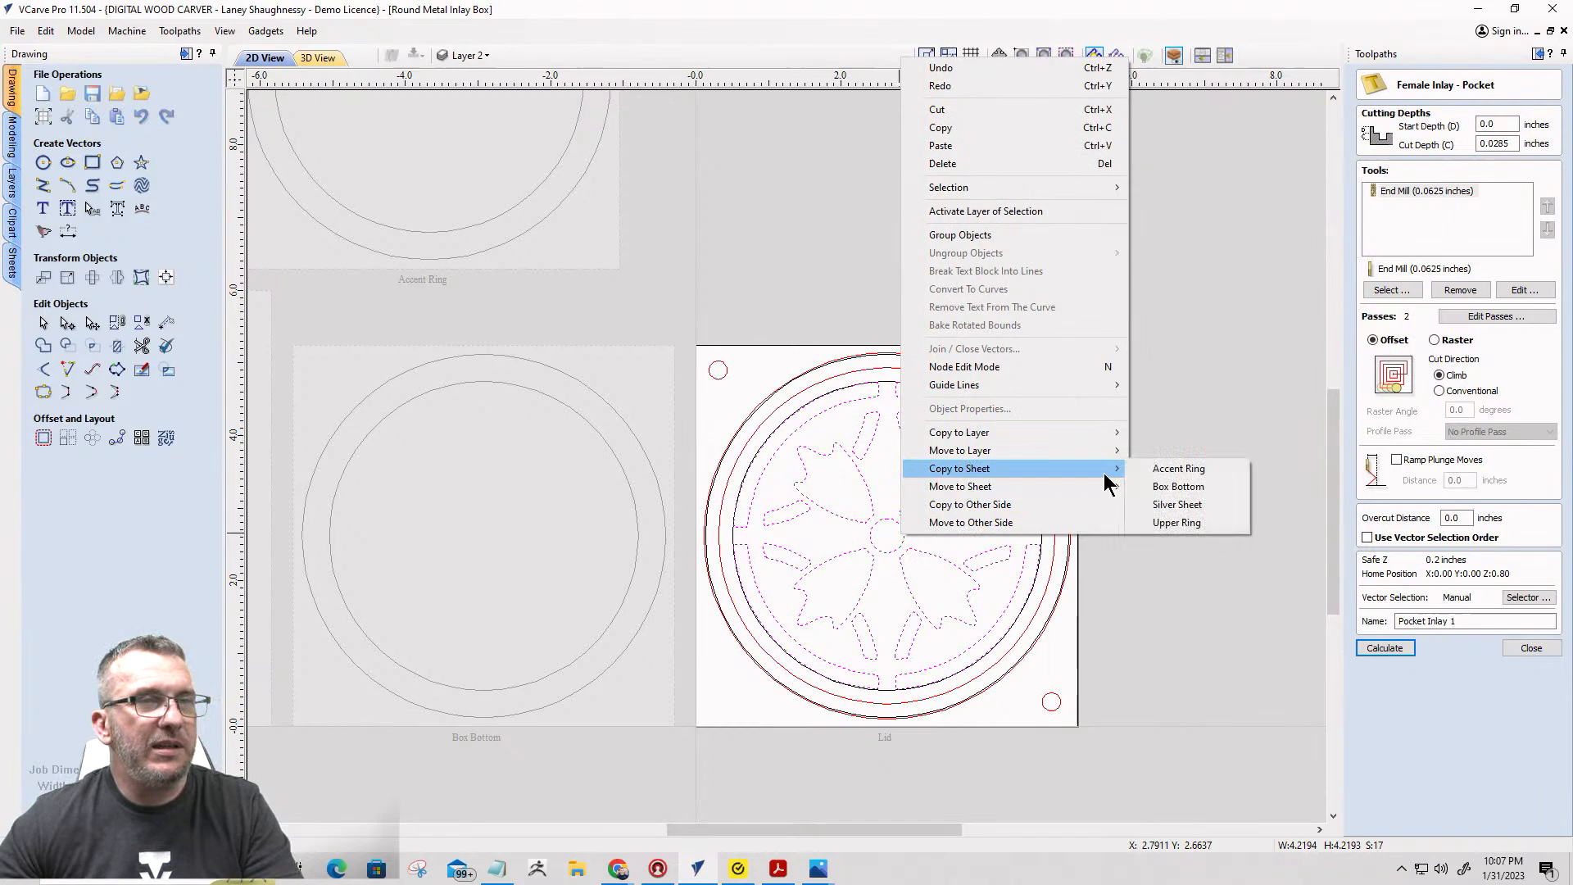
click(1165, 504)
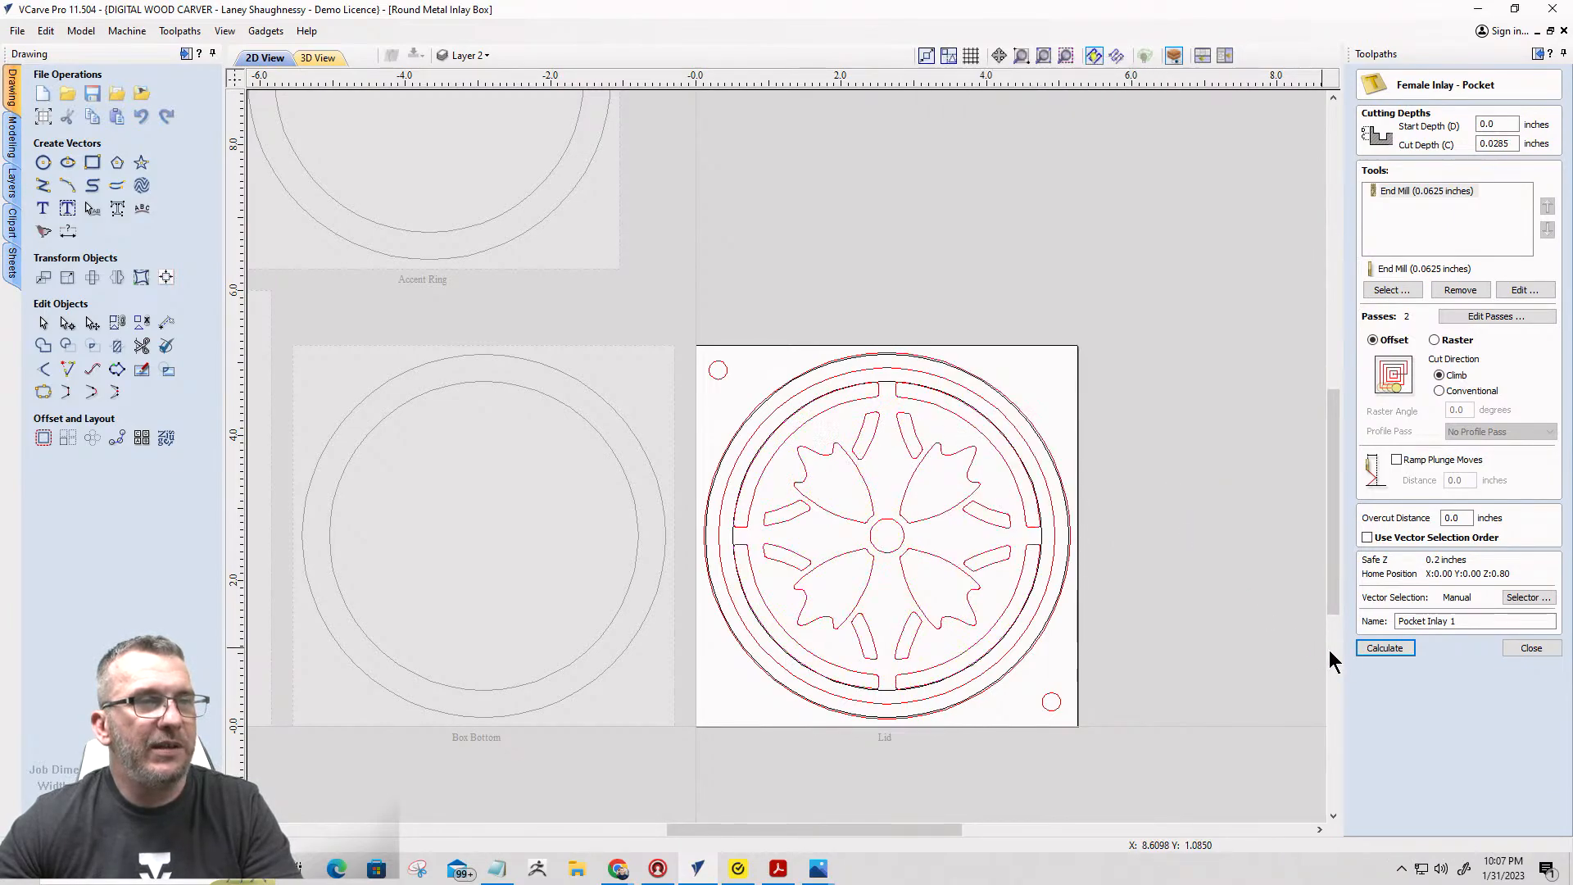
Reopen the lid's Pocket Inlay 1_0.0625OFlute toolpath and recalculate it for the enlarged pattern.
click(1529, 649)
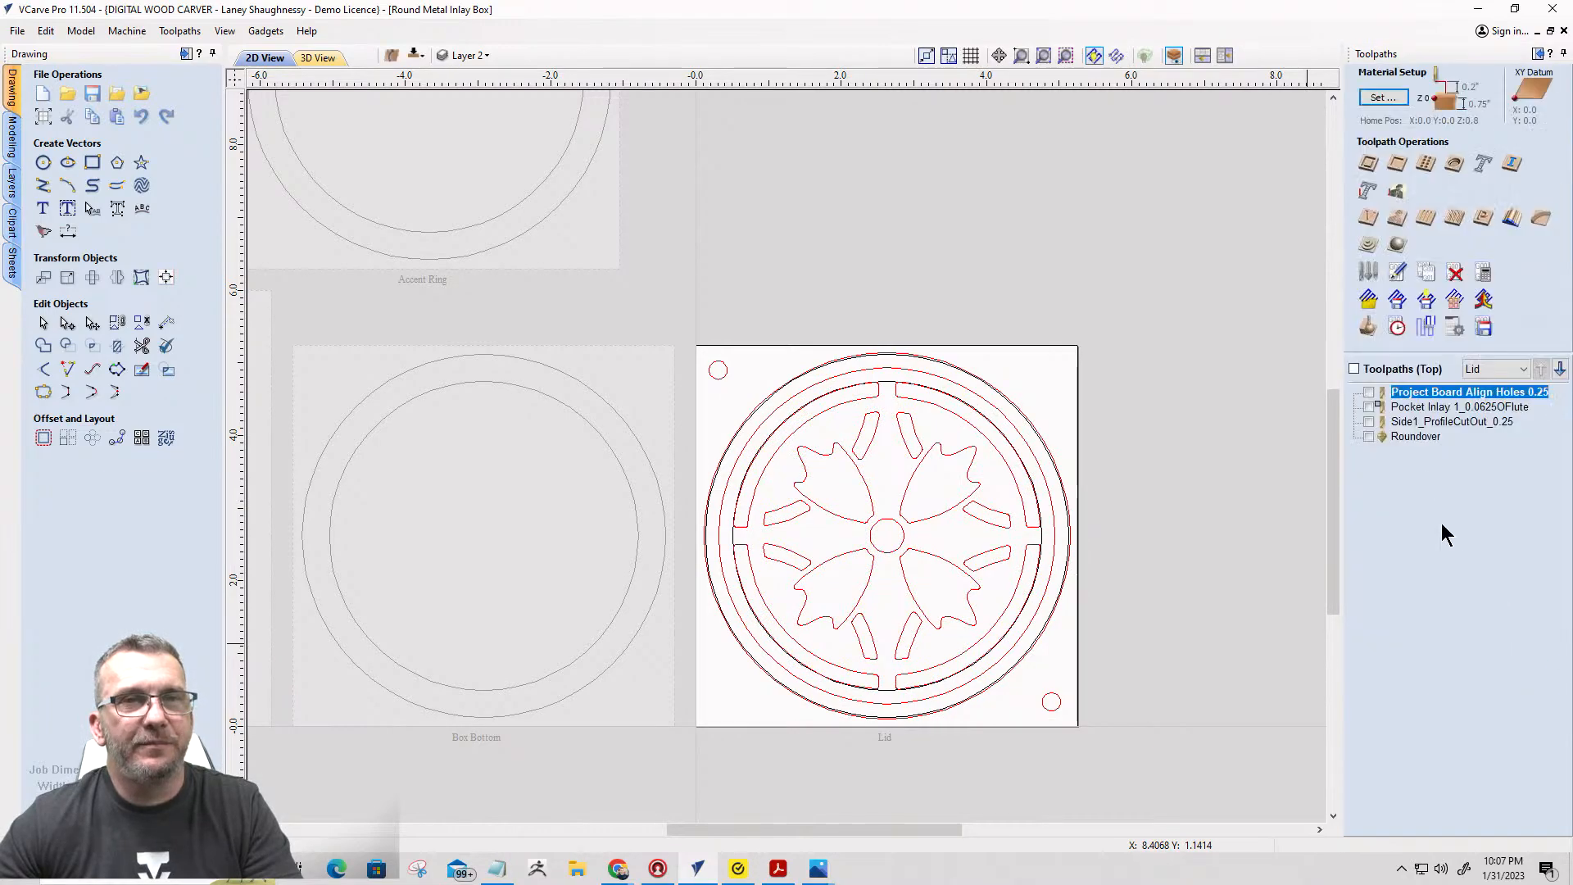
double_click(1412, 408)
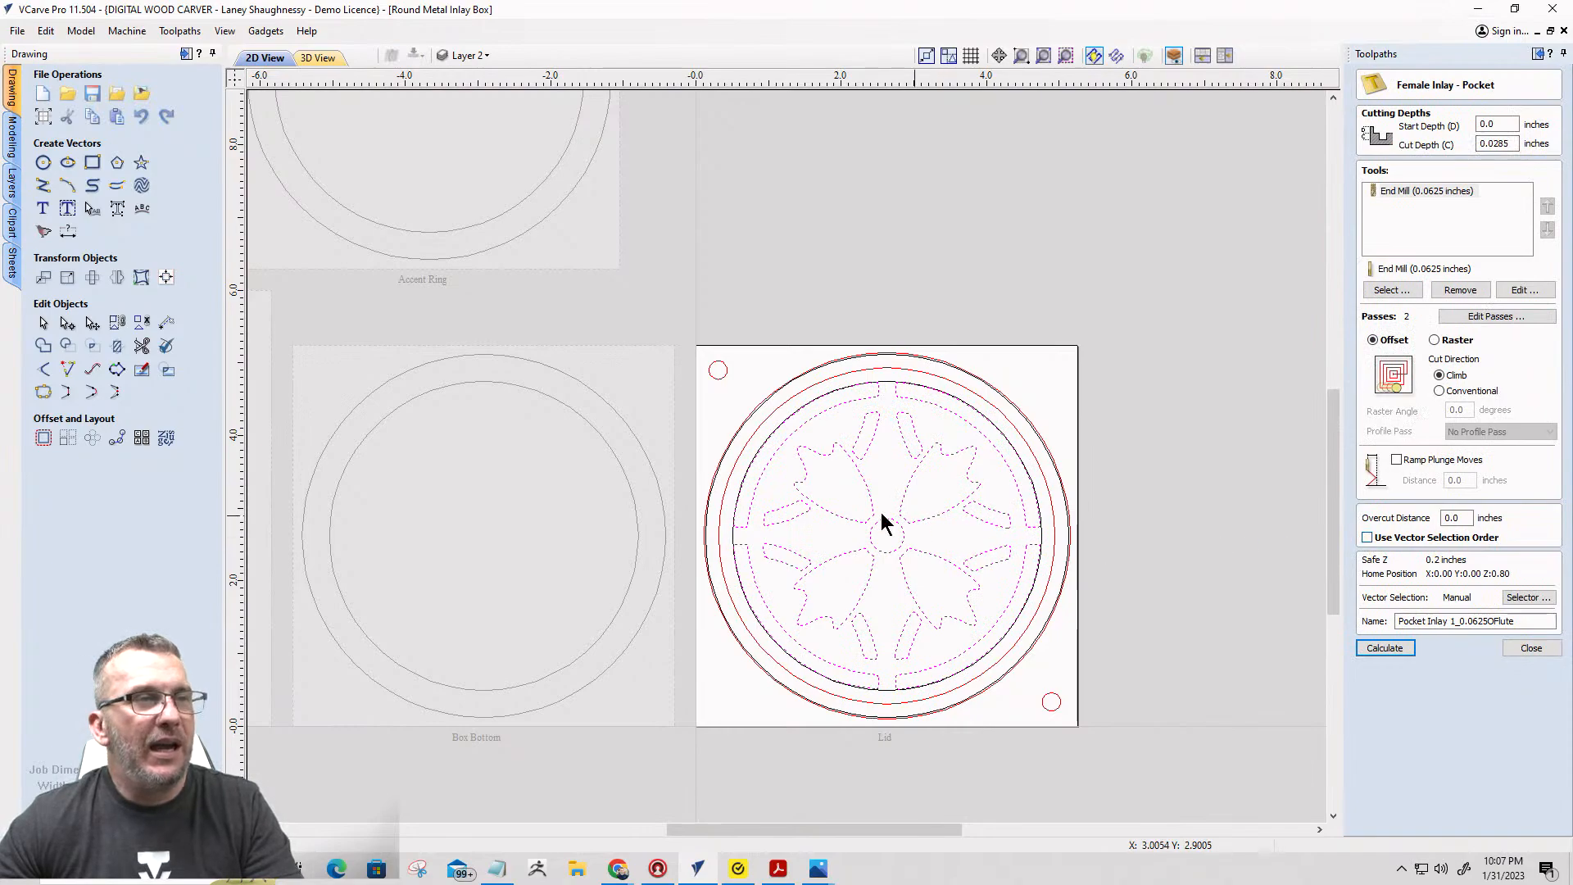
click(1393, 649)
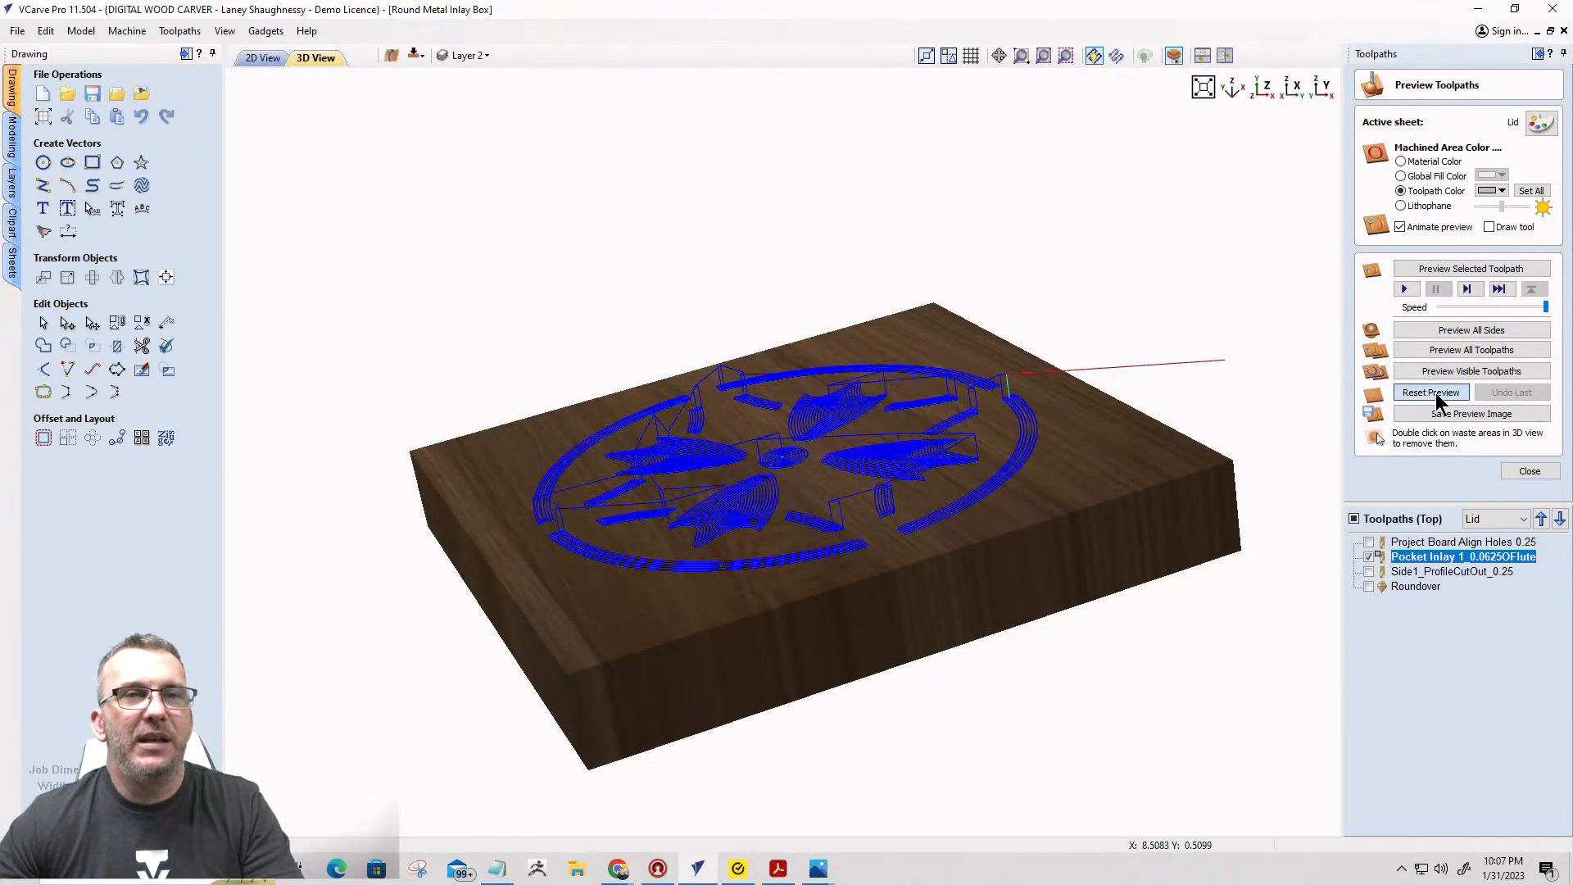
Reset the preview, simulate all of the lid's toolpaths, and check the enlarged inlay pockets in 3D.
click(1435, 395)
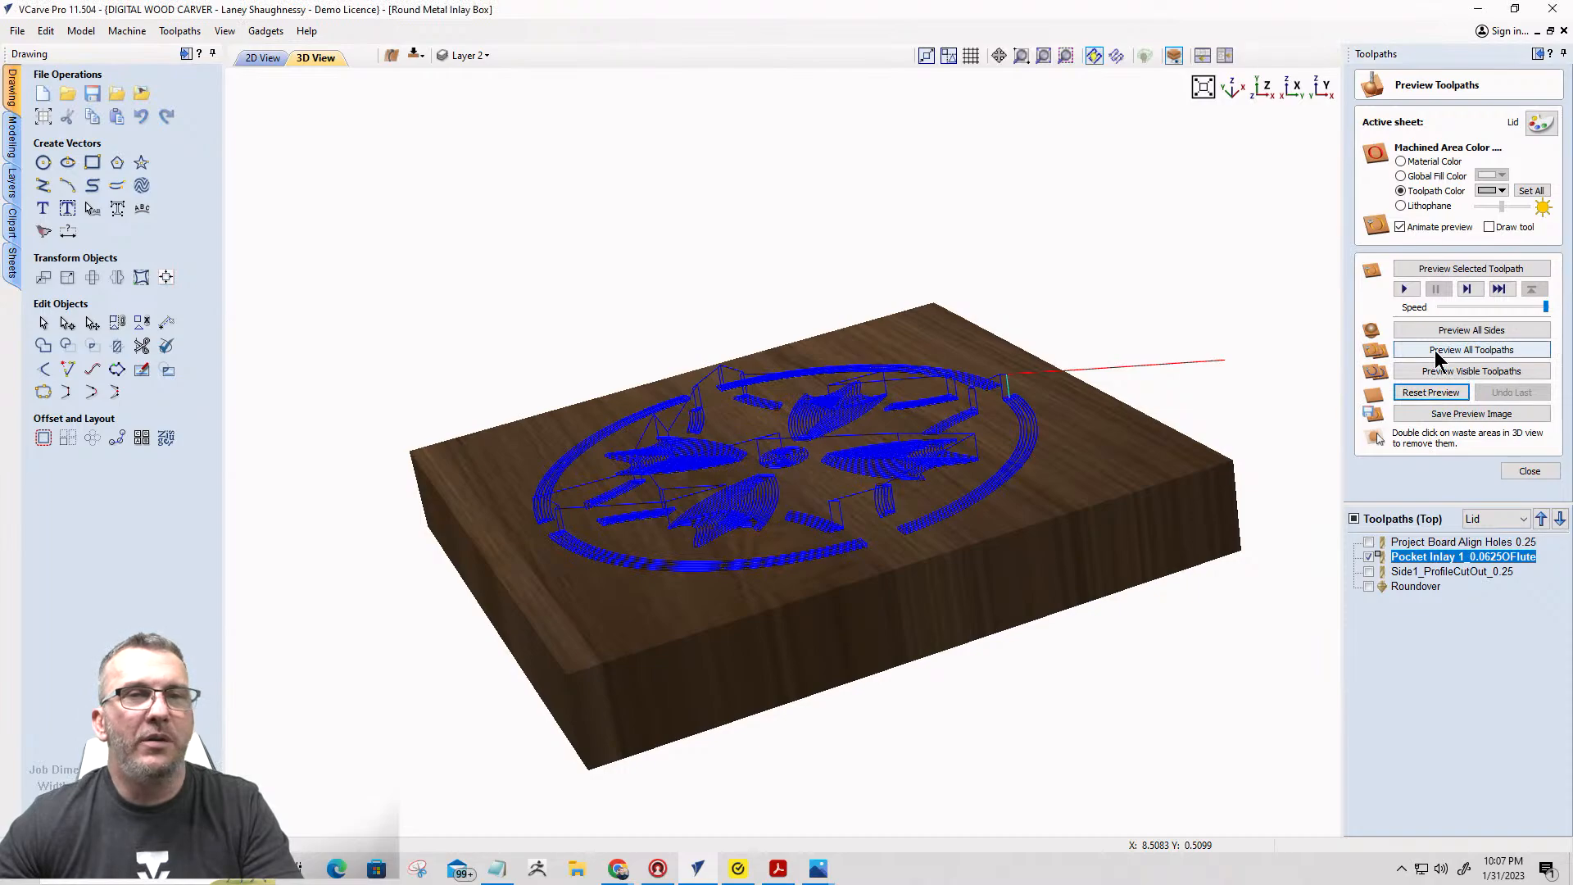
click(1435, 349)
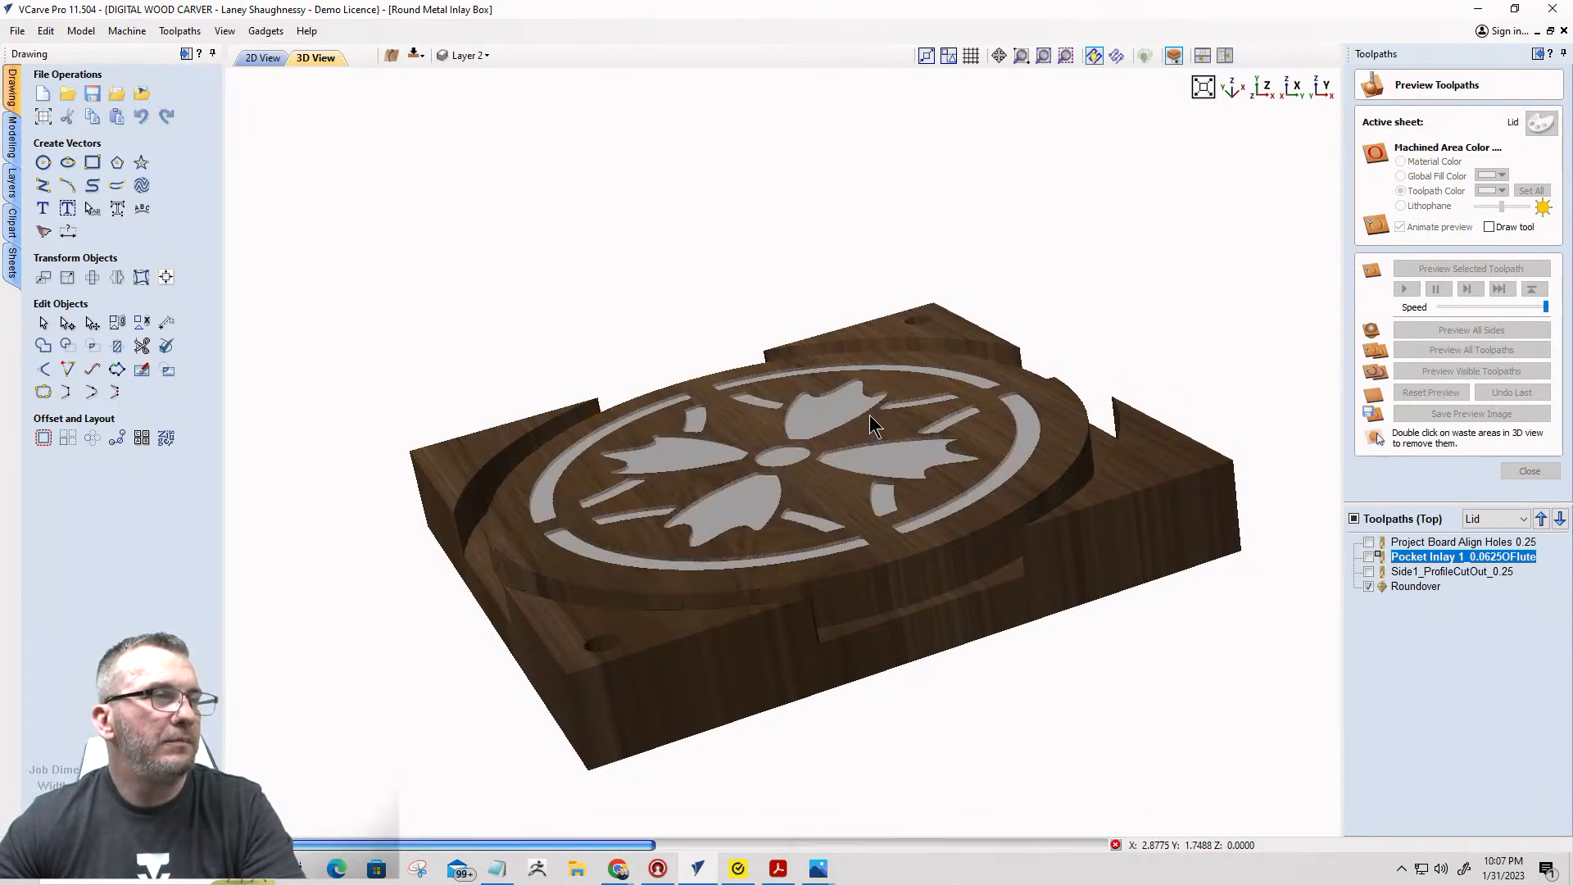
drag(906, 520, 901, 421)
scroll(901, 426, down, 3)
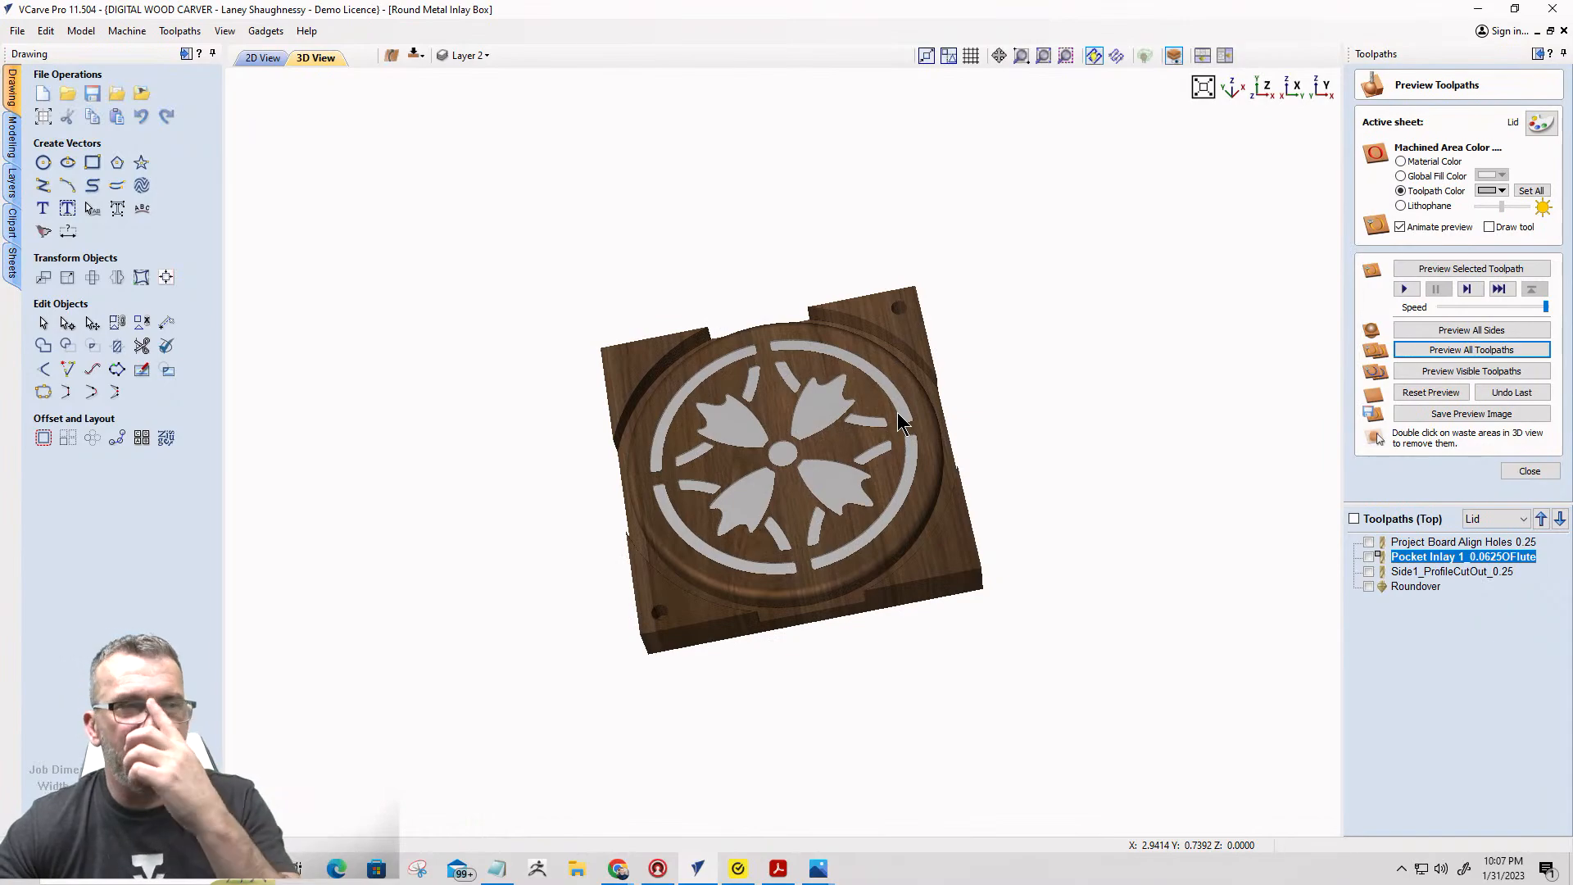
Return to the 2D drawing, make the Silver Sheet active, and select its entire inlay pattern.
click(262, 57)
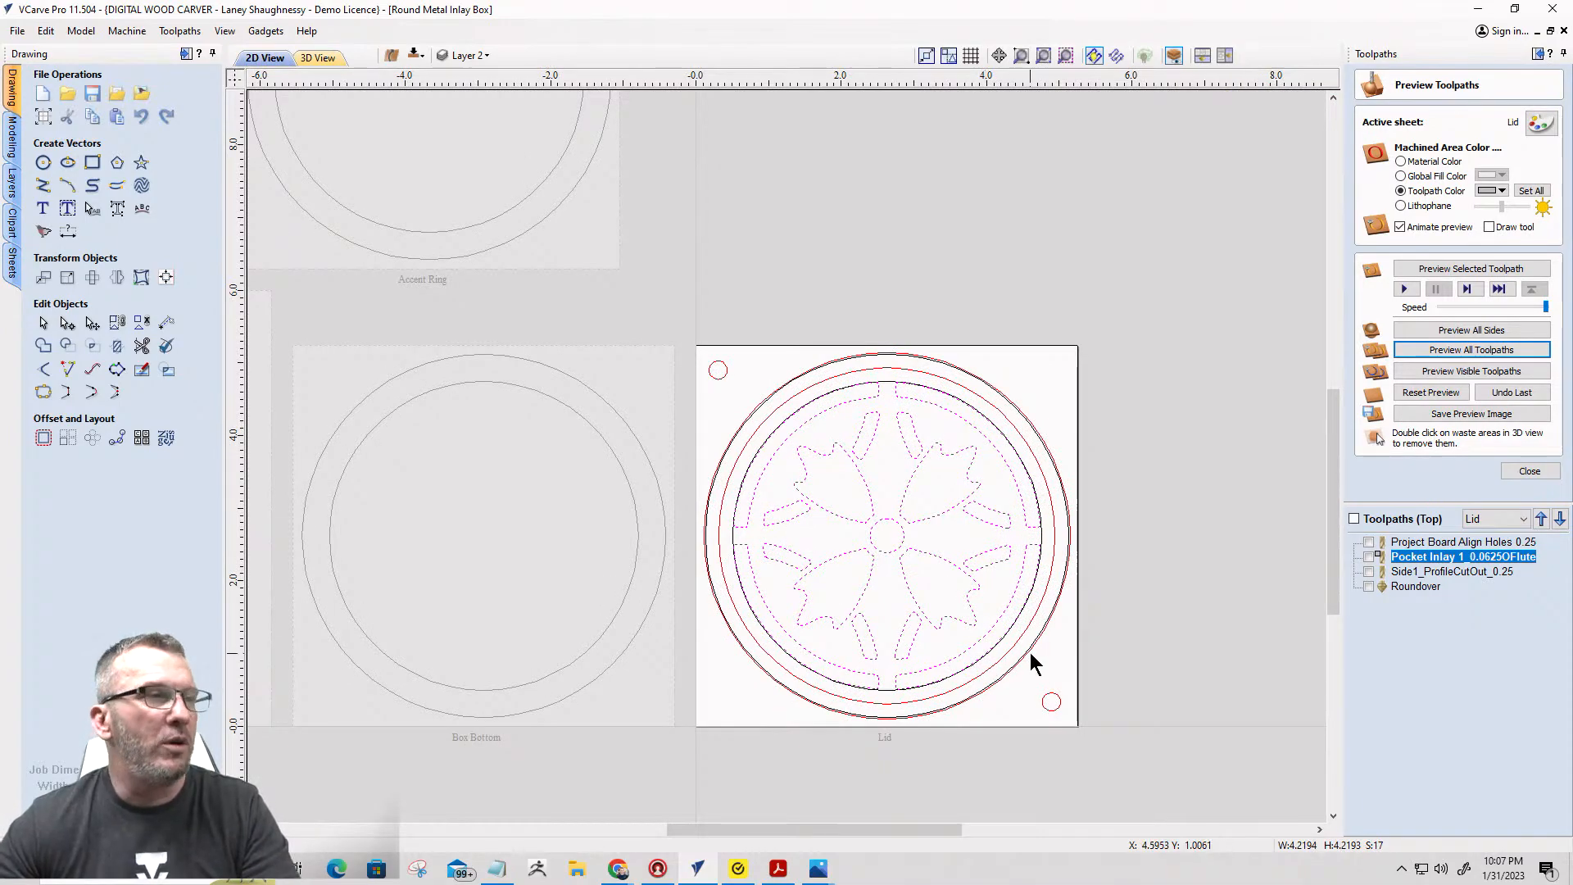
scroll(1237, 328, down, 1)
scroll(1255, 411, down, 2)
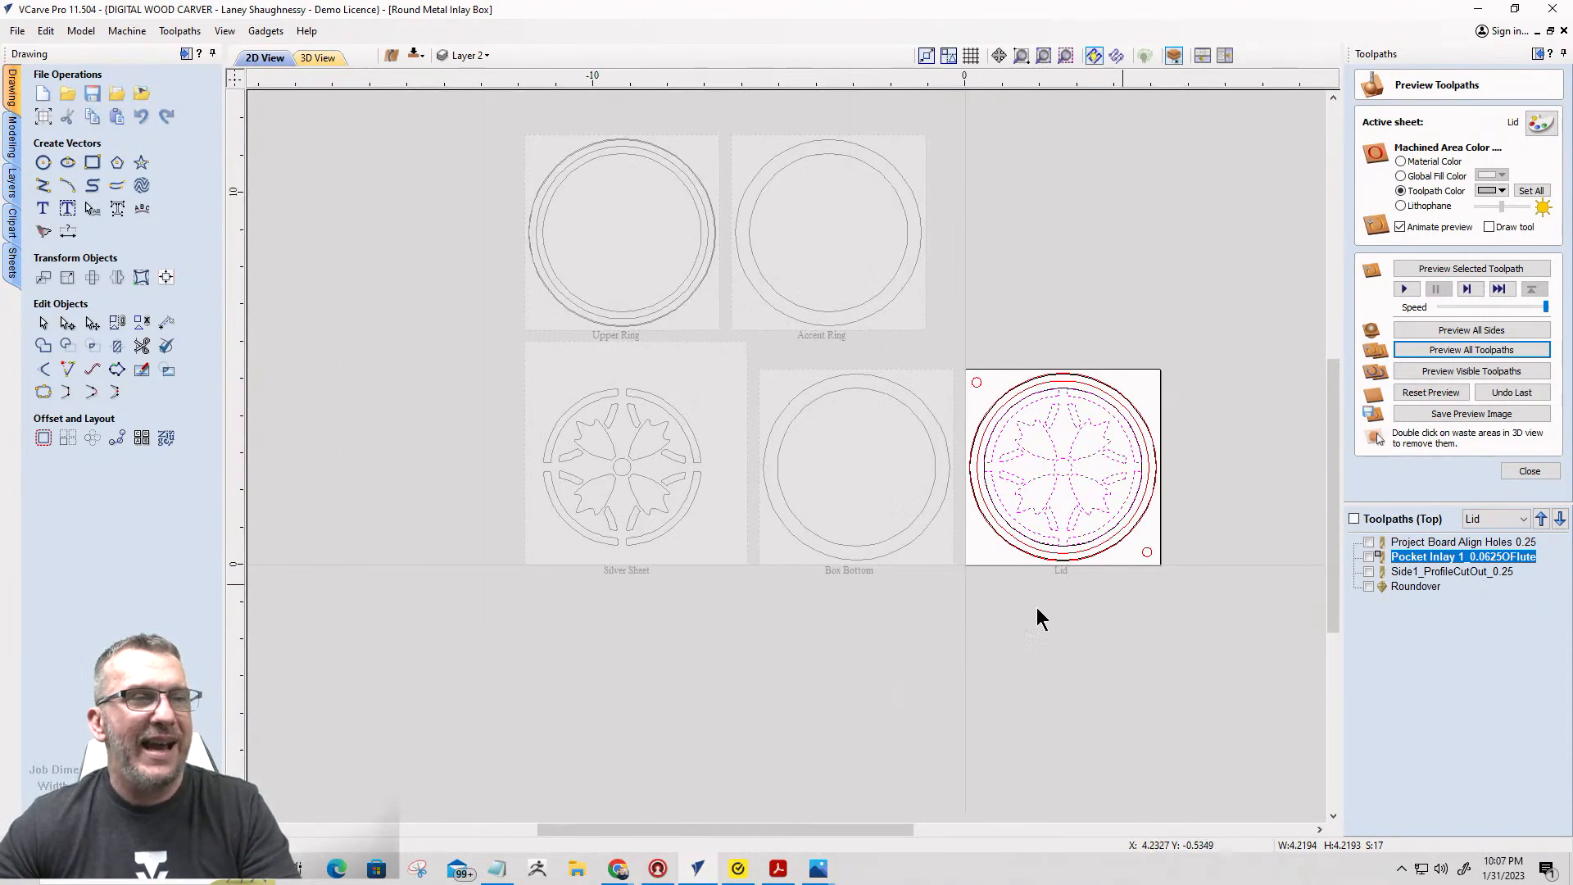
click(617, 438)
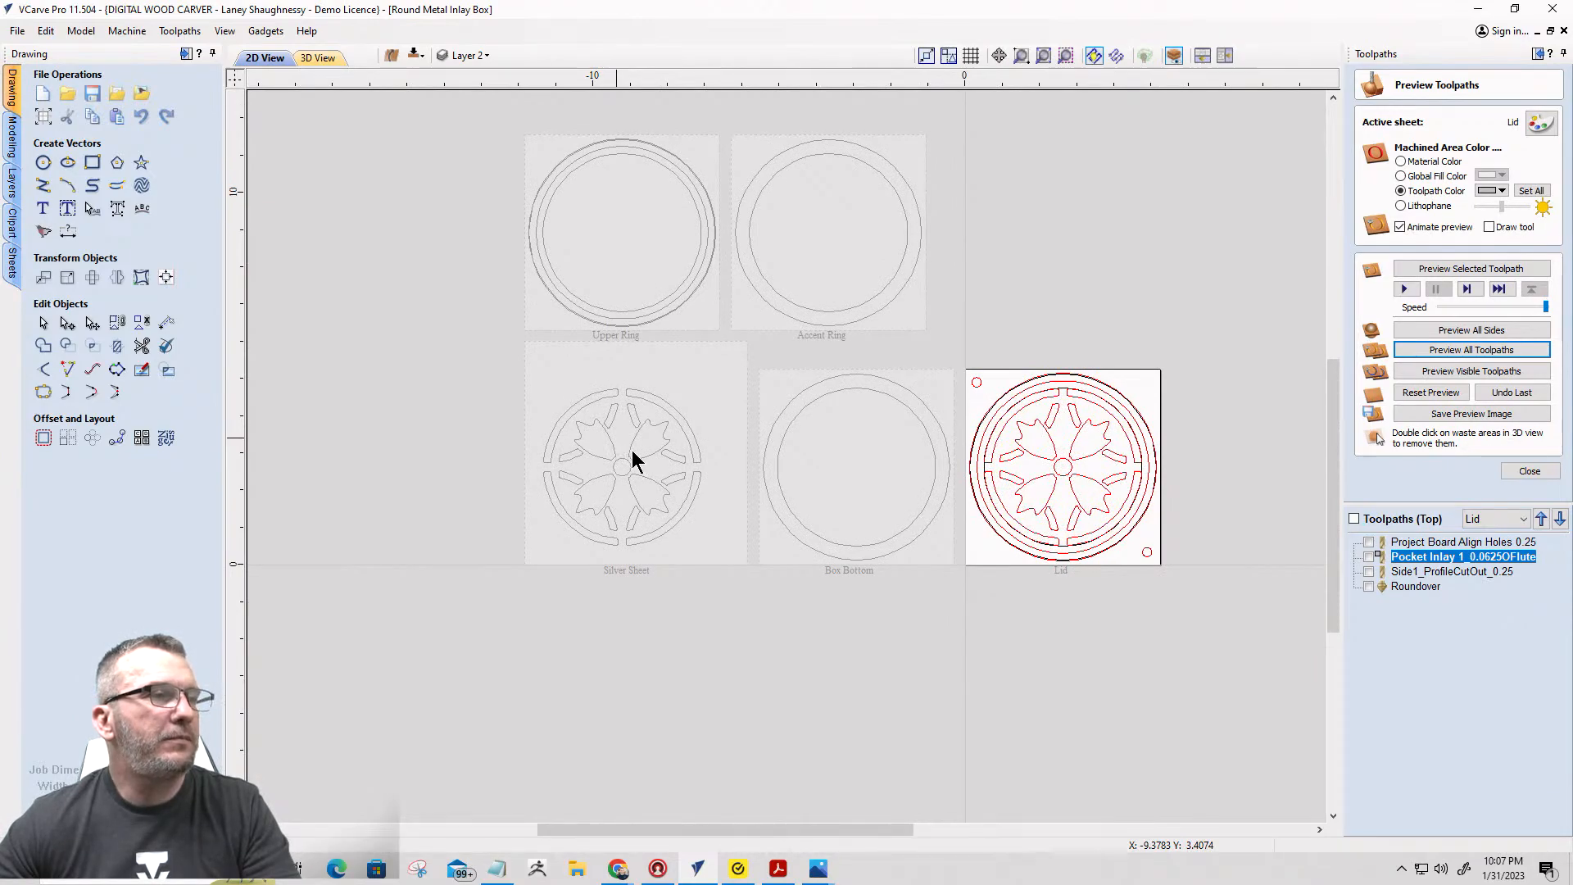
double_click(626, 453)
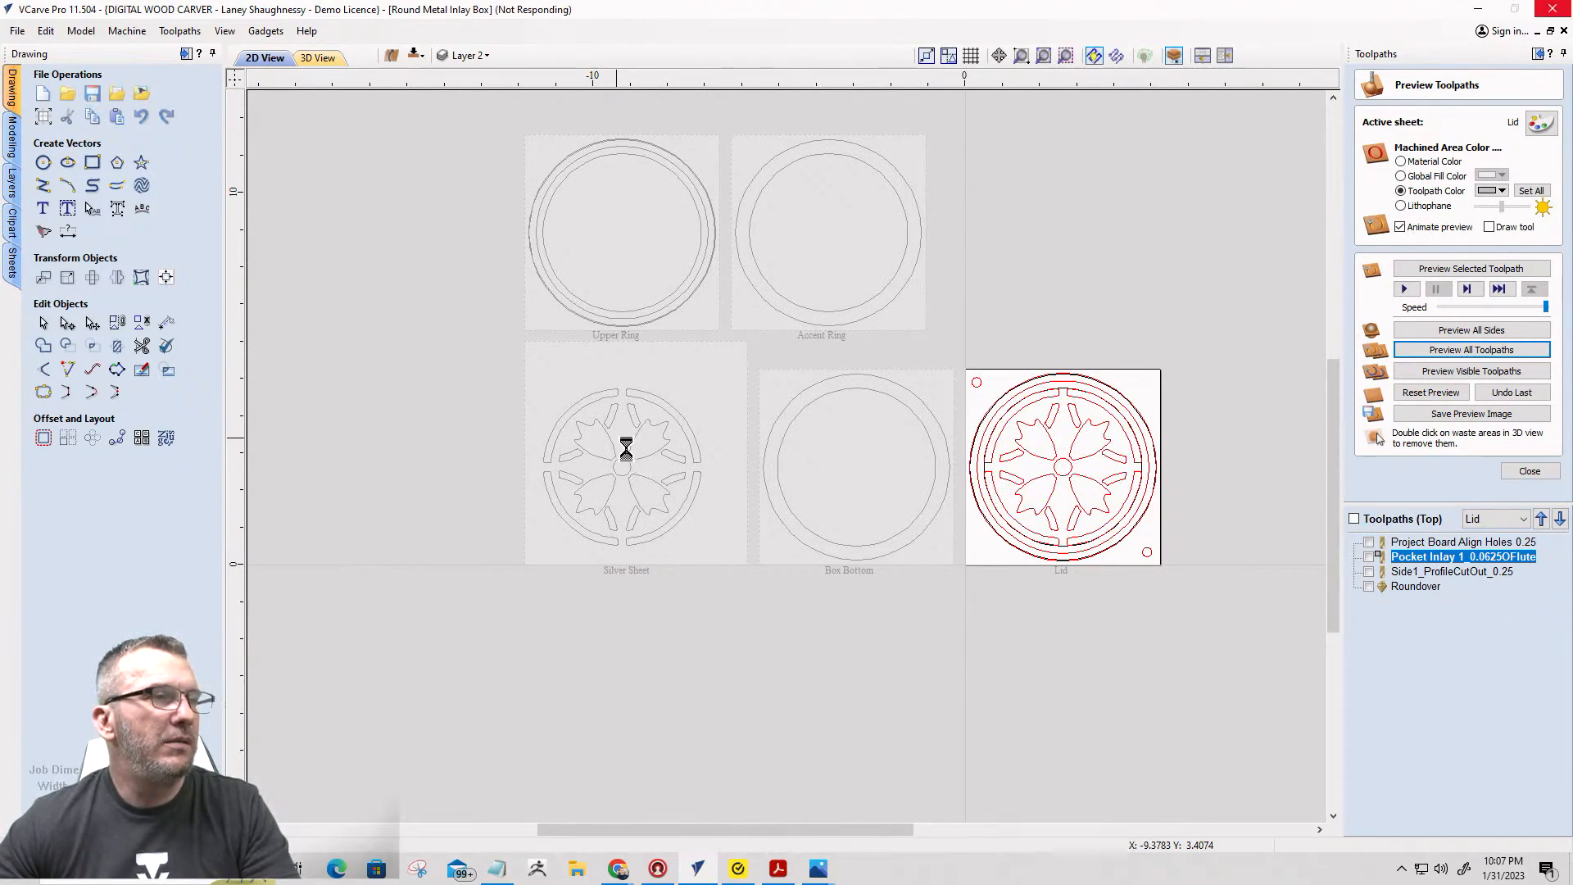
drag(639, 365, 907, 631)
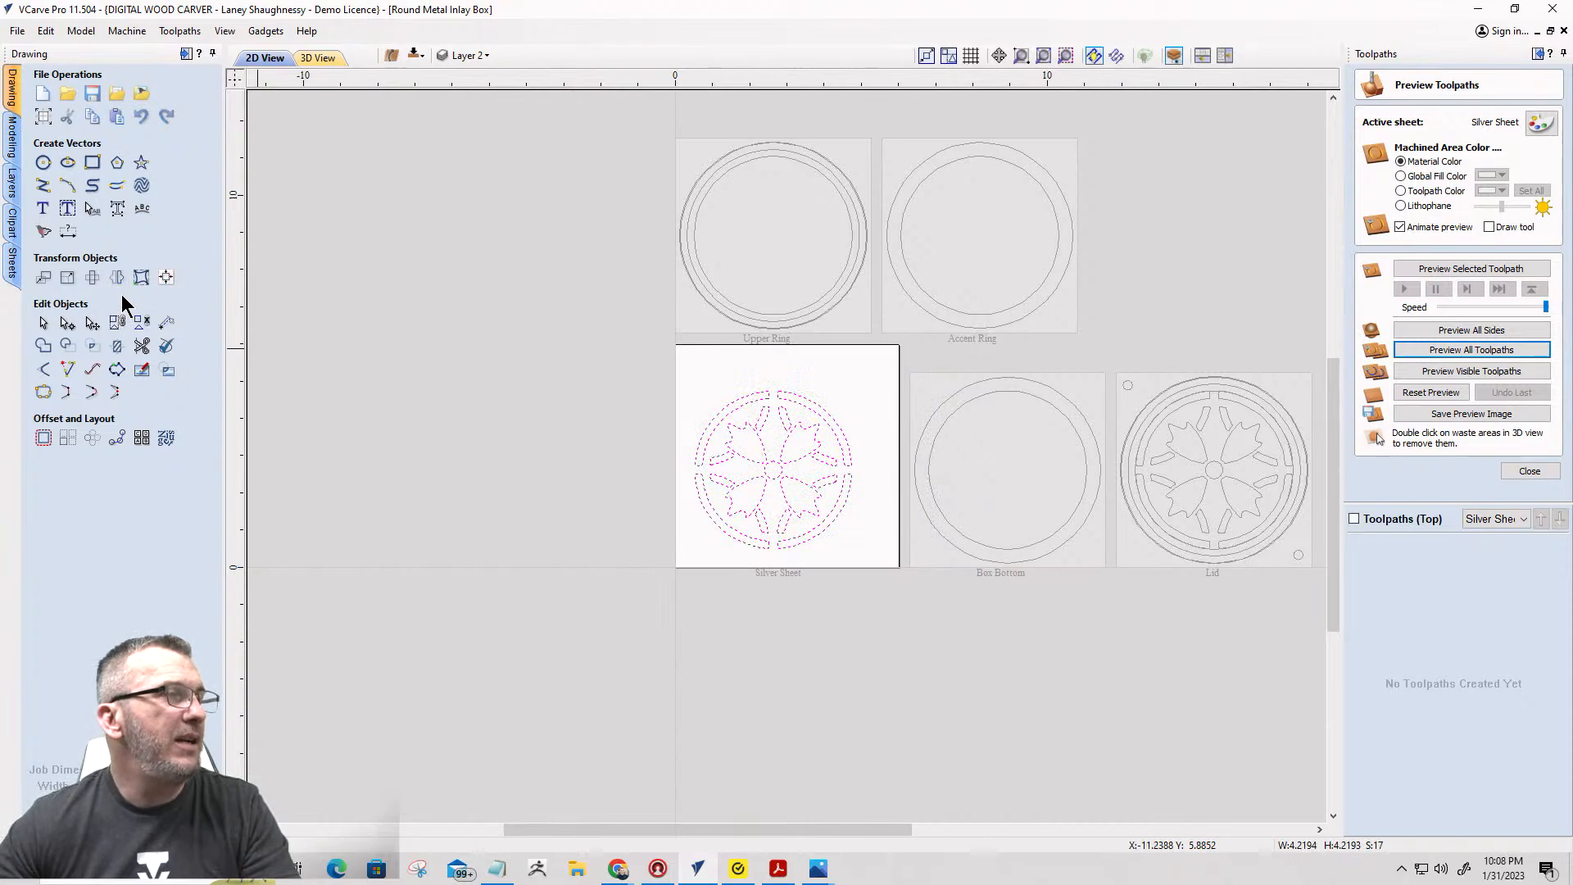
click(740, 522)
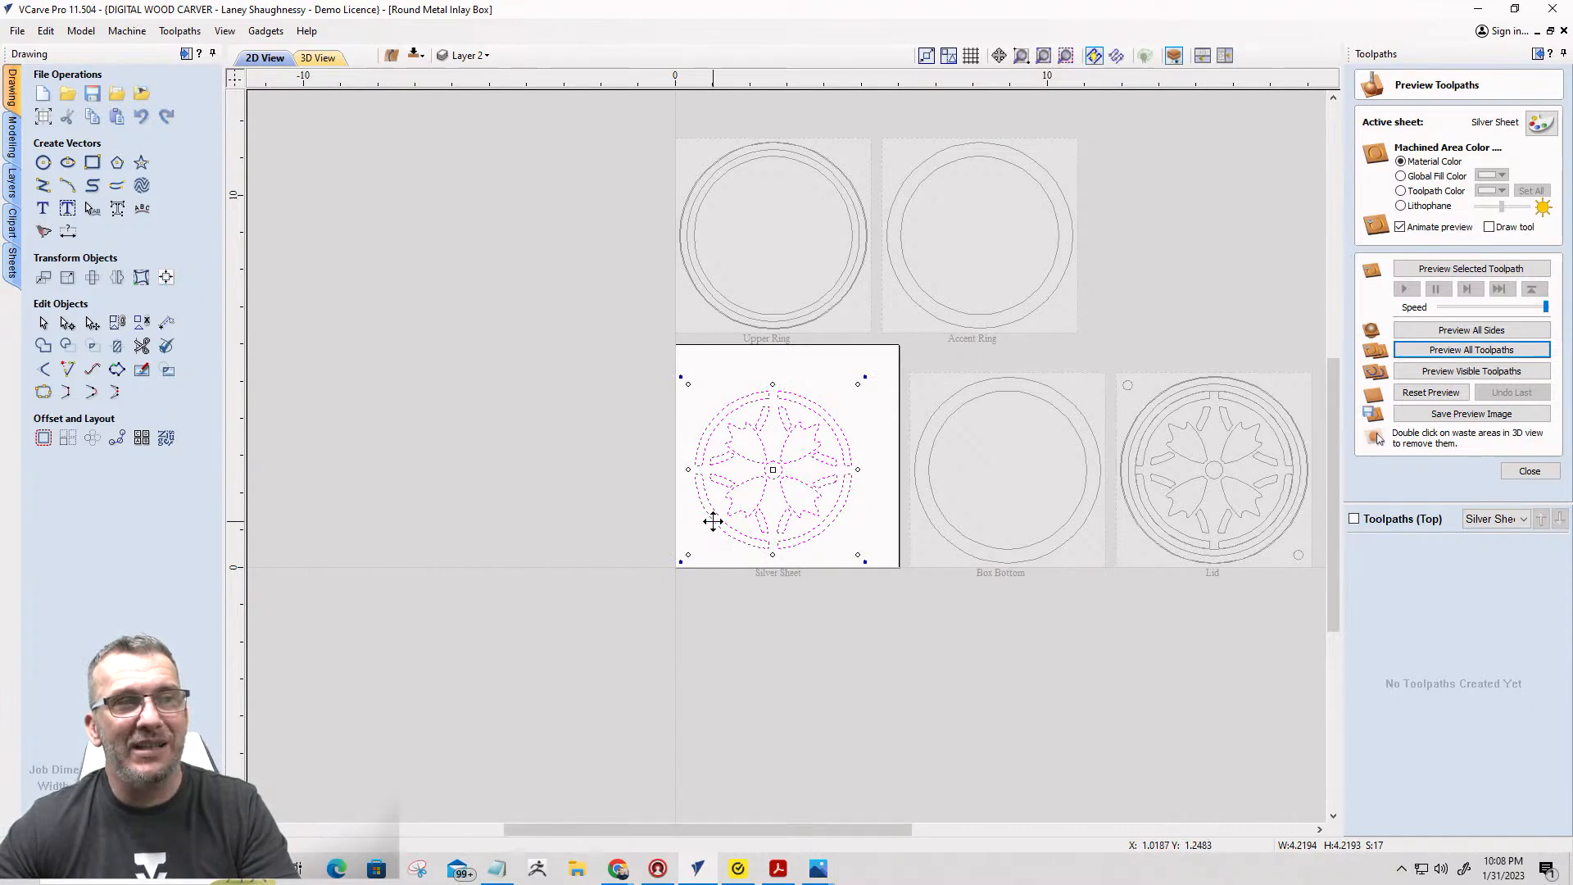
Examine the Silver Sheet's inlay pieces up close, comparing the small curved bars above and below the pattern's horizontal centerline.
scroll(714, 519, up, 1)
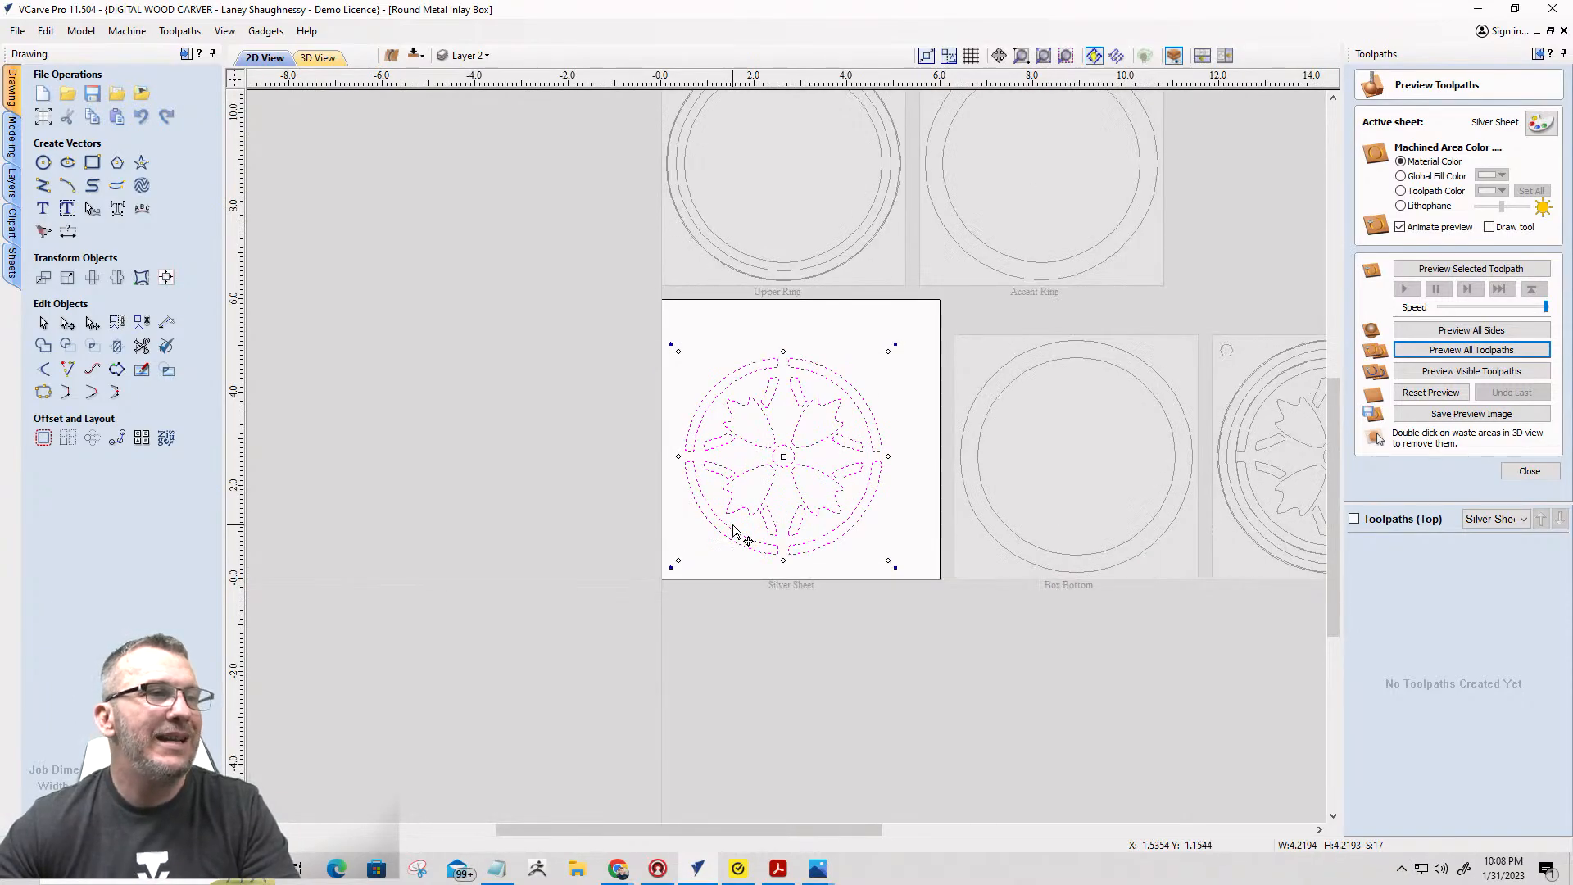
scroll(717, 521, up, 2)
drag(717, 521, 696, 540)
scroll(725, 422, up, 3)
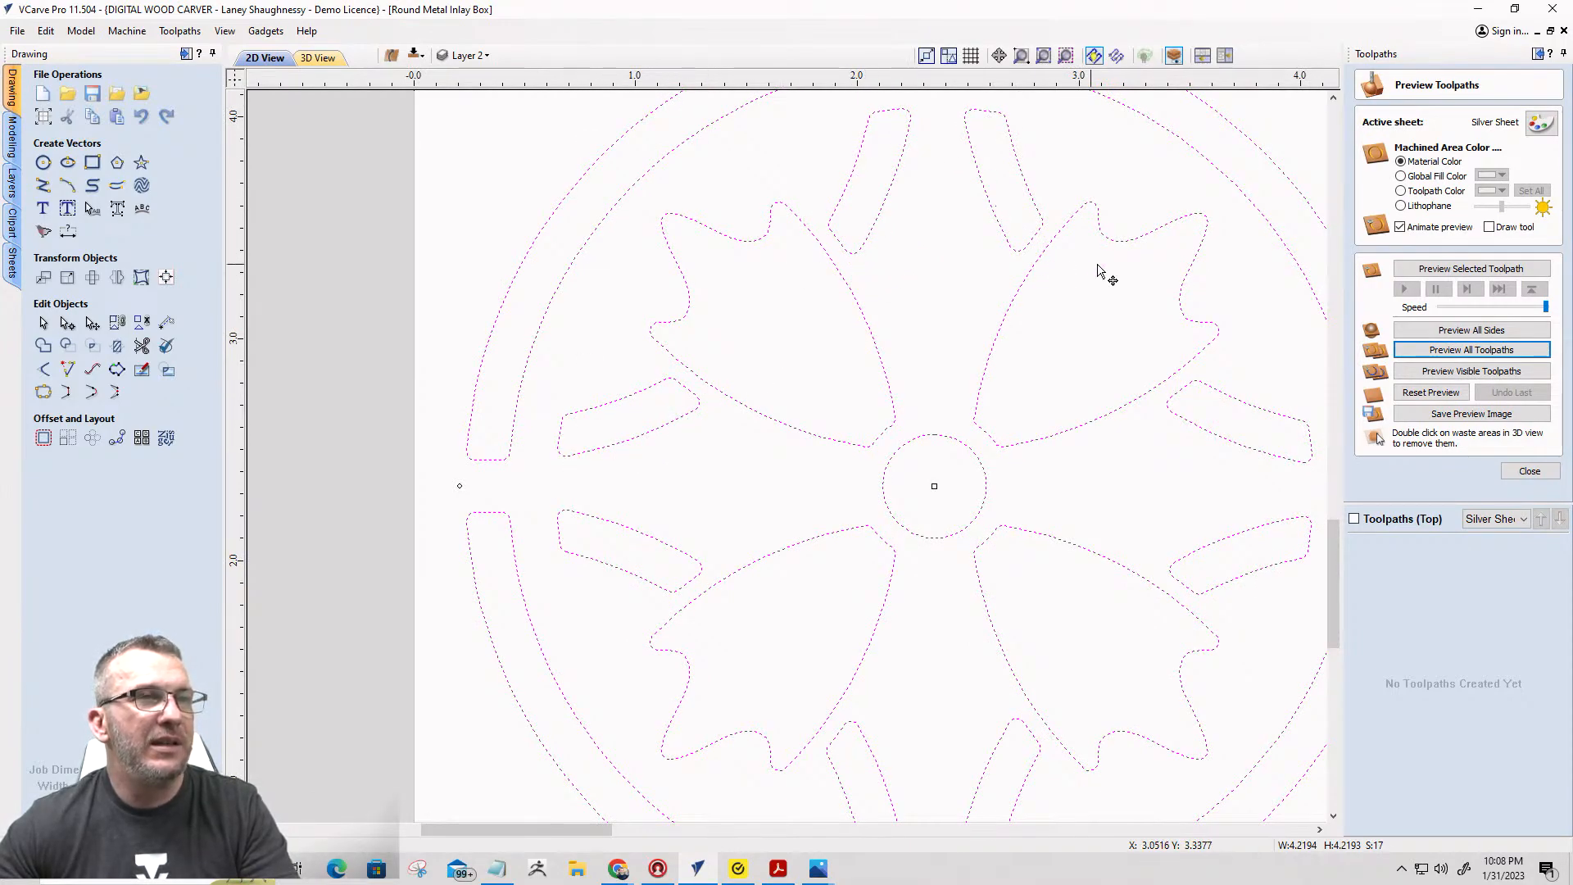
scroll(1097, 264, down, 3)
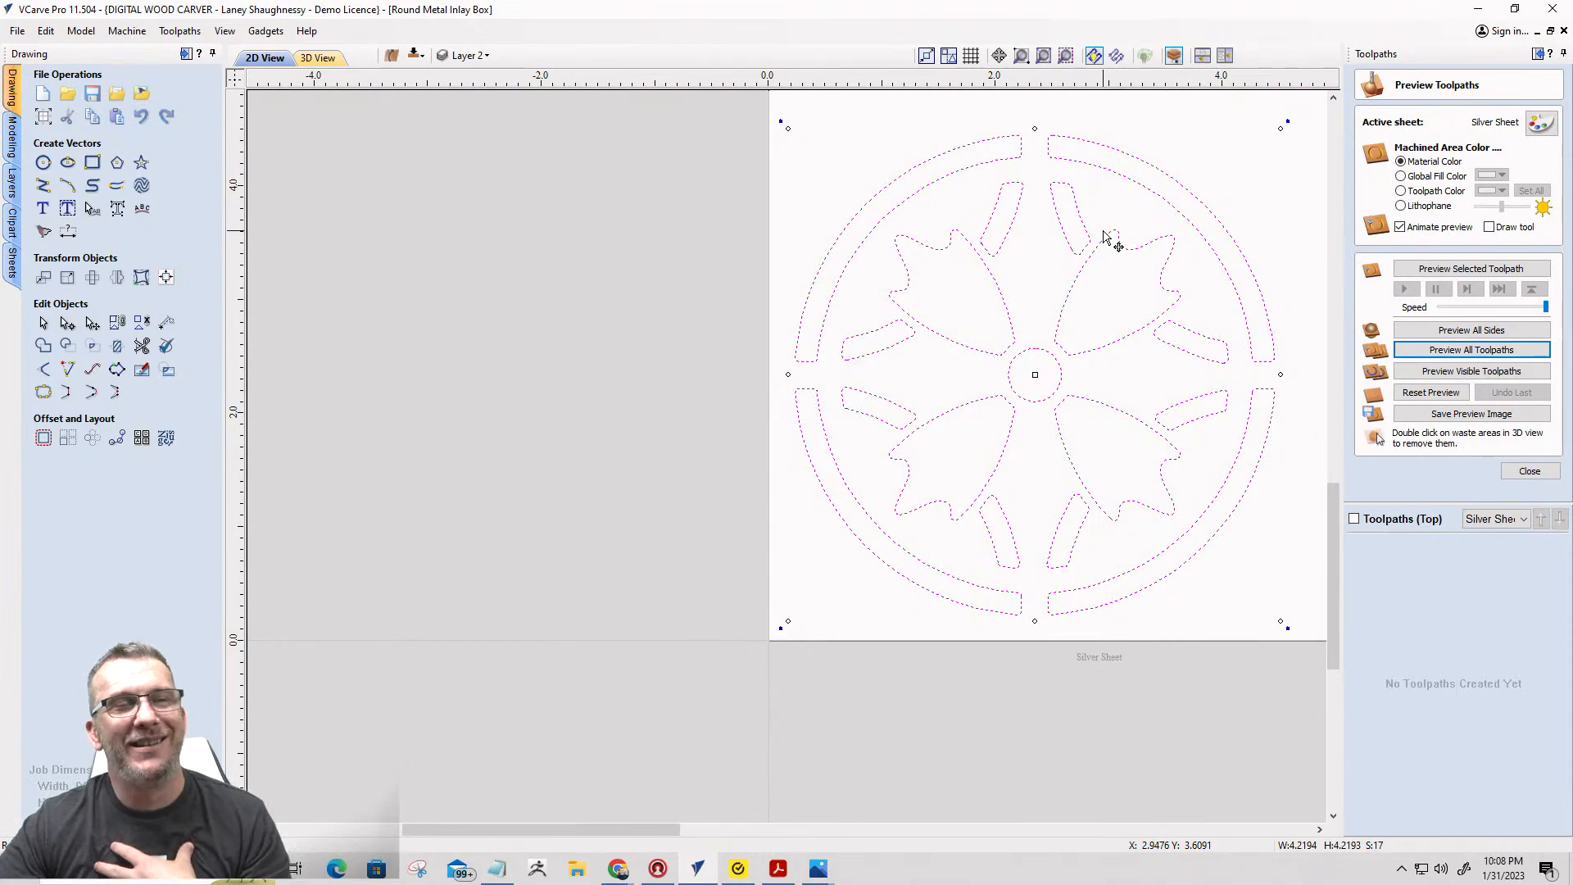
scroll(1094, 220, down, 1)
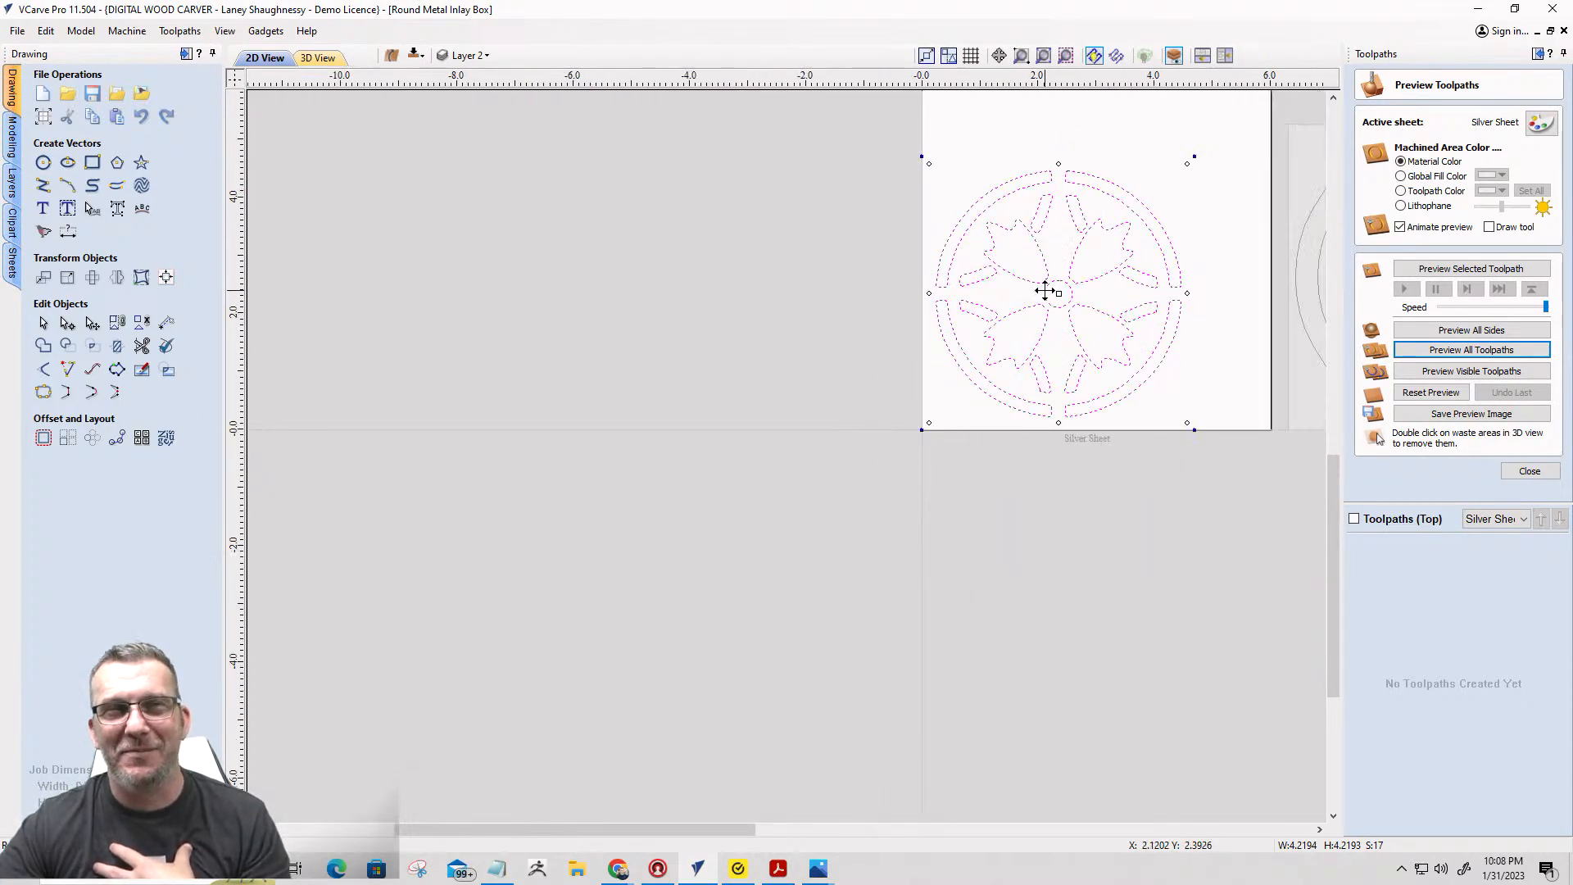
scroll(1045, 291, up, 2)
scroll(1063, 306, down, 1)
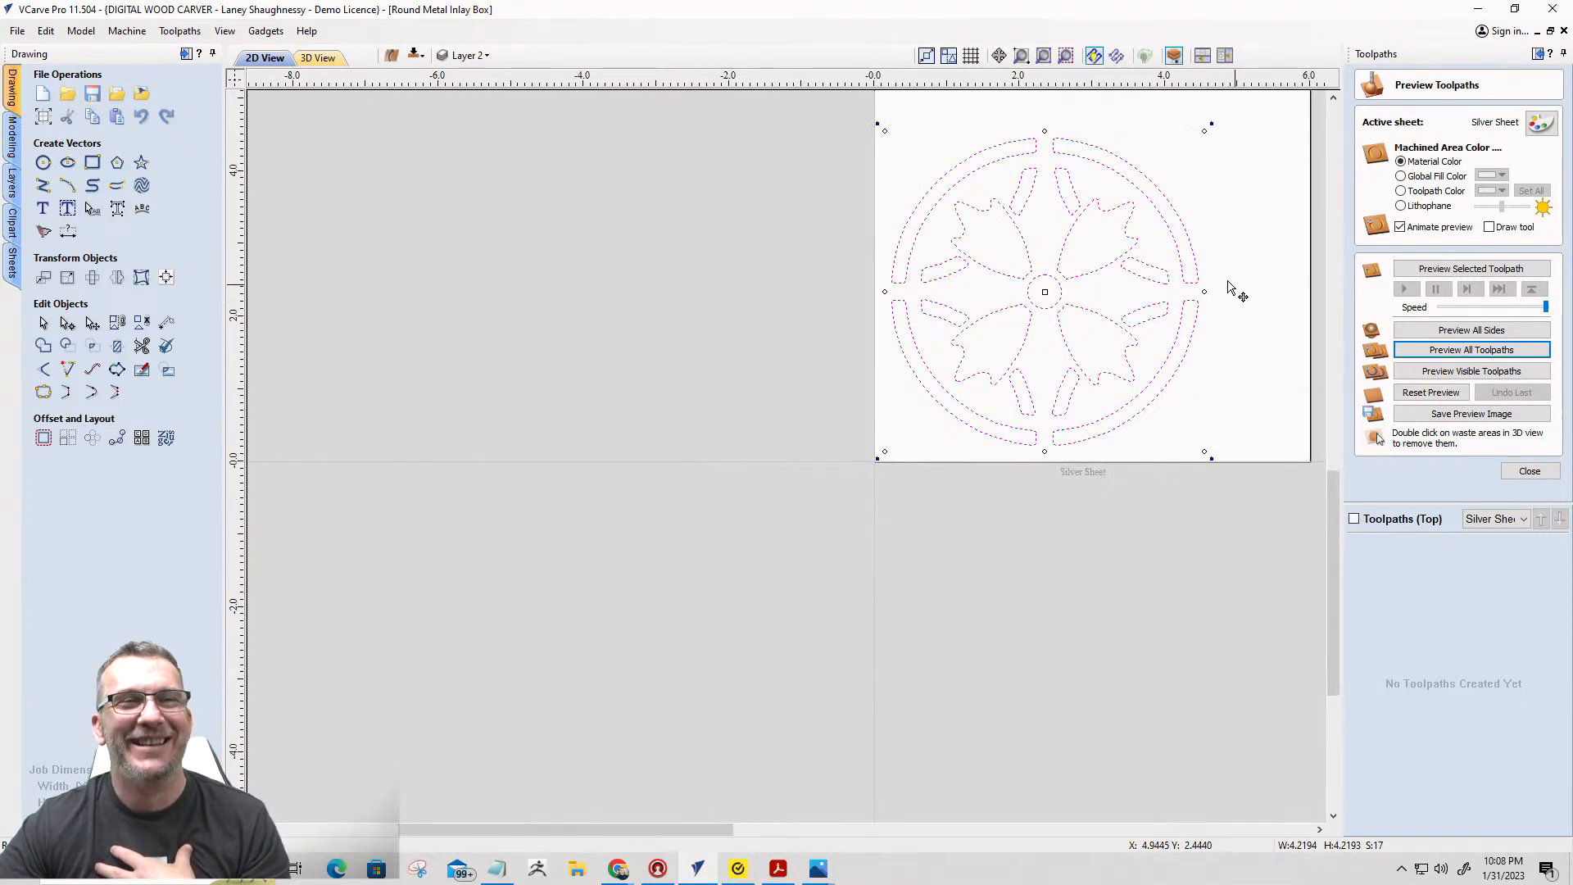
scroll(1218, 274, up, 2)
scroll(1216, 272, down, 1)
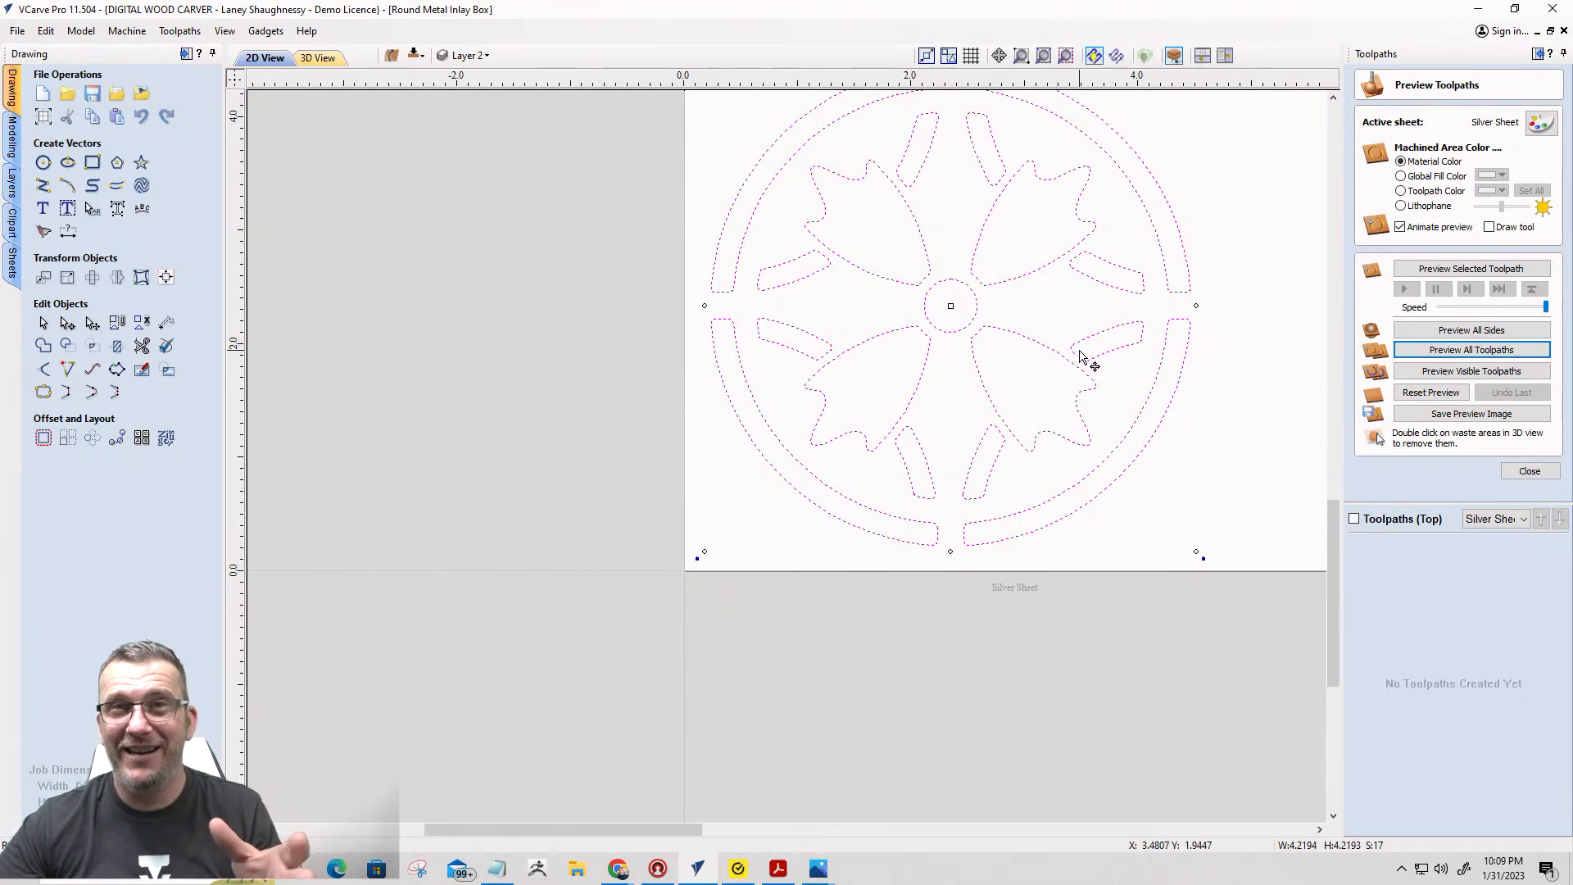
scroll(1079, 357, down, 1)
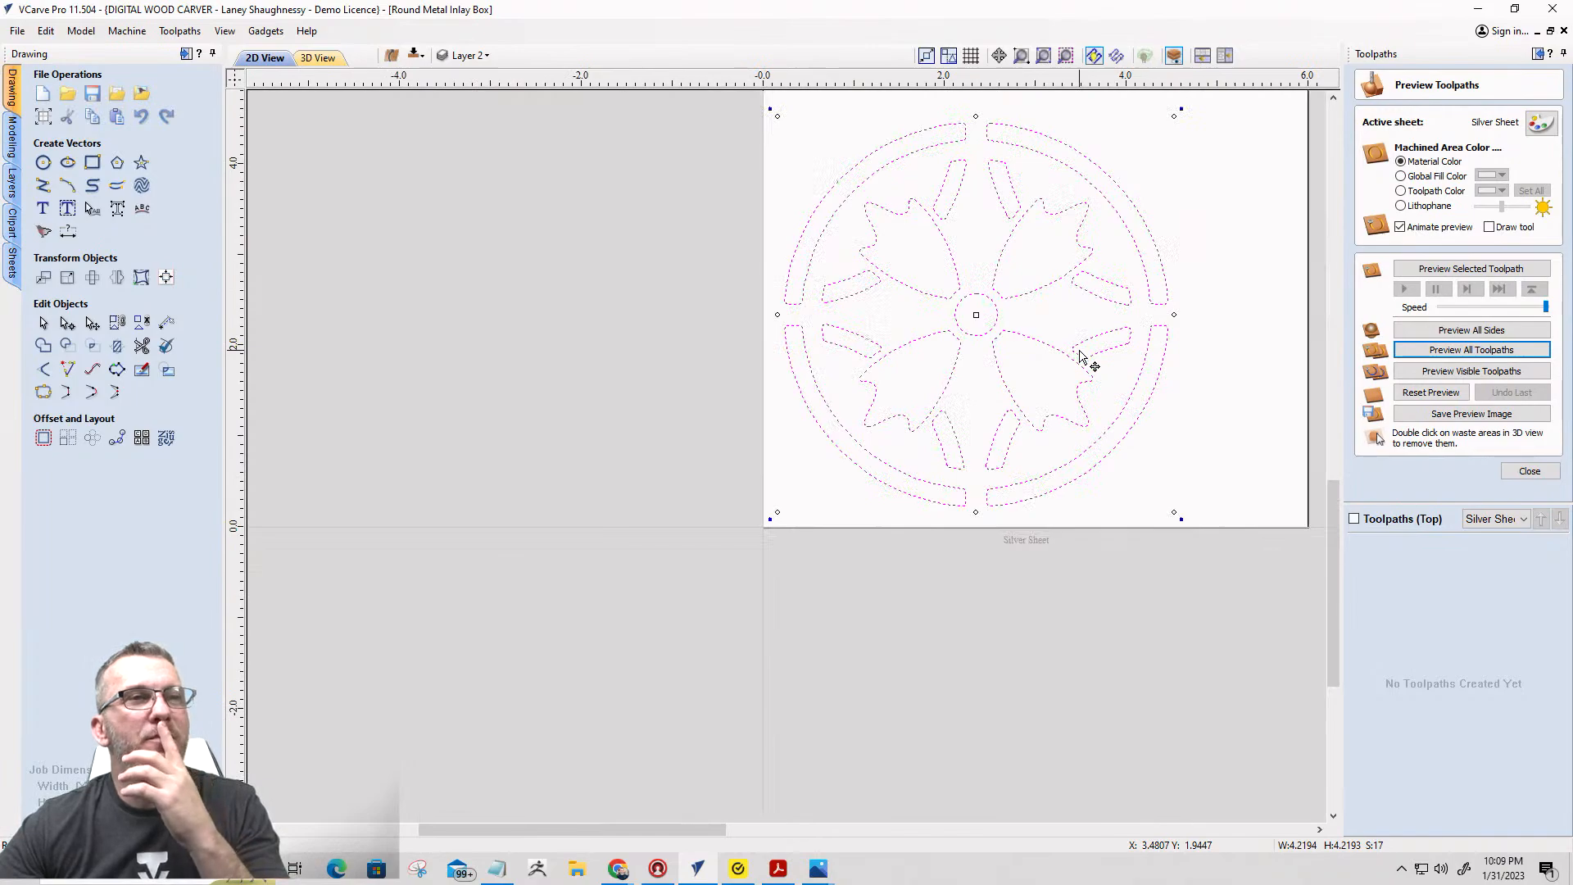
scroll(1080, 356, up, 1)
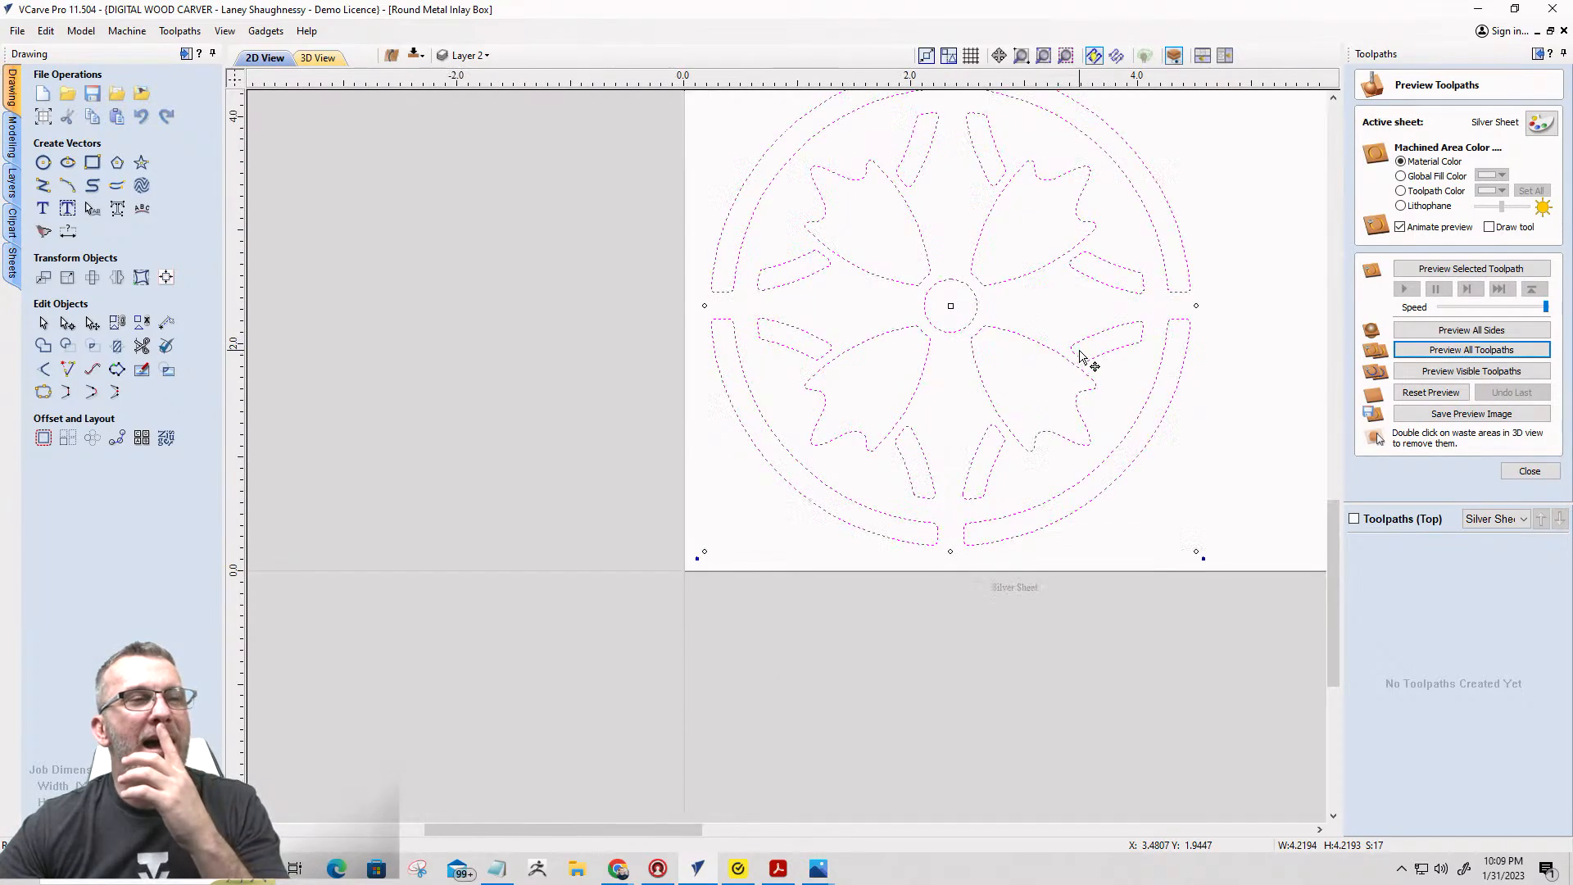
scroll(1080, 356, up, 2)
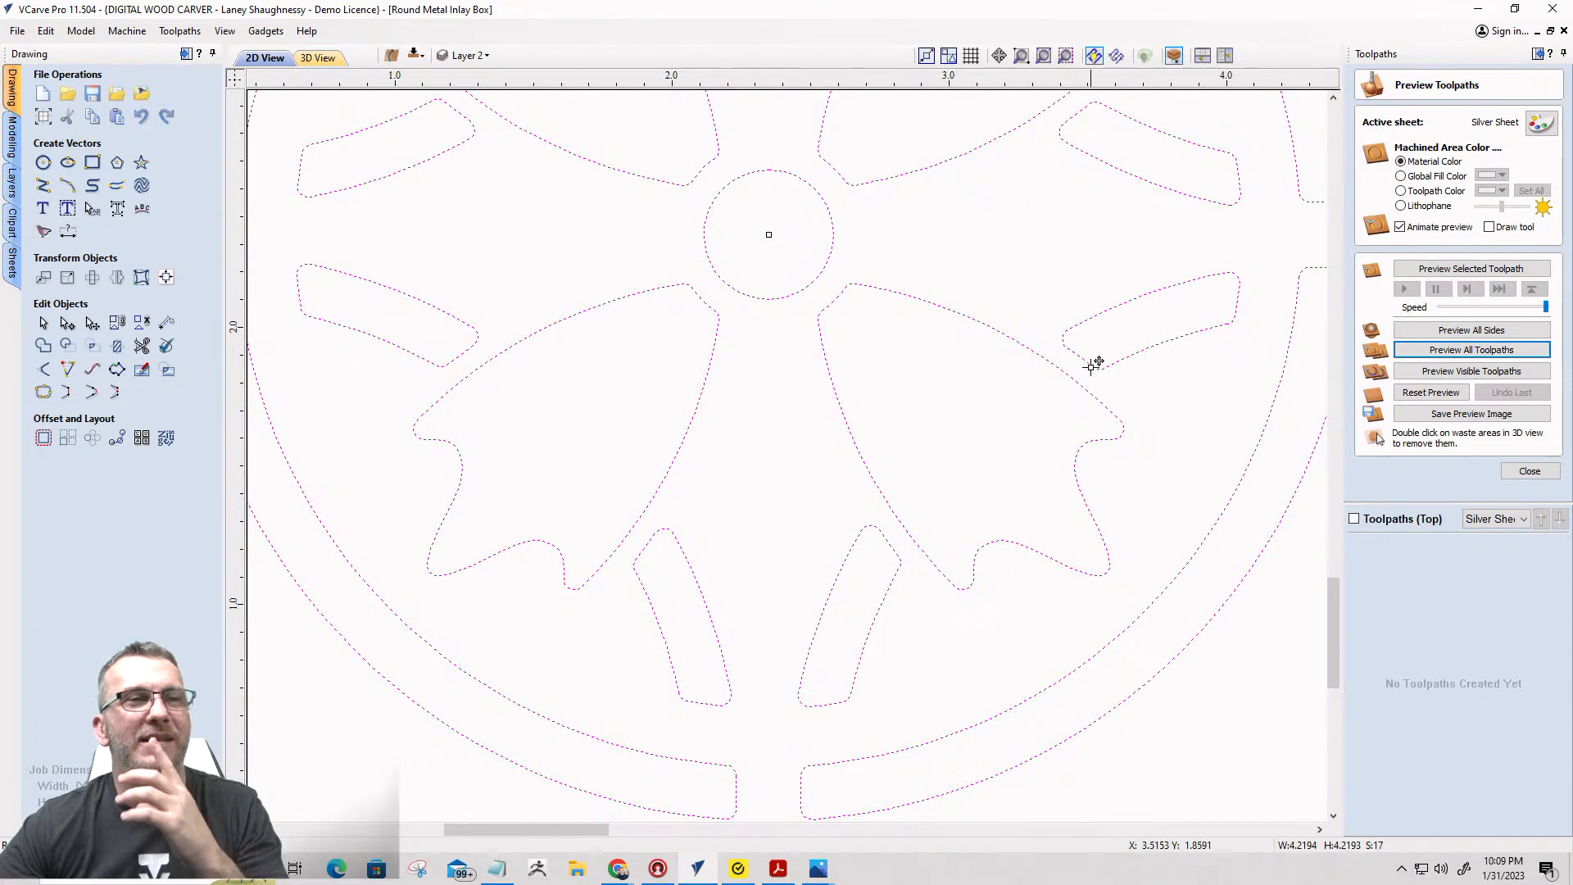
click(1181, 385)
click(1170, 354)
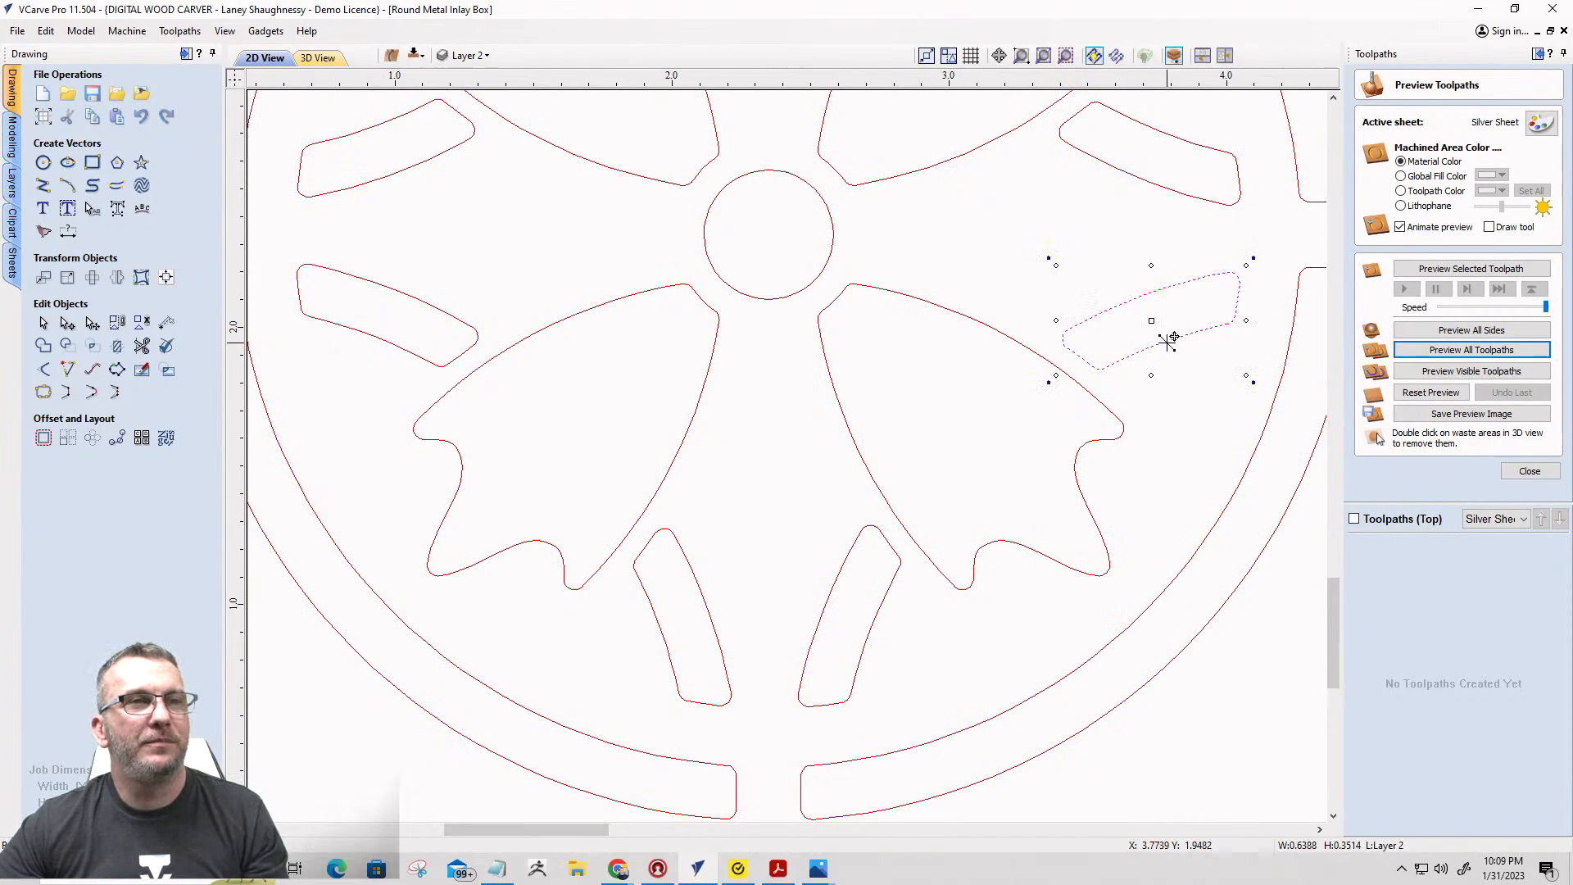
scroll(1167, 343, down, 3)
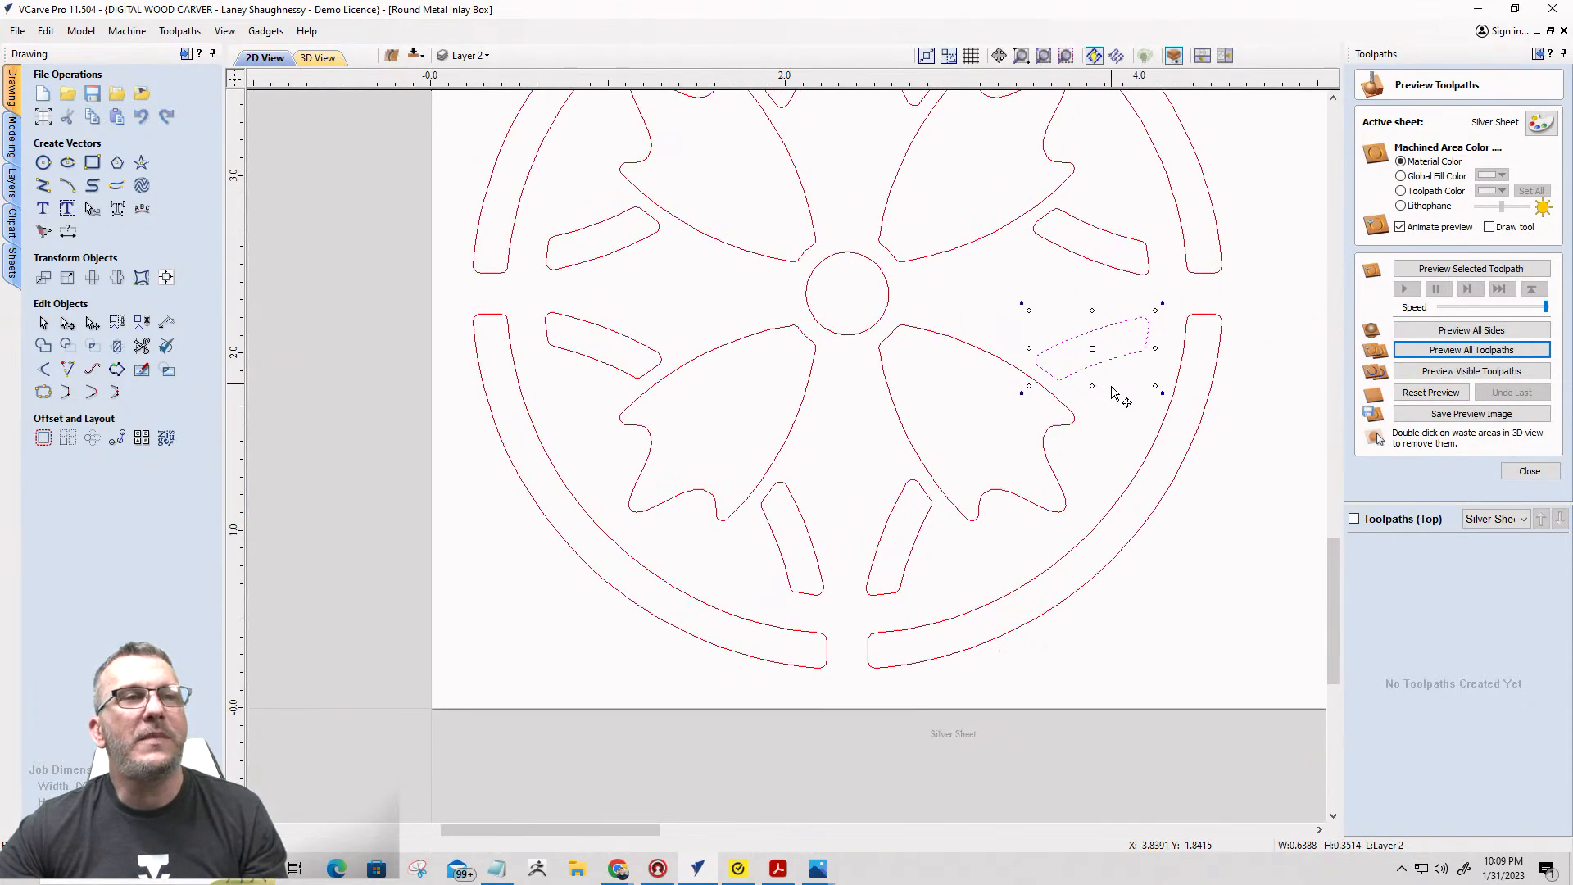
scroll(1101, 319, up, 3)
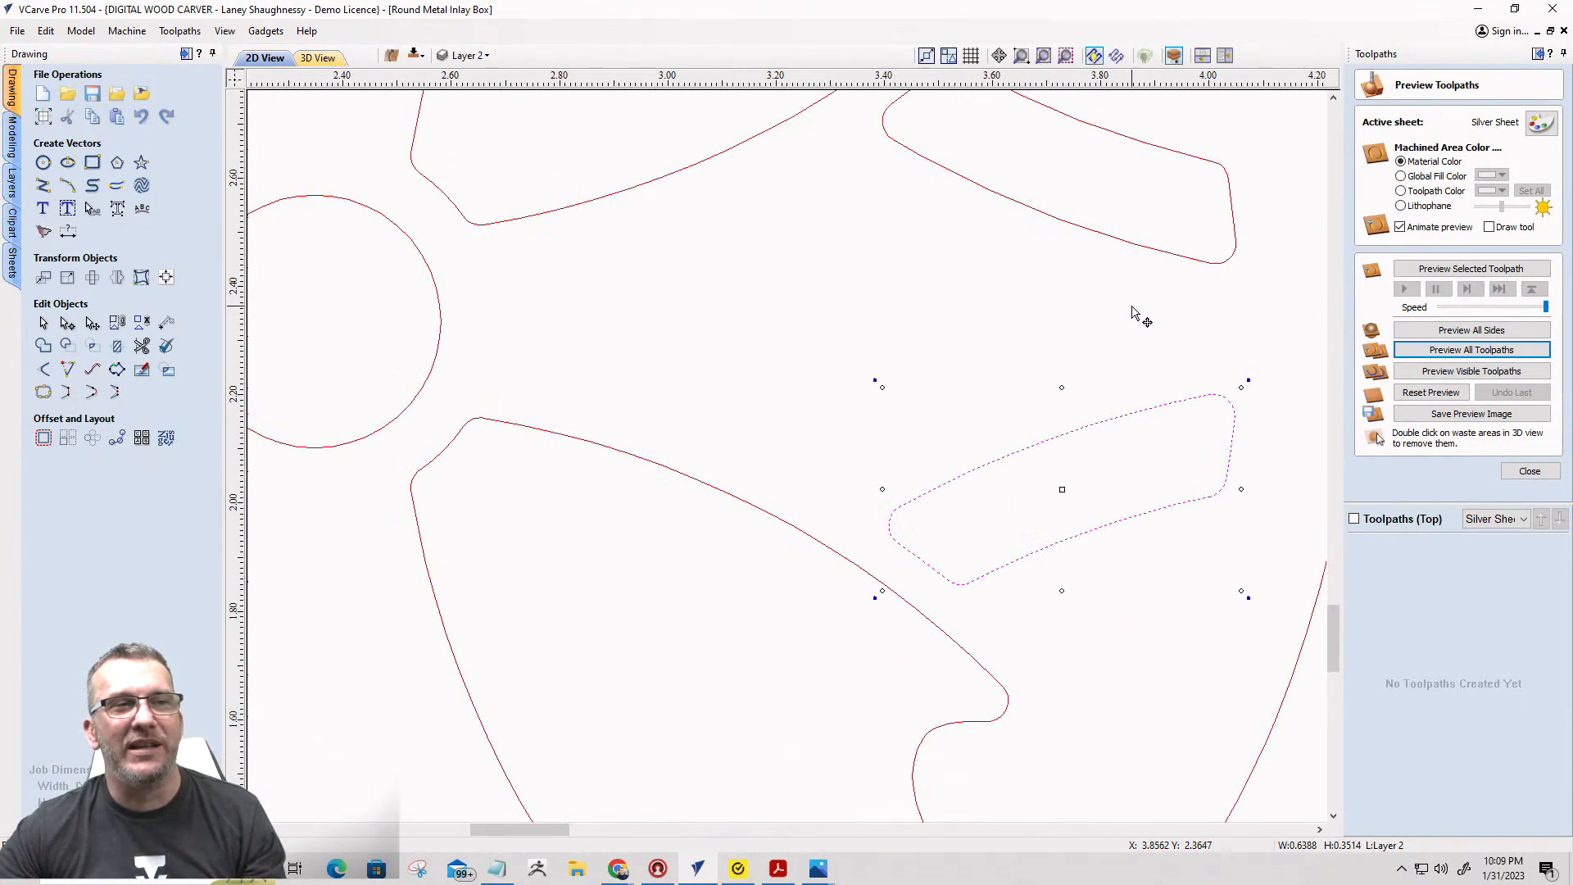
scroll(786, 299, down, 1)
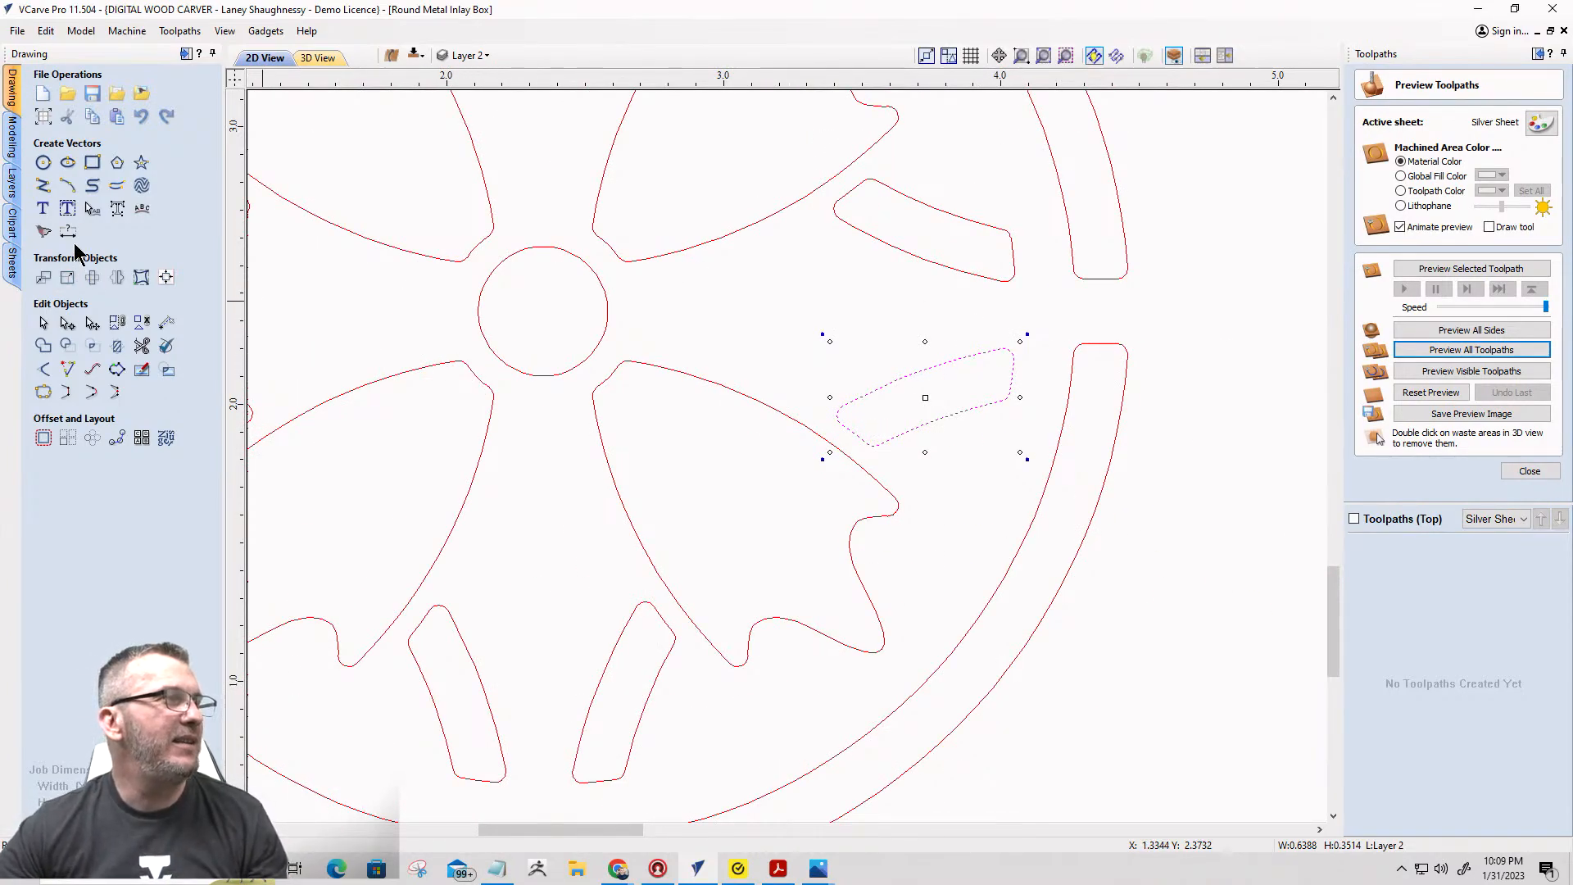
click(43, 185)
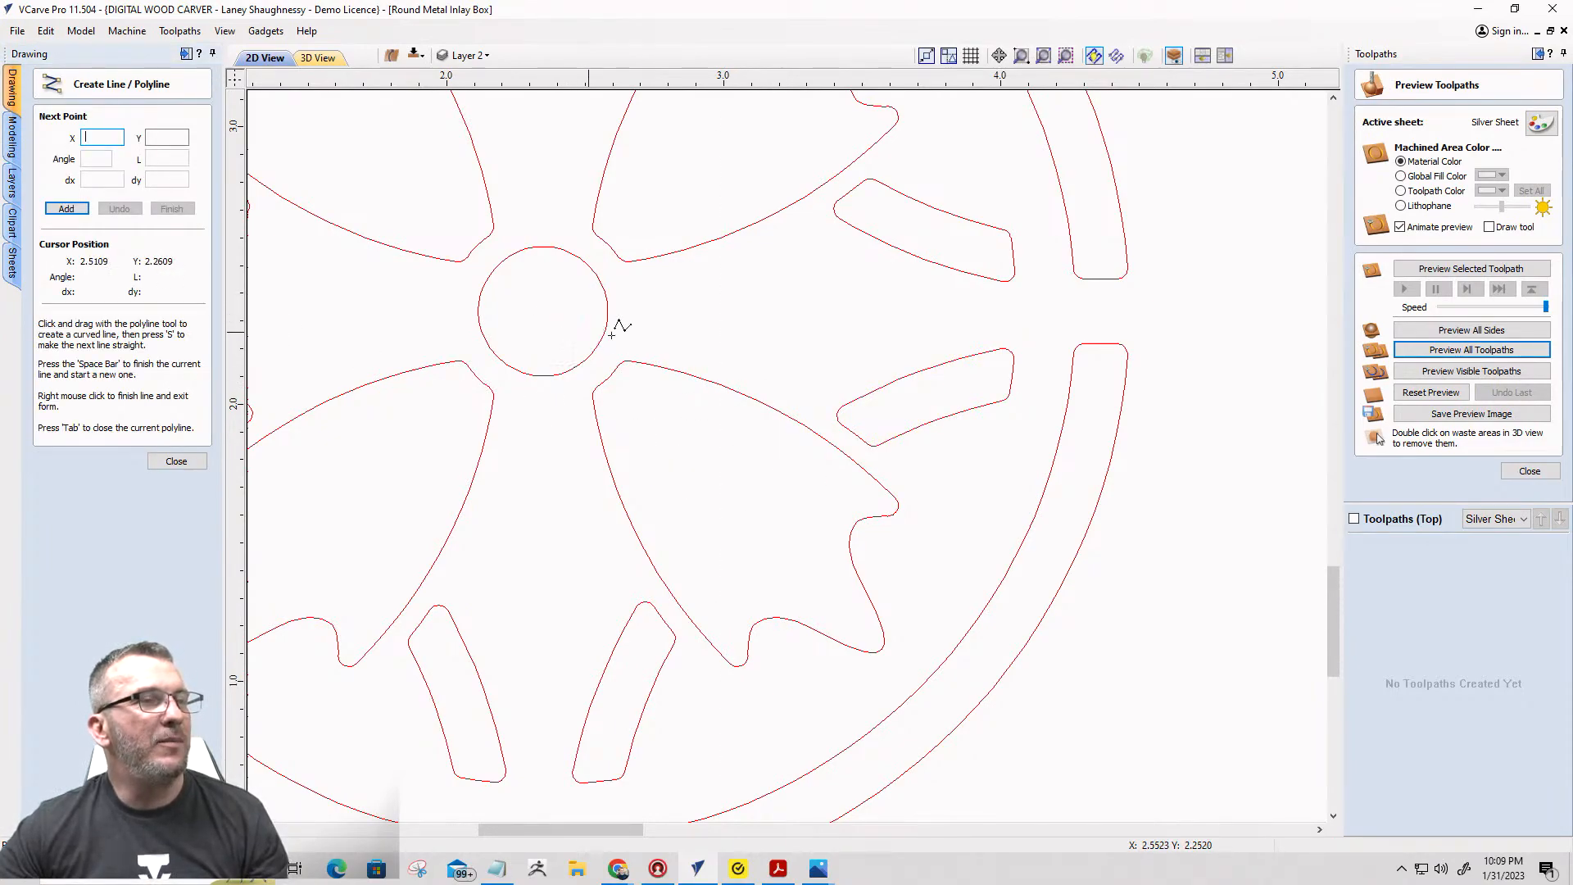
scroll(823, 373, down, 3)
scroll(860, 381, down, 2)
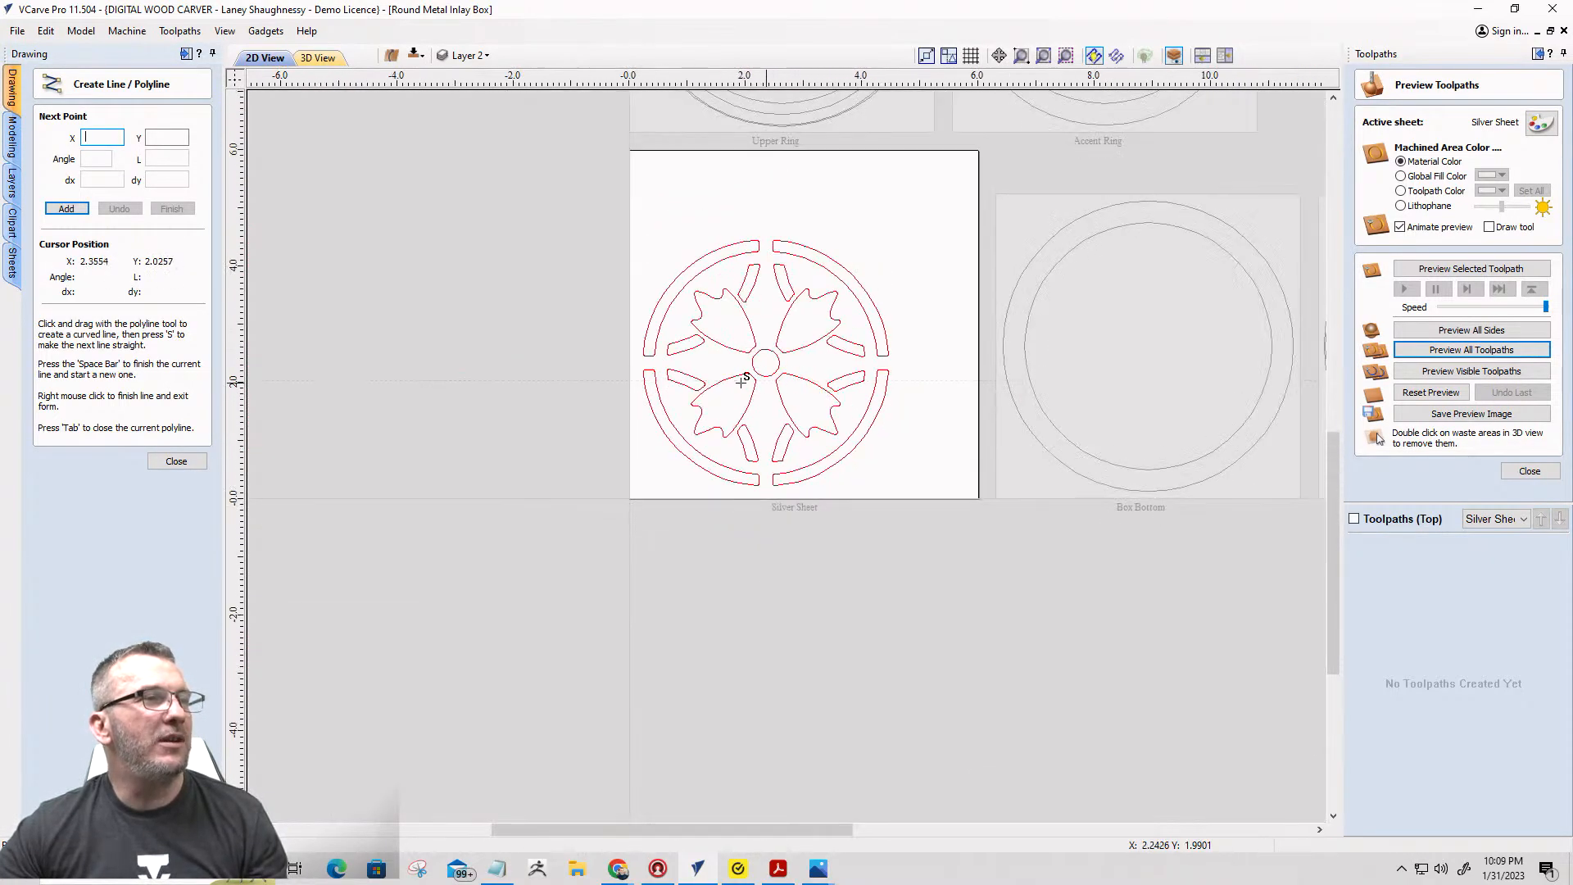
click(175, 461)
Center the whole inlay pattern on the Silver Sheet's material, both horizontally and vertically.
drag(610, 183, 942, 592)
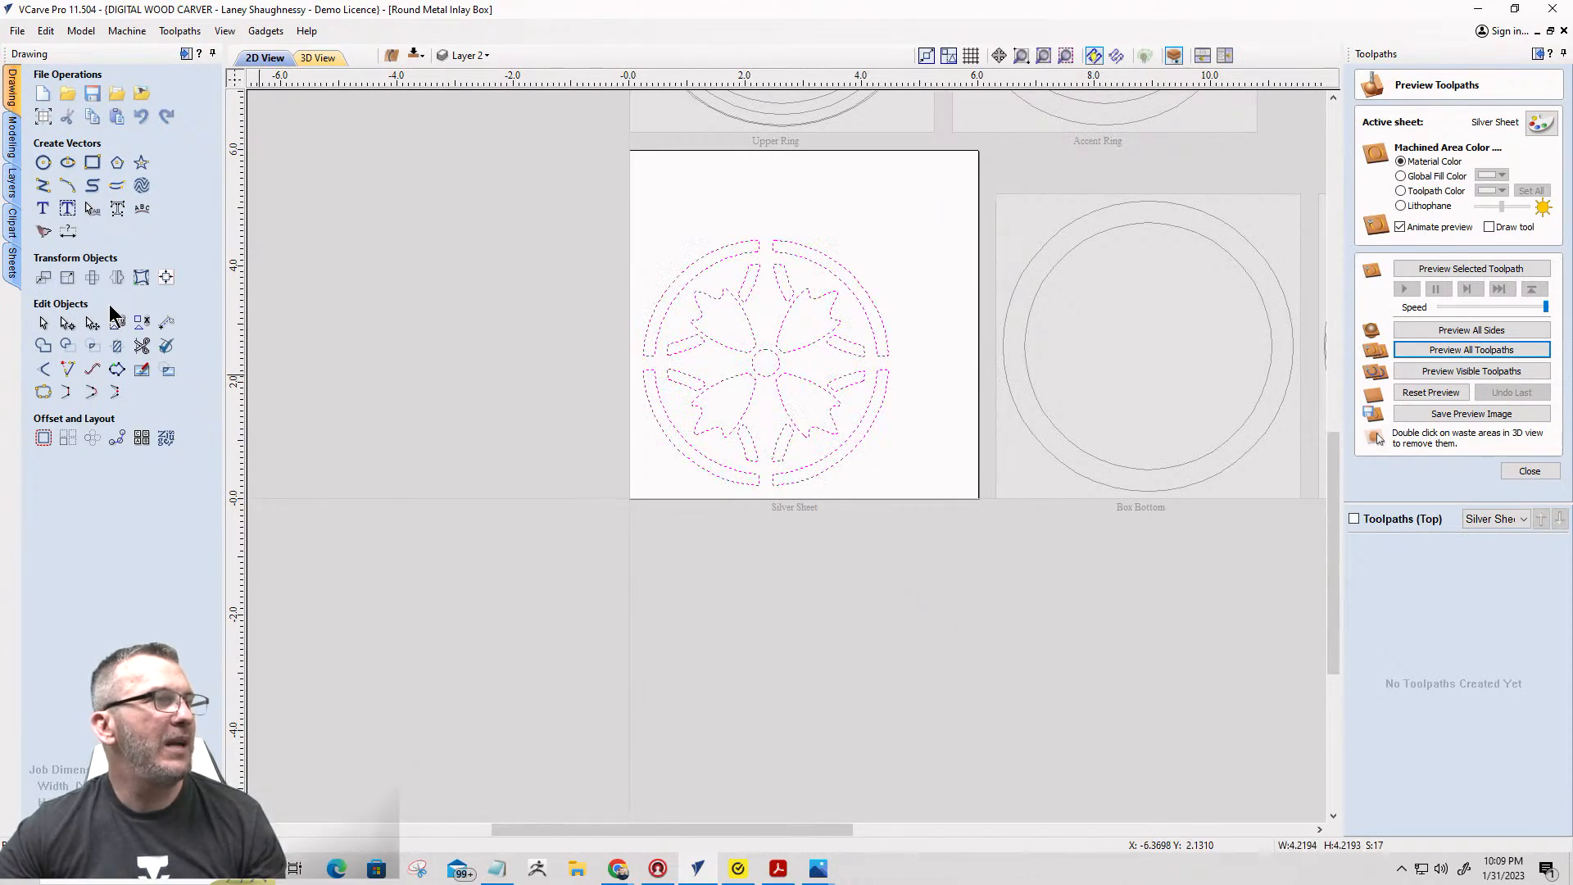
click(164, 279)
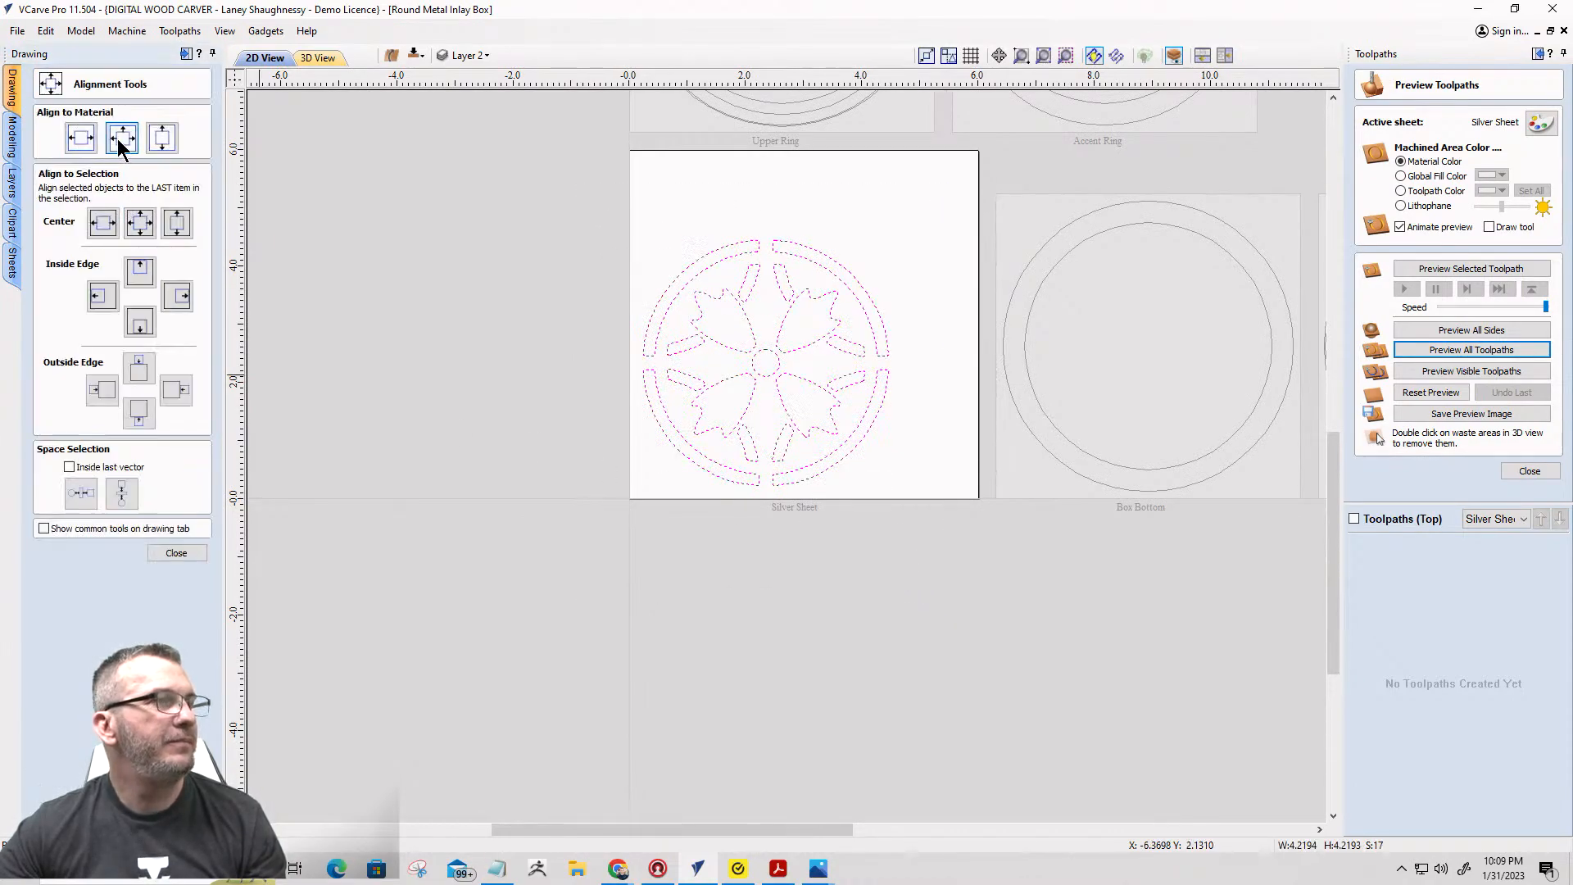
click(121, 137)
click(176, 553)
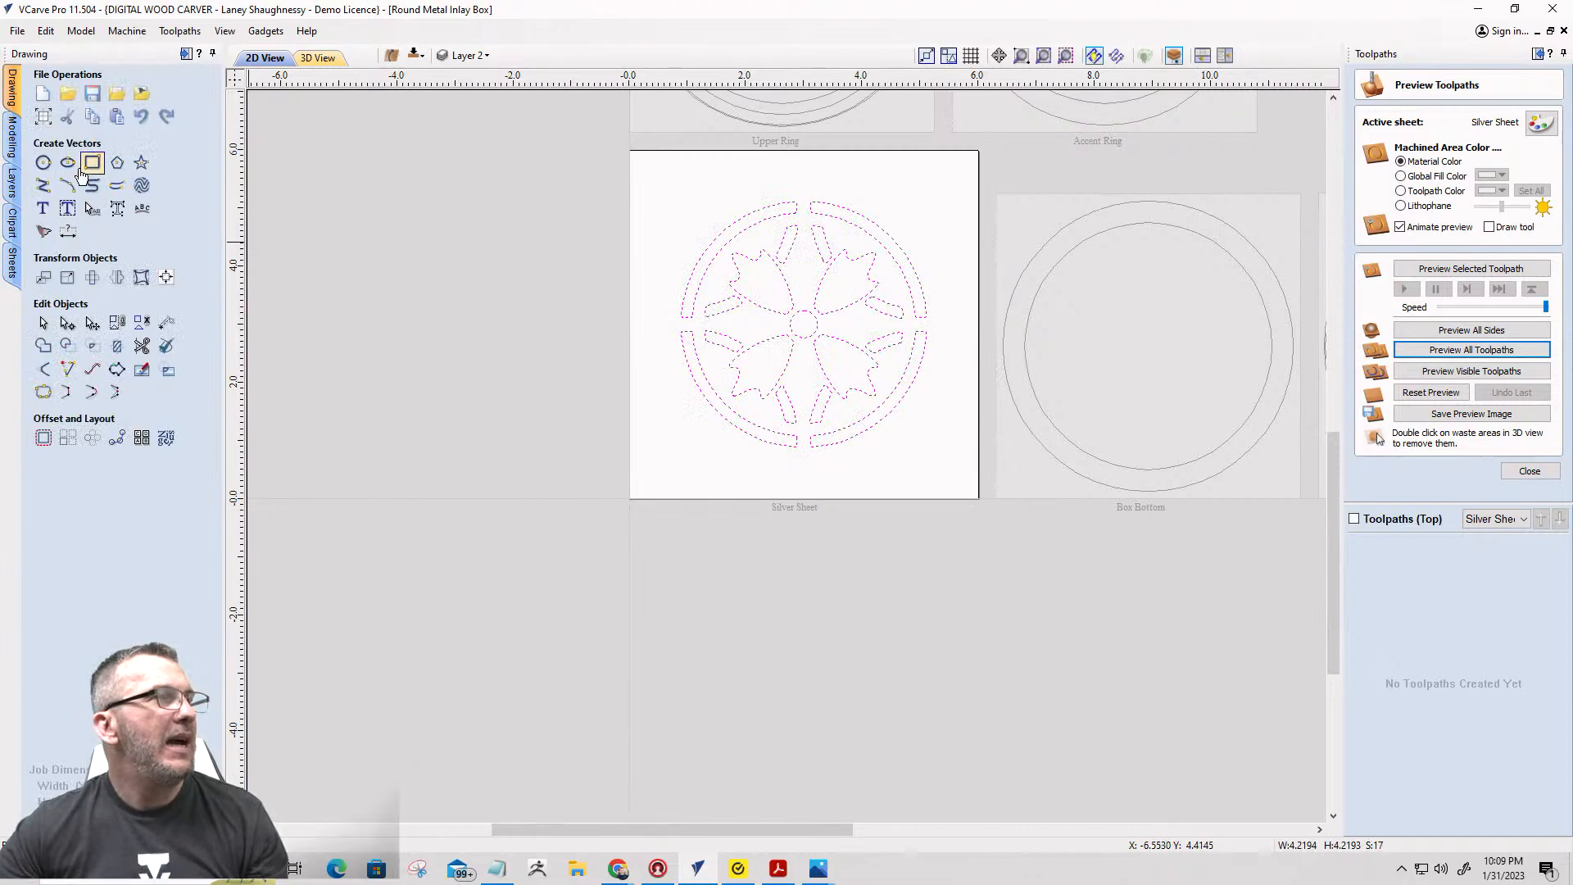
Draw a horizontal polyline about 2.925 long from the center of the pattern's middle circle toward the sheet's right edge.
click(69, 185)
scroll(811, 369, up, 5)
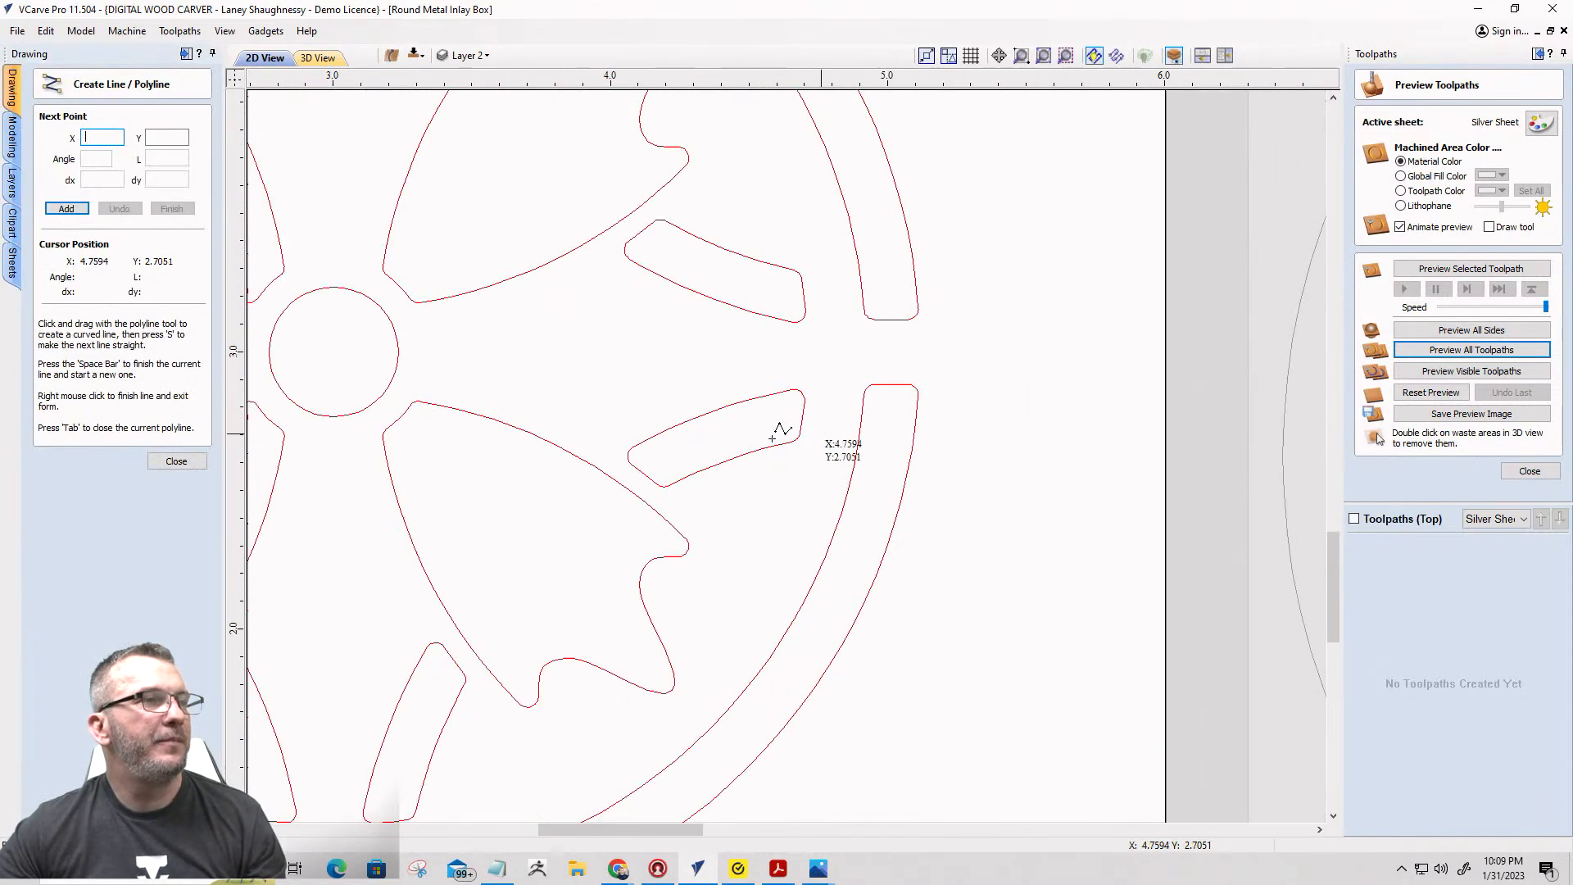
click(334, 352)
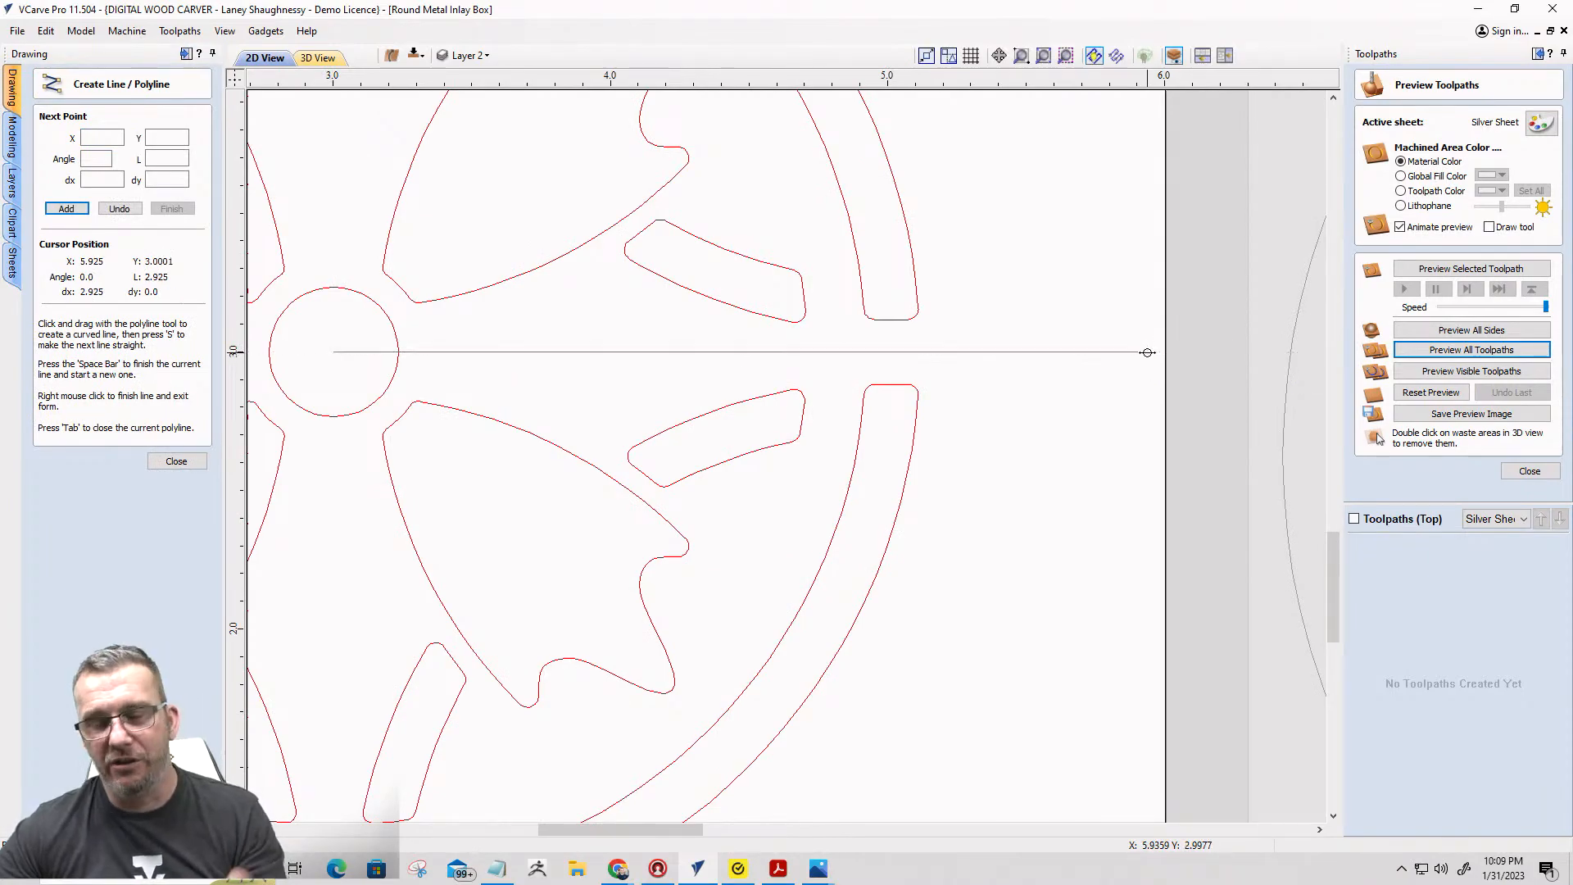
click(1147, 353)
key(space)
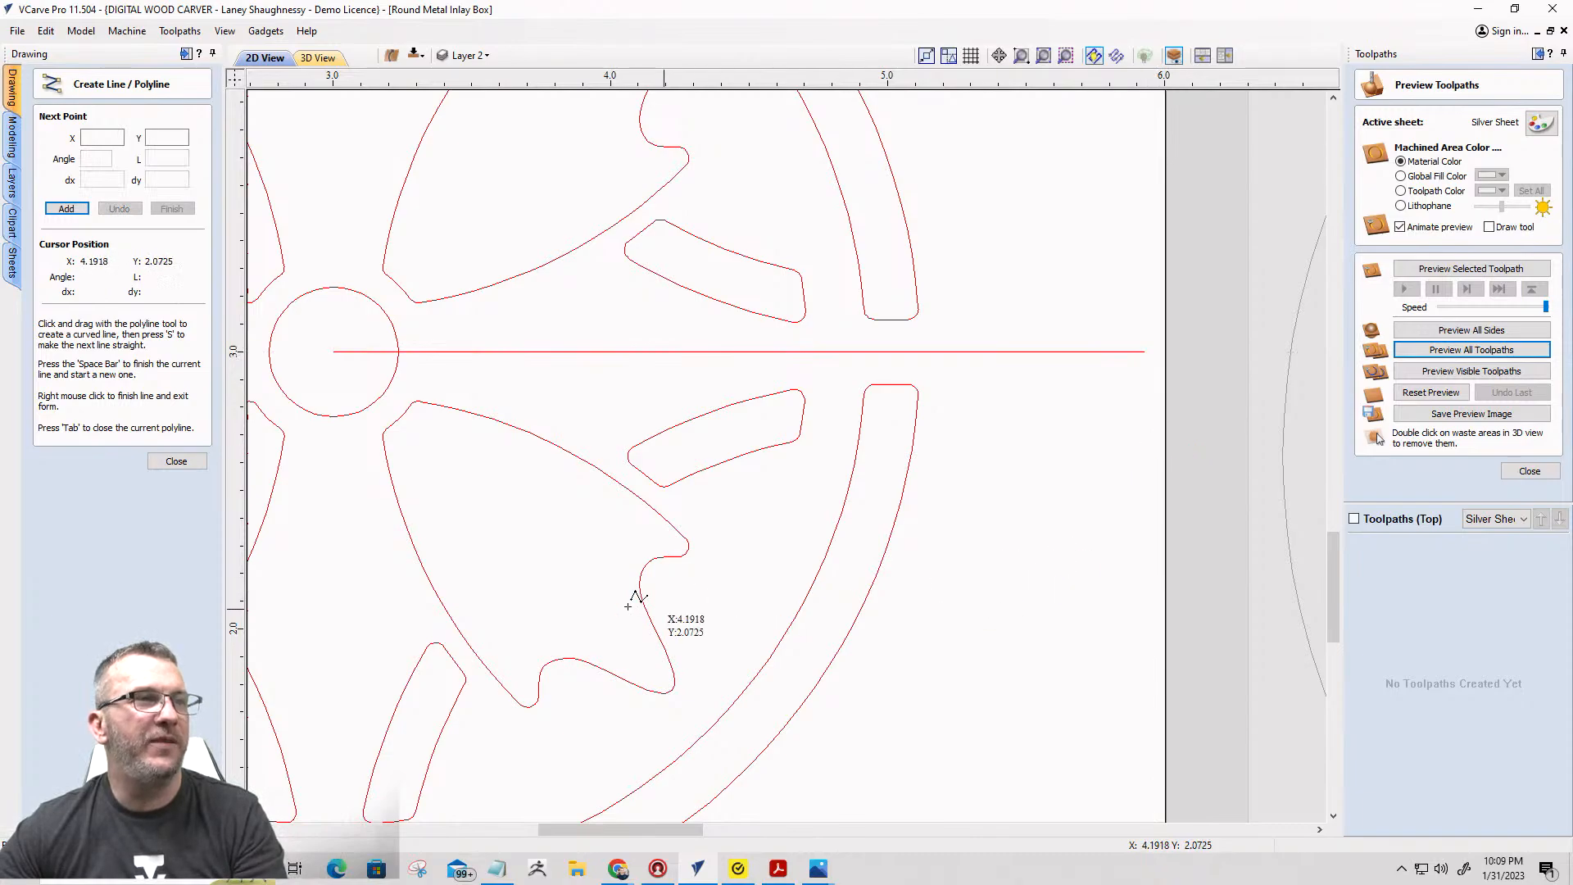
click(182, 461)
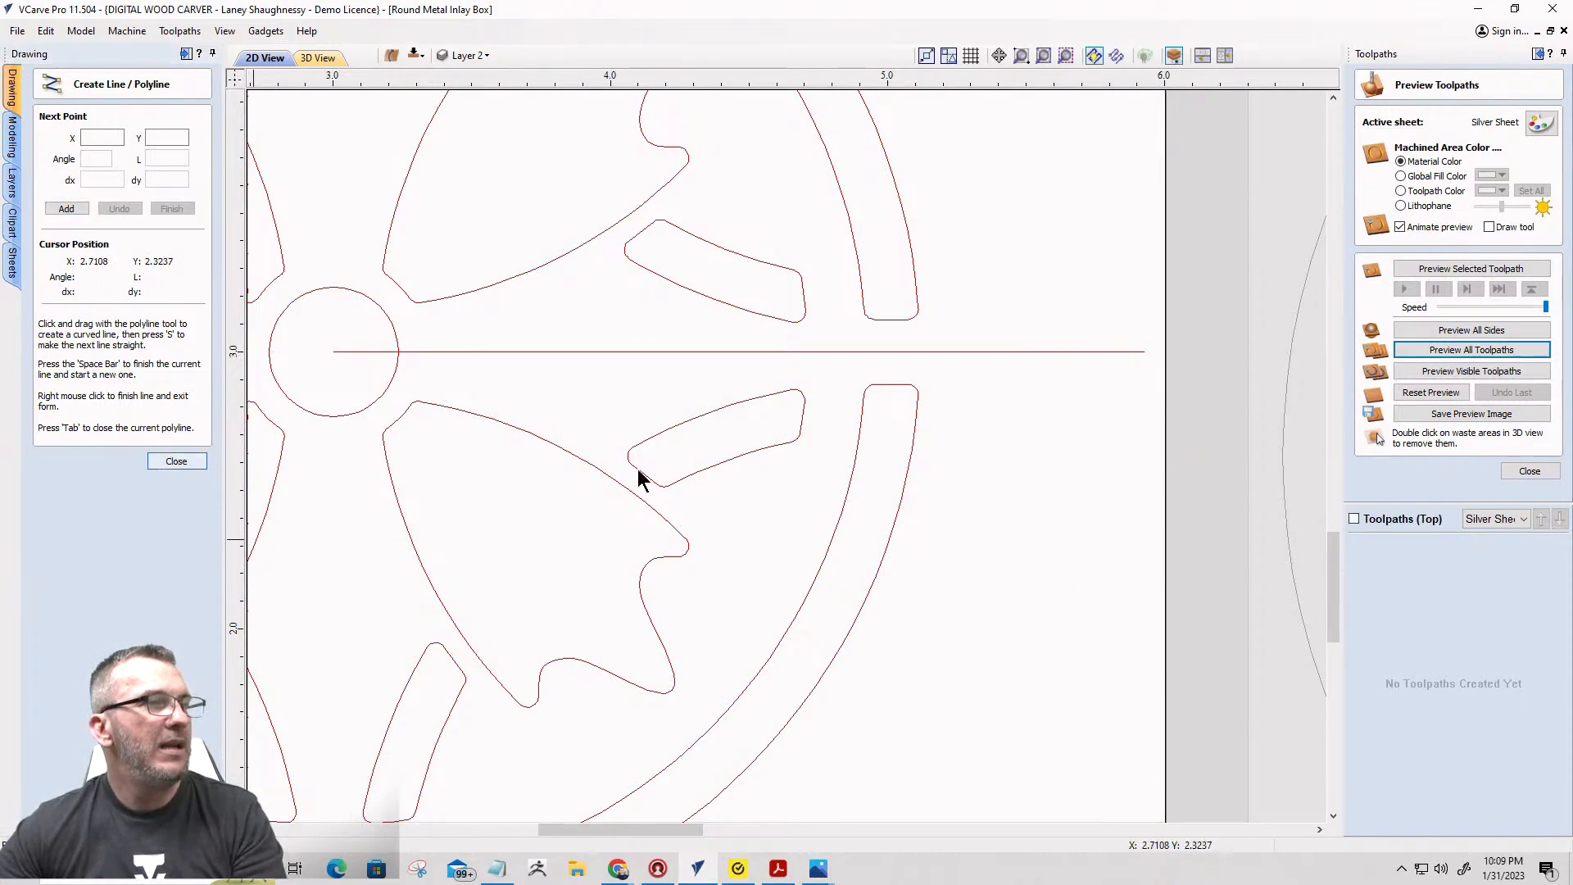
Flip the small curved bar below the horizontal line about that line without a mirrored copy, and compare it with the bar above.
click(699, 424)
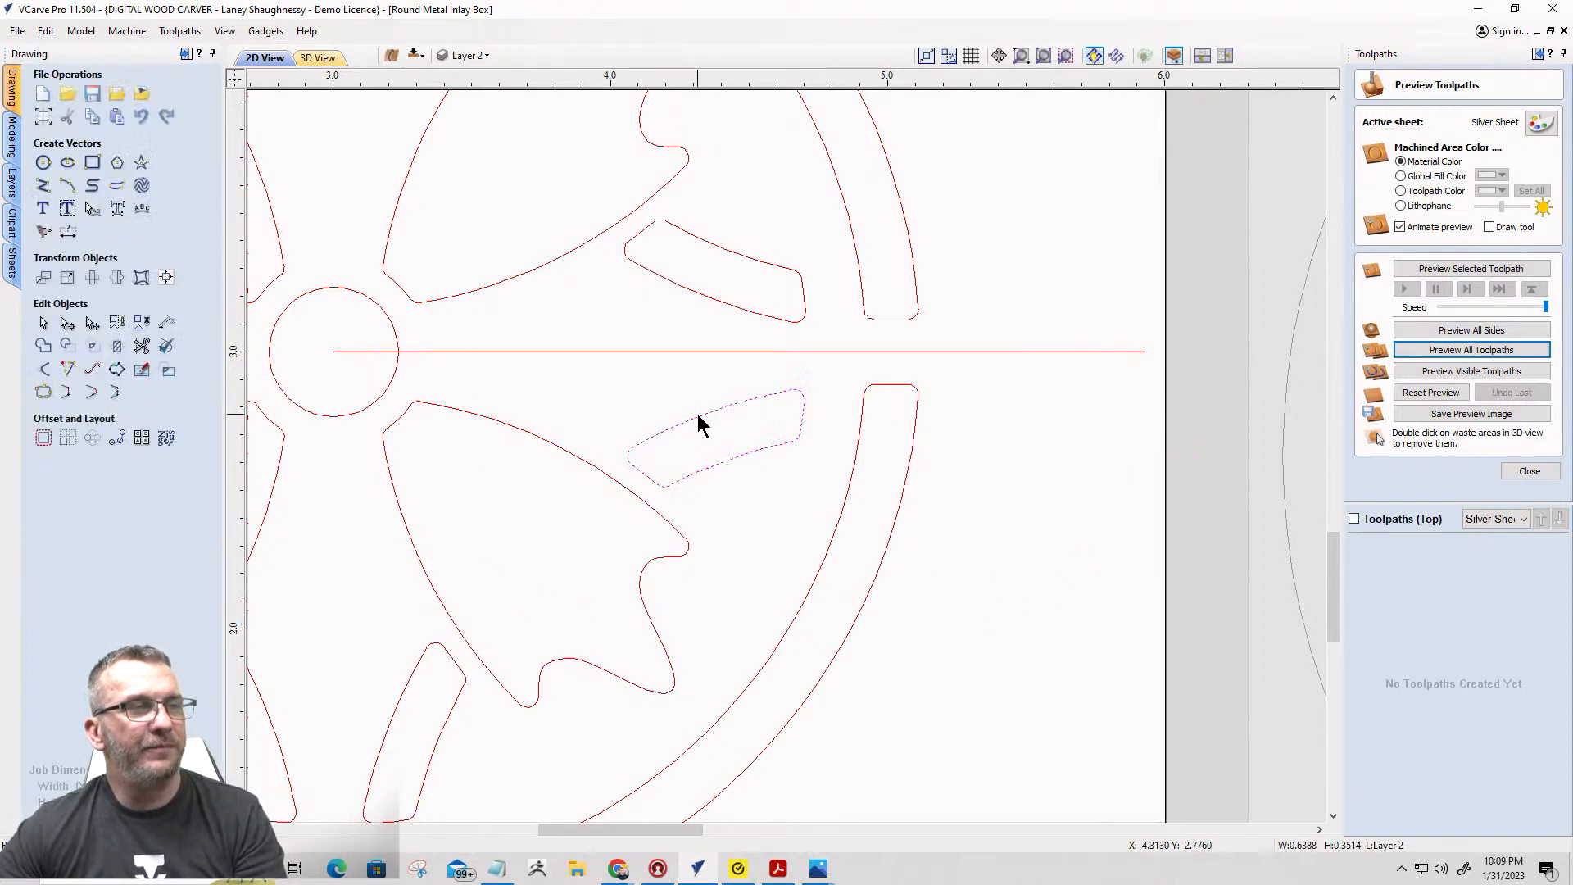
shift+click(703, 350)
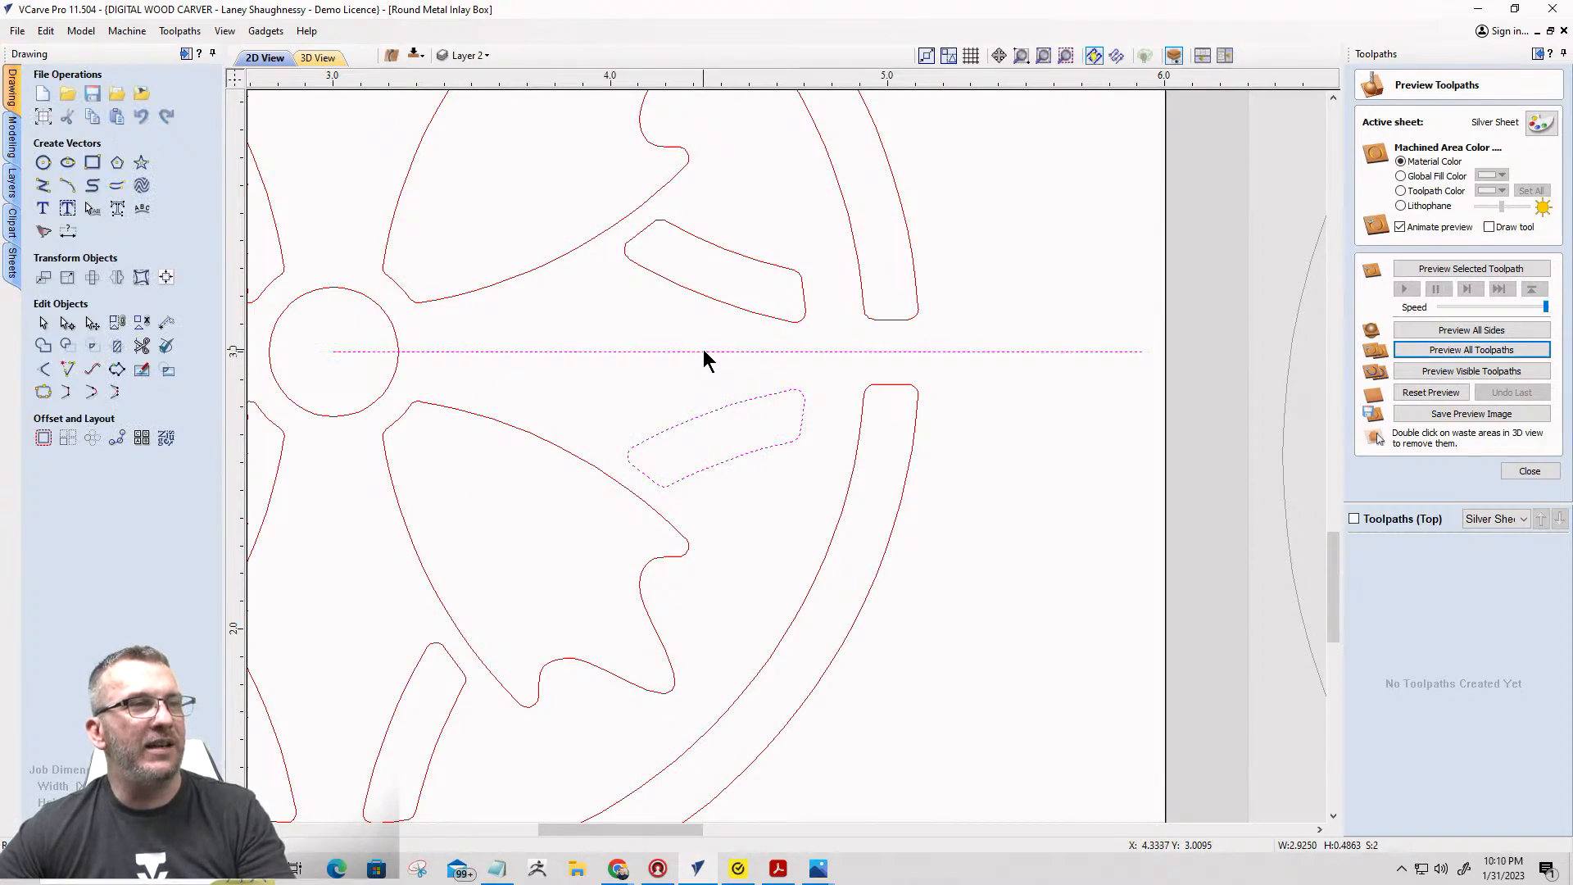
click(117, 277)
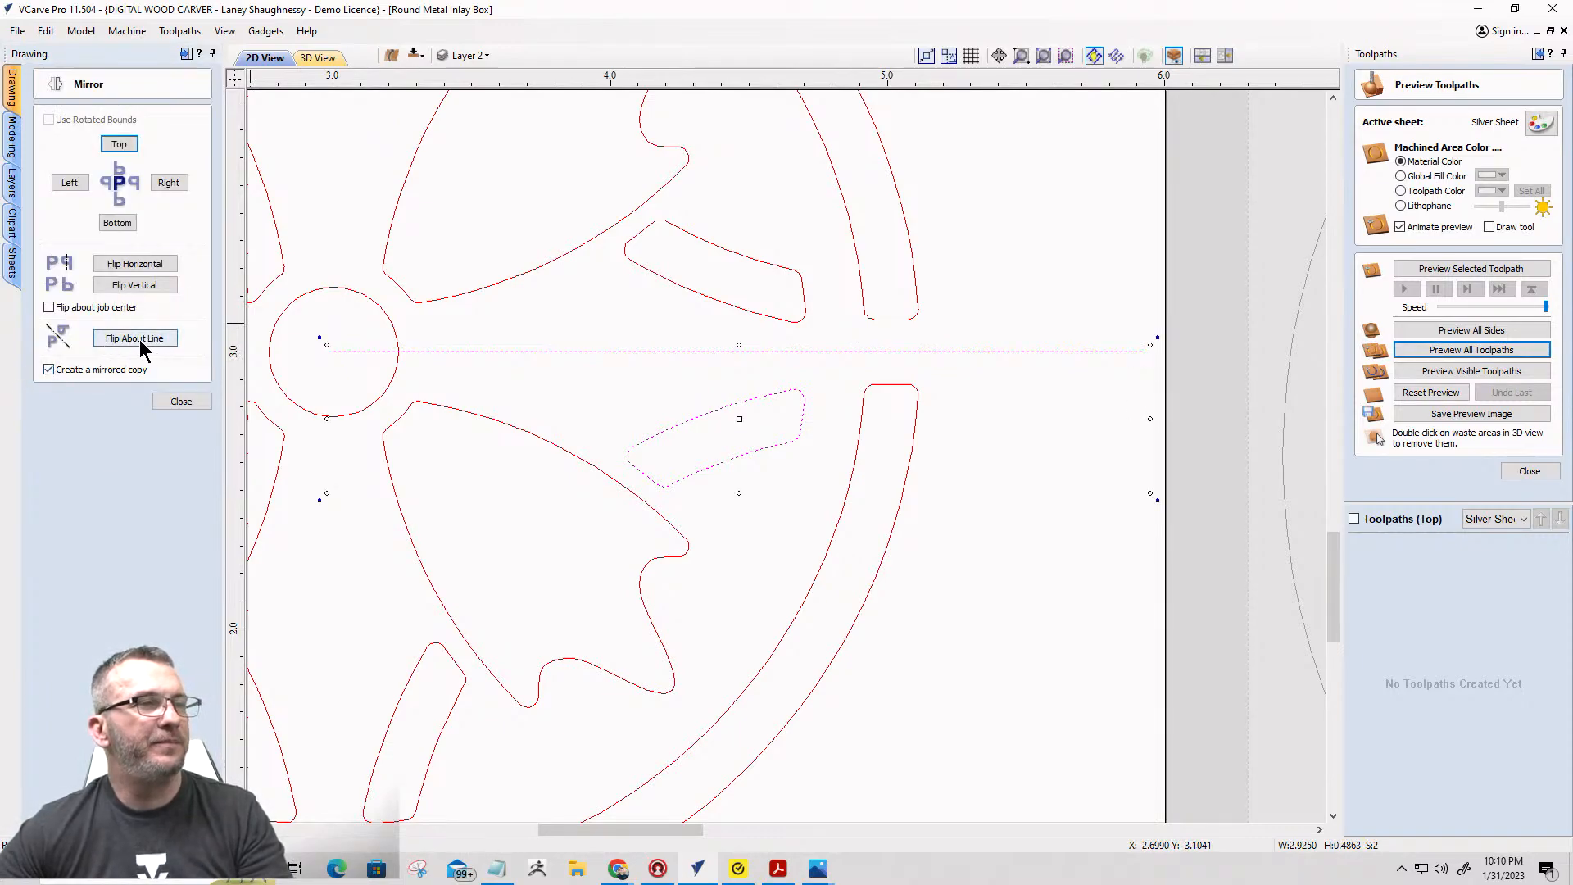
click(49, 369)
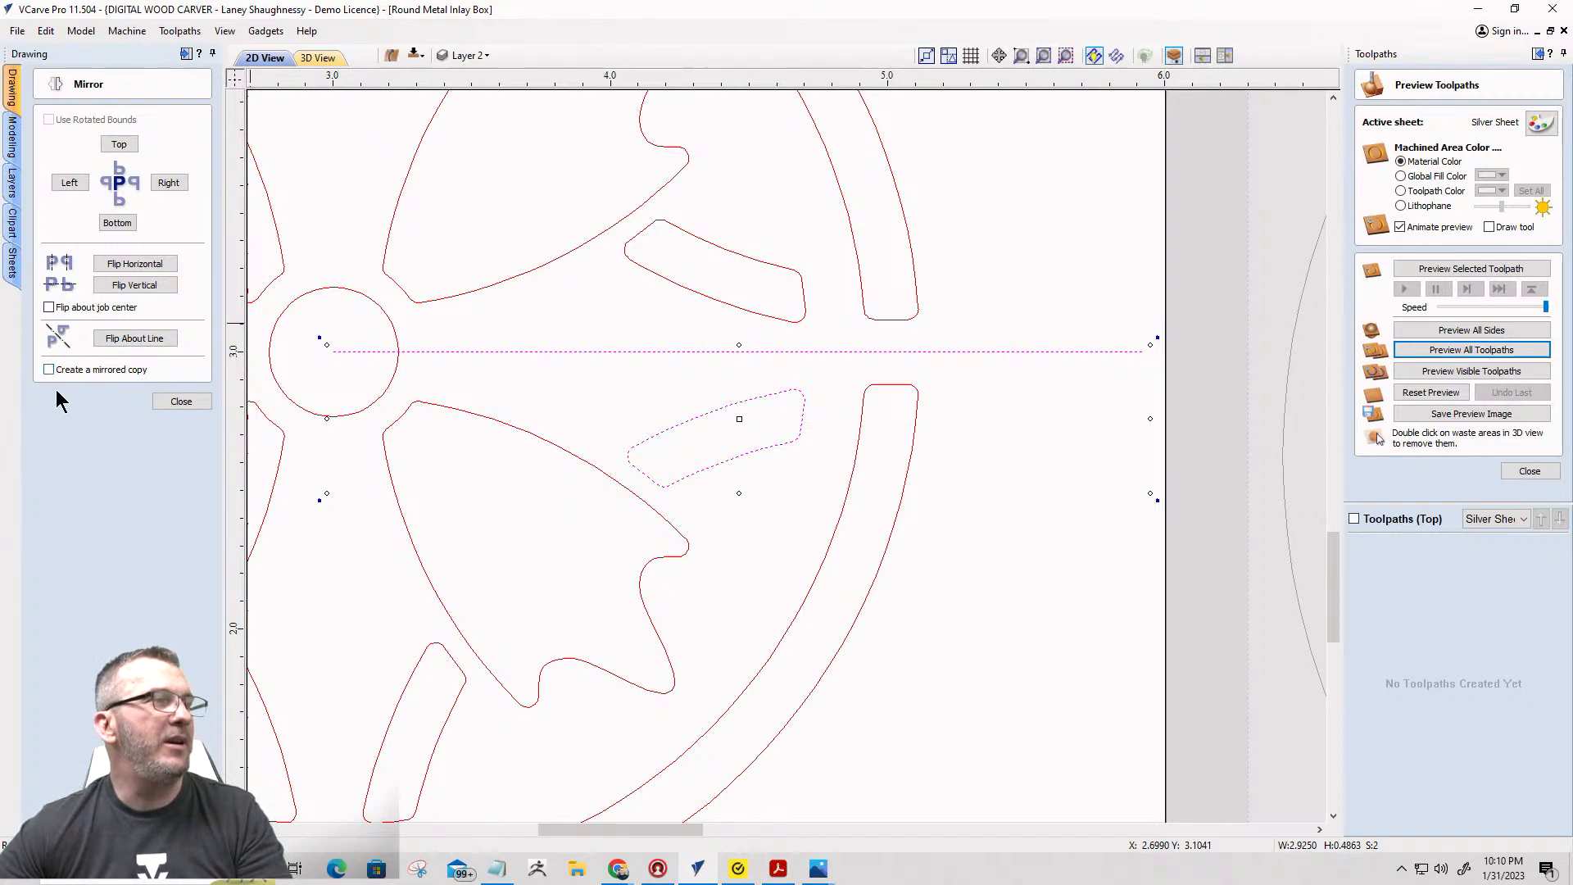
click(140, 338)
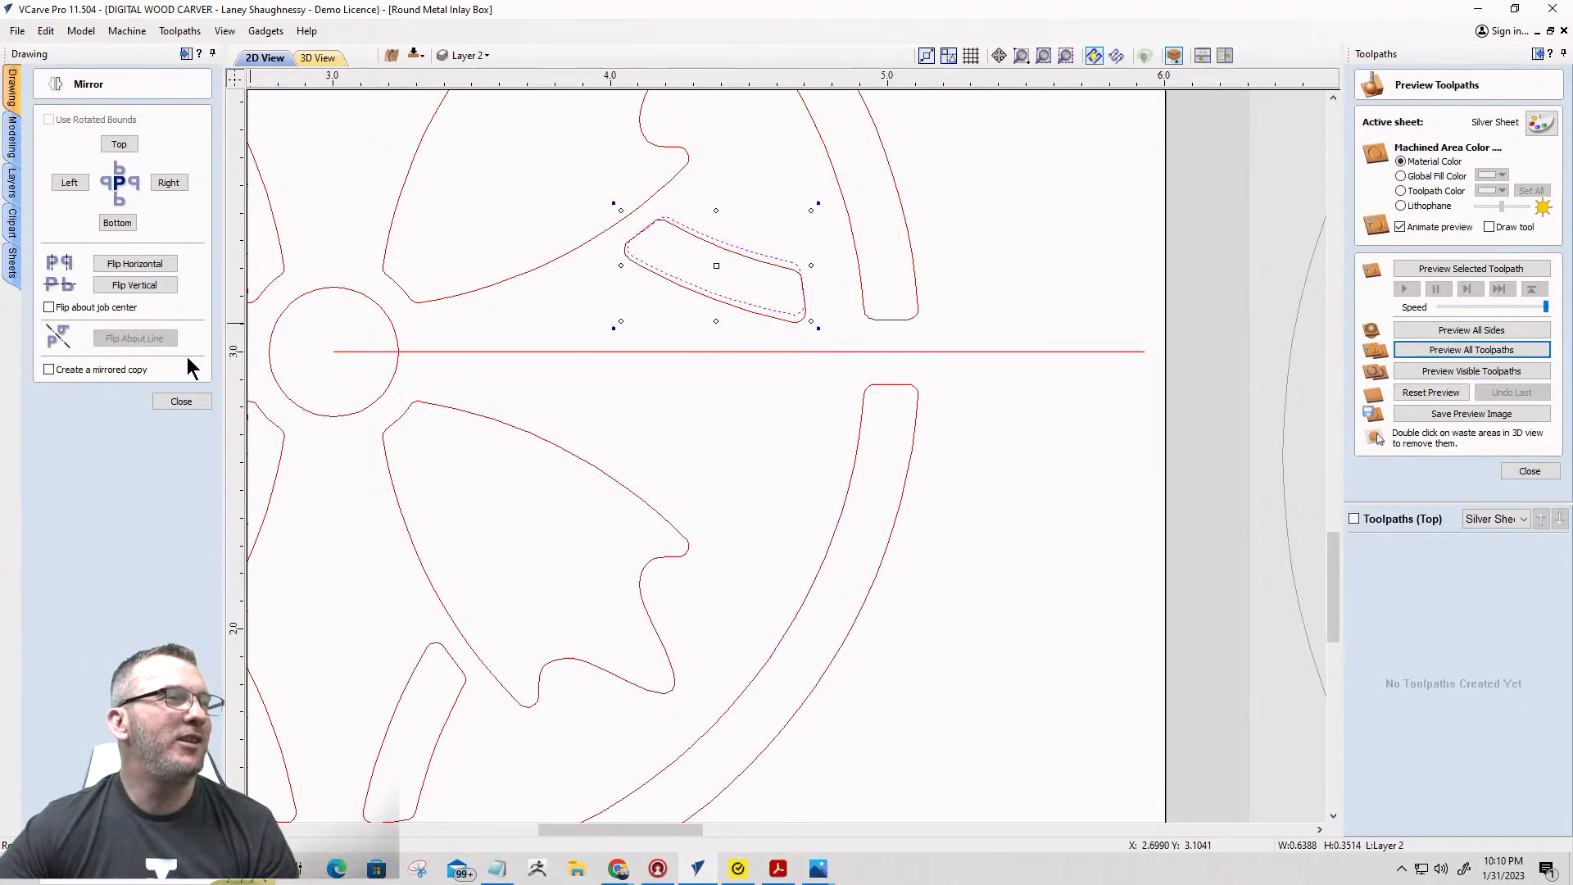
click(184, 402)
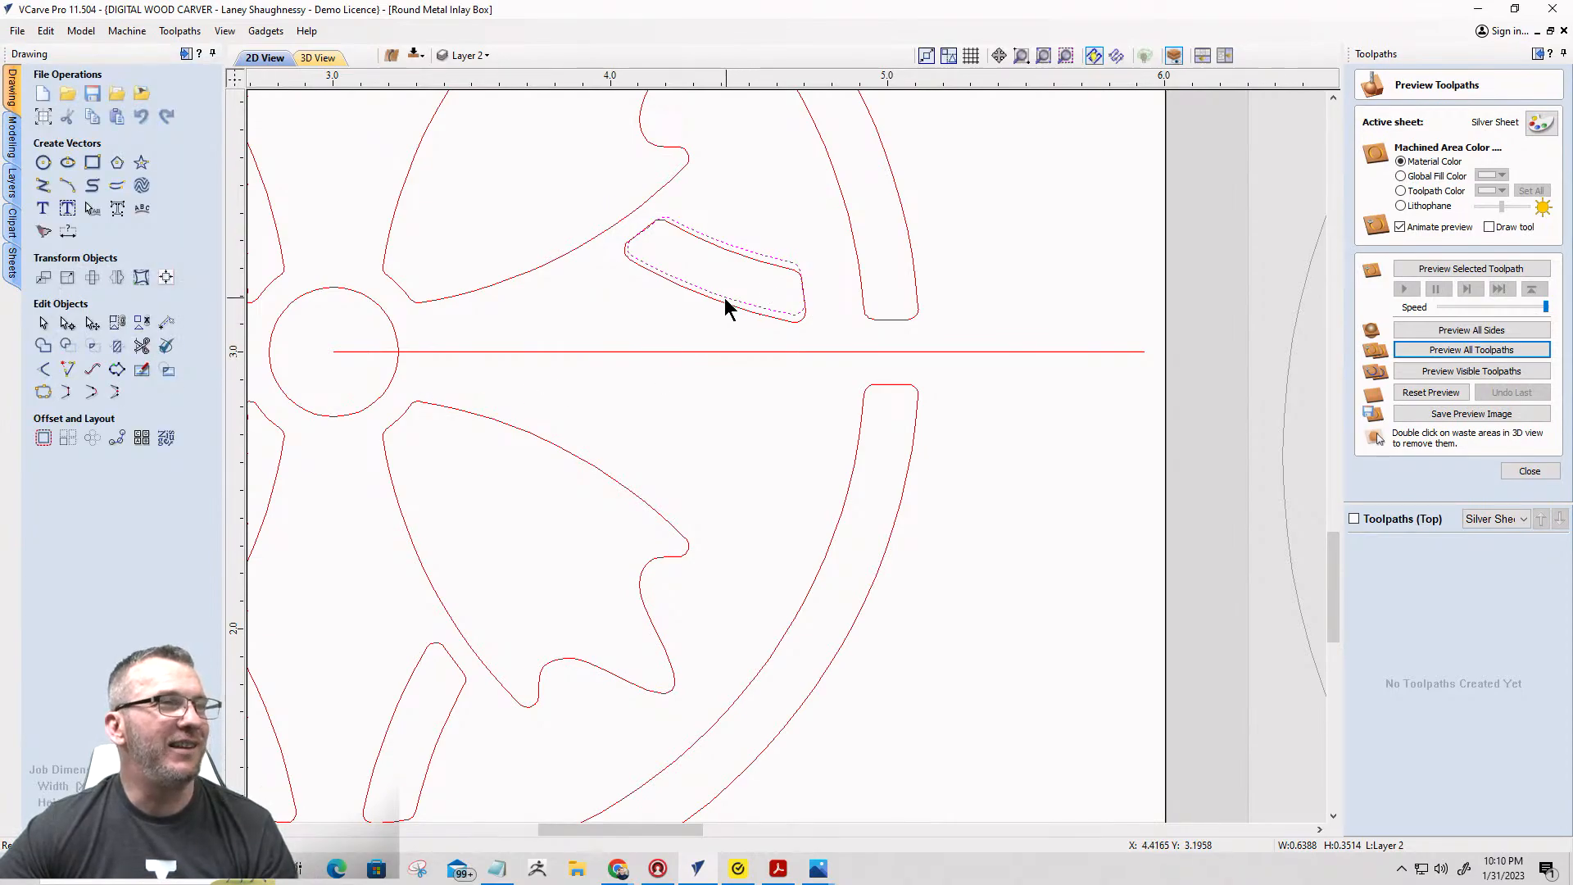
scroll(726, 308, up, 2)
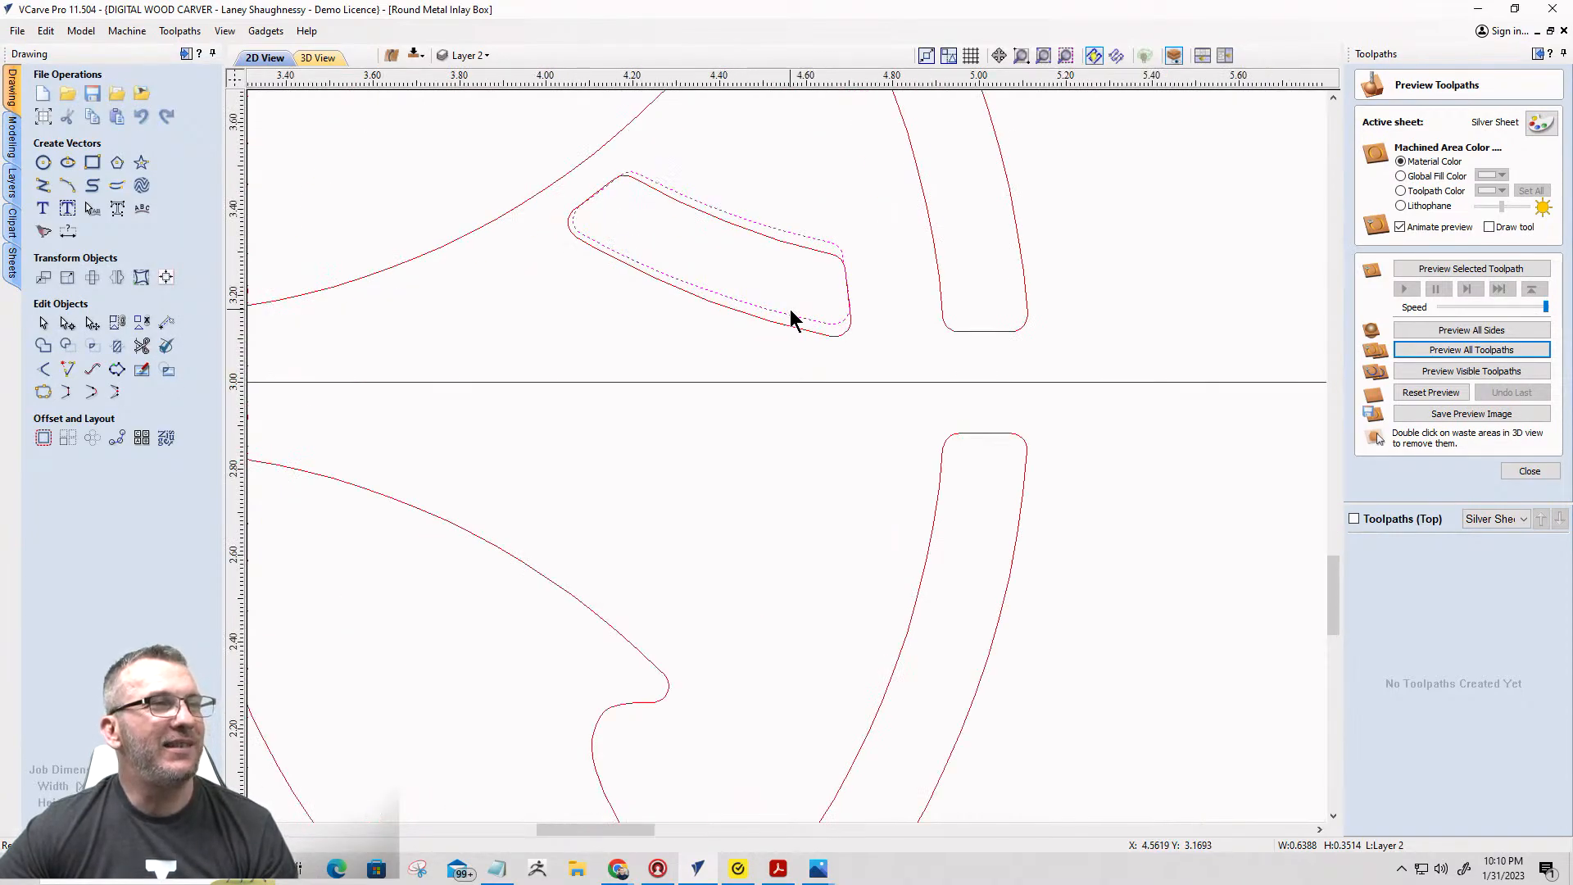
Move the flipped small curved bar slightly down onto the bar above the horizontal line and compare their outlines.
click(815, 326)
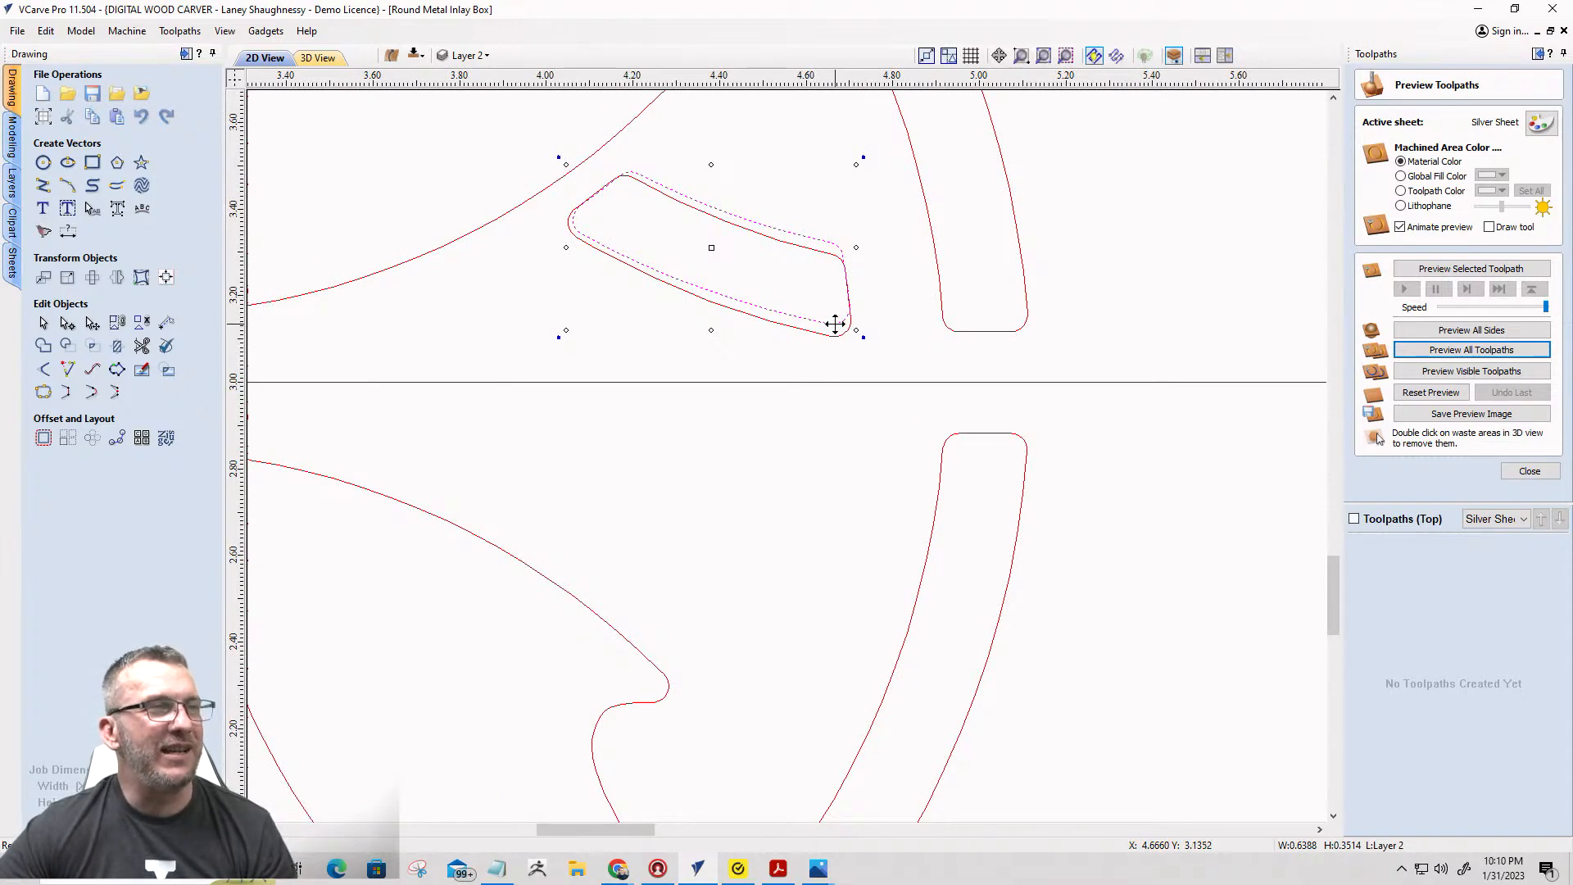
drag(837, 321, 841, 330)
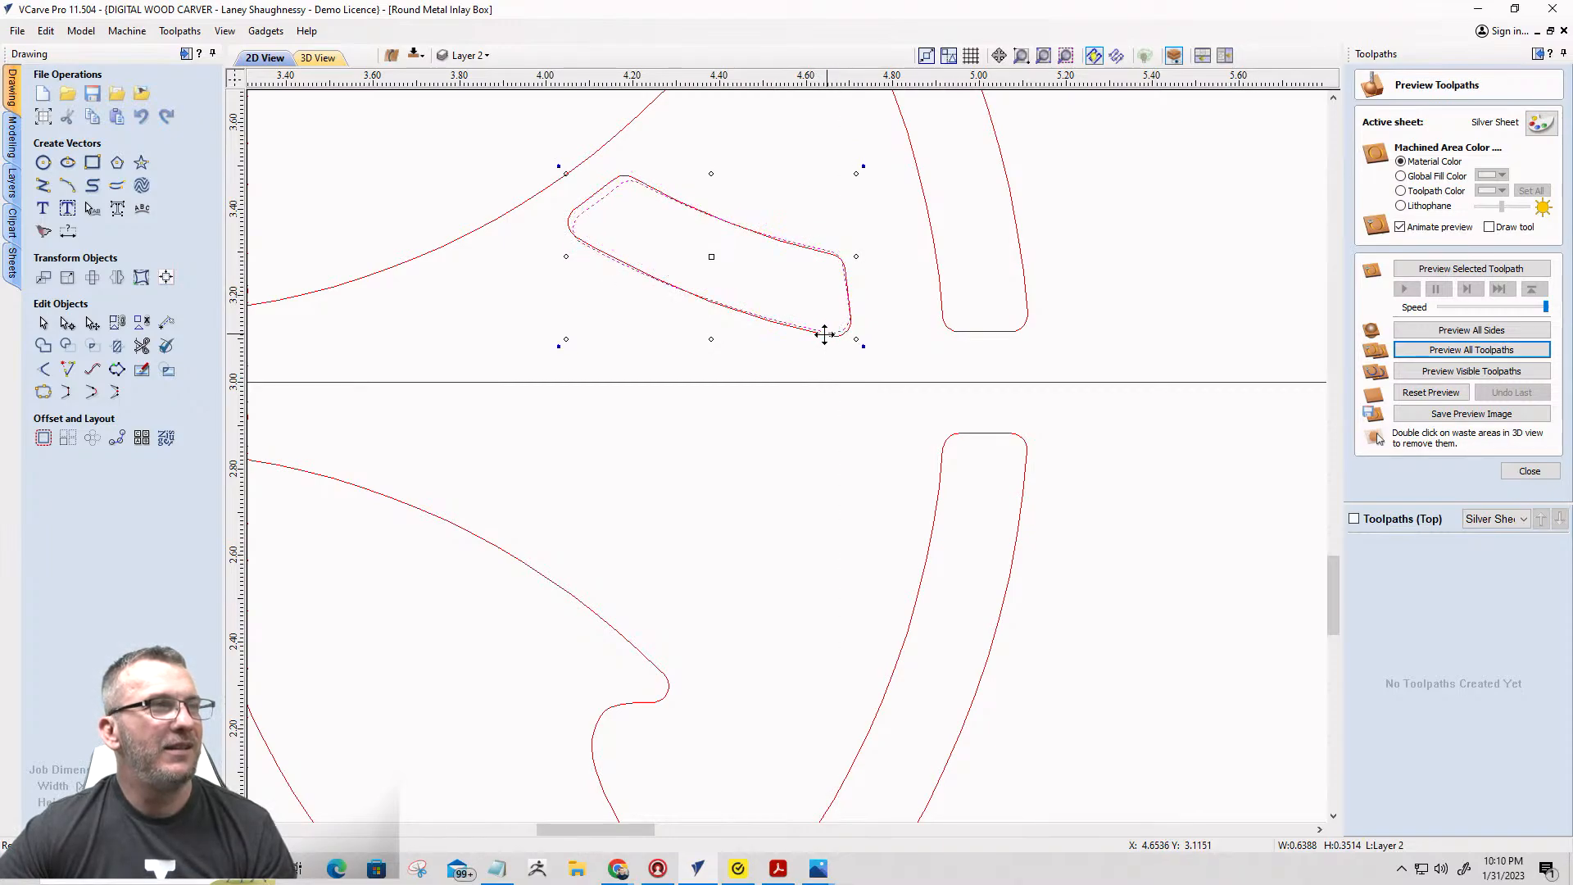
scroll(824, 348, up, 2)
scroll(823, 348, down, 2)
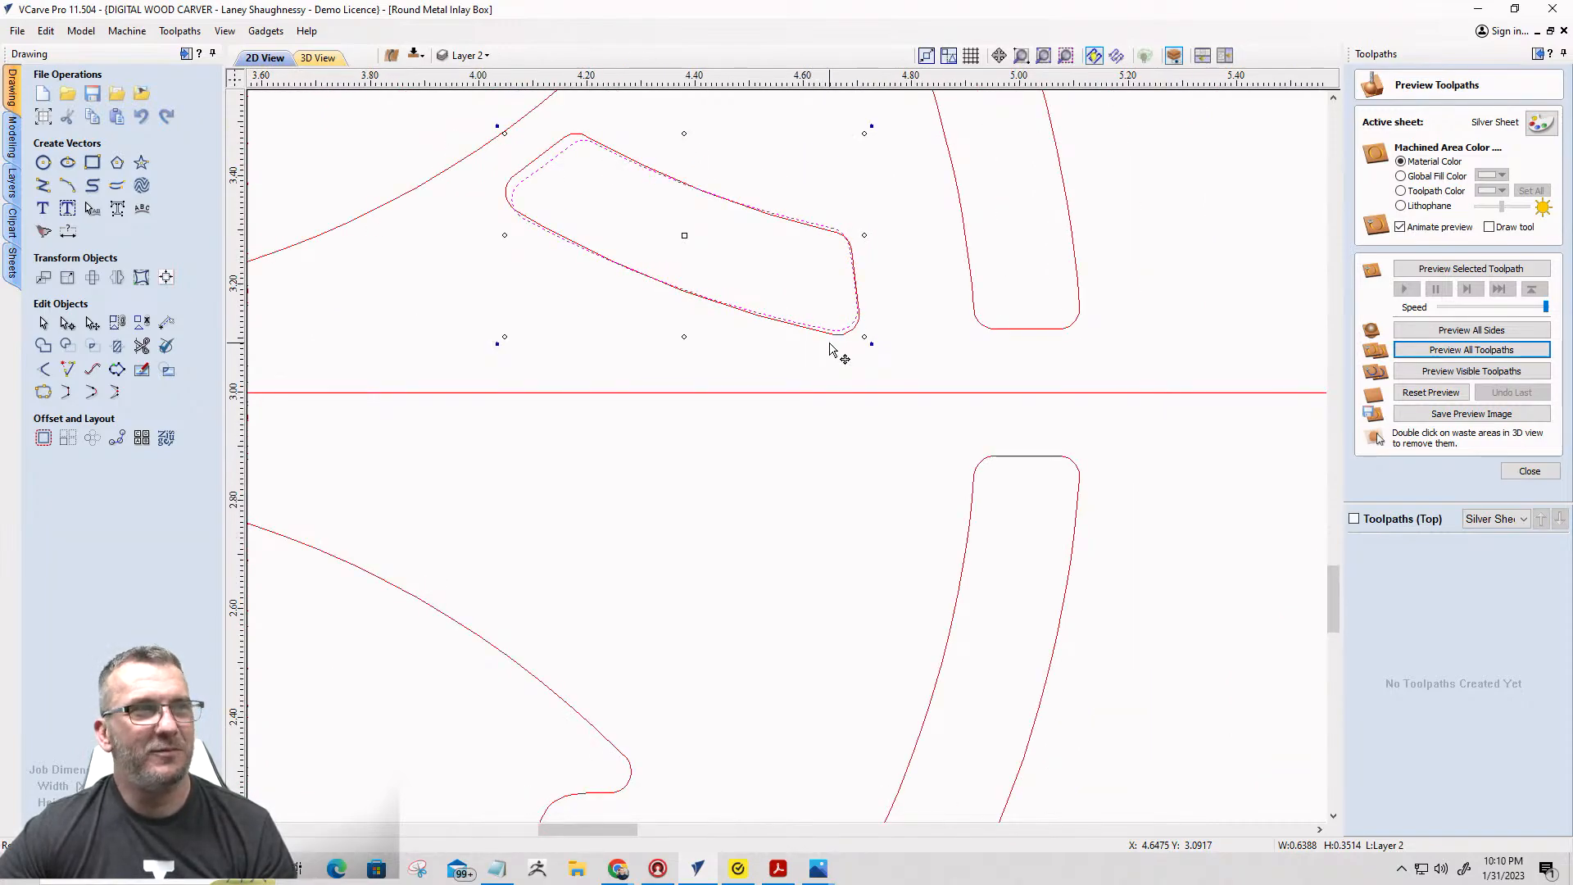
scroll(829, 348, down, 3)
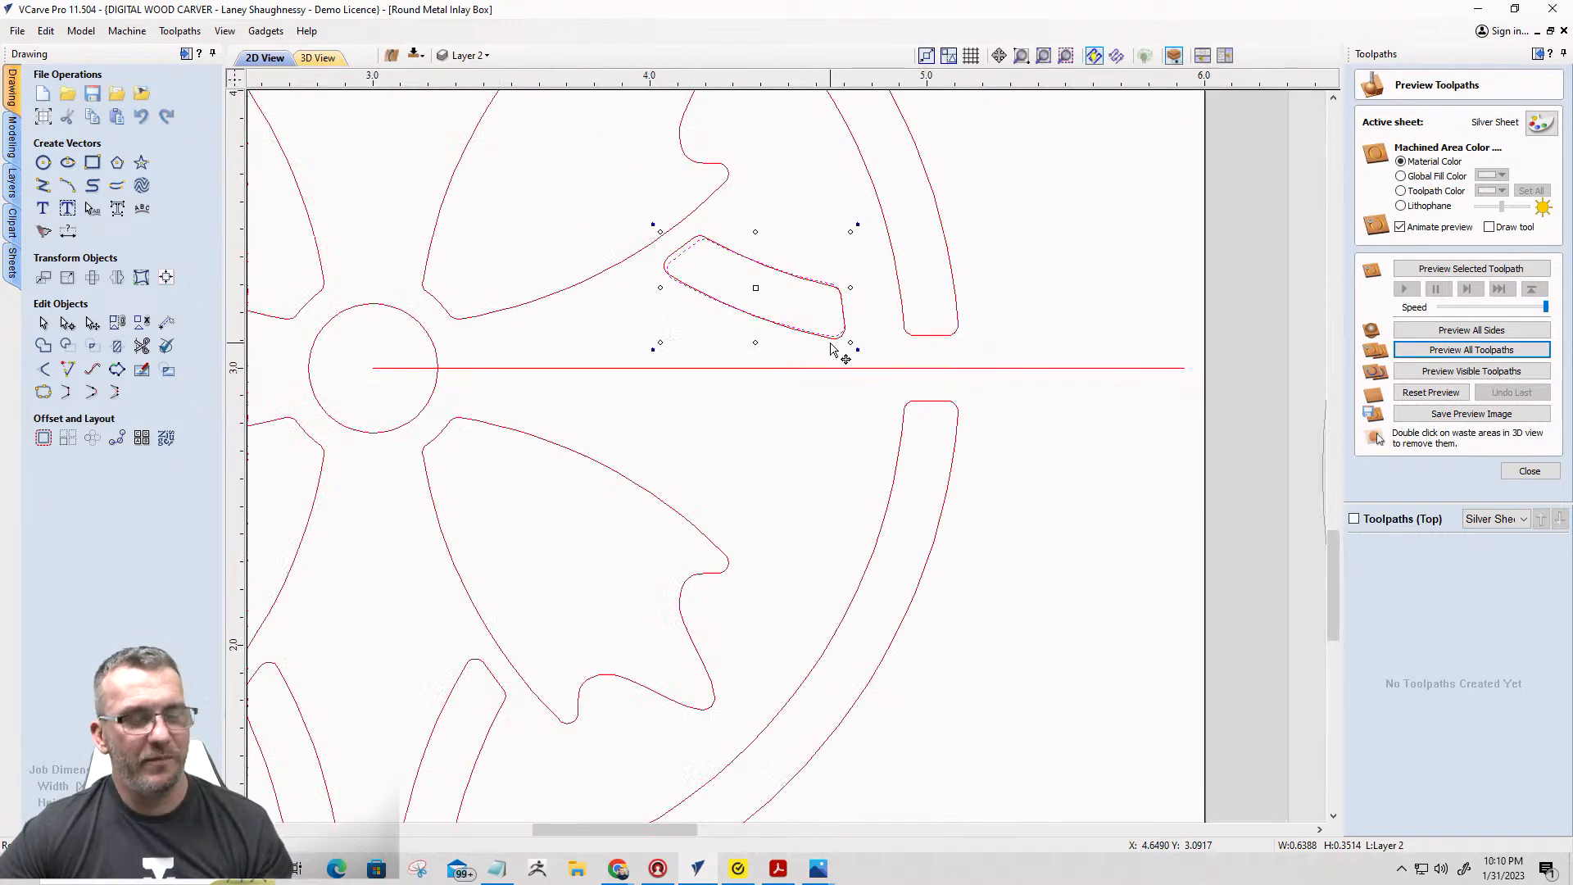
Return the small curved bar to its place below the horizontal line and deselect it.
key(shift+v)
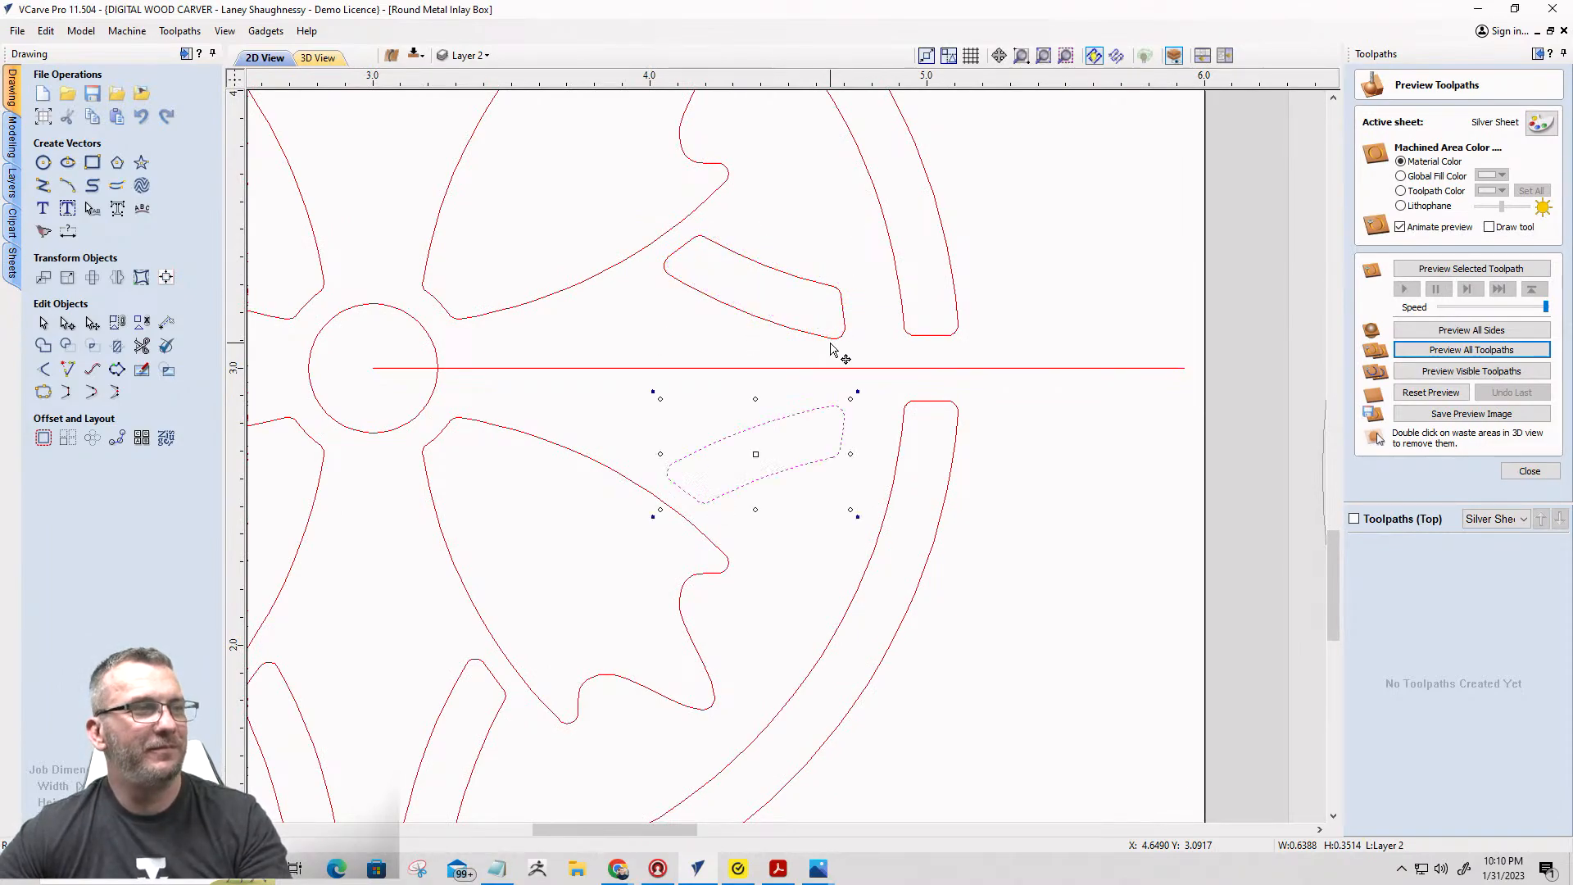
scroll(831, 344, down, 2)
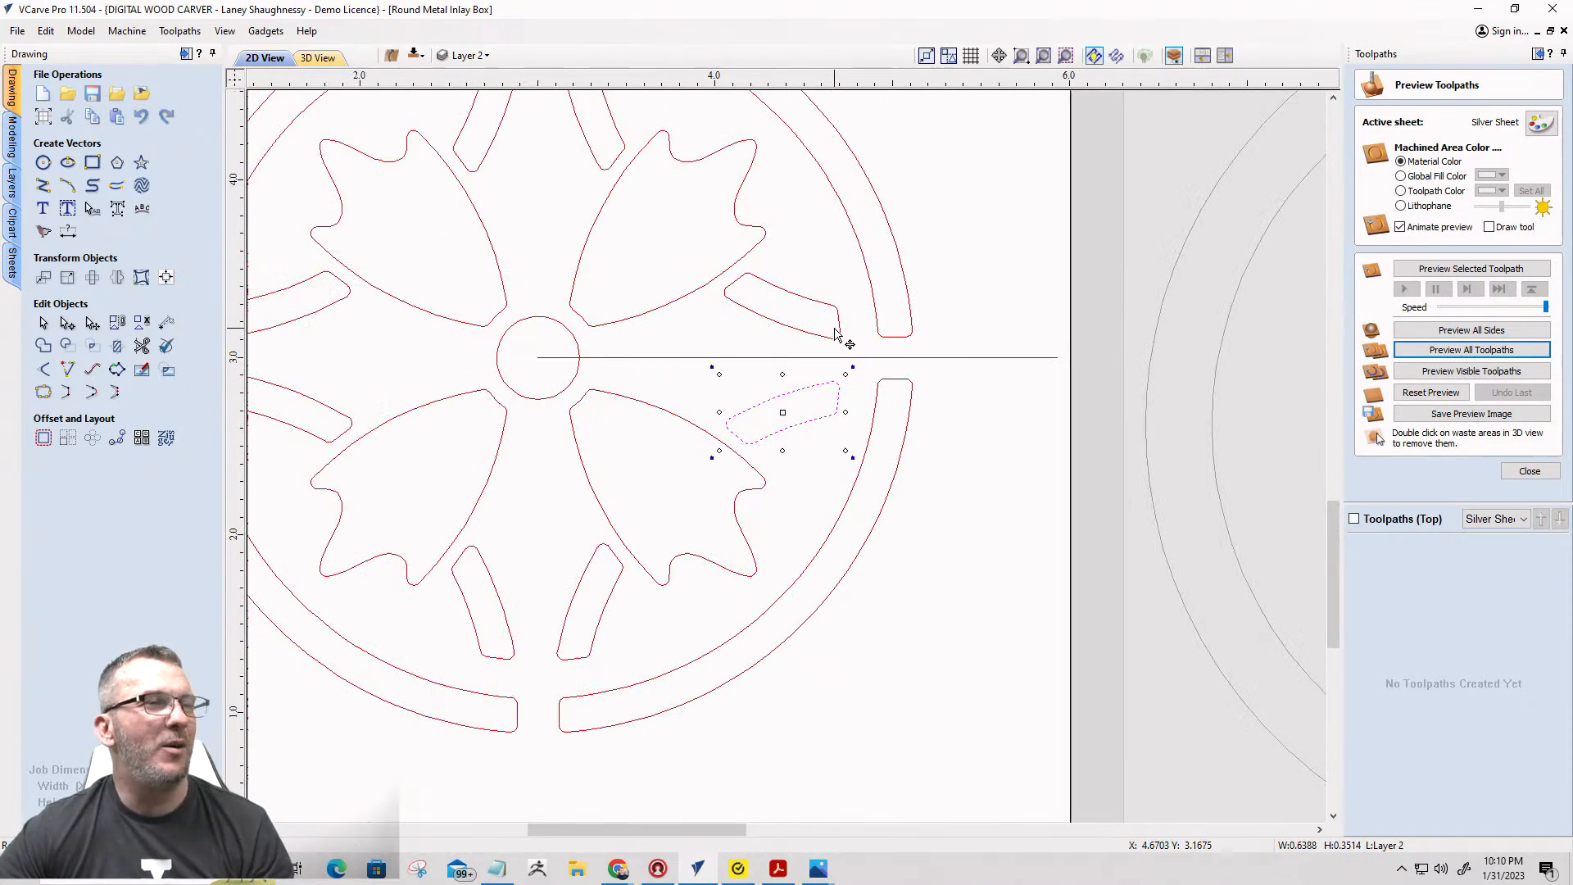
key(Escape)
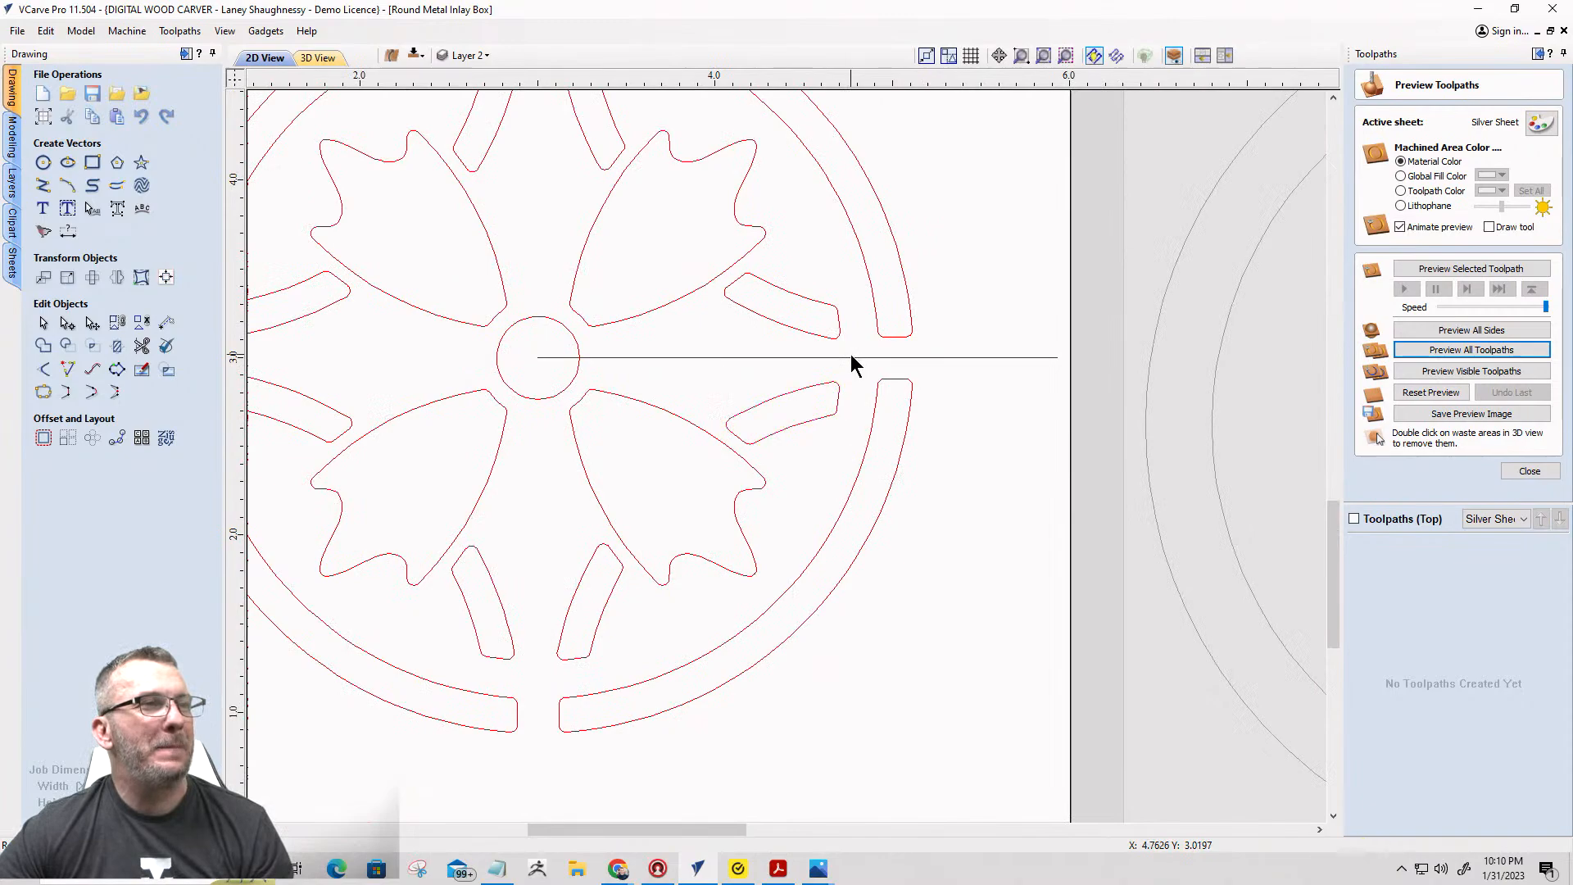
scroll(821, 422, down, 1)
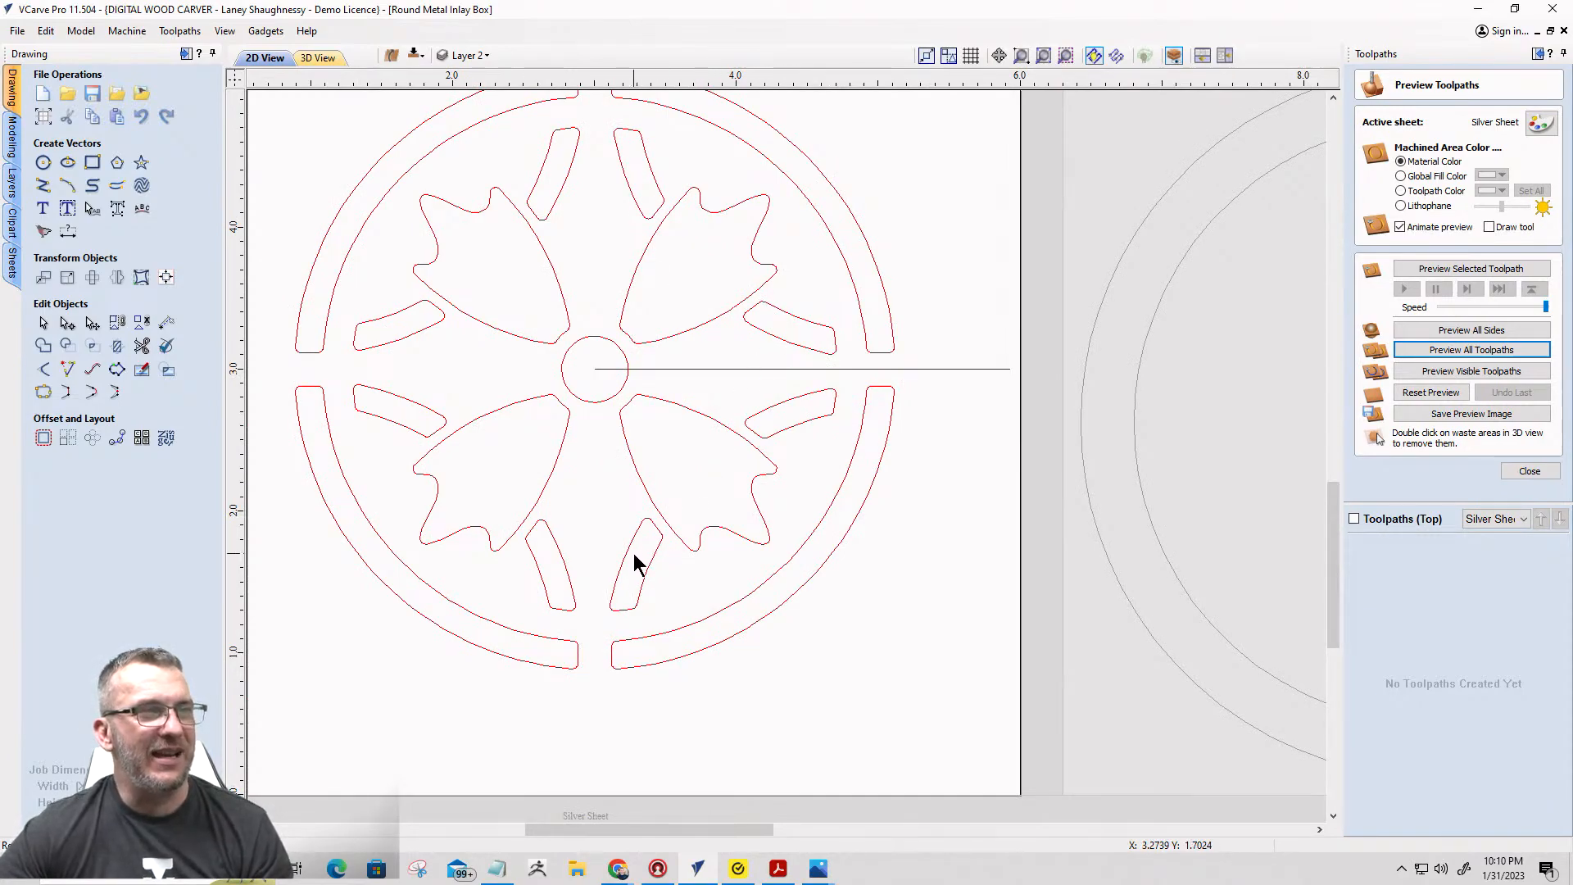
Move the small curved bar just above the horizontal line down to the bottom pair, meeting the right bar's lower inner corner.
click(798, 343)
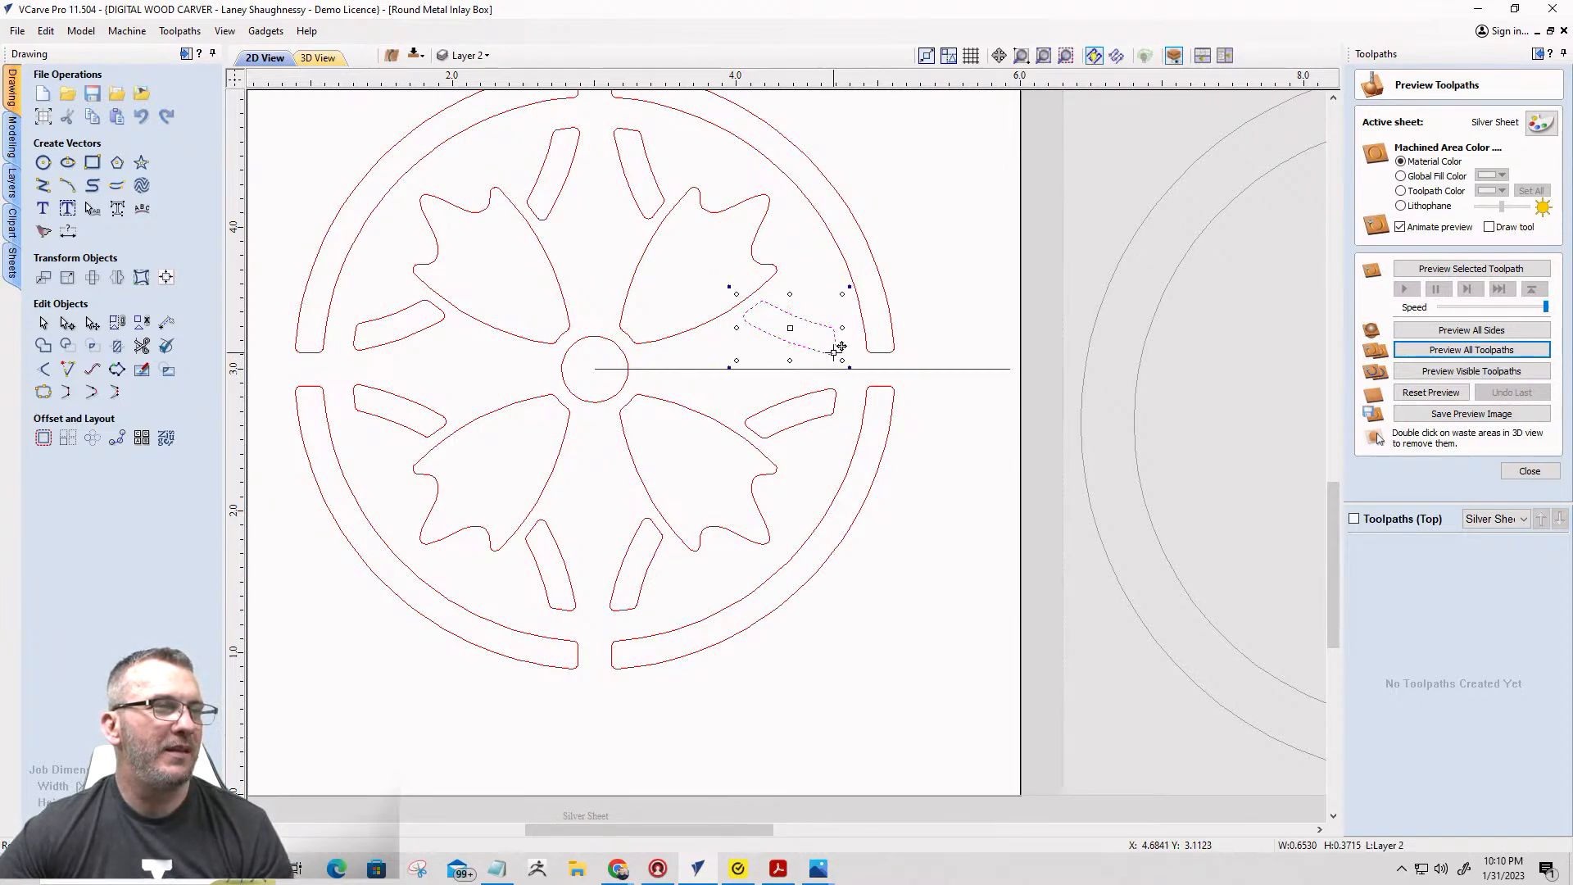
scroll(835, 351, down, 4)
scroll(840, 327, up, 2)
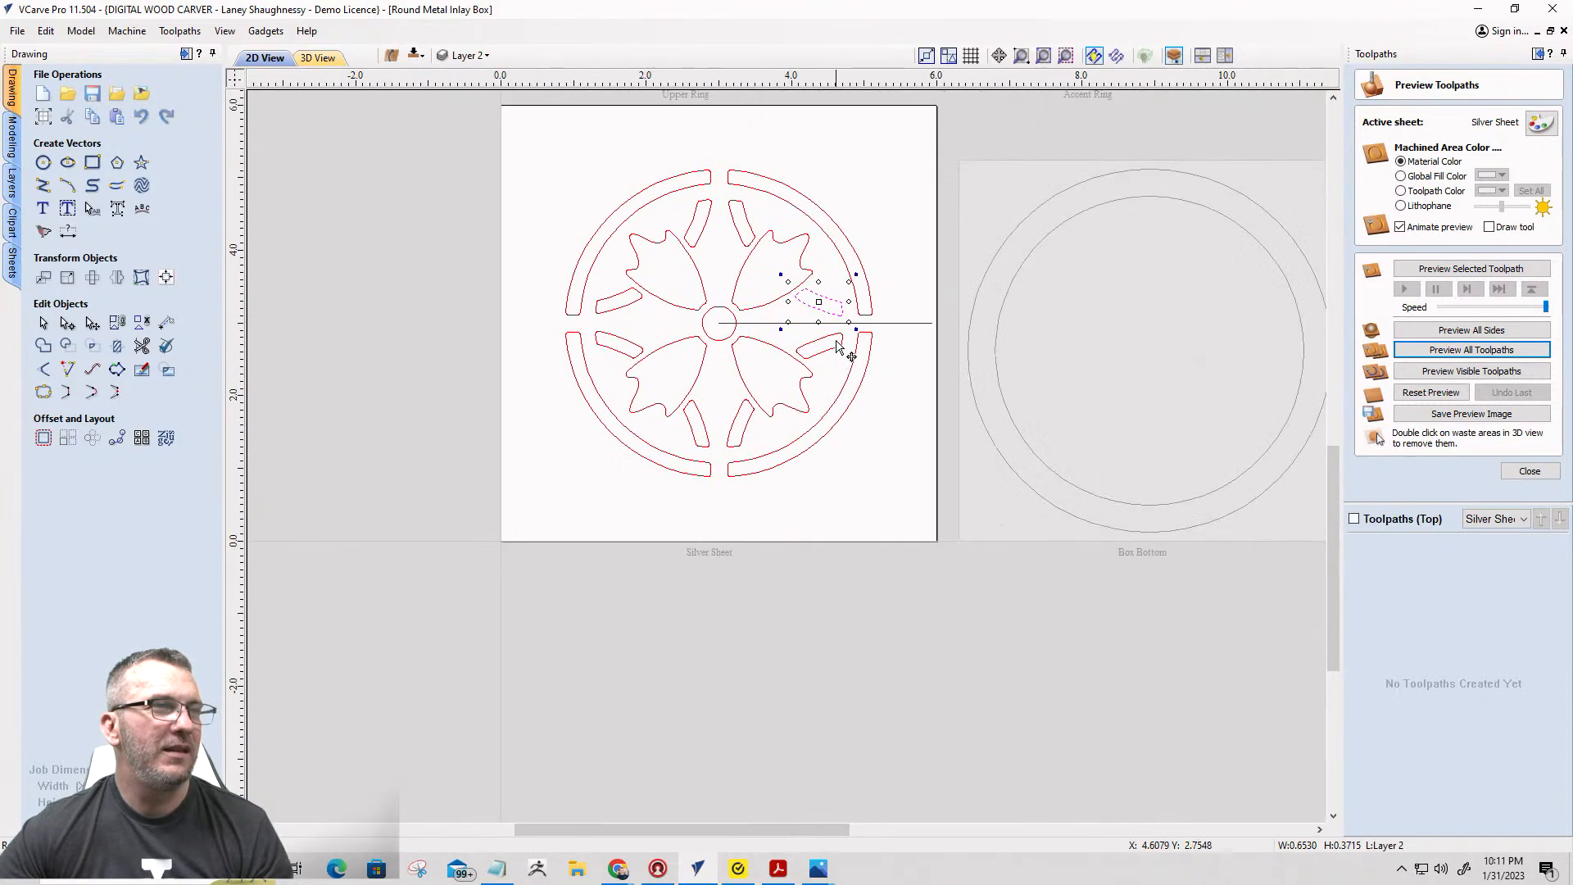
drag(840, 319, 733, 444)
scroll(734, 449, up, 8)
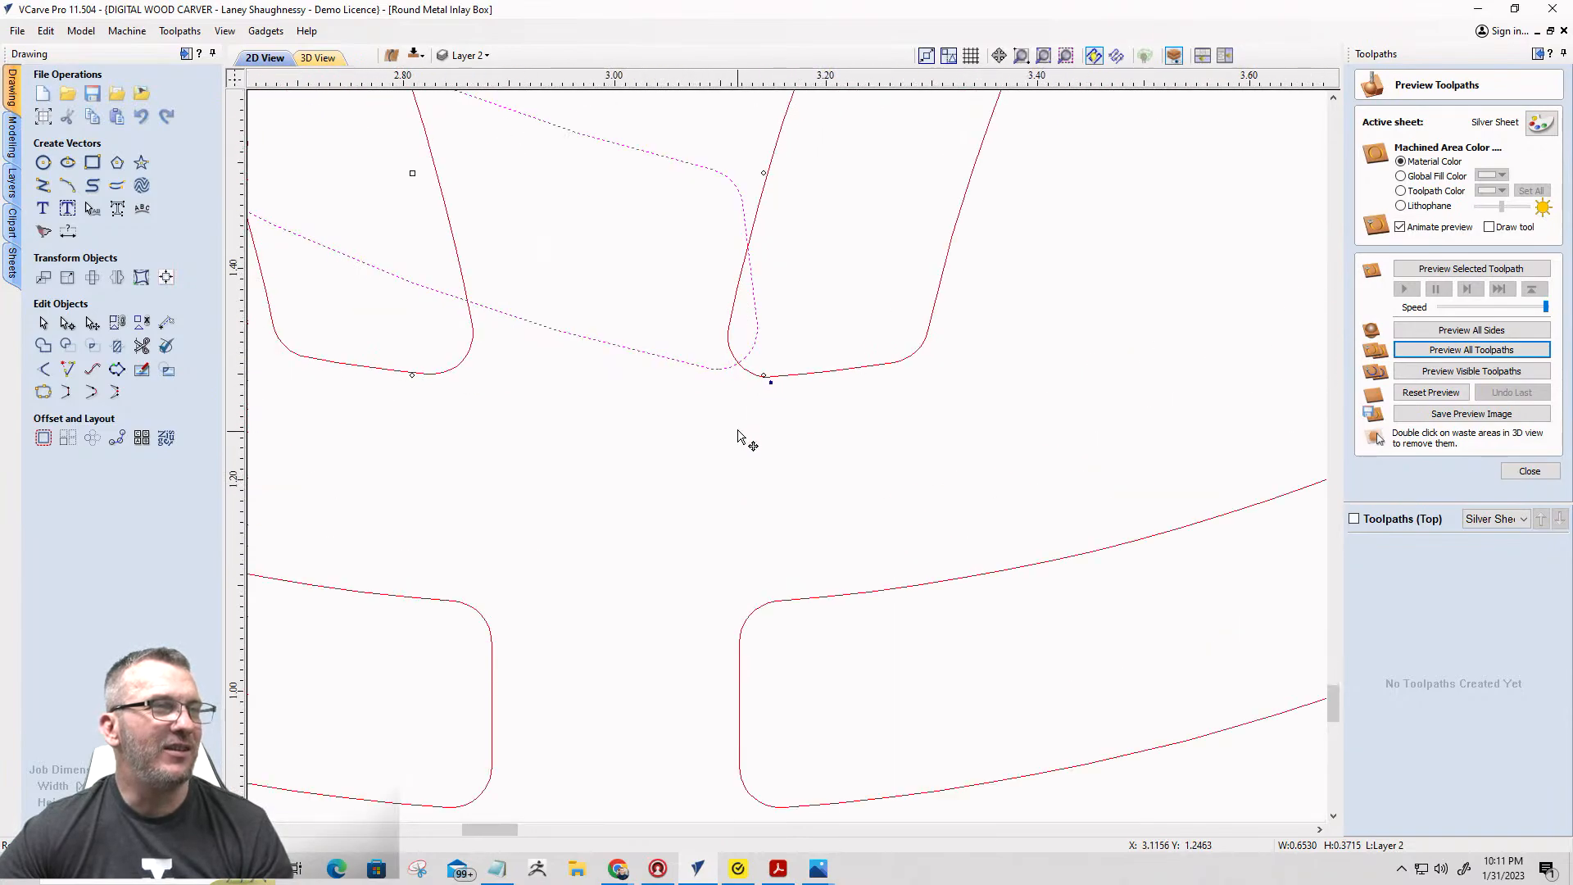
scroll(758, 402, down, 1)
scroll(772, 411, down, 1)
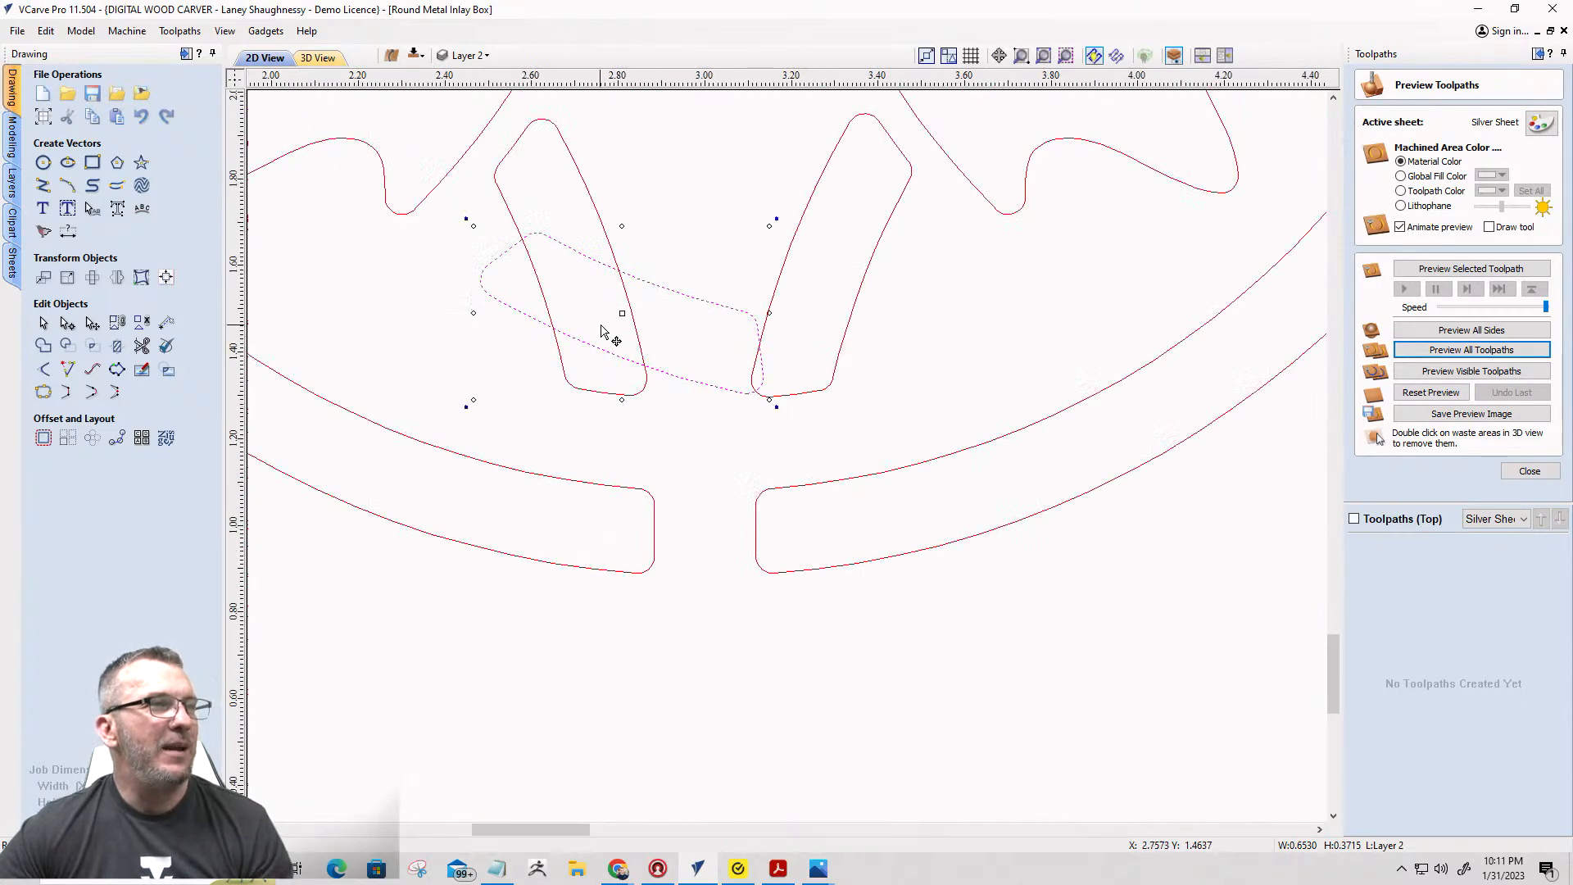
Place the moved bar's rotation pivot at the shared lower corner and rotate it over the bottom pair's right bar.
click(623, 313)
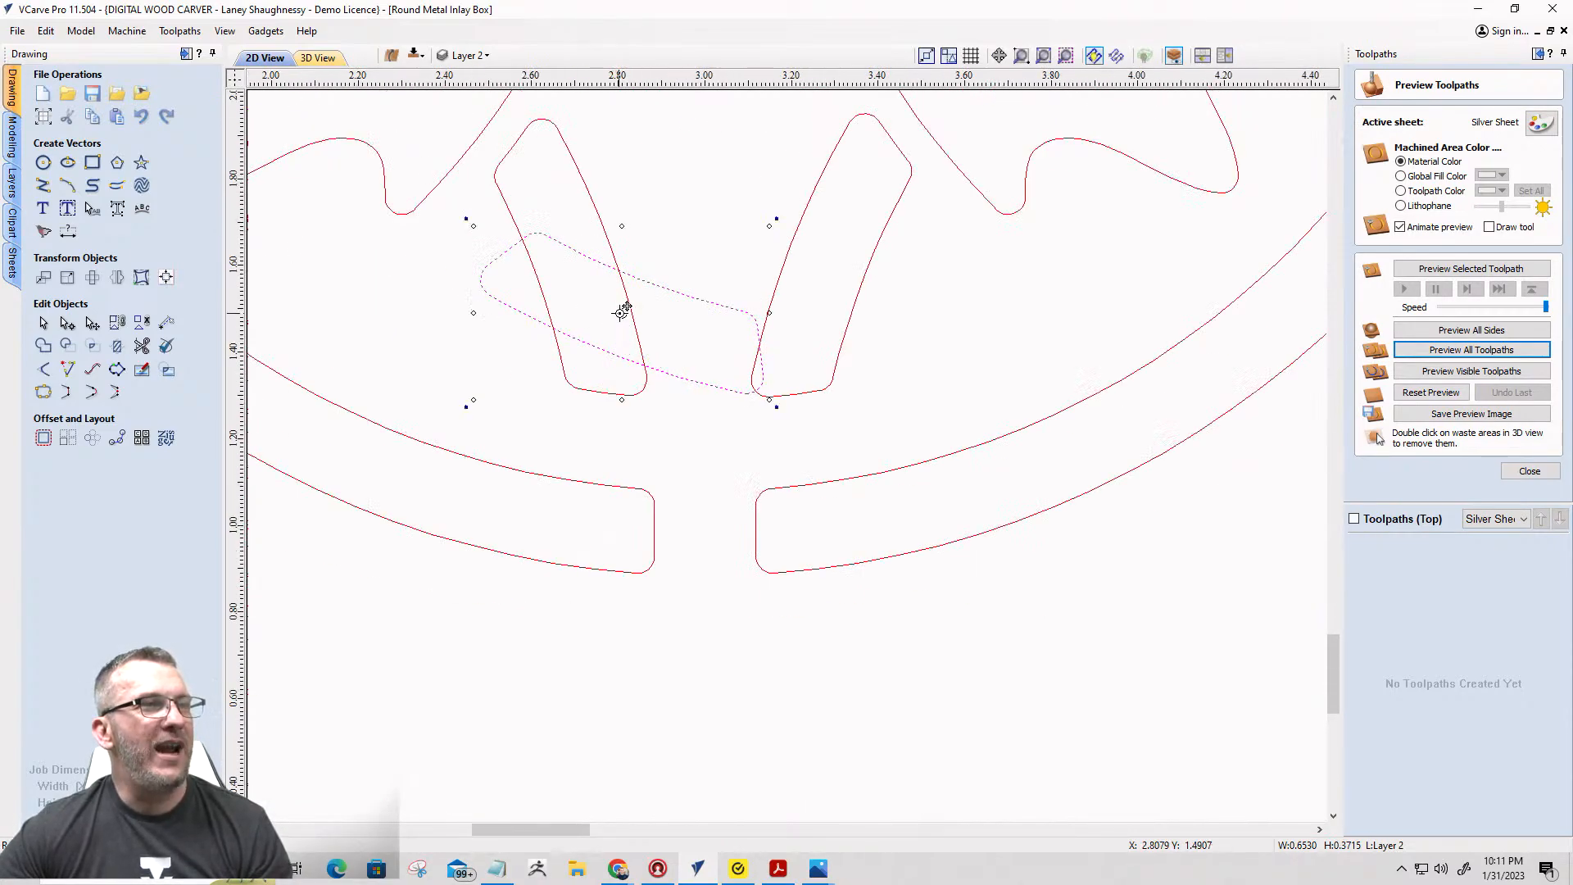
drag(622, 313, 753, 393)
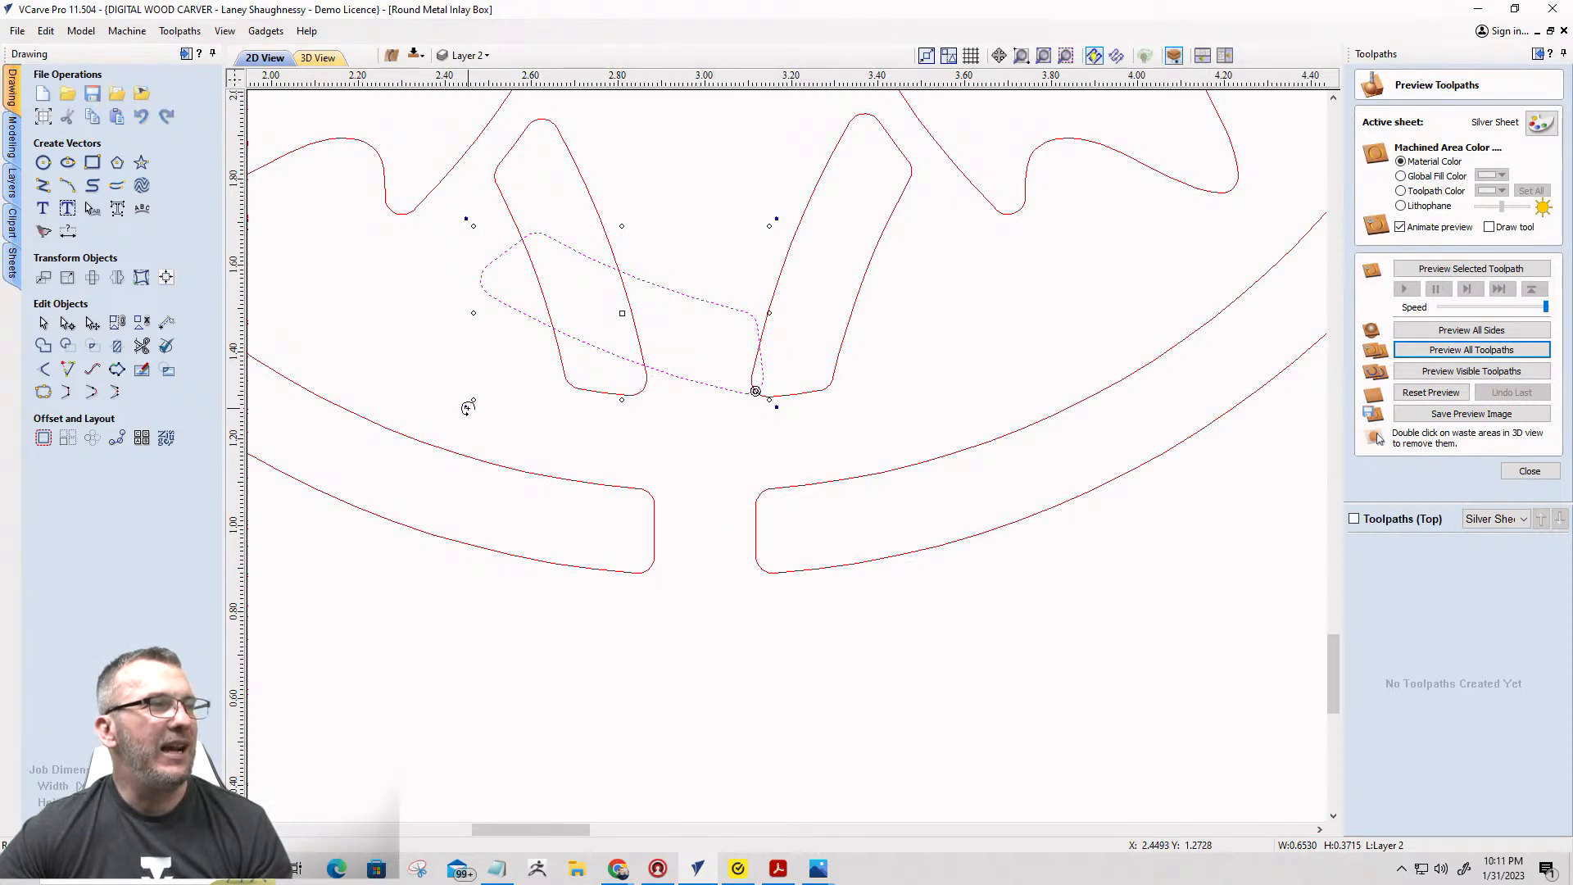
drag(467, 403, 602, 275)
drag(710, 255, 747, 263)
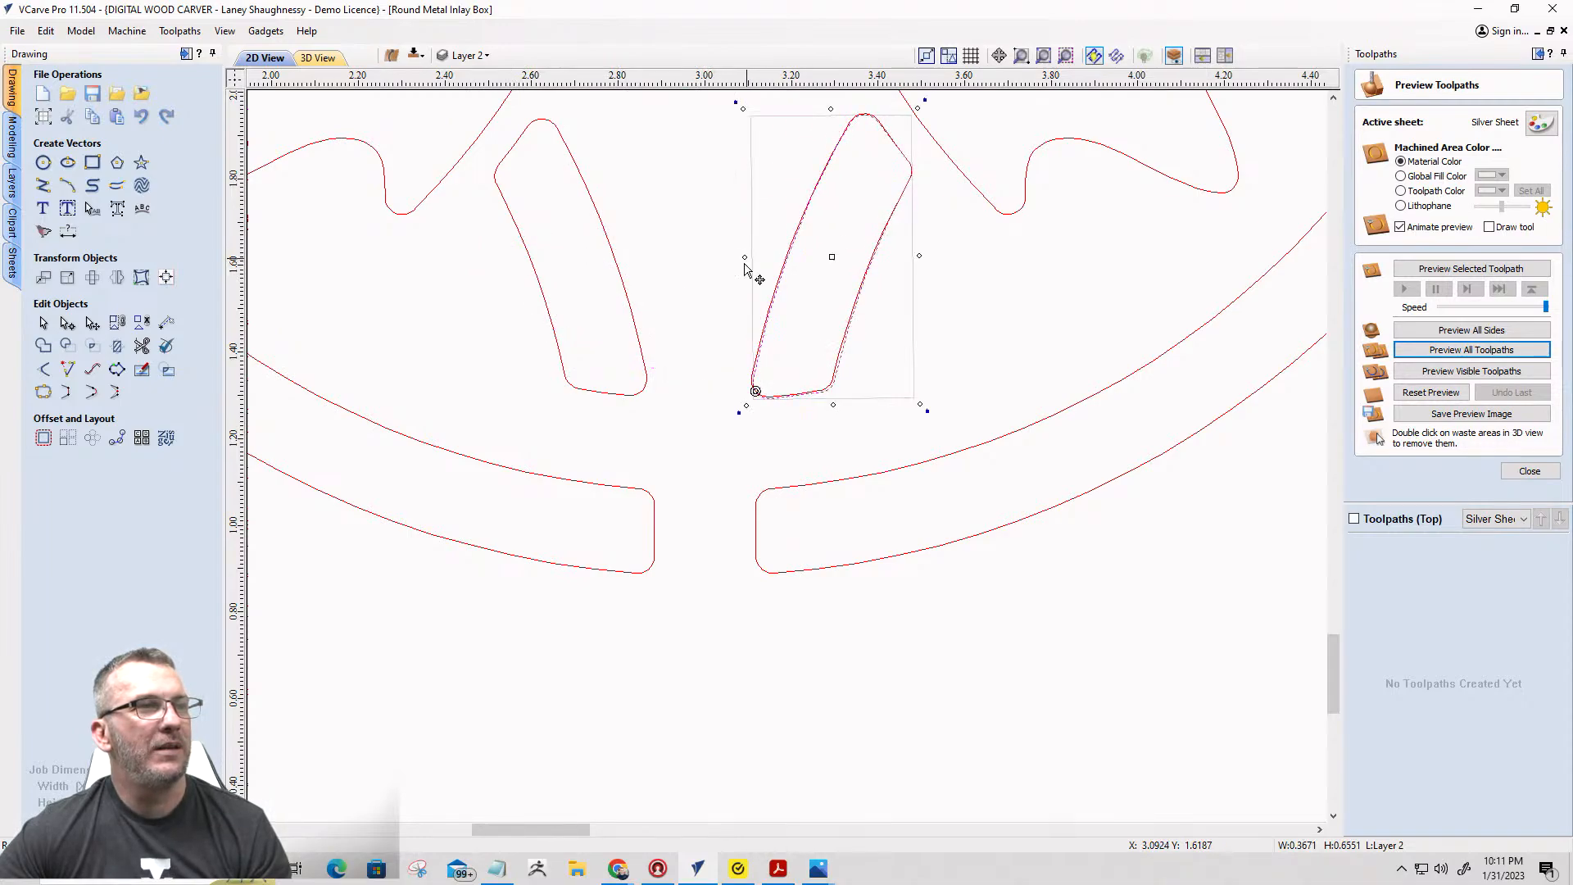
Nudge the rotated bar until its lower end lines up with the bottom bar's rounded corners.
scroll(738, 353, up, 5)
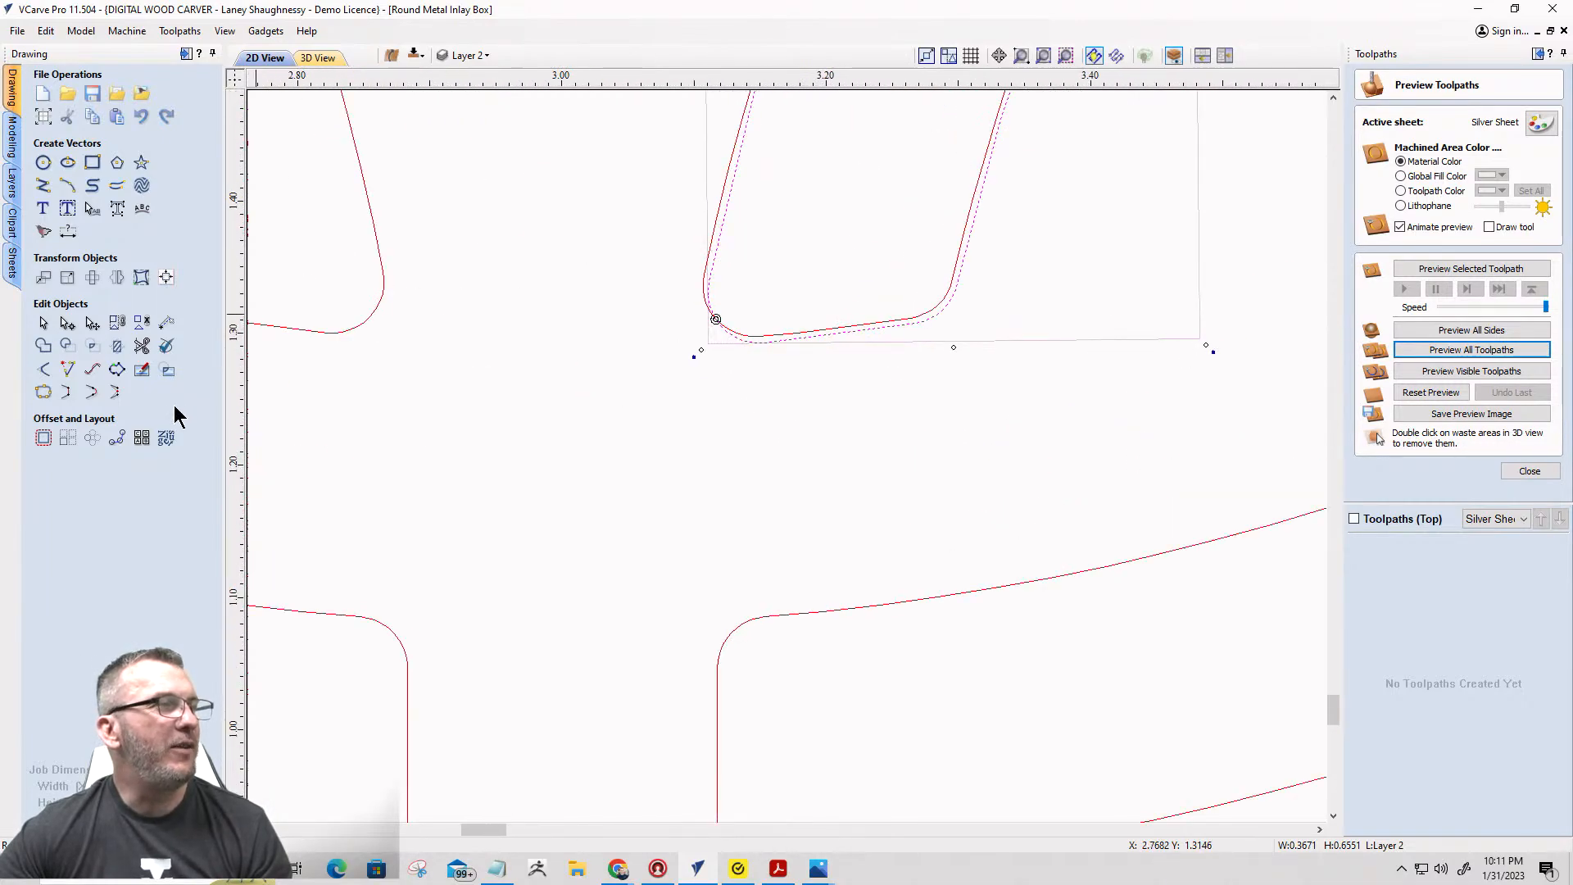
click(45, 323)
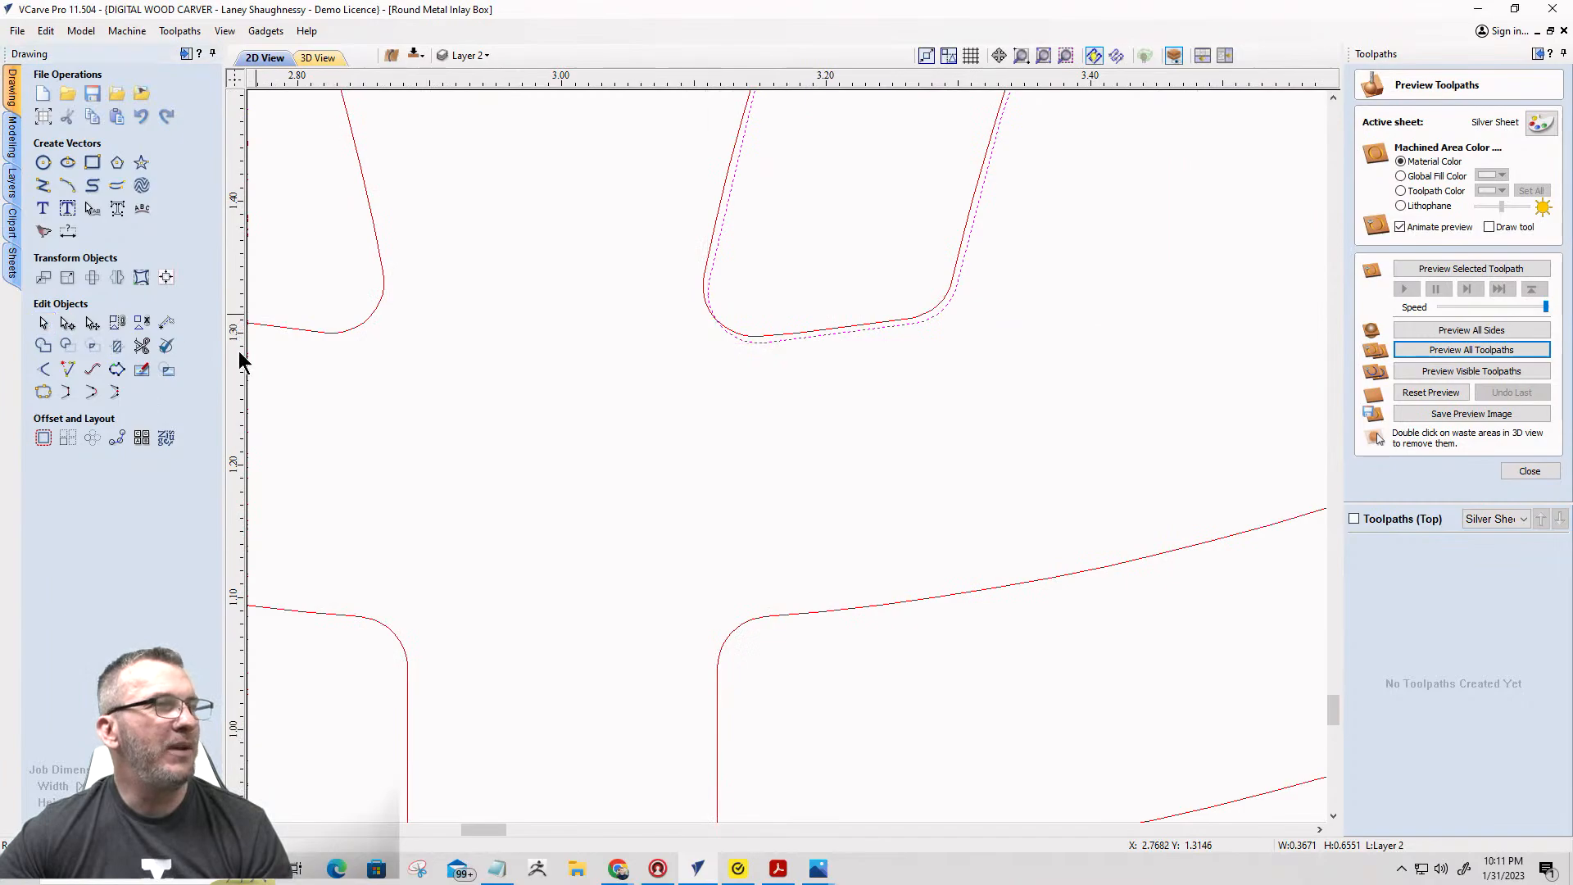
click(728, 330)
drag(730, 330, 725, 323)
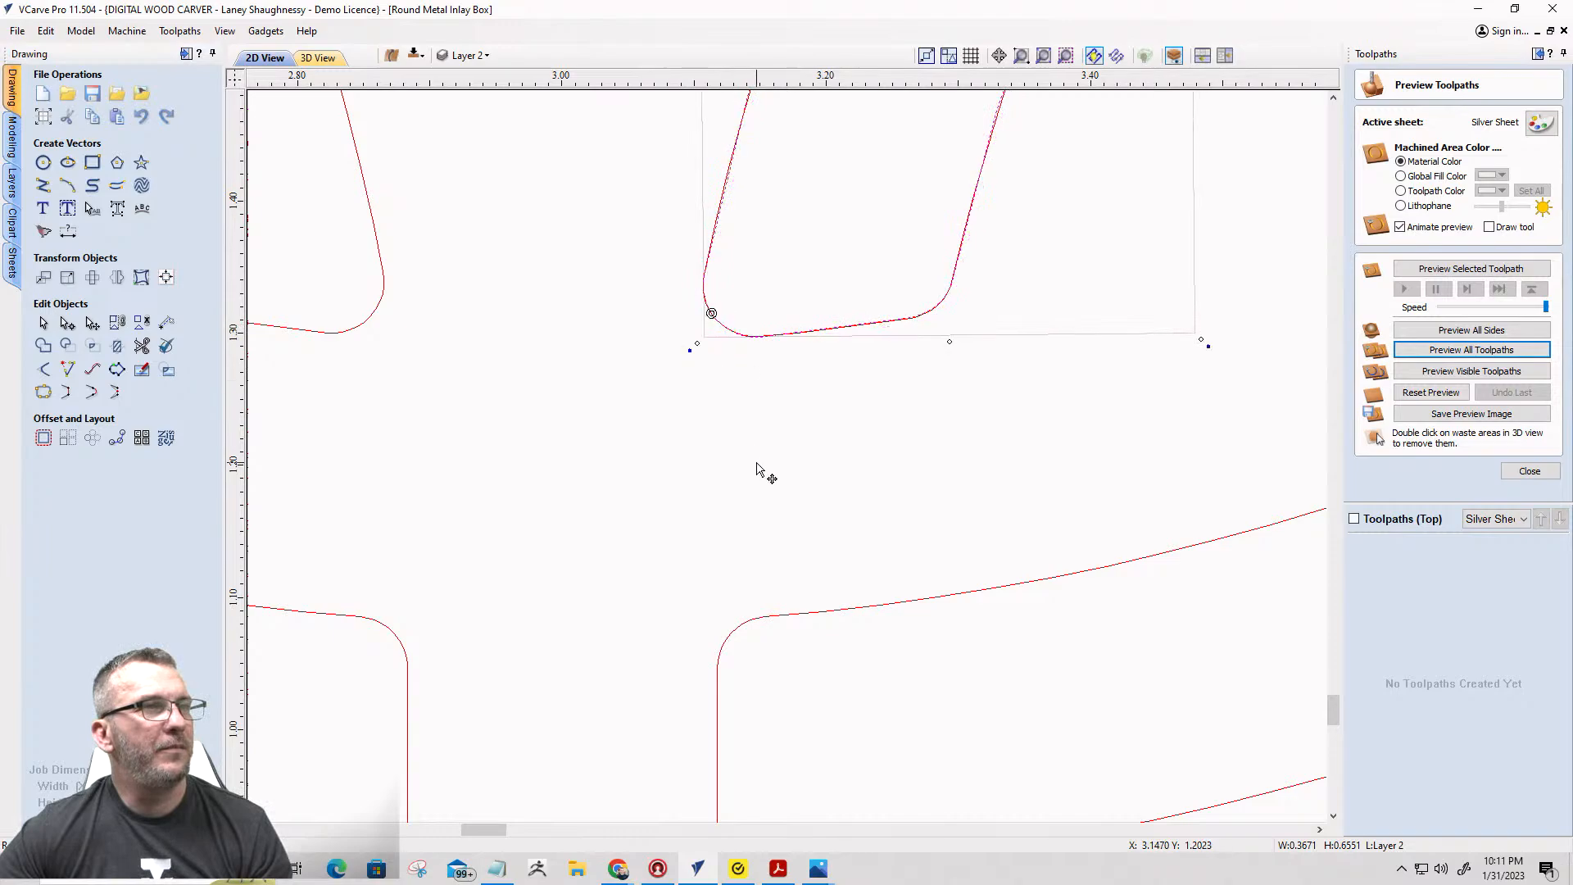
Rotate the overlaid bar slightly clockwise about its lower corner to match the bottom bar's upper end, and compare both outlines.
scroll(754, 467, down, 4)
scroll(829, 175, up, 1)
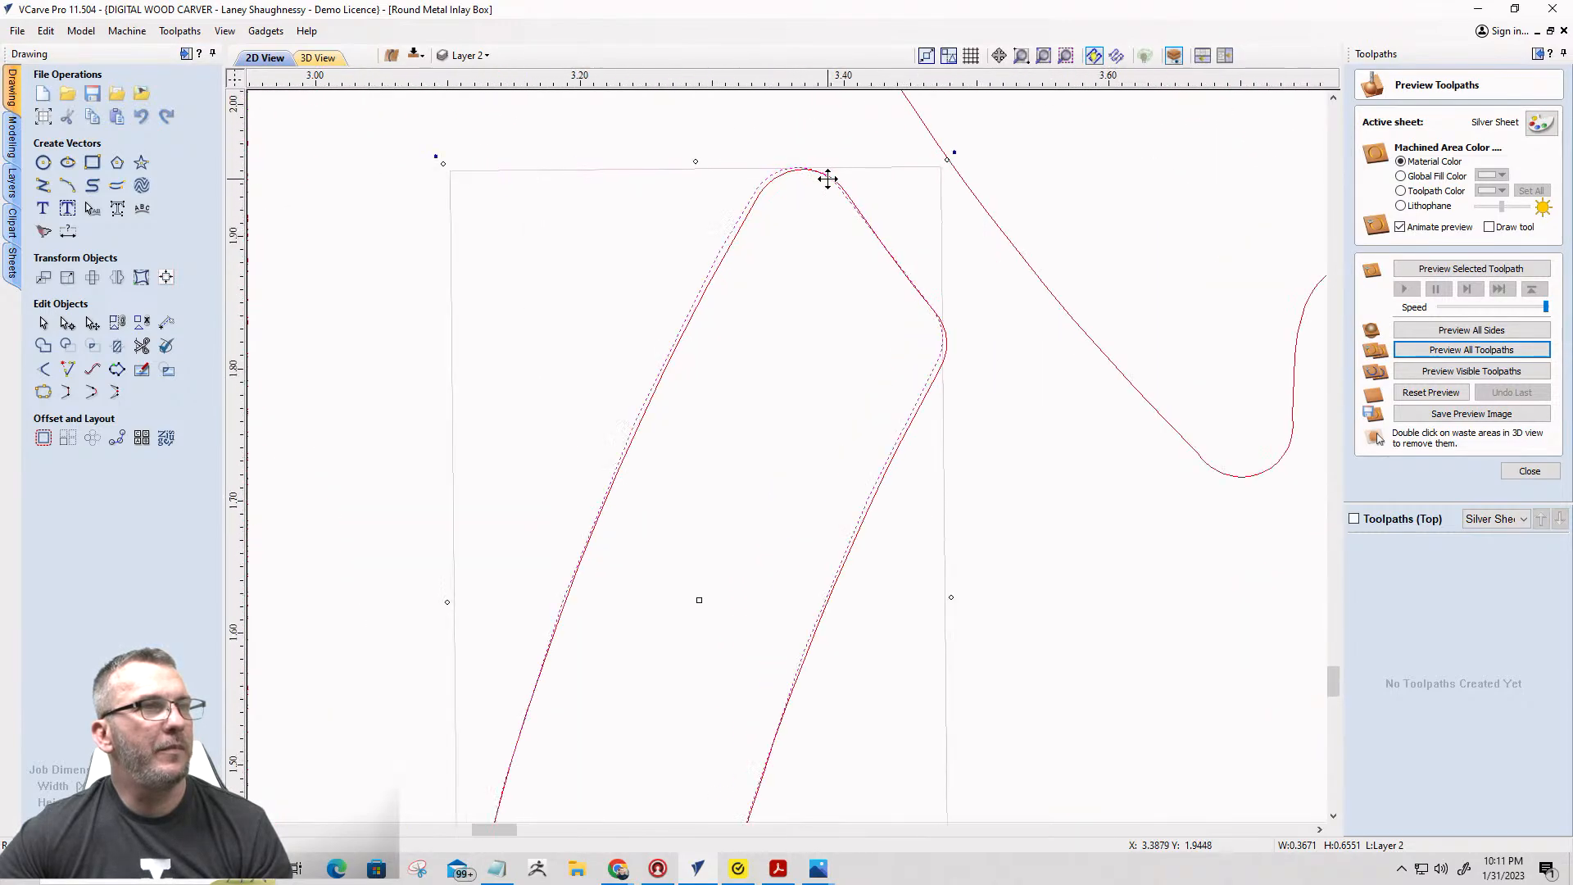
scroll(836, 211, down, 2)
scroll(818, 218, up, 3)
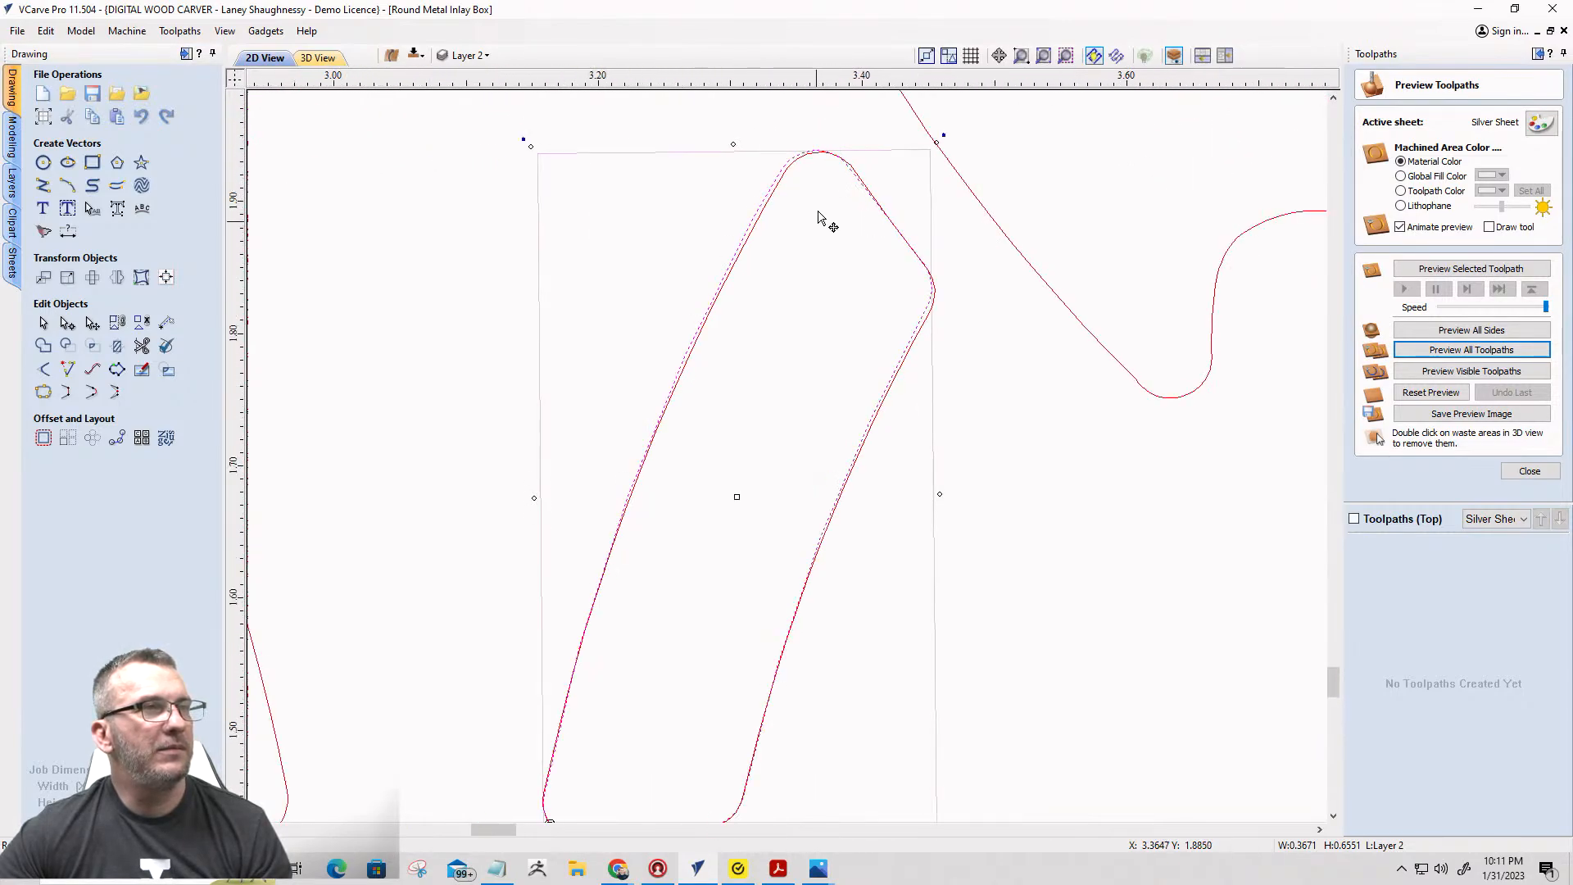
scroll(942, 189, down, 1)
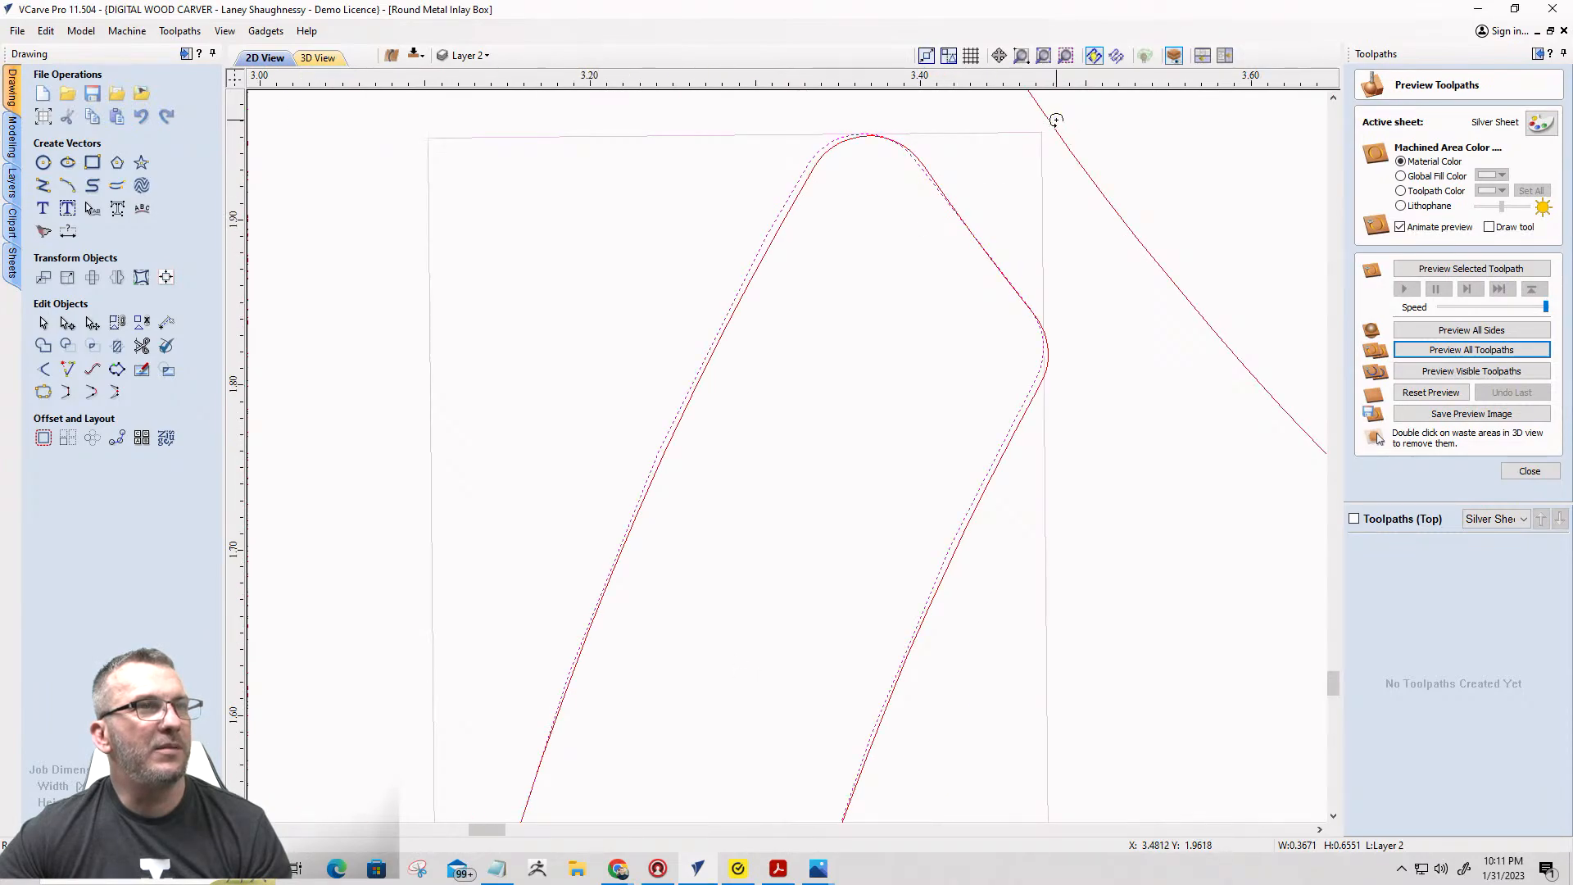
drag(1055, 120, 1058, 125)
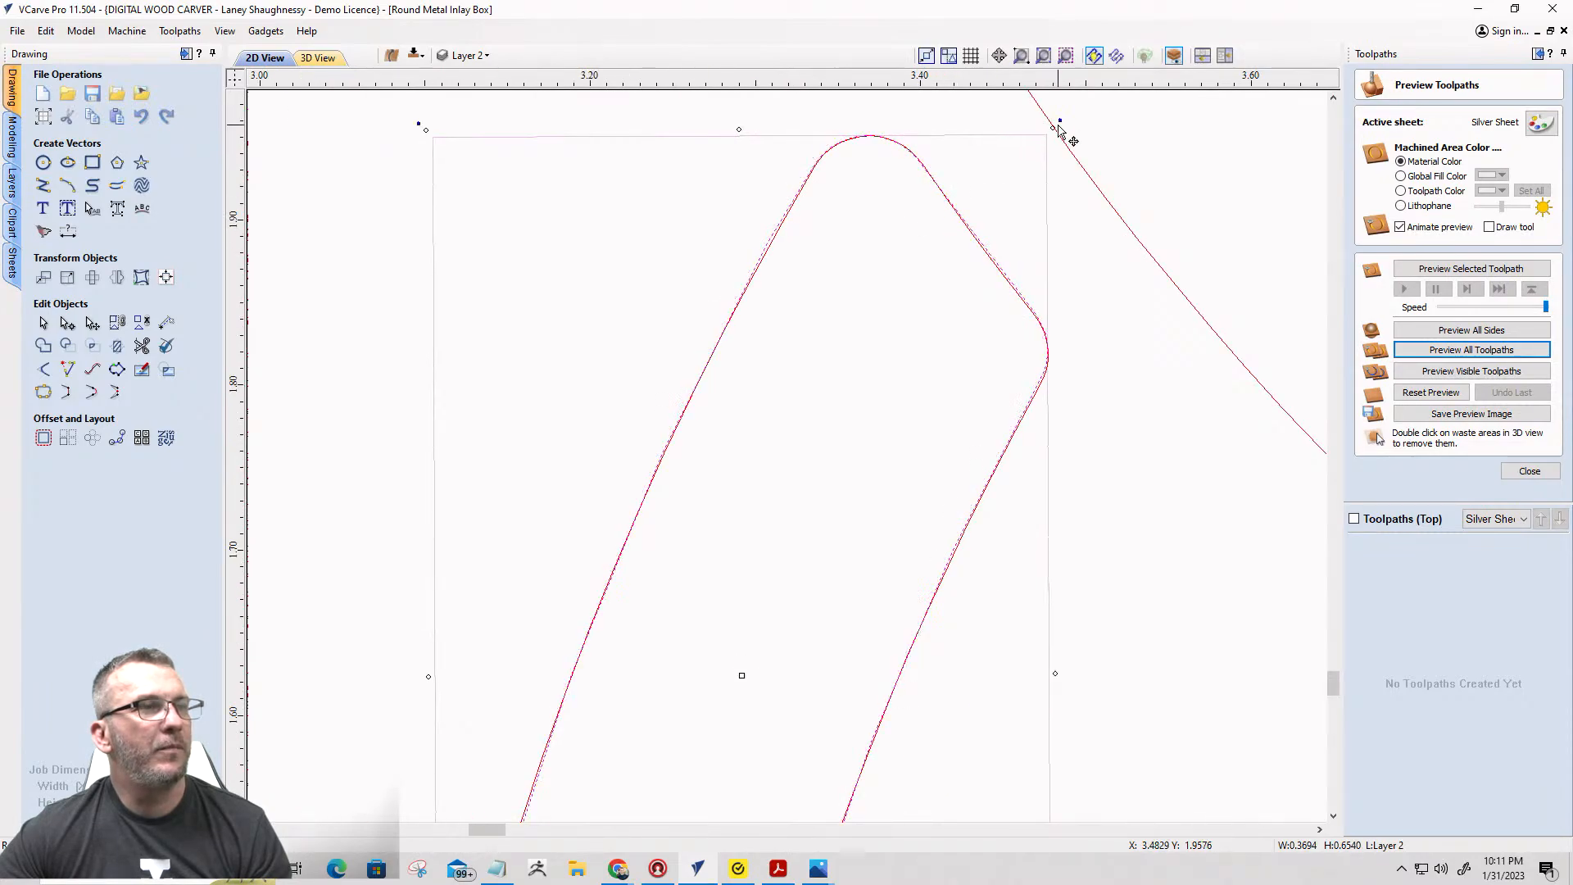
scroll(930, 246, down, 2)
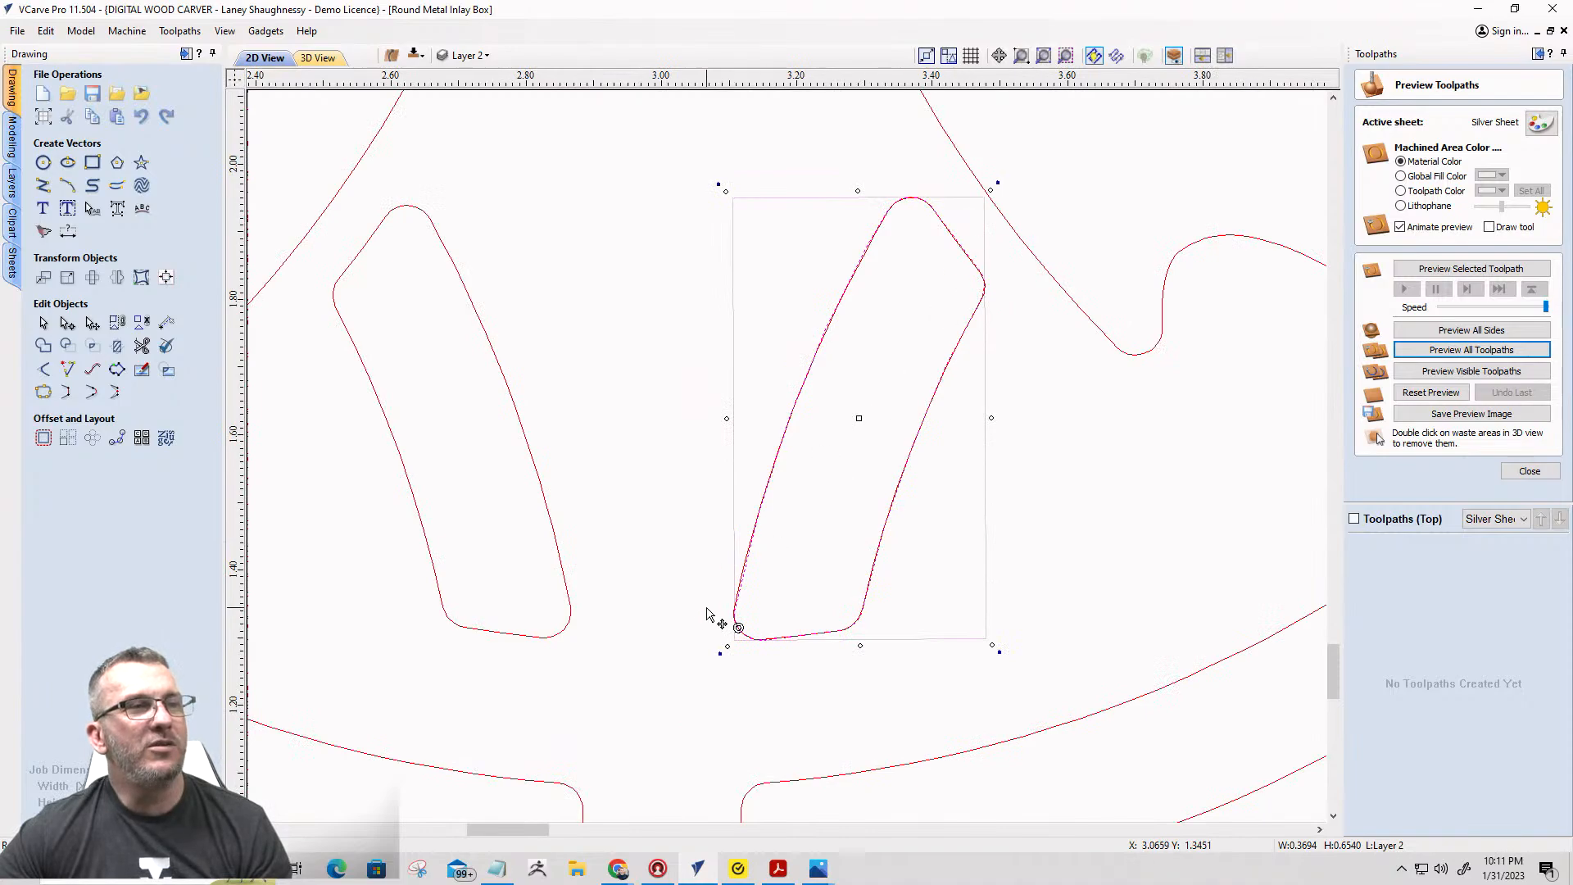
Undo the overlaid bar's moves and rotations, restoring it to its place above the horizontal line.
scroll(707, 614, down, 3)
scroll(709, 598, down, 1)
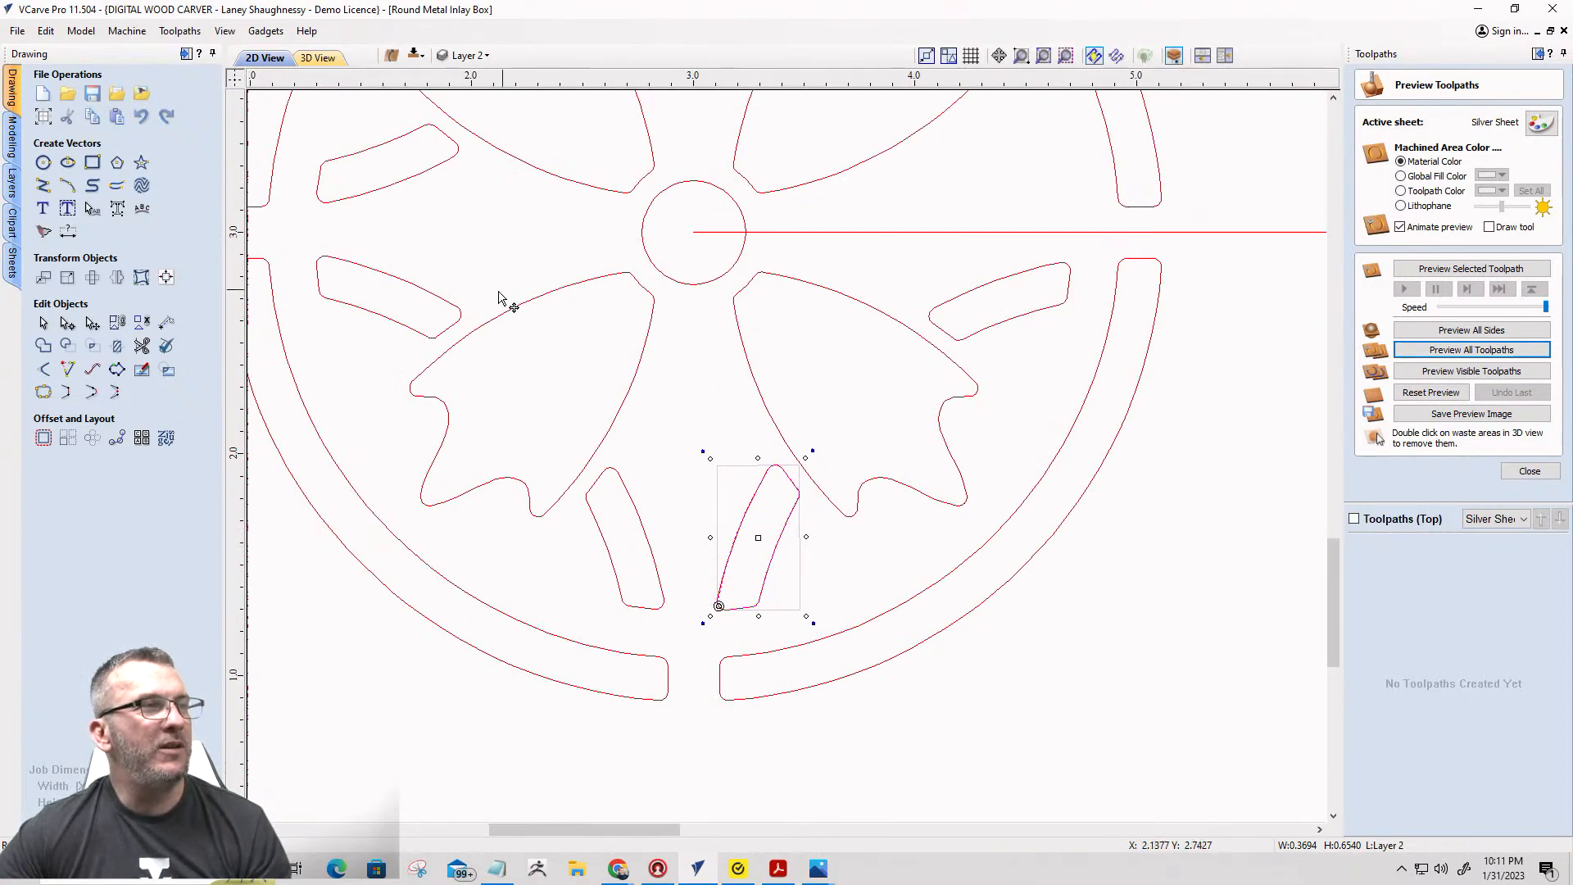
scroll(814, 197, down, 1)
scroll(821, 335, down, 2)
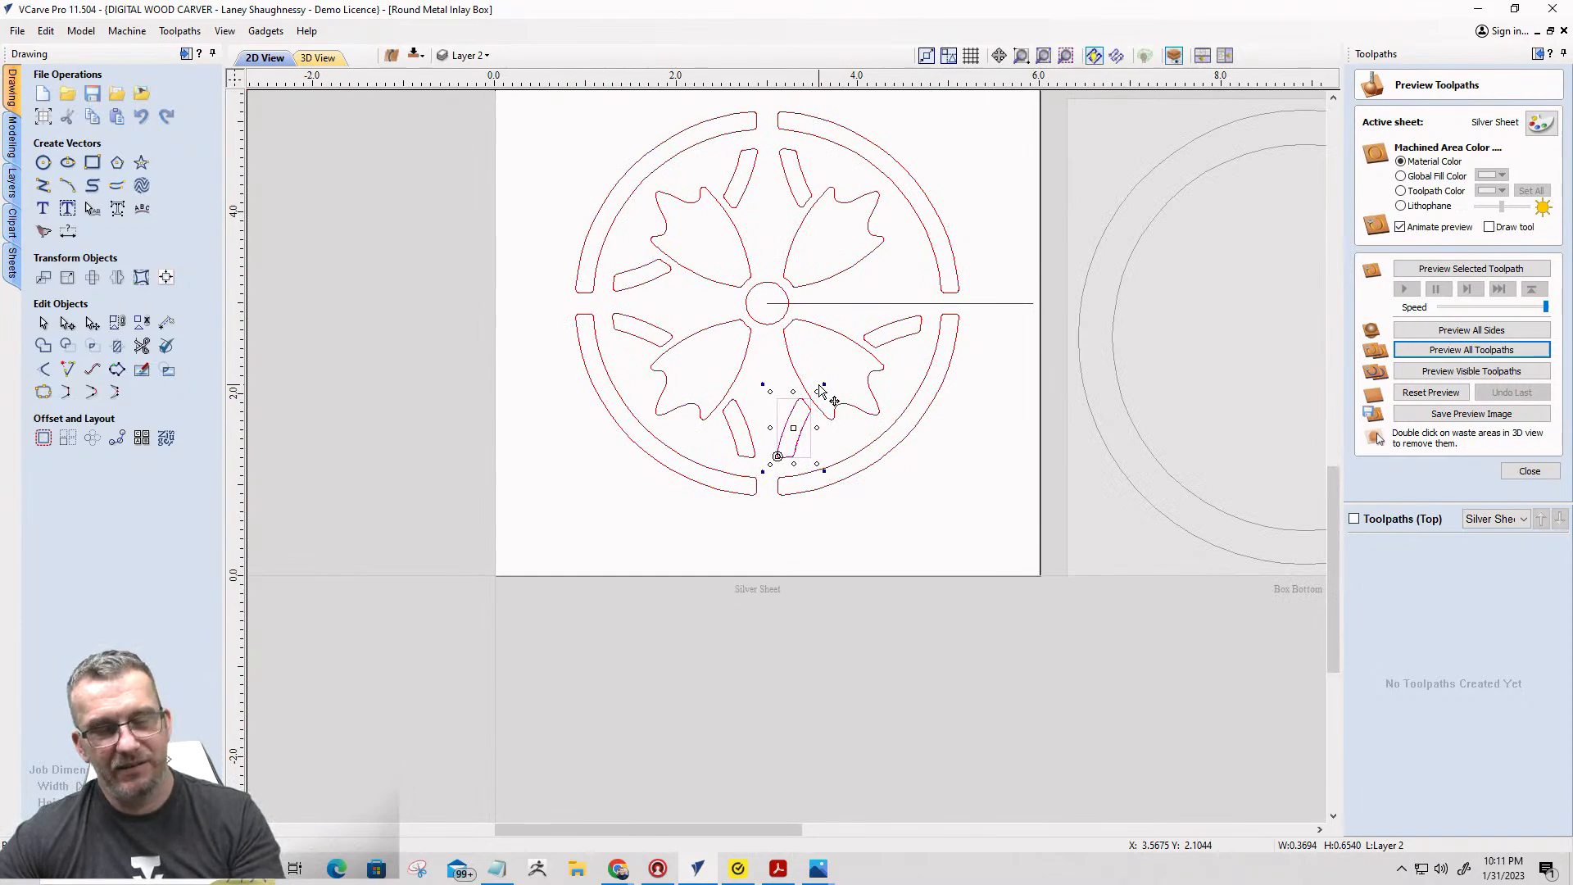
key(ctrl+z)
key(ctrl+z)
key(ctrl+z)
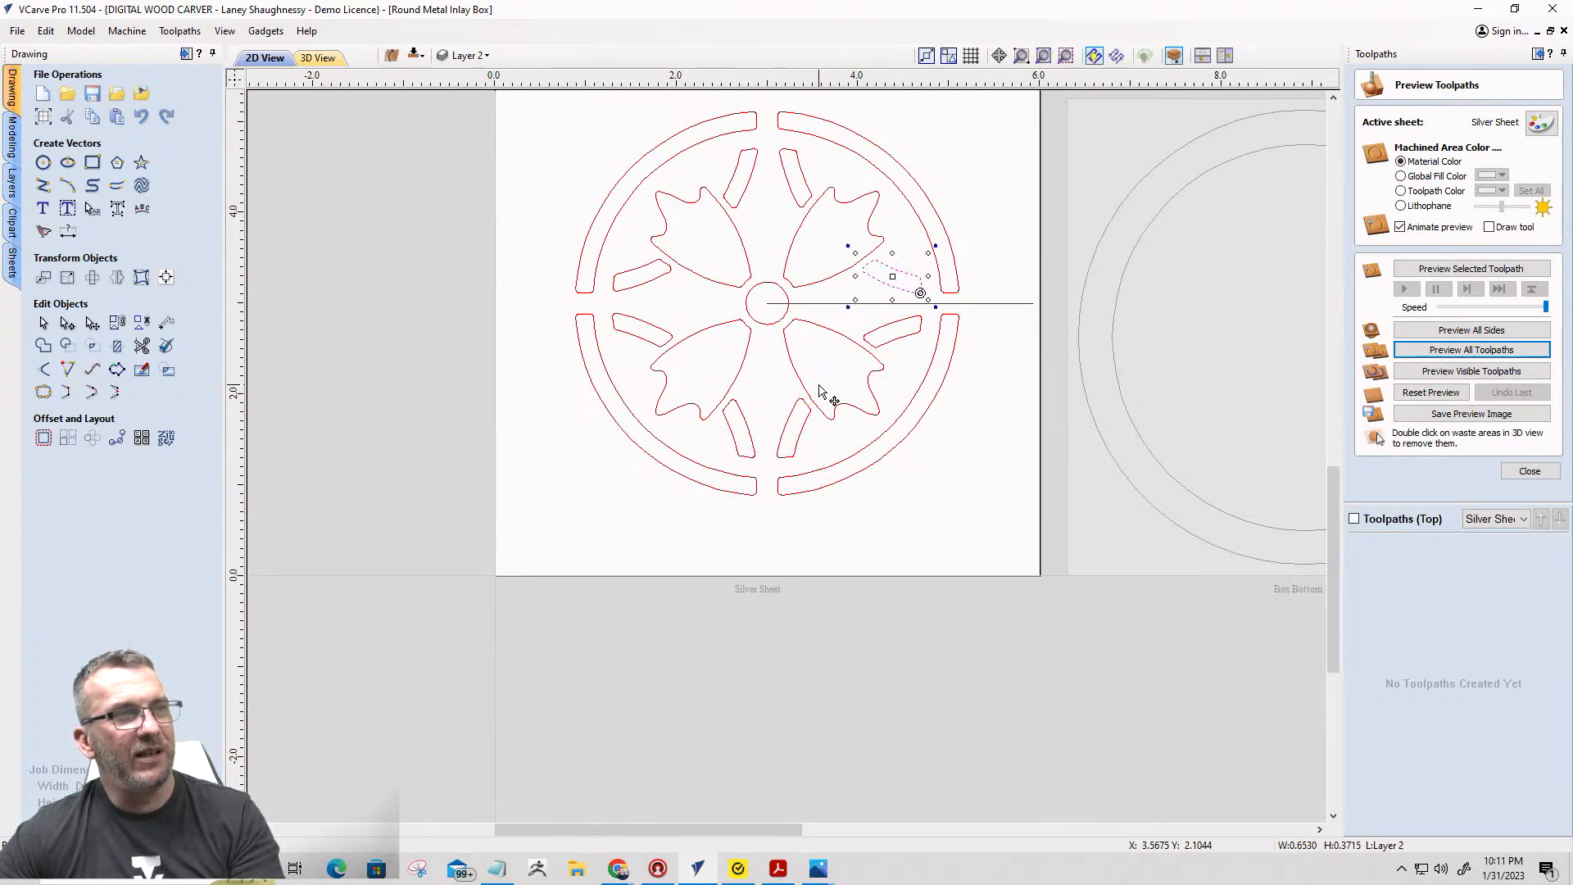
Flip the petal below and right of the middle circle about the horizontal line without a mirrored copy.
click(836, 338)
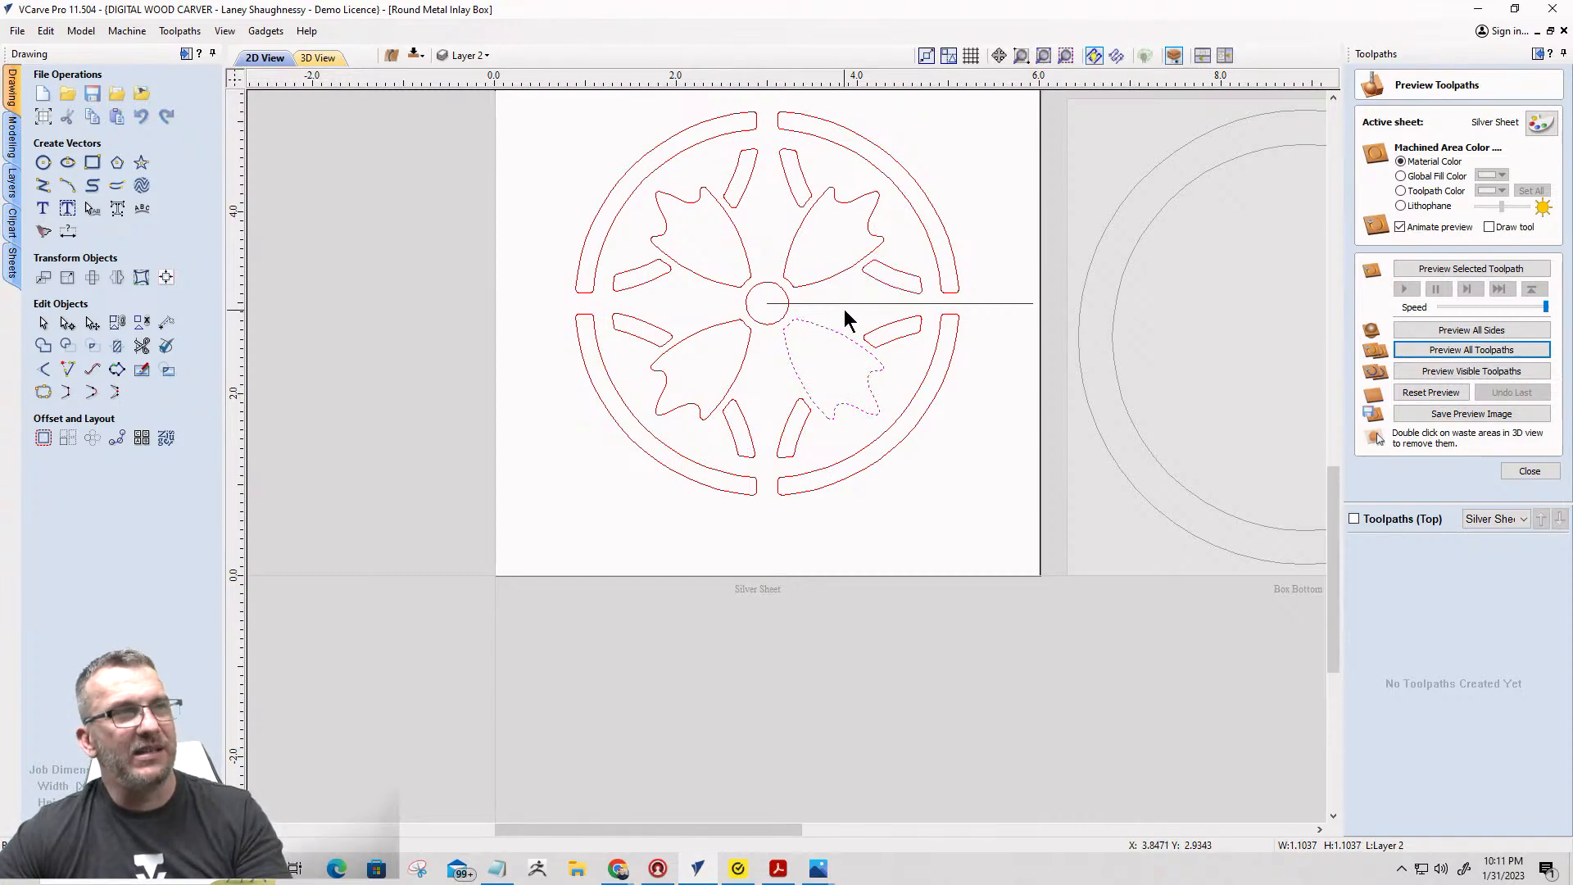
shift+click(847, 303)
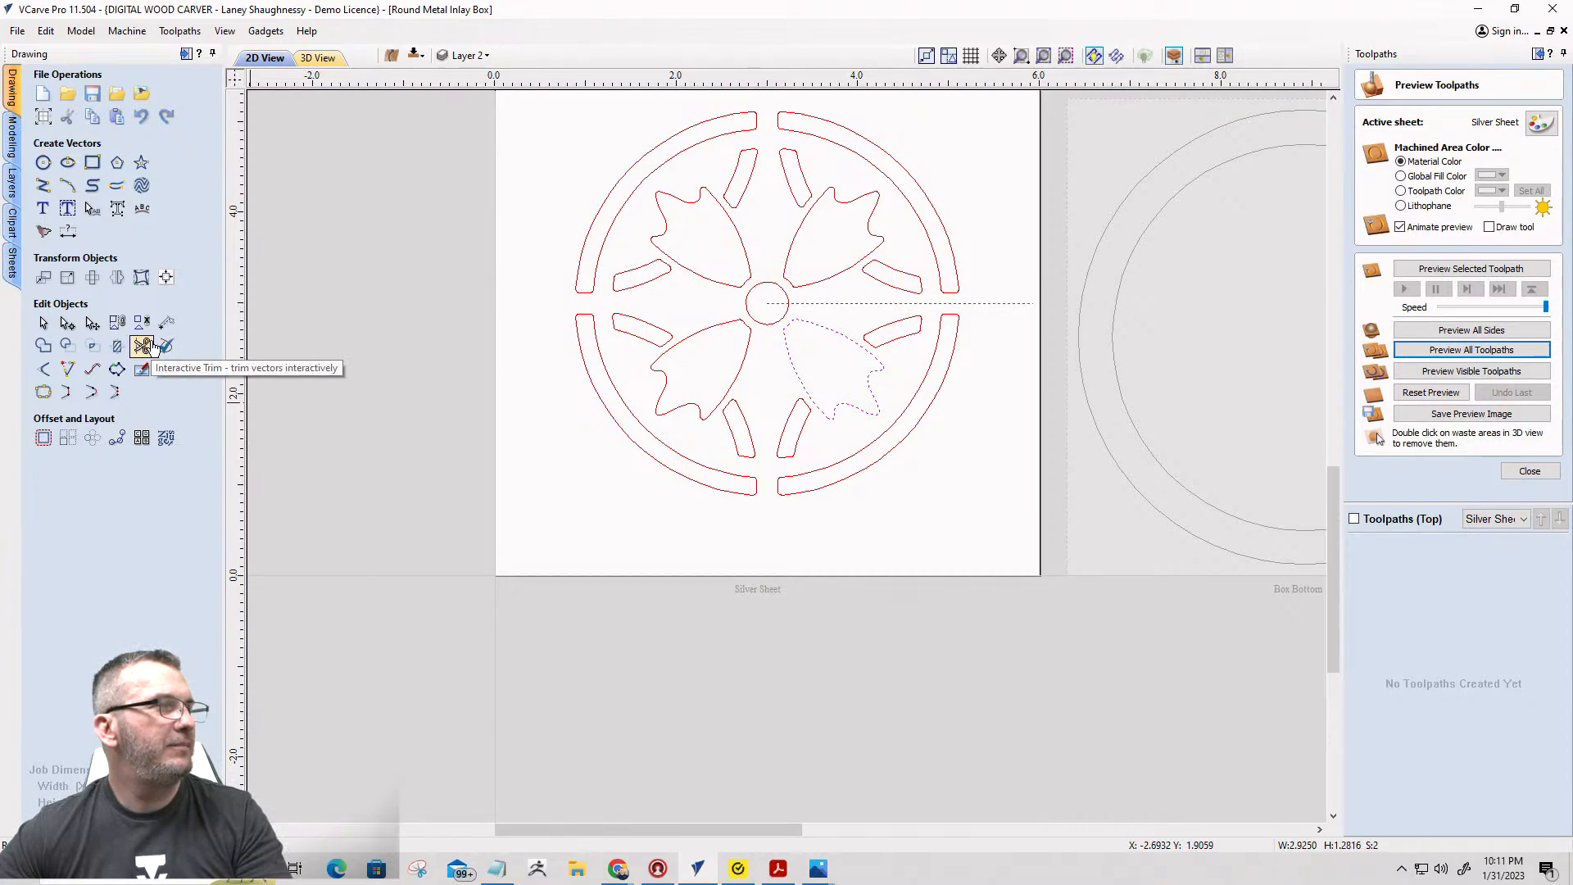
click(116, 277)
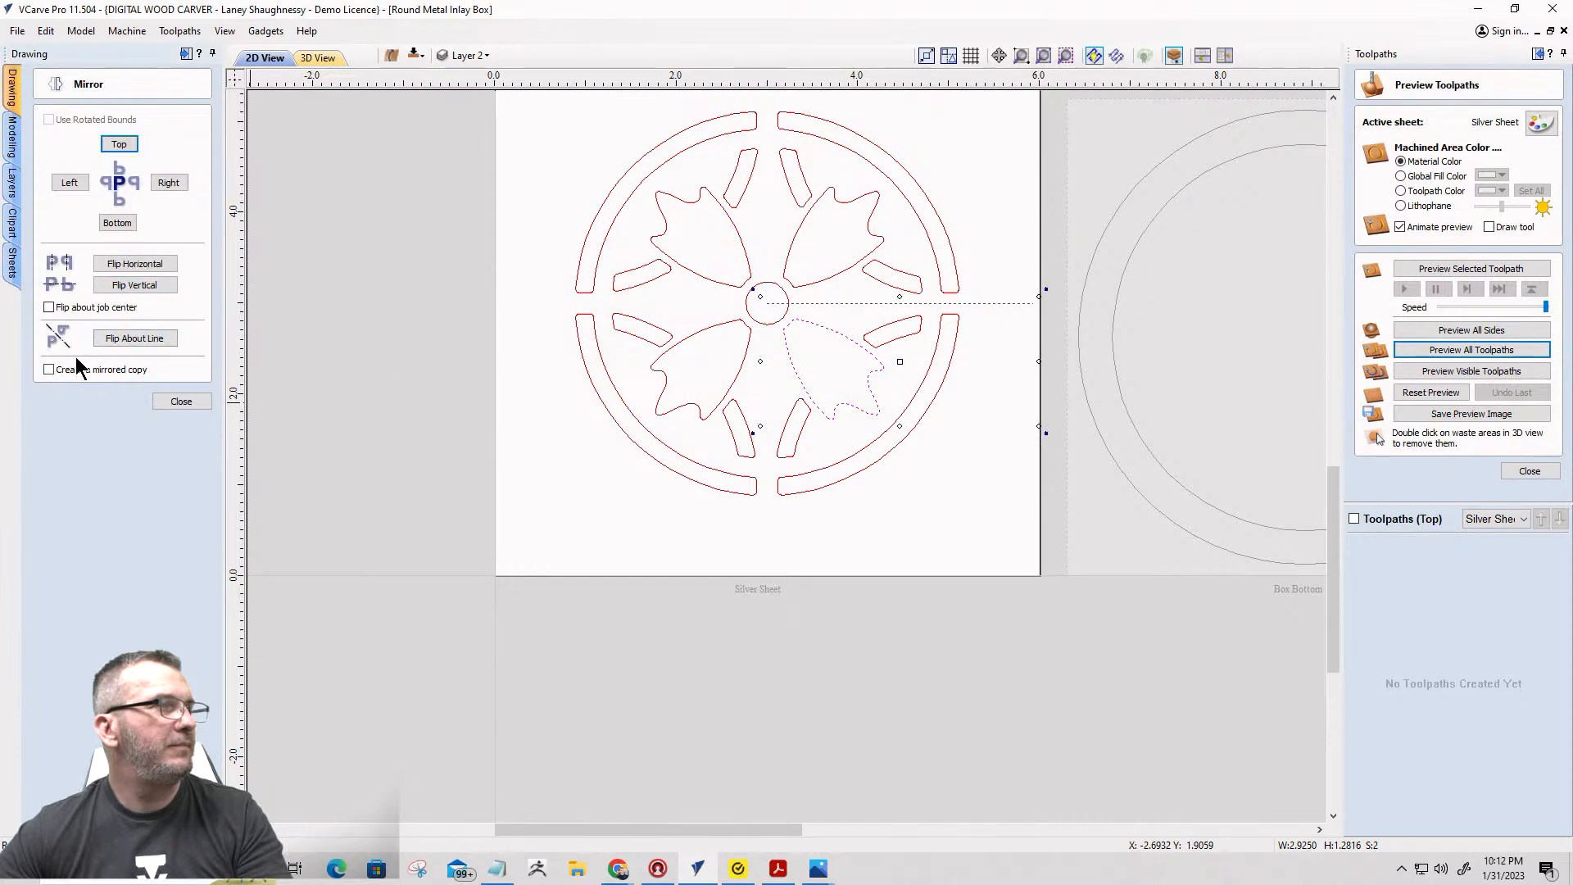
click(131, 339)
scroll(903, 193, up, 1)
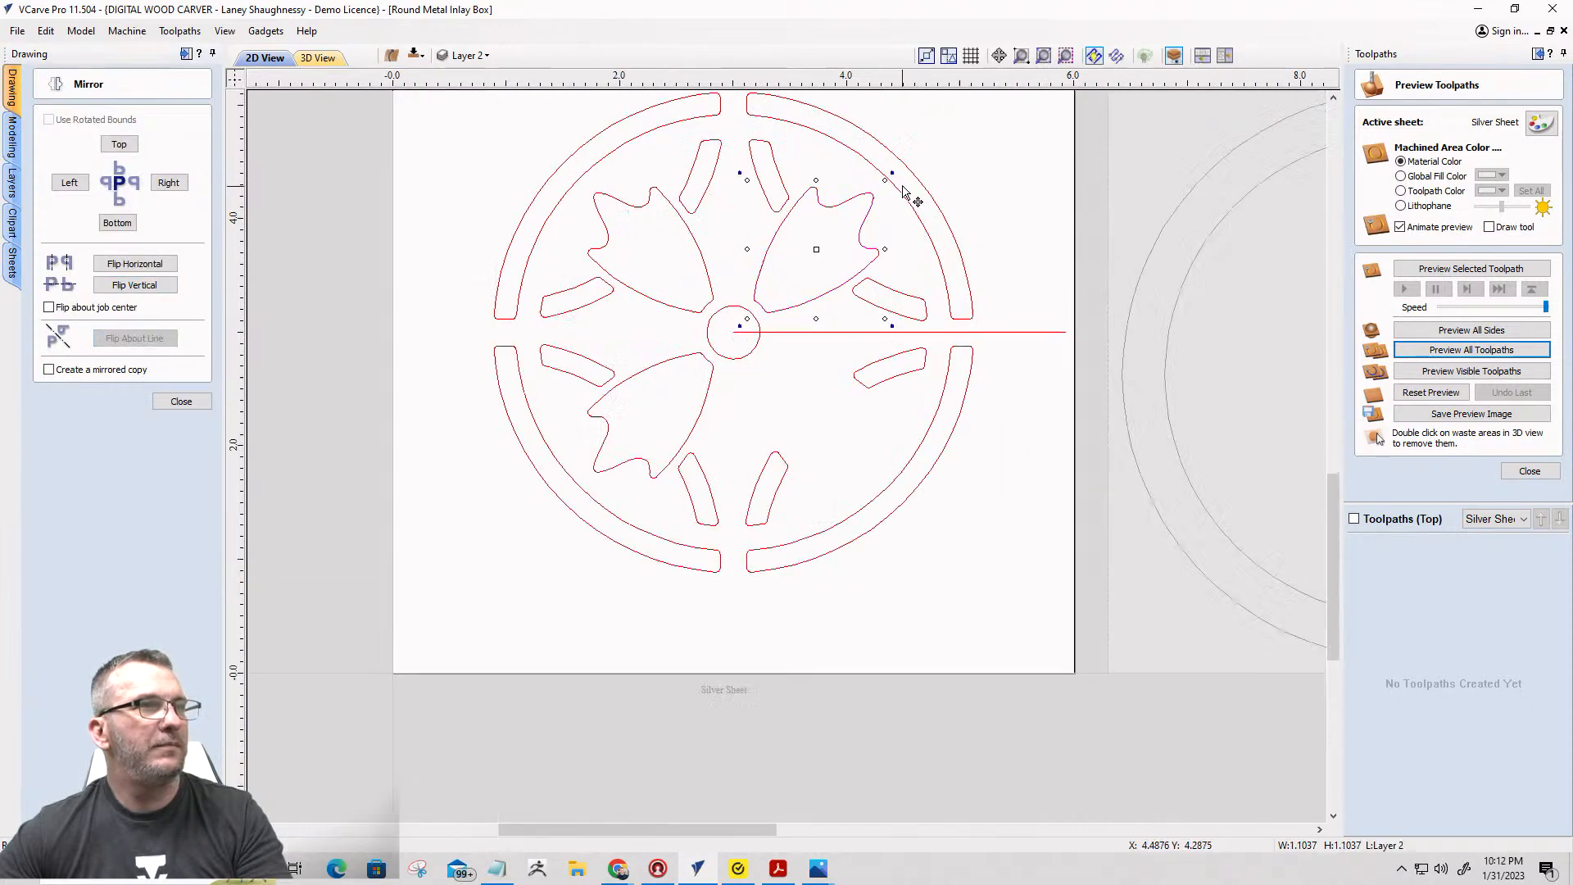
Compare the flipped petal's outline with the petal above the horizontal line, and return it to its place below.
scroll(726, 225, up, 2)
scroll(856, 334, down, 1)
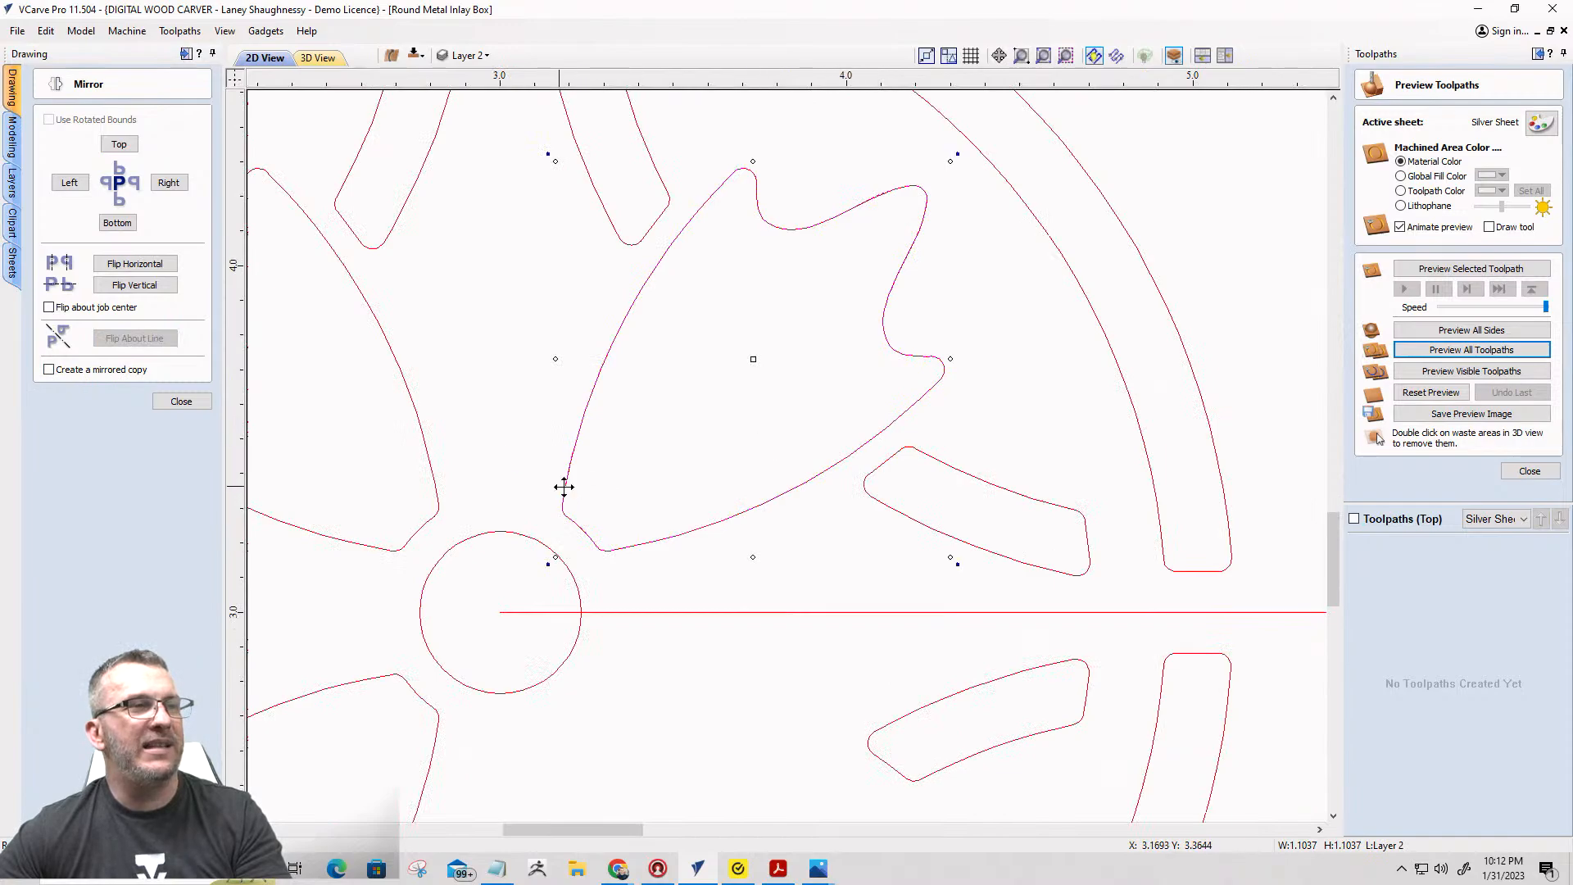
scroll(787, 244, up, 1)
scroll(899, 218, down, 2)
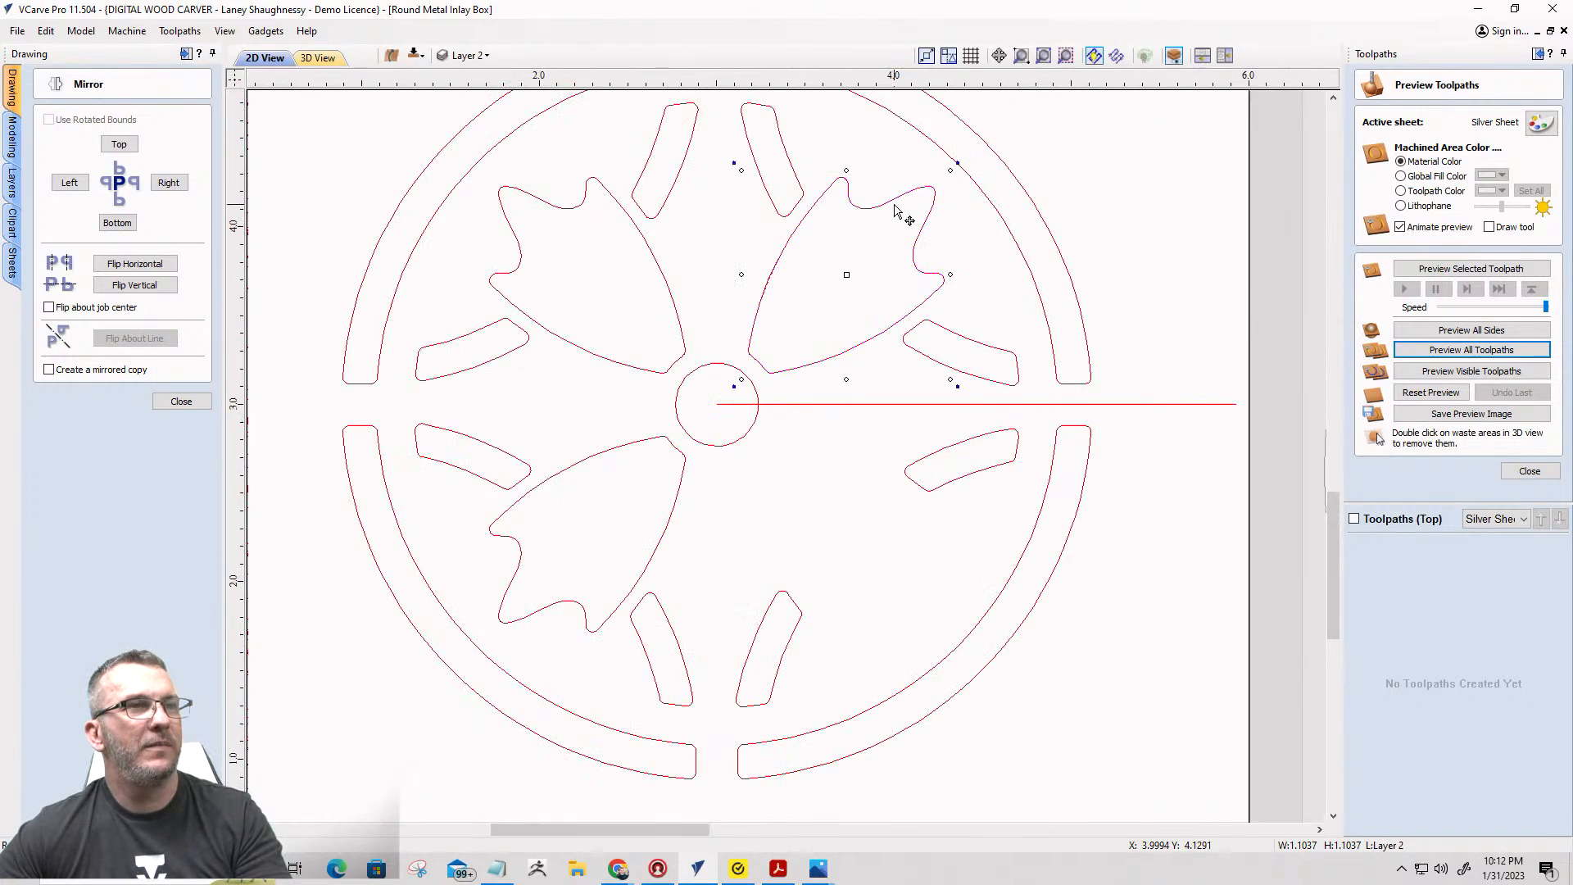
scroll(897, 211, down, 1)
key(ctrl+shift+v)
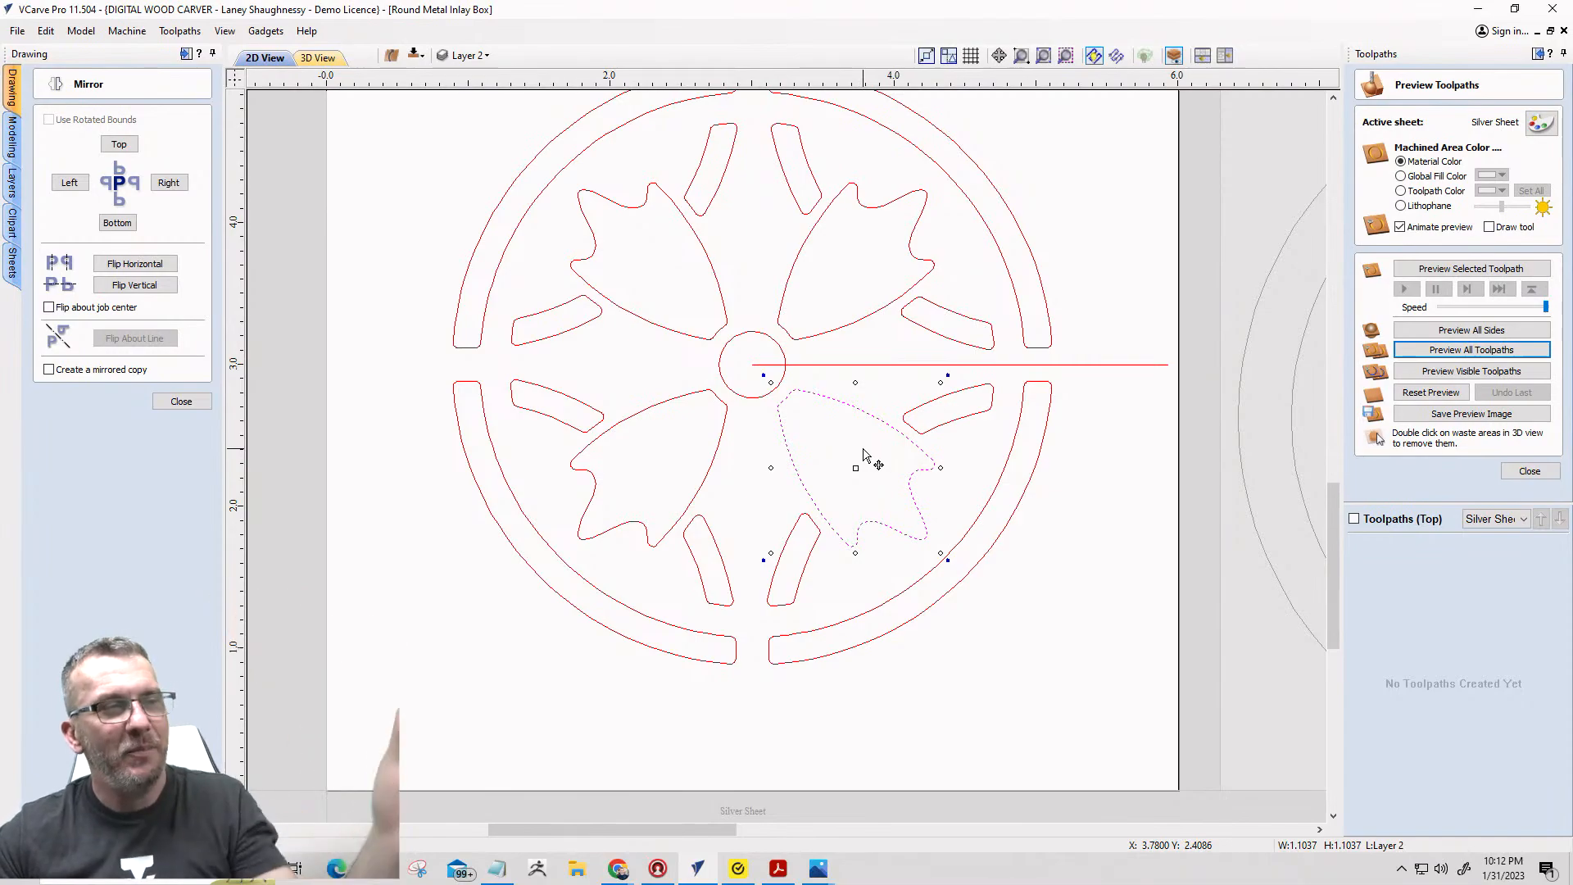
Delete the horizontal reference line extending from the middle circle on the Silver Sheet.
scroll(884, 504, down, 5)
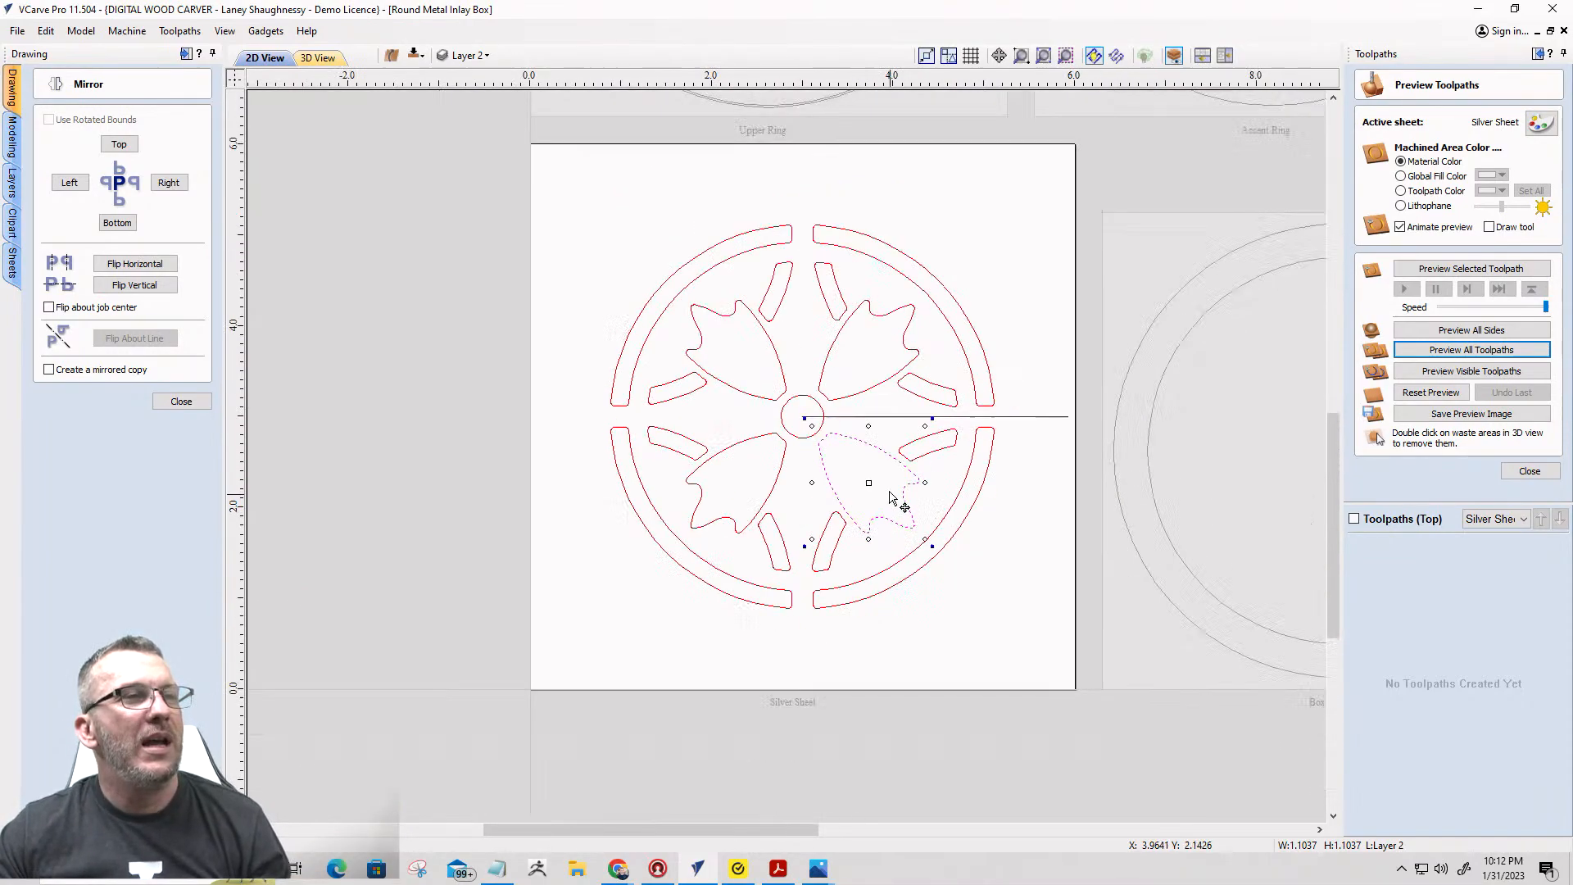
click(968, 442)
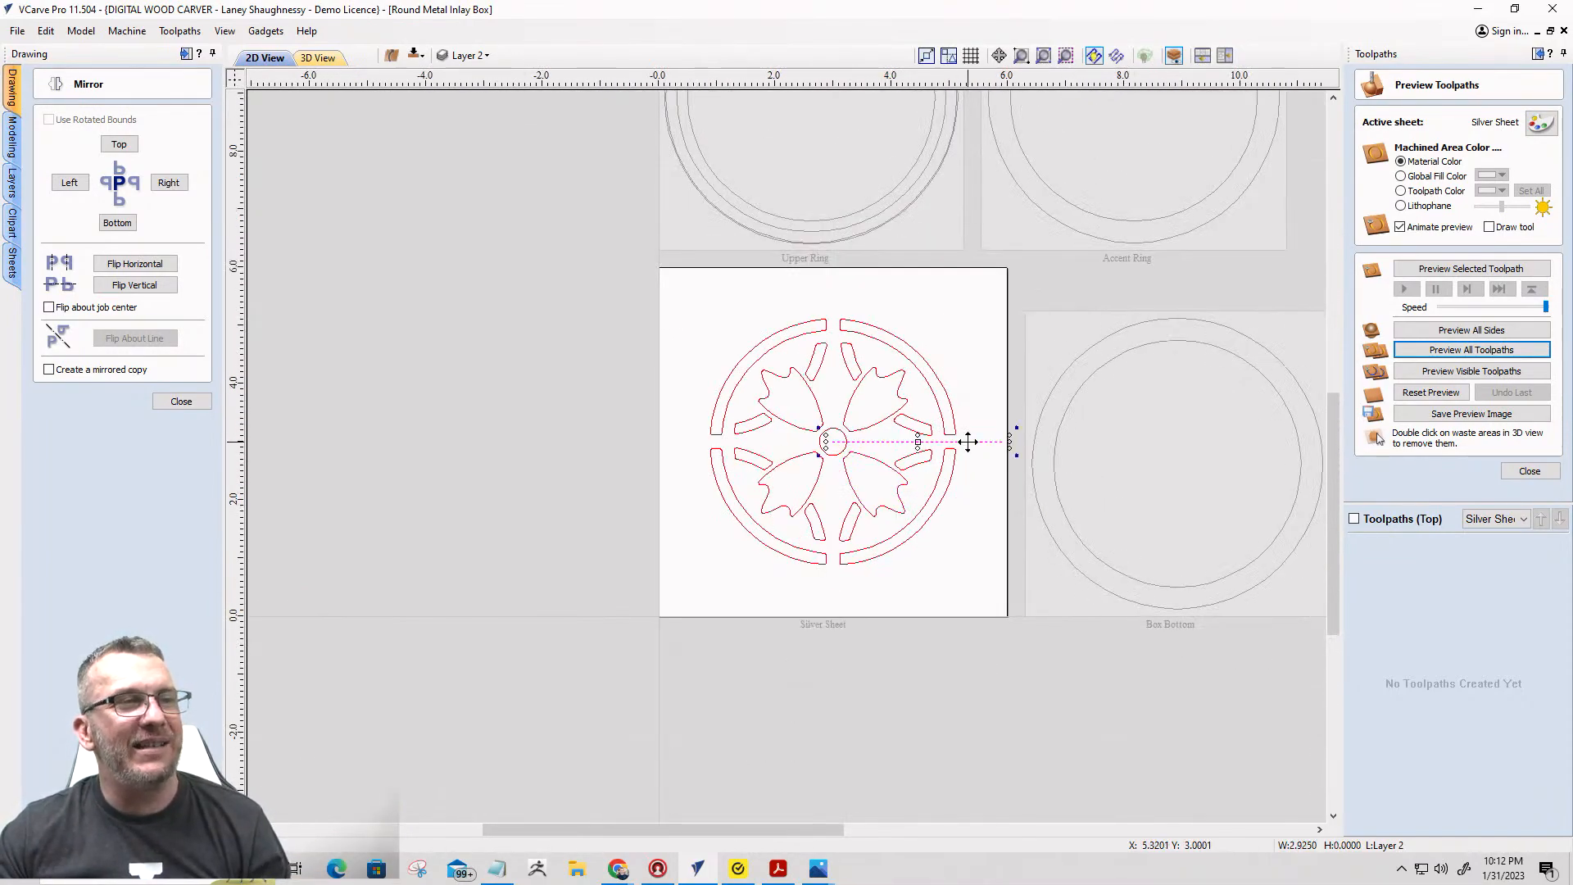
key(Escape)
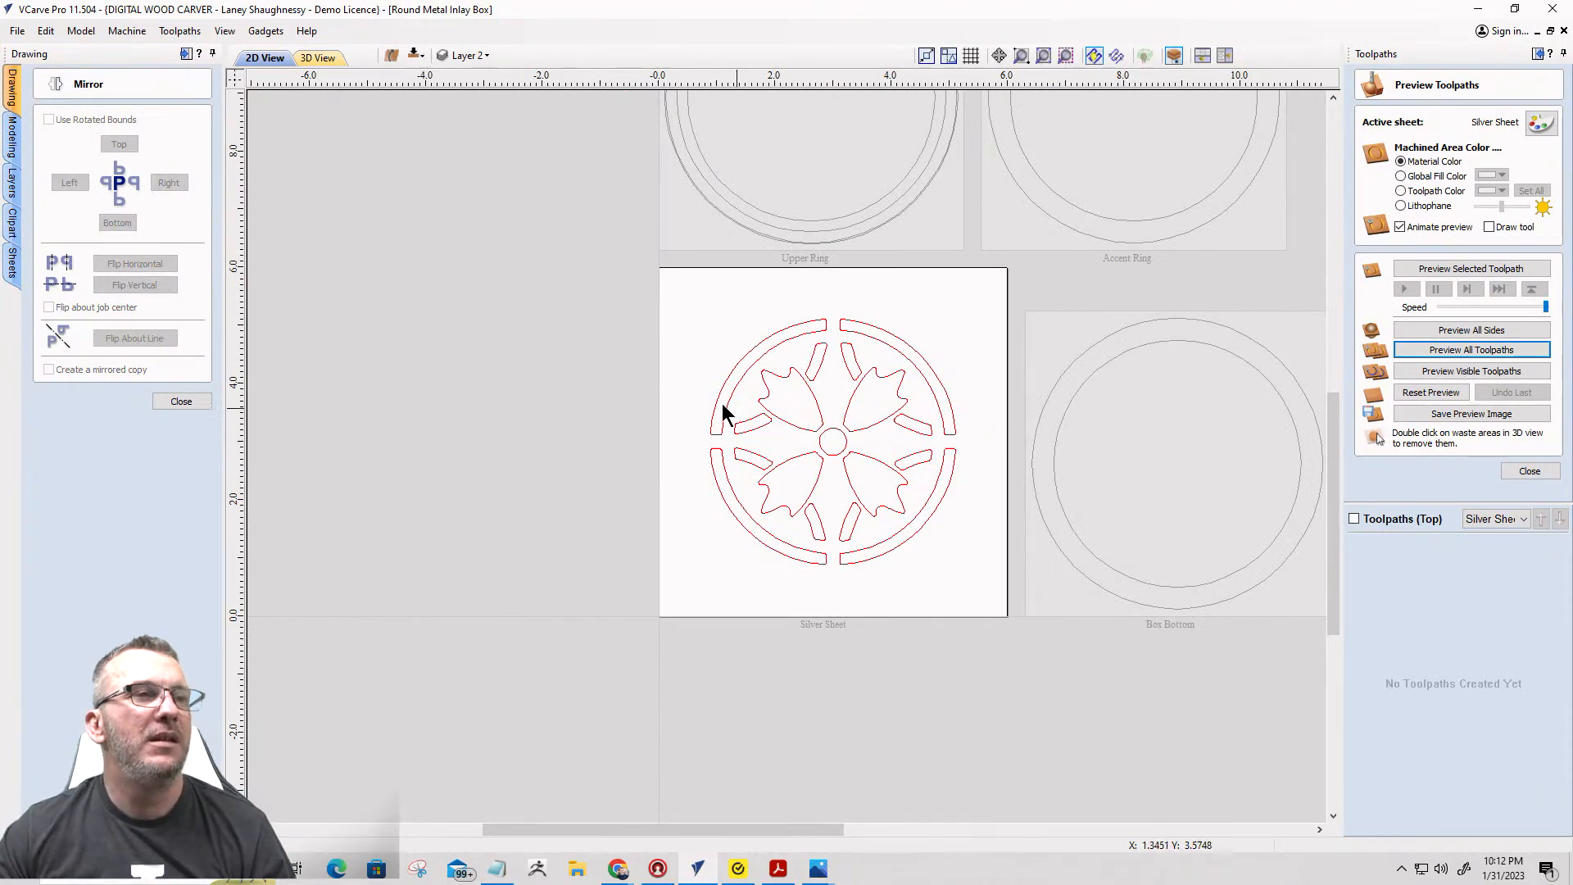
Leave mirroring and start nesting all the inlay pieces on the Silver Sheet, with a tool diameter of .0625 inches.
mouse_move(613, 288)
mouse_down()
mouse_move(1007, 541)
mouse_move(1008, 616)
mouse_up()
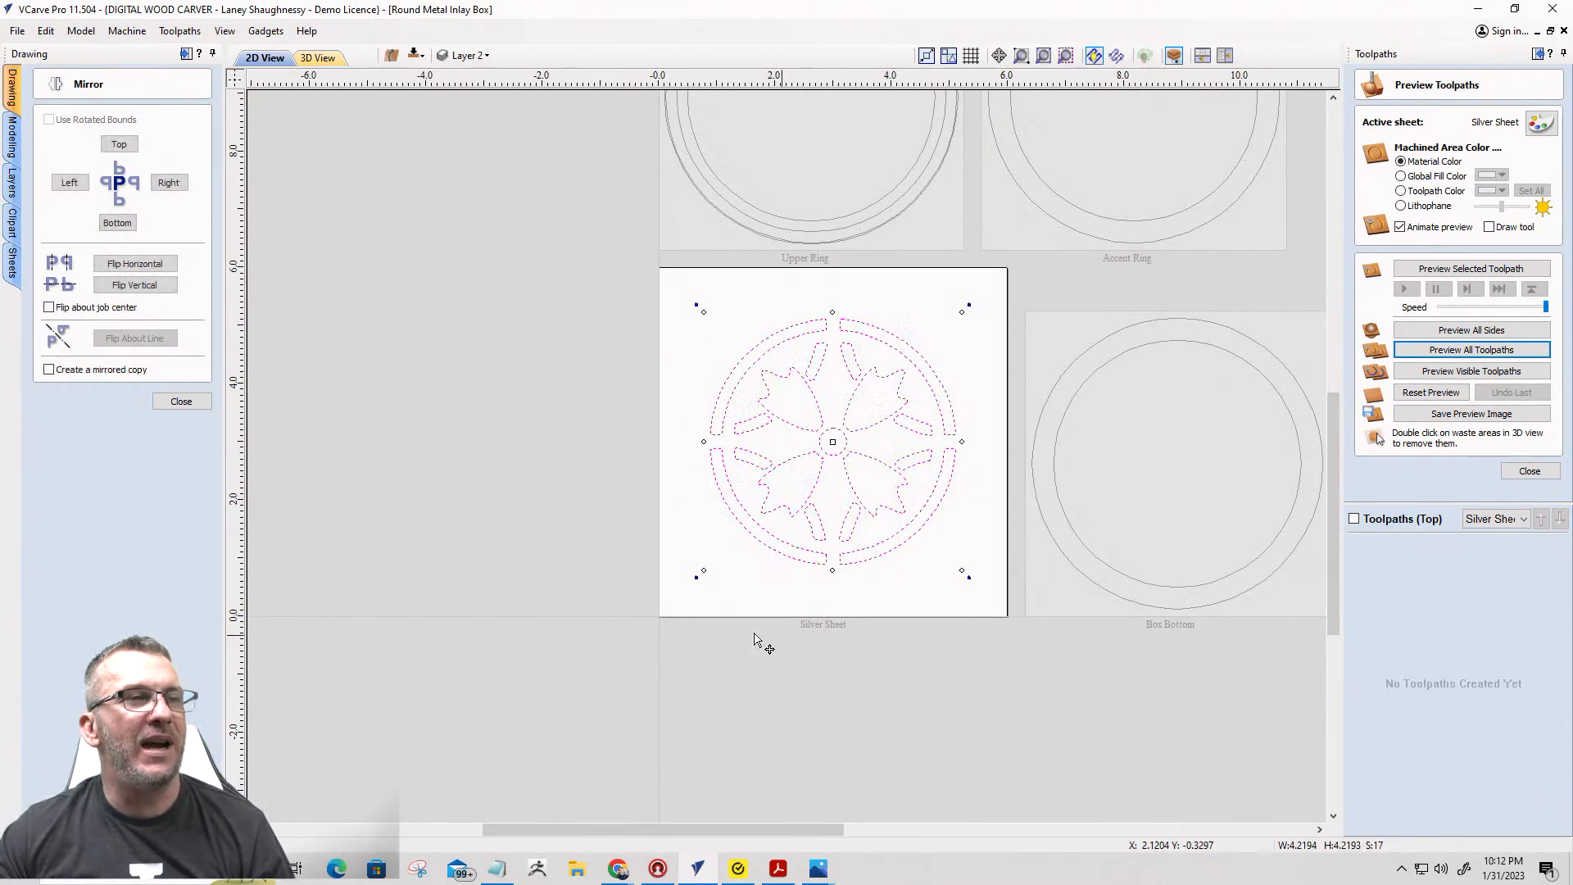
scroll(614, 421, down, 3)
click(169, 403)
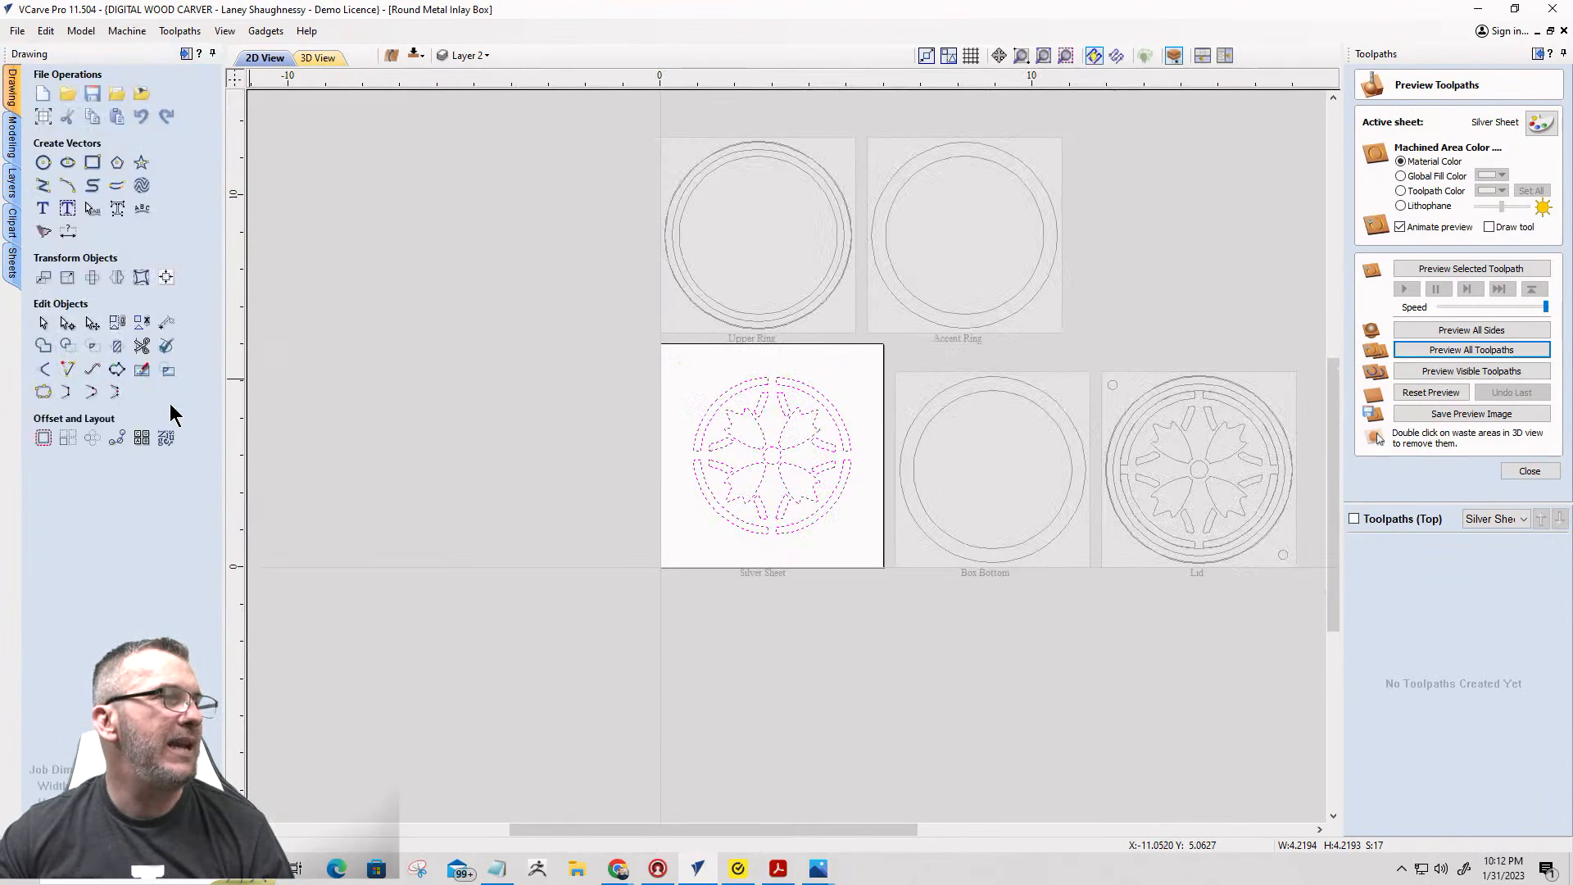
click(165, 436)
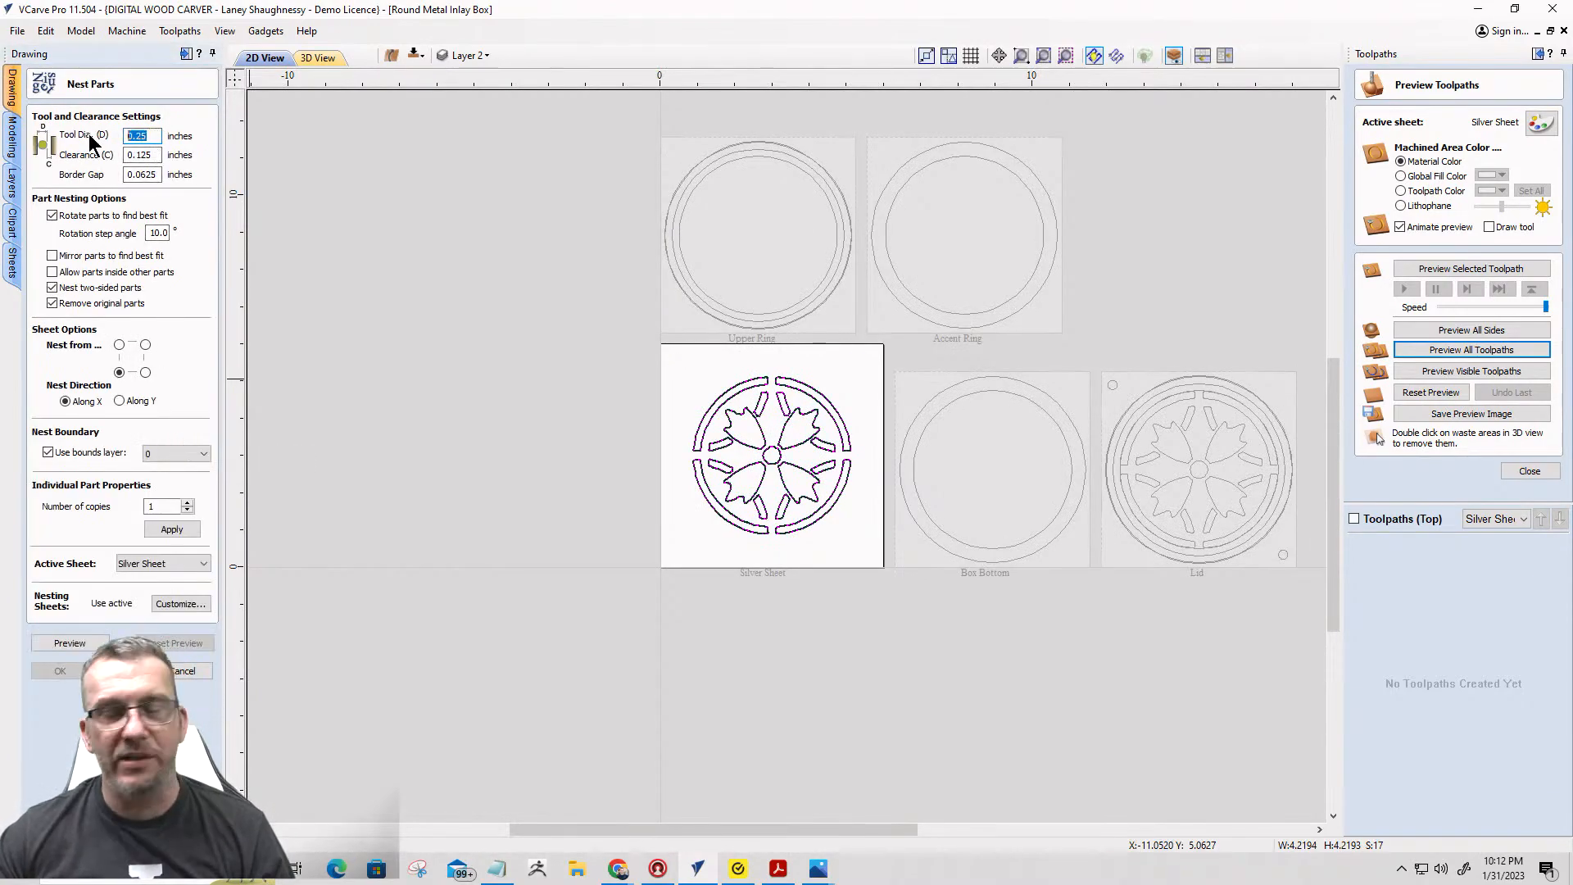
text(.06)
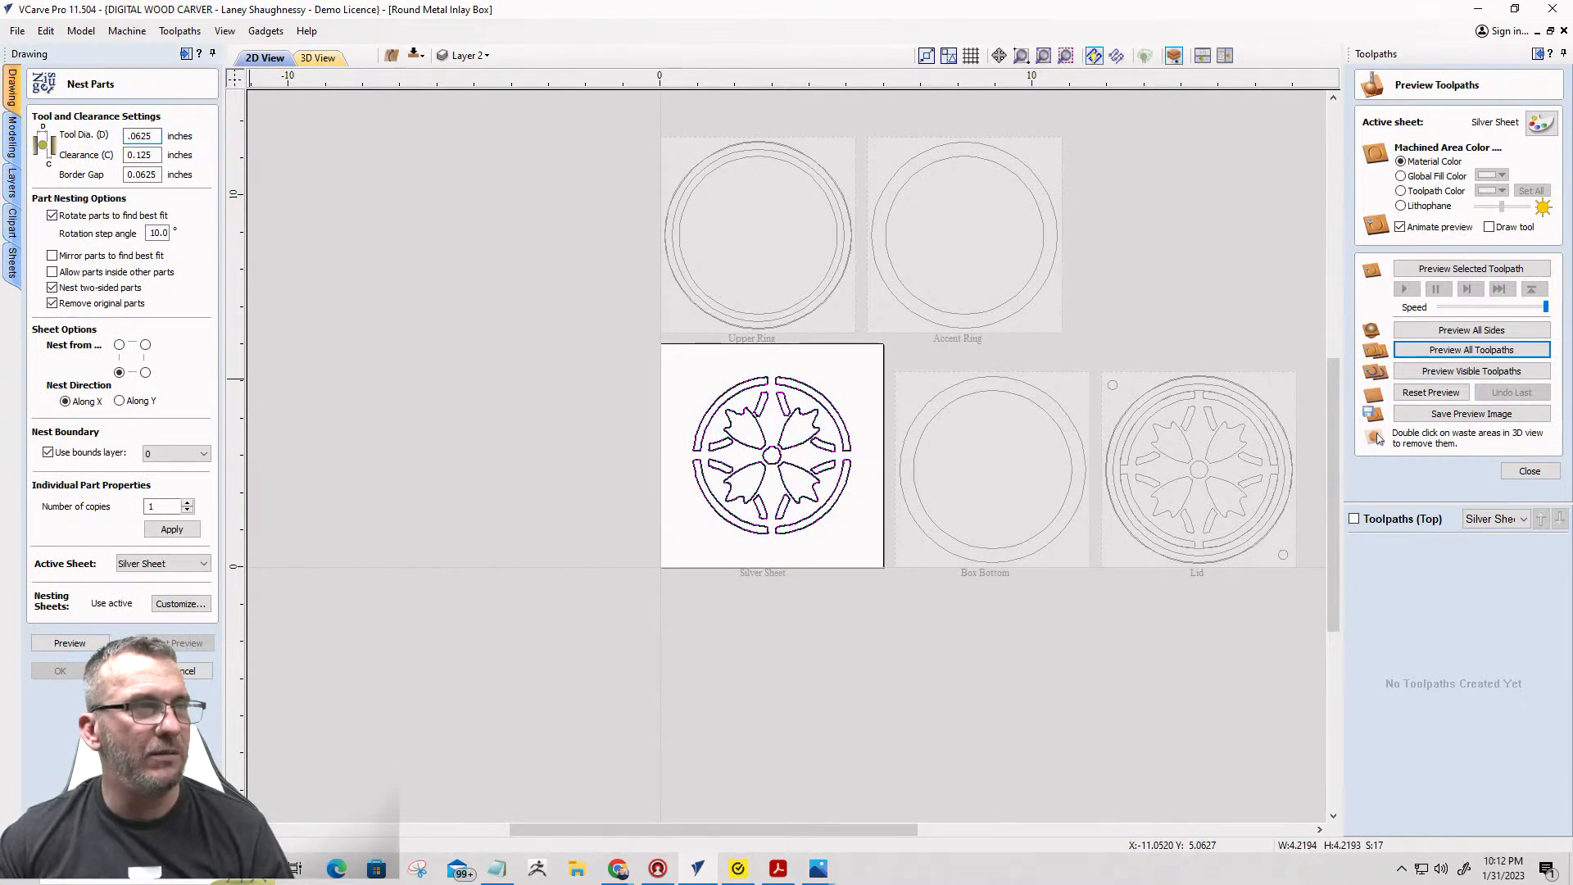
text(25)
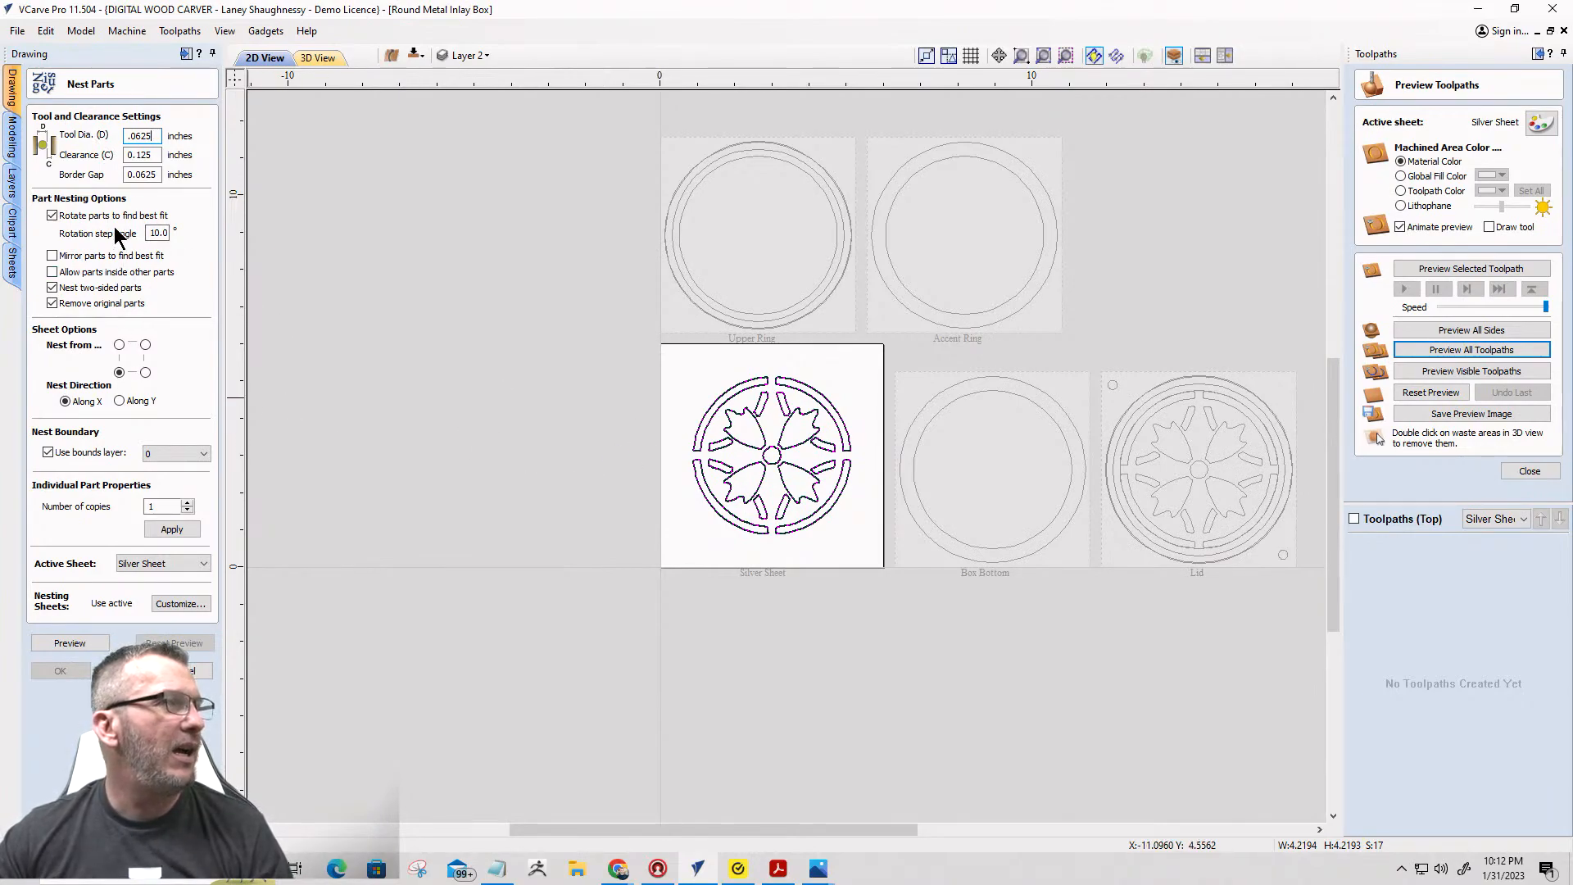
Set the nesting clearance to 0.0625 and the border gap to .03125 inches, and turn off nesting of two-sided parts.
click(154, 154)
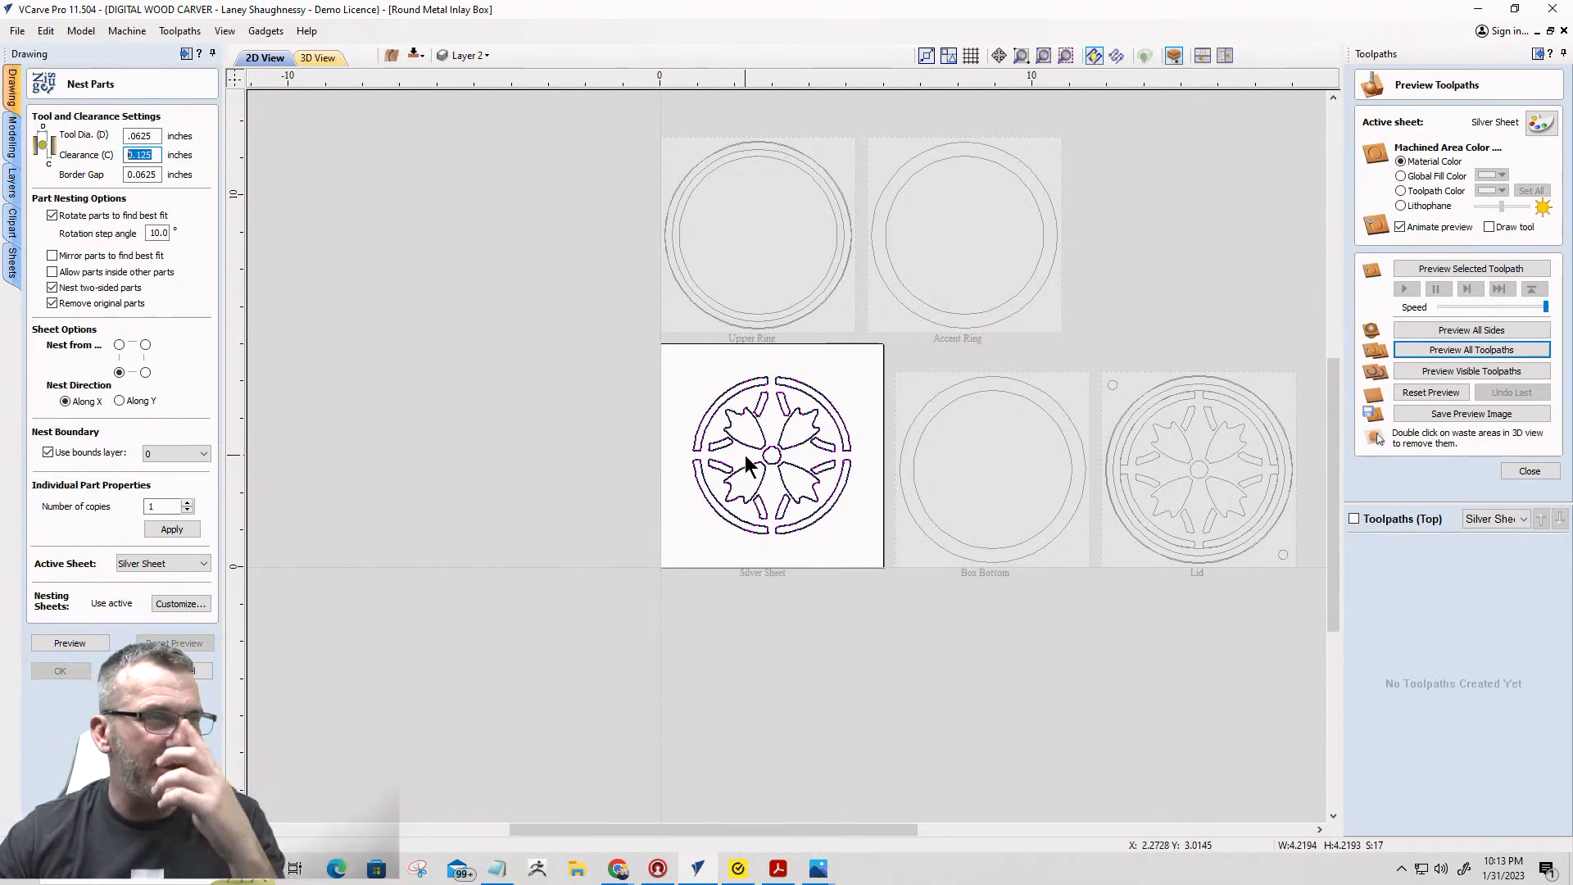
scroll(776, 442, up, 2)
scroll(782, 417, down, 1)
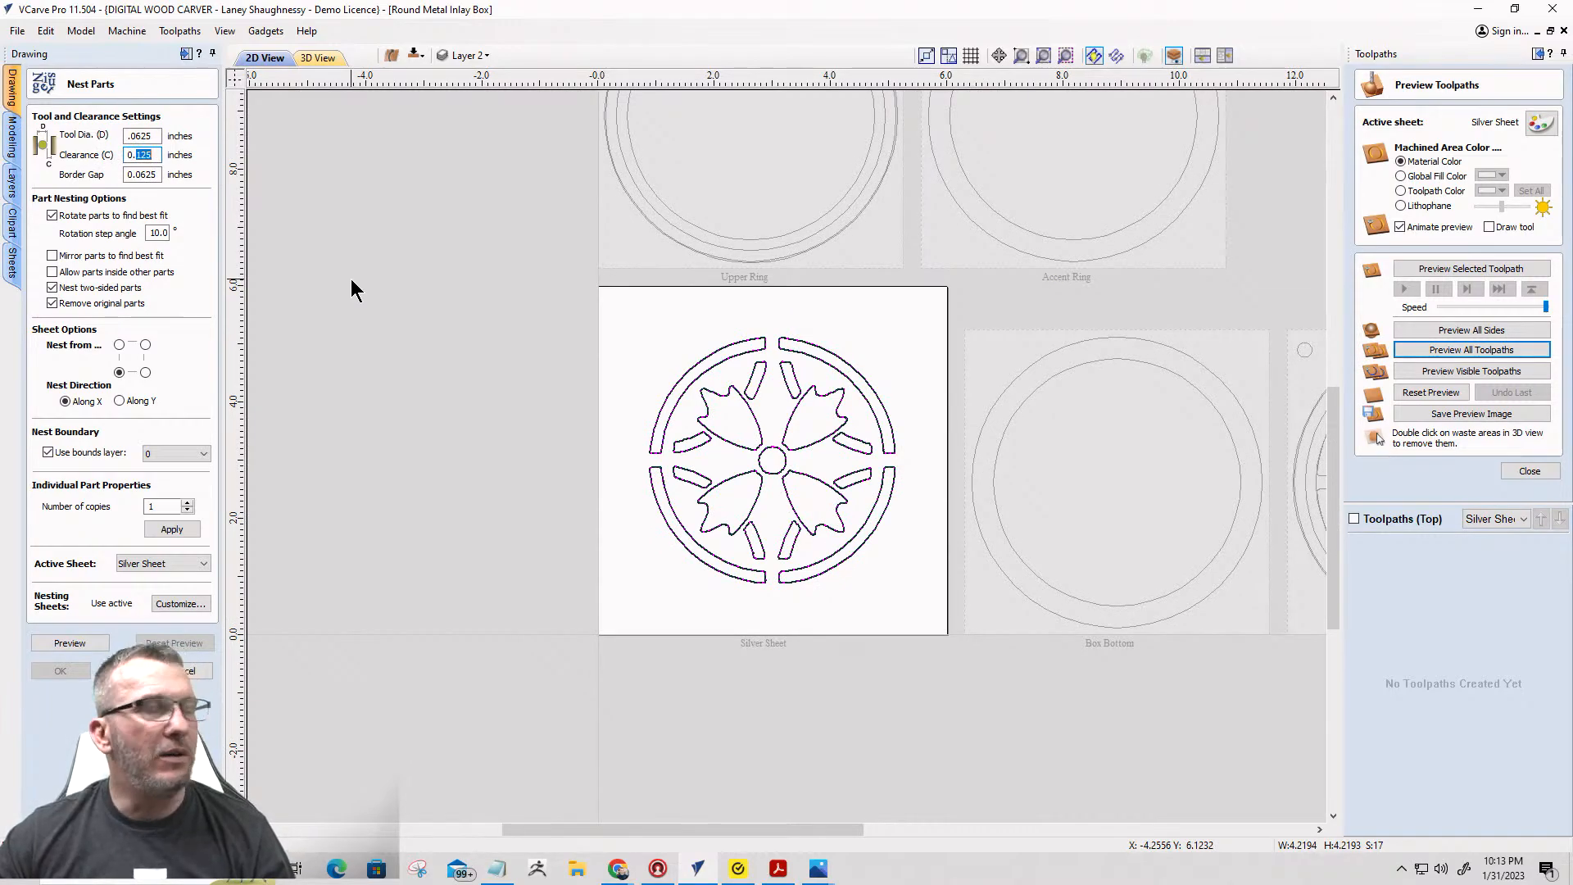
text(0625)
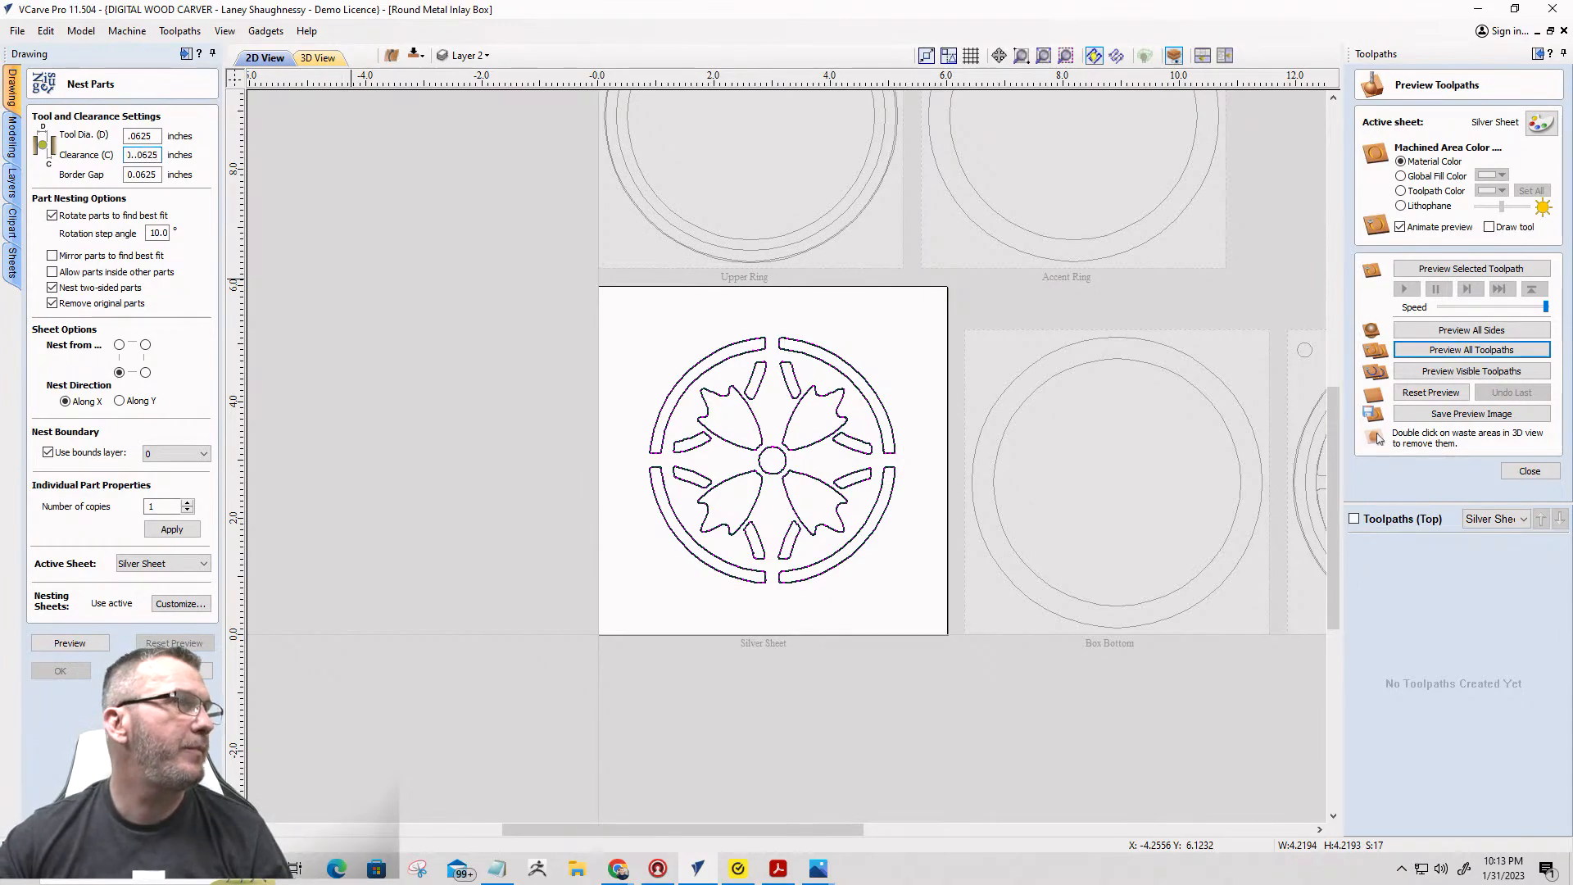
double_click(154, 175)
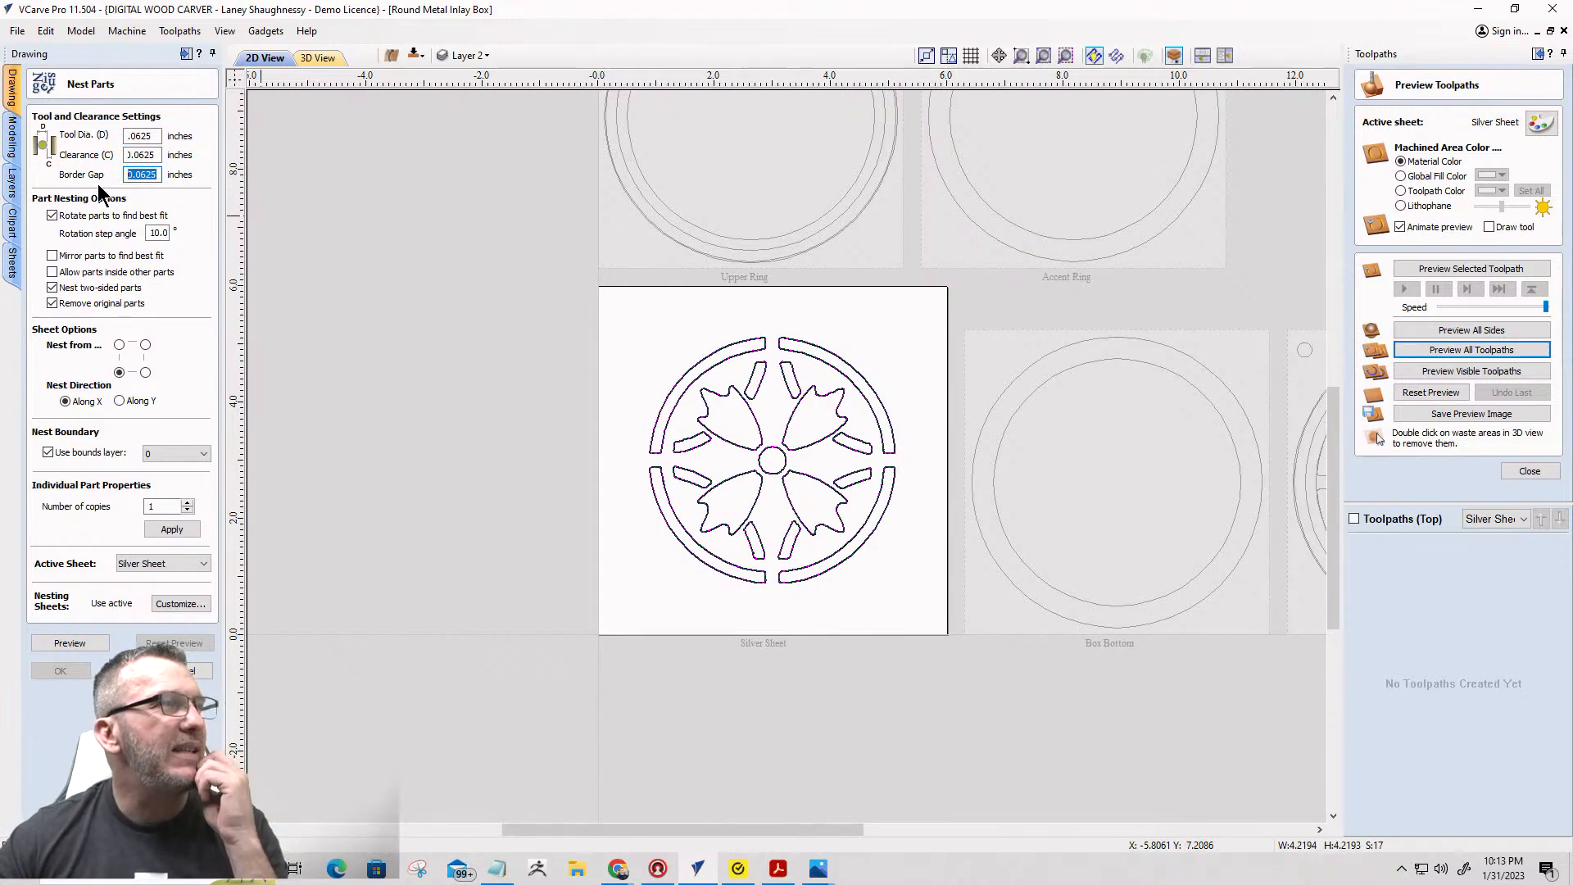
text(.)
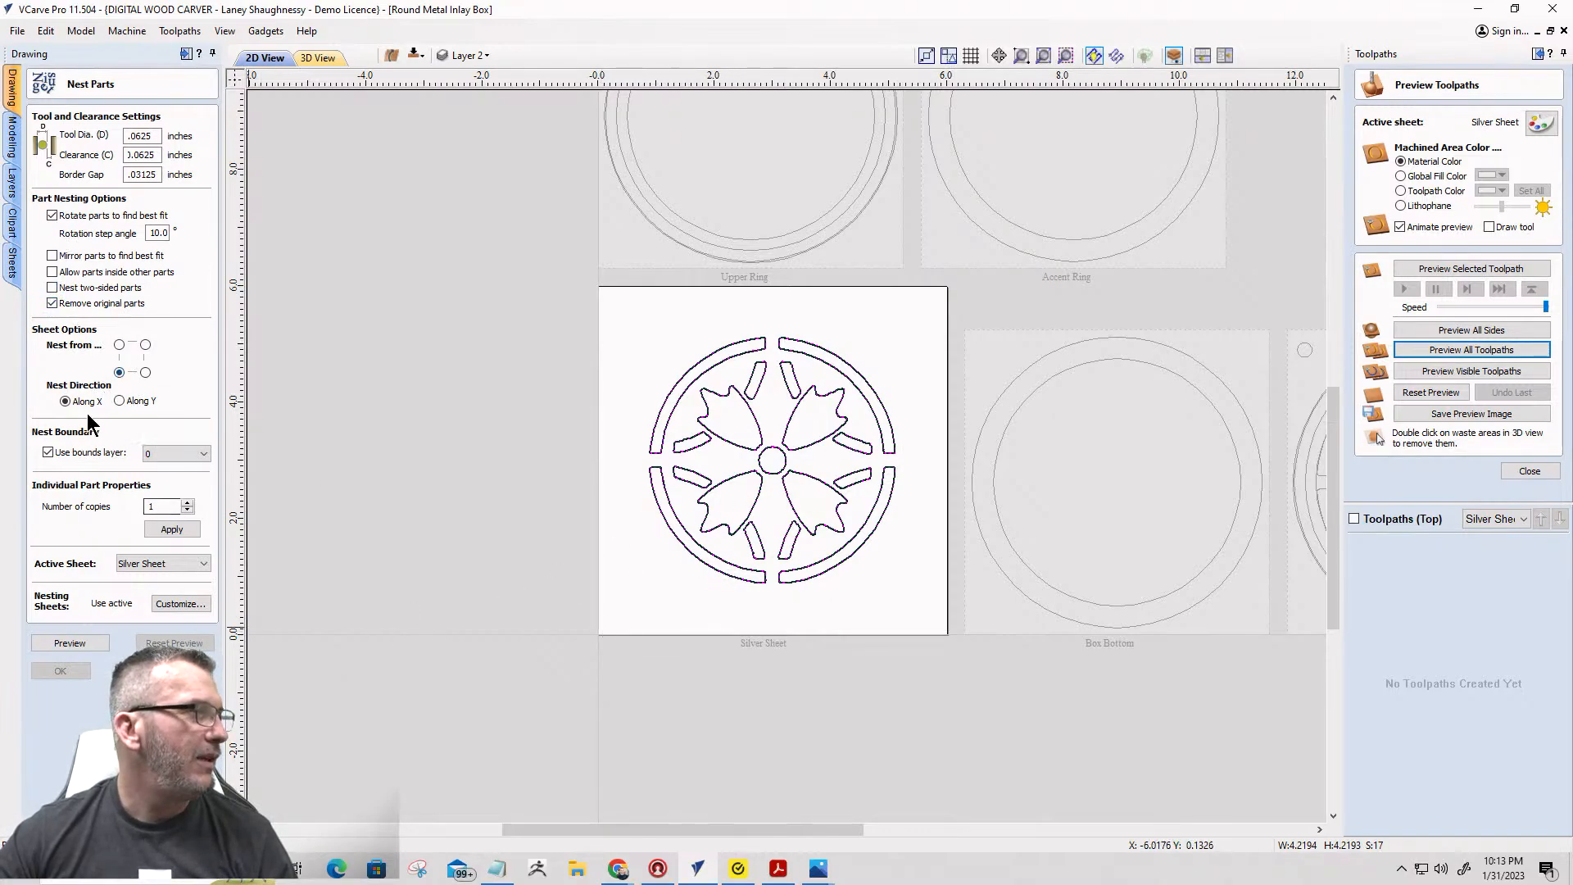
Preview the nested layout on the Silver Sheet and inspect the spacing between the pieces.
click(71, 641)
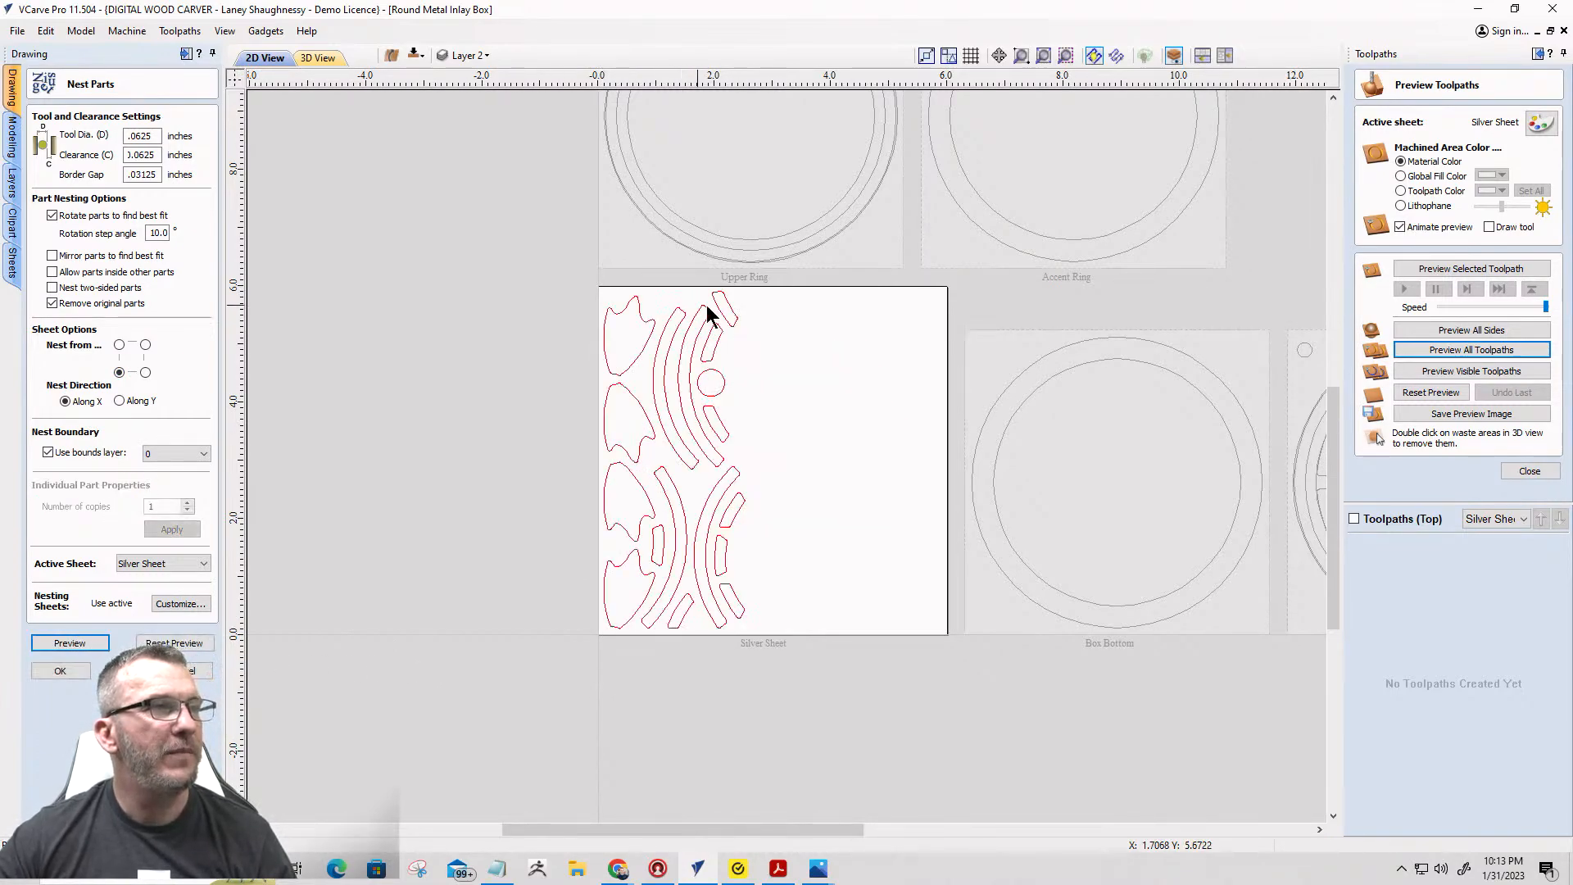
scroll(695, 540, up, 3)
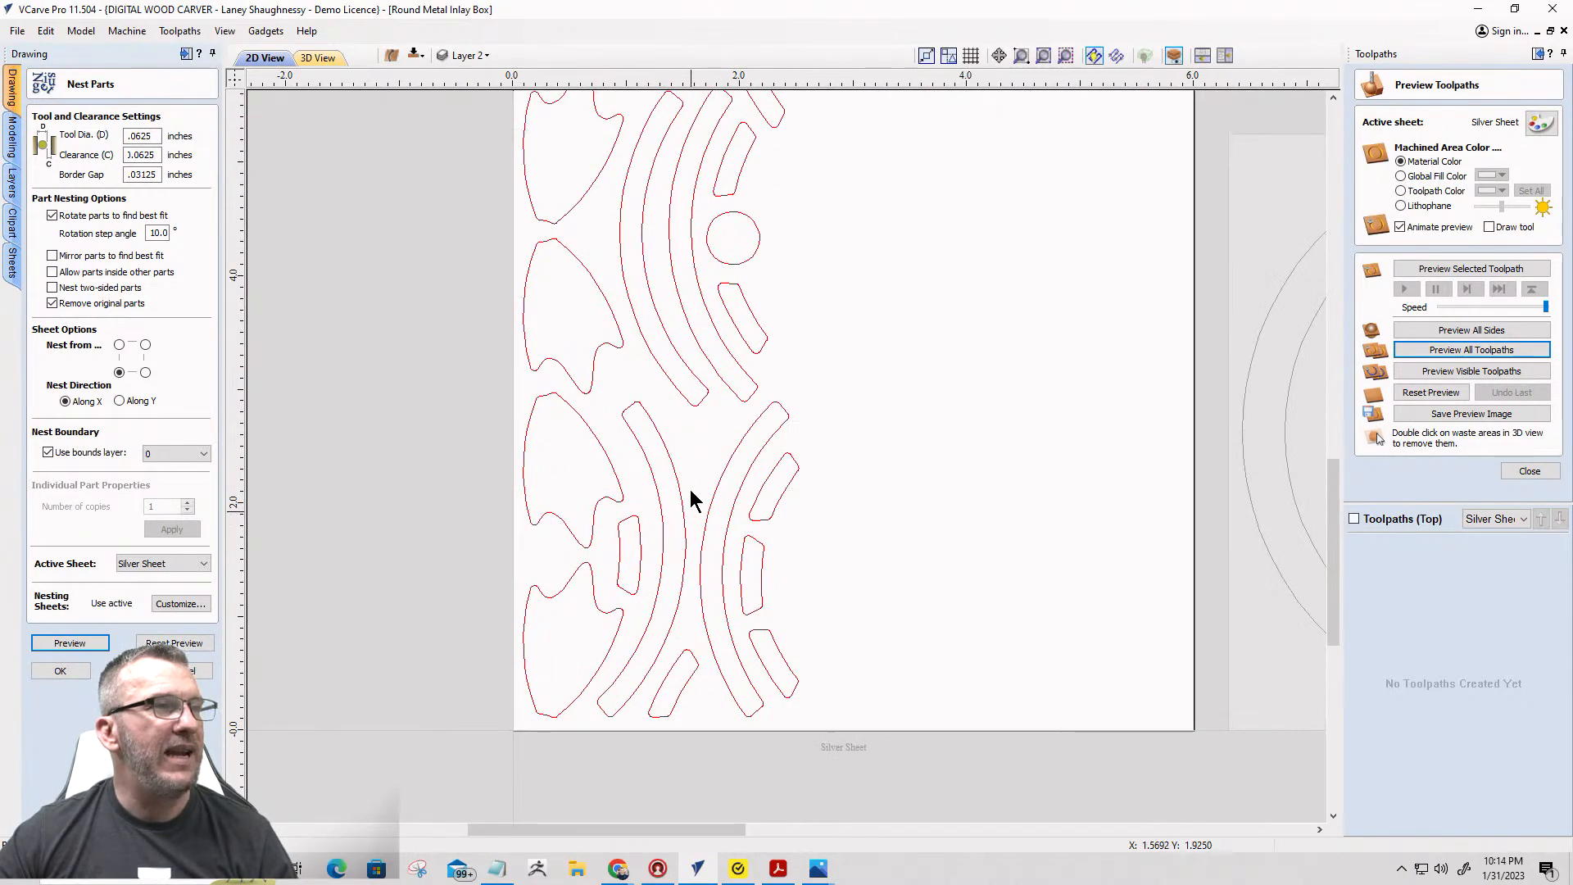
scroll(689, 491, down, 3)
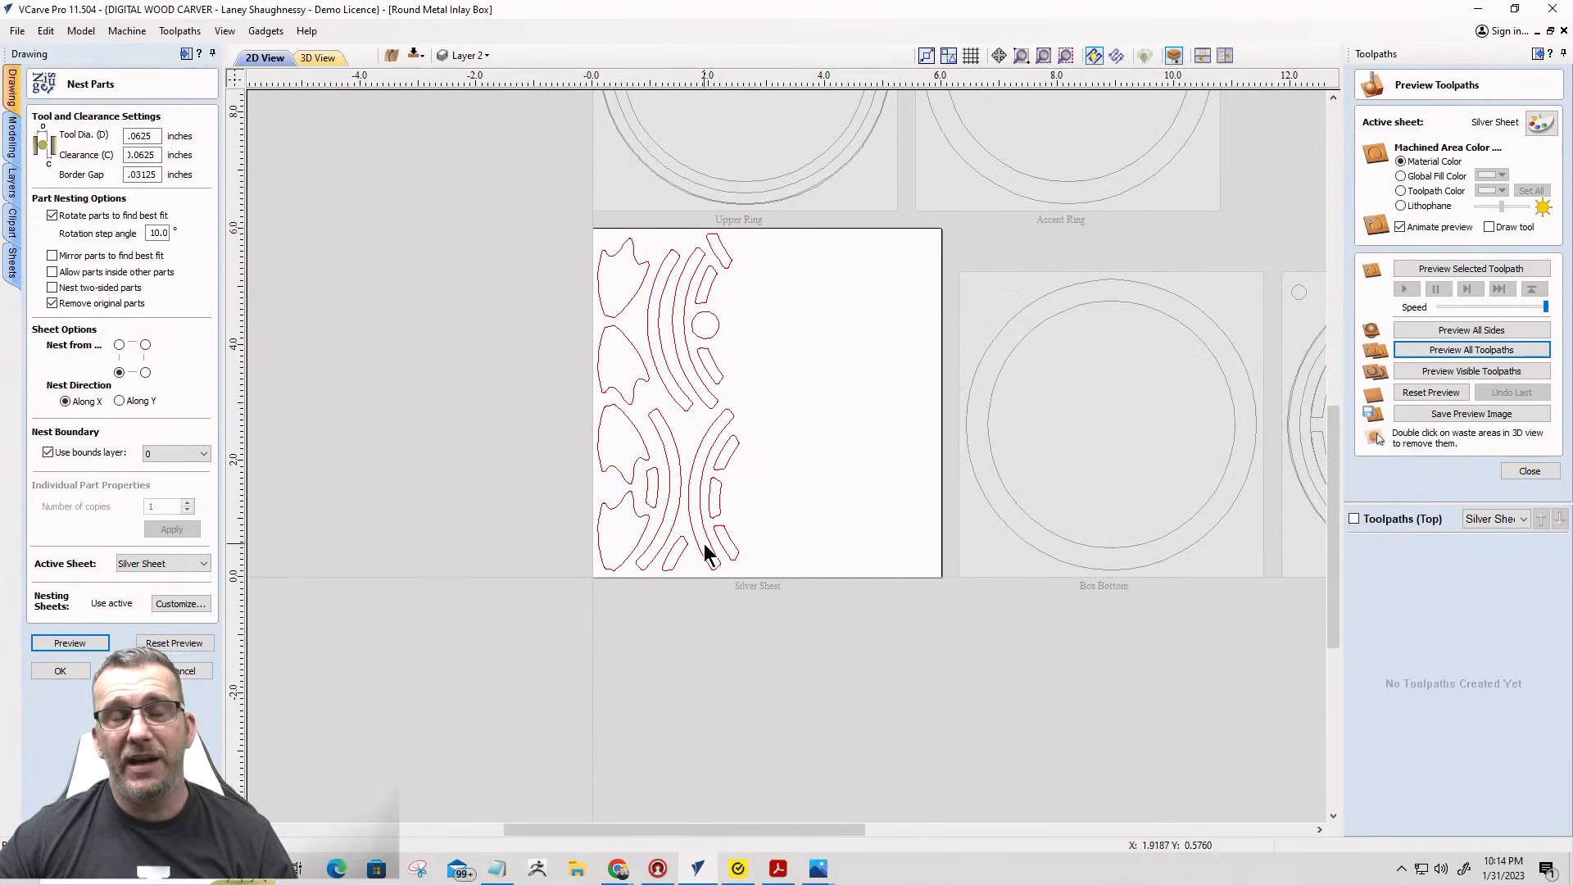
scroll(735, 239, up, 3)
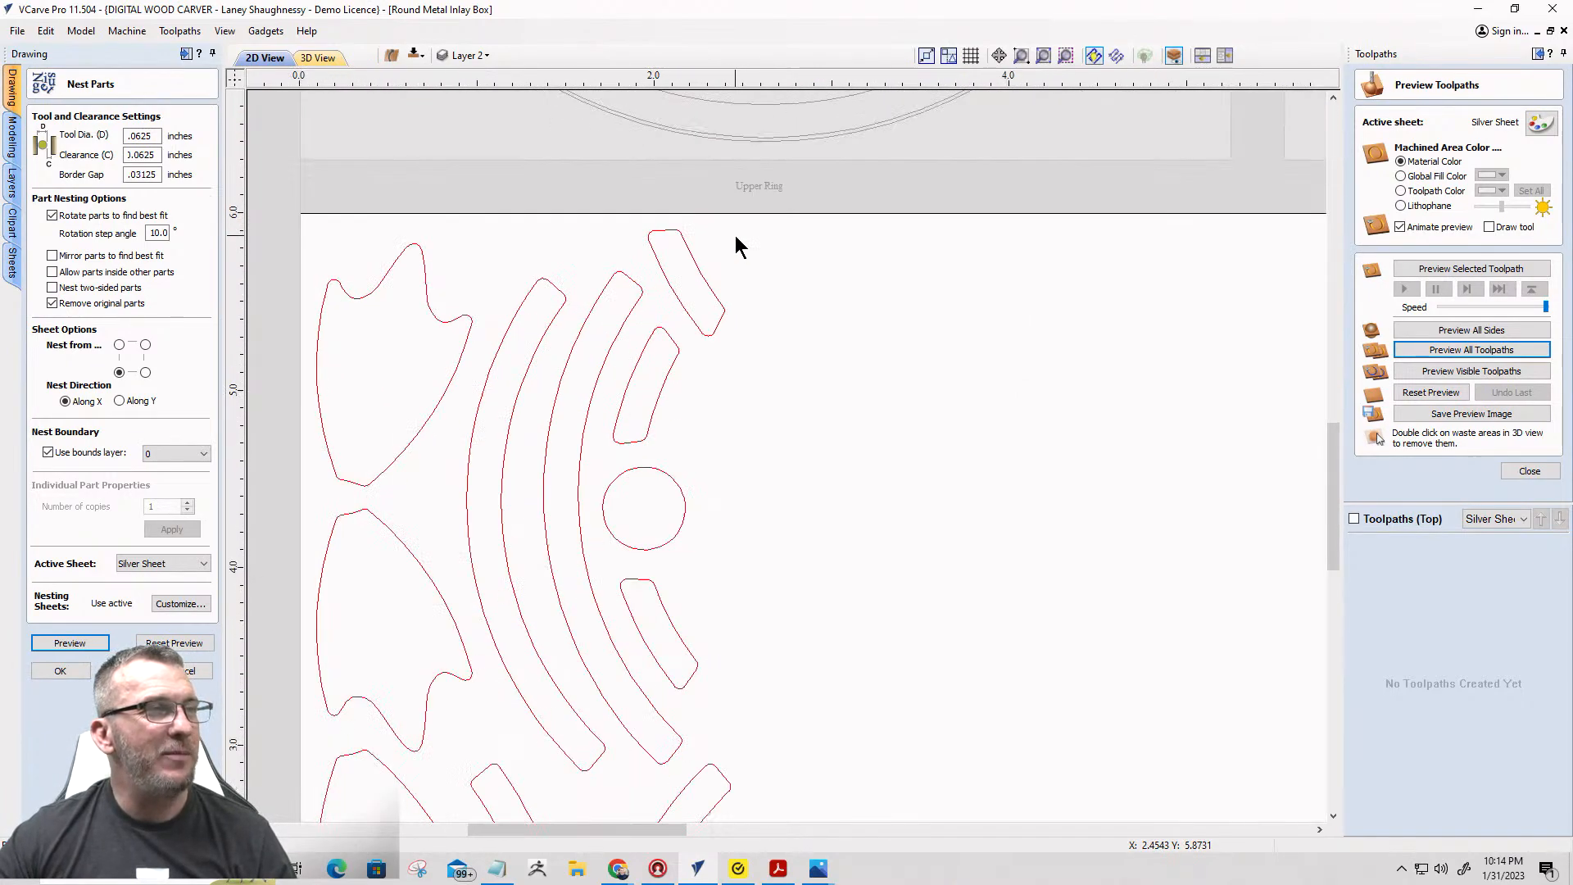
scroll(733, 242, down, 2)
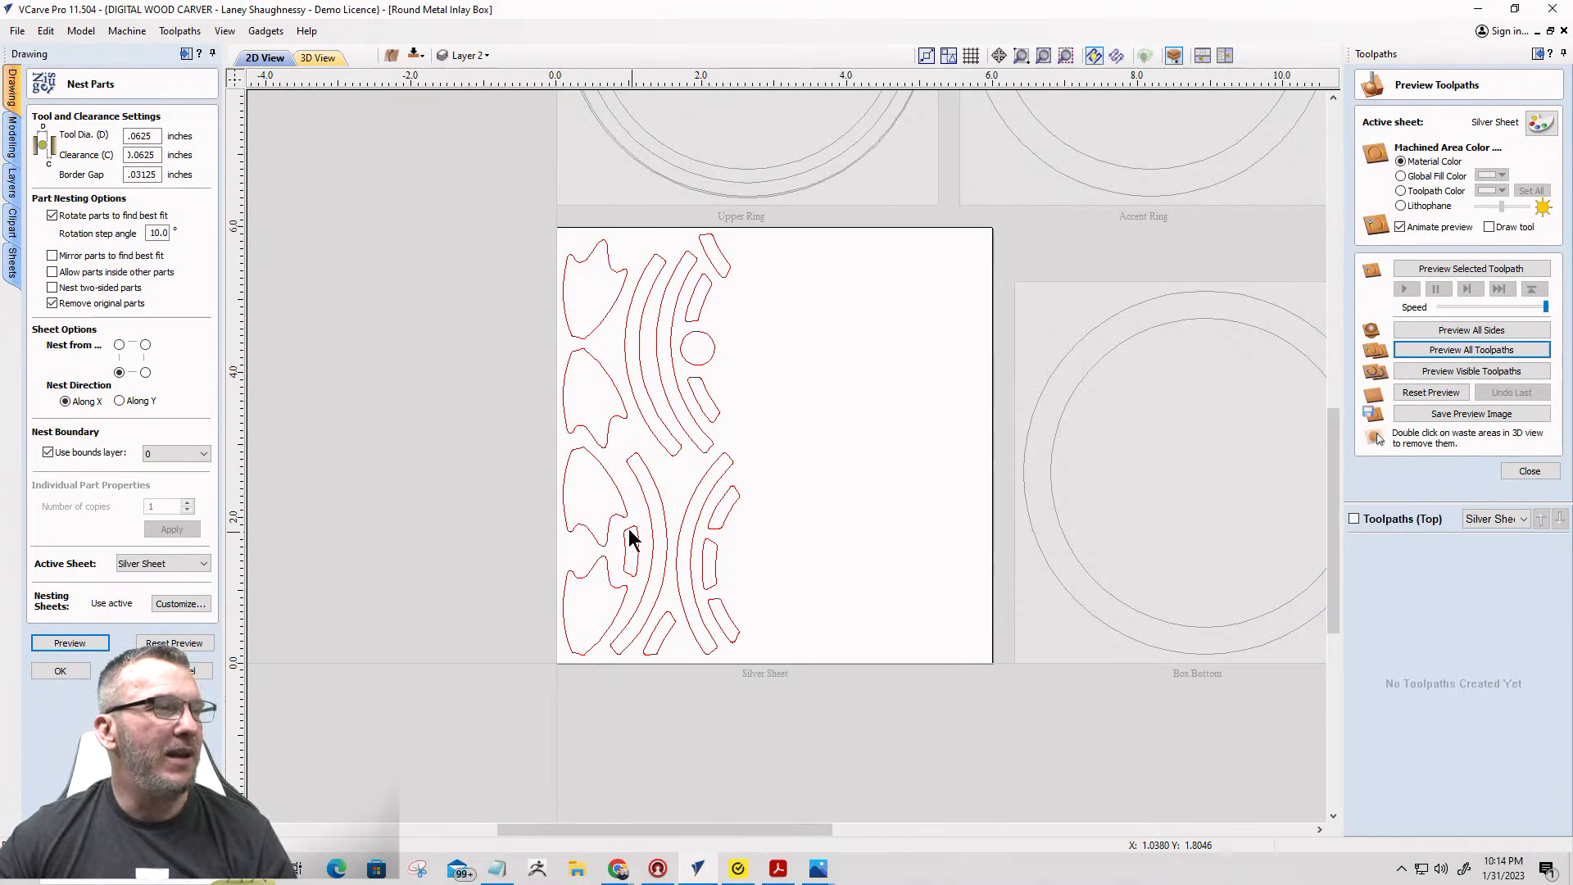
Close the toolpath preview settings, preview the nesting again with all the pieces selected, and accept the layout.
click(1524, 474)
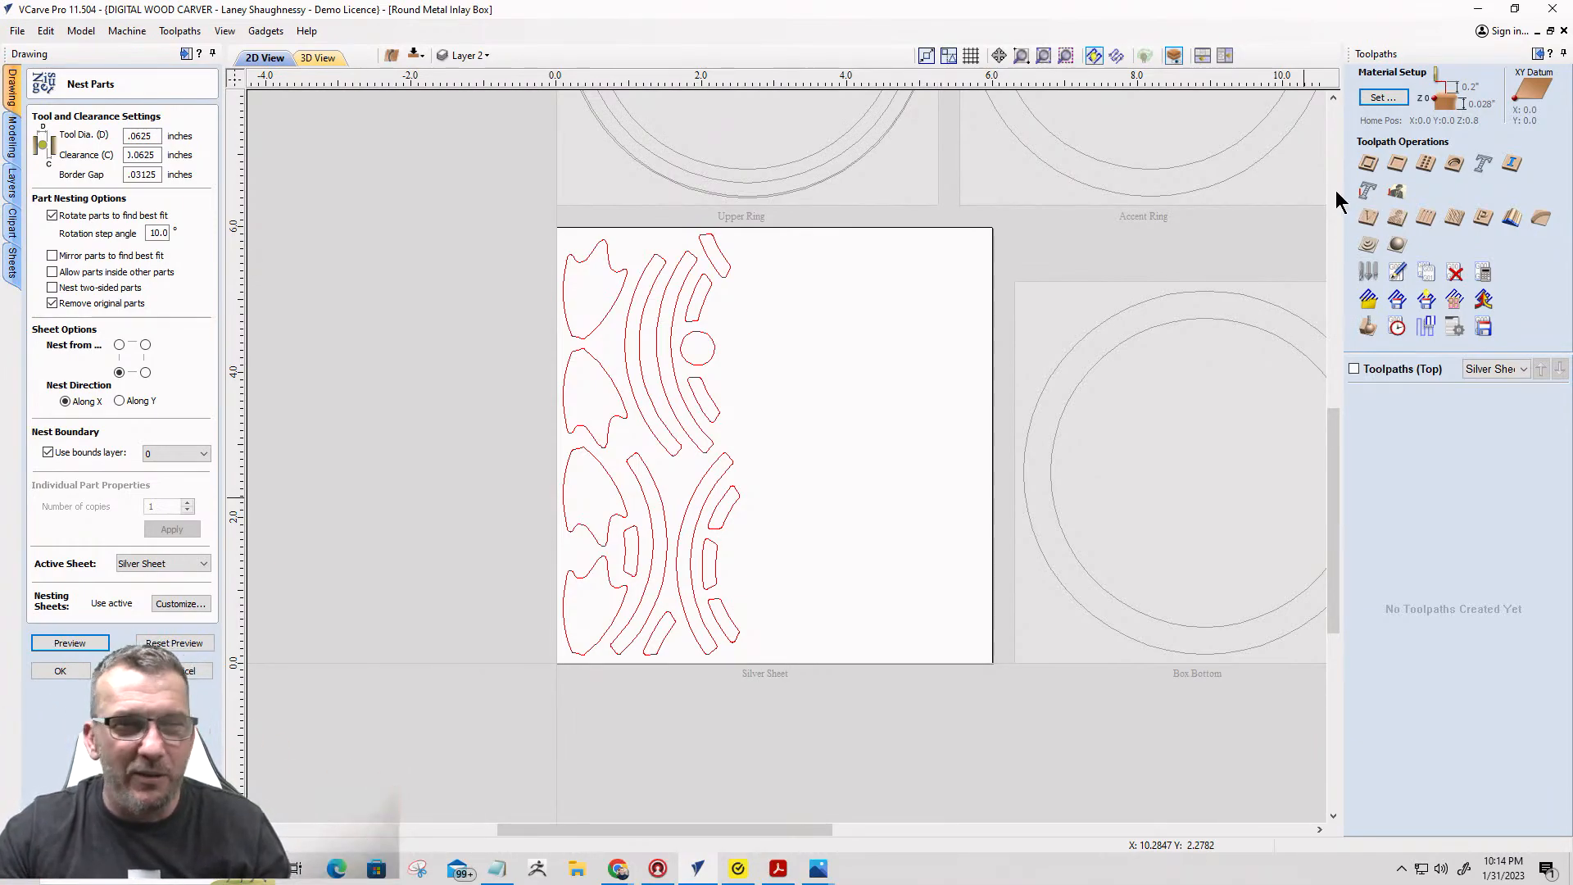
drag(471, 200, 831, 746)
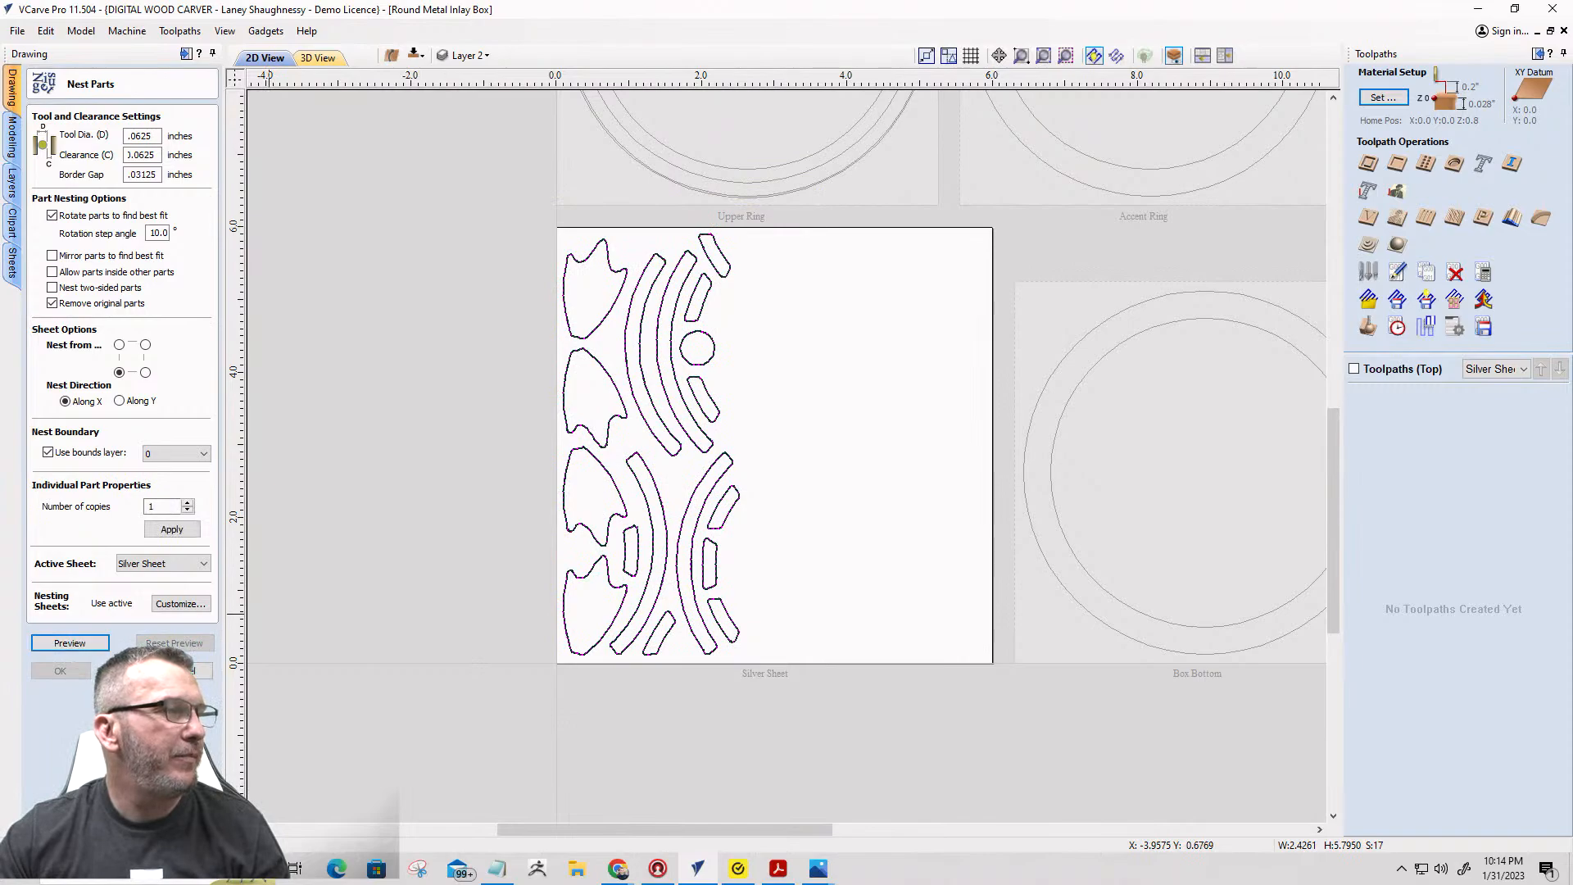
click(65, 646)
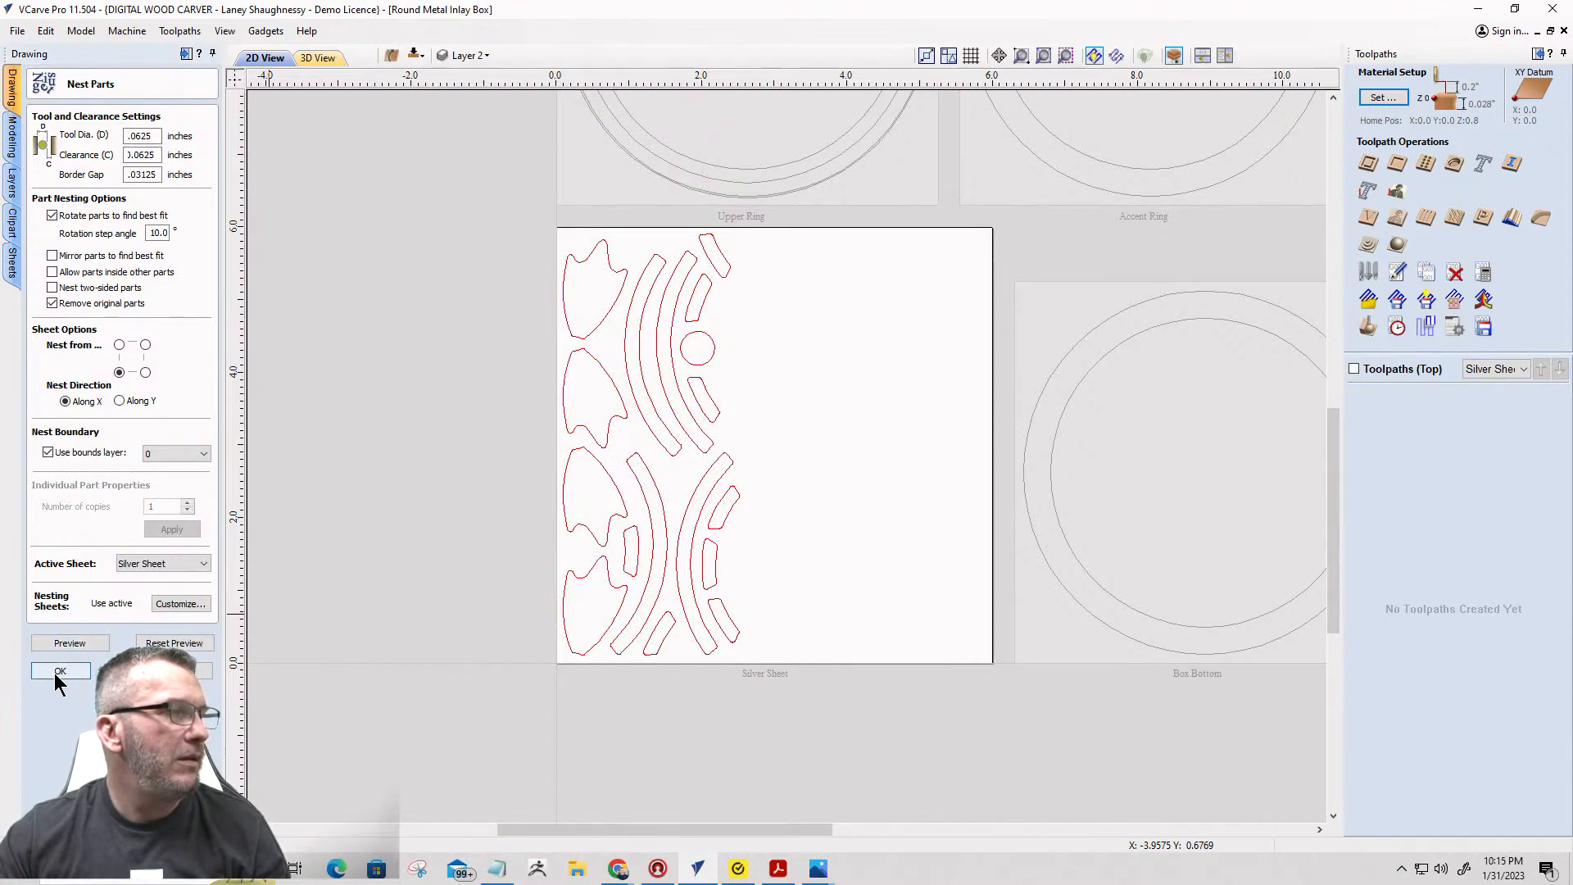
click(58, 670)
Check the design for duplicate vectors among the nested inlay pieces.
click(657, 488)
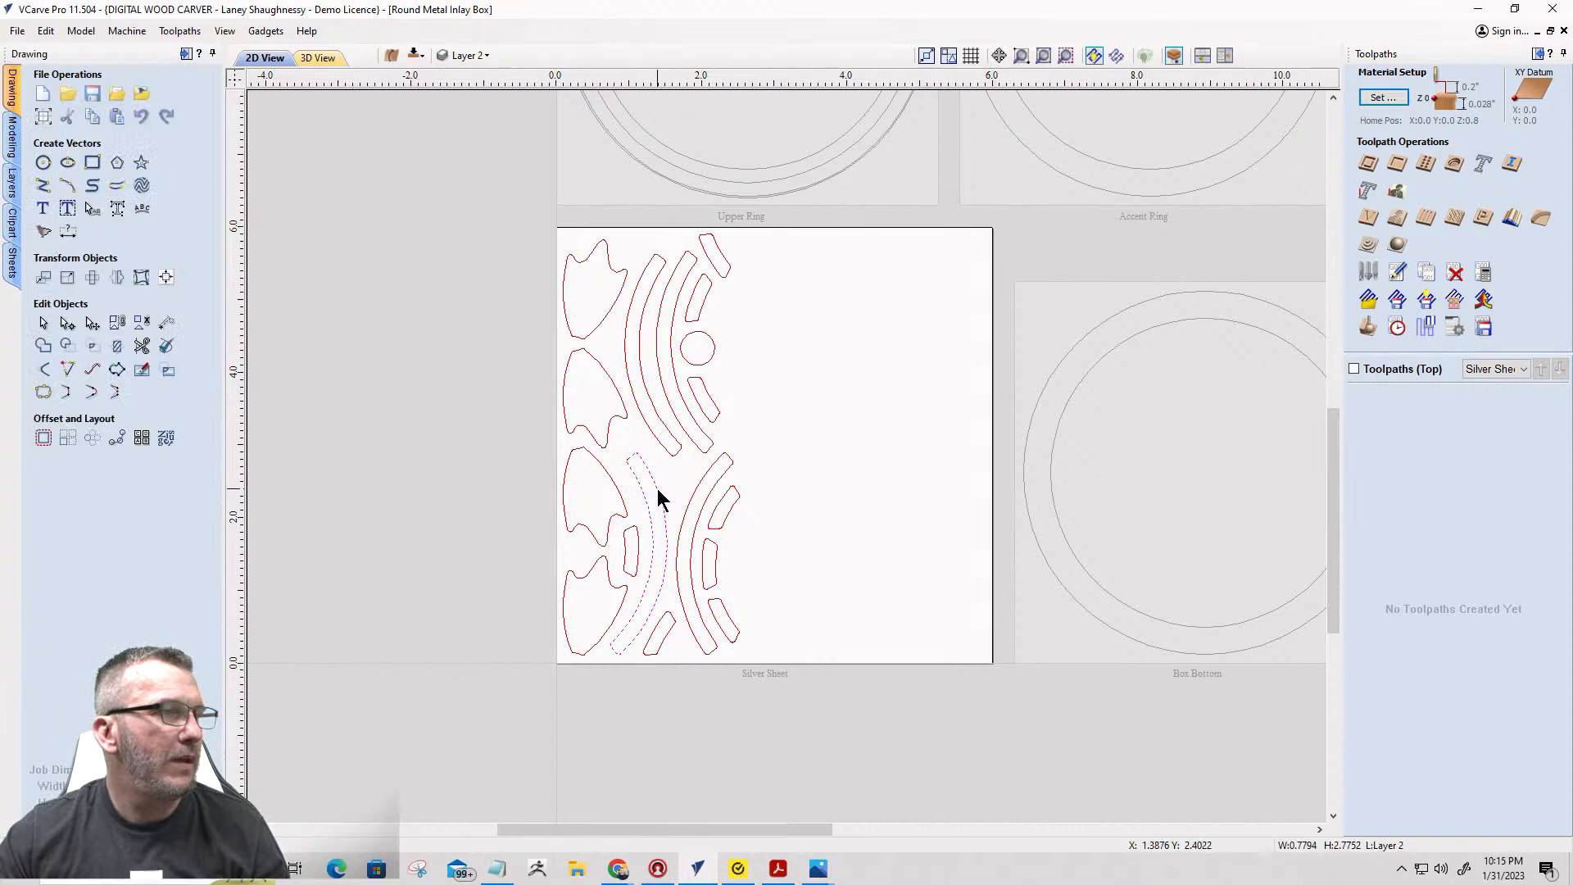
scroll(657, 489, down, 3)
key(ctrl+a)
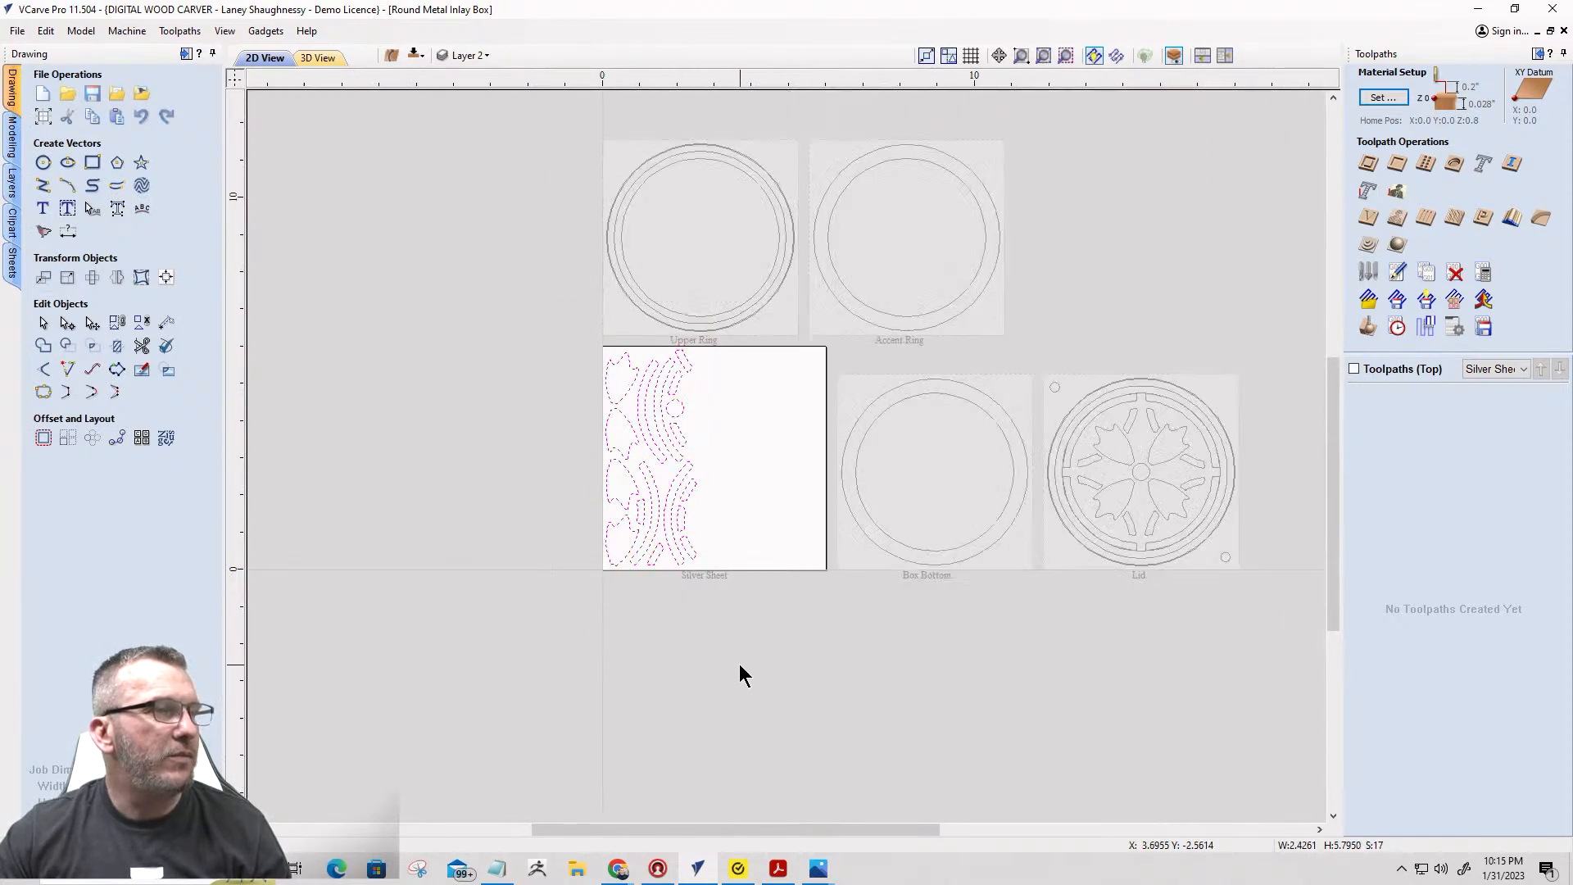
click(539, 484)
right_click(539, 483)
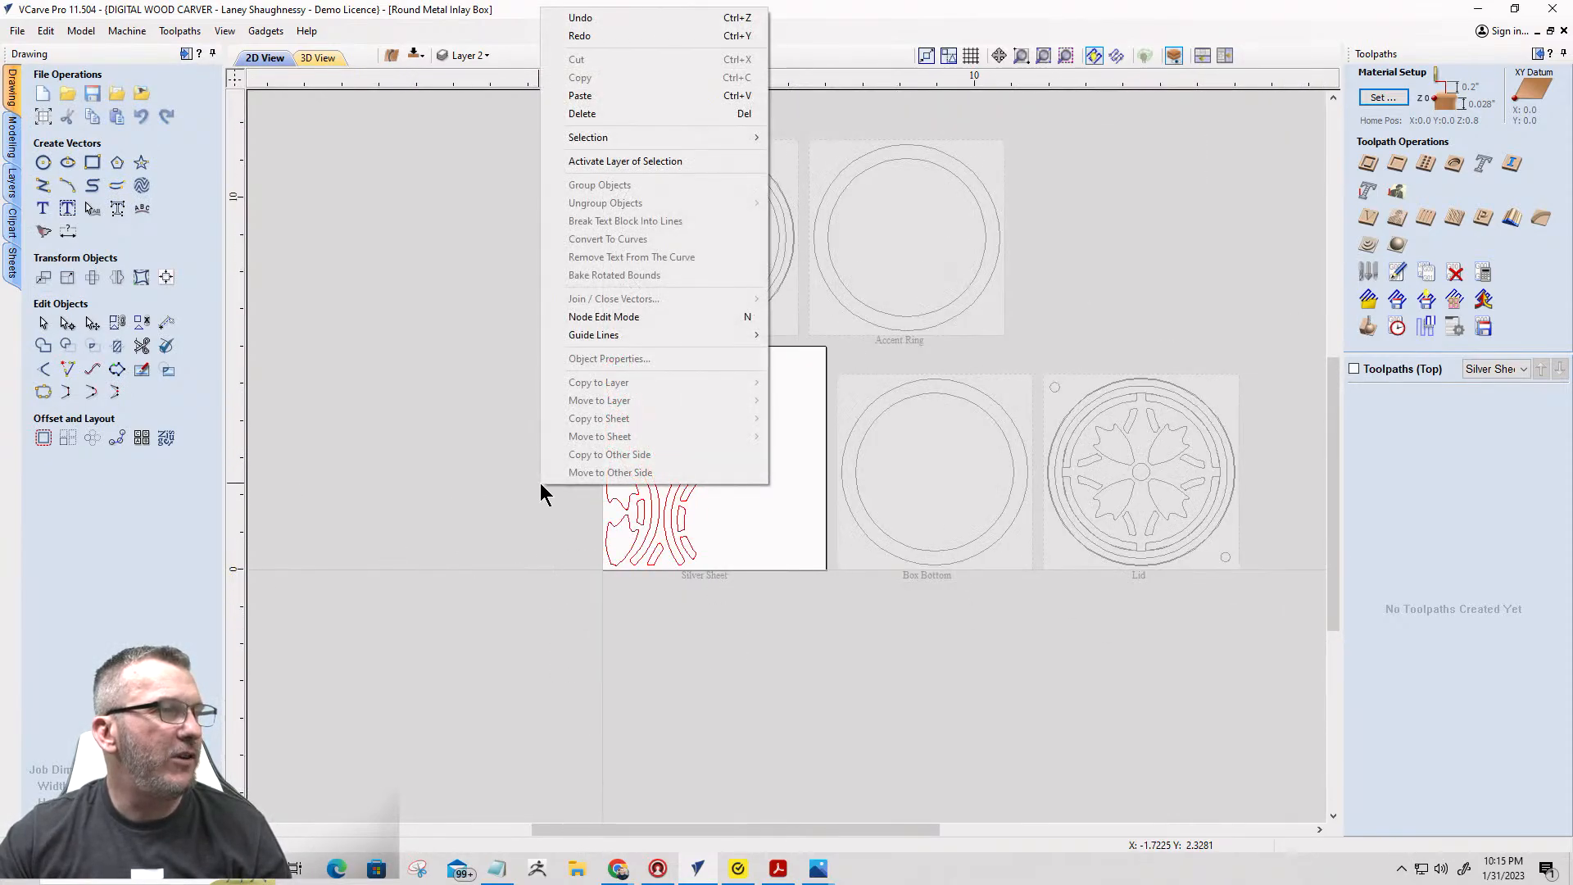
mouse_move(602, 139)
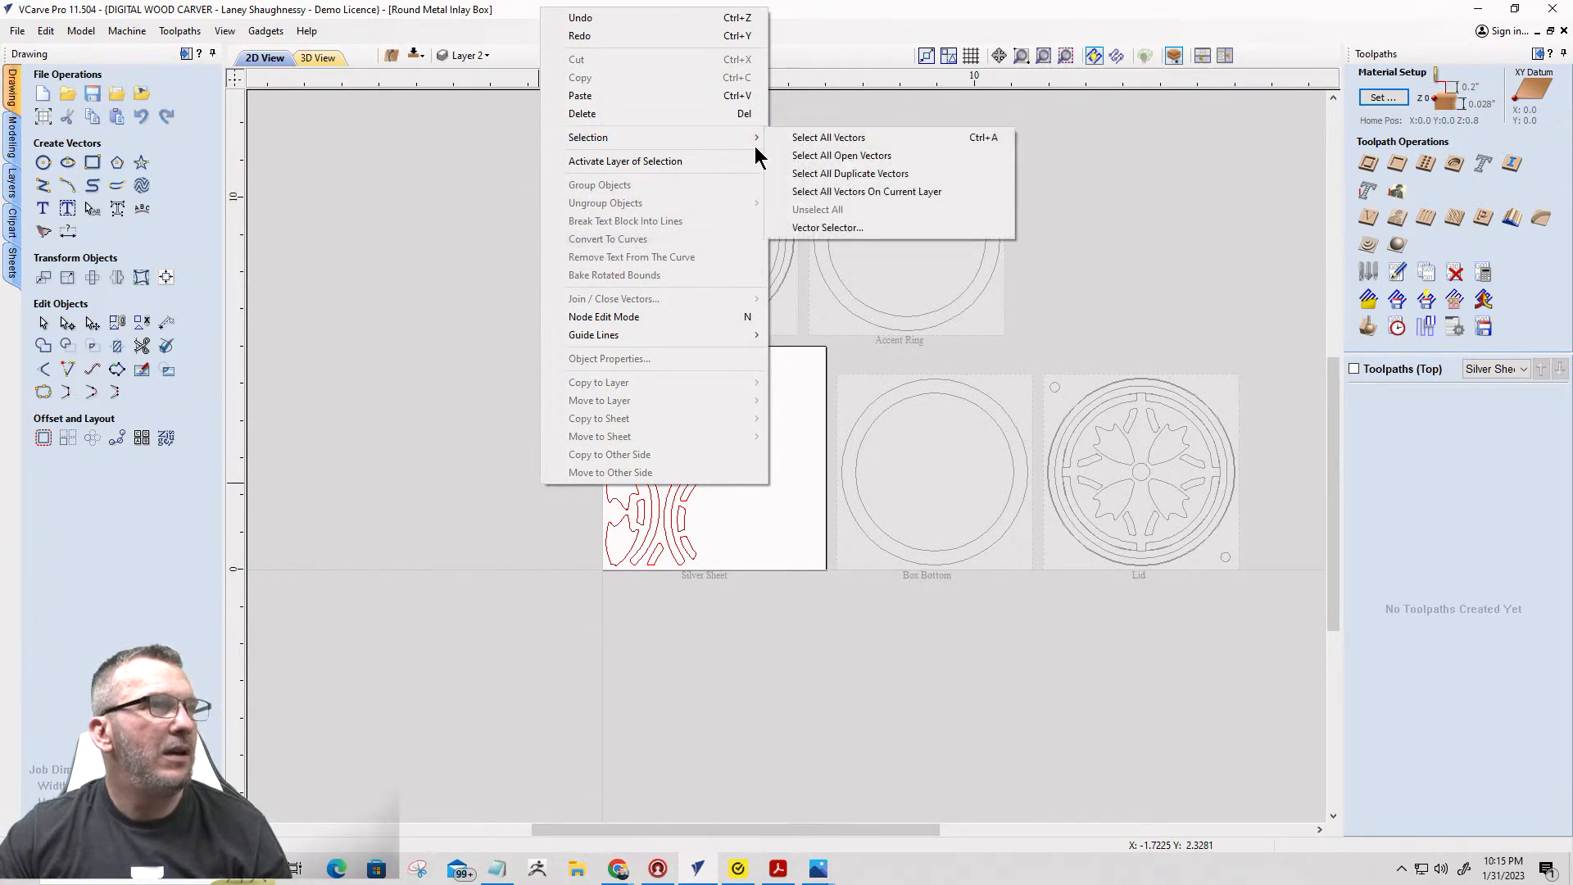
click(807, 173)
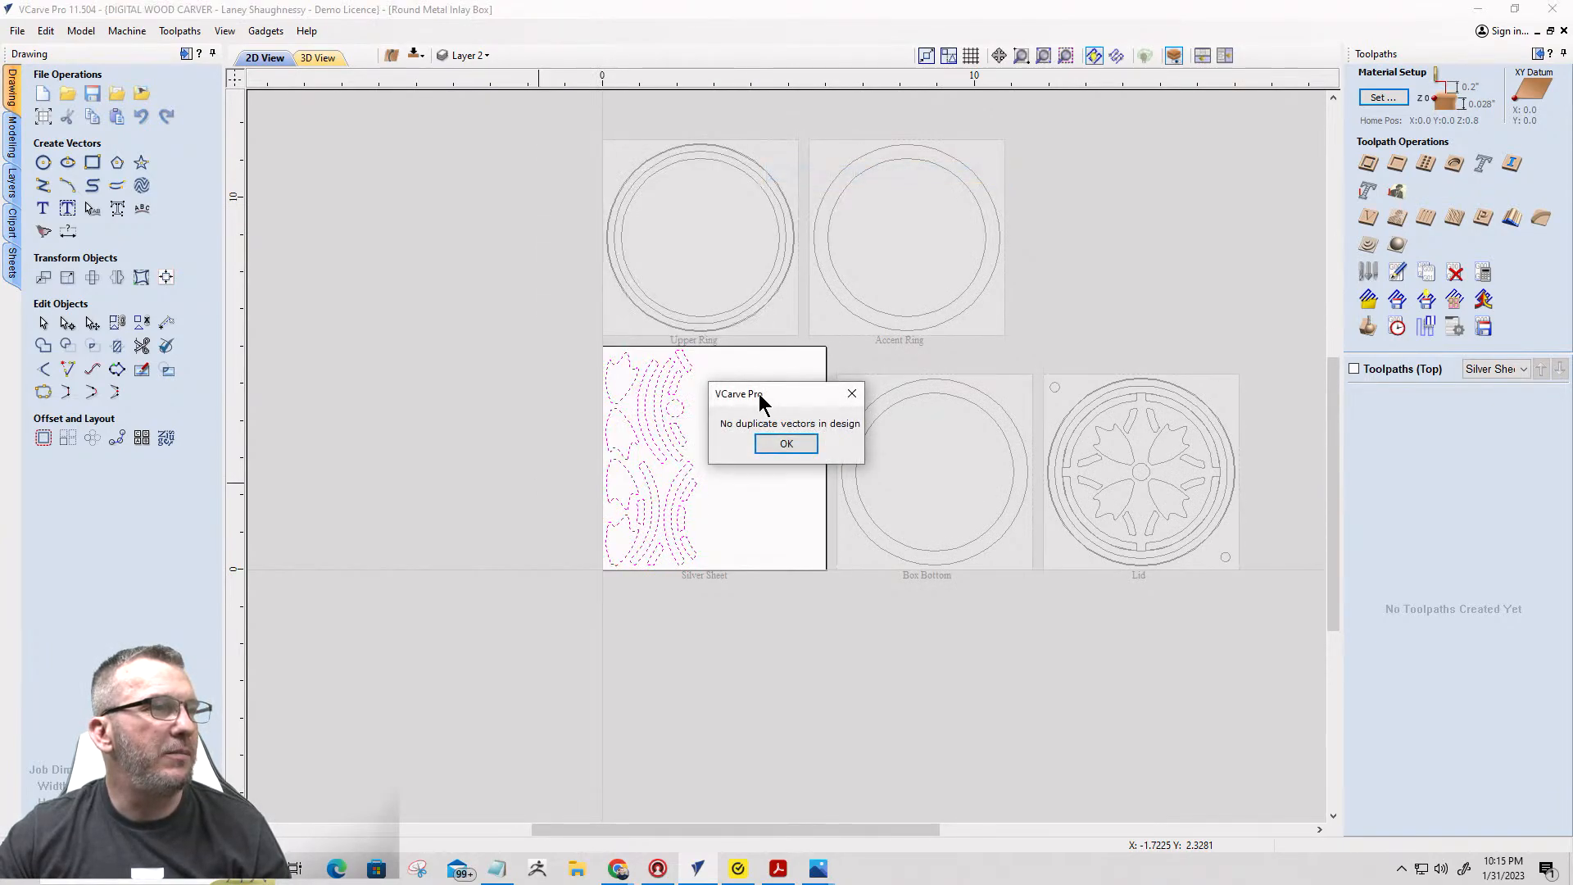
click(784, 444)
Start a 2D profile toolpath for all the nested inlay pieces with a cut depth of 0.028 inches.
key(ctrl+a)
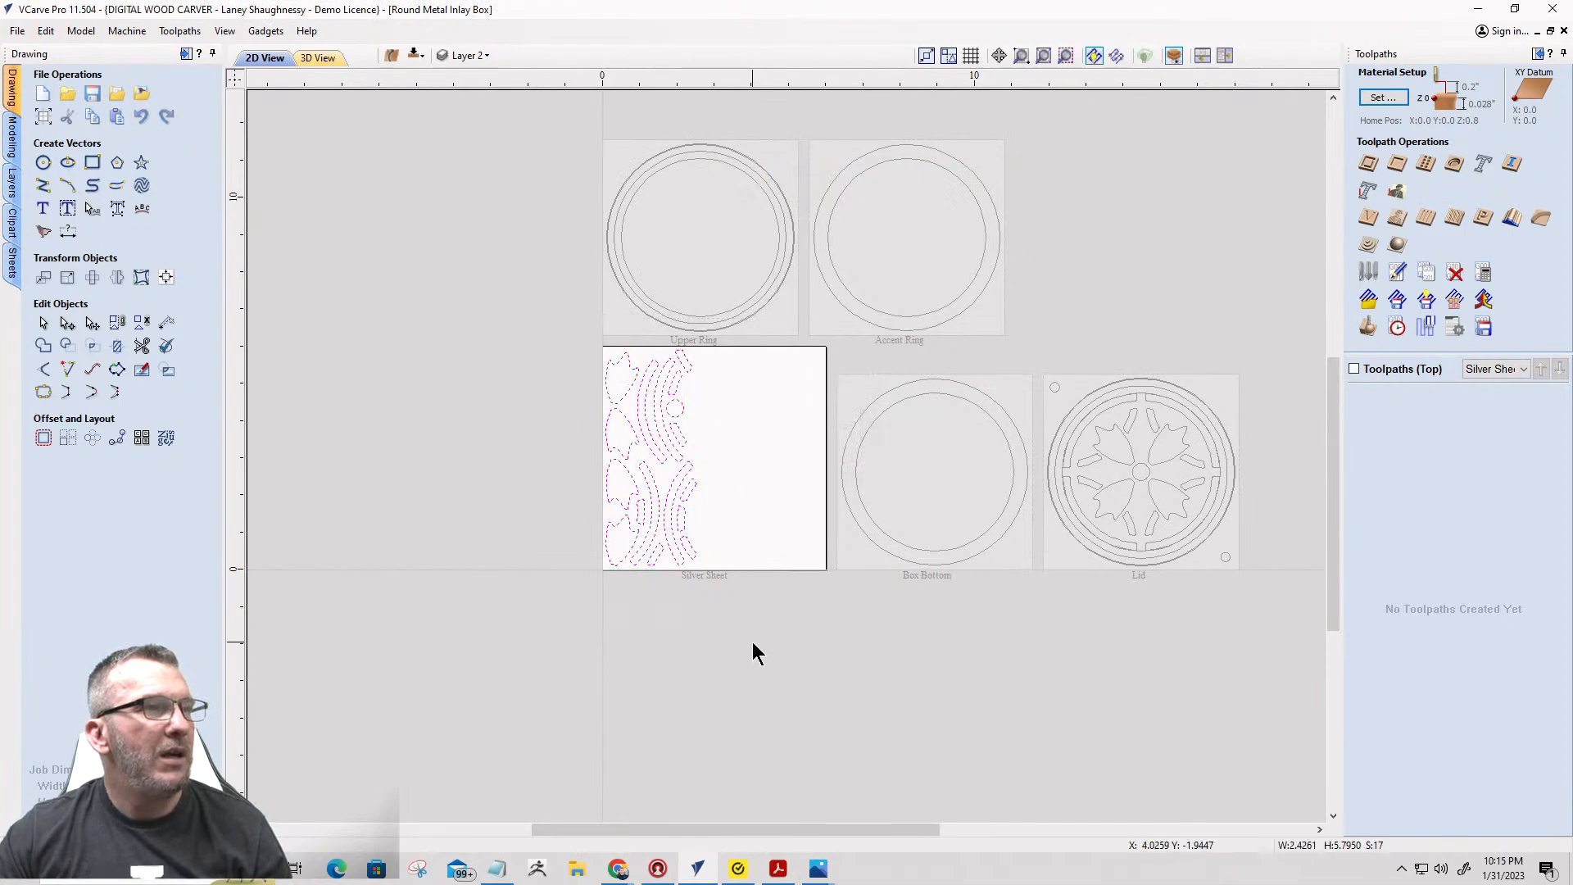
scroll(724, 339, up, 3)
scroll(724, 338, down, 2)
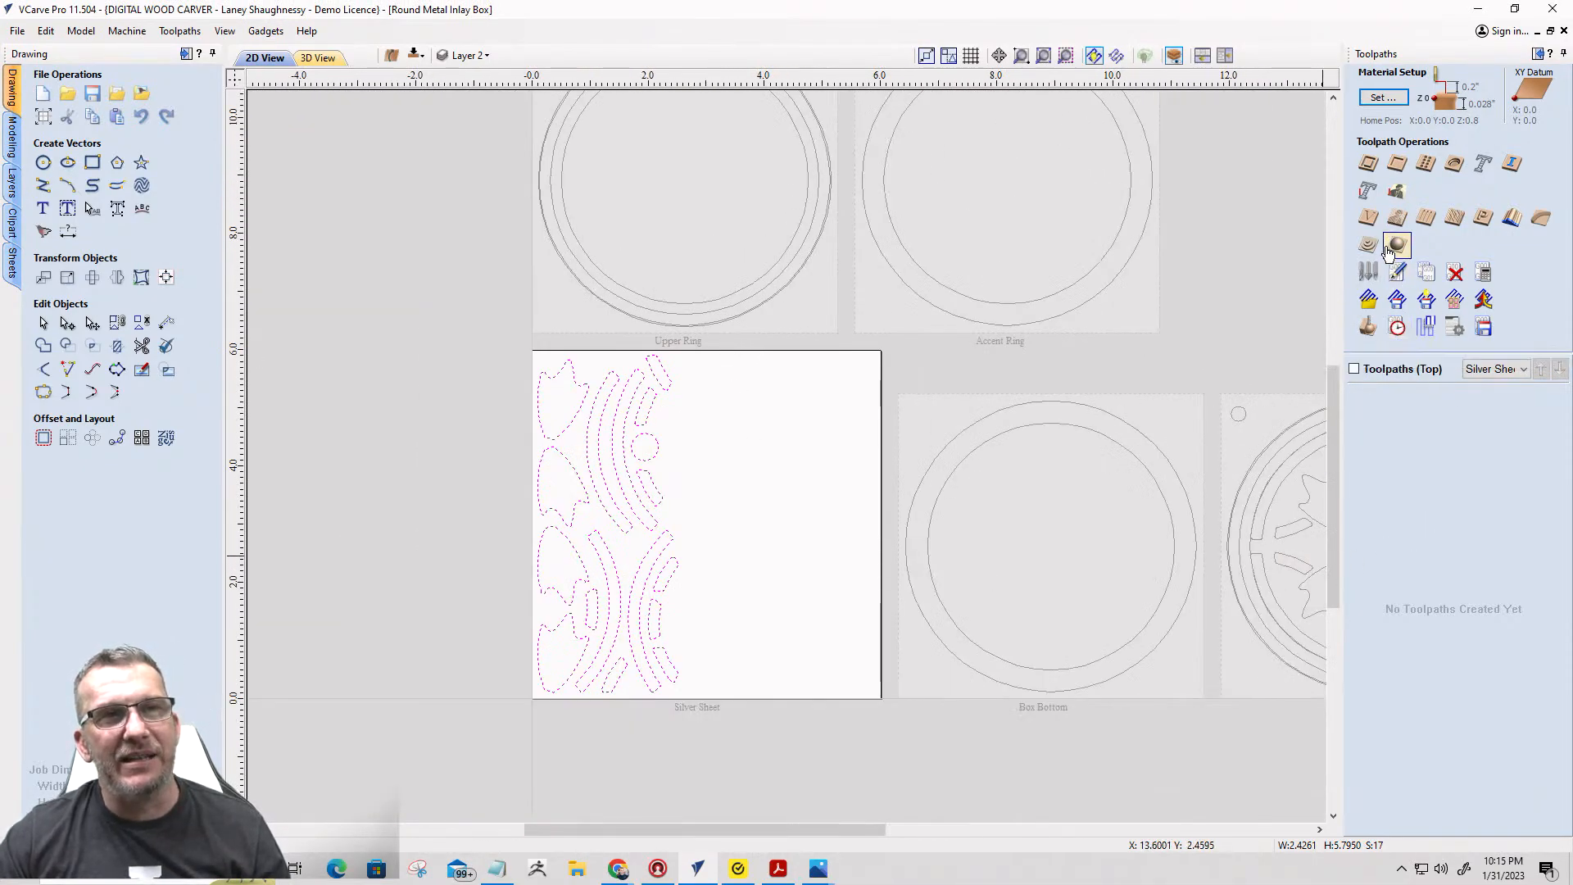
click(1367, 164)
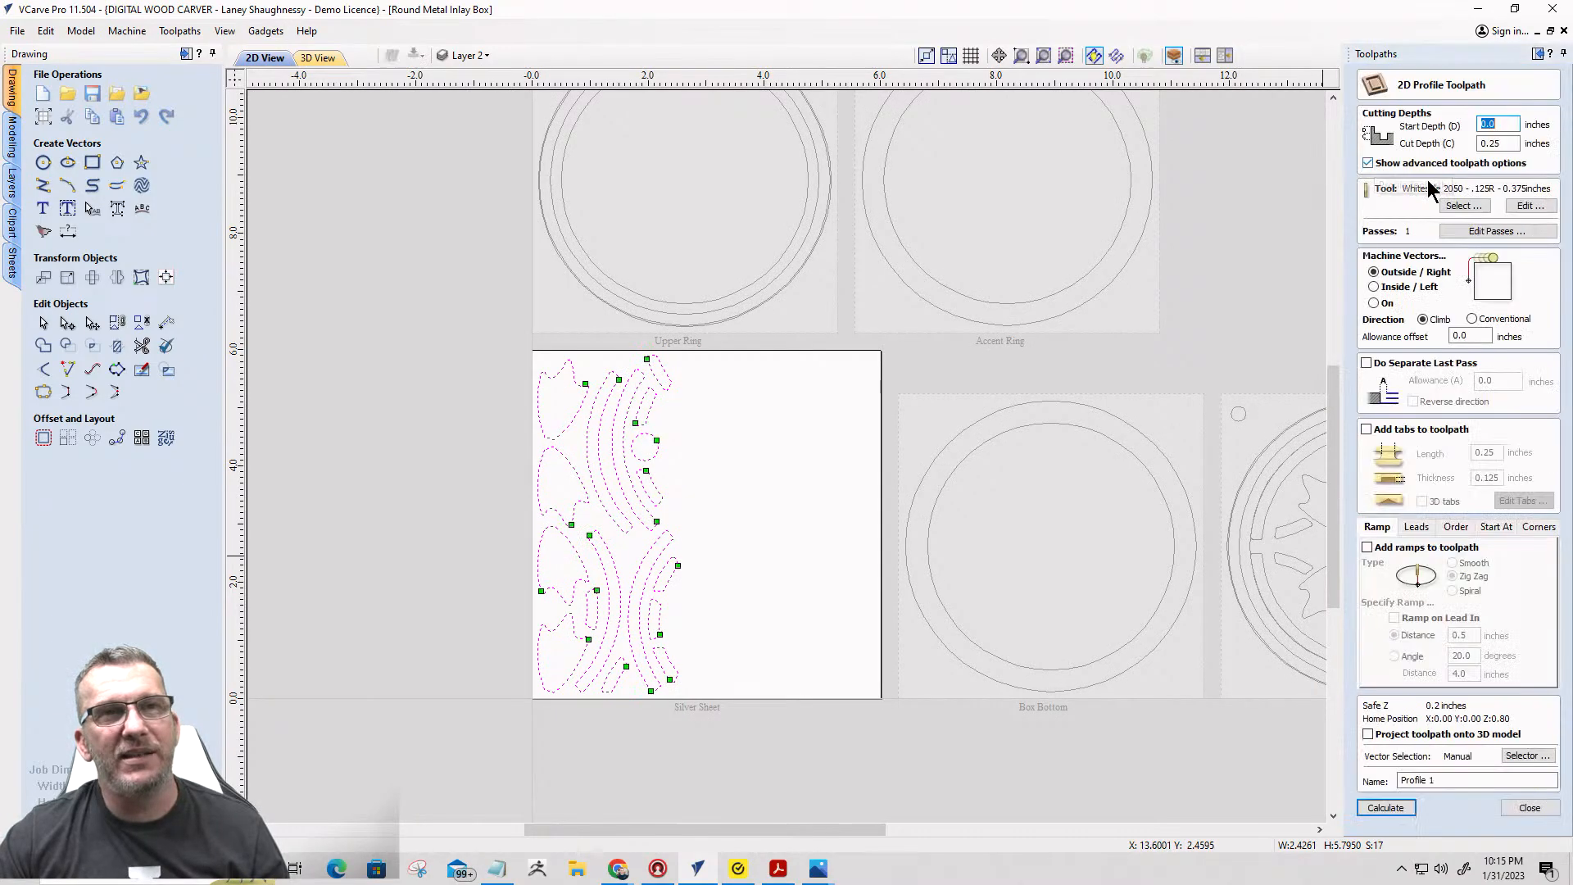
key(Tab)
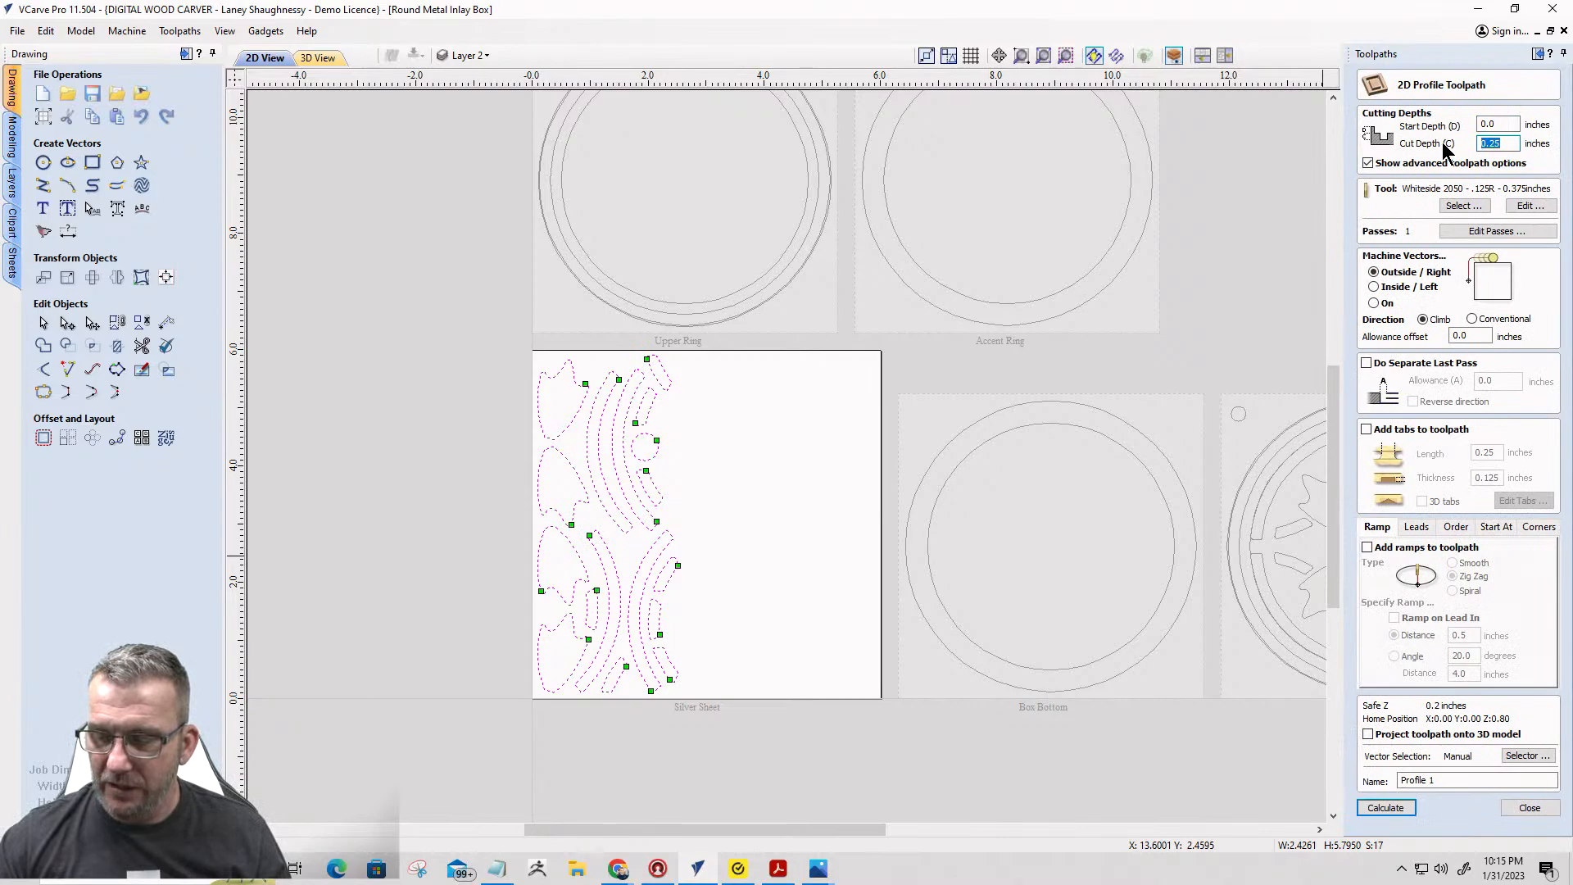
text(0)
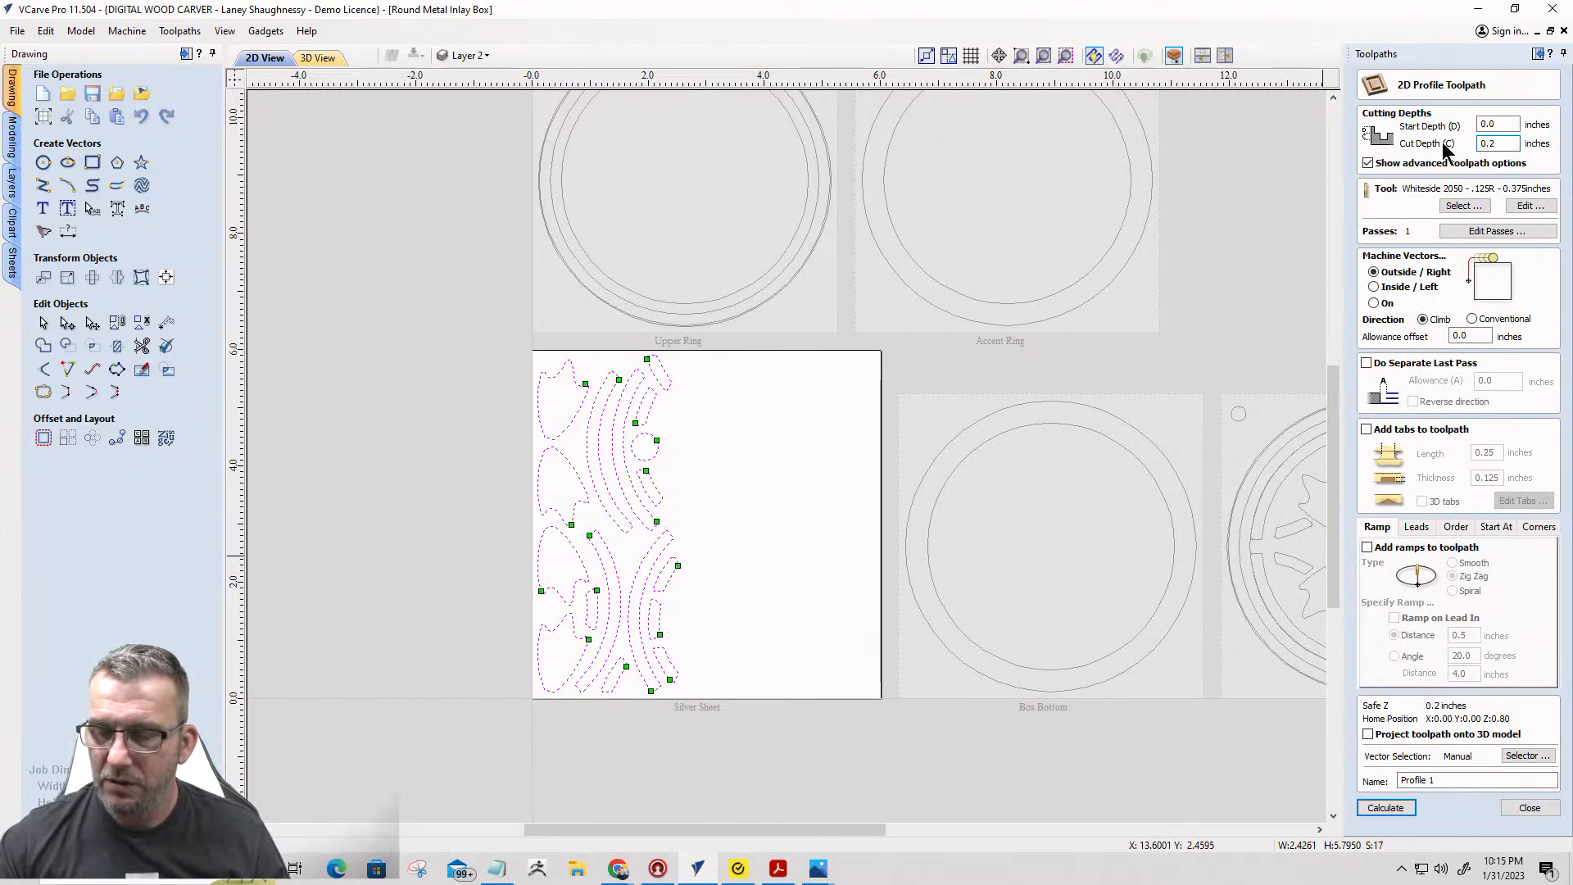
text(.)
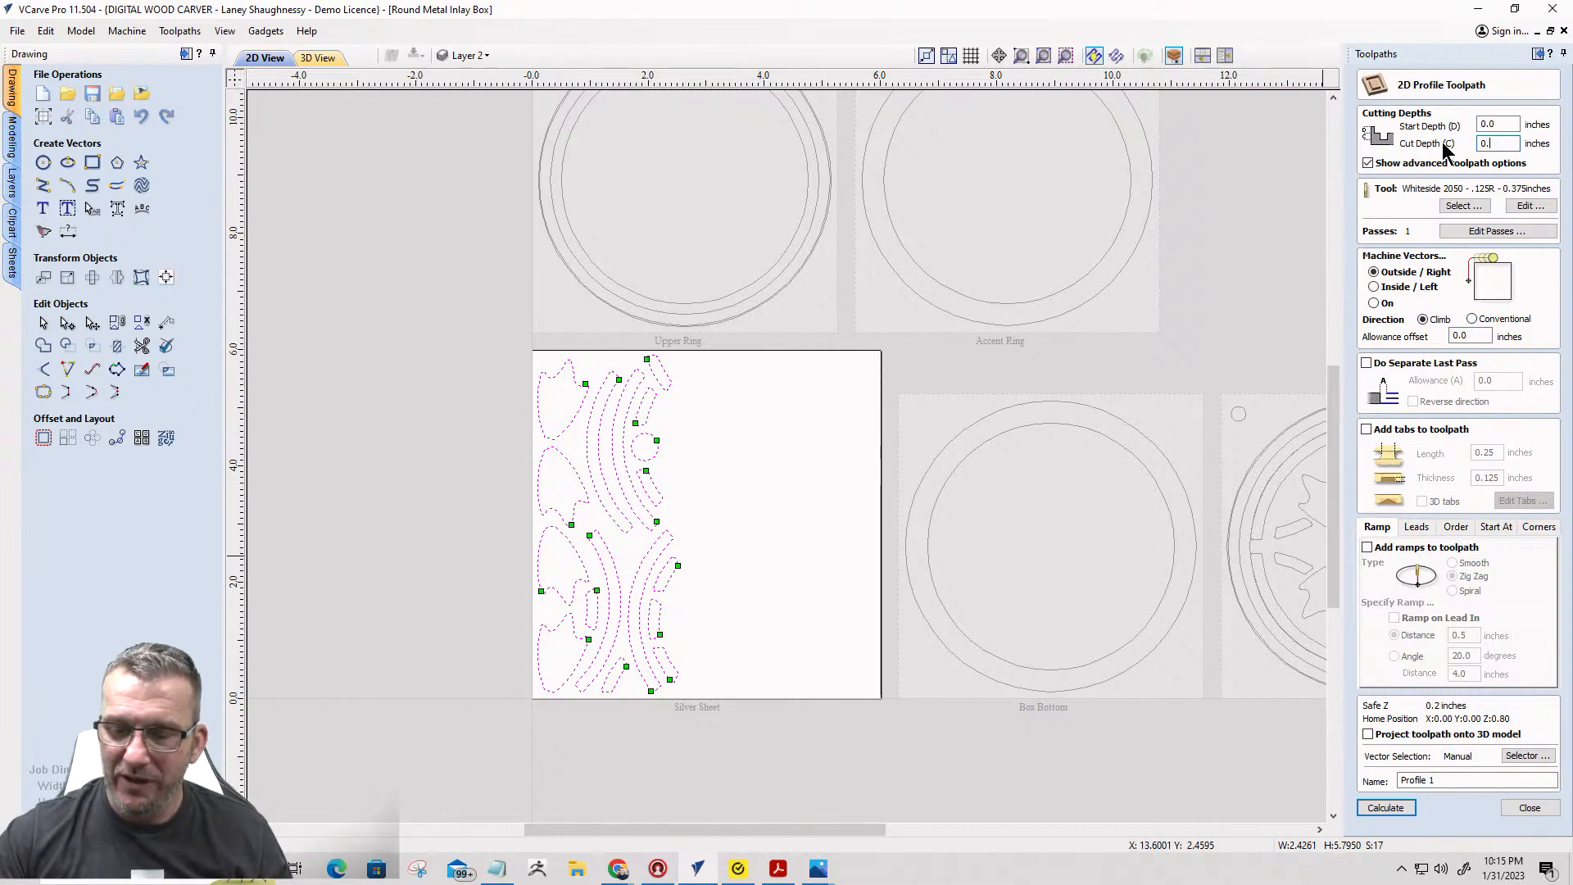
text(02)
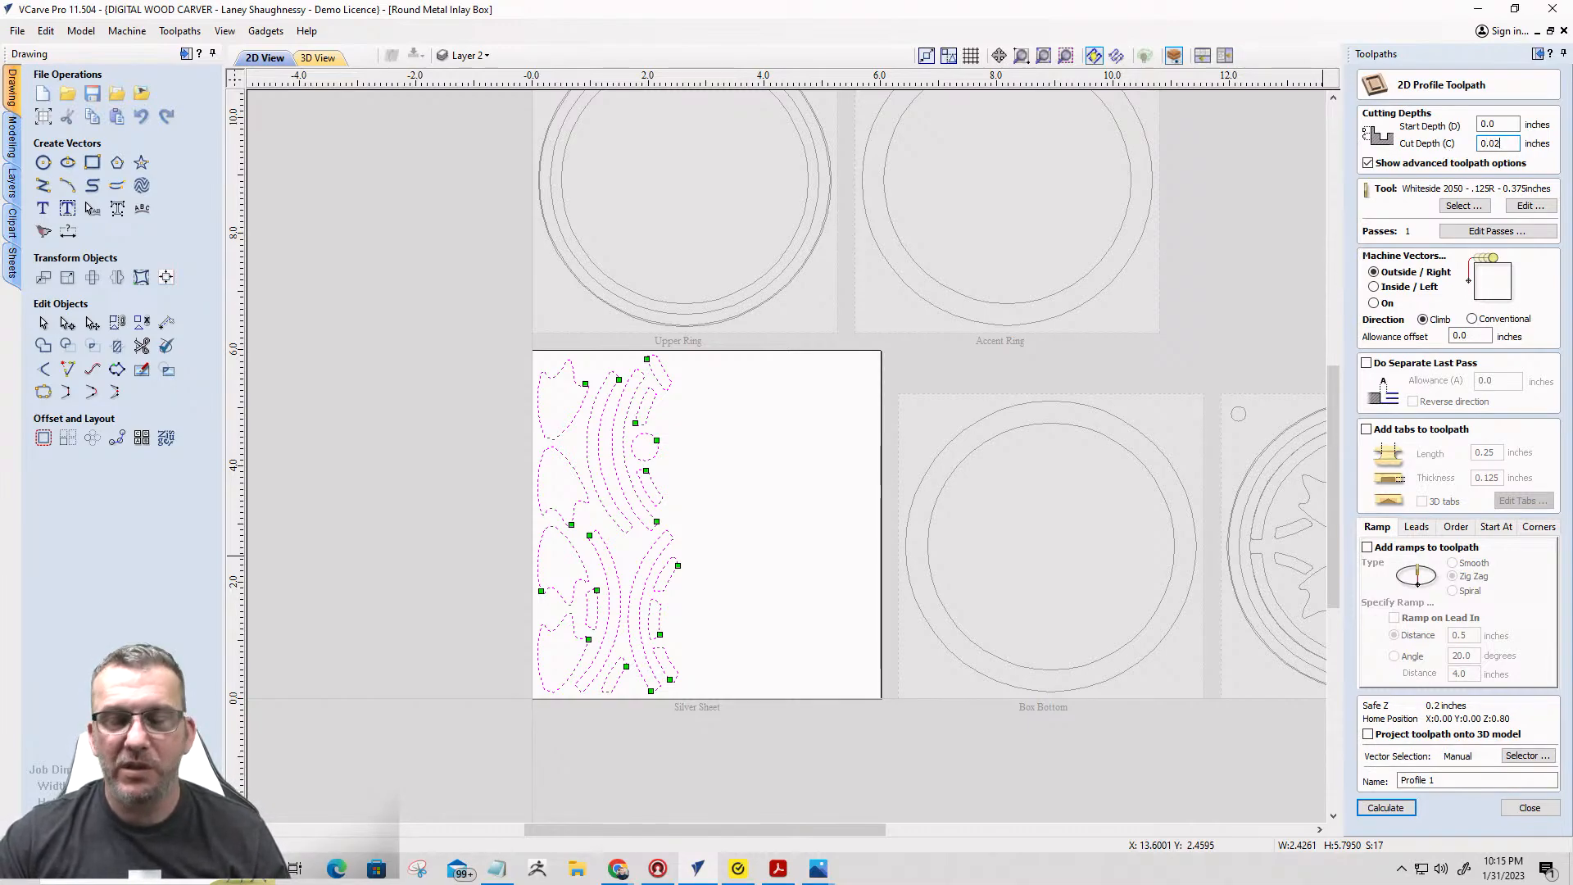
text(8)
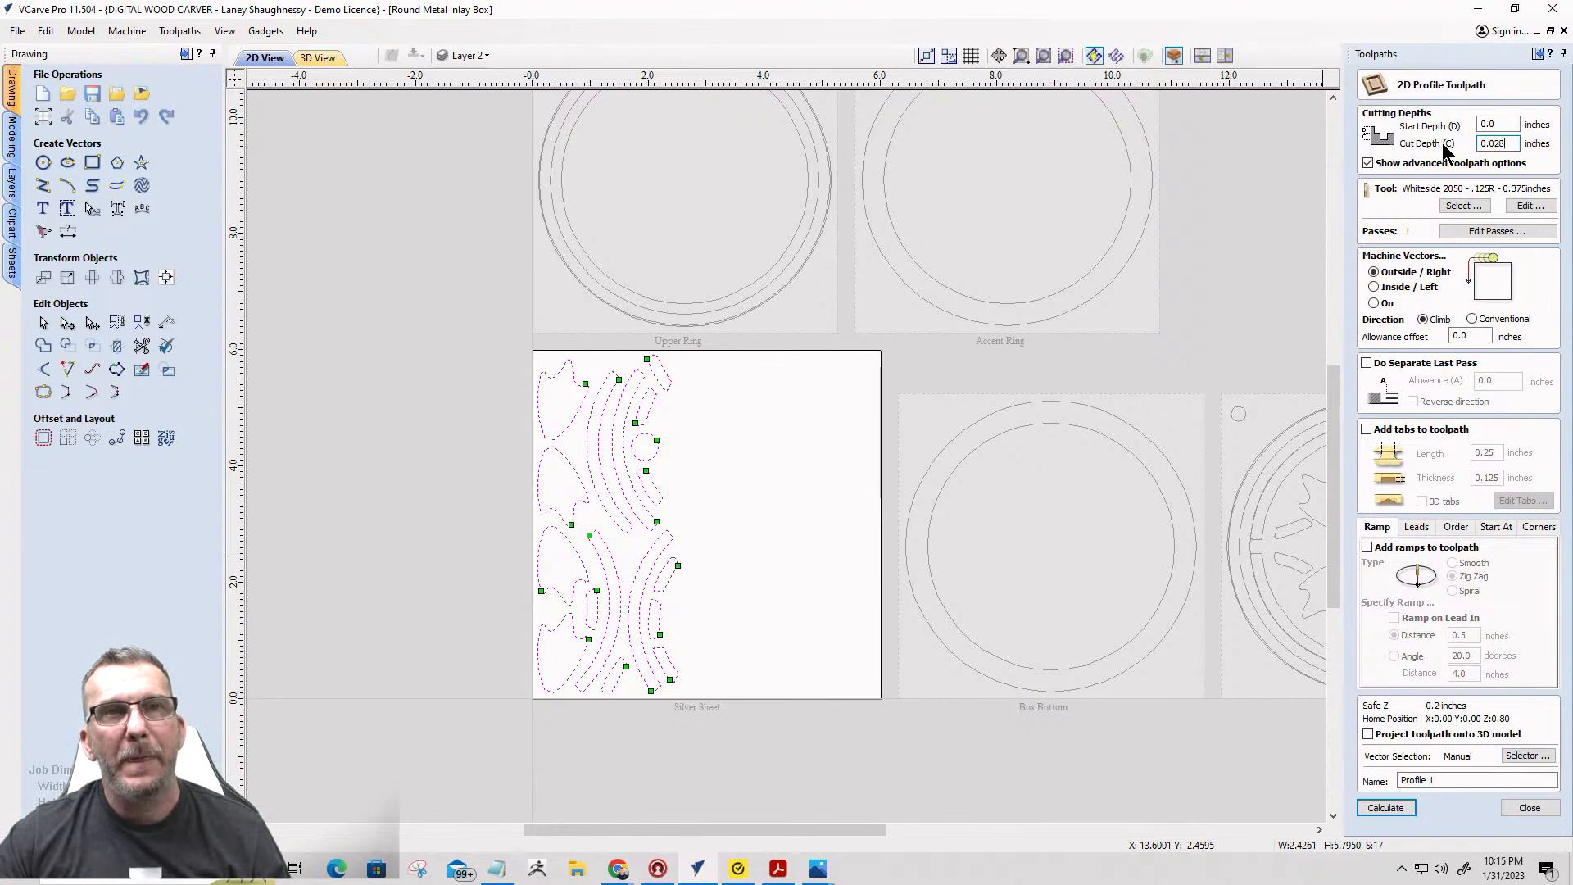
Choose the End Mill (0.0625 inches) from the tool database for the inlay profile toolpath.
click(1471, 207)
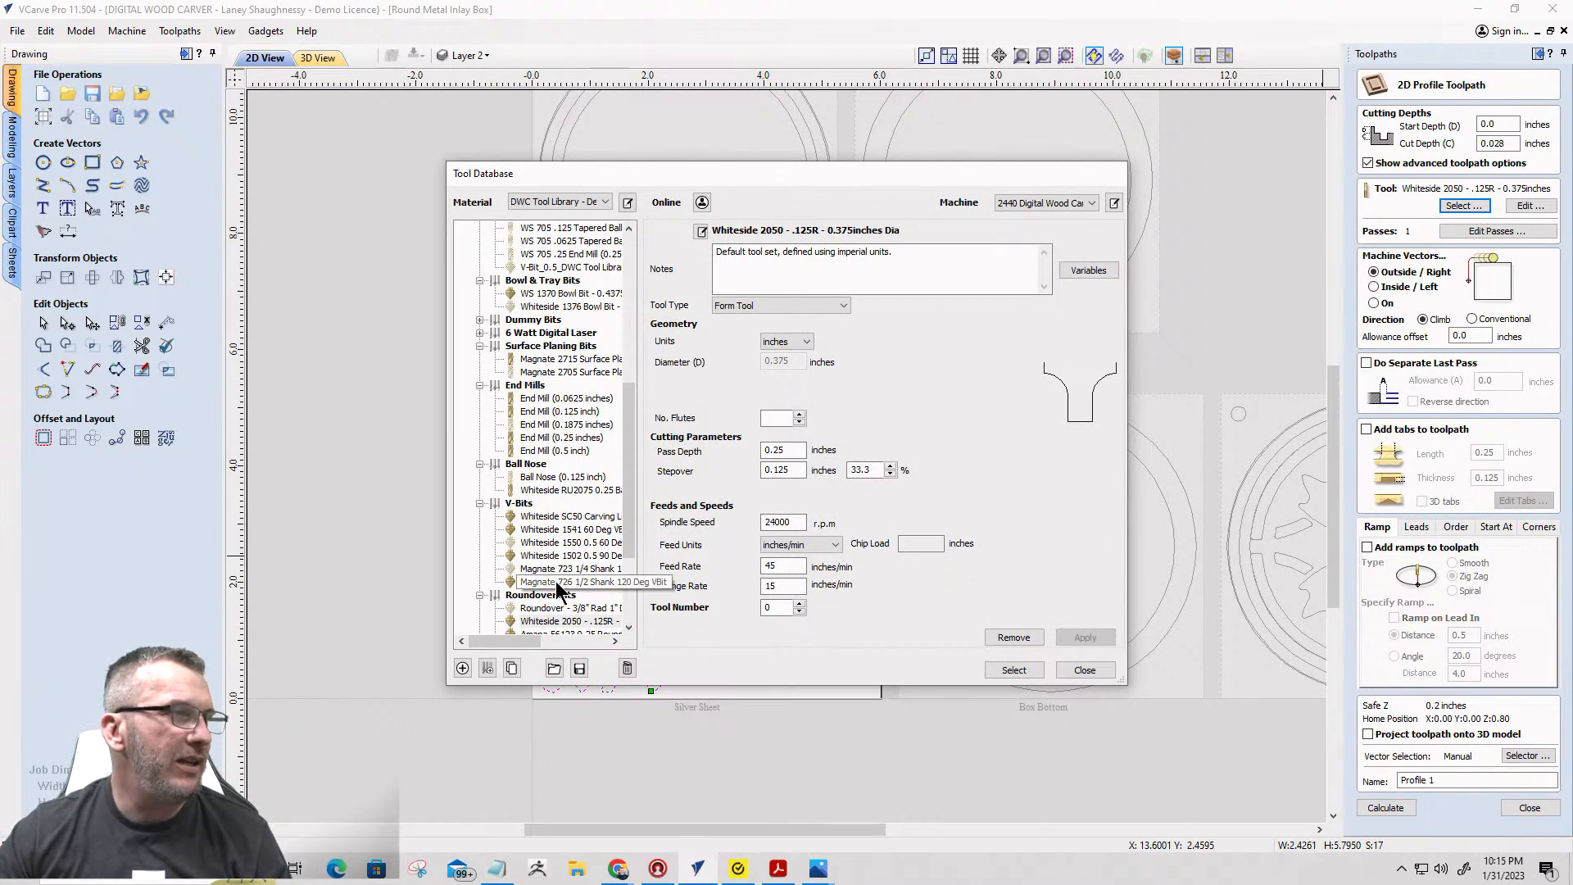
click(539, 398)
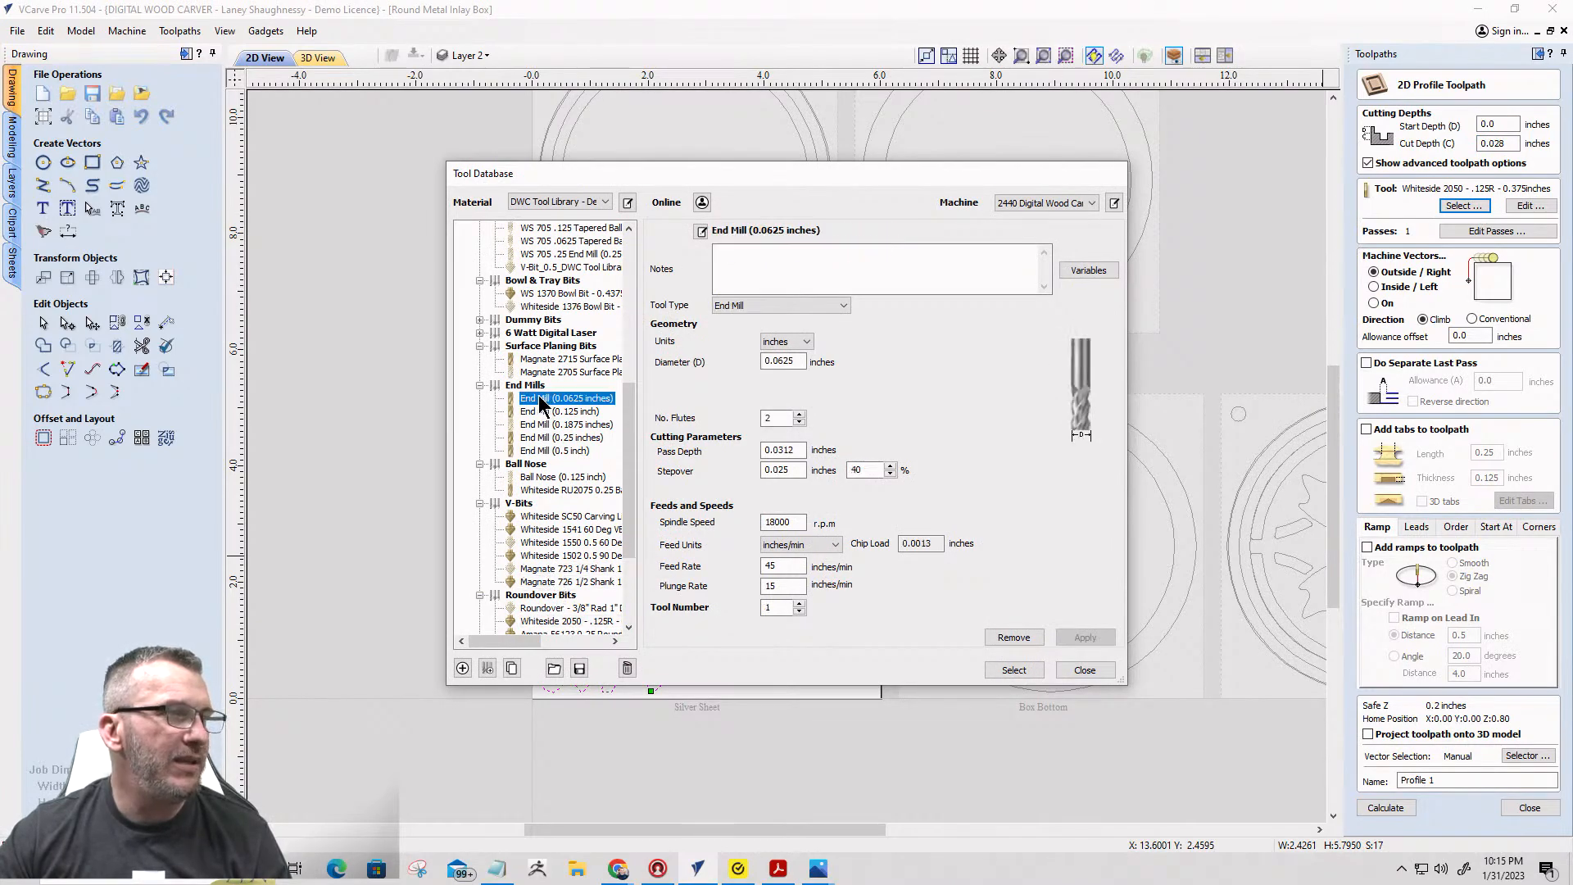
click(1014, 670)
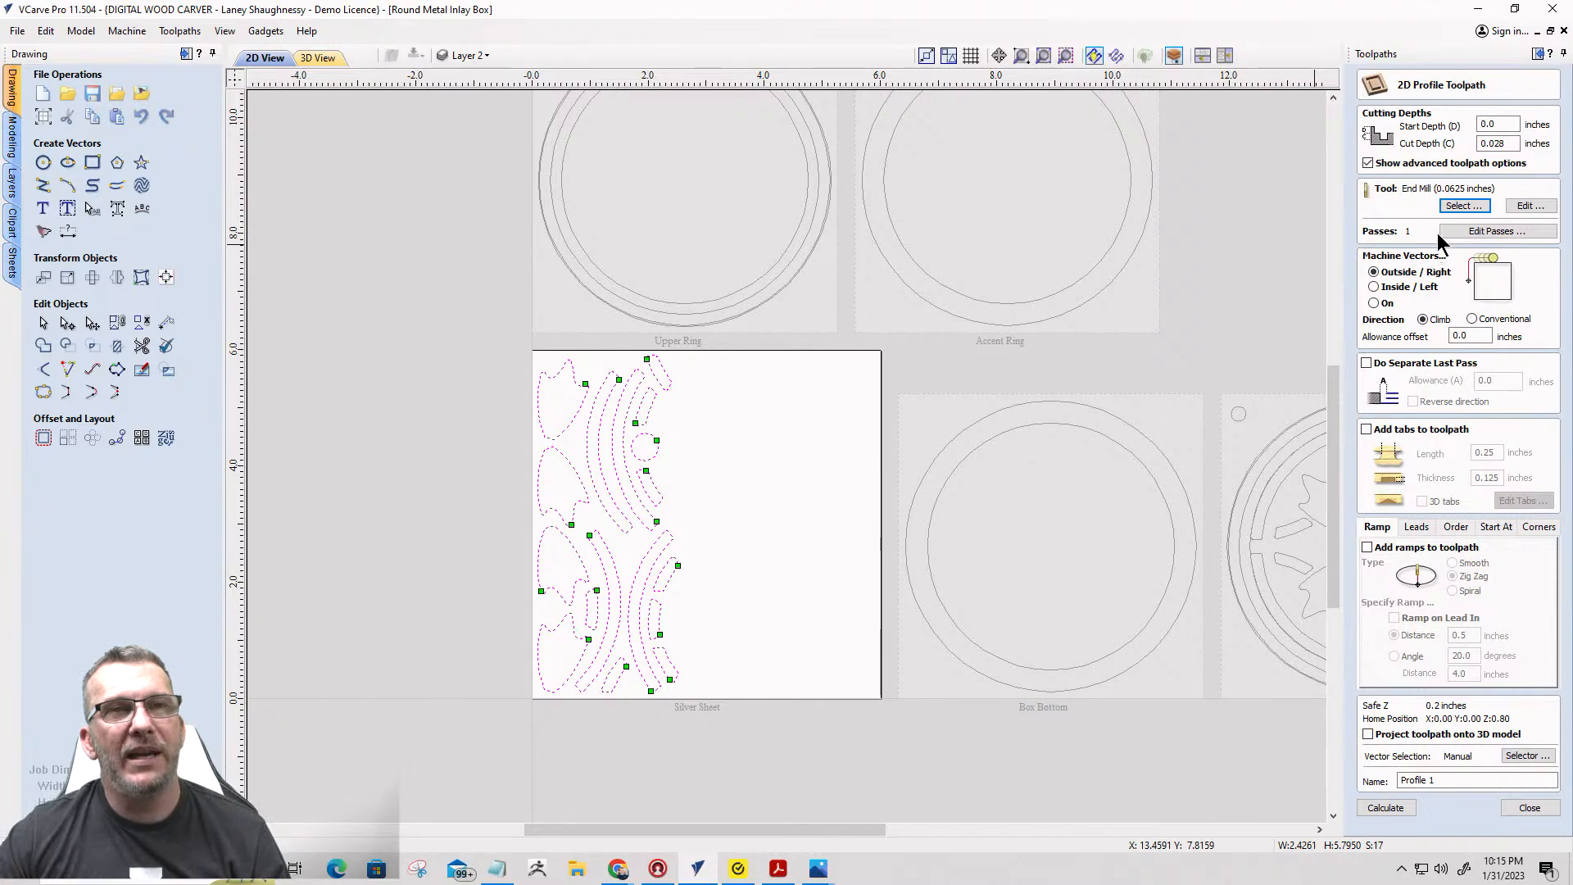
Edit the end mill's cutting settings for this toolpath, with a feed rate of 35 and a plunge rate of 7 inches/min.
click(1525, 204)
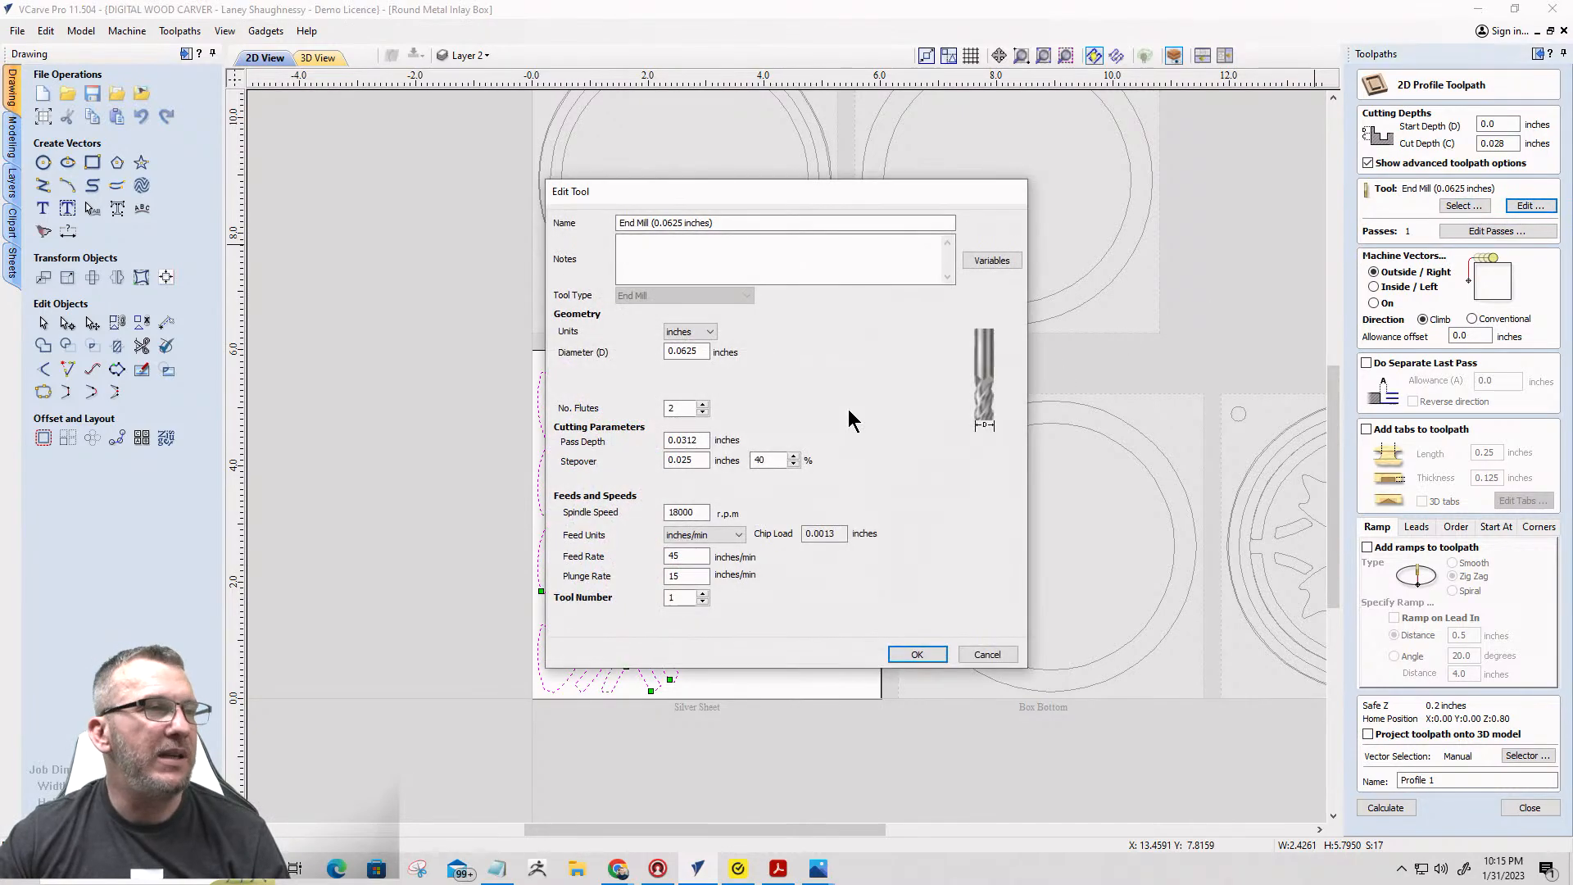
double_click(684, 556)
text(3)
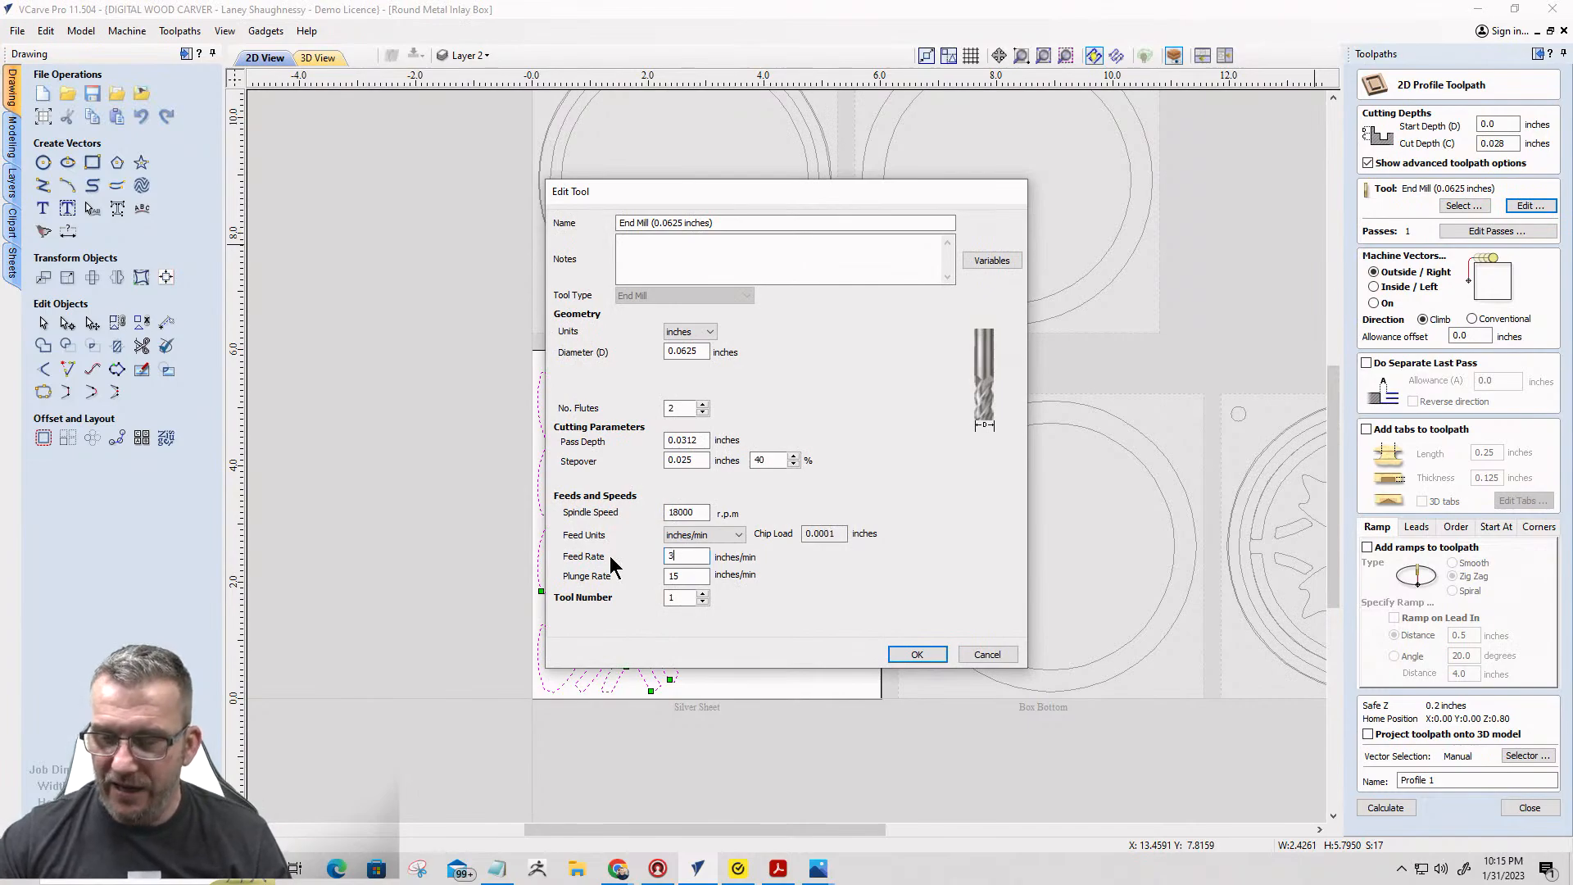
text(5)
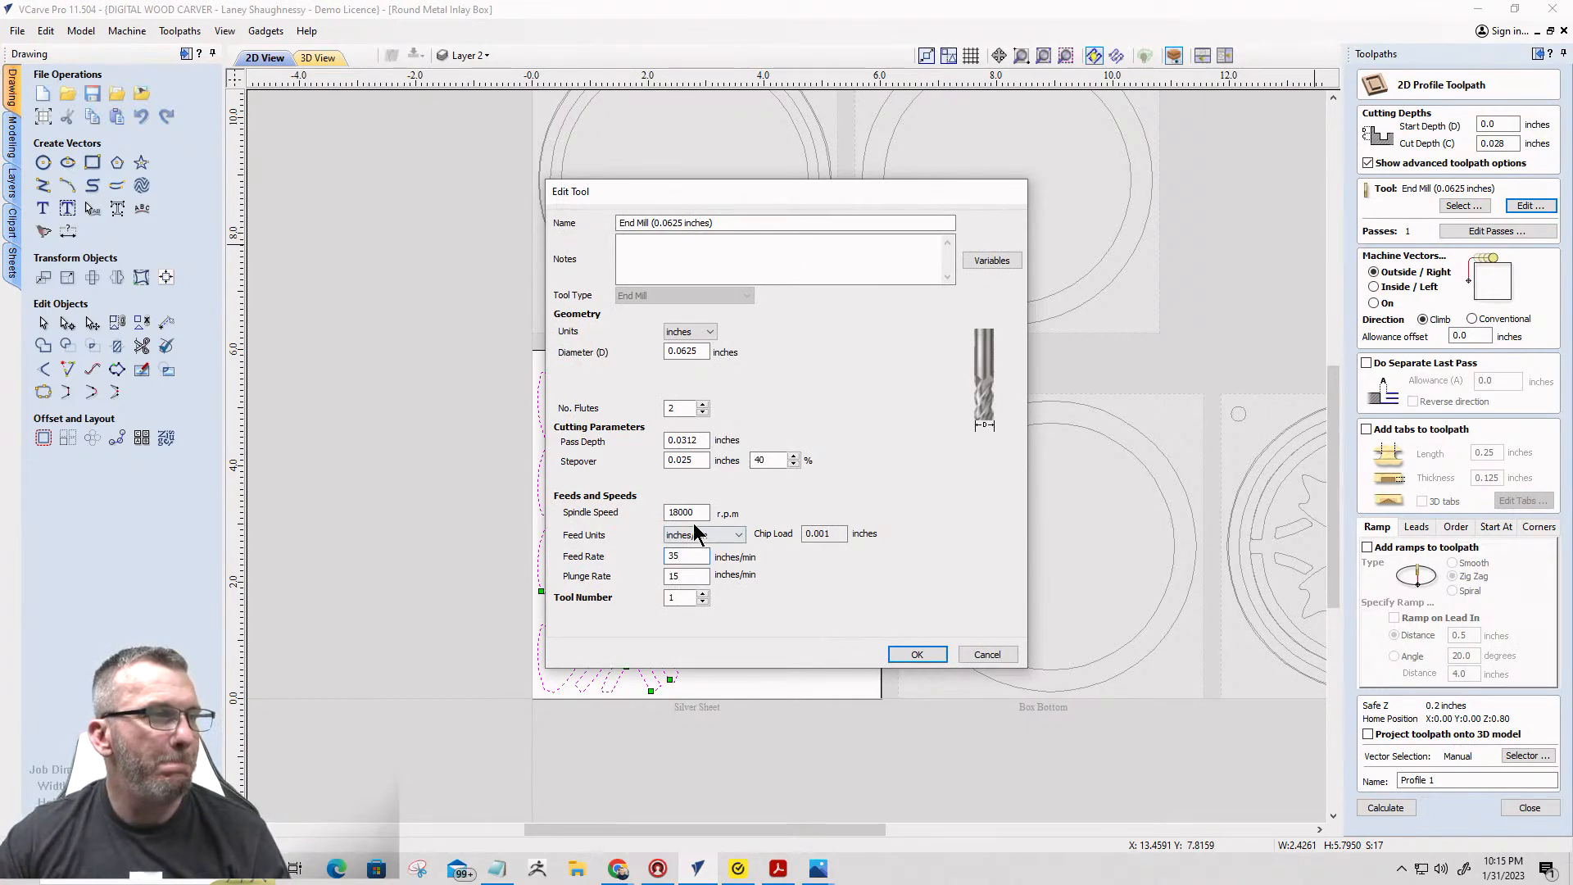
double_click(684, 440)
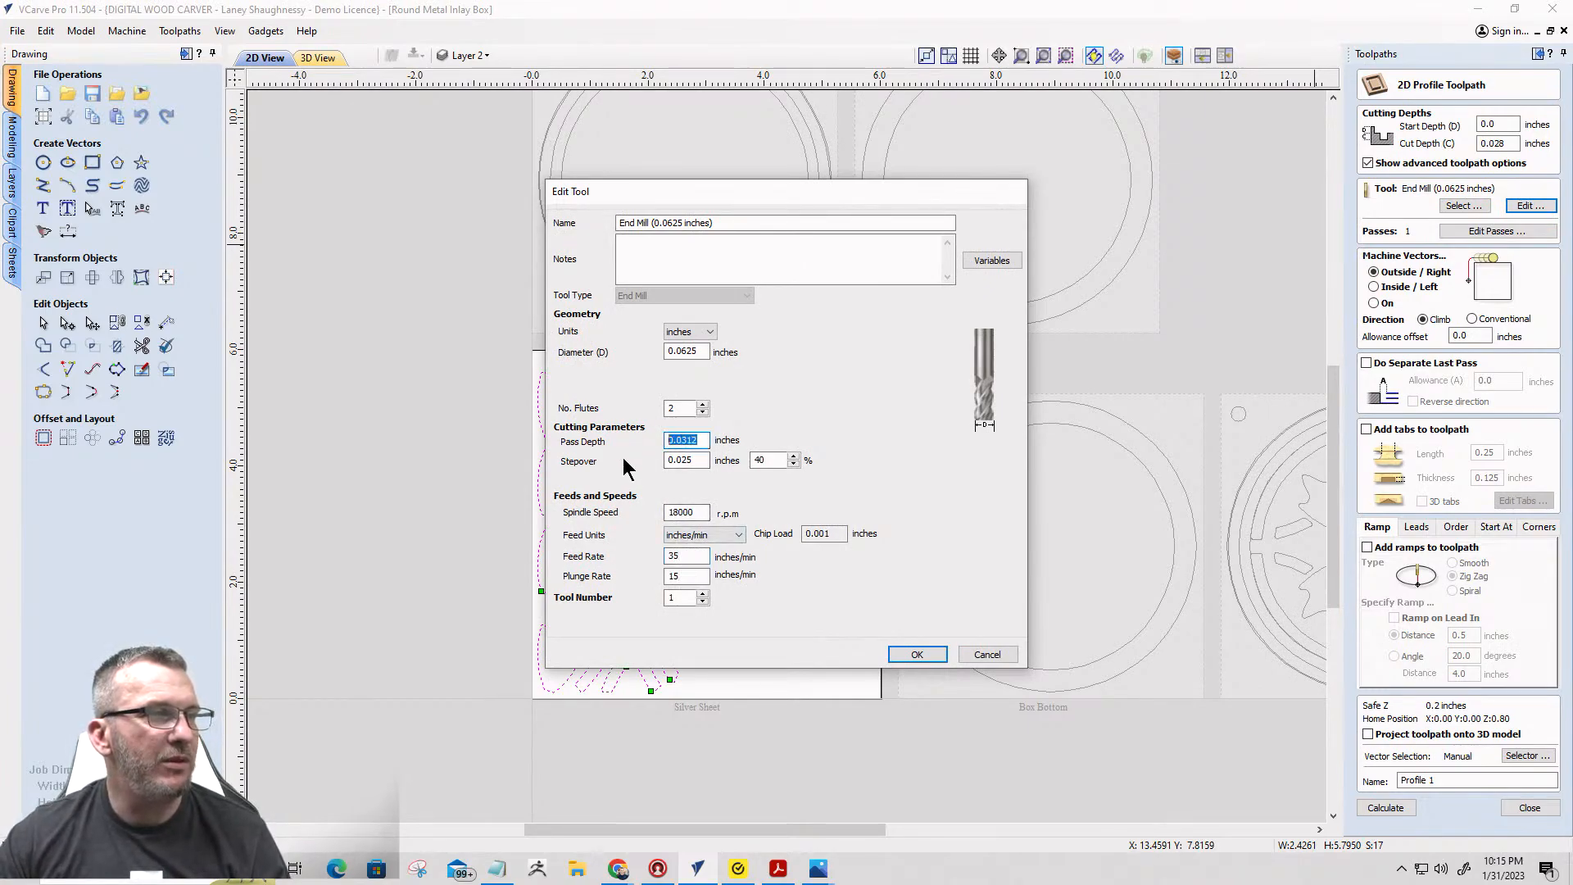
double_click(676, 576)
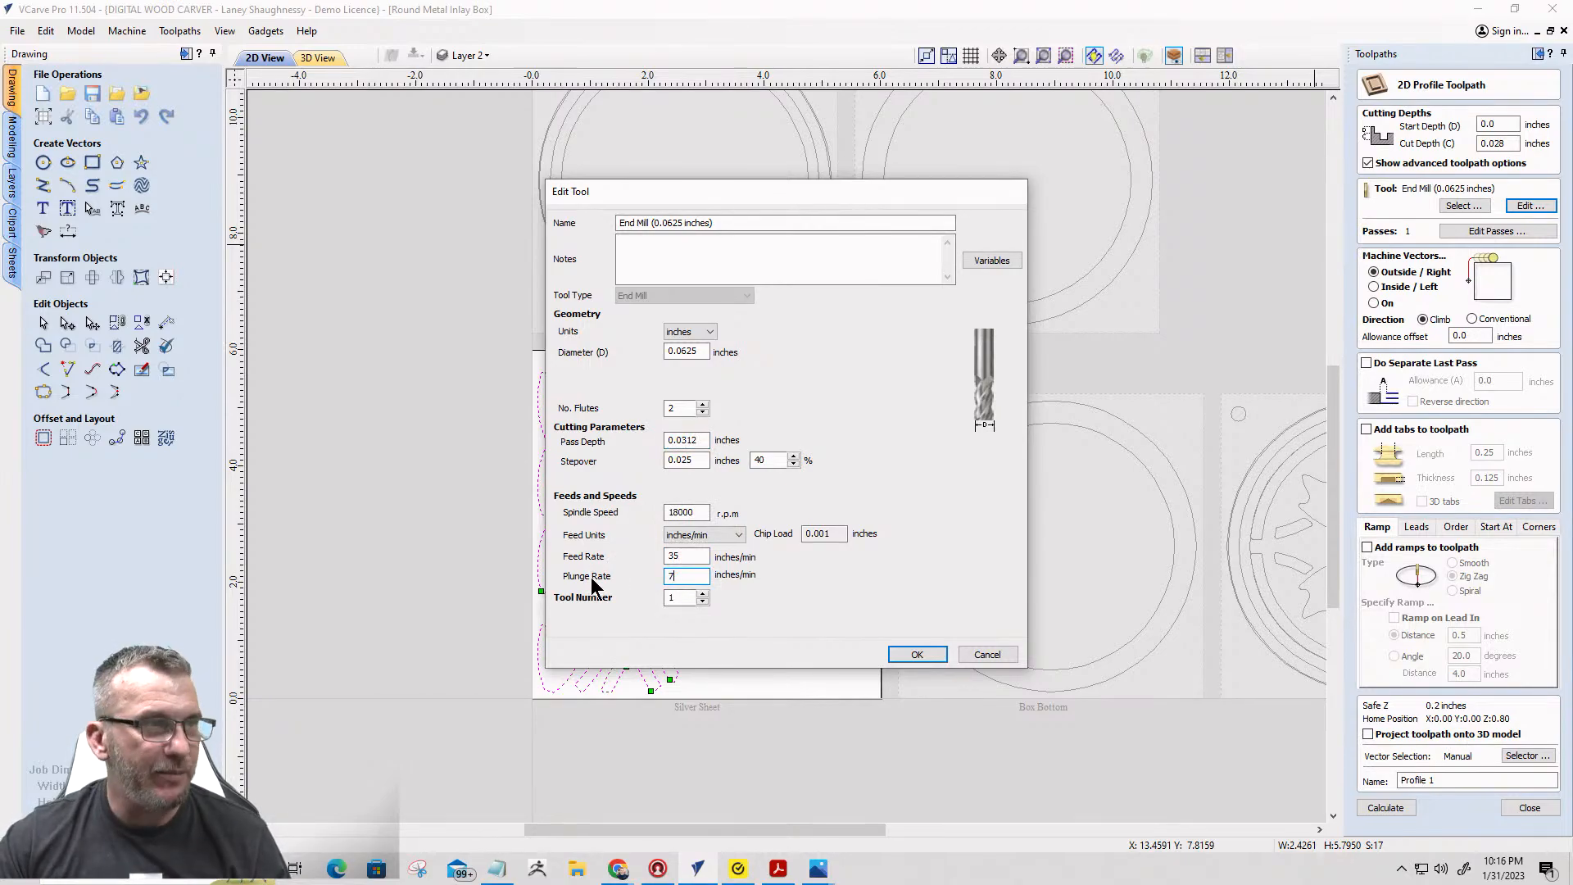
click(916, 653)
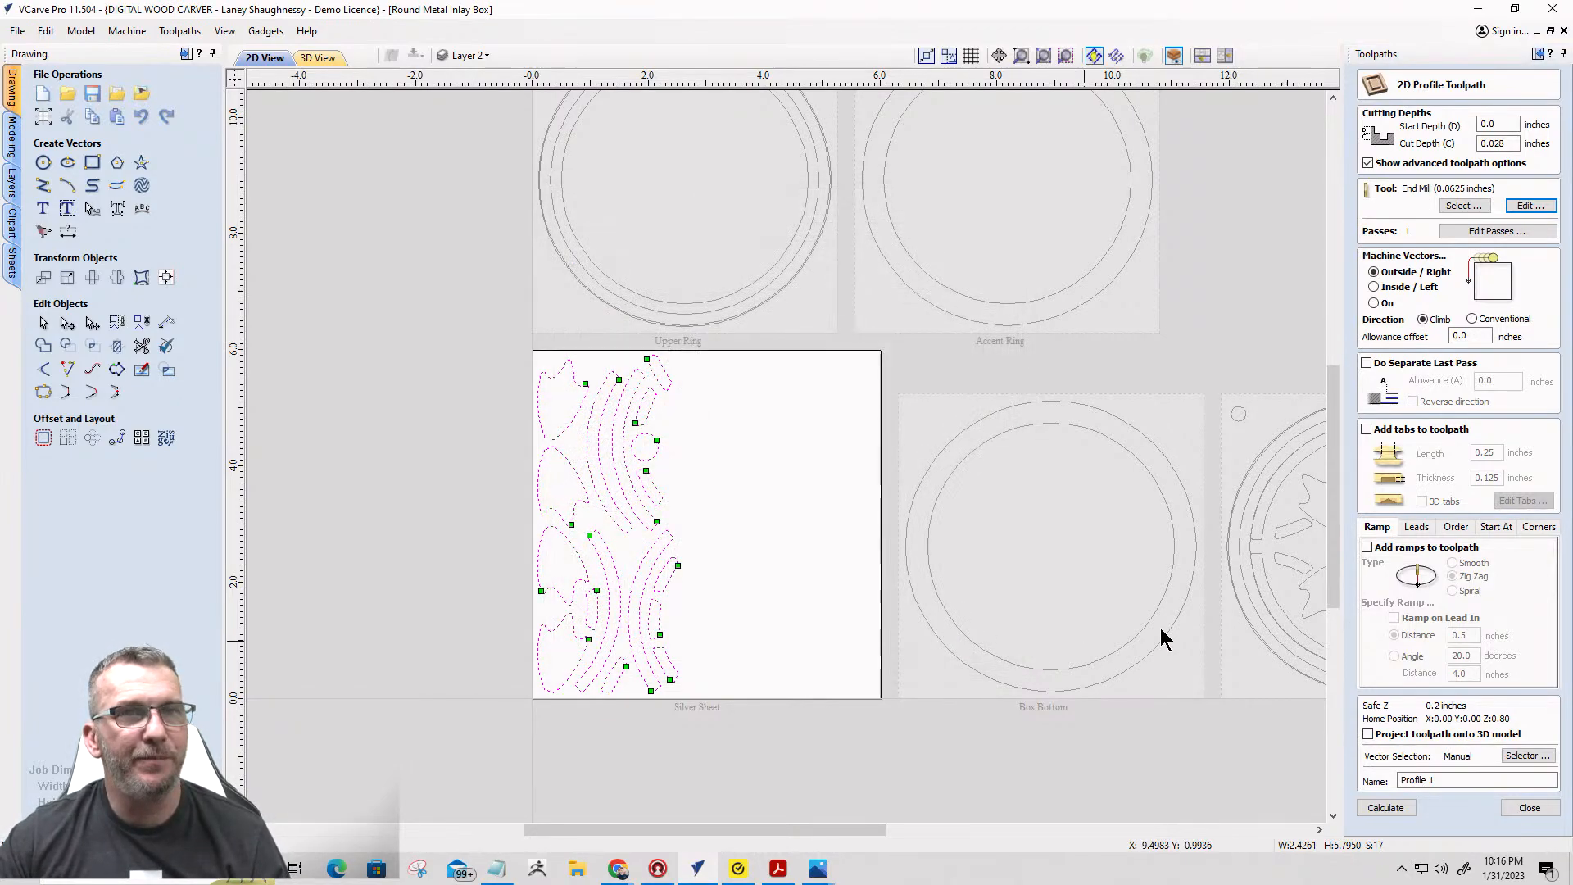
Name the profile toolpath InlayCut and calculate it.
click(1443, 781)
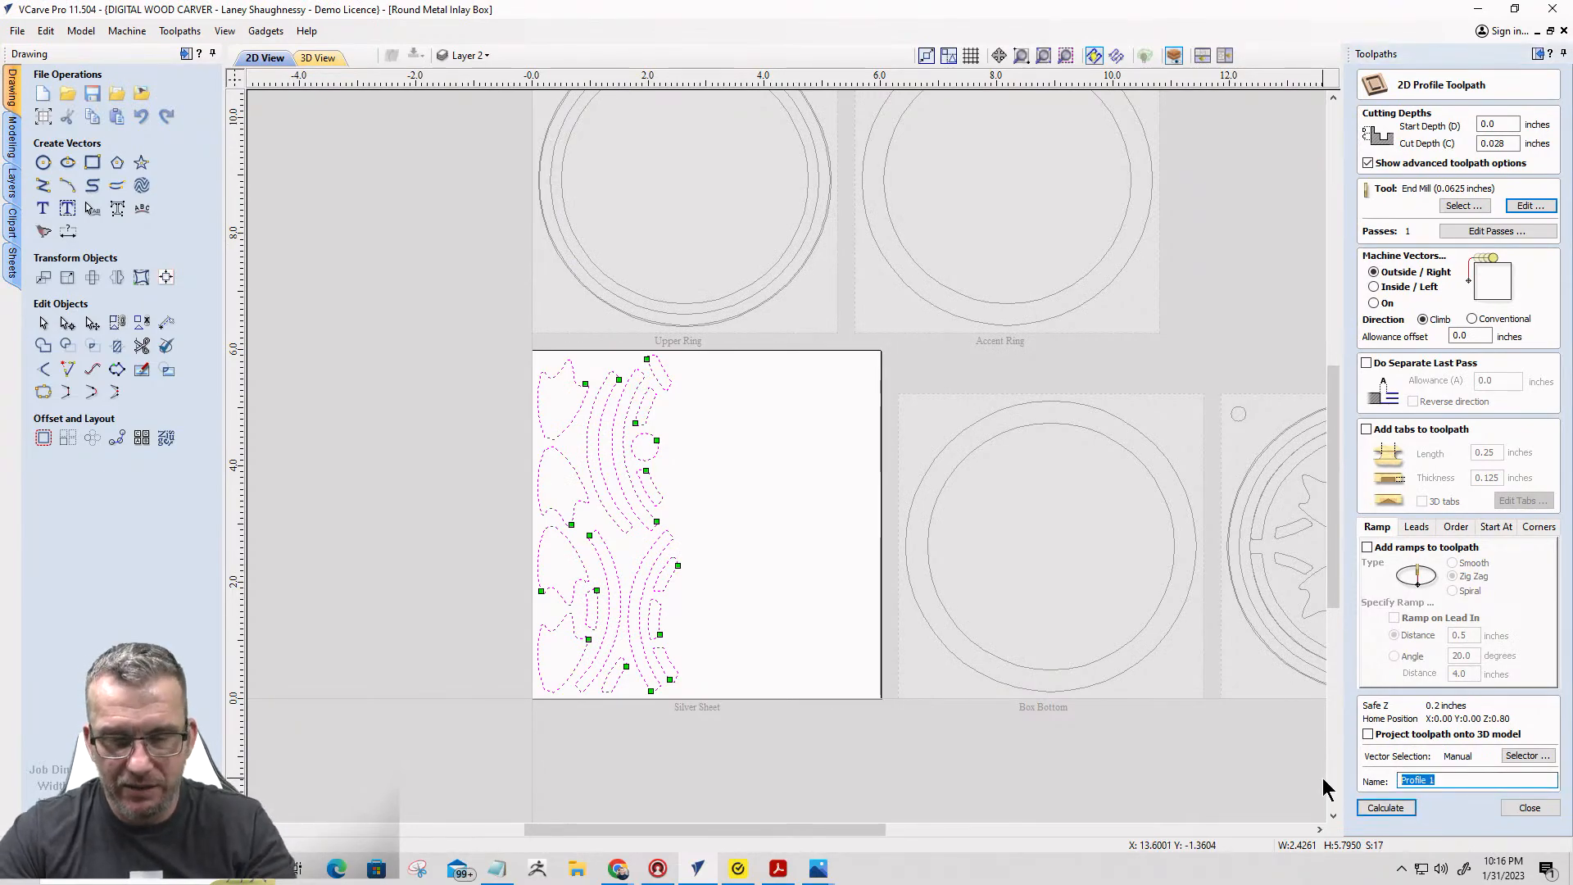
text(InlayCut)
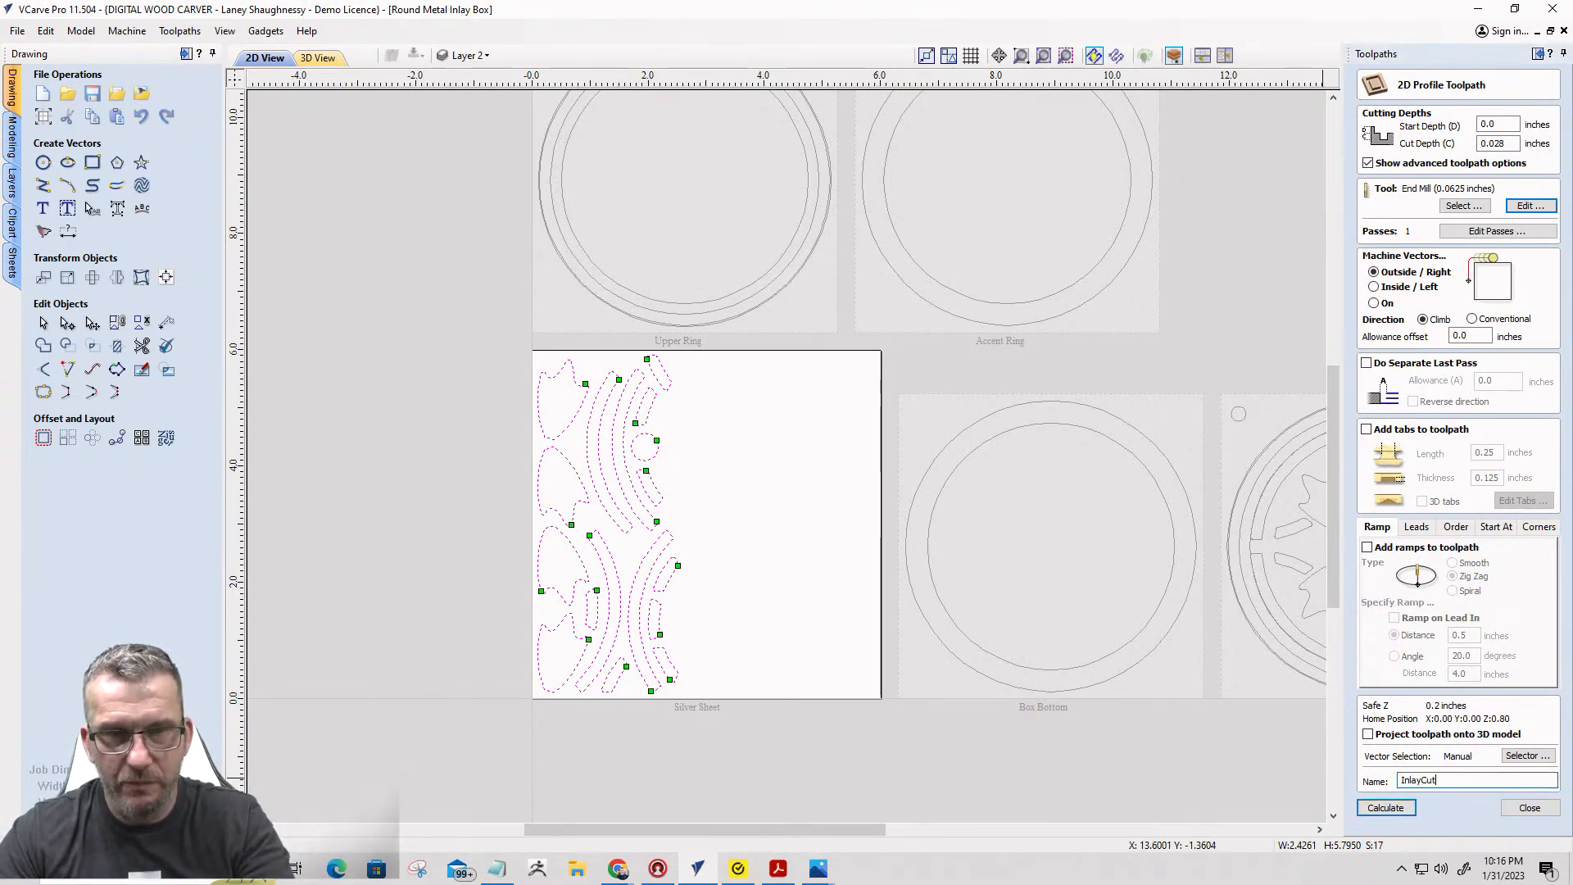
click(1387, 811)
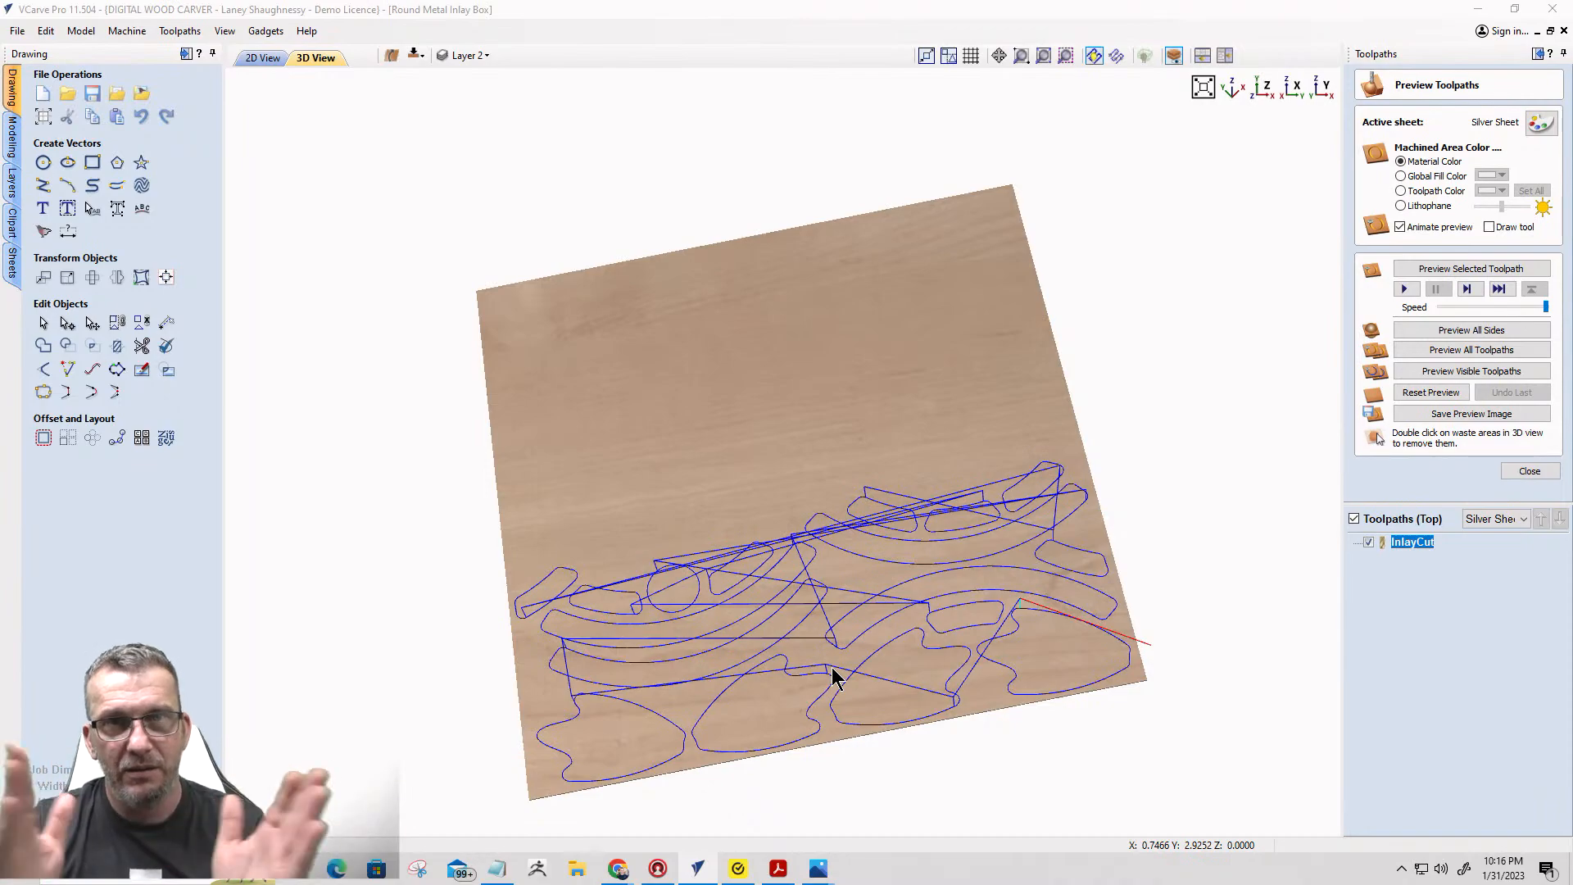
Reset the 3D preview, simulate the visible InlayCut toolpath on the Silver Sheet, and inspect the cut.
drag(931, 696, 982, 621)
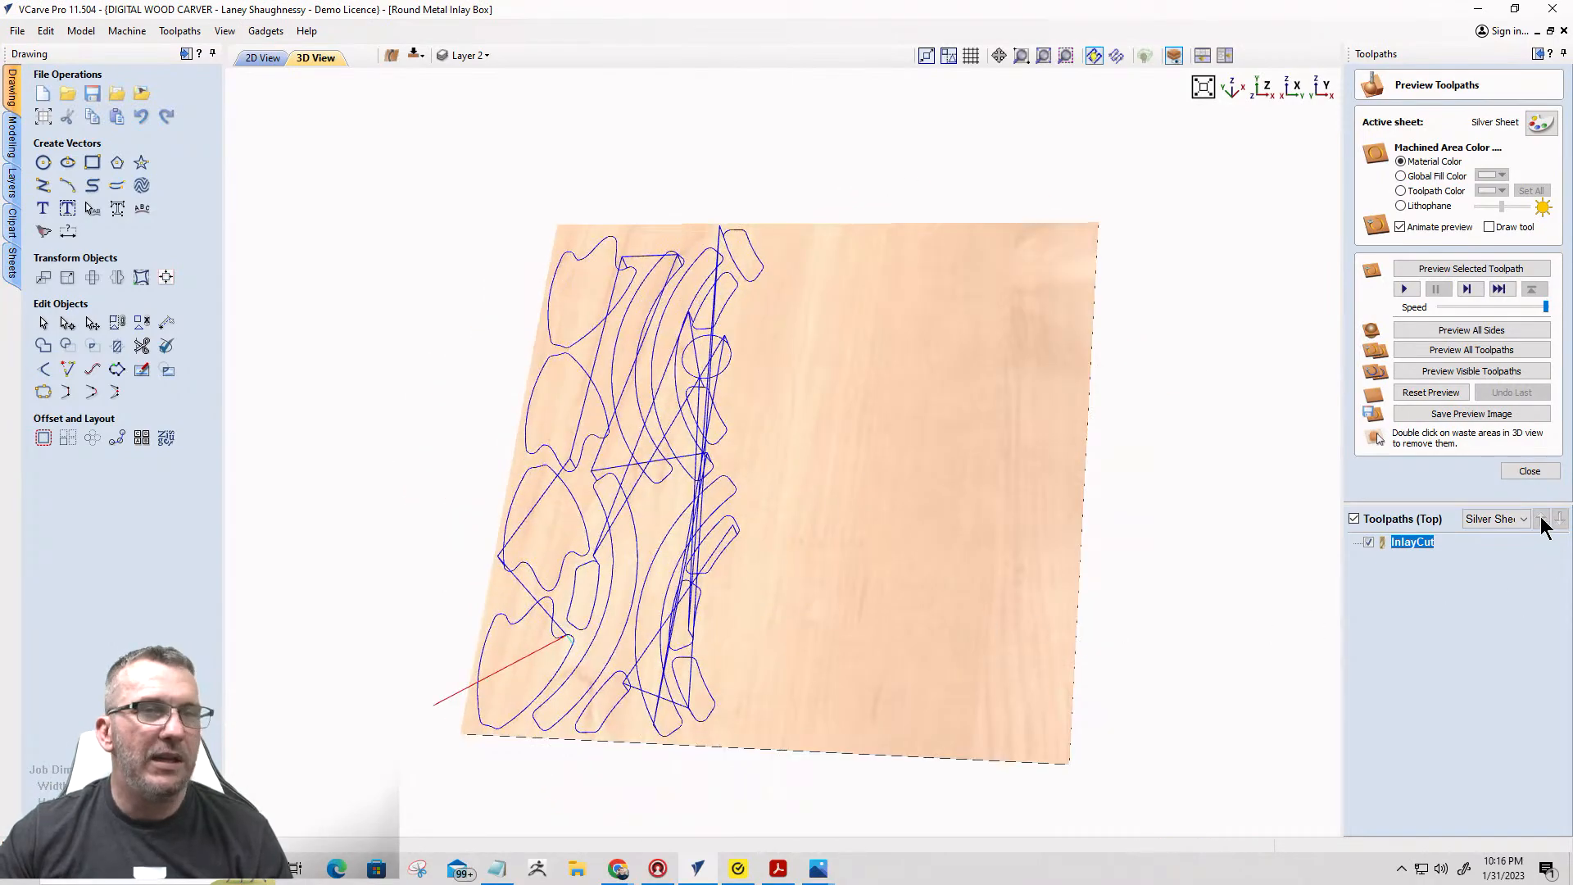
click(1429, 392)
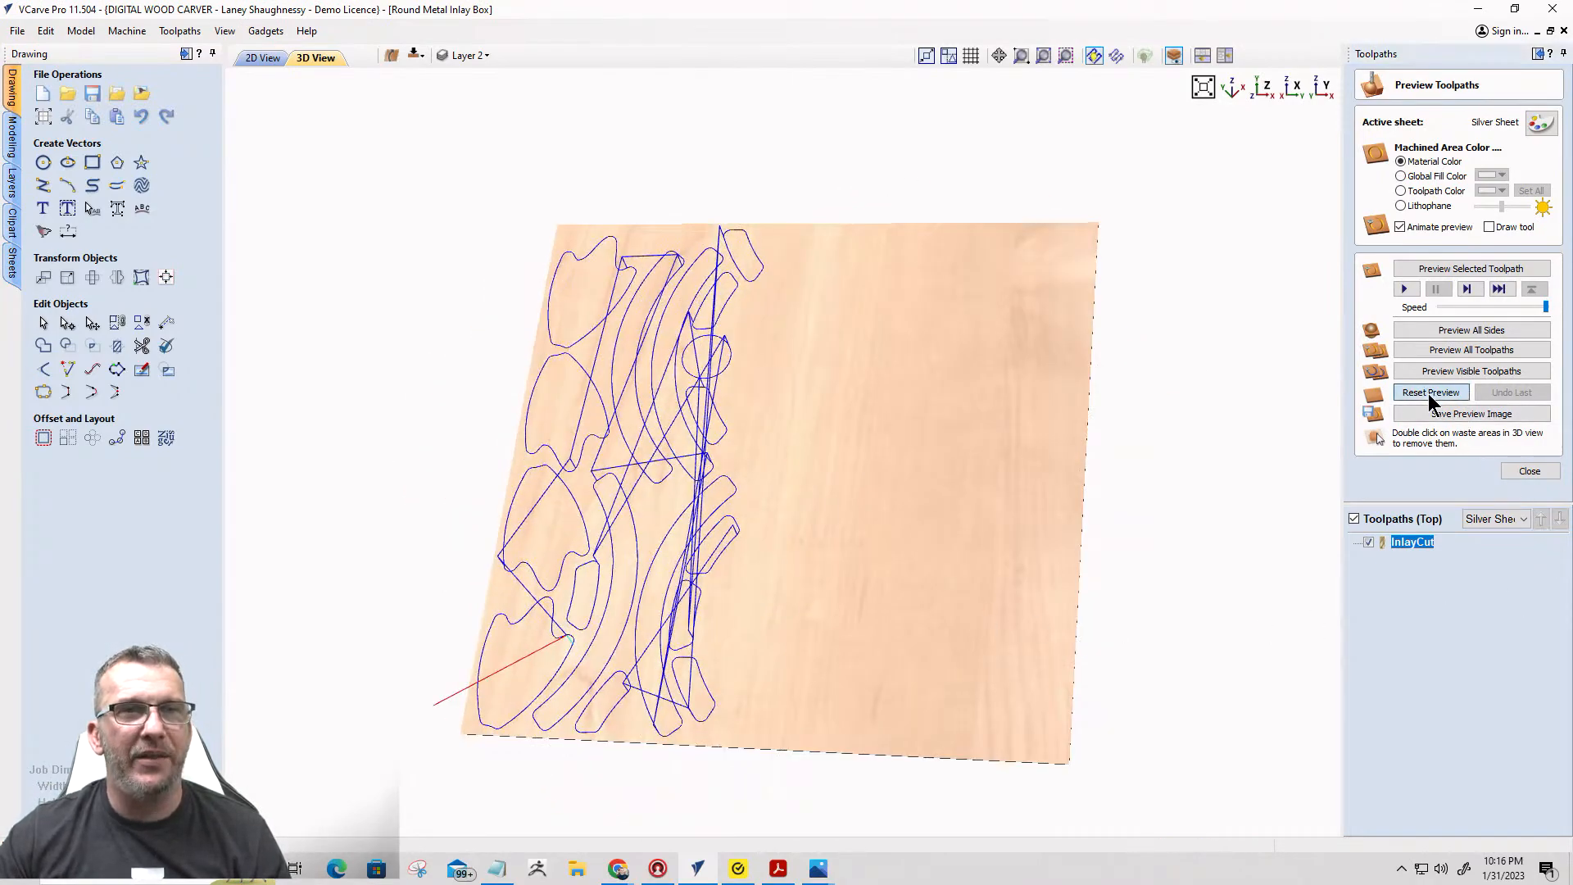
click(1432, 373)
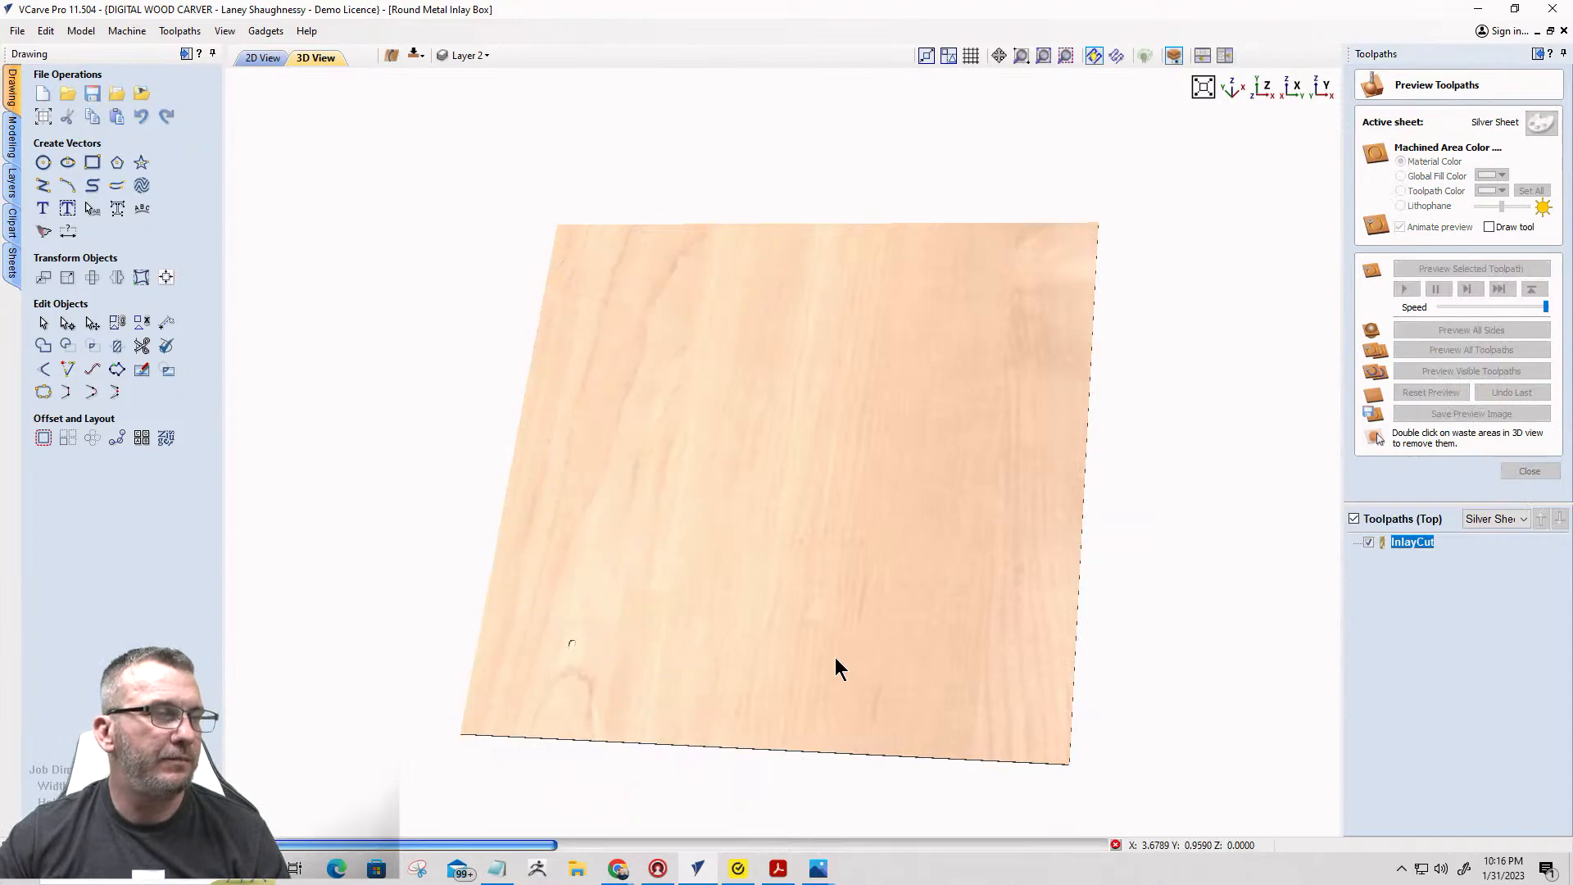
drag(796, 645, 645, 578)
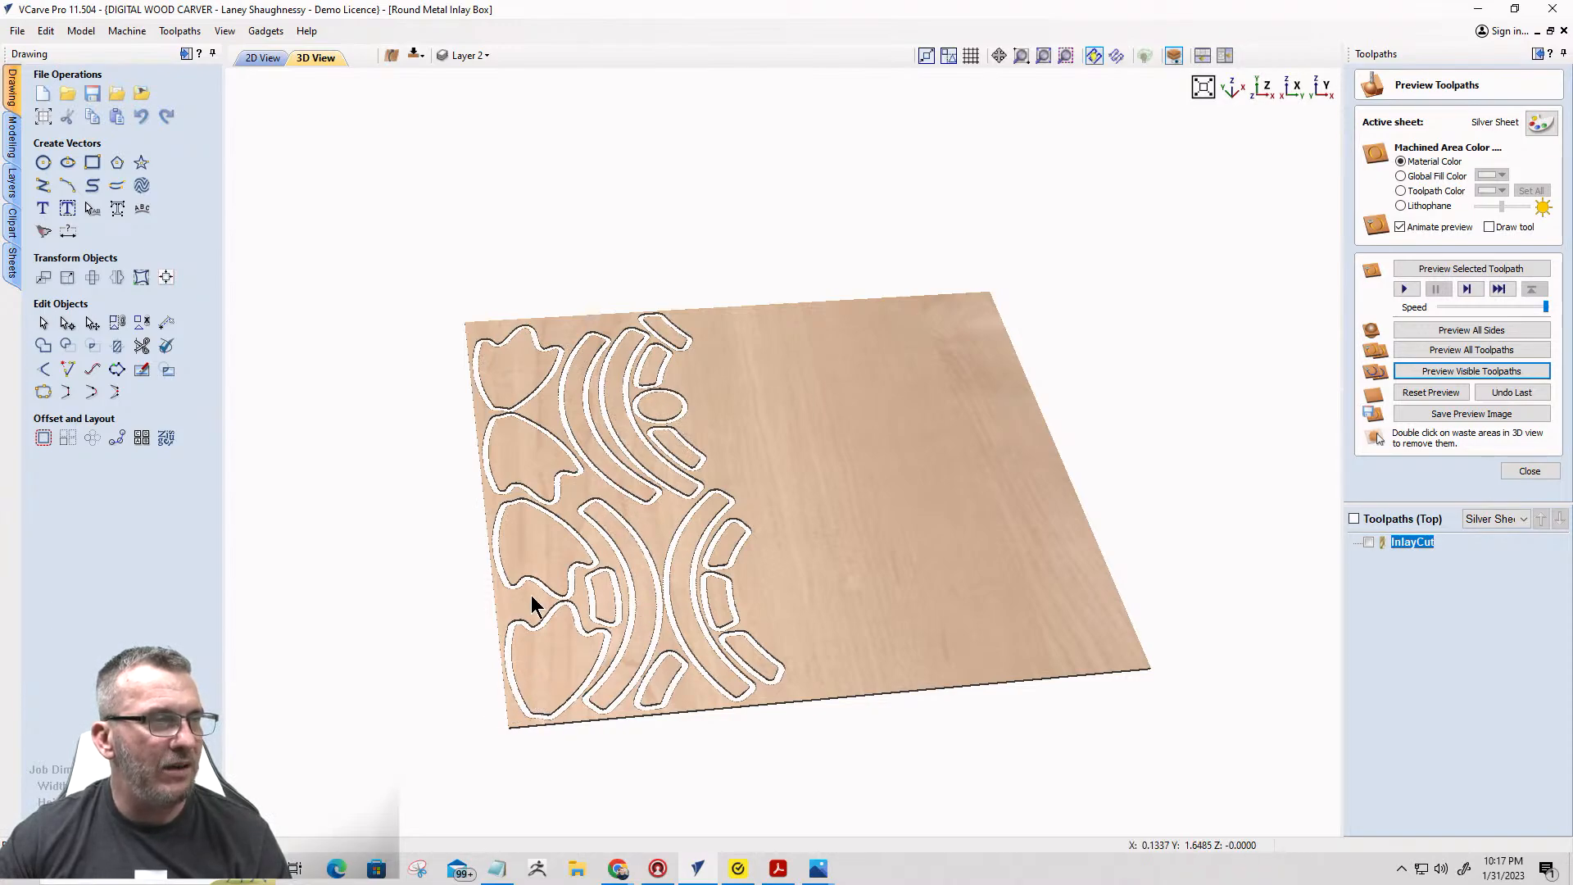
drag(820, 635, 841, 600)
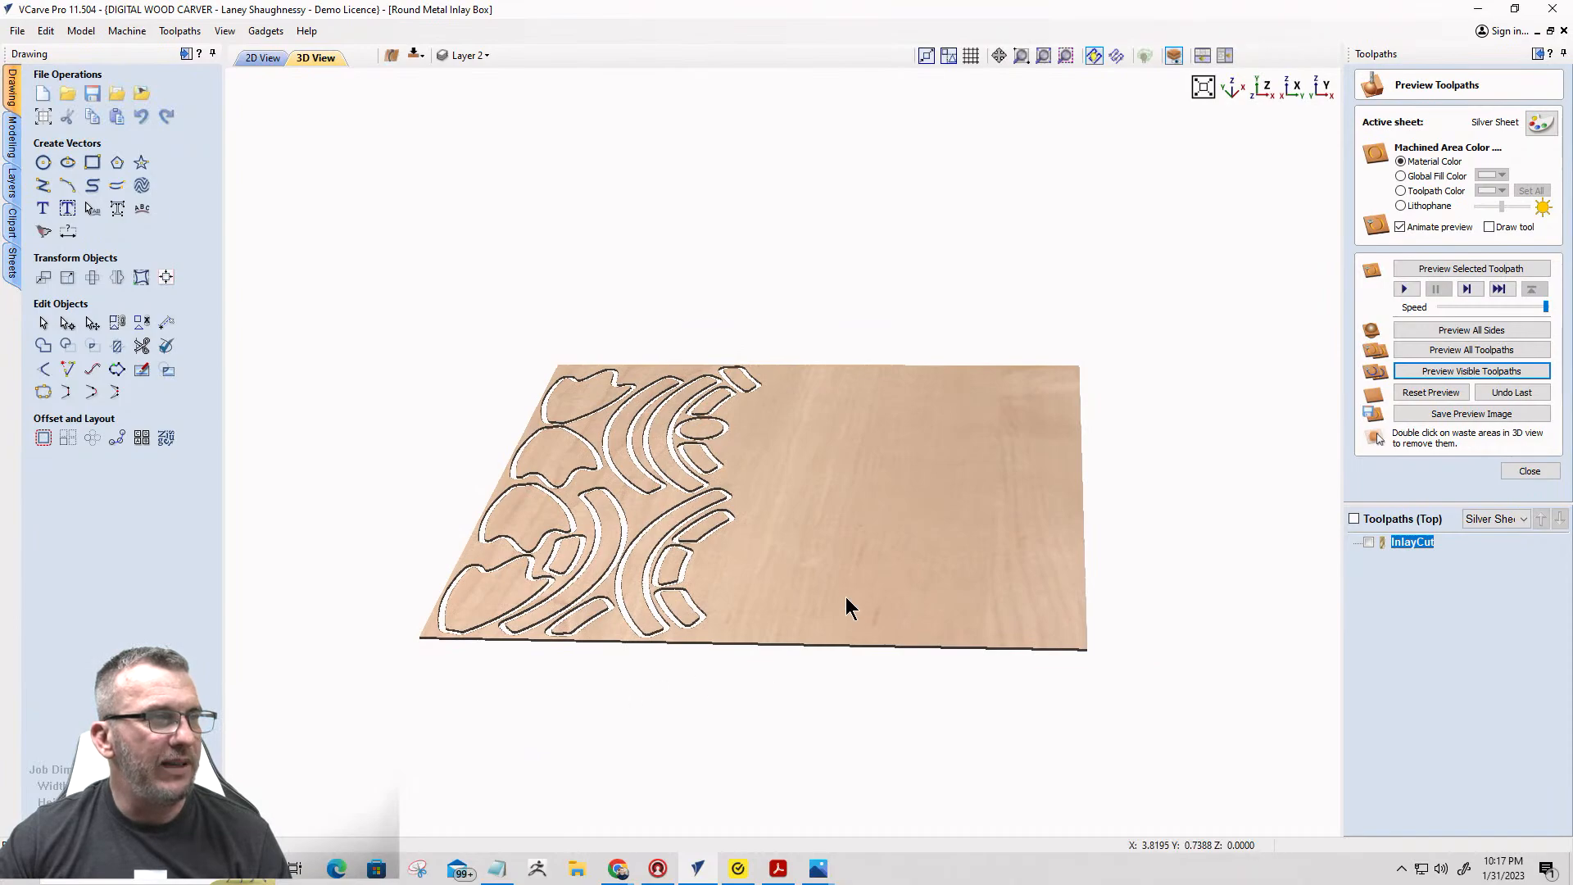
Remove the waste material around the inlay pieces in the 3D preview, check the remaining parts, and close the preview settings.
double_click(821, 551)
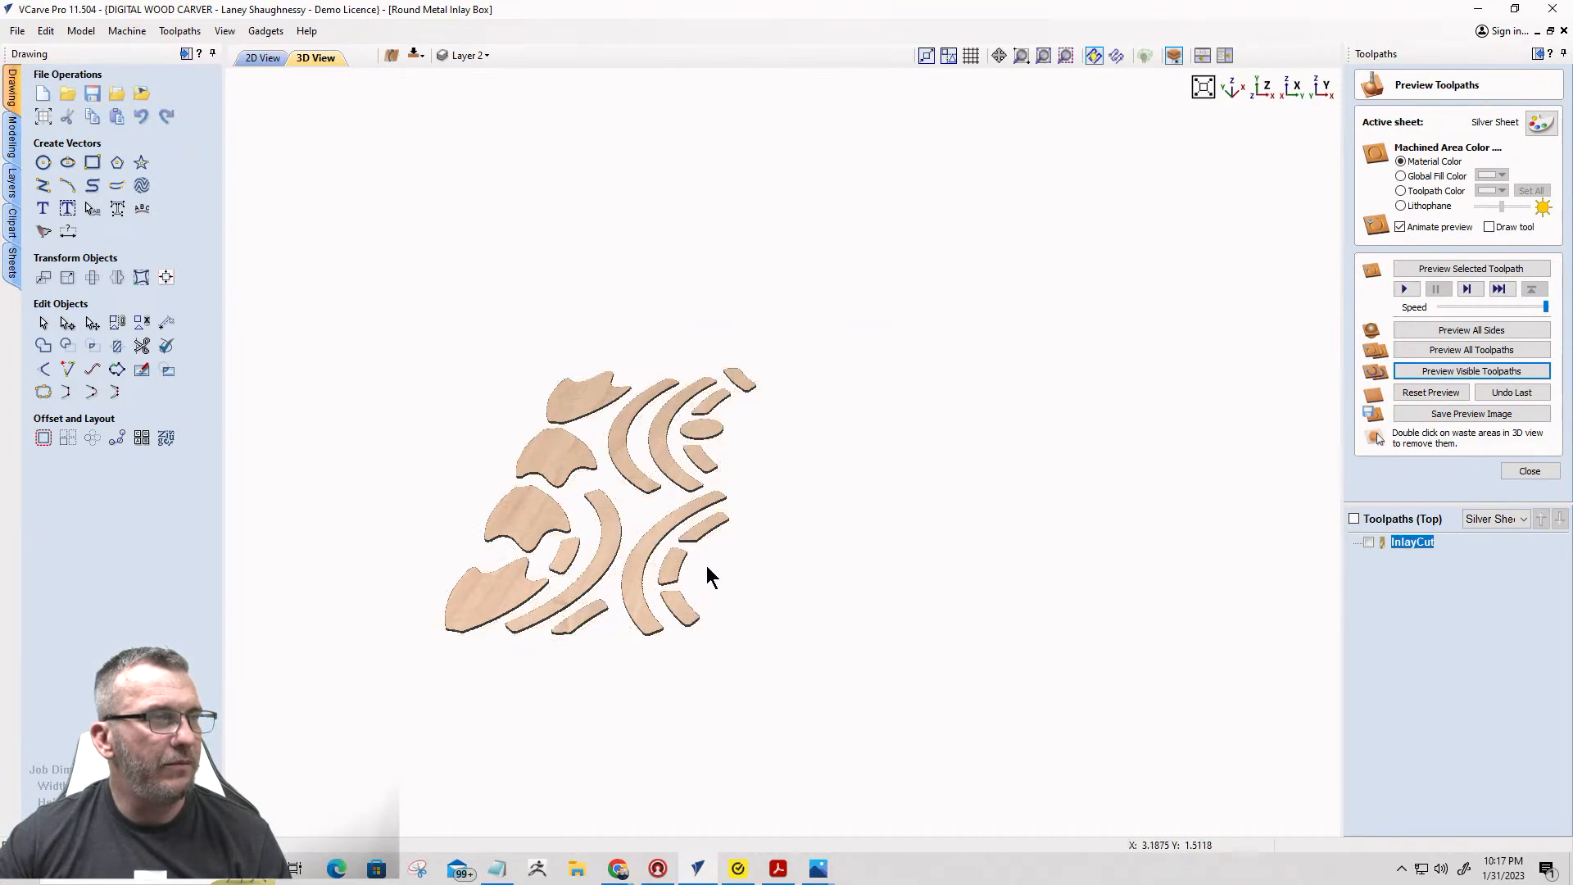
drag(706, 565, 544, 729)
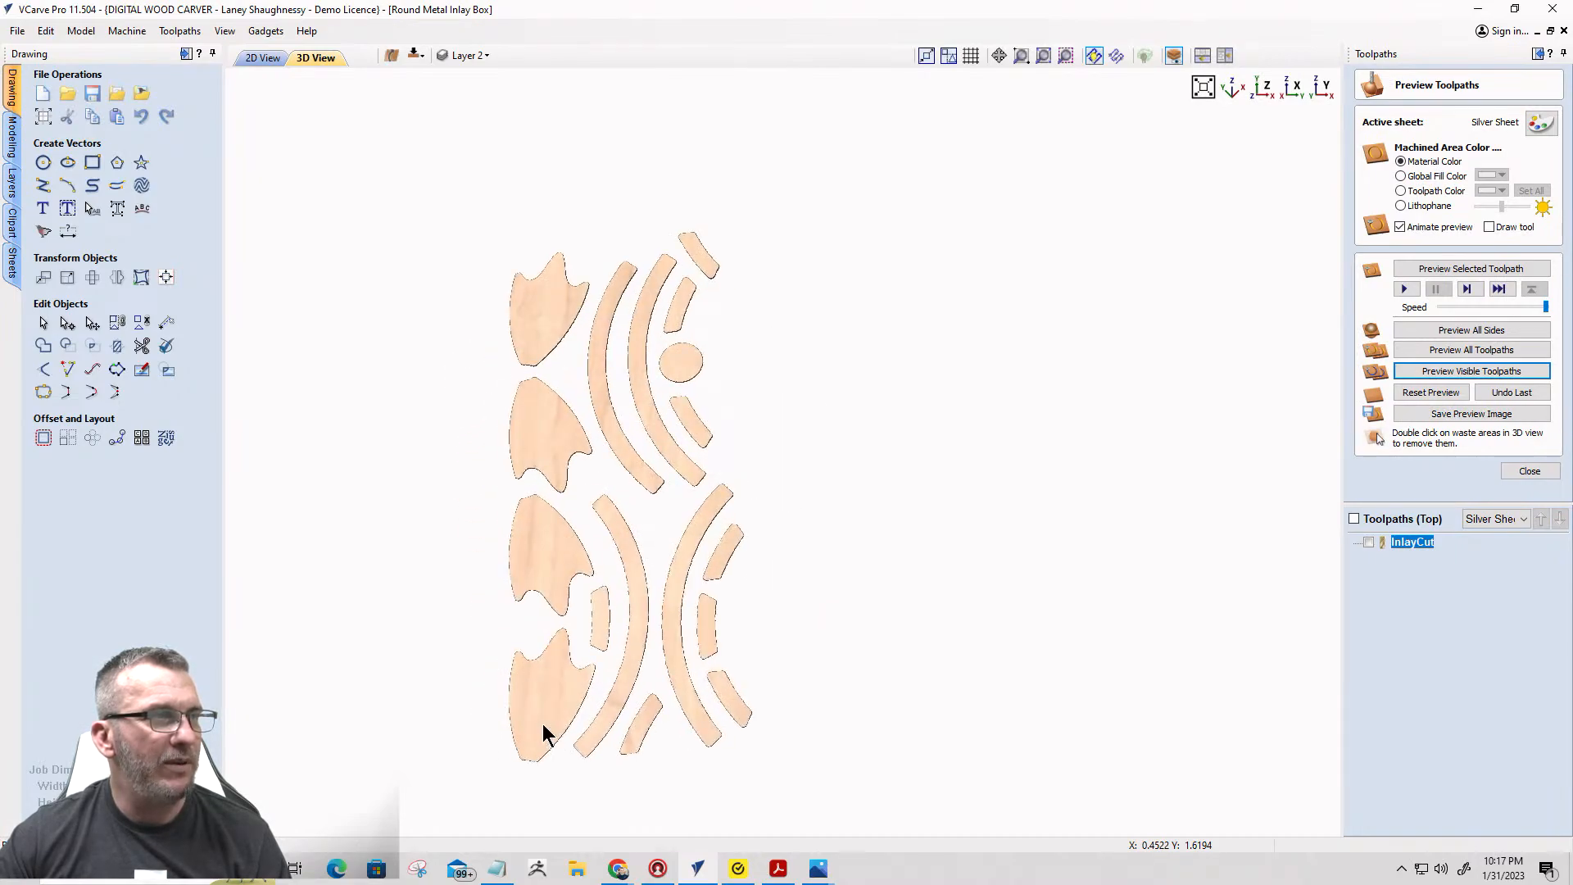
click(1515, 473)
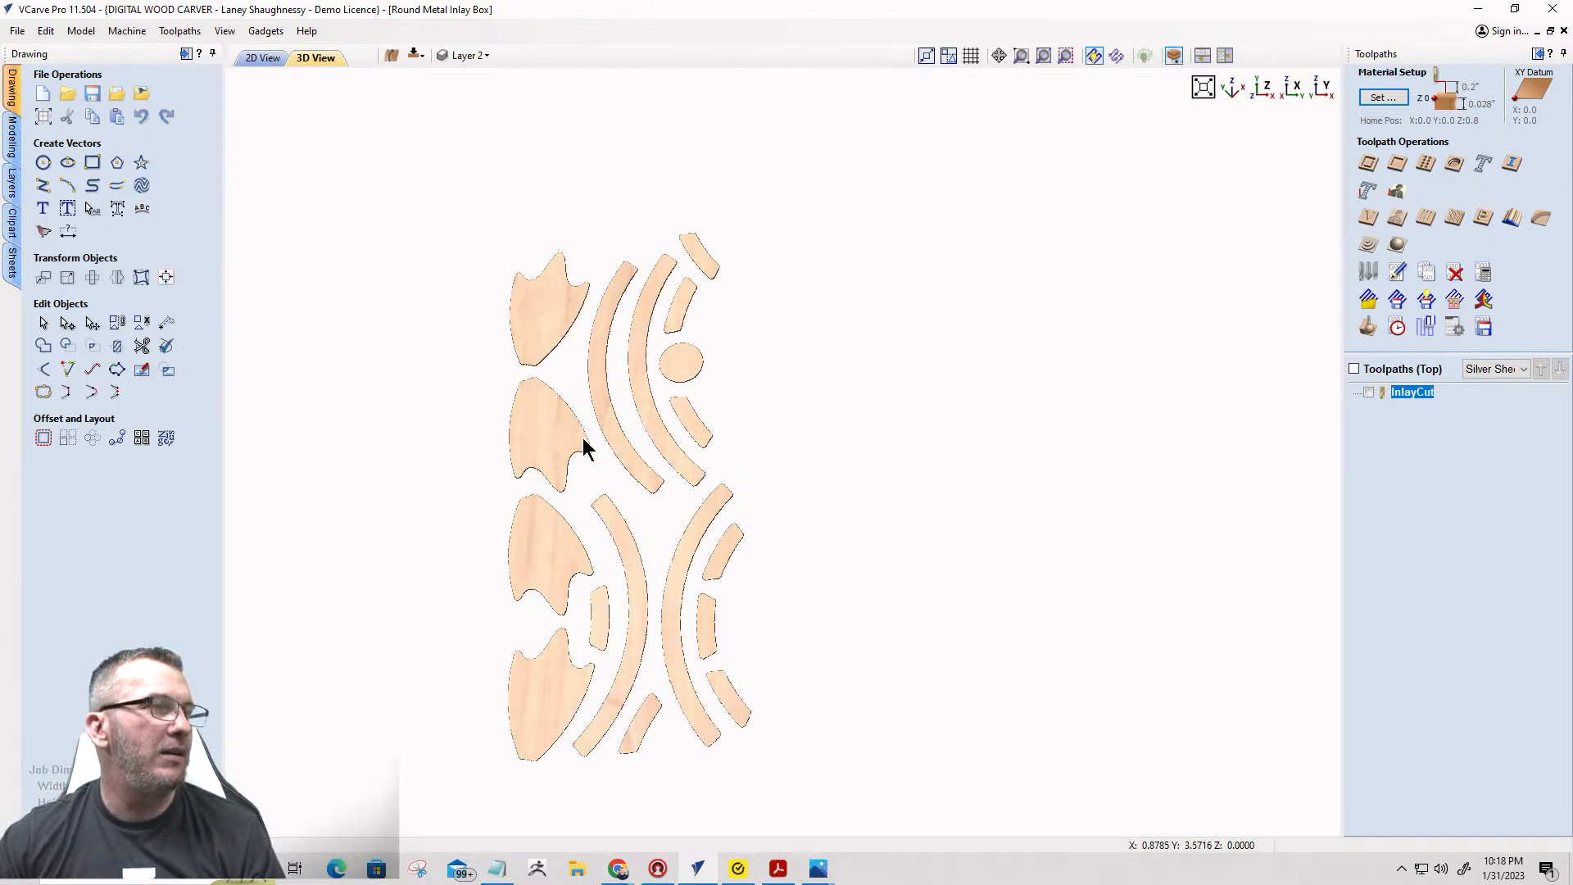
Examine the cut-out inlay pieces in 3D from several angles, including their edges, corners and thickness.
drag(625, 453, 613, 406)
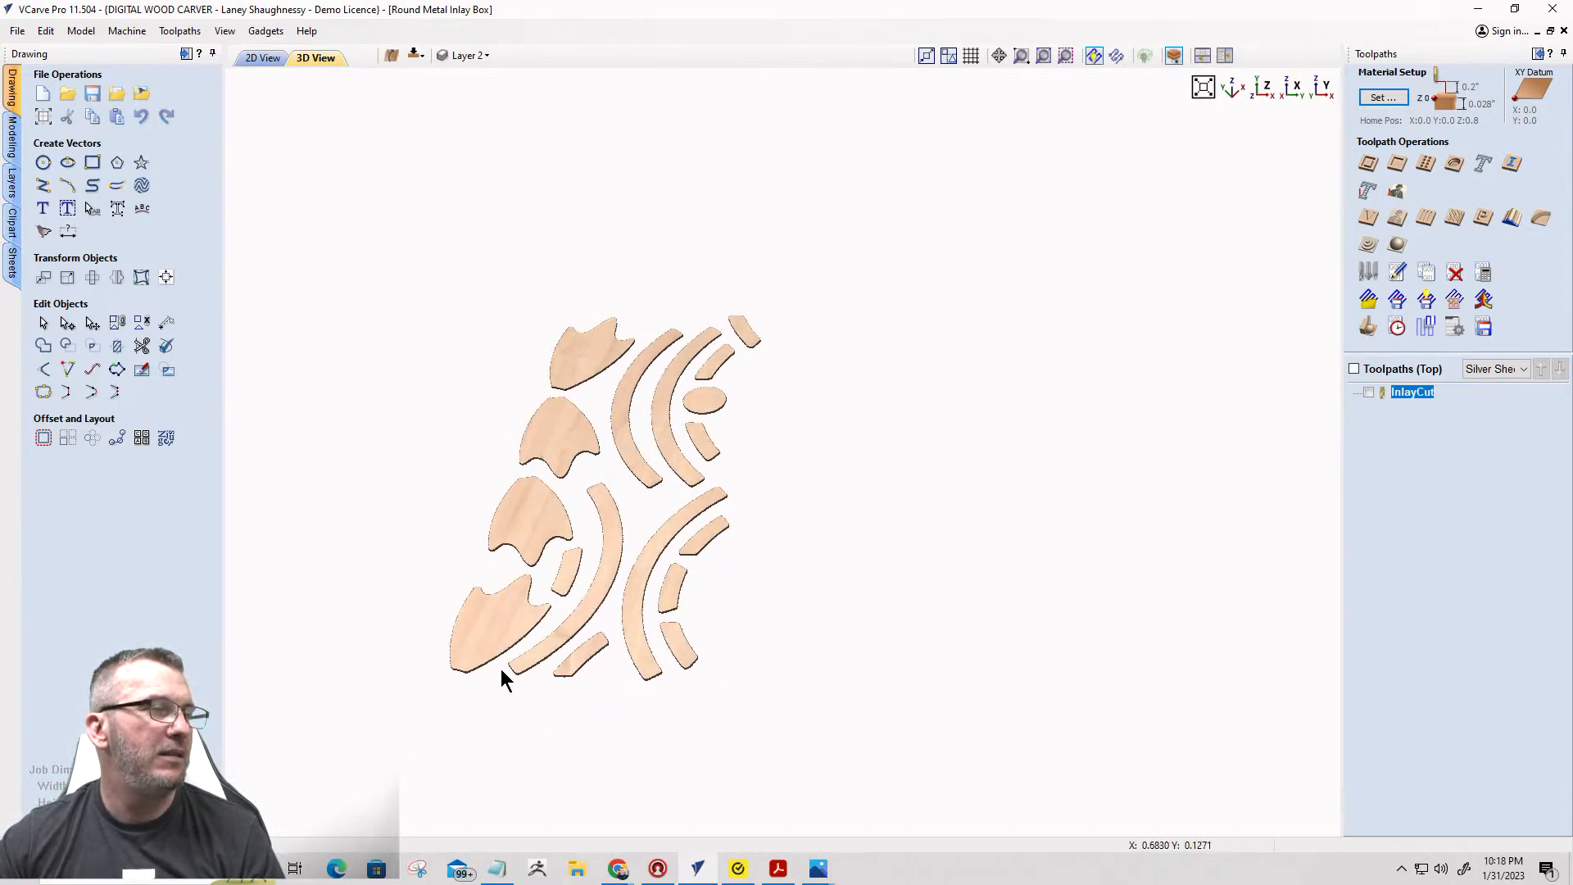
drag(499, 608, 571, 494)
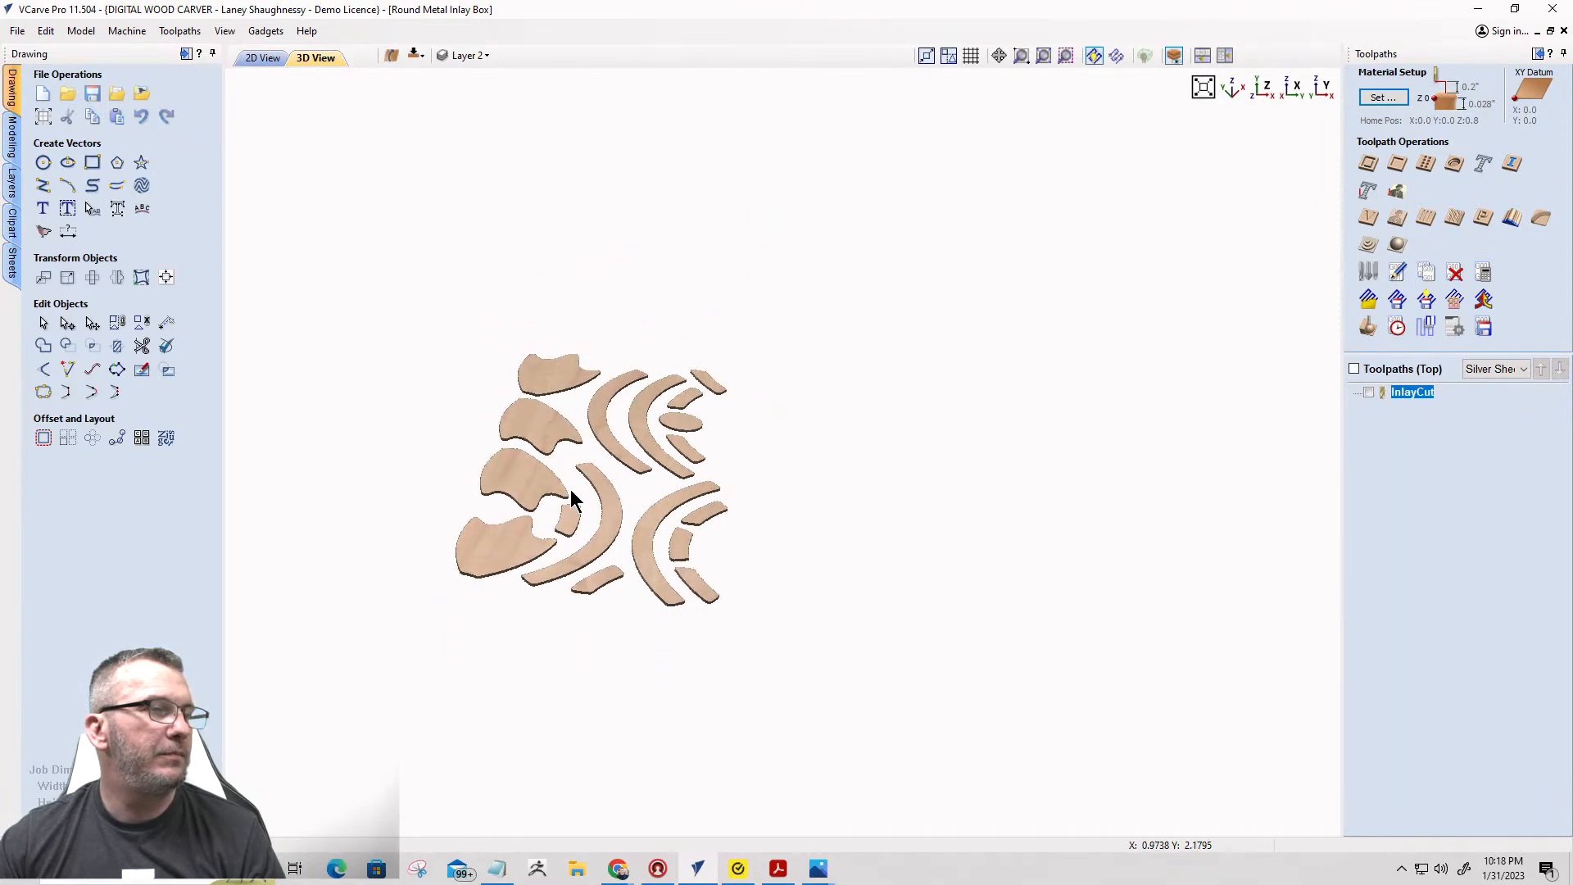
scroll(502, 475, up, 3)
scroll(502, 474, down, 5)
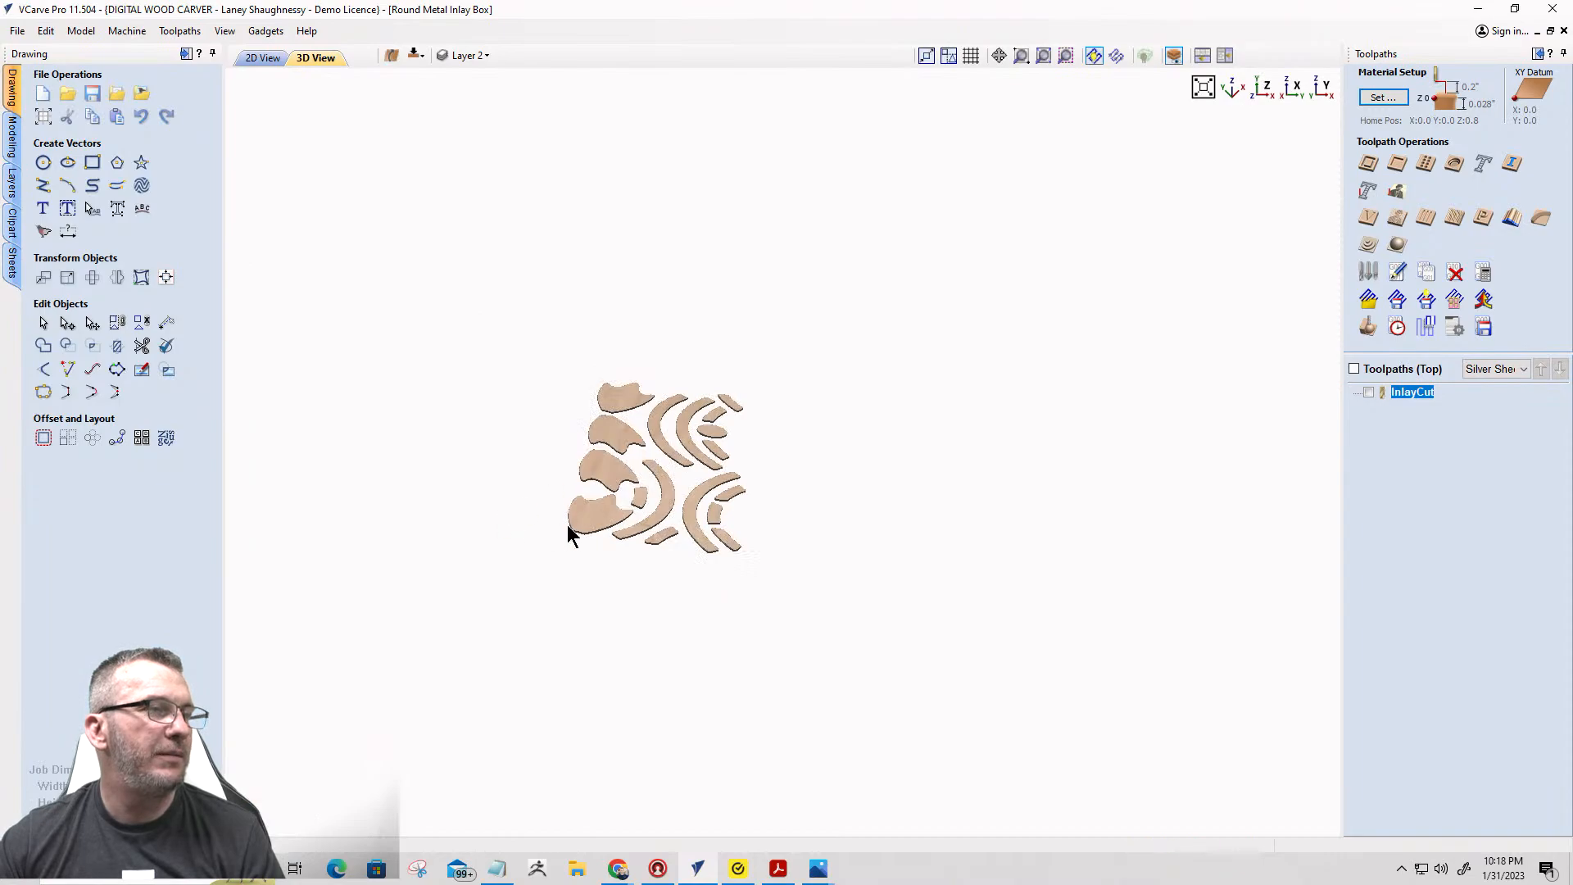
drag(567, 525, 611, 544)
scroll(611, 544, up, 5)
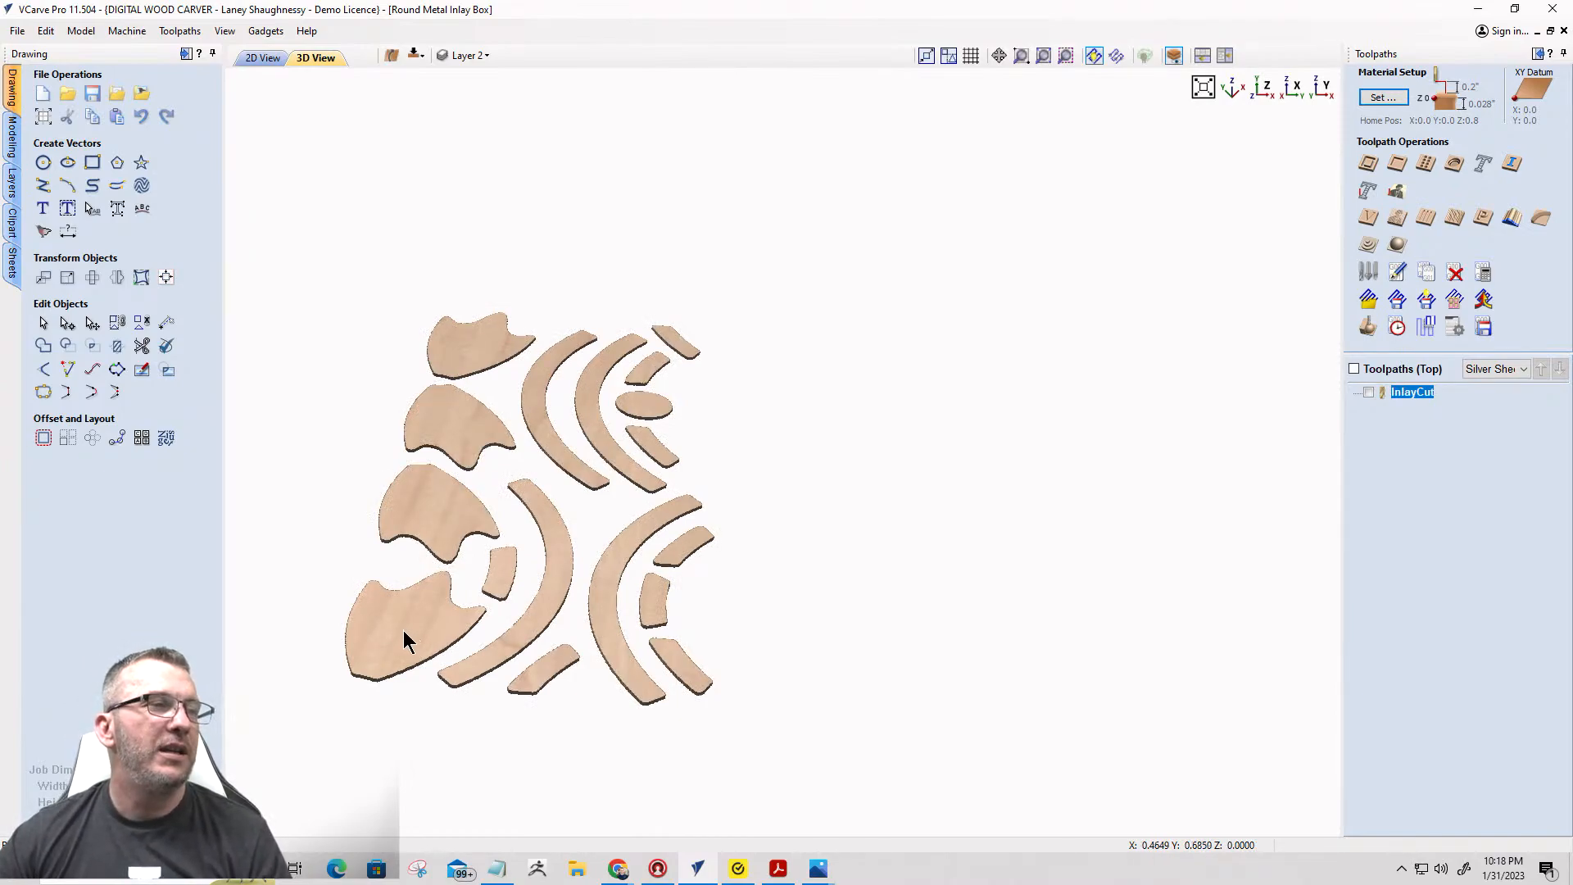
drag(403, 639, 1109, 111)
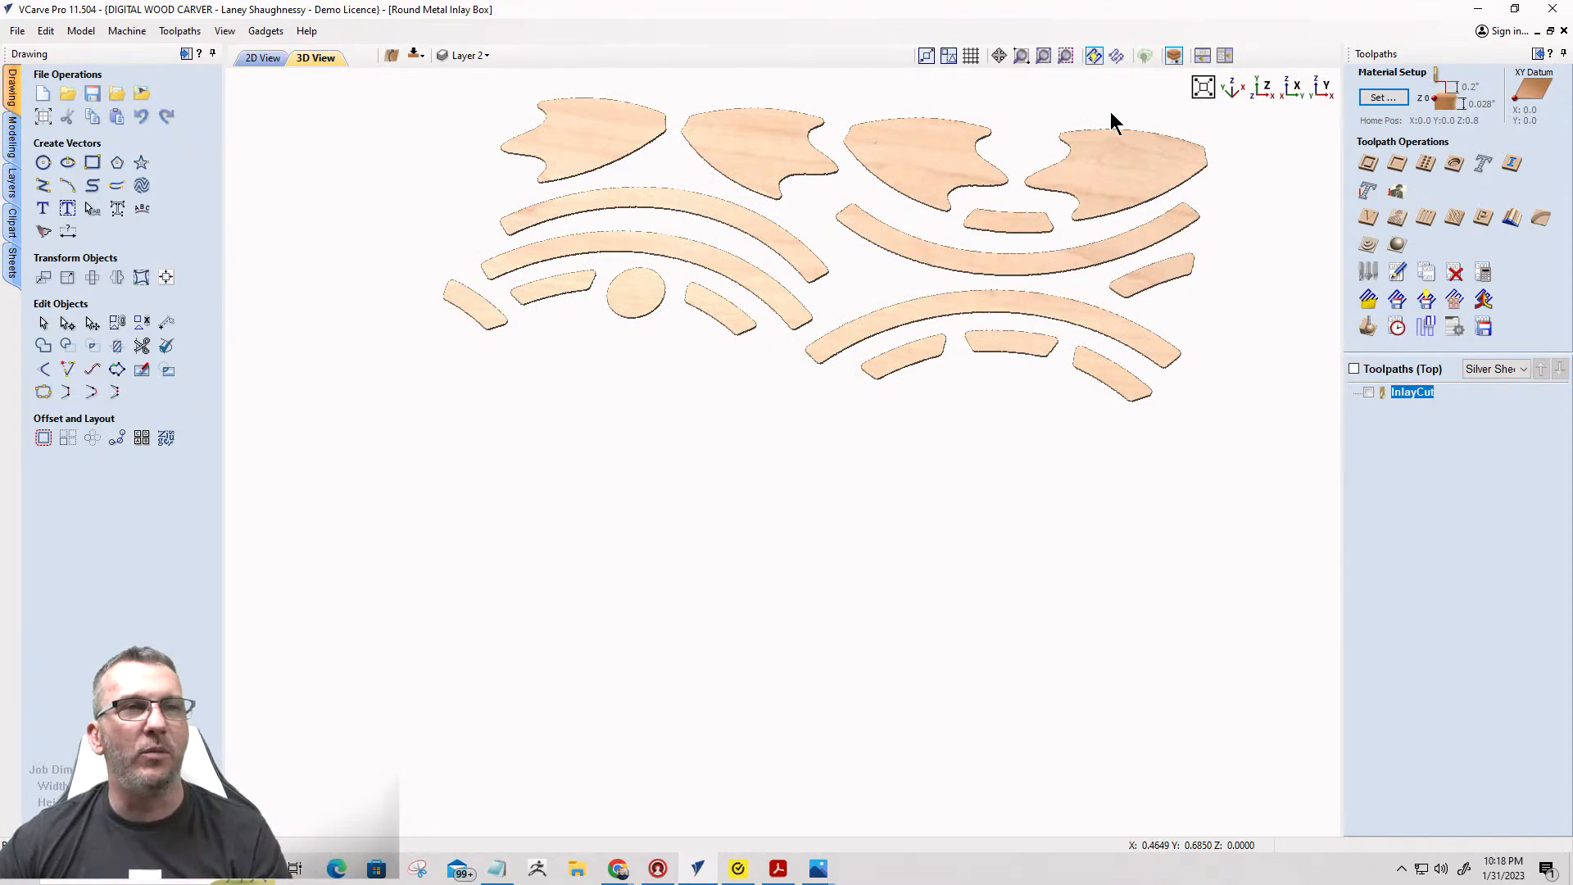
drag(1109, 112, 361, 580)
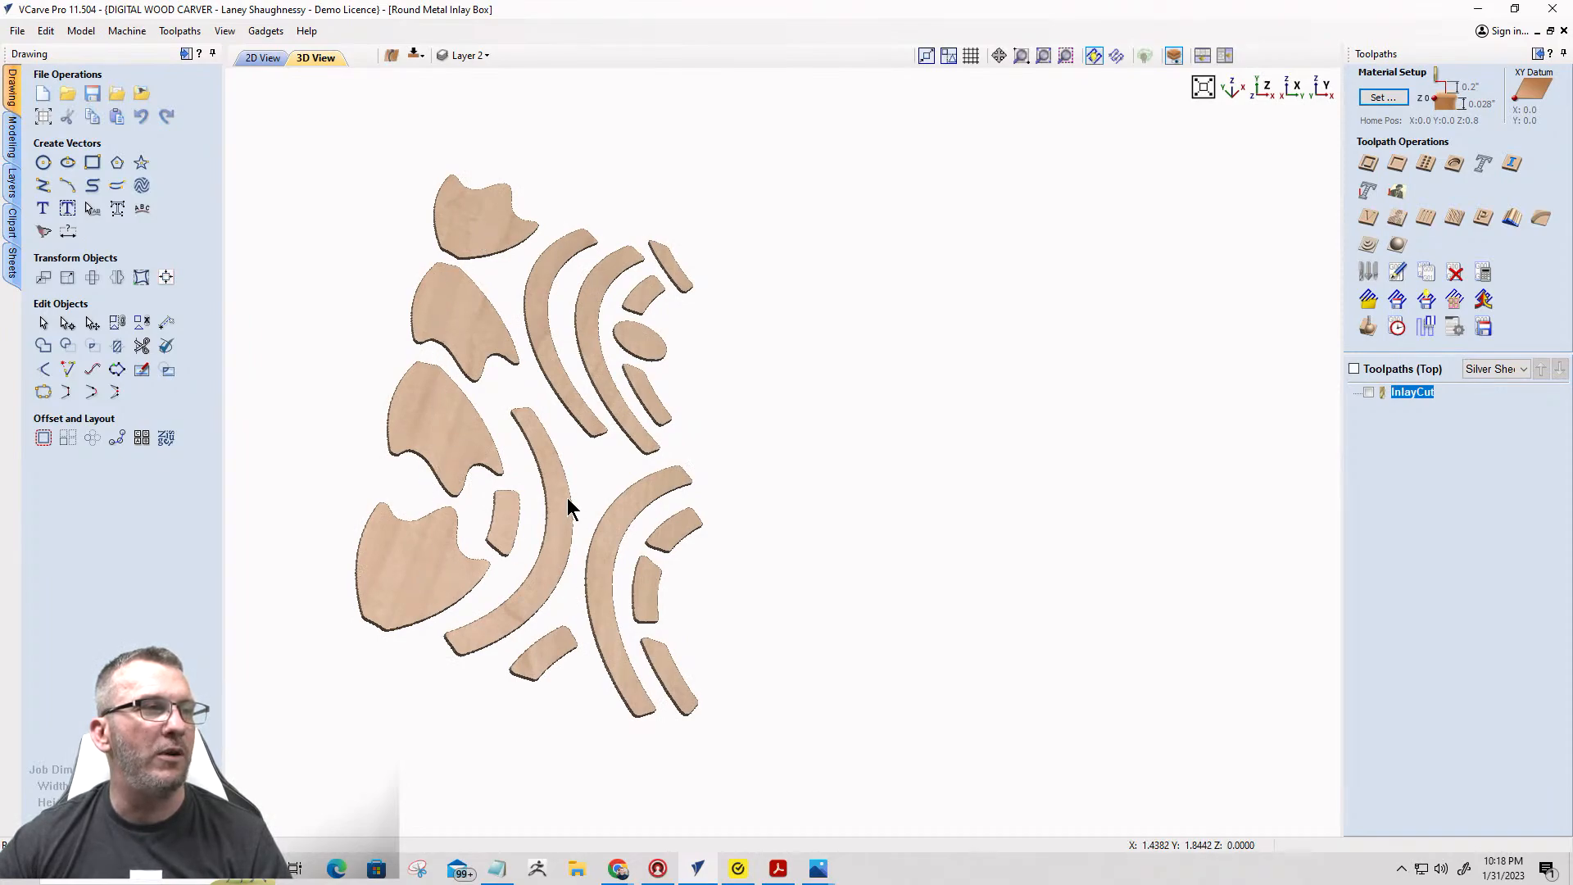
drag(647, 618, 639, 493)
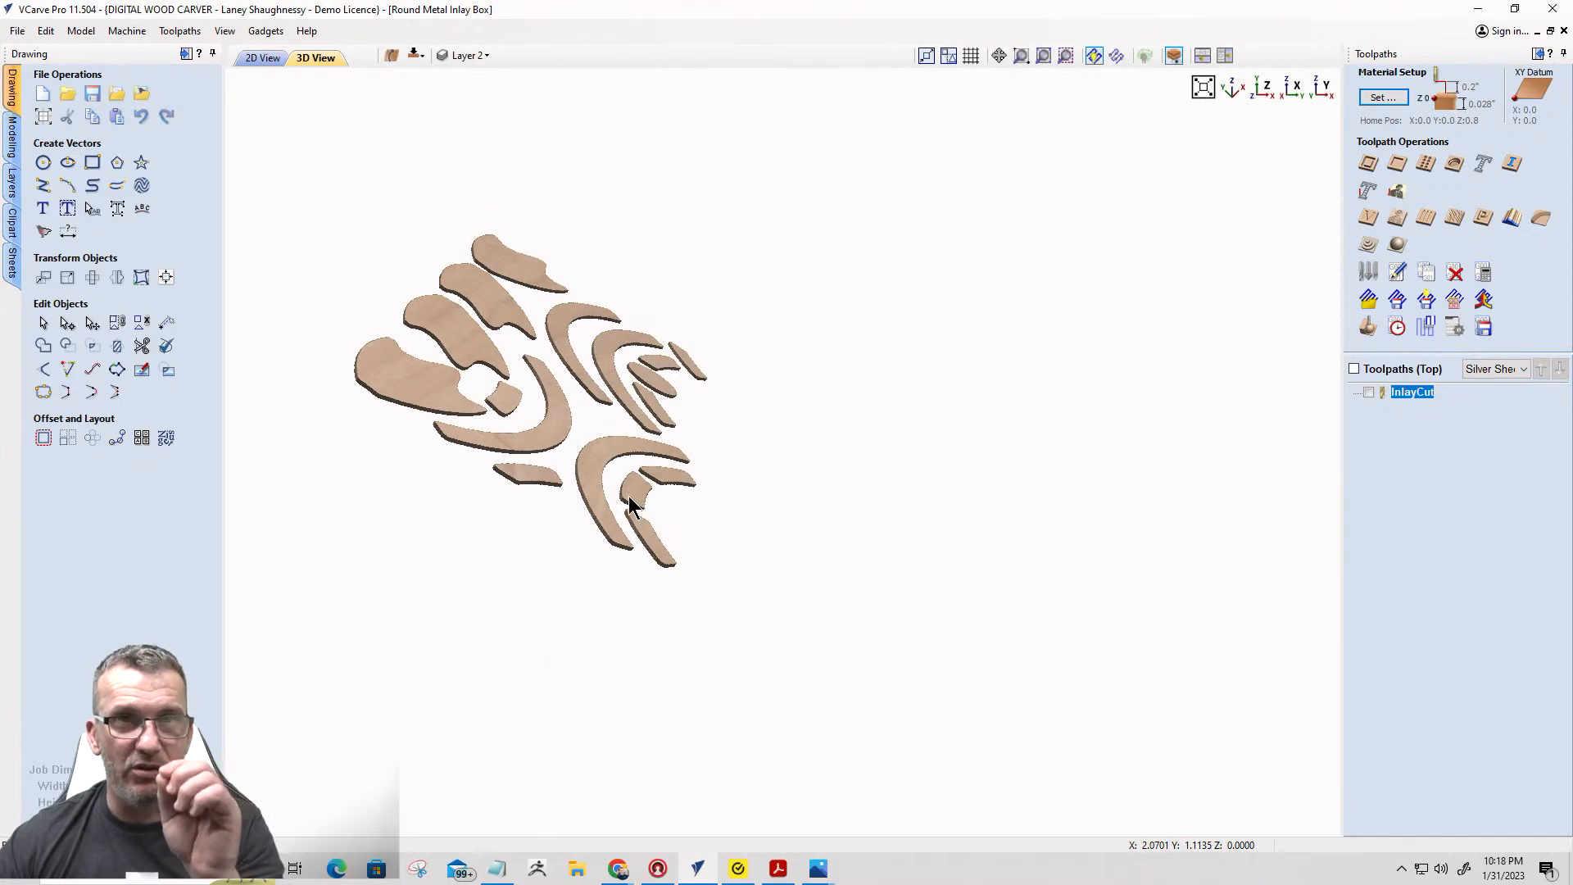
drag(620, 444, 604, 488)
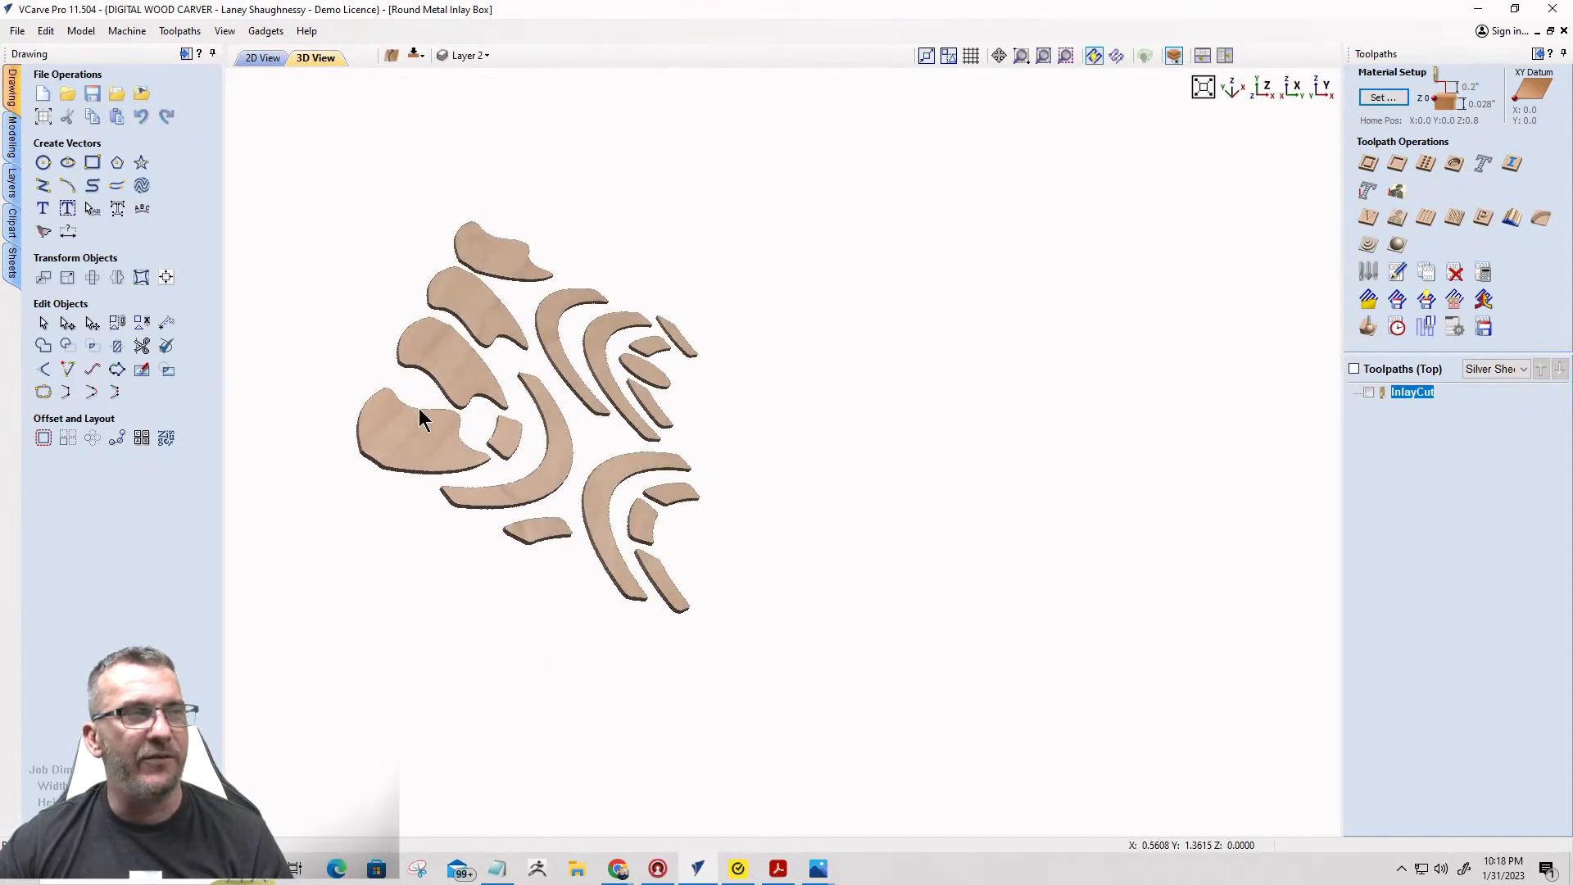
drag(404, 411, 381, 324)
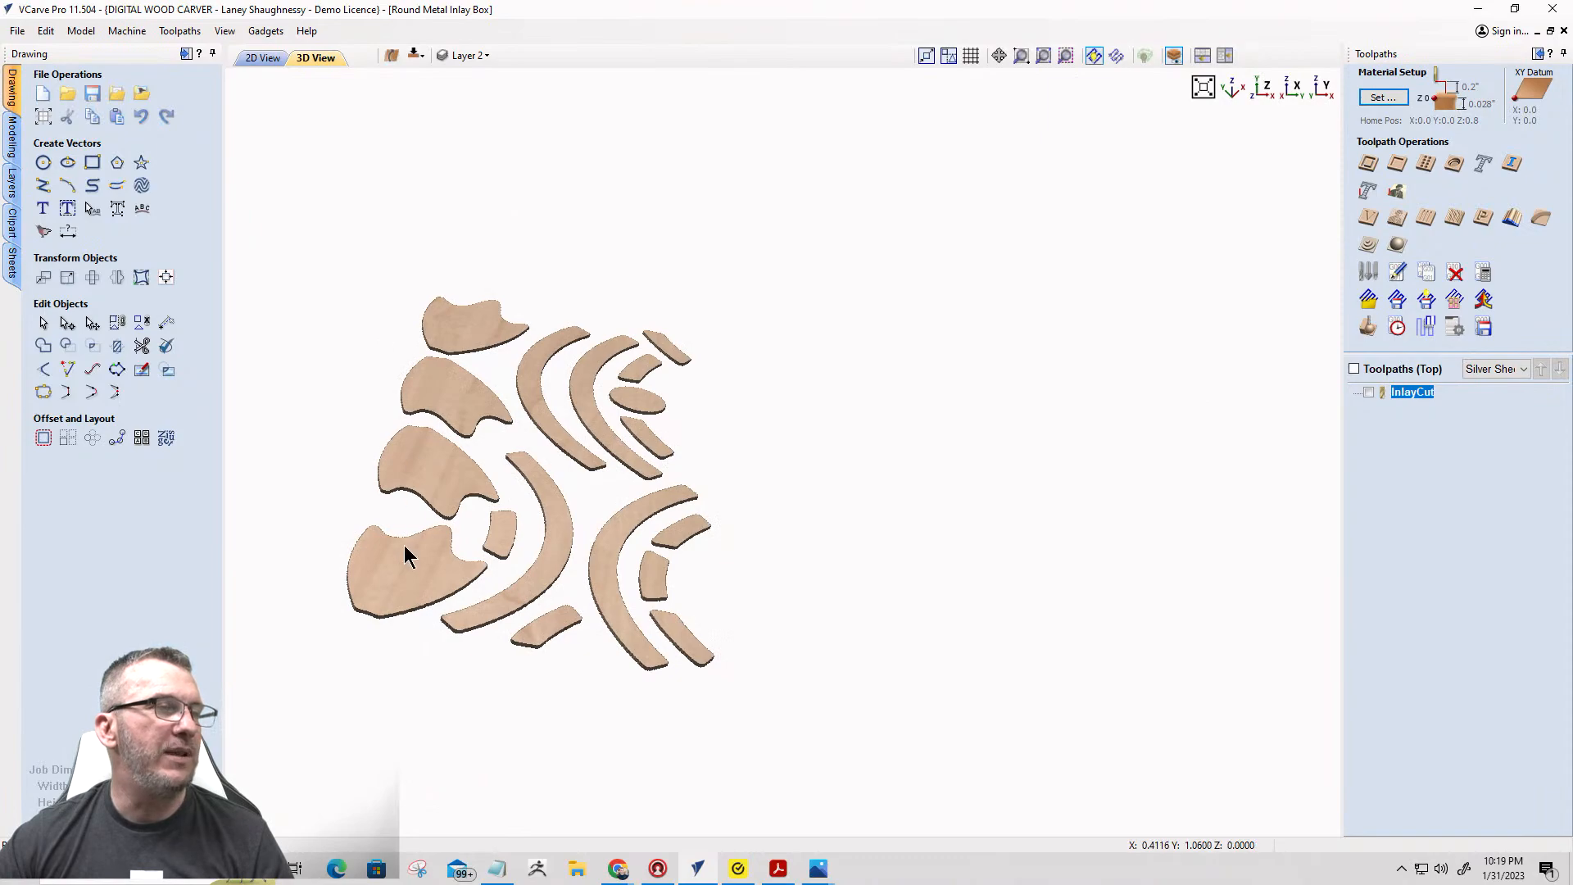
drag(361, 527, 550, 511)
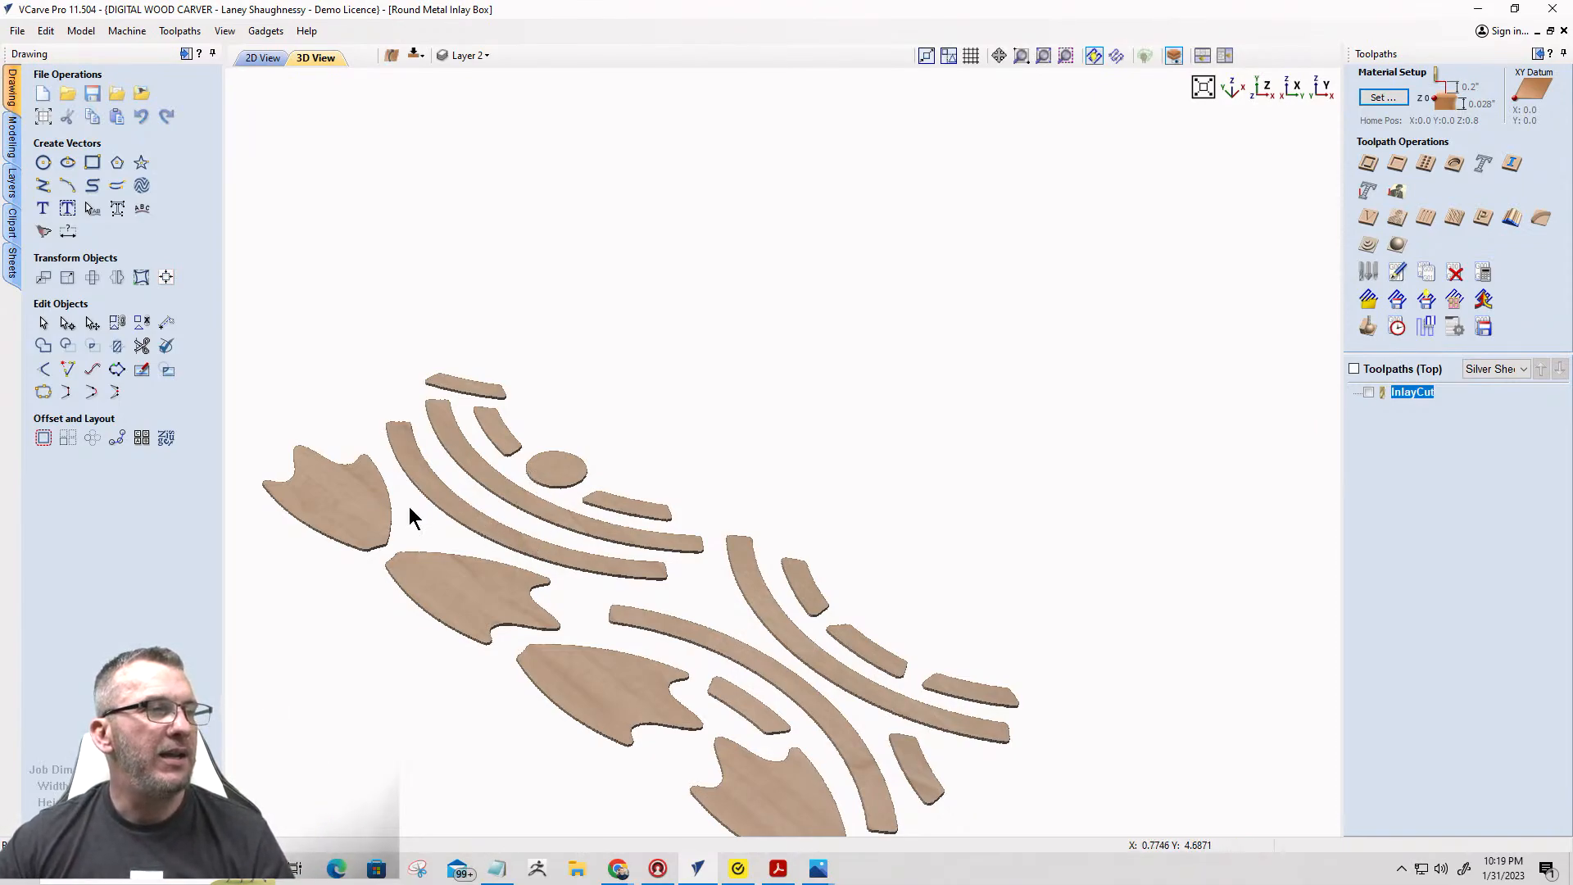
drag(527, 622, 467, 453)
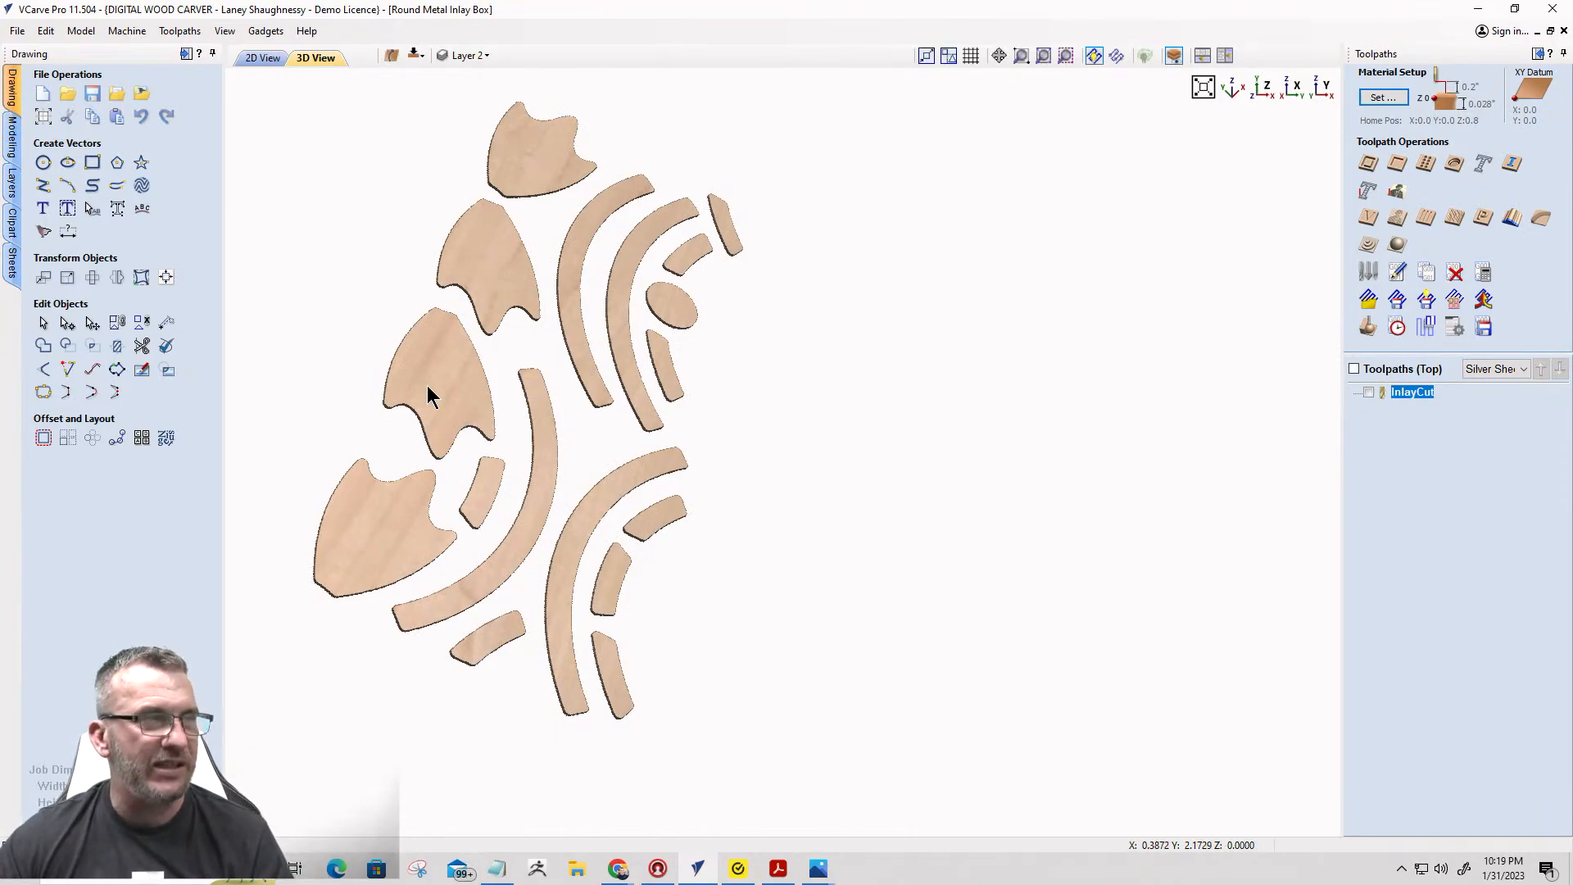
drag(425, 385, 260, 451)
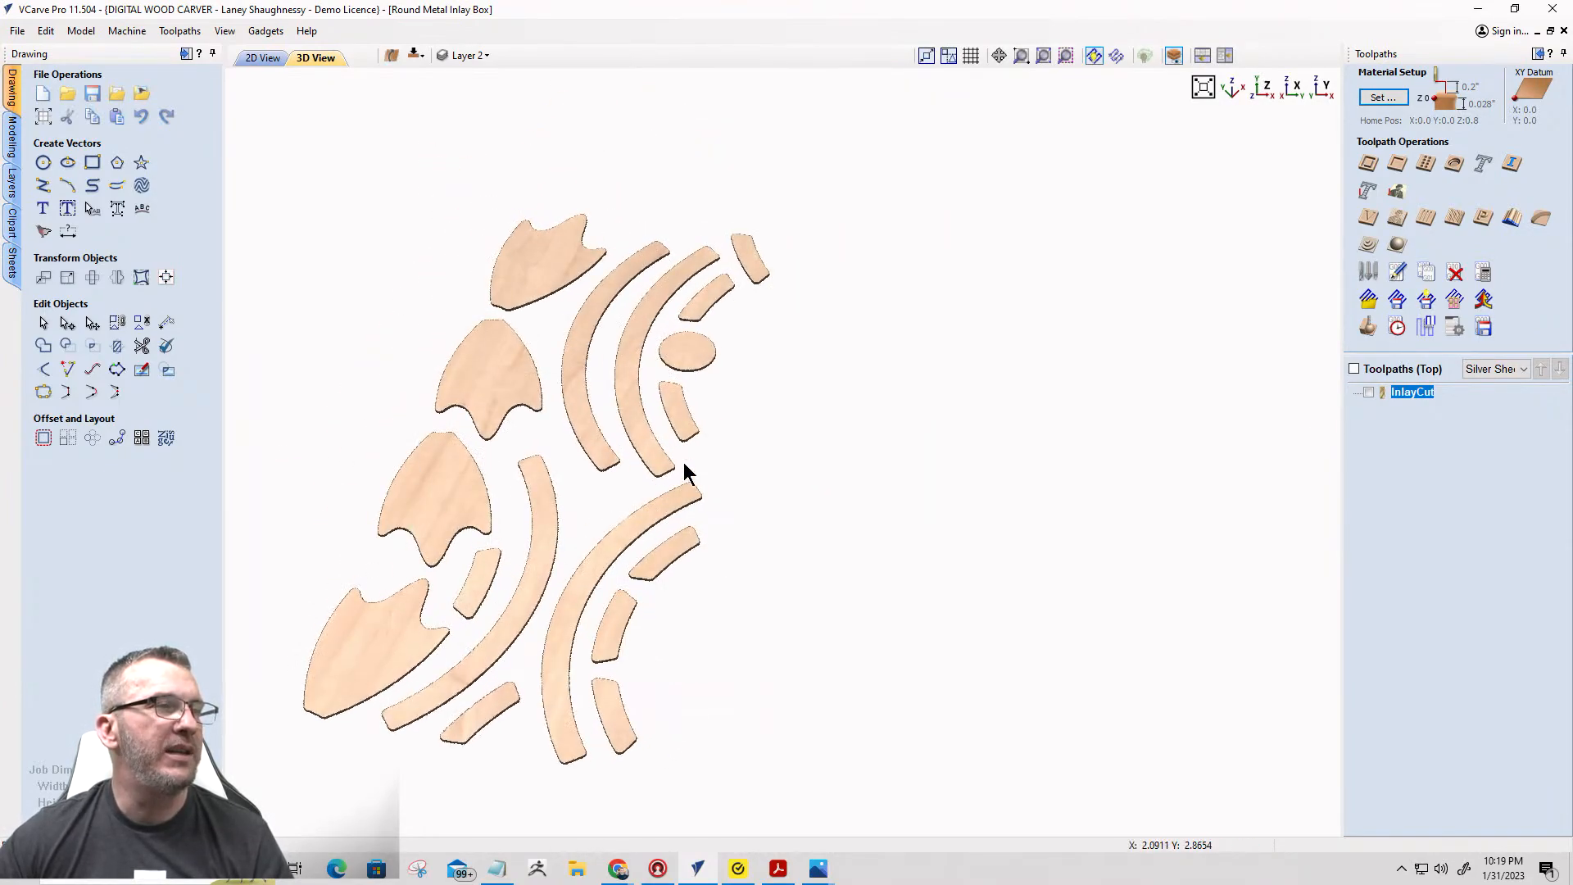
drag(680, 466, 747, 499)
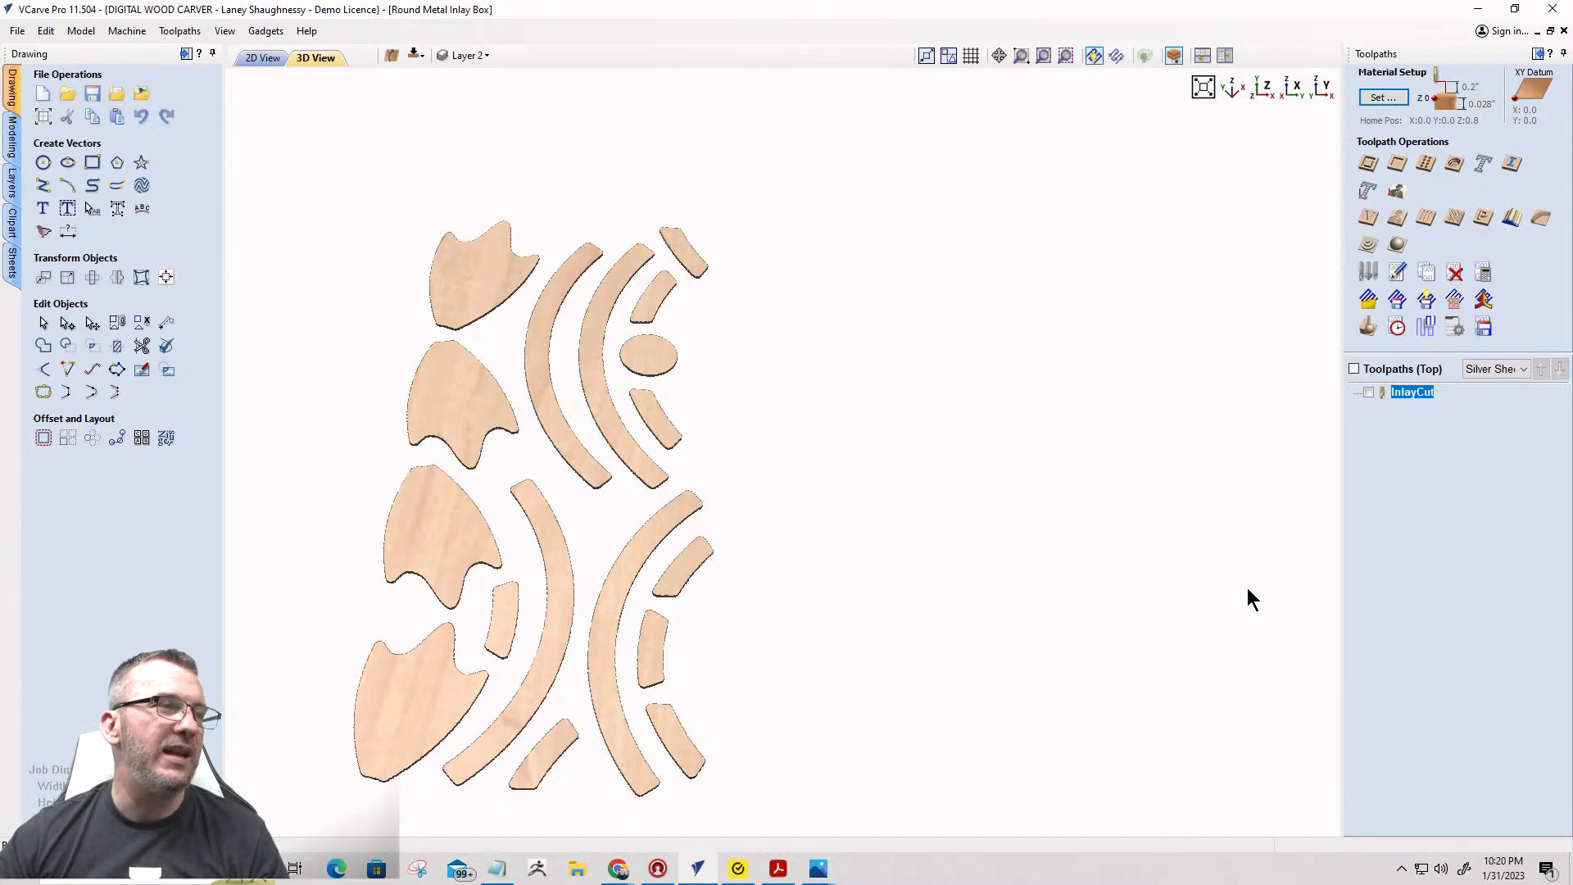
drag(720, 547, 621, 498)
scroll(621, 498, up, 10)
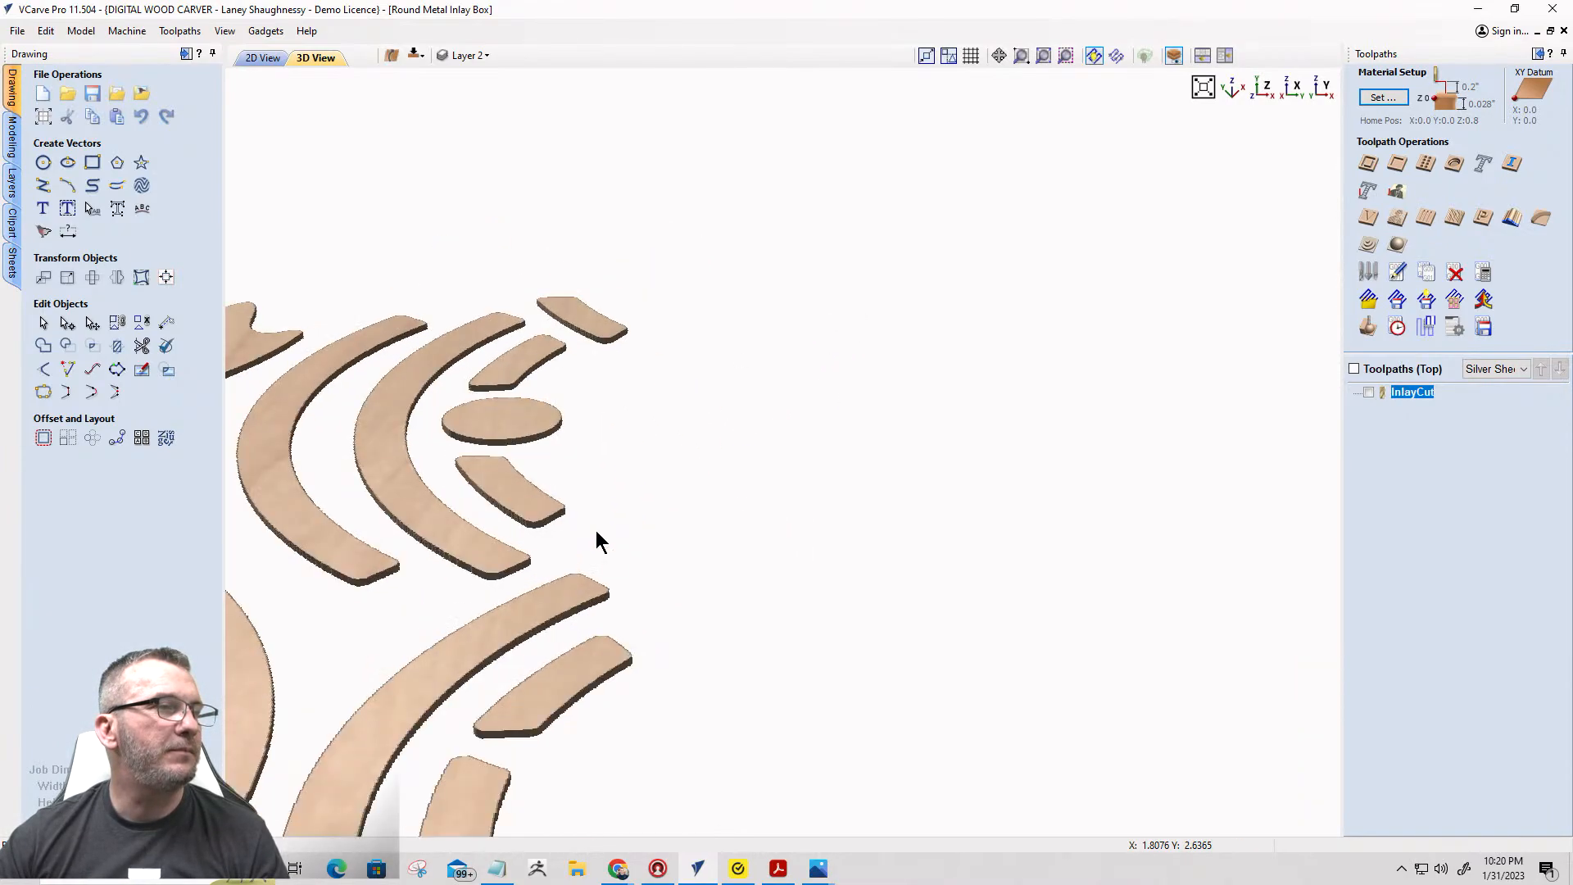
scroll(1041, 375, down, 8)
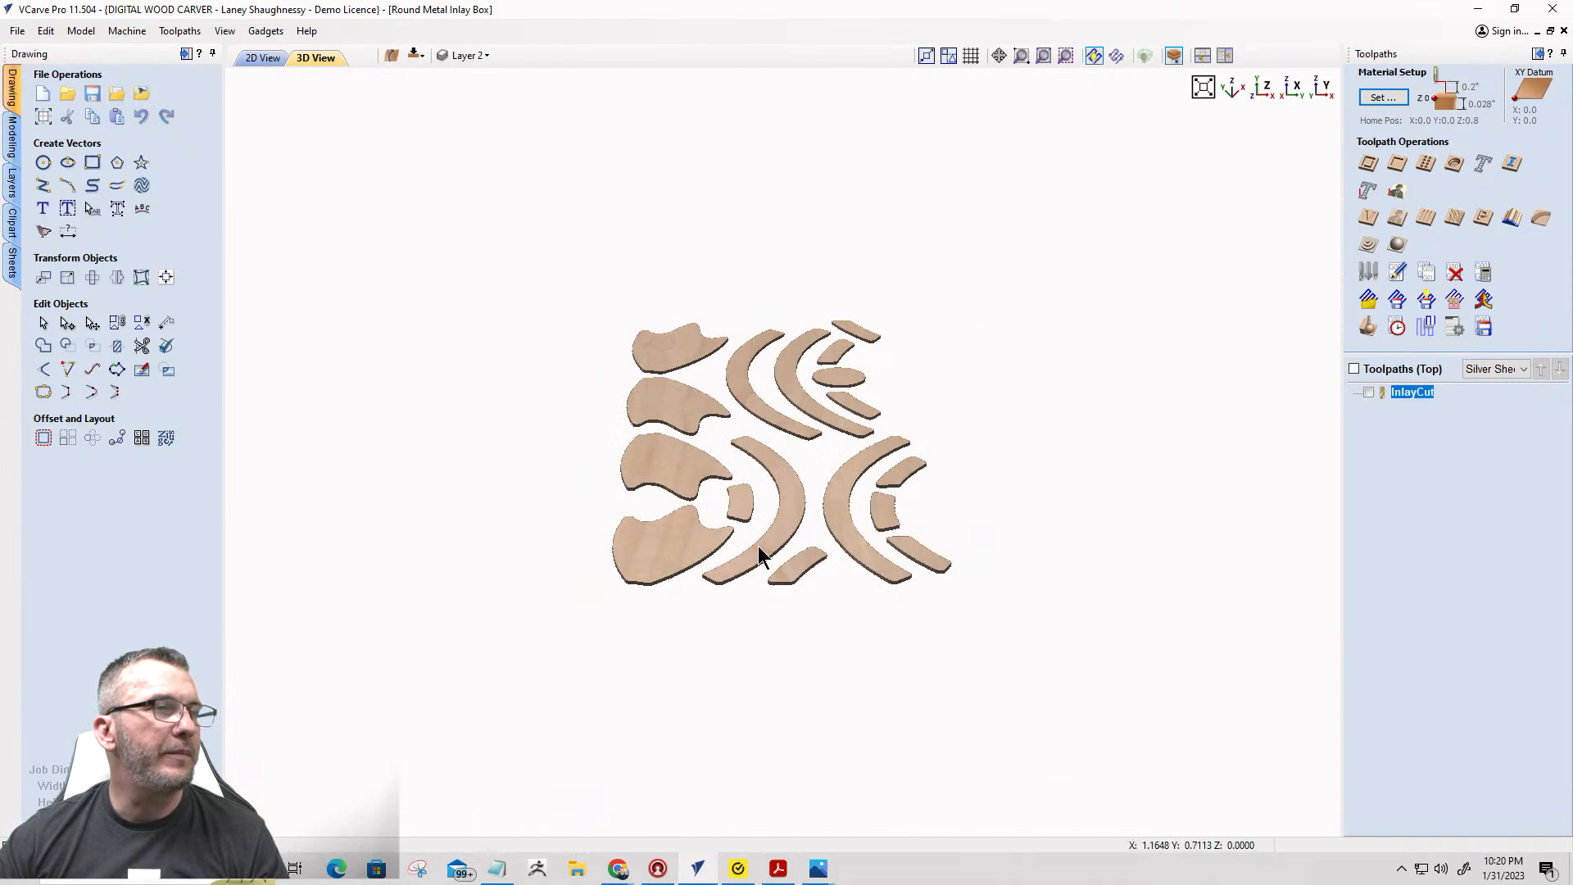
Examine the faces of the cut inlay pieces from above in 3D and return to the 2D layout.
drag(759, 552, 874, 702)
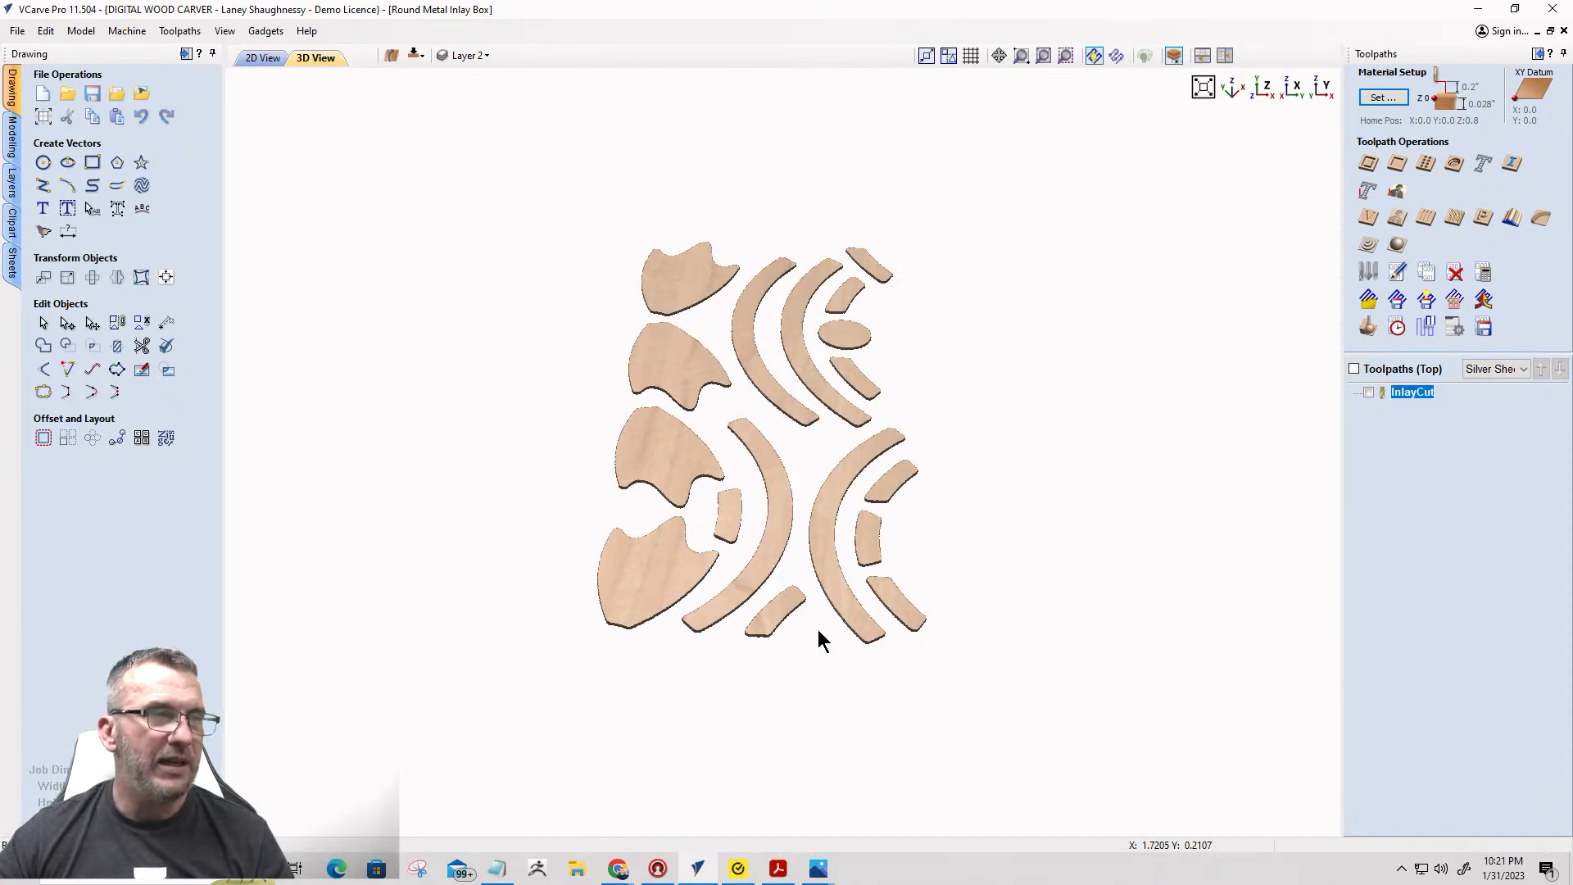
drag(762, 394, 661, 443)
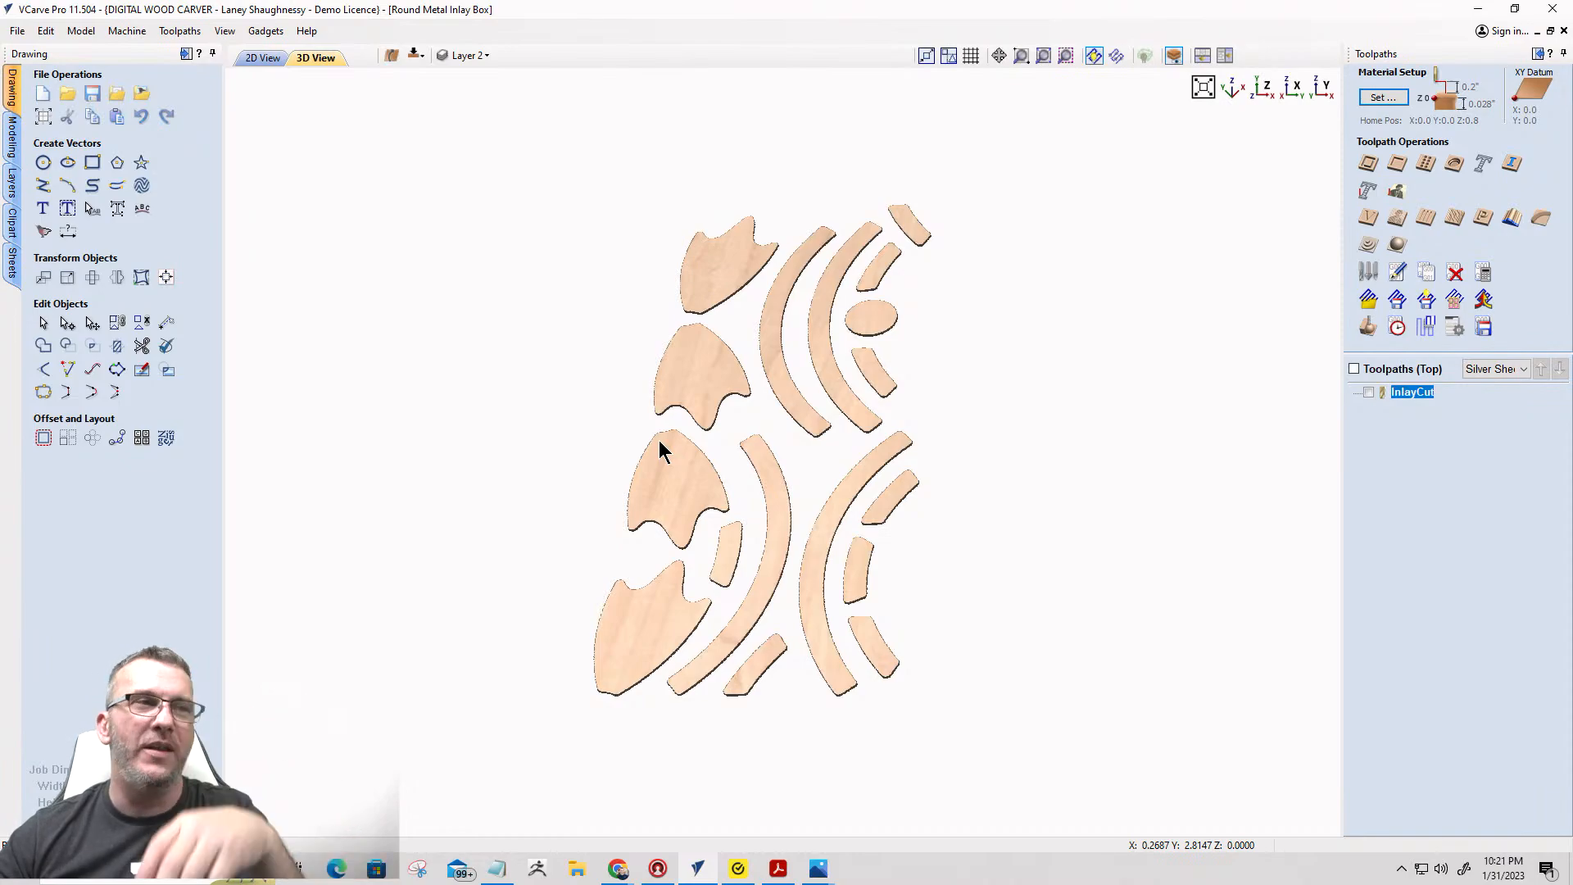
scroll(813, 348, down, 2)
click(261, 58)
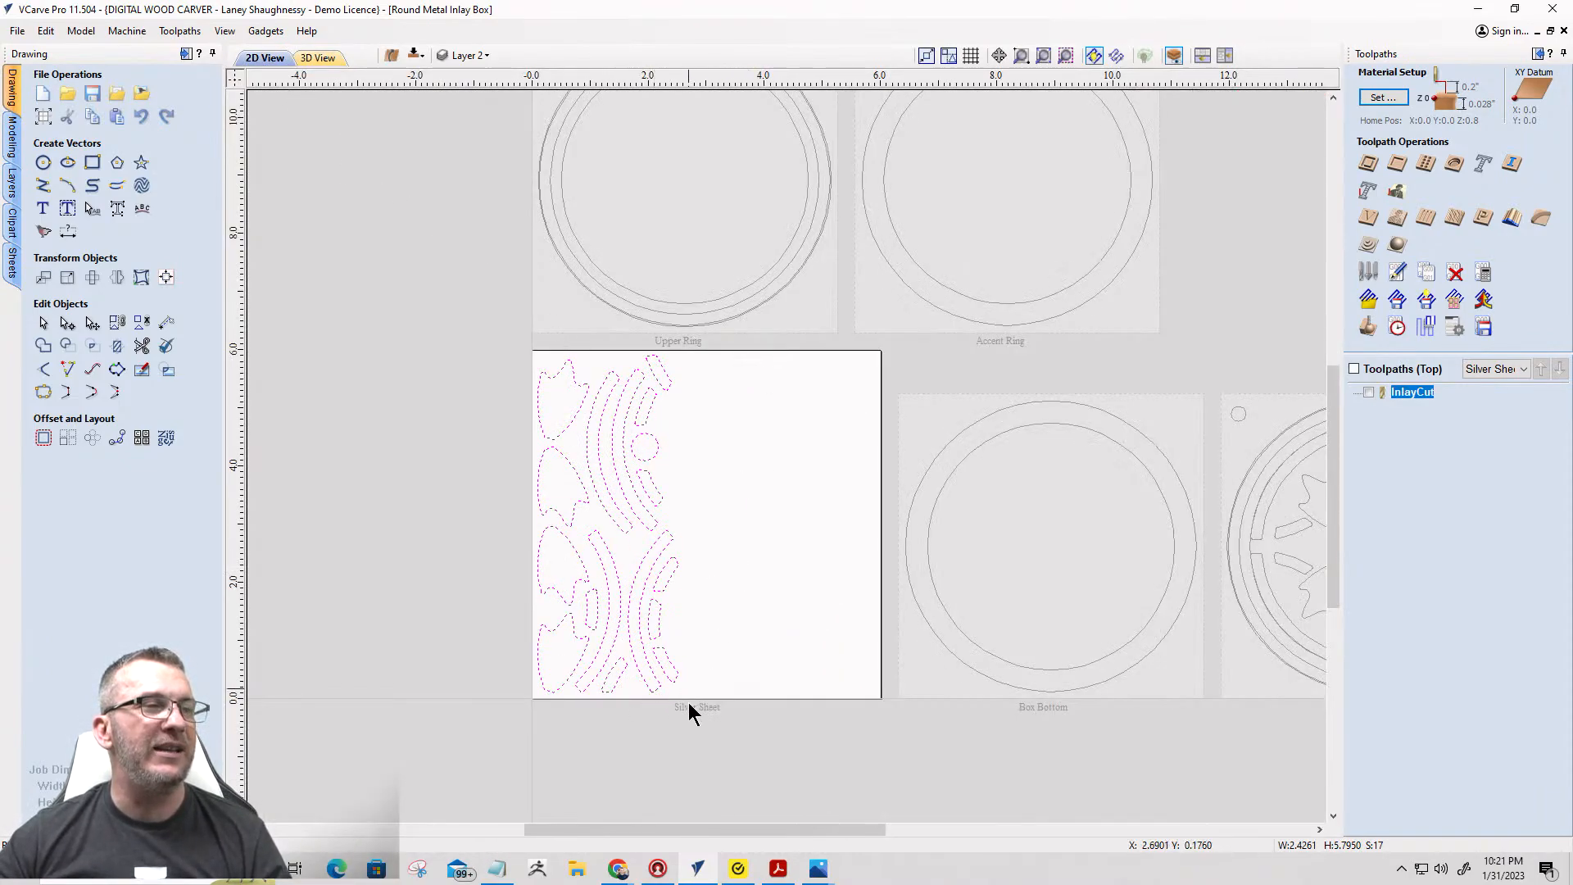
scroll(784, 547, down, 2)
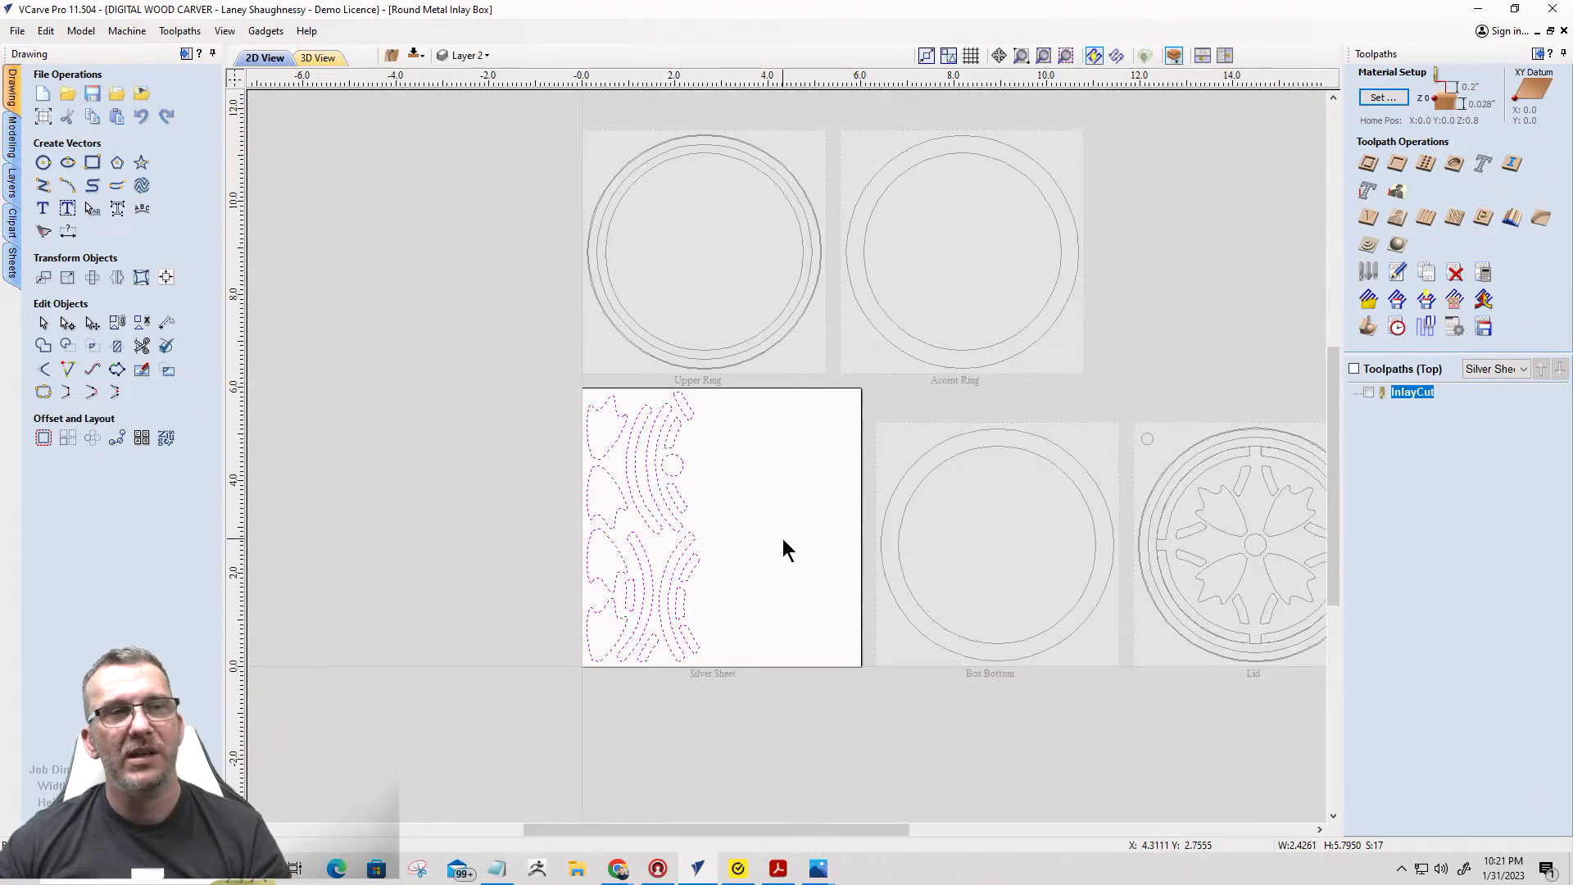
scroll(784, 547, up, 3)
scroll(768, 583, down, 2)
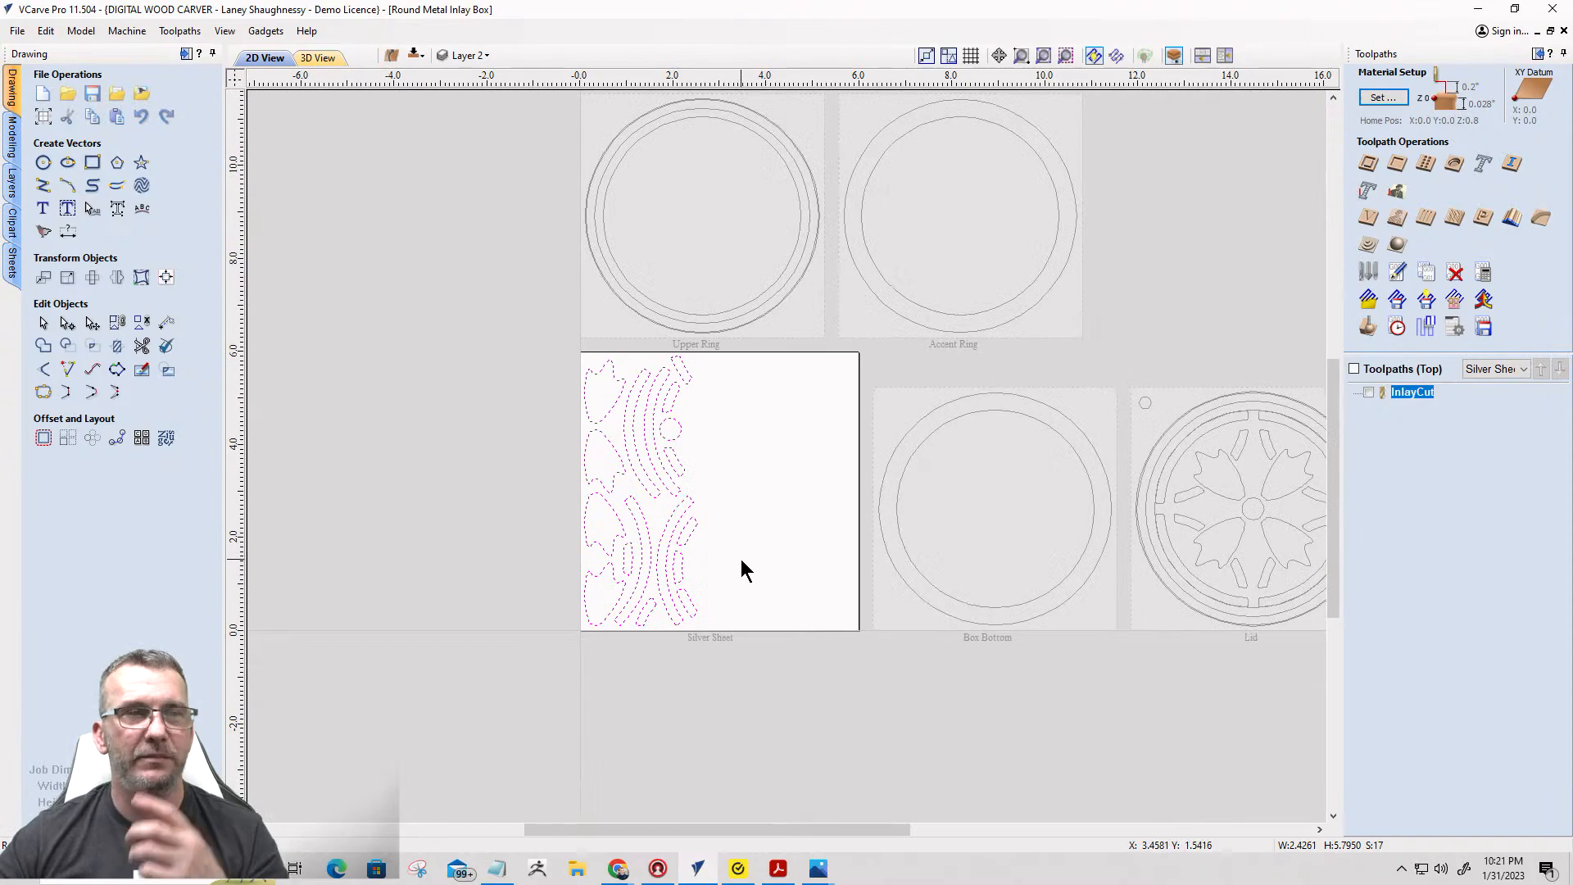
scroll(741, 562, up, 2)
scroll(835, 361, down, 1)
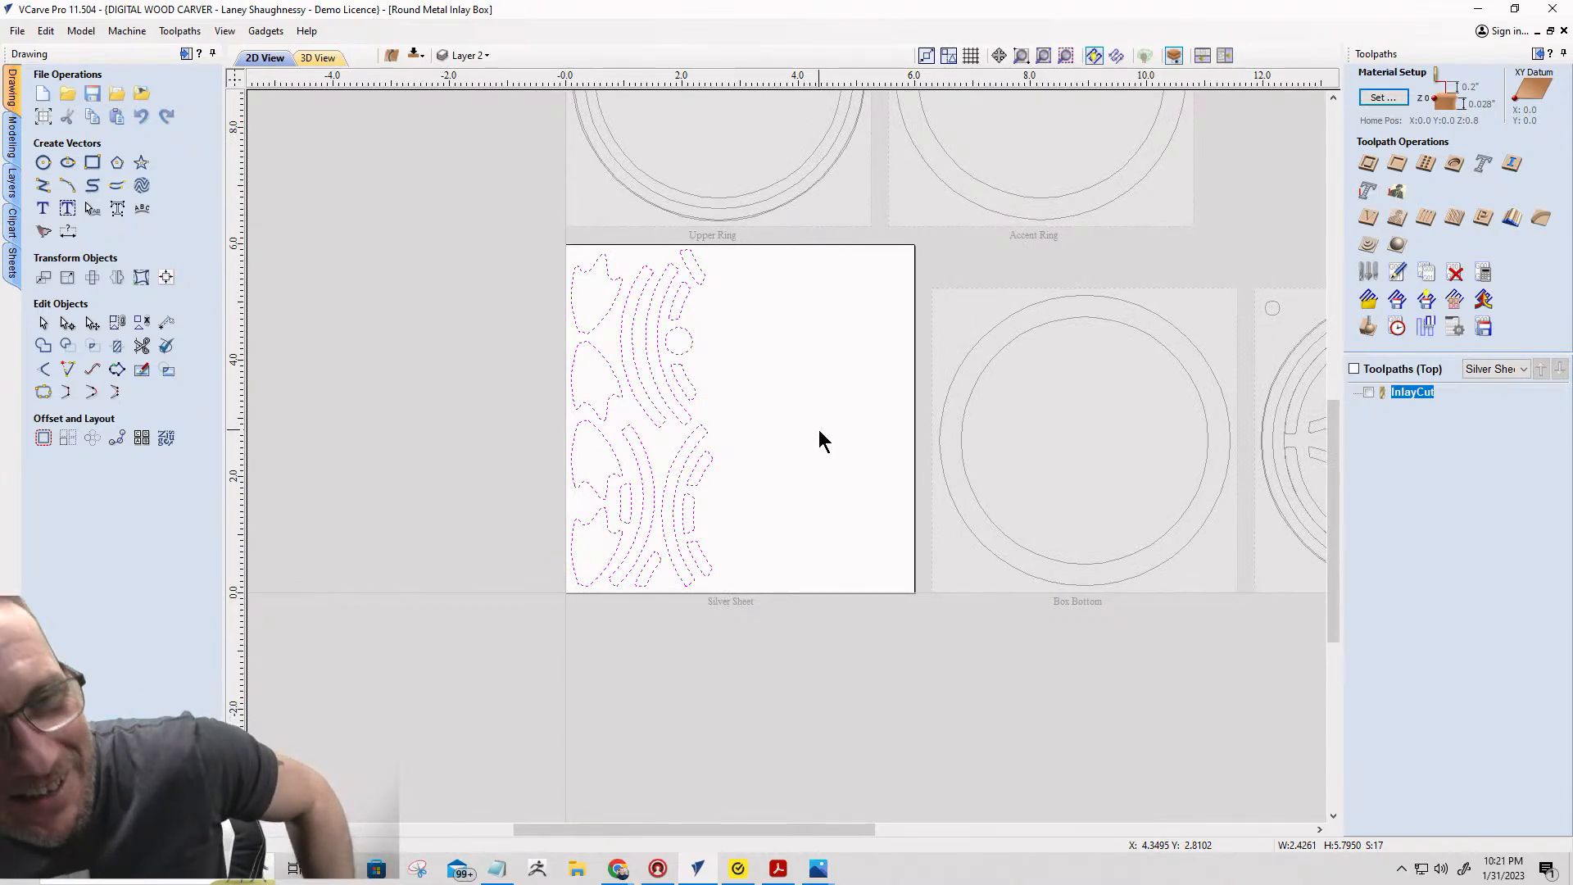
scroll(827, 533, down, 2)
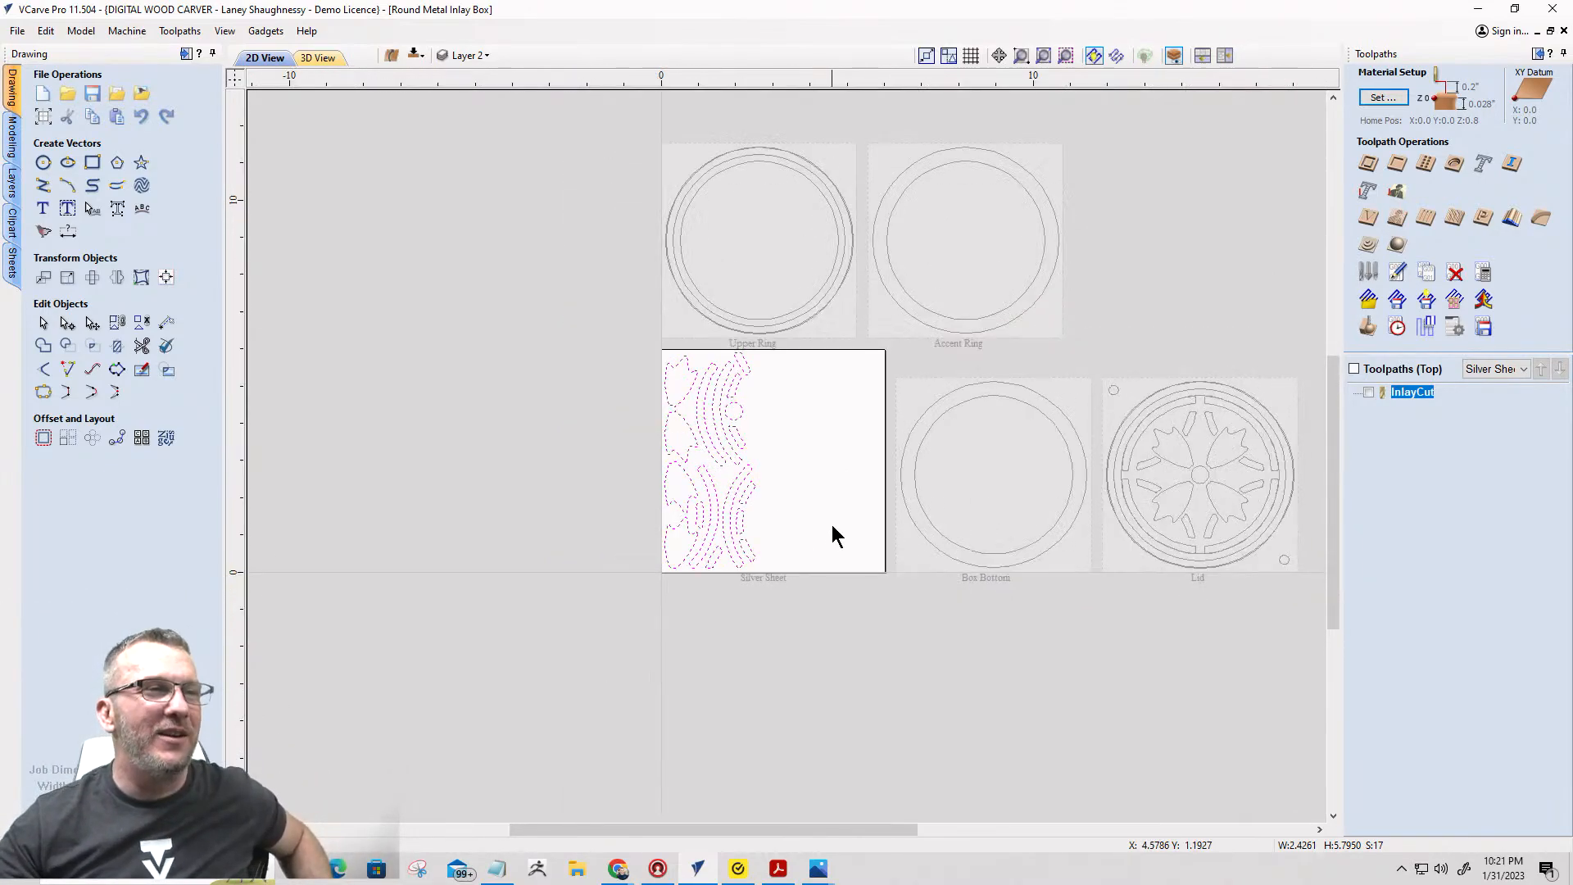
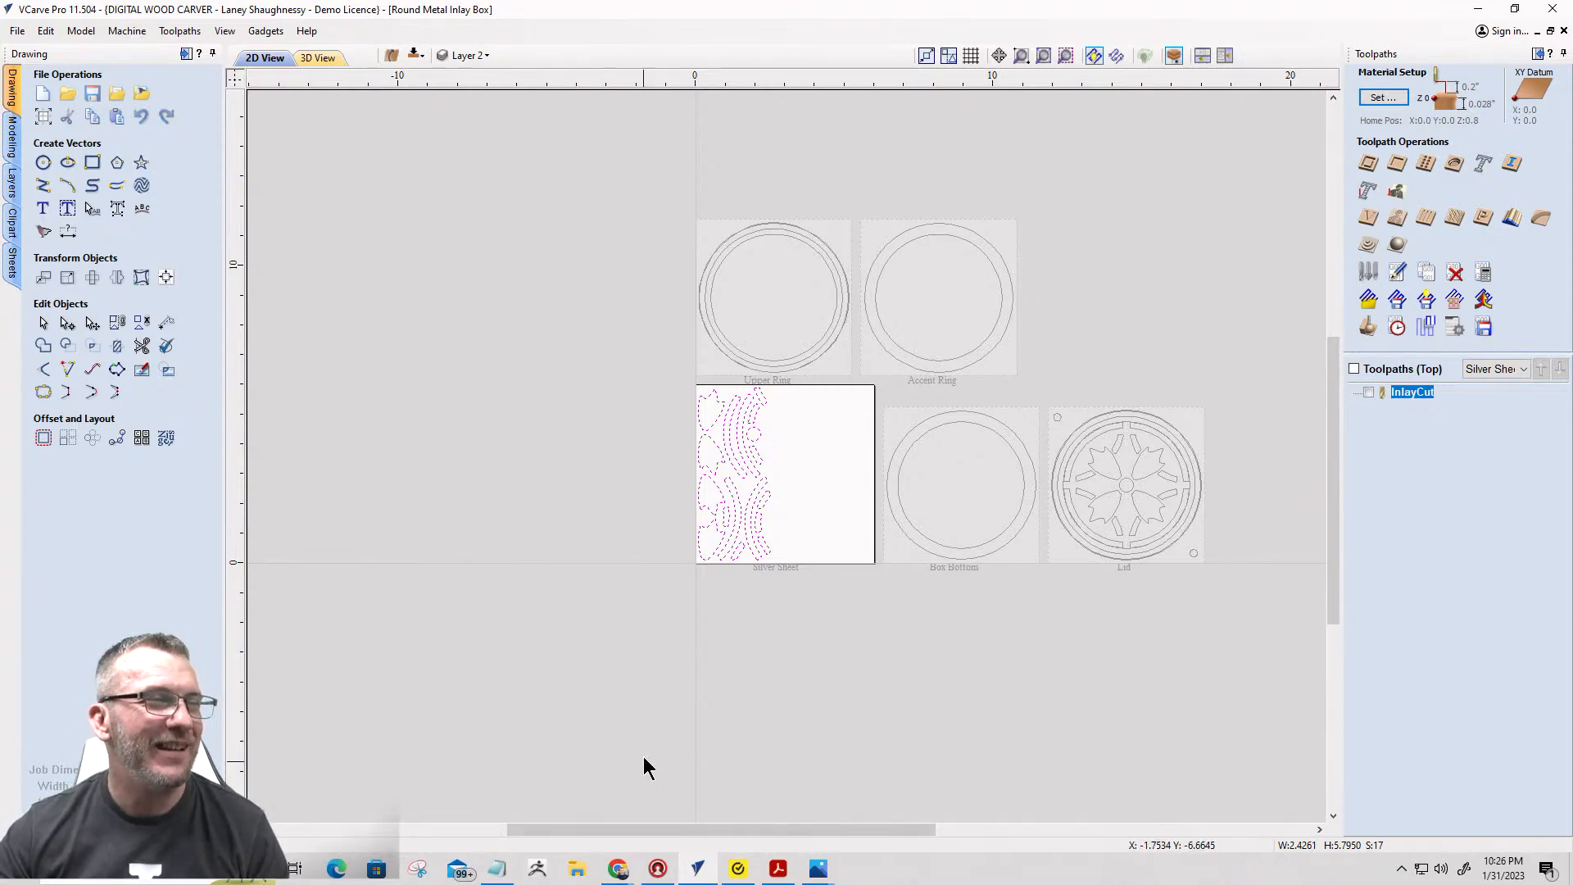
Examine the Lid's inlay vectors up close, including the petals, centre circle and curved segments, and return to the overall sheet layout.
scroll(1120, 477, up, 5)
scroll(1120, 477, up, 3)
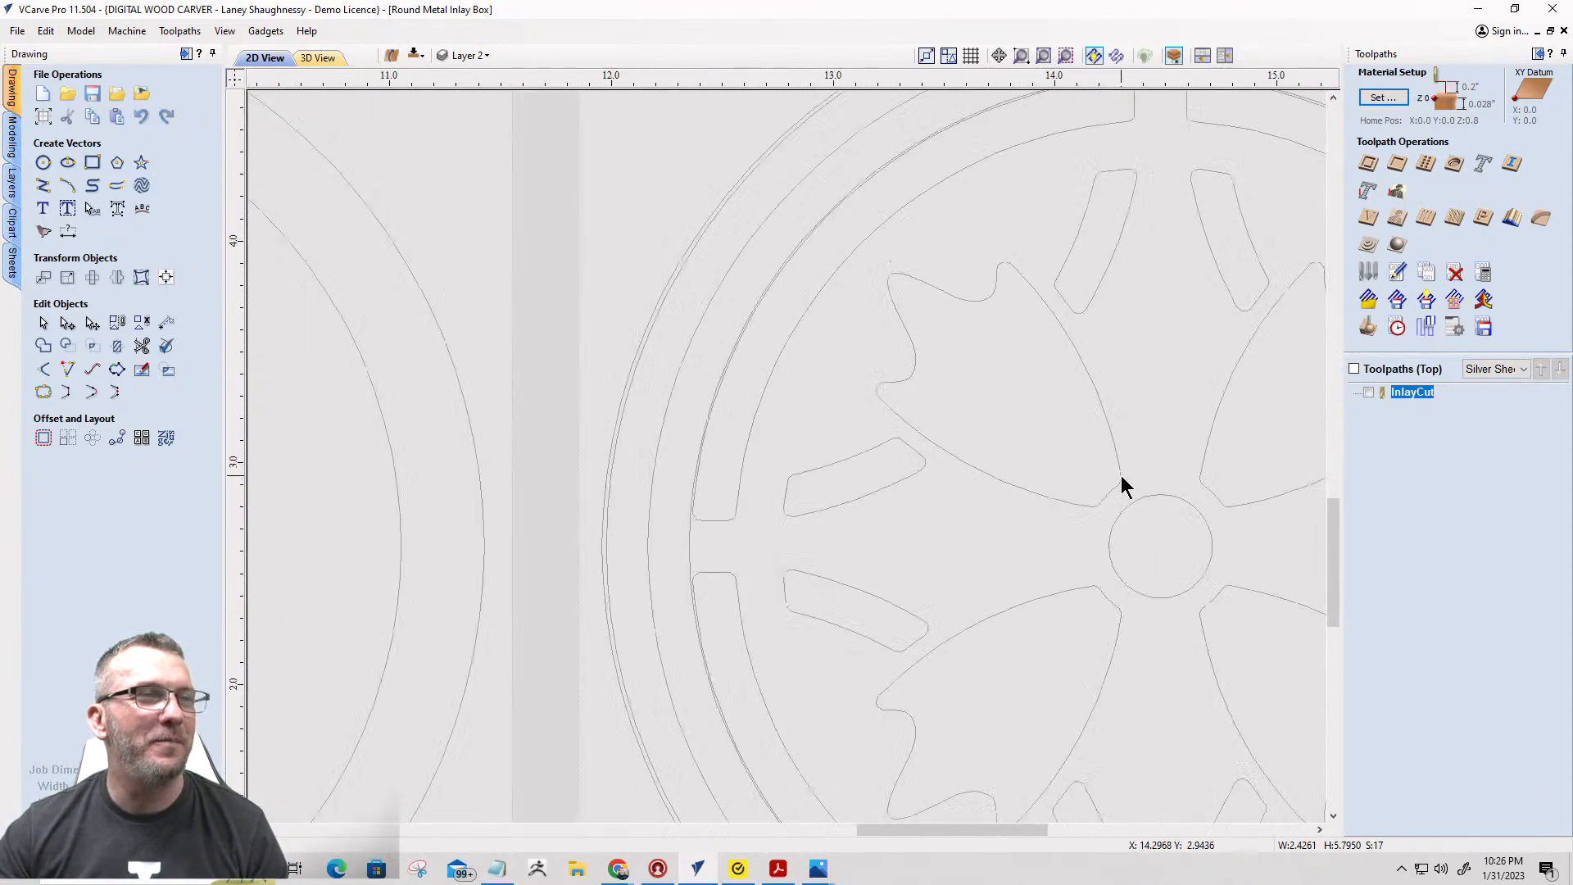
scroll(849, 327, down, 2)
scroll(849, 327, down, 1)
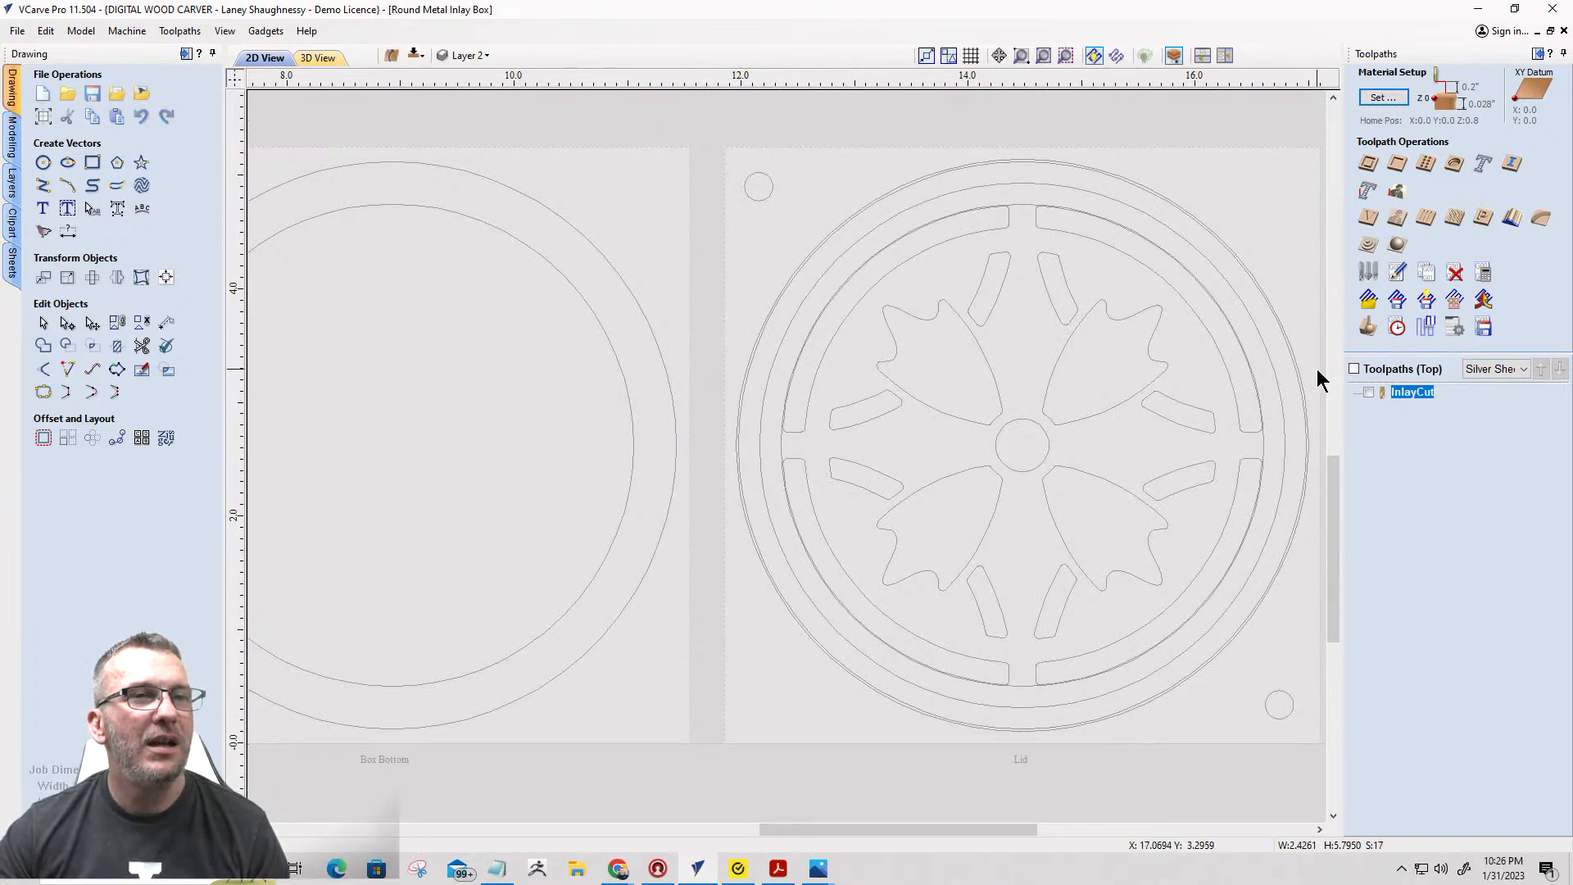
scroll(1316, 368, down, 6)
scroll(1008, 367, up, 1)
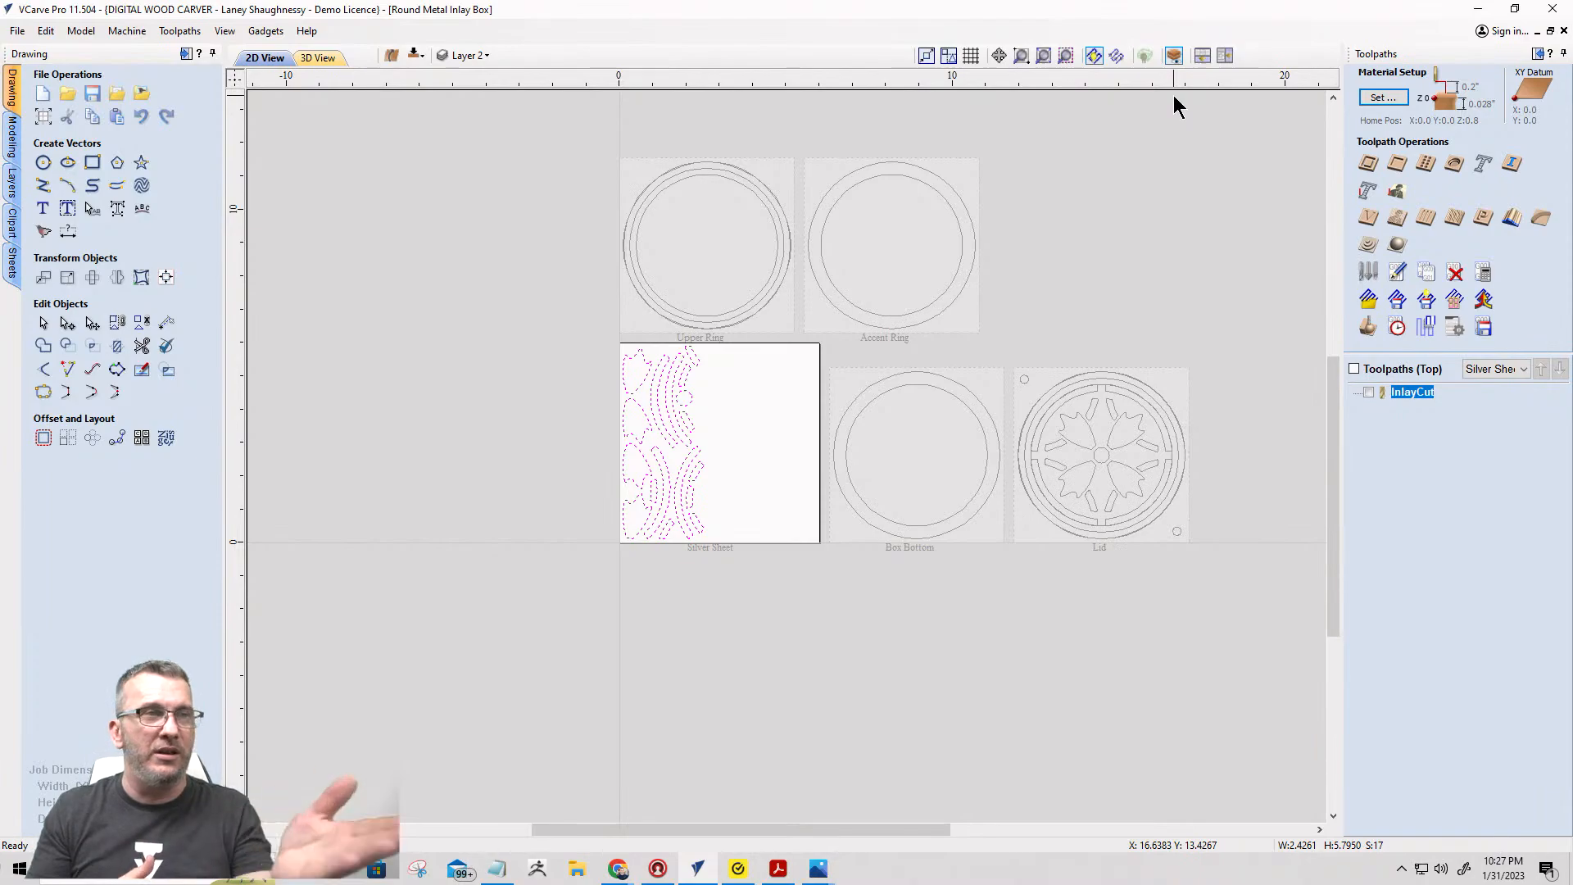
Show the imported floral-pattern layer, look over its alternative motifs beside the Lid, and hide the layer again.
scroll(1019, 283, down, 2)
middle_drag(1019, 283, 906, 377)
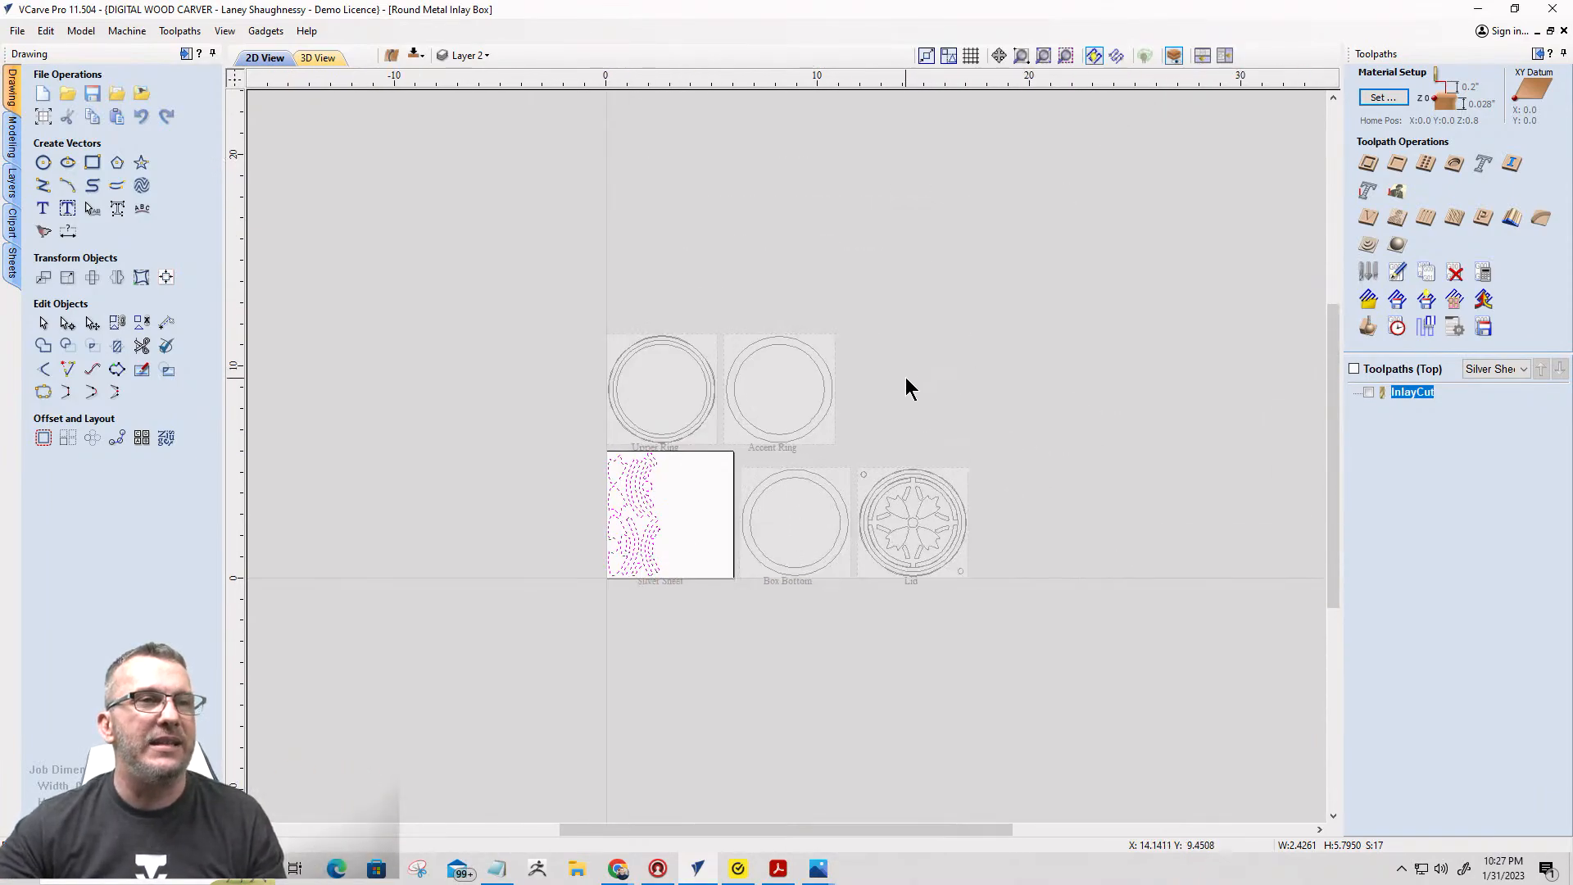
click(464, 55)
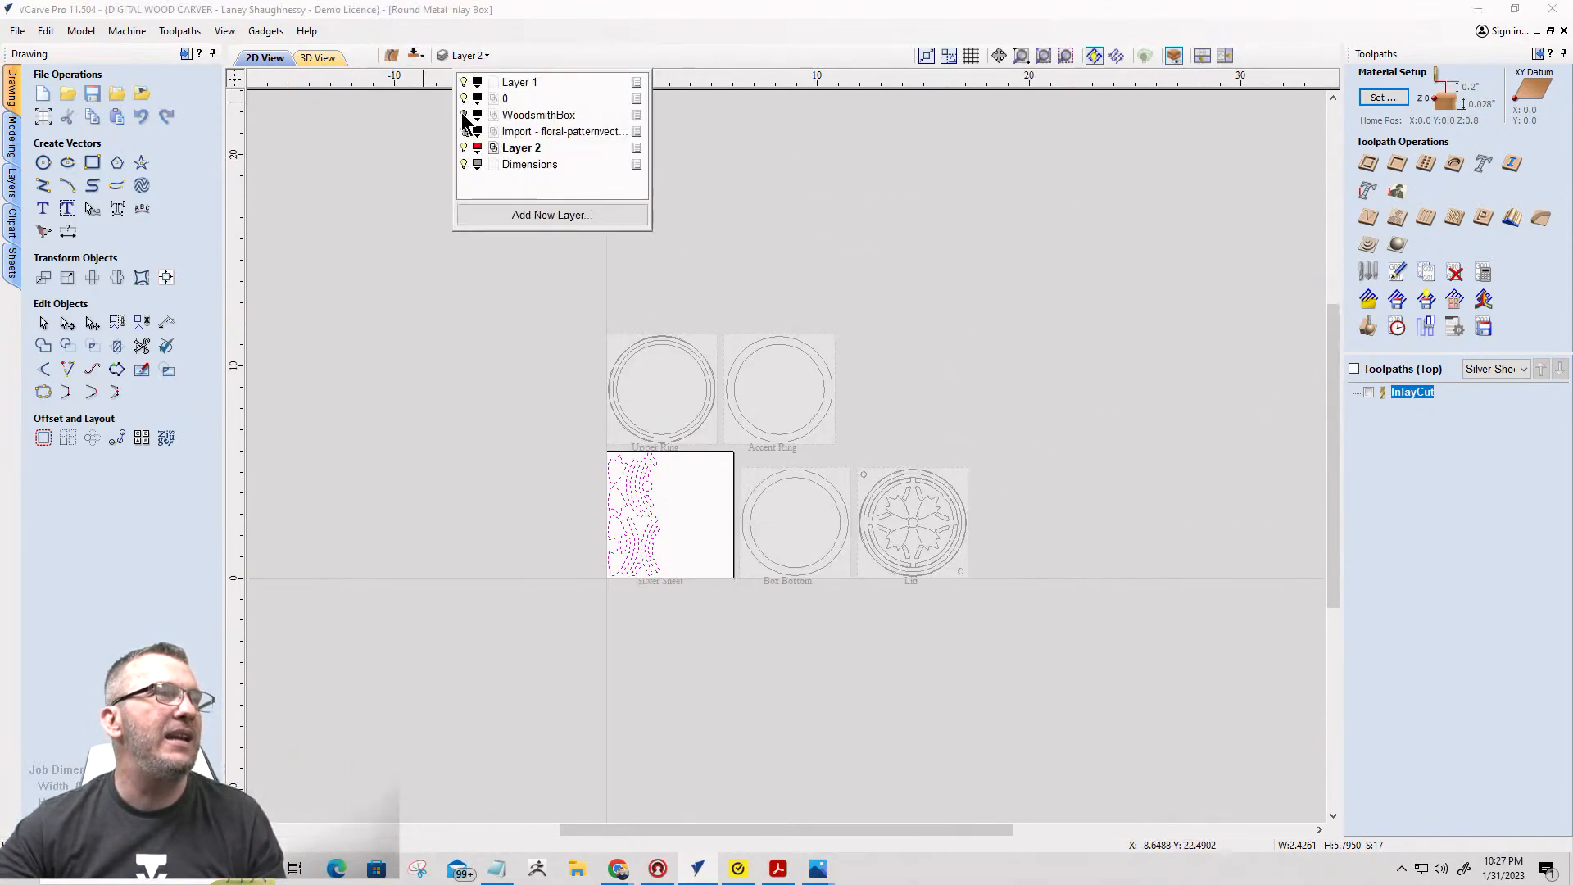
click(466, 131)
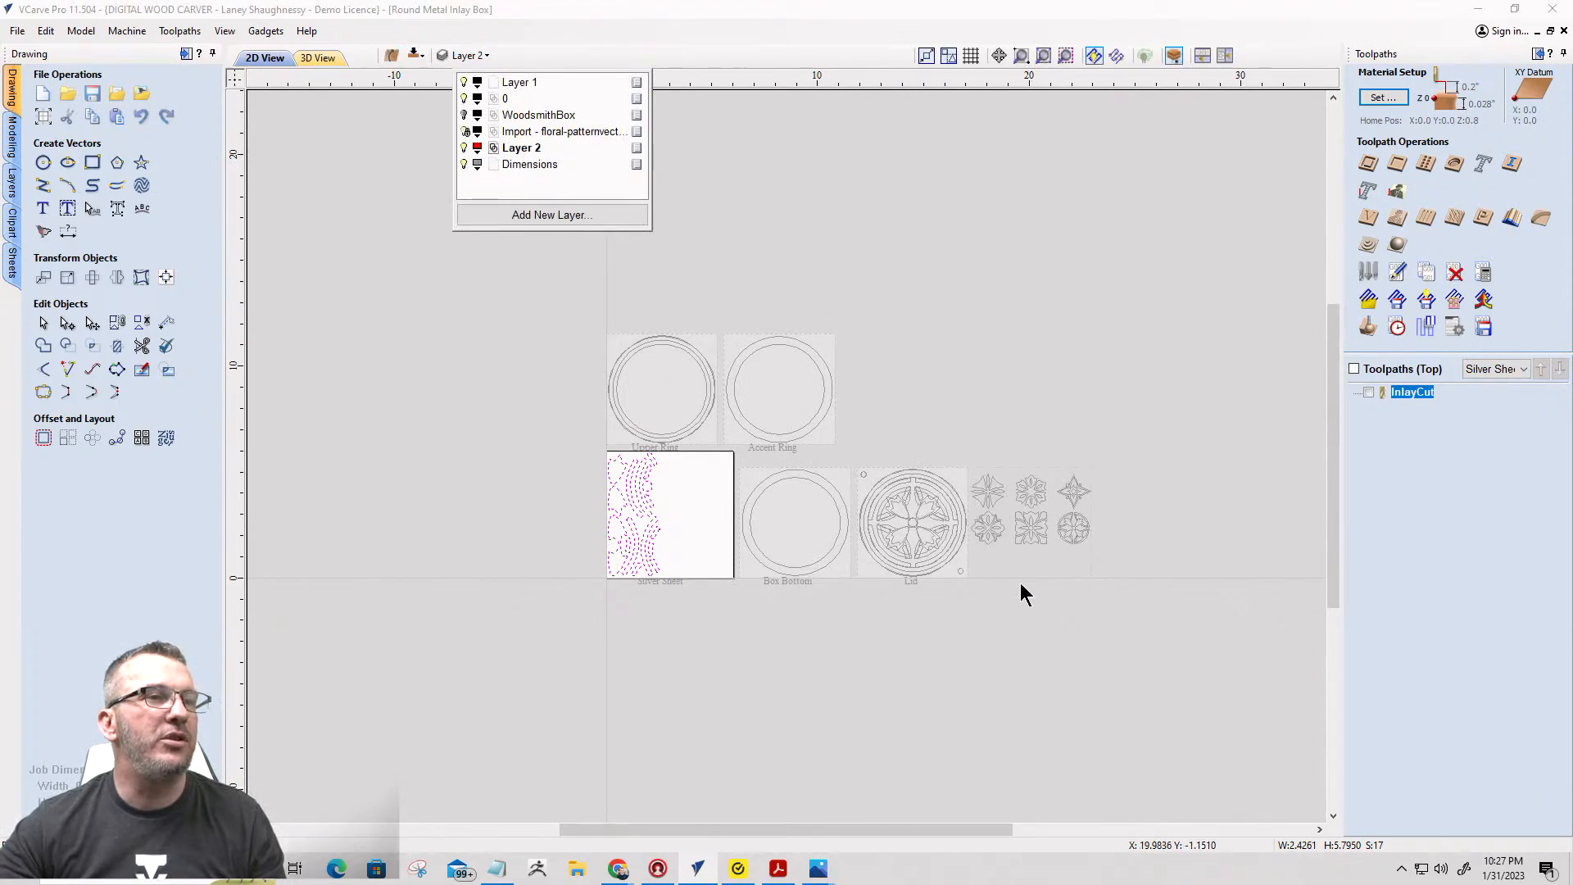
scroll(905, 582, up, 3)
scroll(894, 530, down, 2)
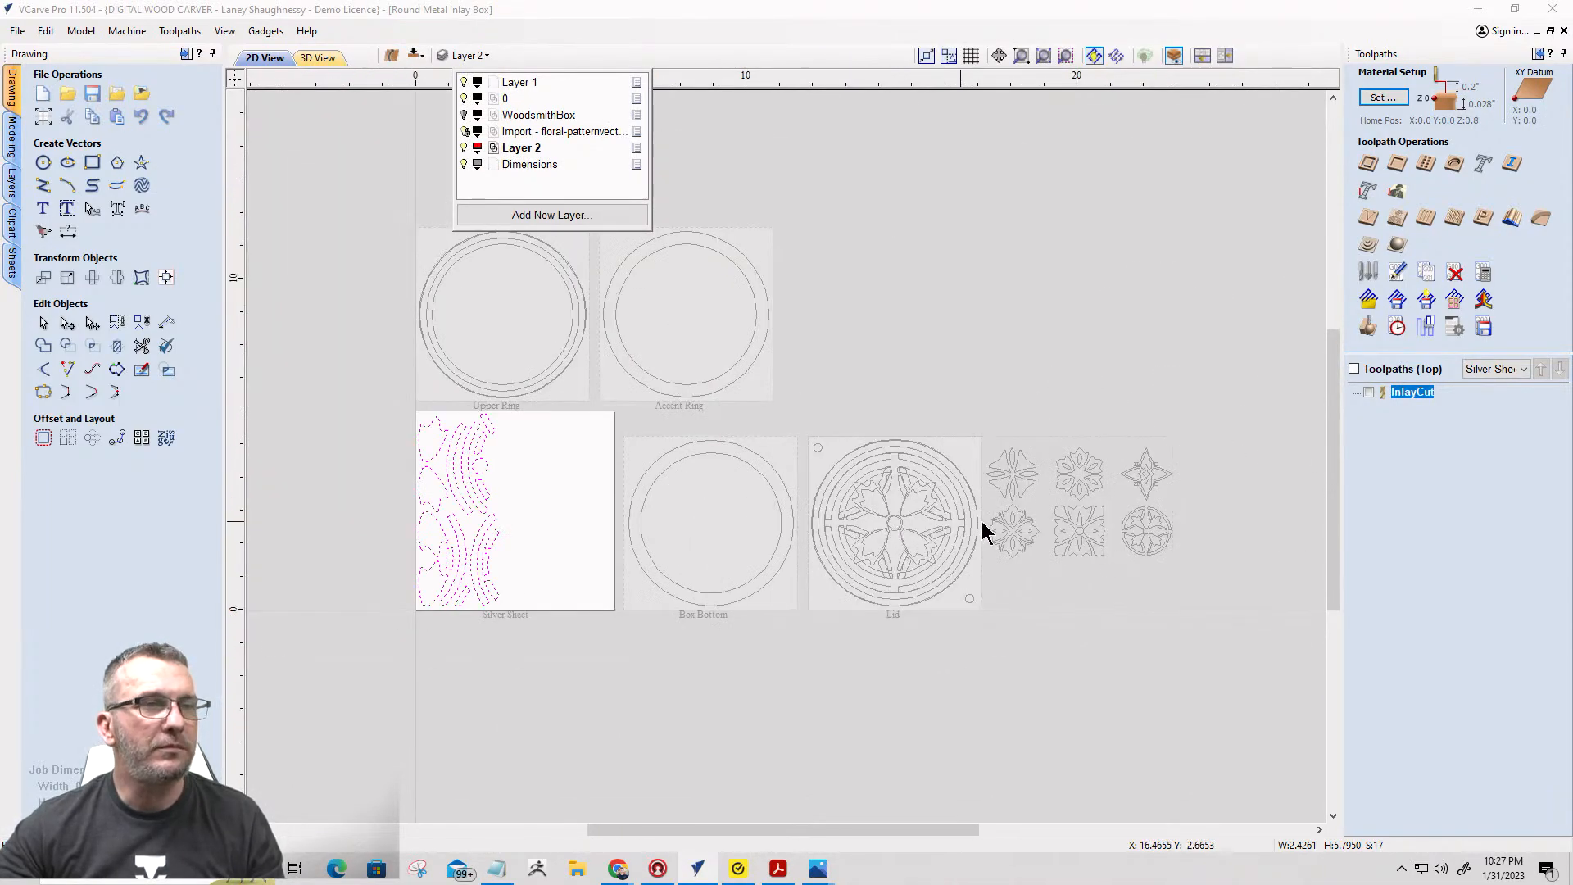
click(465, 132)
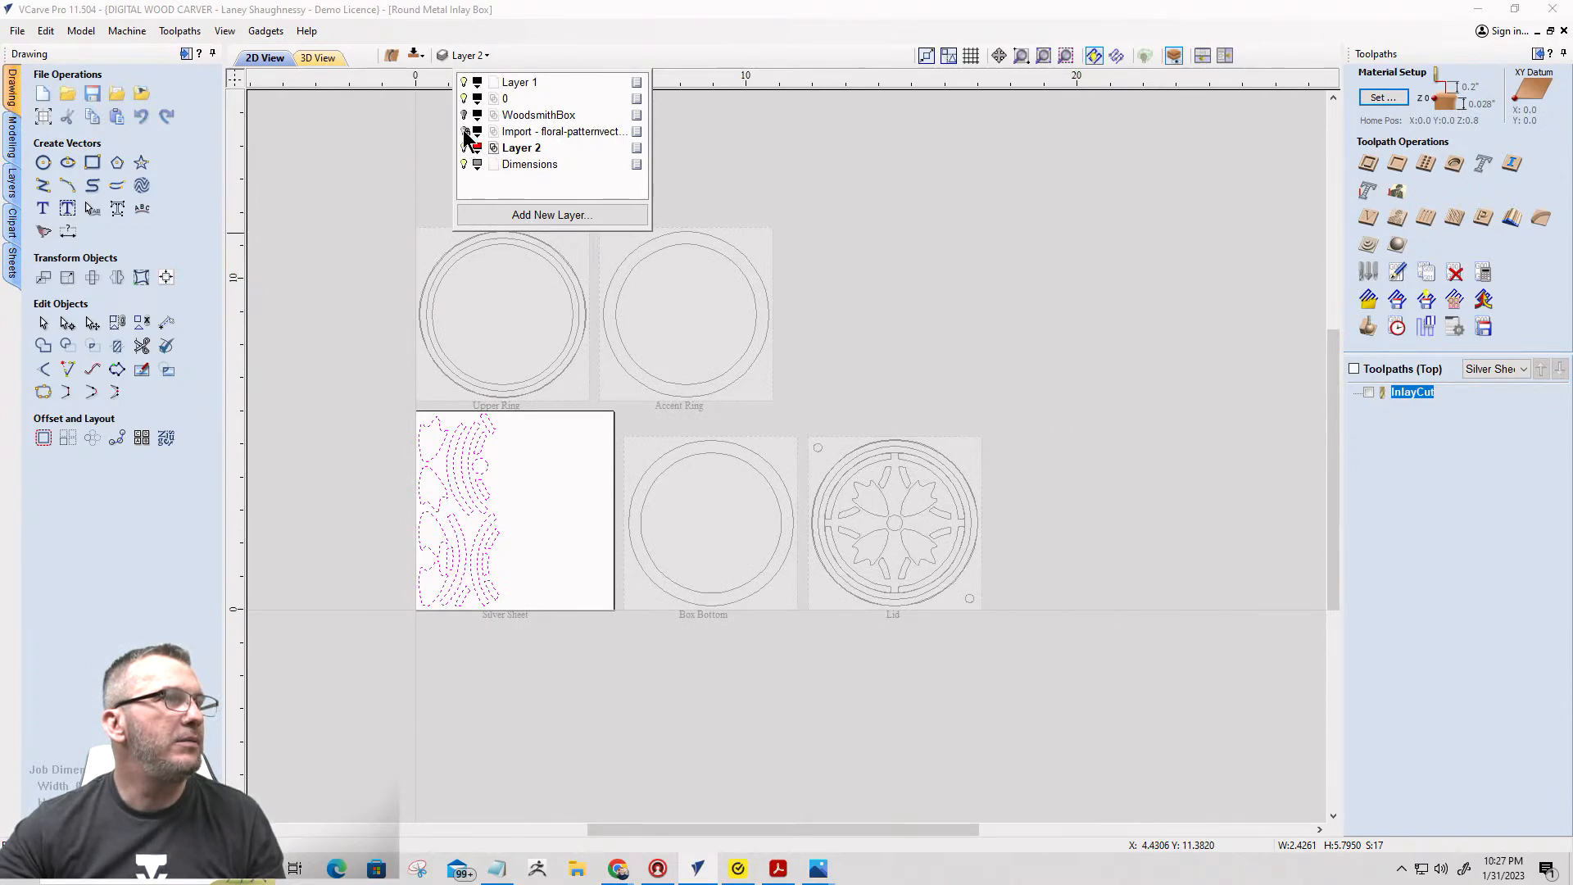
click(465, 132)
click(465, 132)
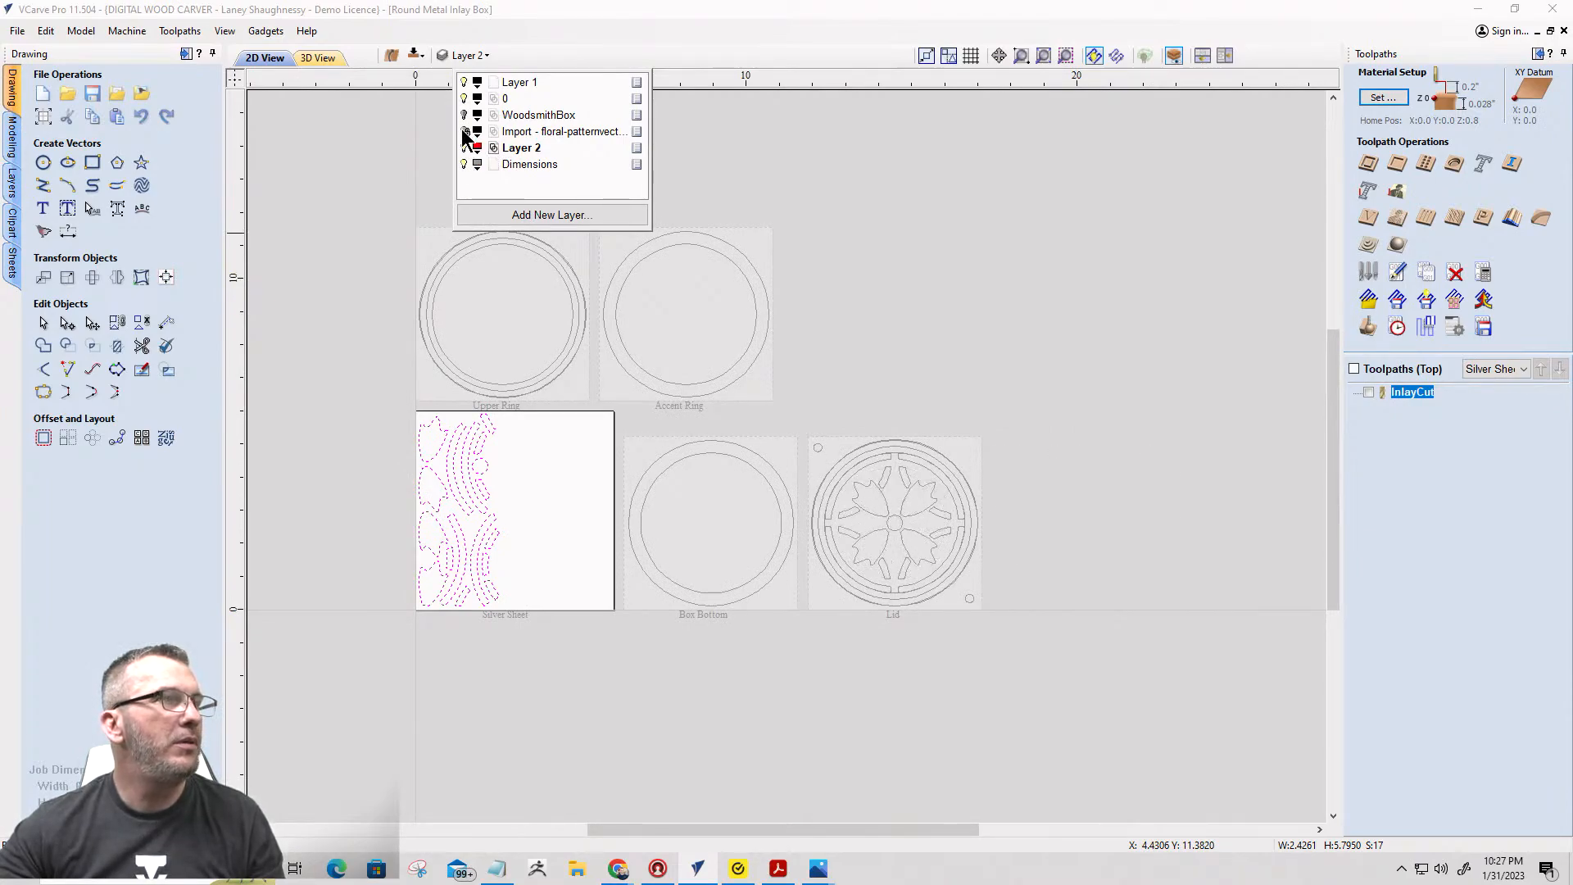
Show the WoodsmithBox layer, examine its box panels and its flower, square leaf and oak-leaf patterns, and hide the layer again.
click(464, 132)
scroll(597, 280, down, 4)
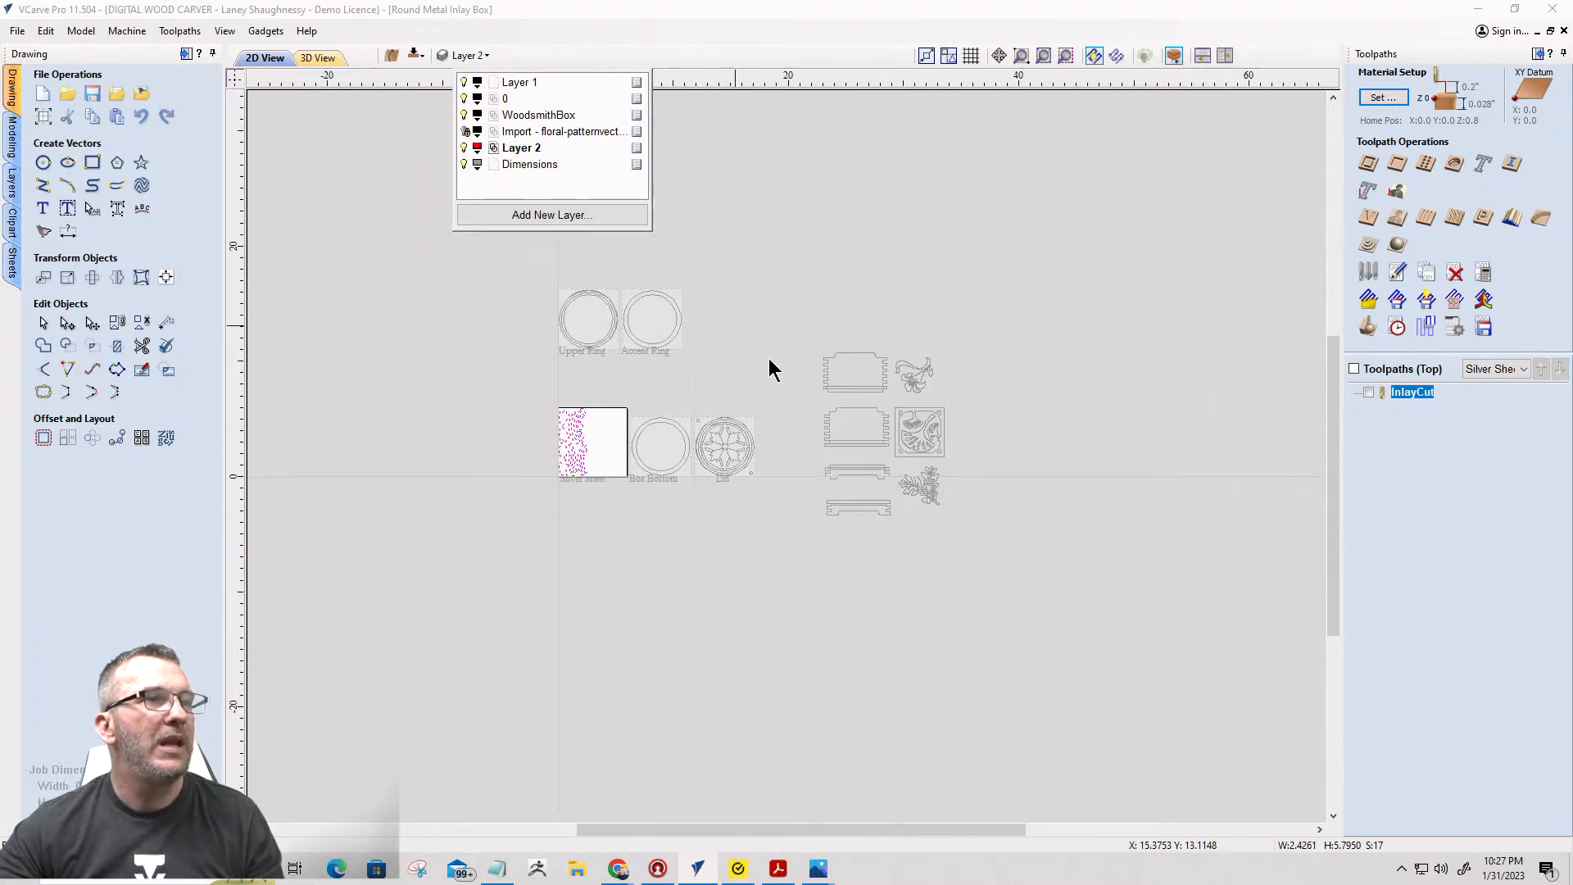
scroll(926, 534, up, 3)
scroll(919, 429, down, 2)
scroll(906, 263, up, 5)
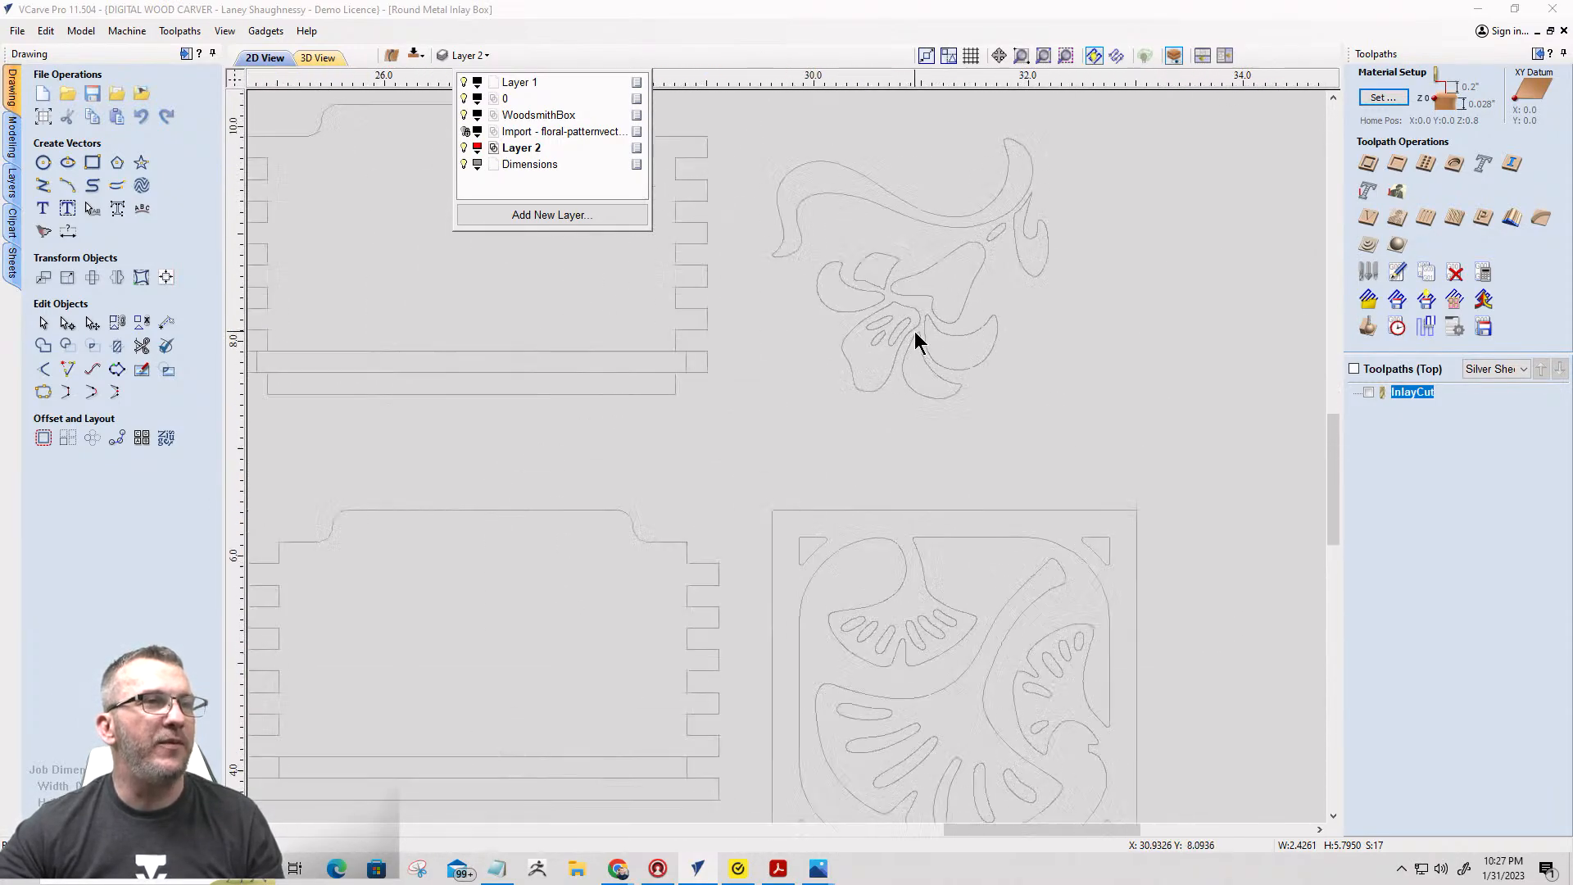
scroll(1008, 148, down, 4)
scroll(992, 590, up, 3)
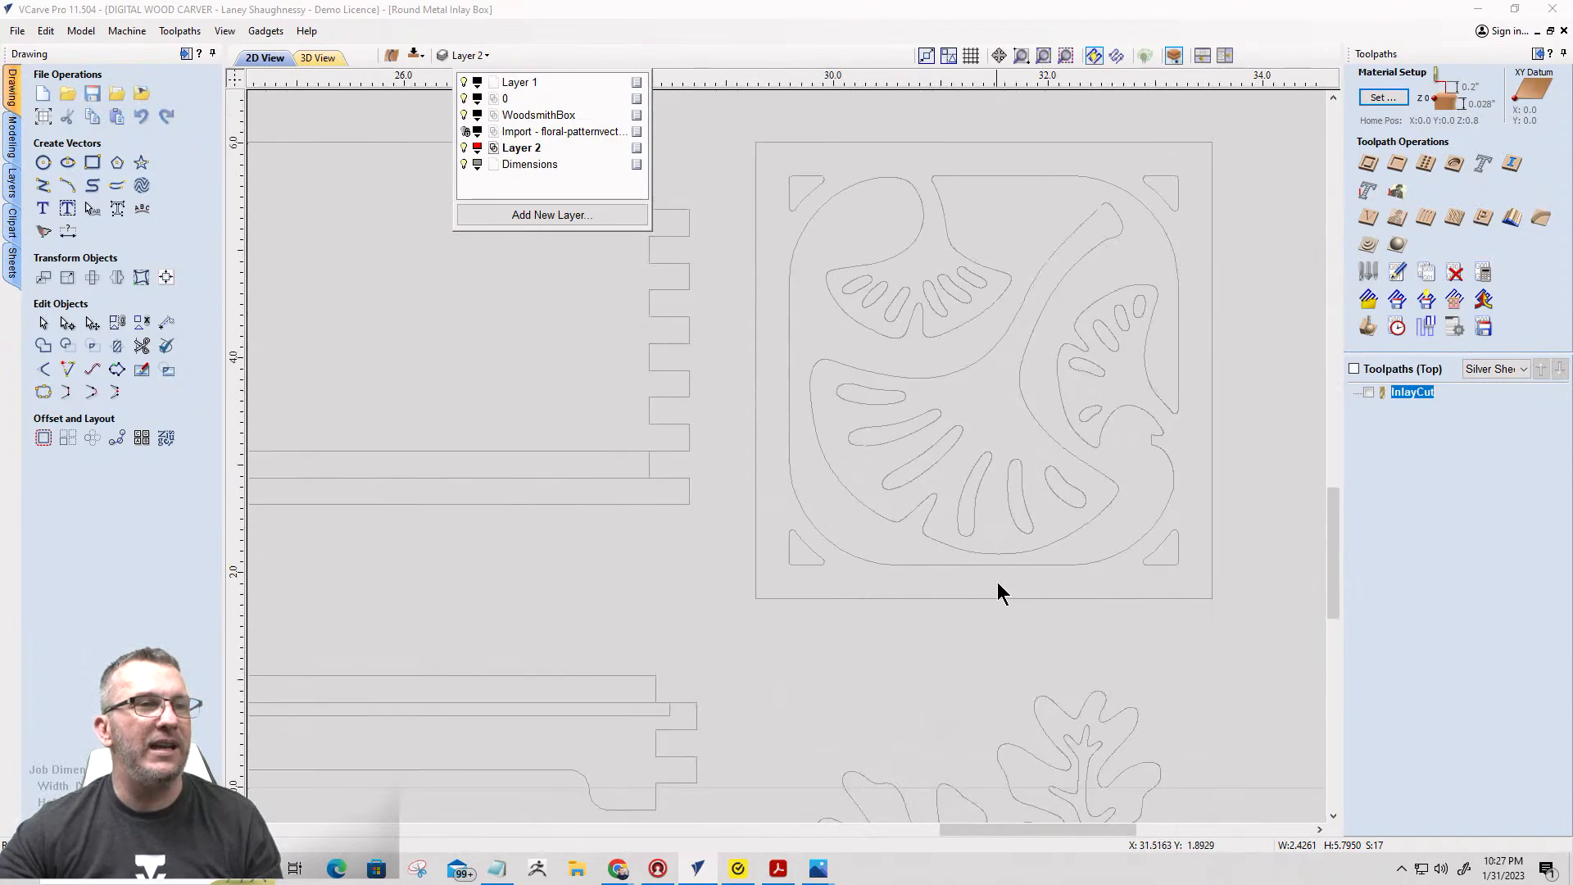
scroll(1032, 672, down, 3)
scroll(1047, 758, up, 5)
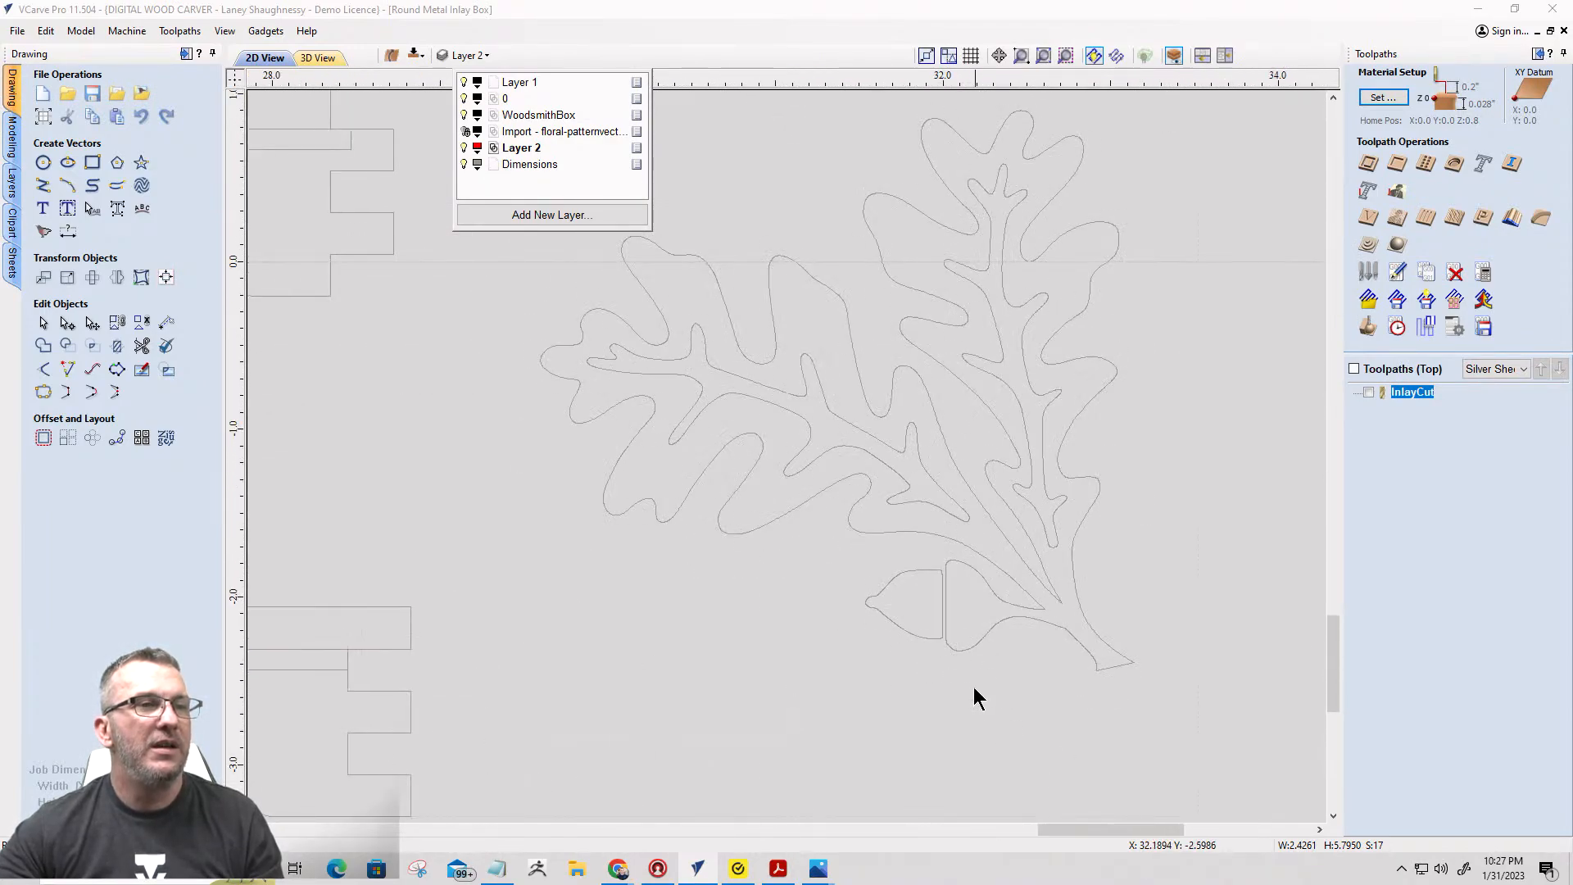
scroll(973, 675, up, 2)
scroll(1046, 655, down, 6)
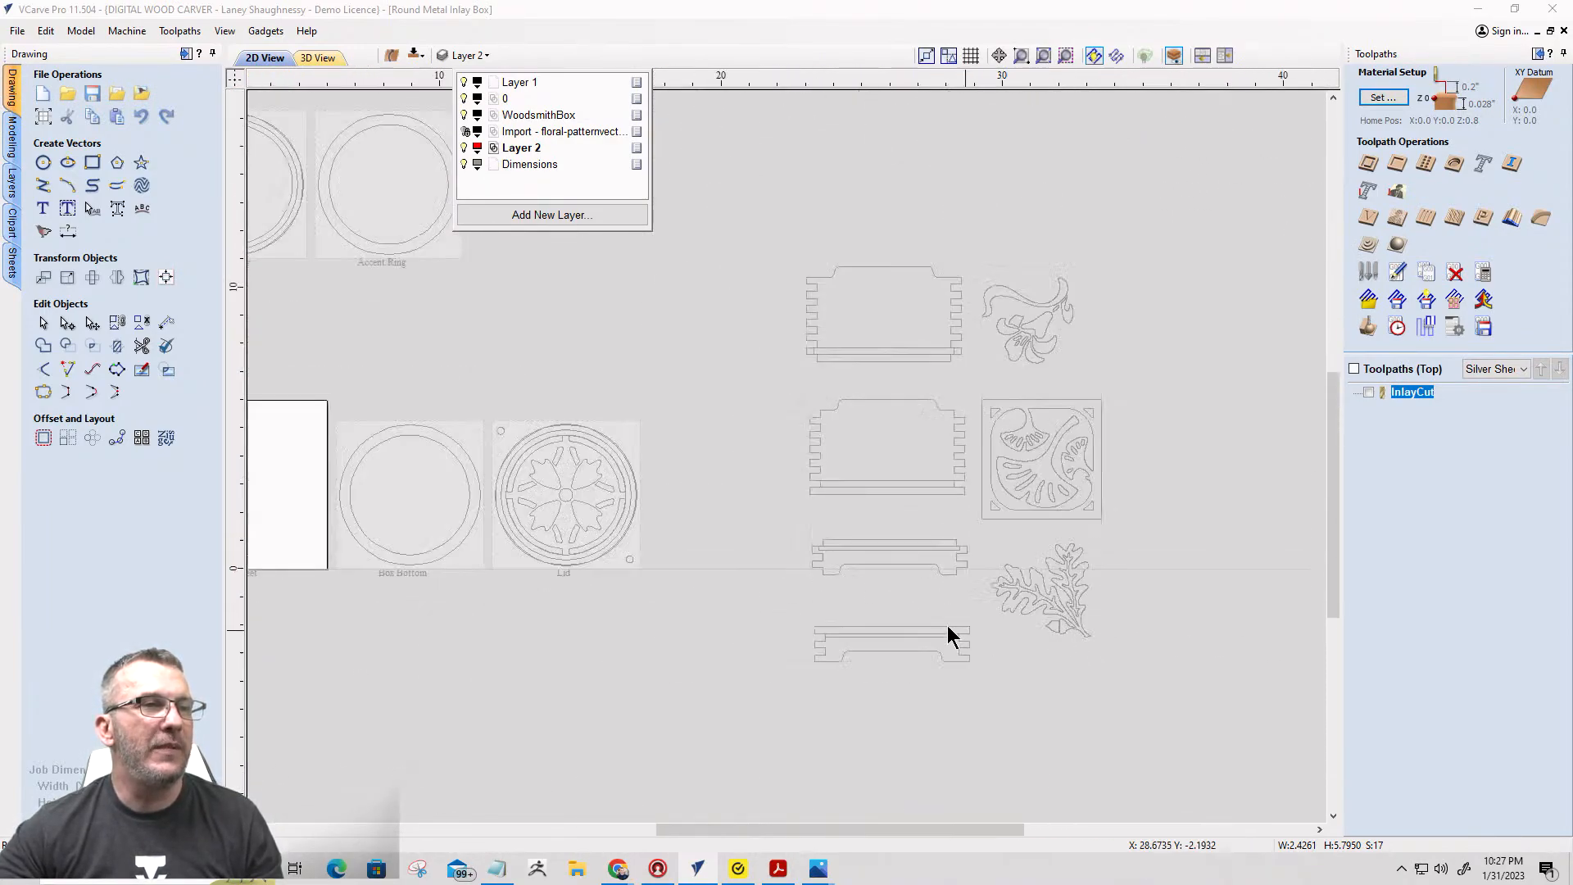
scroll(877, 457, up, 3)
scroll(877, 457, down, 5)
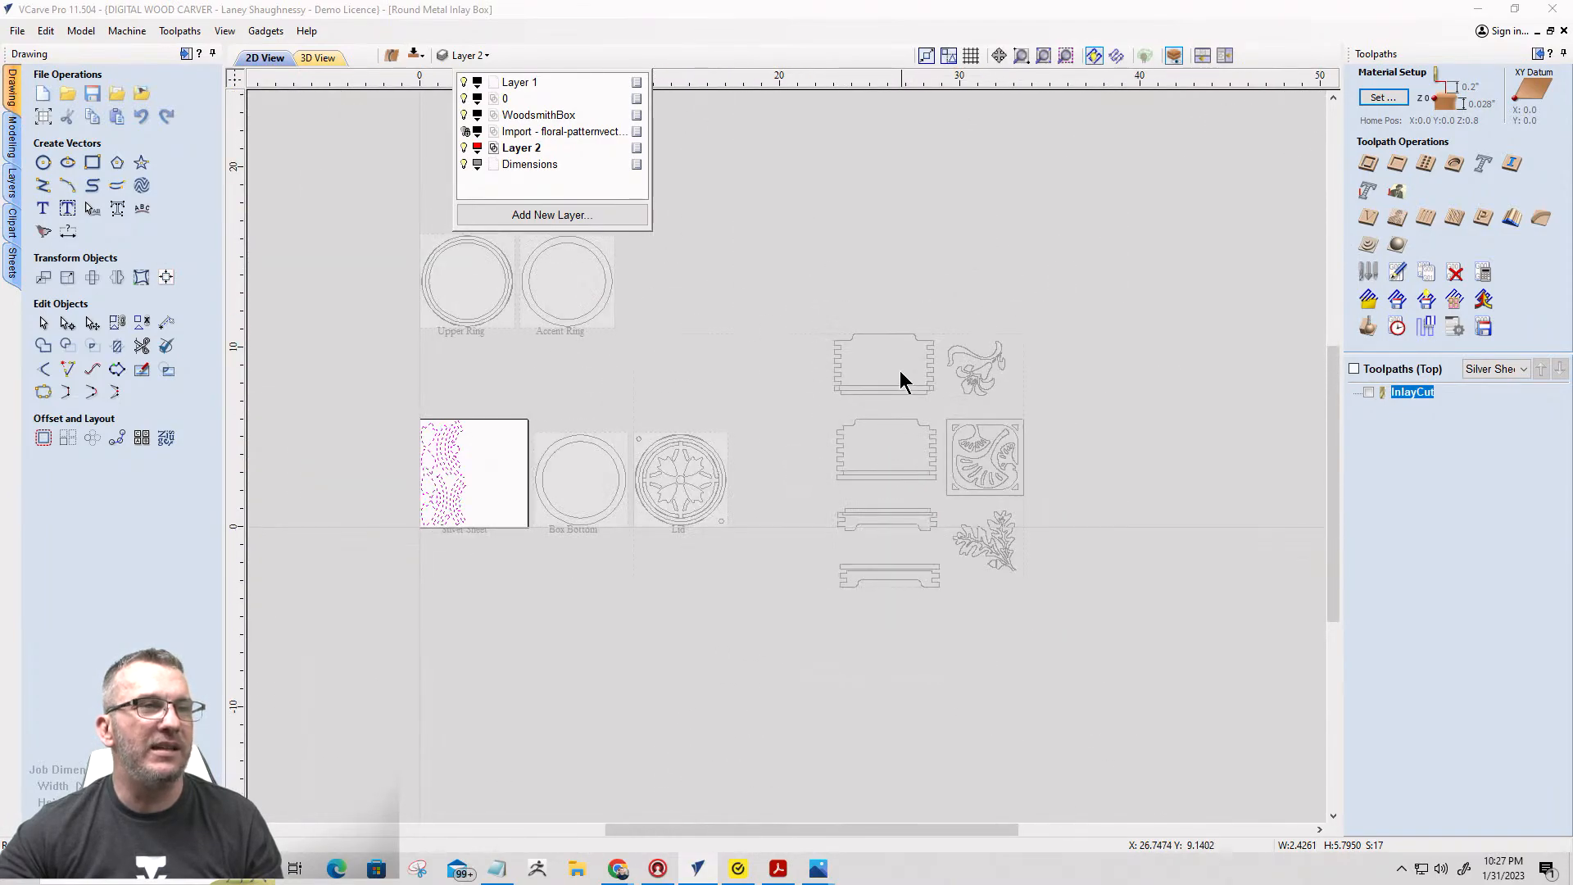
scroll(897, 613, up, 4)
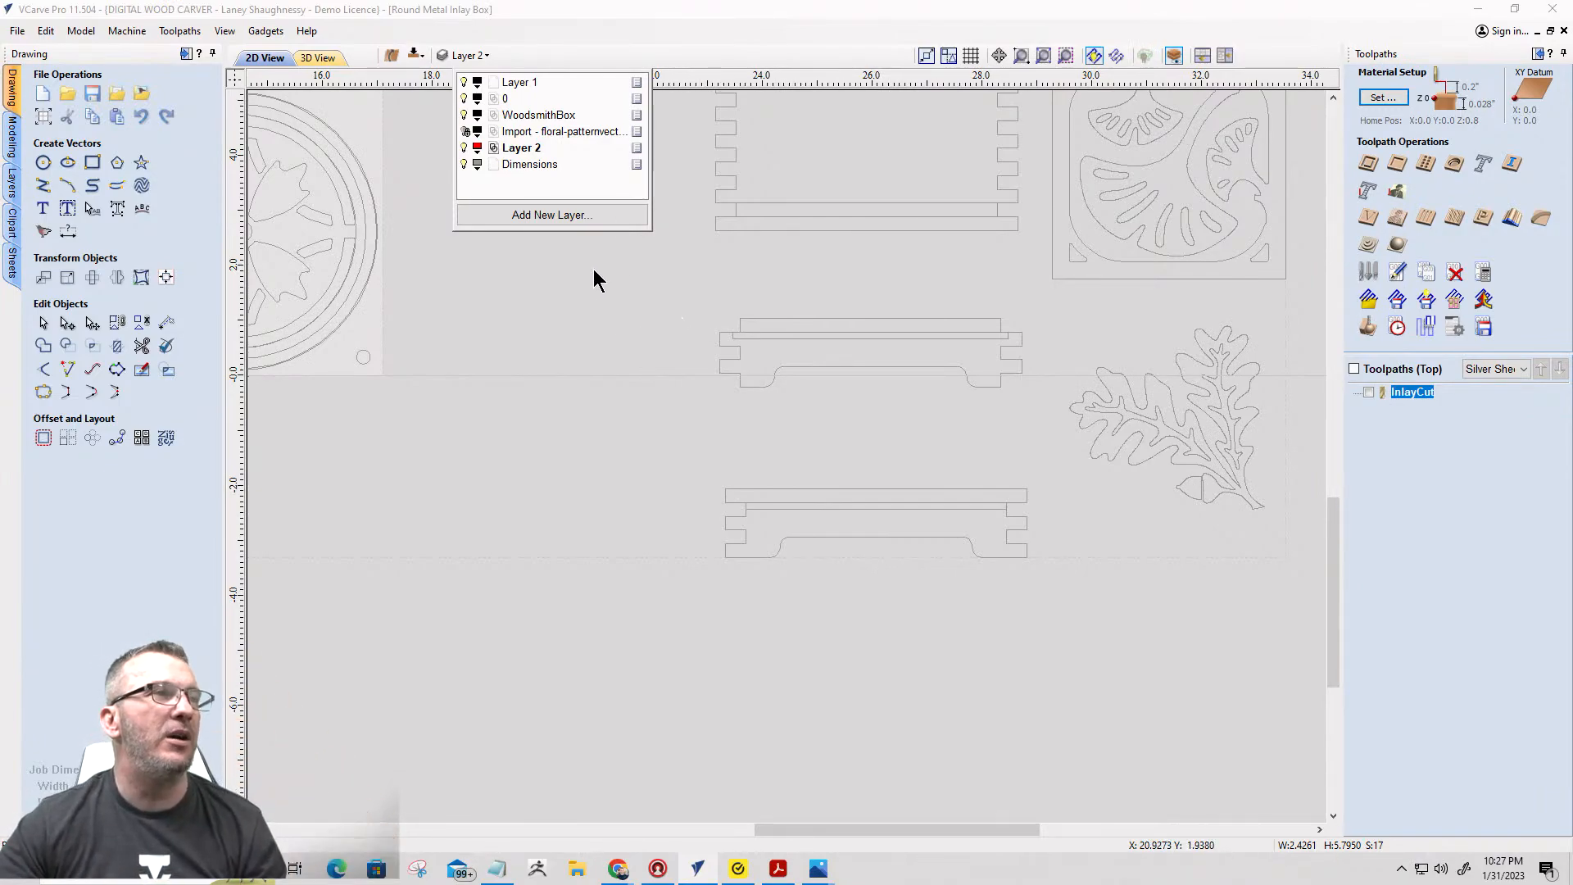
click(465, 114)
scroll(1076, 465, down, 5)
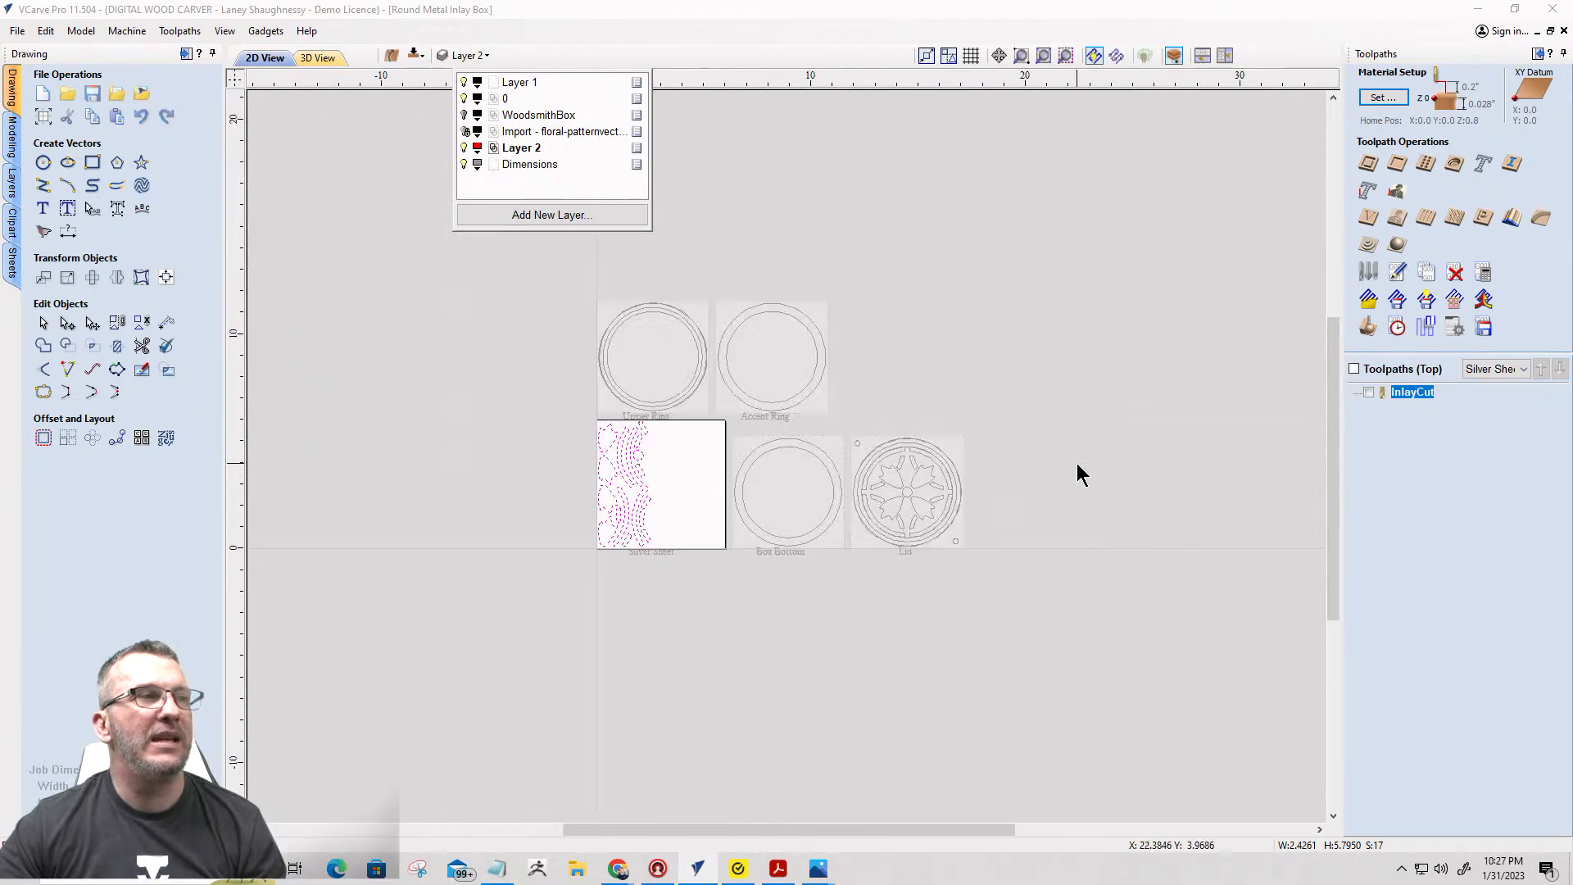
scroll(734, 434, up, 5)
scroll(735, 438, down, 1)
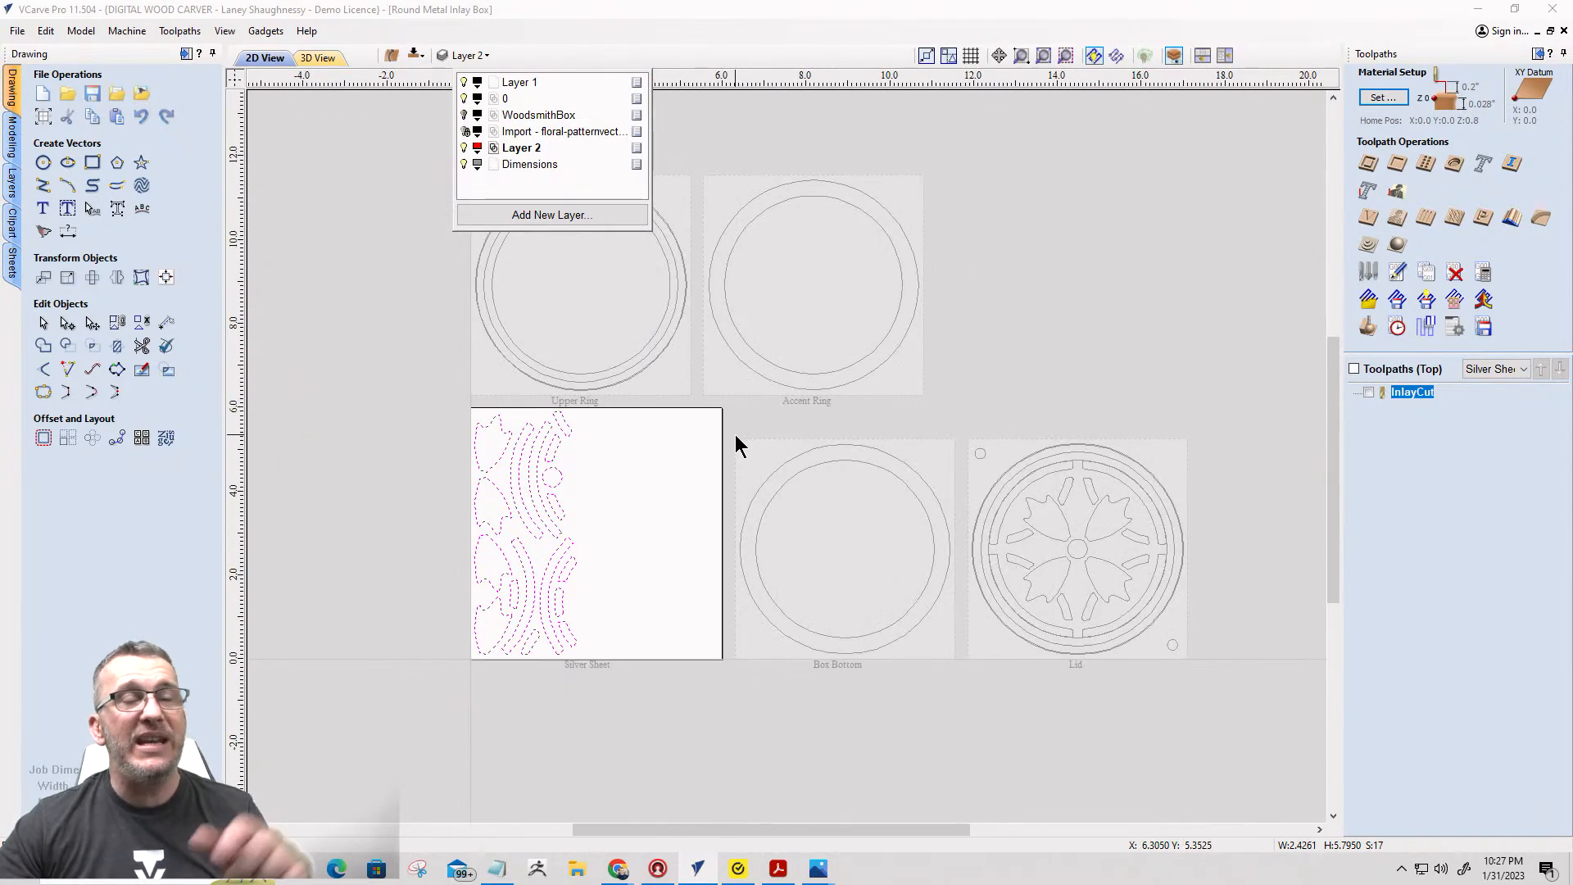